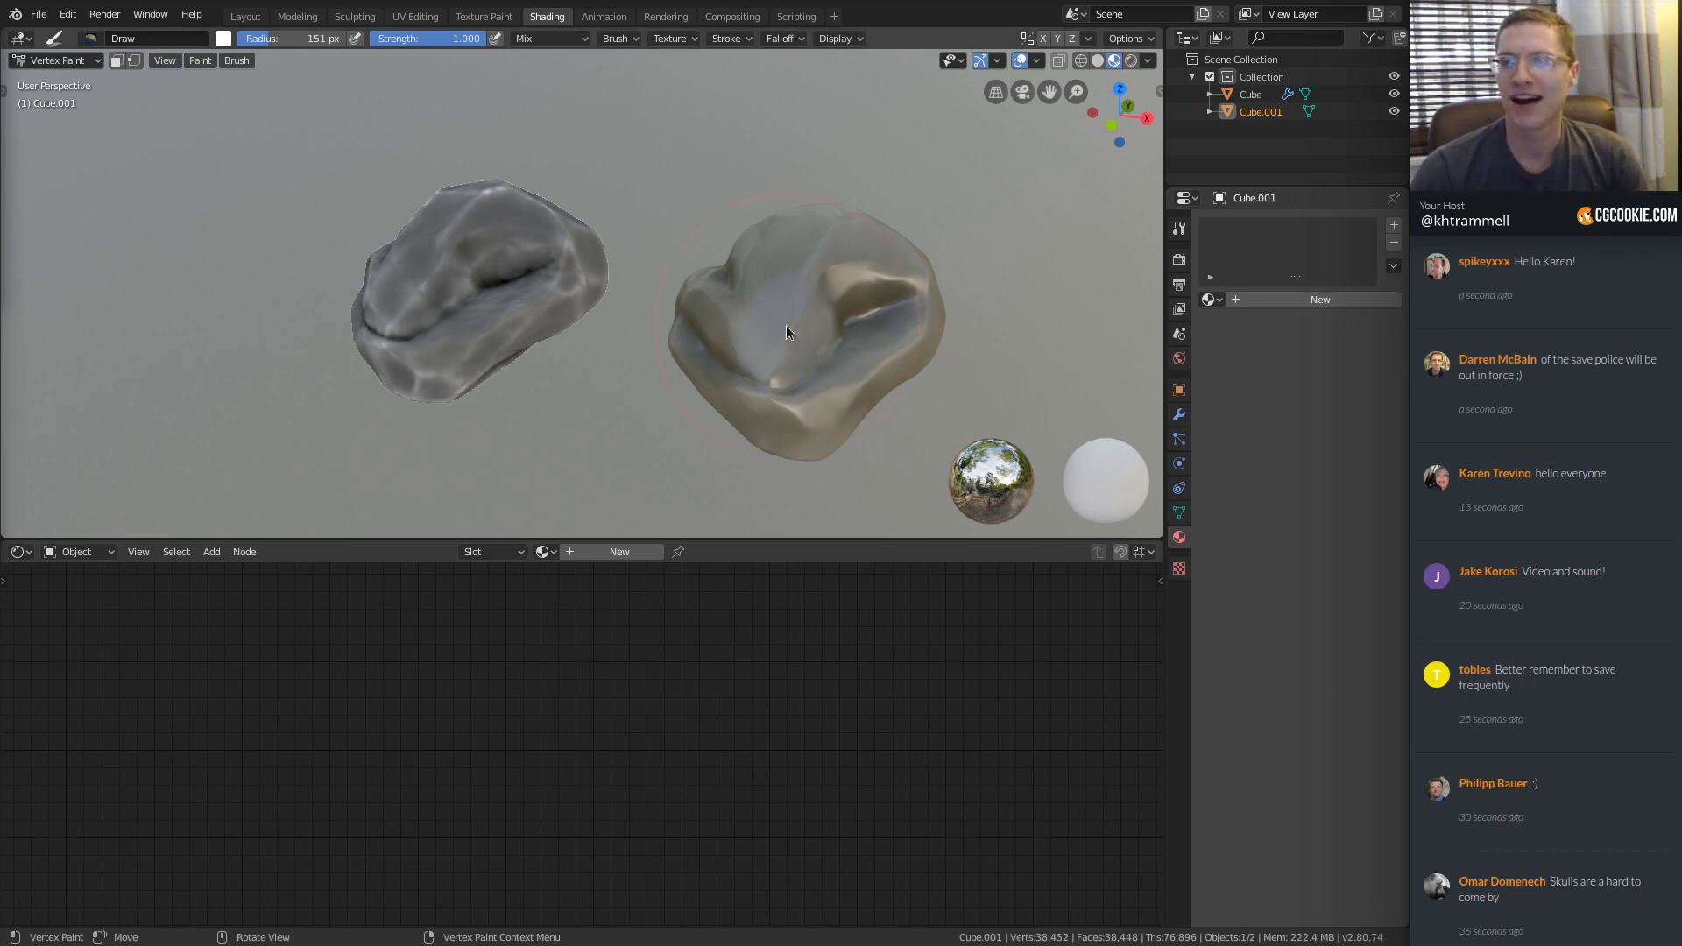
Switch the rock Cube.001 from Vertex Paint to Object Mode.
mouse_move(786, 324)
middle_mouse_down()
mouse_move(831, 345)
mouse_move(843, 375)
mouse_move(835, 337)
middle_mouse_up()
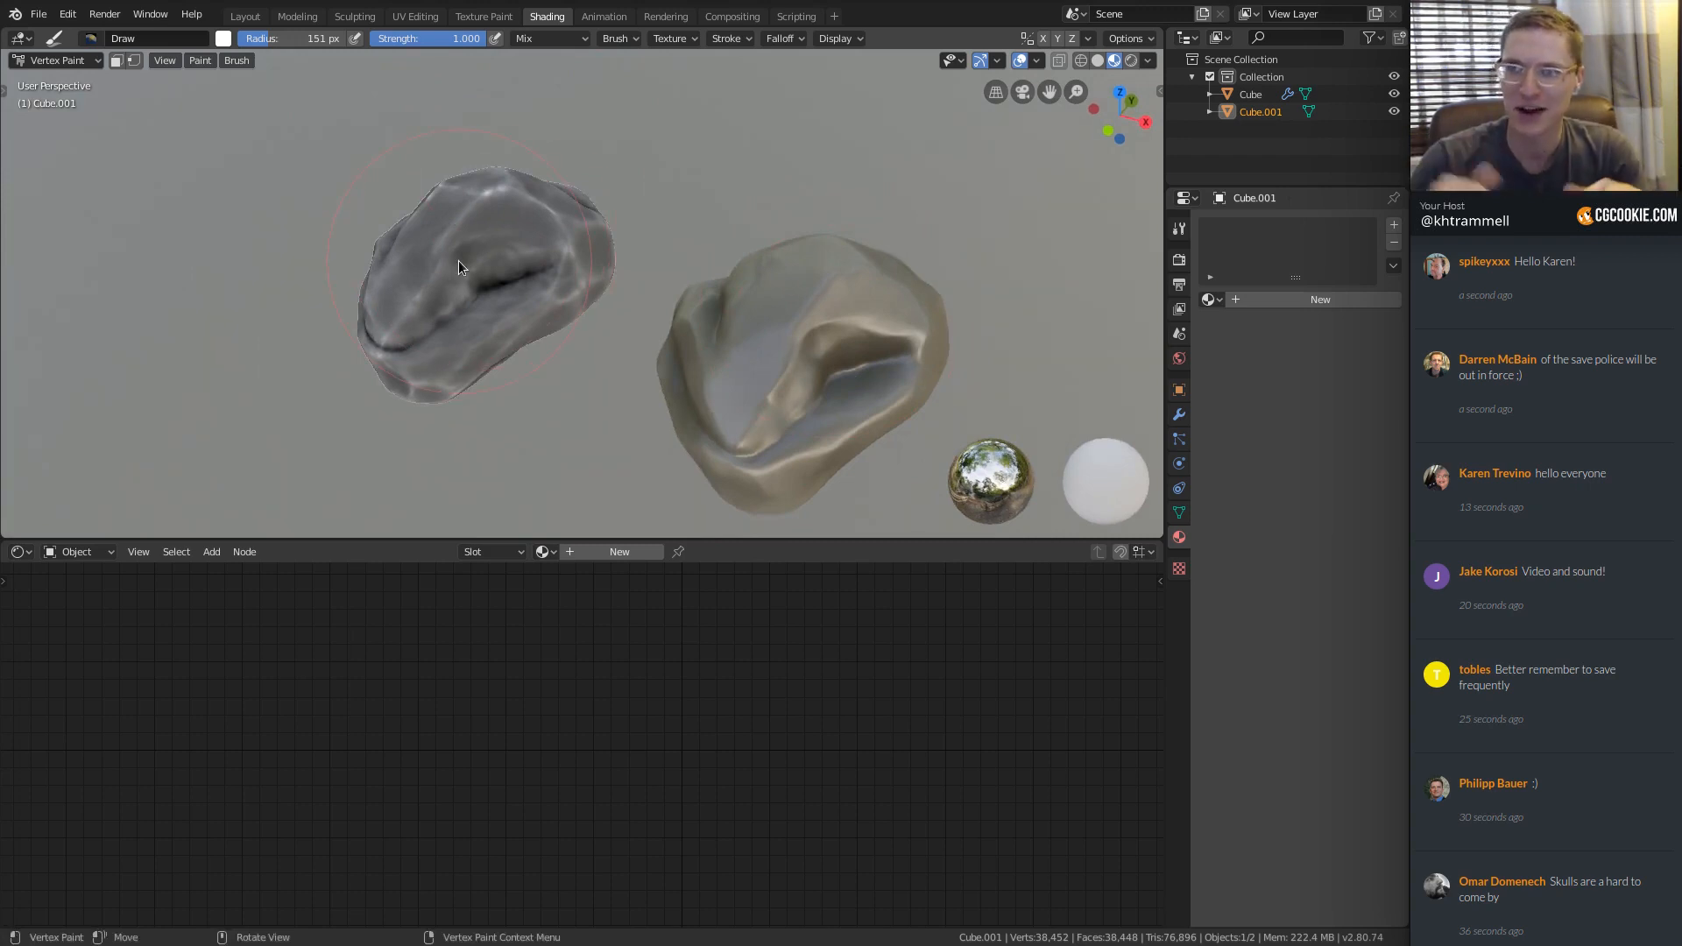
left_click(62, 60)
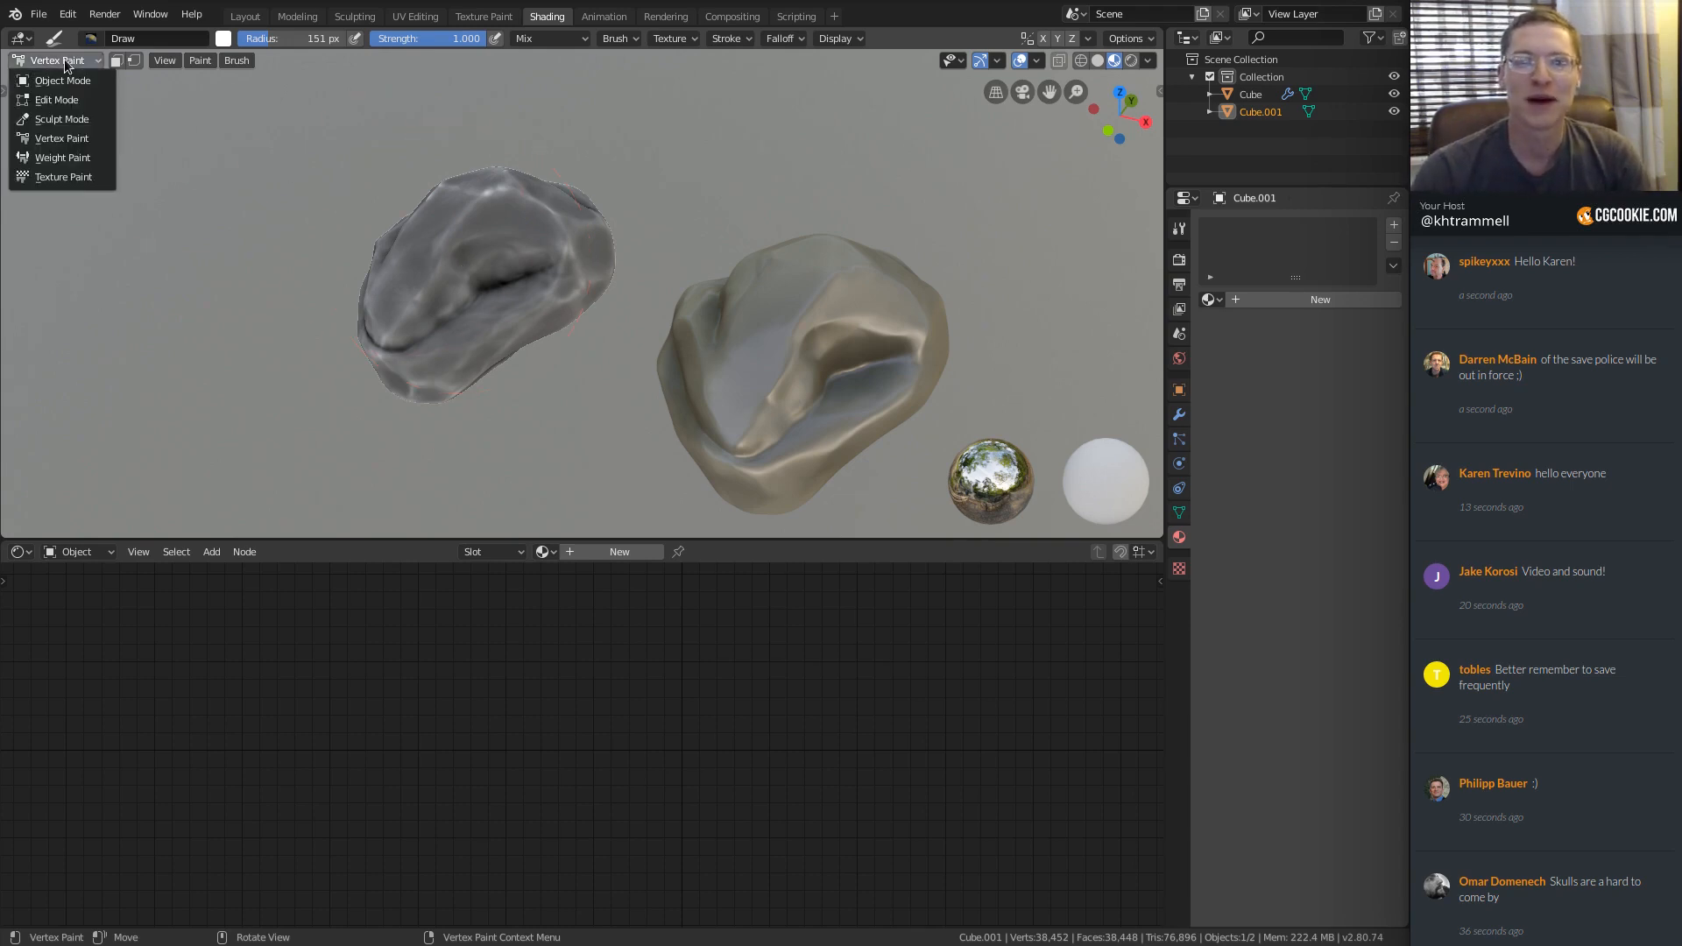
left_click(63, 79)
Examine each rock's mesh structure in Edit Mode and compare the two rocks' surfaces from several angles.
scroll(508, 255, "up", 3)
key("Tab")
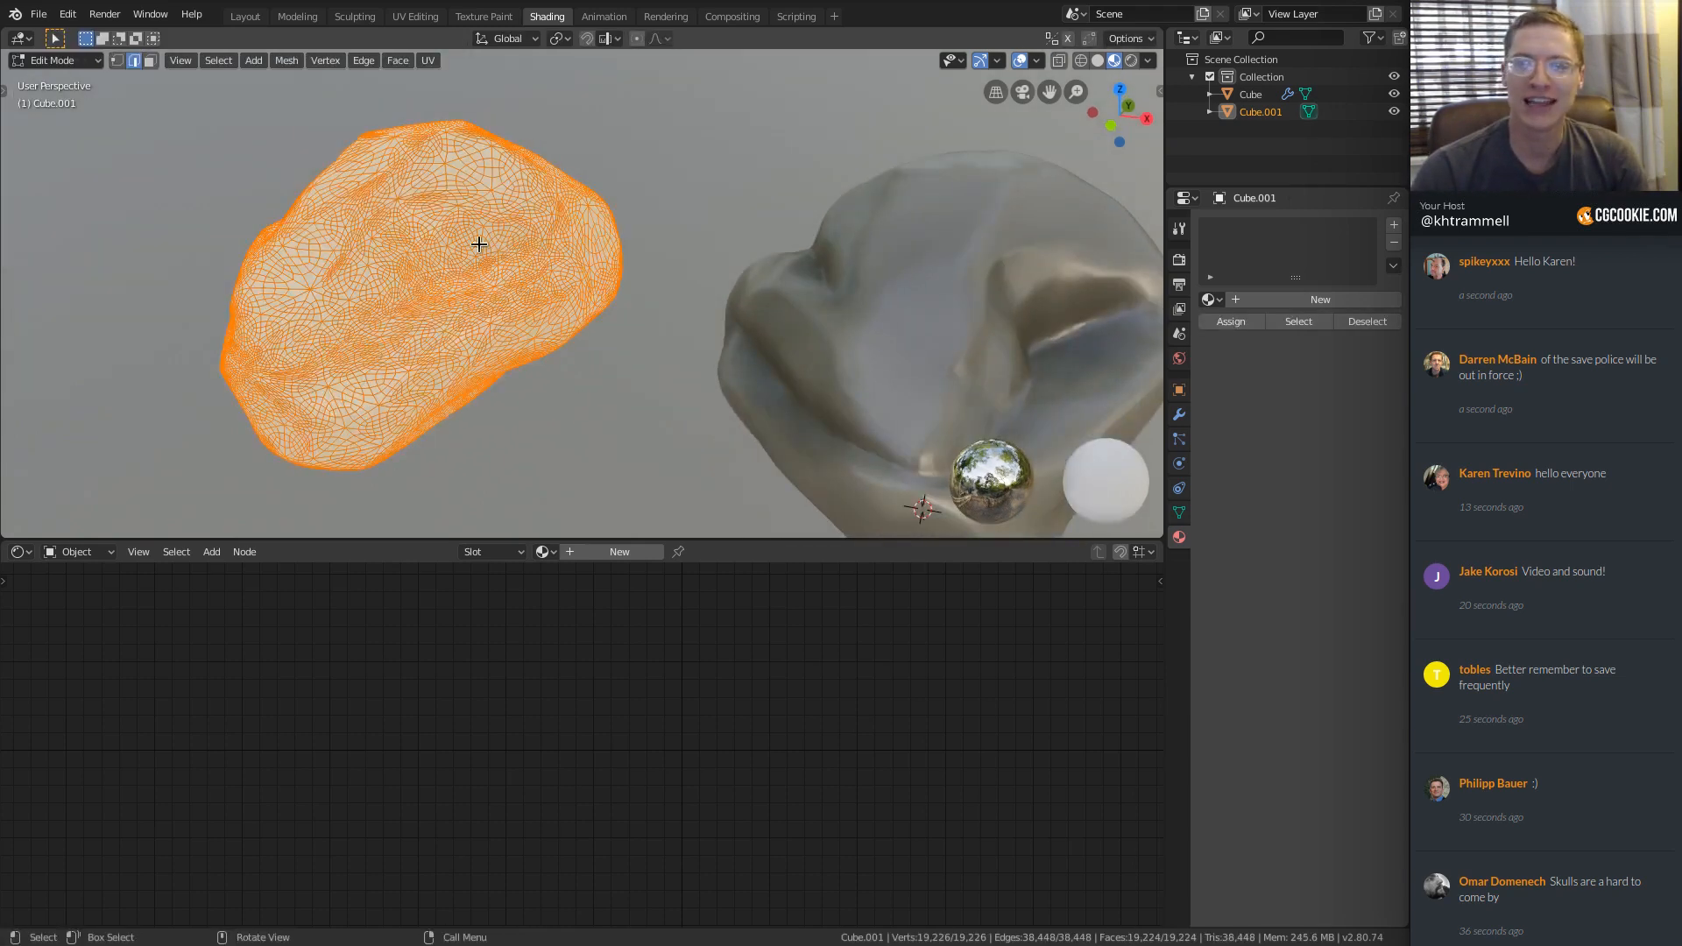
key("Tab")
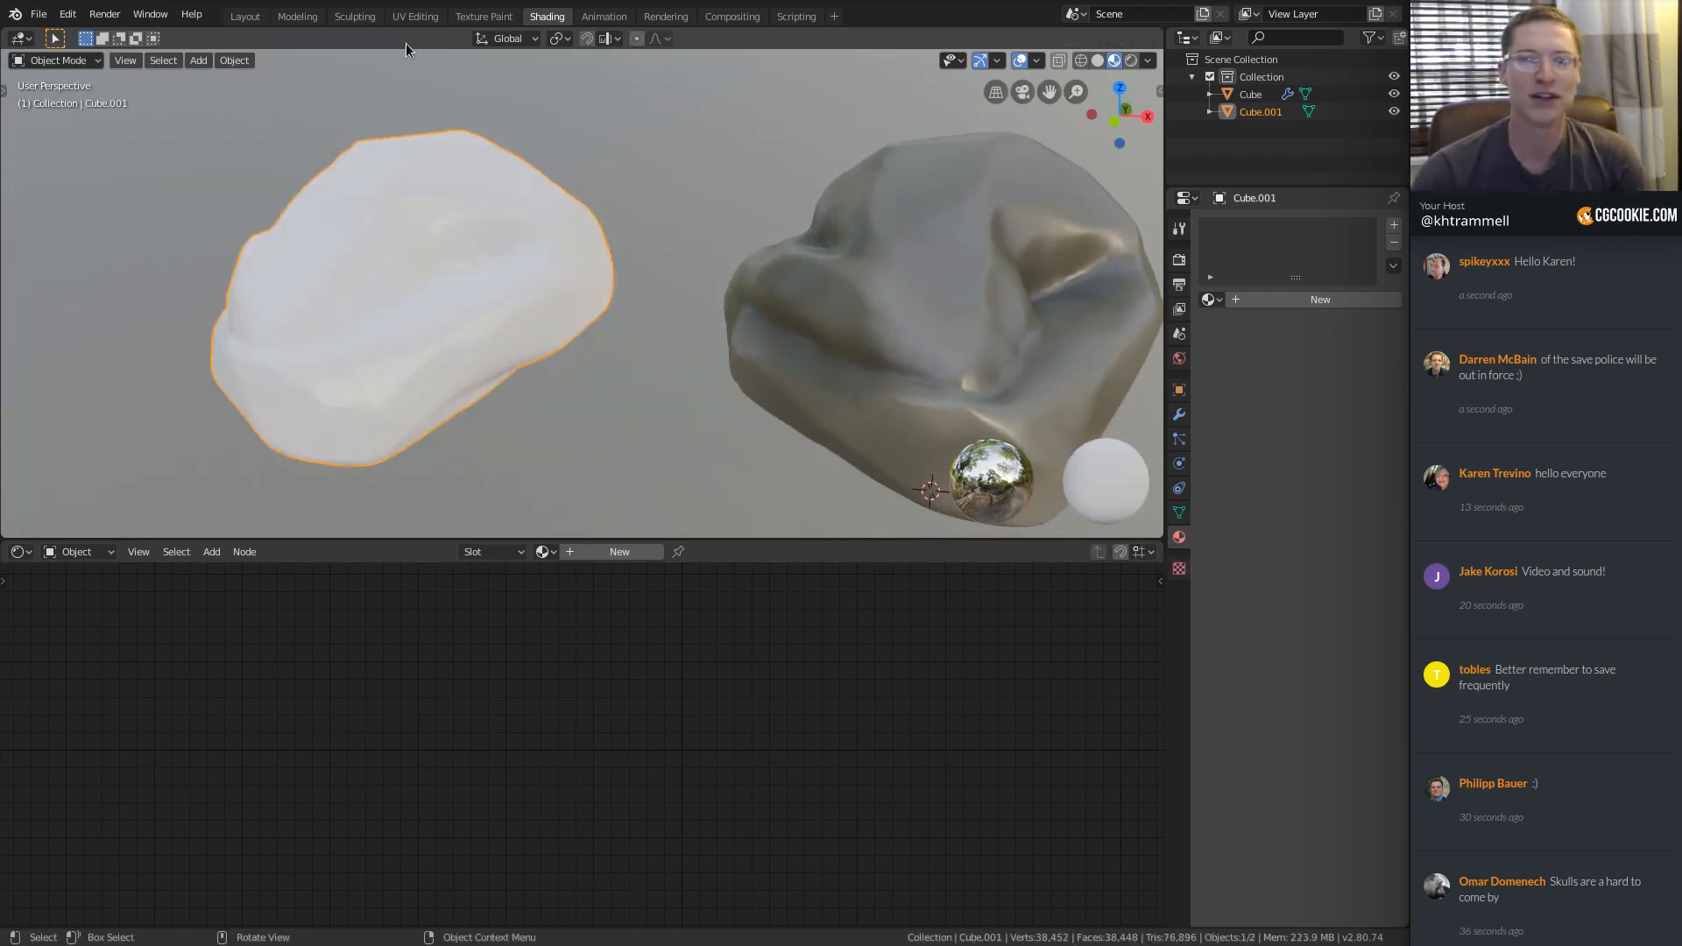
scroll(640, 364, "down", 2)
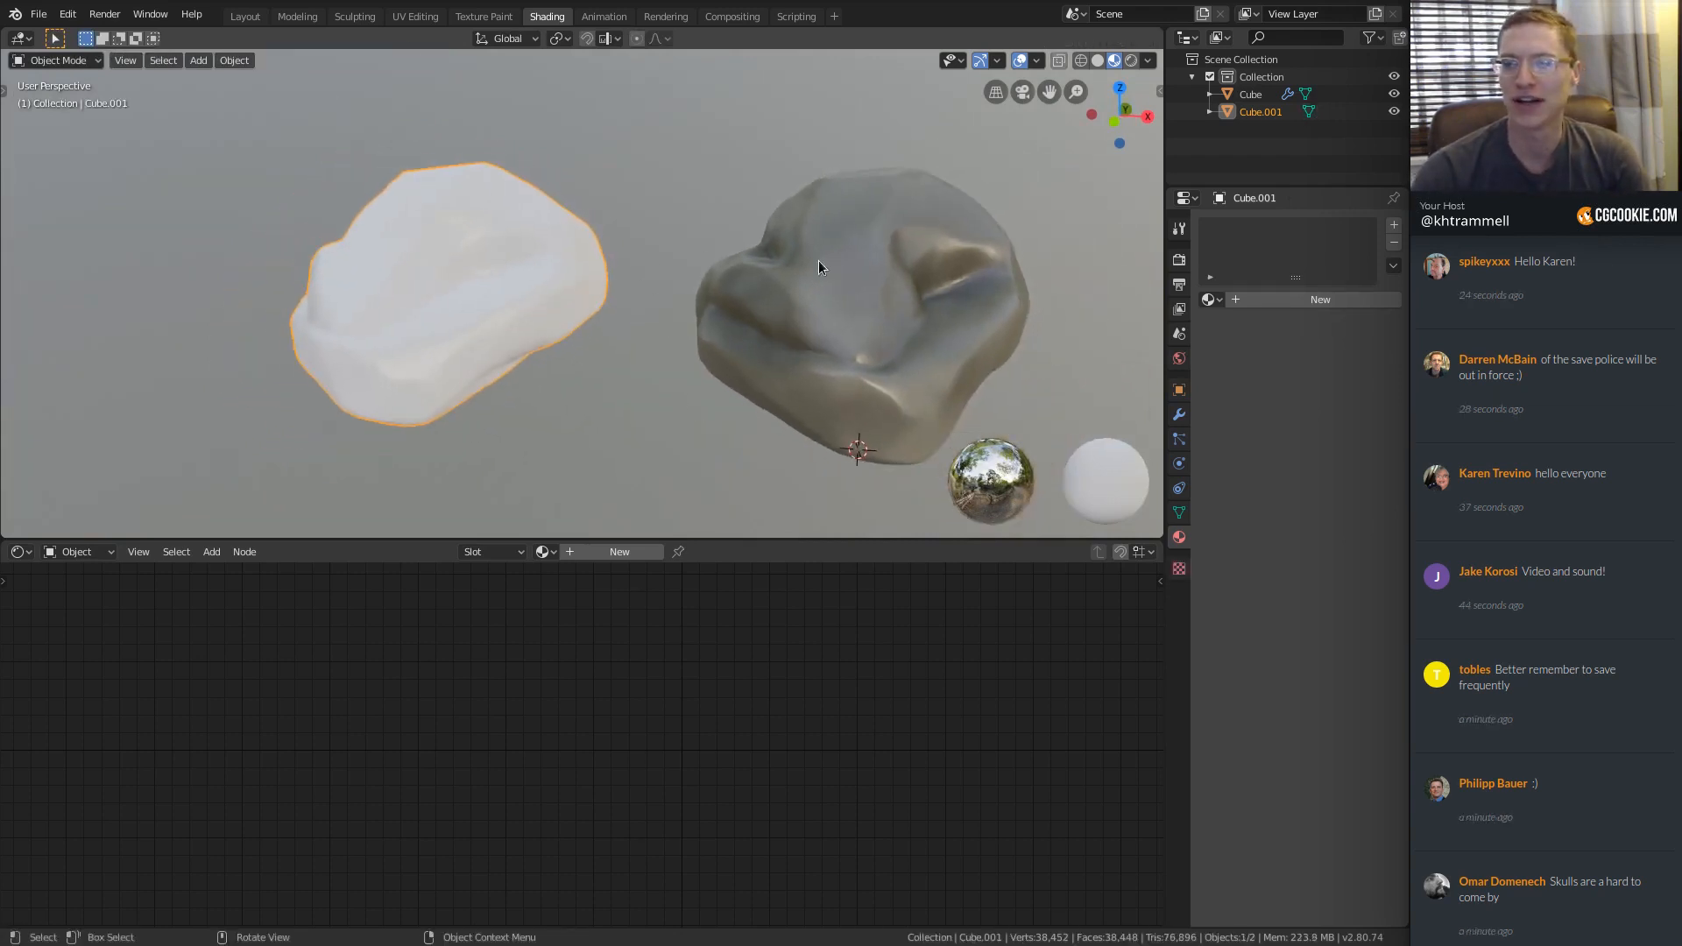
middle_click_drag(819, 260, 775, 323)
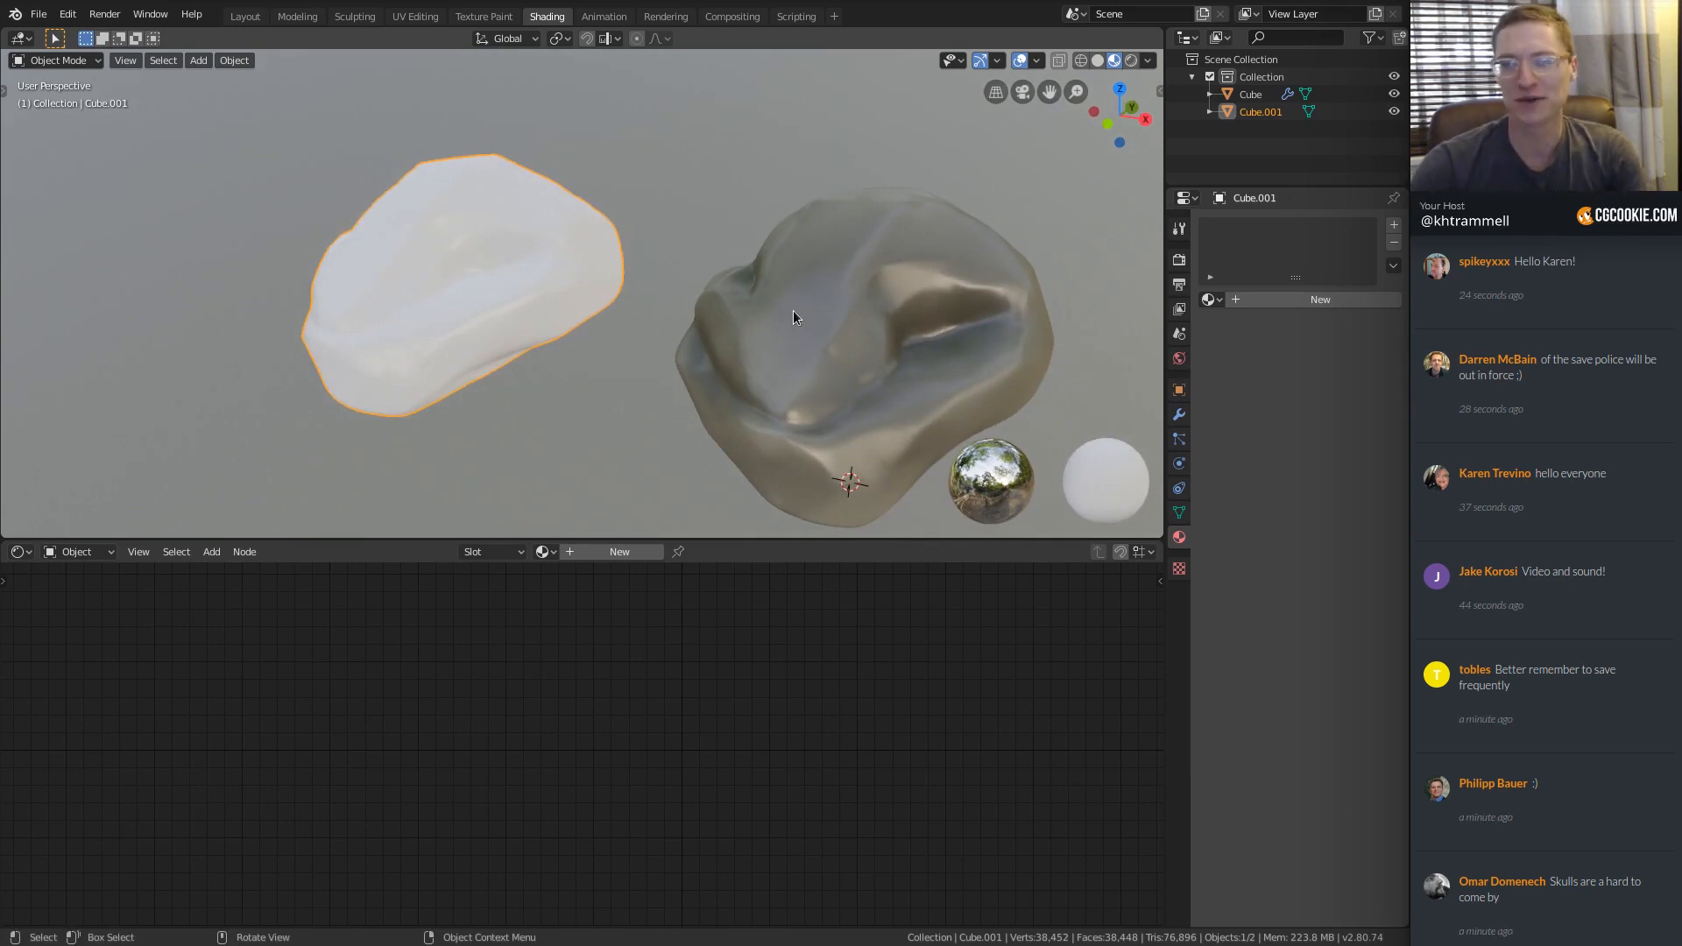
left_click(873, 317)
key("Tab")
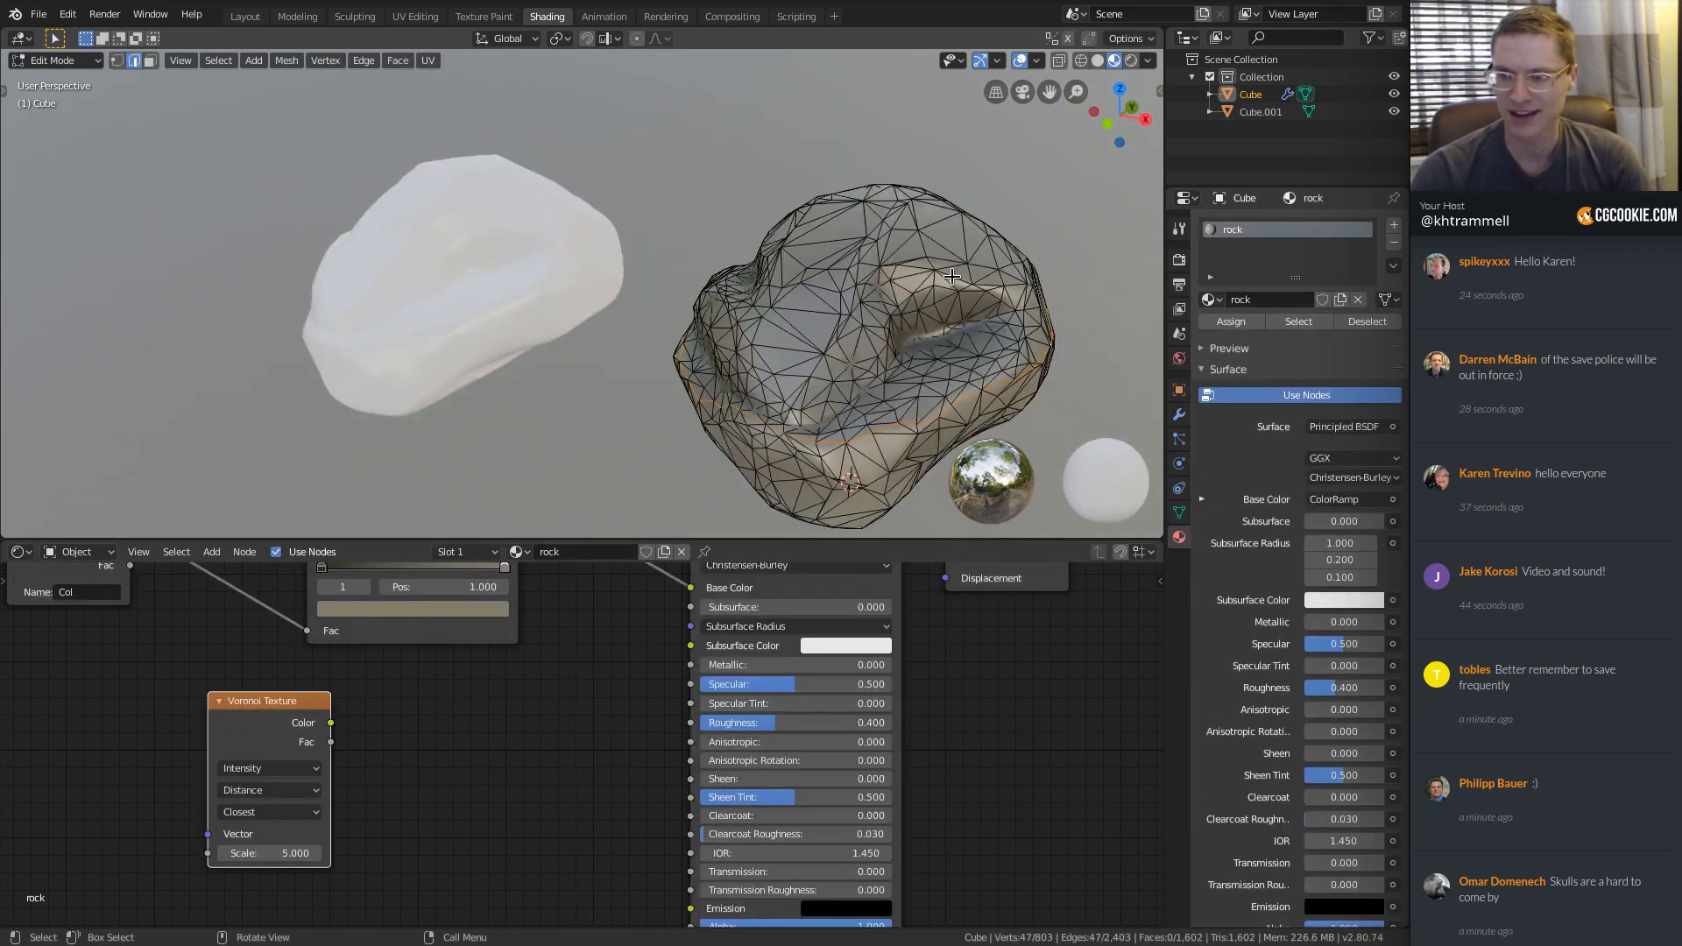
key("Tab")
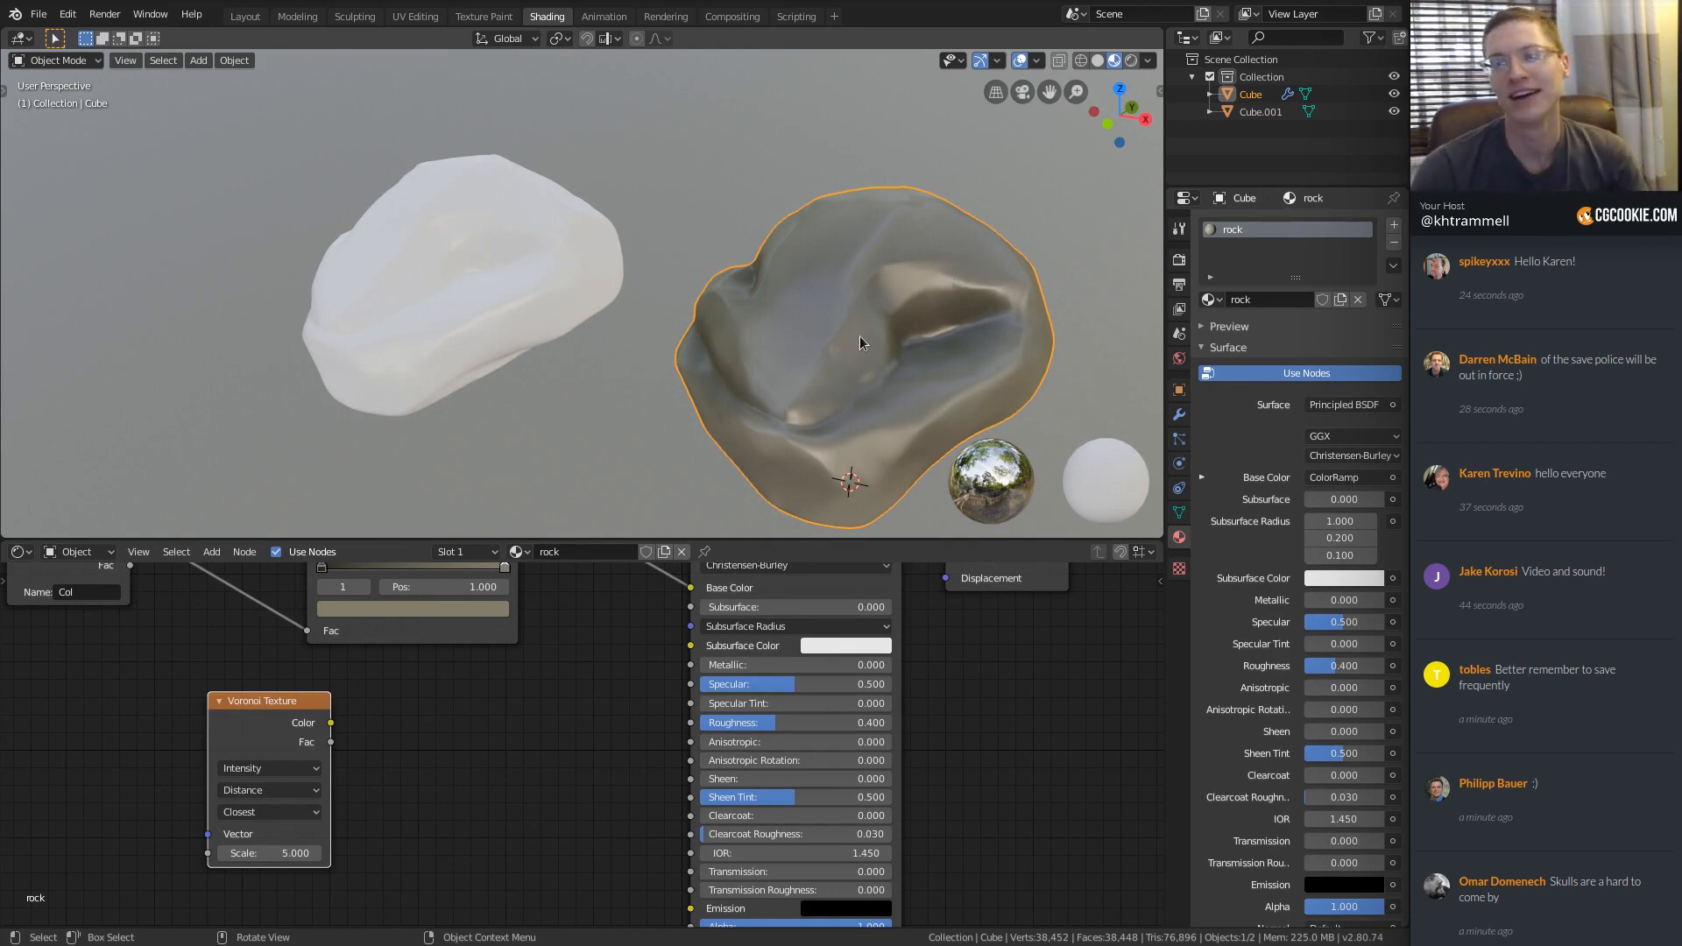
middle_click_drag(859, 334, 837, 313)
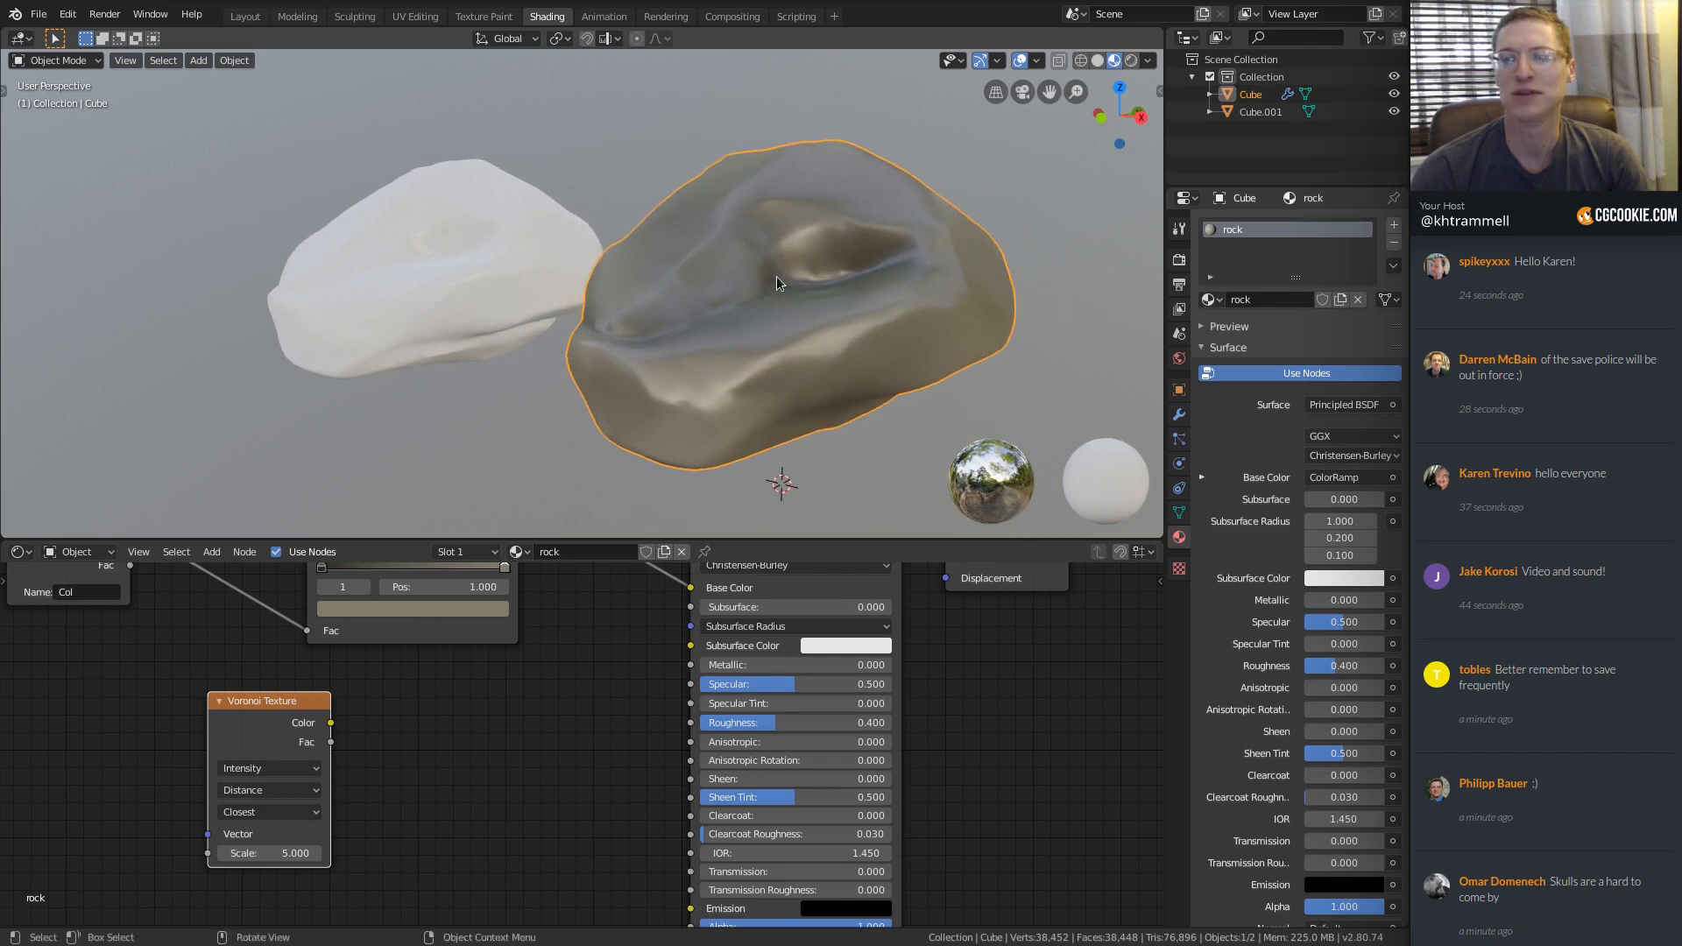
middle_click_drag(458, 272, 453, 196)
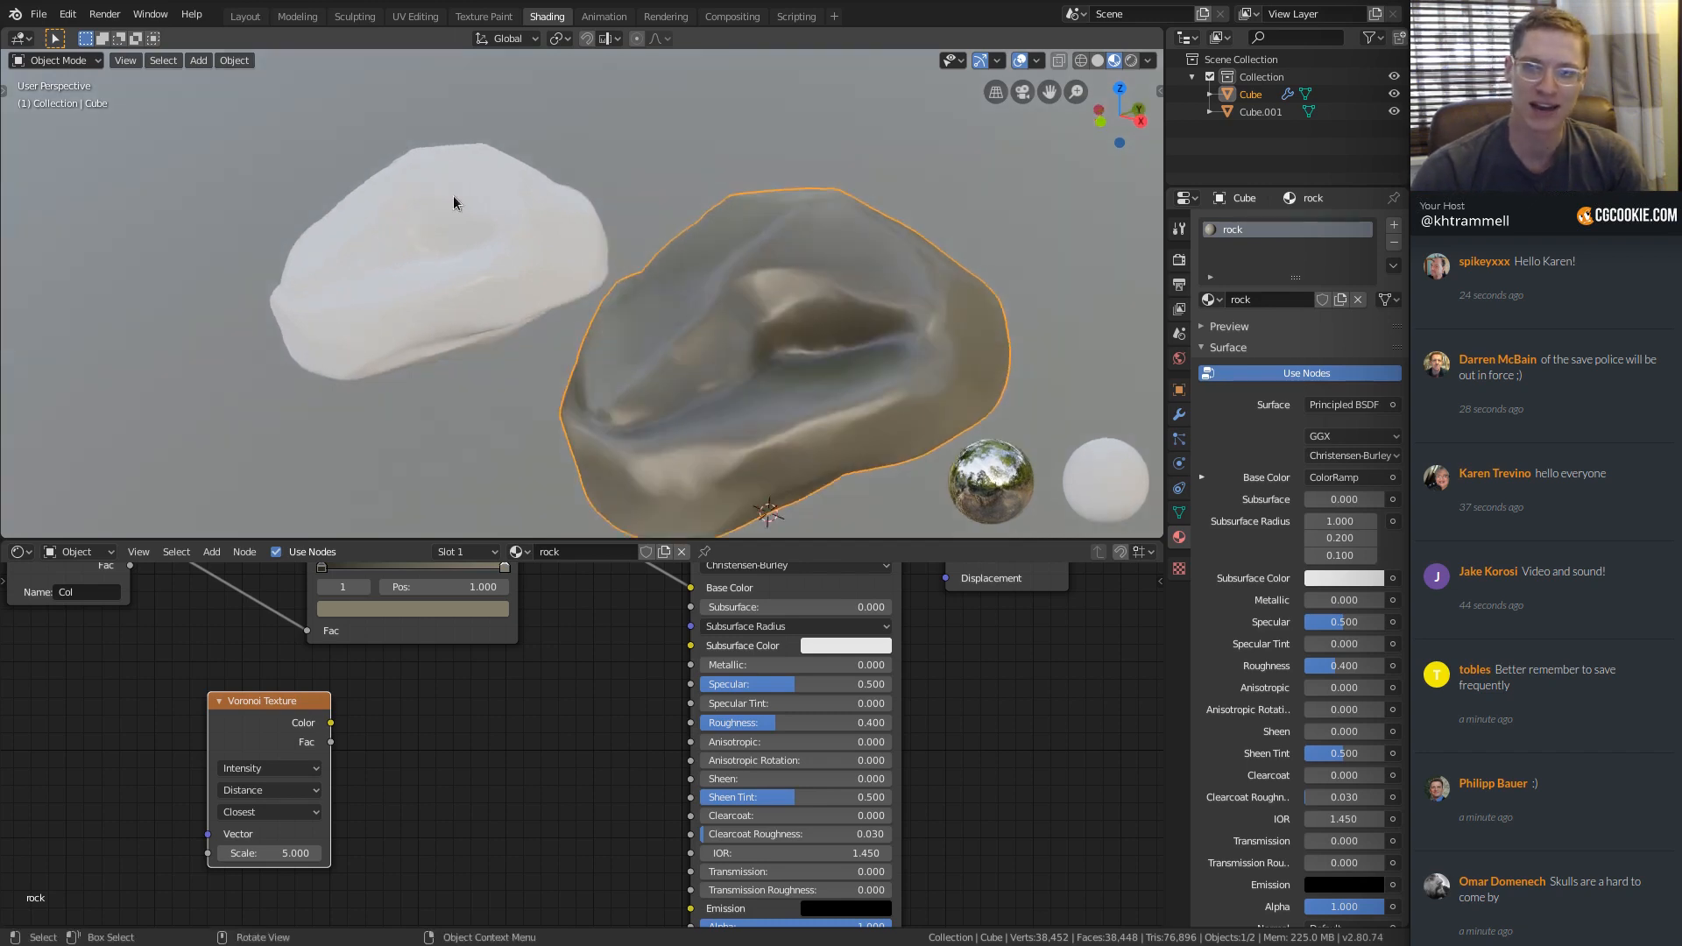
left_click(454, 198)
left_click(792, 332)
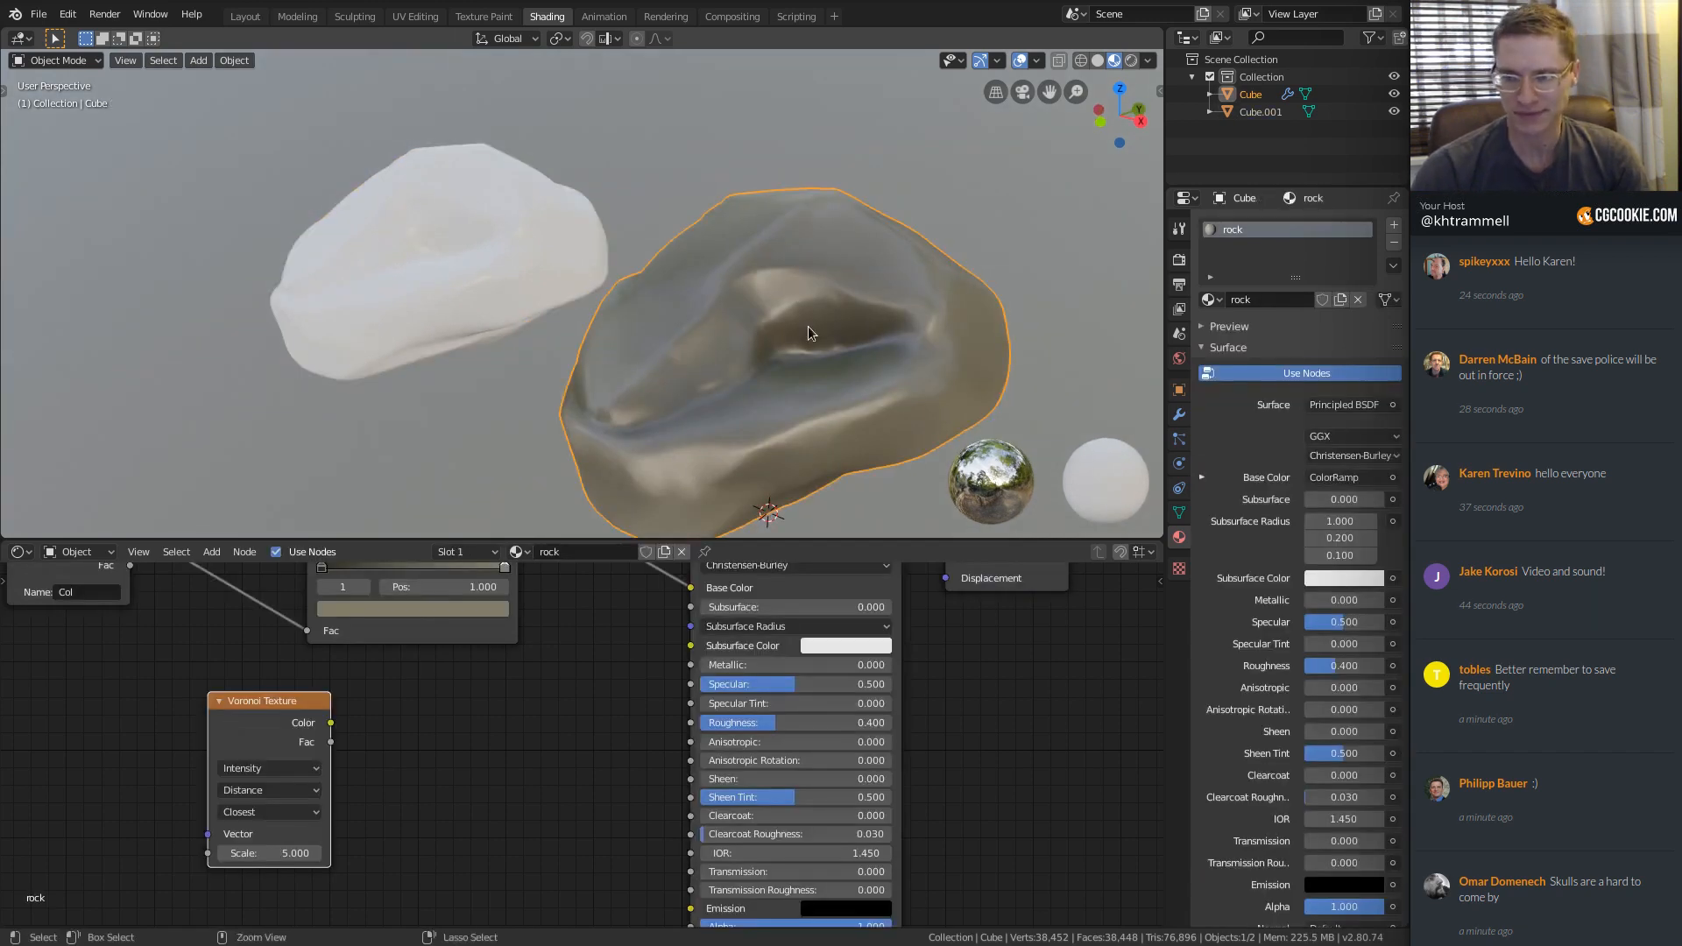
scroll(807, 326, "down", 4)
left_click(506, 268)
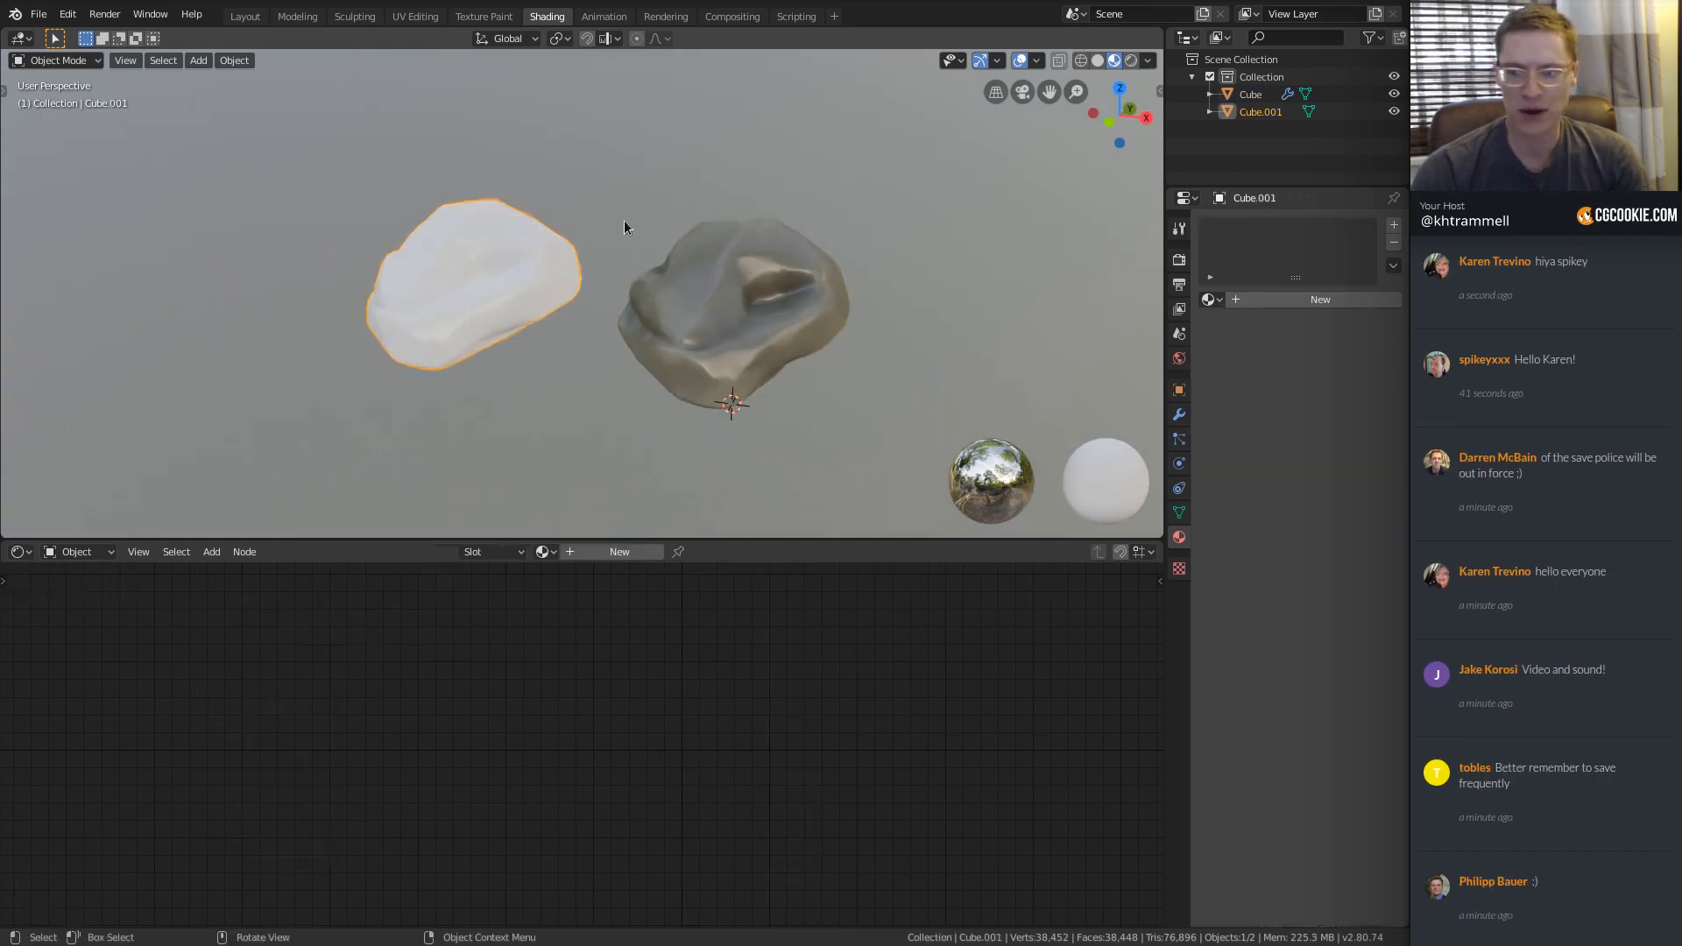
left_click(735, 261)
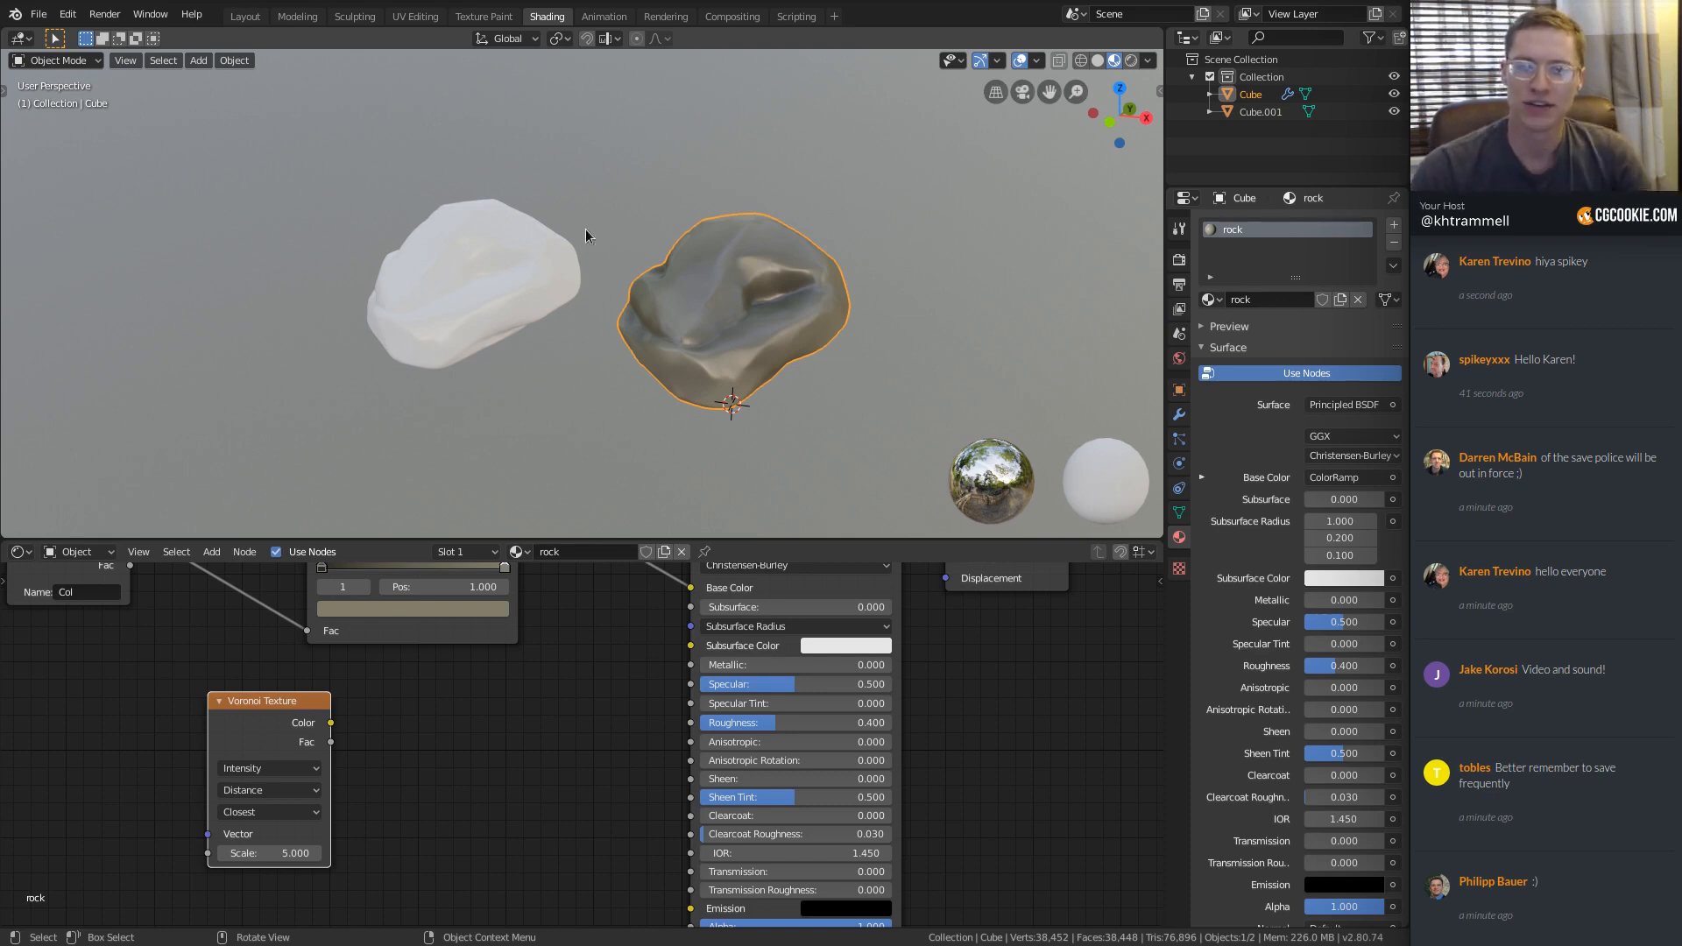
Delete the unshaded white rock Cube.001, keeping only the rock with the material.
left_click(521, 235)
key("x")
left_click(519, 228)
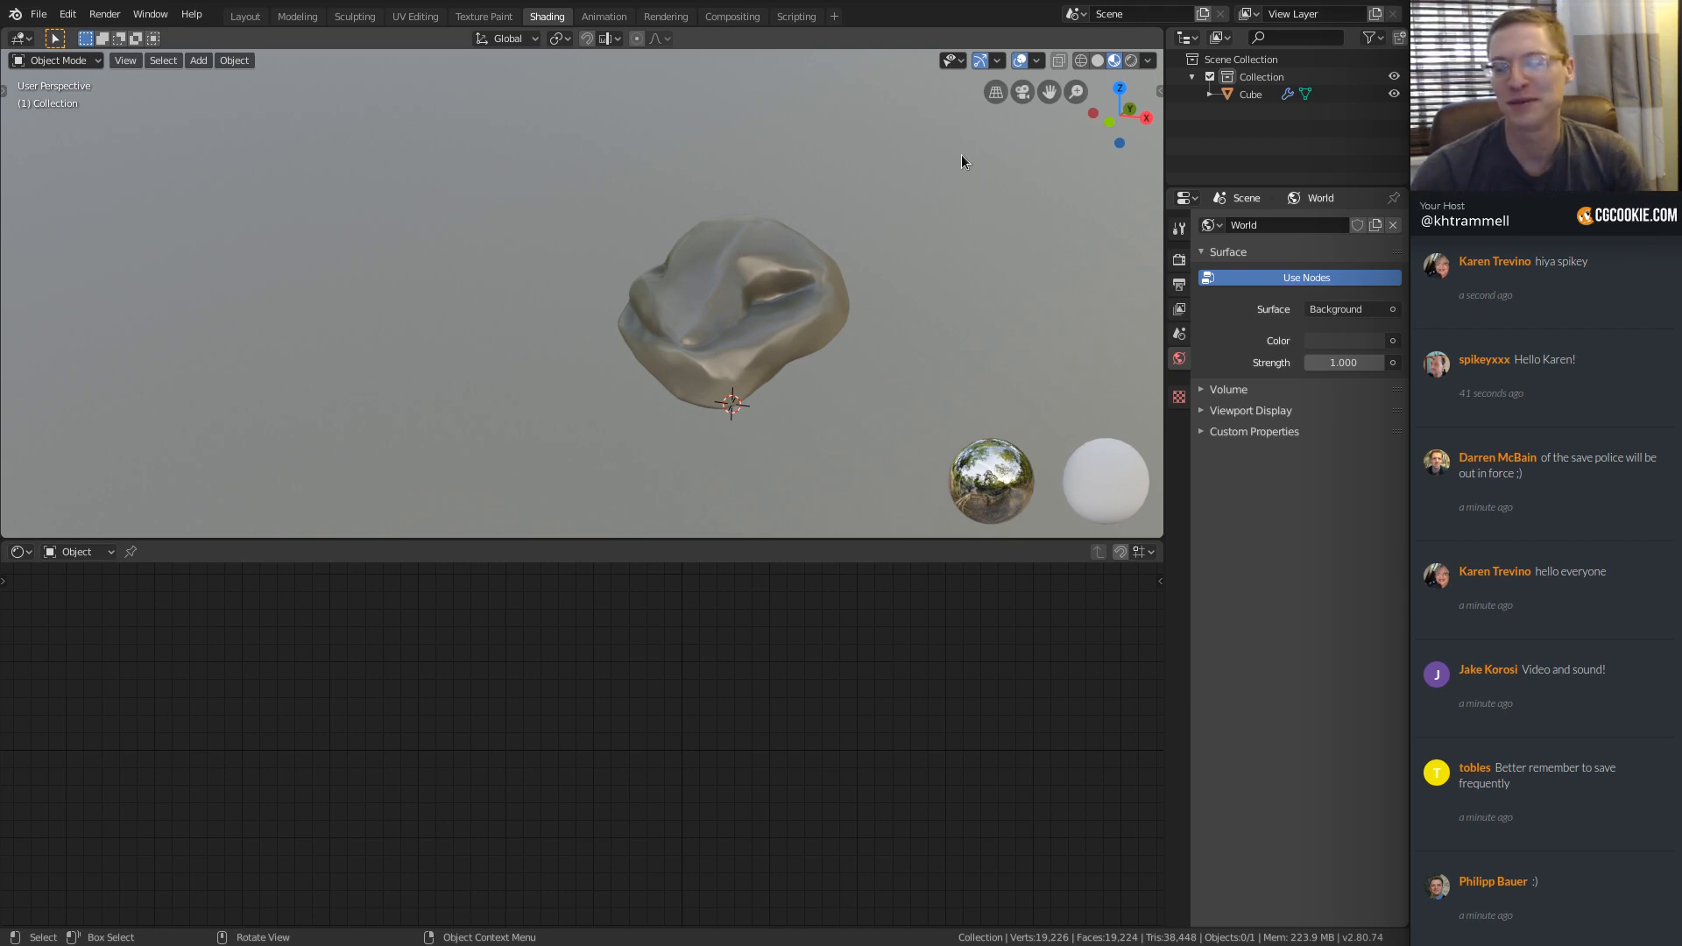
Mark the selected edge loop around the middle of the remaining rock as a UV seam.
middle_click_drag(861, 296, 819, 314)
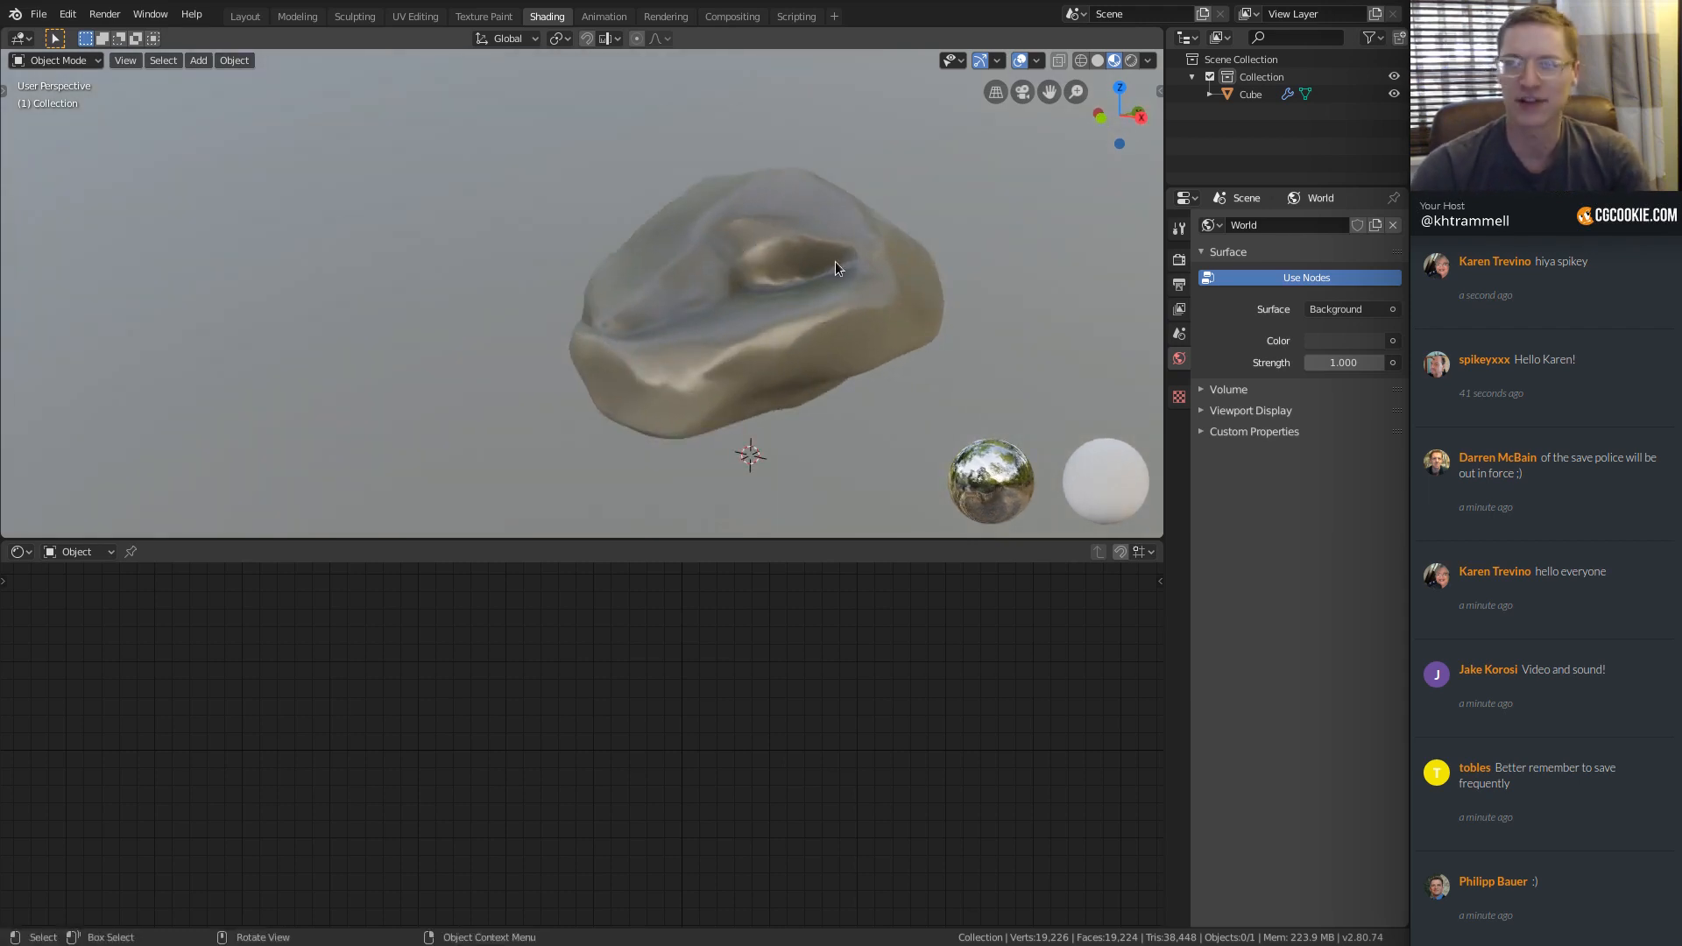
middle_click_drag(785, 287, 617, 210)
left_click(802, 241)
key("Tab")
scroll(631, 228, "up", 3)
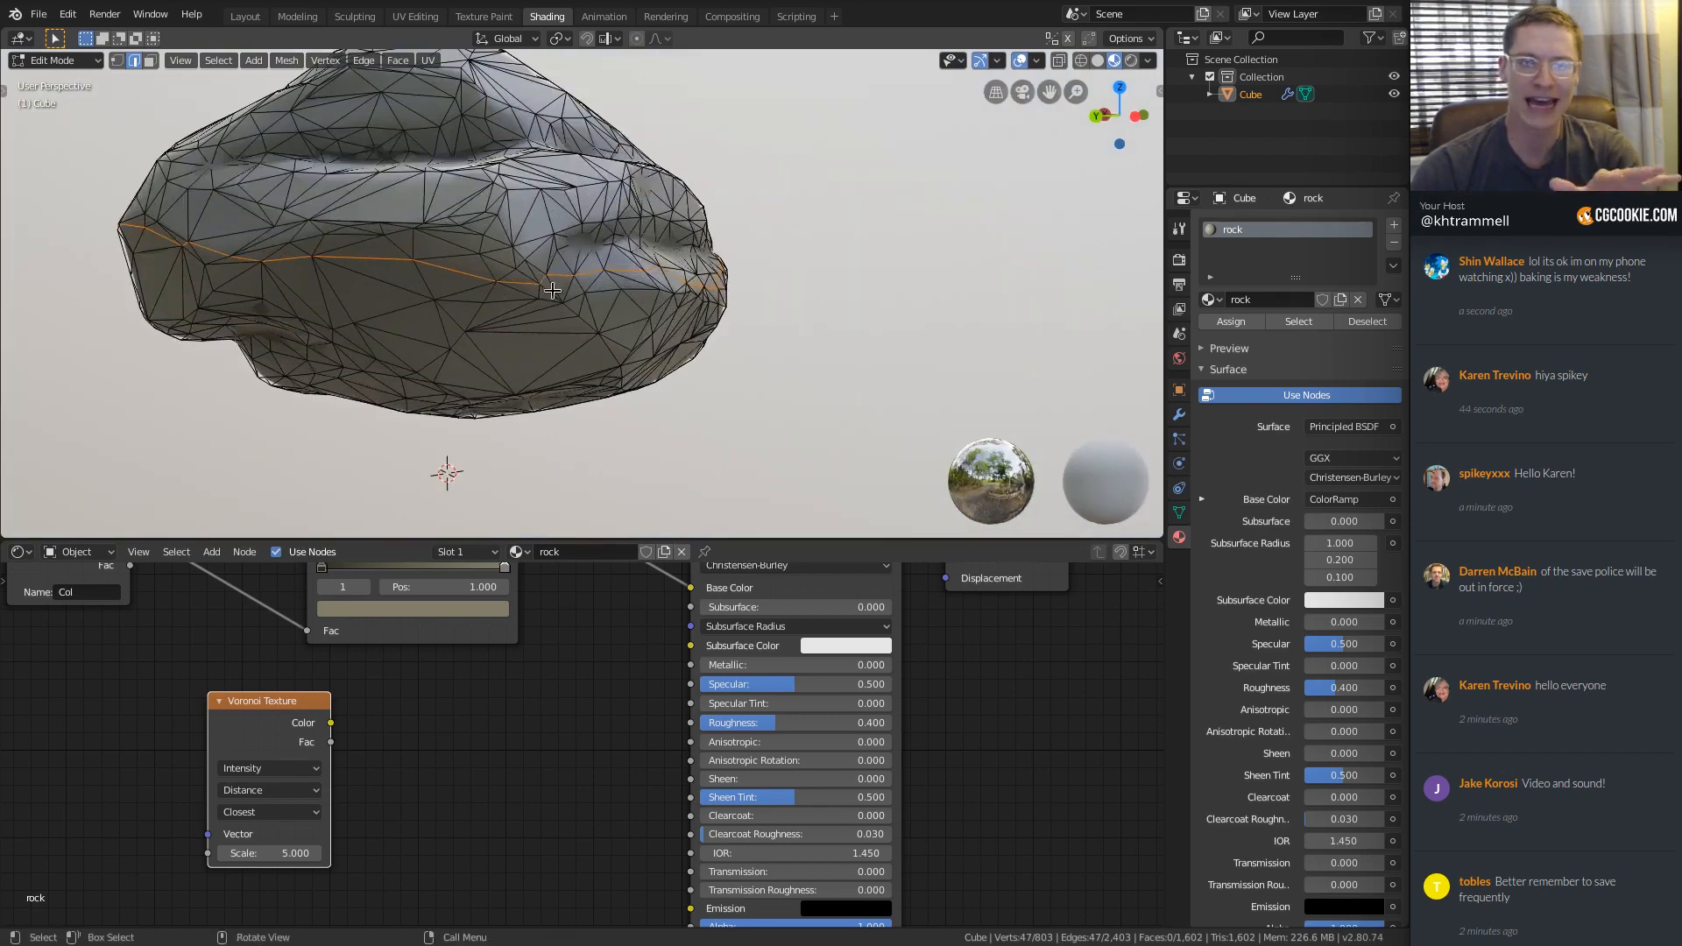
middle_click_drag(552, 290, 334, 231)
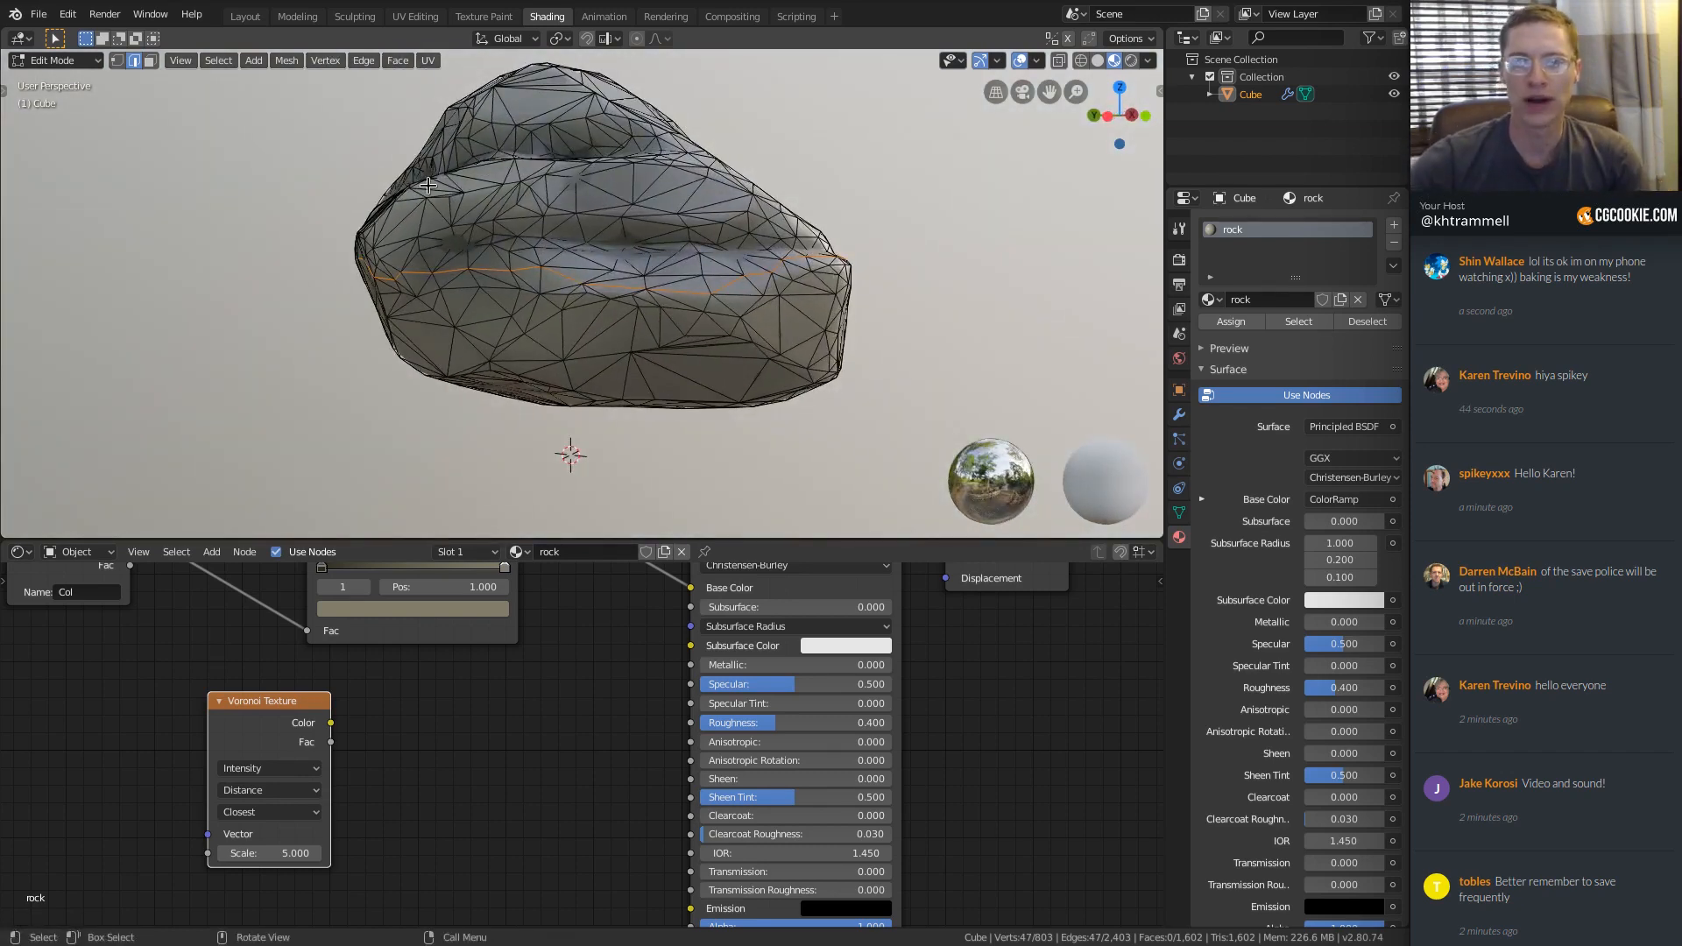
key("ctrl+e")
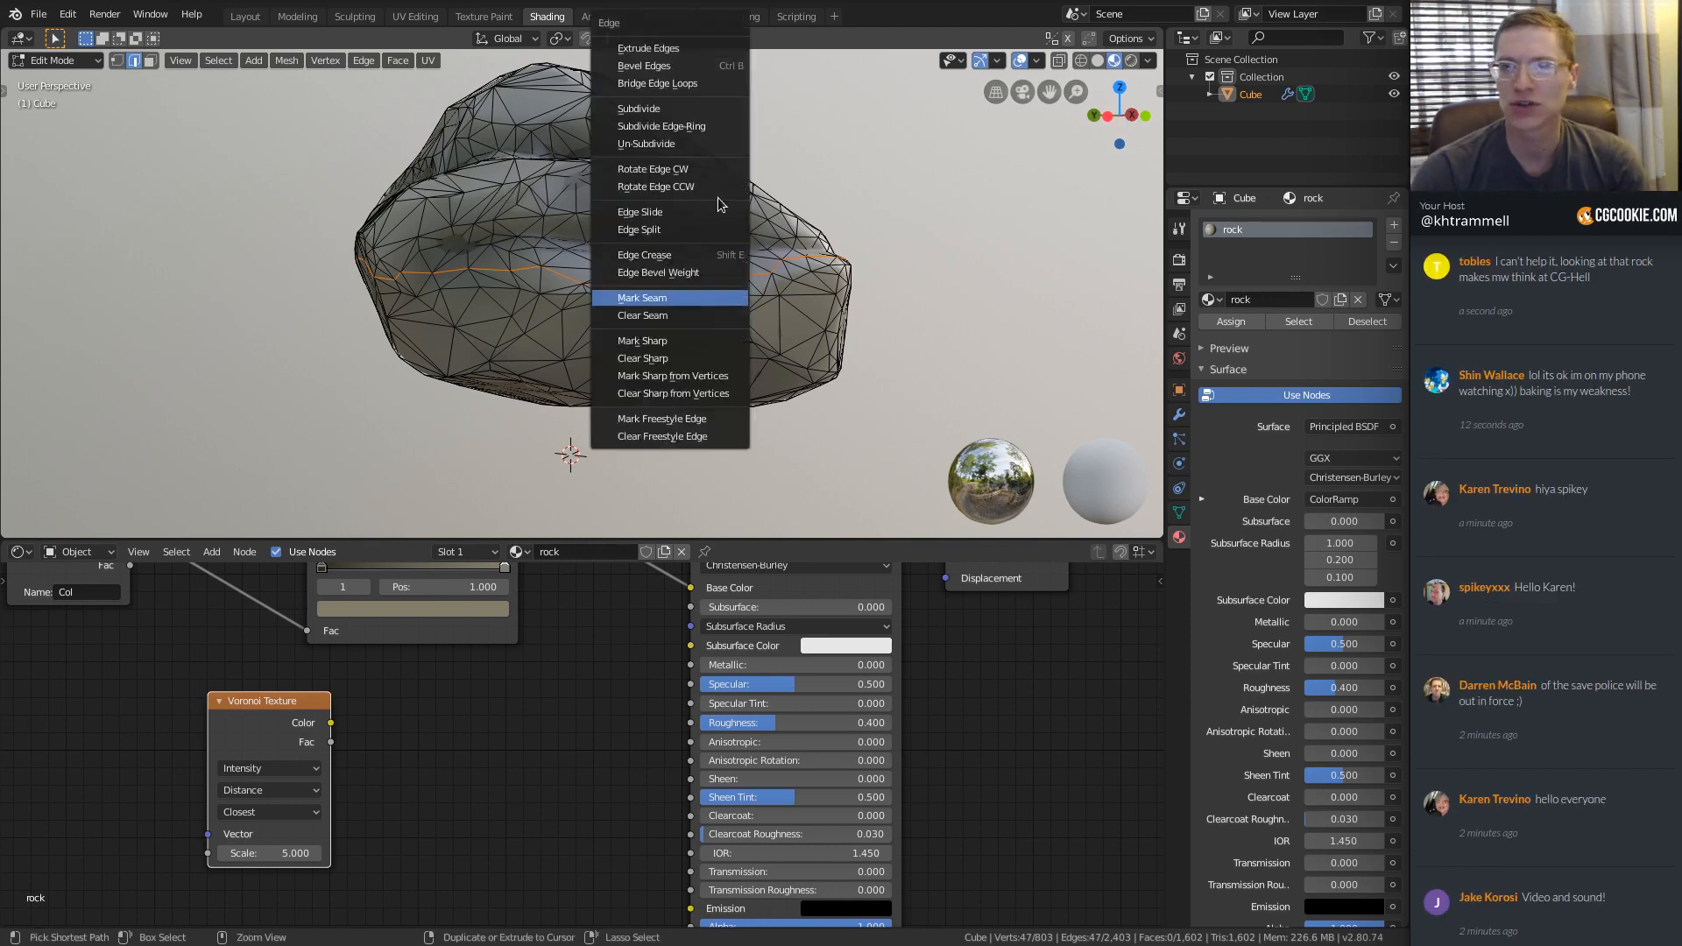
left_click(650, 298)
scroll(764, 251, "down", 4)
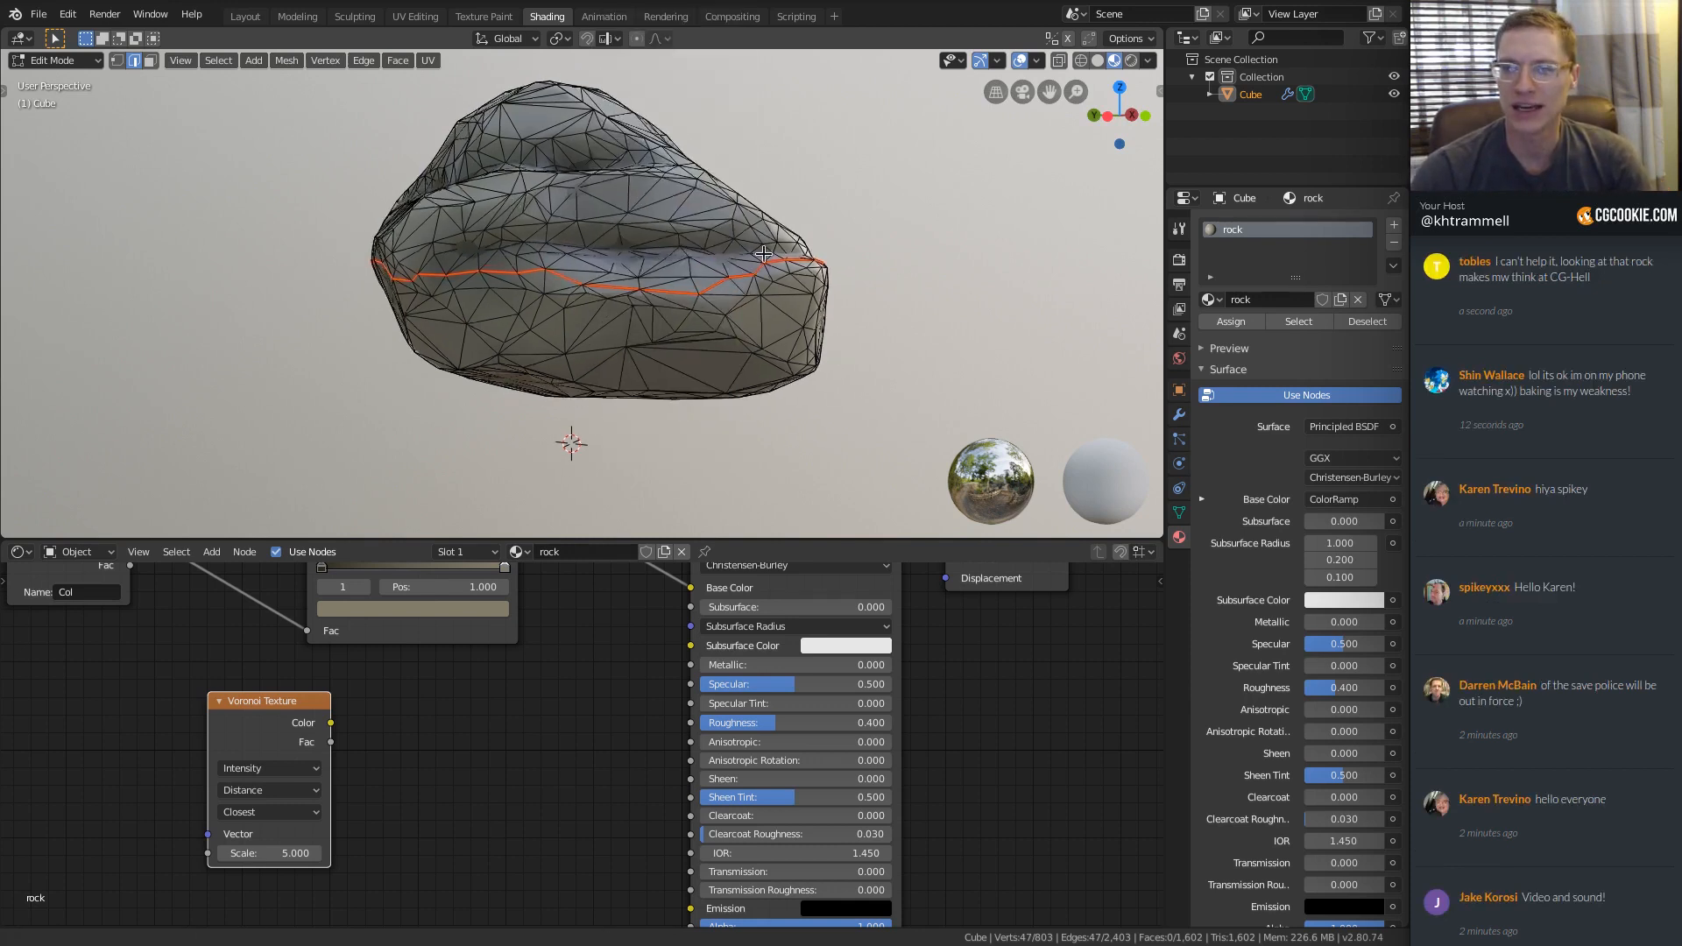
Unwrap the rock's entire mesh along the seam in the UV Editing workspace.
left_click(411, 16)
scroll(754, 403, "up", 4)
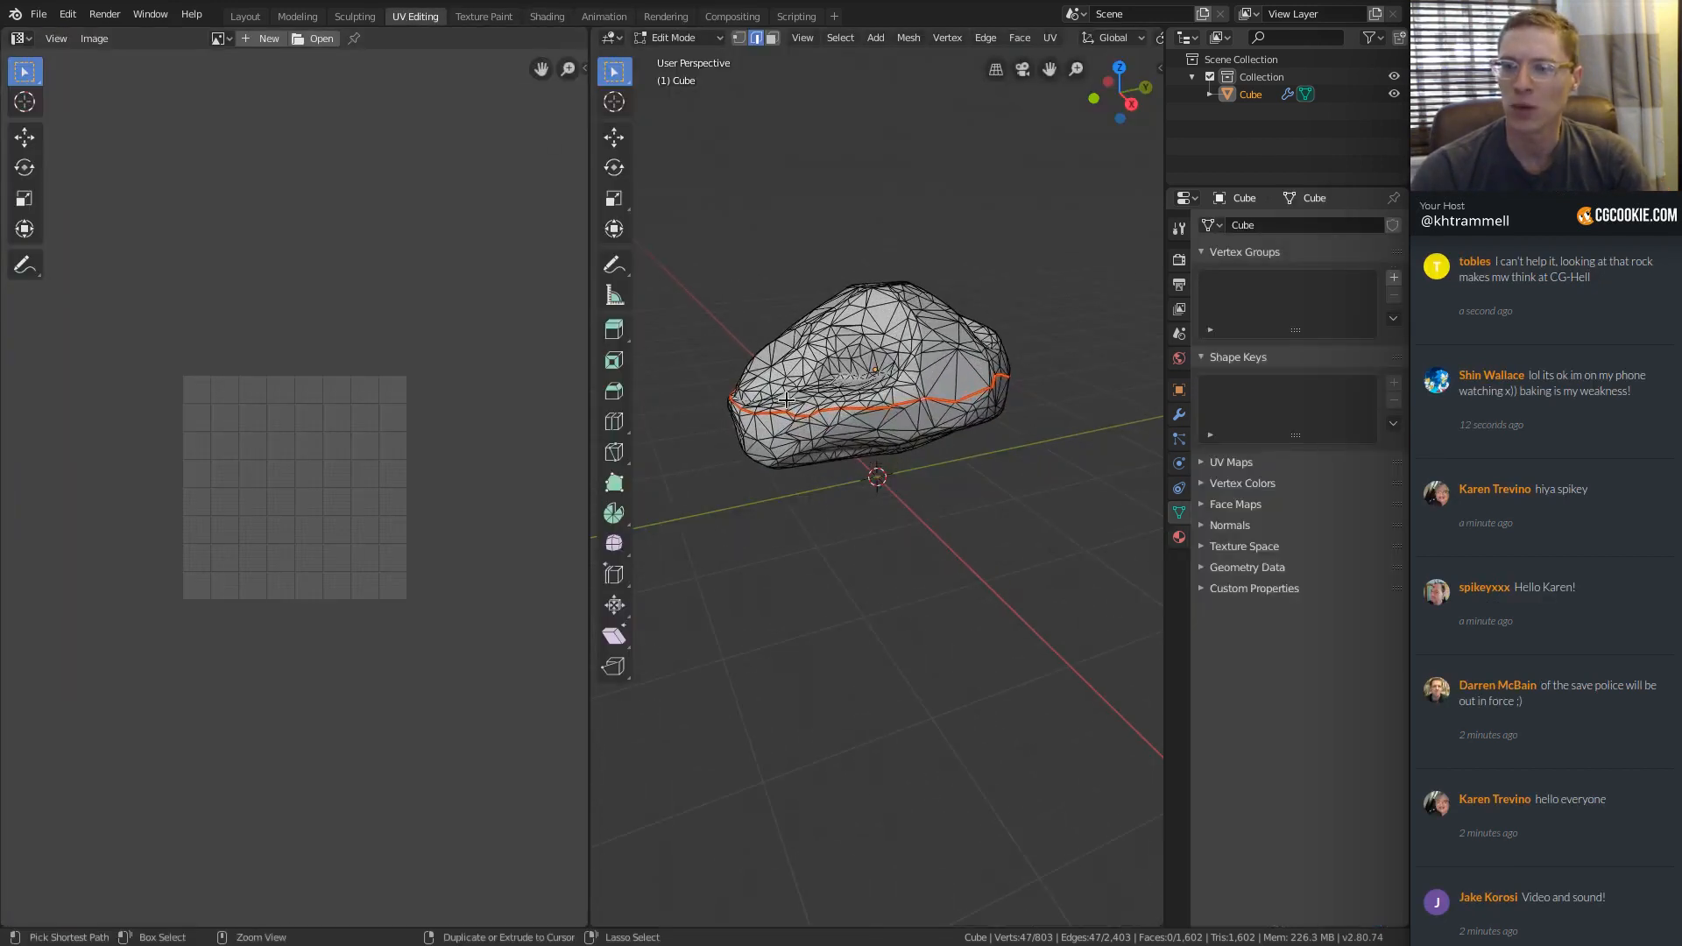
key("a")
key("u")
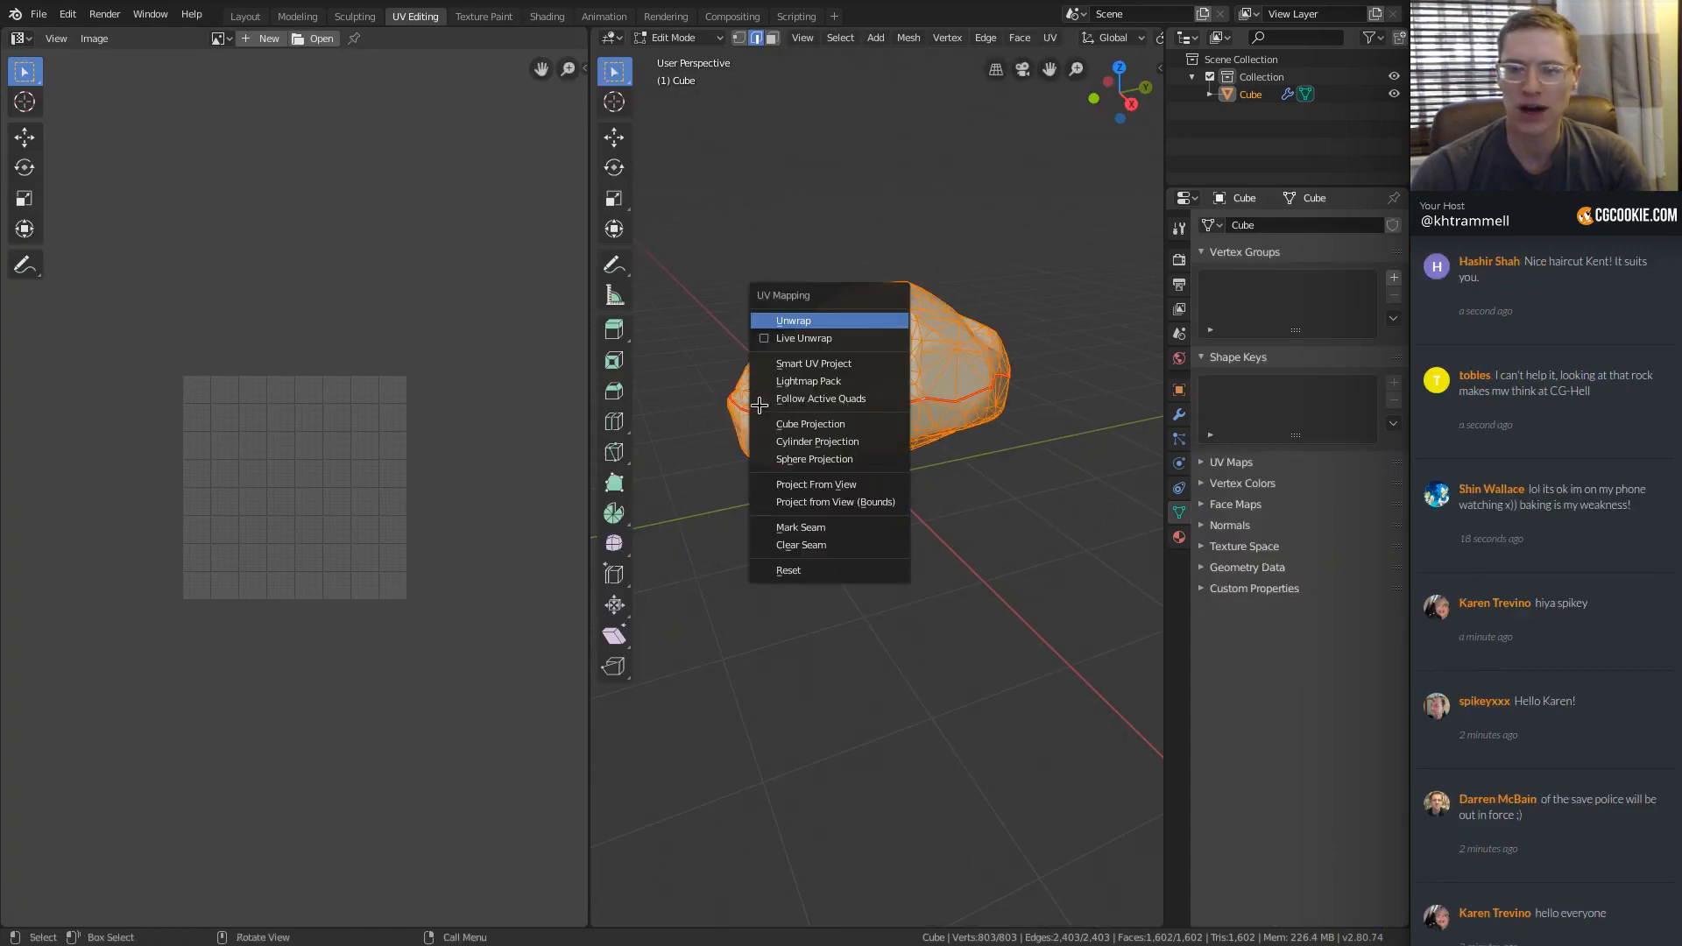
key("Return")
scroll(302, 412, "up", 4)
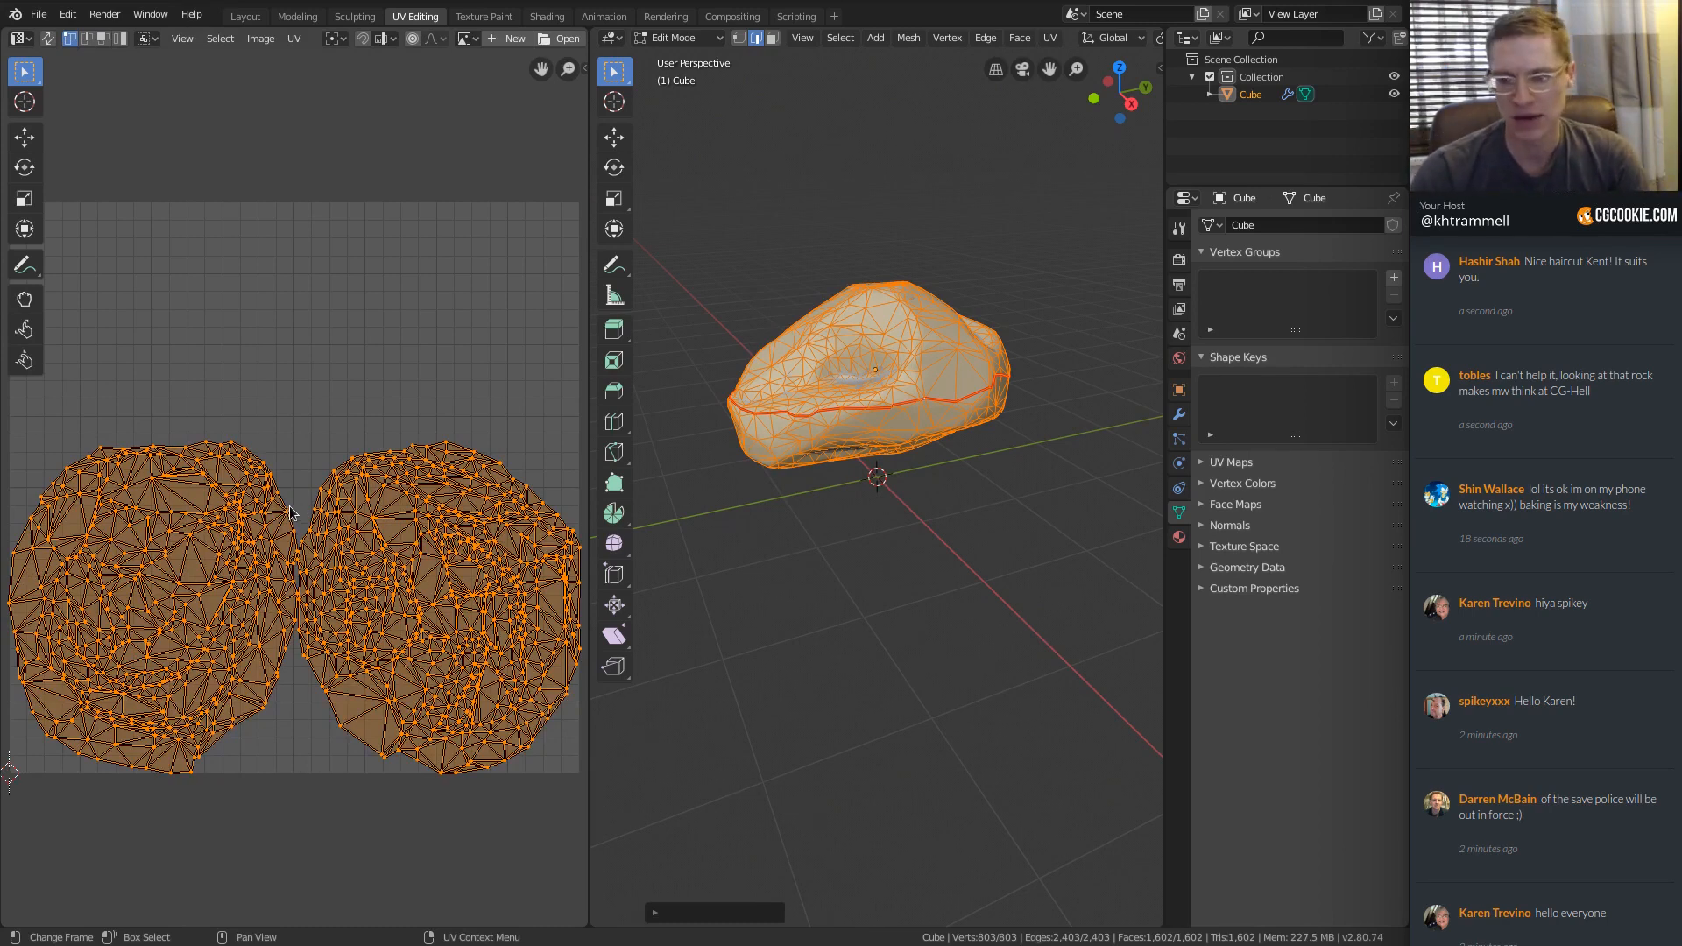
scroll(293, 507, "down", 2)
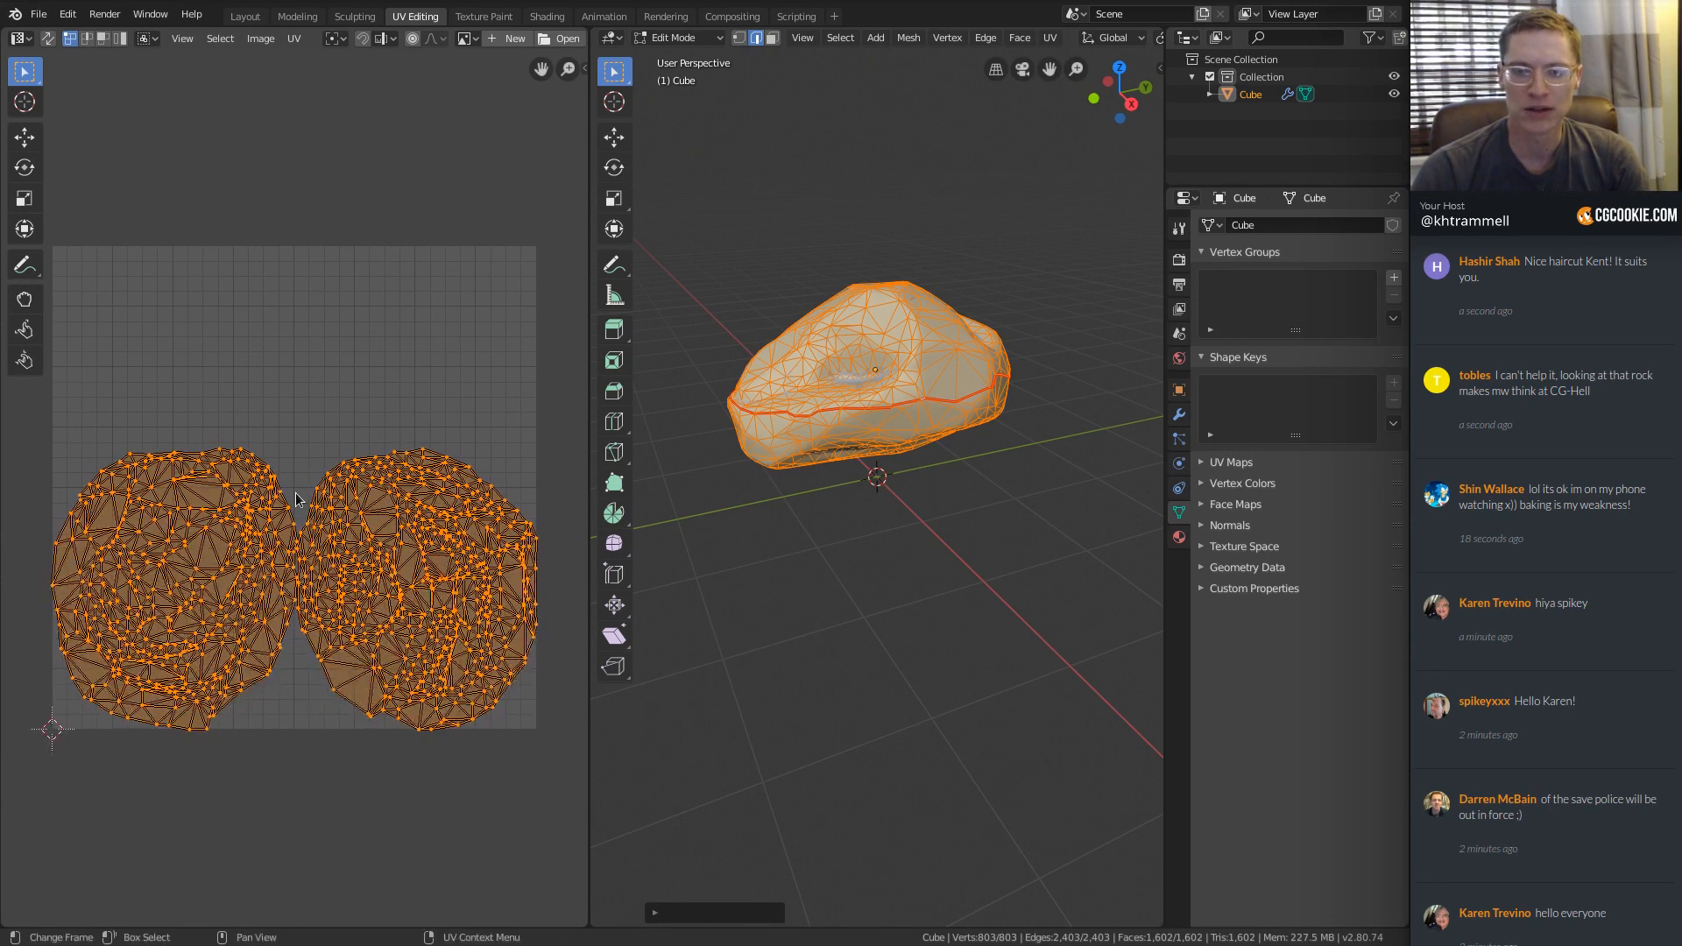
Rotate the left UV island and move it into the upper-left area of the UV square.
key("alt+a")
key("l")
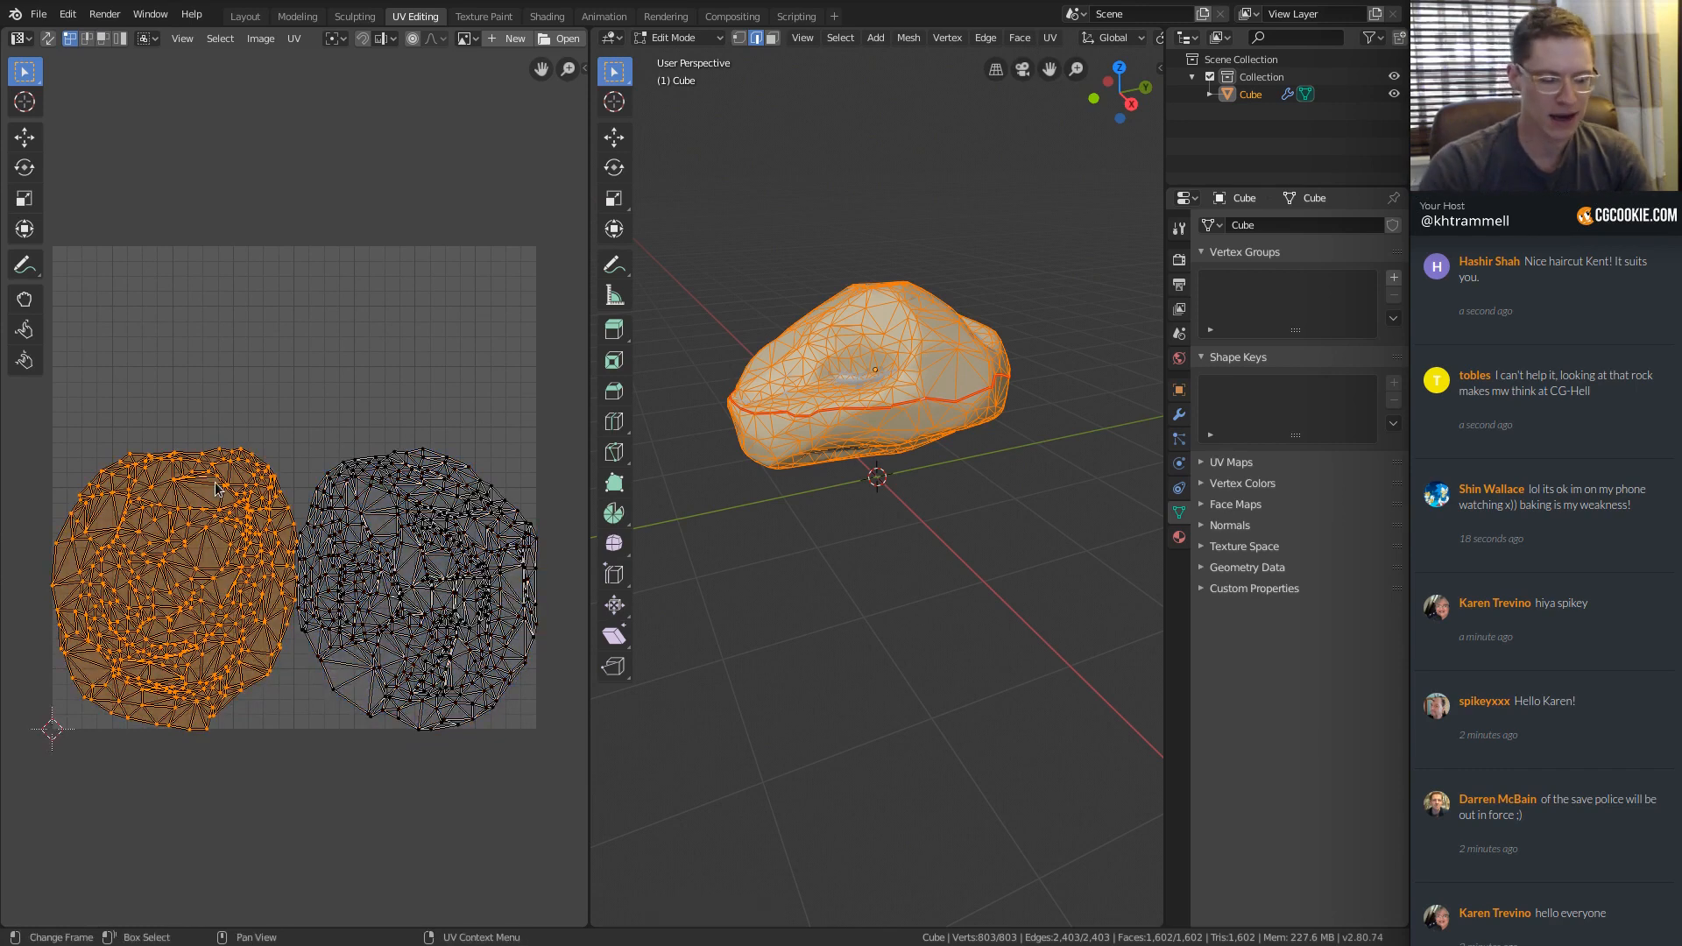
key("r")
left_click(337, 493)
key("g")
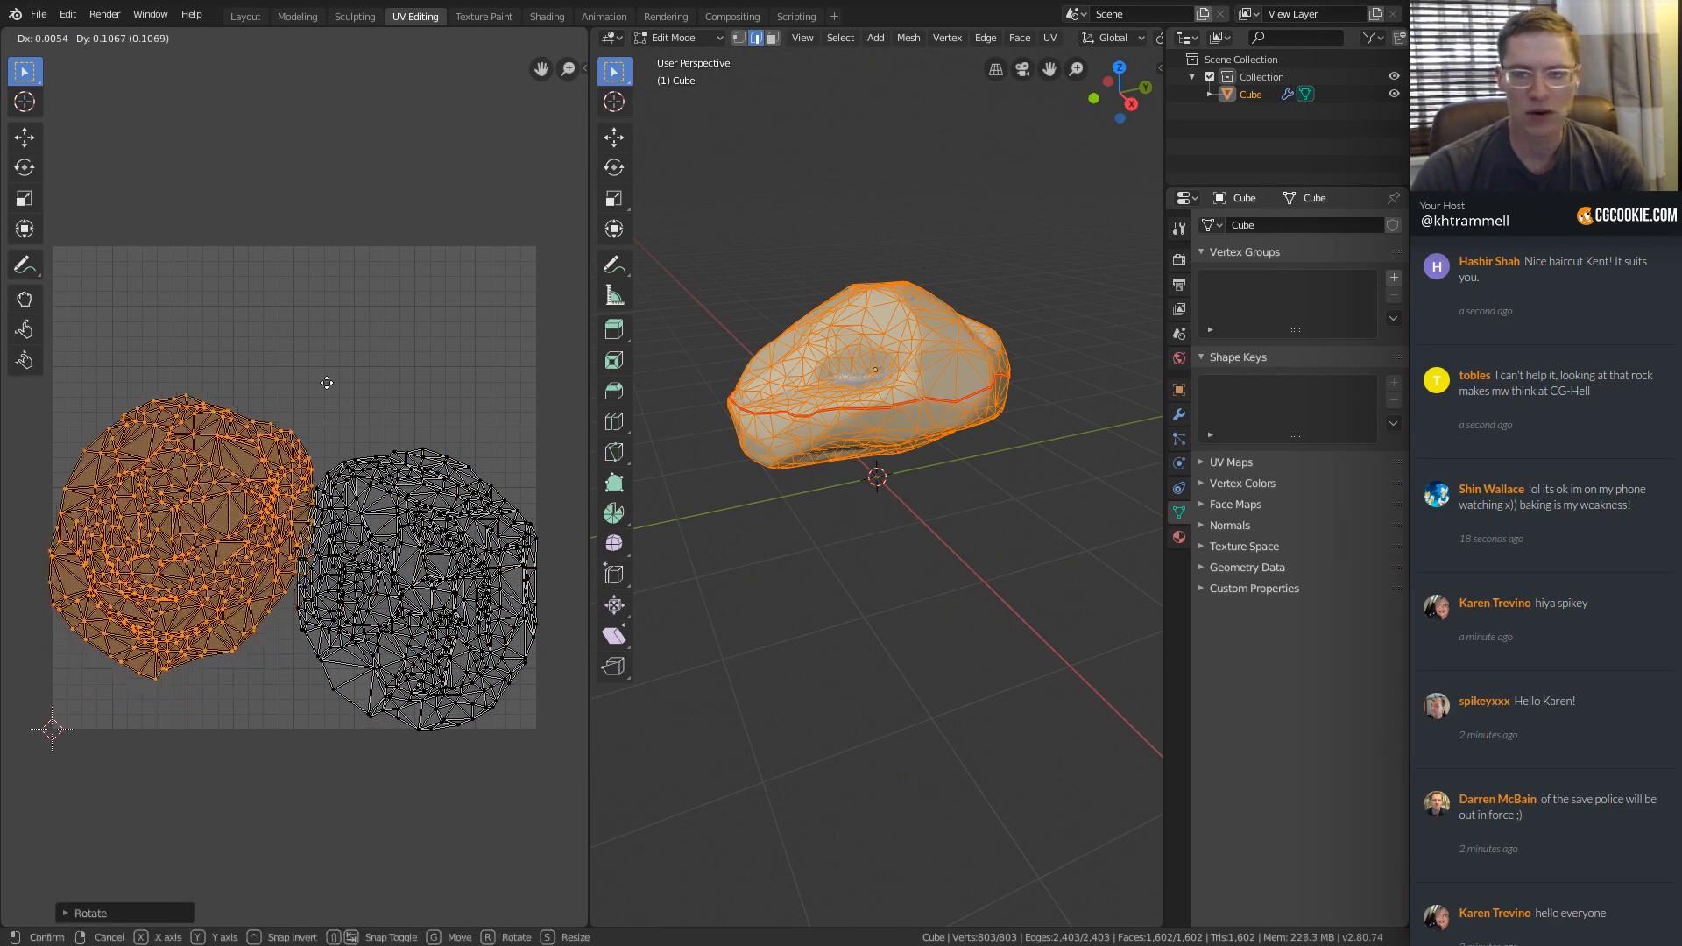
left_click(343, 298)
Rotate the lower-right UV island by about 45 degrees and move it diagonally closer to the other island.
key("alt+a")
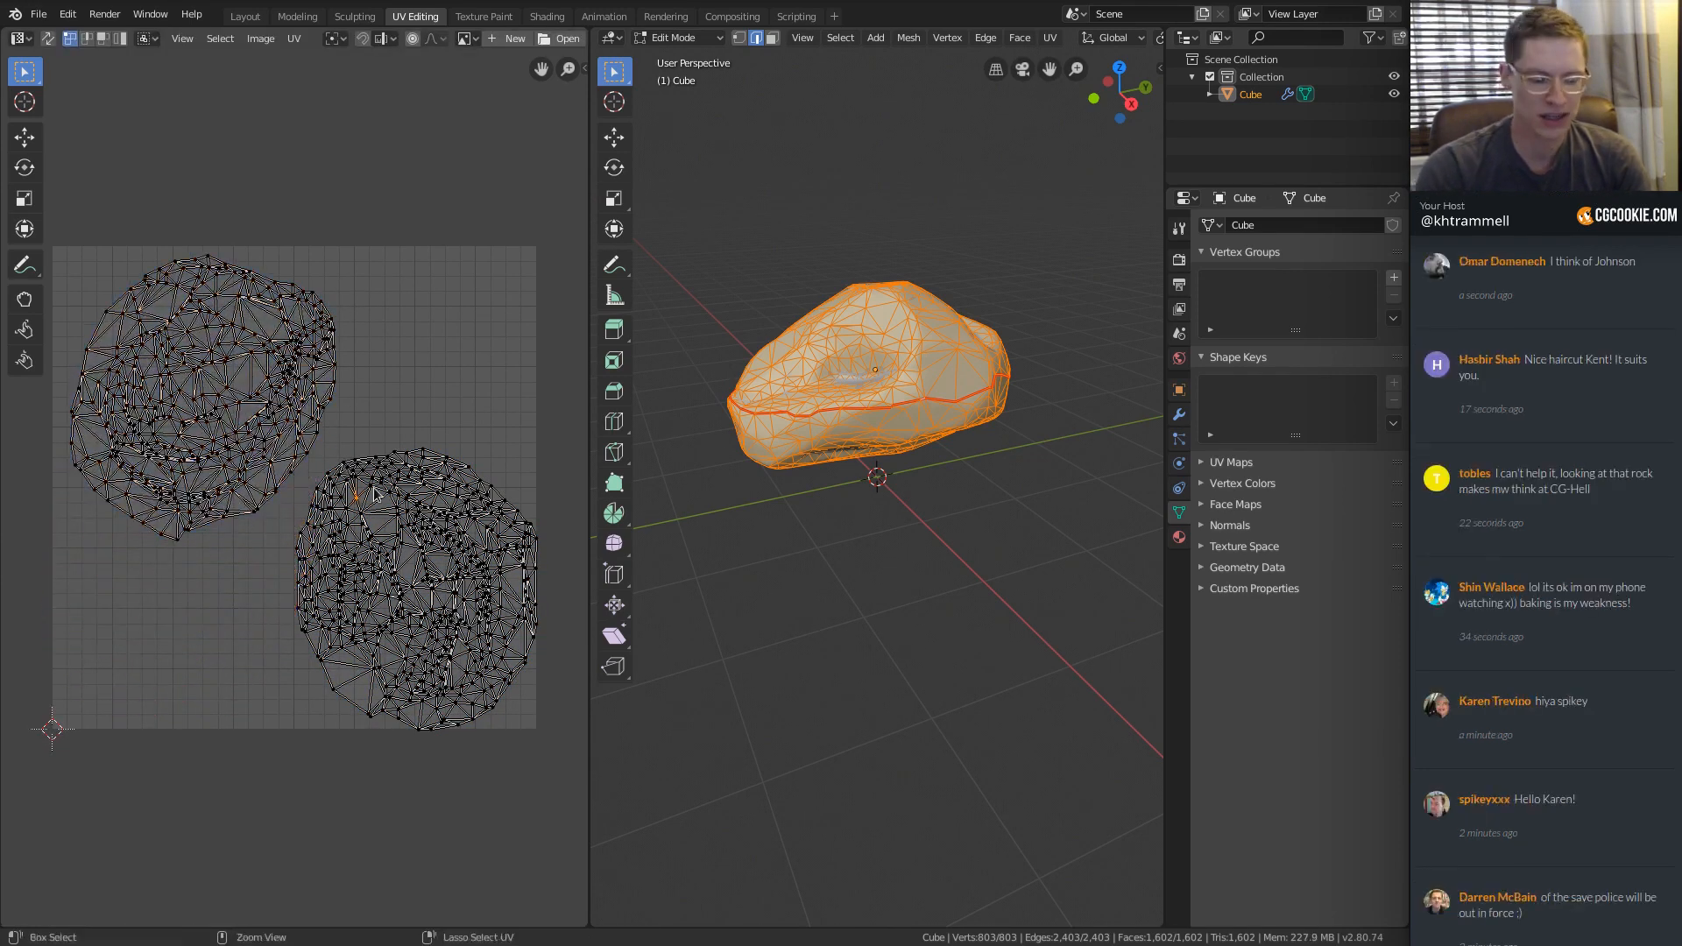
key("l")
key("r")
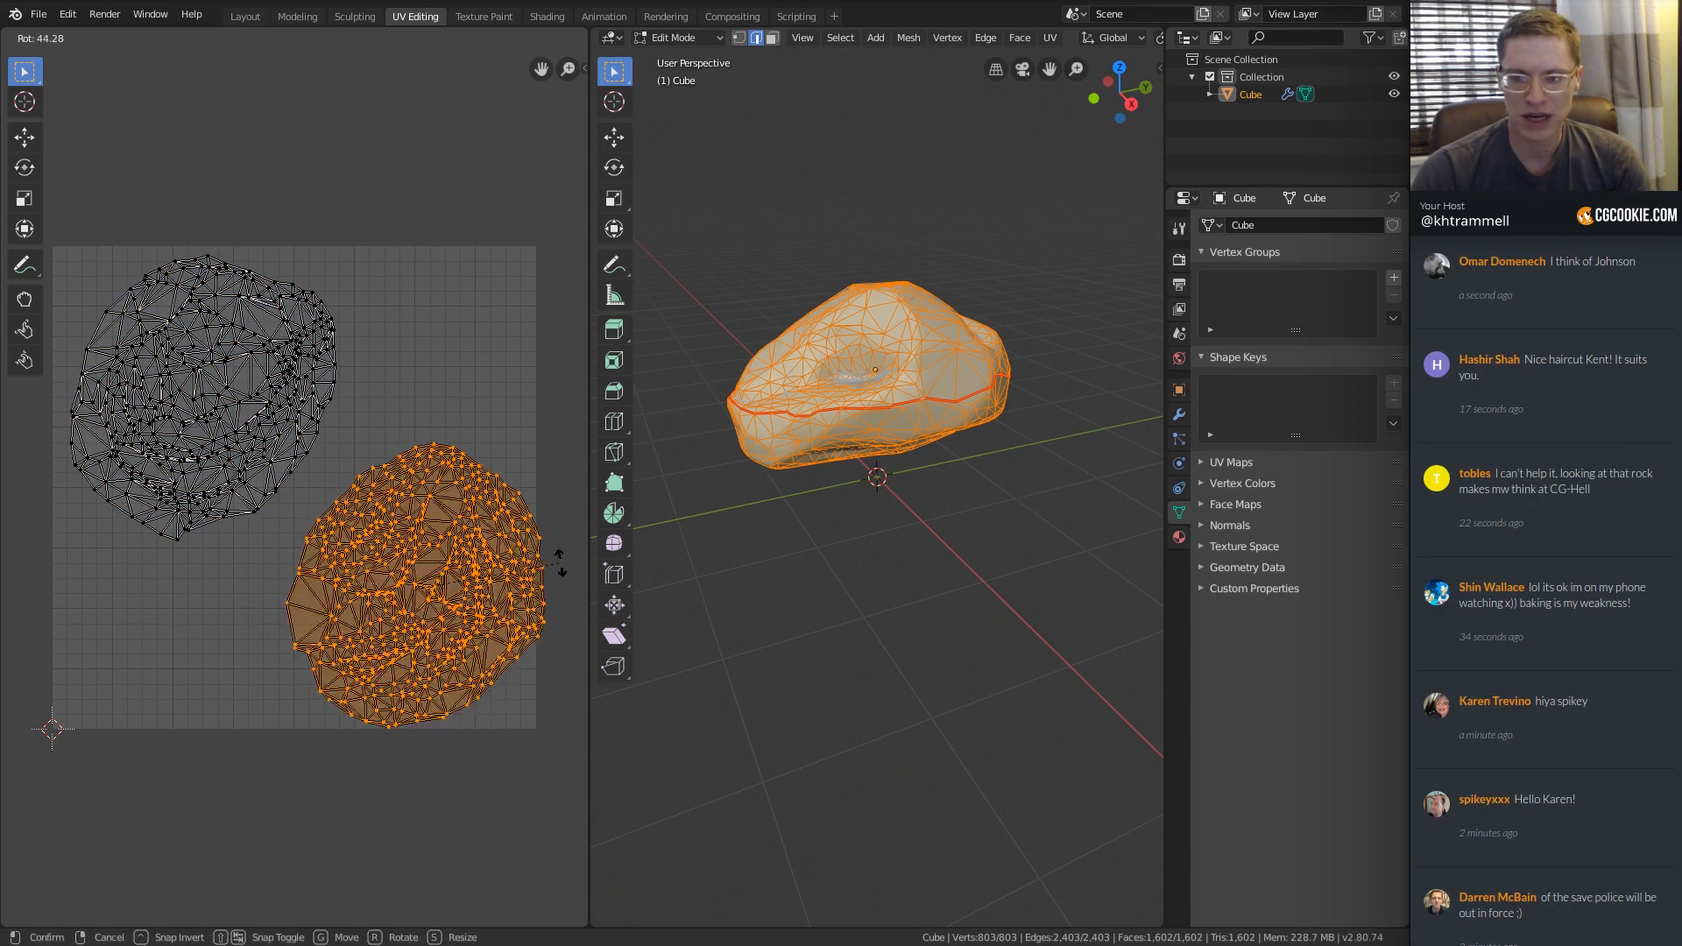
left_click(562, 540)
key("g")
left_click(483, 450)
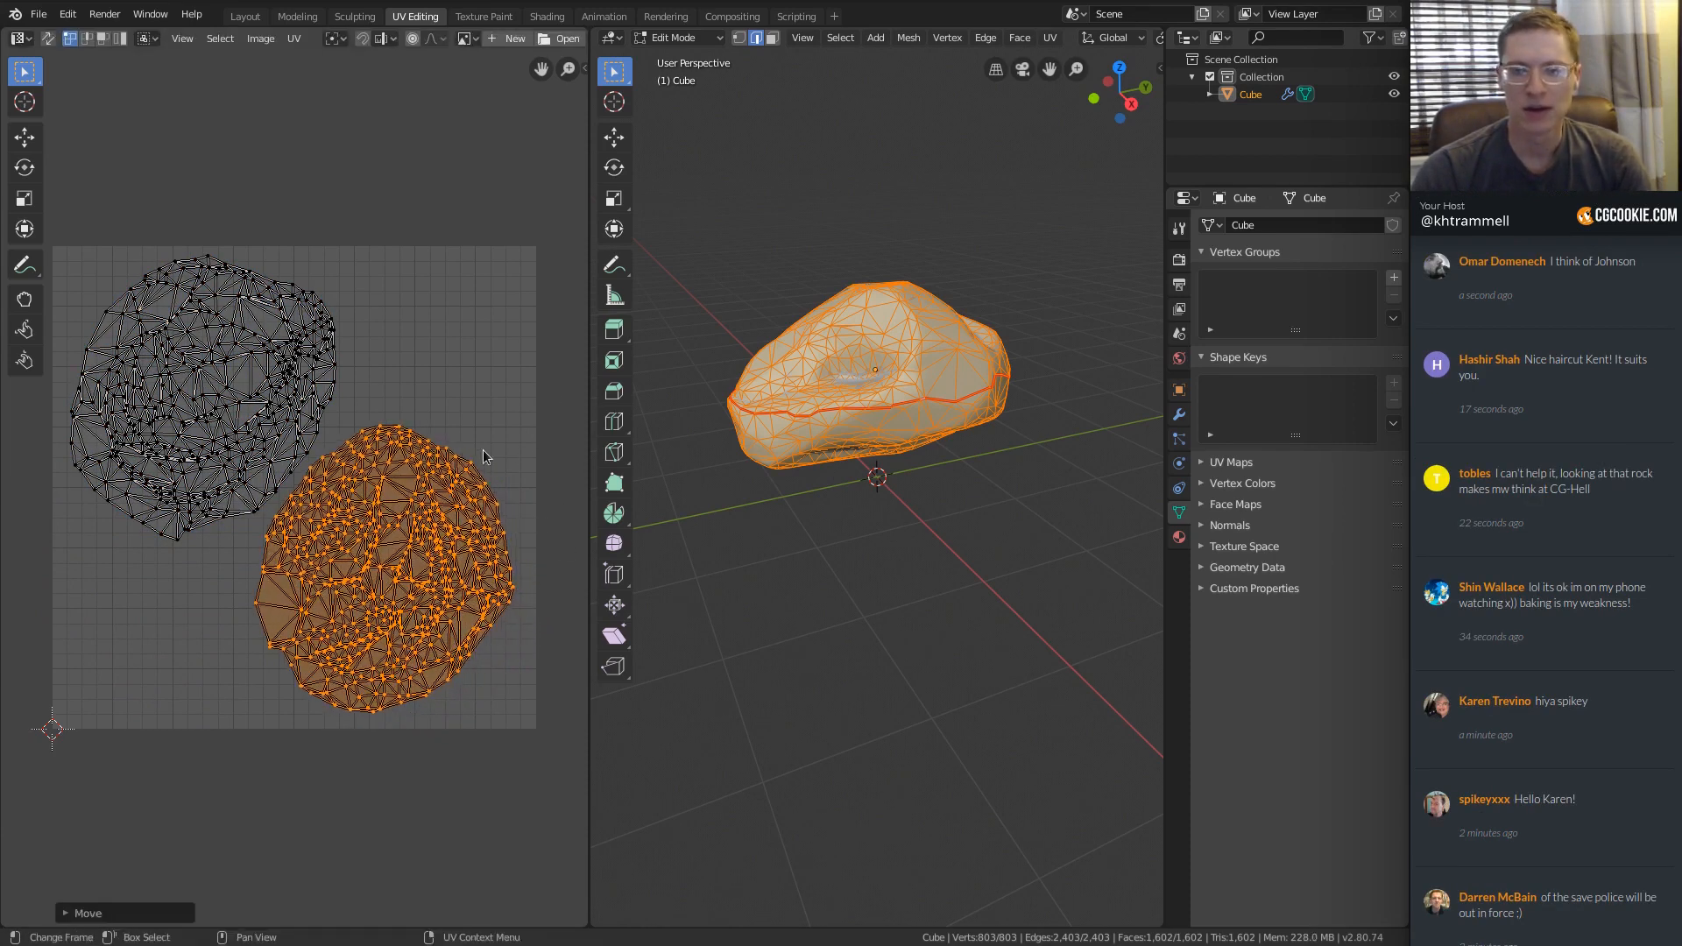
Scale both UV islands up slightly together and center them so they fill the UV square without crossing its borders.
key("a")
key("g")
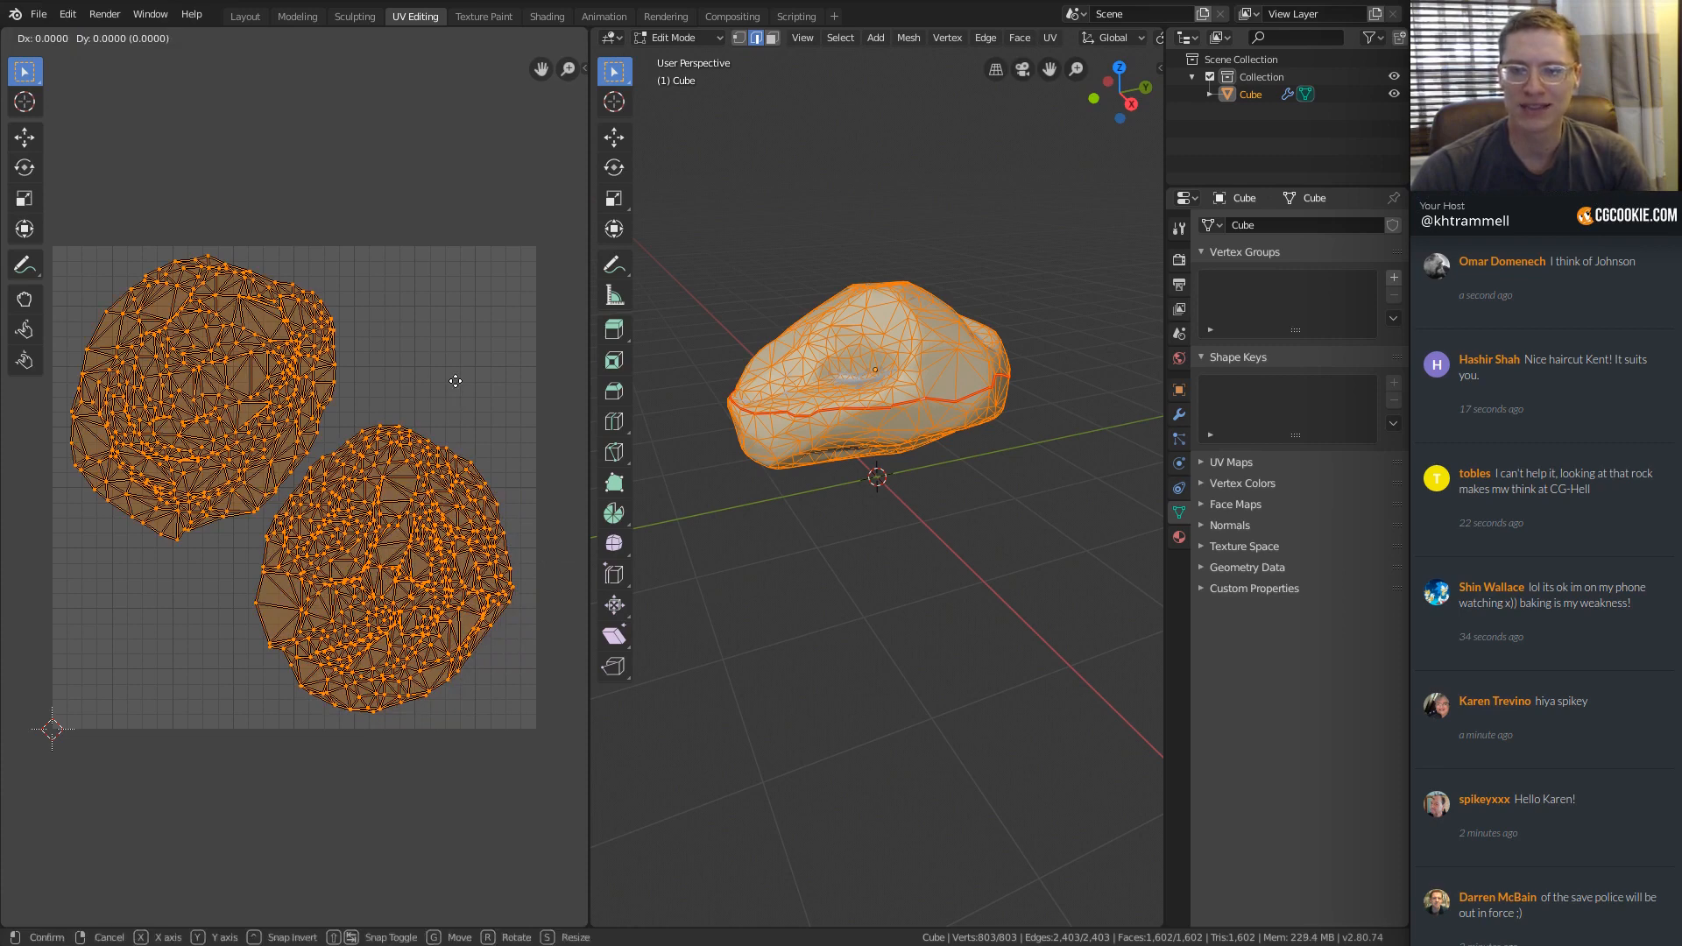
left_click(486, 377)
key("s")
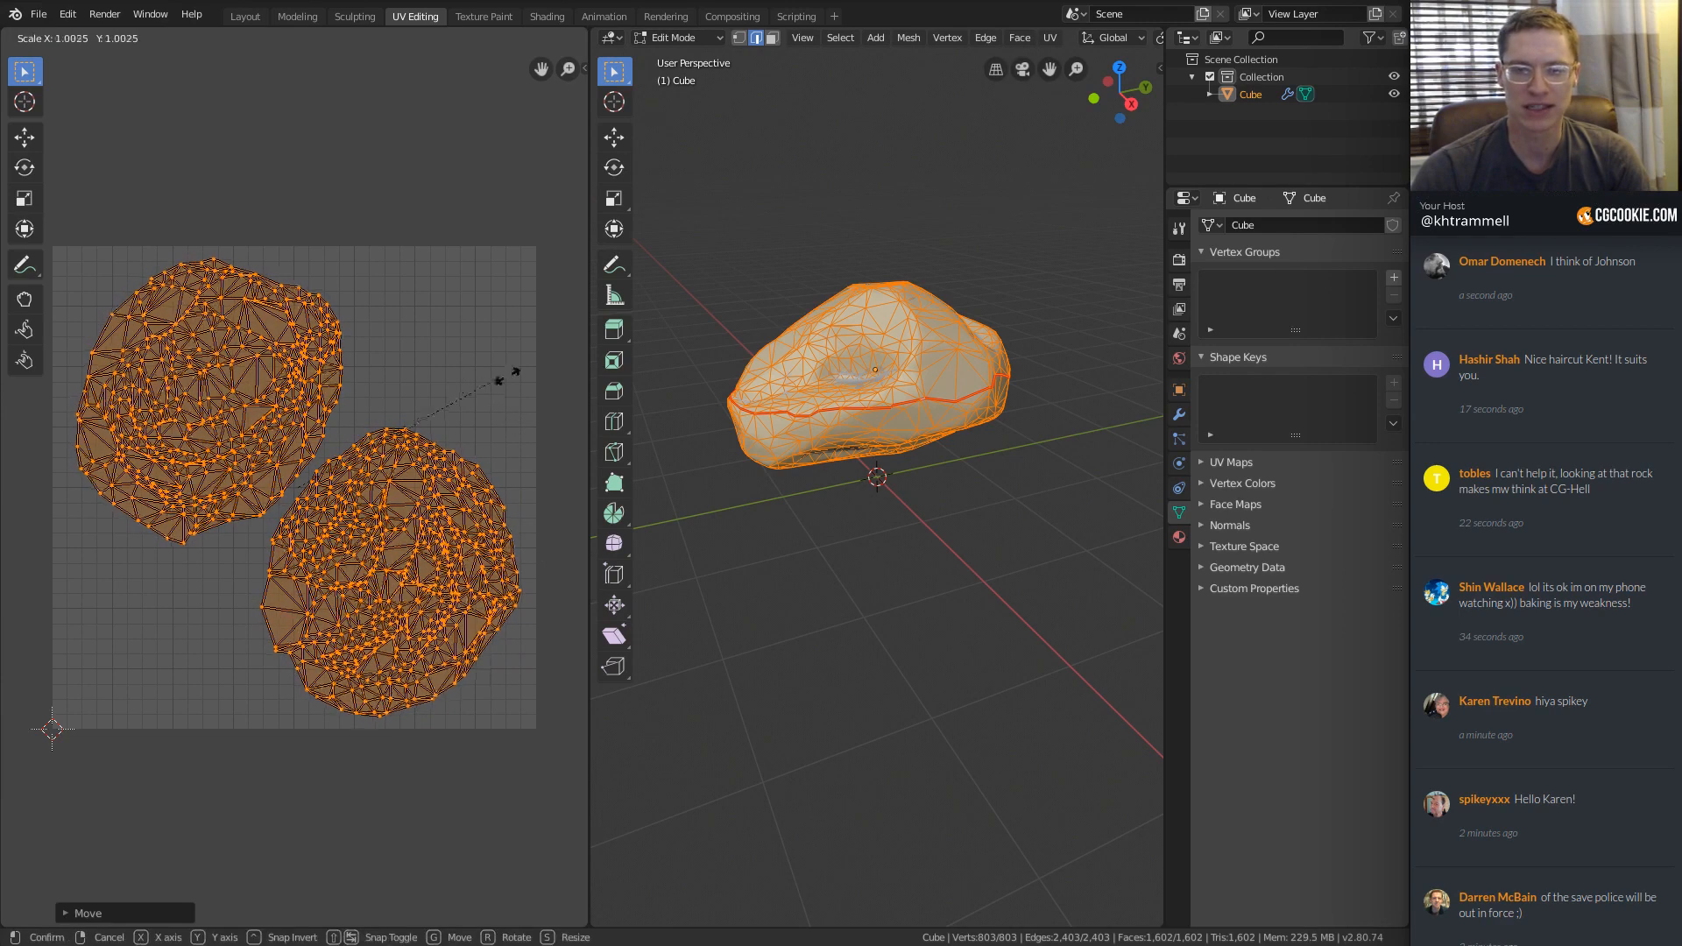
left_click(549, 352)
key("g")
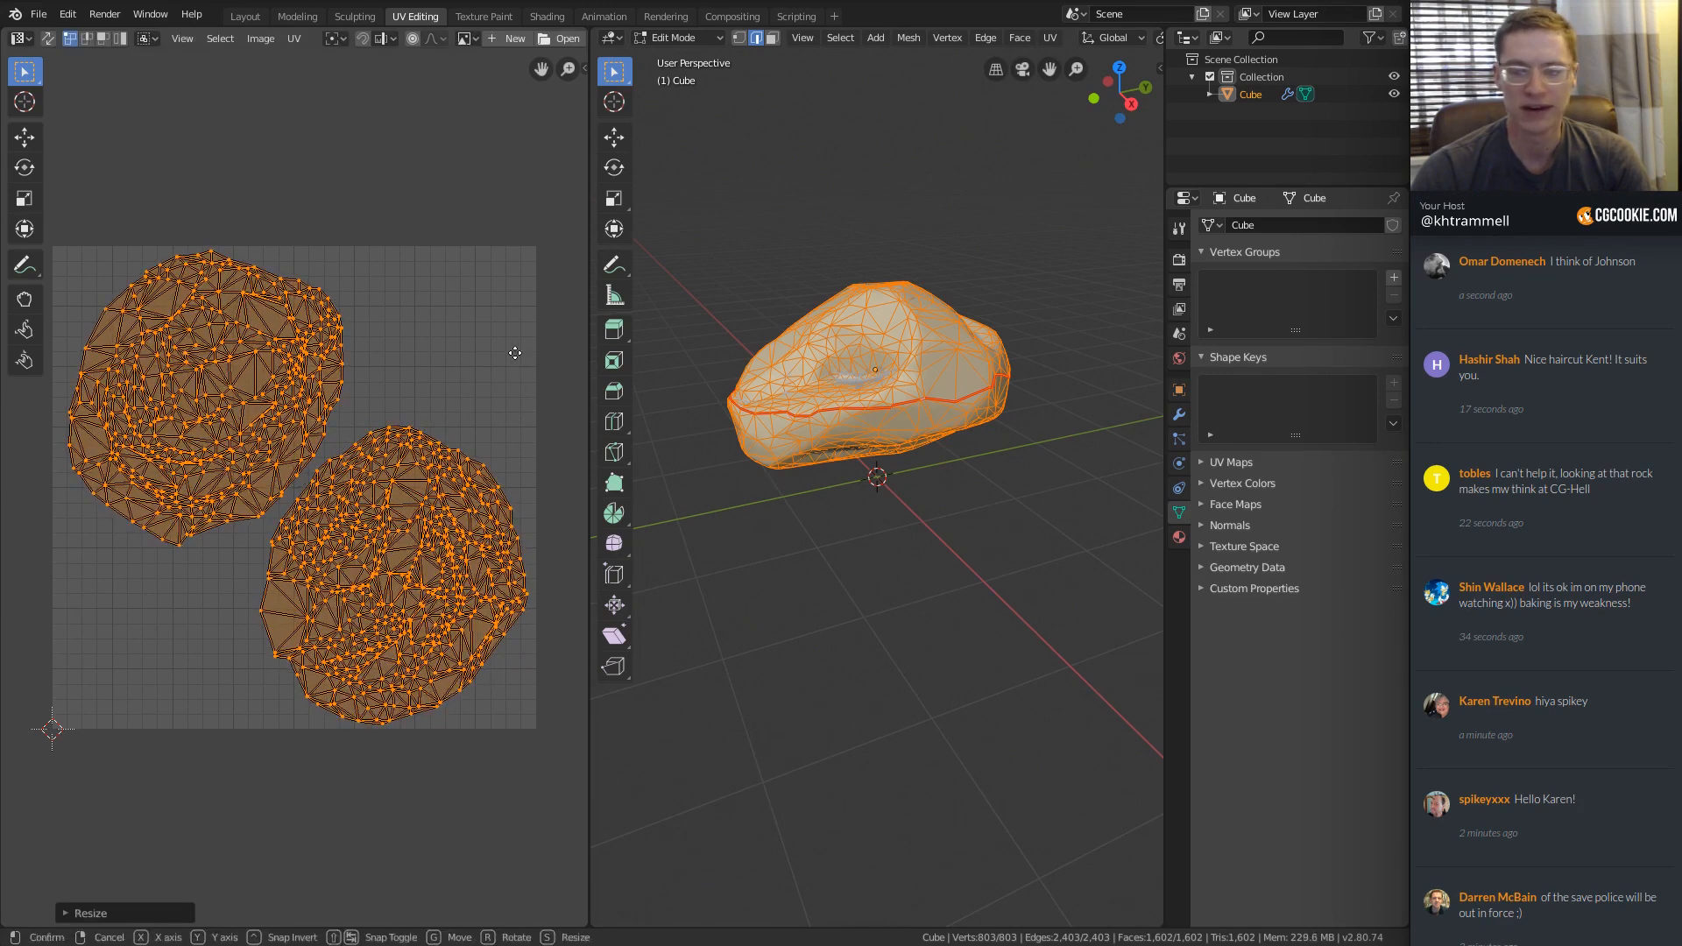
left_click(519, 408)
key("s")
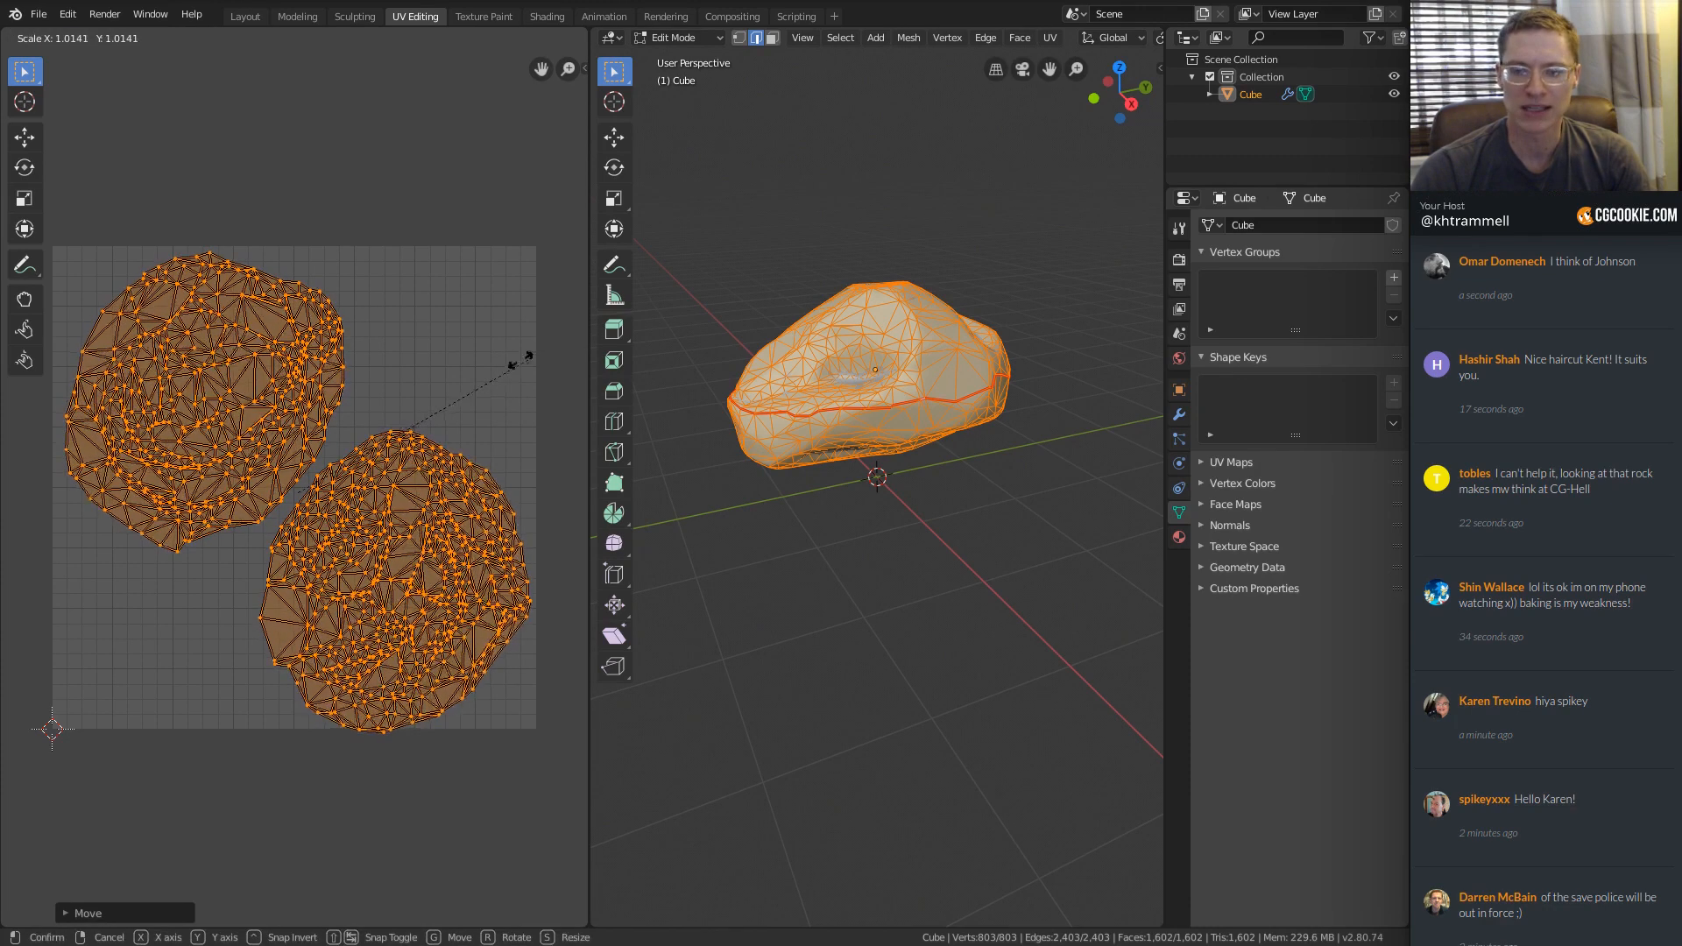
left_click(487, 368)
key("g")
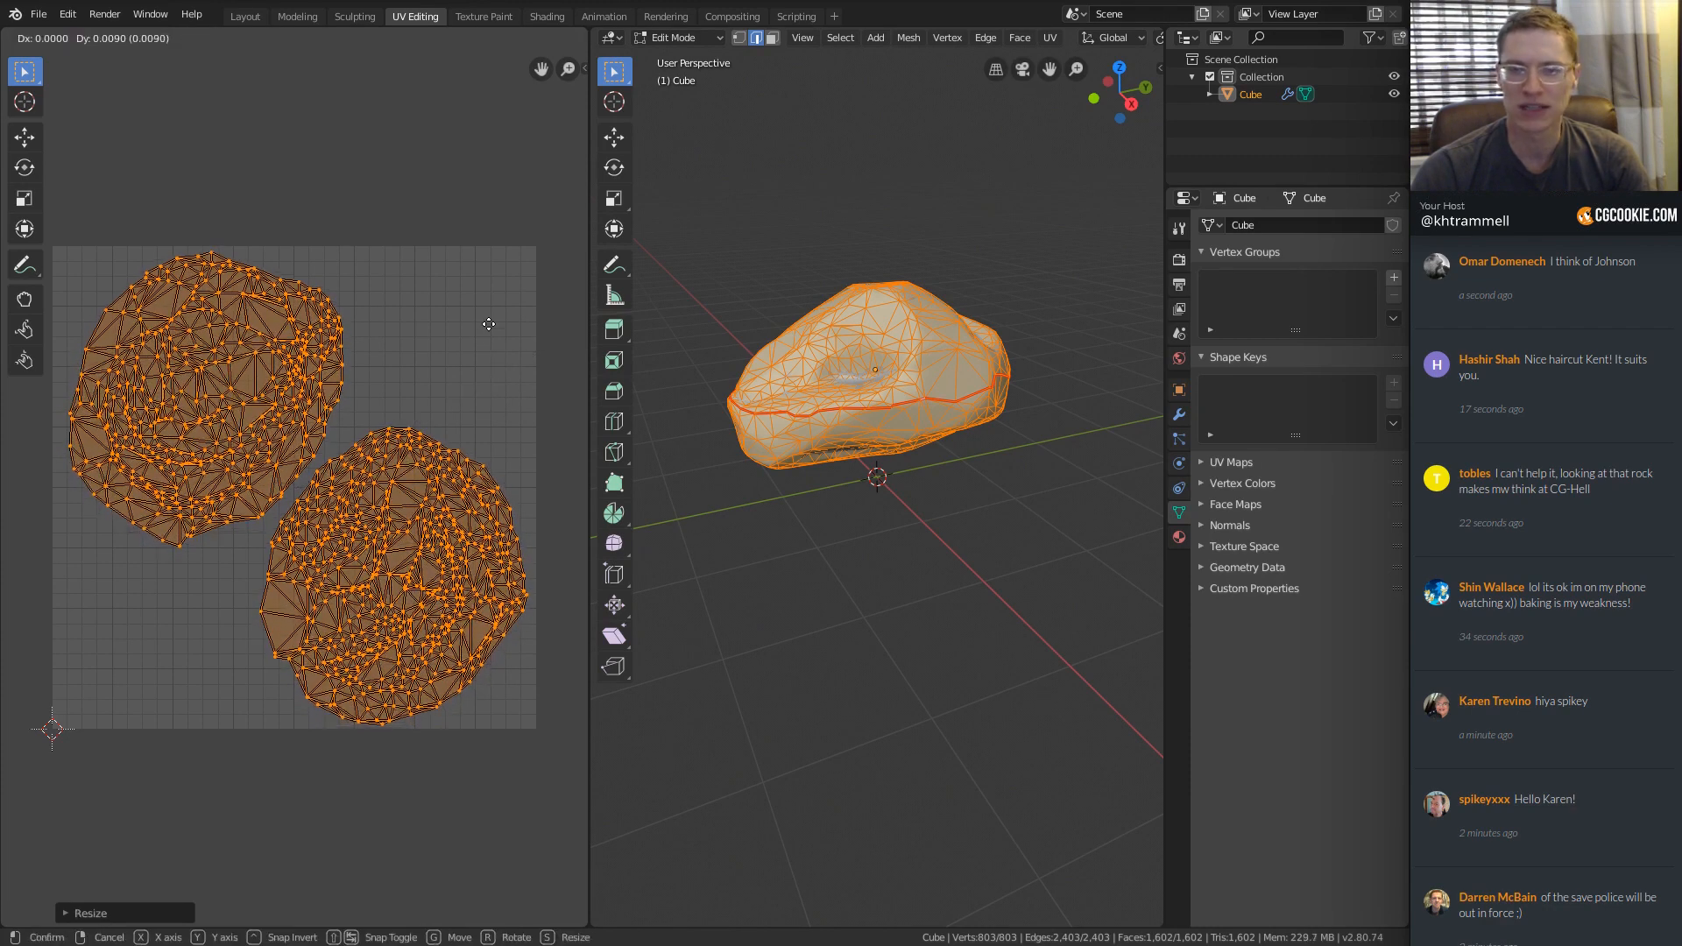
left_click(481, 324)
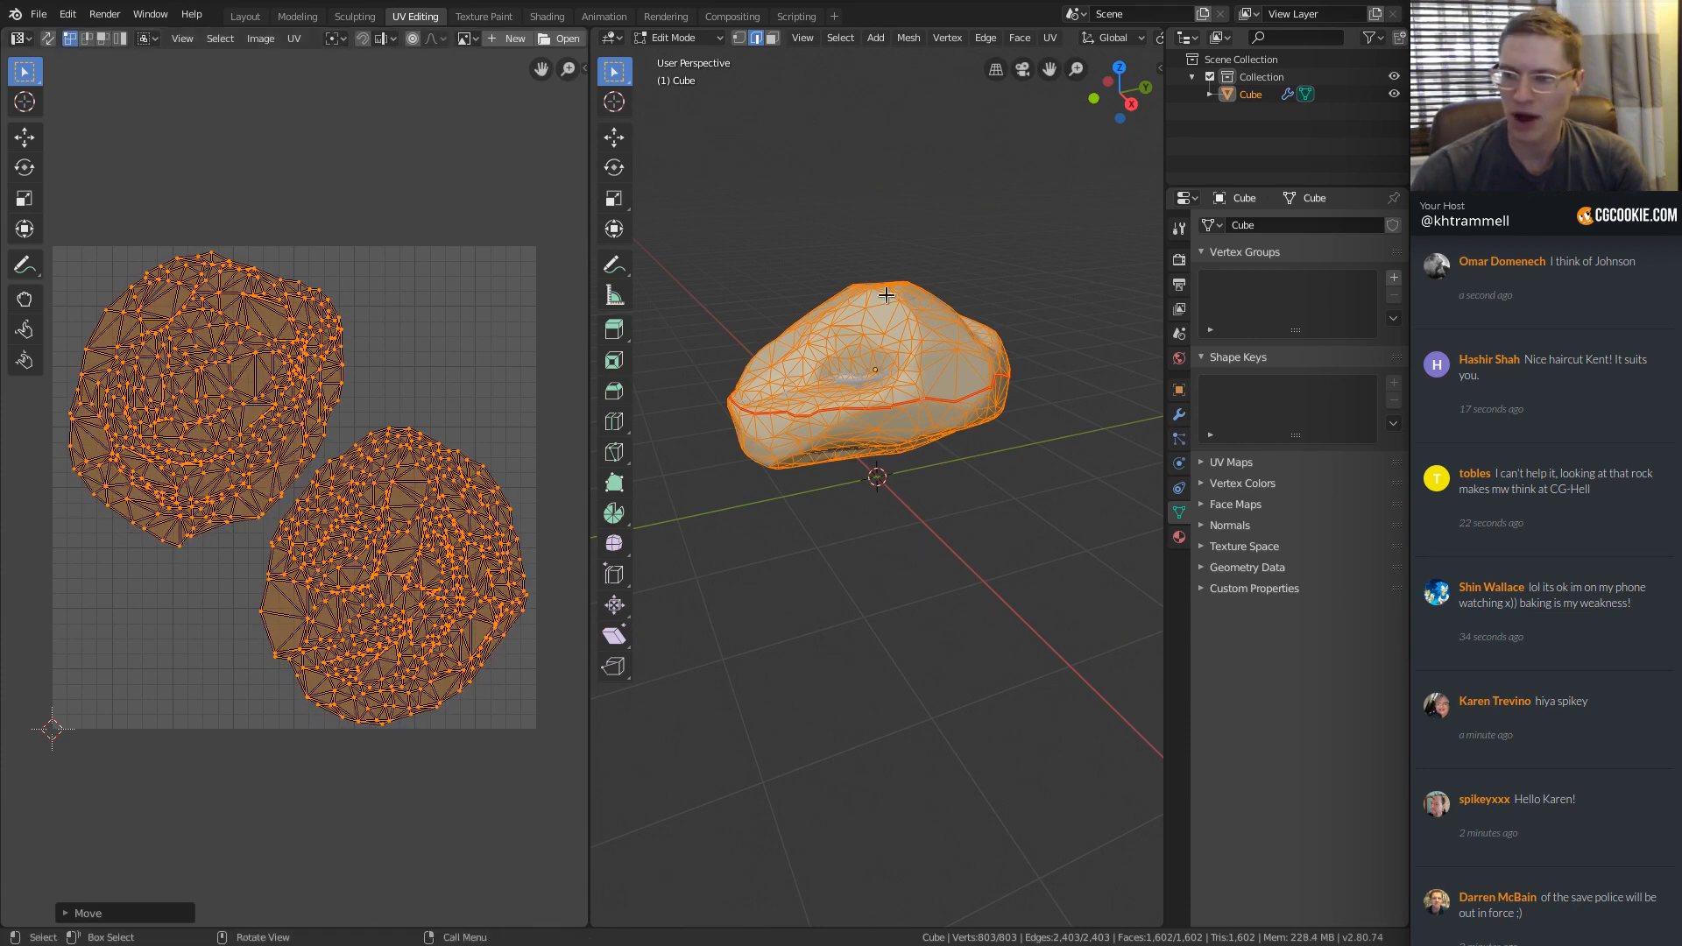
Return to Object Mode, duplicate the rock and move the copy -2.84 m along the X axis.
key("Tab")
mouse_move(944, 315)
middle_mouse_down()
mouse_move(892, 310)
mouse_move(938, 304)
middle_mouse_up()
key("shift+d")
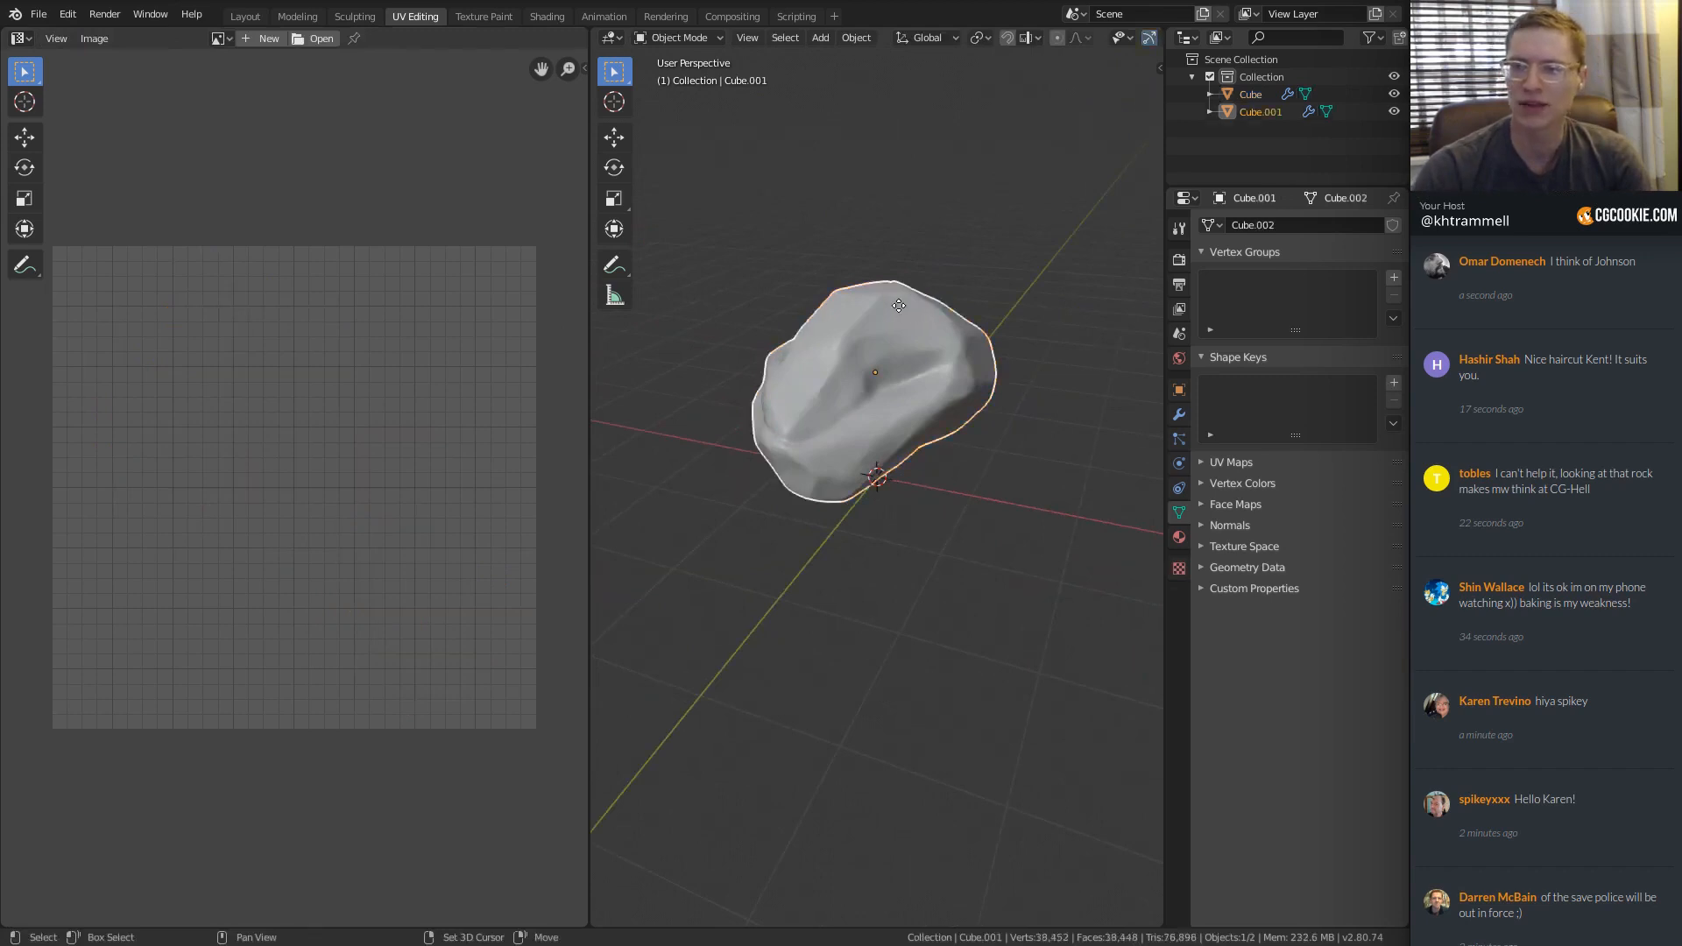
key("x")
left_click(716, 256)
middle_click_drag(716, 256, 928, 275)
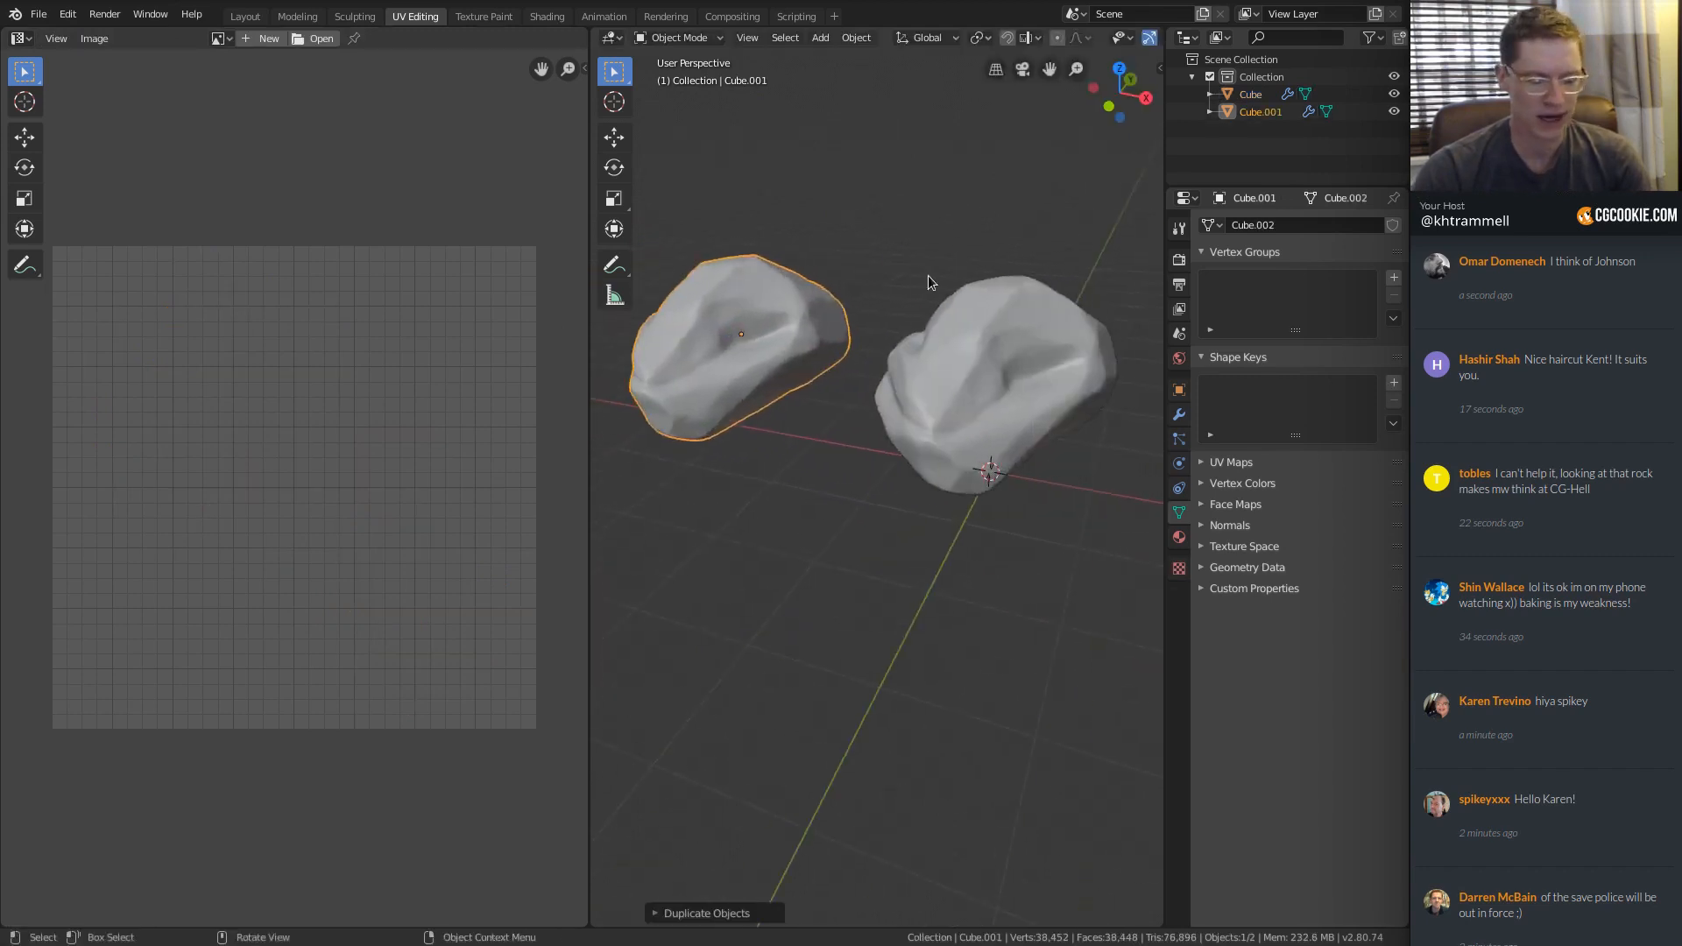
Enable Screencast Keys in the 3D viewport with a horizontal offset of 338, and hide the sidebar.
key("n")
left_click(1154, 189)
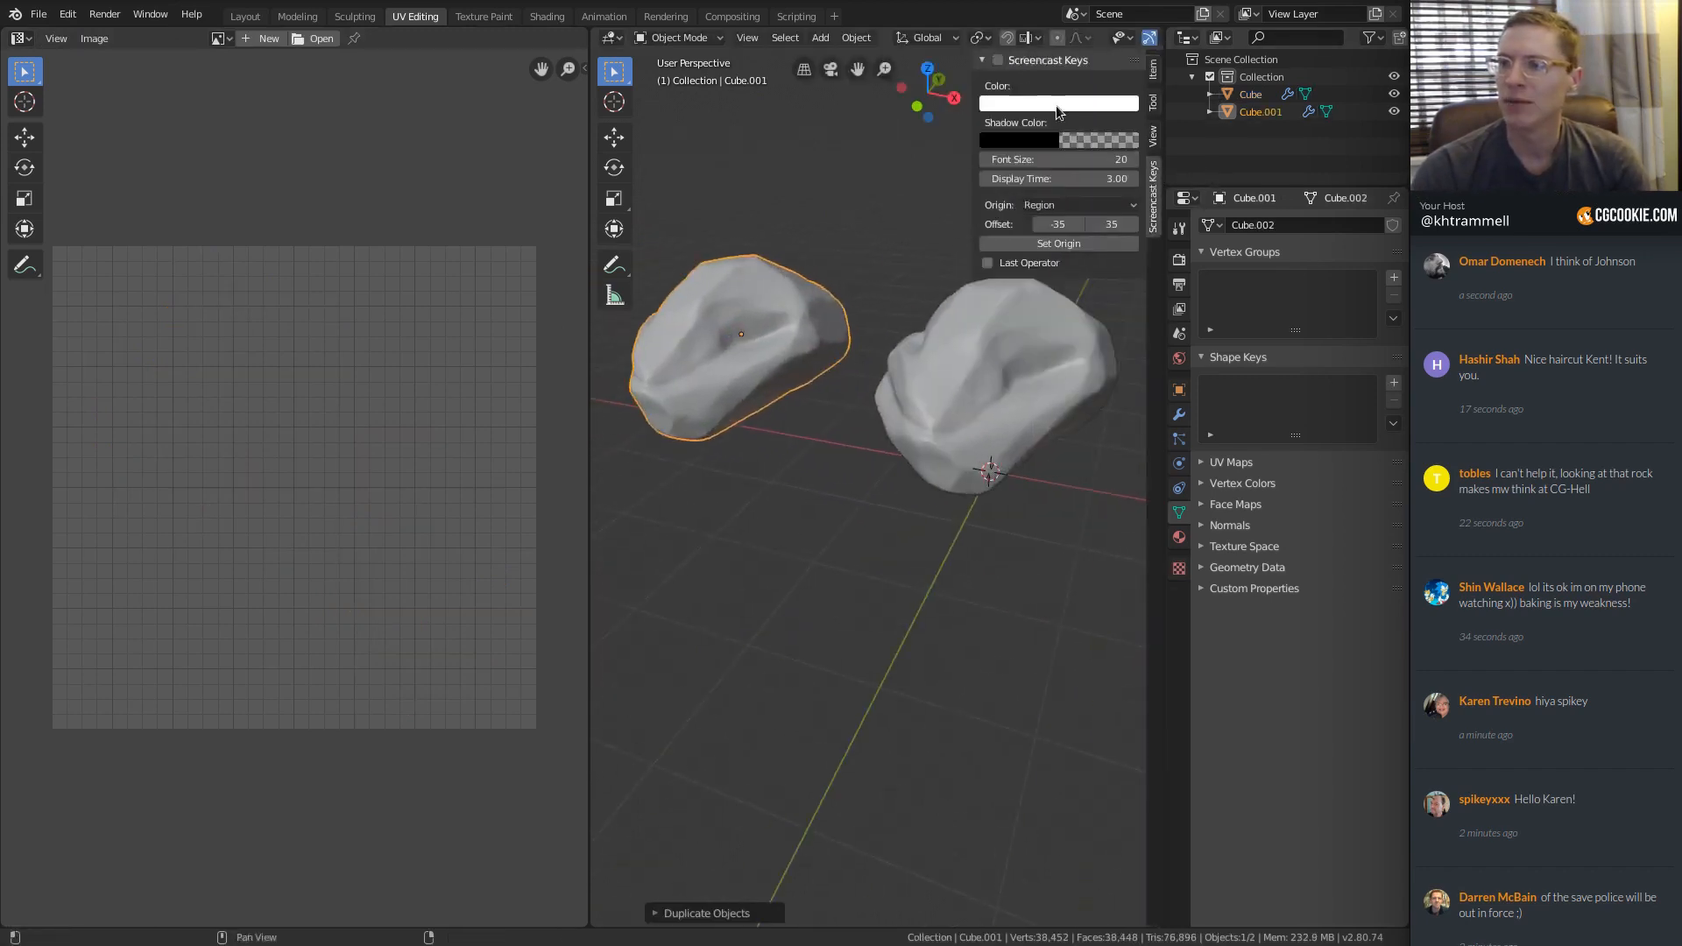
left_click(1008, 63)
middle_click_drag(951, 518, 932, 522)
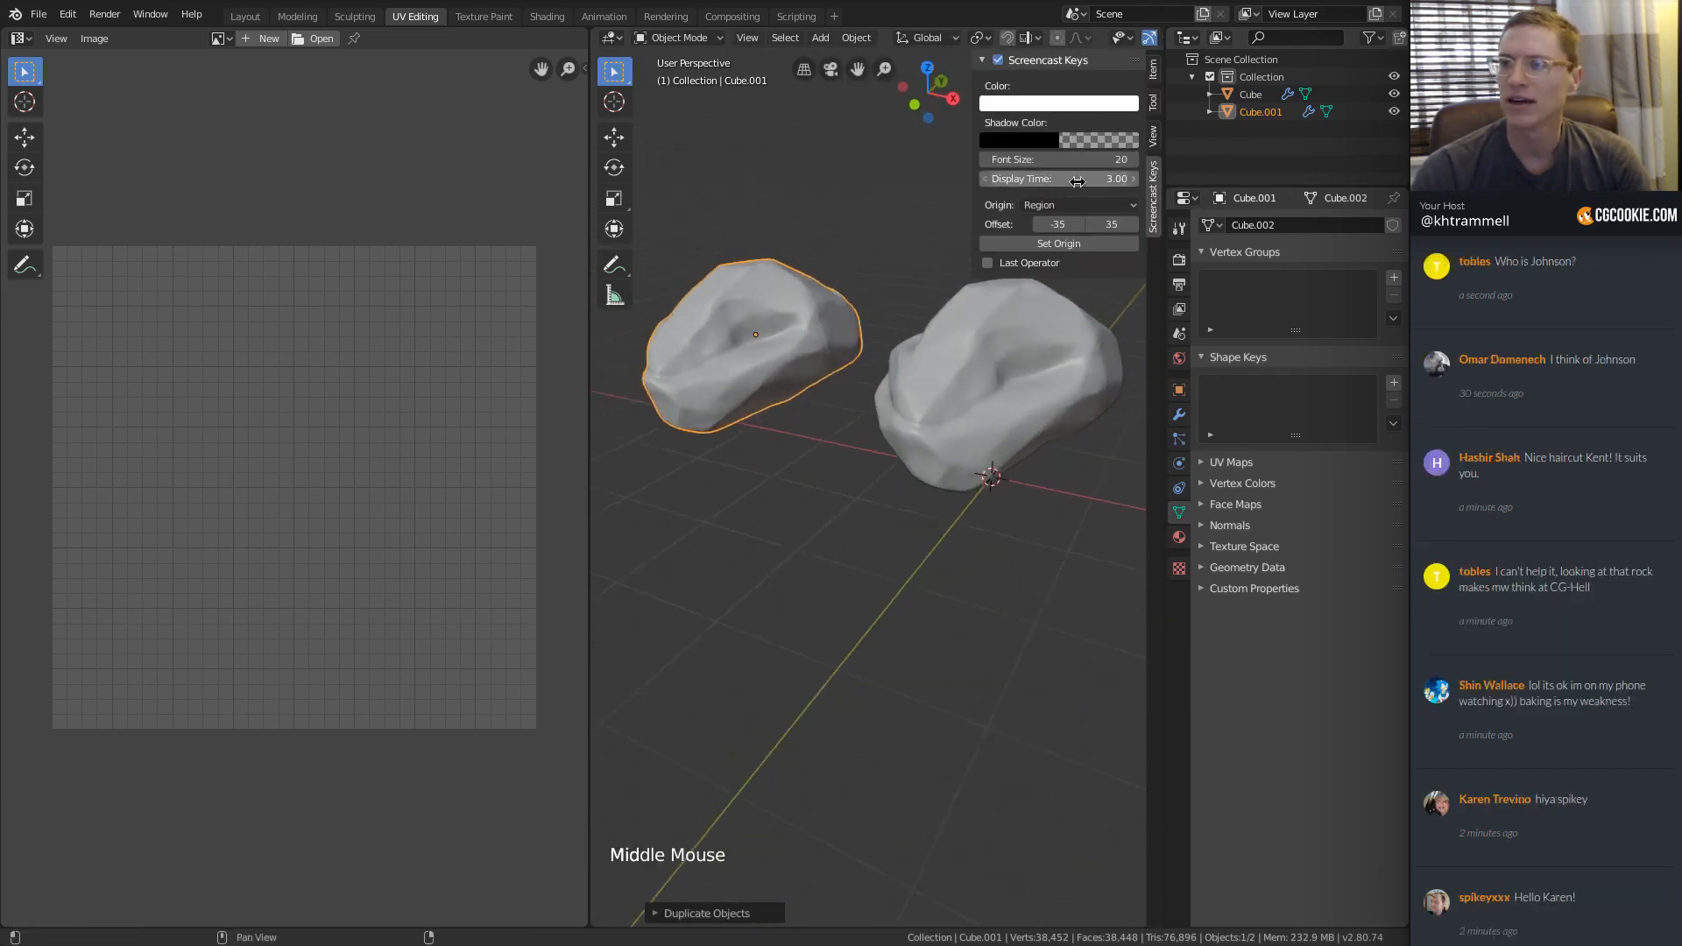
left_click_drag(1063, 228, 1126, 227, "shift")
left_click(664, 912)
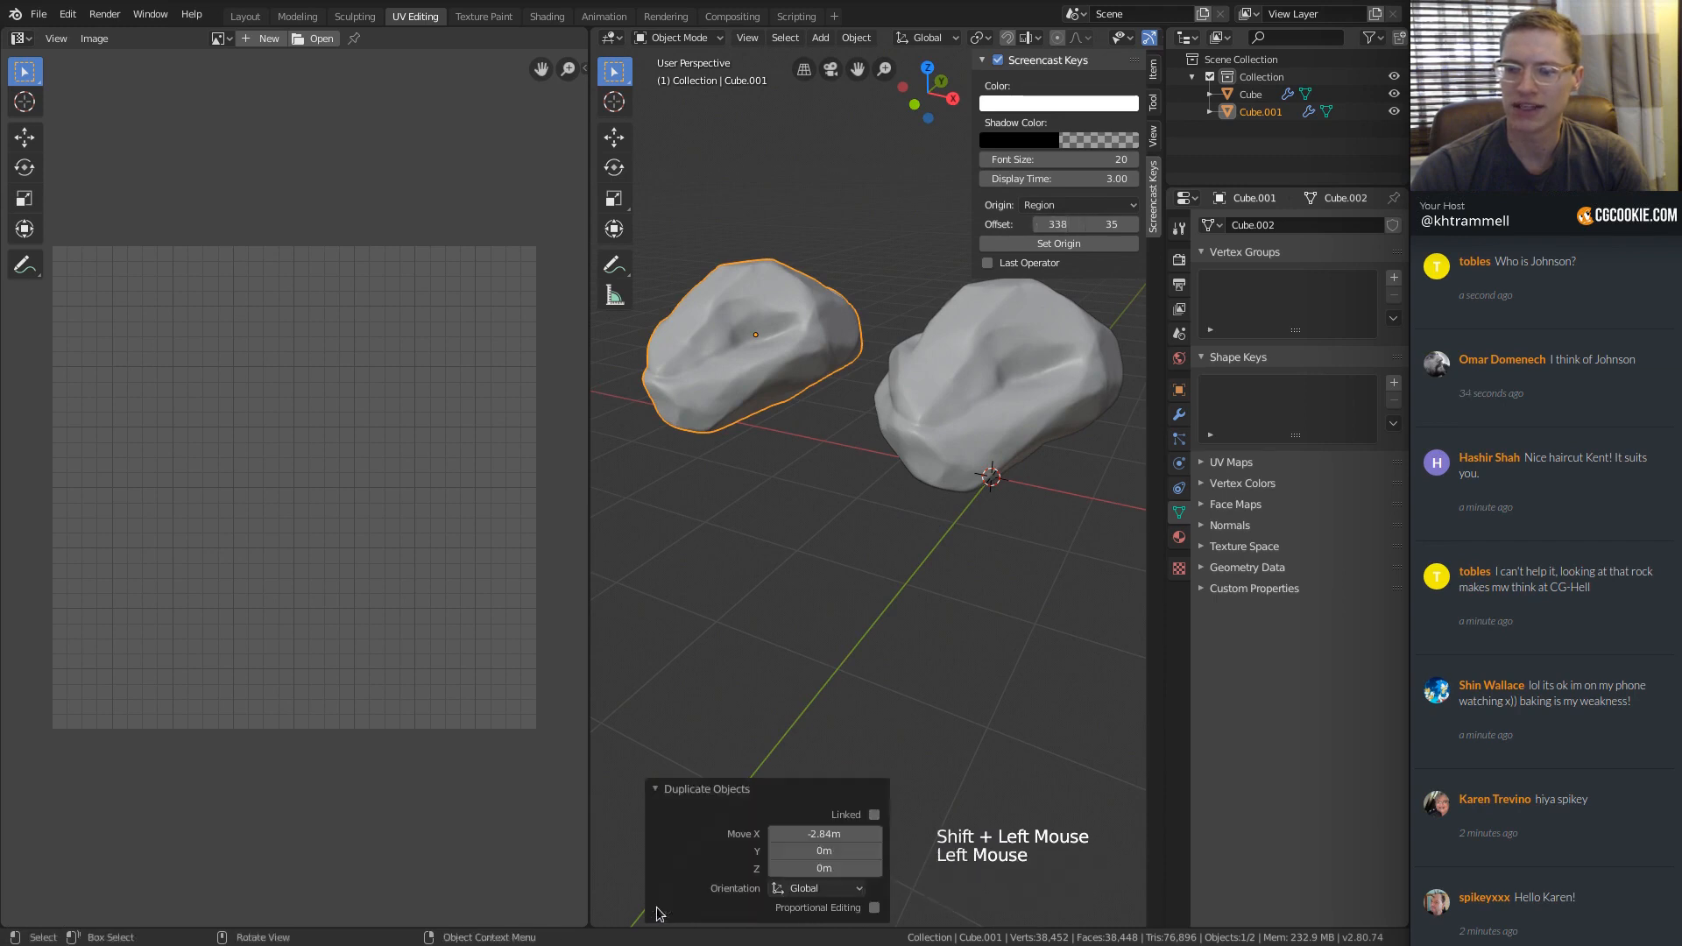
left_click(658, 792)
middle_click_drag(864, 270, 902, 335)
key("n")
Inspect the original rock's vertex colors in Vertex Paint mode and return it to Object Mode.
left_click(1007, 359)
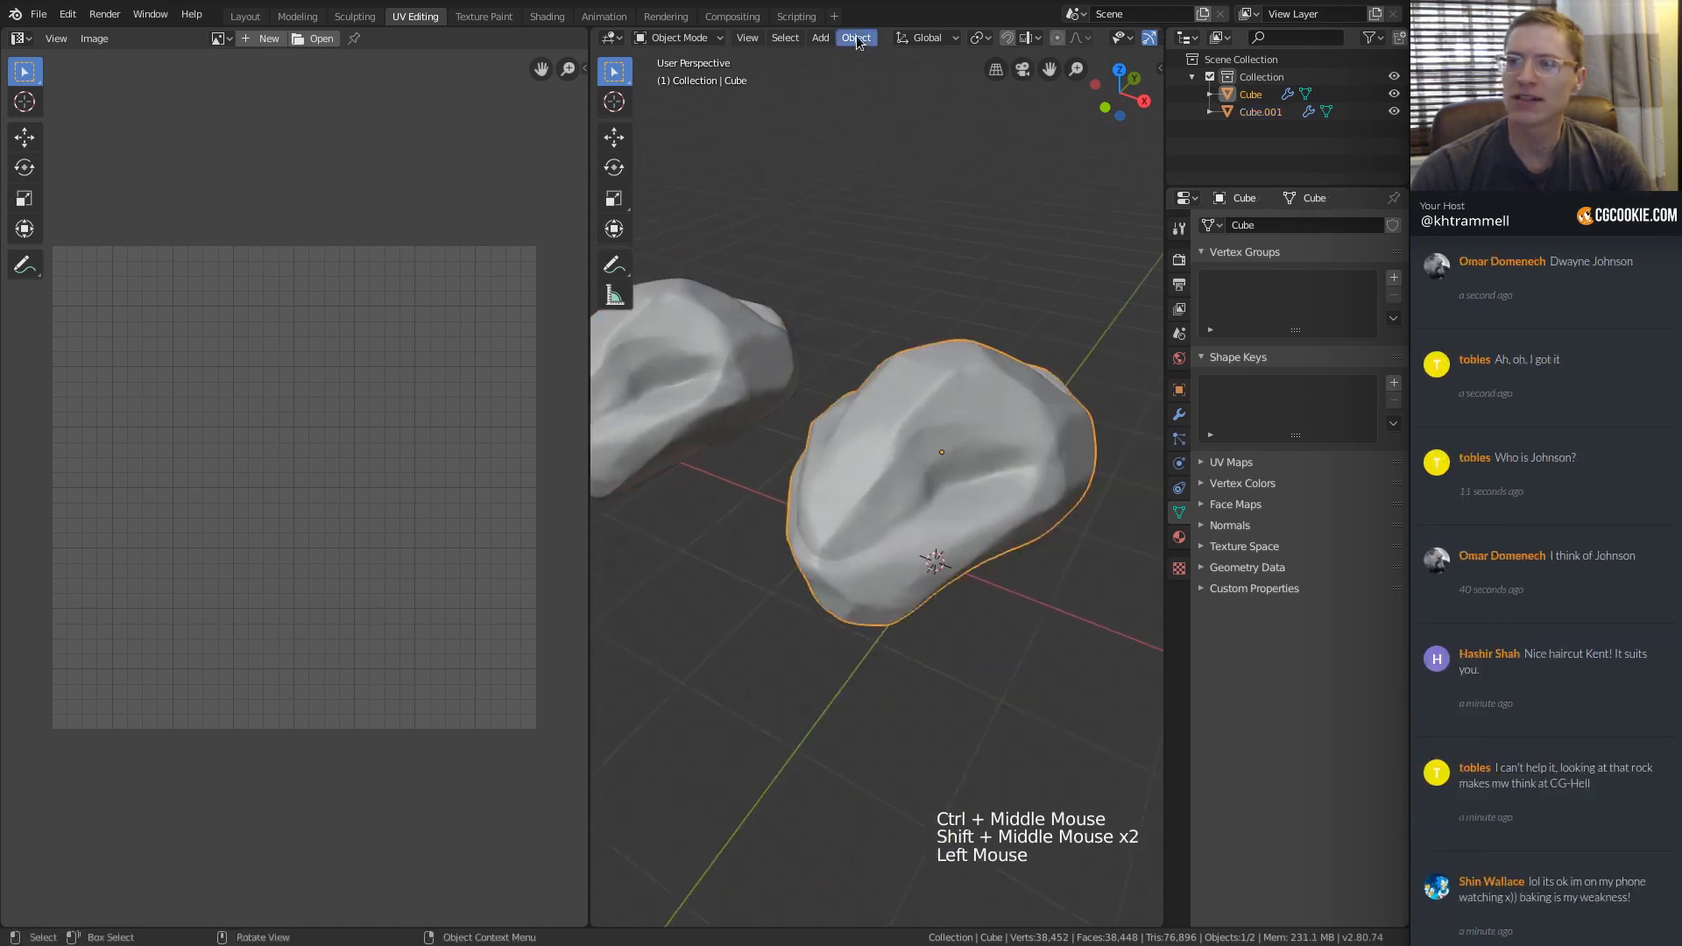
key("ctrl+Tab")
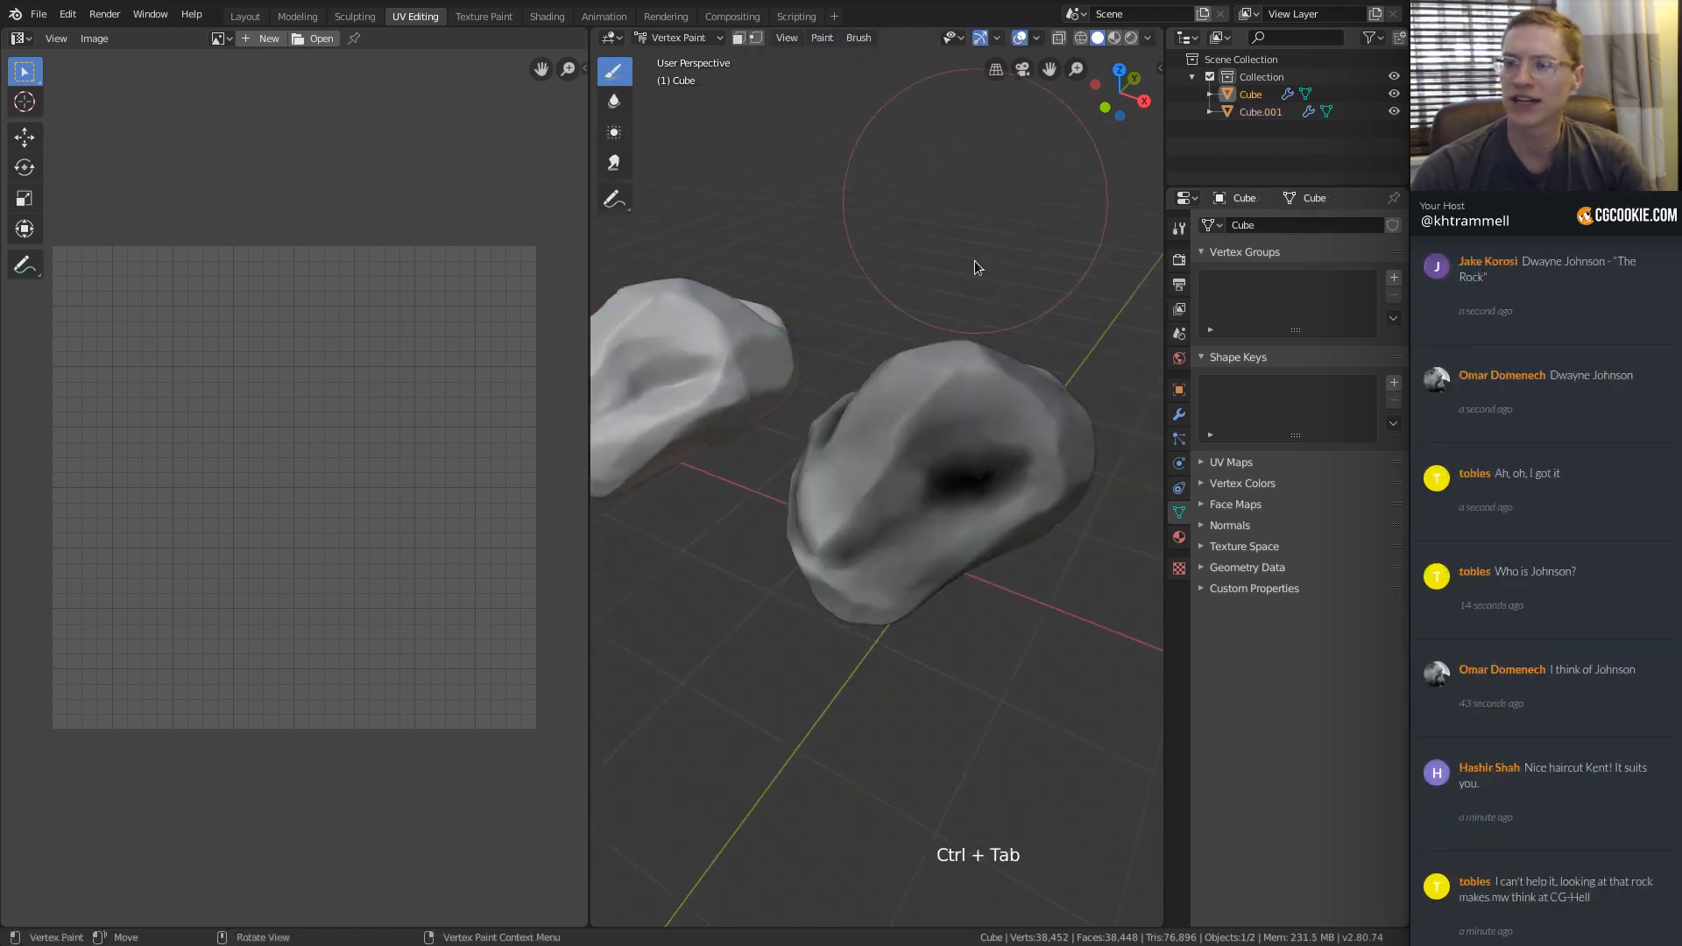
middle_click_drag(977, 266, 880, 445)
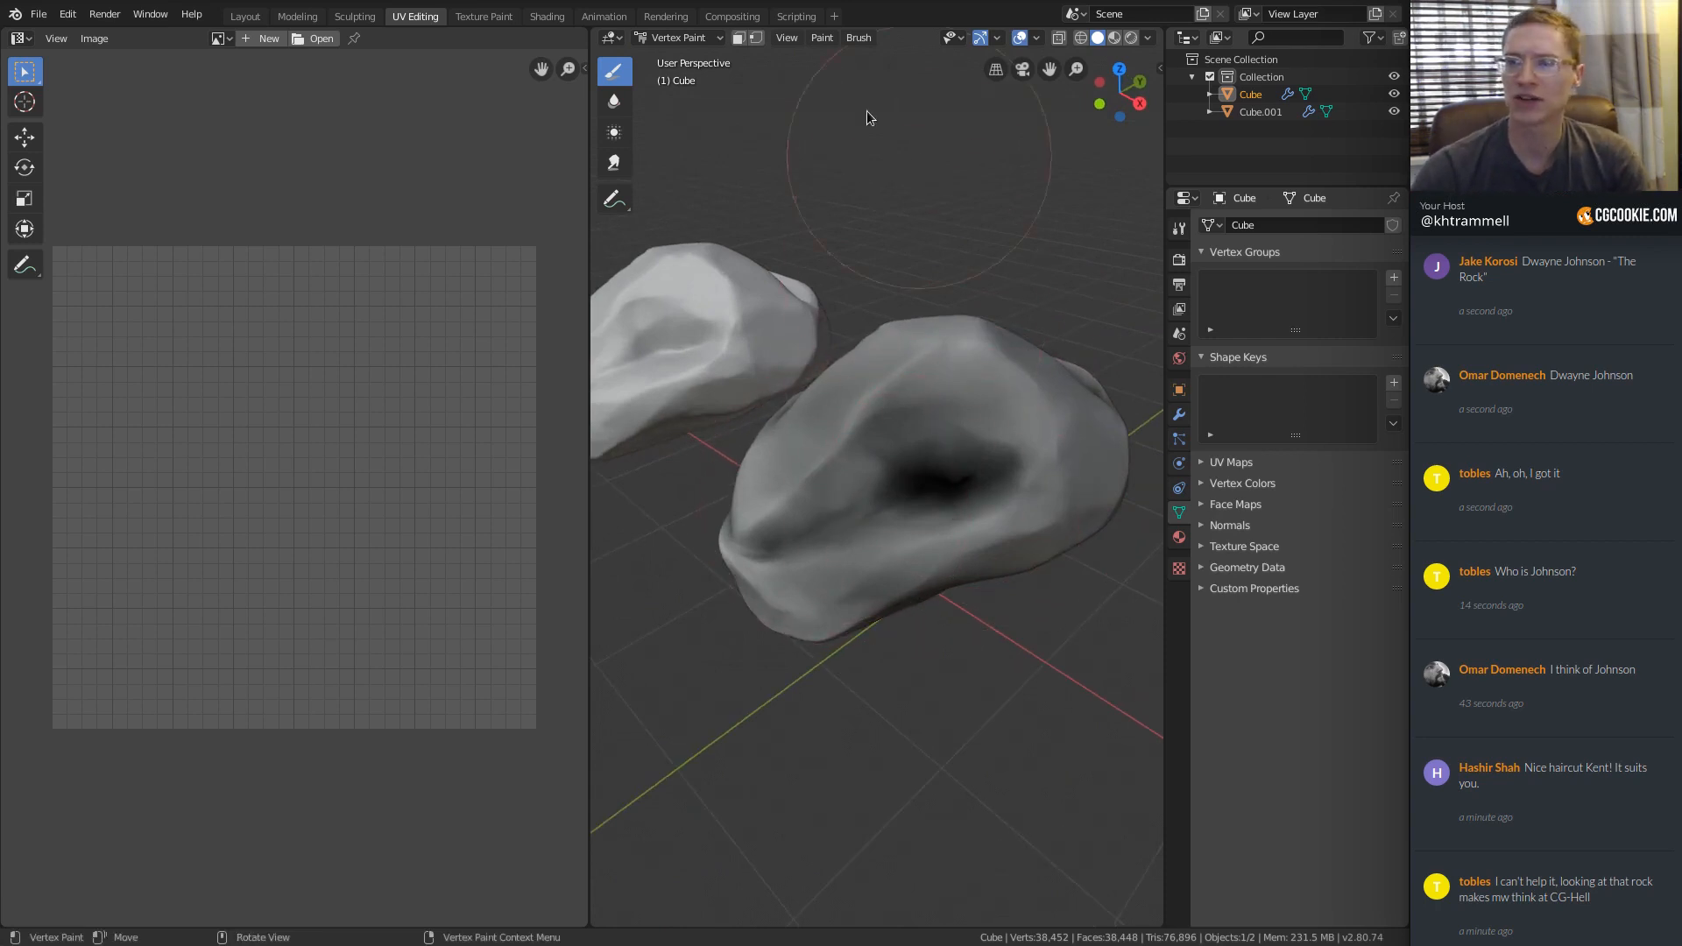
left_click_drag(679, 38, 688, 54)
Apply the Catmull-Clark subdivision modifier to the duplicated rock.
left_click(766, 318)
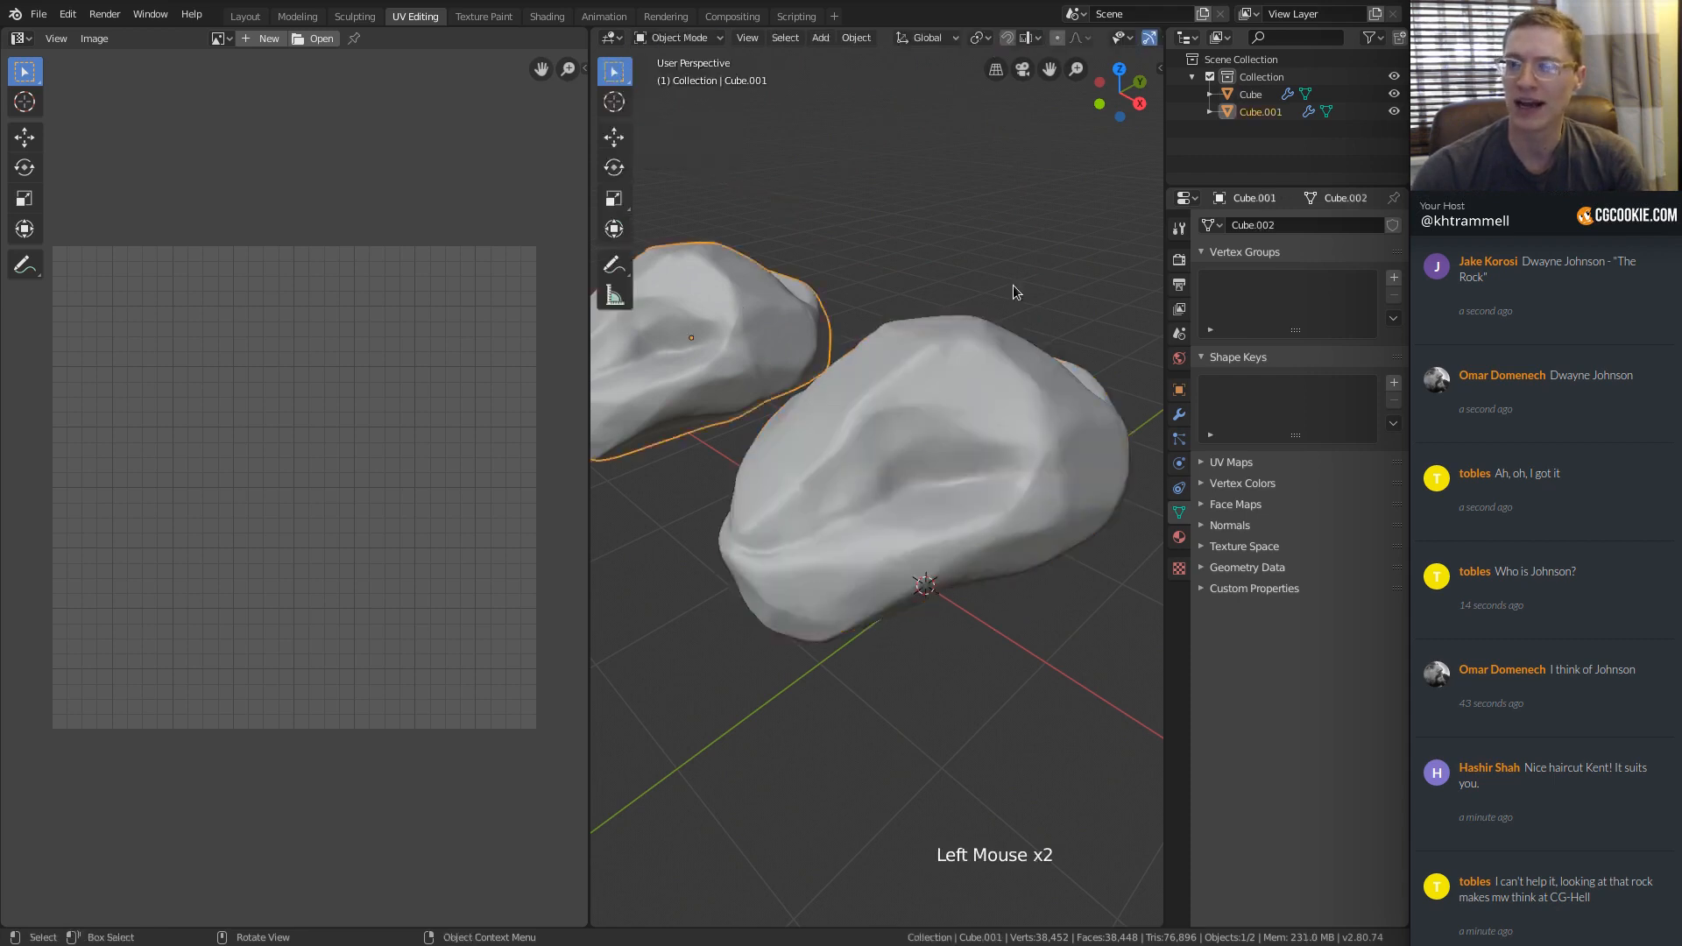
left_click(1179, 413)
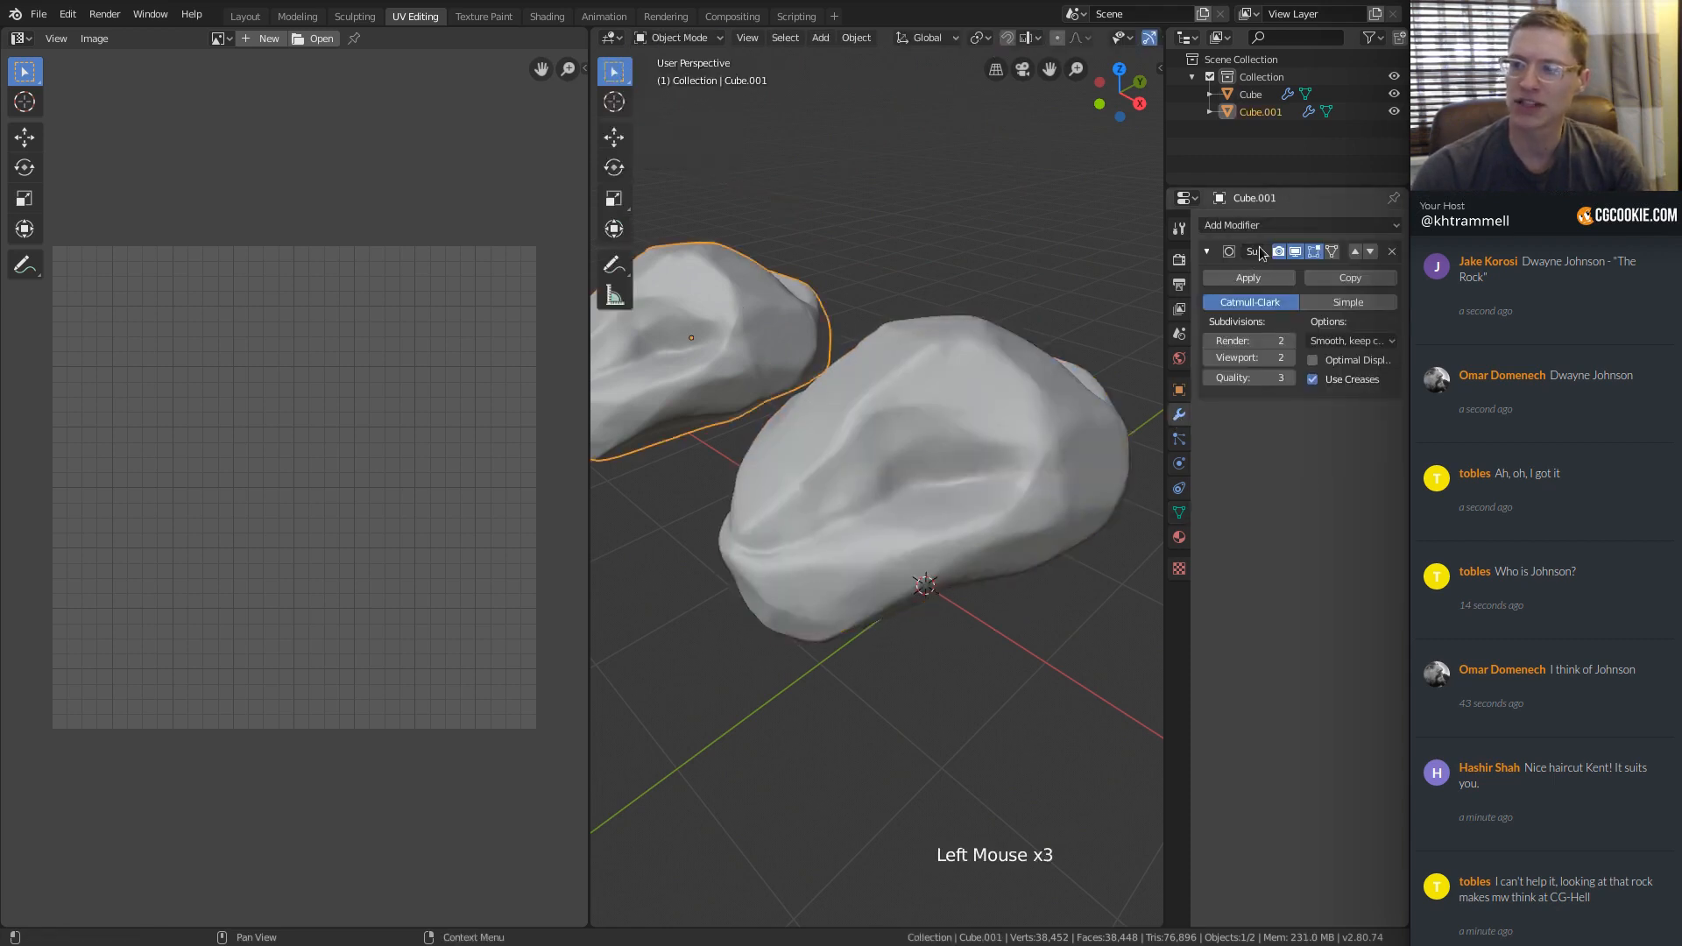
left_click(1248, 278)
Reset the duplicated rock's vertex colors to the brush color in Vertex Paint mode and generate Dirty Vertex Colors on it.
middle_click_drag(911, 289, 823, 121)
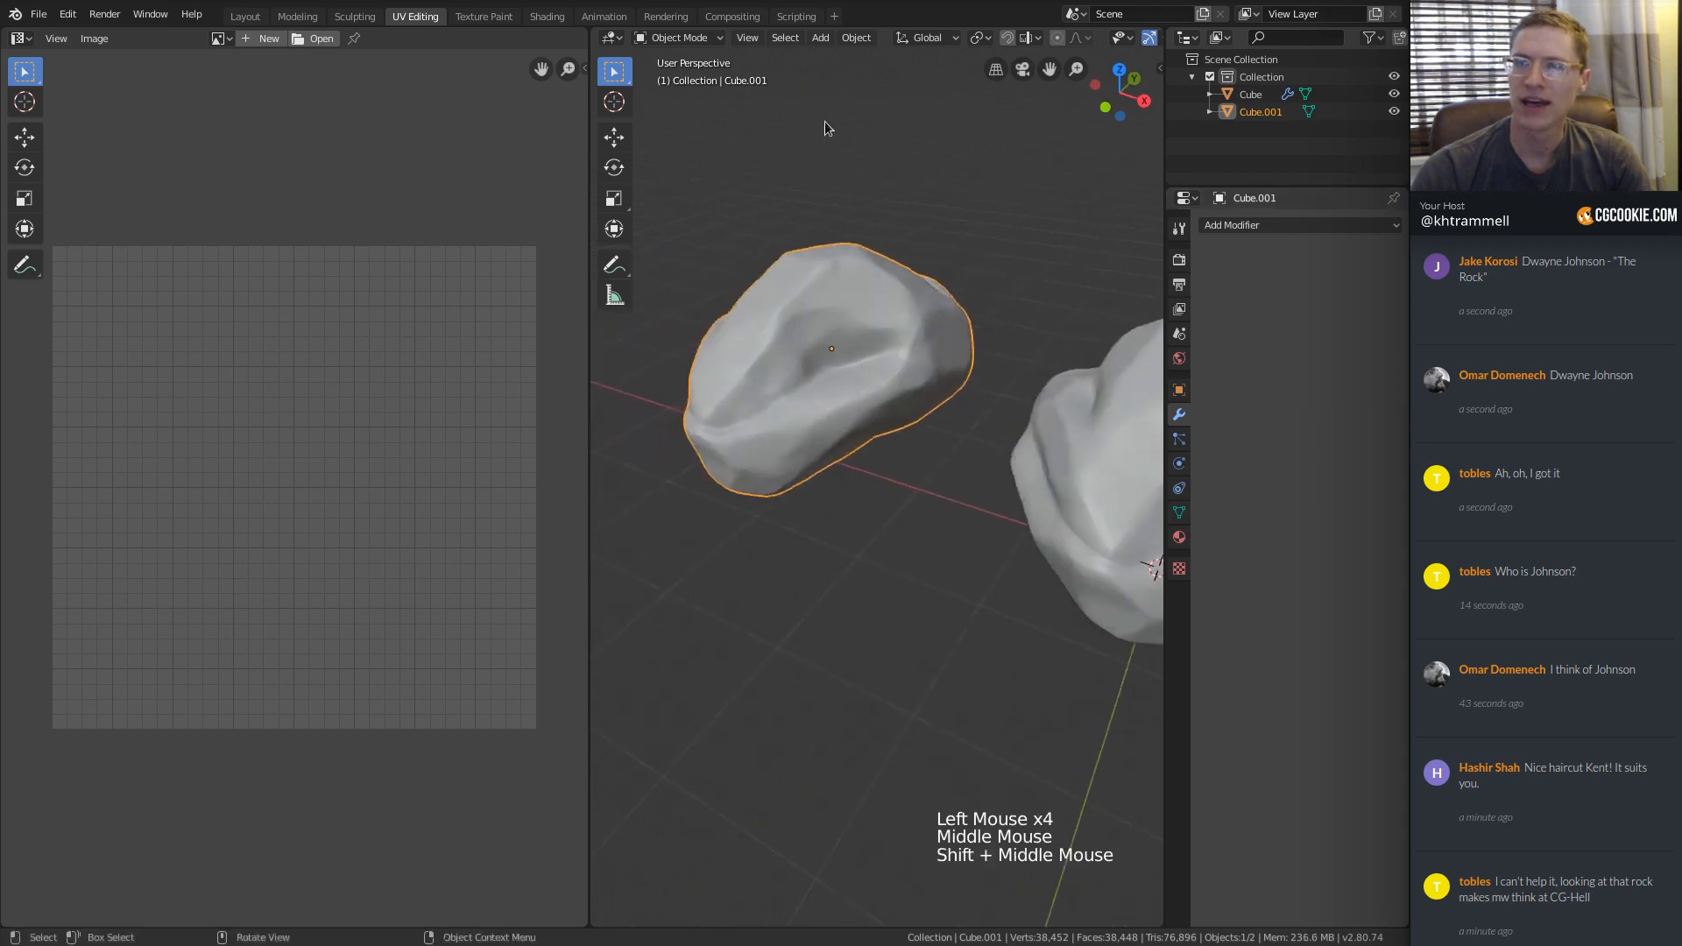
key("ctrl+Tab")
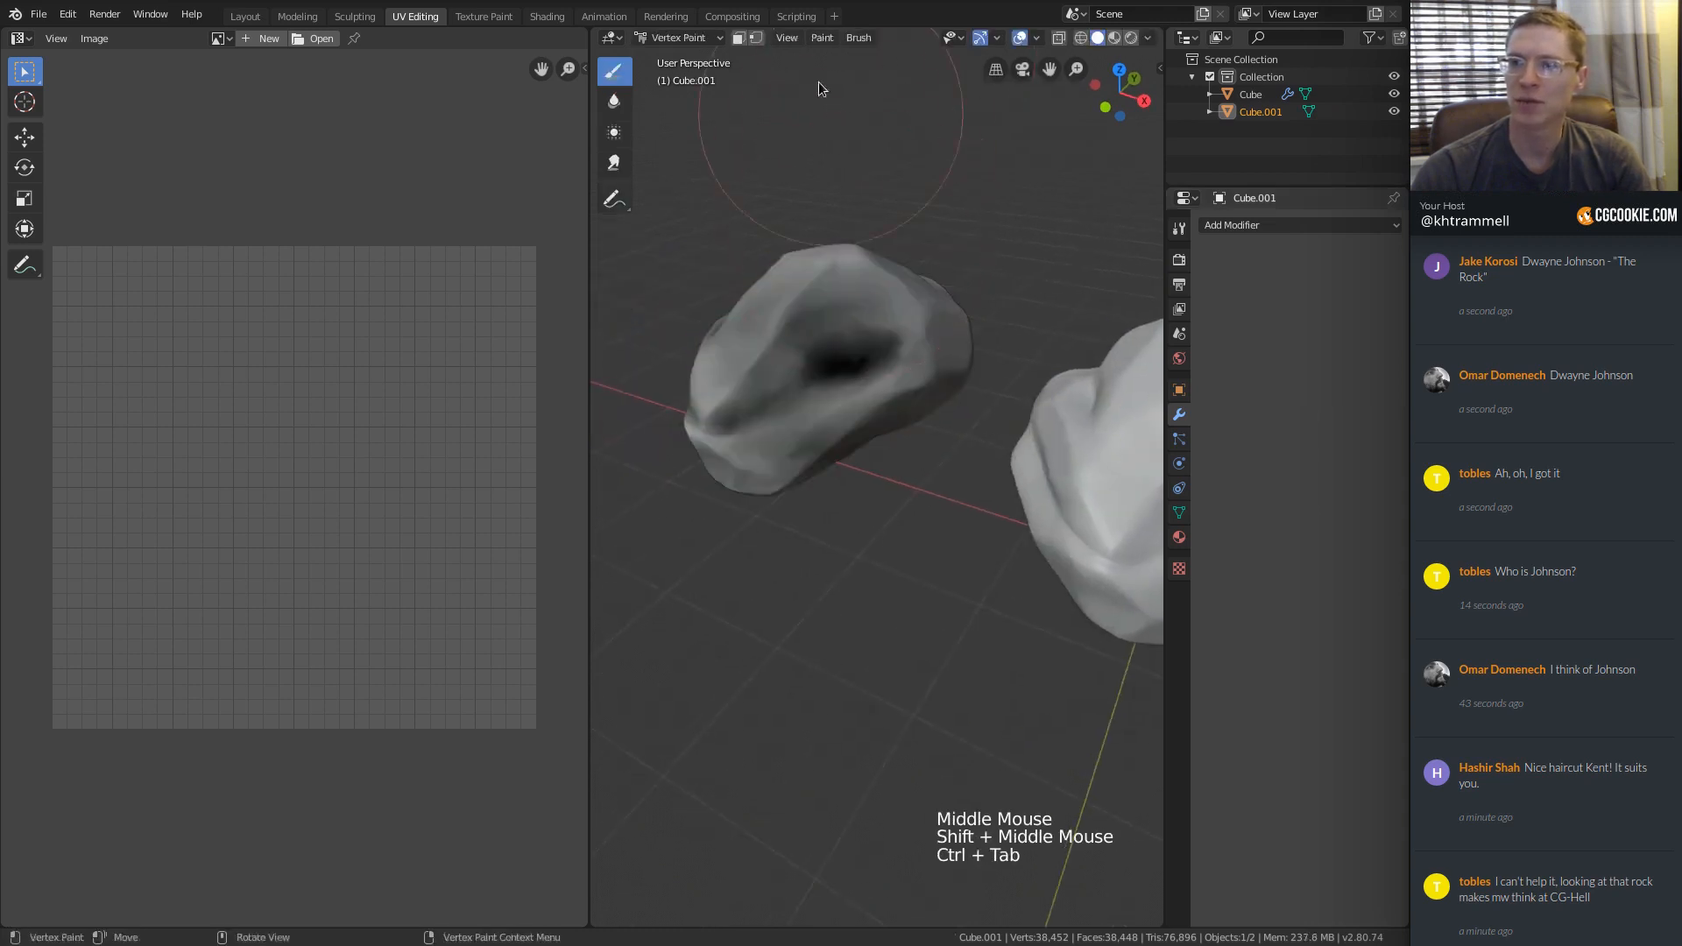
key("shift+k")
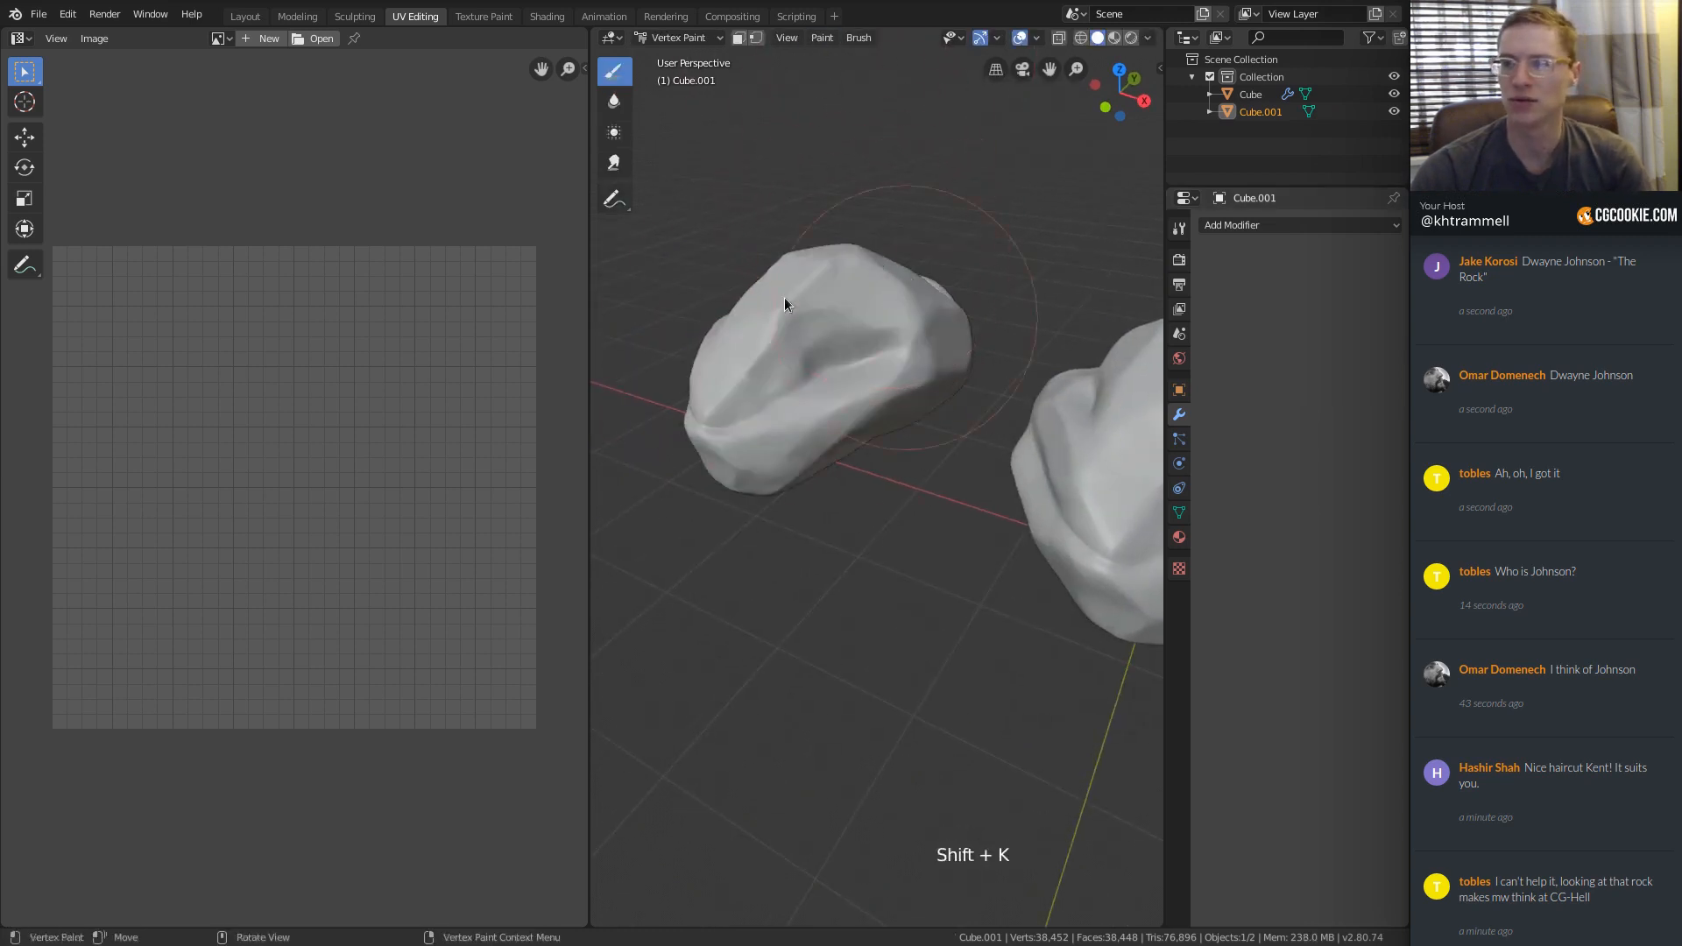
left_click(824, 39)
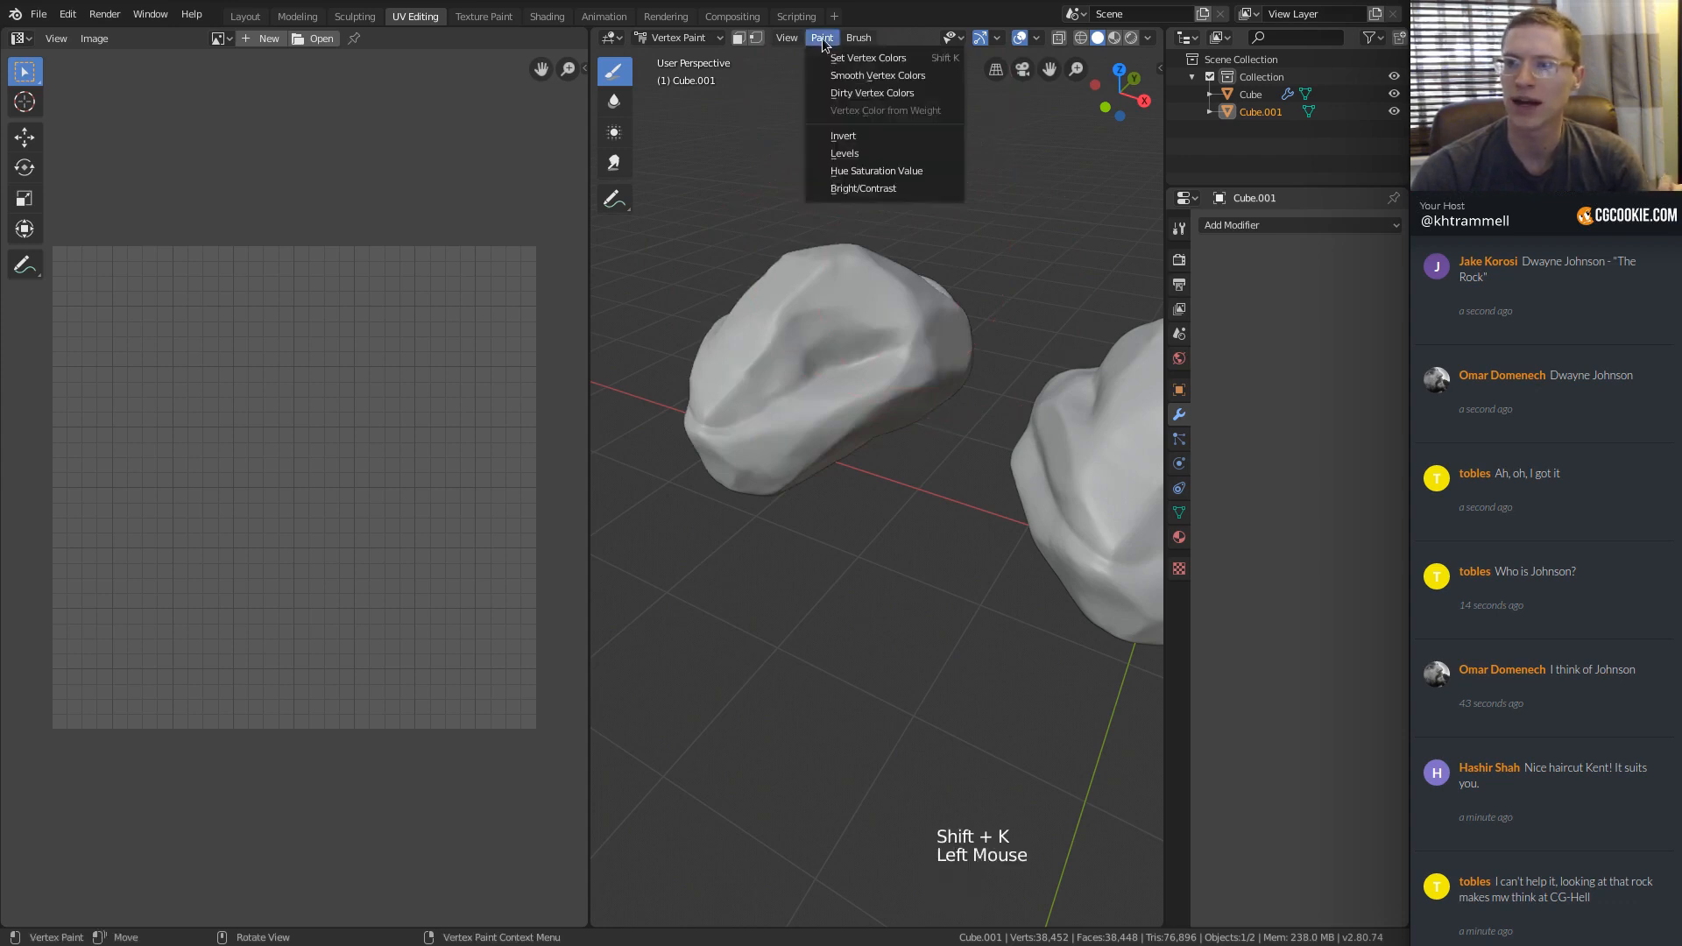
left_click(872, 92)
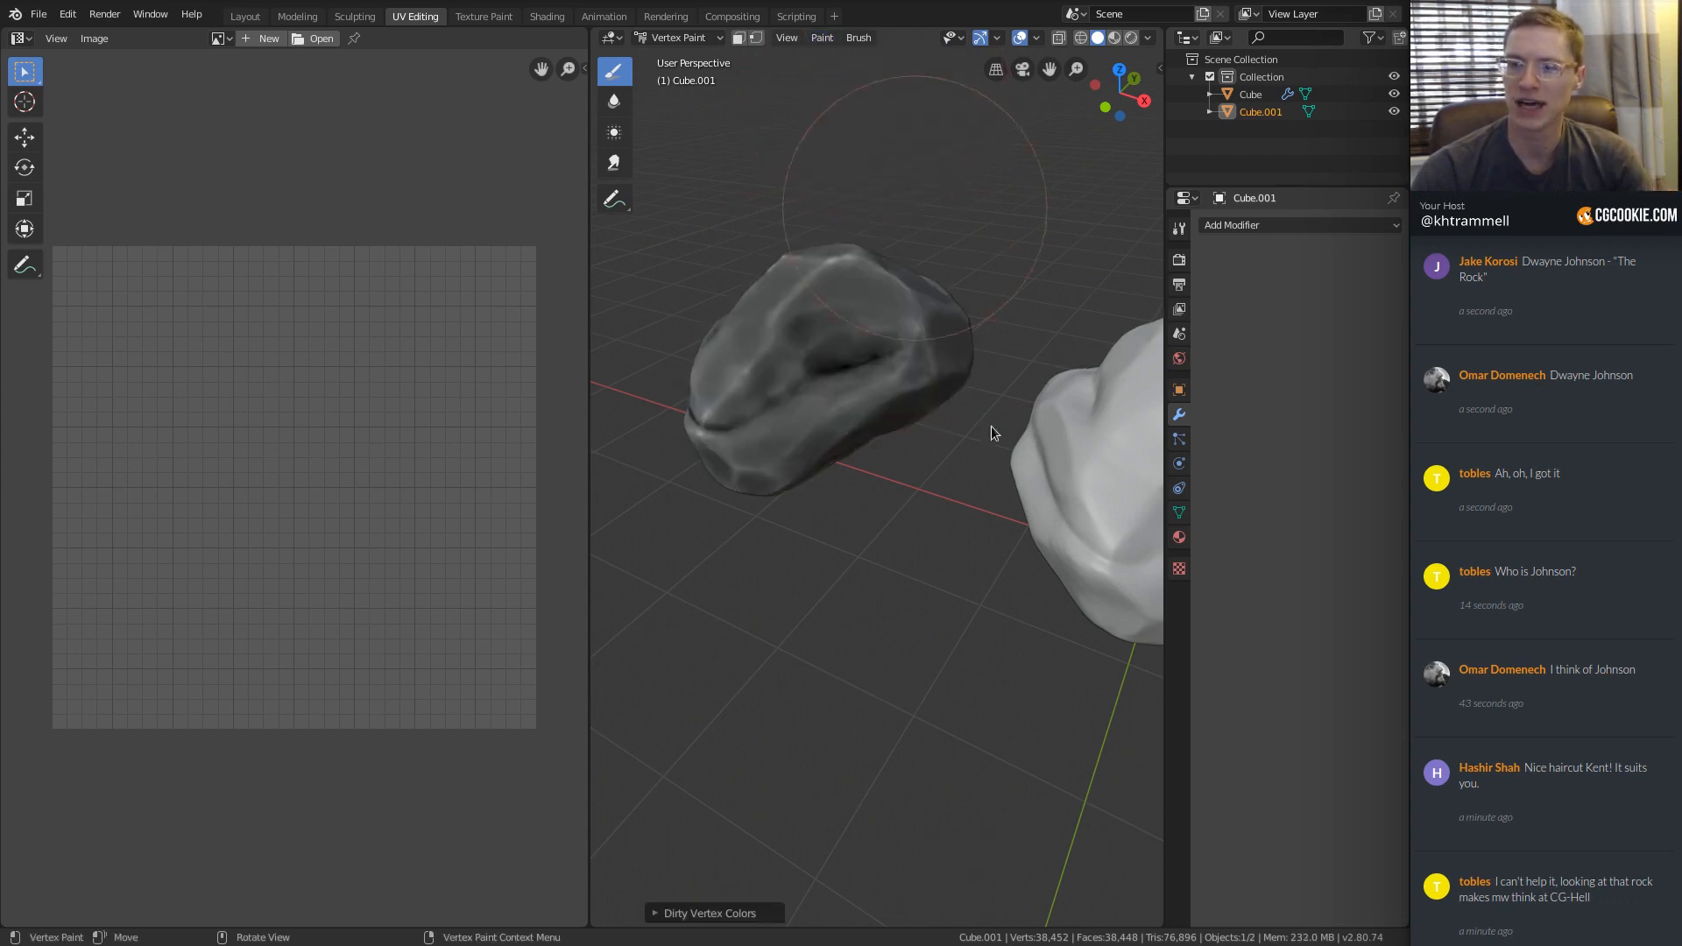
Examine the dirty vertex colors from all sides of the duplicated rock and return it to Object Mode.
middle_click_drag(991, 426, 850, 377)
middle_click_drag(850, 377, 1047, 435, "ctrl")
middle_click_drag(1047, 435, 1057, 433, "ctrl")
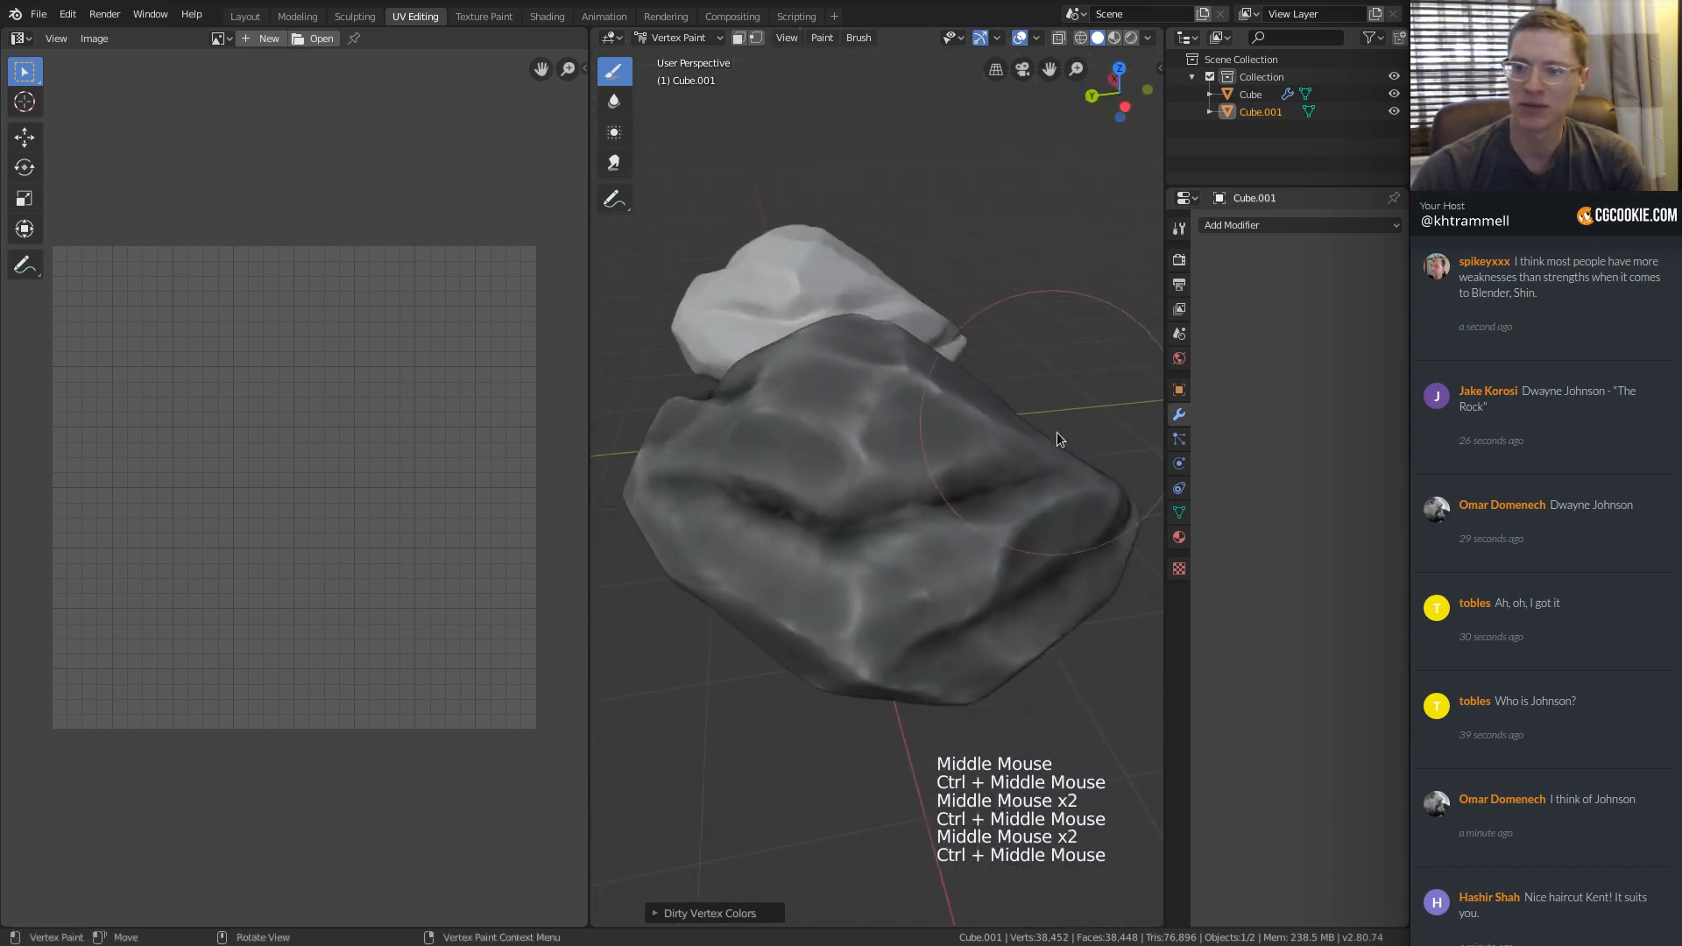
middle_click_drag(839, 480, 888, 561)
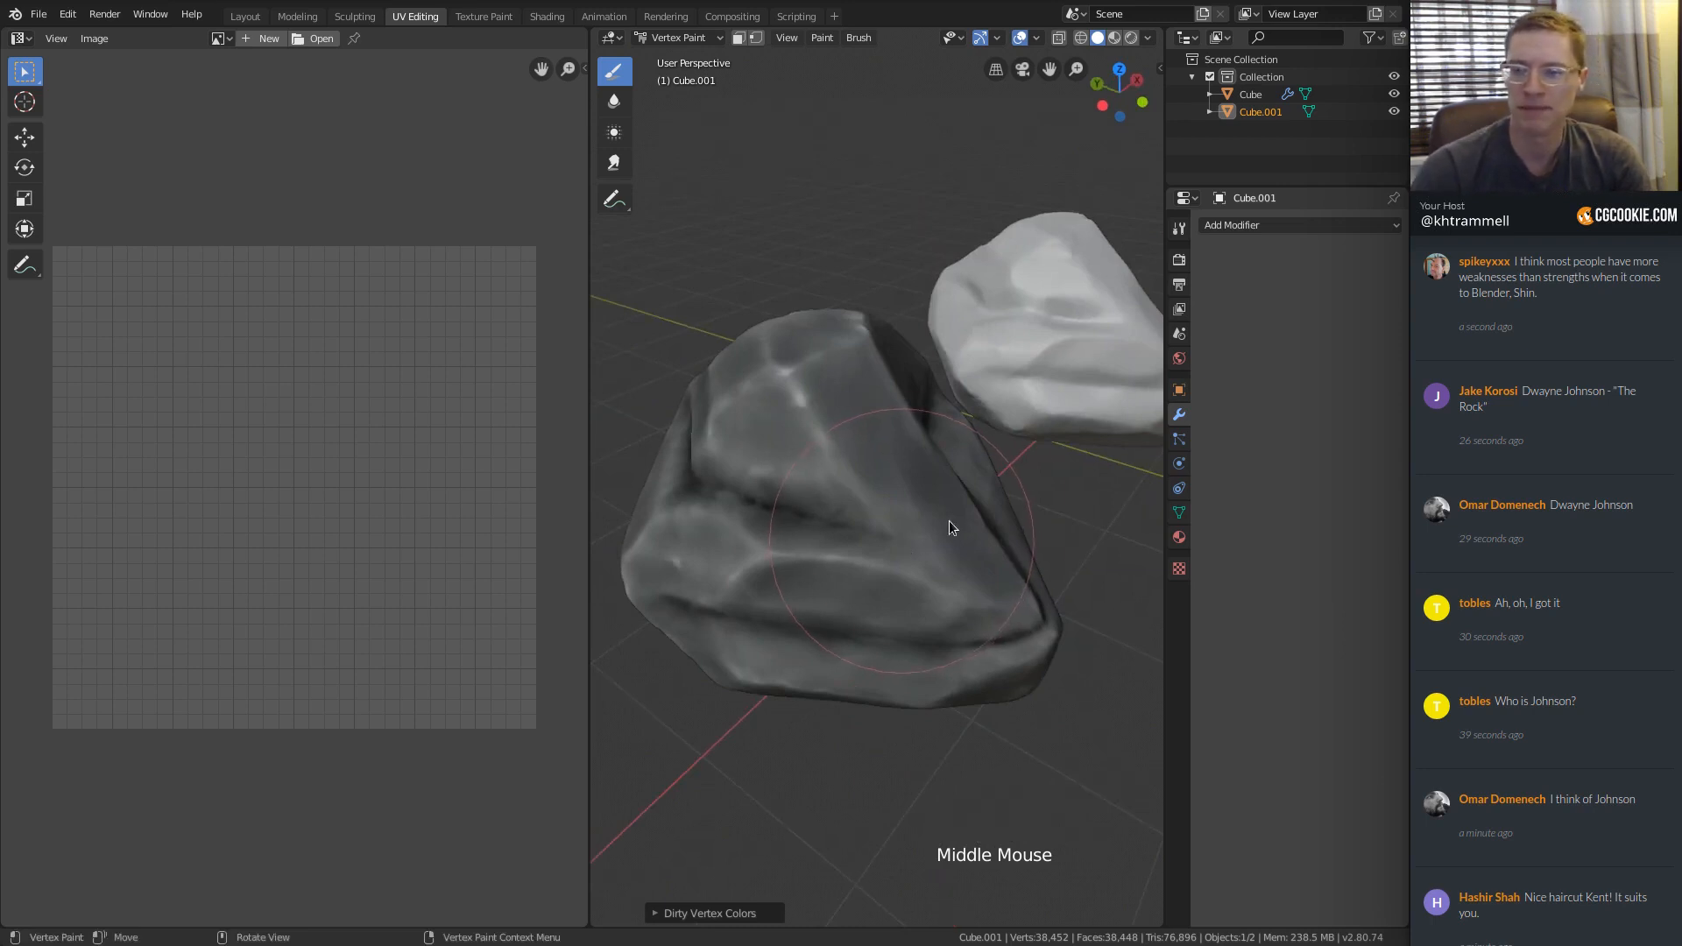
middle_click_drag(1002, 497, 828, 454, "ctrl")
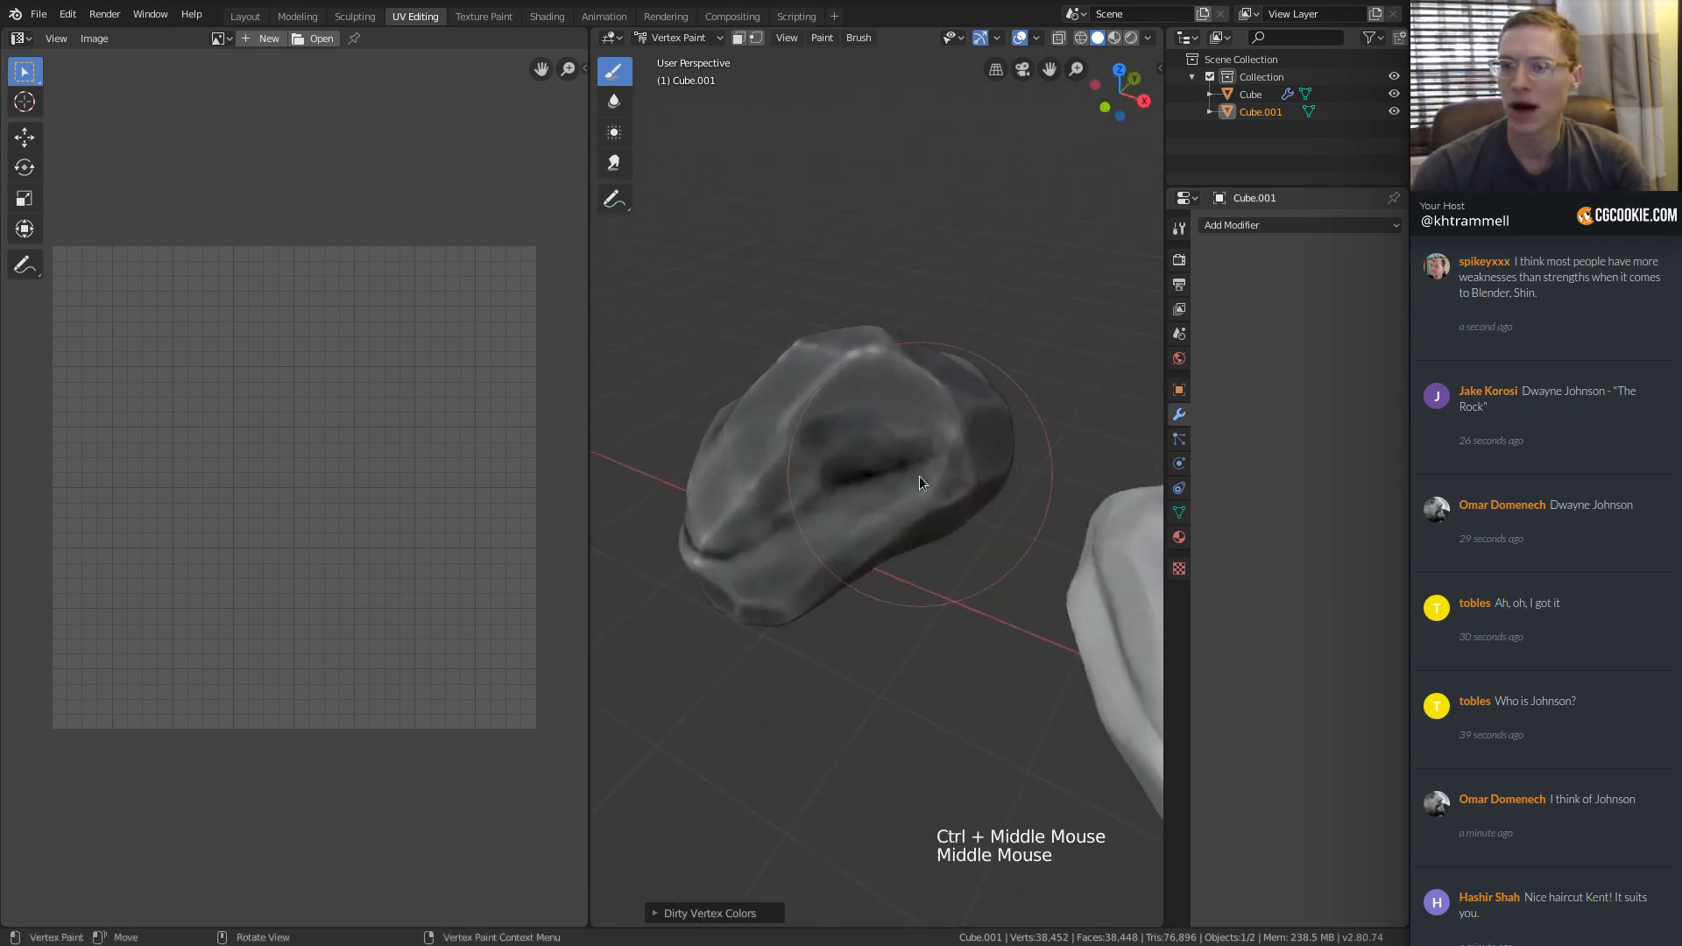
middle_click_drag(920, 481, 889, 363, "shift")
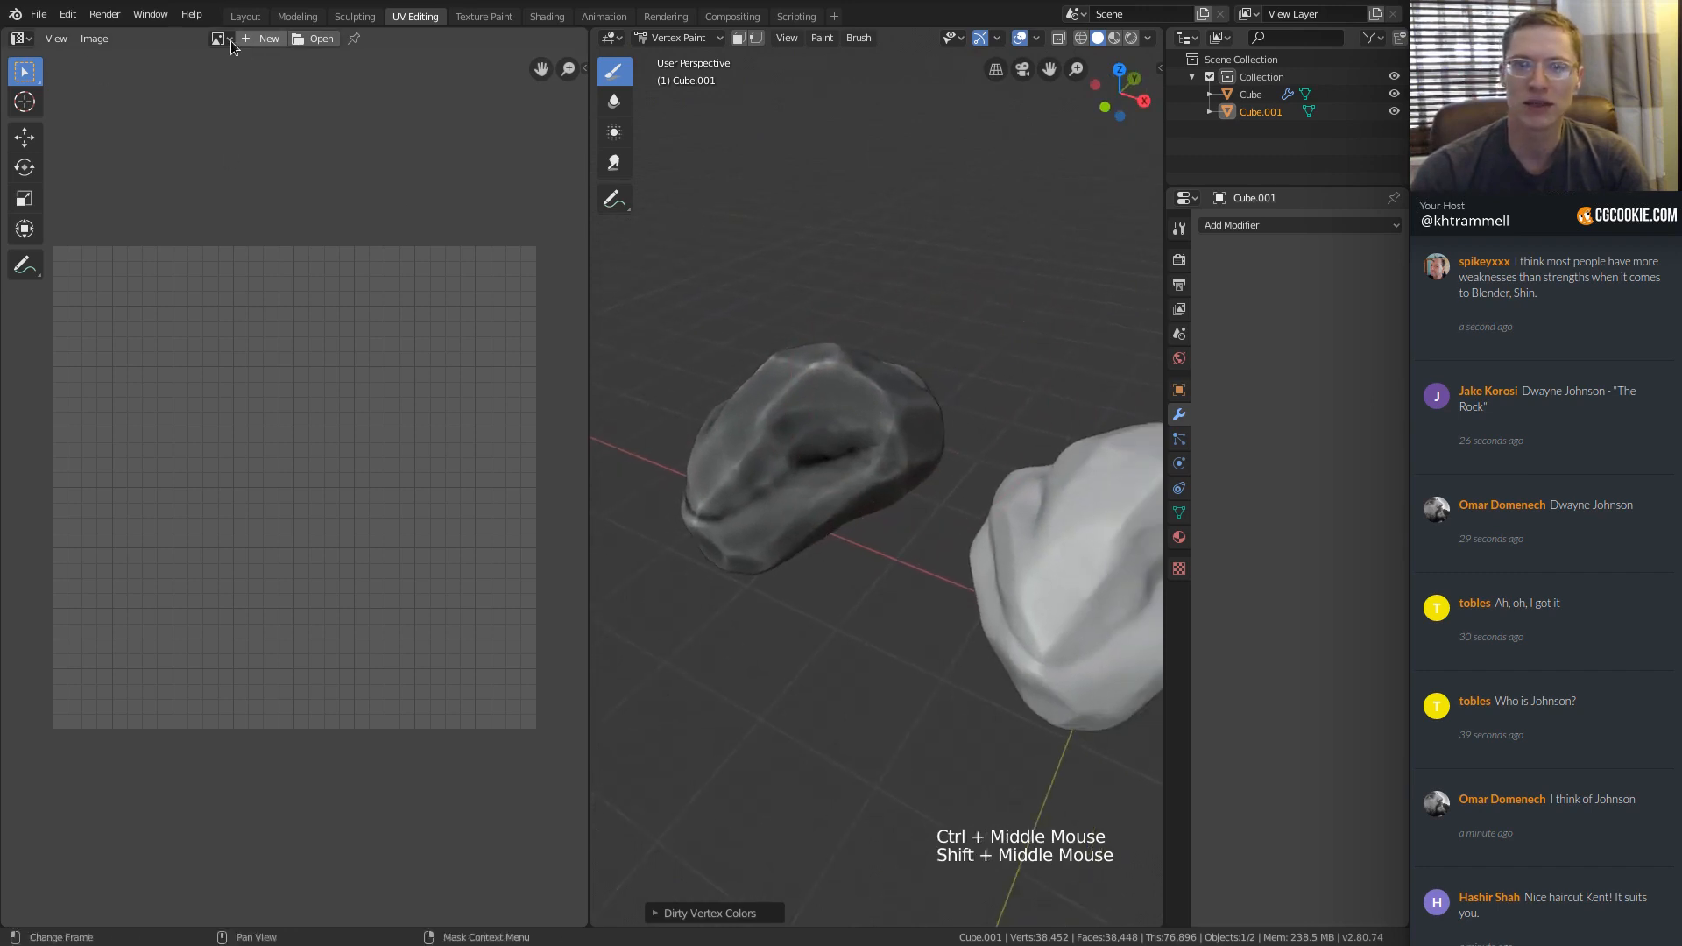
left_click(657, 42)
left_click(679, 56)
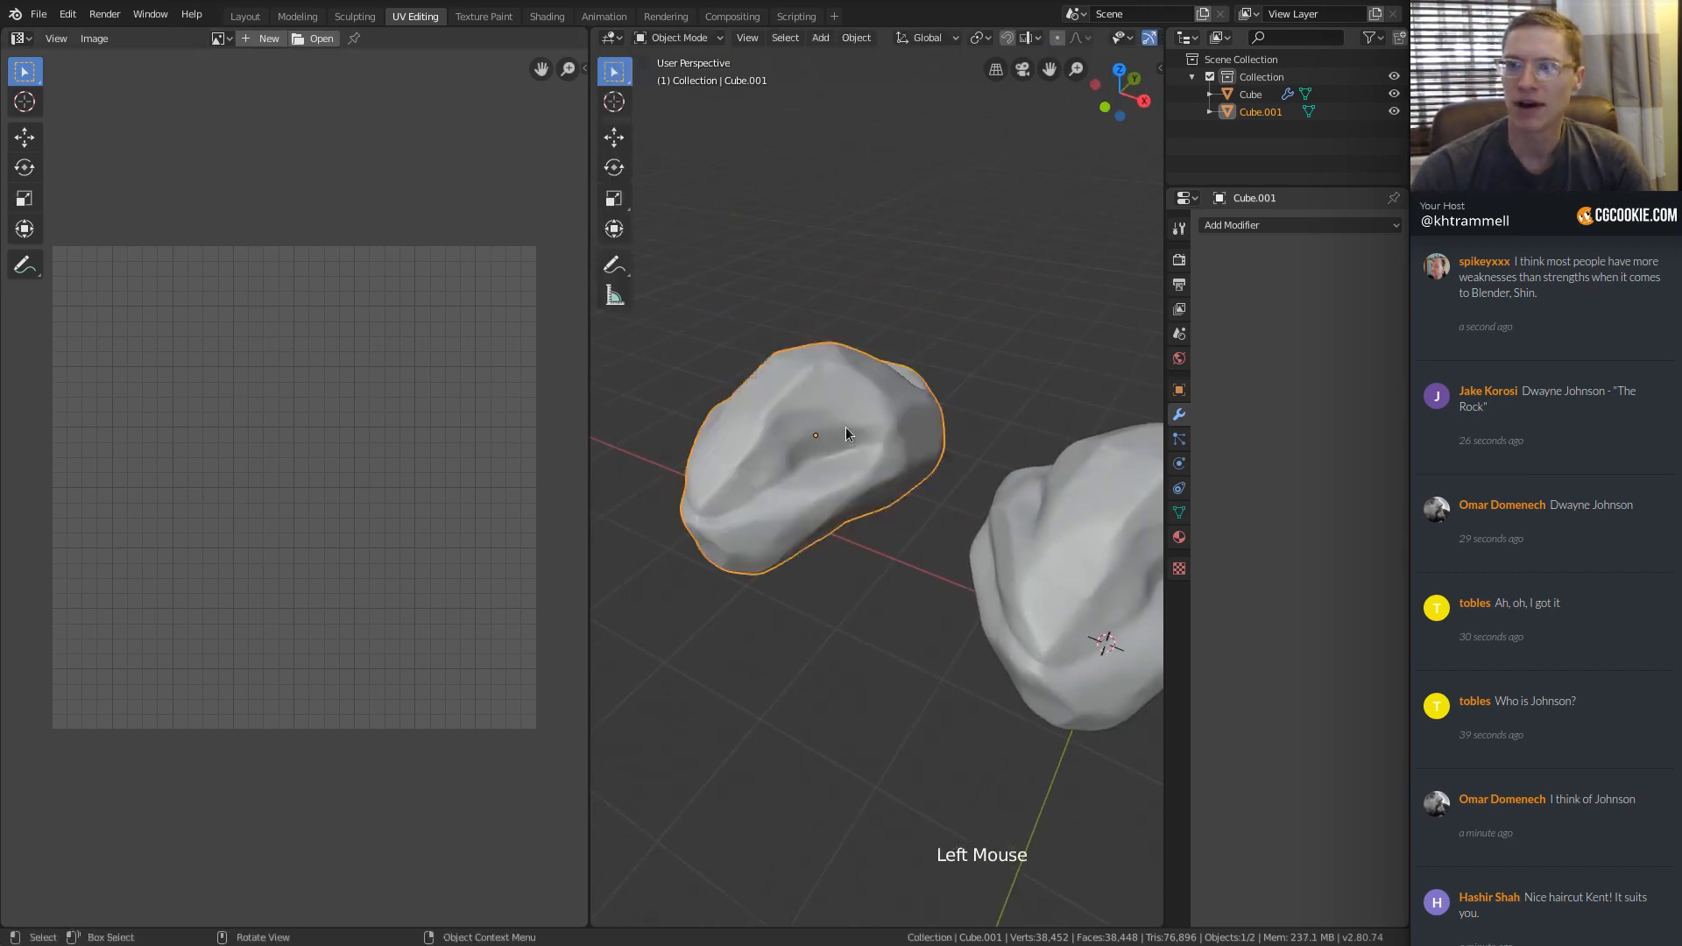
Check the duplicated rock's dense mesh and UV layout in Edit Mode, returning to Object Mode.
middle_click_drag(845, 428, 840, 391, "ctrl")
key("Tab")
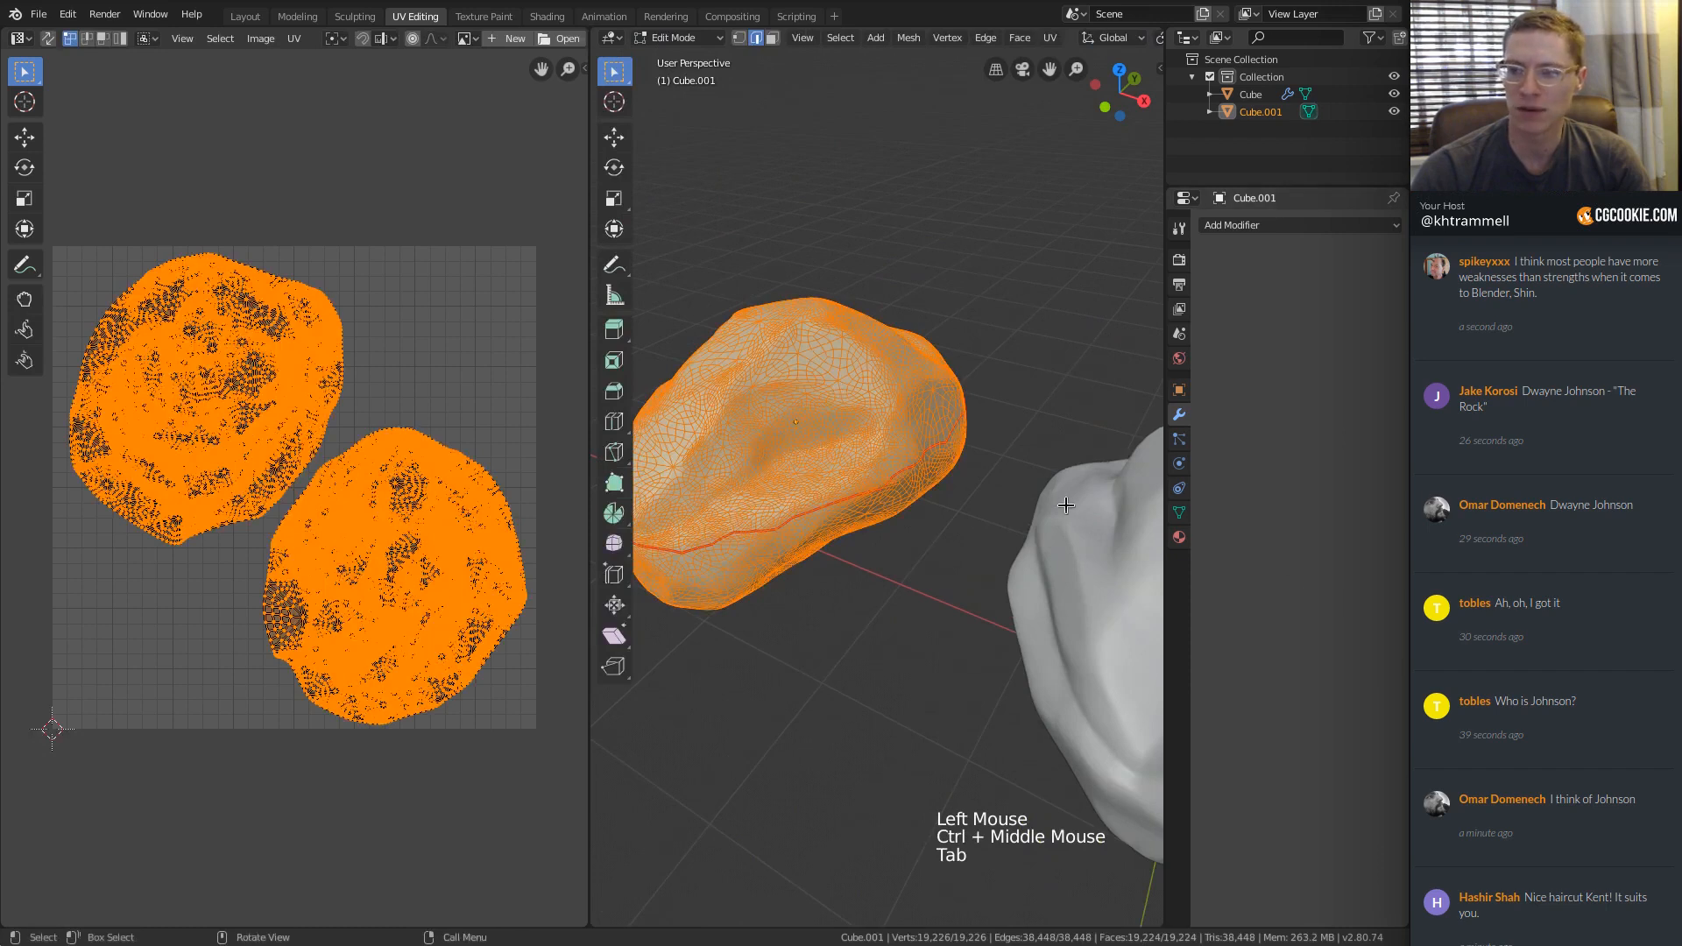
key("Tab")
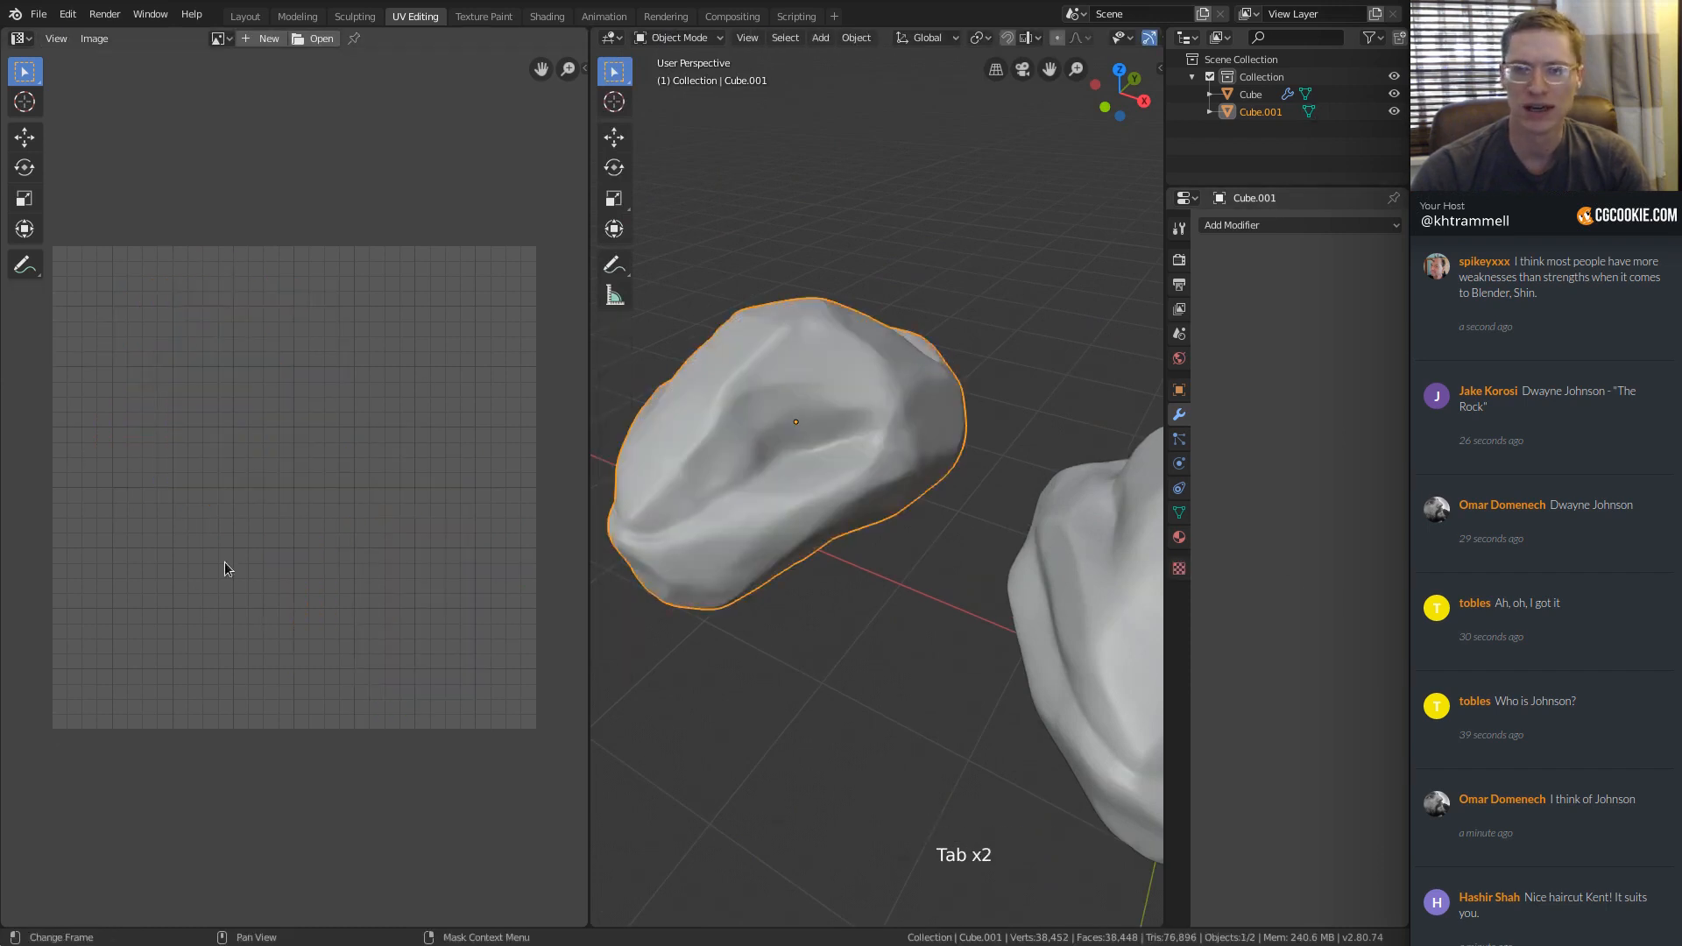
Split the UV editor area horizontally and turn its lower half into a Shader Editor.
left_click_drag(11, 920, 5, 469)
left_click(19, 483)
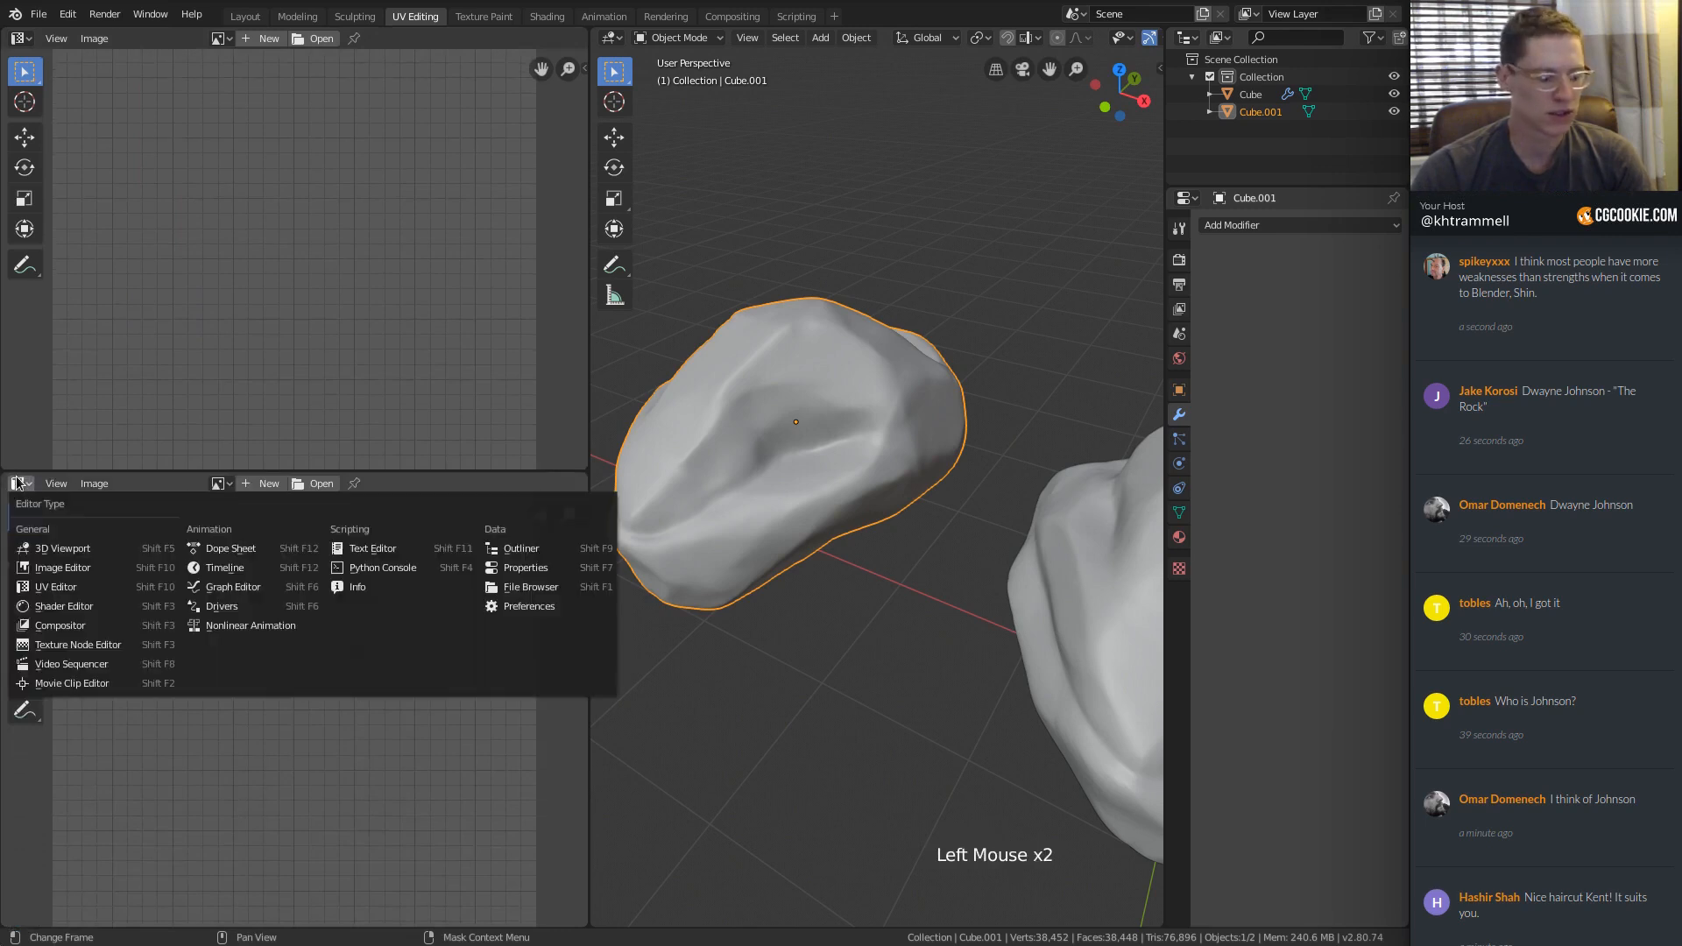
left_click(63, 606)
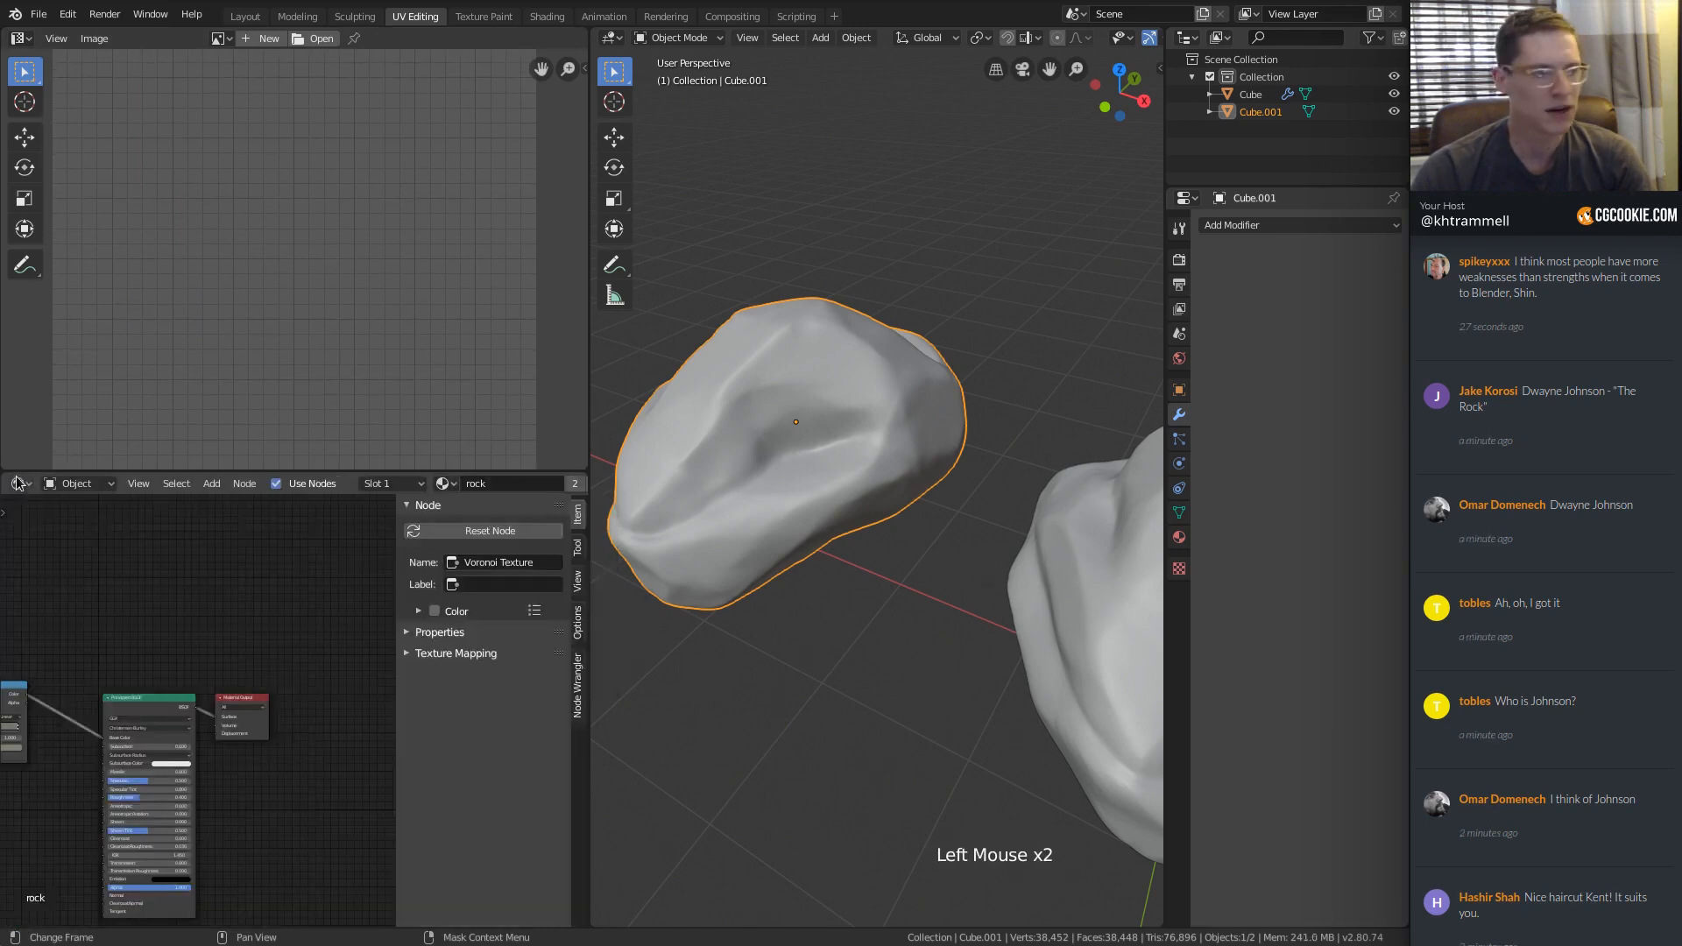
scroll(1626, 436, "down", 1)
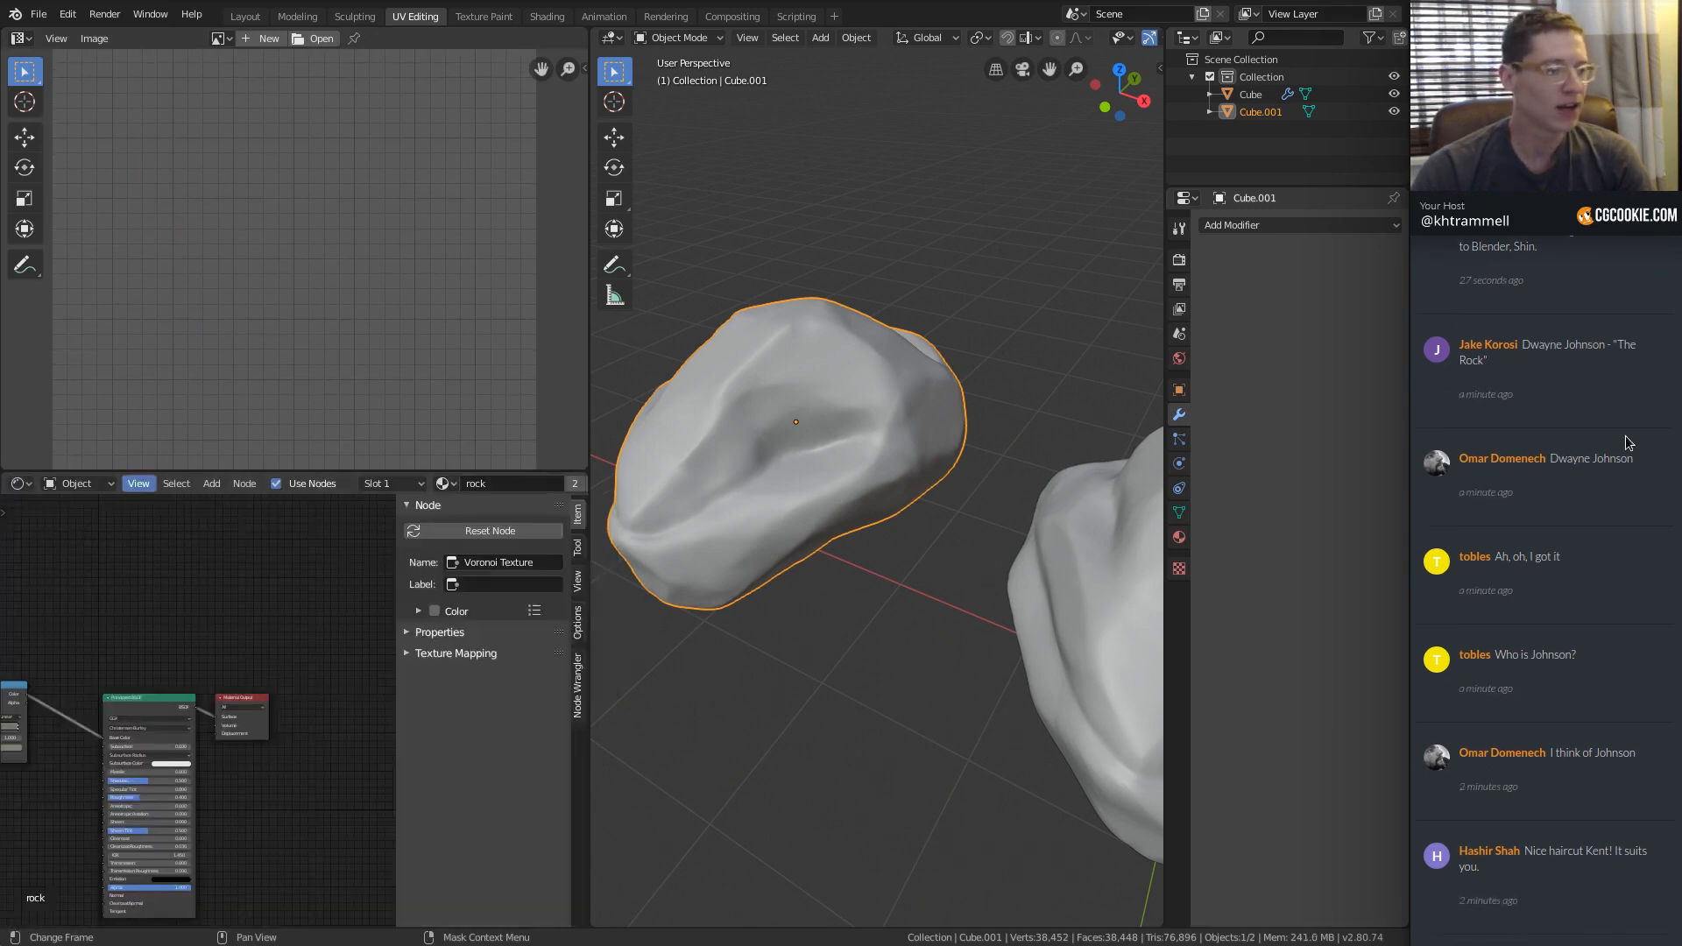
scroll(1626, 435, "down", 3)
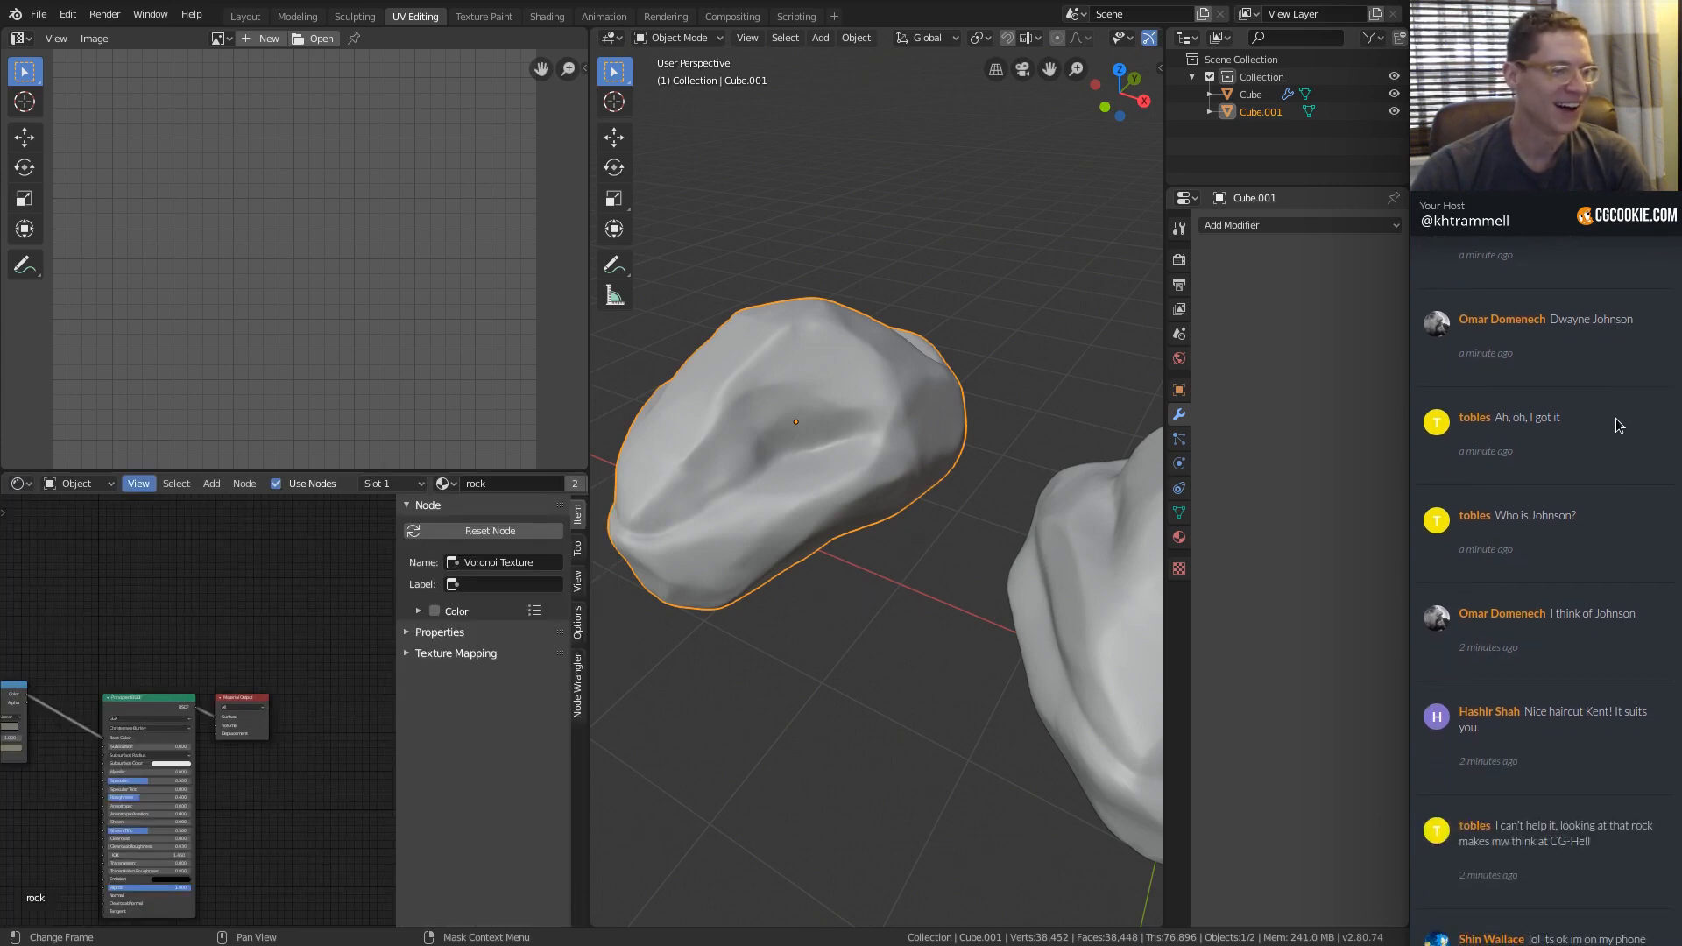
scroll(1619, 426, "down", 10)
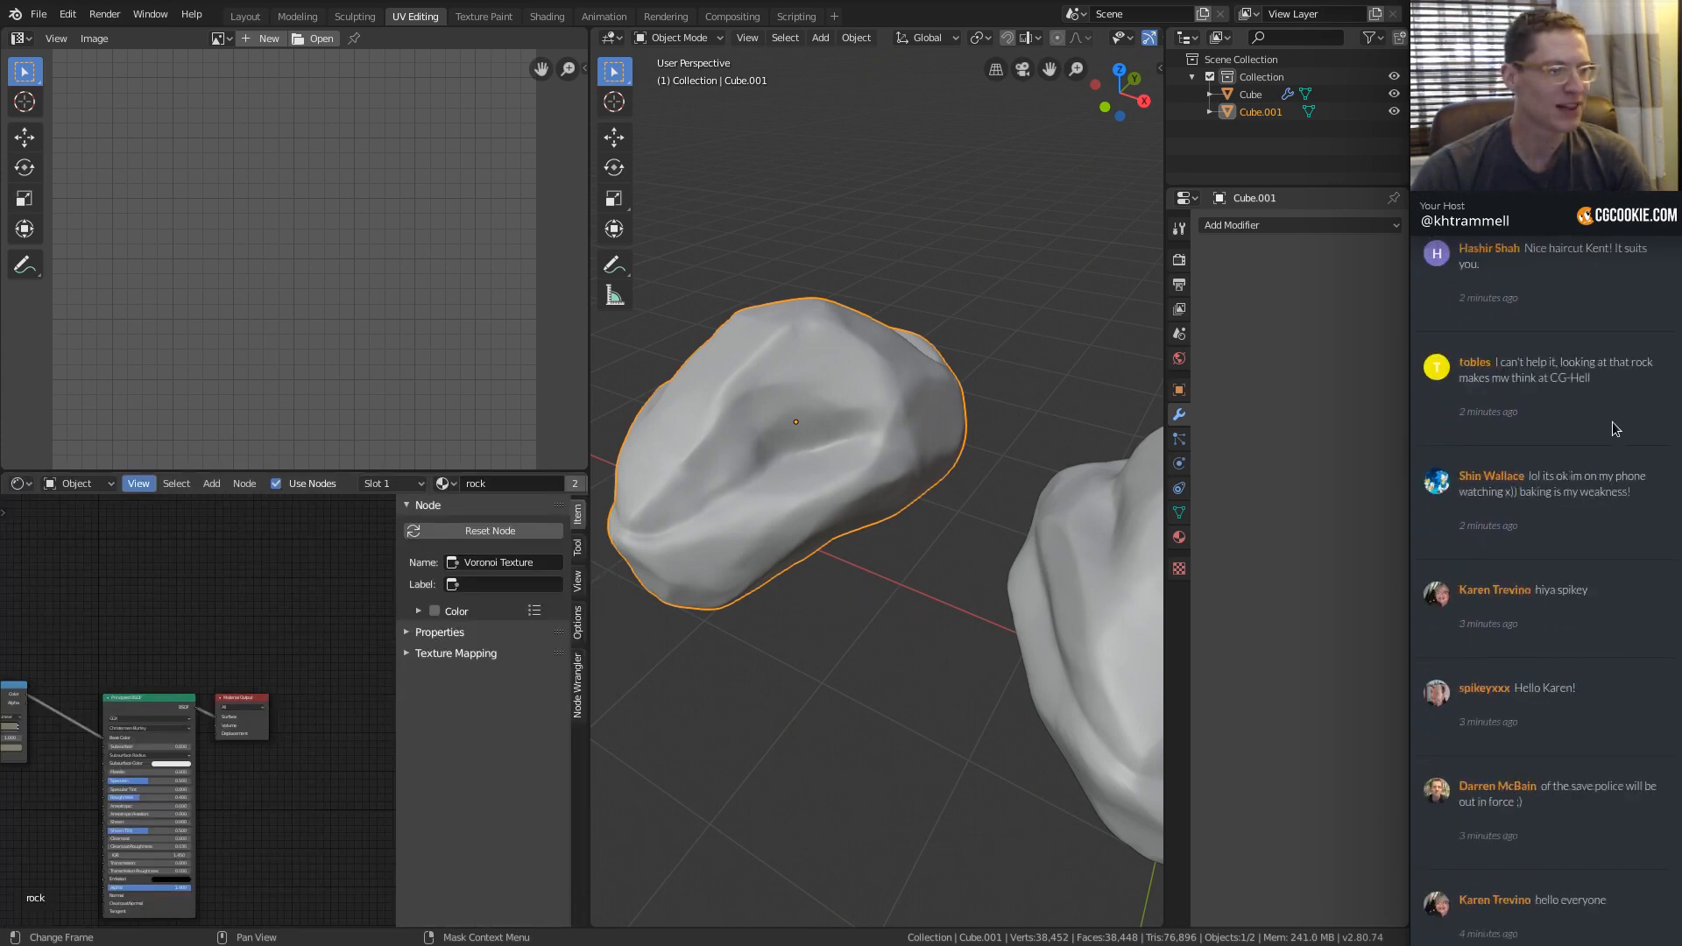
scroll(1612, 422, "up", 14)
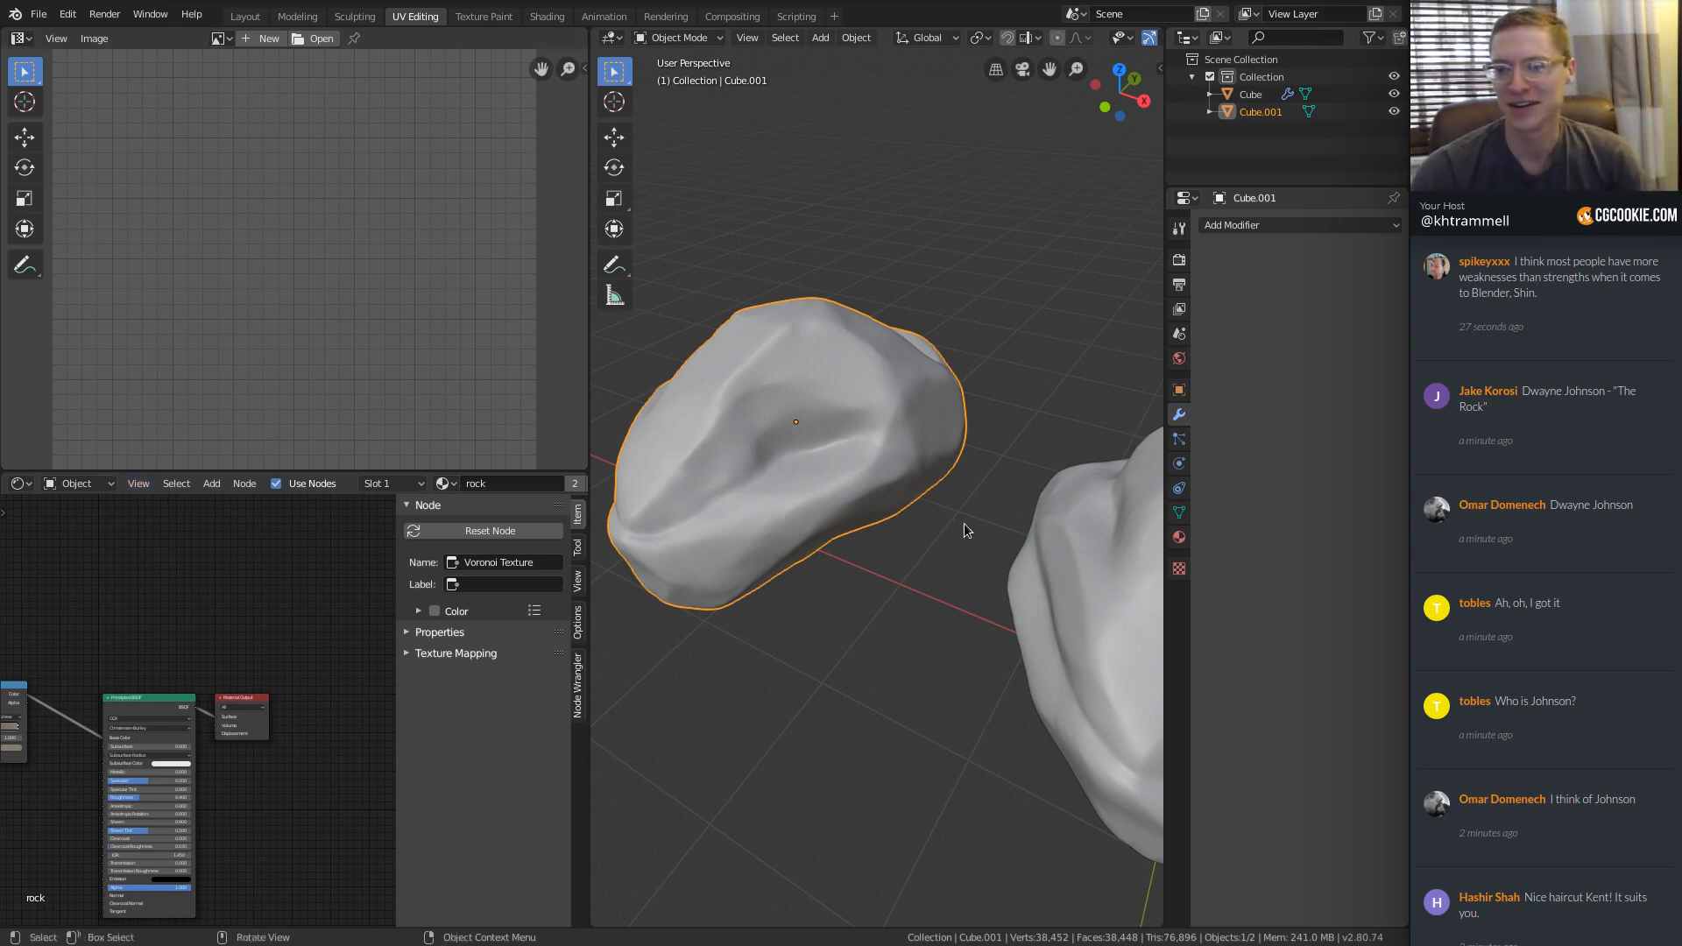
middle_click_drag(961, 526, 894, 396)
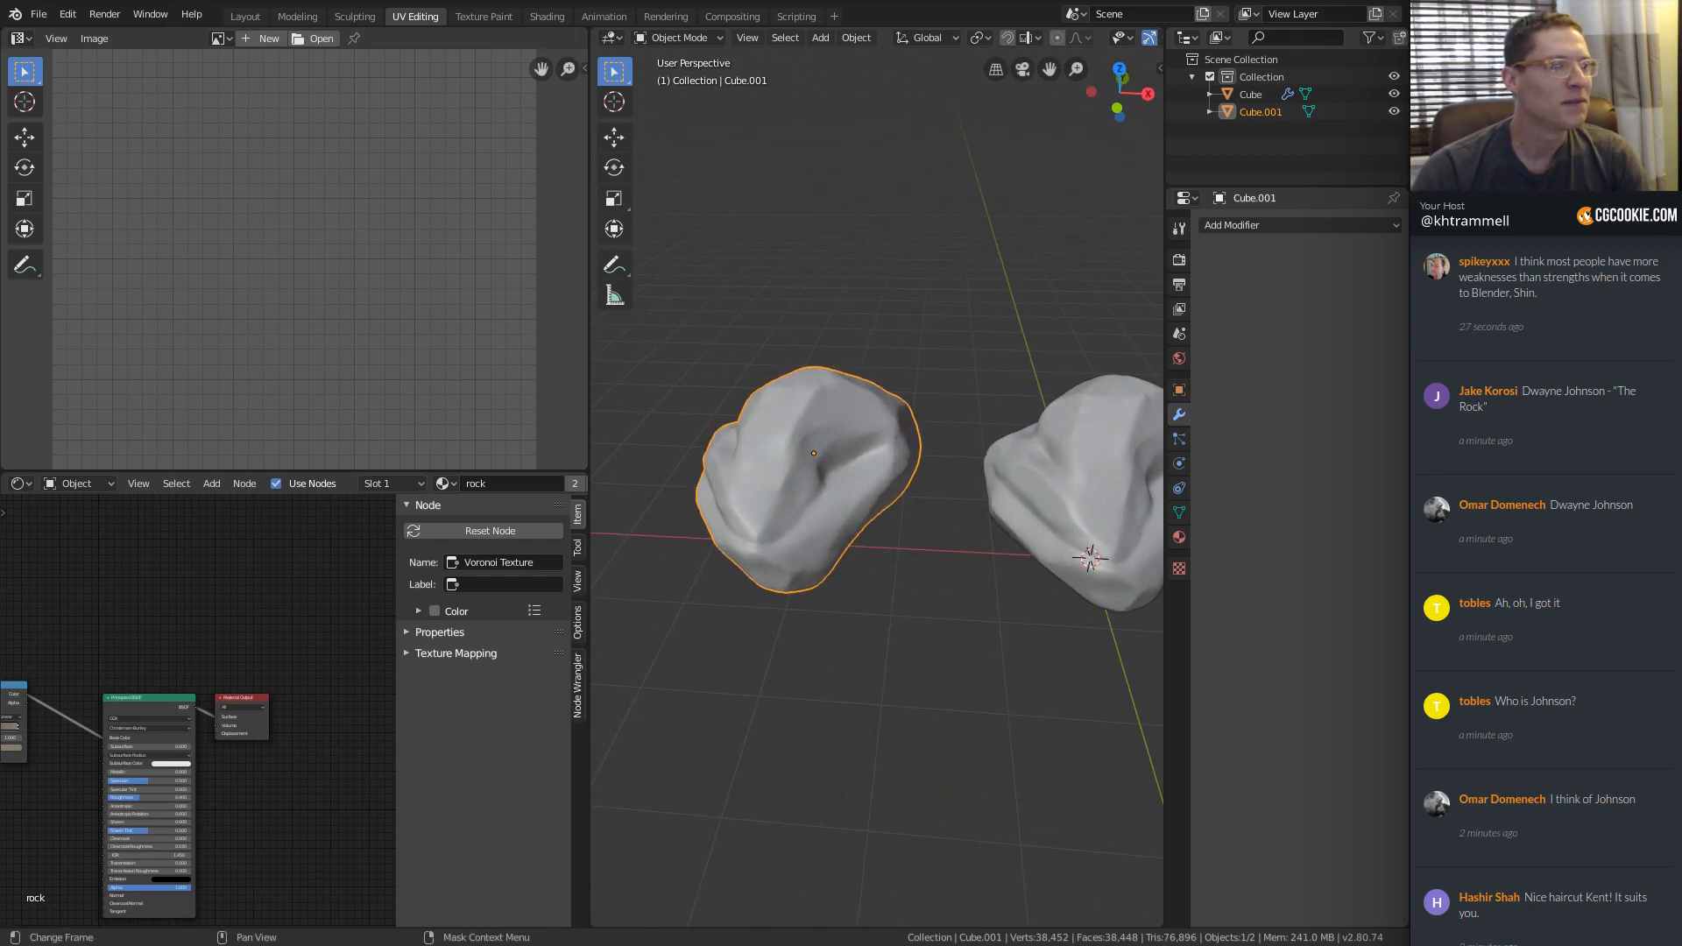
scroll(1612, 356, "down", 15)
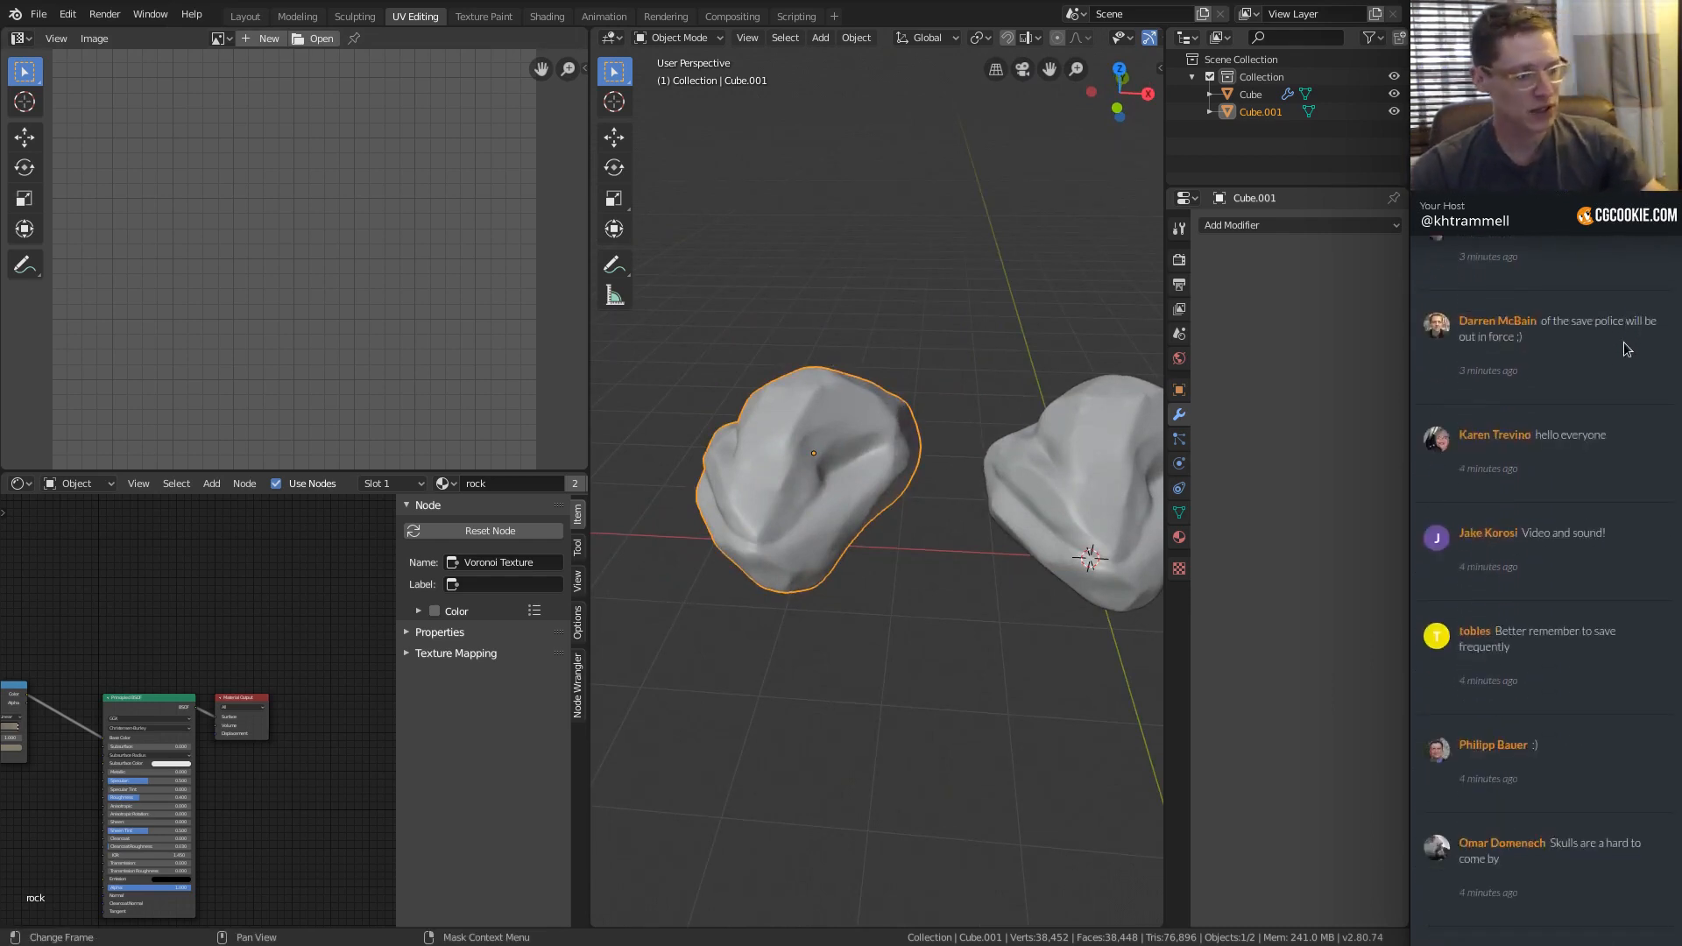
scroll(1627, 354, "down", 5)
scroll(1626, 349, "down", 3)
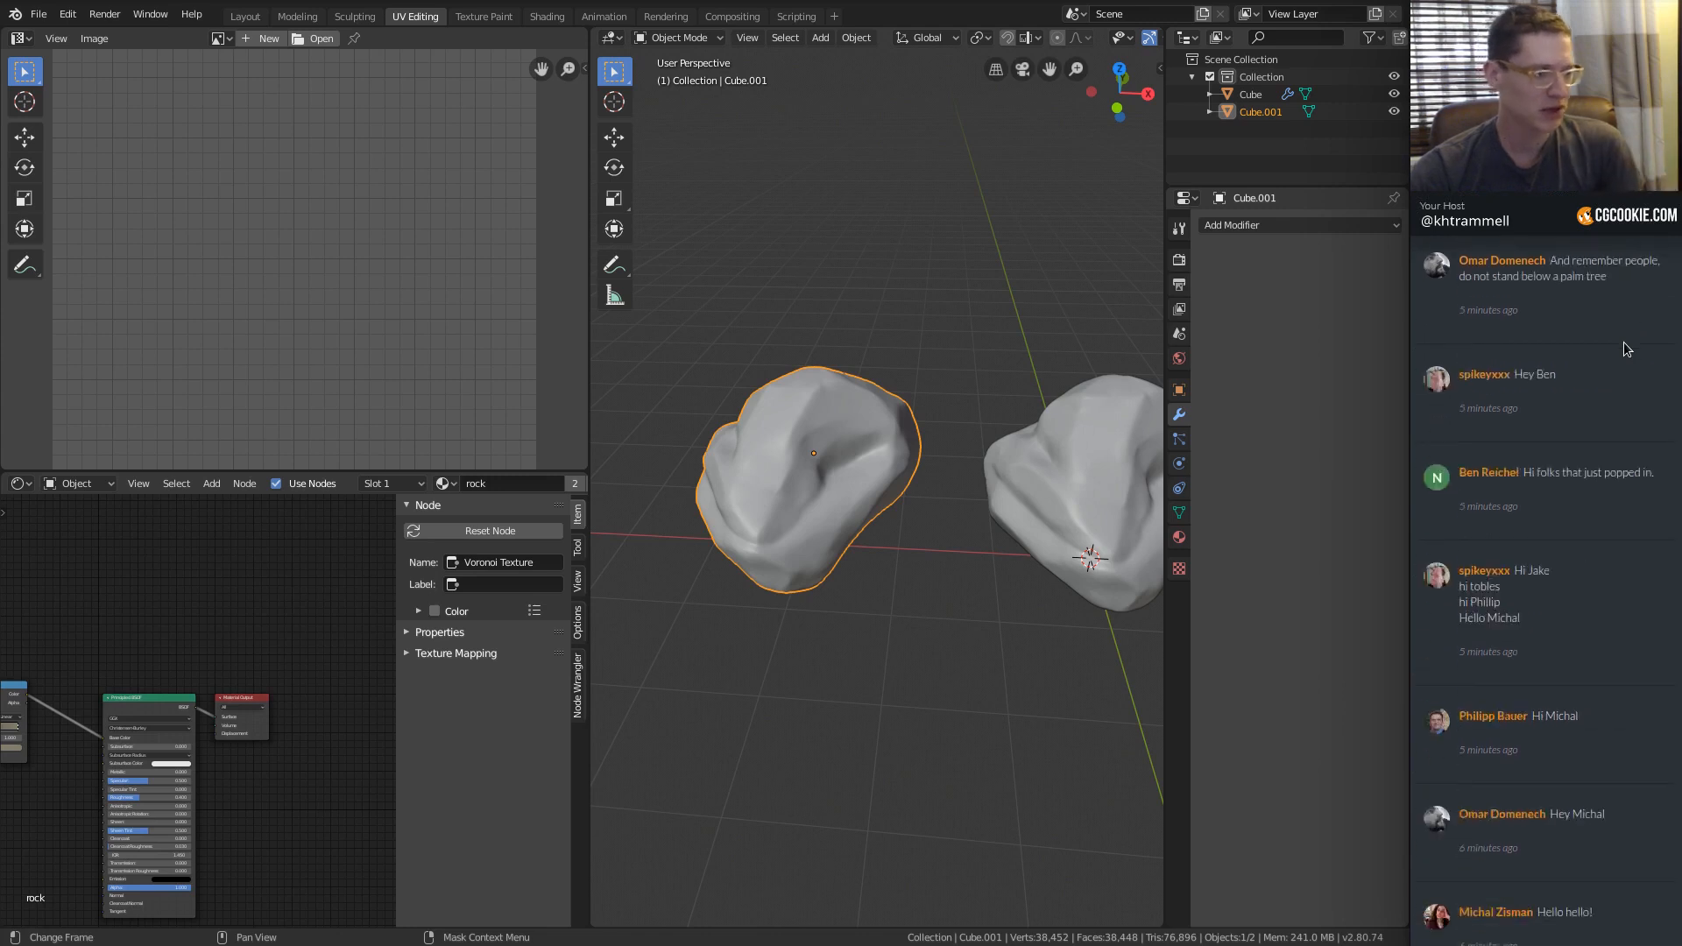
scroll(1625, 349, "up", 10)
scroll(1625, 349, "up", 10)
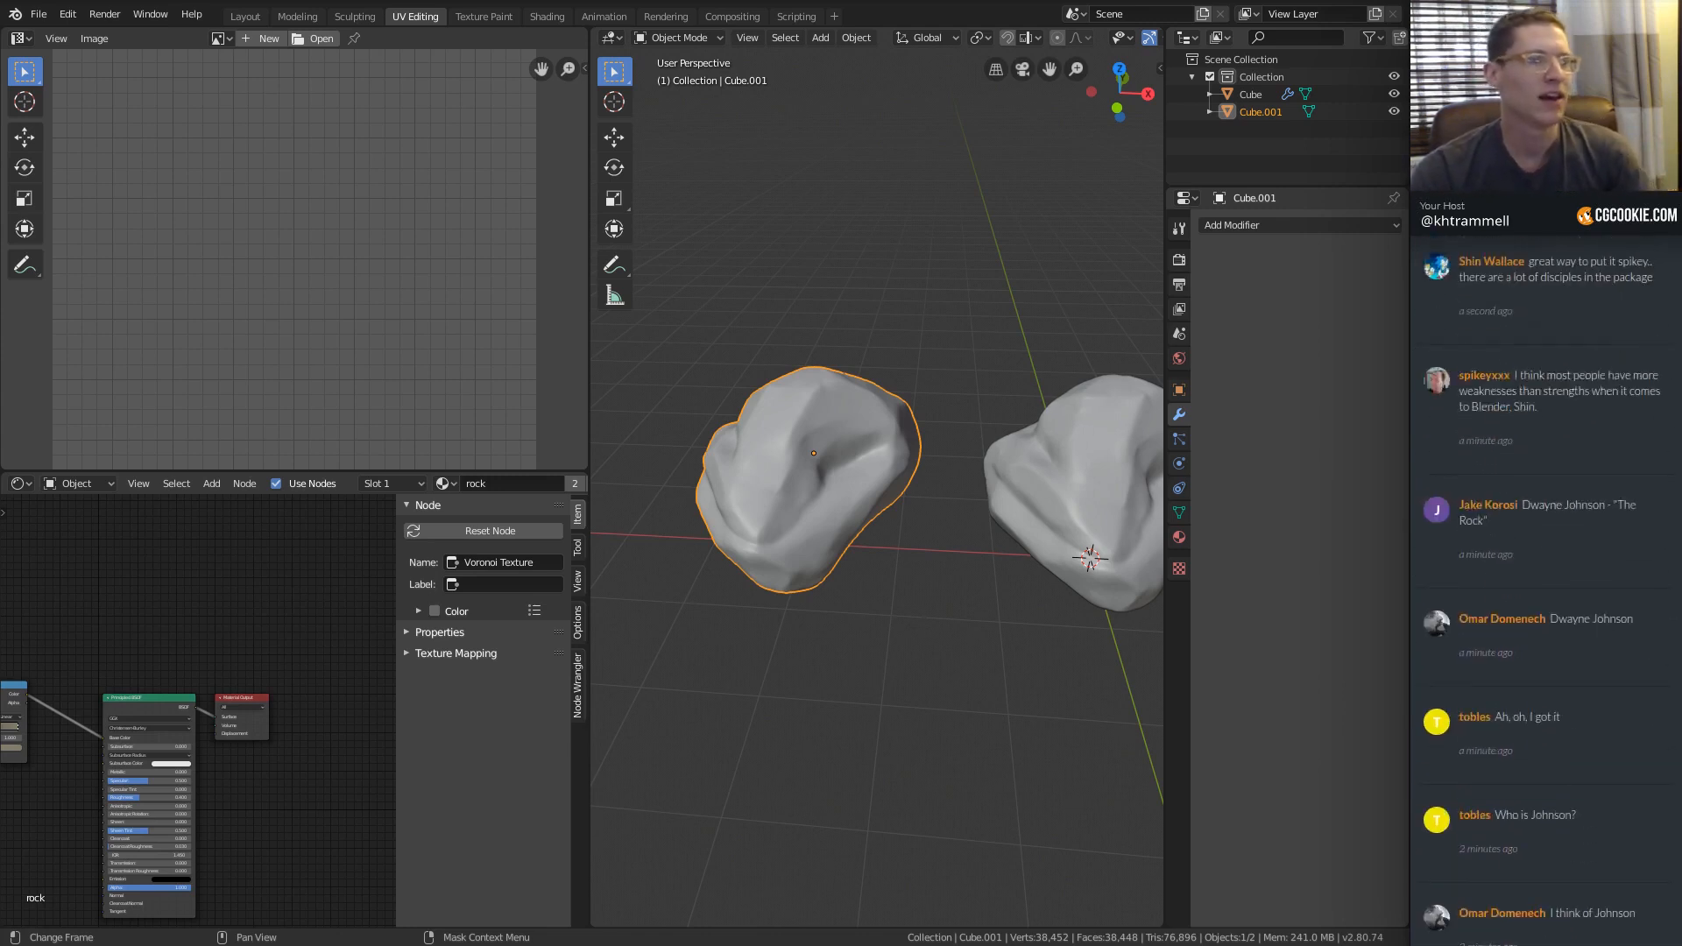
middle_click_drag(1021, 383, 988, 347)
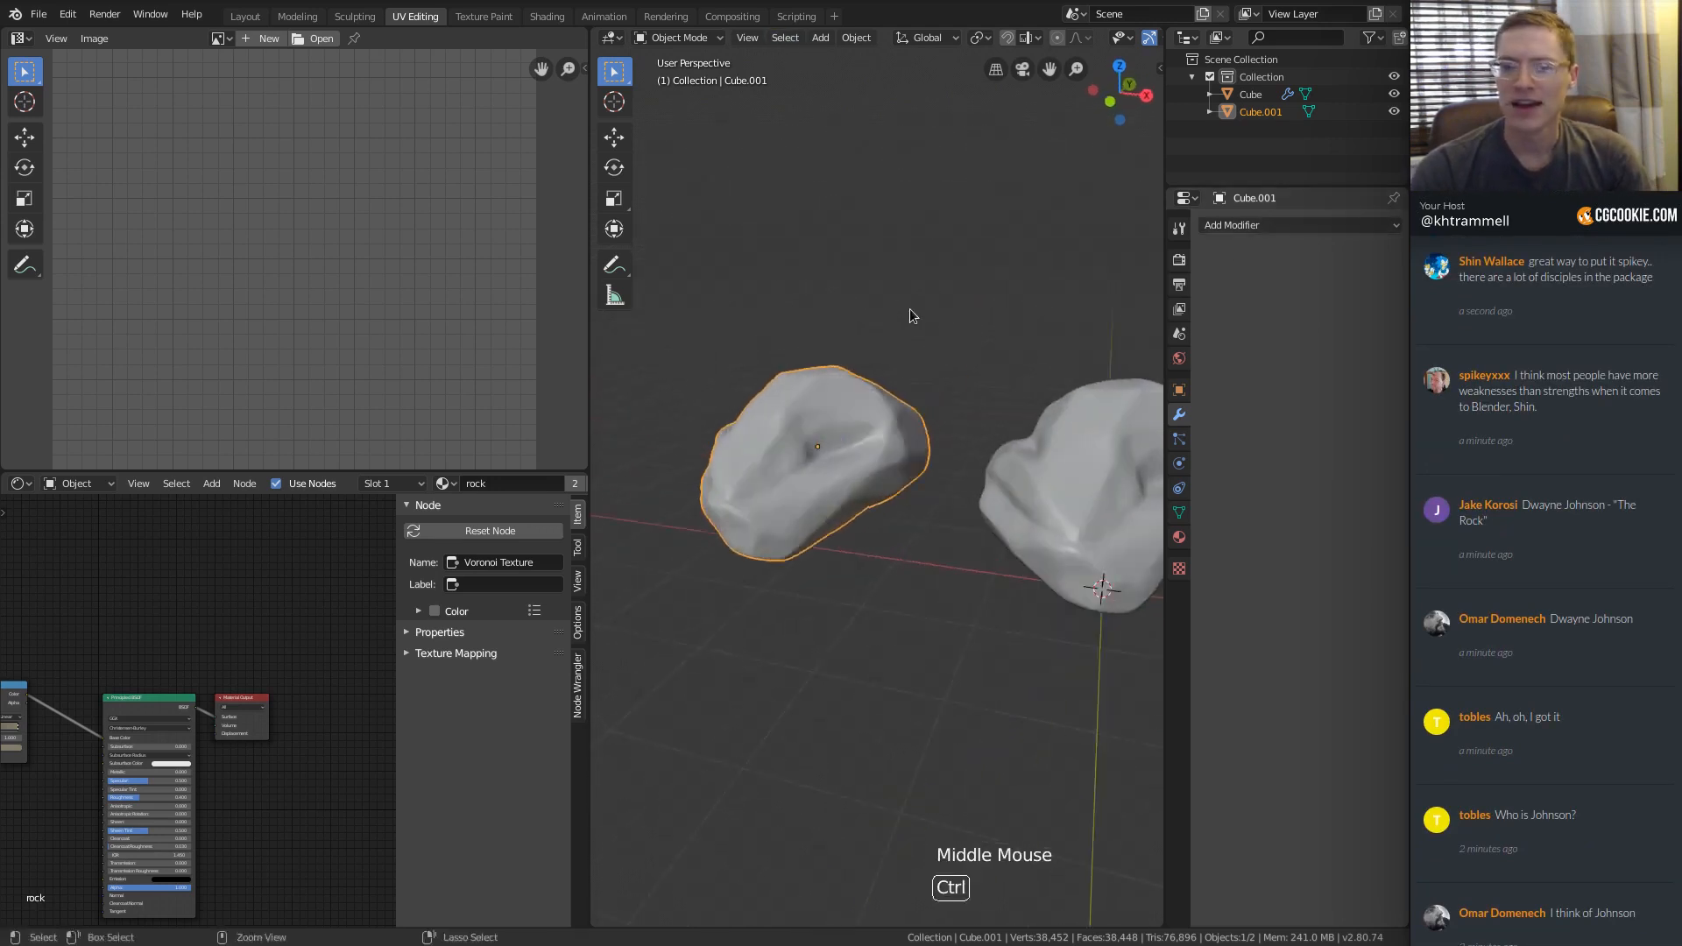
middle_click_drag(910, 308, 909, 281, "ctrl")
Hide the Shader Editor's sidebar to make room for the rock material's Attribute, ColorRamp and Voronoi Texture nodes.
left_click(322, 573)
key("n")
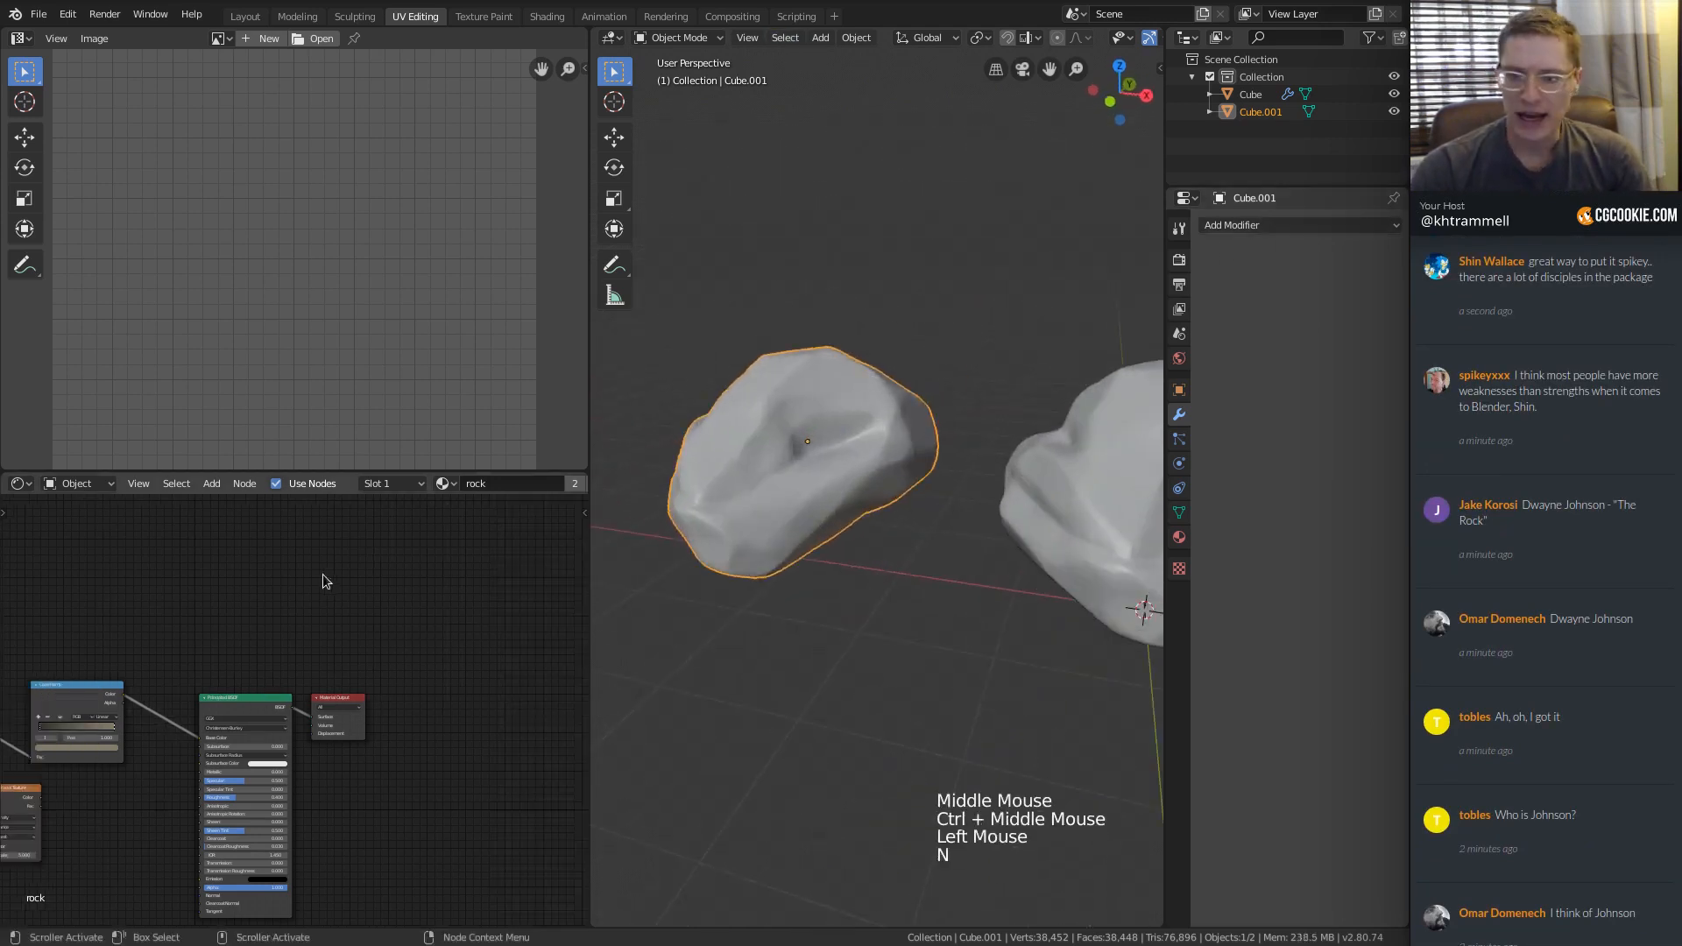
middle_click_drag(356, 518, 587, 417, "shift")
middle_click_drag(376, 680, 353, 713, "ctrl")
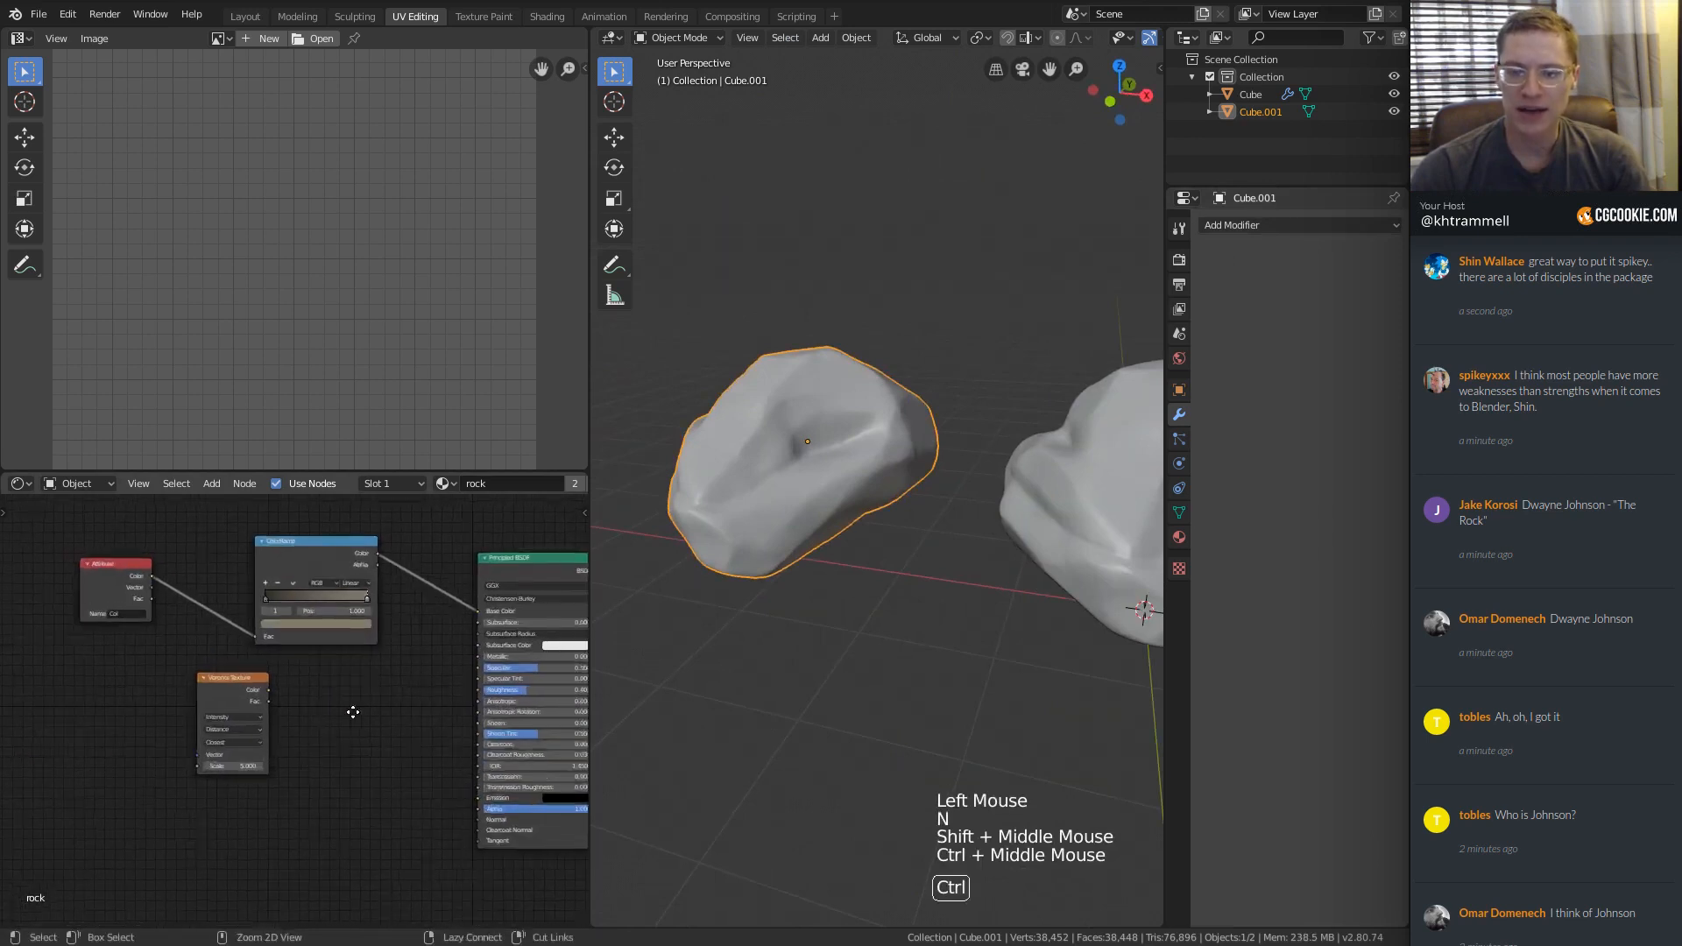
Add an Image Texture node to the rock material, placed to the left of the Voronoi Texture node.
middle_click_drag(93, 638, 171, 618, "shift")
key("shift+a")
mouse_move(187, 628)
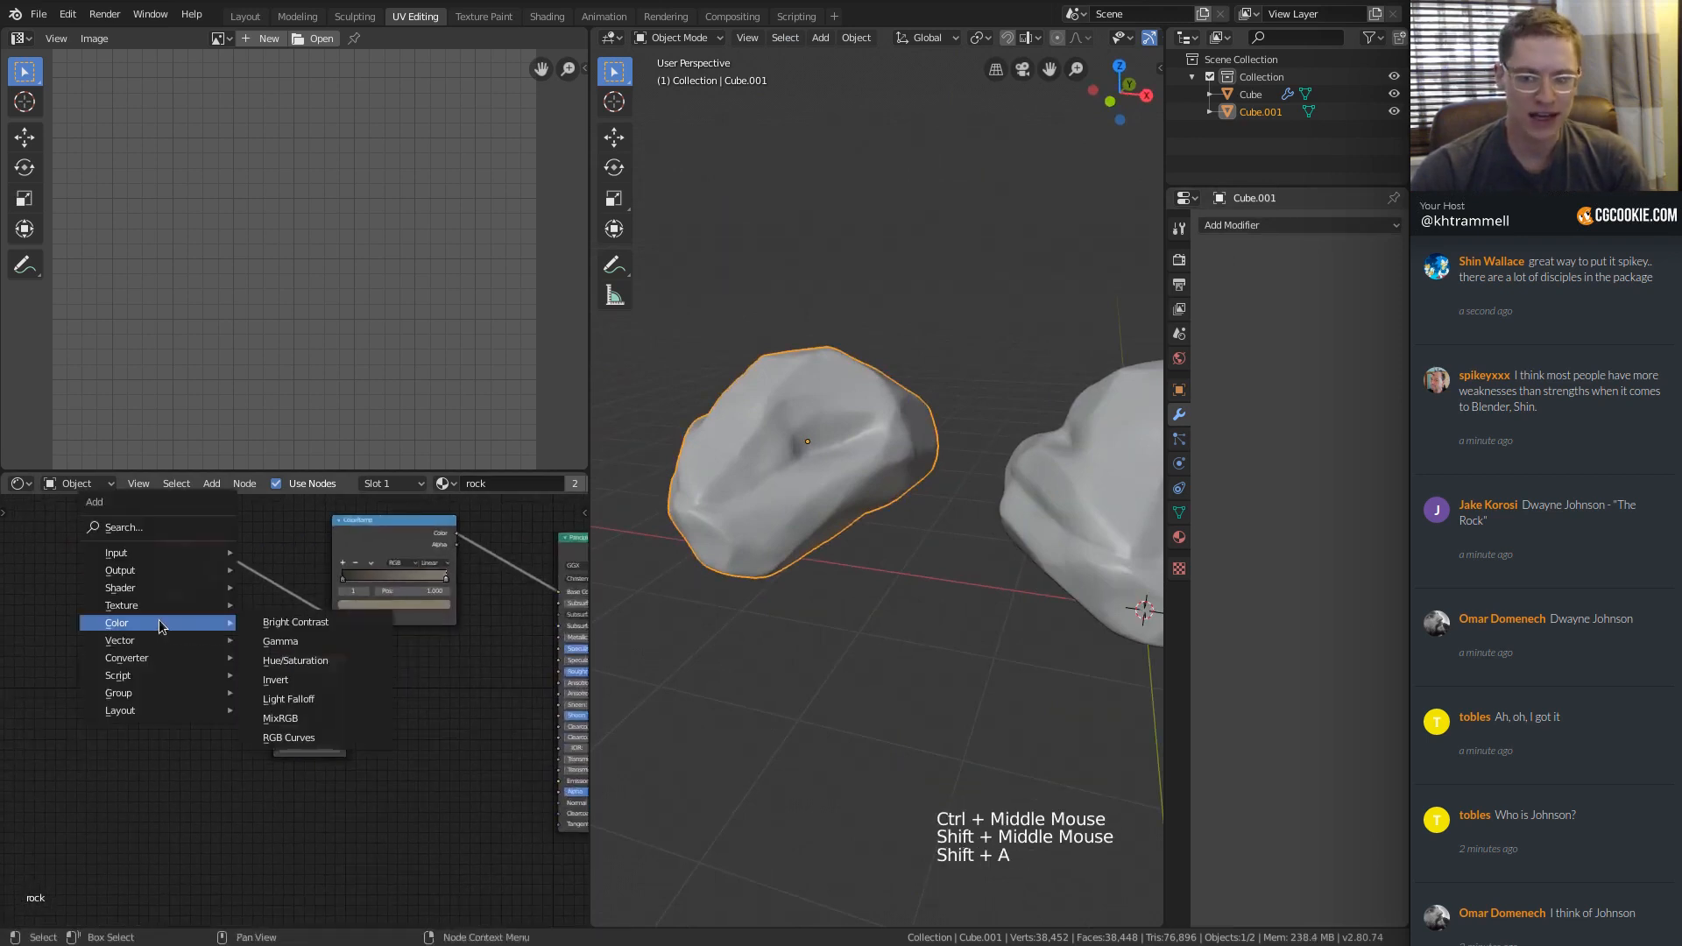
mouse_move(133, 610)
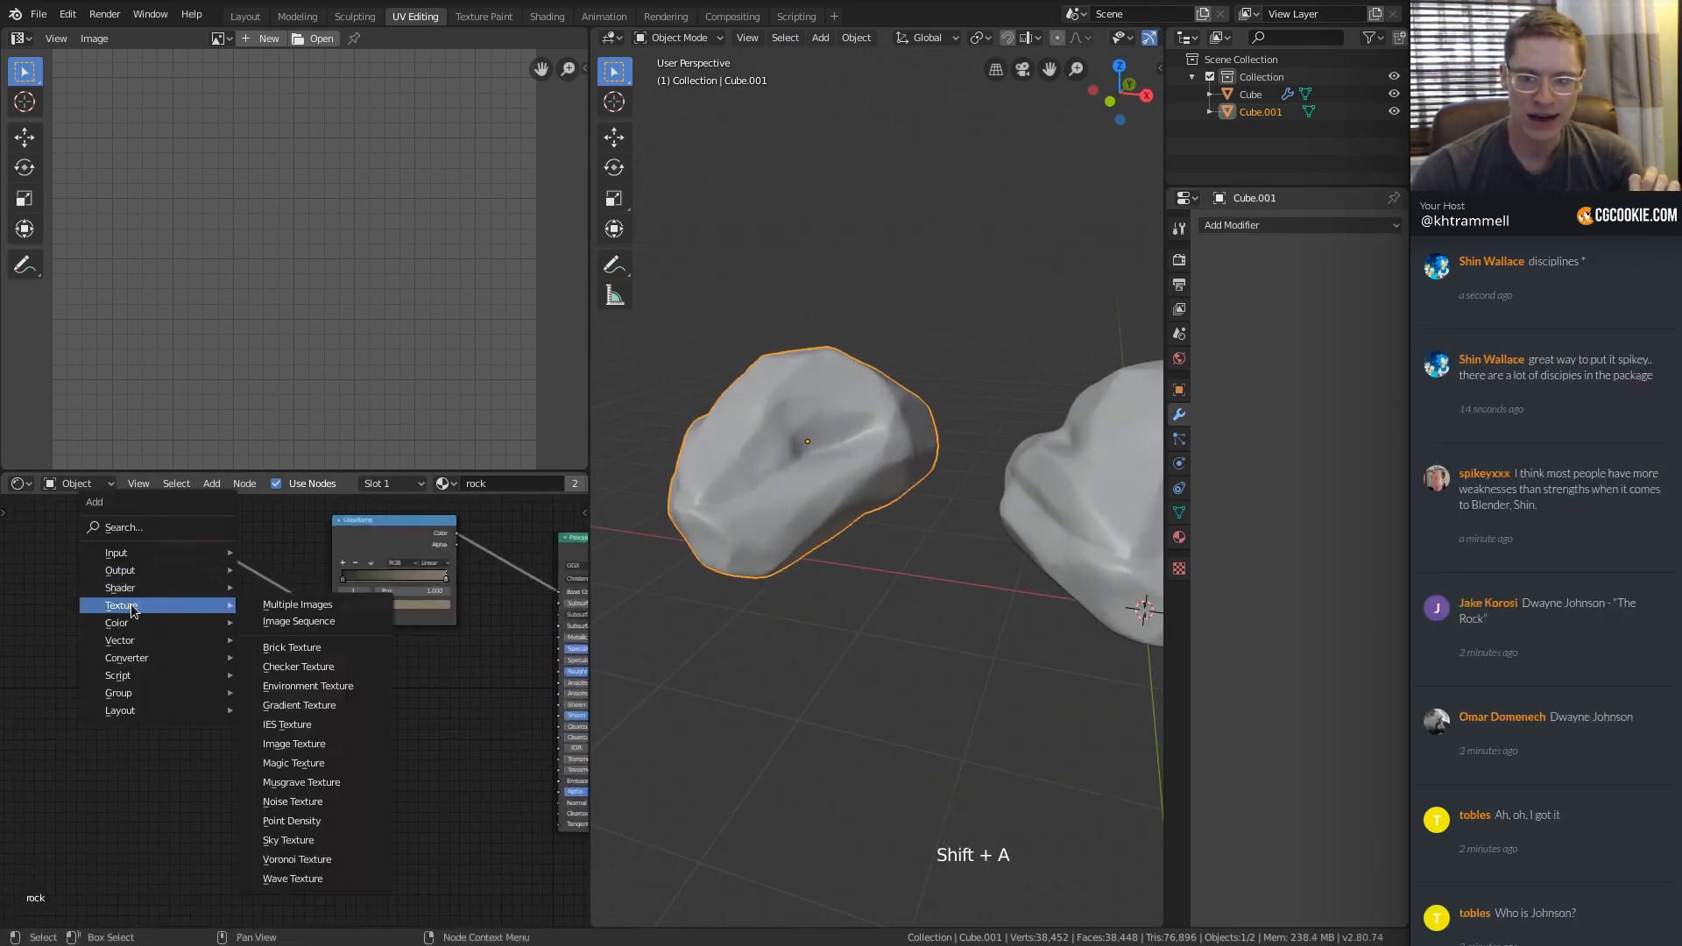
left_click(296, 744)
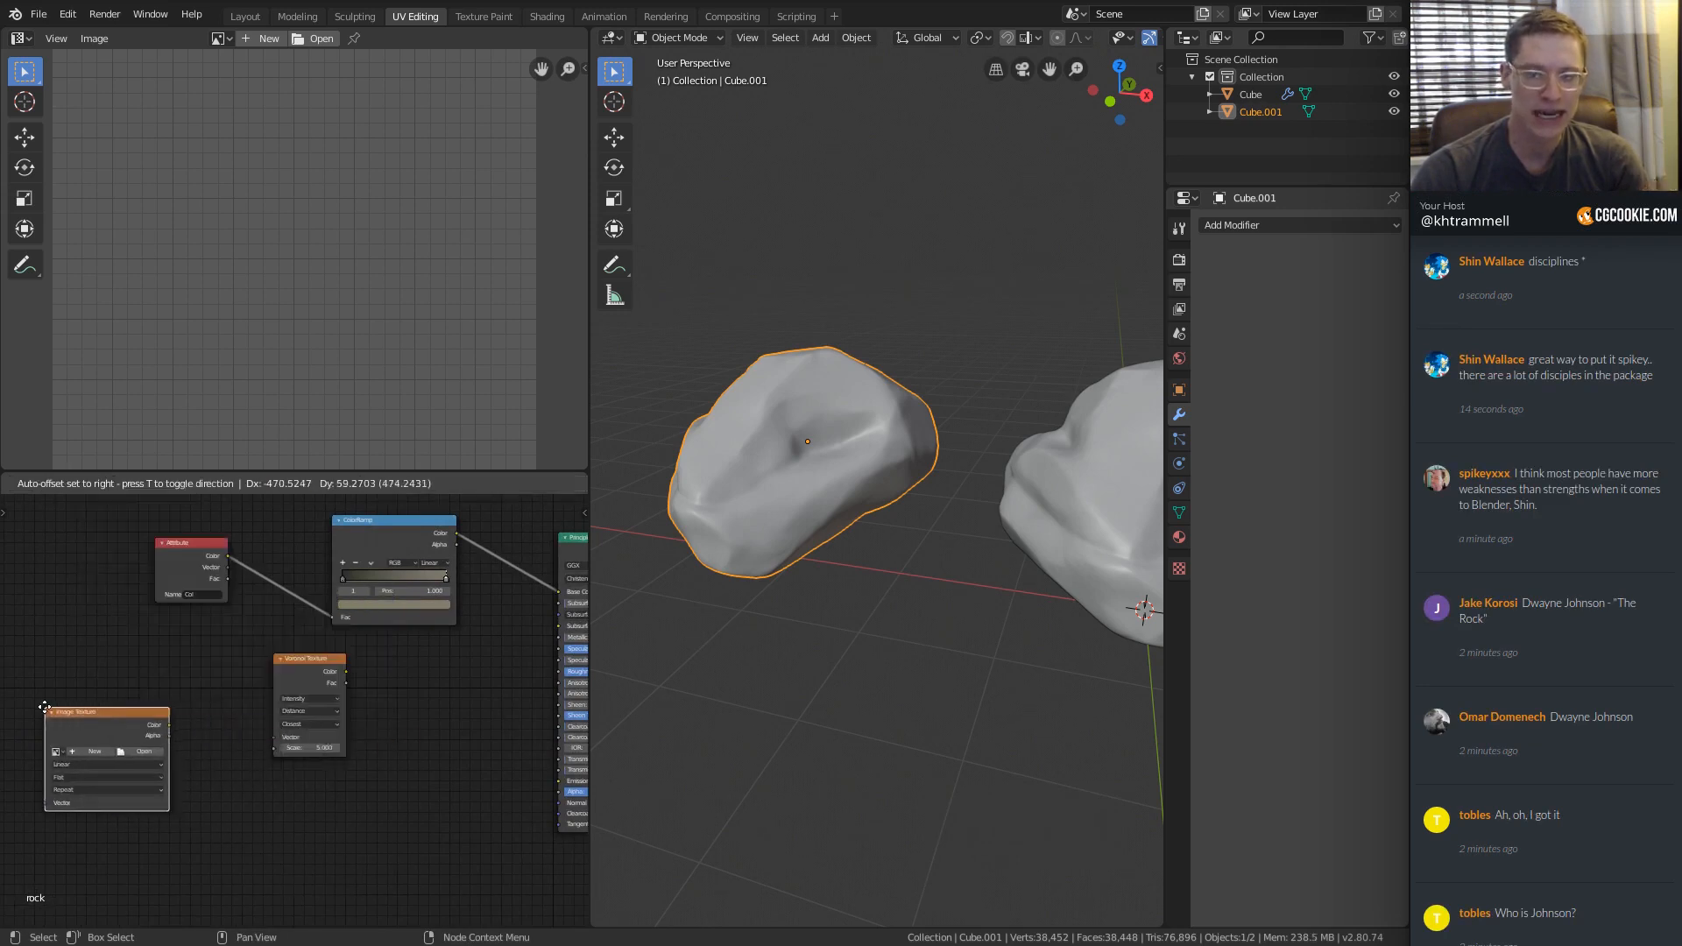
left_click(45, 707)
middle_click_drag(85, 652, 289, 596, "shift")
middle_click_drag(262, 744, 294, 622, "ctrl")
left_click(301, 607)
middle_click_drag(359, 573, 133, 647, "shift")
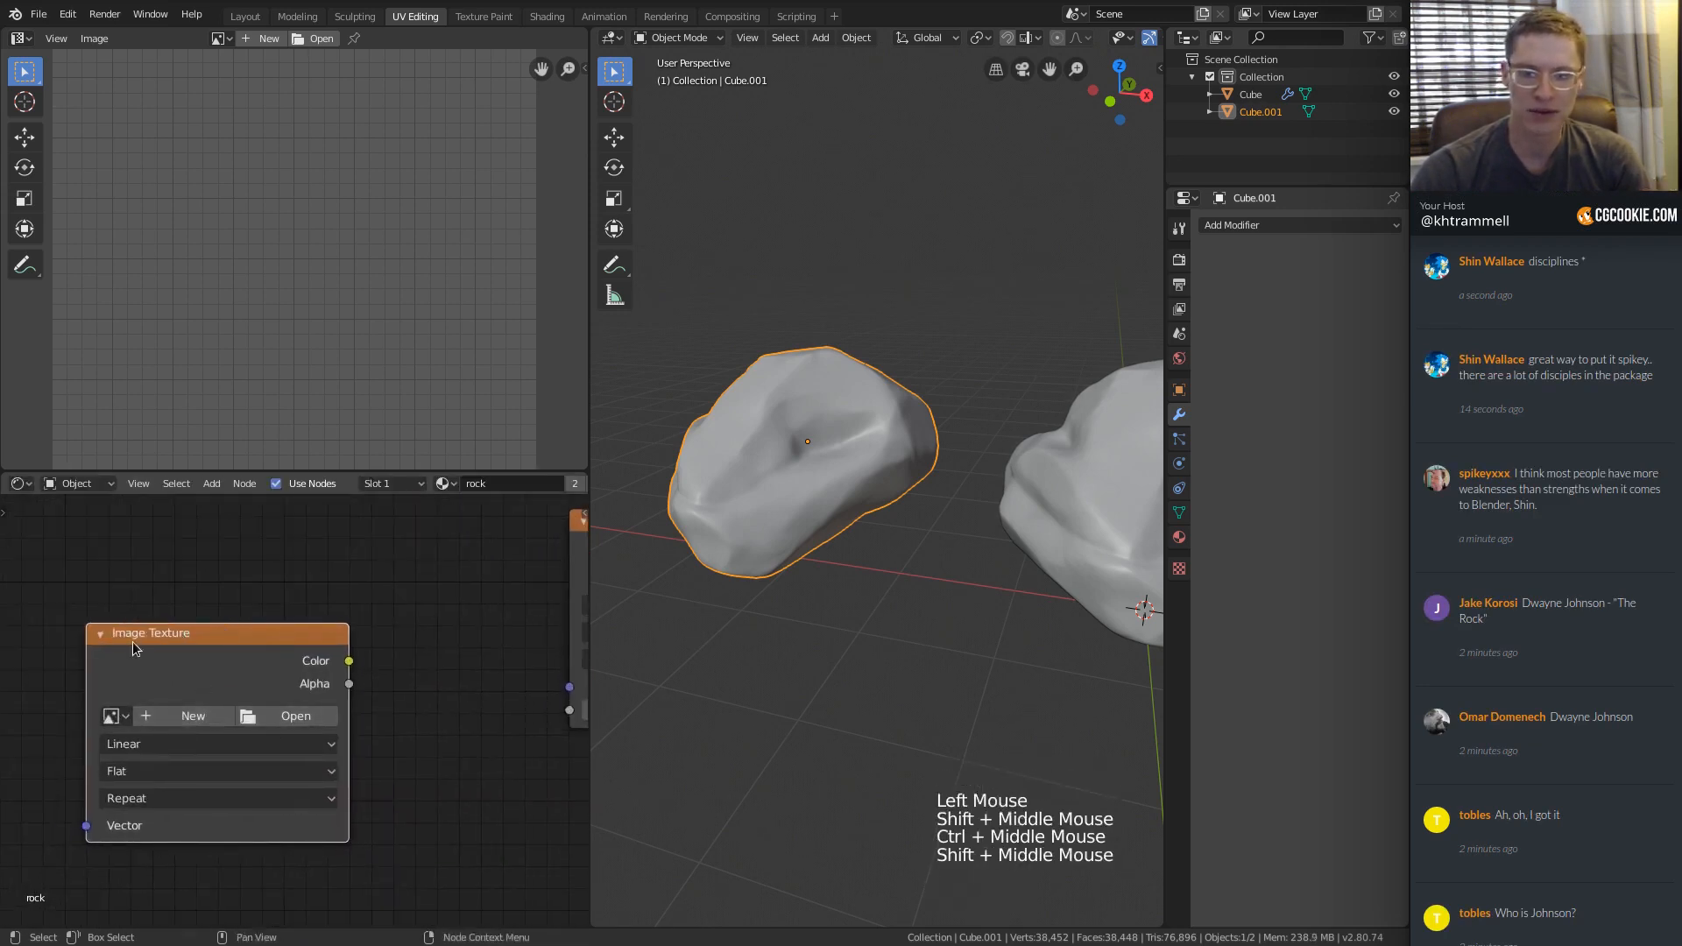
Create a new blank 1024 px image named rock_DVC without alpha in the Image Texture node.
left_click(193, 716)
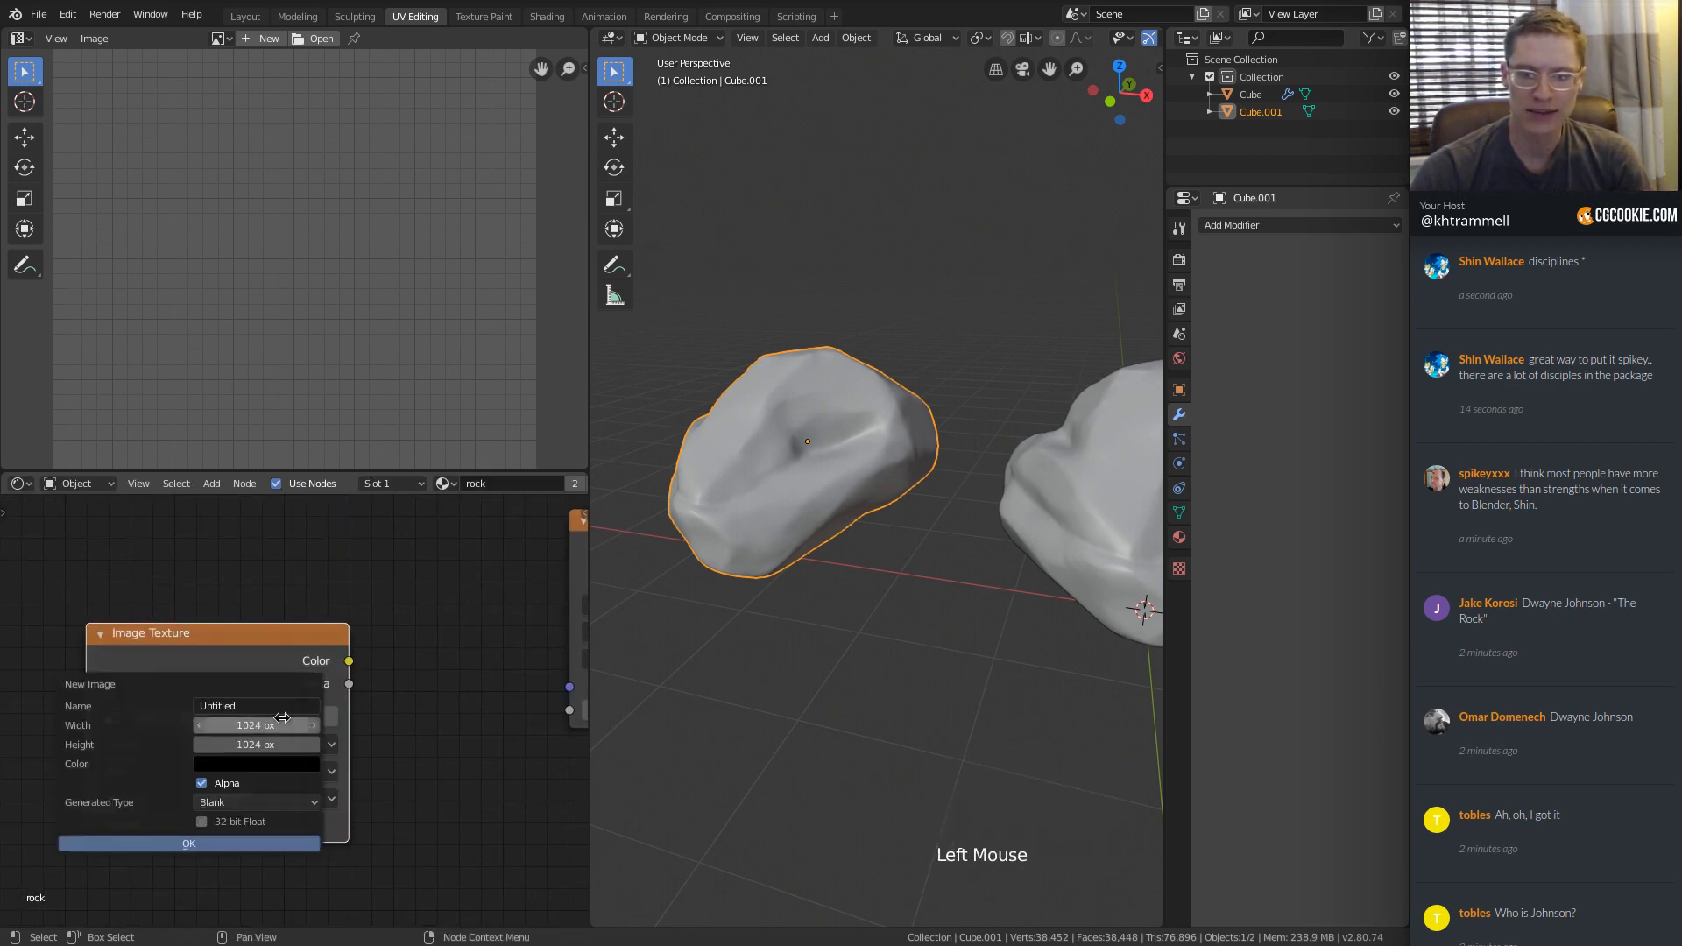
left_click(259, 705)
type("rock_DVC")
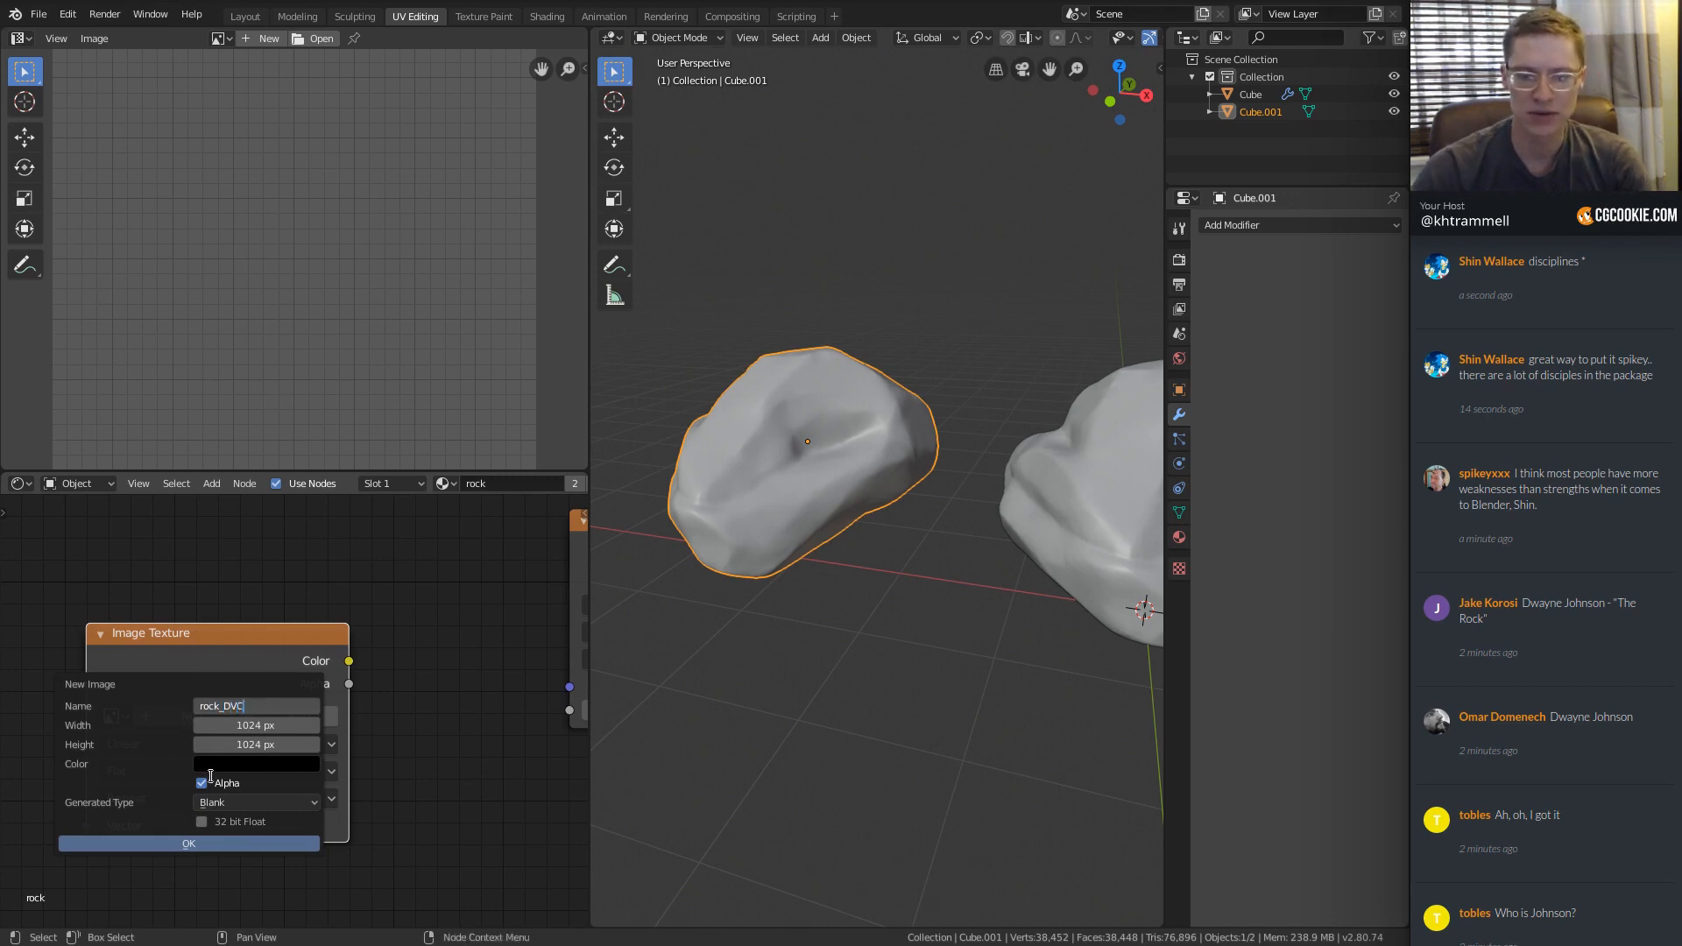
key("Return")
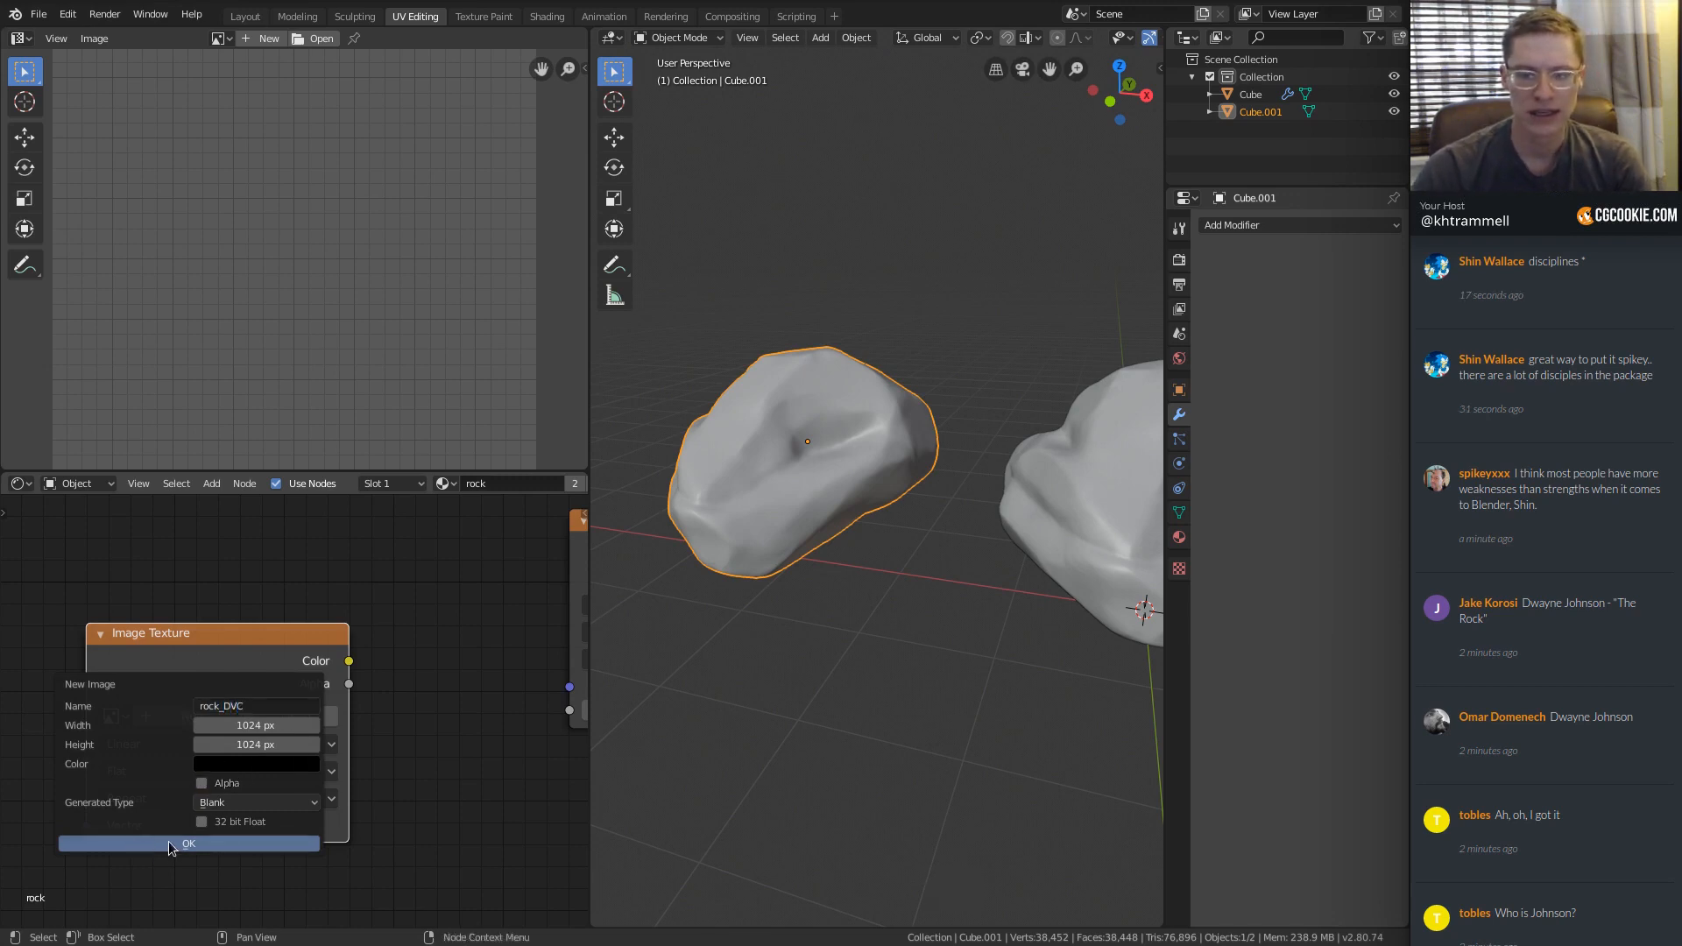
left_click(170, 845)
left_click(230, 646)
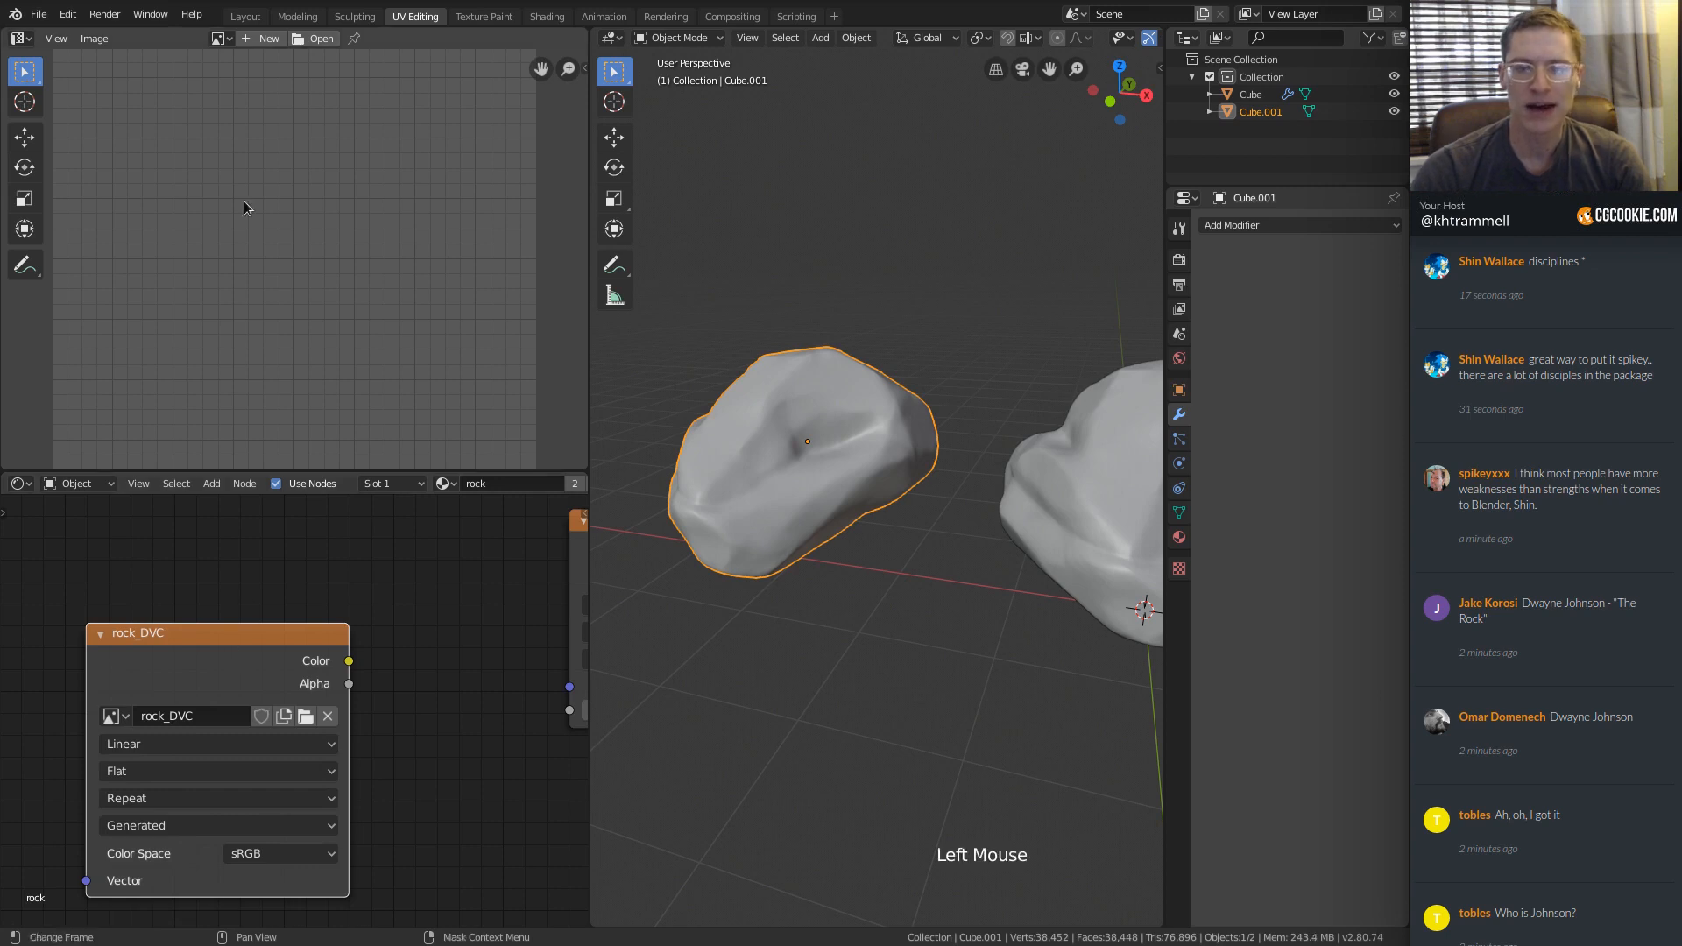
Display the rock_DVC image in the UV editor and fit the whole image in view.
left_click(224, 39)
left_click(245, 79)
middle_click_drag(394, 367, 387, 253, "ctrl")
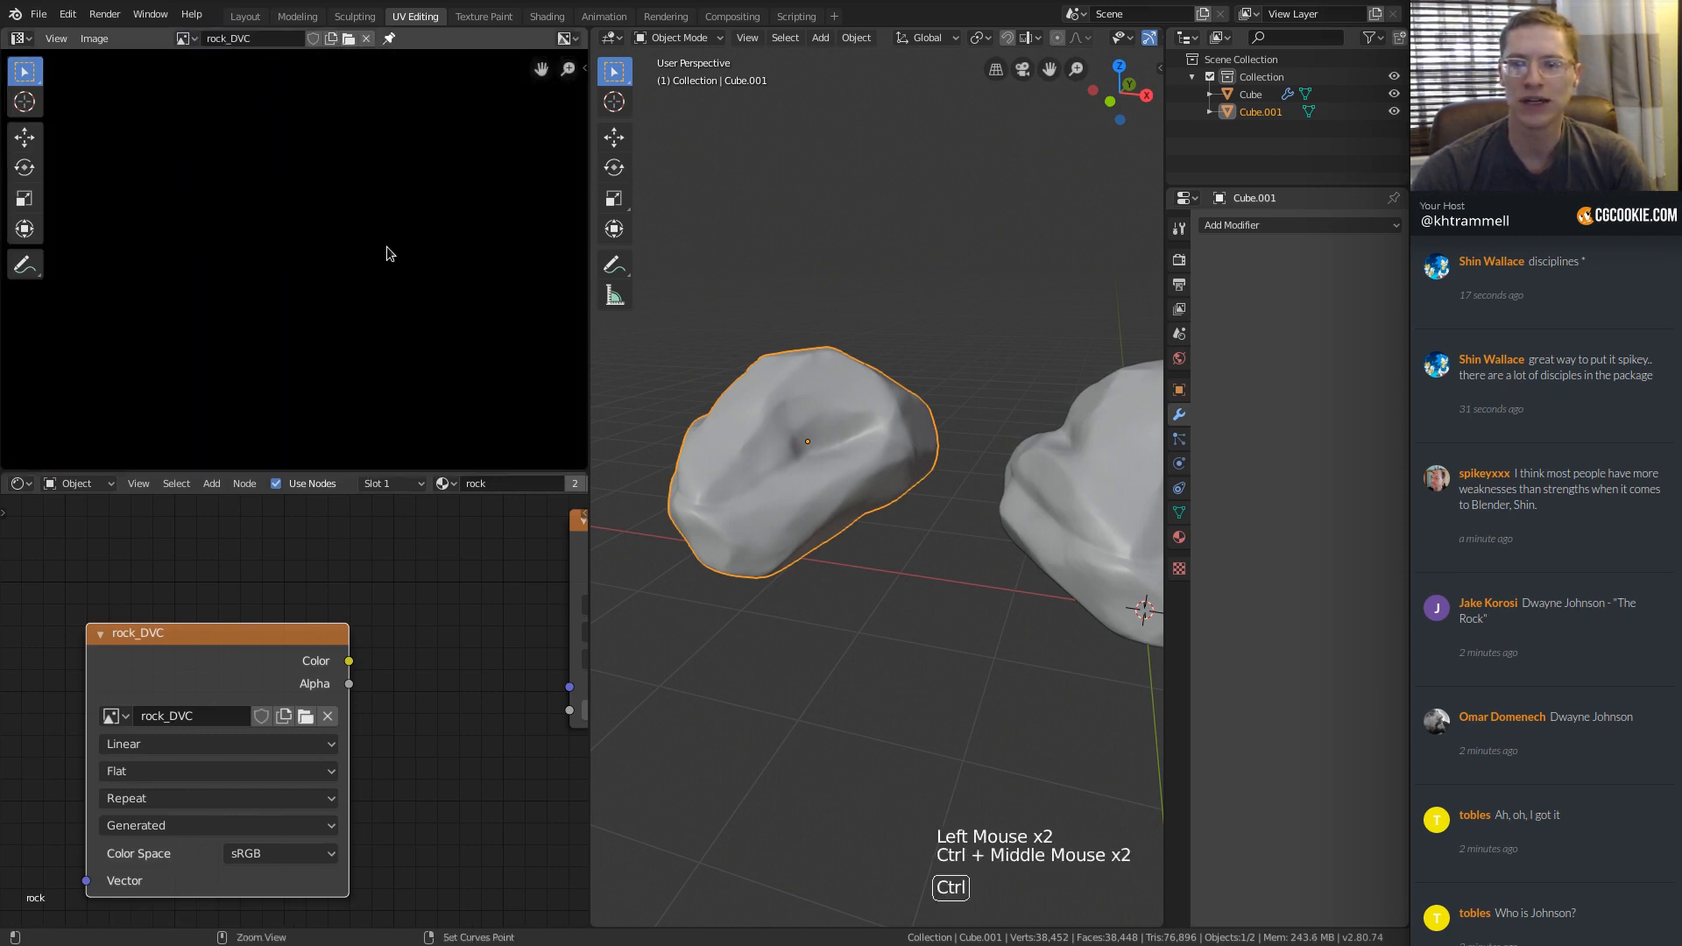
middle_click_drag(401, 190, 396, 298, "ctrl")
mouse_move(399, 162)
middle_mouse_down("ctrl")
mouse_move(395, 198)
mouse_move(395, 182)
middle_mouse_up("ctrl")
middle_click_drag(1027, 488, 956, 499, "shift")
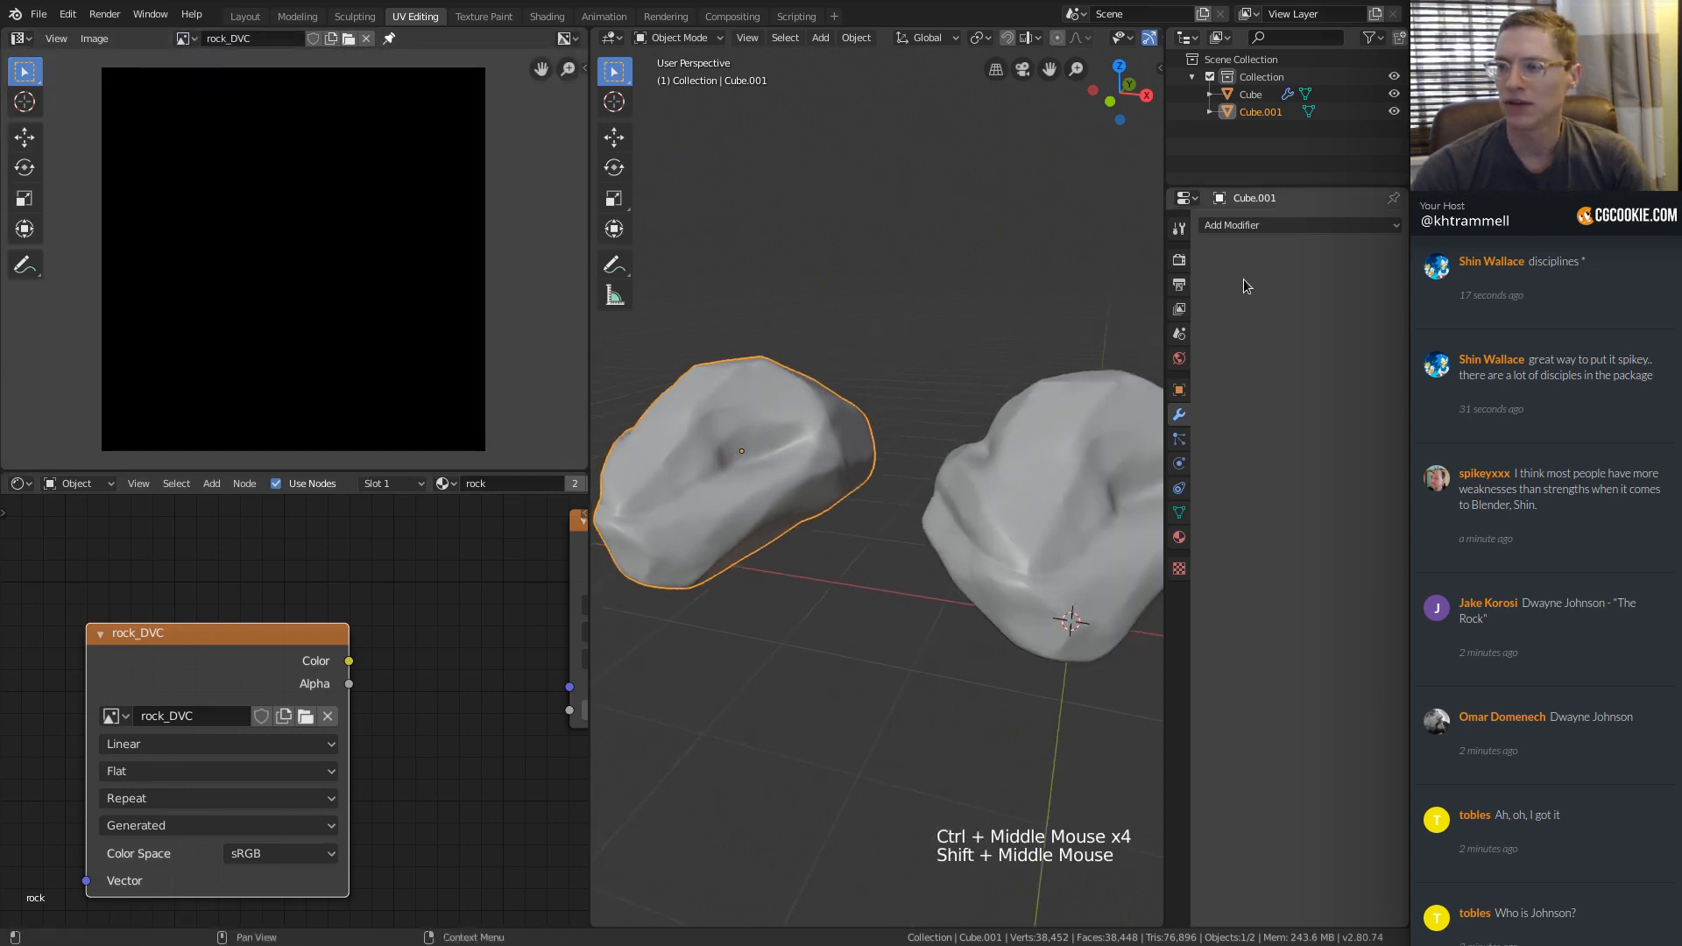
Switch the render engine to Cycles and expand the Bake settings.
left_click(1180, 260)
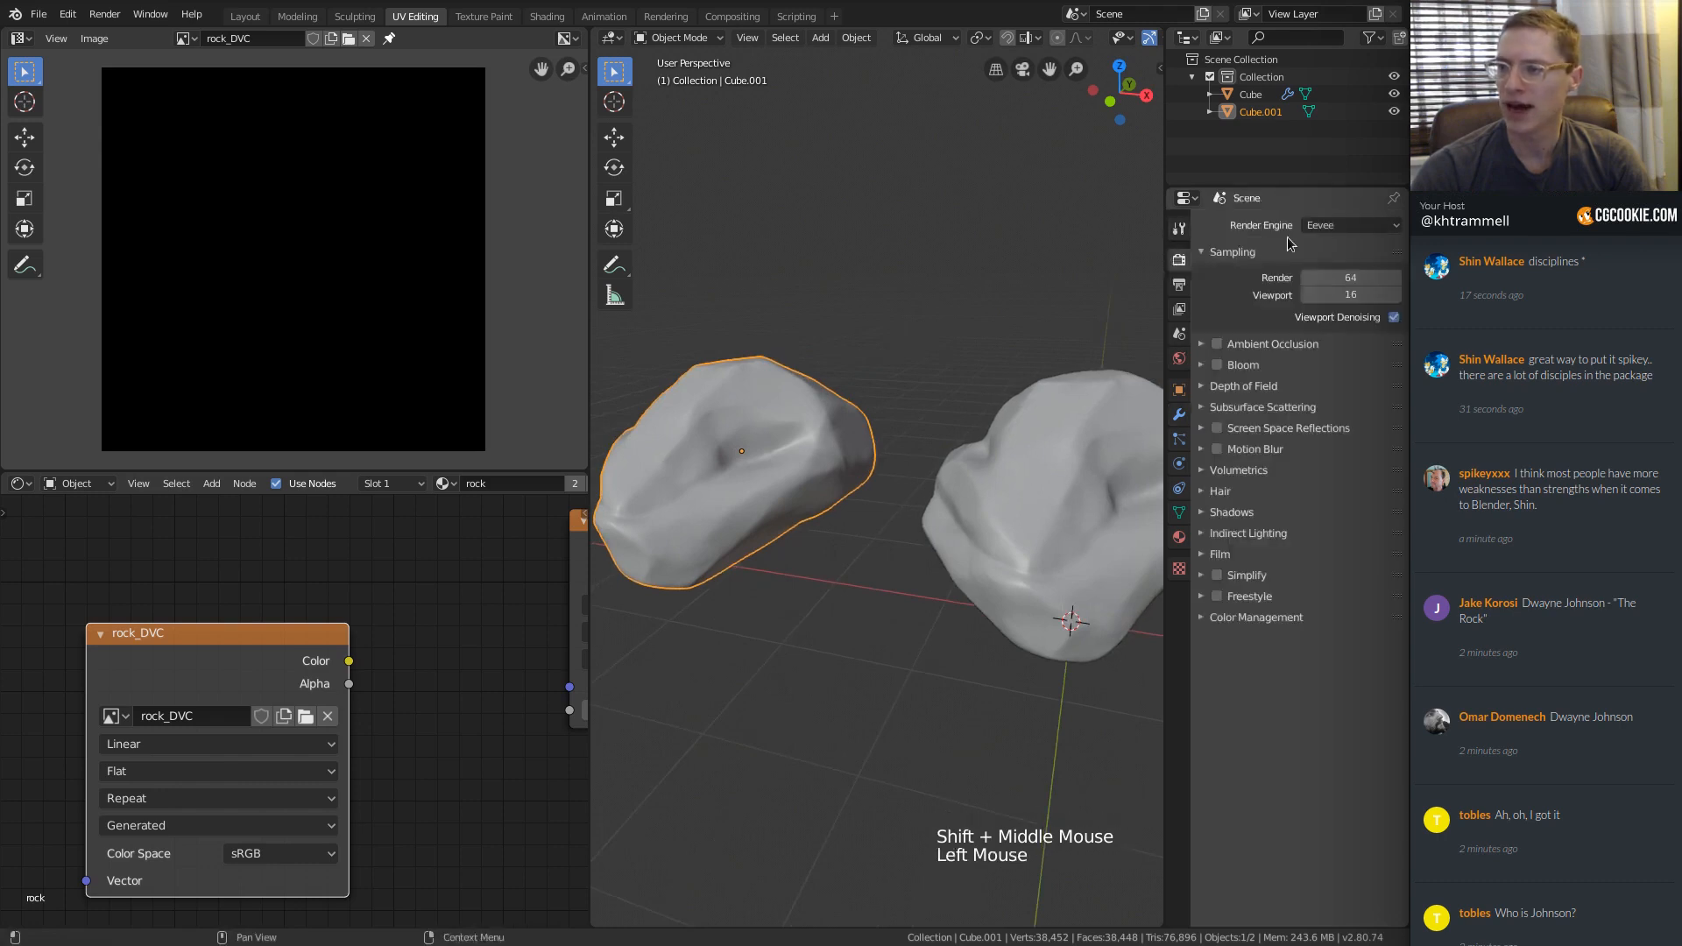
left_click(1349, 212)
left_click(1336, 289)
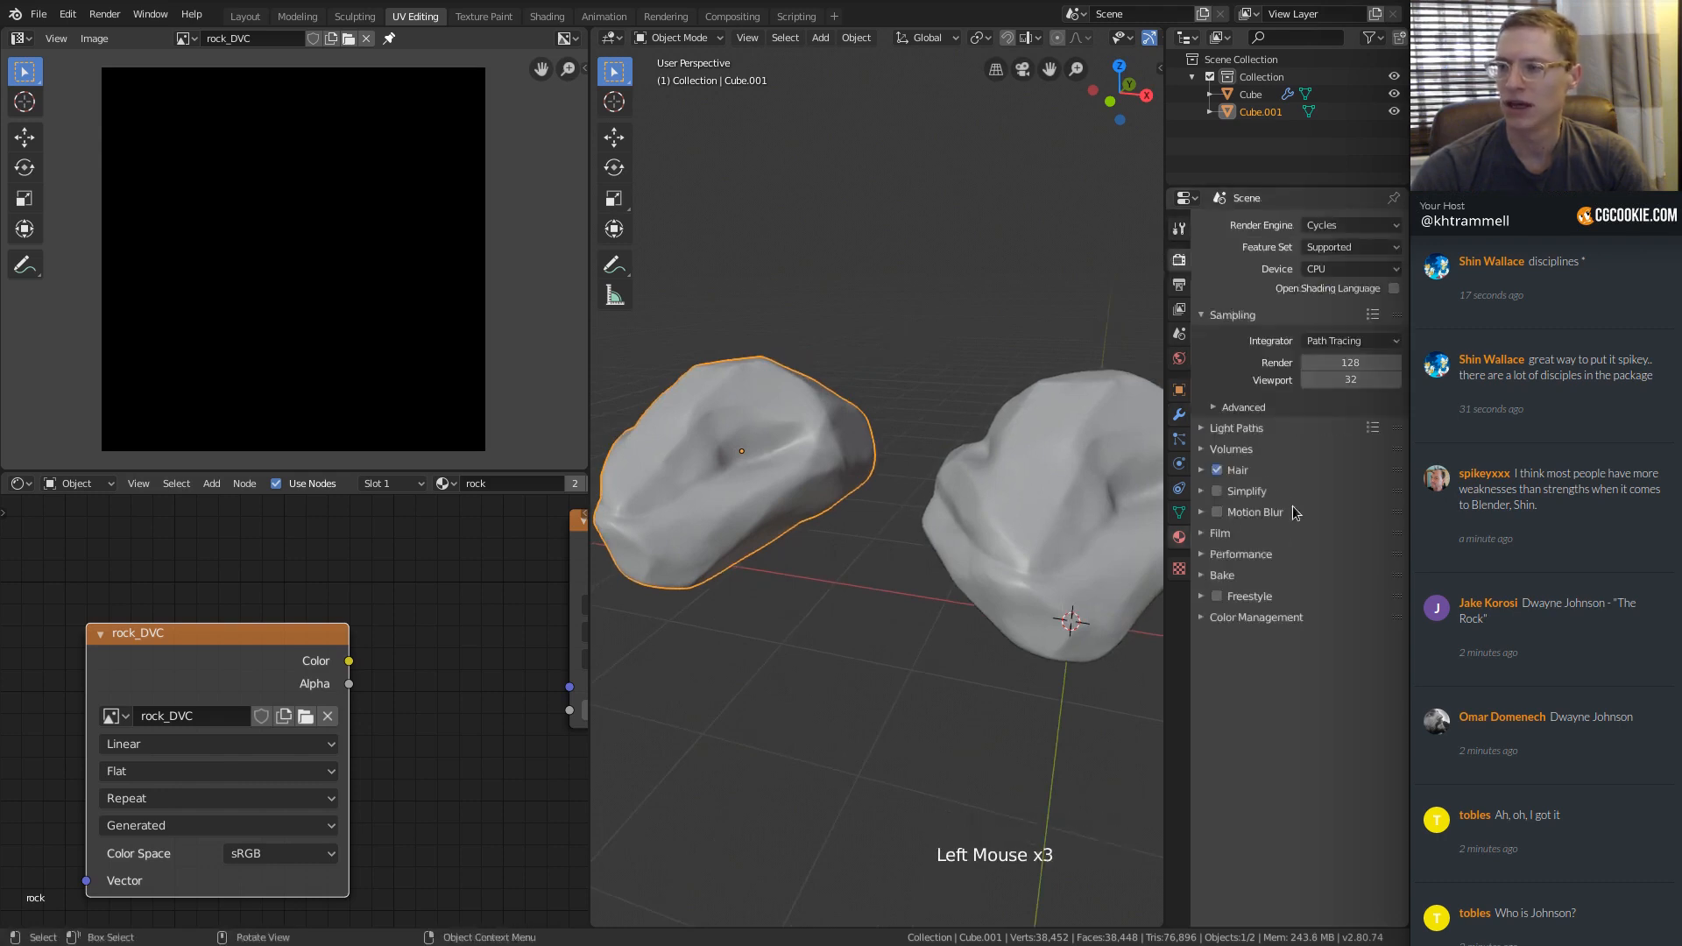
left_click(1208, 575)
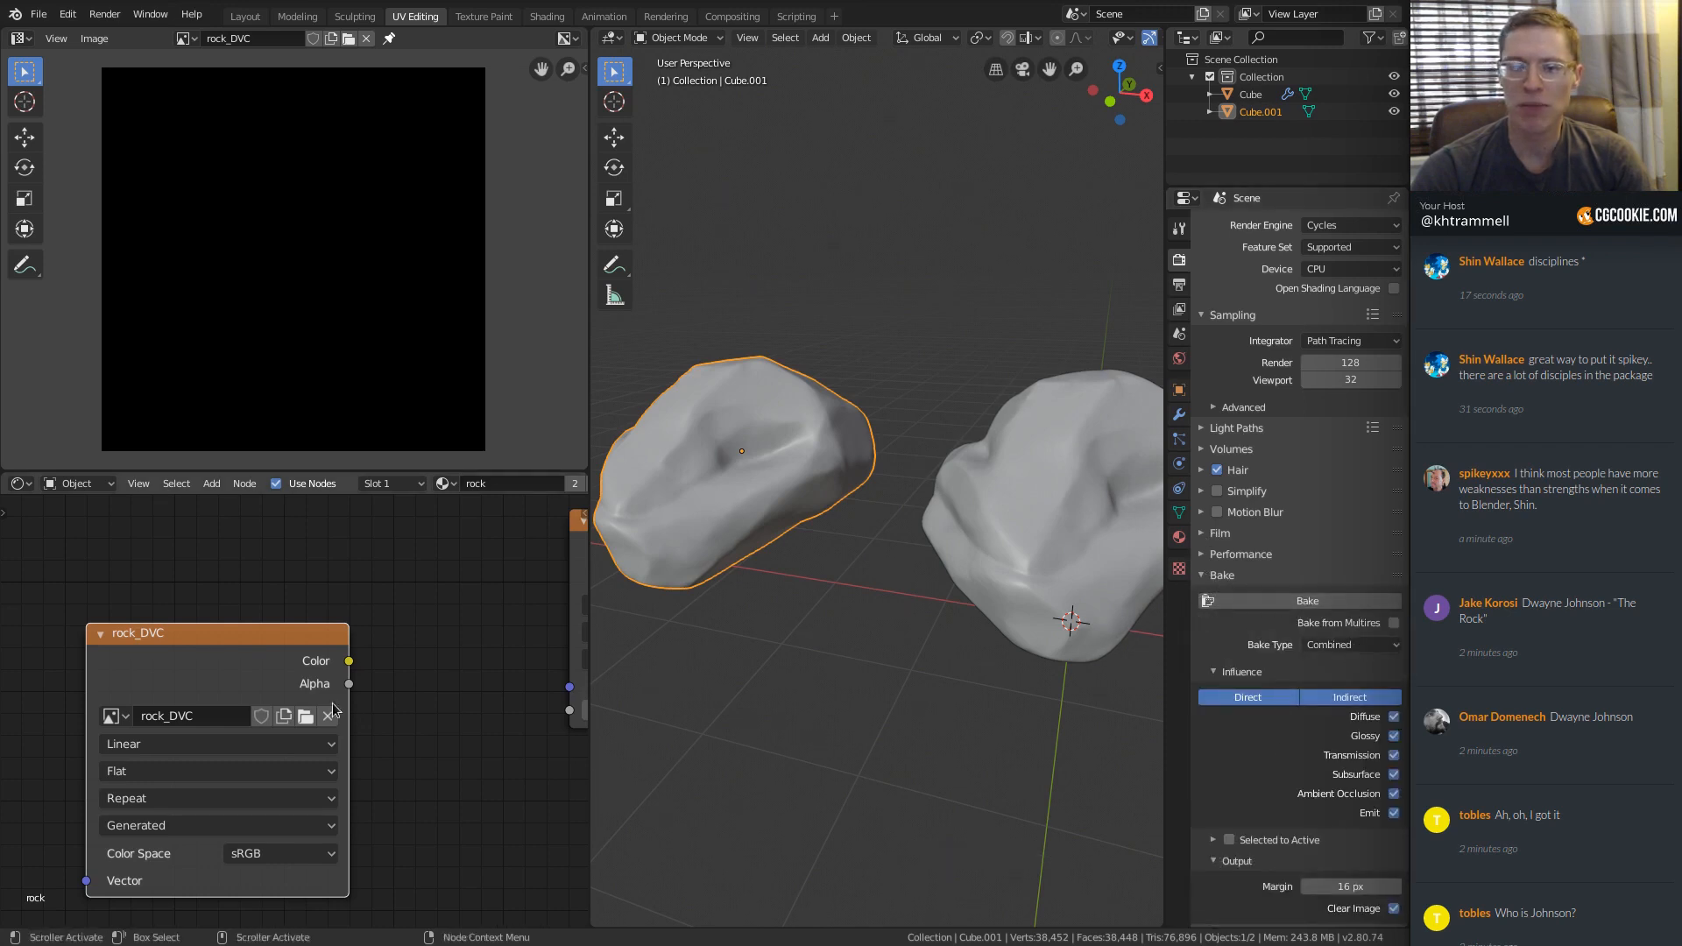
Add an Attribute node for the Col vertex colors above the ColorRamp node.
middle_click_drag(438, 531, 422, 574, "ctrl")
middle_click_drag(424, 565, 401, 623, "ctrl")
middle_click_drag(451, 554, 259, 699, "shift")
middle_click_drag(372, 550, 300, 608, "shift")
key("shift+a")
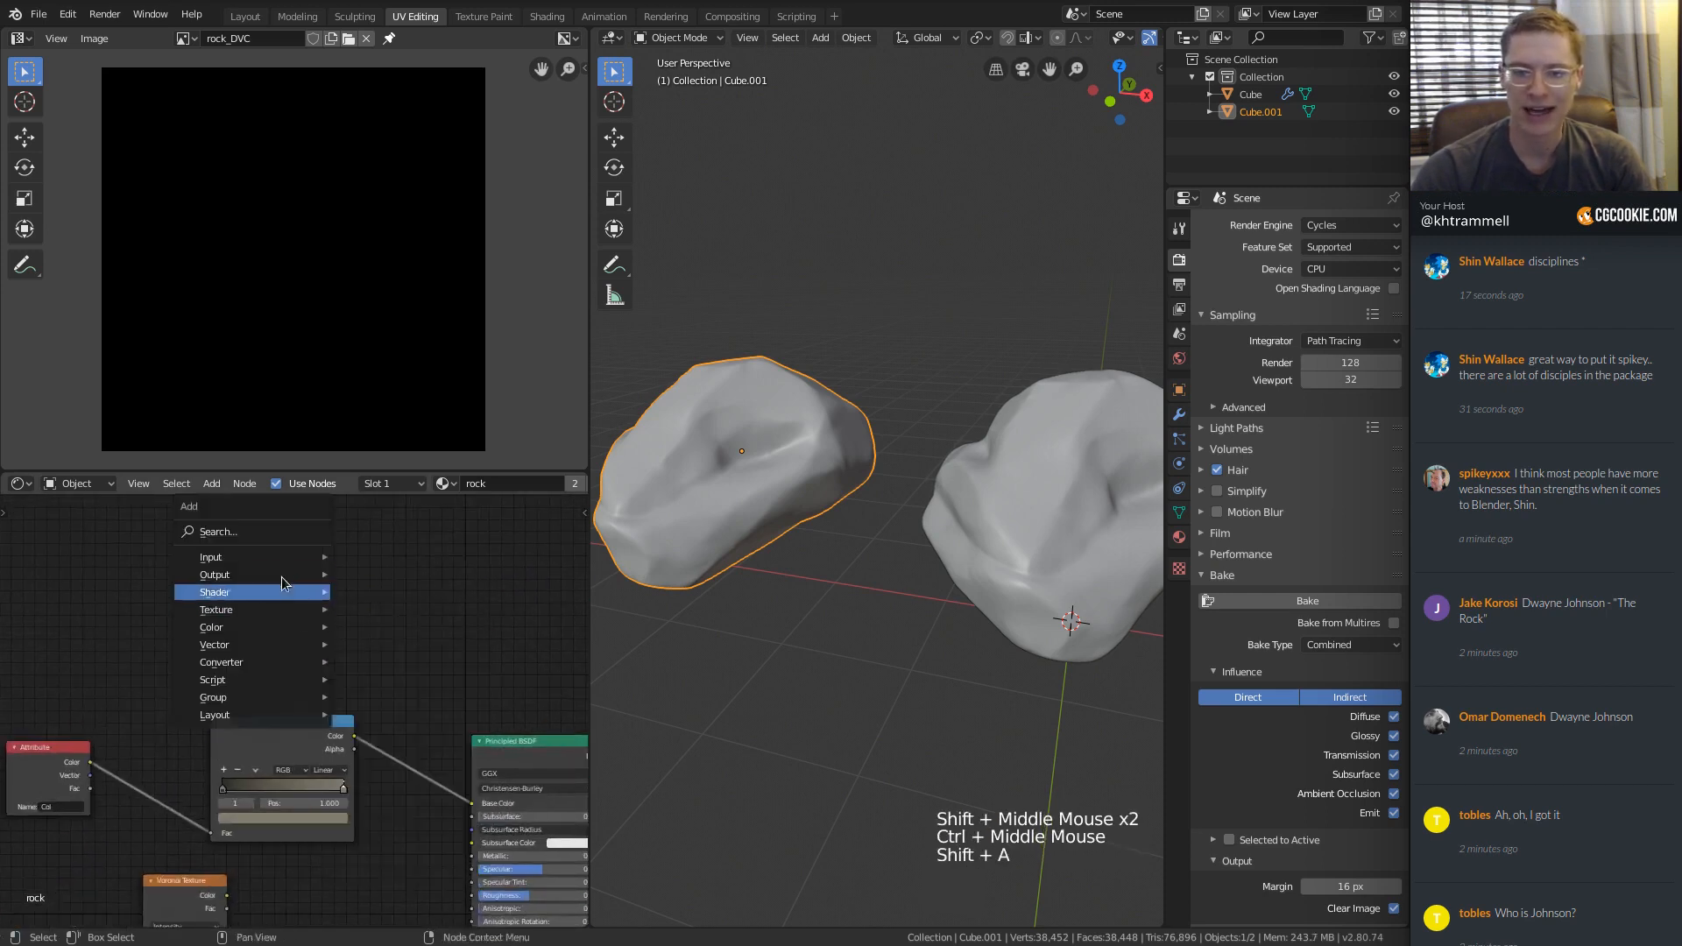
mouse_move(213, 560)
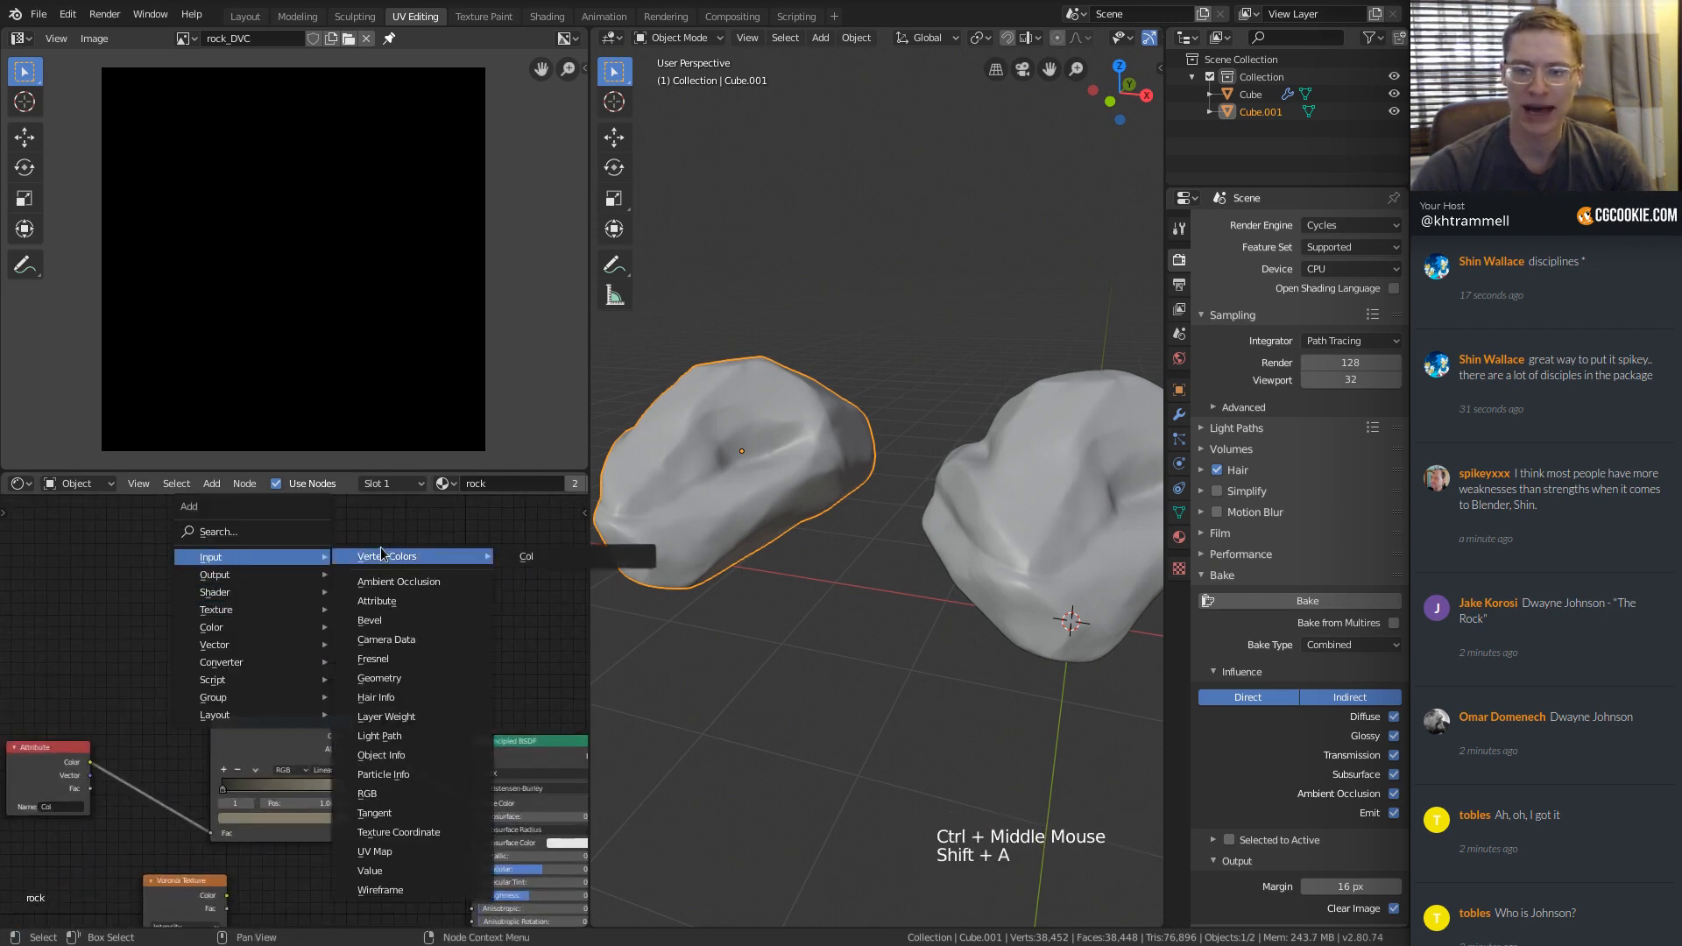
mouse_move(508, 557)
left_click(587, 557)
left_click(213, 572)
Connect the new Attribute node's color to a Viewer node and switch the viewport shading to preview the vertex colors on both rocks.
middle_click_drag(252, 644, 302, 589, "ctrl")
middle_click_drag(317, 582, 286, 675, "shift")
left_click(220, 617)
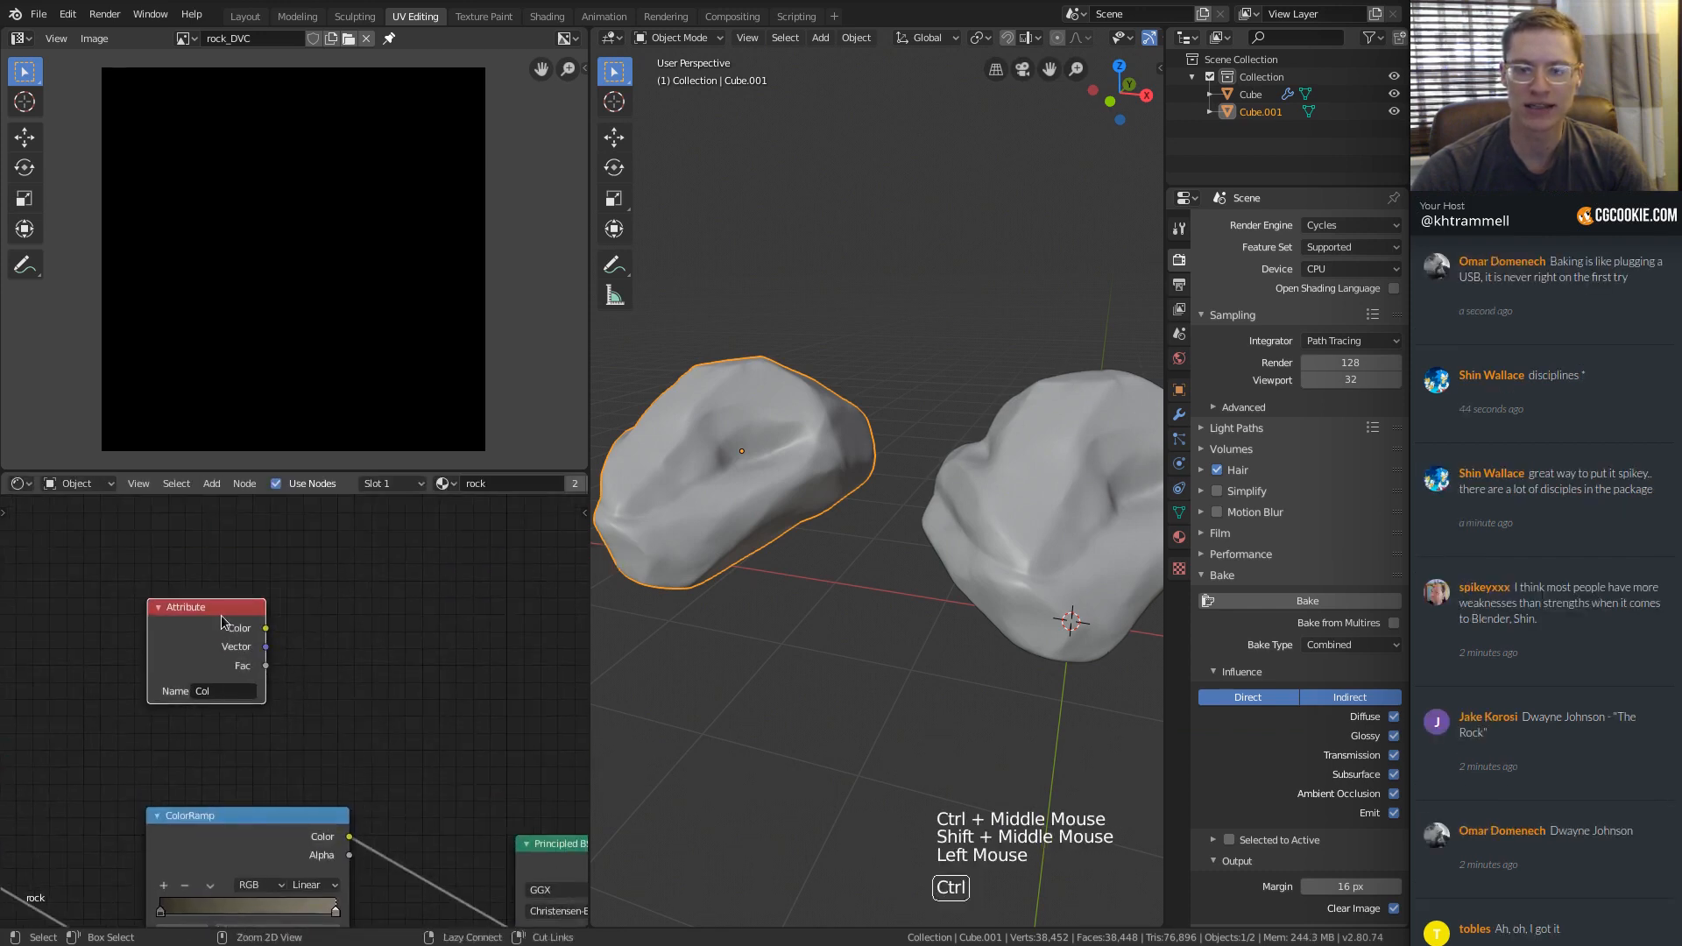
left_click(221, 621, "ctrl+shift")
middle_click_drag(513, 658, 429, 653, "shift")
key("z")
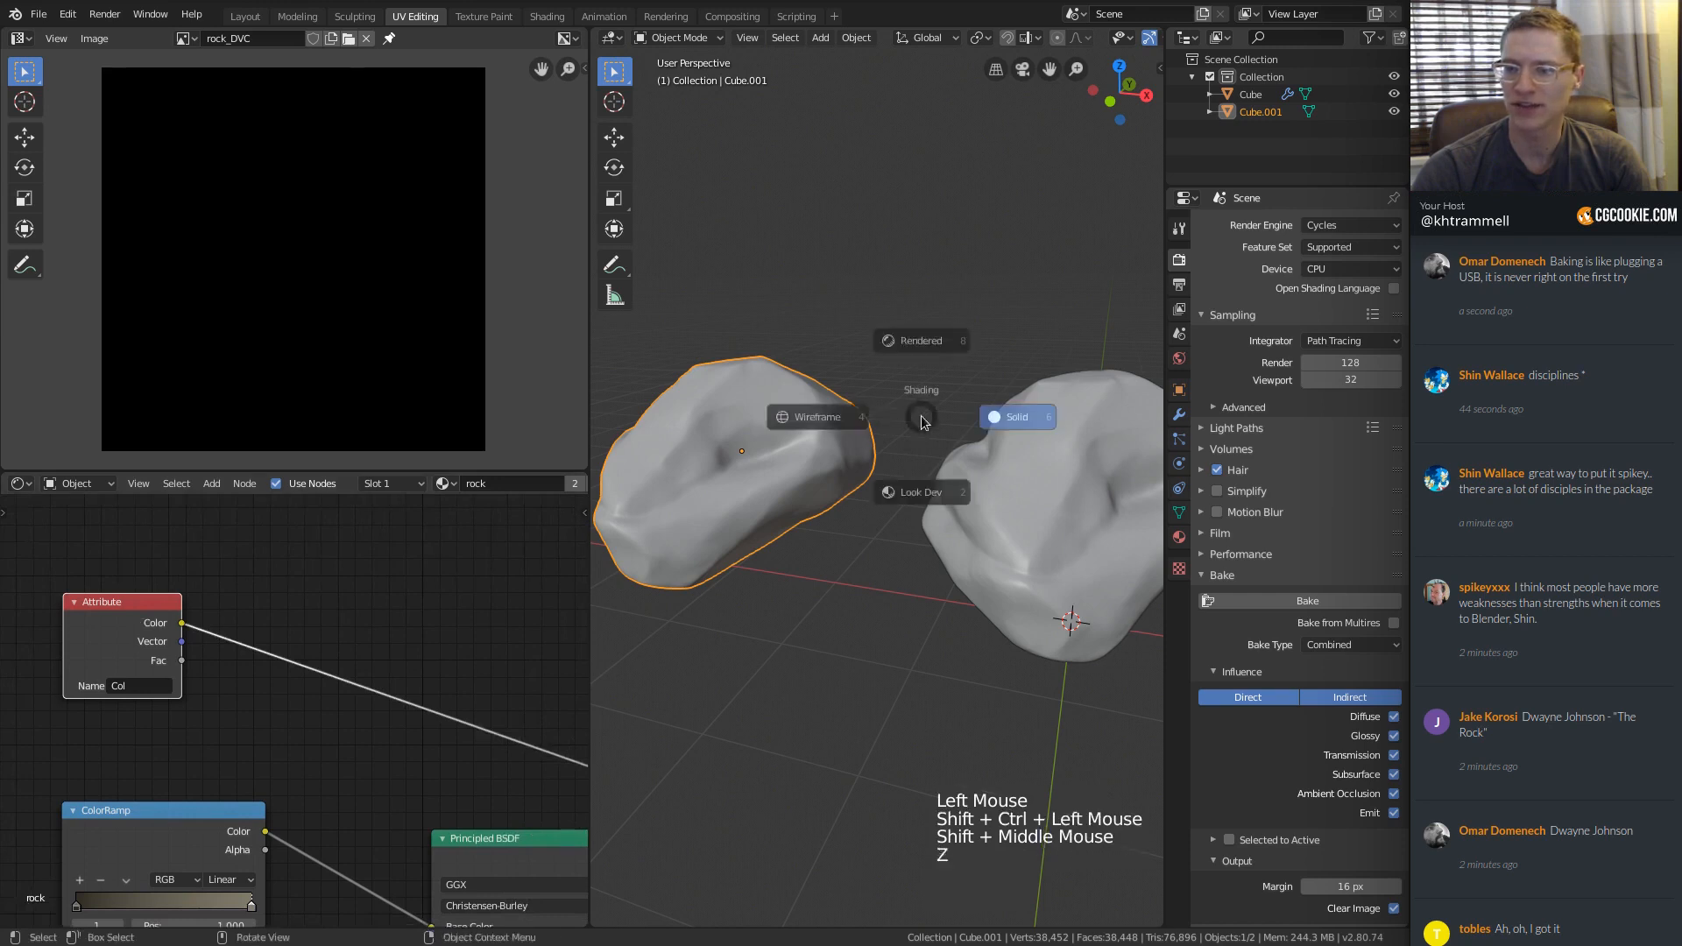
middle_click_drag(883, 561, 797, 563, "ctrl")
middle_click_drag(797, 562, 692, 556, "ctrl")
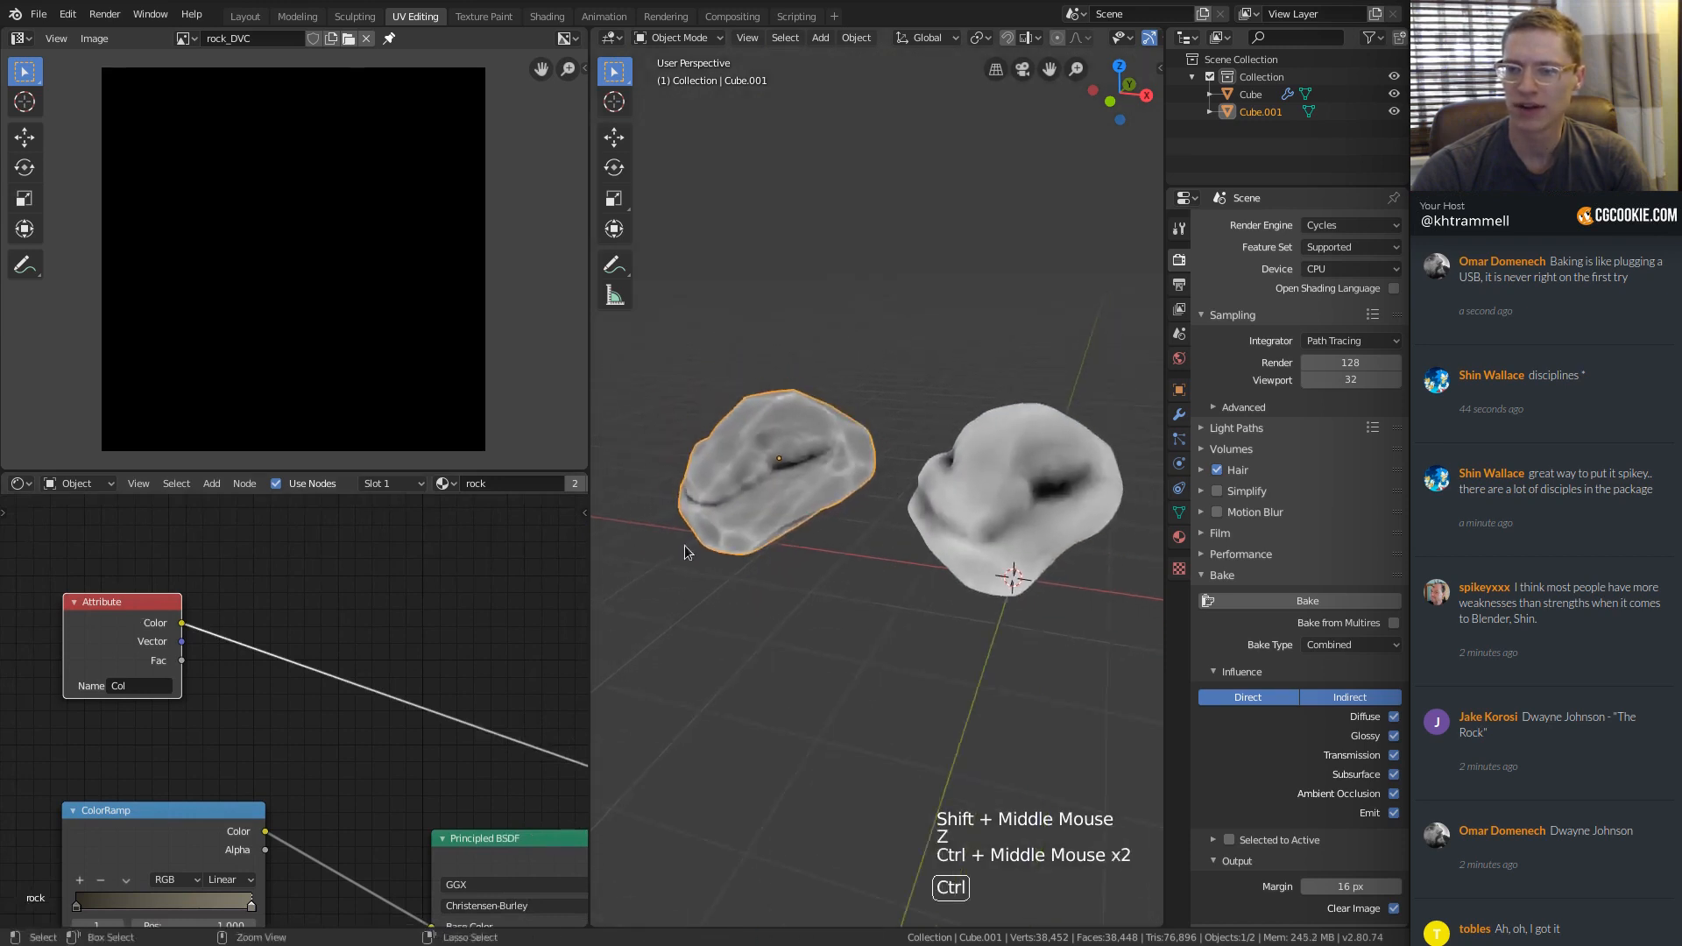
Check the Attribute preview on the duplicated rock and move the Viewer node slightly away from the Material Output node.
left_click(123, 606)
left_click(128, 612, "ctrl+shift")
middle_click_drag(499, 701, 403, 701, "ctrl")
left_click(195, 648, "ctrl+shift")
left_click(194, 648, "ctrl+shift")
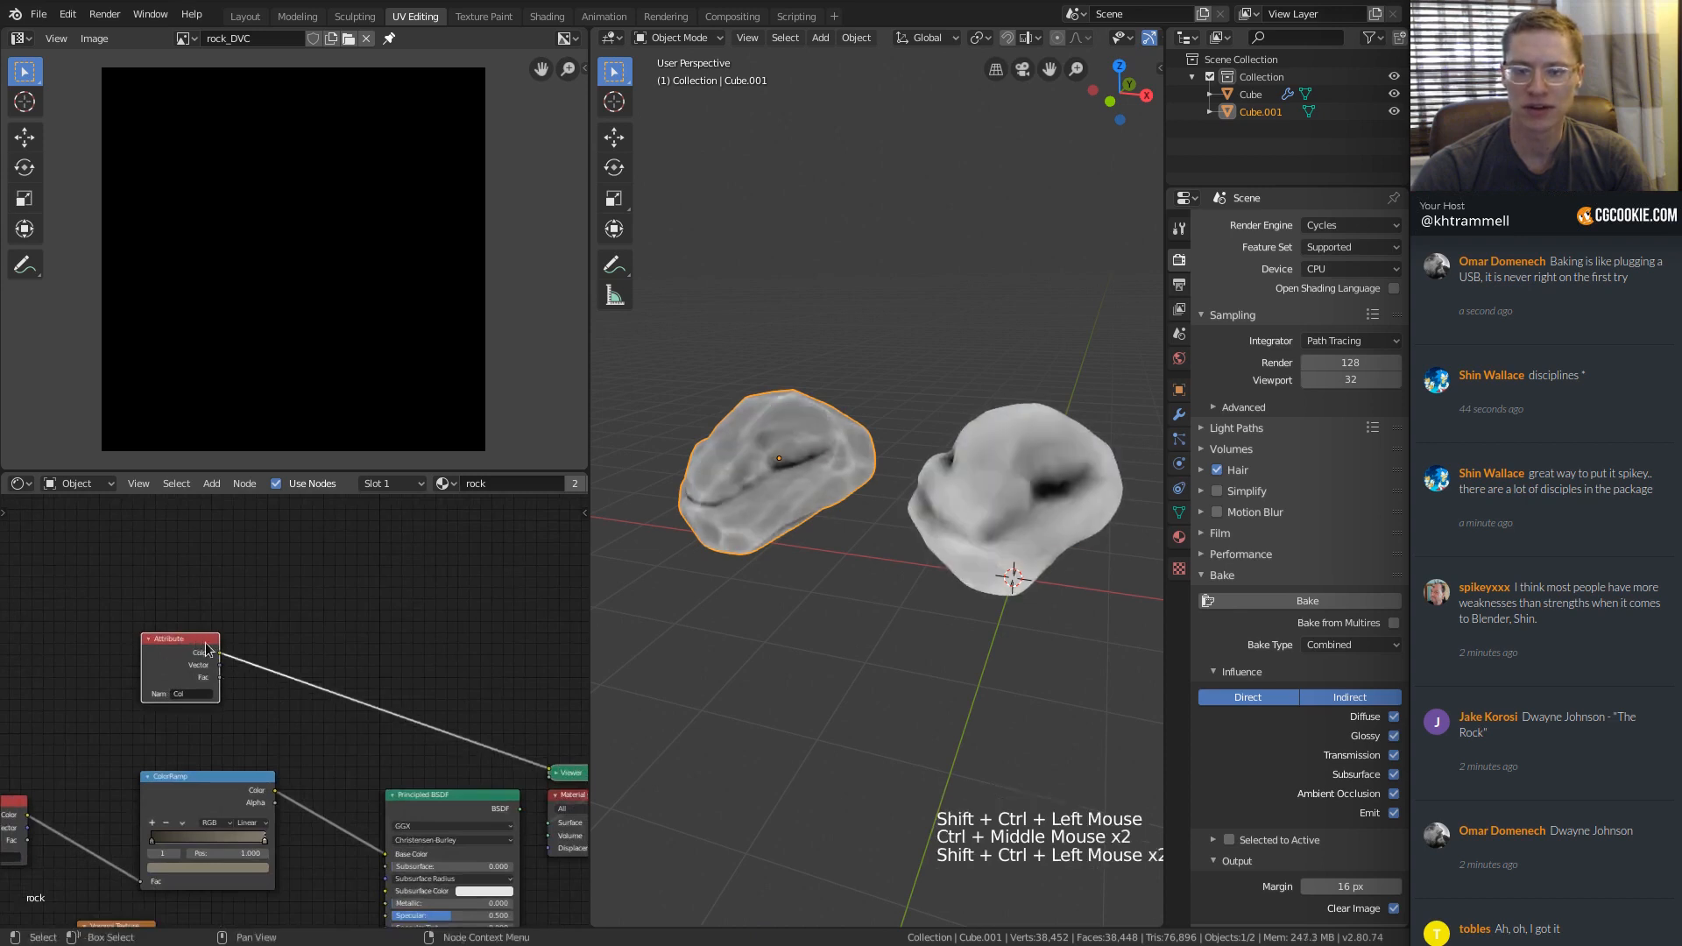
middle_click_drag(898, 553, 791, 396, "ctrl")
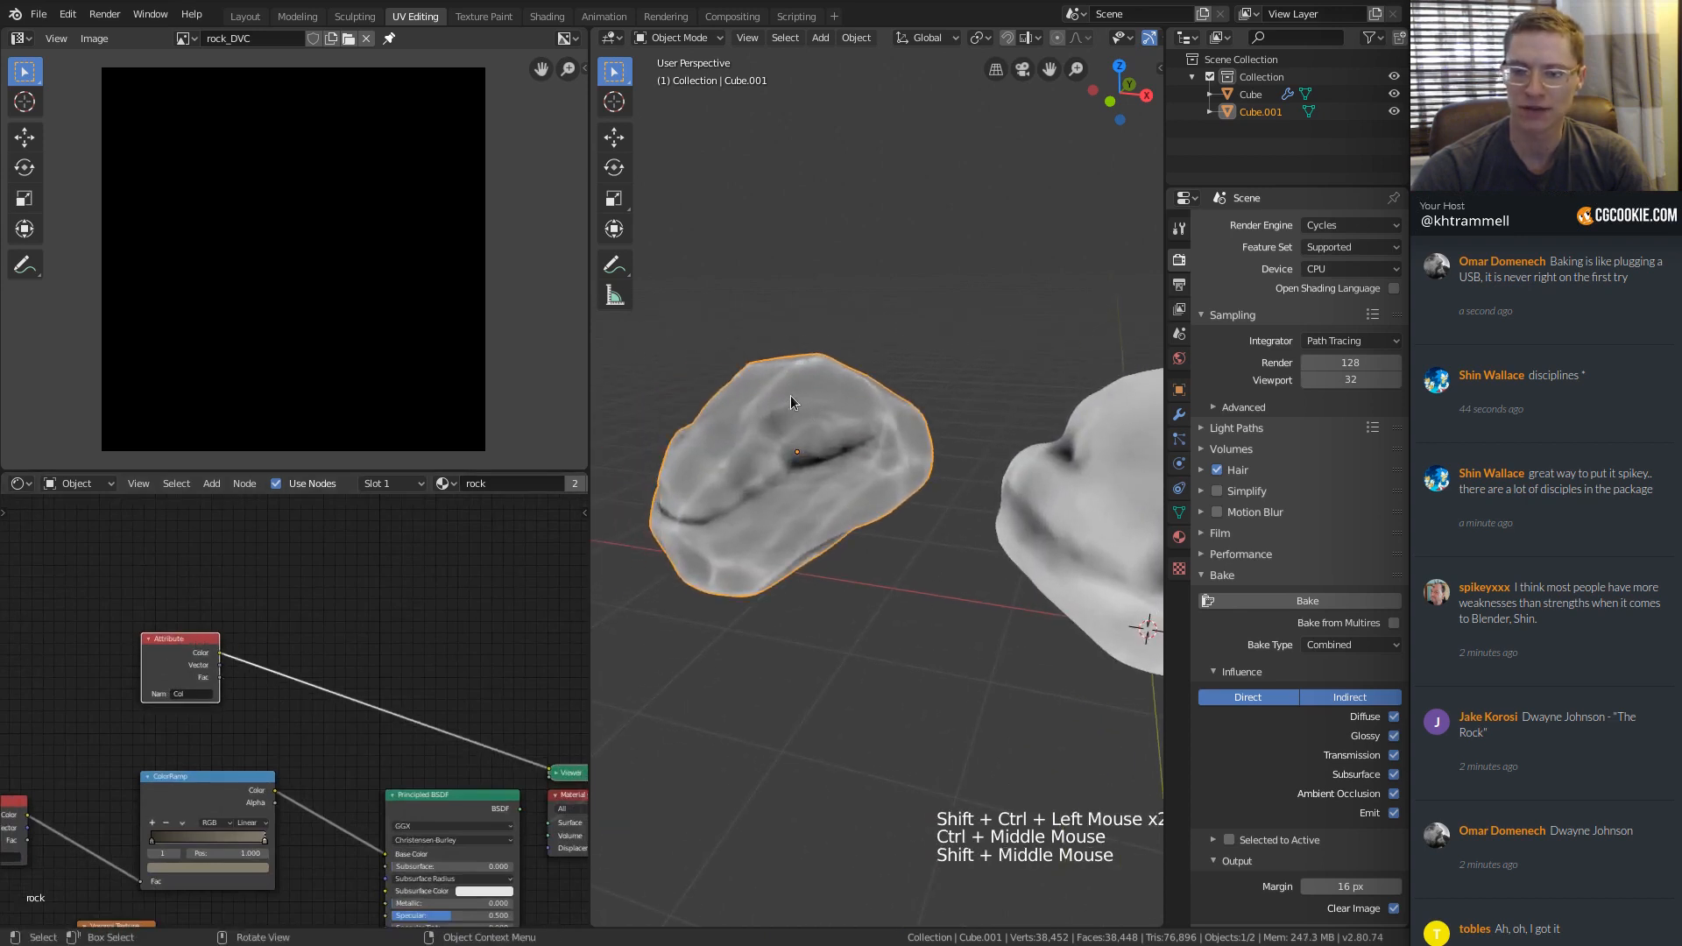
middle_click_drag(401, 660, 267, 663, "shift")
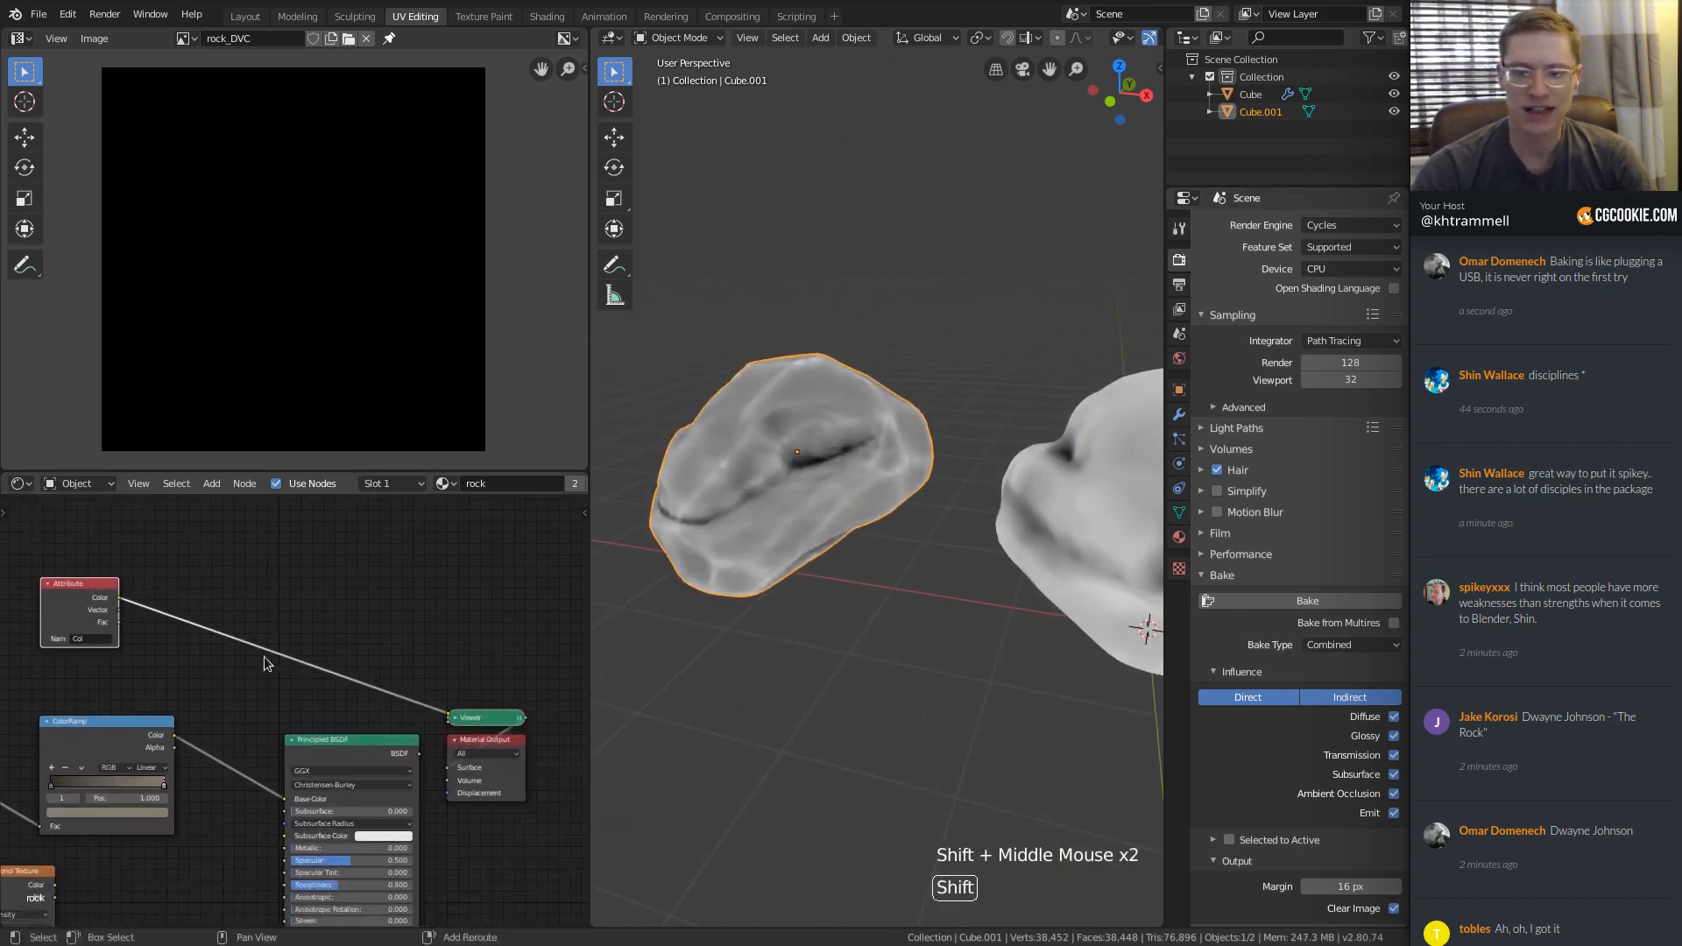
middle_click_drag(385, 624, 522, 676, "shift")
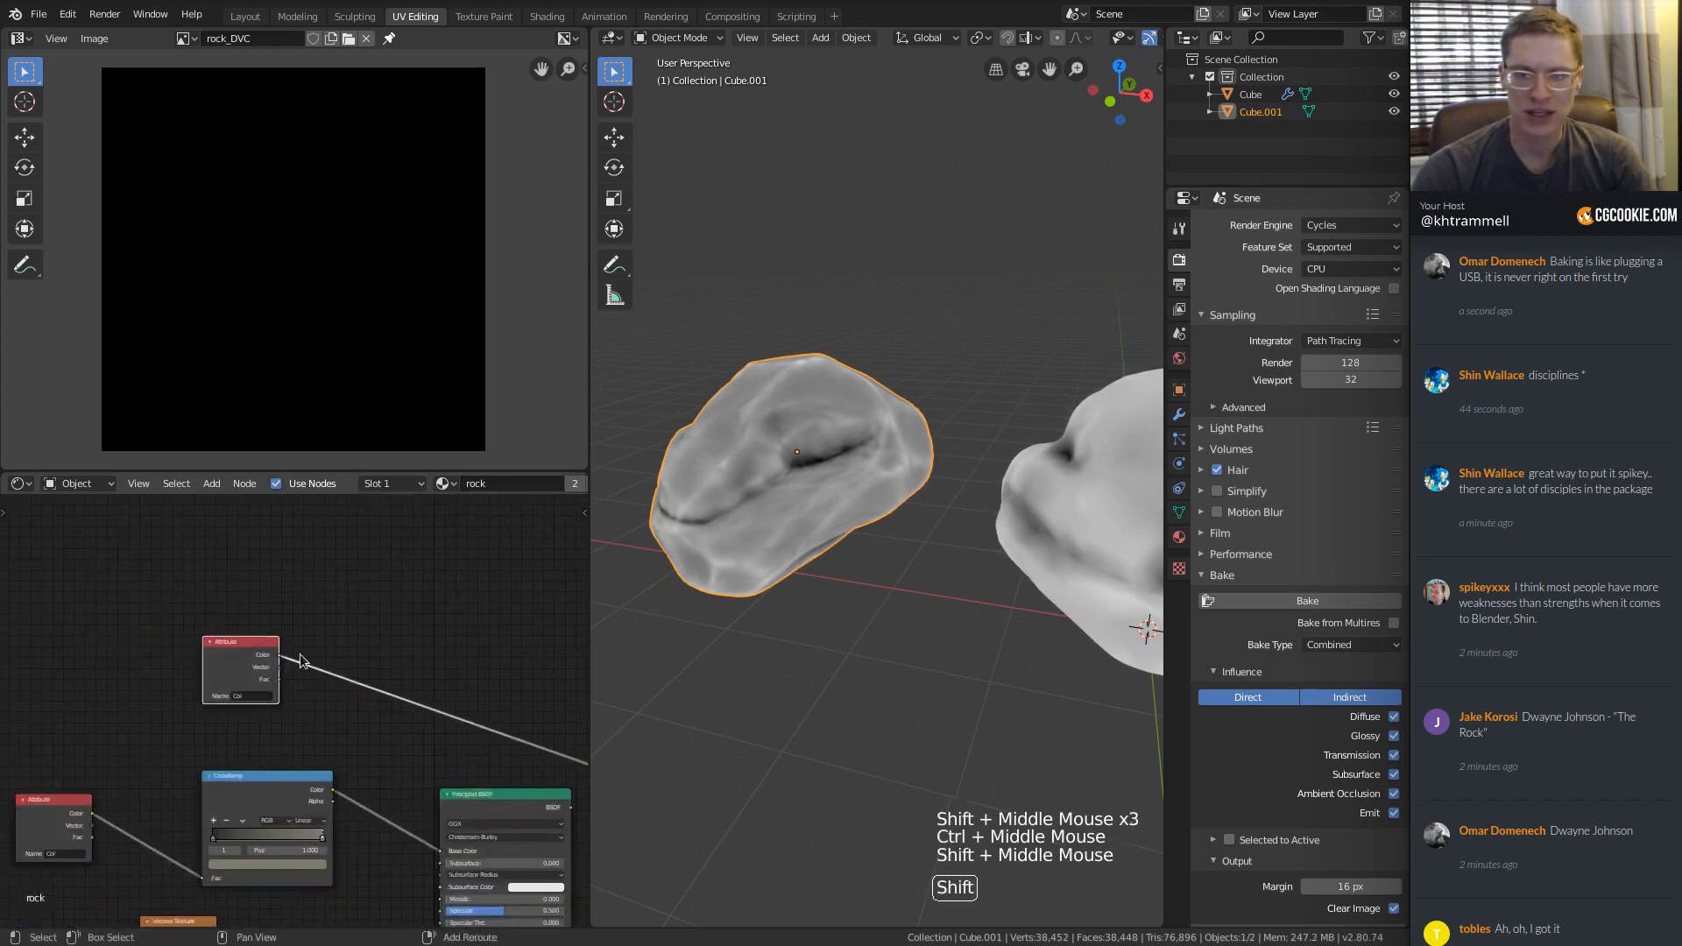
middle_click_drag(300, 660, 156, 601, "shift")
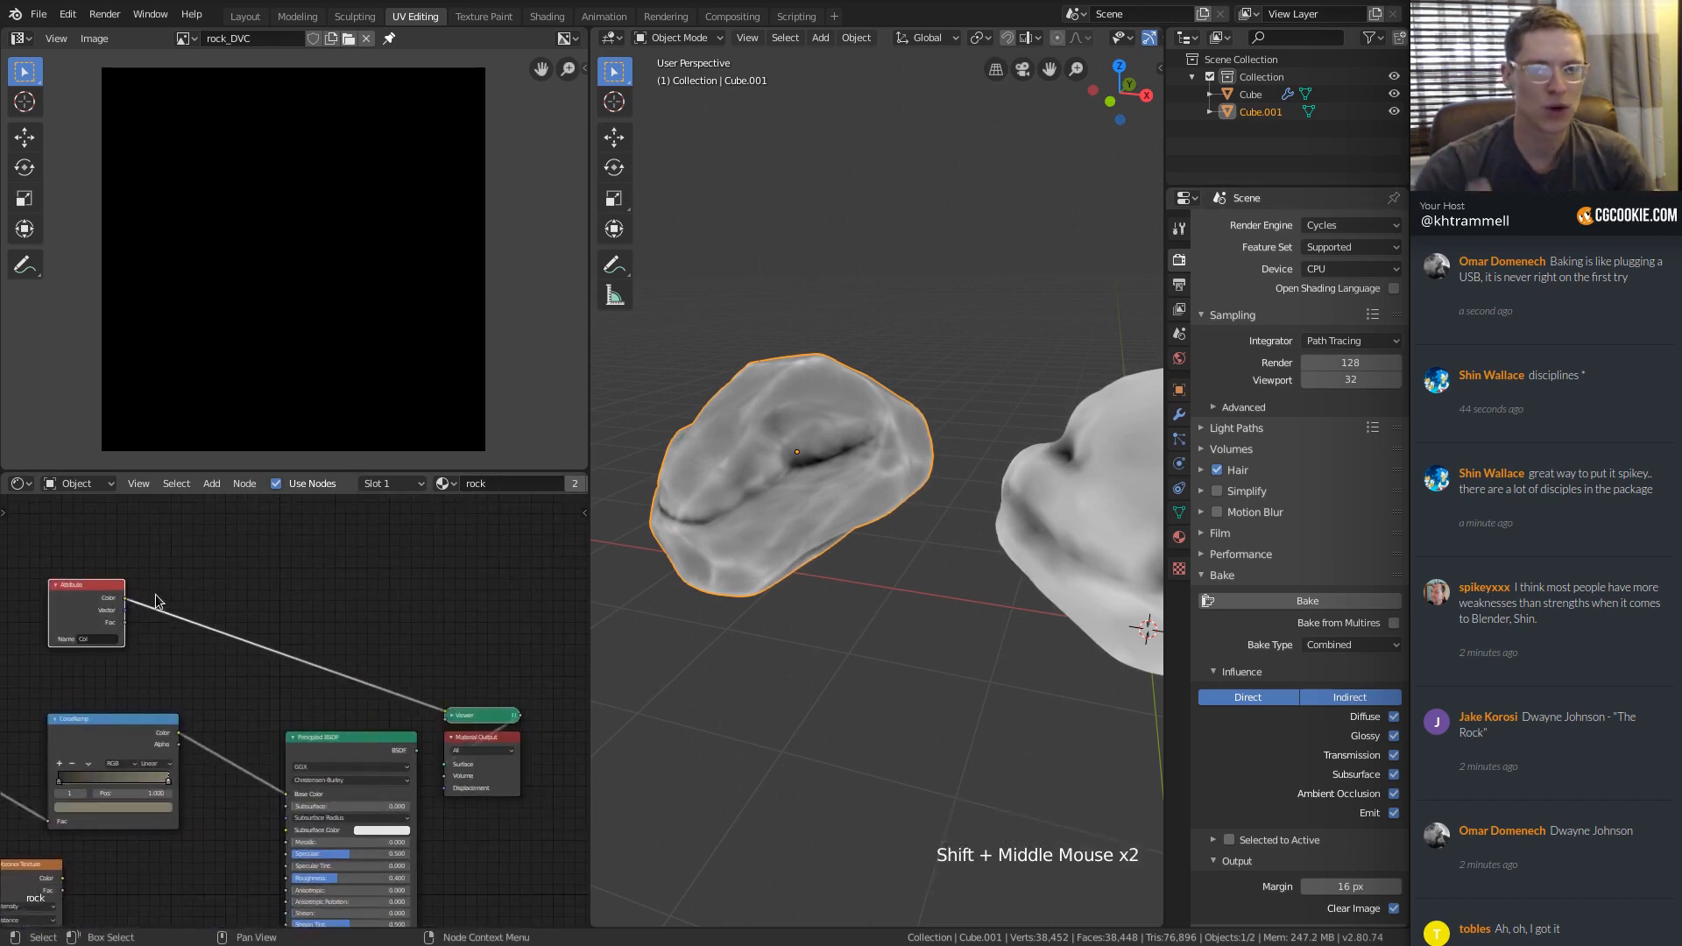
left_click_drag(474, 719, 462, 701)
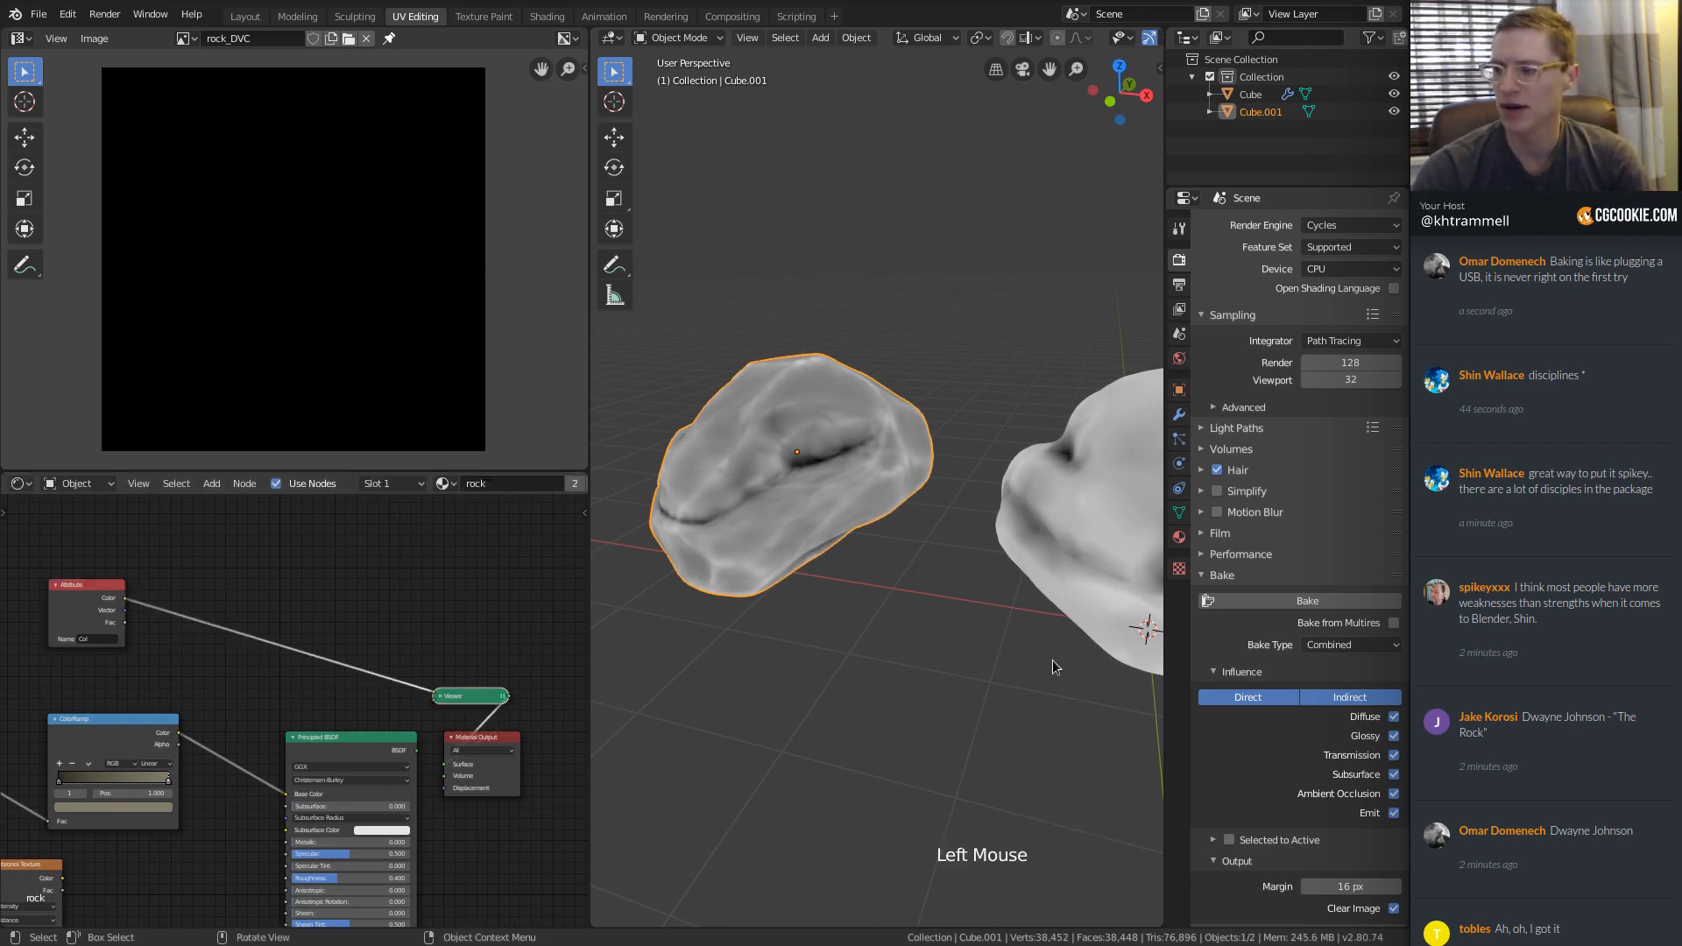
Set the bake type to Emit and the bake margin to 10 px.
left_click(1355, 644)
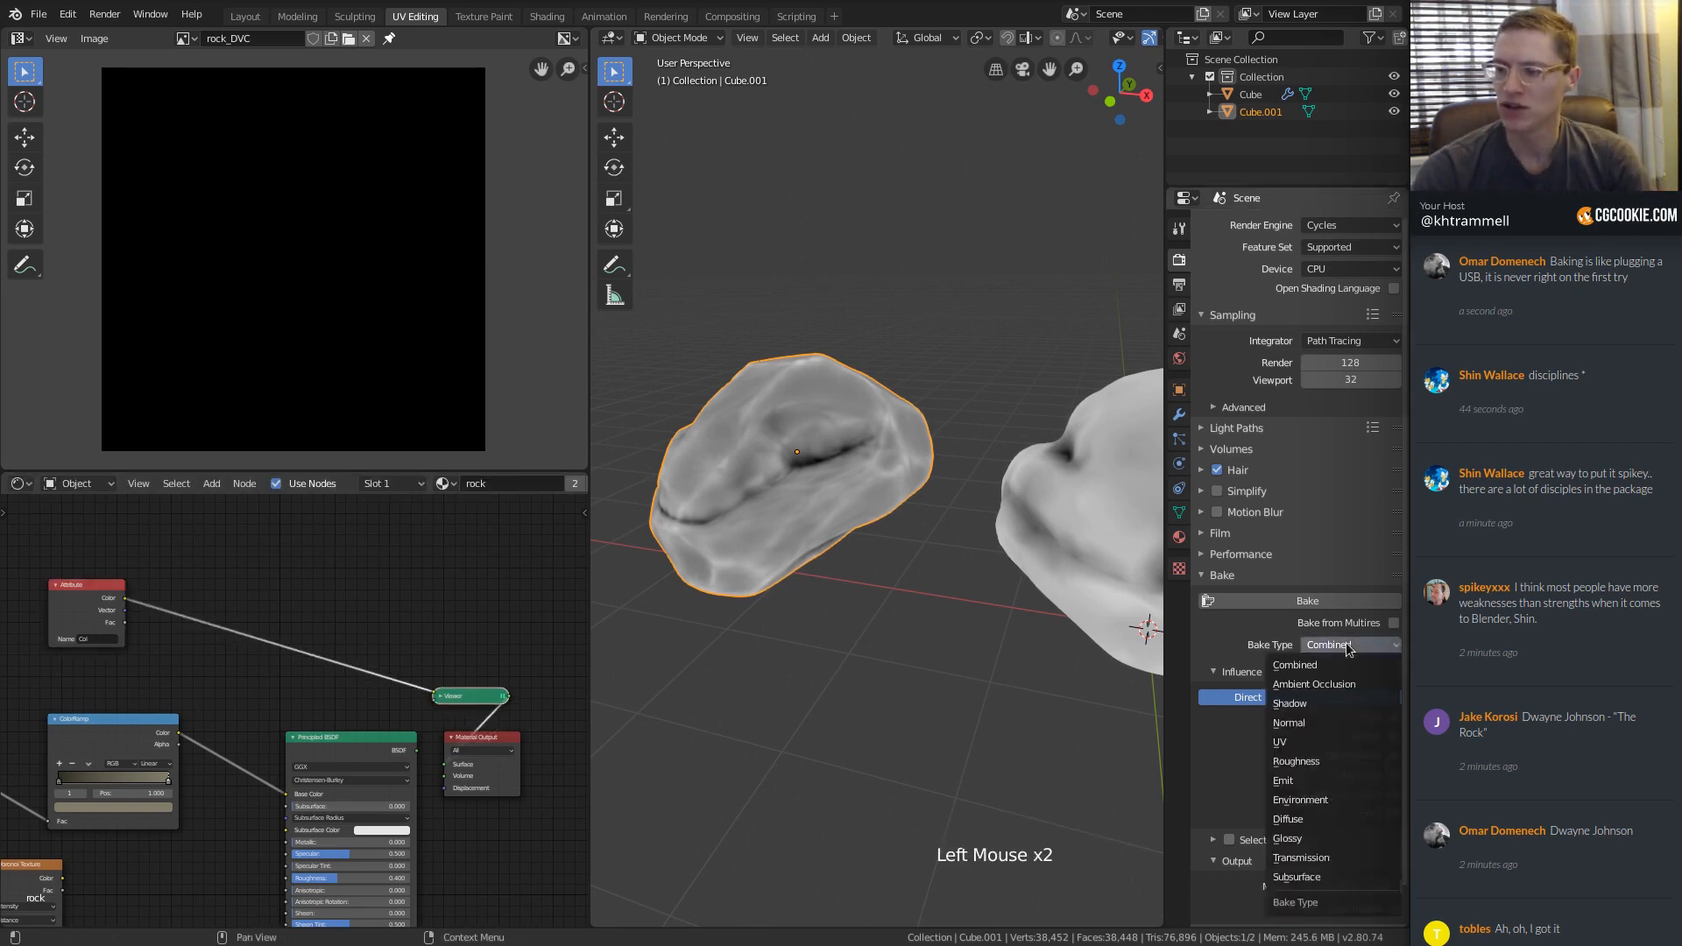
left_click(1294, 783)
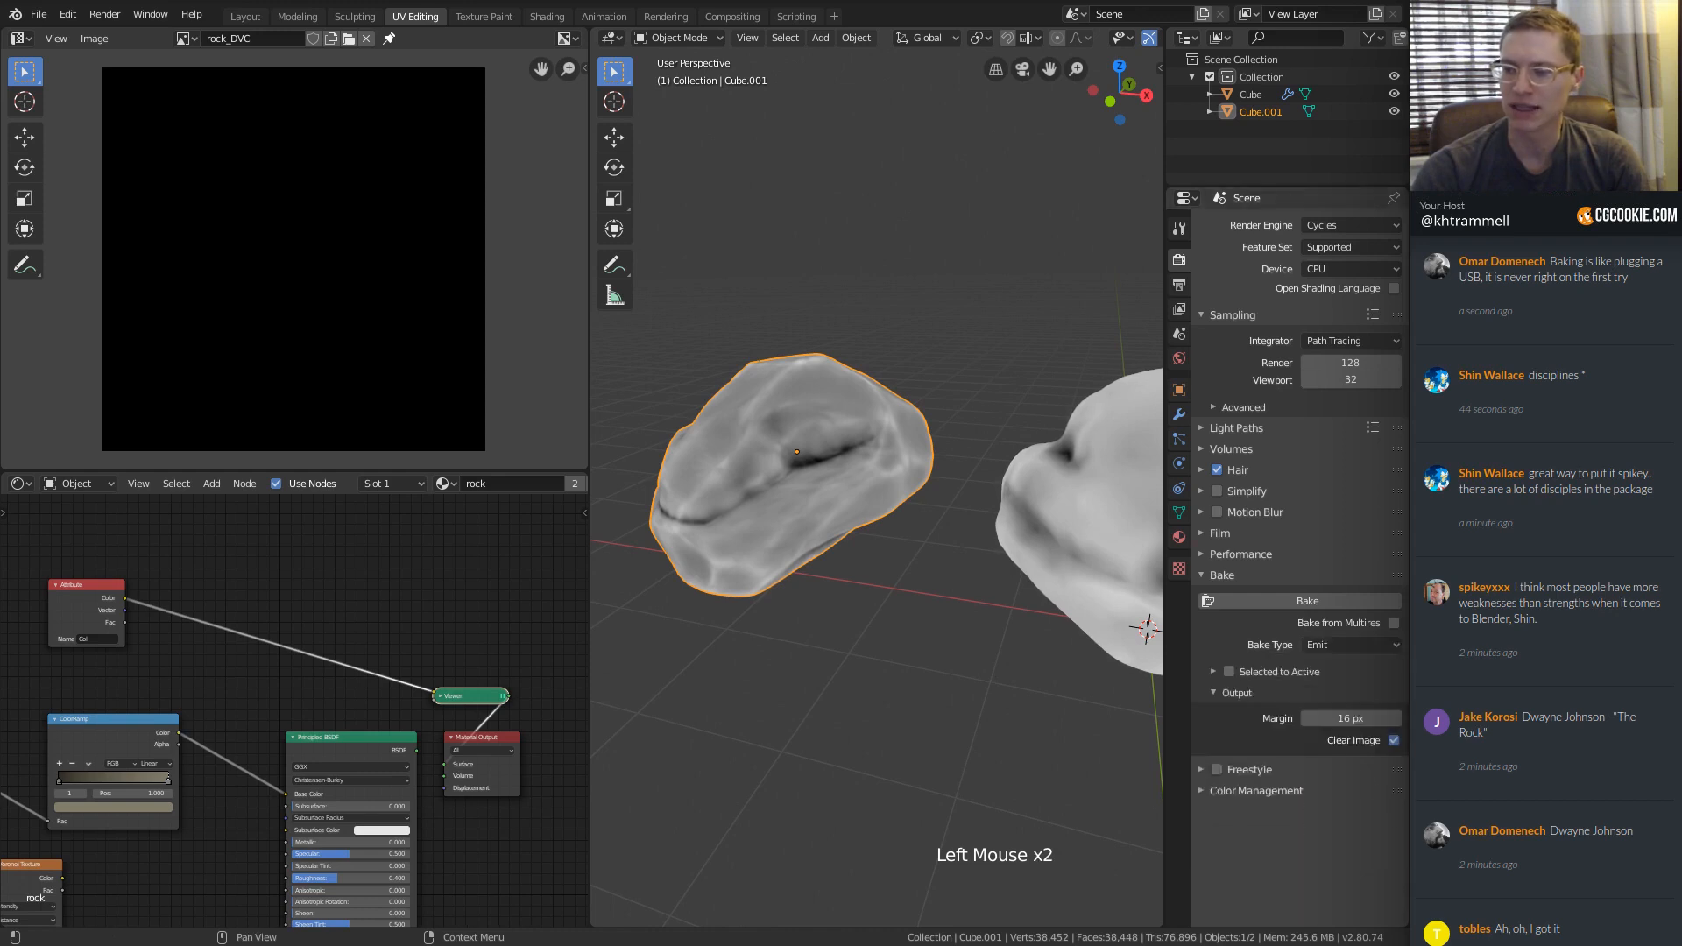
left_click(1357, 718)
key("Return")
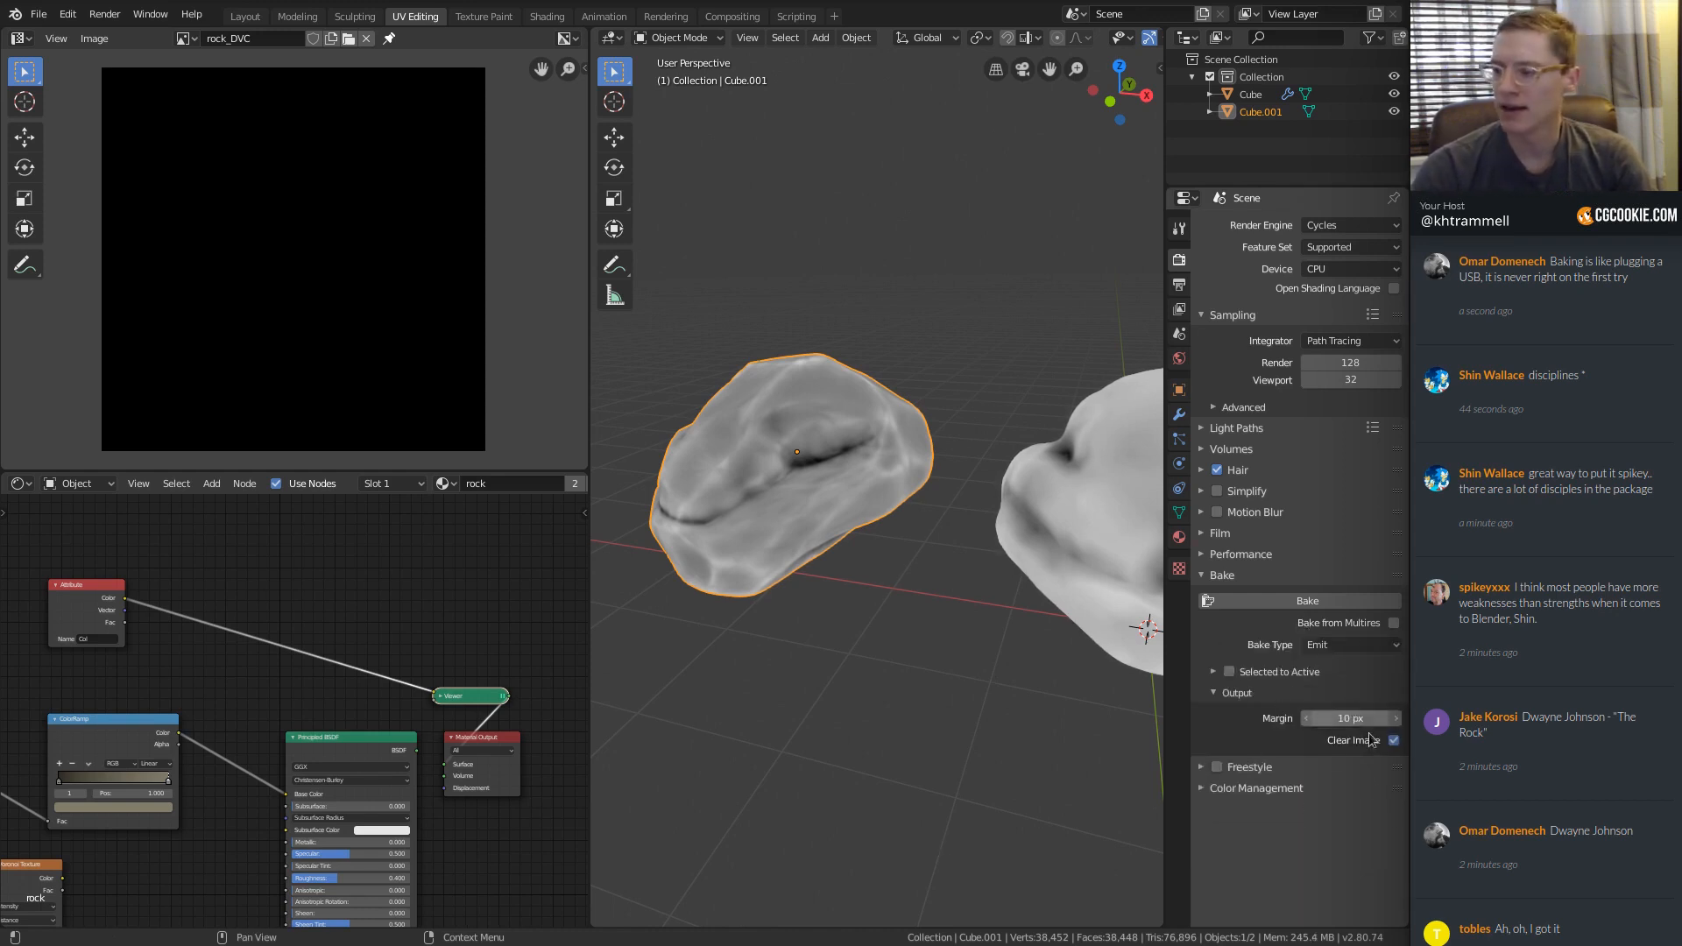
Bake the duplicated rock's previewed vertex colors into the rock_DVC image.
middle_click_drag(969, 410, 938, 412)
middle_click_drag(938, 411, 726, 370, "ctrl")
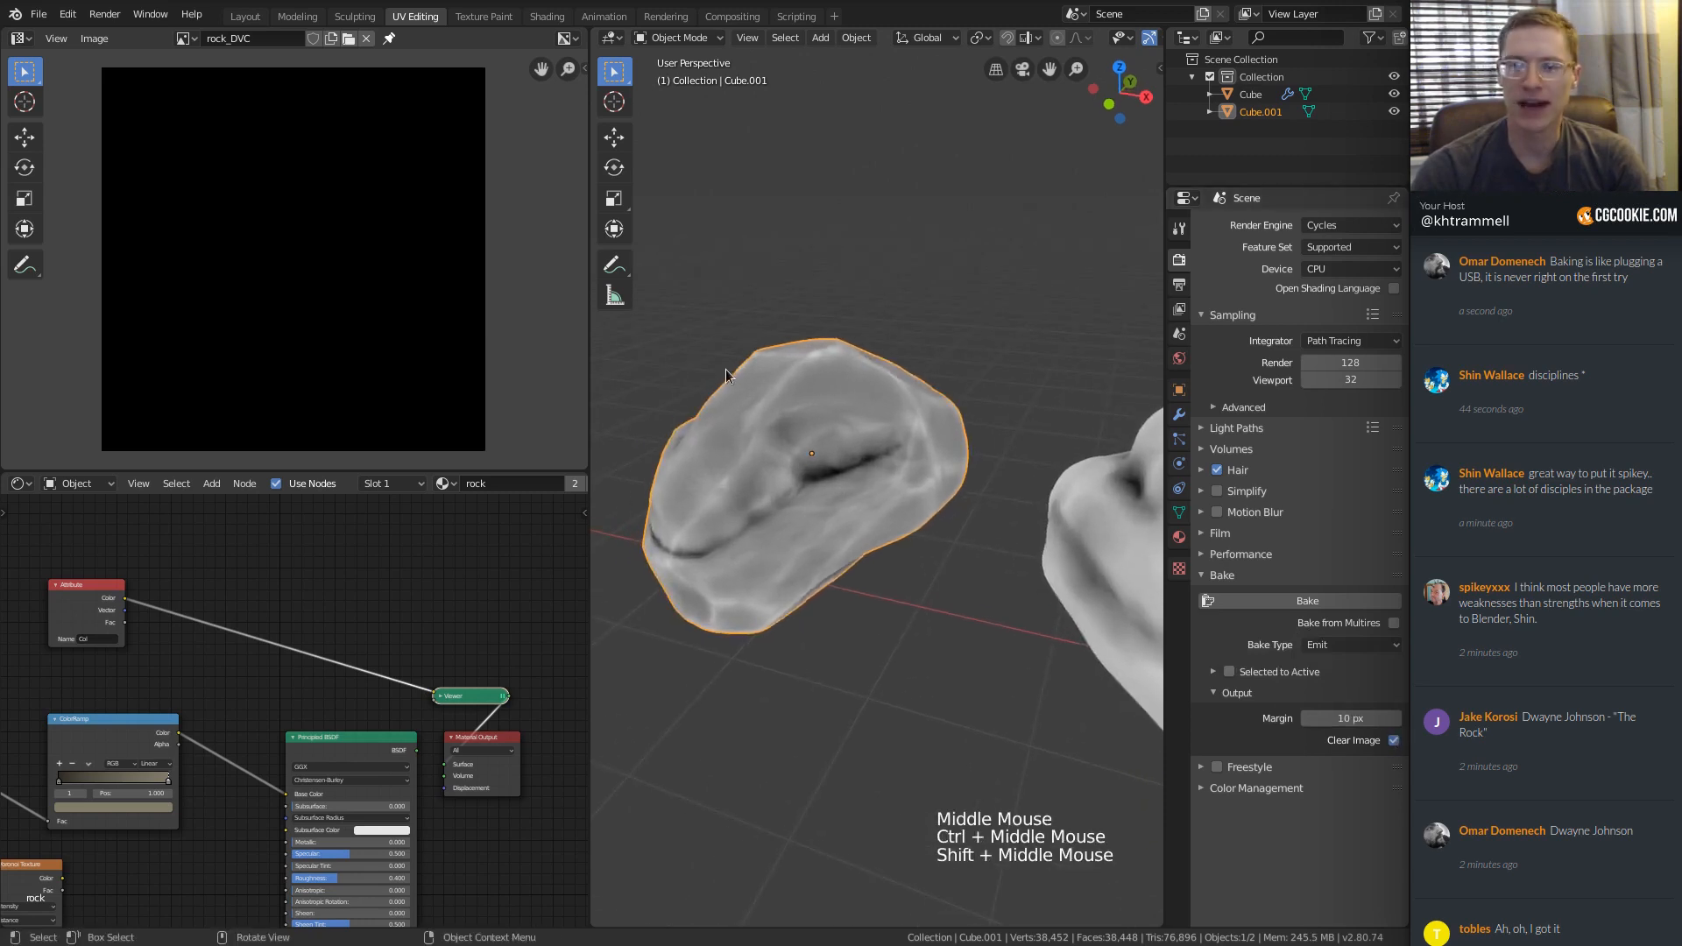
left_click(1305, 601)
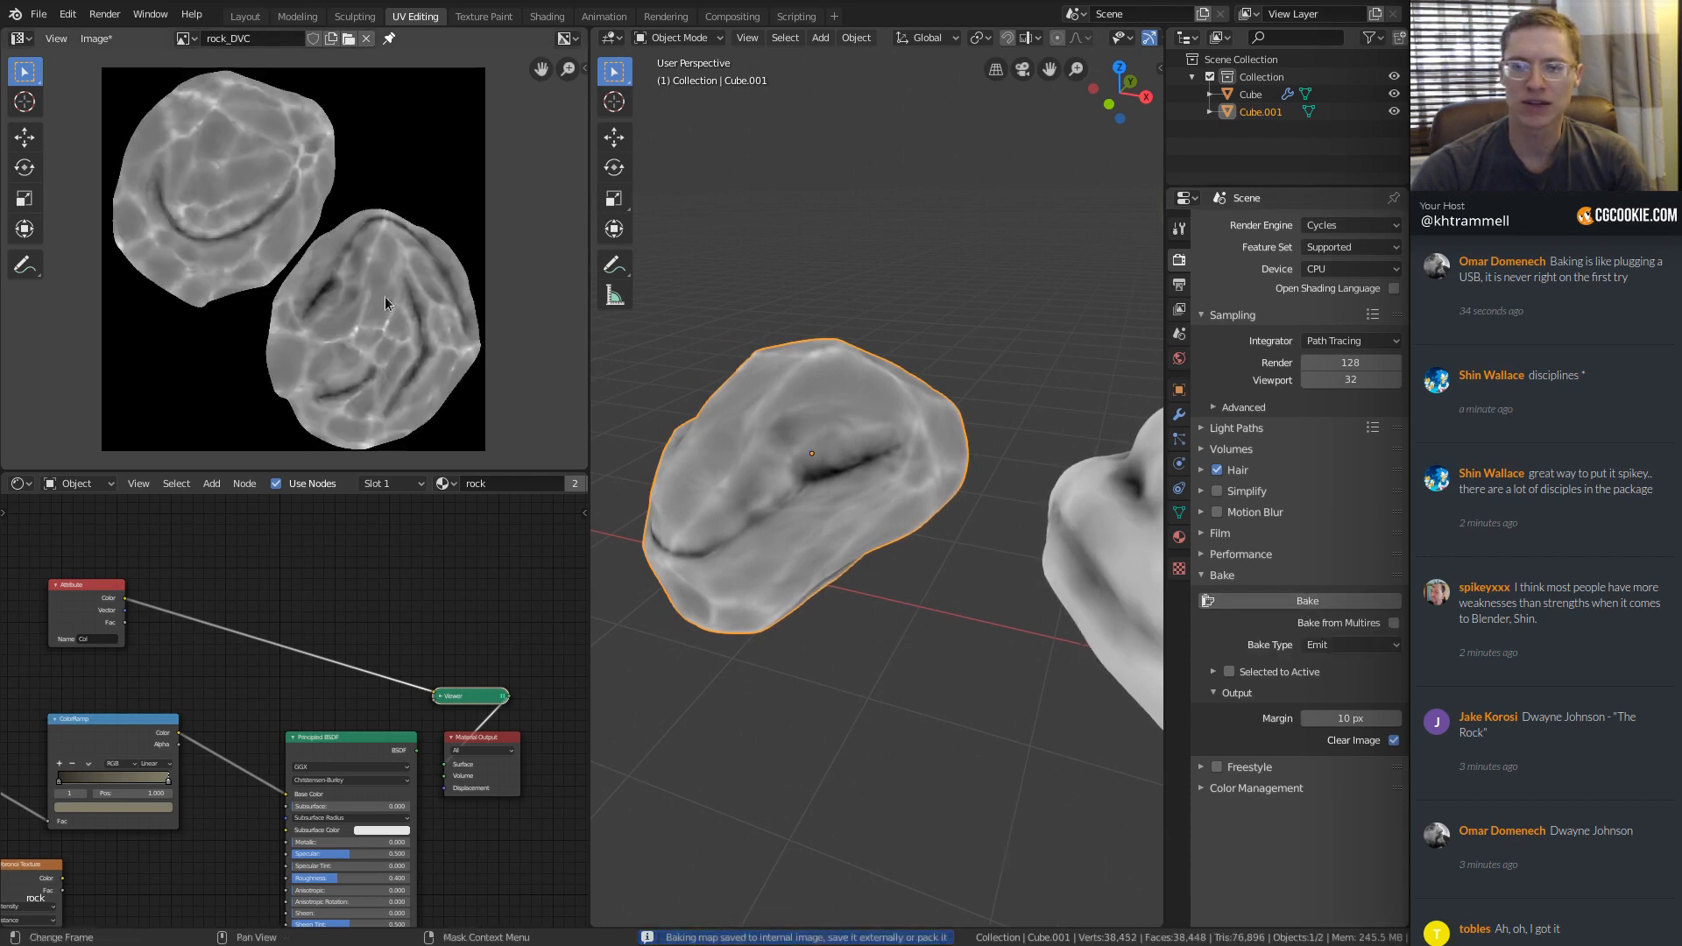
middle_click_drag(298, 245, 295, 138, "ctrl")
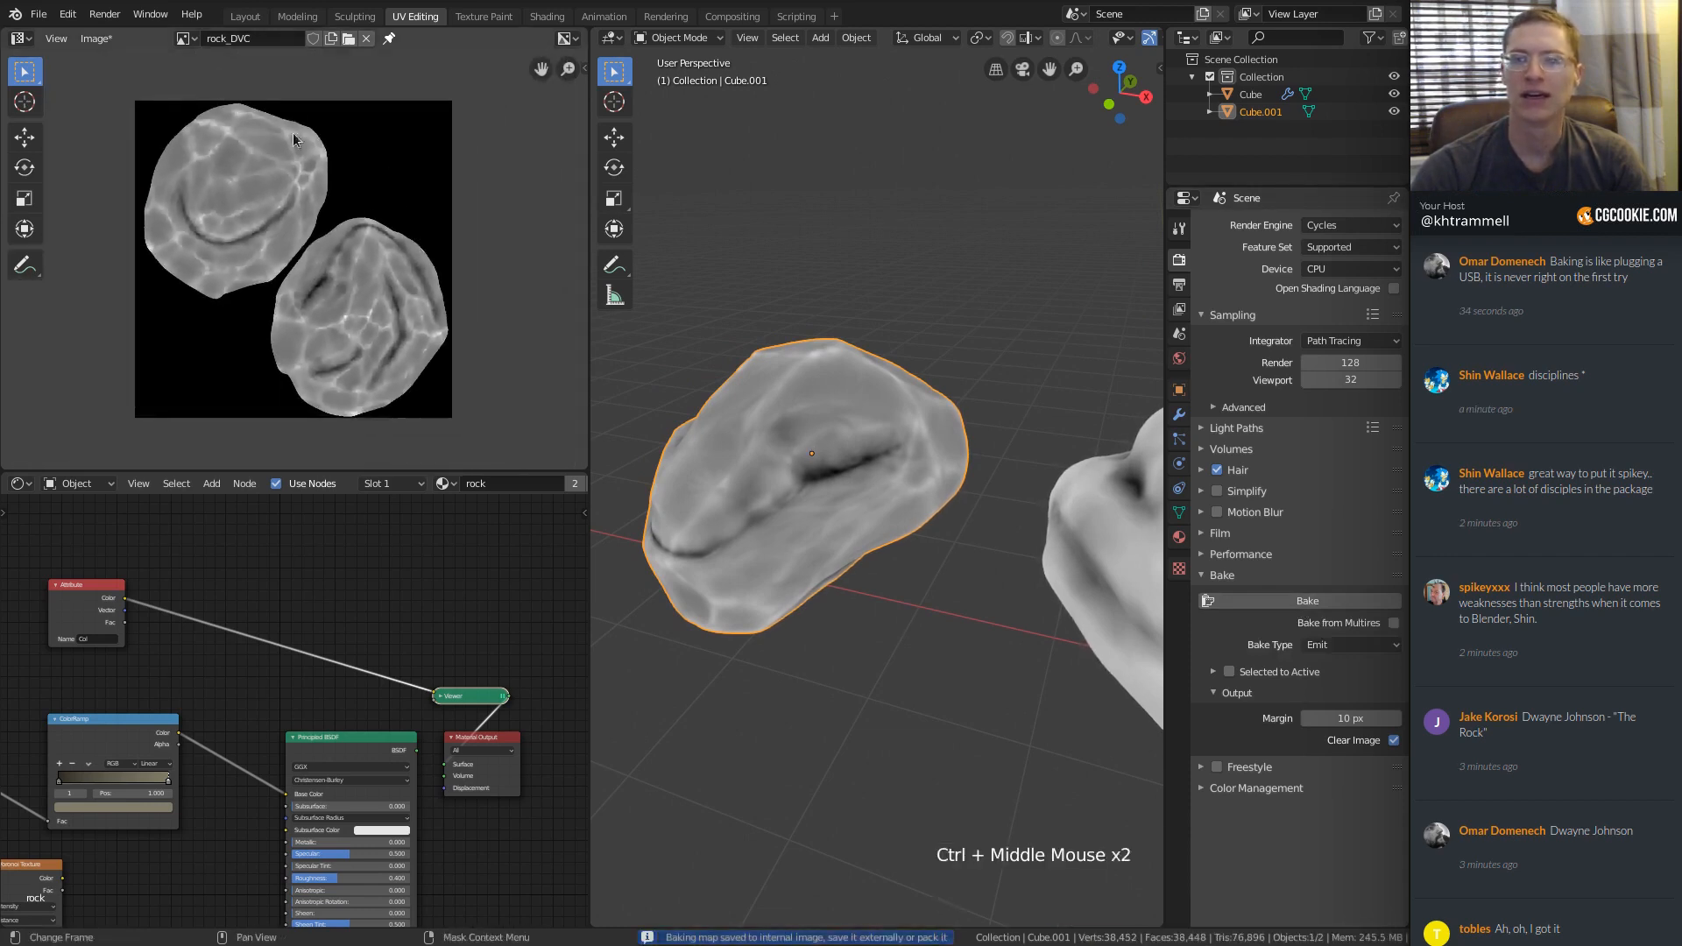
Save the baked image as rock_DVC.png in the lib/tex folder, using PNG format with BW color.
left_click(97, 39)
left_click(218, 182)
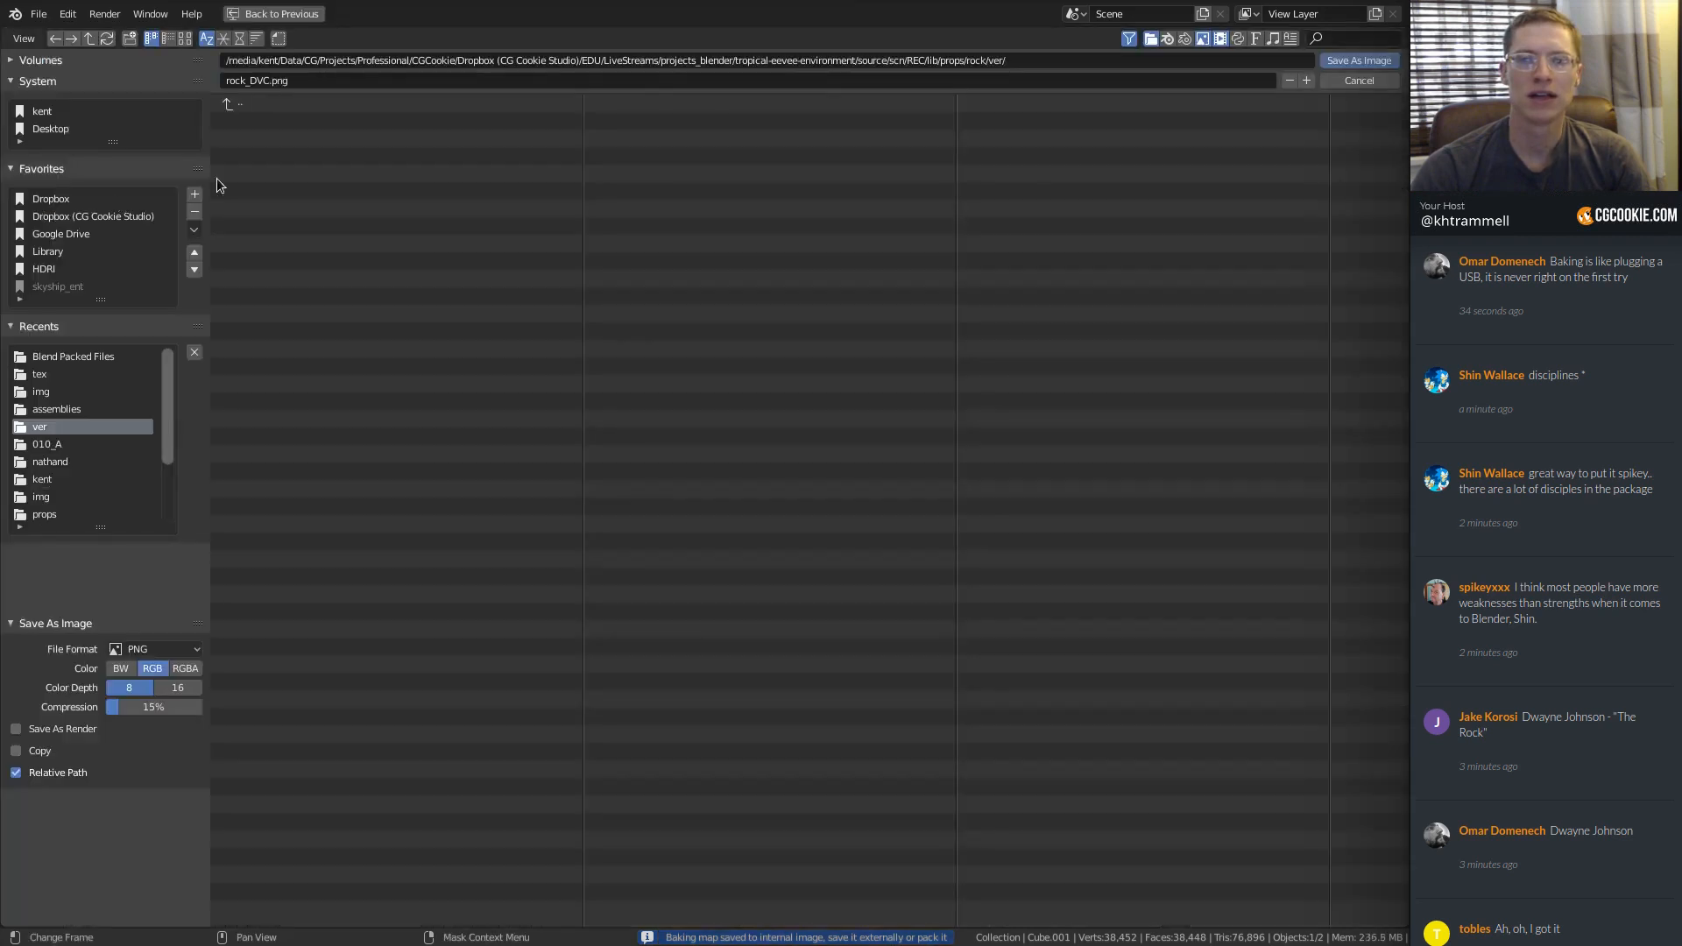
left_click(258, 105)
left_click(244, 106)
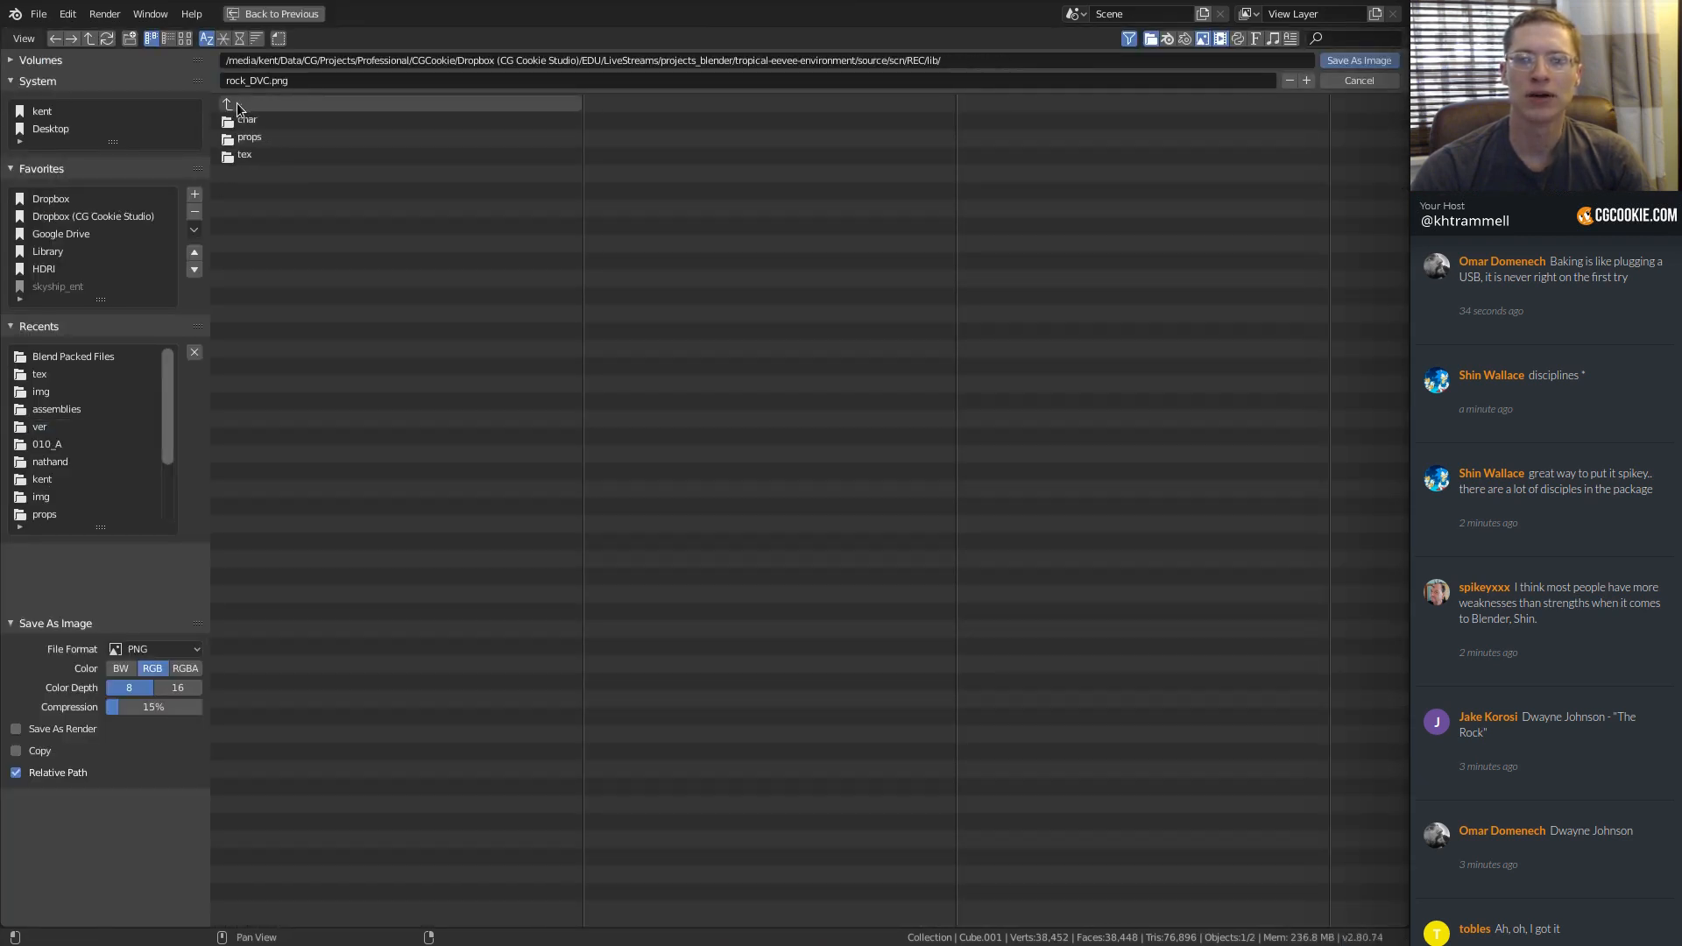
left_click(246, 154)
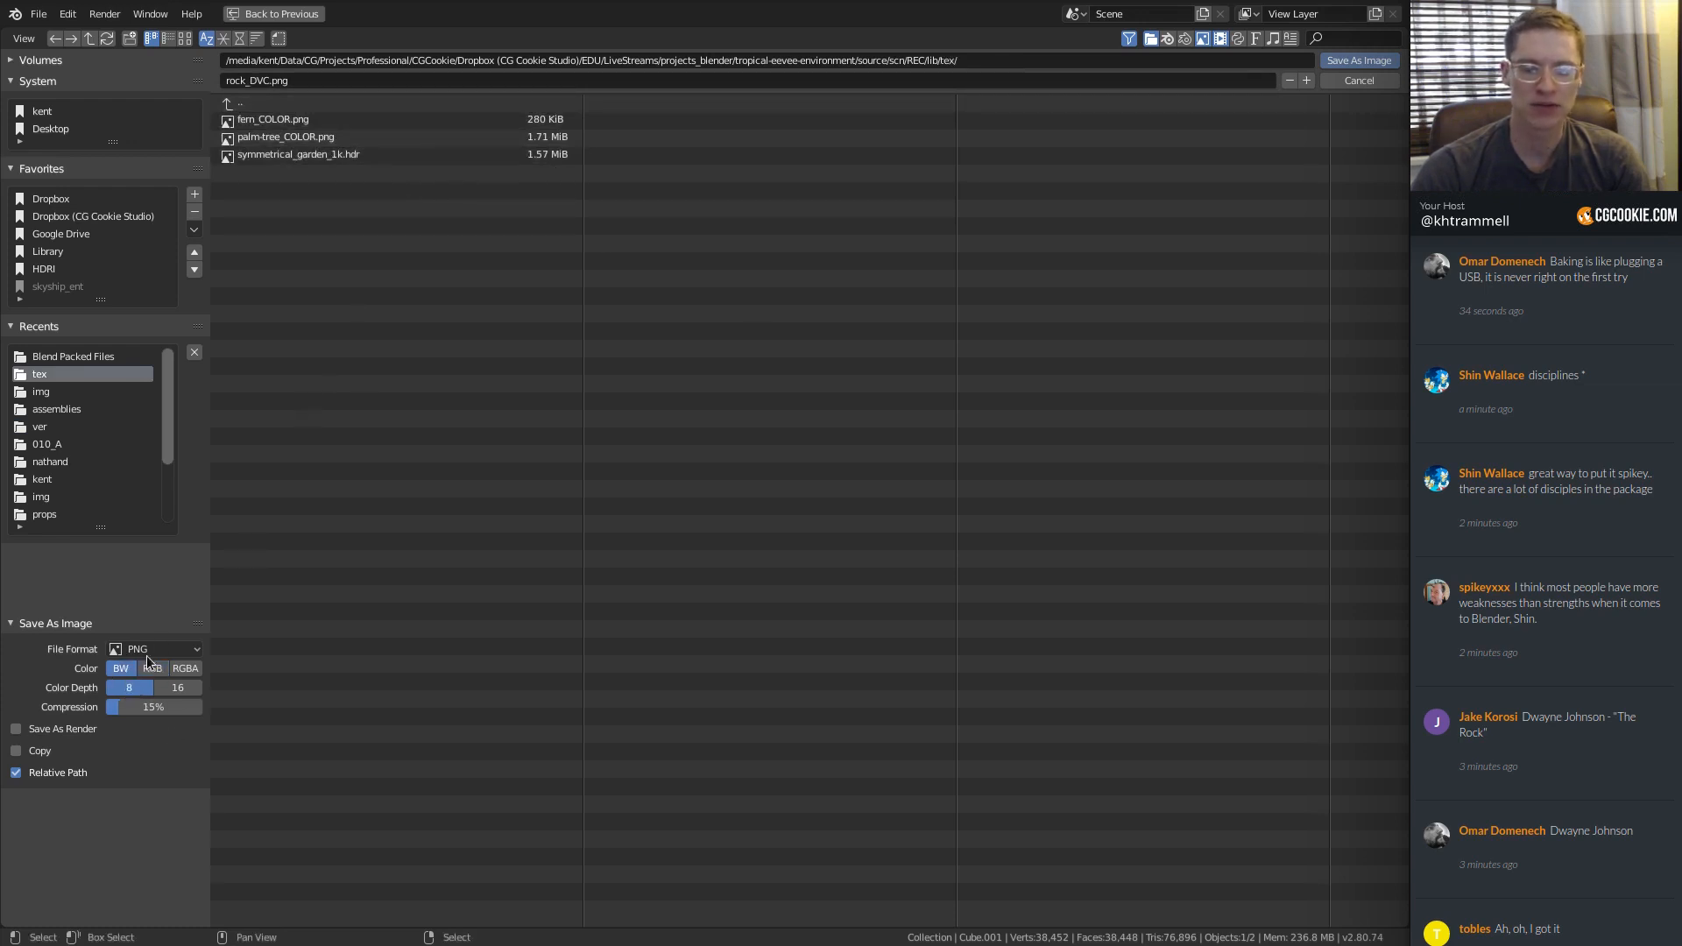
left_click(1359, 60)
Delete the duplicated rock Cube.001 and select the original rock.
middle_click_drag(931, 529, 780, 424, "ctrl")
key("x")
left_click(780, 410)
left_click(937, 443)
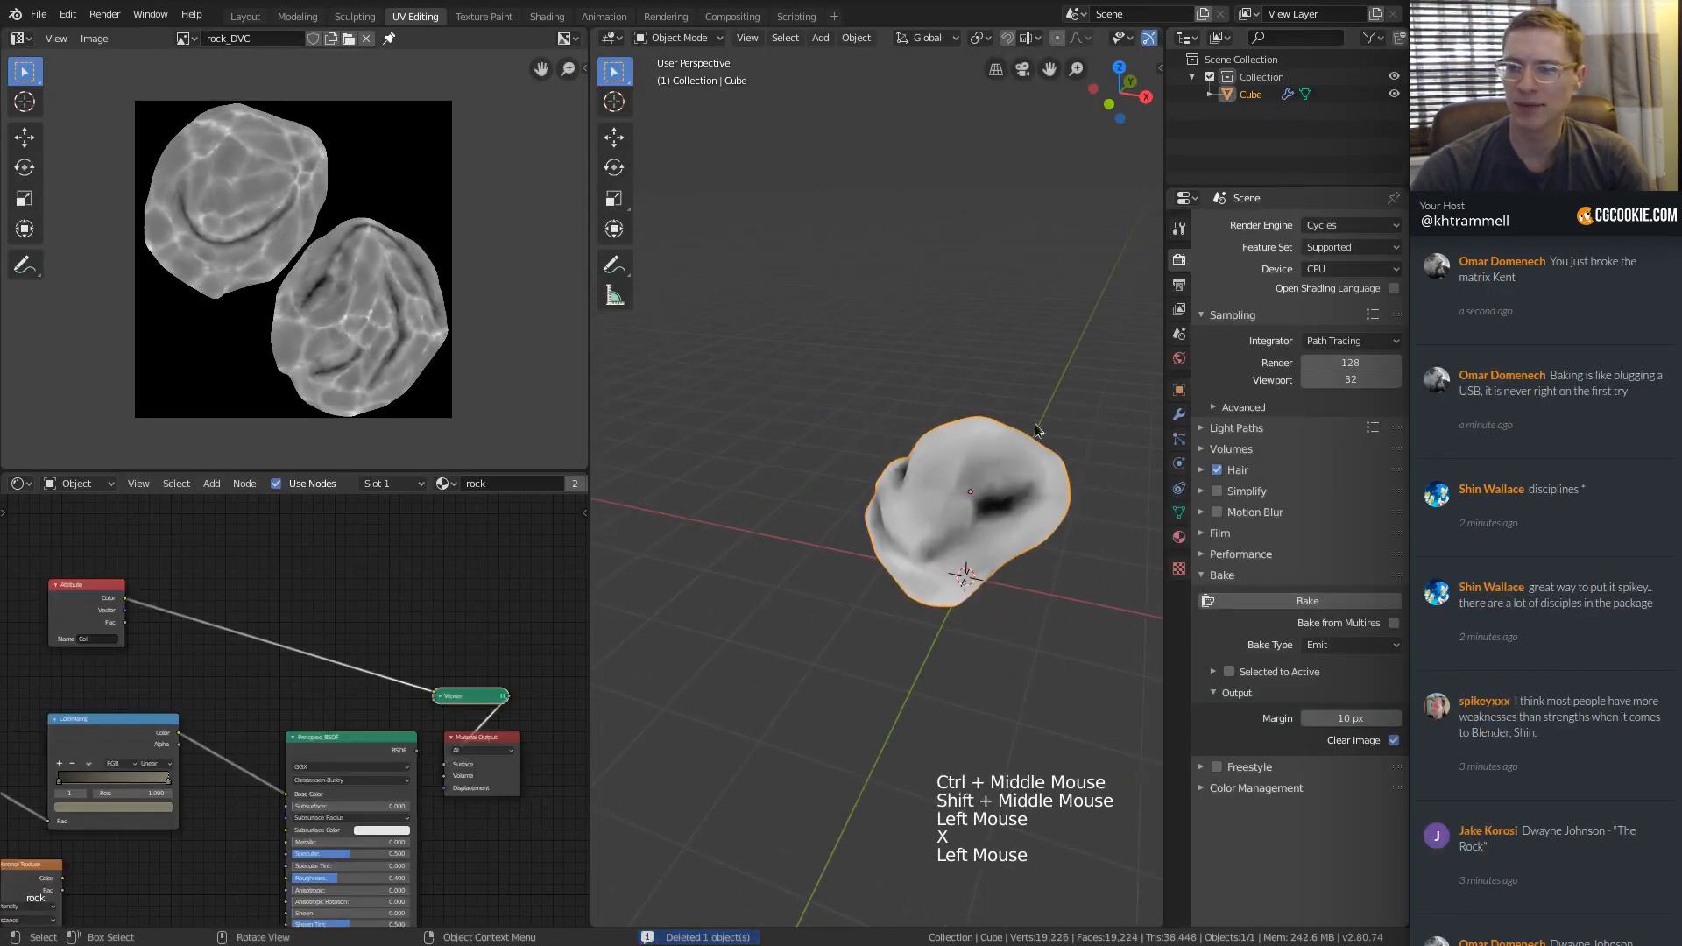
Preview the baked rock_DVC image texture on the original rock through the Viewer node.
middle_click_drag(1034, 386, 981, 368, "ctrl")
middle_click_drag(210, 604, 412, 512, "shift")
left_click(41, 841, "ctrl+shift")
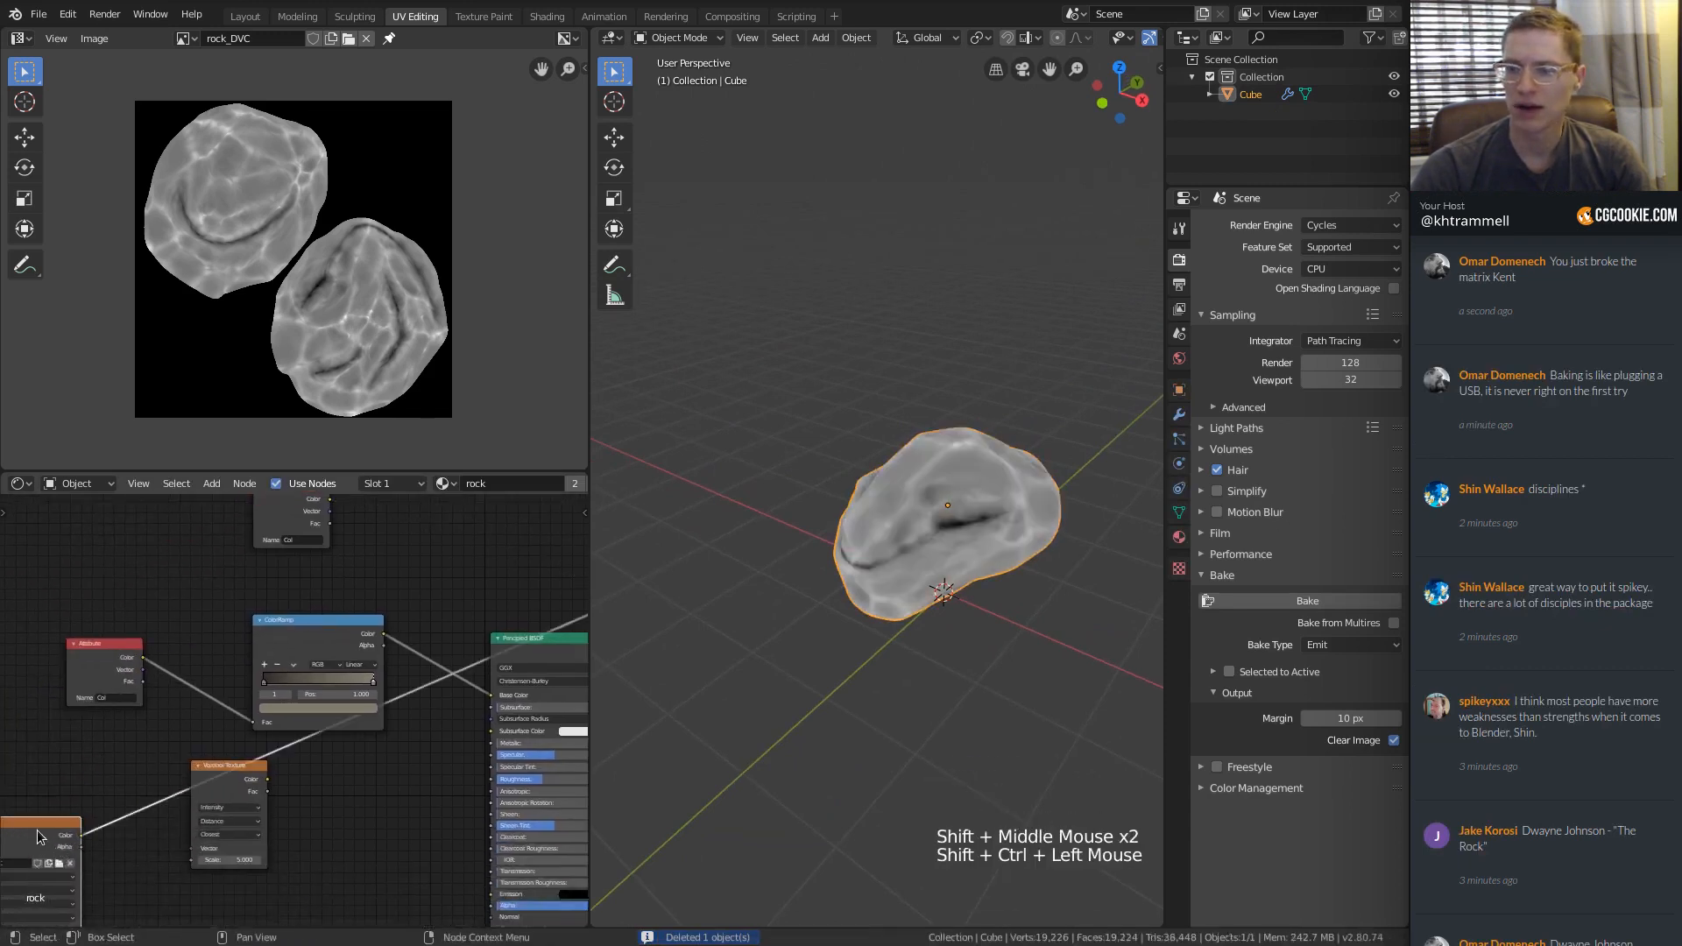
Reposition the rock_DVC image node below the Attribute node and inspect the baked texture on the rock.
left_click_drag(42, 841, 112, 778)
middle_click_drag(990, 429, 792, 599, "ctrl")
key("Tab")
key("Tab")
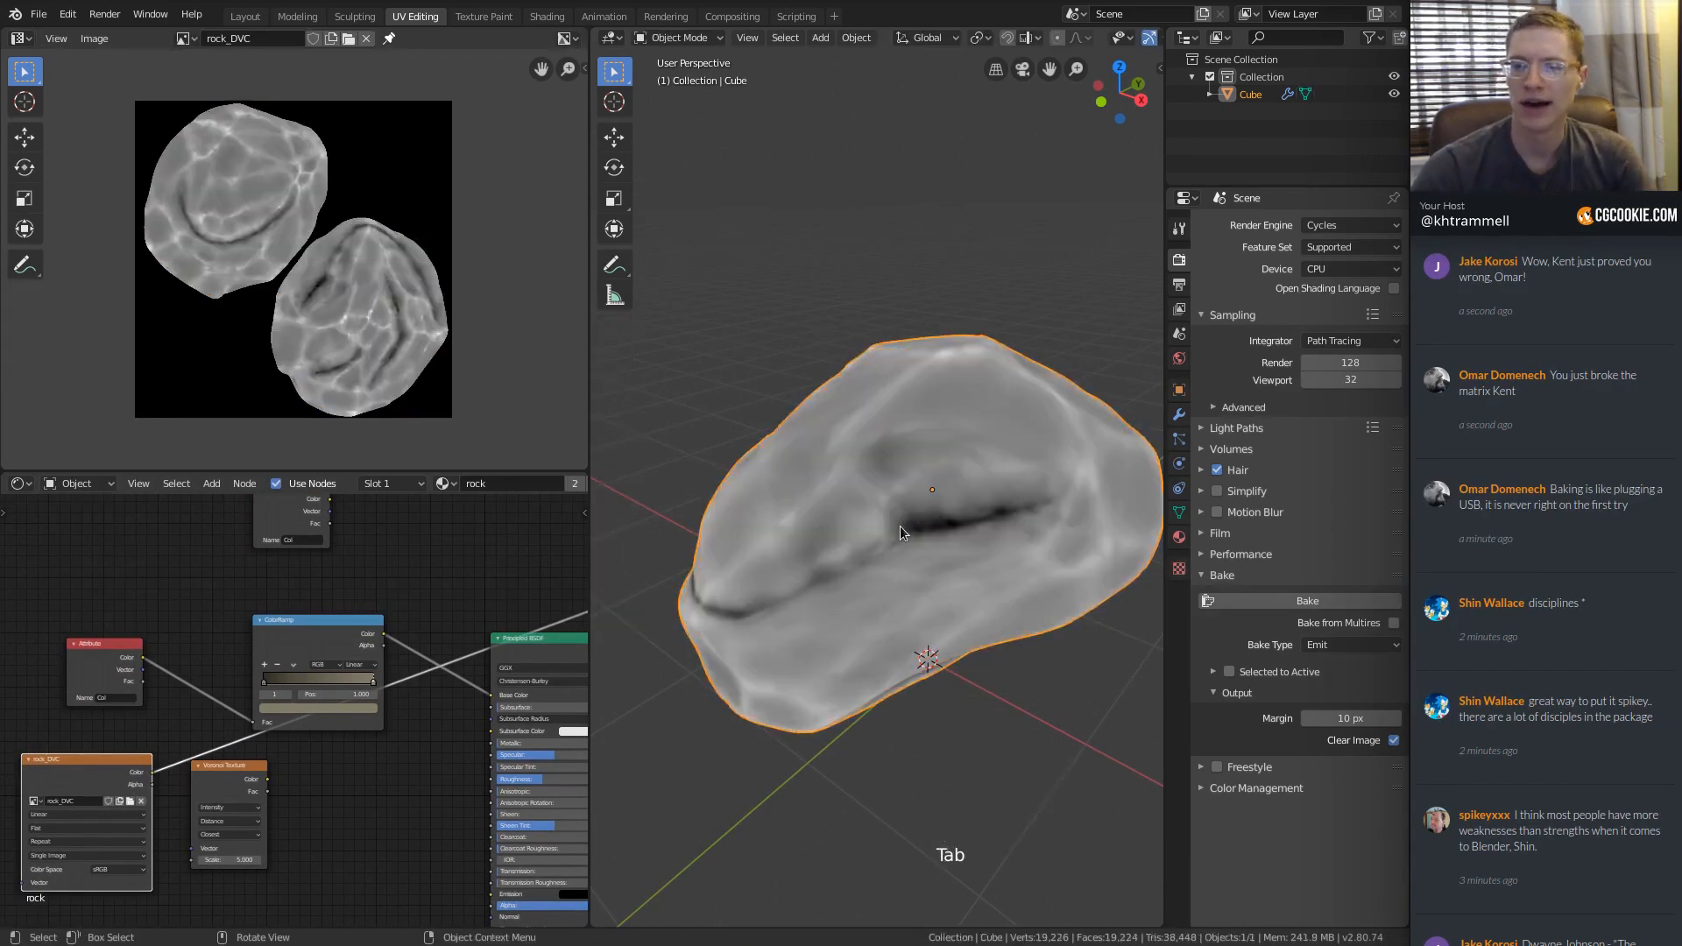
middle_click_drag(900, 526, 907, 495, "ctrl")
middle_click_drag(906, 495, 619, 358)
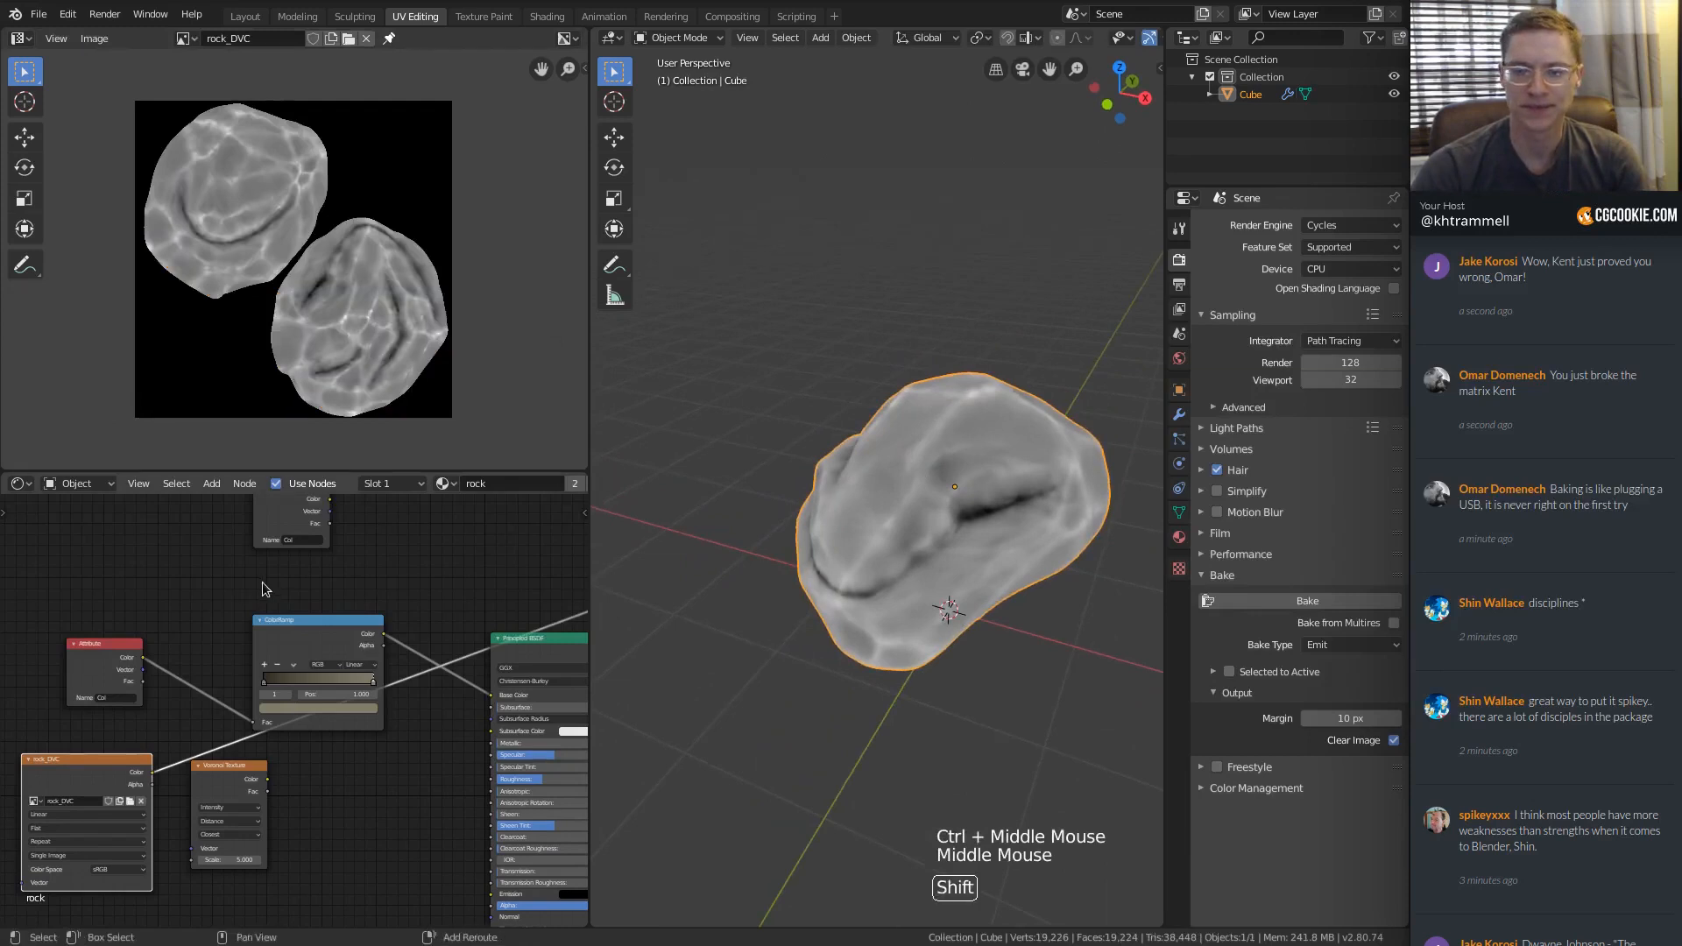
Delete the Attribute node that feeds the ColorRamp.
middle_click_drag(320, 612, 316, 526, "shift")
middle_click_drag(211, 582, 350, 583, "shift")
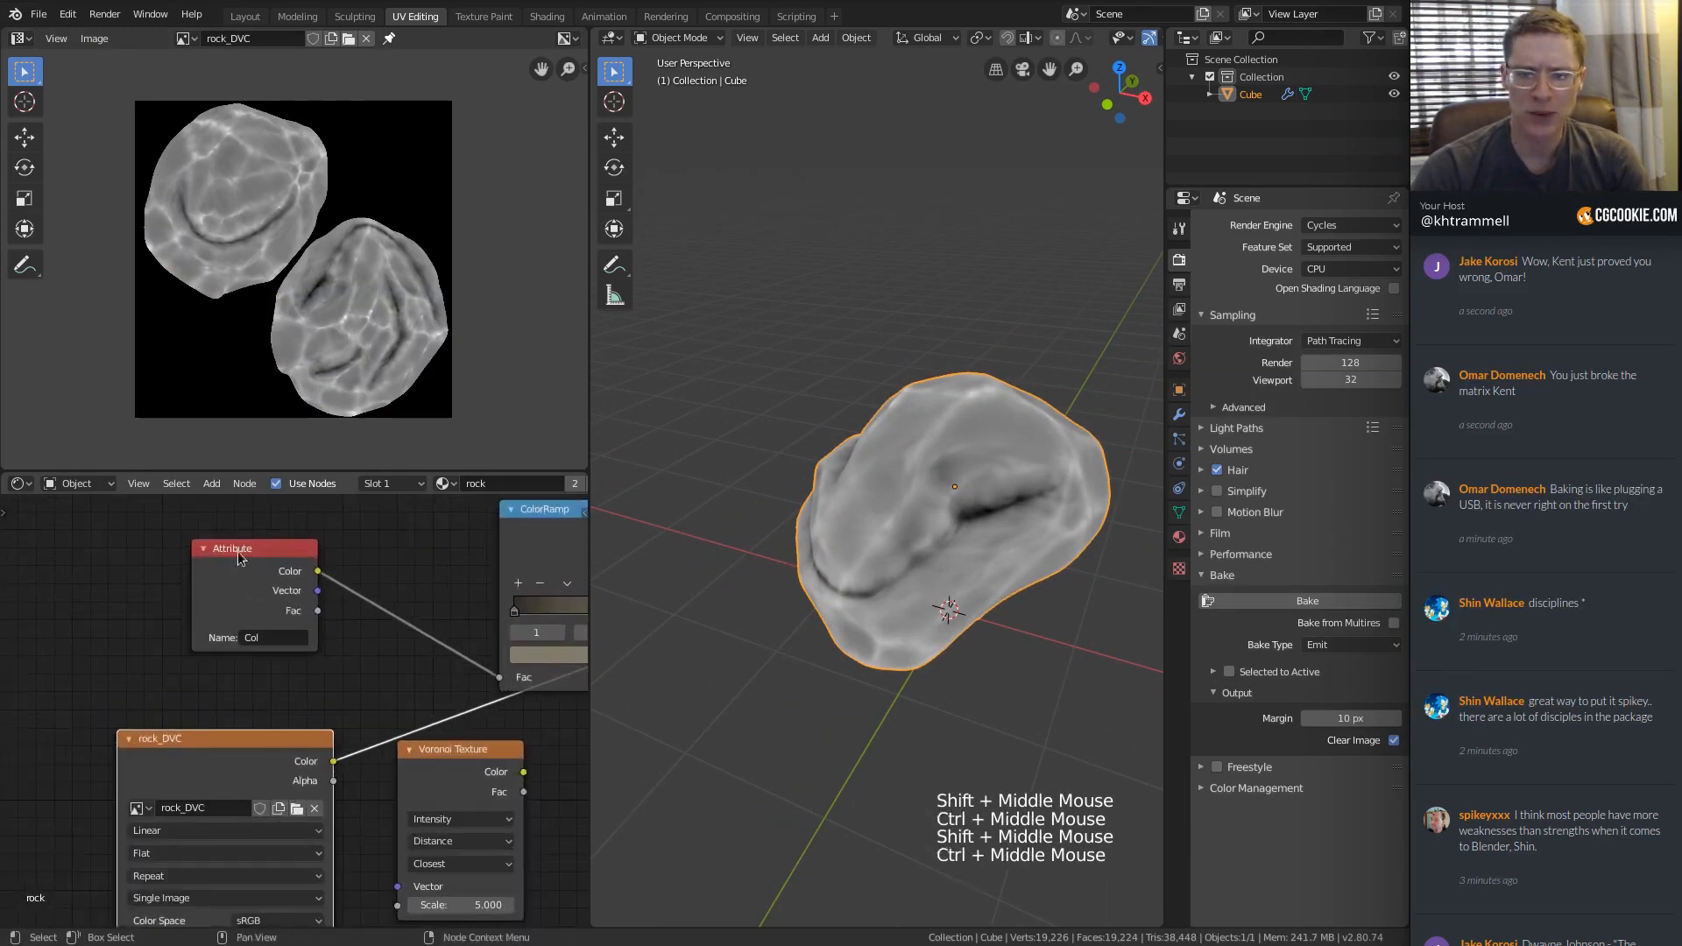
left_click(244, 544)
middle_click_drag(185, 580, 150, 621, "shift")
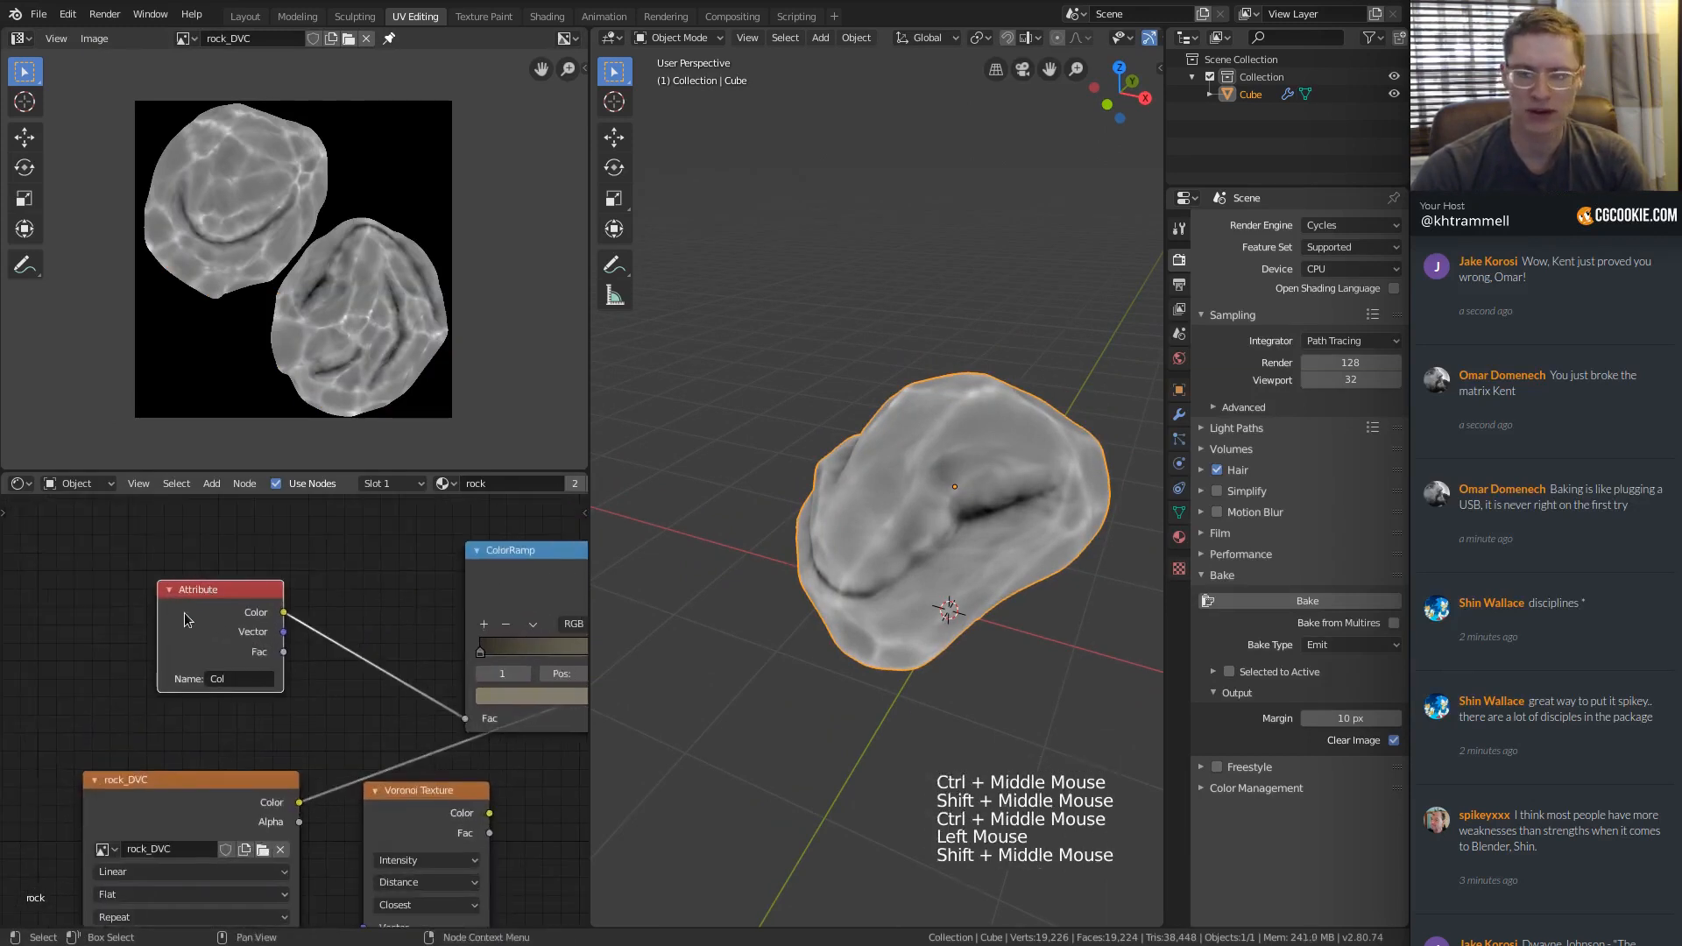
key("x")
Move the rock_DVC image node beside the ColorRamp and connect its Color output to the ColorRamp's Fac input.
middle_click_drag(378, 724, 273, 641, "shift")
left_click_drag(166, 704, 190, 518)
middle_click_drag(186, 551, 165, 662, "shift")
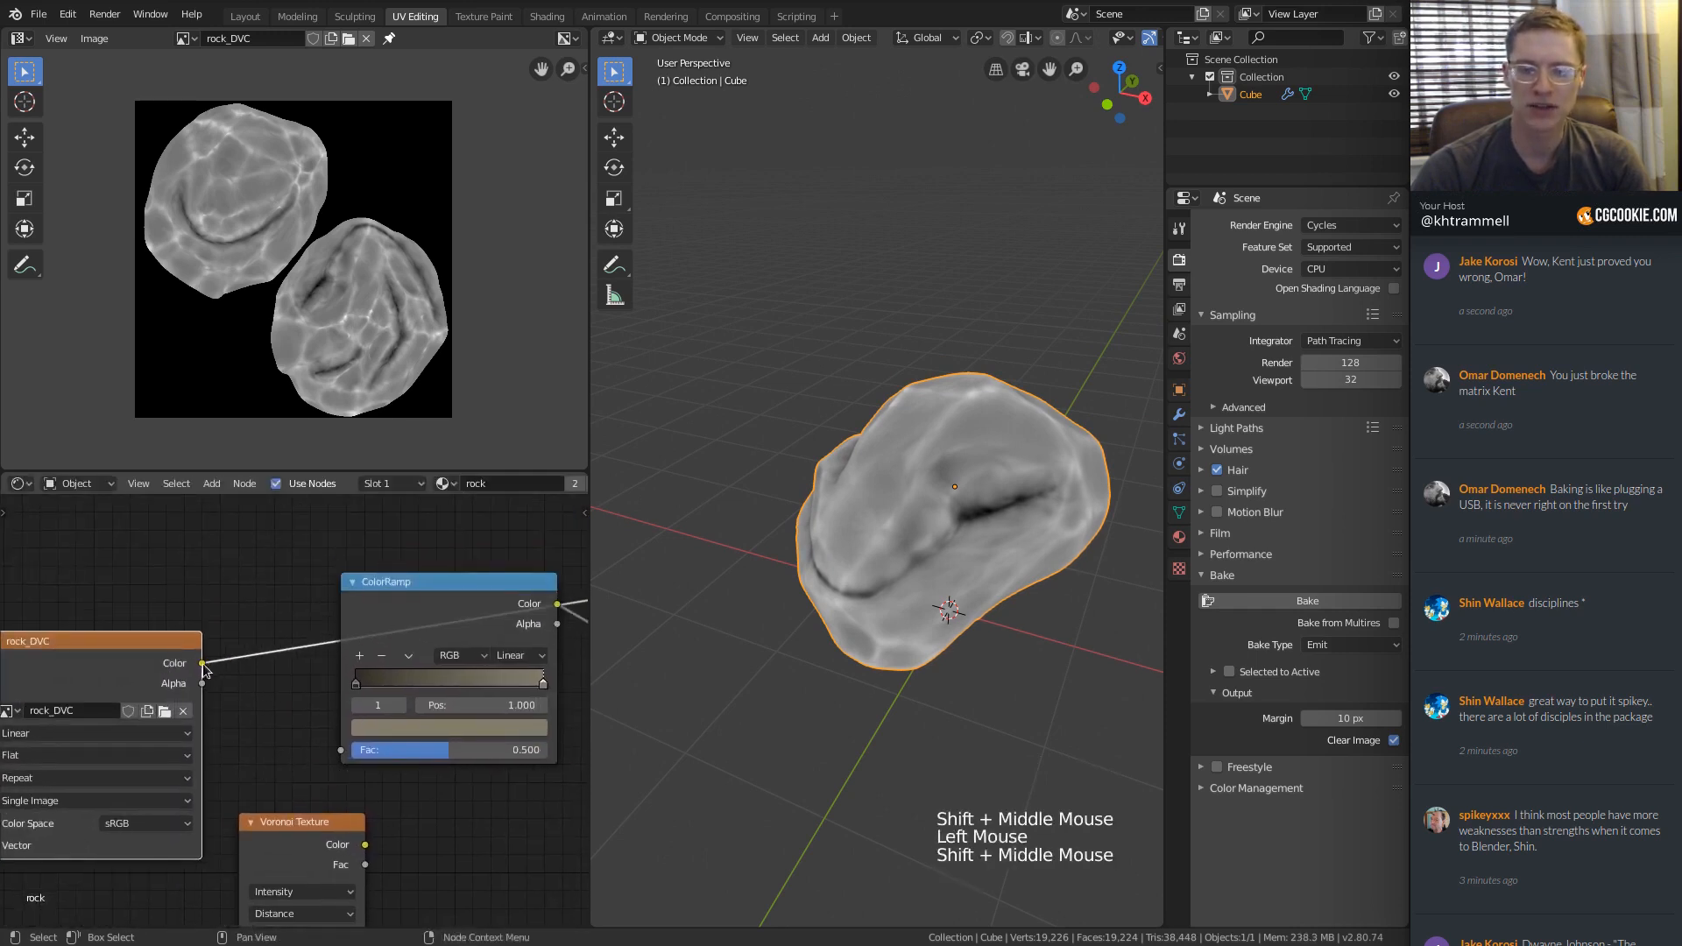
left_click_drag(201, 662, 340, 749)
Preview the ColorRamp's output on the rock and inspect it from another angle.
middle_click_drag(424, 668, 104, 682, "shift")
left_click(114, 652, "ctrl+shift")
middle_click_drag(1086, 483, 978, 452)
middle_click_drag(977, 451, 972, 470, "ctrl")
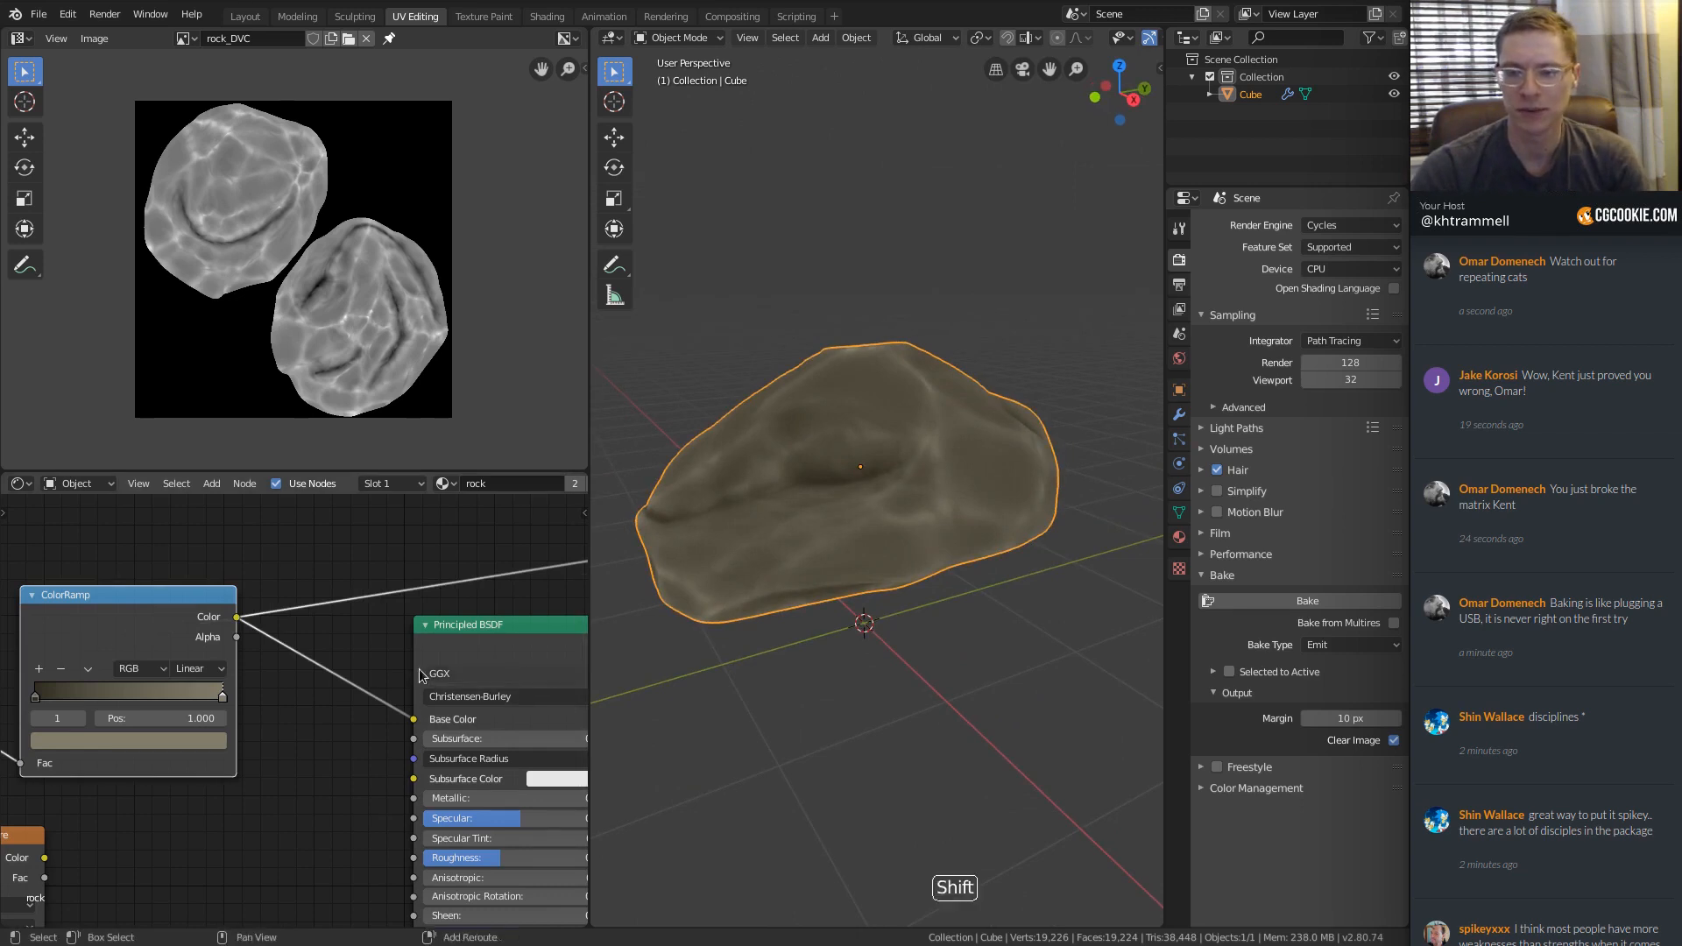
Switch the preview to the Principled BSDF and examine the shaded rock from several angles.
middle_click_drag(426, 672, 226, 680, "shift")
left_click(336, 650, "ctrl+shift")
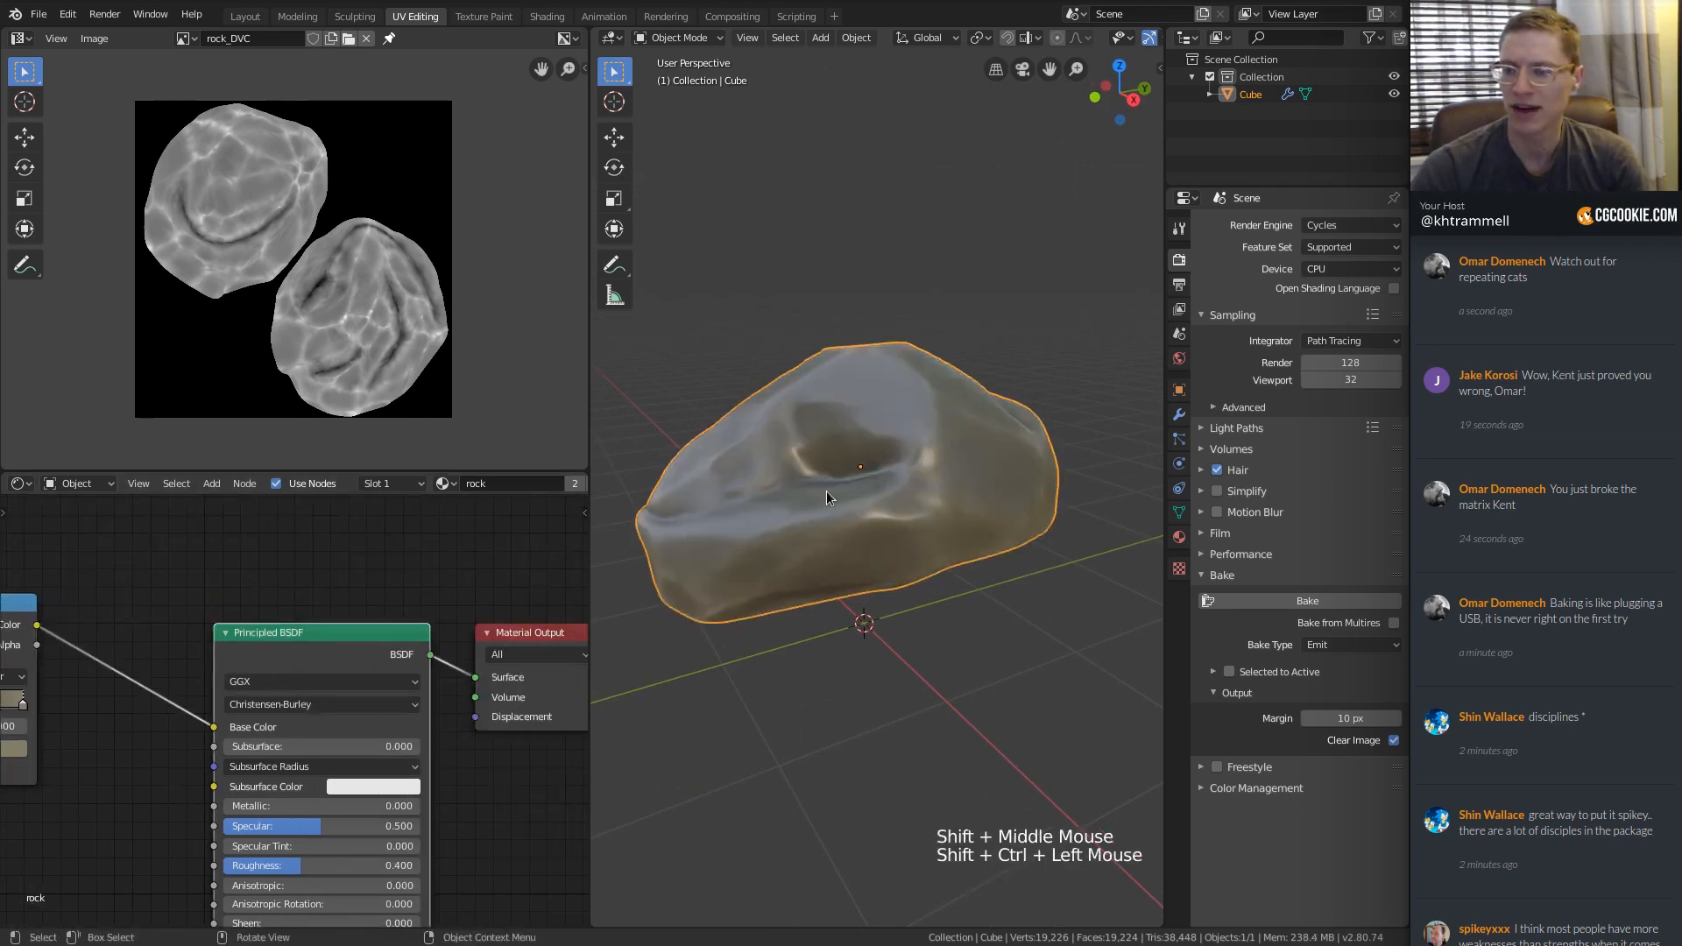
middle_click_drag(824, 492, 885, 490)
middle_click_drag(885, 491, 995, 569, "shift")
middle_click_drag(995, 490, 990, 392)
middle_click_drag(990, 392, 820, 435, "ctrl")
mouse_move(820, 434)
middle_mouse_down("ctrl")
mouse_move(817, 448)
mouse_move(815, 417)
middle_mouse_up("ctrl")
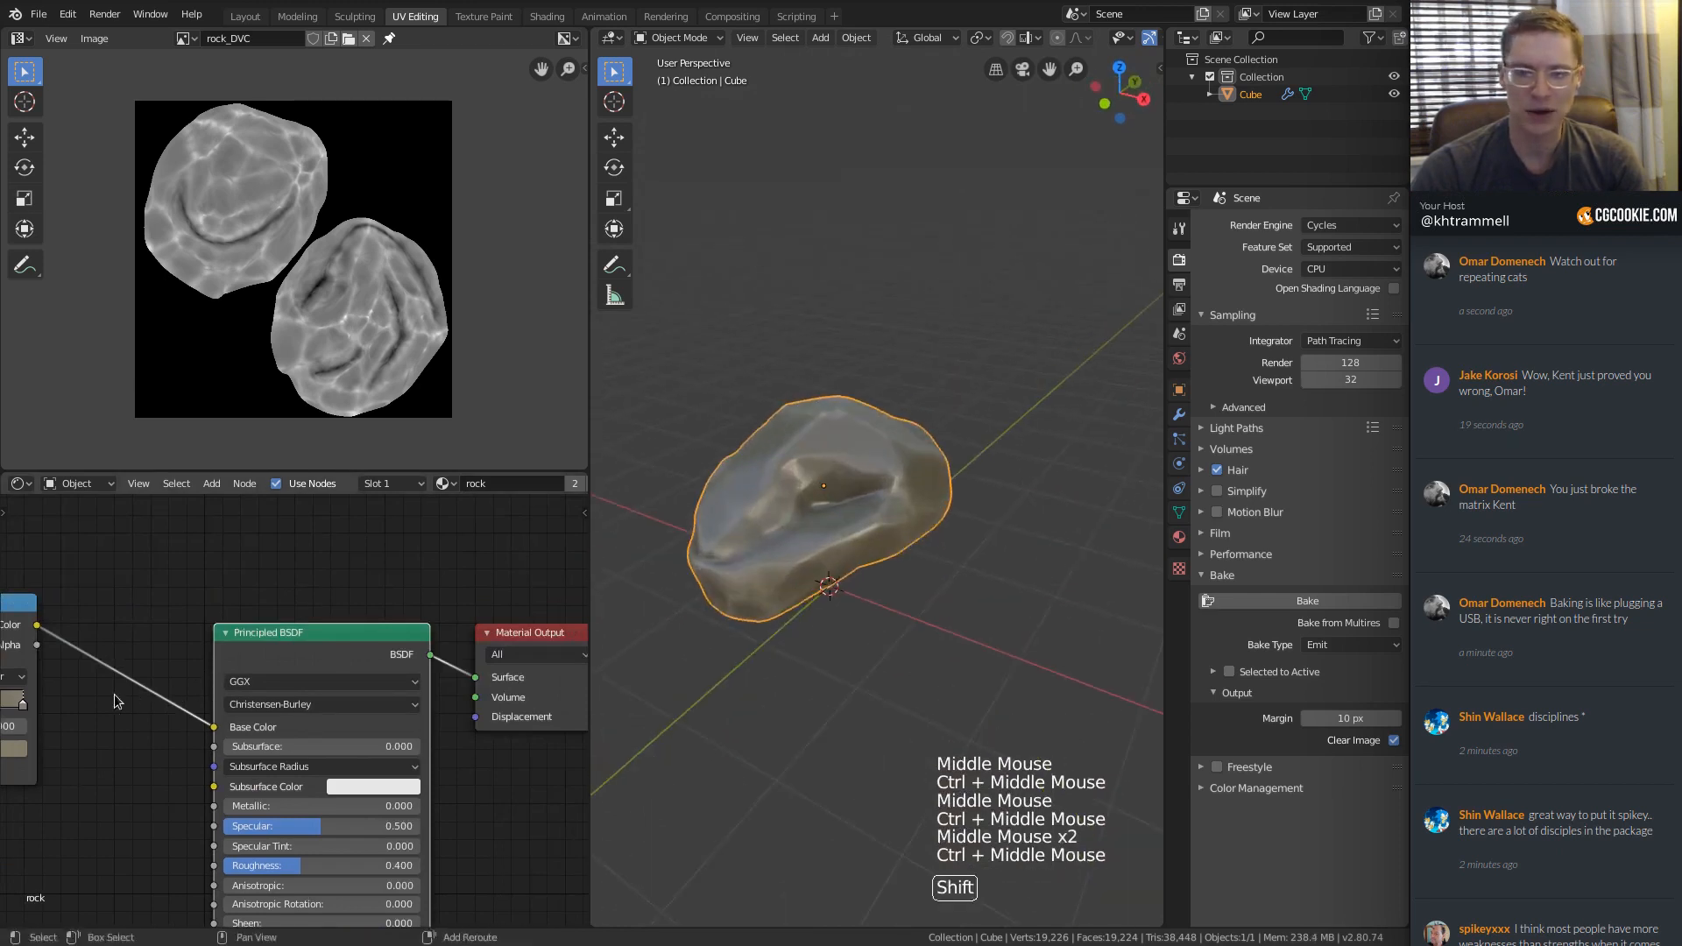
Delete the unused Voronoi Texture node and align the rock_DVC image node with the ColorRamp.
middle_click_drag(116, 699, 195, 617, "shift")
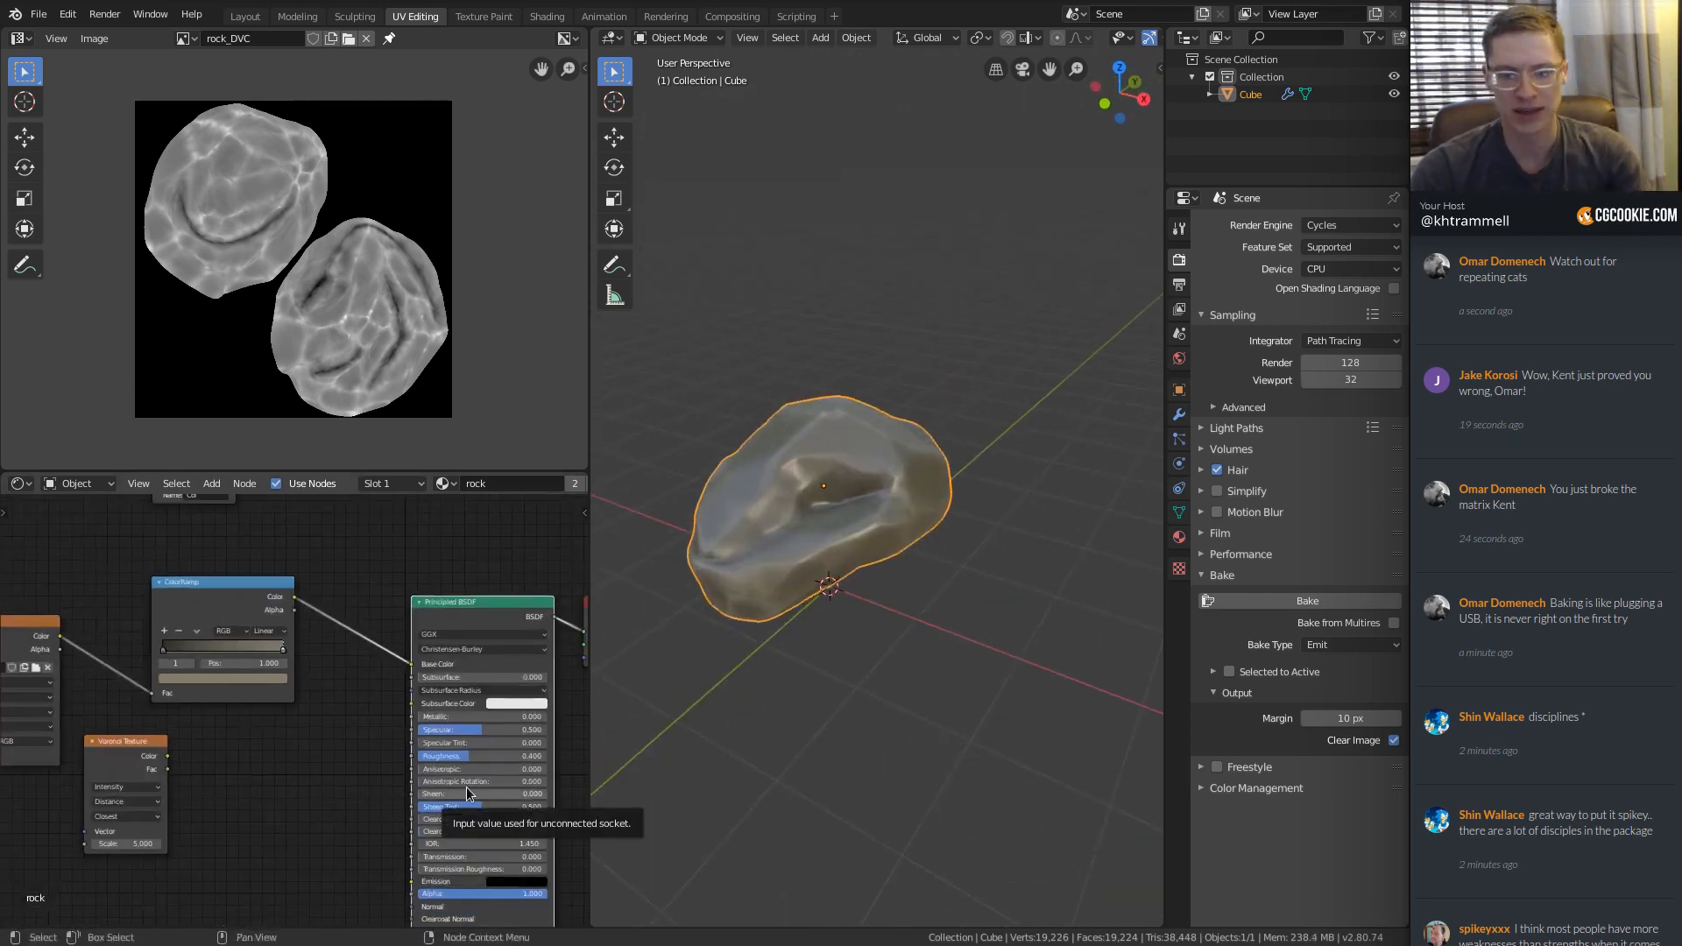
left_click(121, 751)
middle_click_drag(238, 688, 352, 690, "shift")
middle_click_drag(352, 690, 388, 606, "ctrl")
middle_click_drag(388, 606, 112, 608, "shift")
key("x")
left_click_drag(113, 608, 111, 578)
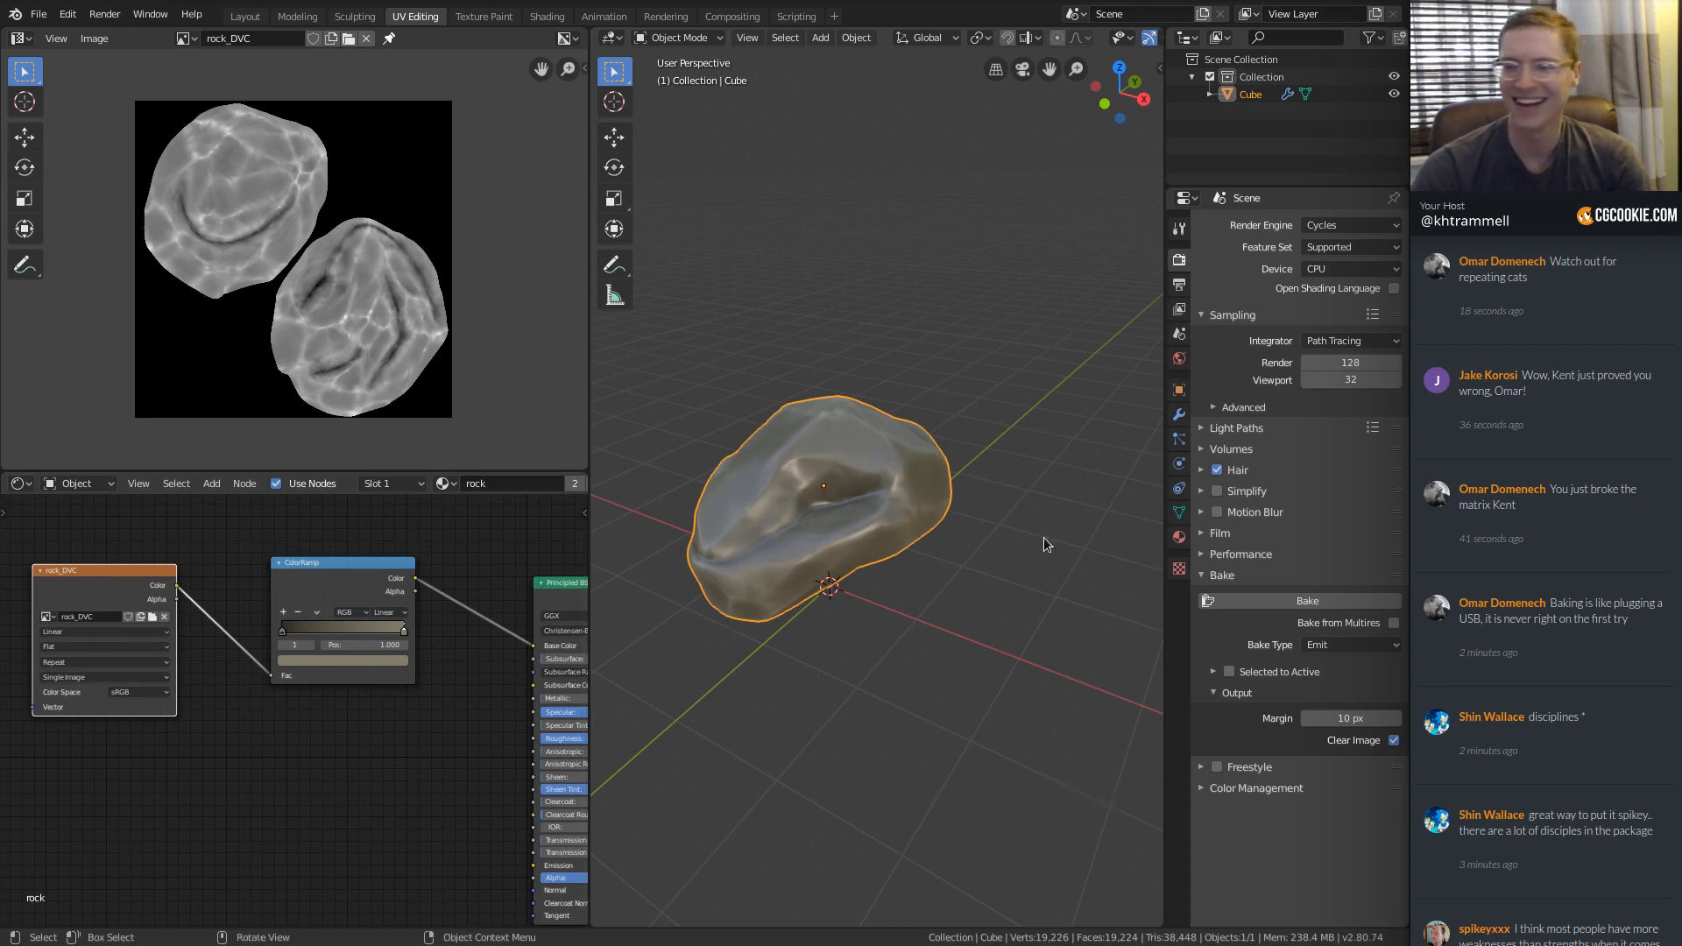
middle_click_drag(1044, 538, 921, 419, "ctrl")
middle_click_drag(922, 419, 855, 443, "shift")
middle_click_drag(854, 443, 795, 473, "ctrl")
middle_click_drag(795, 473, 881, 457, "shift")
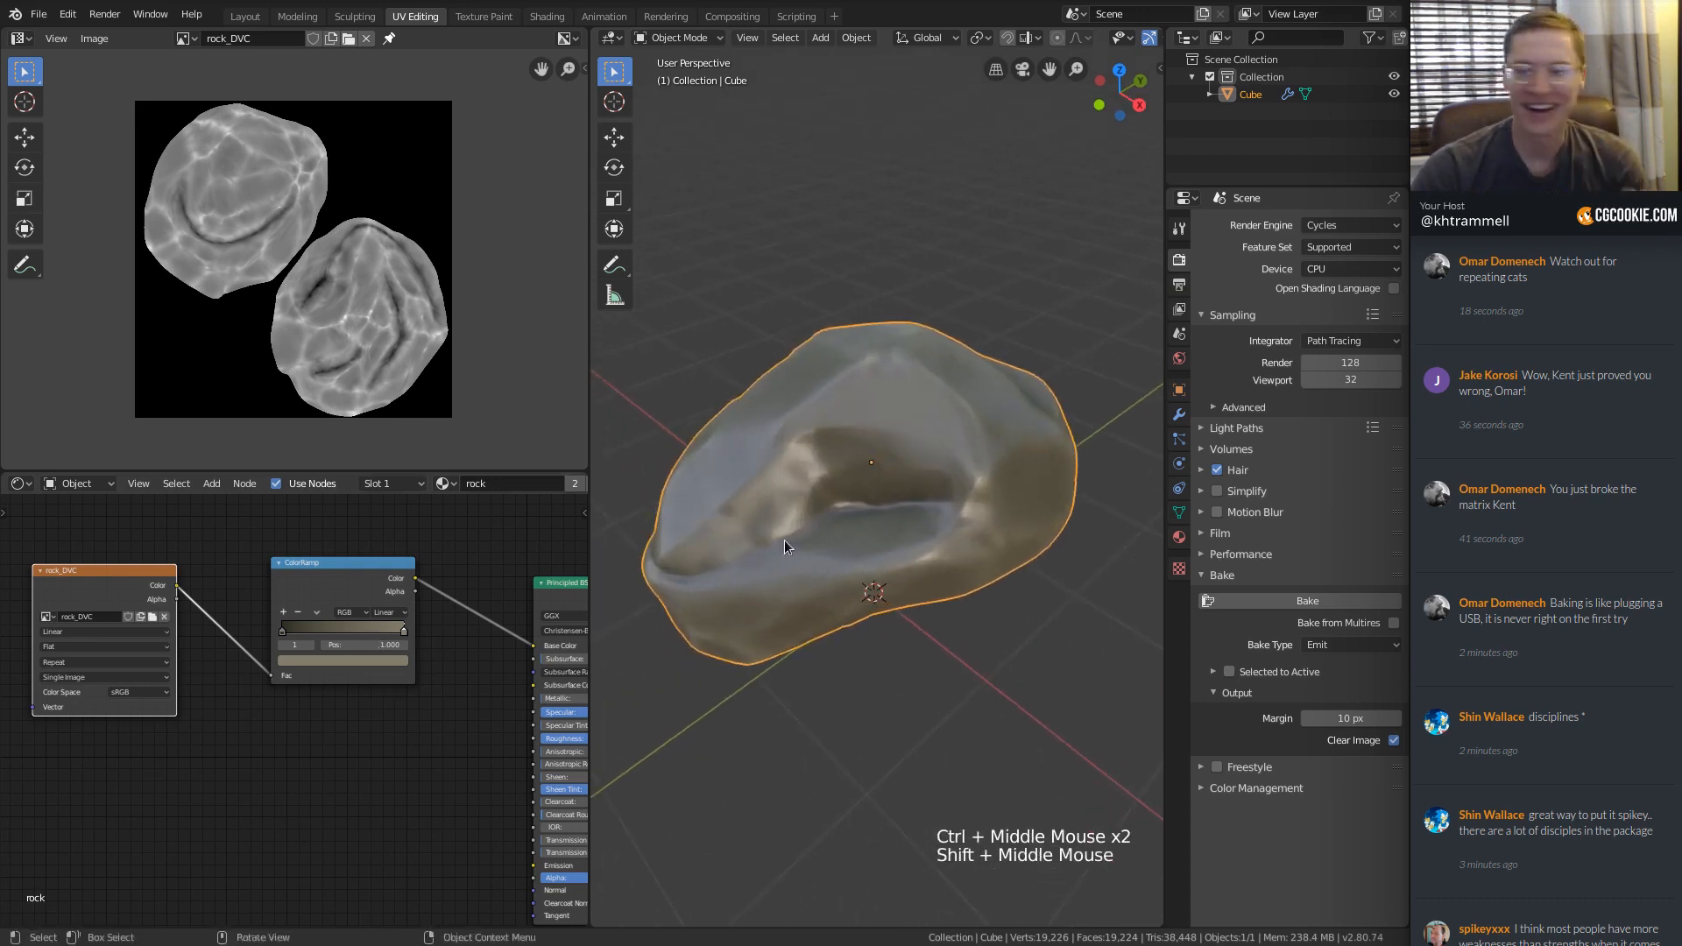
Duplicate the ColorRamp with its rock_DVC input link kept and place the copy below the original.
middle_click_drag(219, 750, 271, 629, "shift")
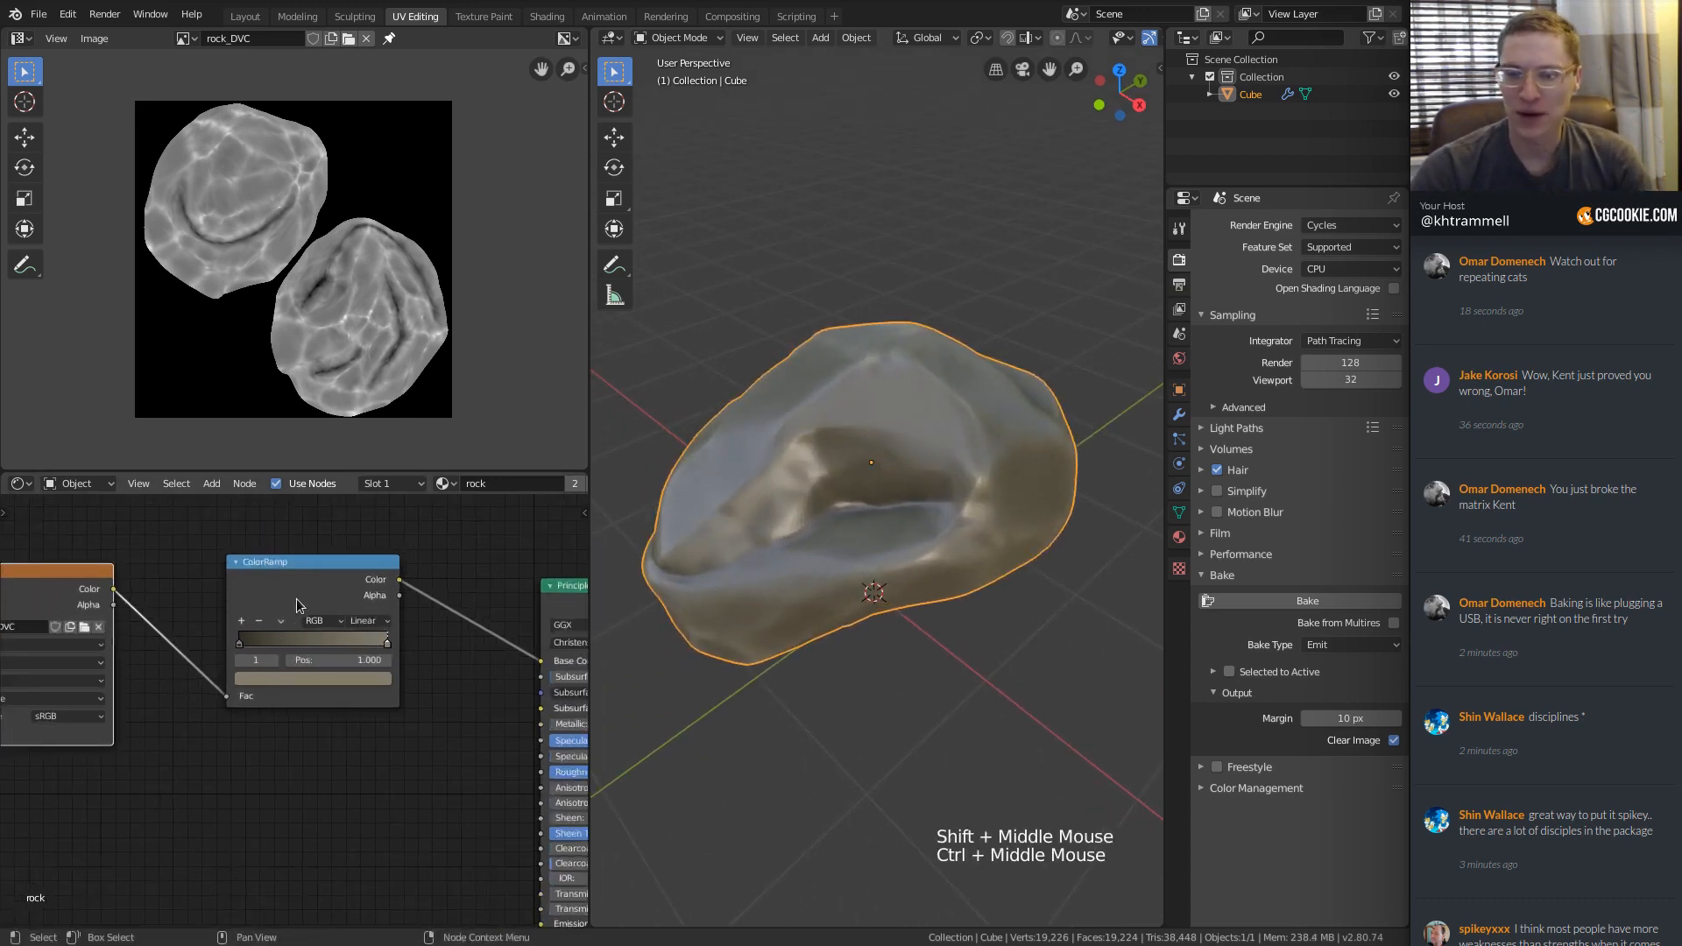
left_click(304, 576)
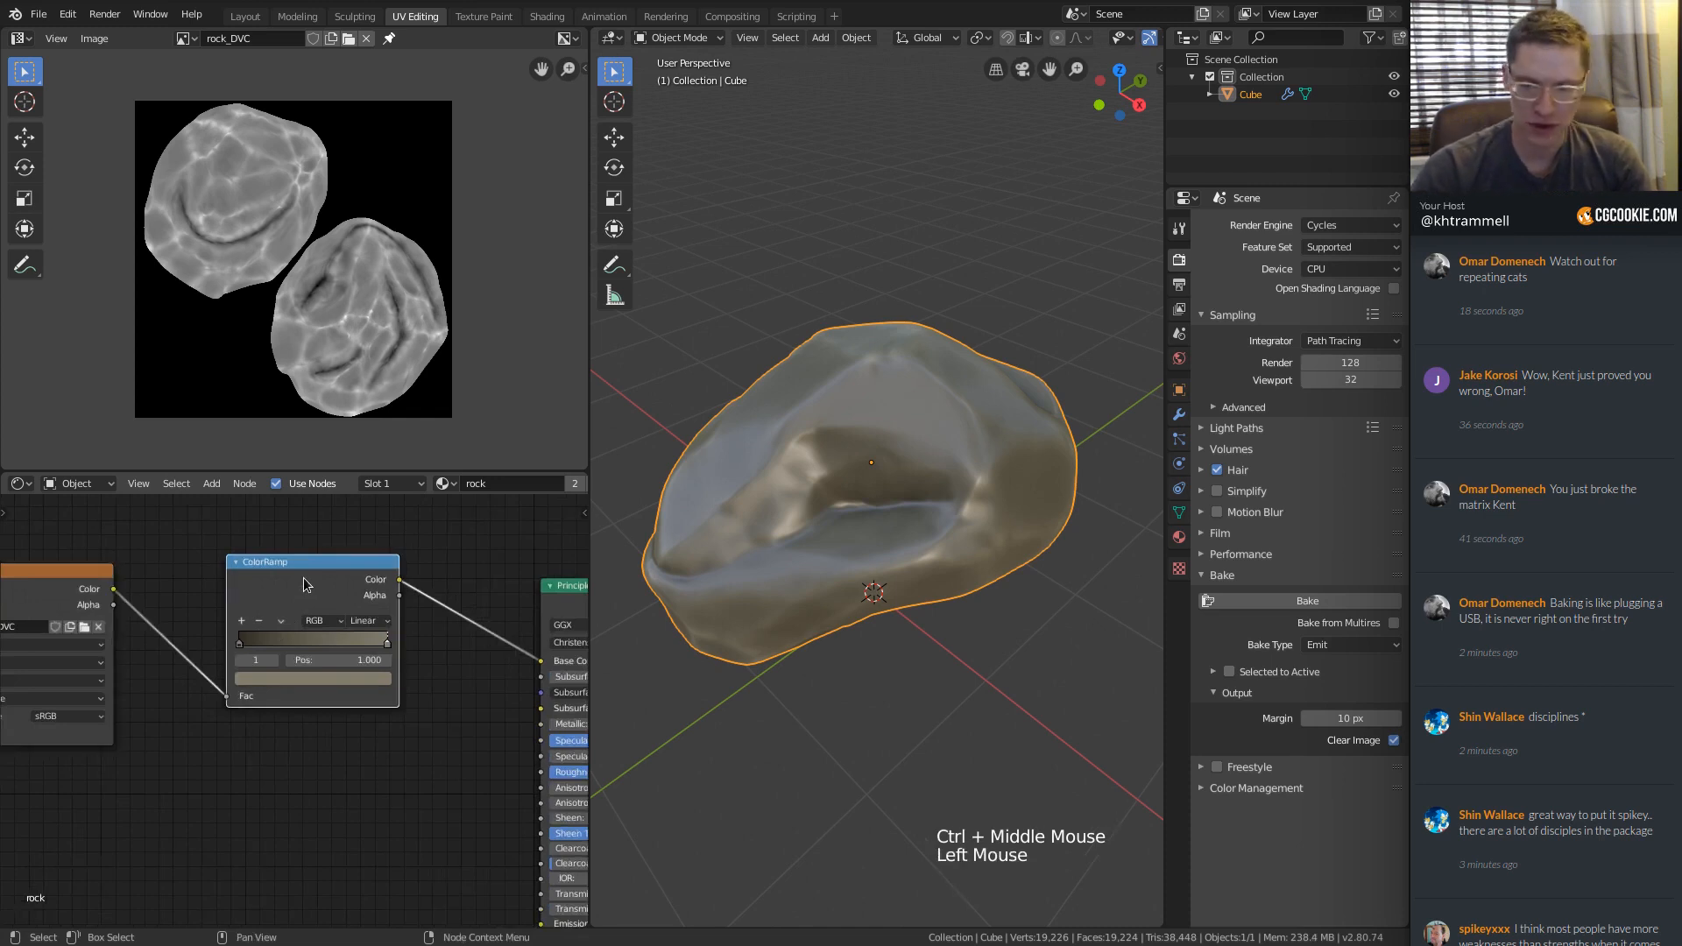
key("ctrl+shift+d")
left_click(303, 757)
middle_click_drag(303, 759, 304, 826, "ctrl")
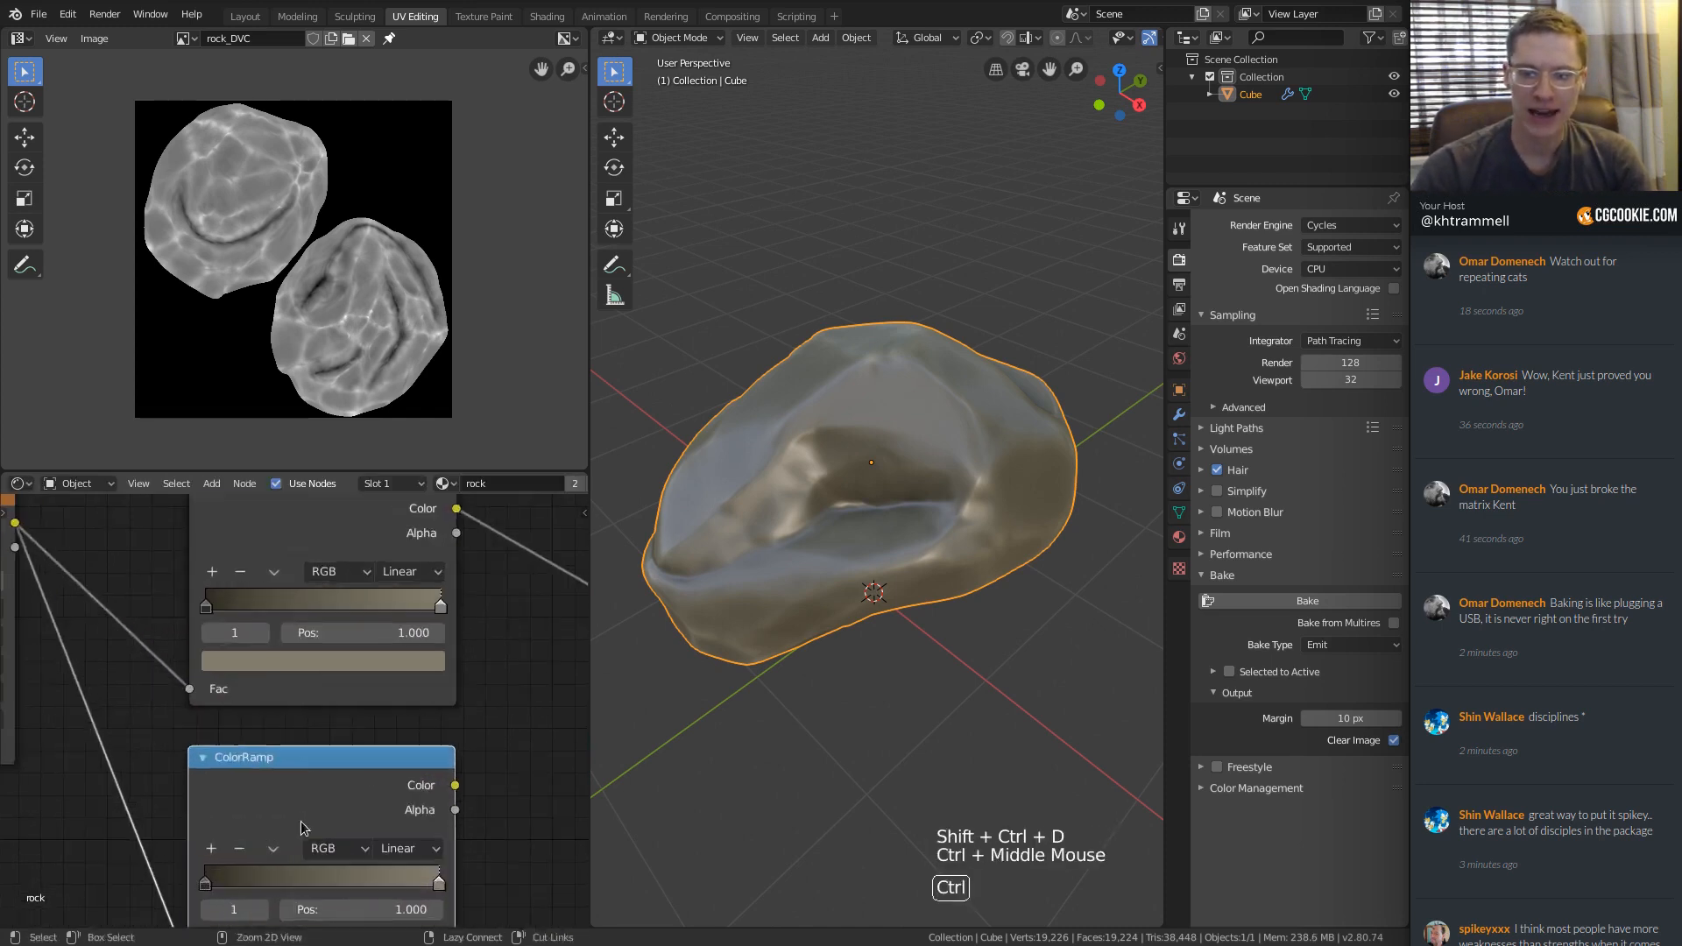
Reset the duplicated ColorRamp to its default gradient and preview its output on the rock.
key("n")
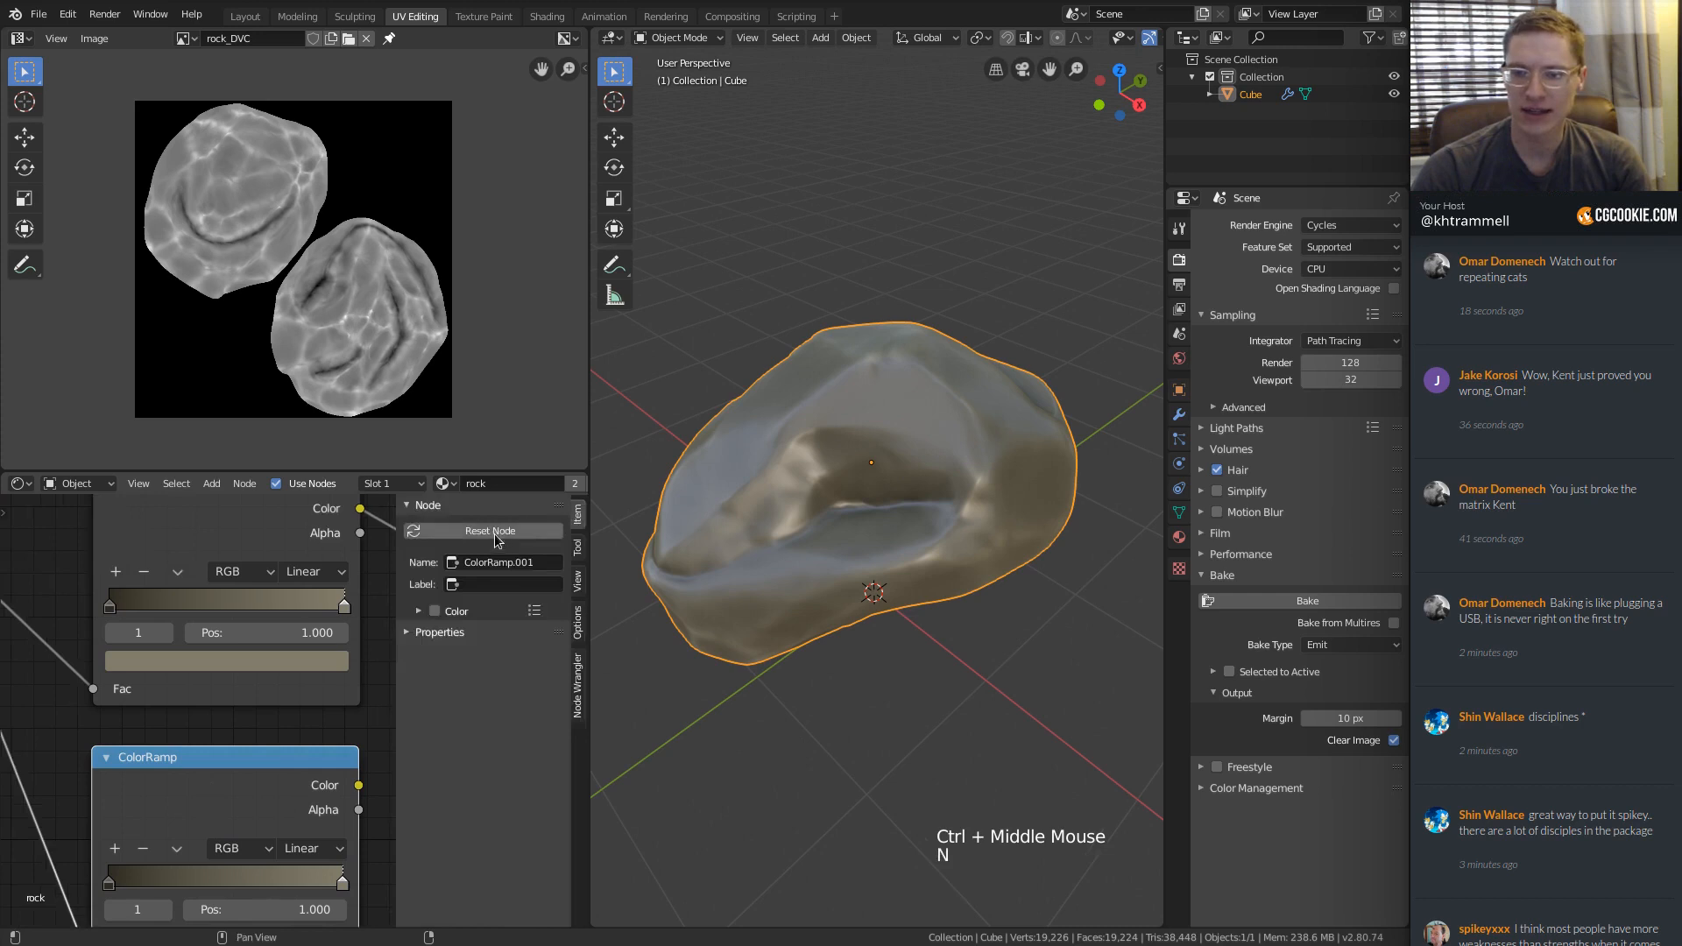
key("n")
key("n")
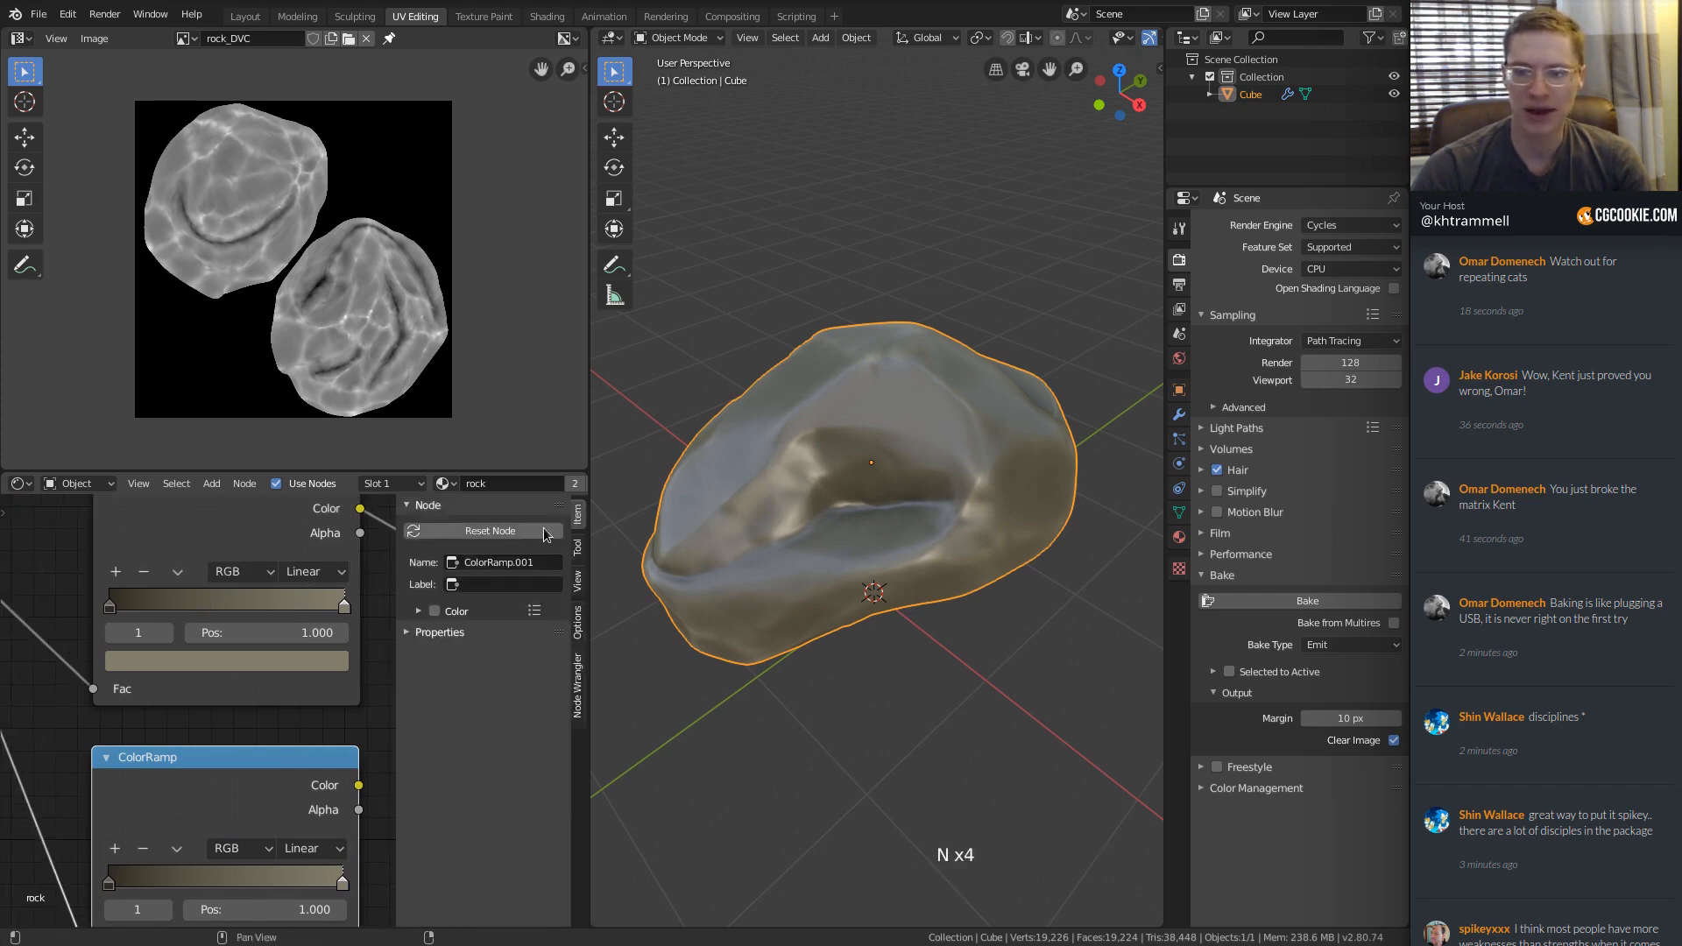
left_click(520, 532)
left_click(459, 532)
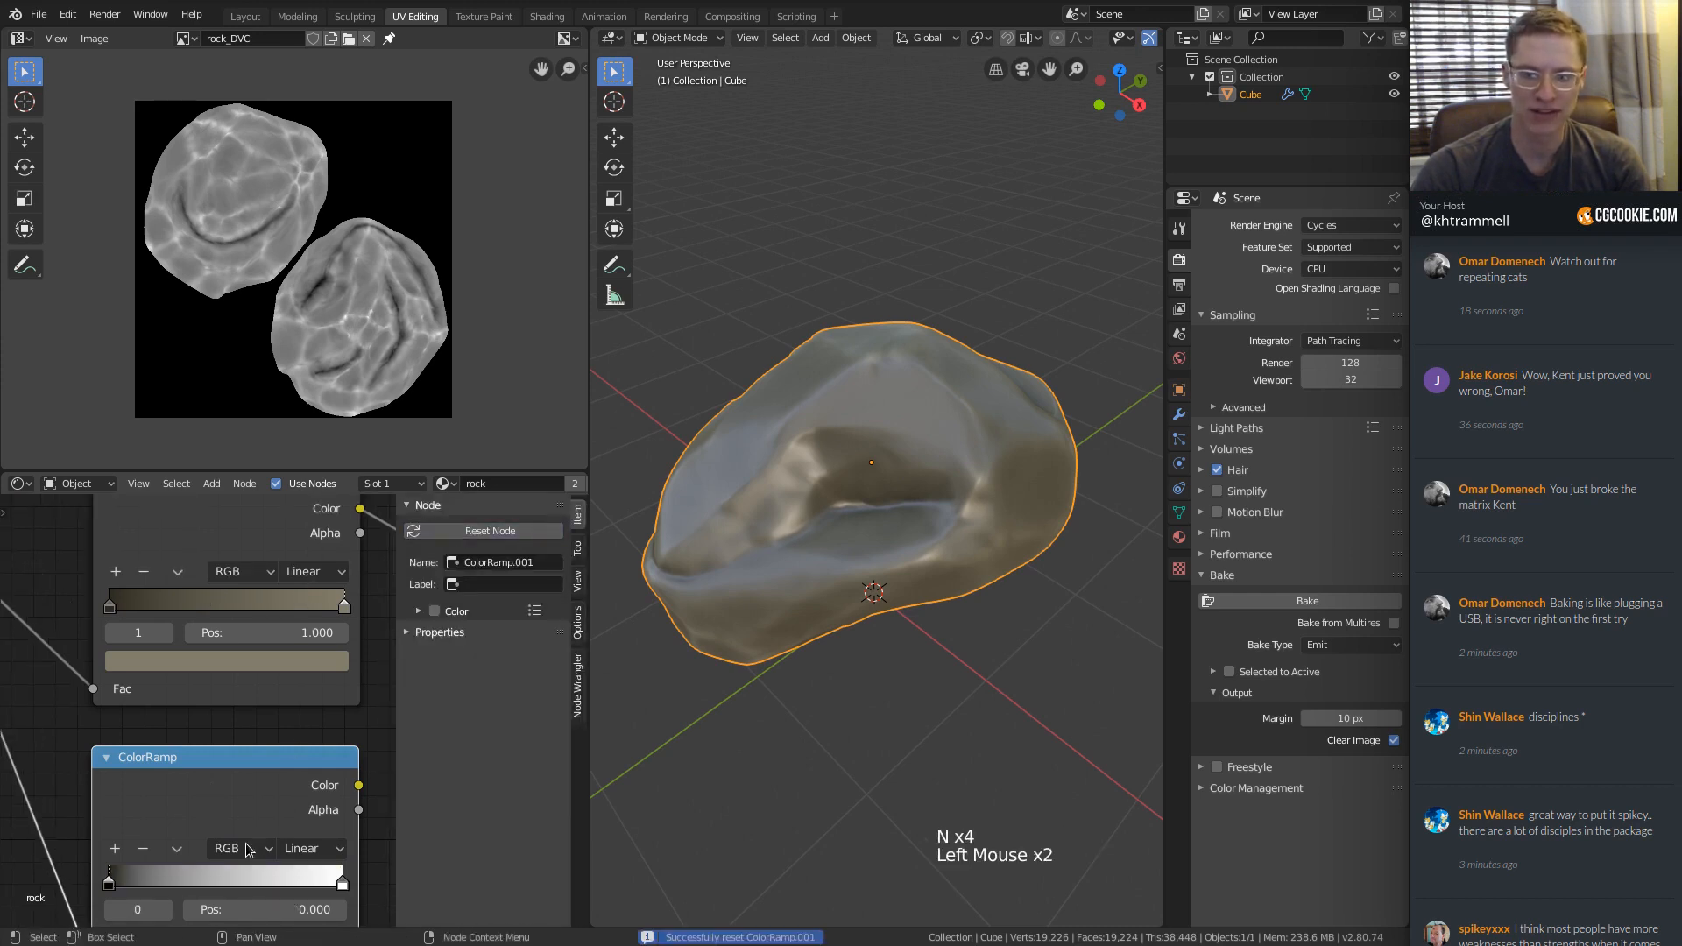
key("n")
middle_click_drag(455, 815, 295, 701, "ctrl")
left_click(304, 706, "ctrl+shift")
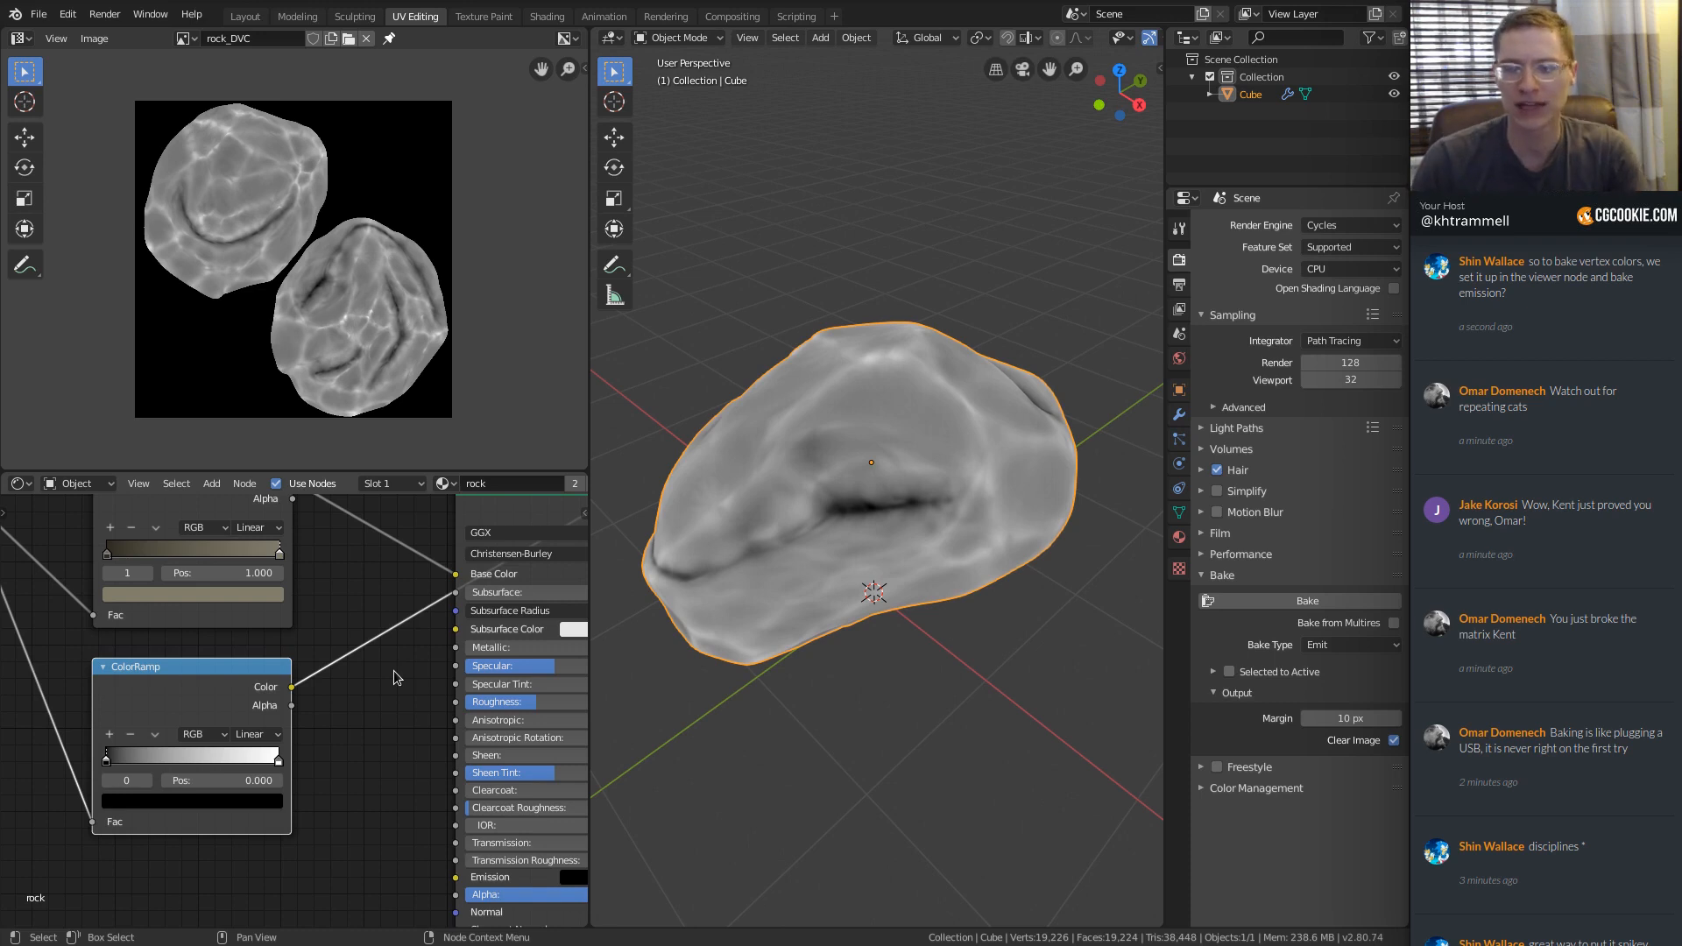
Try B-Spline interpolation on the duplicated ColorRamp with the black stop at position 0.264.
middle_click_drag(264, 736, 286, 736, "ctrl")
middle_click_drag(286, 736, 352, 664, "shift")
left_click(297, 729)
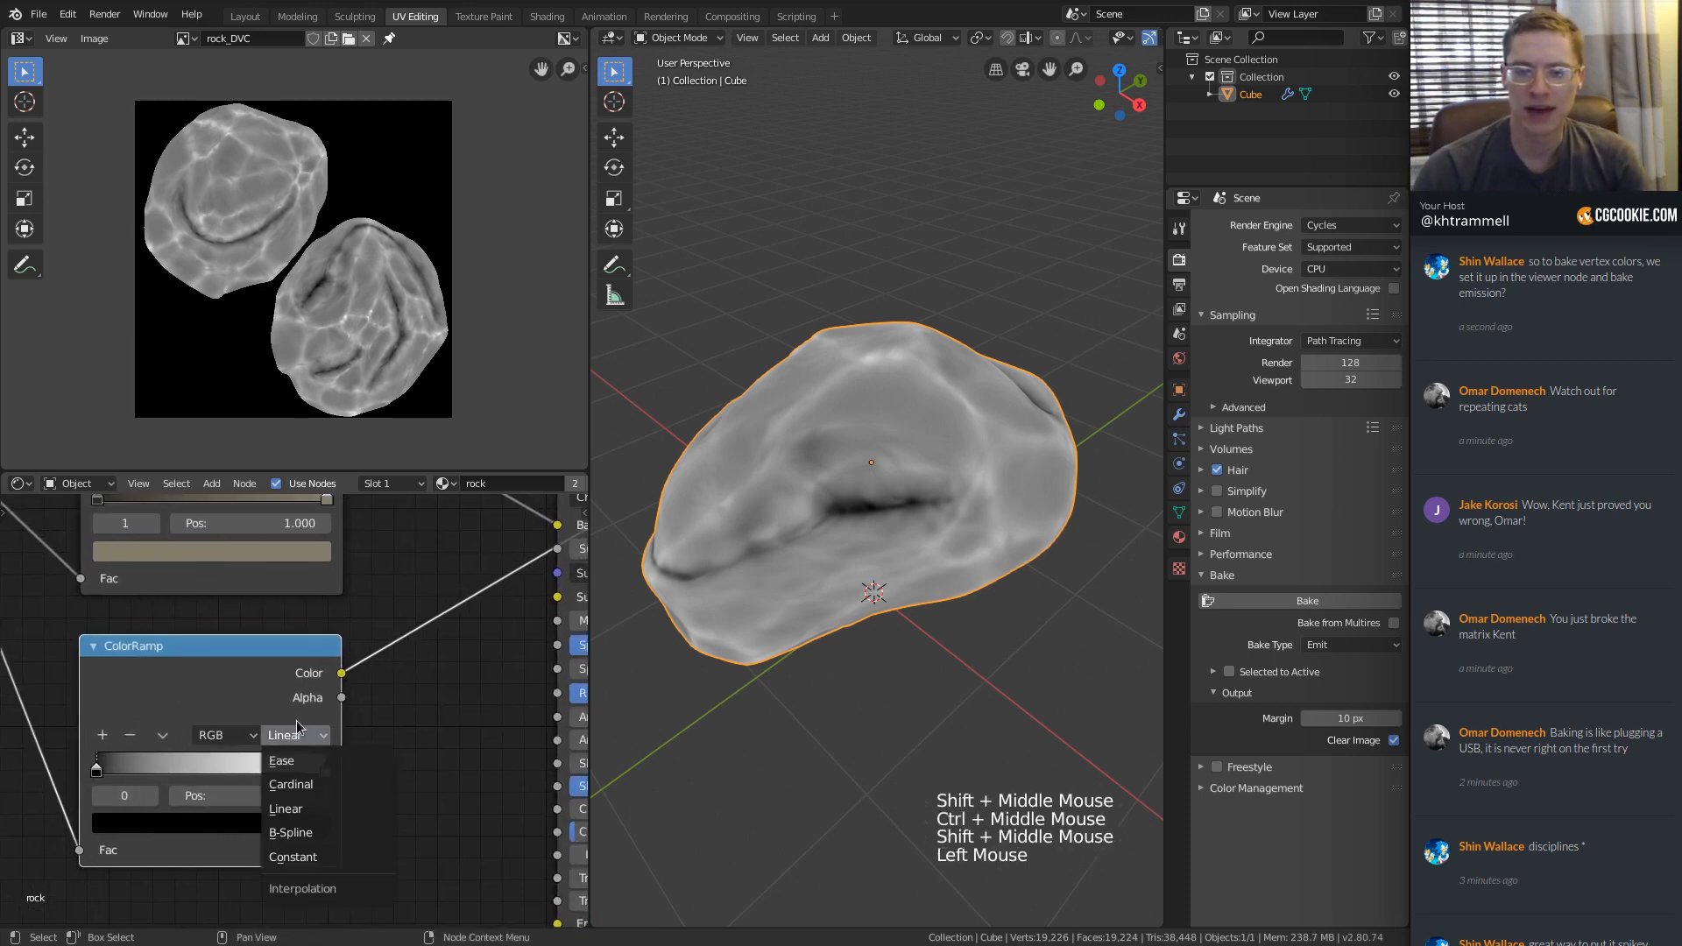
left_click(290, 832)
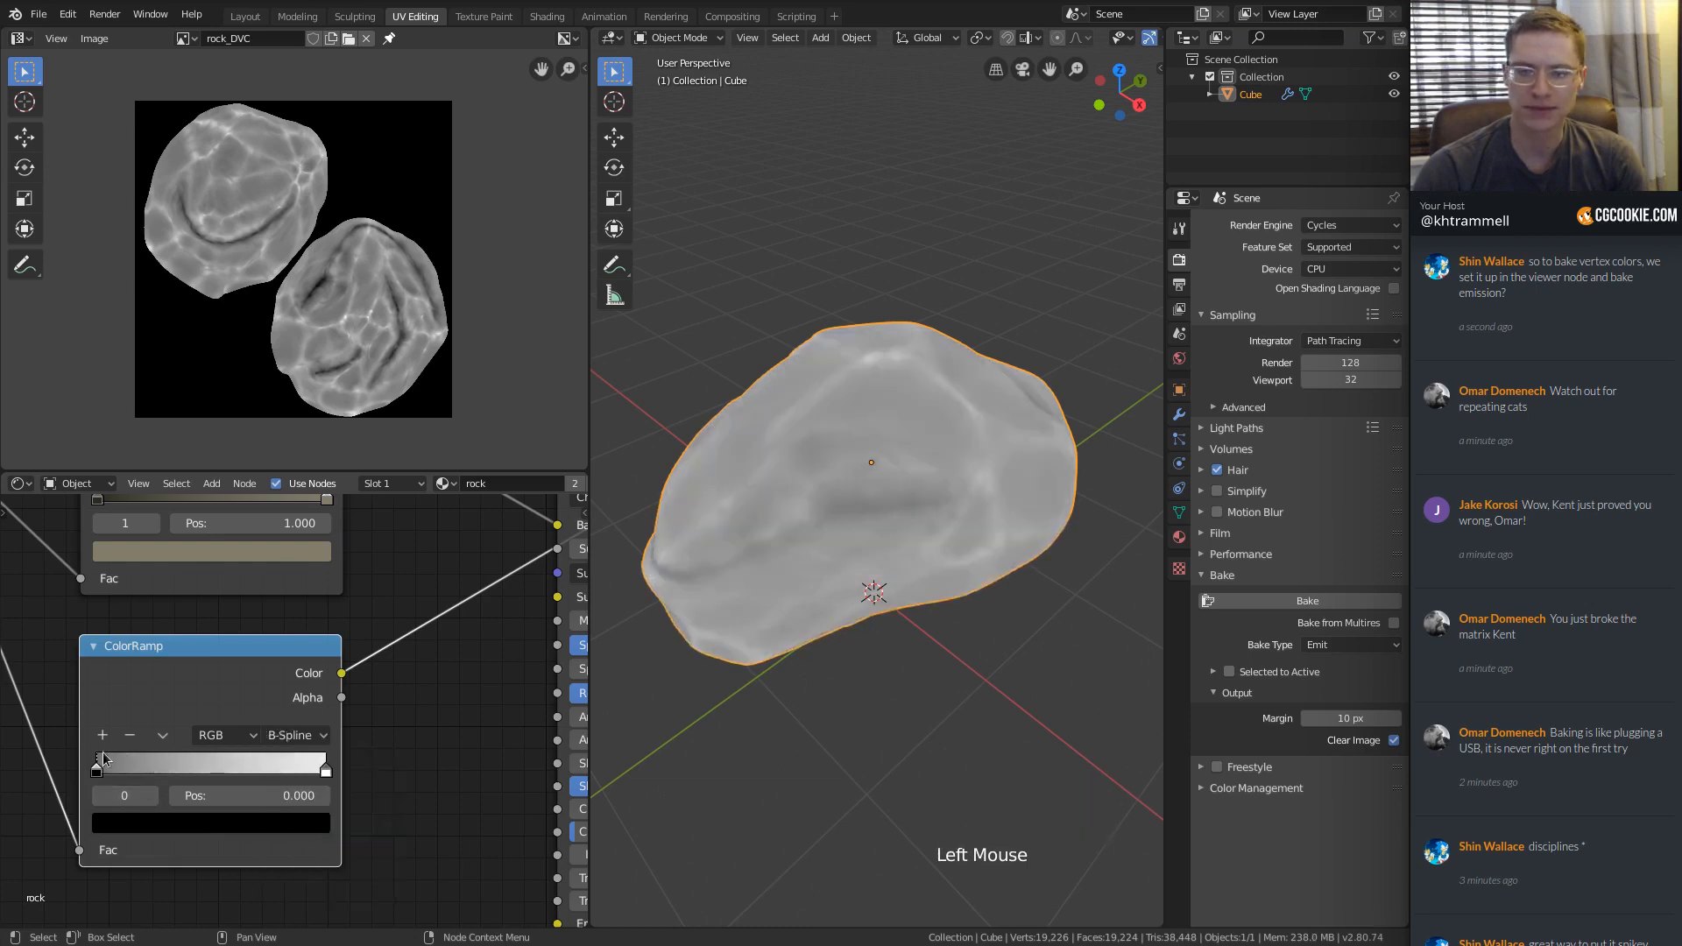
mouse_move(104, 758)
left_mouse_down()
mouse_move(254, 768)
mouse_move(153, 770)
left_mouse_up()
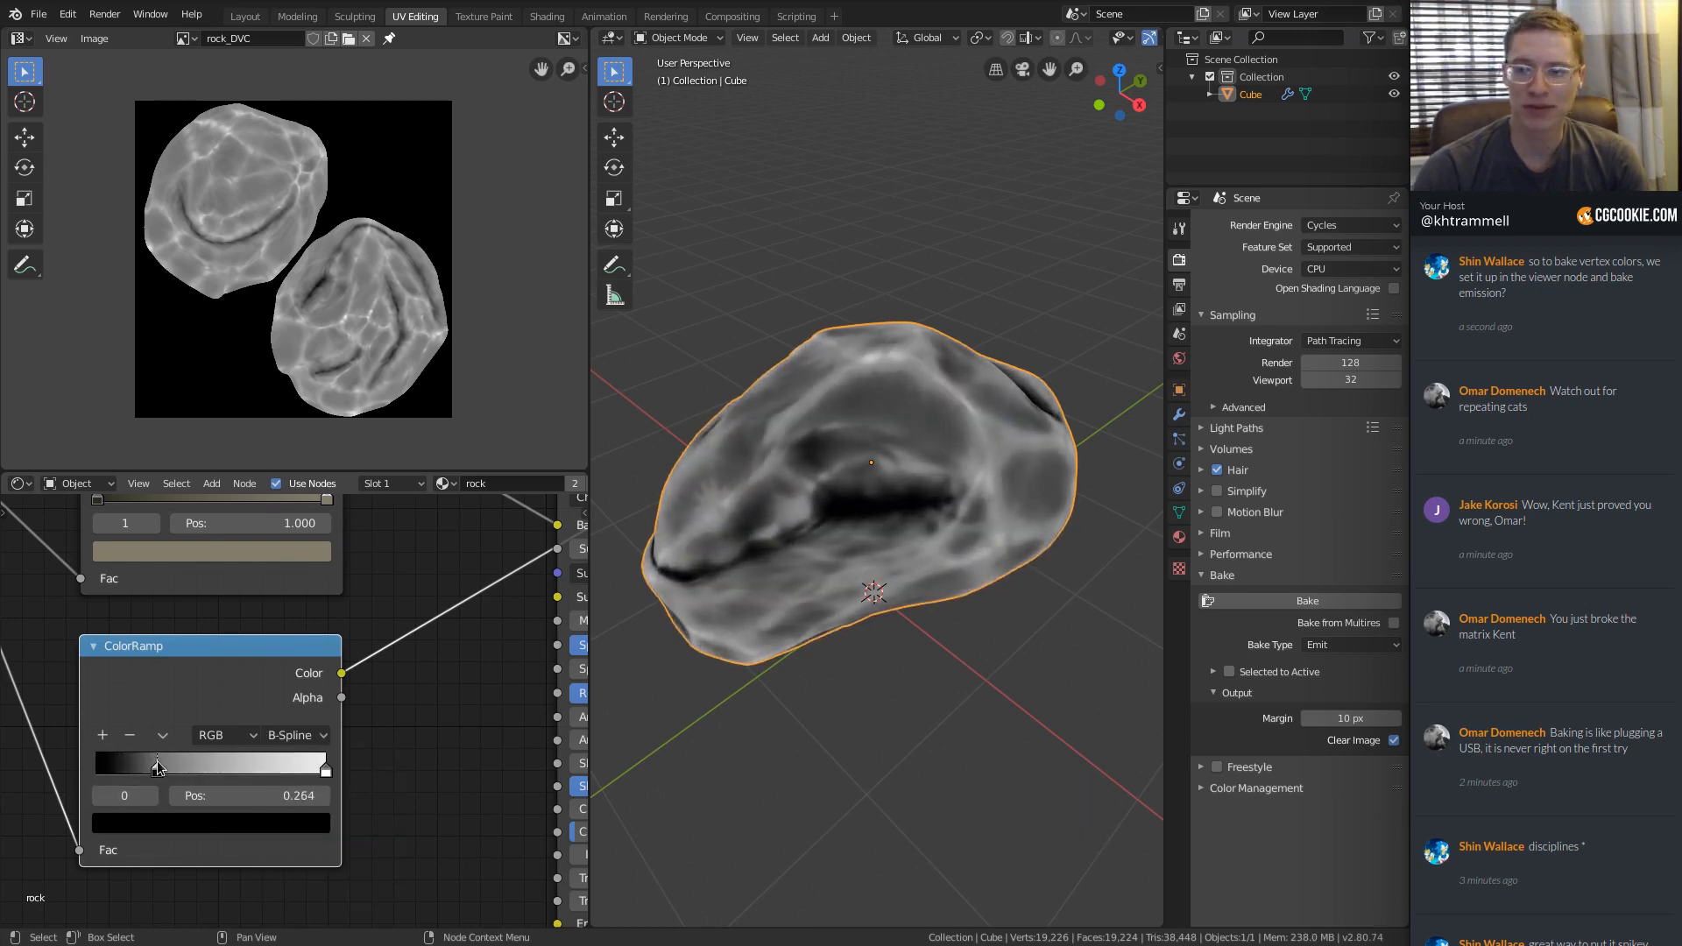
middle_click_drag(863, 496, 897, 480)
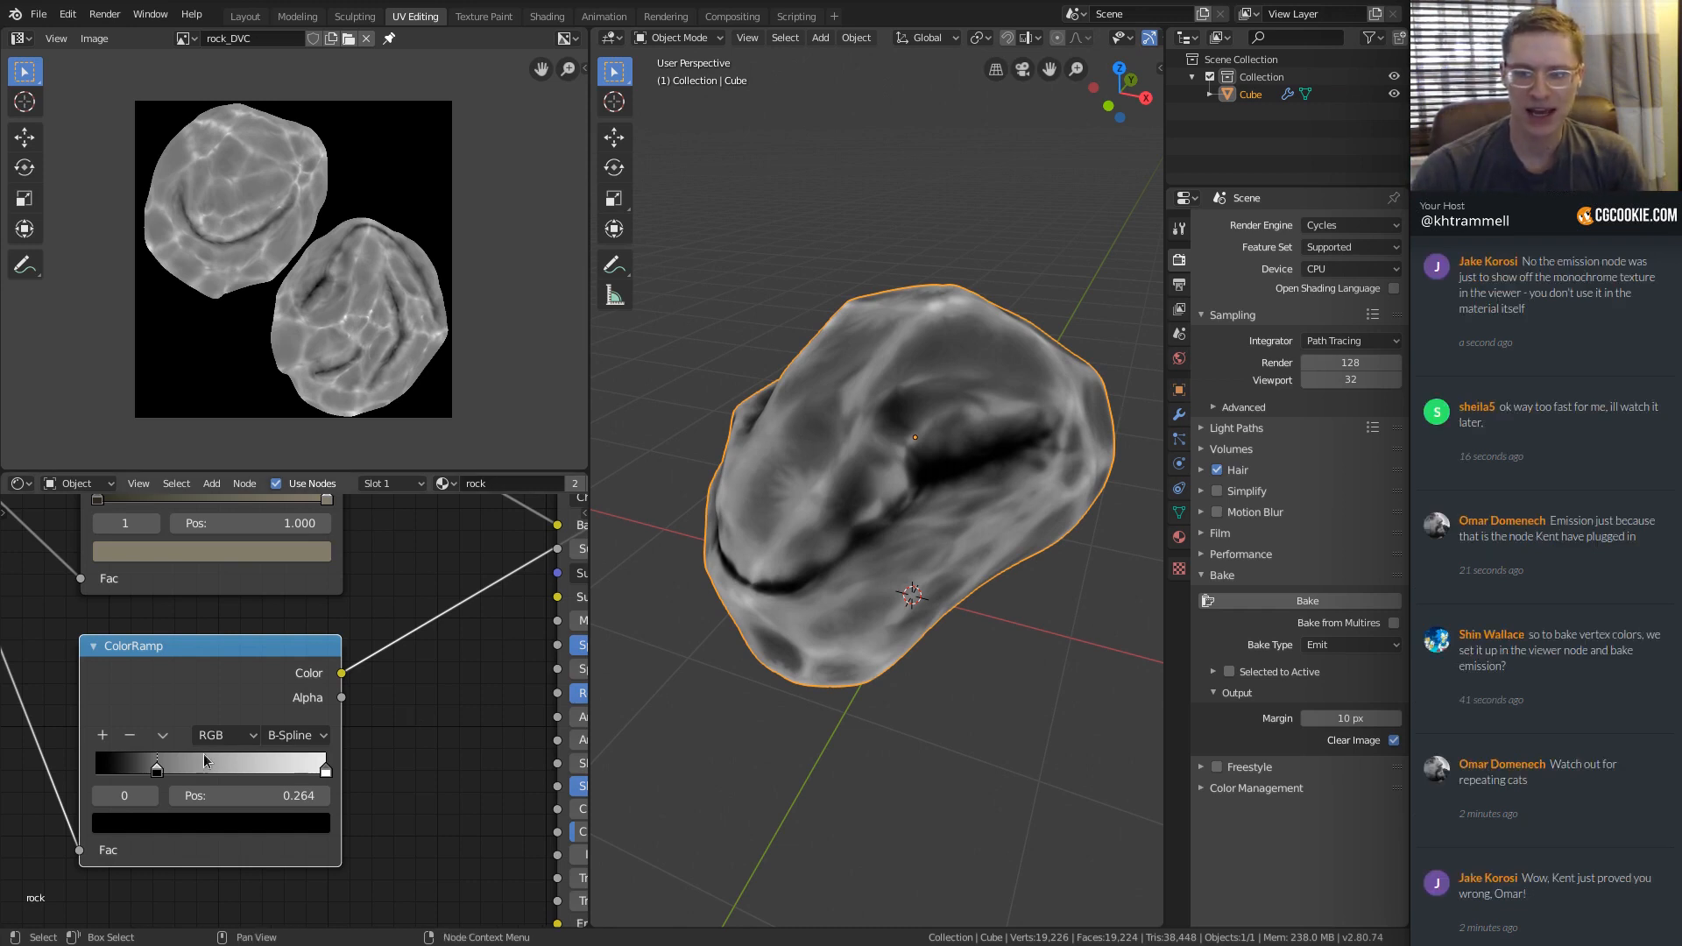
Return the duplicated ColorRamp to Linear interpolation with its black stop at position 0.000.
left_click(278, 736)
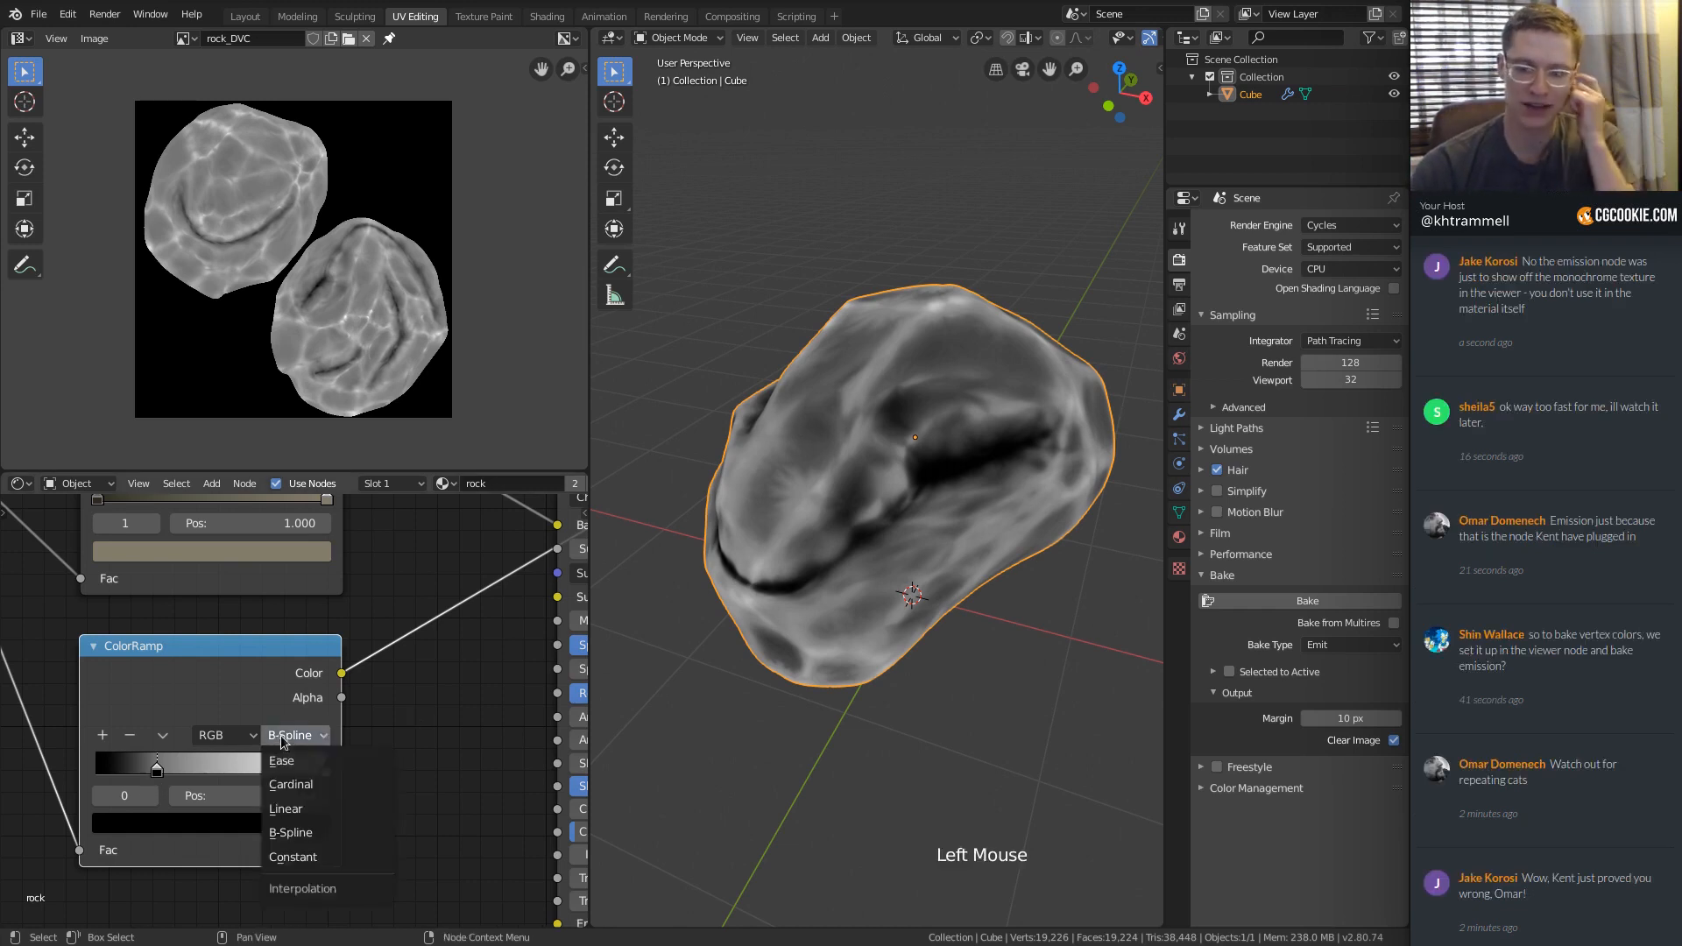
left_click(281, 807)
left_click_drag(180, 772, 96, 773)
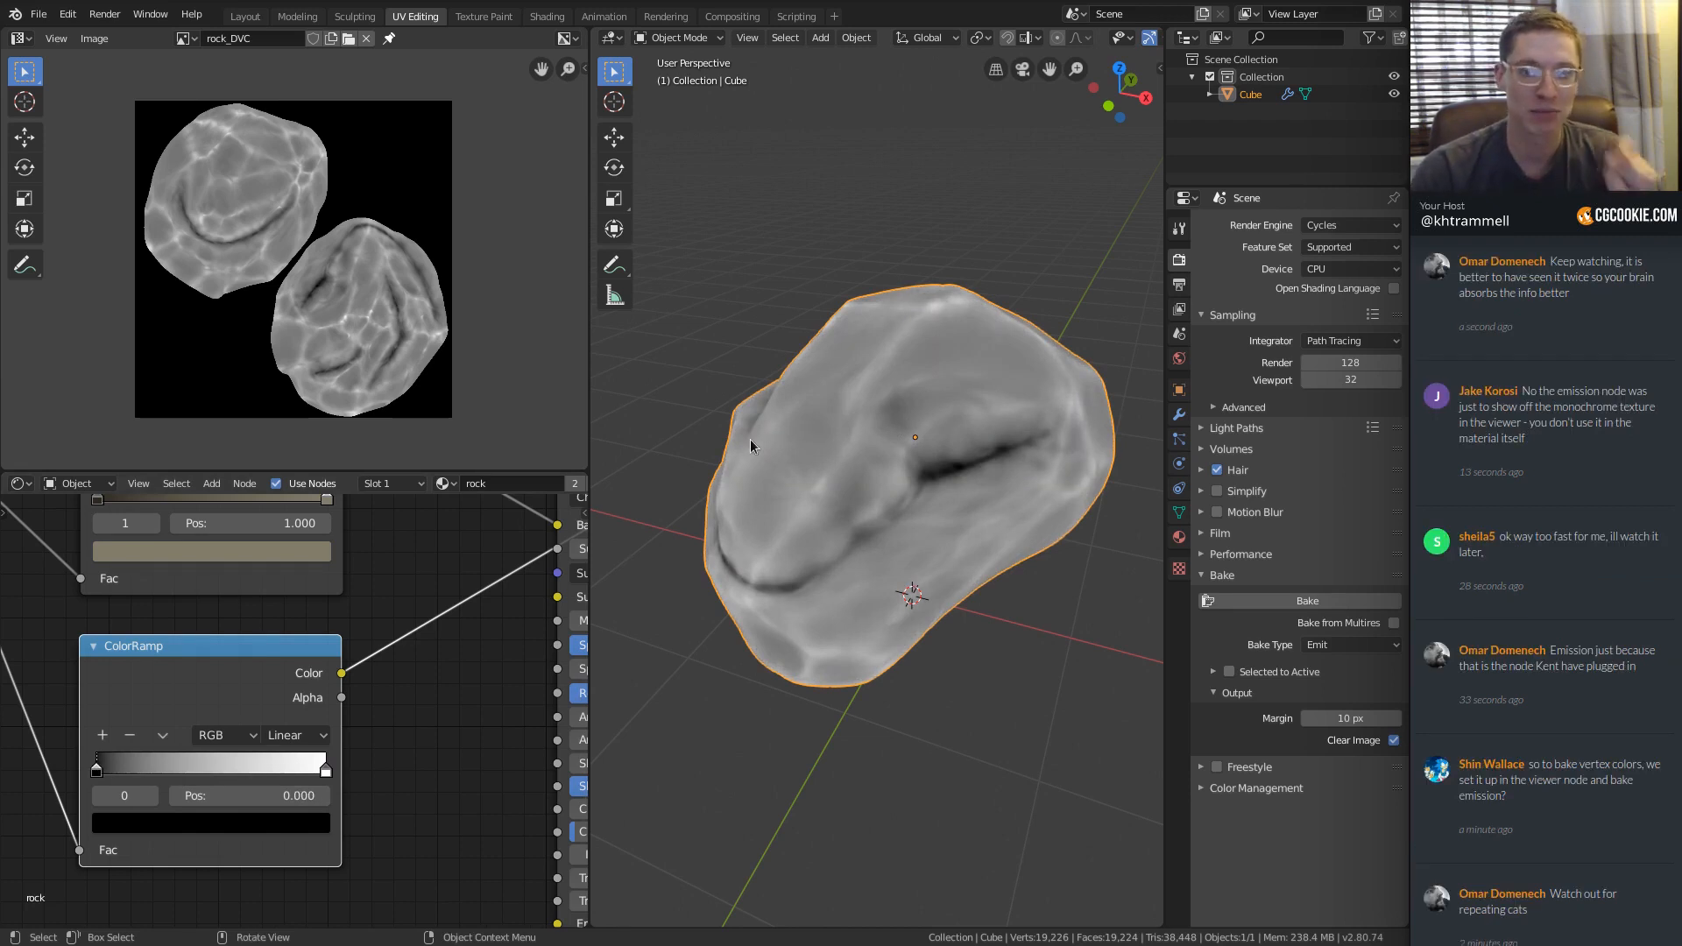
Add a black stop to the duplicated ColorRamp and rearrange the stops into a black-white-black gradient ending at position 1.000.
left_click(244, 768, "ctrl")
left_click(250, 822)
left_click_drag(280, 536, 282, 682)
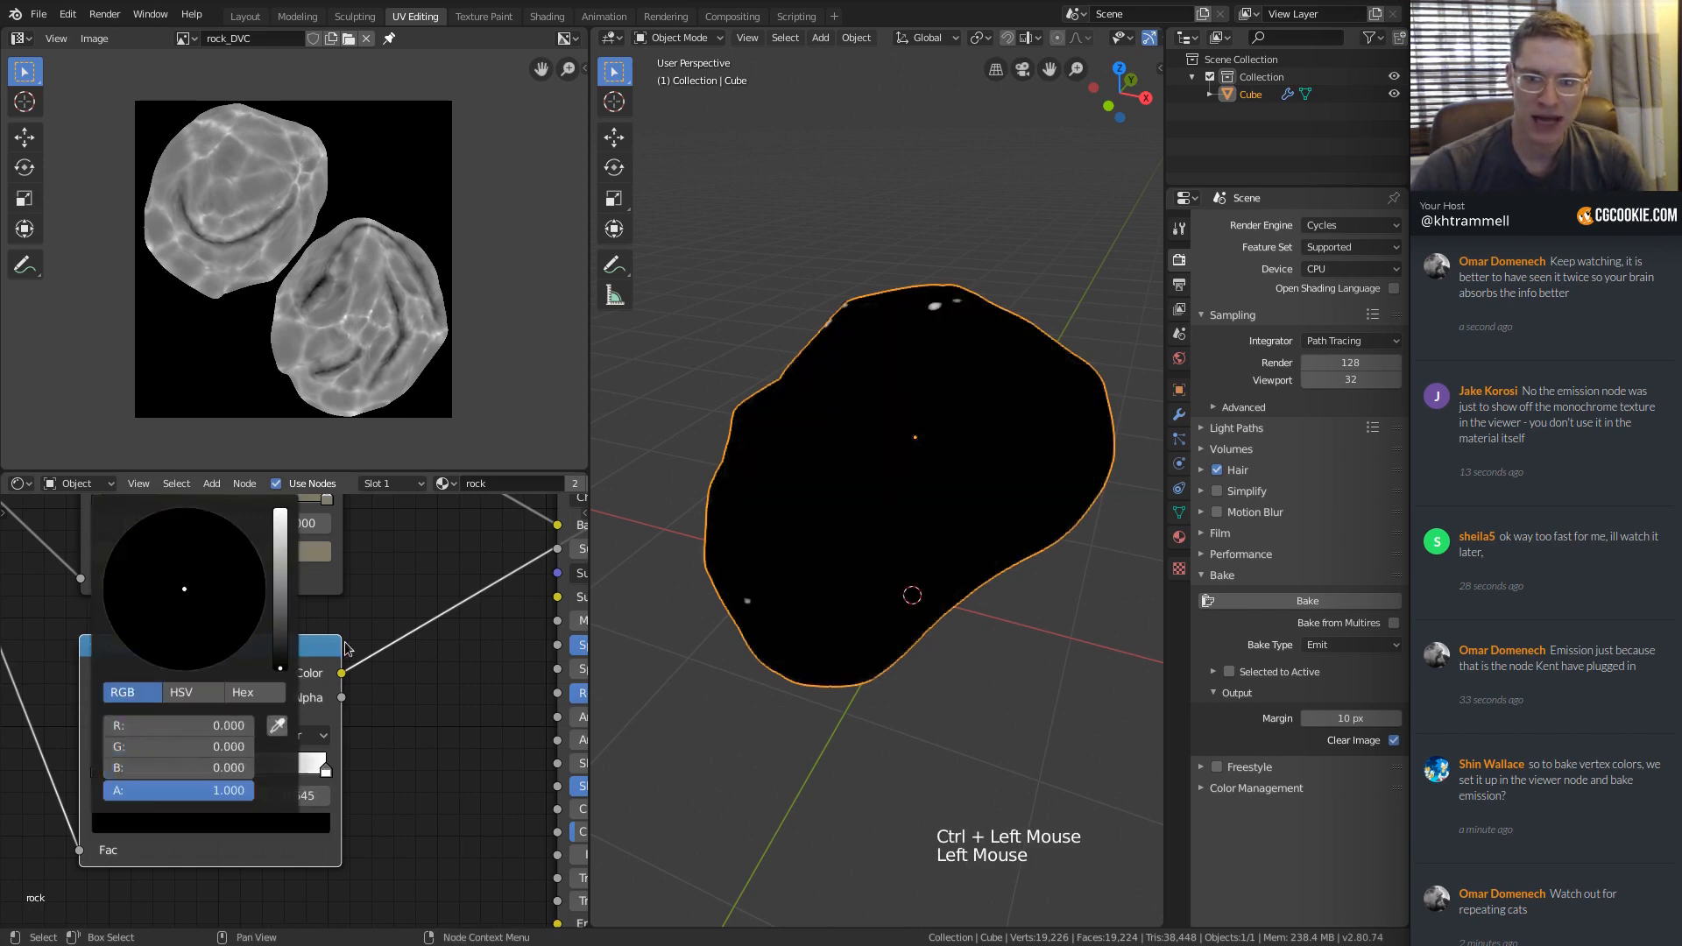
mouse_move(326, 771)
left_mouse_down()
mouse_move(203, 775)
mouse_move(350, 768)
left_mouse_up()
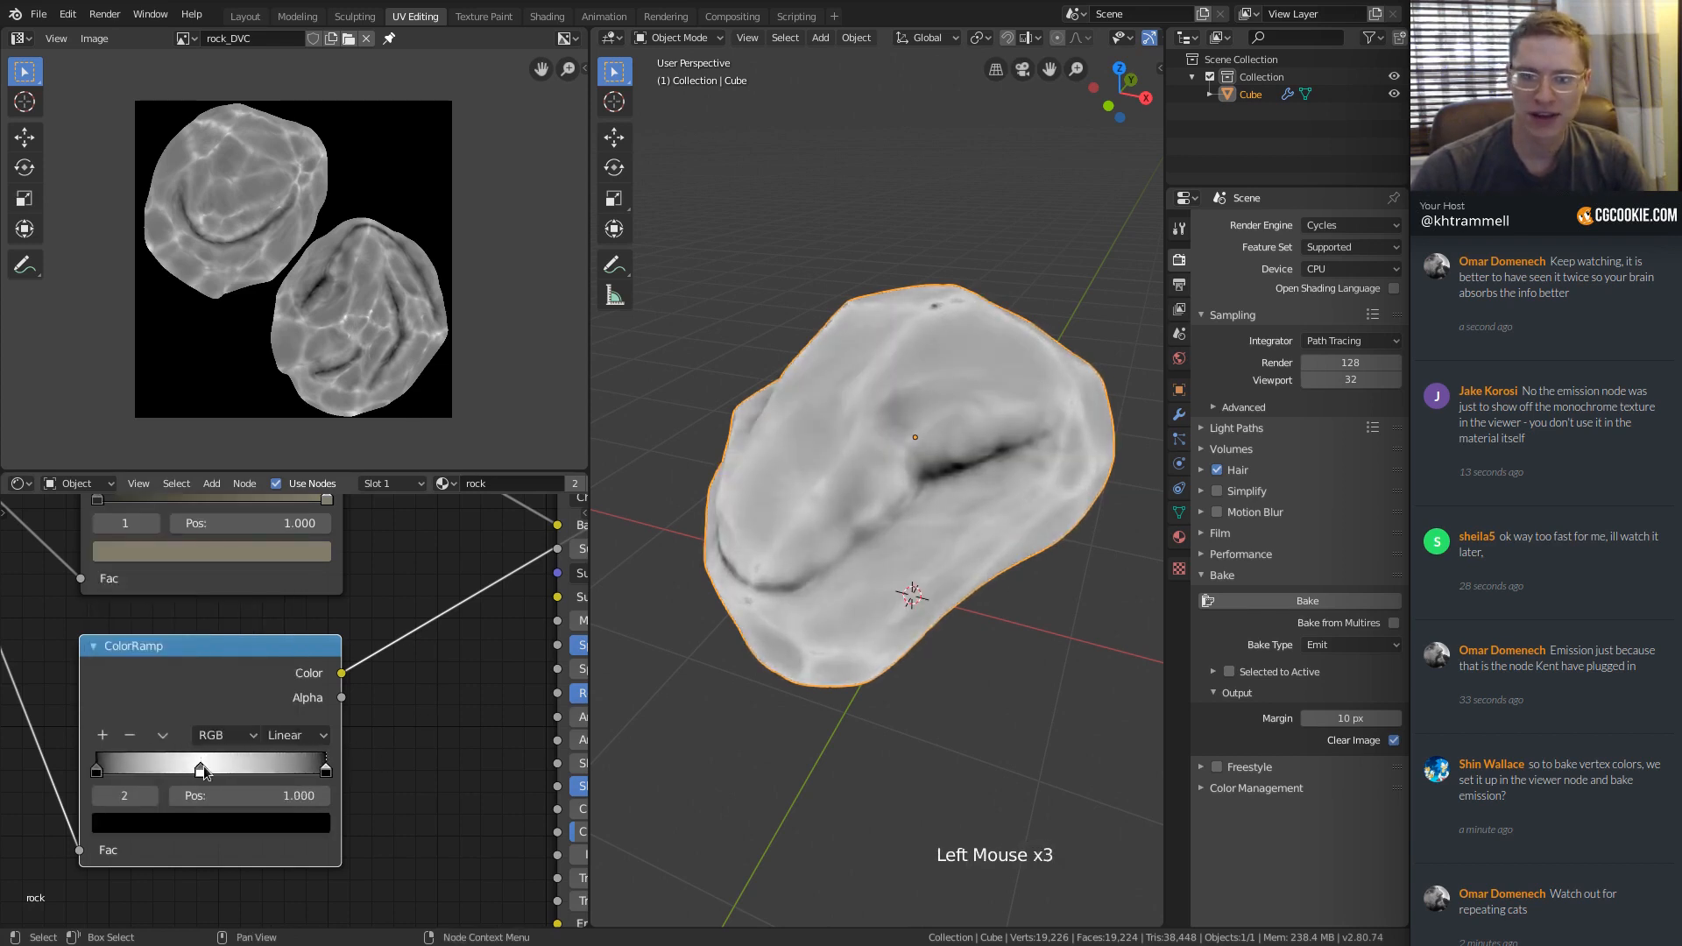
Move the white middle stop to position 0.182 and the last black stop to position 0.382.
left_click_drag(202, 767, 176, 768)
left_click_drag(325, 771, 187, 777)
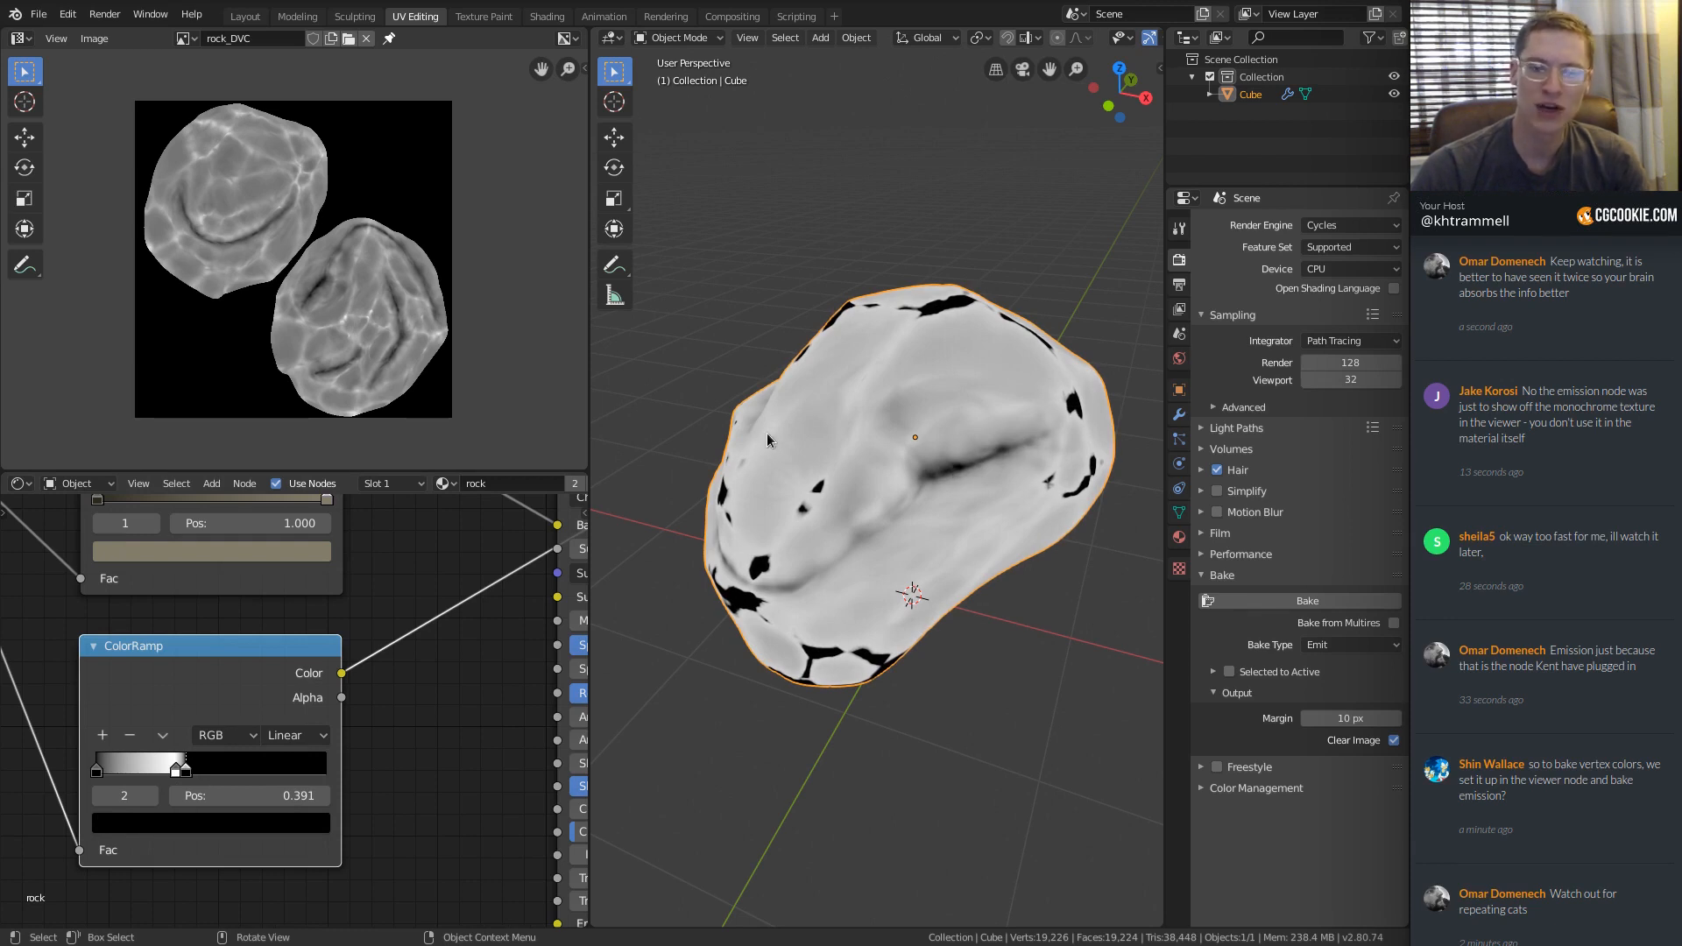
left_click_drag(176, 771, 129, 774)
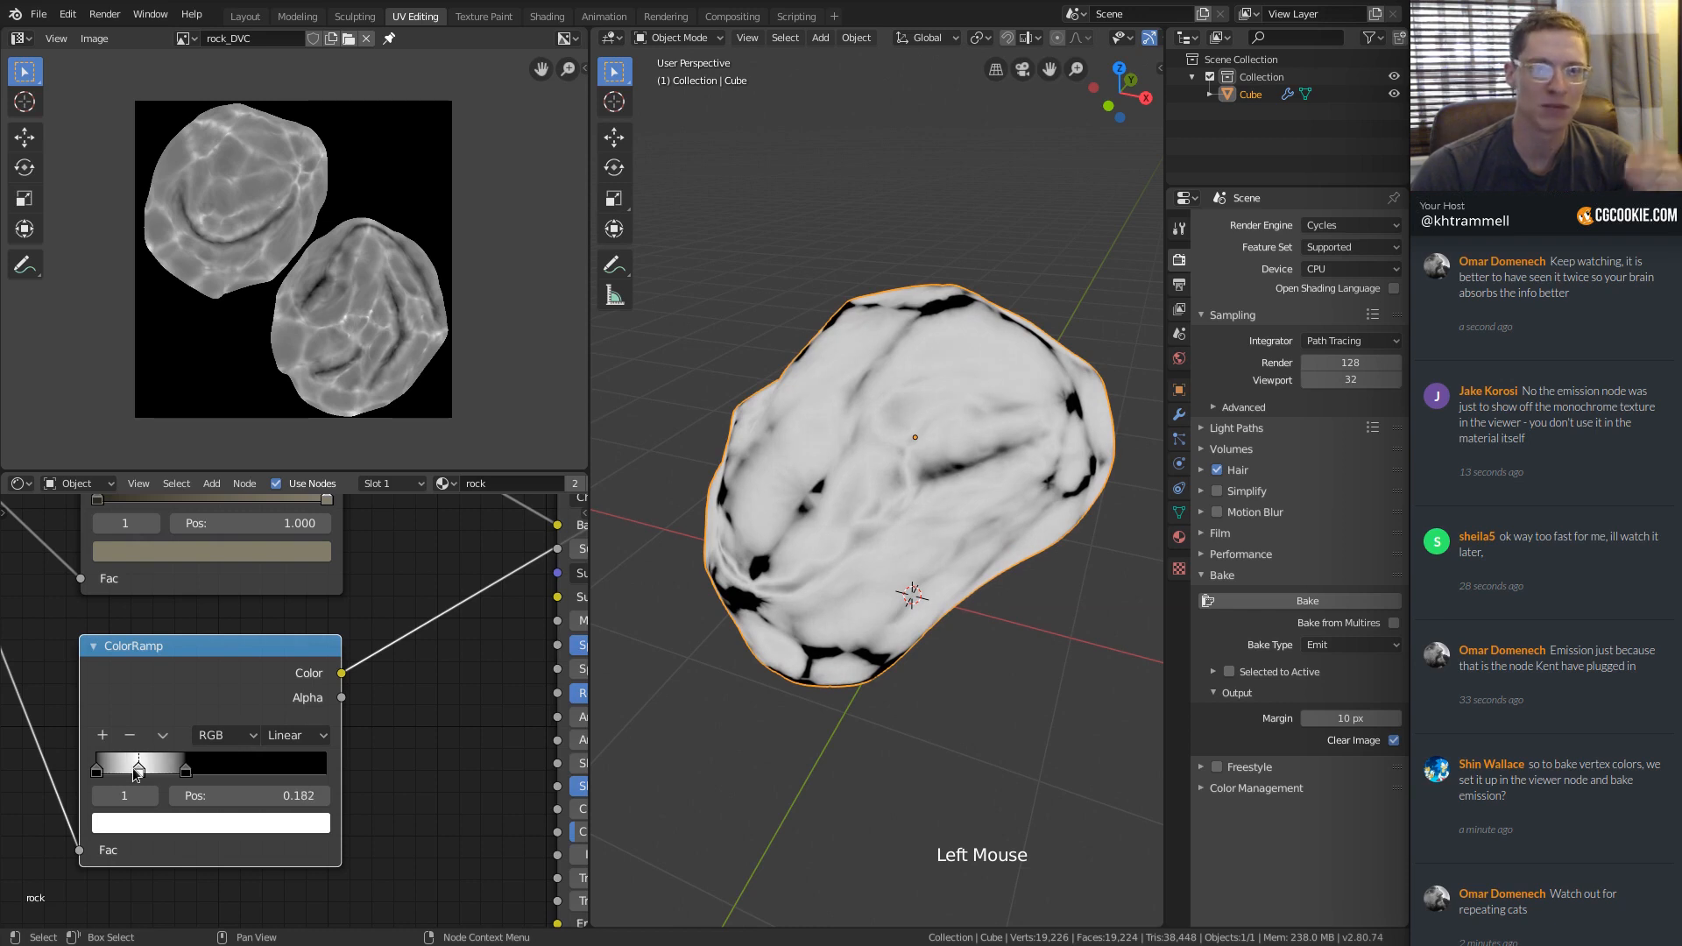
left_click(184, 771)
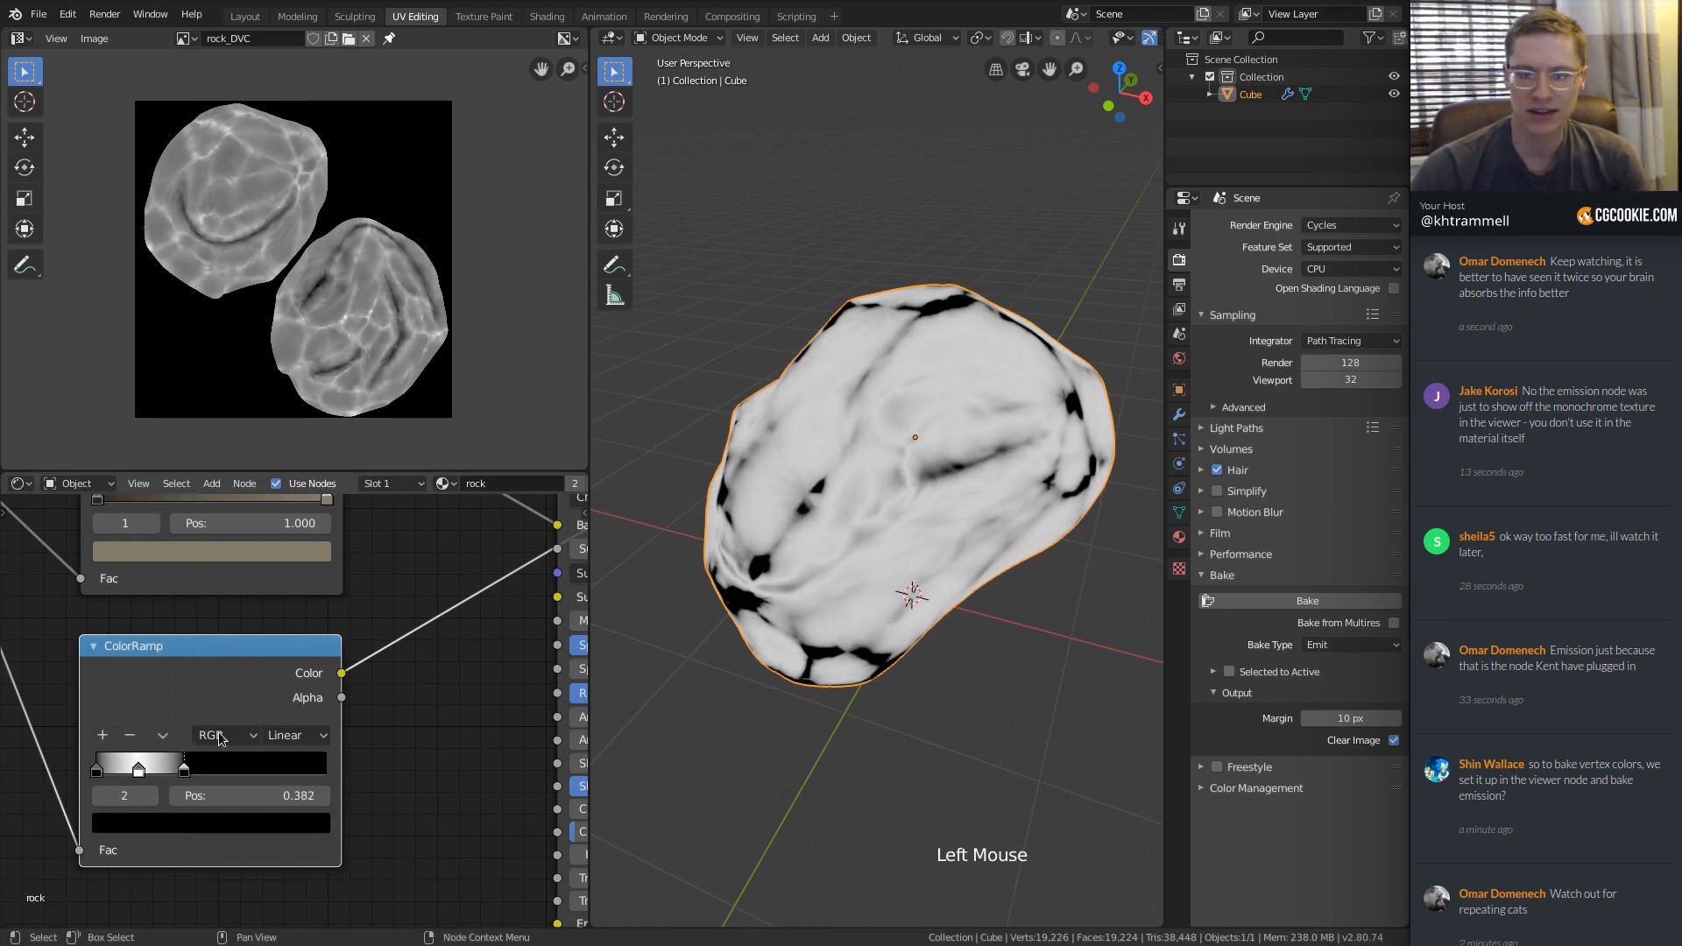
Darken the white middle stop to grey by setting its R, G and B values to 0.182.
middle_click_drag(220, 739, 338, 657, "ctrl")
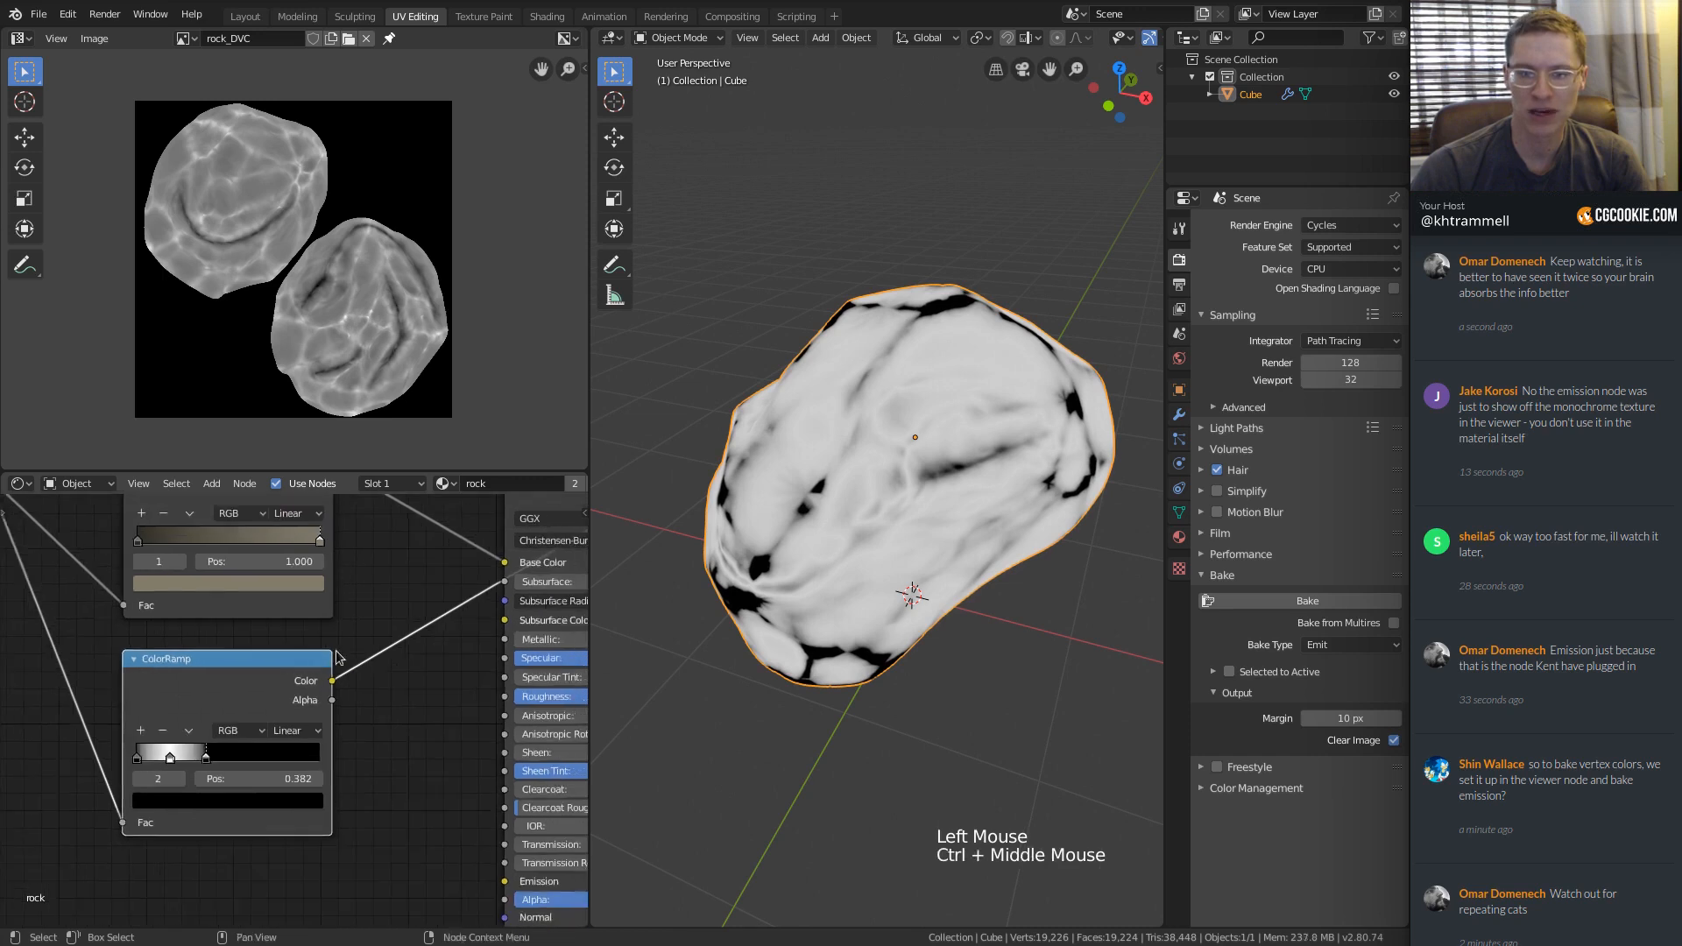
left_click(172, 762)
left_click(201, 800)
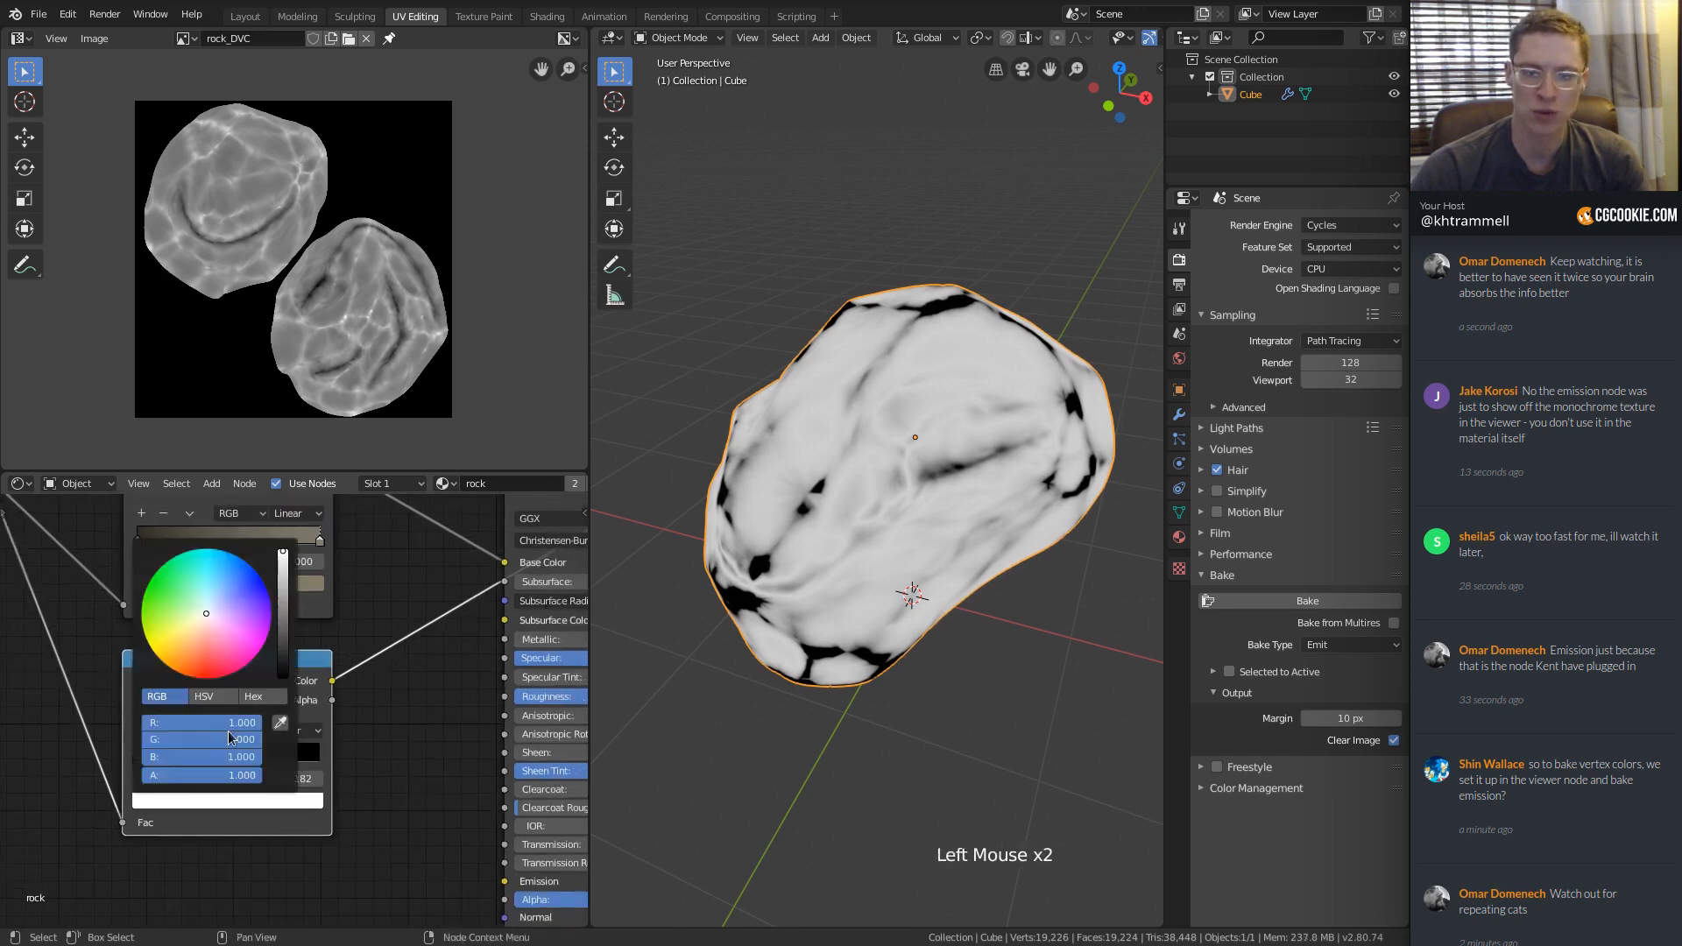
middle_click_drag(422, 654, 343, 658)
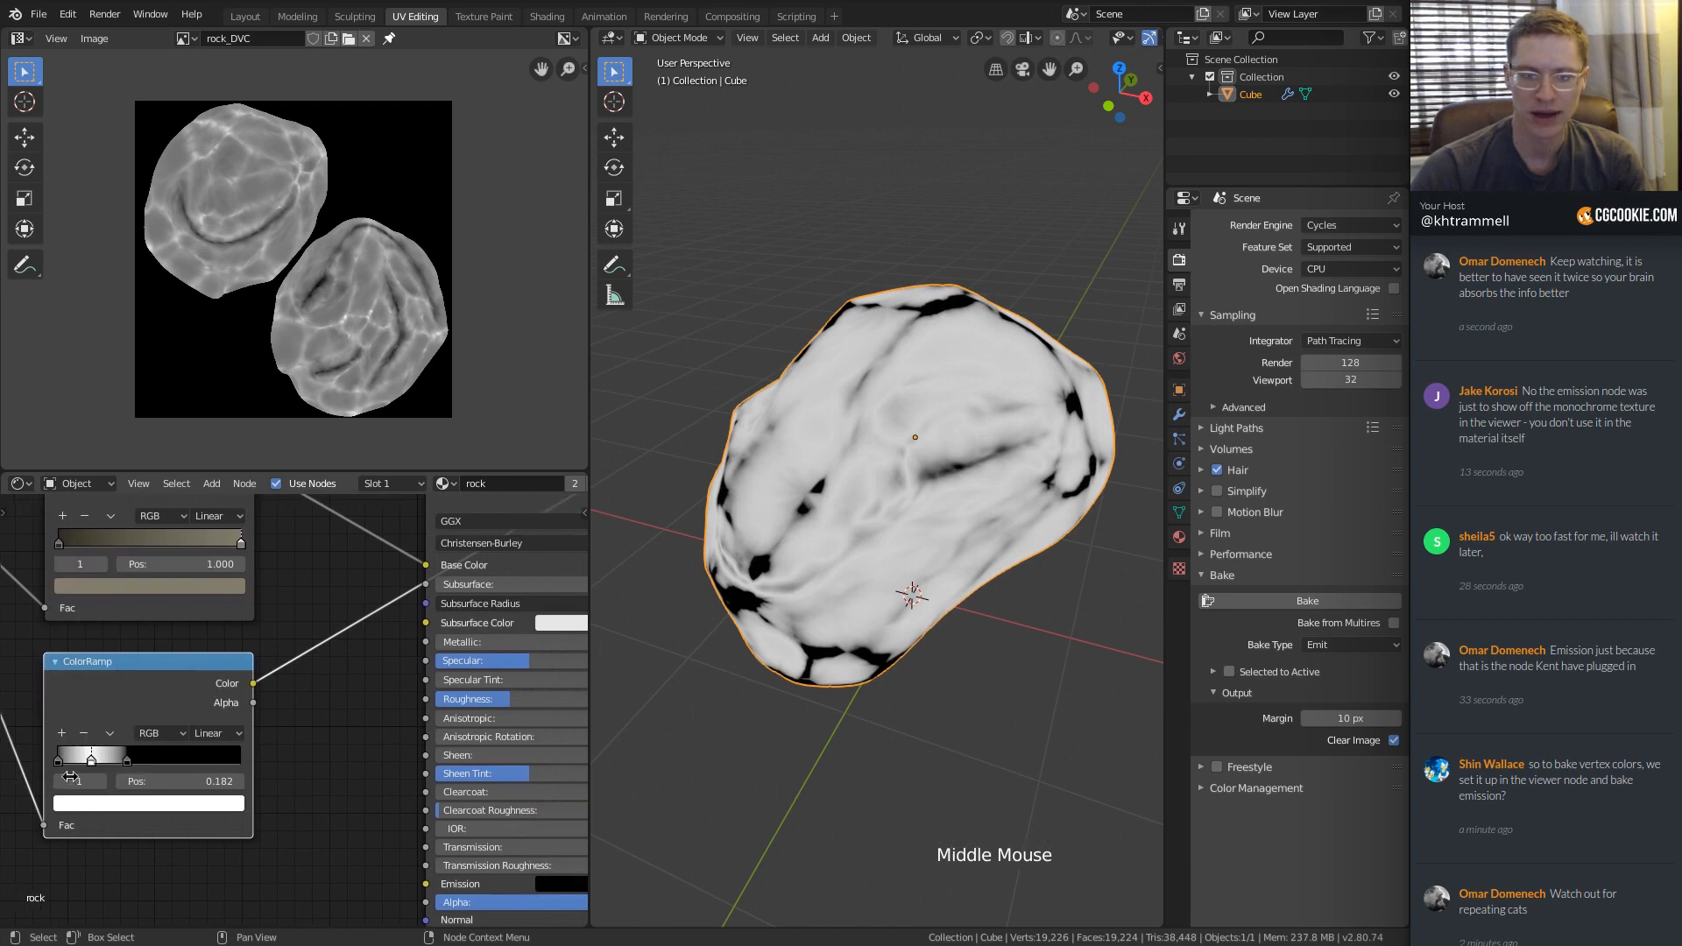
left_click(107, 805)
left_click_drag(147, 725, 147, 760)
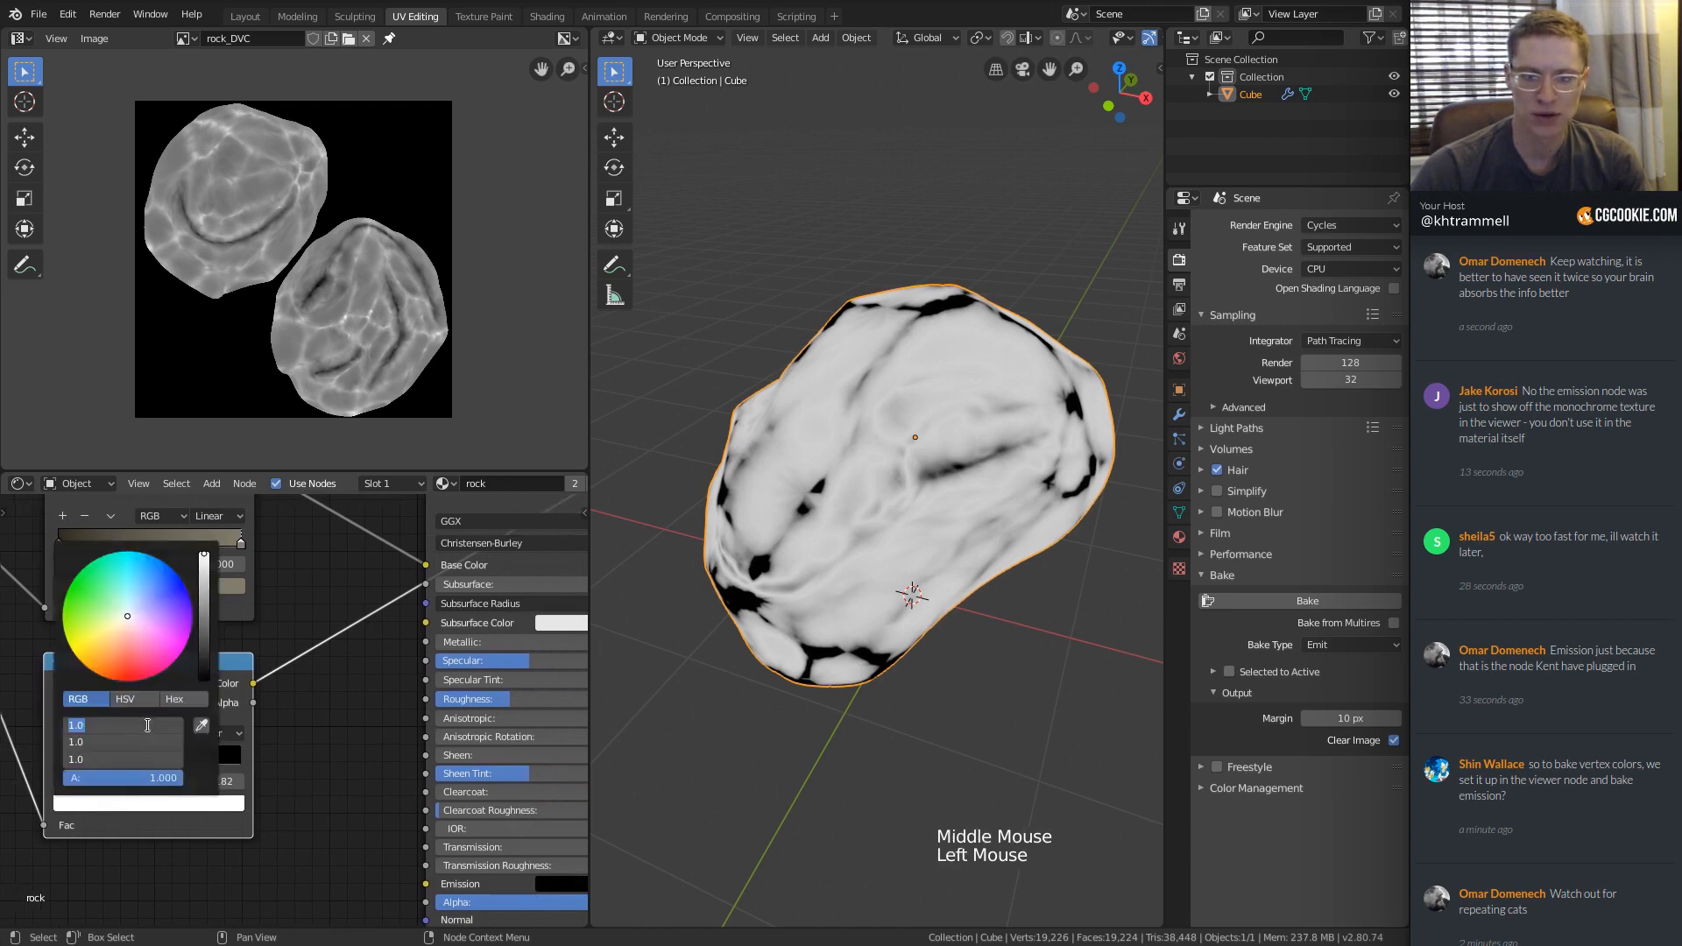
type(".182")
key("Return")
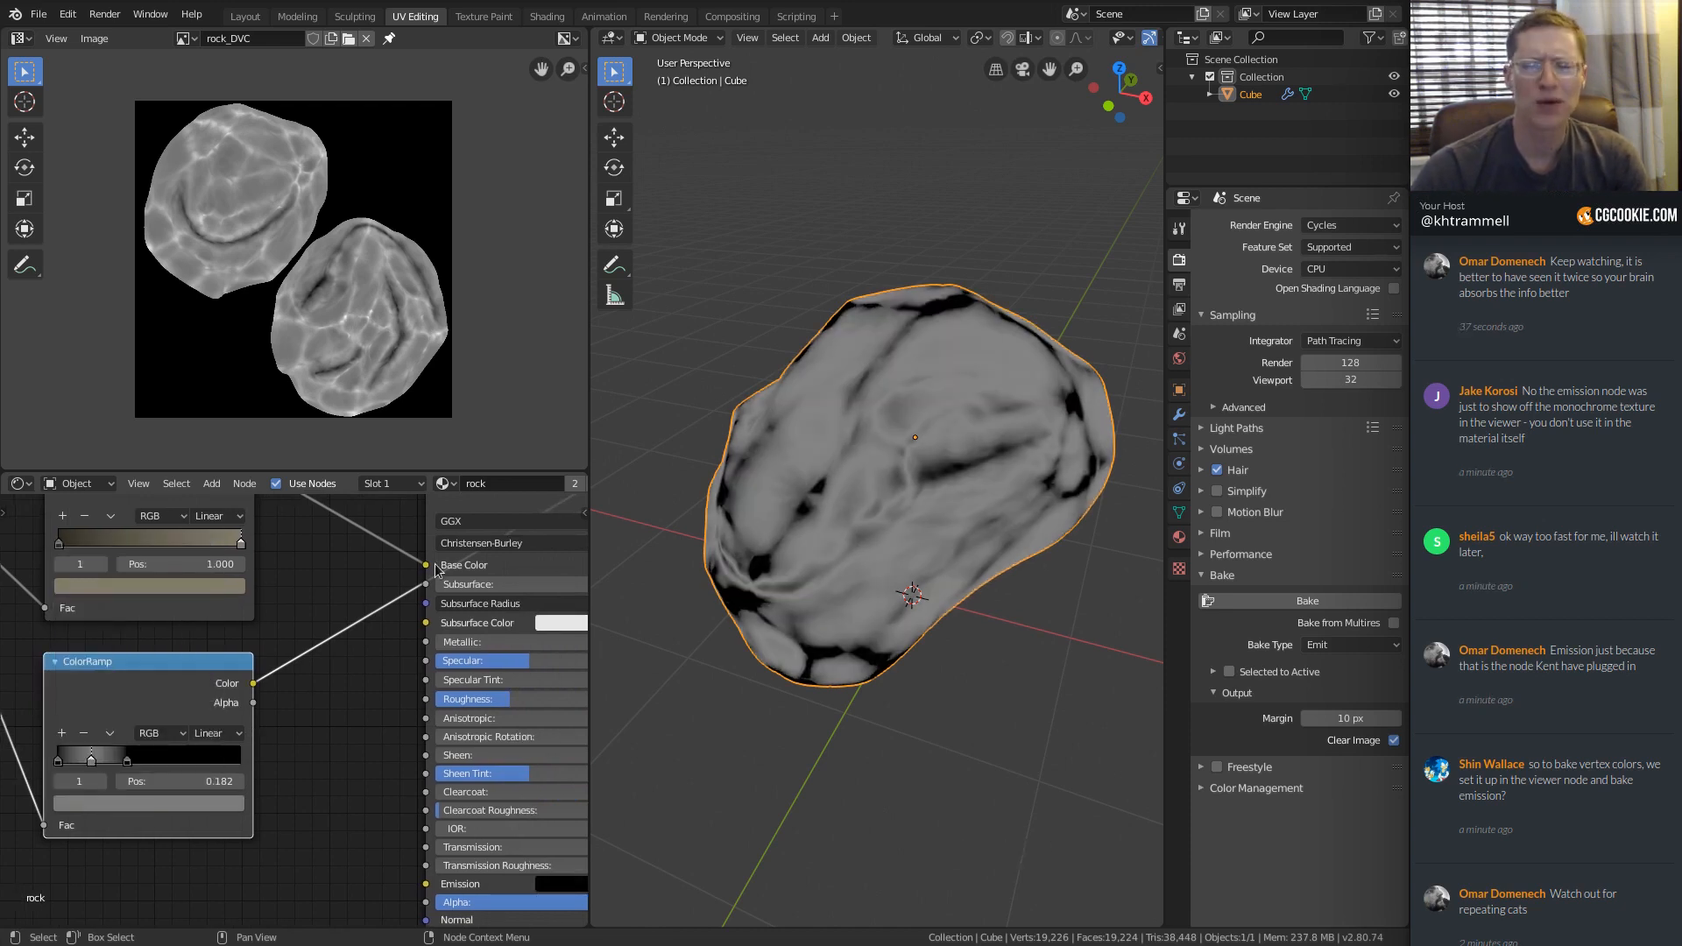
Connect the duplicated ColorRamp's Color output to the Principled BSDF's Specular input and preview the full shader.
middle_click_drag(435, 570, 281, 653, "shift")
left_click_drag(98, 767, 271, 744)
left_click(416, 569, "ctrl+shift")
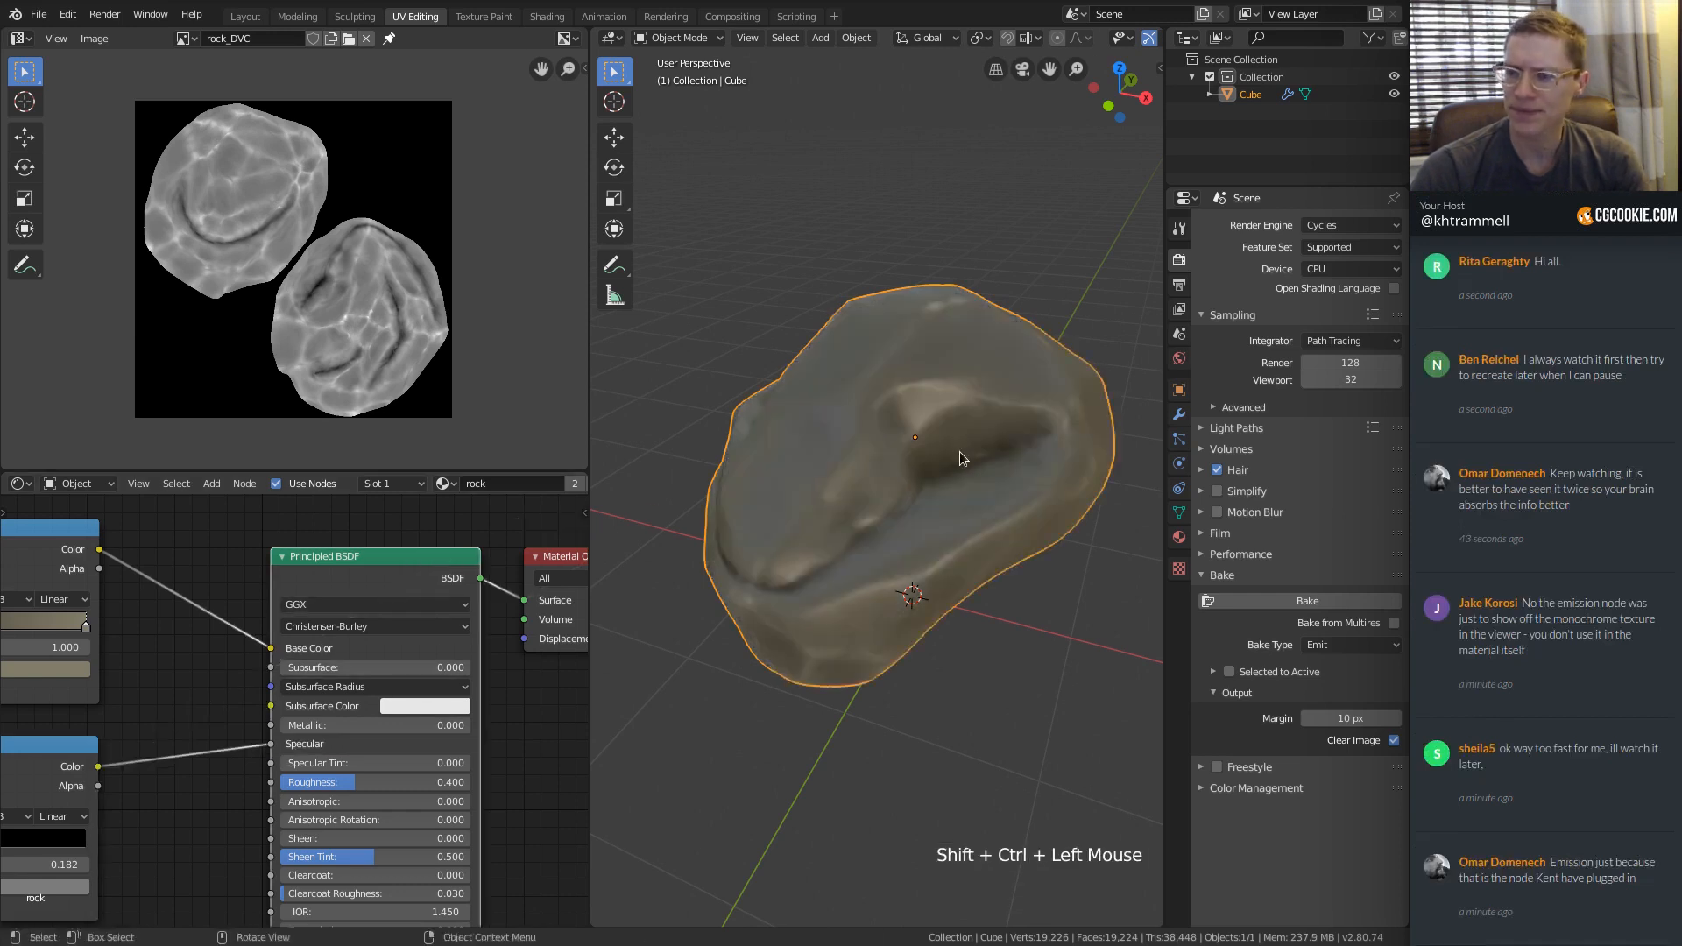
Examine the rock's surface shading and specular highlights from several angles and distances.
middle_click_drag(959, 451, 961, 573)
middle_click_drag(948, 633, 920, 417)
middle_click_drag(920, 417, 833, 545, "ctrl")
middle_click_drag(832, 545, 881, 554, "shift")
middle_click_drag(882, 554, 881, 567, "ctrl")
middle_click_drag(881, 568, 994, 526)
middle_click_drag(994, 526, 995, 467, "ctrl")
Duplicate the specular ColorRamp with its input link kept and place the copy below it.
middle_click_drag(188, 719, 206, 606, "ctrl")
middle_click_drag(206, 607, 386, 565, "shift")
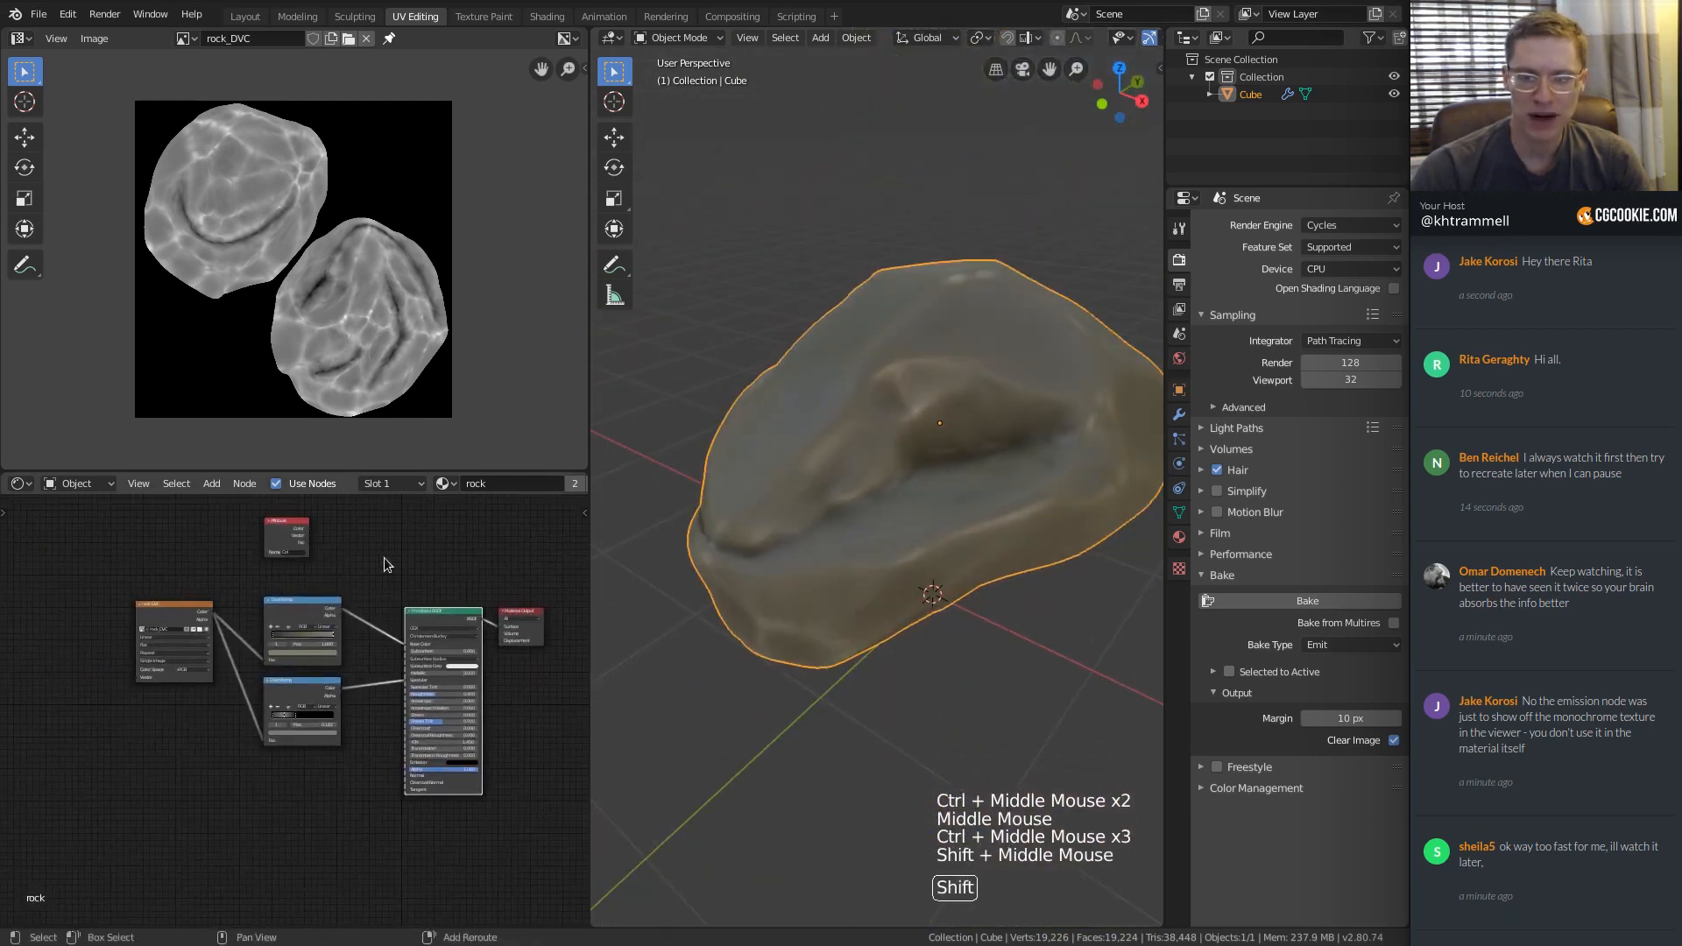
middle_click_drag(300, 705, 175, 786, "ctrl")
left_click(321, 659)
key("shift+ctrl+d")
left_click(332, 828)
Change the first and last stops of the new ColorRamp to white.
left_click(166, 835)
left_click(350, 850)
left_click_drag(388, 663, 387, 464)
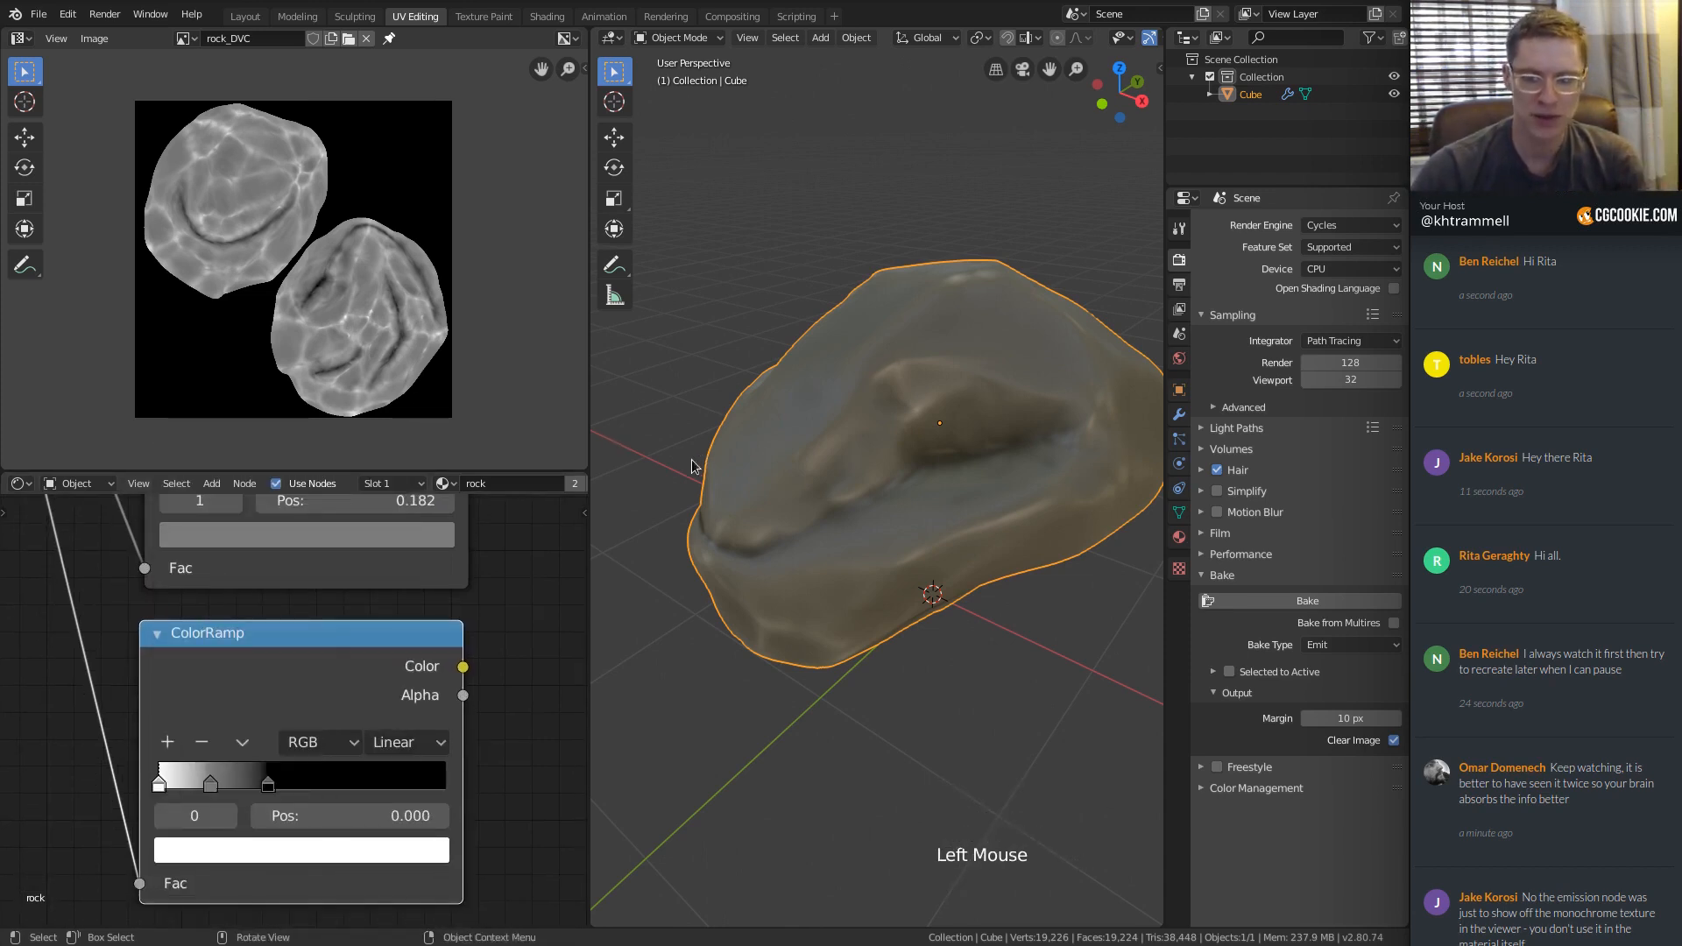
left_click(267, 782)
left_click(350, 850)
left_click_drag(387, 662, 388, 465)
Brighten the new ColorRamp's middle grey stop by setting its R, G and B values to 0.400.
left_click(211, 785)
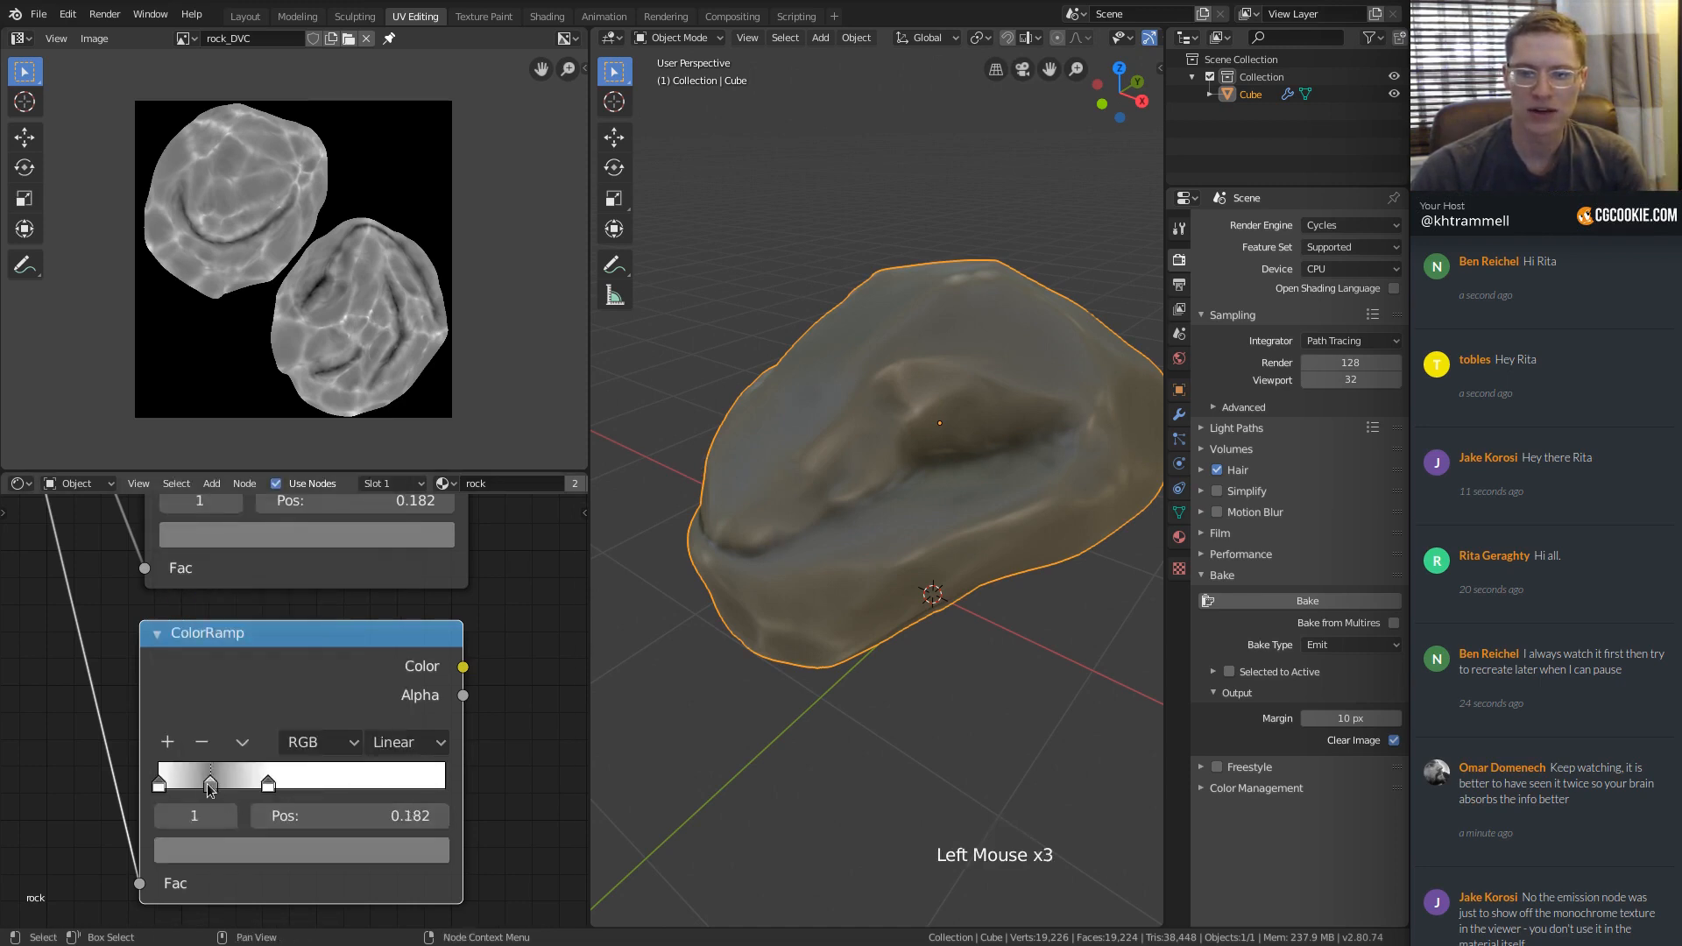
left_click(222, 852)
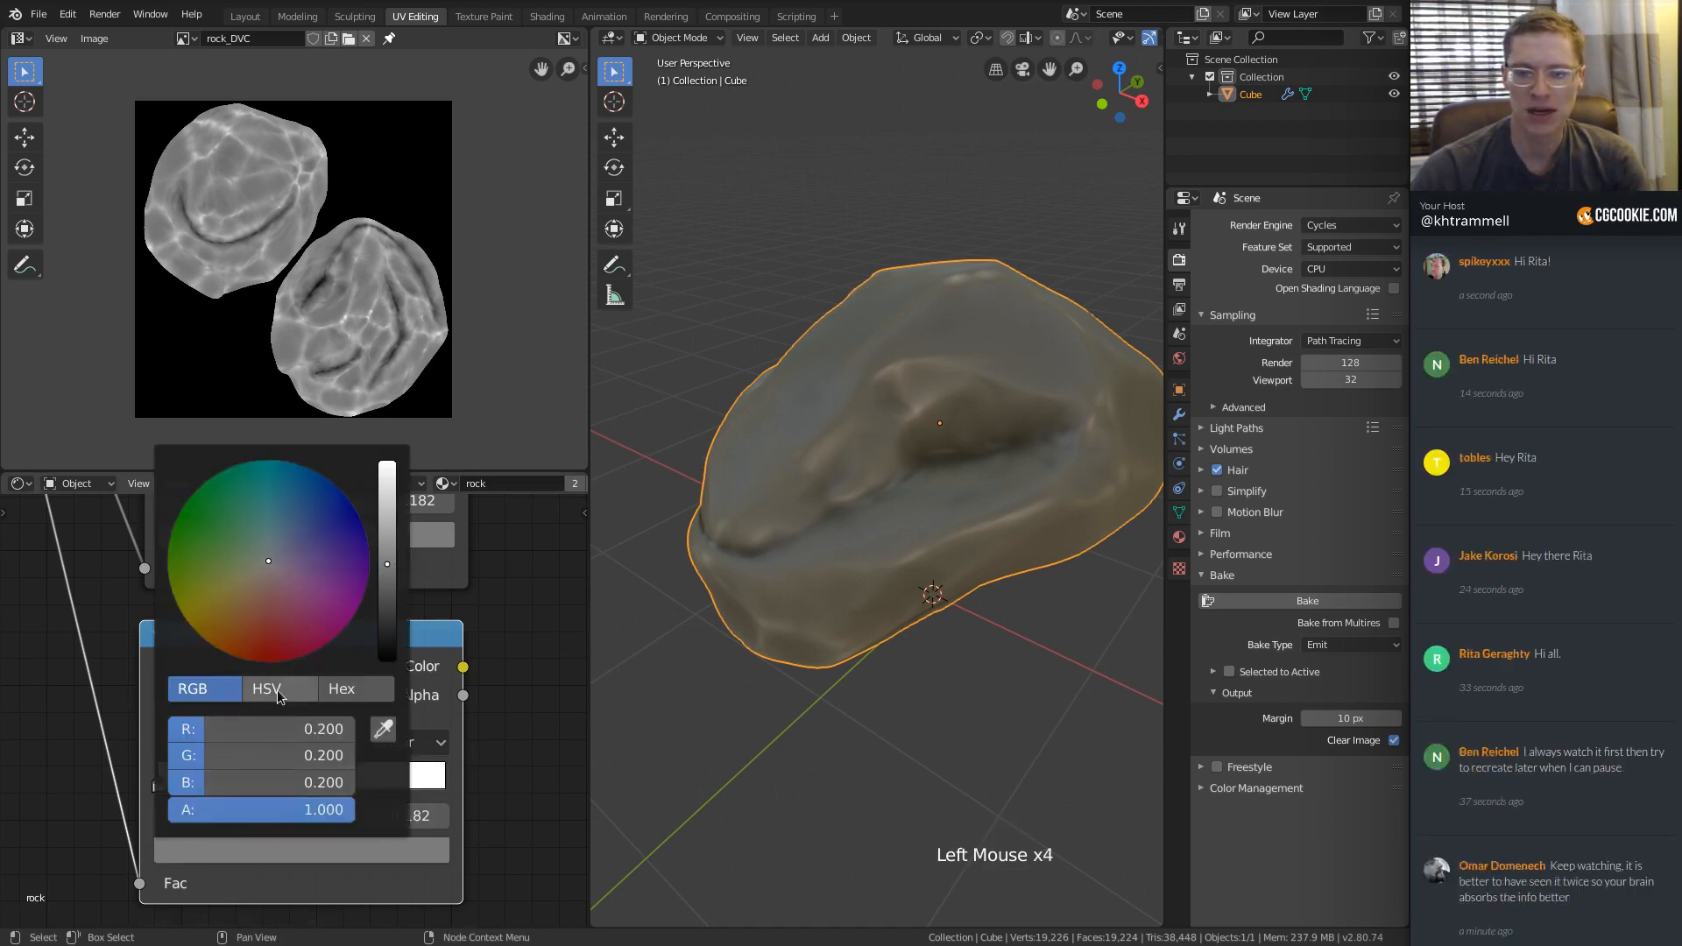
left_click_drag(276, 782, 276, 720)
key("Return")
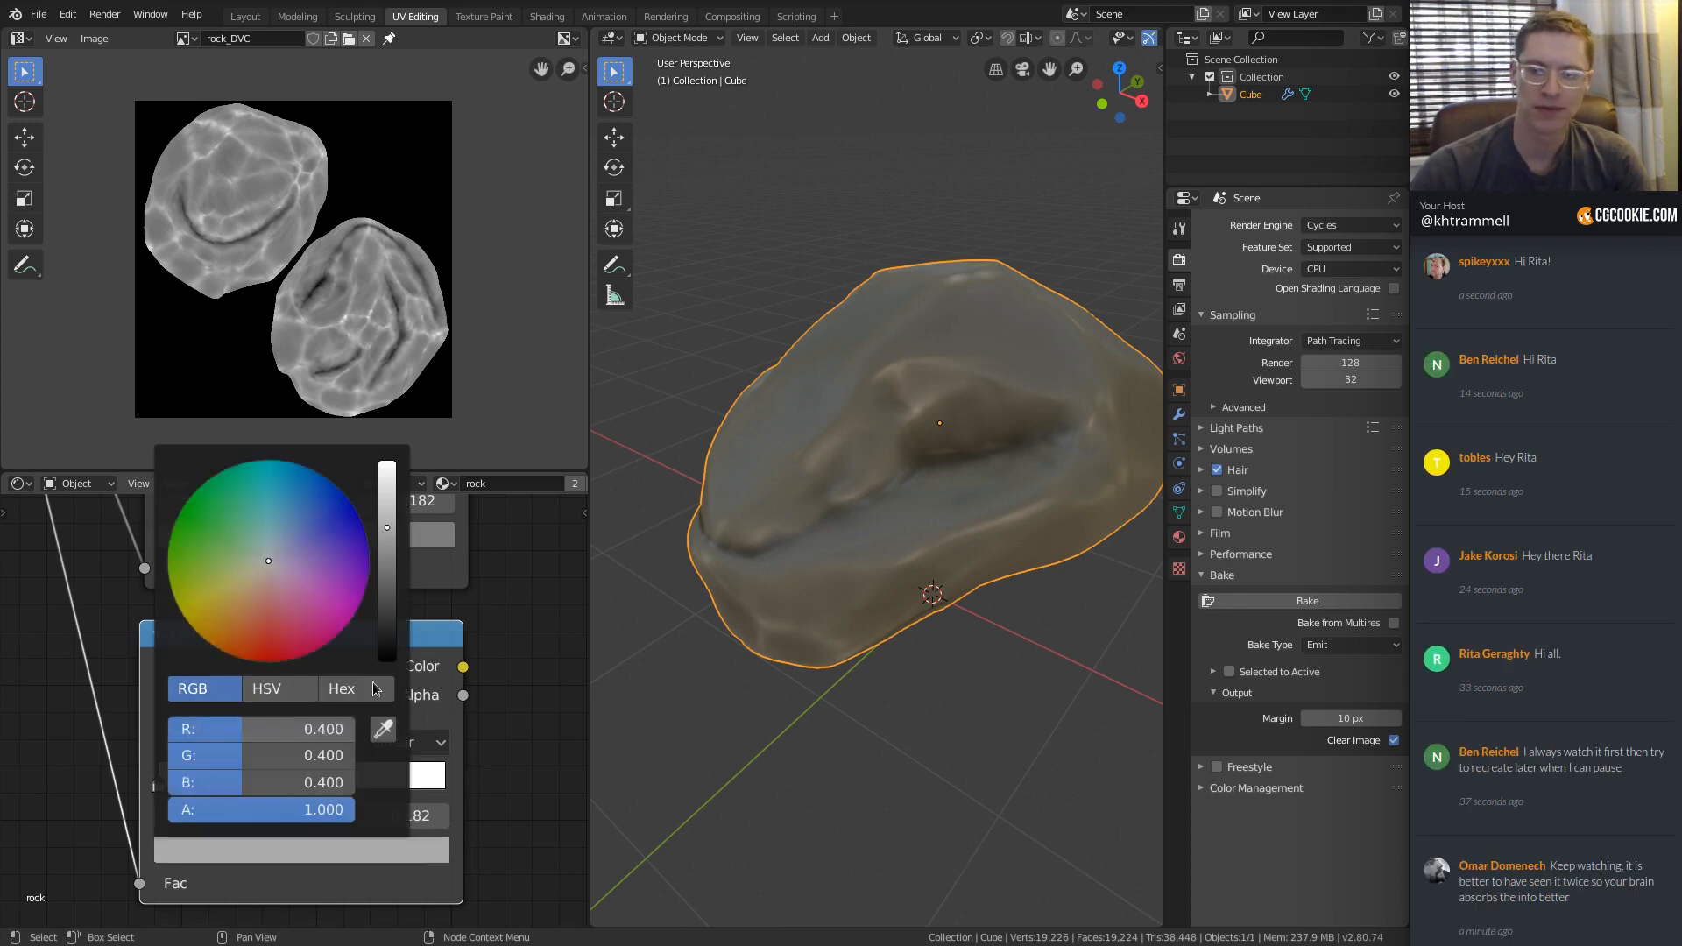
Connect the new ColorRamp's Color output to the Principled BSDF's Roughness input.
middle_click_drag(465, 624, 184, 703, "shift")
middle_click_drag(184, 704, 176, 643, "ctrl")
left_click_drag(191, 741, 363, 582)
middle_click_drag(362, 582, 286, 708, "shift")
left_click_drag(113, 868, 337, 624)
Examine the rock's roughness and highlights from all sides, both close up and from farther away.
middle_click_drag(885, 419, 972, 465)
mouse_move(972, 464)
middle_mouse_down()
mouse_move(987, 499)
mouse_move(1042, 491)
mouse_move(964, 446)
middle_mouse_up()
middle_click_drag(963, 447, 906, 467)
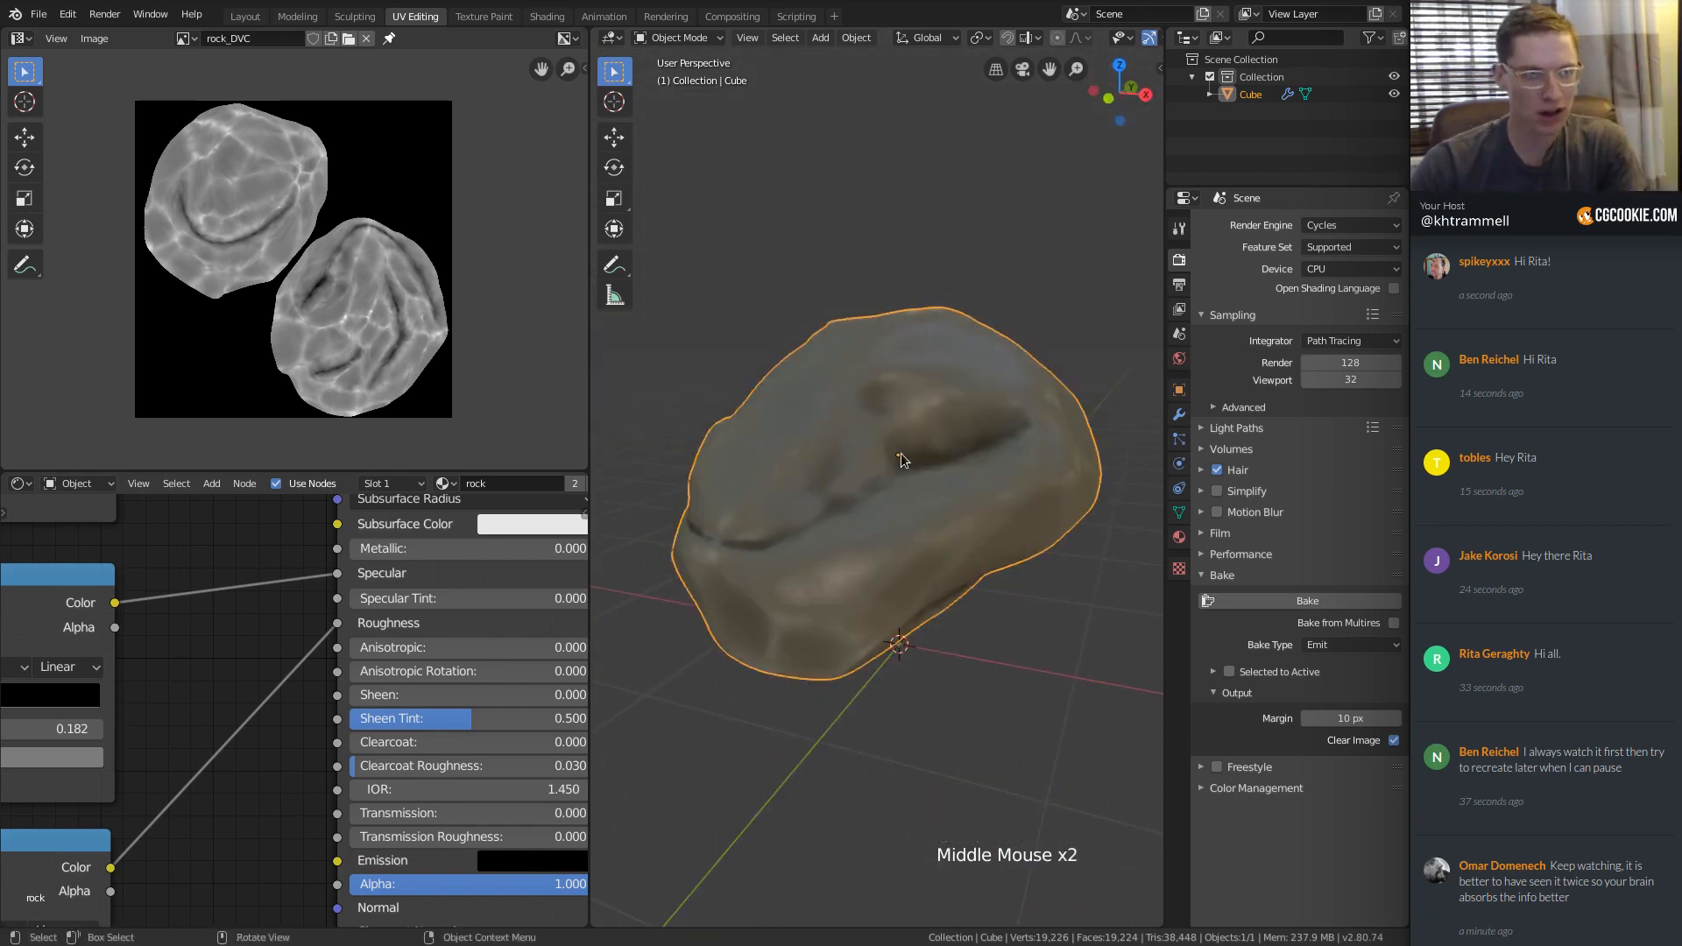
scroll(901, 454, "down", 2)
middle_click_drag(911, 446, 870, 448)
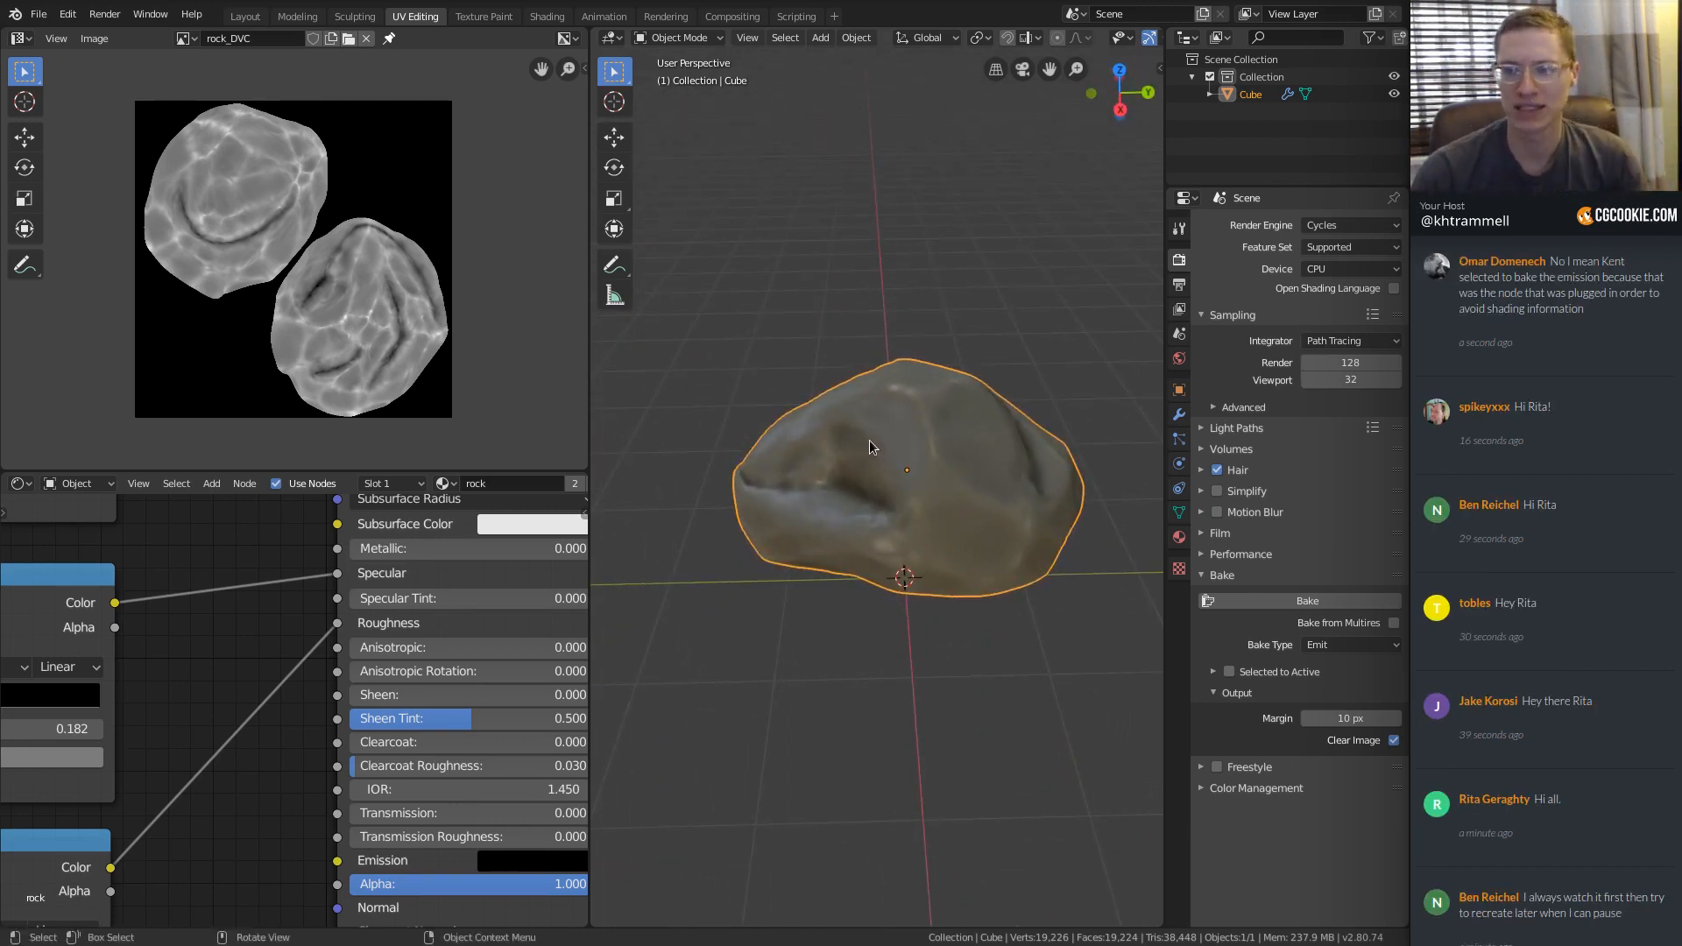
middle_click_drag(869, 446, 929, 474)
middle_click_drag(929, 474, 933, 481)
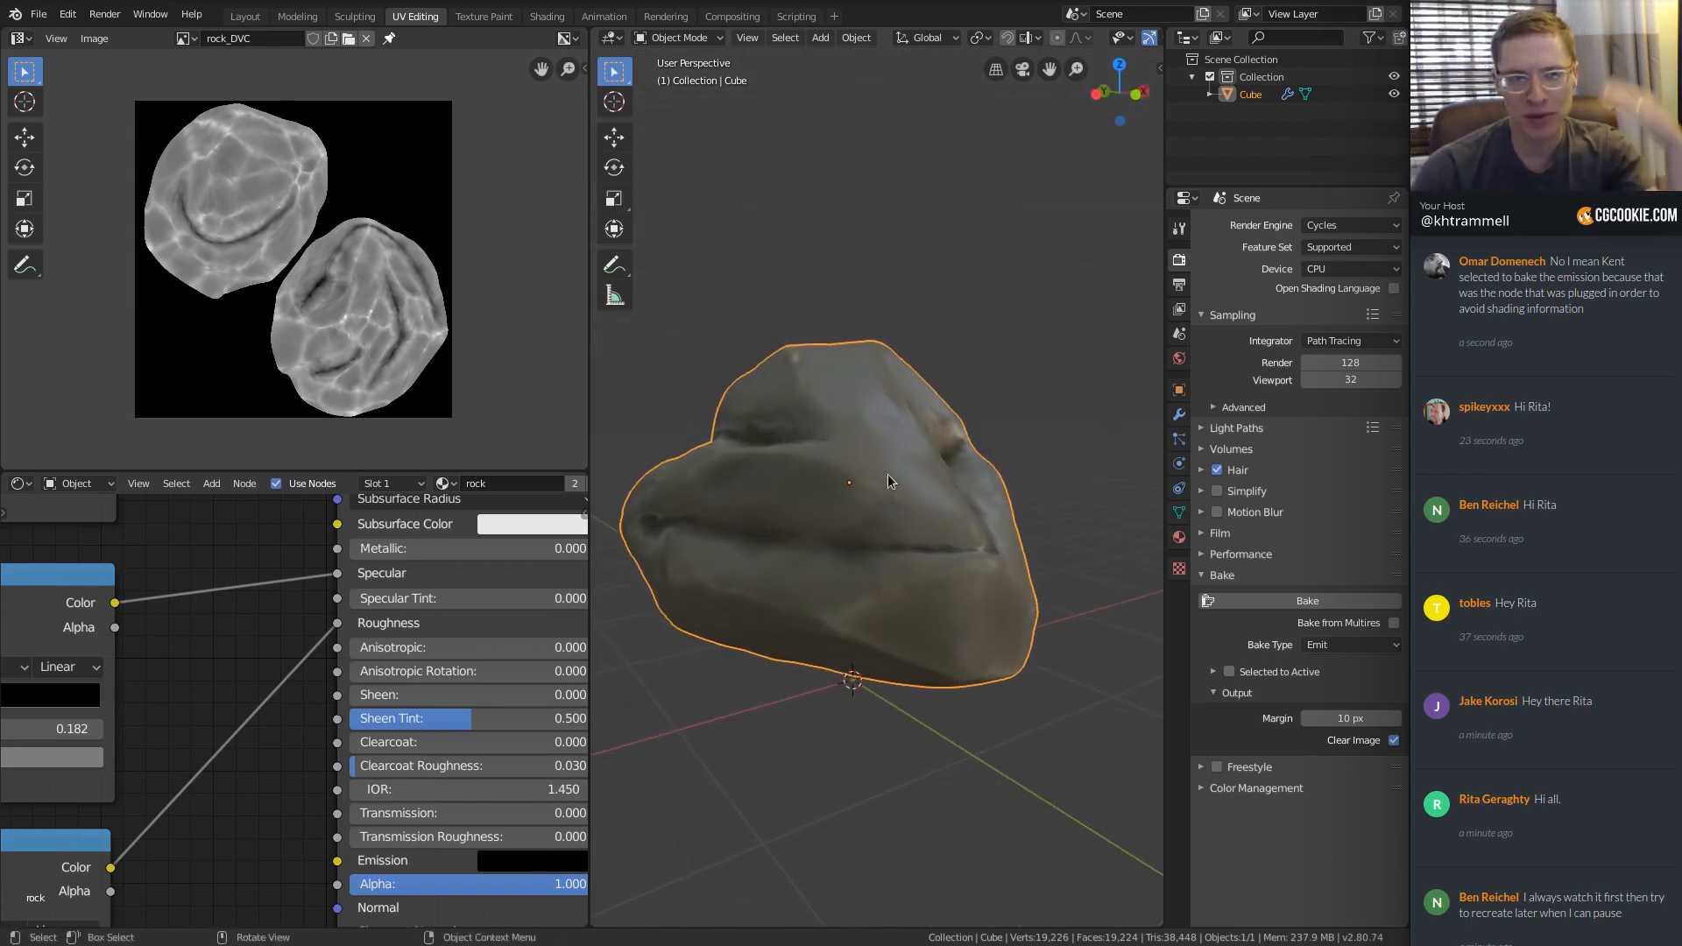
mouse_move(964, 465)
middle_mouse_down()
mouse_move(864, 524)
mouse_move(827, 606)
mouse_move(995, 475)
middle_mouse_up()
scroll(1025, 470, "down", 2)
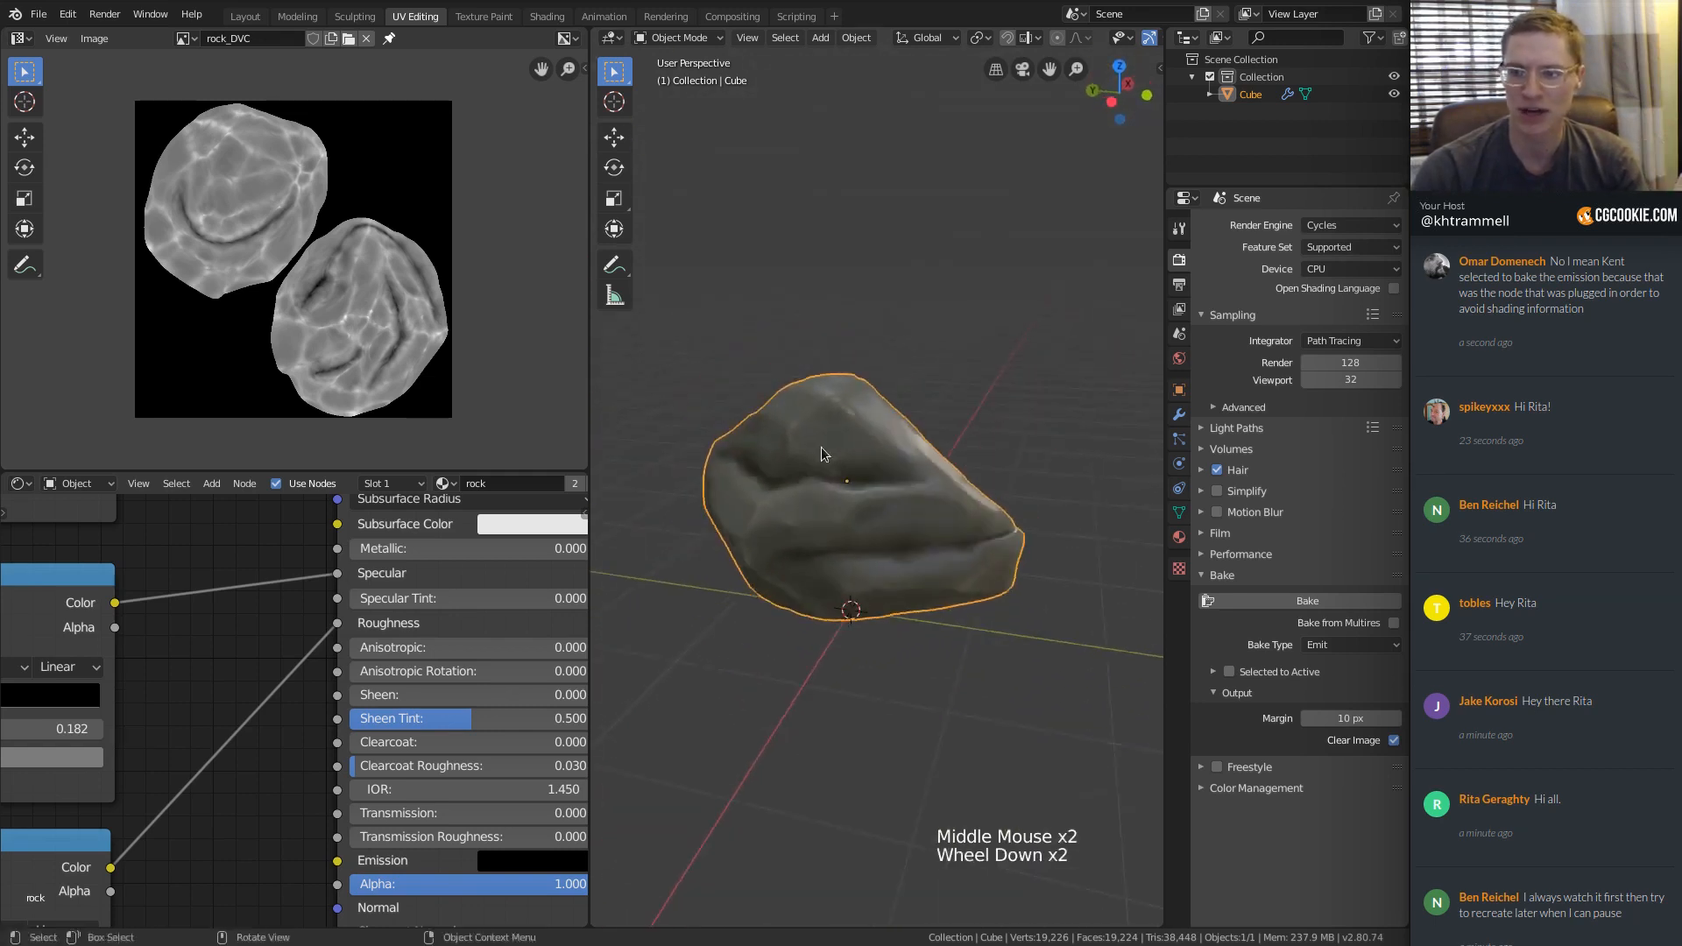
middle_click_drag(822, 447, 870, 449)
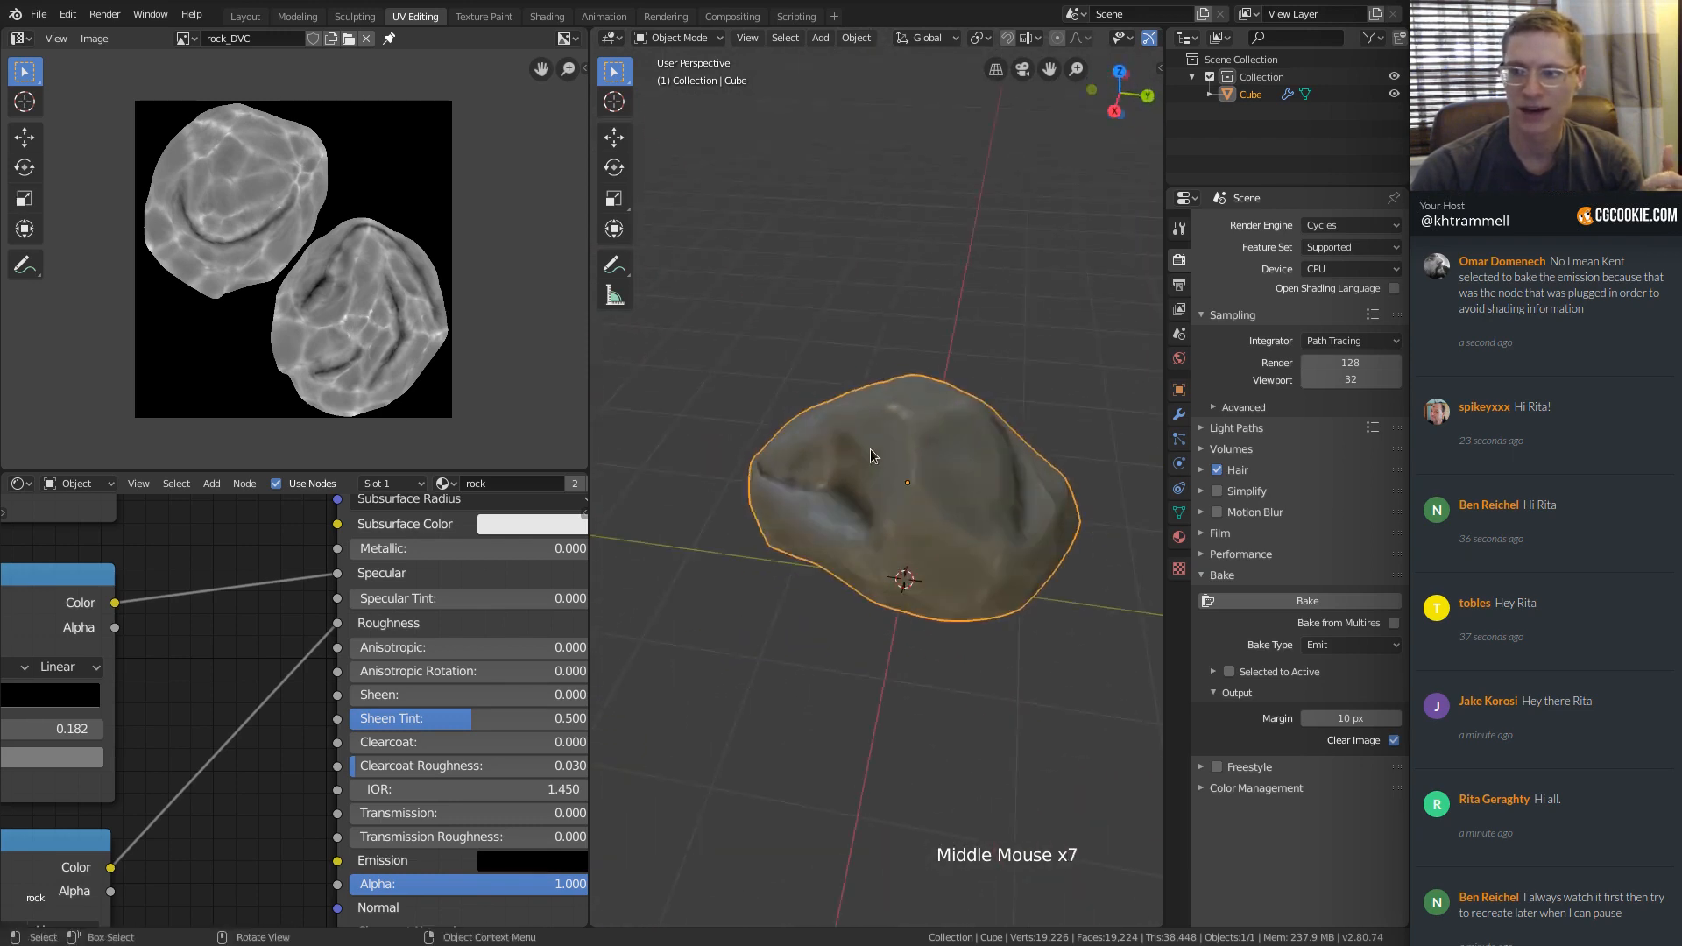
scroll(870, 449, "up", 4)
middle_click_drag(1044, 415, 766, 438)
scroll(101, 683, "down", 7)
middle_click_drag(101, 683, 193, 649)
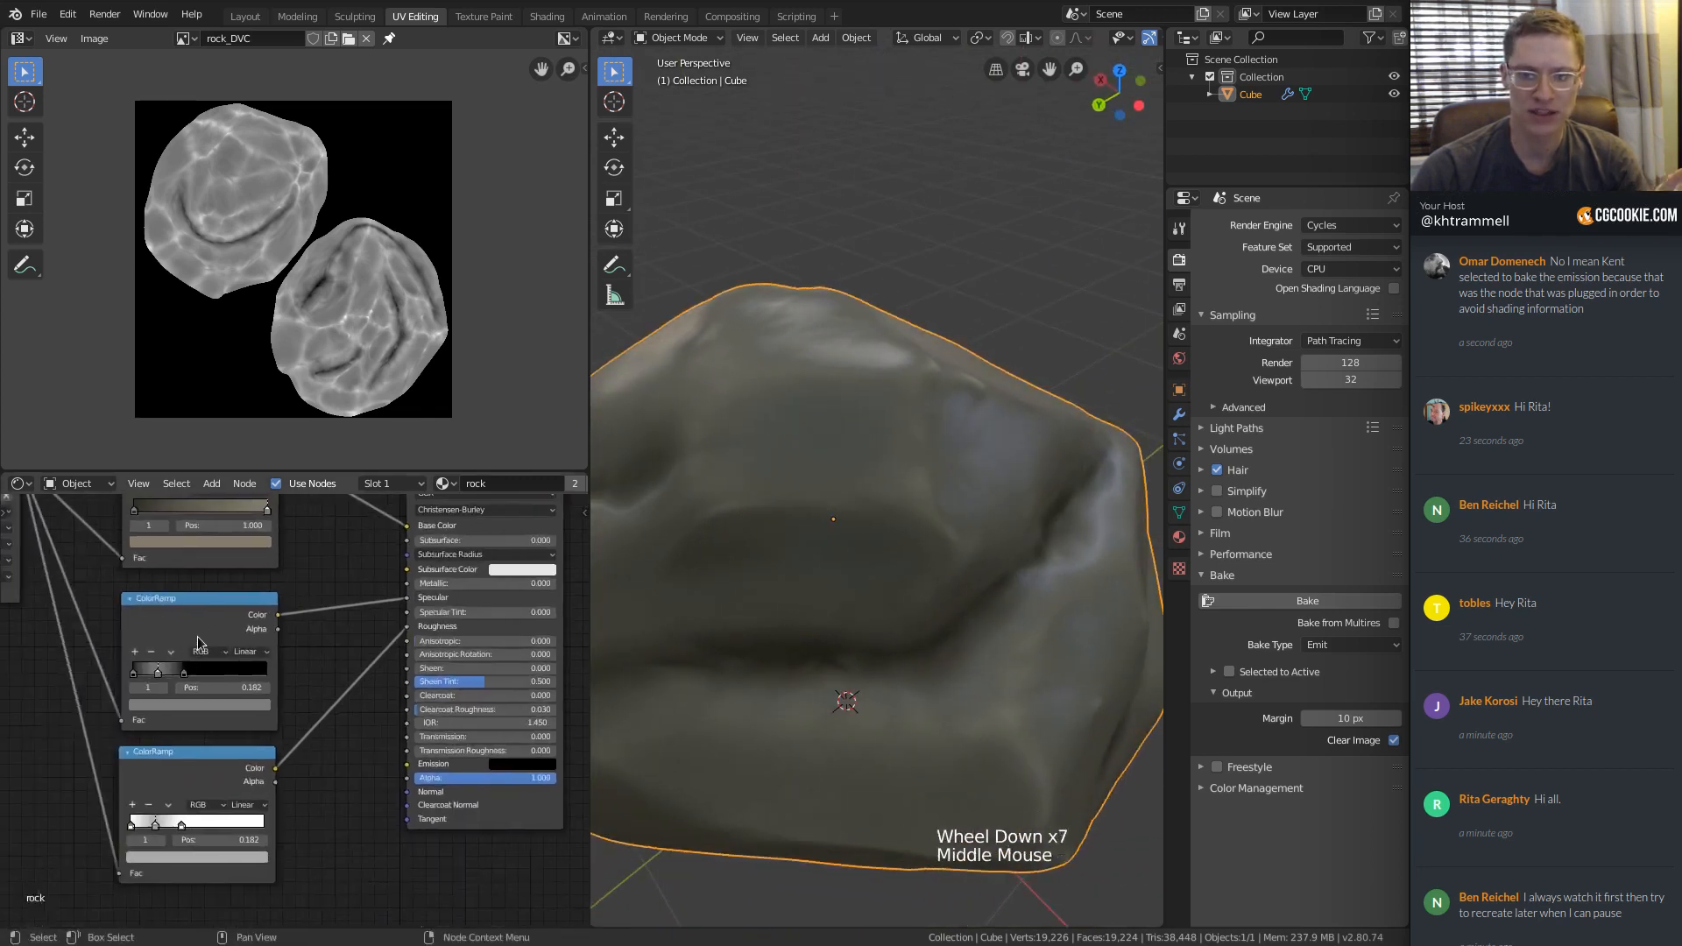
scroll(880, 459, "down", 3)
middle_click_drag(881, 459, 963, 306)
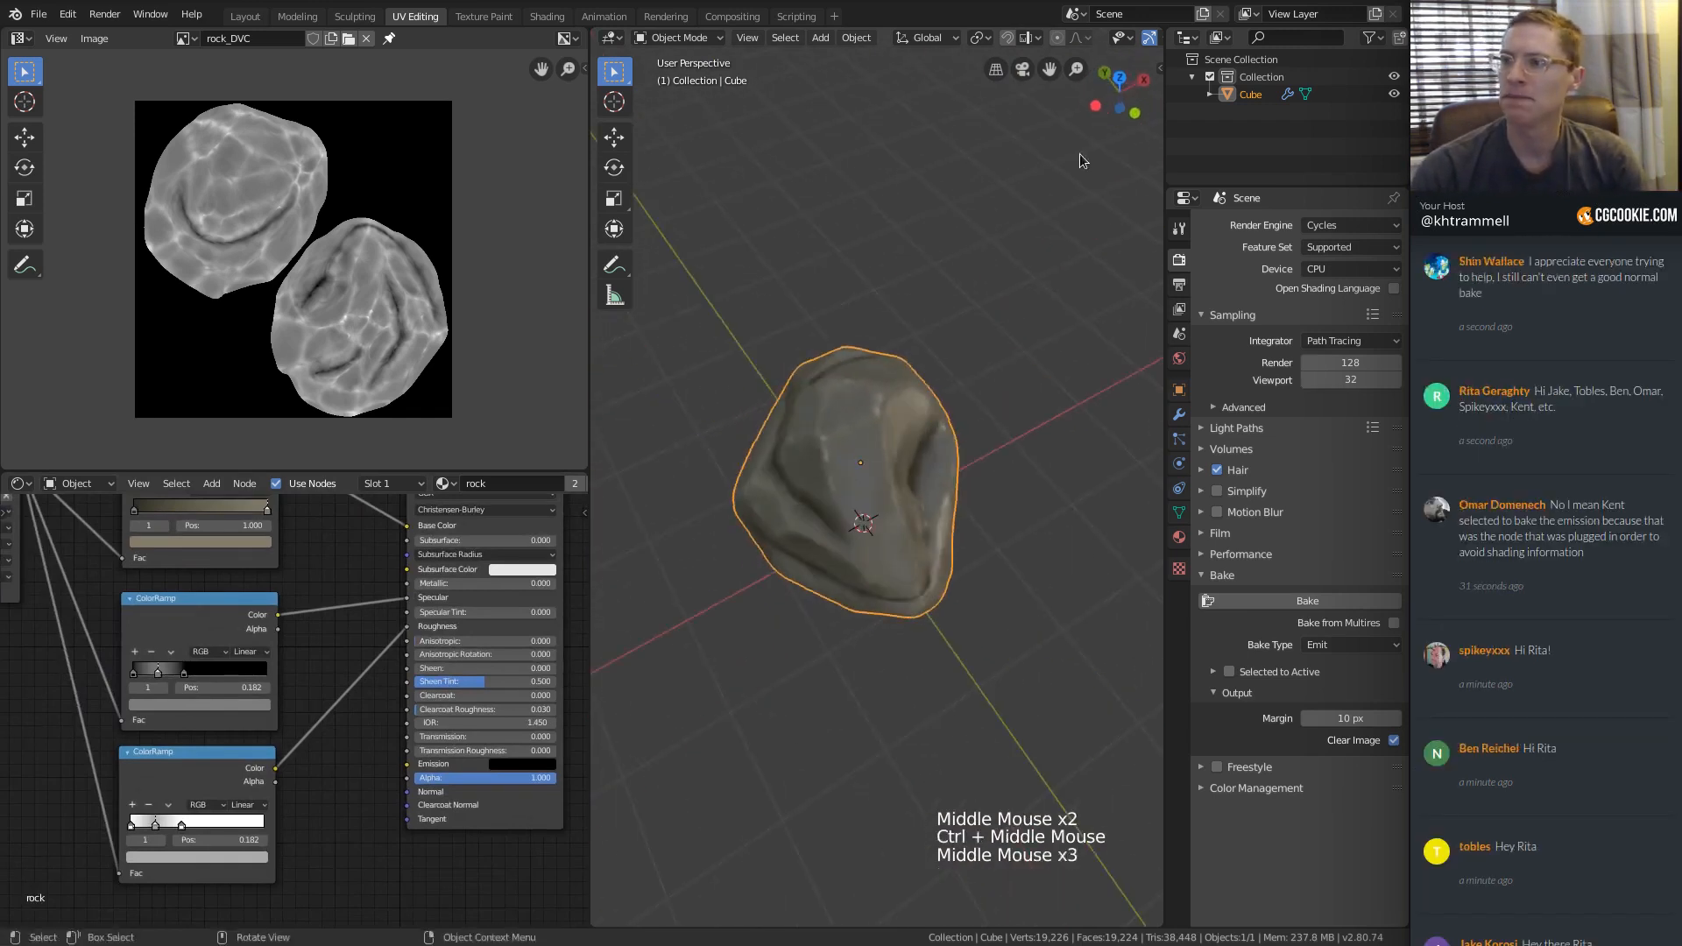
Rename the Cube object to rock_GEO.
left_click(1261, 93, "ctrl")
type("rock")
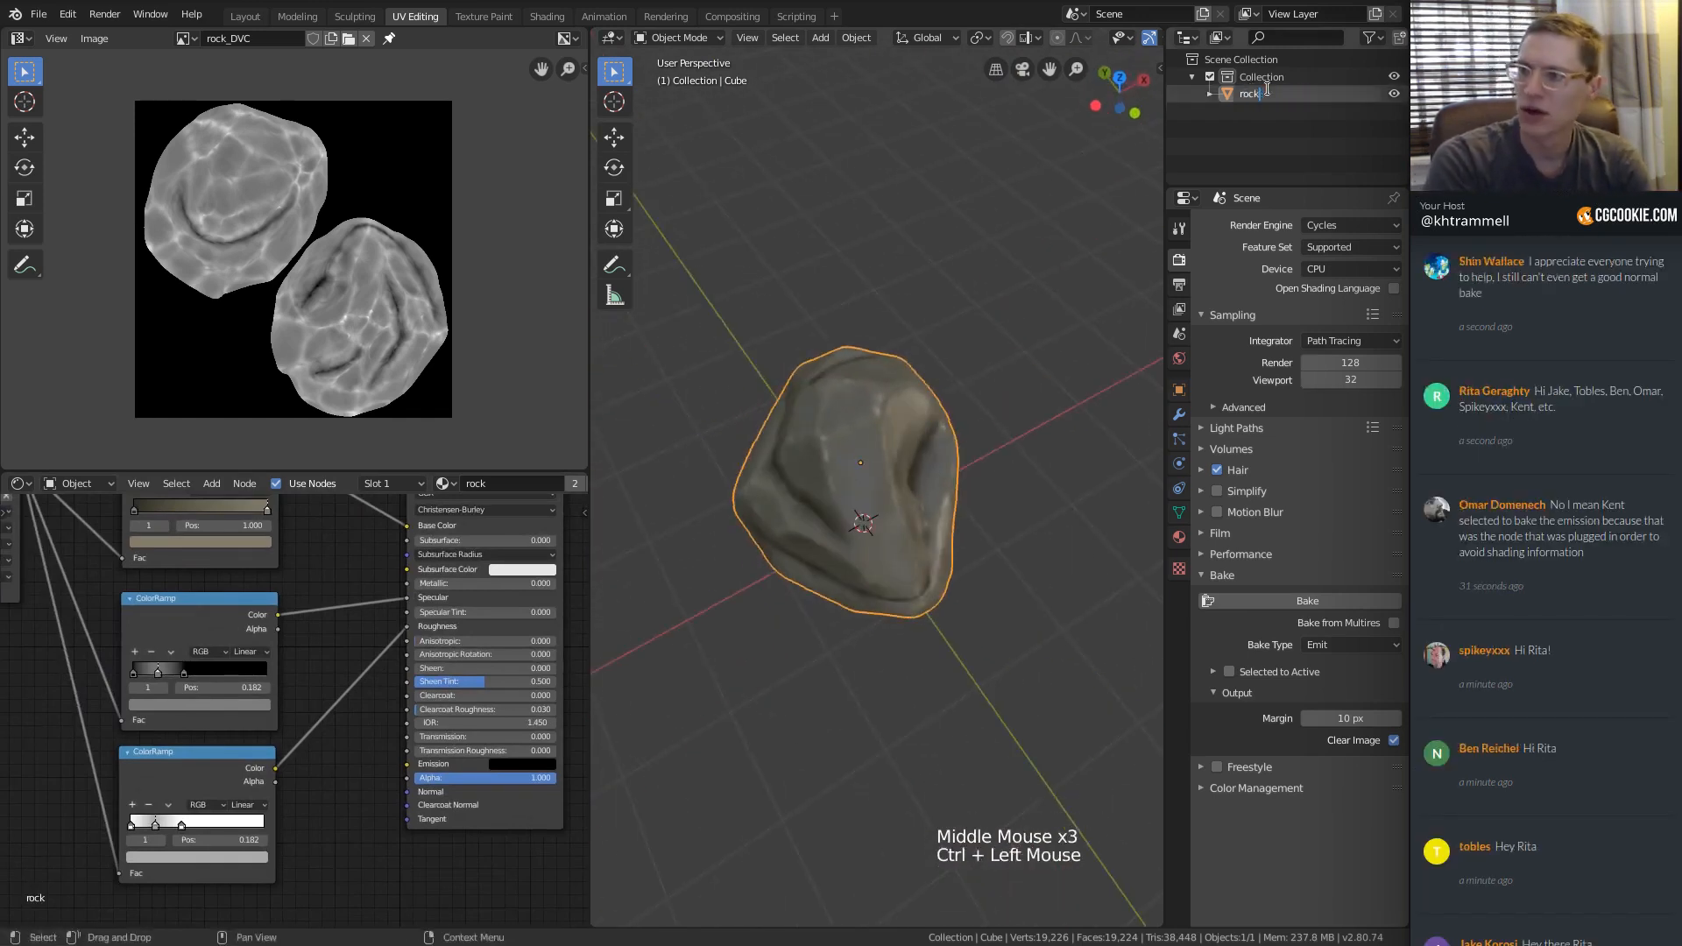
key("Return")
left_click(1265, 93, "ctrl")
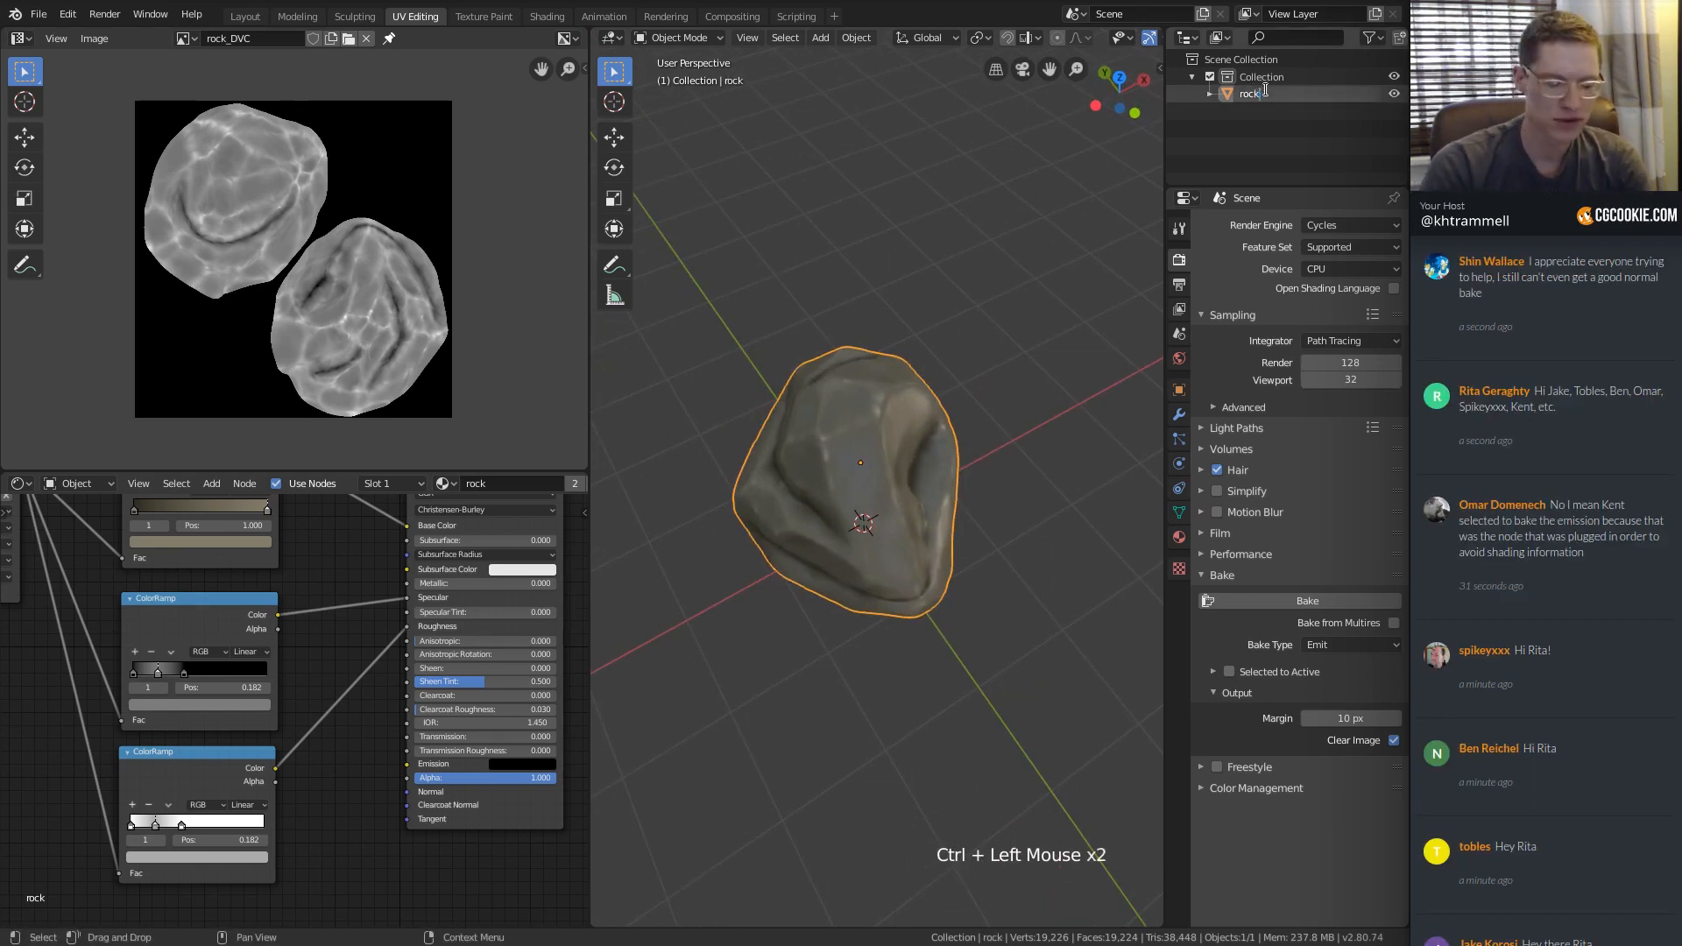
type("_GEO")
key("Return")
Rename the collection holding the rock mesh to Rock.
left_click(1249, 77)
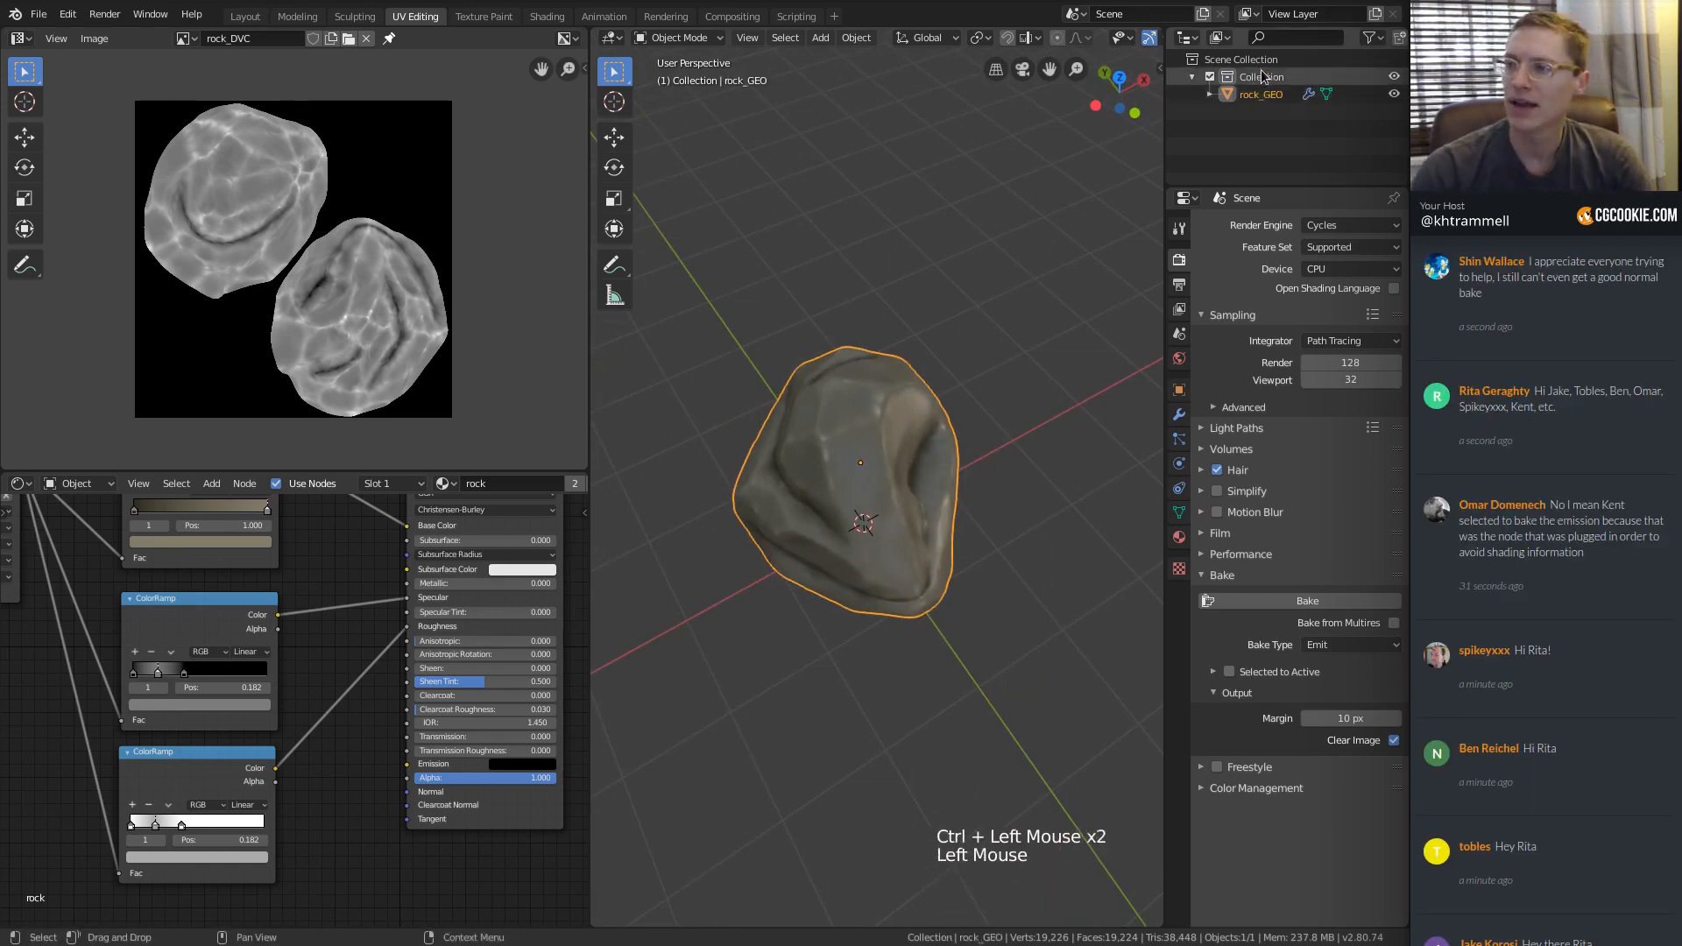
left_click(1244, 75, "ctrl")
type("Rock")
key("Return")
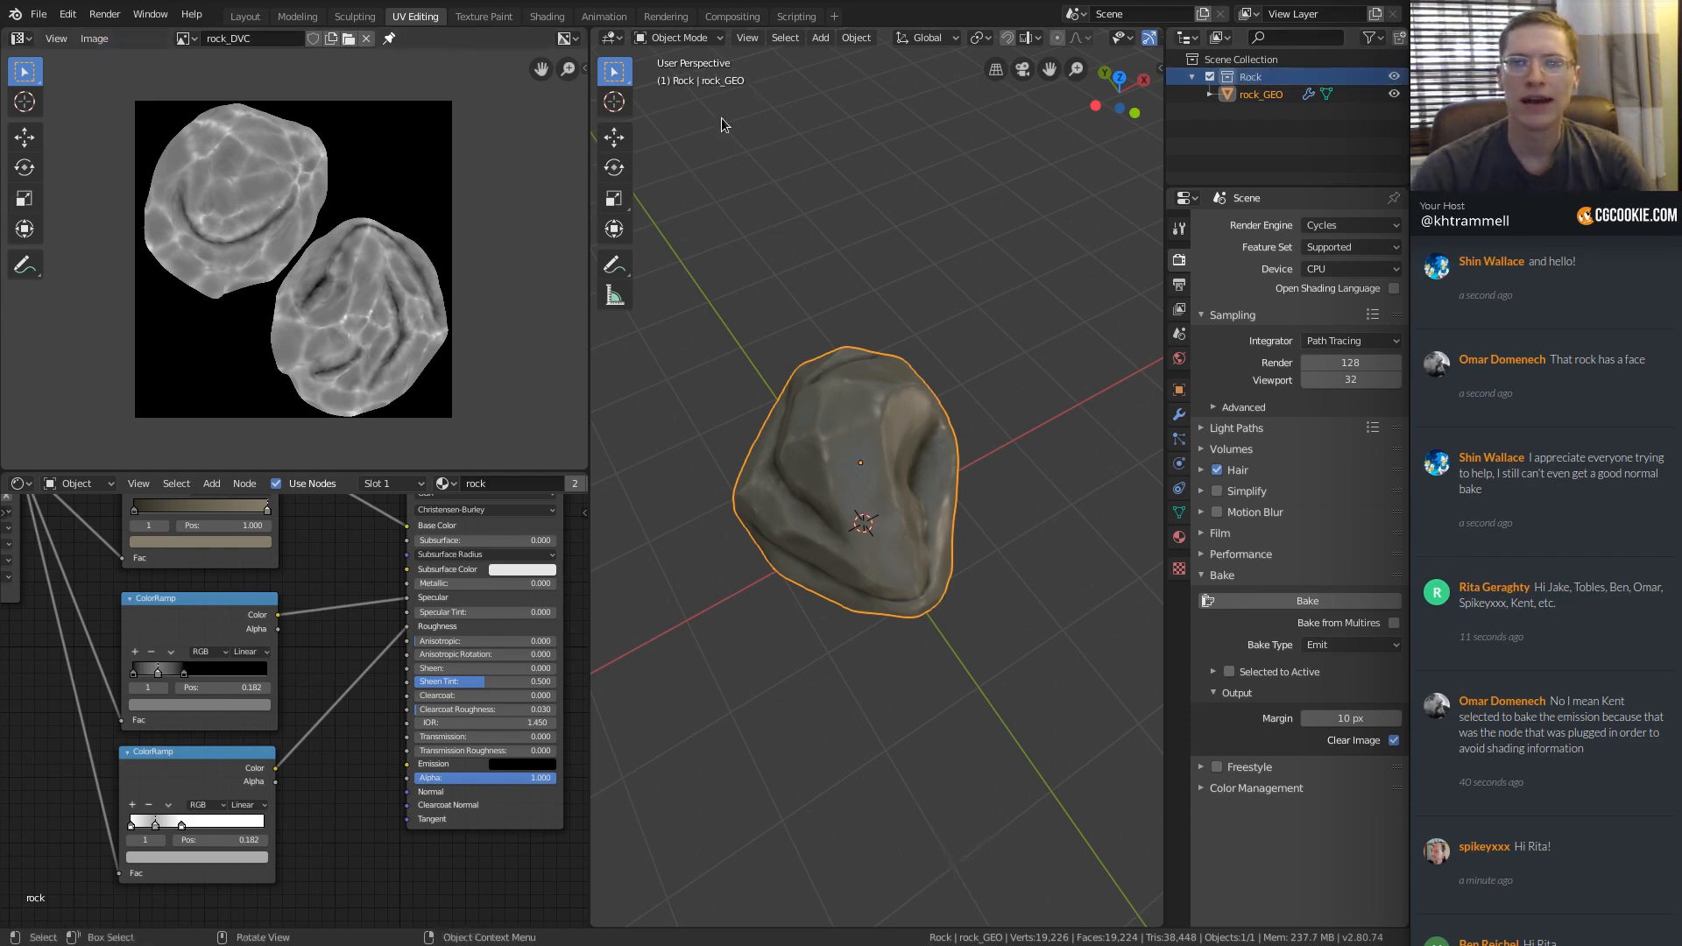
Save the file as the next incremental version, rock_02.blend, in the ver folder.
key("ctrl+shift+s")
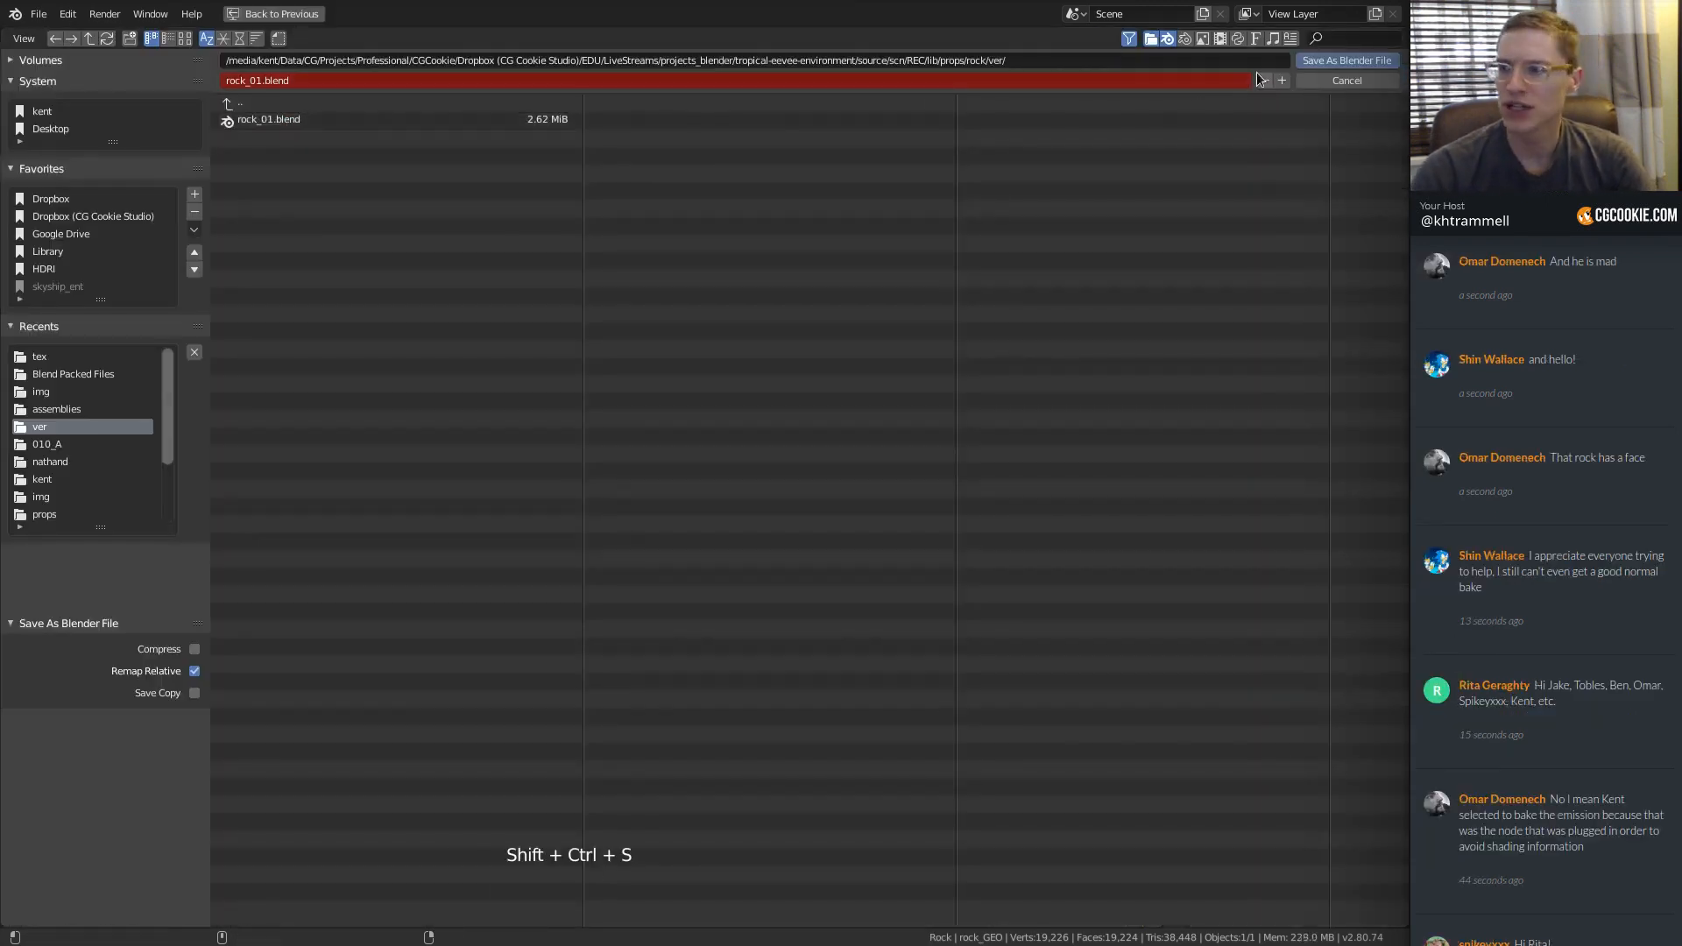
left_click(1285, 80)
left_click(1333, 58)
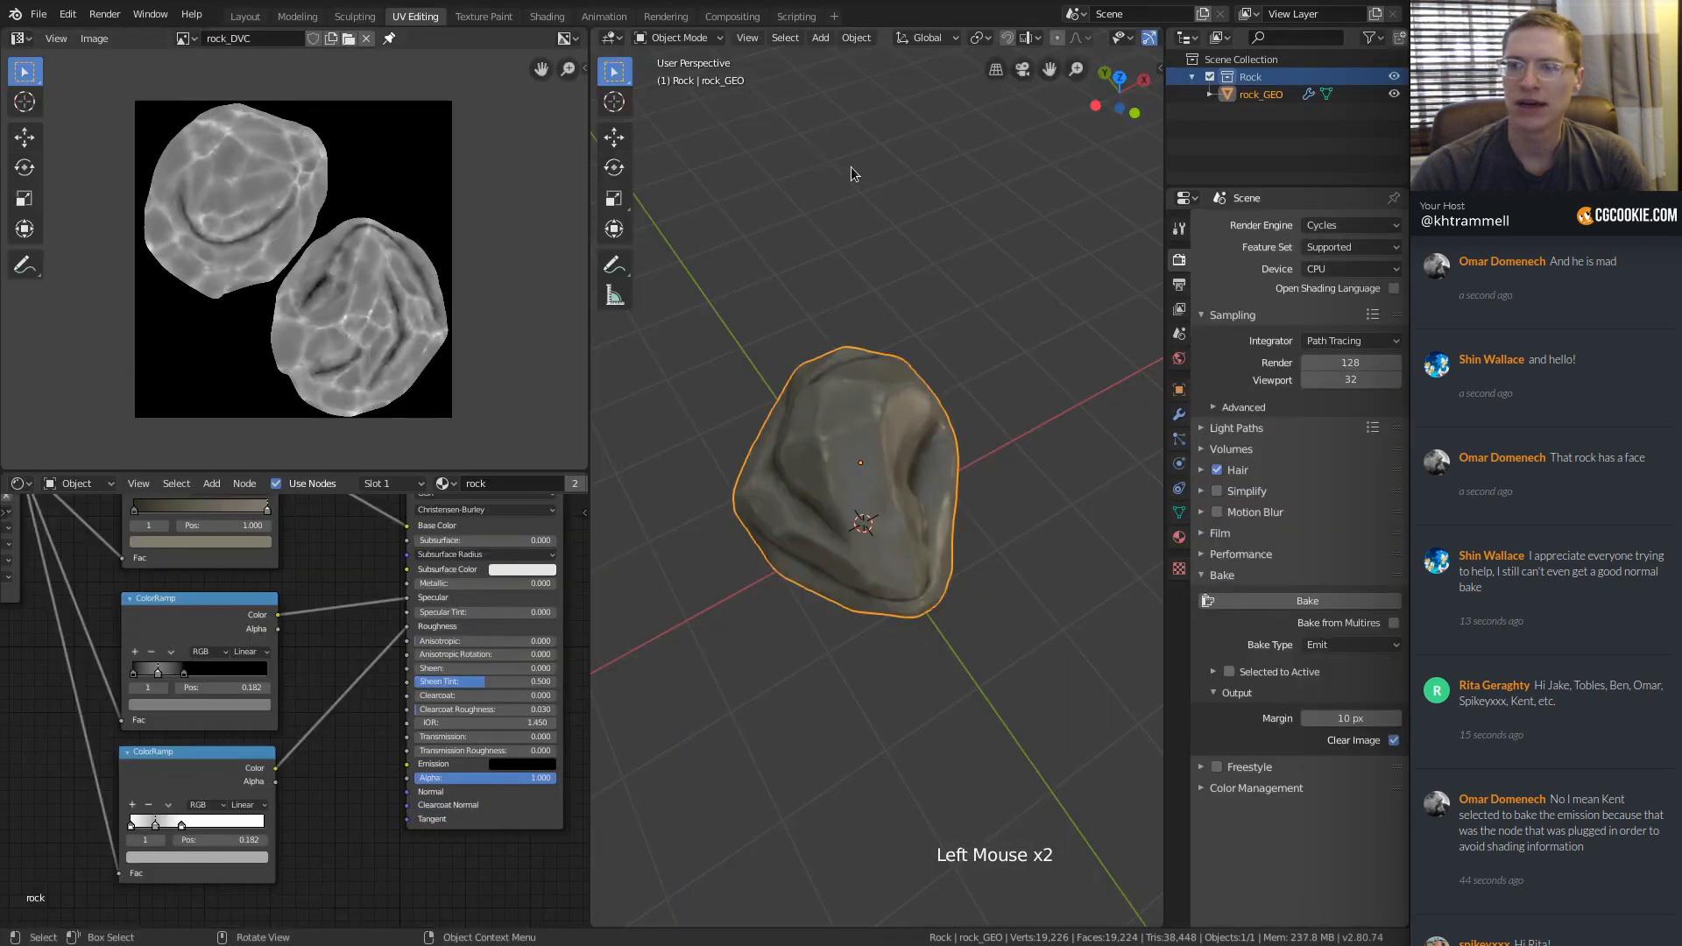
Save the file as rock.blend, without a version suffix, in the rock folder above ver.
left_click(38, 14)
left_click(83, 147)
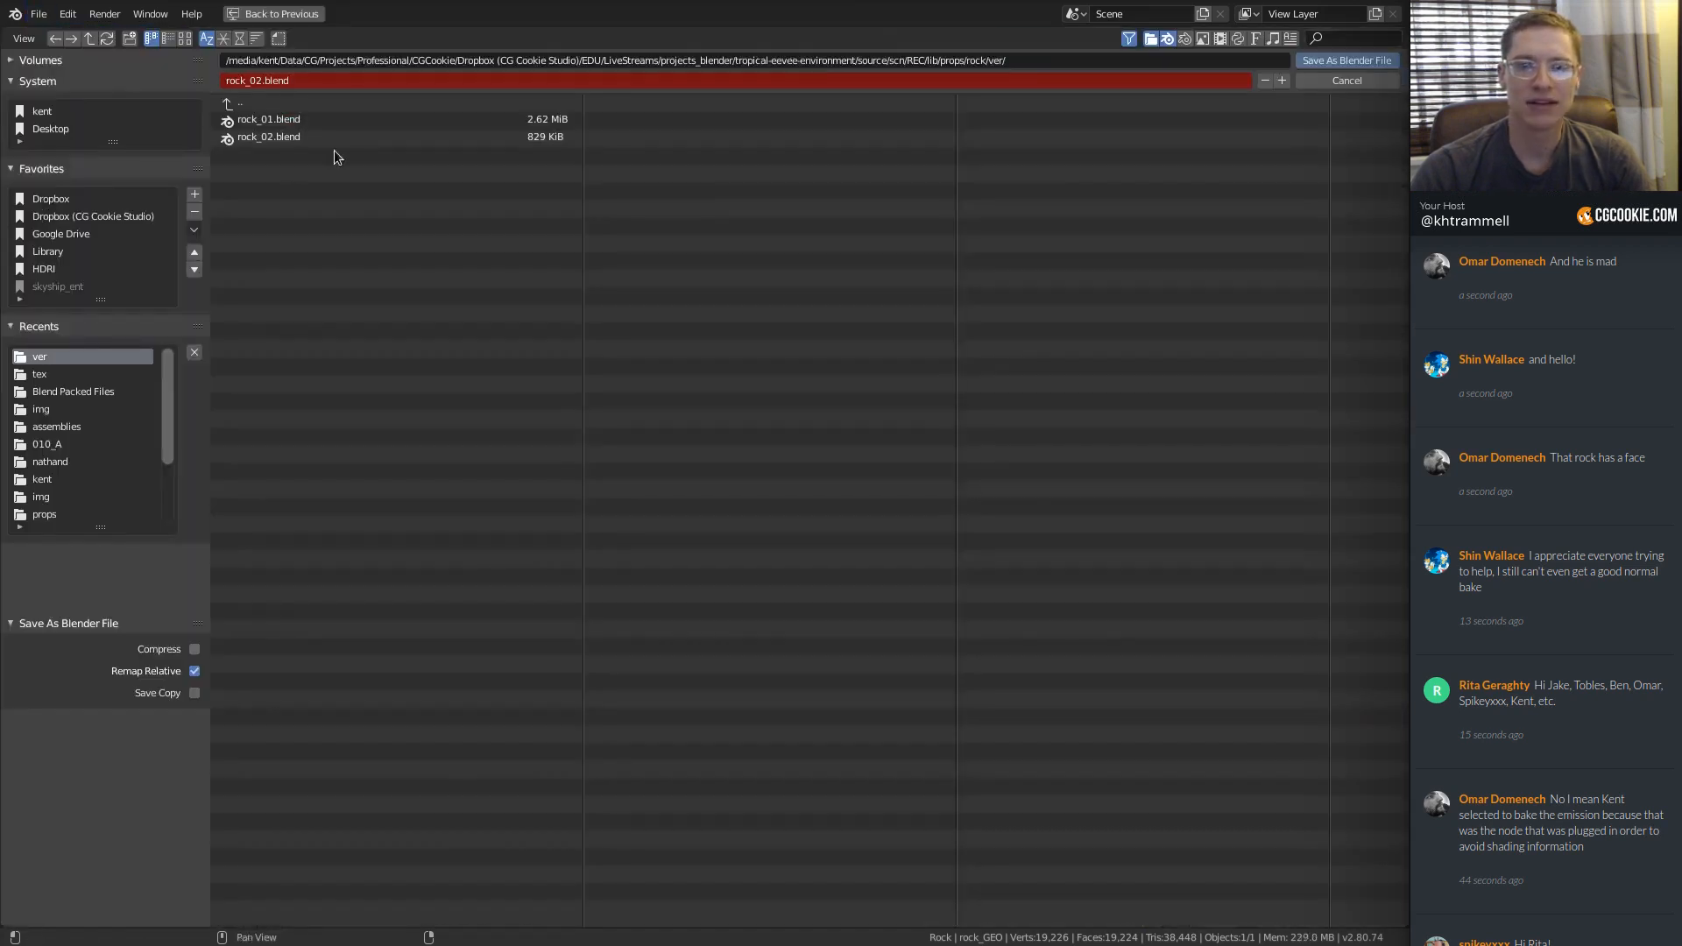
left_click(253, 106)
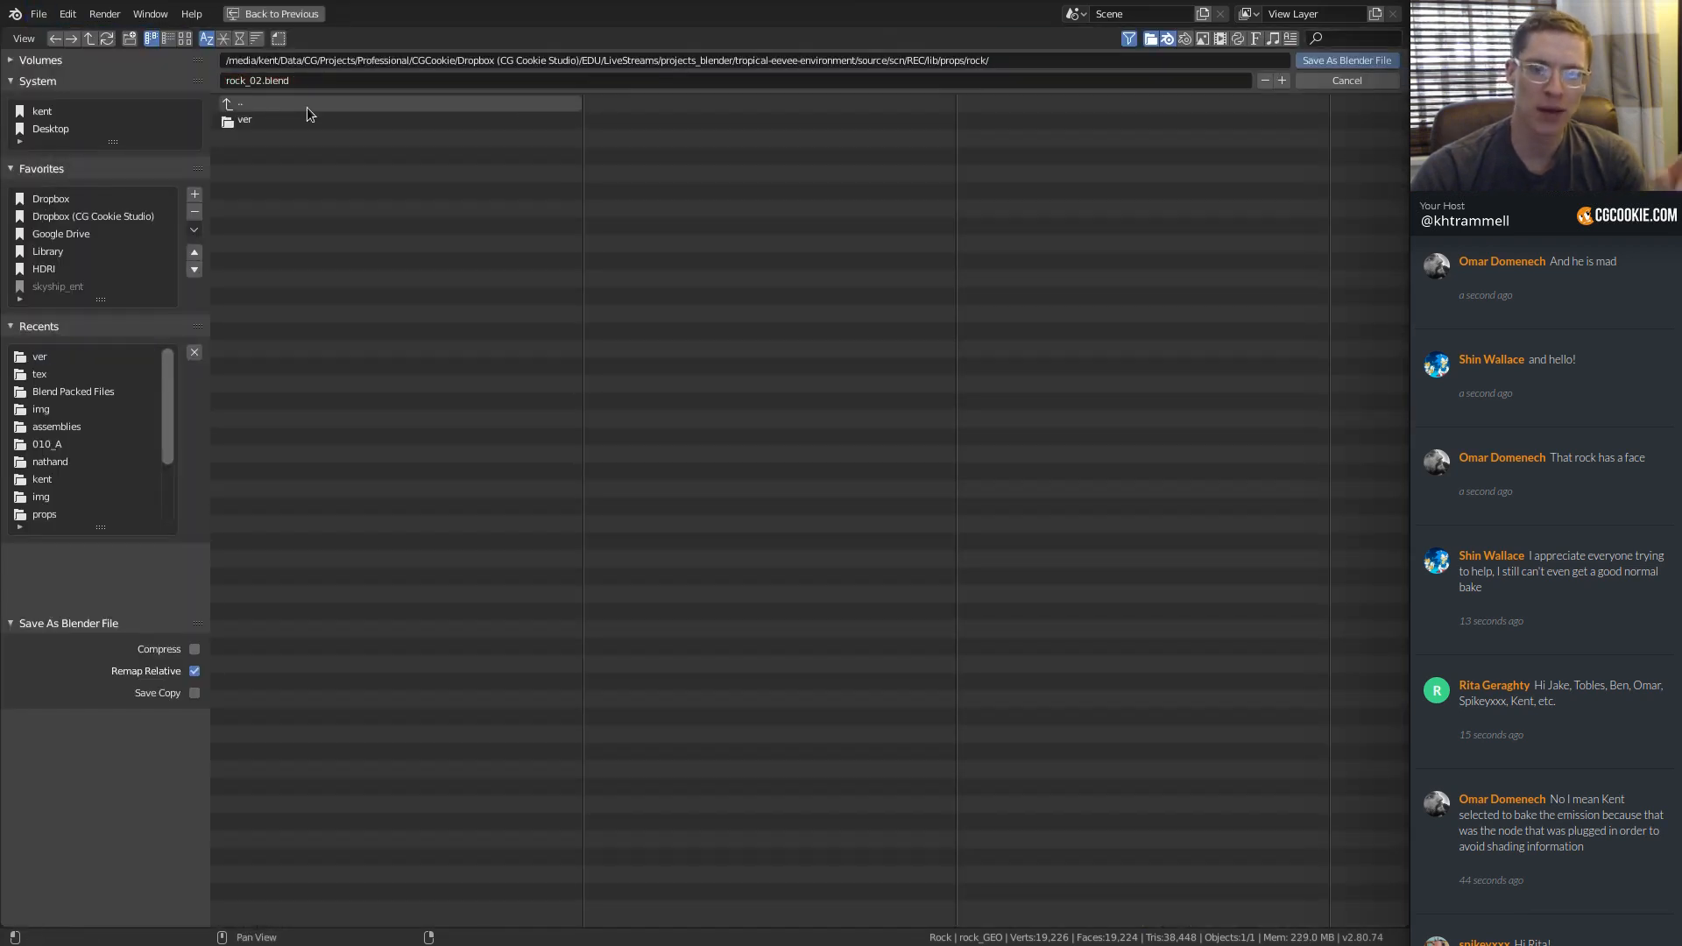
left_click(260, 85)
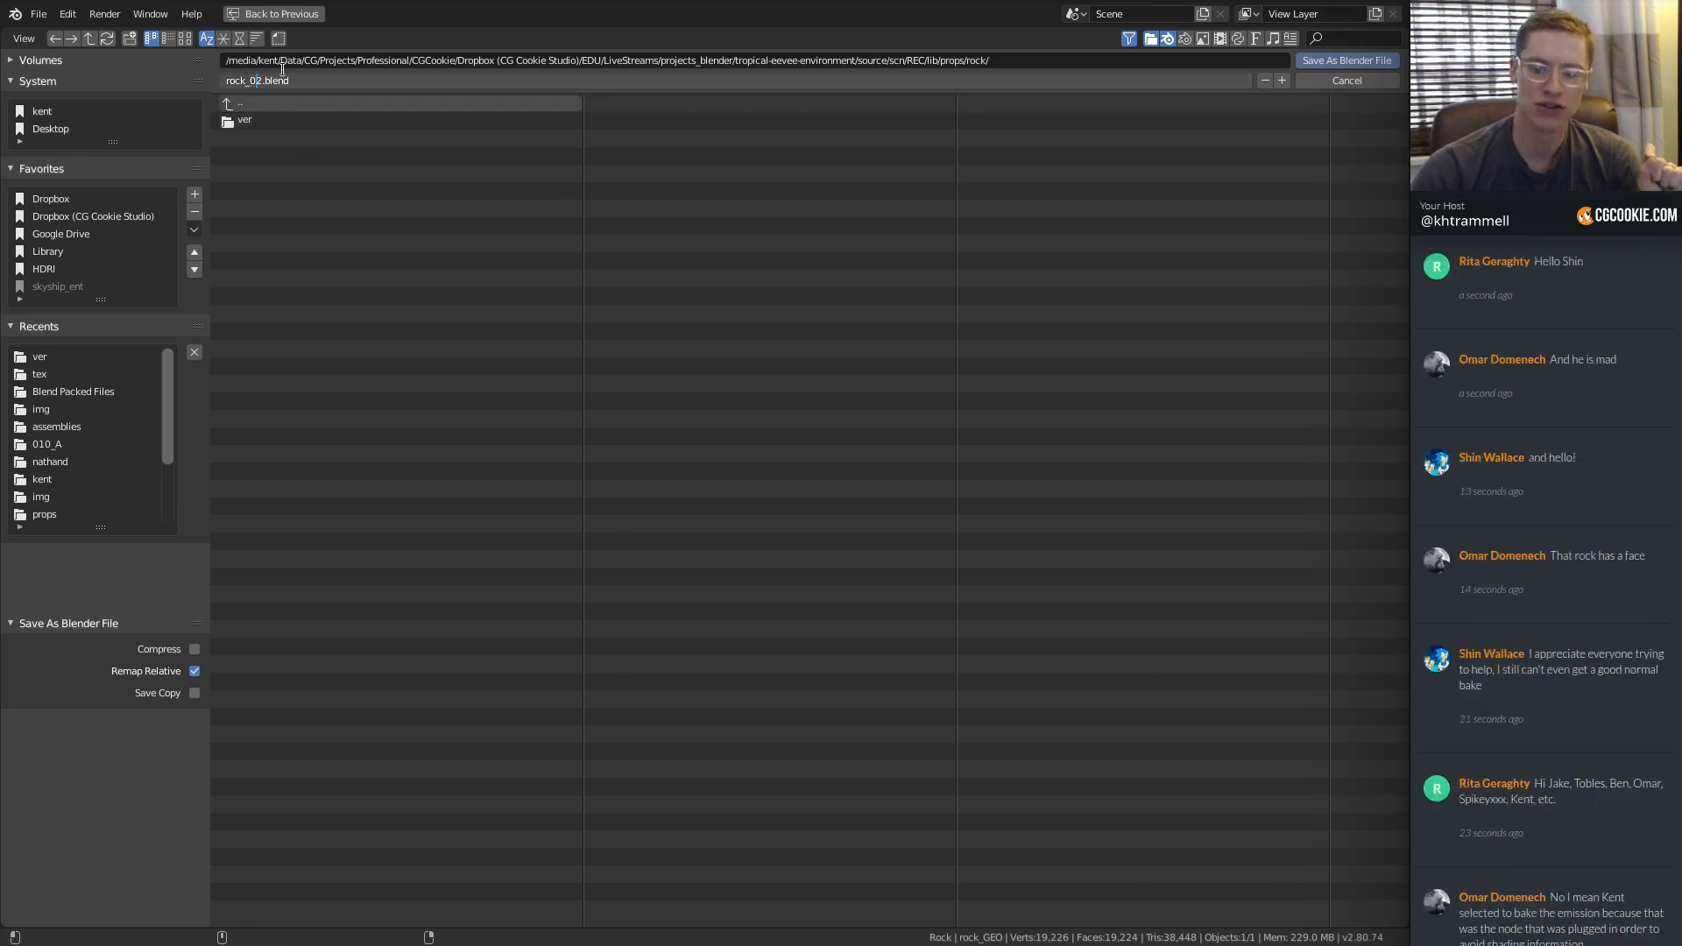
key("BackSpace")
key("BackSpace")
key("BackSpace")
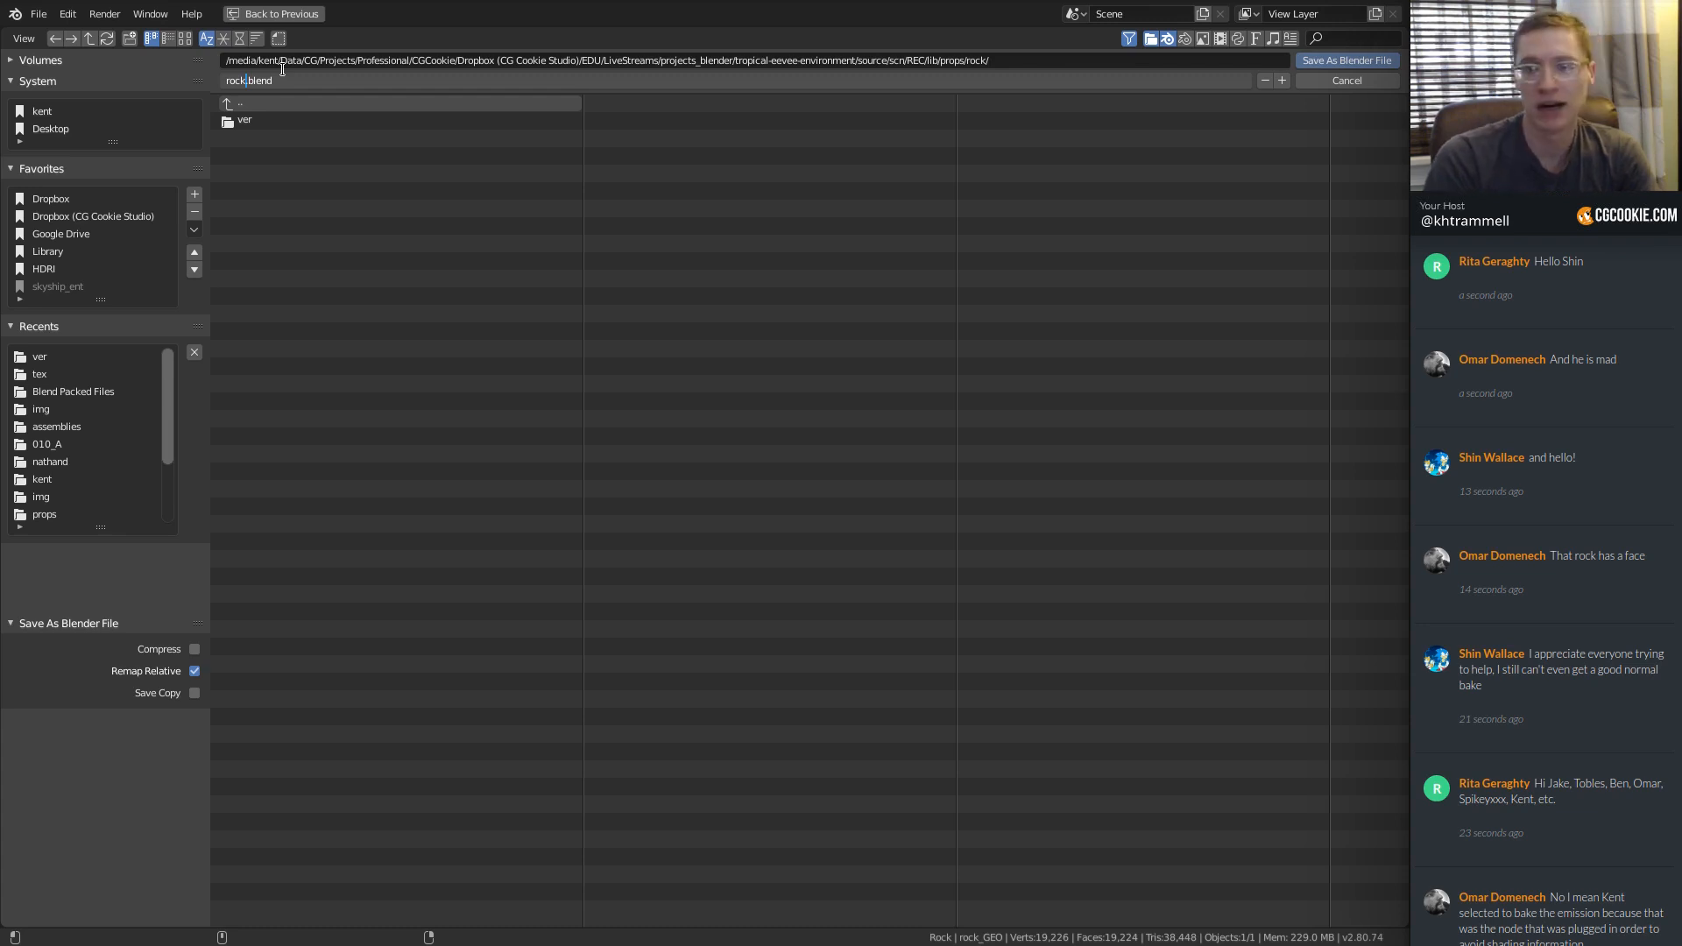
left_click(282, 68)
left_click(1338, 59)
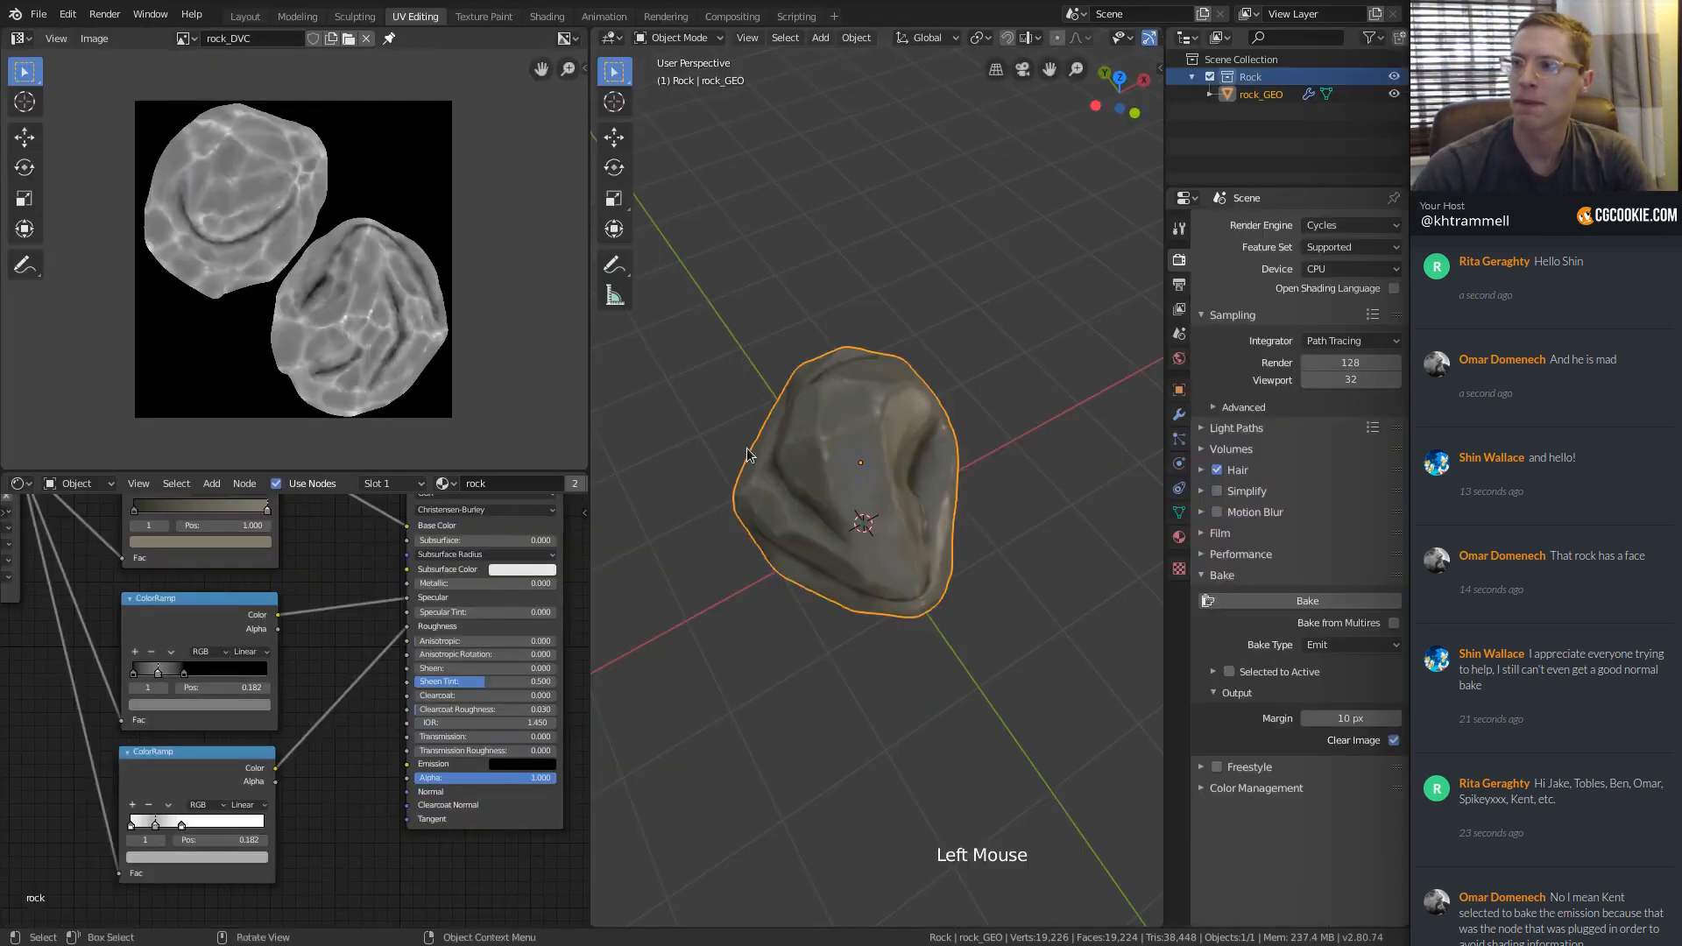
scroll(1547, 460, "down", 15)
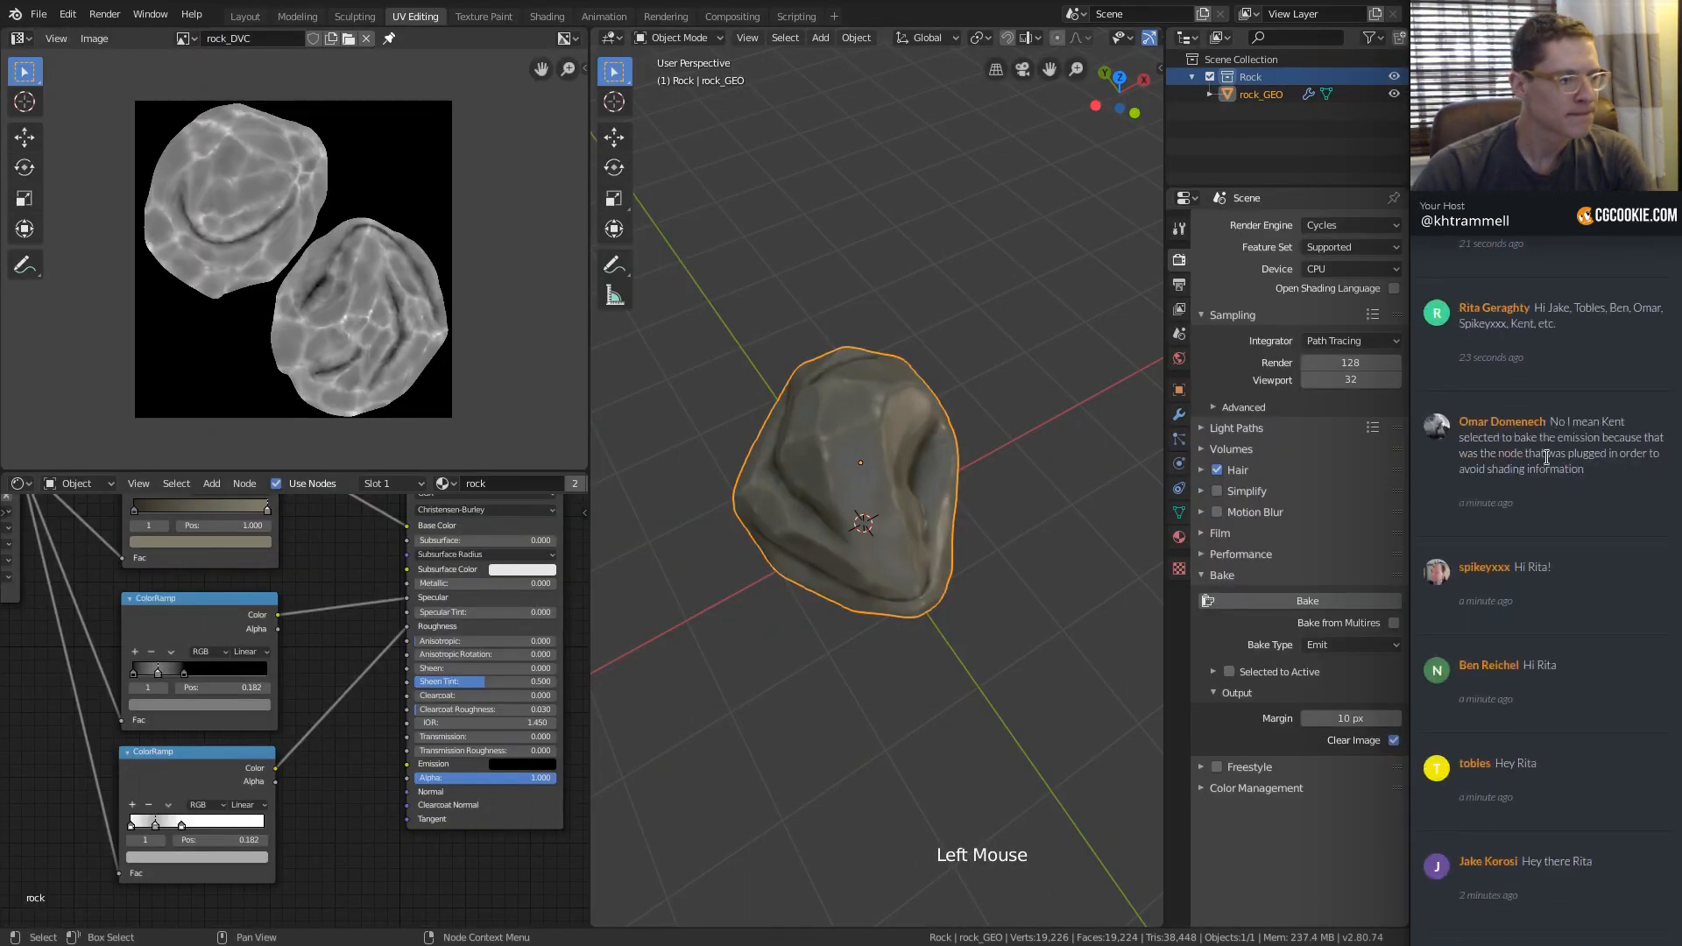
scroll(1547, 457, "down", 2)
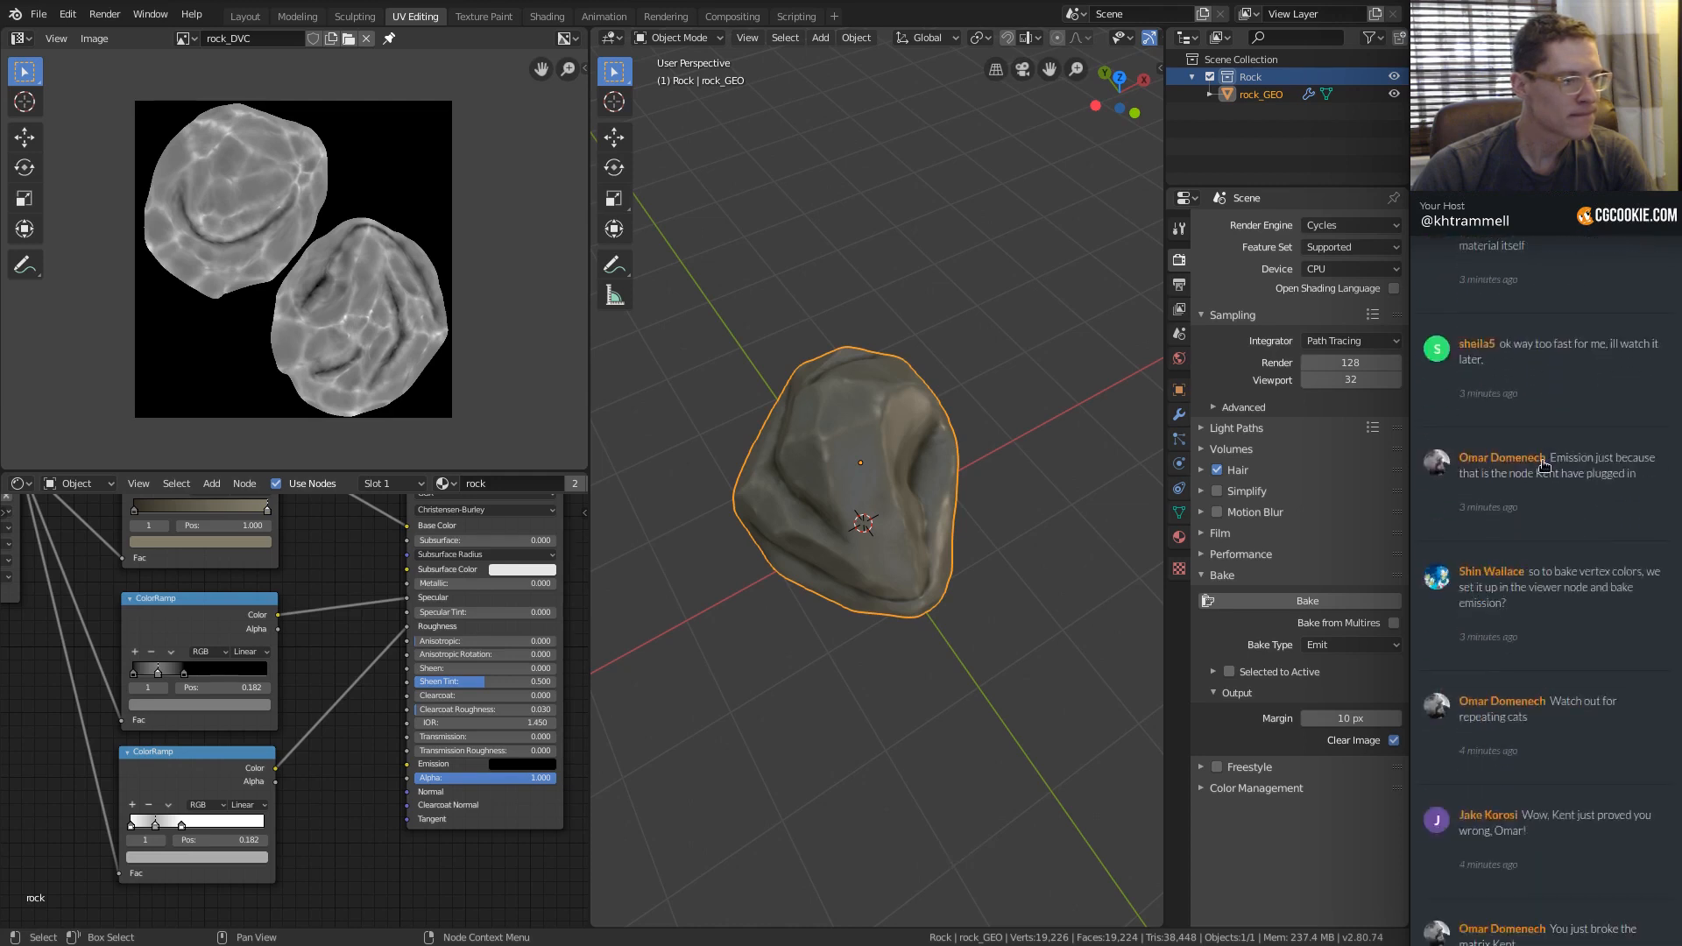
scroll(1547, 447, "up", 17)
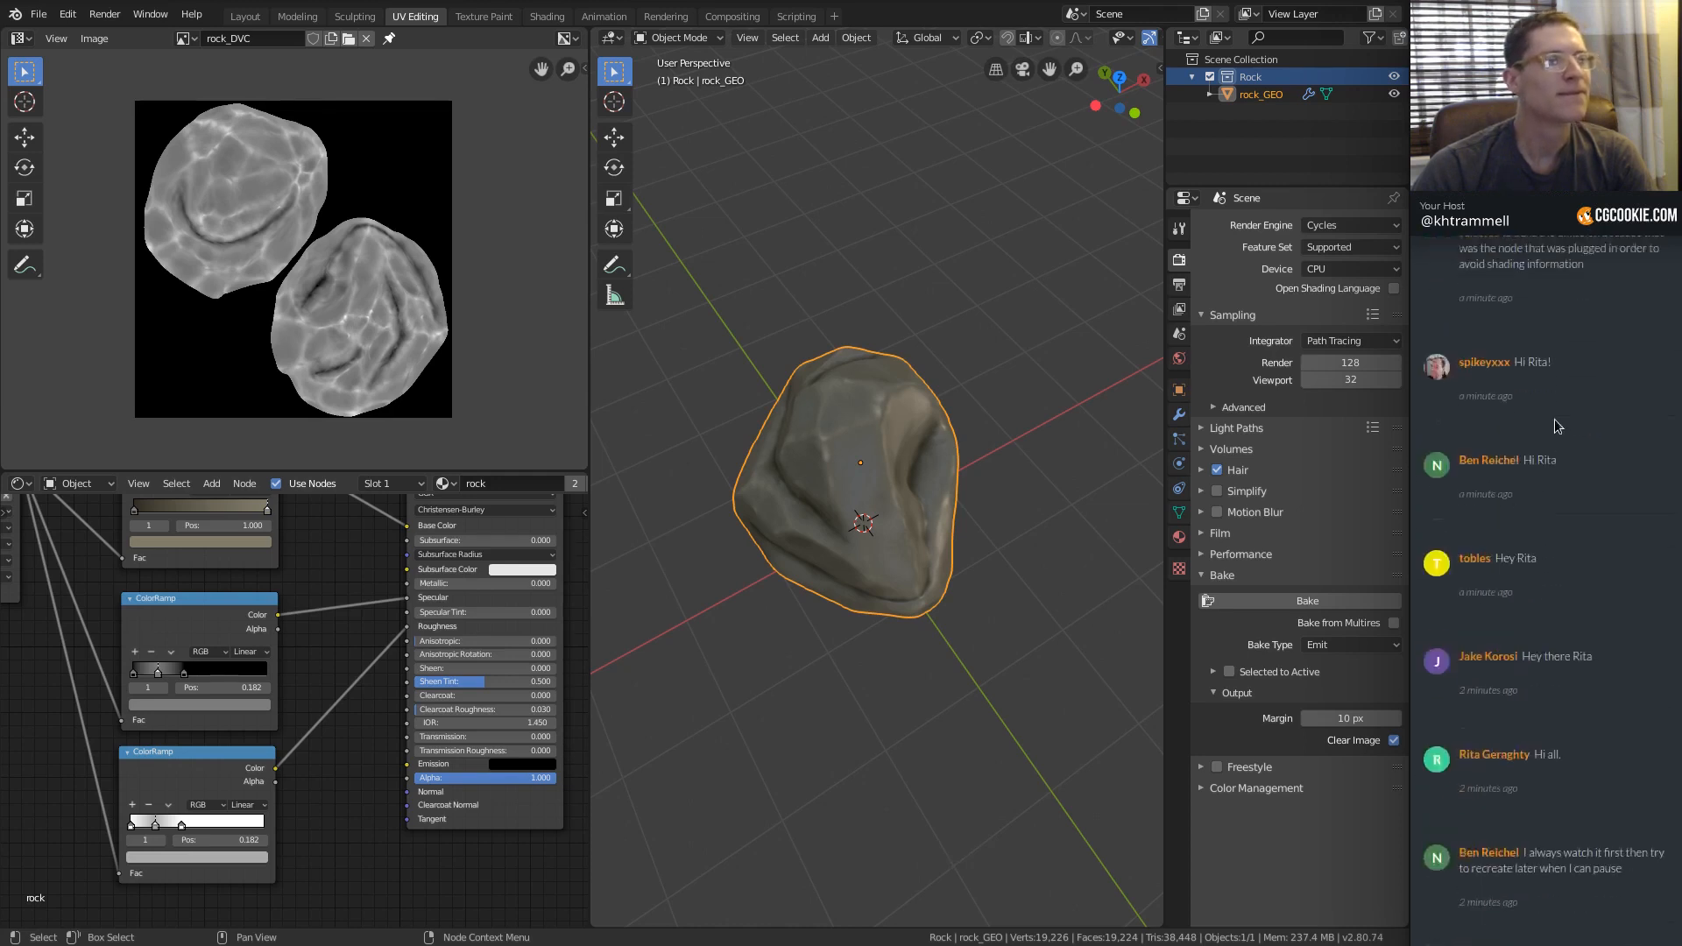
middle_click_drag(959, 450, 958, 403)
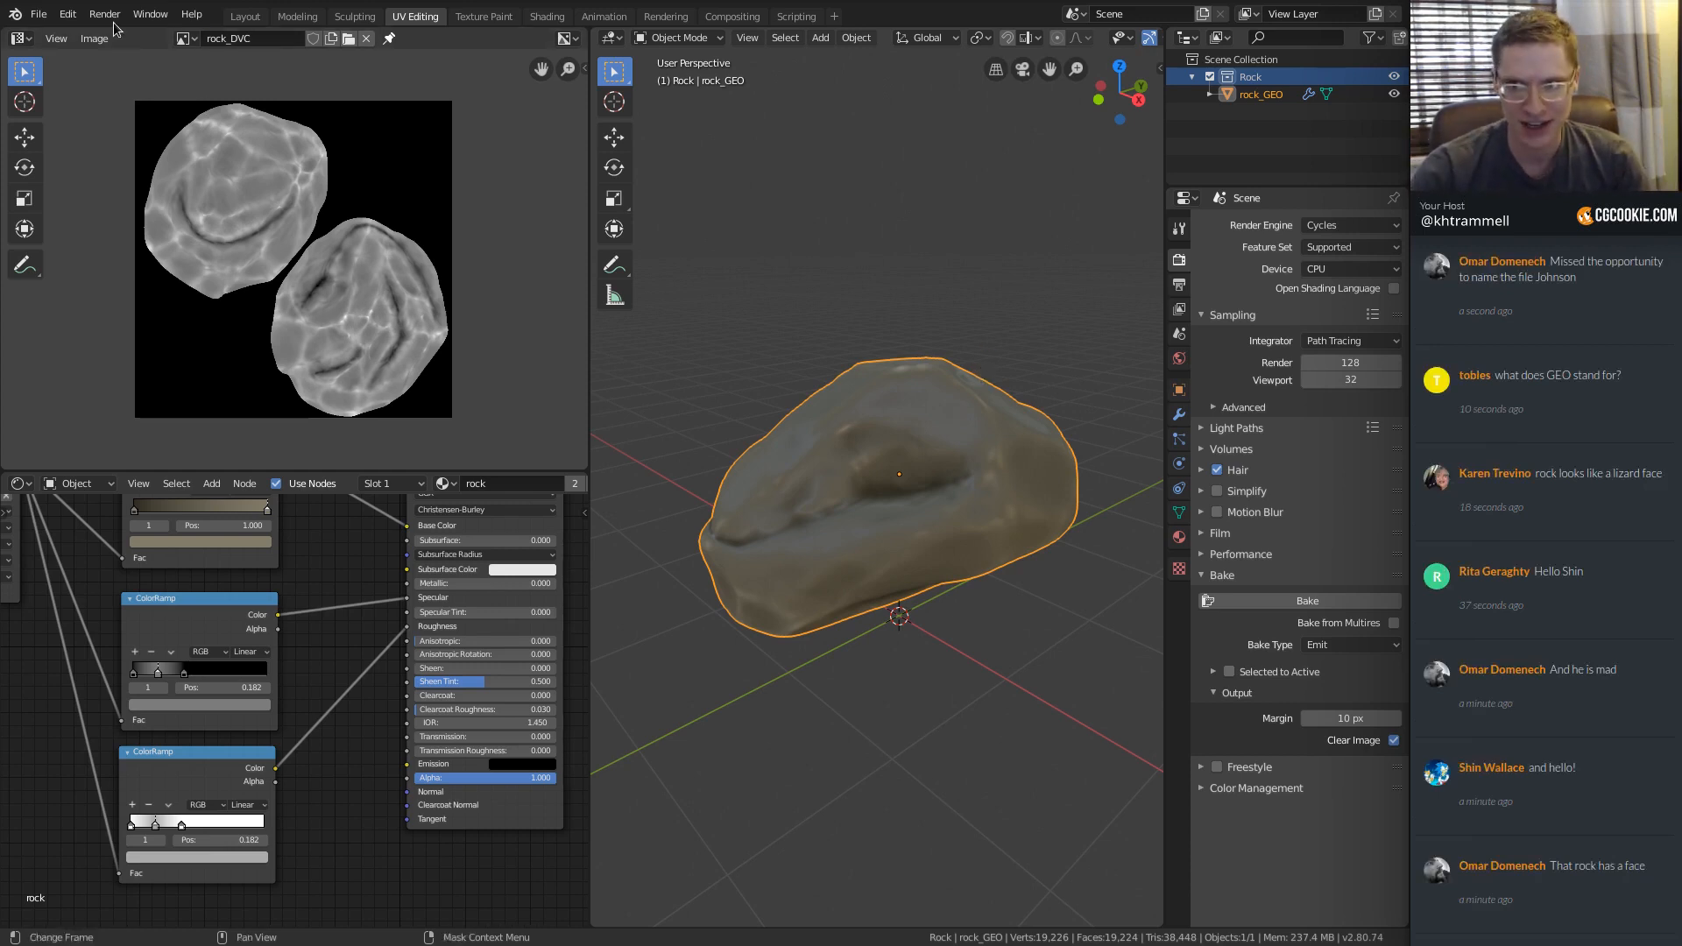
left_click(37, 15)
mouse_move(58, 35)
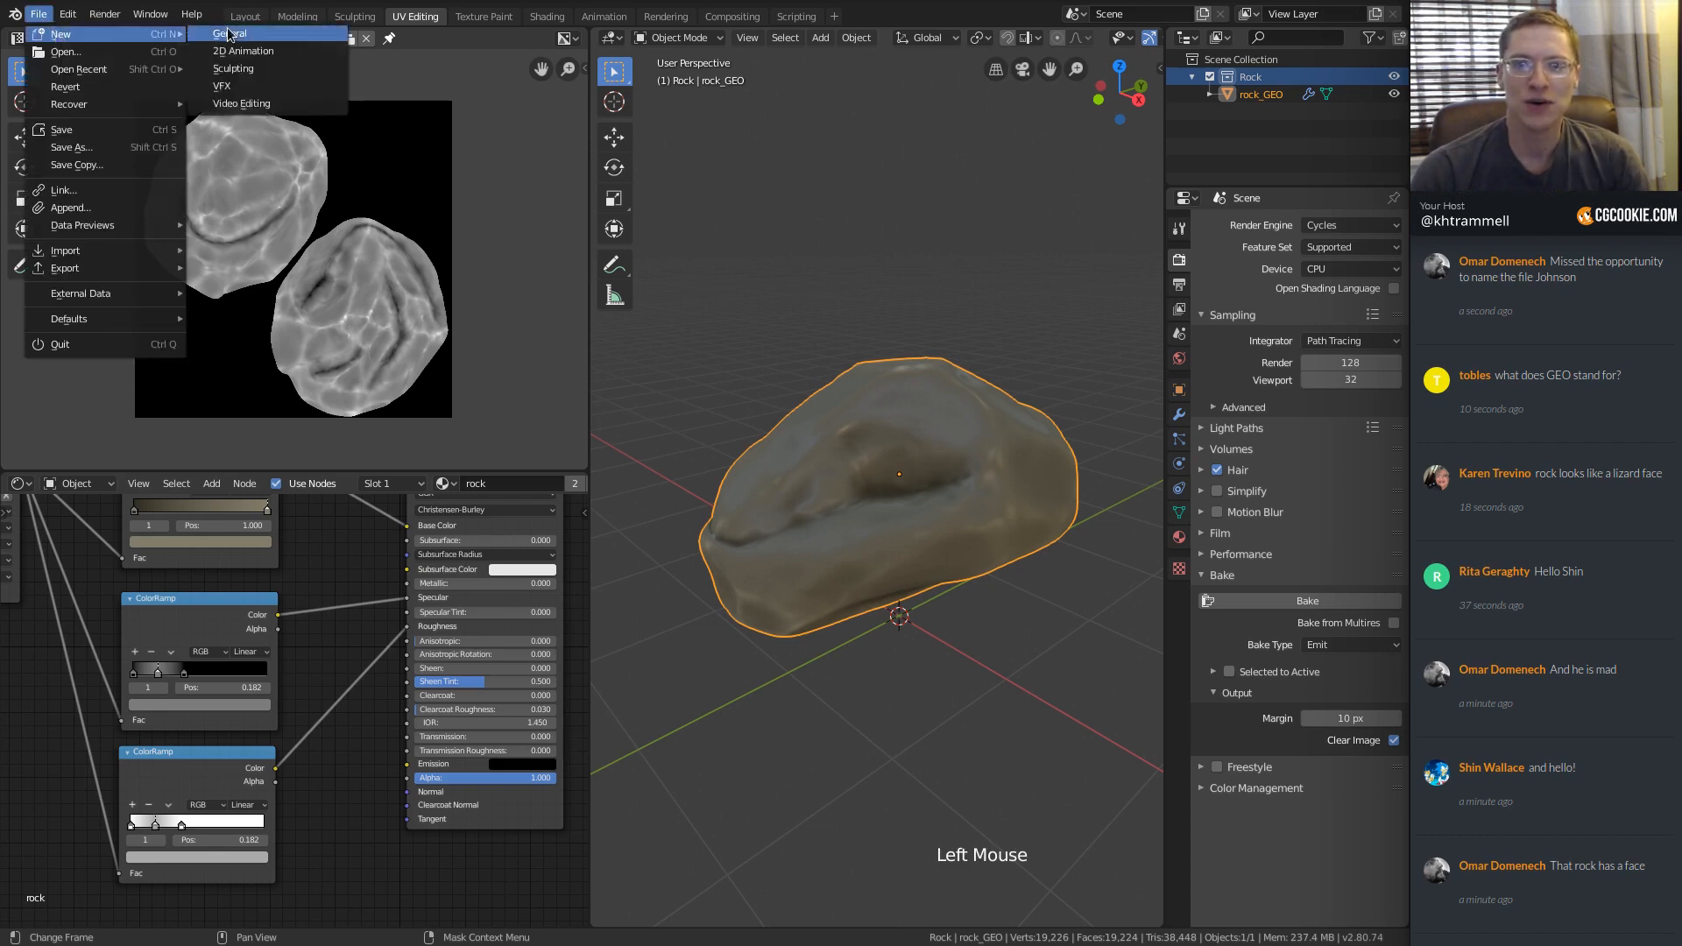
left_click(241, 104)
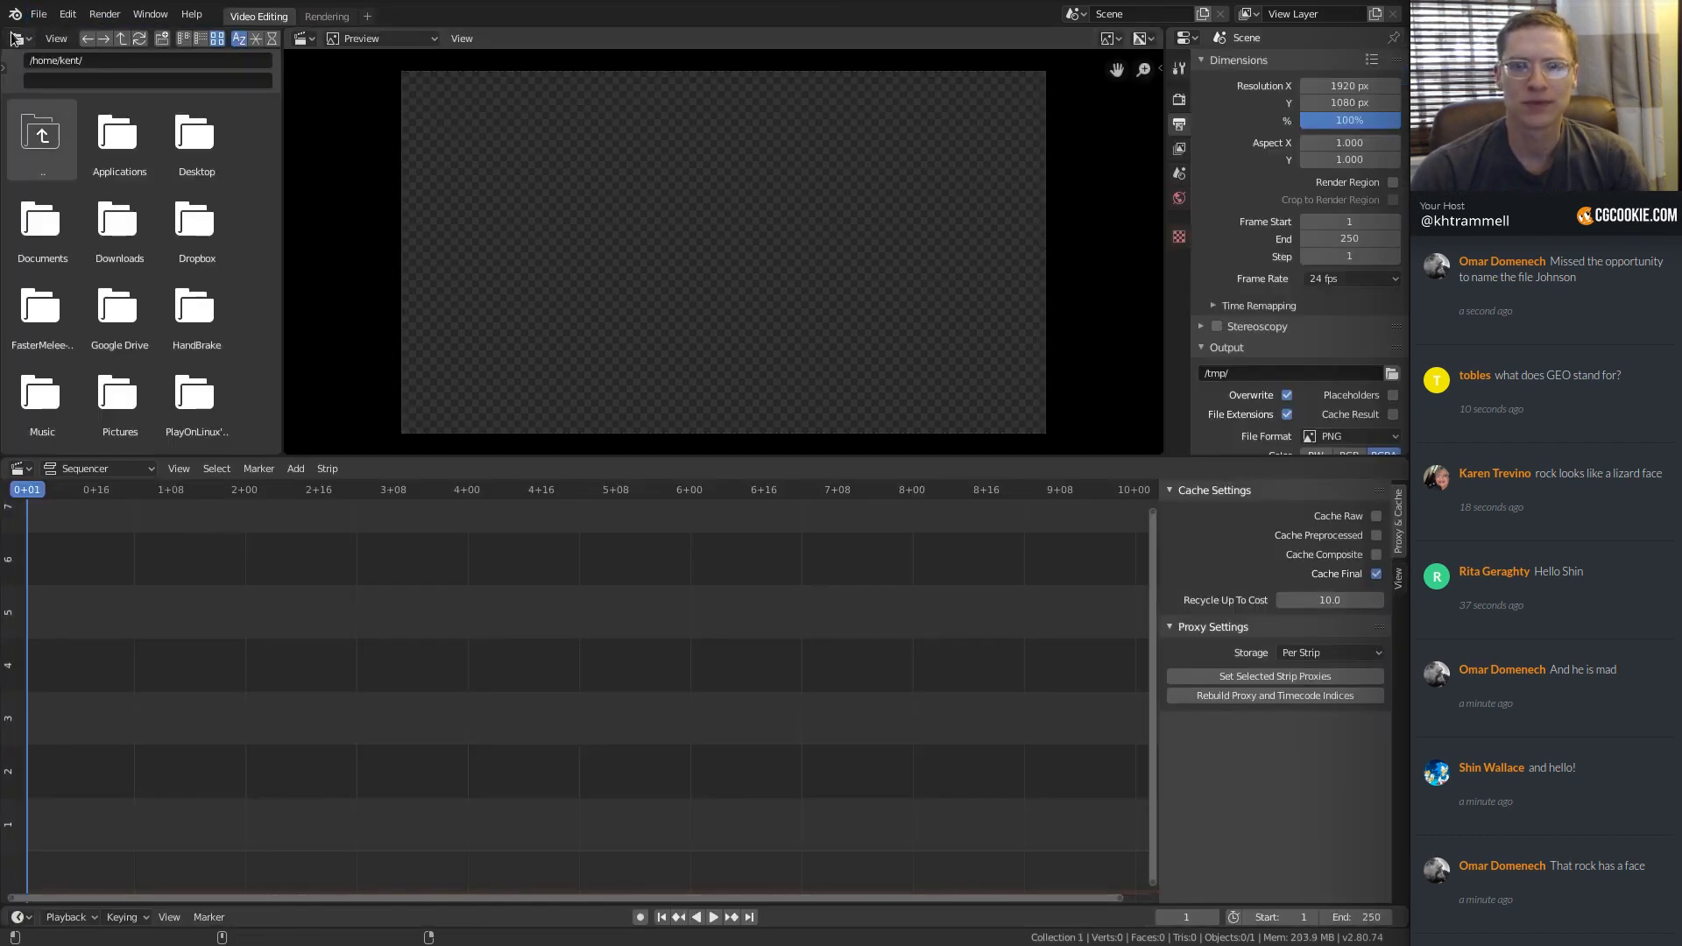
Create a new file from the General template.
left_click(34, 16)
mouse_move(101, 35)
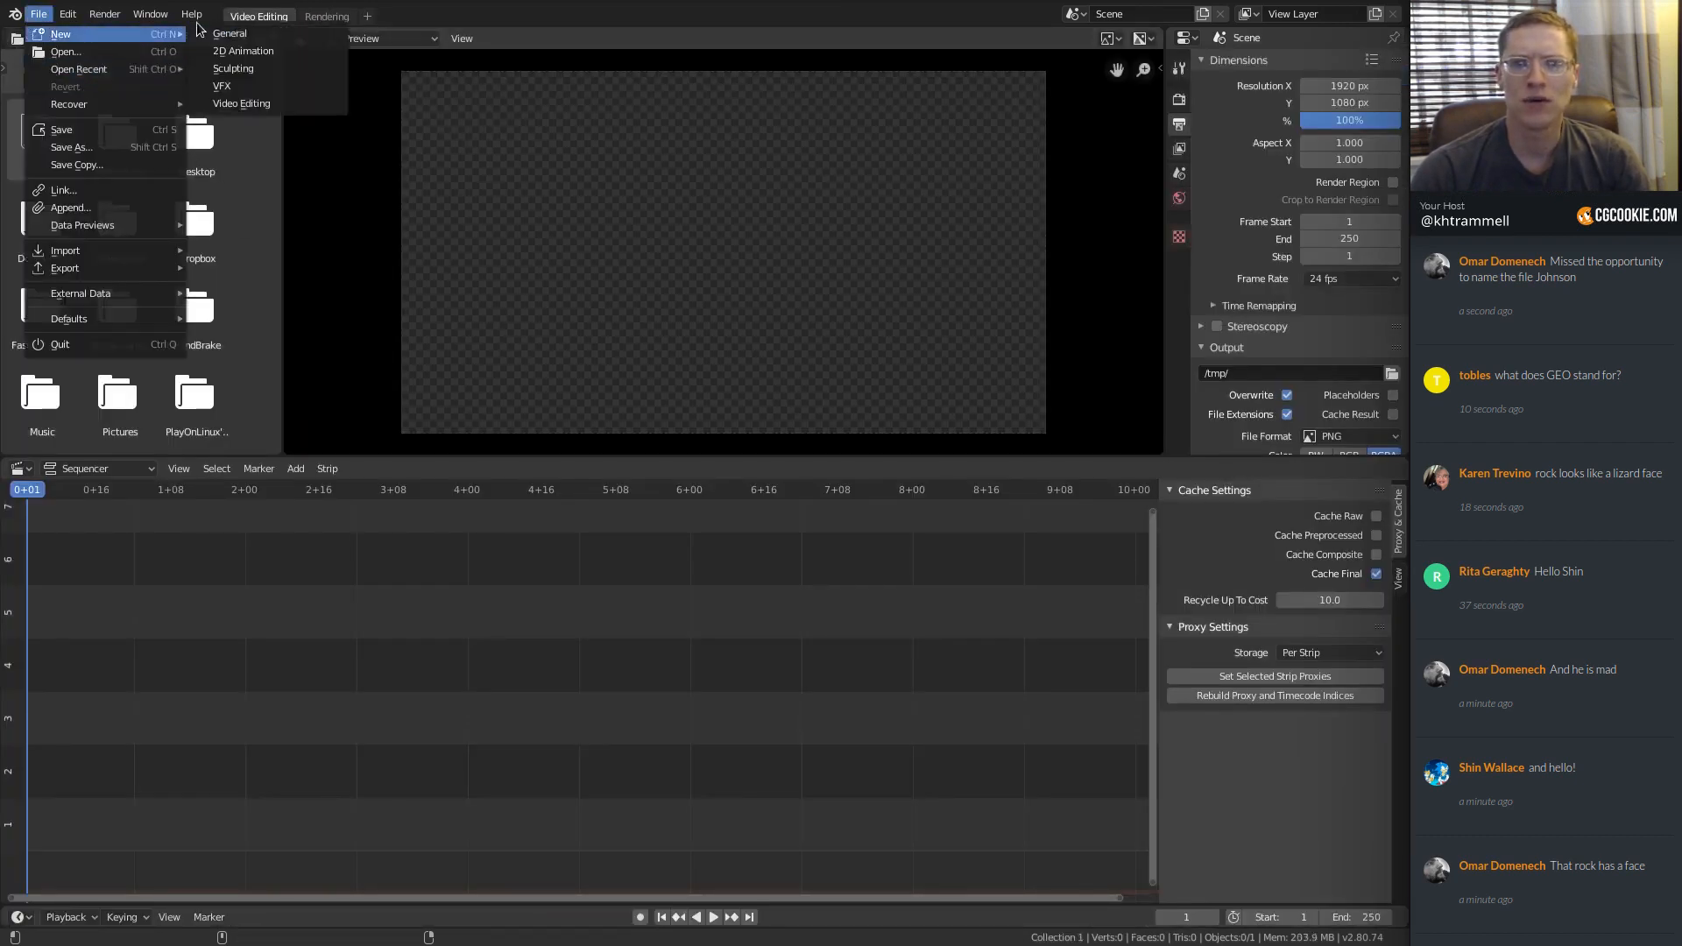
left_click(221, 34)
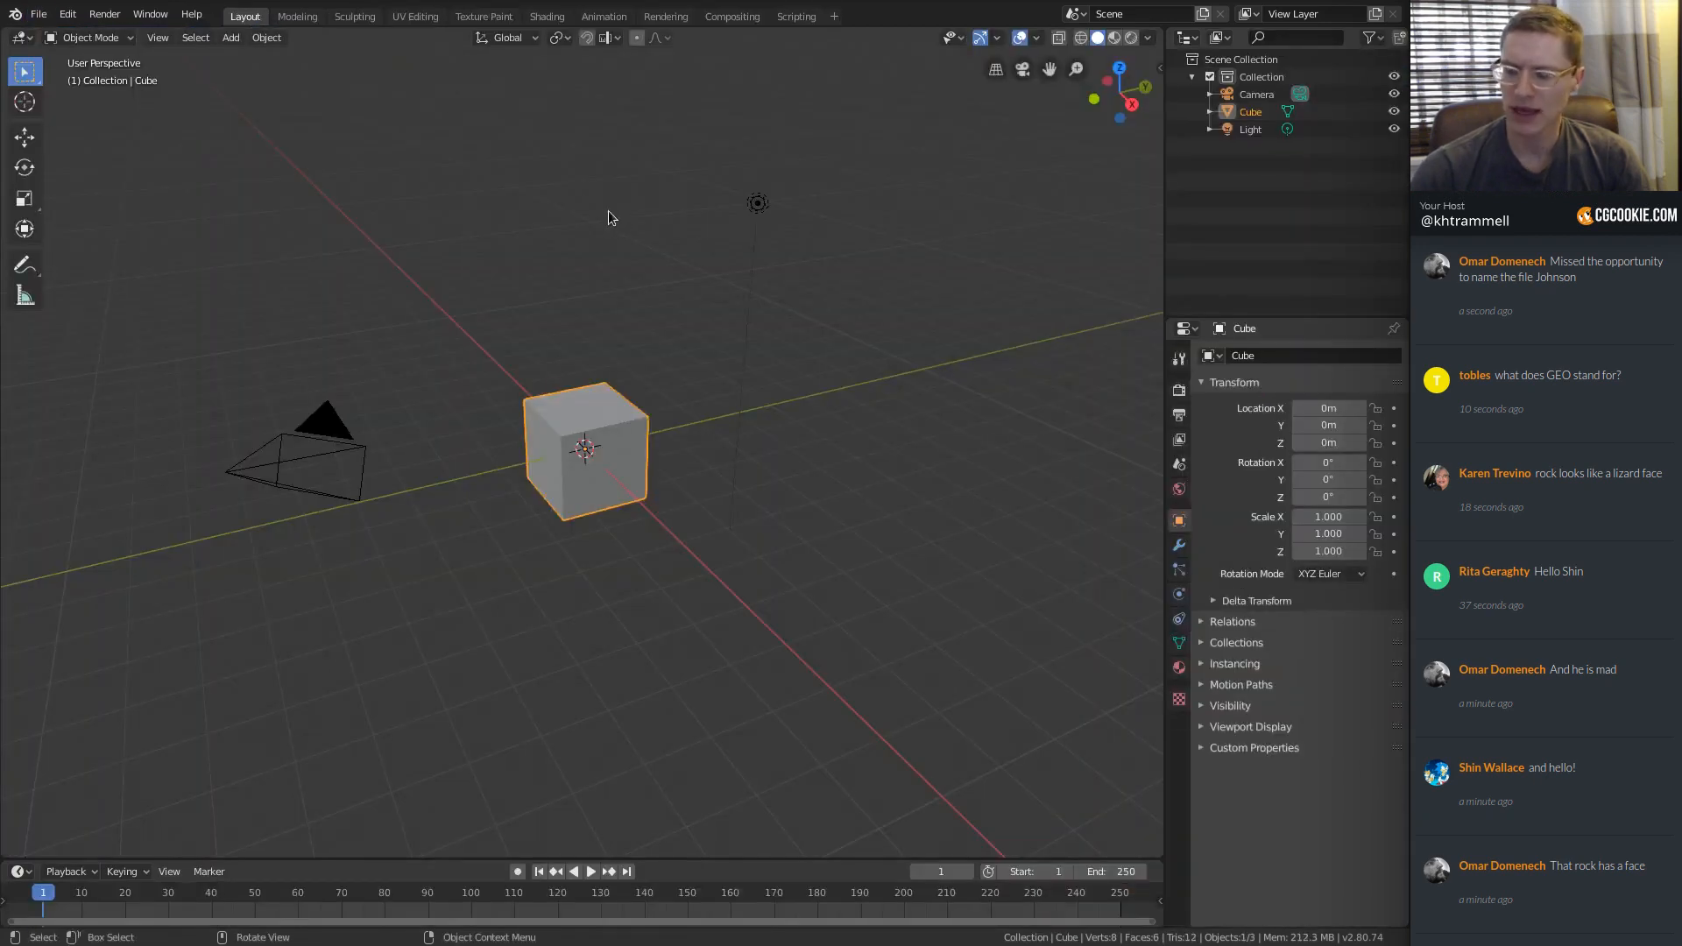
Delete the default cube and light from the new scene.
left_click(762, 209, "shift")
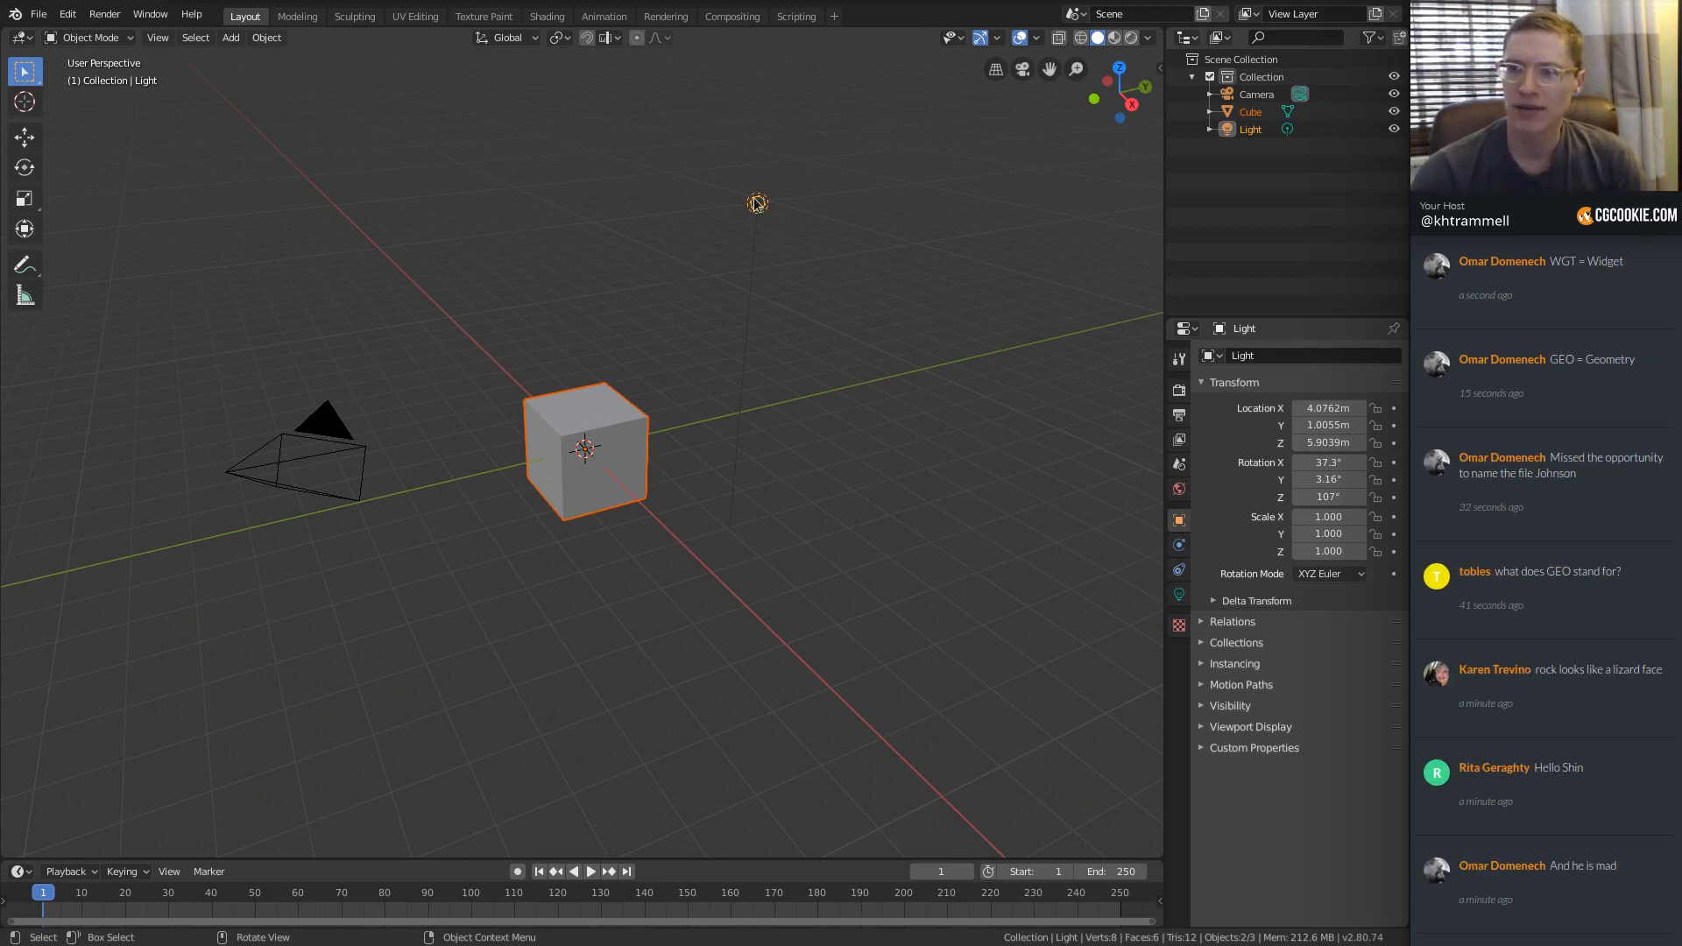
left_click(635, 466, "shift")
left_click(634, 466, "shift")
key("x")
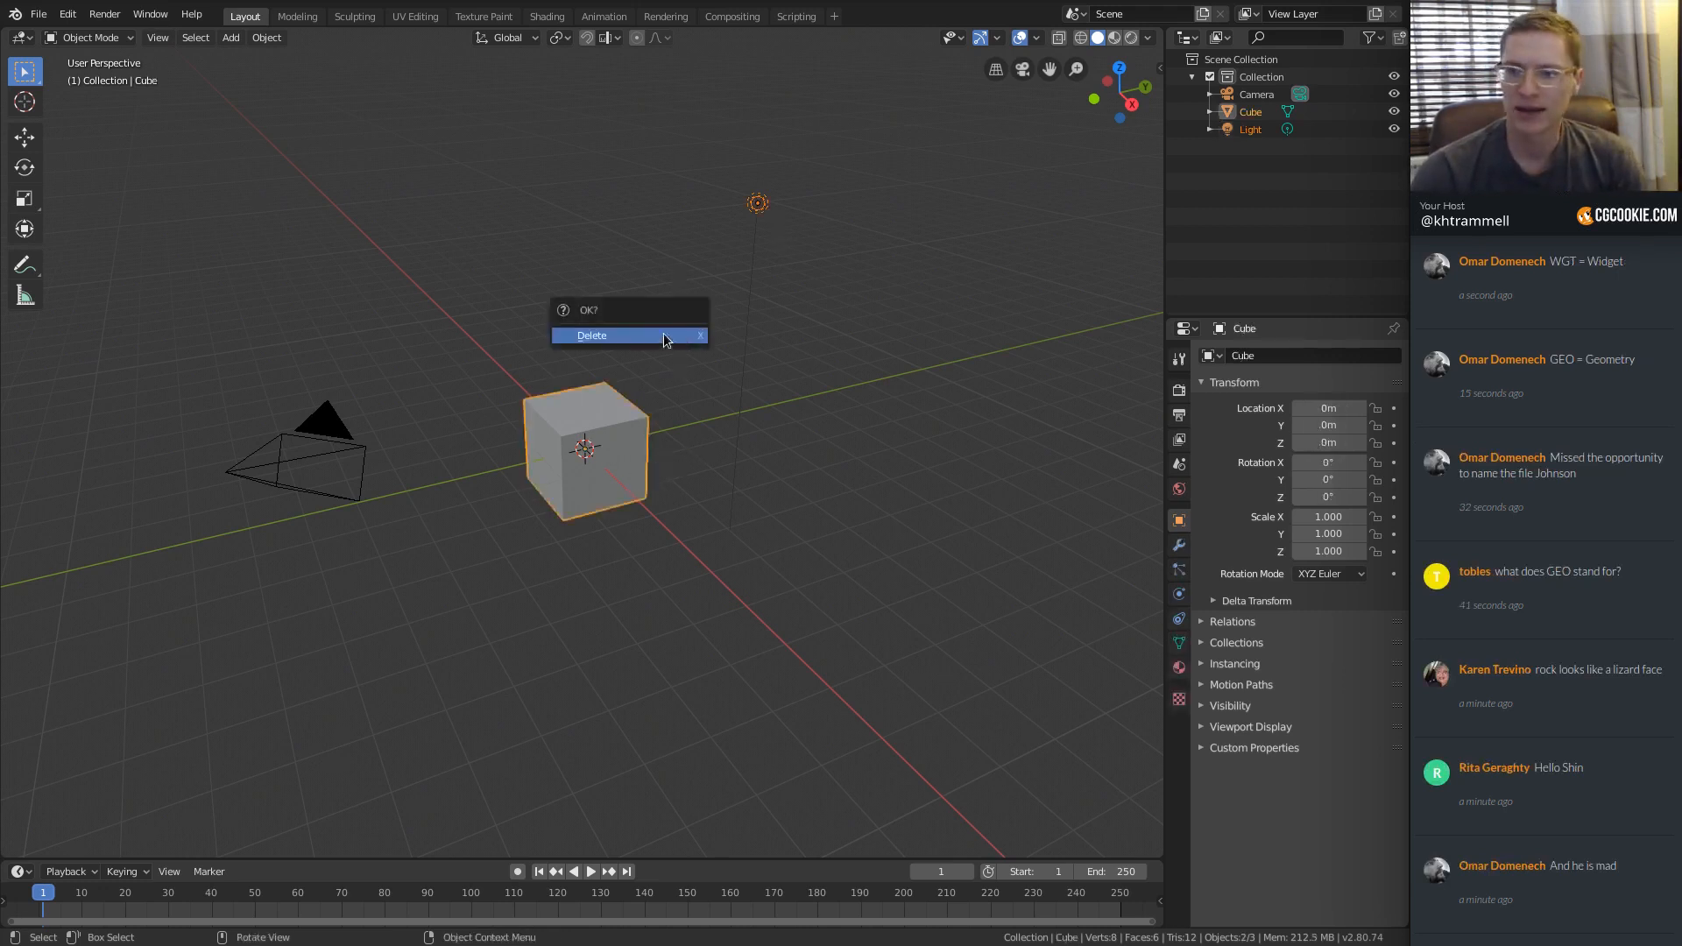
left_click(676, 338)
Select the remaining camera in the new scene.
middle_click_drag(395, 463, 536, 417, "shift")
left_click(624, 360)
scroll(692, 324, "down", 2)
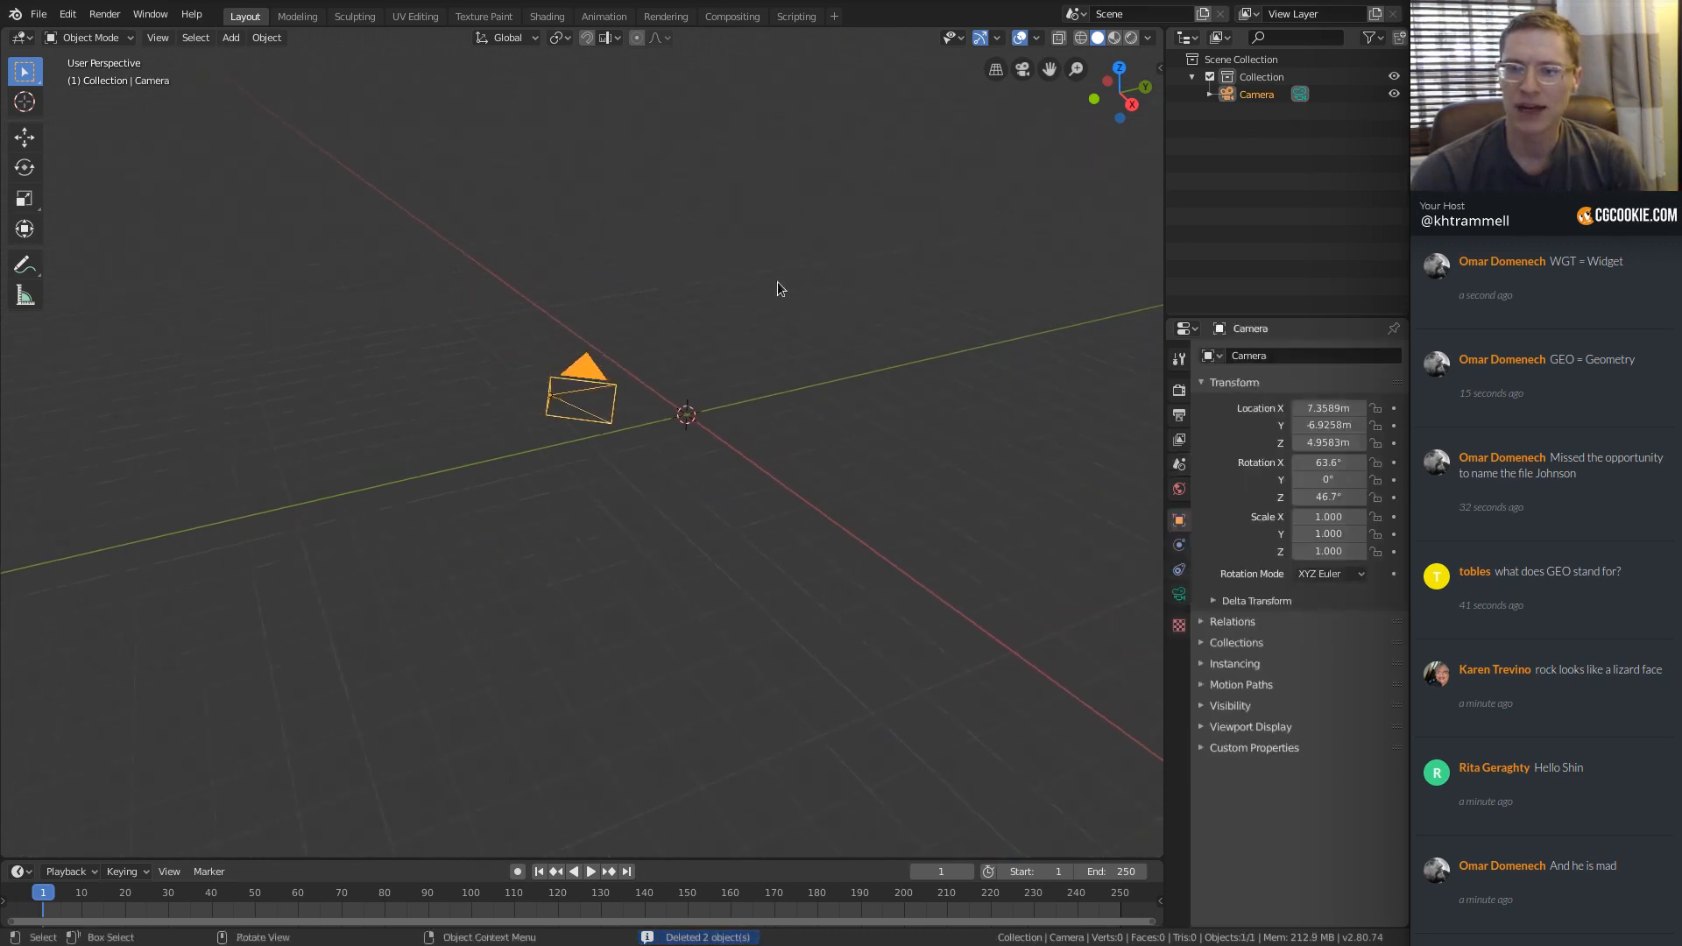
middle_click_drag(776, 281, 750, 286)
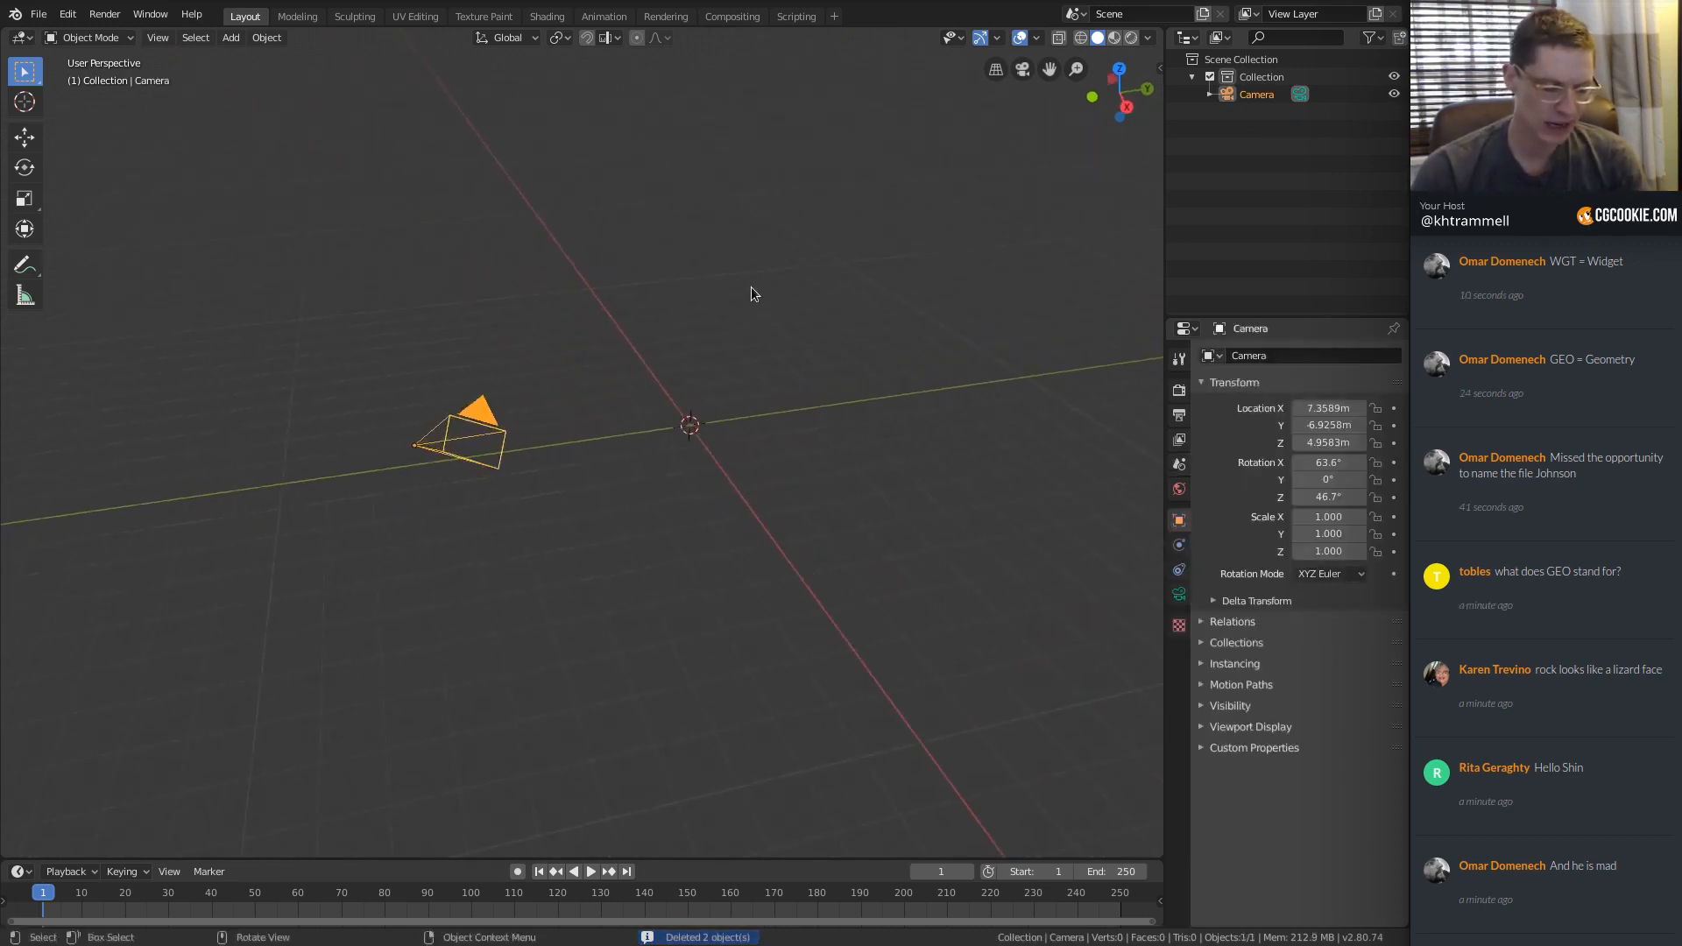
Clear the camera's rotation and location so it sits unrotated at the world origin.
key("alt+r")
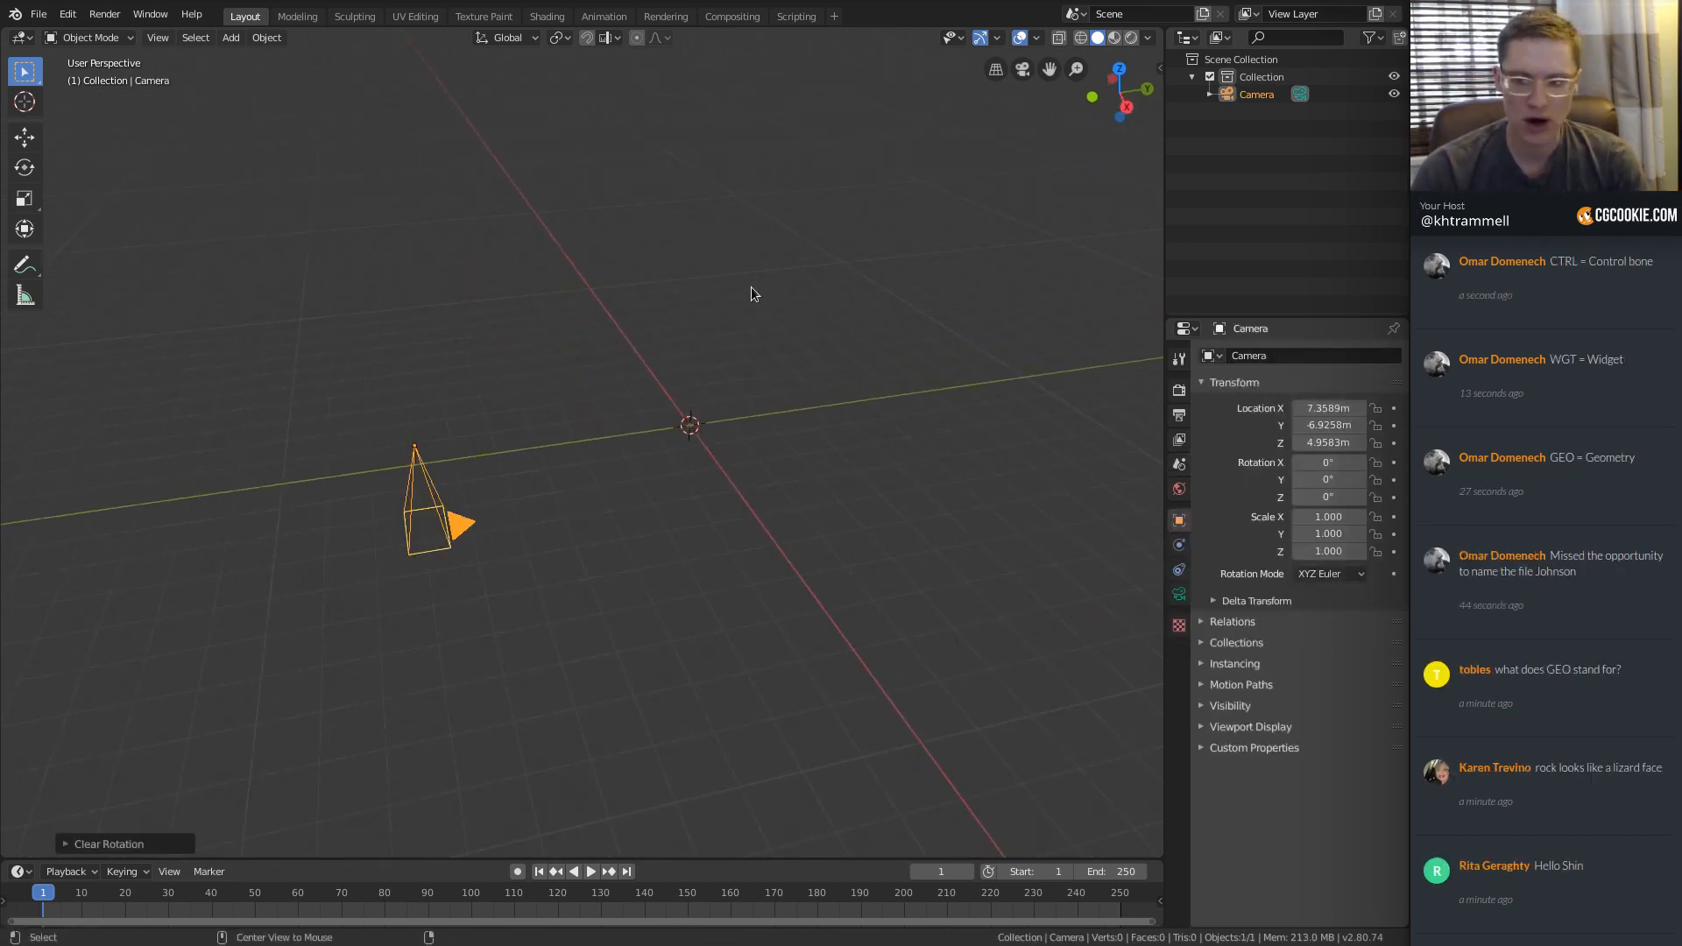
key("alt+g")
middle_click_drag(884, 346, 845, 445, "shift")
middle_click_drag(934, 389, 829, 411, "shift")
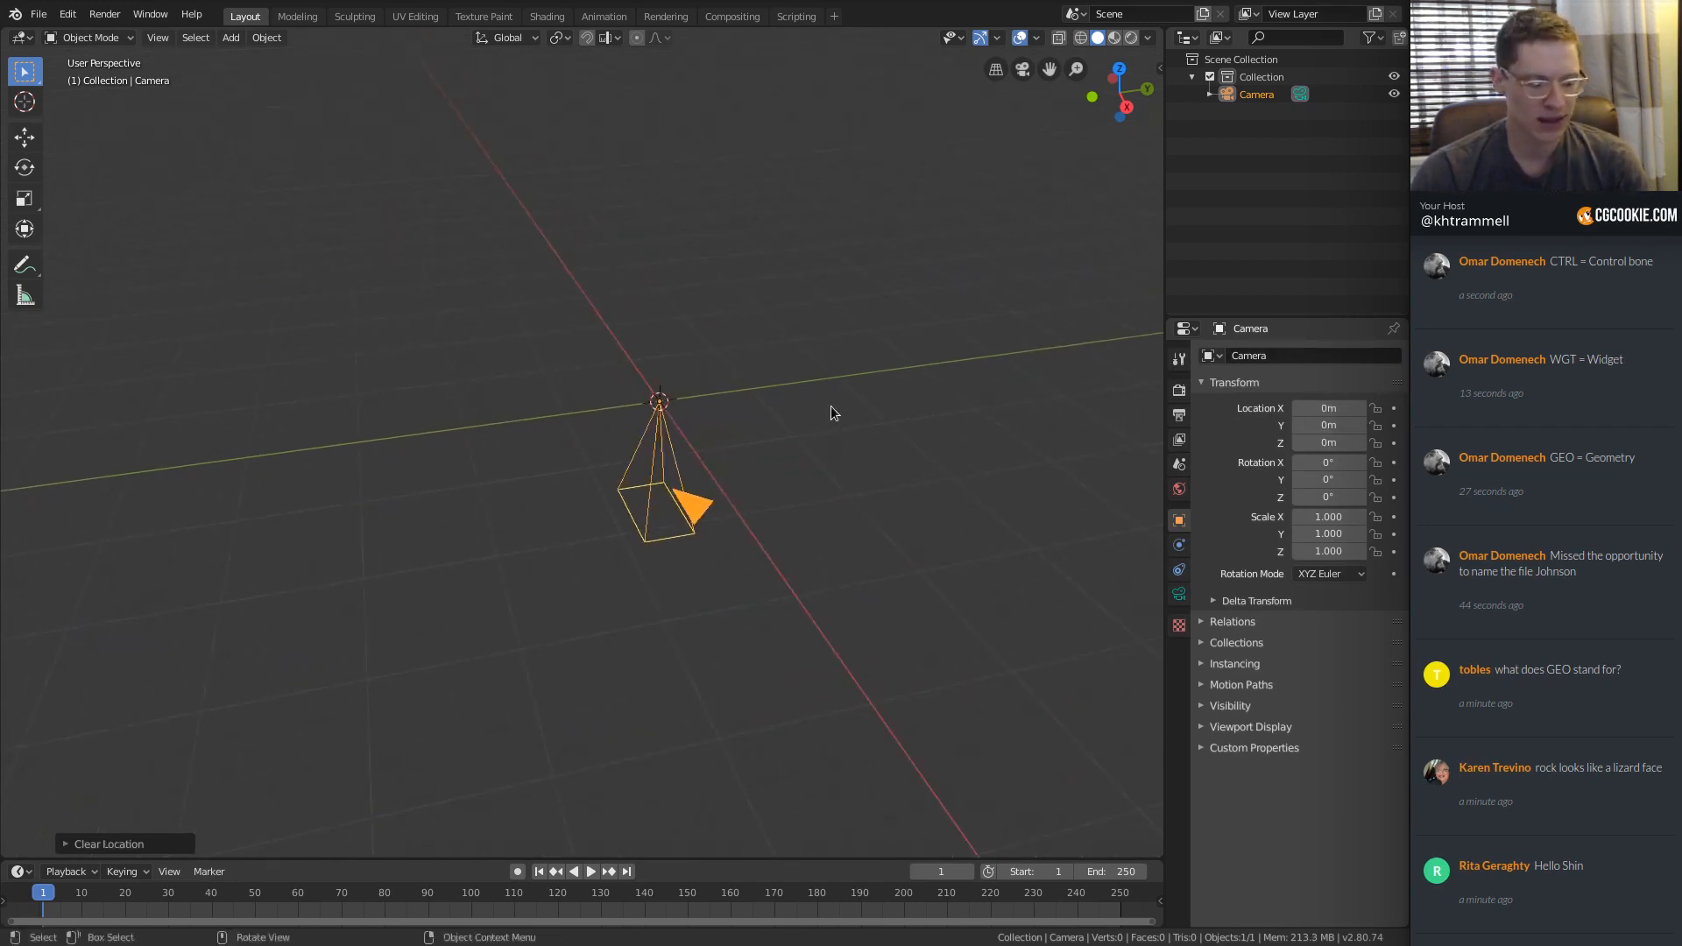
Rotate the camera 90° around the X axis.
key("r")
key("x")
key("9")
key("0")
key("Return")
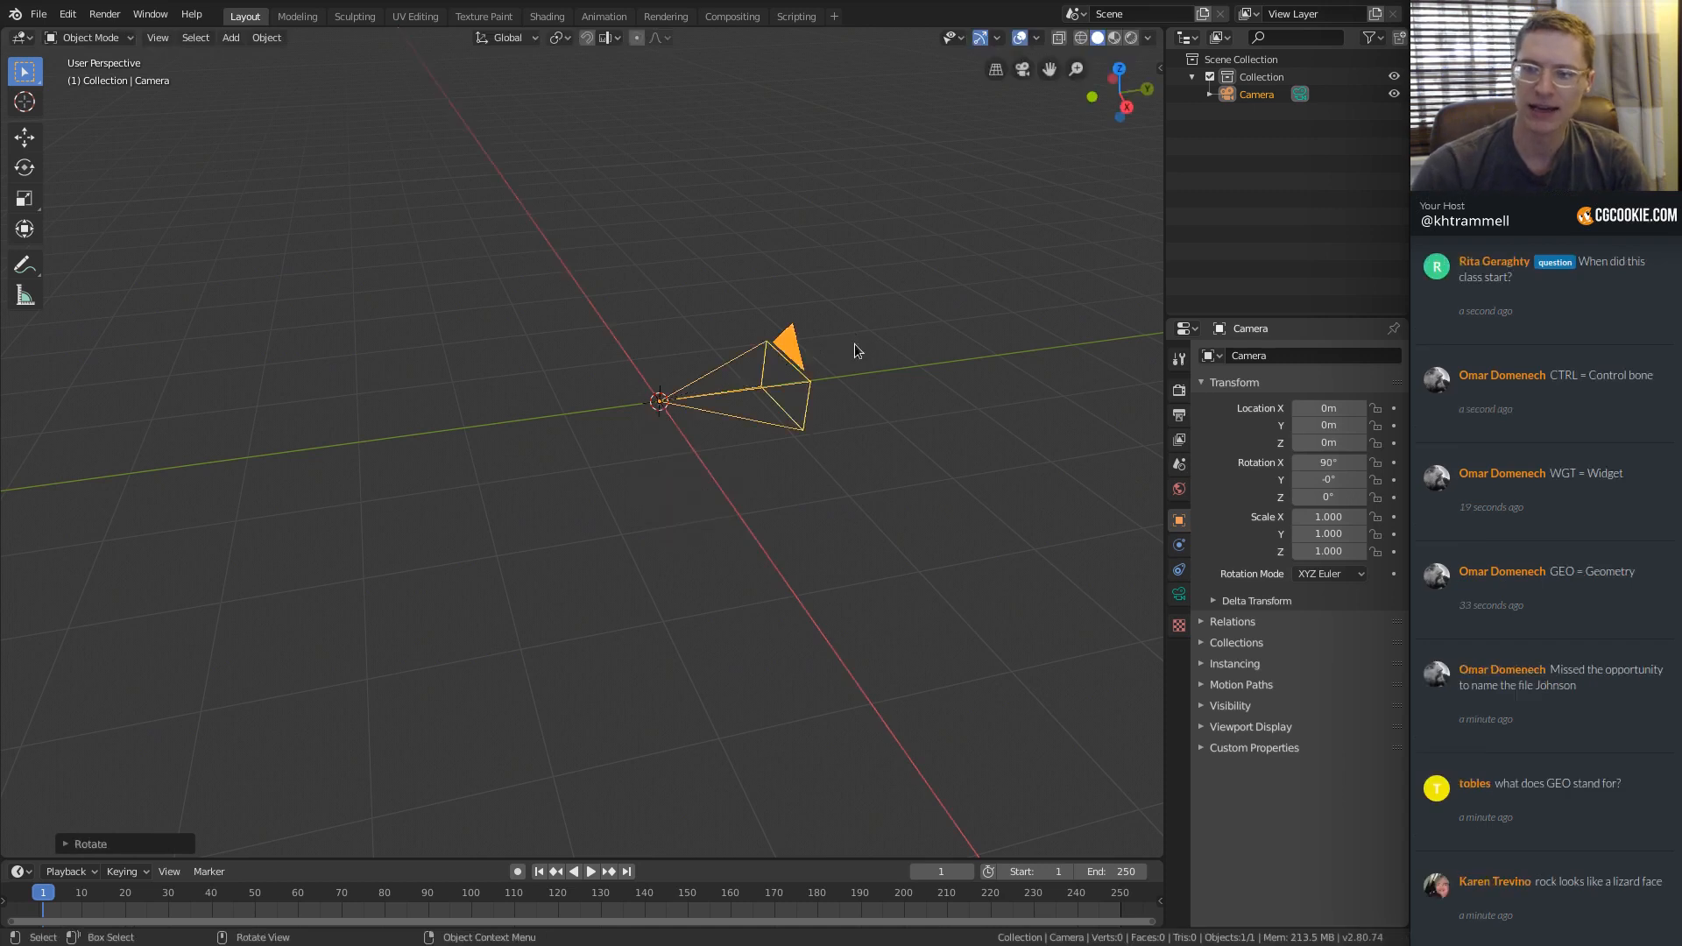
Move the camera back along the Y axis to about -6 m.
key("g")
key("y")
left_click(219, 448)
scroll(426, 373, "down", 3)
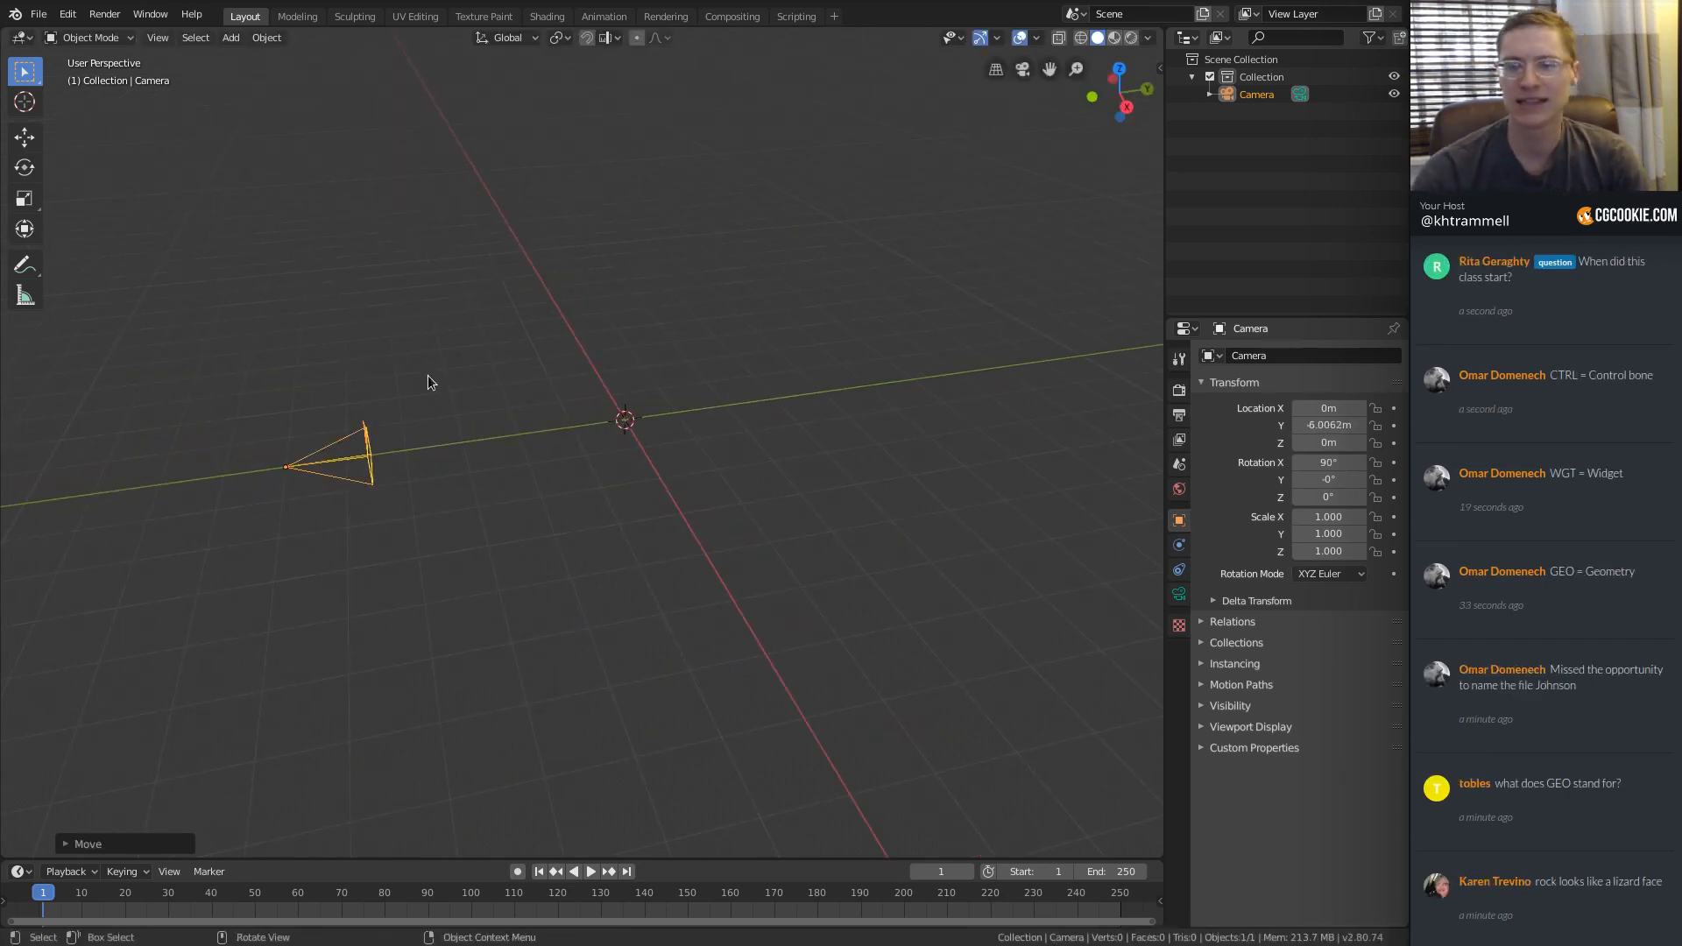
scroll(543, 387, "down", 2)
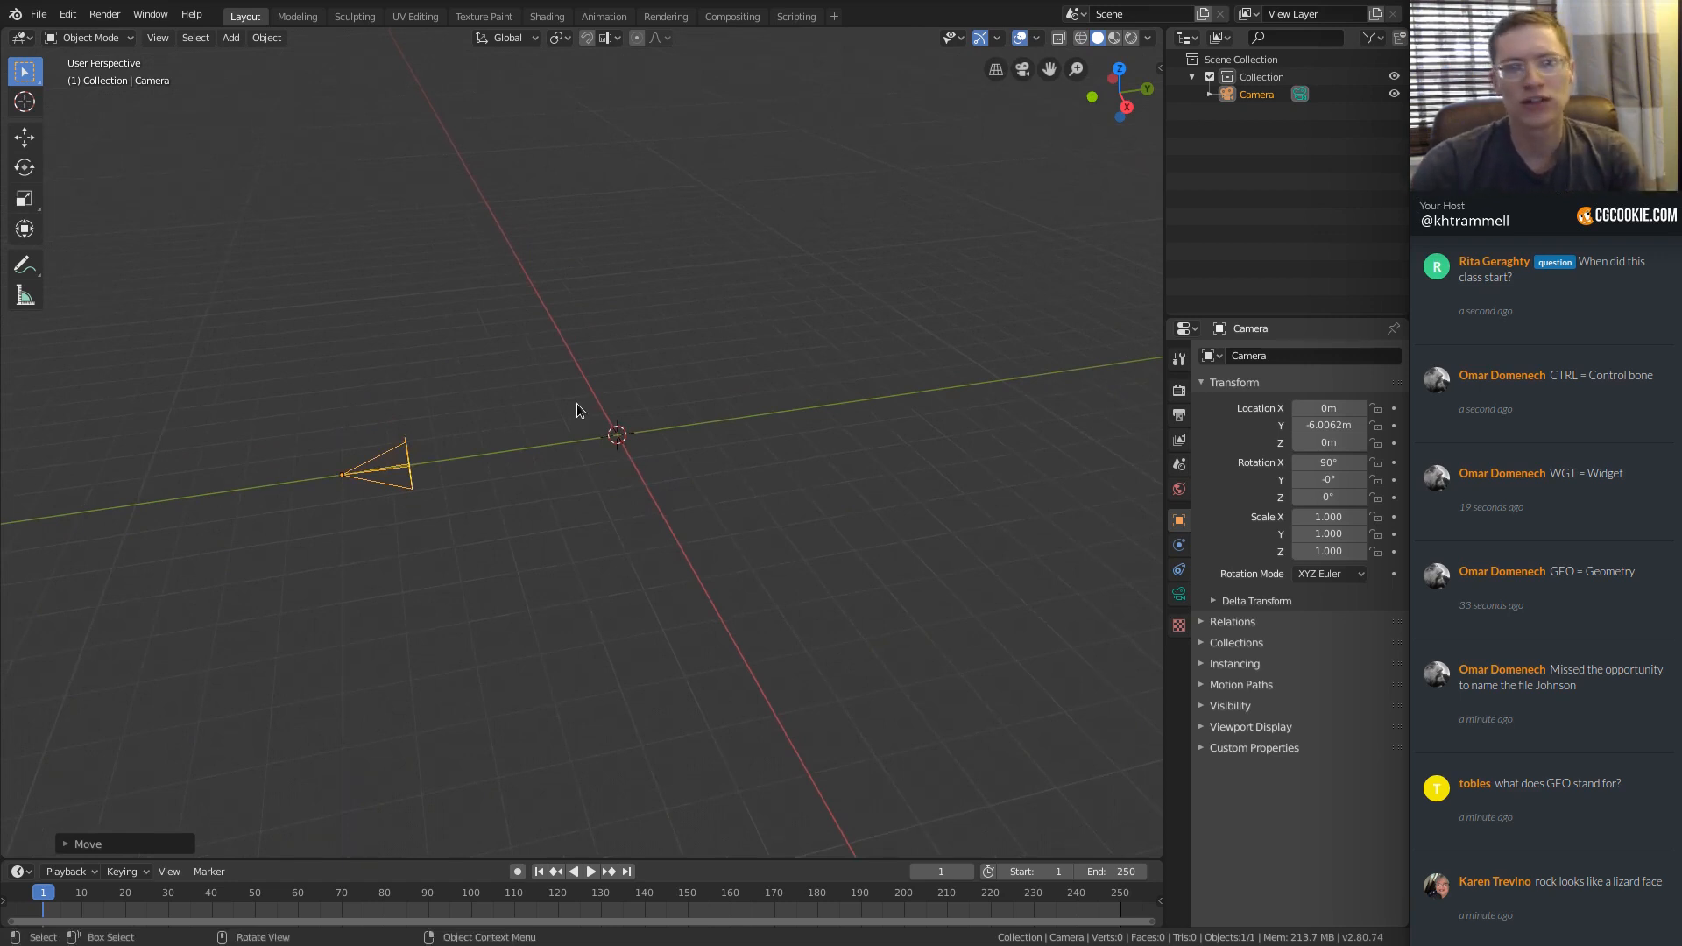
middle_click_drag(606, 576, 723, 535)
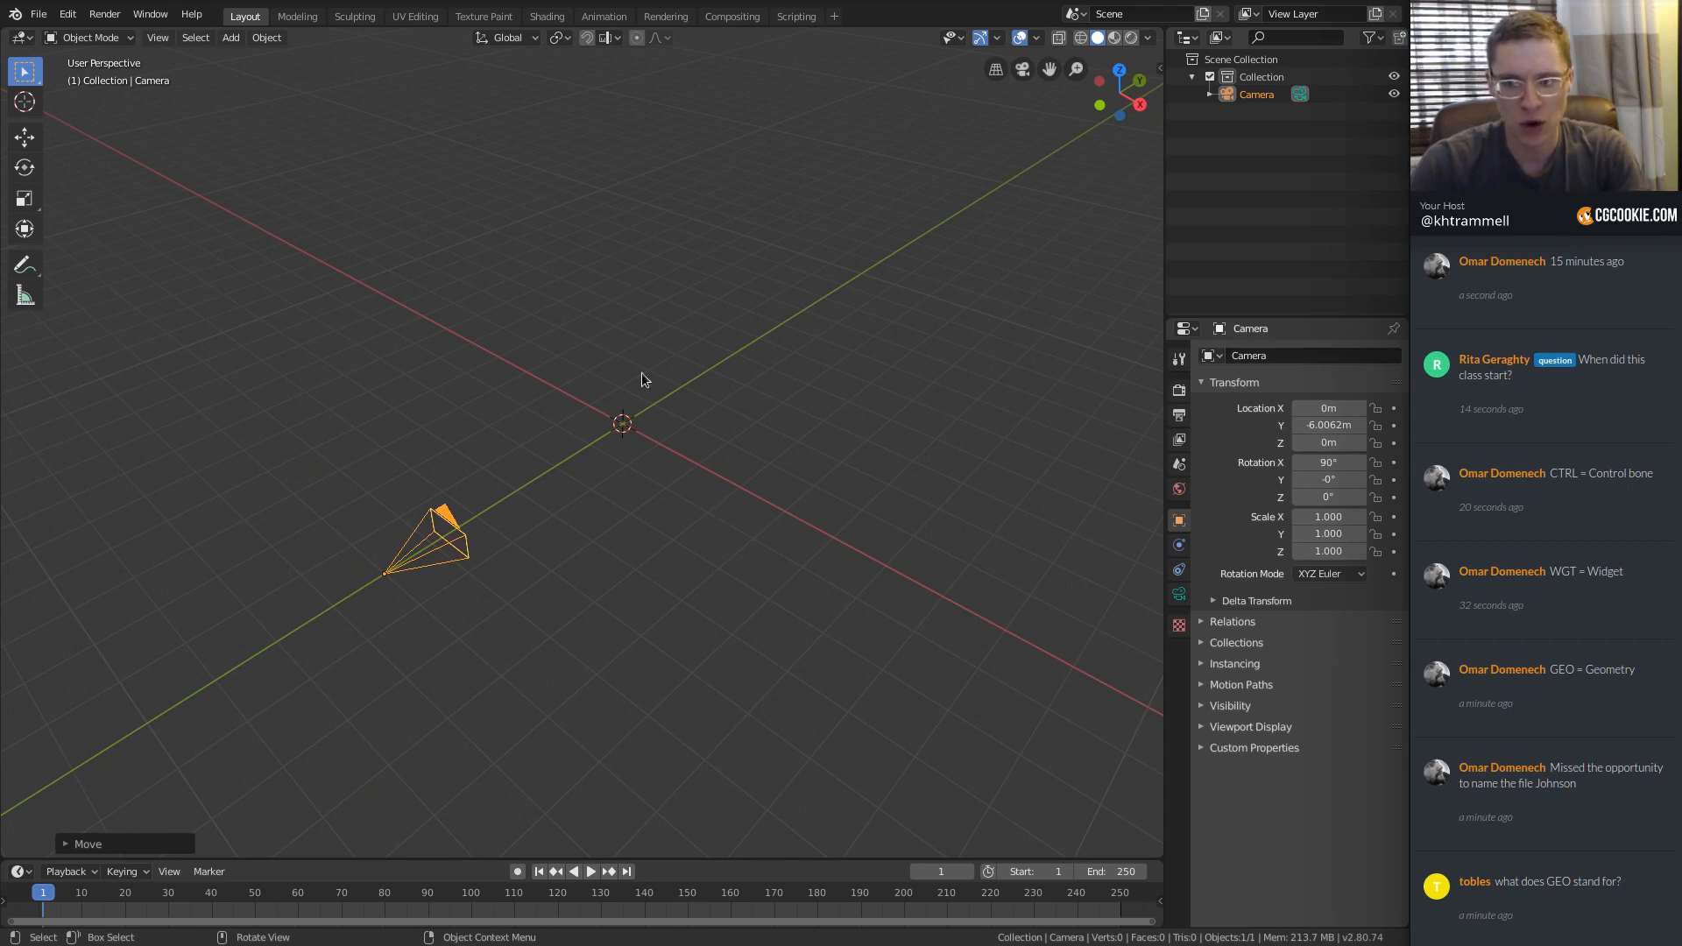
Try moving the camera freely without an axis constraint, and undo that move.
middle_click_drag(596, 400, 884, 402)
key("g")
left_click(150, 454)
middle_click_drag(150, 455, 576, 455)
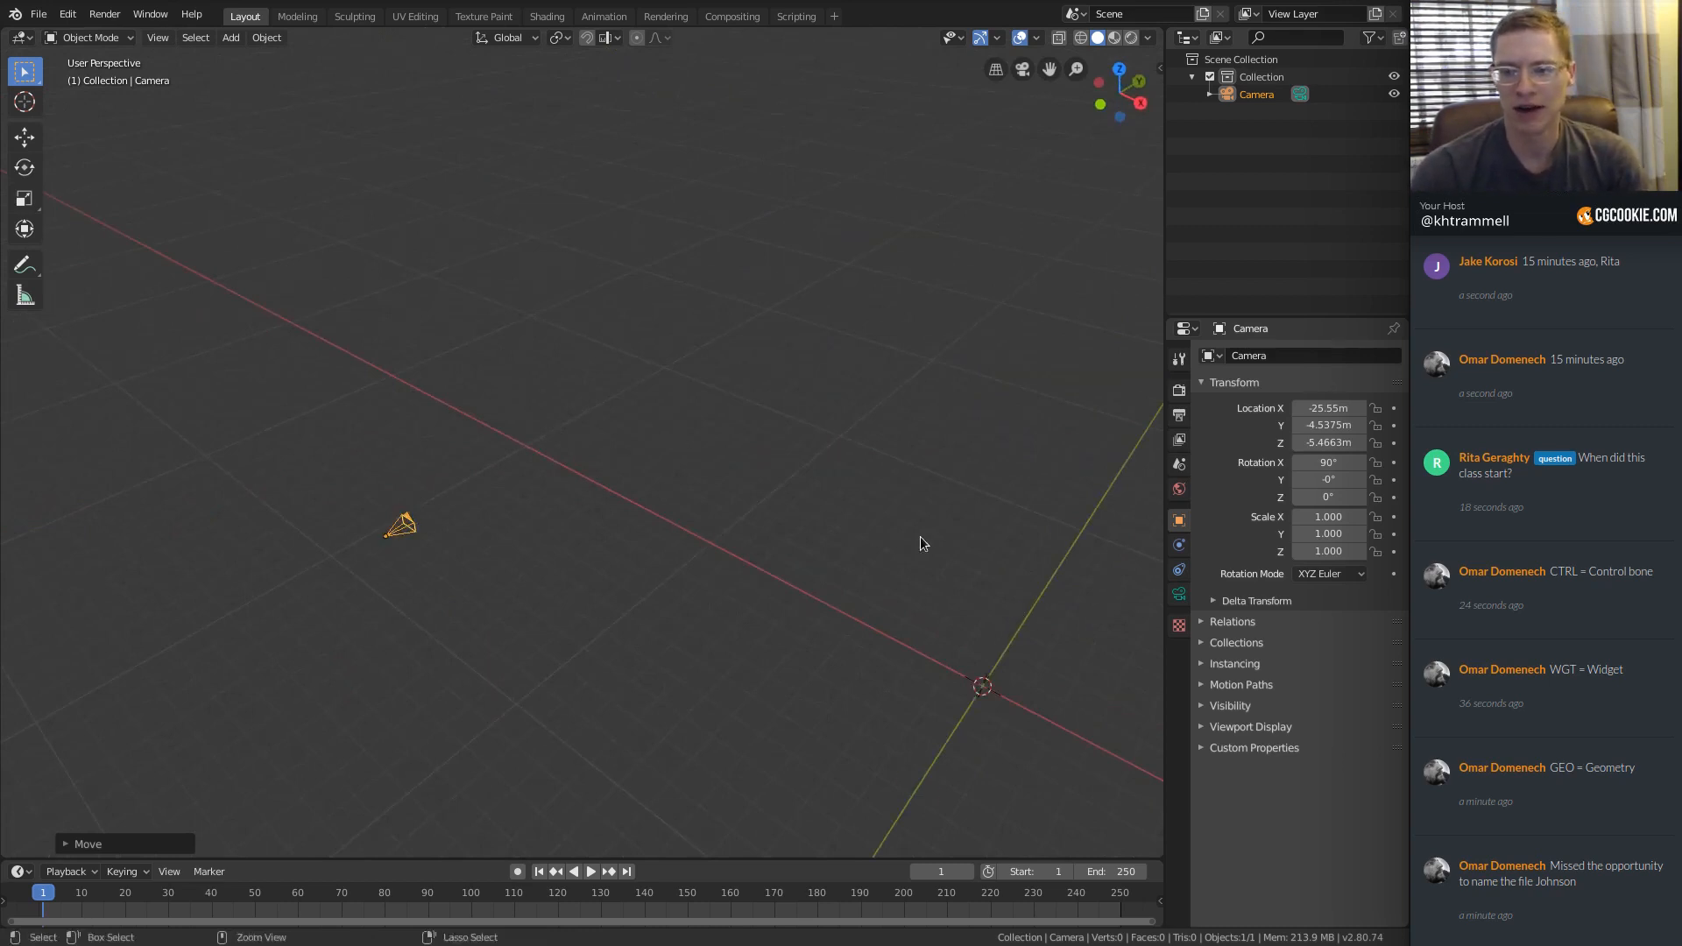
key("ctrl+z")
Move the camera farther back along the Y axis to about -9.28 m.
middle_click_drag(789, 522, 659, 533)
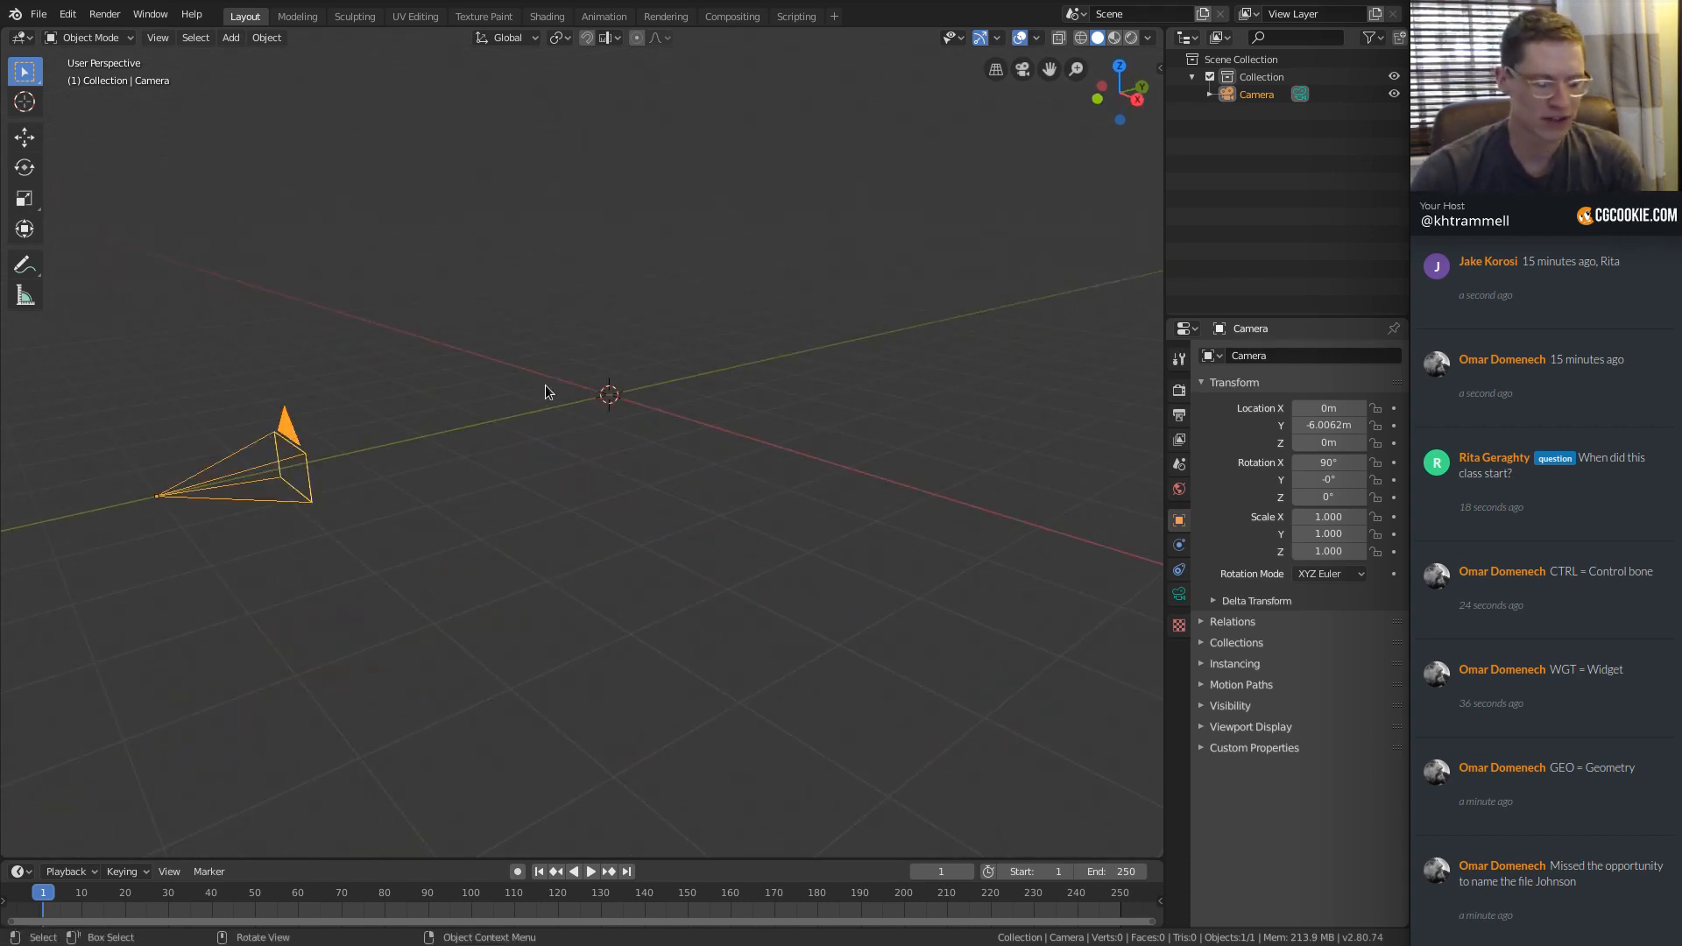
middle_click_drag(545, 386, 603, 488, "ctrl")
middle_click_drag(221, 365, 863, 496, "shift")
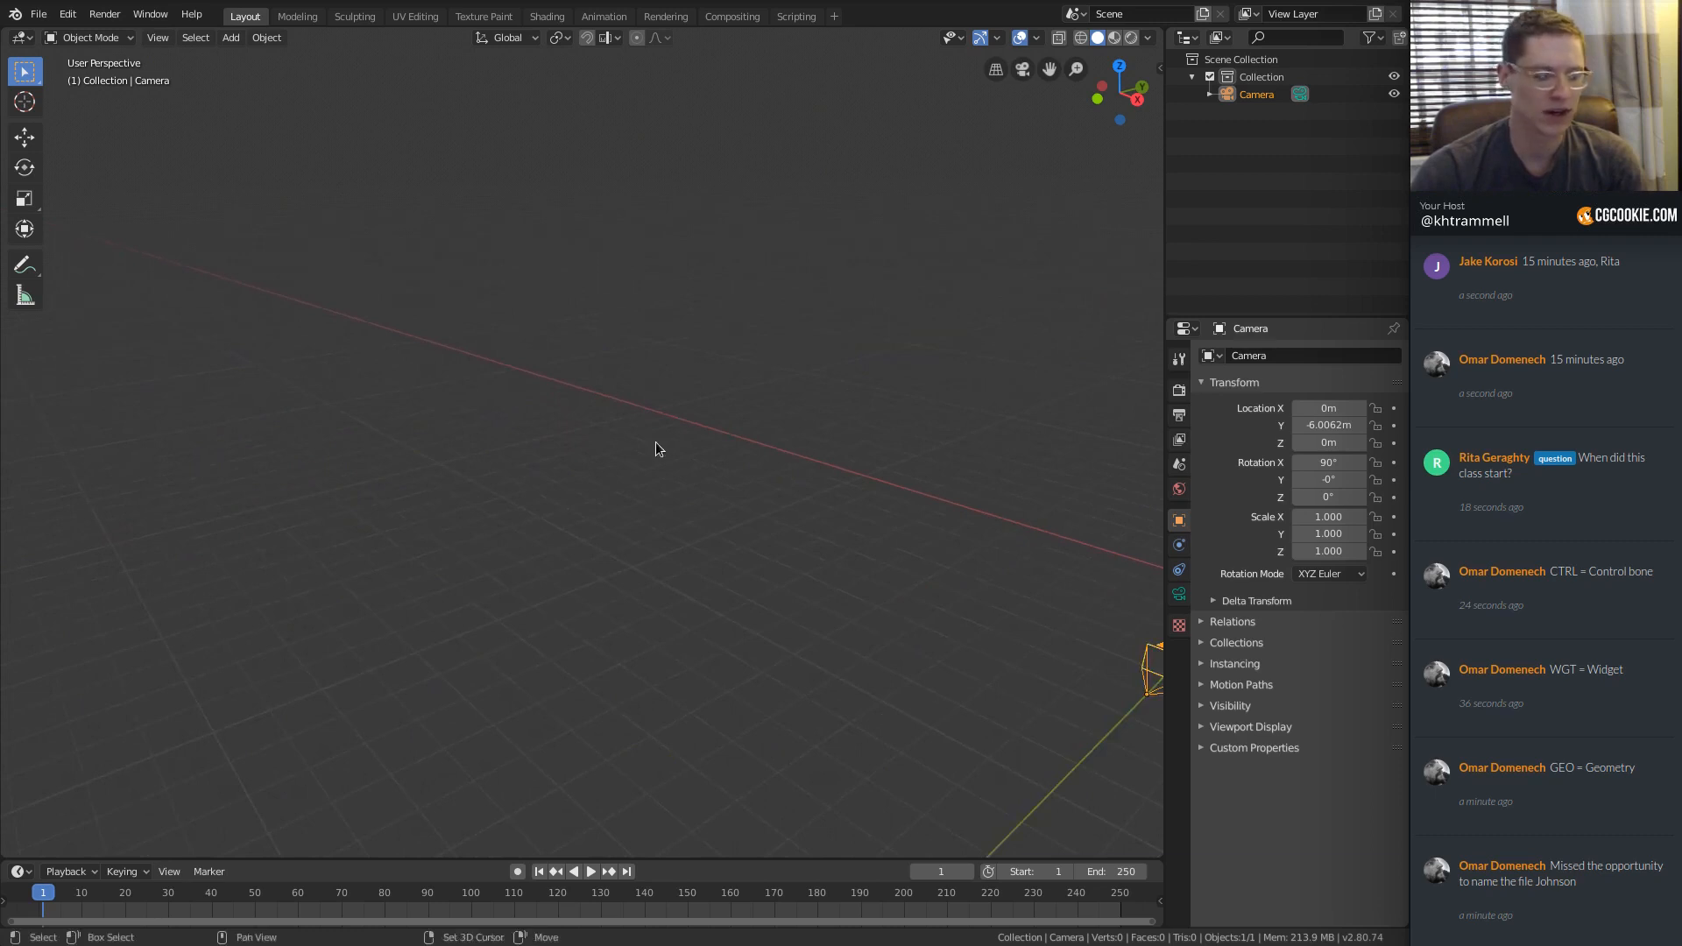
key("Home")
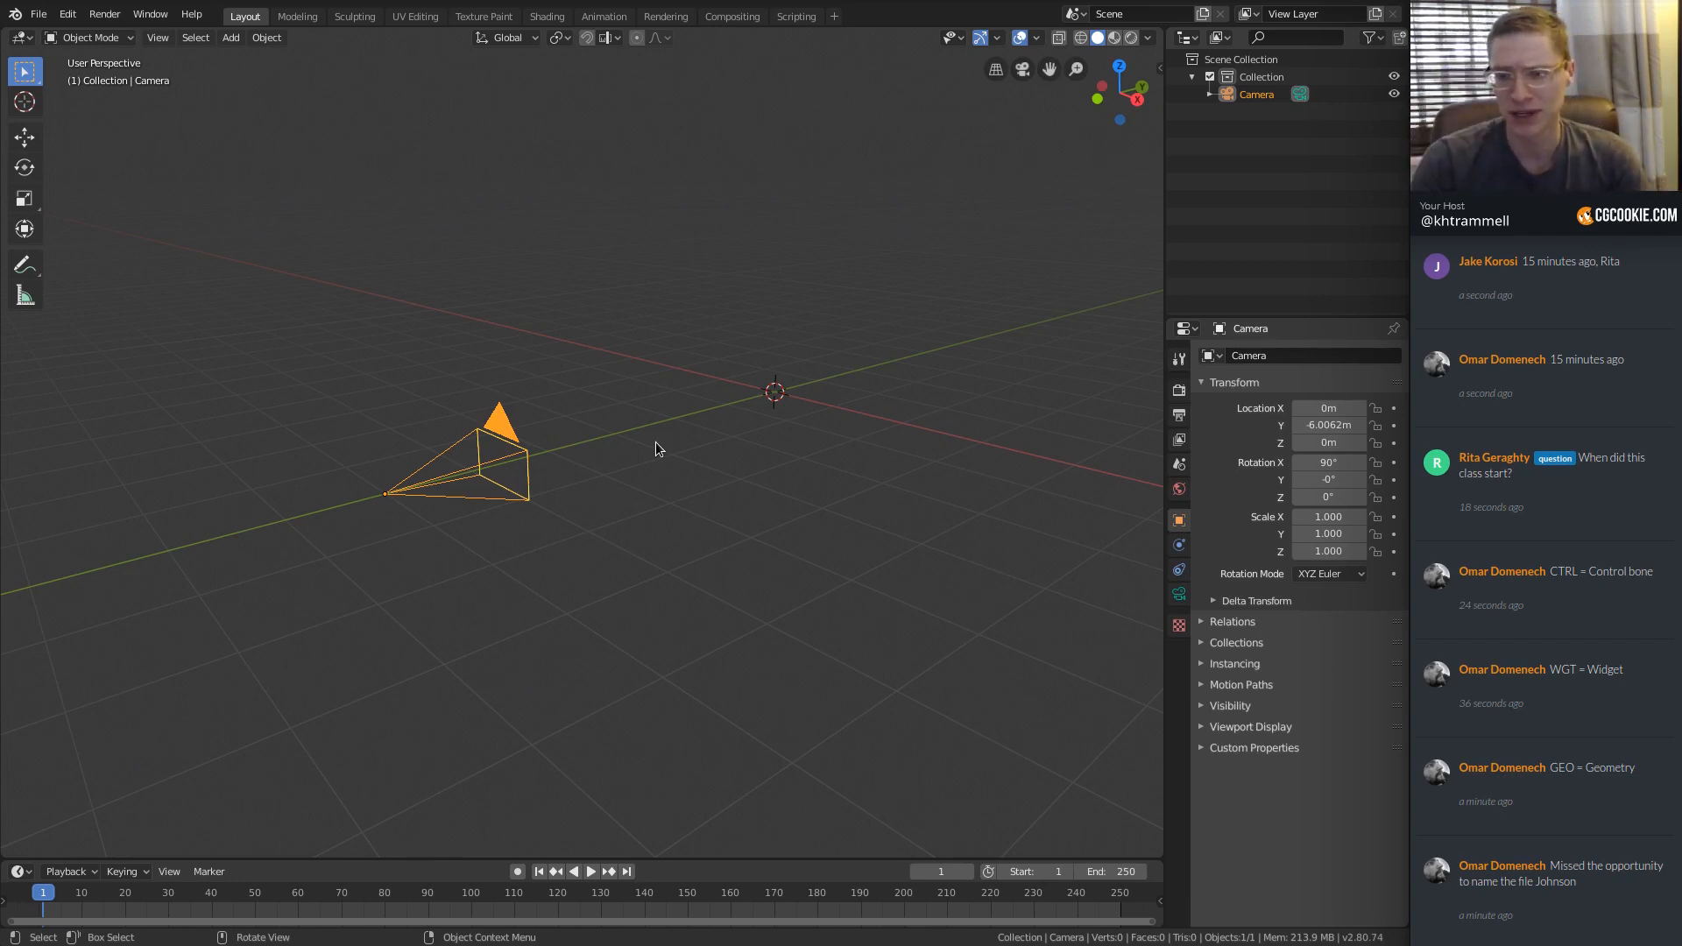
middle_click_drag(657, 445, 662, 524)
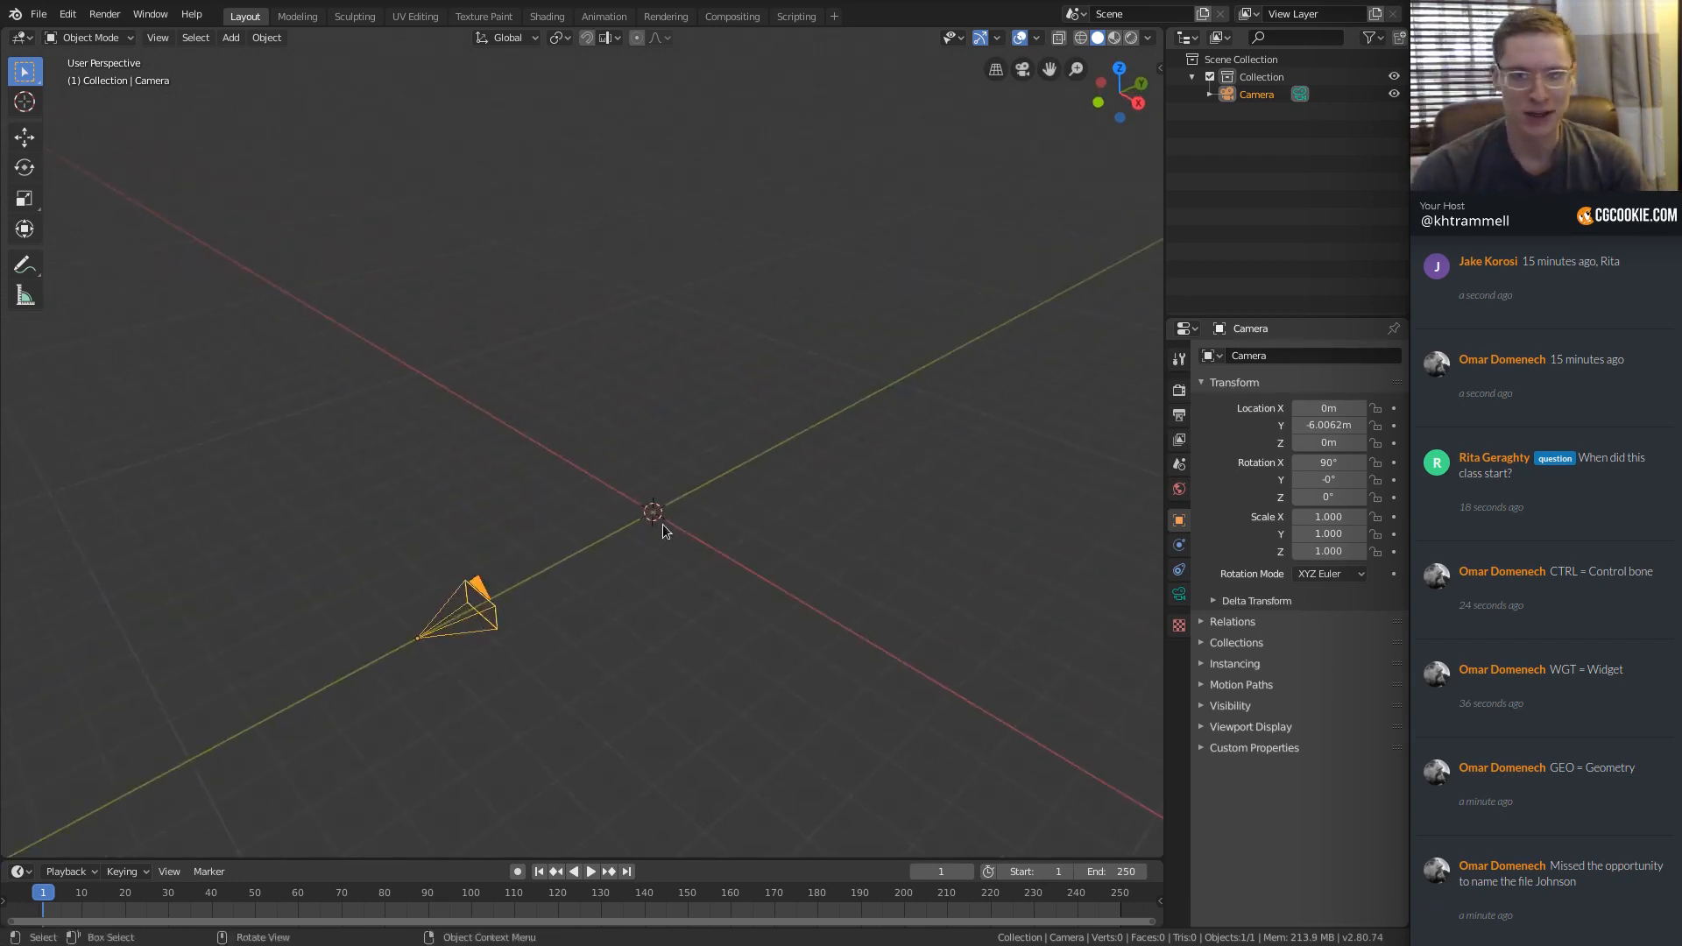
key("g")
key("y")
left_click(373, 640)
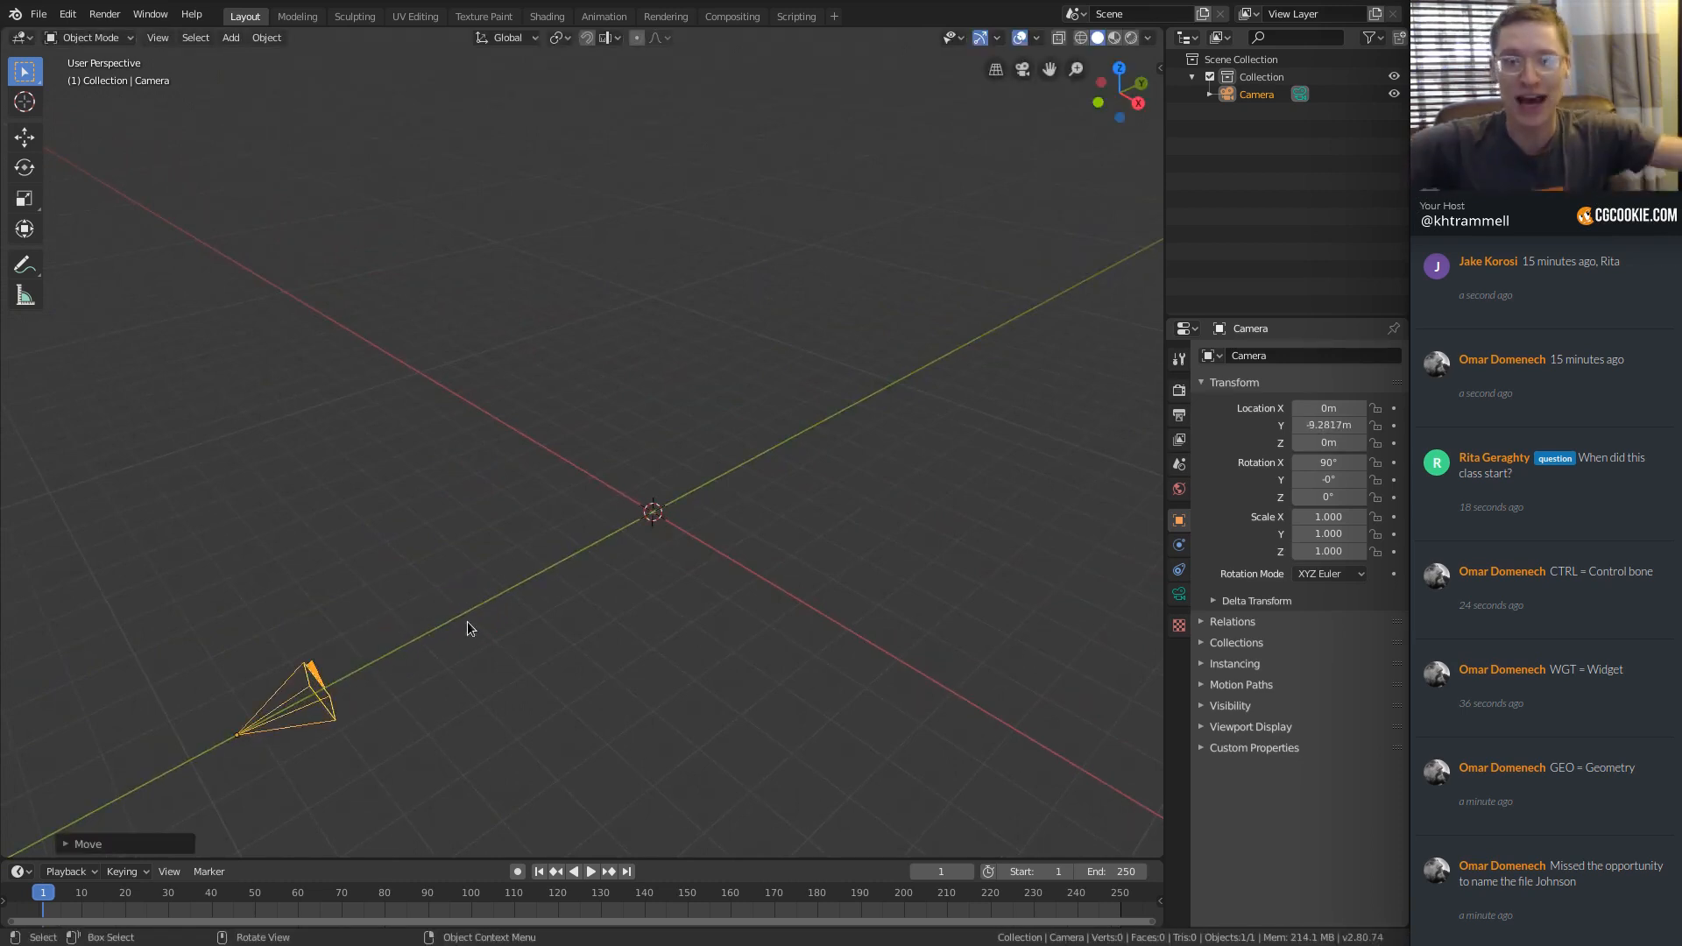
scroll(477, 595, "down", 2)
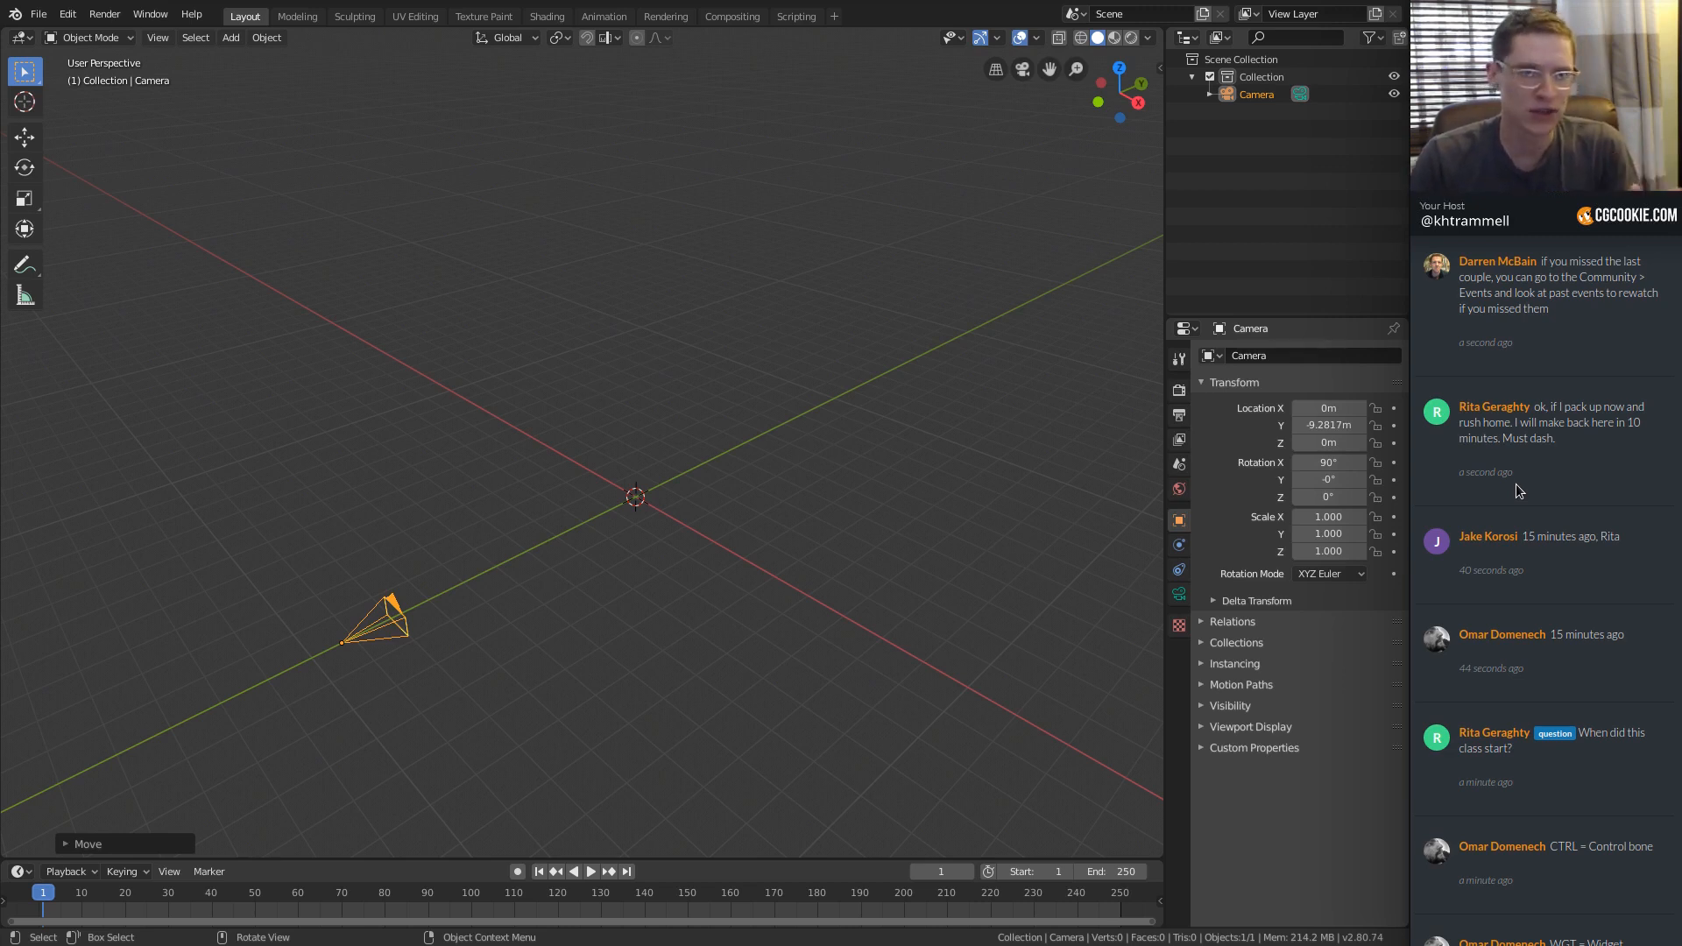
Raise the camera along the Z axis to a height of about 0.89 m.
middle_click_drag(654, 424, 609, 404)
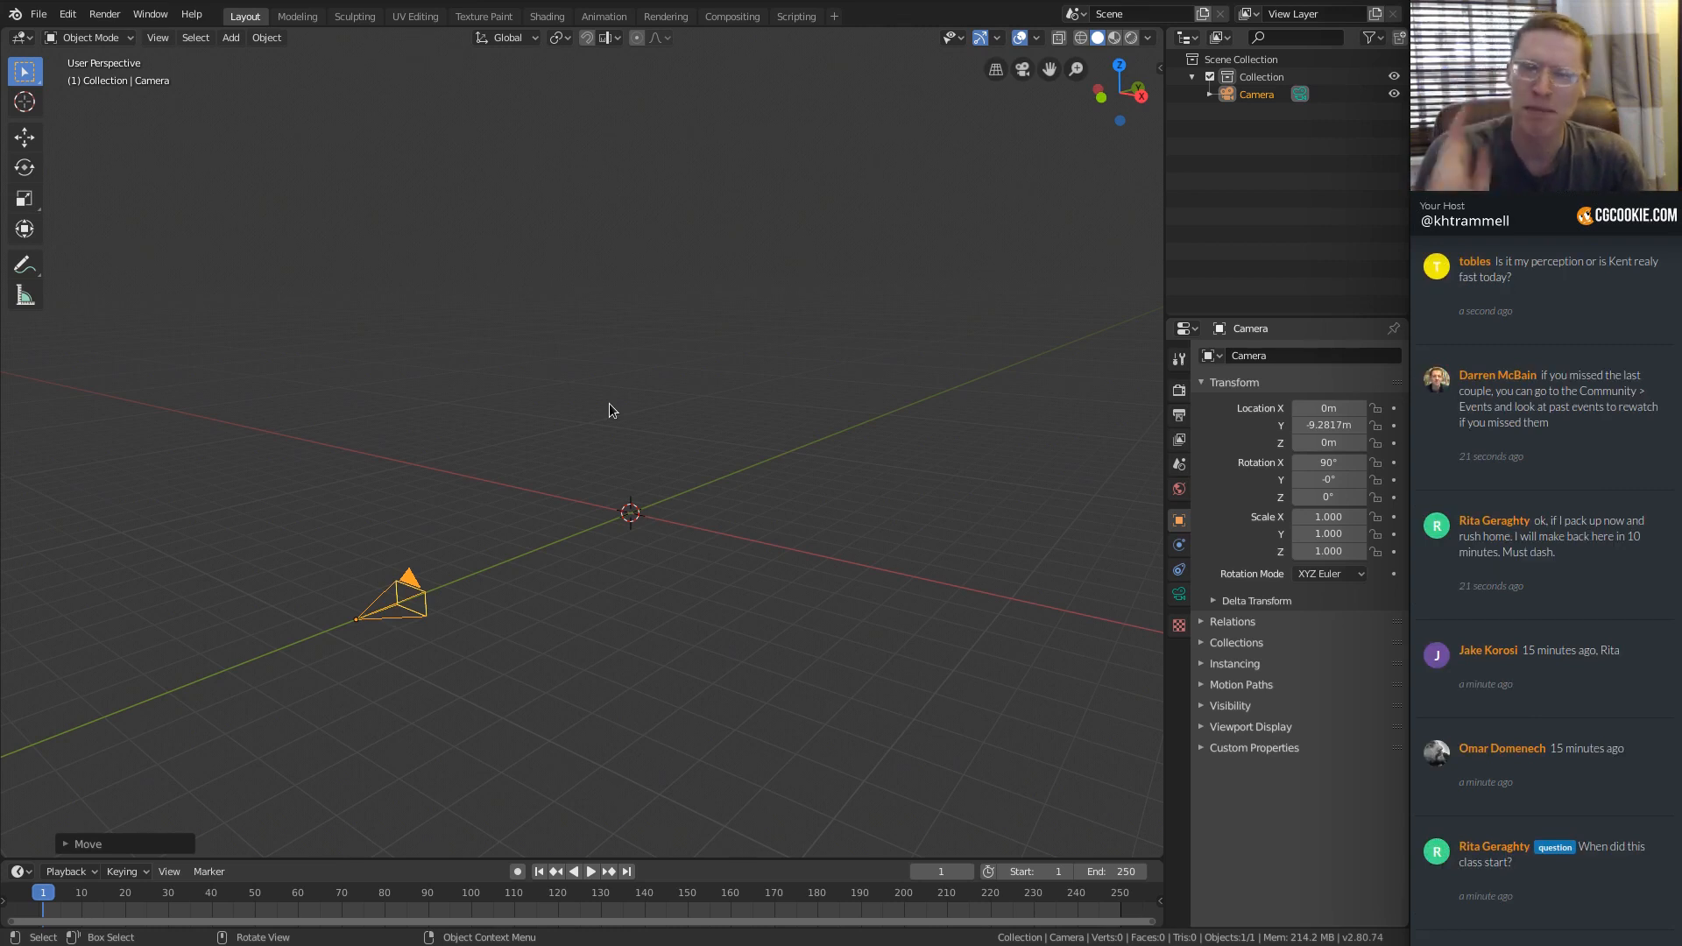
mouse_move(624, 403)
middle_mouse_down("ctrl")
mouse_move(673, 427)
mouse_move(618, 462)
mouse_move(592, 450)
mouse_move(598, 507)
middle_mouse_up("ctrl")
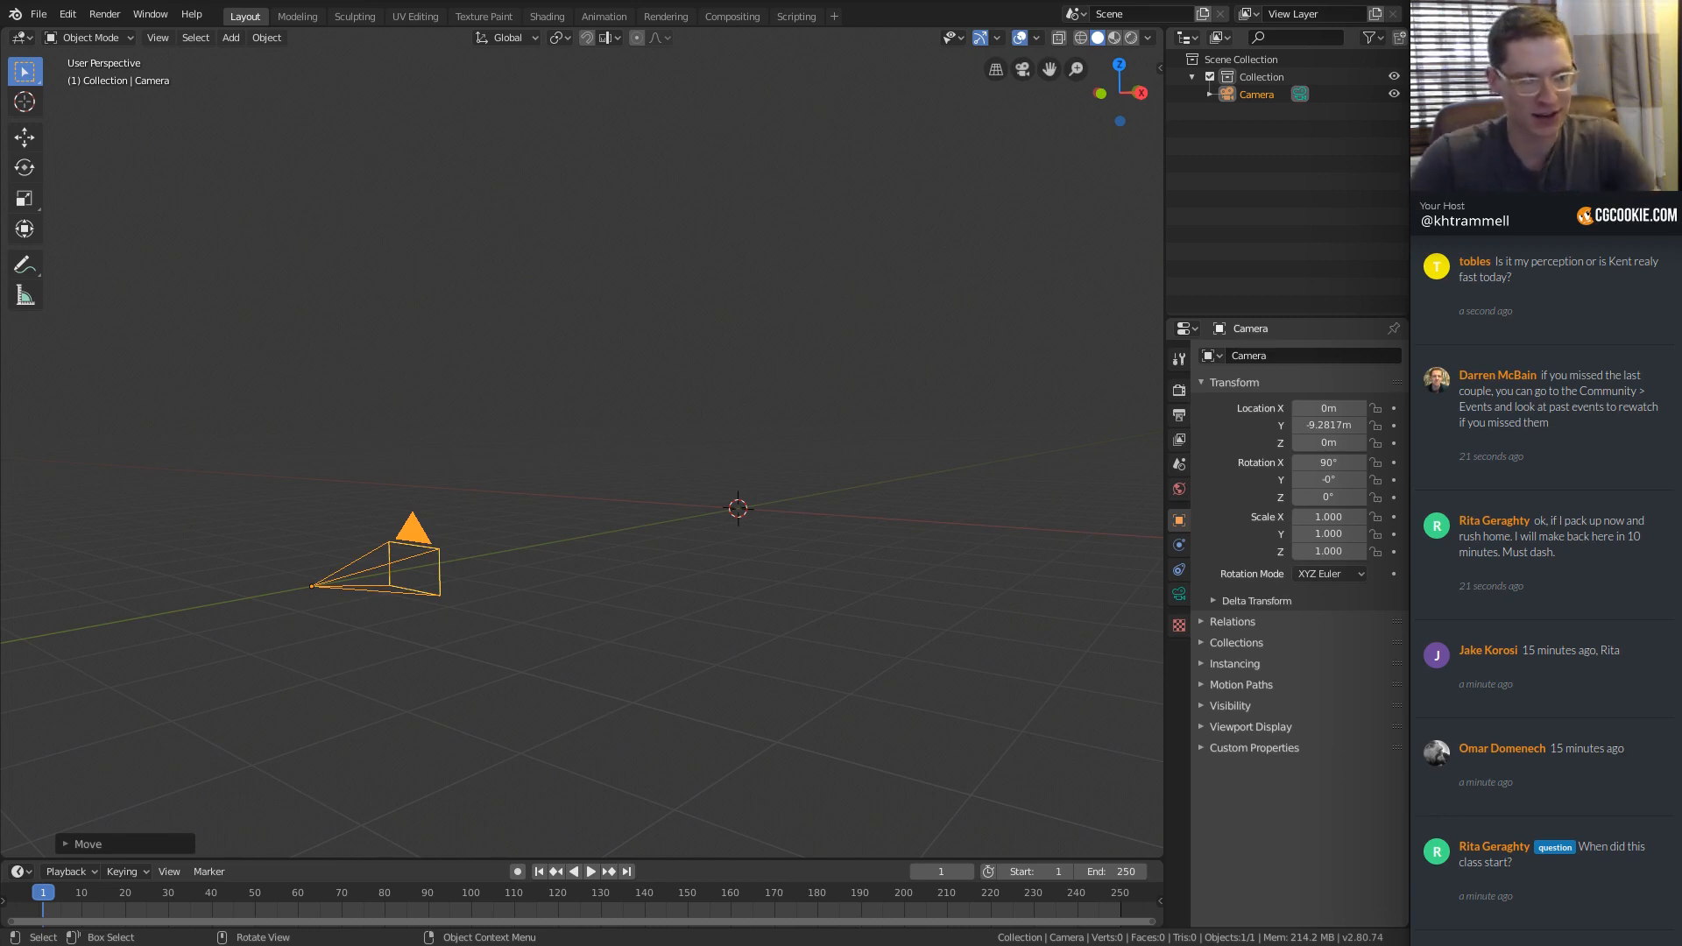
middle_click_drag(502, 566, 580, 555)
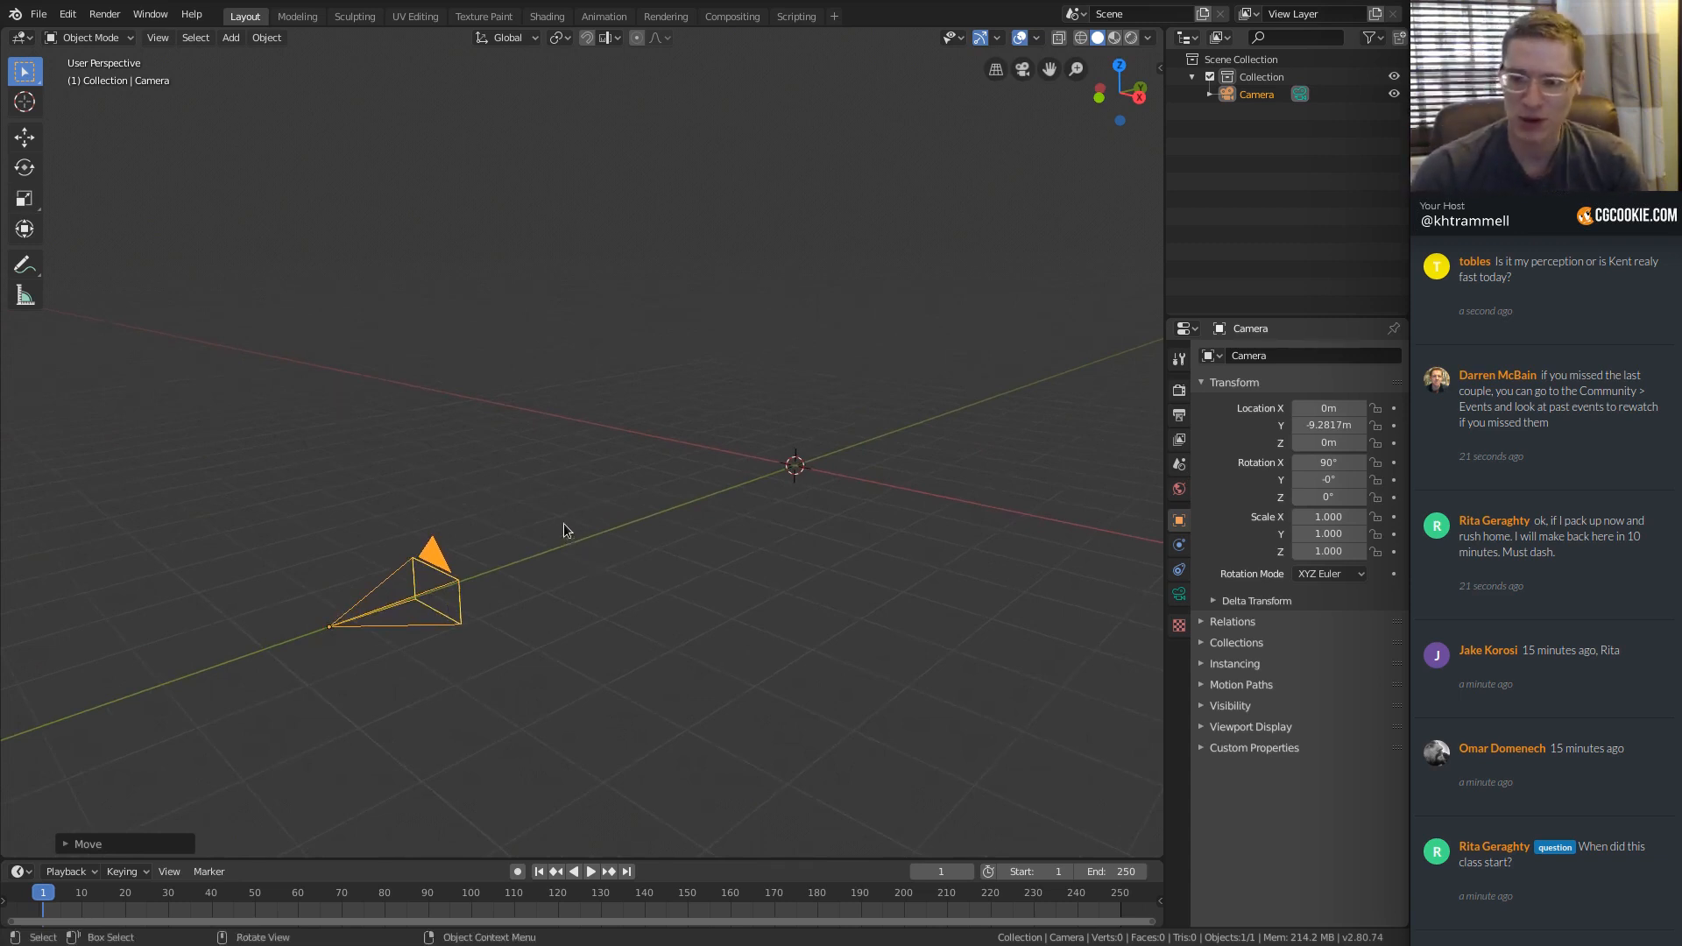
key("g")
key("z")
left_click(556, 444)
mouse_move(555, 440)
middle_mouse_down("ctrl")
mouse_move(649, 402)
mouse_move(580, 421)
middle_mouse_up("ctrl")
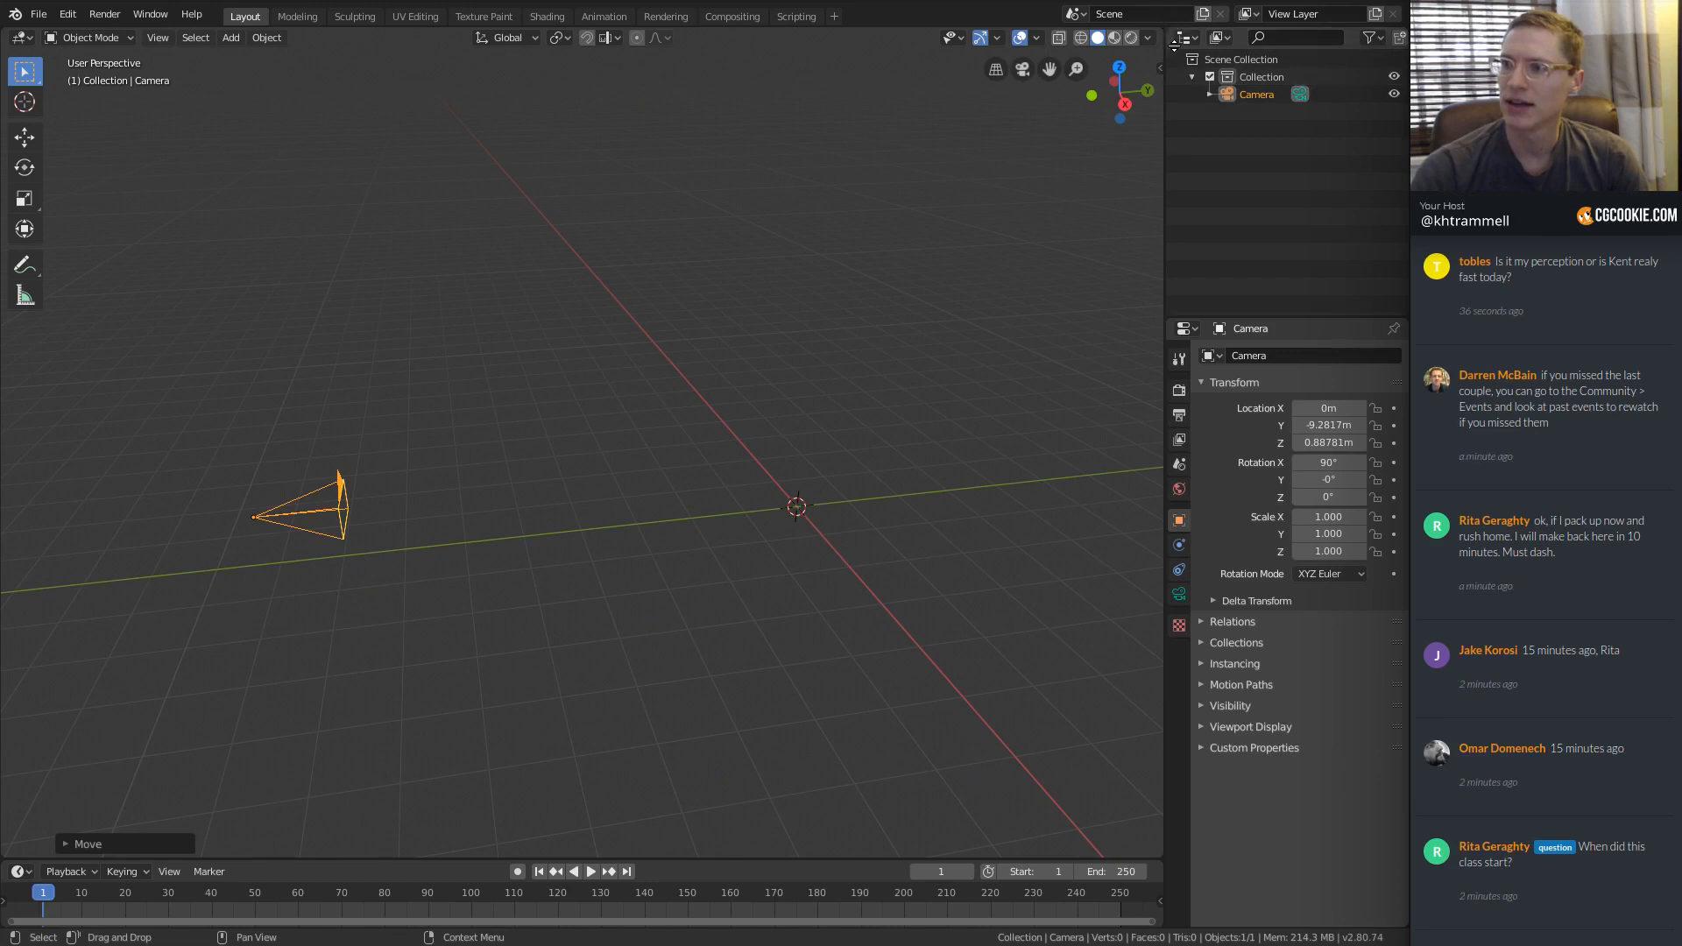
Split the Outliner area in two, enlarge the new lower area and change it to an Image Editor.
left_click_drag(1174, 45, 1205, 207)
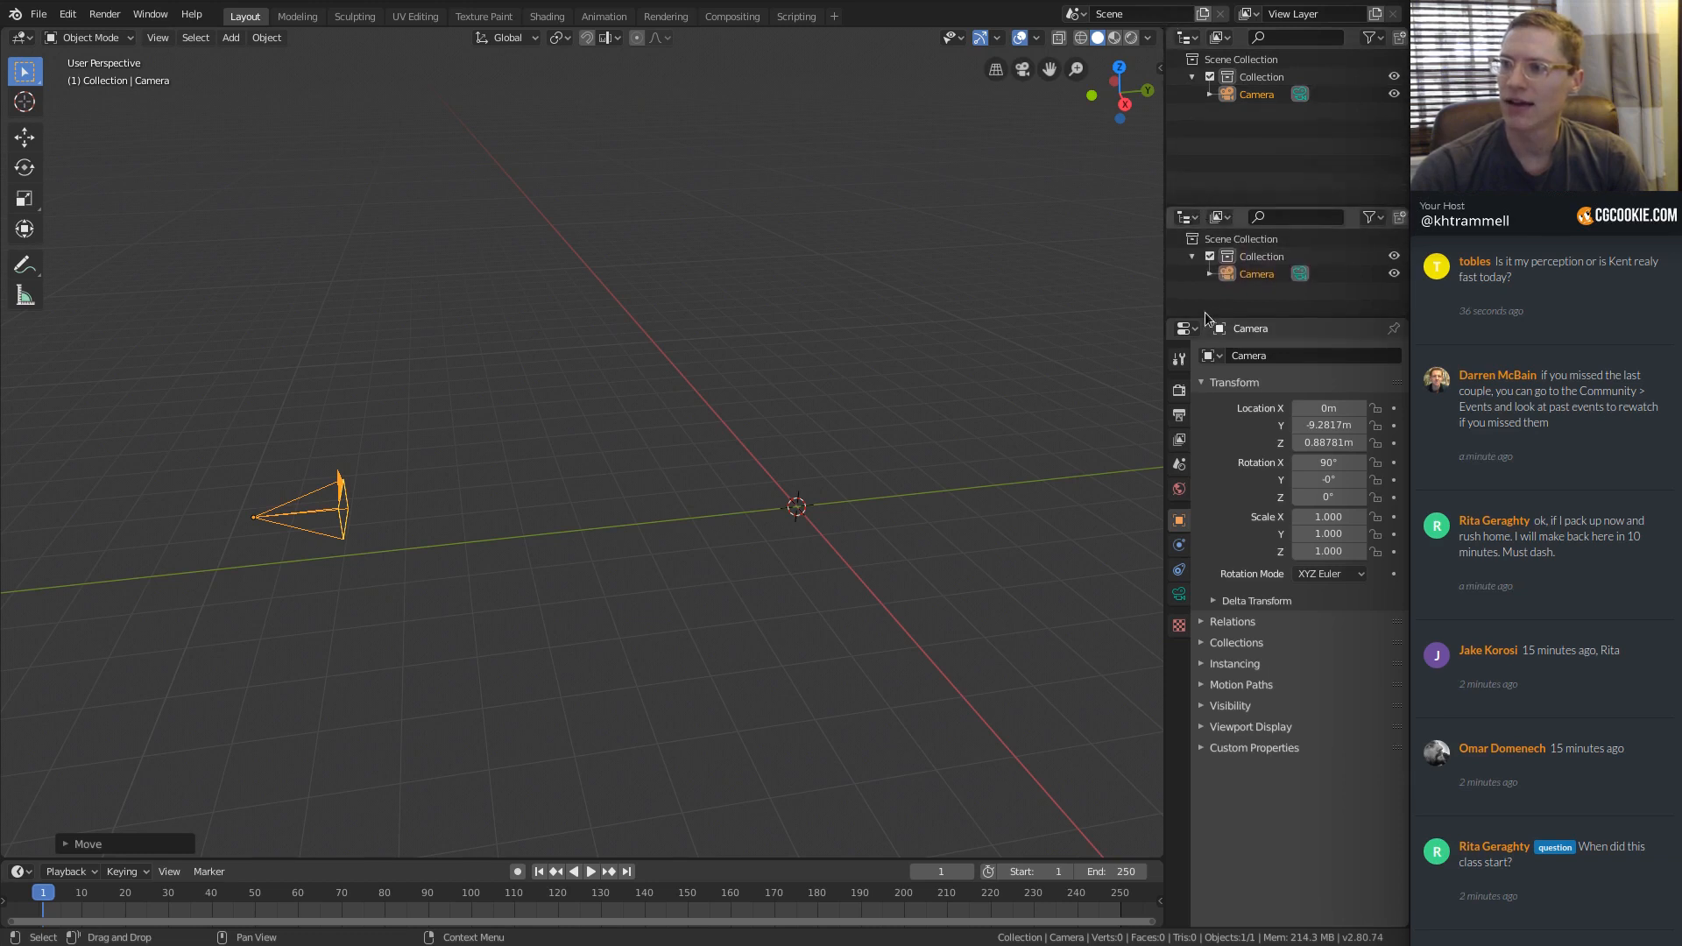
left_click_drag(1205, 312, 1209, 386)
left_click(1187, 216)
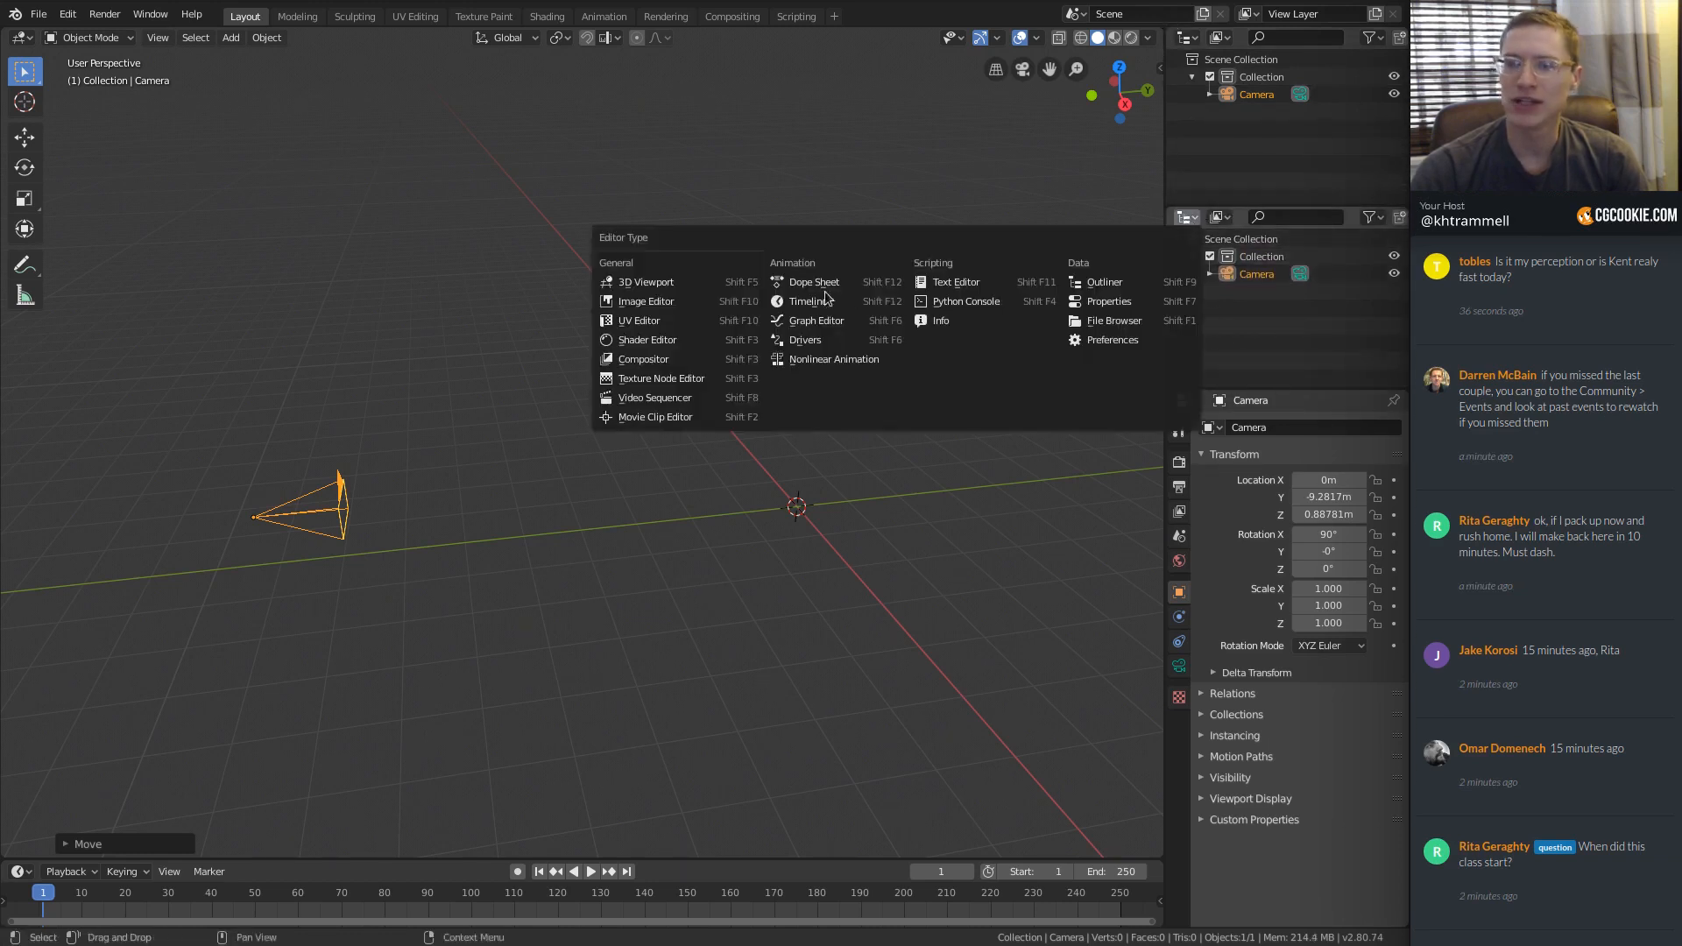
left_click(679, 302)
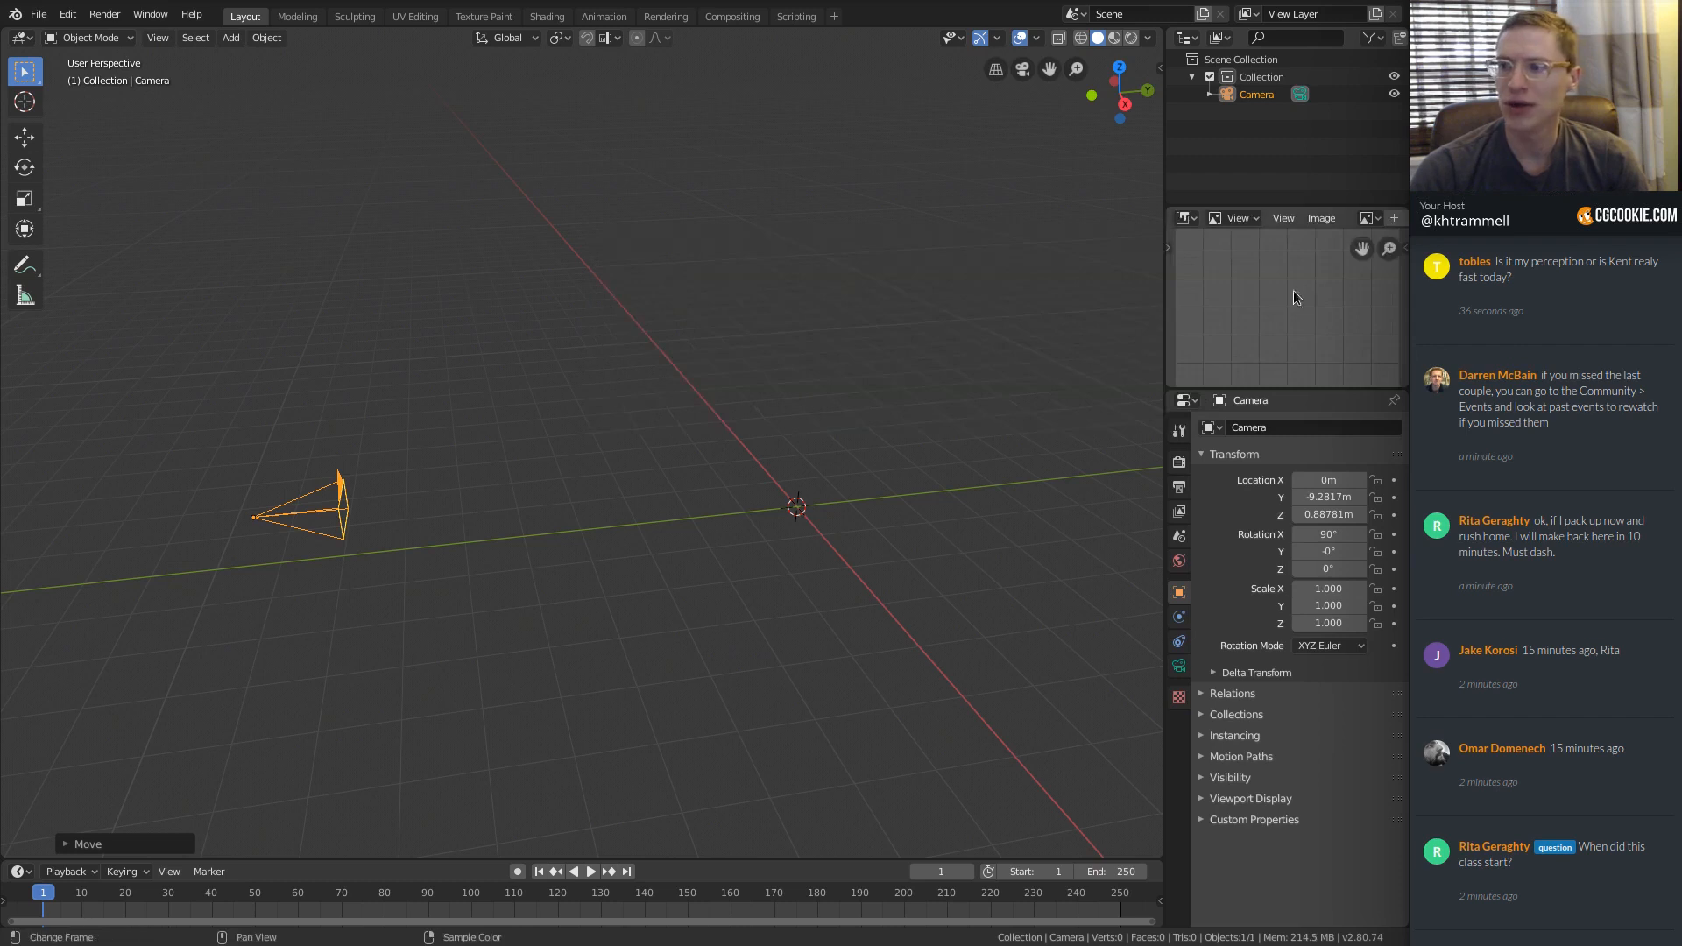
Open the reference image tropical_beach_01.jpg from the project's source/img folder in the Image Editor.
left_click(1316, 219)
left_click(1250, 257)
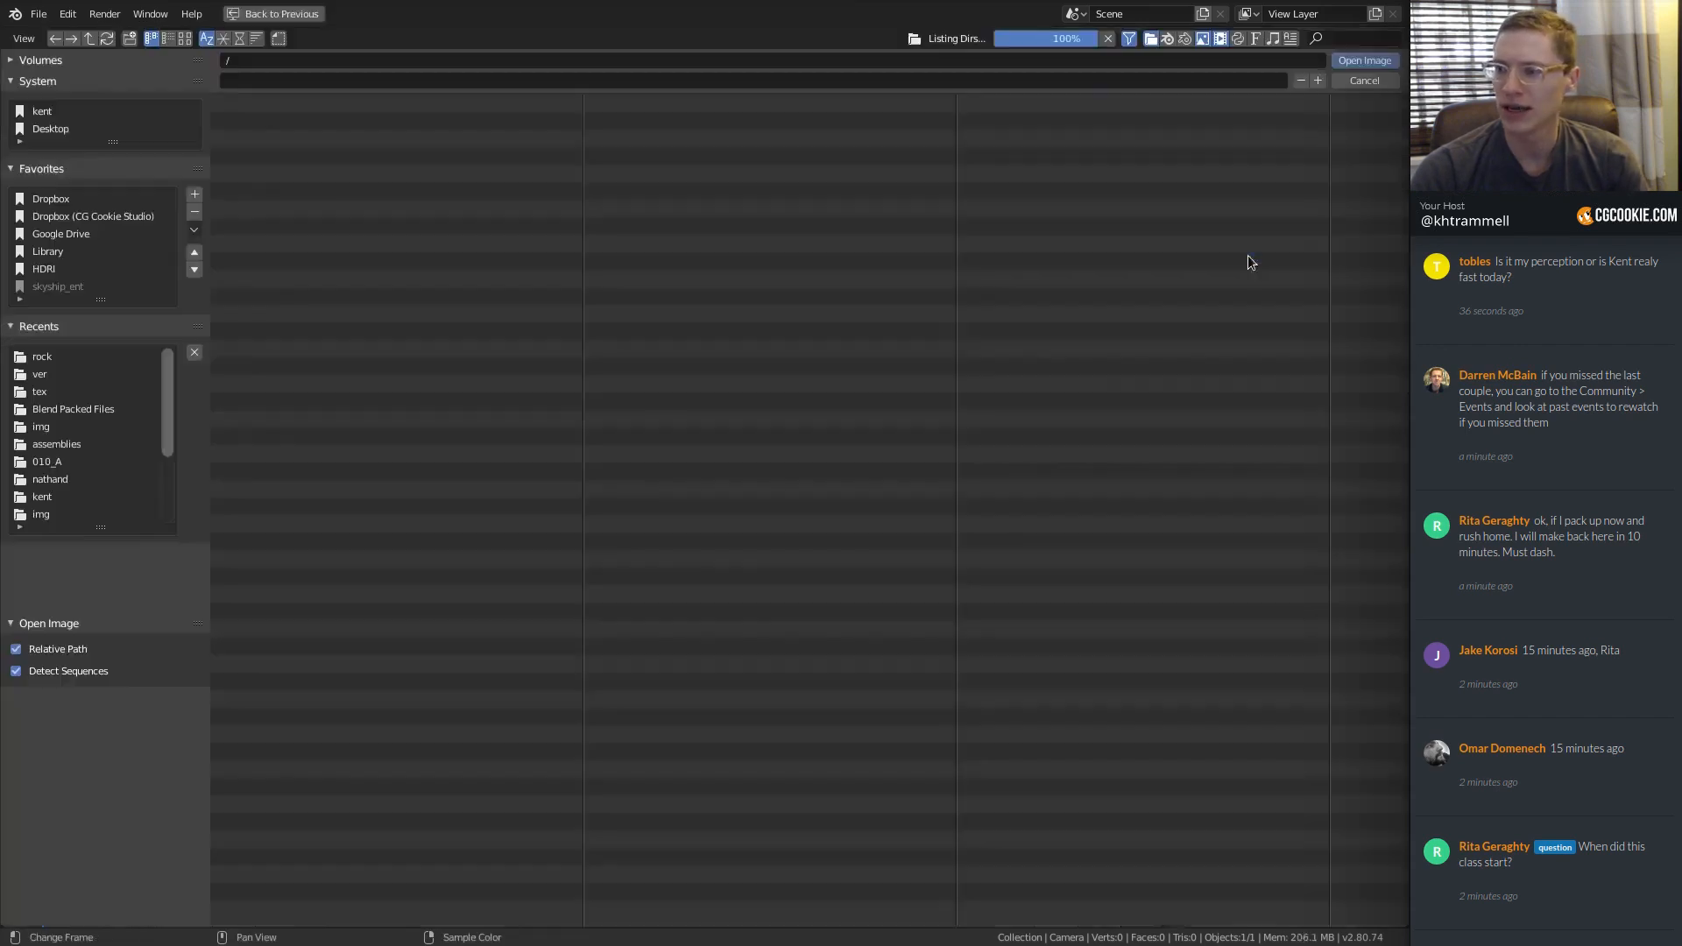
left_click(43, 360)
left_click(263, 101)
left_click(254, 100)
left_click(238, 99)
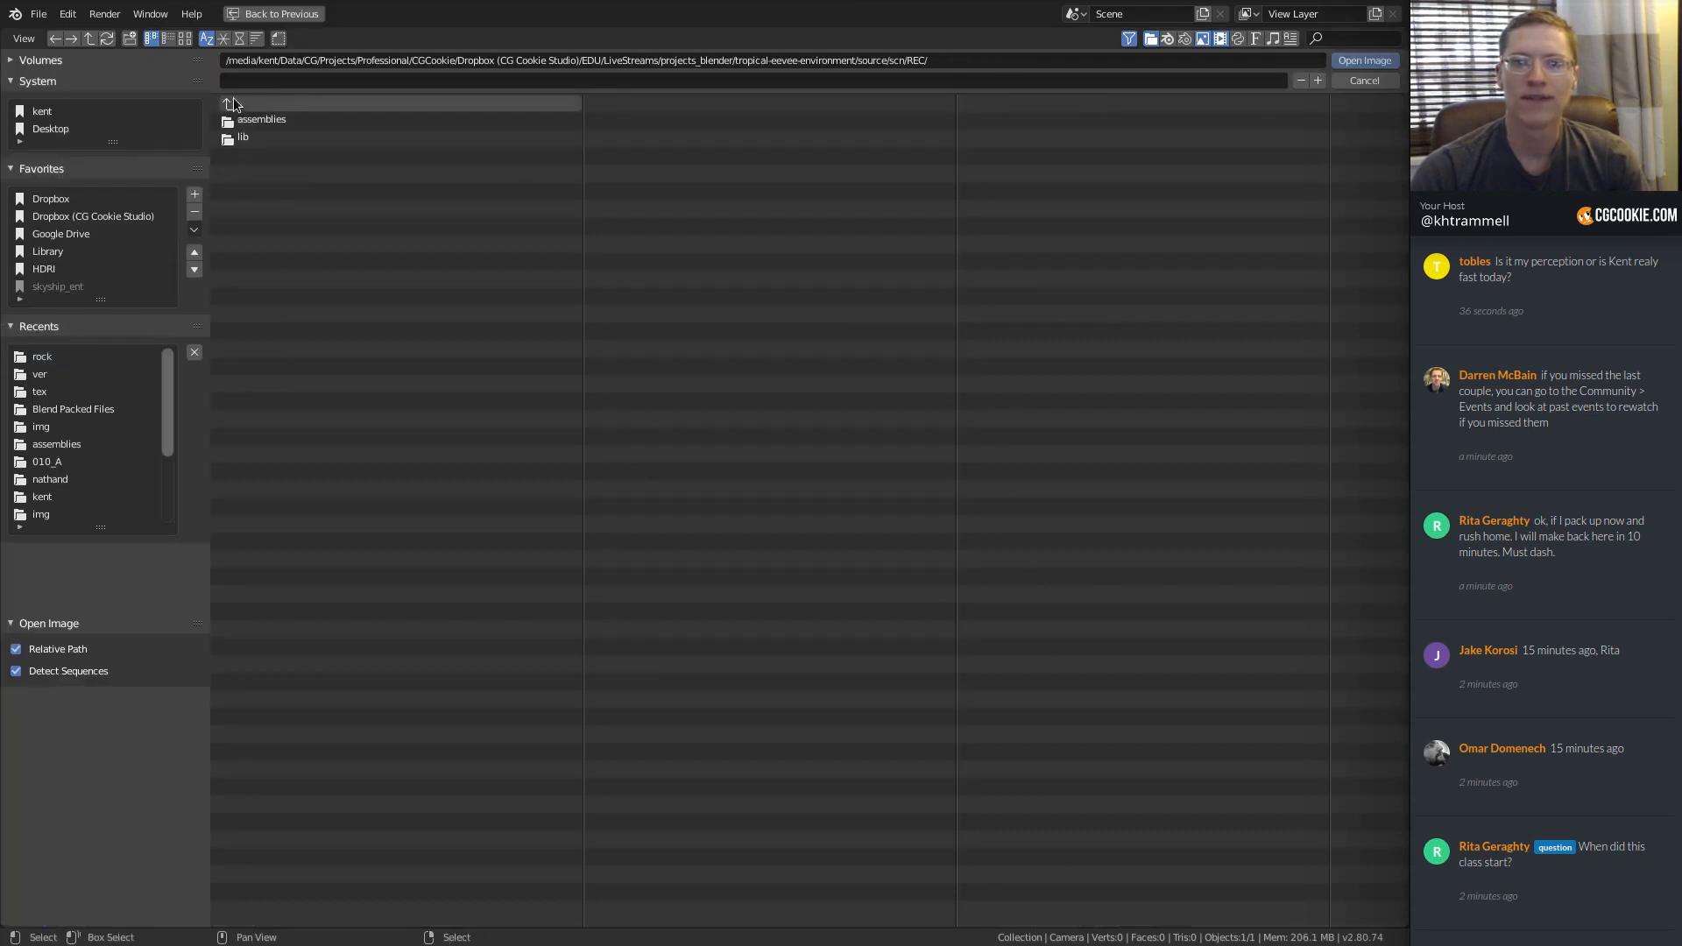
left_click(233, 102)
left_click(336, 119)
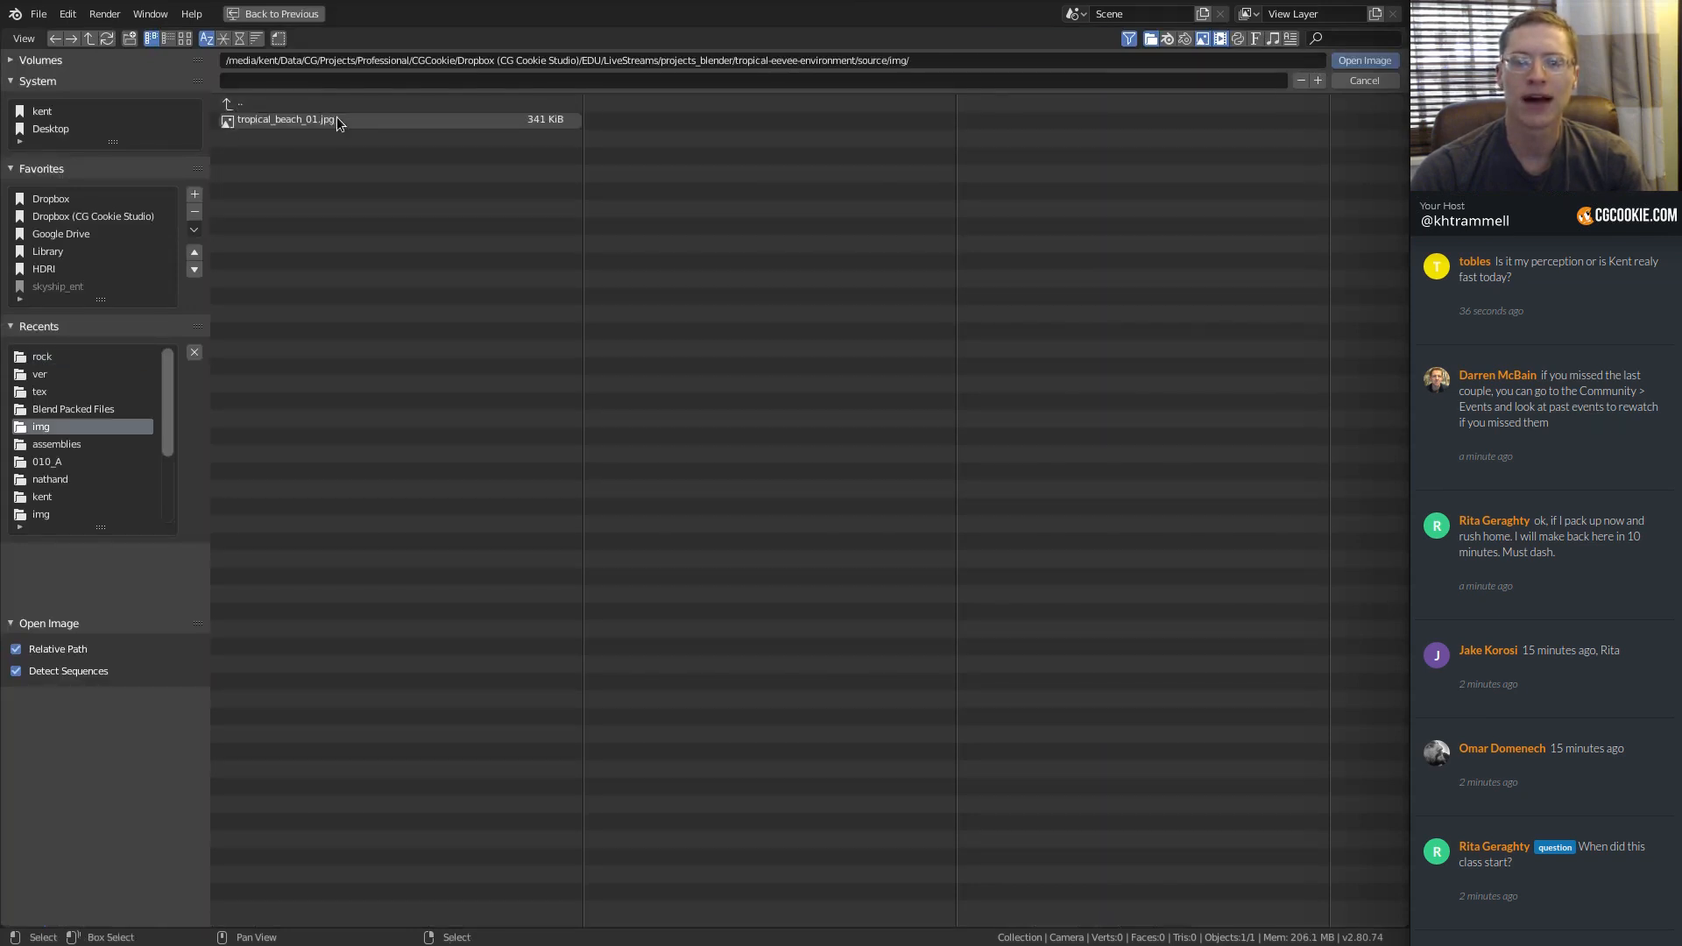
left_click(337, 119)
left_click(1354, 61)
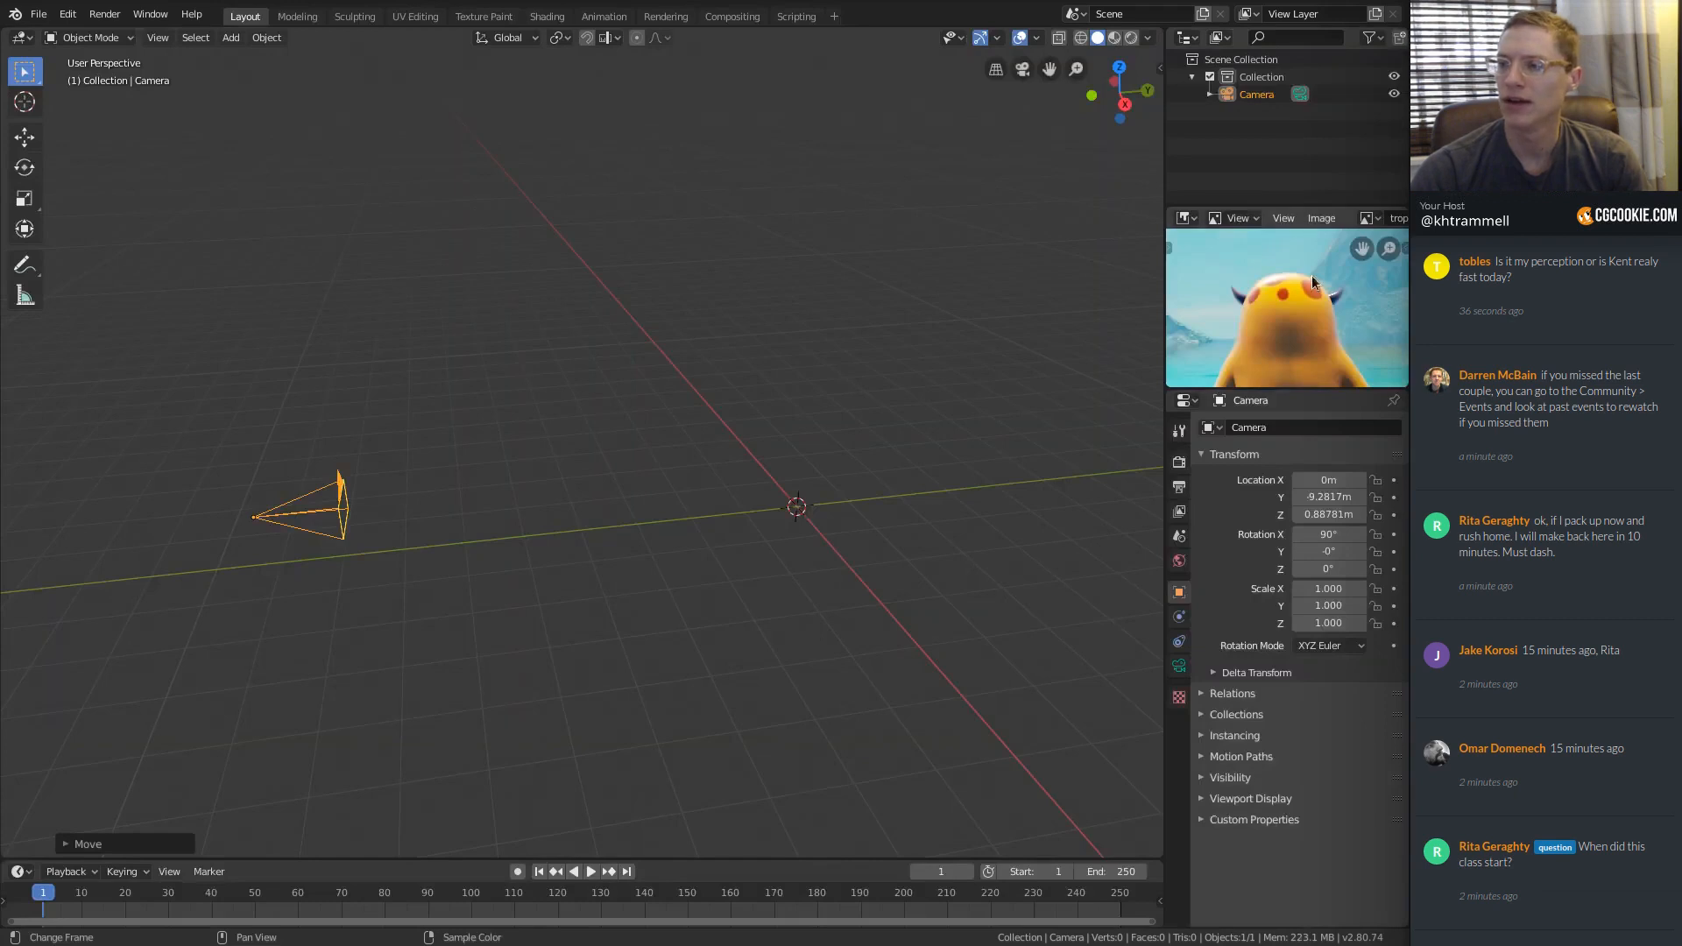
Examine the whole beach reference with the Image Editor maximized, and restore the layout with the image zoomed out in its area.
key("ctrl+space")
scroll(858, 434, "down", 2)
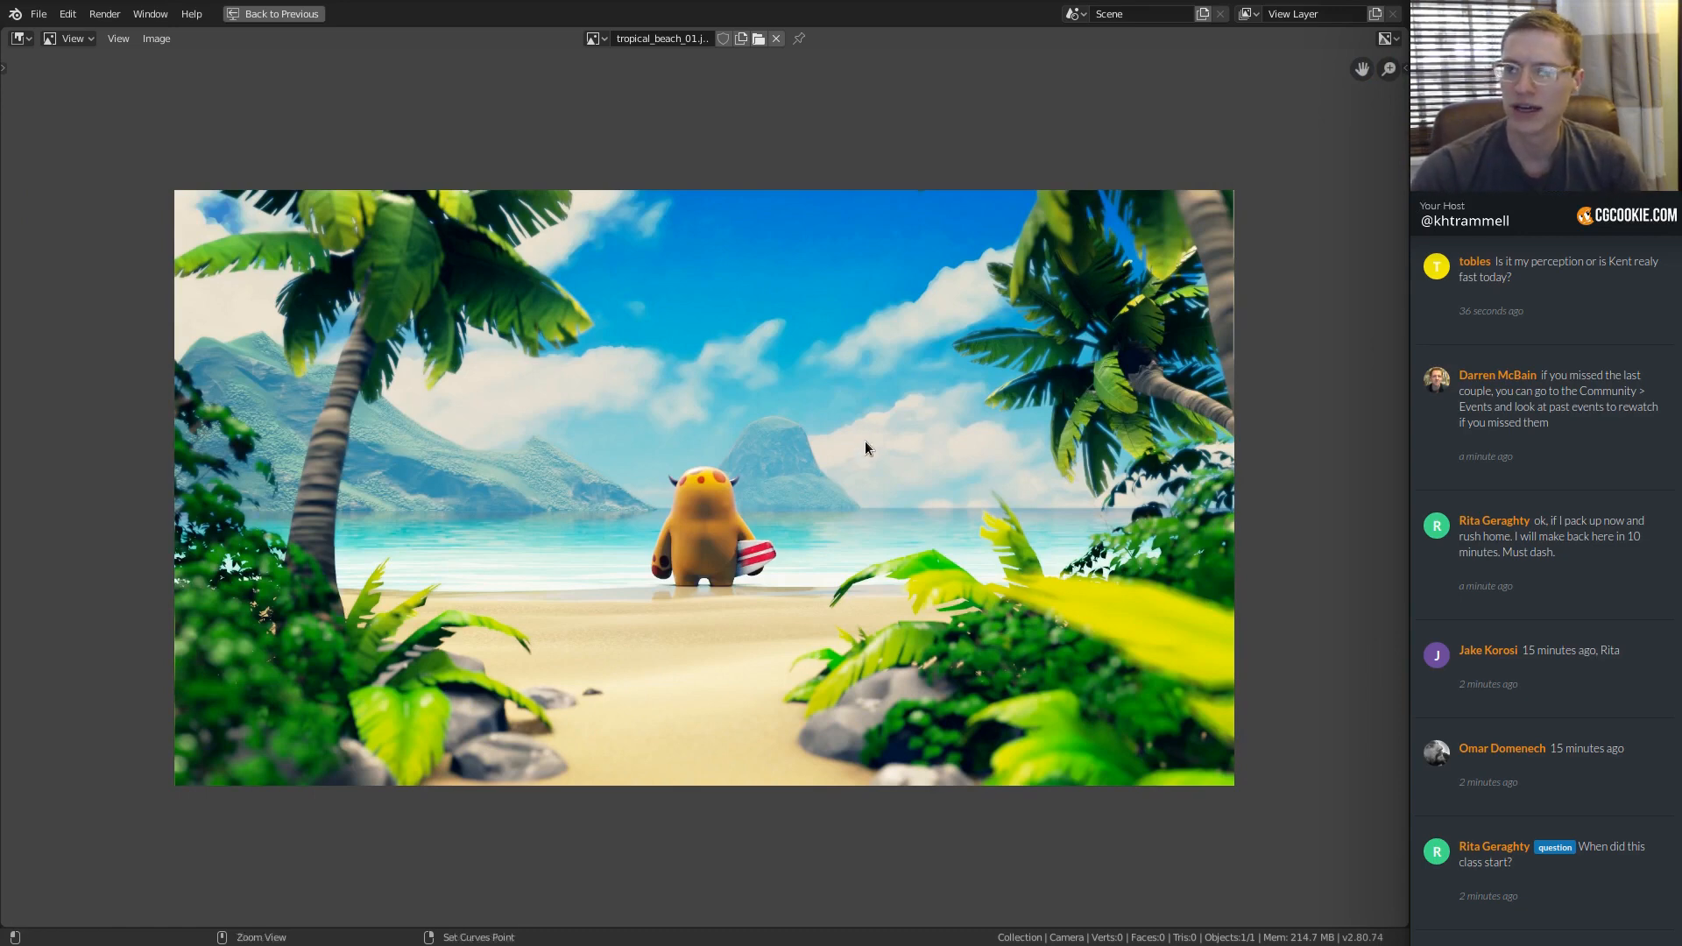
key("ctrl+space")
scroll(1333, 289, "down", 1)
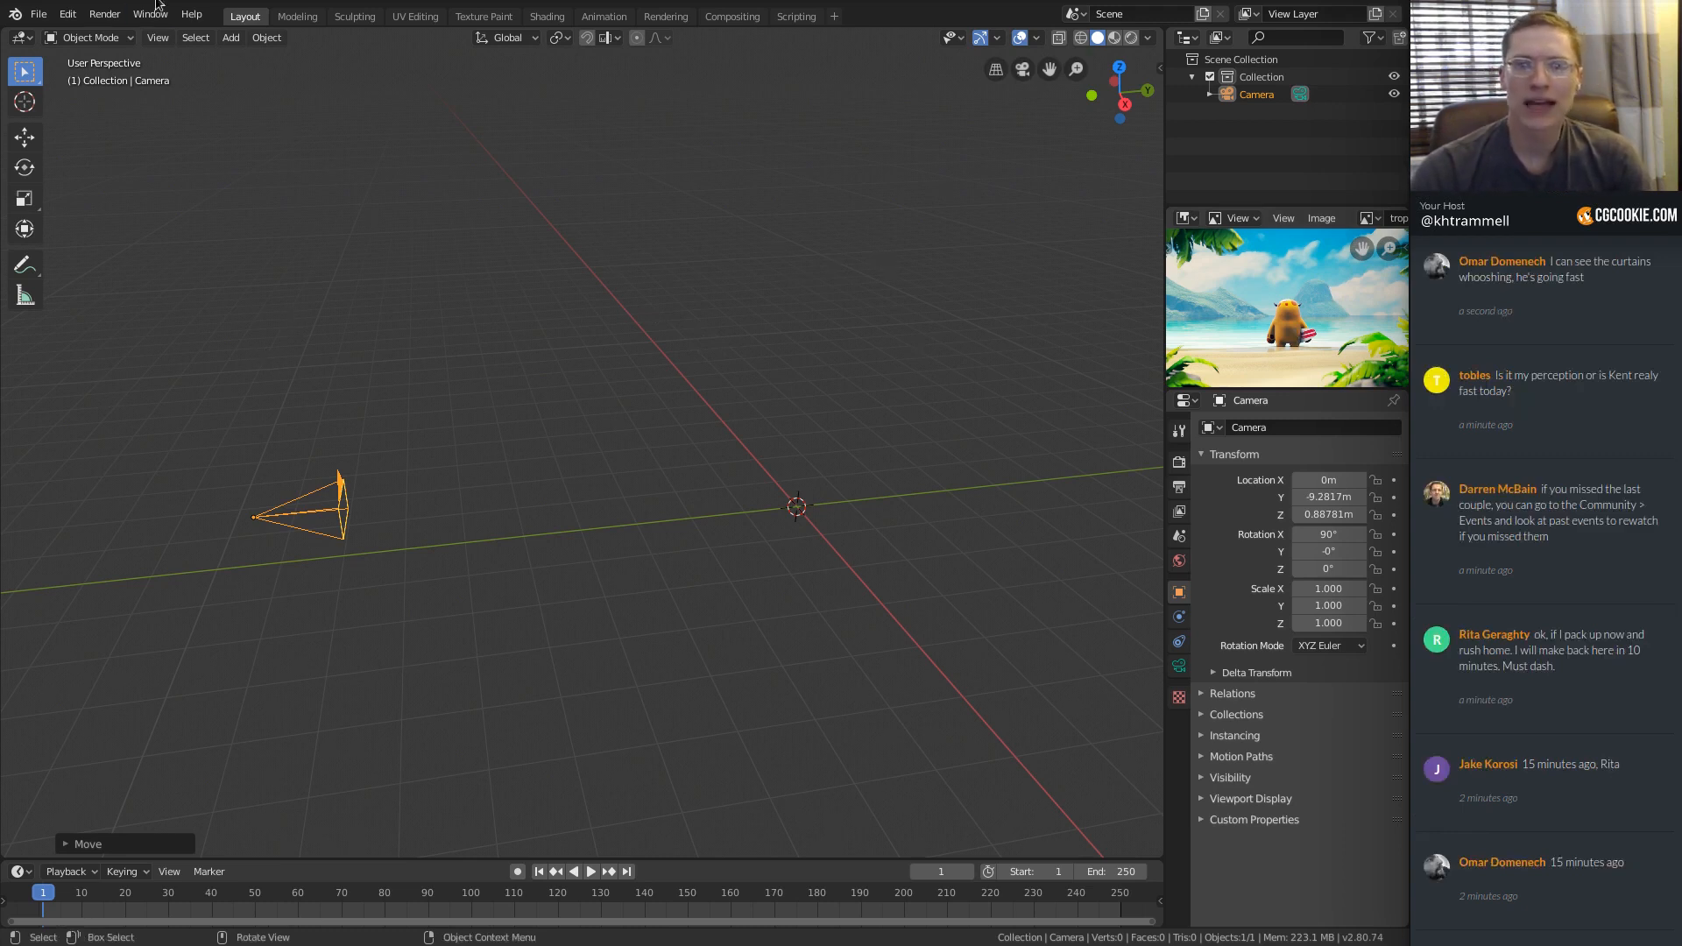
Switch to the file manager and go up from the tex folder to the project's scn folder.
left_click(39, 15)
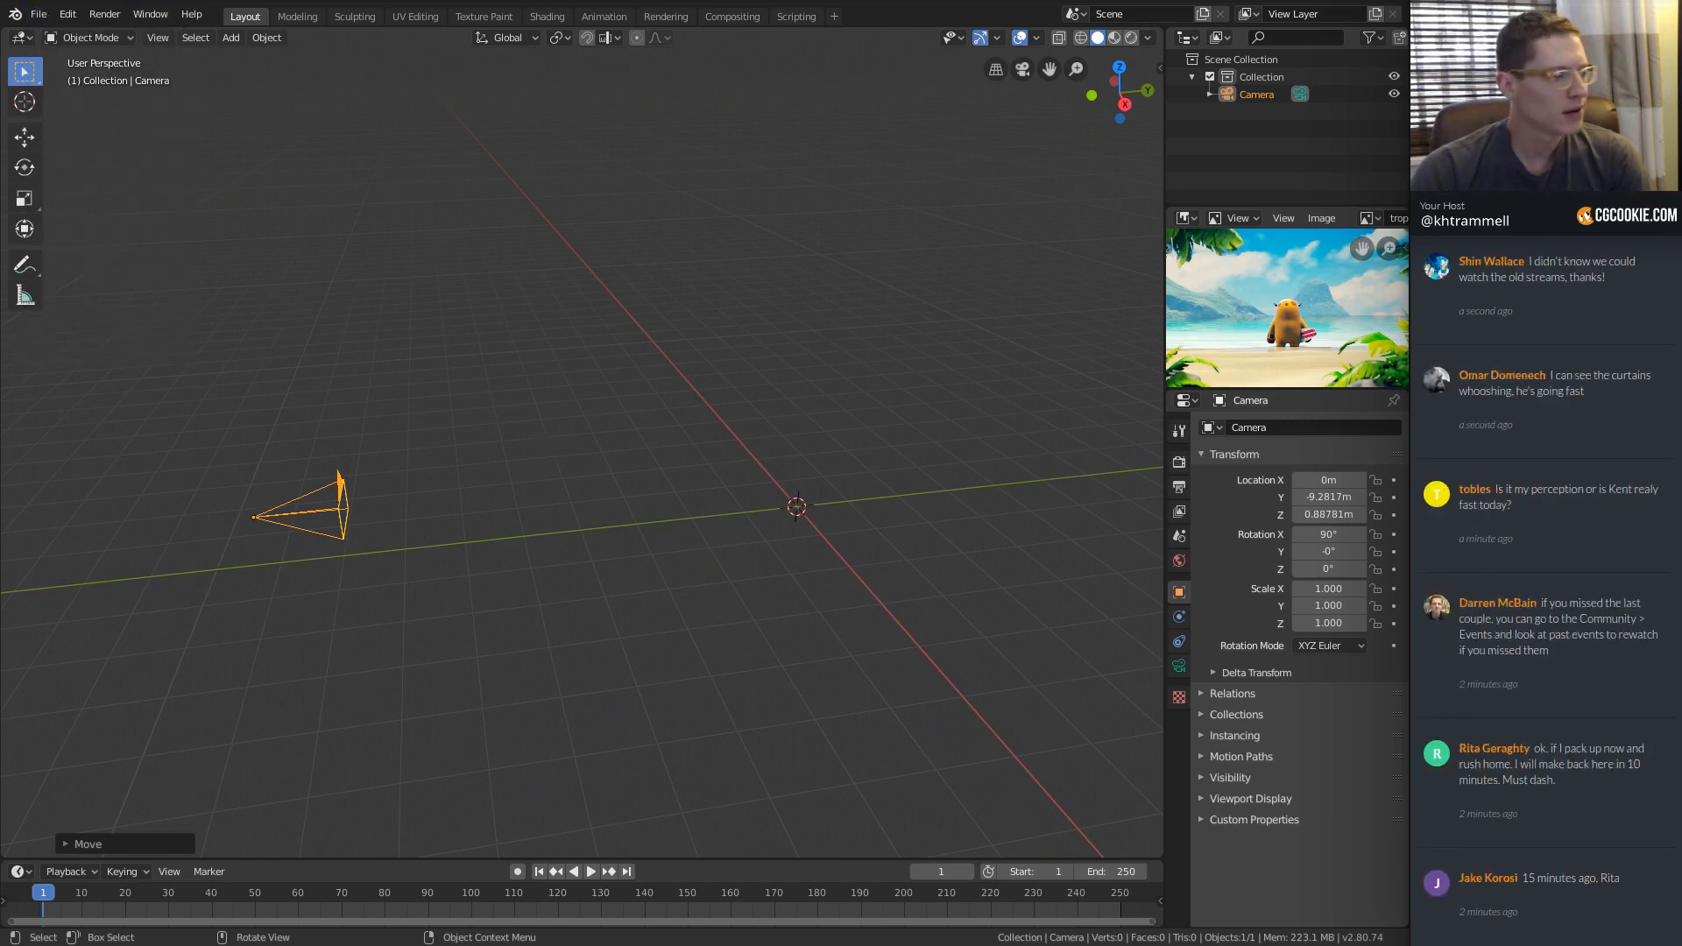
key("alt+Tab")
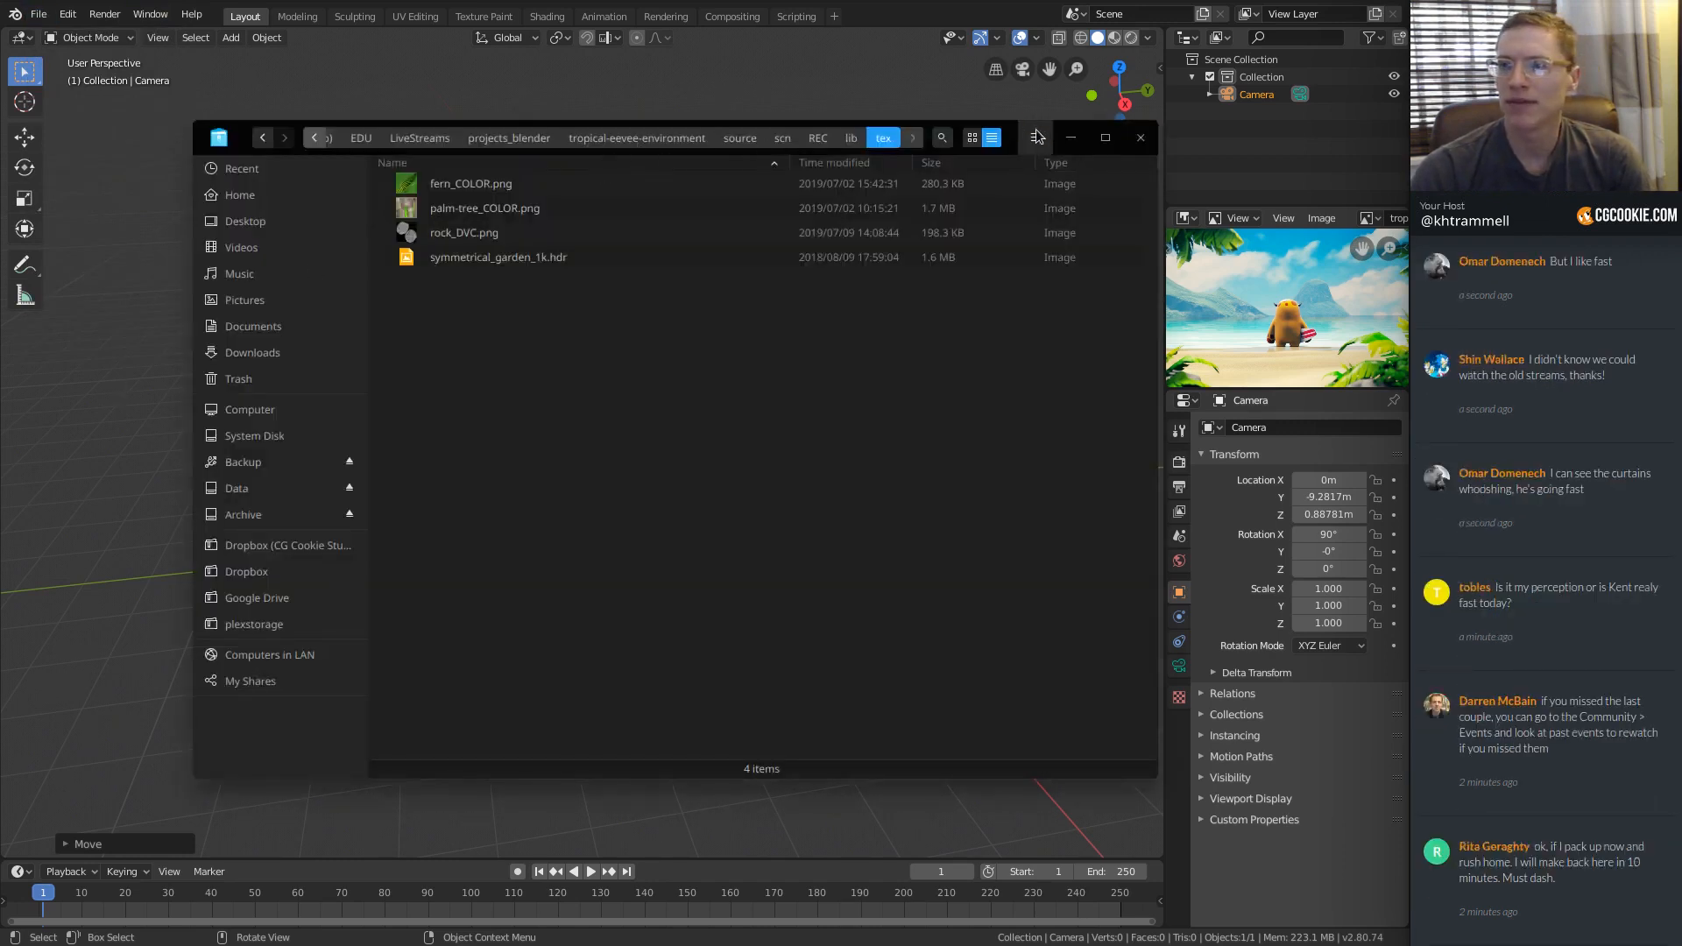
left_click_drag(1010, 127, 1010, 115)
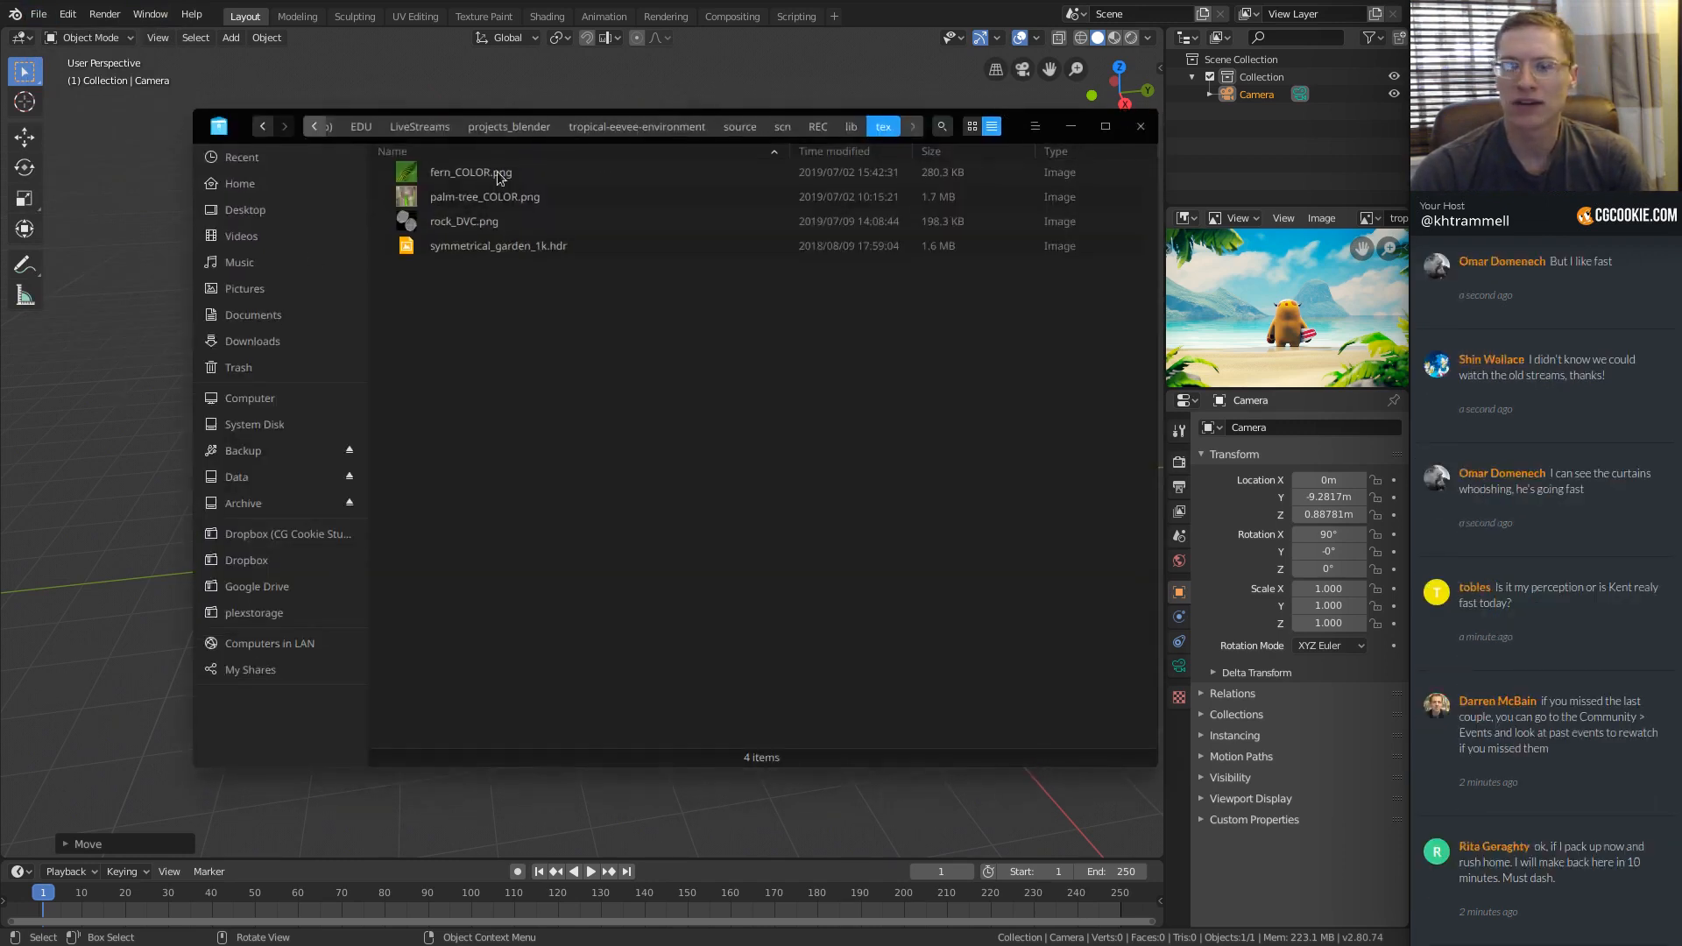
left_click(818, 128)
left_click(872, 128)
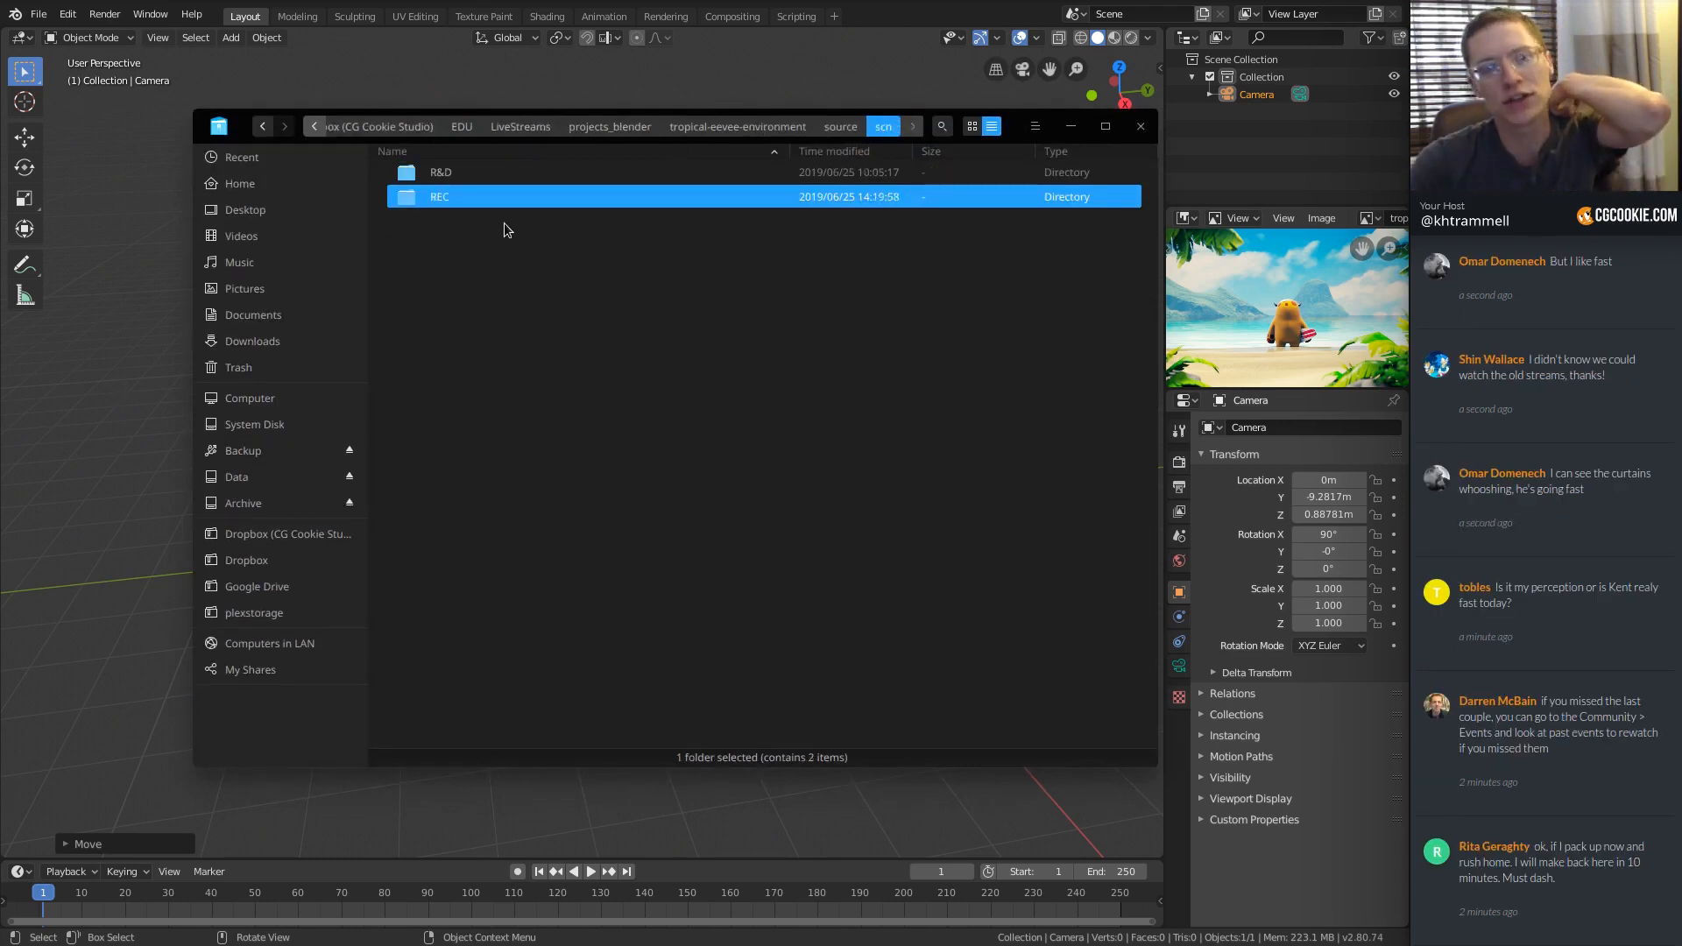
Browse the R&D library's character folder to locate melvin_rig_packed.blend, and return to the scn folder.
left_click(446, 175)
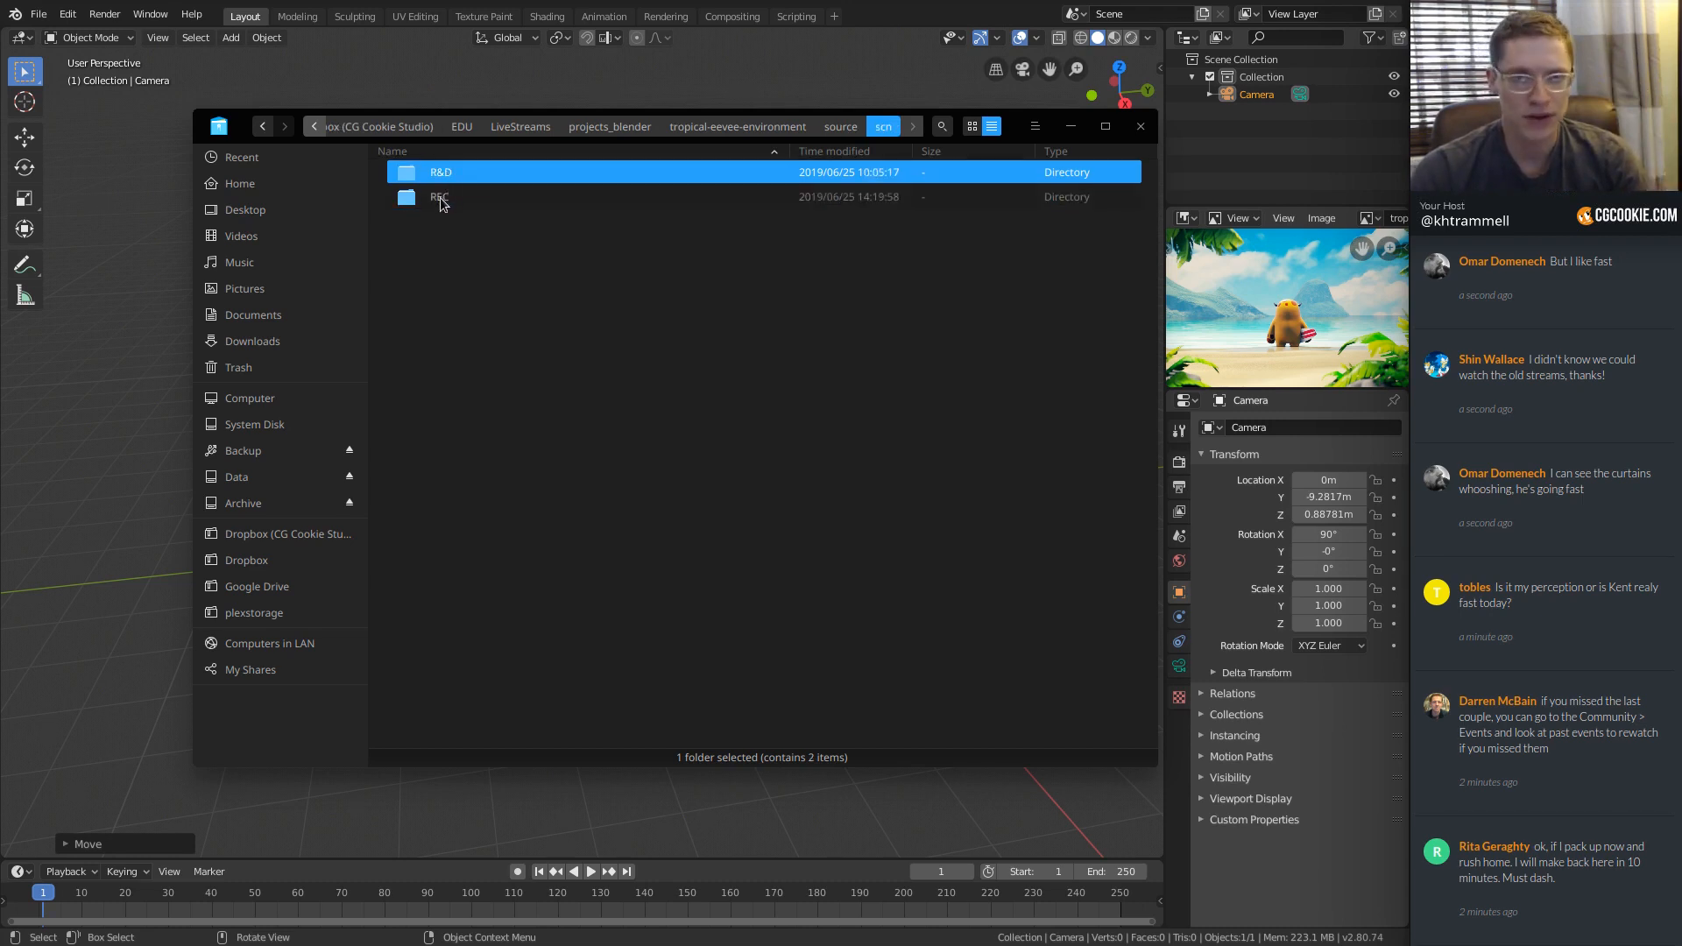
double_click(444, 173)
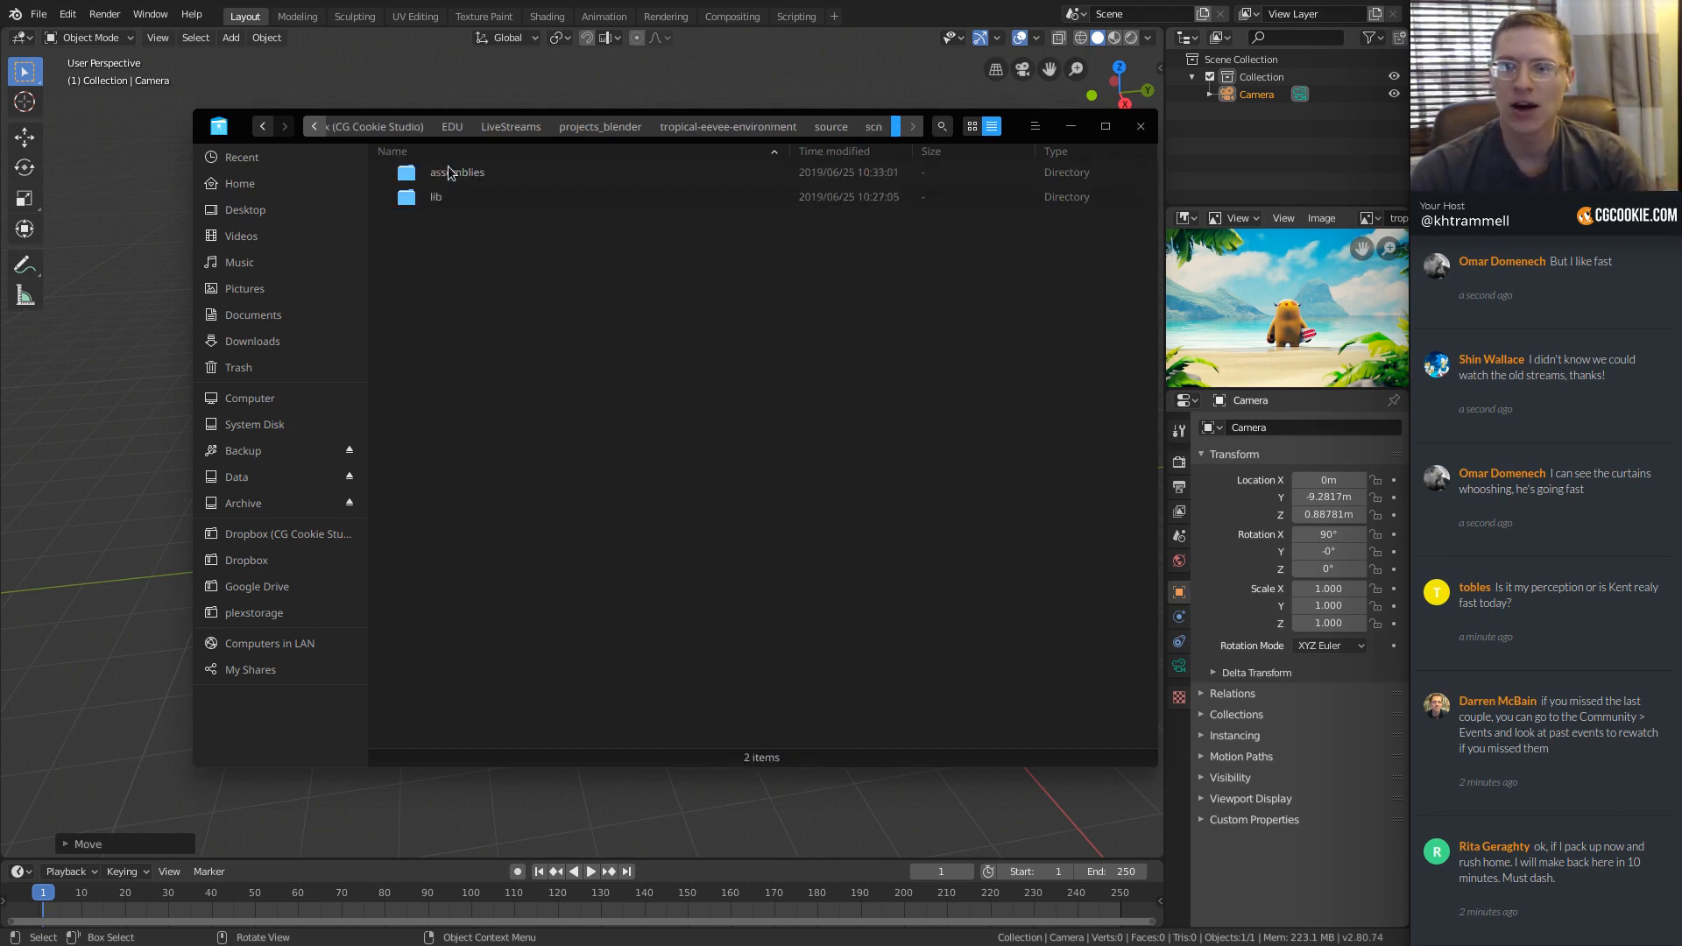
double_click(445, 198)
double_click(450, 168)
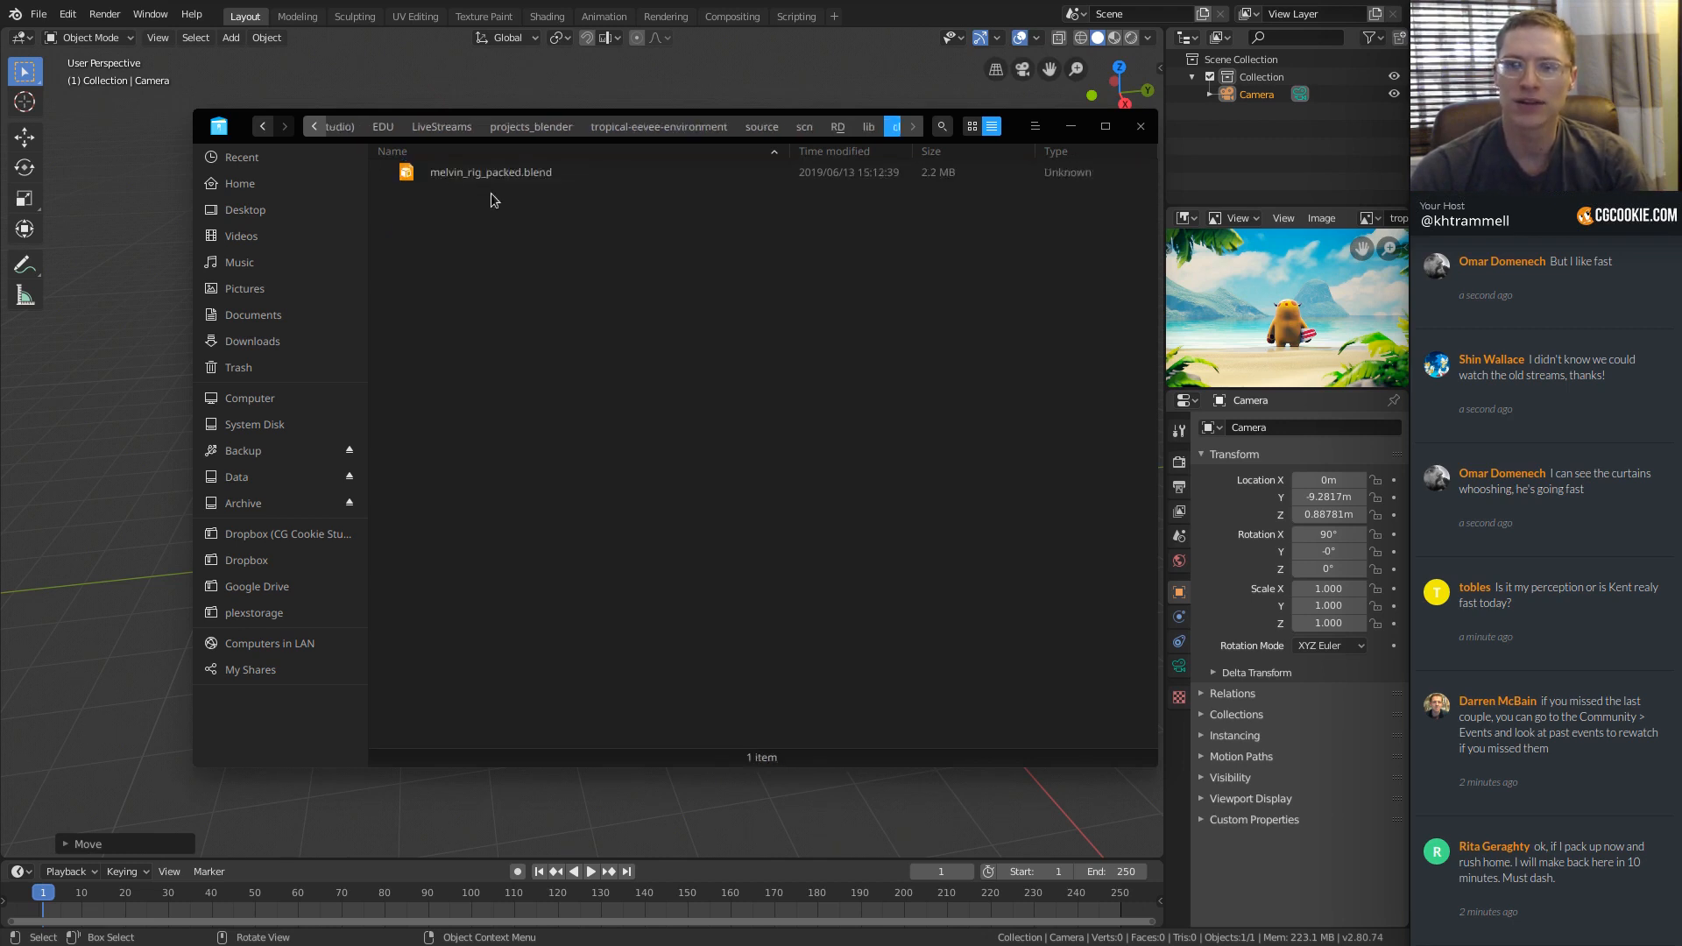
left_click(487, 173)
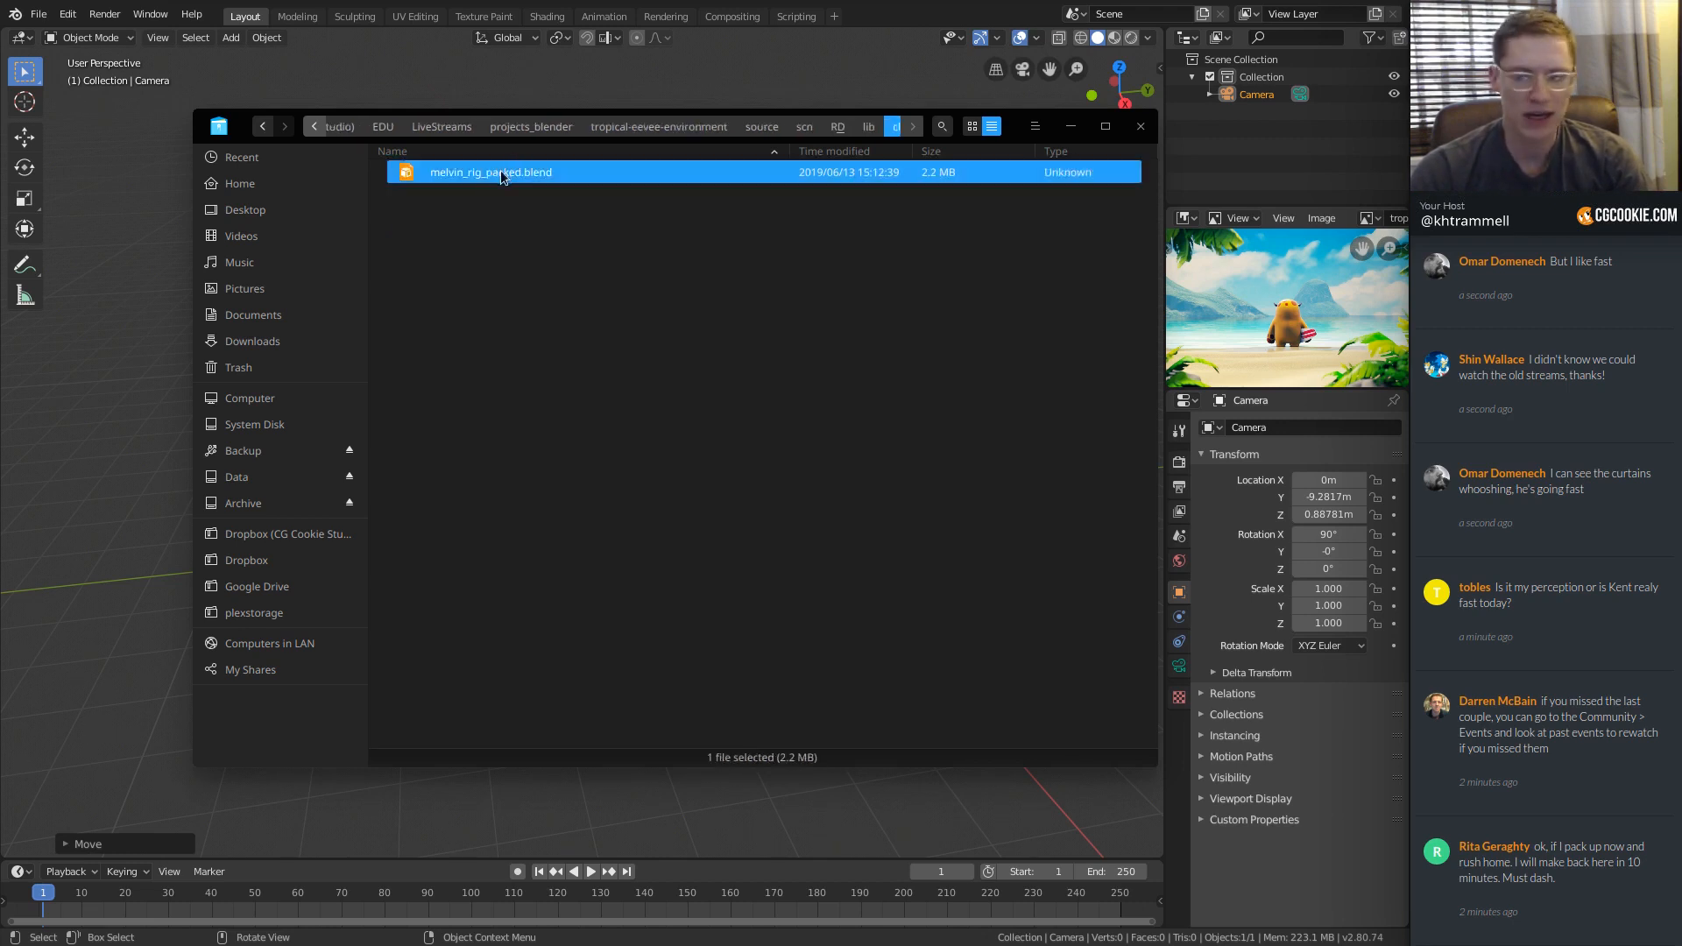
left_click(791, 130)
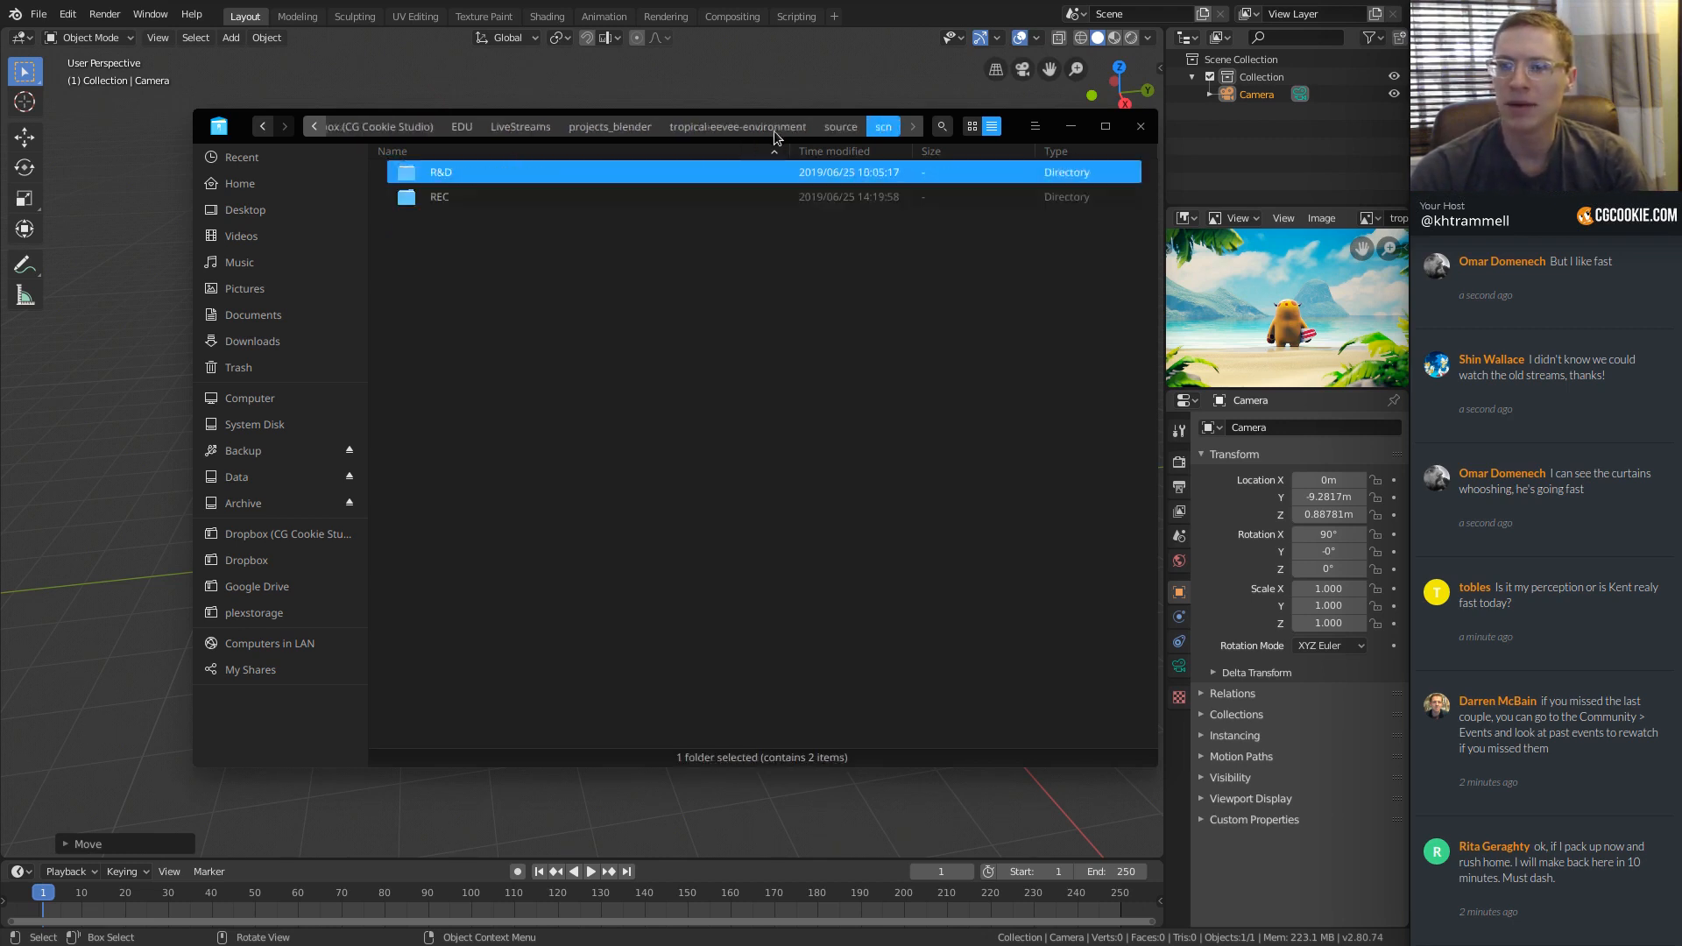
Open the REC library's char folder and select melvin_rig_packed.blend to check the rig file's location.
double_click(443, 199)
double_click(445, 198)
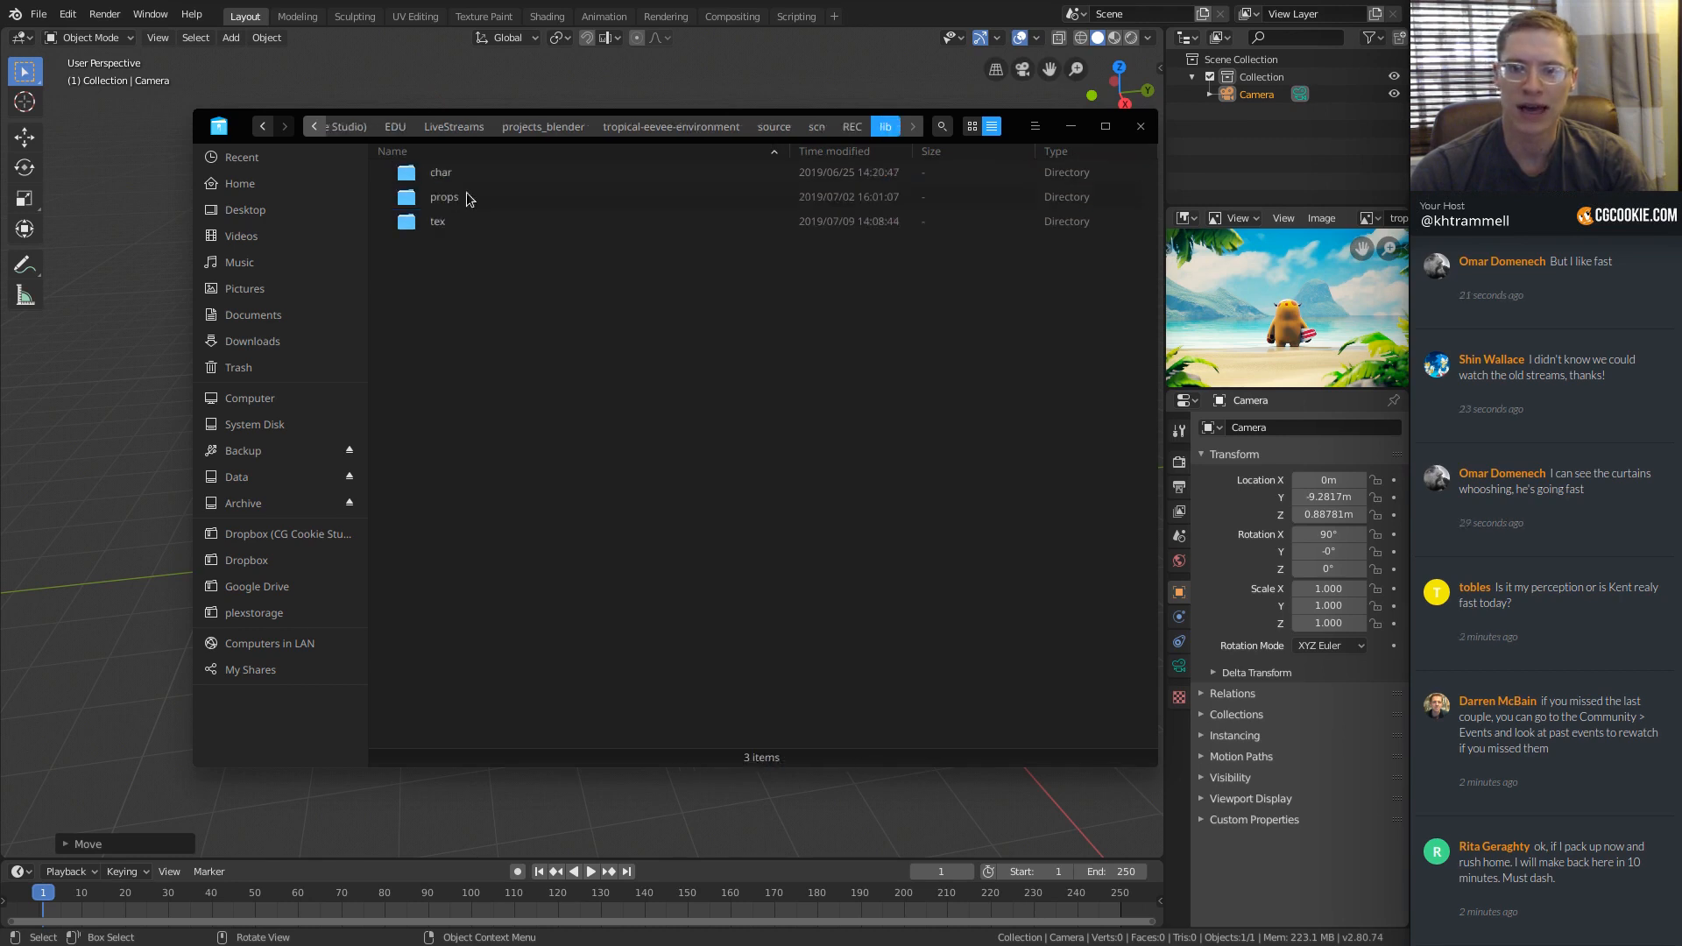
double_click(465, 173)
key("ctrl+a")
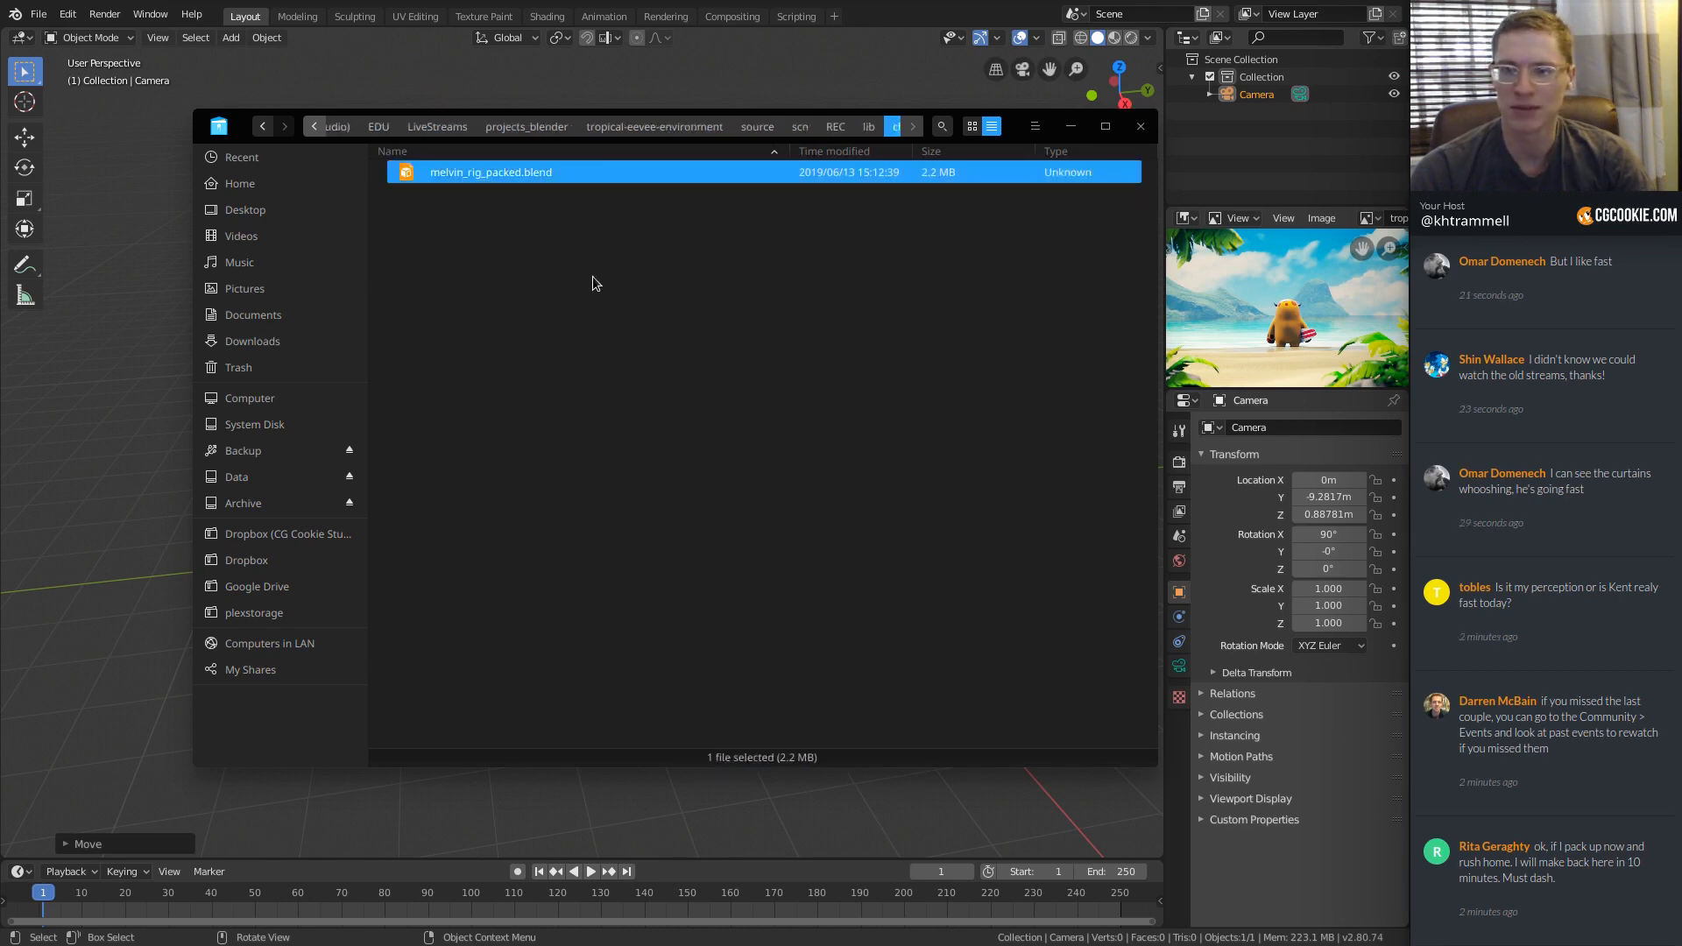
Back in Blender, link the Melvin collection from melvin_rig_packed.blend in the REC/lib/char folder into the scene.
left_click(580, 80)
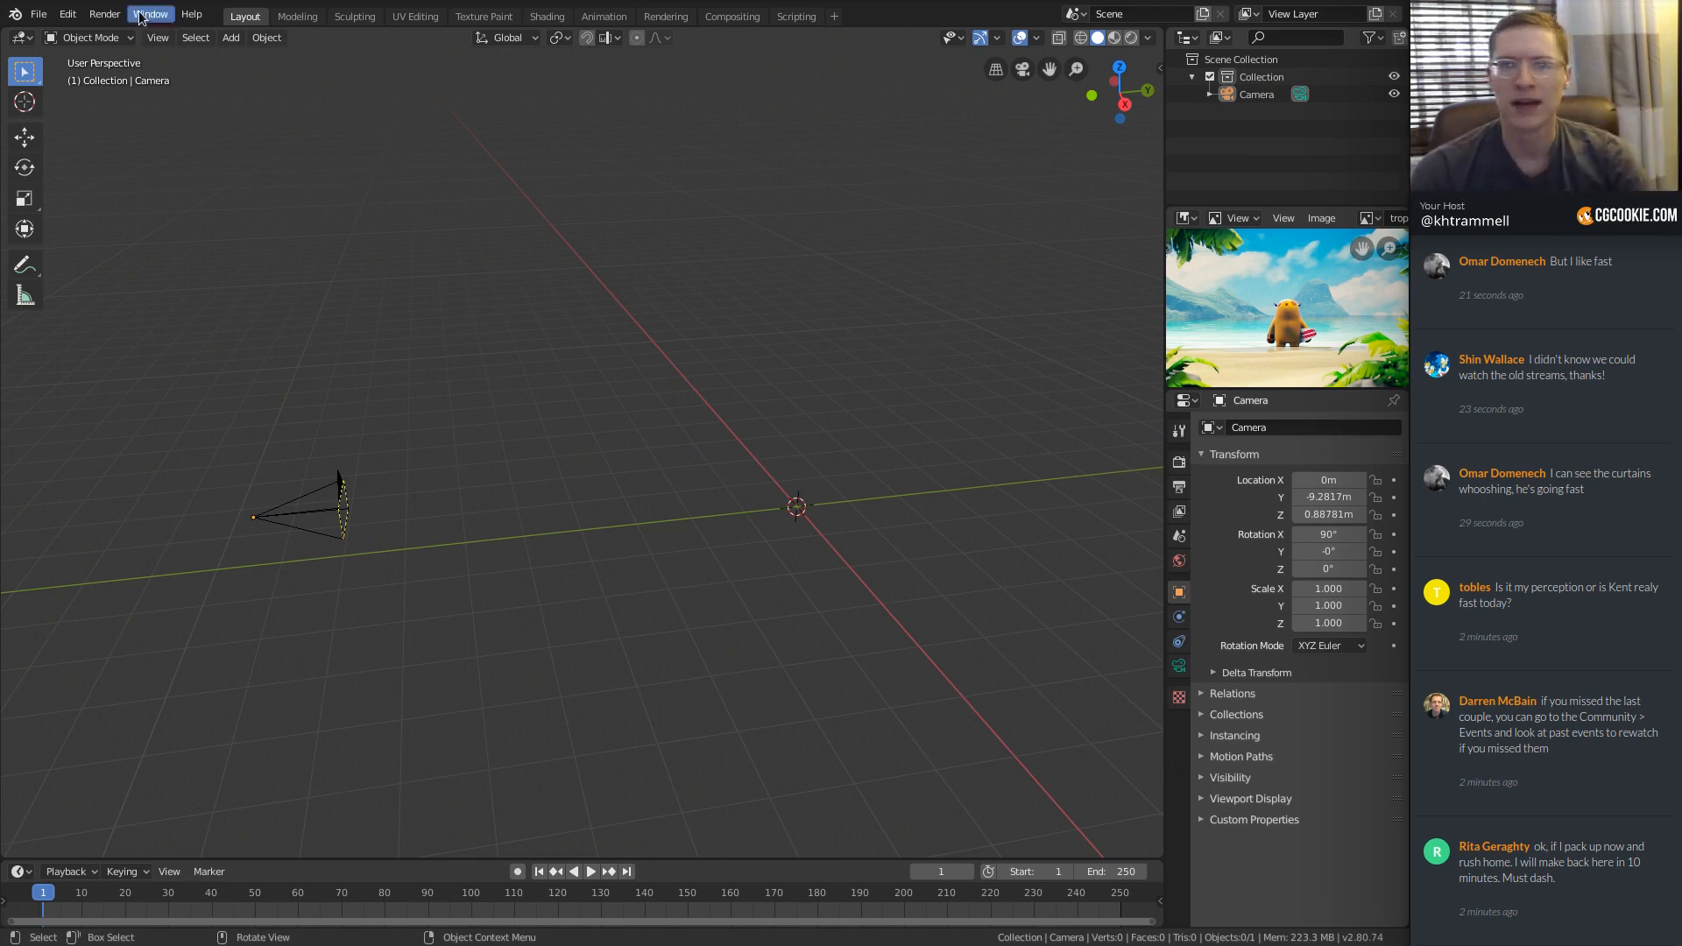
left_click(38, 14)
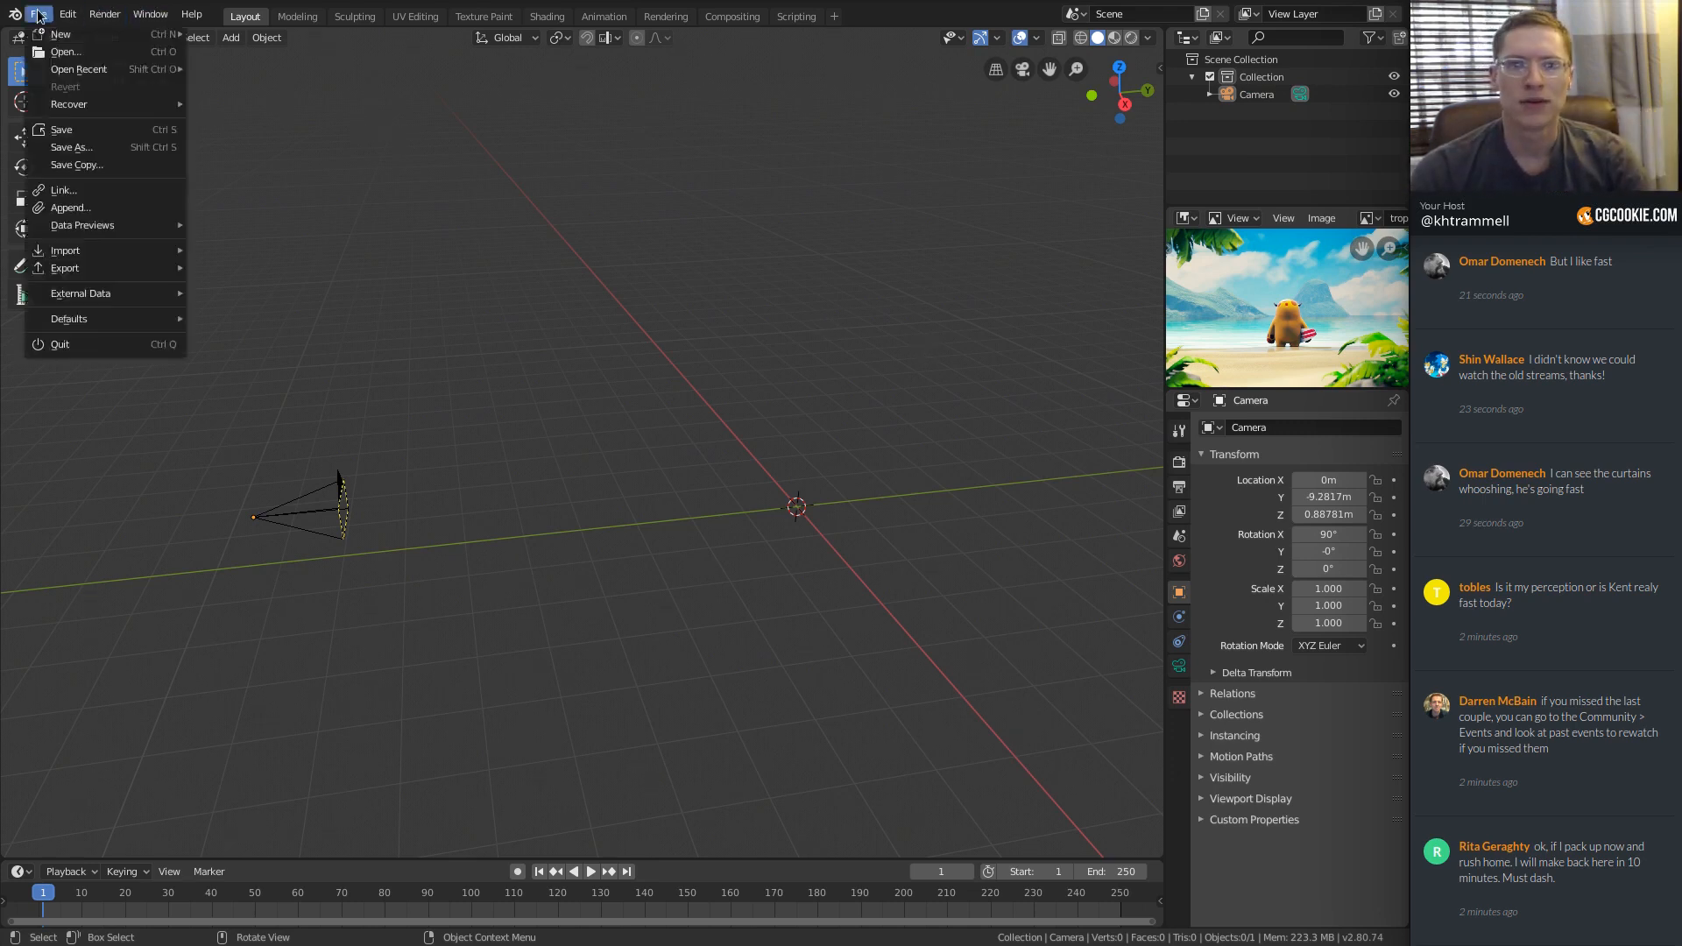
left_click(63, 190)
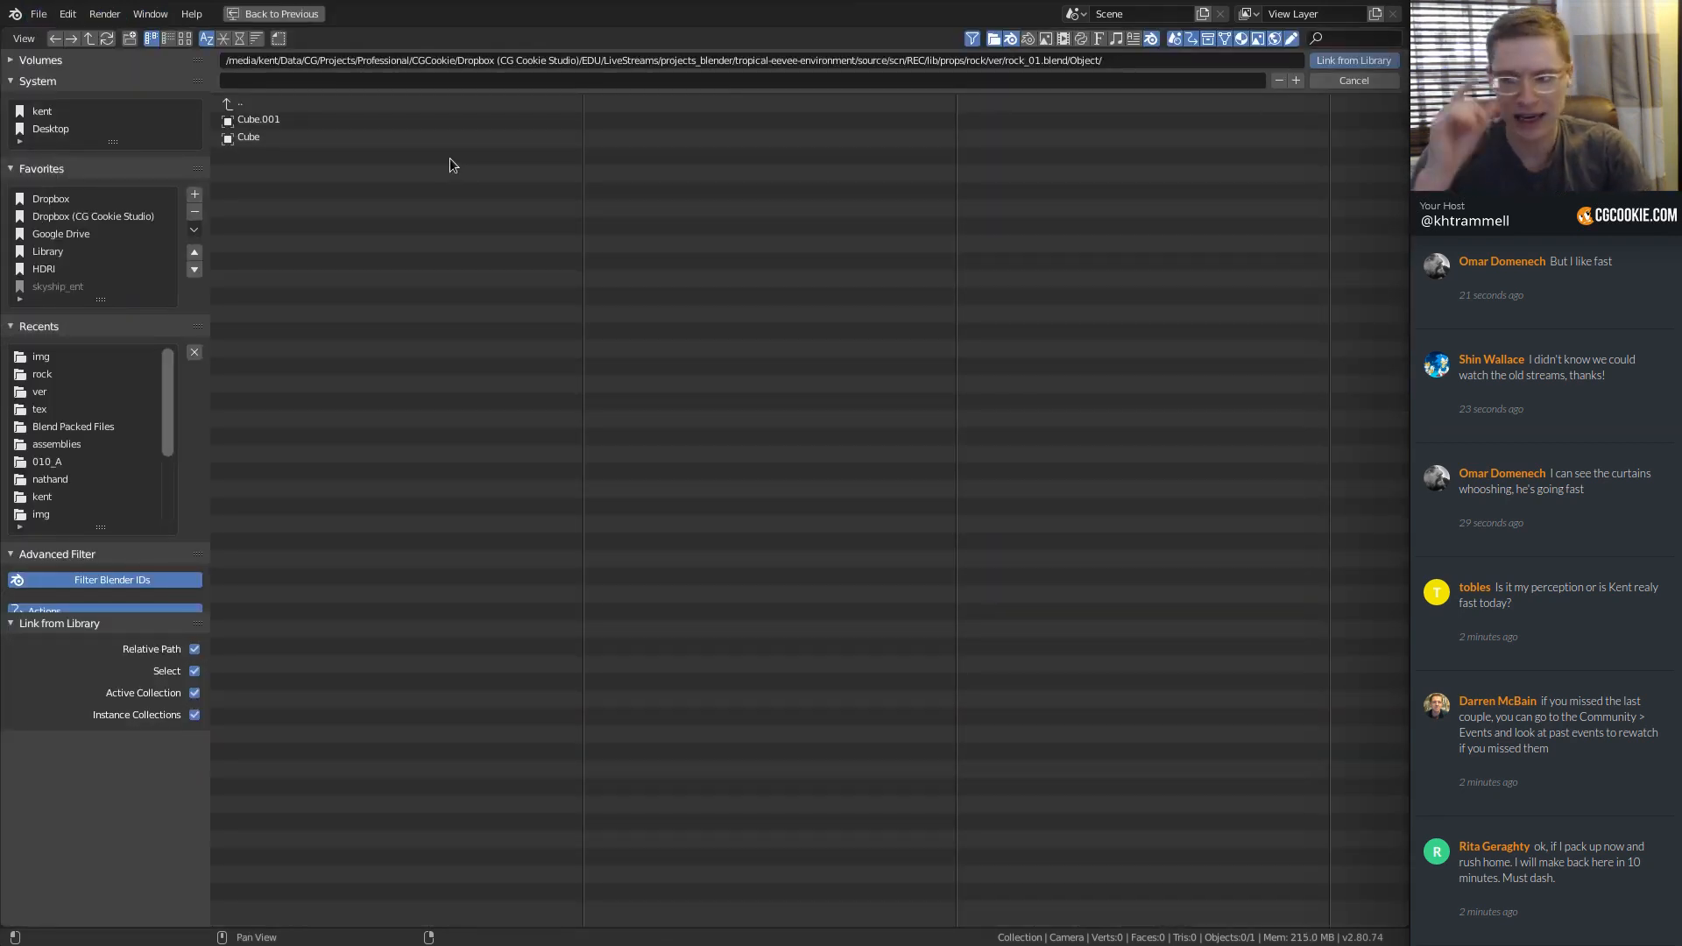
left_click(238, 103)
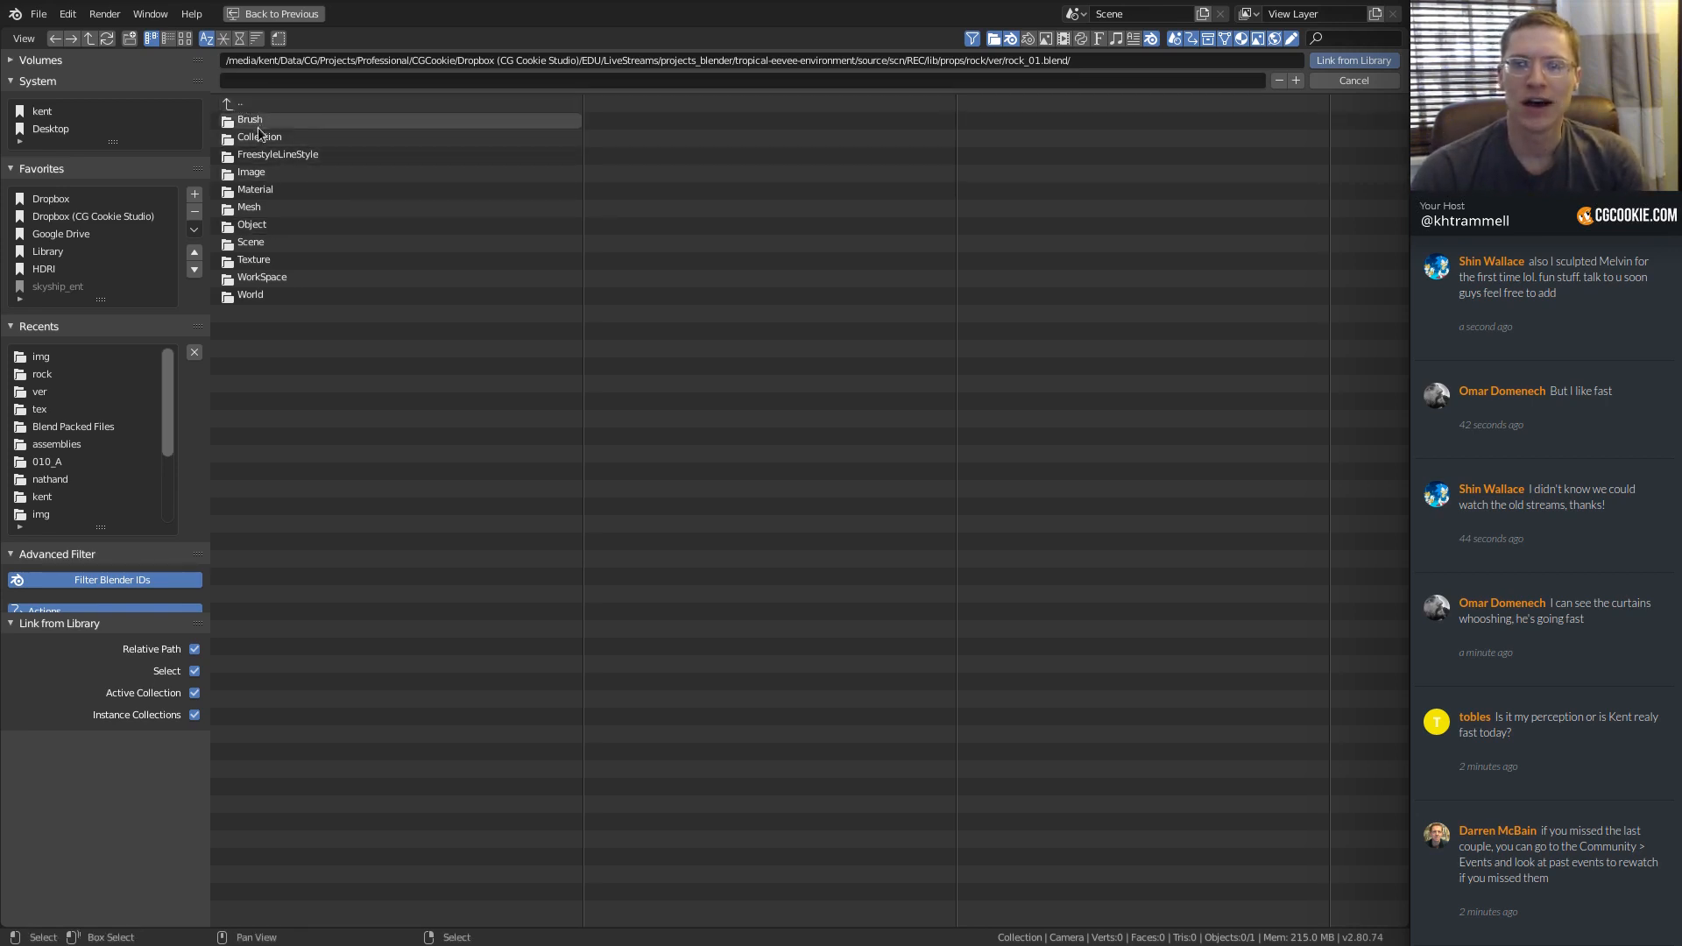
left_click(232, 106)
left_click(232, 105)
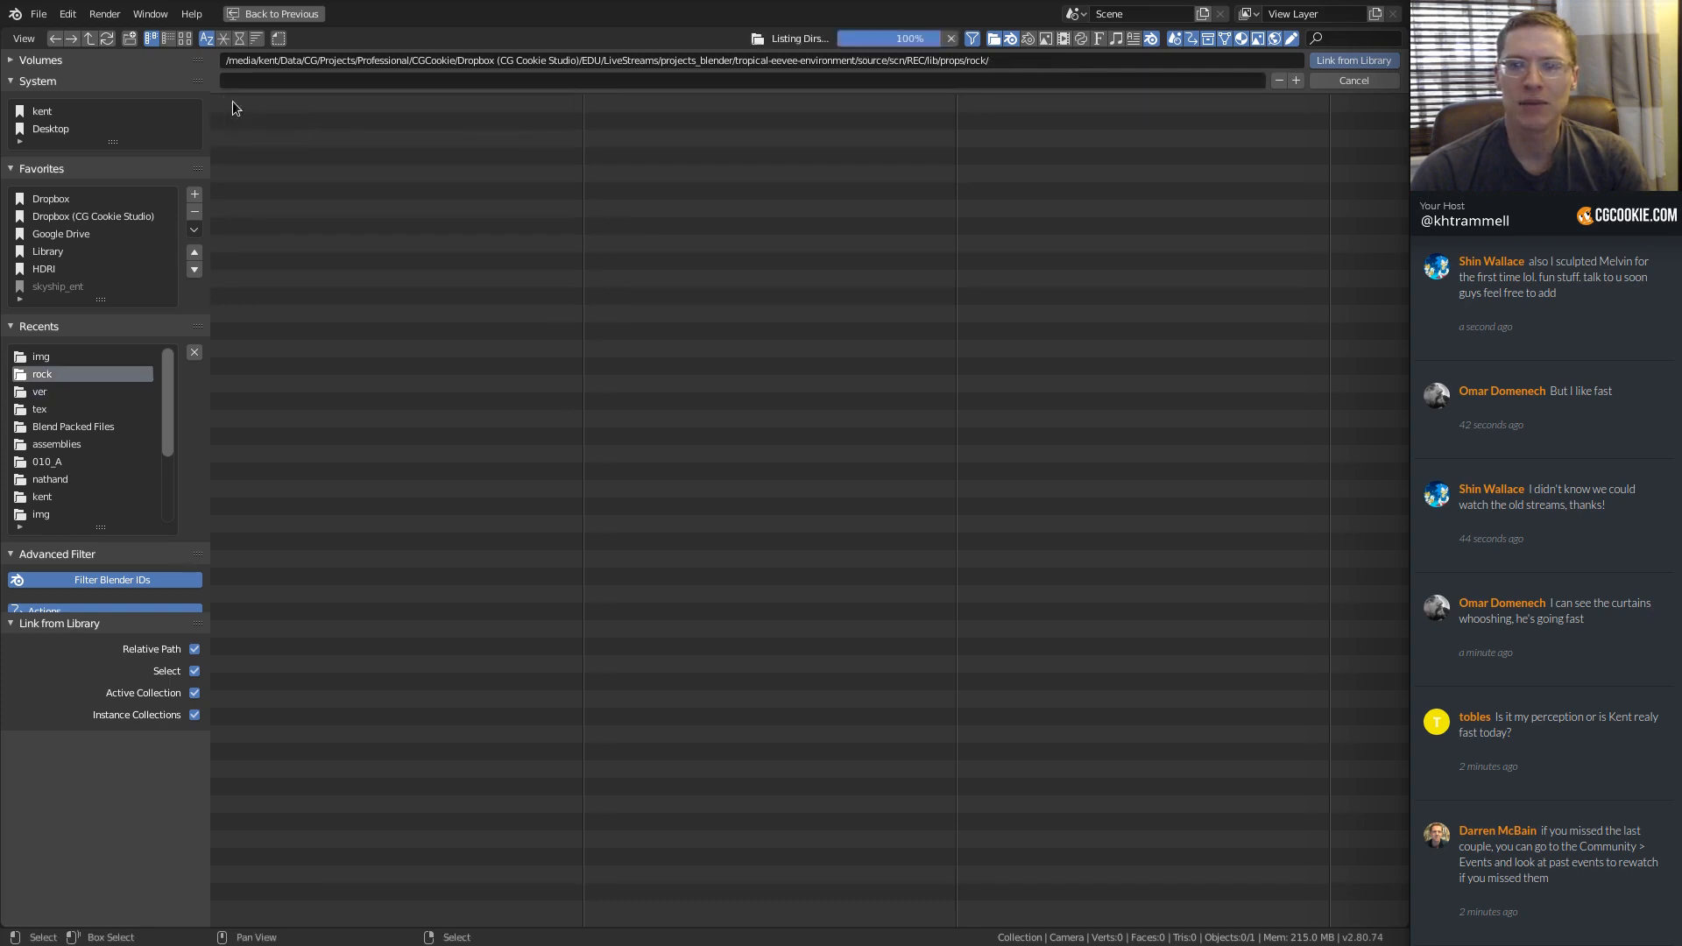
left_click(233, 105)
left_click(232, 105)
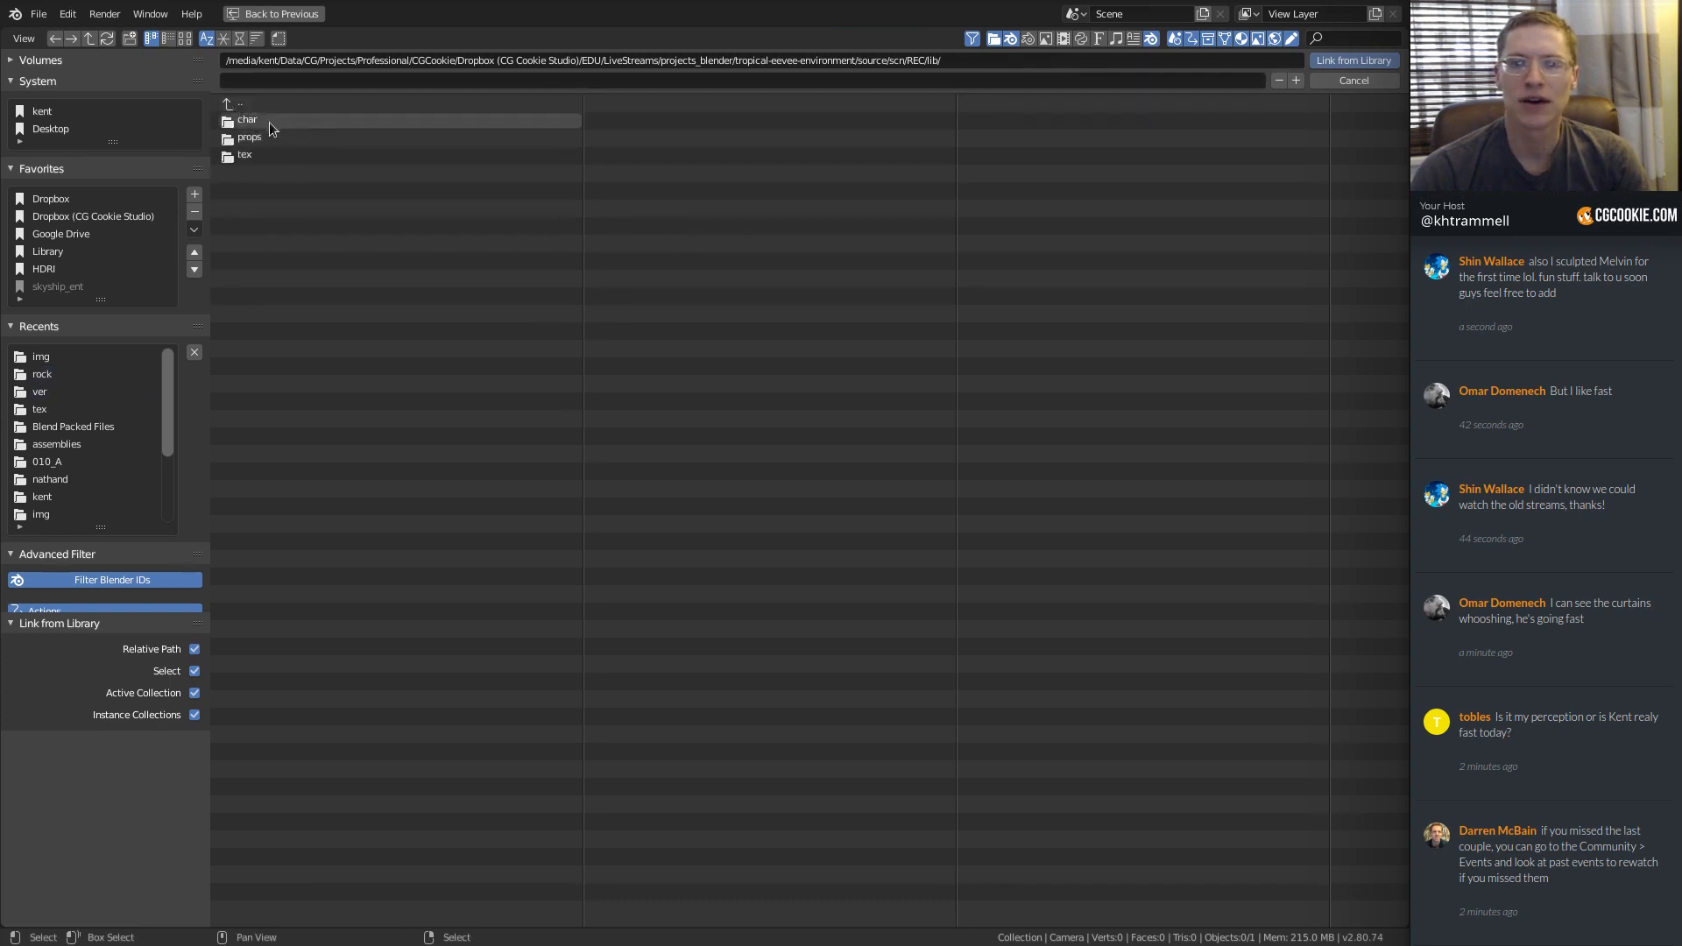
left_click(270, 123)
left_click(271, 121)
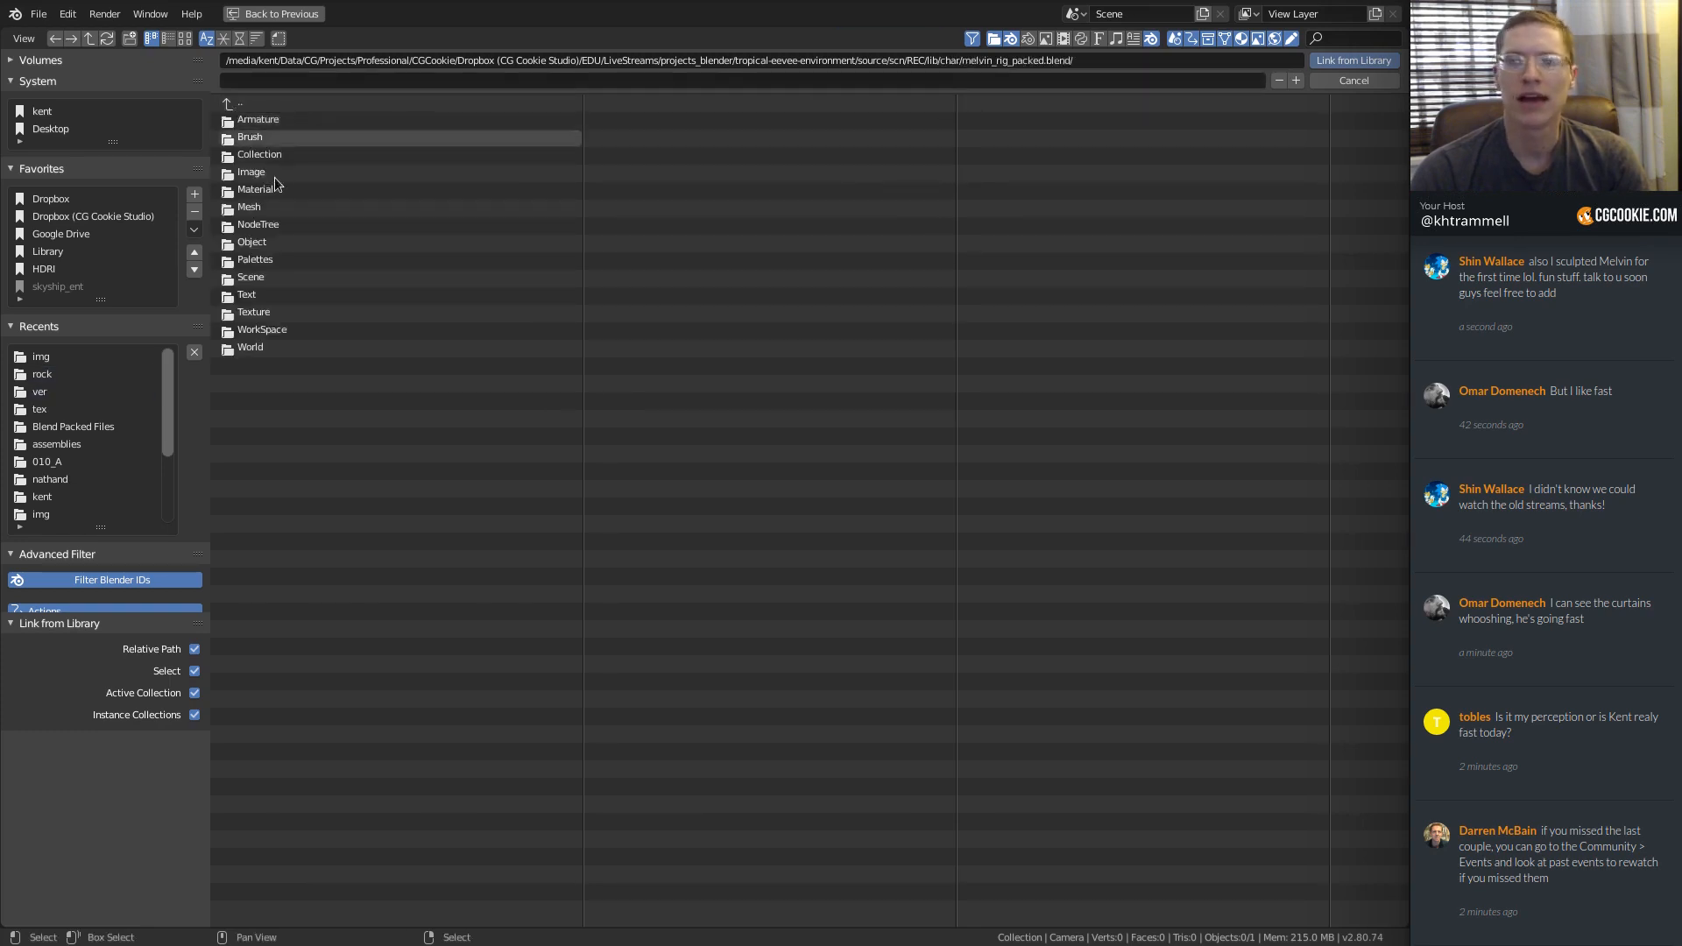
left_click(256, 158)
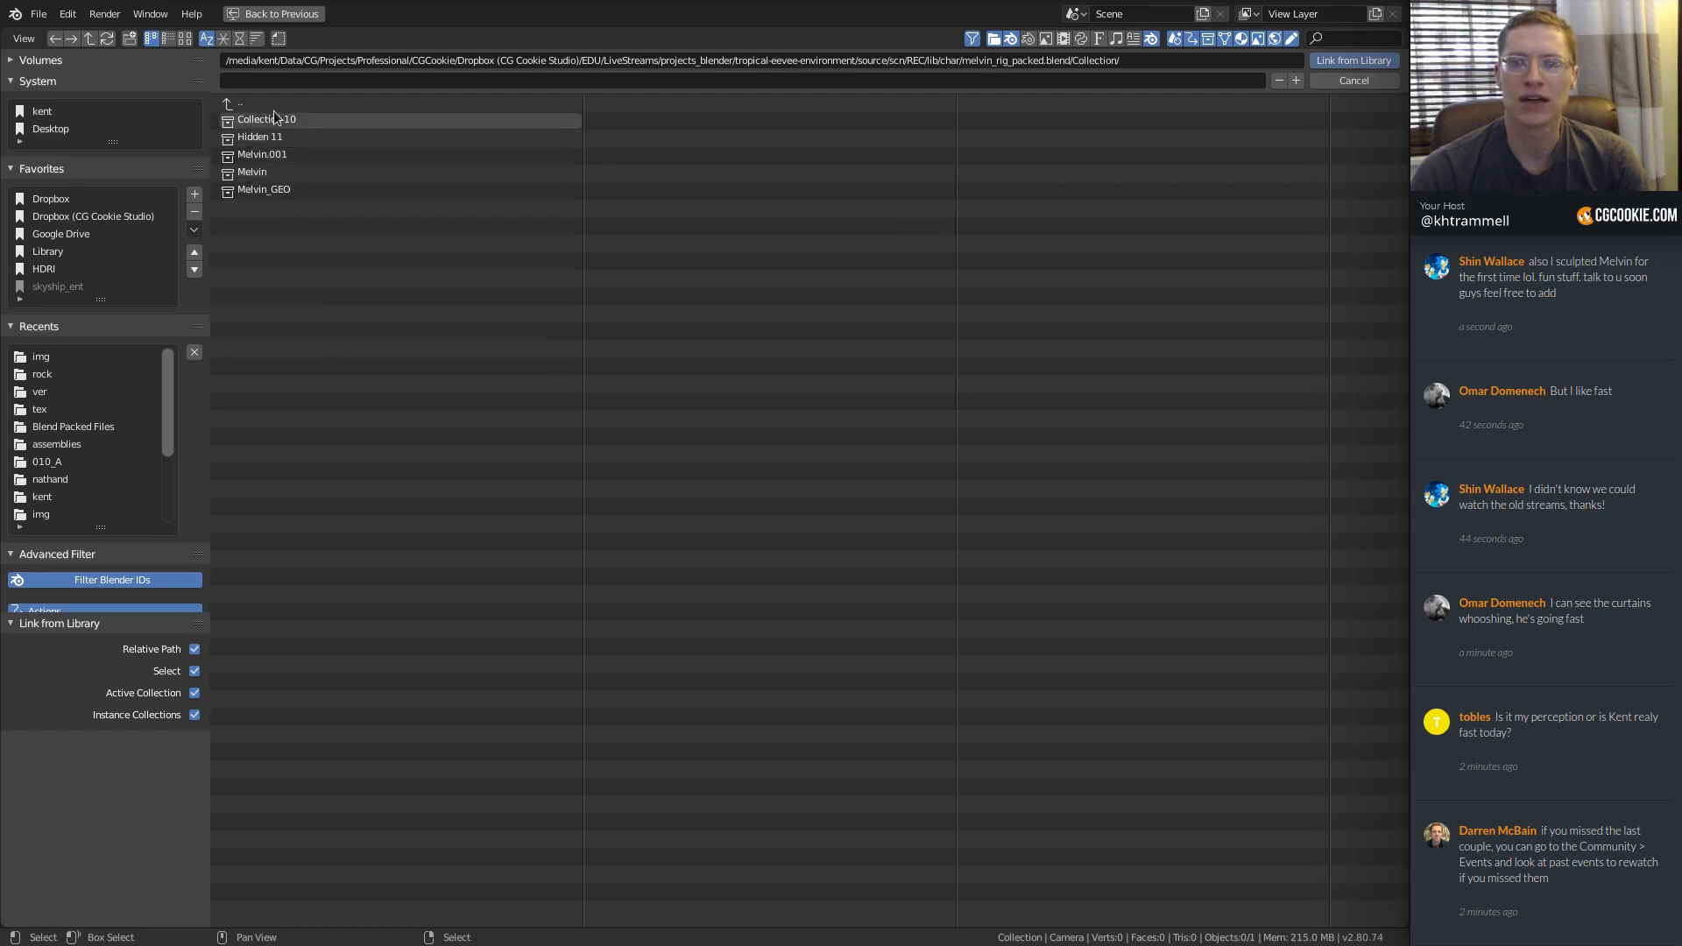
double_click(263, 173)
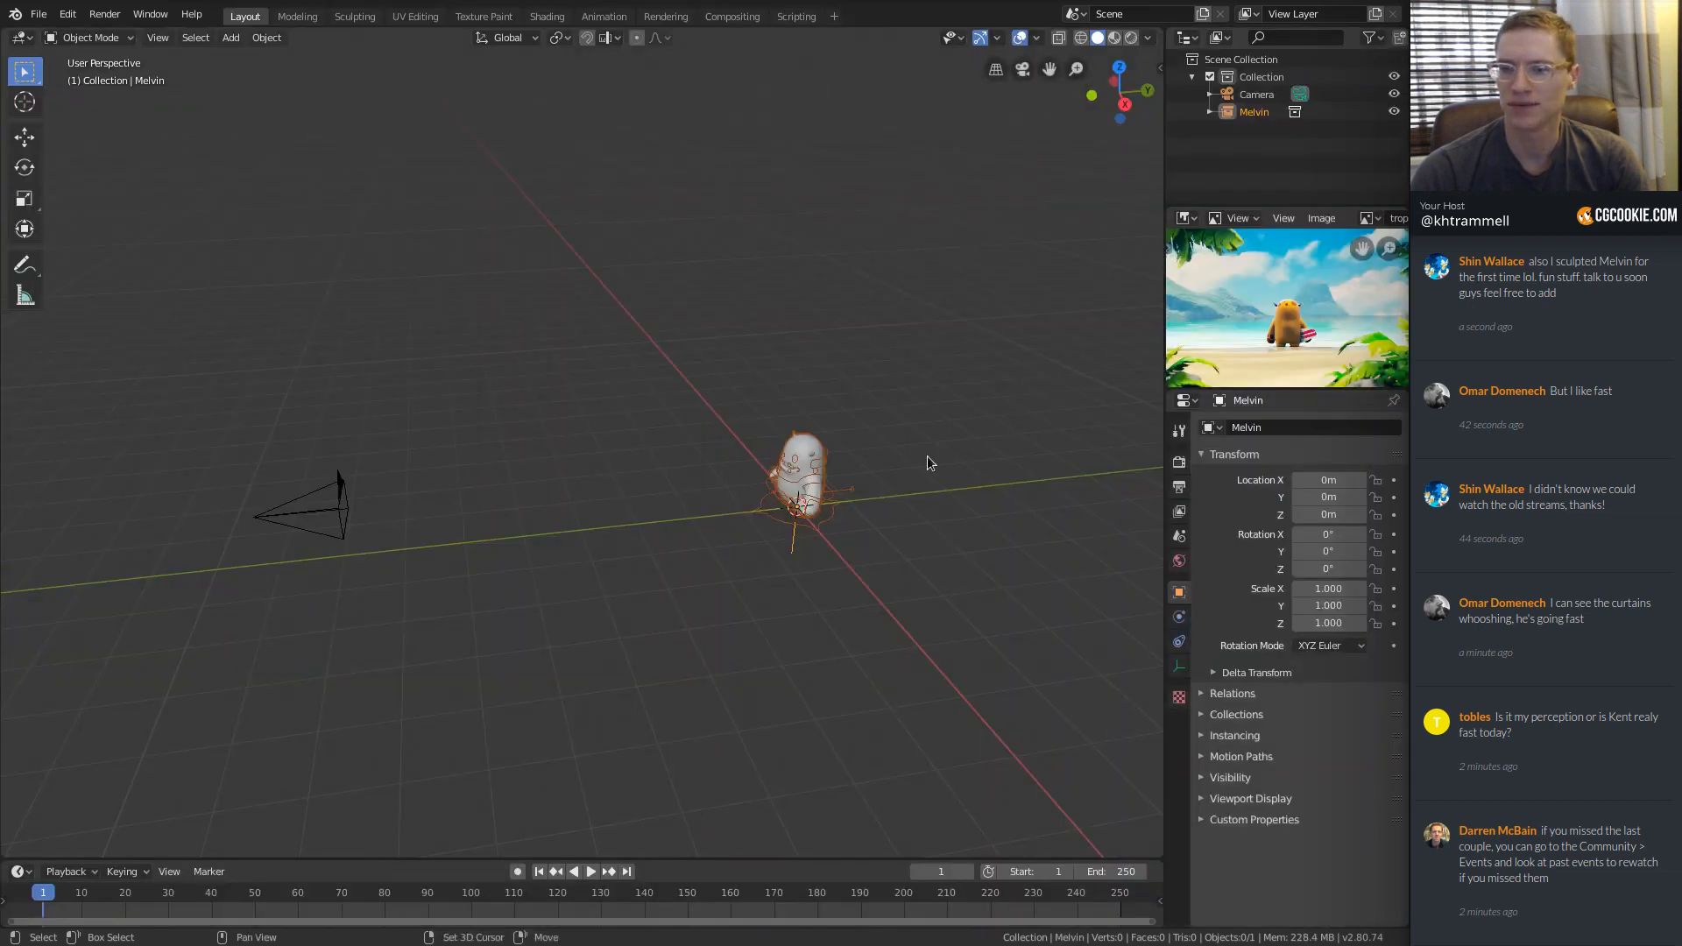
Rotate the linked Melvin instance 180° around the global Z axis.
middle_click_drag(927, 460, 770, 432)
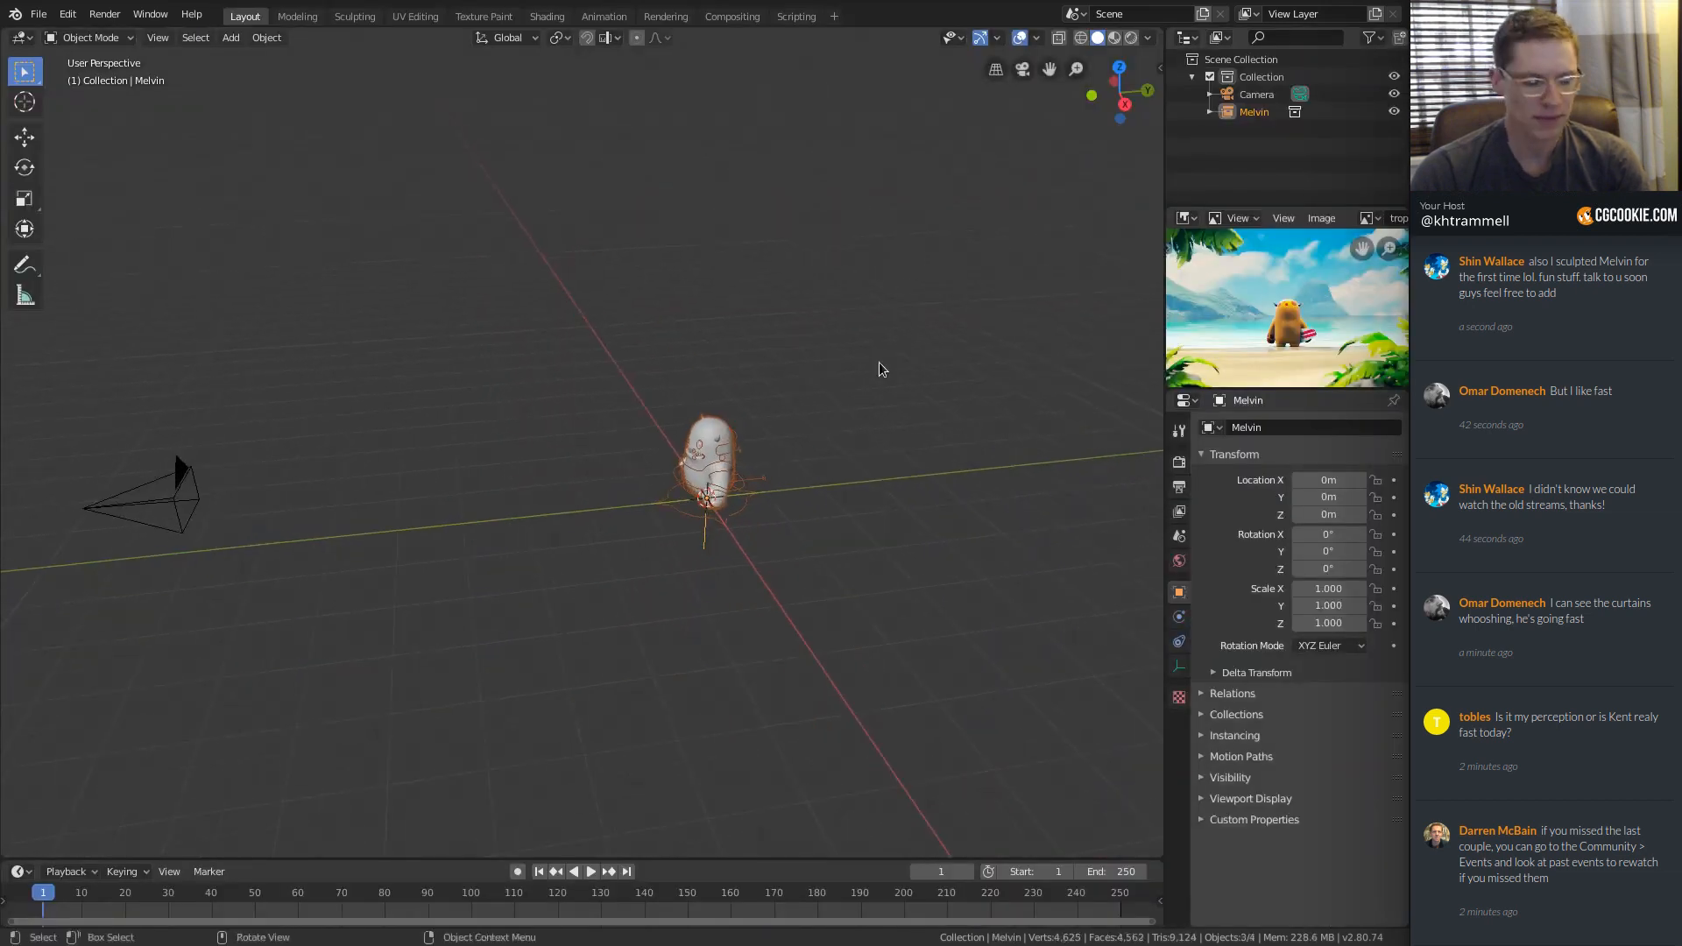
type("rz")
type("180")
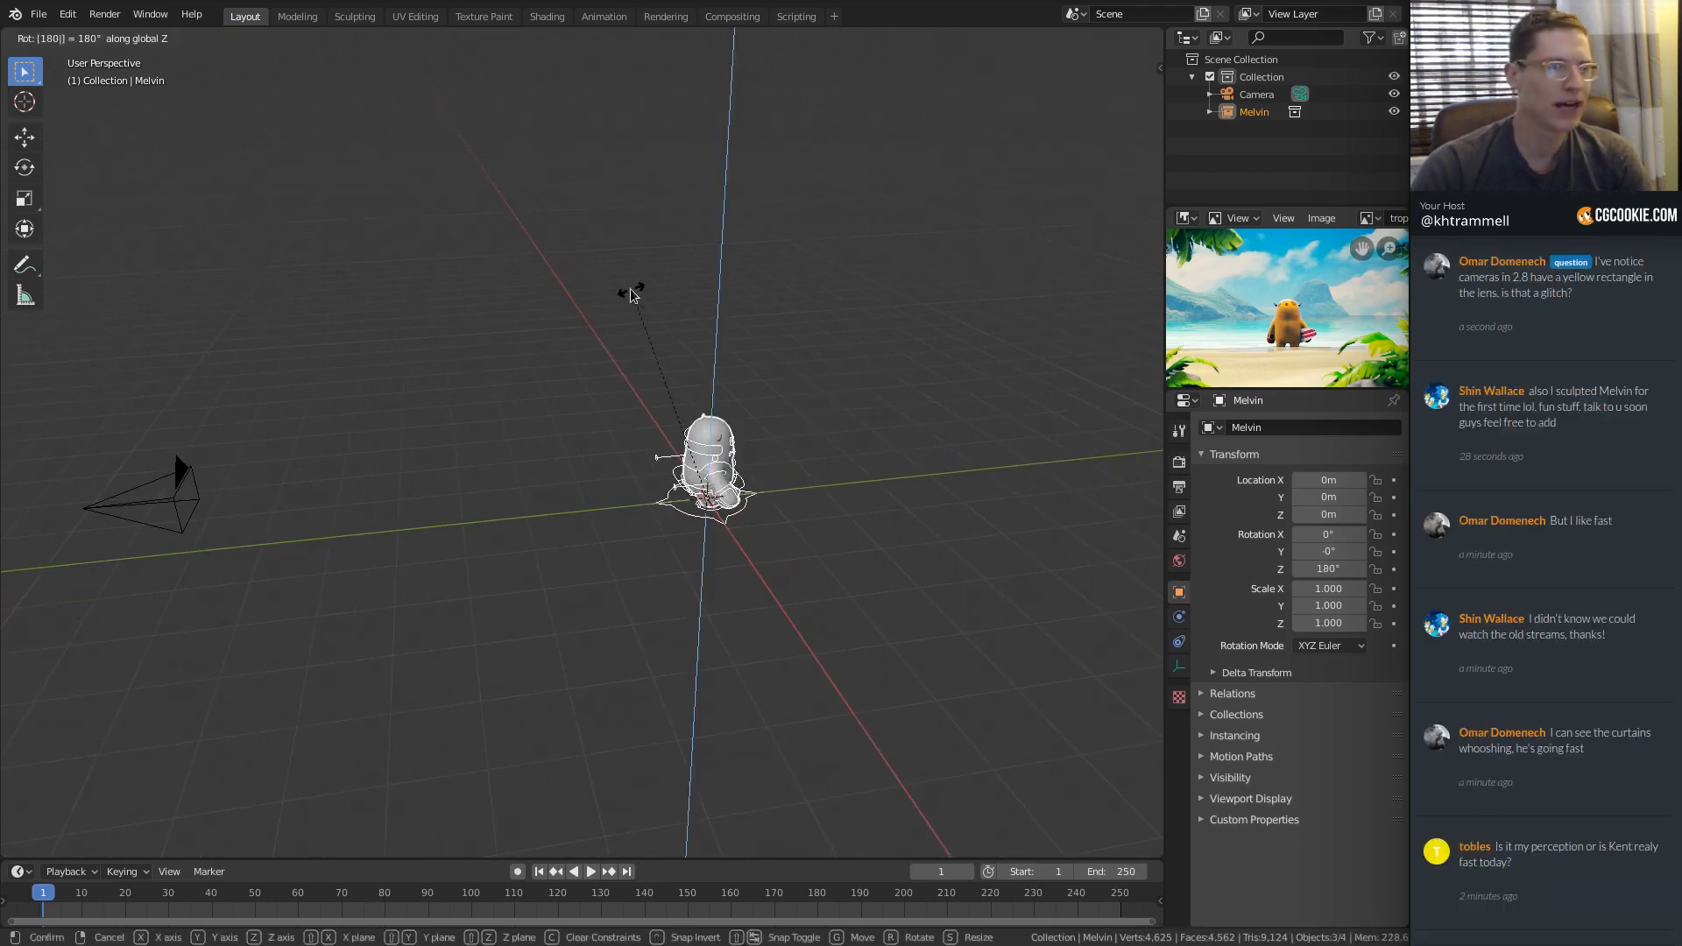
key("Return")
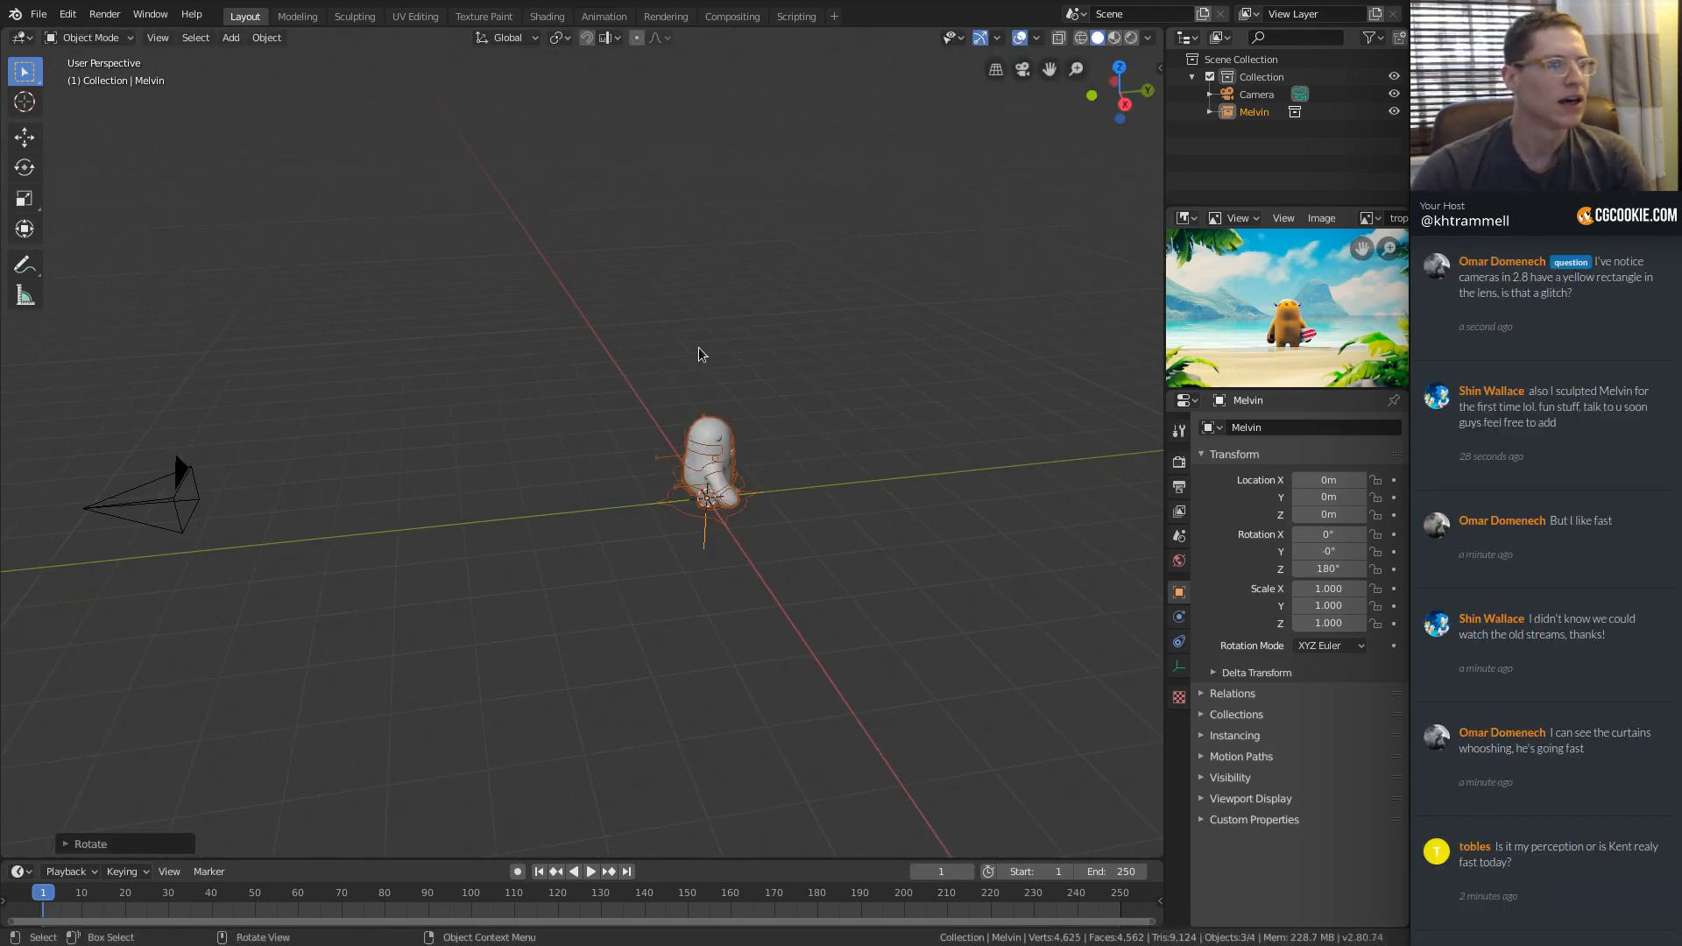
middle_click_drag(699, 354, 692, 314)
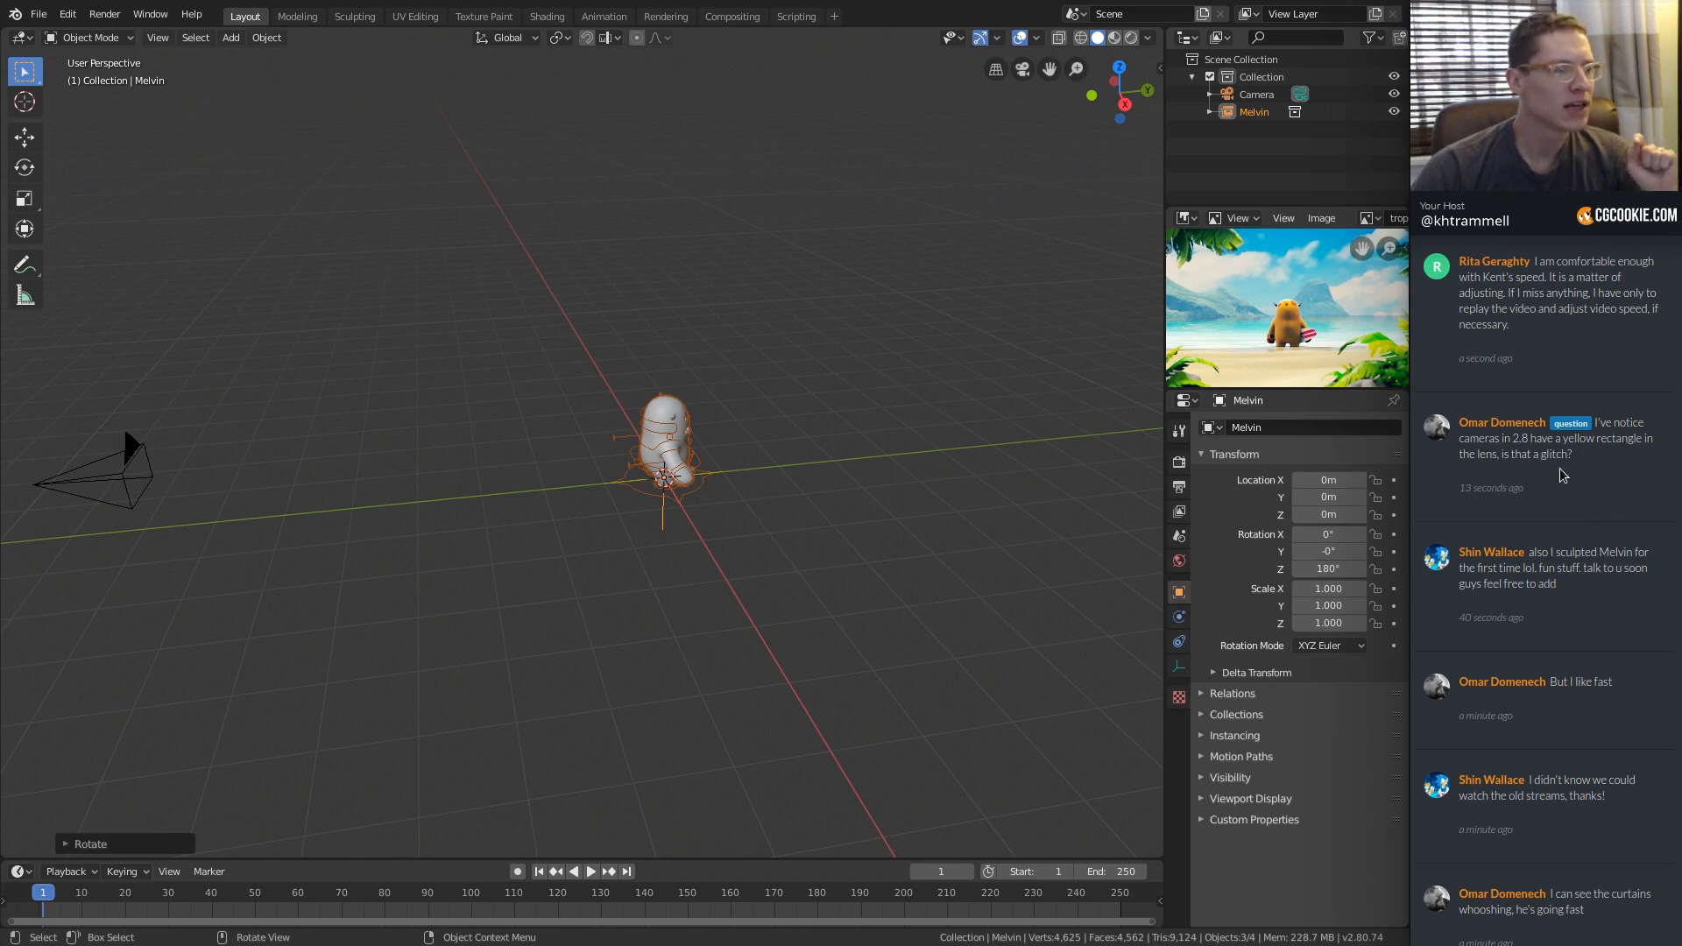
Select the camera and examine its frame outline and triangle up close, and inspect Melvin's placement relative to it.
left_click(127, 454)
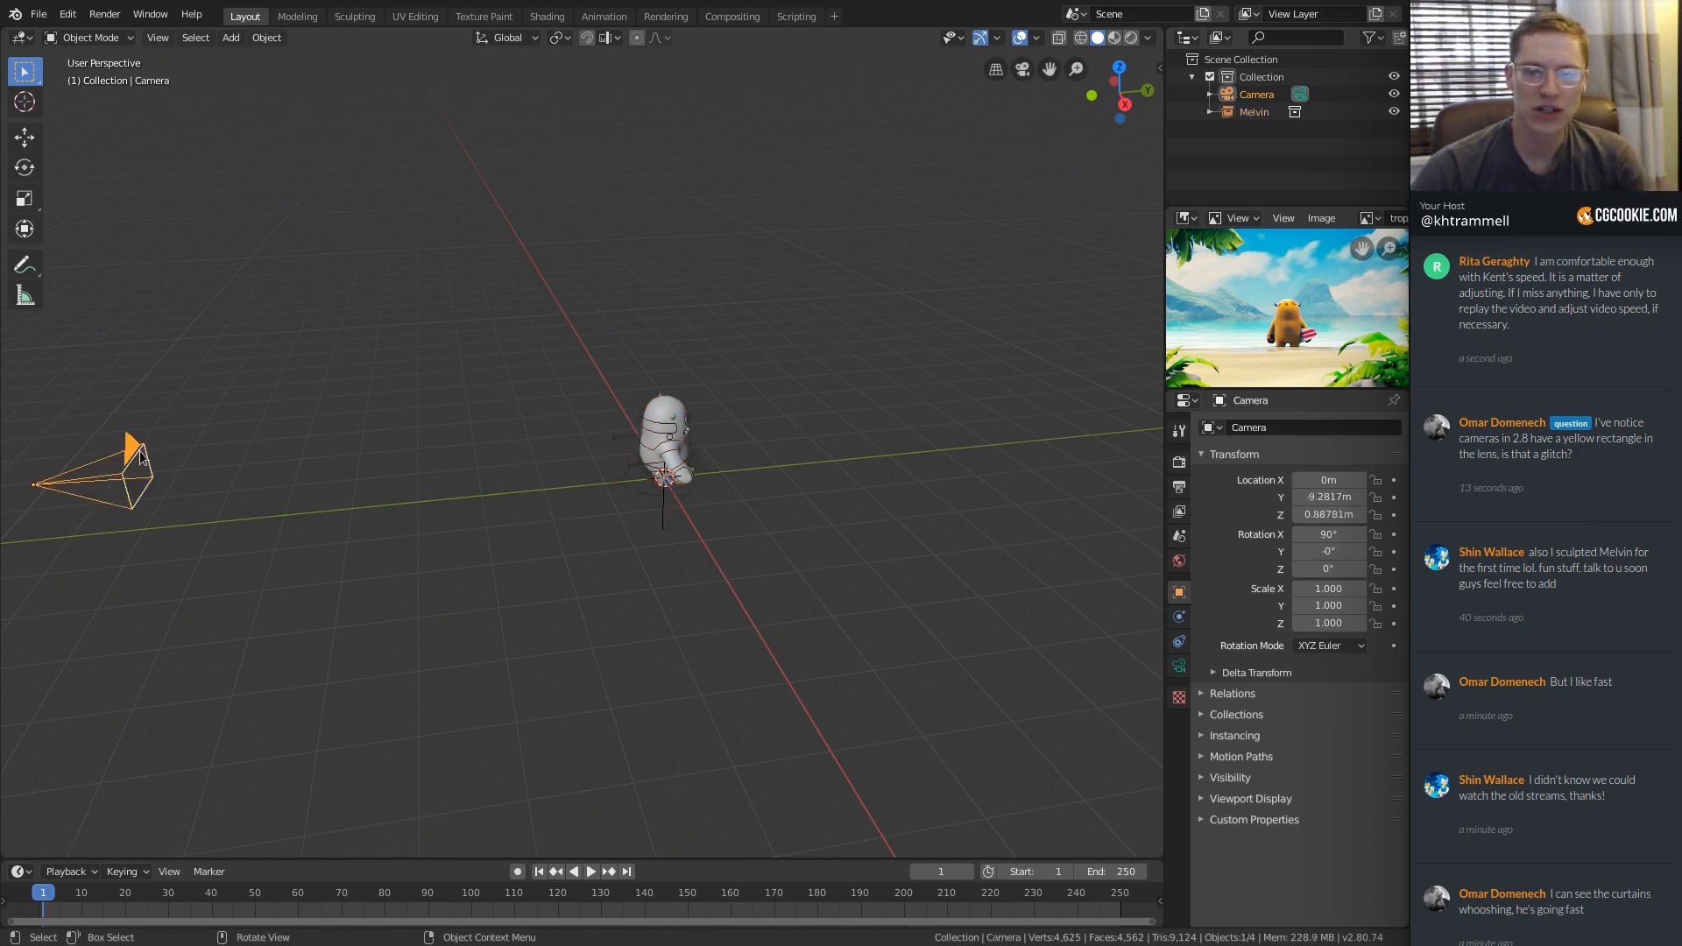
middle_click_drag(166, 490, 491, 448, "shift")
scroll(498, 449, "up", 6)
middle_click_drag(302, 264, 440, 427, "shift")
scroll(433, 364, "up", 2)
middle_click_drag(433, 365, 647, 448)
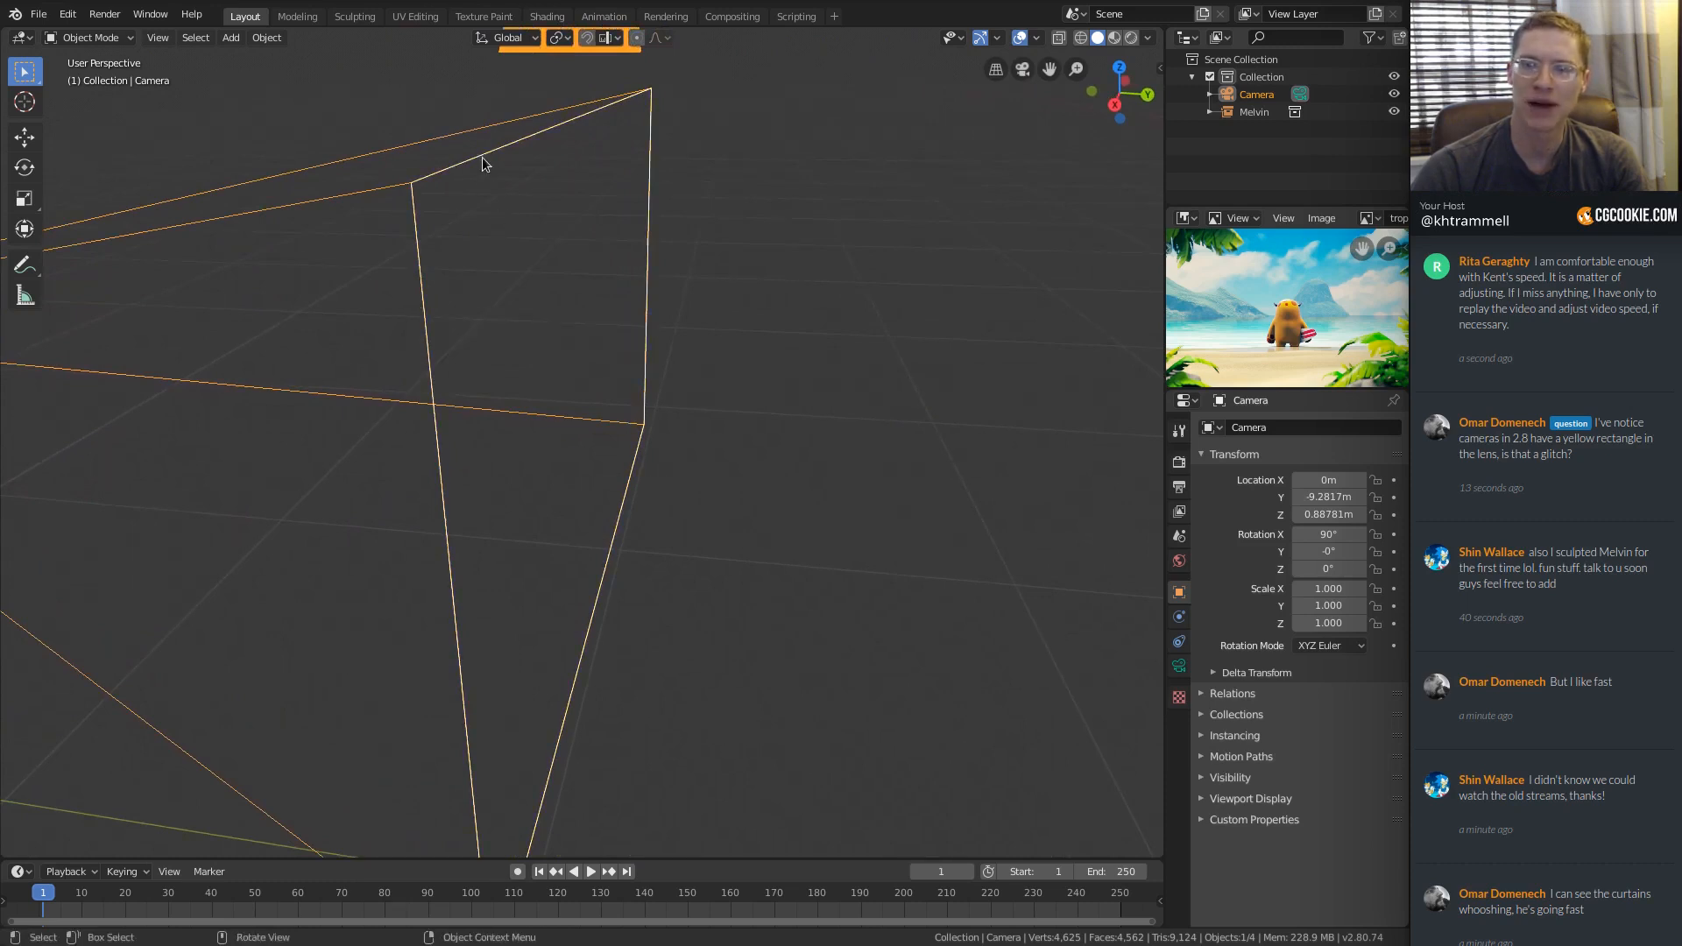
scroll(913, 482, "down", 6)
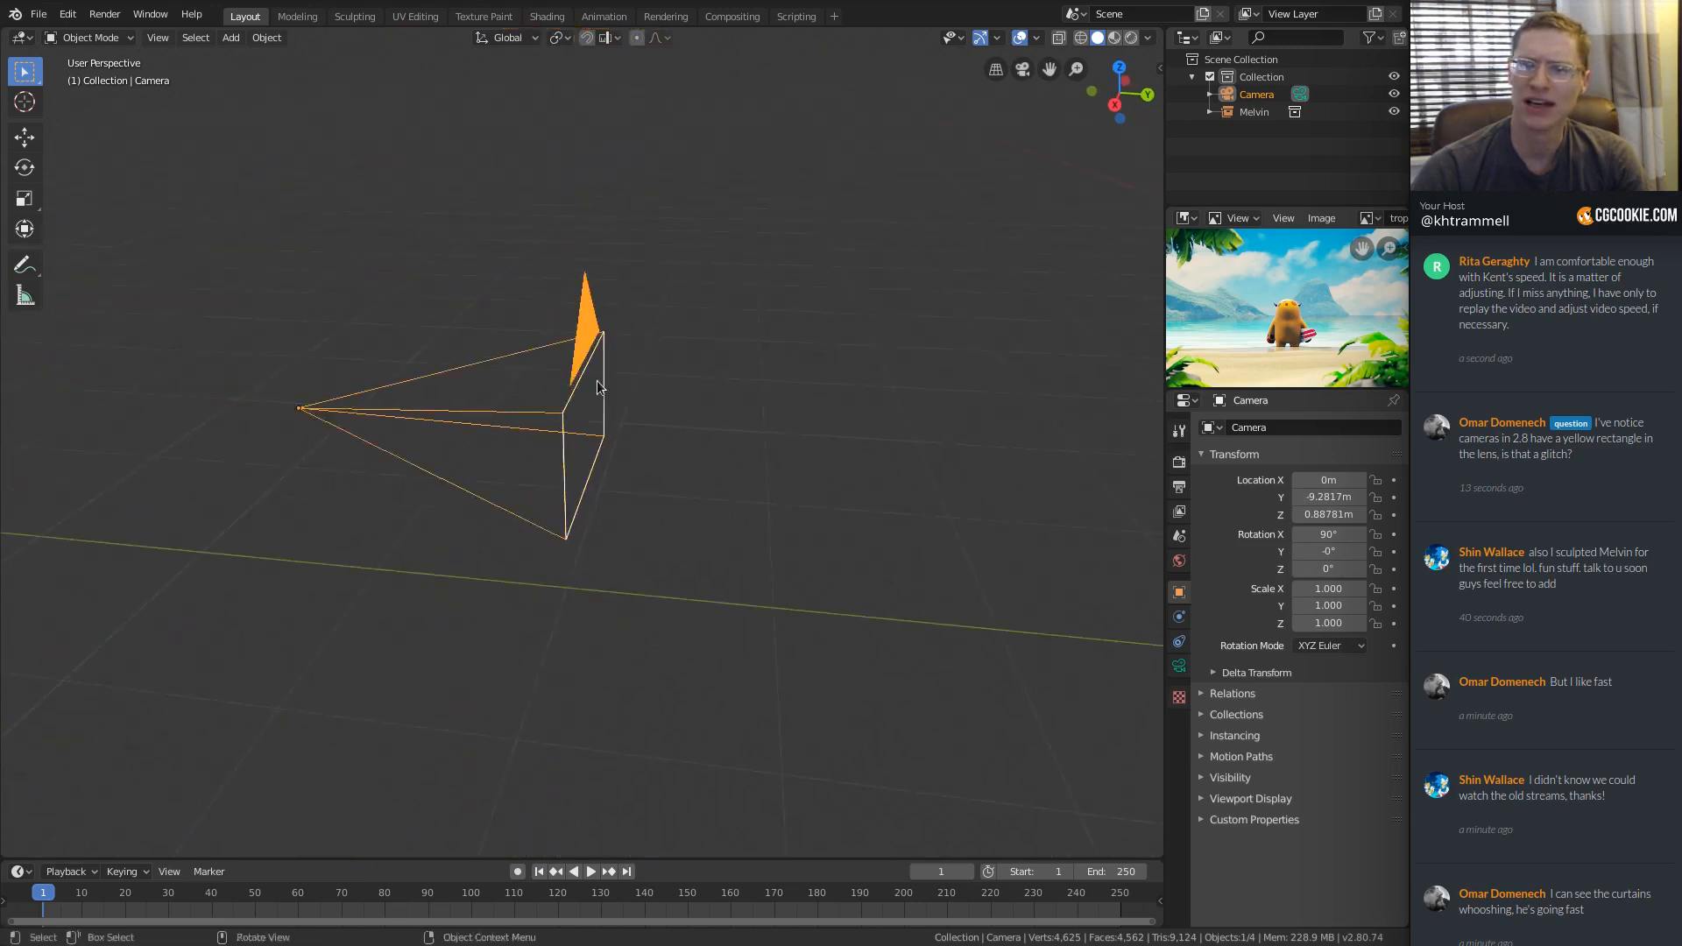
middle_click_drag(597, 380, 710, 343)
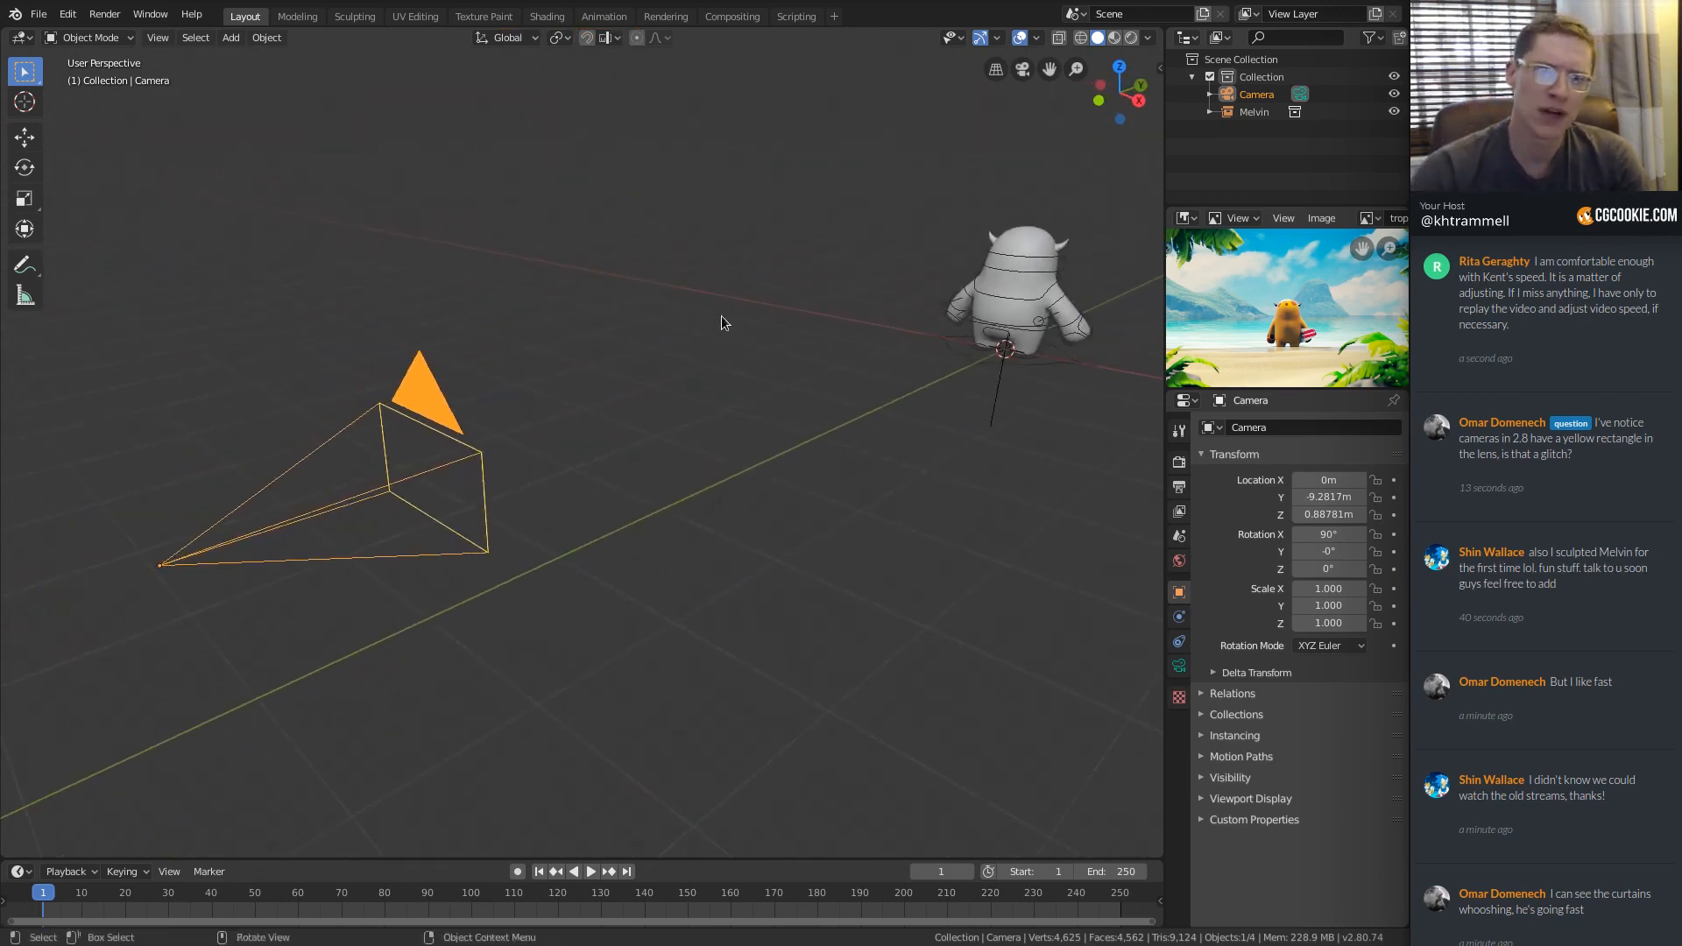
middle_click_drag(774, 365, 604, 366)
left_click(710, 456)
middle_click_drag(710, 456, 885, 345)
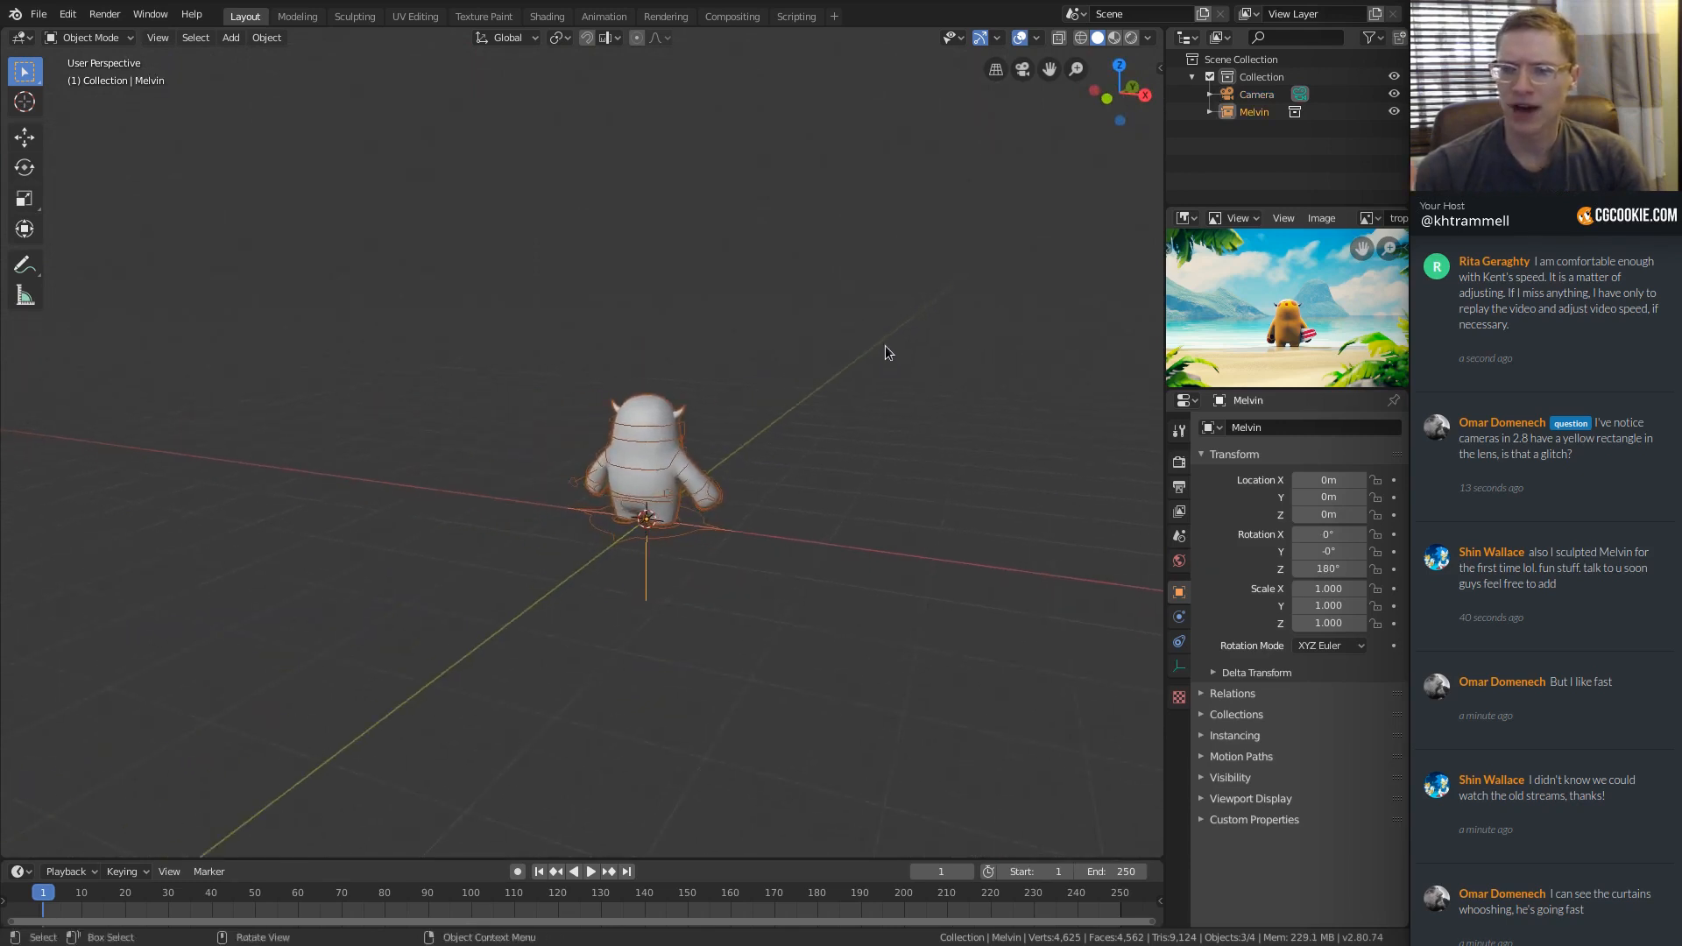
scroll(885, 345, "down", 5)
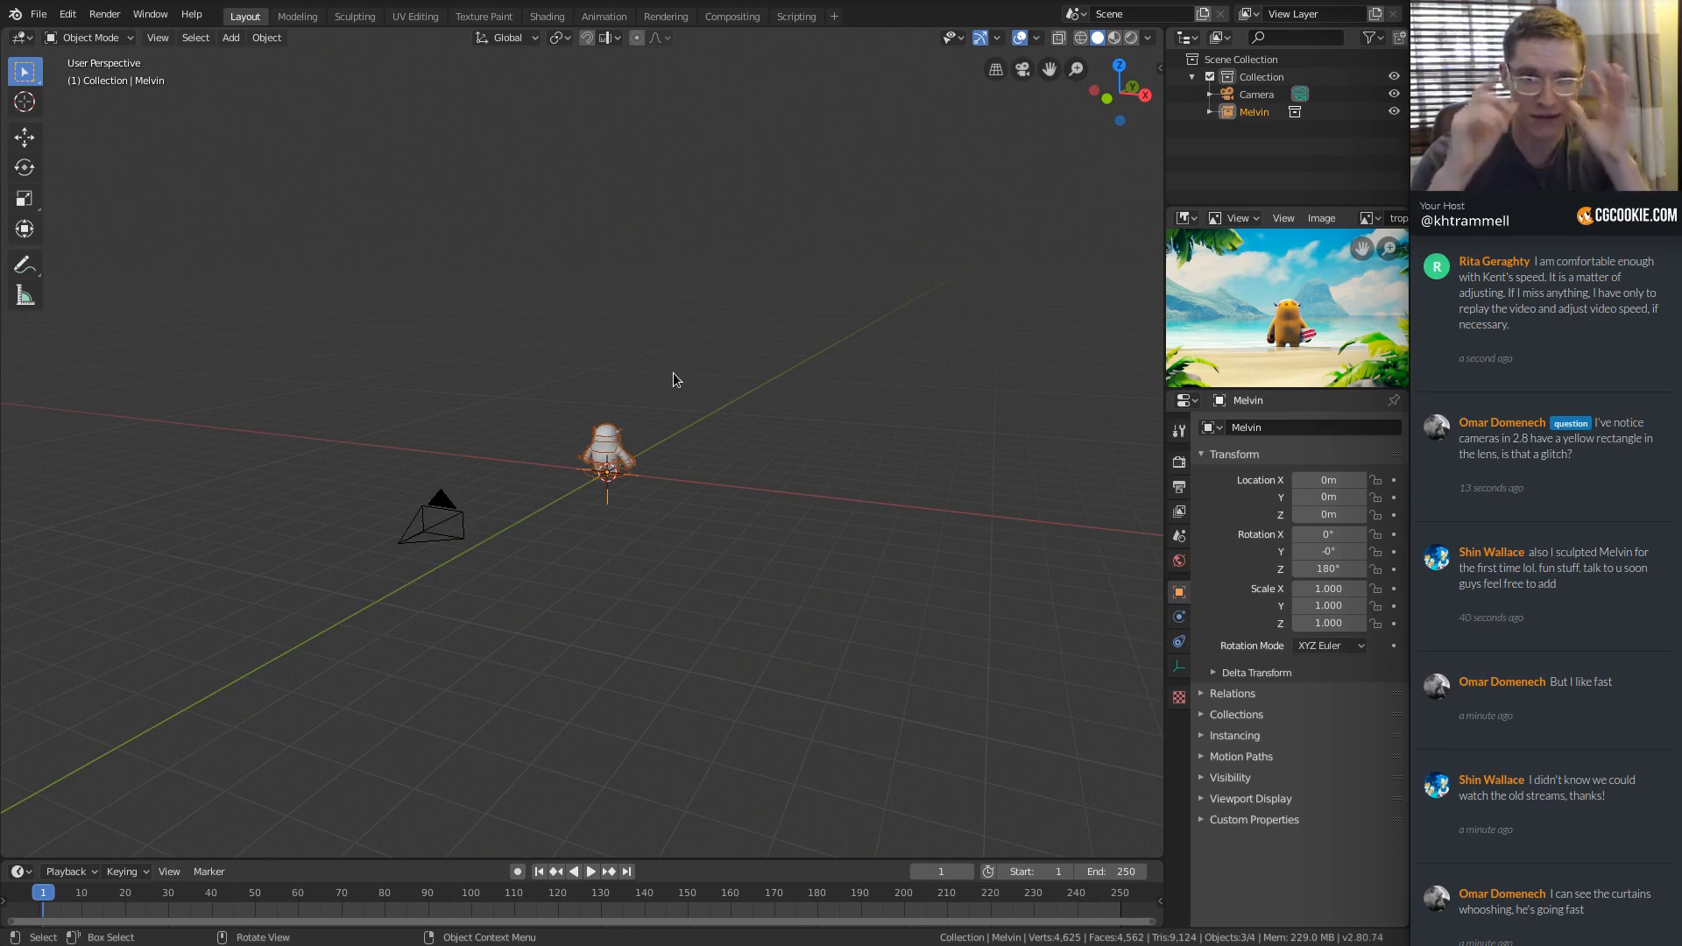
In camera view, compare the framing with the whole reference image and move the camera back along its local Z axis to Y about -14.65 m.
key("KP_0")
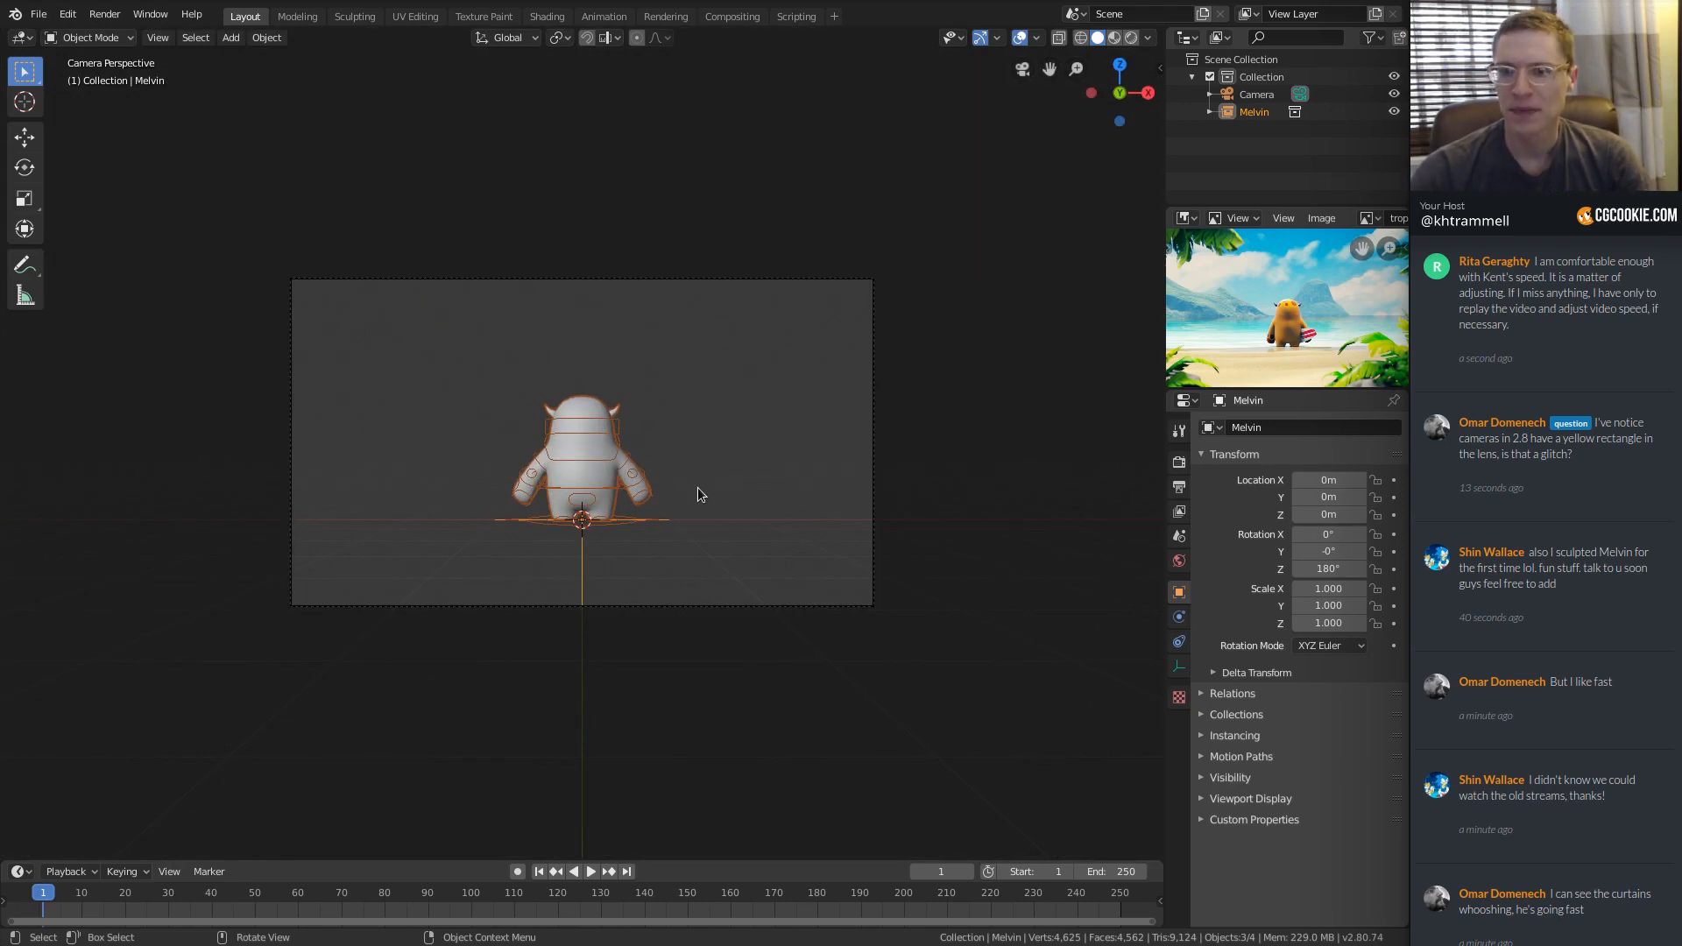
middle_click_drag(734, 454, 755, 396, "ctrl")
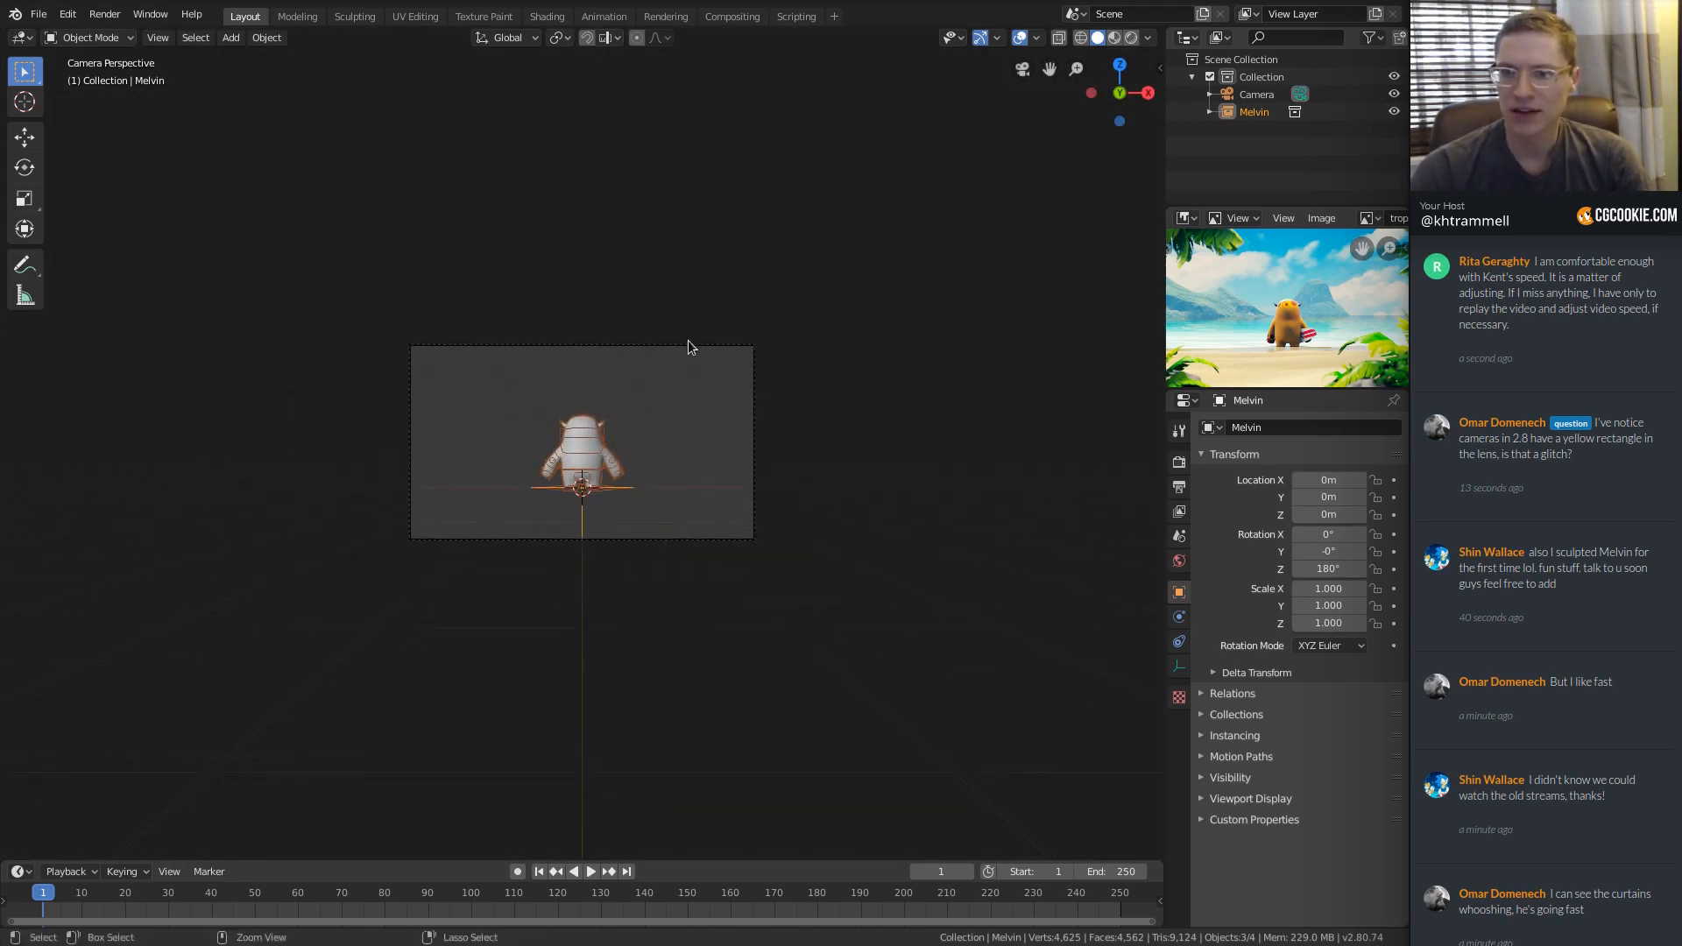
scroll(687, 340, "up", 1)
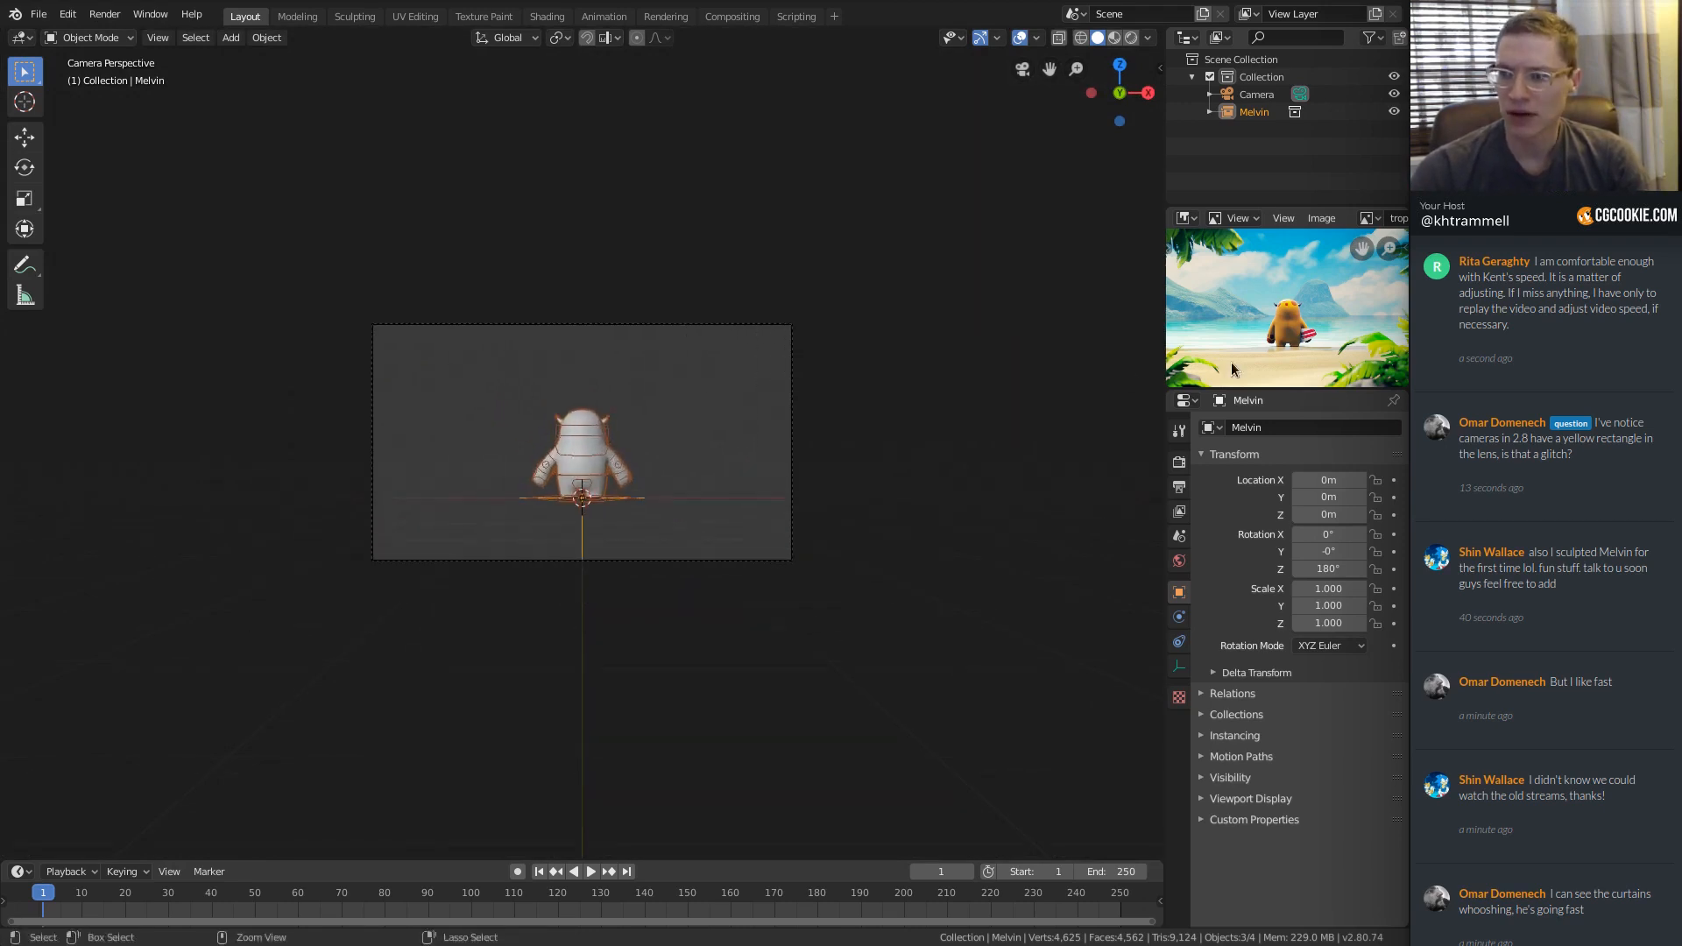
scroll(1265, 365, "down", 1)
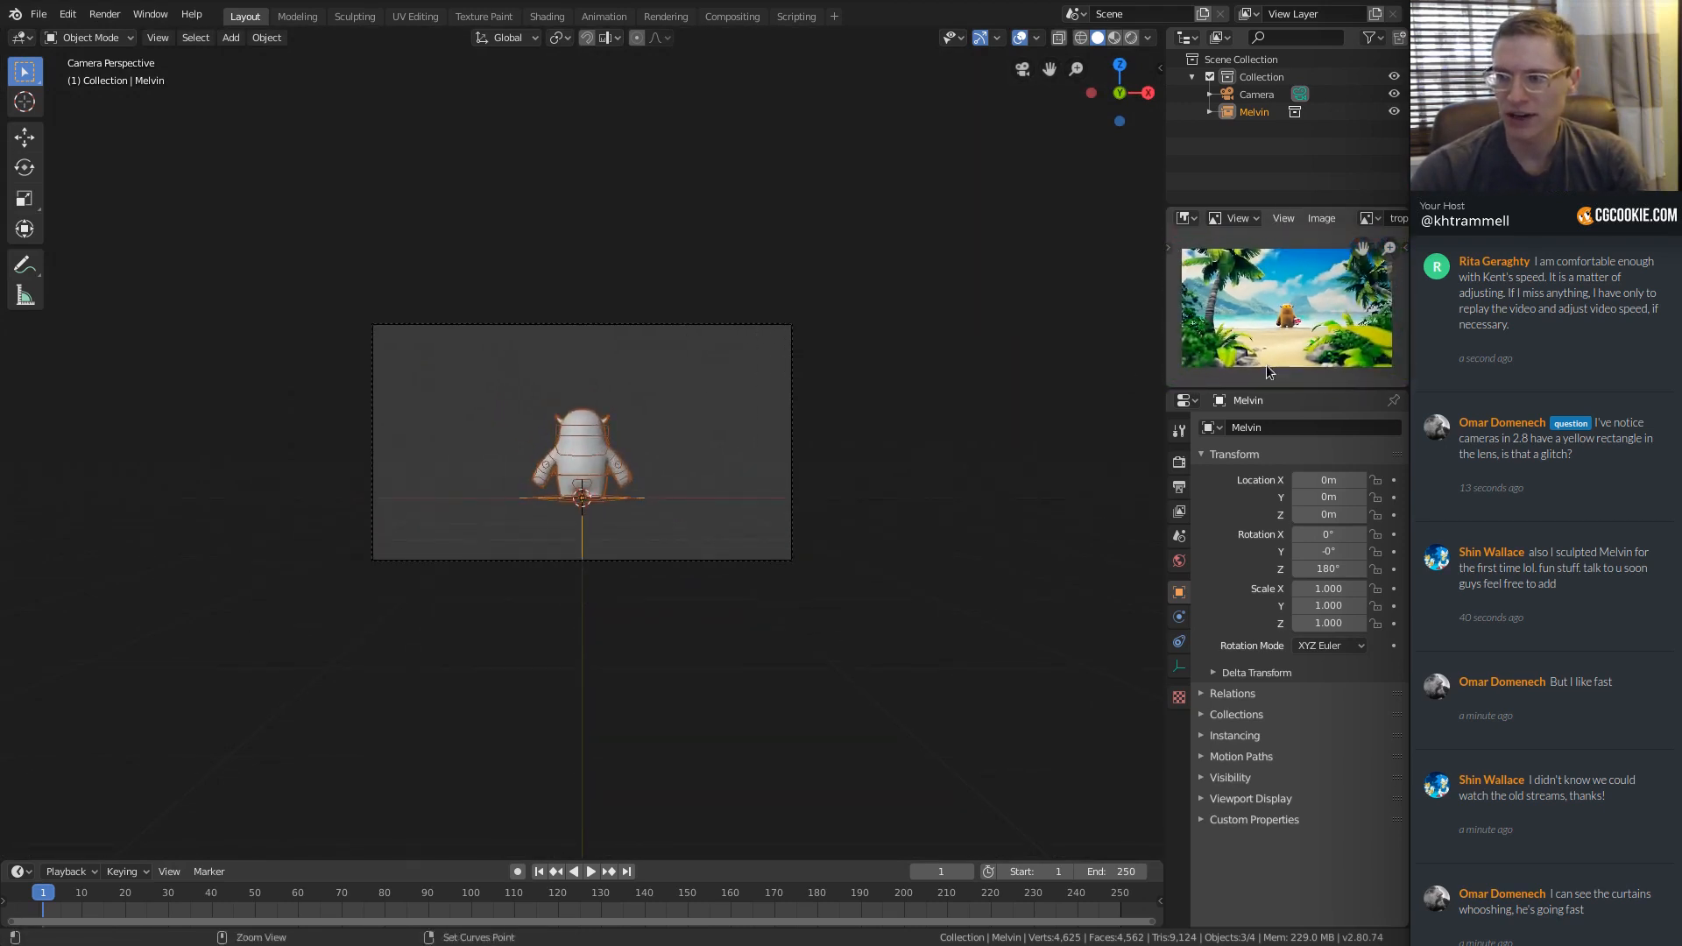
left_click(792, 367)
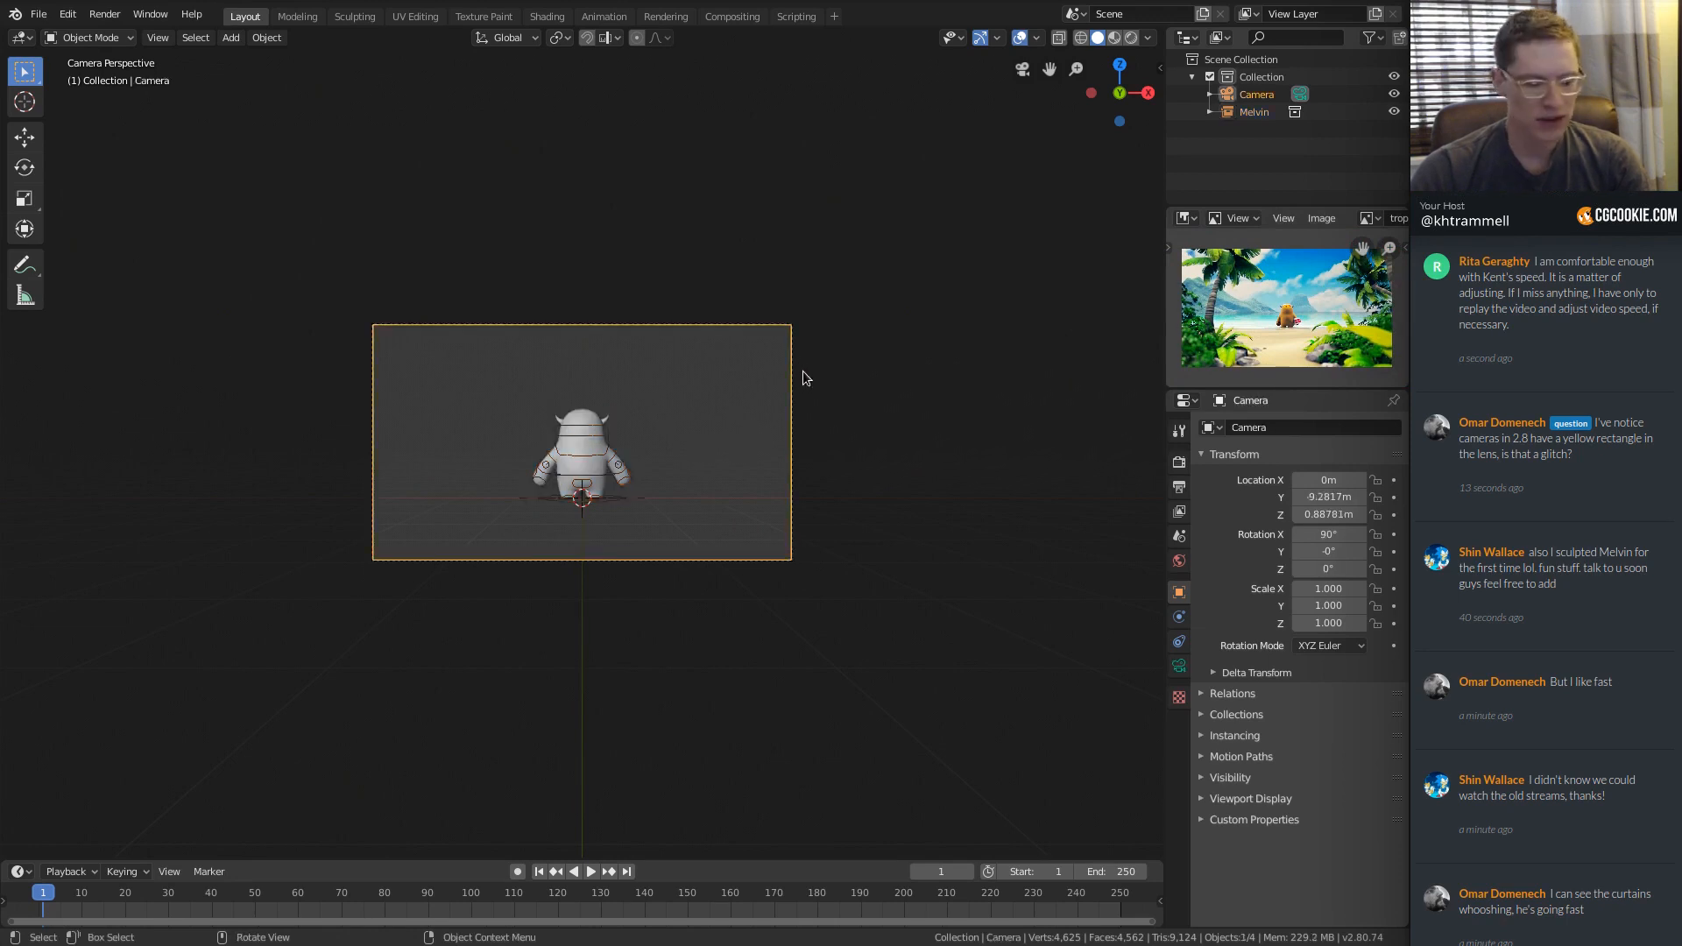
key("g")
key("z")
key("z")
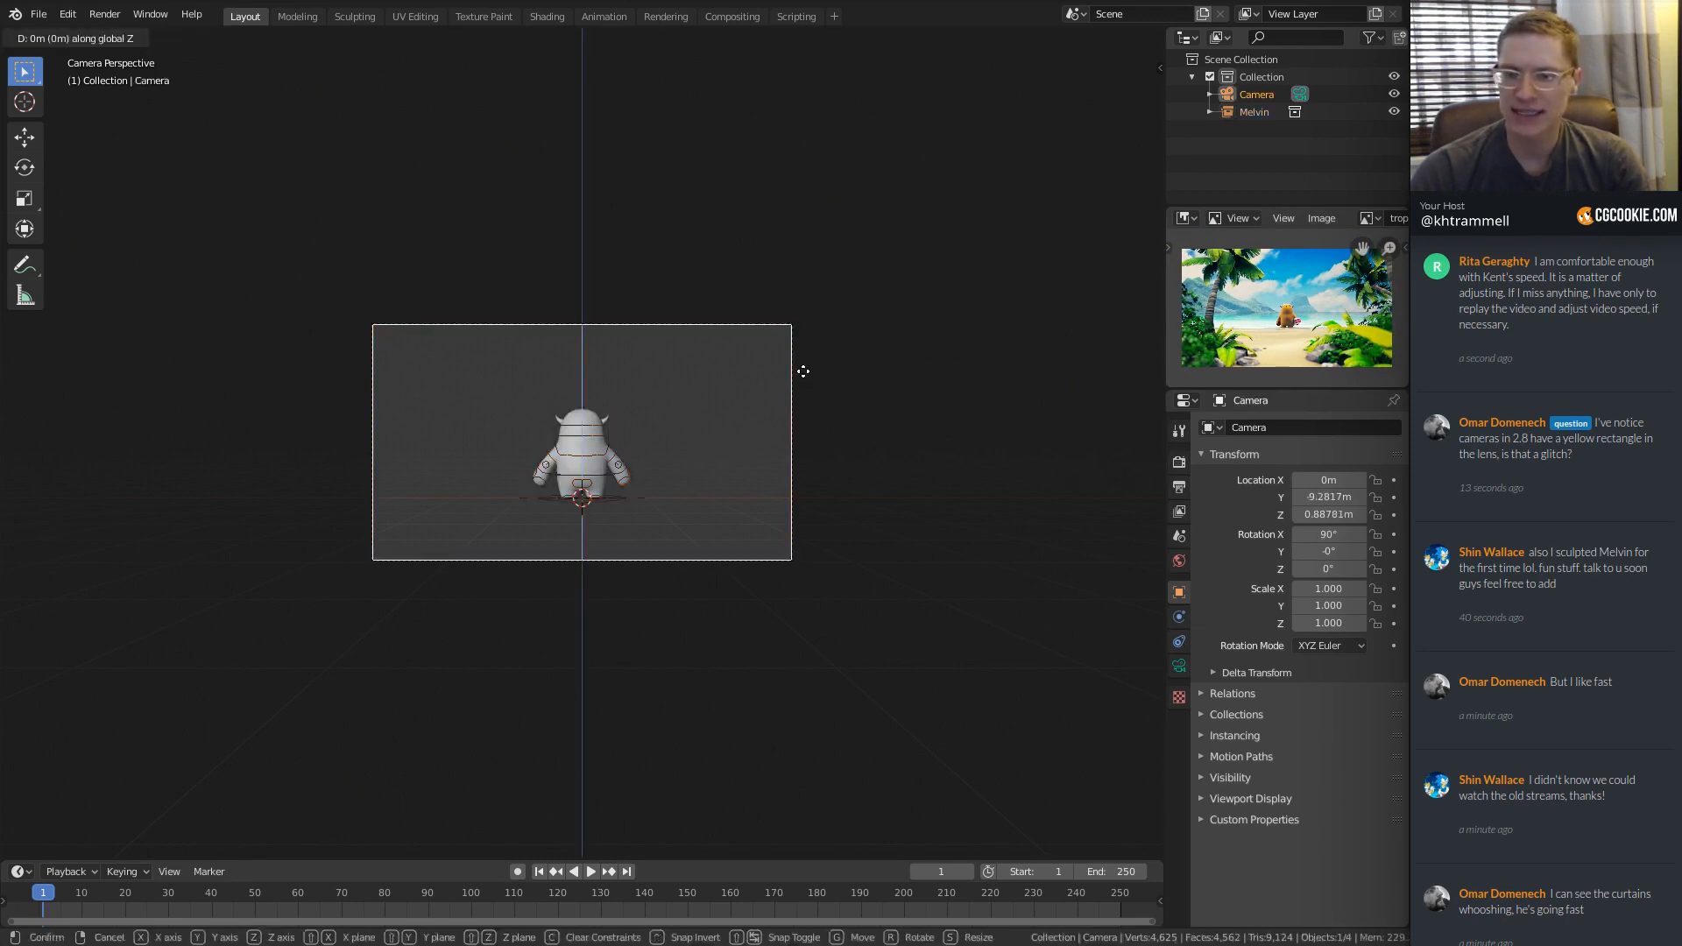
left_click(806, 484)
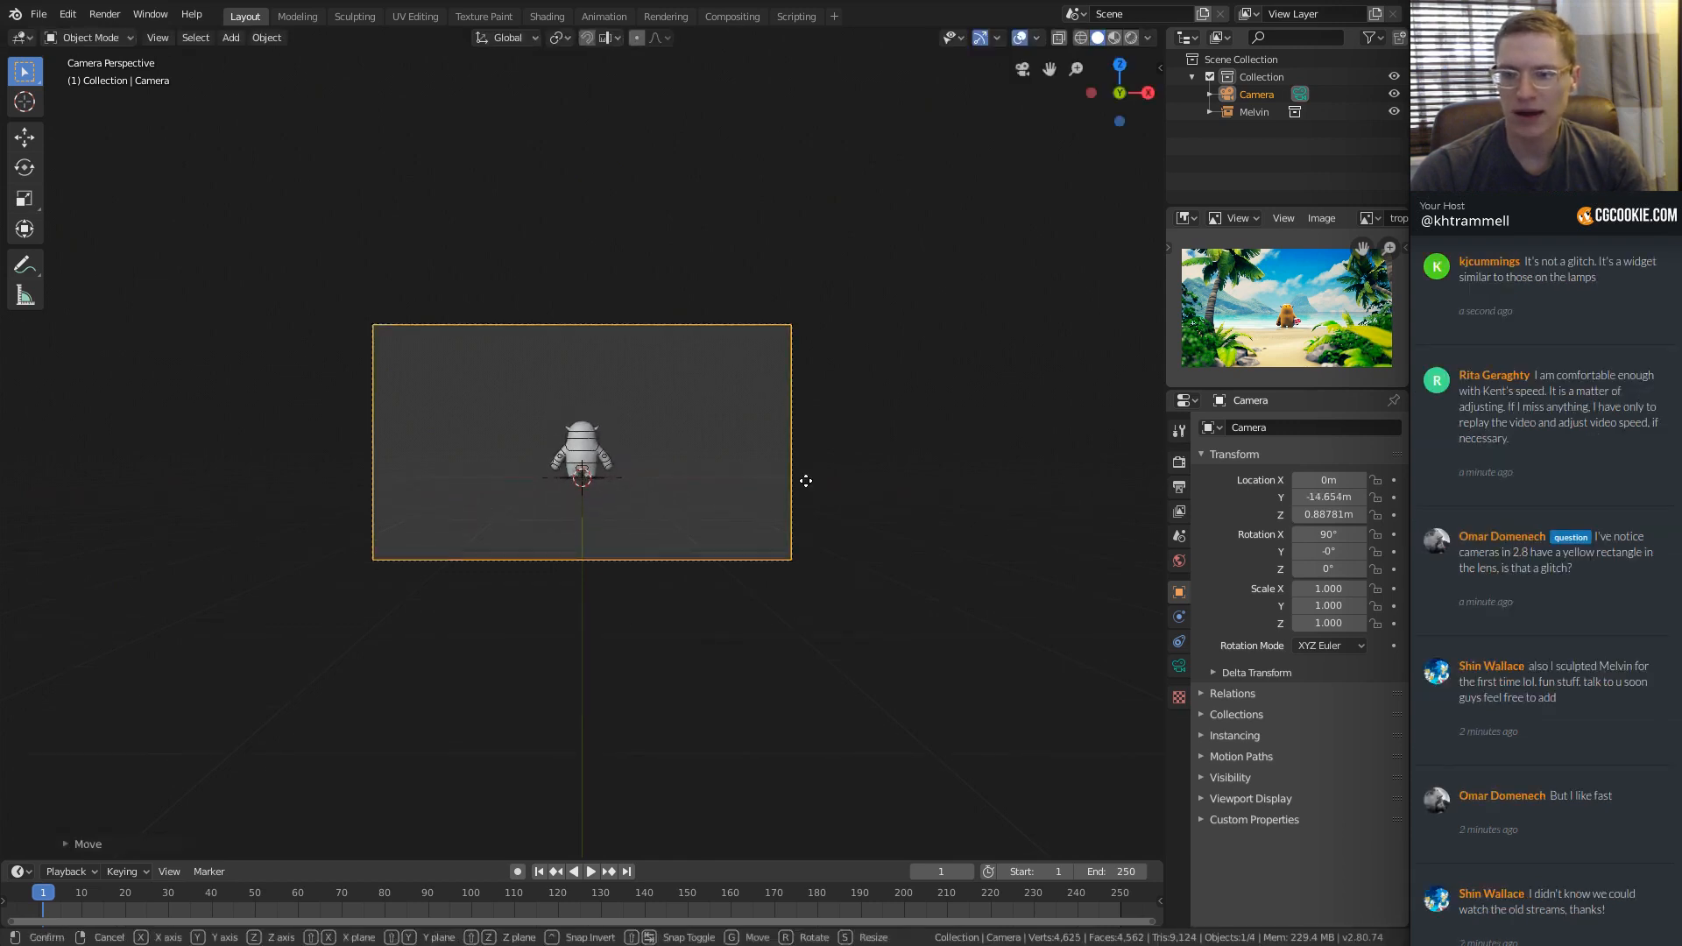
Raise the camera along the global Z axis to a height of about 0.957 m.
key("g")
key("z")
left_click(798, 421)
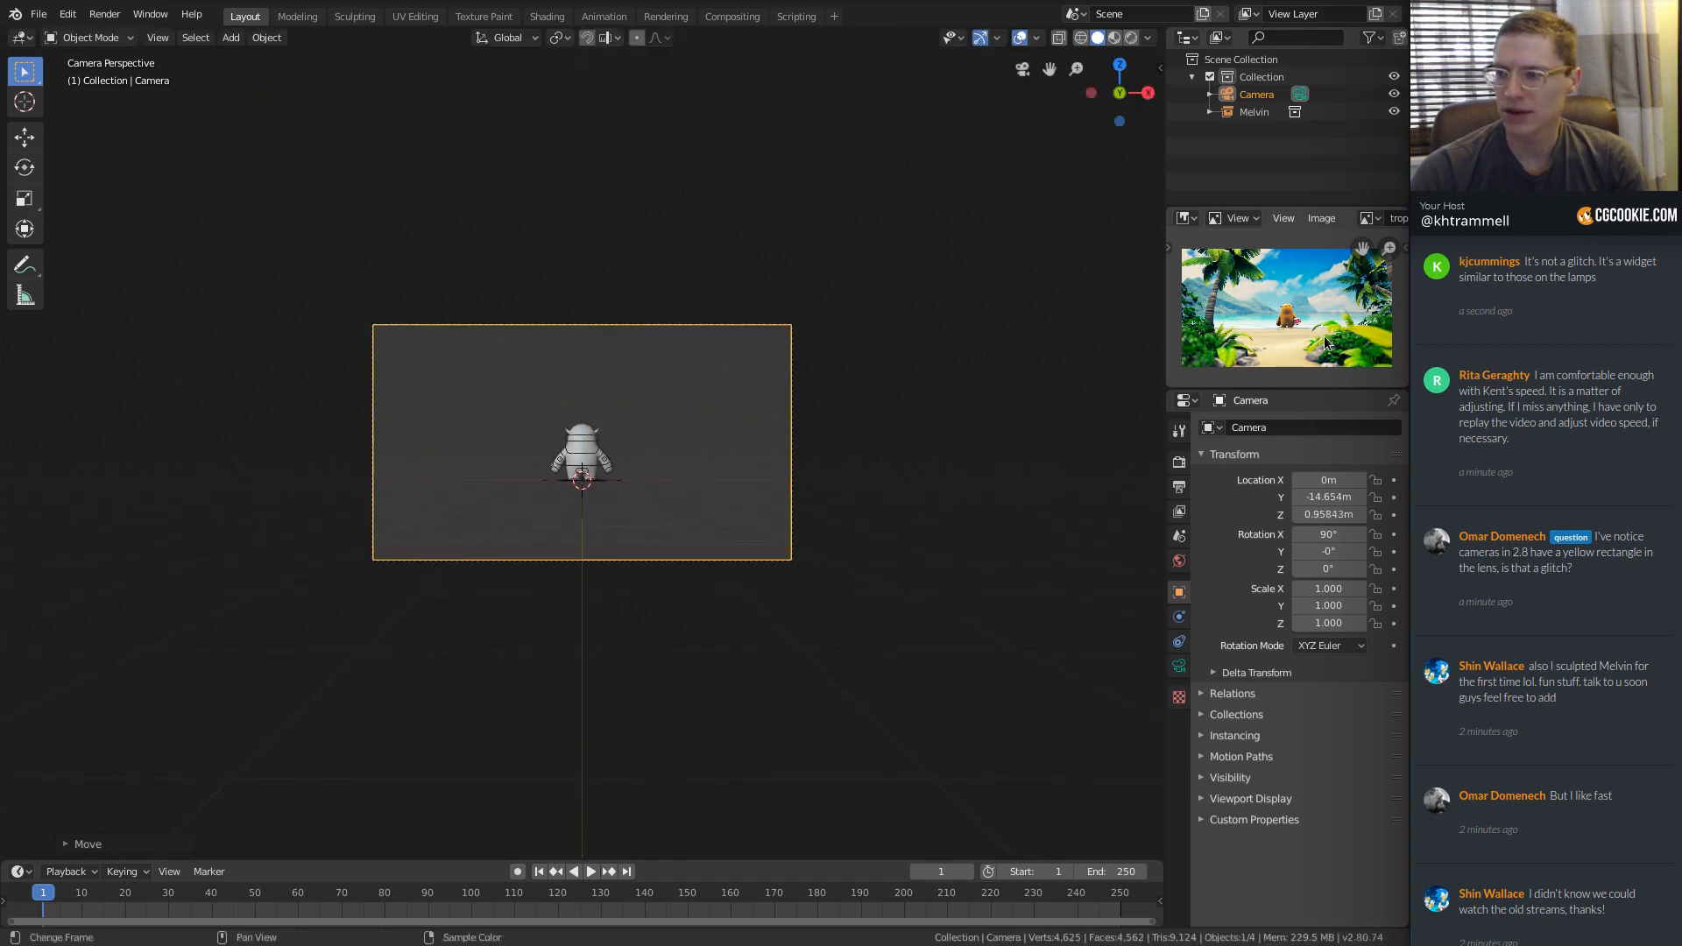
key("g")
key("z")
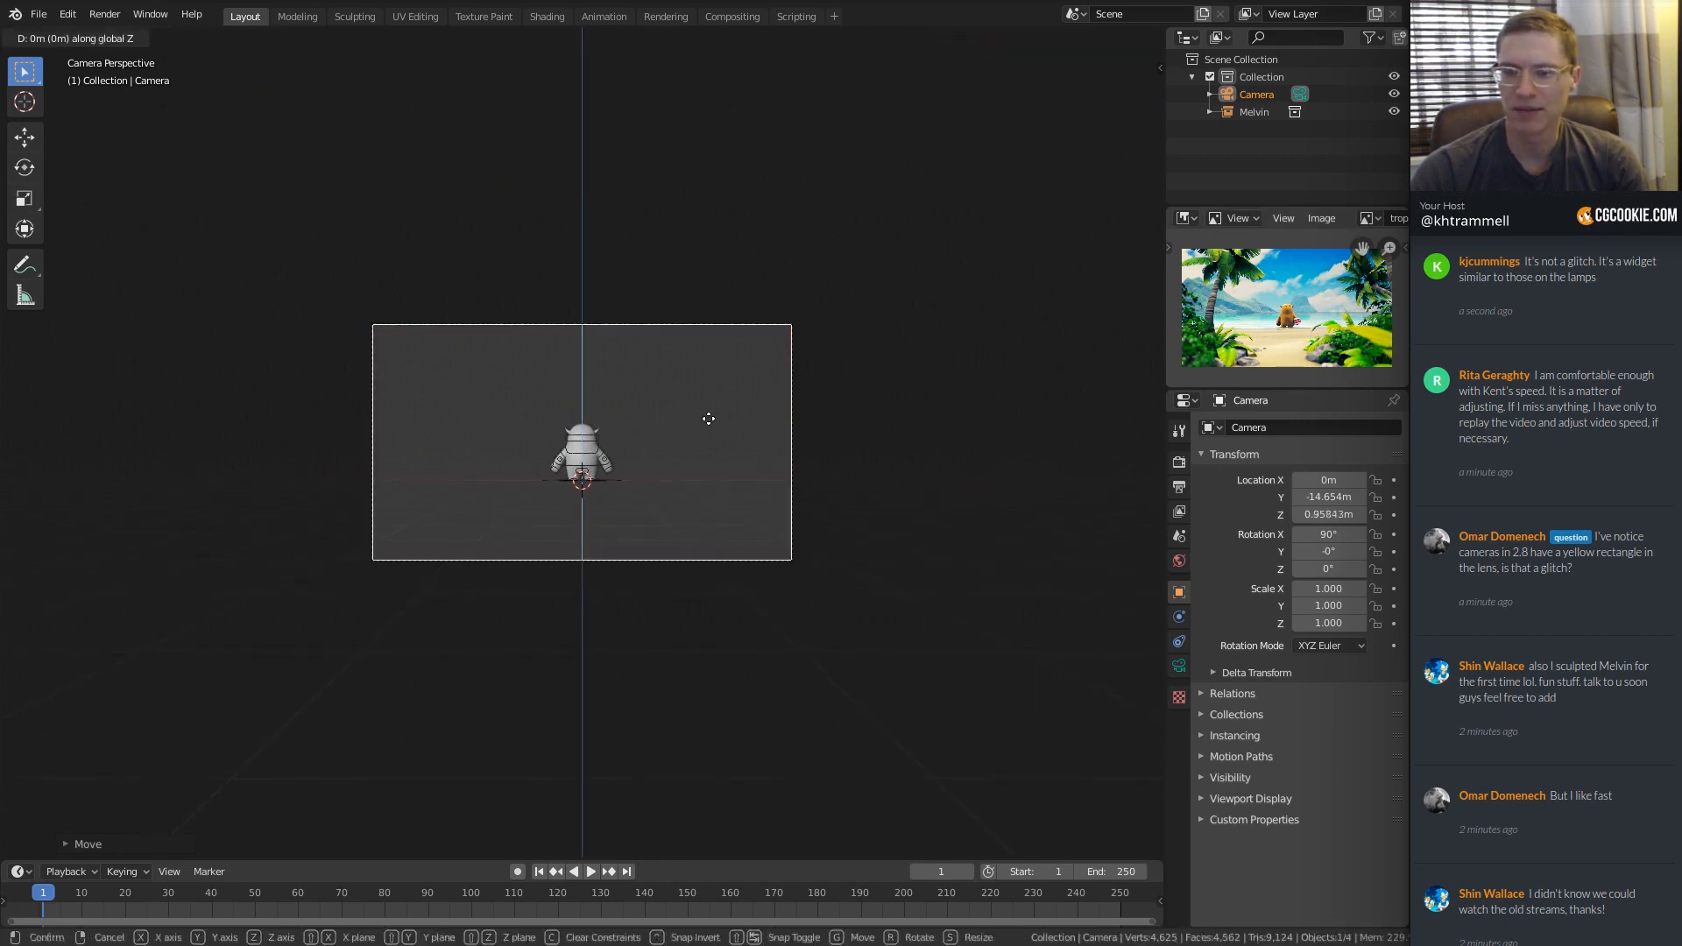
left_click(710, 420)
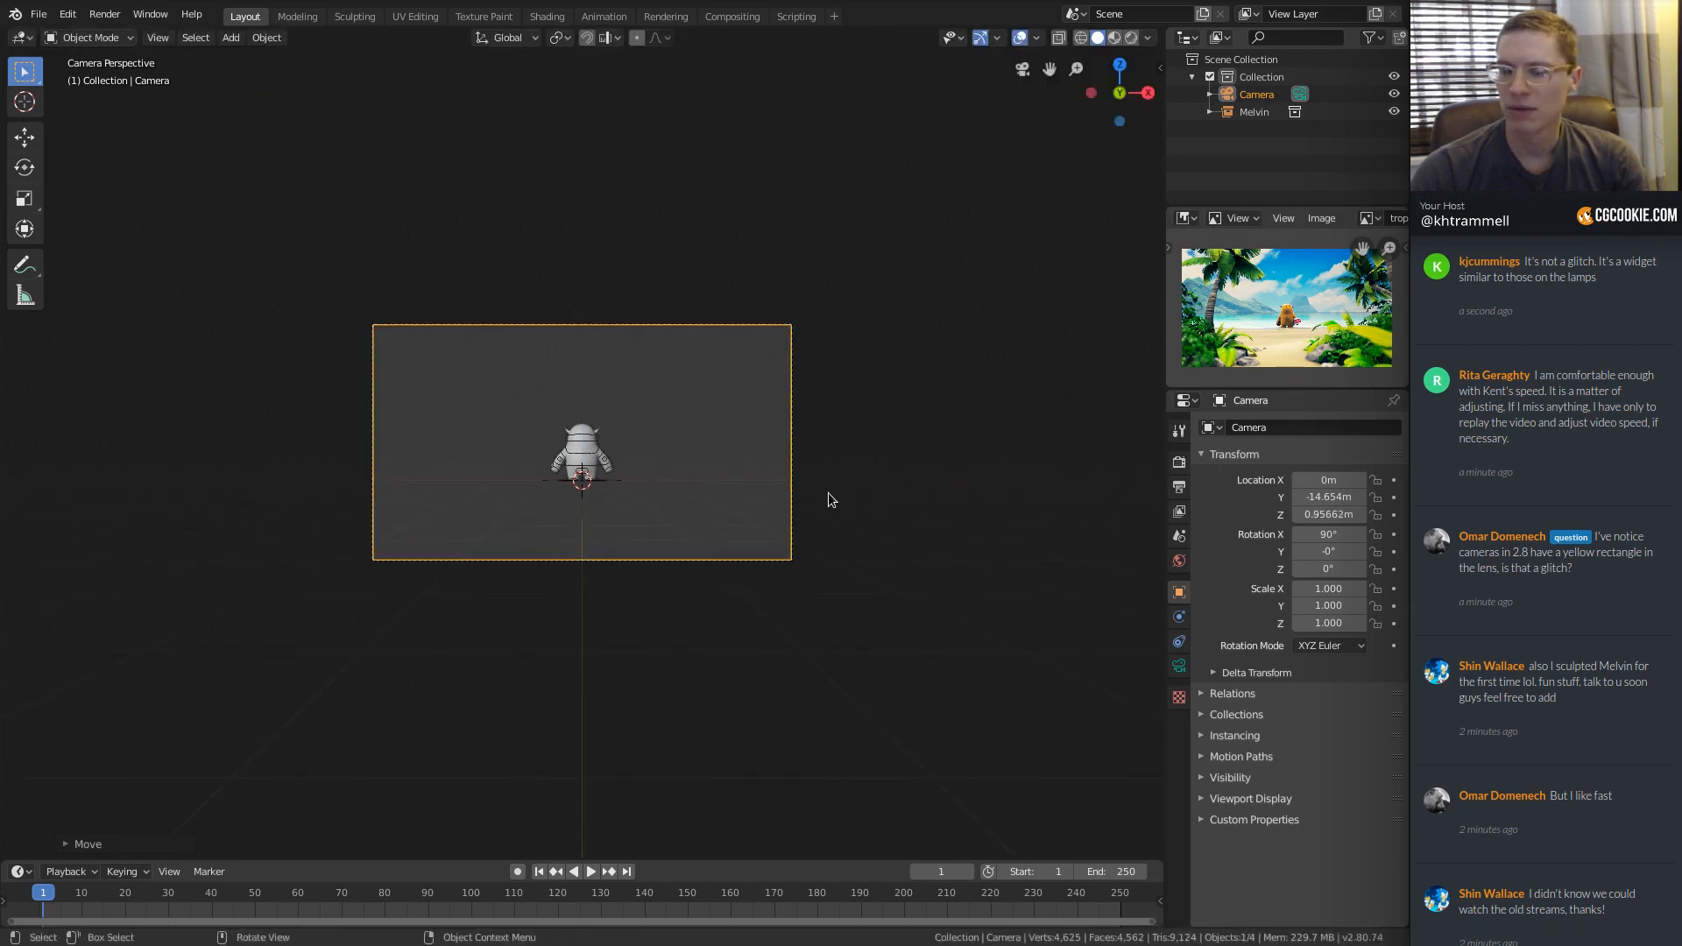
Move the camera farther back from Melvin along its local Z axis to Y about -18.59 m.
key("g")
key("z")
key("z")
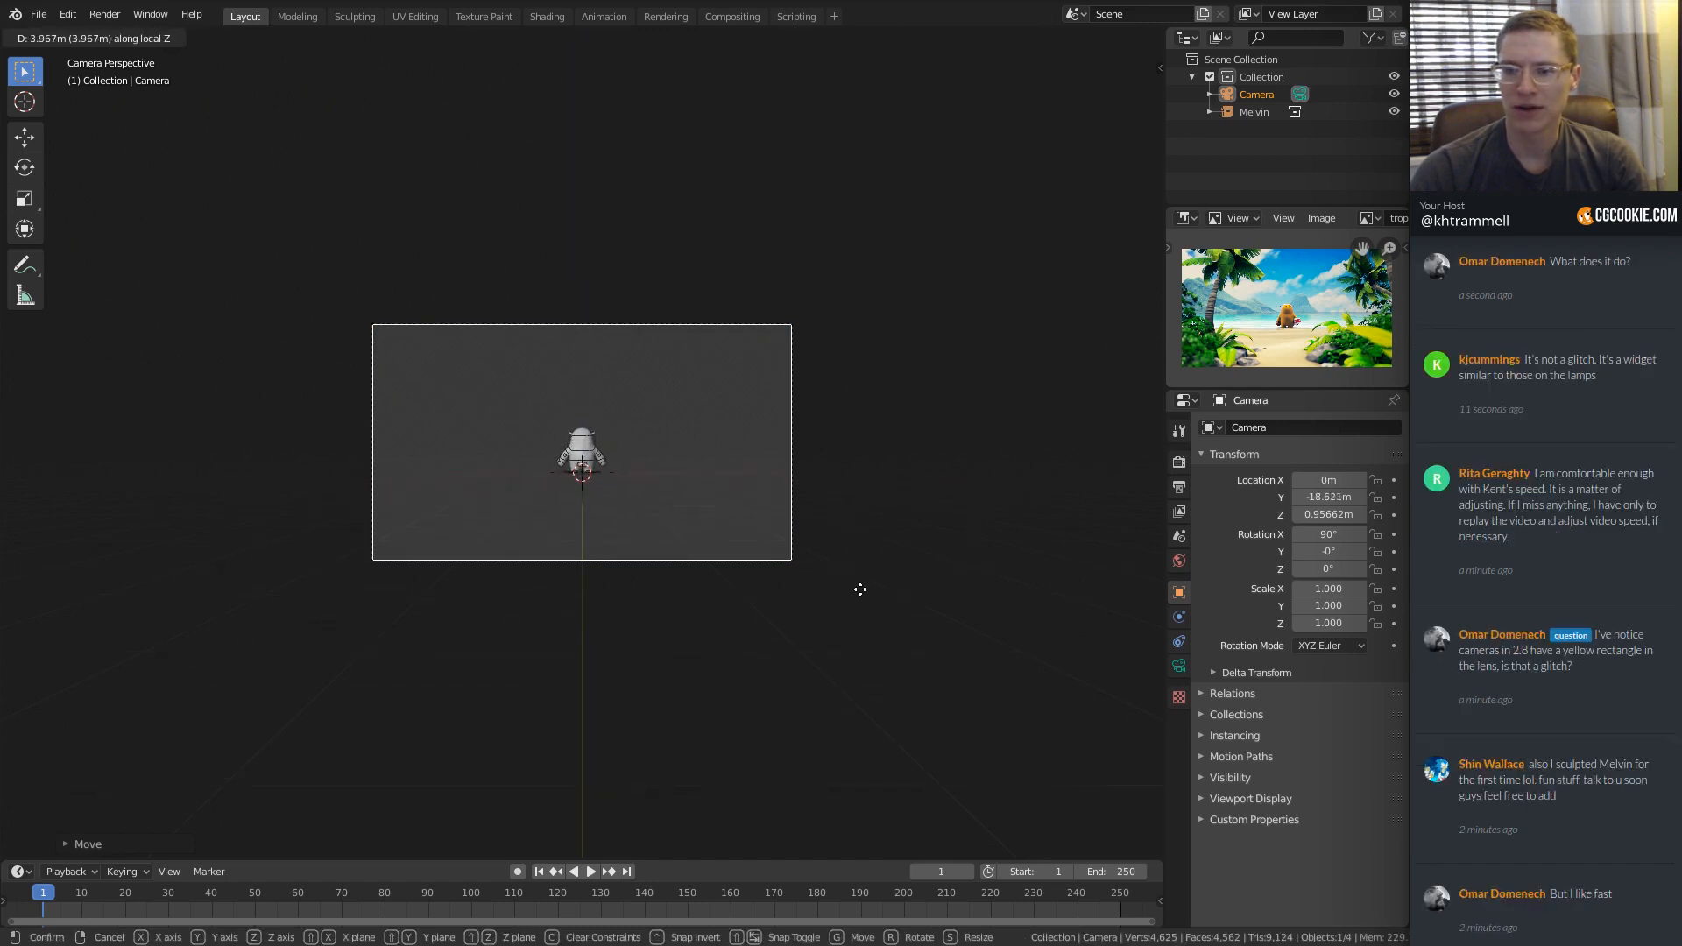
left_click(856, 579)
middle_click_drag(890, 474, 916, 753, "ctrl")
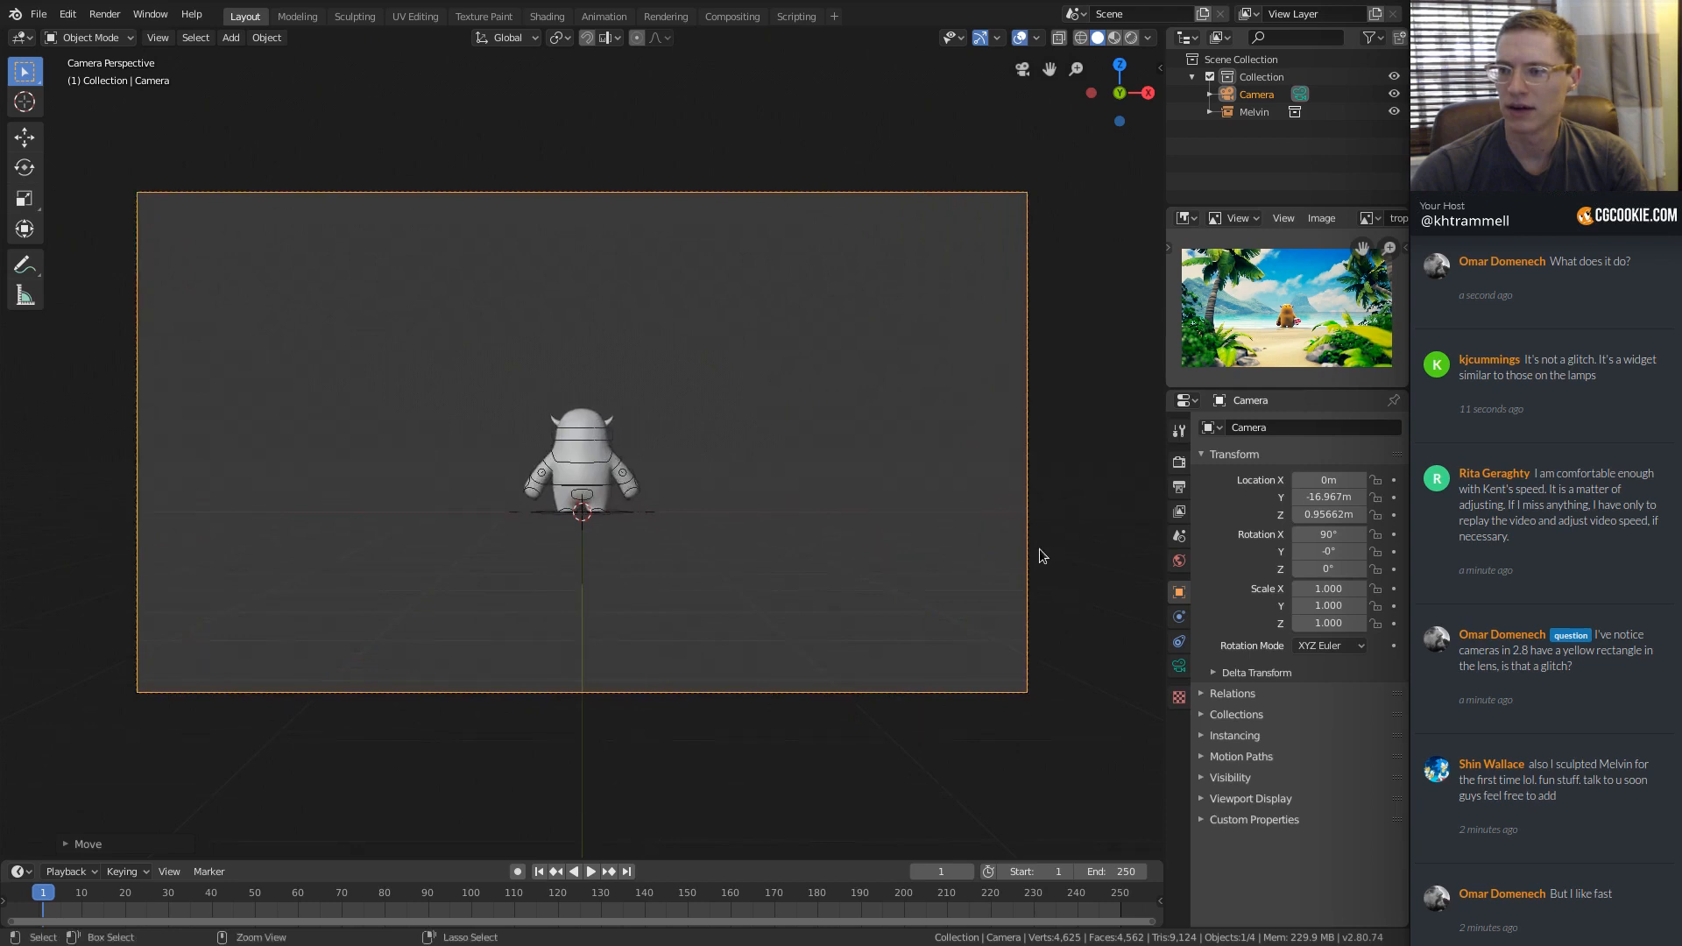
scroll(1001, 476, "down", 2)
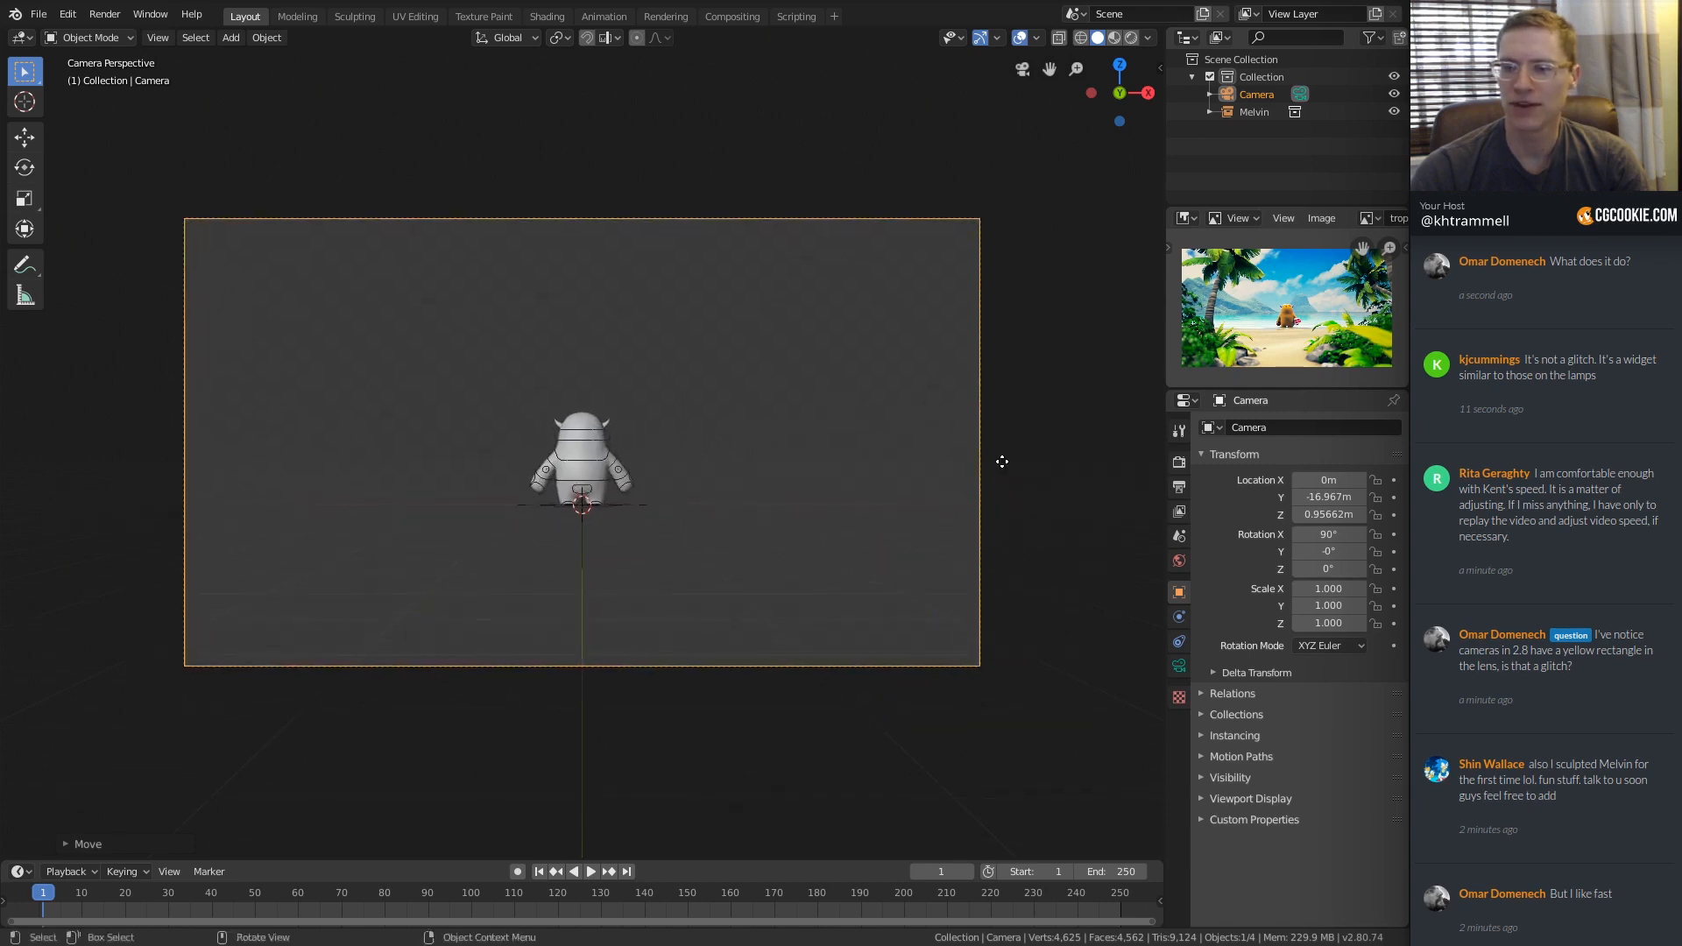
key("g")
key("z")
key("z")
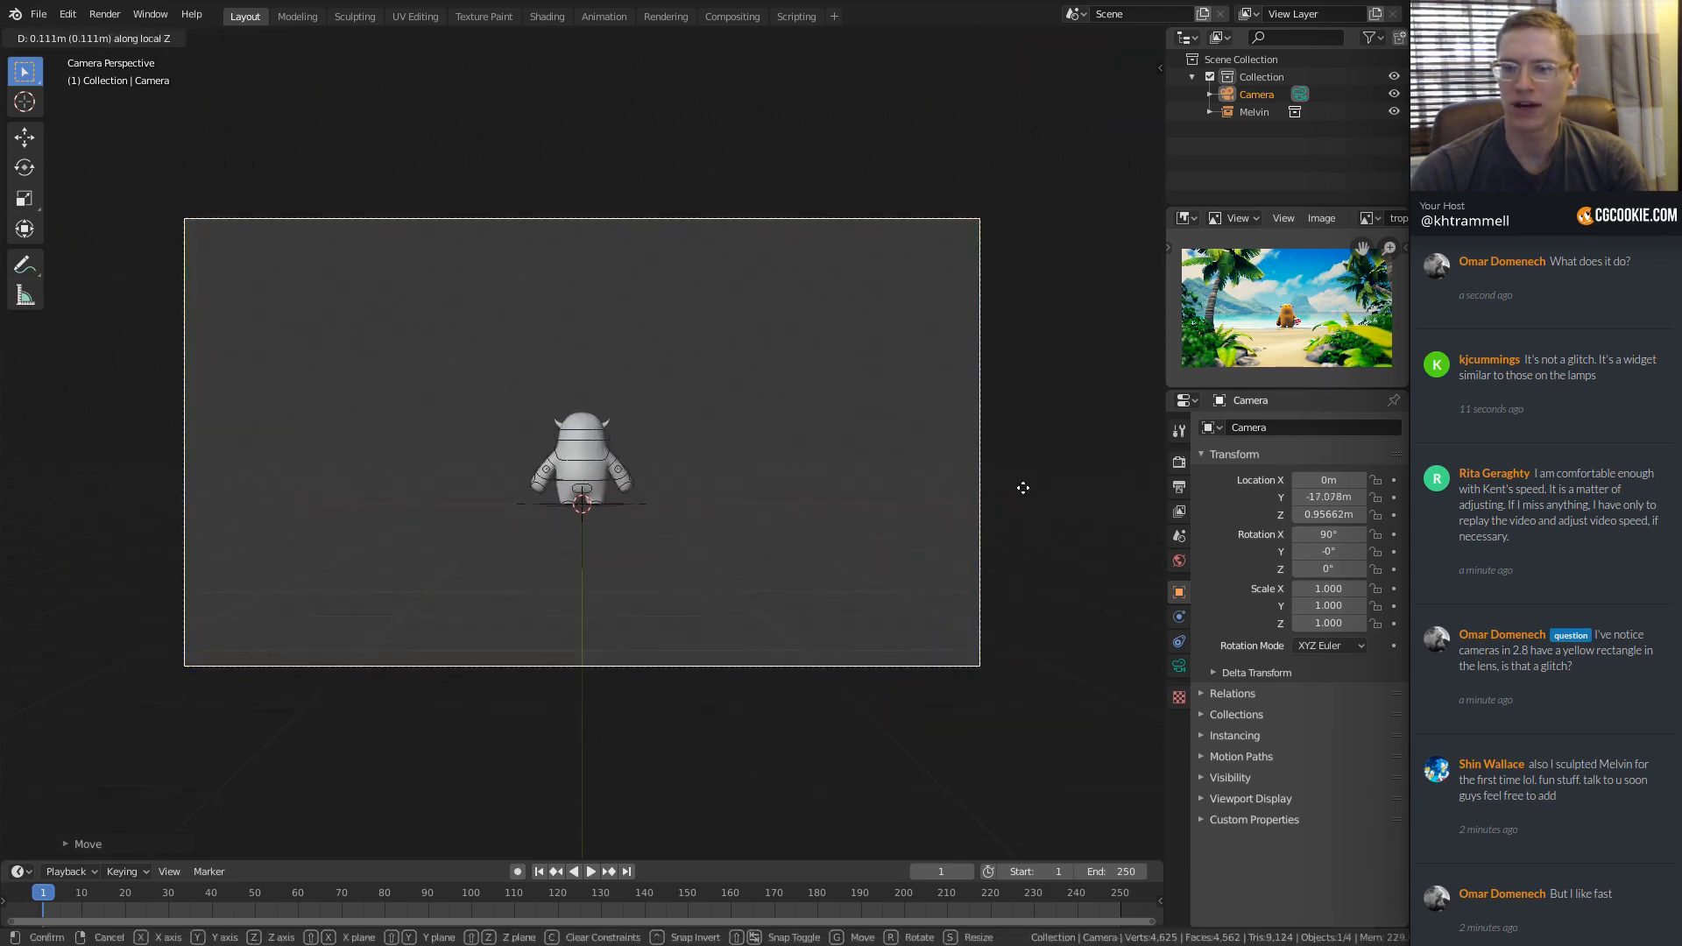
left_click(1045, 568)
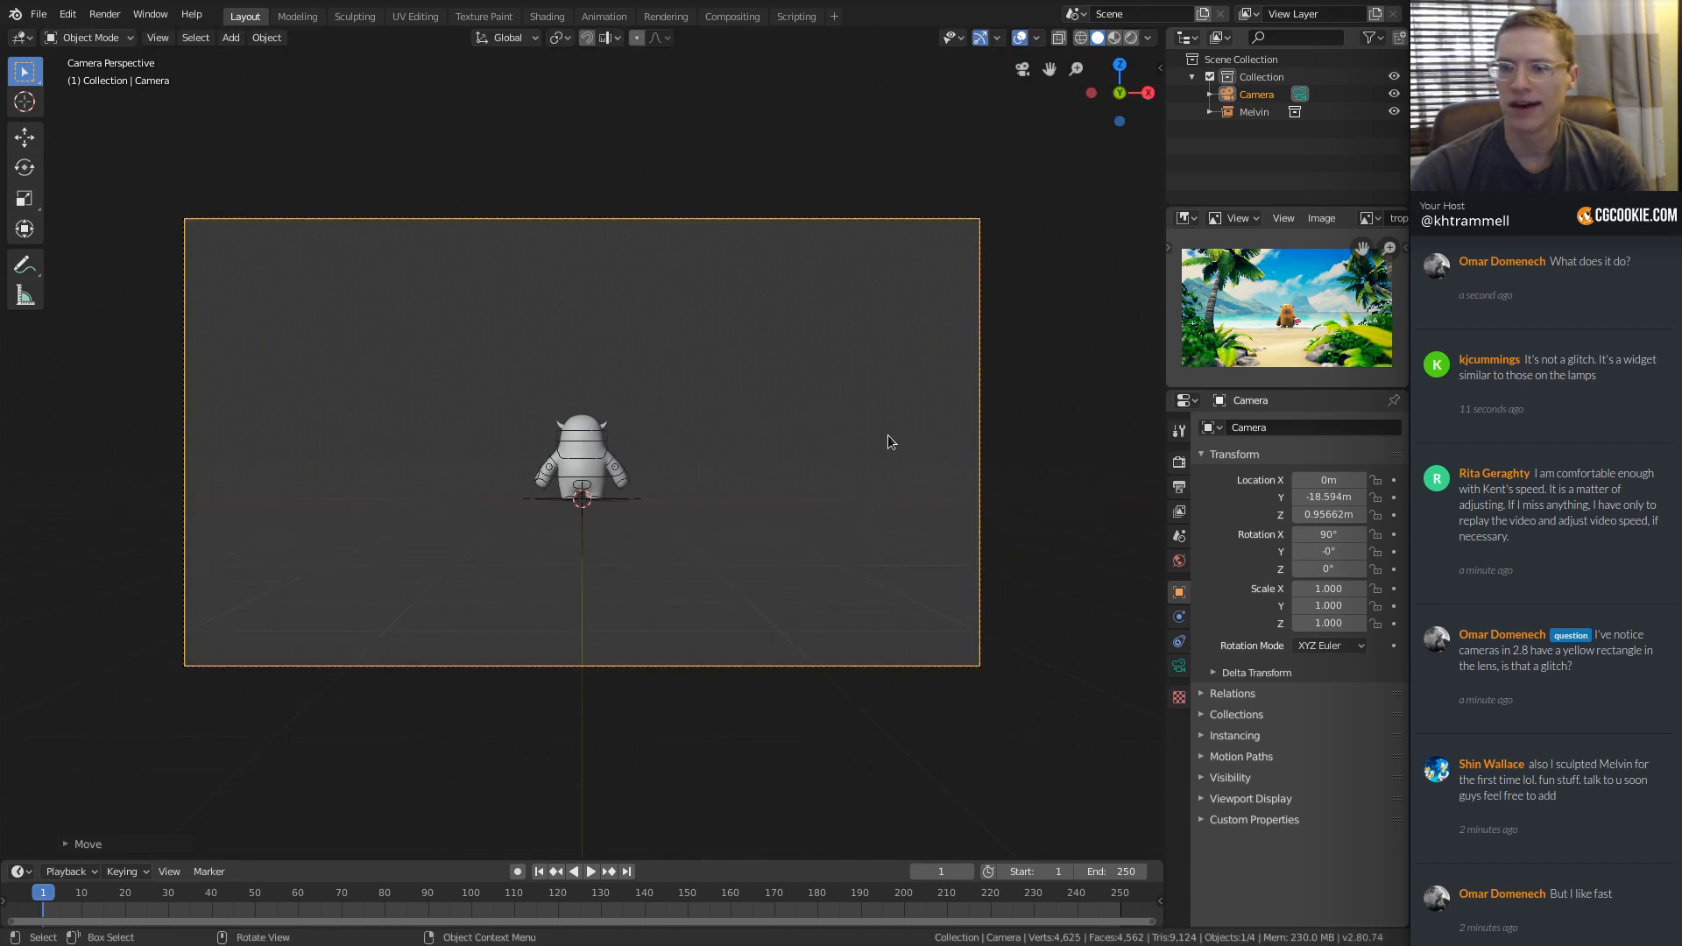
Add a plane mesh at the world origin beneath Melvin.
middle_click_drag(855, 464, 803, 433)
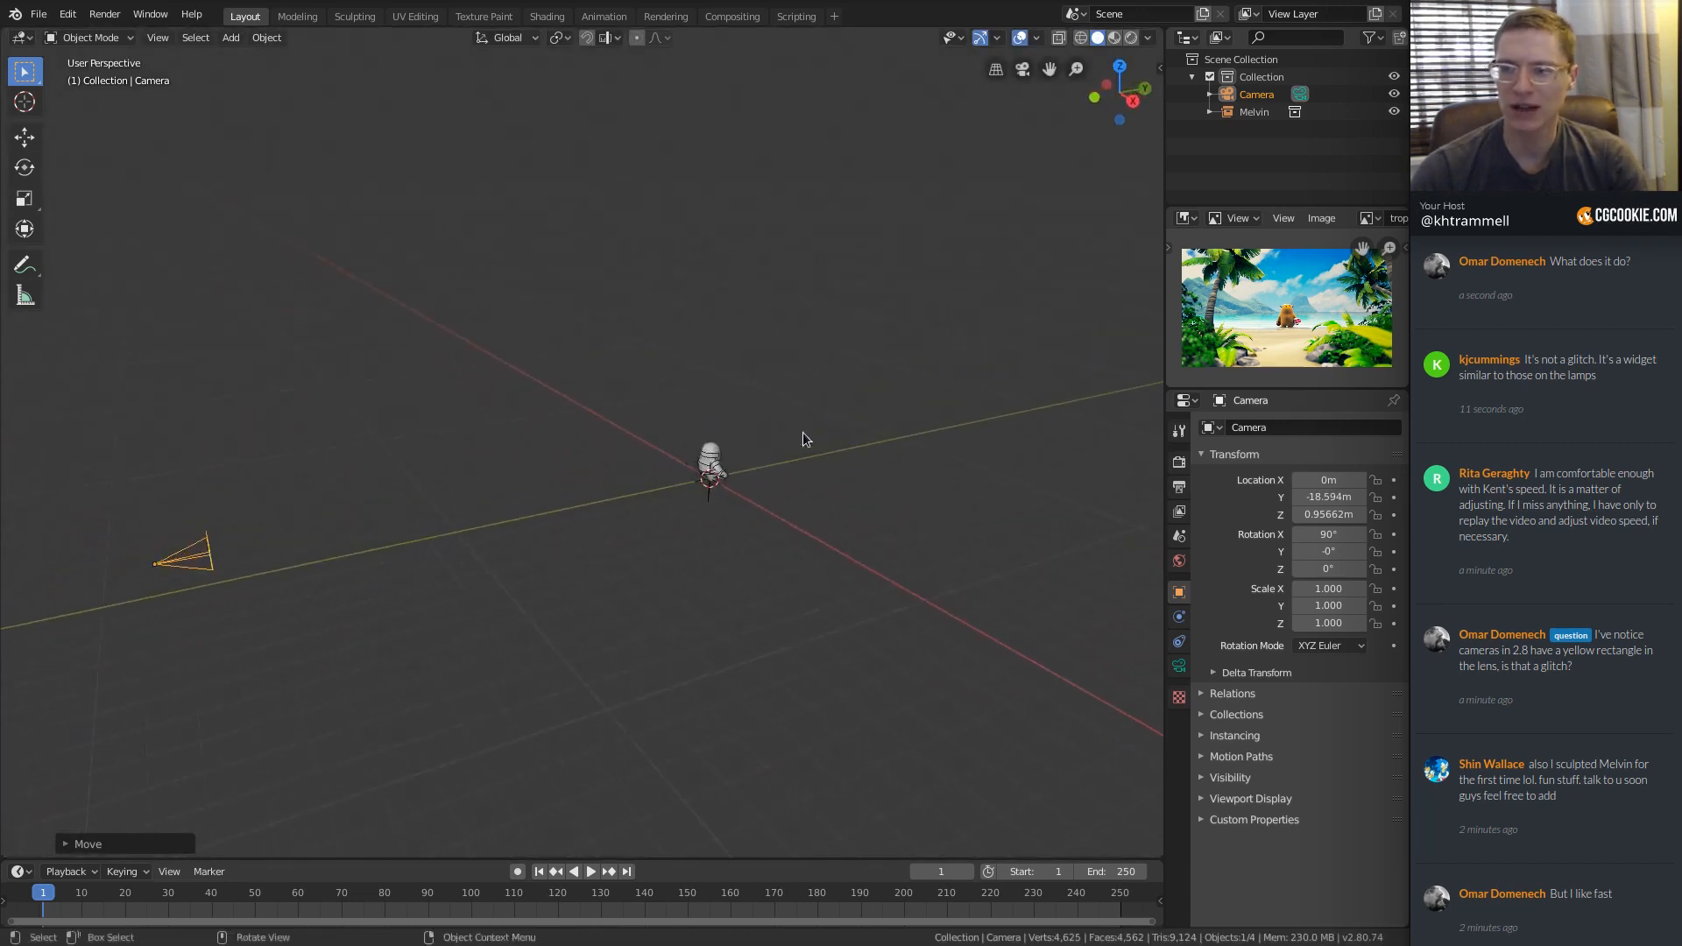
key("shift+a")
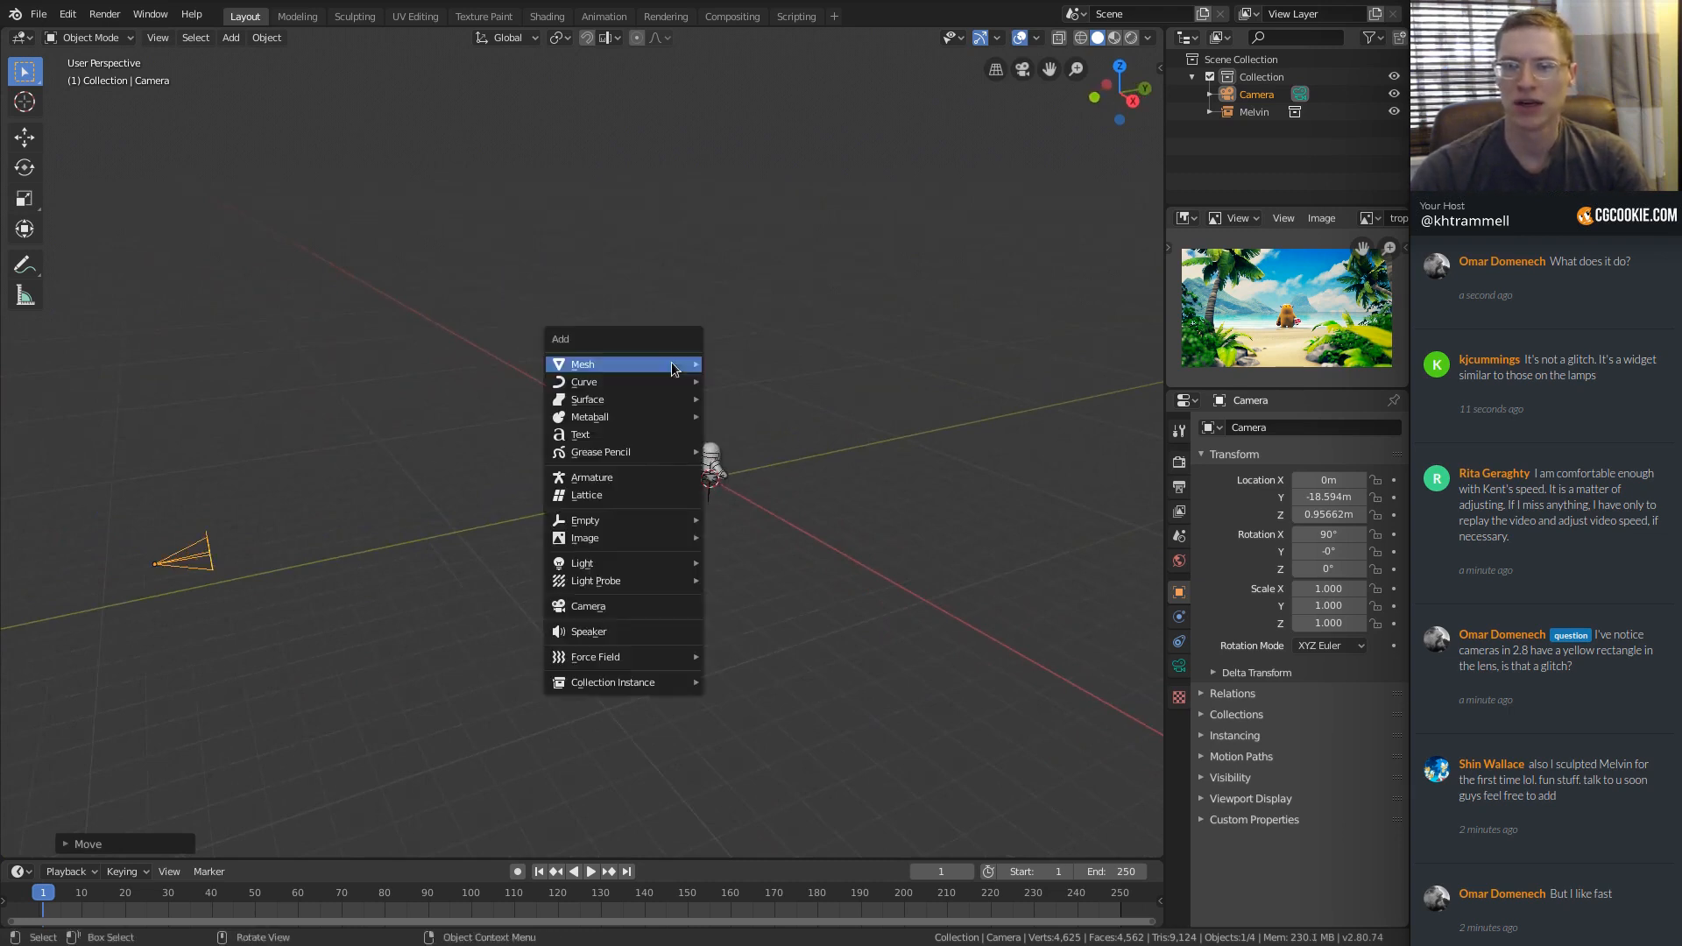
mouse_move(618, 362)
left_click(761, 365)
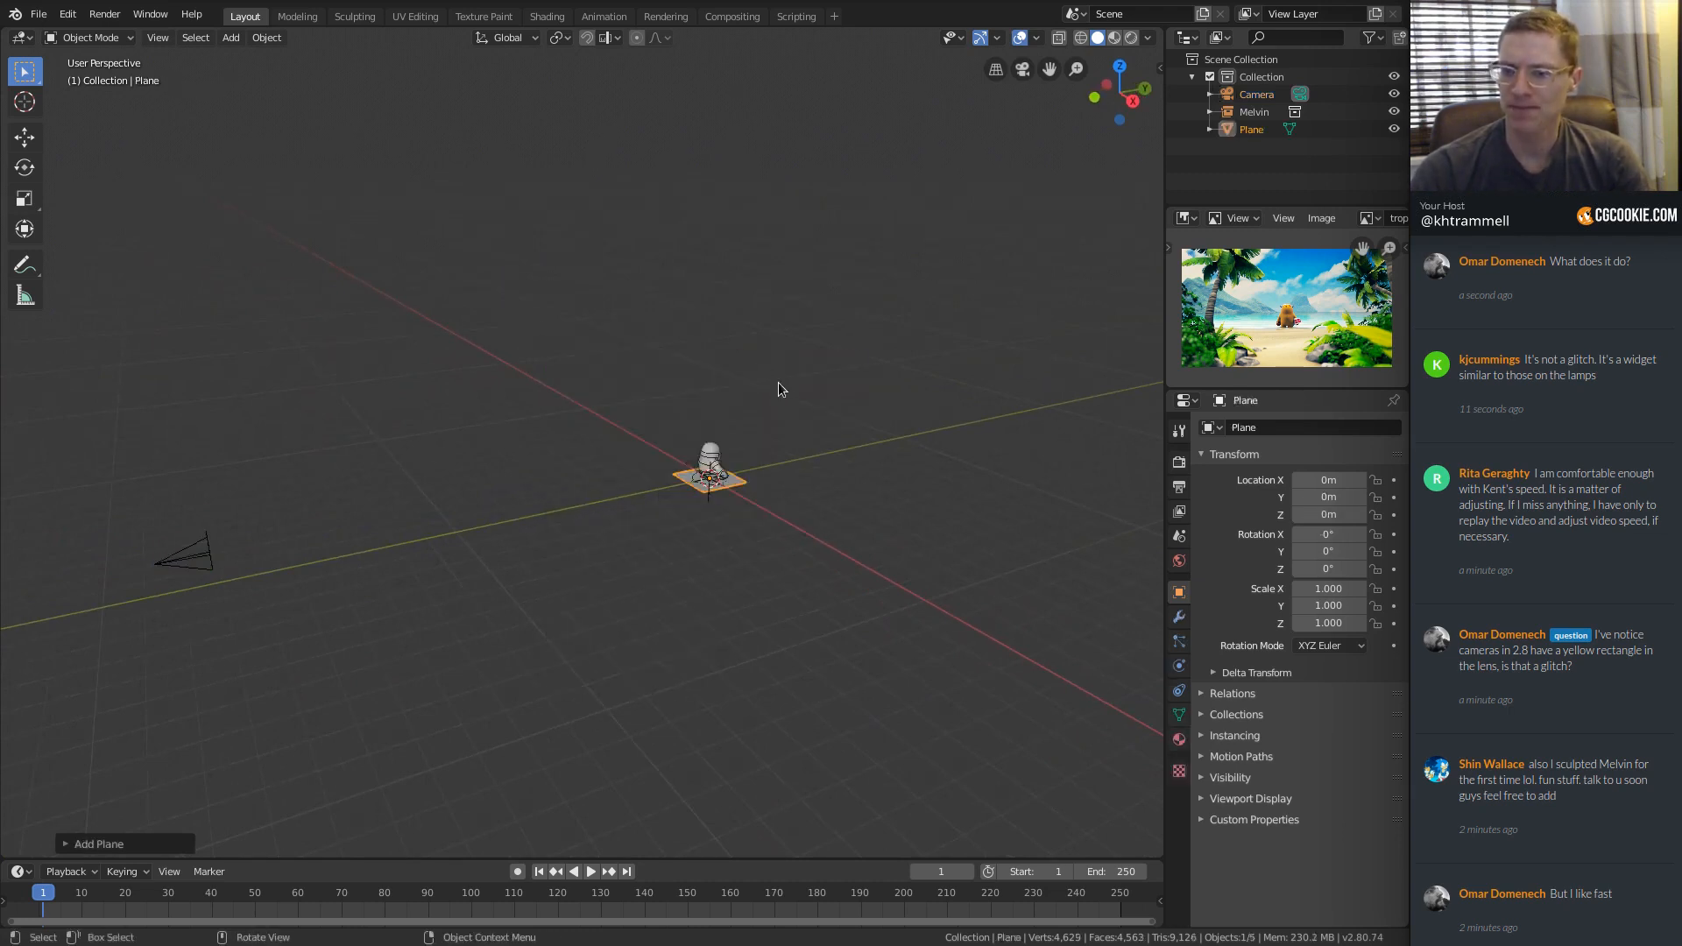
In Edit Mode, move the plane's two camera-side vertices along Y until the strip extends just past the camera.
key("Tab")
middle_click_drag(778, 382, 646, 372)
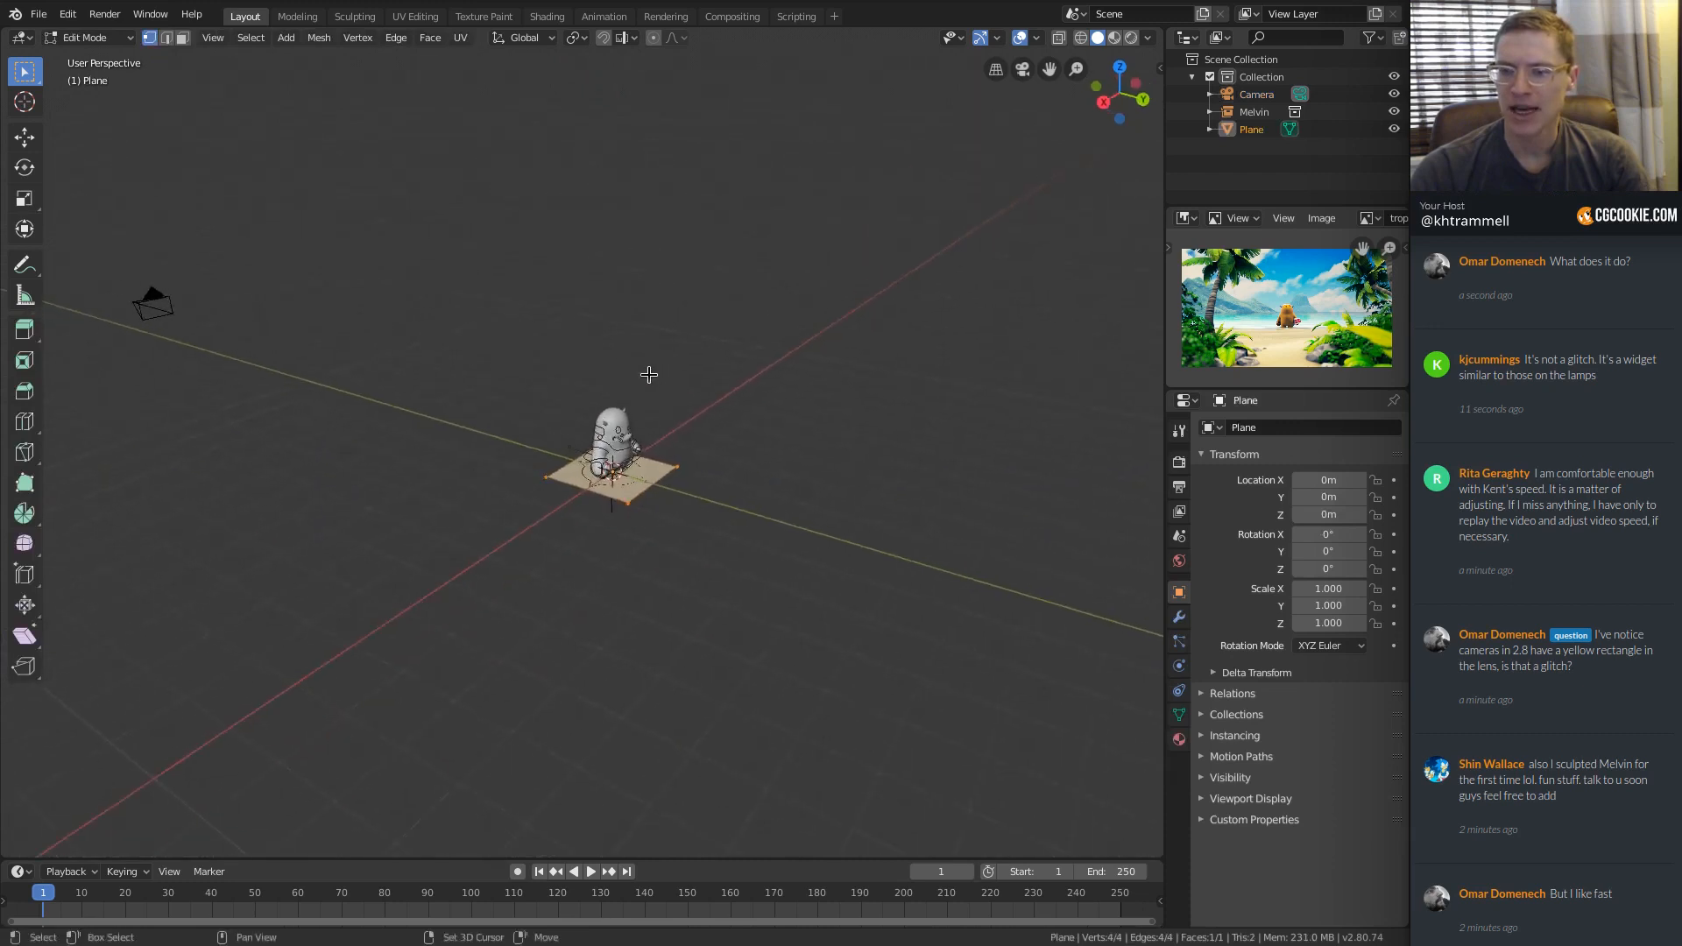
scroll(623, 439, "up", 4)
left_click(624, 441)
left_click(613, 534, "shift")
scroll(777, 514, "down", 1)
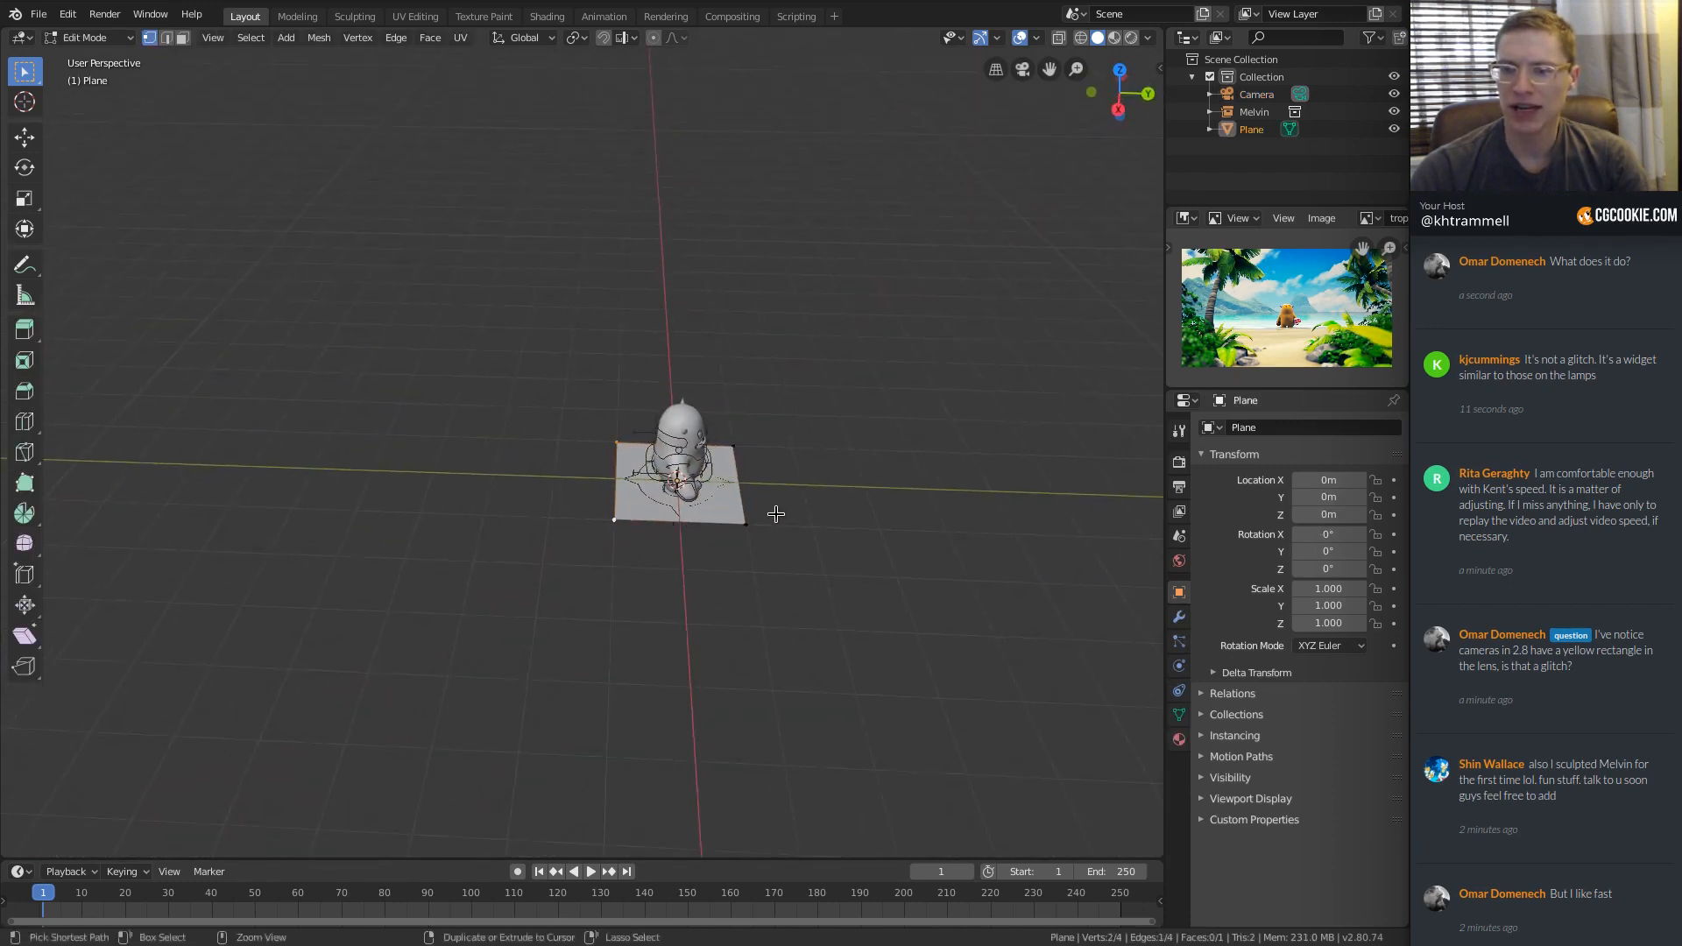
scroll(671, 372, "down", 3)
middle_click_drag(671, 372, 683, 346)
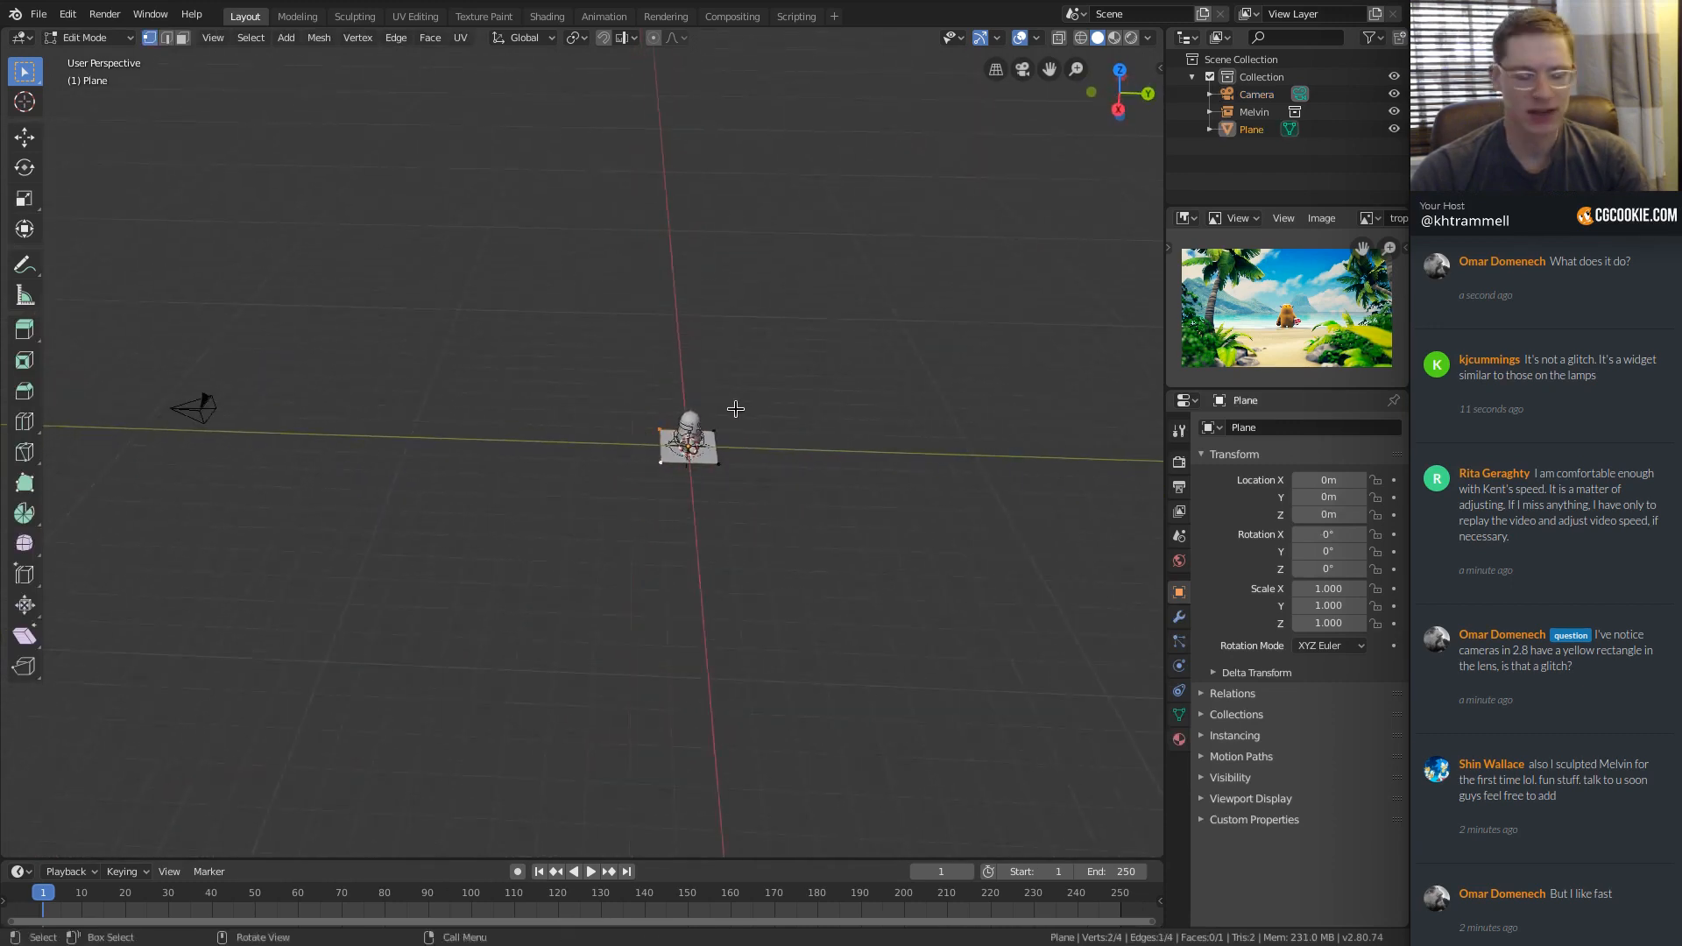
key("g")
left_click(218, 368)
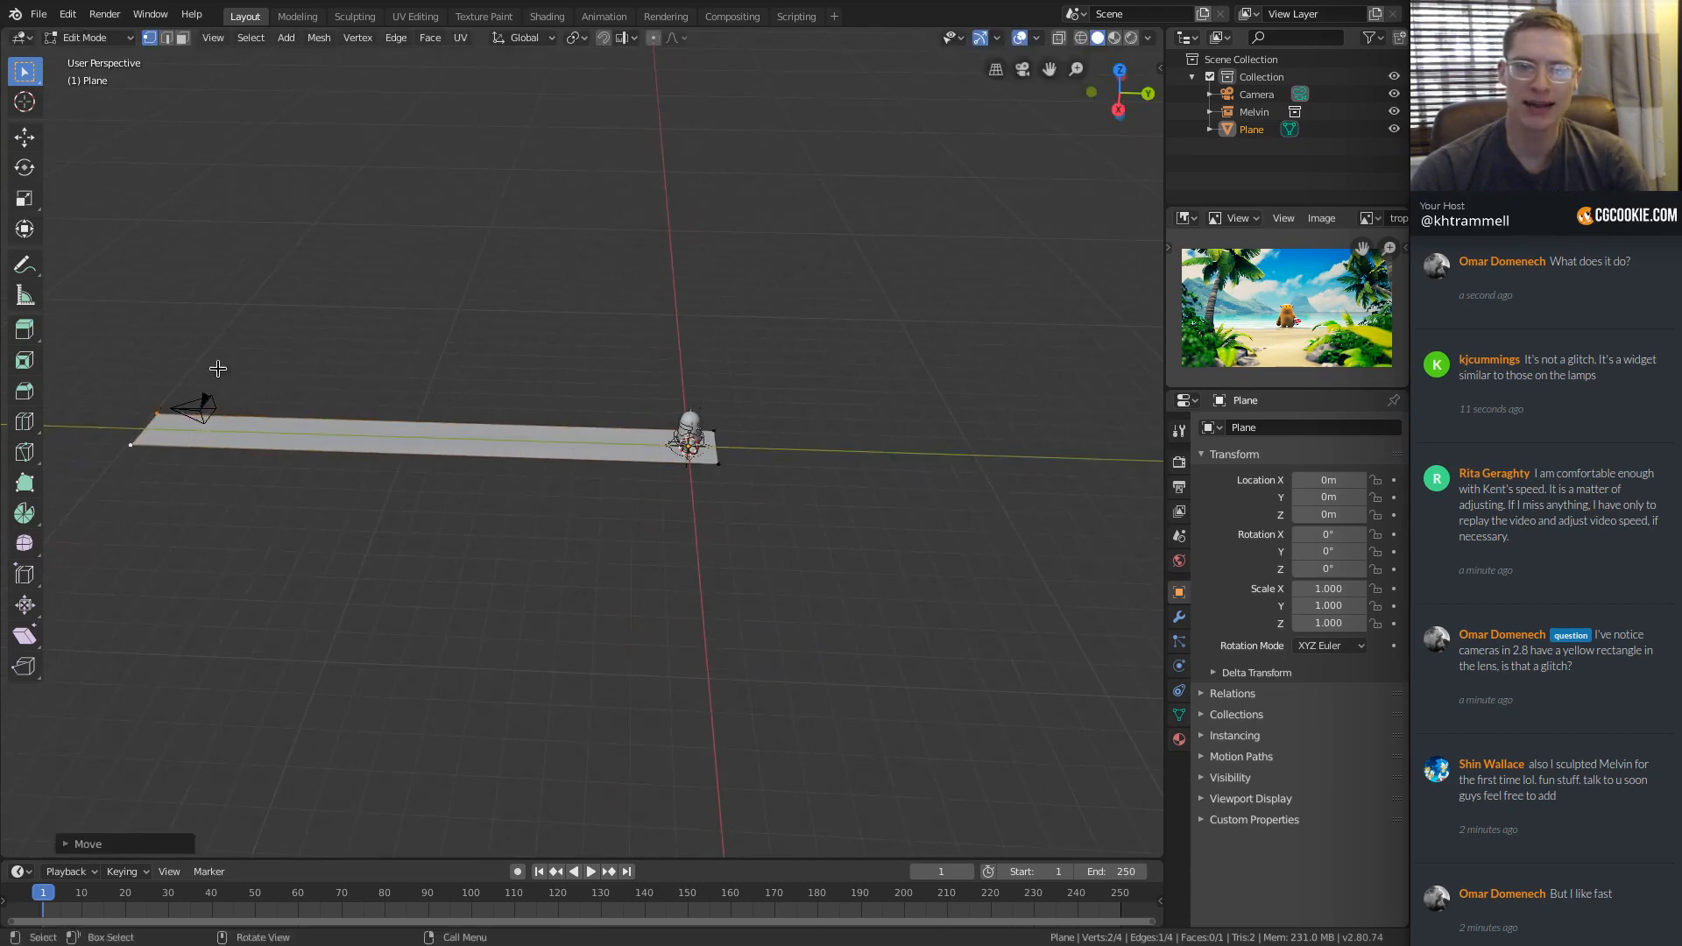
Select the whole plane and, in camera view, scale it along X until its far edge spans the full camera frame.
middle_click_drag(218, 368, 569, 358)
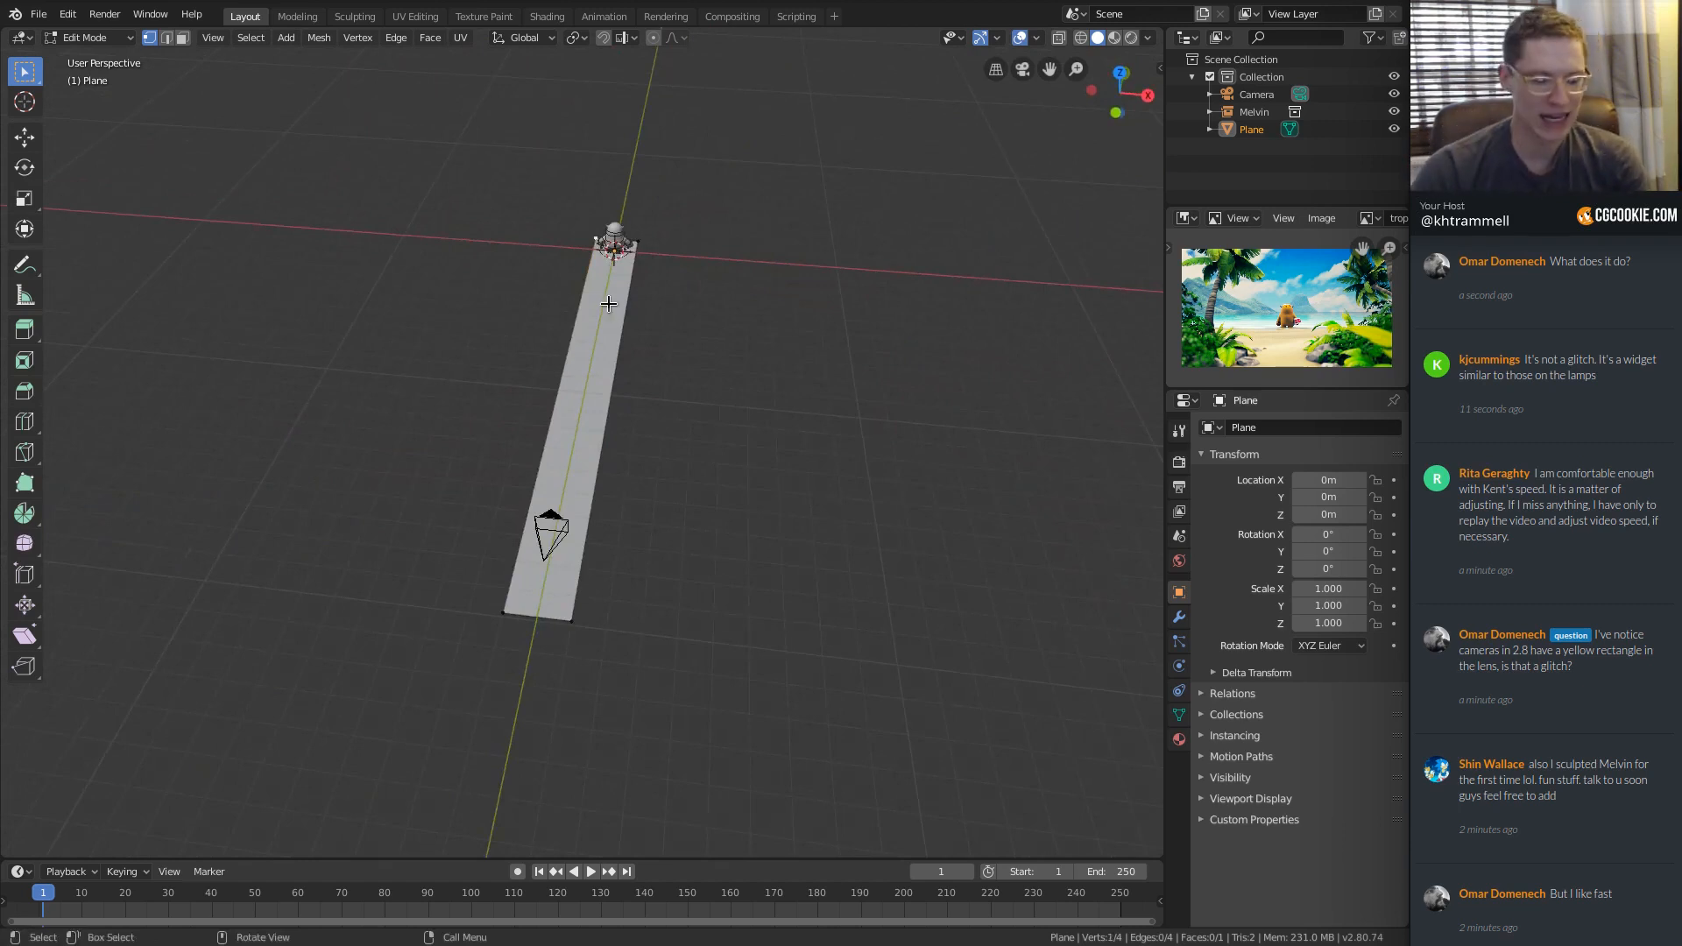
left_click_drag(432, 188, 723, 615)
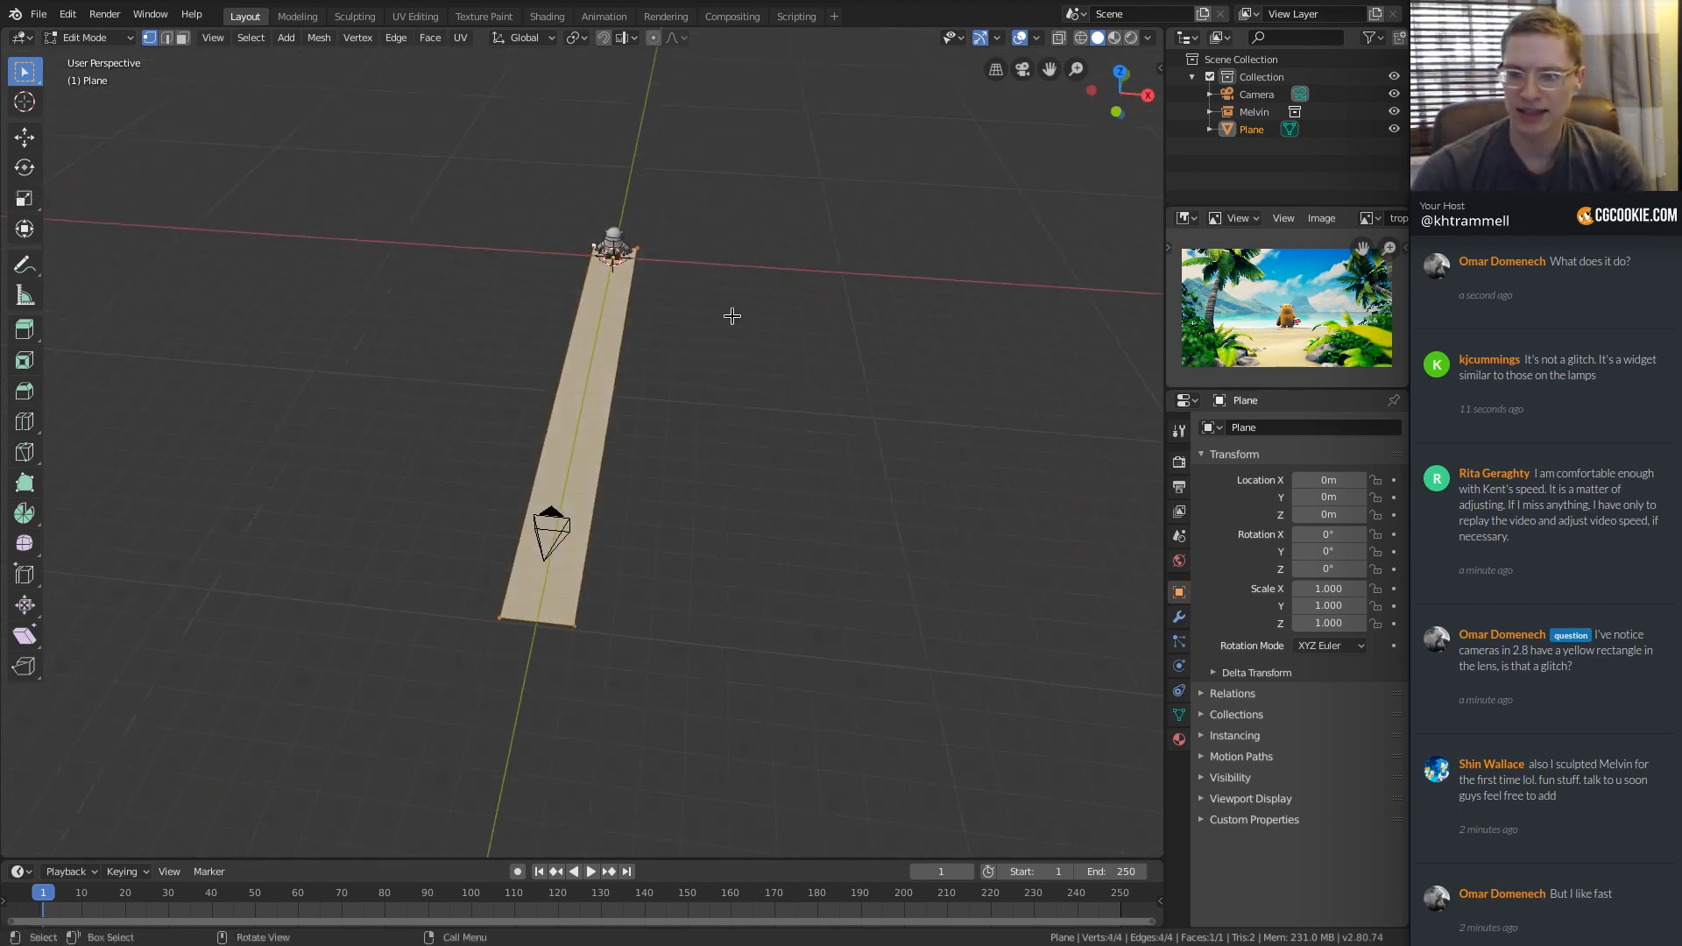
key("KP_0")
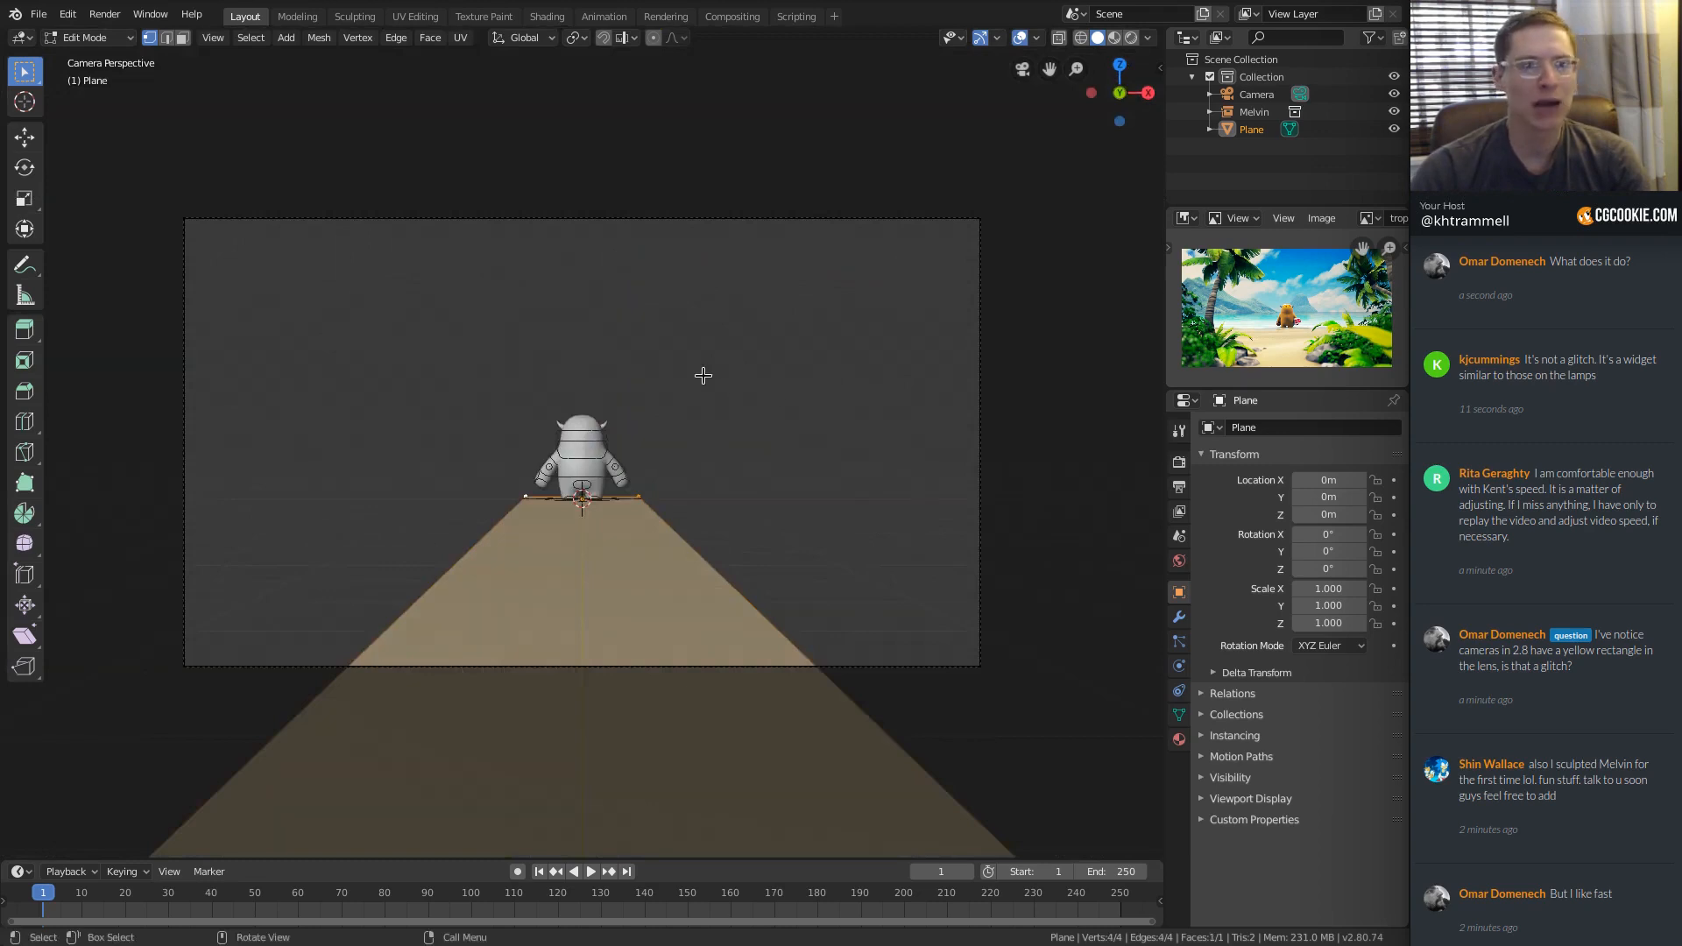
key("s")
key("x")
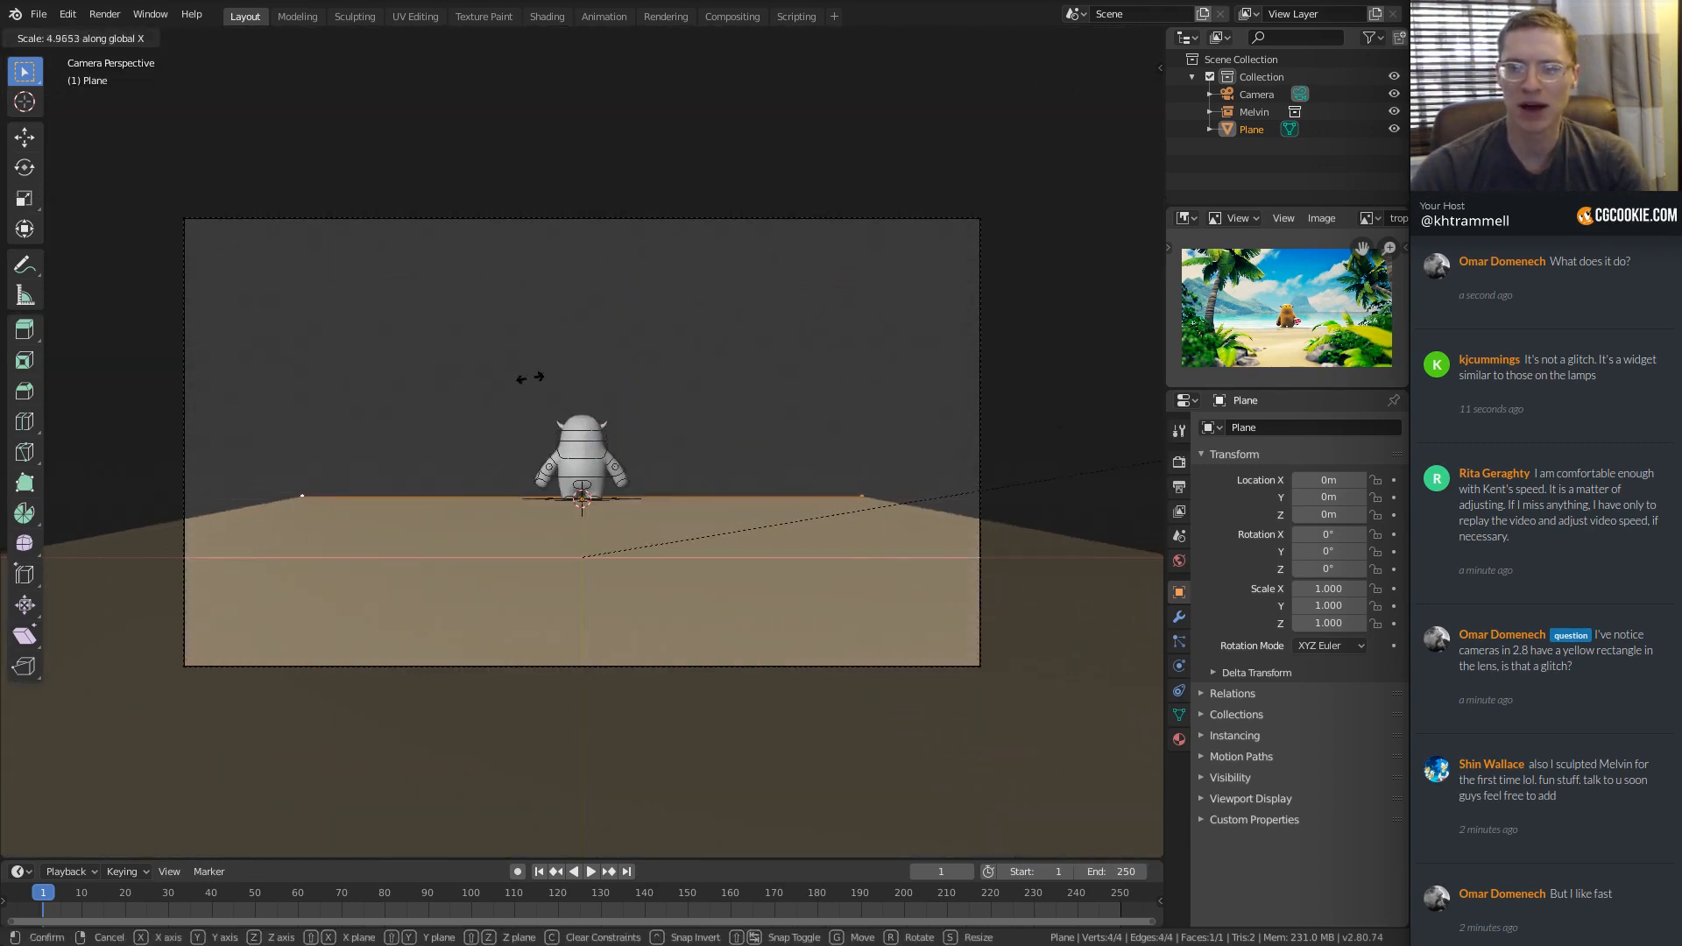
left_click(1025, 351)
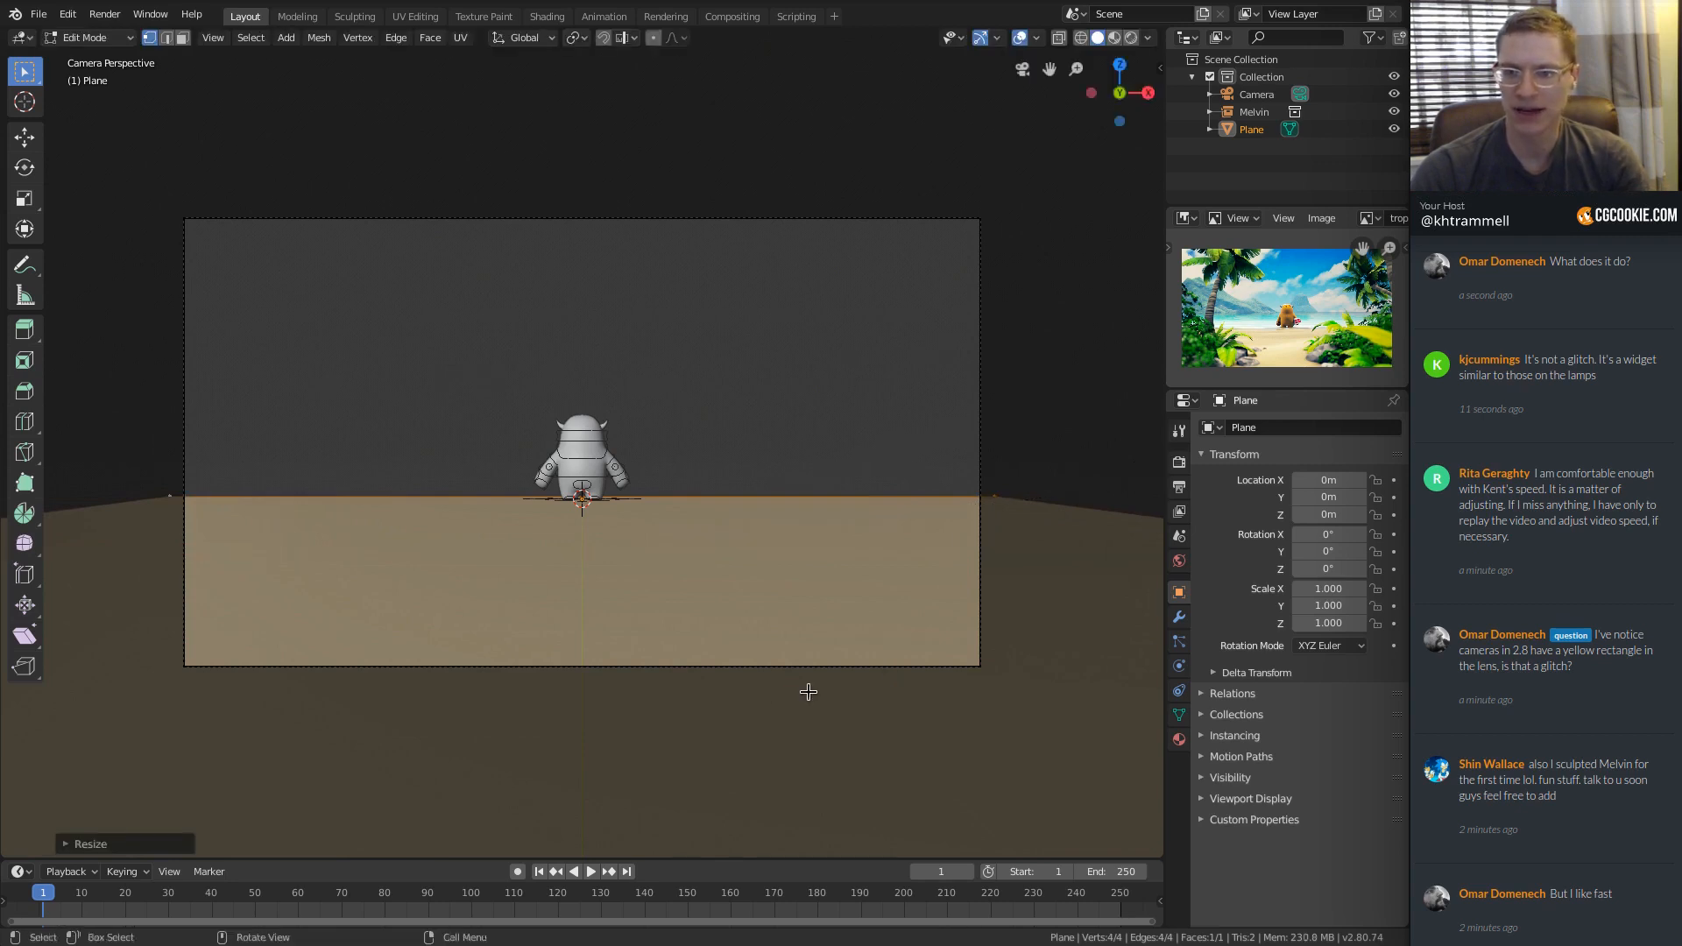
Select the two plane vertices behind the camera and scale that edge down to narrow it.
middle_click_drag(673, 691, 730, 559, "ctrl")
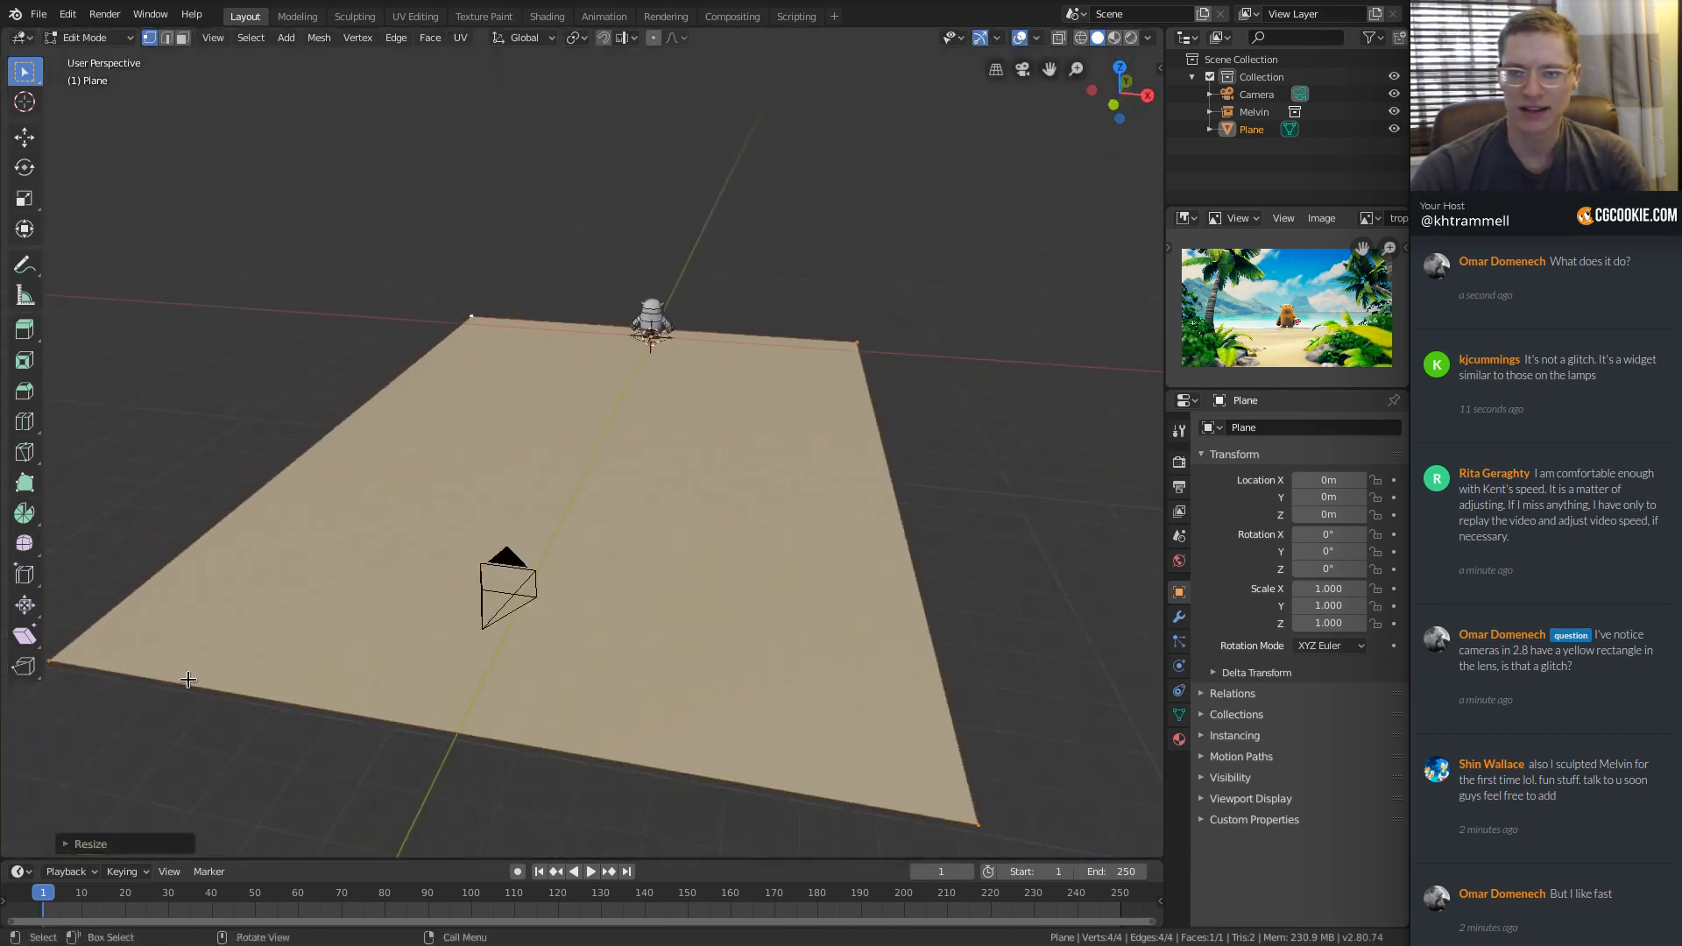
left_click(1016, 820)
middle_click_drag(934, 815, 911, 839, "ctrl")
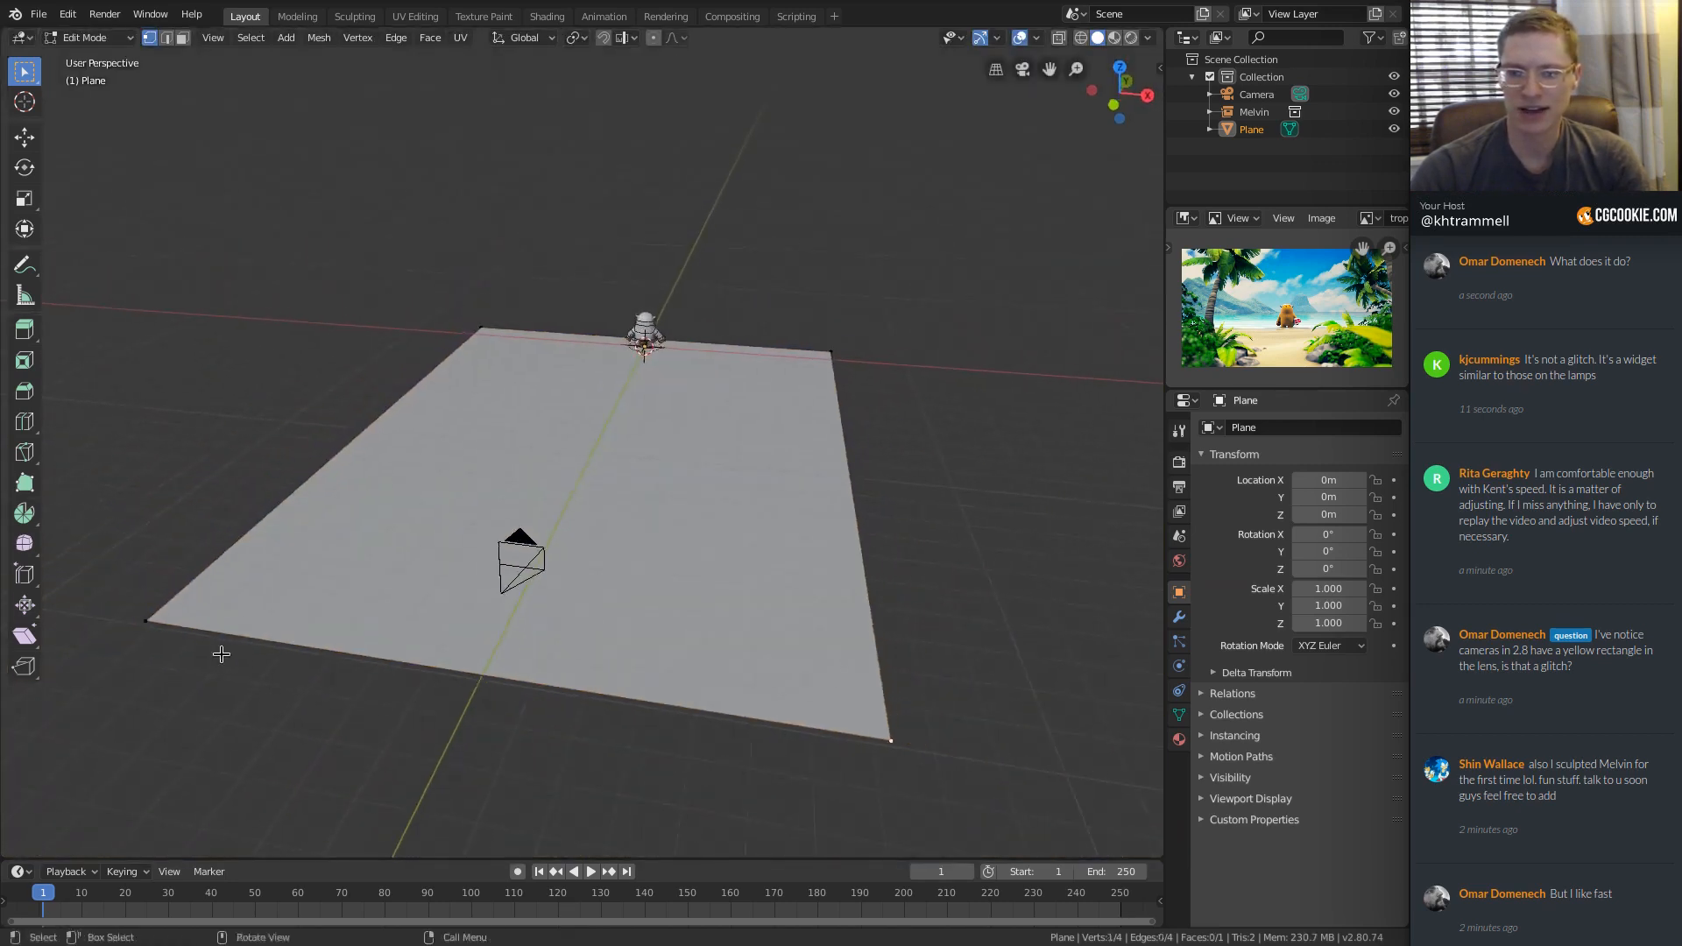
left_click(143, 628, "shift")
key("s")
left_click(748, 564)
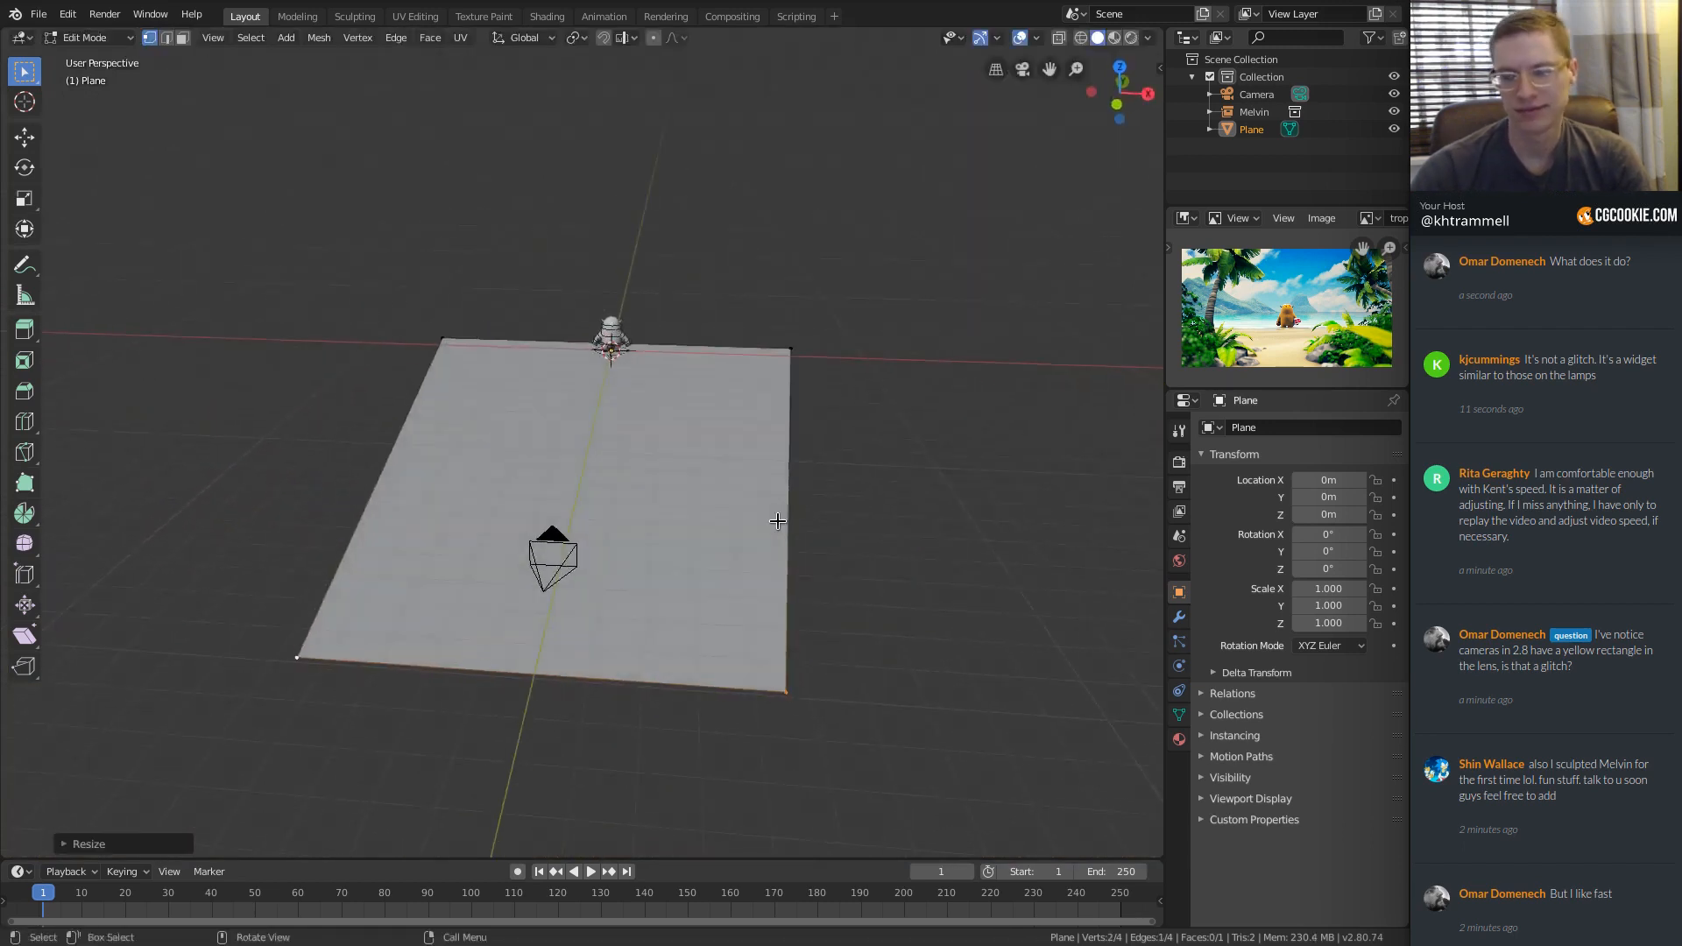
Select the plane's far edge by Melvin and move it about 8.16 m along global Y, beyond him.
mouse_move(777, 522)
middle_mouse_down()
mouse_move(822, 564)
mouse_move(753, 521)
middle_mouse_up()
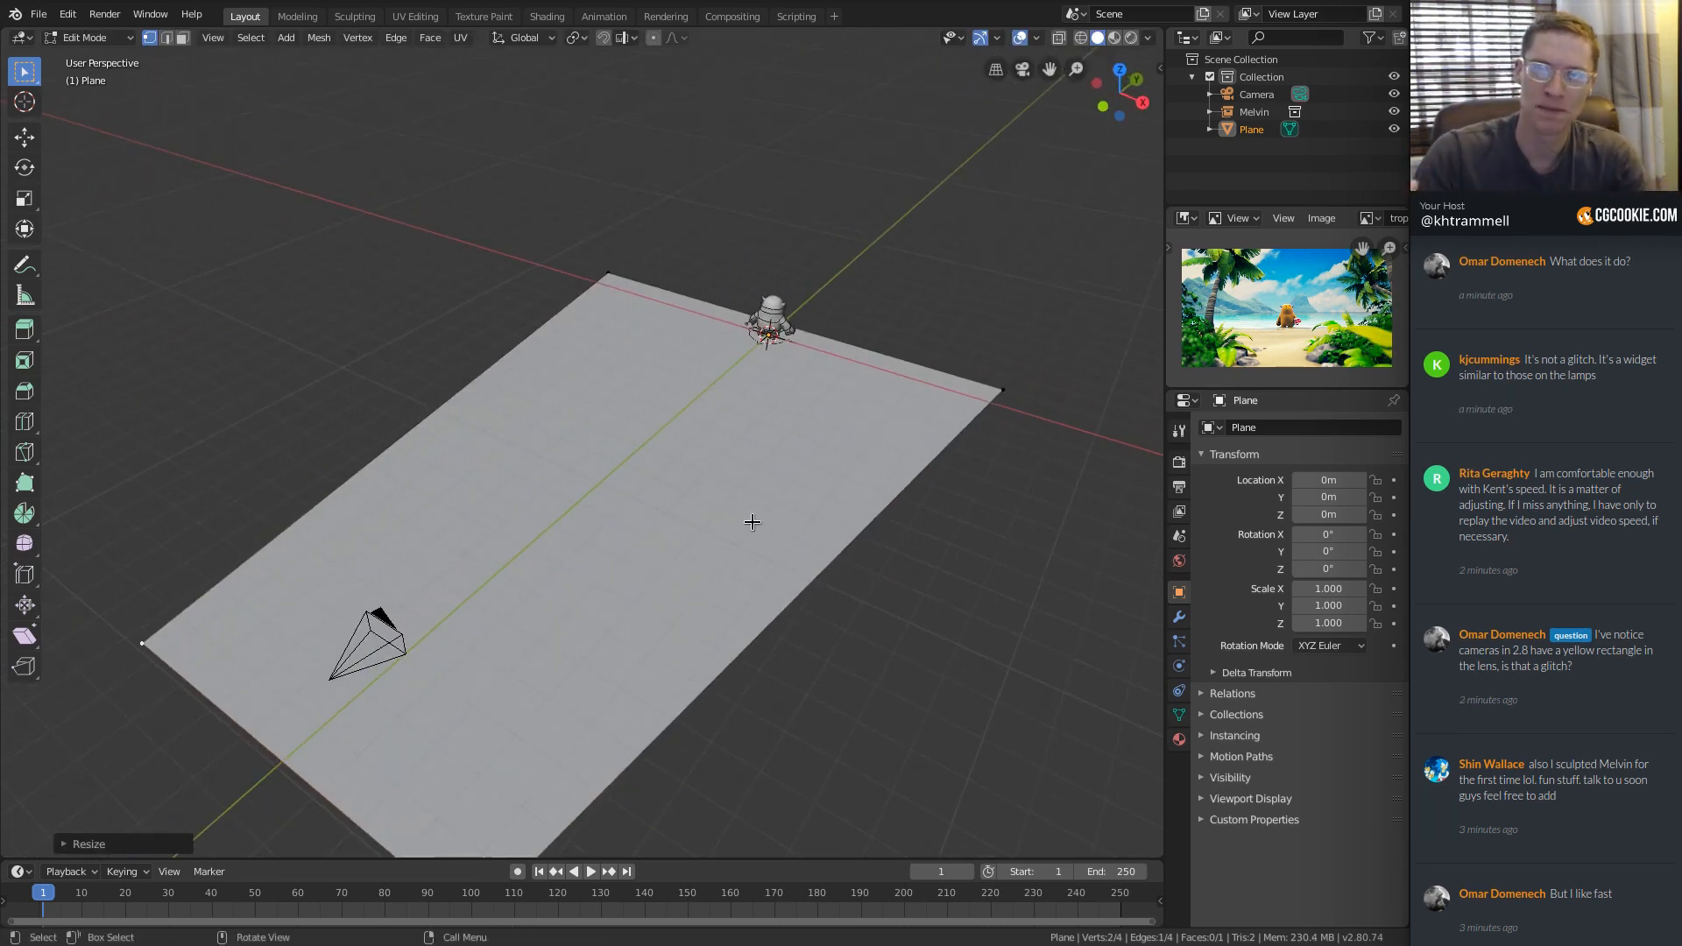
middle_click_drag(788, 462, 755, 476)
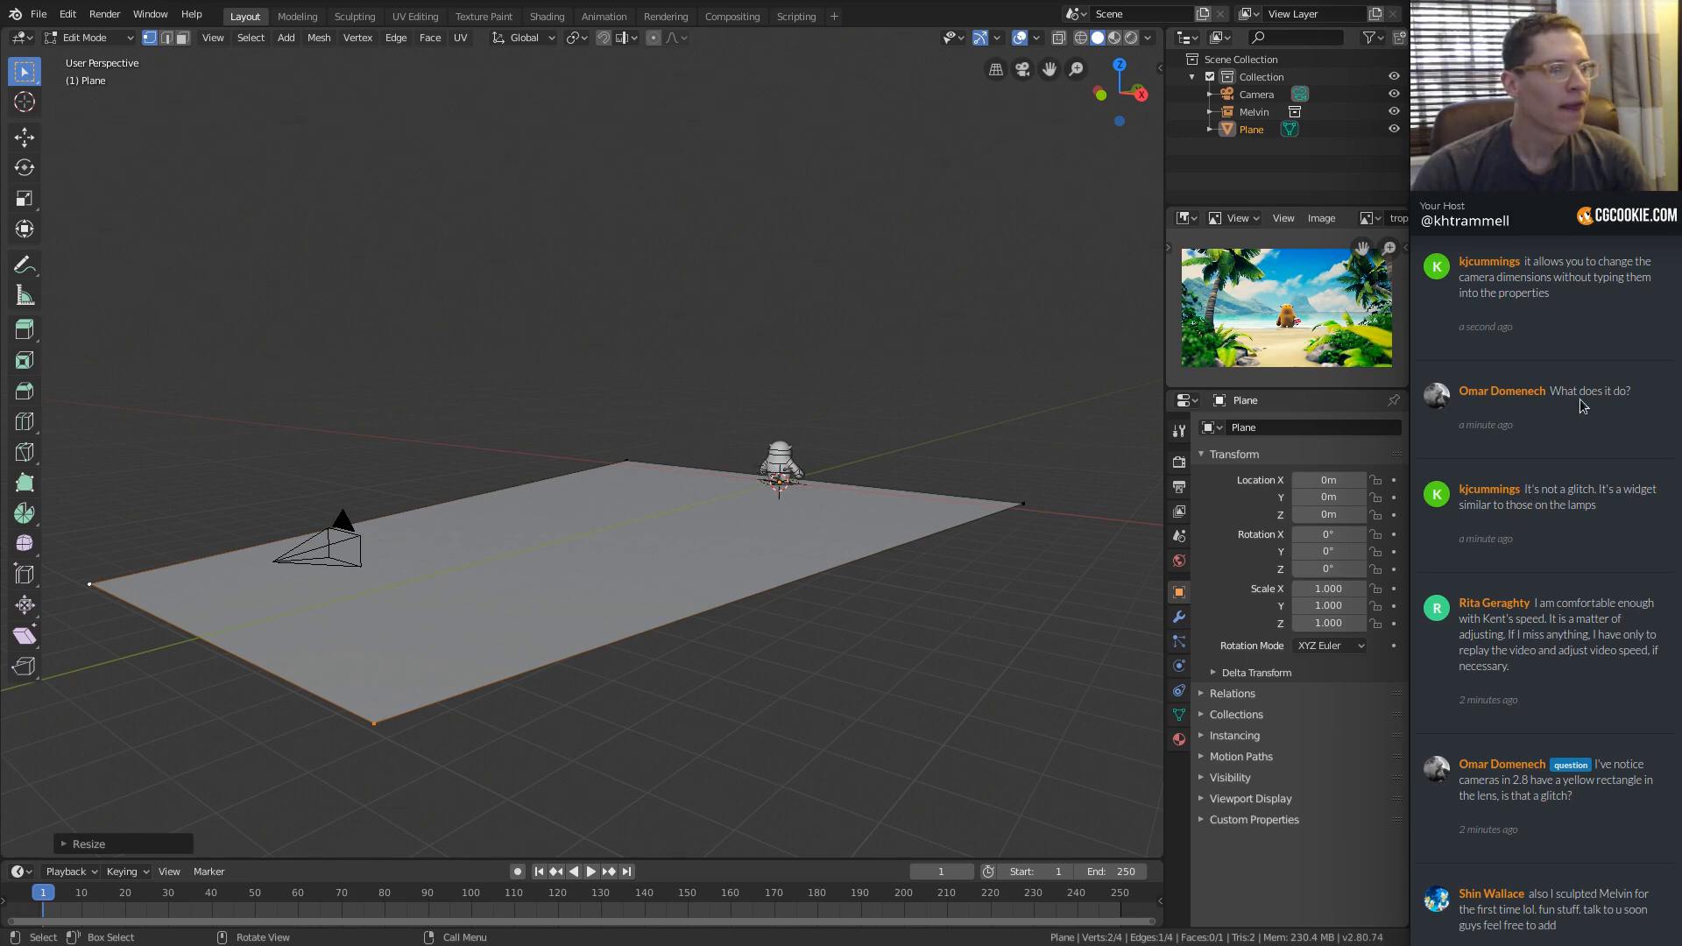
middle_click_drag(863, 347, 772, 356)
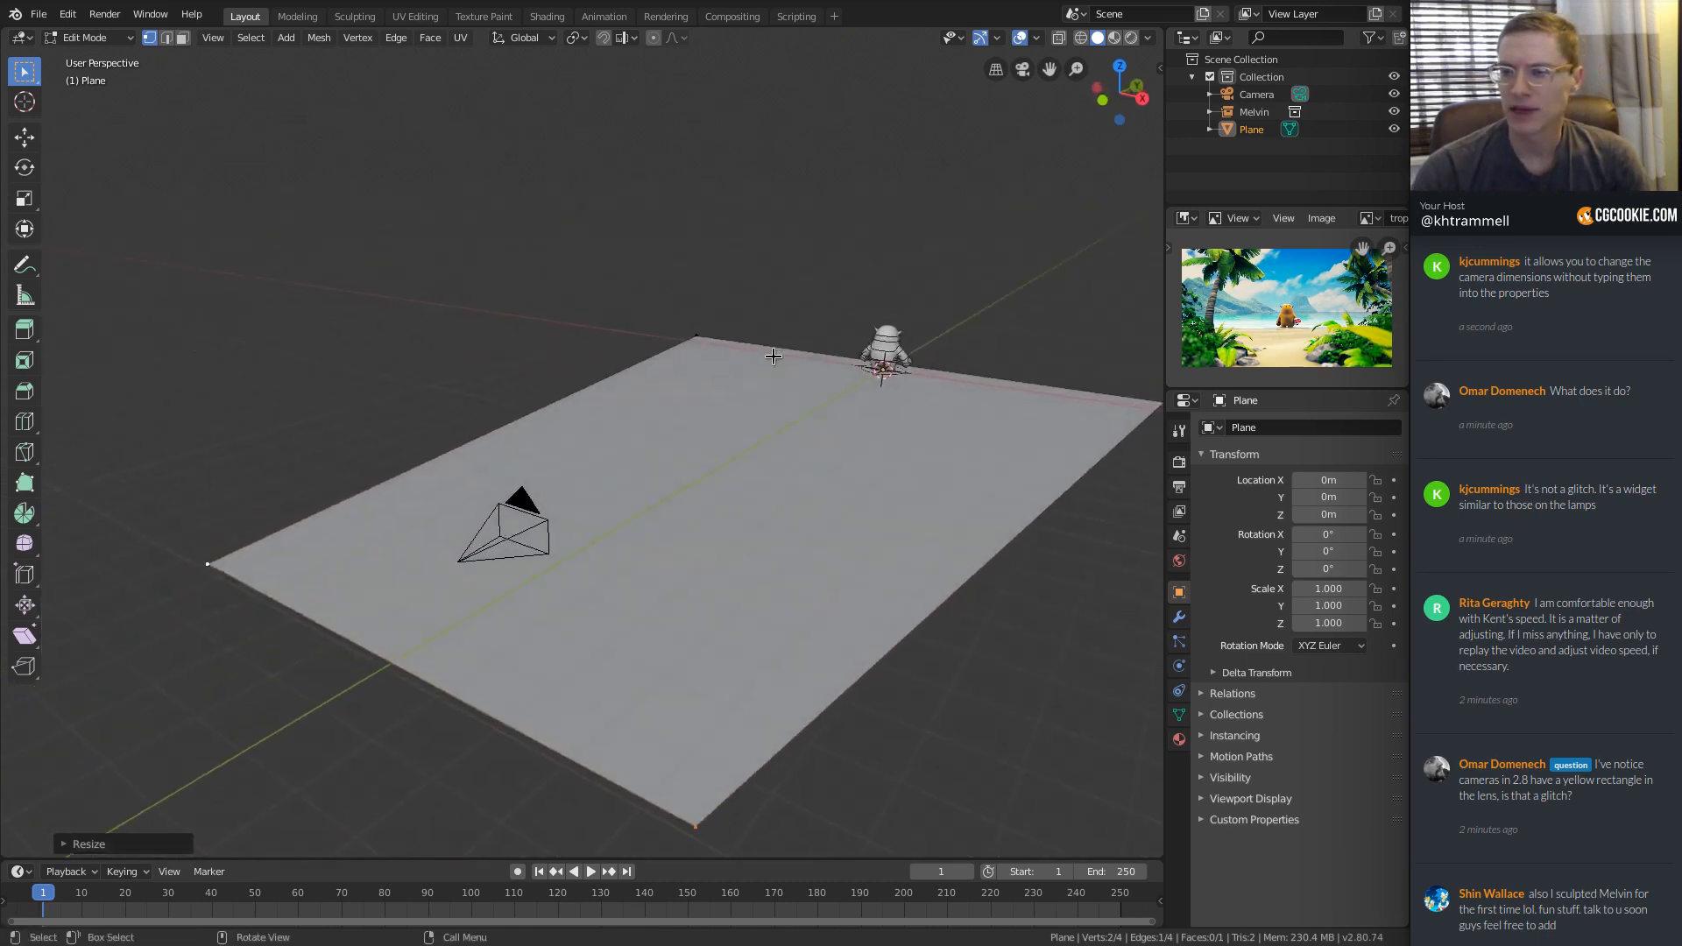
middle_click_drag(849, 318, 1102, 515)
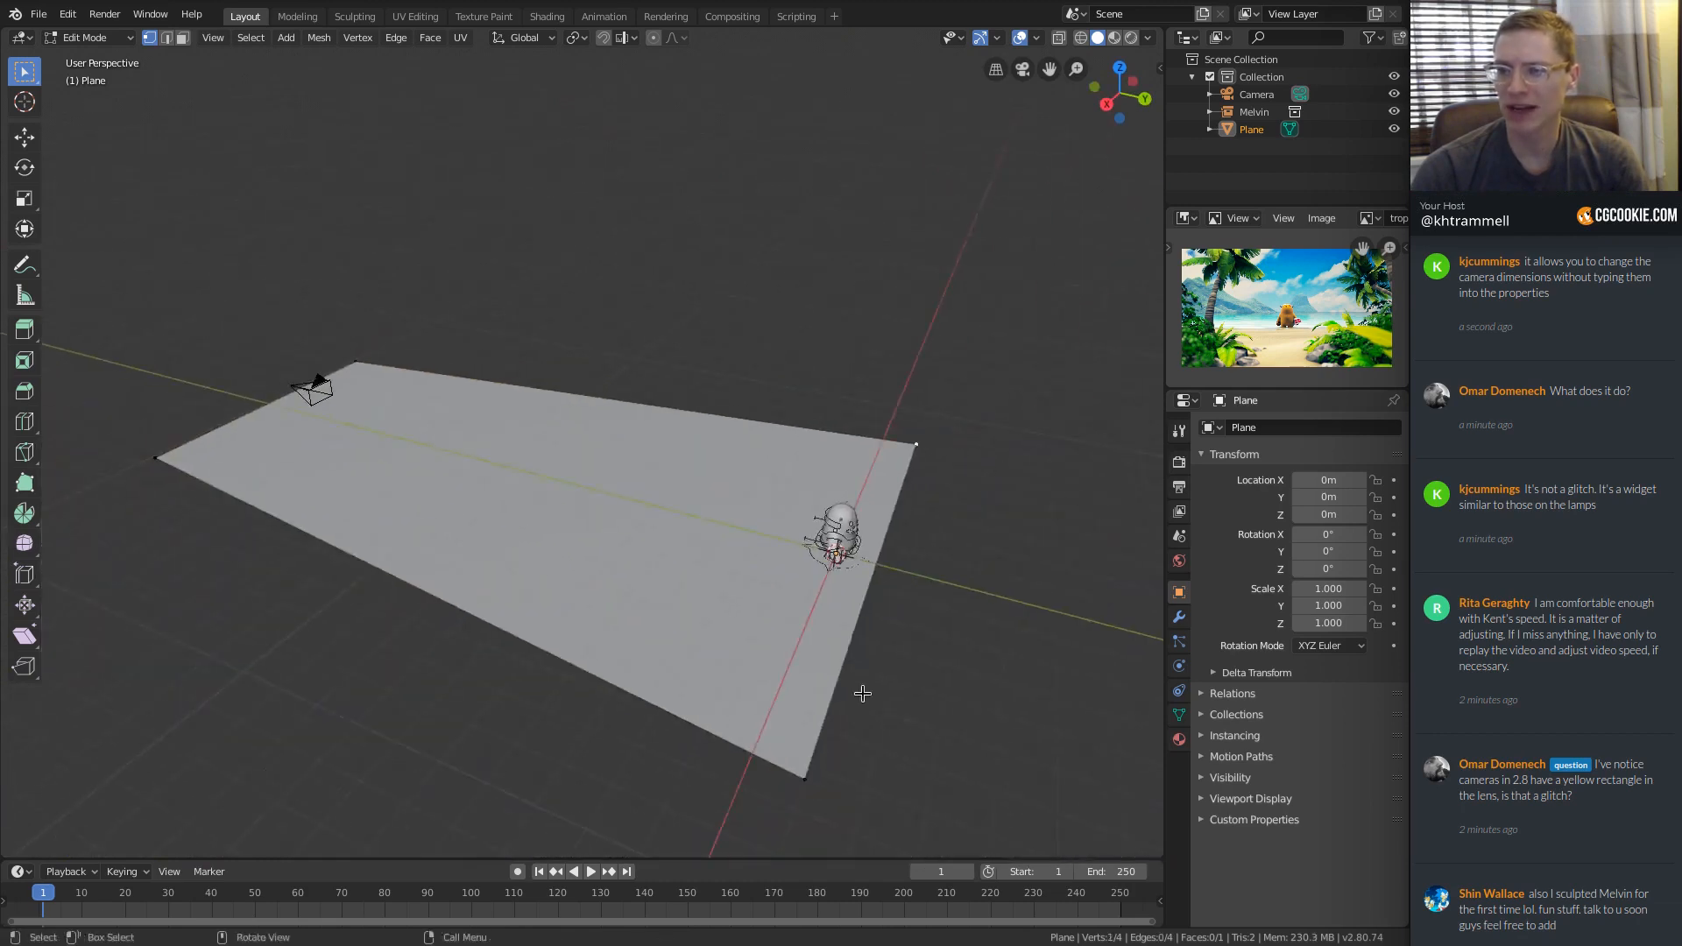
scroll(918, 714, "down", 3)
key("g")
key("y")
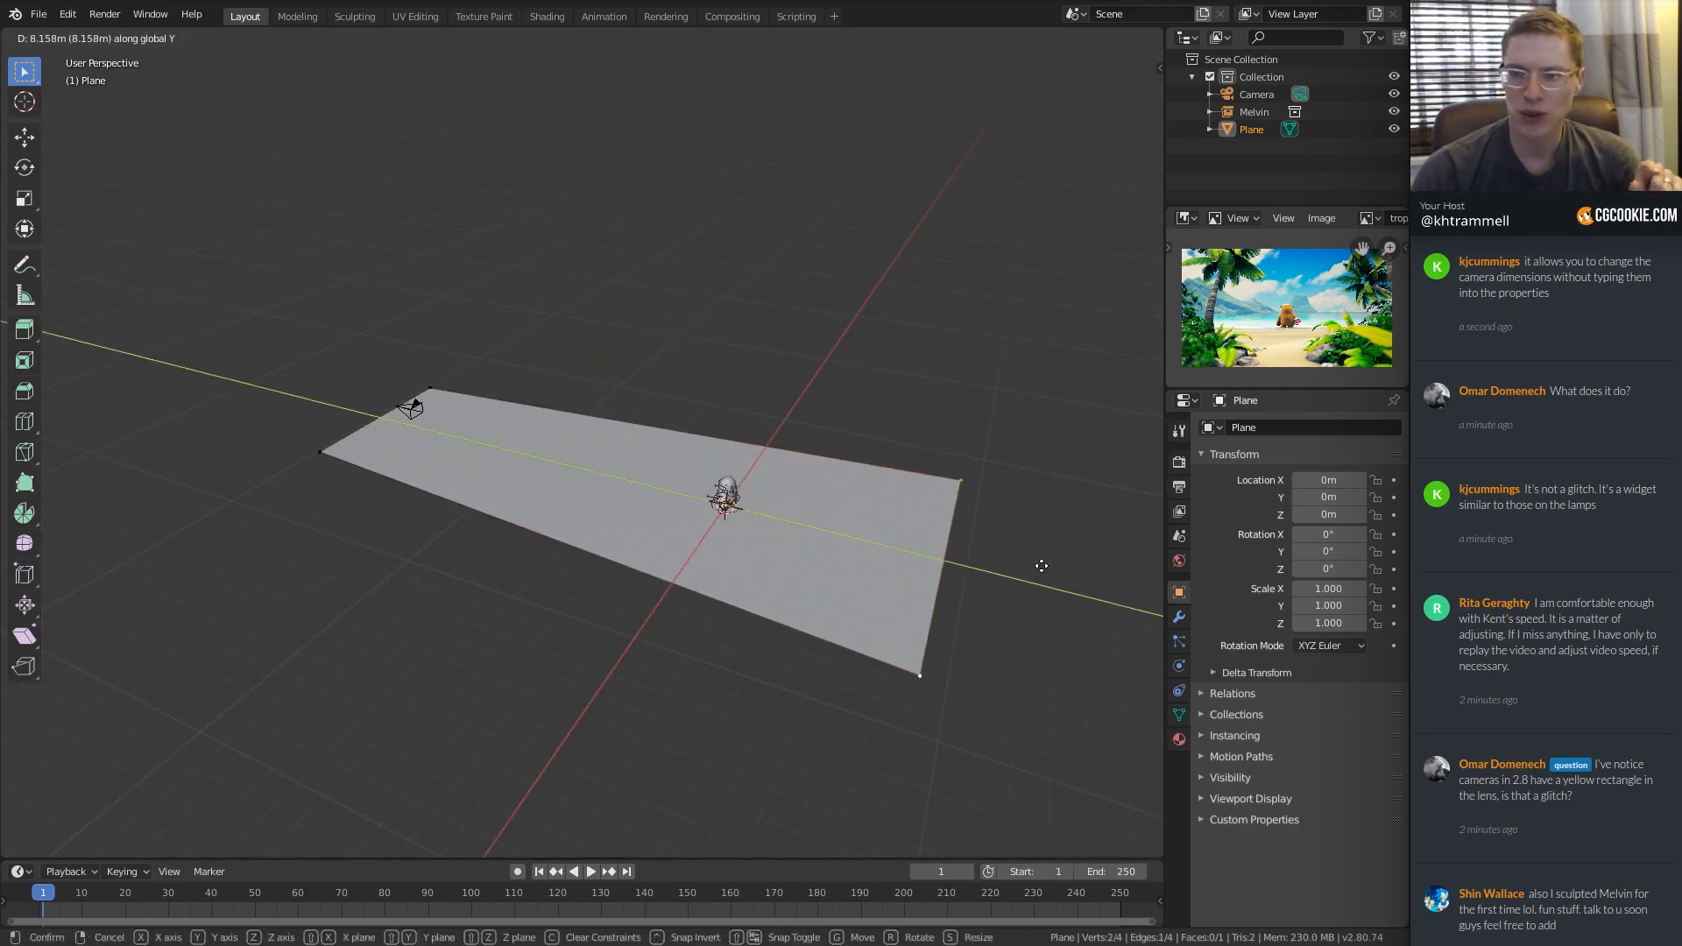
left_click(1042, 565)
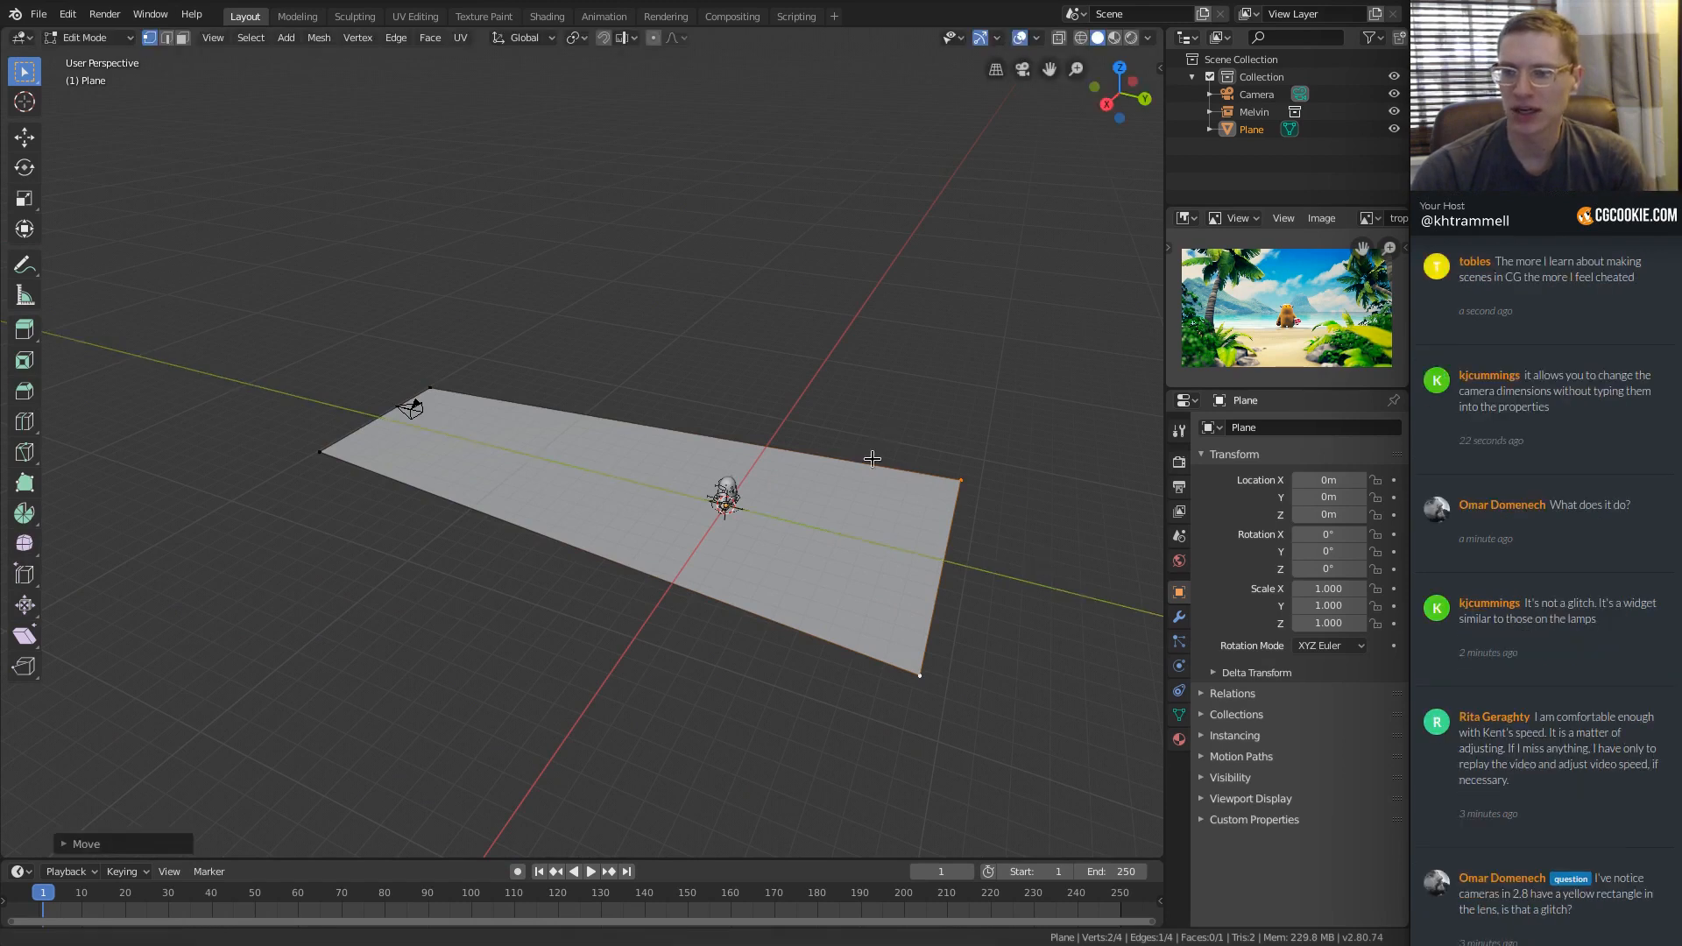
In camera view, scale the plane's far edge along X by about 1.46 so it exceeds the frame width.
middle_click_drag(1042, 565, 788, 499)
scroll(901, 448, "up", 3)
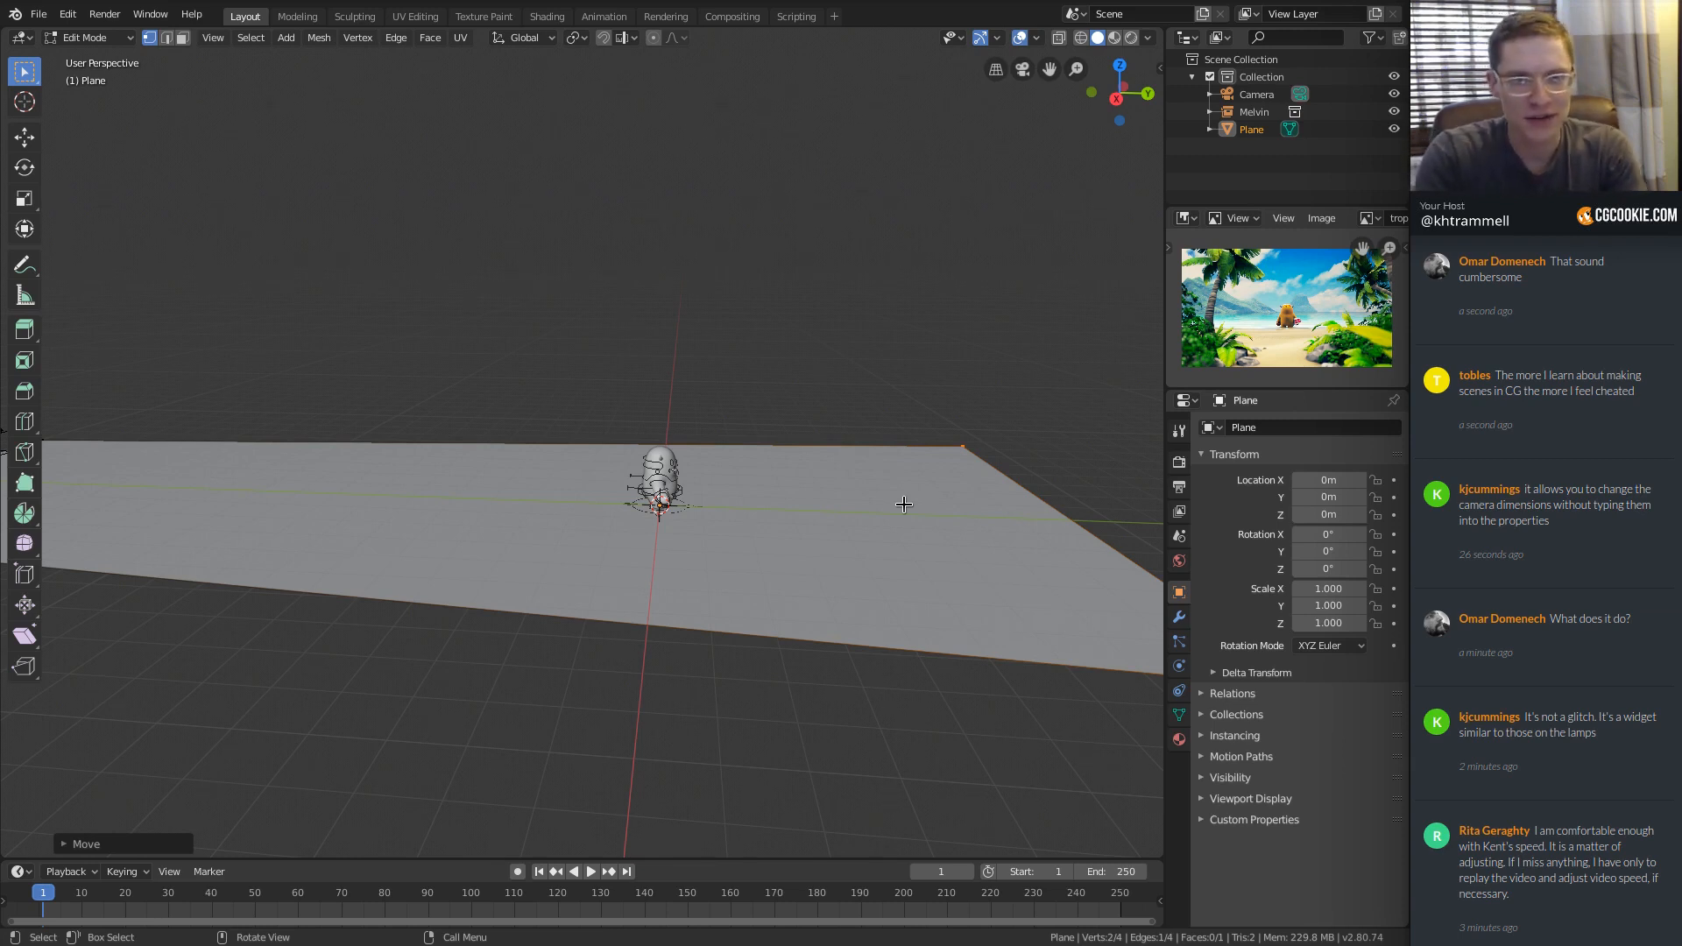
middle_click_drag(909, 499, 821, 497)
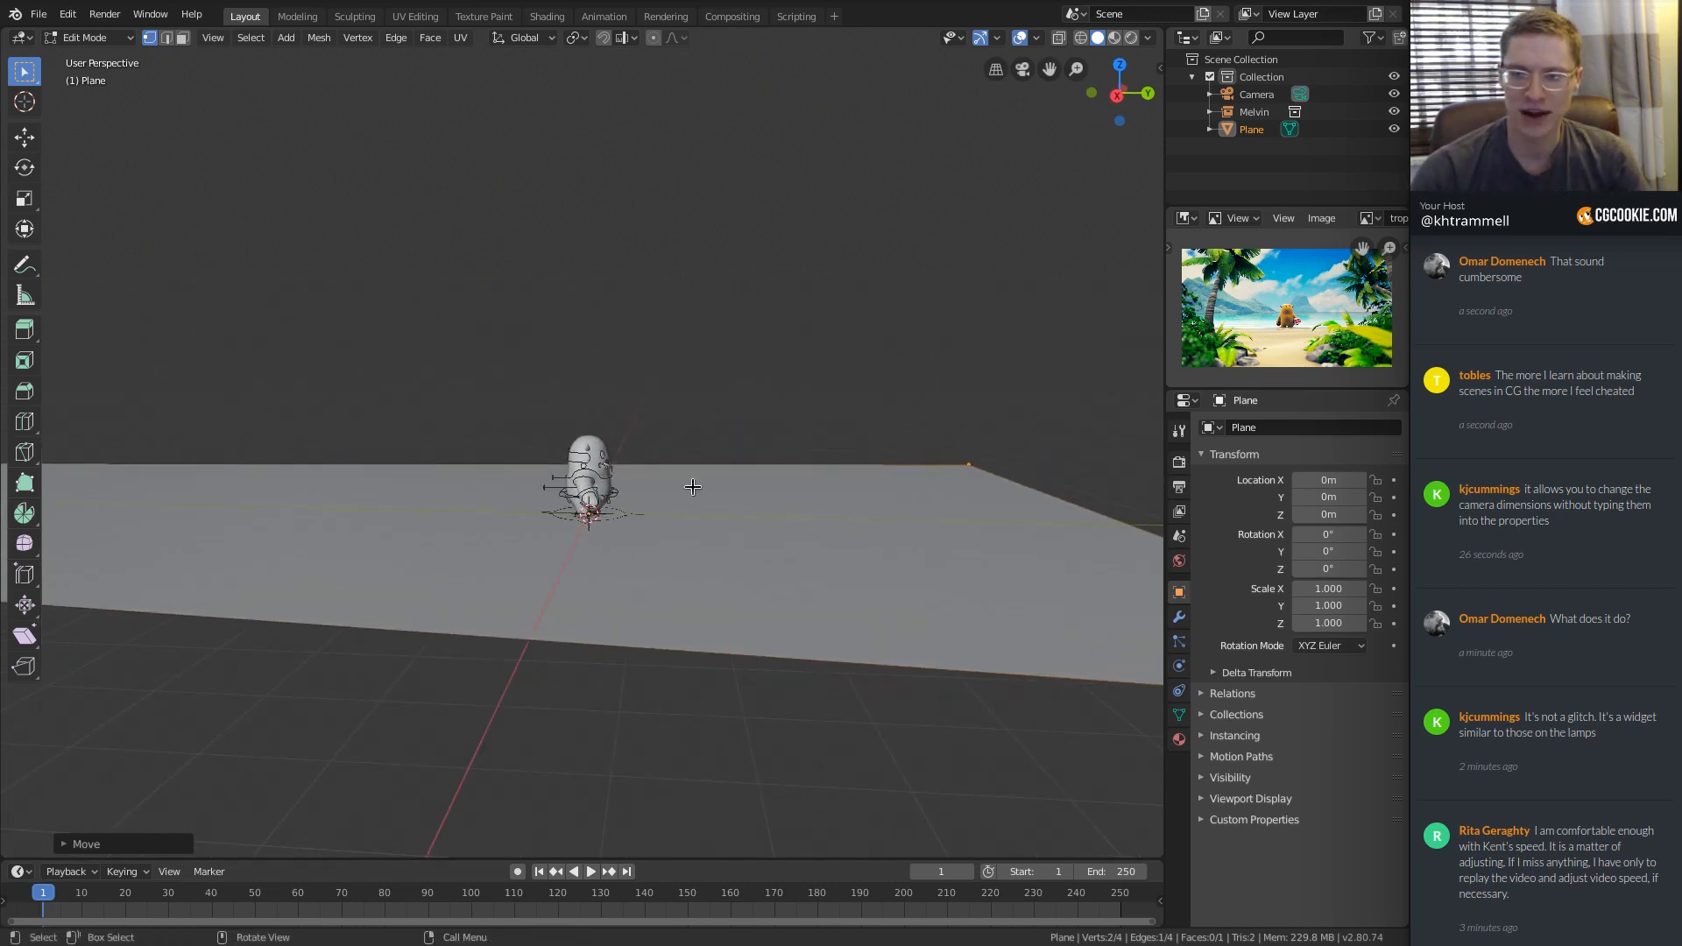
key("KP_0")
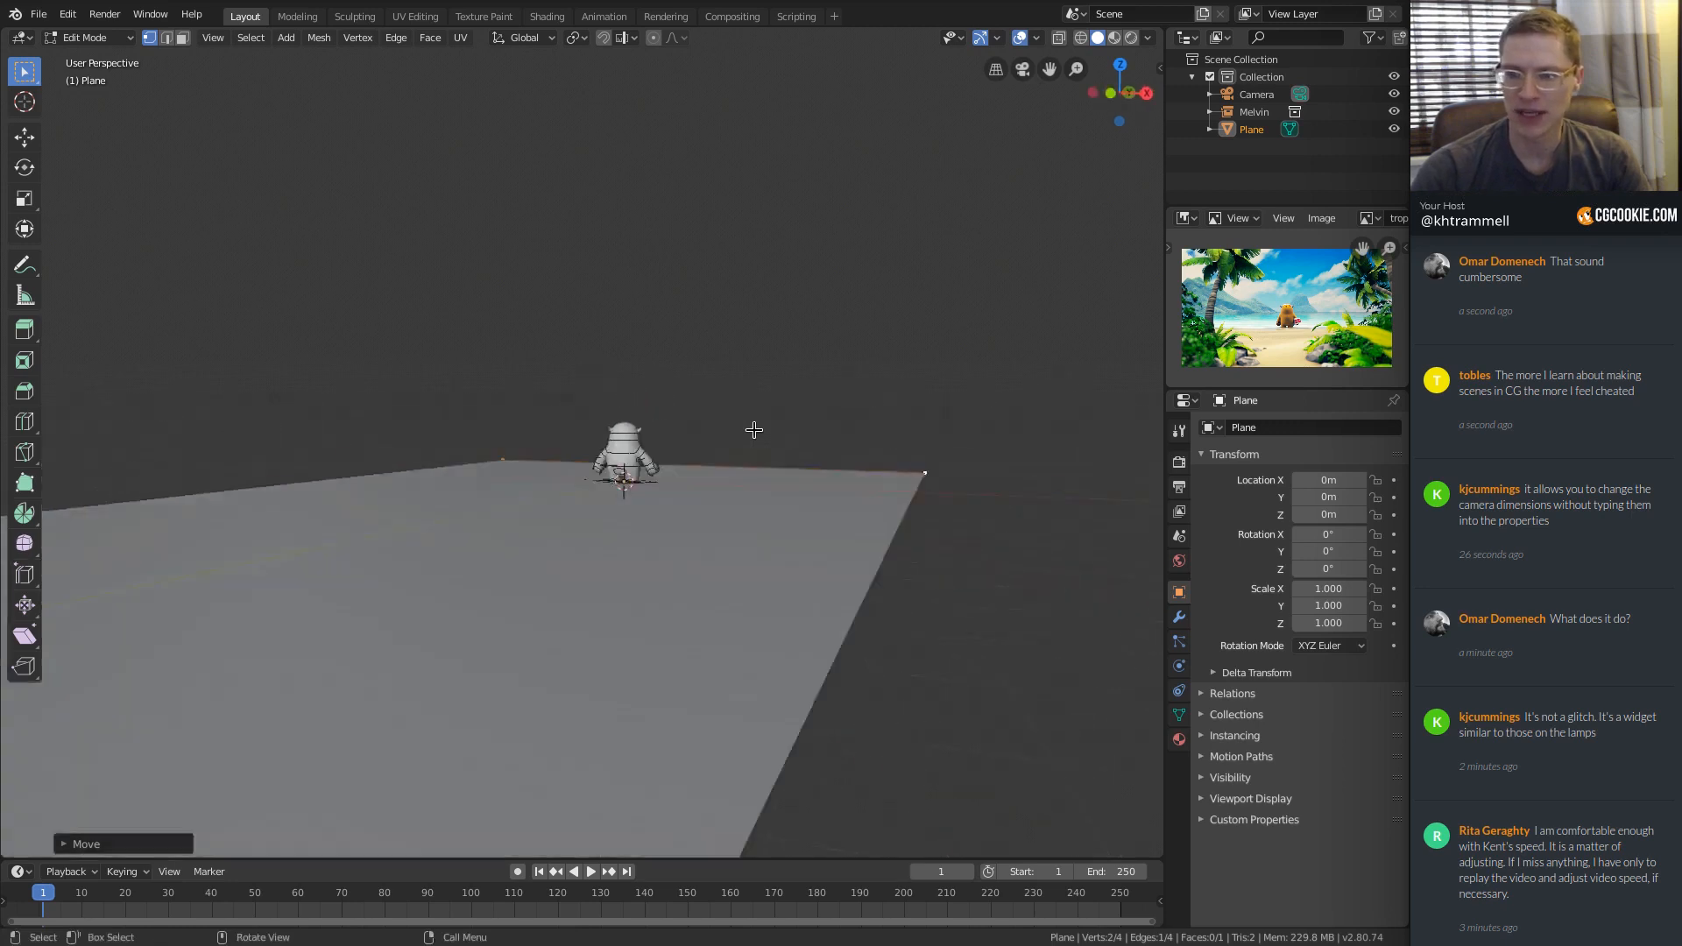
key("s")
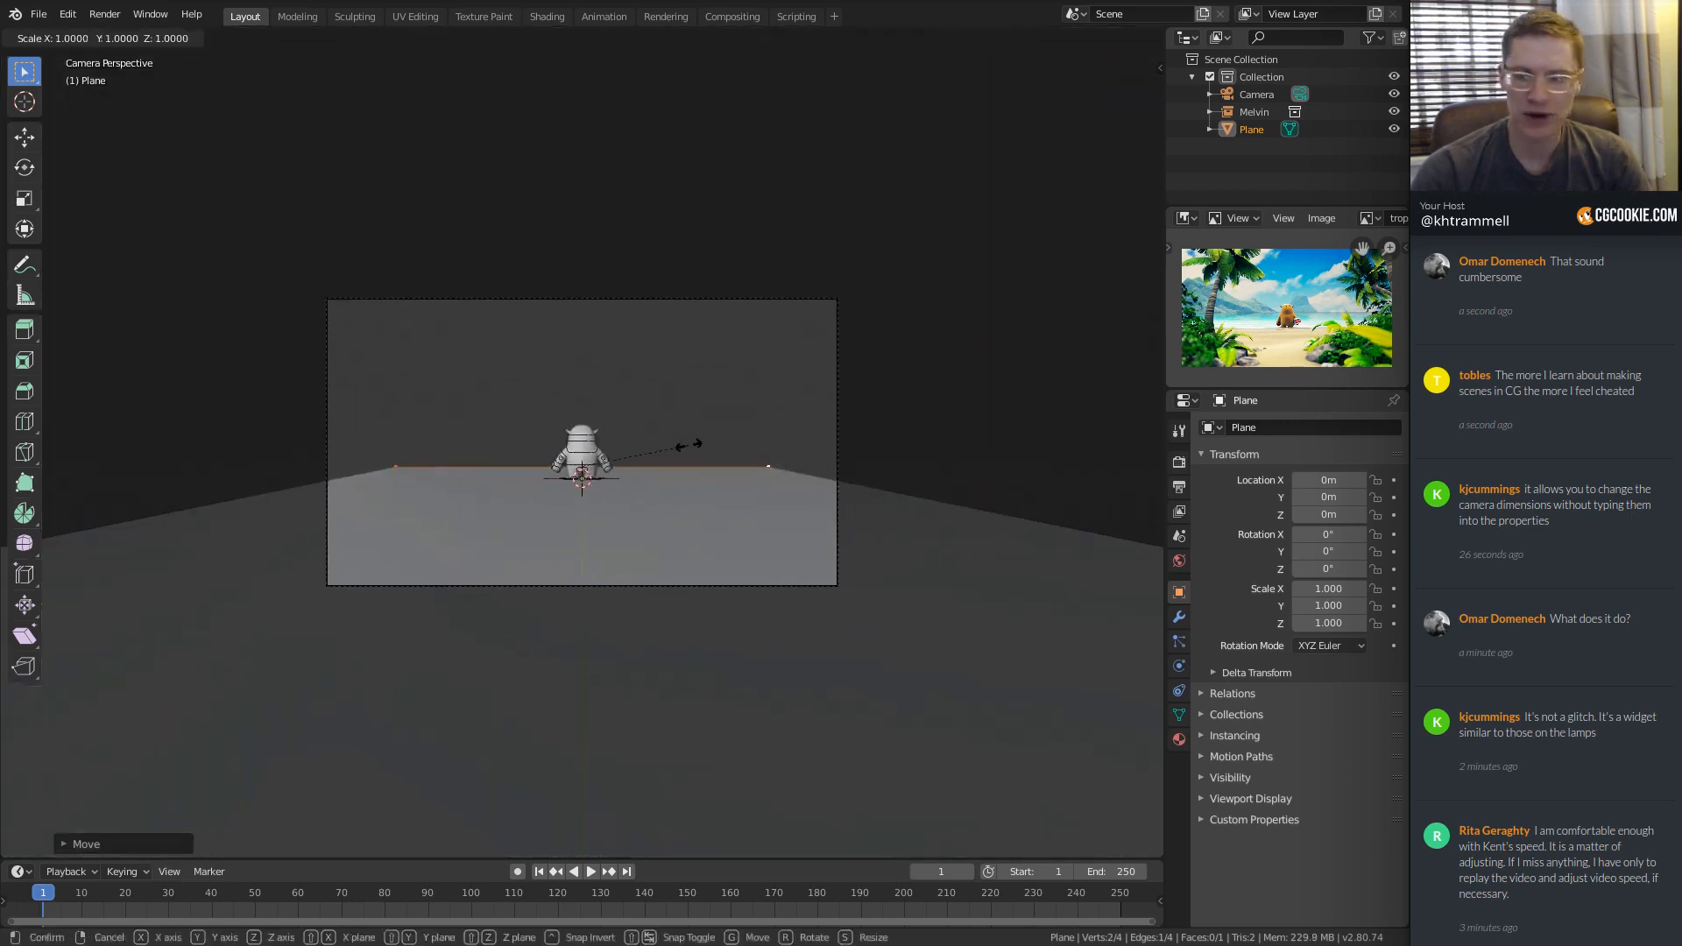
key("x")
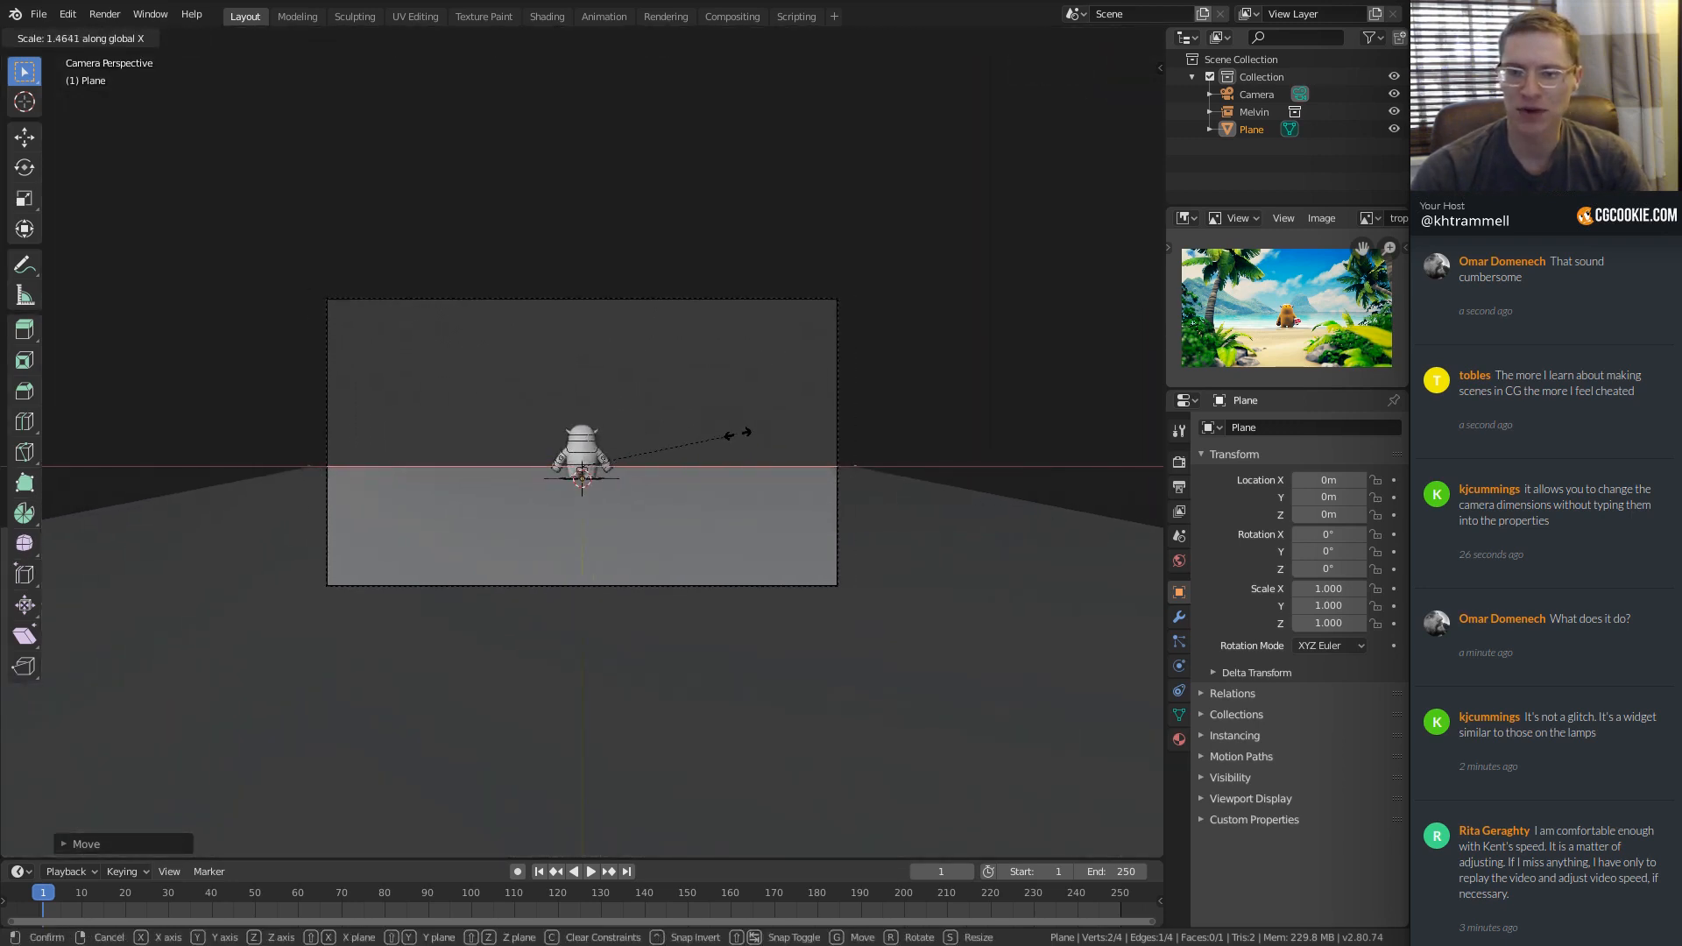
left_click(738, 433)
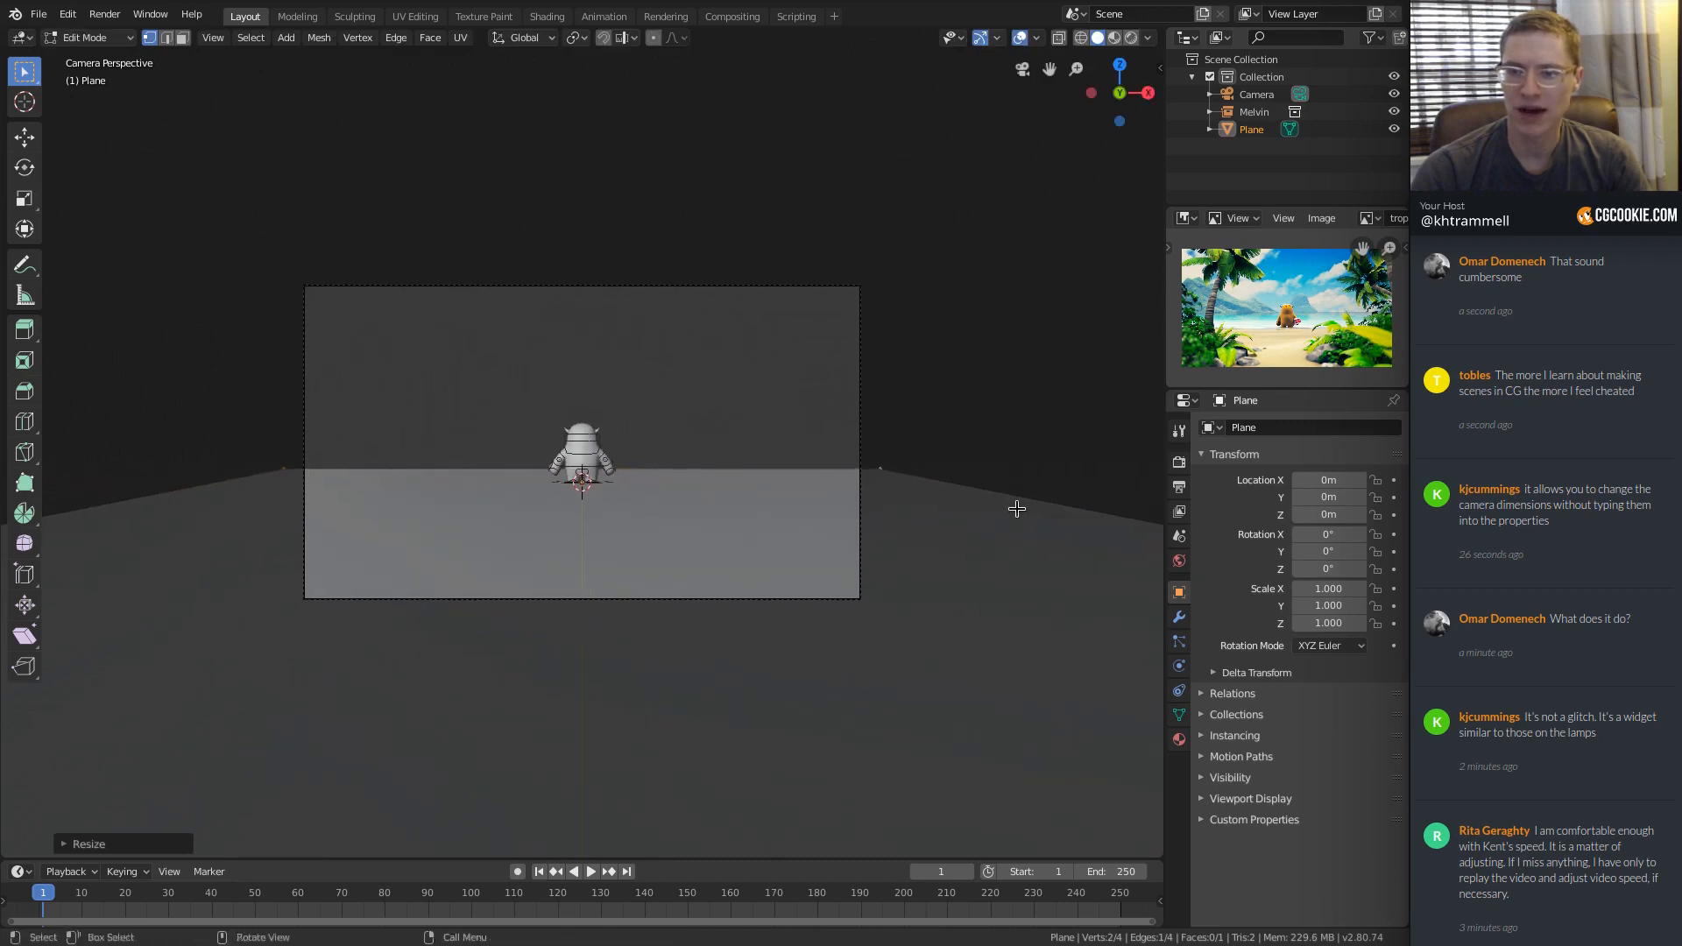
From the right side view, change the transform pivot point and tilt the ground plane to about -0.67° around X.
key("Tab")
middle_click_drag(1016, 508, 816, 464)
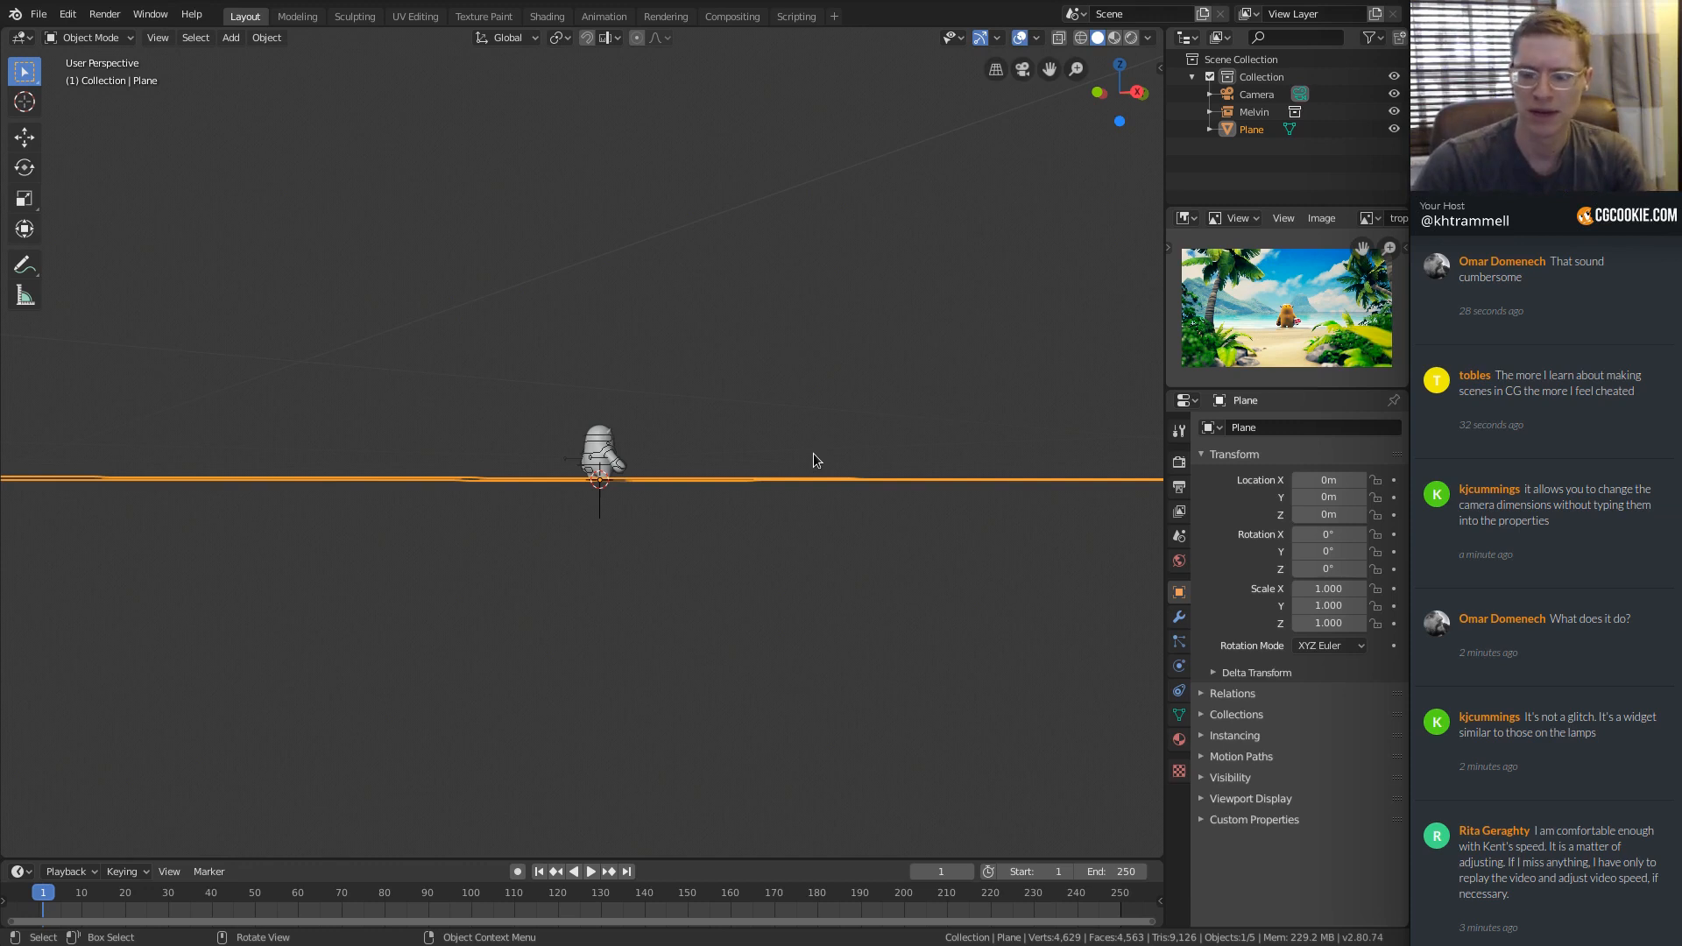
key("KP_3")
middle_click_drag(832, 441, 771, 561, "ctrl")
middle_click_drag(767, 440, 875, 418, "ctrl")
left_click(561, 40)
left_click(528, 122)
key("r")
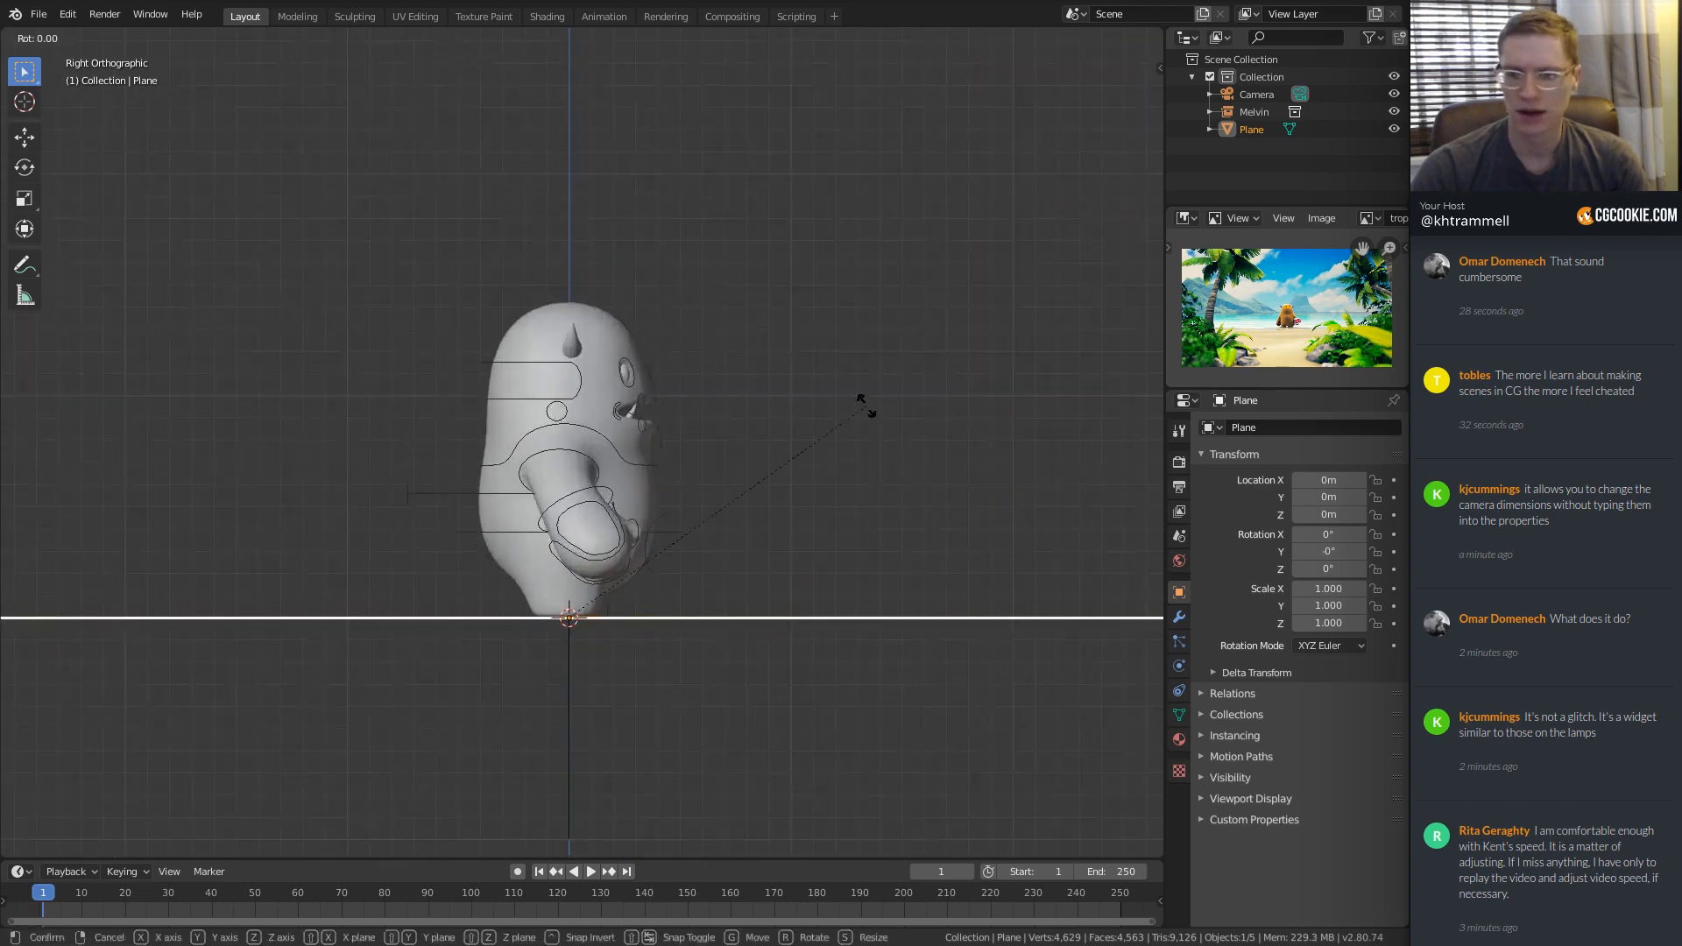
left_click(930, 518)
middle_click_drag(645, 623, 727, 351, "ctrl")
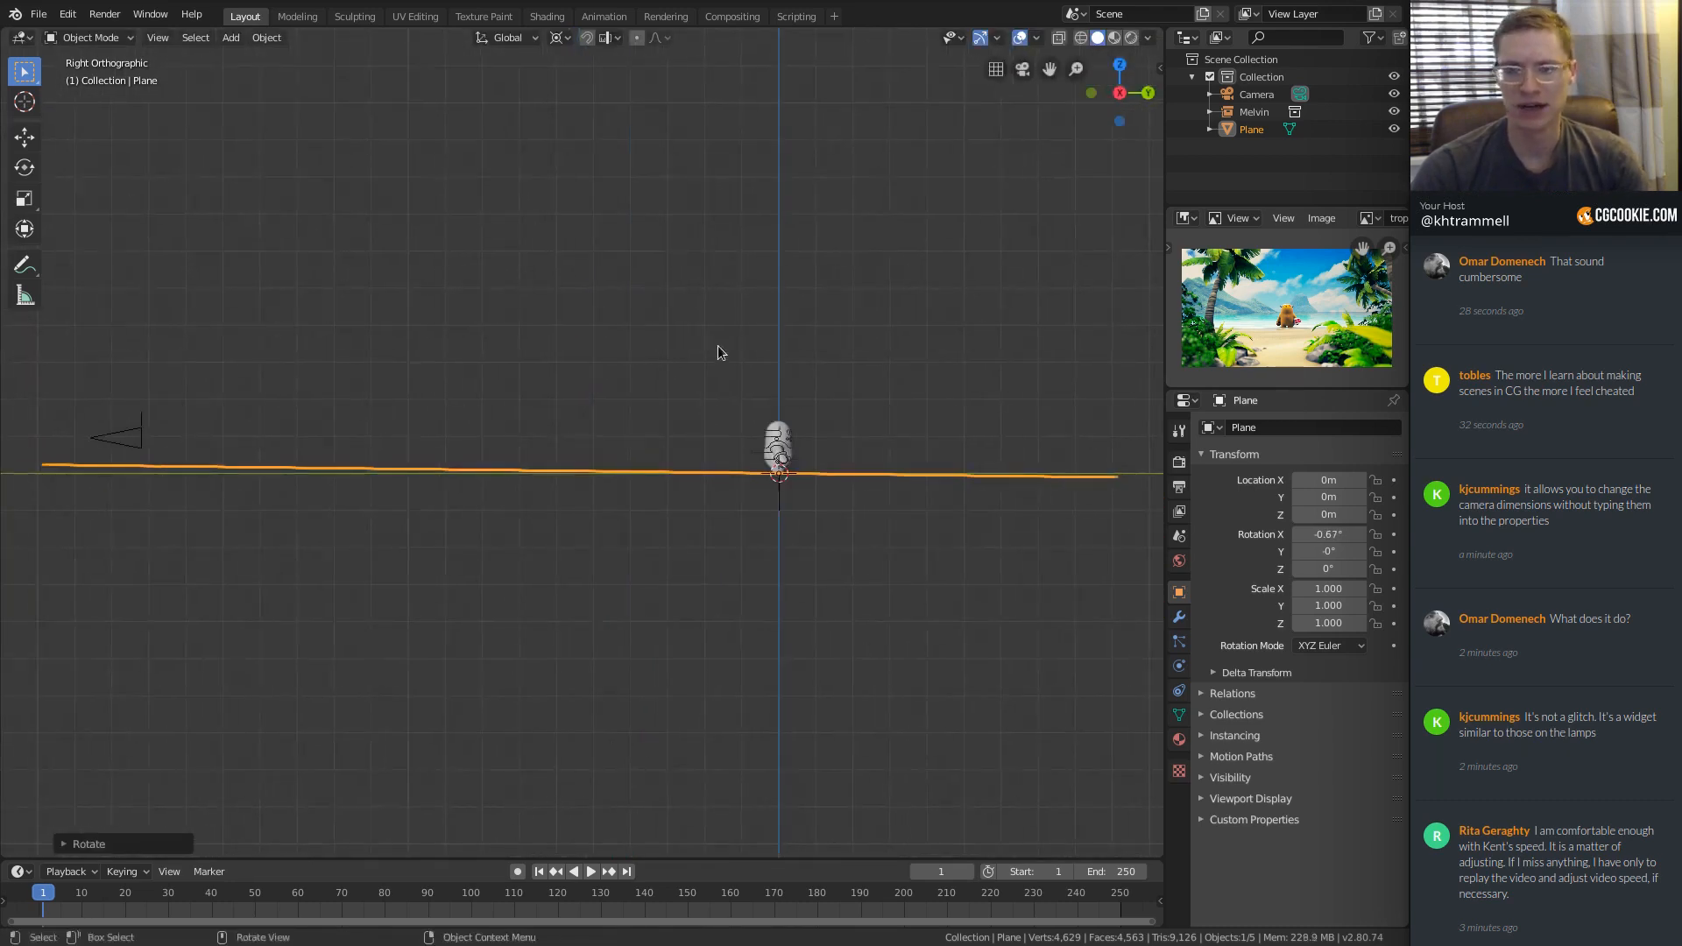
middle_click_drag(846, 358, 915, 347, "ctrl")
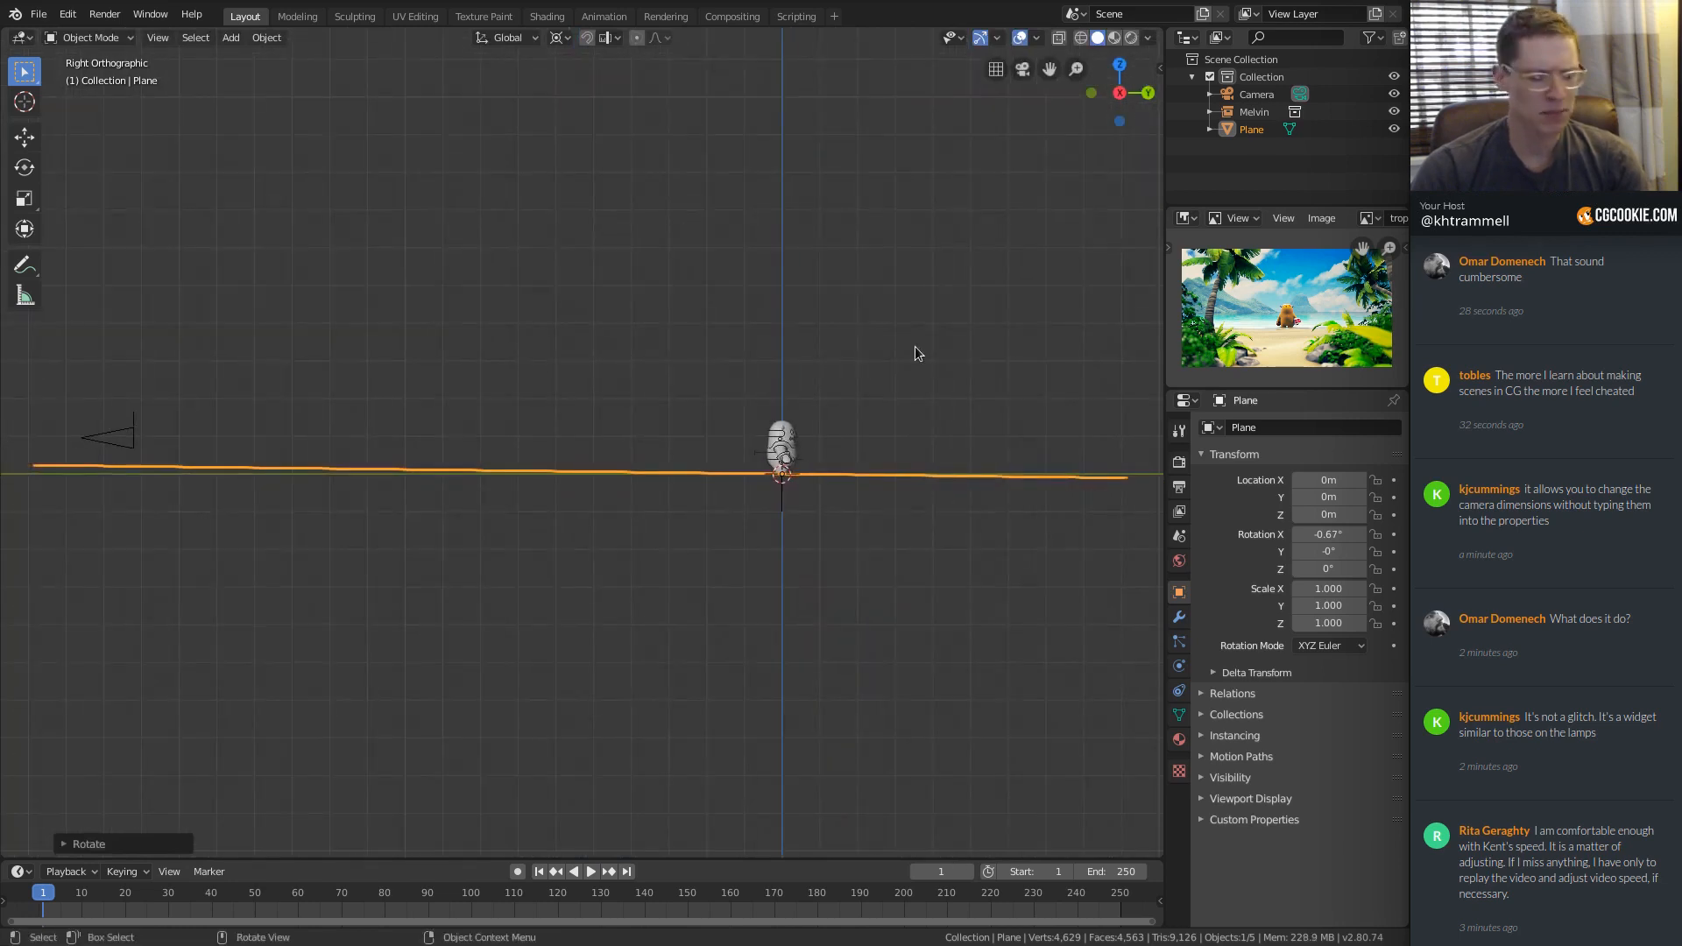
Tilt the ground plane further to about -1.62° around X so it slopes down from the camera past Melvin.
key("r")
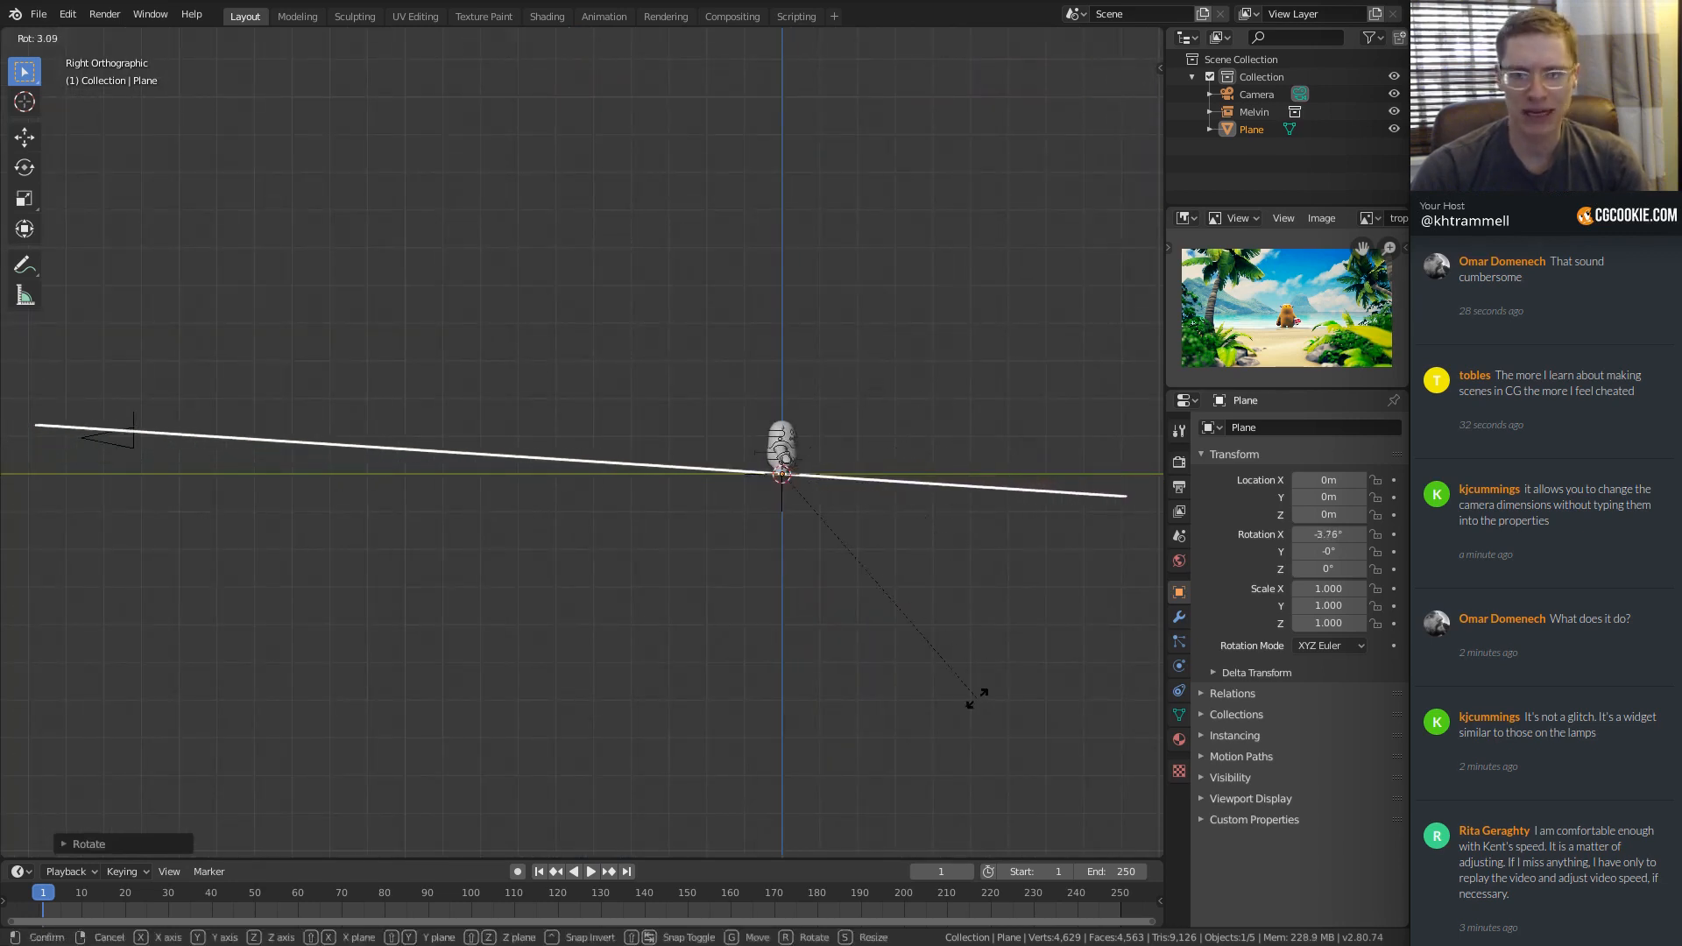
left_click(950, 428)
middle_click_drag(966, 375, 752, 455)
scroll(717, 391, "down", 1)
left_click(708, 349)
scroll(744, 431, "down", 2)
left_click(548, 470)
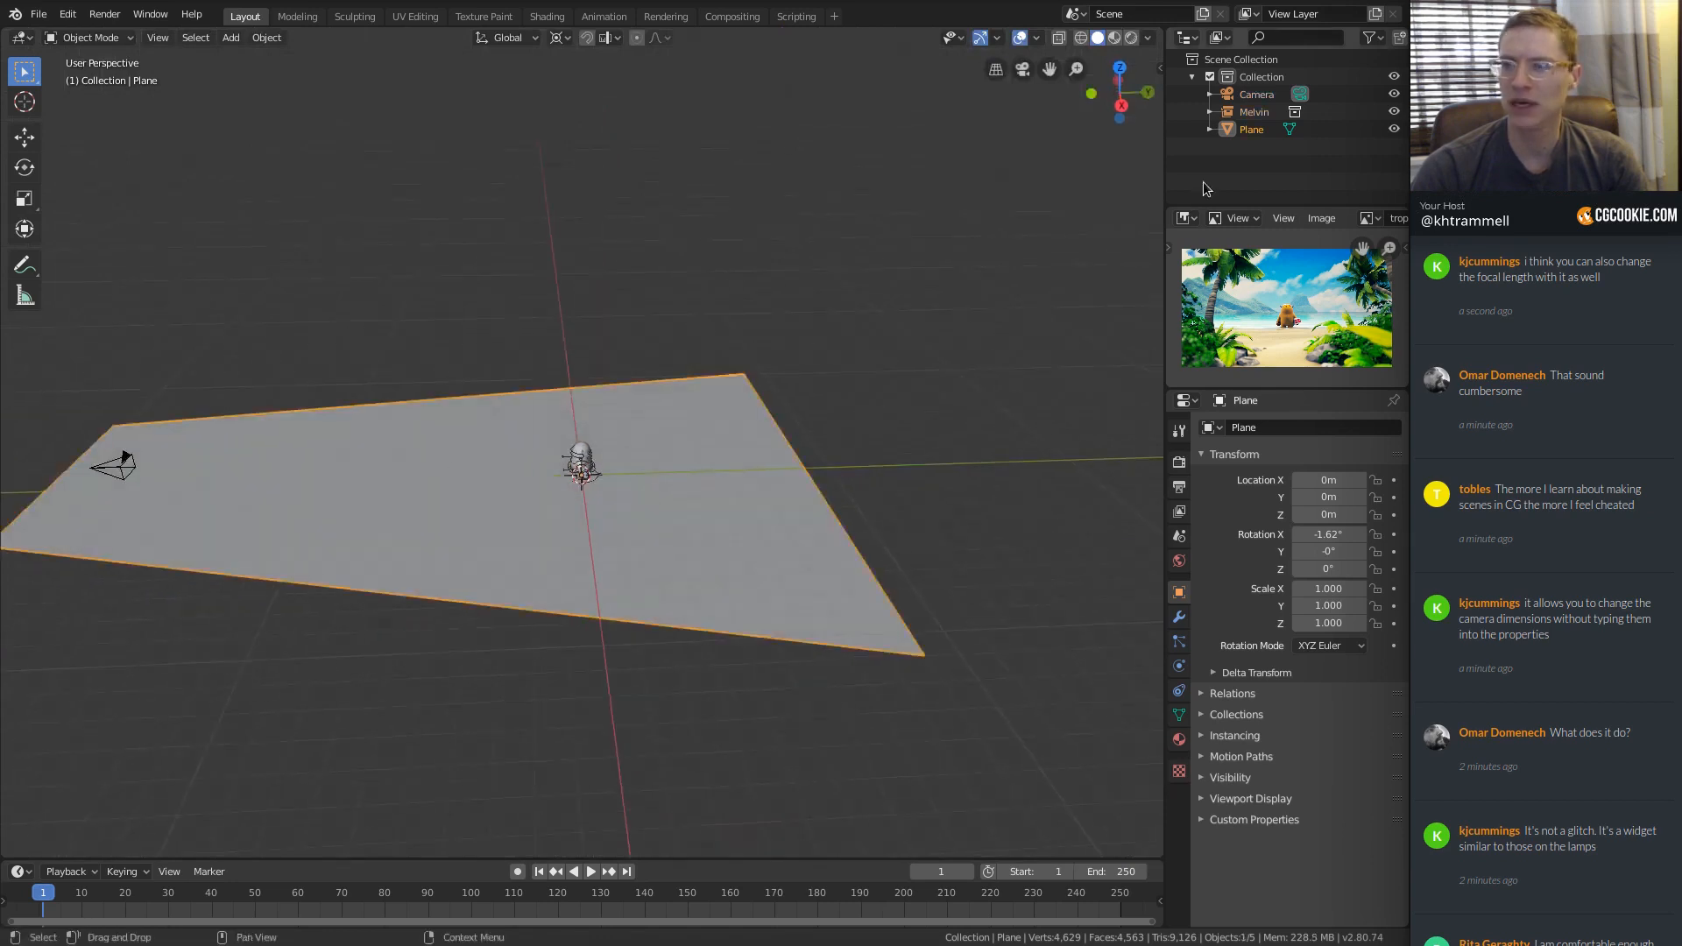
Rename the plane object as beach_GEO.
double_click(1239, 129)
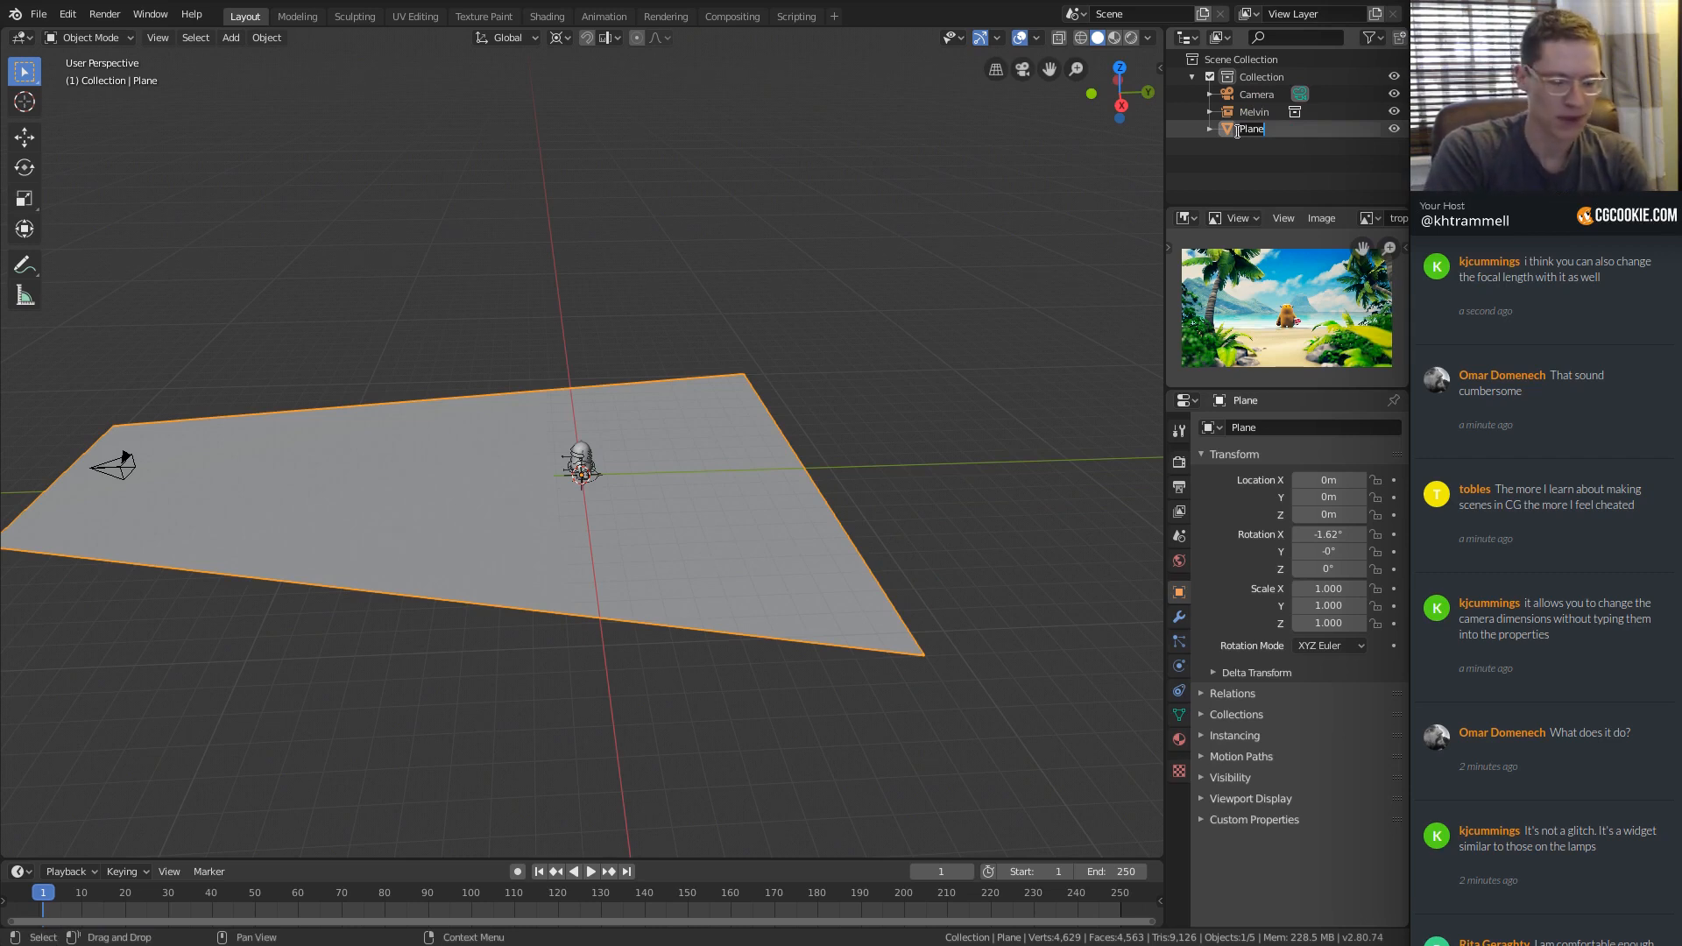
key("Return")
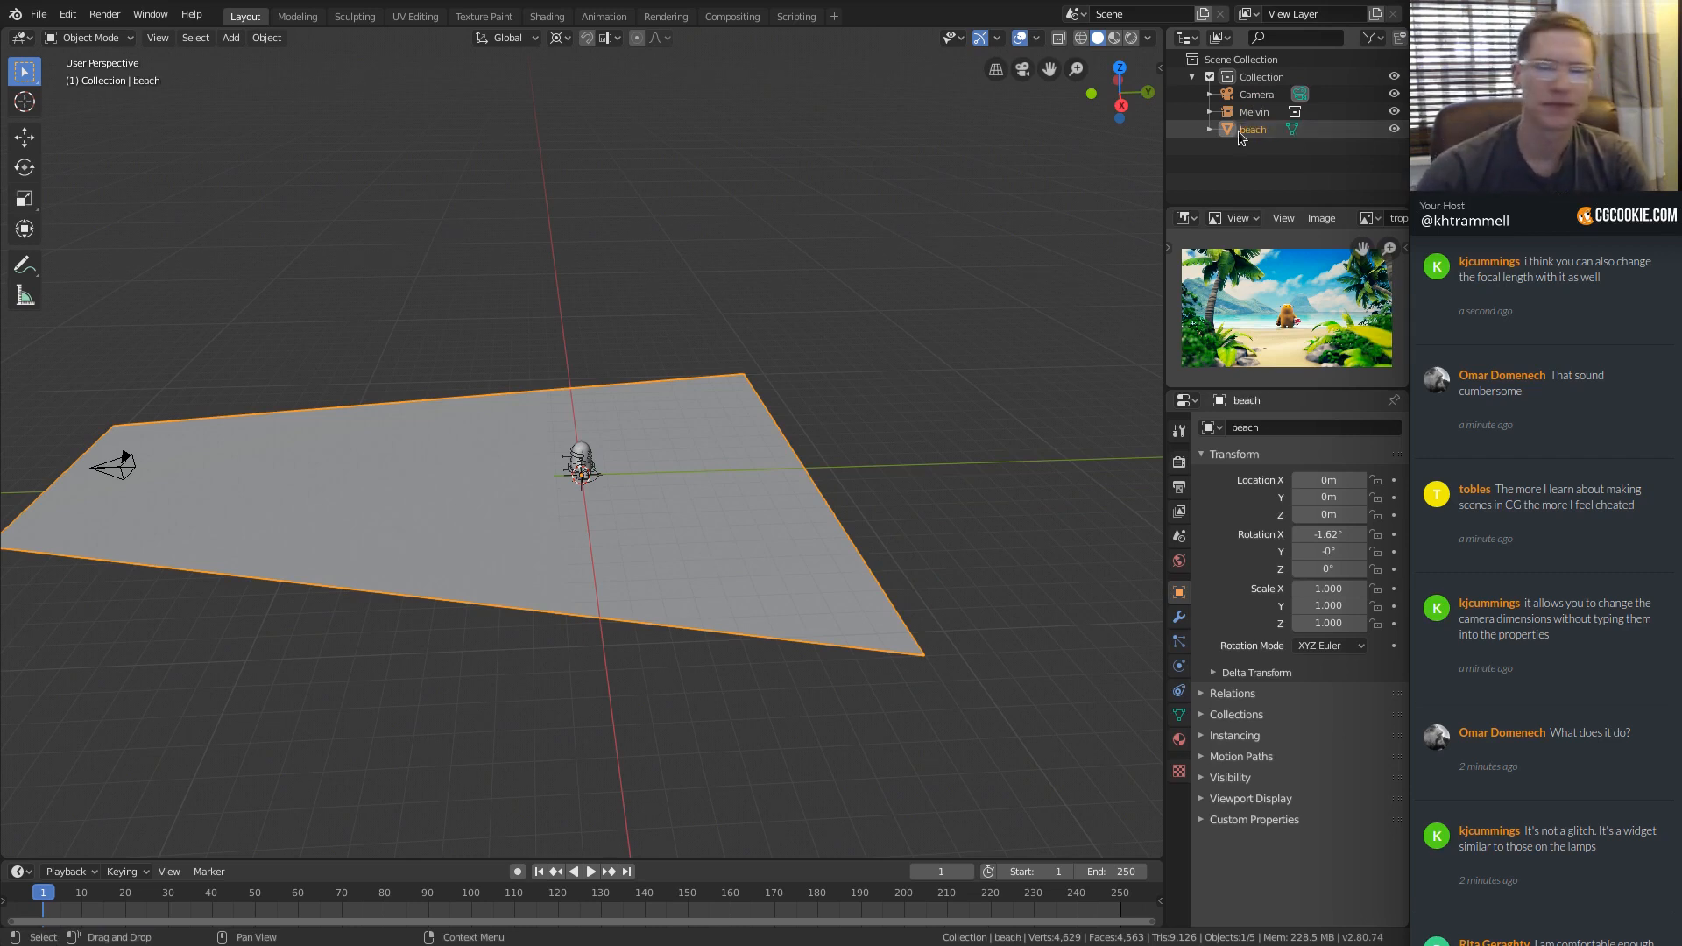
double_click(1268, 128)
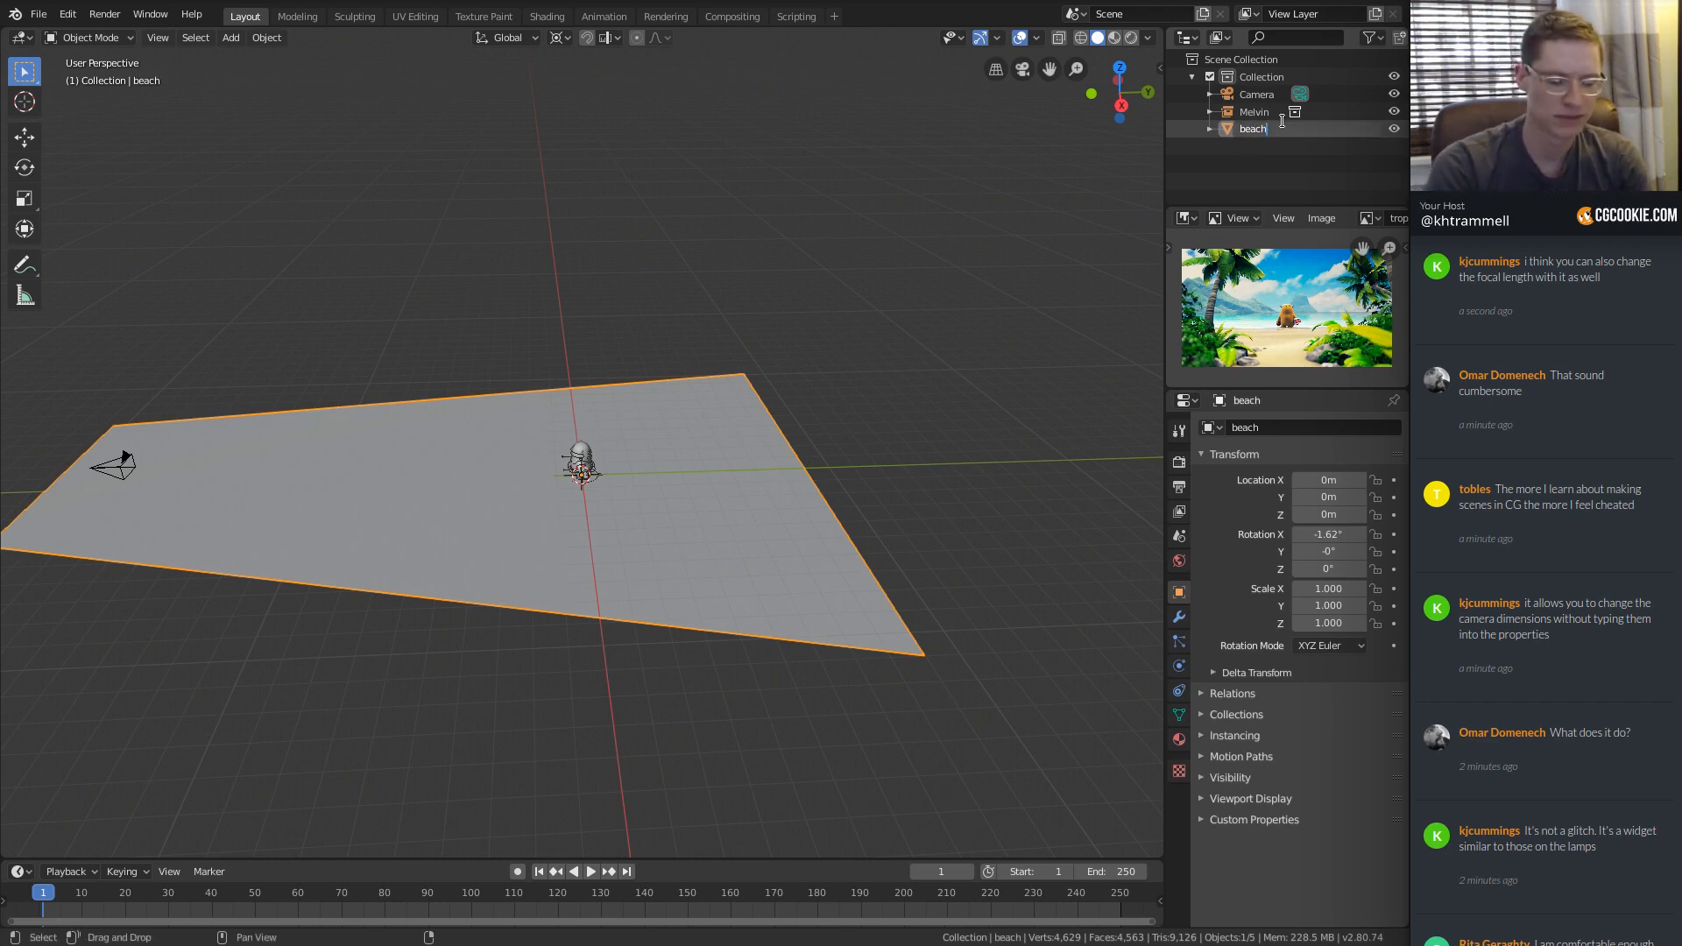
type("_GEO")
key("Return")
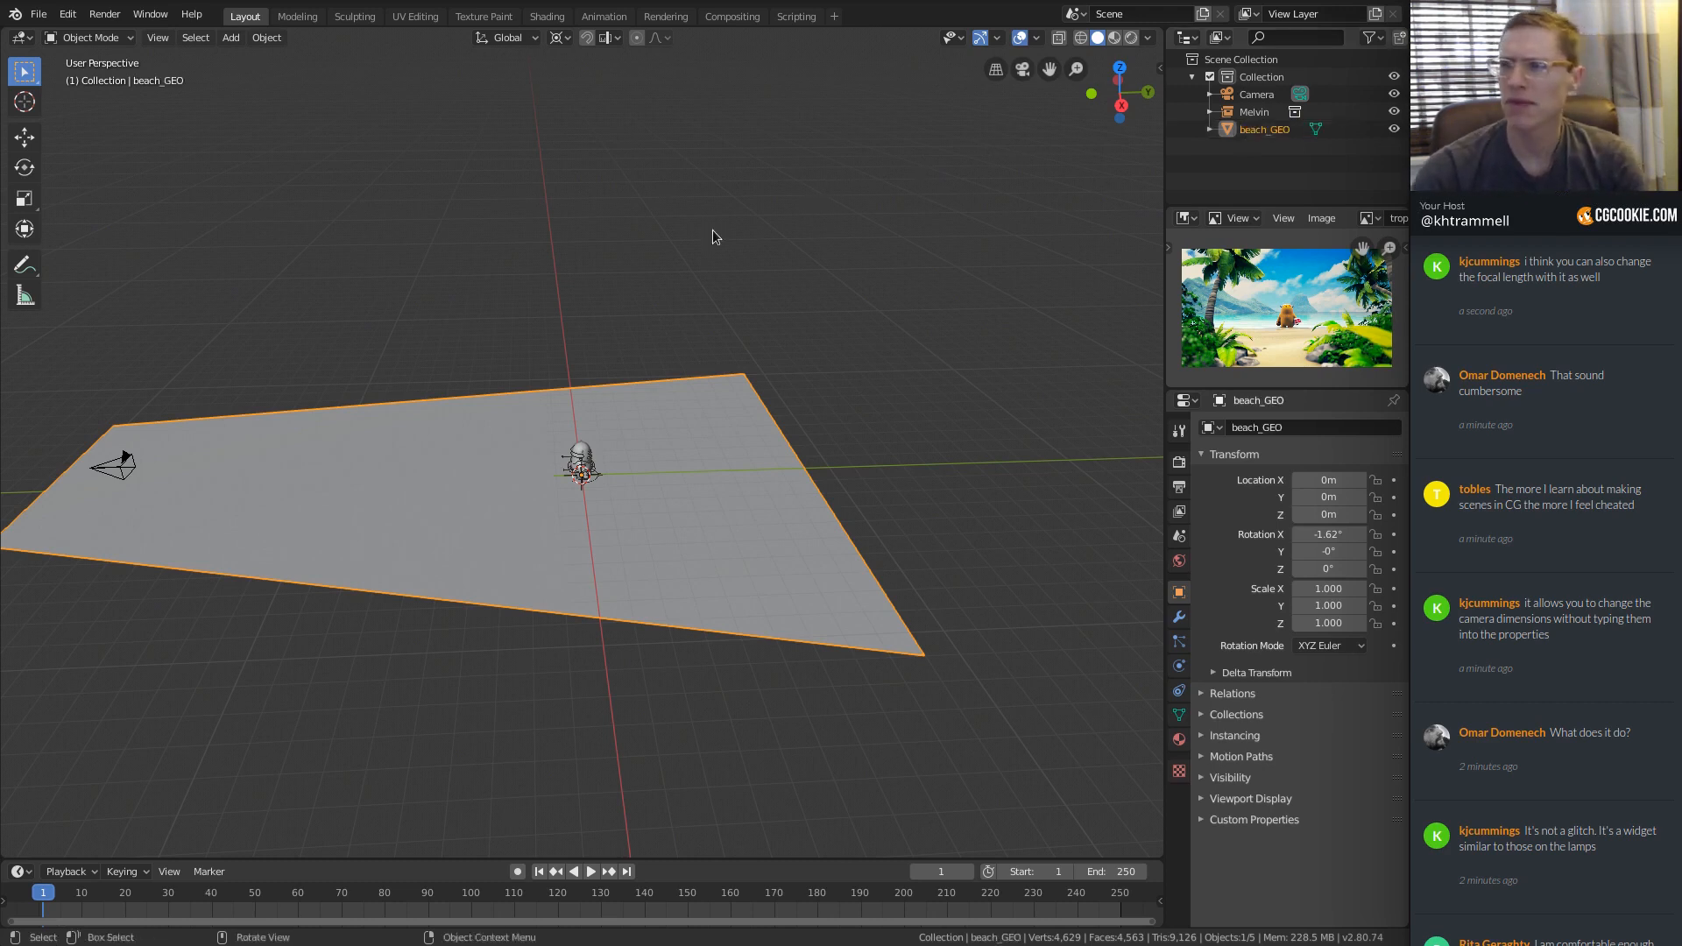
middle_click_drag(733, 353, 750, 443)
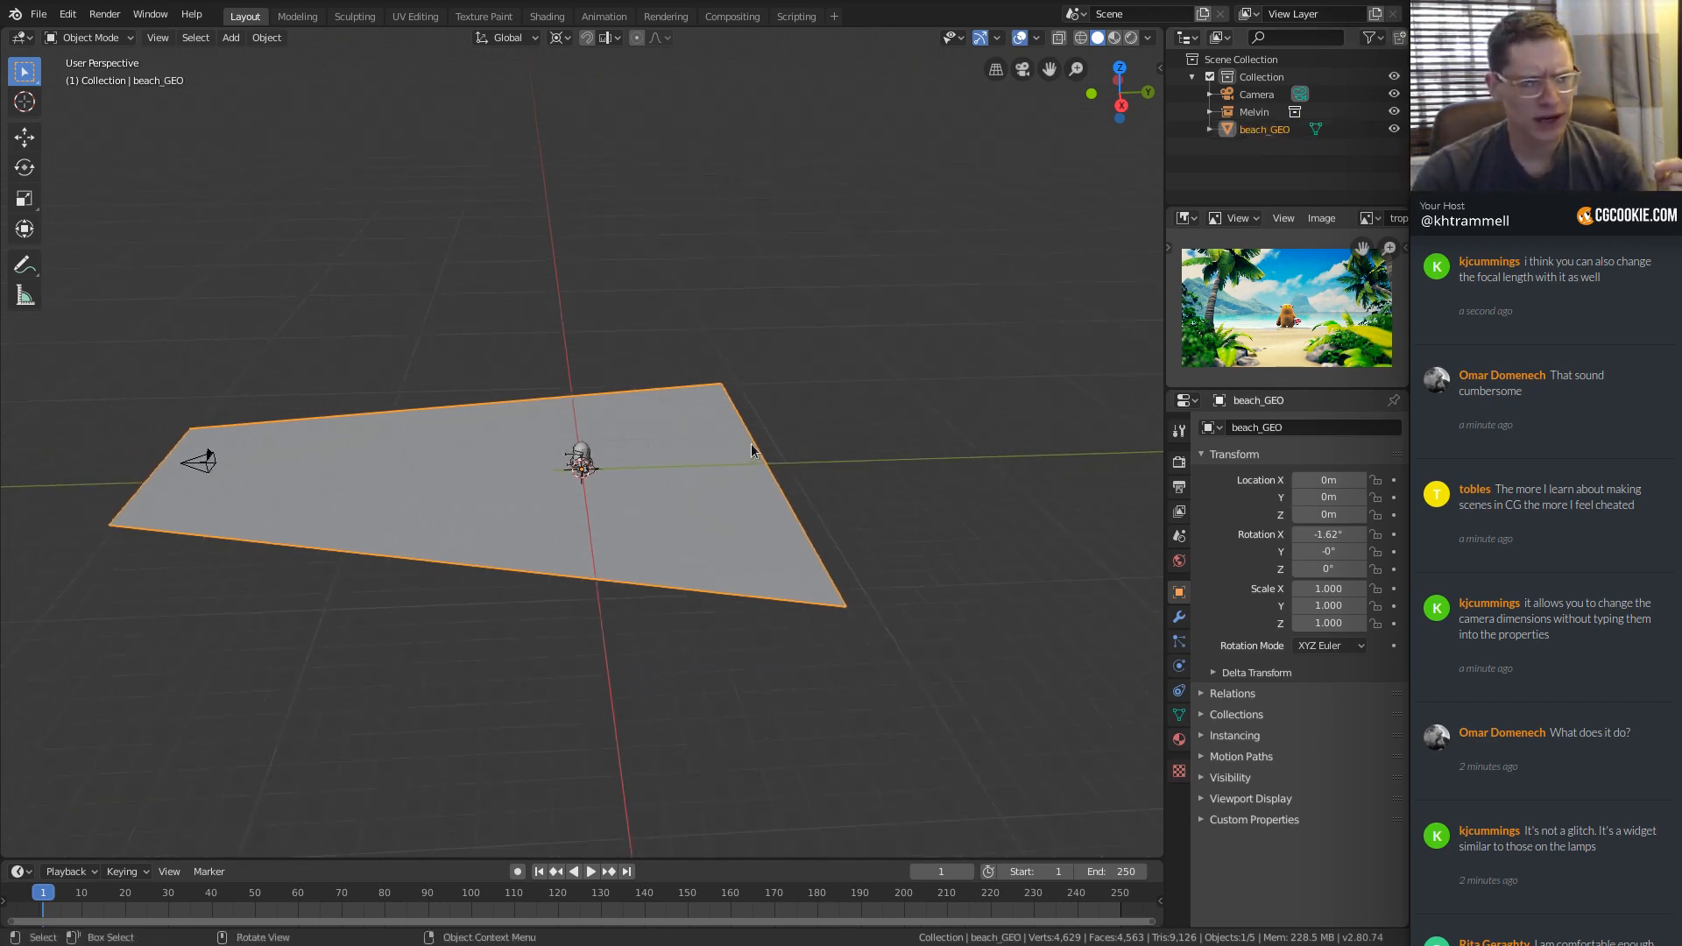
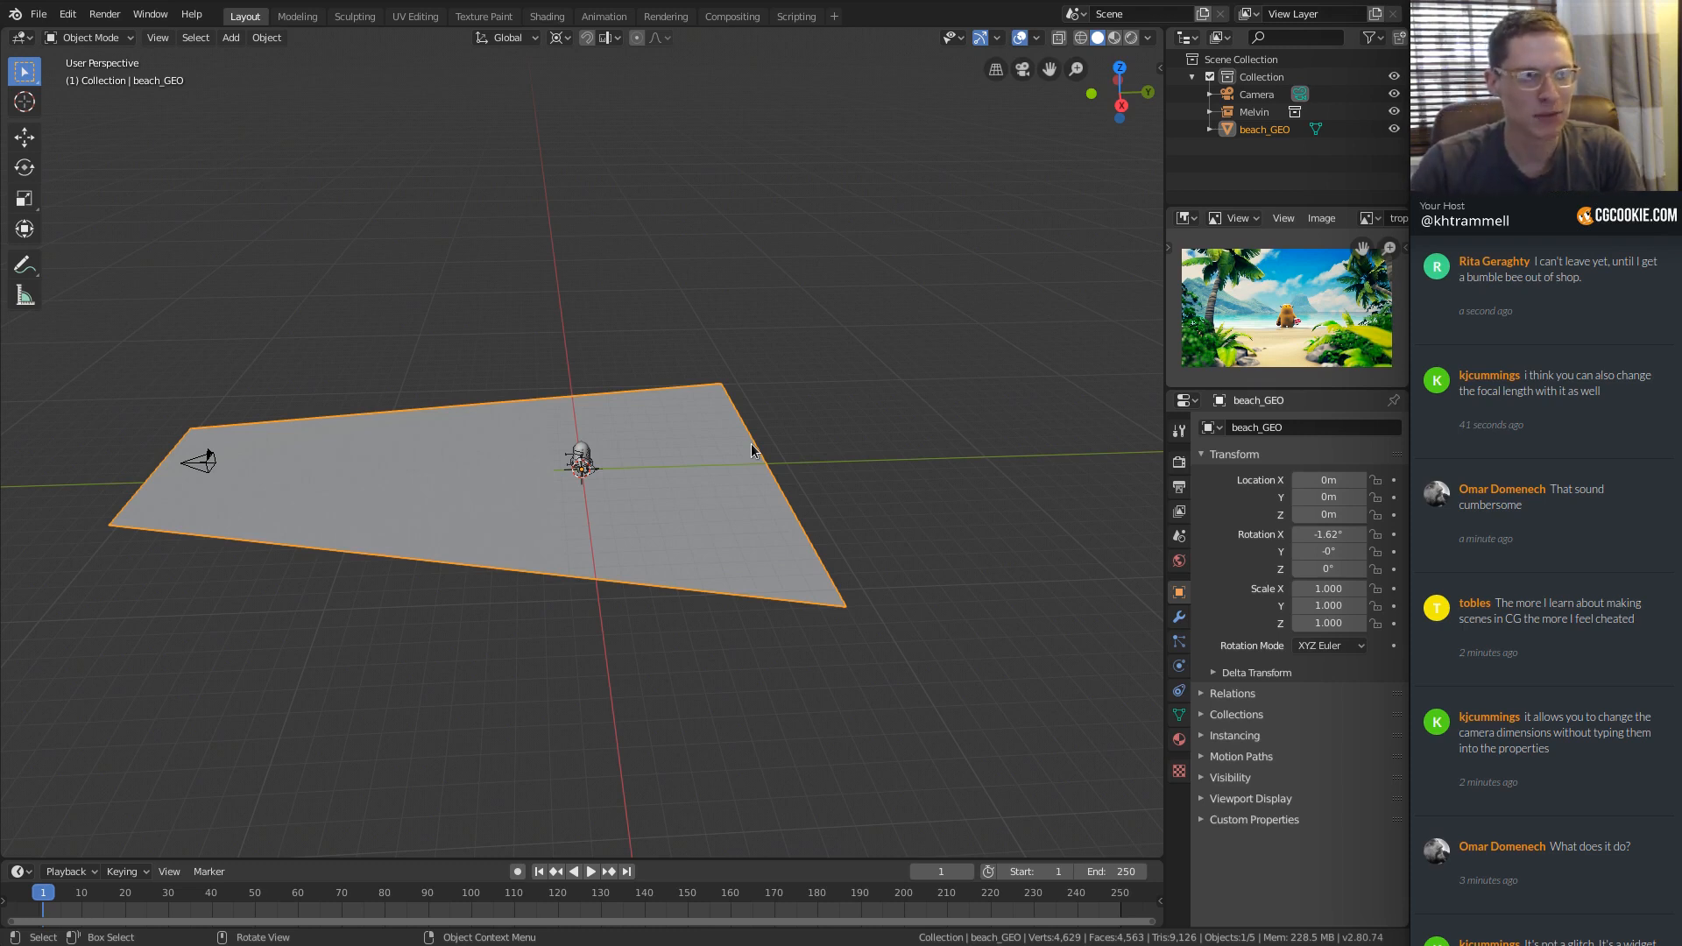
middle_click_drag(592, 331, 326, 493)
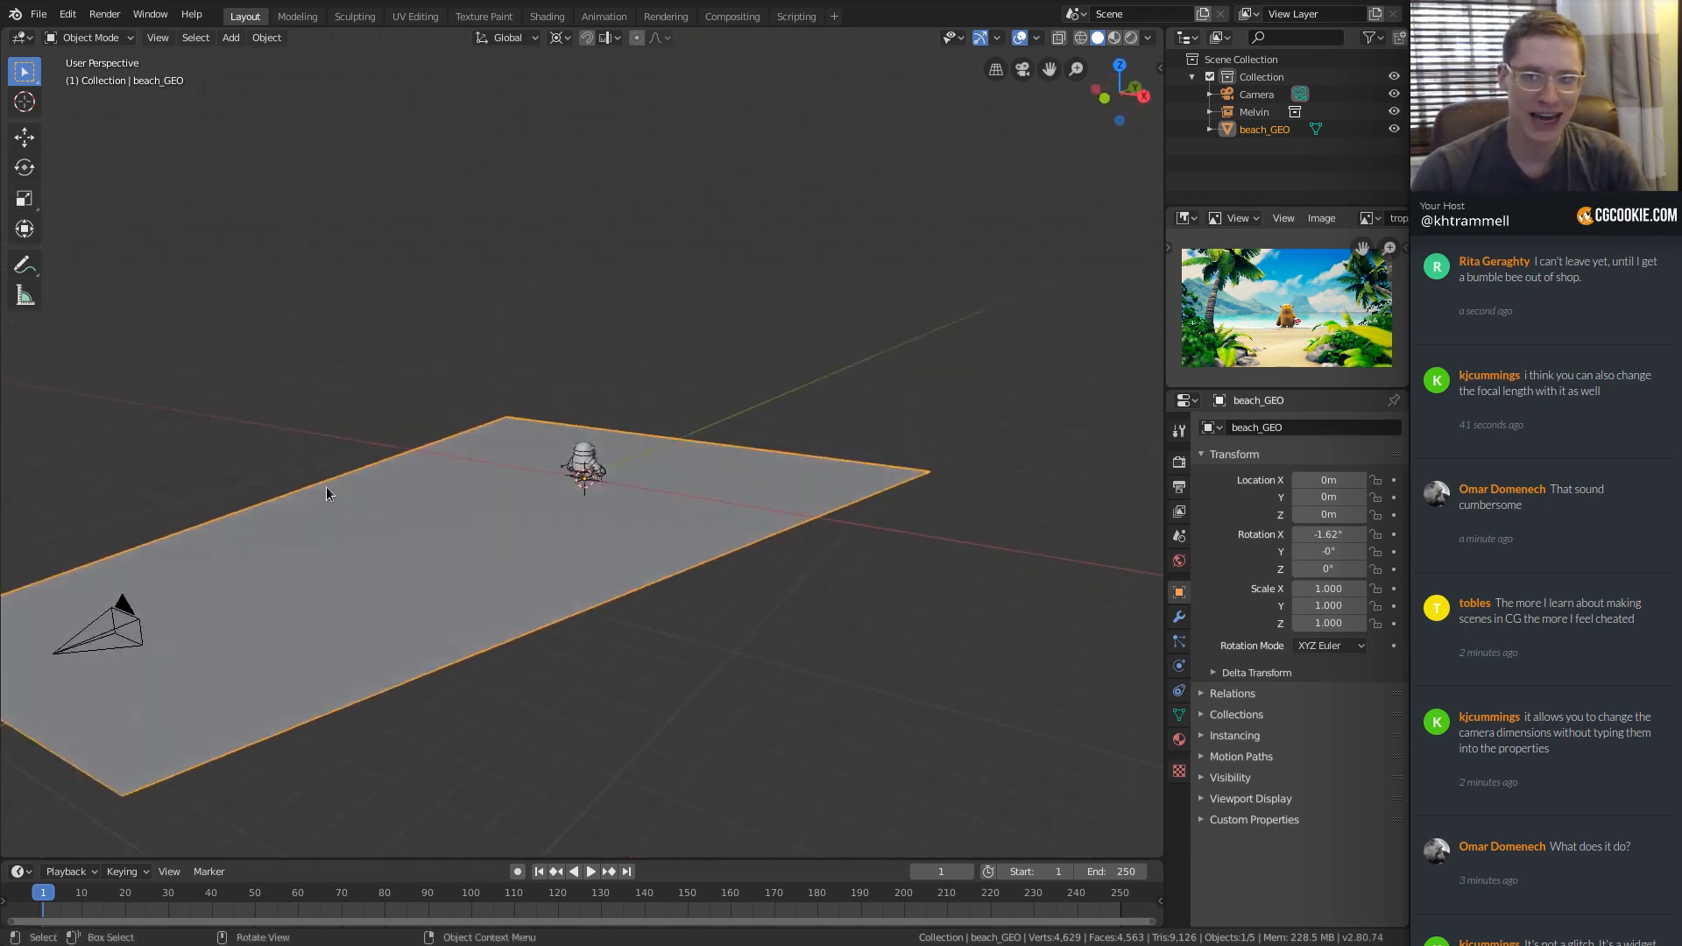
key("Tab")
scroll(732, 416, "up", 2)
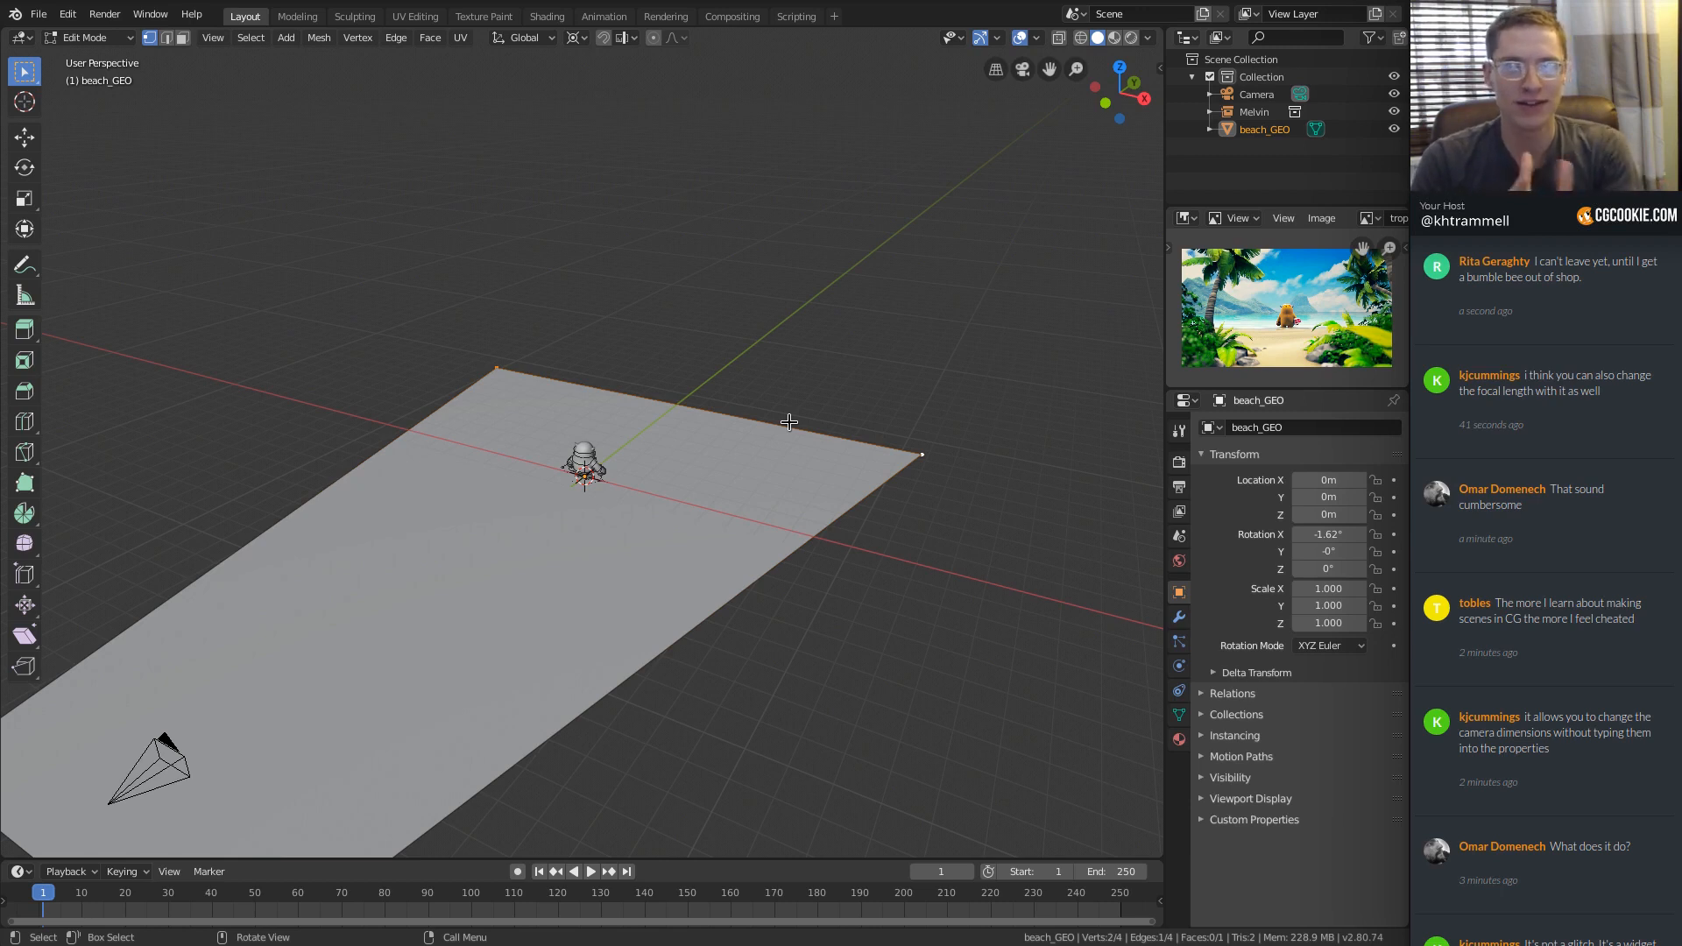
key("Tab")
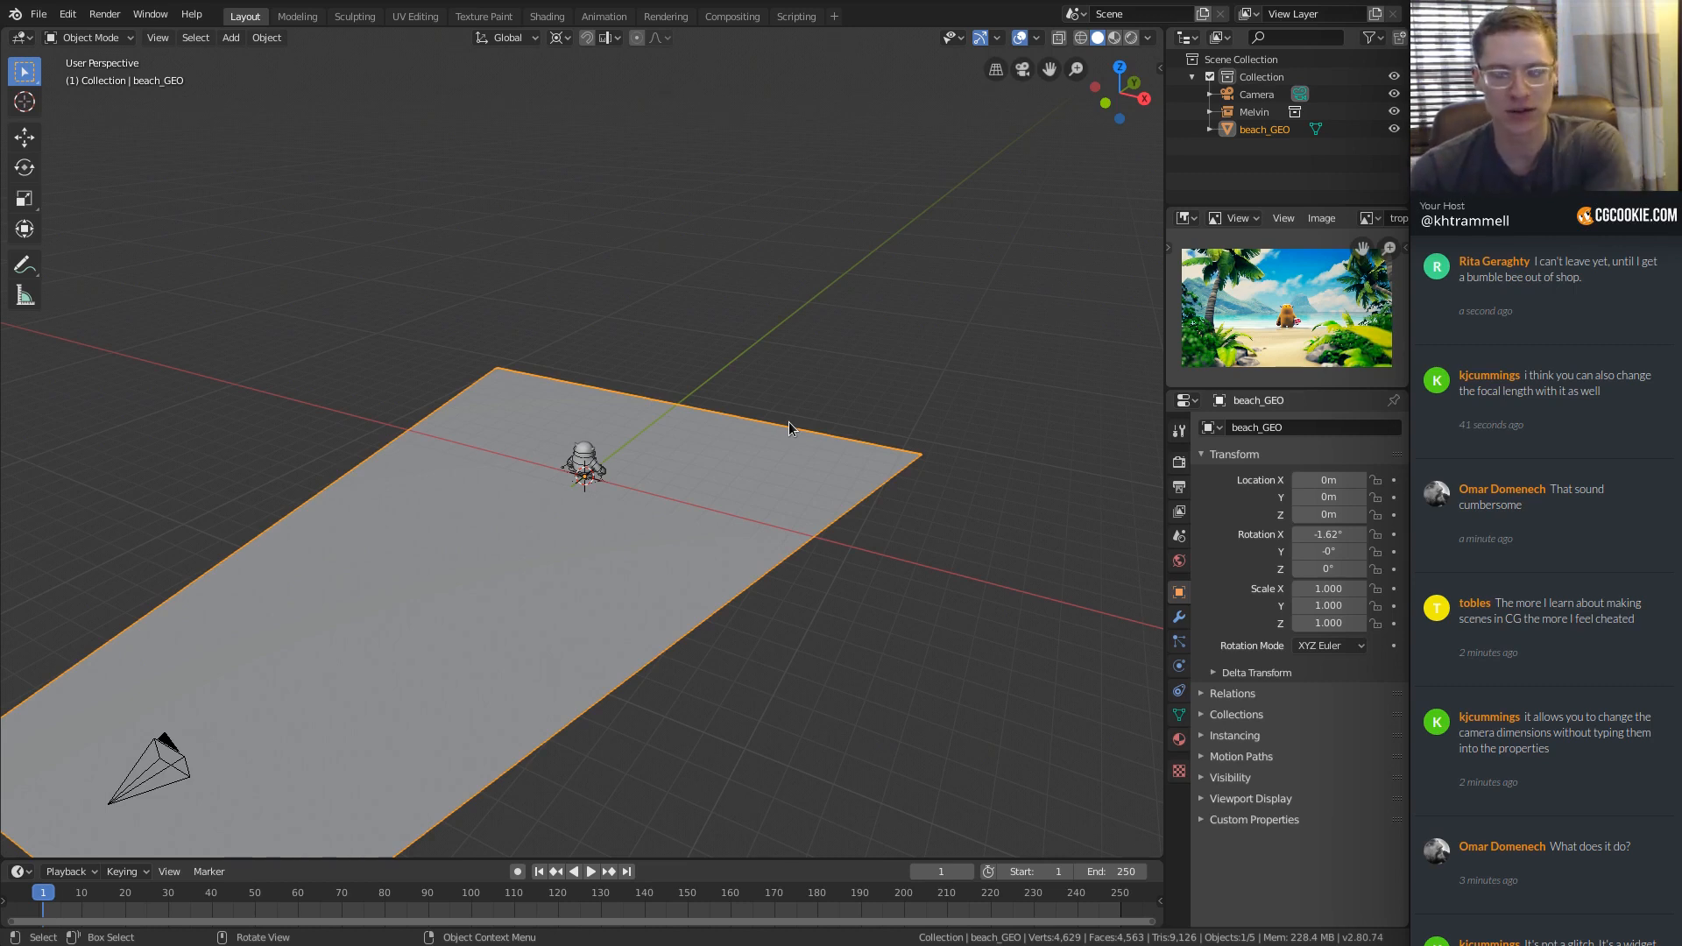
Add a second mesh plane at Melvin's position.
middle_click_drag(777, 476, 734, 464)
key("shift+a")
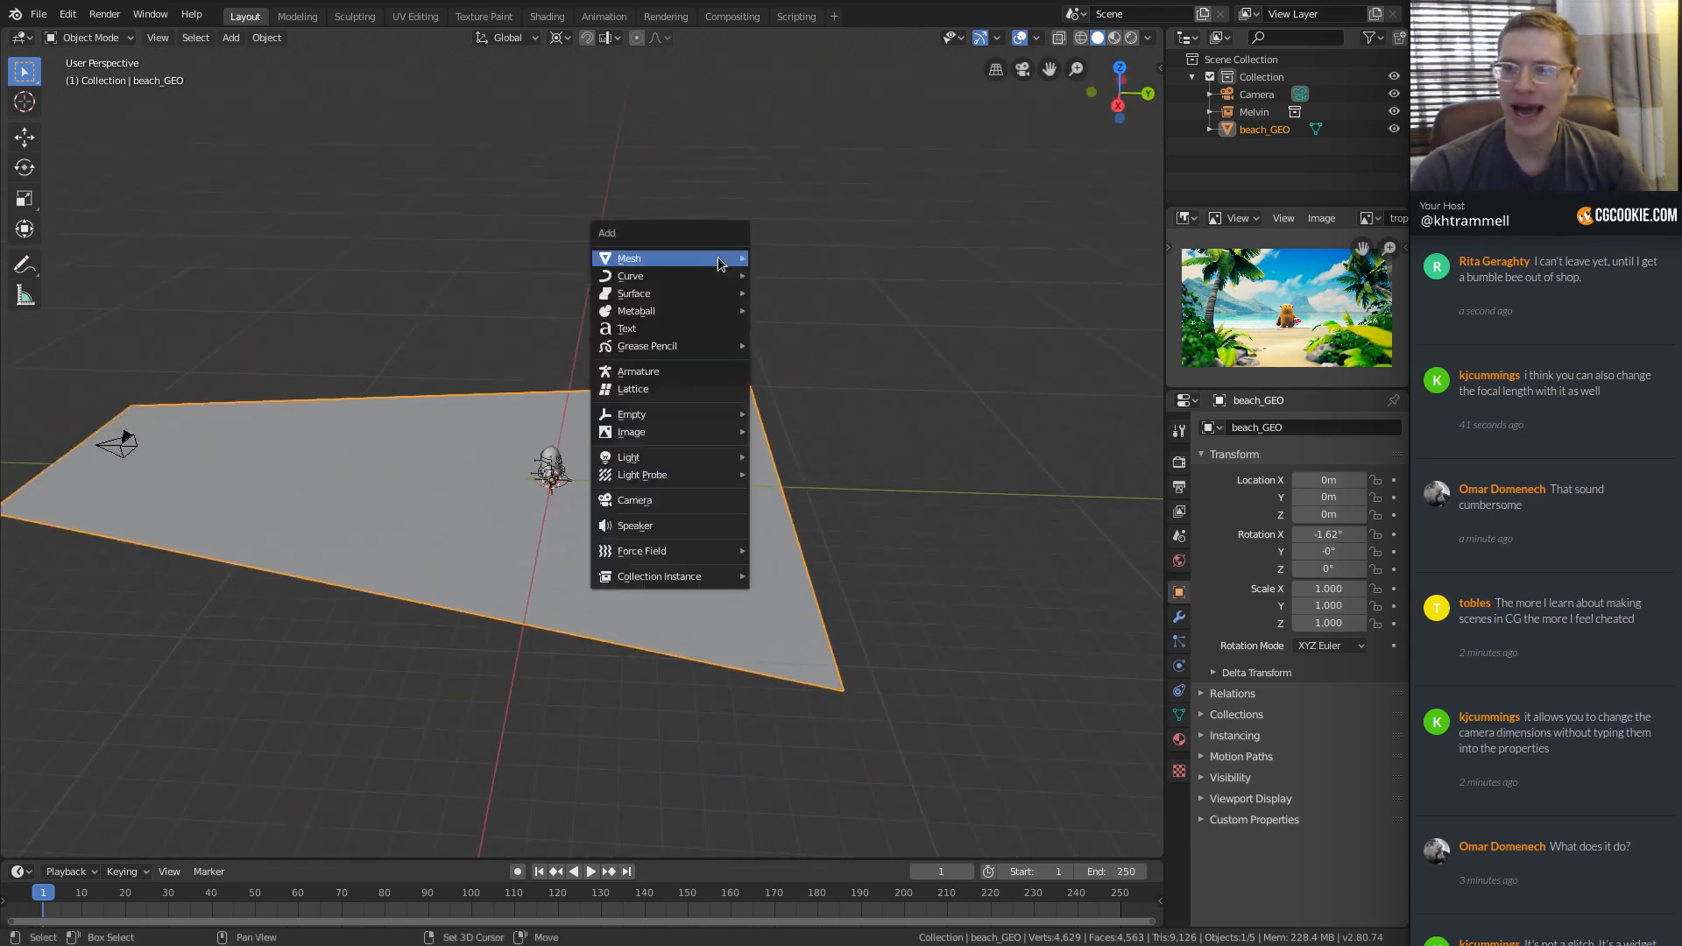
left_click(755, 261)
scroll(594, 496, "up", 3)
Edit the new plane, select its two vertices on the side away from the camera and move that edge far beyond the beach along Y.
key("Tab")
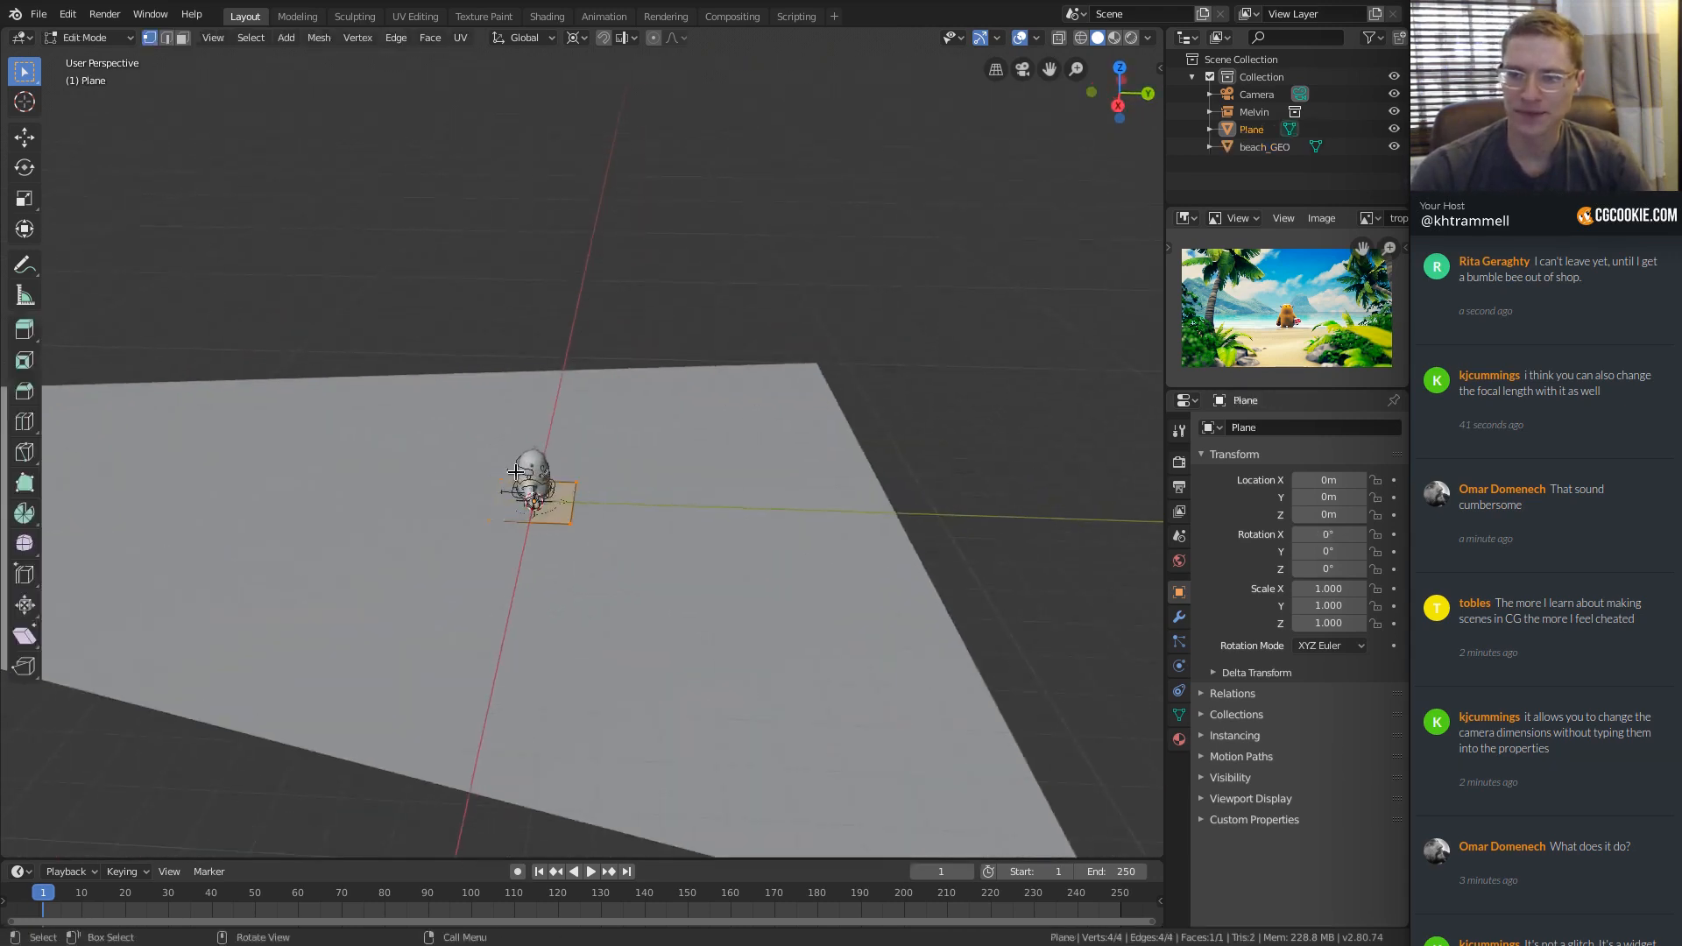
middle_click_drag(596, 496, 688, 359)
left_click(624, 445)
left_click(625, 469, "shift")
middle_click_drag(648, 460, 668, 331, "ctrl")
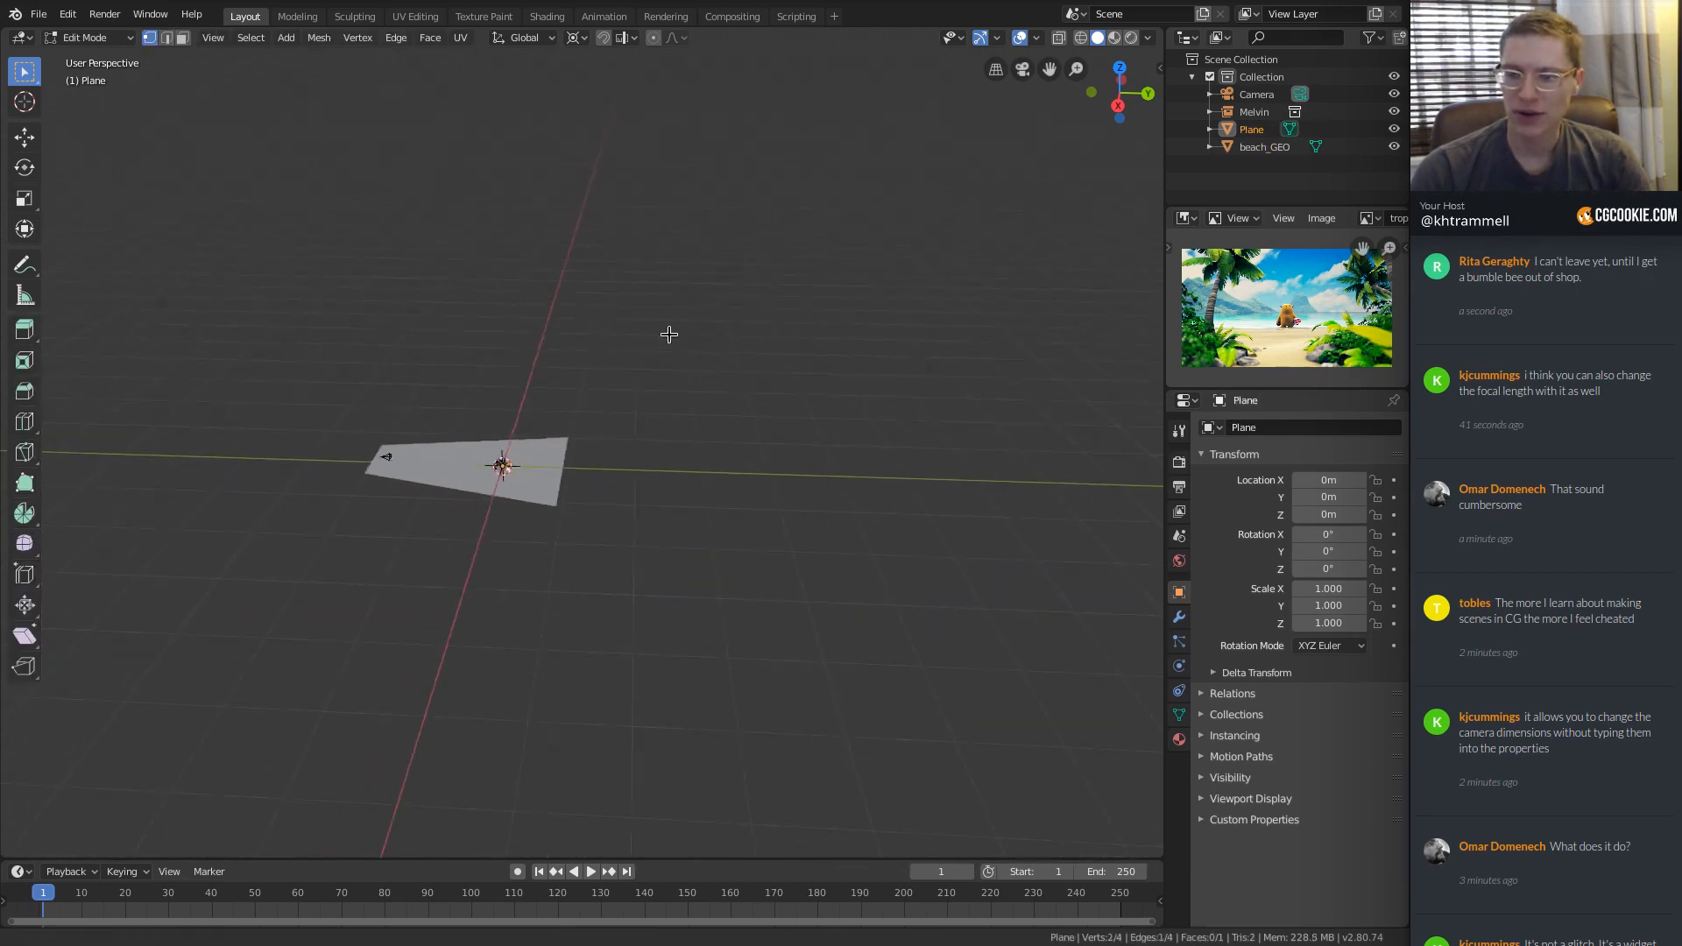
middle_click_drag(596, 386, 609, 399)
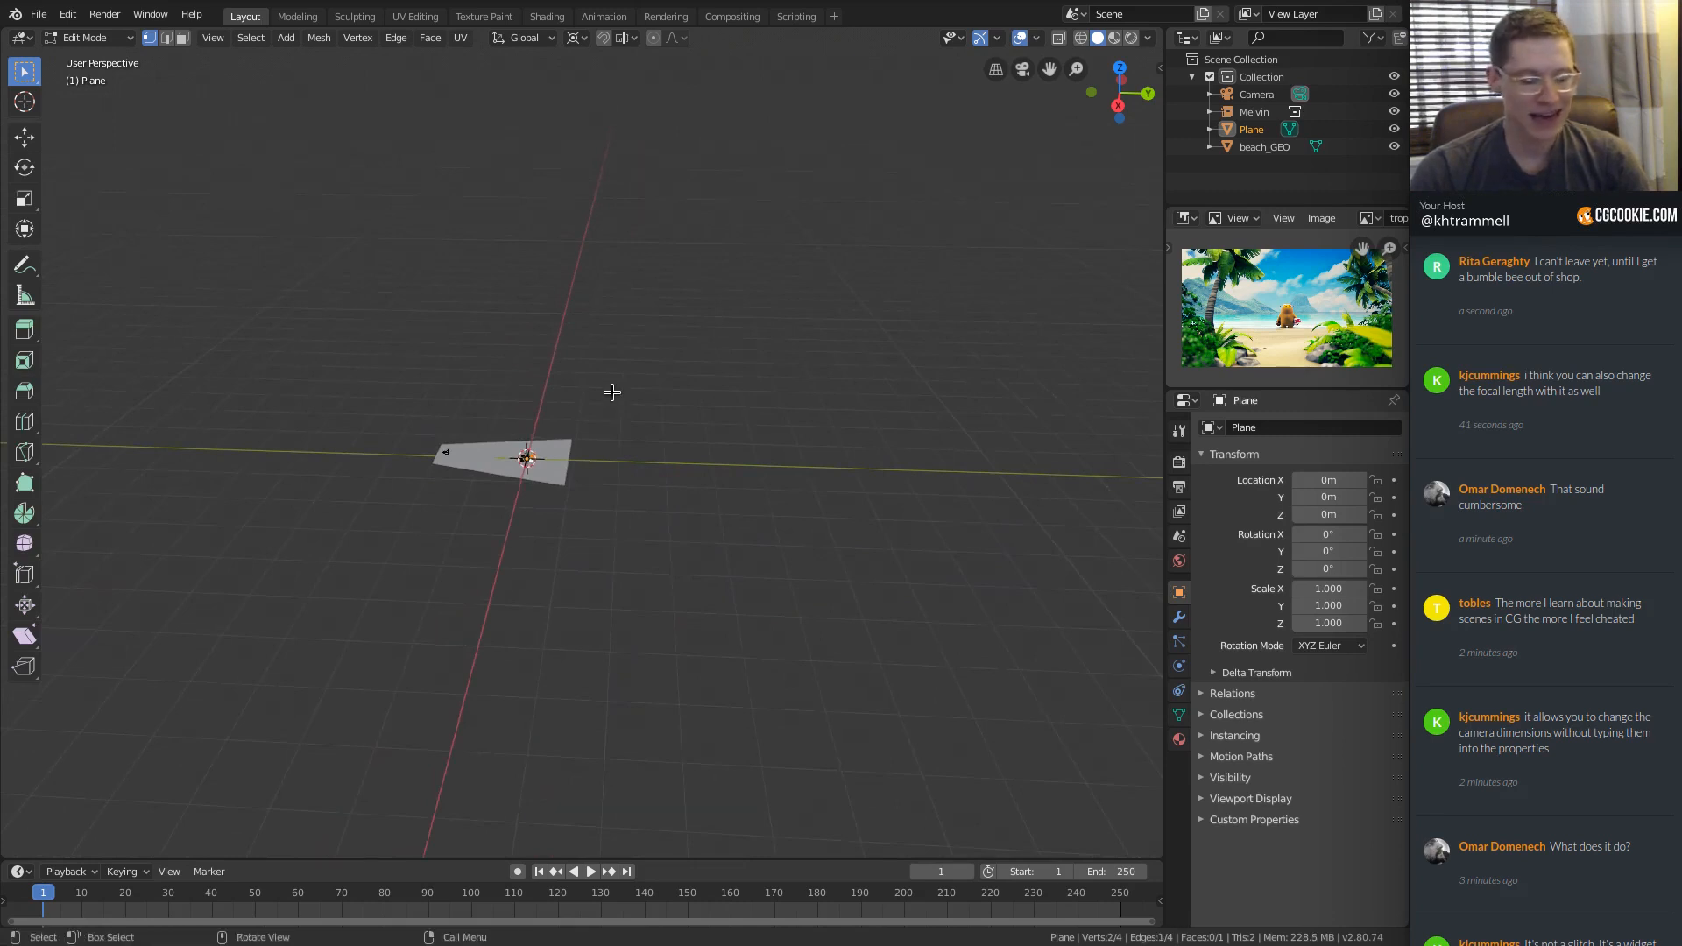
key("e")
left_click(975, 501)
middle_click_drag(975, 501, 853, 417, "ctrl")
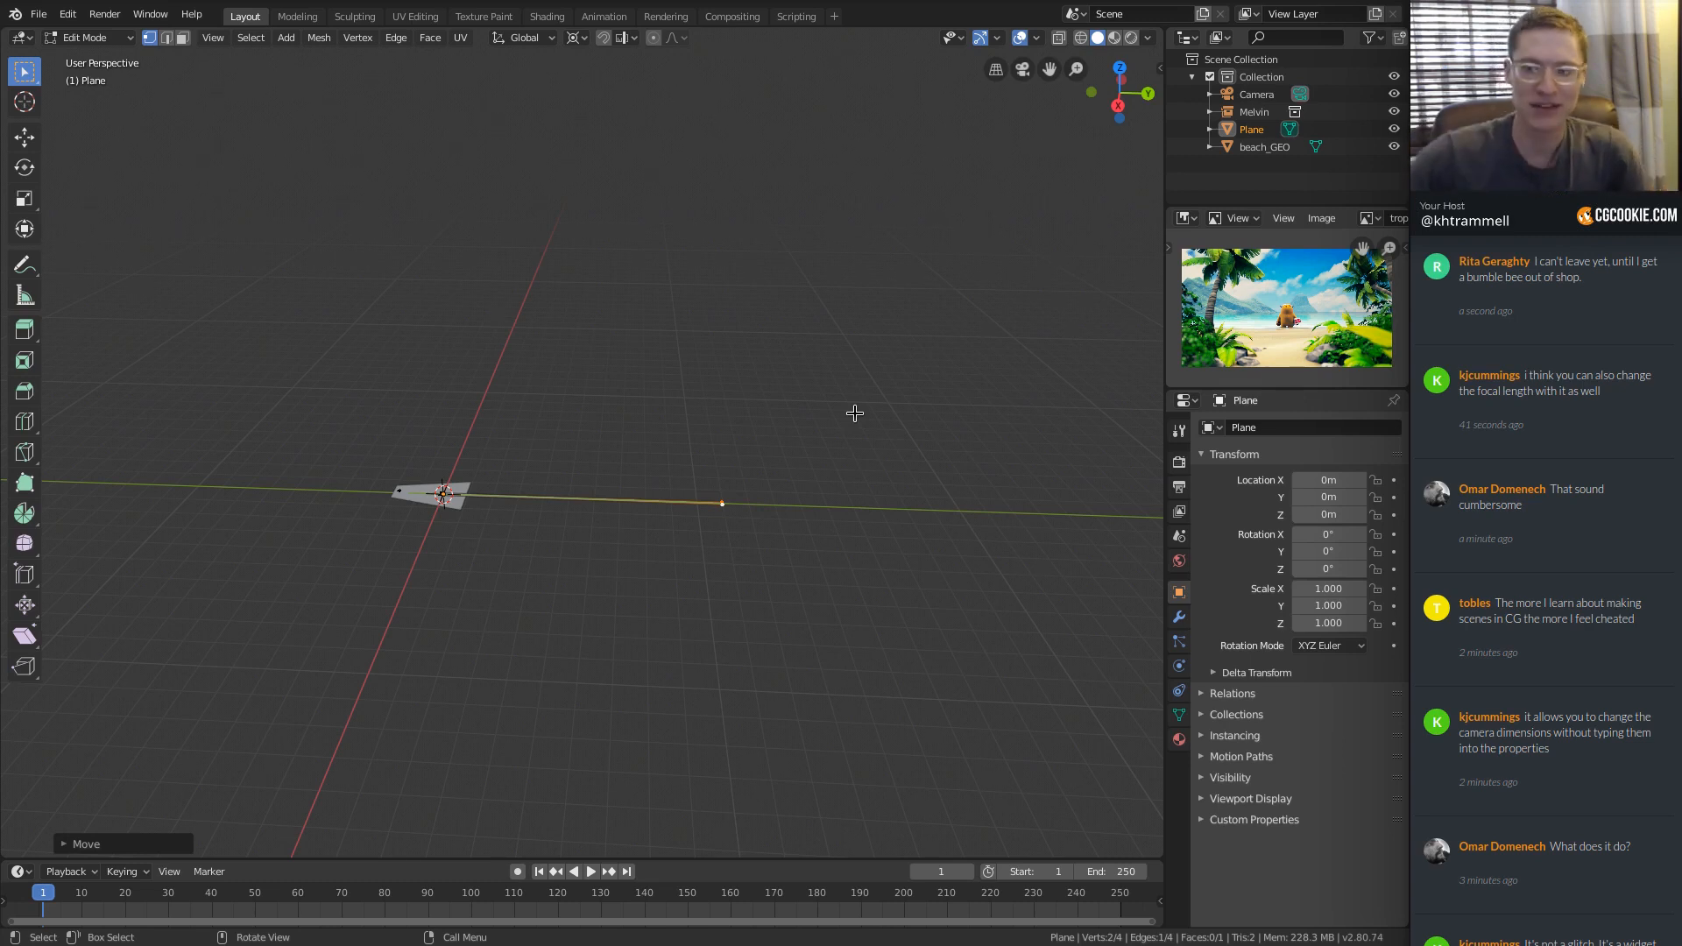
Move the new plane's far edge about 446 m further along global Y, away from the beach.
middle_click_drag(770, 620, 789, 511)
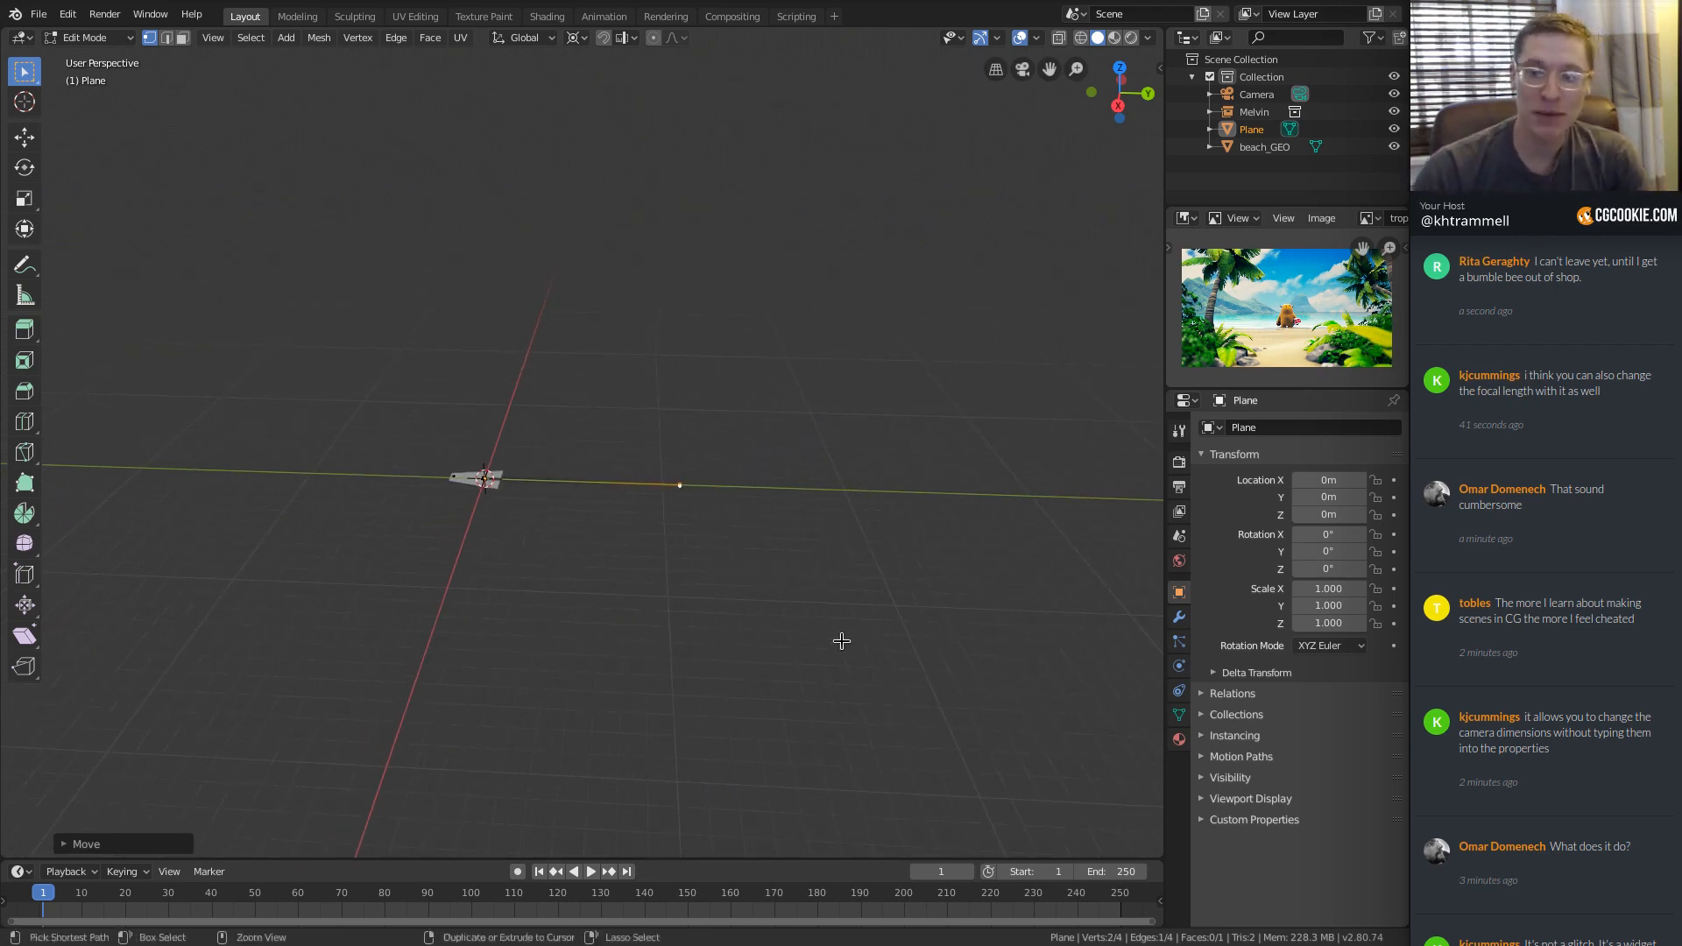
middle_click_drag(841, 639, 447, 560)
key("g")
key("y")
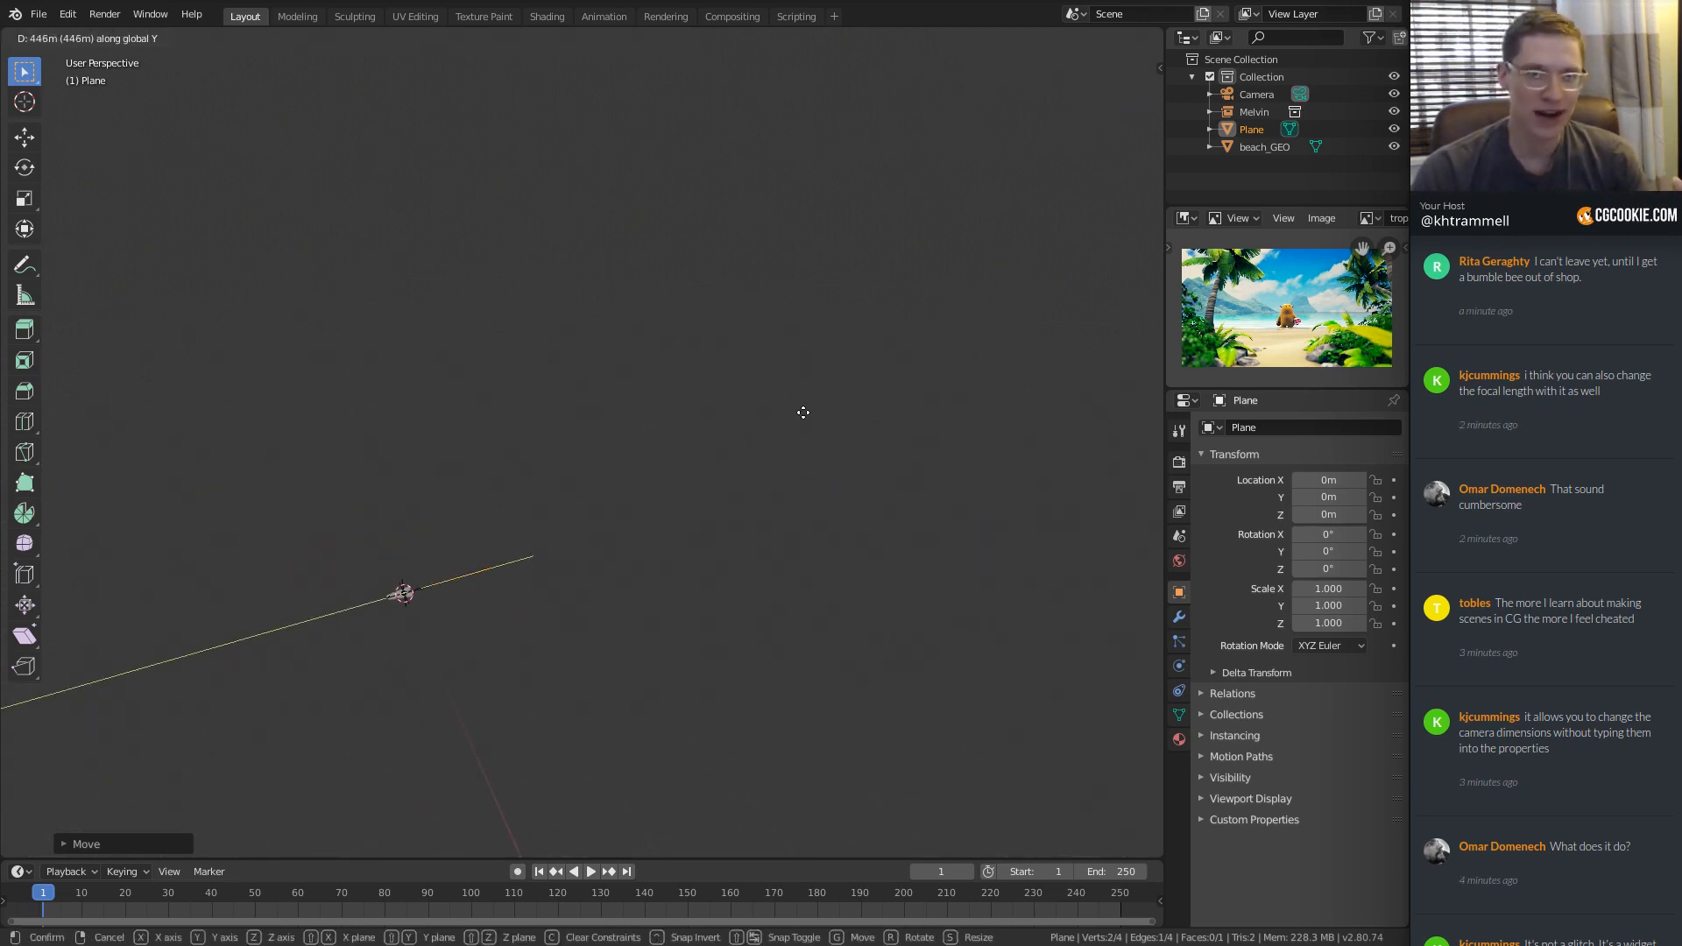
left_click(804, 411)
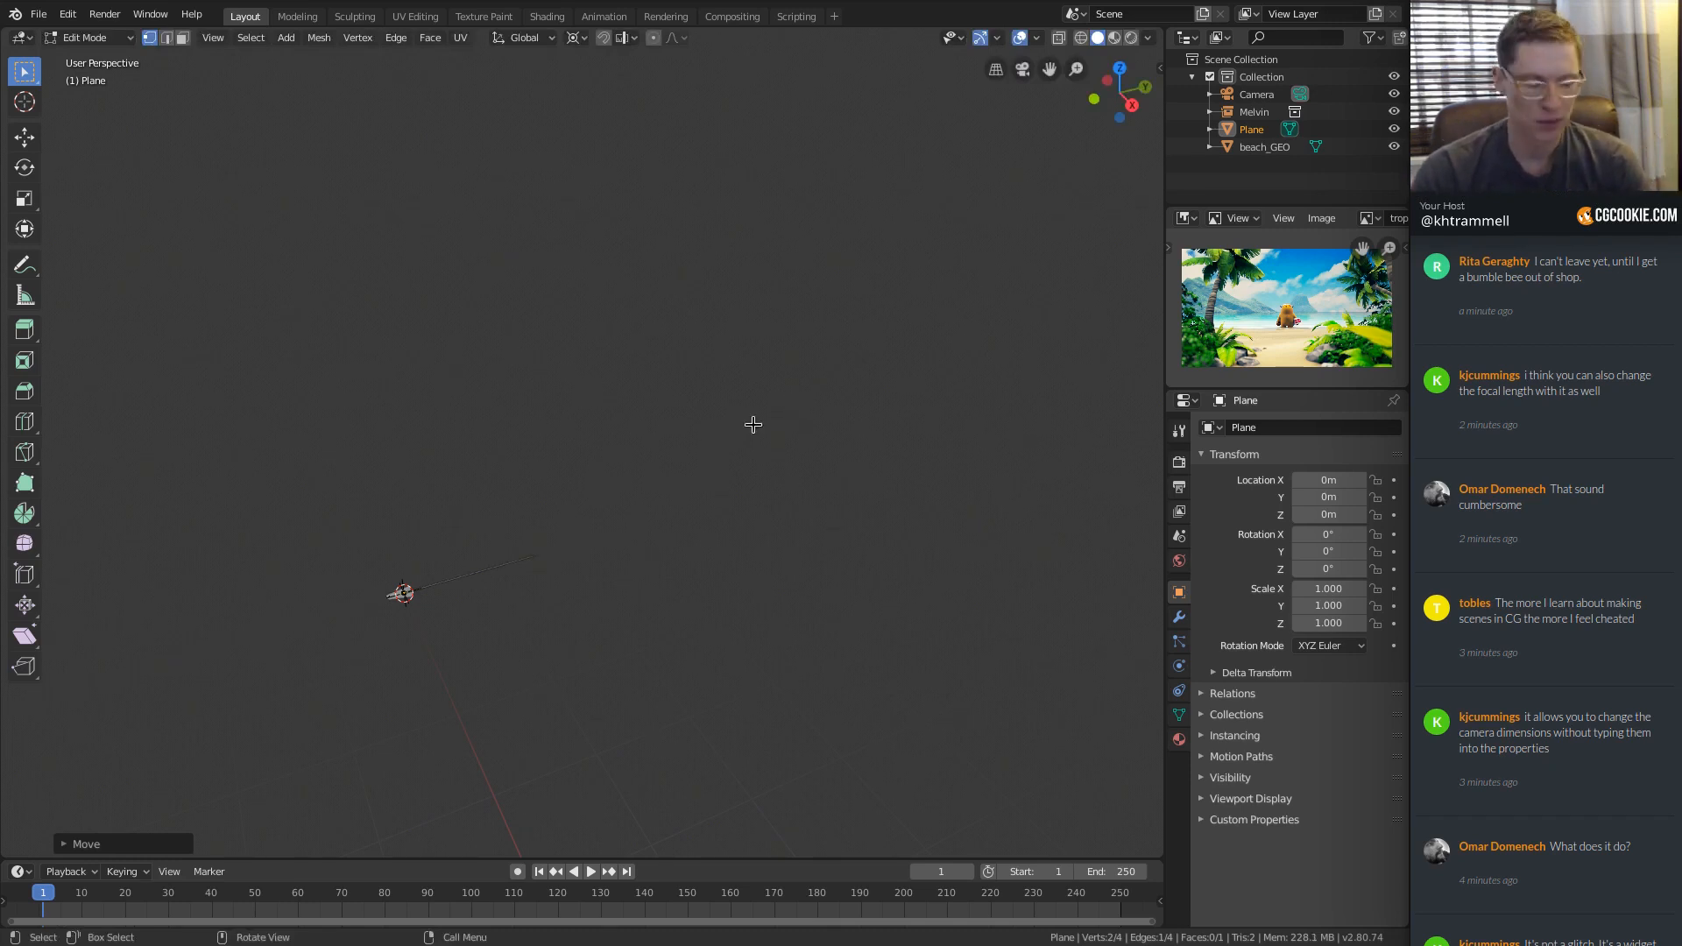
Set the viewport's clip end distance to 10000 m.
key("n")
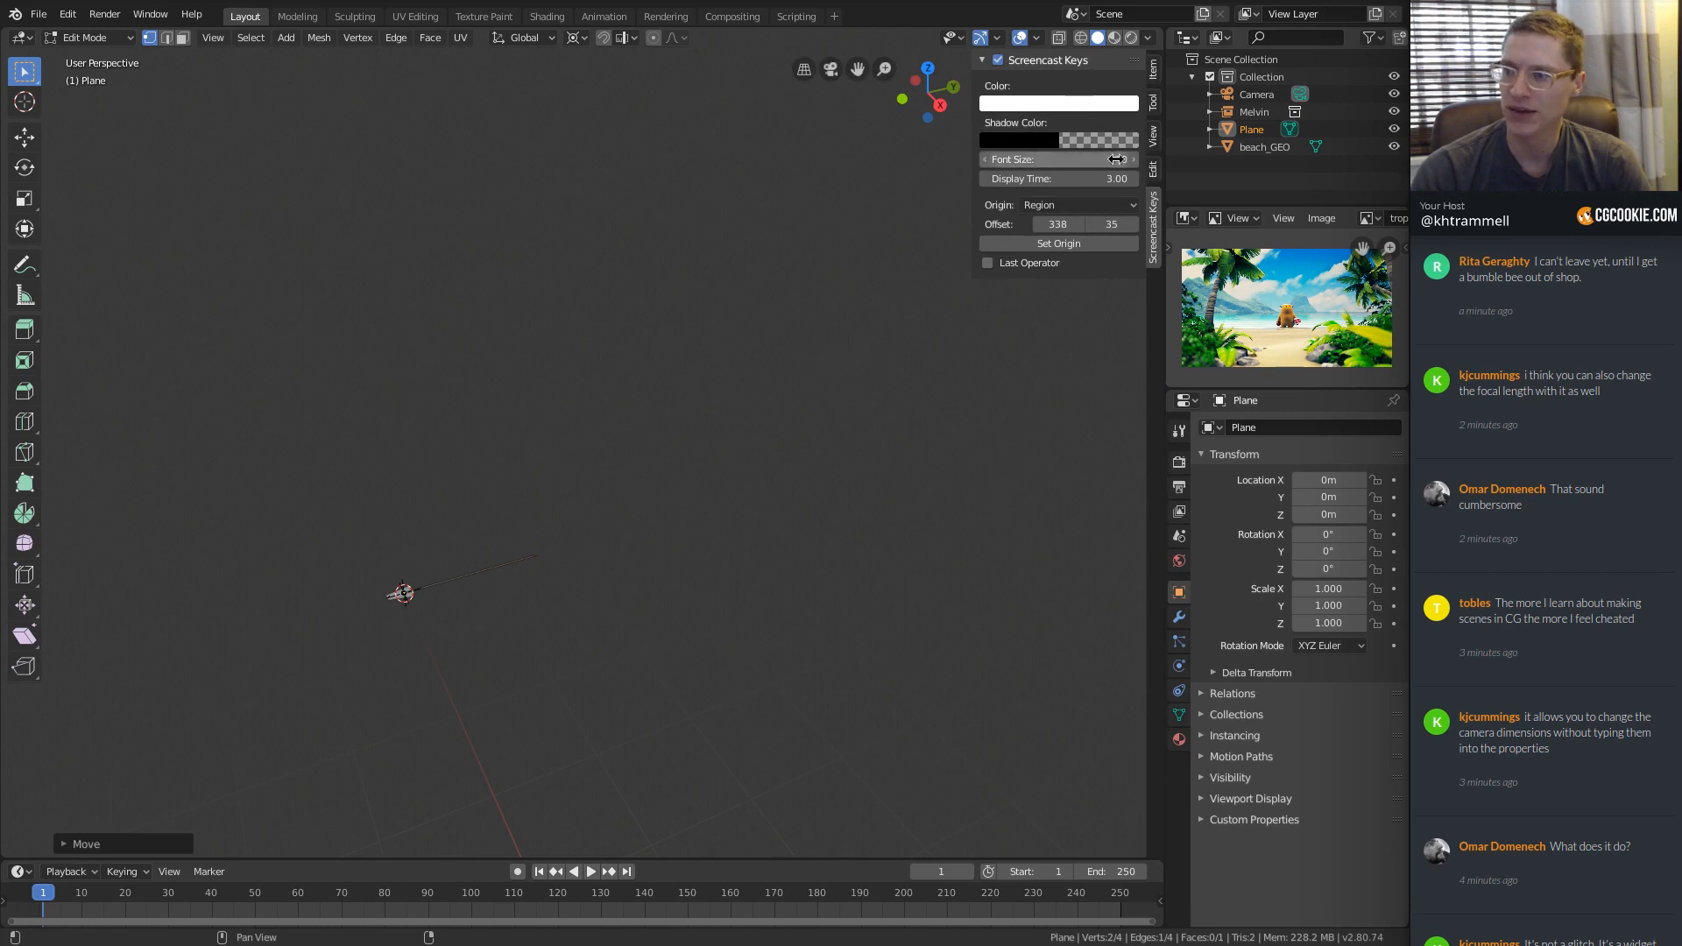
left_click(1154, 136)
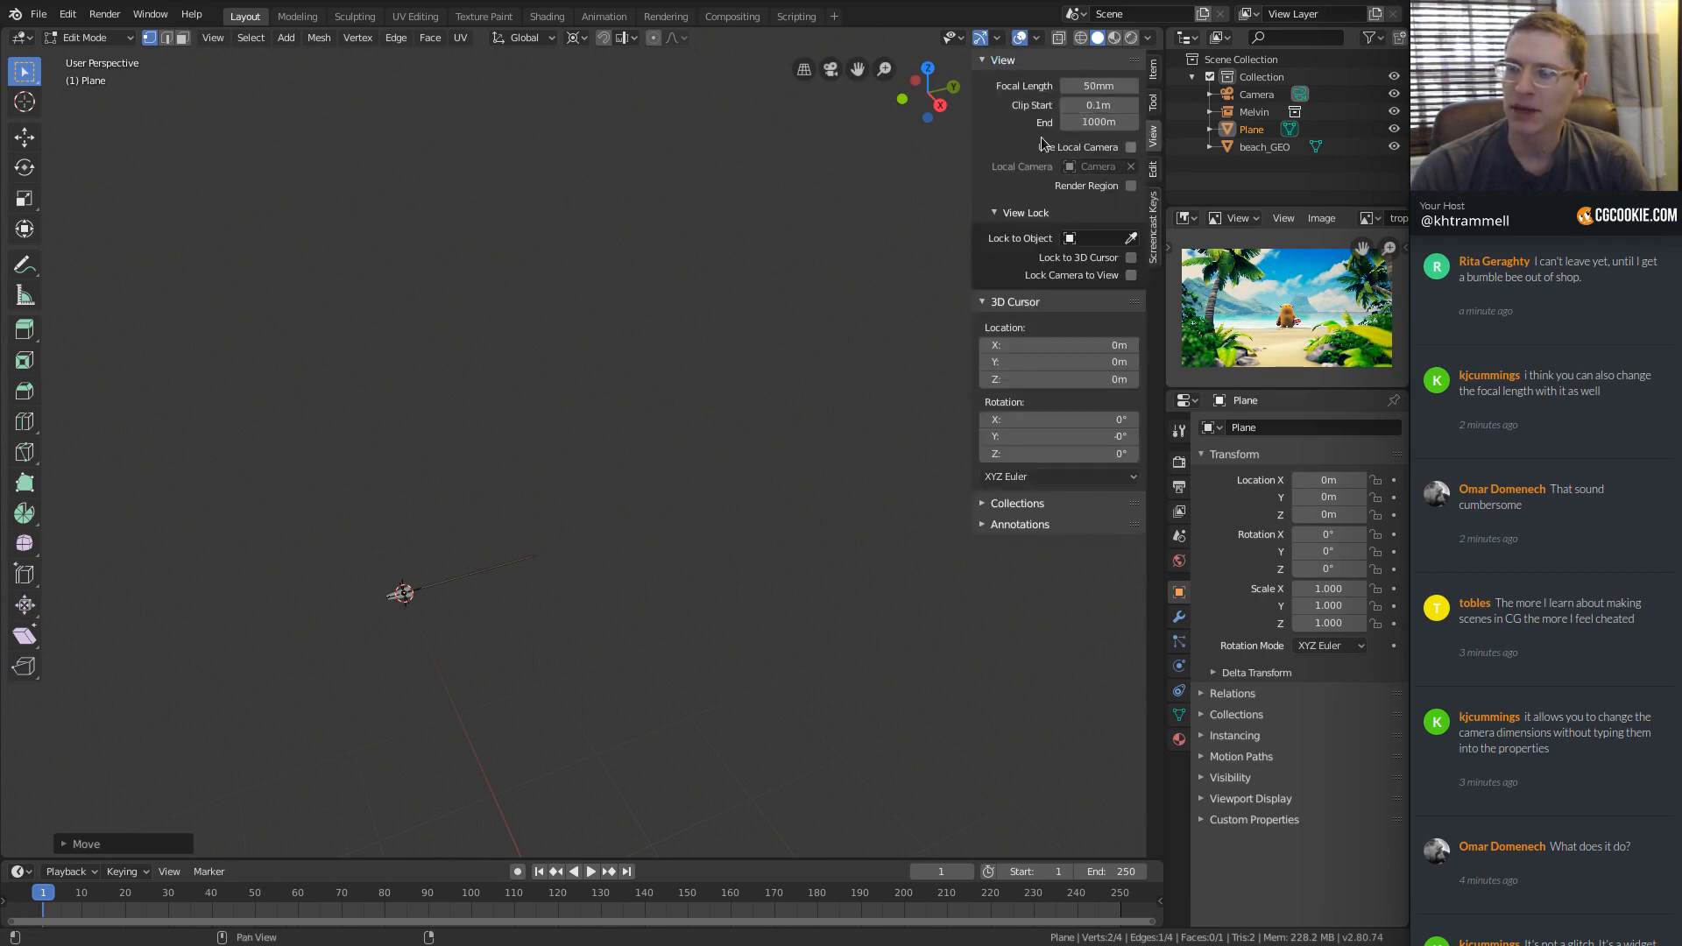
left_click(1093, 123)
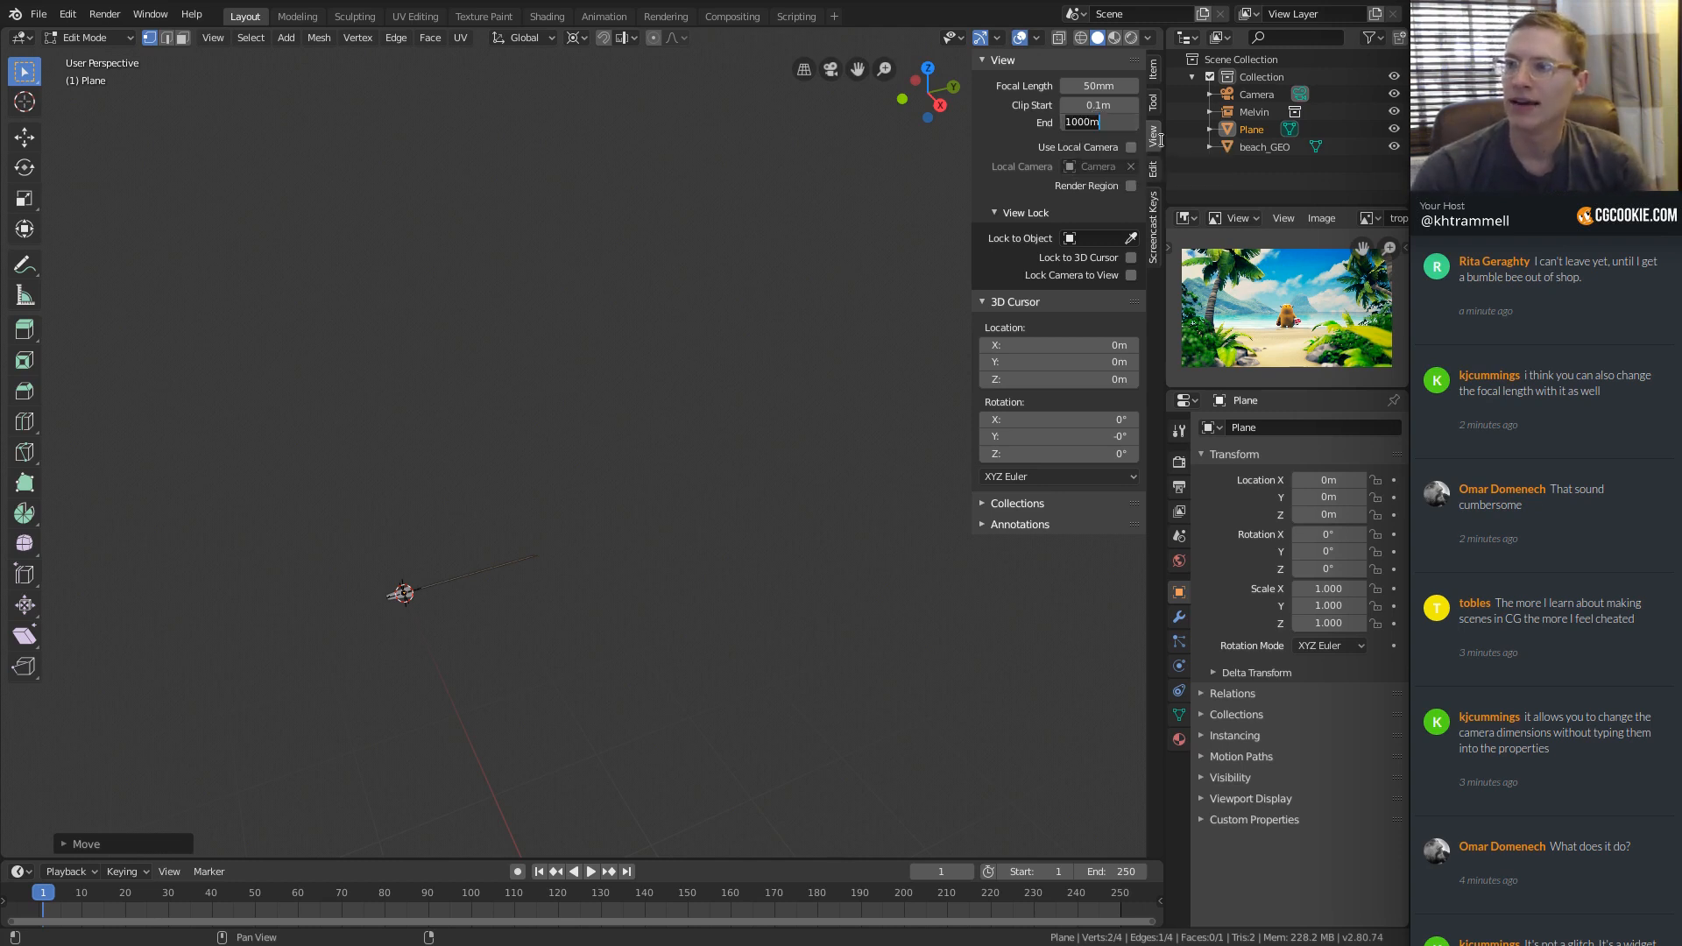
left_click(1093, 126)
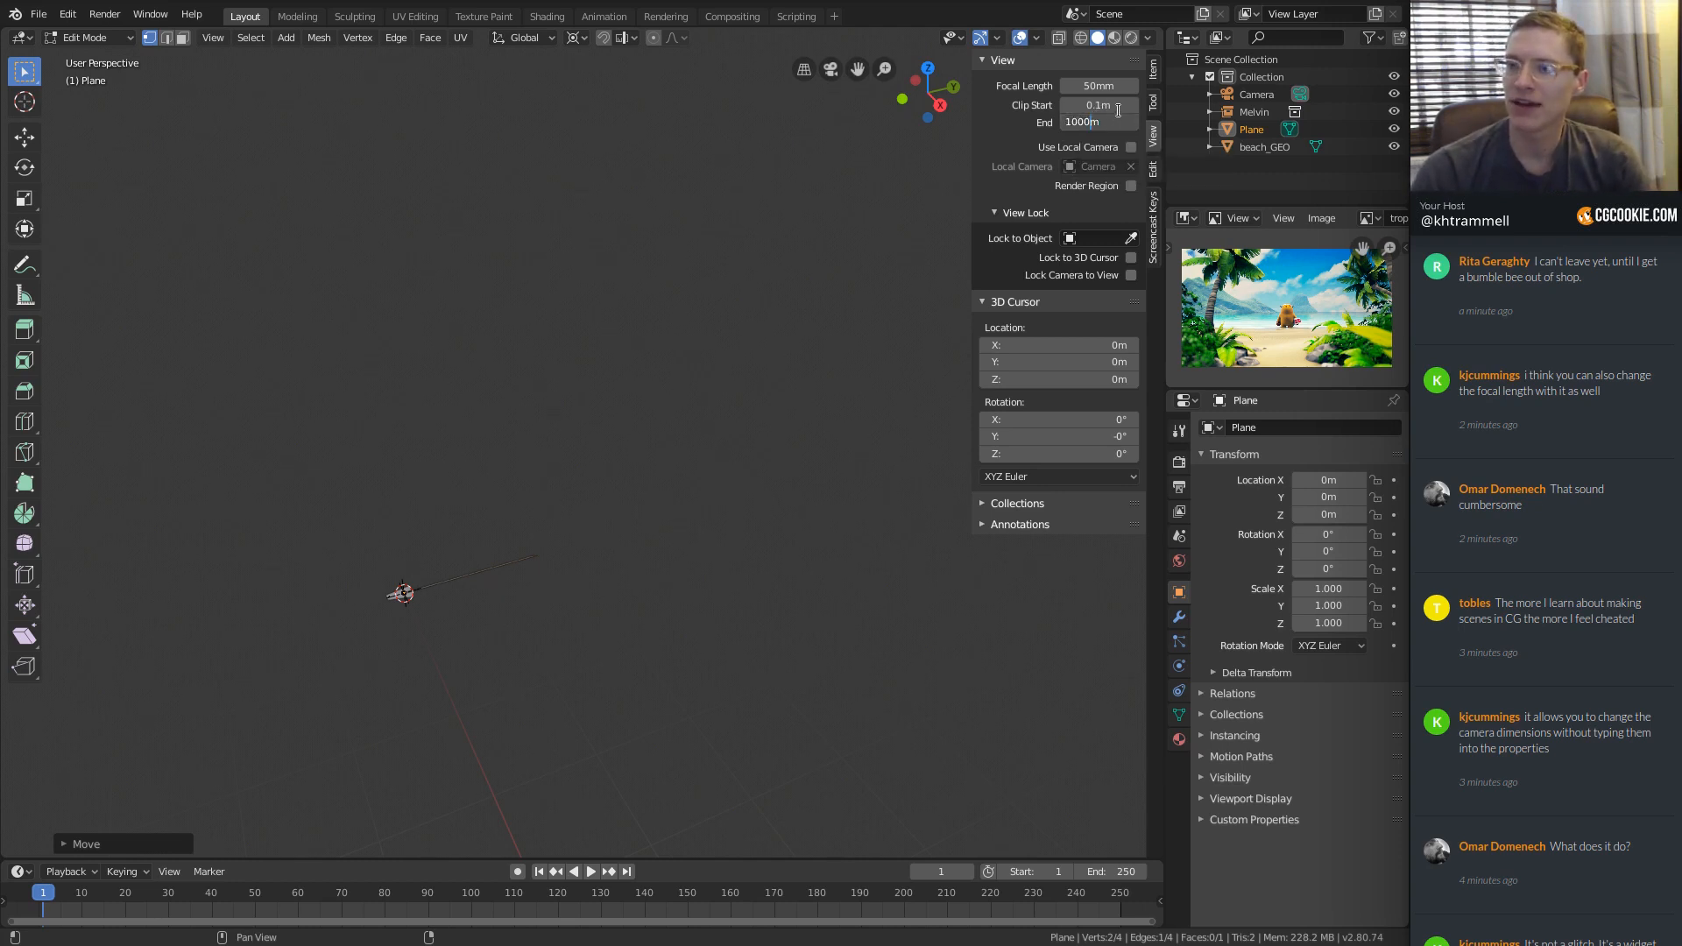
type("0")
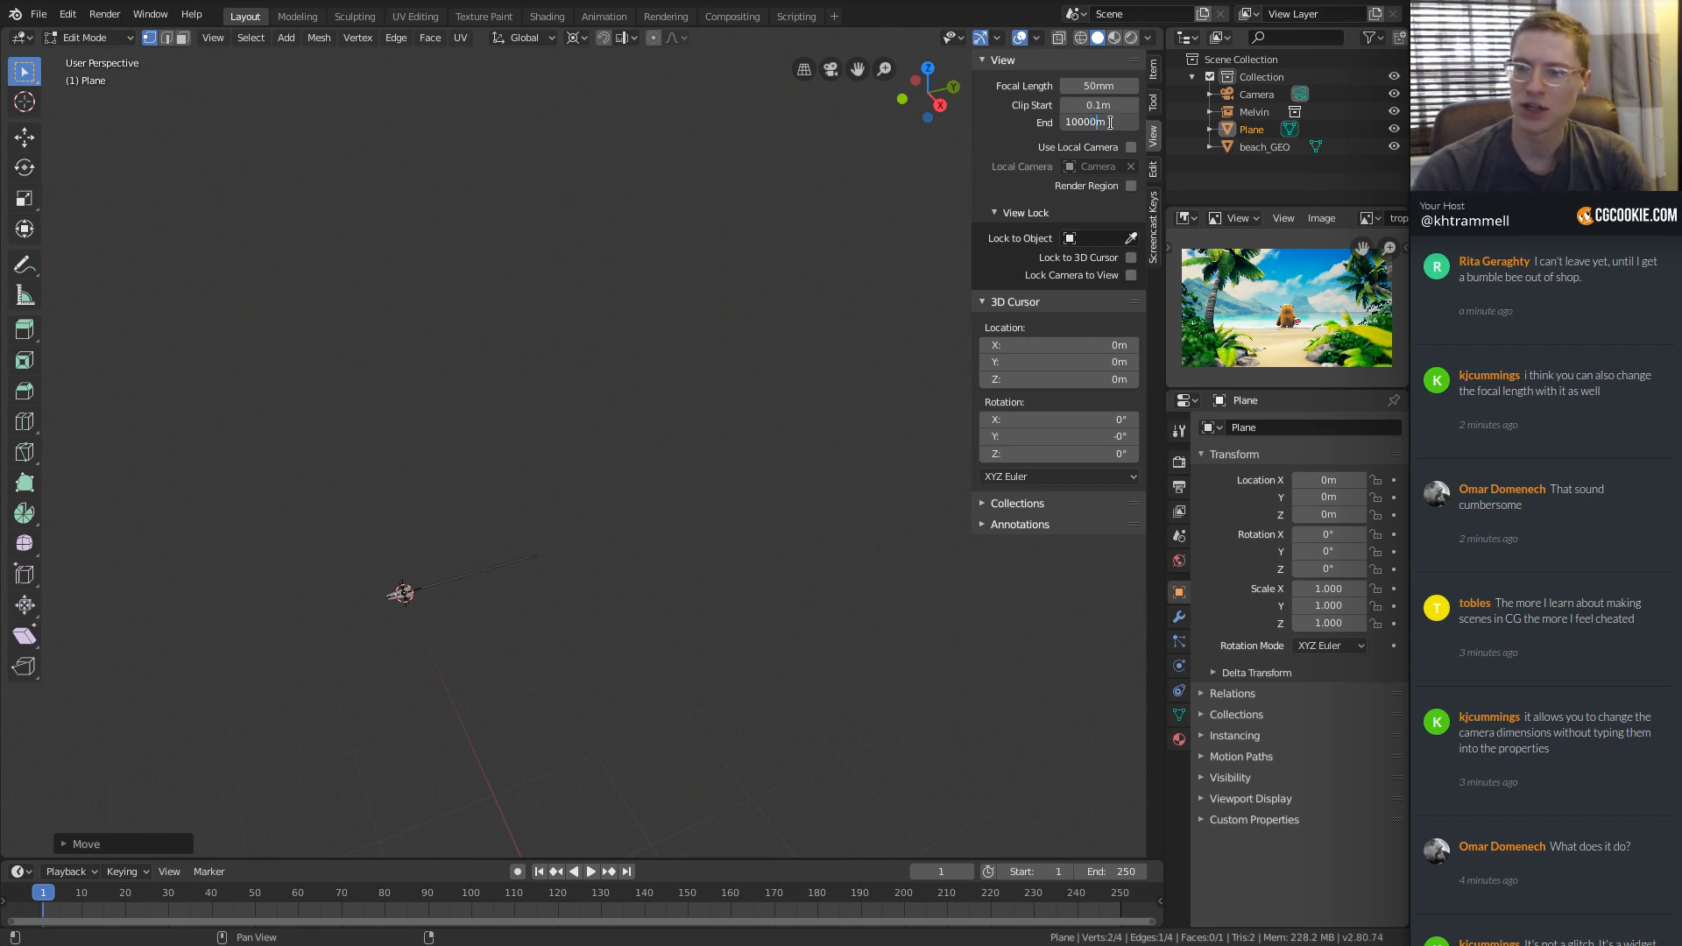
key("Return")
middle_click_drag(566, 464, 532, 567, "ctrl")
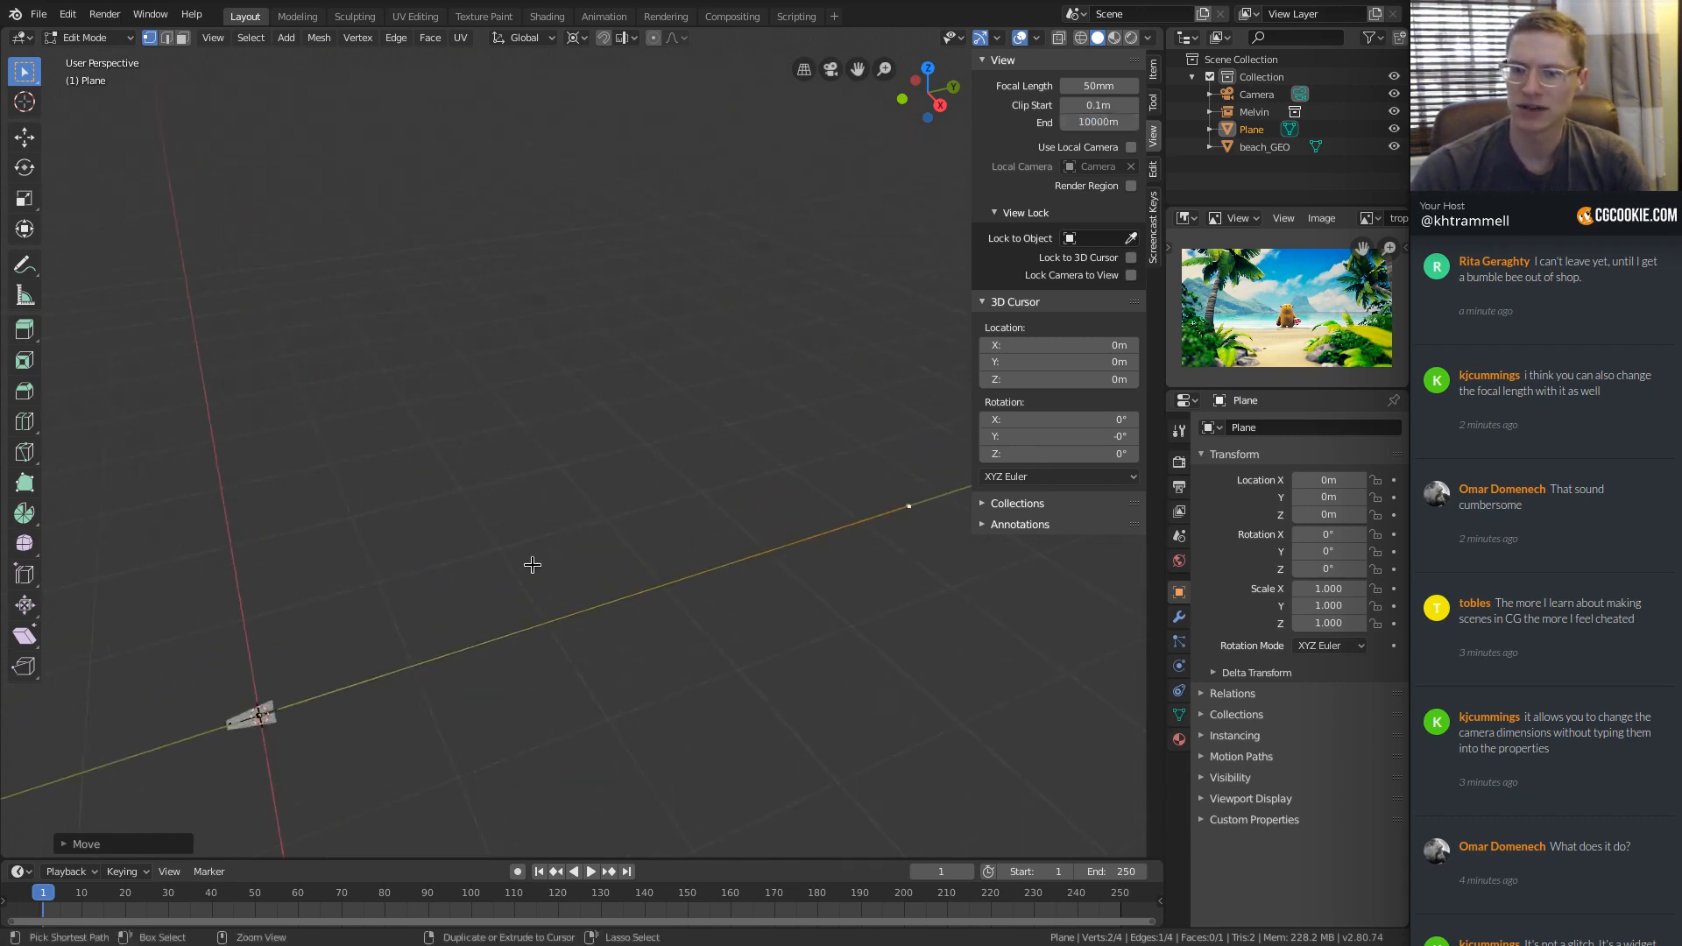
middle_click_drag(377, 631, 631, 363, "shift")
Leave mesh editing, select Melvin, centre the view on him and show his location, rotation and scale values.
key("Tab")
middle_click_drag(630, 364, 683, 341, "ctrl")
left_click(458, 437)
key("KP_Decimal")
key("n")
key("n")
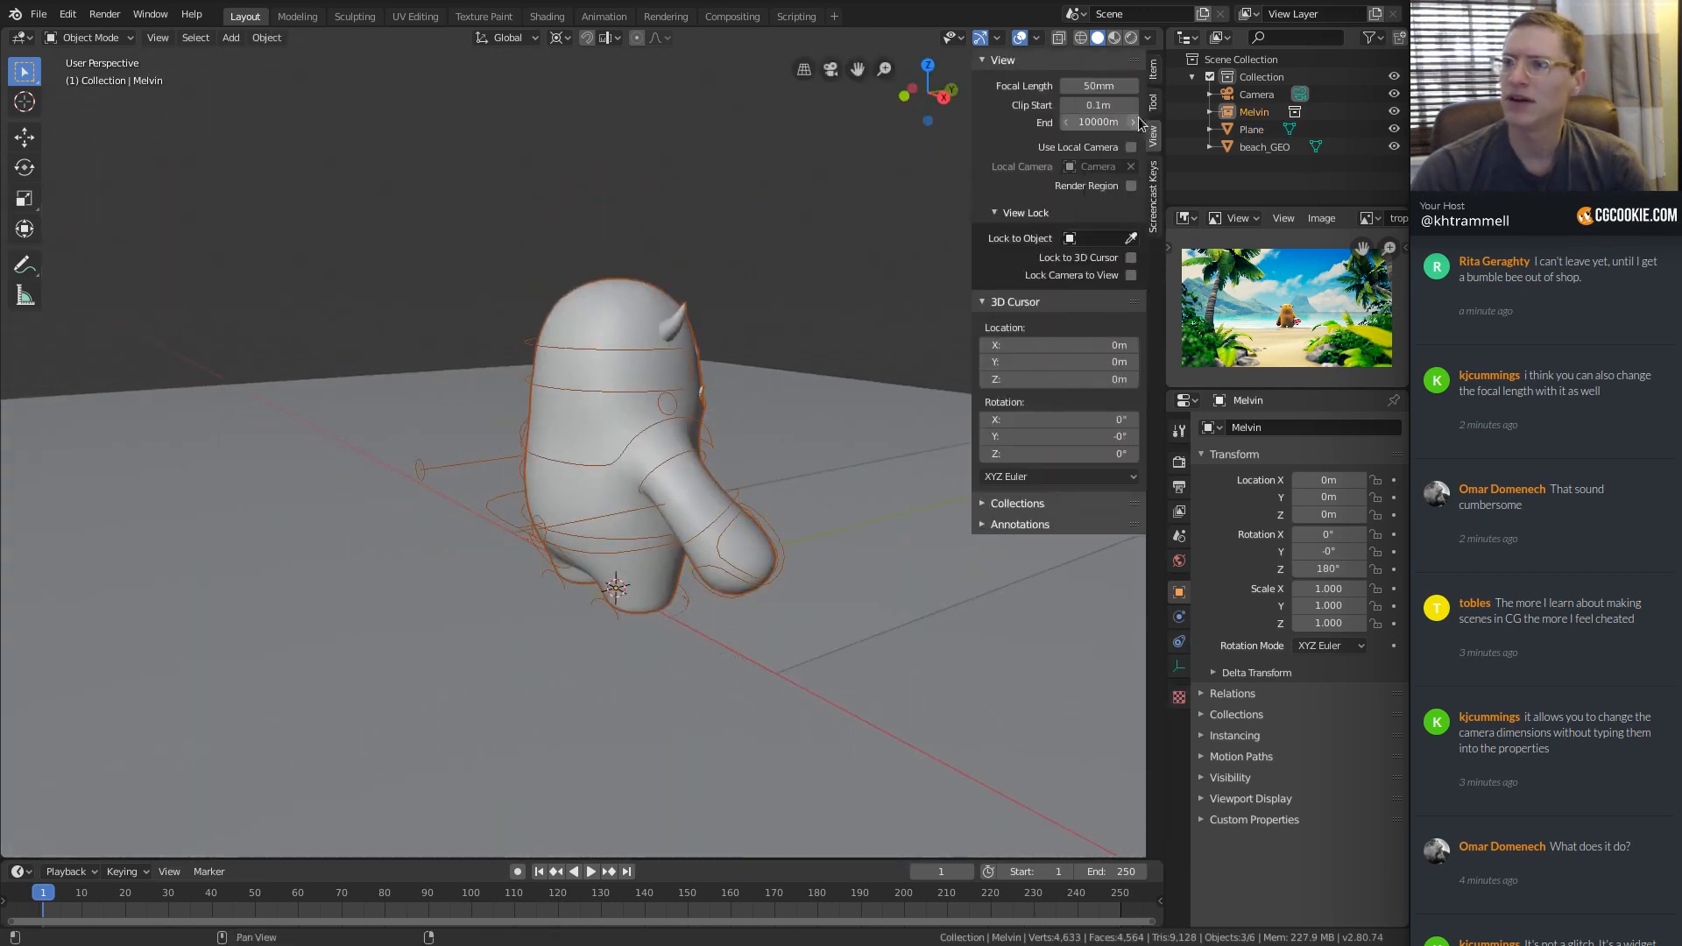
left_click(1154, 103)
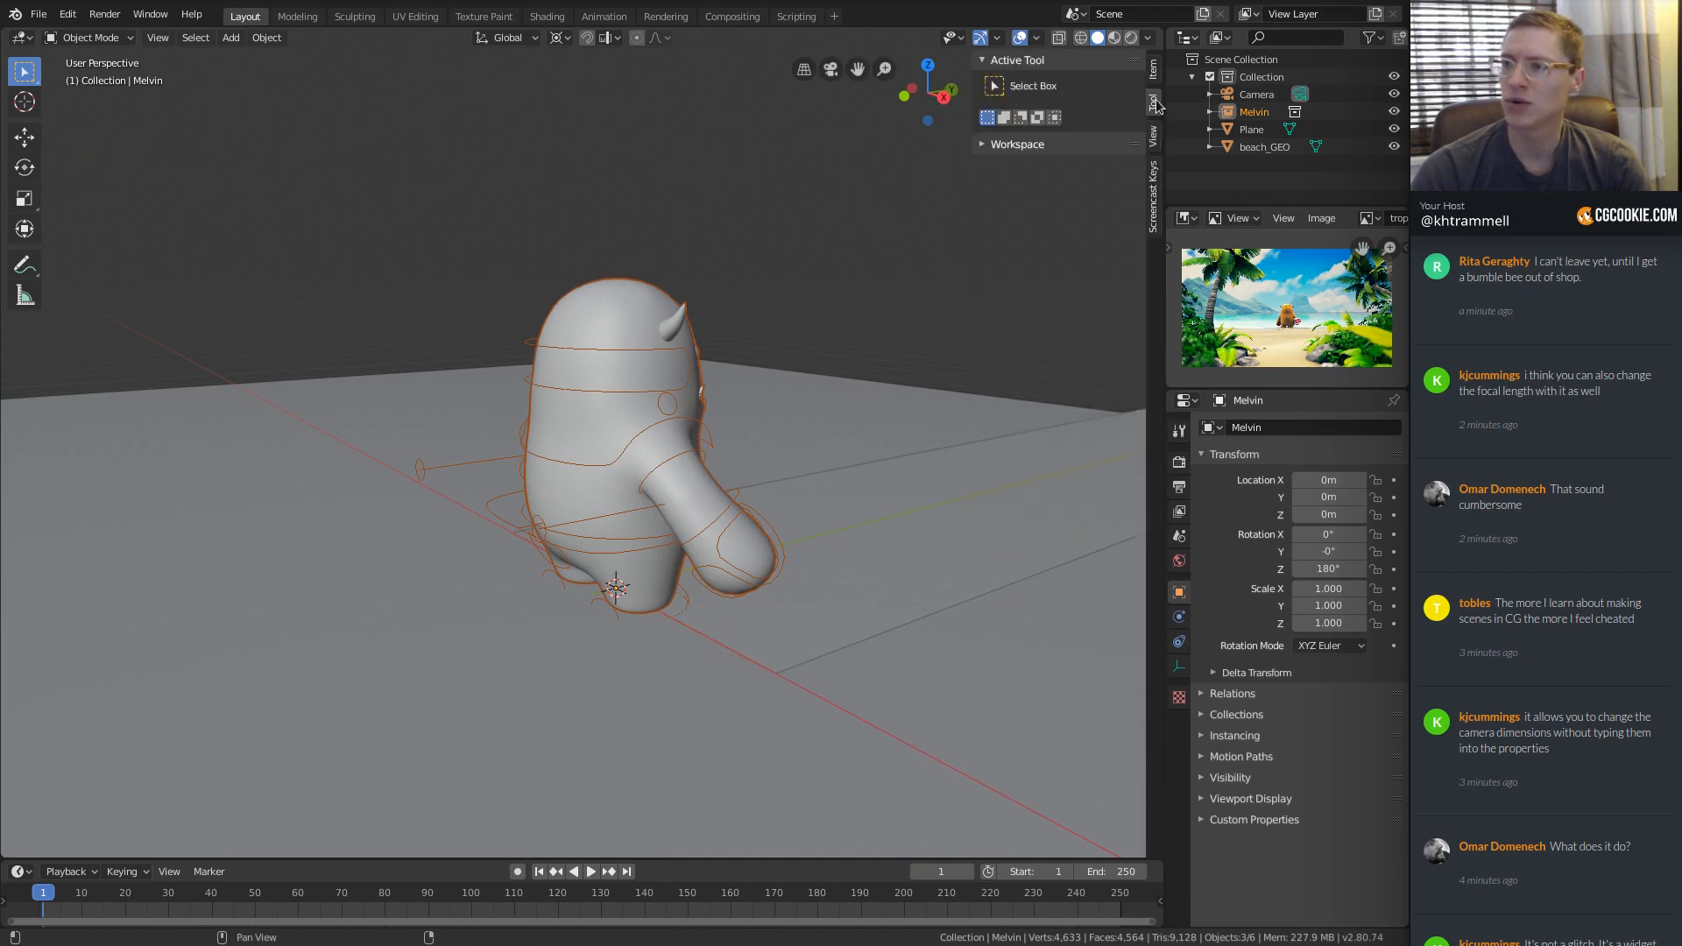
left_click(1155, 70)
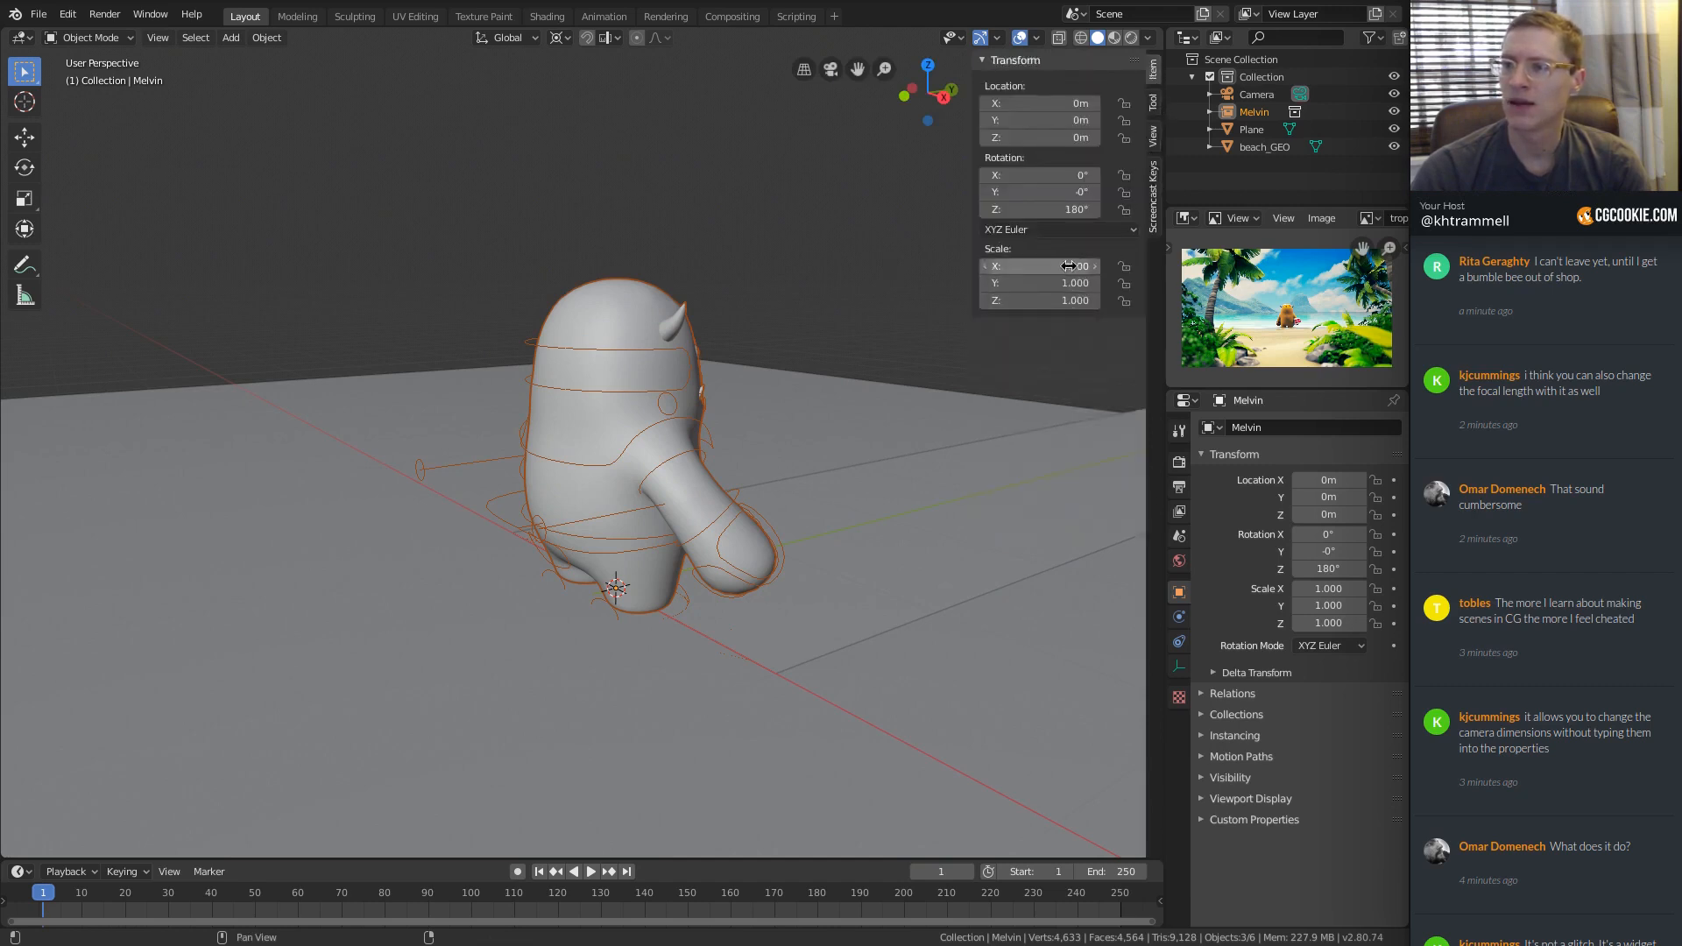
Add a mesh cube around Melvin and raise it about 1.03 m along Z as a size reference.
key("shift+a")
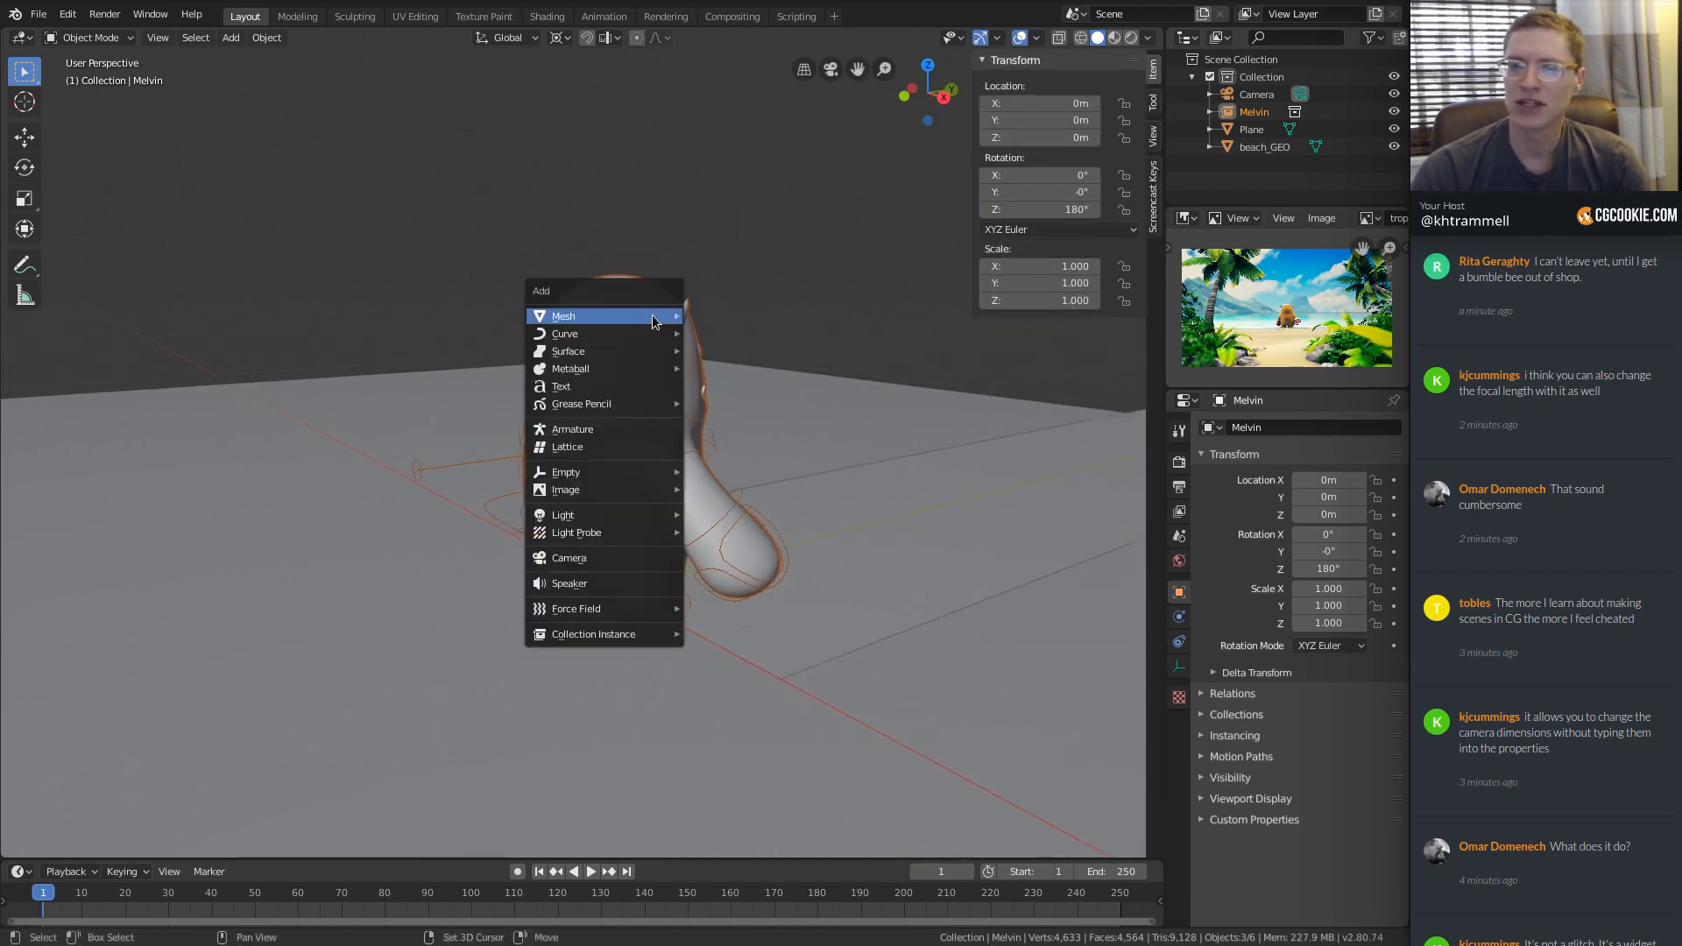
mouse_move(630, 314)
left_click(744, 333)
key("g")
key("z")
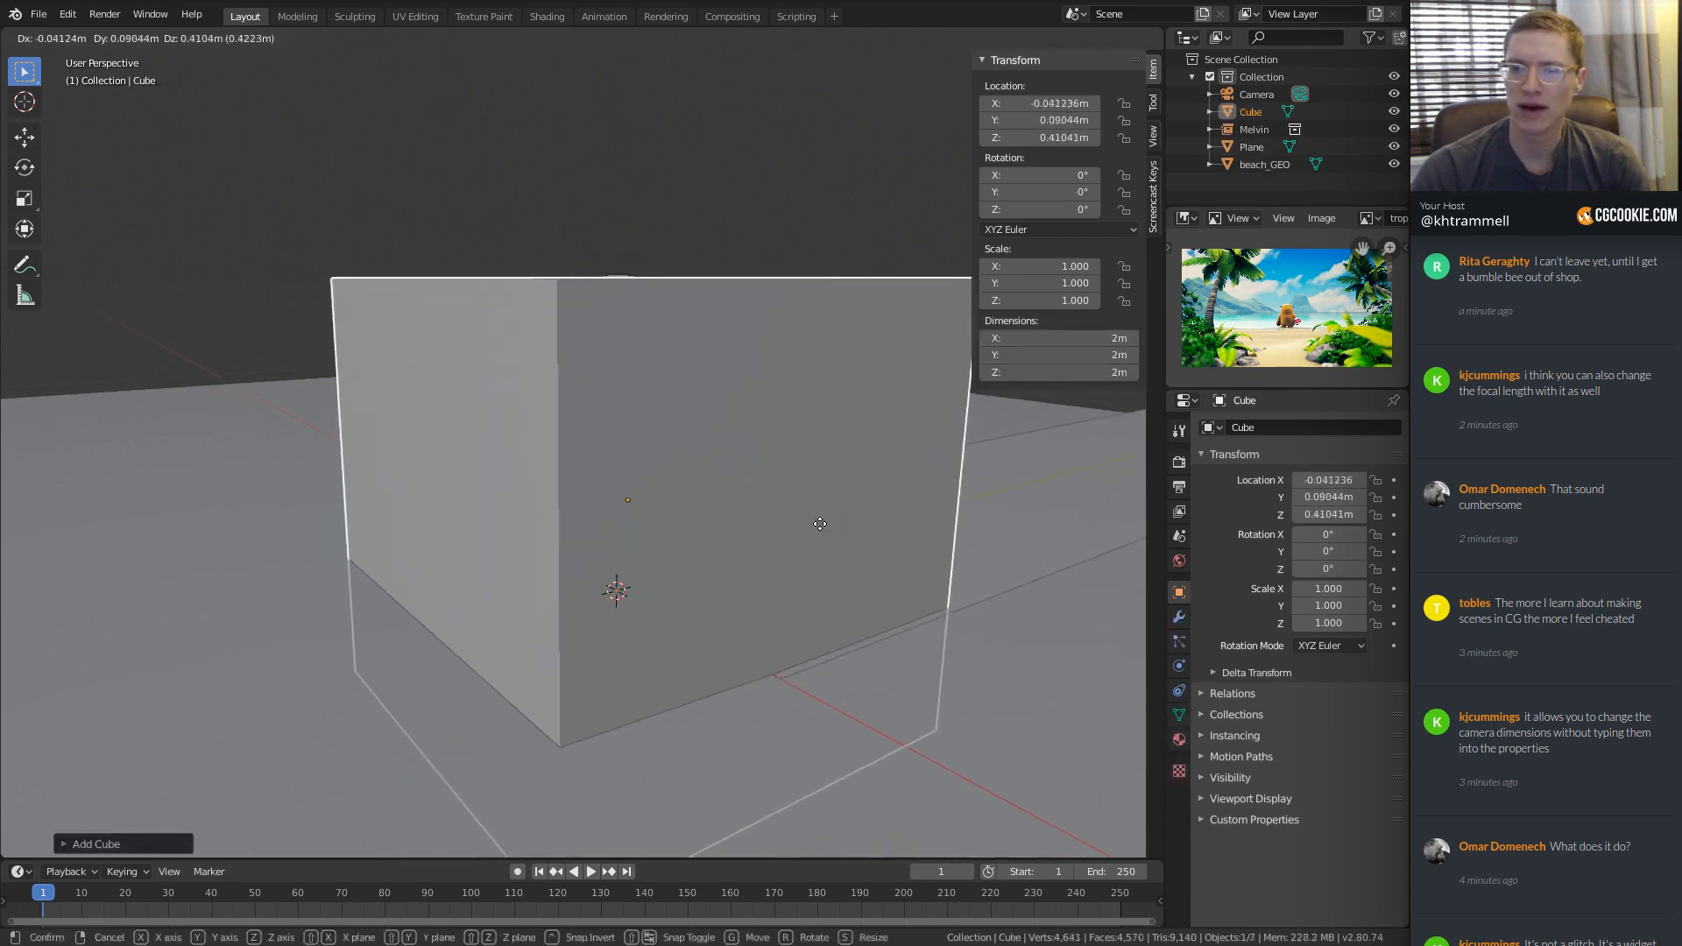
left_click(818, 399)
Switch the viewport to wireframe shading to compare Melvin's size with the surrounding cube.
middle_click_drag(867, 473, 841, 391, "ctrl")
key("z")
left_click(782, 388)
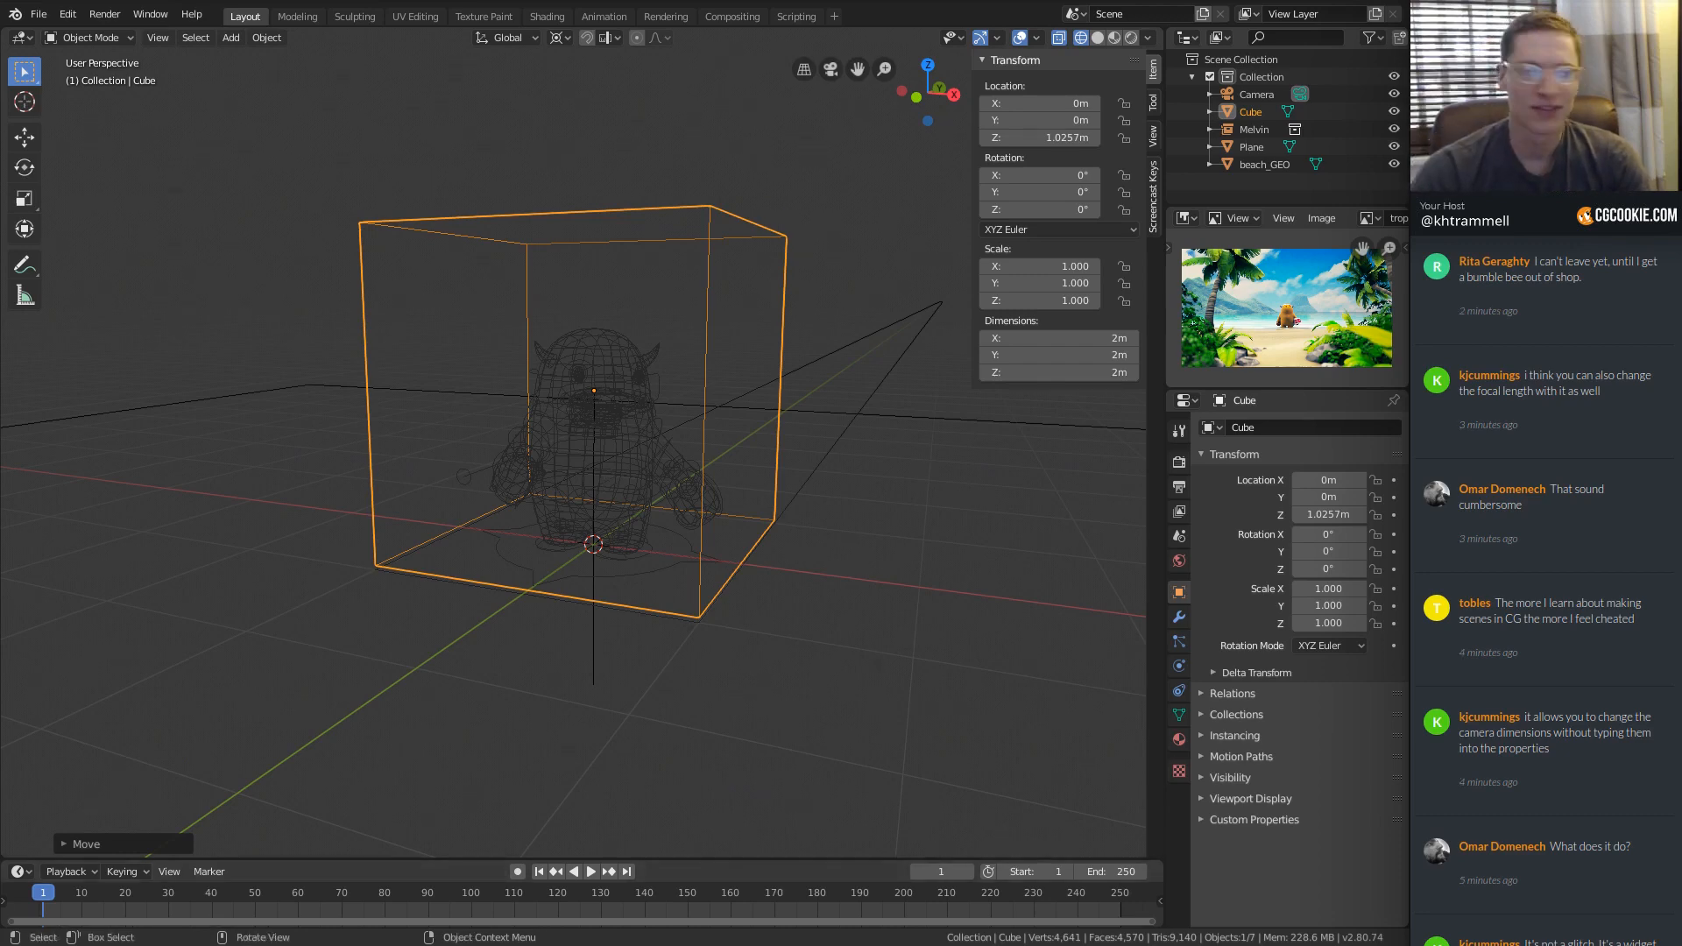
Switch to the web browser and look up the conversion "2 meters to feet" in a new Google search.
key("alt+Tab")
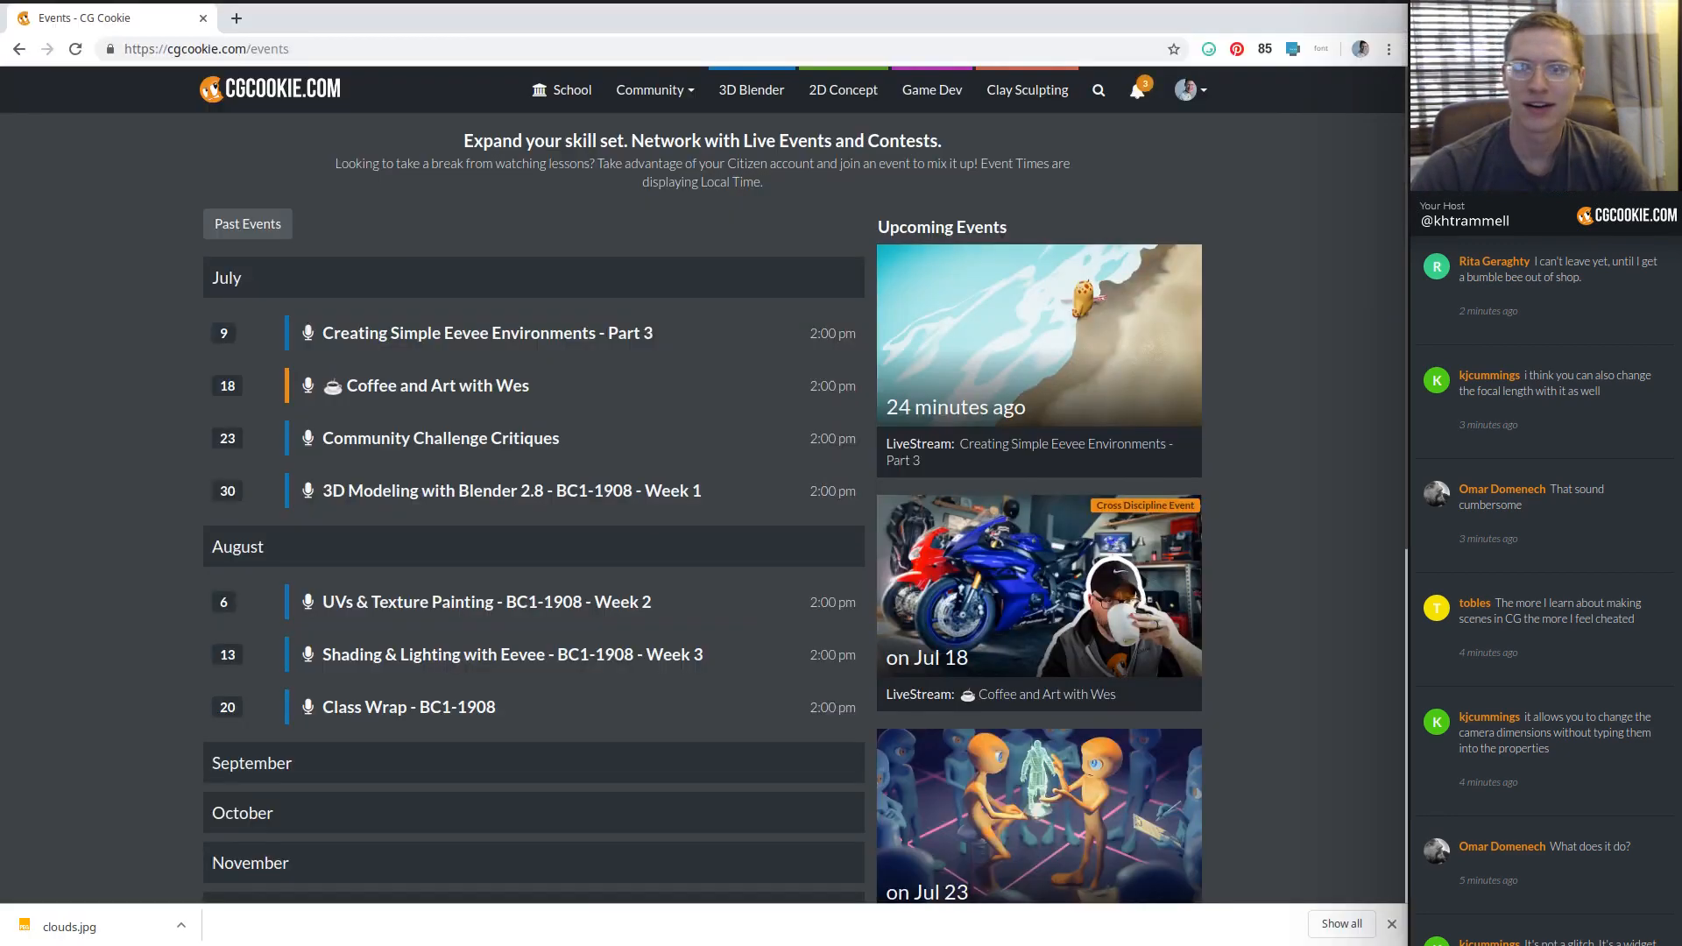
left_click(236, 18)
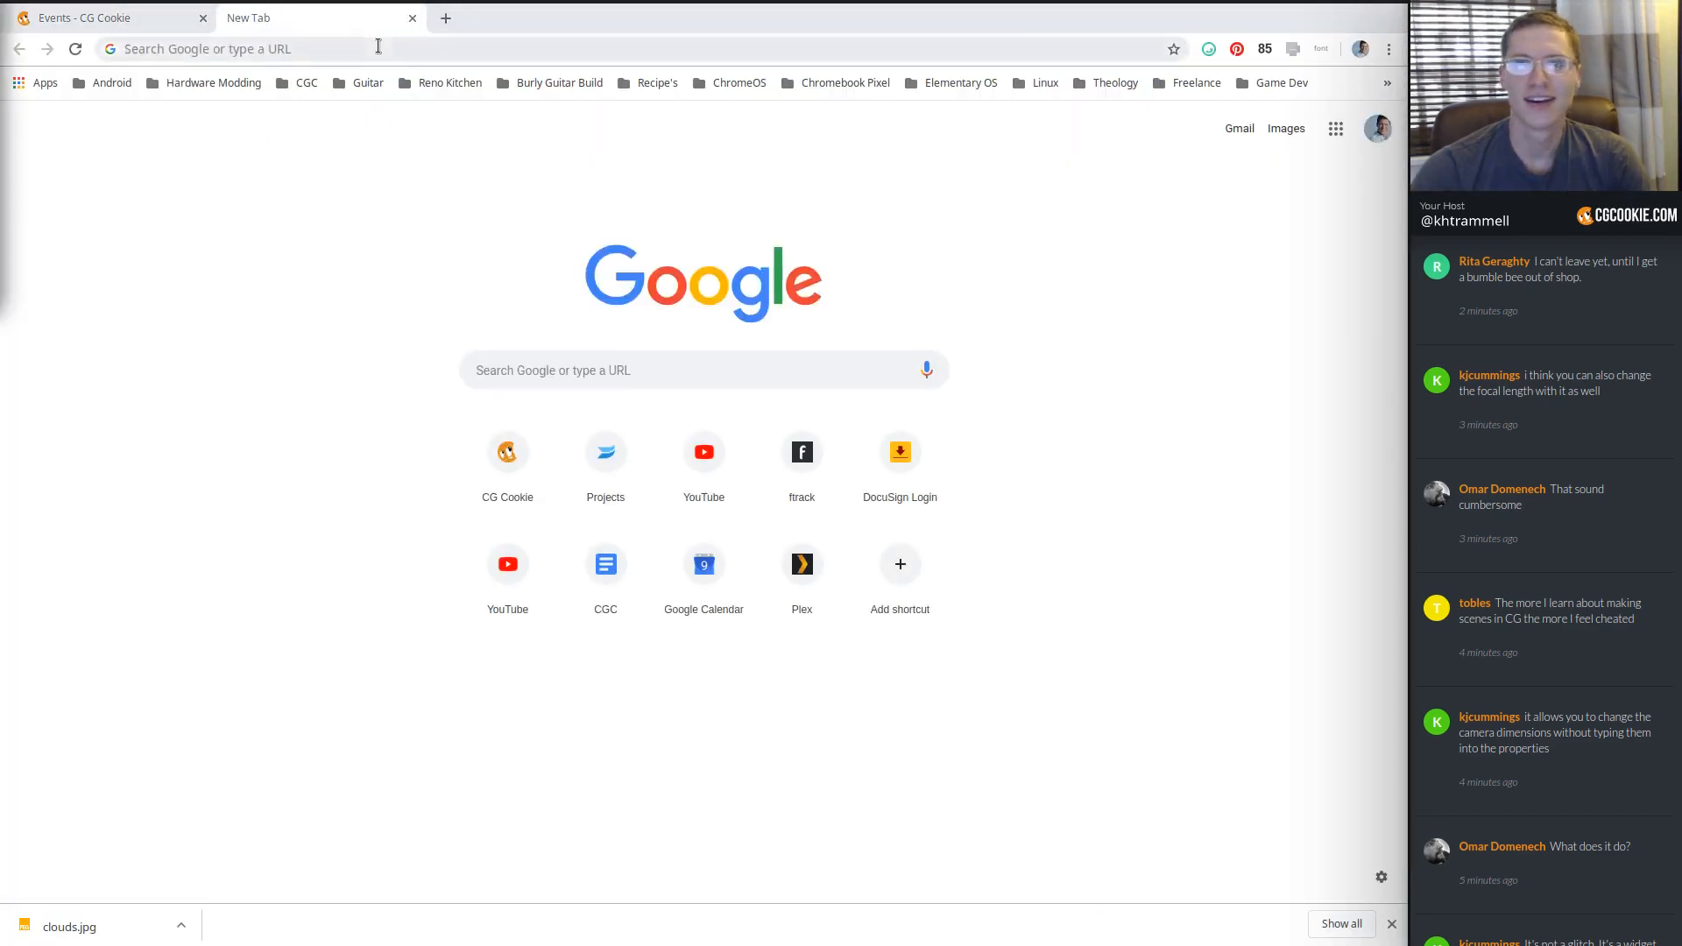
left_click(378, 46)
type("2 meter")
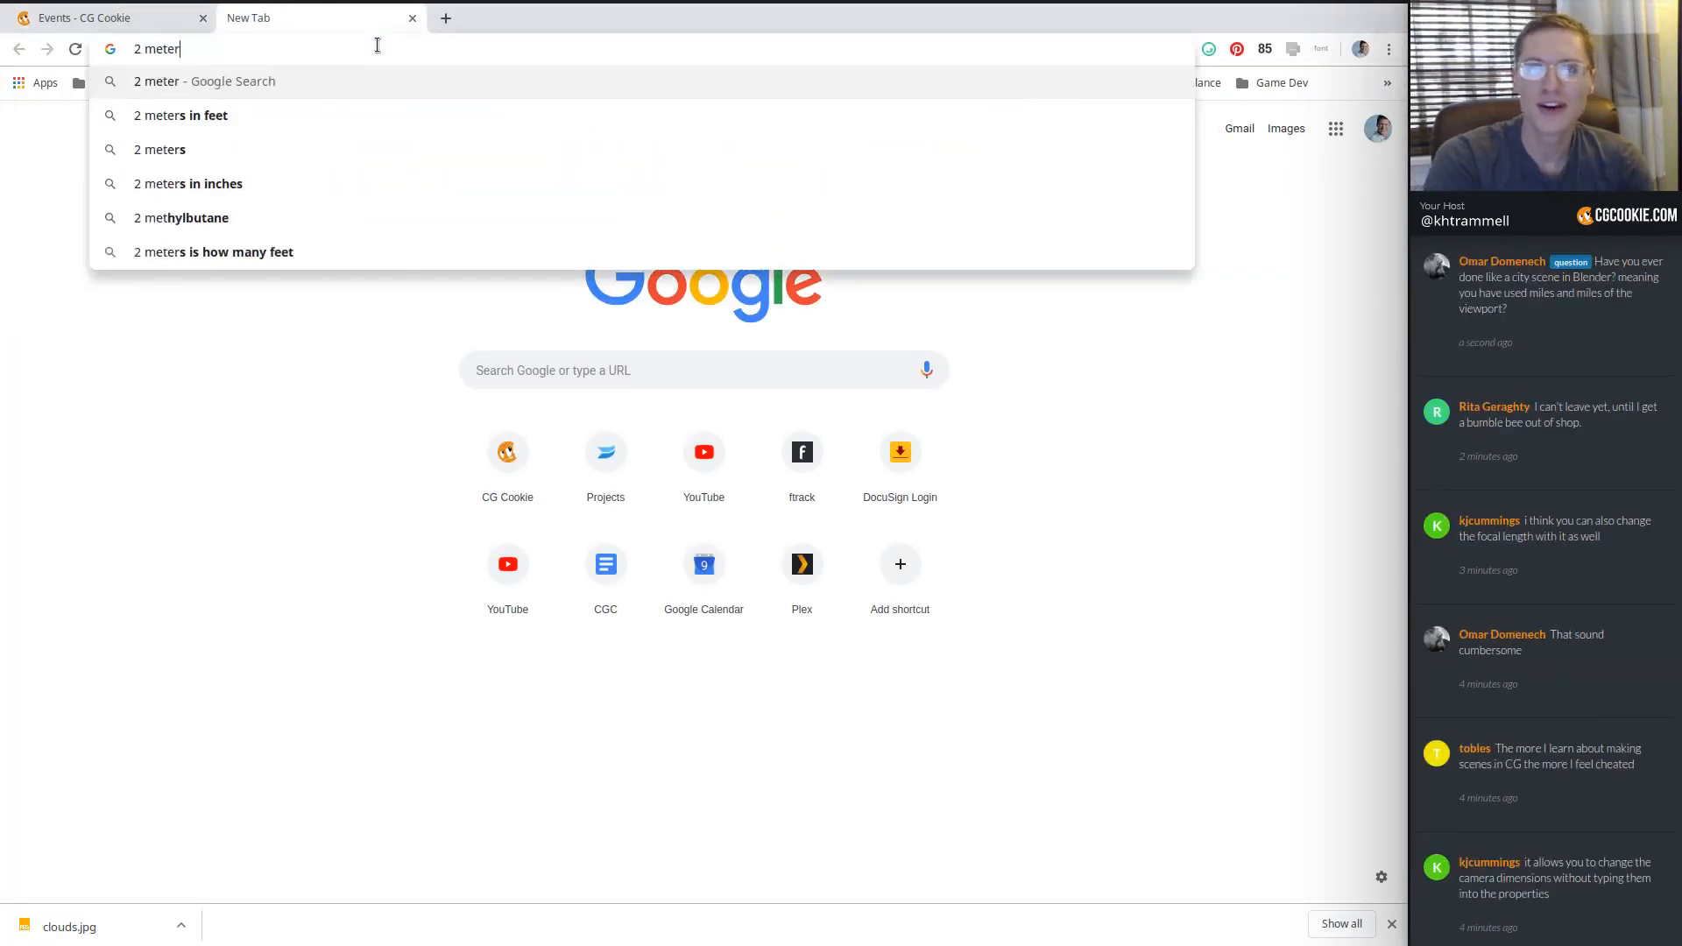
type("s to feet")
key("Return")
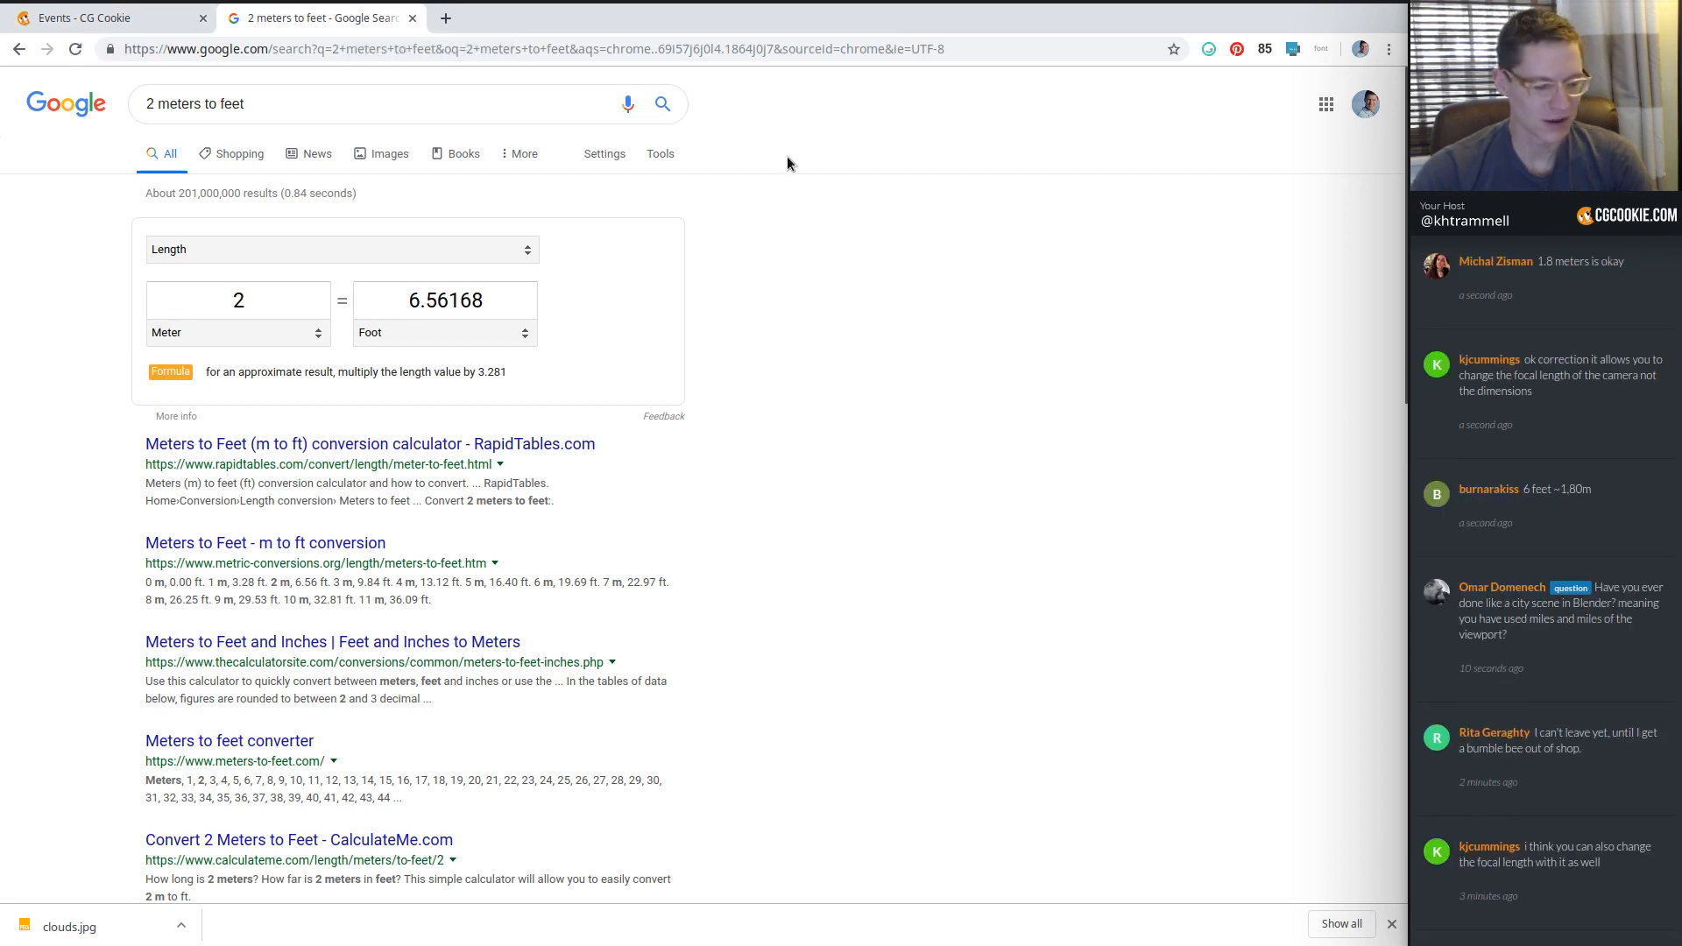
left_click(93, 27)
left_click(377, 18)
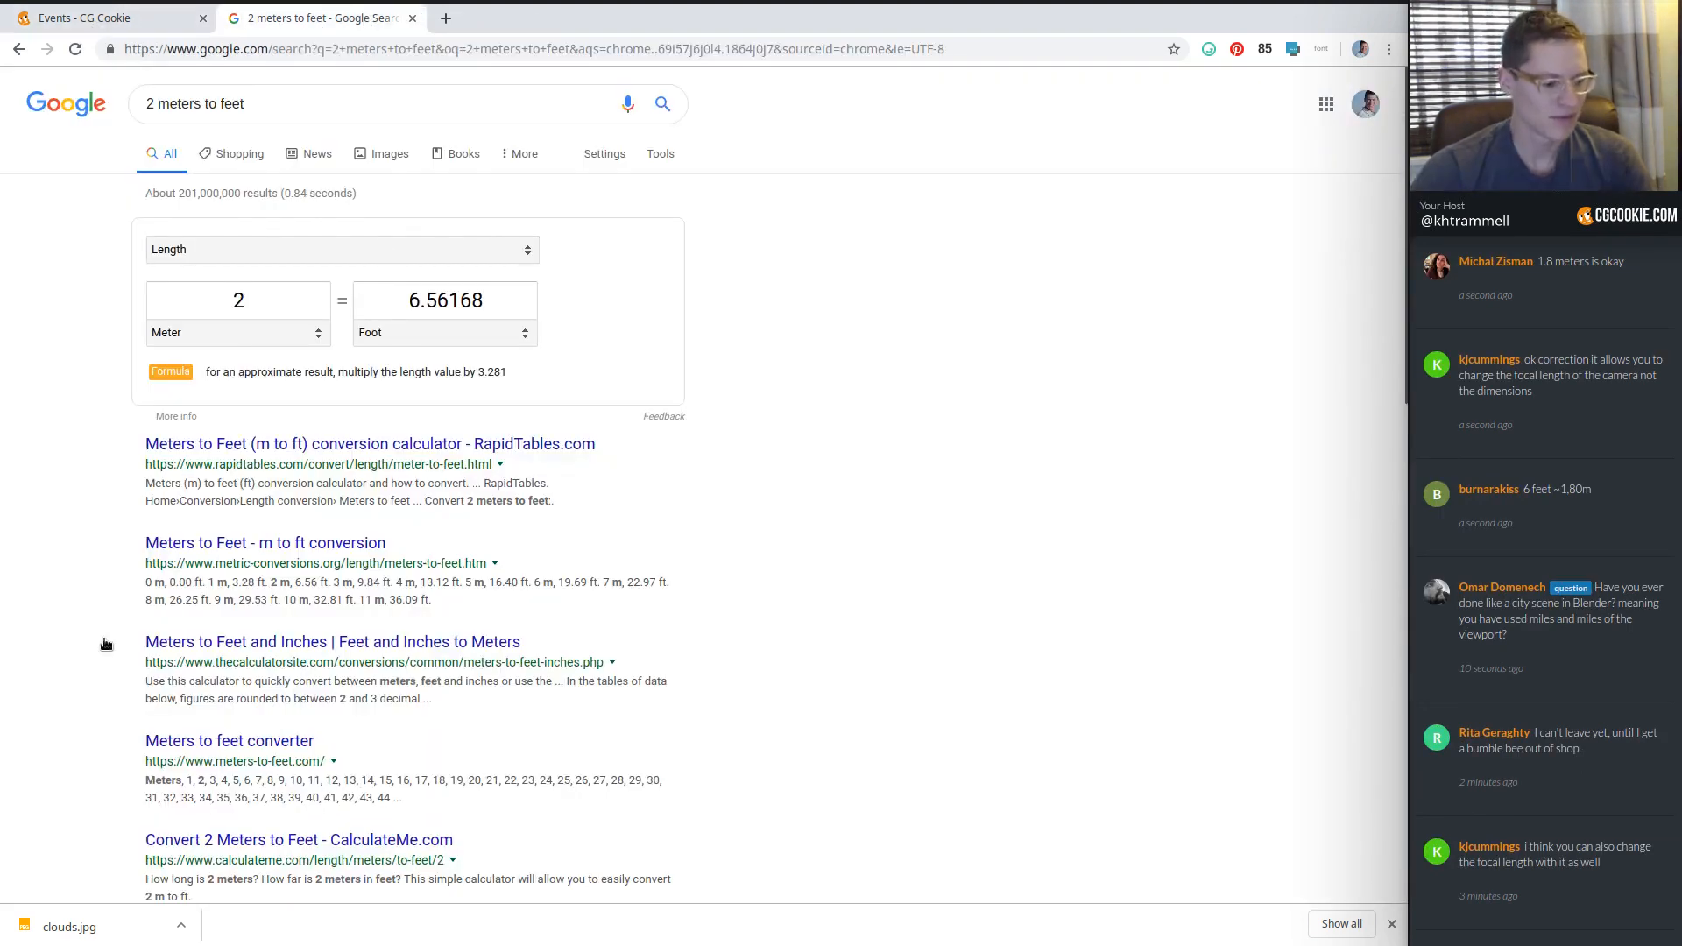
Return to Blender and scale the reference cube down uniformly to about 1.39 m per side, close to Melvin's height.
key("alt+Tab")
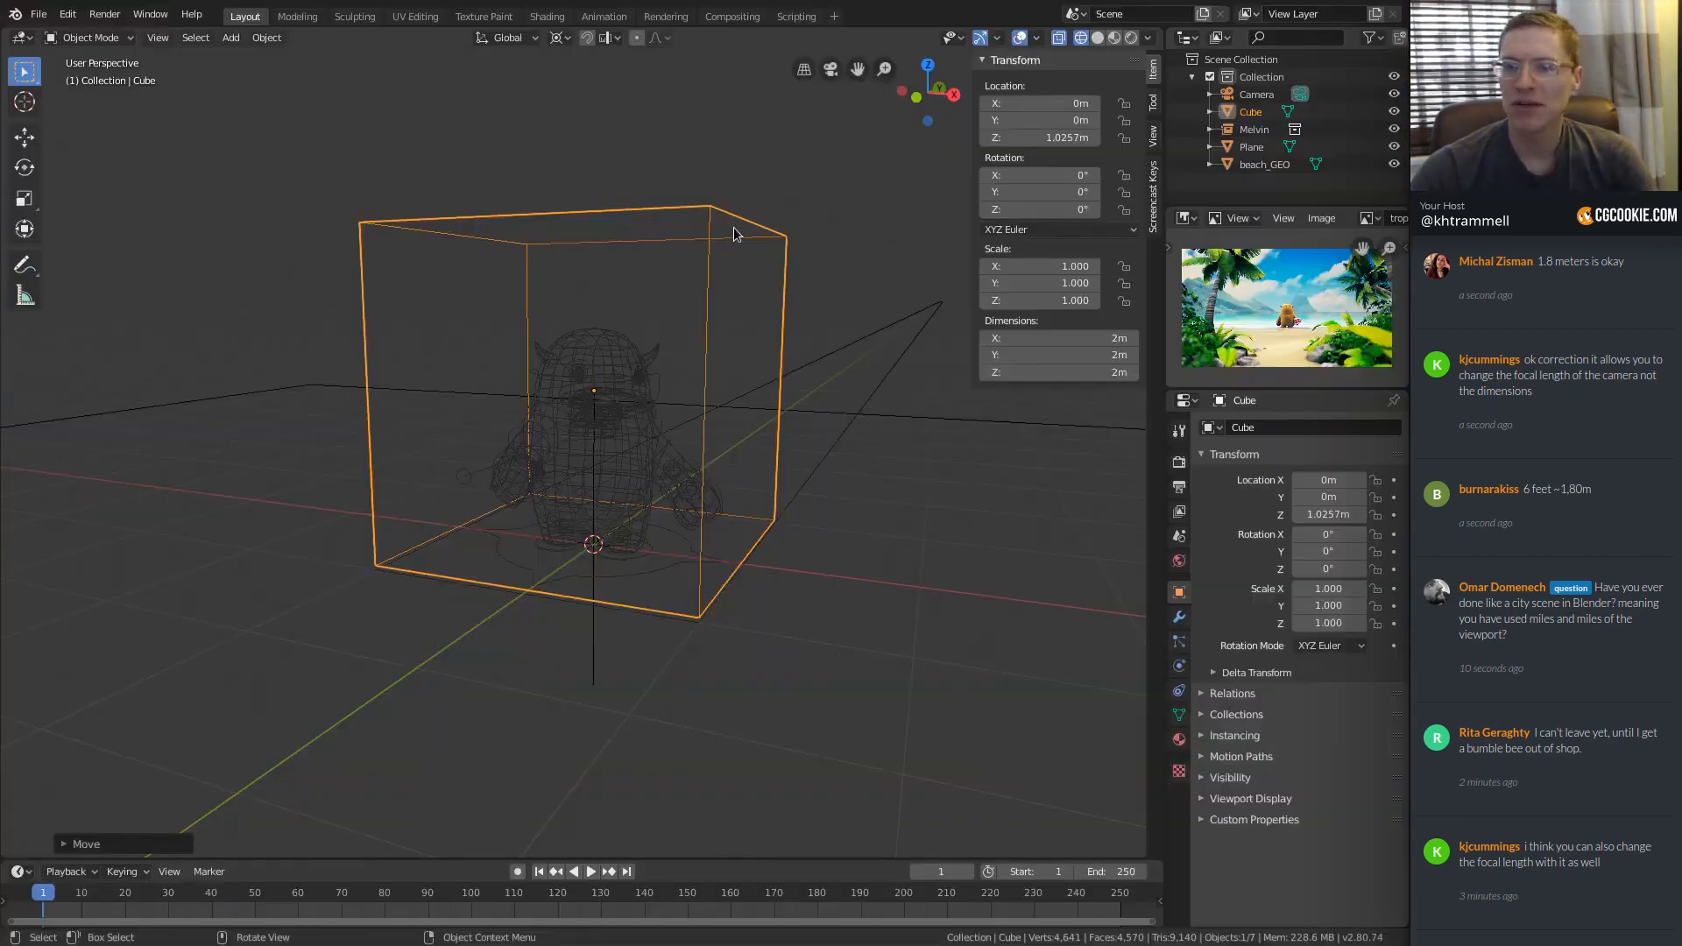
scroll(763, 236, "up", 1)
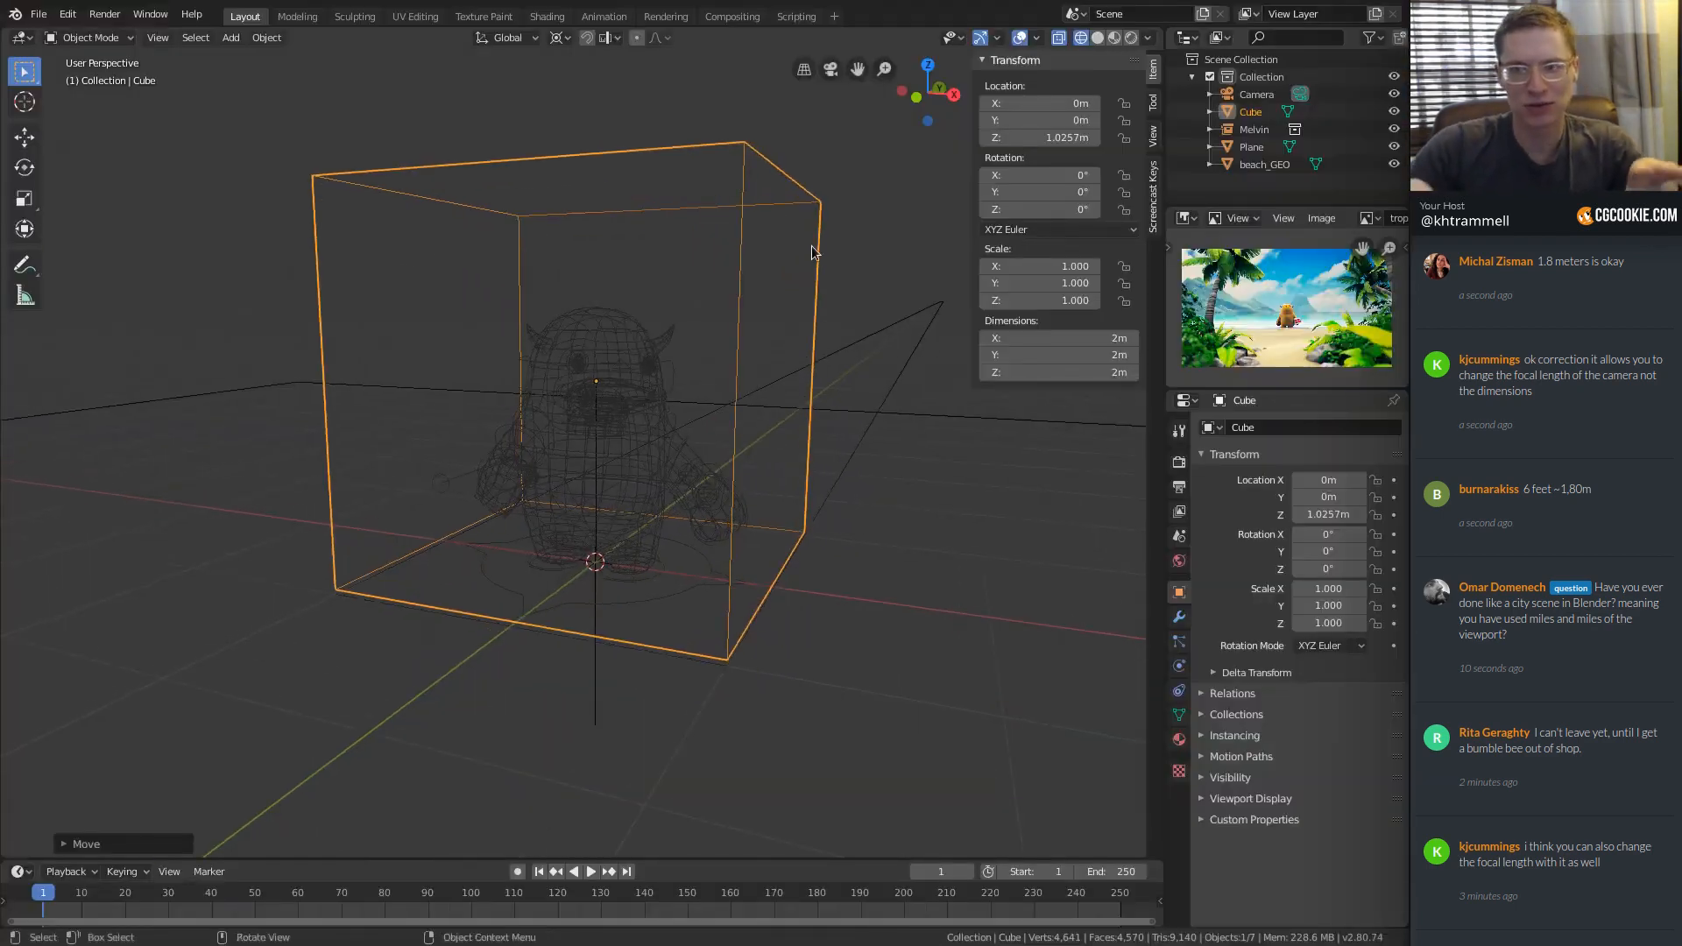
key("s")
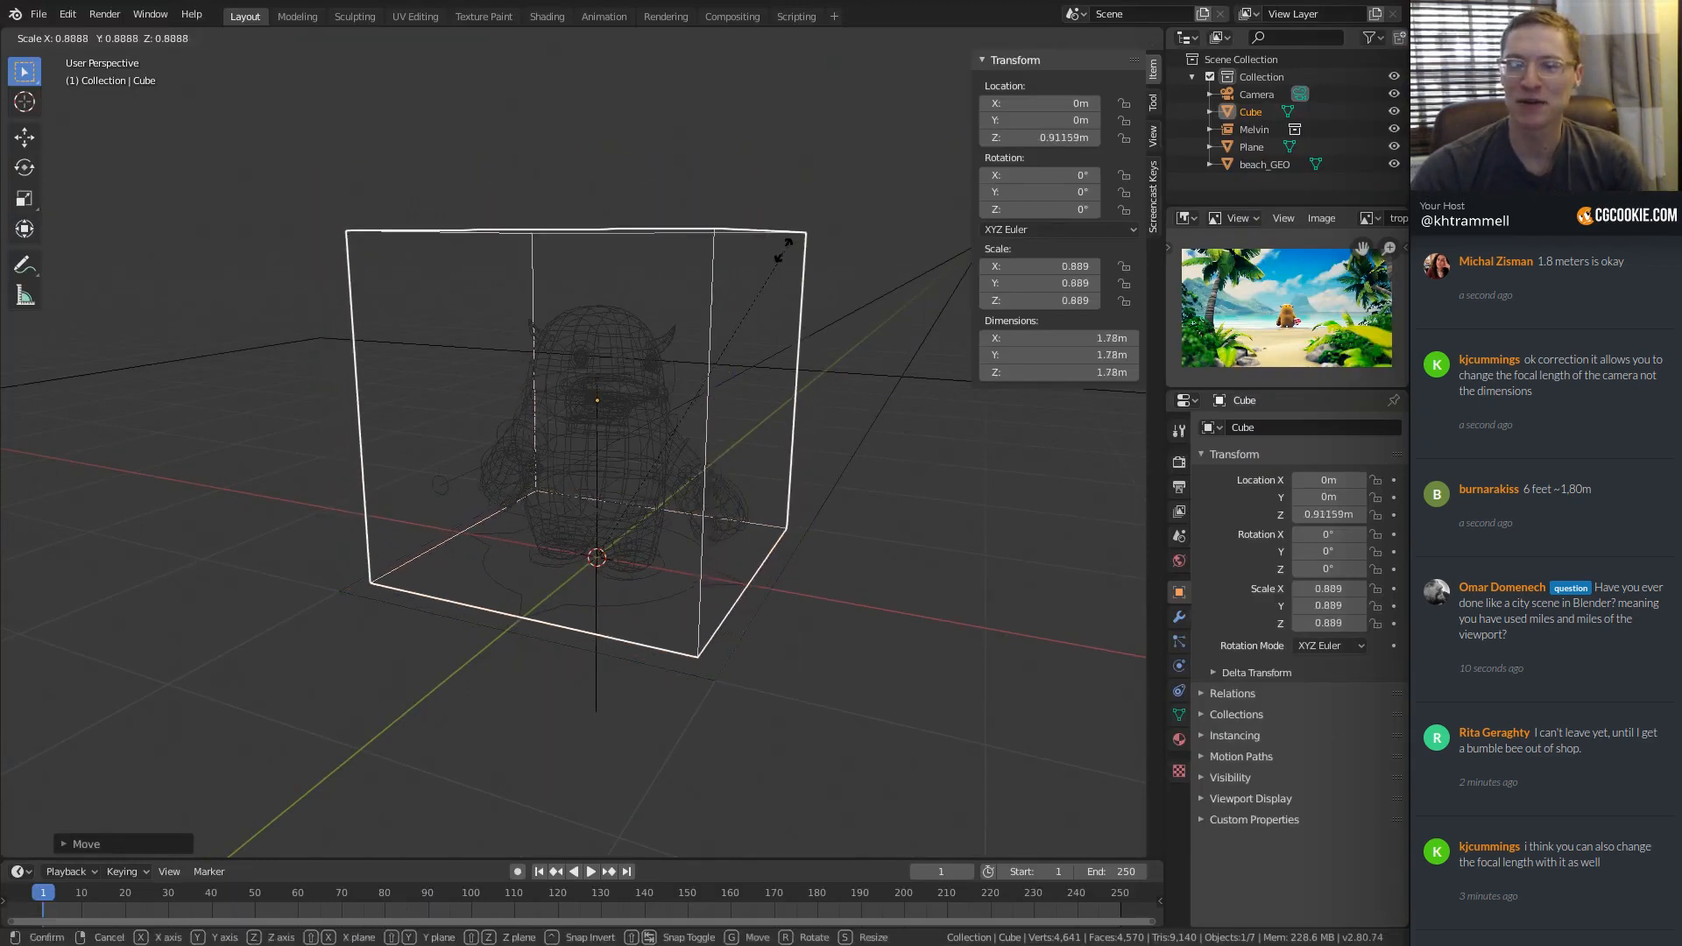
left_click(759, 300)
middle_click_drag(758, 300, 801, 276)
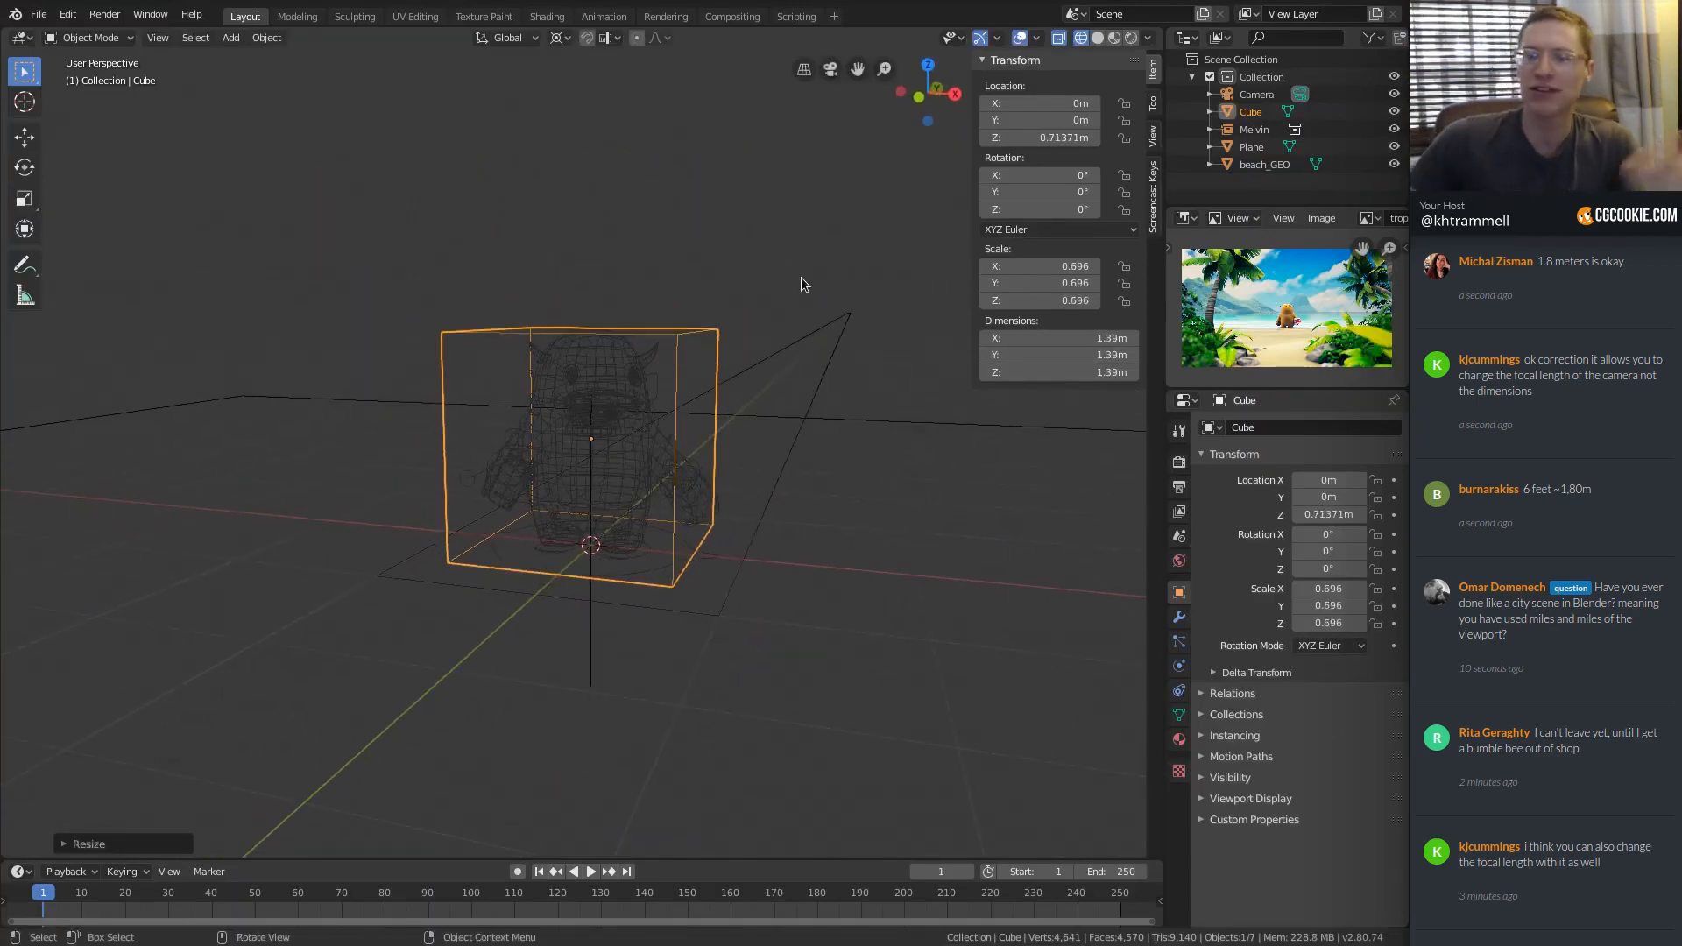
Delete the reference cube around Melvin.
key("x")
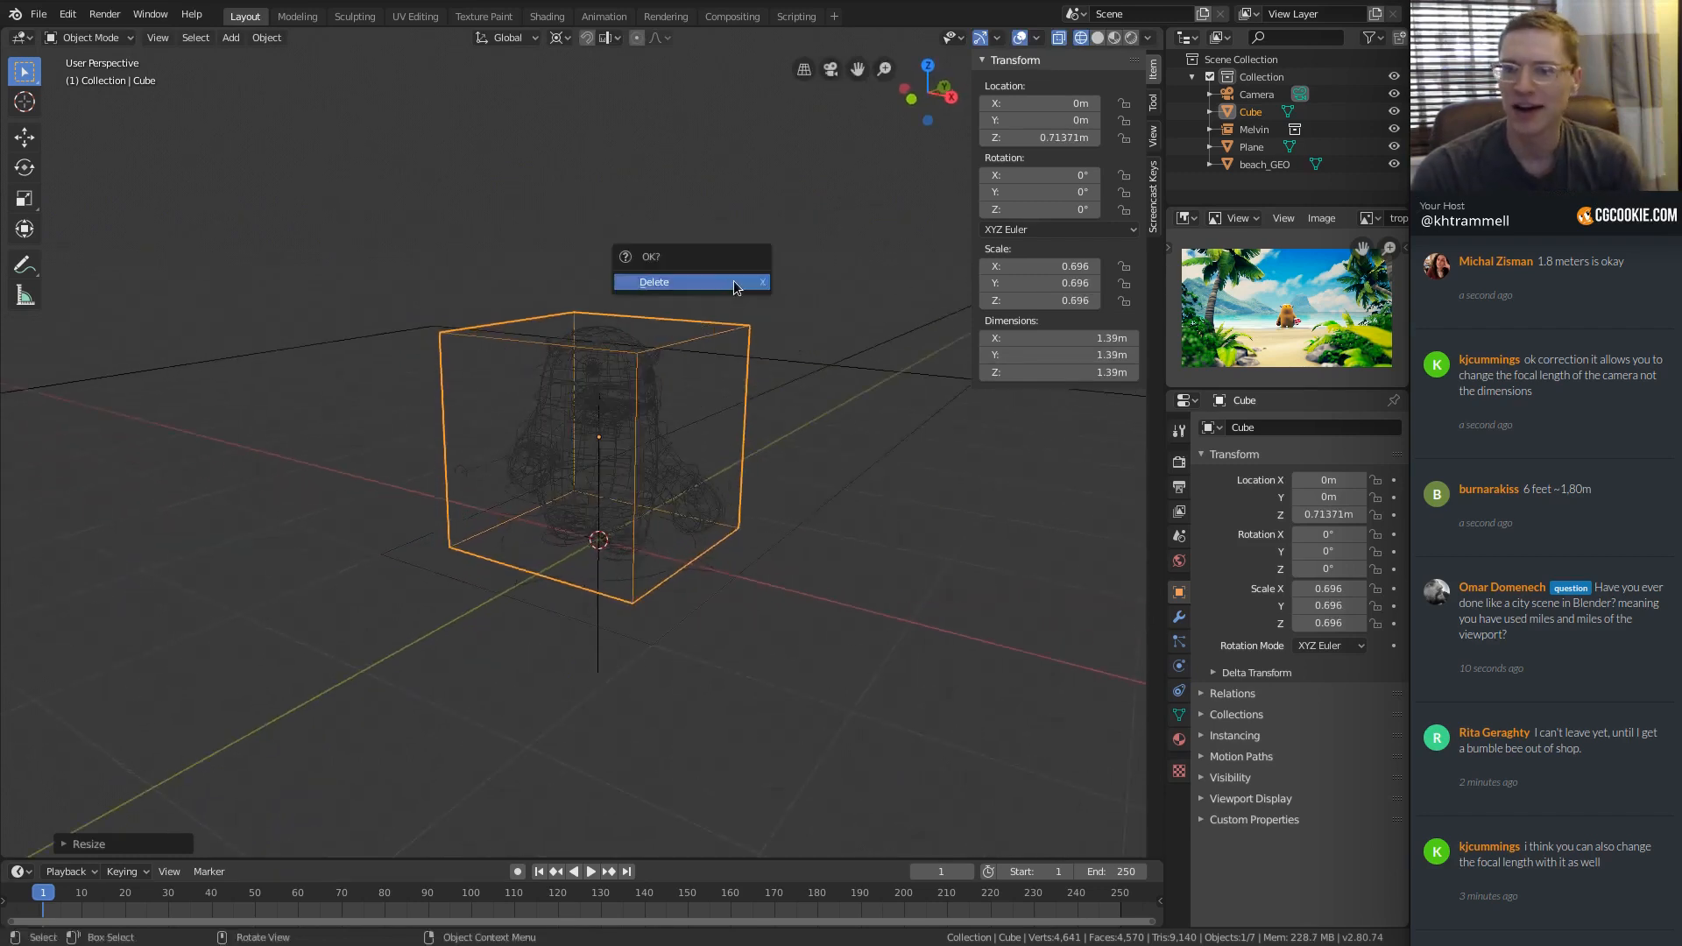
left_click(734, 285)
middle_click_drag(735, 285, 843, 336)
middle_click_drag(843, 336, 745, 336, "shift")
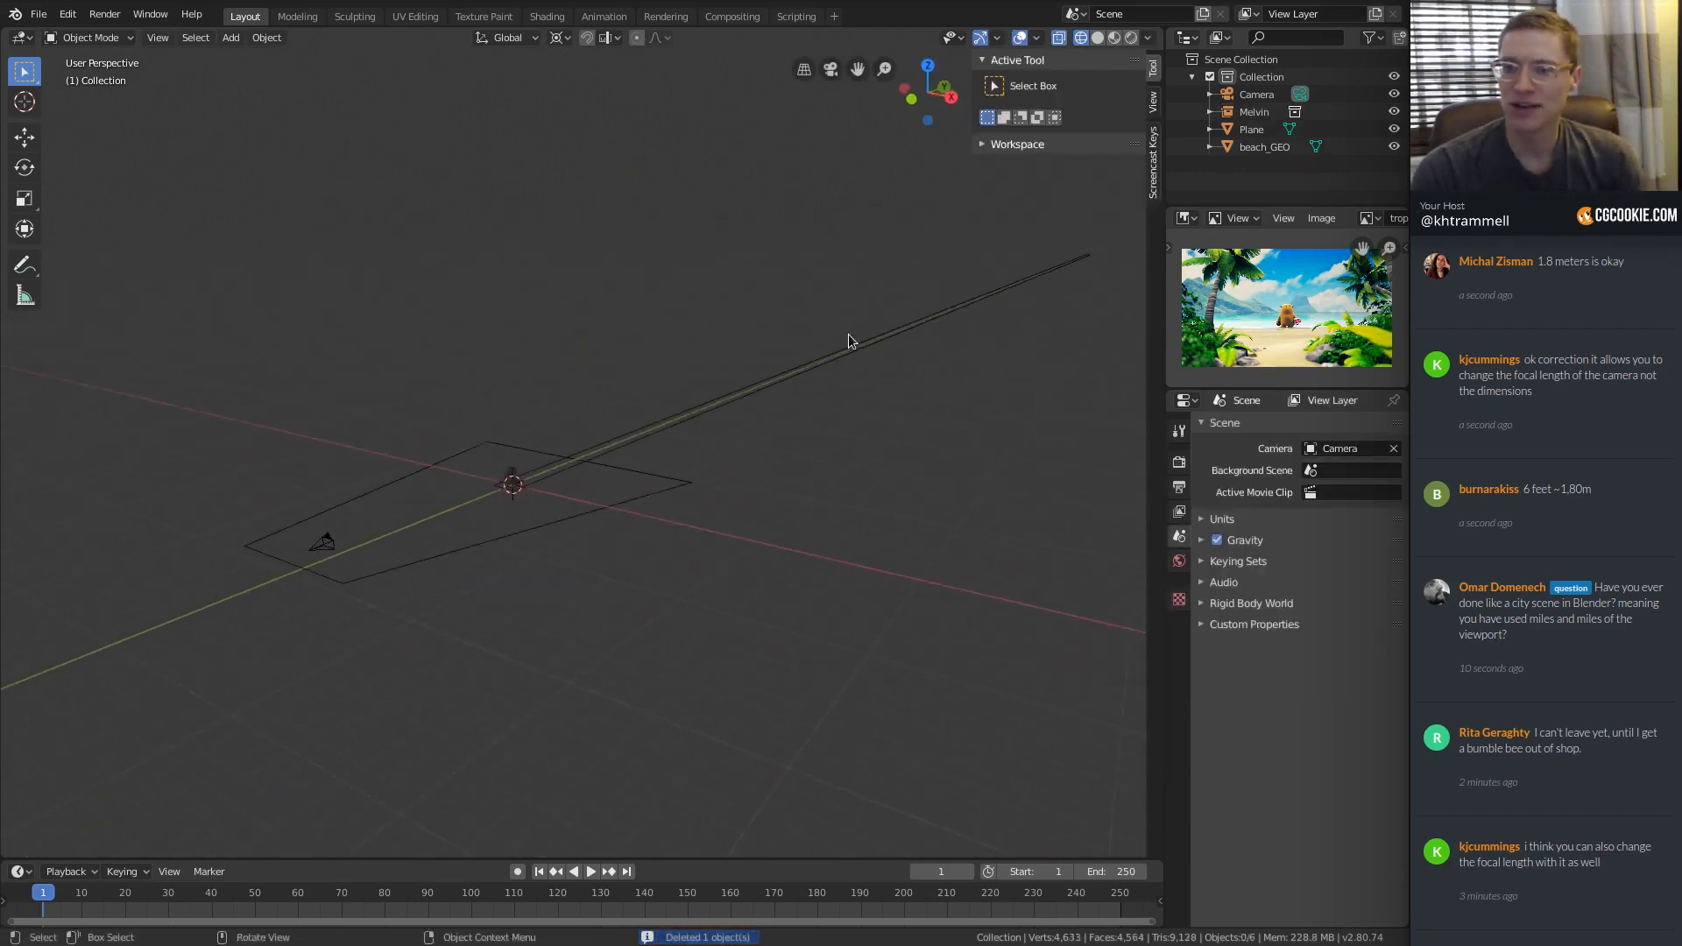
Select the long thin plane, hide the sidebar, enter Edit Mode and move the plane's far edge farther out along Y.
left_click(850, 336)
middle_click_drag(891, 302, 854, 319)
middle_click_drag(854, 319, 737, 331, "shift")
key("n")
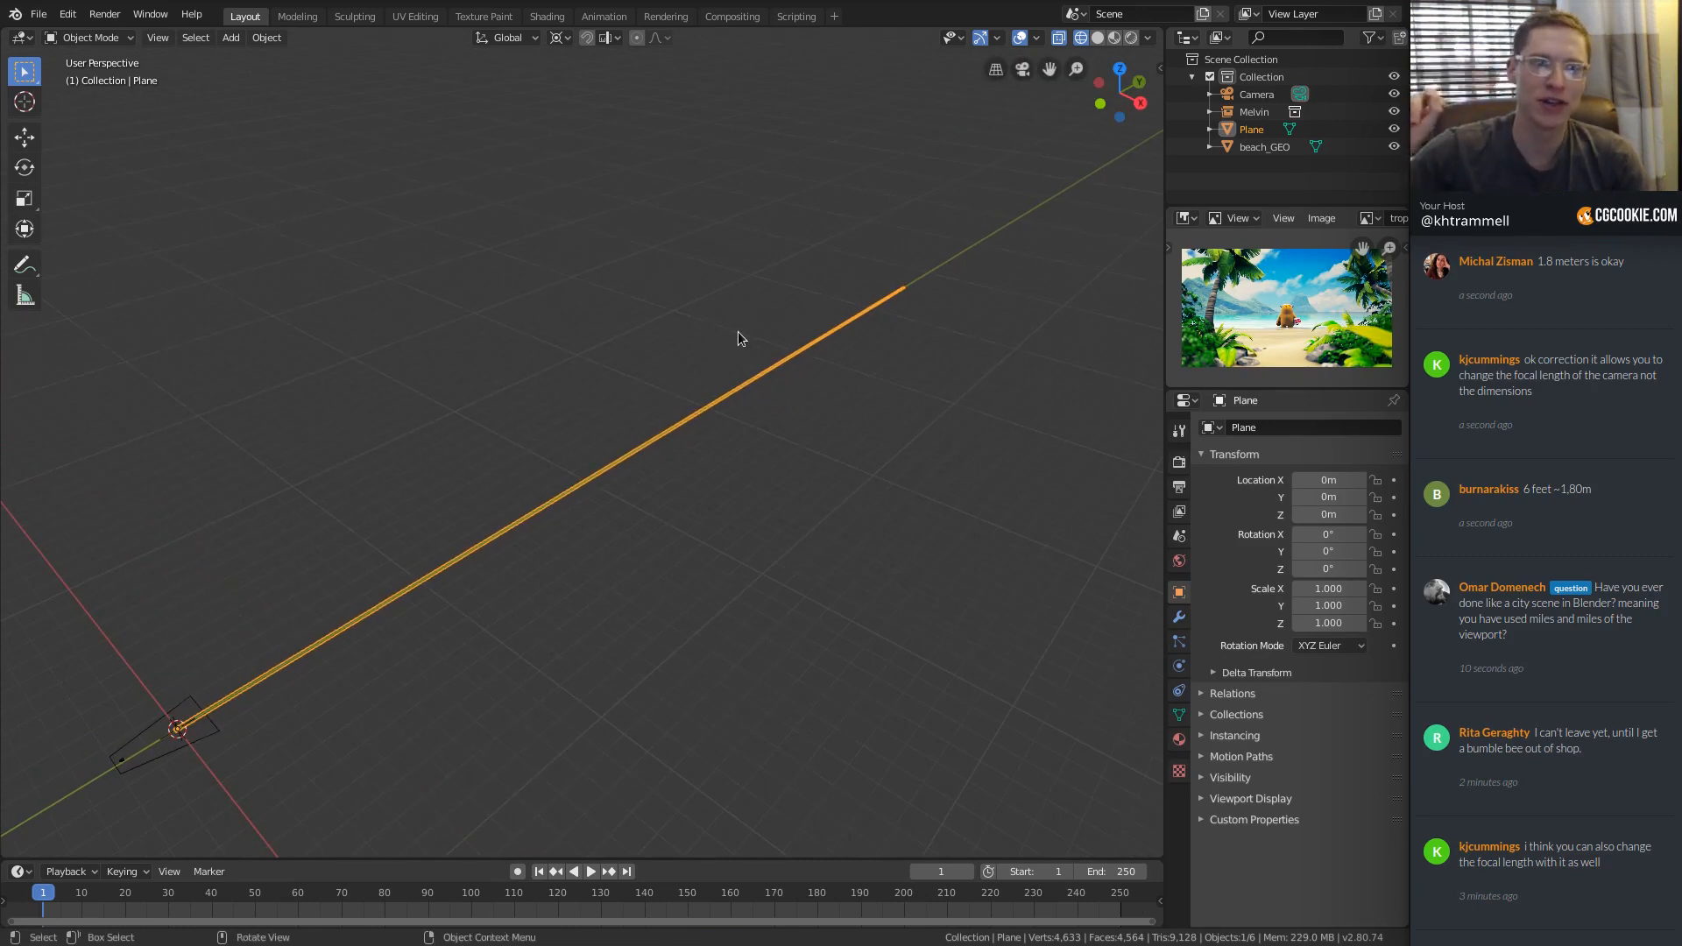
mouse_move(732, 329)
middle_mouse_down("ctrl")
mouse_move(807, 386)
mouse_move(785, 342)
mouse_move(750, 353)
middle_mouse_up("ctrl")
key("Tab")
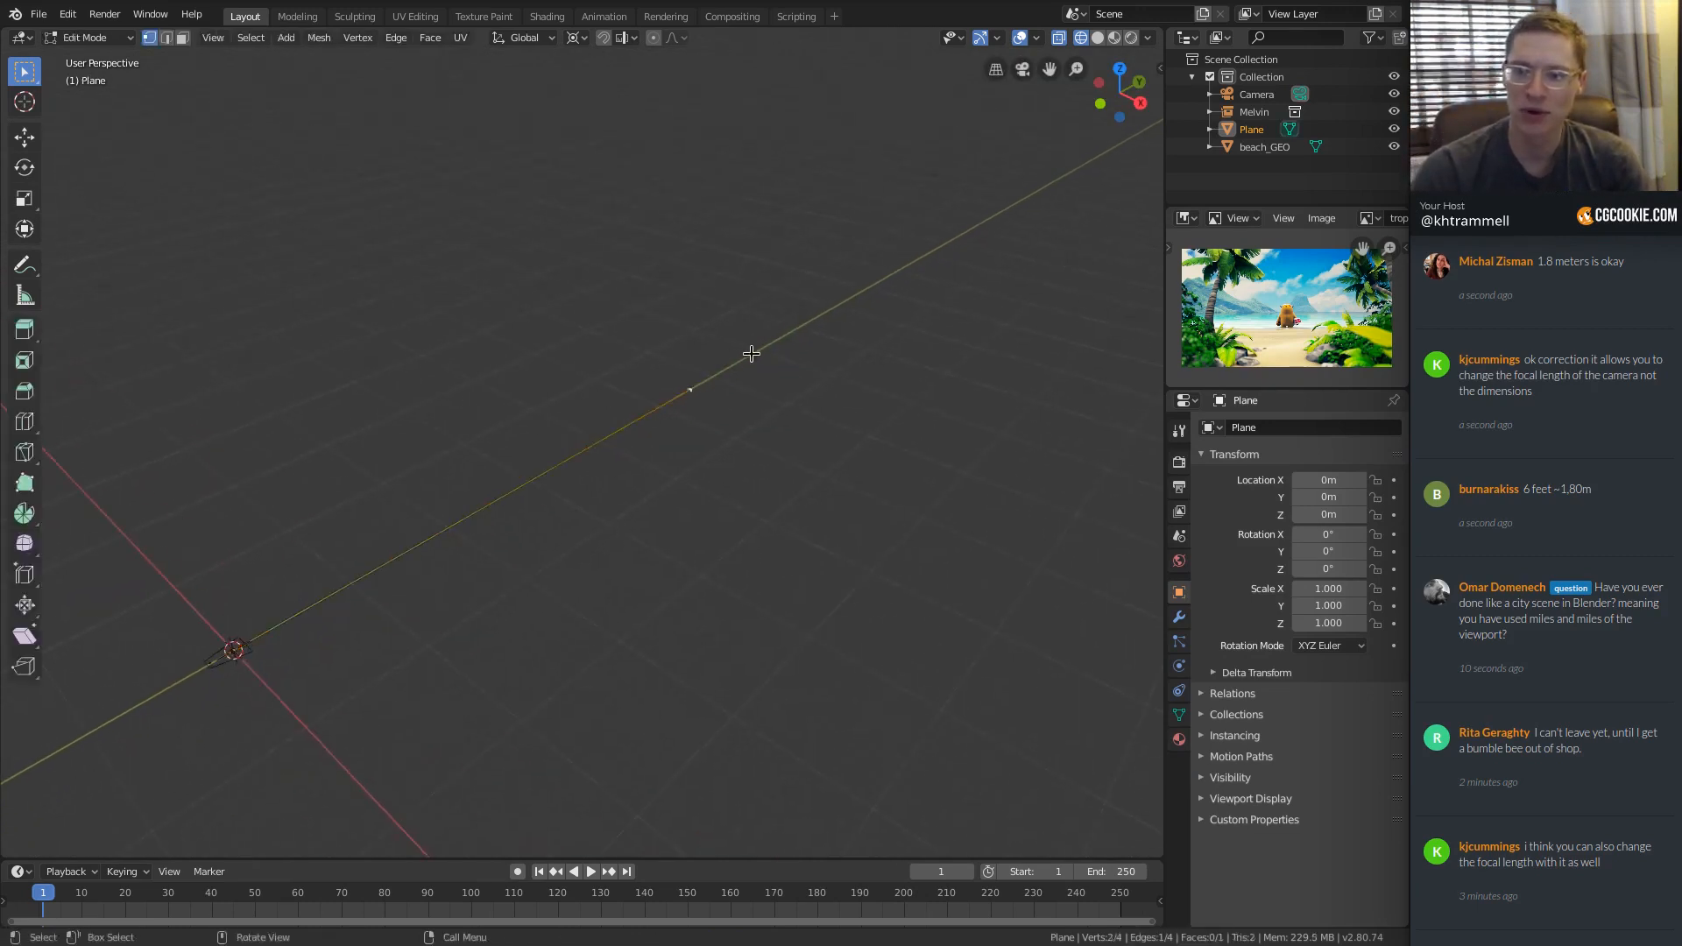
left_click(699, 391, "shift")
key("g")
key("y")
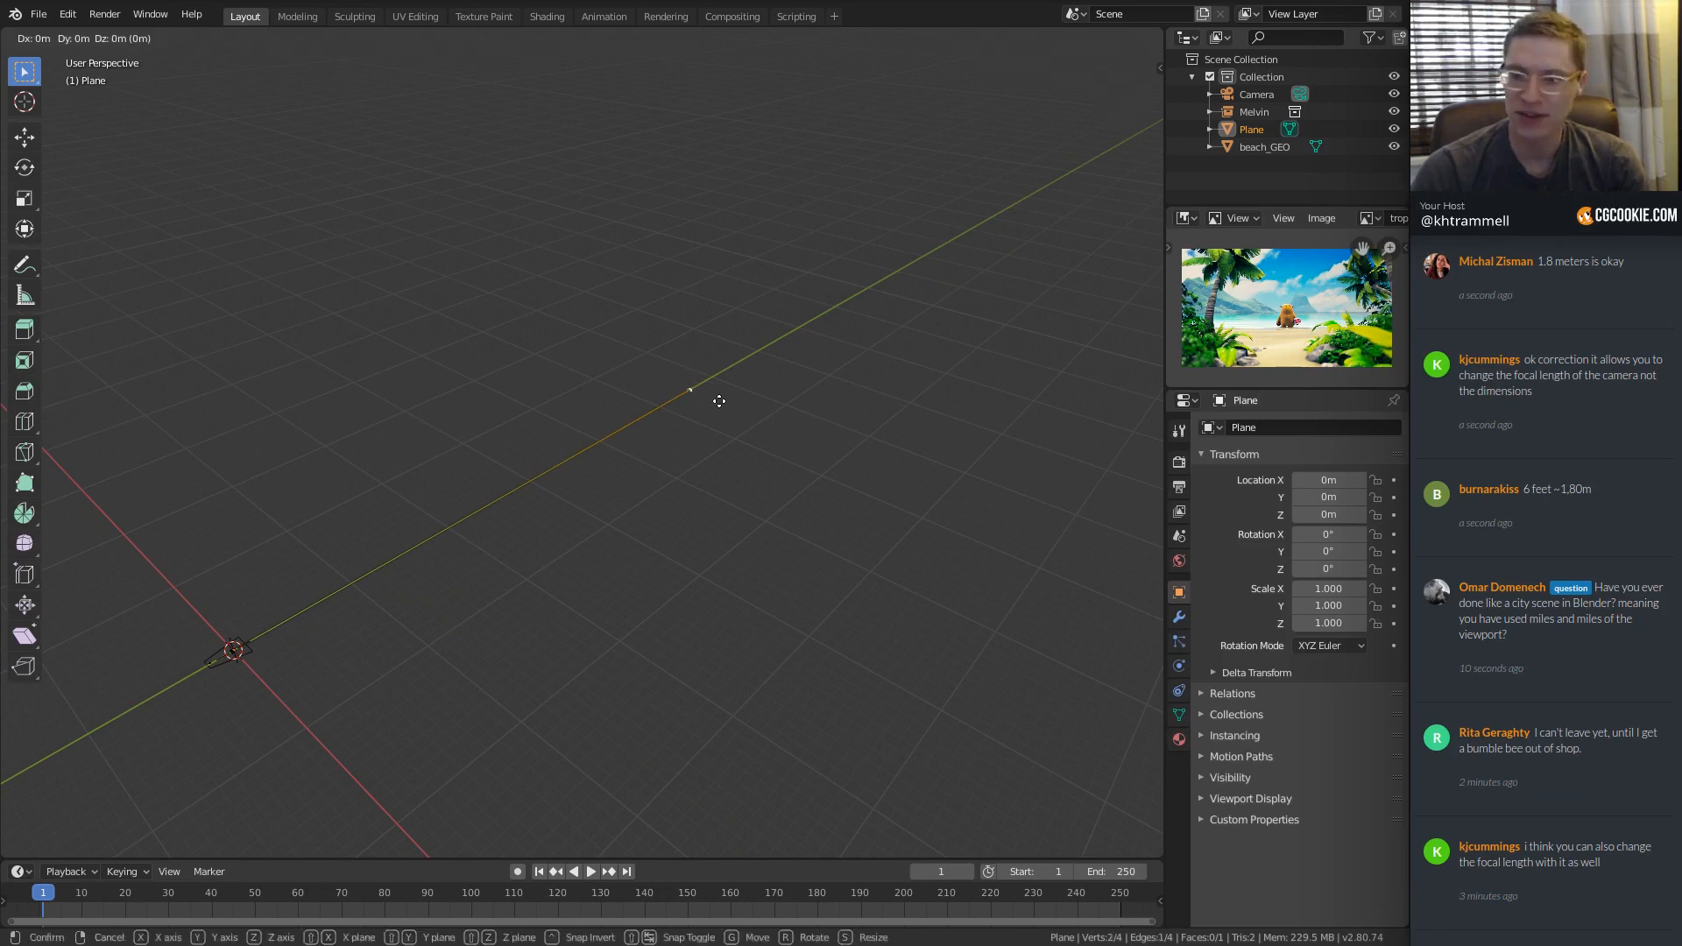
left_click(1081, 158)
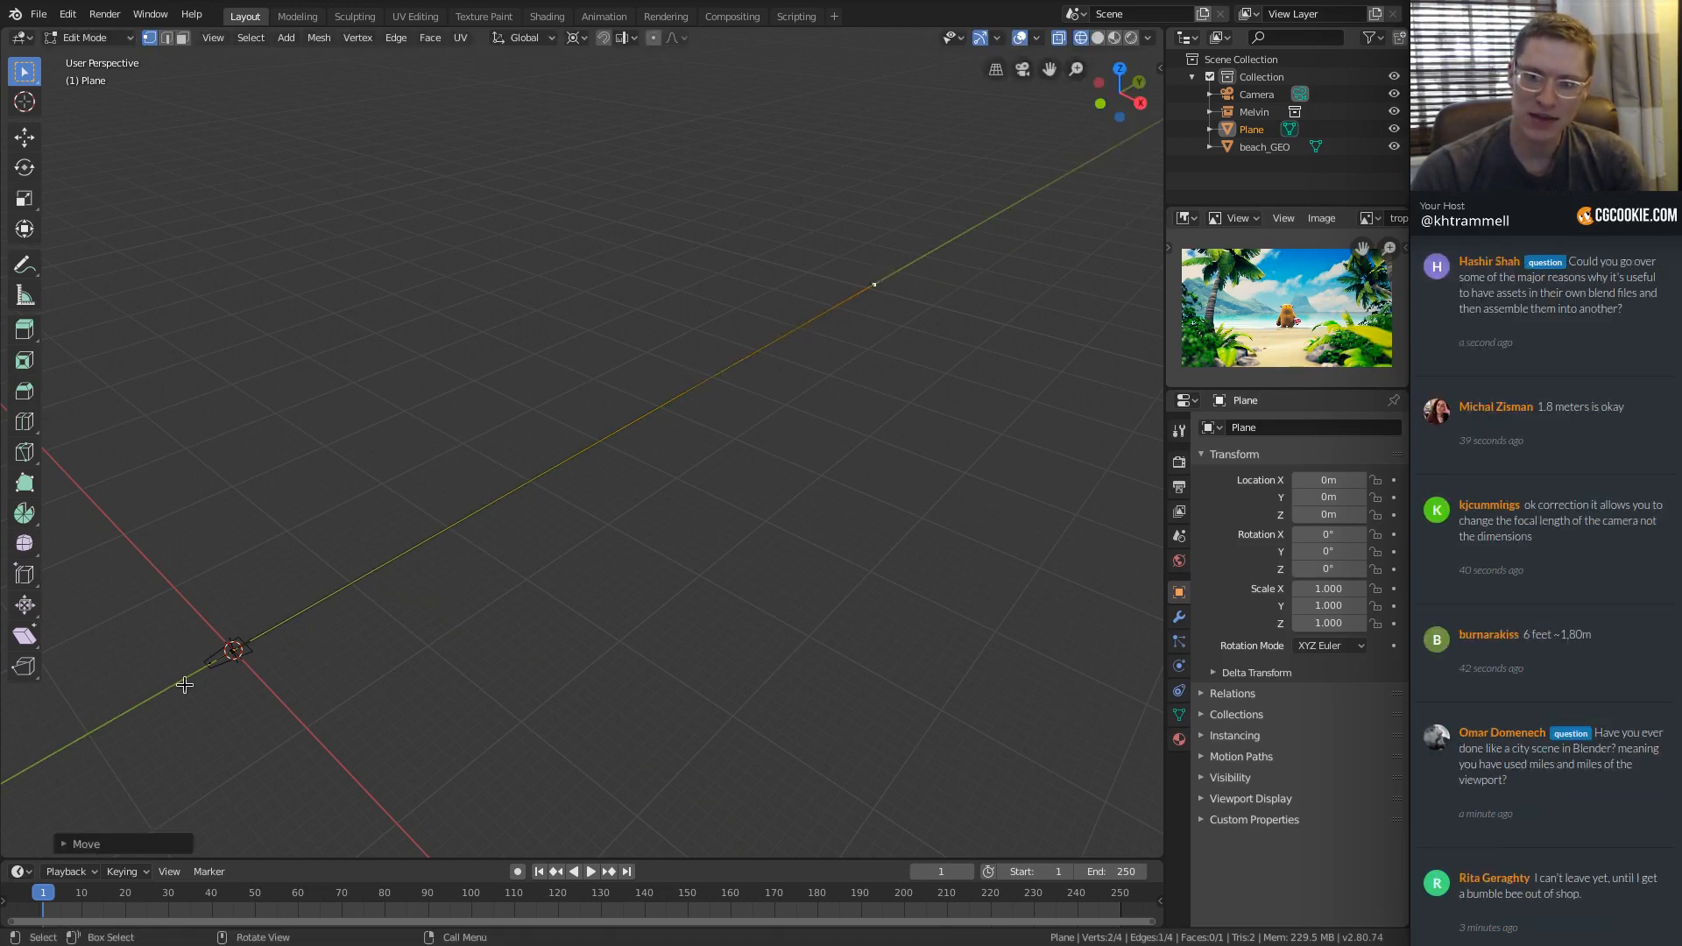
Push the plane's far edge out along Y a second time to lengthen it toward the horizon.
middle_click_drag(752, 445, 716, 483, "shift")
middle_click_drag(717, 484, 696, 488, "ctrl")
key("g")
key("y")
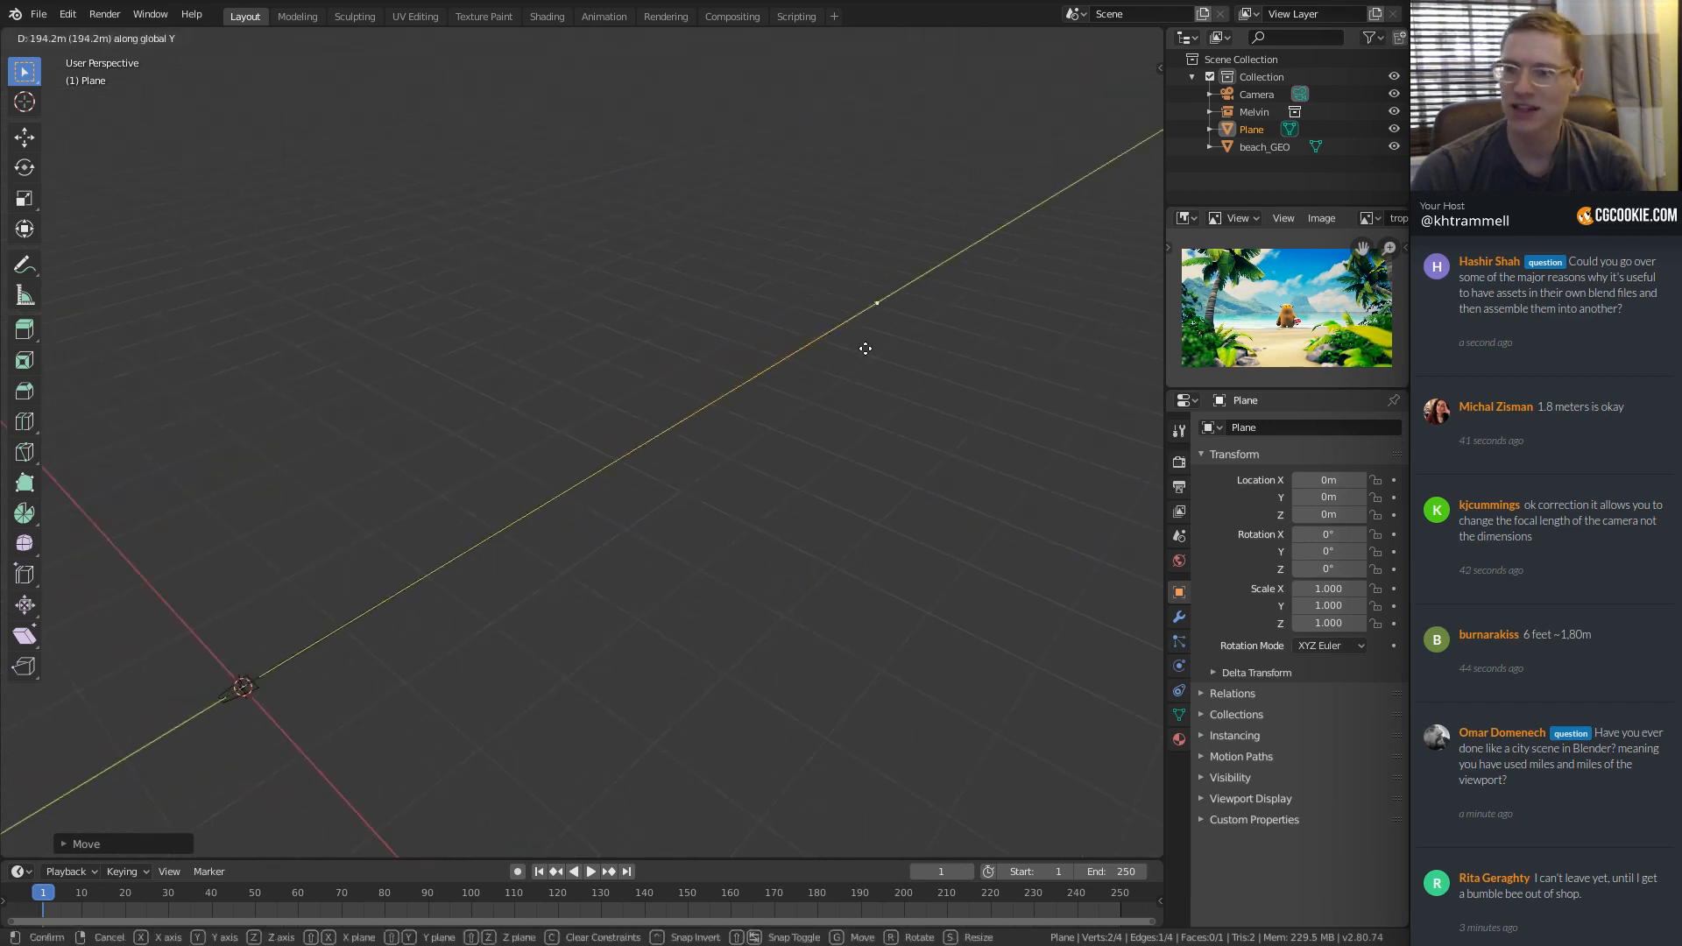
left_click(1084, 147)
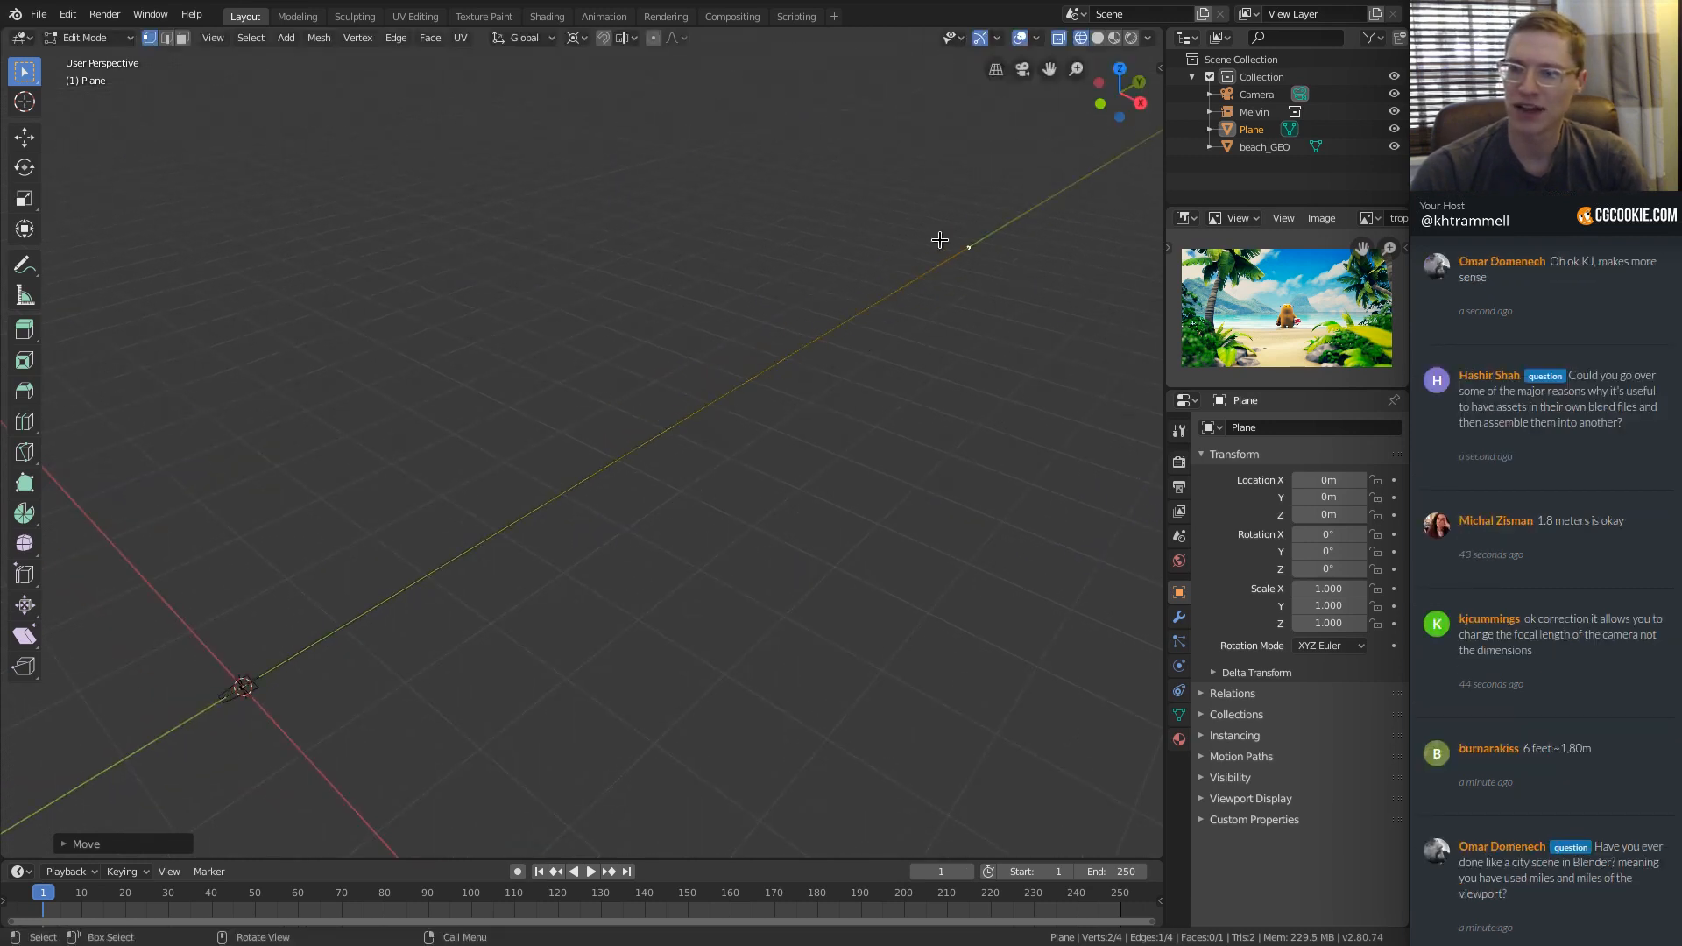
Change the transform pivot point from the 3D cursor and try scaling the plane's far edge.
key("s")
right_click(400, 222)
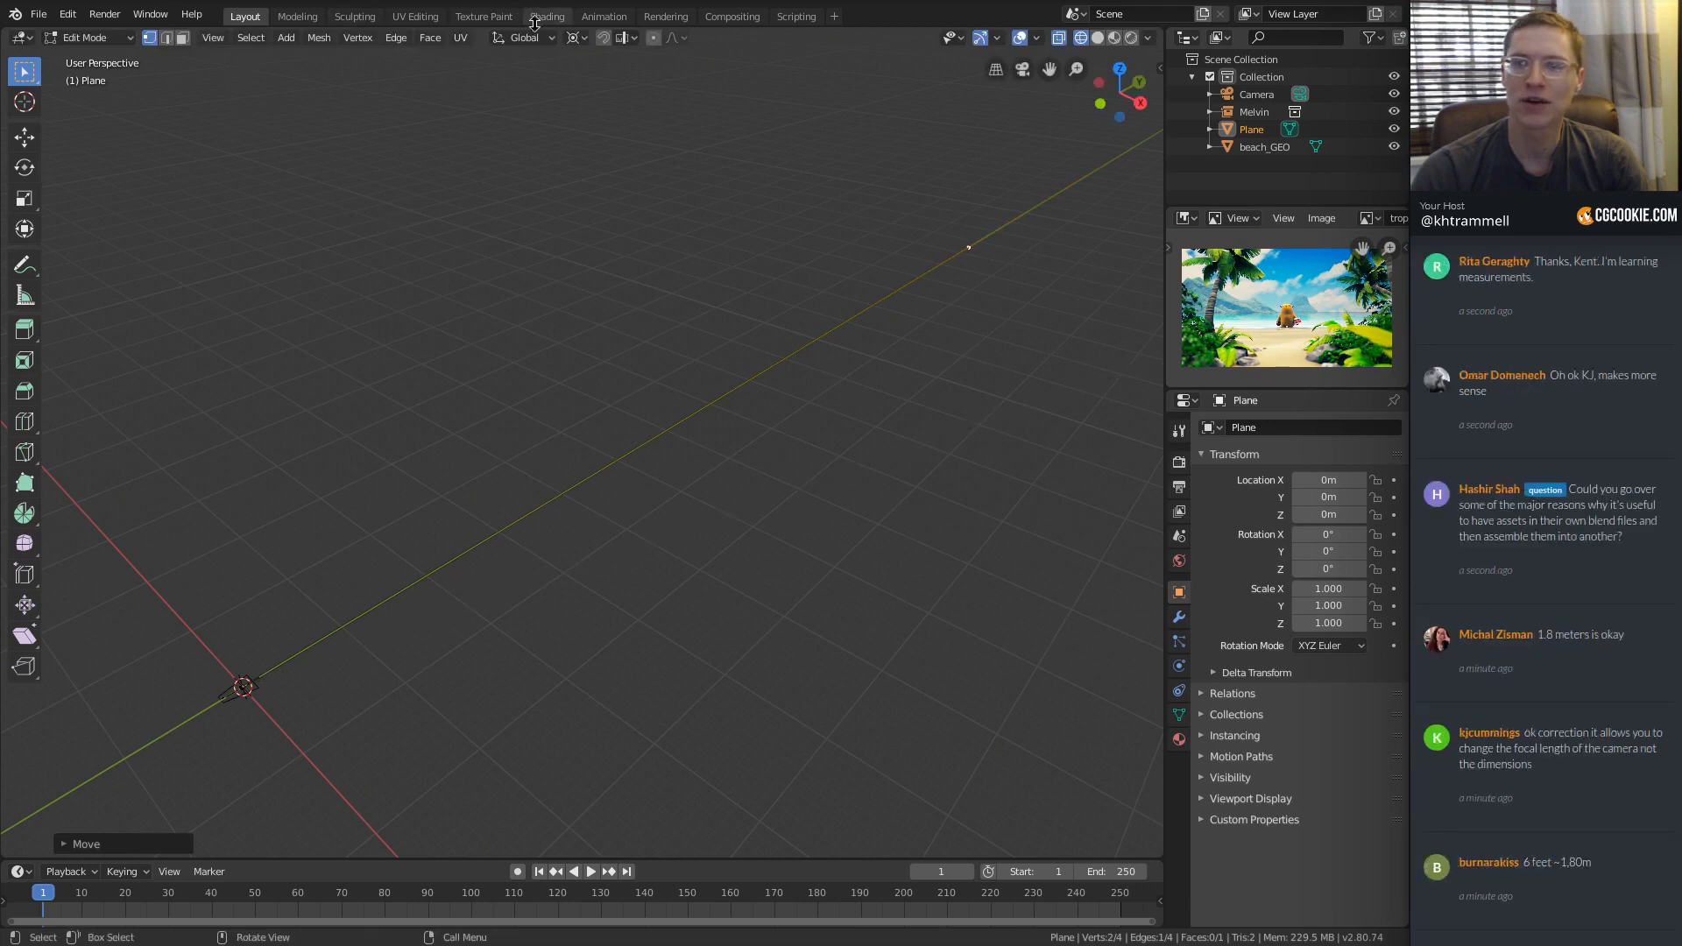
left_click(575, 37)
left_click(544, 159)
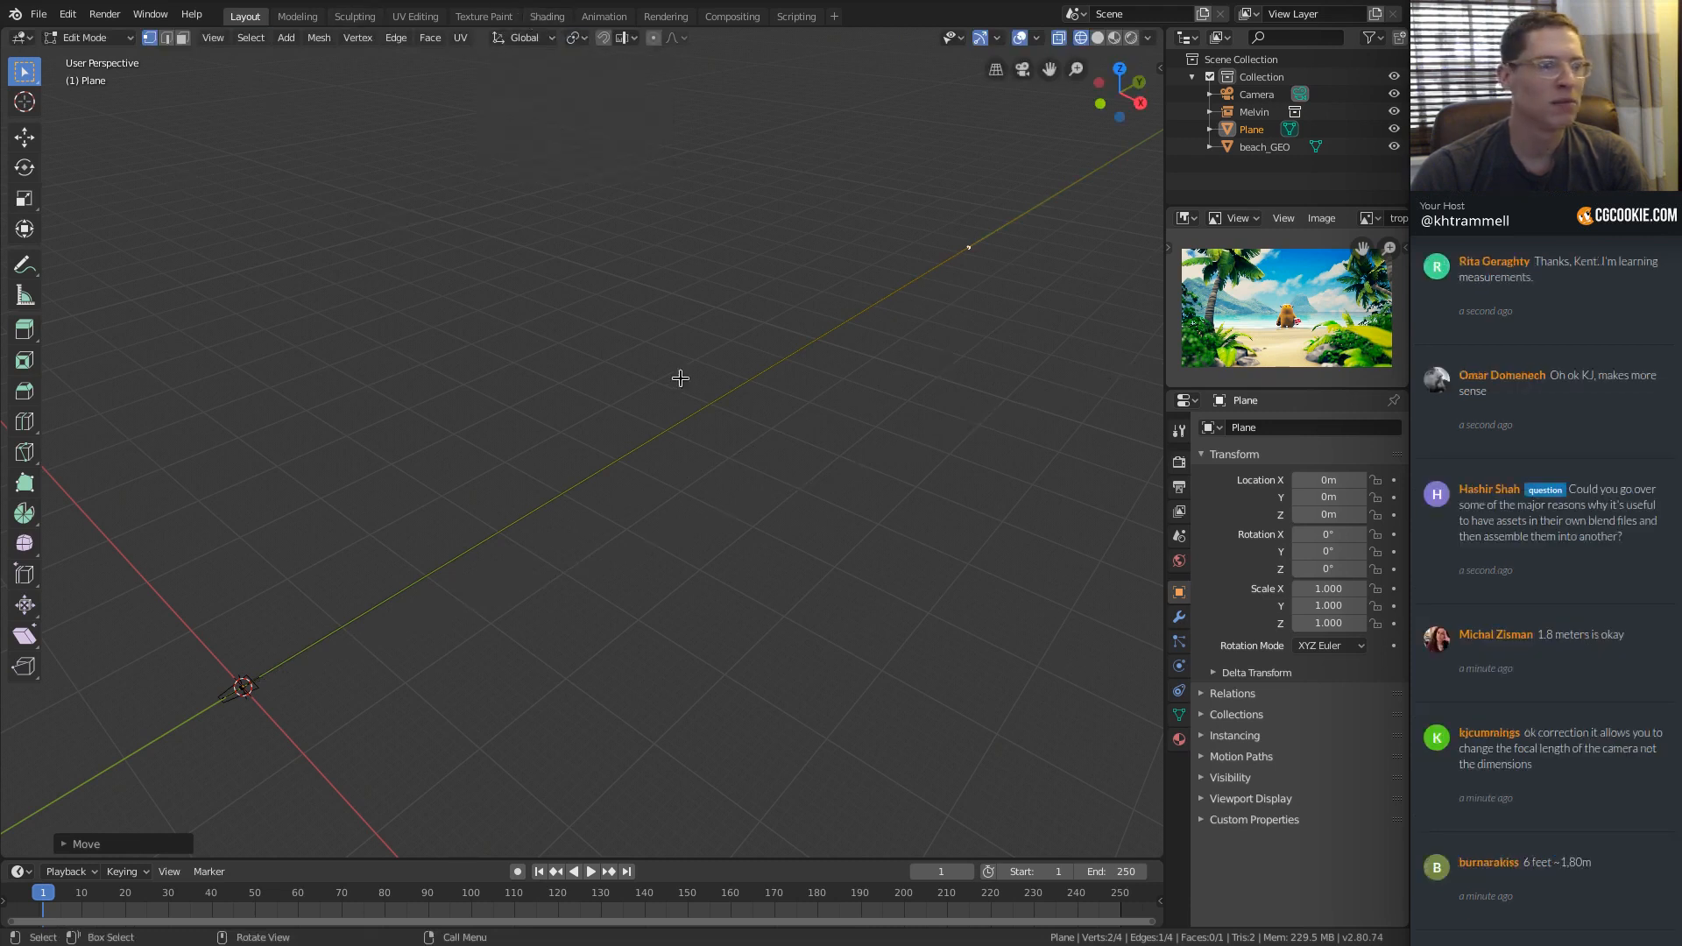
key("s")
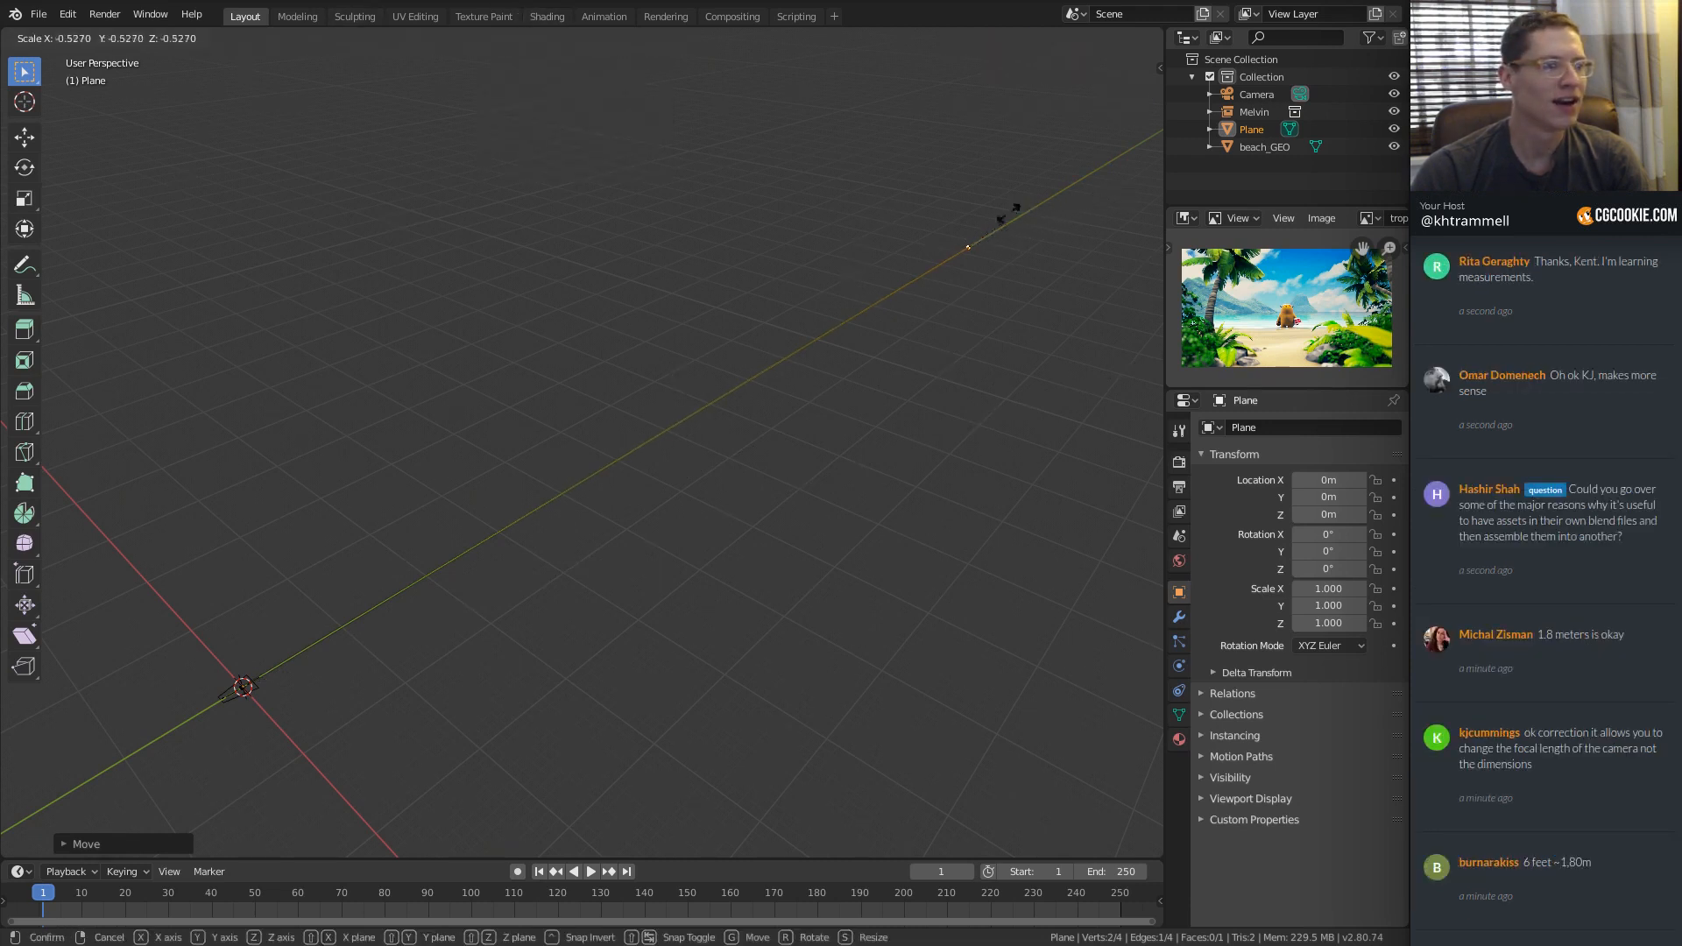
right_click(963, 218)
Extend the plane's far edge by several hundred more metres along the Y axis.
scroll(627, 300, "up", 2)
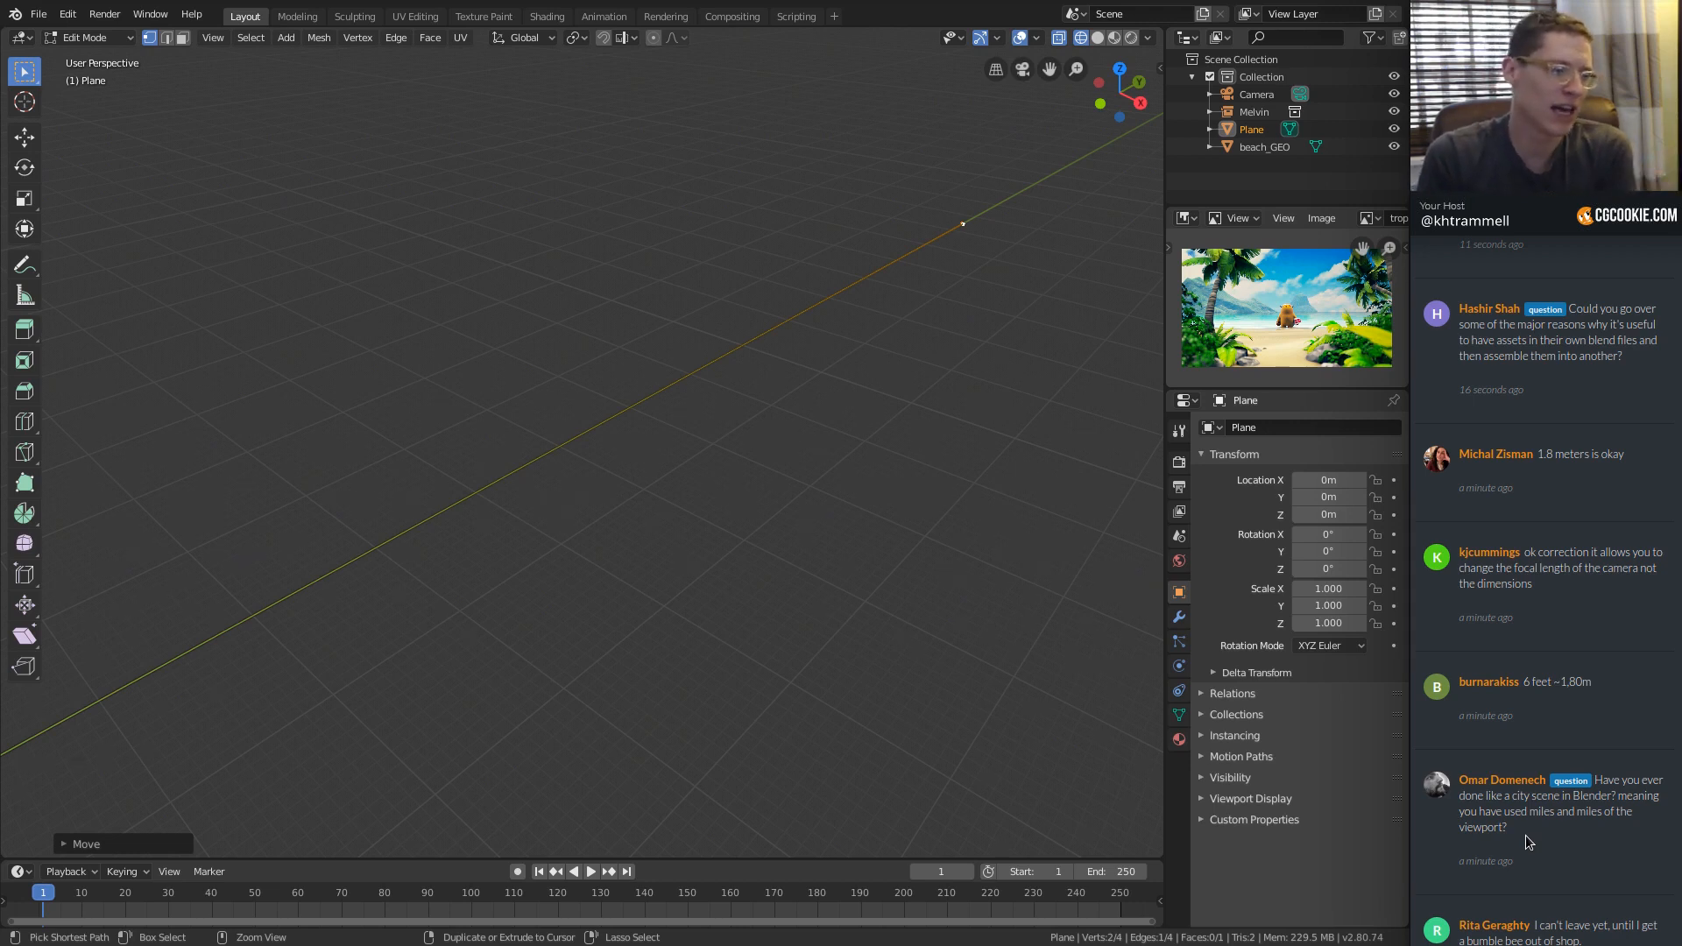
scroll(683, 447, "down", 3)
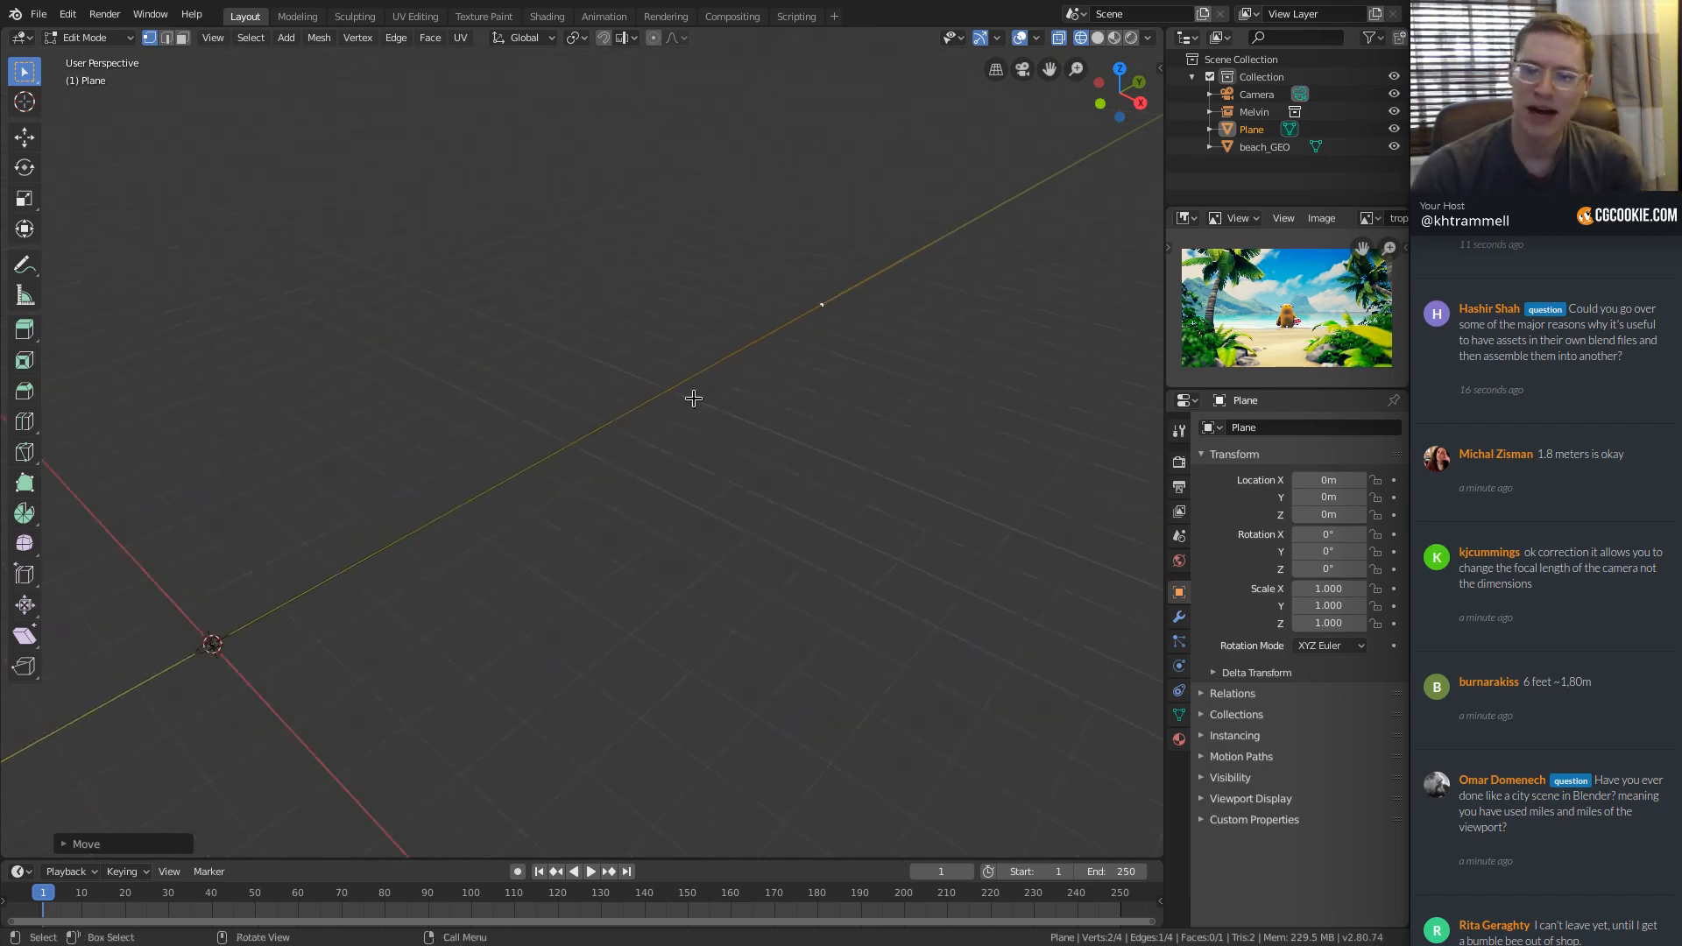
middle_click_drag(693, 397, 707, 383)
middle_click_drag(596, 458, 742, 348)
key("g")
key("y")
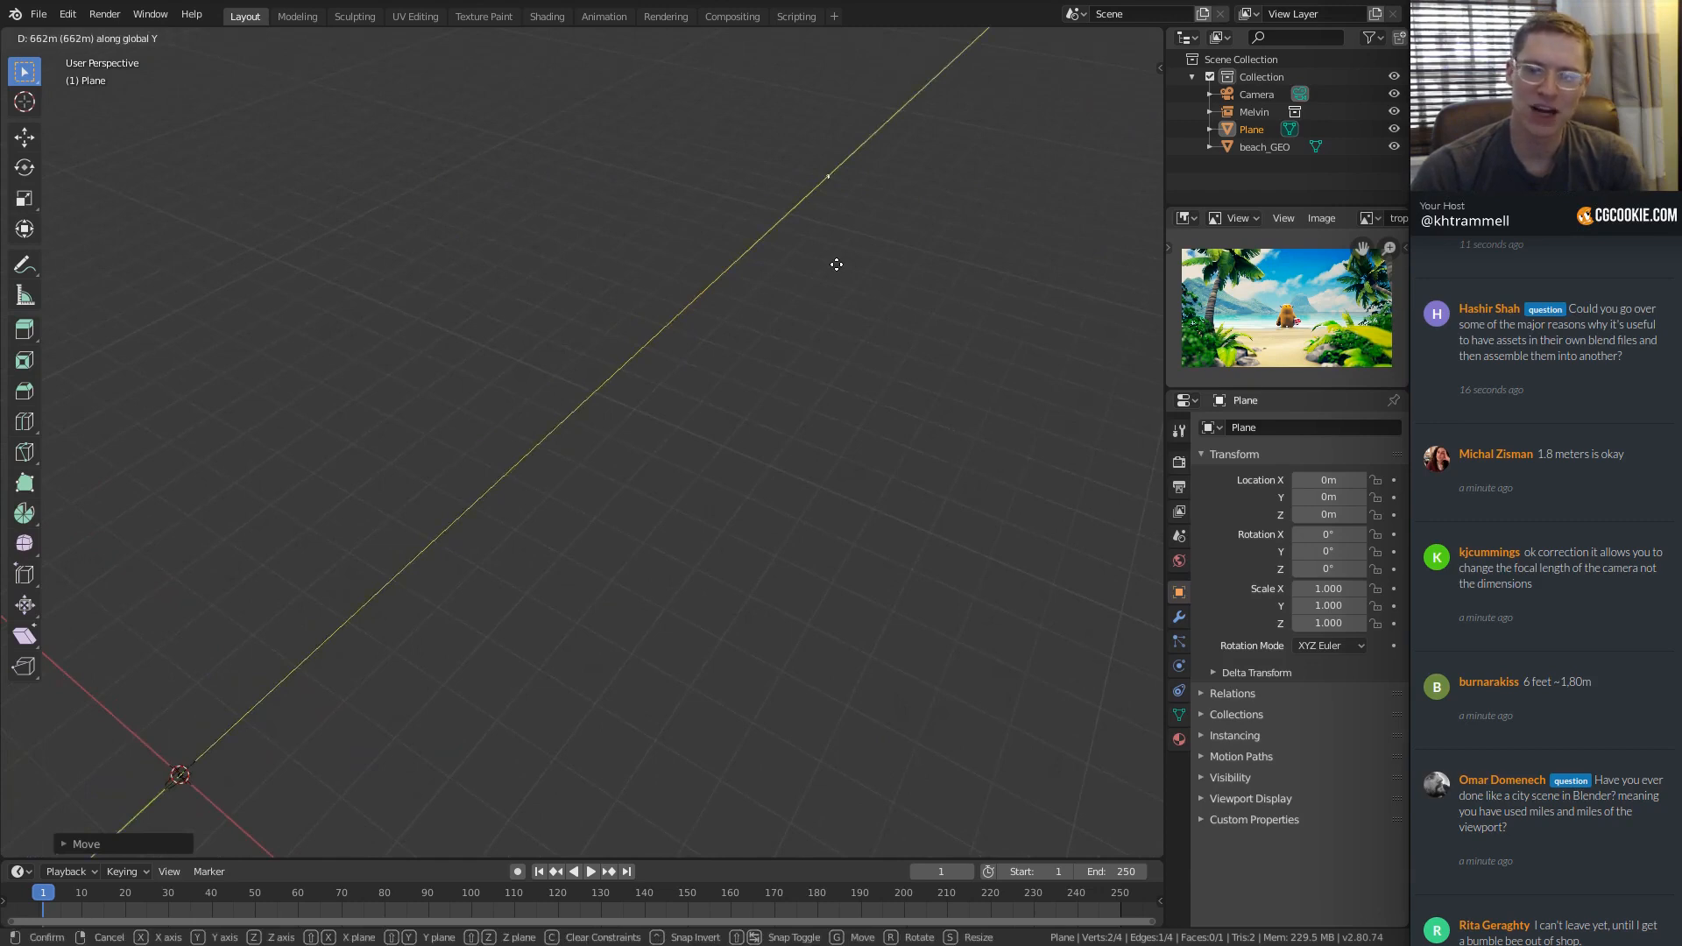
left_click(812, 275)
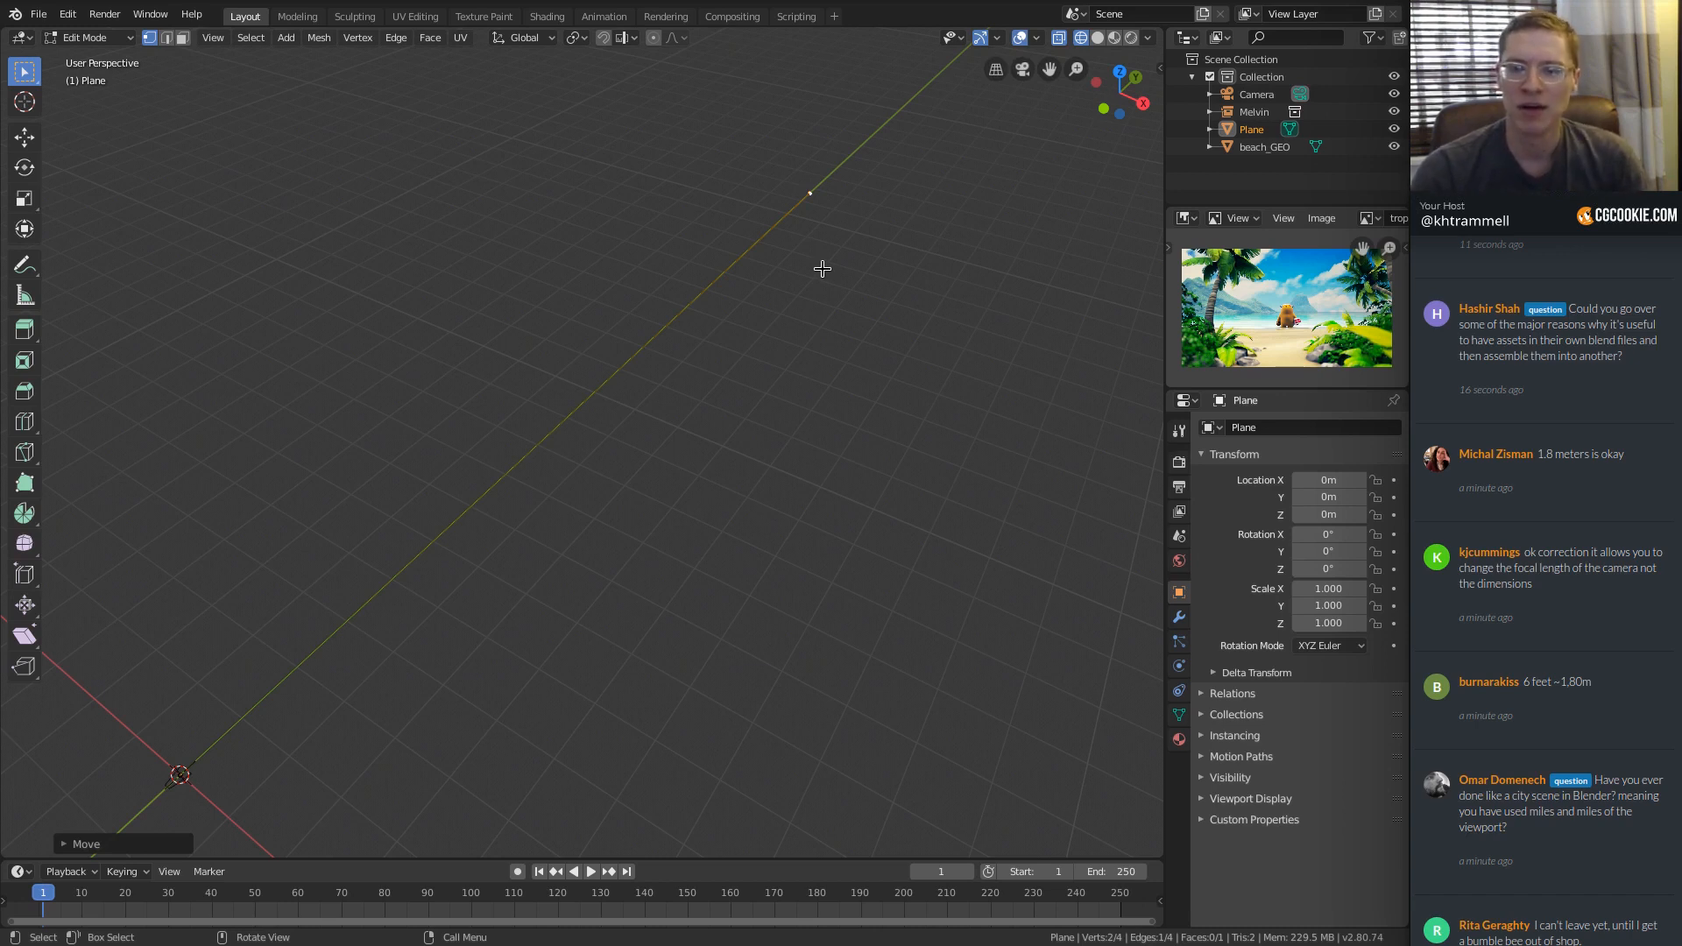
middle_click_drag(822, 268, 815, 270)
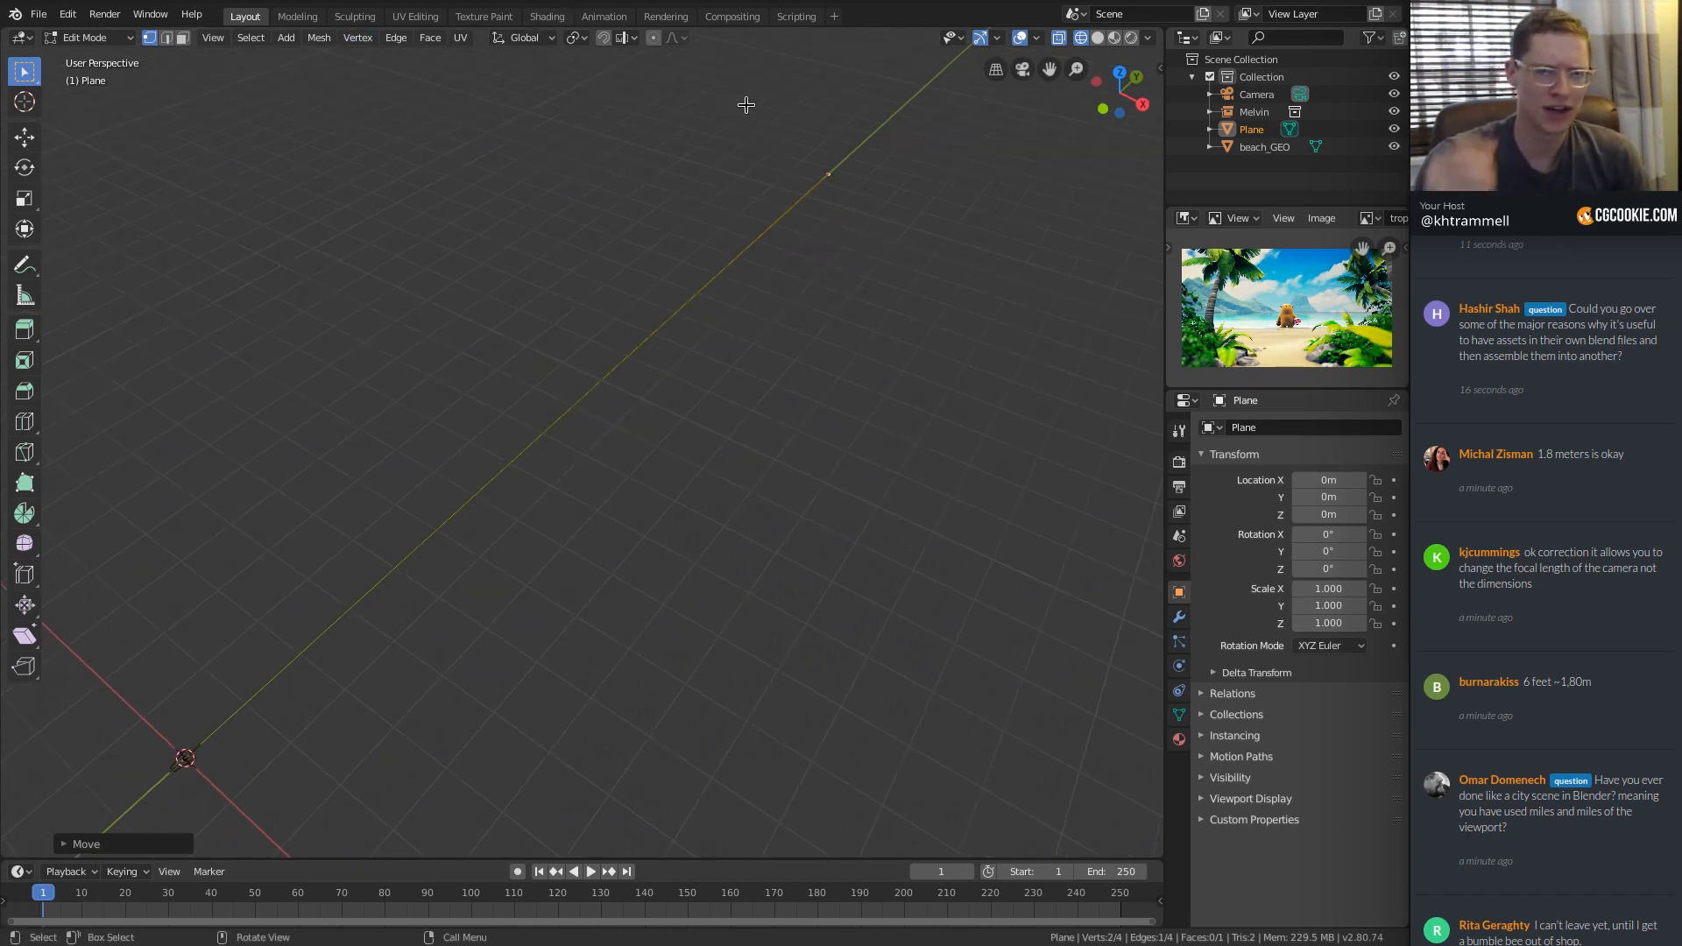
Set the pivot so scaling centres on the selected far edge, and enlarge that edge until the plane forms a wide wedge.
left_click(576, 38)
left_click(532, 146)
middle_click_drag(920, 241, 792, 198)
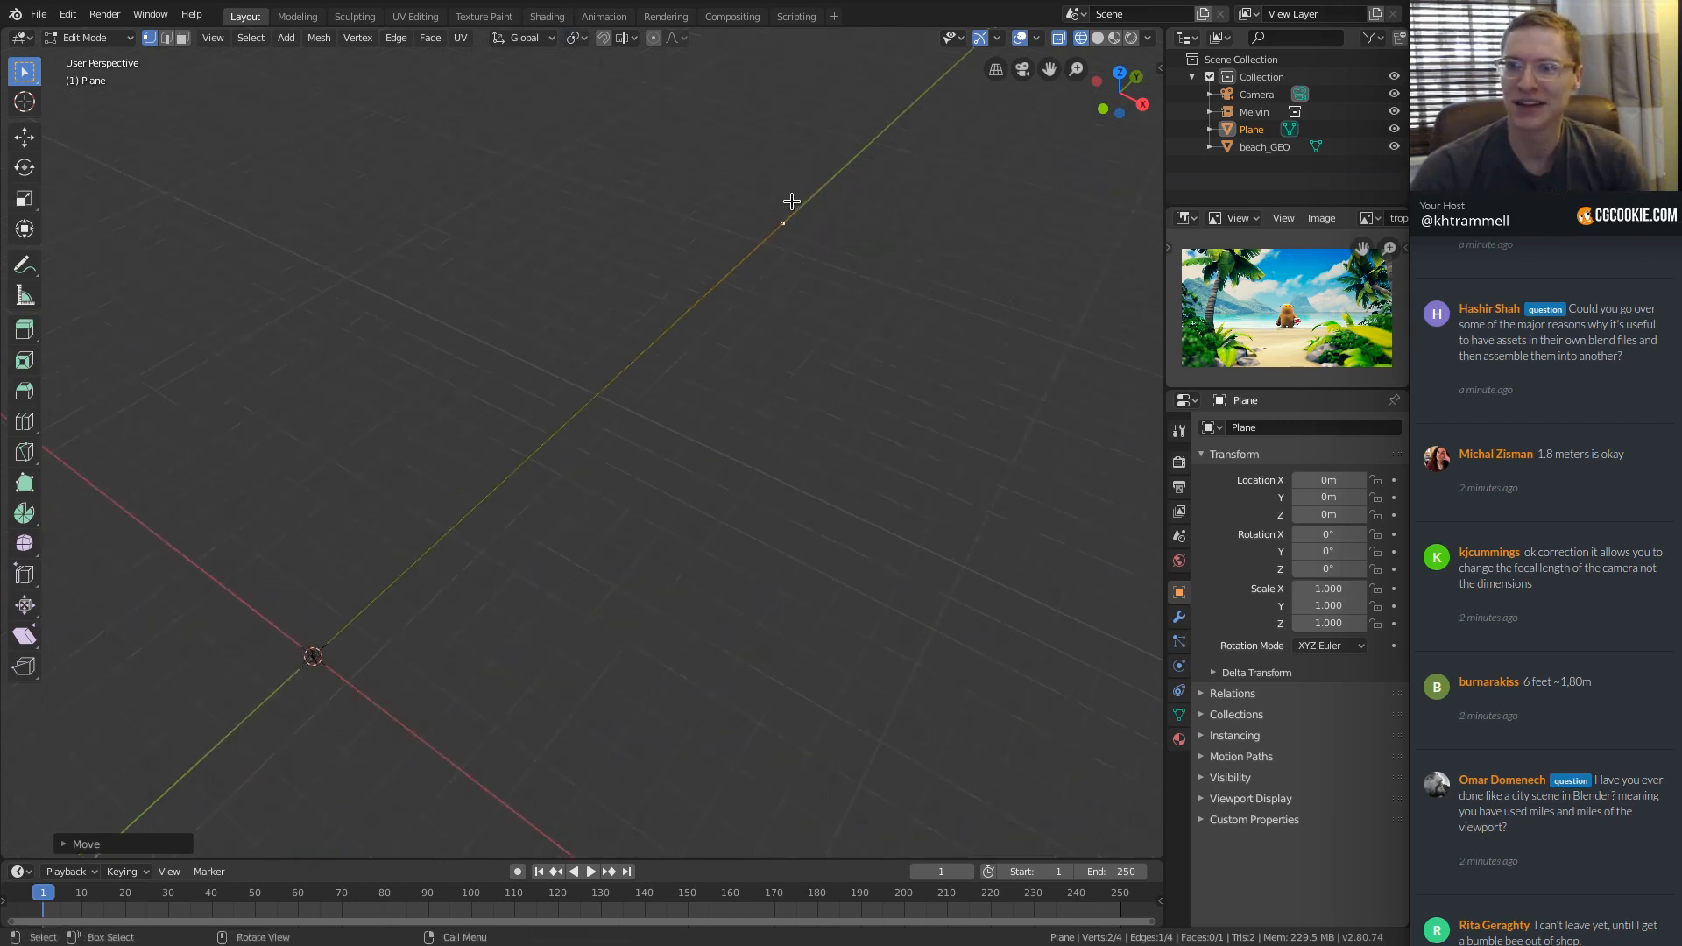
key("s")
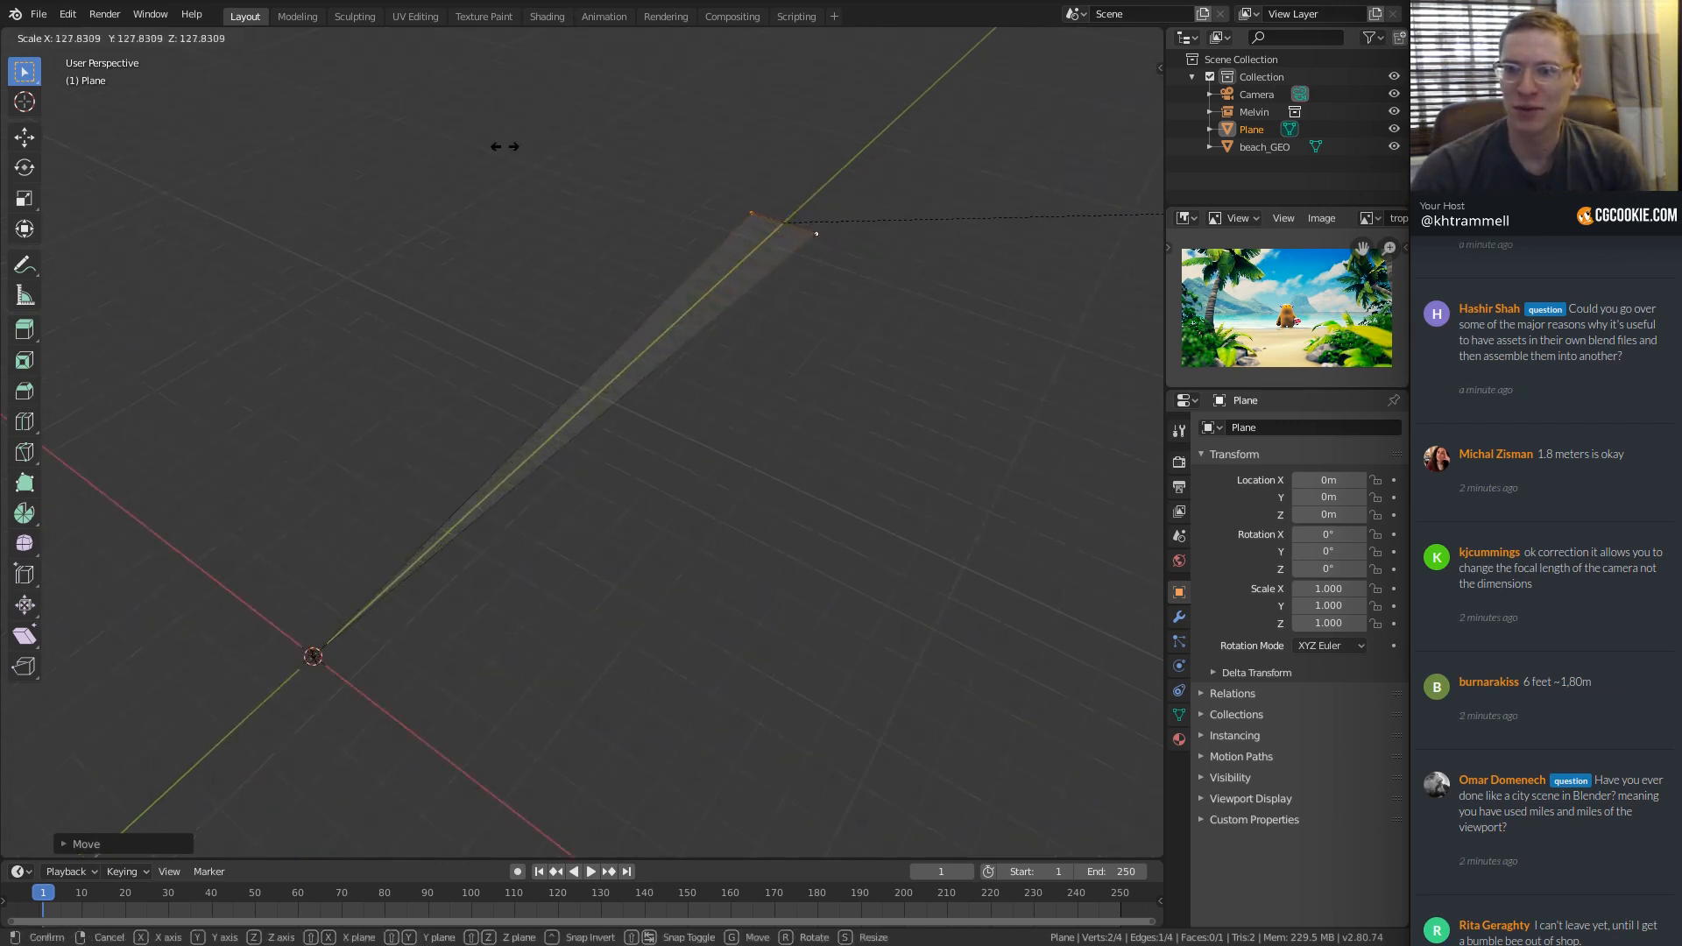
left_click(509, 144)
key("s")
left_click(856, 195)
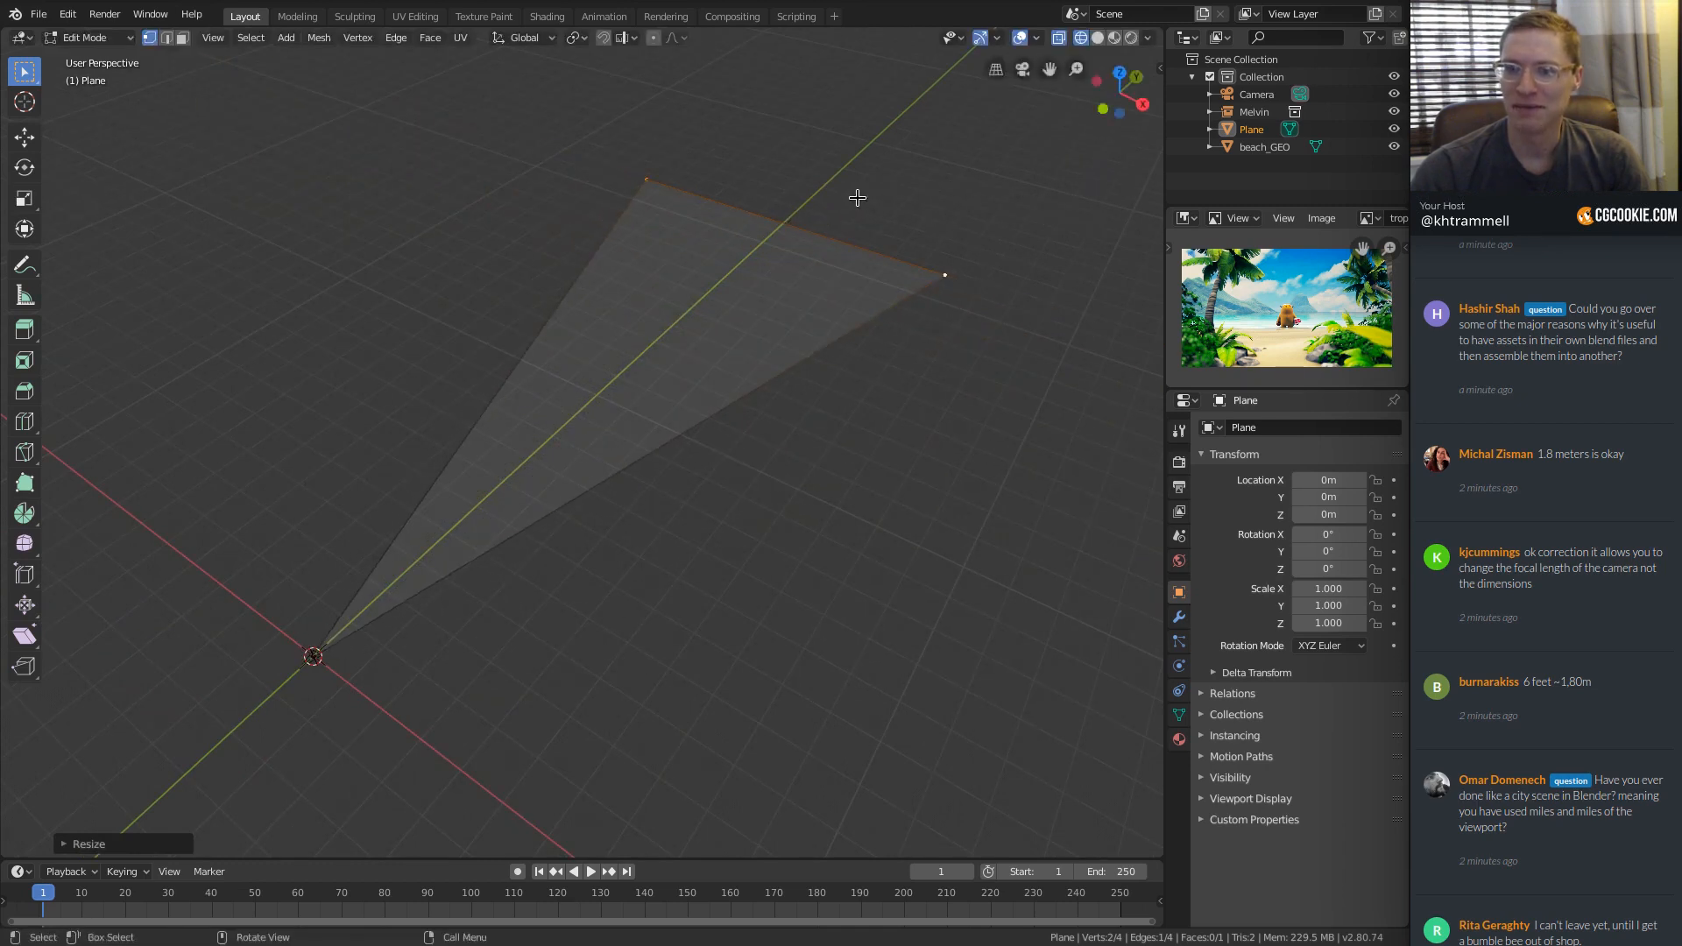
Look through the camera and widen the plane's far edge until it spans most of the frame behind Melvin.
key("KP_0")
key("s")
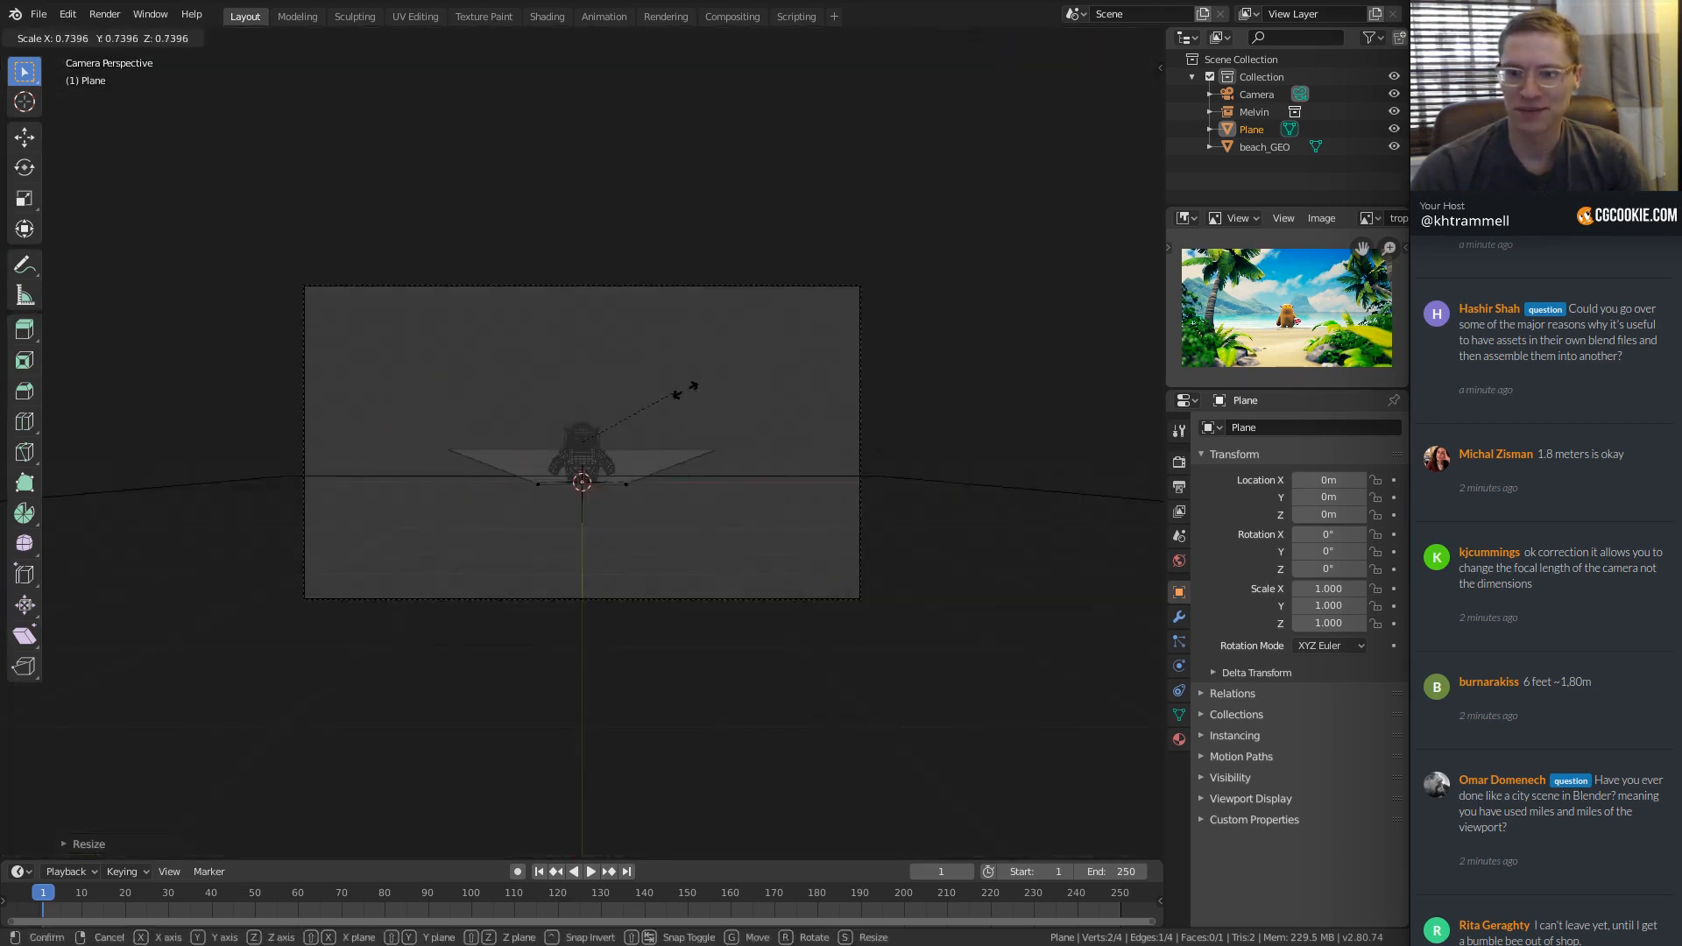
left_click(767, 365)
scroll(649, 362, "up", 1)
scroll(649, 362, "up", 2)
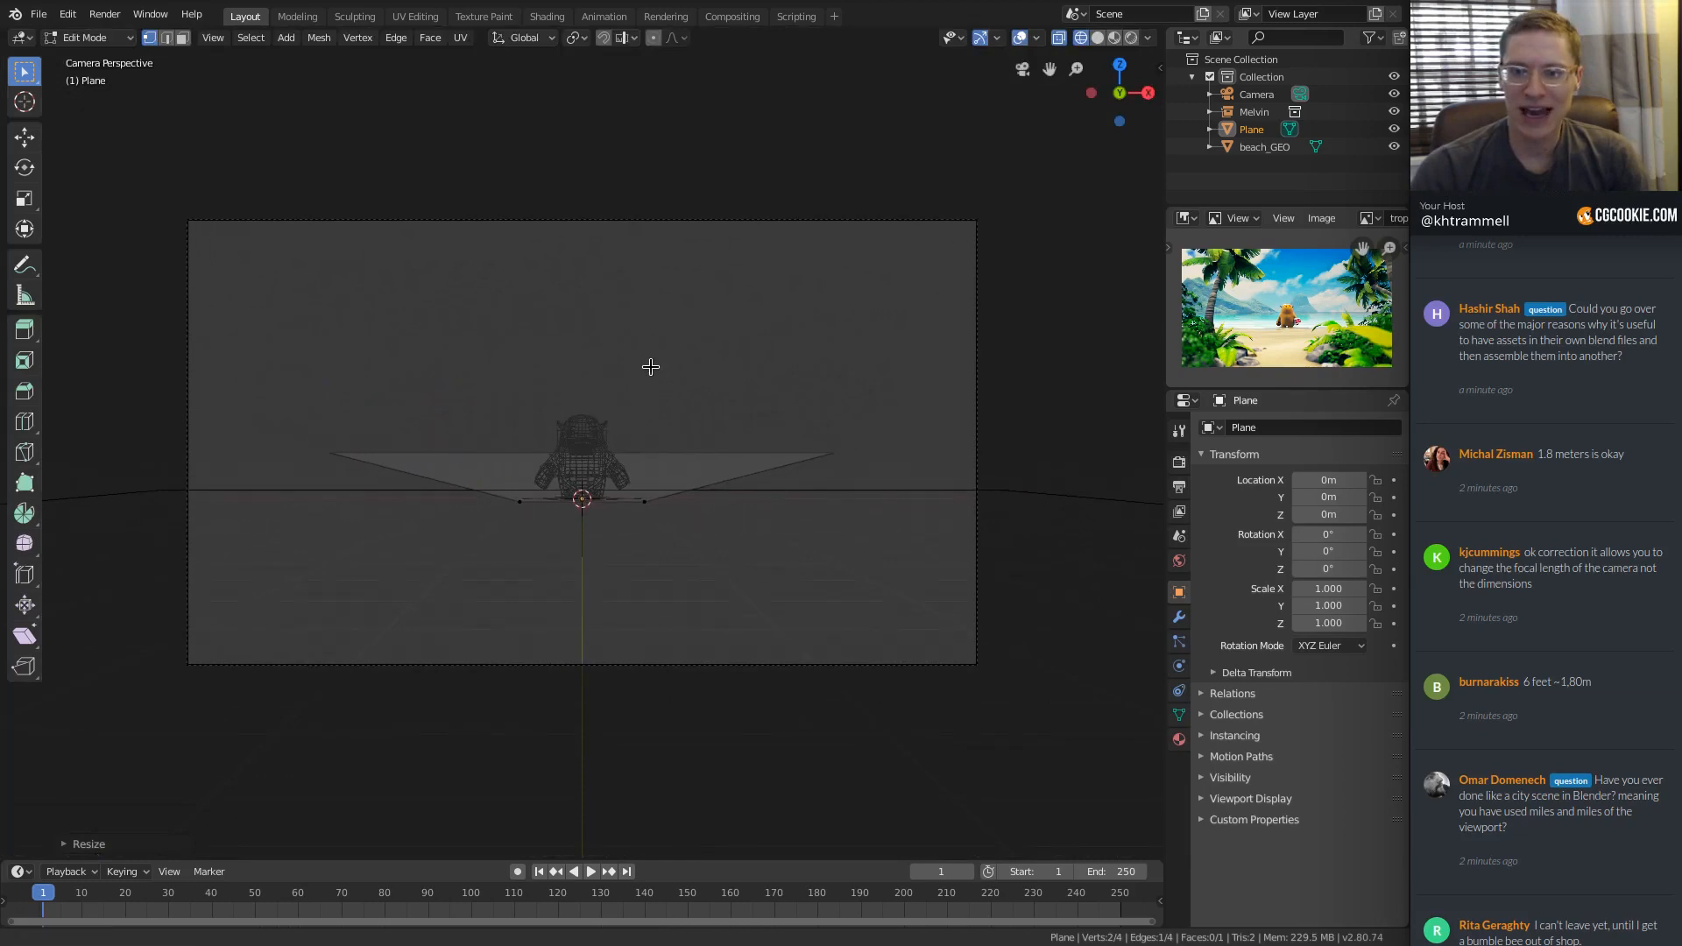
key("s")
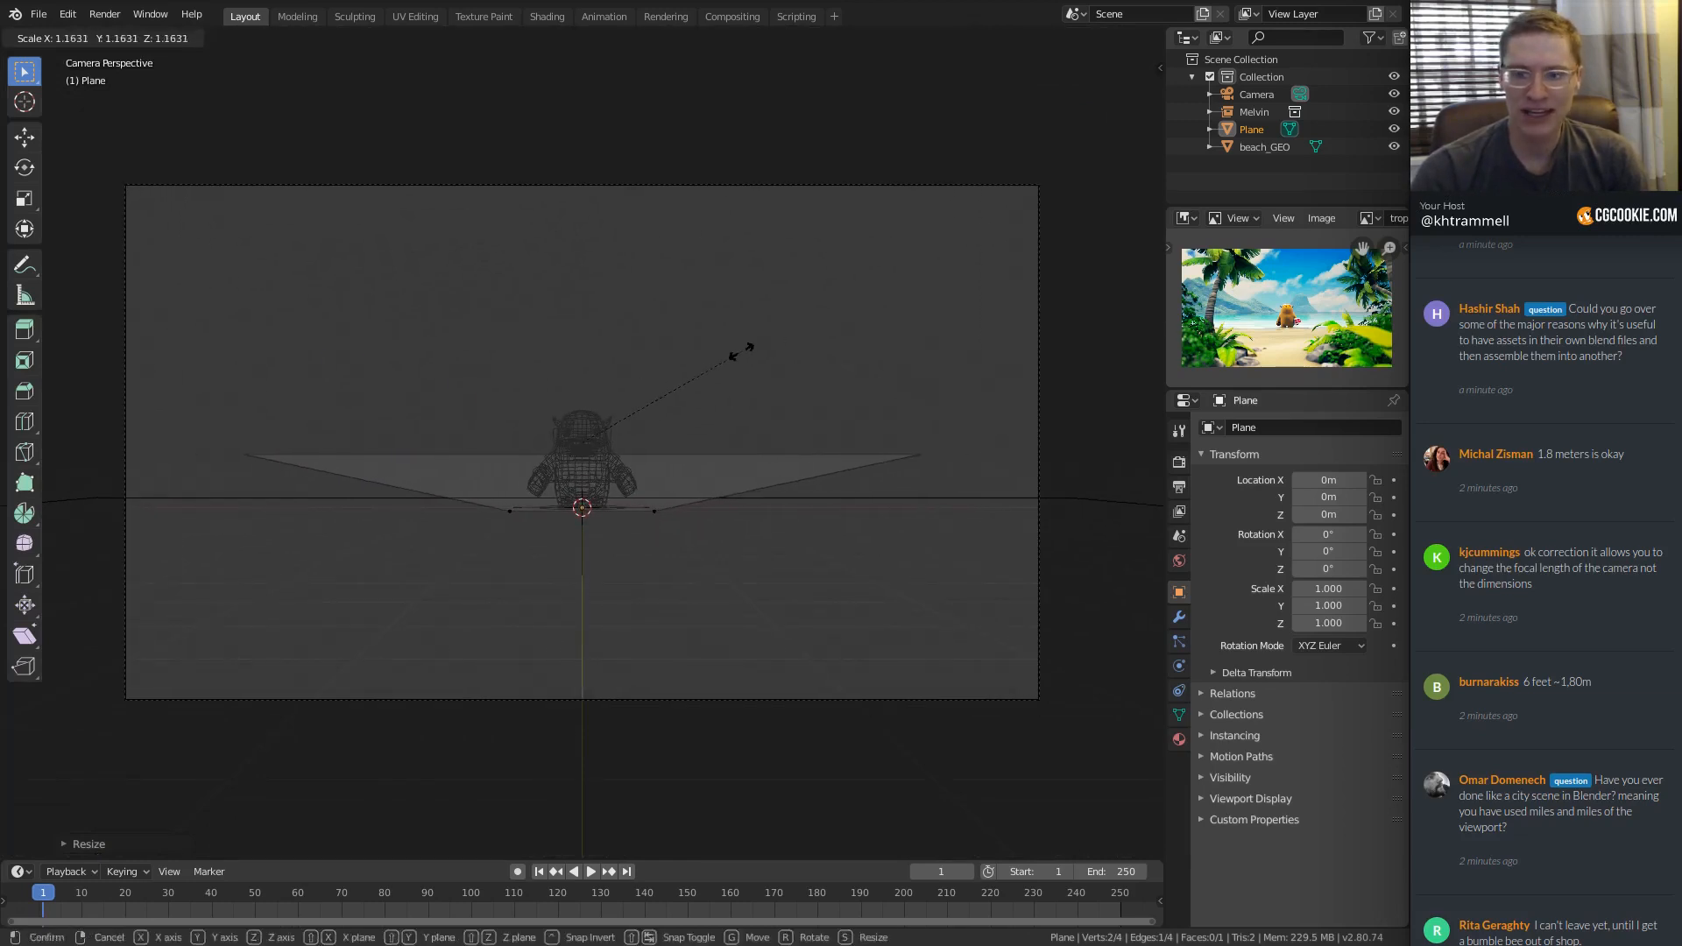
left_click(736, 351)
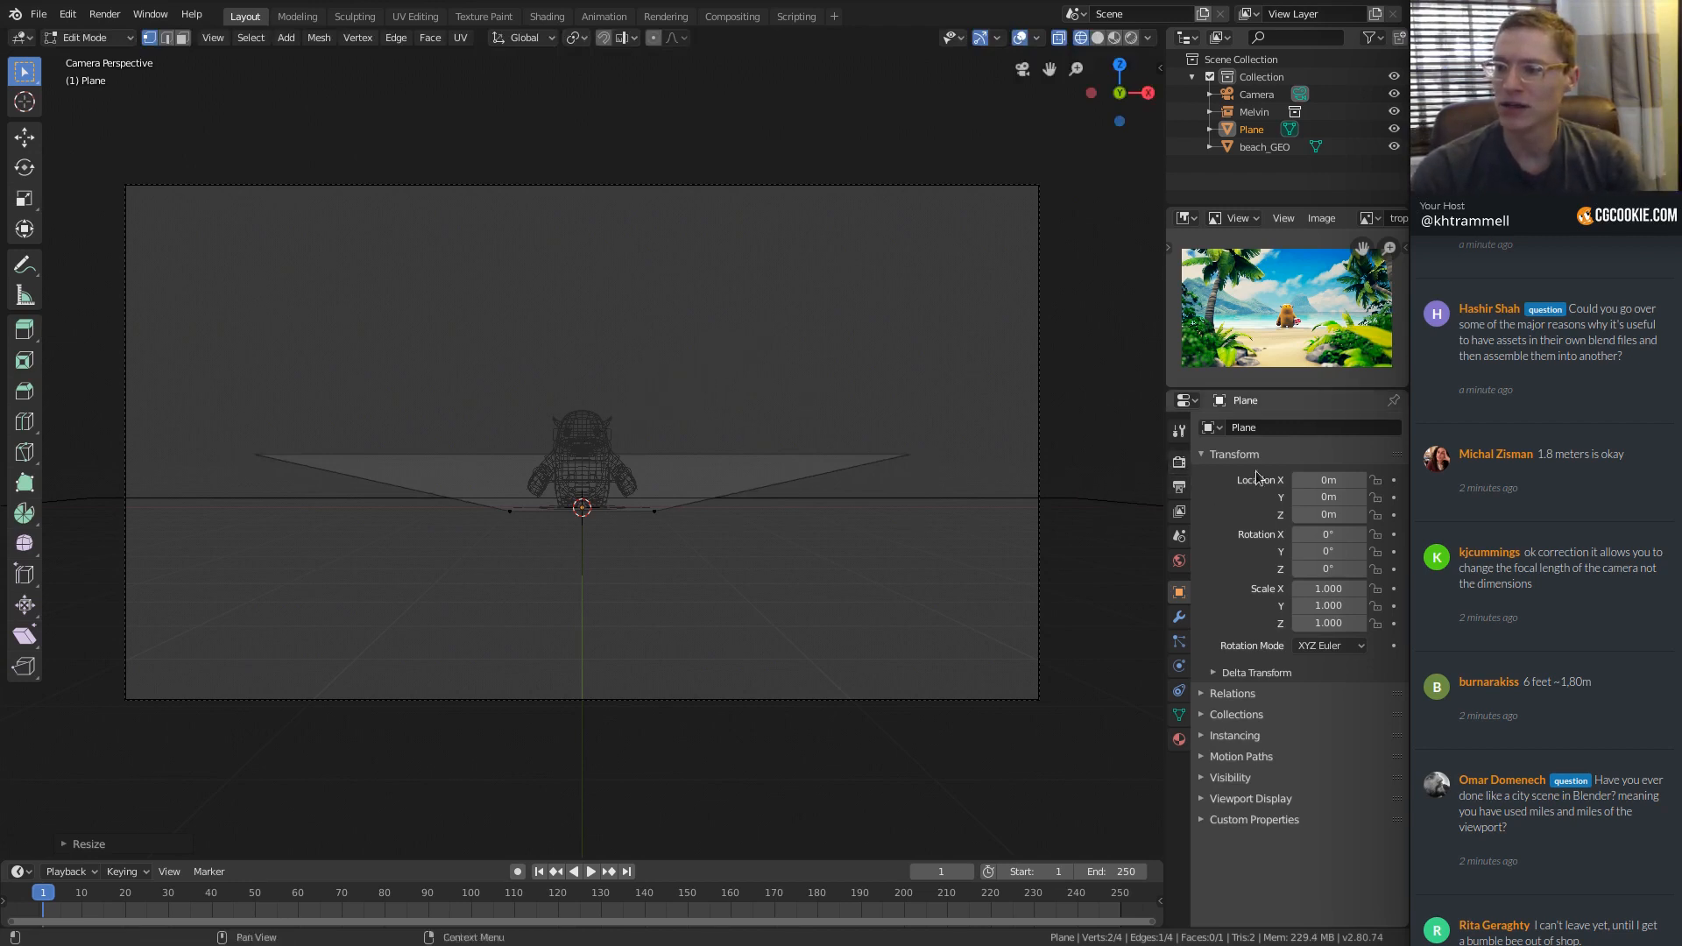
Leave mesh editing of the plane, select the camera, and set its clip end distance to 10000 m.
left_click(1251, 96)
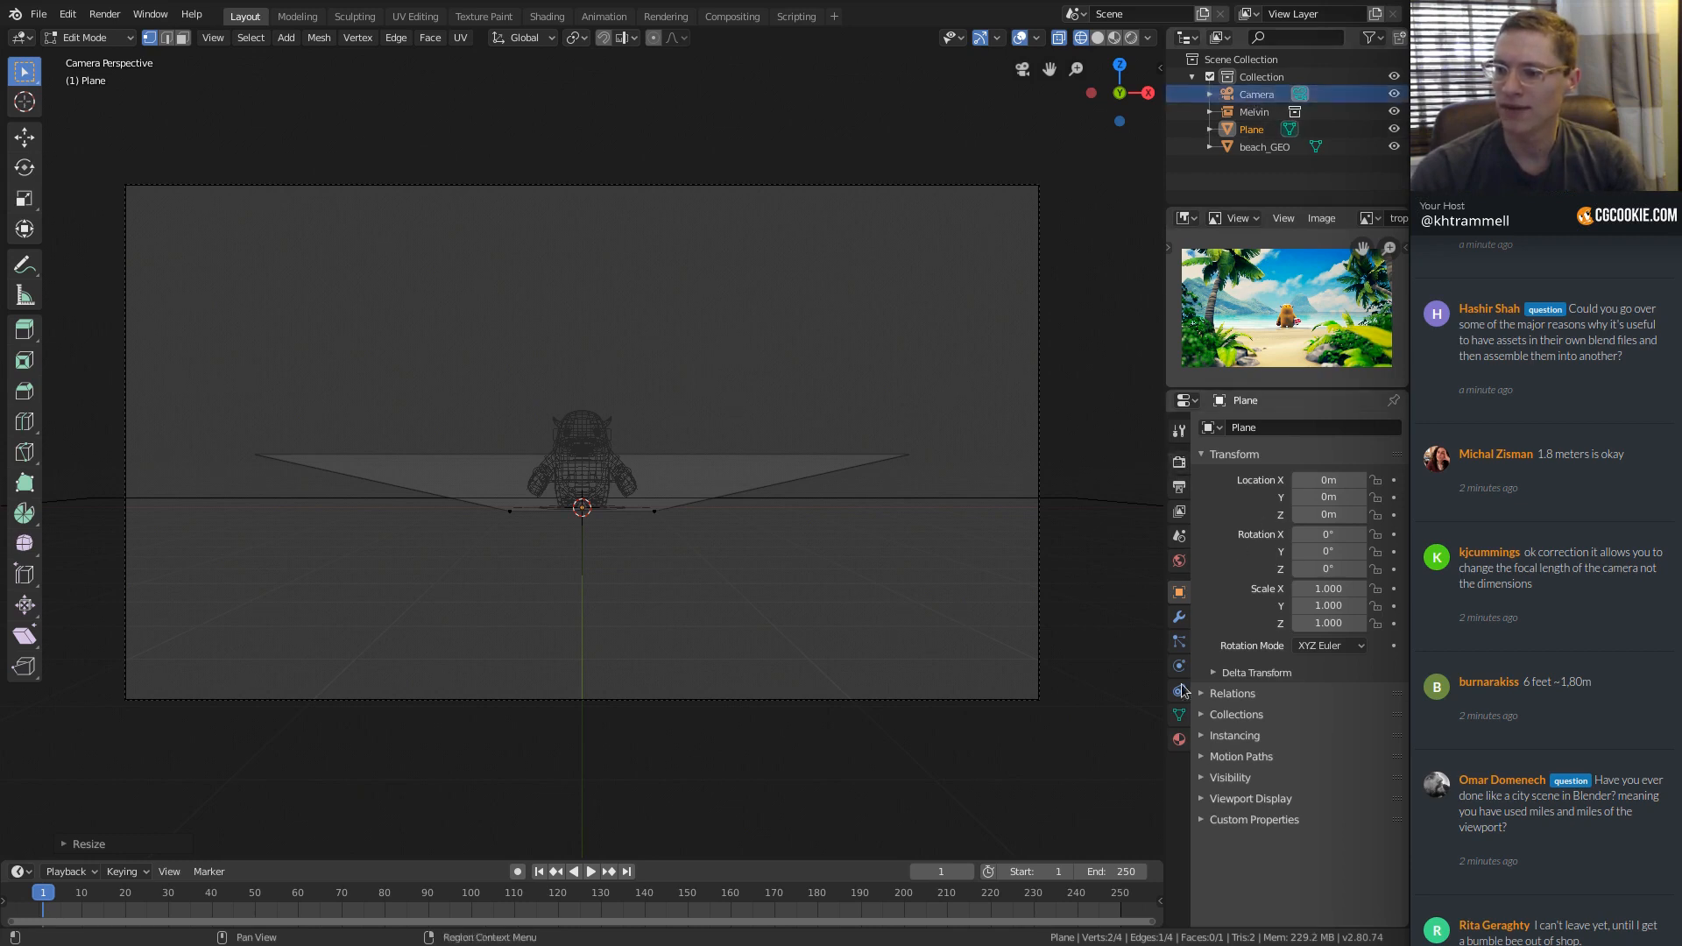
left_click(1179, 715)
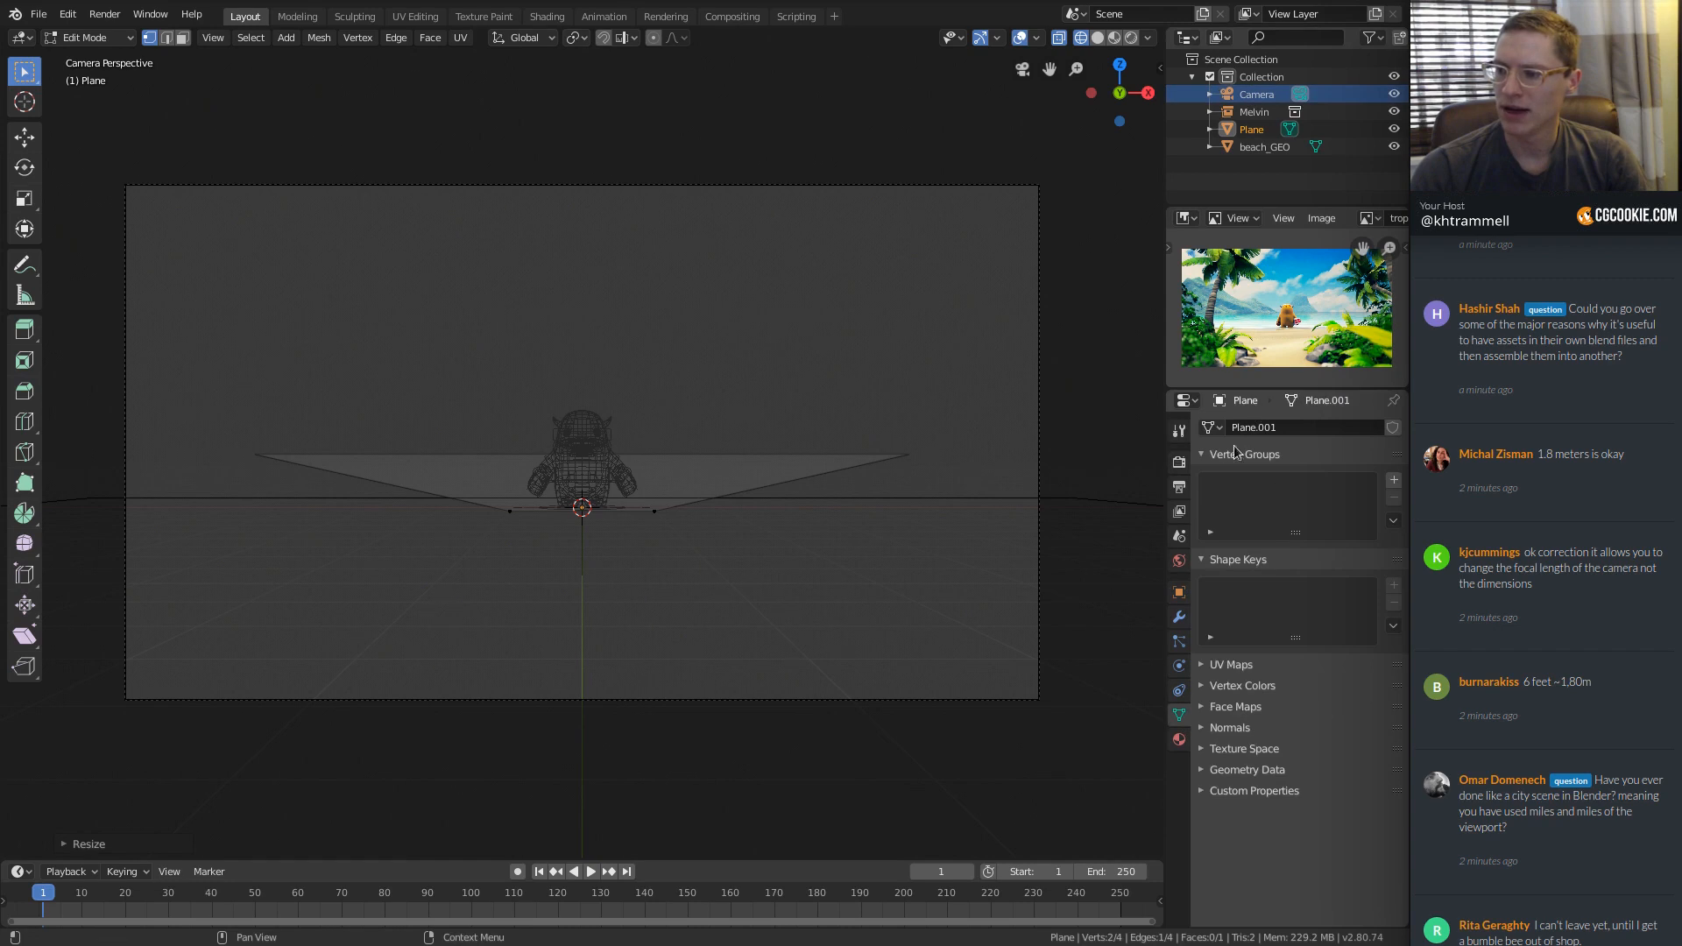
key("Tab")
left_click(1252, 95)
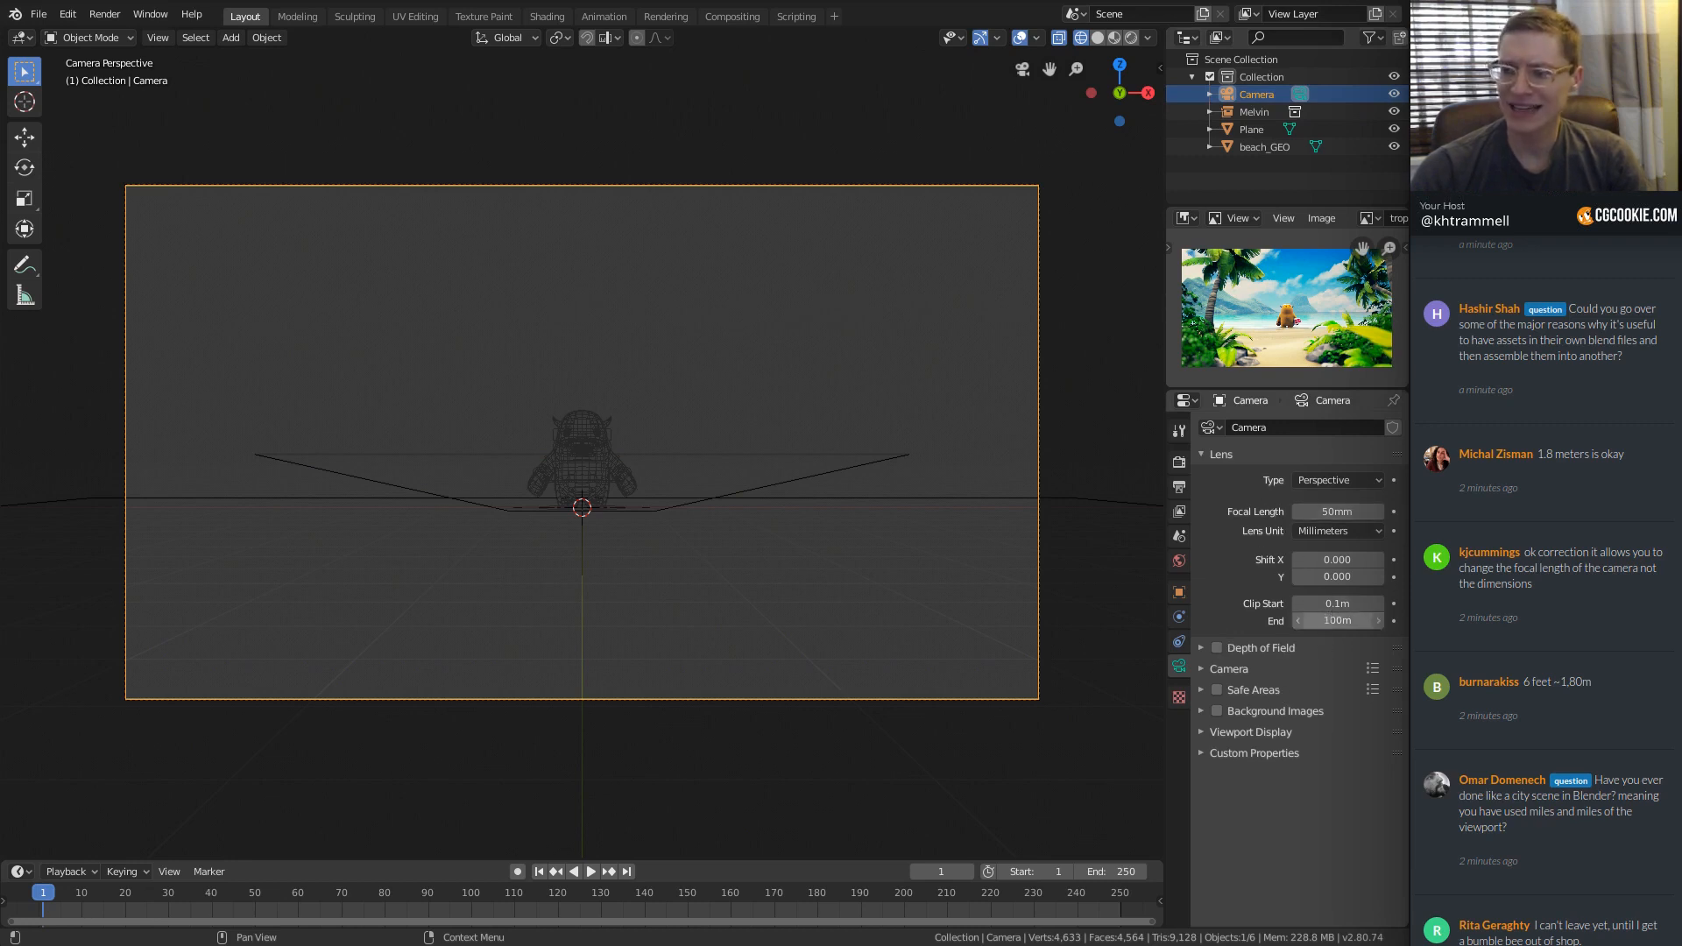
left_click(1338, 621)
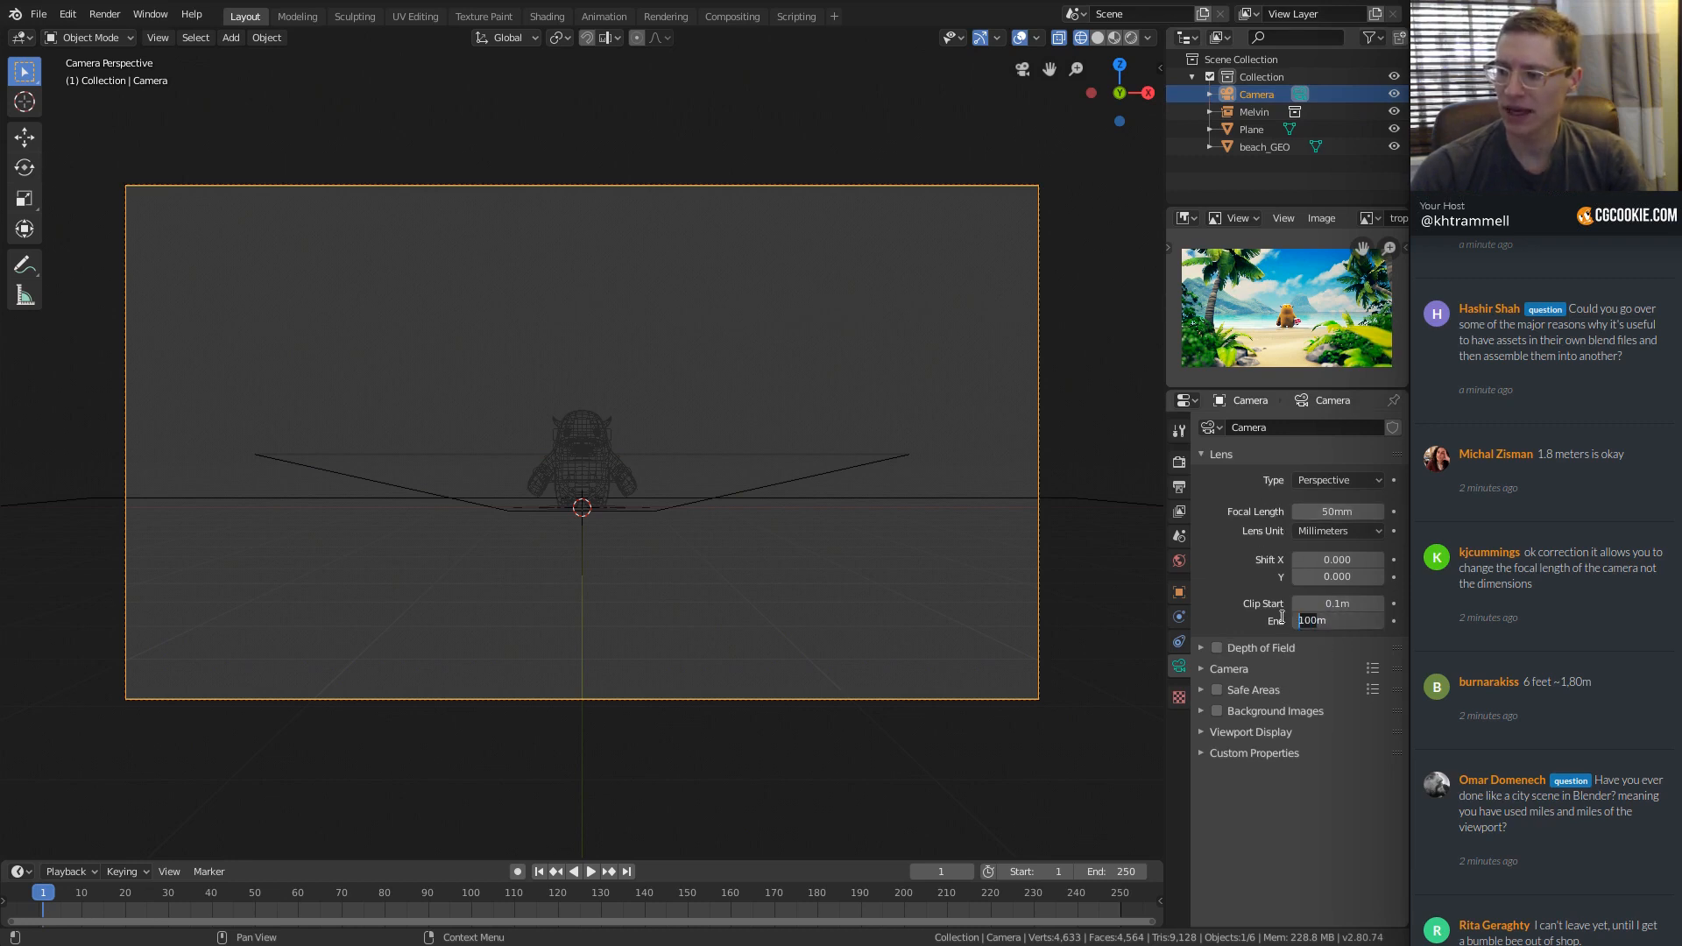
key("End")
key("Left")
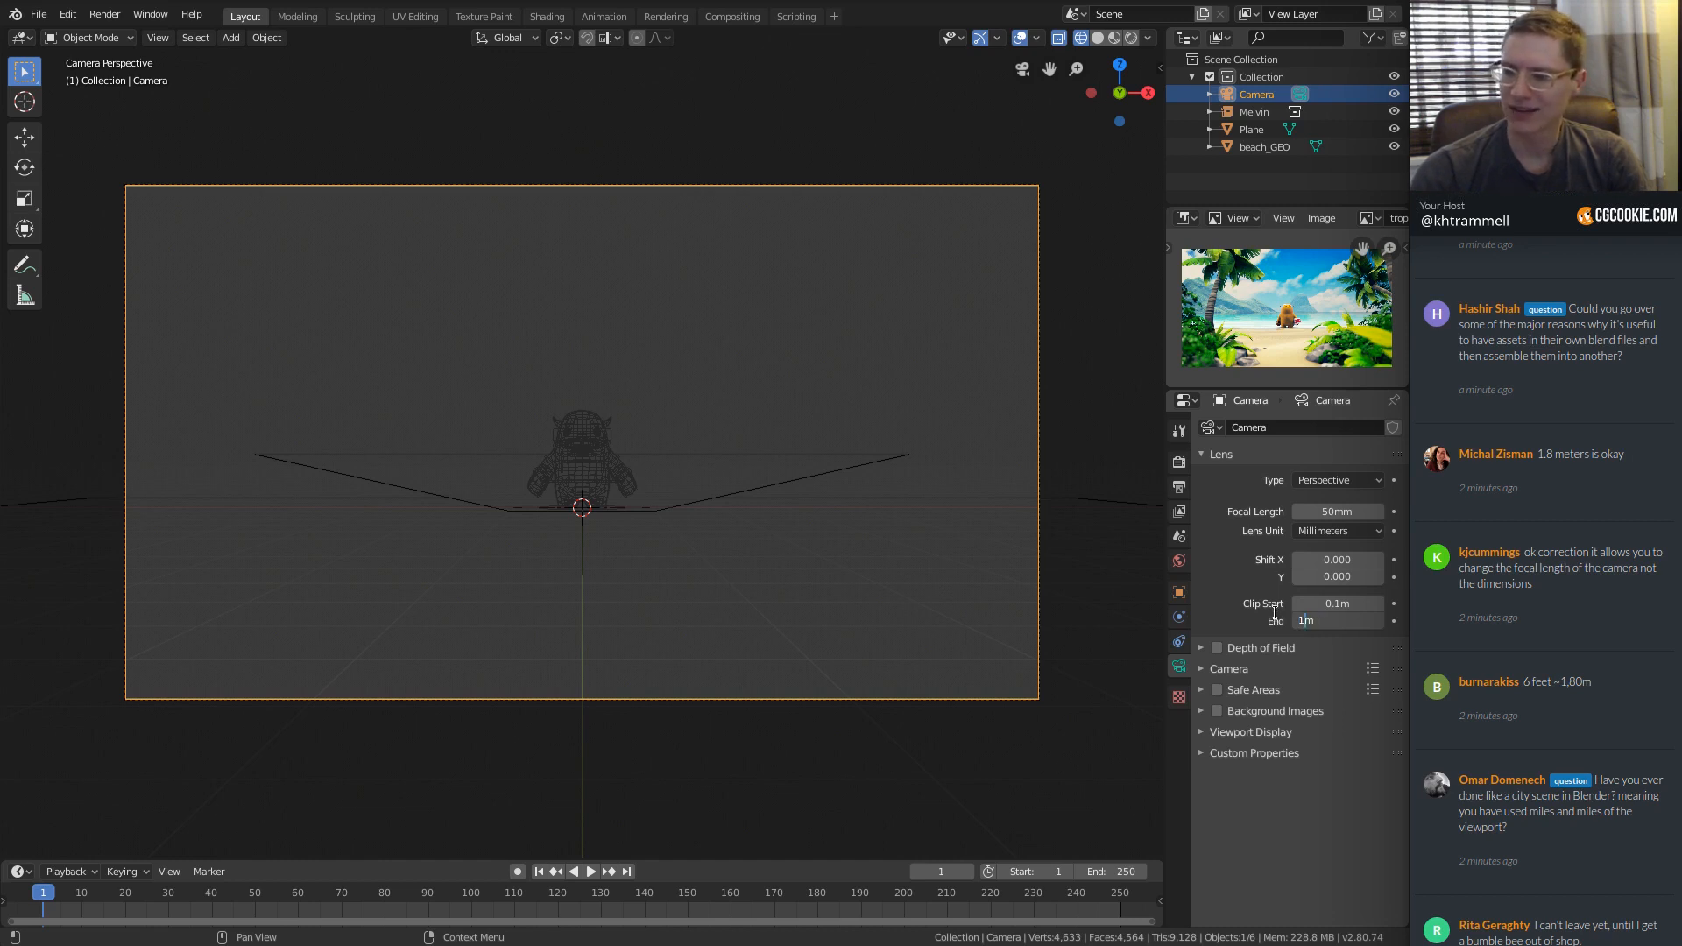
type("0000")
key("Return")
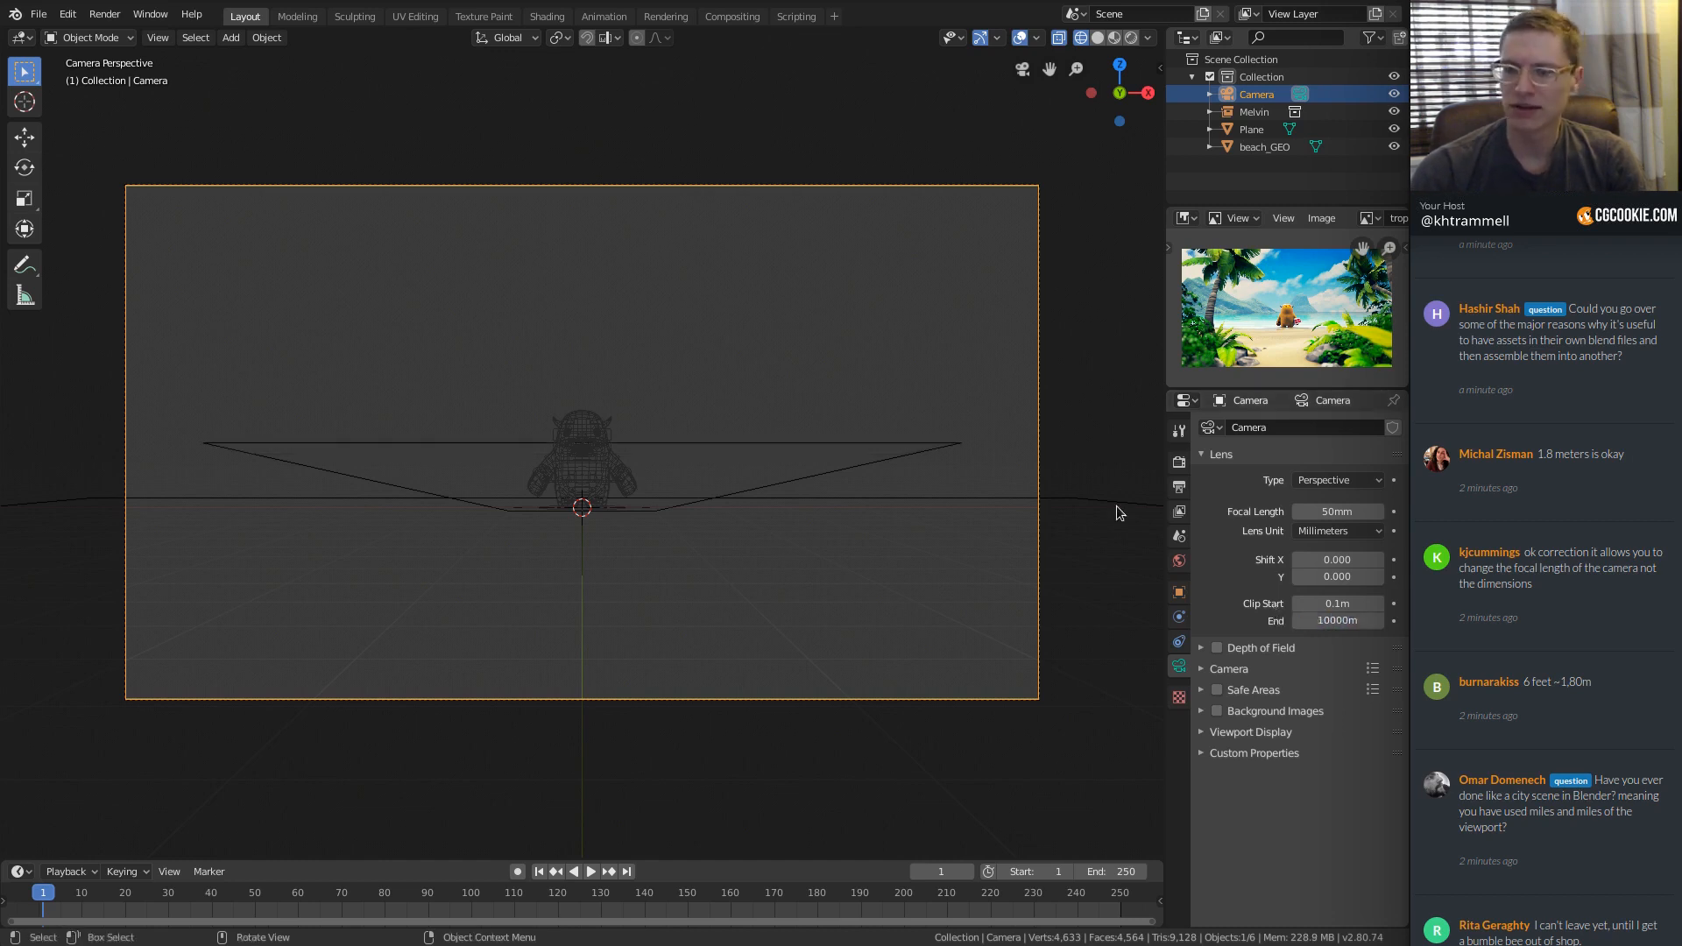
Edit the plane in camera view, widening its far edge until it extends past both sides of the camera frame.
middle_click_drag(960, 375, 810, 349)
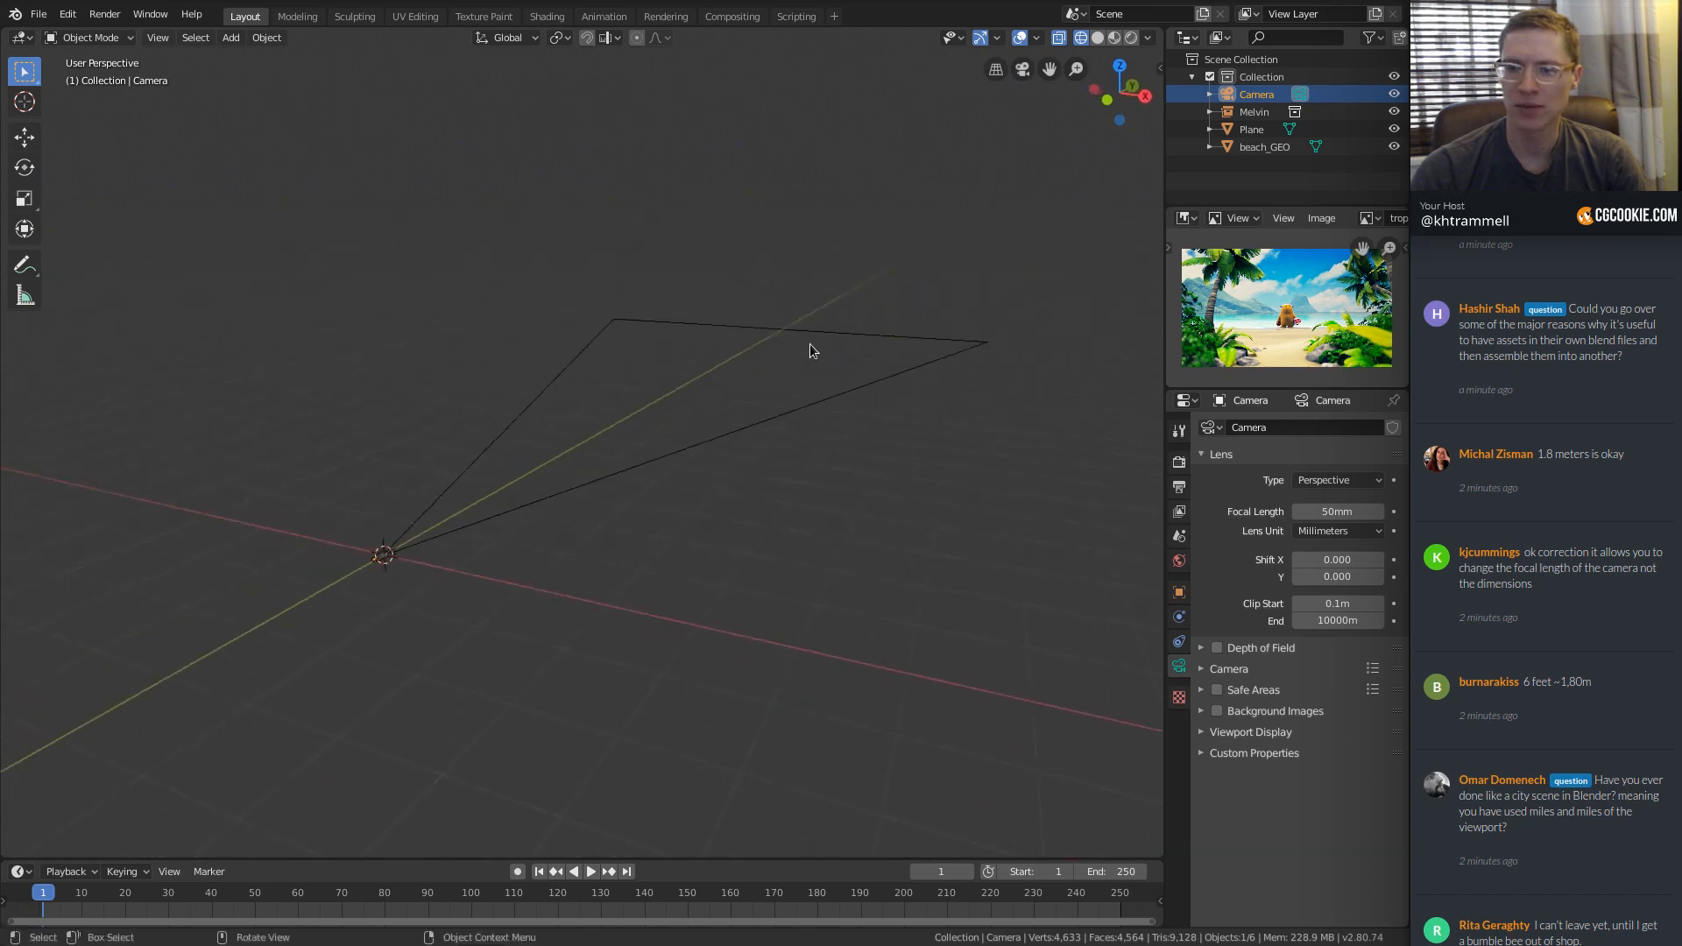
key("KP_0")
left_click(693, 444)
key("Tab")
scroll(634, 371, "down", 3)
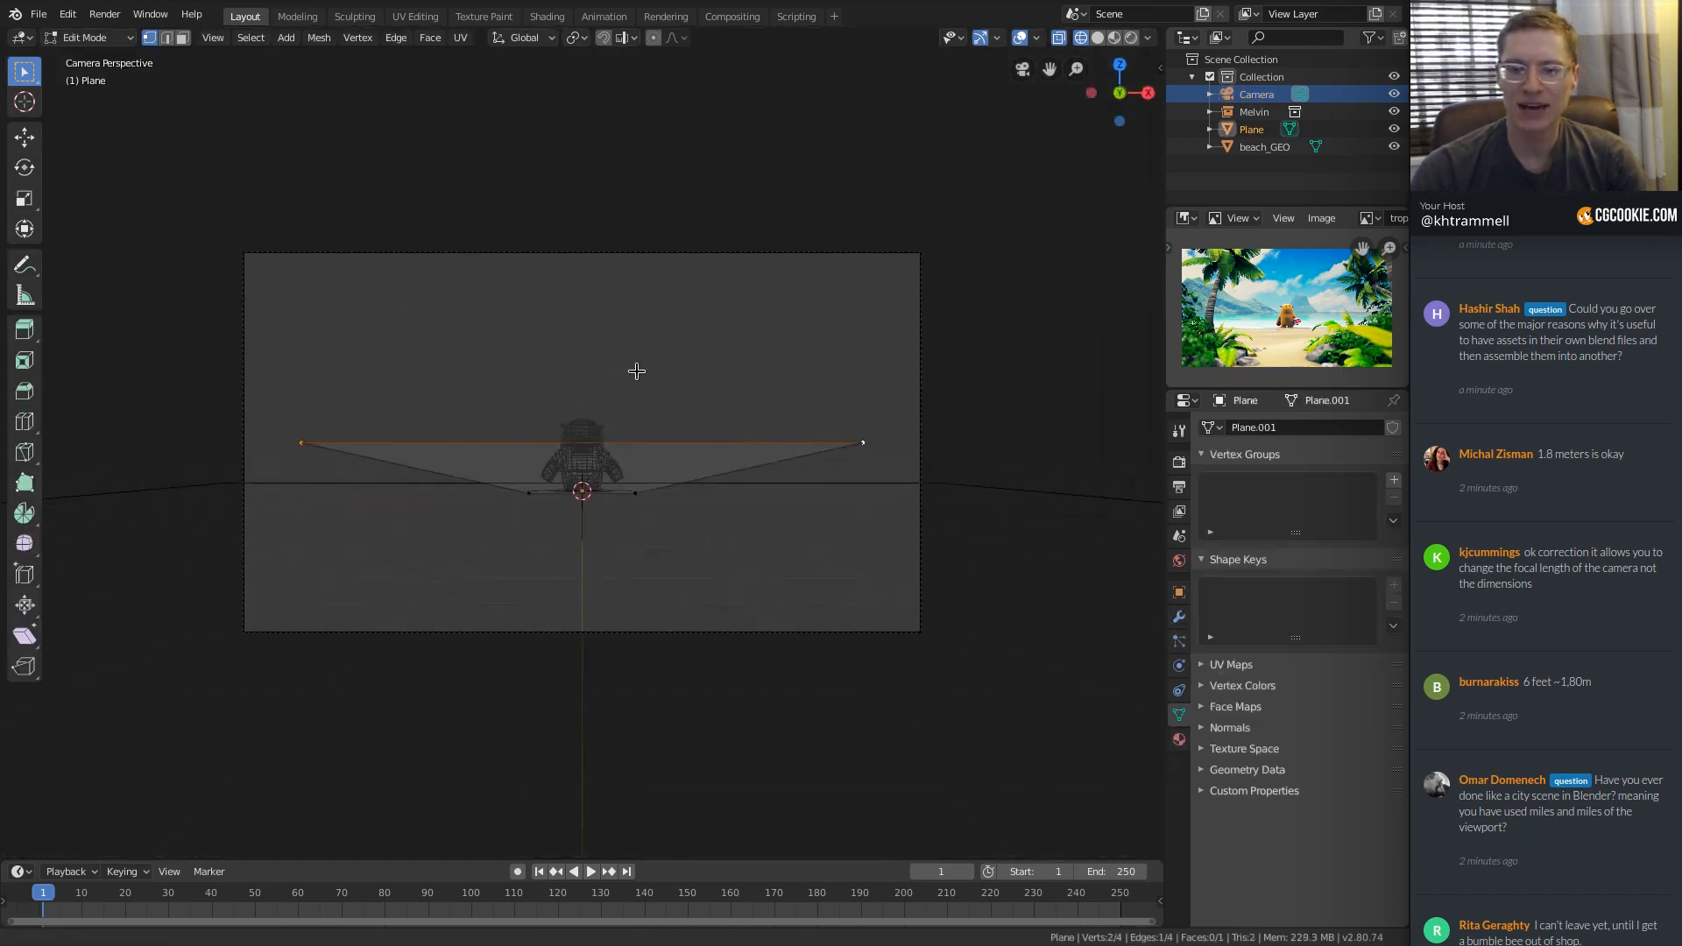
key("s")
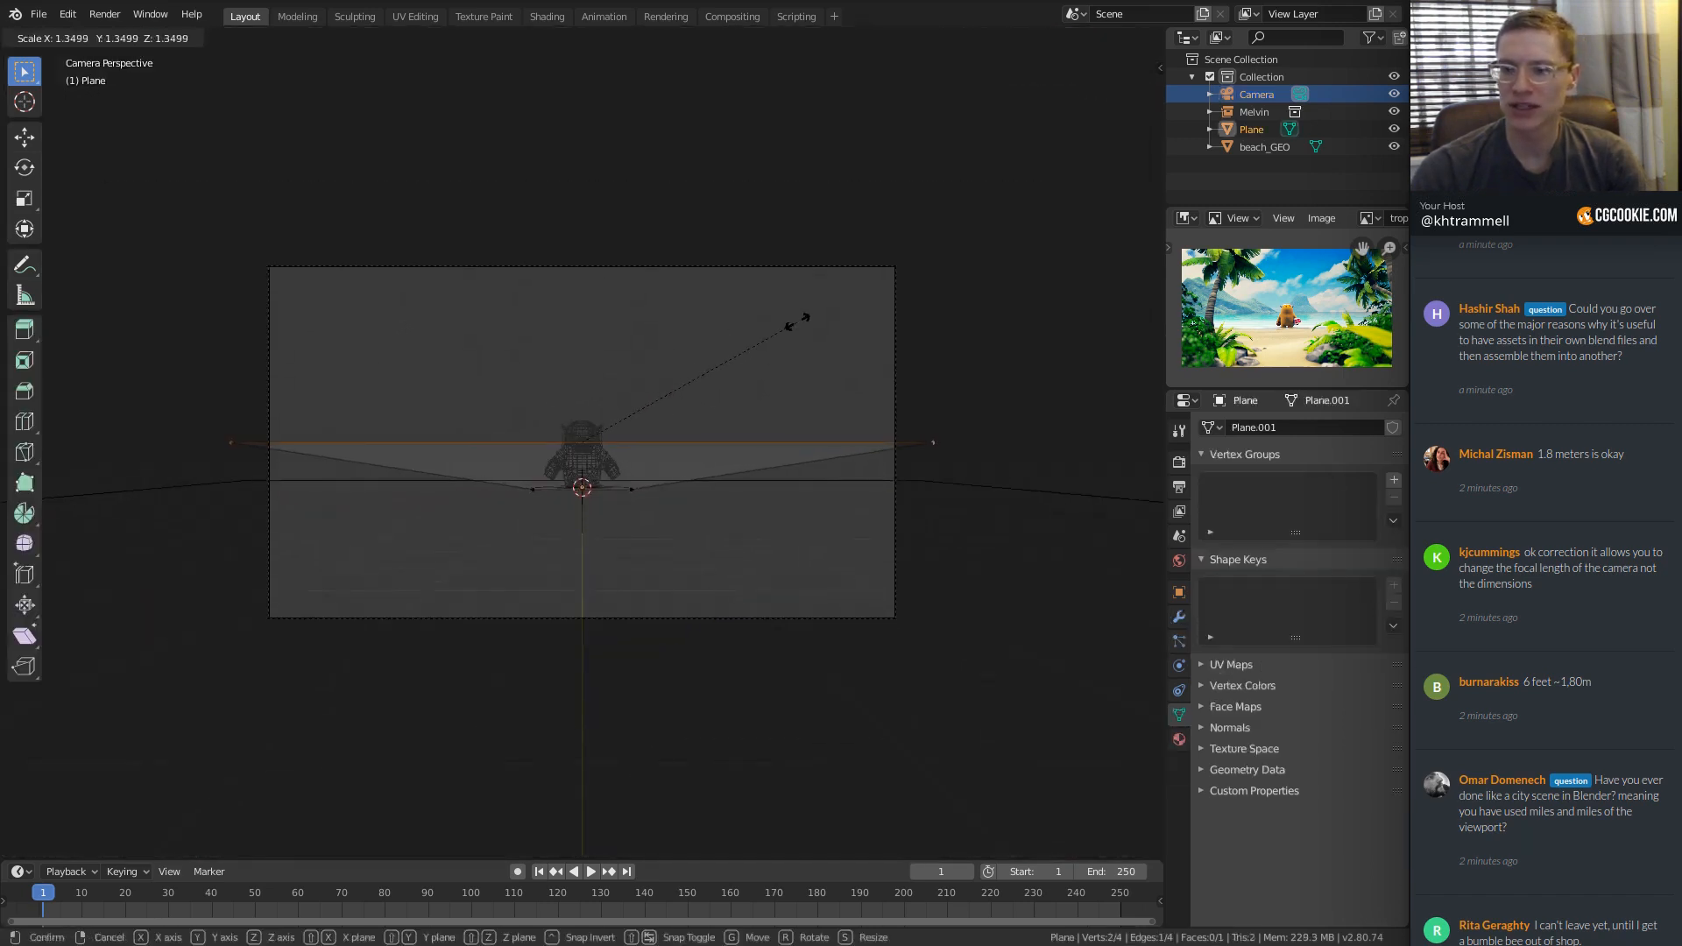
left_click(789, 320)
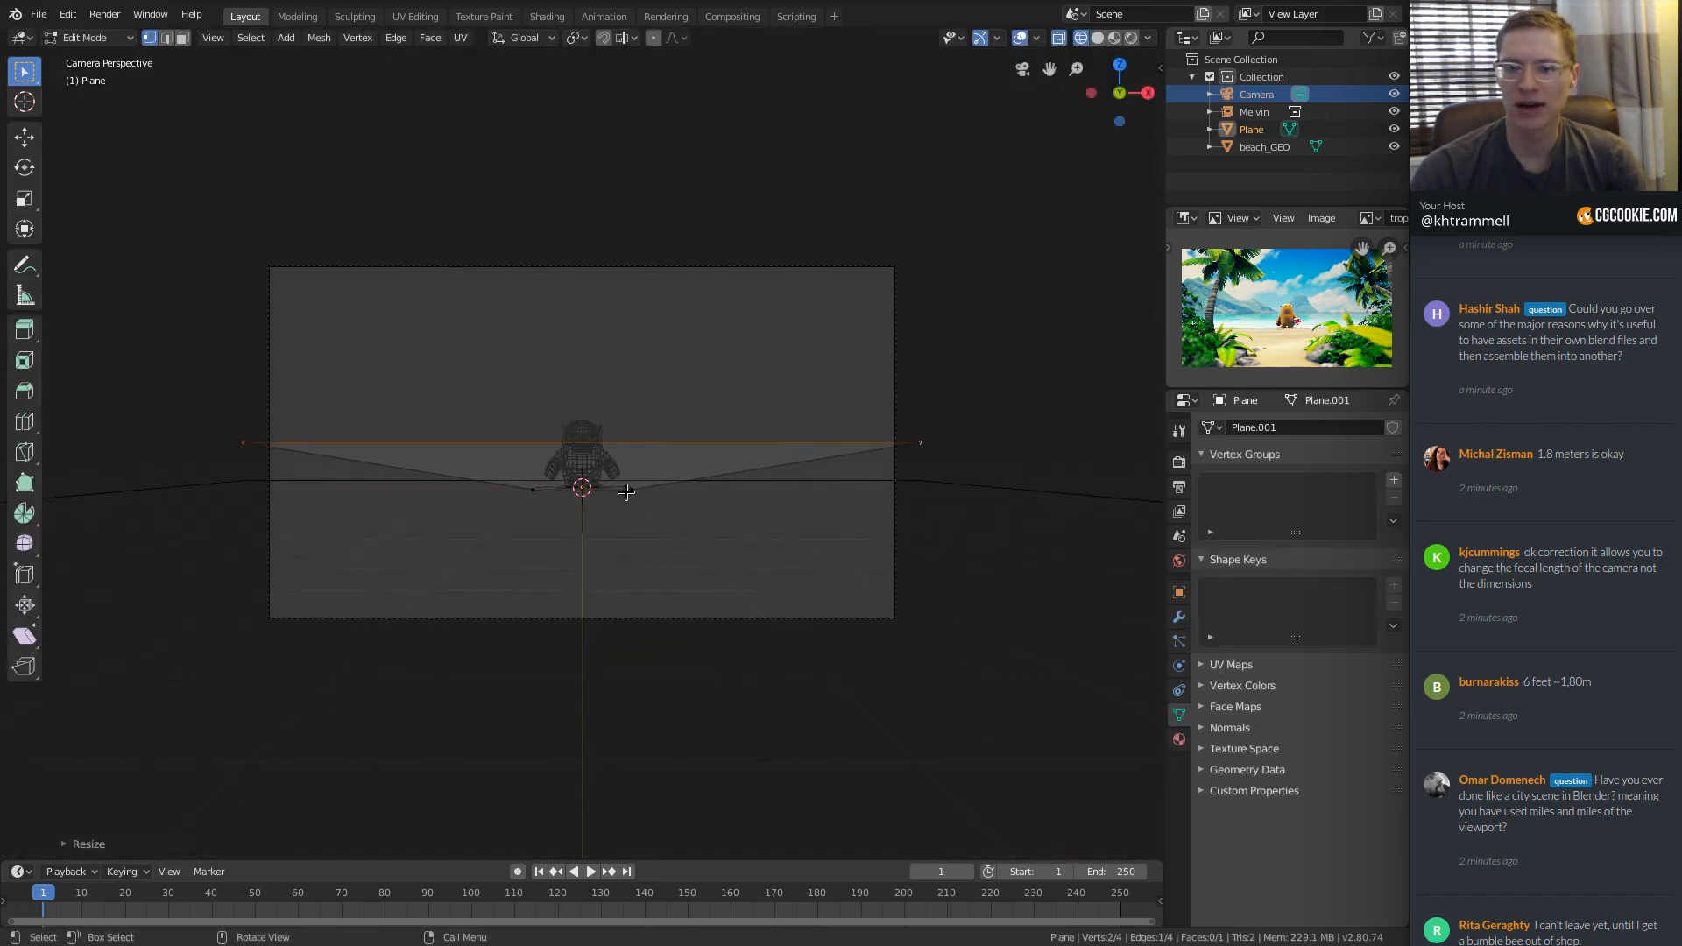
Scale up the plane's near edge at Melvin's feet so the wedge starts wider on both sides of him.
key("s")
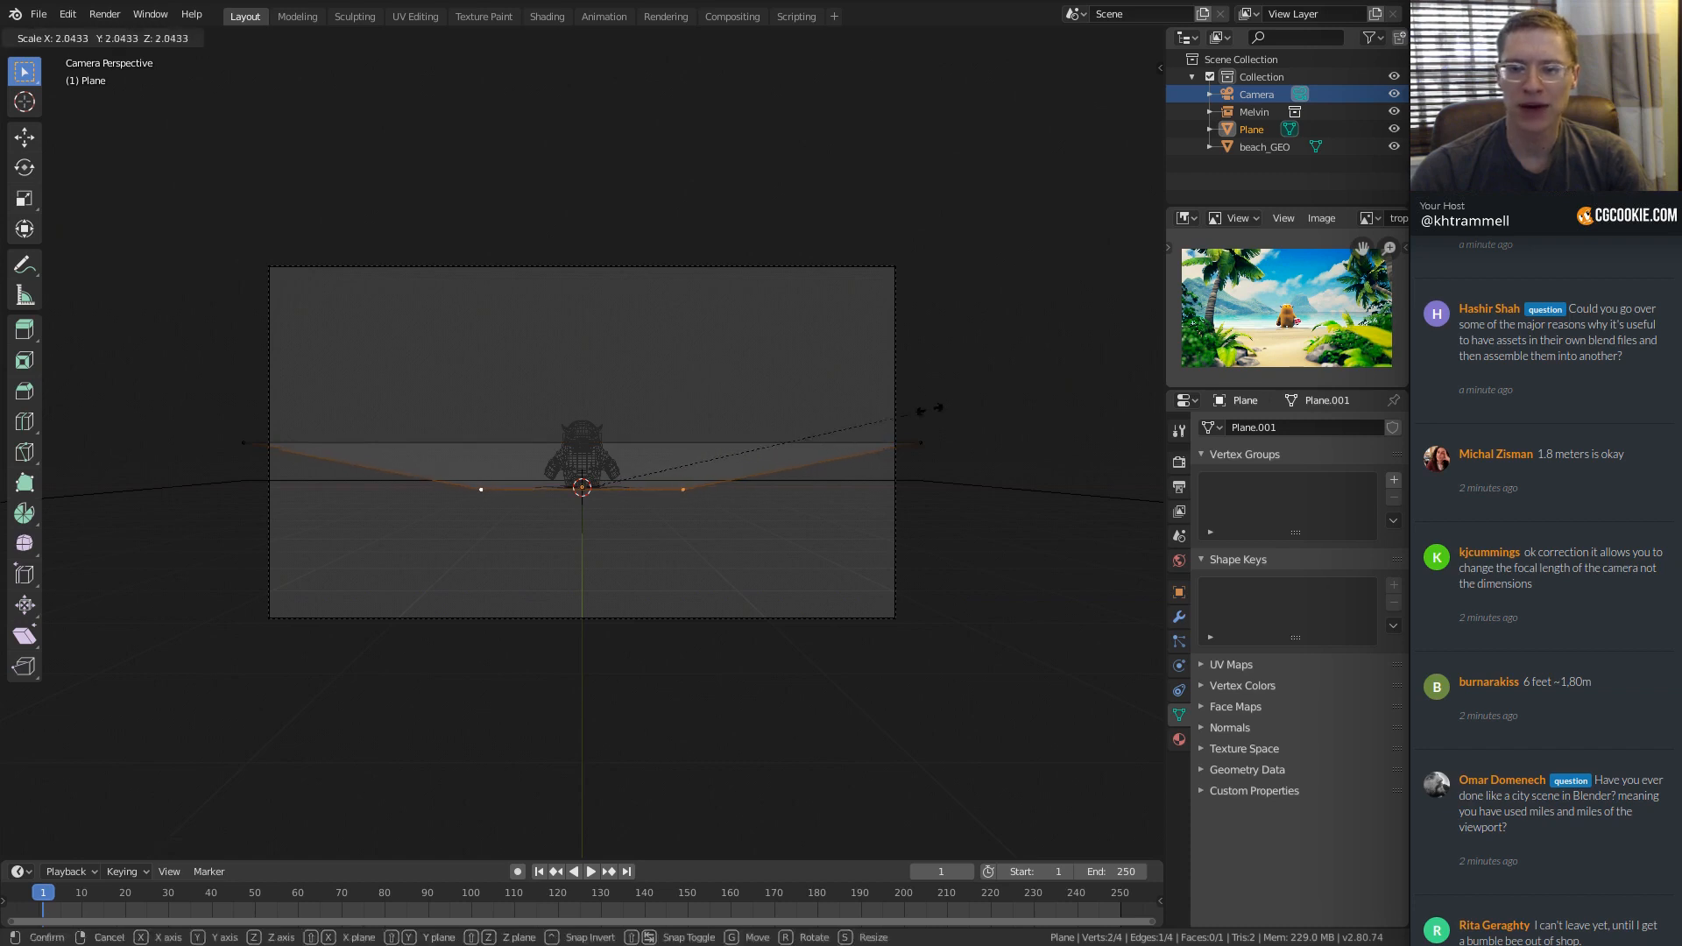
left_click(561, 235)
middle_click_drag(818, 375, 736, 394)
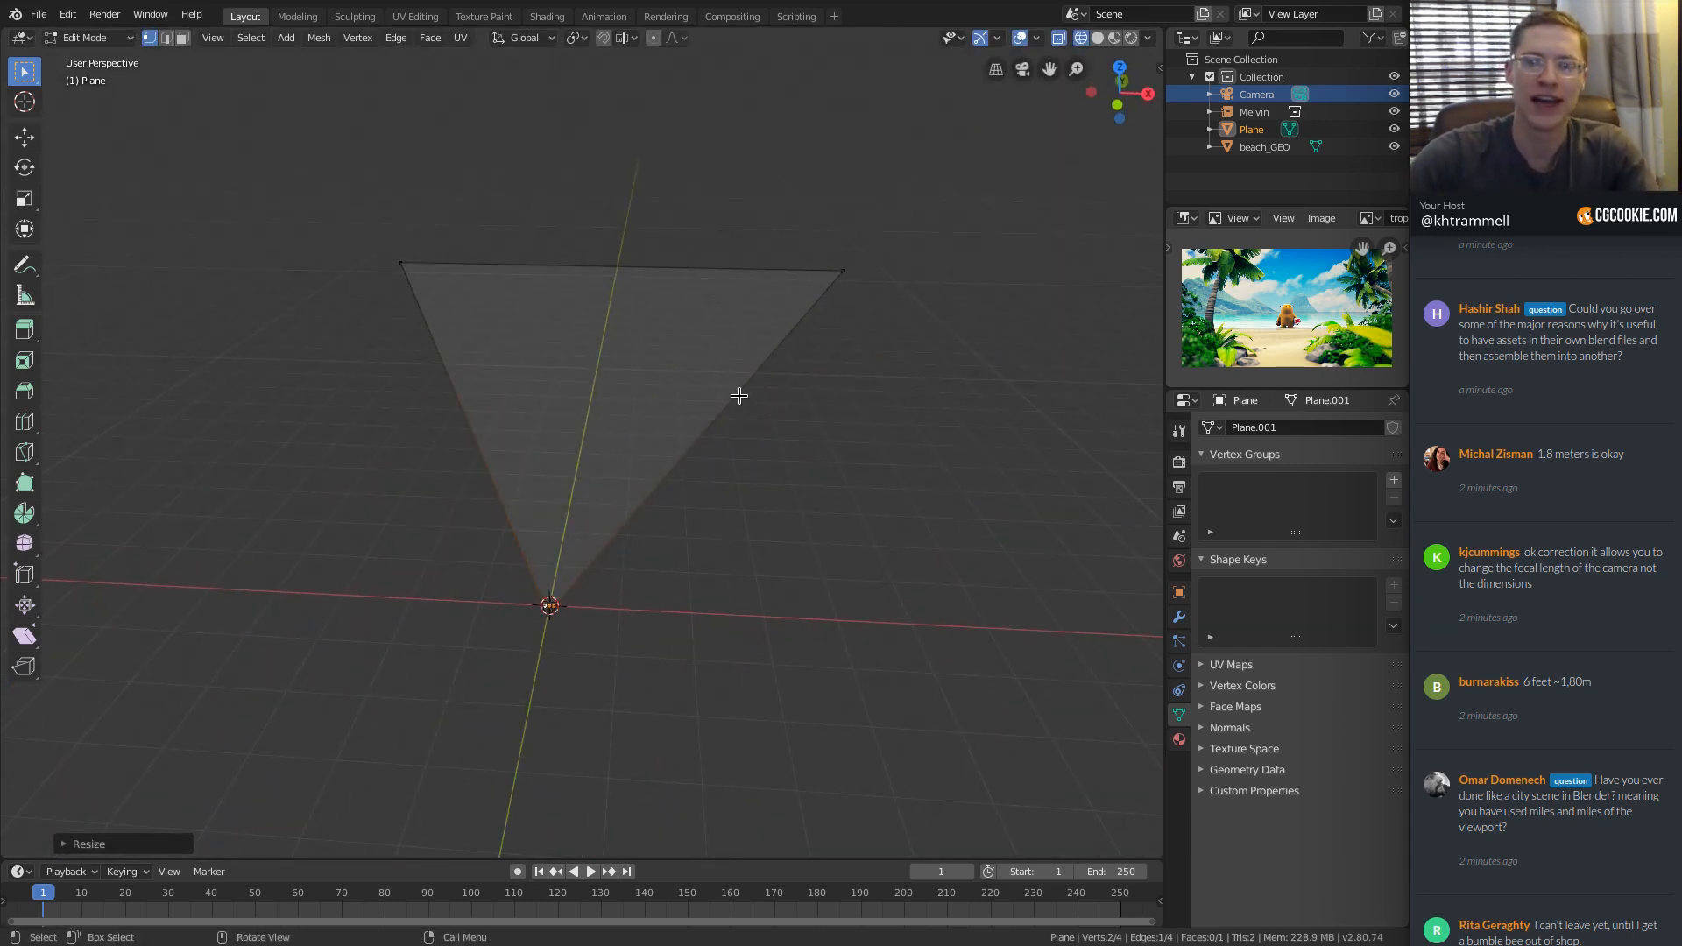
middle_click_drag(728, 386, 627, 320, "ctrl")
middle_click_drag(628, 320, 593, 375, "shift")
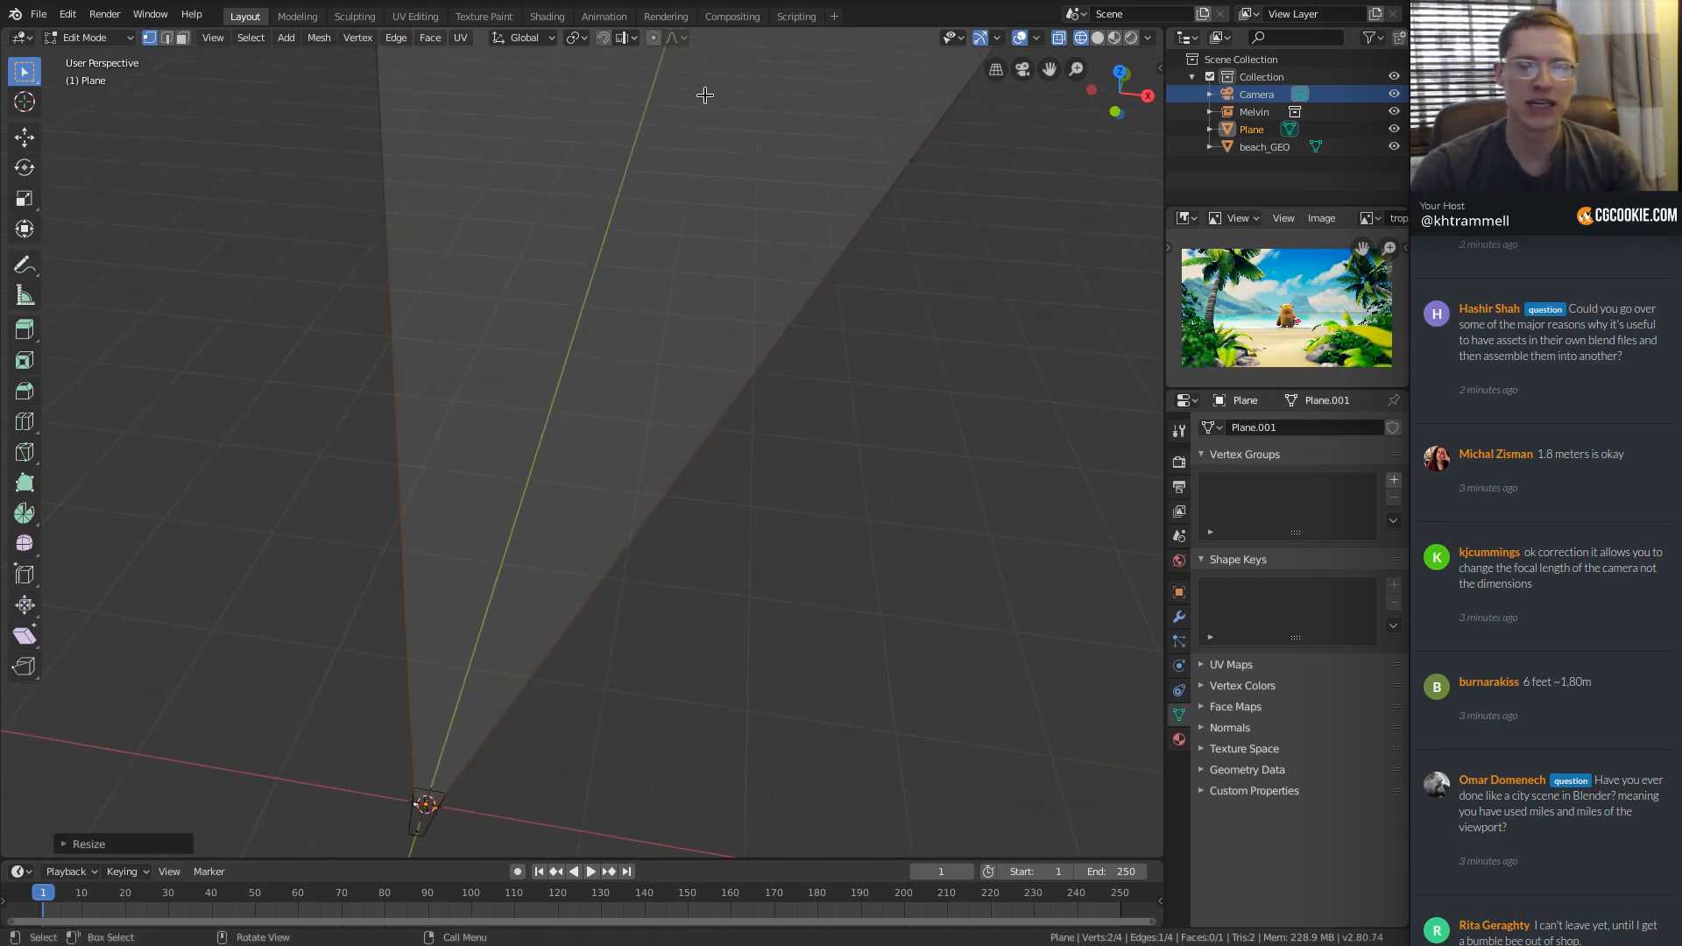
middle_click_drag(713, 247, 715, 371)
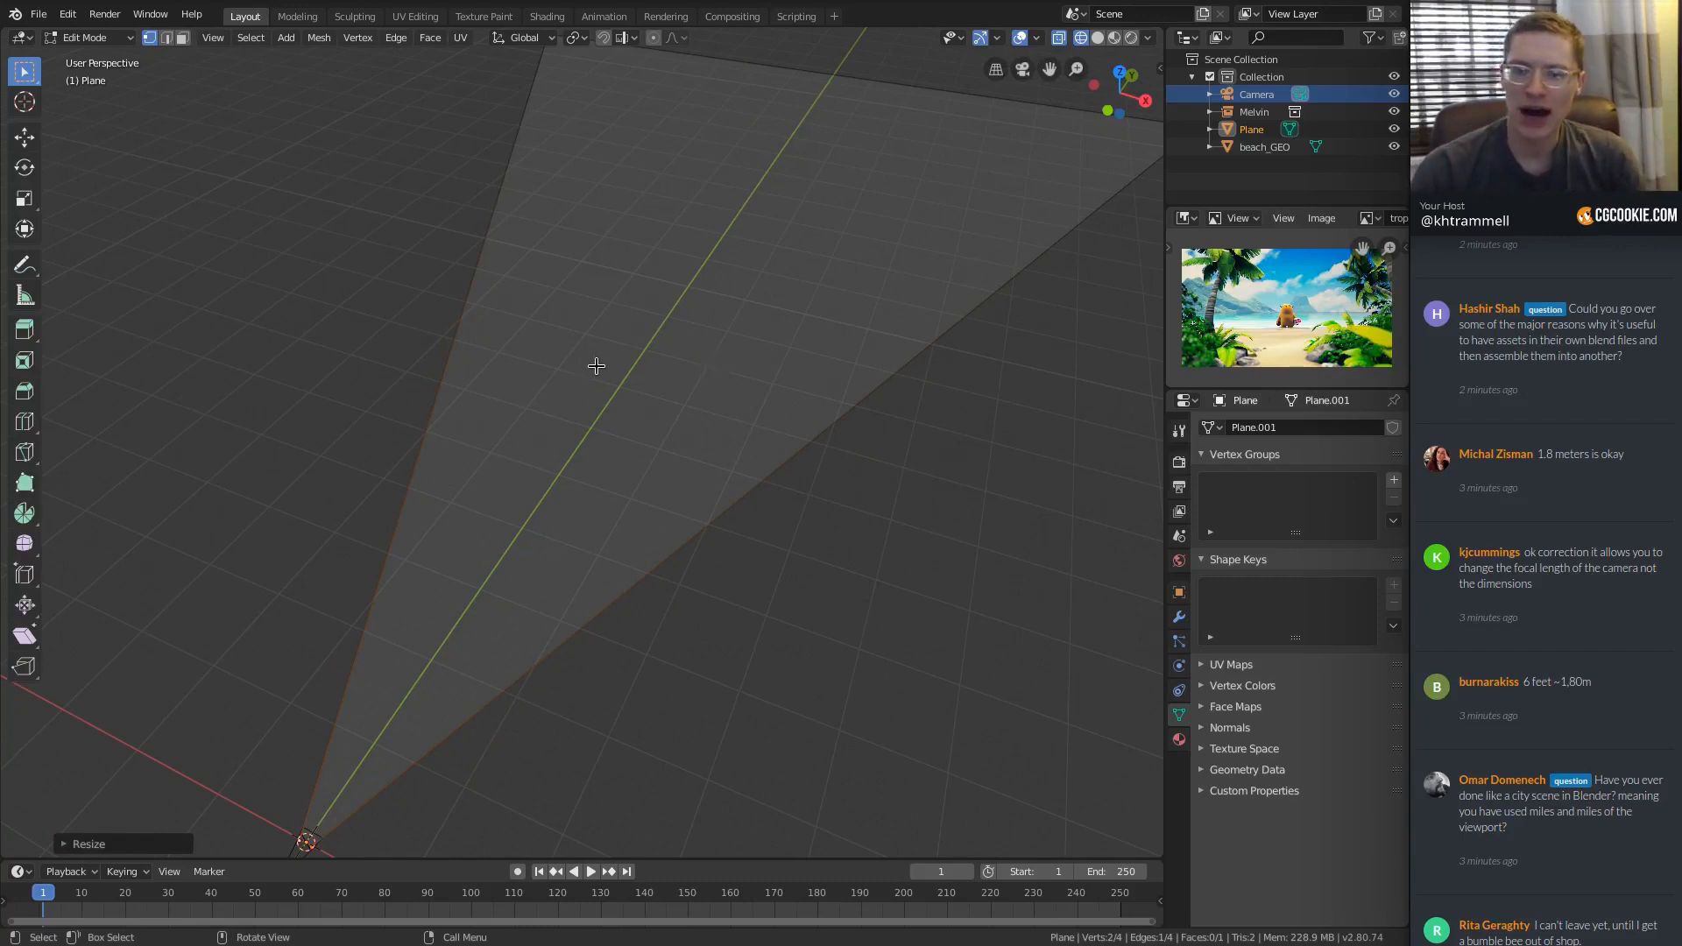
scroll(587, 361, "down", 1)
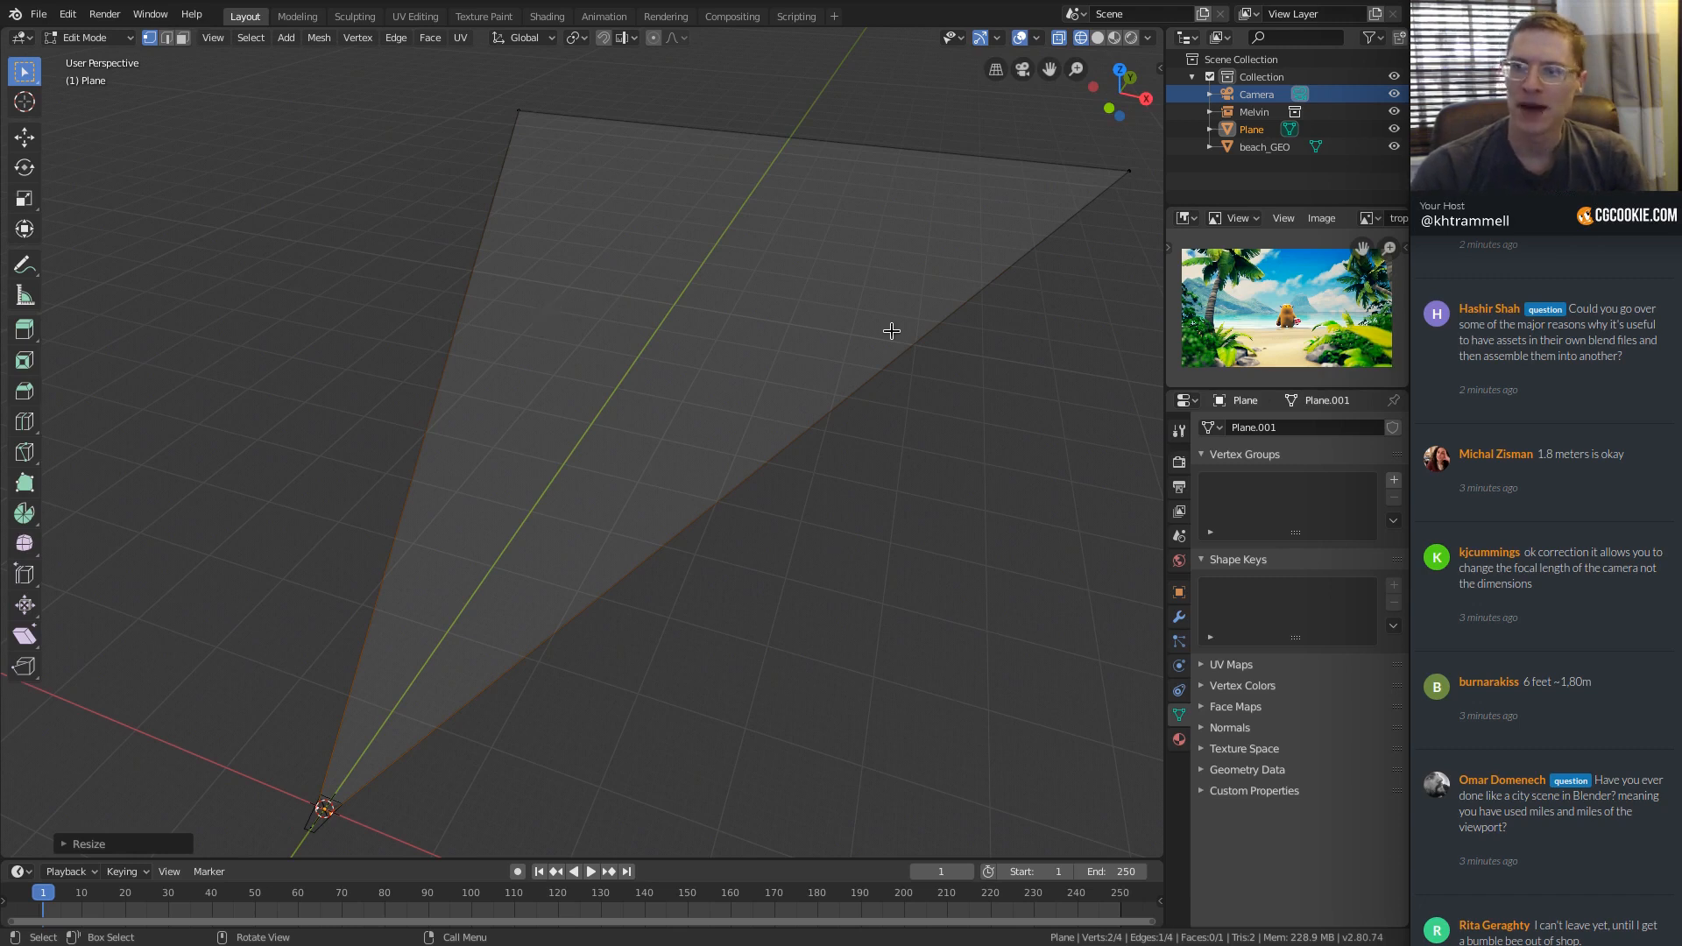
Select the two far corner vertices of the plane and leave Edit Mode.
left_click(1113, 166)
left_click(526, 130, "shift")
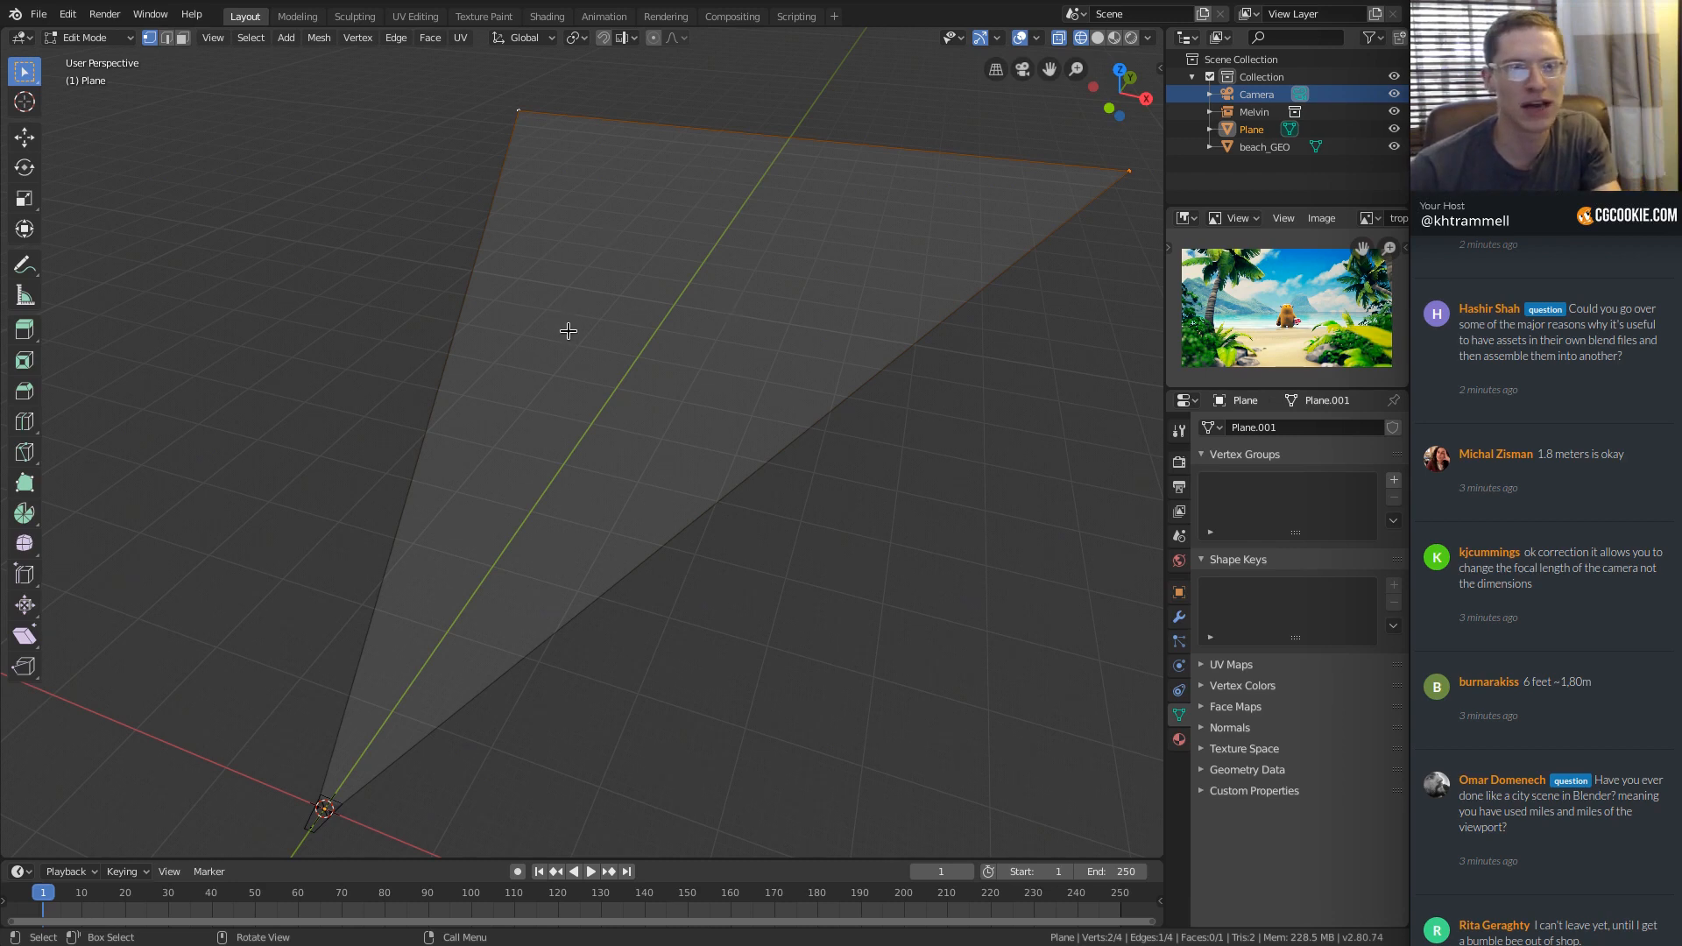
middle_click_drag(555, 556, 711, 462)
key("Tab")
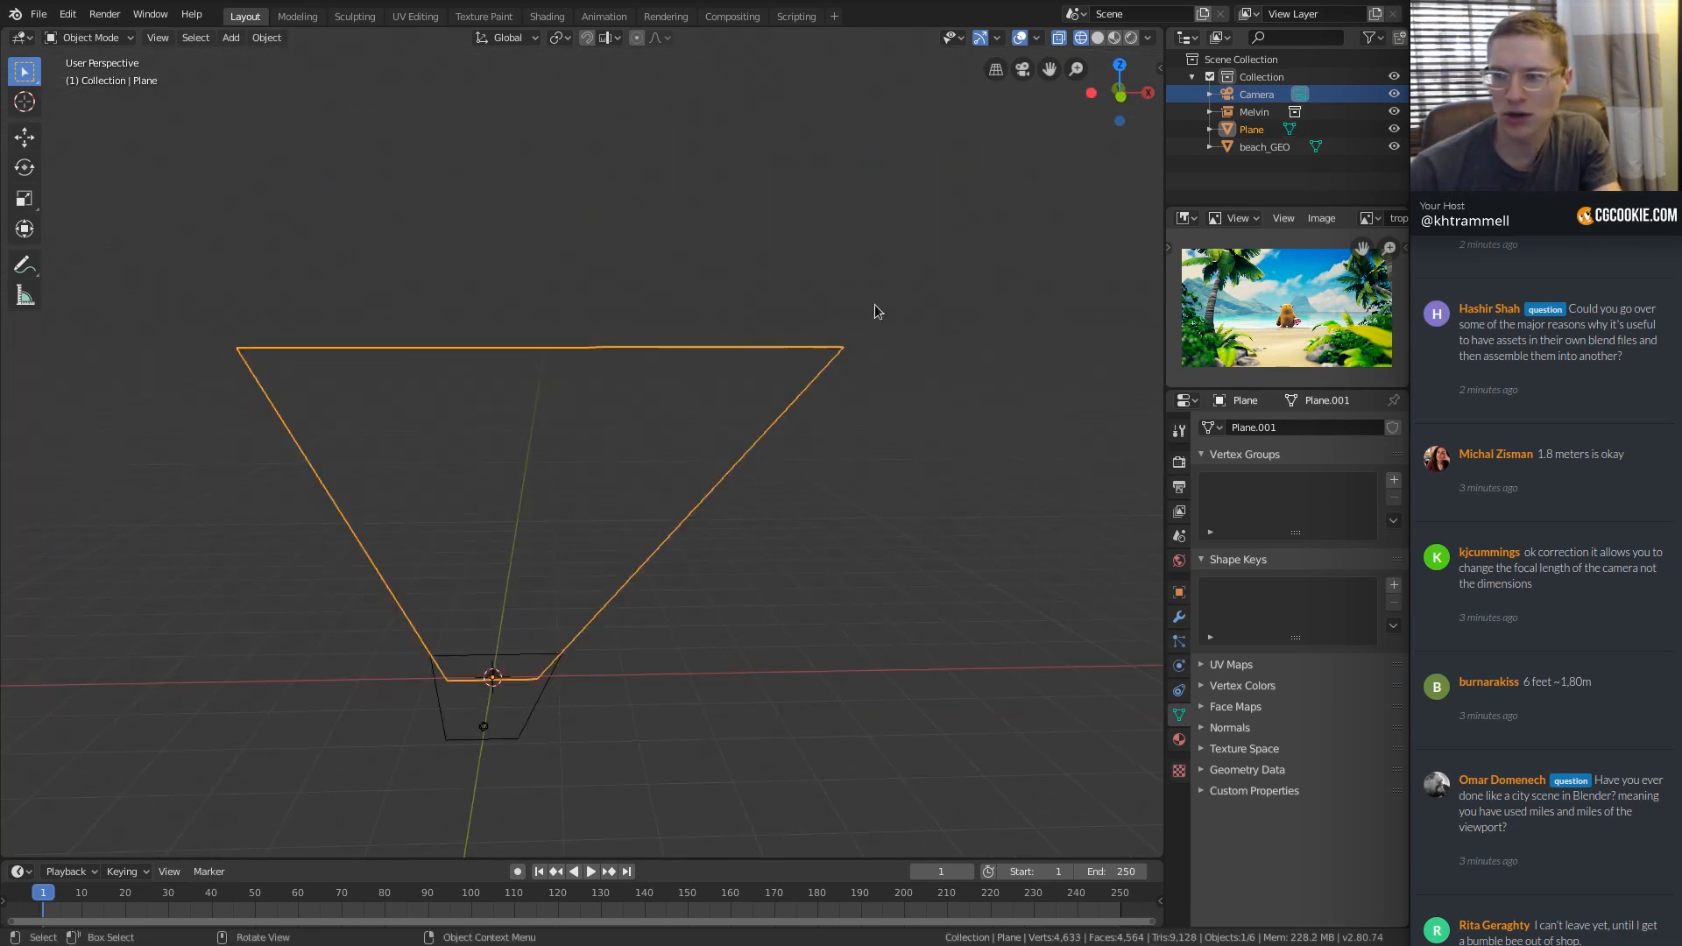
Rename the Plane object as ocean_GEO.
double_click(1251, 112)
double_click(1251, 128)
type("o")
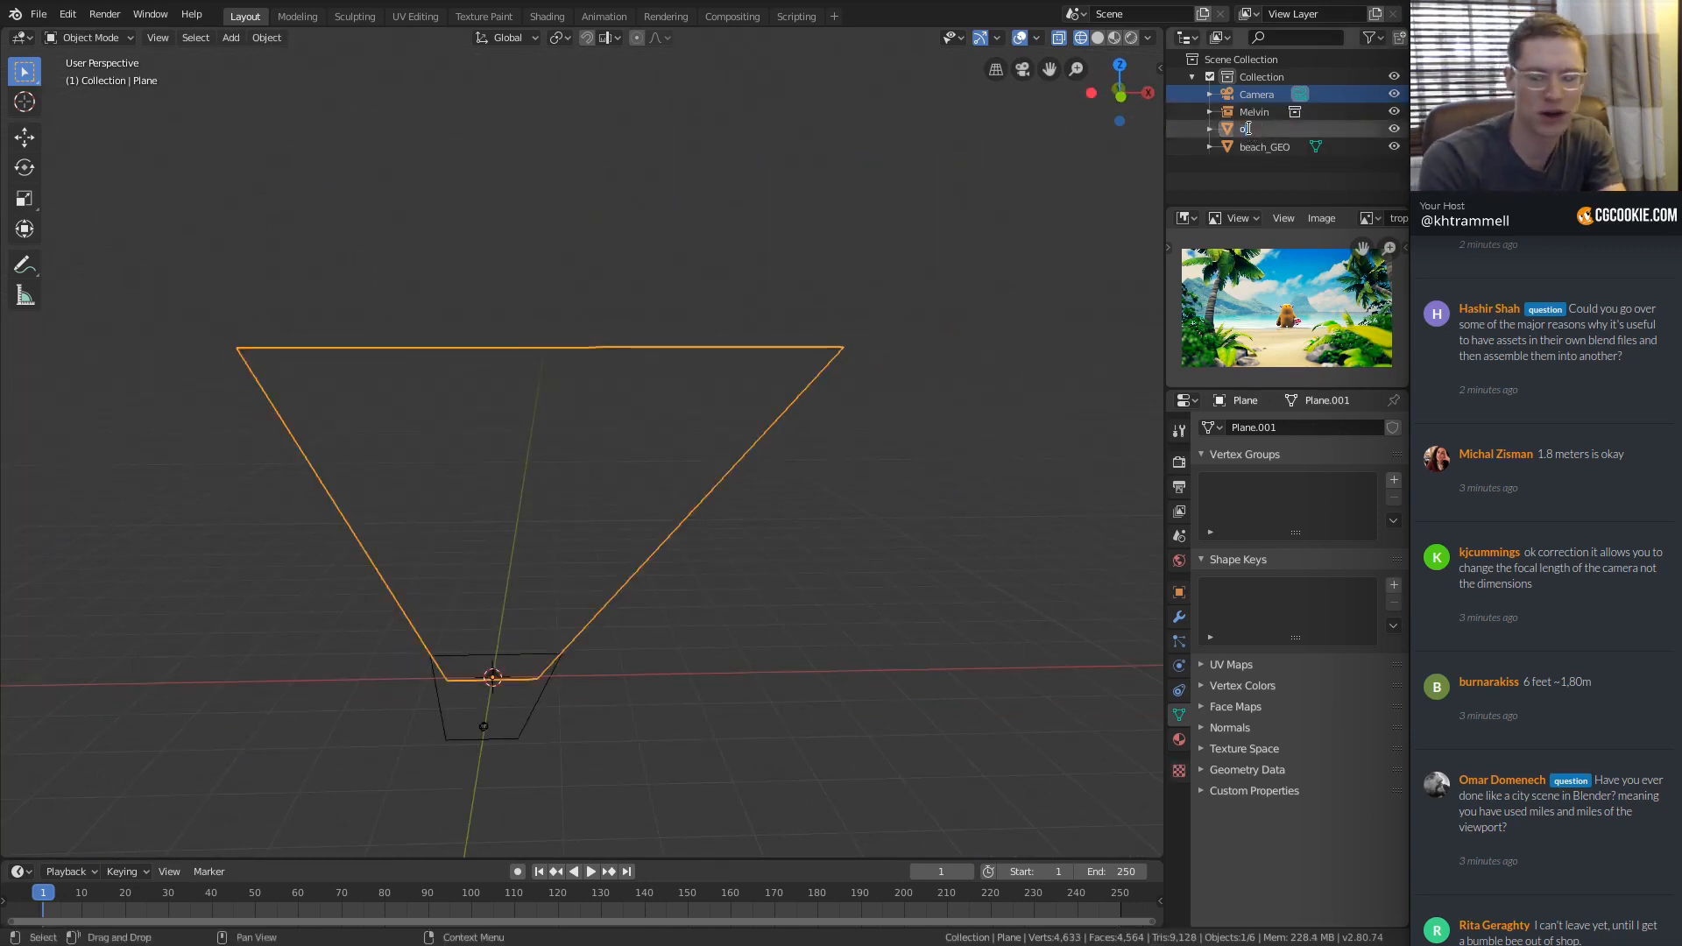
type("cean_GEO")
key("Return")
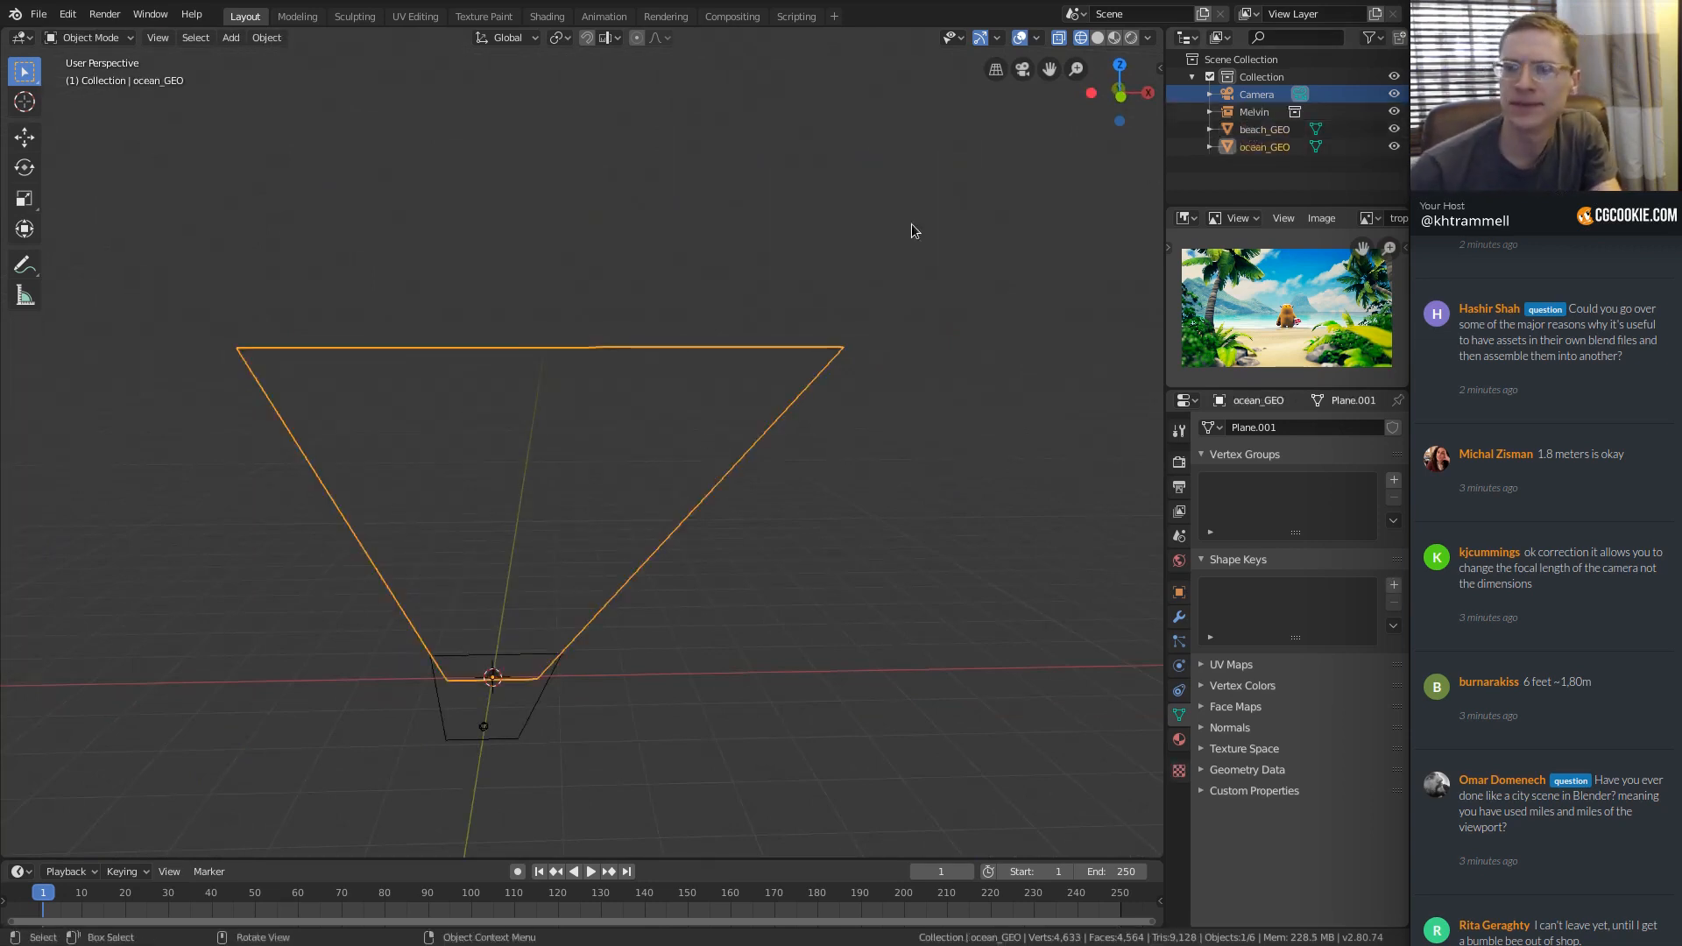
Switch the 3D viewport from wireframe to solid shading.
middle_click_drag(552, 445, 639, 470)
key("z")
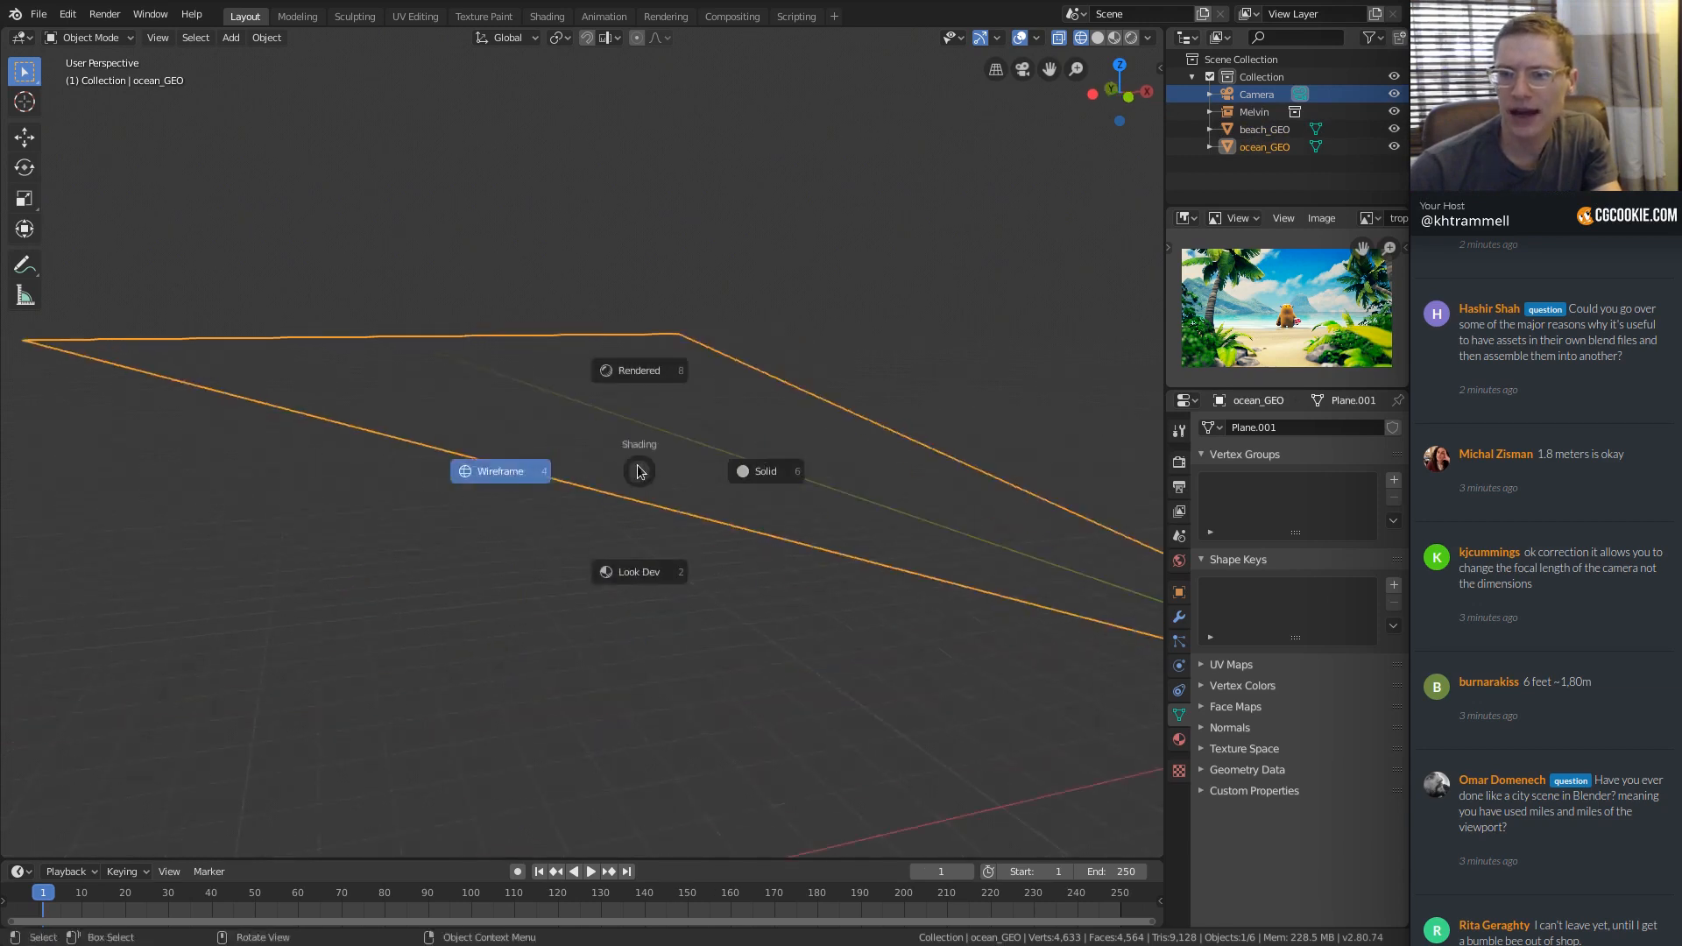
left_click(771, 435)
middle_click_drag(792, 439, 844, 472, "ctrl")
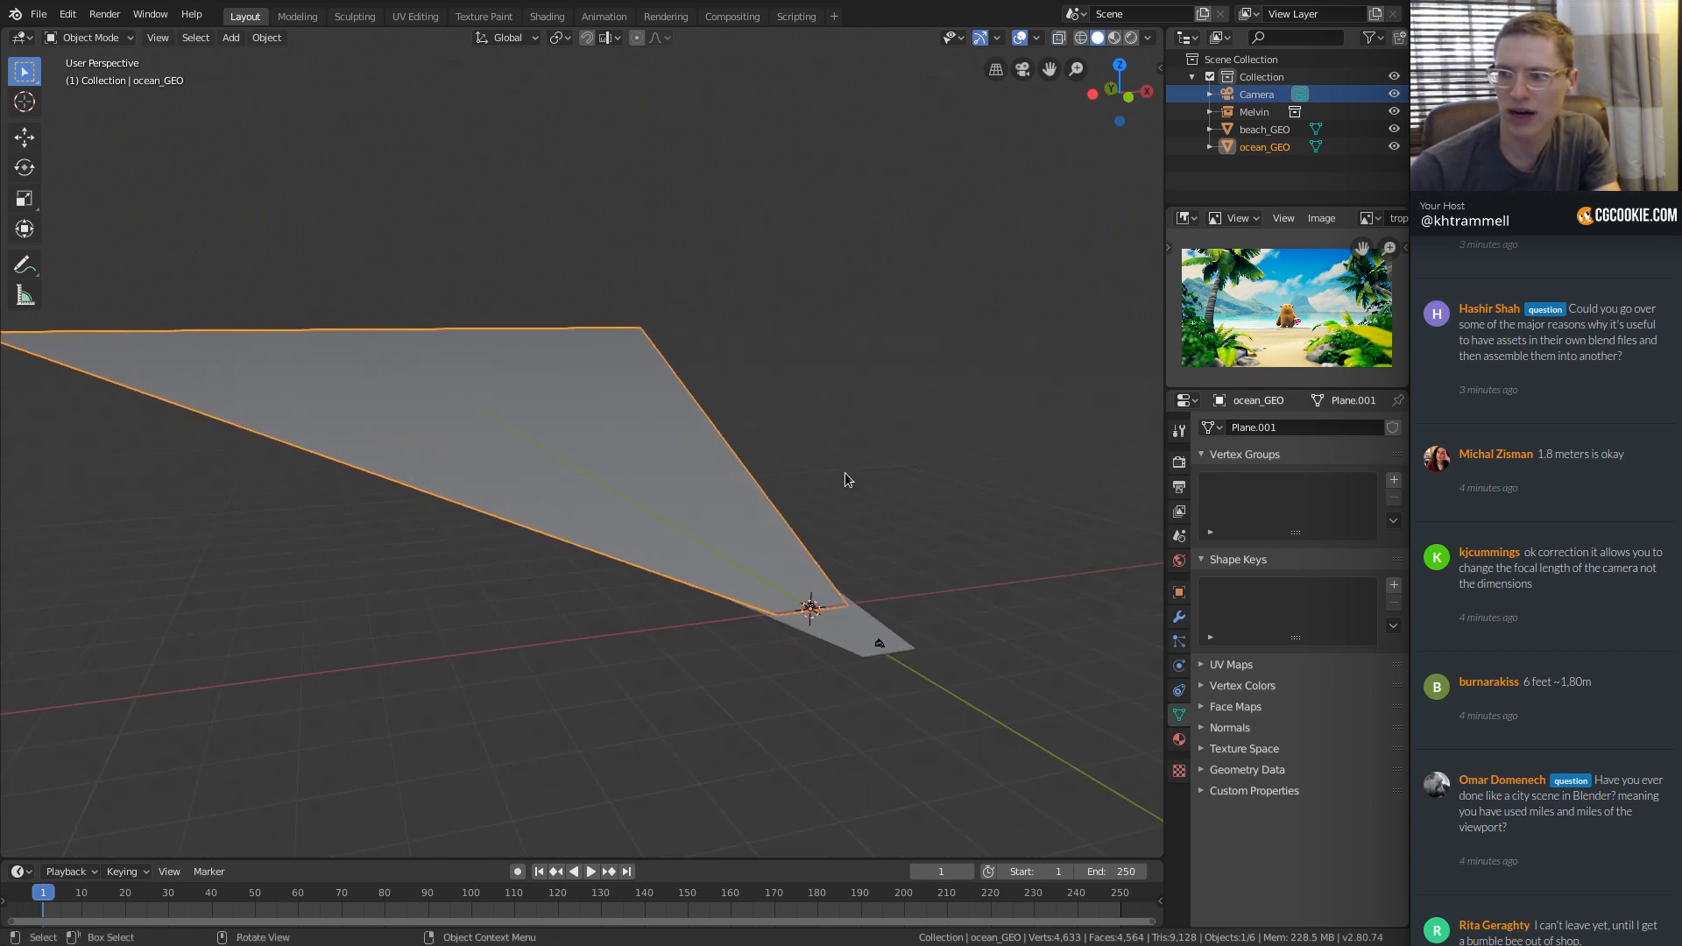
Examine how the beach and ocean planes meet around the character, through the camera and from several angles, selecting each plane in turn.
key("KP_0")
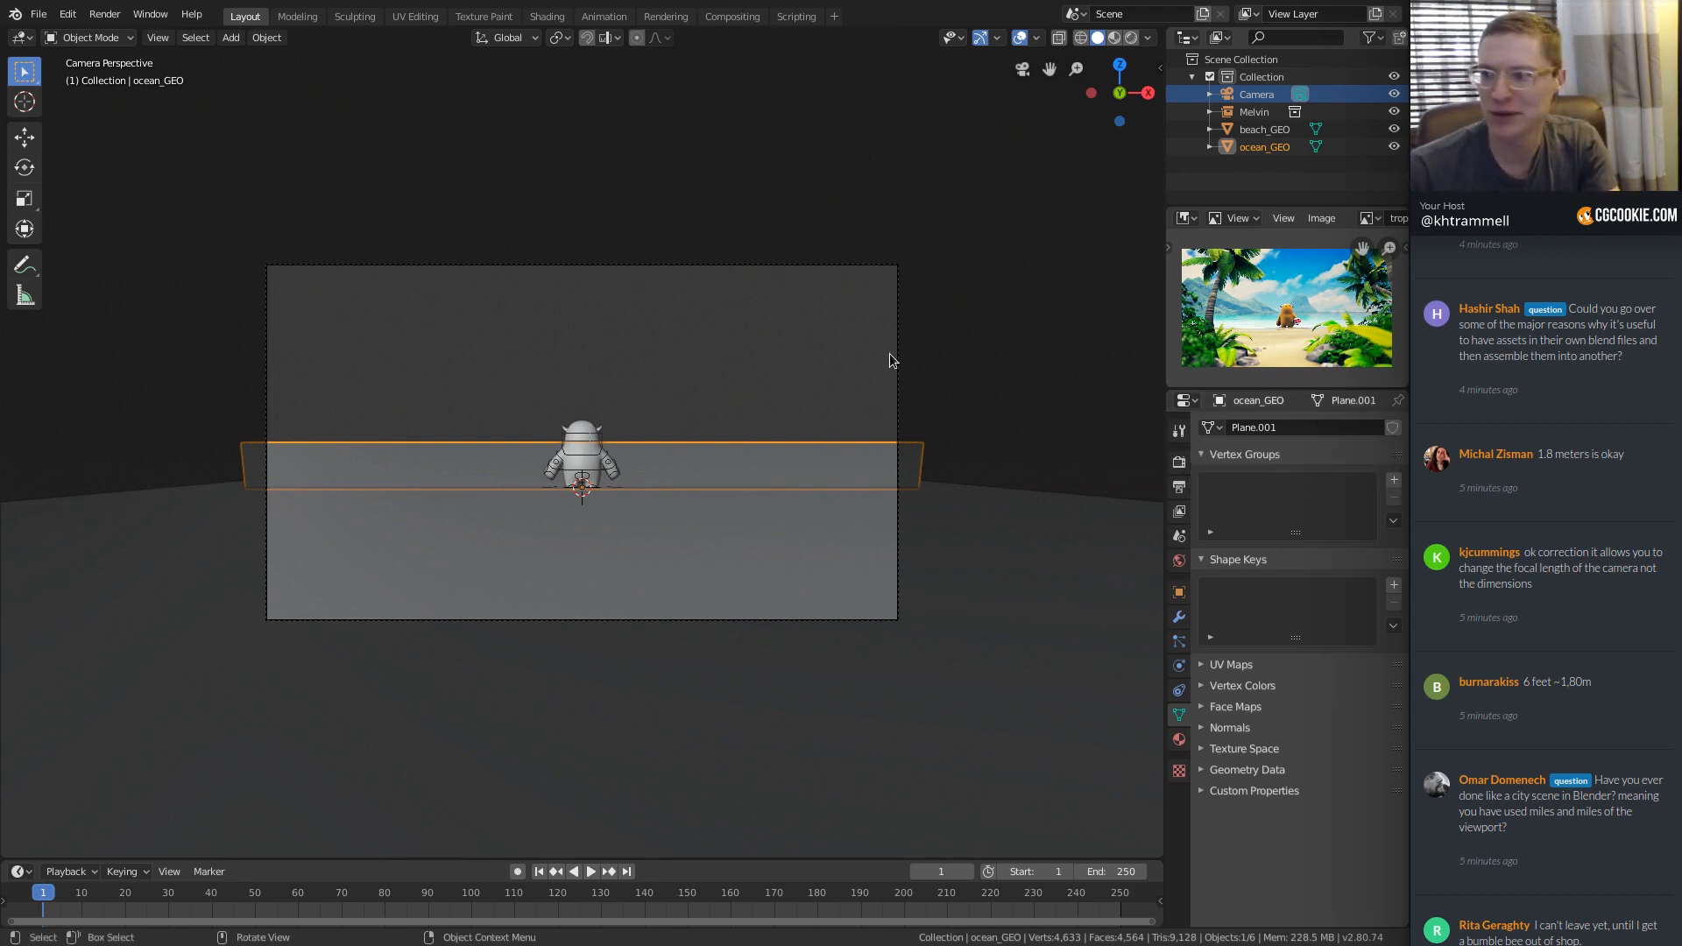
middle_click_drag(990, 414, 613, 350)
scroll(1655, 358, "up", 3)
scroll(1655, 365, "up", 5)
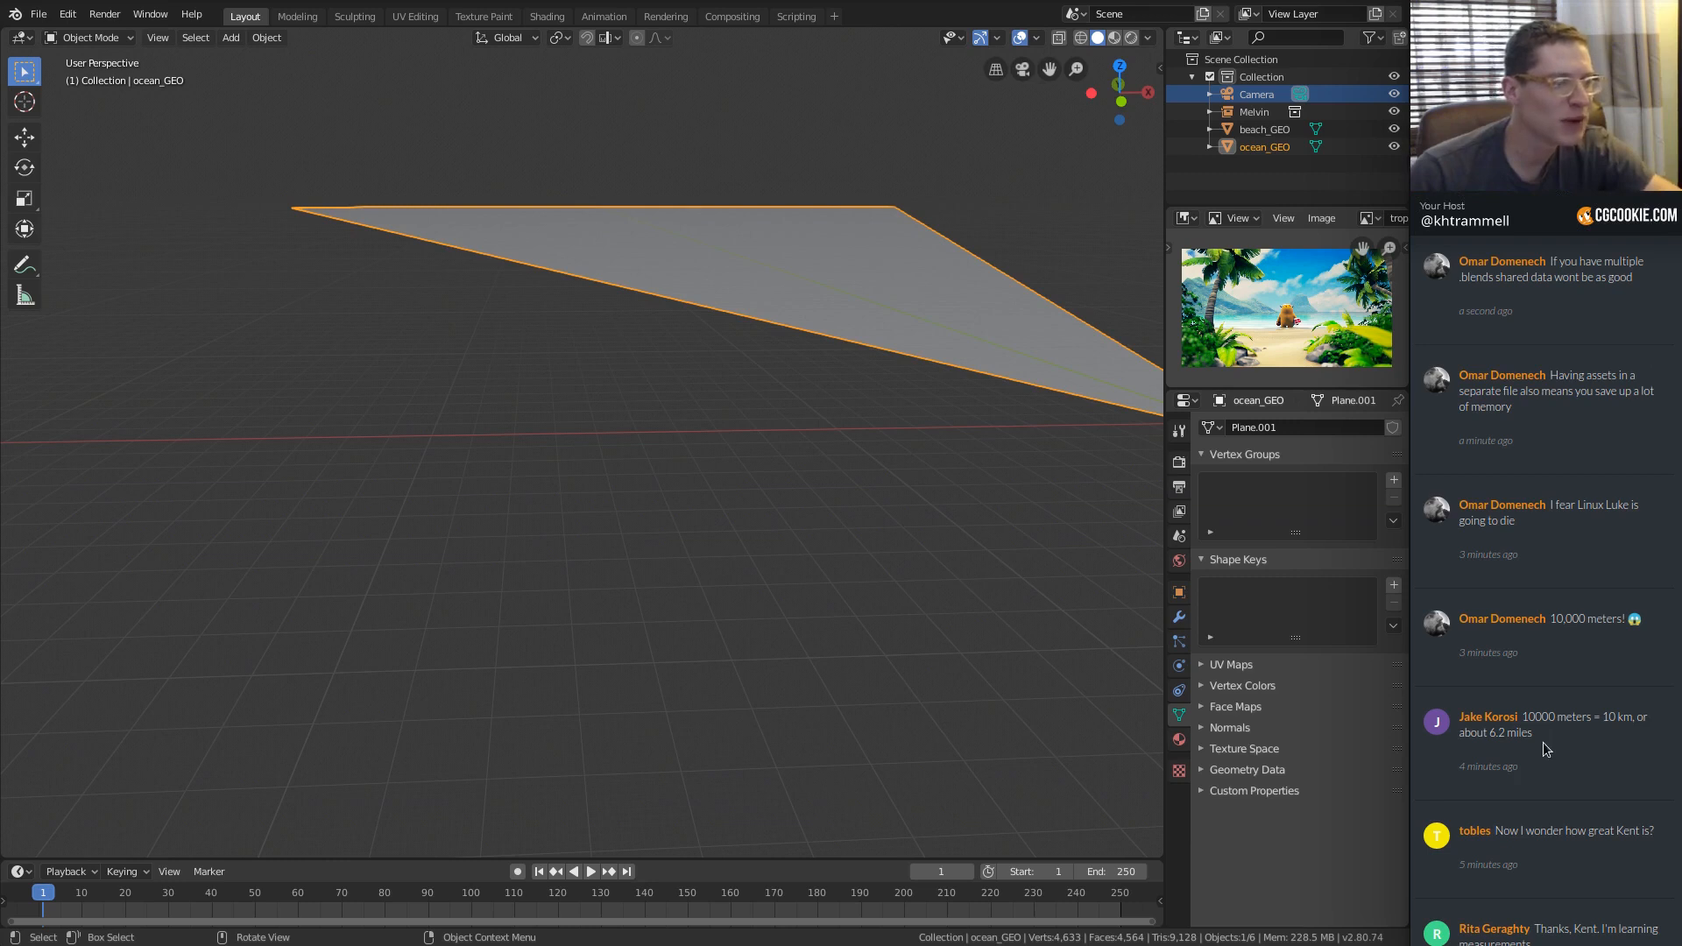
middle_click_drag(859, 342, 826, 312)
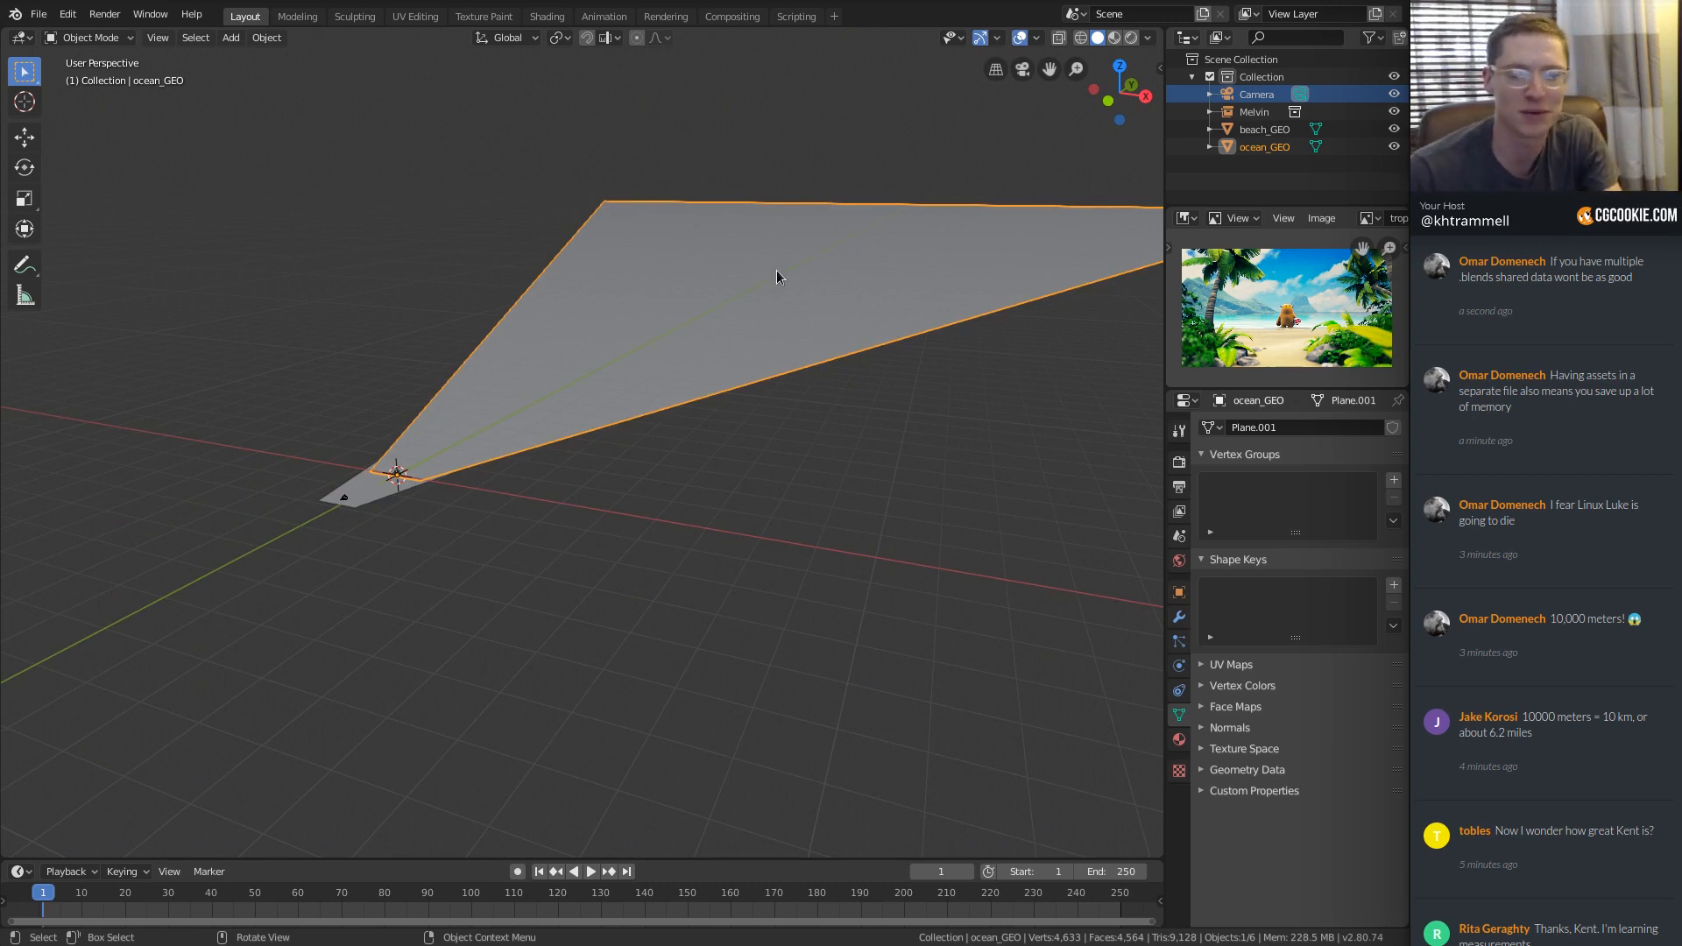
scroll(640, 482, "up", 6)
scroll(672, 423, "down", 6)
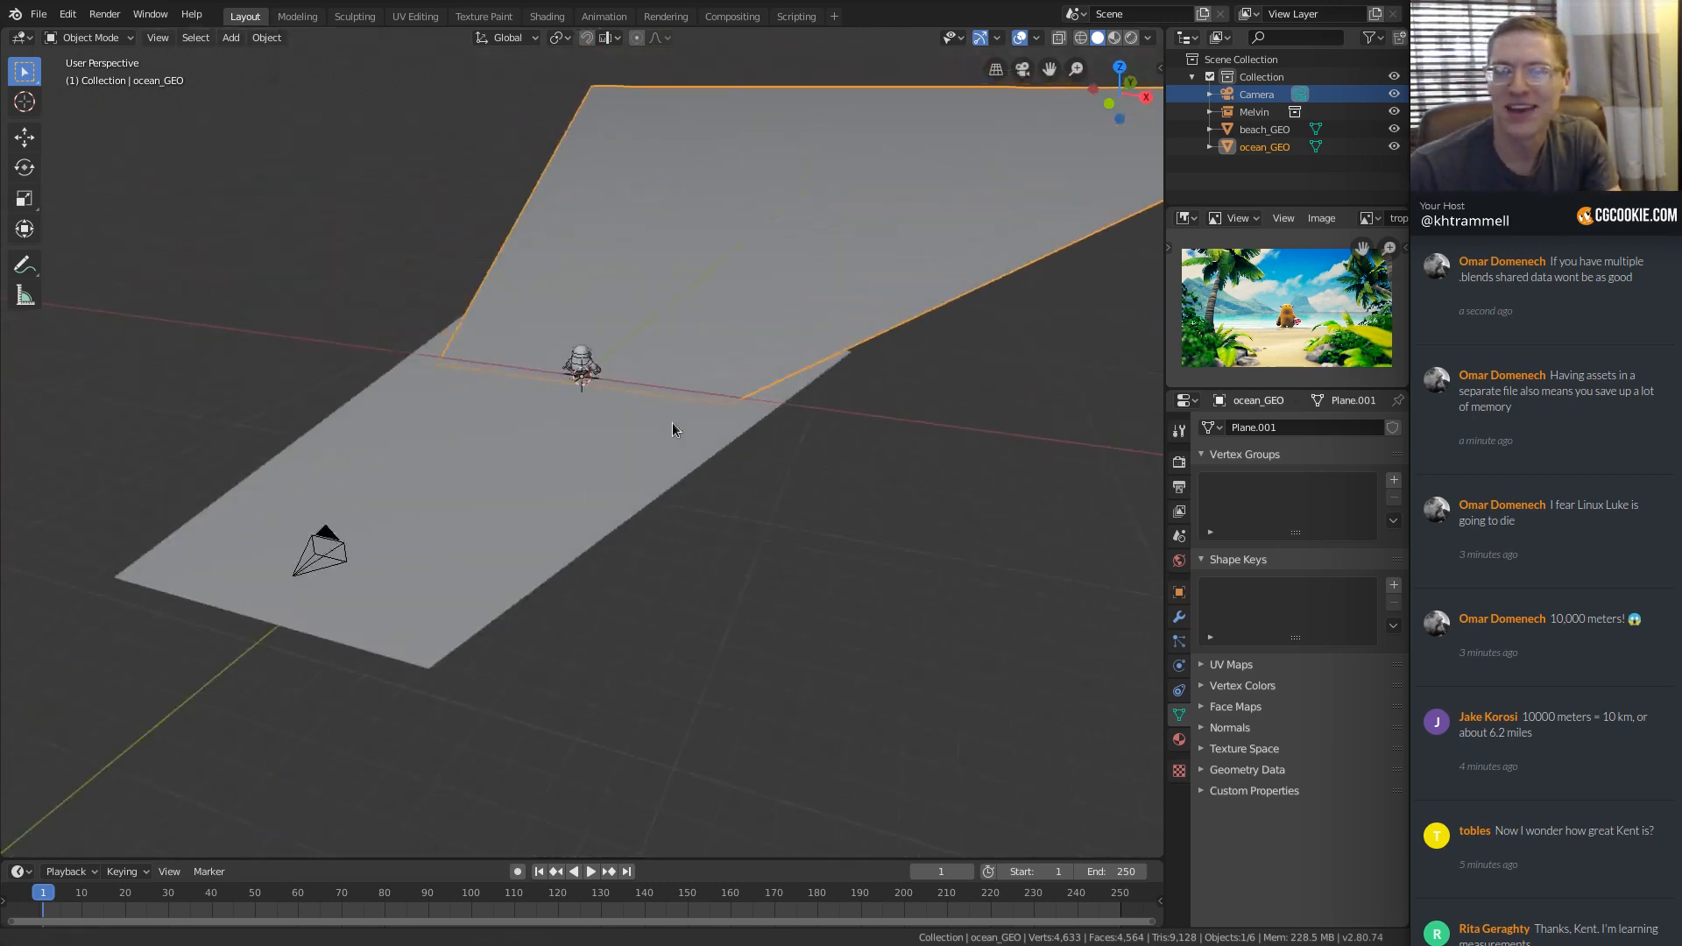
scroll(517, 433, "up", 6)
left_click(517, 433)
scroll(666, 382, "down", 5)
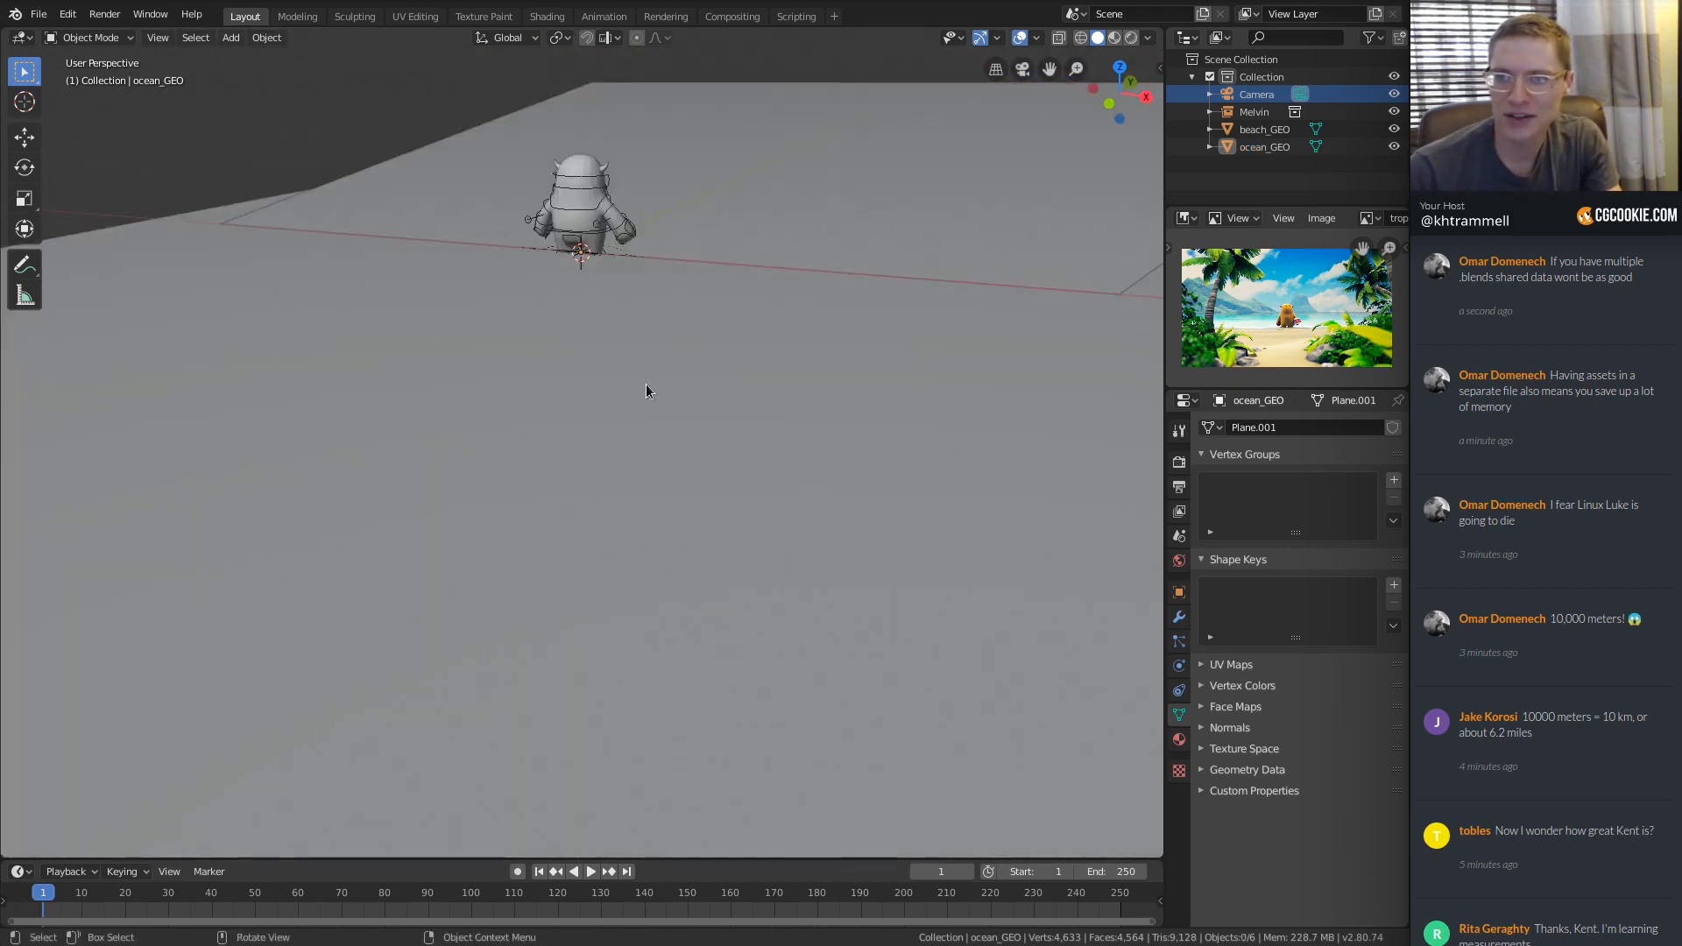
left_click(631, 387)
scroll(630, 387, "up", 3)
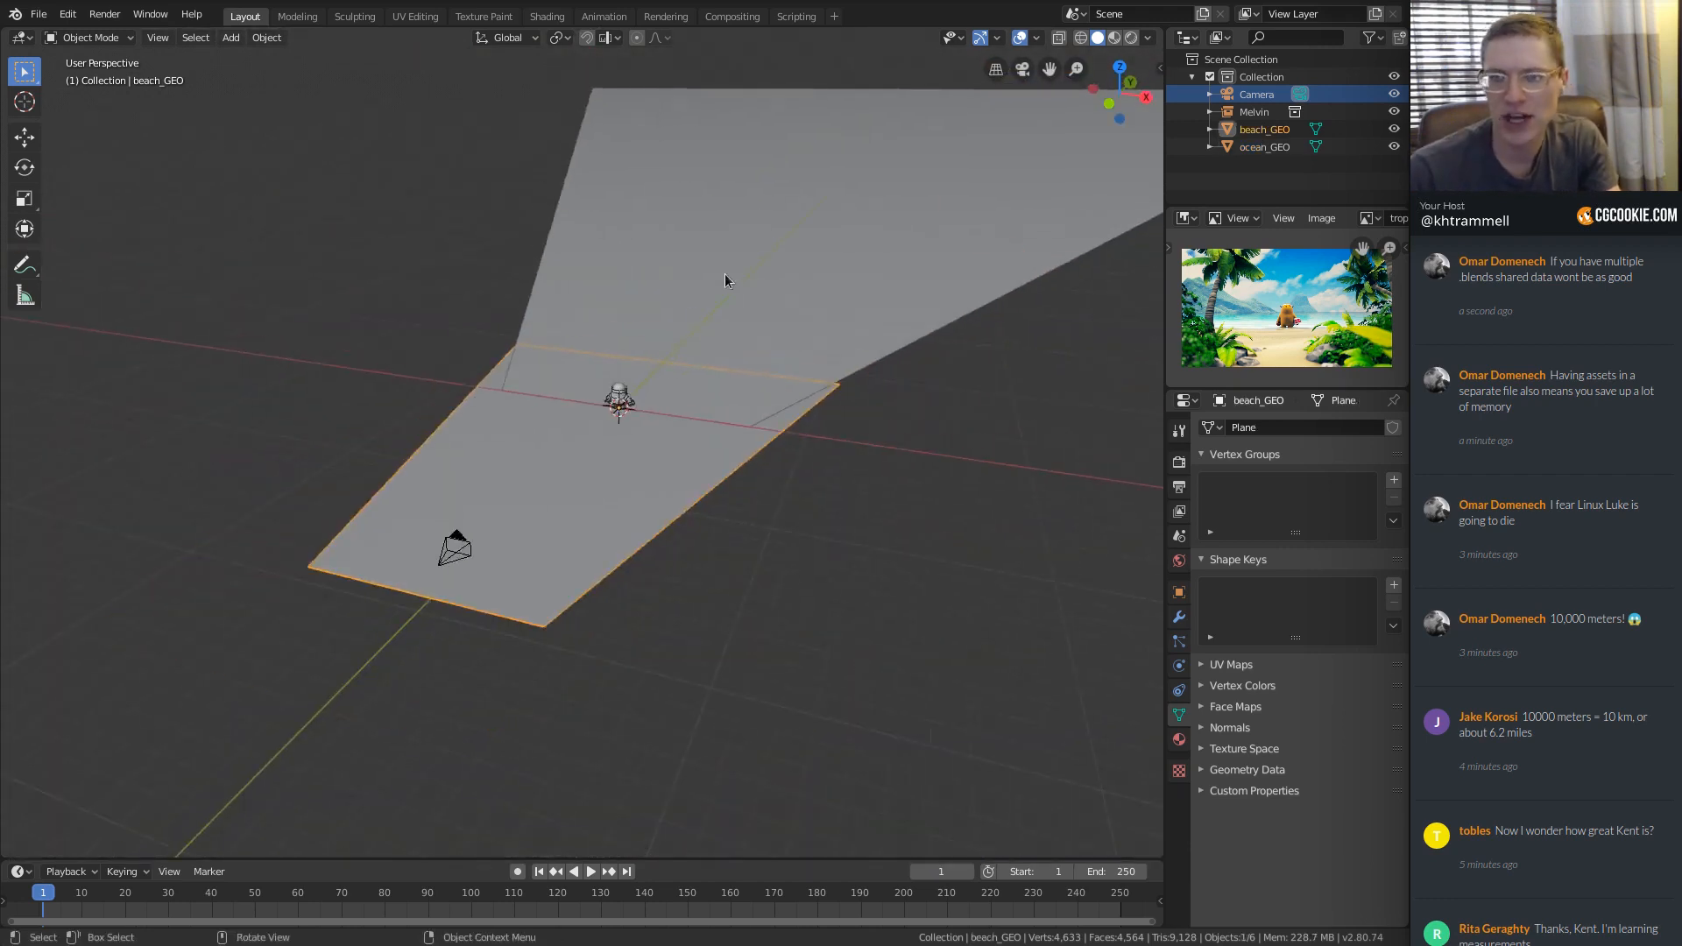
middle_click_drag(724, 273, 681, 191)
left_click(681, 191)
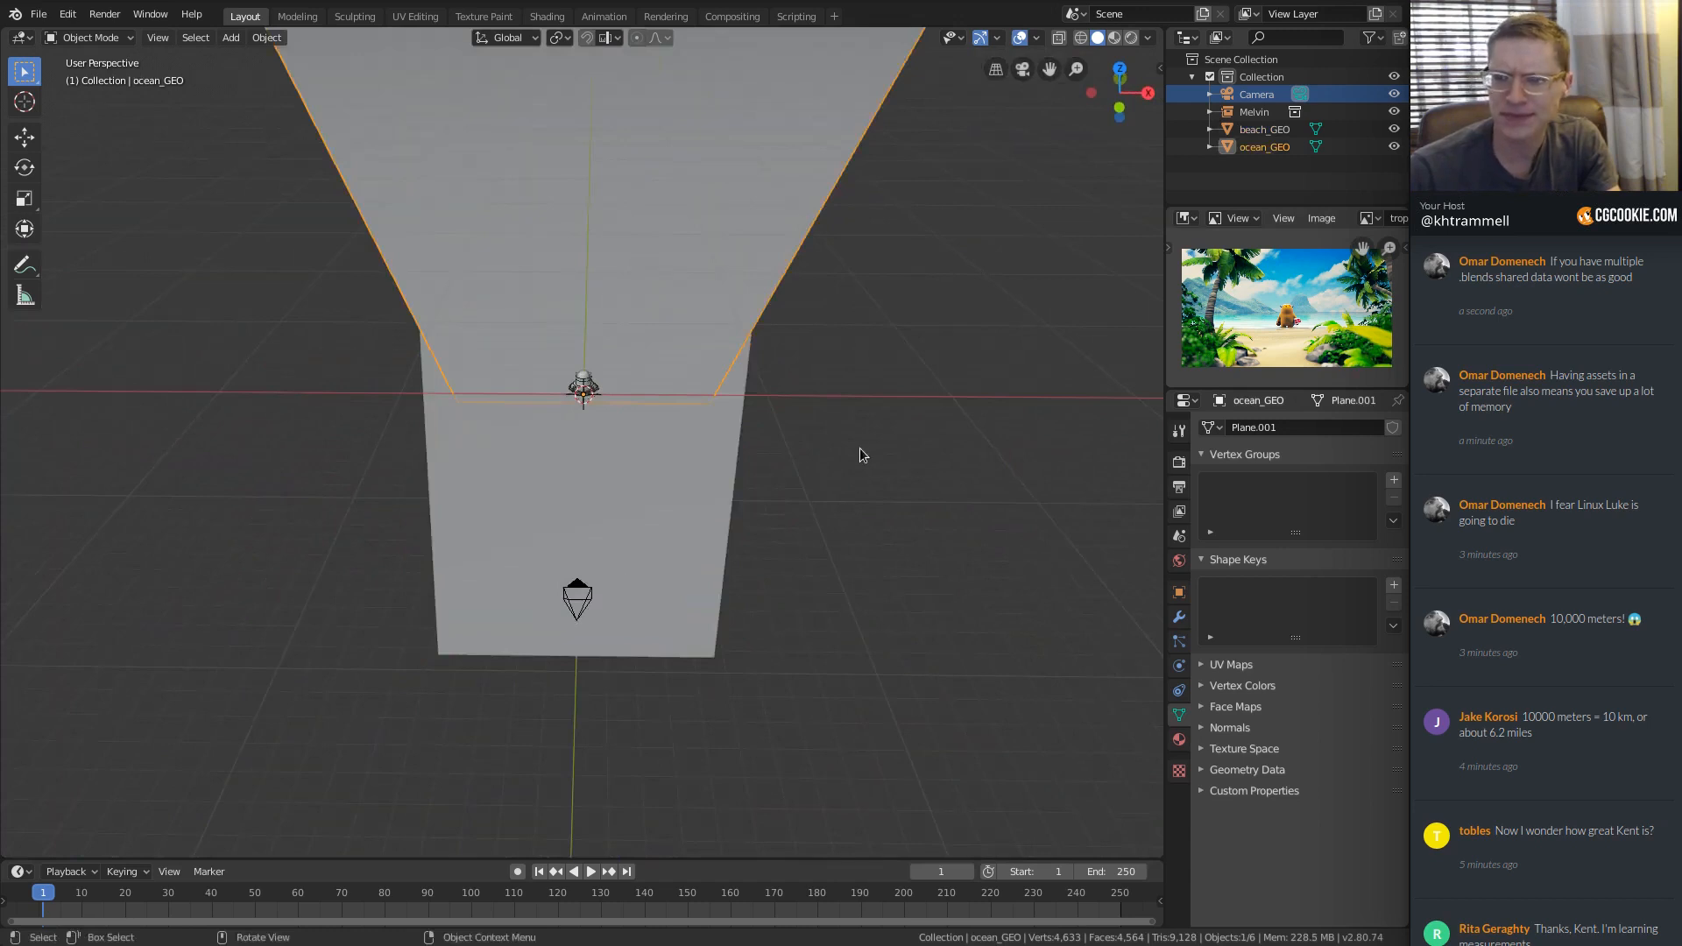
middle_click_drag(845, 402, 802, 399)
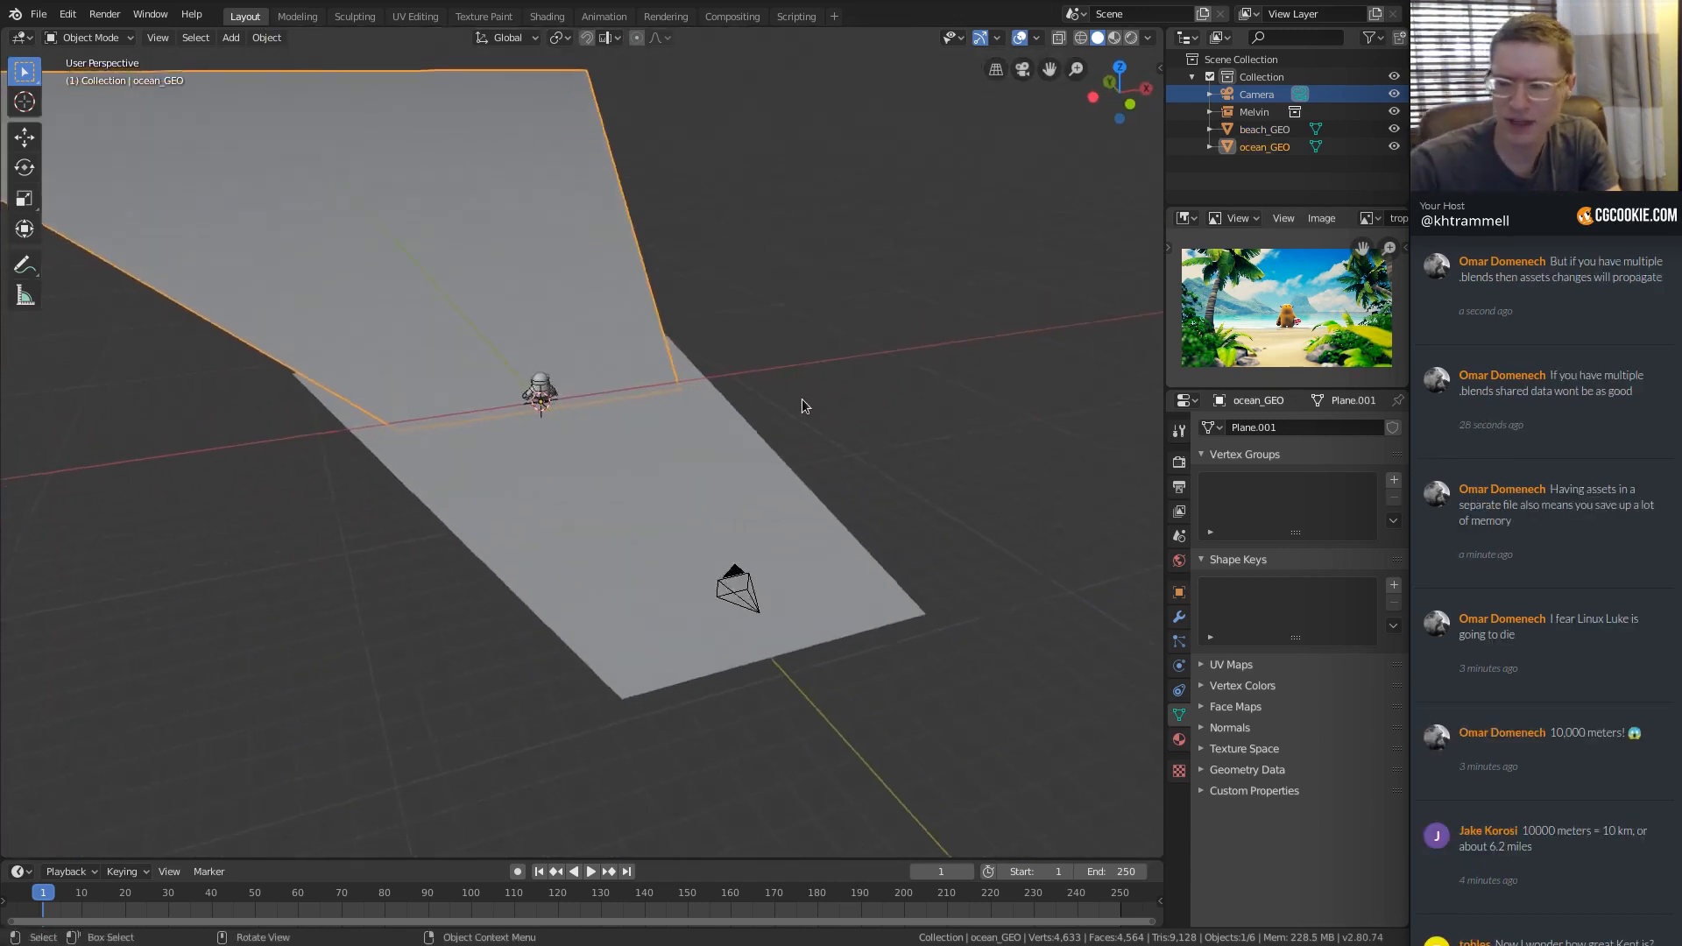
Return to the camera view with the whole frame visible and enlarge the tropical reference image.
key("KP_0")
scroll(743, 388, "up", 2)
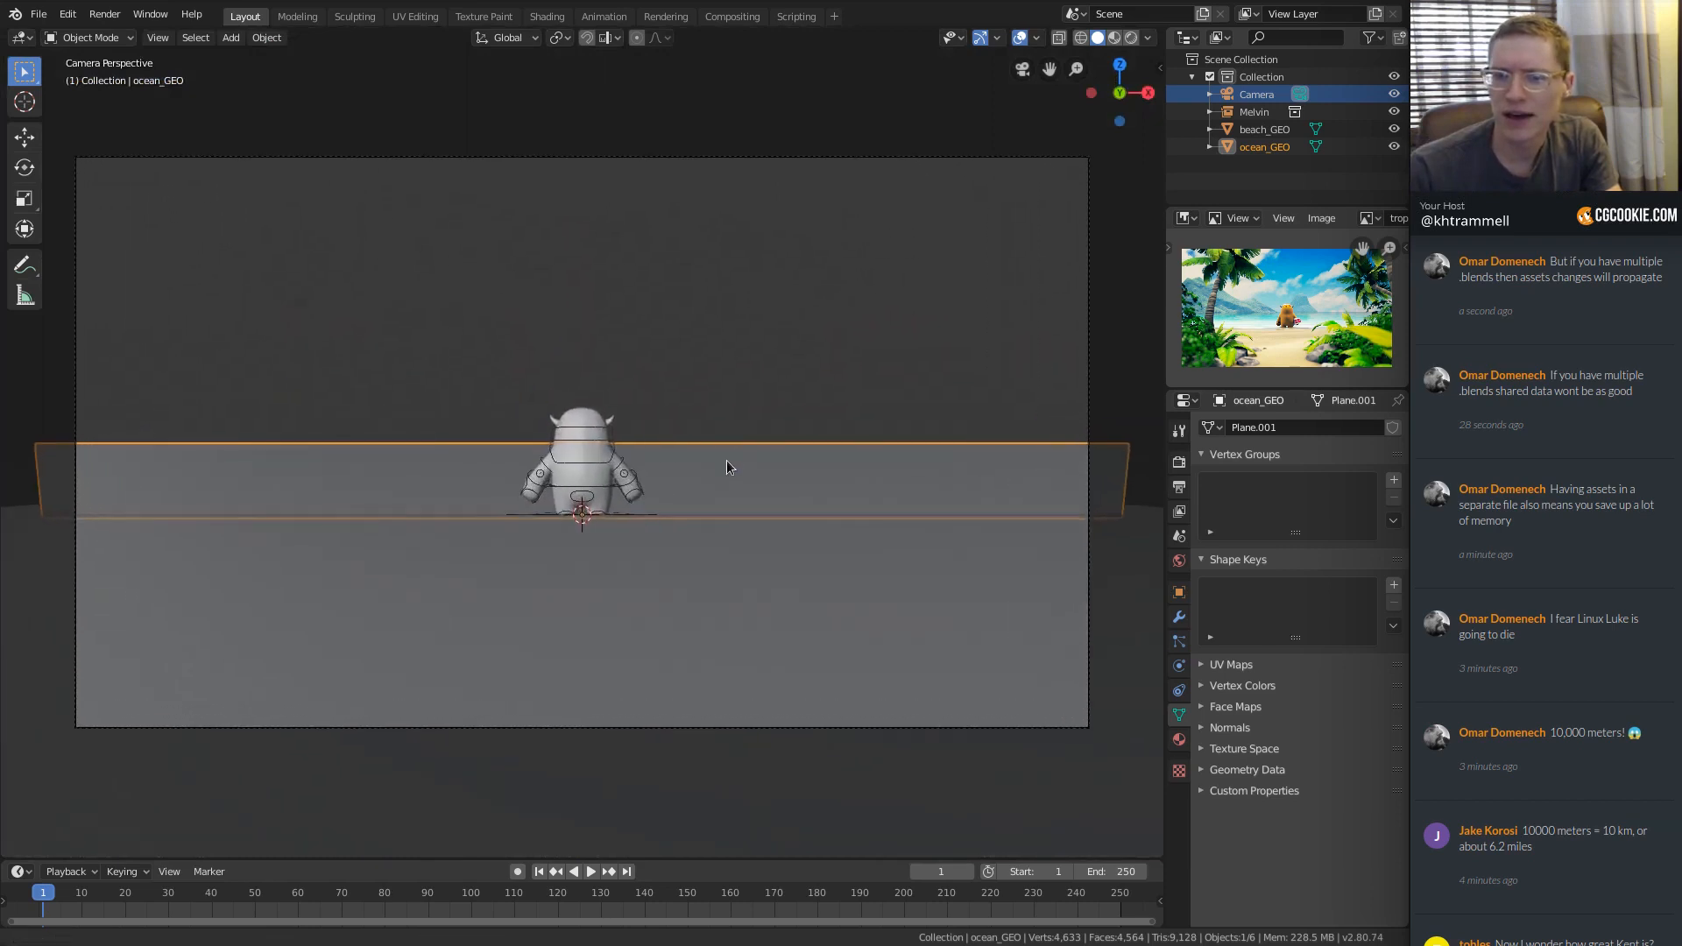
scroll(727, 460, "down", 1)
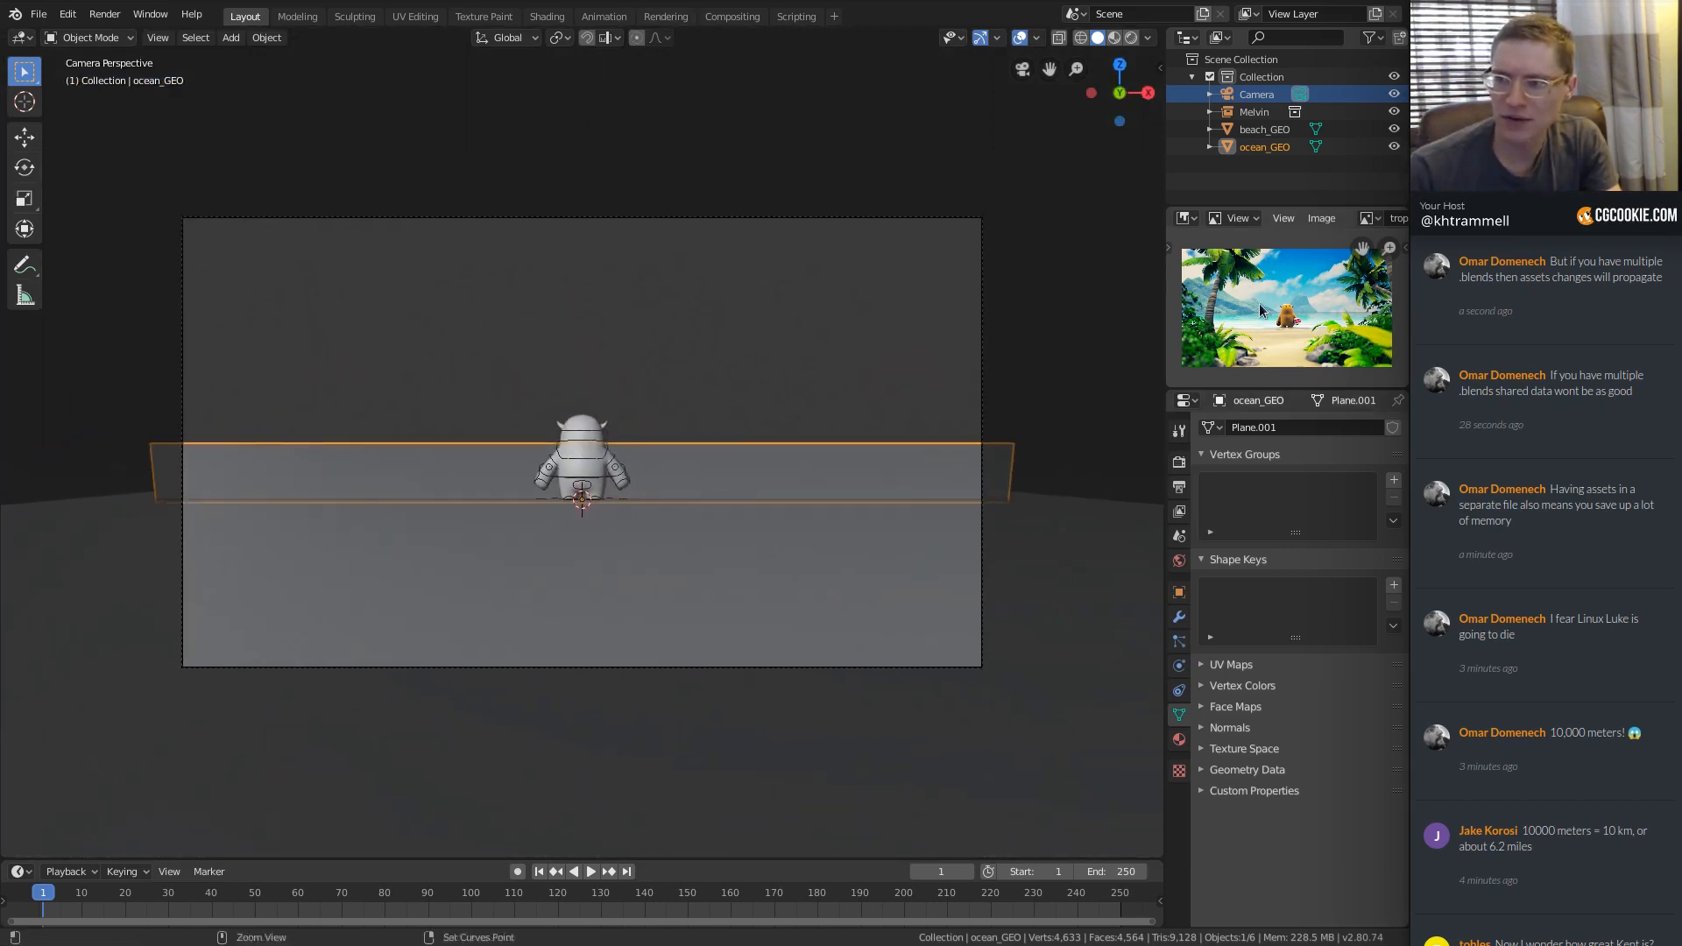
scroll(1279, 342, "up", 2)
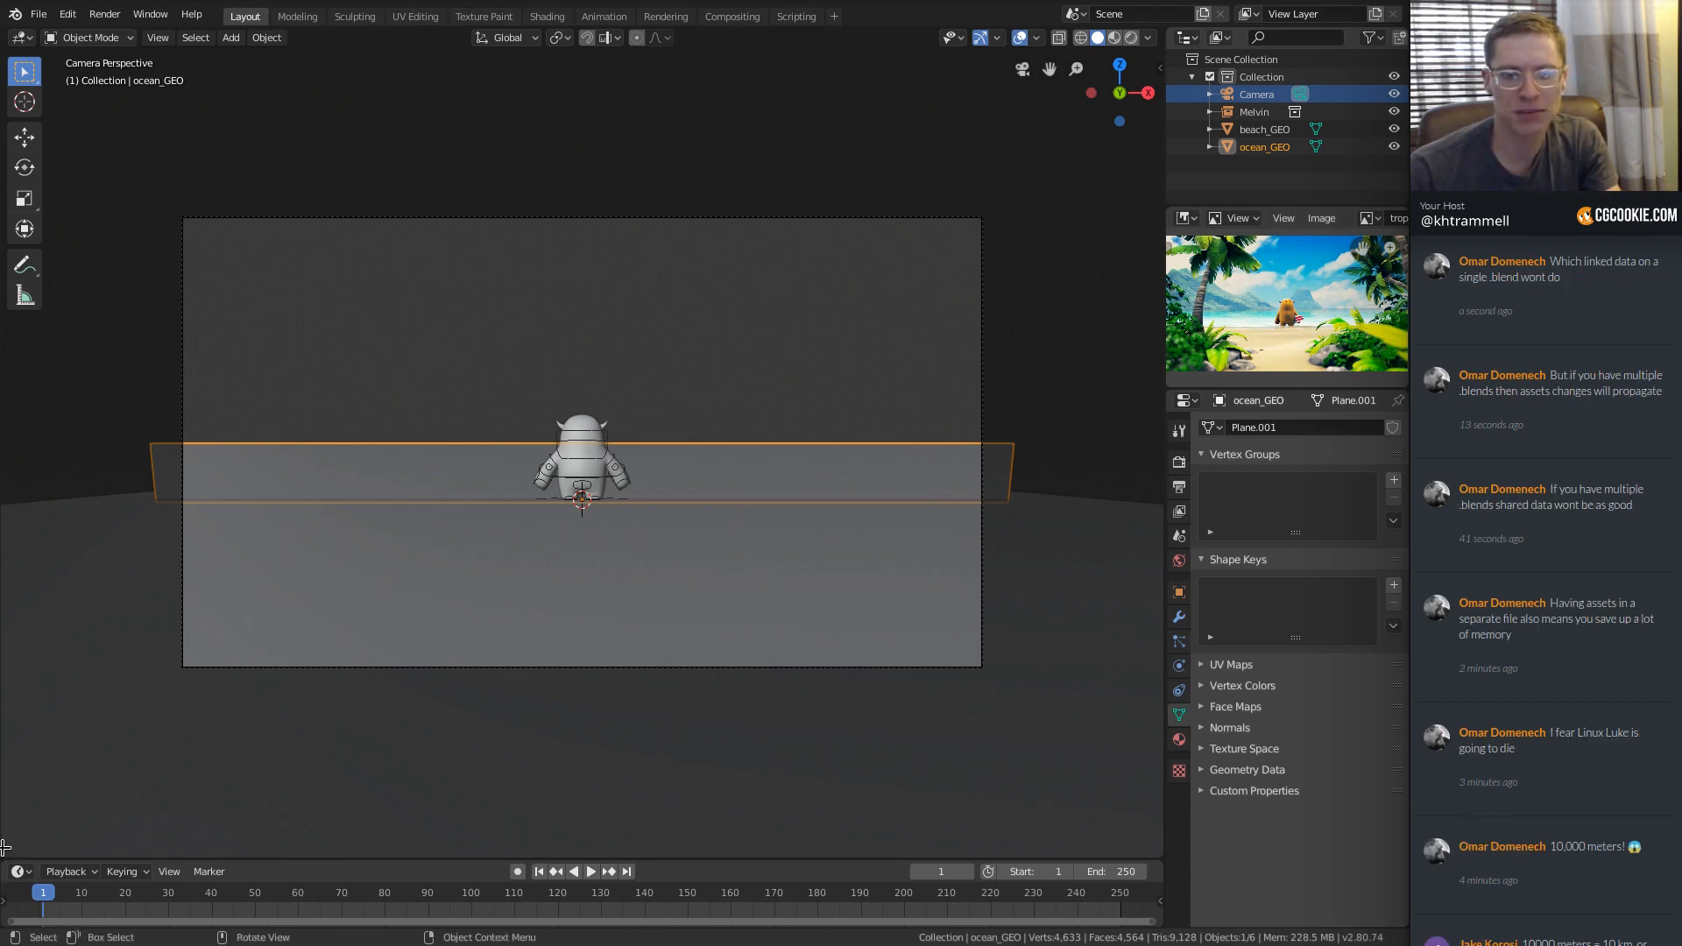
Split the 3D viewport horizontally and turn the lower half into a Shader Editor with its sidebar hidden.
left_click_drag(4, 851, 9, 434)
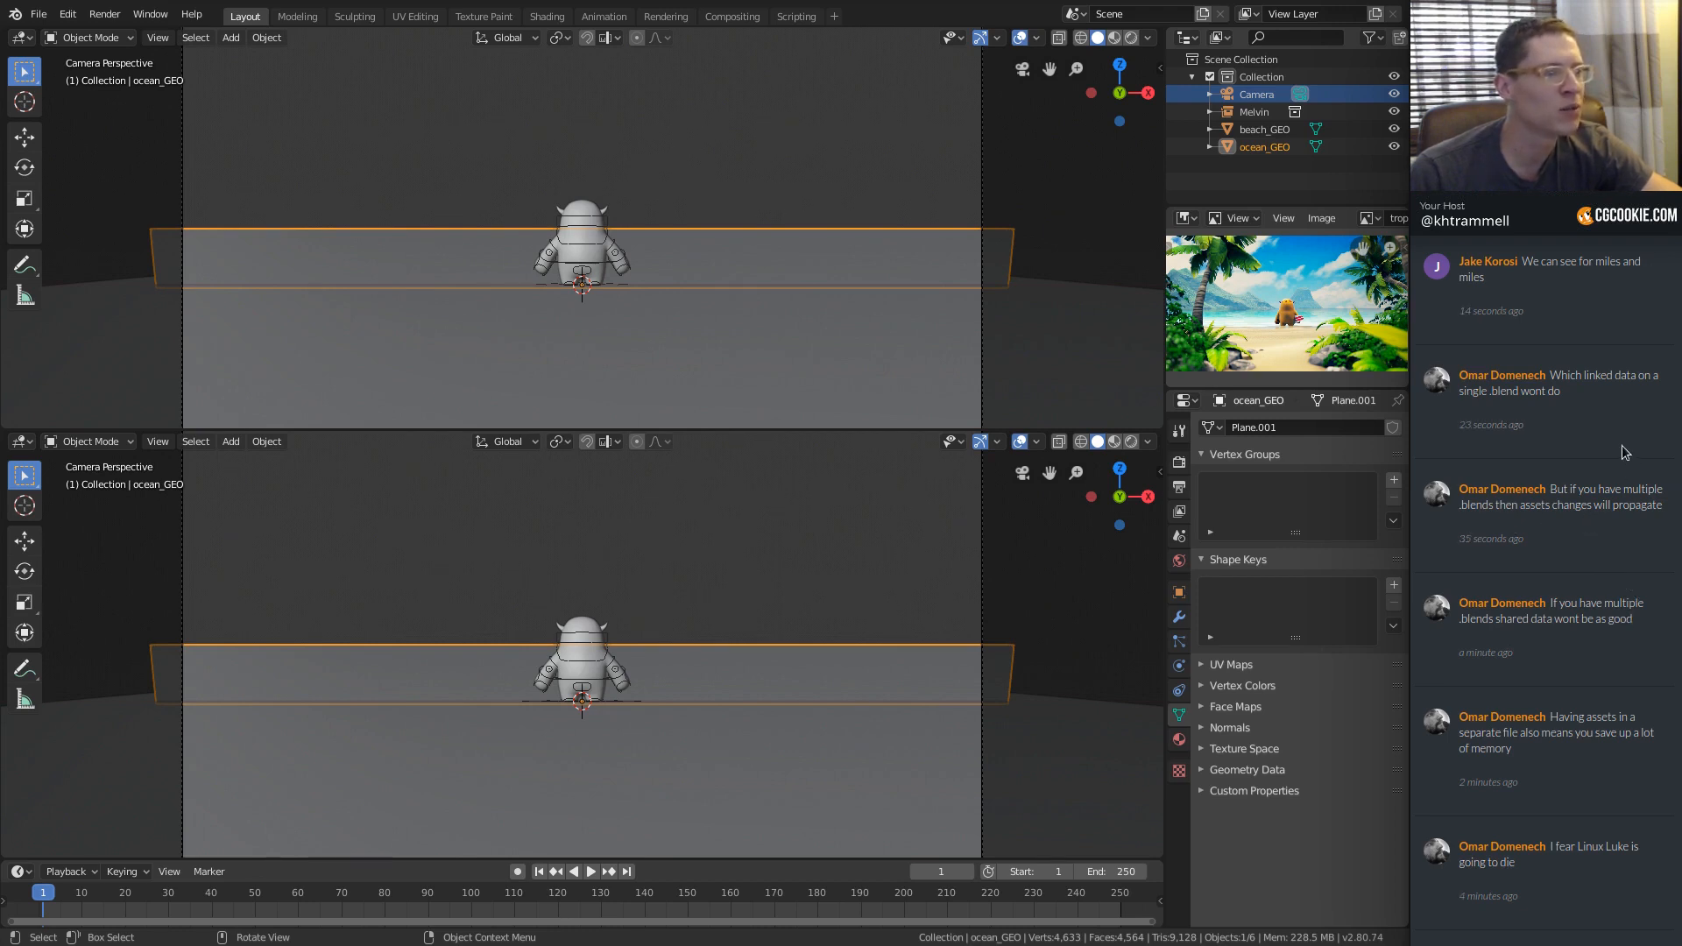
left_click_drag(1550, 375, 1575, 387)
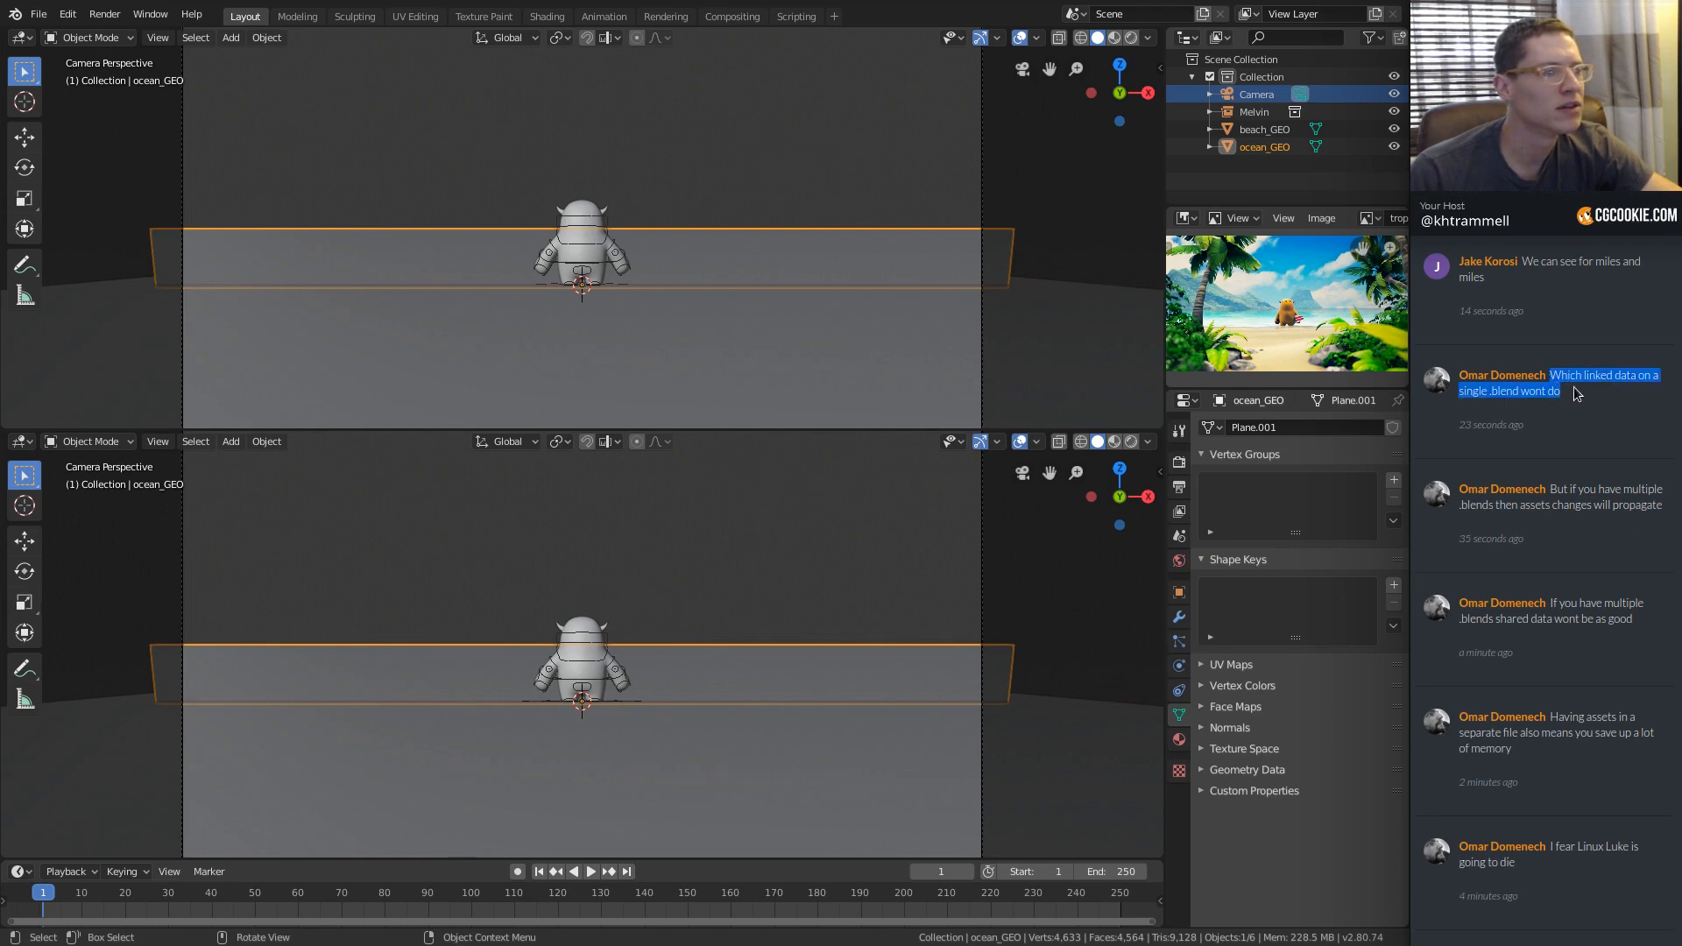
left_click(1601, 401)
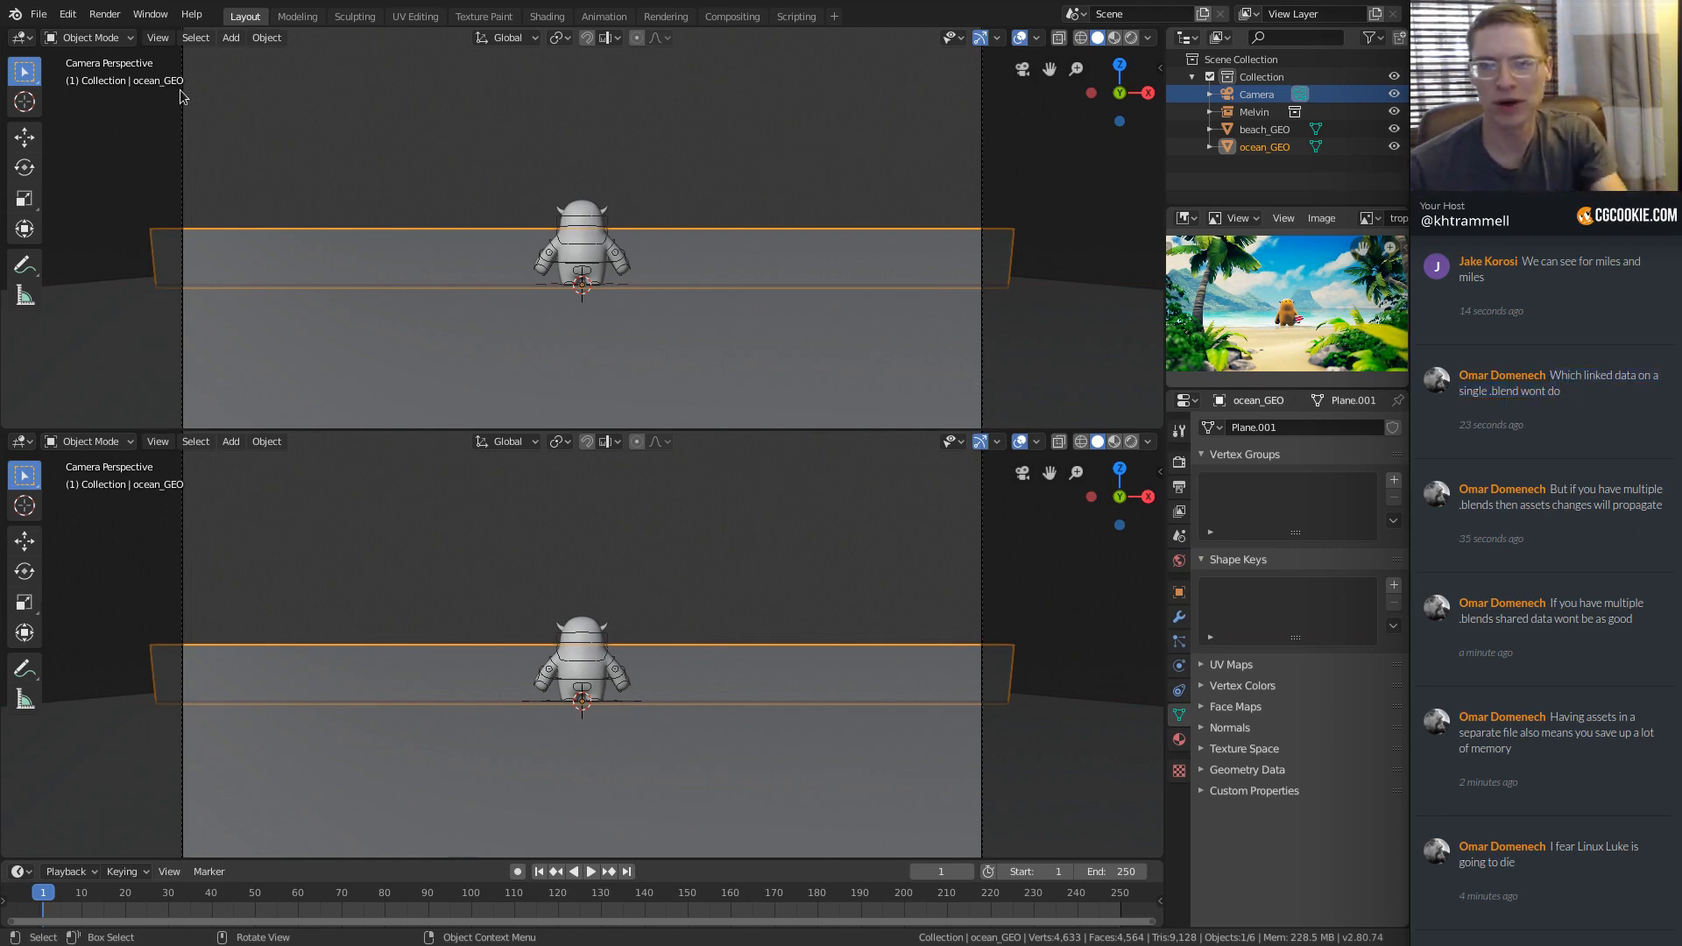
left_click(21, 443)
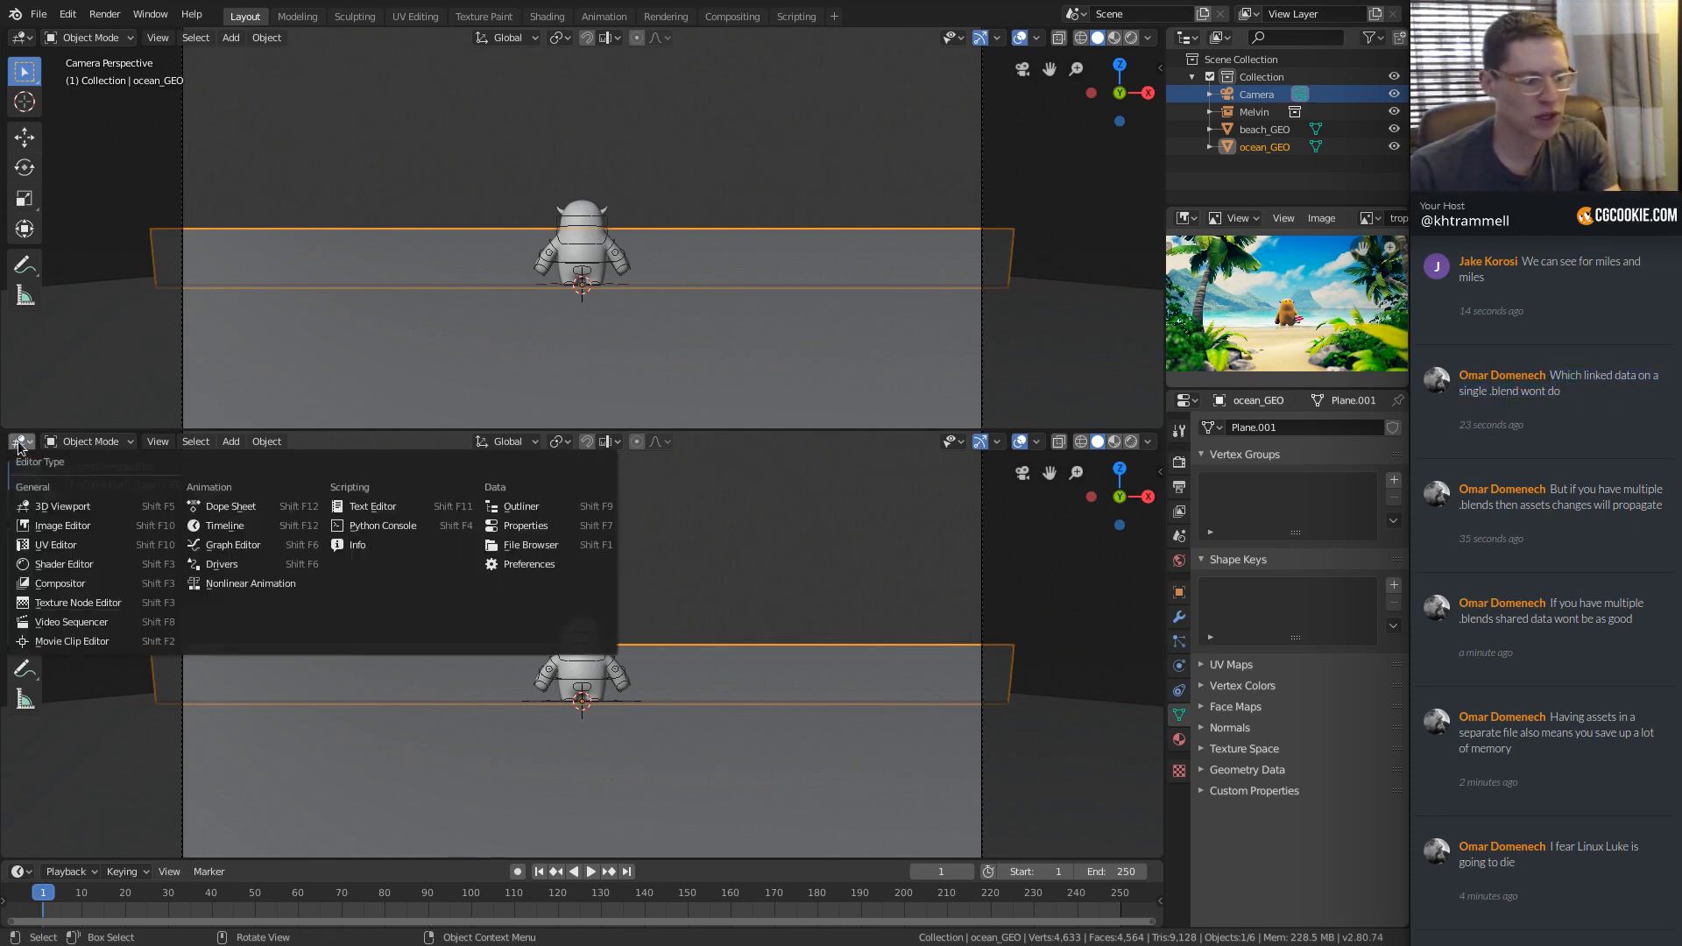
left_click(64, 564)
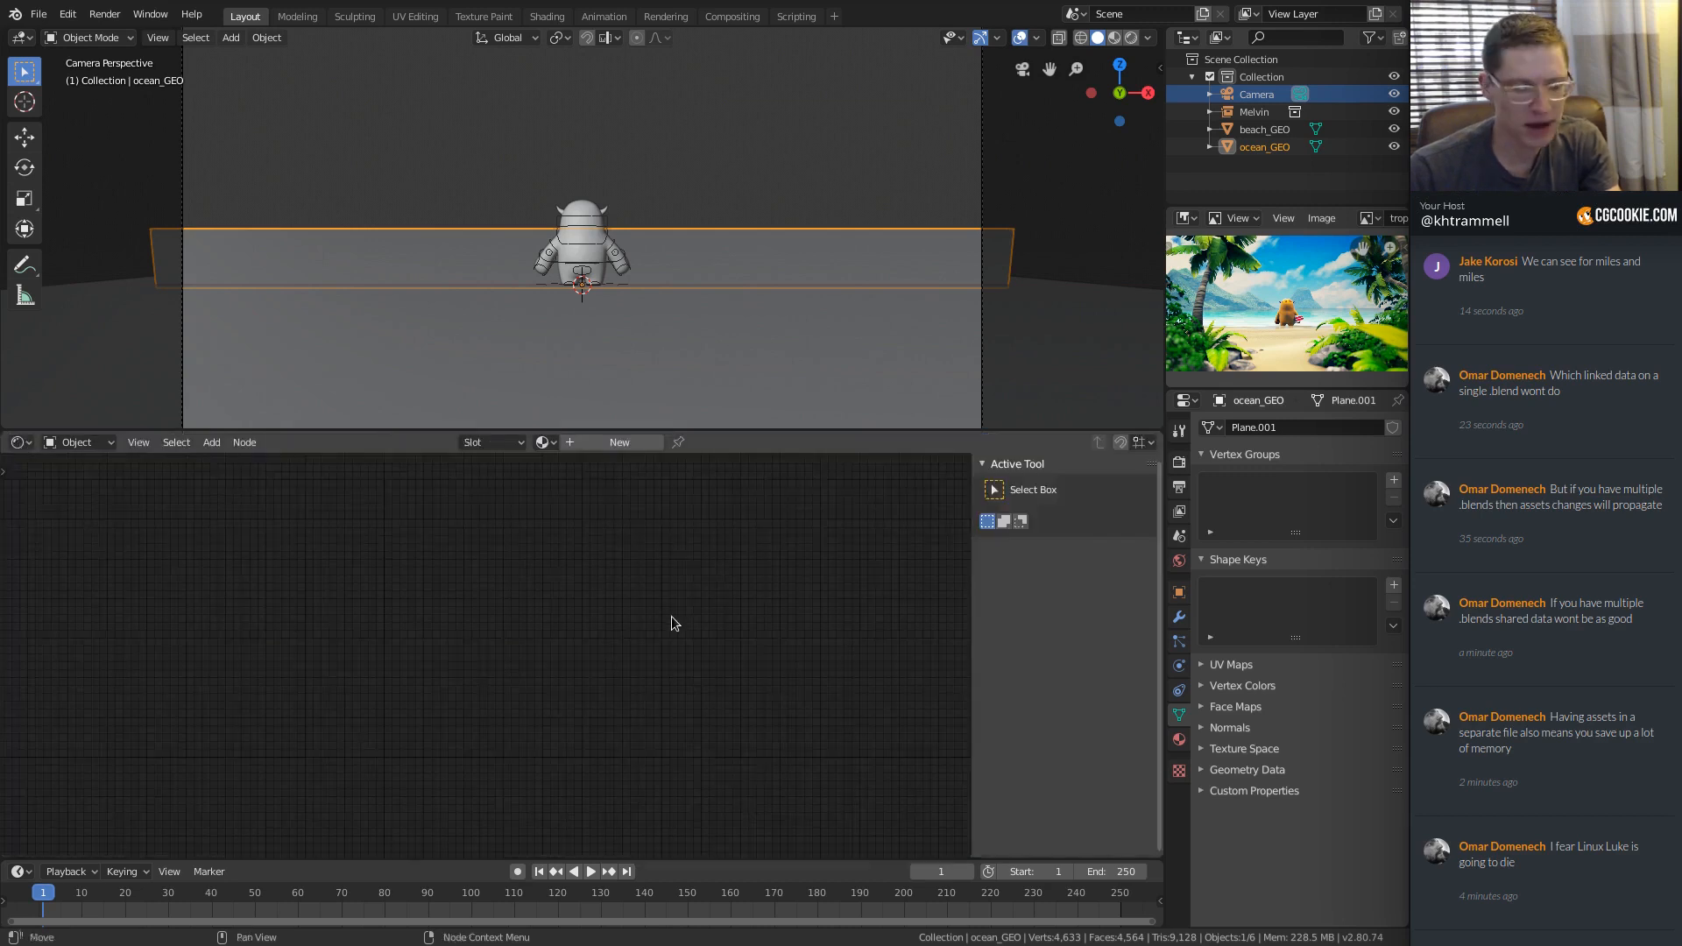
key("n")
key("Home")
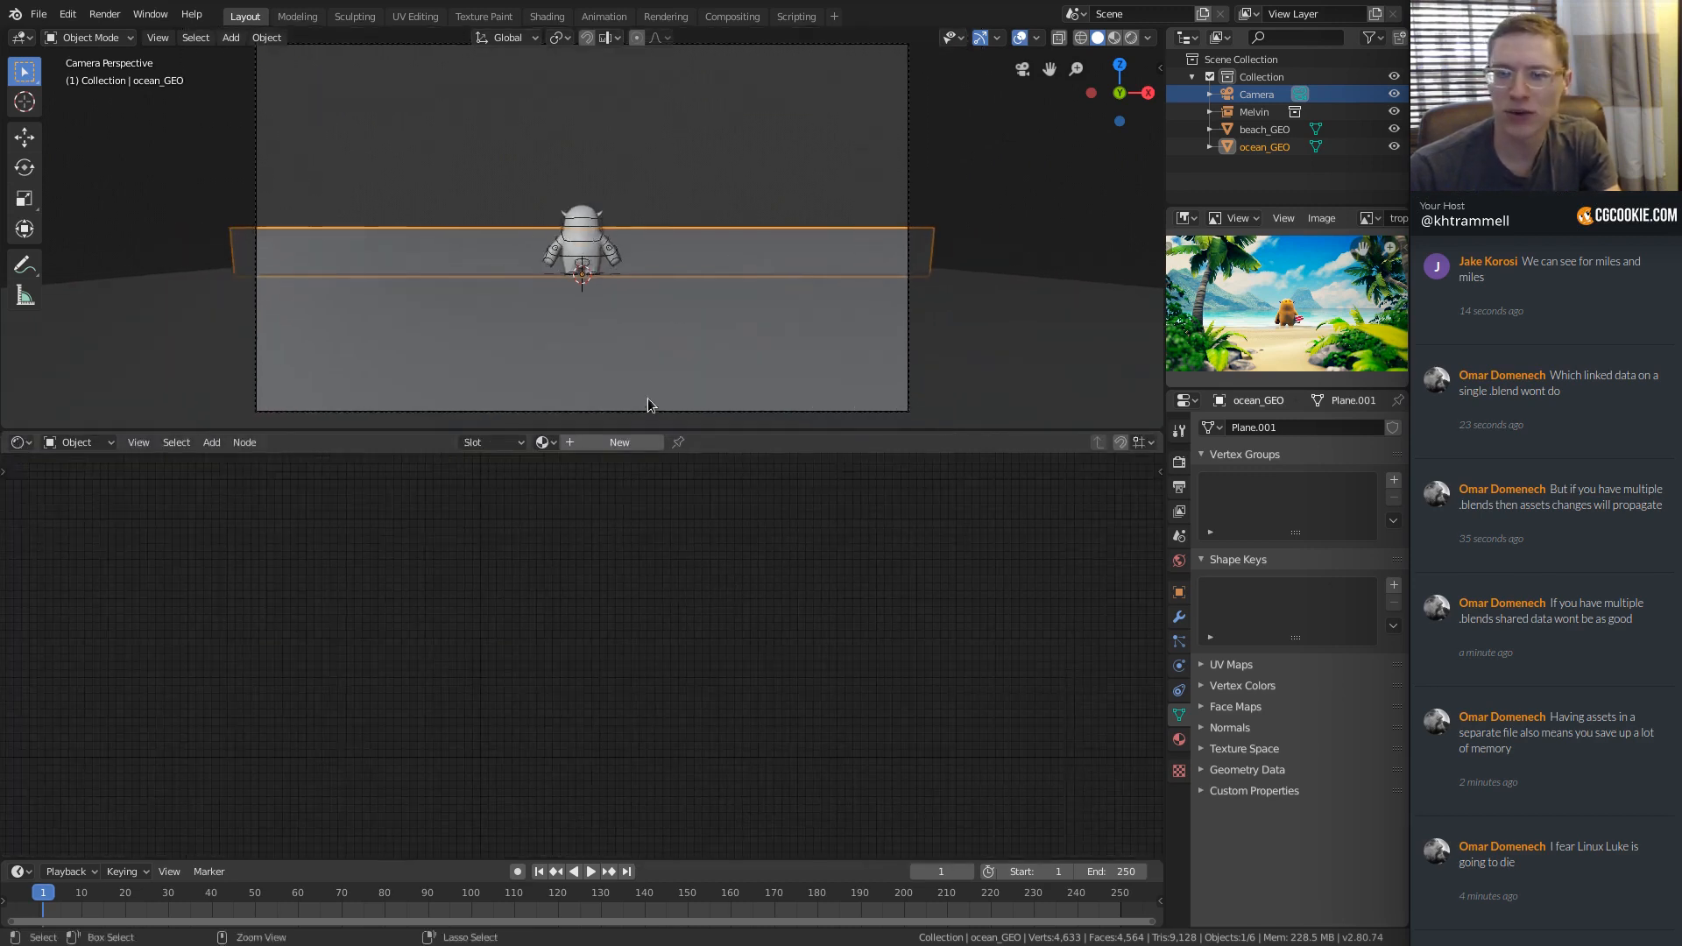
Create a new material on ocean_GEO and name it ocean.
left_click(635, 441)
double_click(571, 440)
type("oce")
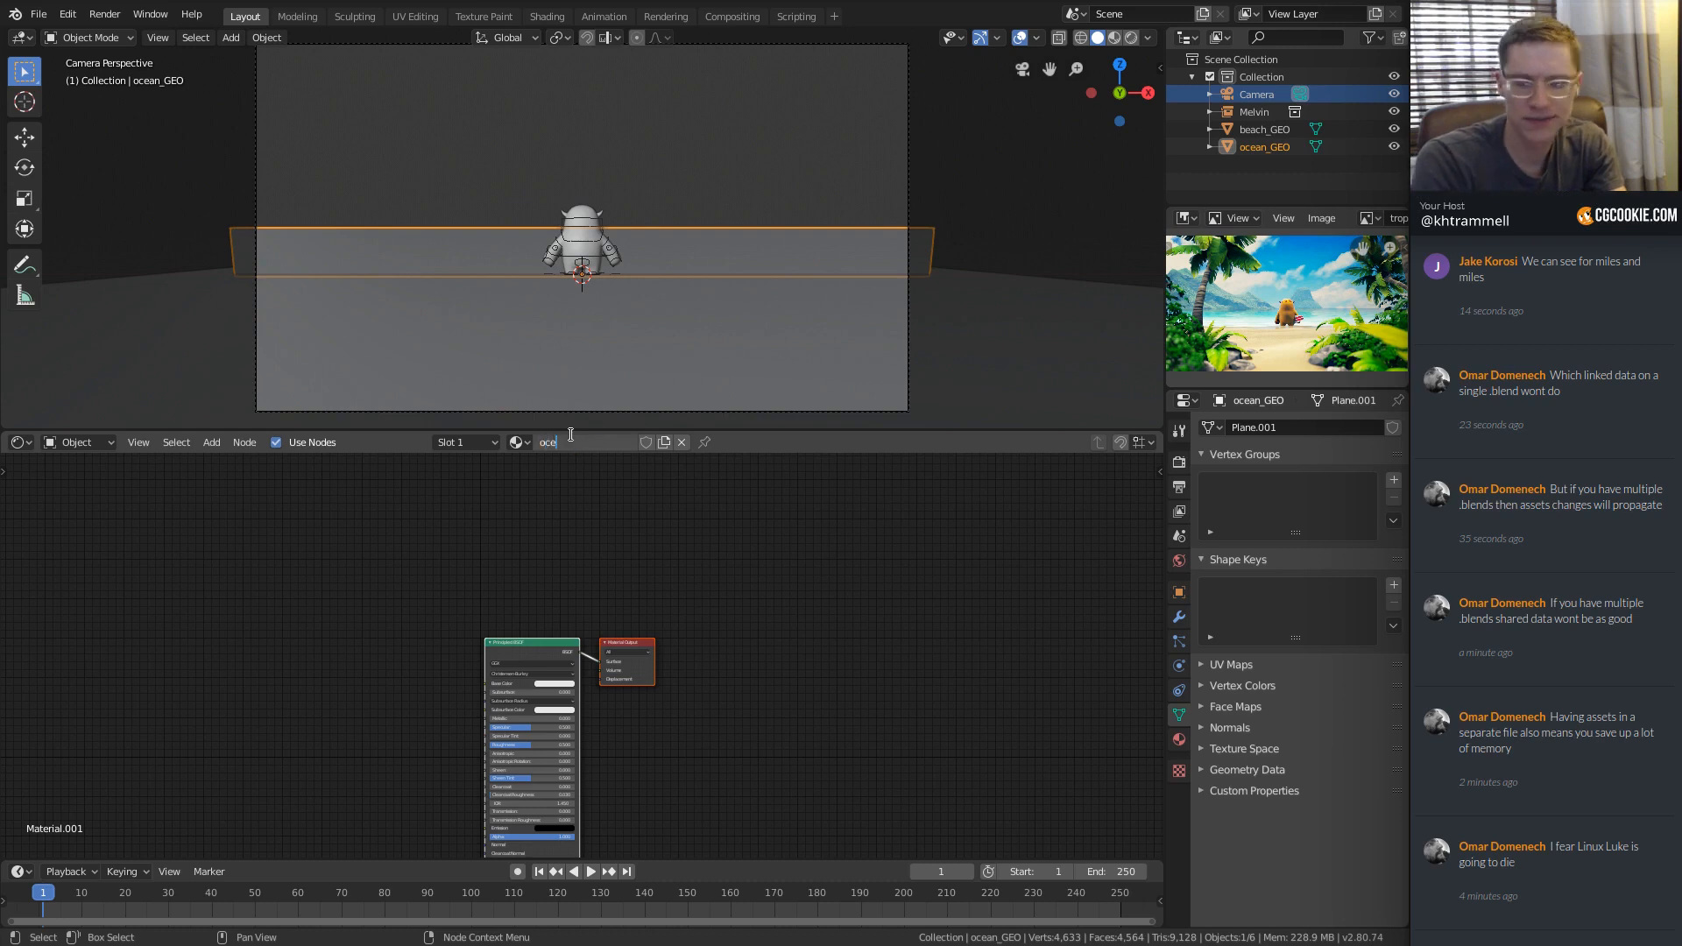
type("an")
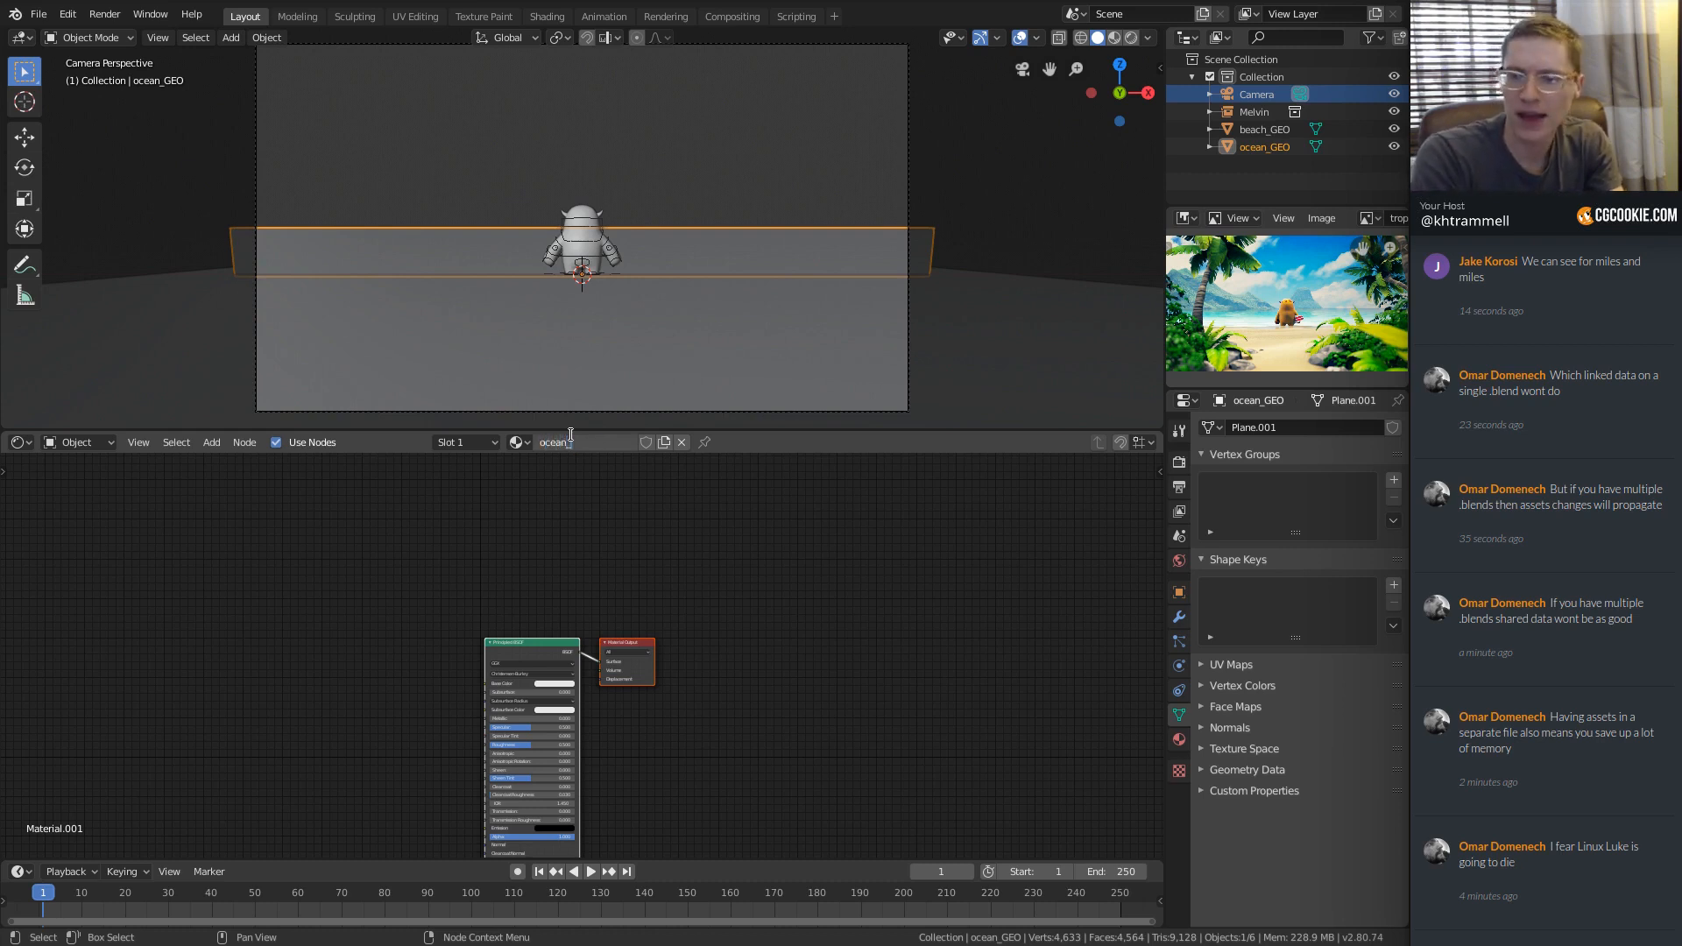
key("Return")
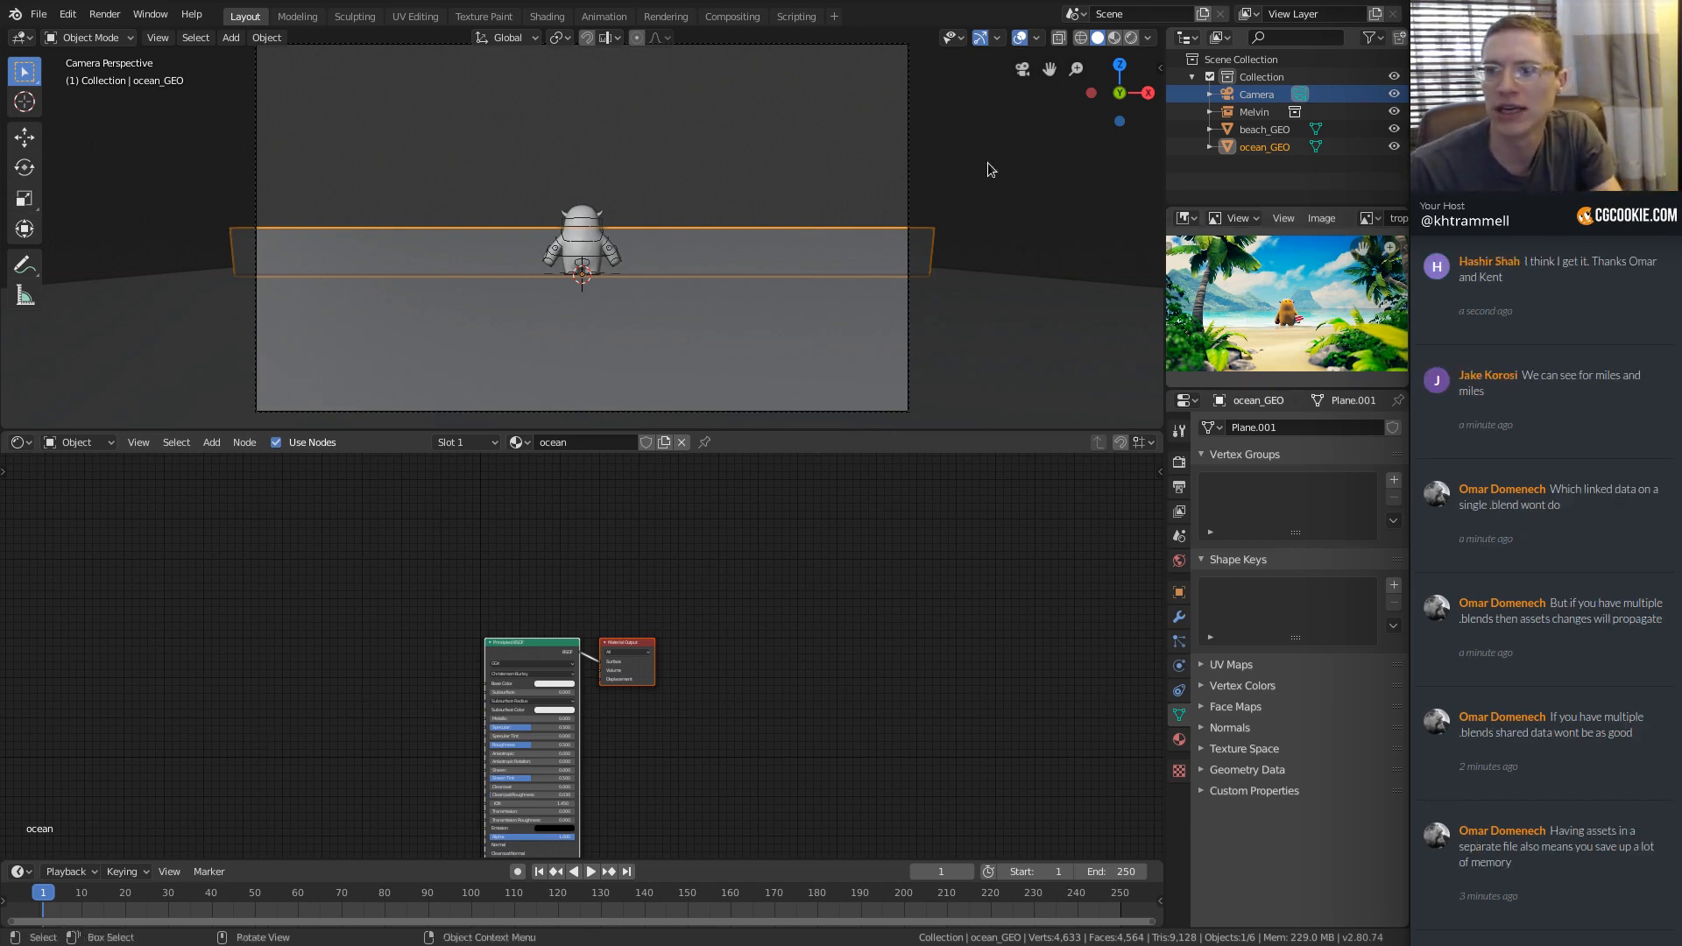
Add a Gradient Texture node to the ocean material, beside the Principled BSDF.
middle_click_drag(572, 254, 670, 83)
key("shift+a")
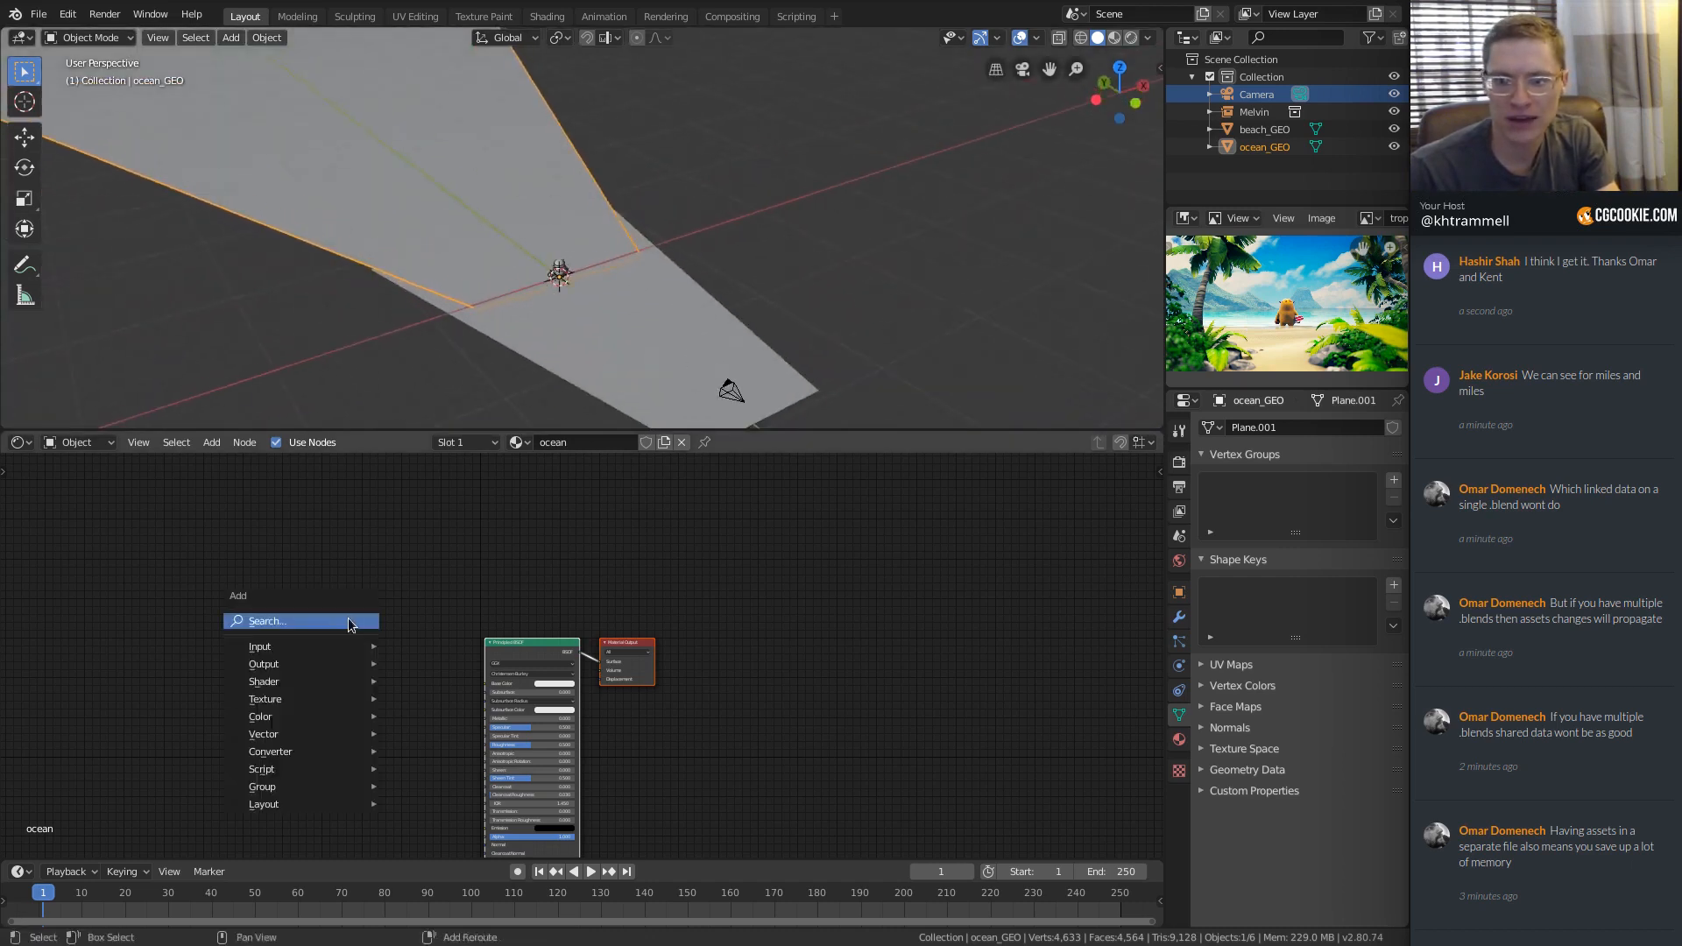
mouse_move(308, 701)
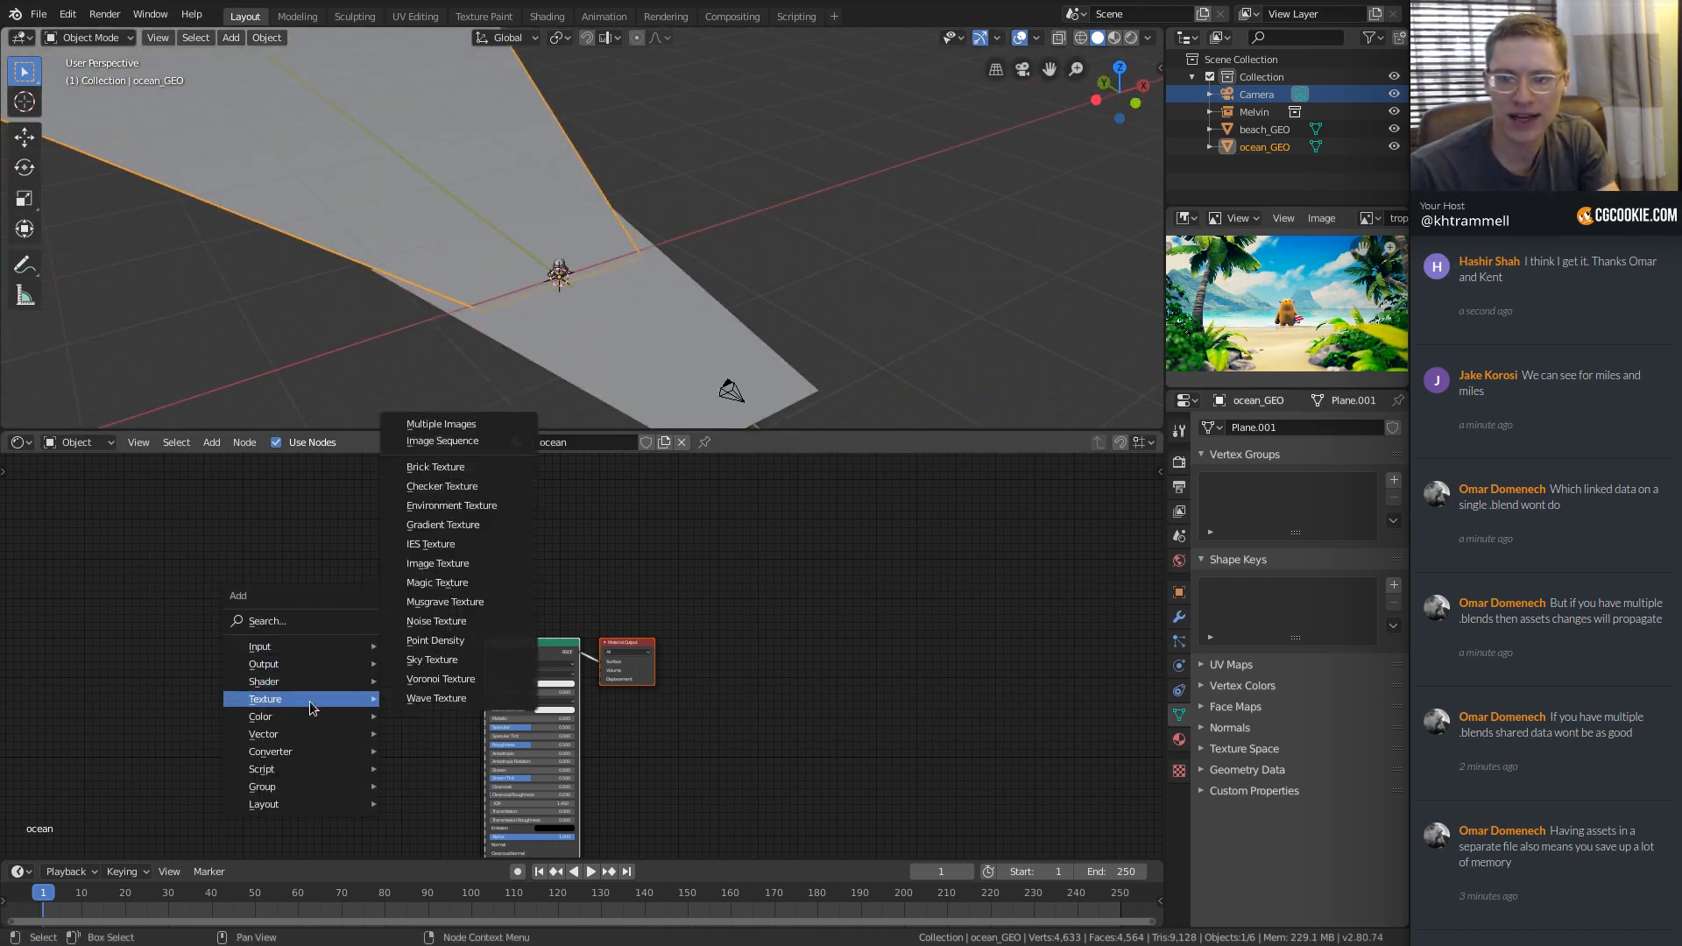
left_click(442, 525)
left_click(197, 688)
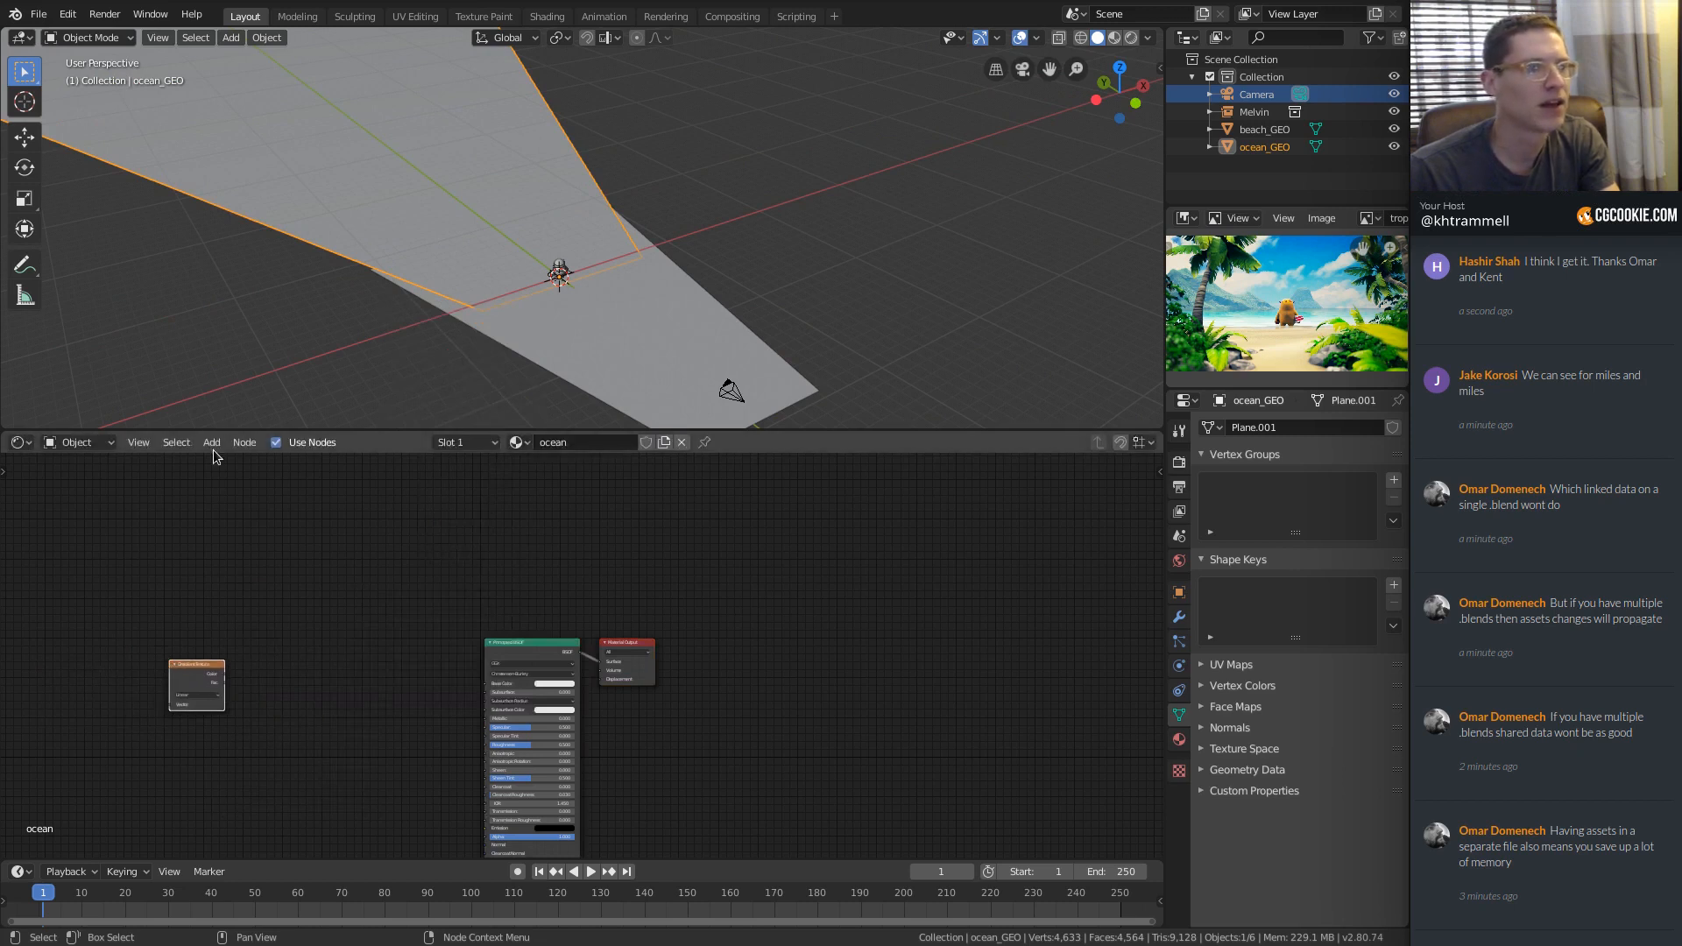
scroll(315, 613, "up", 2)
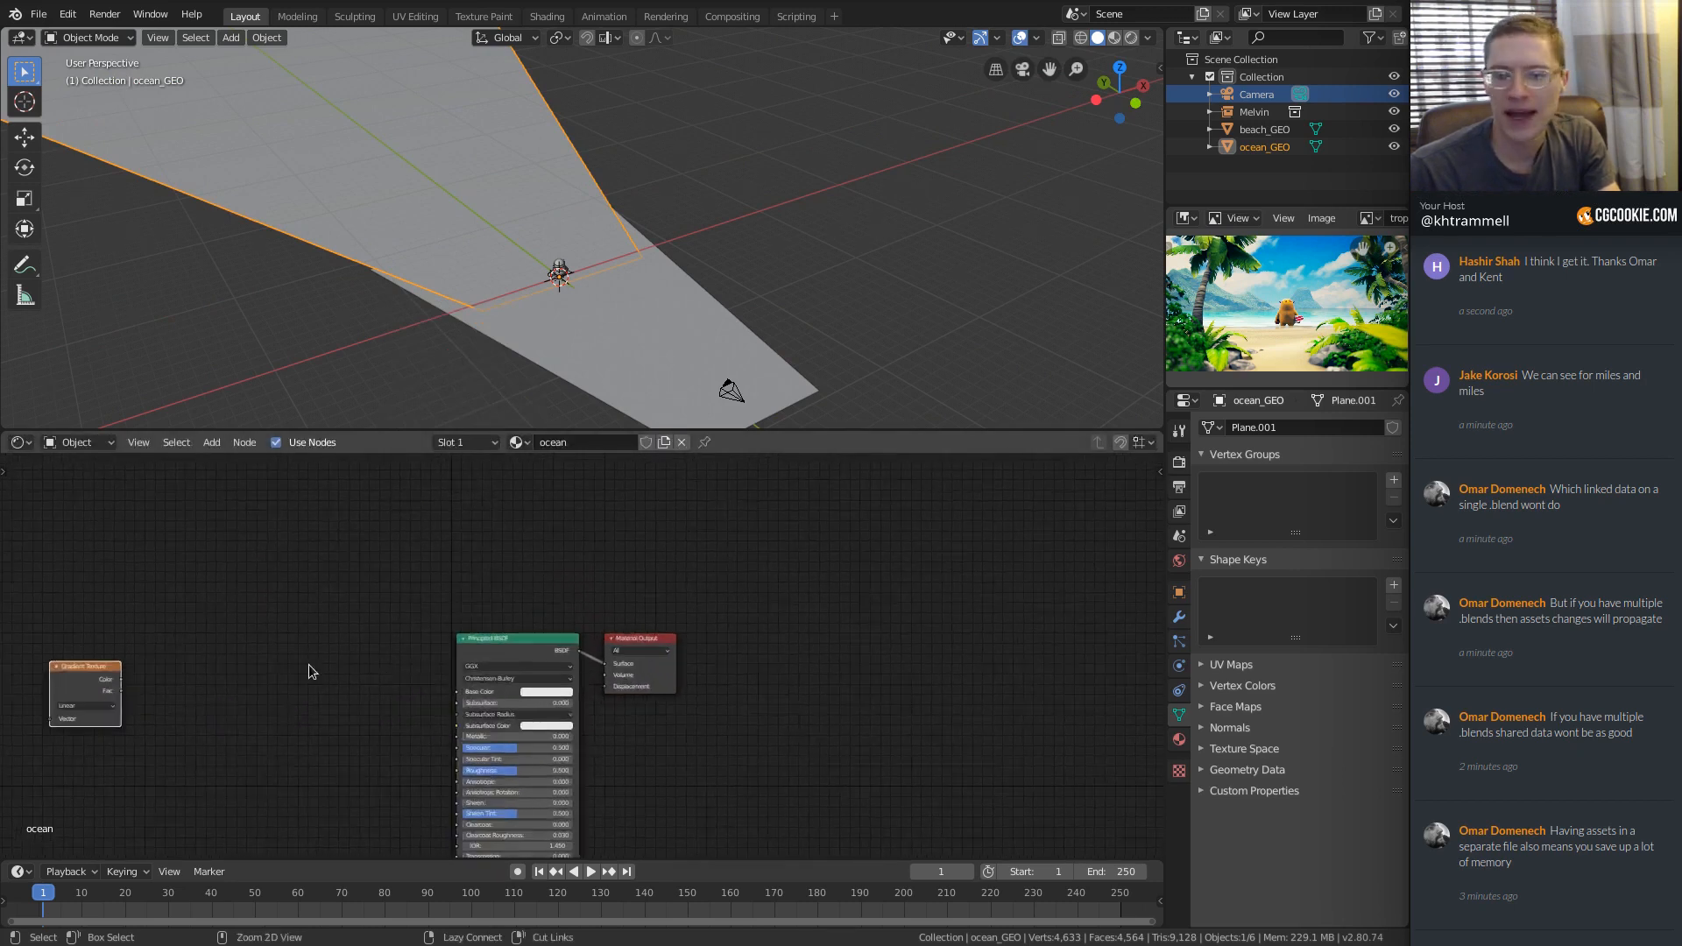
Preview the gradient texture through a Viewer node on the ocean plane in Look Dev shading.
left_click(134, 633, "ctrl+shift")
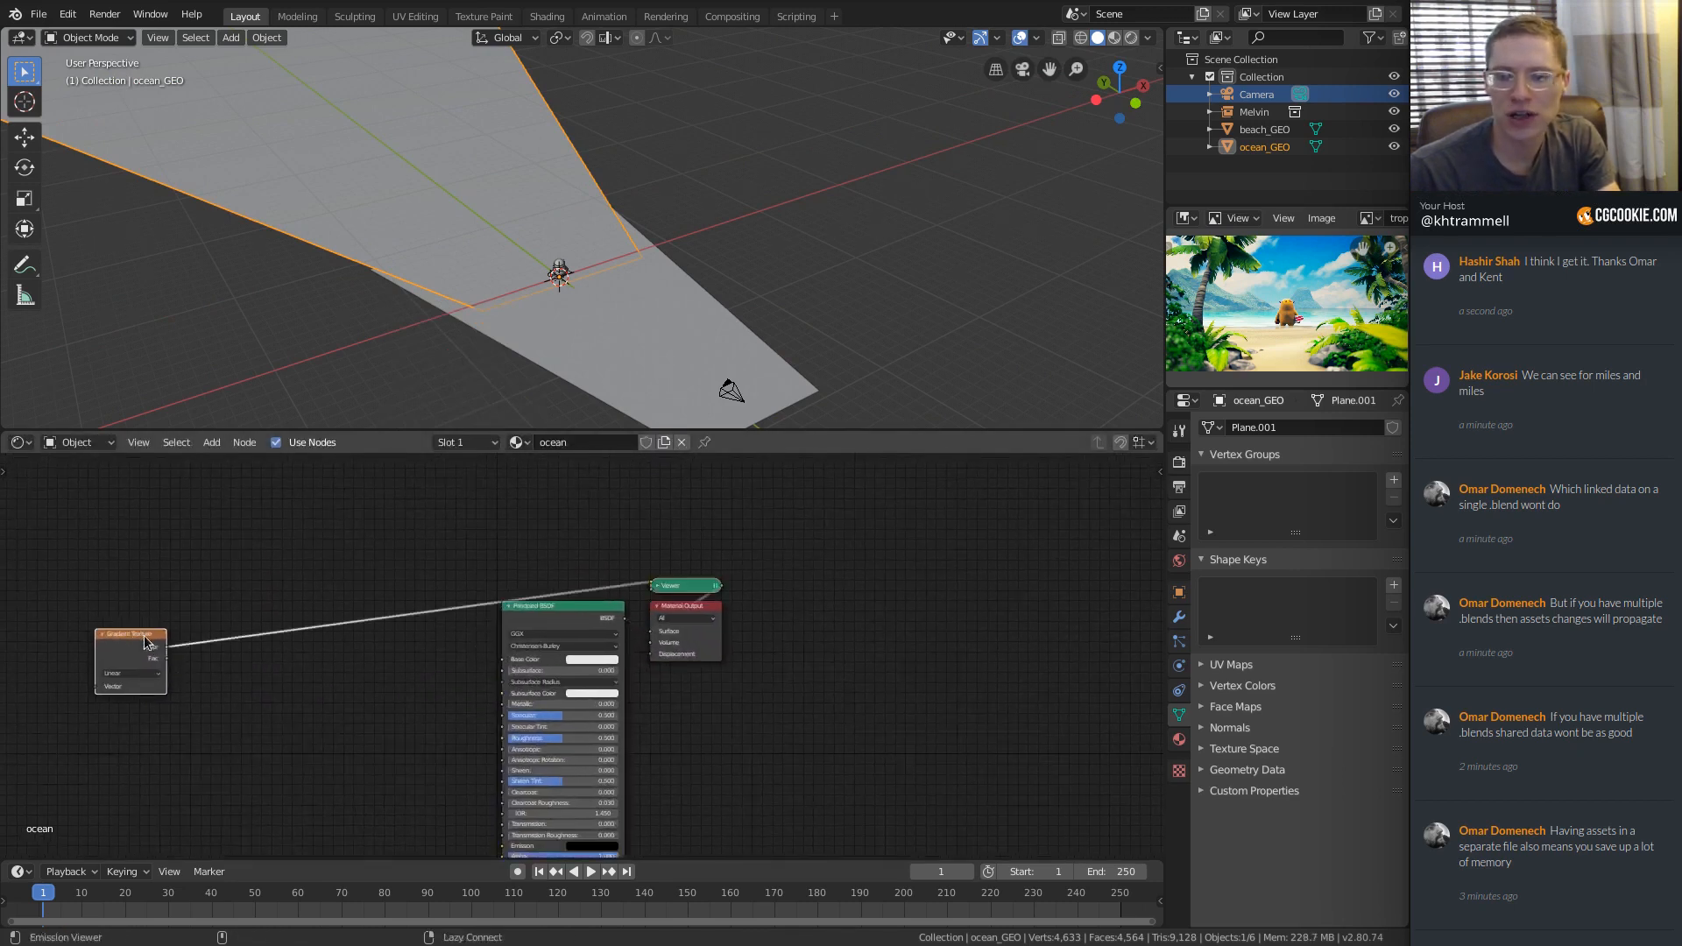
key("z")
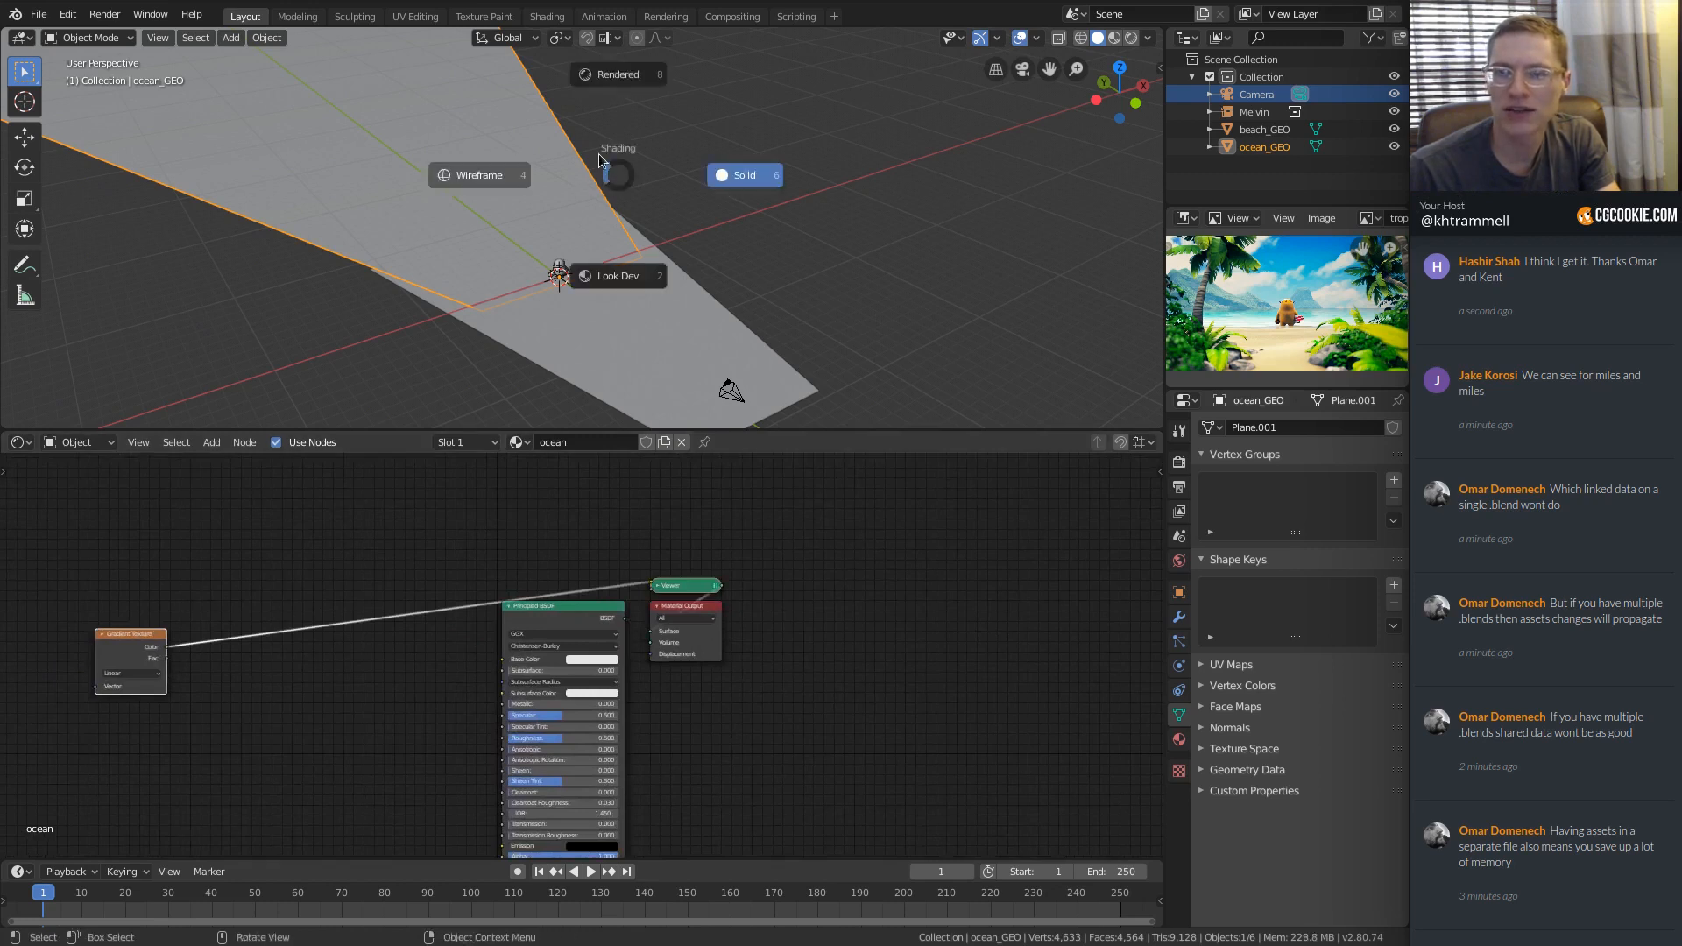
left_click(603, 283)
middle_click_drag(597, 299, 714, 254)
middle_click_drag(197, 594, 431, 584, "shift")
left_click_drag(365, 622, 364, 613)
middle_click_drag(367, 613, 471, 484, "ctrl")
middle_click_drag(467, 368, 559, 349)
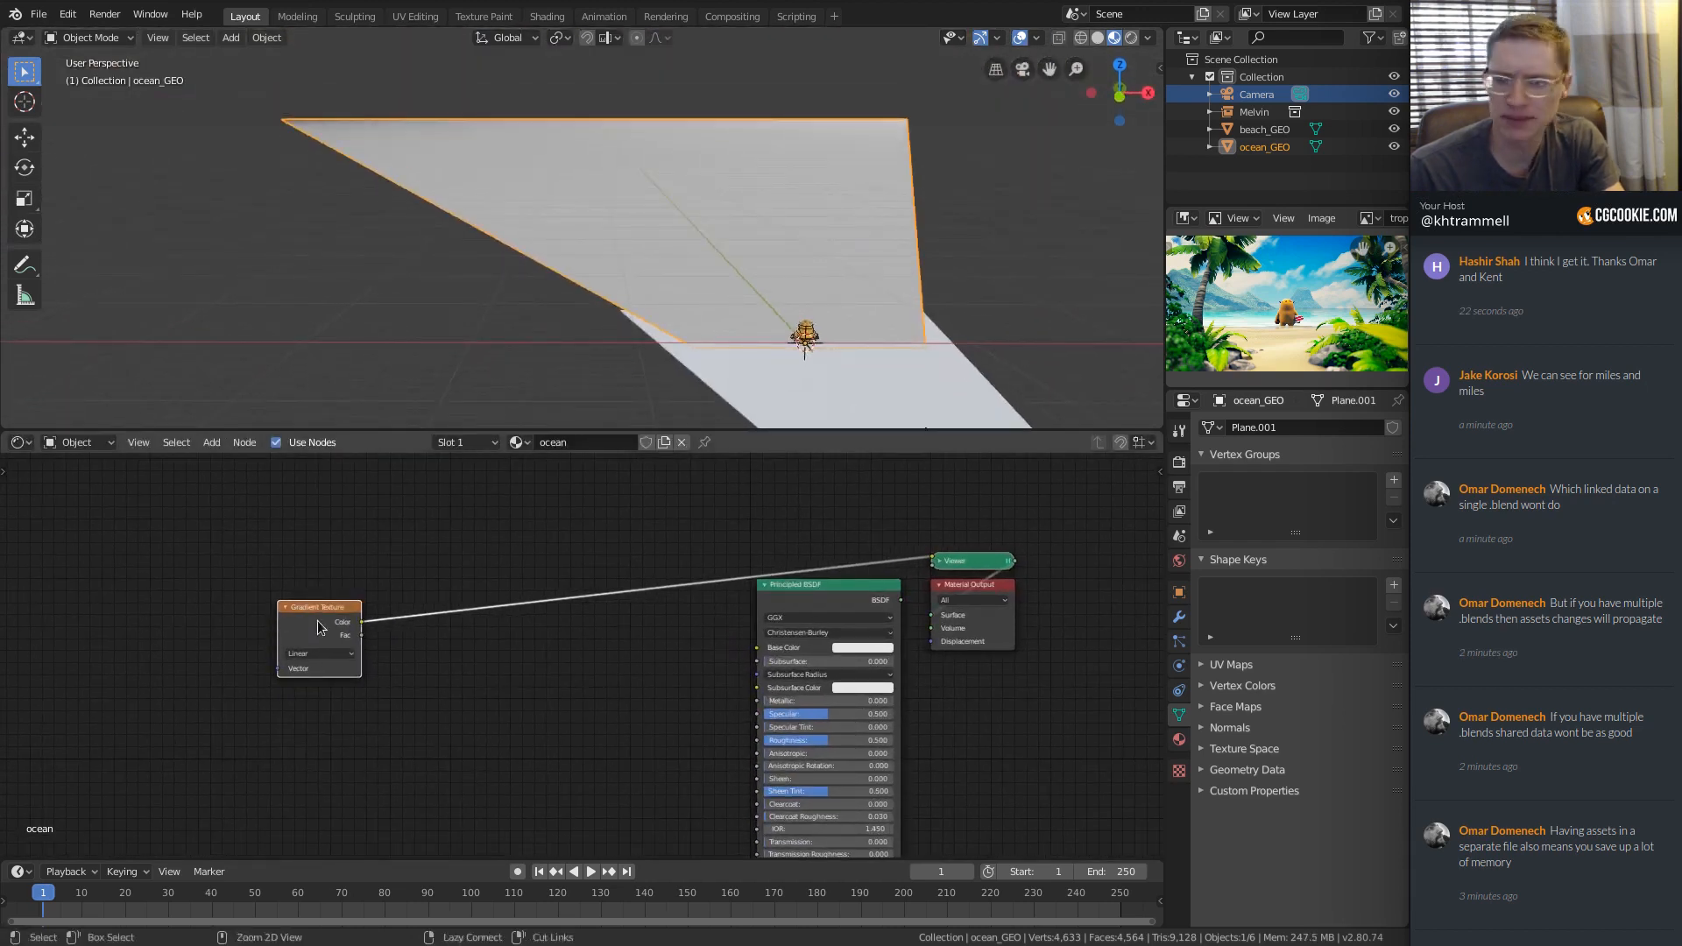
Add Texture Coordinate and Mapping nodes in front of the Gradient Texture and set the mapping type to Texture.
key("ctrl+t")
middle_click_drag(173, 605, 334, 686, "shift")
middle_click_drag(688, 258, 605, 394)
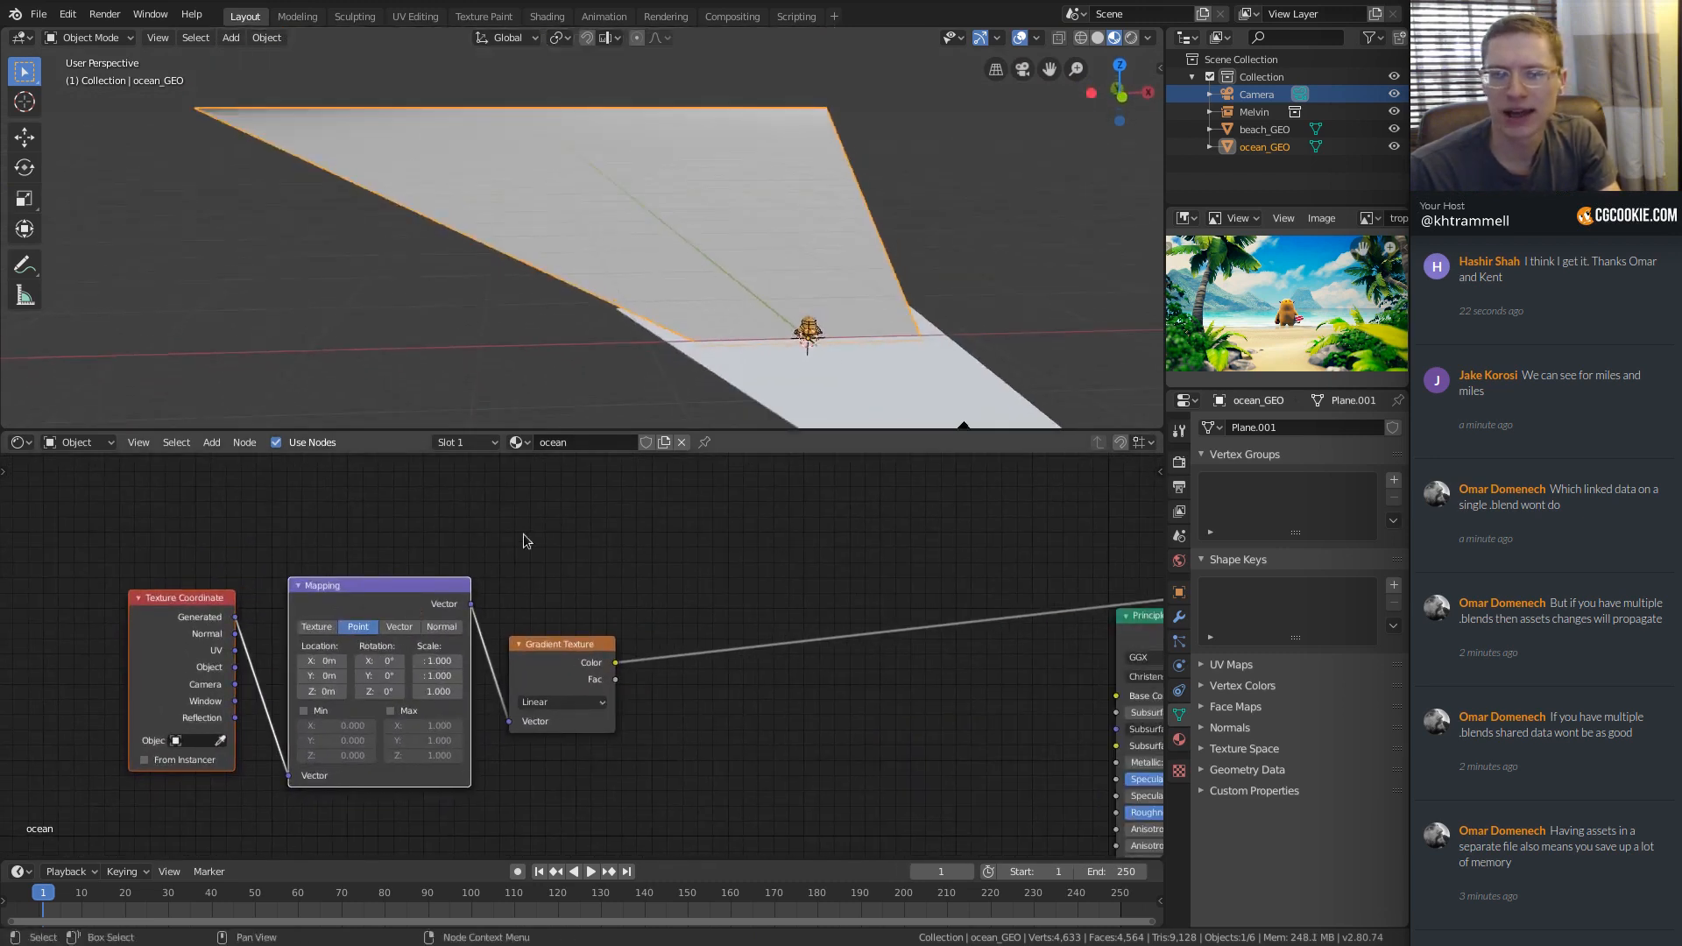
left_click(317, 627)
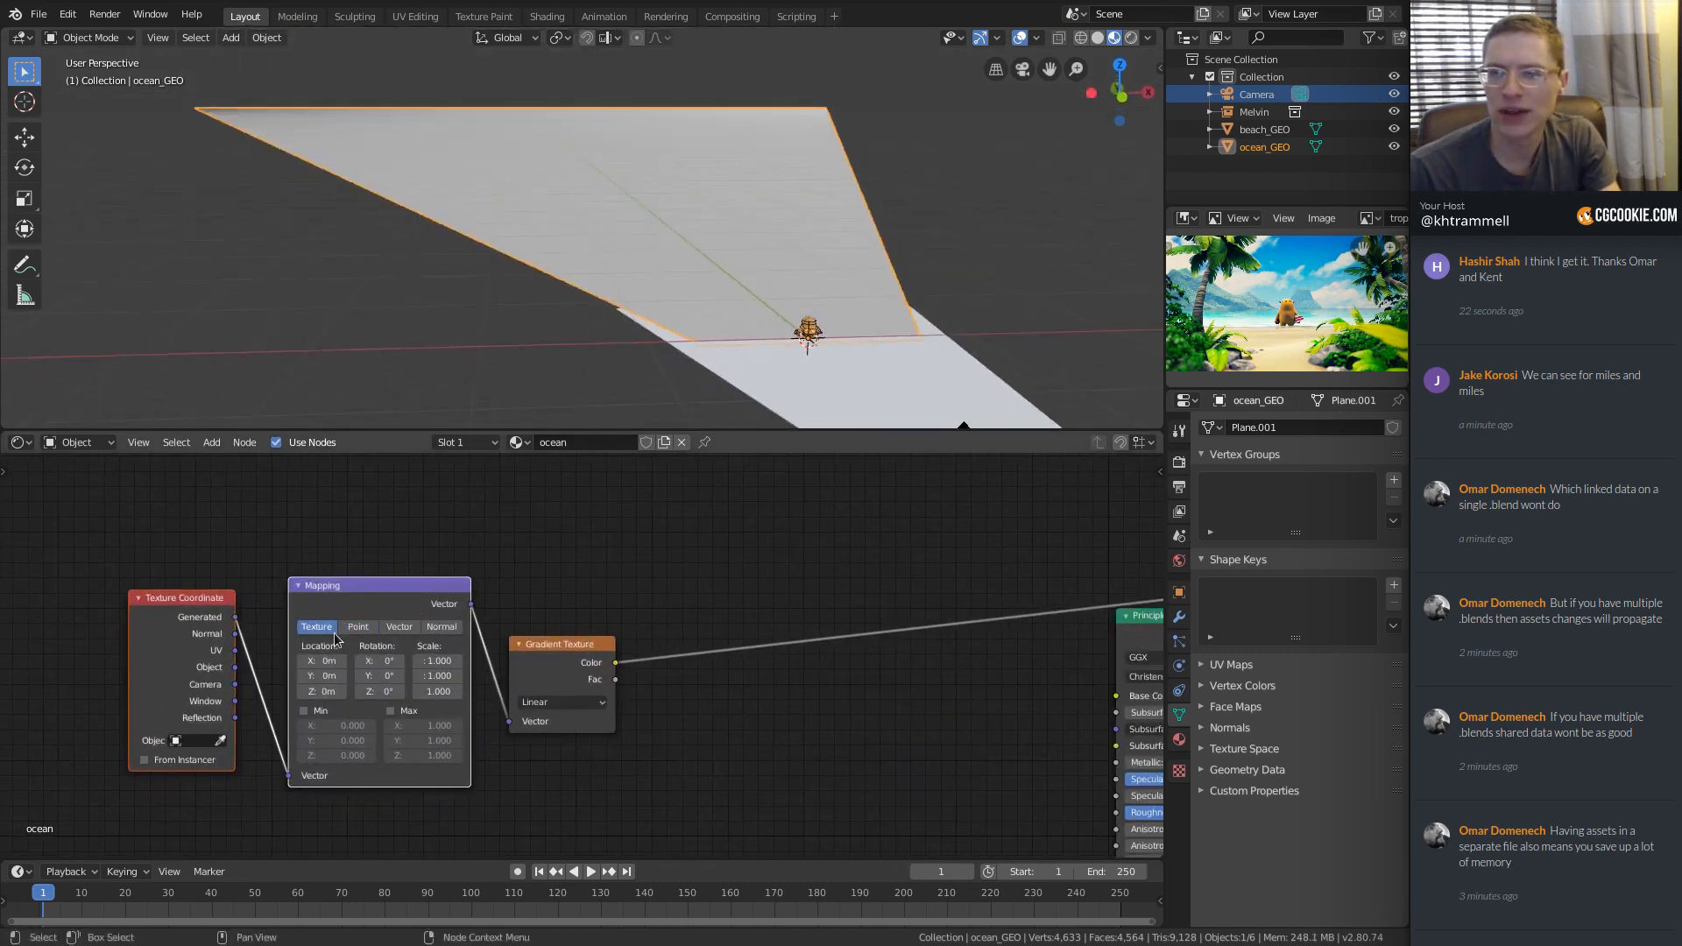
Set the Z rotation of the Mapping node to 90° to turn the gradient on the ocean plane.
middle_click_drag(751, 338, 561, 498, "ctrl")
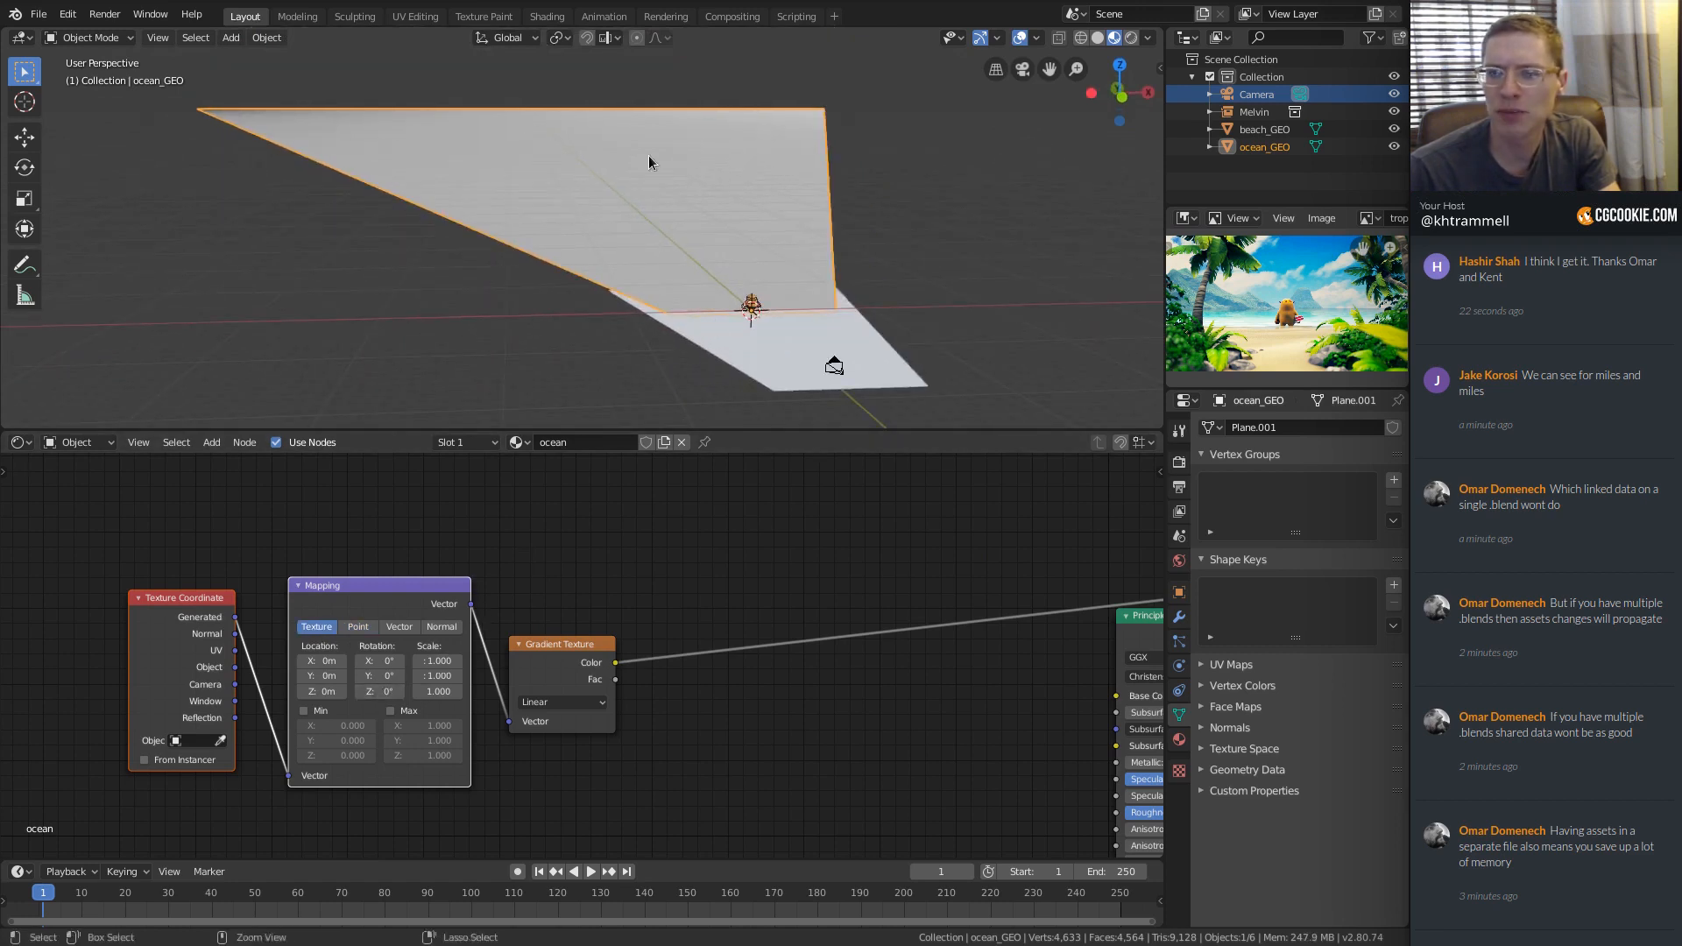
type("90")
key("Return")
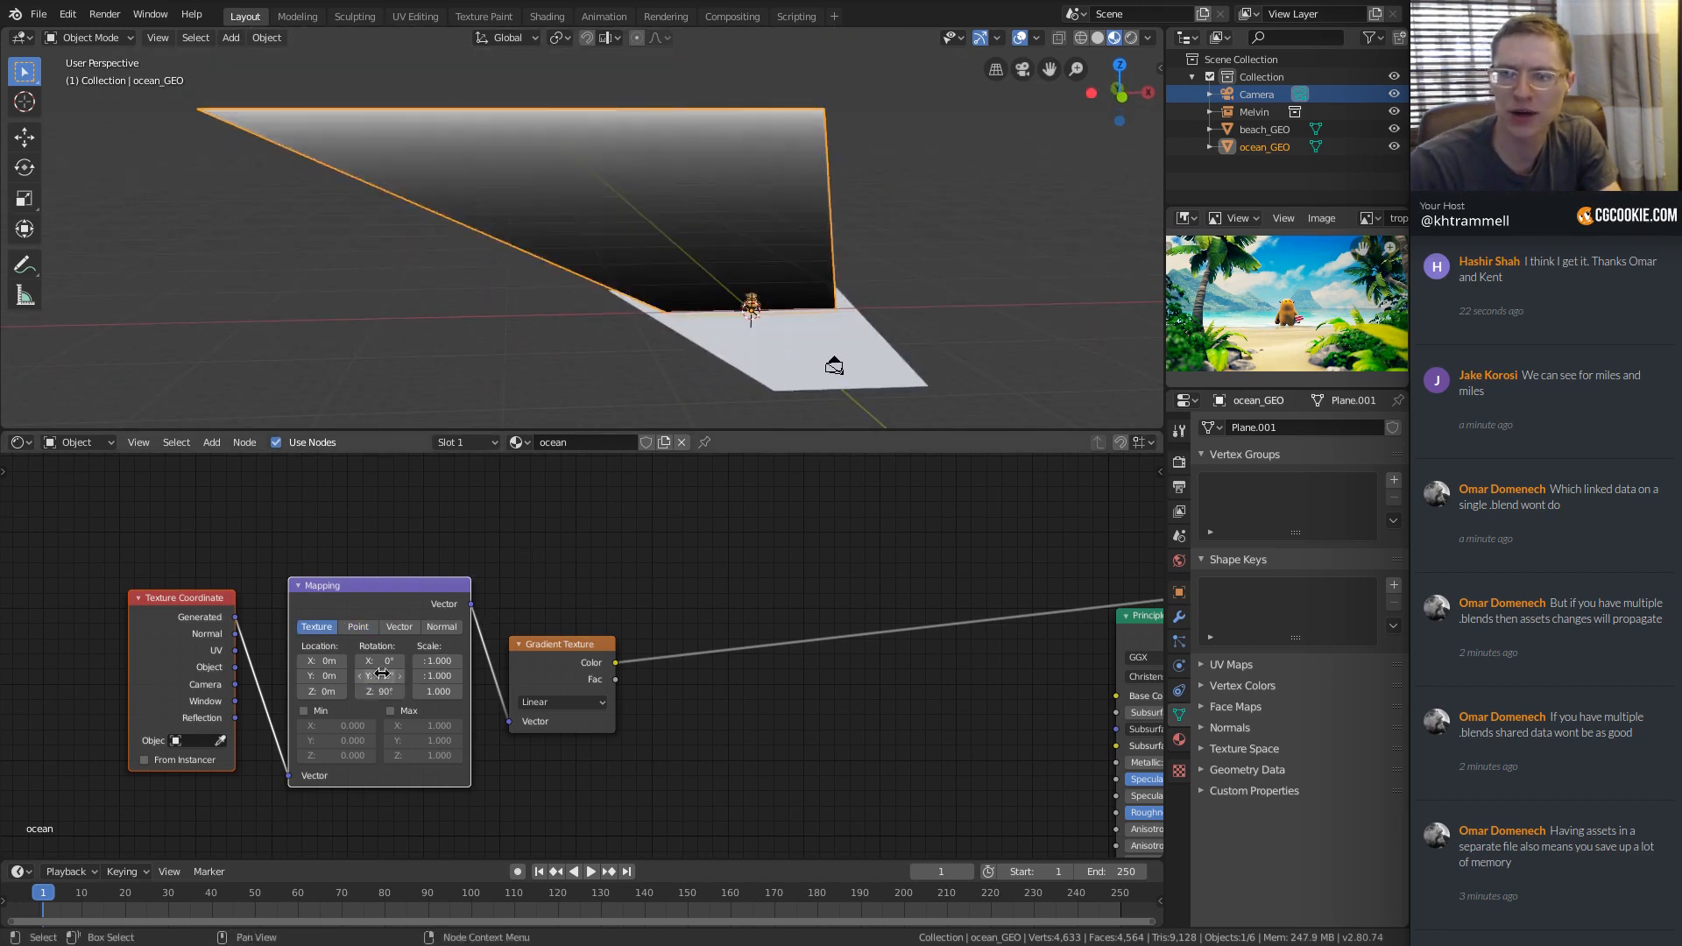
middle_click_drag(767, 166, 699, 168, "ctrl")
middle_click_drag(700, 168, 655, 269)
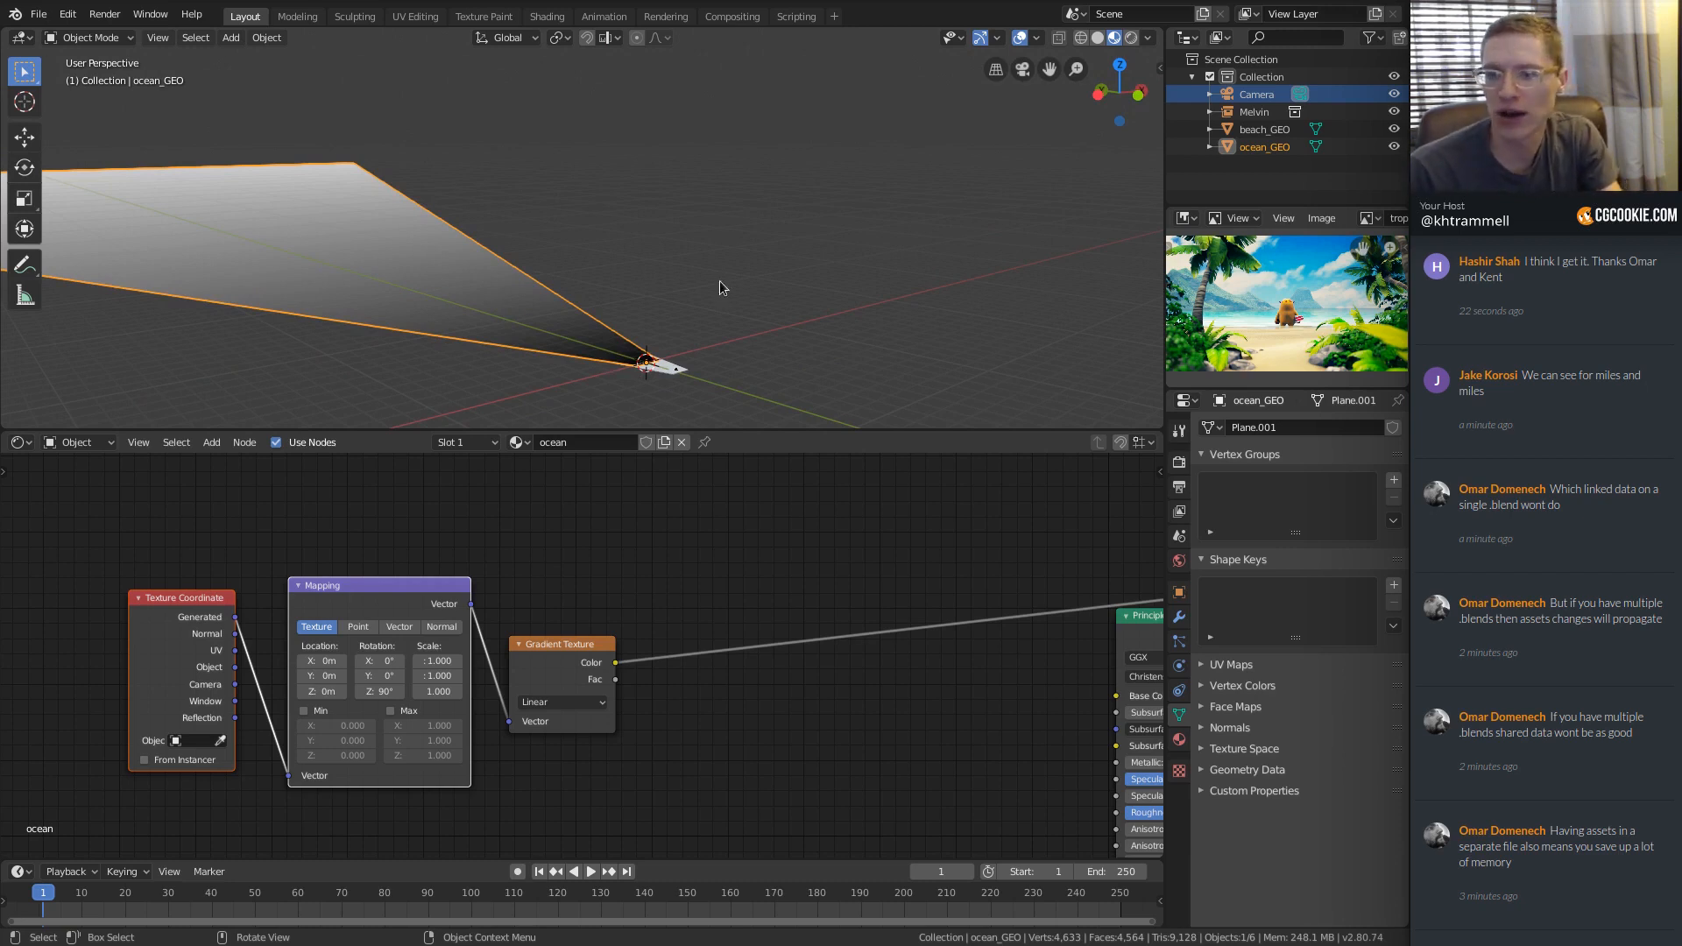
Insert a ColorRamp node on the link between the Gradient Texture and the Viewer.
key("shift+a")
mouse_move(736, 632)
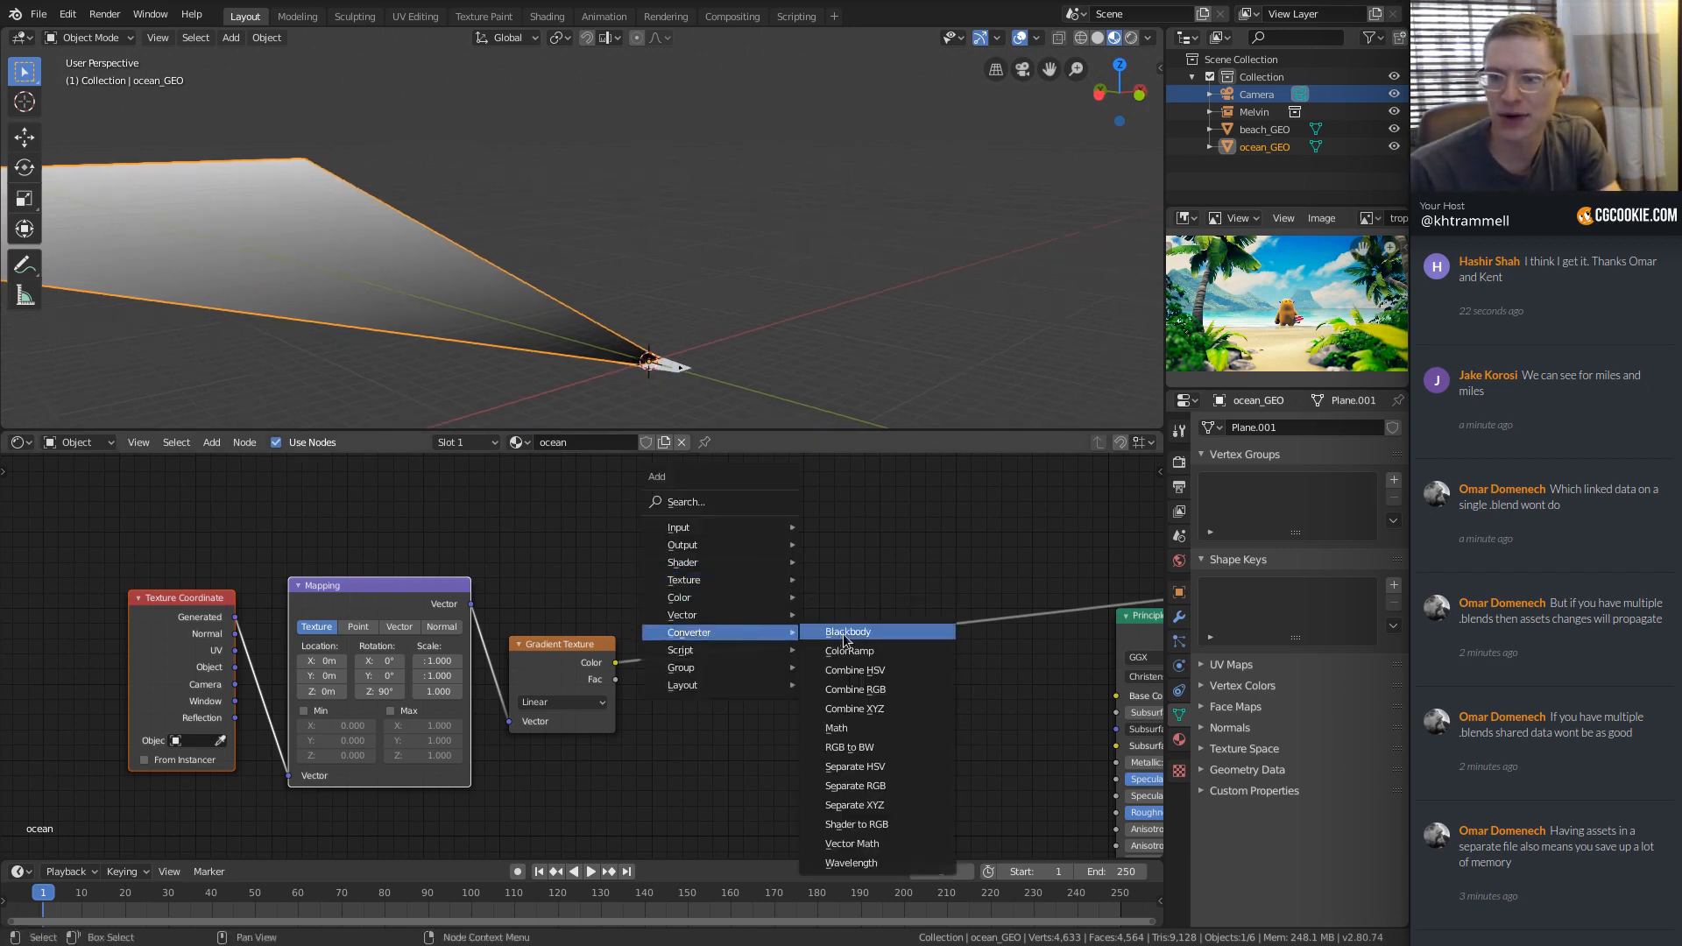
left_click(849, 650)
left_click(812, 632)
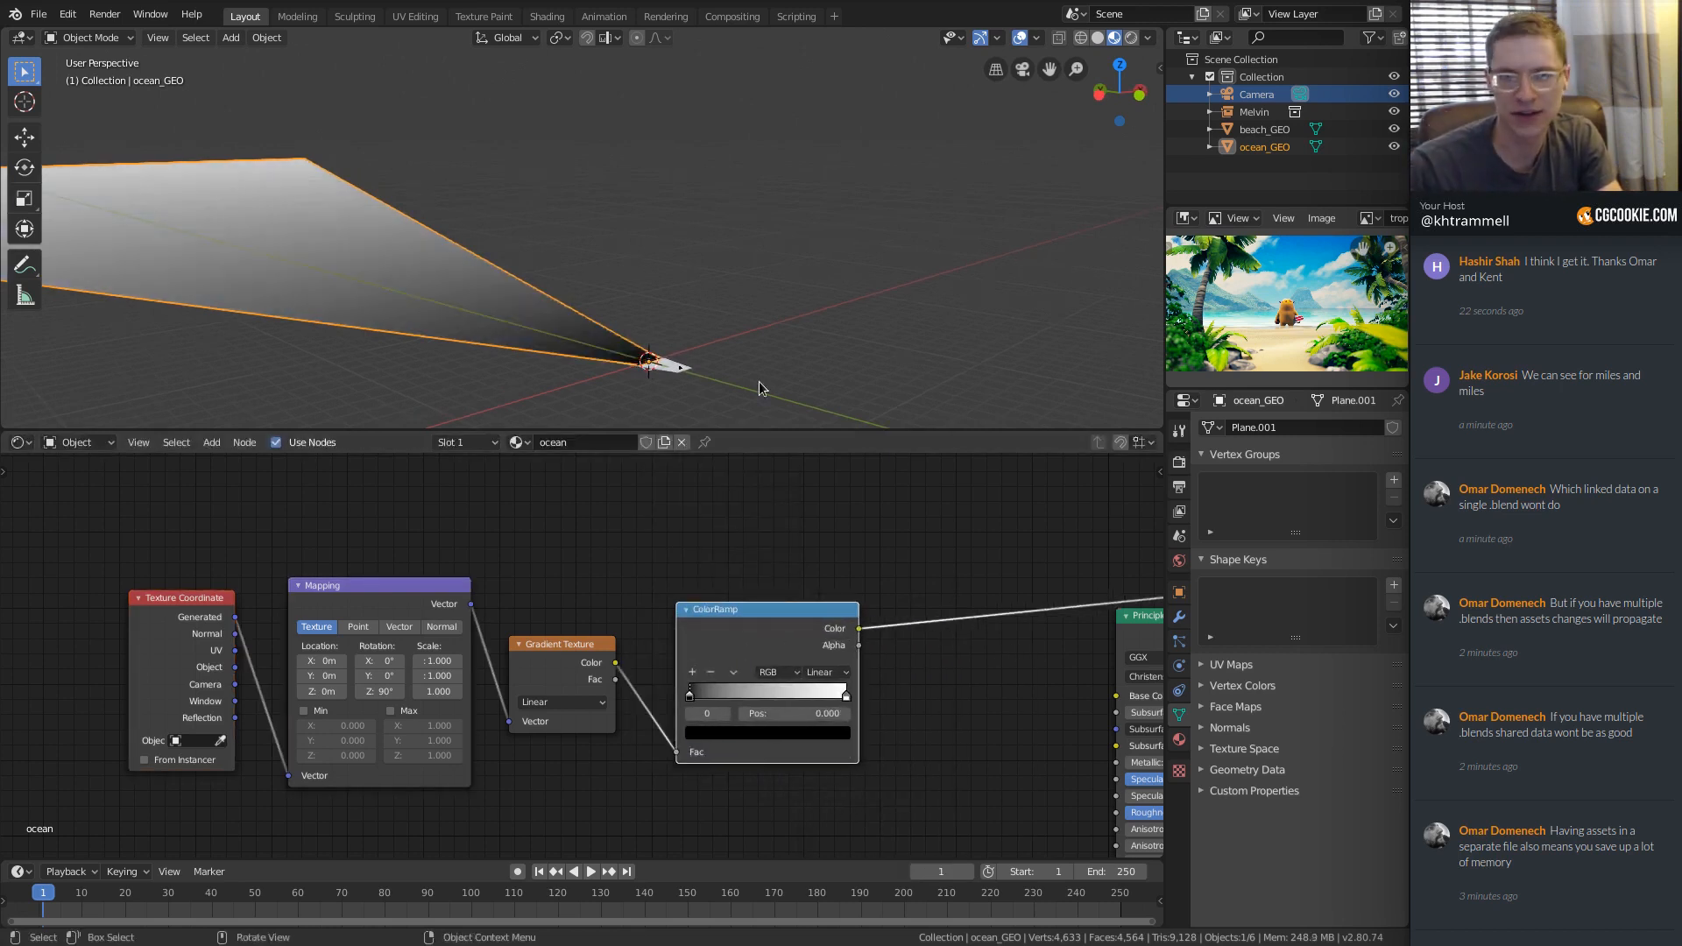
Reverse the ramp's stops, placing the black stop at 0.950 and the white stop at the start.
scroll(736, 638, "up", 2)
middle_click_drag(726, 631, 638, 601)
scroll(639, 602, "up", 2)
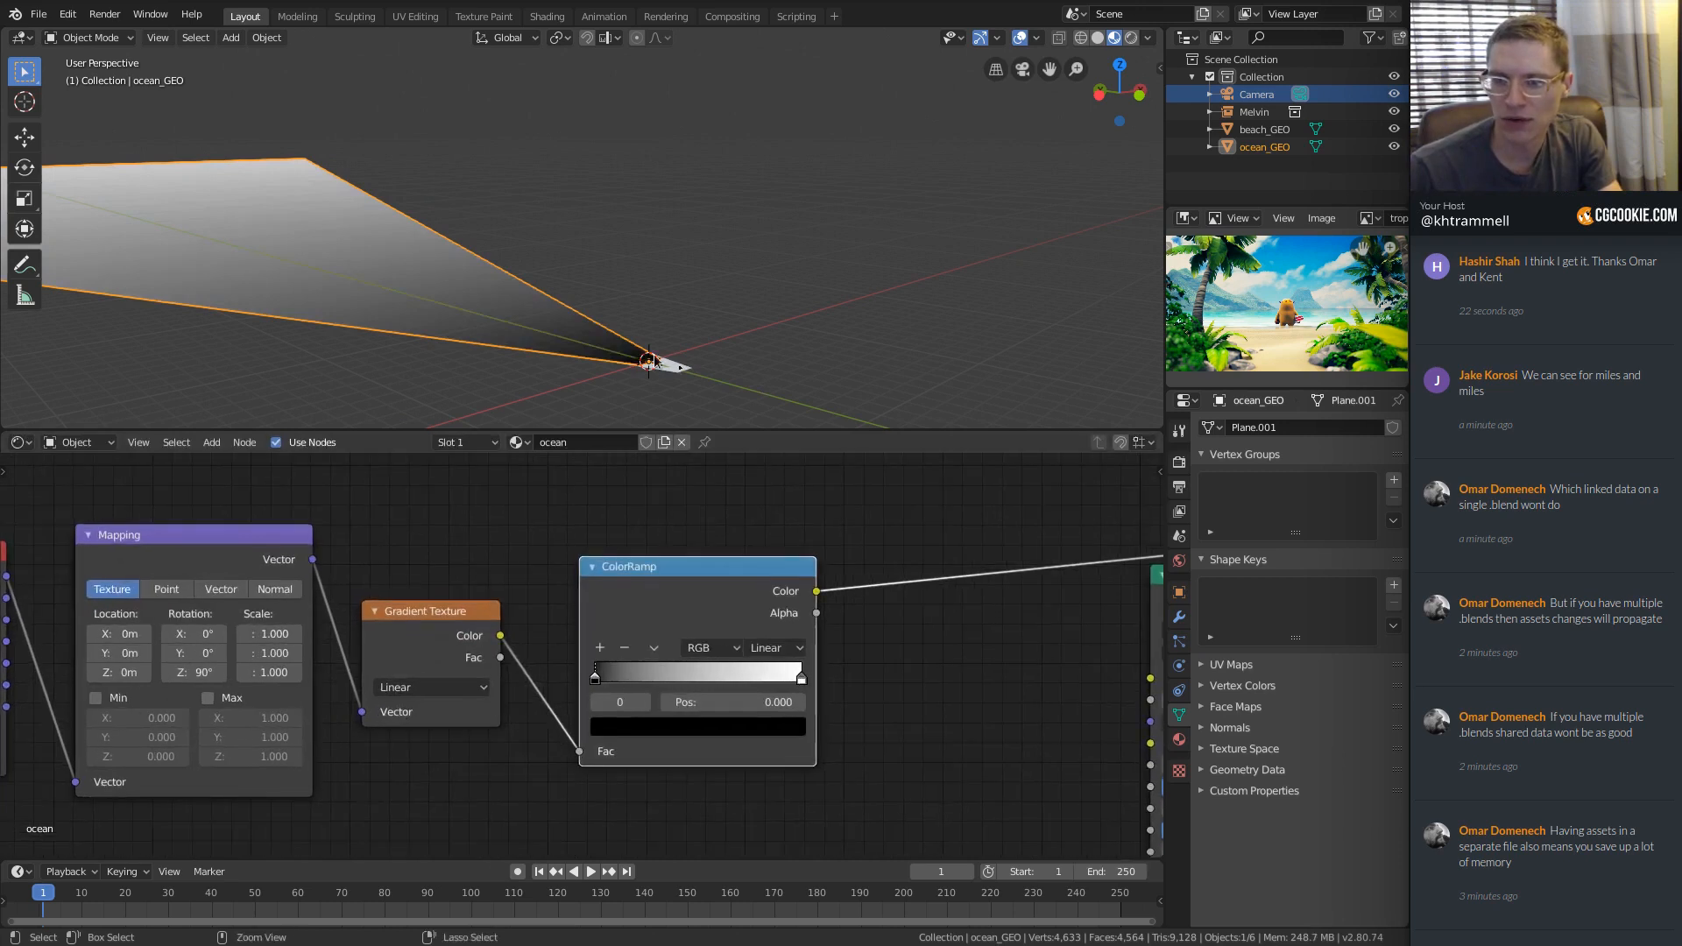
middle_click_drag(724, 305, 642, 241)
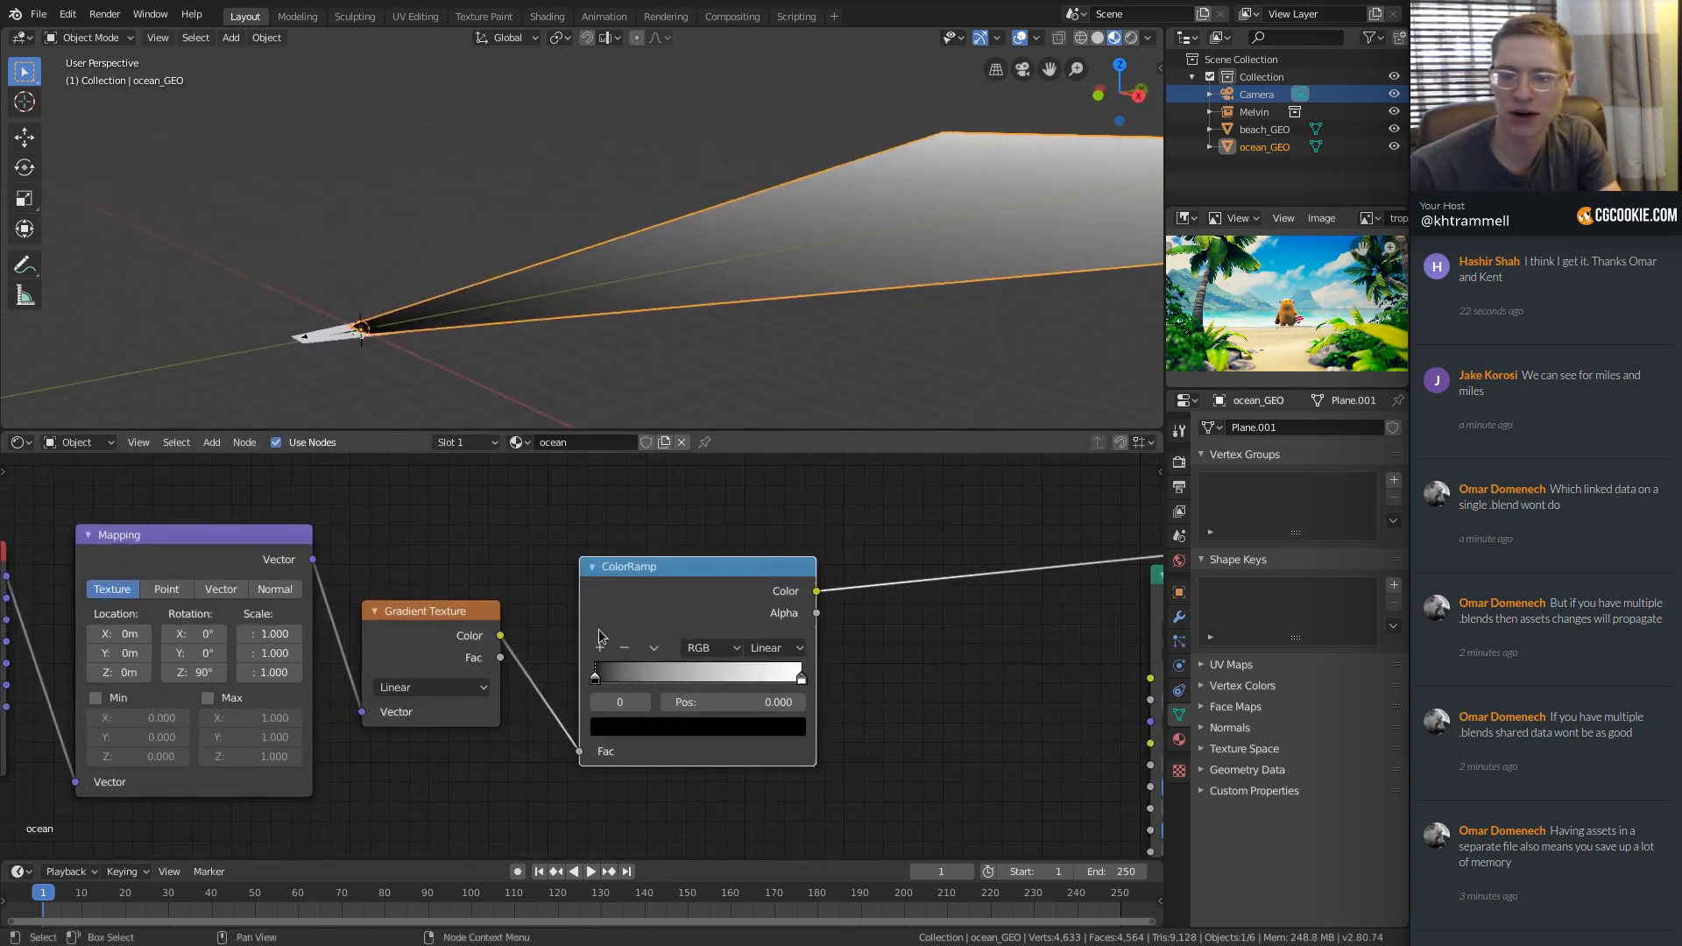
scroll(614, 640, "up", 2)
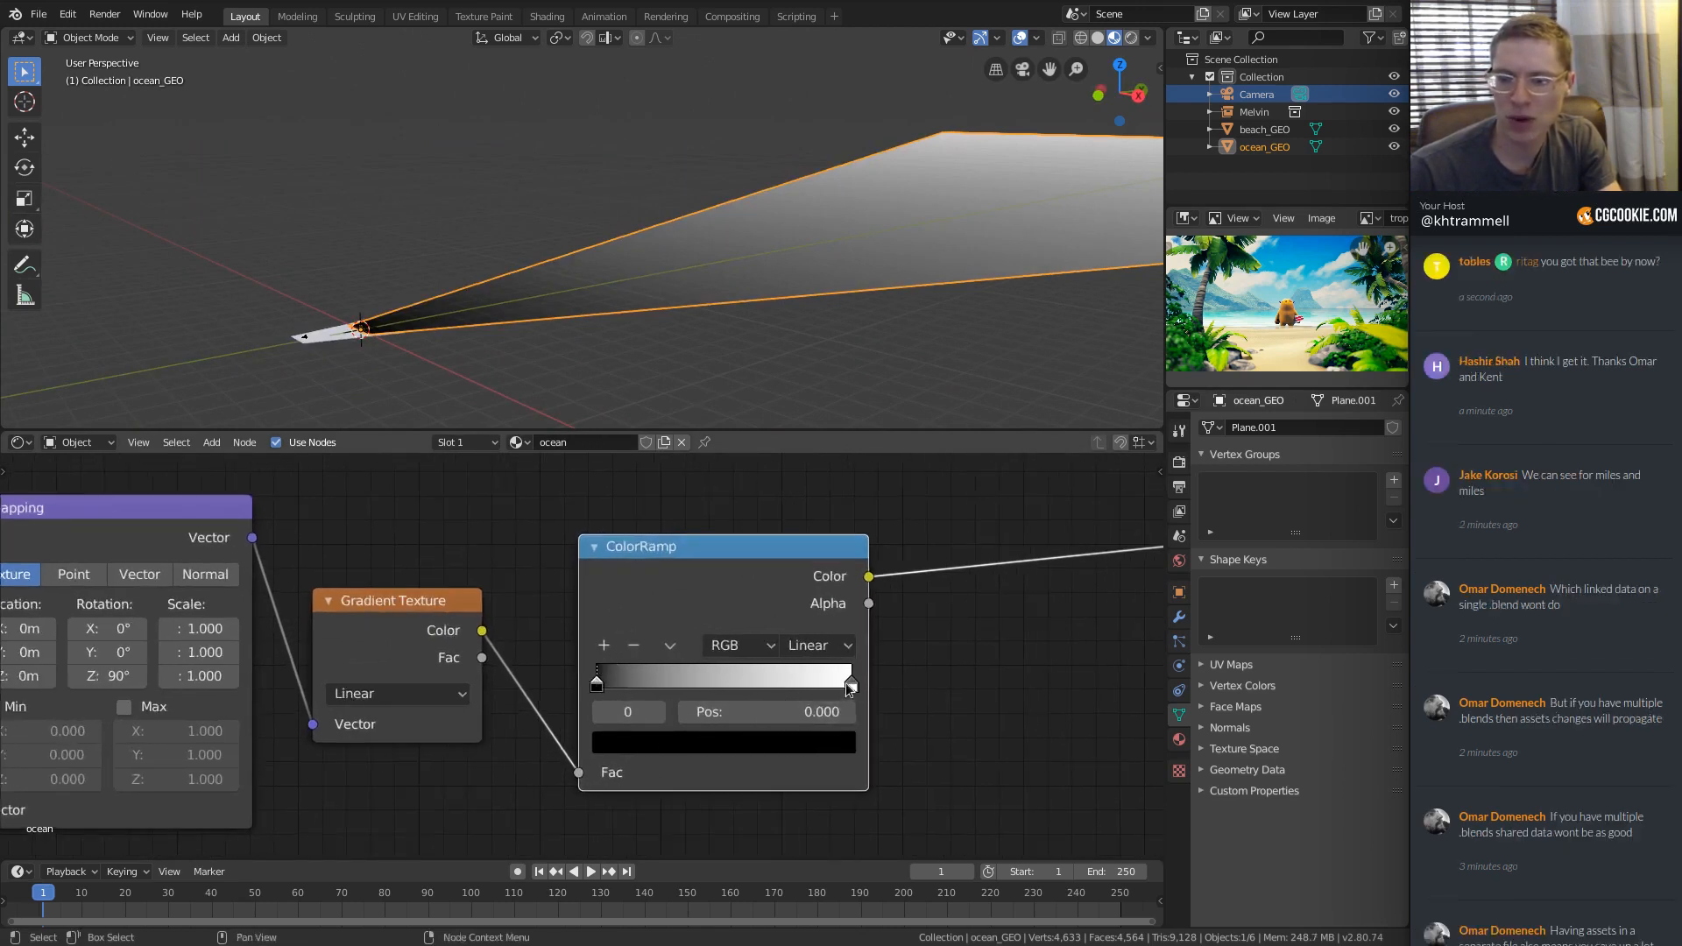
mouse_move(848, 686)
left_mouse_down()
mouse_move(637, 685)
mouse_move(838, 684)
left_mouse_up()
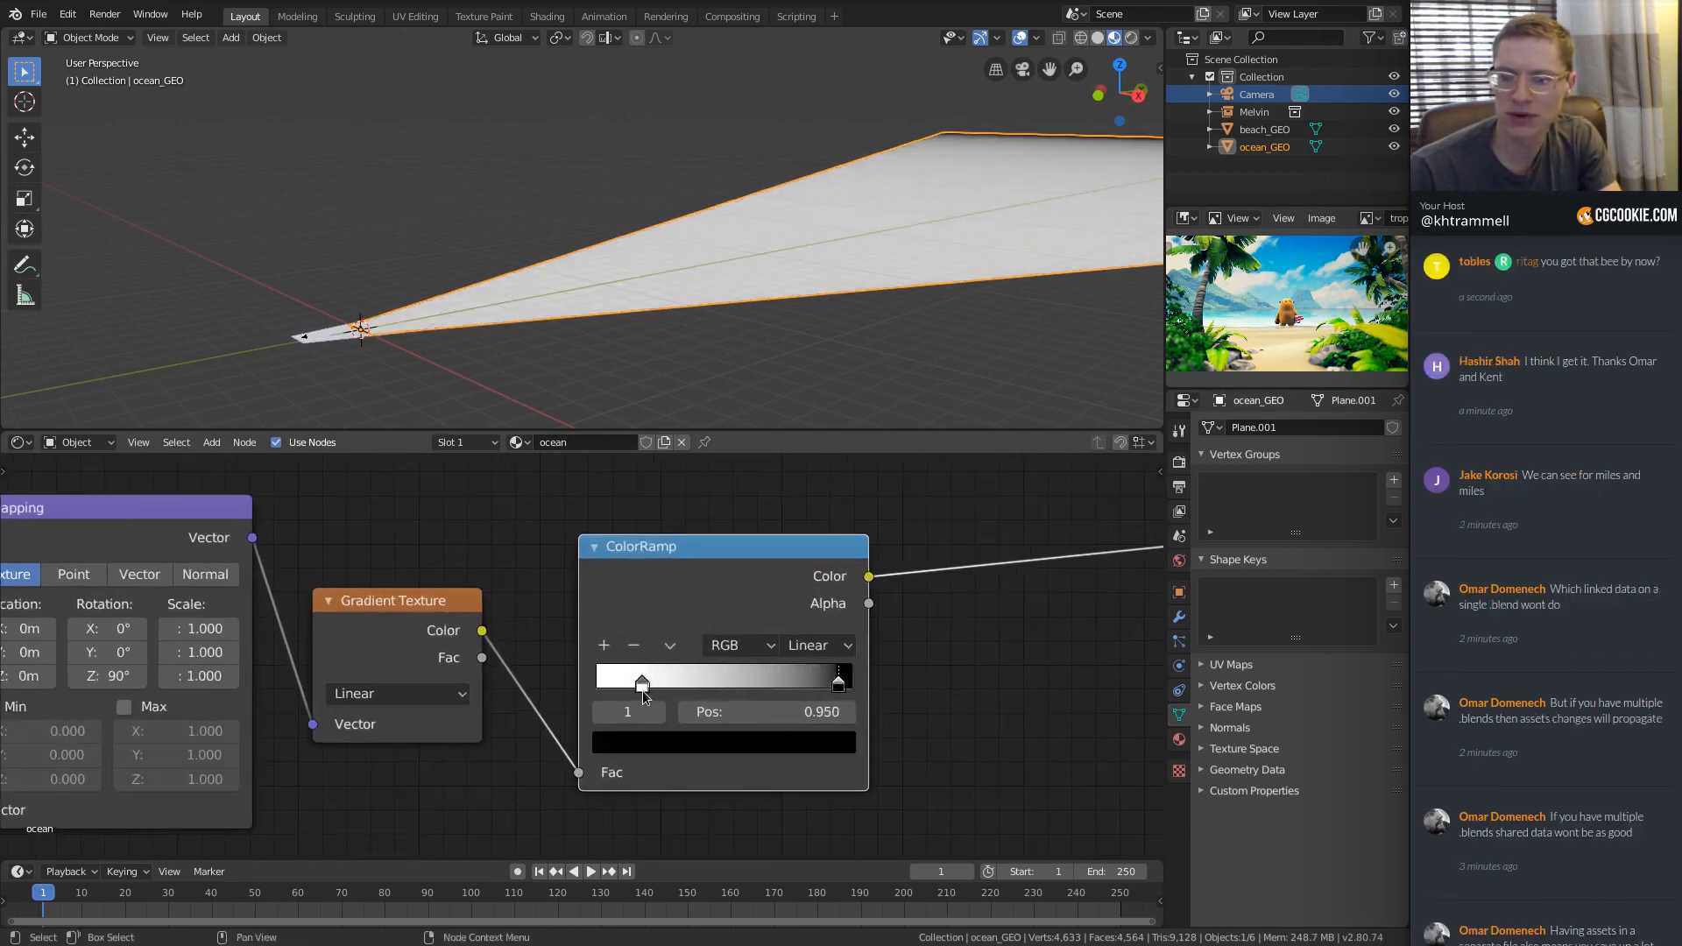
left_click_drag(643, 689, 597, 687)
Add a ramp stop at 0.105 and color it bright cyan with R 0.000, G 0.814, B 0.890.
left_click(620, 686, "ctrl")
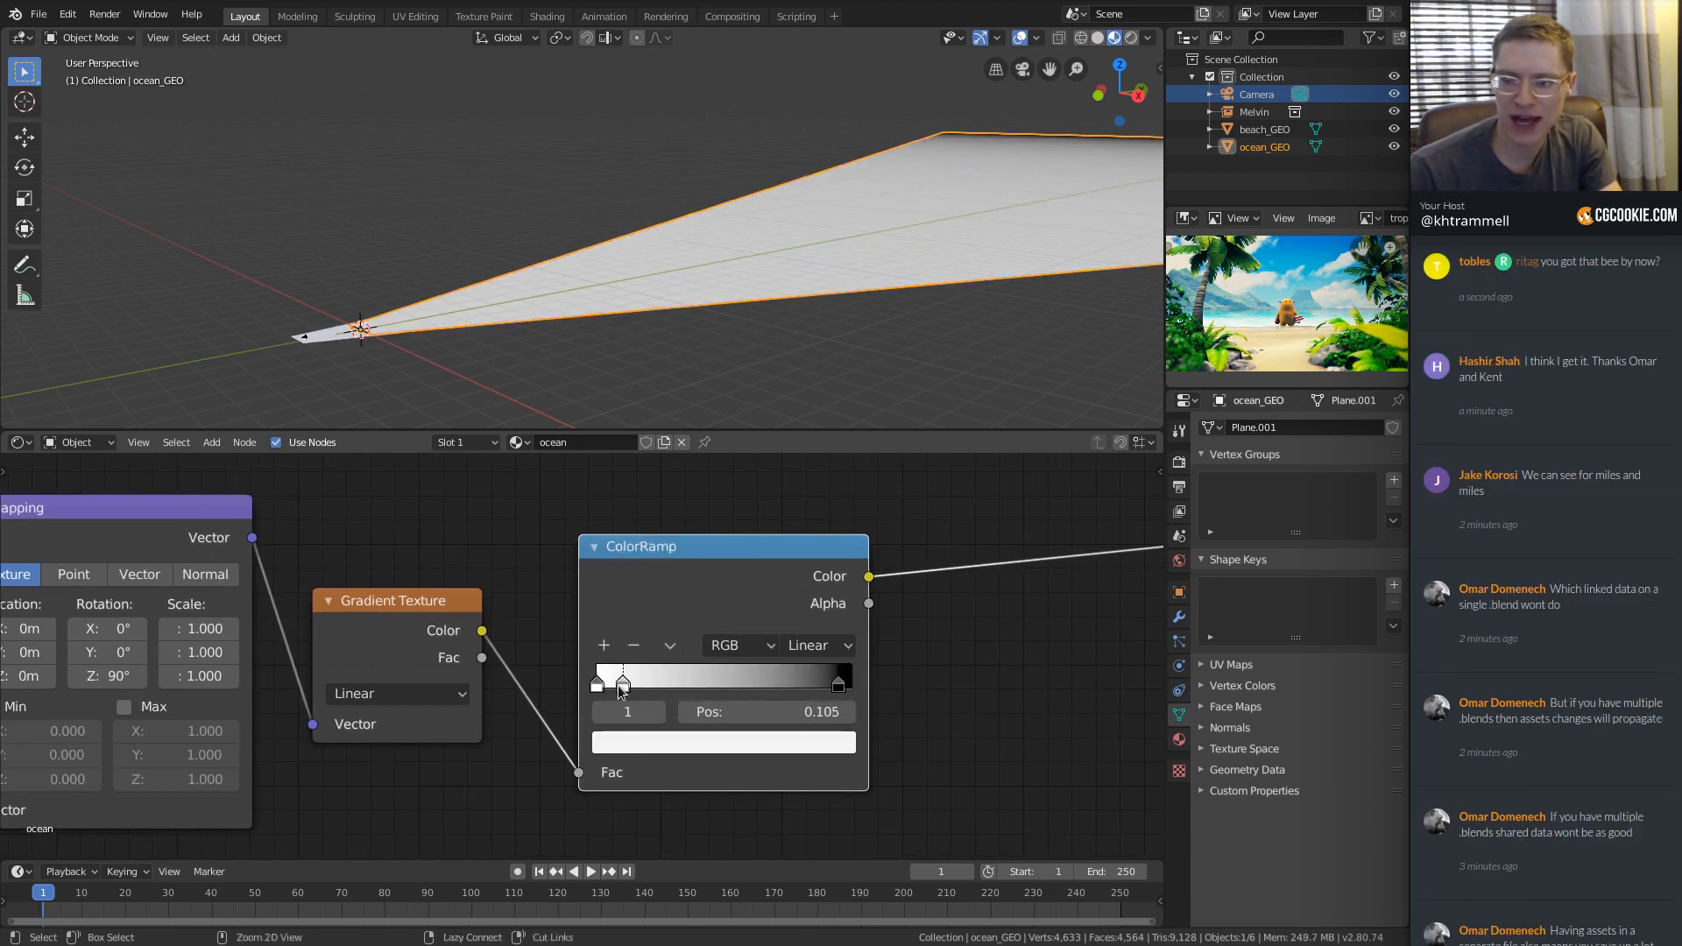
left_click(637, 747)
left_click(698, 394)
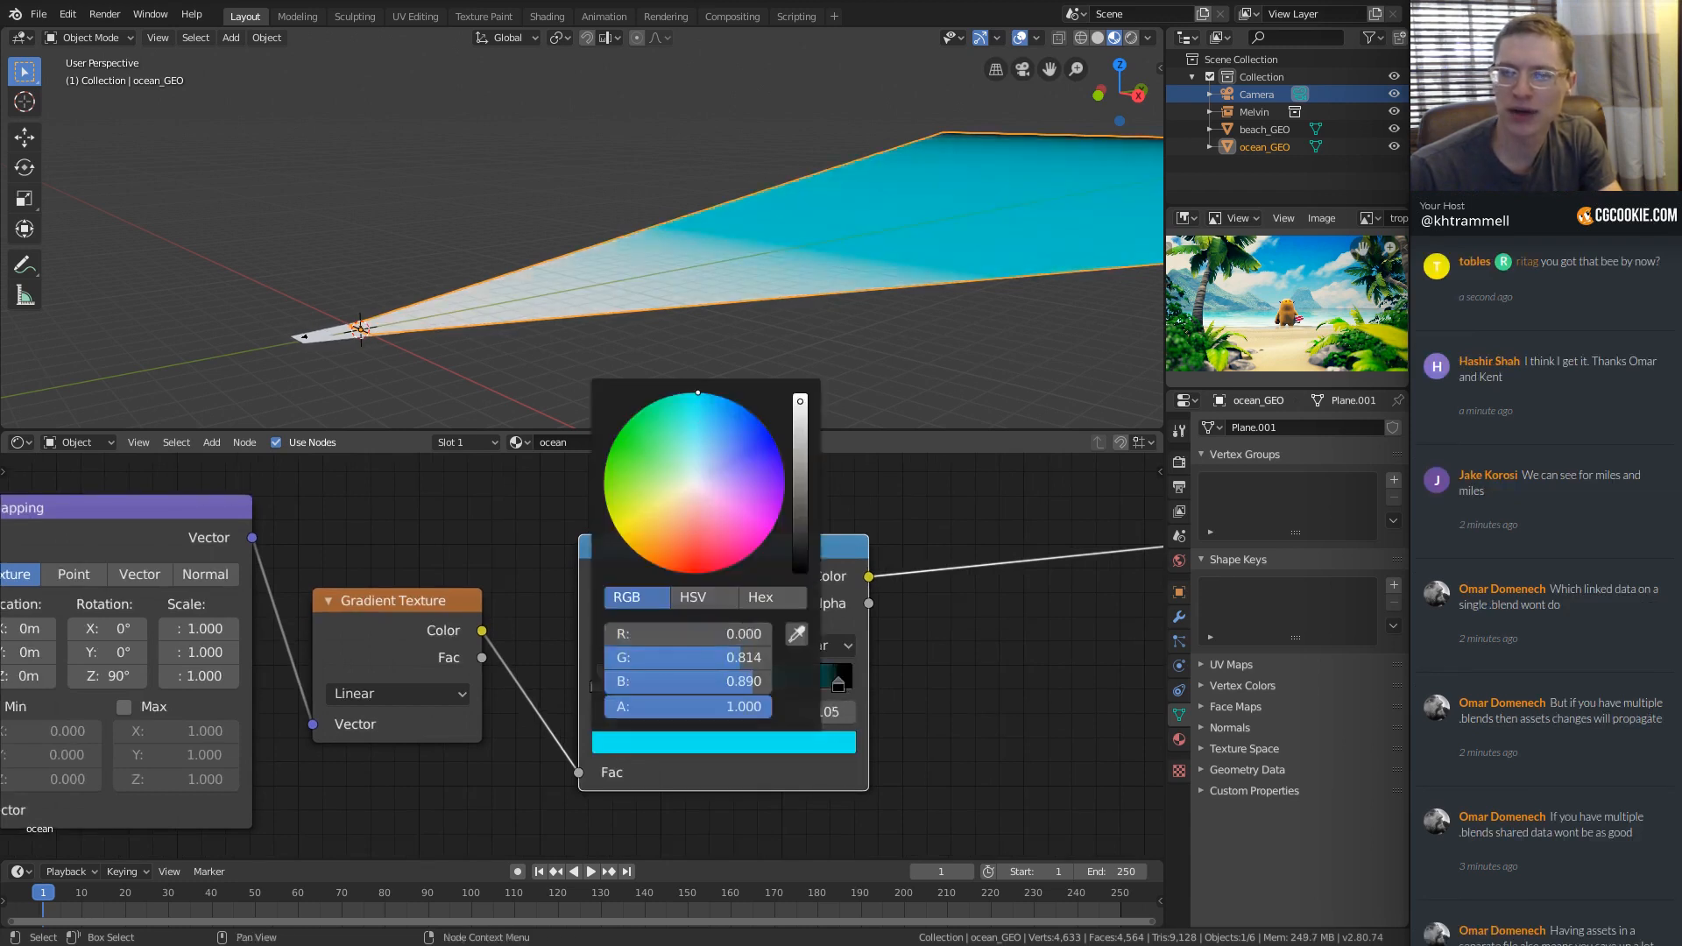
Recolor the black stop at 0.950 to dark navy blue and set the ramp's interpolation to B-Spline.
left_click(838, 687)
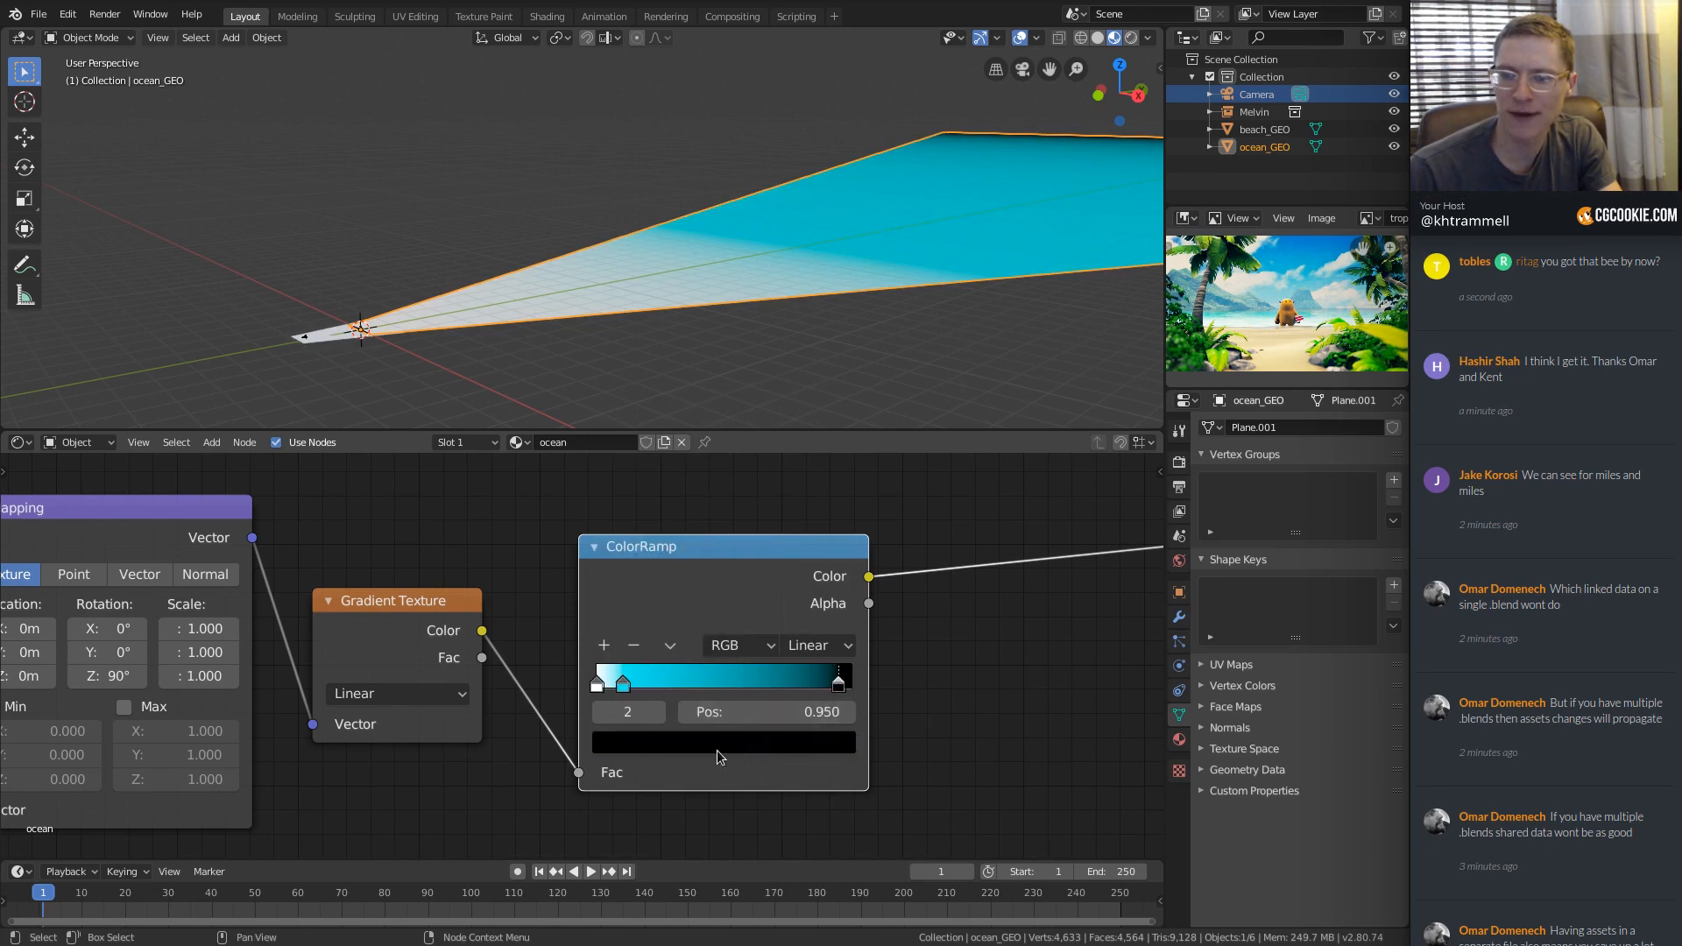
left_click(717, 745)
left_click(802, 544)
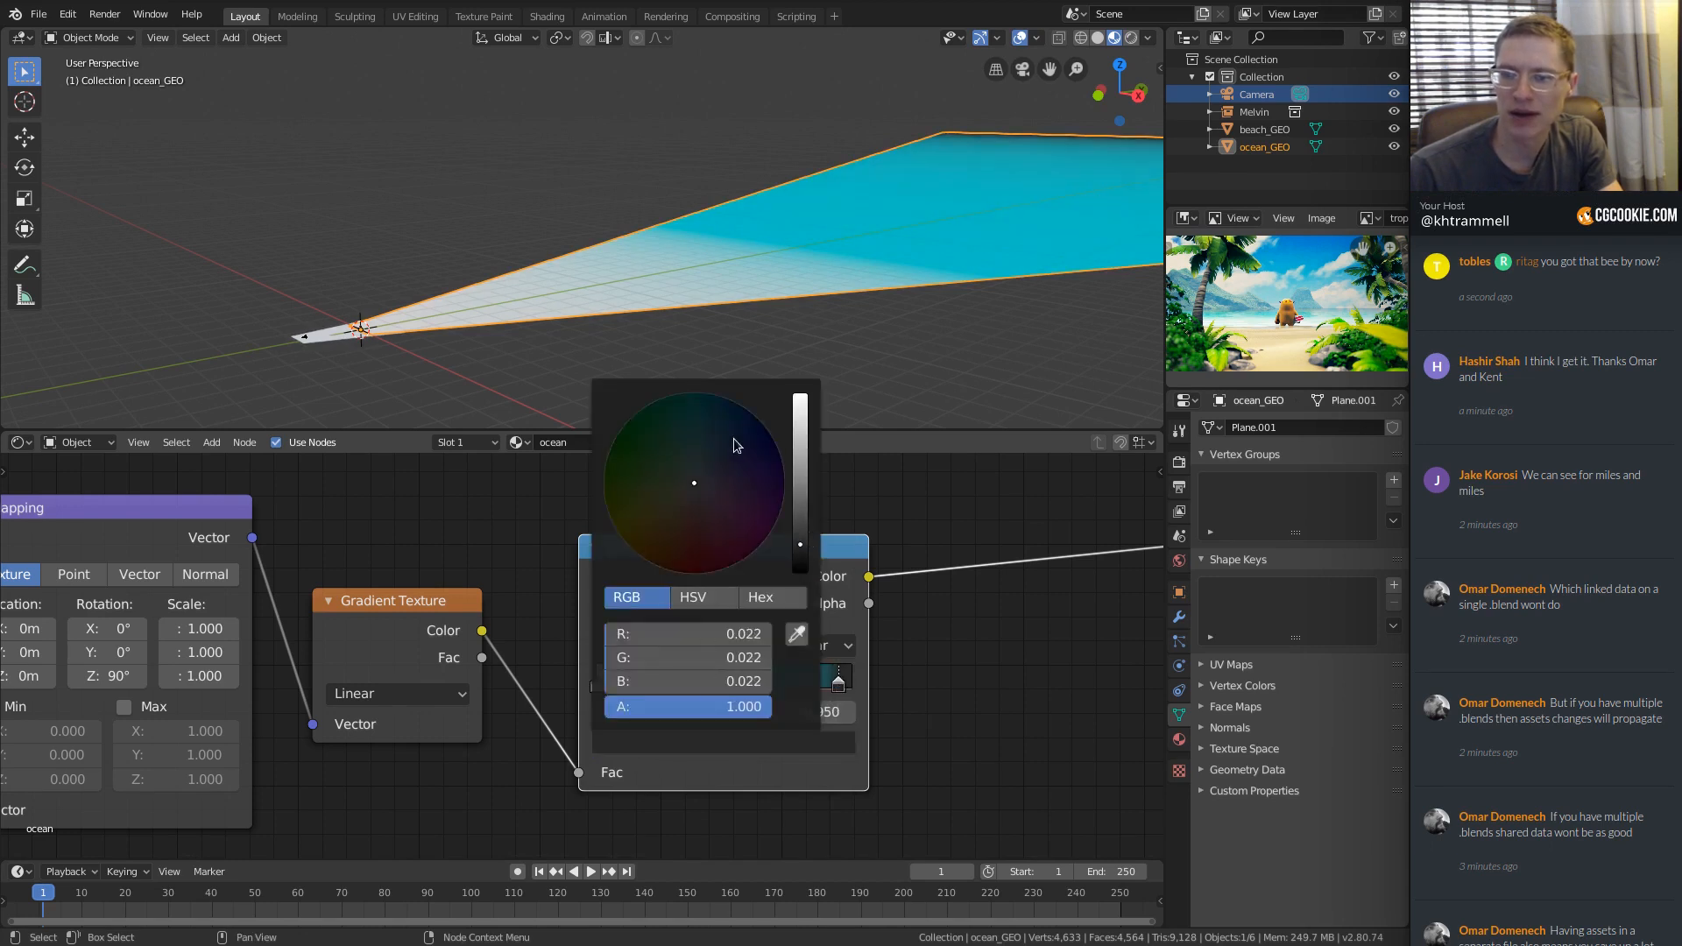
left_click(736, 433)
left_click_drag(802, 549, 800, 524)
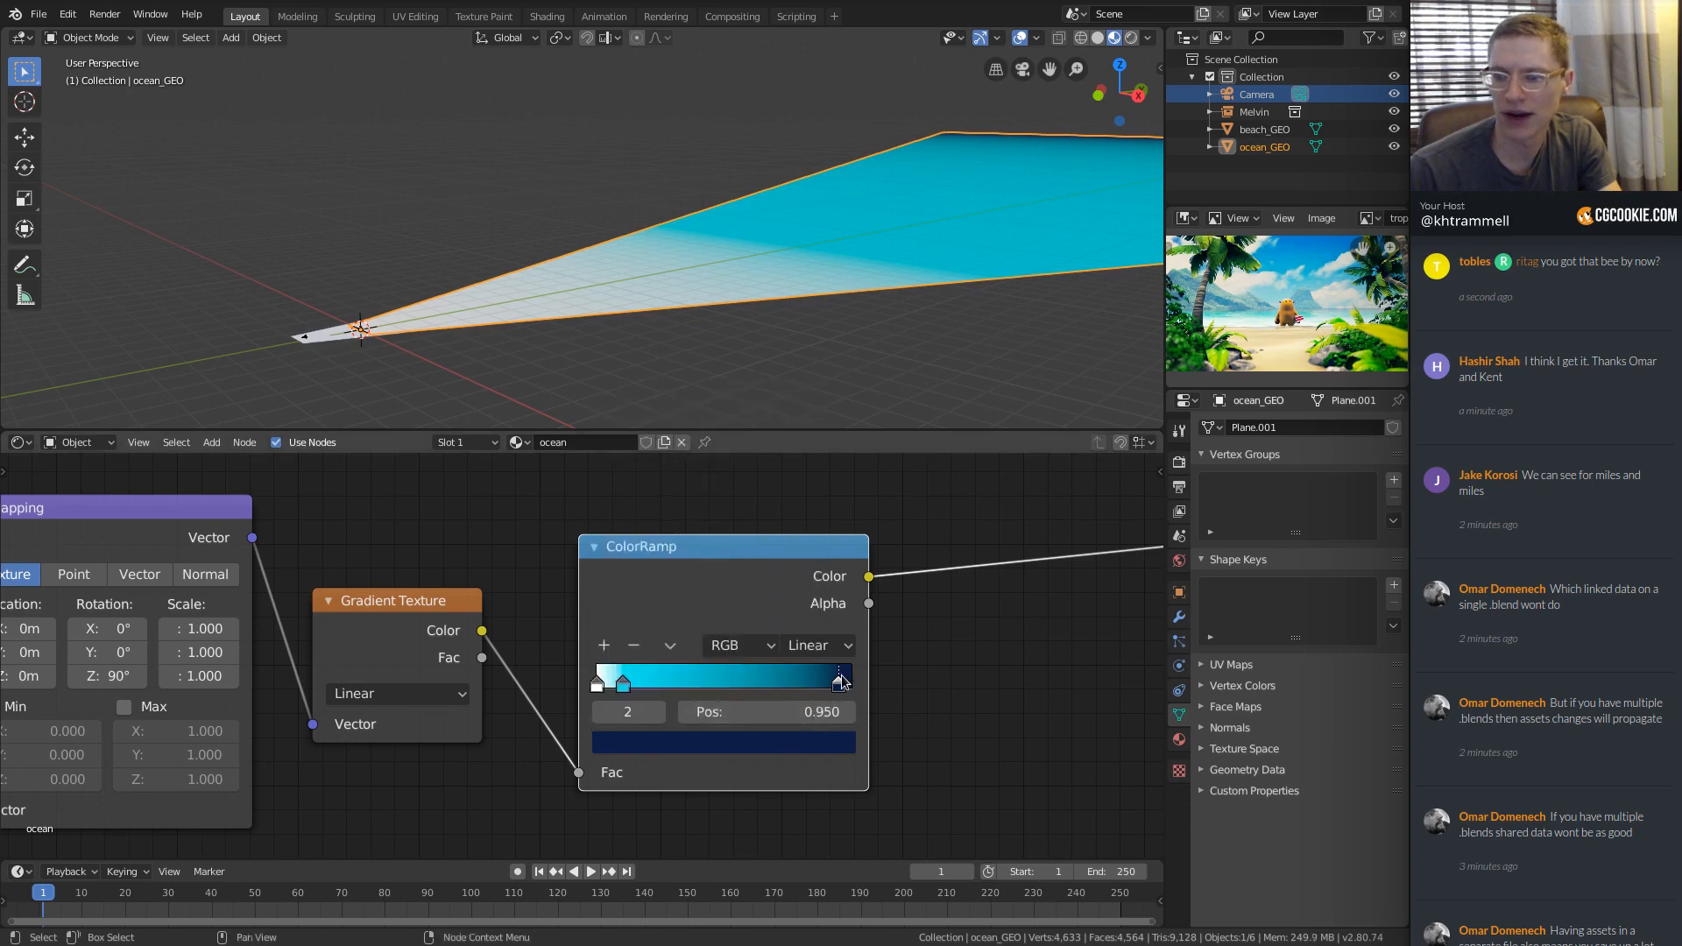
left_click(821, 645)
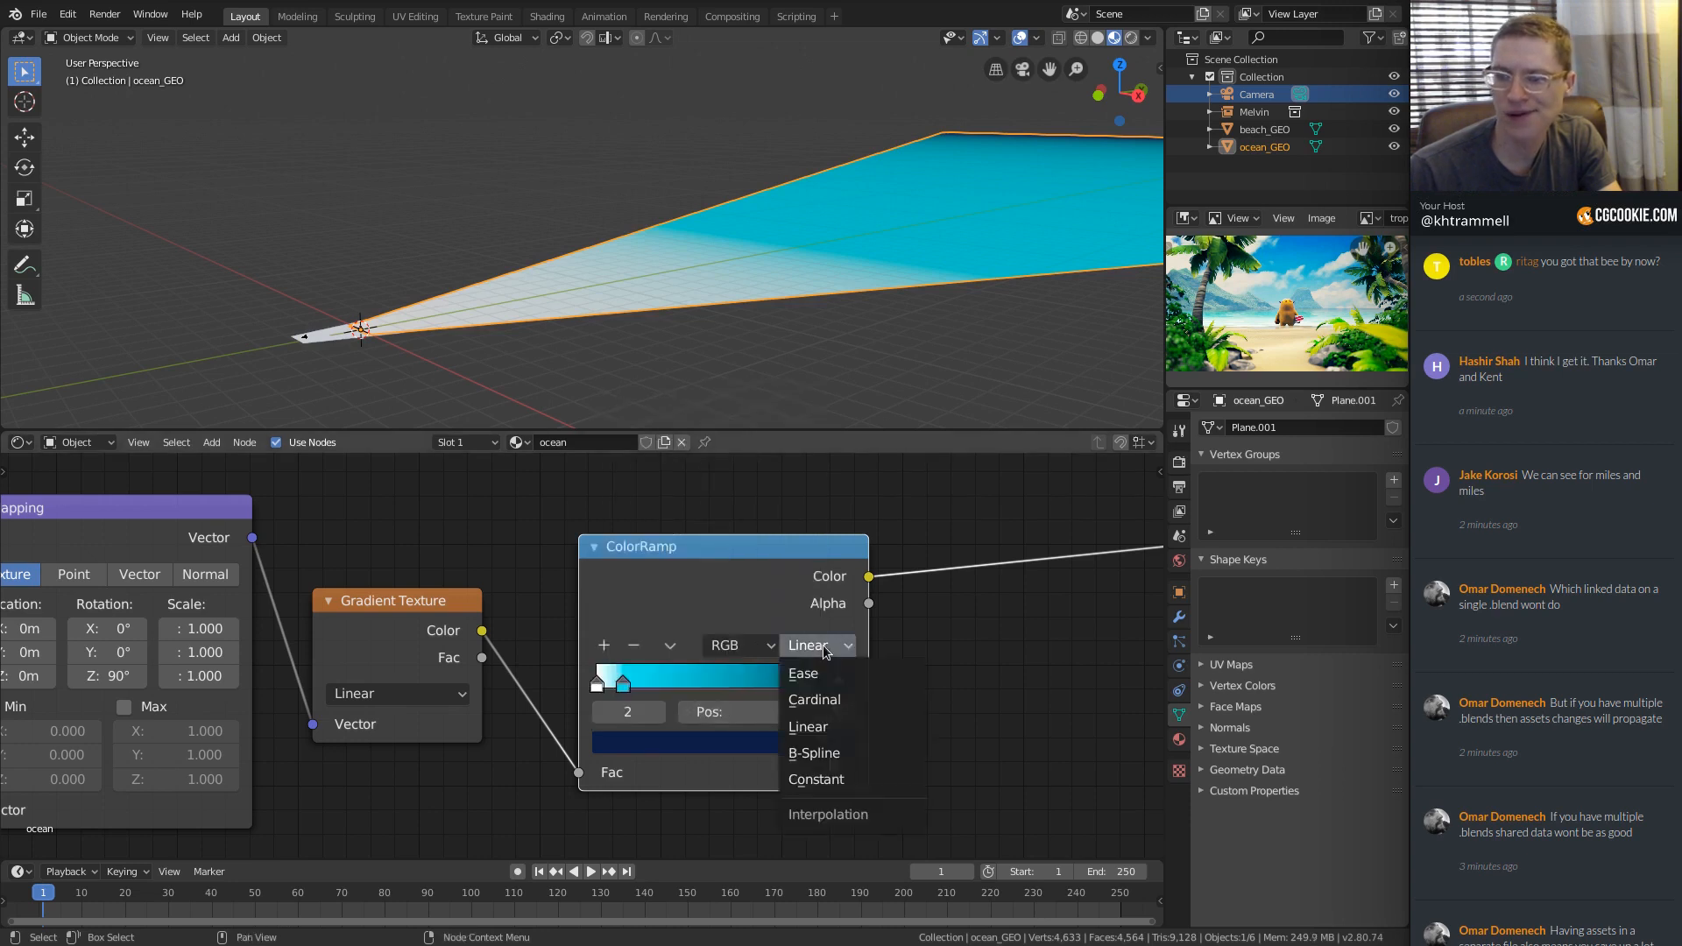
left_click(813, 753)
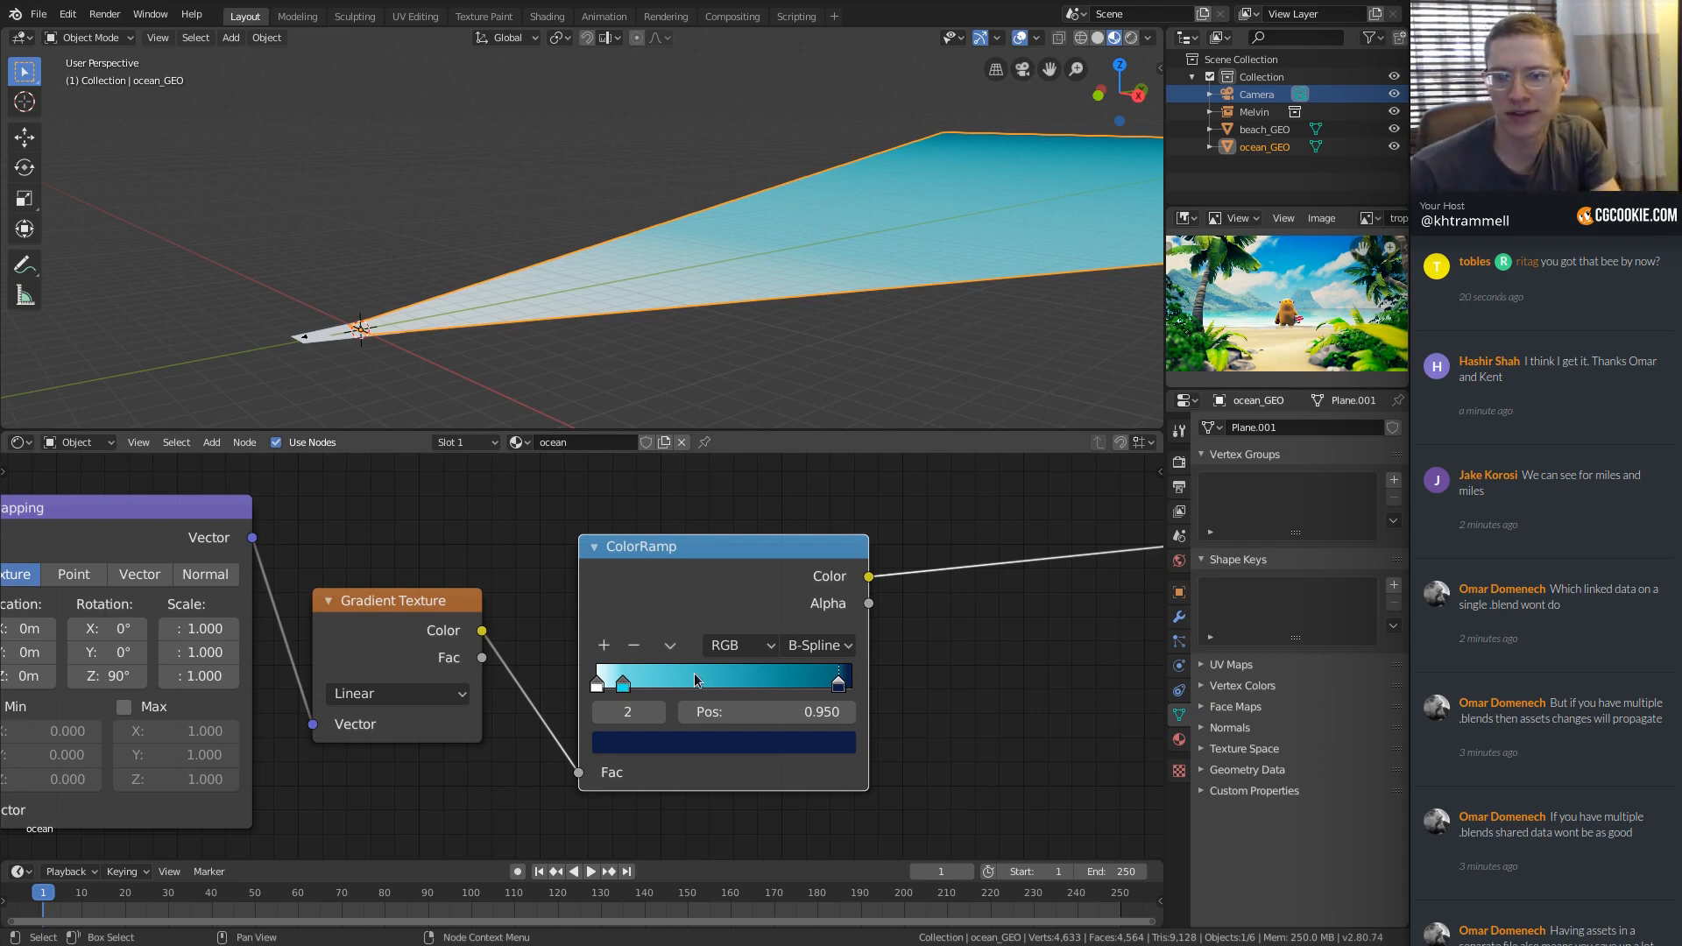
Move the cyan stop to 0.041 and the navy stop to 0.091 on the ramp.
left_click_drag(624, 683, 610, 692)
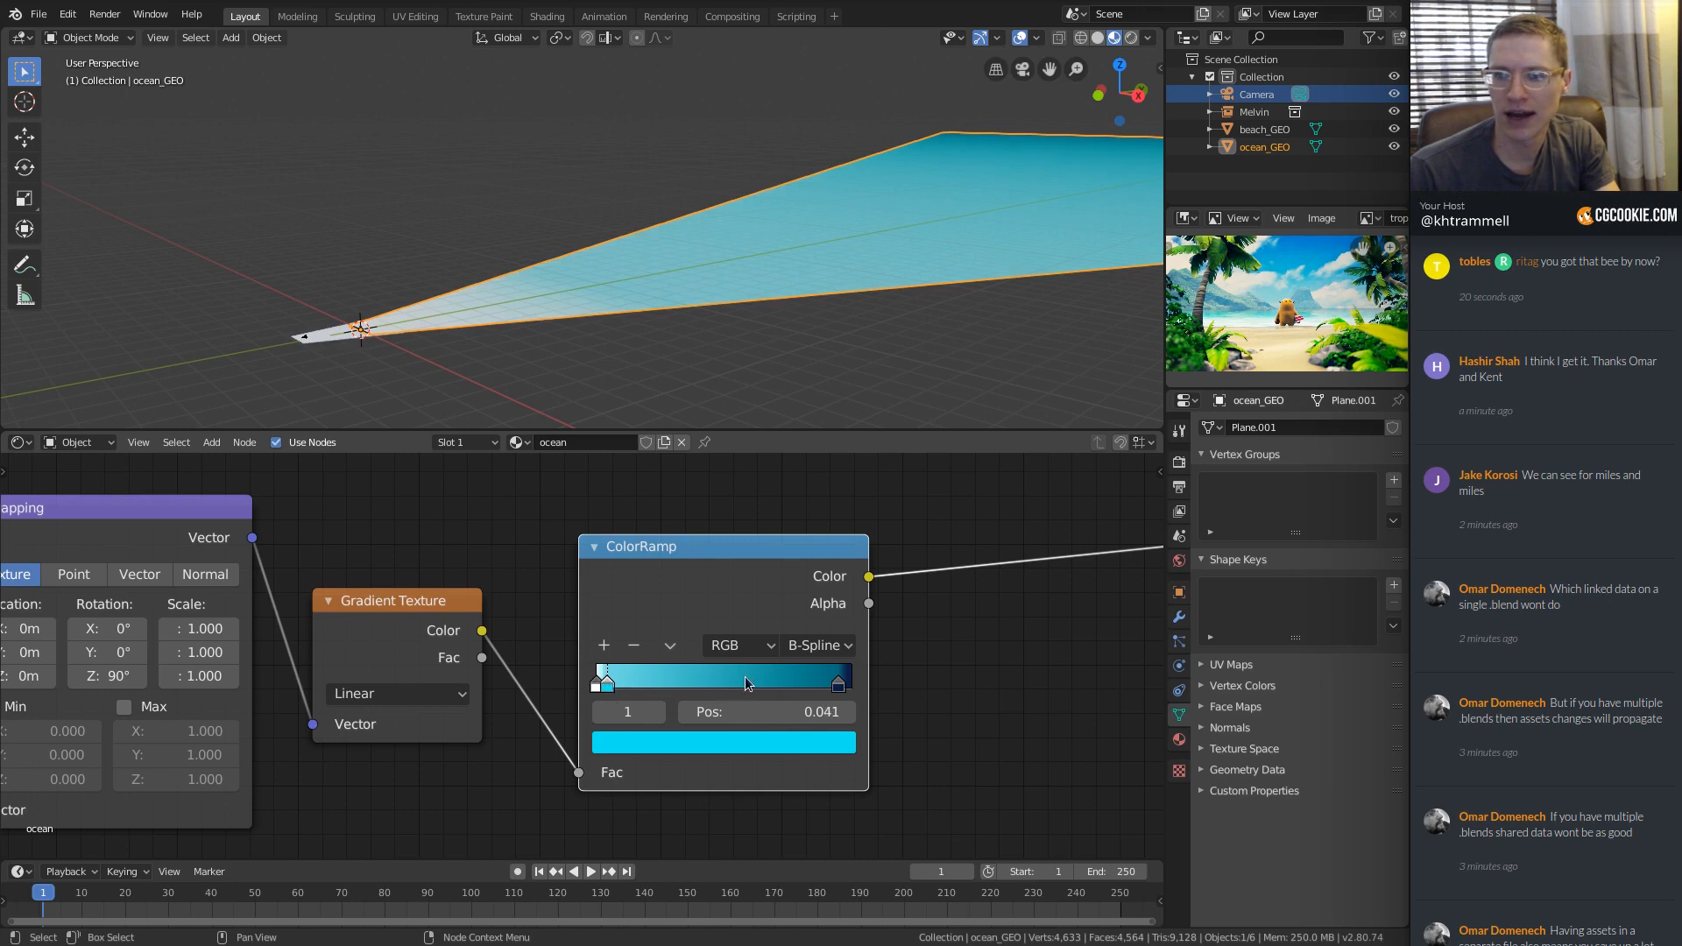
left_click_drag(837, 686, 608, 717)
middle_click_drag(788, 223, 724, 292)
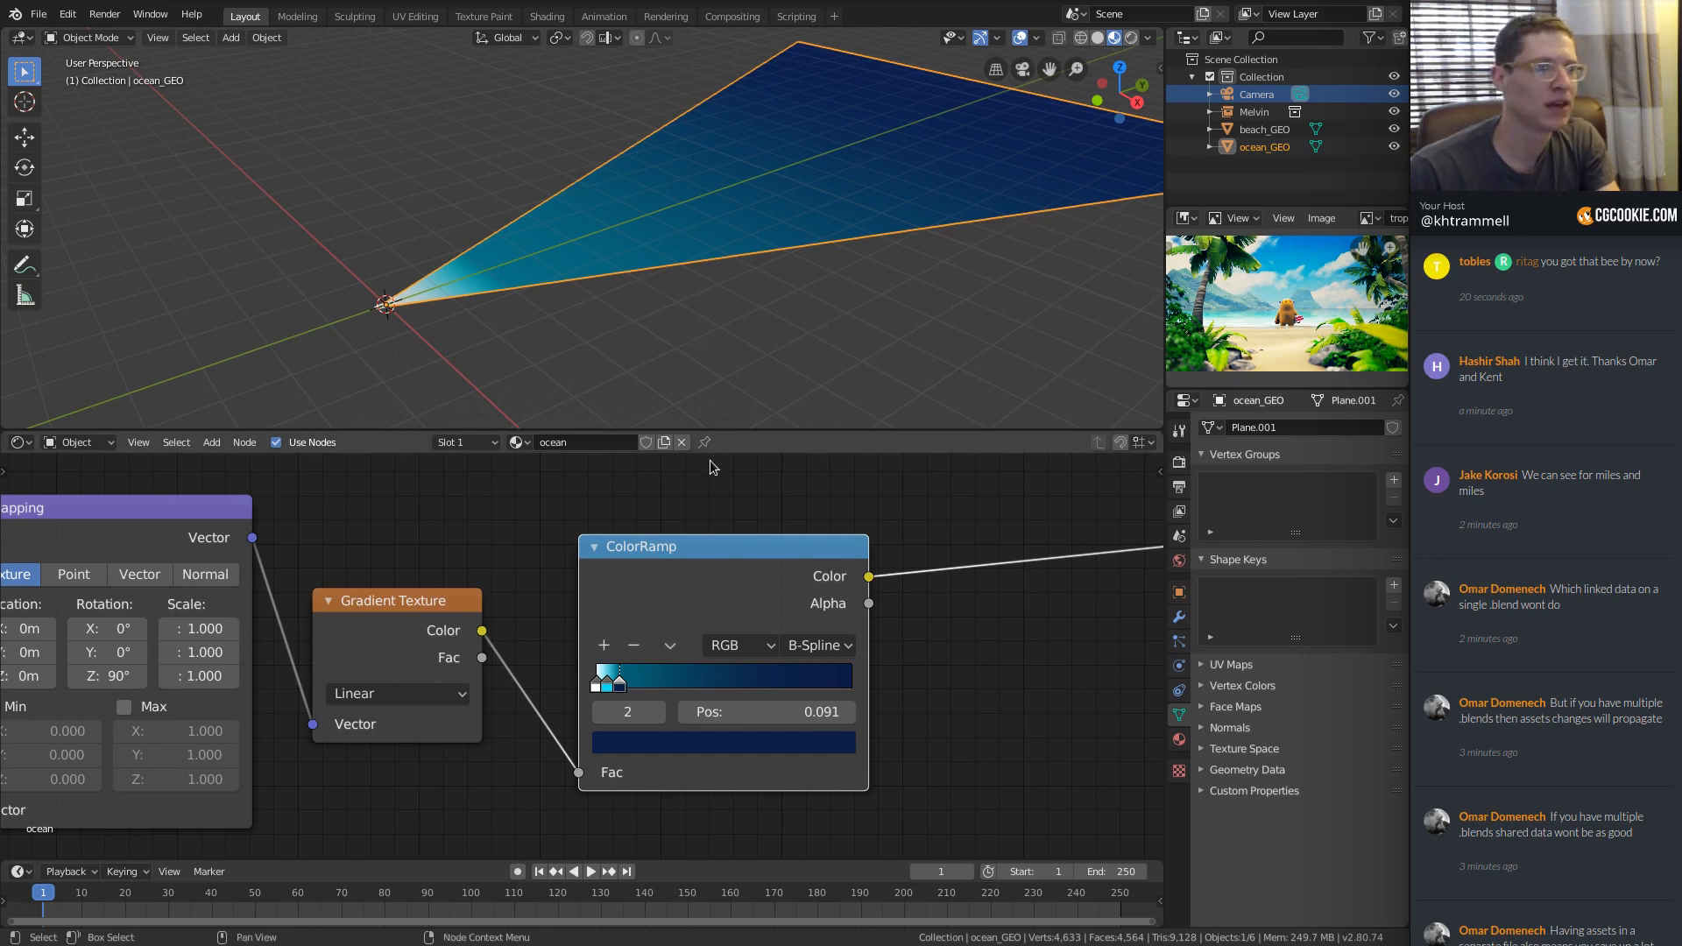
Widen the ColorRamp node and shift the Principled BSDF, Viewer and Material Output nodes aside to make room for it.
middle_click_drag(709, 460, 574, 507)
scroll(686, 601, "down", 1)
left_click_drag(676, 555, 1188, 554)
middle_click_drag(1083, 552, 622, 503)
scroll(622, 503, "down", 3)
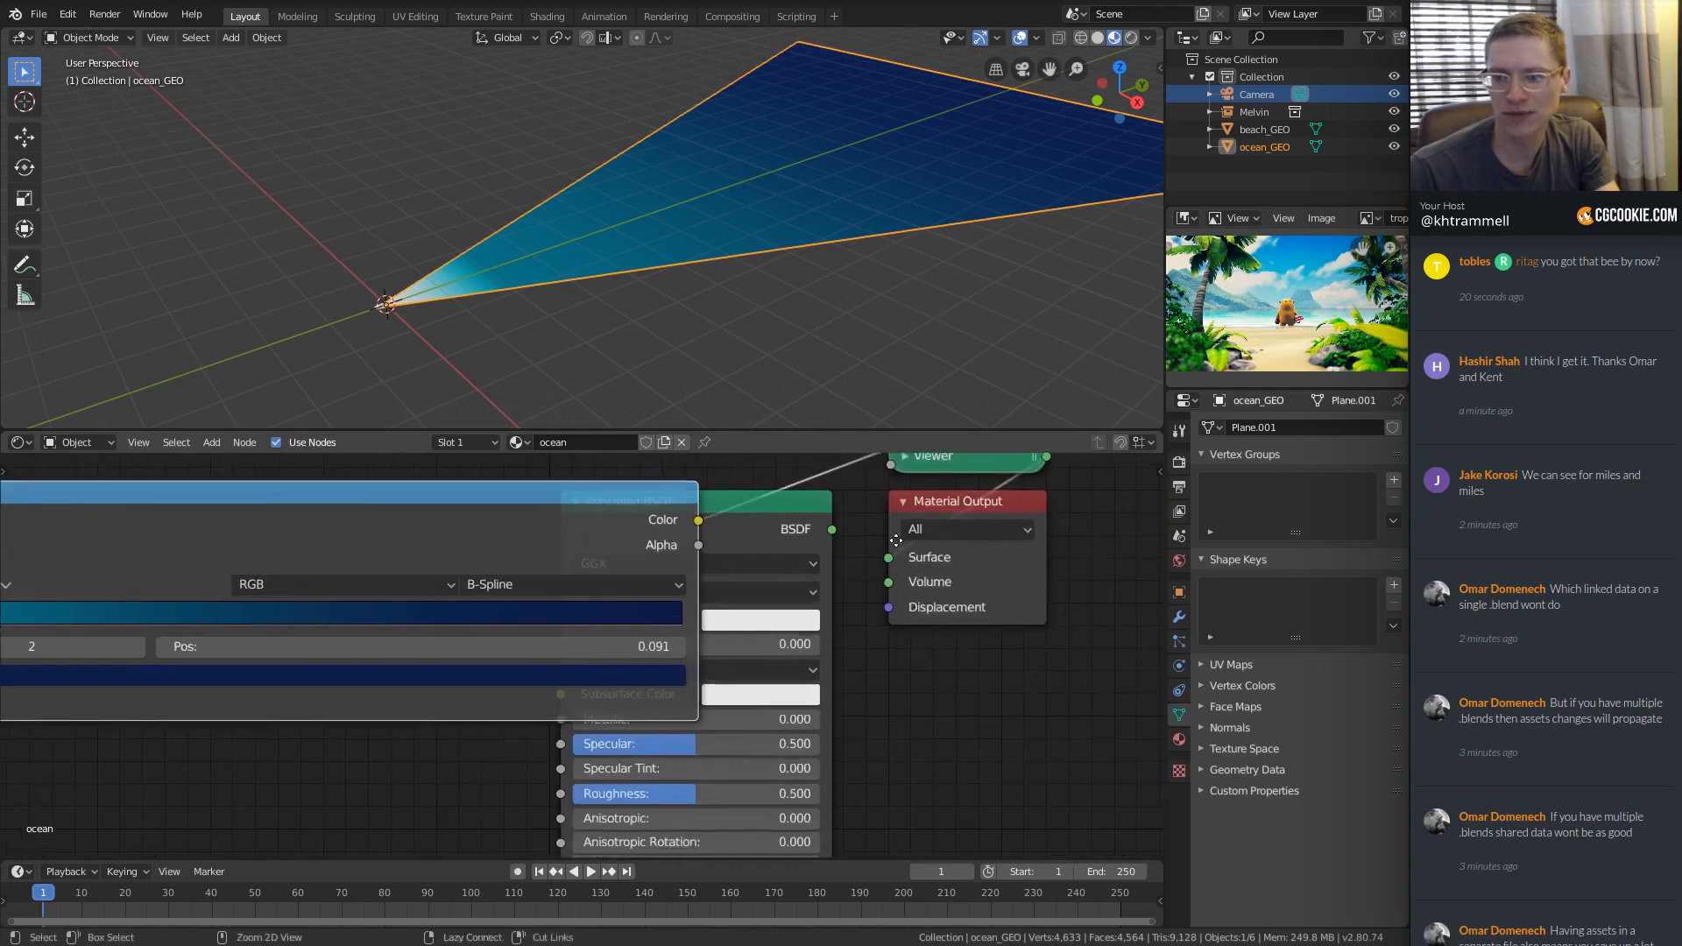
left_click_drag(695, 519, 836, 623)
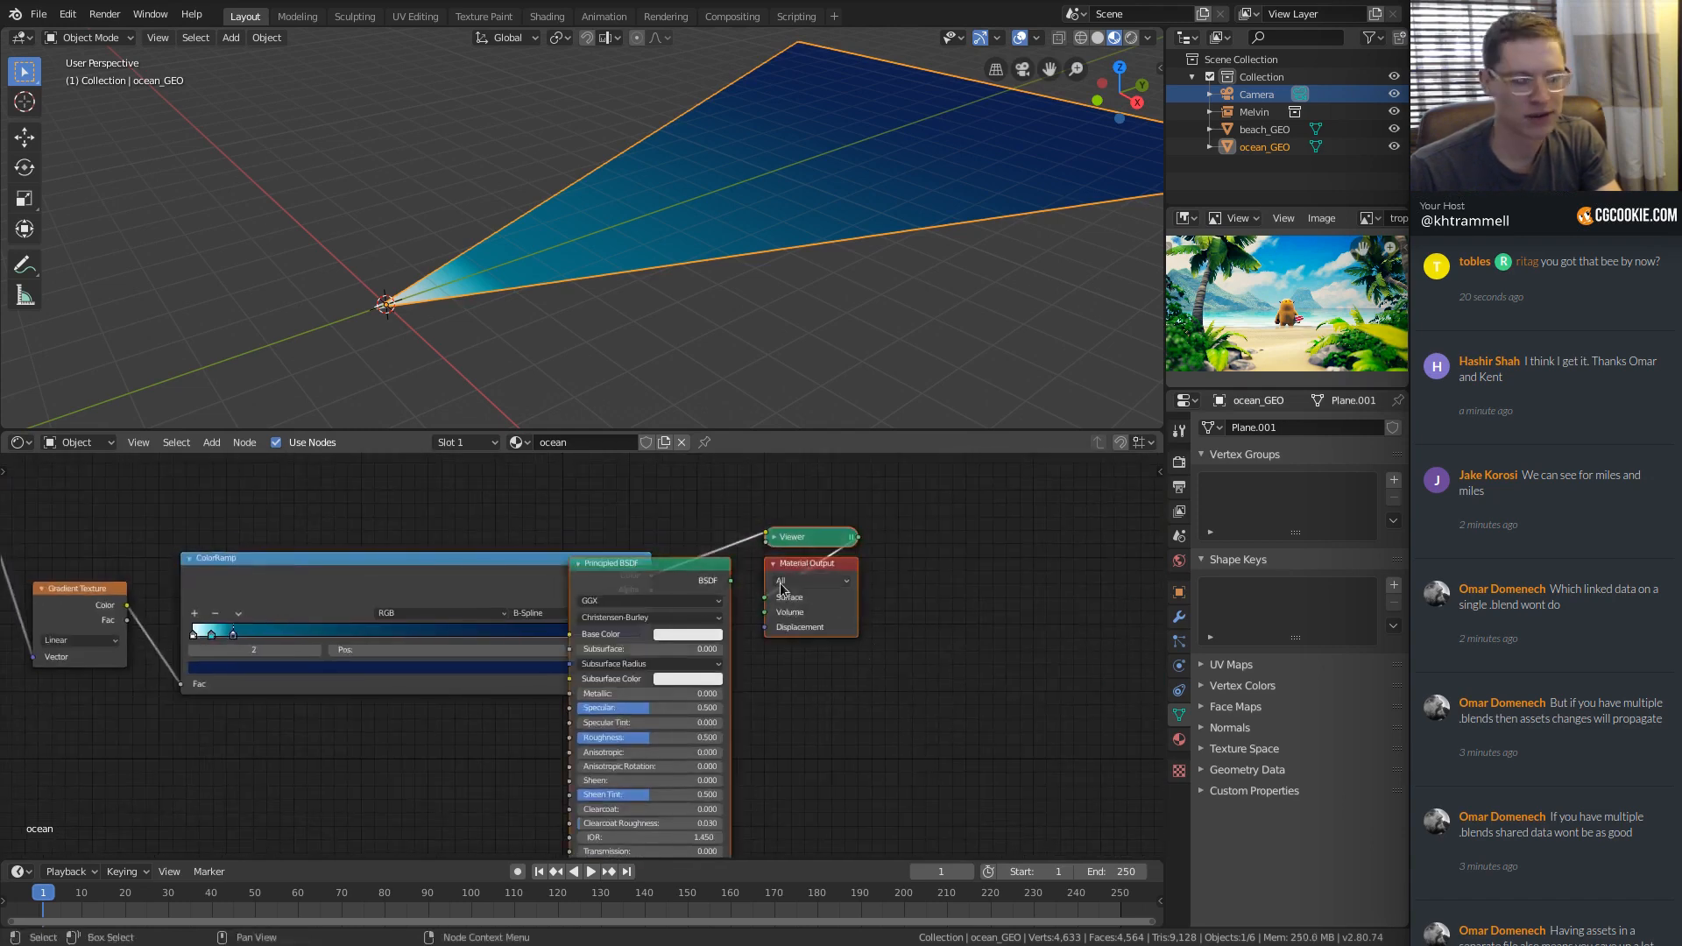
key("g")
left_click(952, 588)
middle_click_drag(504, 574, 559, 587)
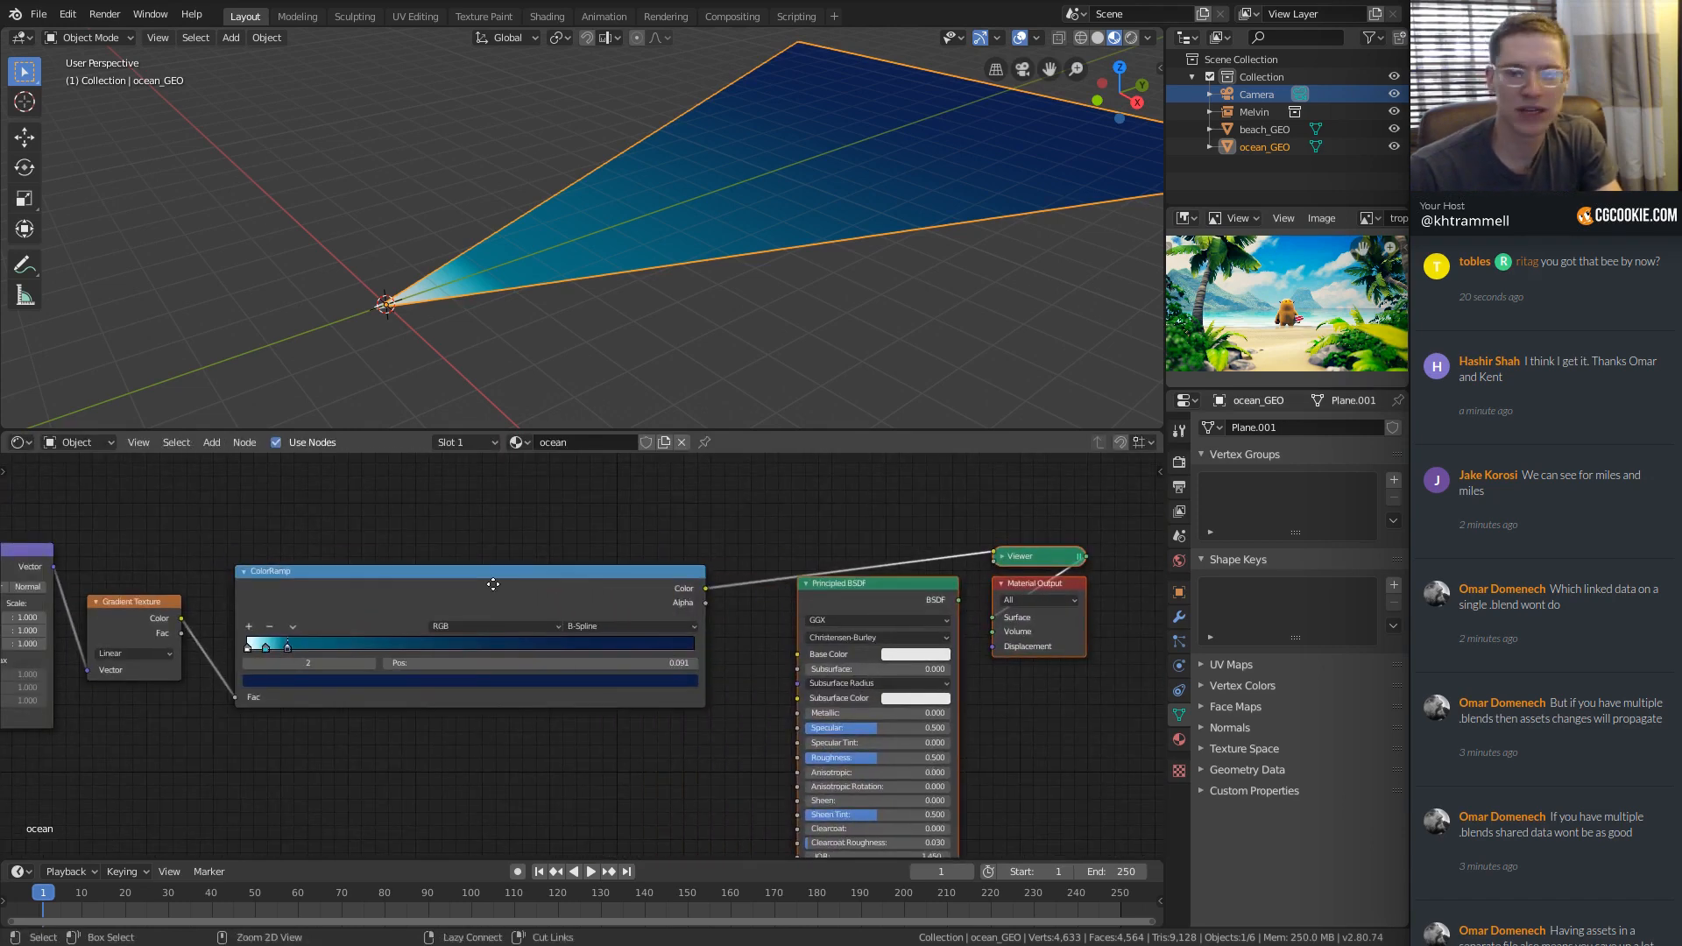
scroll(525, 578, "up", 1)
left_click_drag(382, 566, 349, 553)
Move the cyan stop closer to the white stop at the start of the ramp.
middle_click_drag(349, 552, 561, 544)
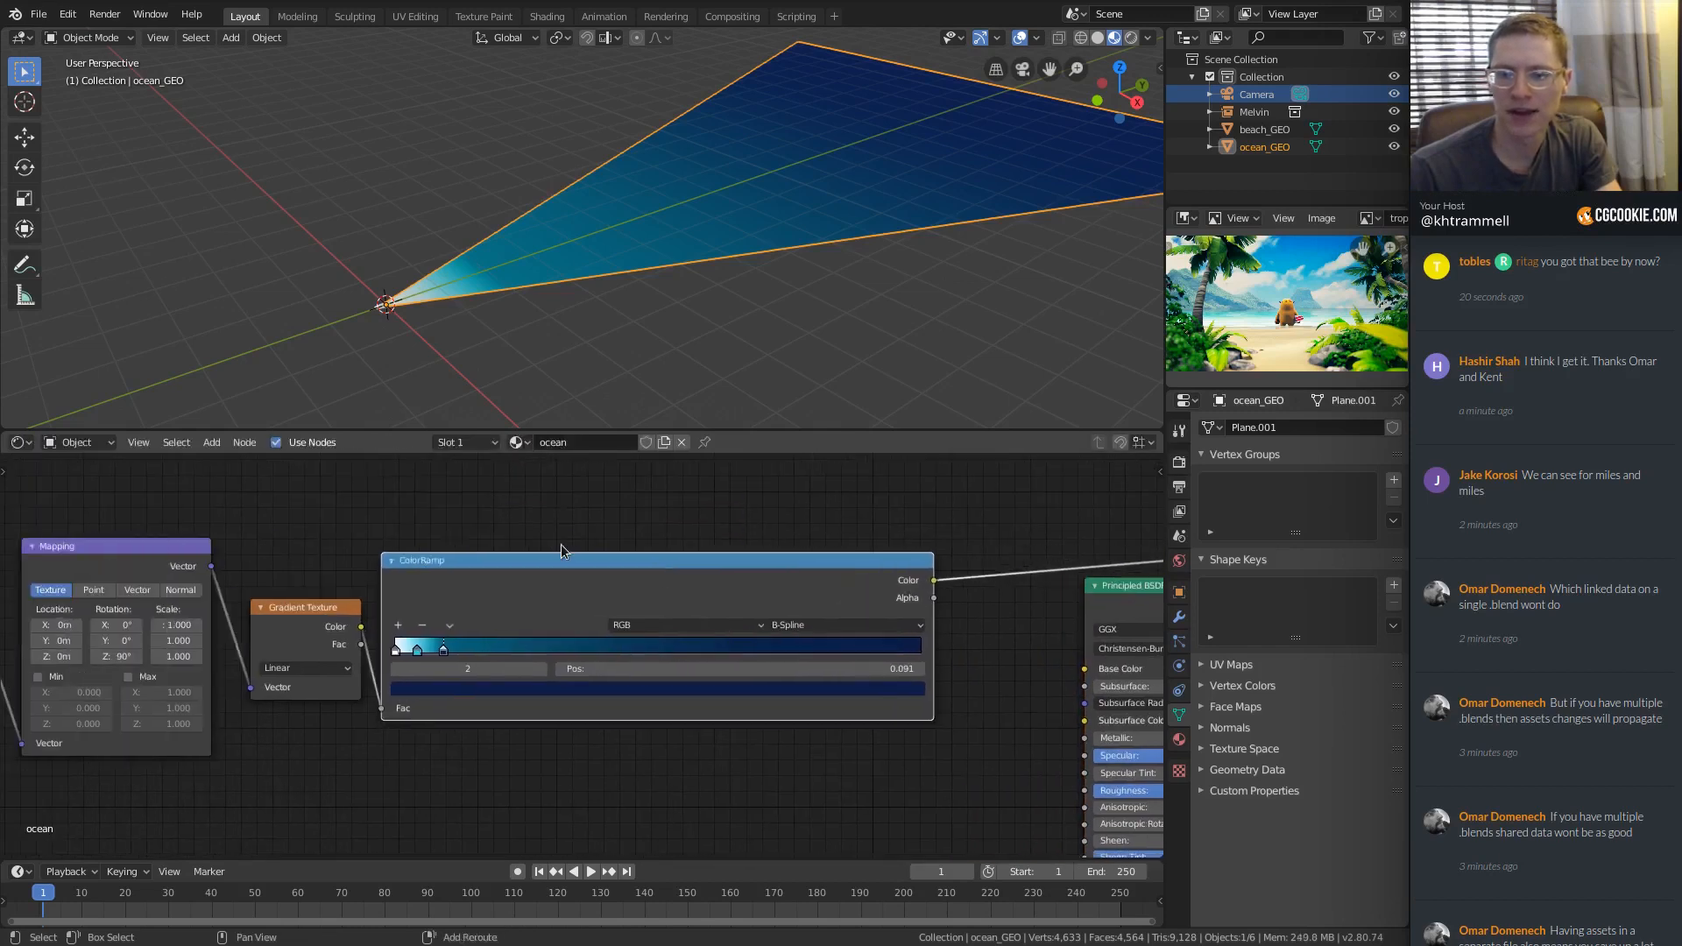
scroll(407, 585, "up", 5)
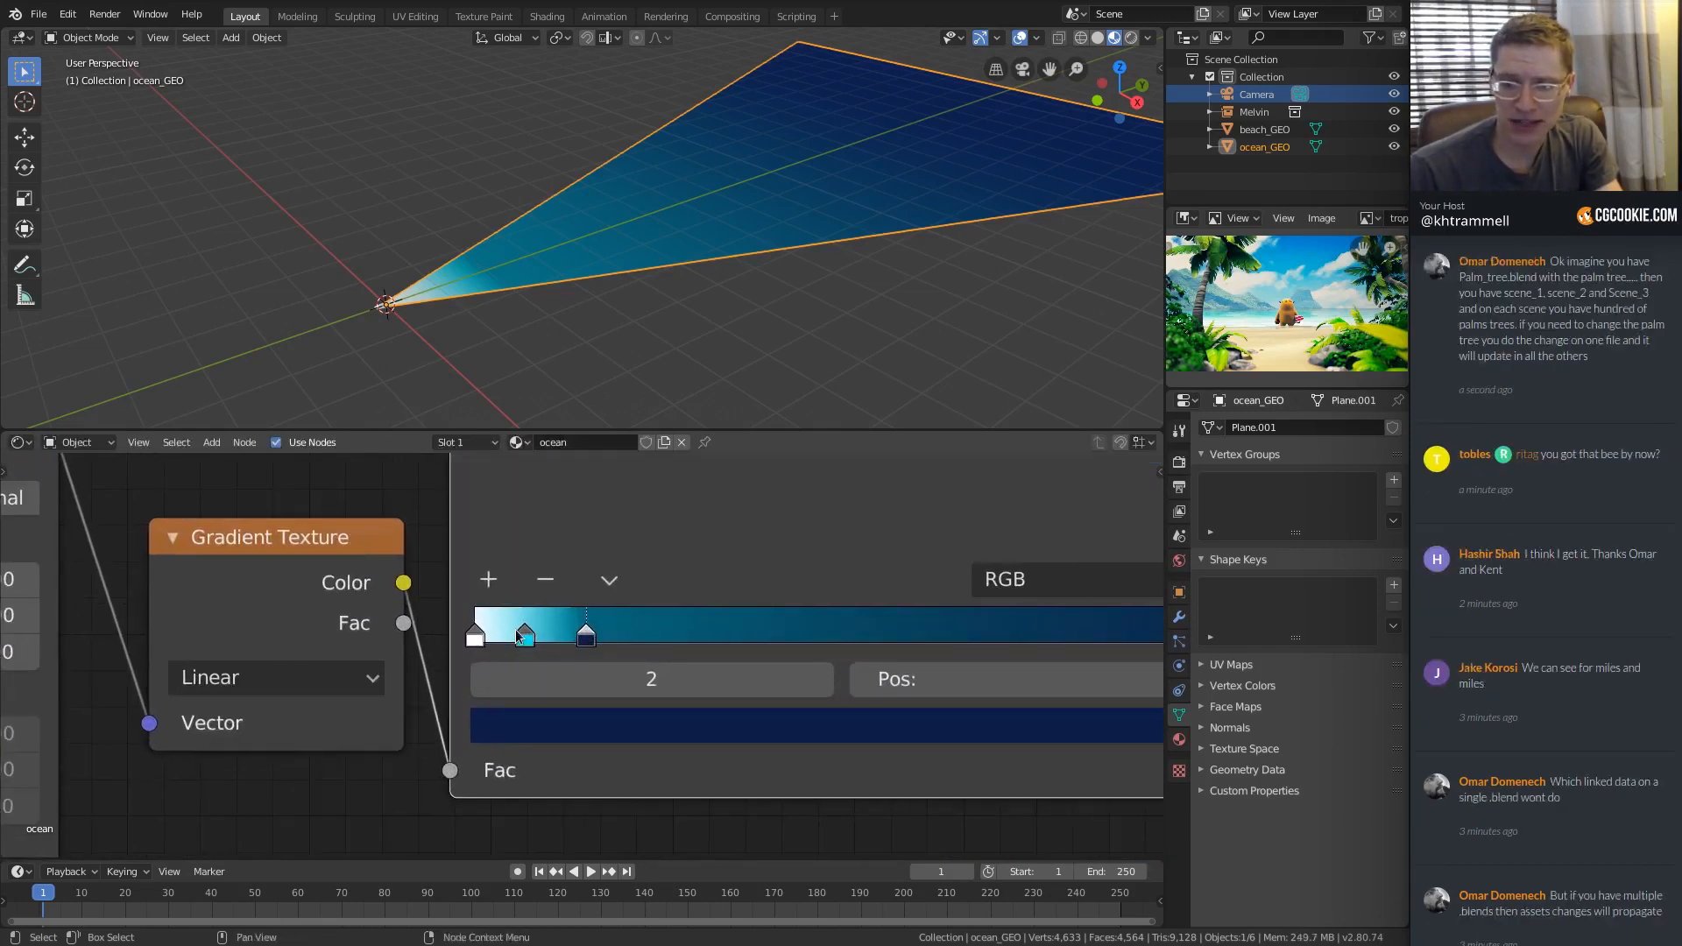
left_click_drag(524, 635, 478, 640)
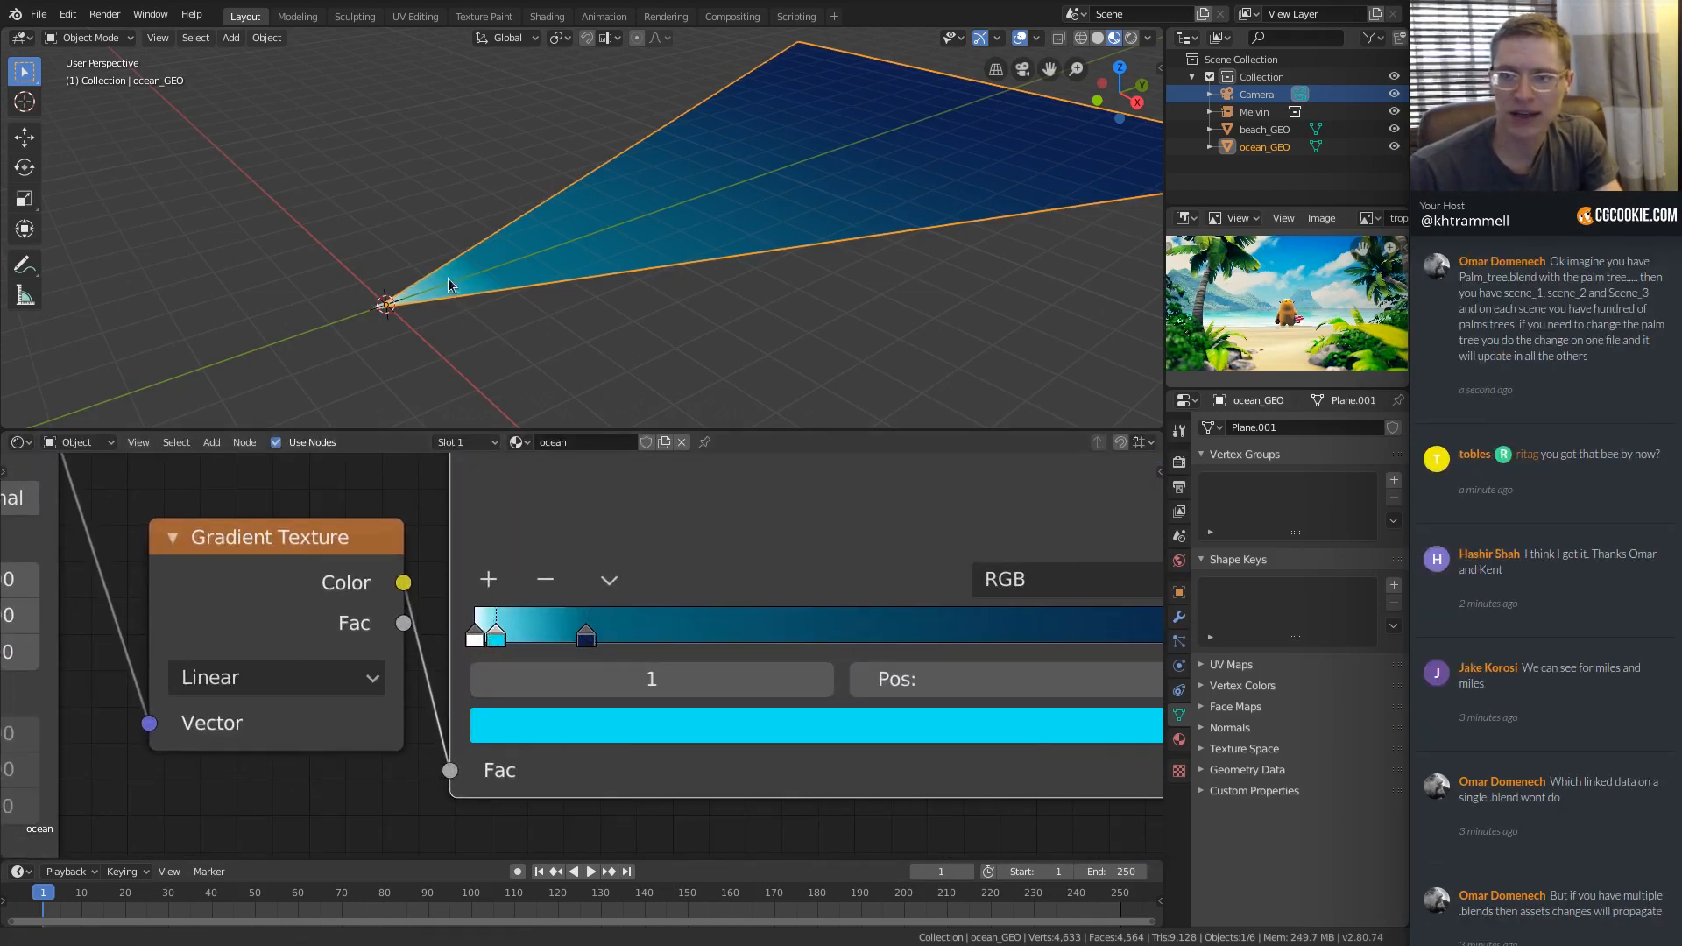
Examine the gradient's white-to-cyan transition close up around Melvin, keeping ocean_GEO selected.
scroll(487, 298, "up", 3)
middle_click_drag(488, 298, 590, 255, "shift")
scroll(448, 319, "up", 3)
middle_click_drag(447, 319, 537, 274, "shift")
scroll(441, 292, "up", 3)
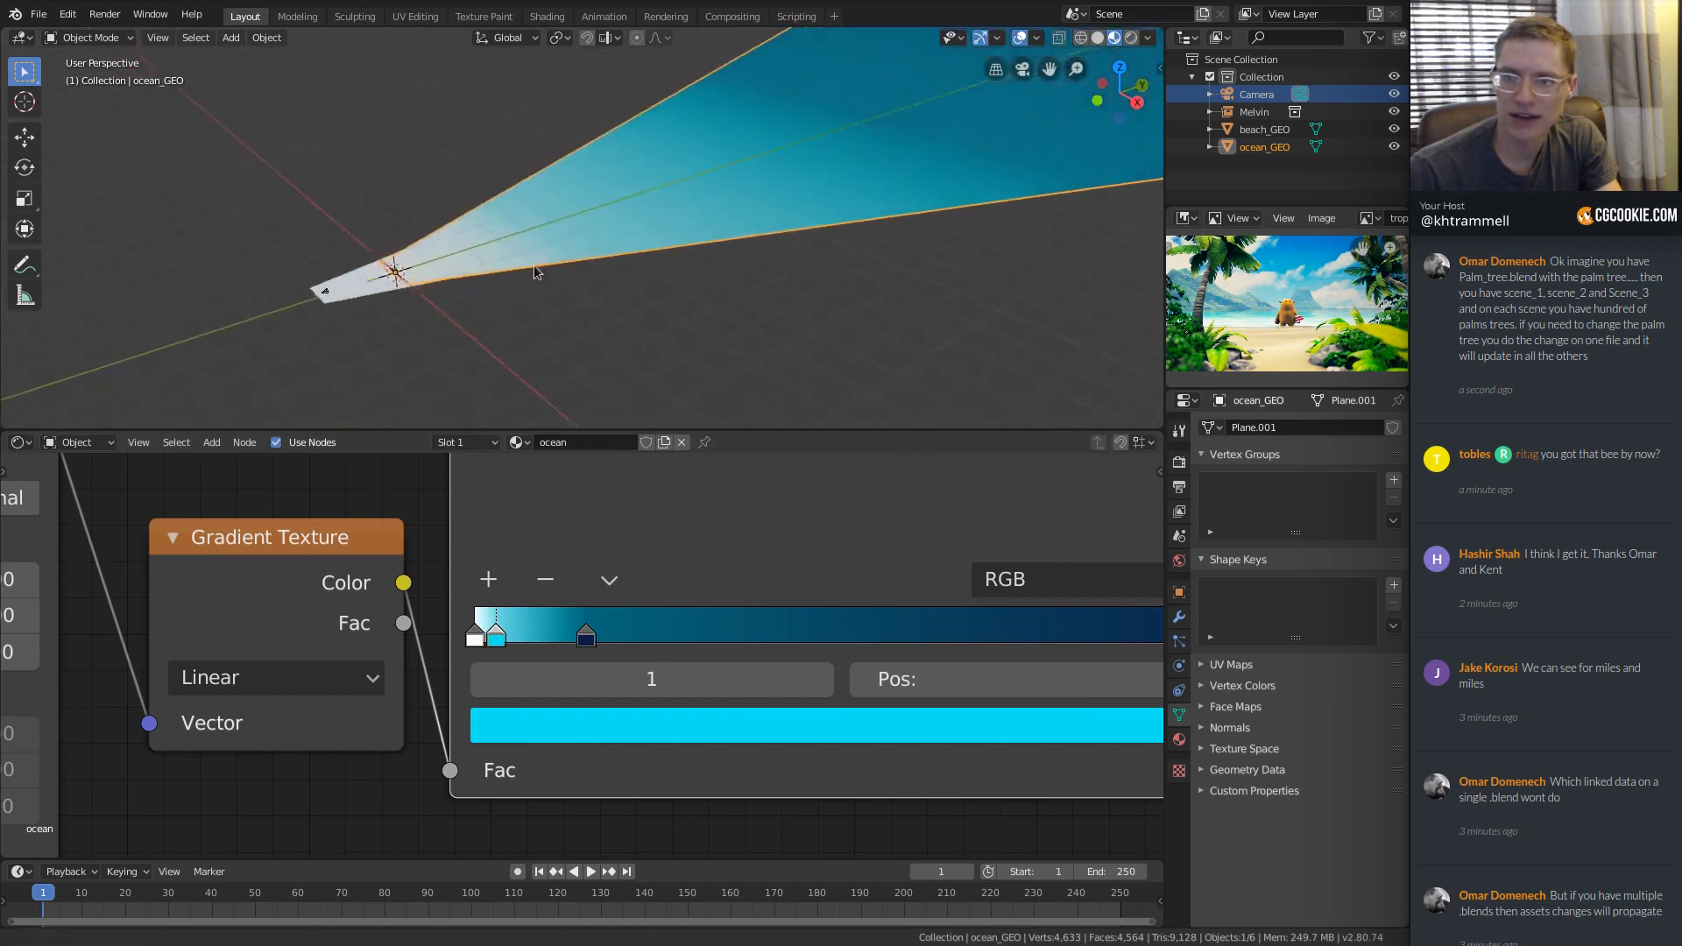
scroll(503, 278, "up", 6)
middle_click_drag(145, 351, 327, 312, "shift")
left_click(201, 312)
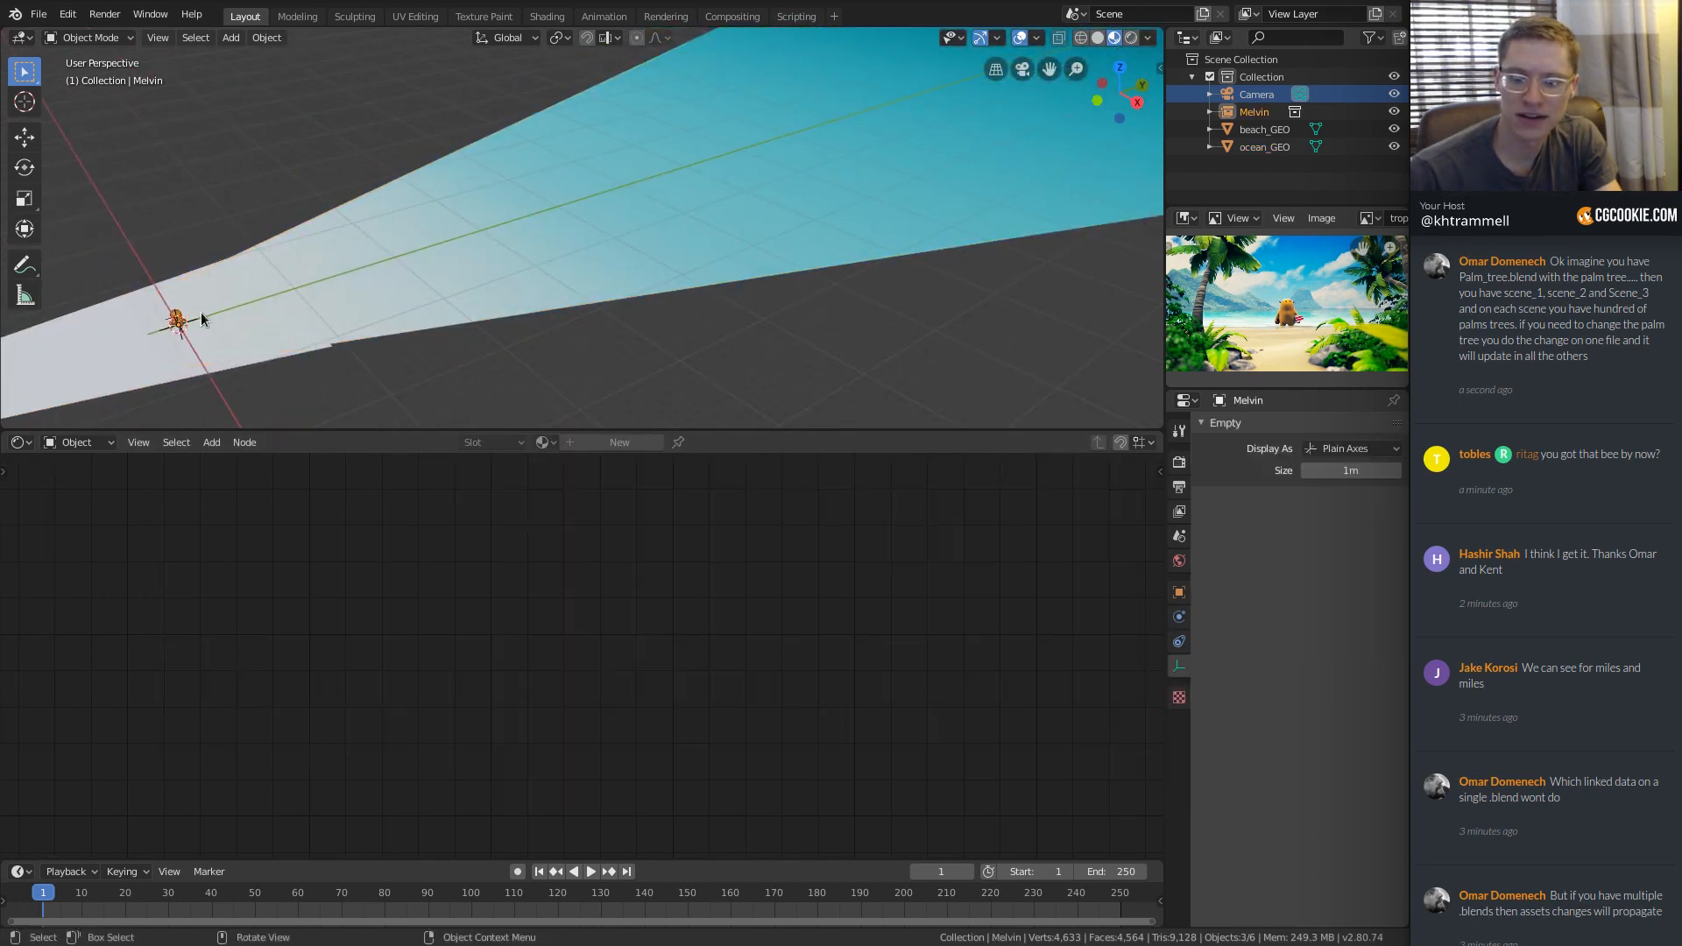
key("KP_Decimal")
scroll(723, 169, "down", 5)
middle_click_drag(723, 170, 570, 272, "shift")
left_click(599, 299)
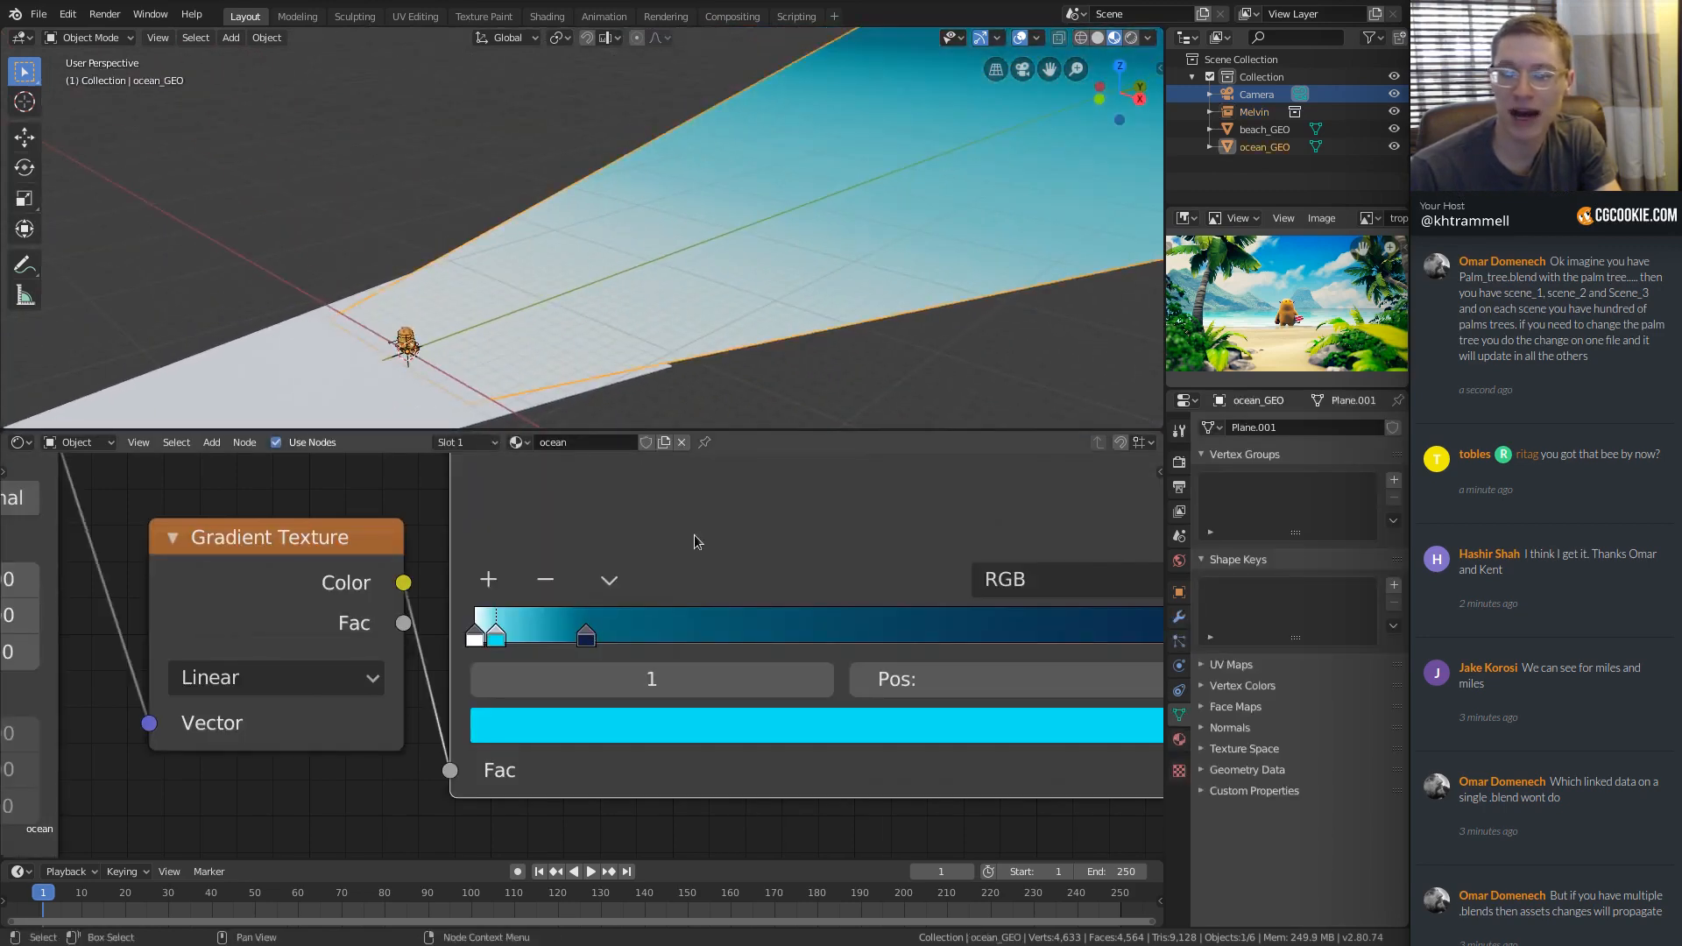
Slide the navy stop closer to the cyan stop so the ocean darkens nearer the shore.
scroll(561, 657, "up", 2)
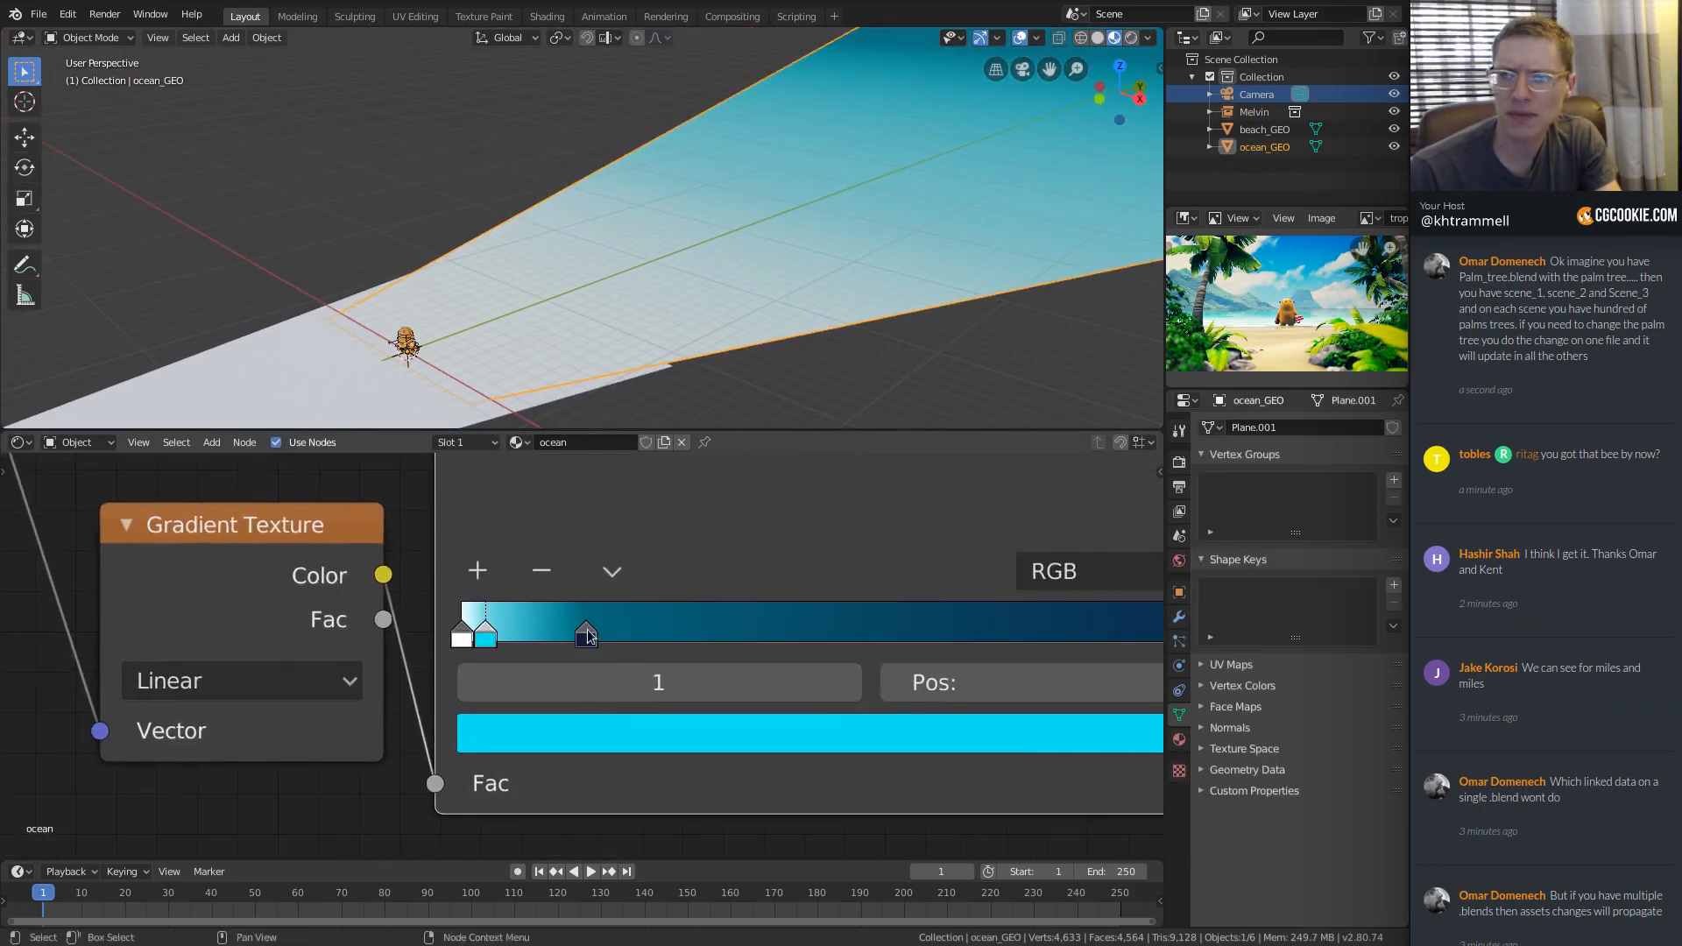
left_click_drag(587, 631, 559, 637)
left_click(483, 629)
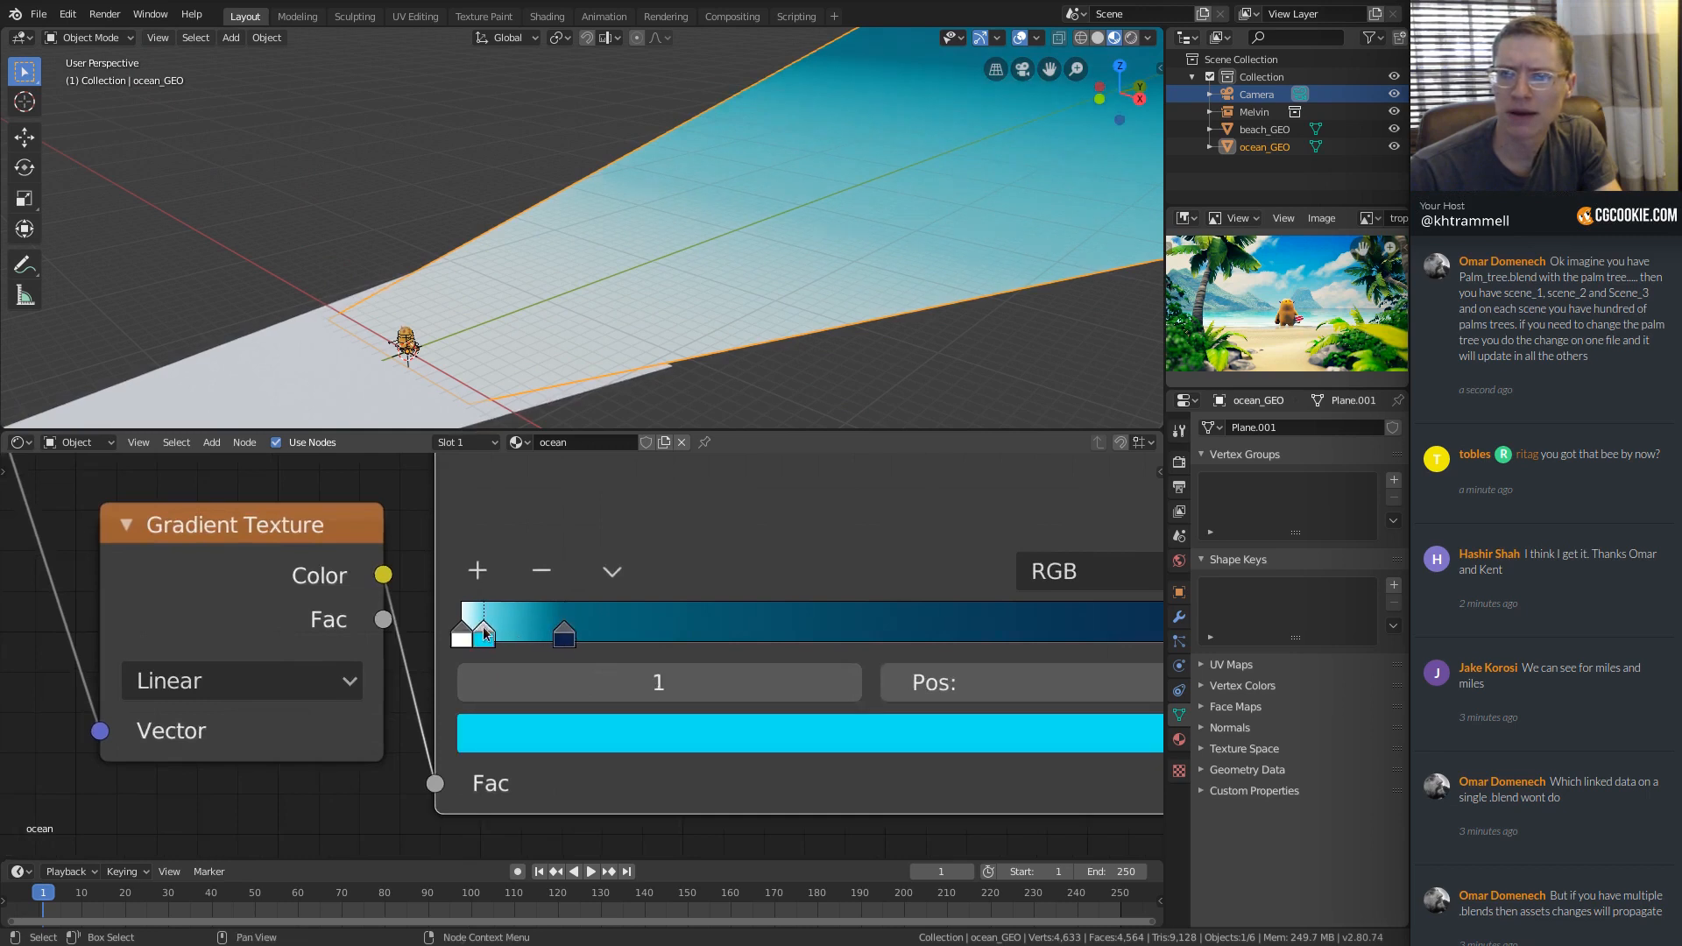
middle_click_drag(455, 330, 645, 315)
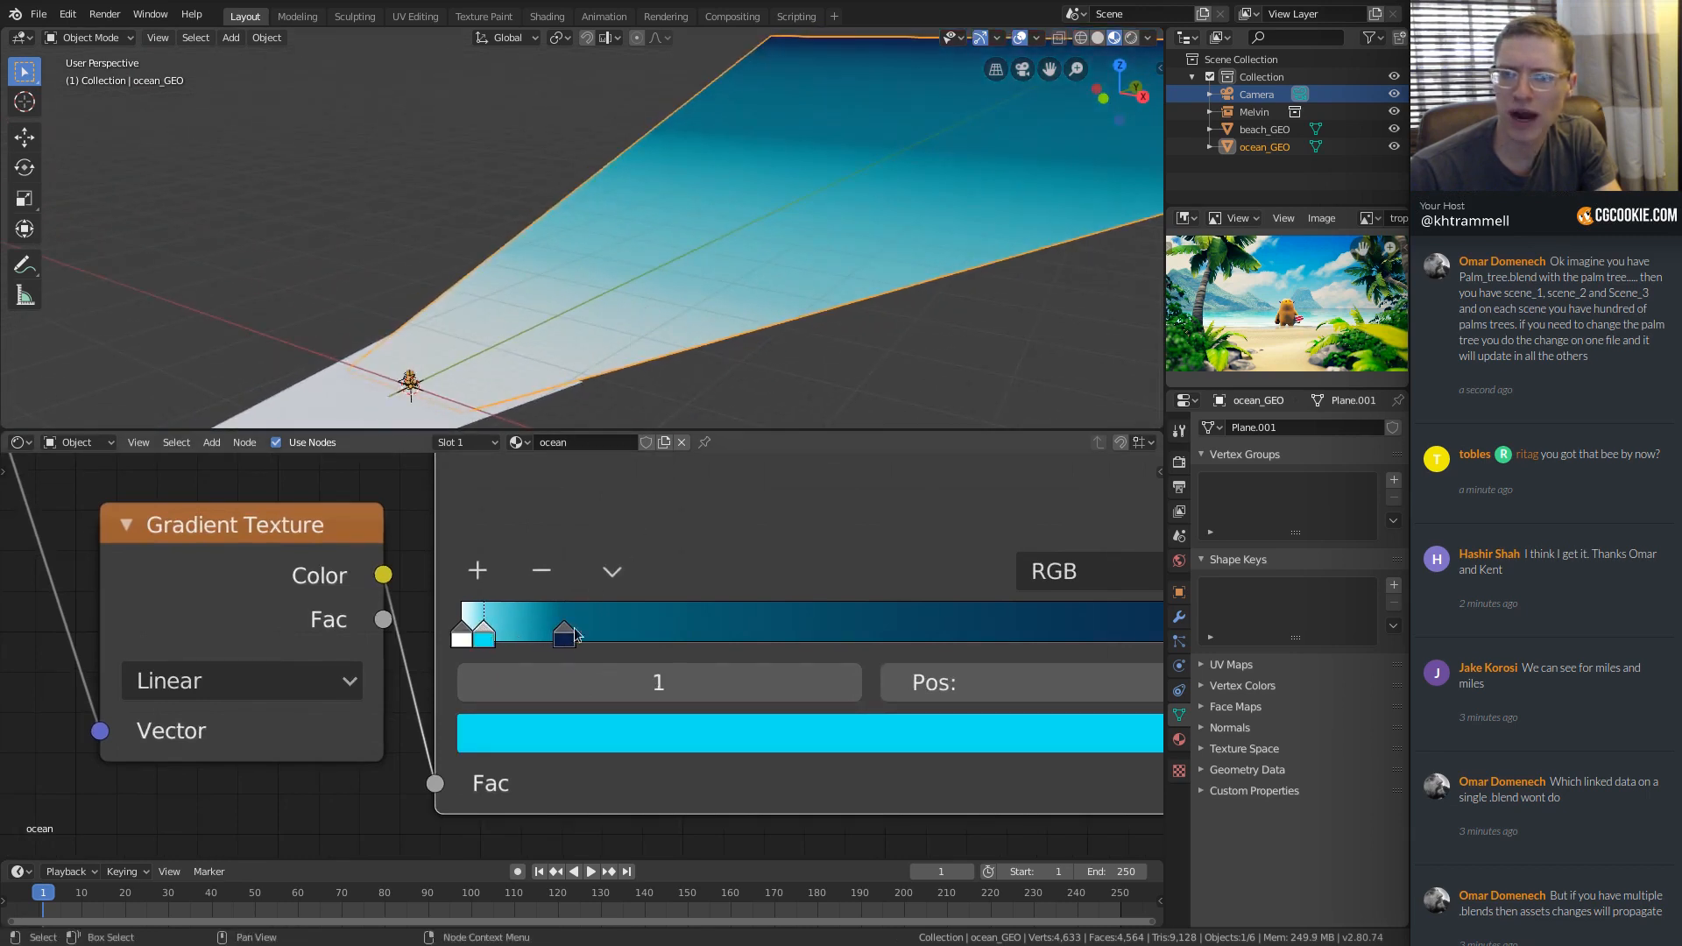
left_click_drag(564, 633, 536, 633)
Add a second navy stop to the ramp at 0.153 and nudge the existing navy stop toward the cyan one.
middle_click_drag(792, 653, 668, 623, "ctrl")
left_click(1051, 627, "ctrl")
middle_click_drag(1052, 627, 1027, 607, "ctrl")
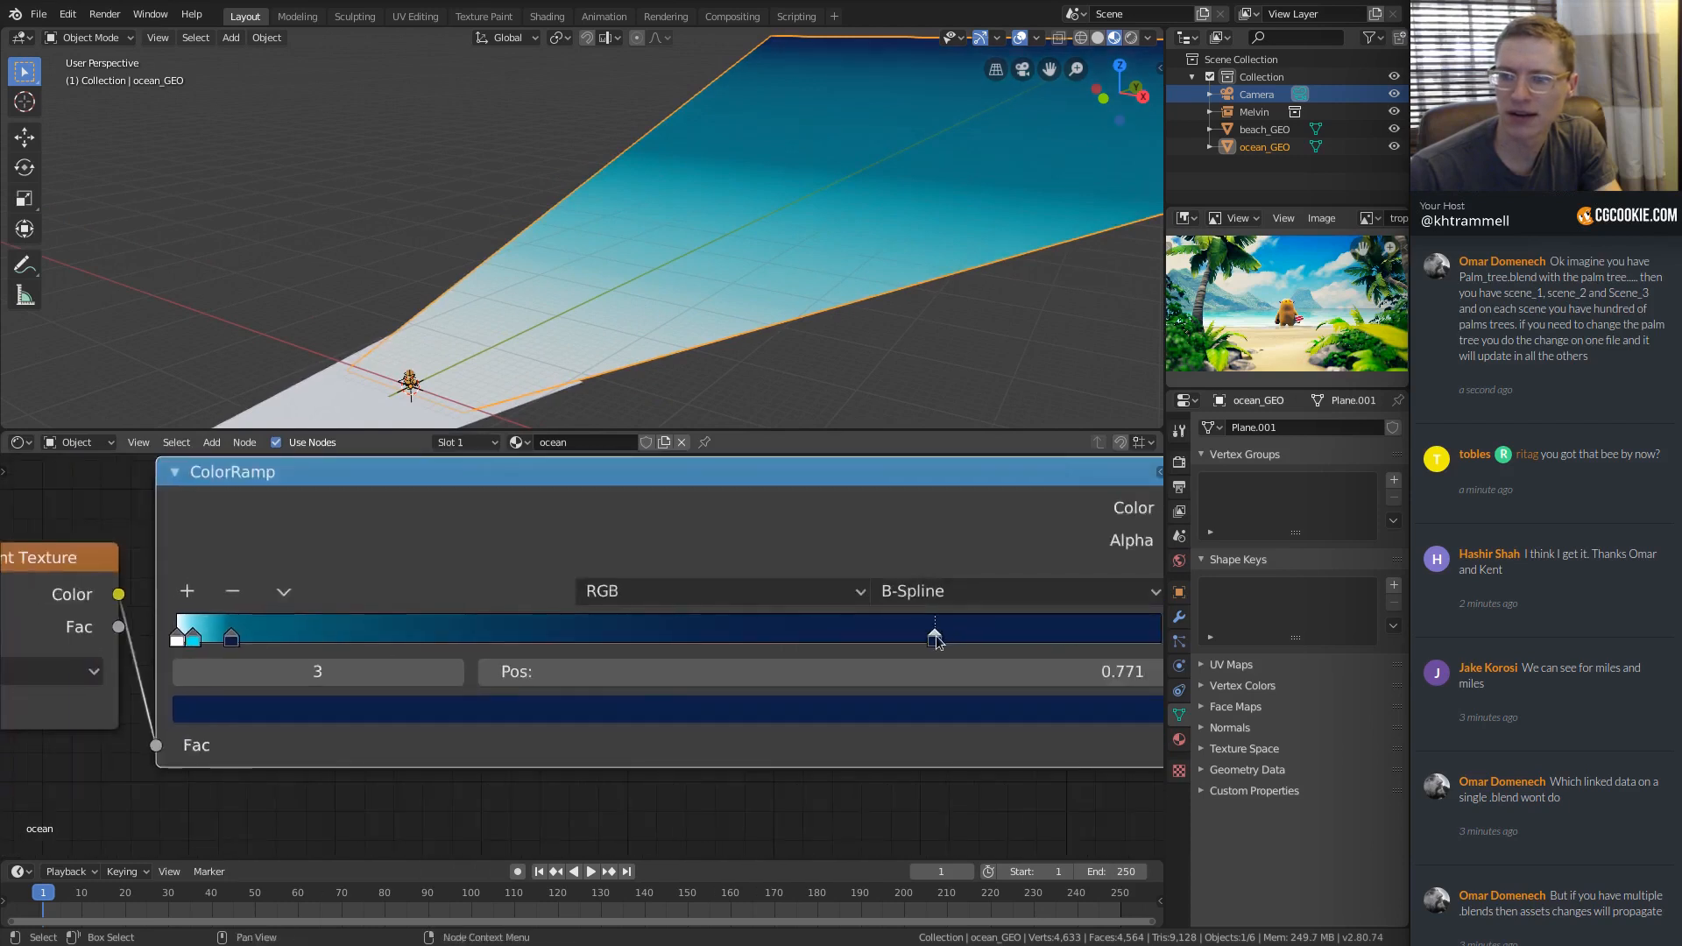
left_click_drag(937, 640, 423, 666)
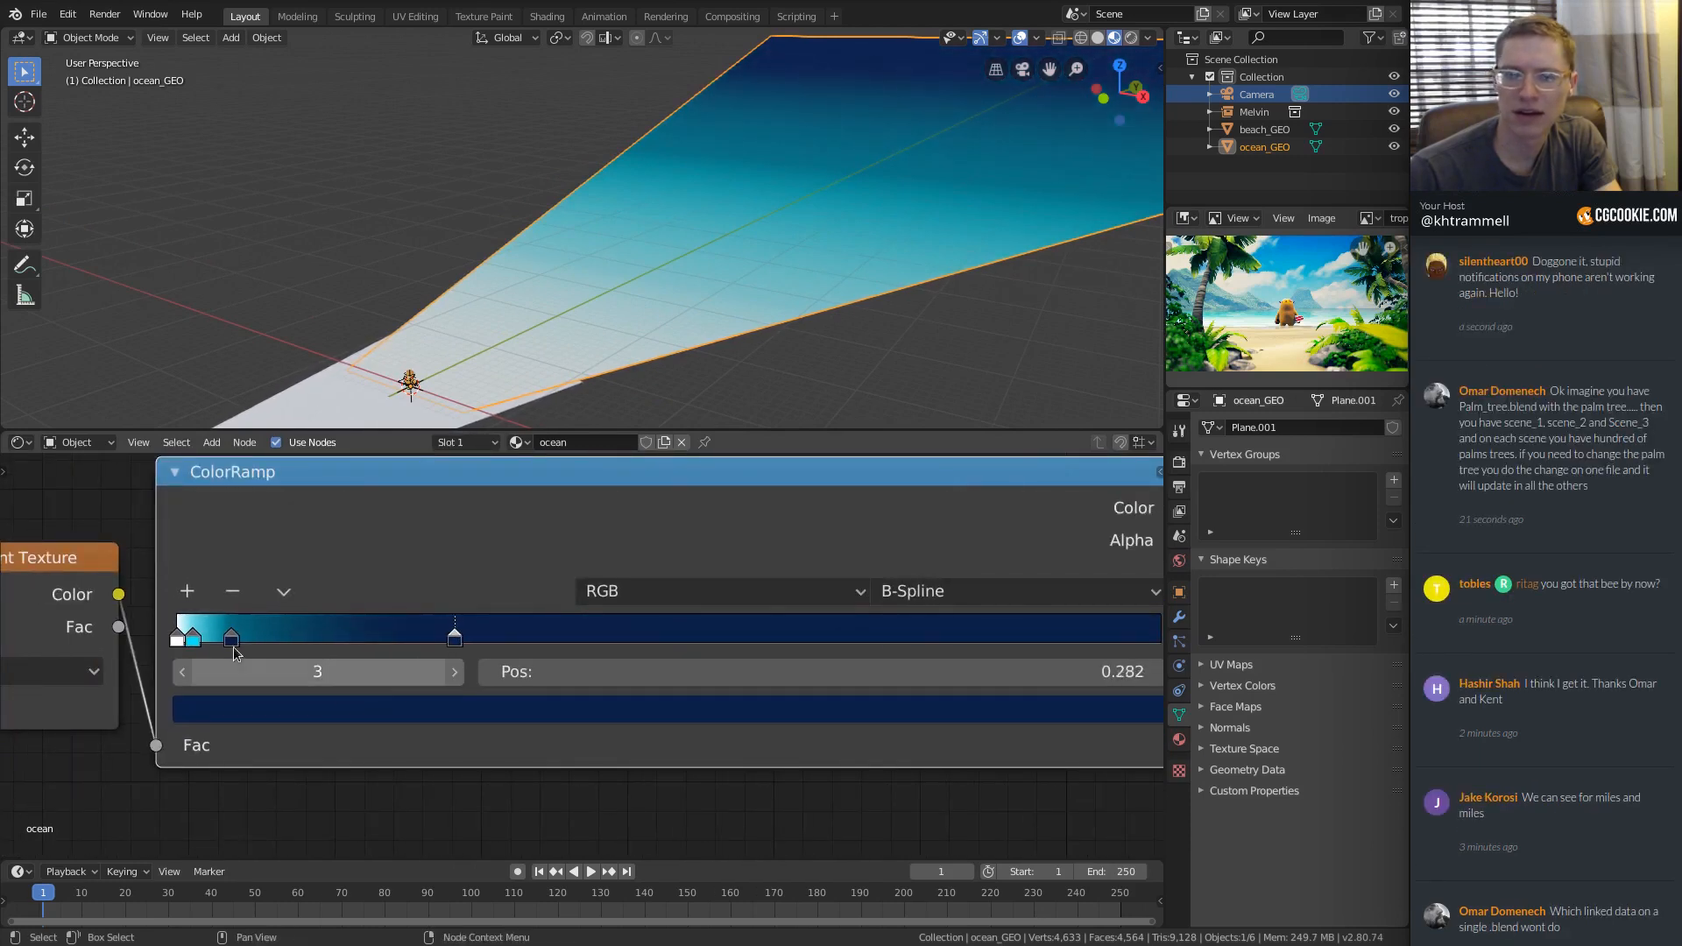
mouse_move(231, 640)
left_mouse_down()
mouse_move(351, 646)
mouse_move(218, 640)
left_mouse_up()
left_click_drag(355, 643, 334, 642)
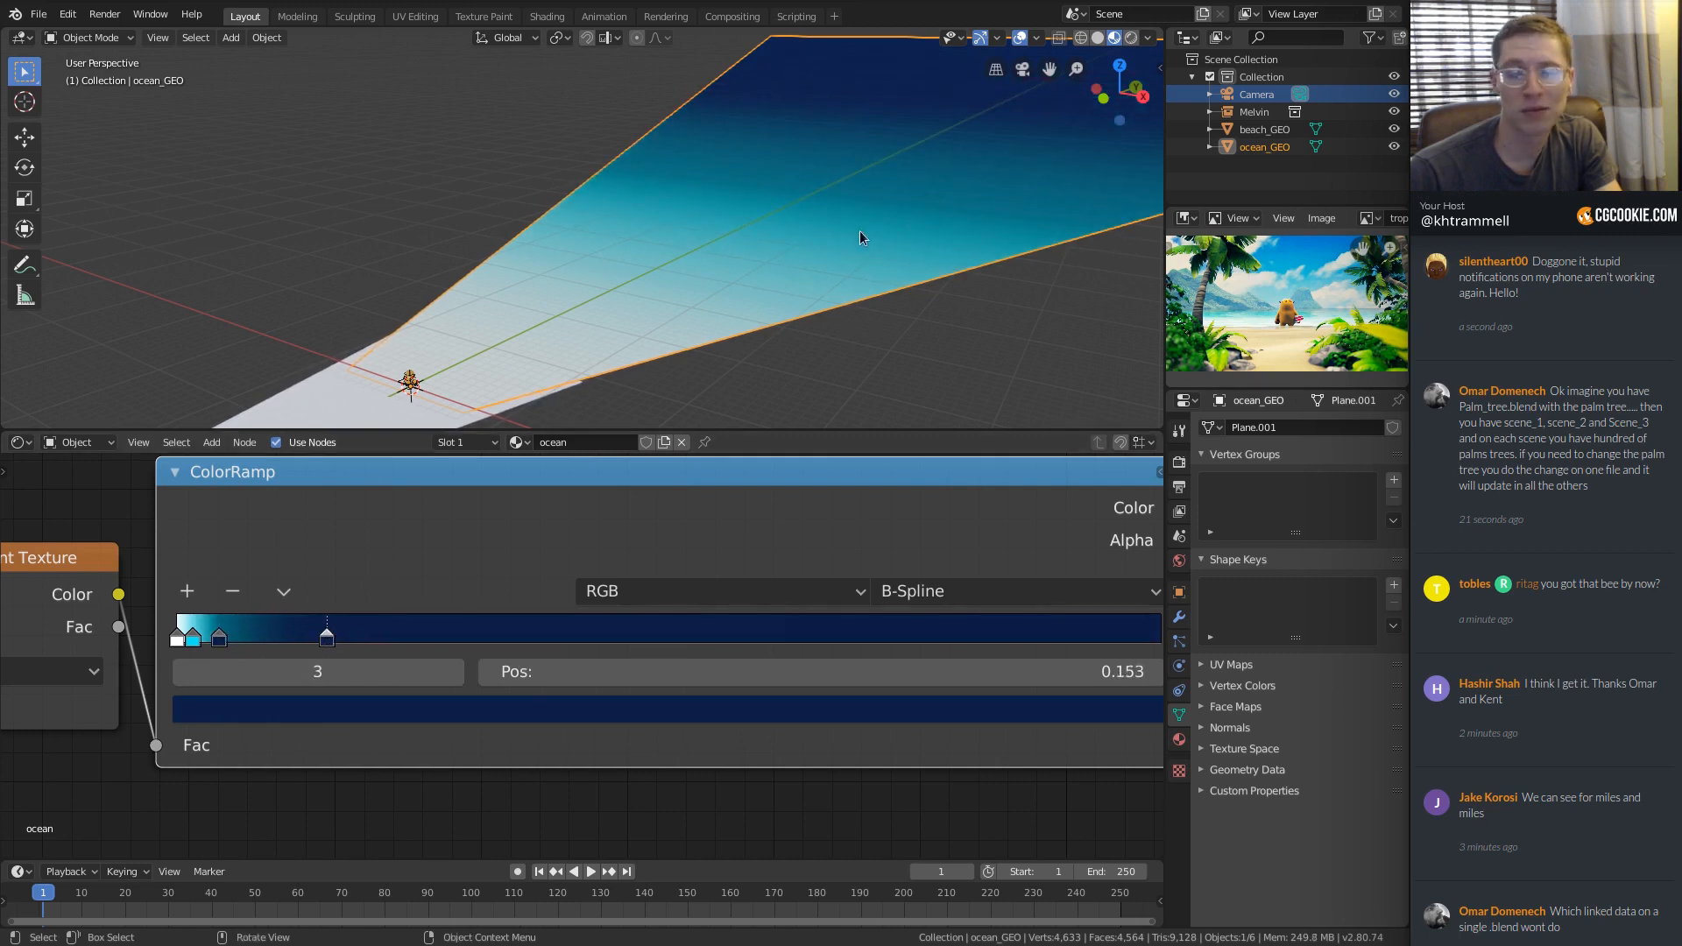
Check the ocean gradient behind Melvin through the scene camera.
key("KP_0")
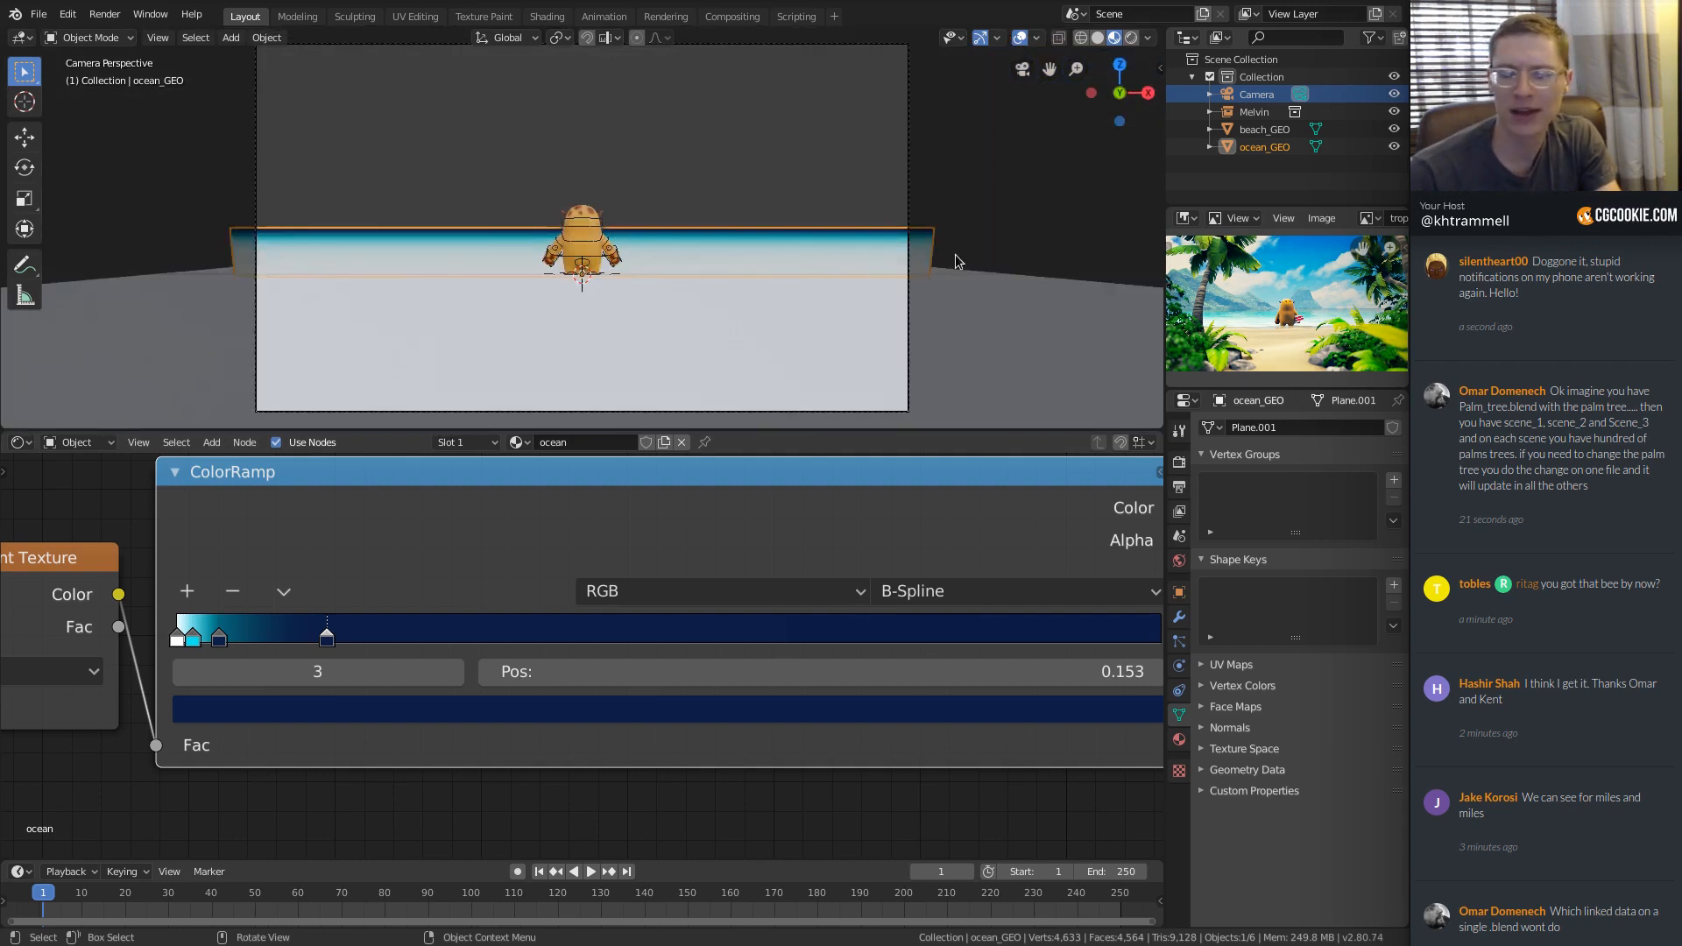
mouse_move(598, 253)
middle_mouse_down("ctrl")
mouse_move(590, 328)
mouse_move(586, 284)
middle_mouse_up("ctrl")
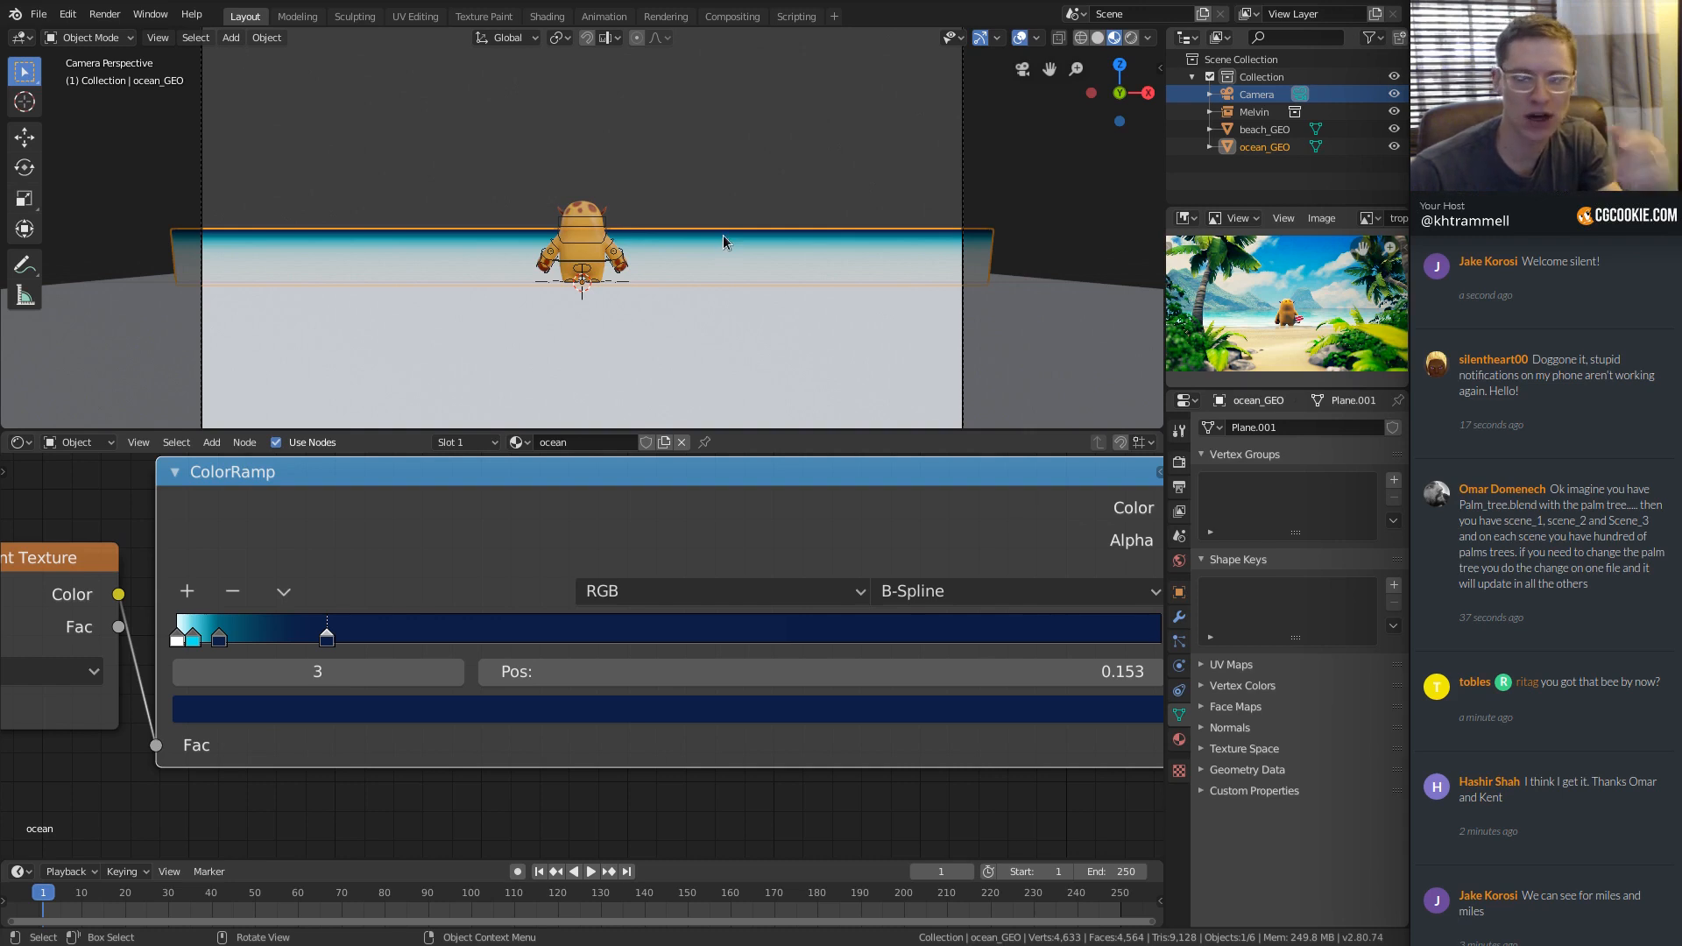
Slide both navy ColorRamp stops closer to the cyan stop, placing the nearer one at 0.024, and inspect the ocean gradient from above.
middle_click_drag(348, 593, 714, 551)
middle_click_drag(560, 560, 541, 532, "ctrl")
left_click(566, 610)
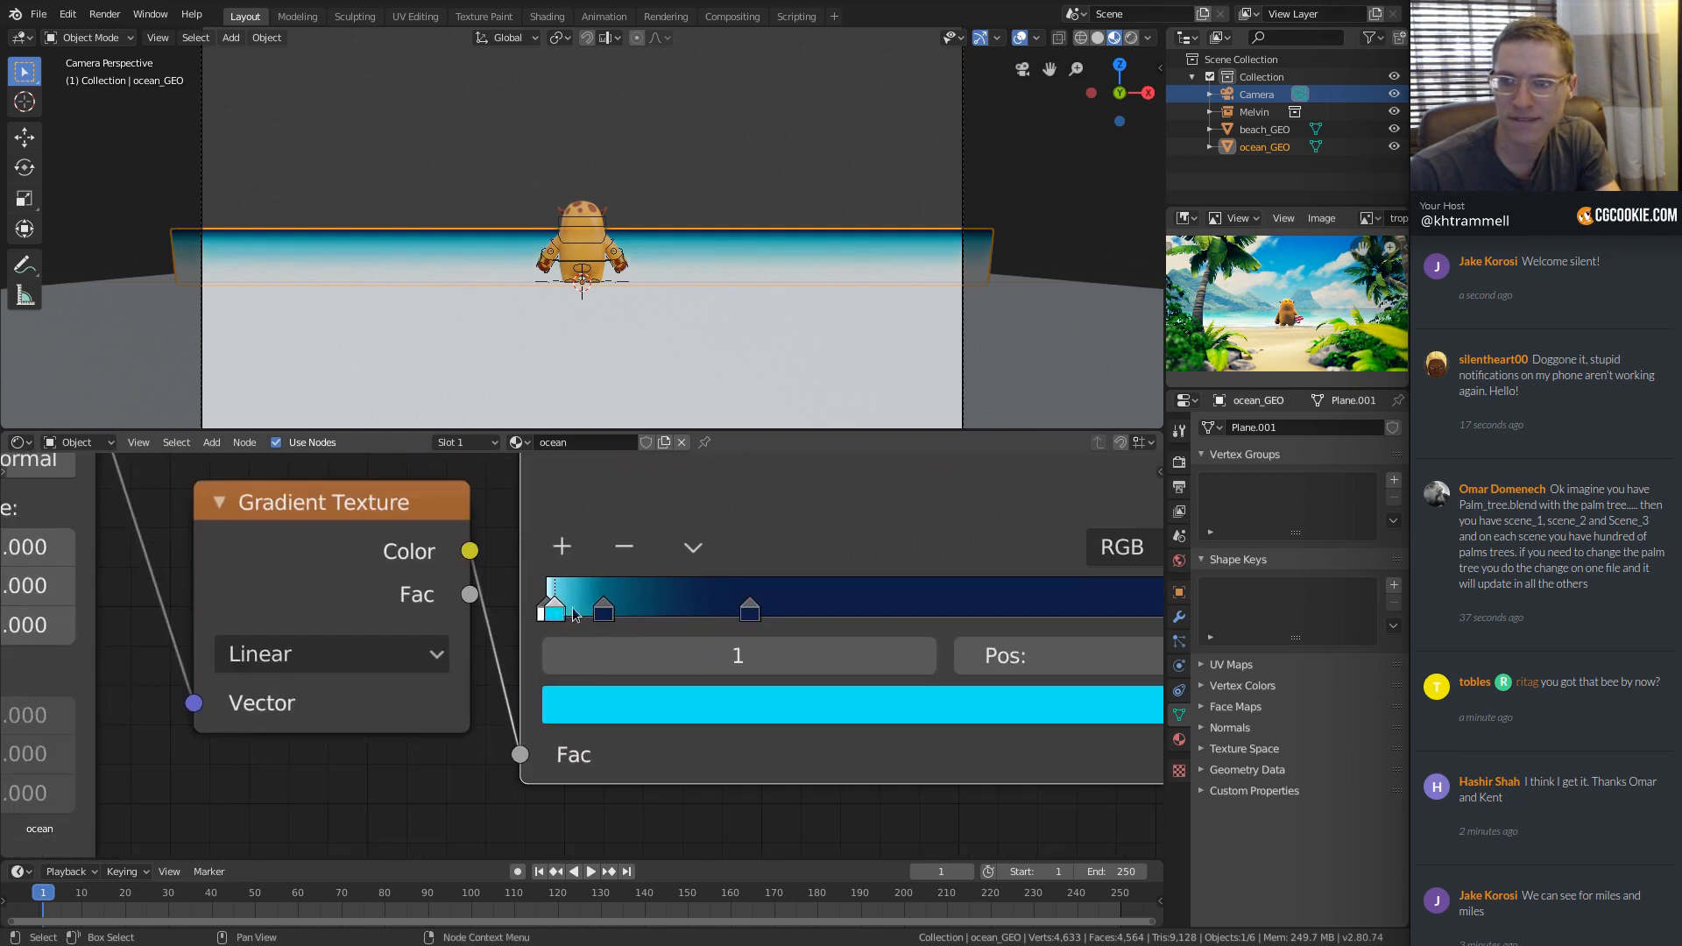
left_click_drag(604, 610, 589, 610)
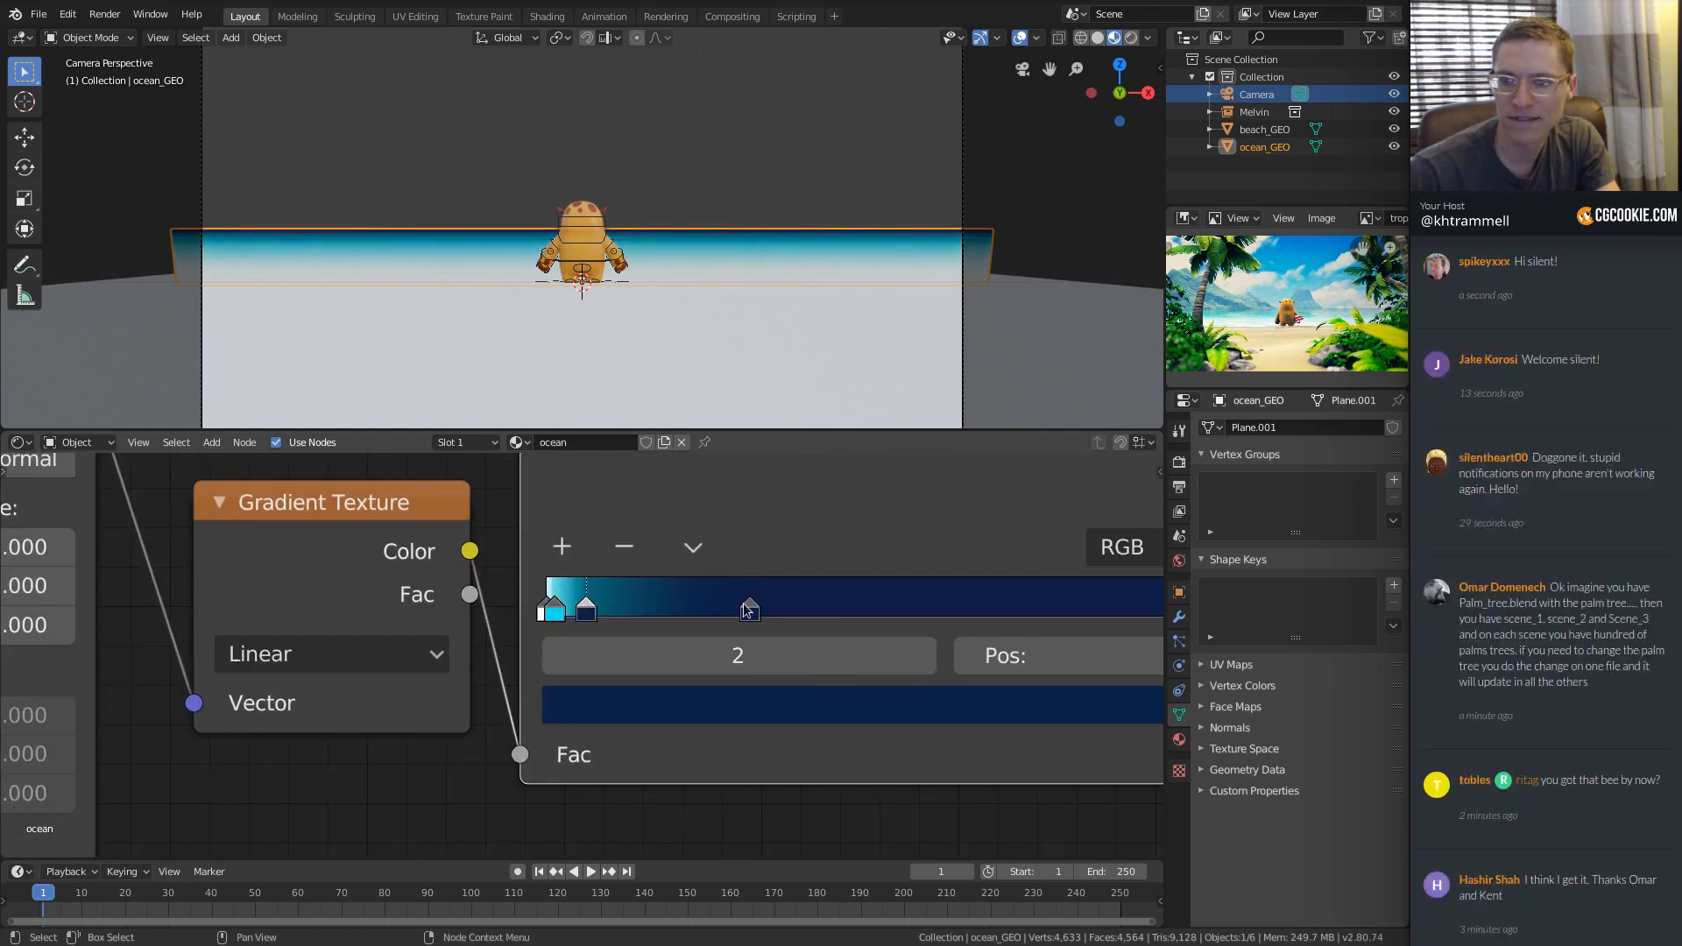
left_click_drag(726, 617, 575, 612)
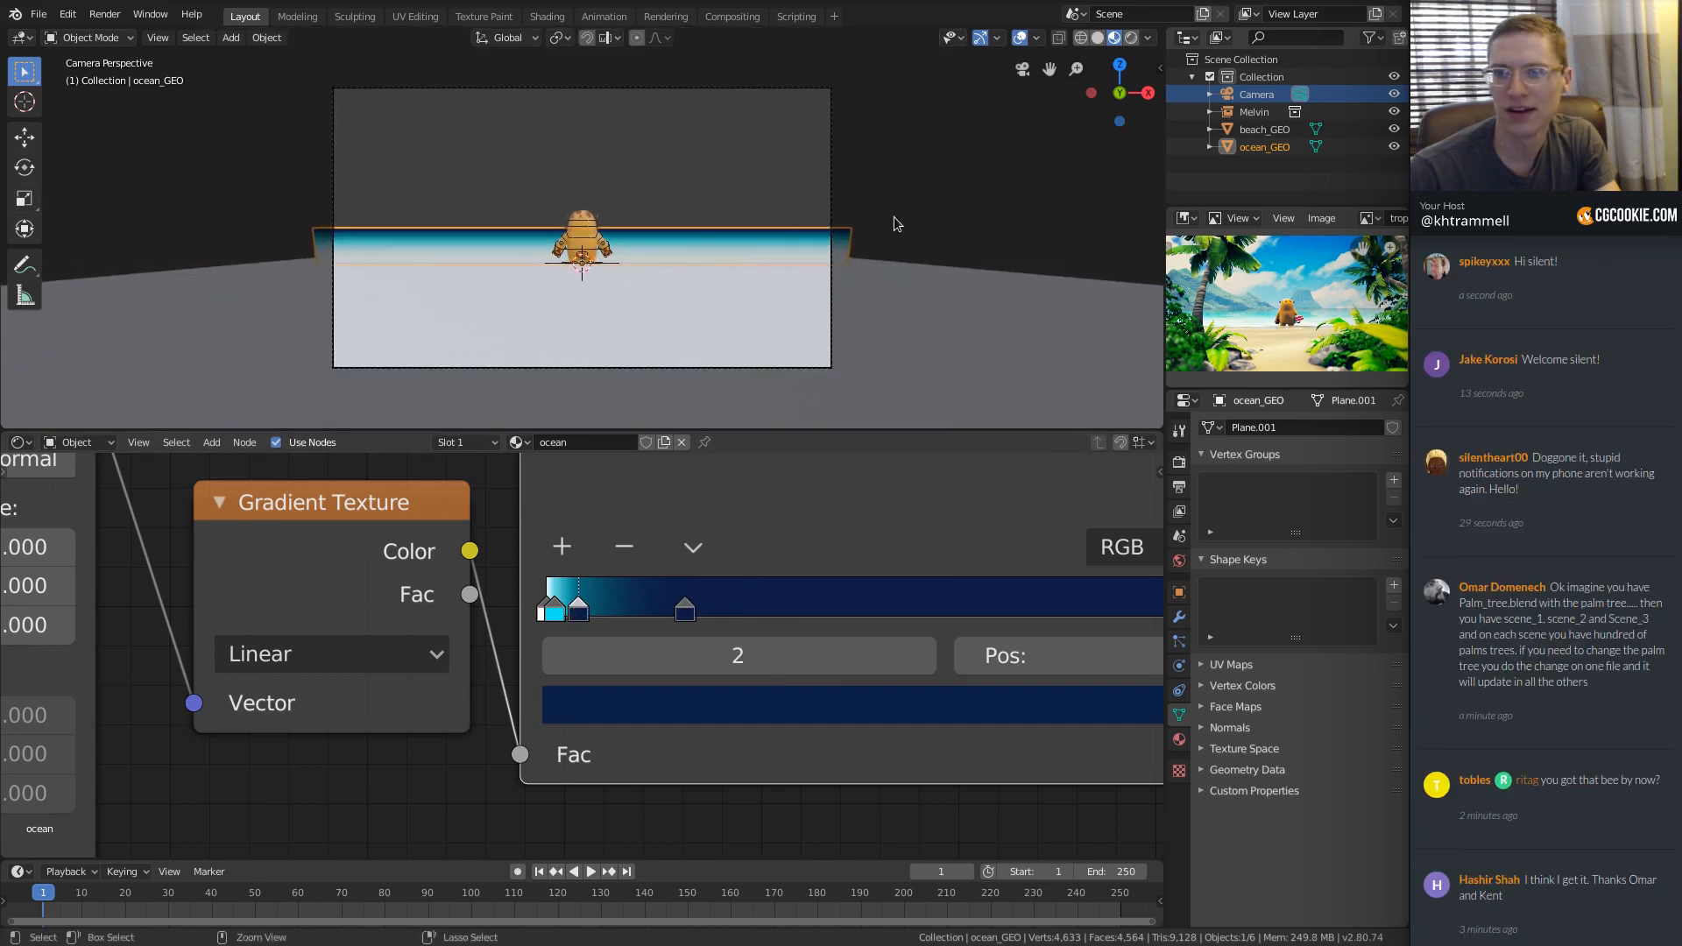
middle_click_drag(893, 219, 708, 209)
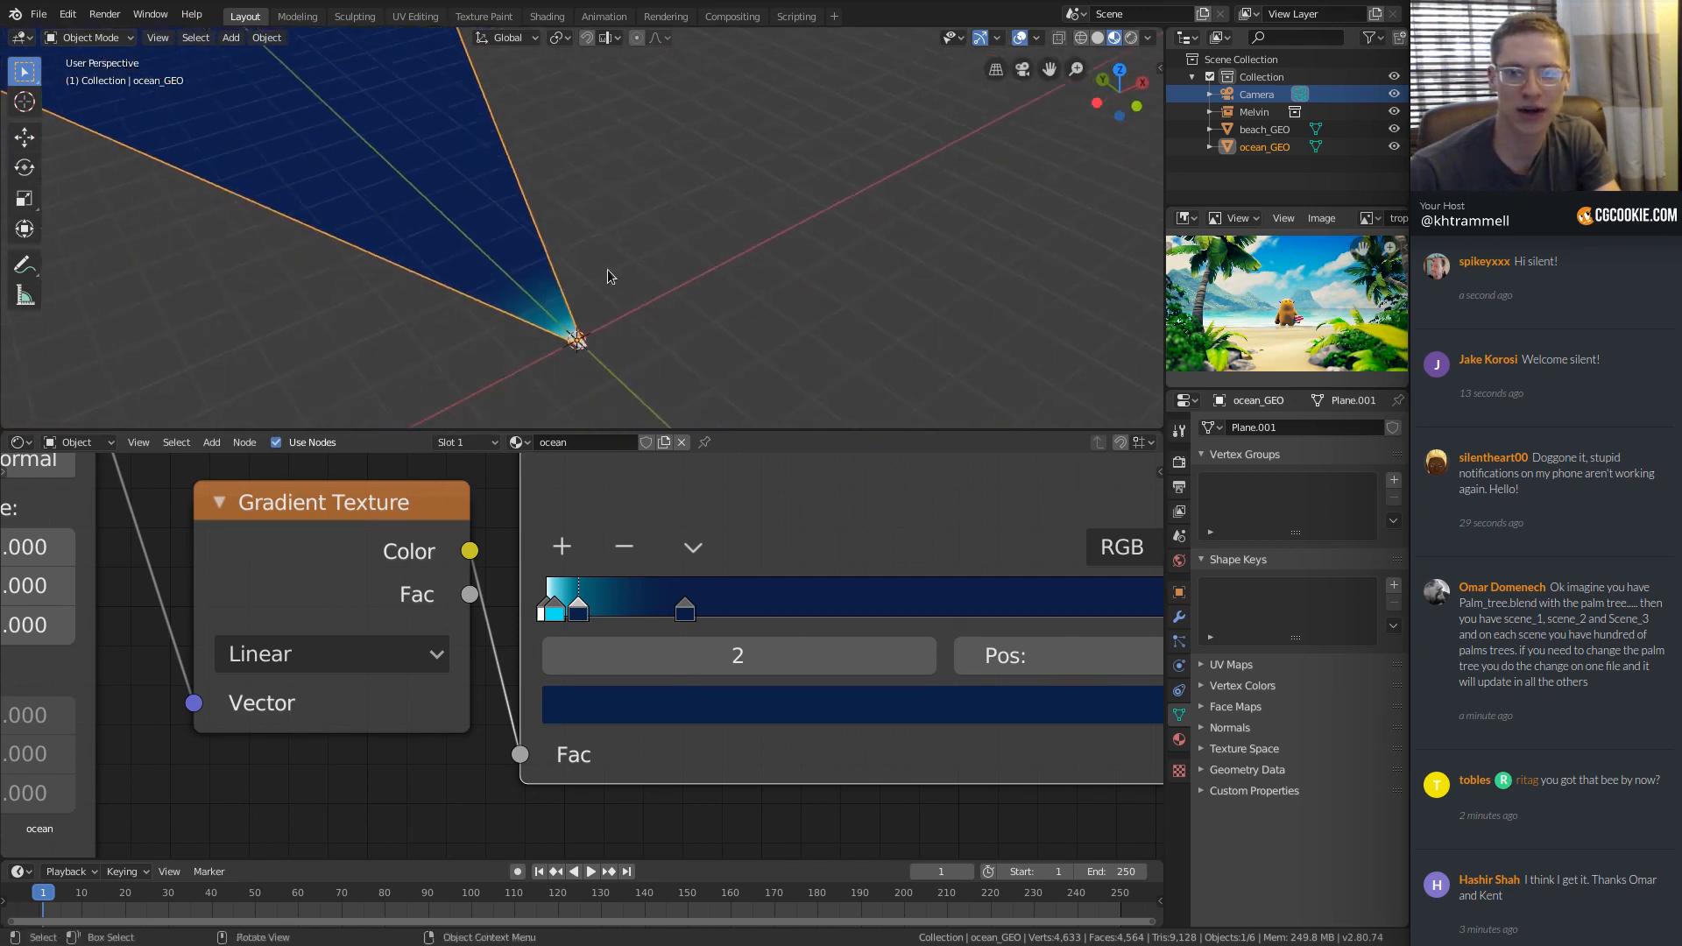
middle_click_drag(608, 271, 513, 220)
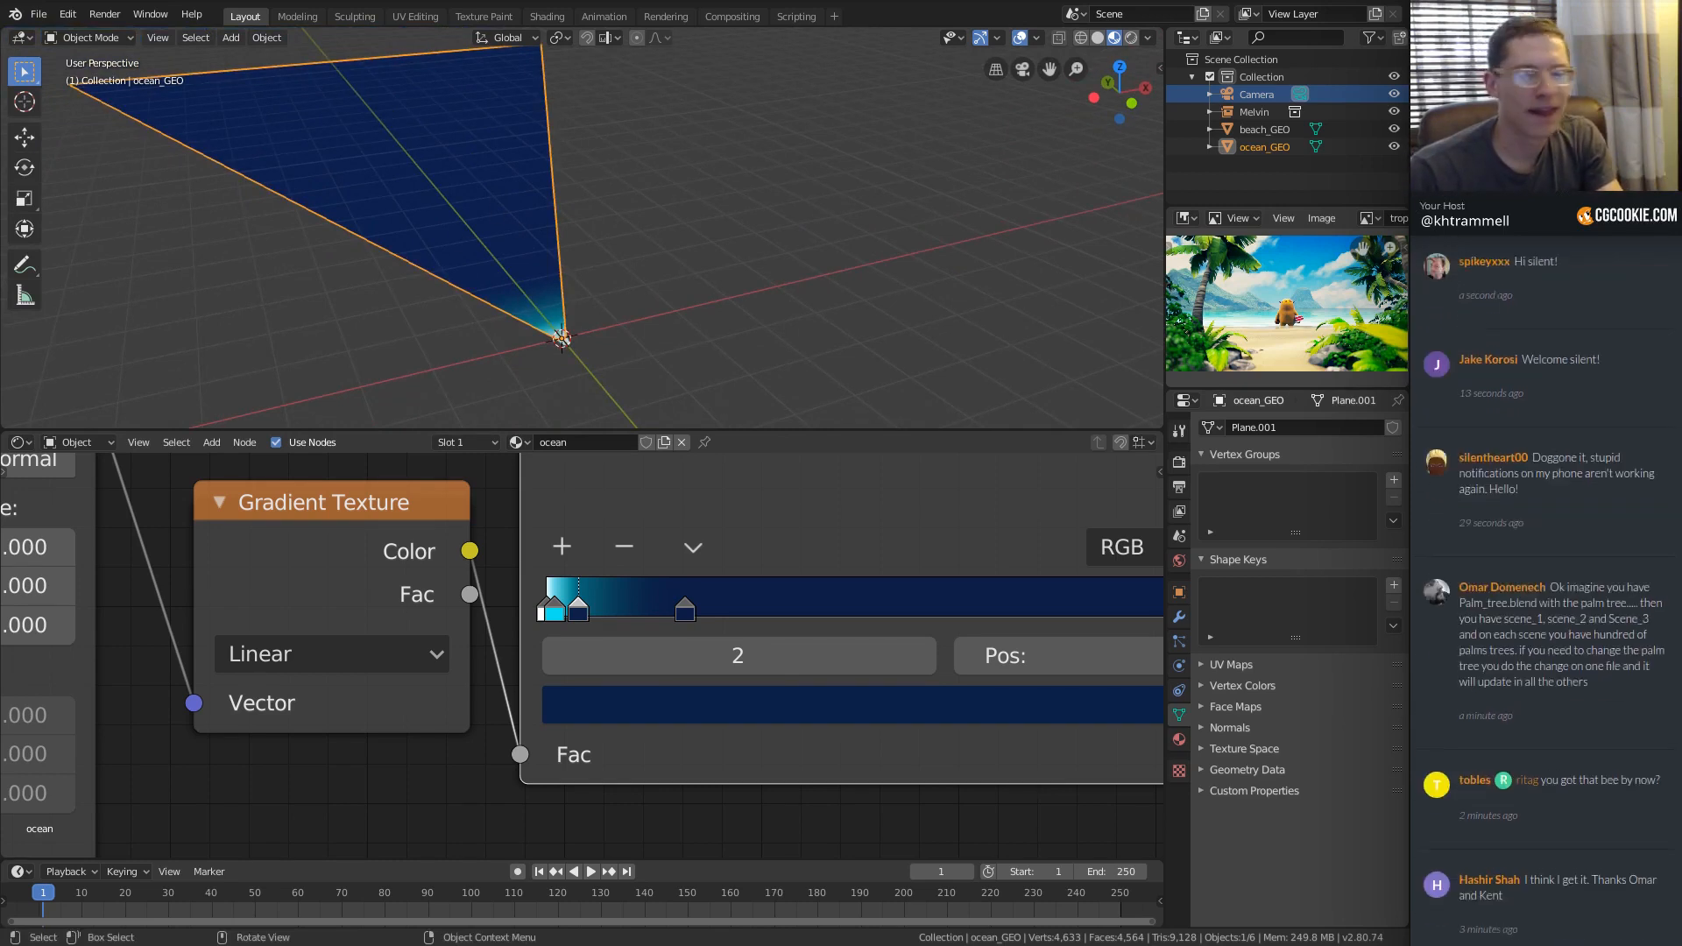
middle_click_drag(663, 148, 684, 208)
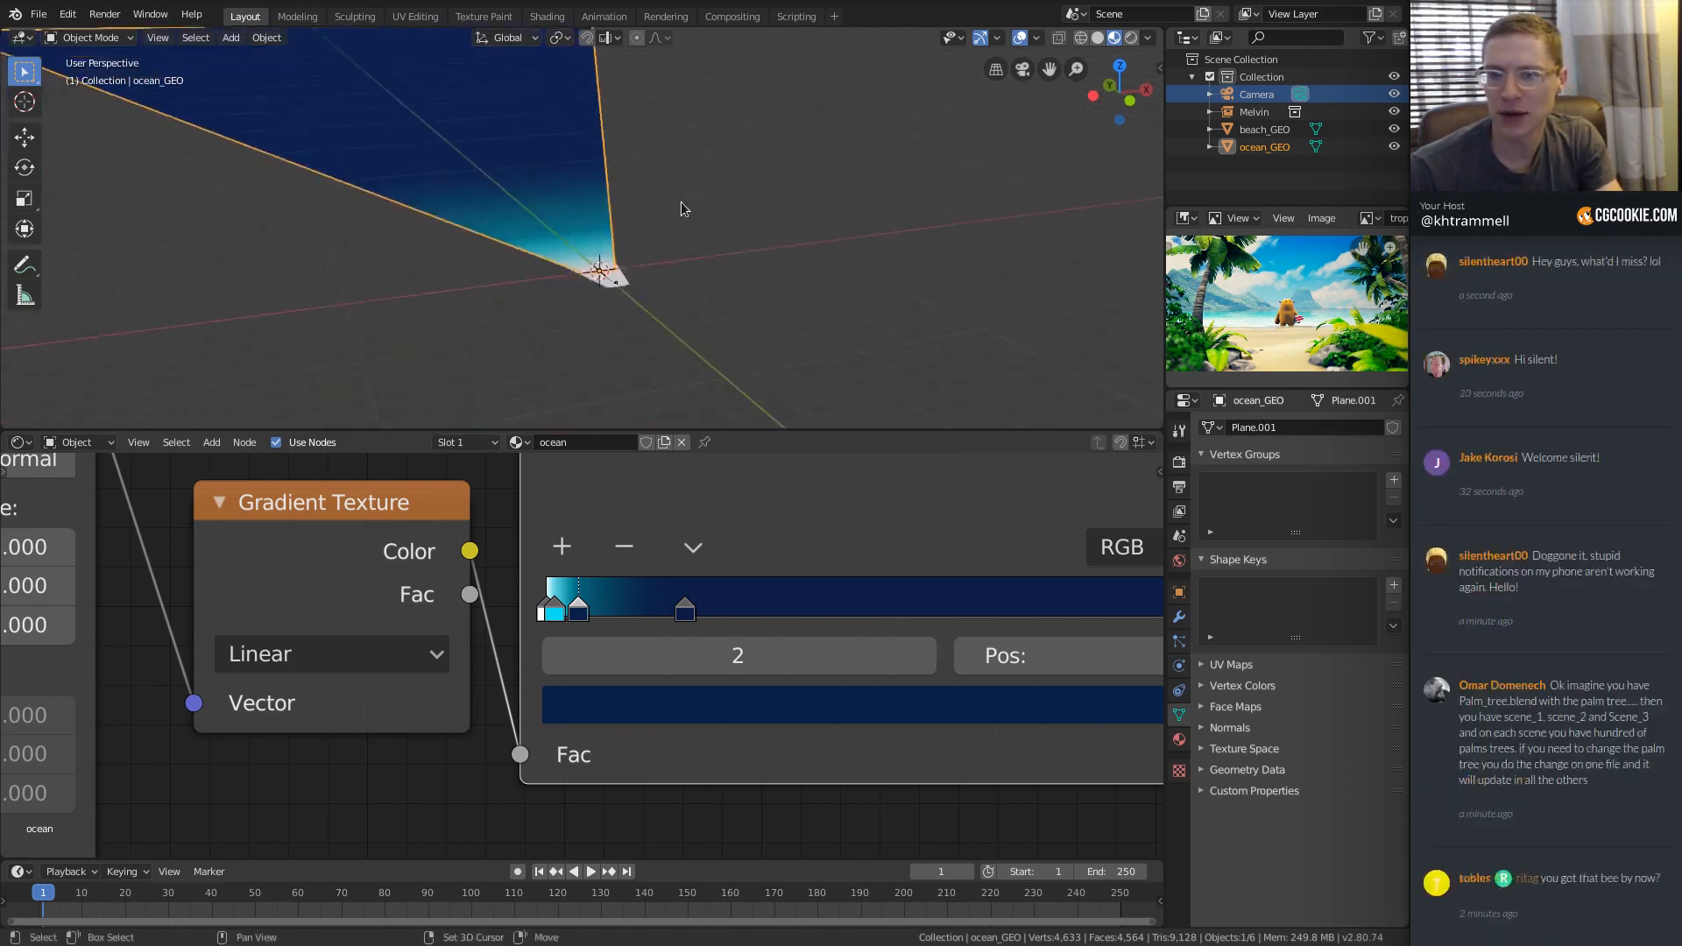
Link the ColorRamp's Color output to the Principled BSDF's Base Color and reposition the shader node.
scroll(860, 609, "down", 7)
middle_click_drag(950, 548, 556, 572)
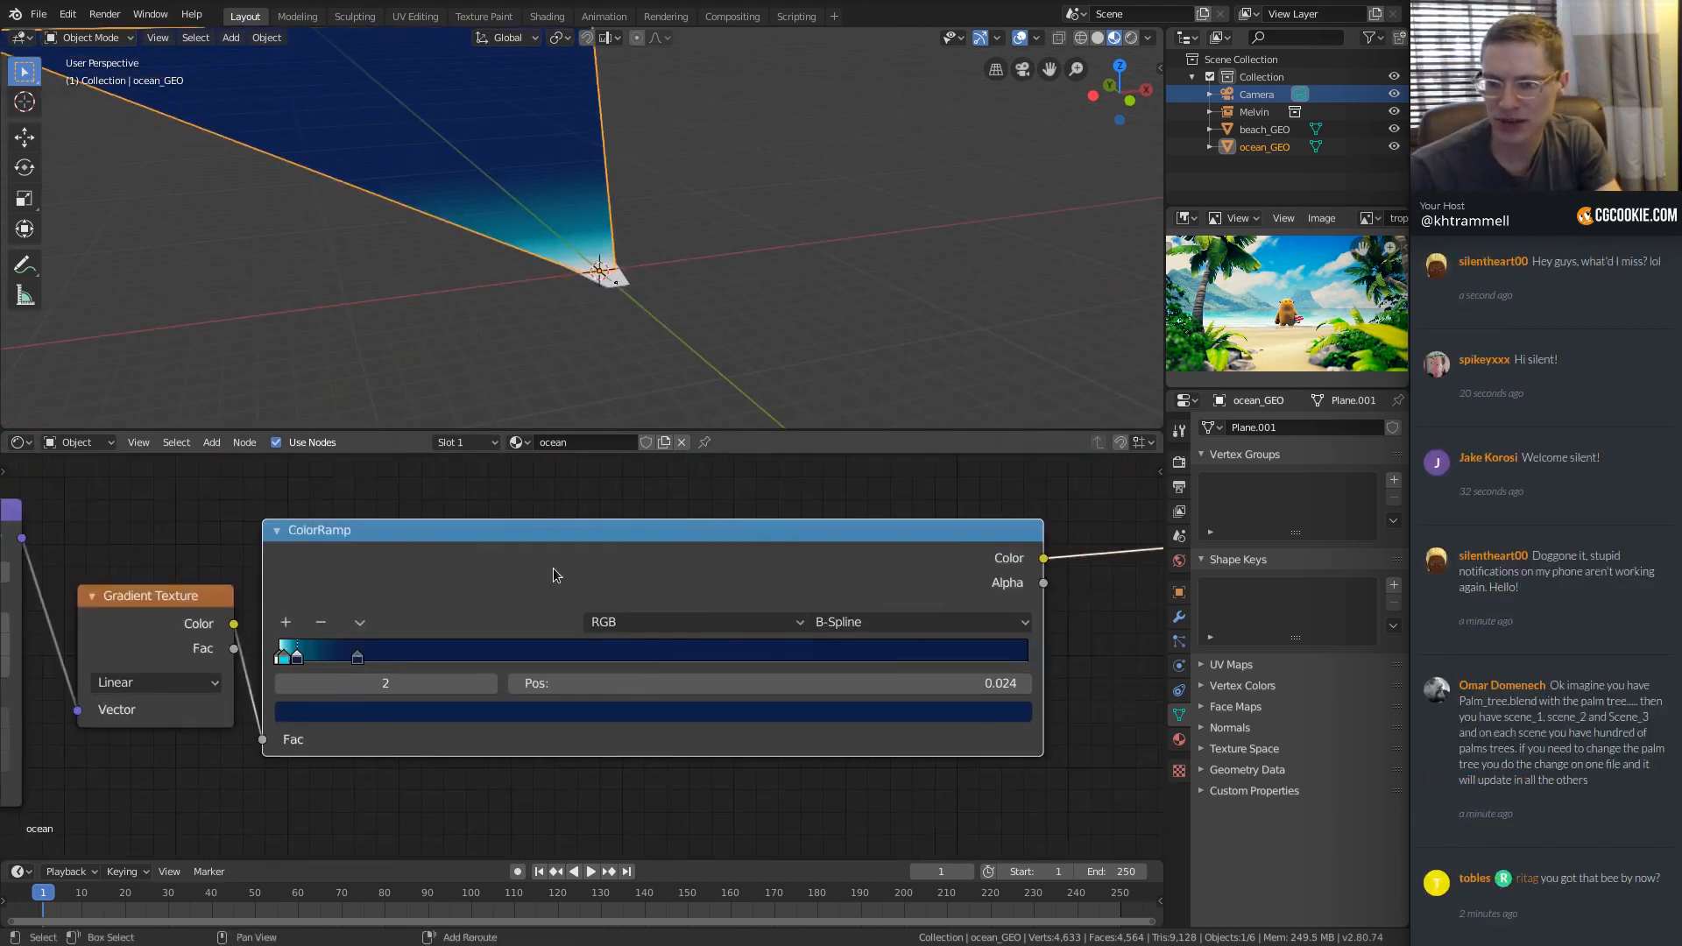
middle_click_drag(1130, 633, 670, 649)
left_click_drag(578, 575, 791, 699)
middle_click_drag(748, 621, 623, 580)
left_click_drag(712, 550, 755, 500)
Route the Principled BSDF to the Material Output's Surface in place of the Viewer and return to the scene camera view.
middle_click_drag(755, 499, 508, 578)
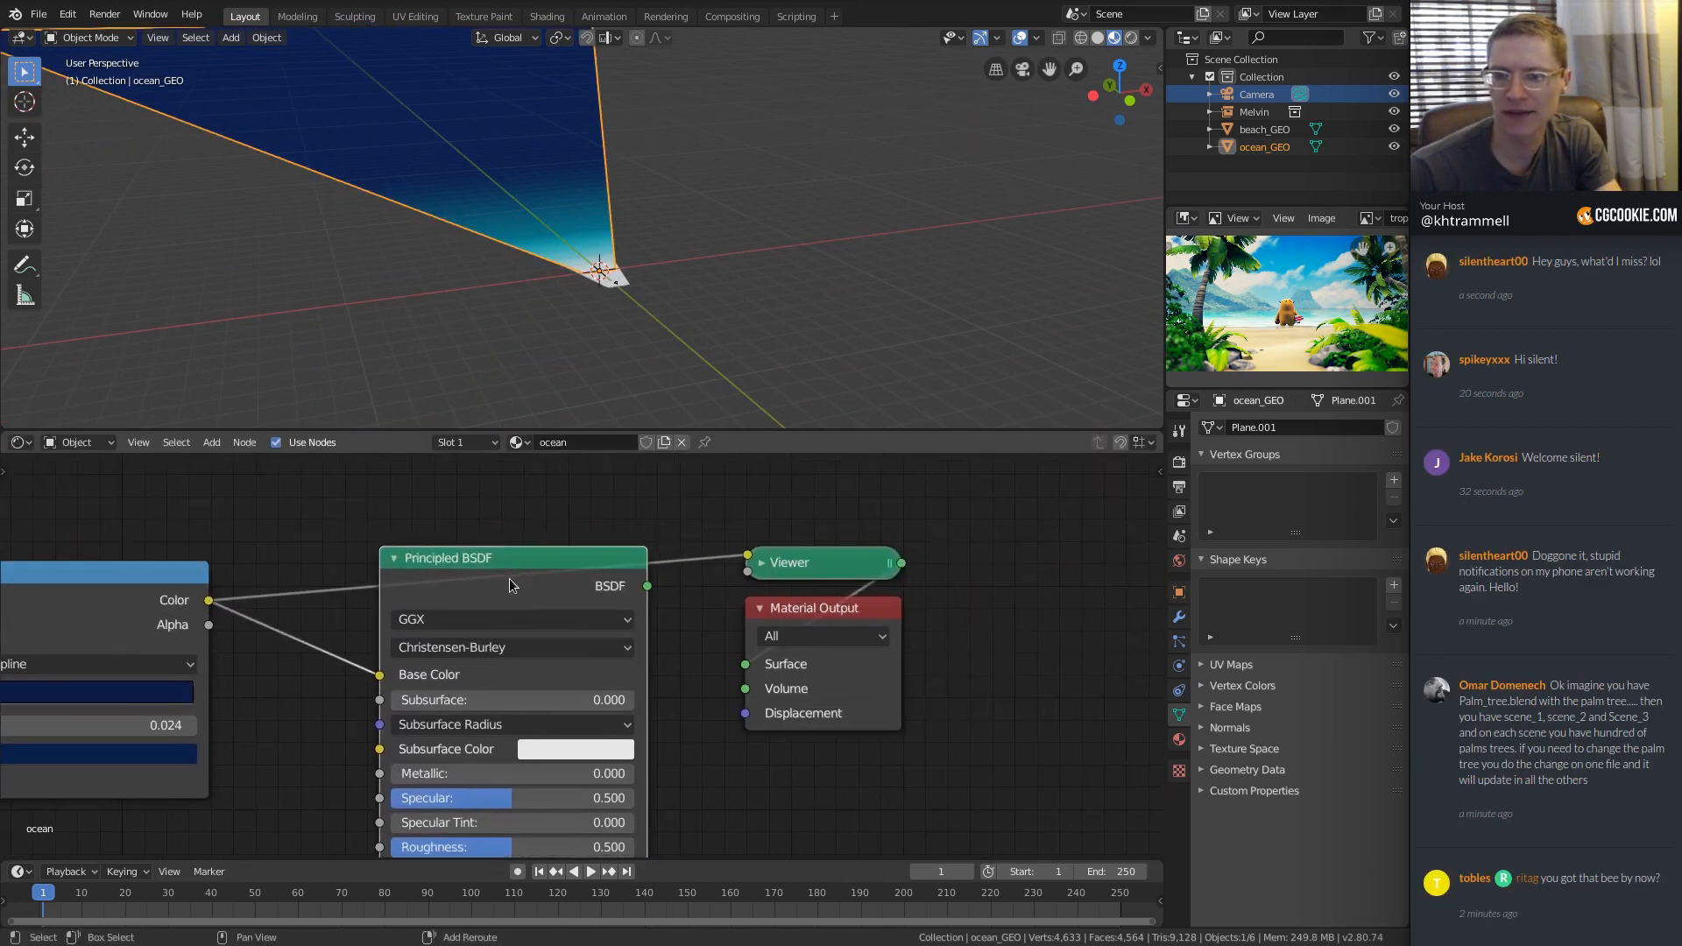
left_click(529, 559, "ctrl+shift")
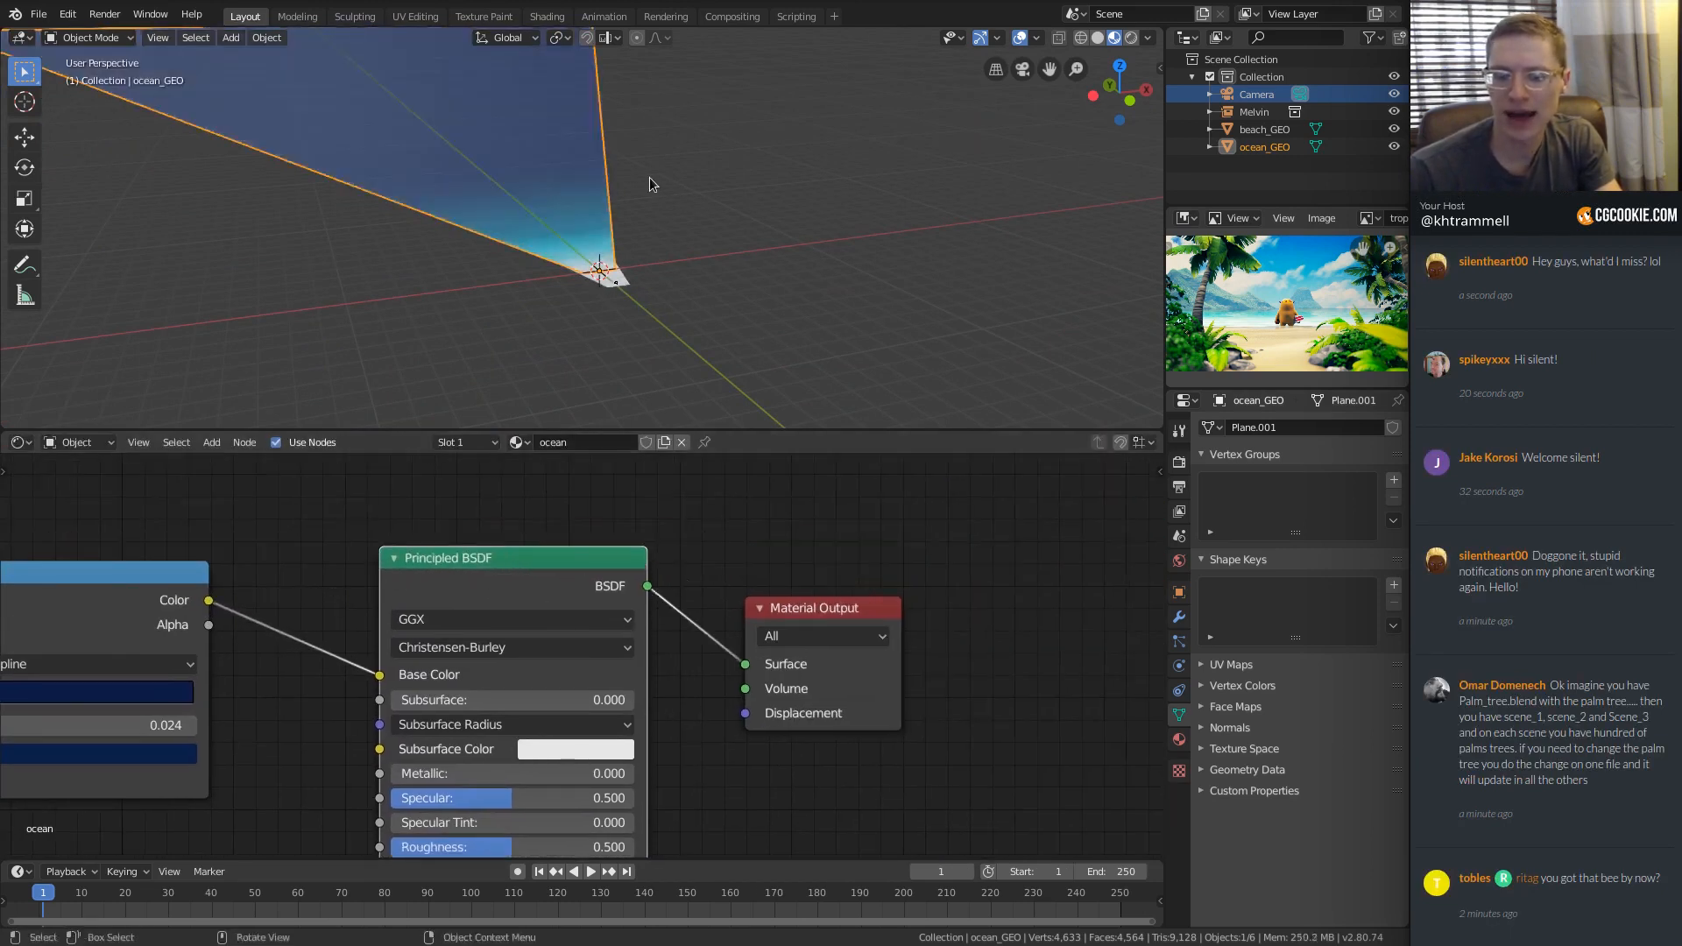
key("KP_0")
middle_click_drag(514, 691, 581, 622)
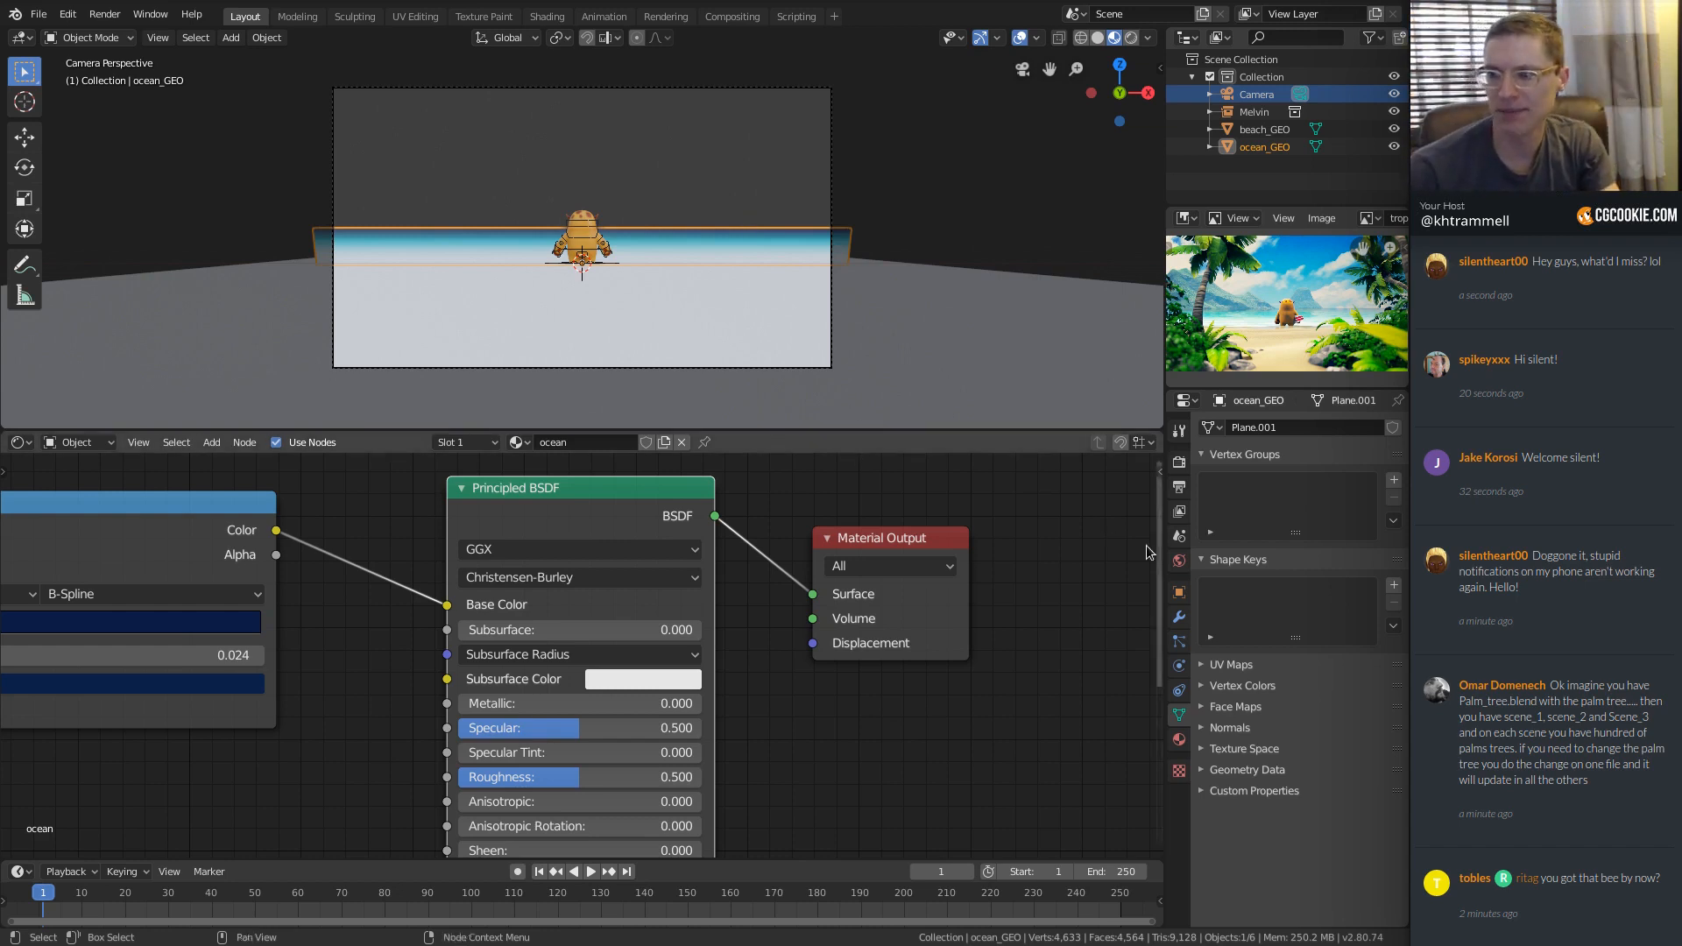
Open the World settings, and switch to the web browser to load hdrihaven.com in a new tab.
left_click(1179, 561)
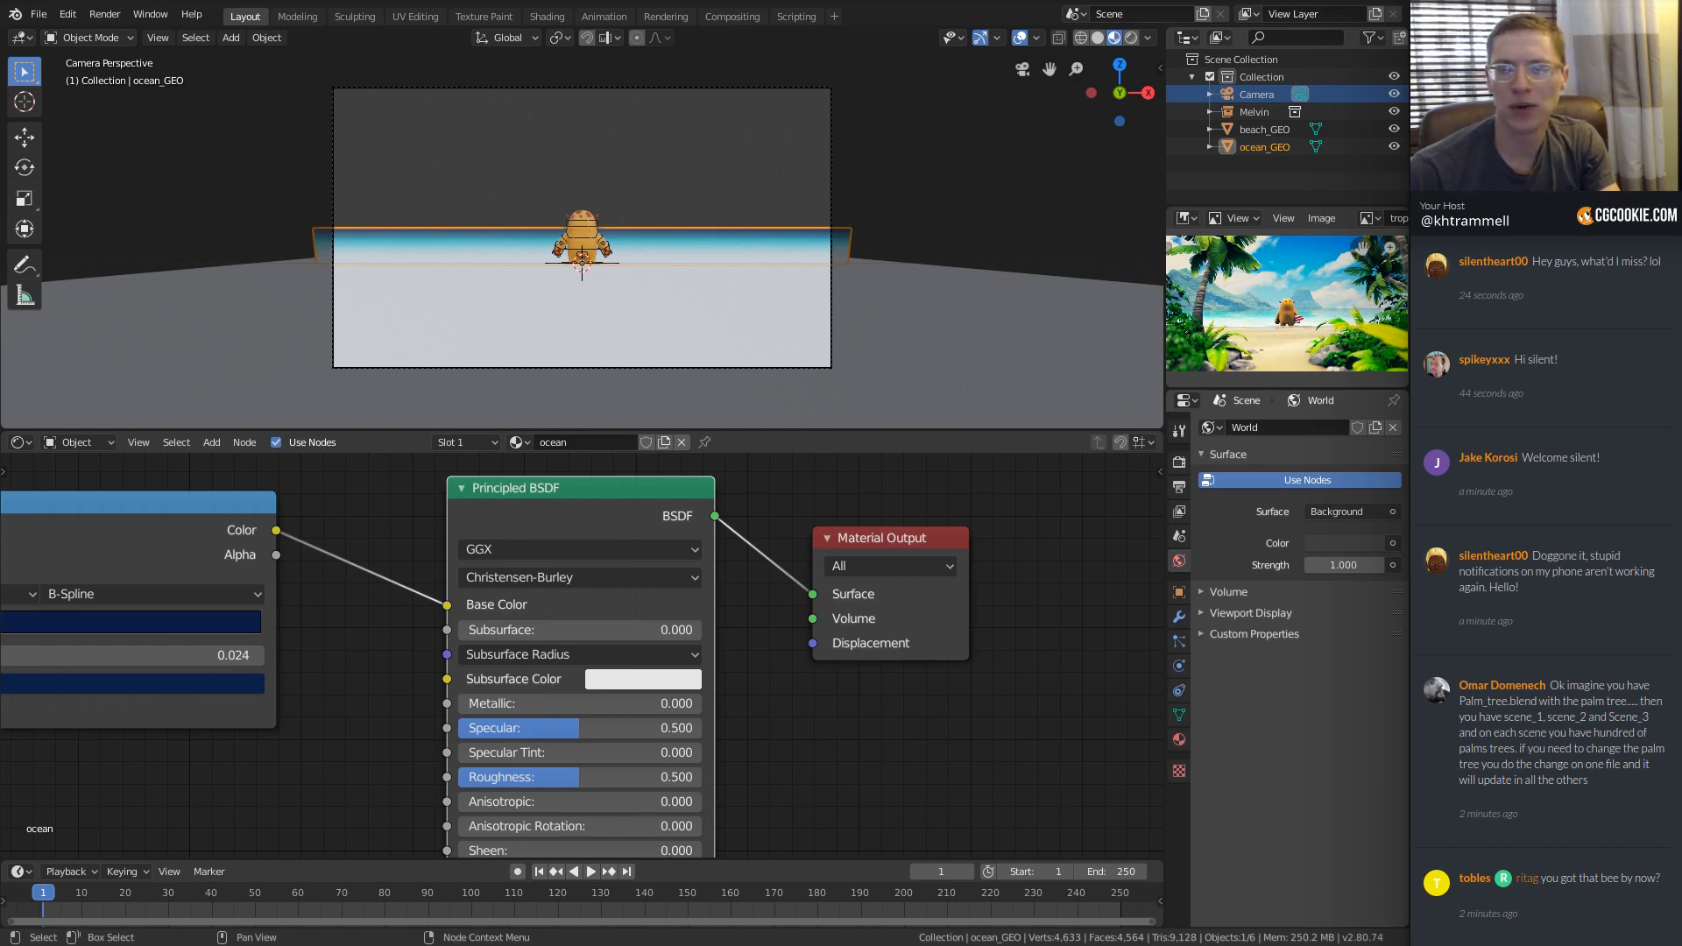
key("alt+Tab")
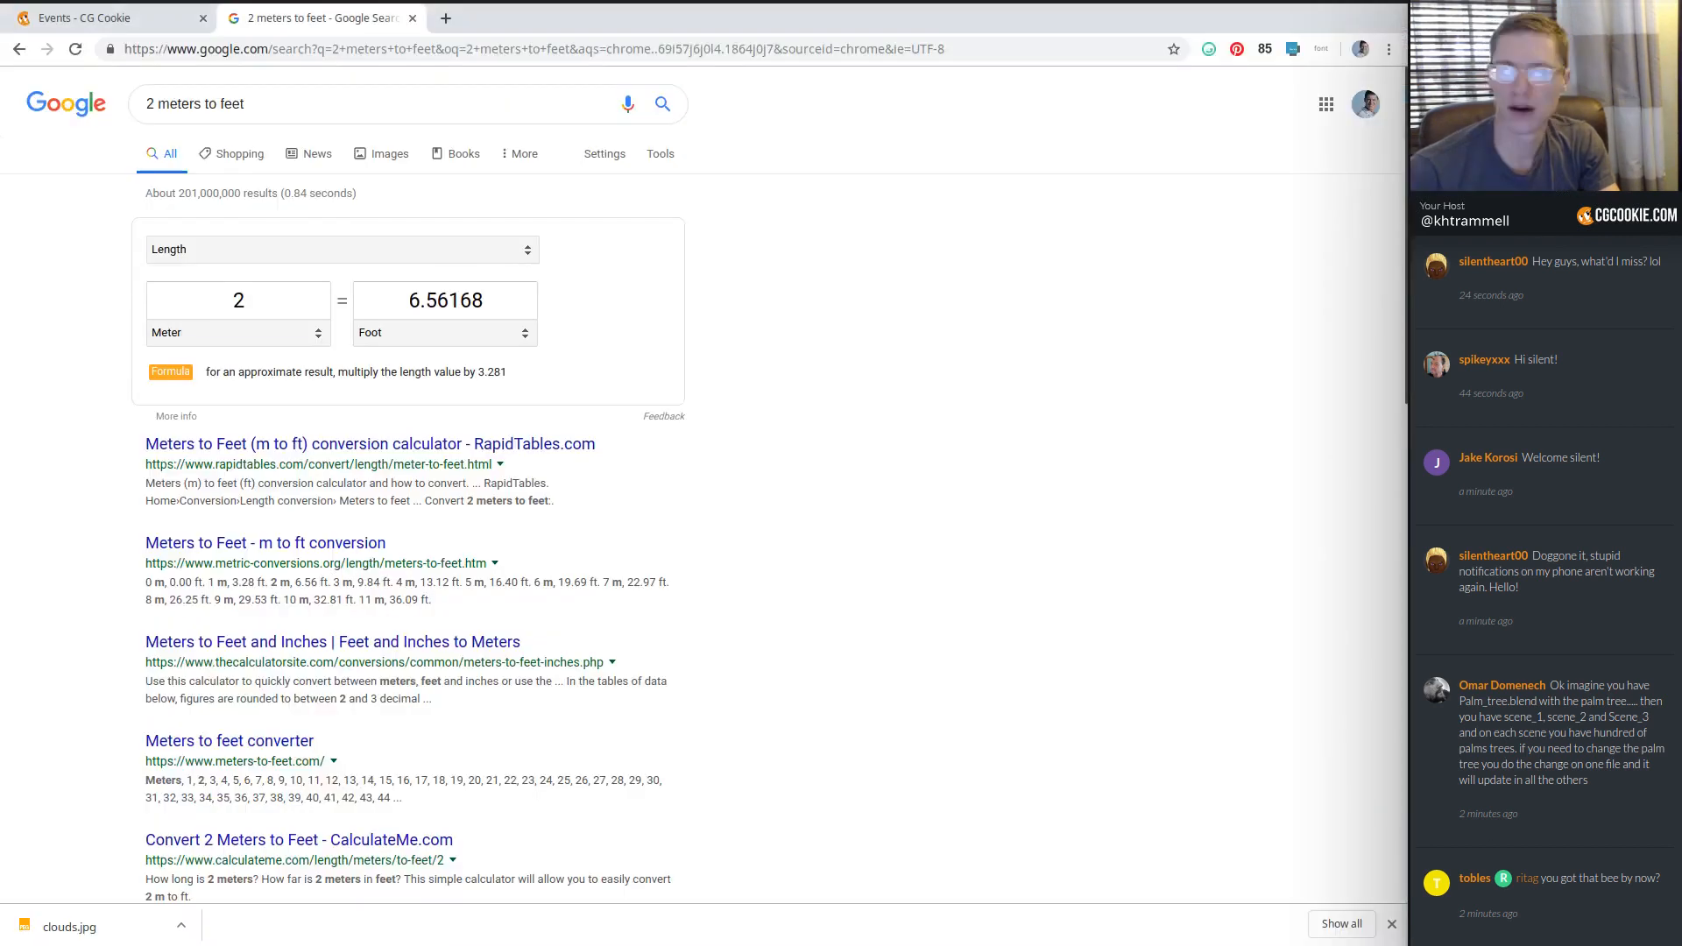
left_click(446, 18)
type("hdri")
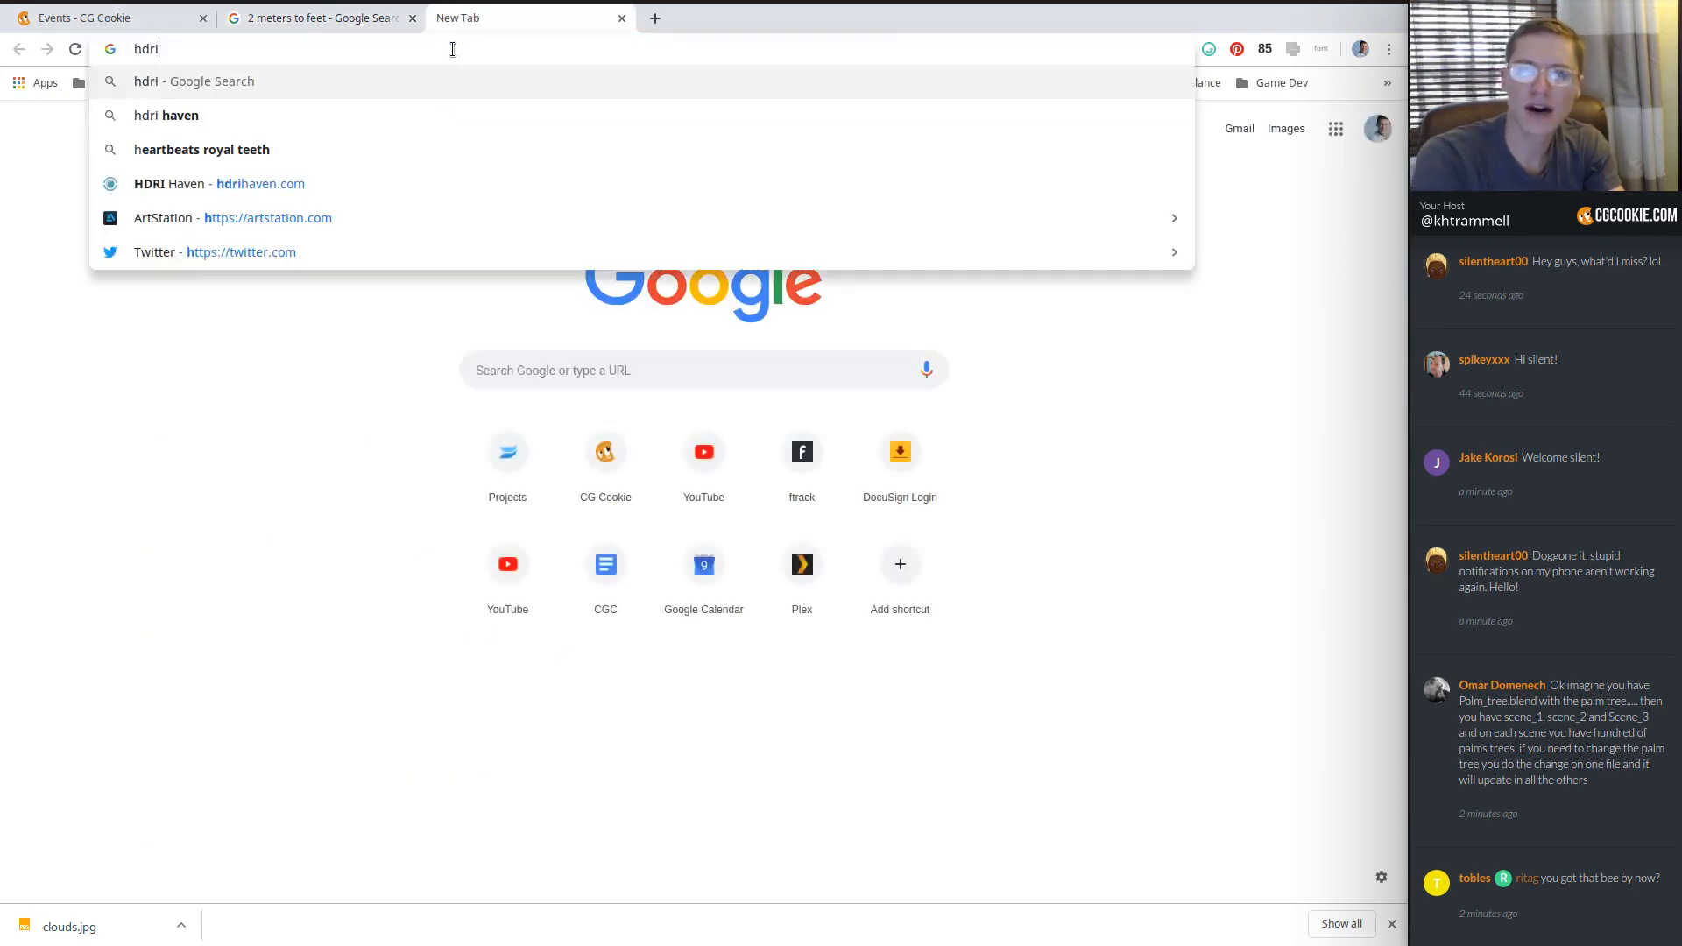
key("Down")
key("Down")
key("Return")
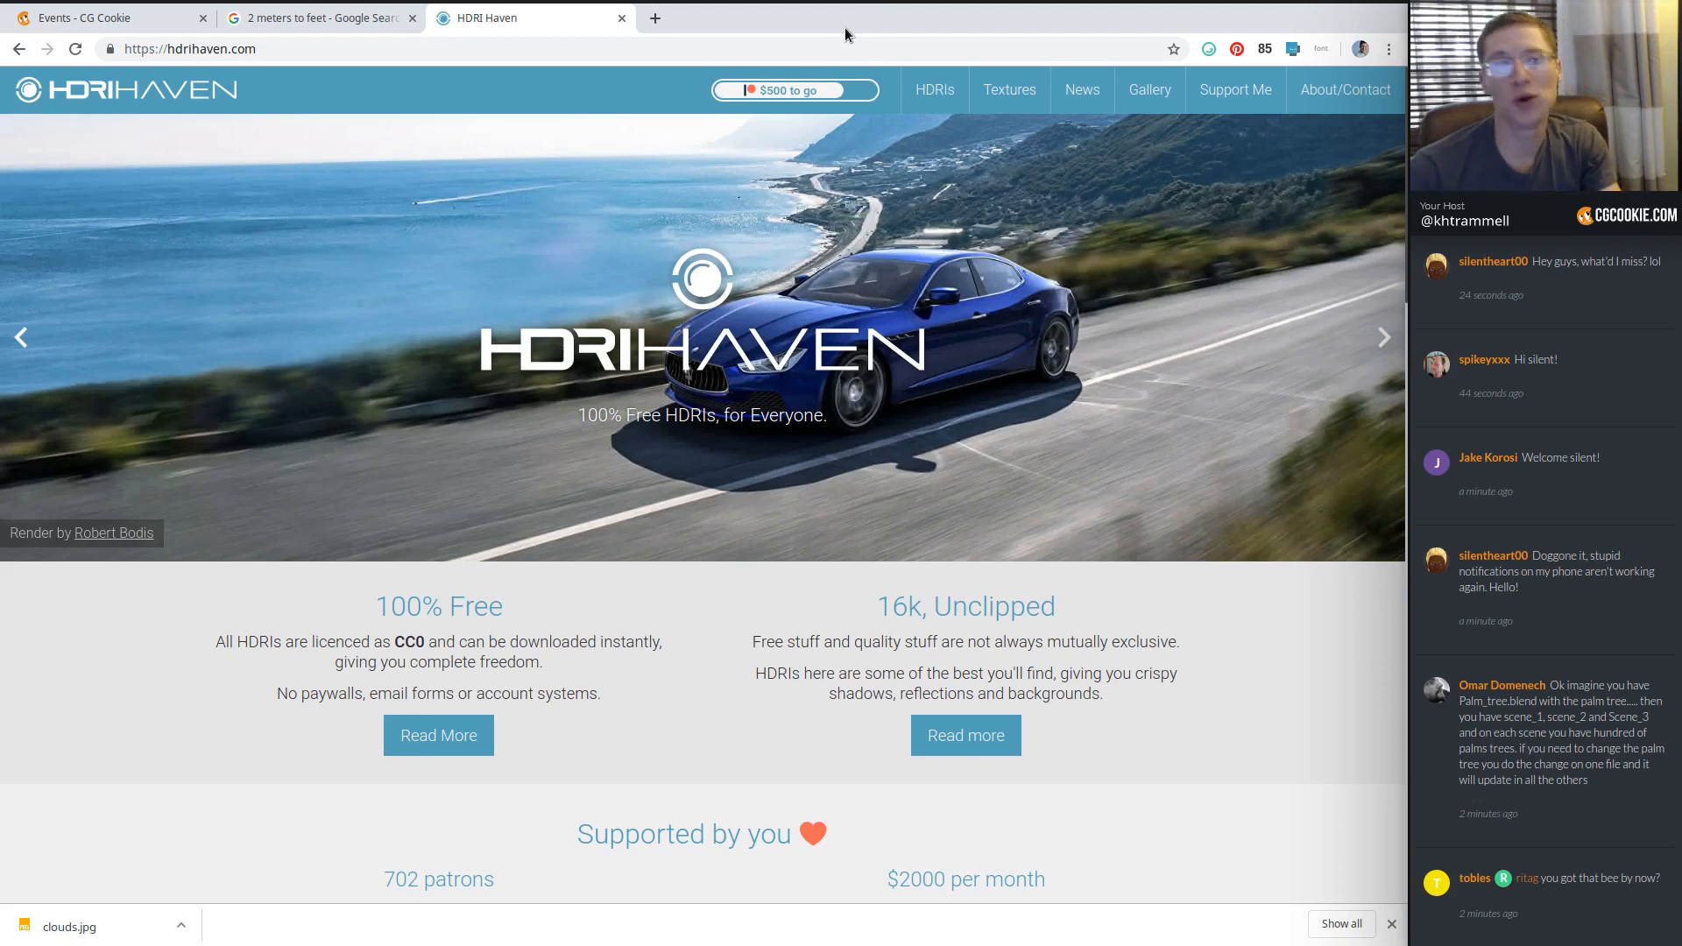
Browse the Skies category of HDRIs and open the Symmetrical Garden page at its download options.
left_click(935, 89)
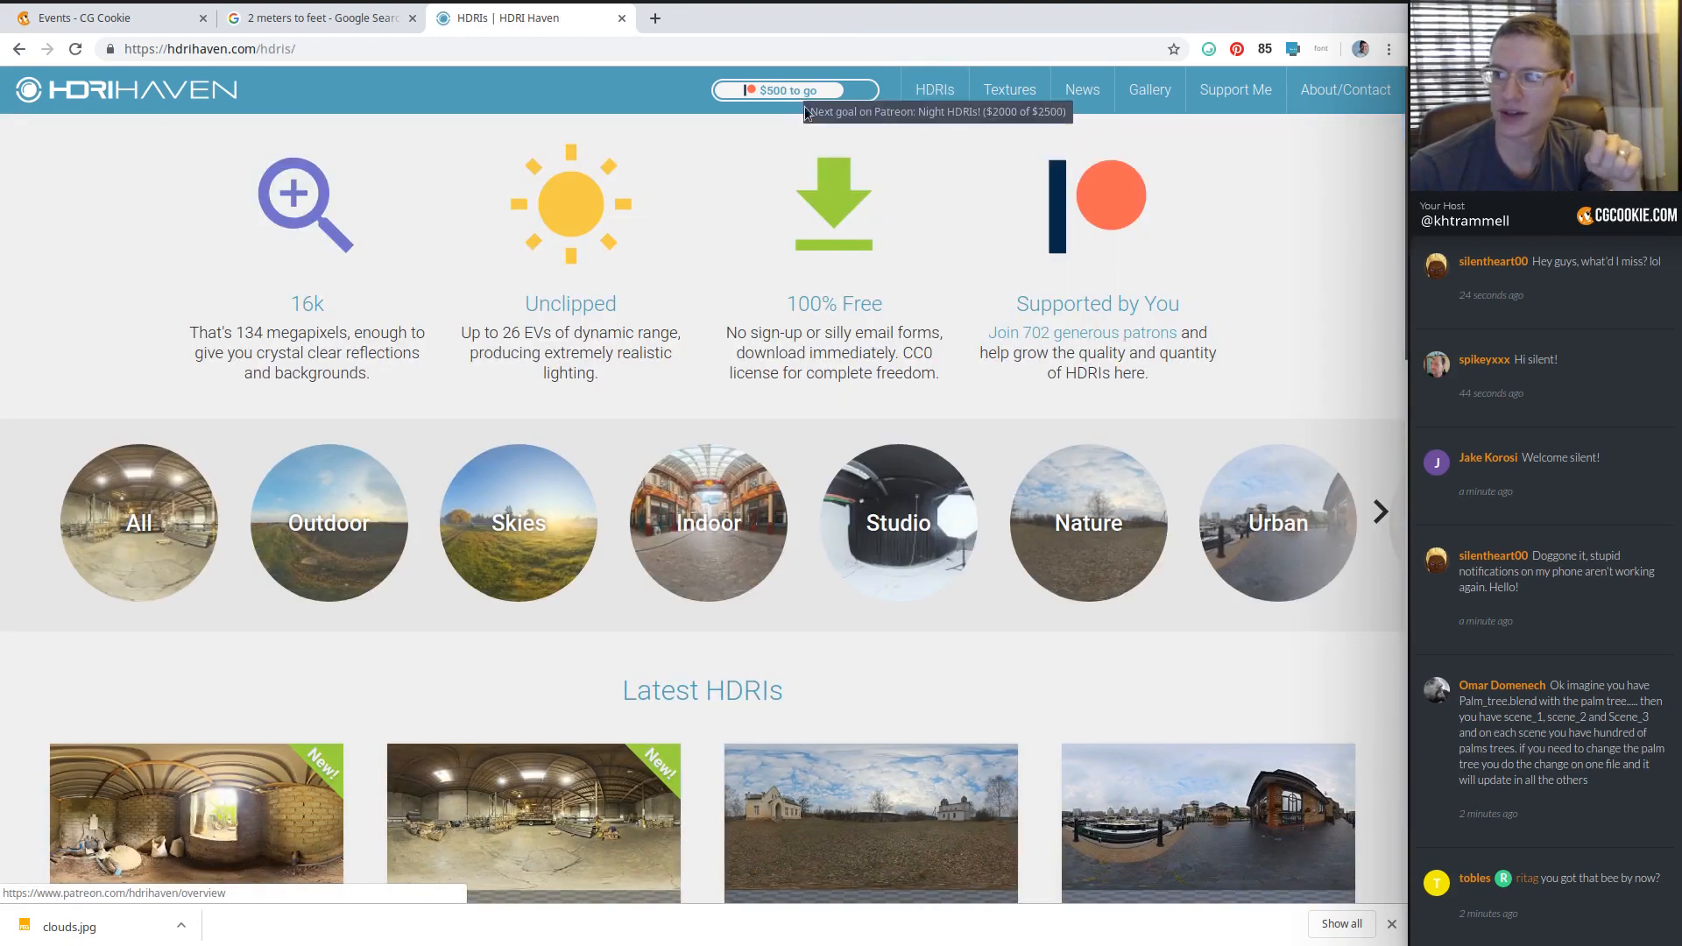
left_click(535, 497)
scroll(1346, 415, "down", 5)
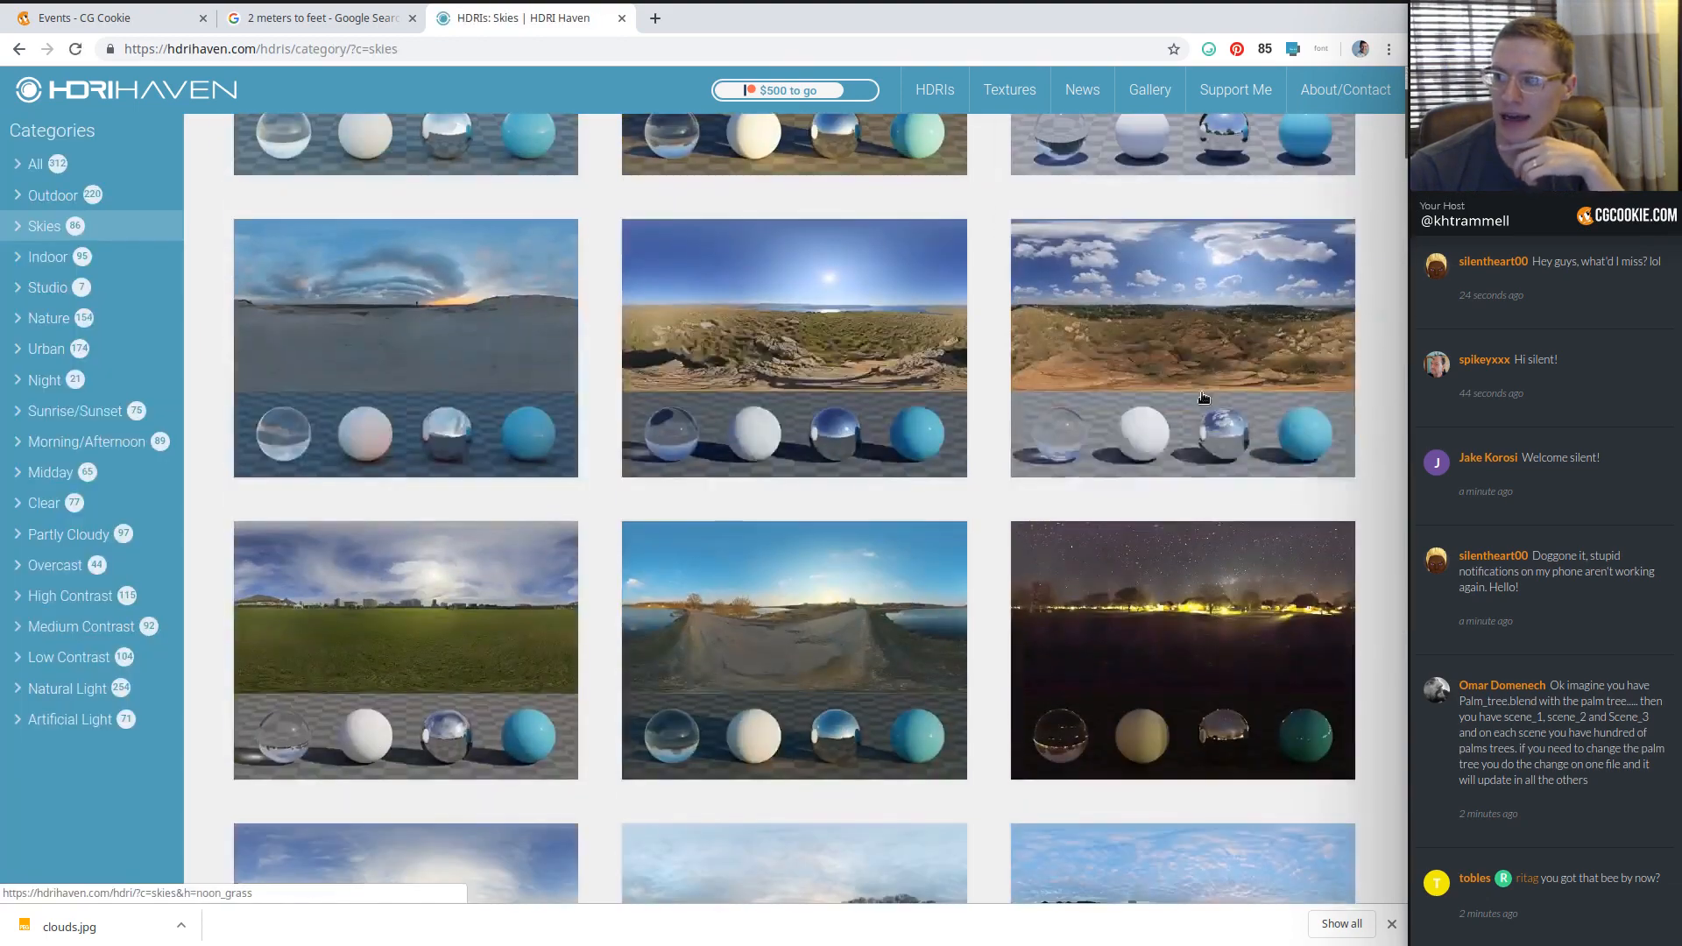
scroll(1106, 370, "up", 2)
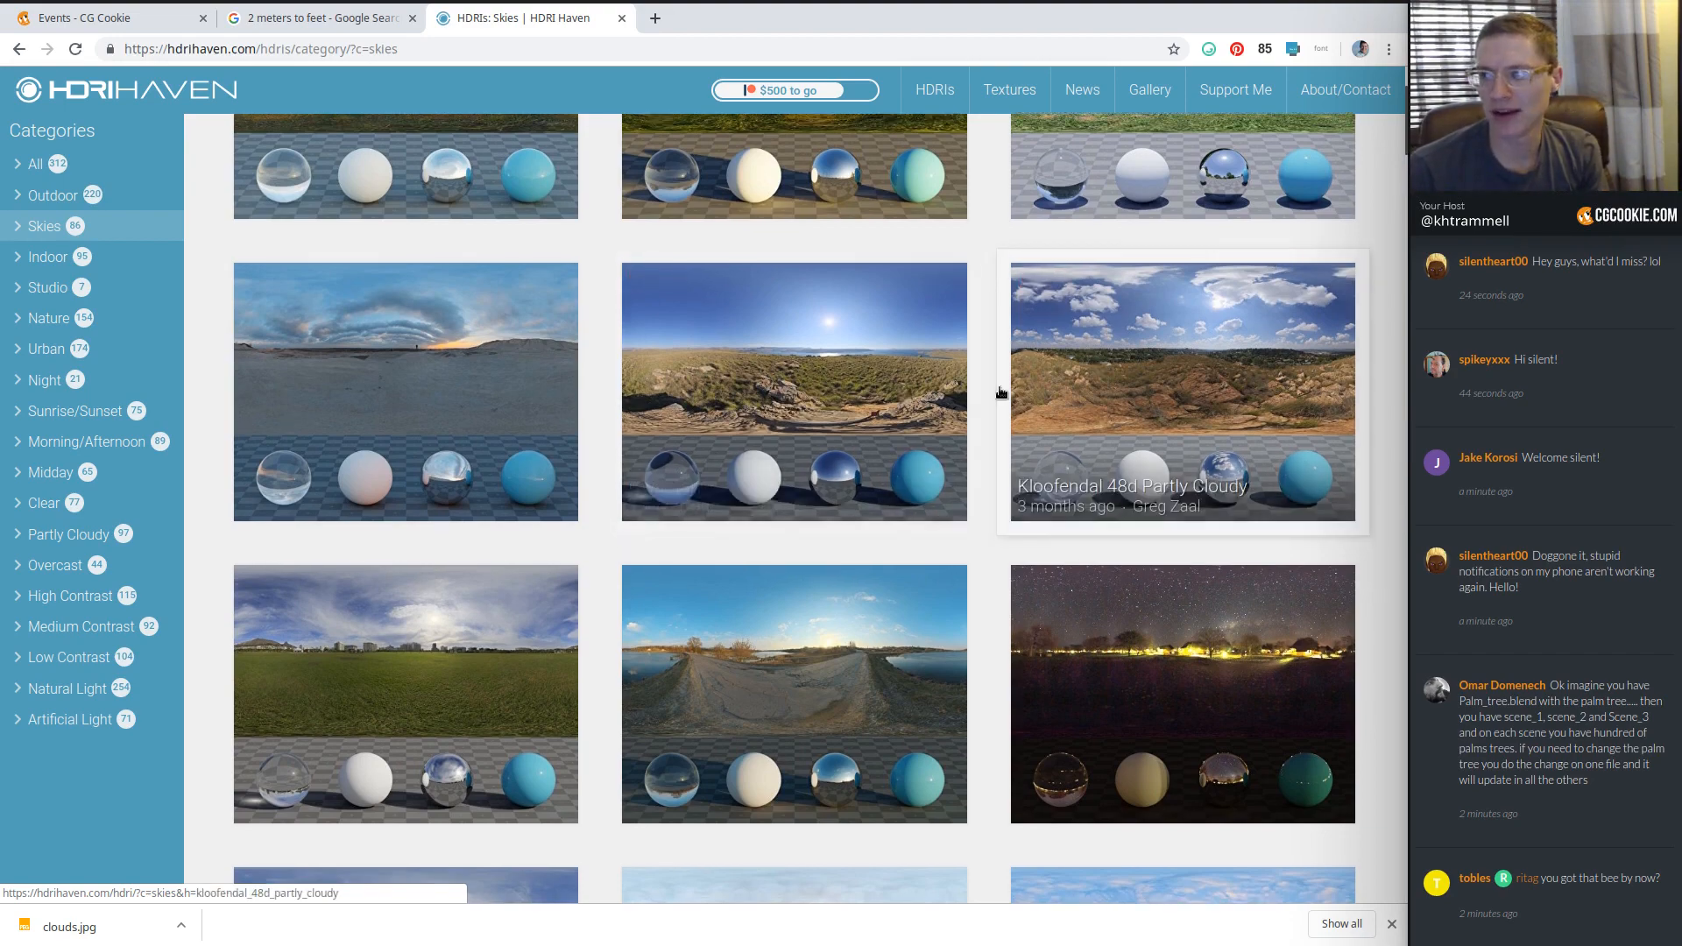
scroll(995, 391, "down", 4)
scroll(995, 391, "down", 2)
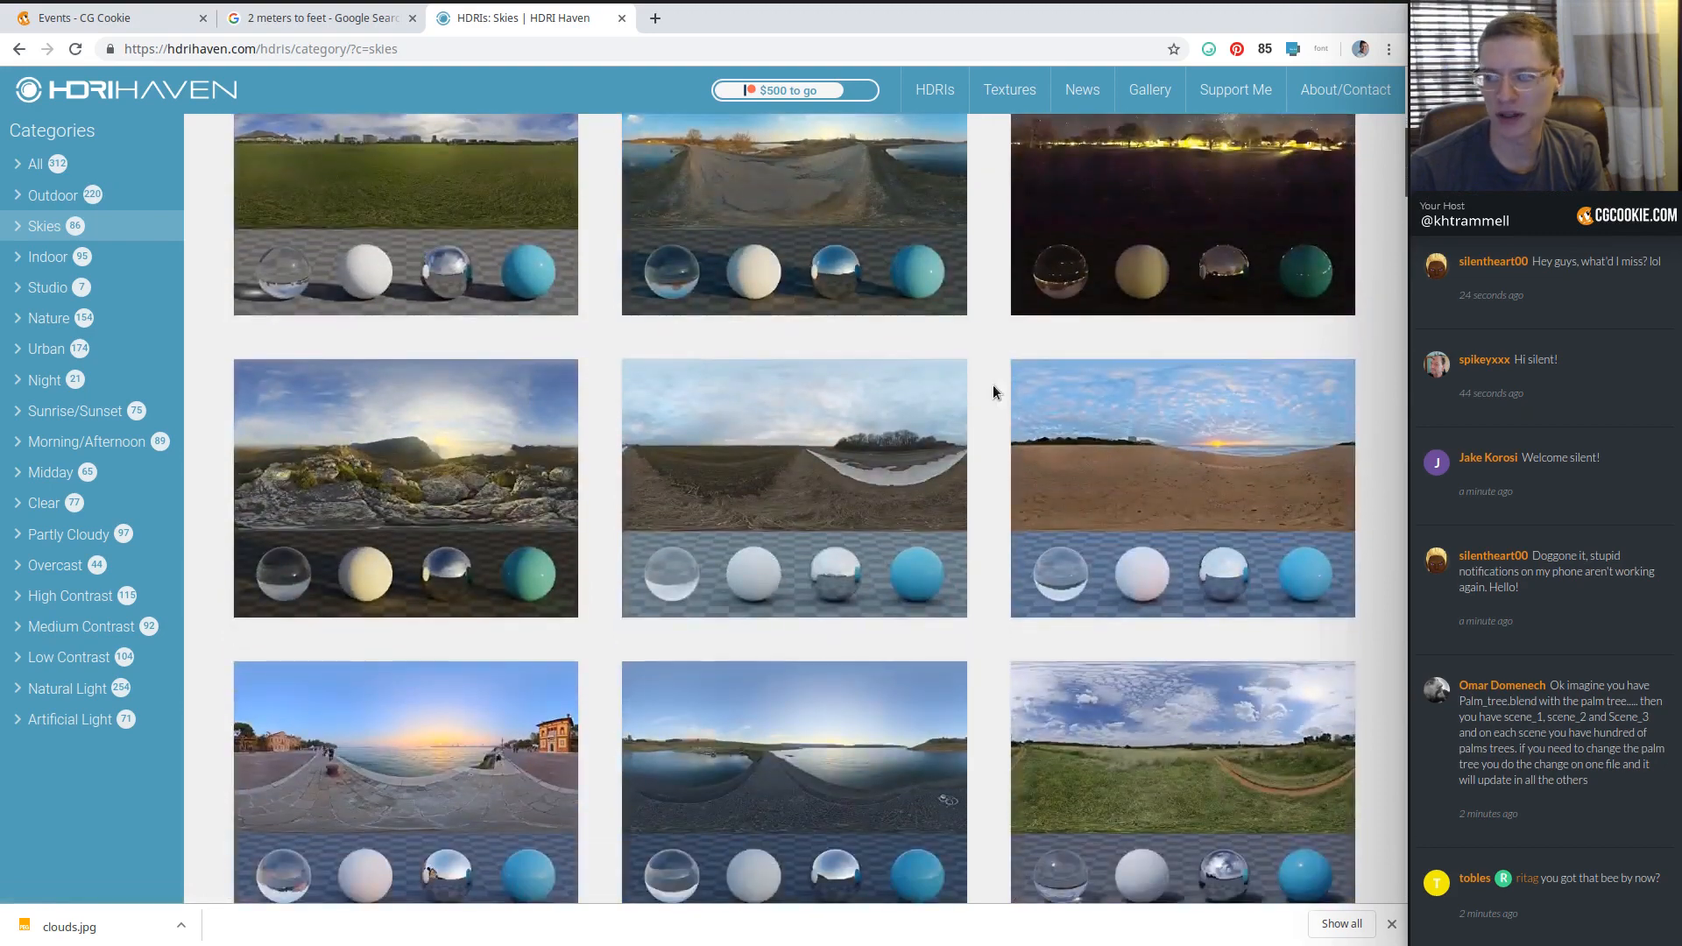
scroll(996, 391, "down", 3)
scroll(1165, 478, "down", 3)
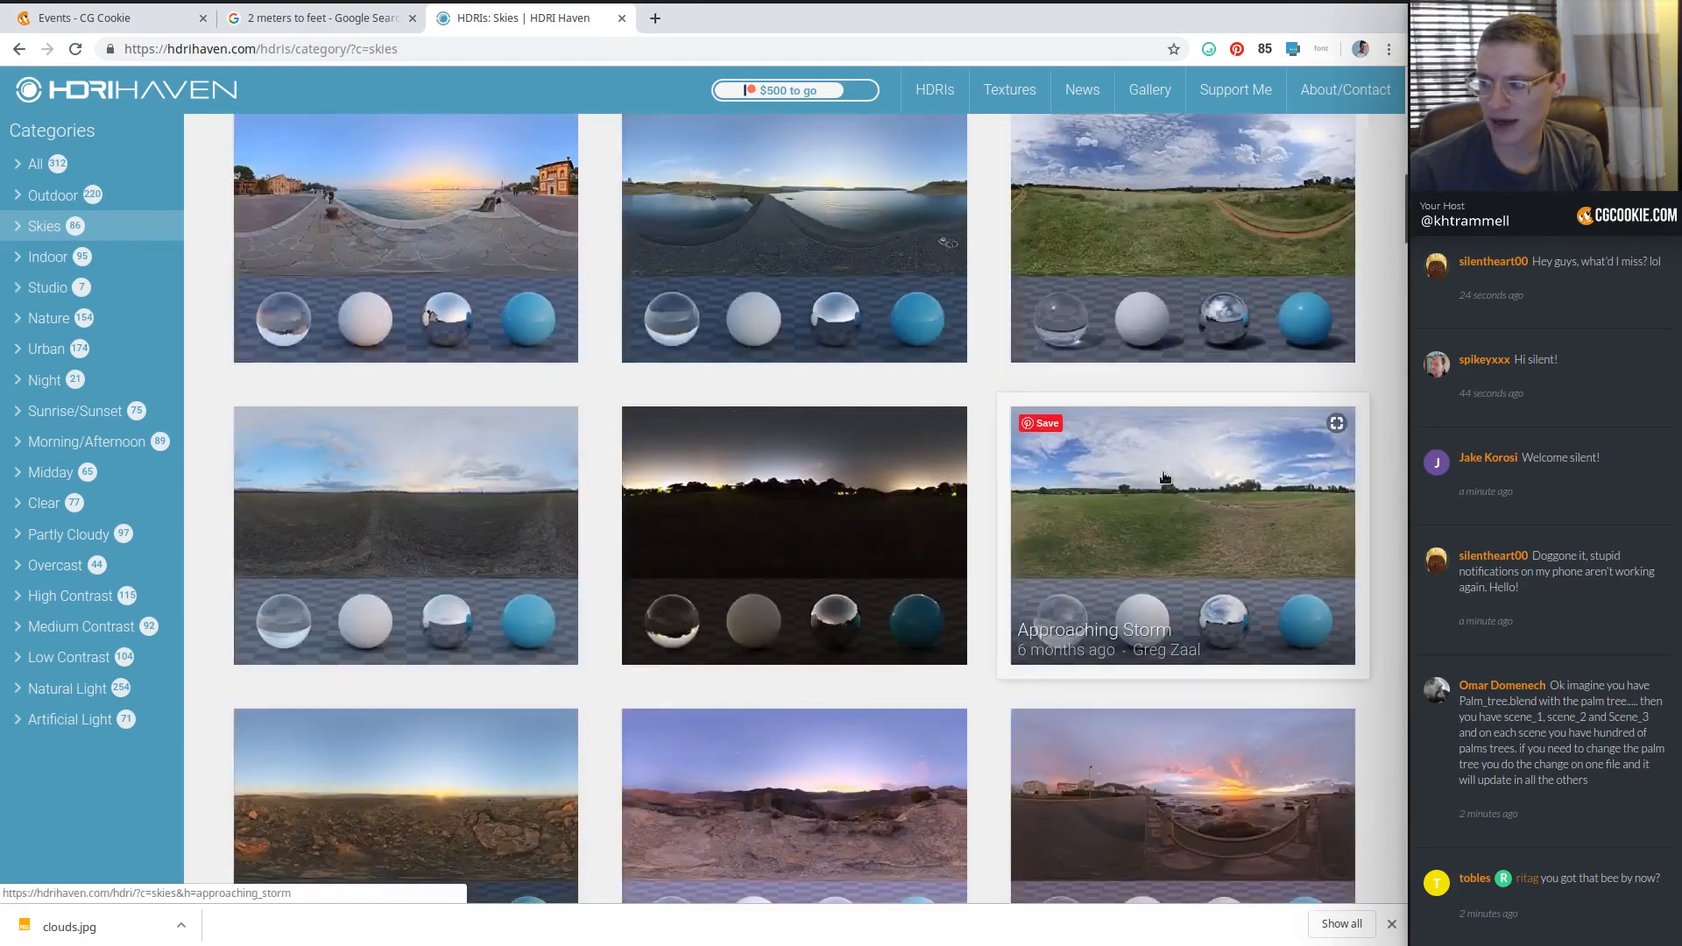
scroll(1165, 477, "down", 12)
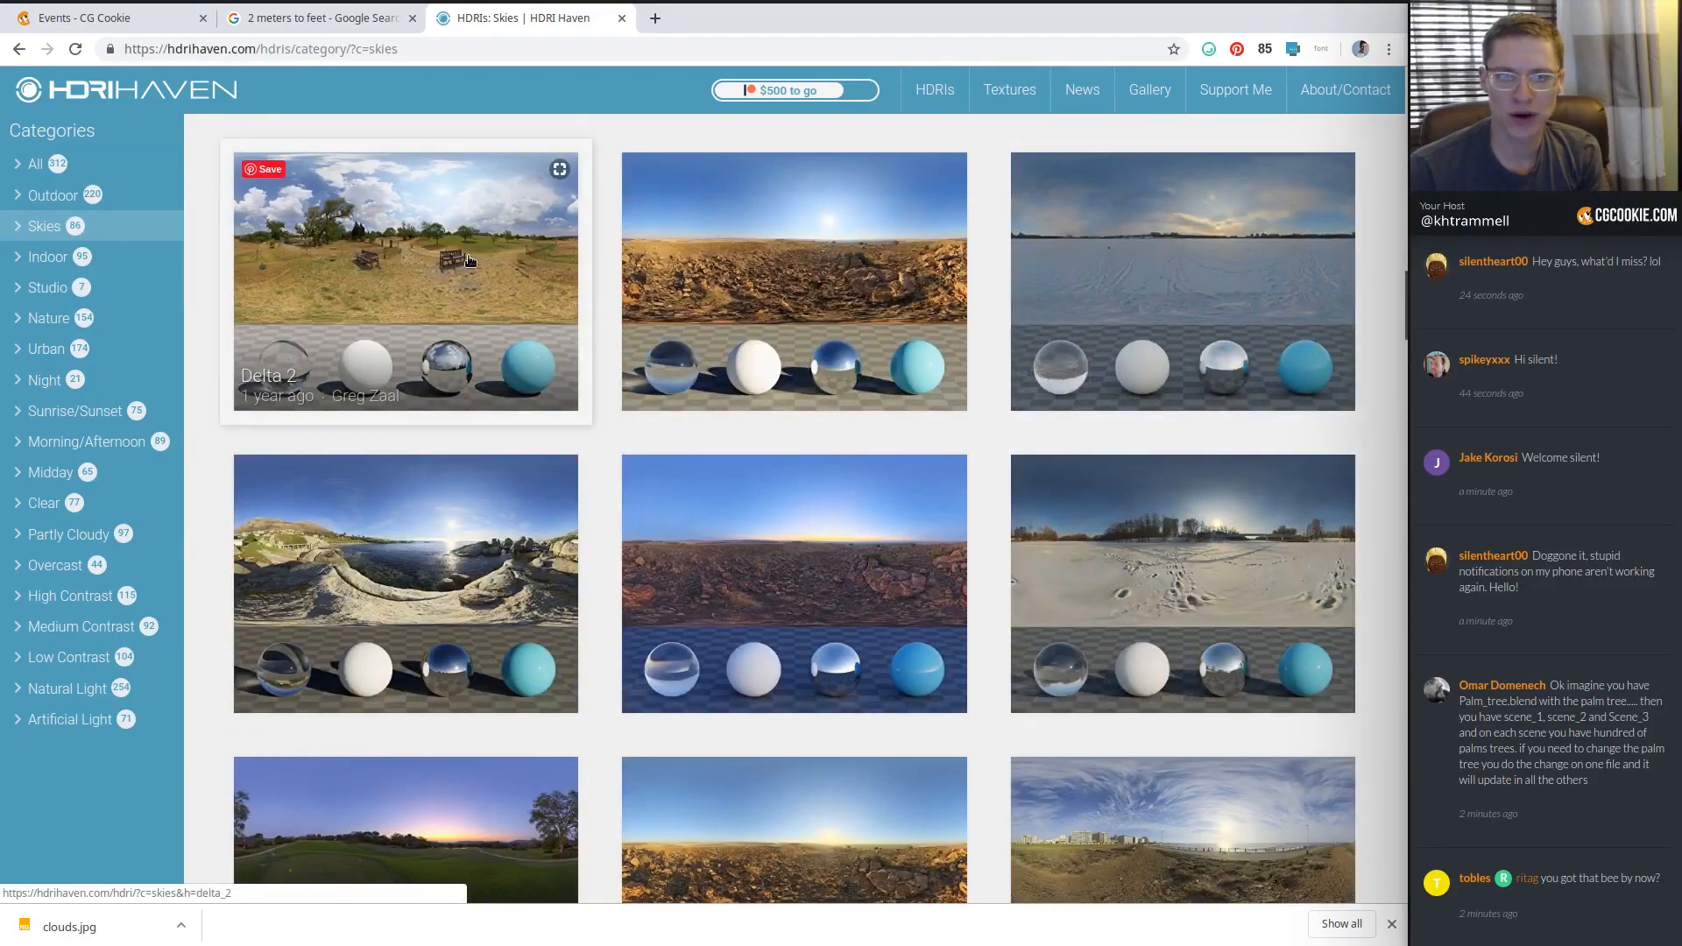
scroll(468, 261, "down", 10)
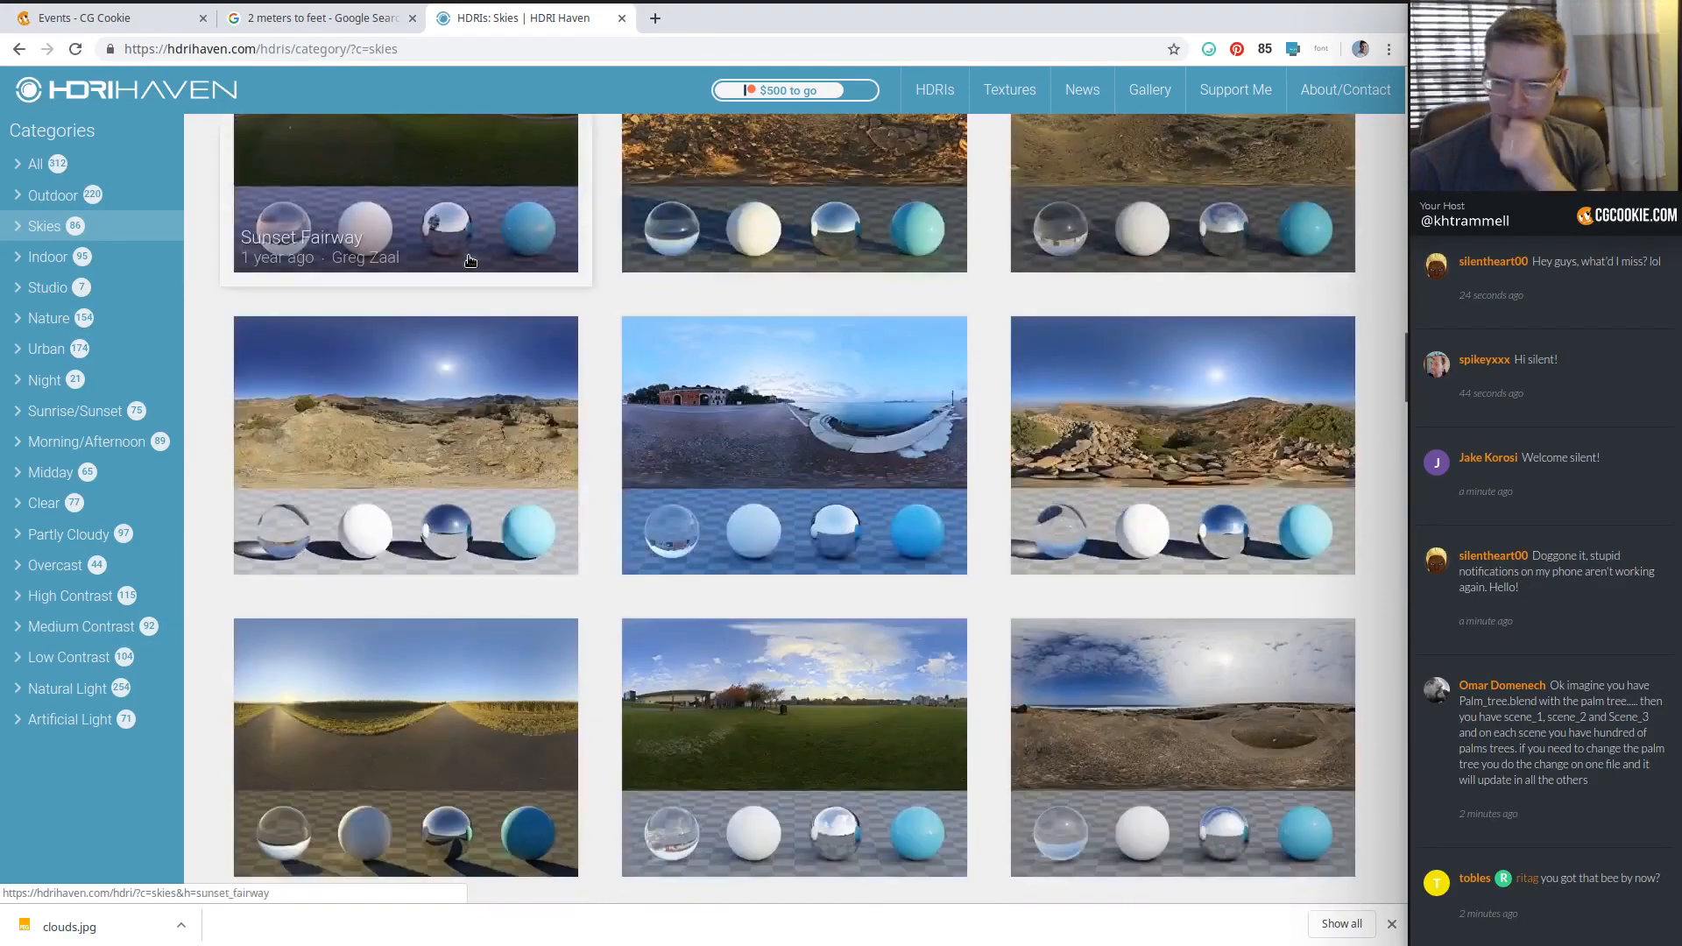
scroll(469, 261, "down", 15)
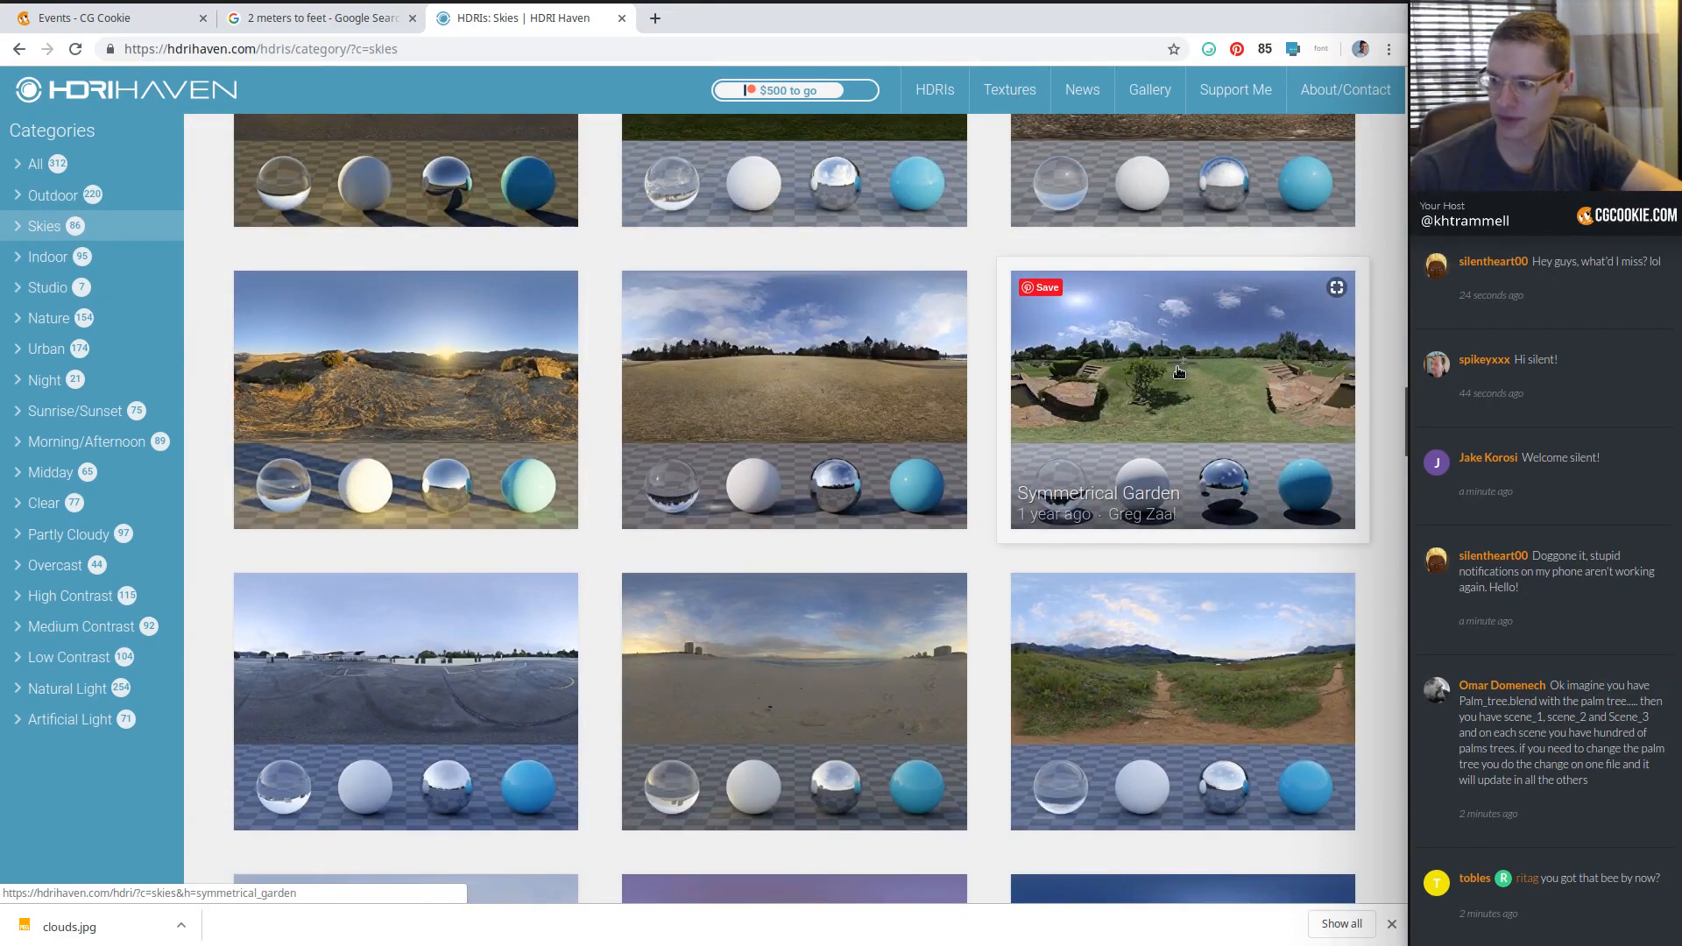
left_click(1172, 368)
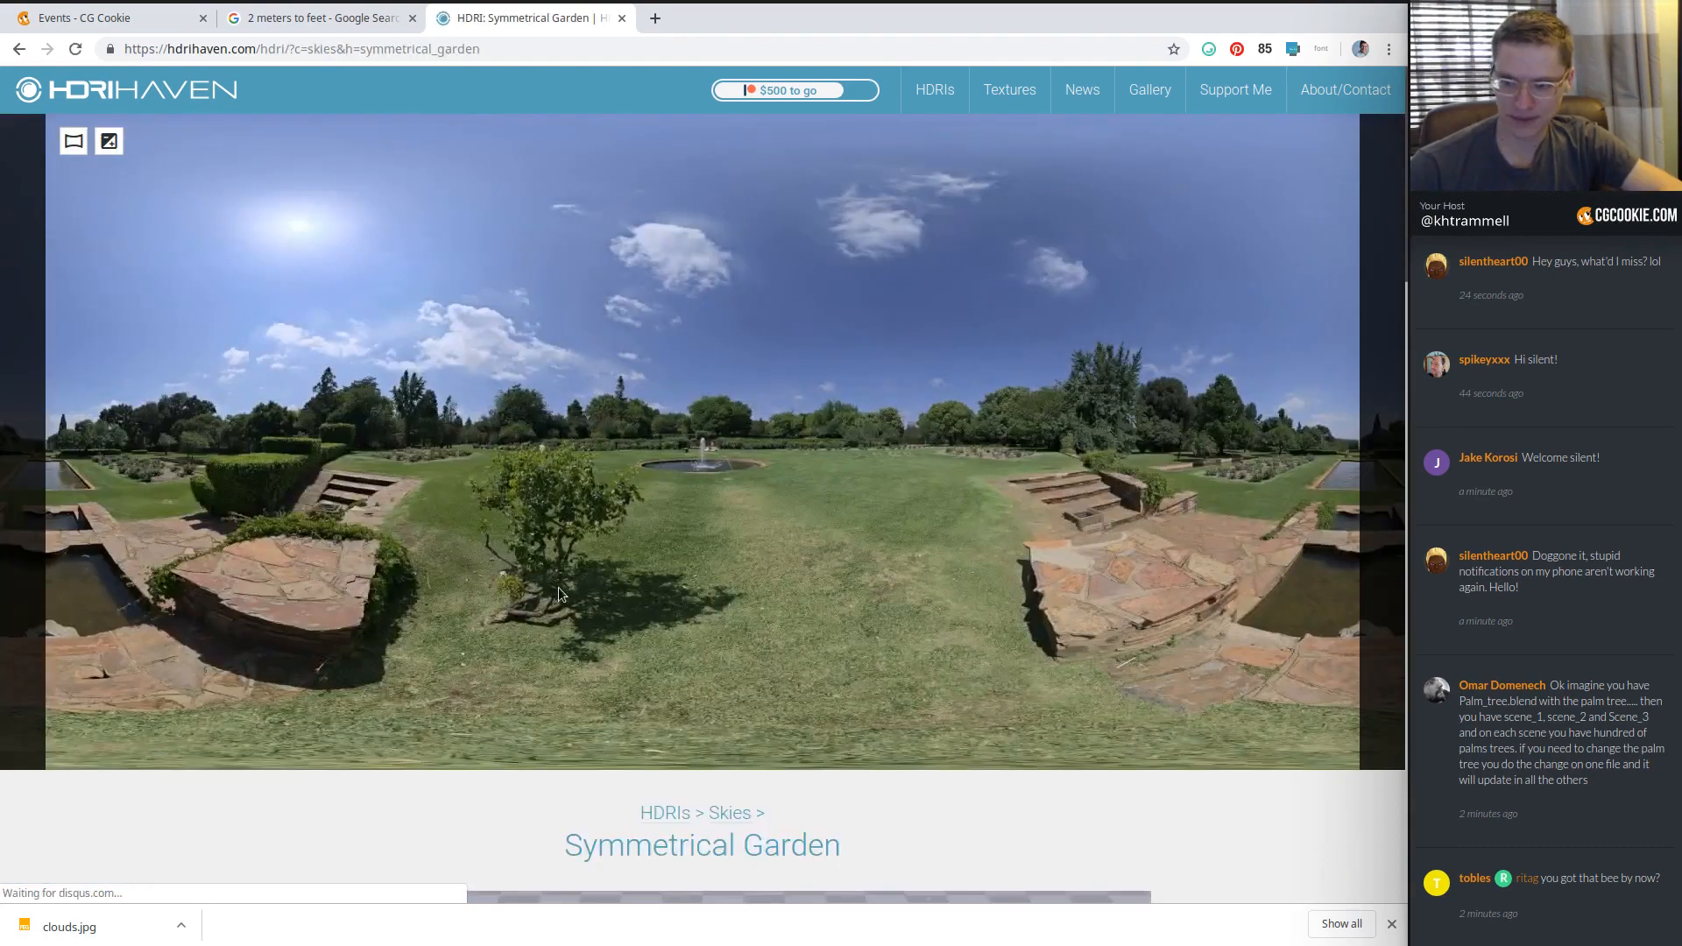
scroll(559, 593, "down", 7)
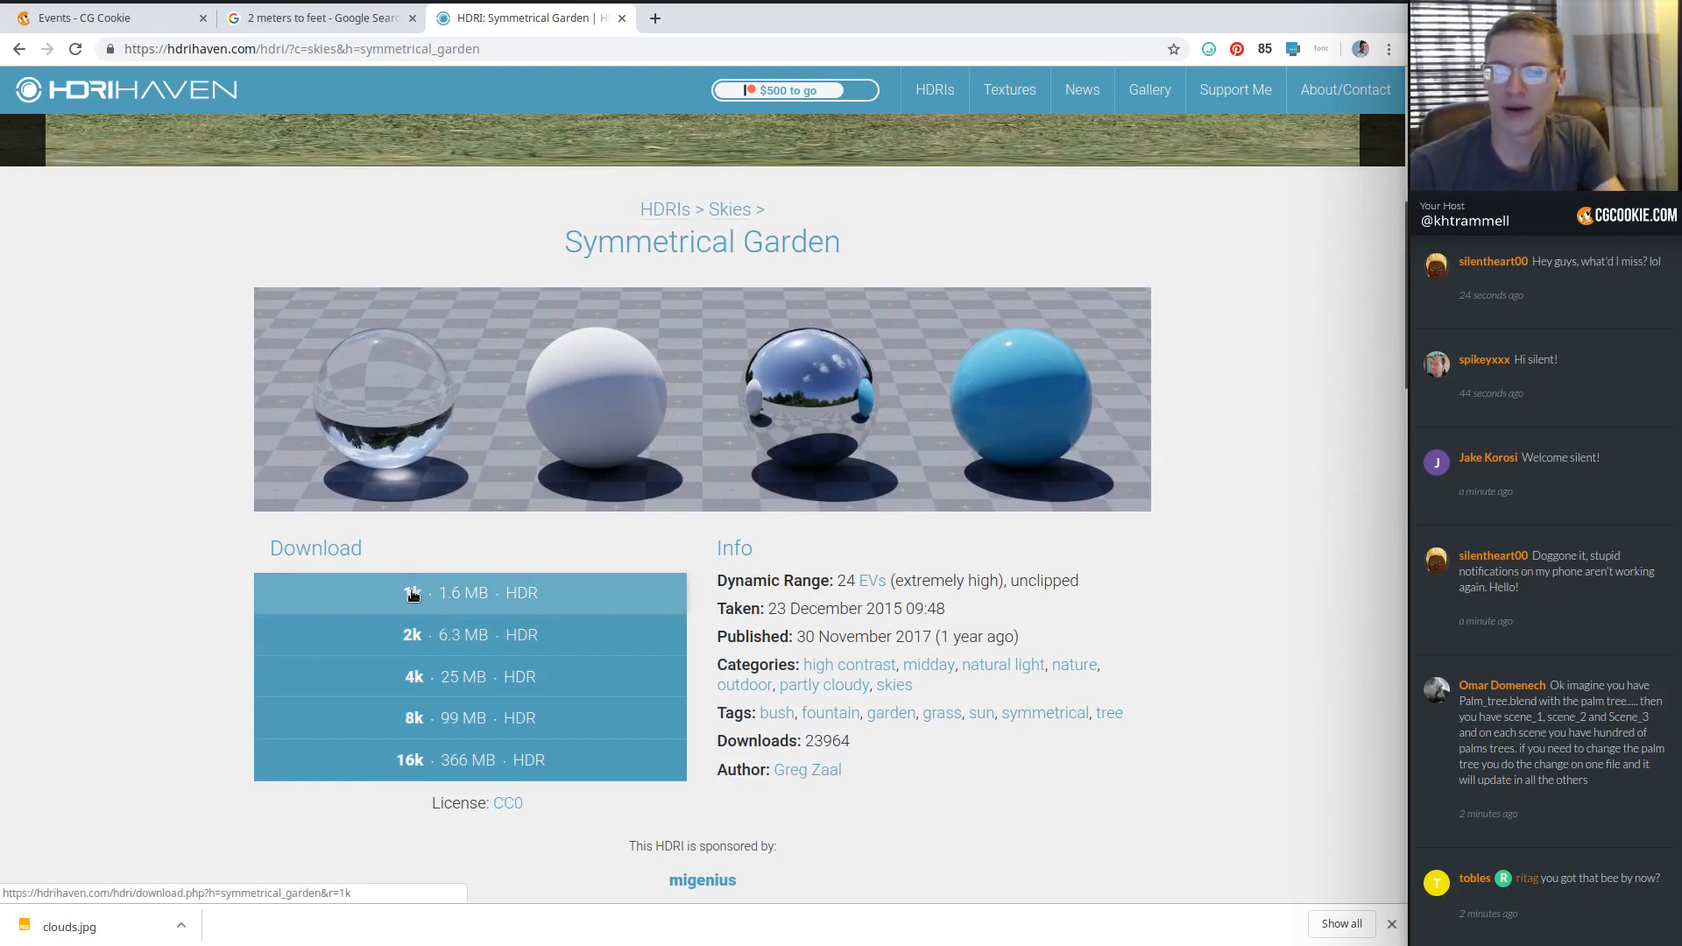
right_click(411, 596)
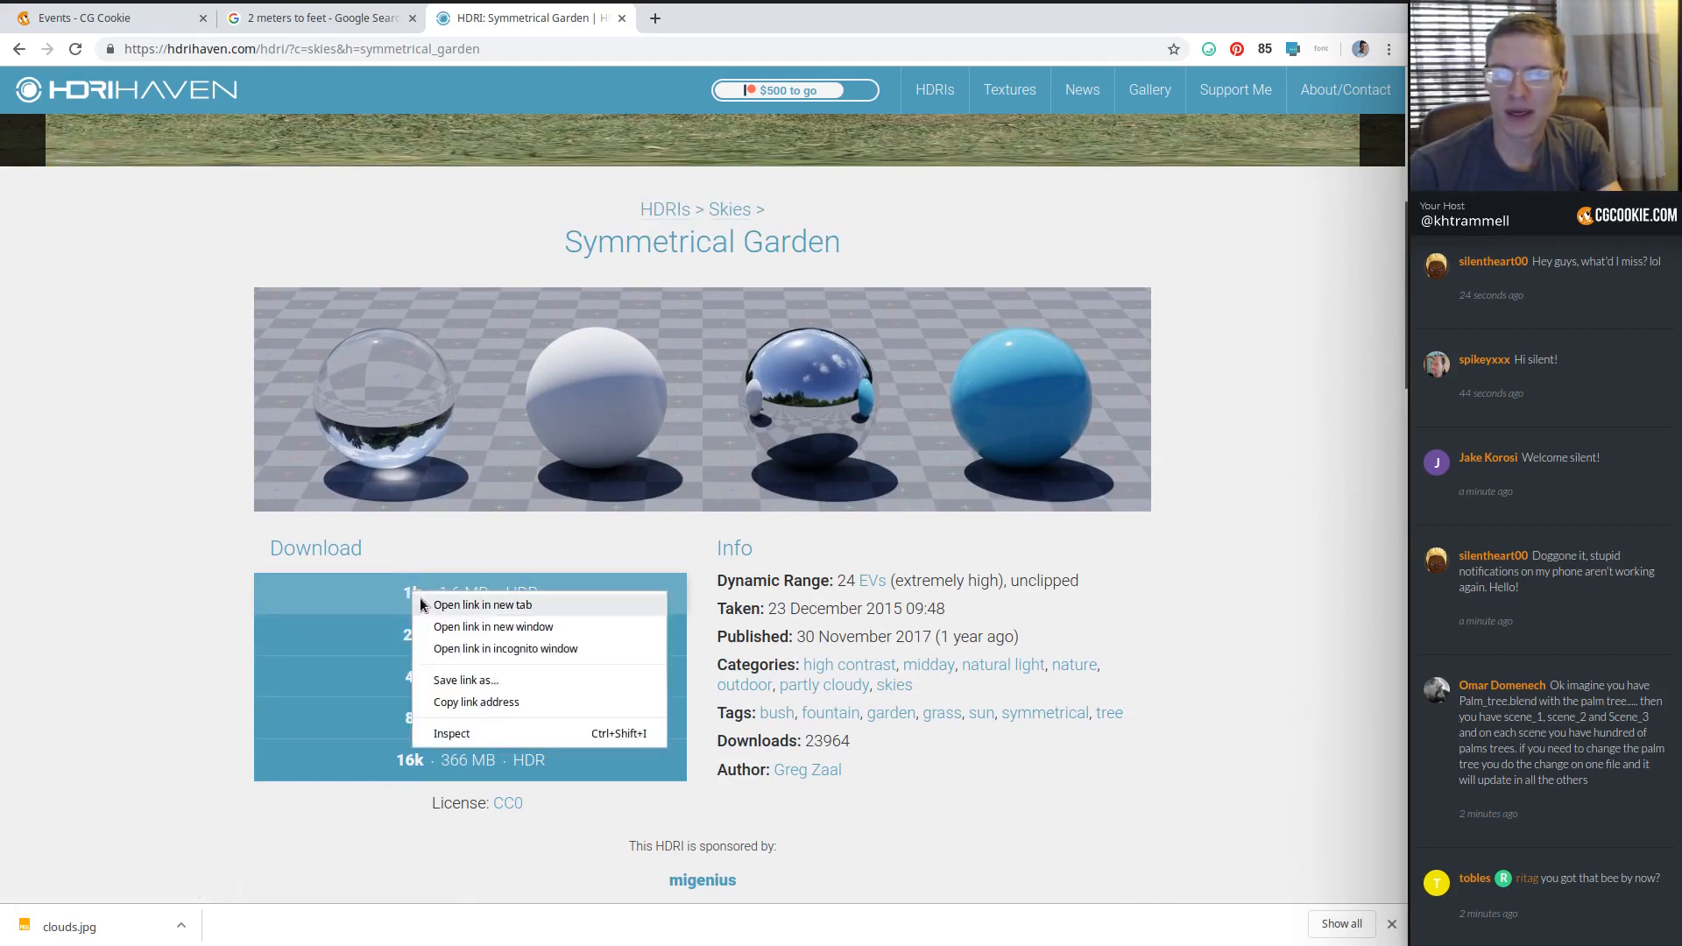
left_click(465, 683)
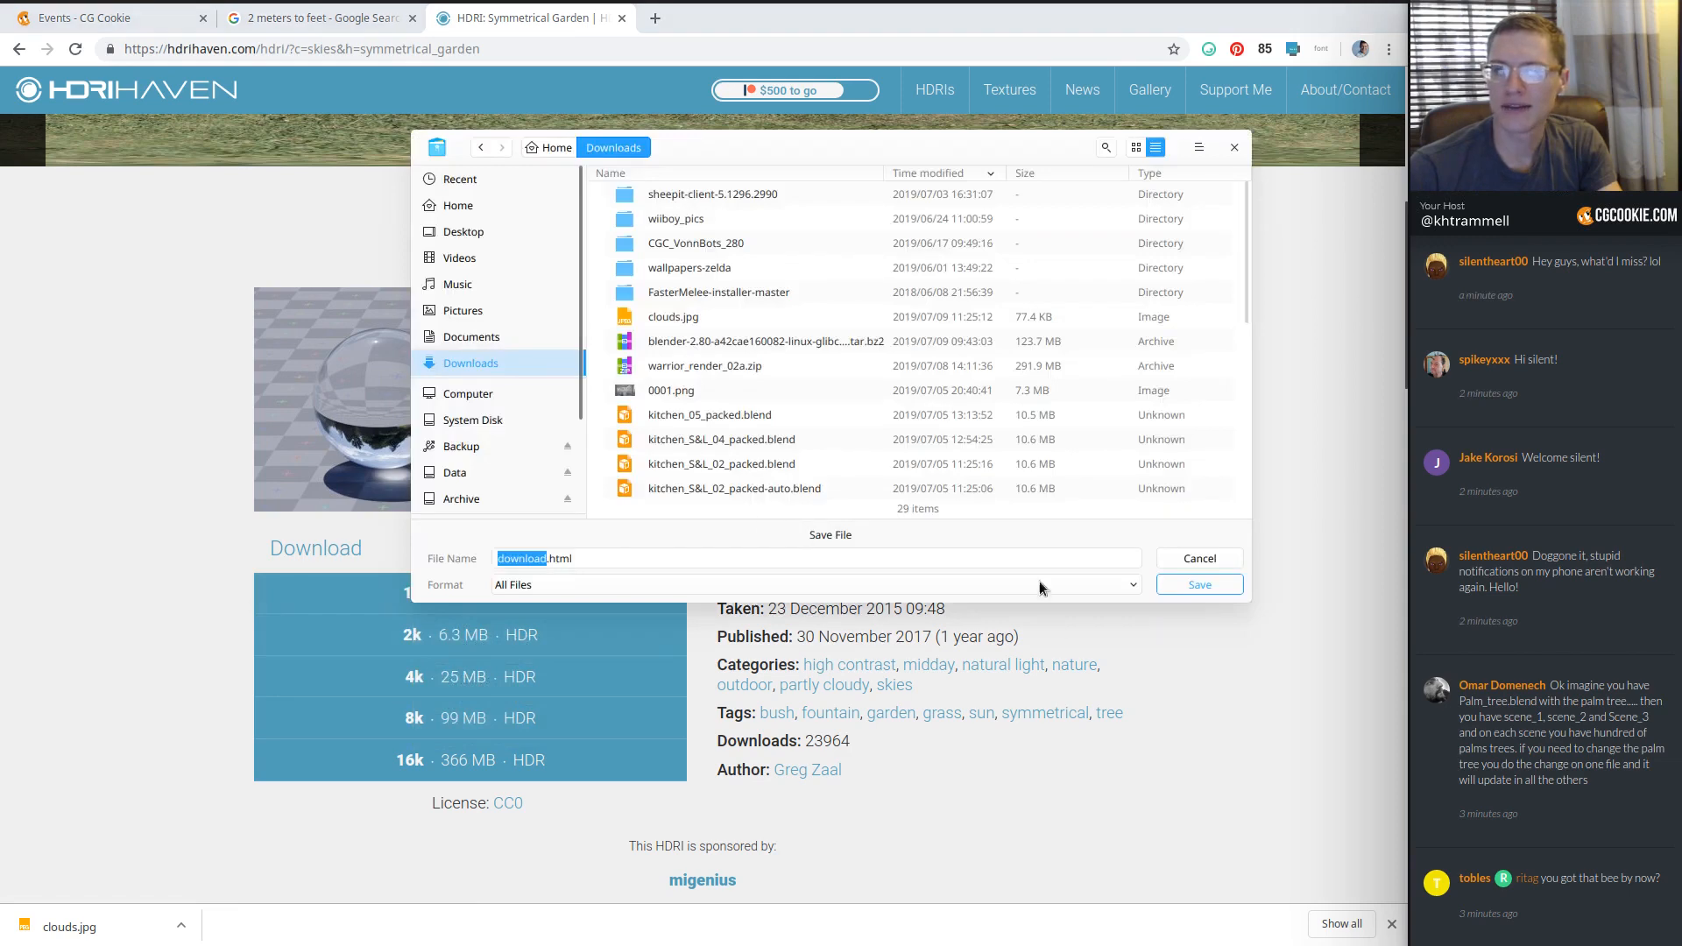
left_click_drag(1188, 581, 982, 656)
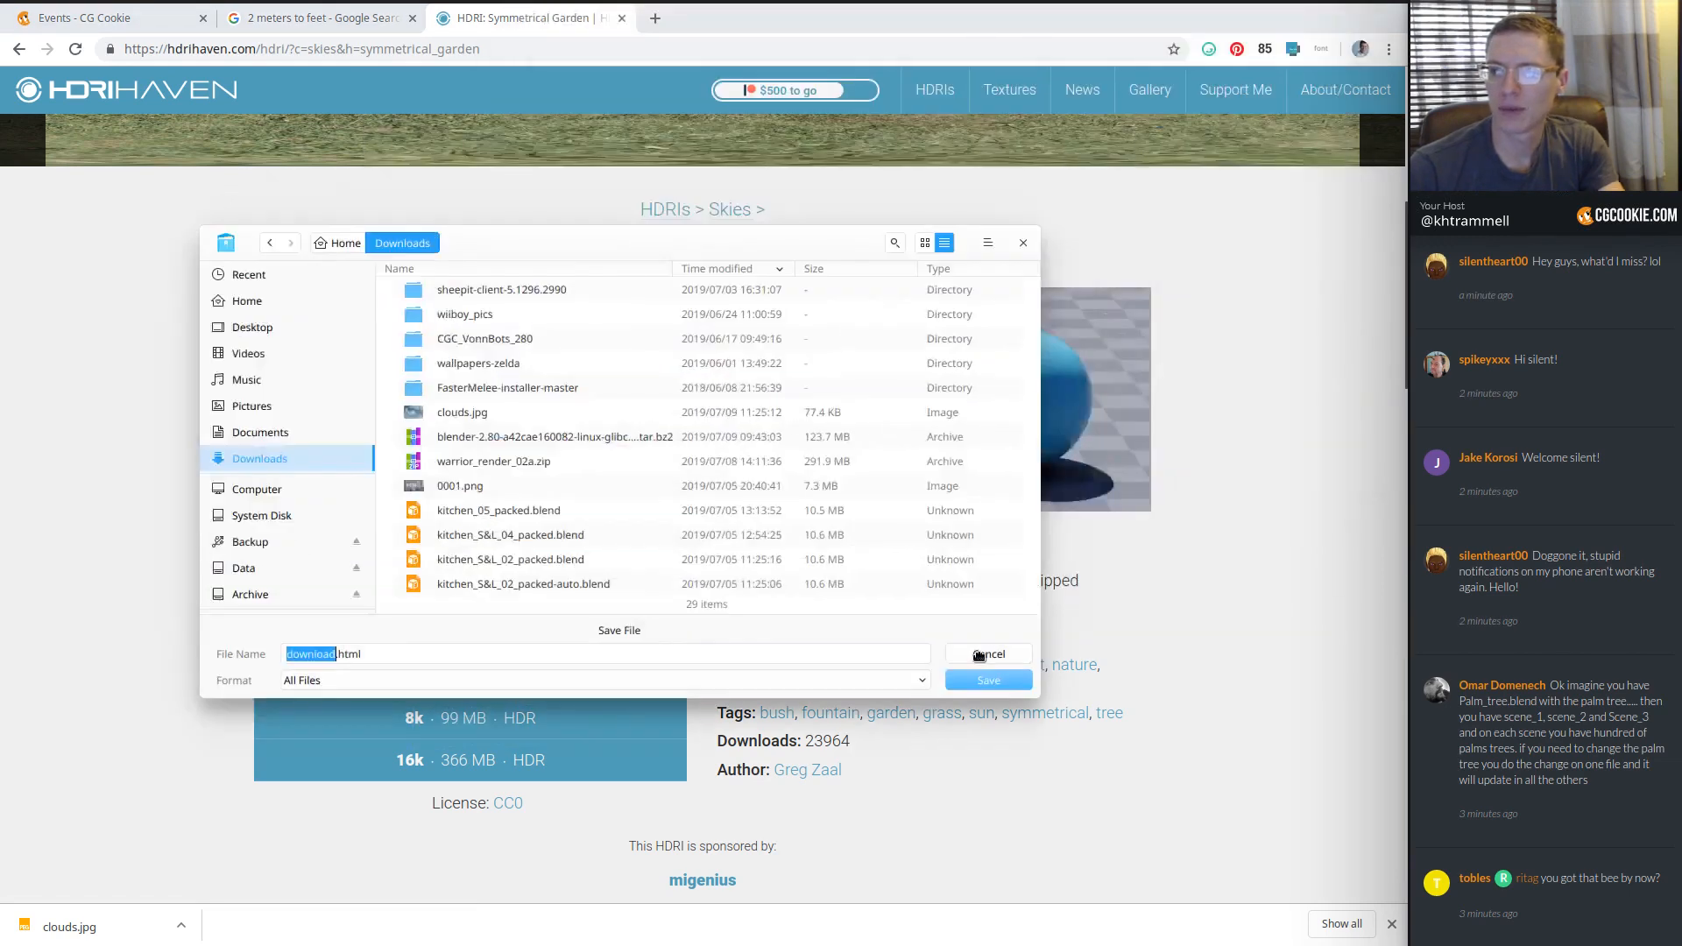
left_click(981, 657)
Download the 1k HDR of Symmetrical Garden and copy symmetrical_garden_1k.hdr from the Downloads folder in the file manager.
left_click(412, 594)
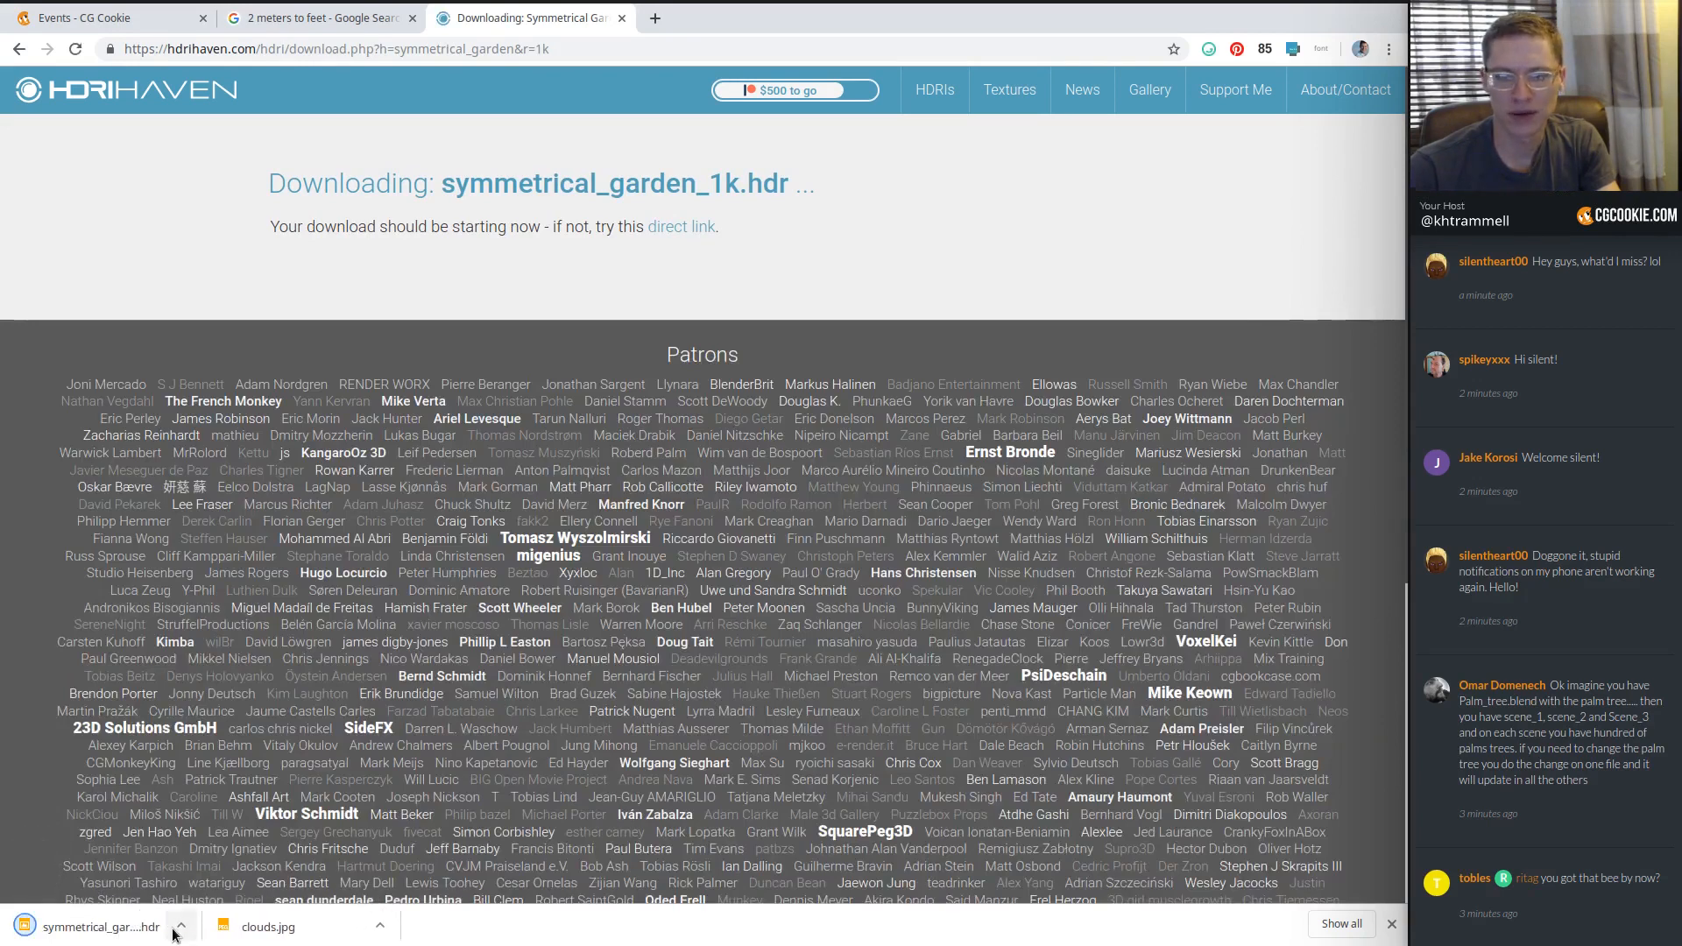
key("alt+Tab")
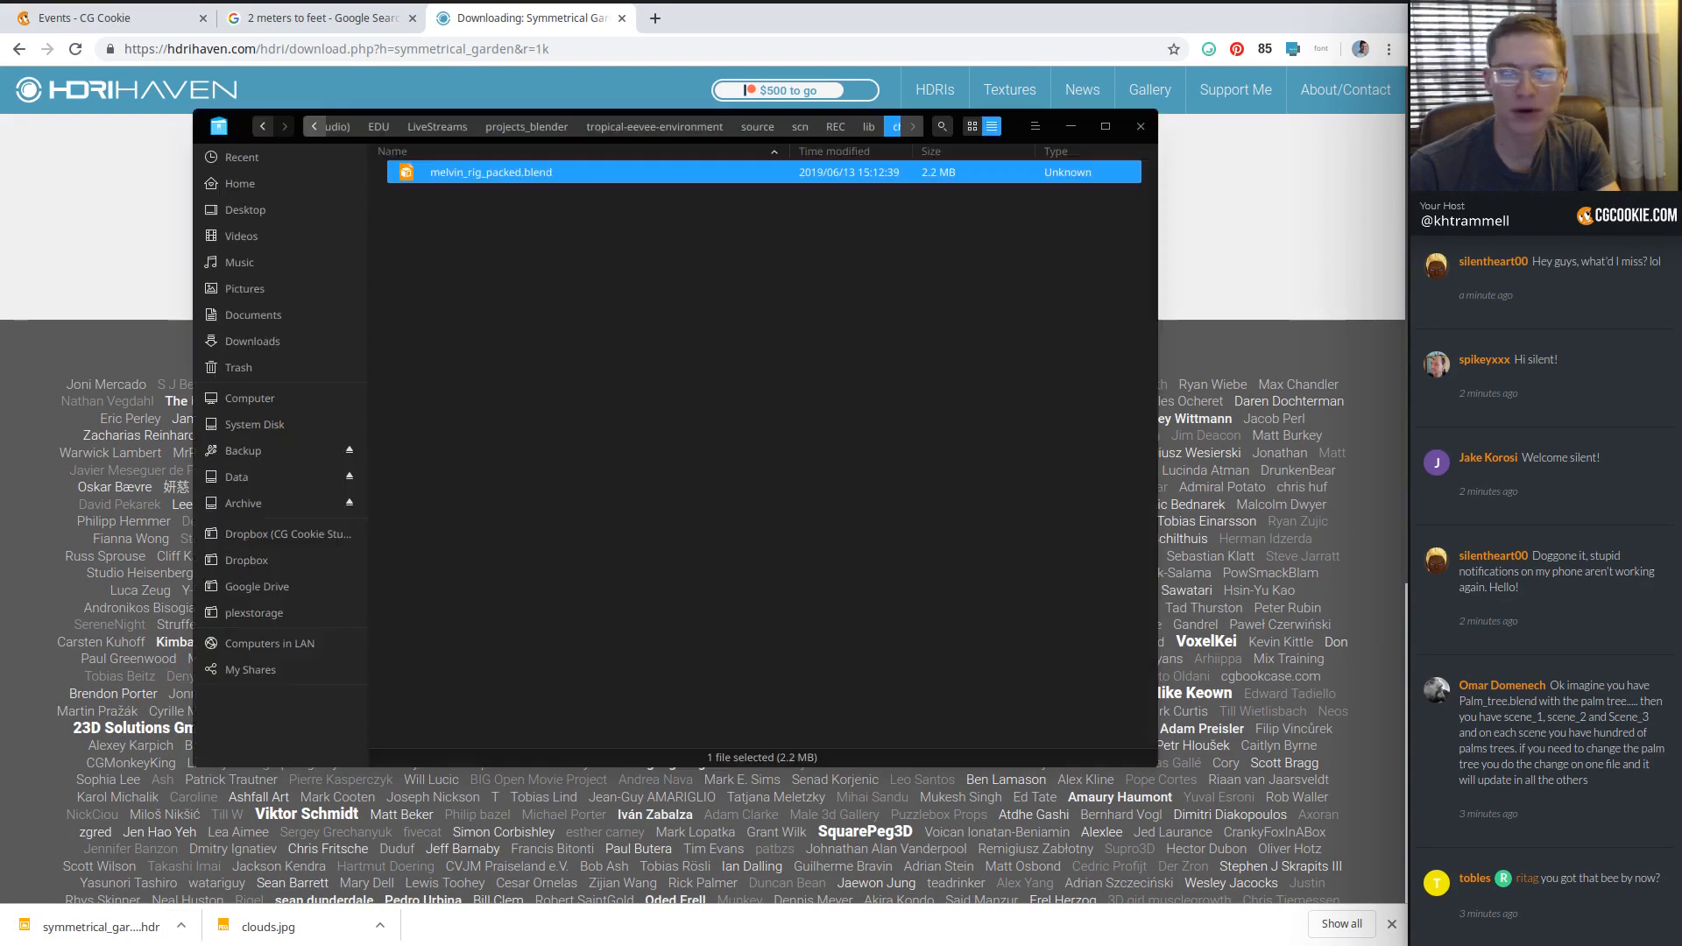
key("ctrl+t")
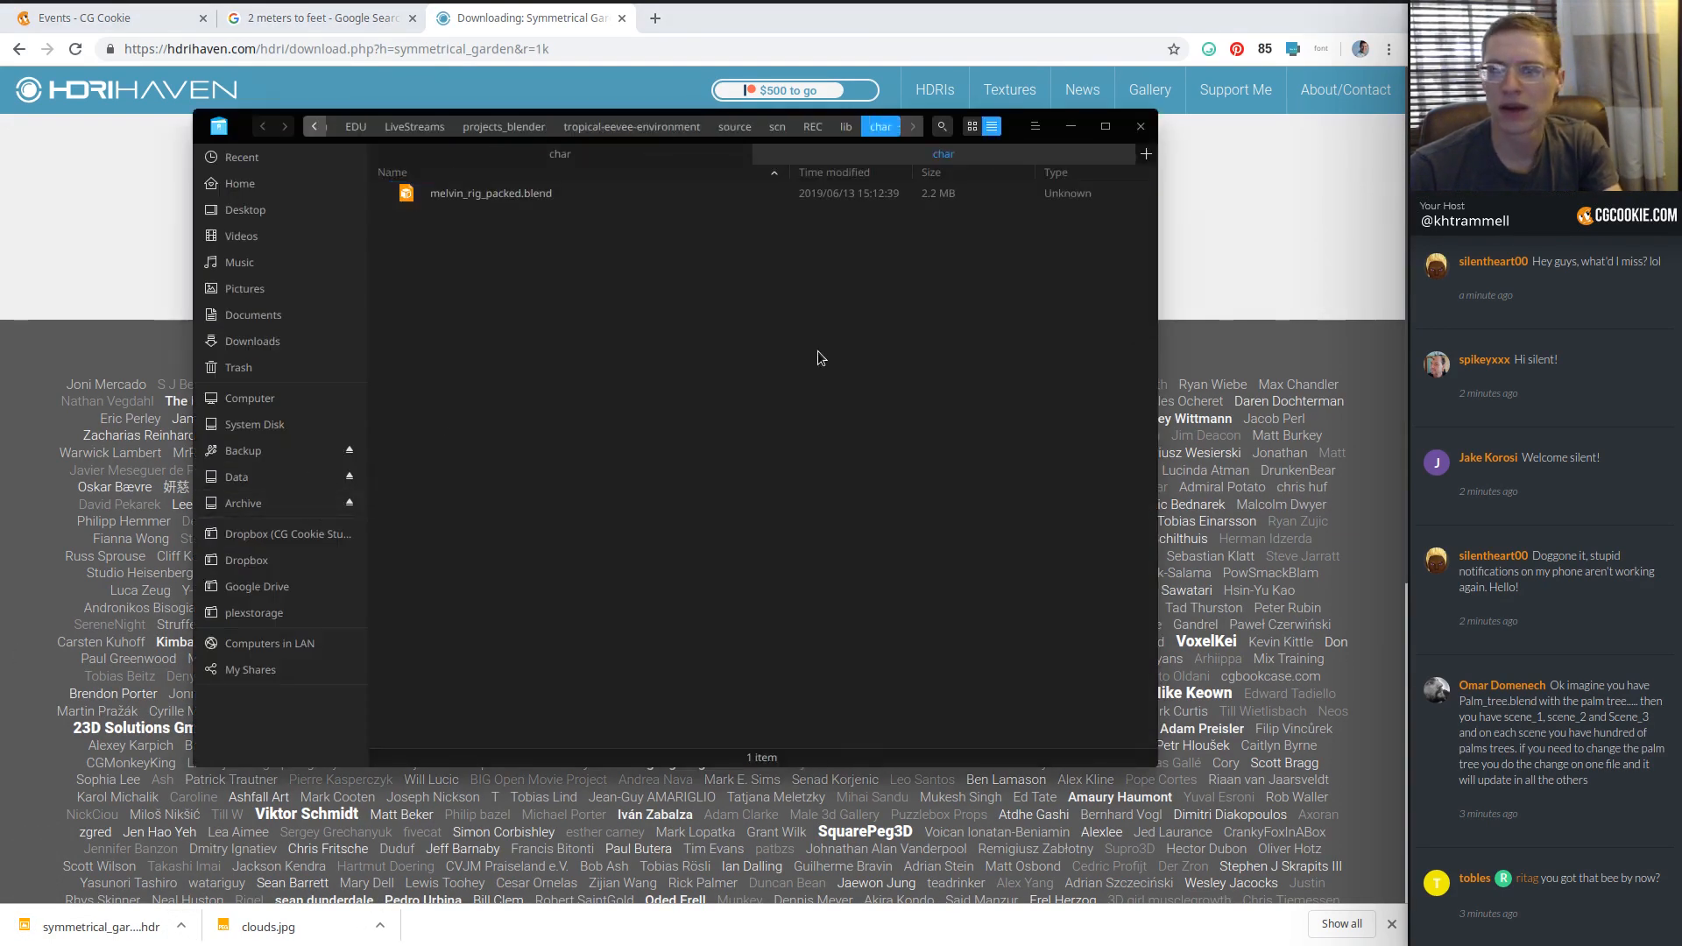
left_click(243, 340)
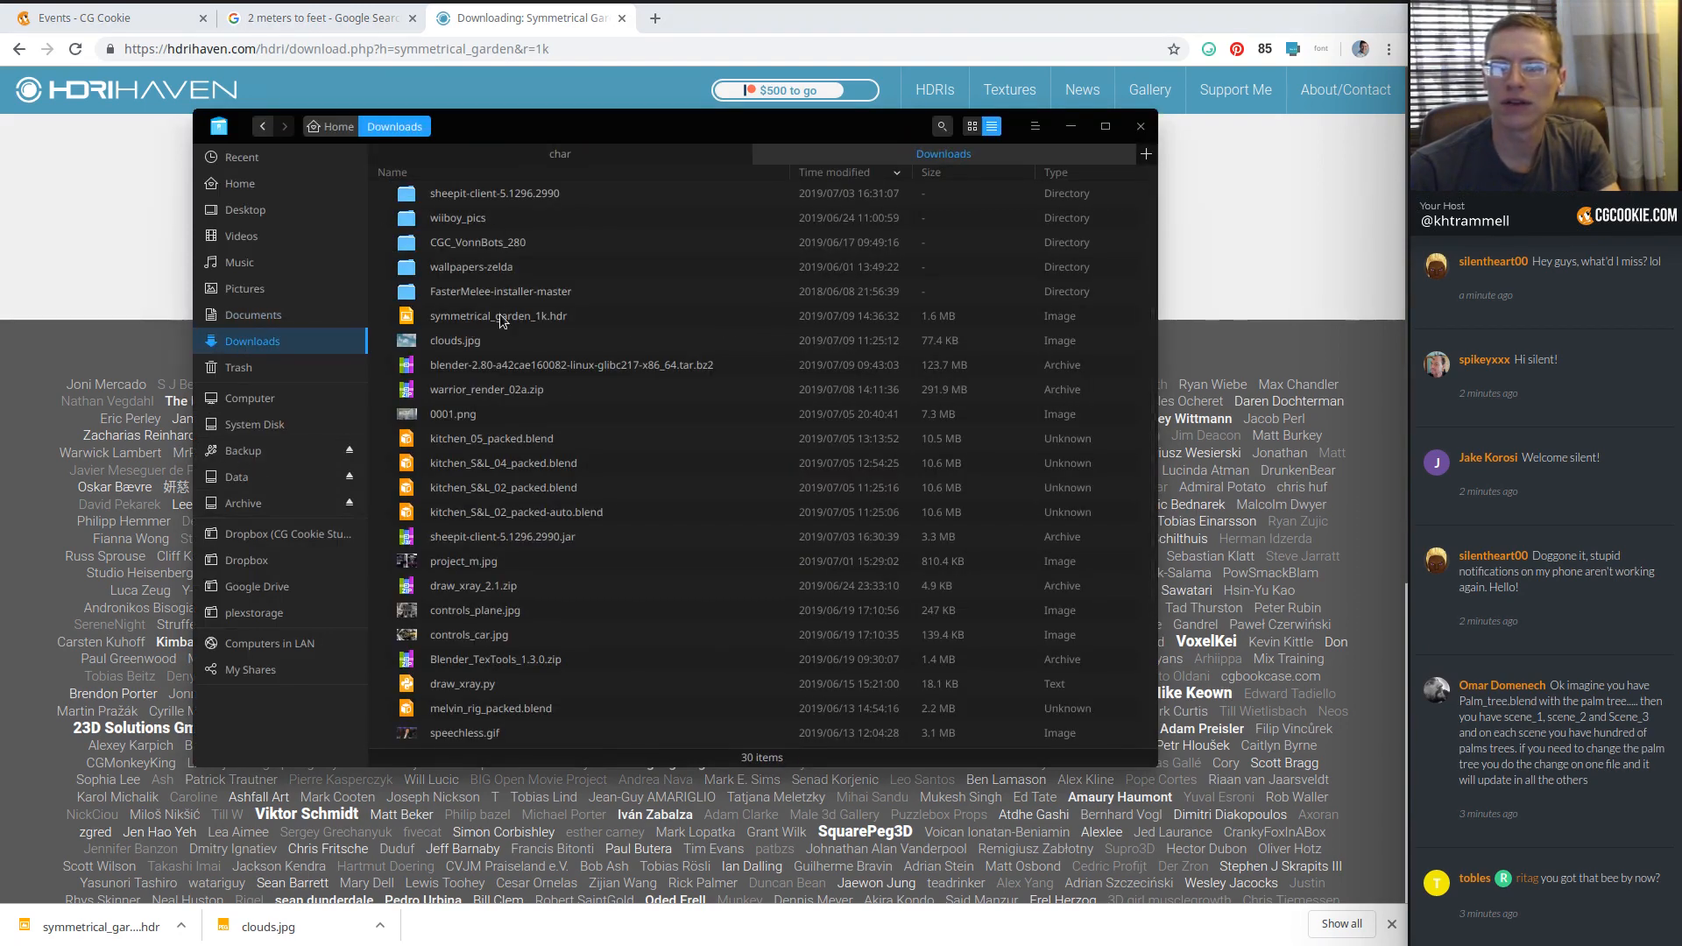
left_click(499, 315)
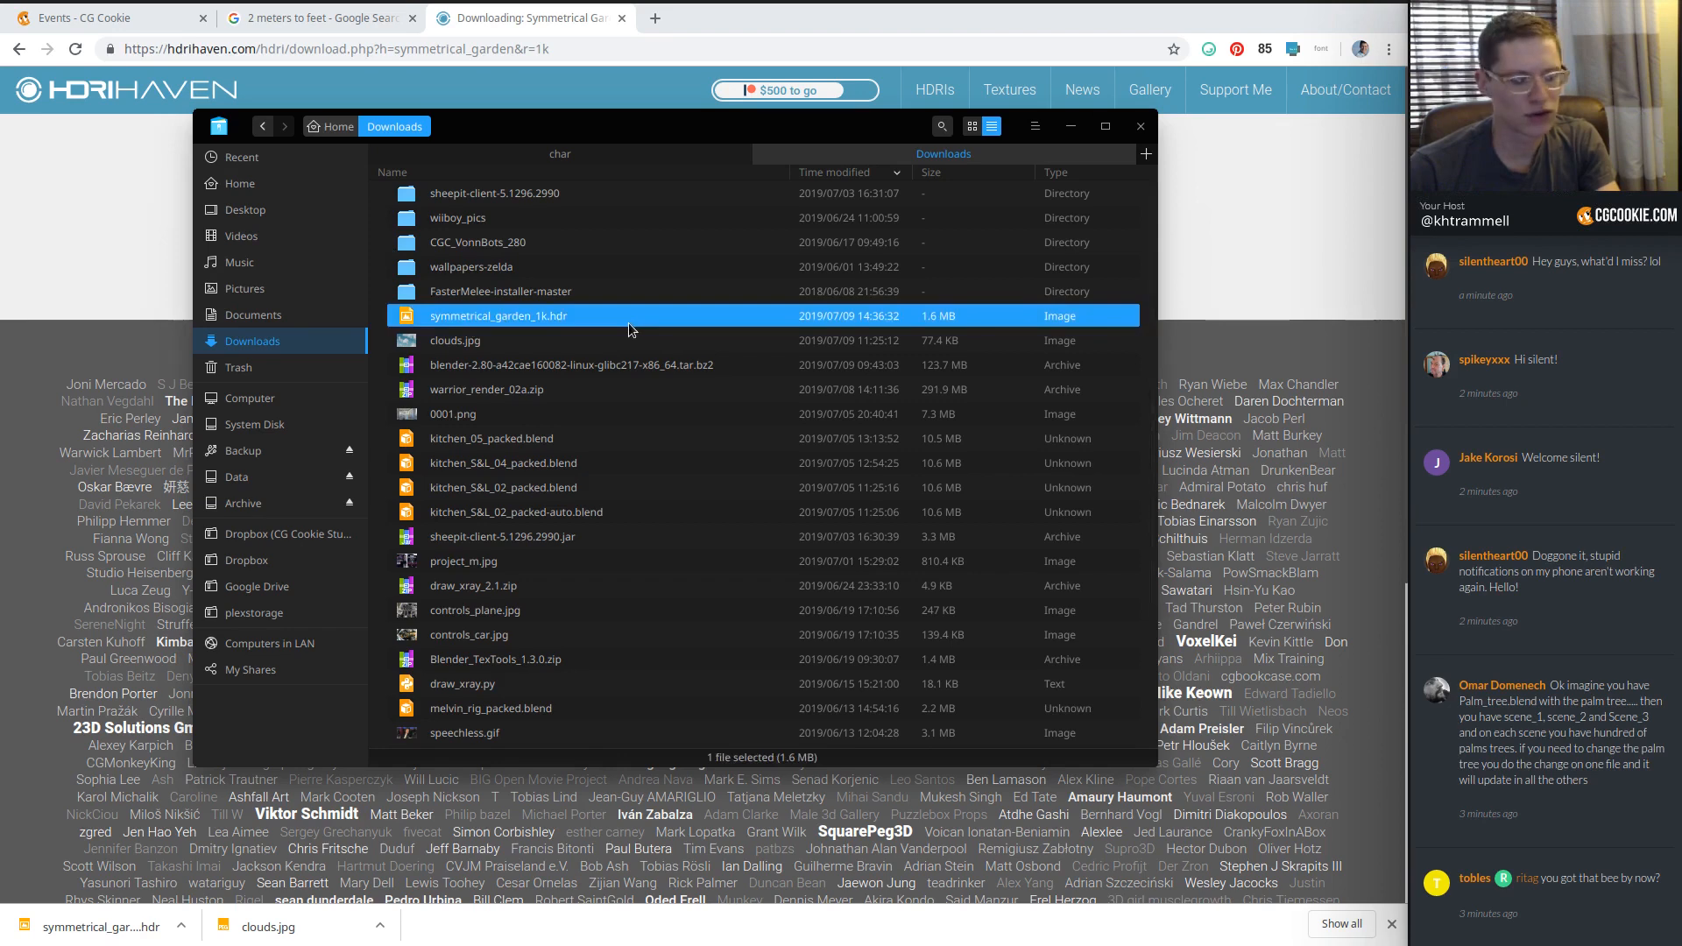
Paste symmetrical_garden_1k.hdr into the project's REC/lib/tex folder, replacing the existing copy.
left_click(677, 152)
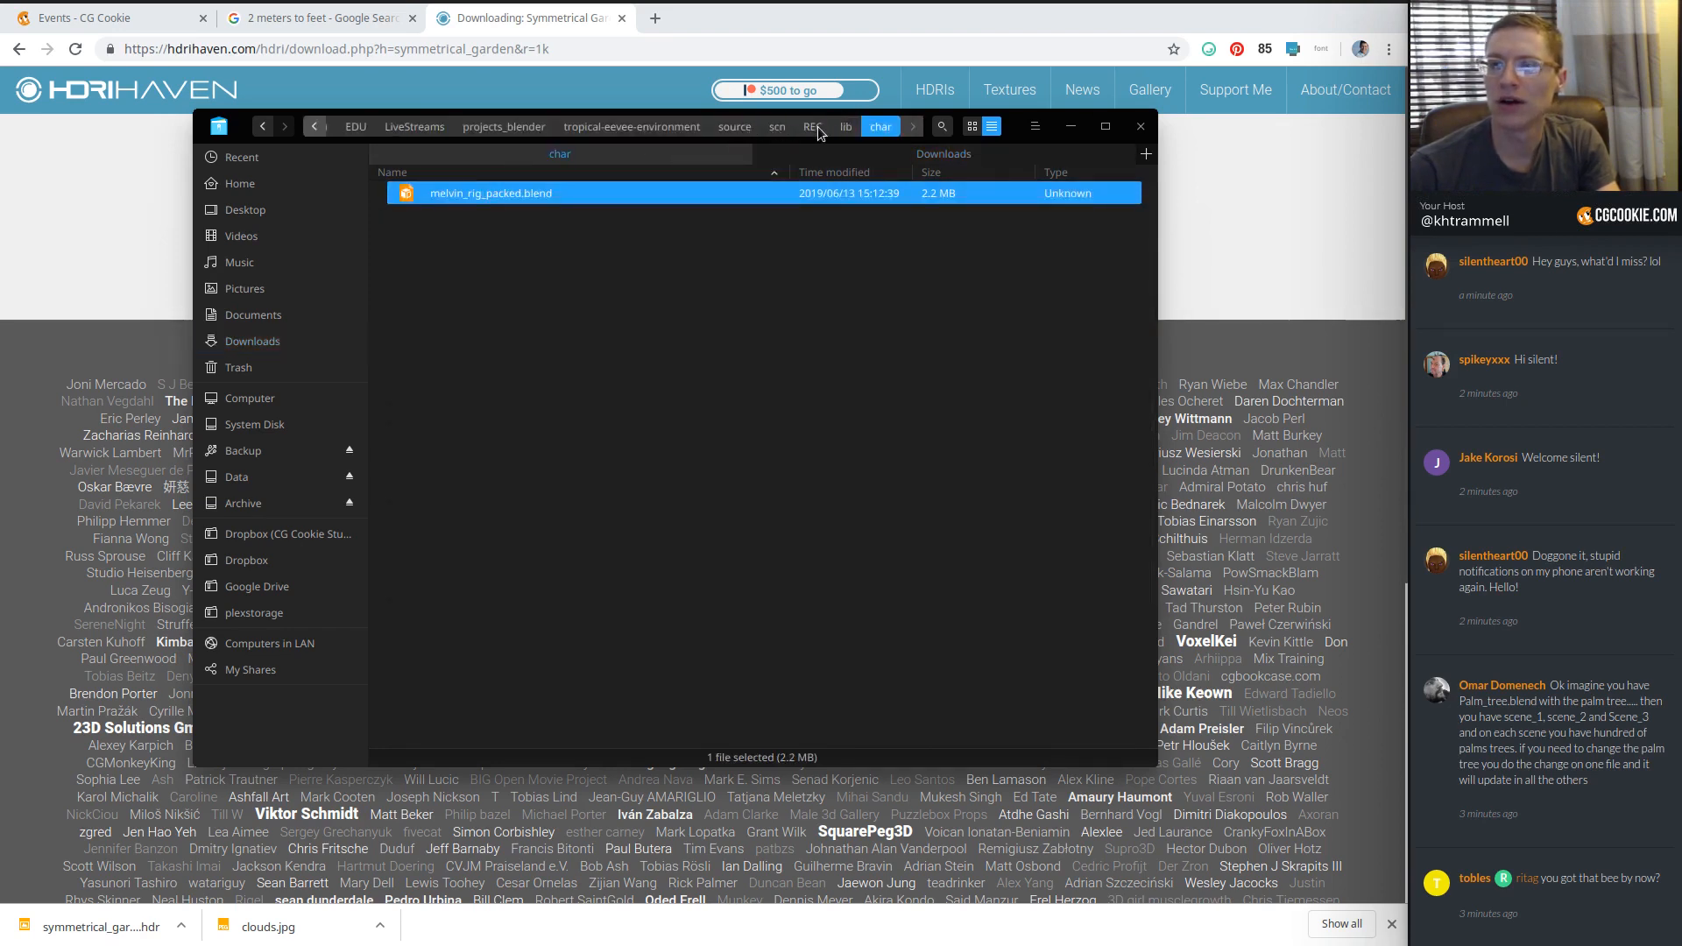
left_click(815, 129)
double_click(461, 214)
double_click(481, 246)
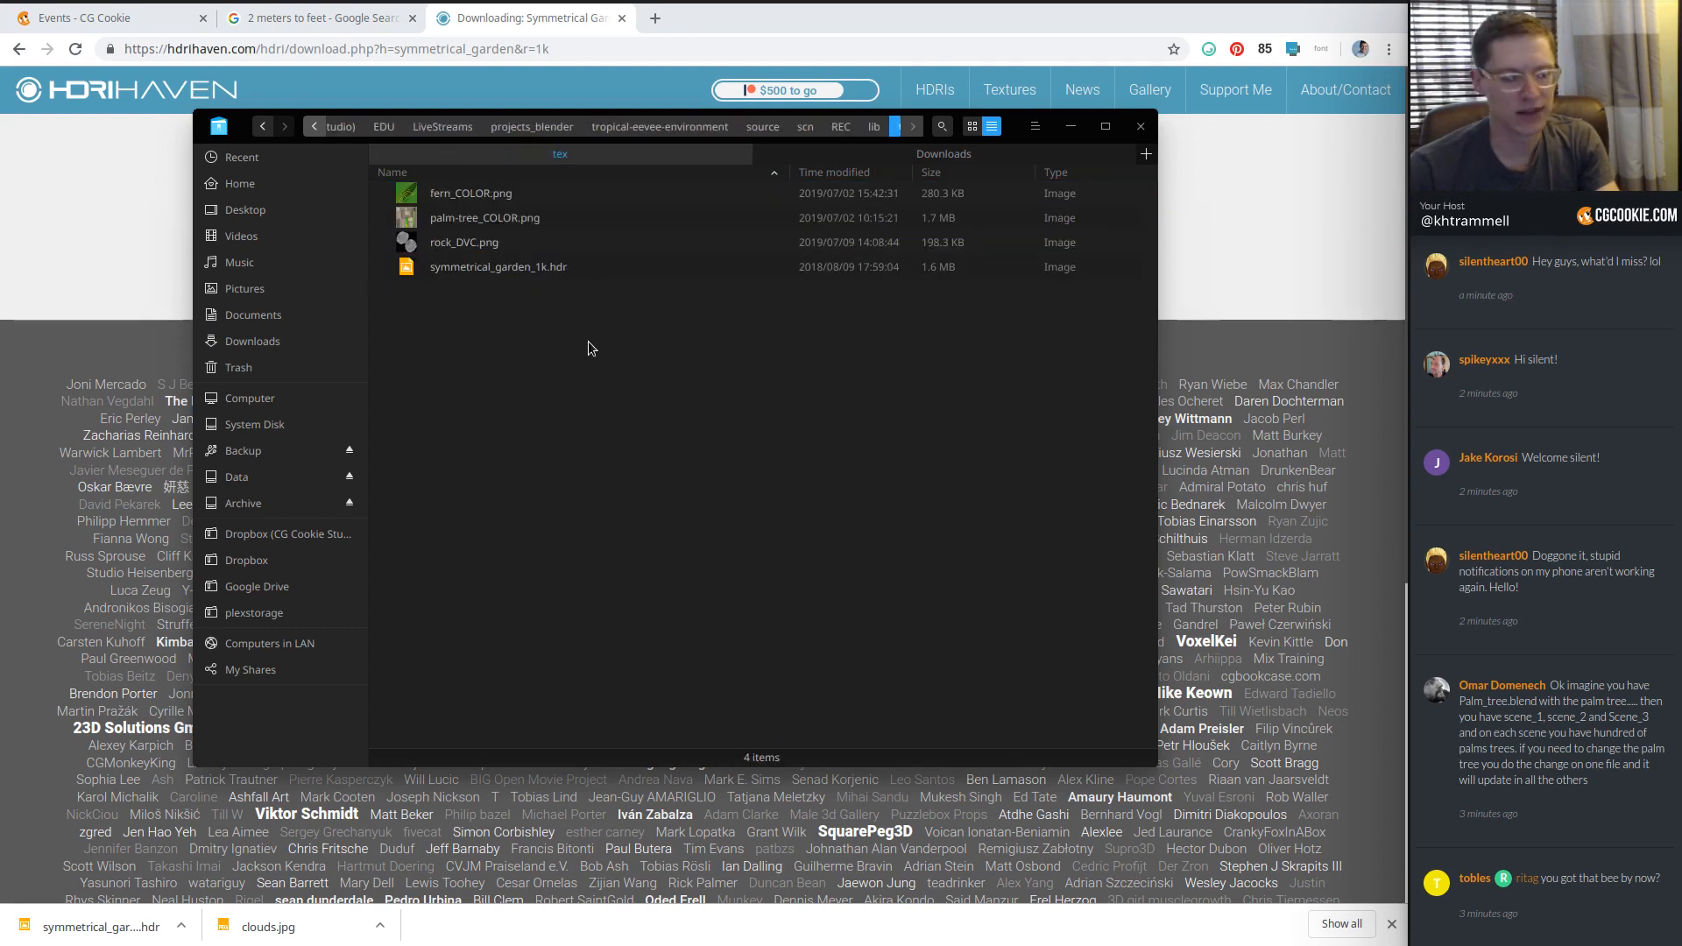
key("ctrl+v")
left_click(1565, 629)
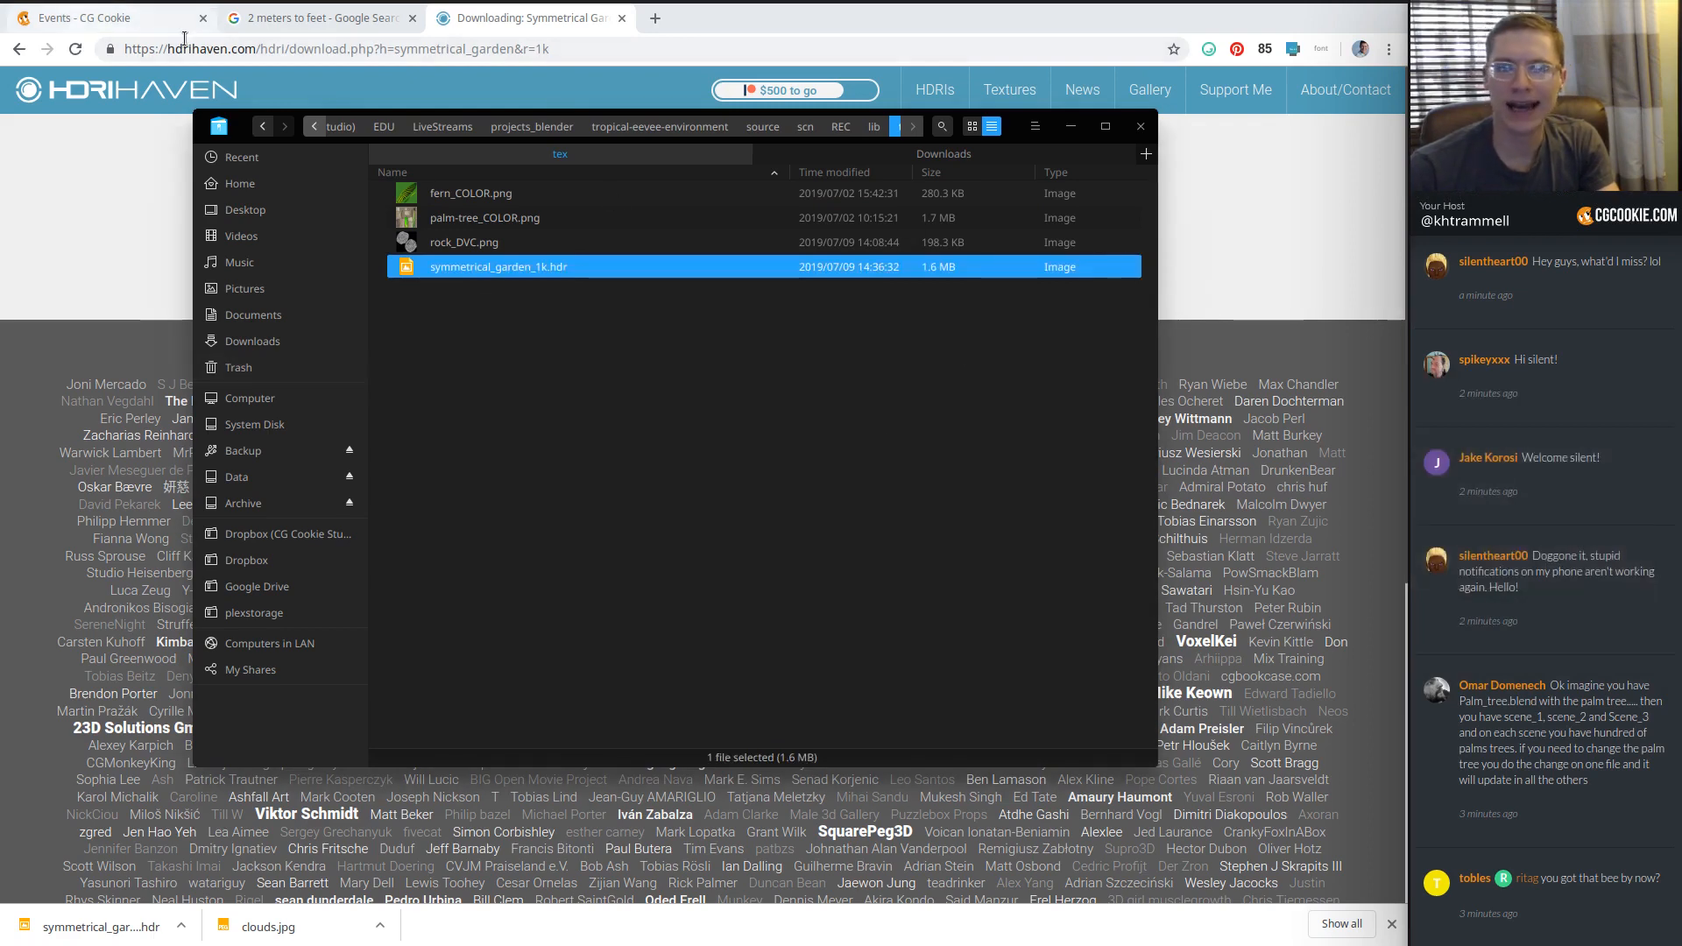
Switch to Blender and assign an Environment Texture to the World surface color.
key("alt+Tab")
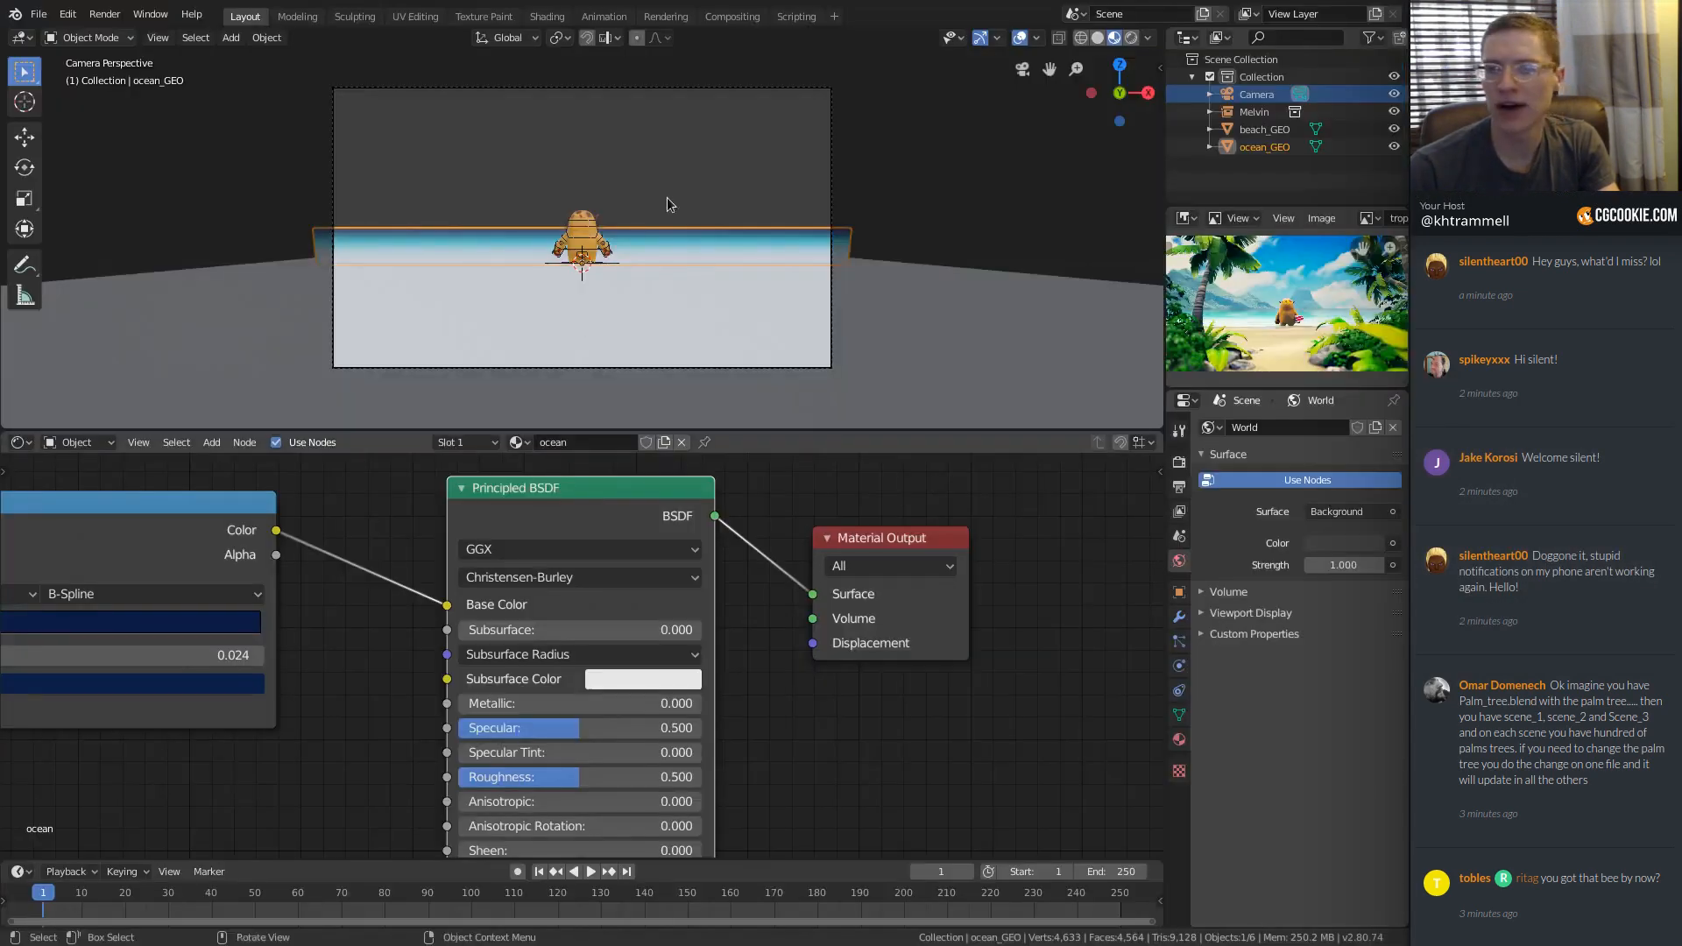
left_click(1393, 543)
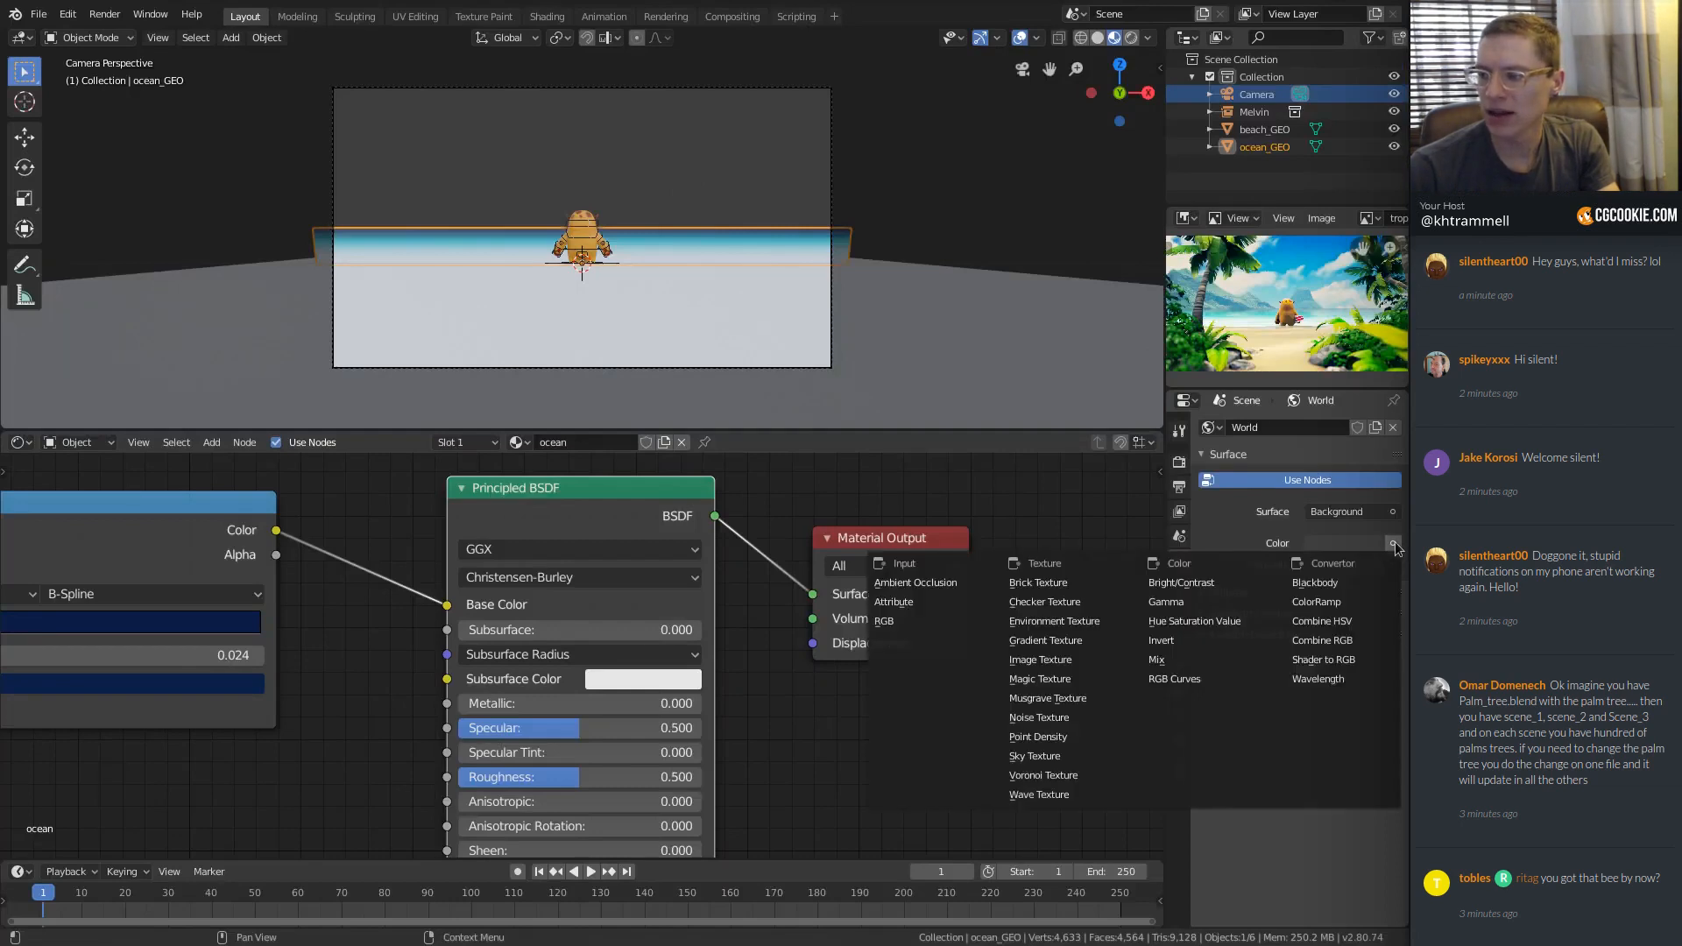
left_click(1048, 622)
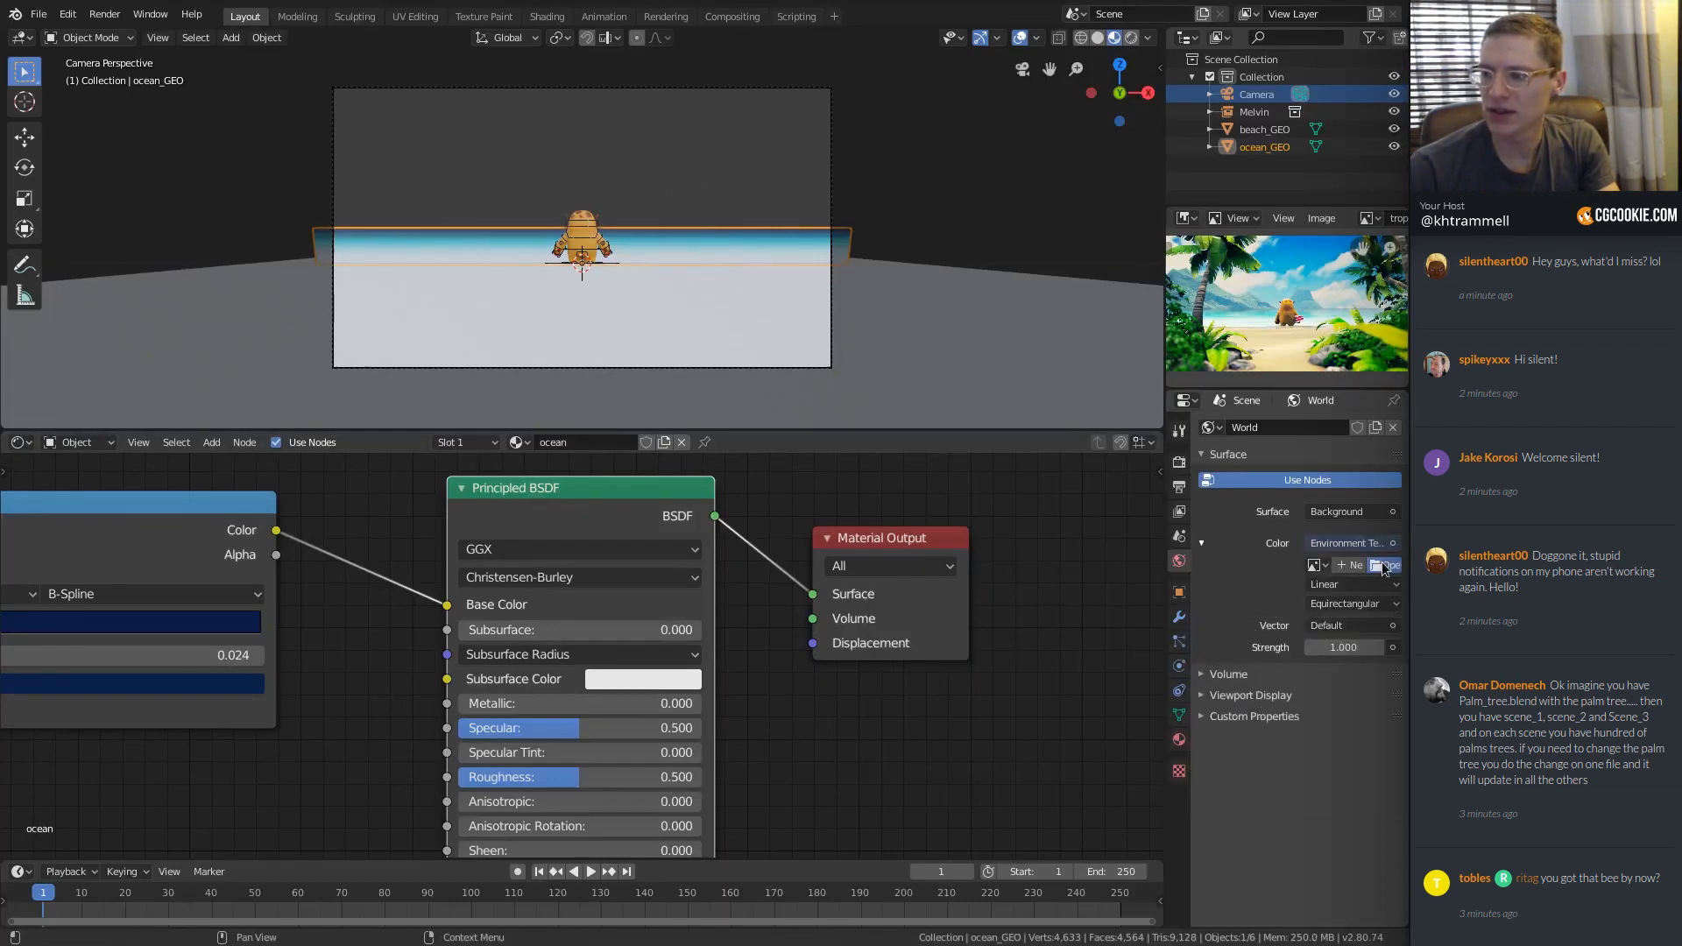
Load symmetrical_garden_1k.hdr from the project's source/scn/REC/lib/tex folder as the World's environment image.
left_click(1382, 569)
left_click(56, 358)
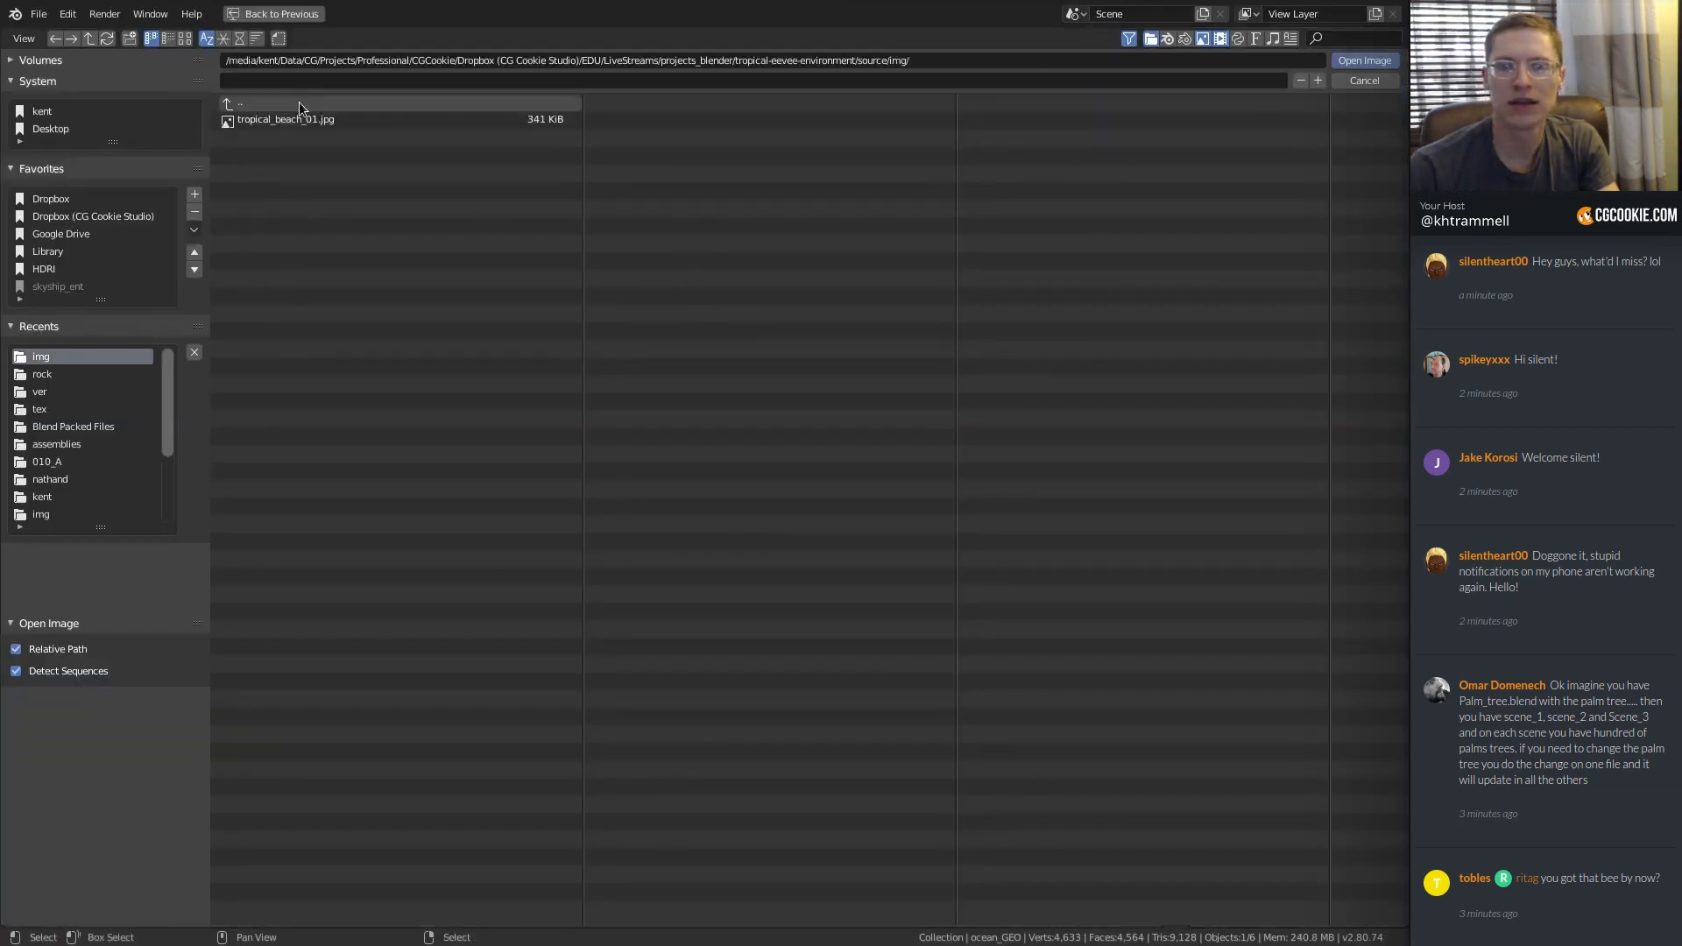
left_click(261, 104)
left_click(254, 103)
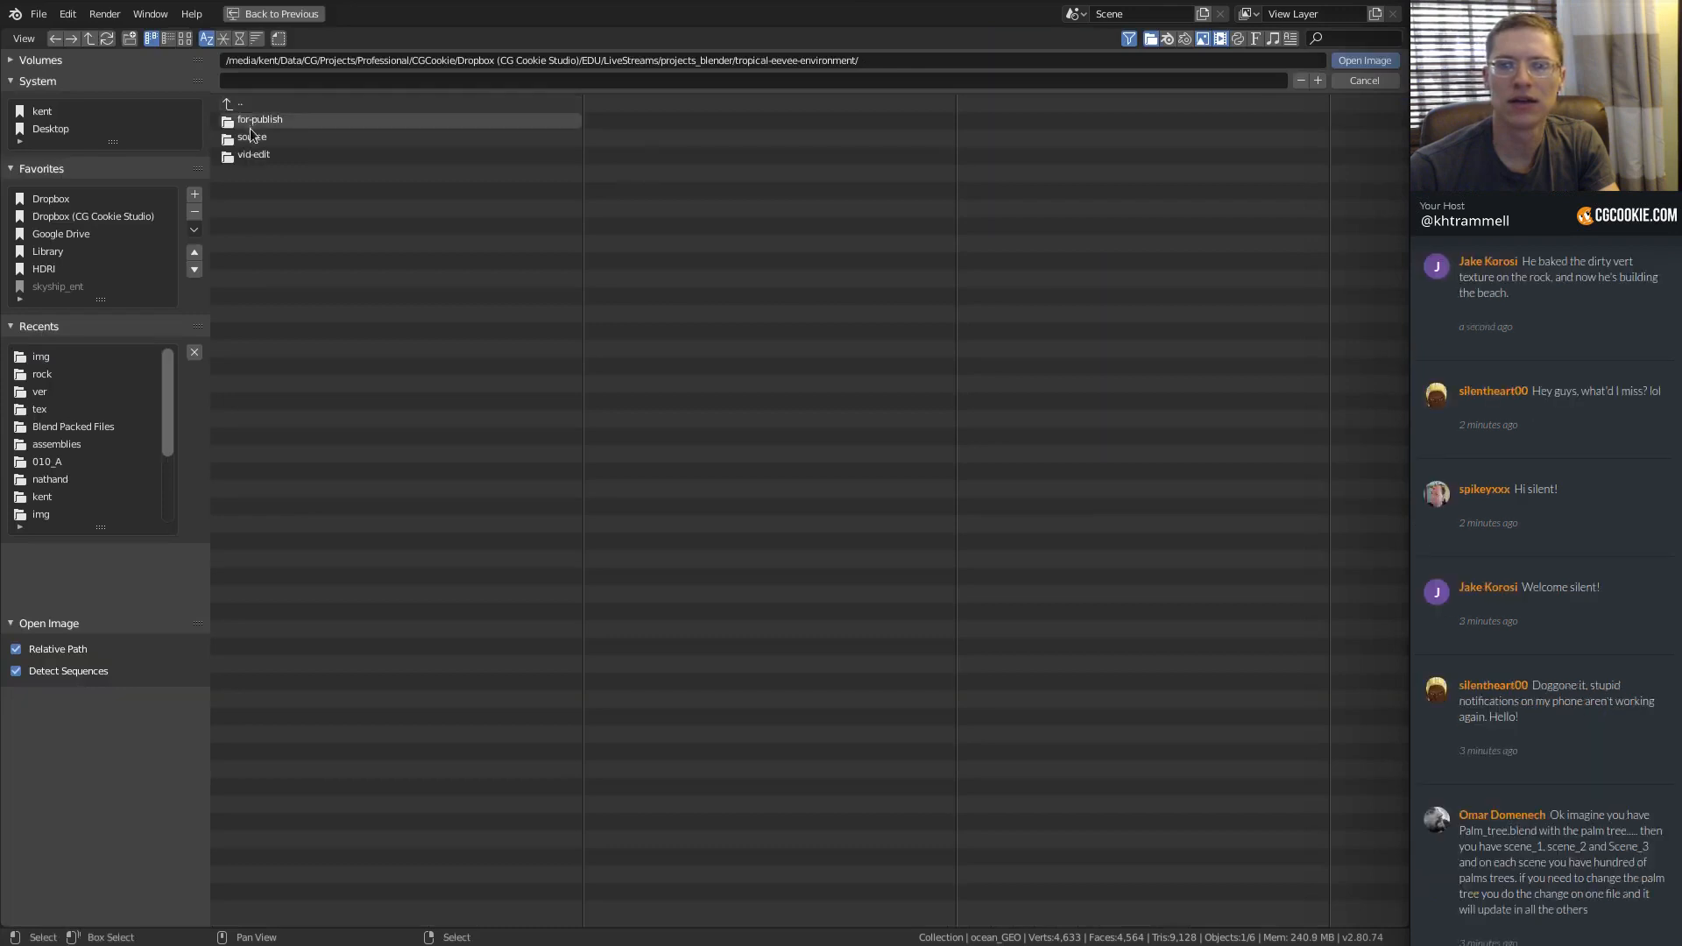
double_click(253, 138)
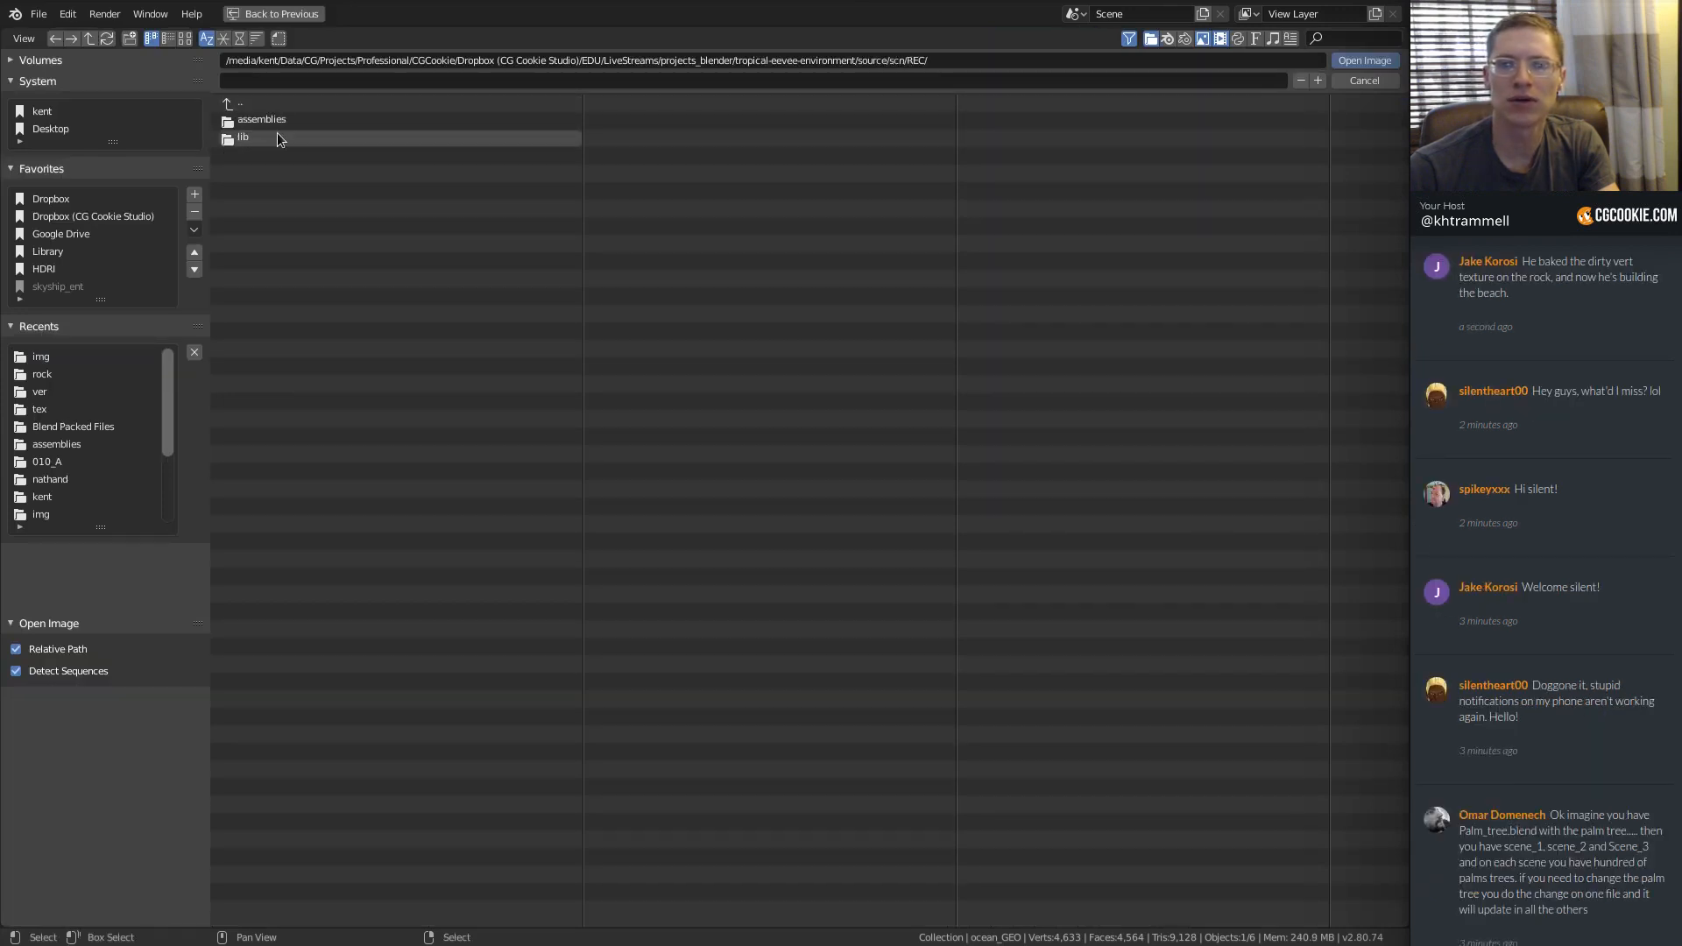
double_click(277, 137)
double_click(305, 131)
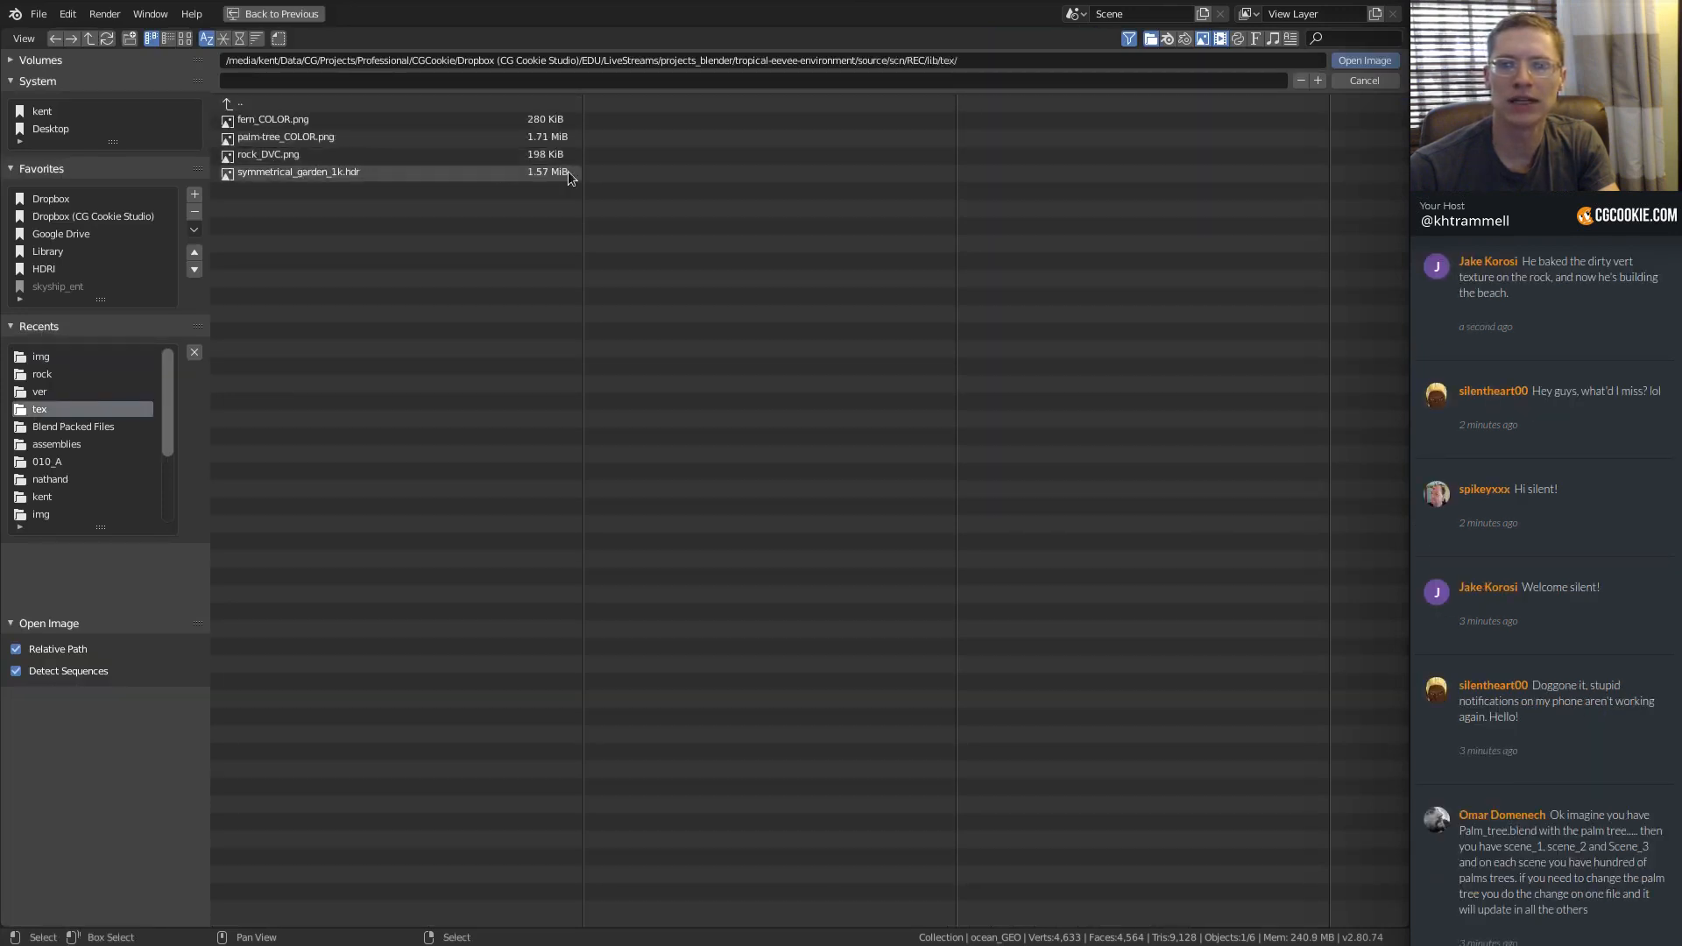
double_click(323, 172)
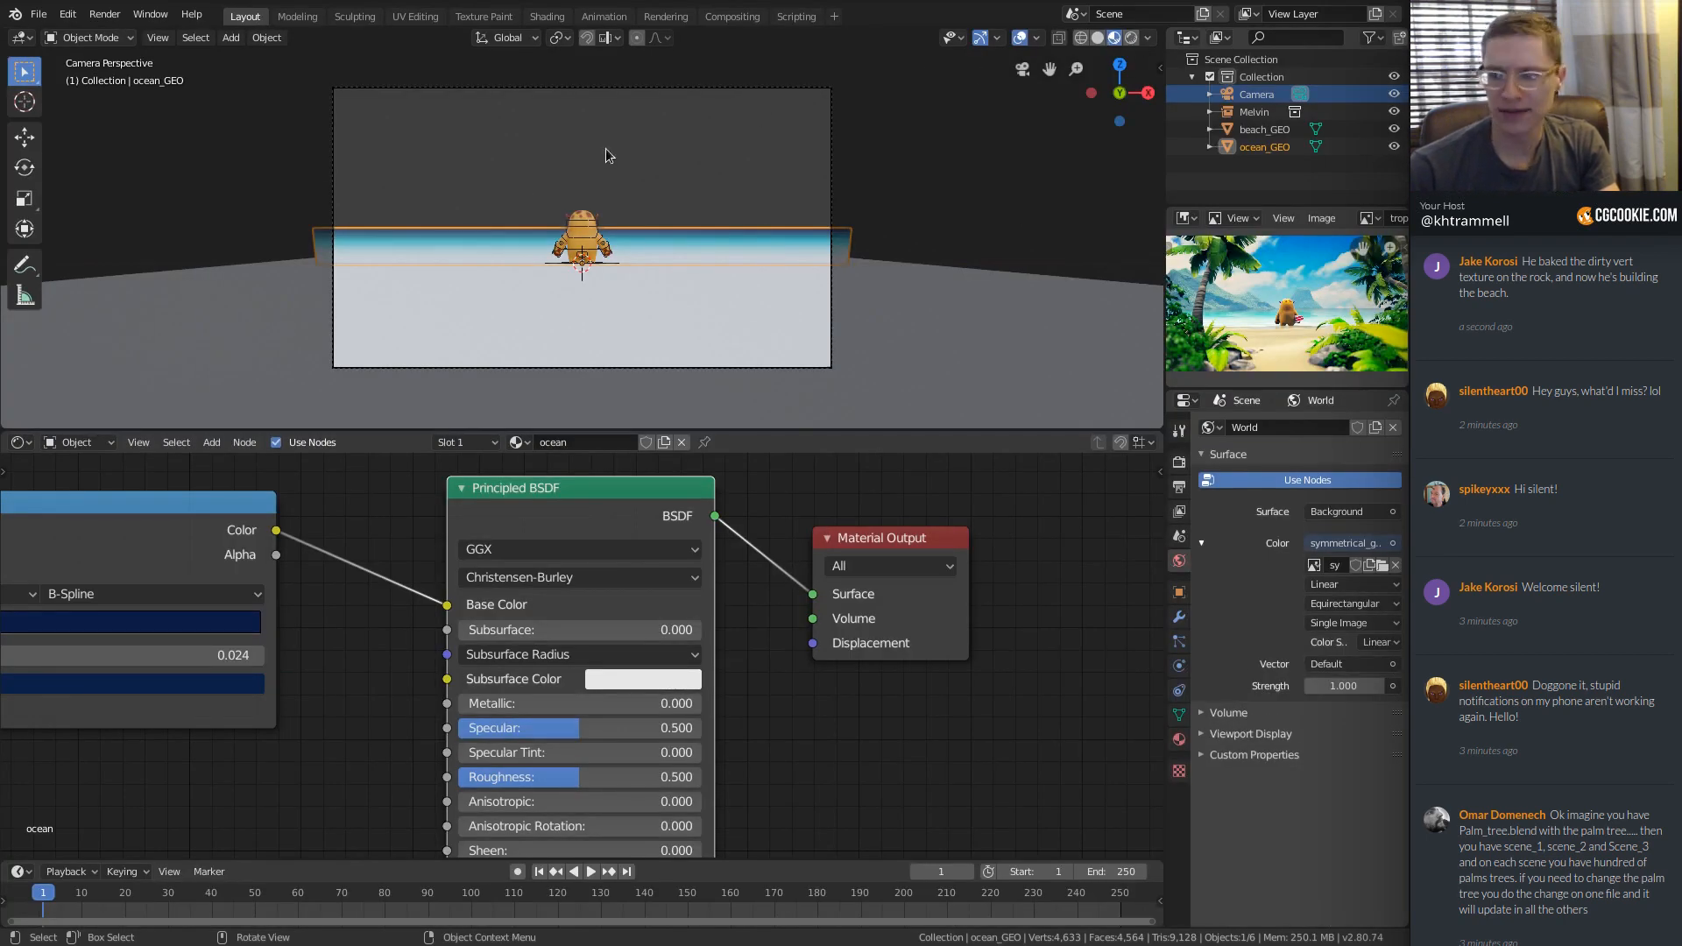
Change the viewport shading to Rendered and deselect all objects.
left_click(1149, 39)
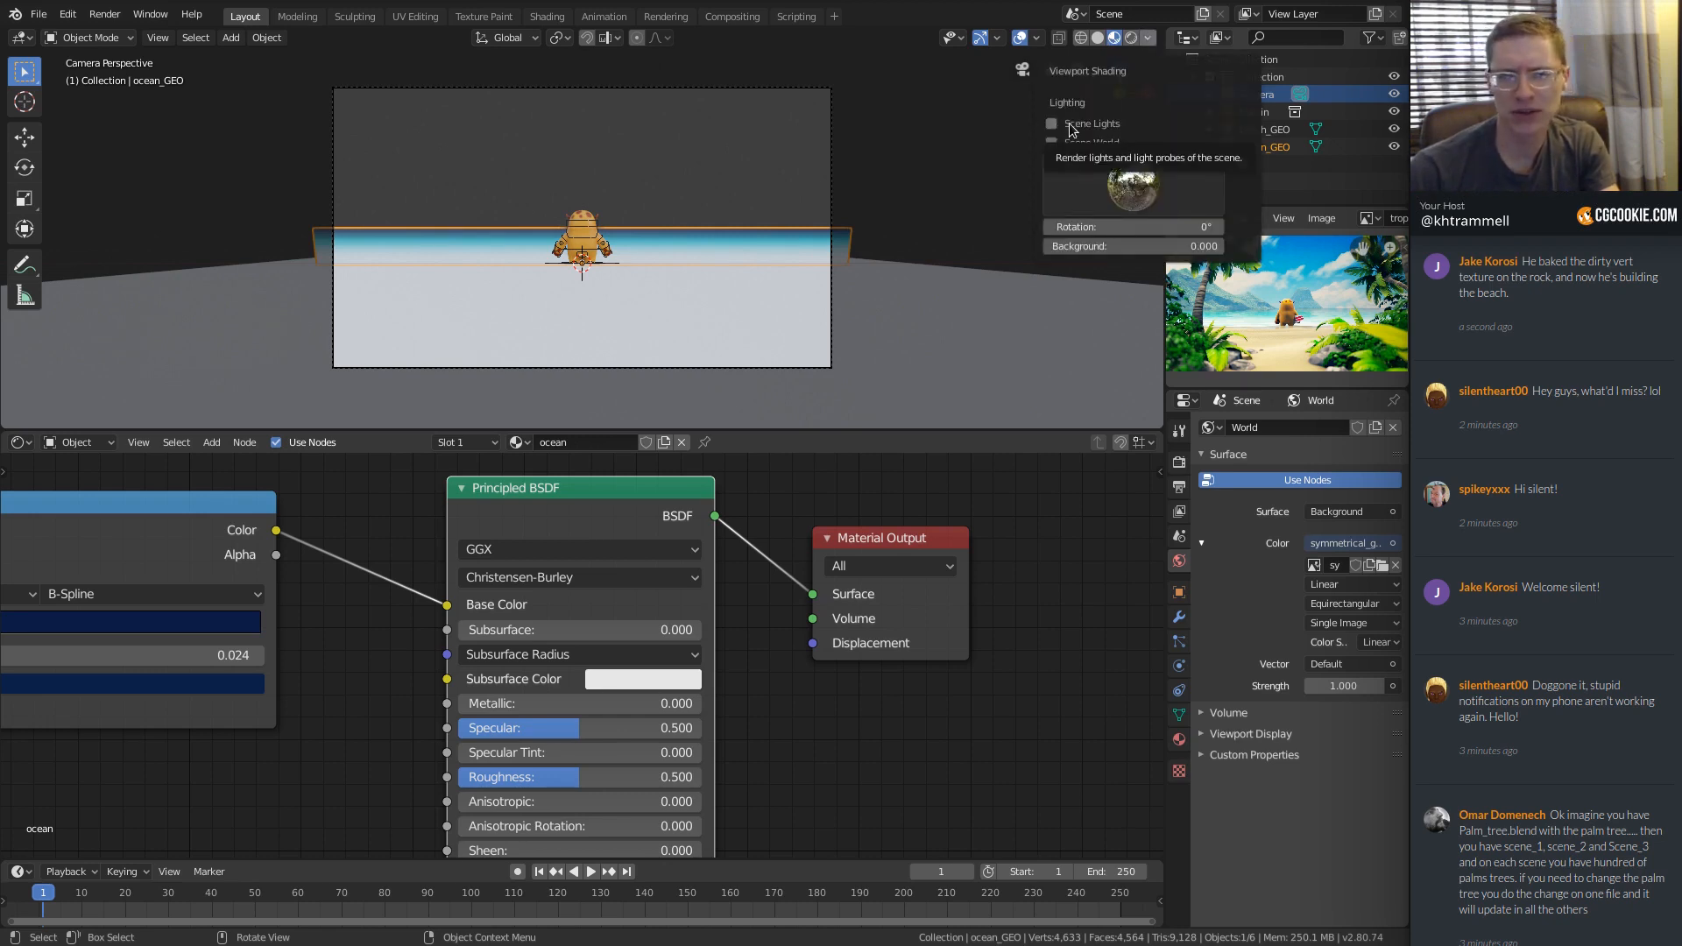
key("z")
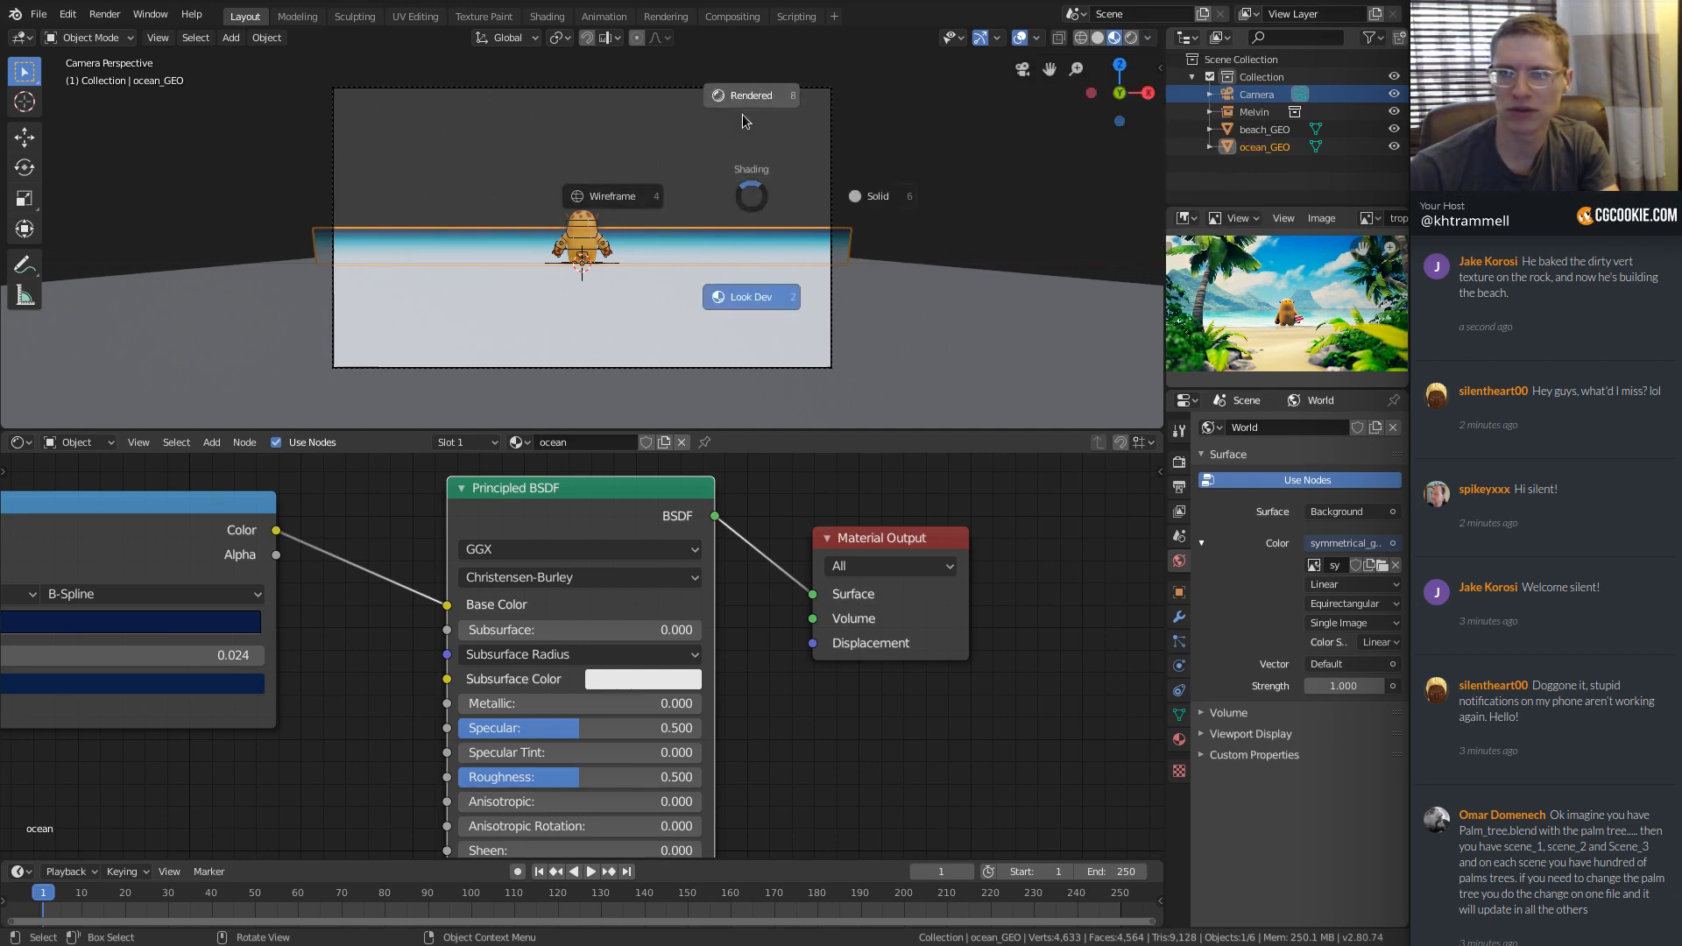
left_click(745, 114)
scroll(759, 138, "up", 1)
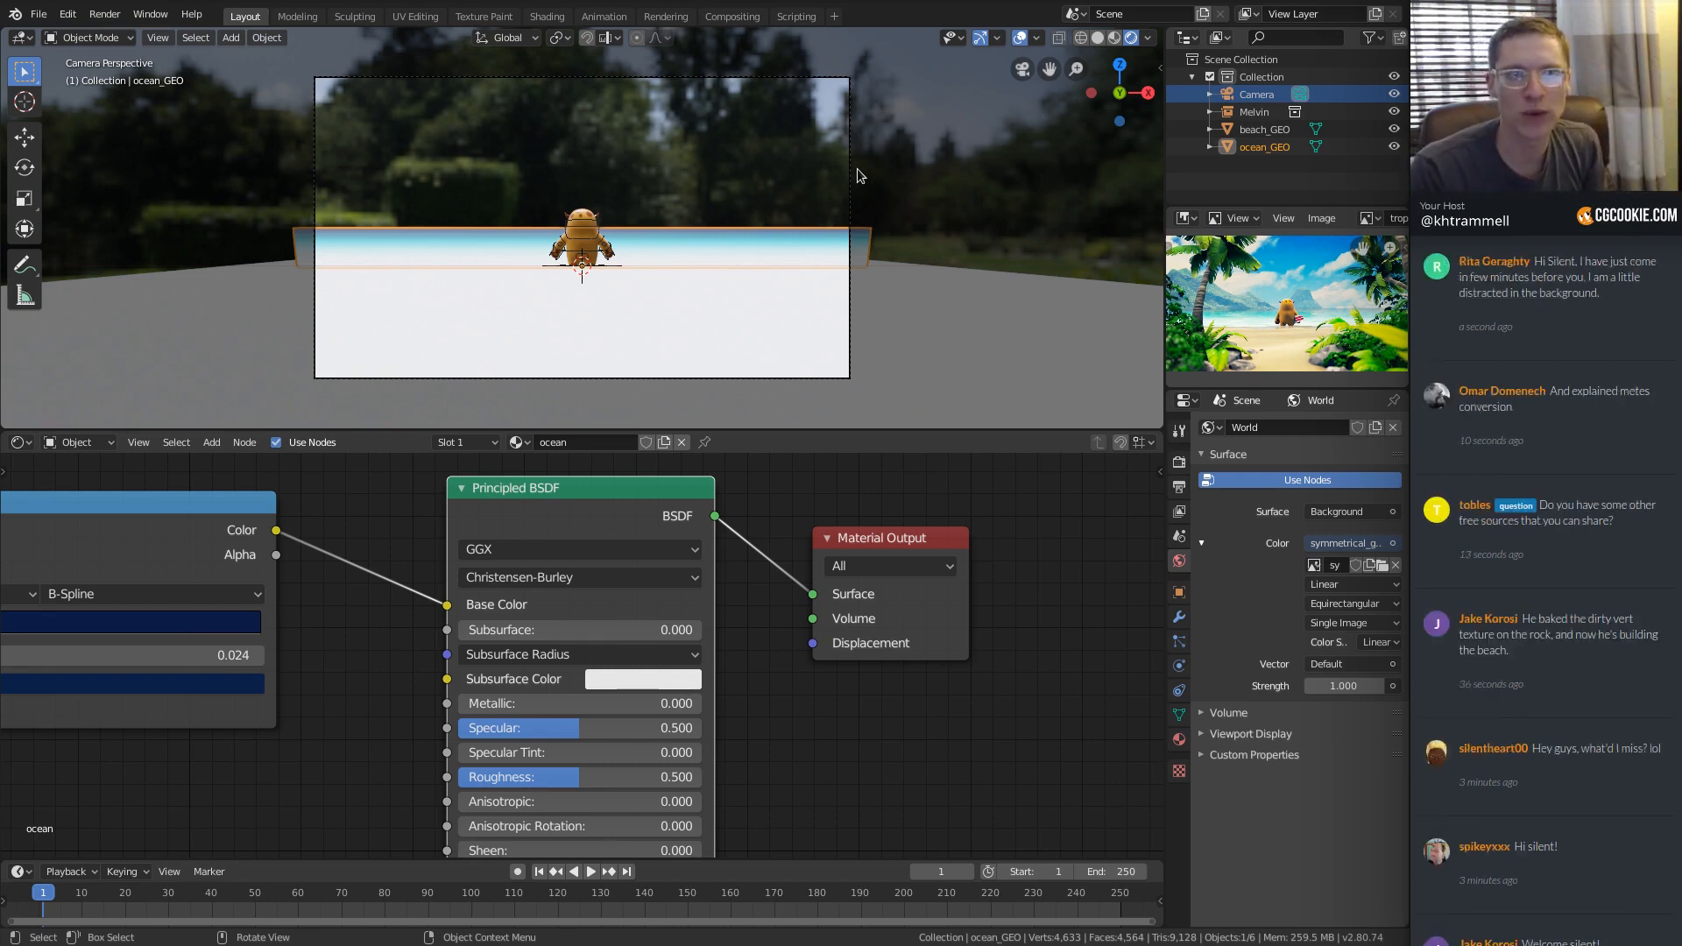
left_click(949, 105)
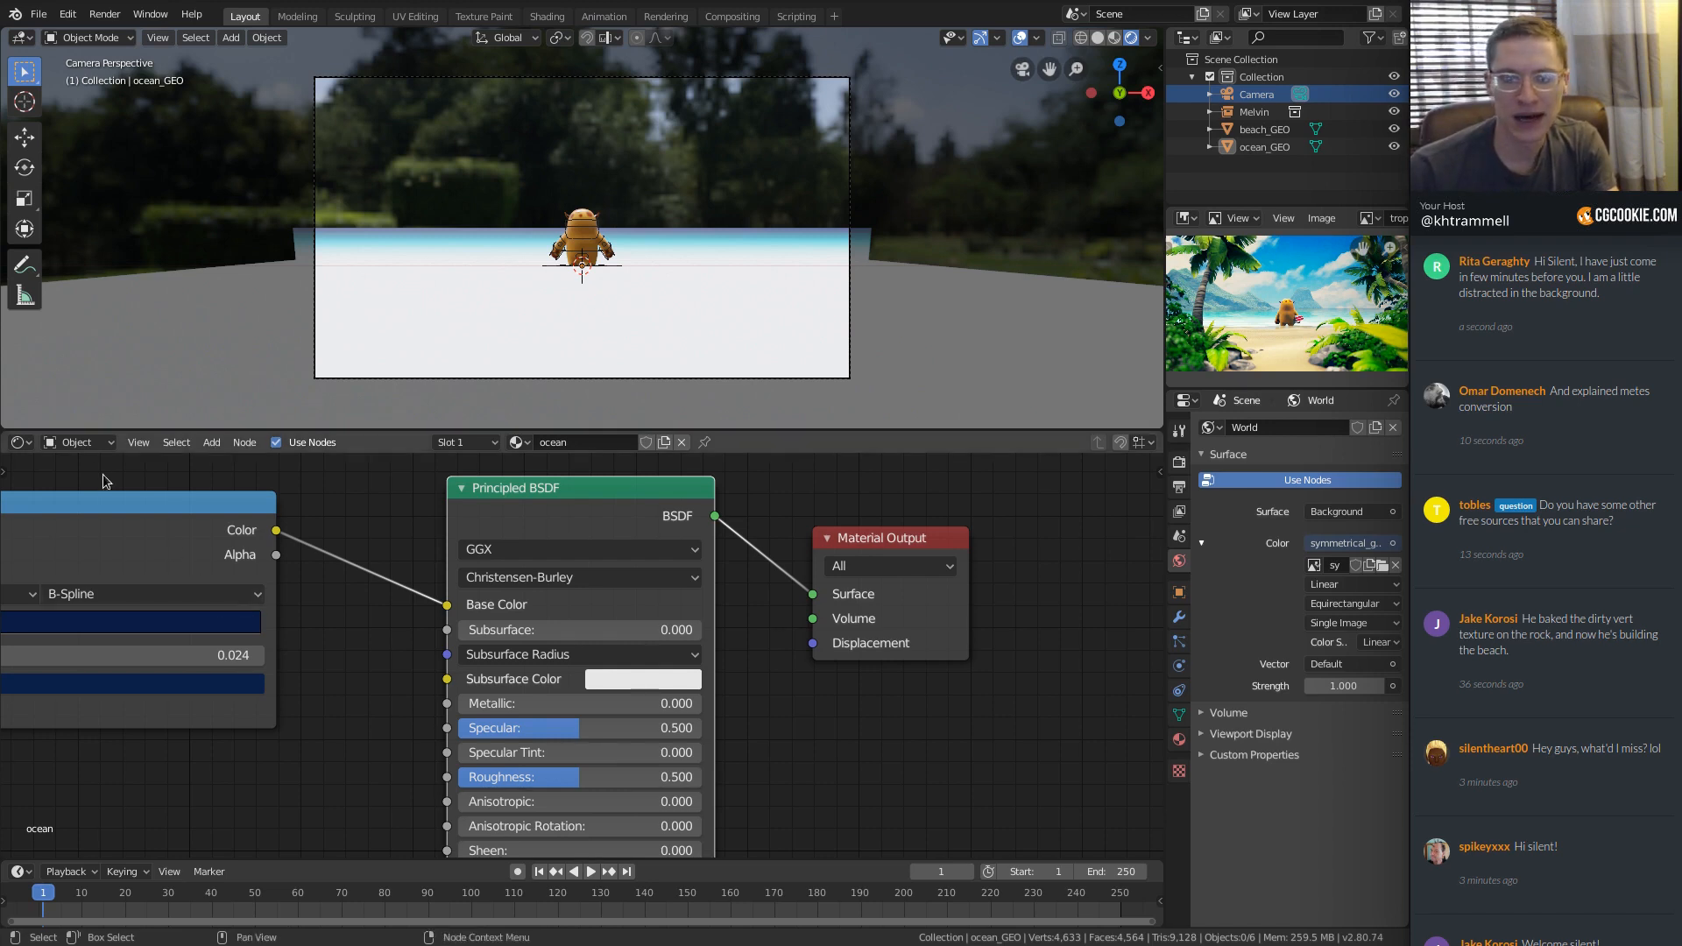
Show the World shader in the node editor and add Mapping and Texture Coordinate nodes ahead of the environment texture.
left_click(87, 444)
left_click(78, 482)
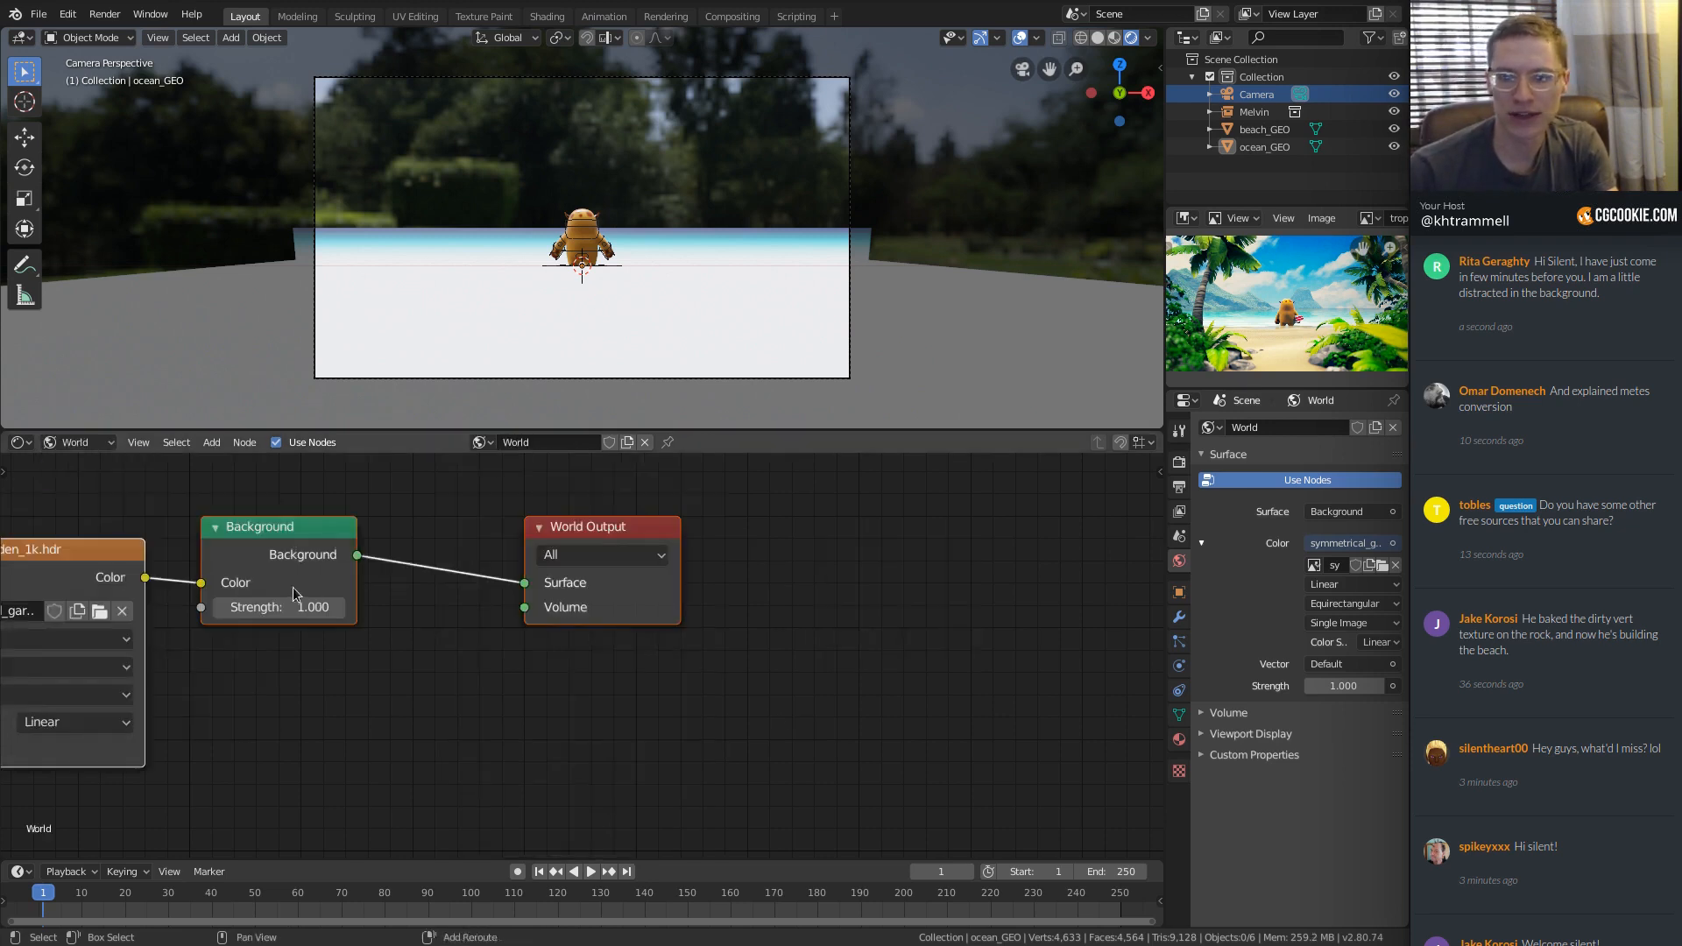
middle_click_drag(18, 595, 456, 609)
key("ctrl+t")
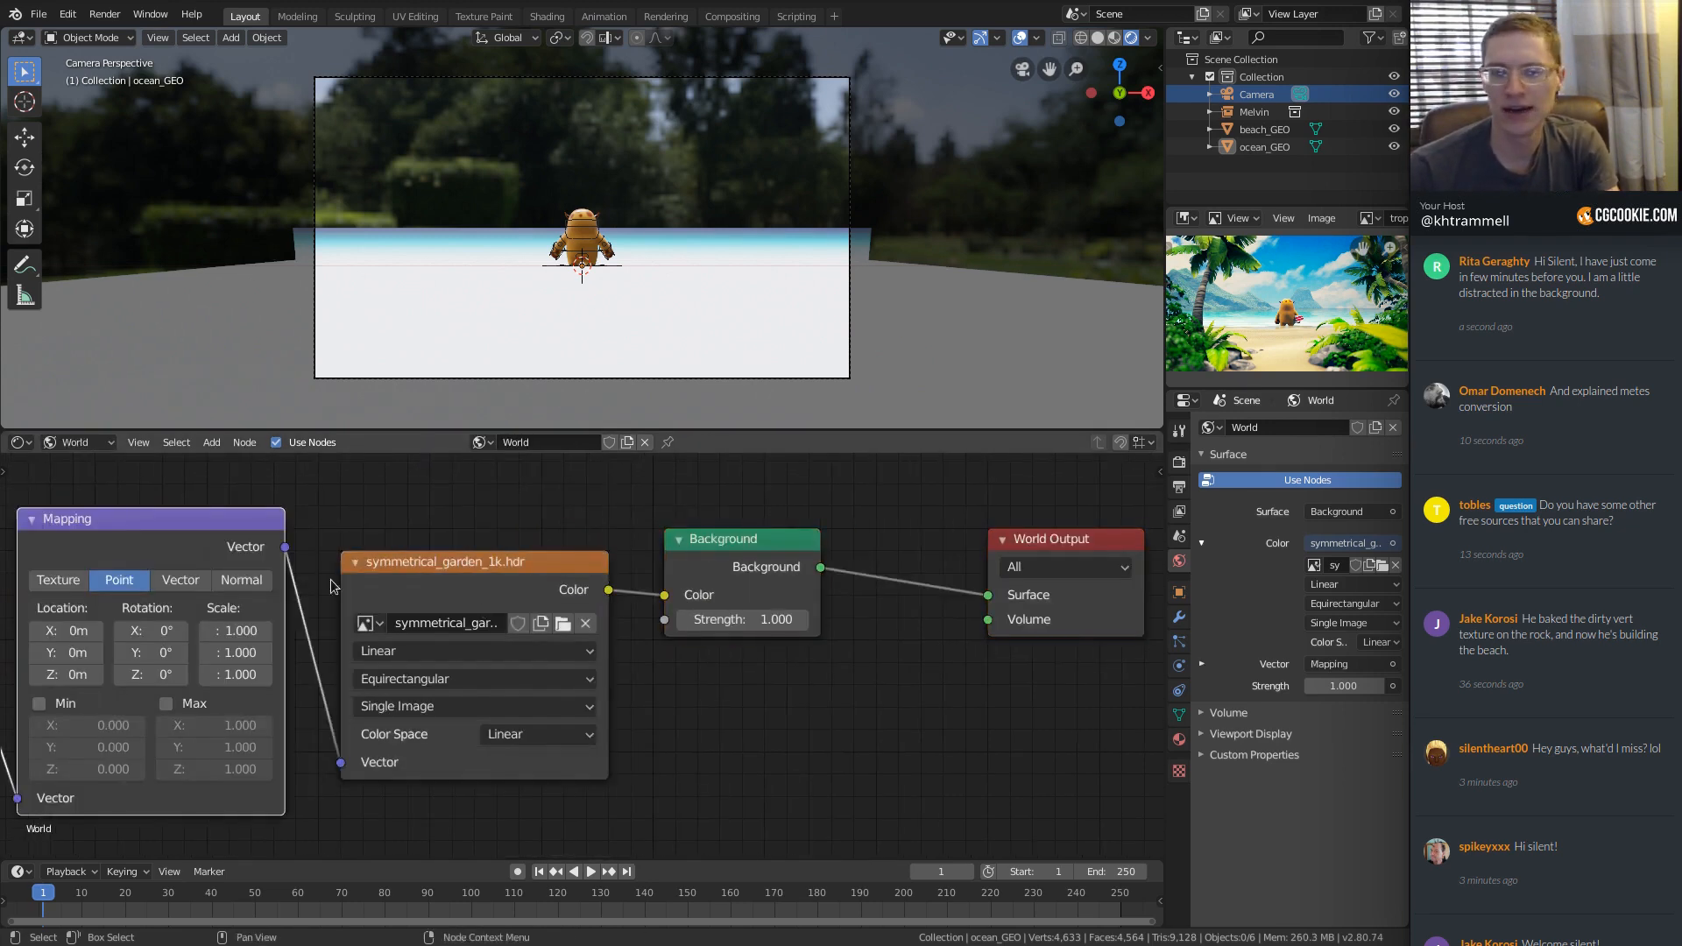
Set the Mapping node's Z location to about 0.4 m and check the sky through the camera.
middle_click_drag(229, 593, 489, 551)
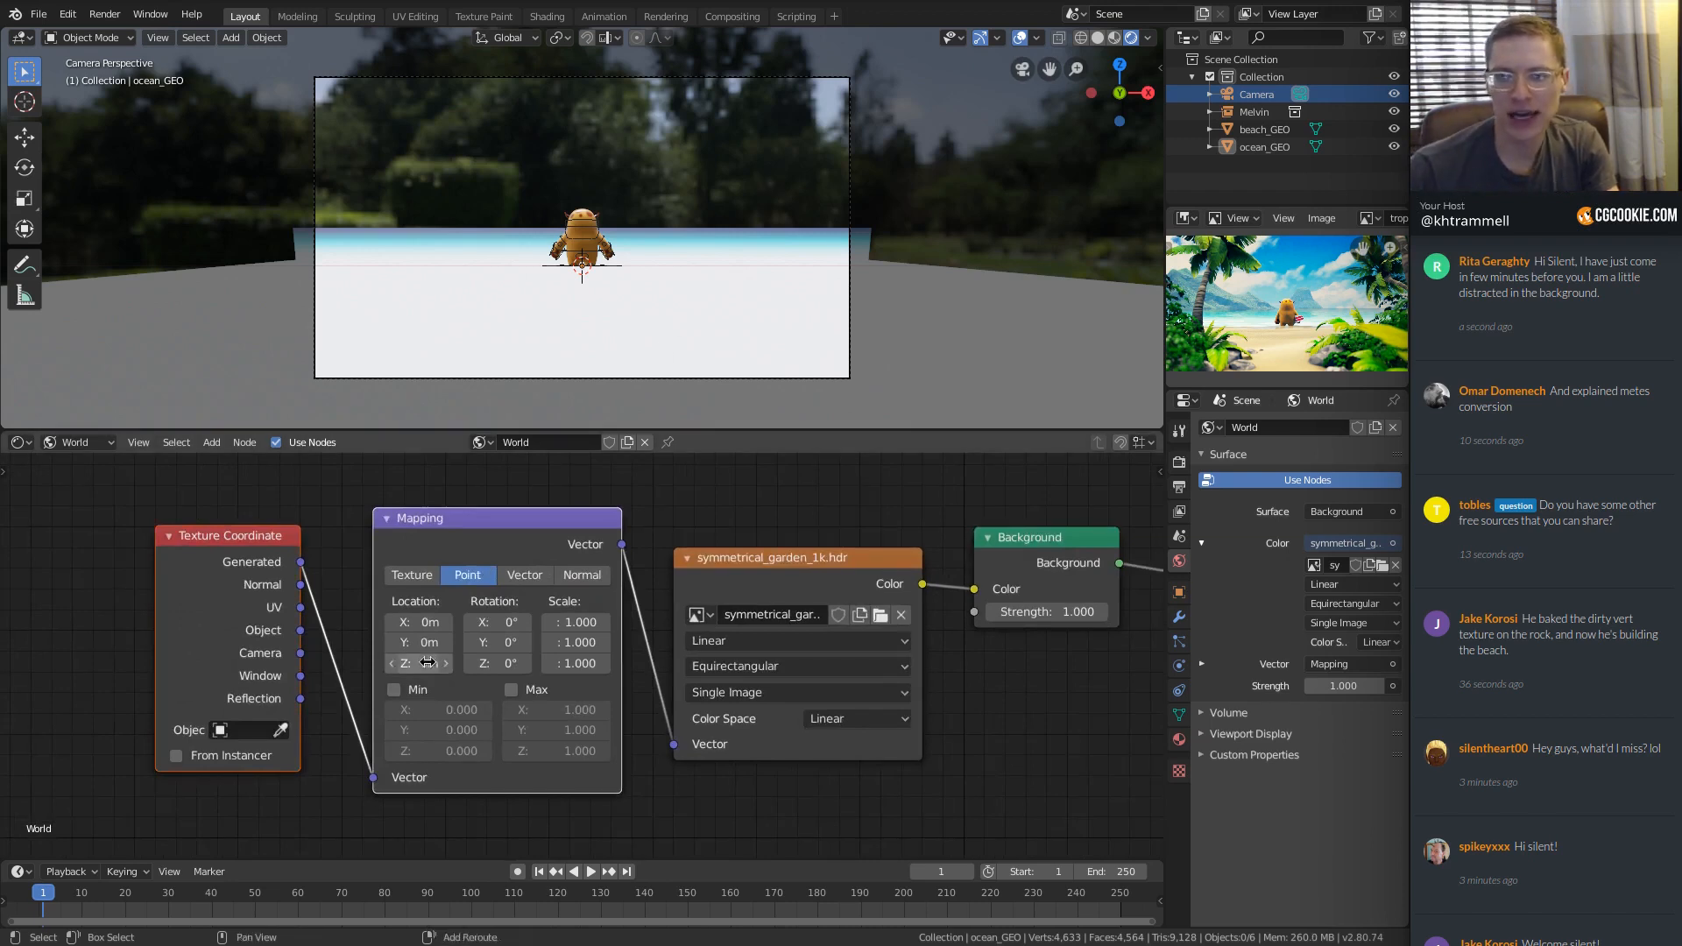
left_click_drag(425, 663, 385, 663)
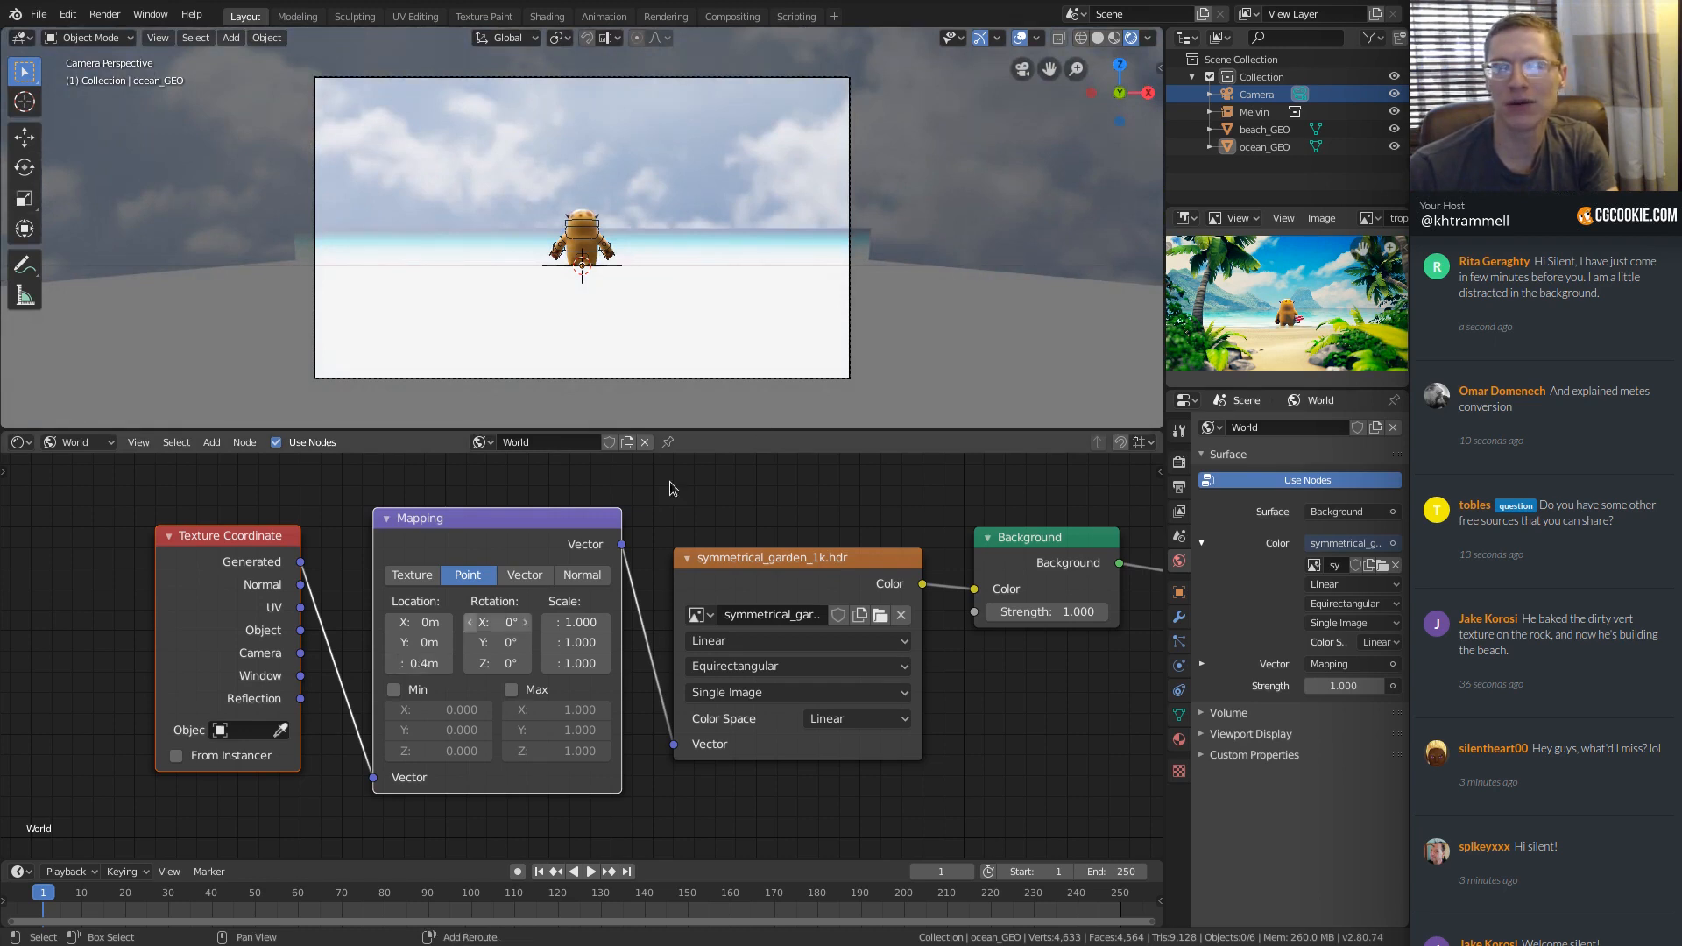
scroll(664, 201, "up", 2)
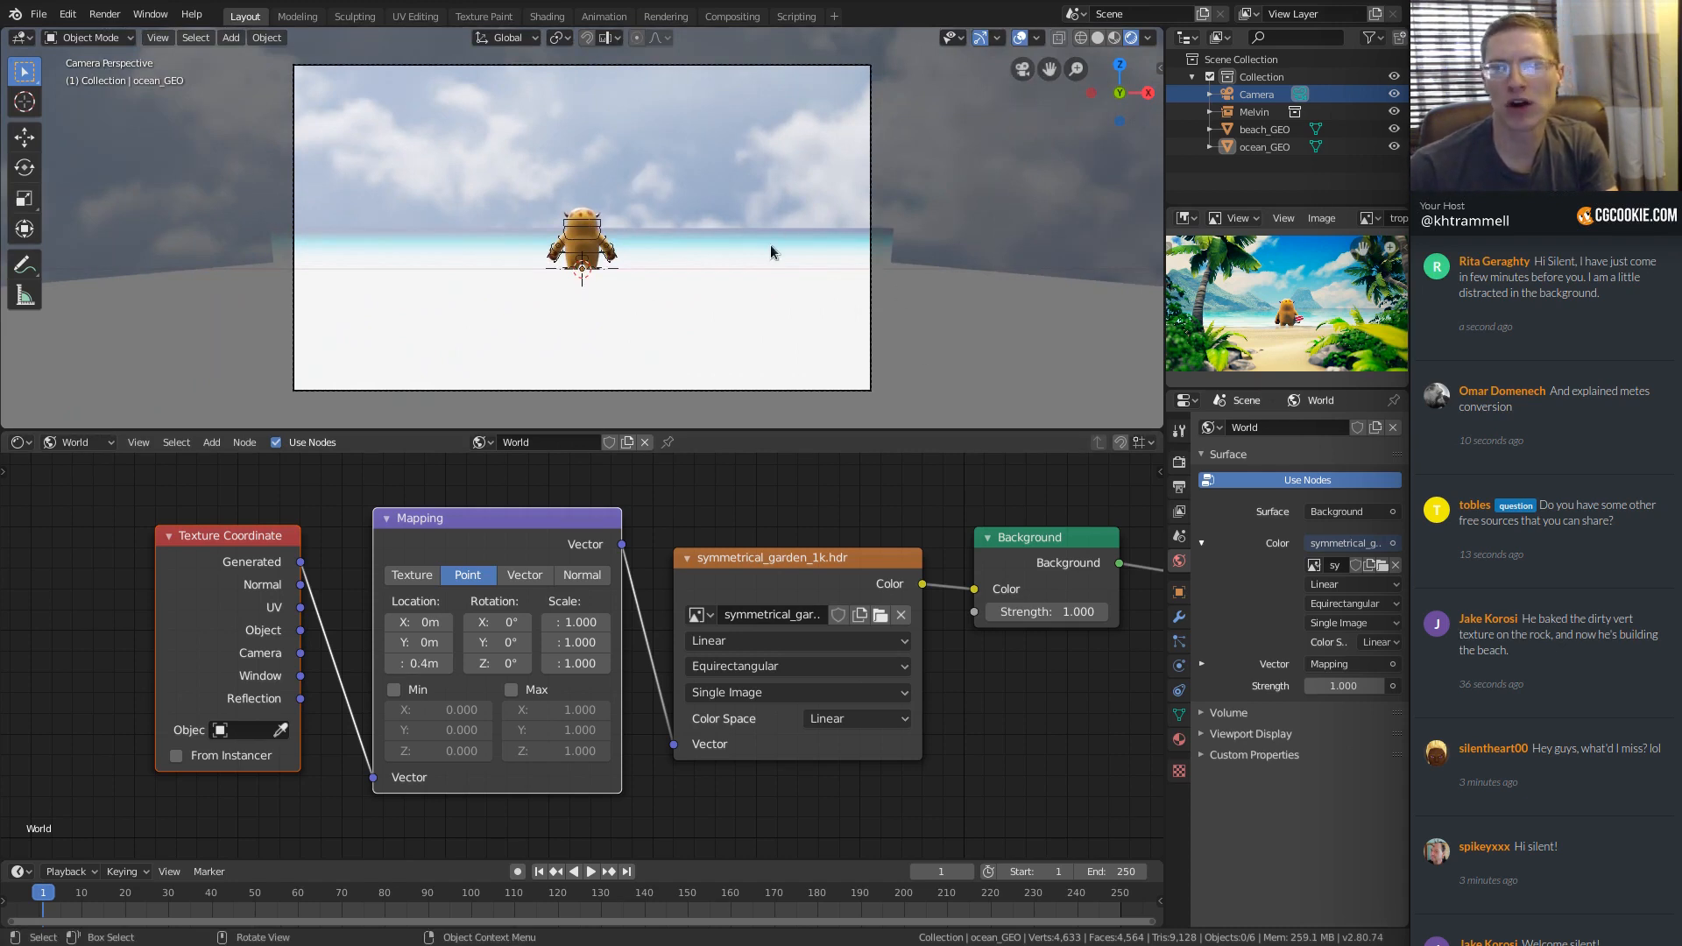
middle_click_drag(771, 251, 759, 259, "shift")
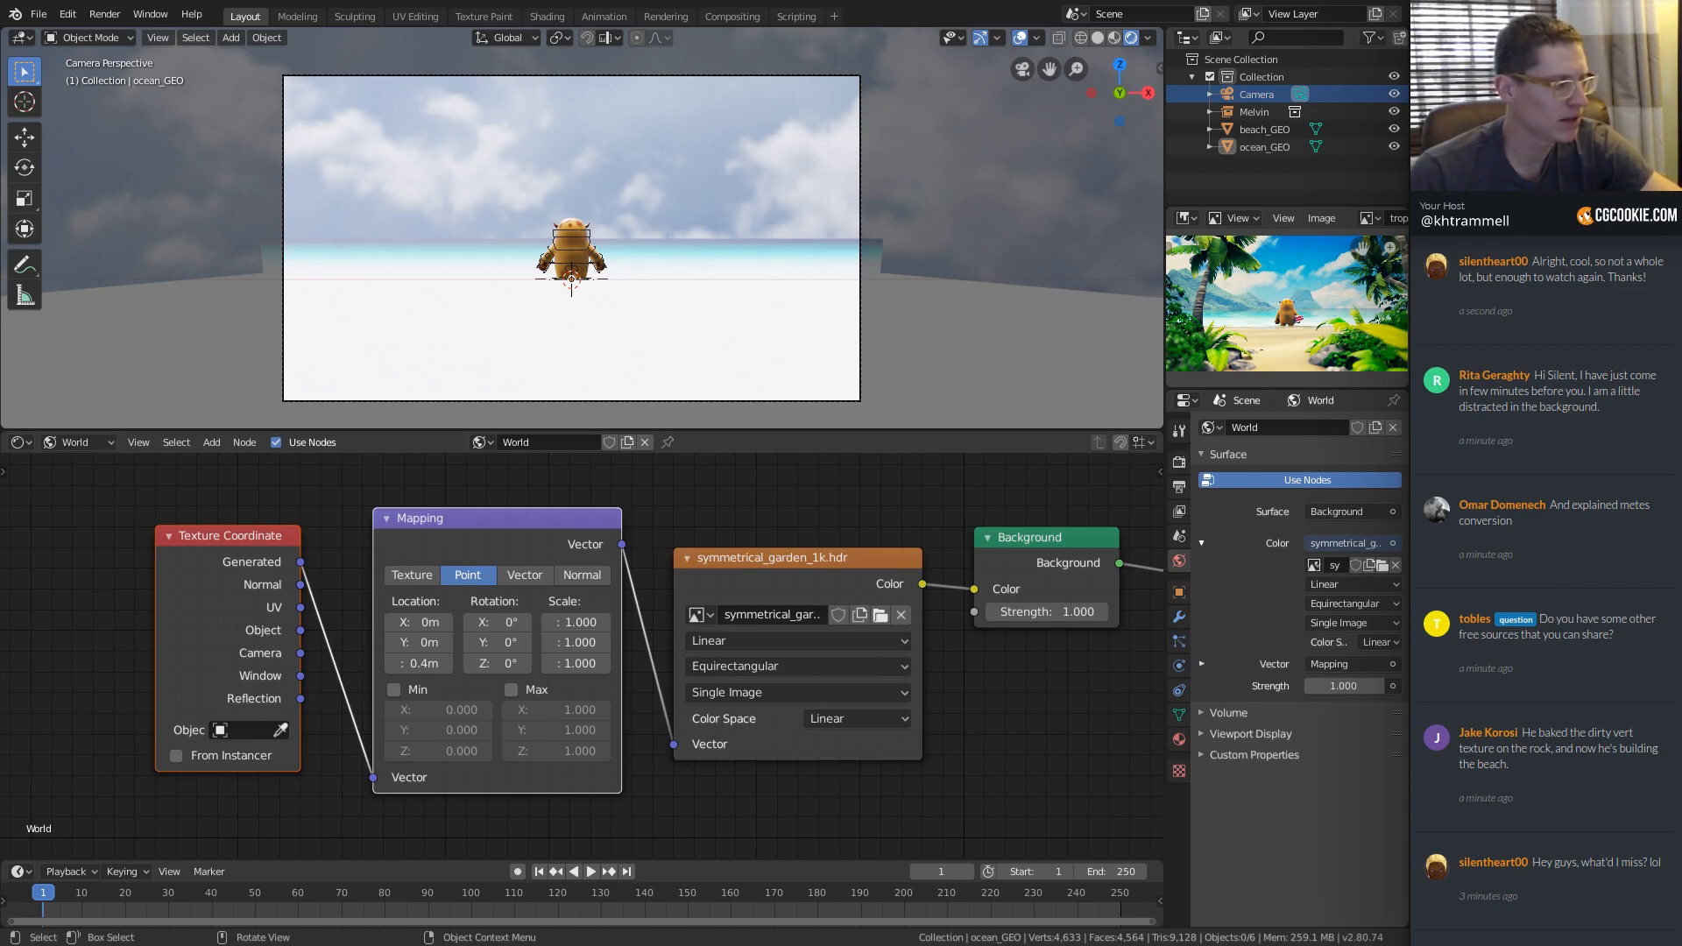
Switch to the web browser and load cgcookie.com in a new tab.
key("alt+Tab")
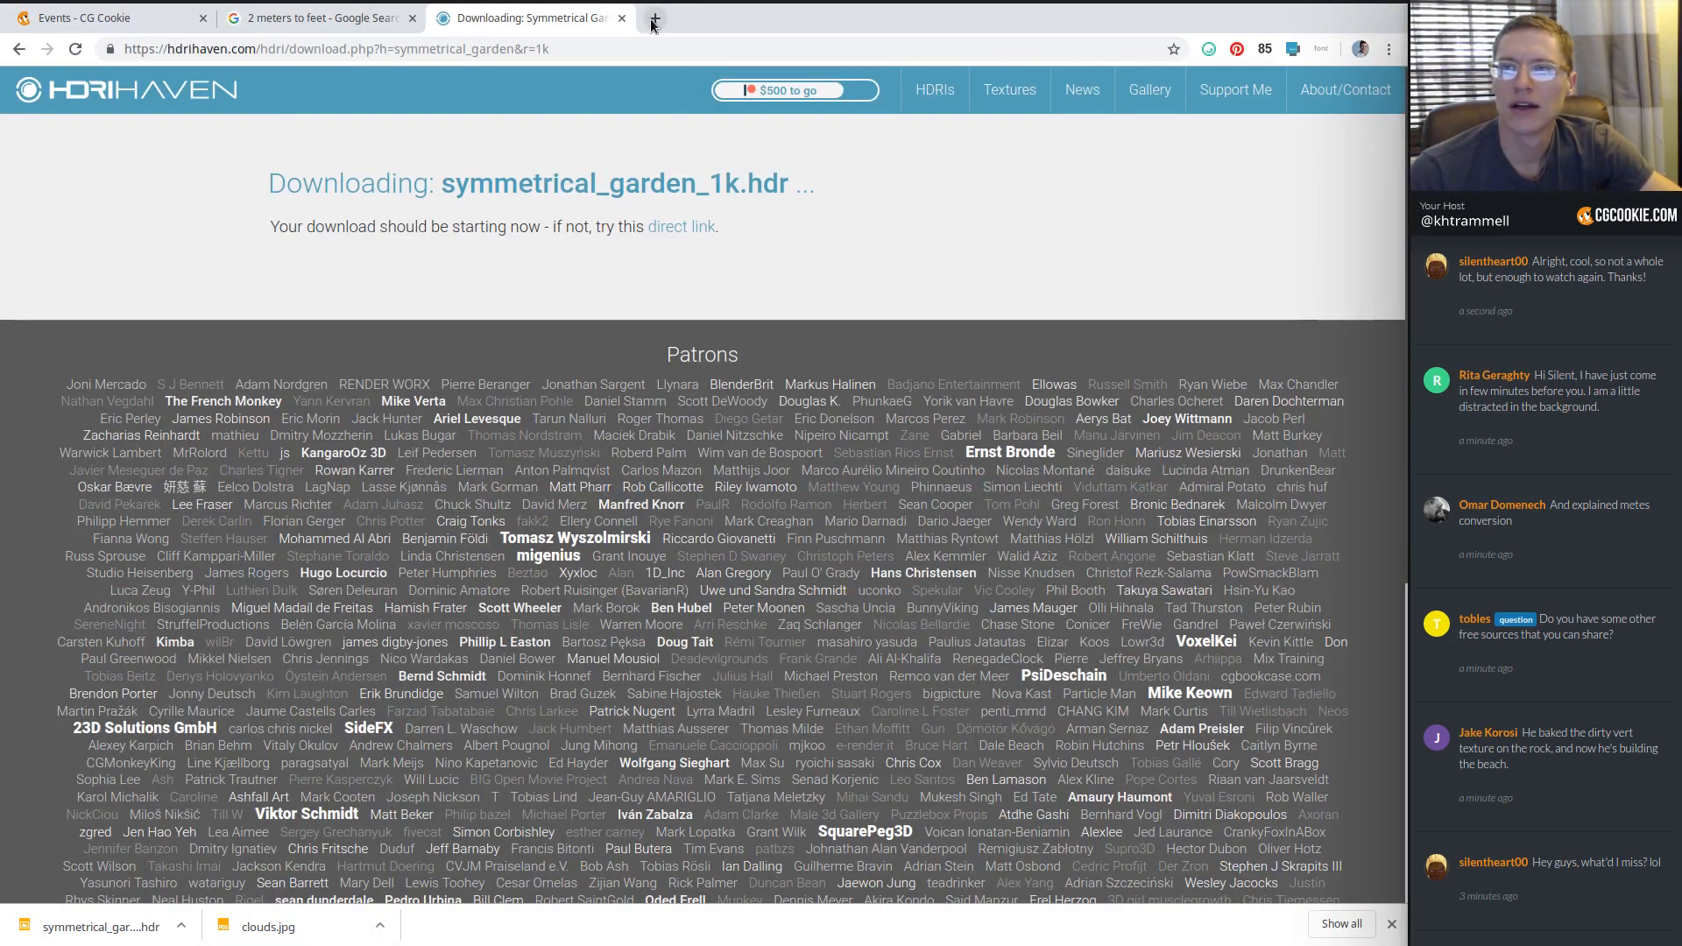
left_click(655, 18)
type("cgcookie.")
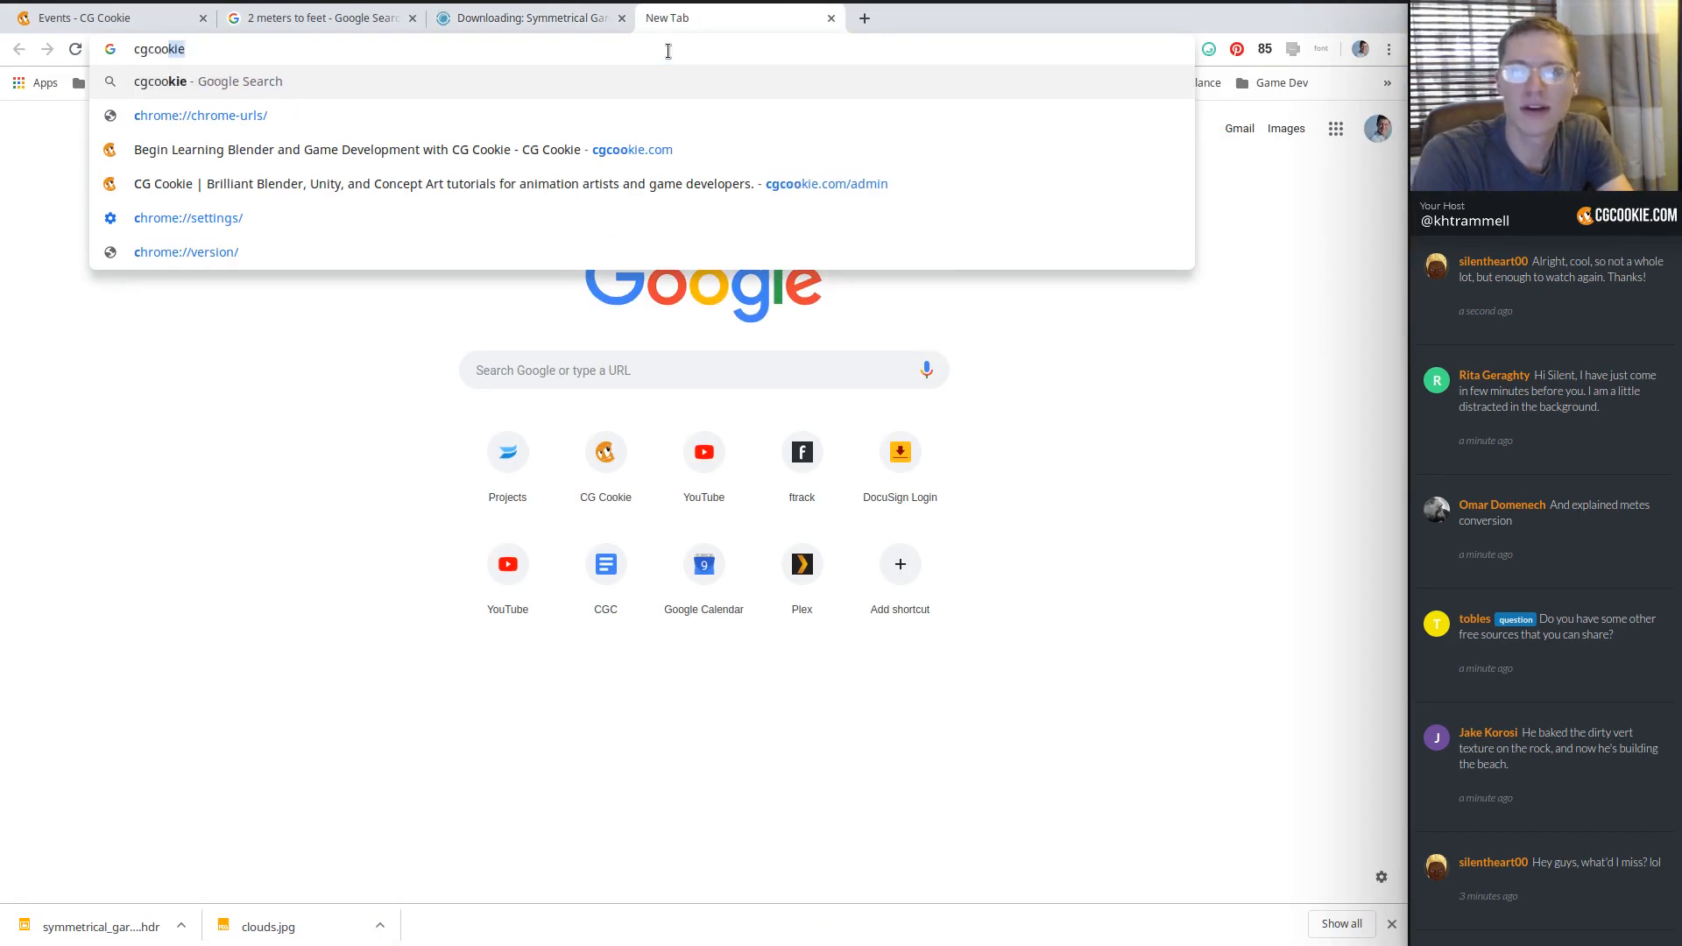
type("com")
key("Return")
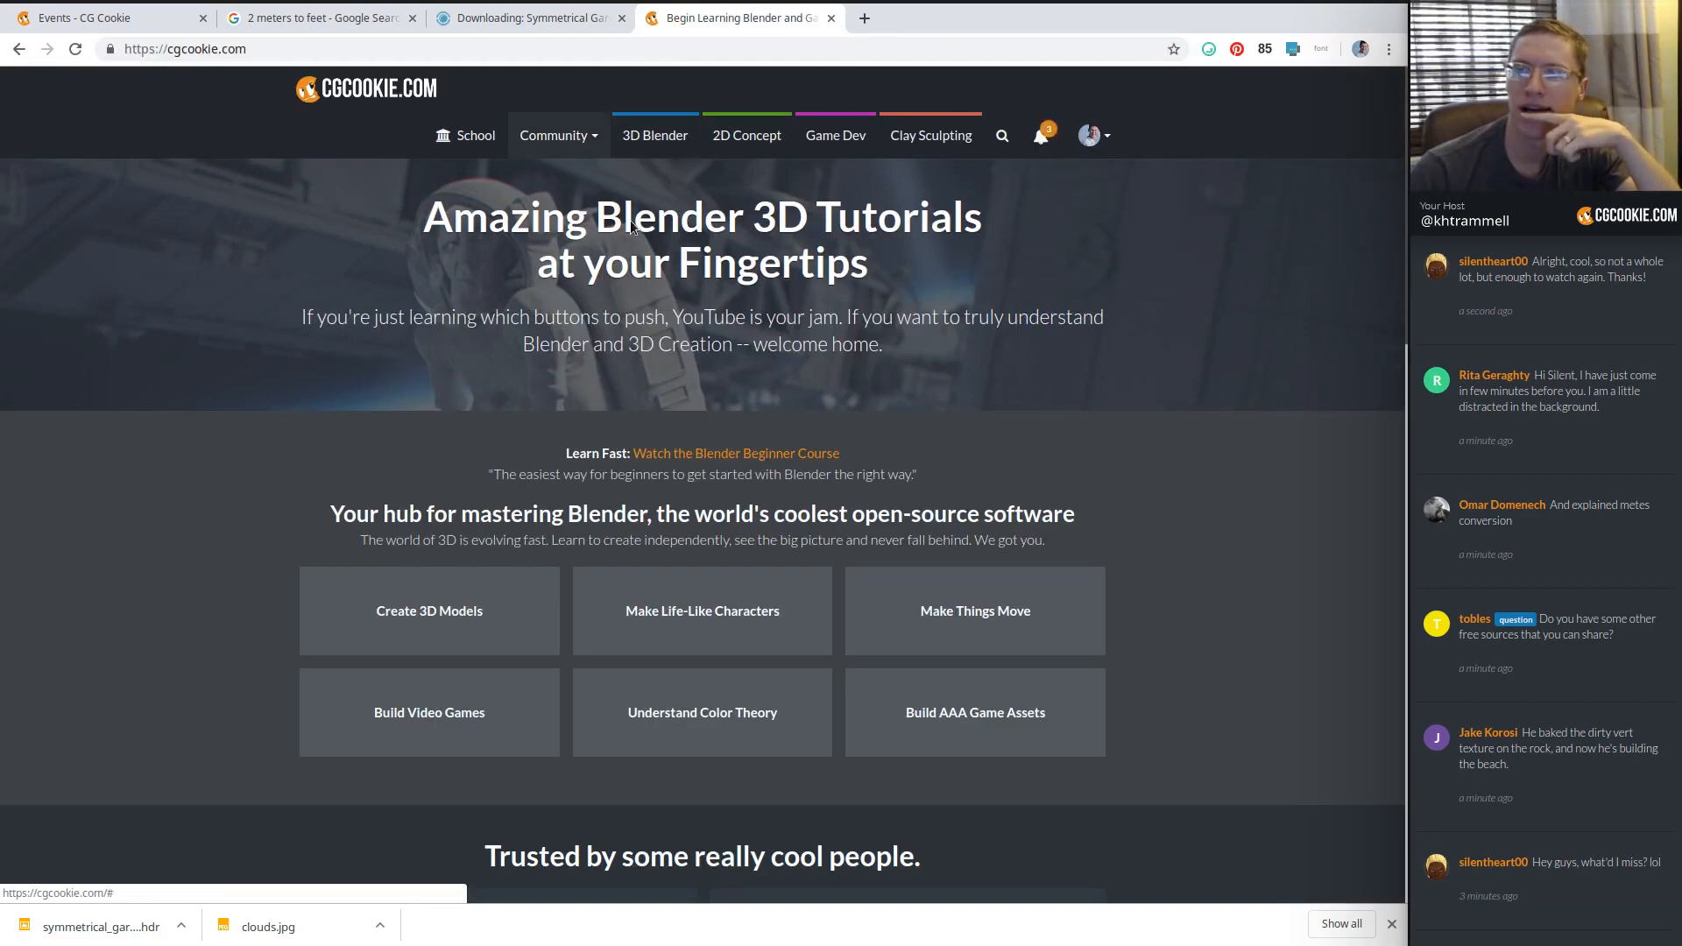
Open the CG Cookie blog, browse its article listing and go to page 2.
scroll(882, 414, "down", 4)
scroll(885, 403, "down", 13)
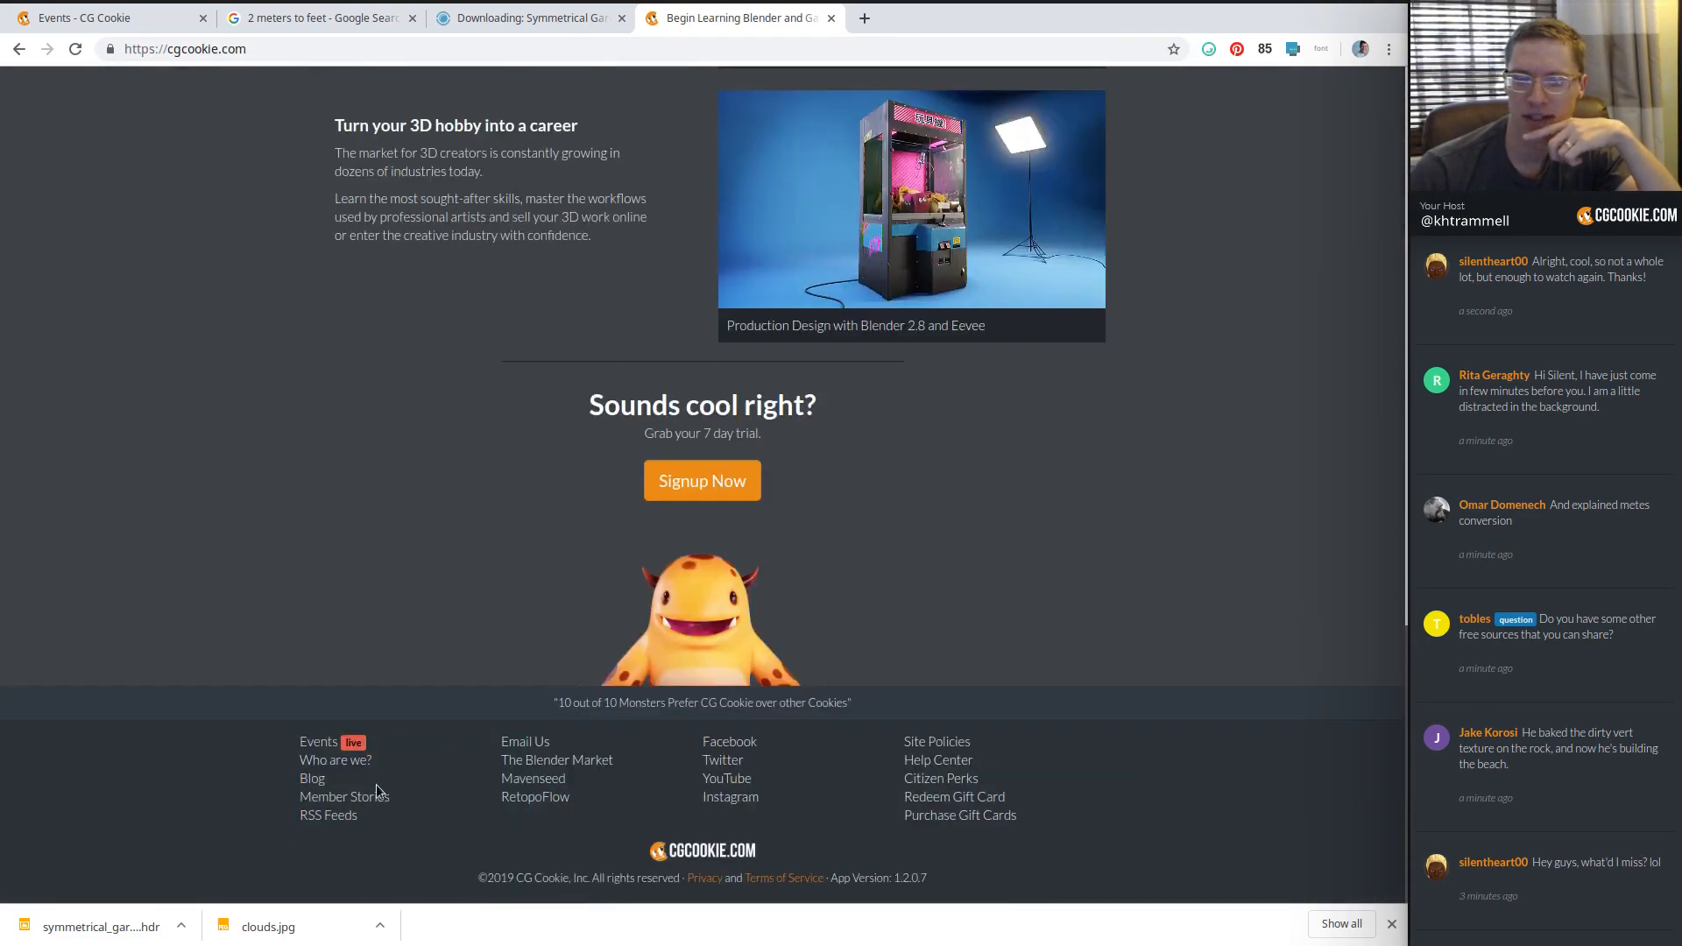
left_click(318, 780)
scroll(1079, 478, "down", 3)
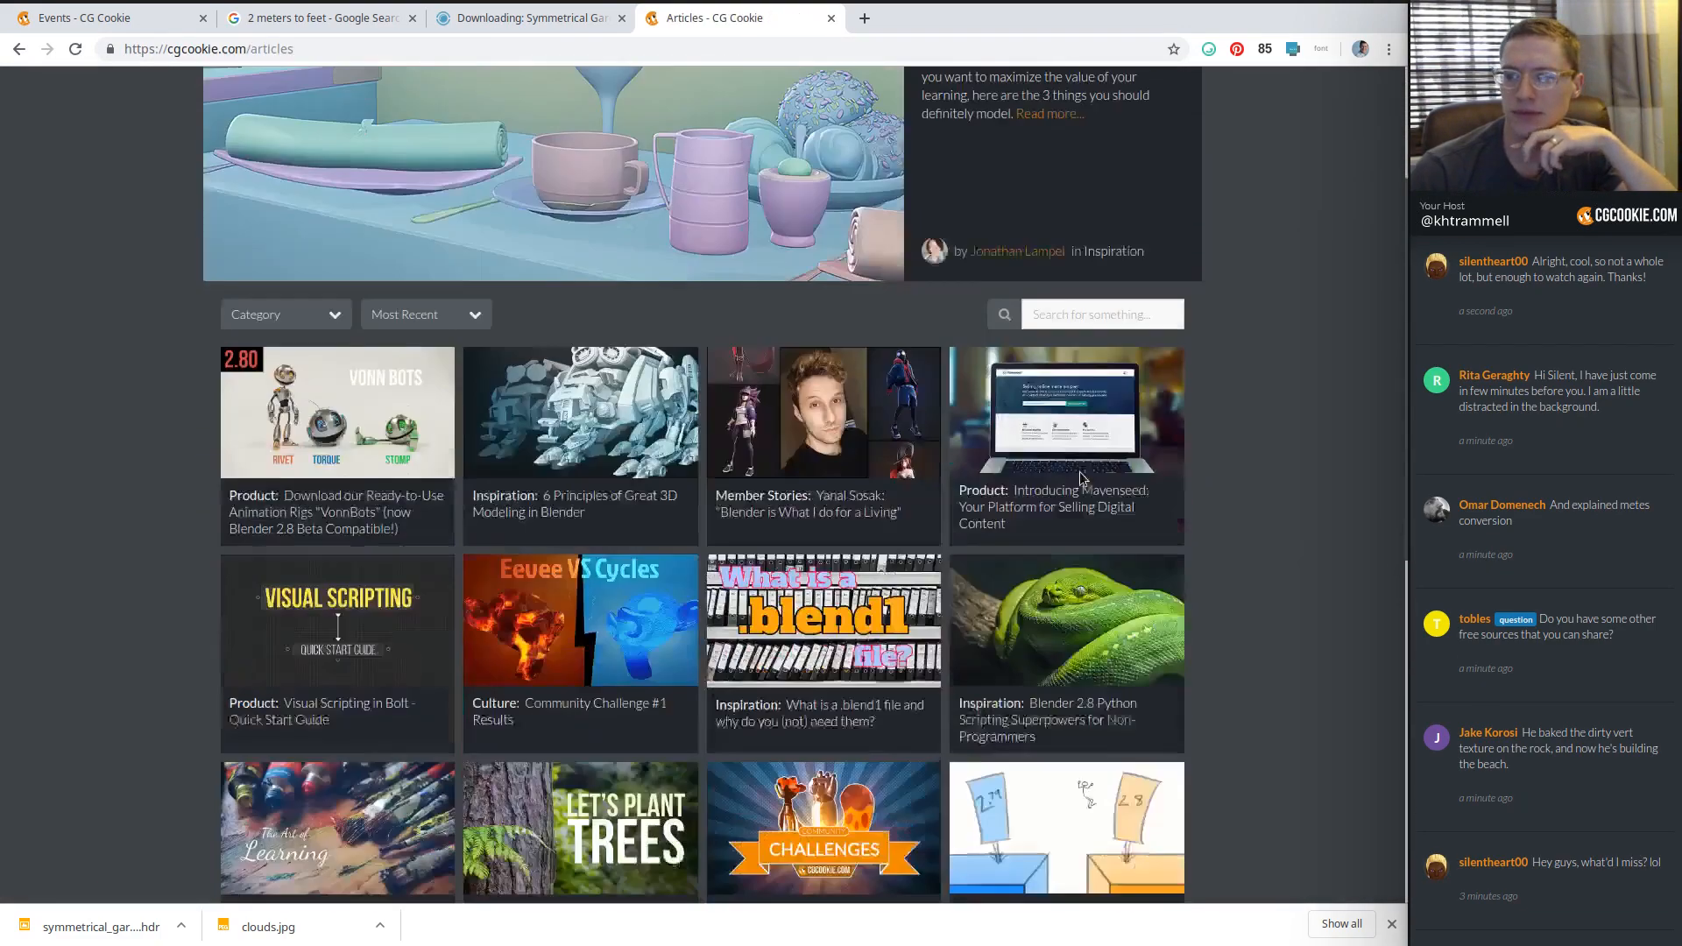
scroll(1079, 473, "down", 3)
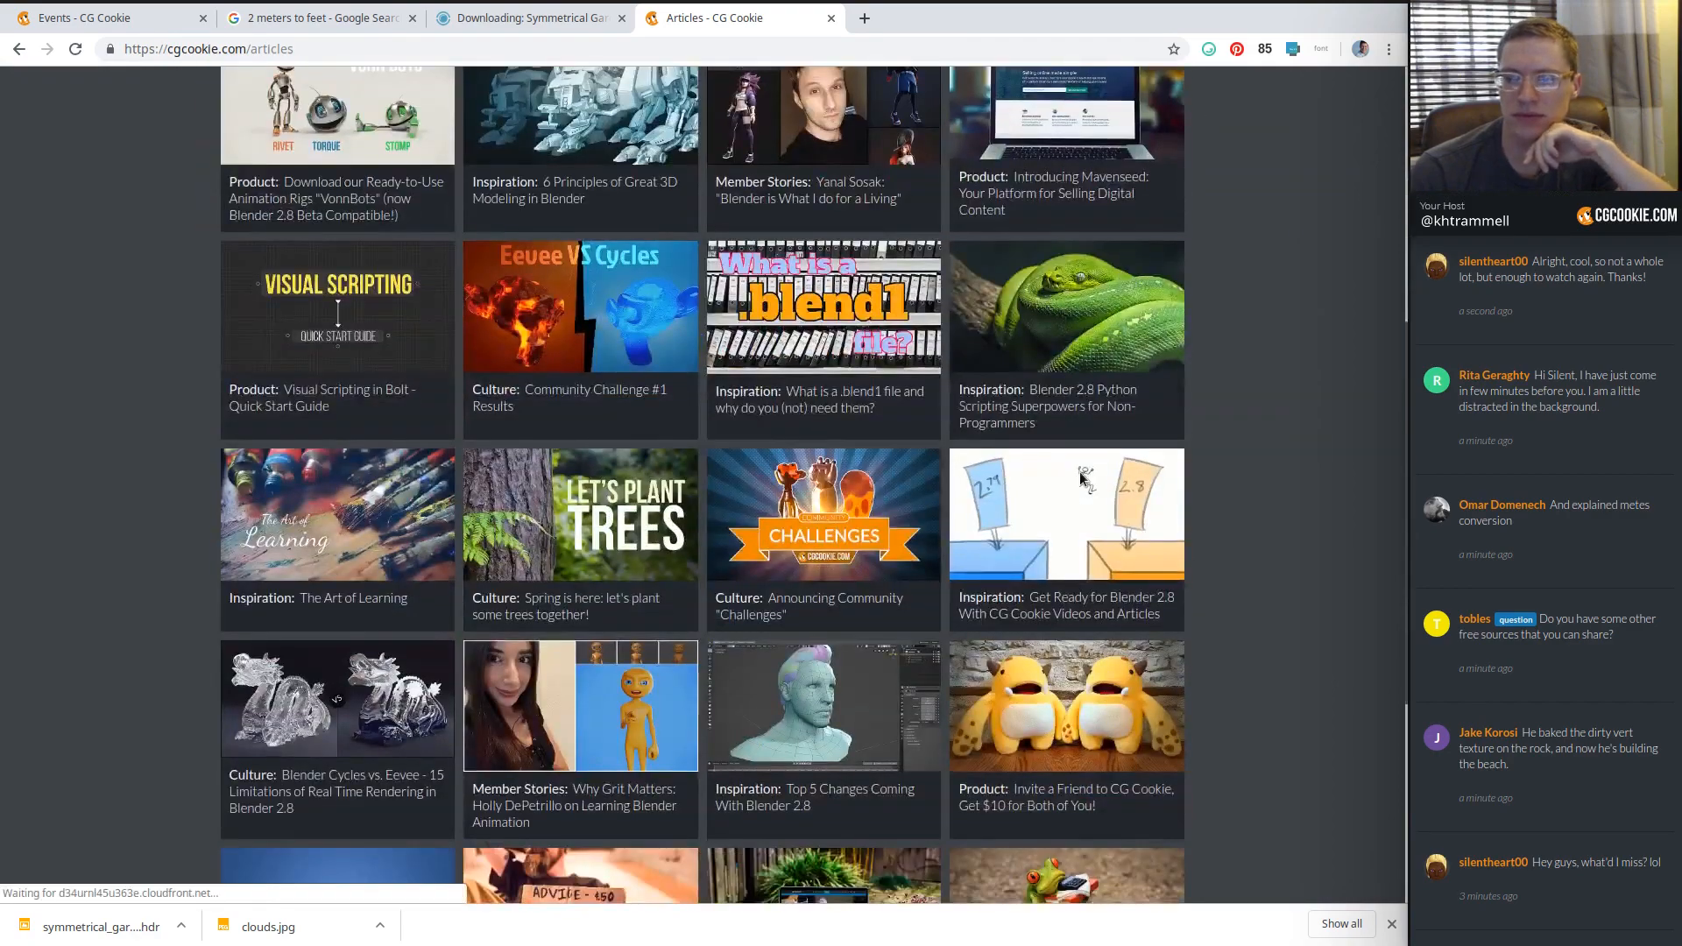
scroll(1082, 477, "down", 5)
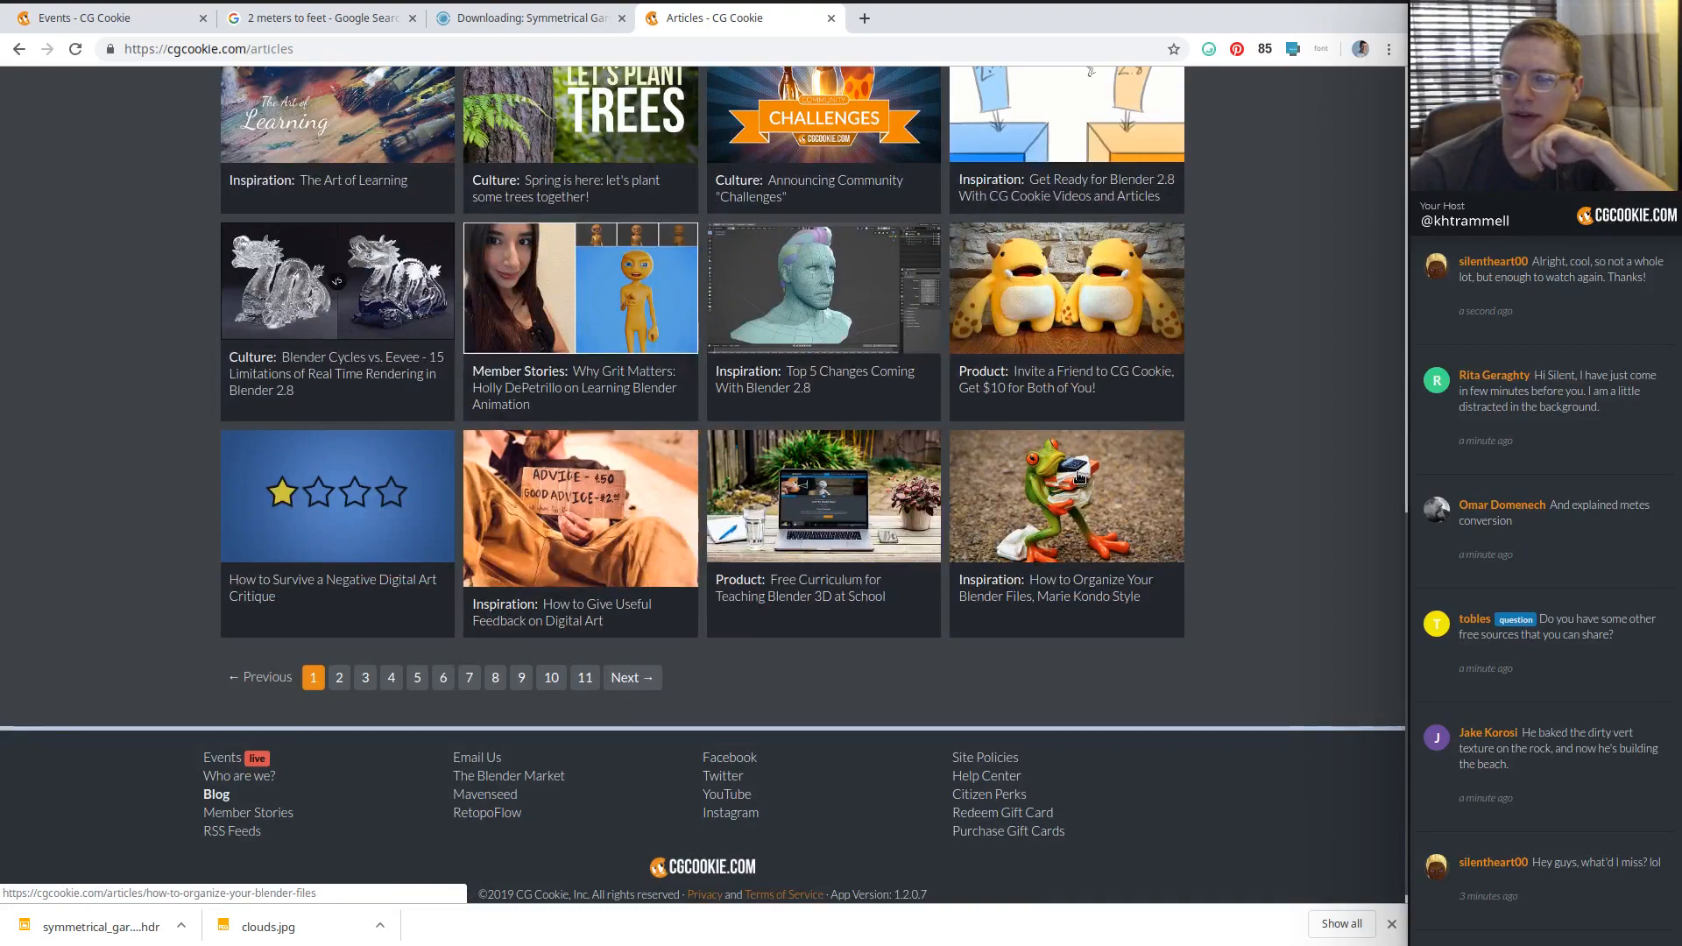
left_click(339, 677)
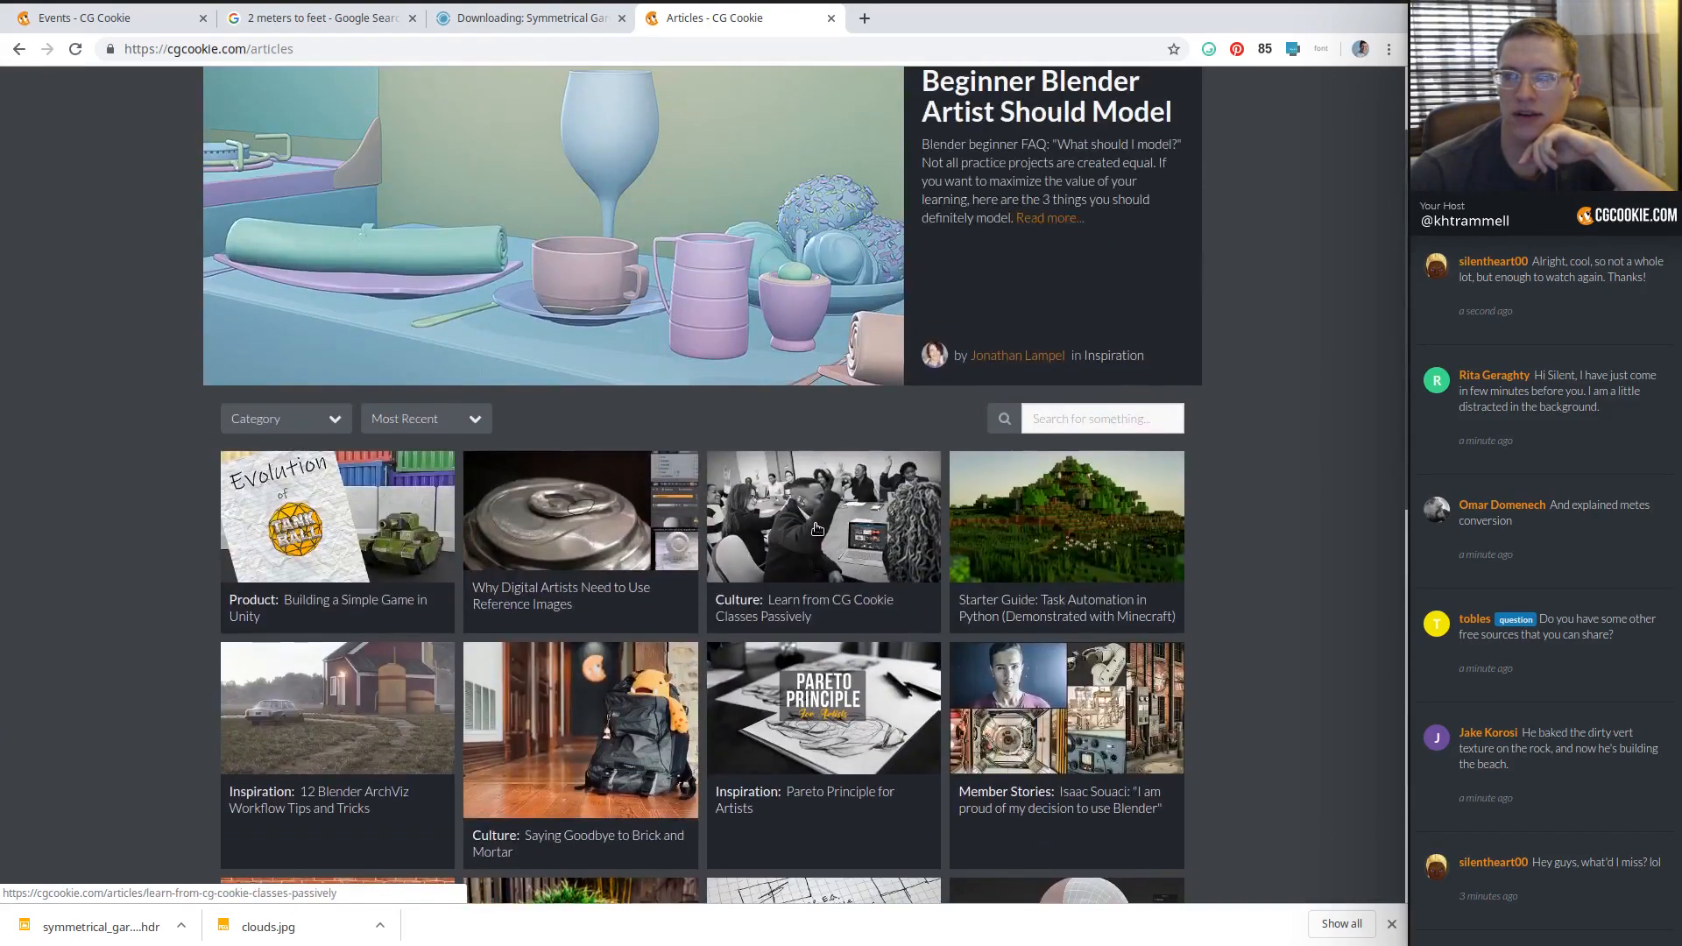
Open the article "Why Digital Artists Need to Use Reference Images", skim it, and open its ant photo in a separate tab.
scroll(561, 473, "down", 1)
left_click(566, 469)
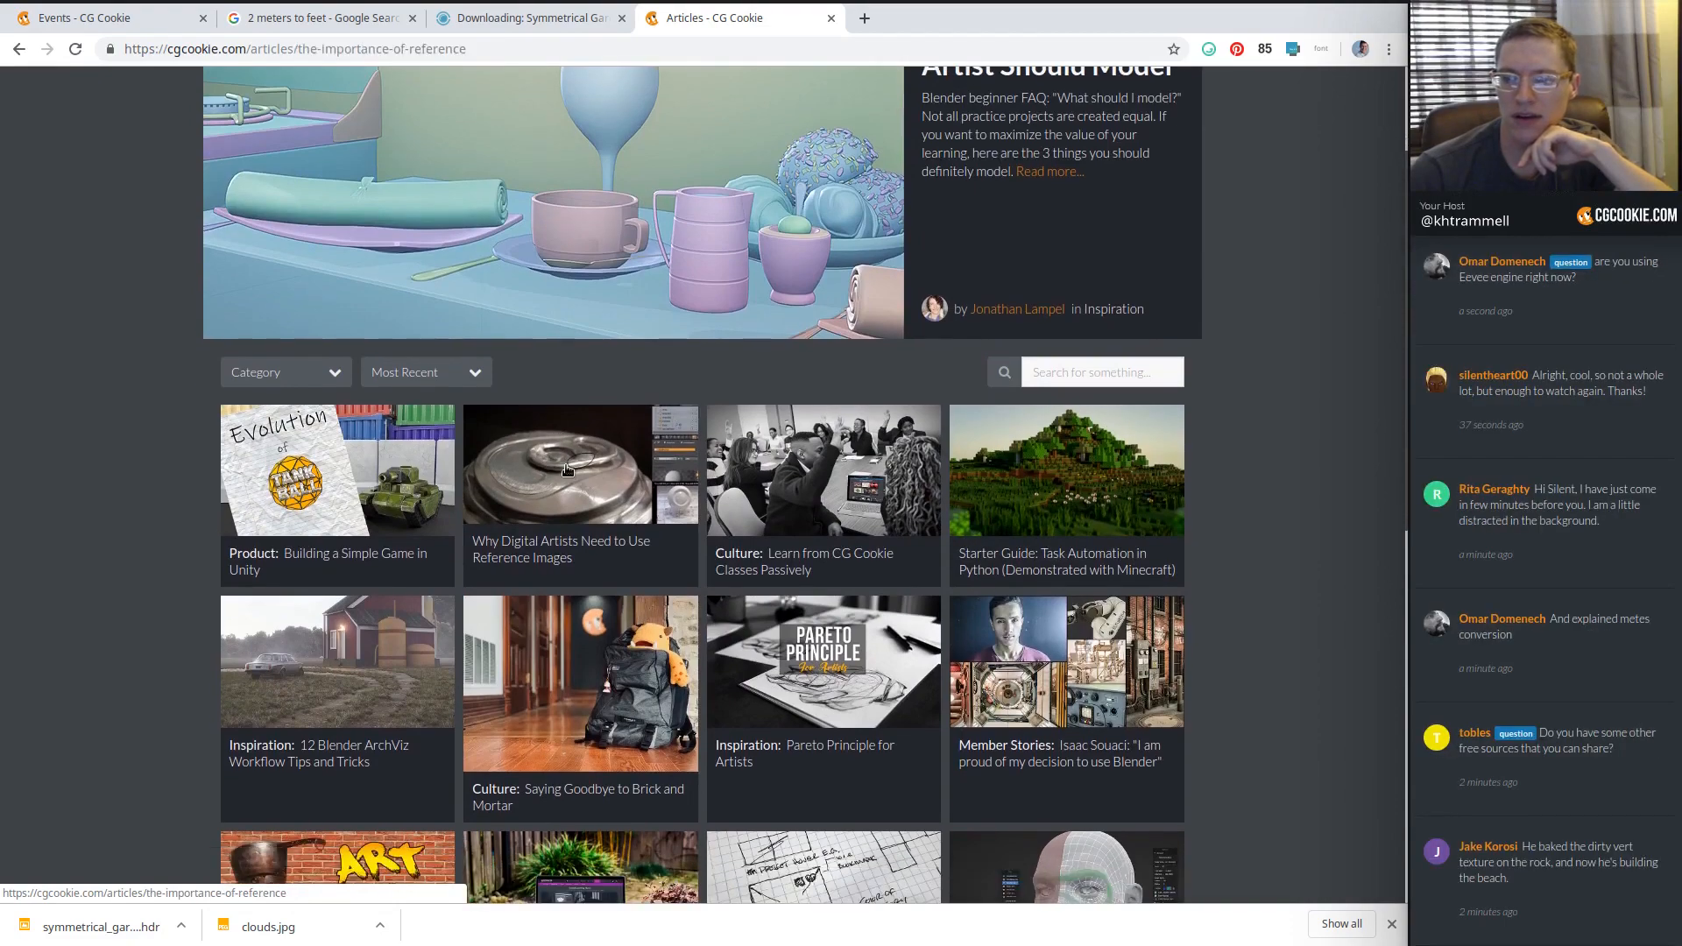
scroll(878, 424, "down", 4)
scroll(885, 424, "down", 15)
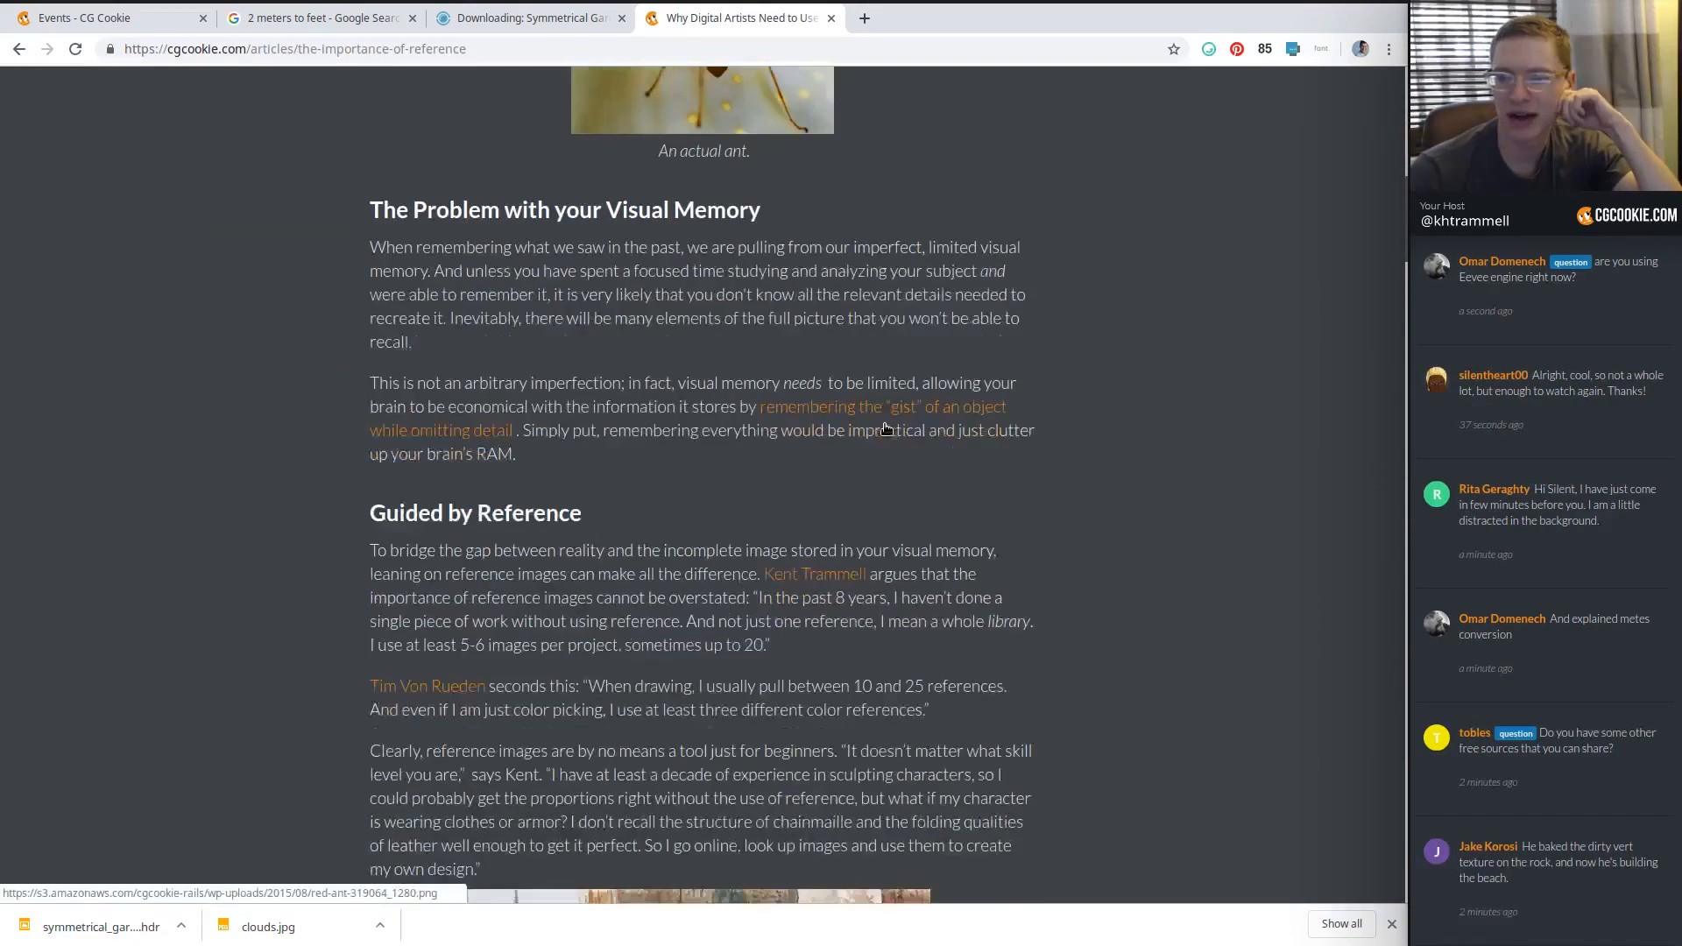
scroll(885, 424, "up", 20)
middle_click(883, 424)
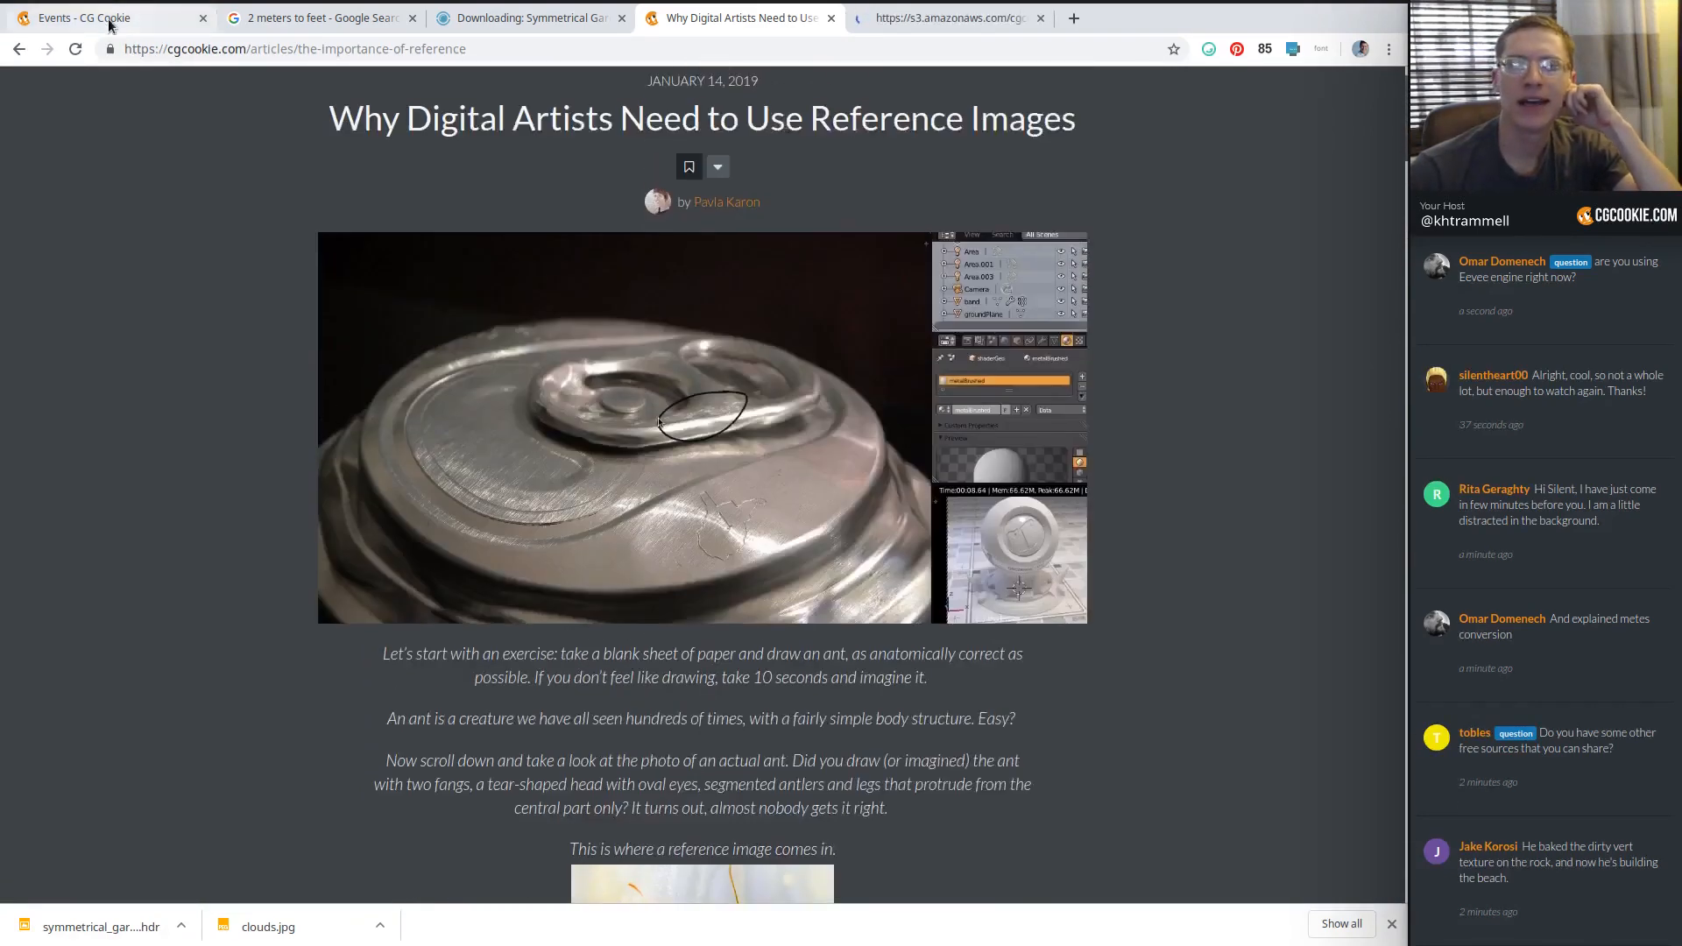
left_click(1074, 18)
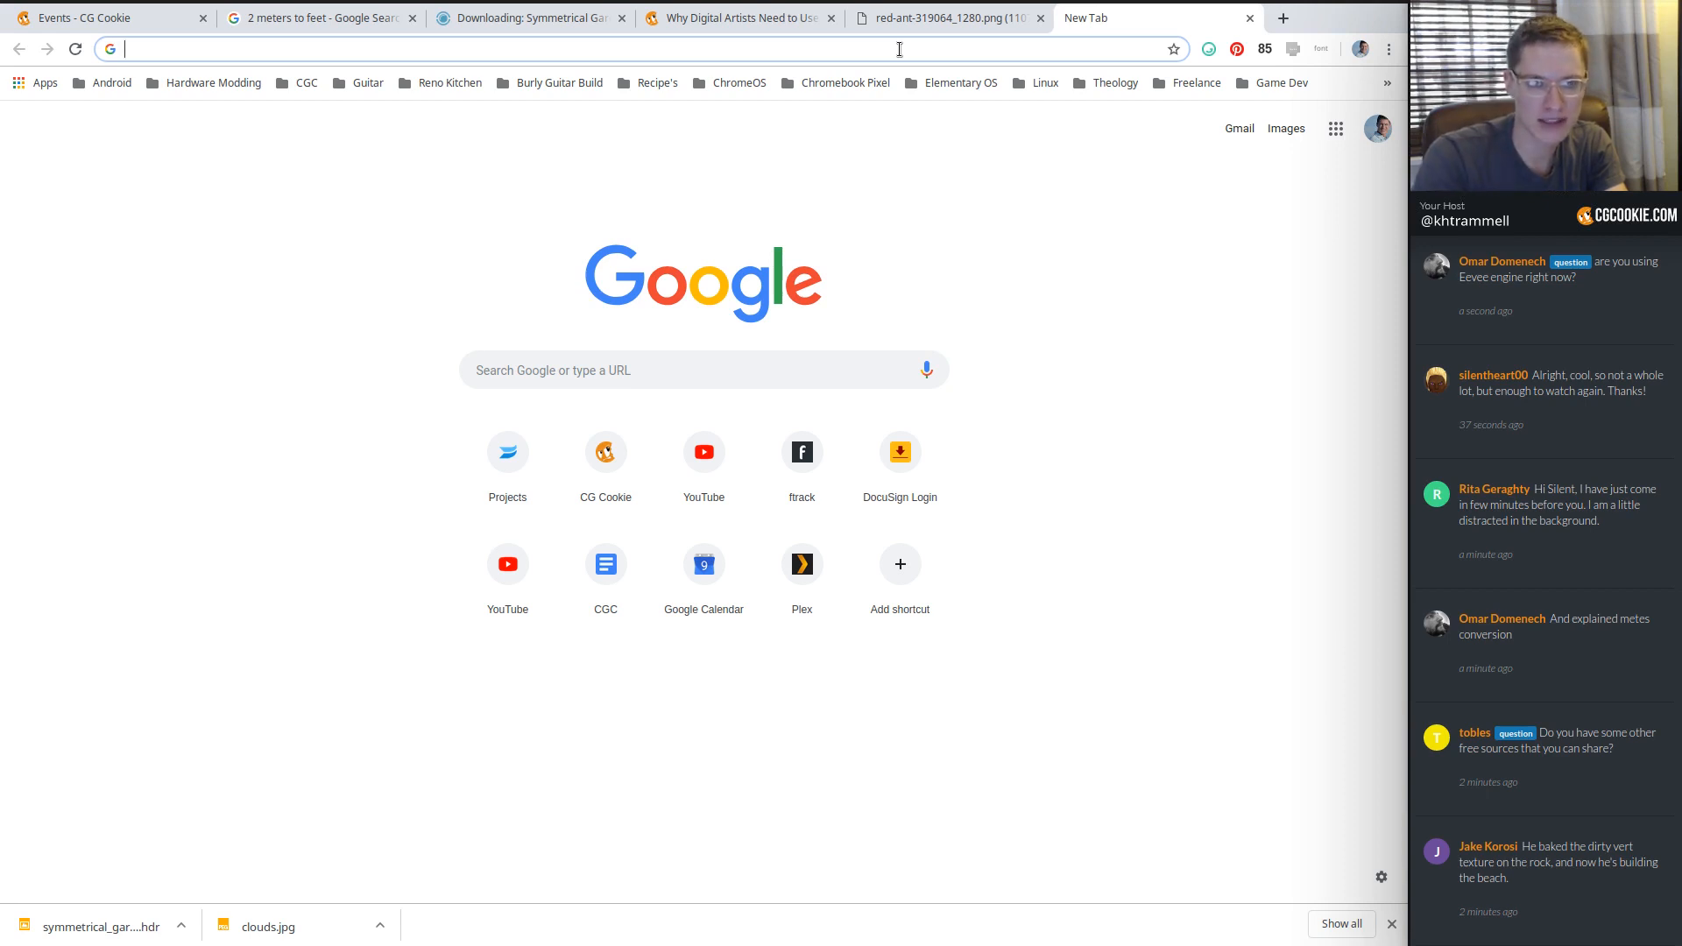
type("unslp")
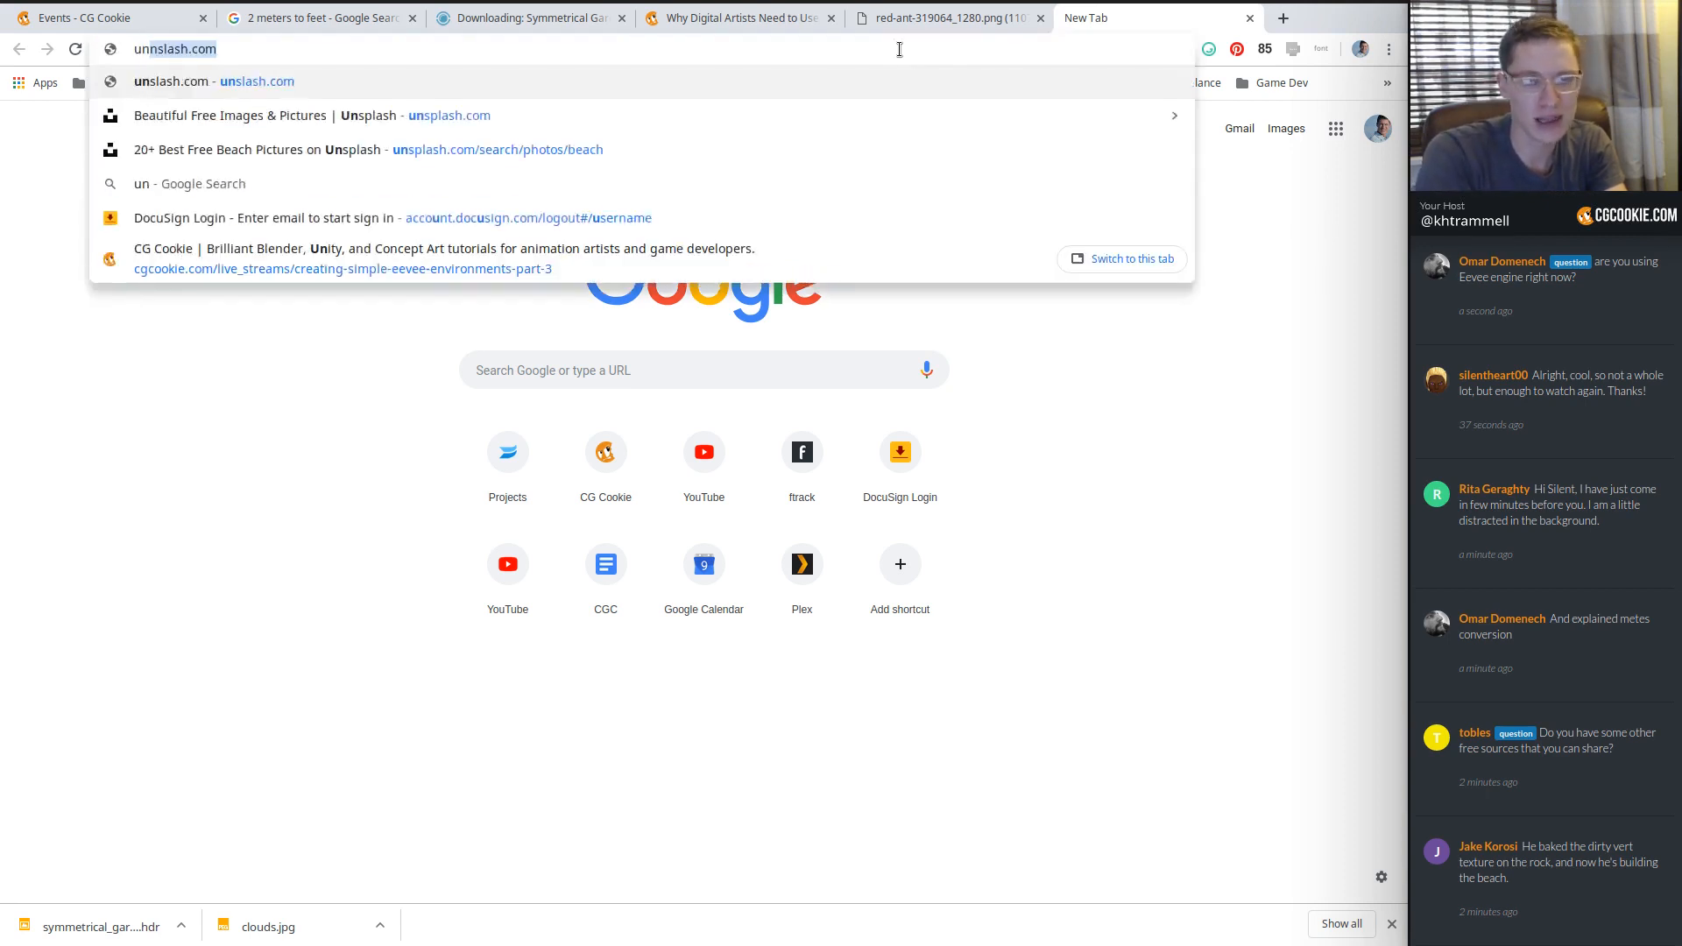
type("lash.com")
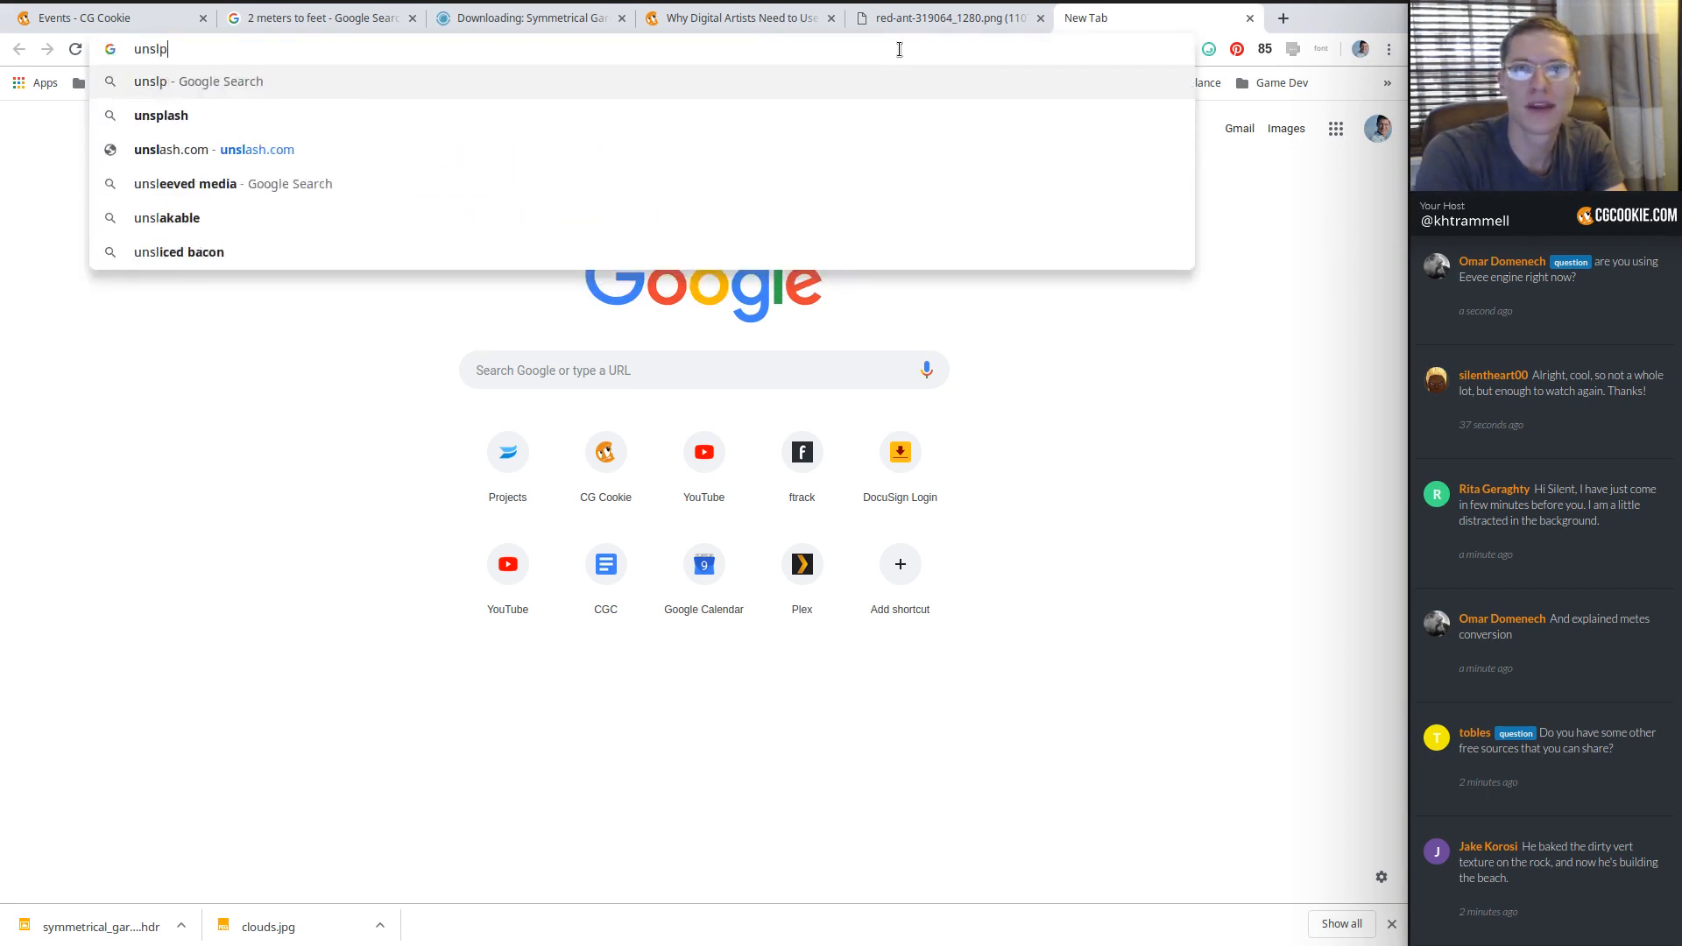
key("Return")
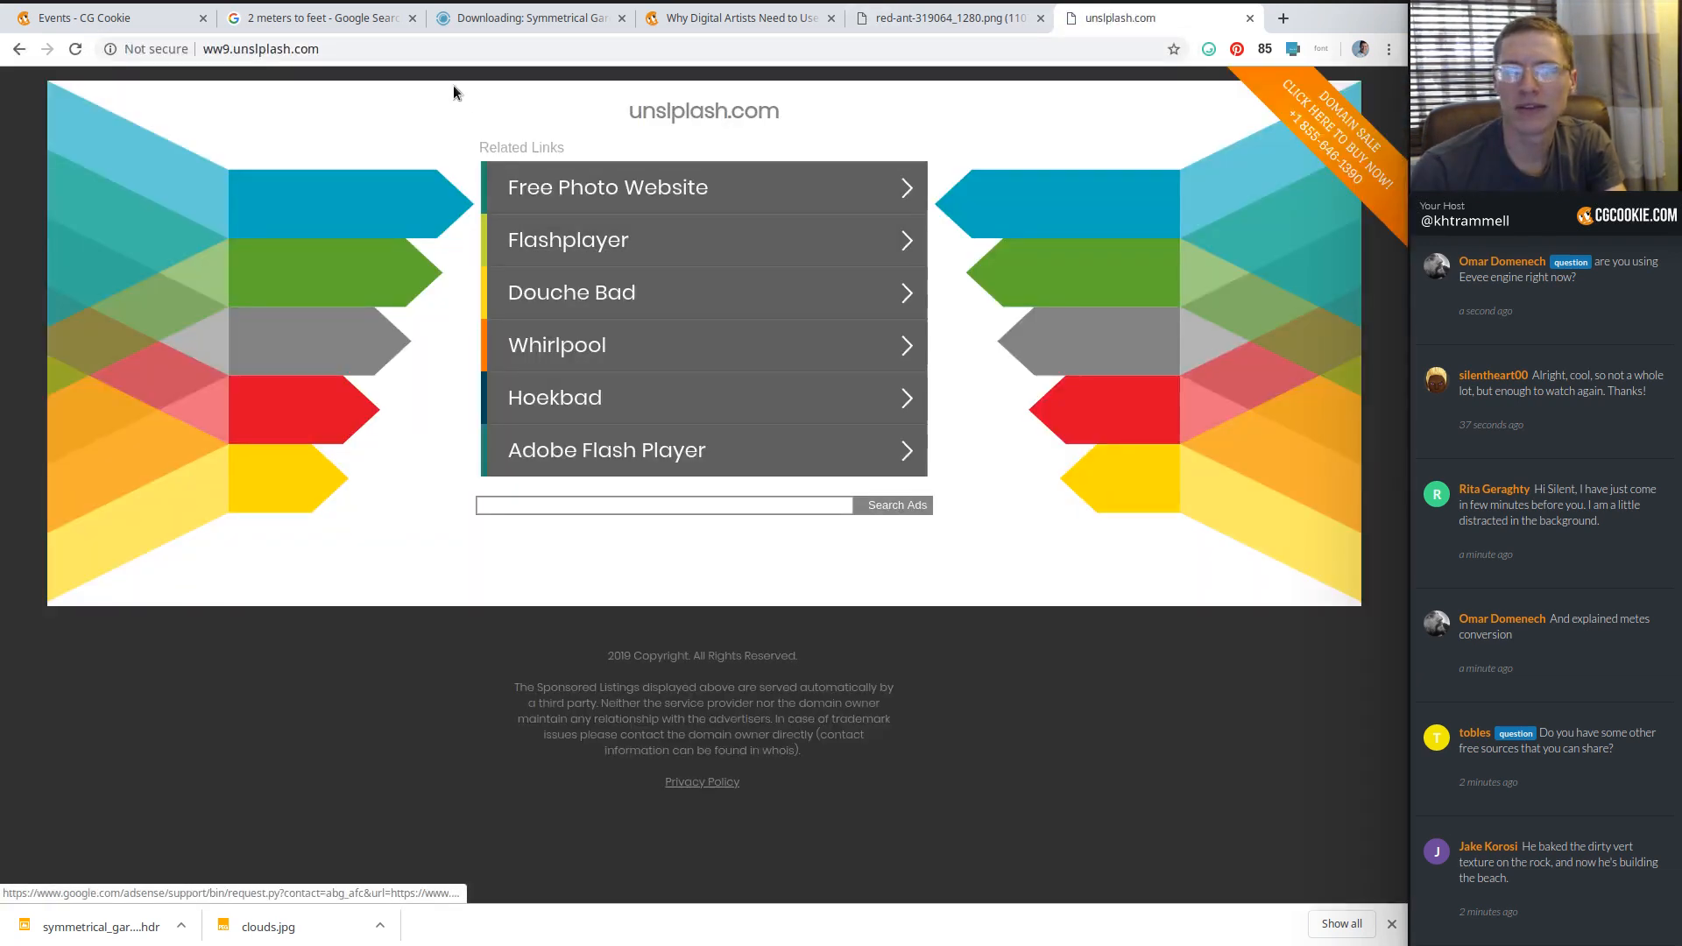
Load unsplash.com in the current browser tab.
left_click(388, 52)
type("uns")
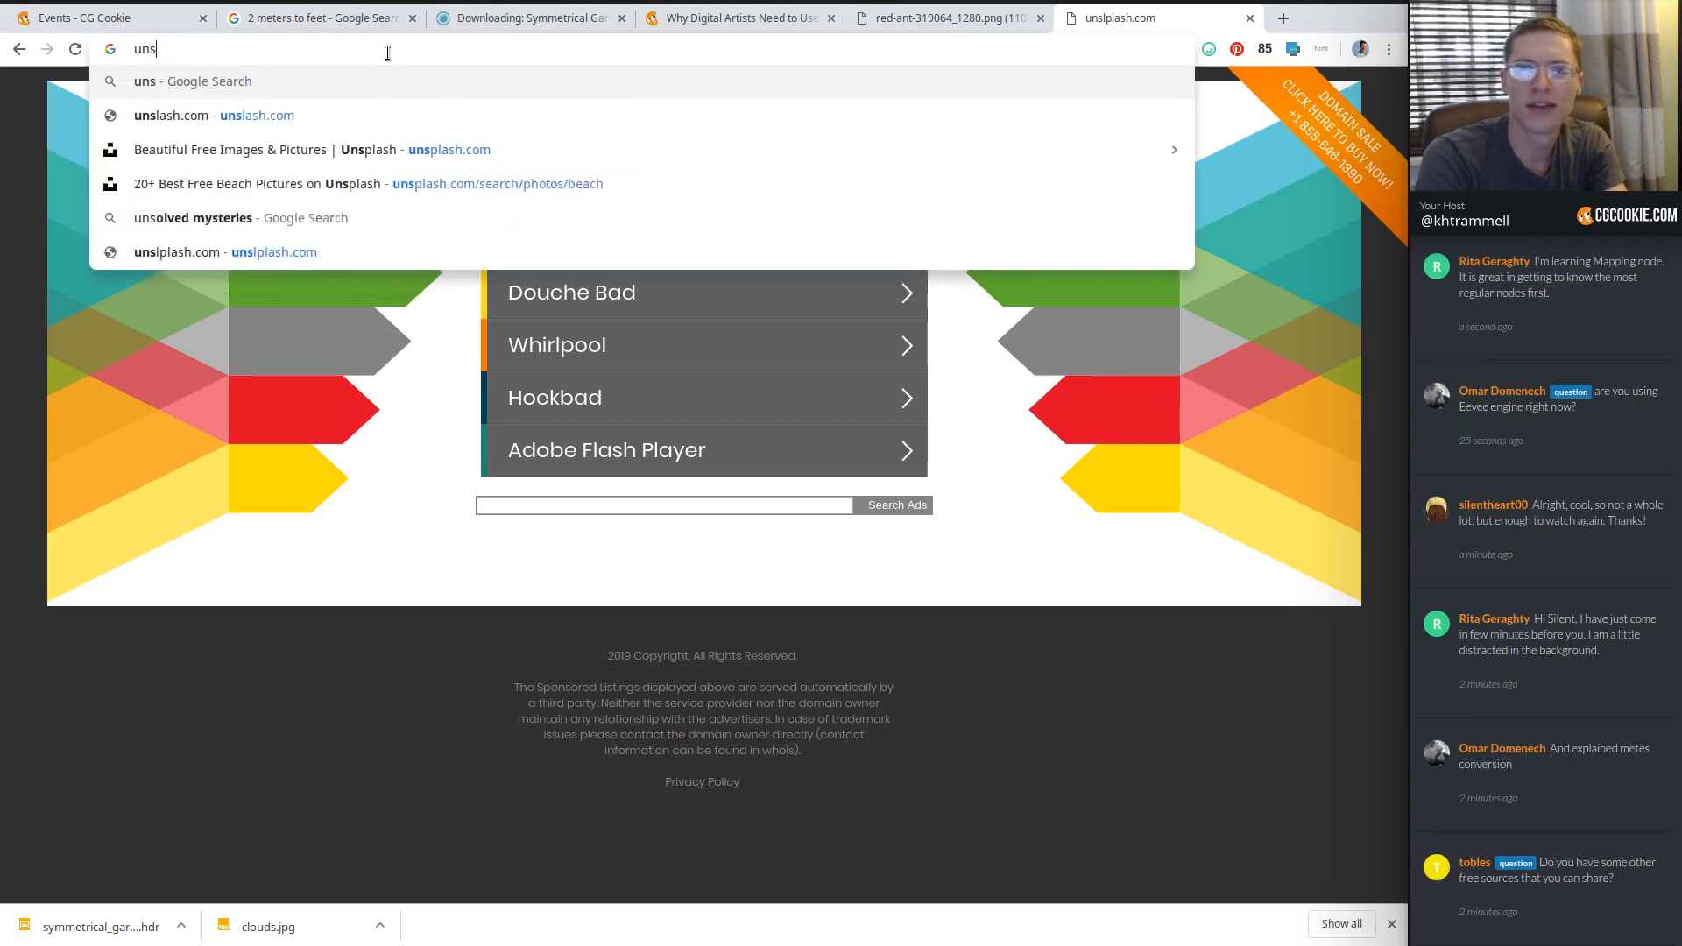
type("plash.c")
key("Return")
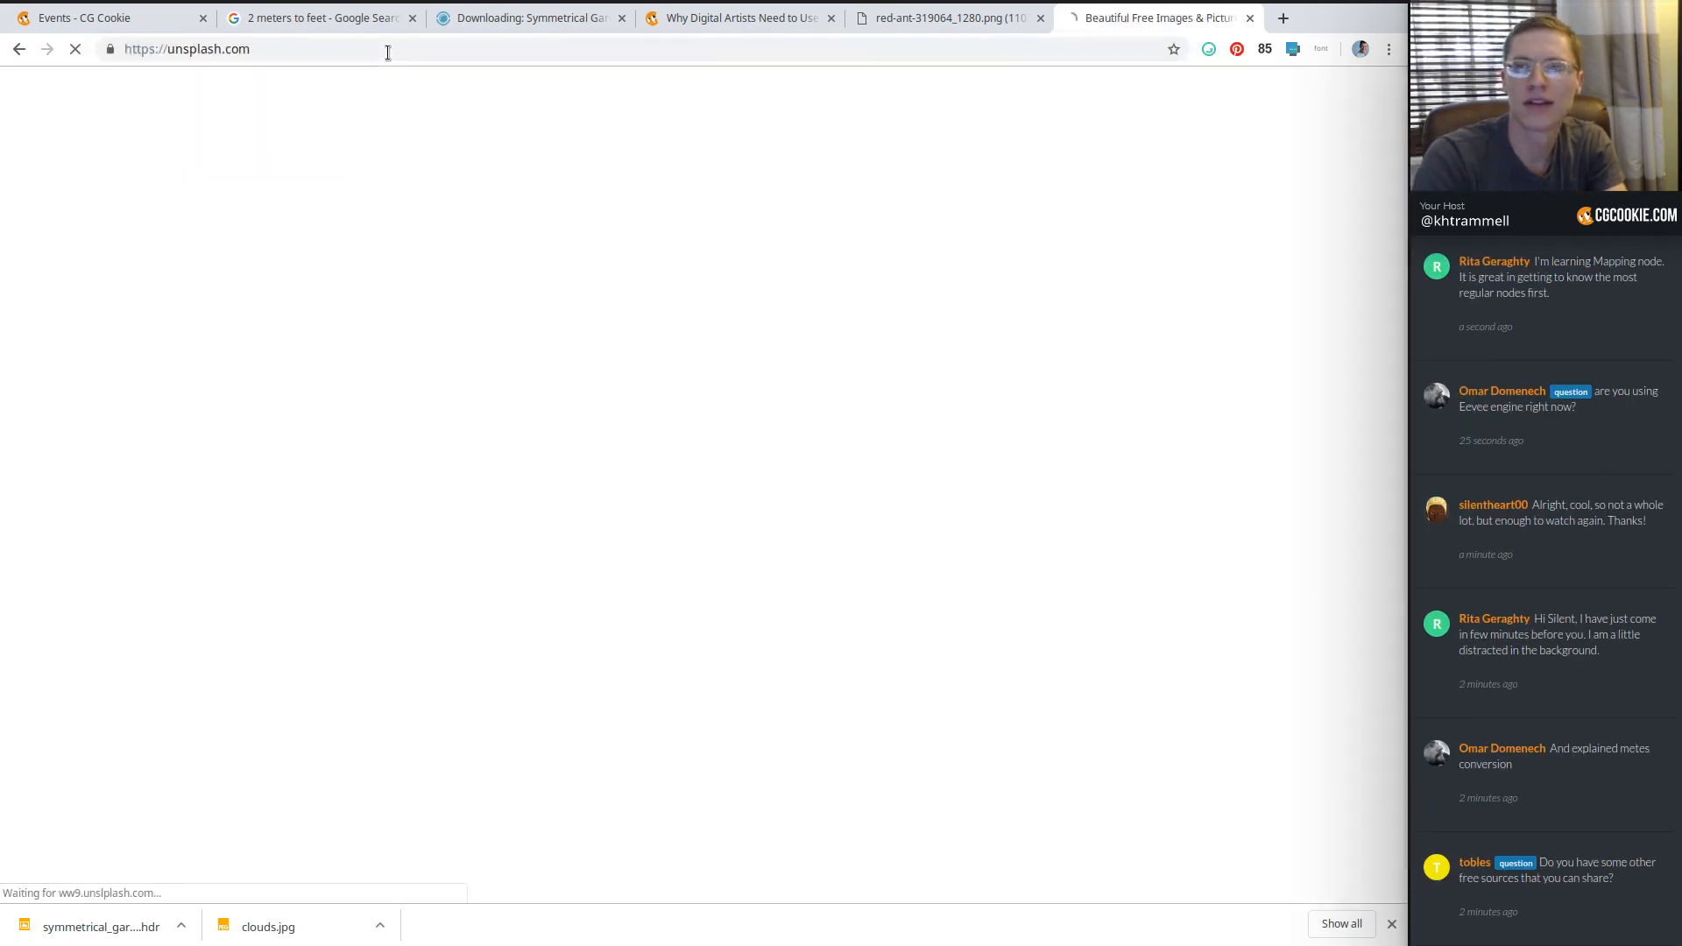
Skim the Unsplash homepage, covering its photo search, trending searches and editorial photo feed.
scroll(924, 350, "down", 1)
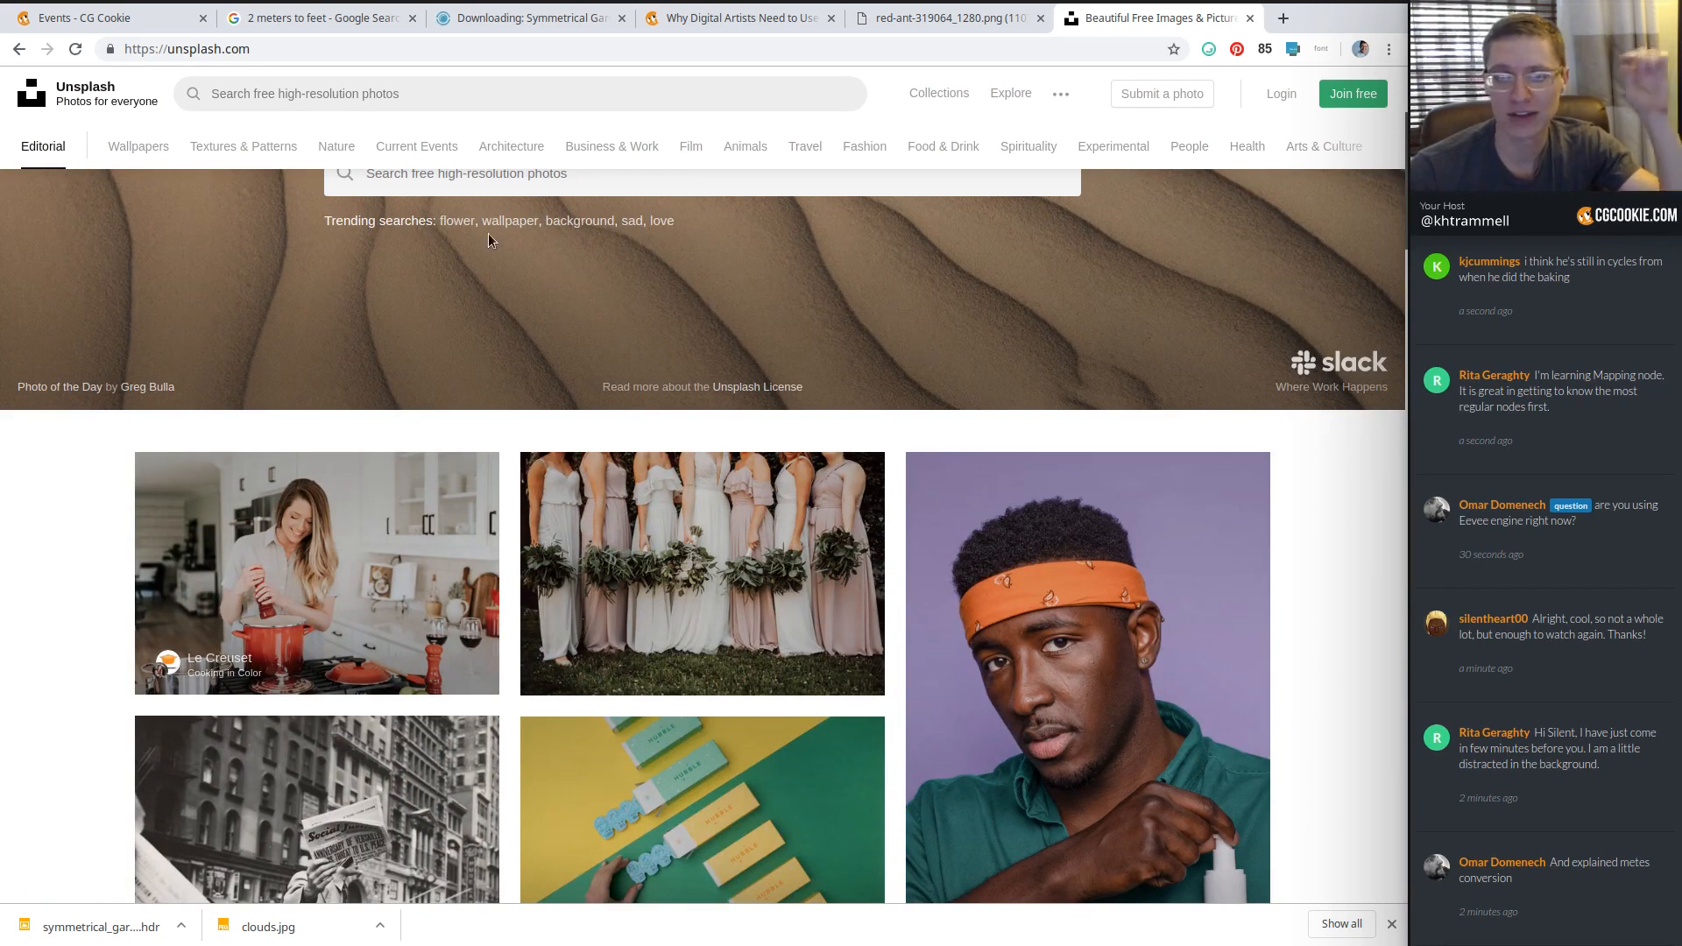
scroll(513, 219, "up", 3)
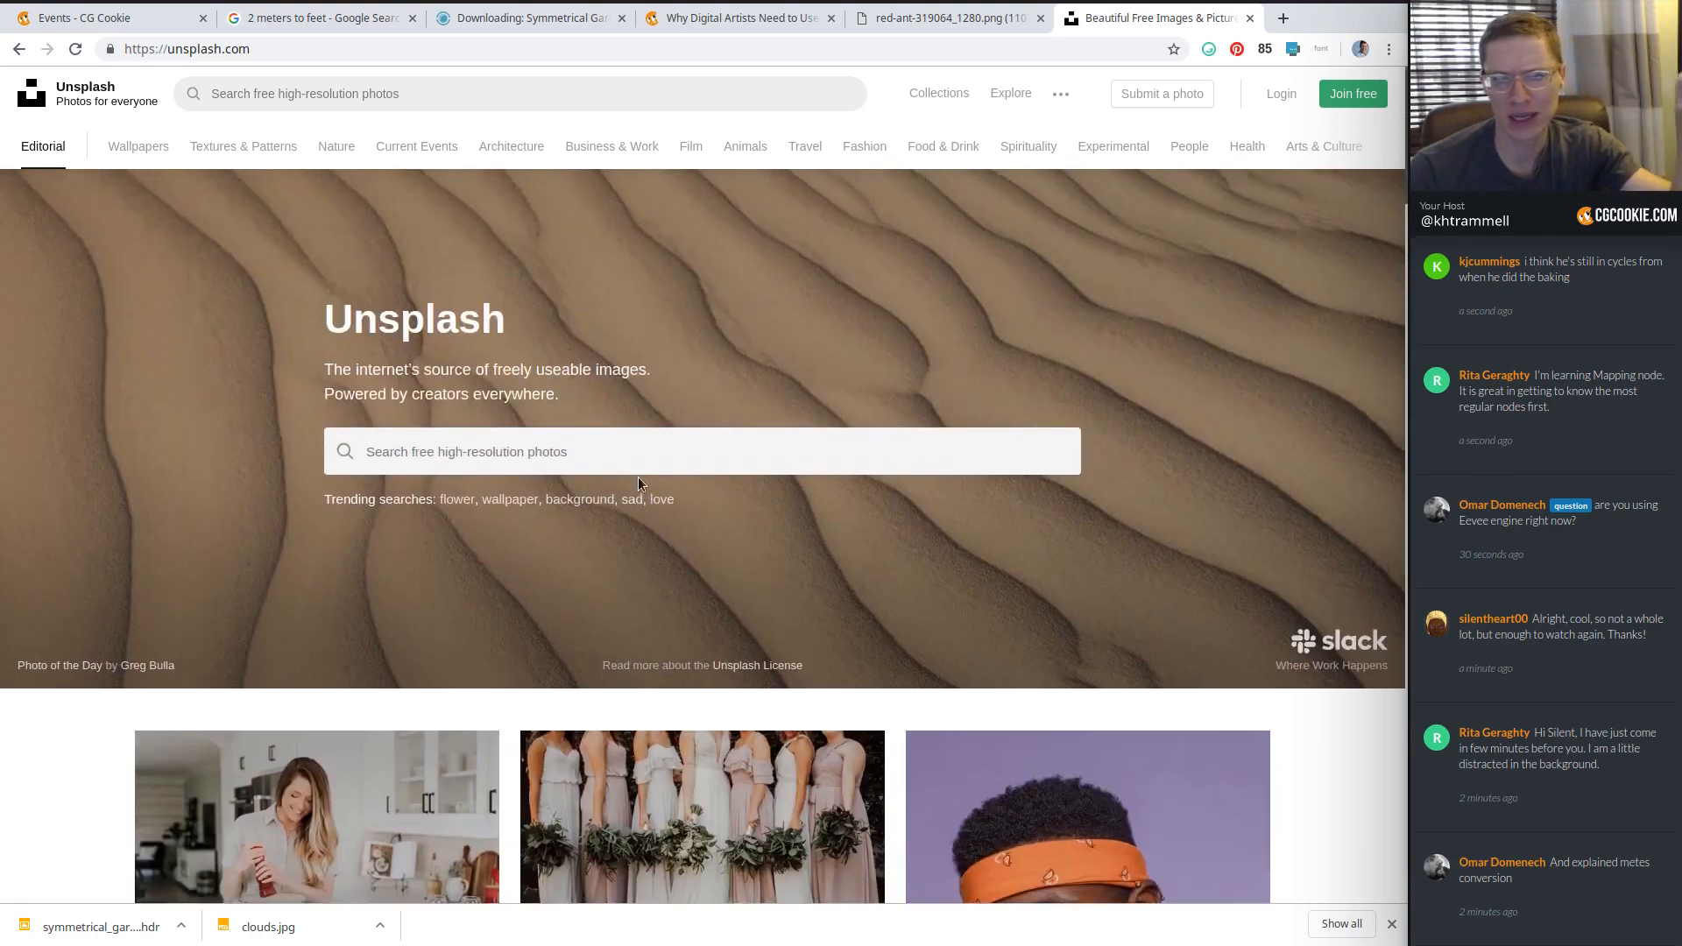
left_click(532, 46)
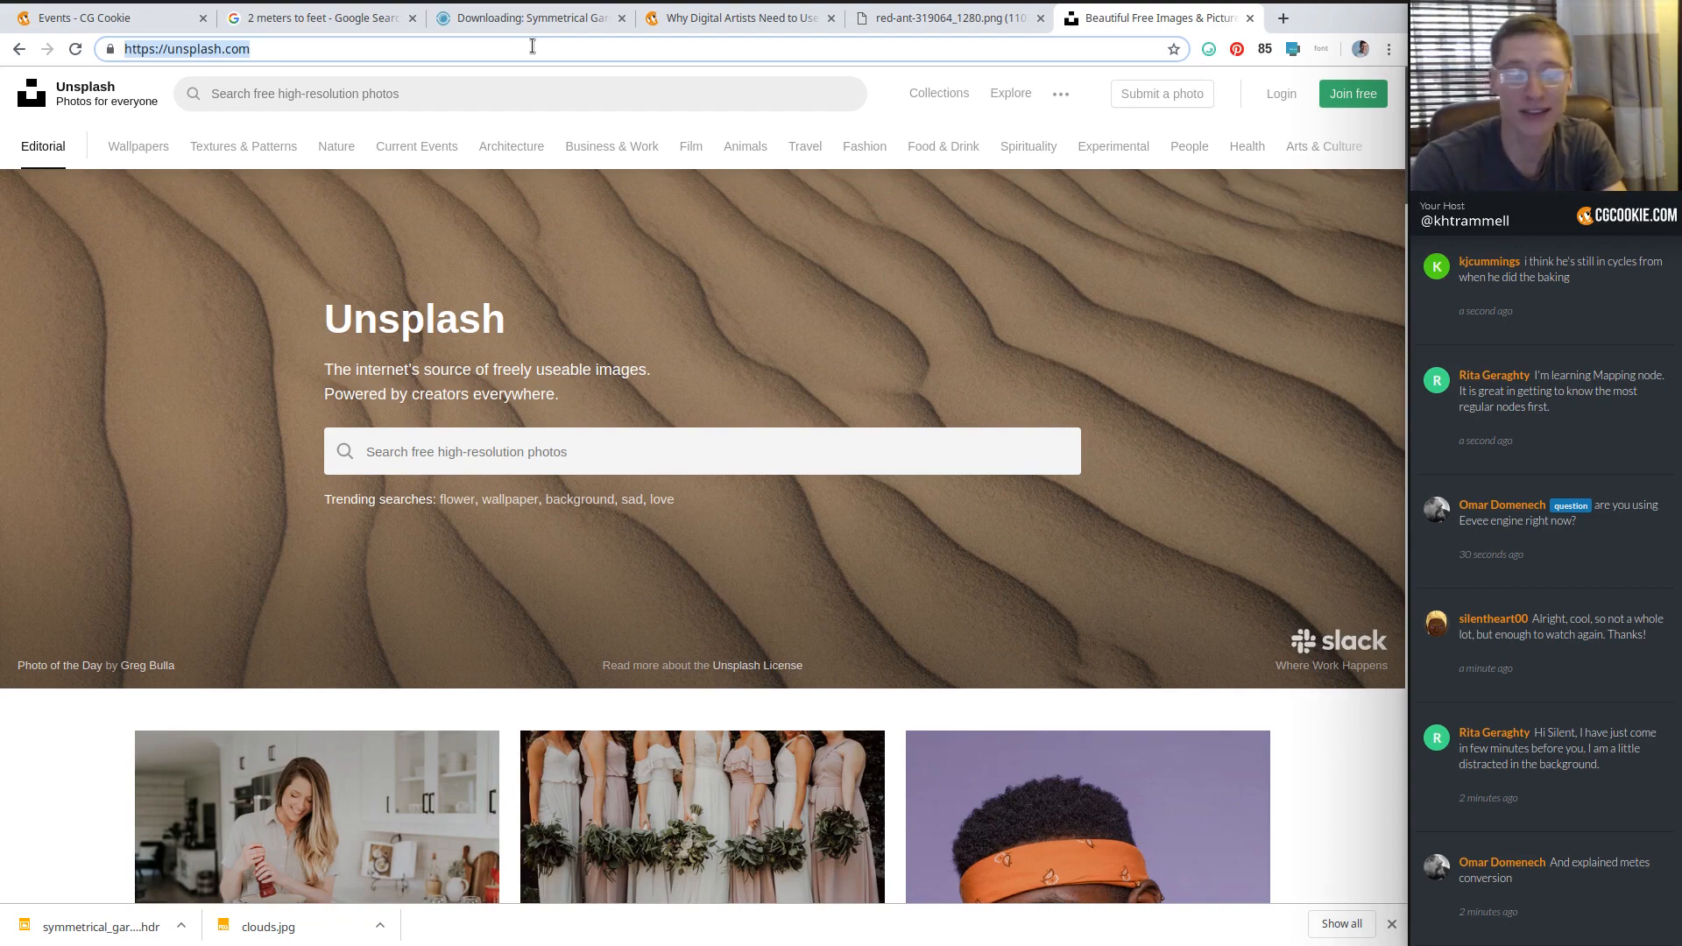
scroll(695, 579, "down", 6)
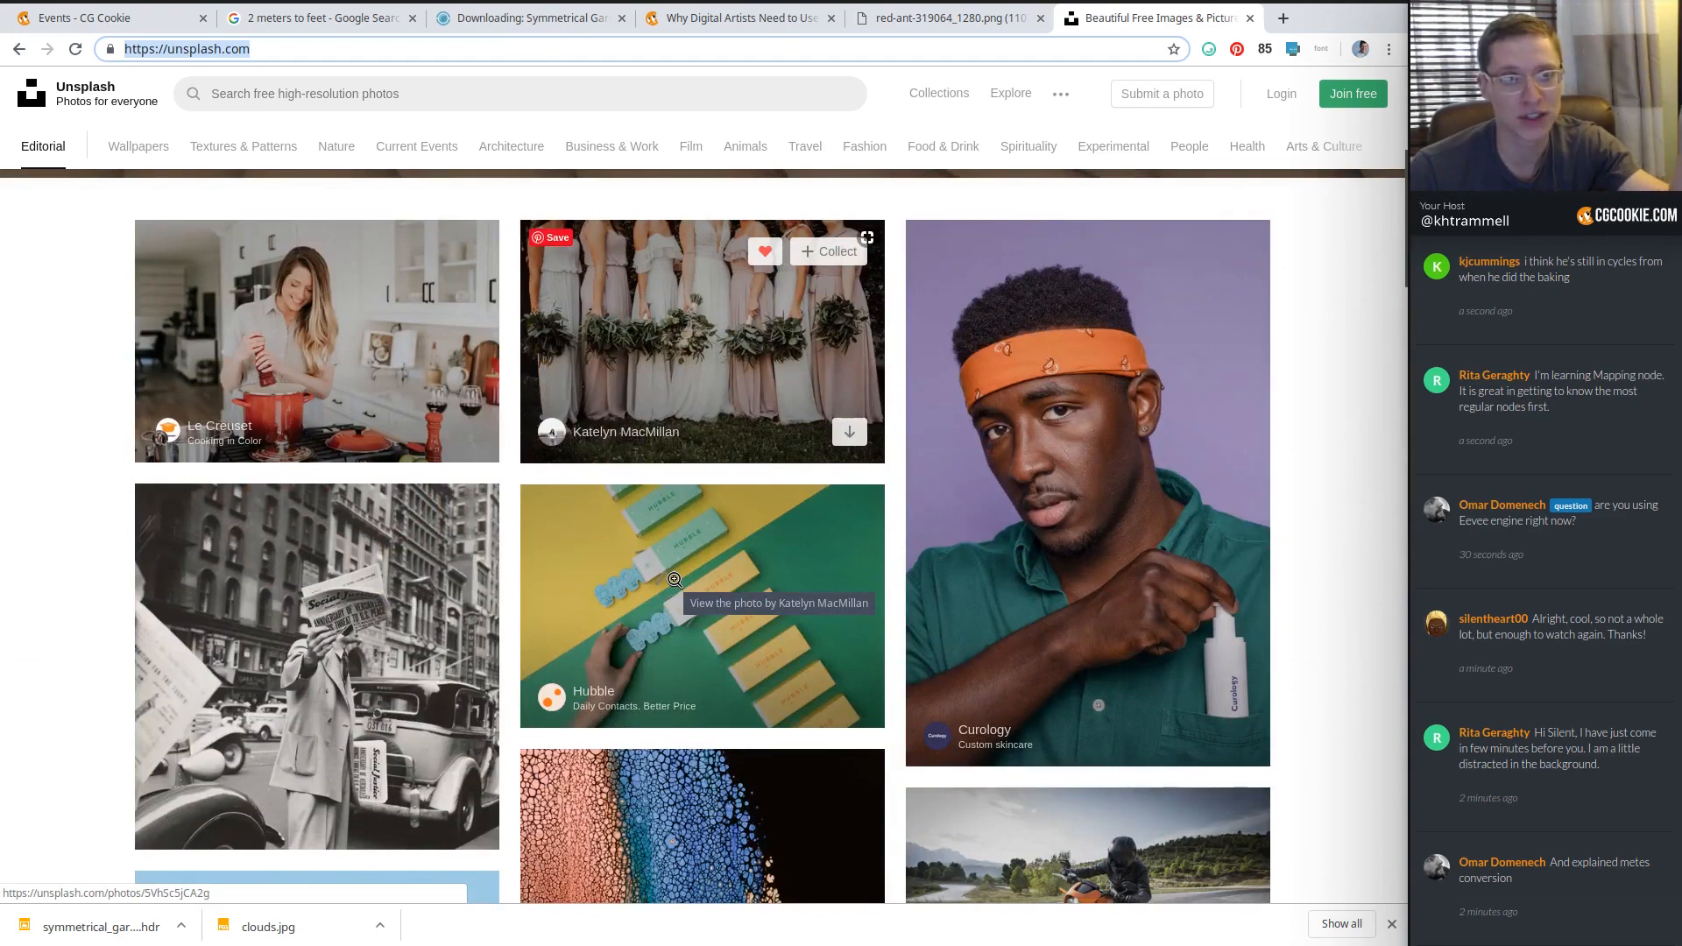
scroll(693, 613, "up", 2)
scroll(692, 612, "up", 2)
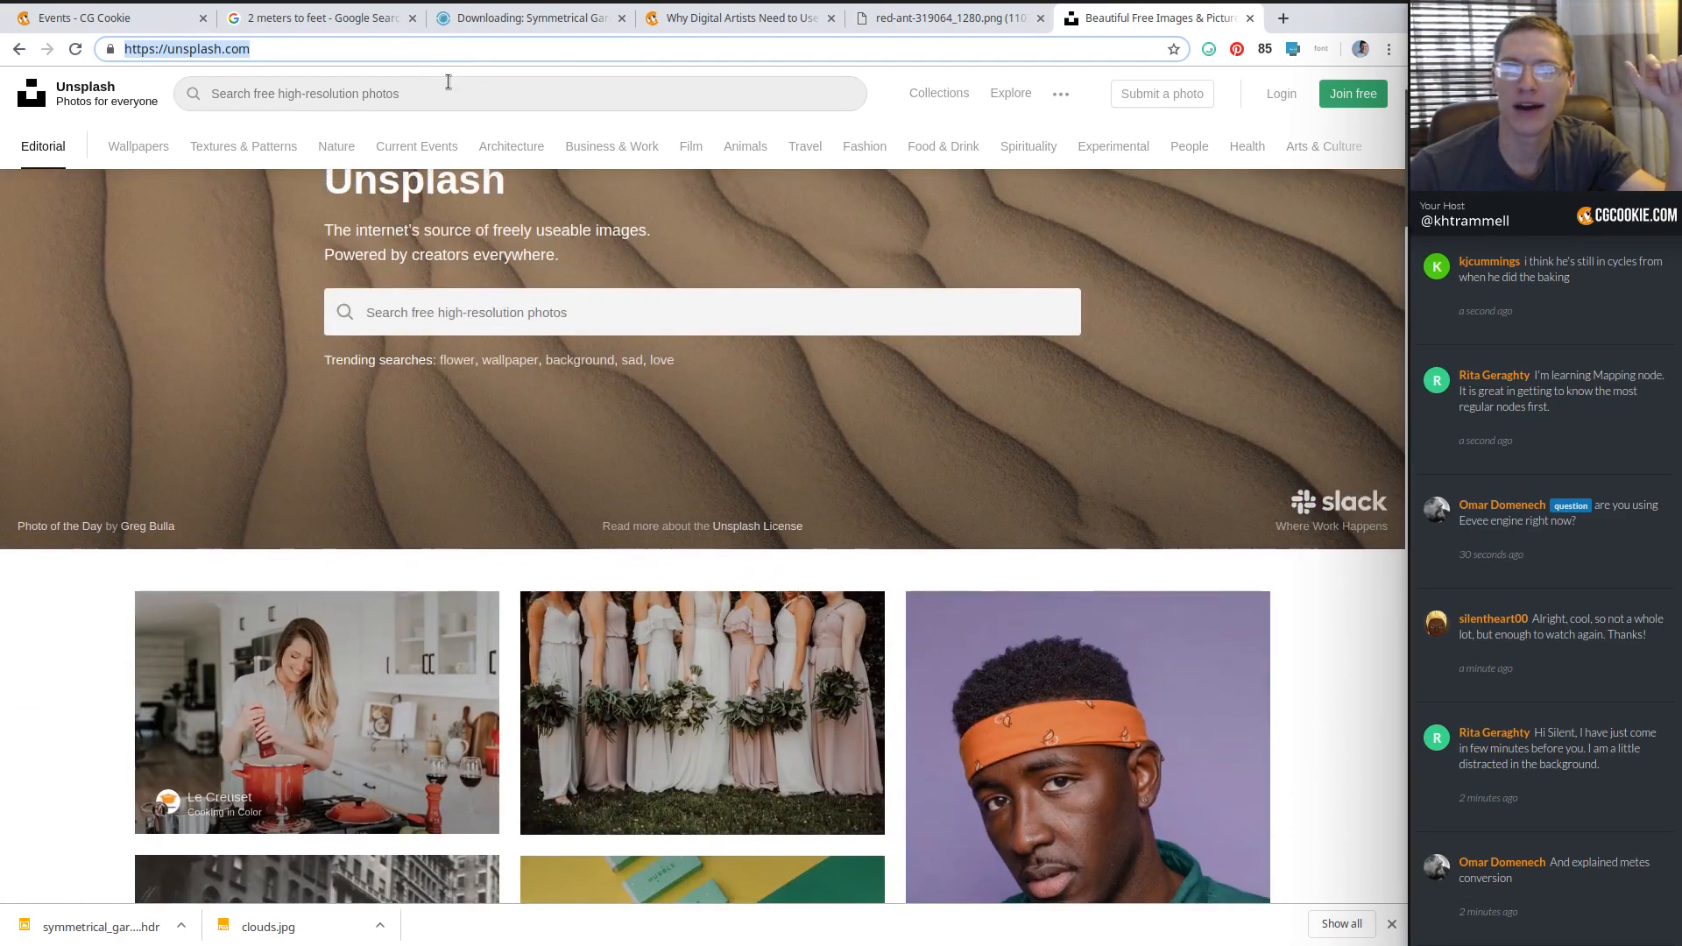
Load the Pixabay site in a new browser tab and search its images for "leather texture".
left_click(1284, 17)
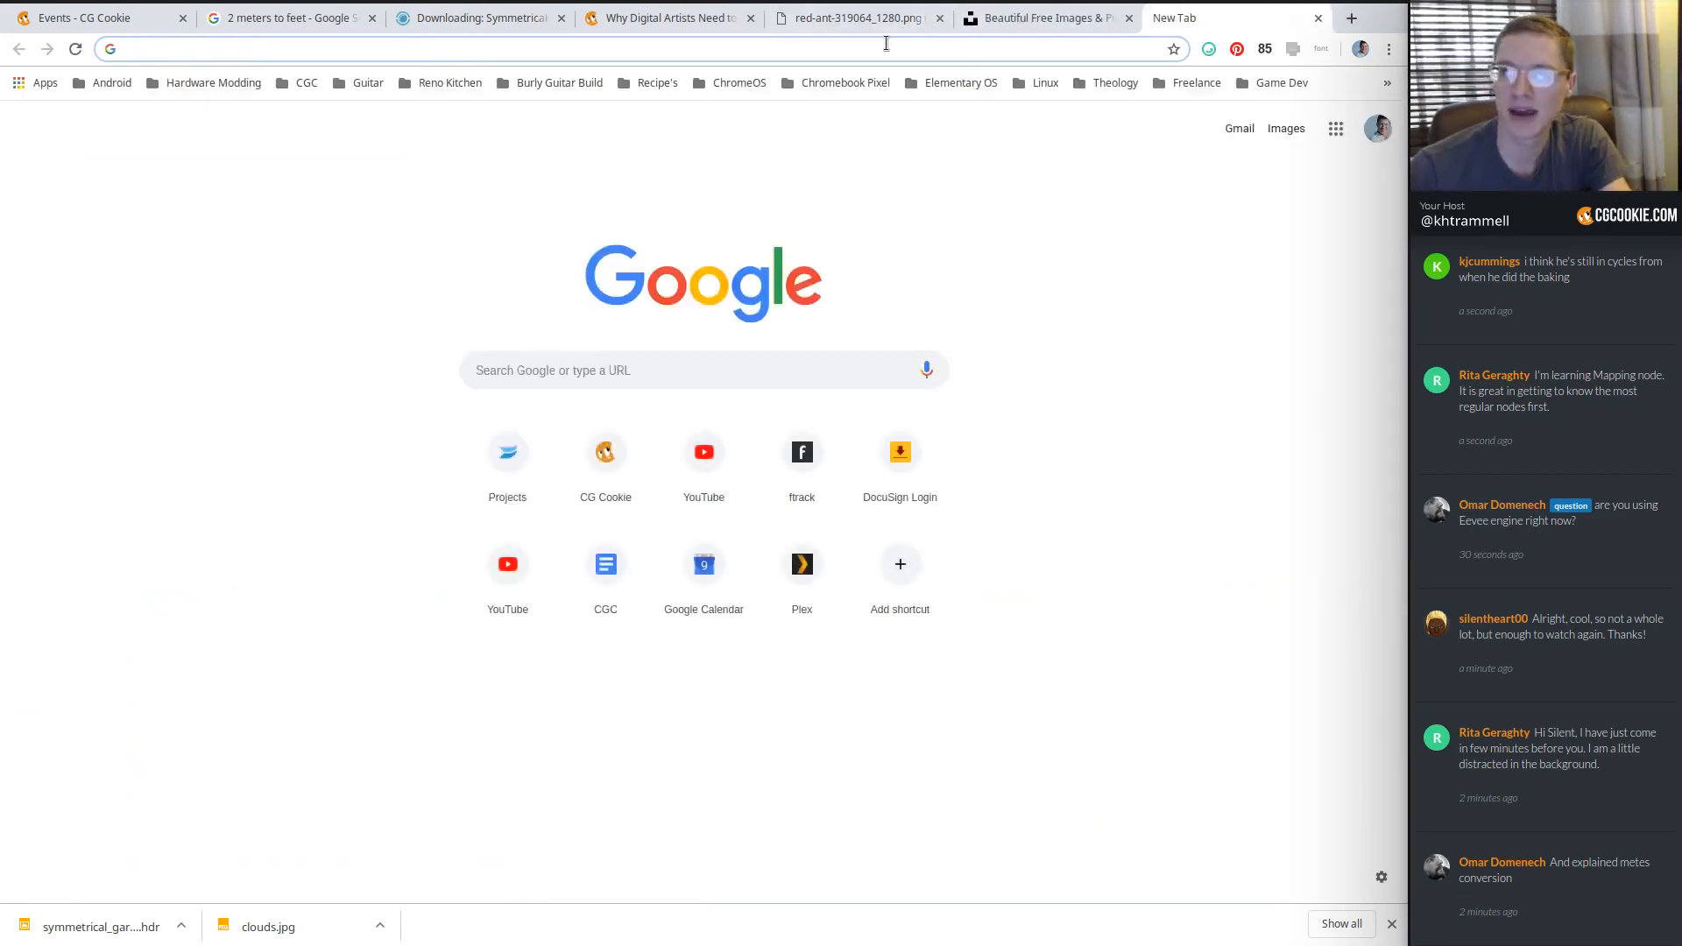
type("pixabay.")
key("Return")
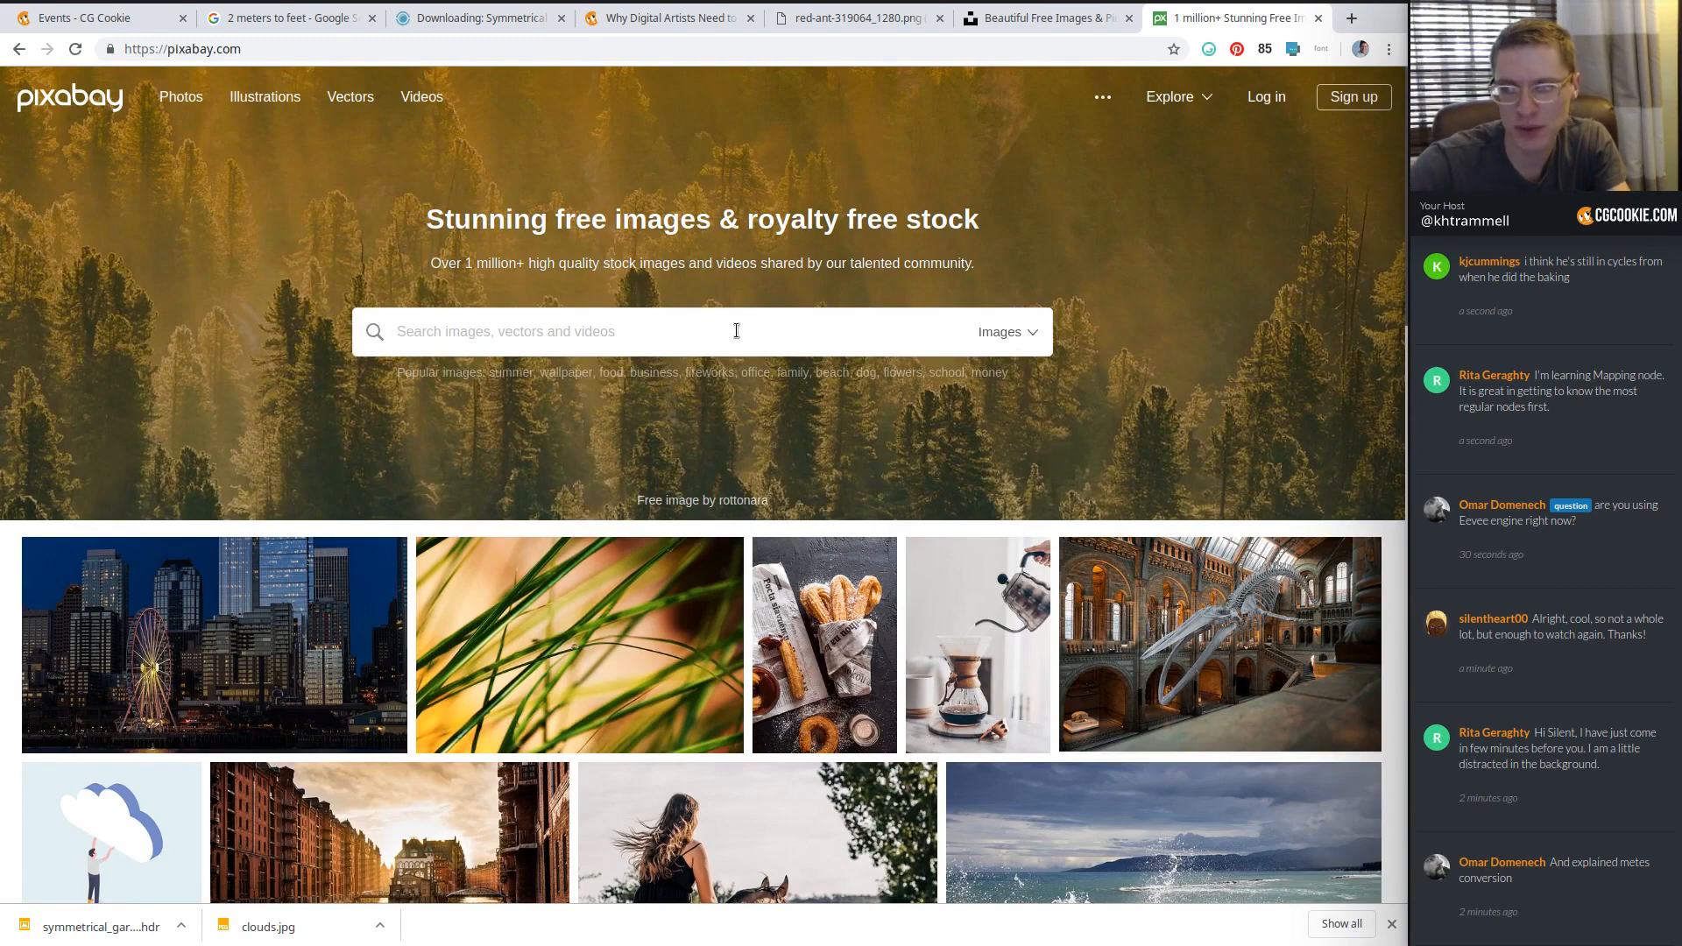
type("leather ")
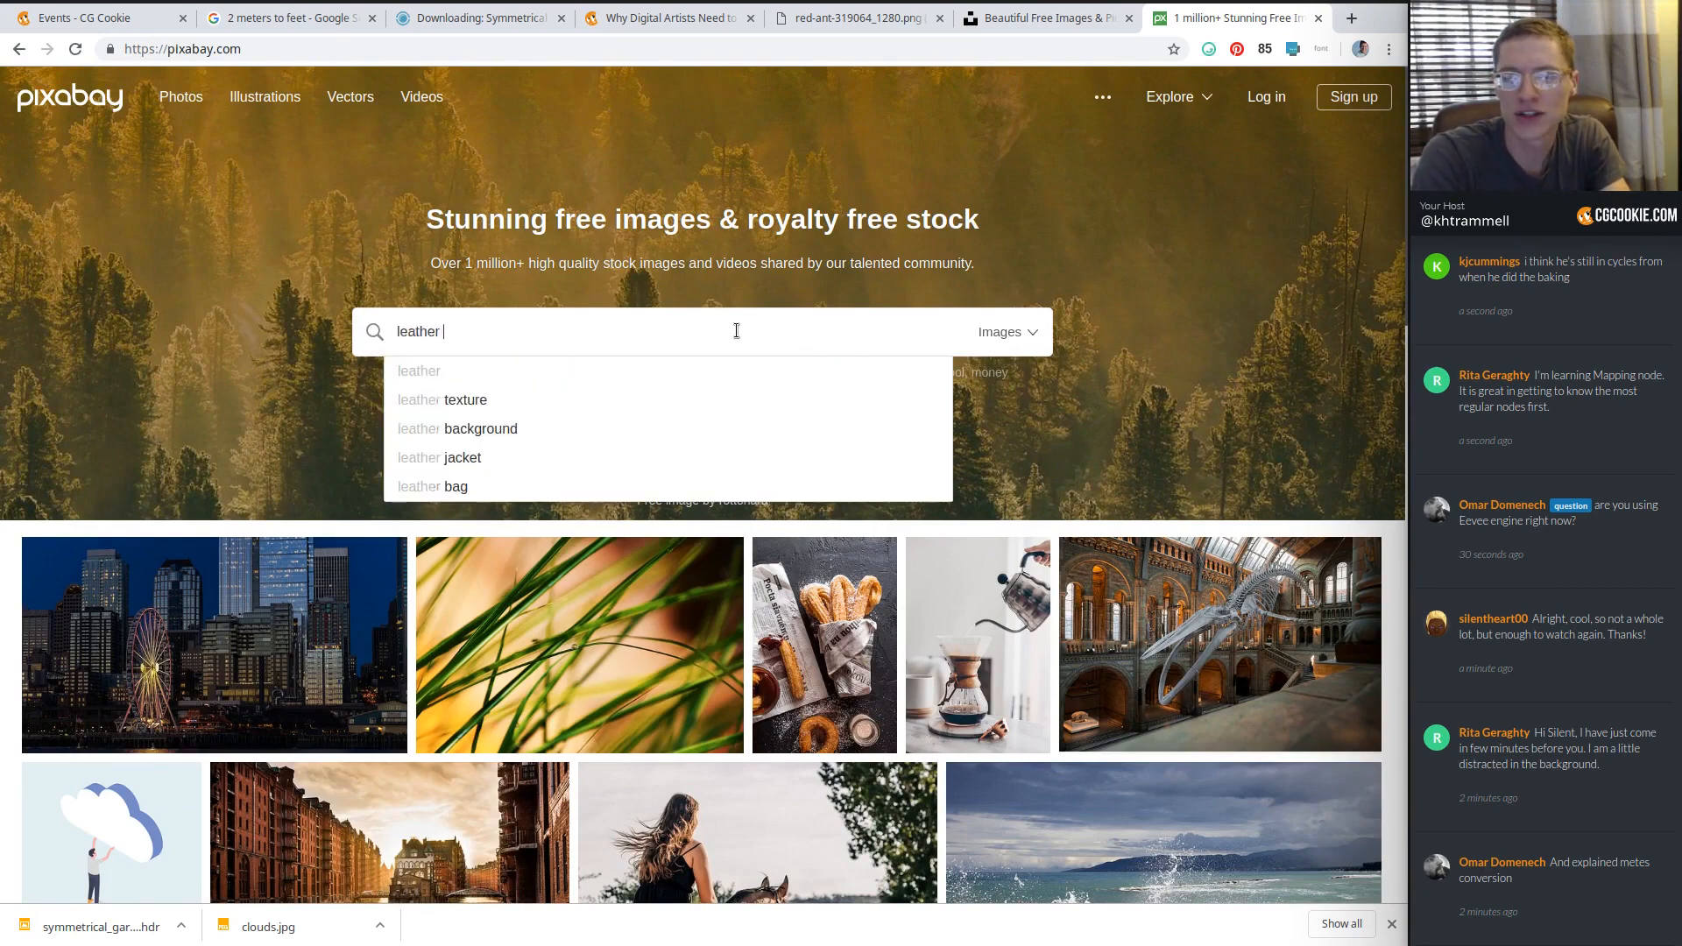
type("texture")
key("Return")
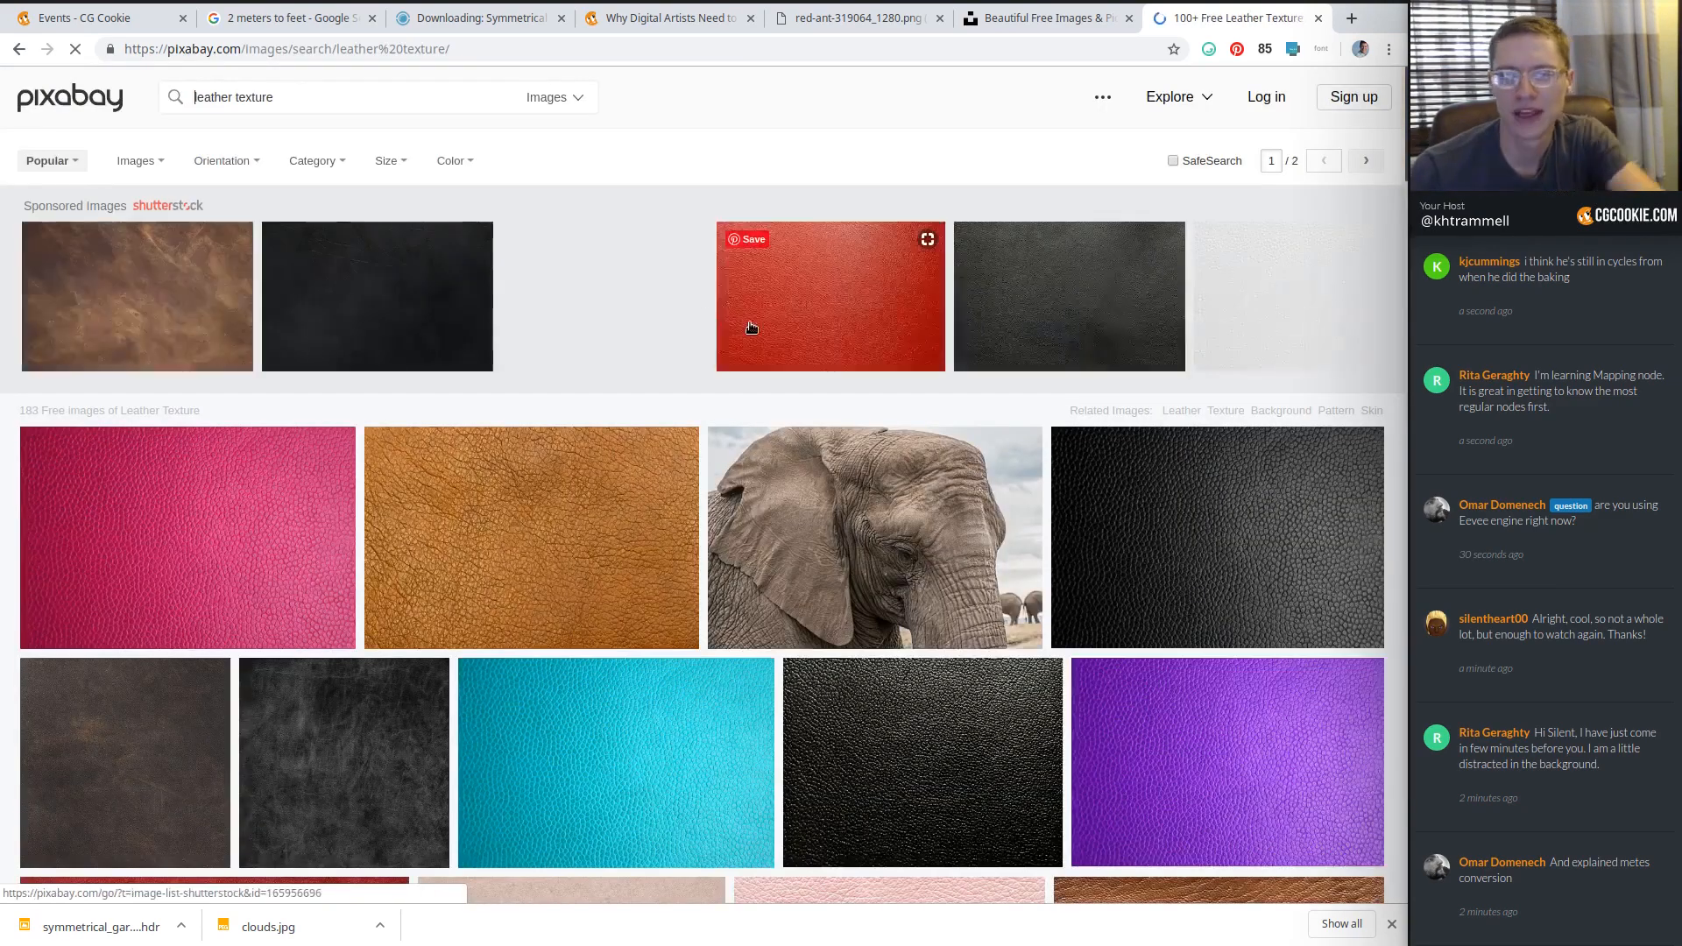
Browse the Pixabay leather texture results and open the Turquoise Leather photo's page.
scroll(44, 344, "down", 3)
scroll(567, 526, "down", 2)
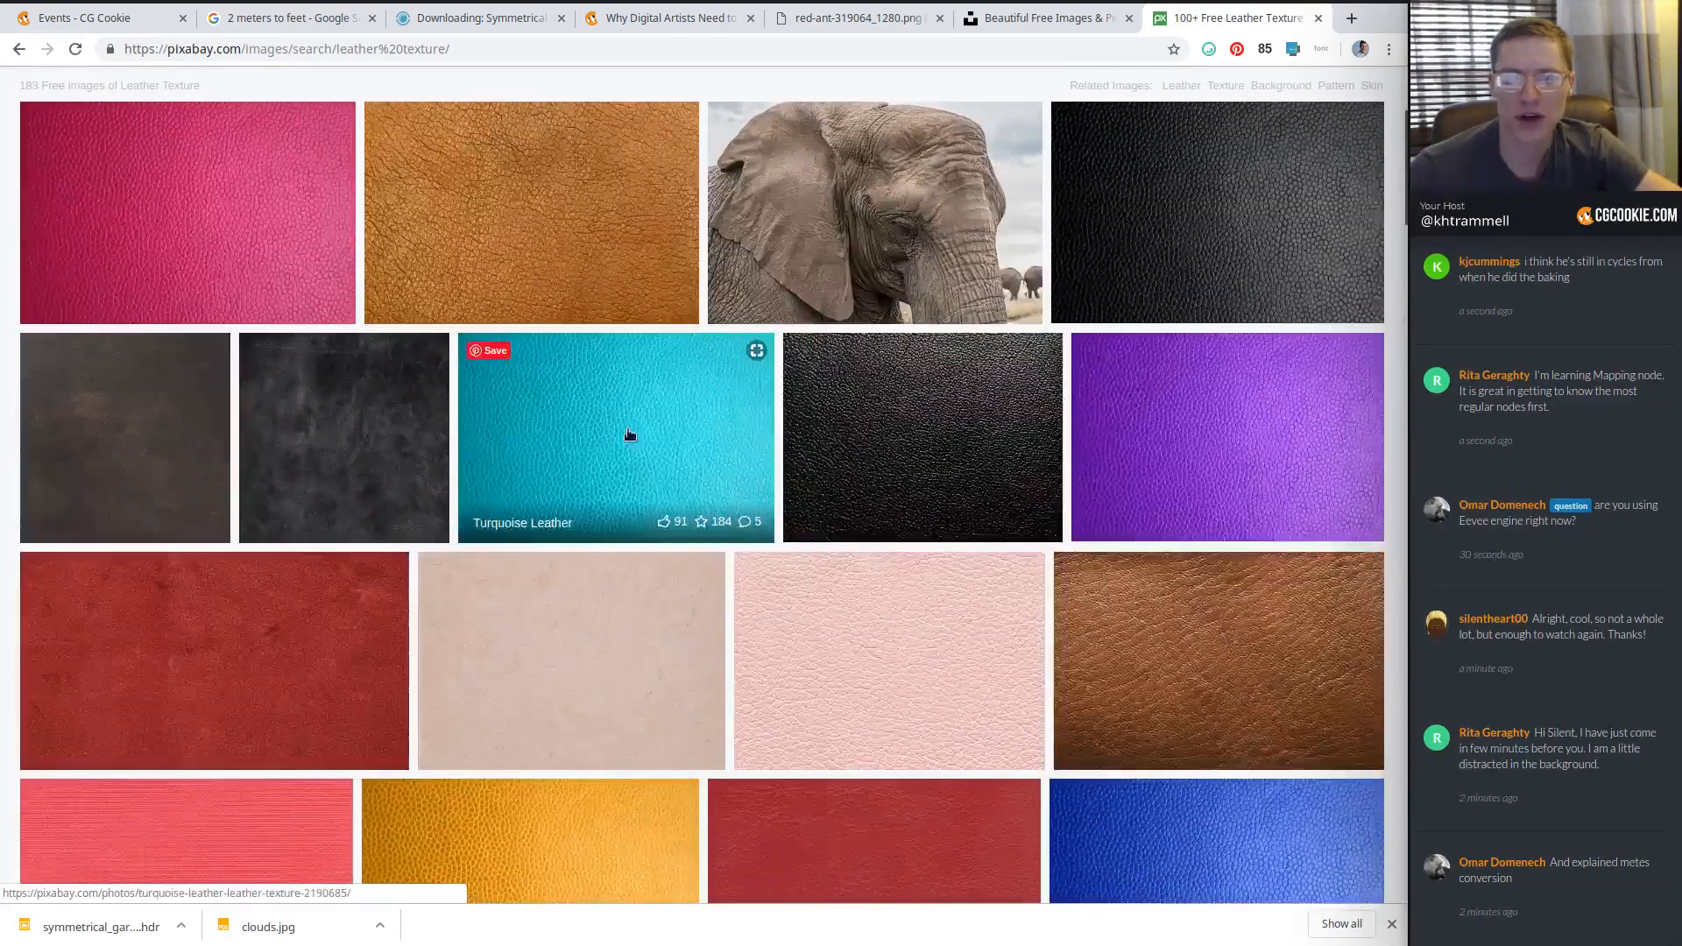
left_click(627, 429)
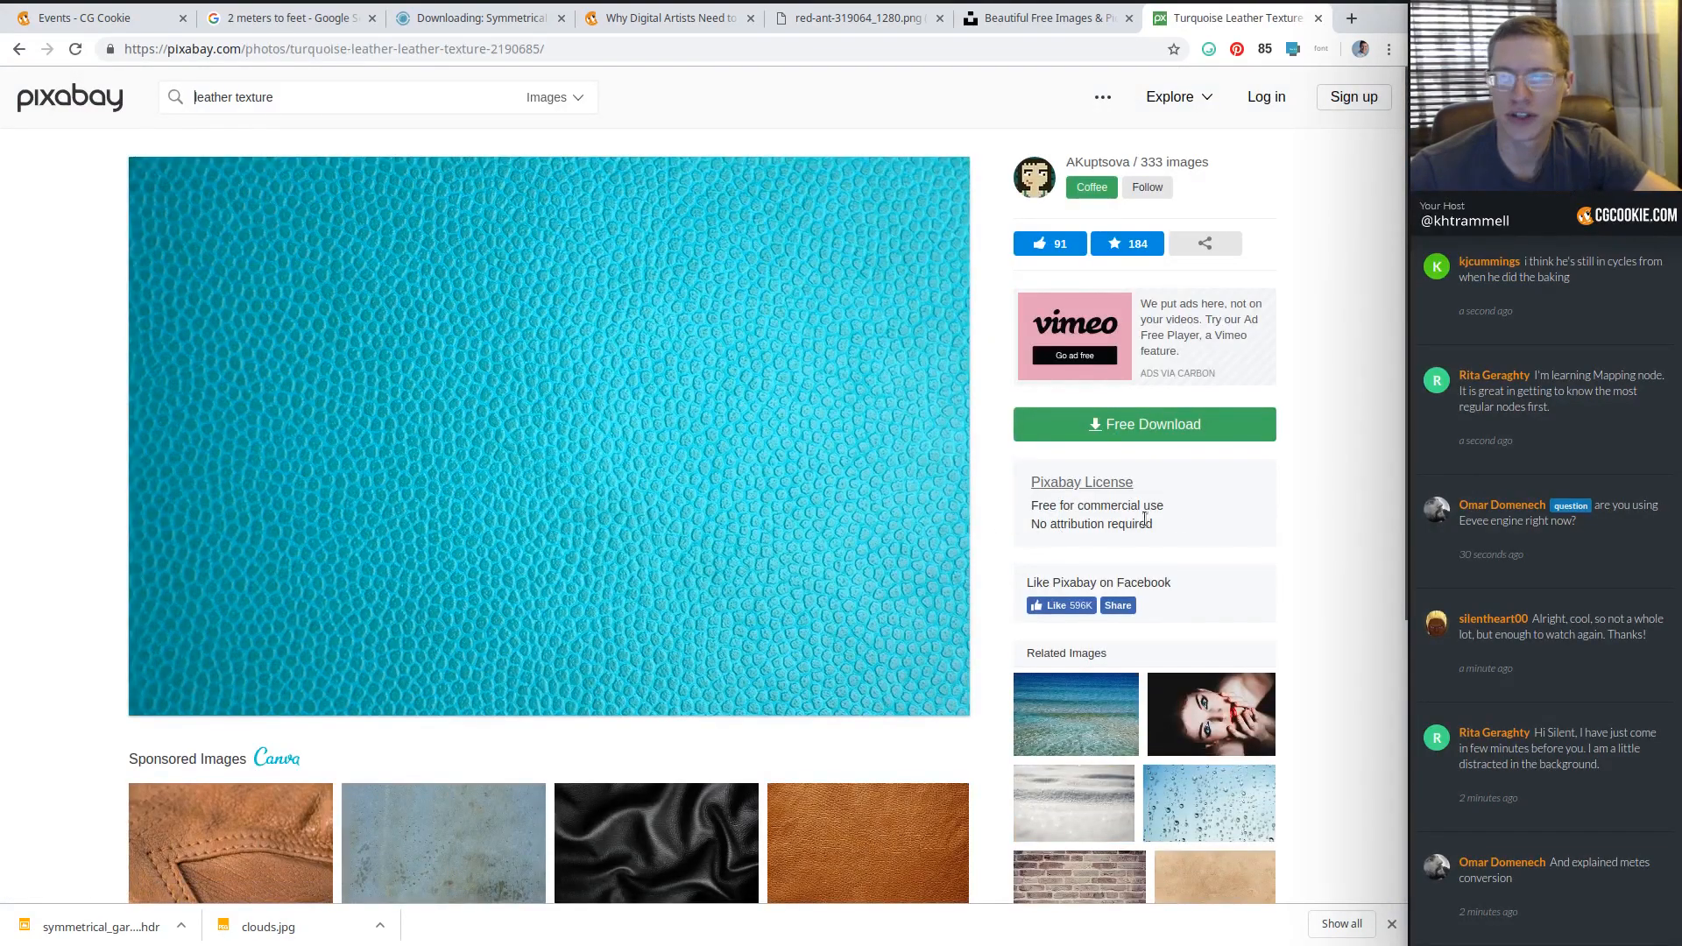
Load the Pexels site in the current tab and skim its homepage of free stock photos.
left_click(660, 52)
type("pexels.")
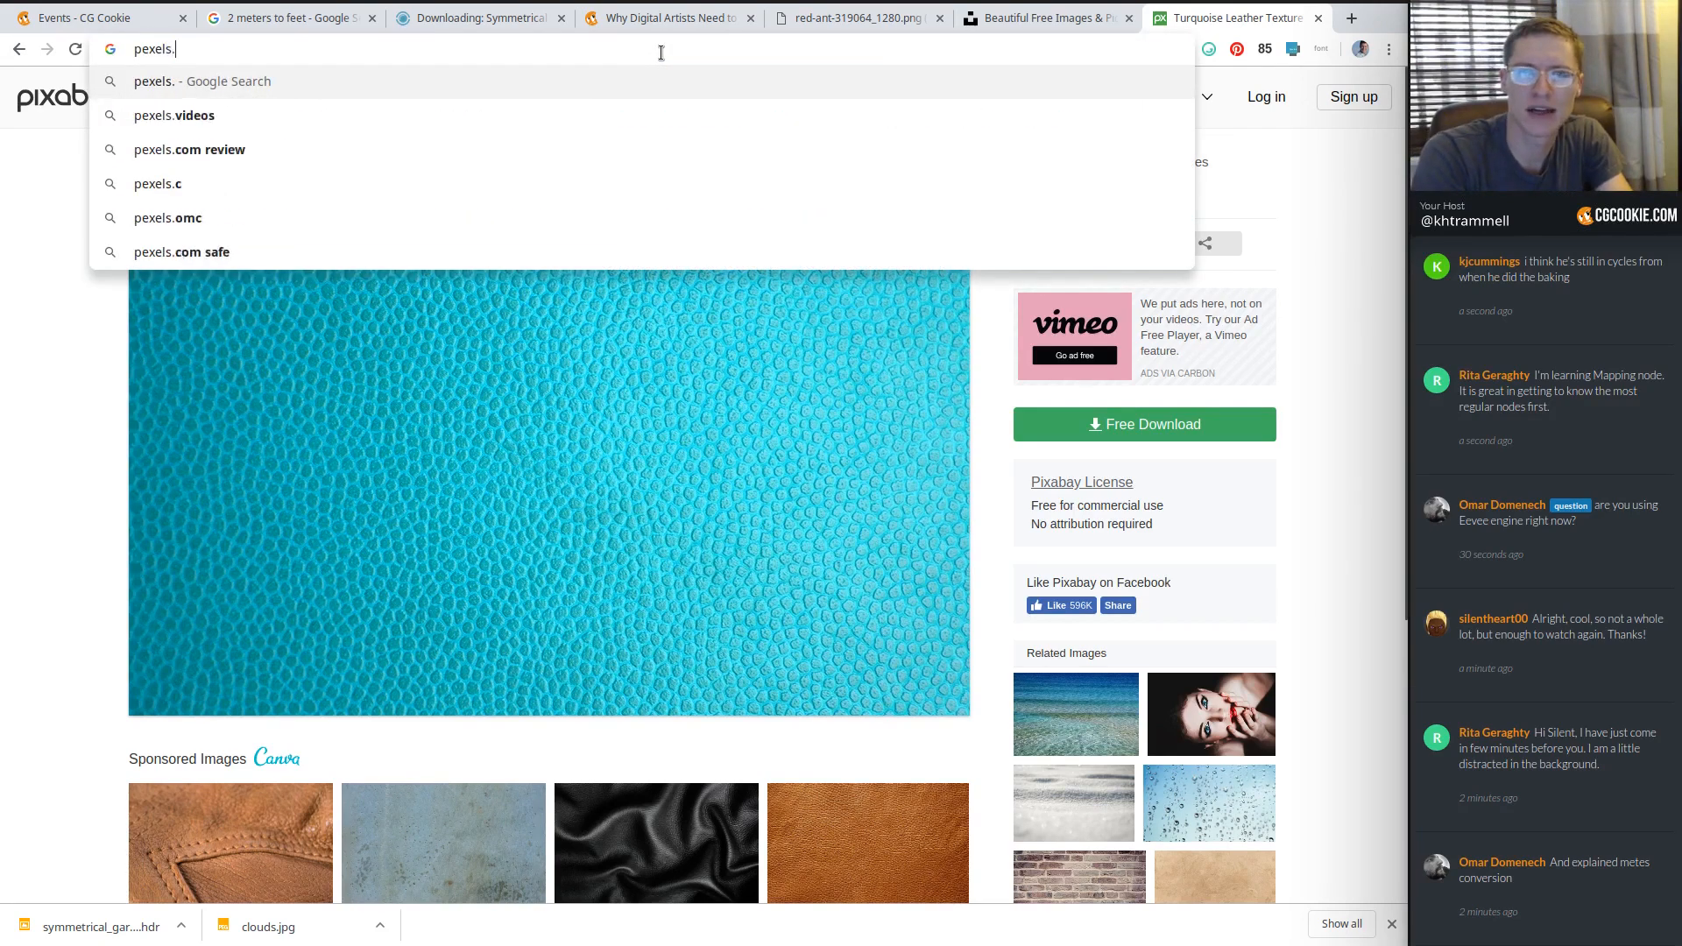
key("Return")
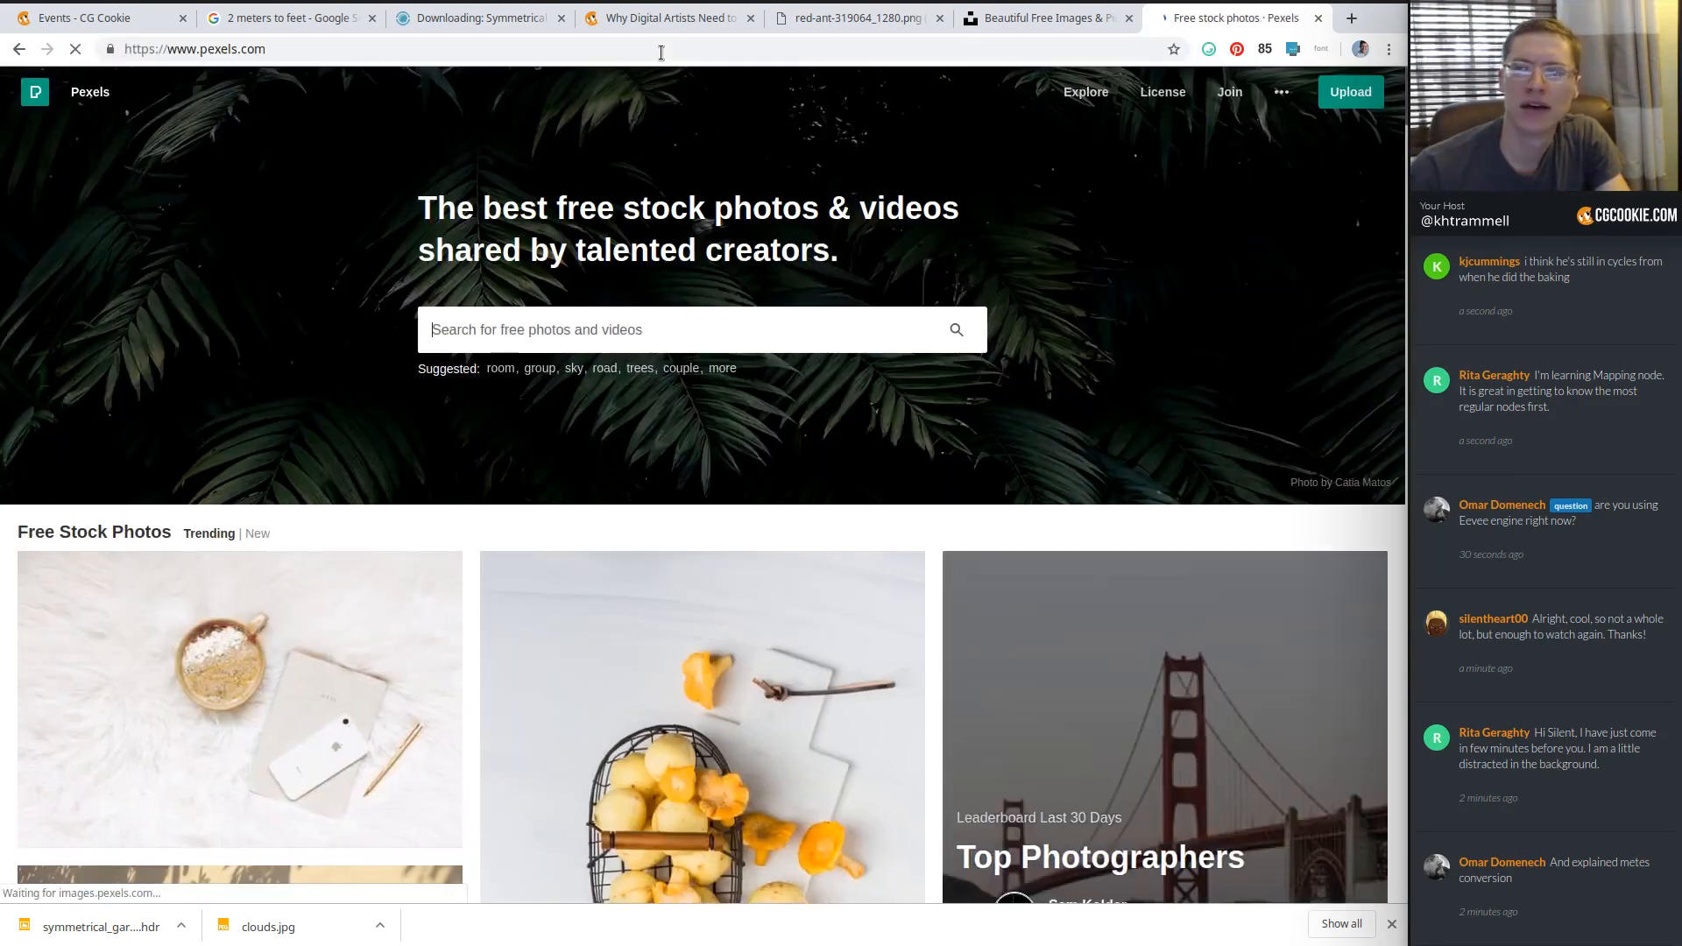
scroll(771, 444, "down", 5)
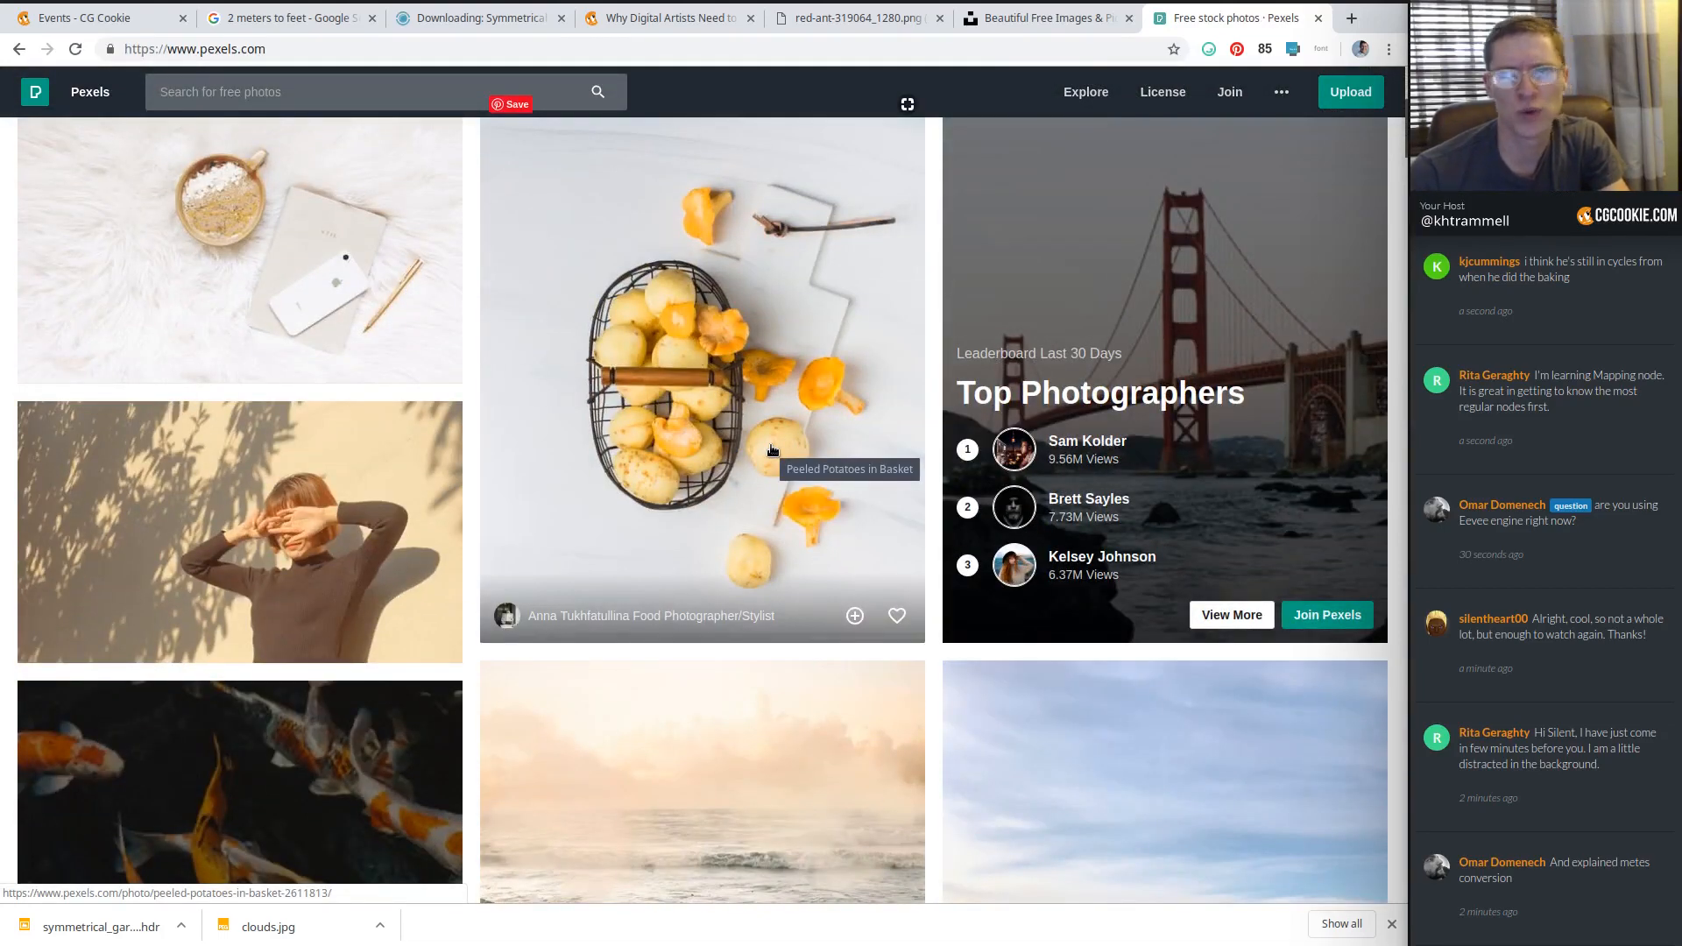
scroll(428, 239, "up", 3)
Search Pexels for "leather texture" and skim the resulting photos.
left_click(351, 92)
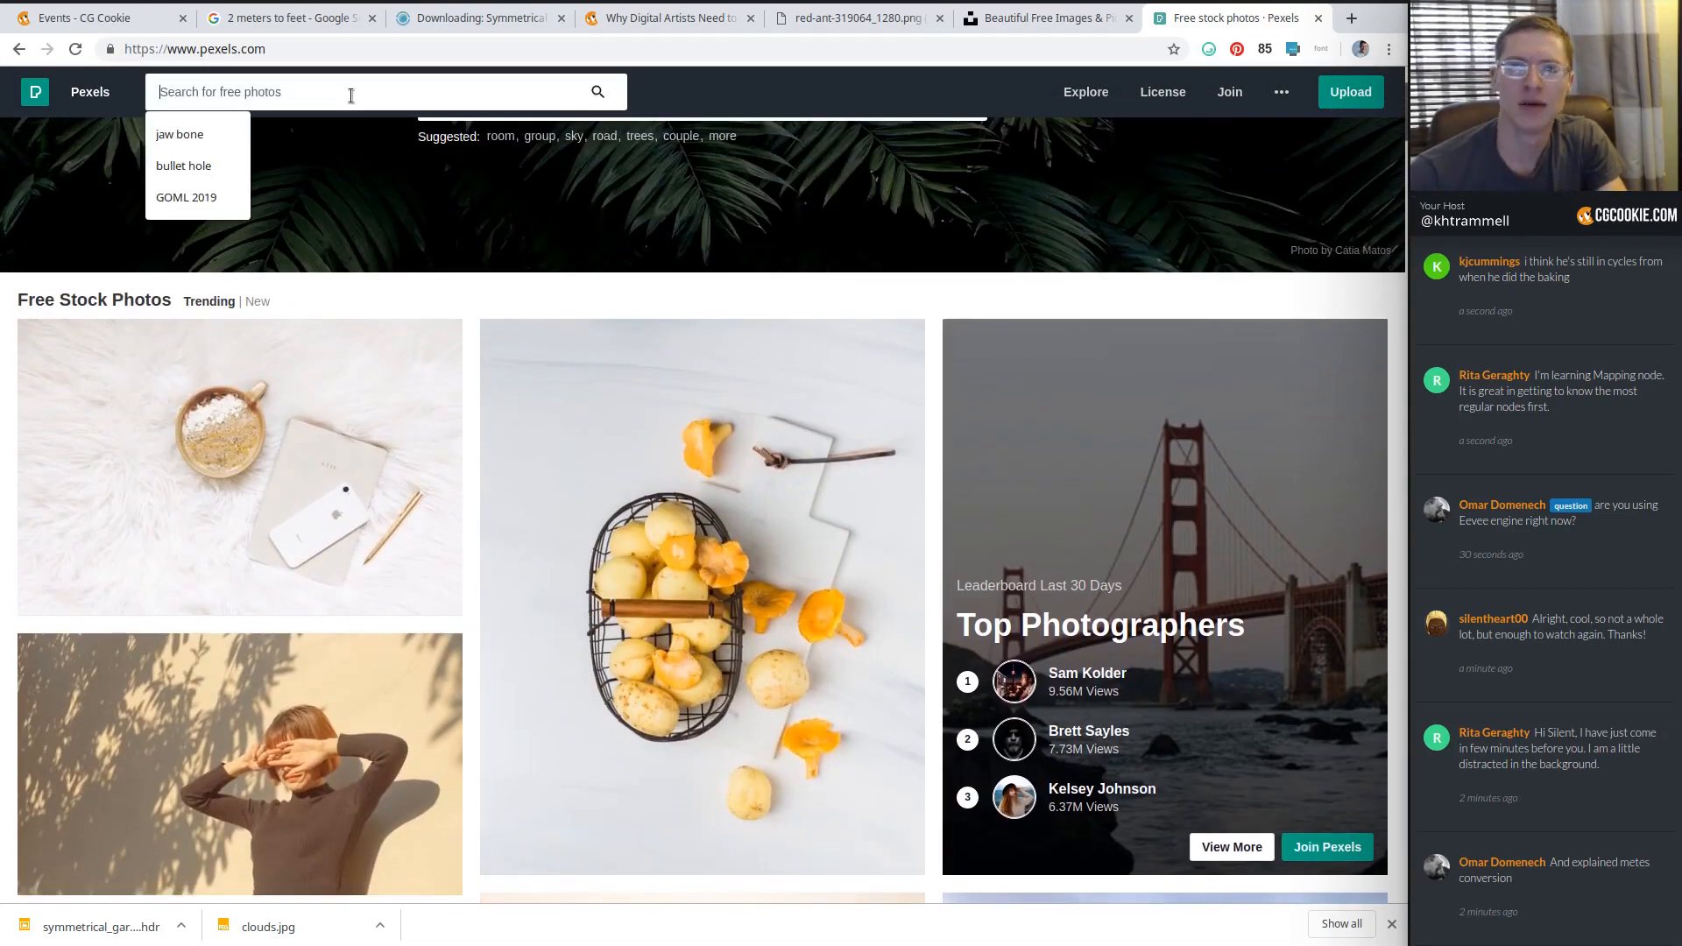
type("leather tex")
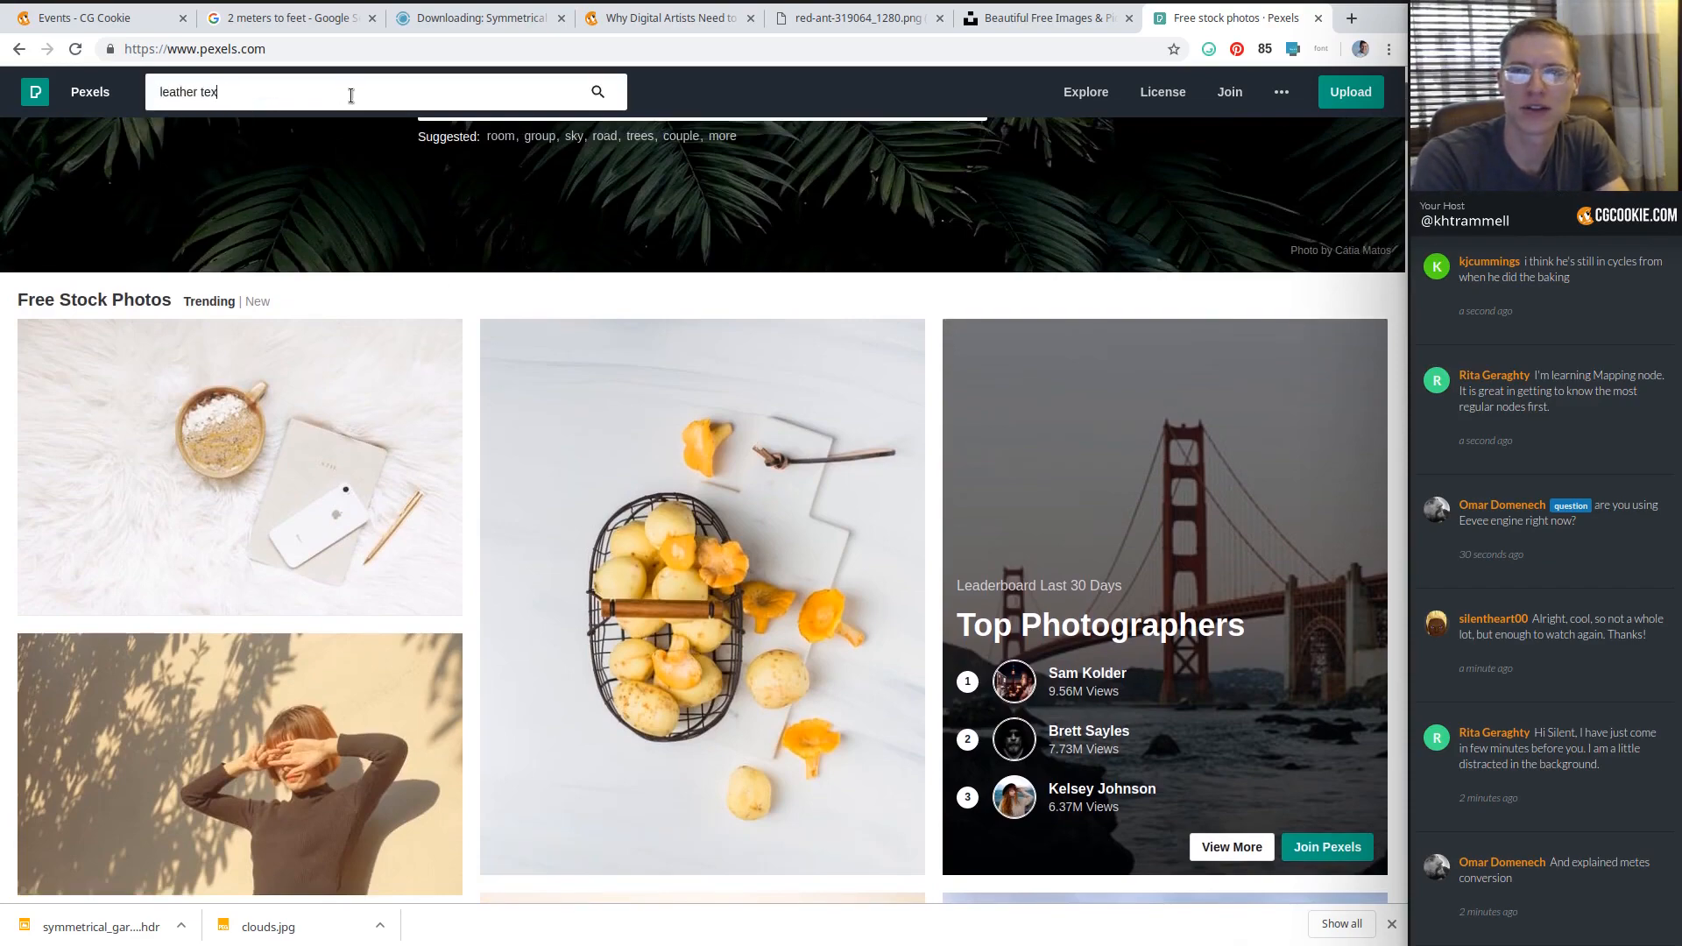
type("ture")
key("Return")
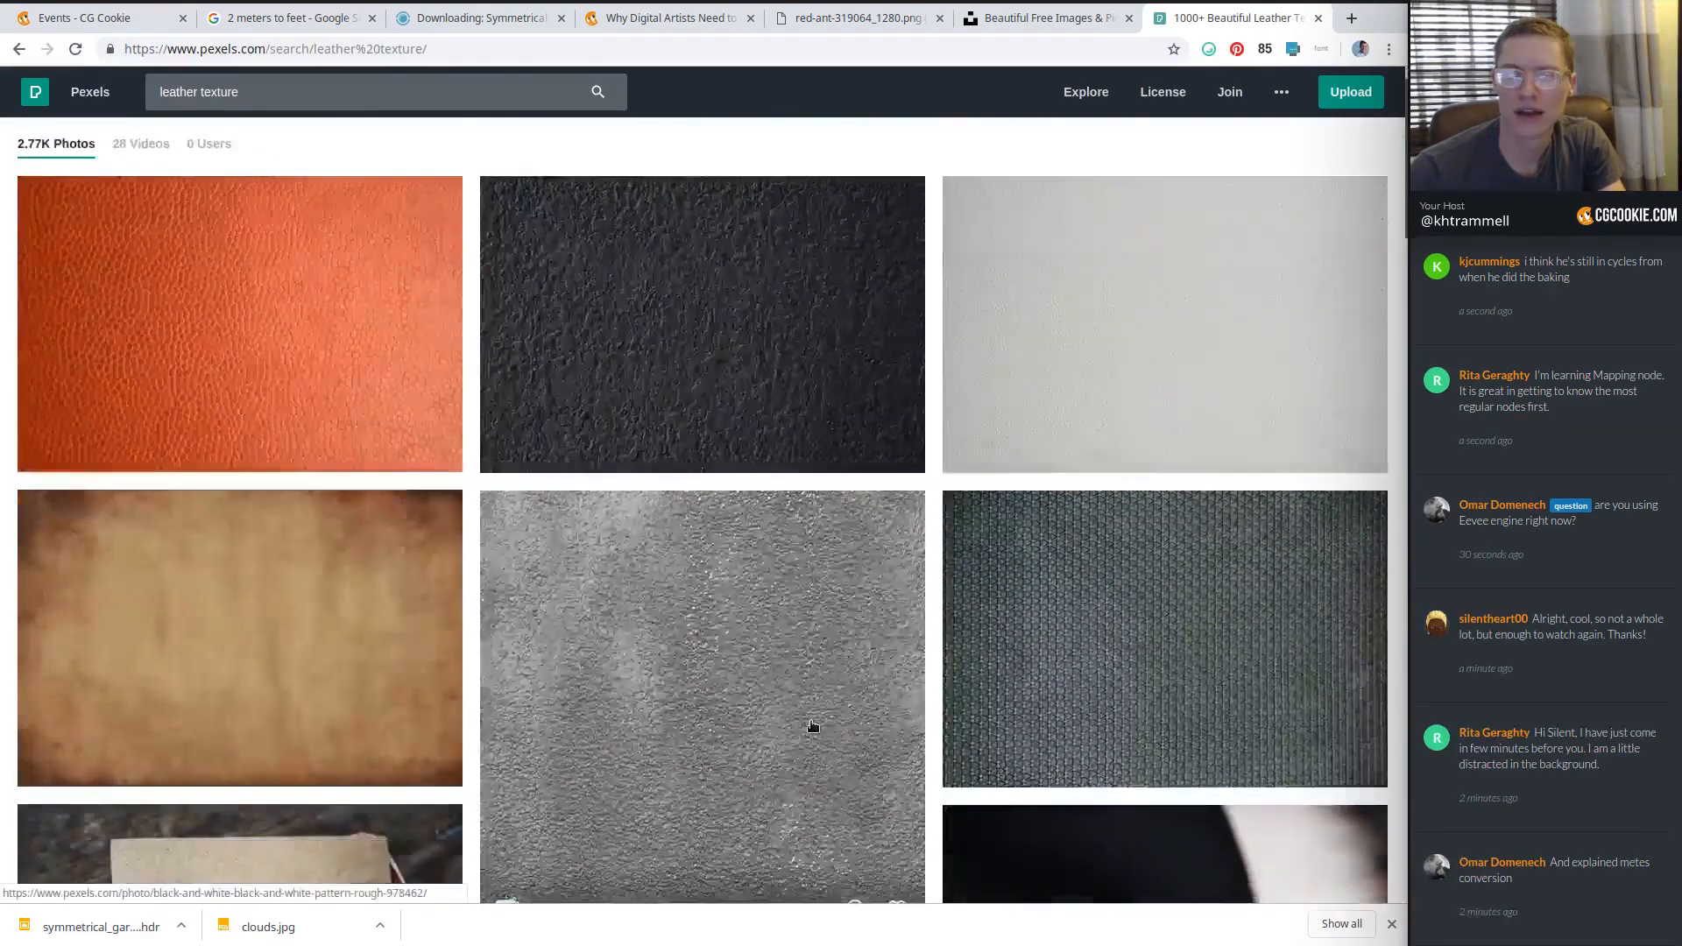
scroll(813, 726, "down", 2)
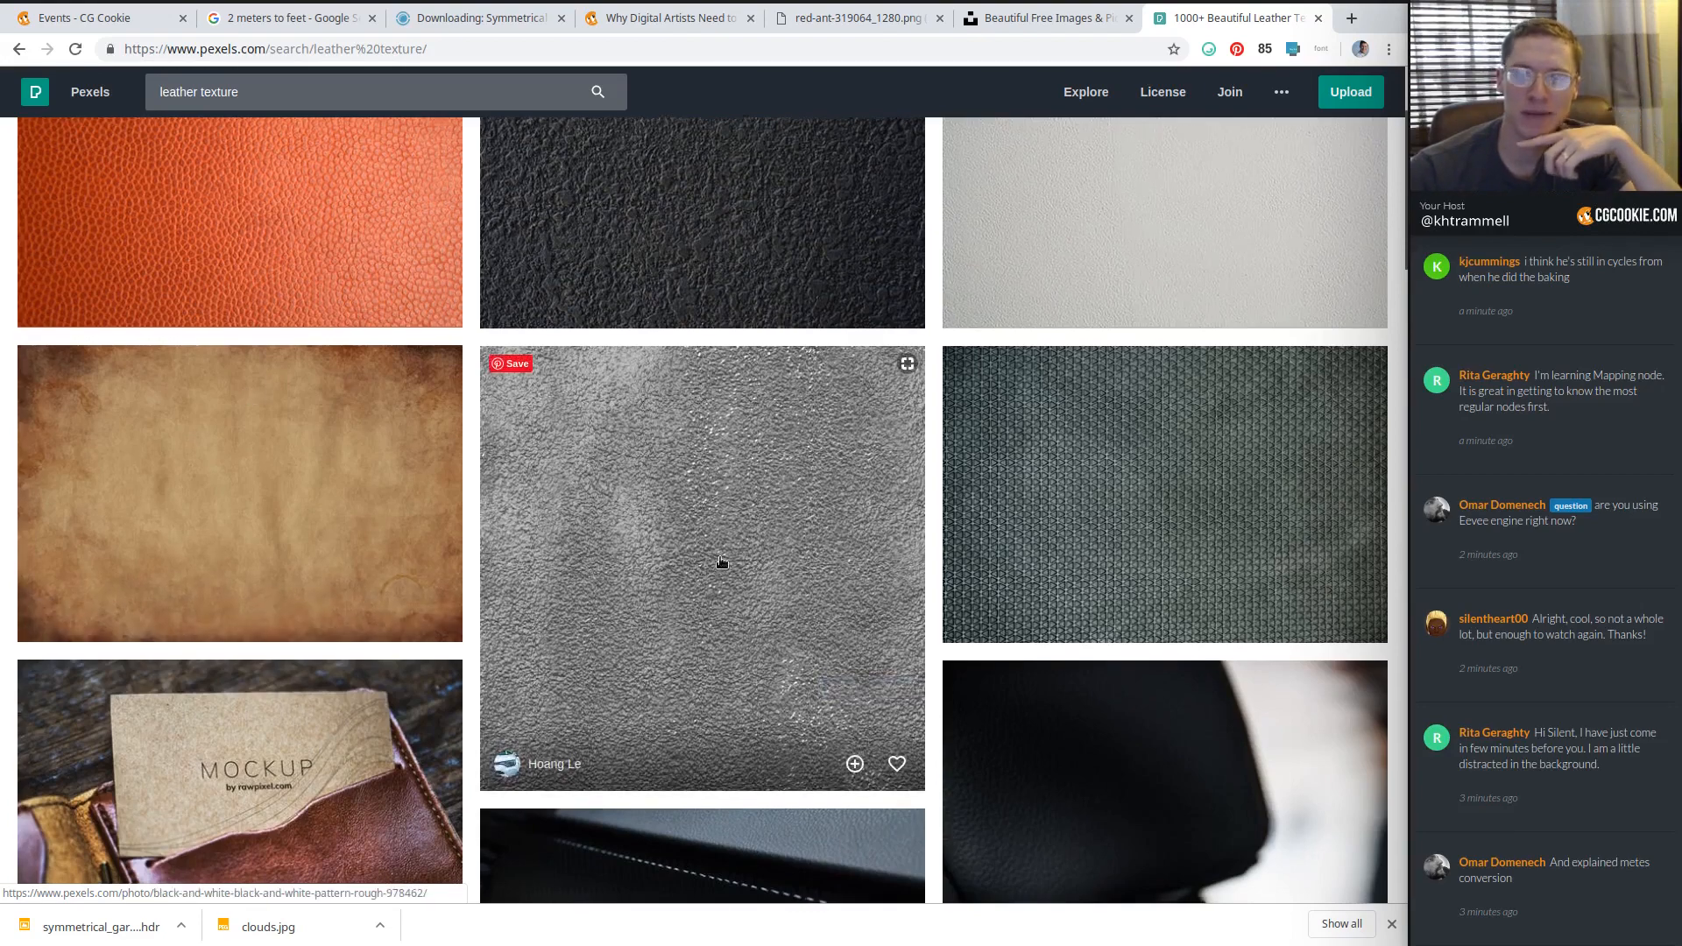
scroll(721, 556, "up", 1)
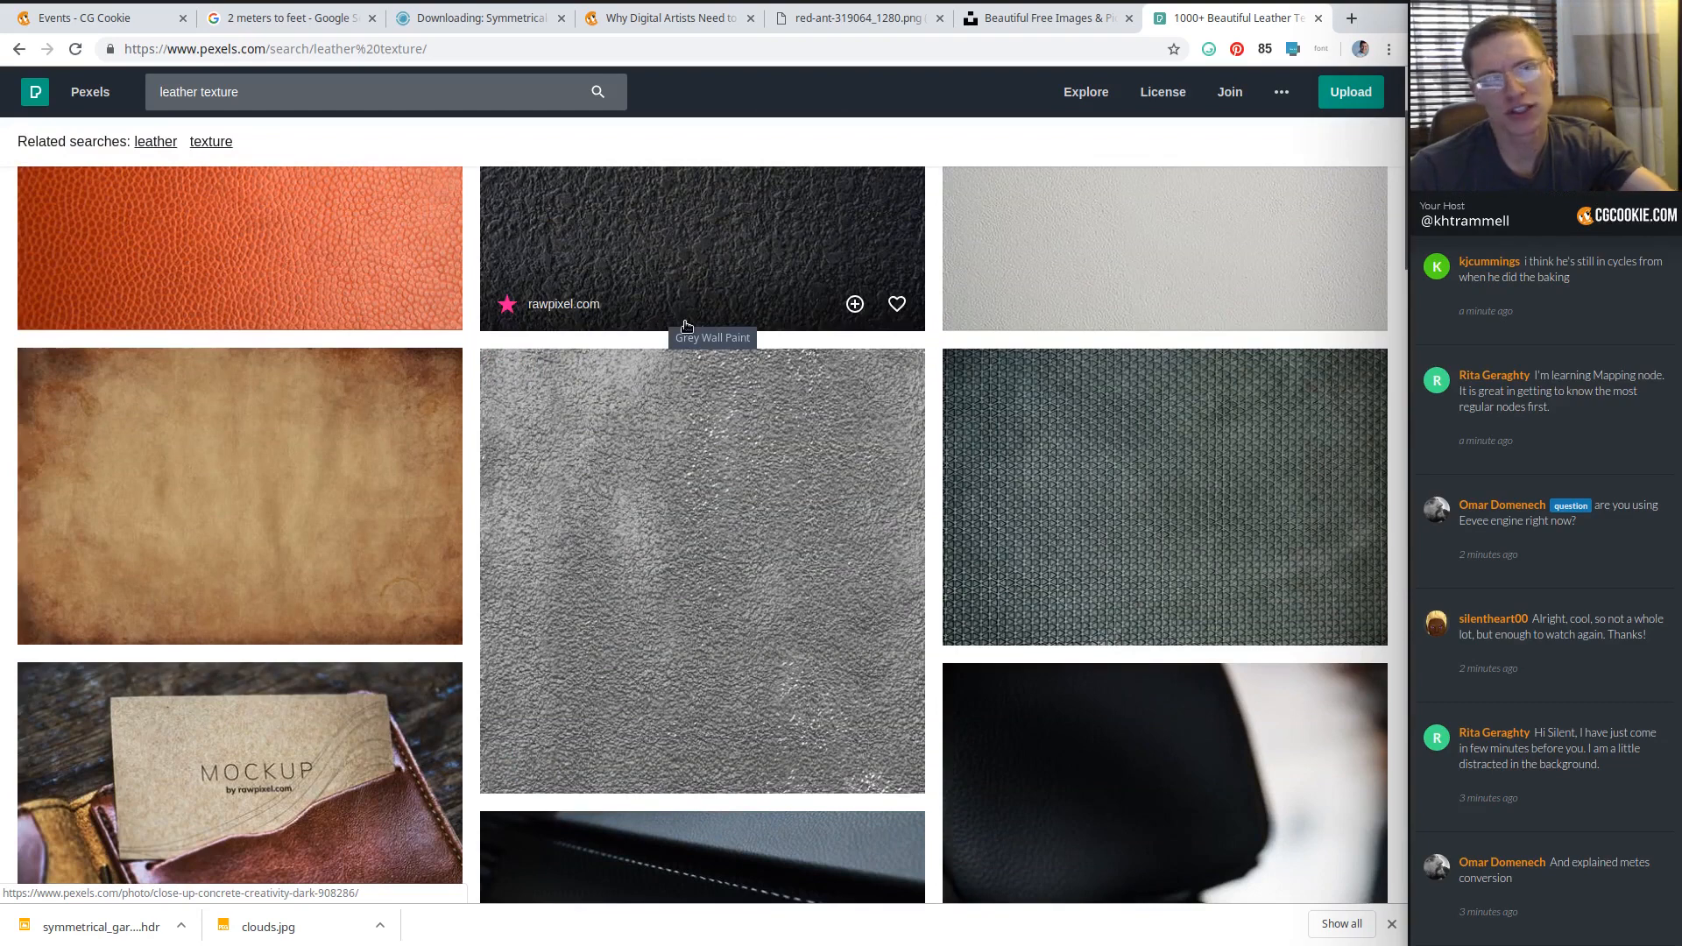
Search the web for free sound effects in the current tab and open the freesound.org site.
left_click(570, 48)
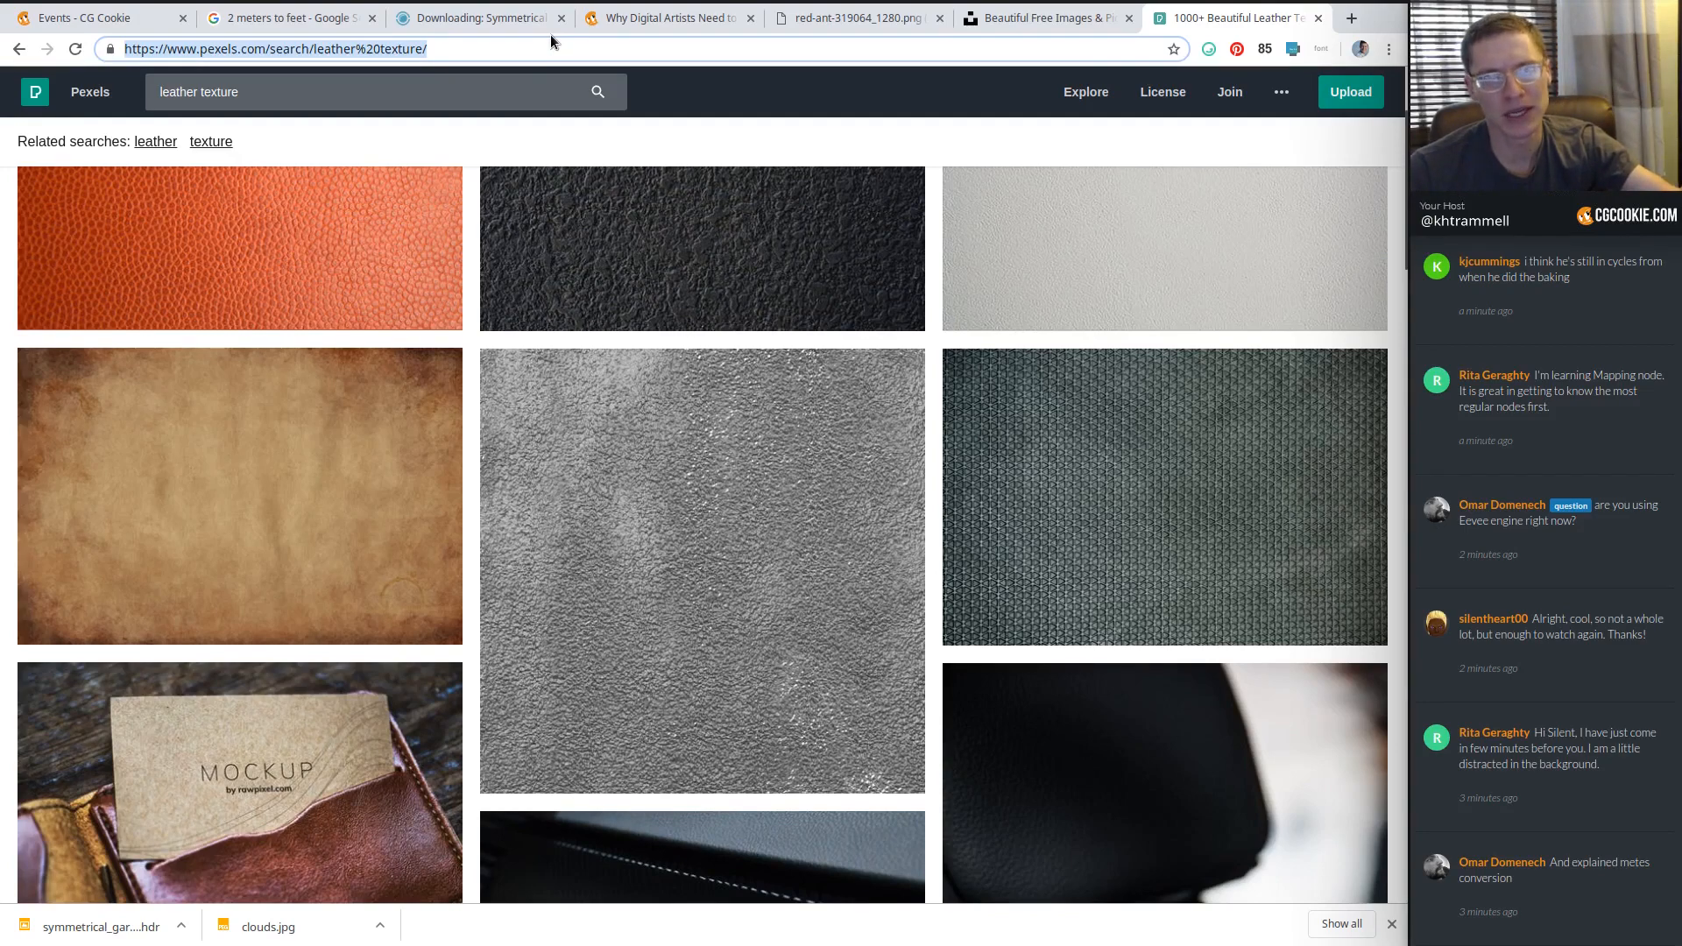
left_click(542, 43)
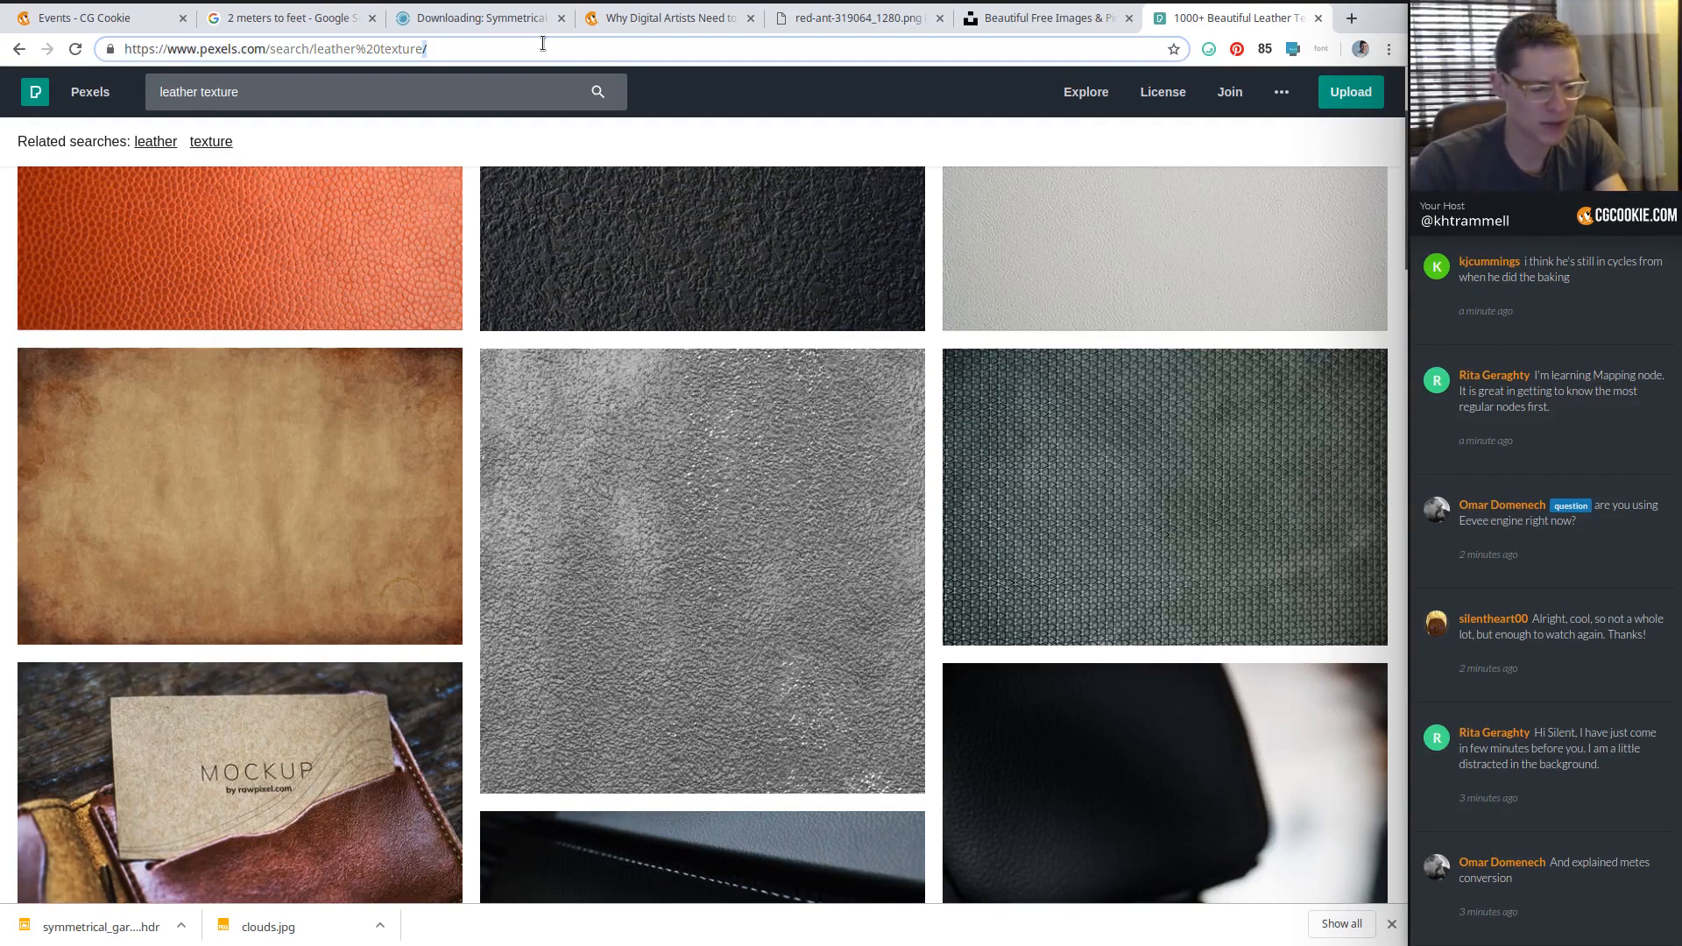
key("ctrl+a")
type("free siybd")
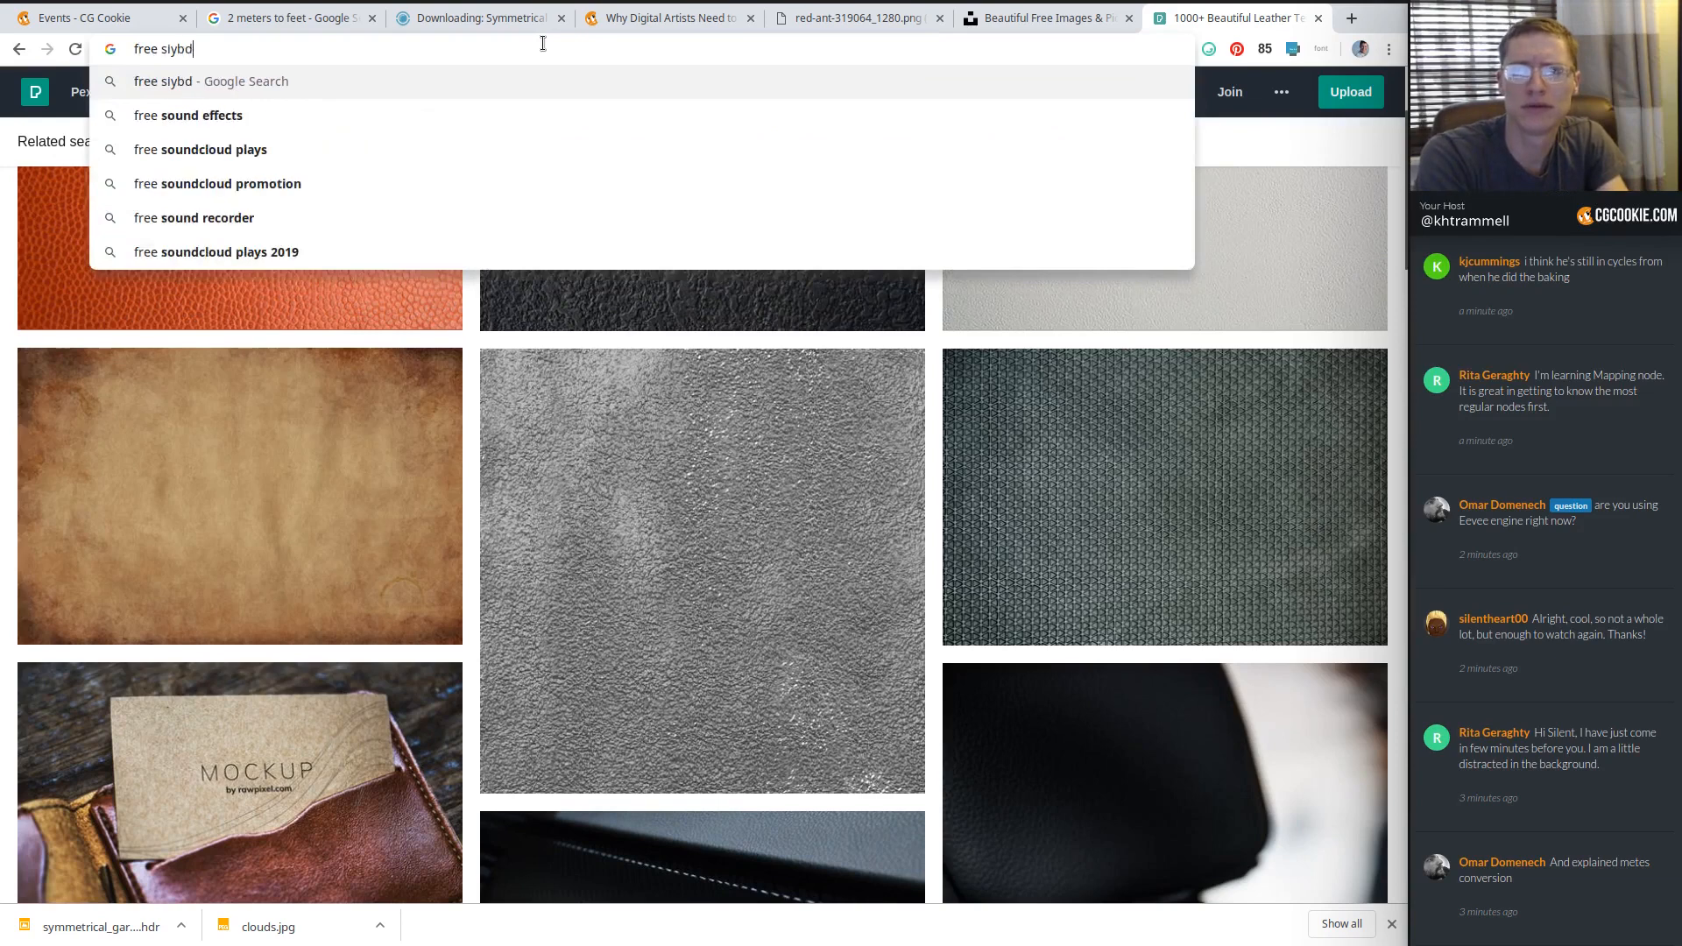
key("BackSpace")
key("BackSpace")
key("BackSpace")
key("BackSpace")
key("BackSpace")
type("sound")
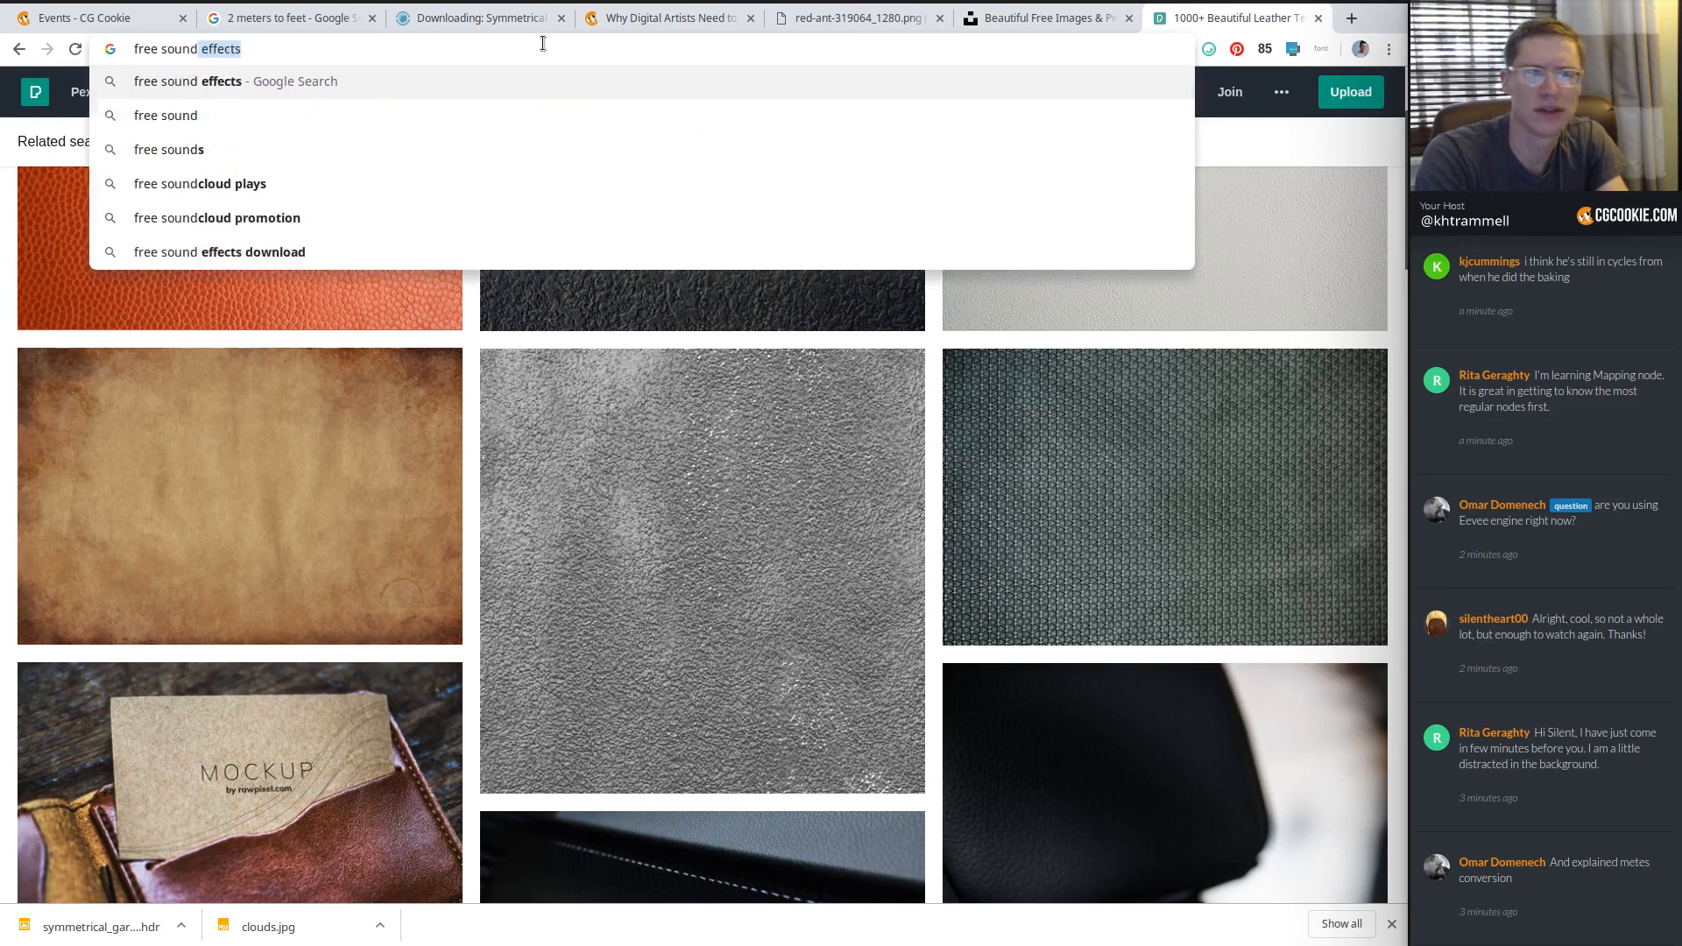
key("Return")
left_click(290, 230)
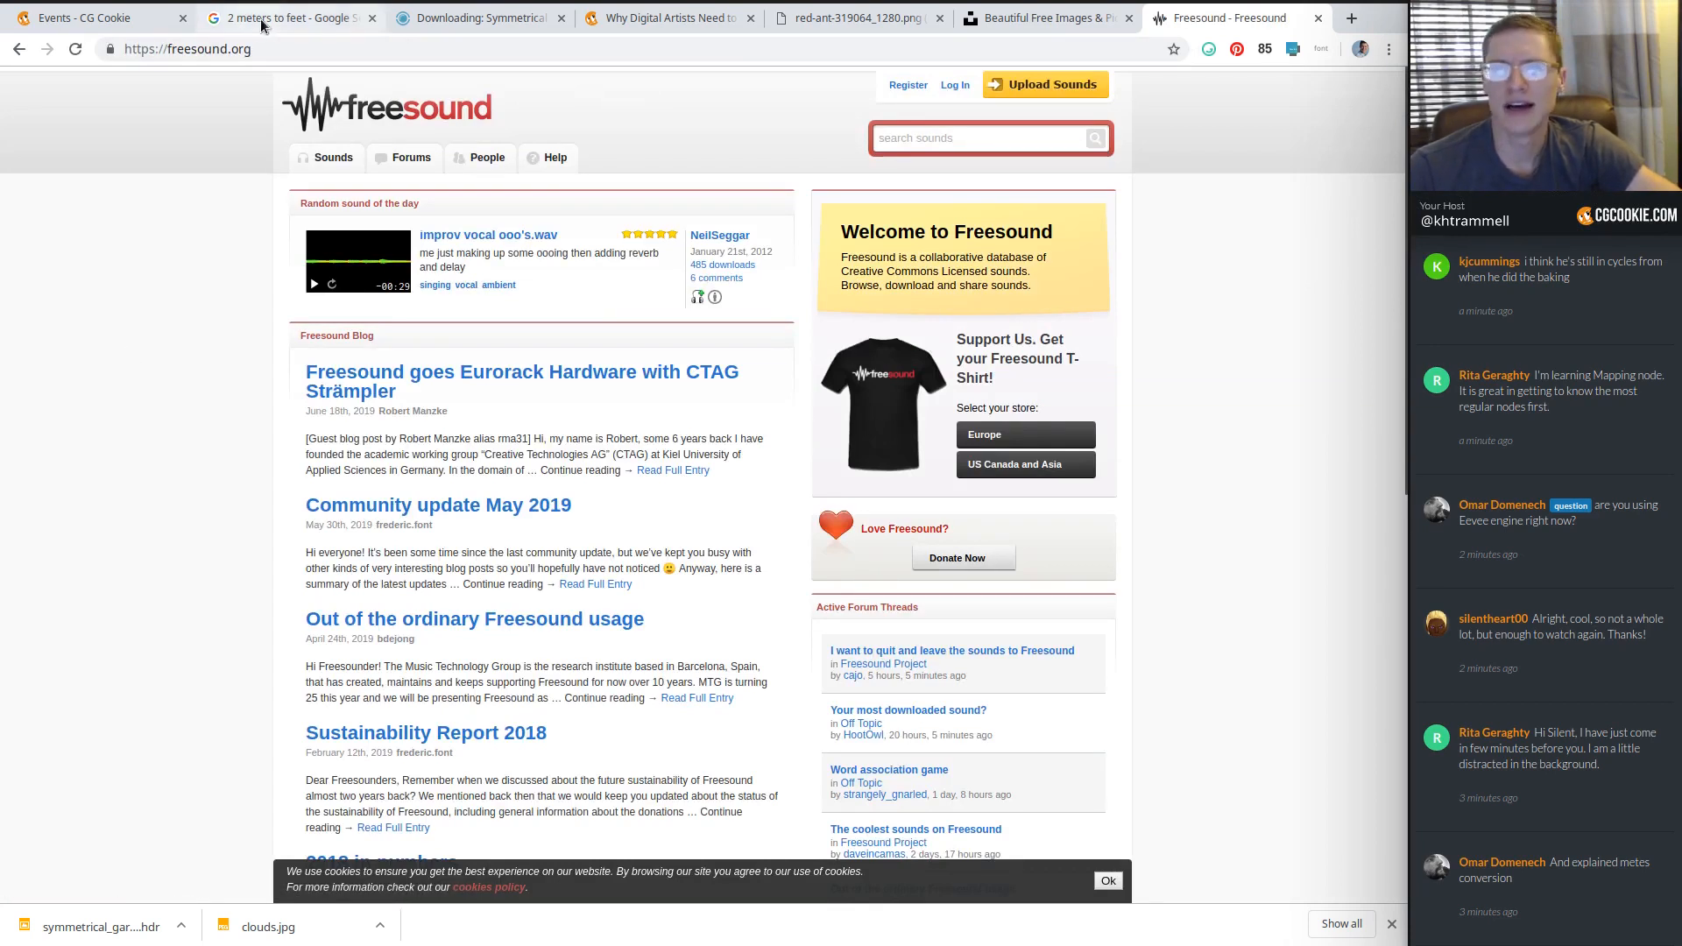
Return to the CG Cookie Events page, switch back to Blender and show the scene's render engine settings.
left_click(86, 17)
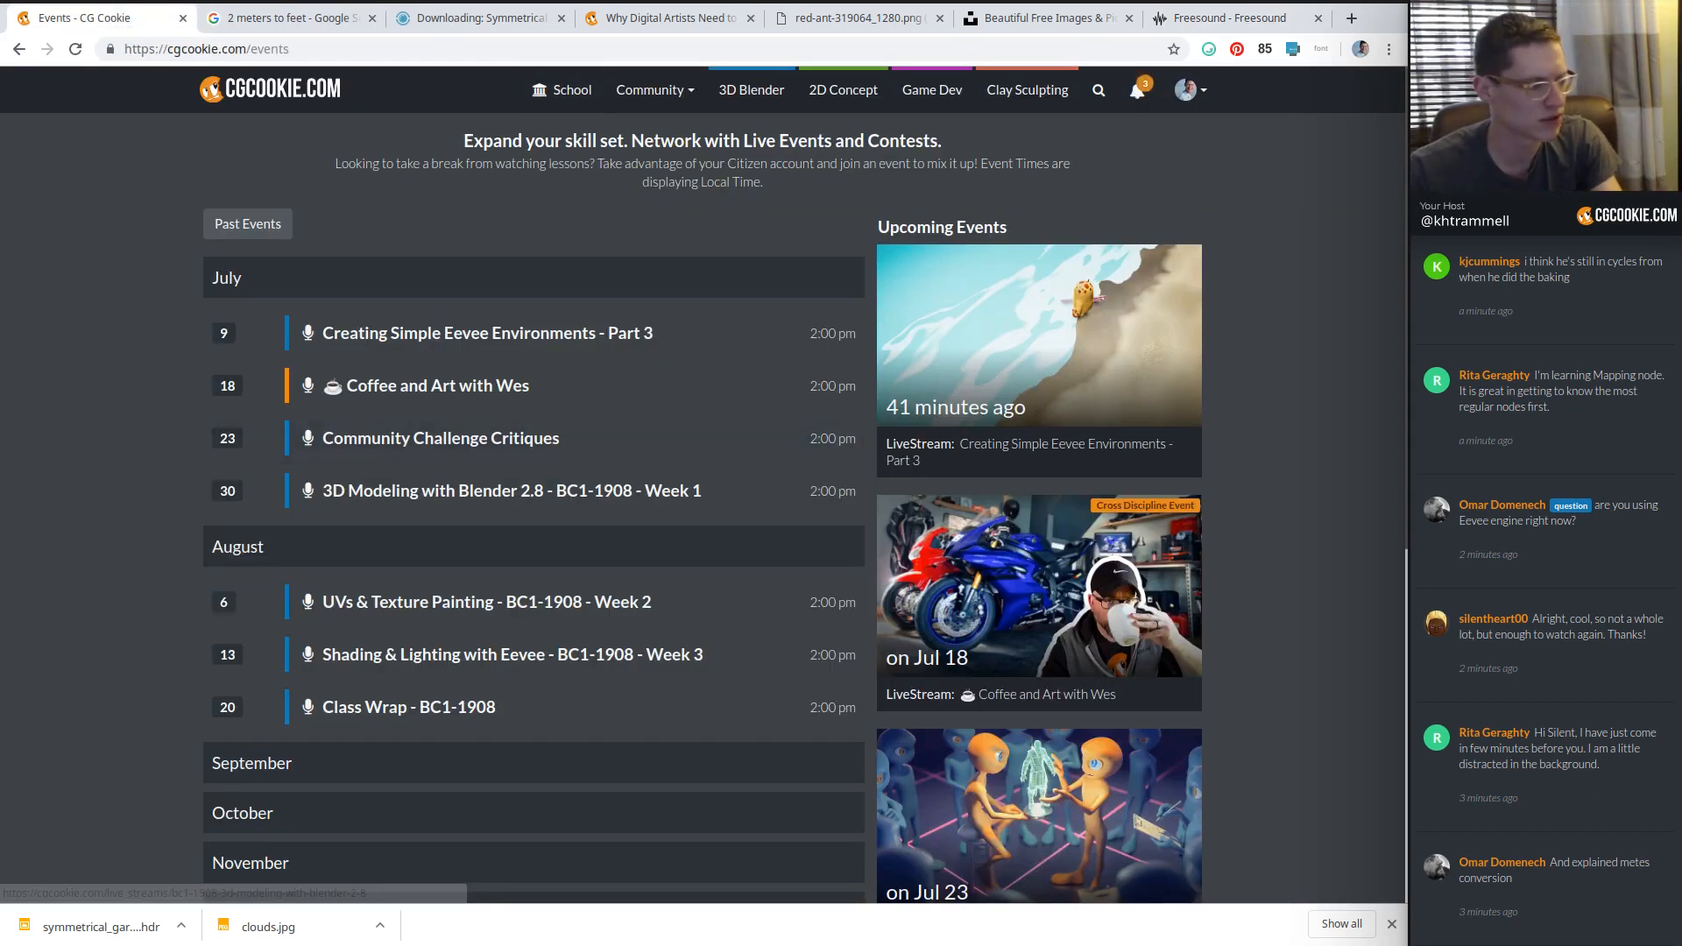
key("alt+Tab")
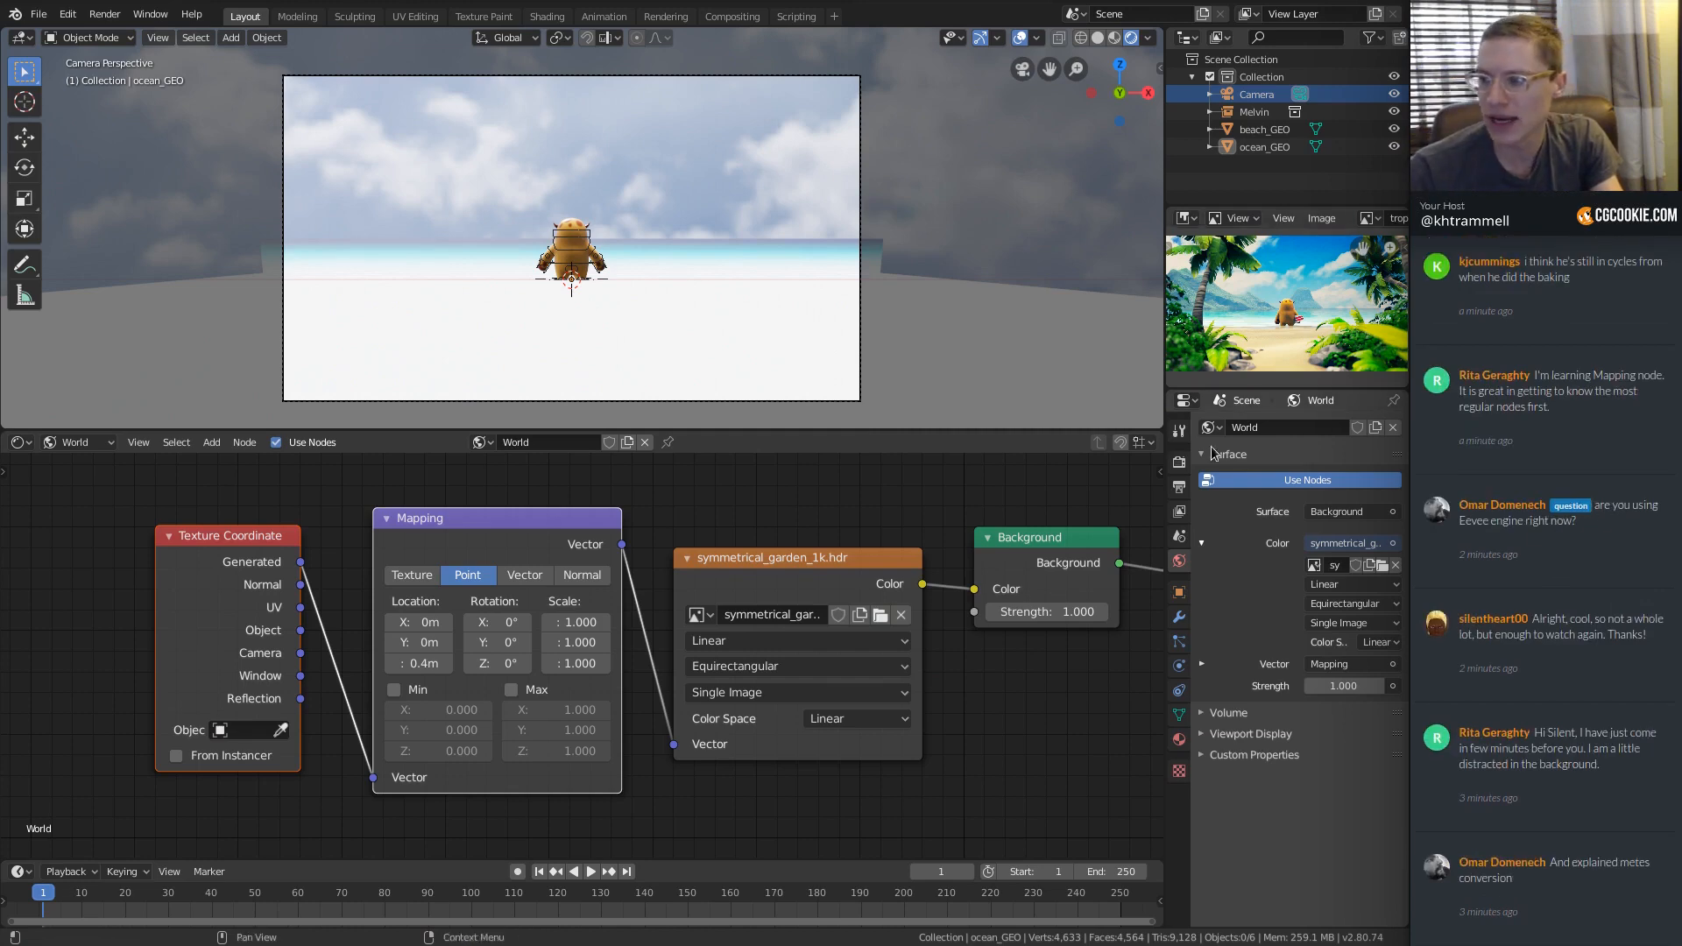
left_click(1176, 468)
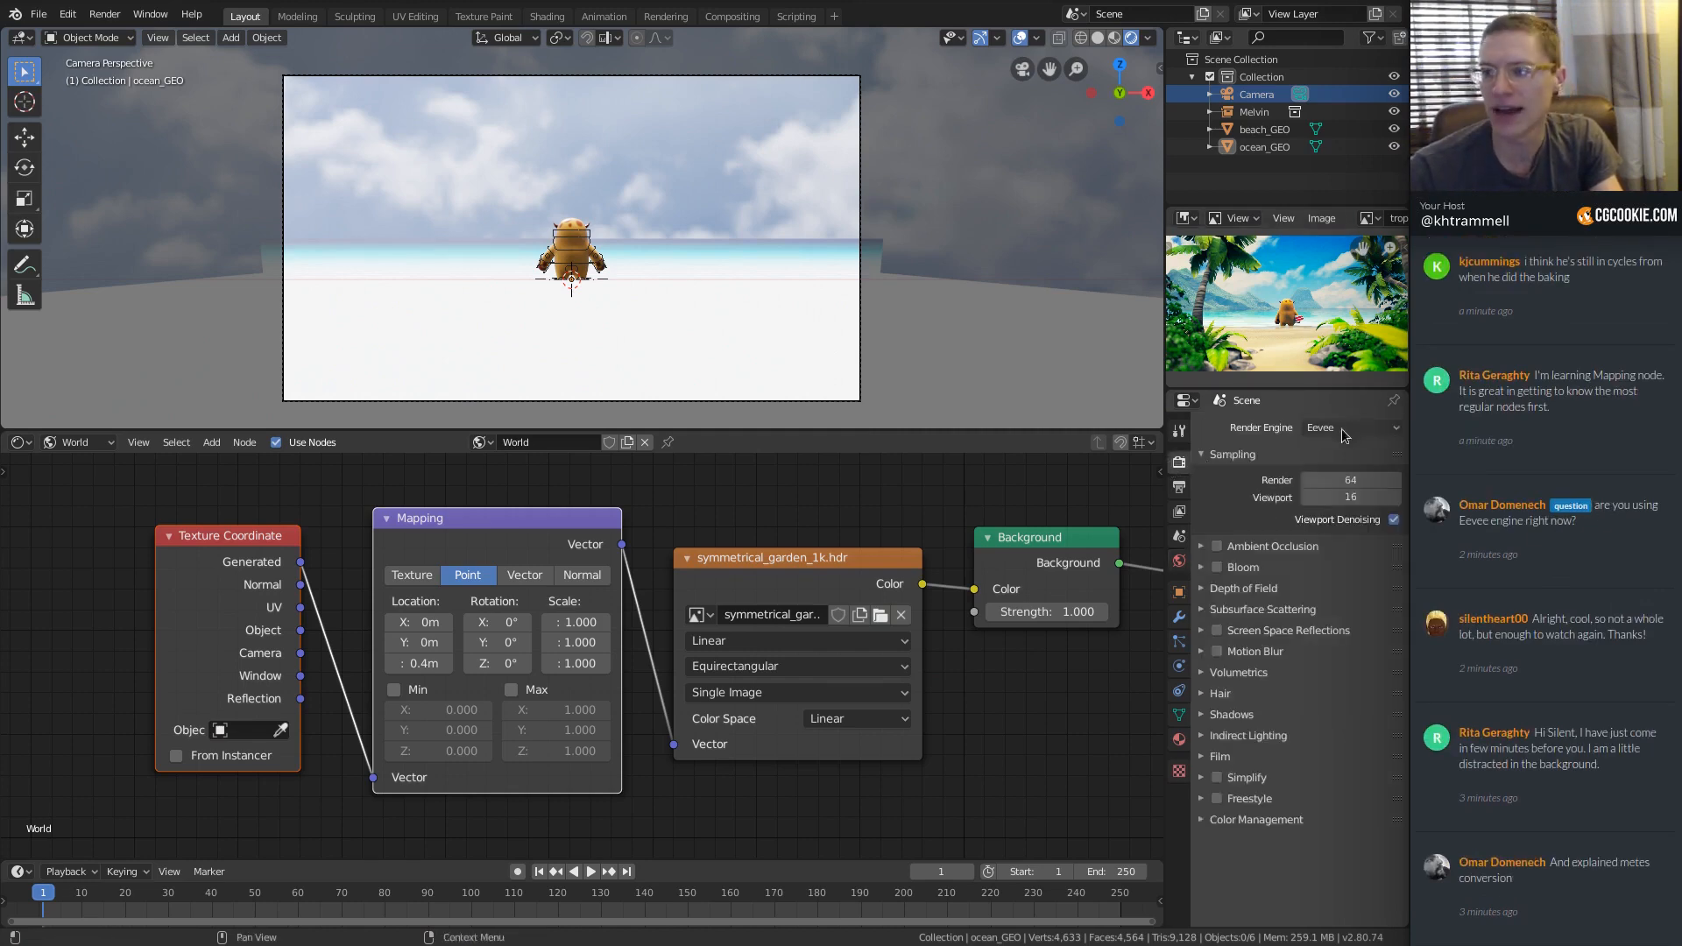
Select the ocean plane in the camera view and switch the shader editor from World to Object to show its ocean material.
middle_click_drag(491, 188, 691, 261)
key("KP_0")
scroll(652, 240, "up", 3)
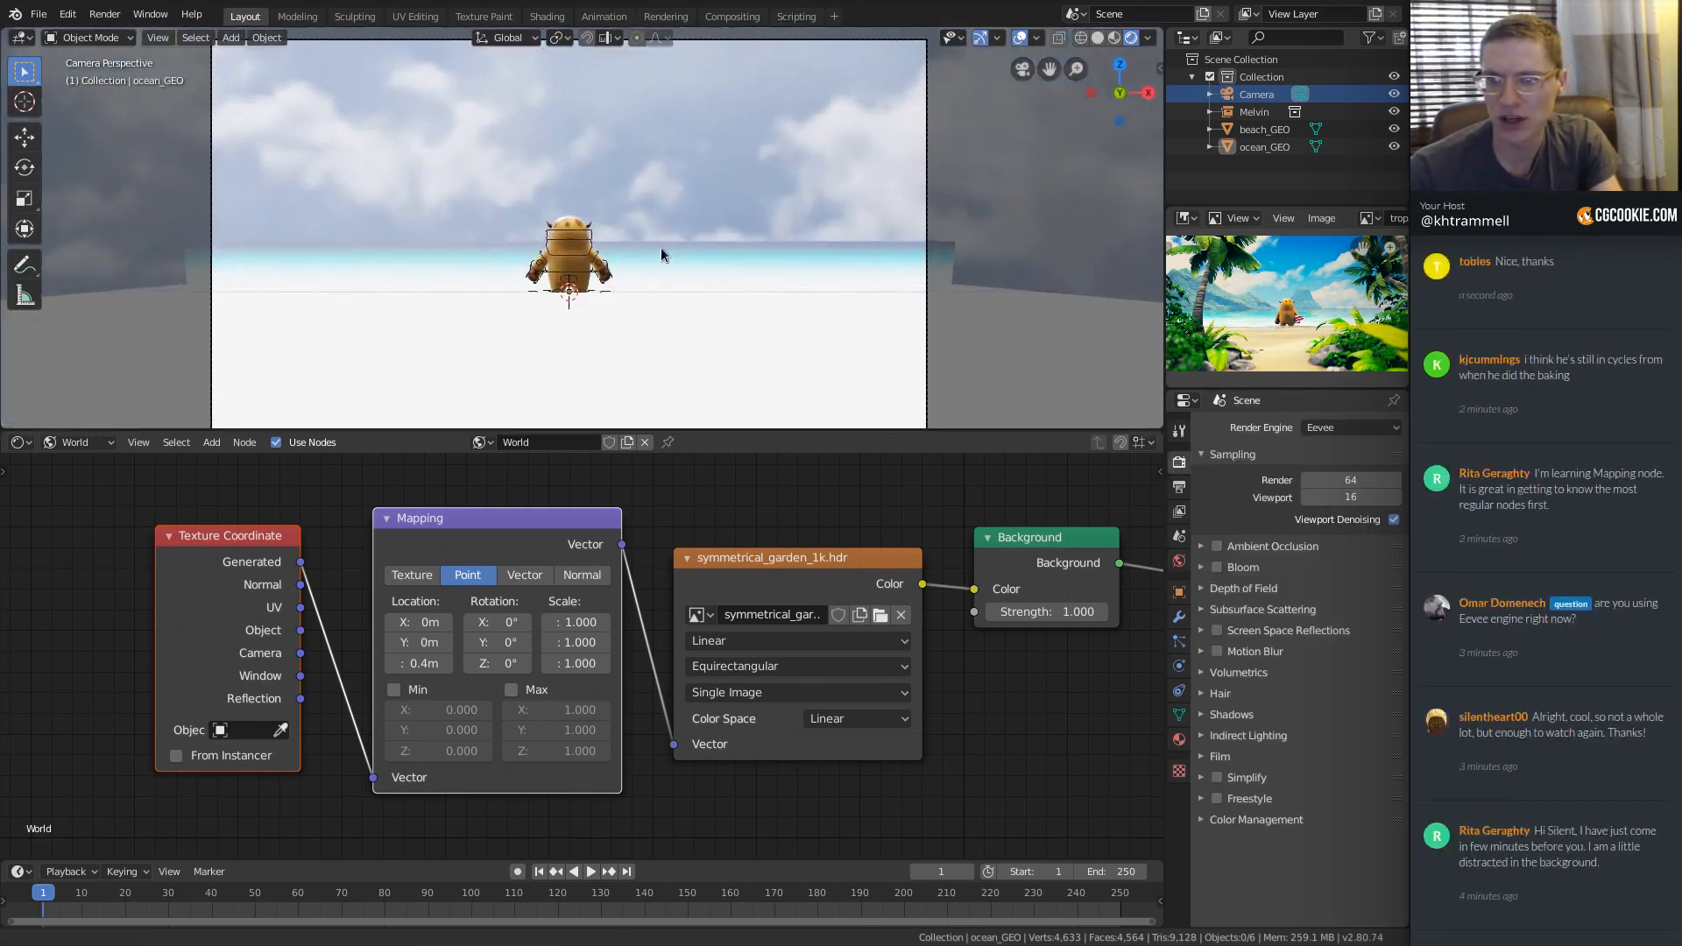
middle_click_drag(684, 233, 664, 251, "shift")
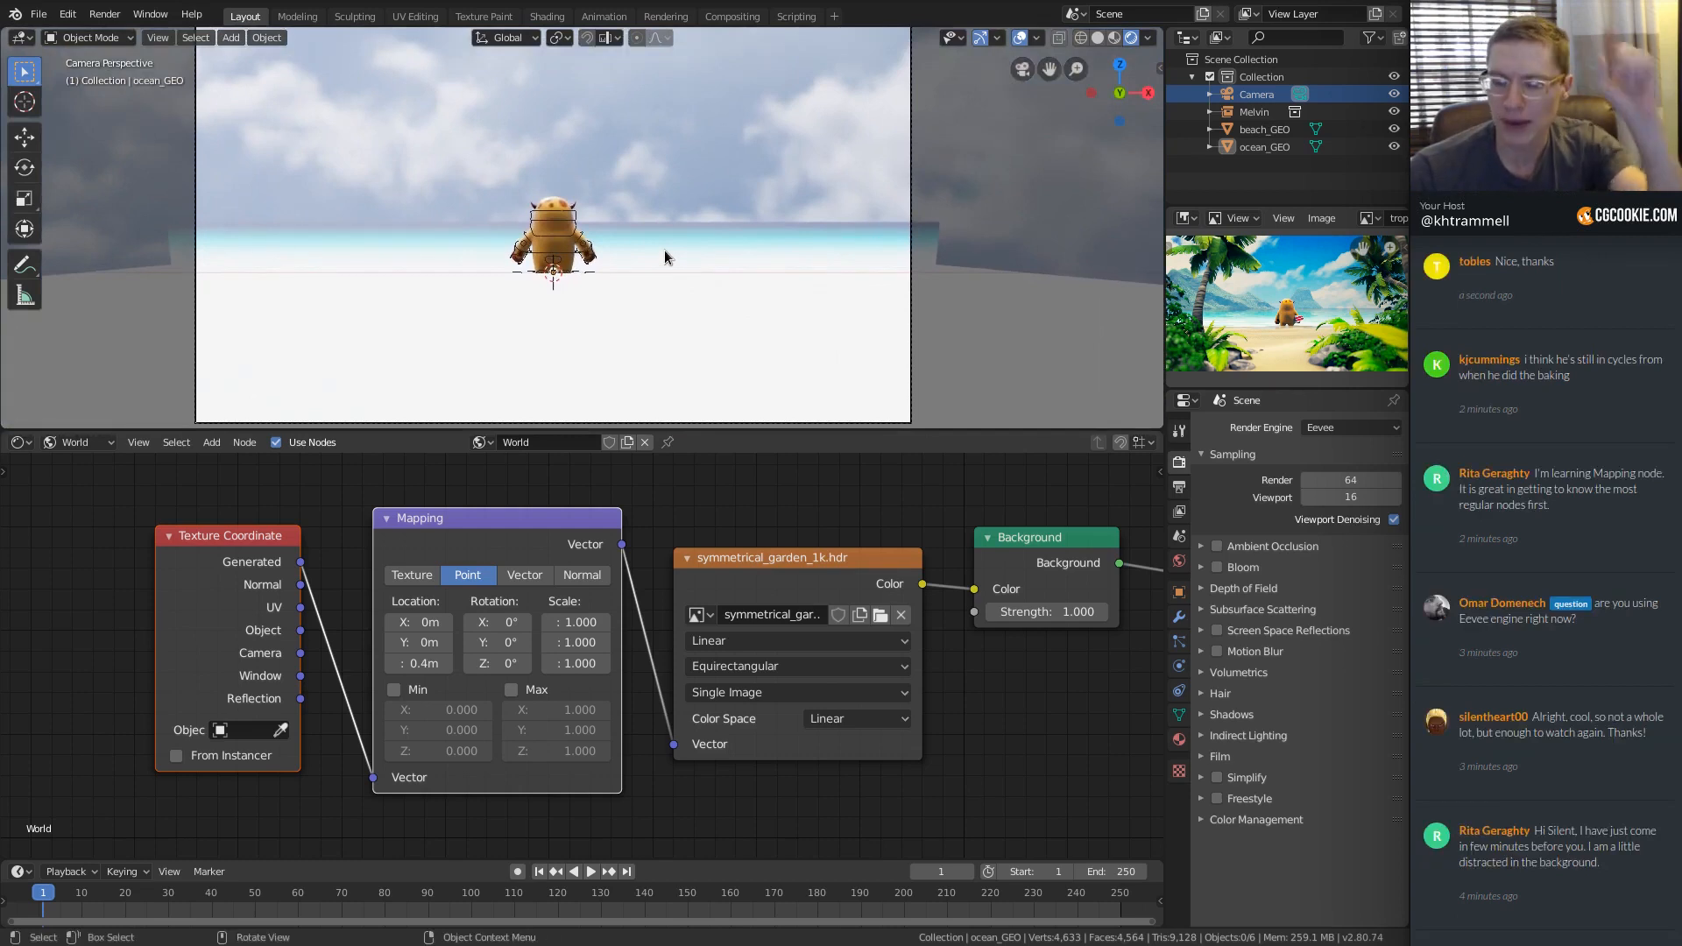
left_click(680, 227)
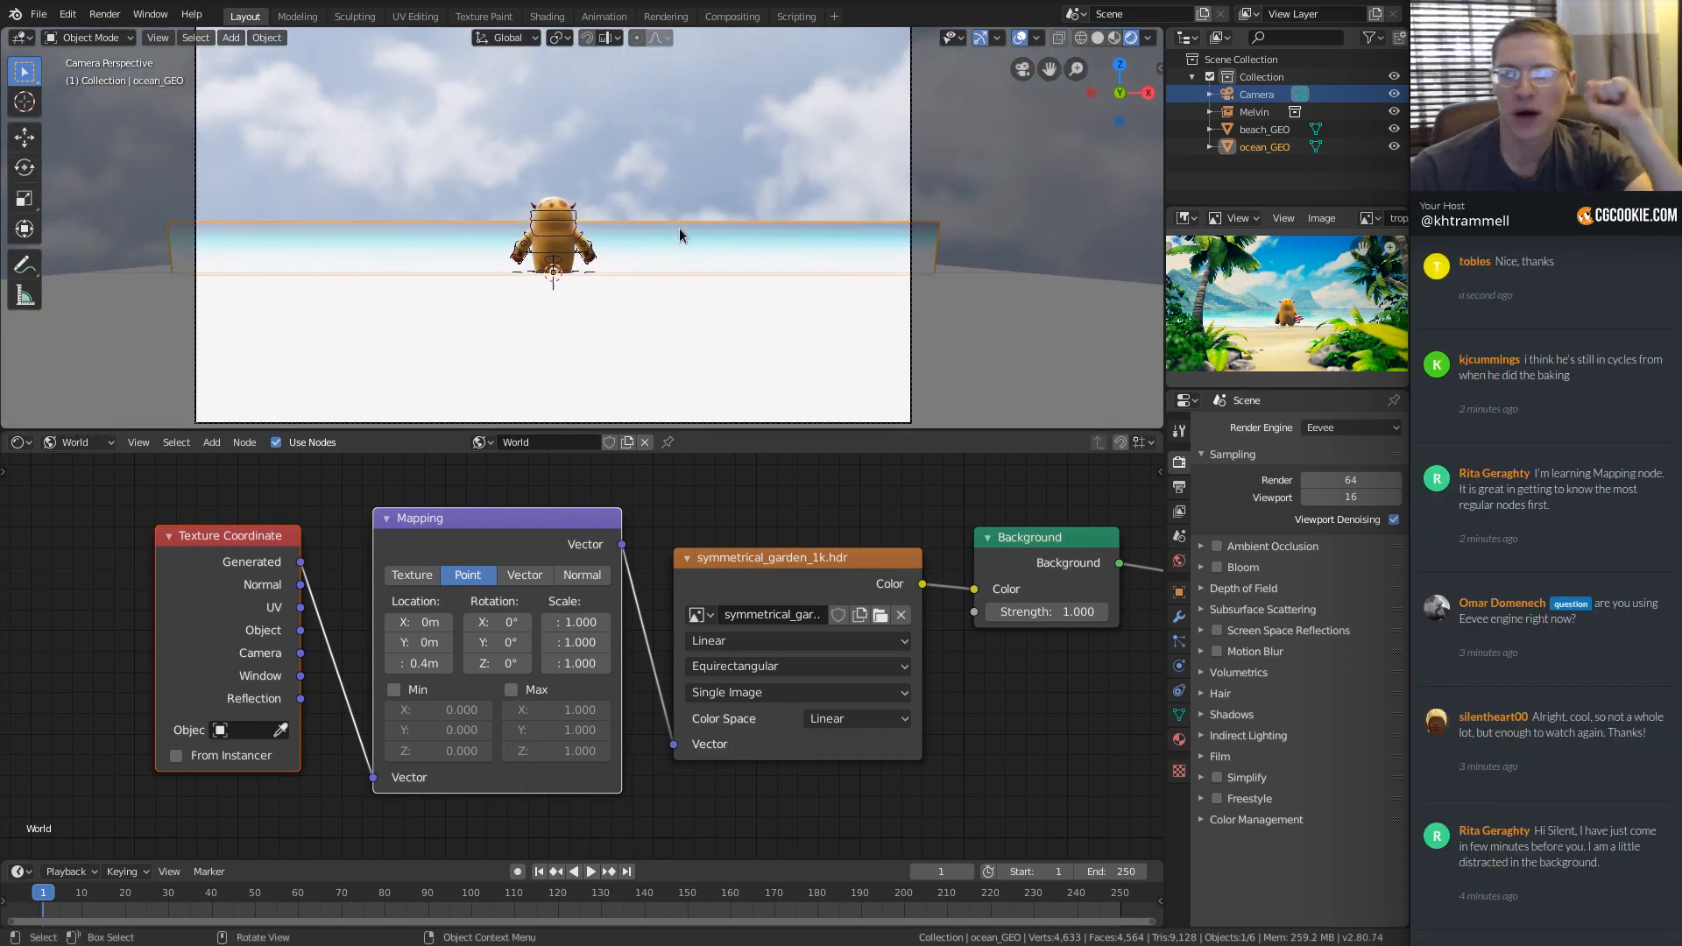
middle_click_drag(853, 697, 657, 690)
scroll(654, 701, "down", 3)
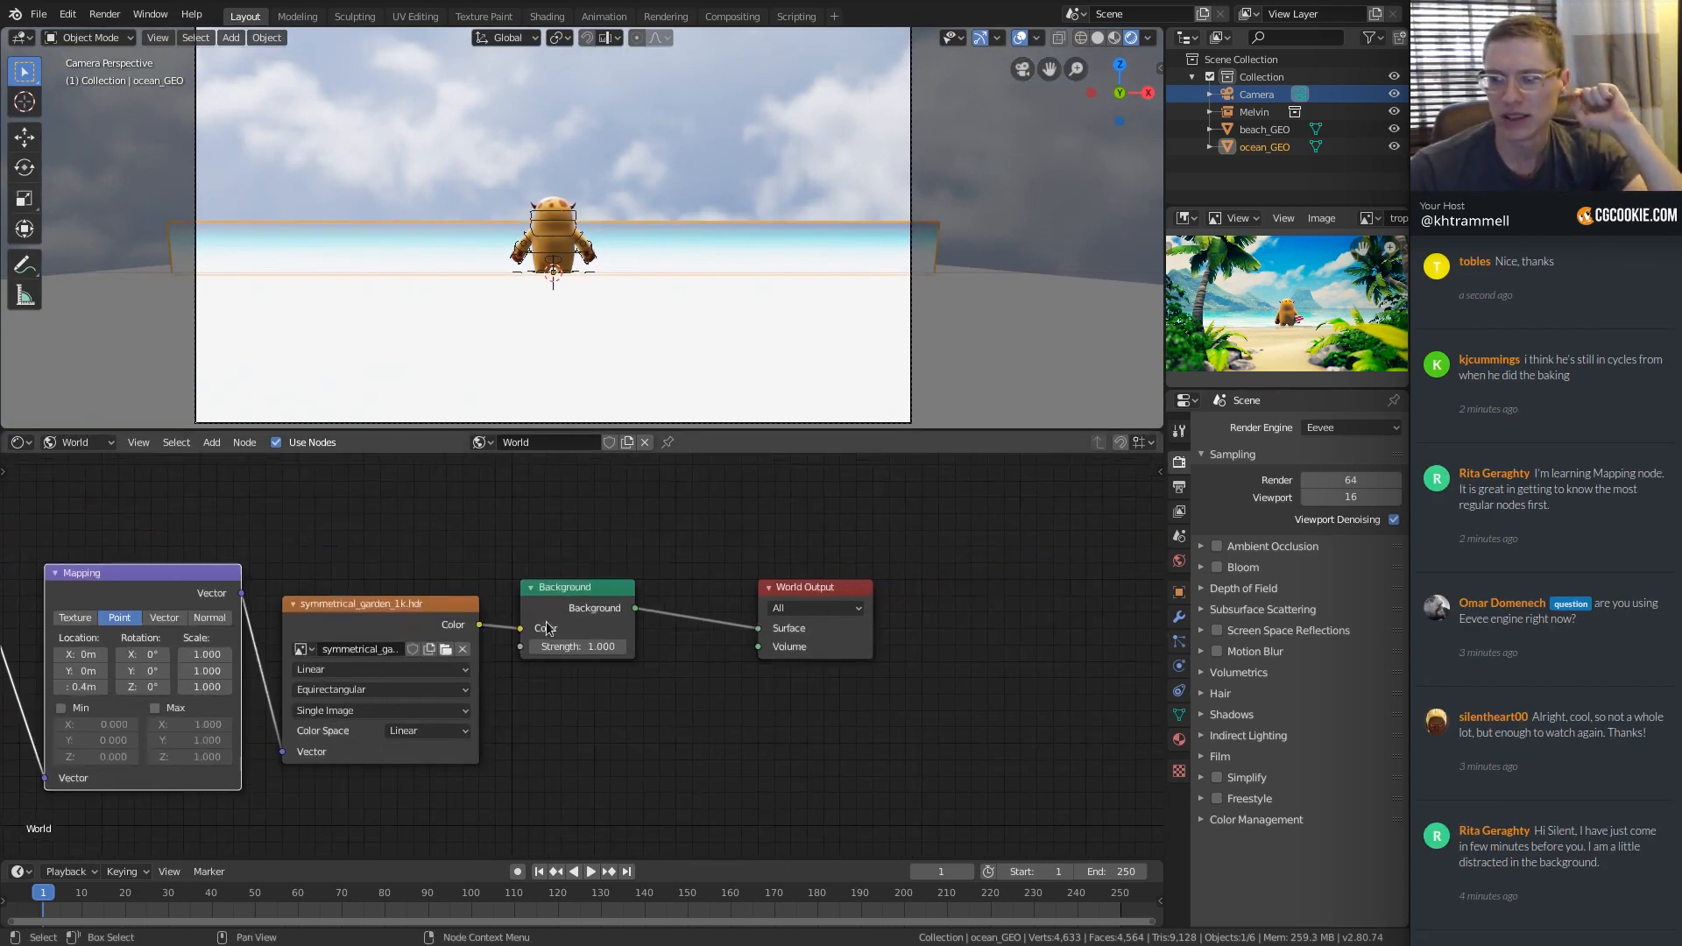
mouse_move(549, 628)
middle_mouse_down()
mouse_move(531, 596)
mouse_move(532, 611)
middle_mouse_up()
left_click(77, 442)
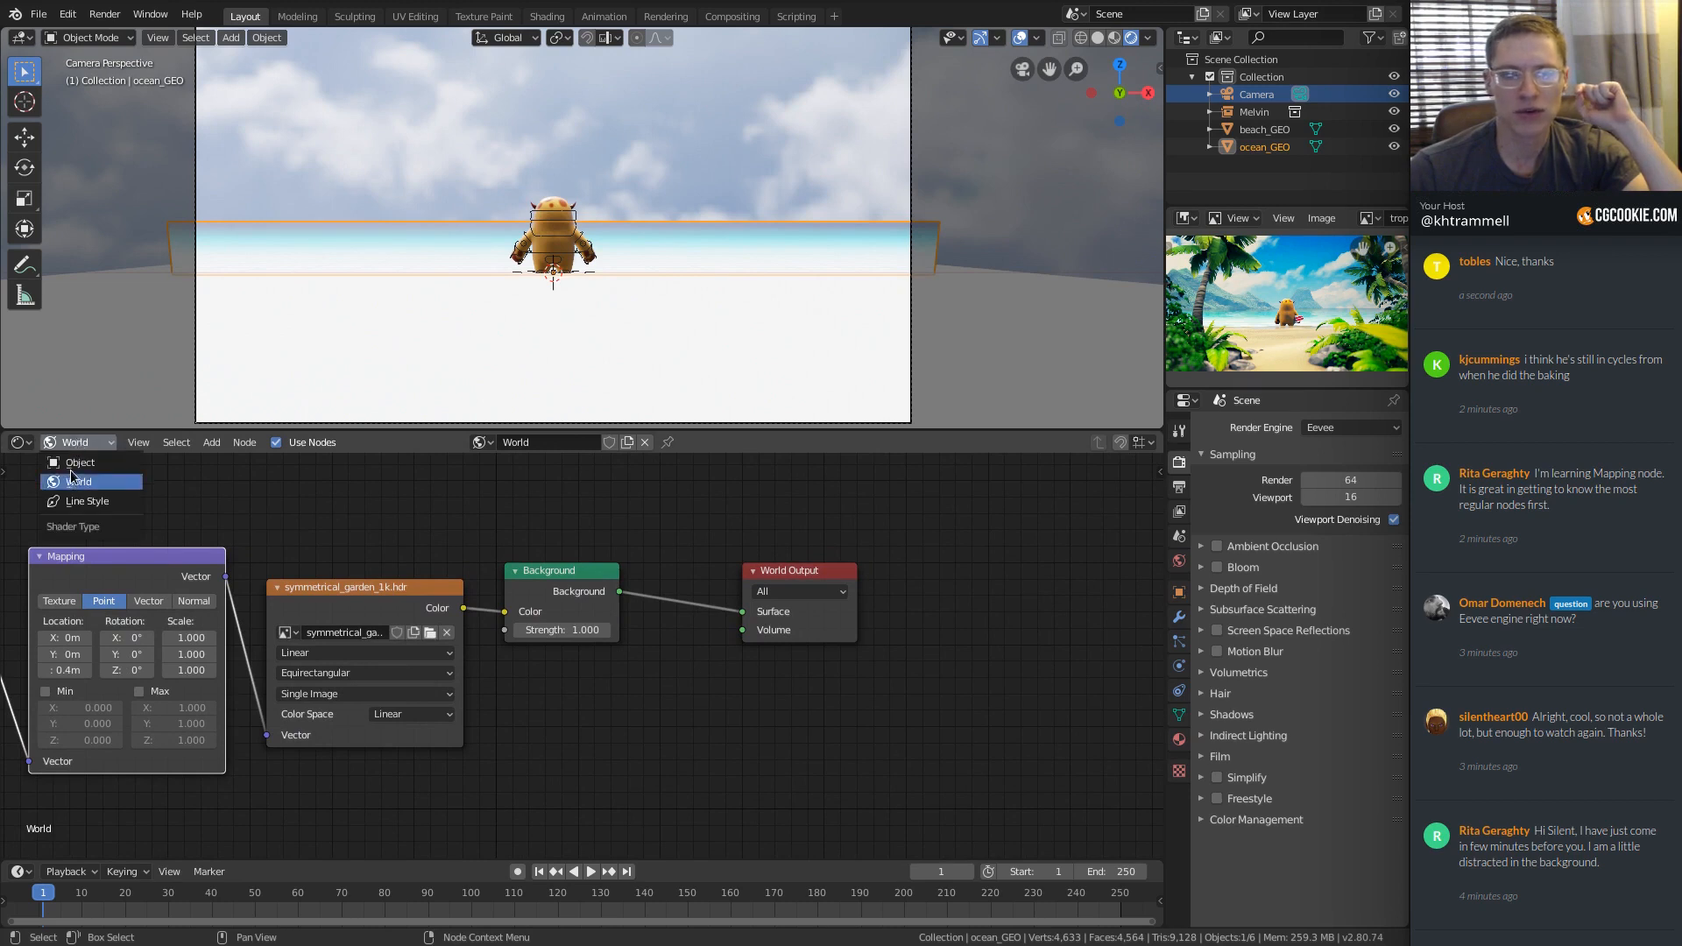
left_click(74, 459)
scroll(545, 671, "down", 1)
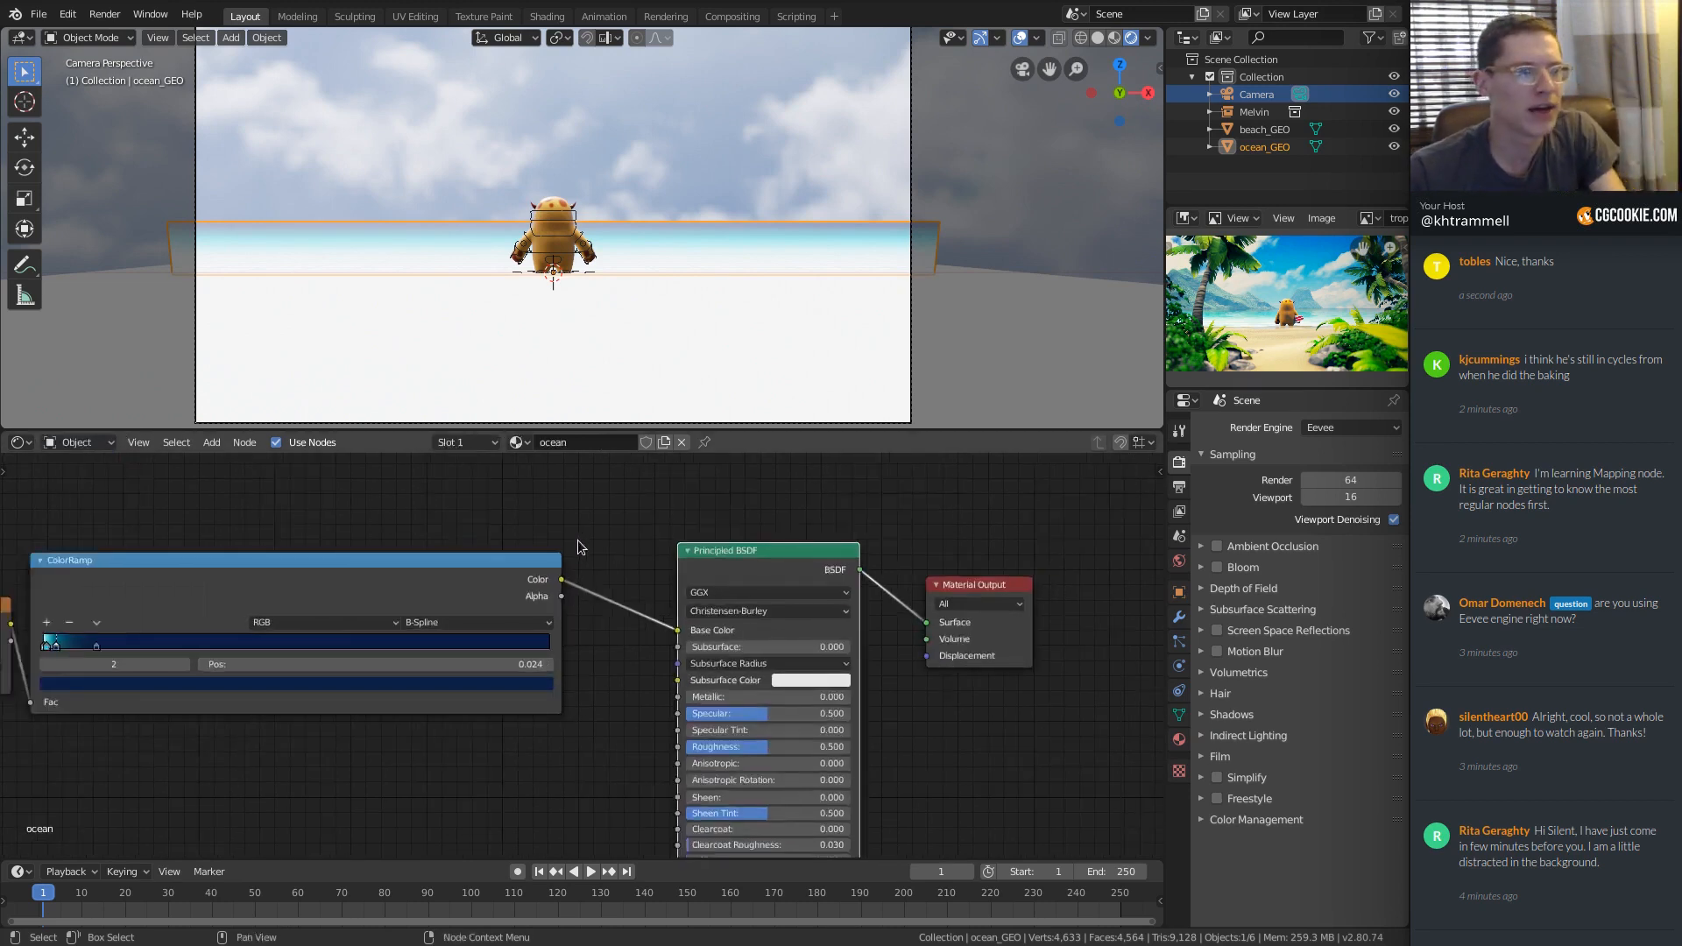
Nudge the Principled BSDF node slightly up and left in the ocean material's node graph.
scroll(717, 622, "up", 1)
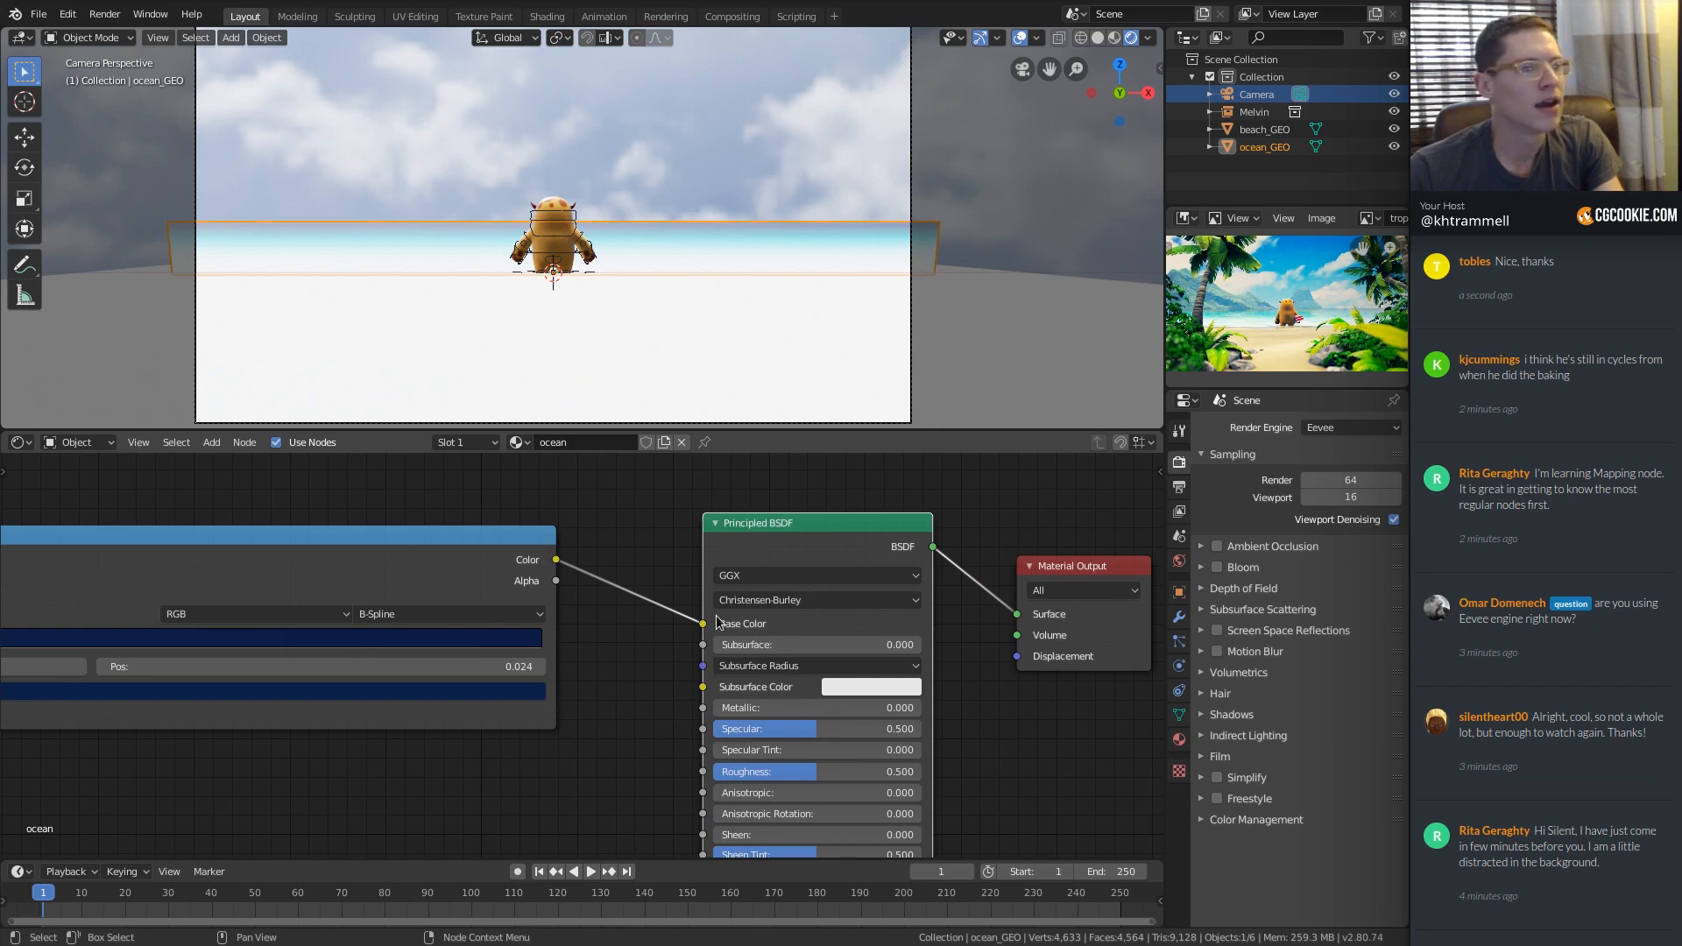
middle_click_drag(801, 585, 723, 631)
left_click_drag(748, 574, 734, 550)
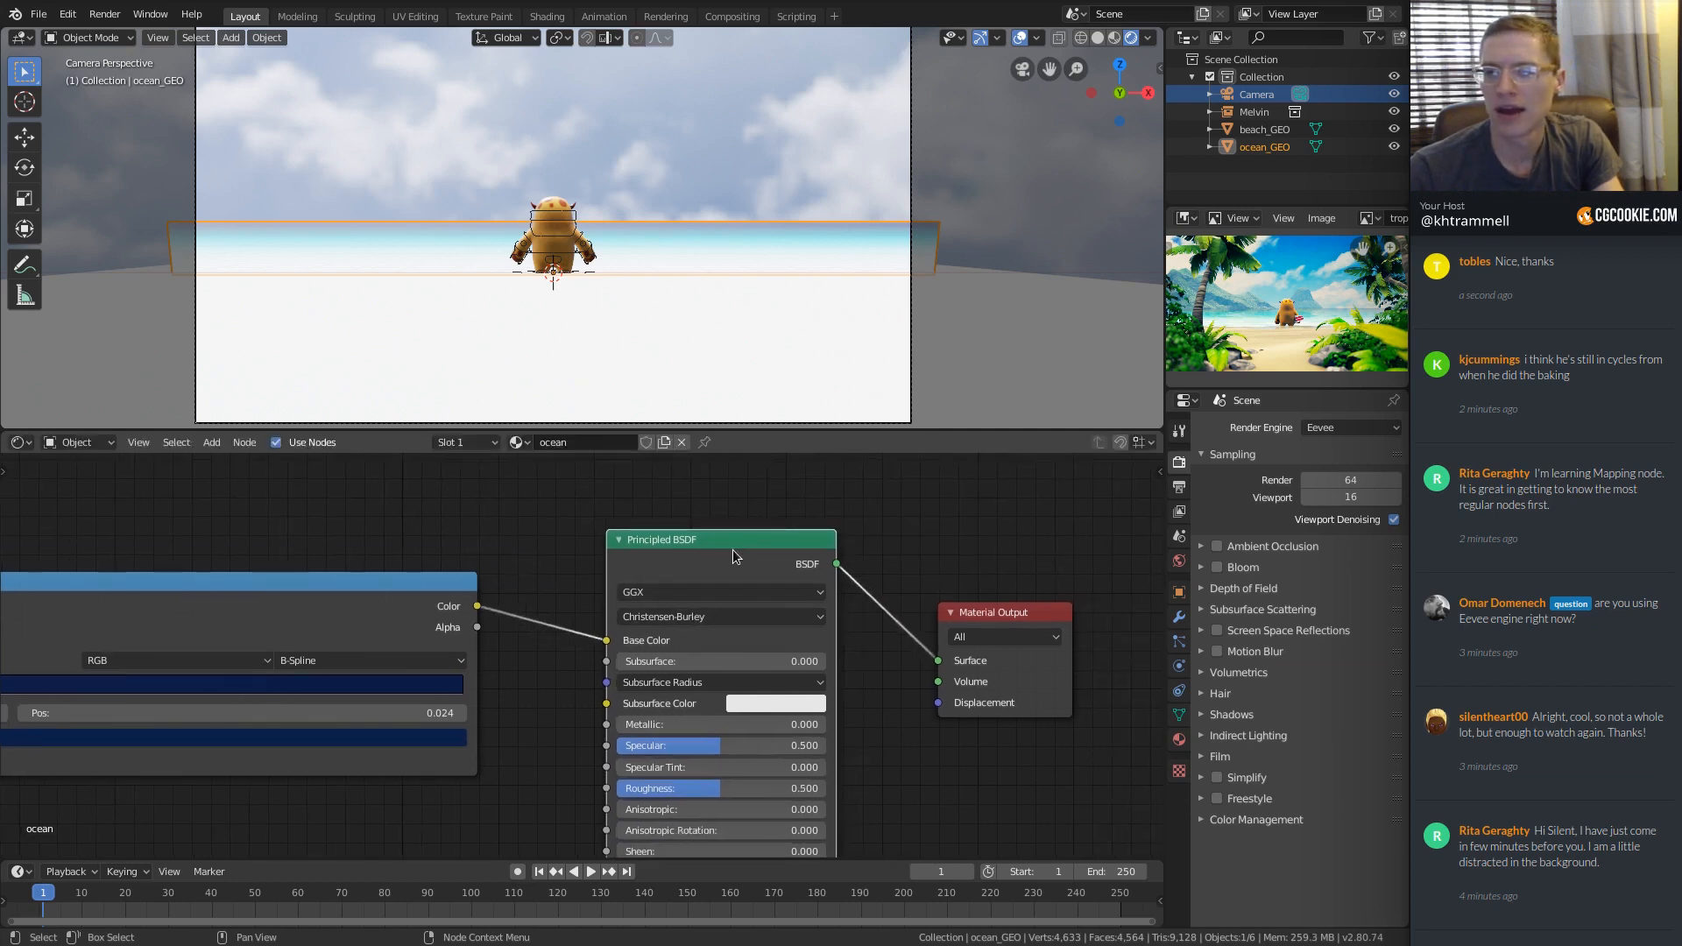
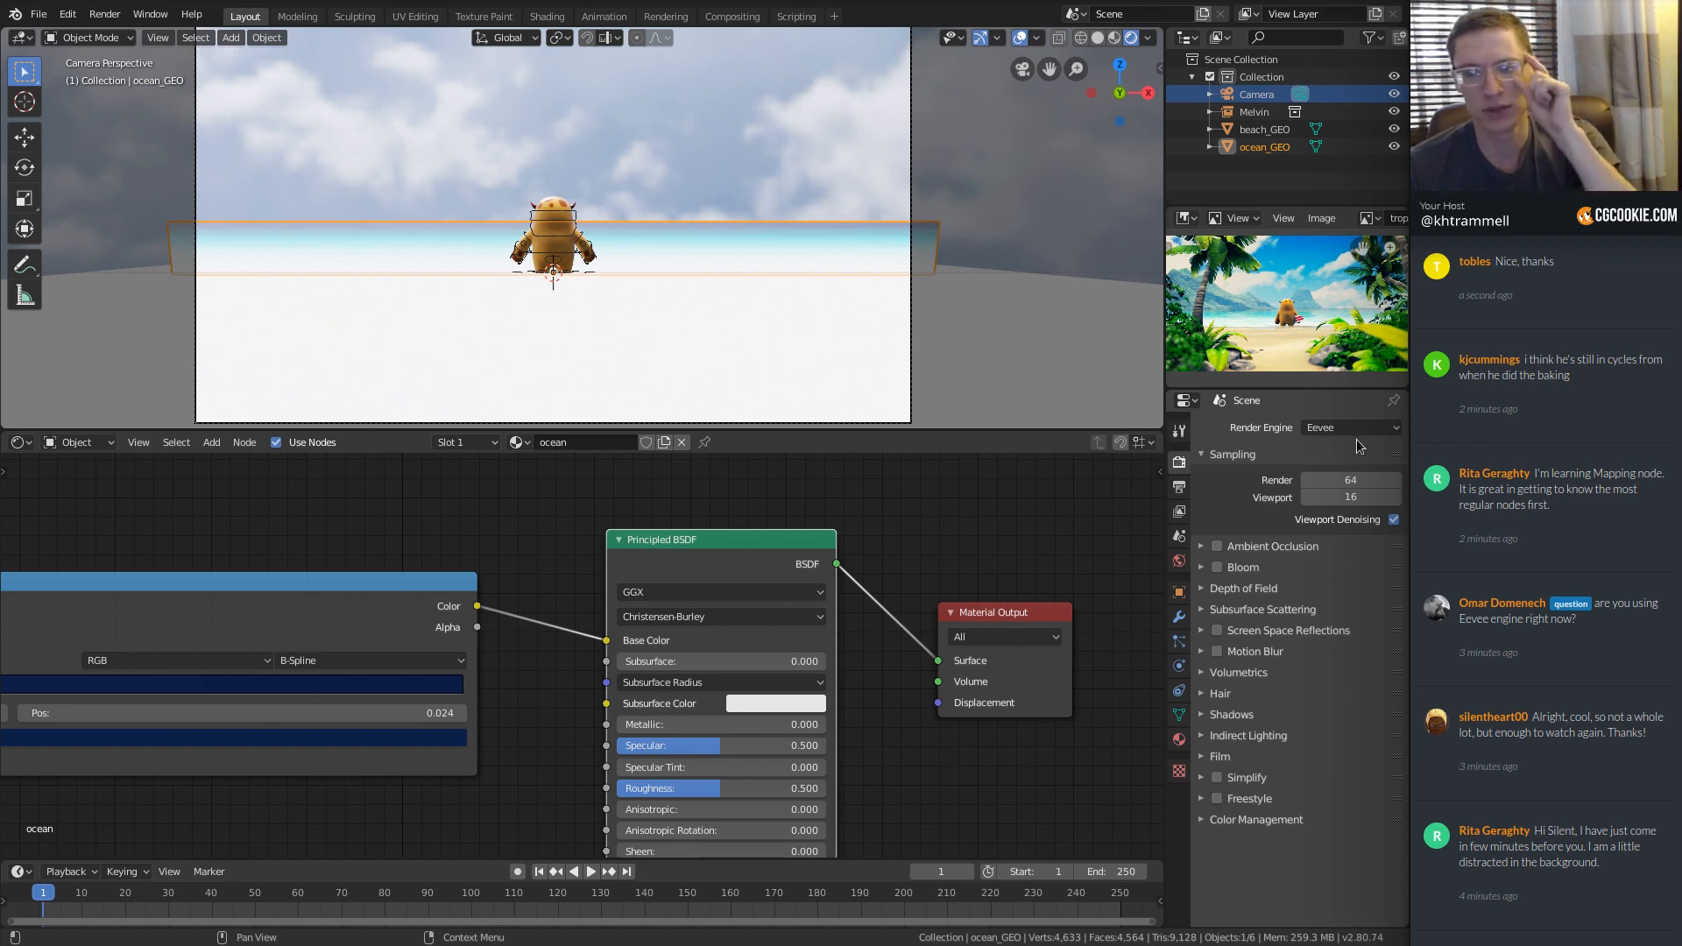
Set the Principled BSDF roughness of the ocean material to 0.05.
middle_click_drag(714, 218, 712, 237, "ctrl")
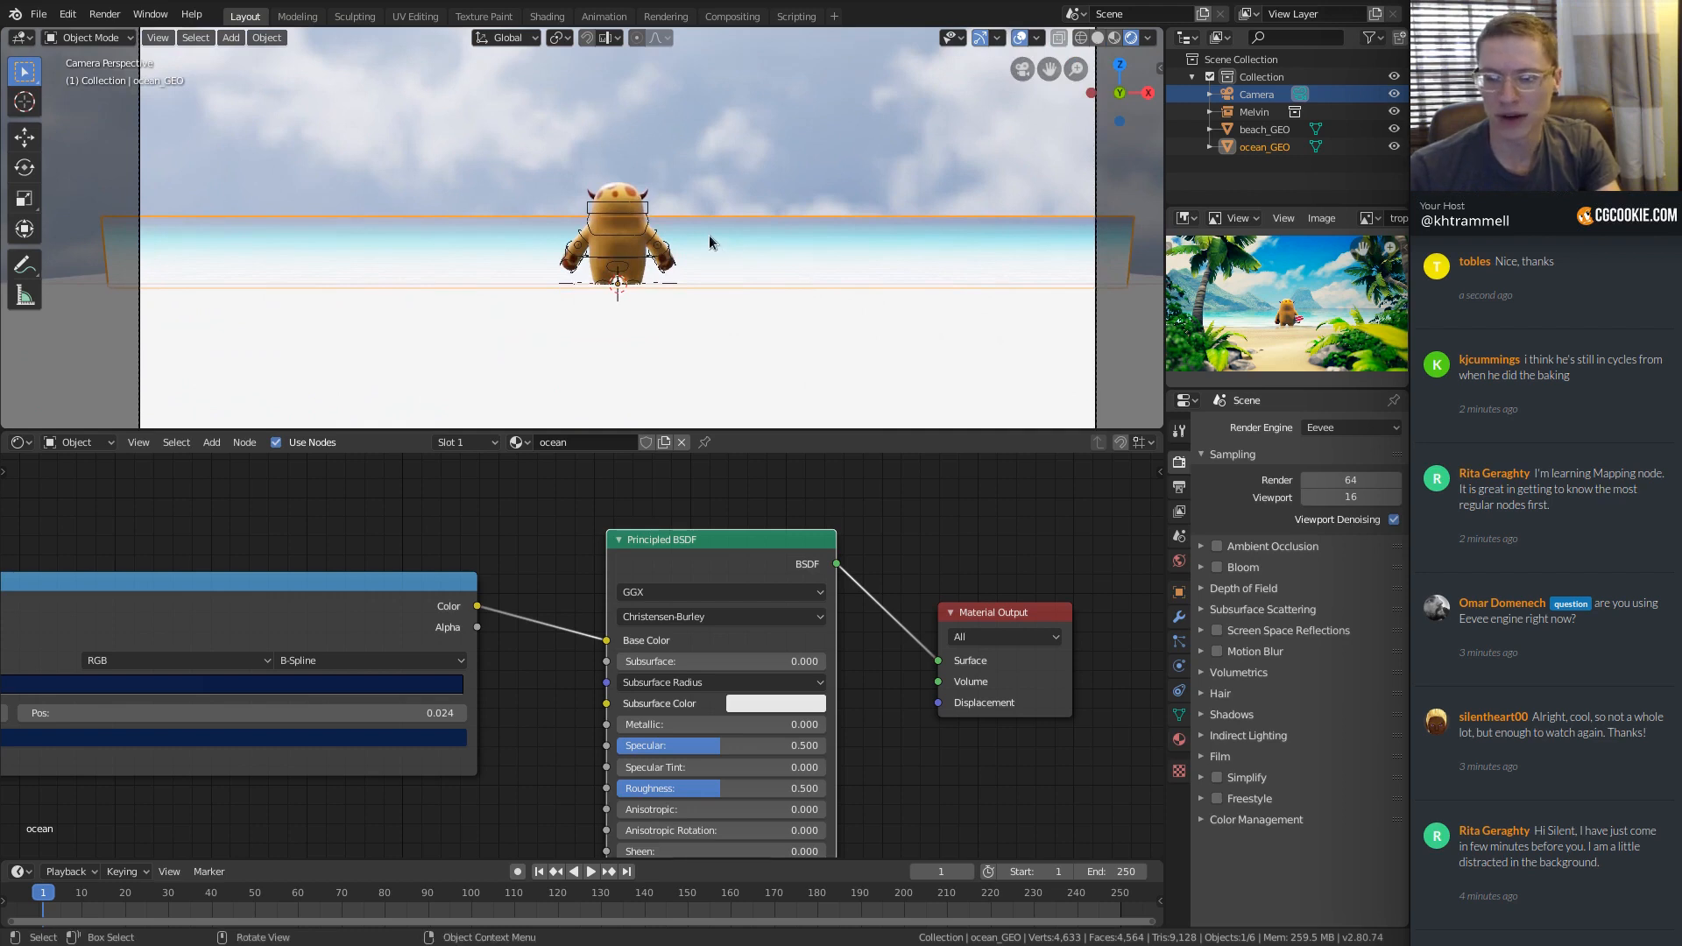
middle_click_drag(668, 712, 665, 534)
middle_click_drag(665, 535, 691, 631)
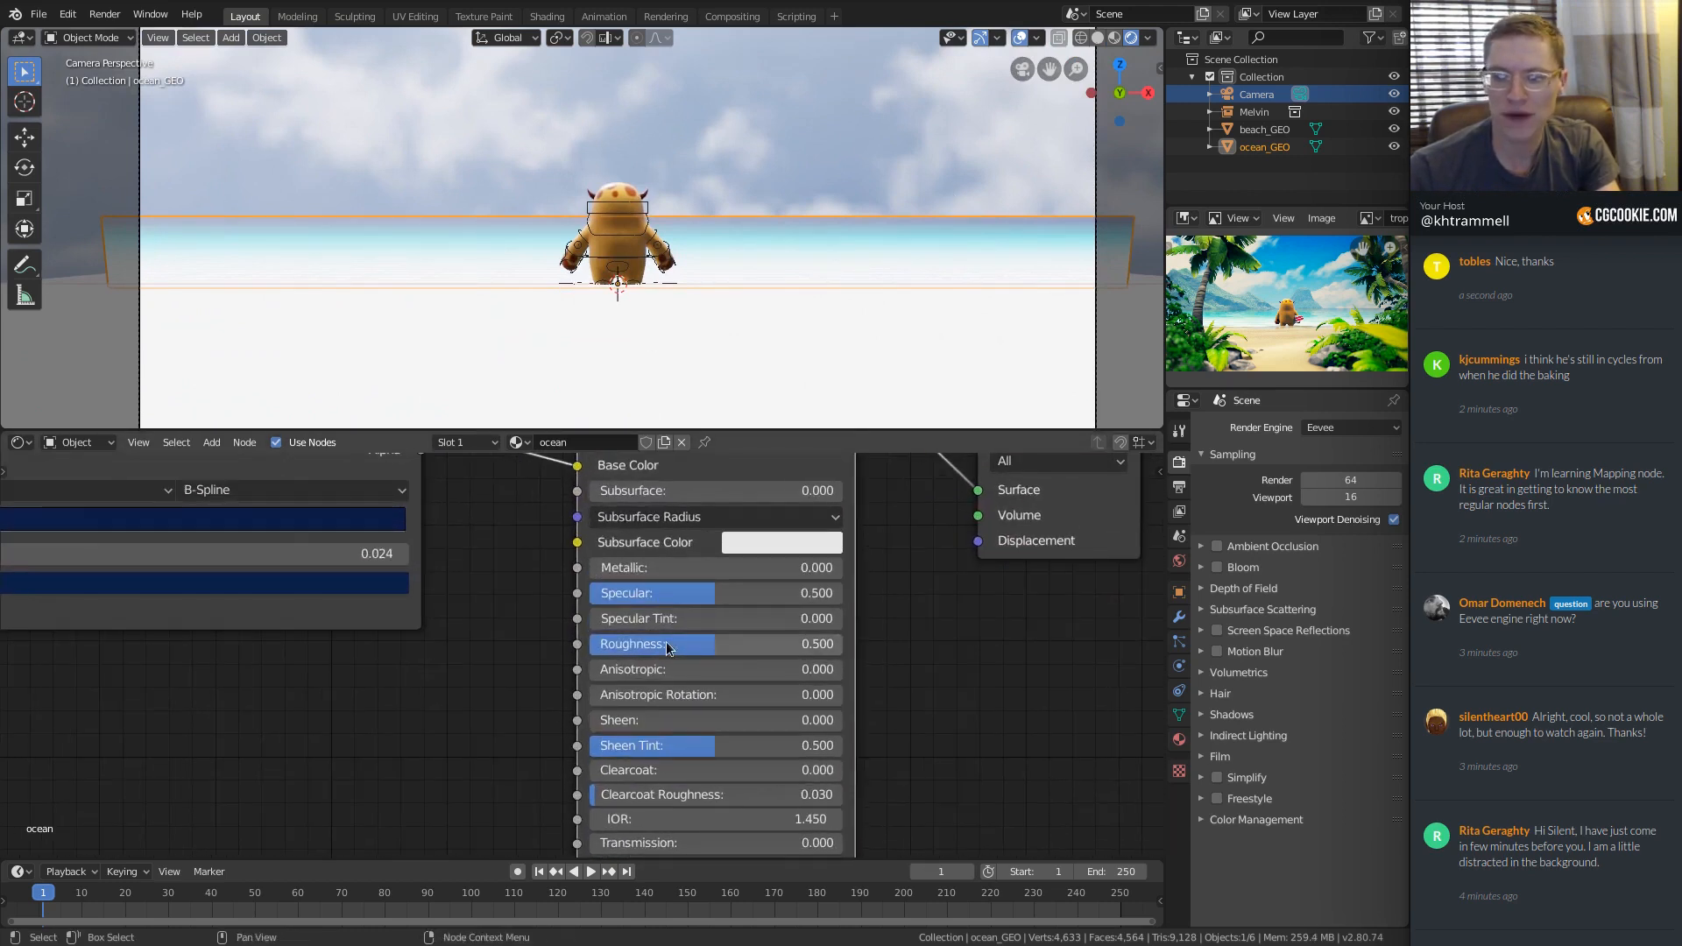
left_click_drag(725, 639, 610, 639)
double_click(631, 639)
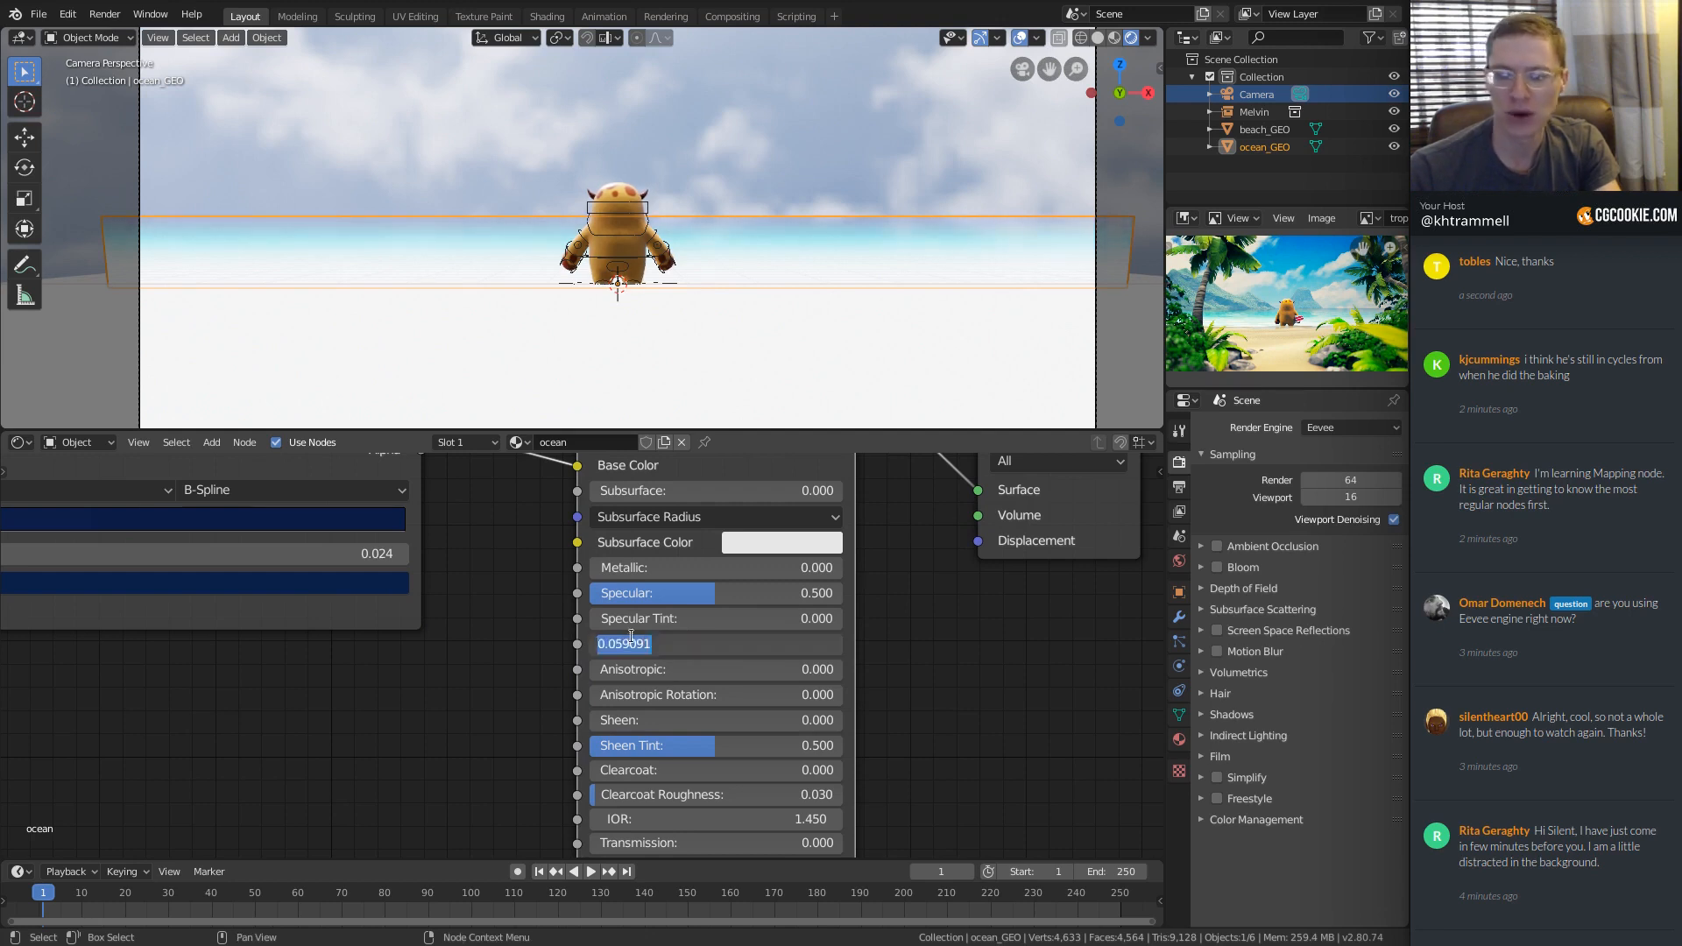
type(".05")
key("Return")
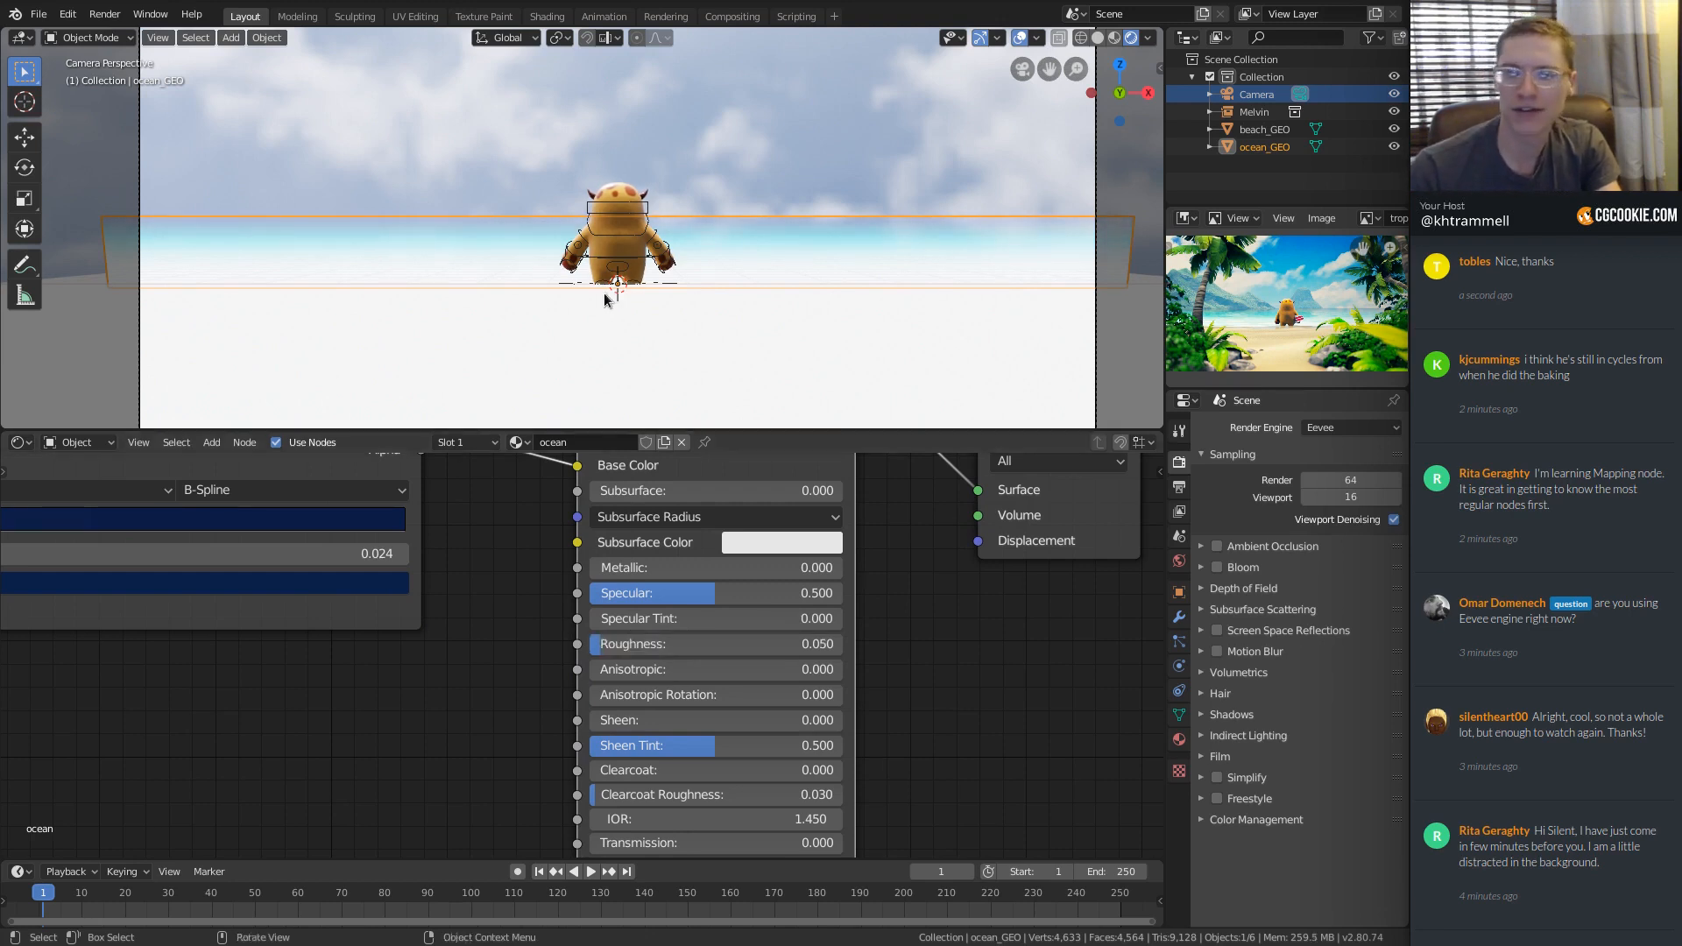
Check the ocean's reflection from the camera view and lower the Principled BSDF specular to about 0.041.
middle_click_drag(603, 293, 590, 255)
key("KP_0")
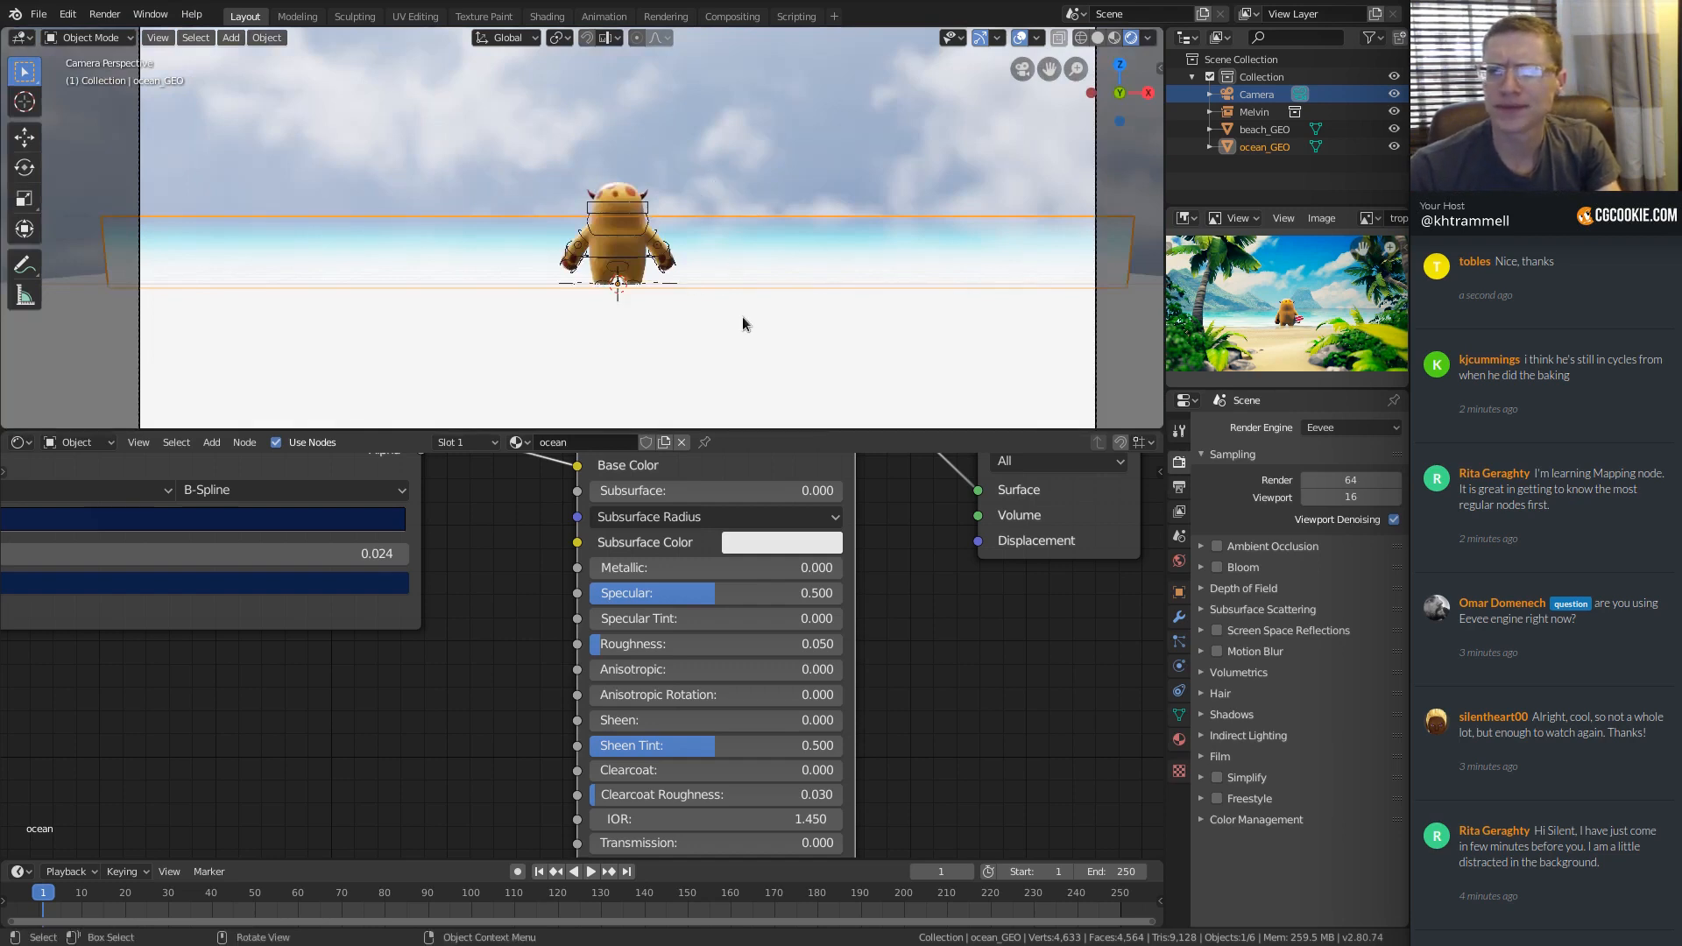
scroll(709, 235, "up", 1)
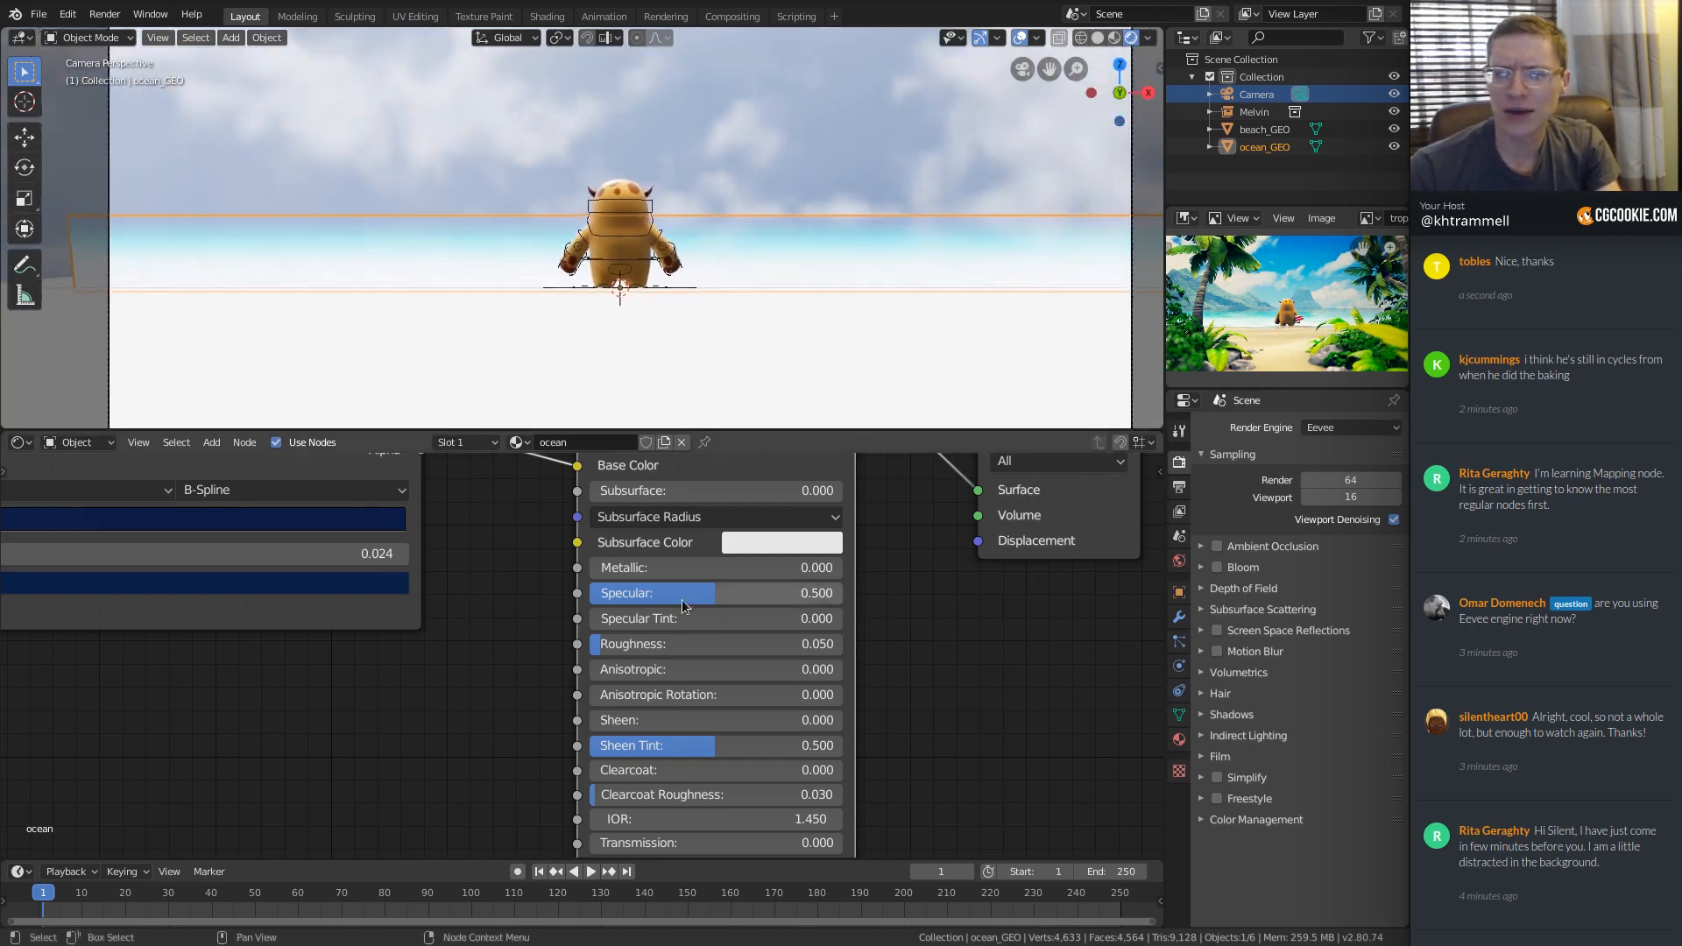
left_click_drag(709, 595, 602, 595)
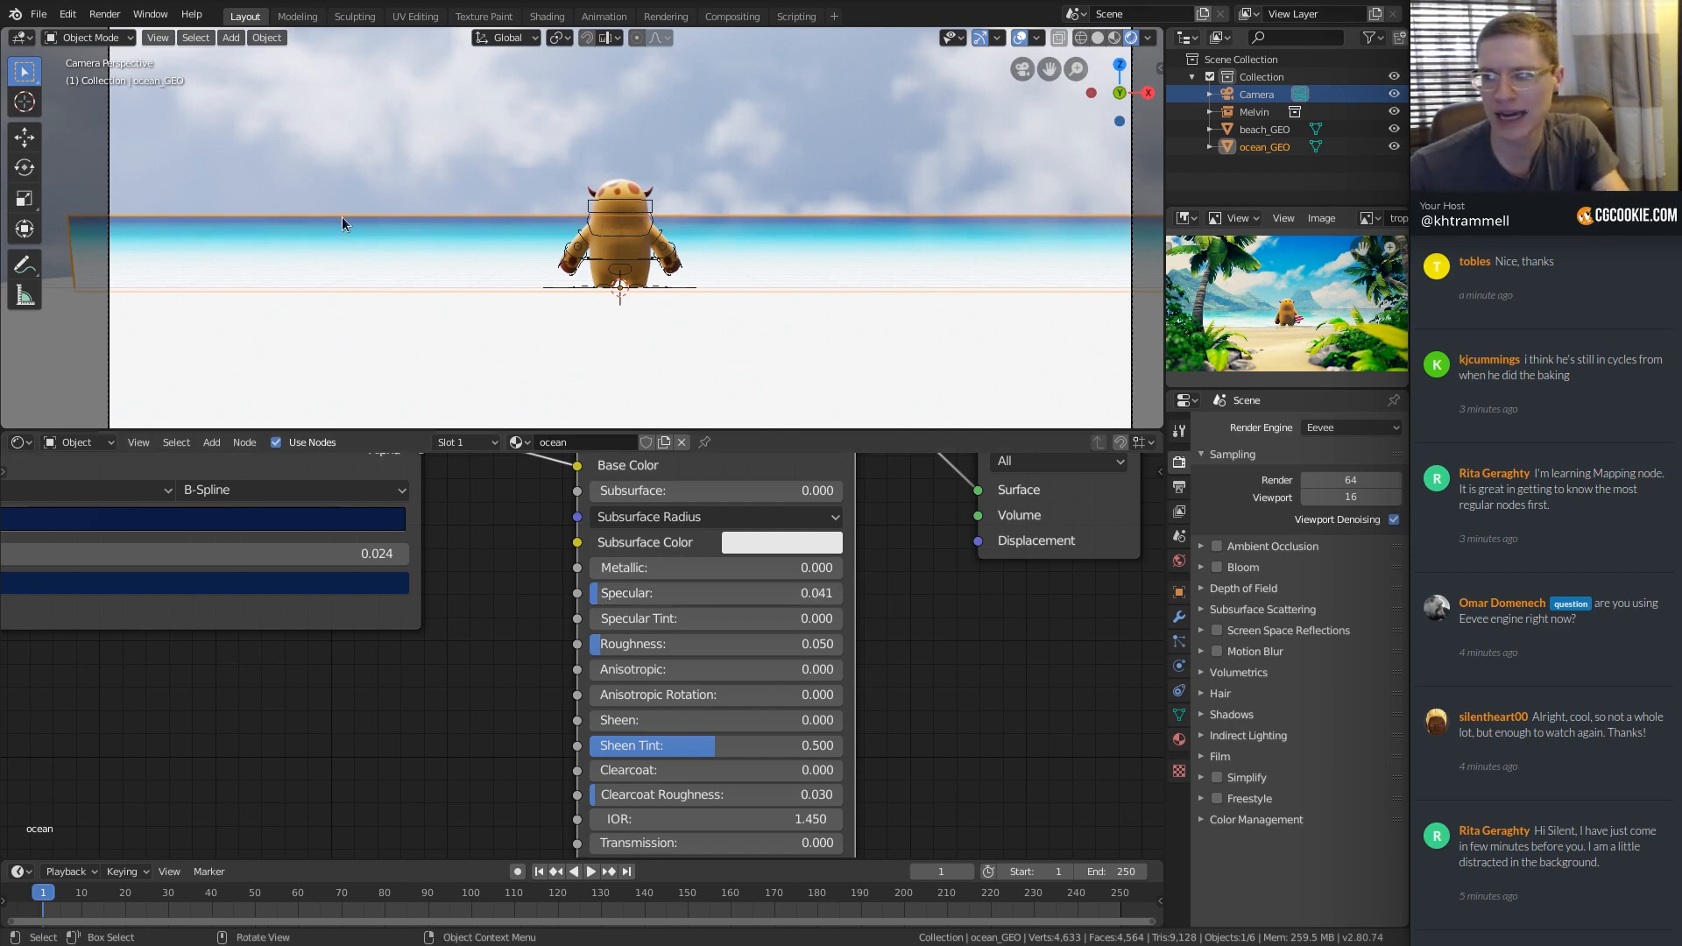
Enlarge the tropical beach reference image to examine its water, and return to the full workspace layout.
key("ctrl+space")
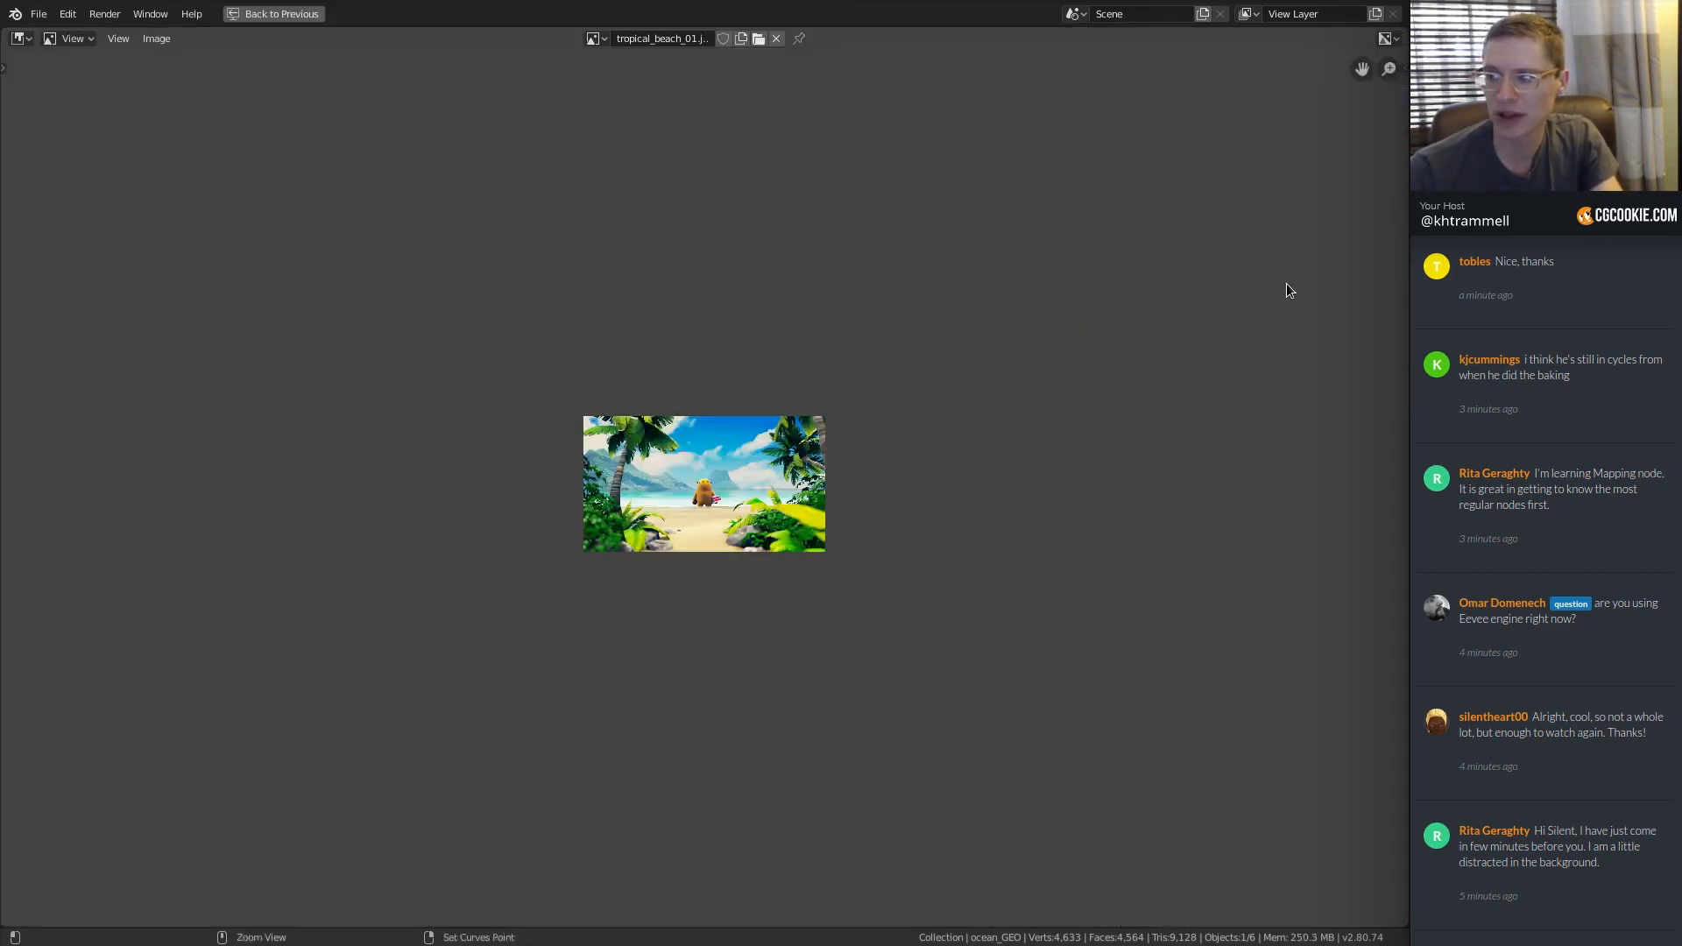
scroll(830, 427, "up", 9)
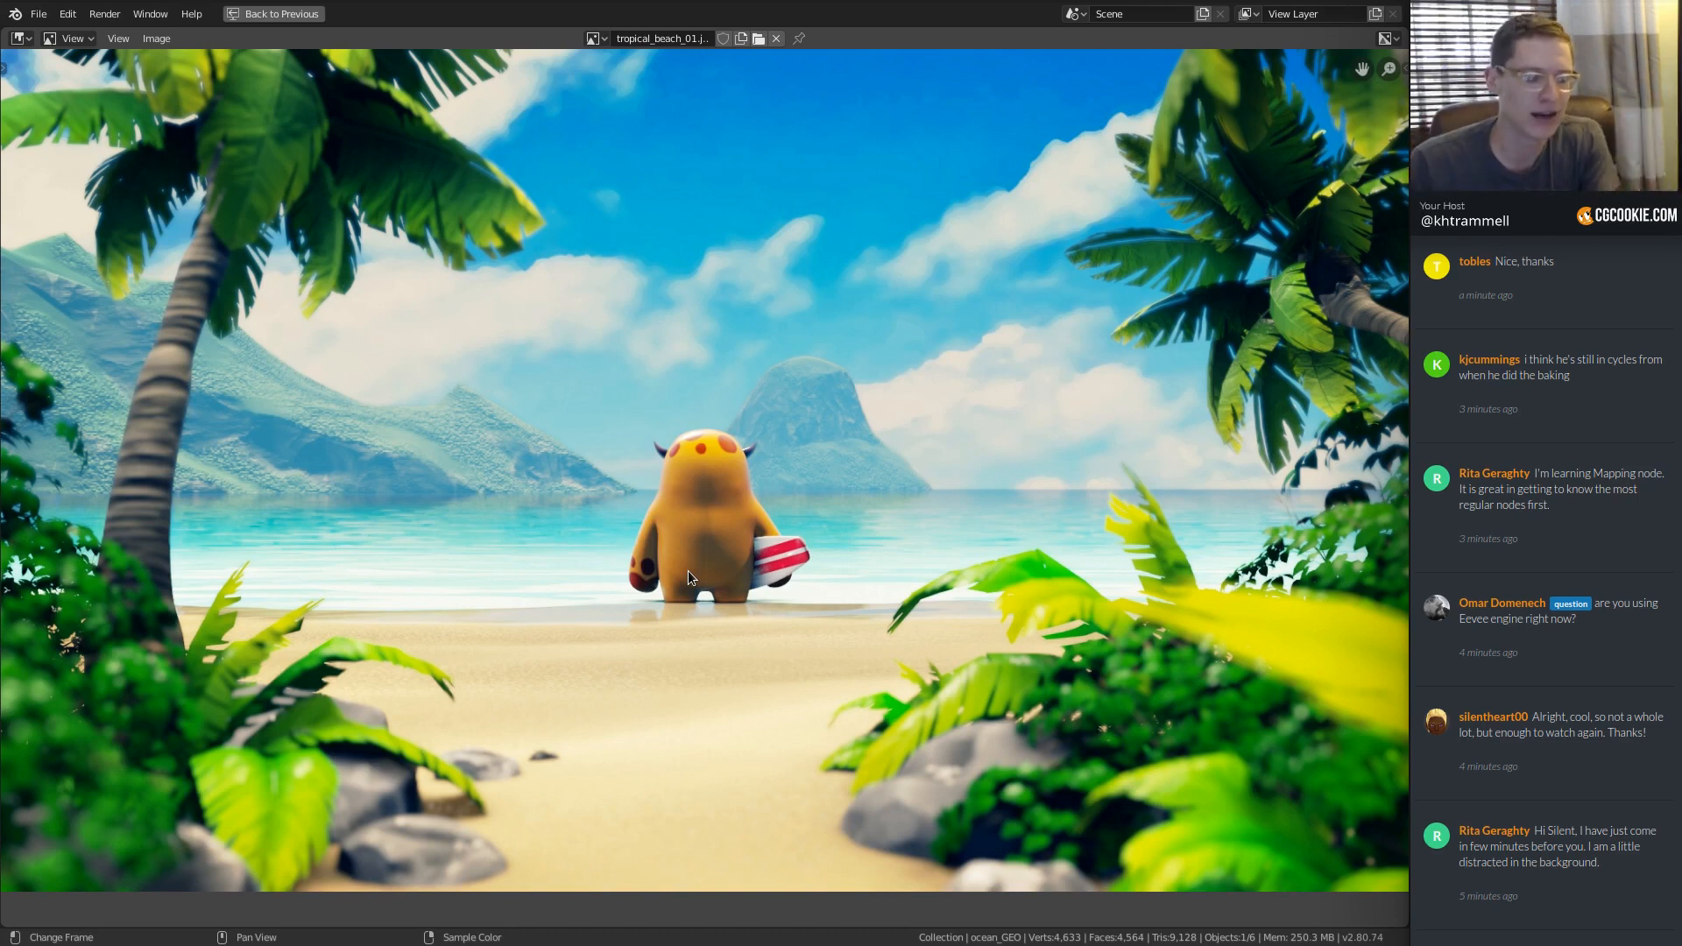
key("ctrl+space")
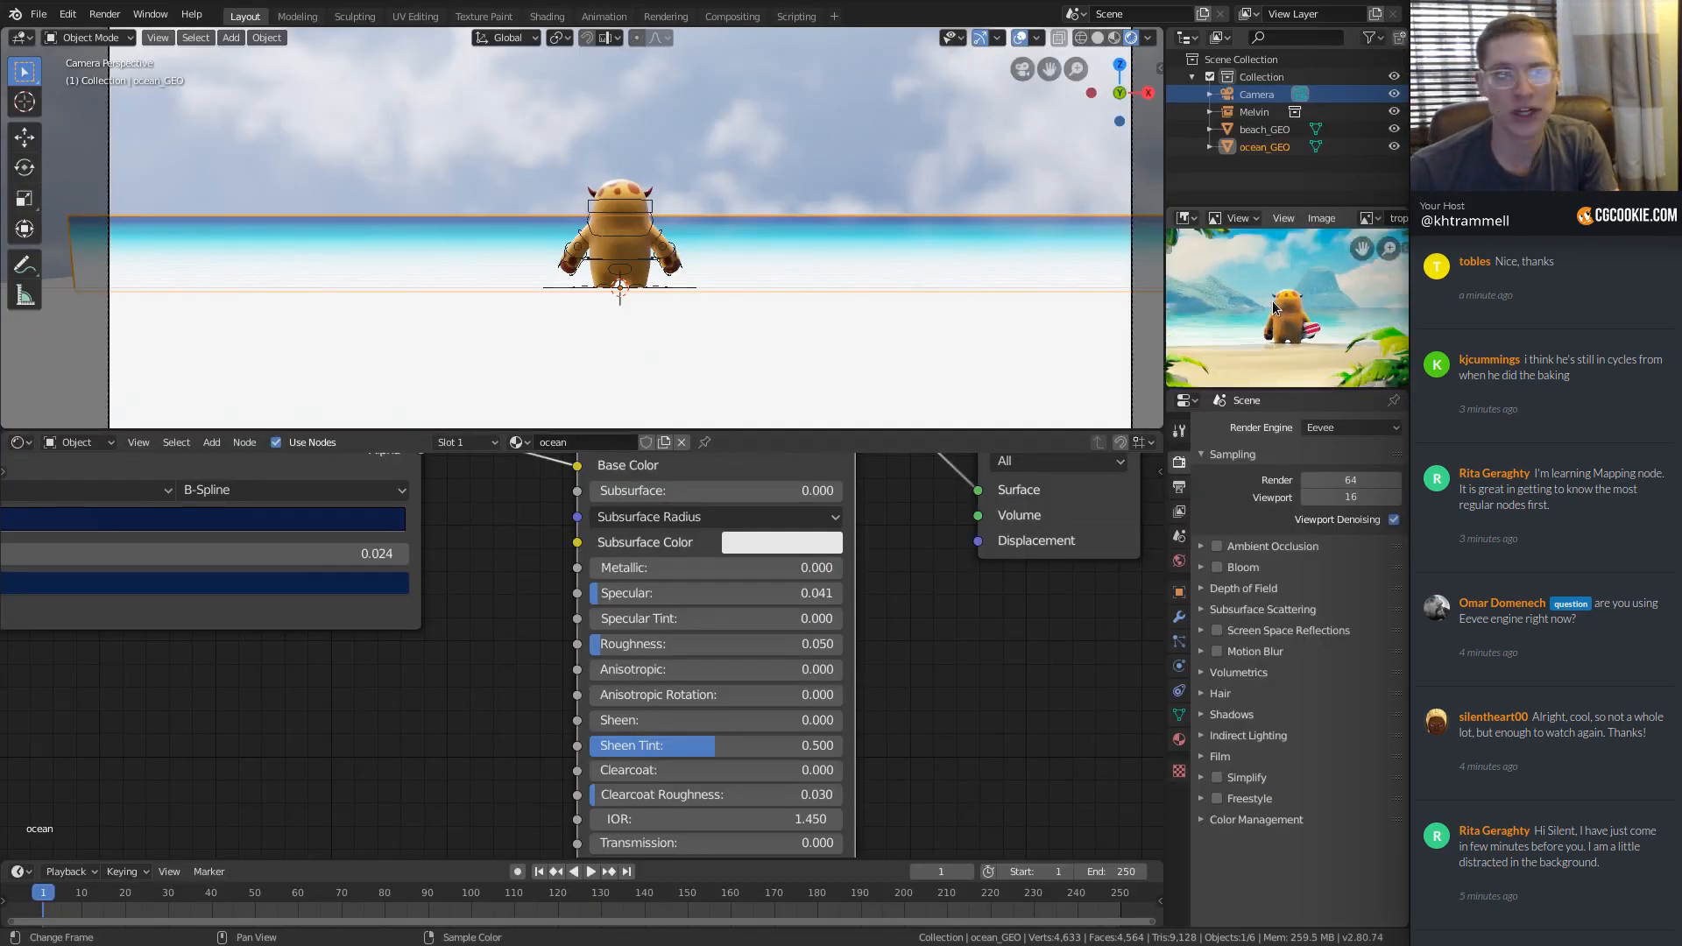
key("Home")
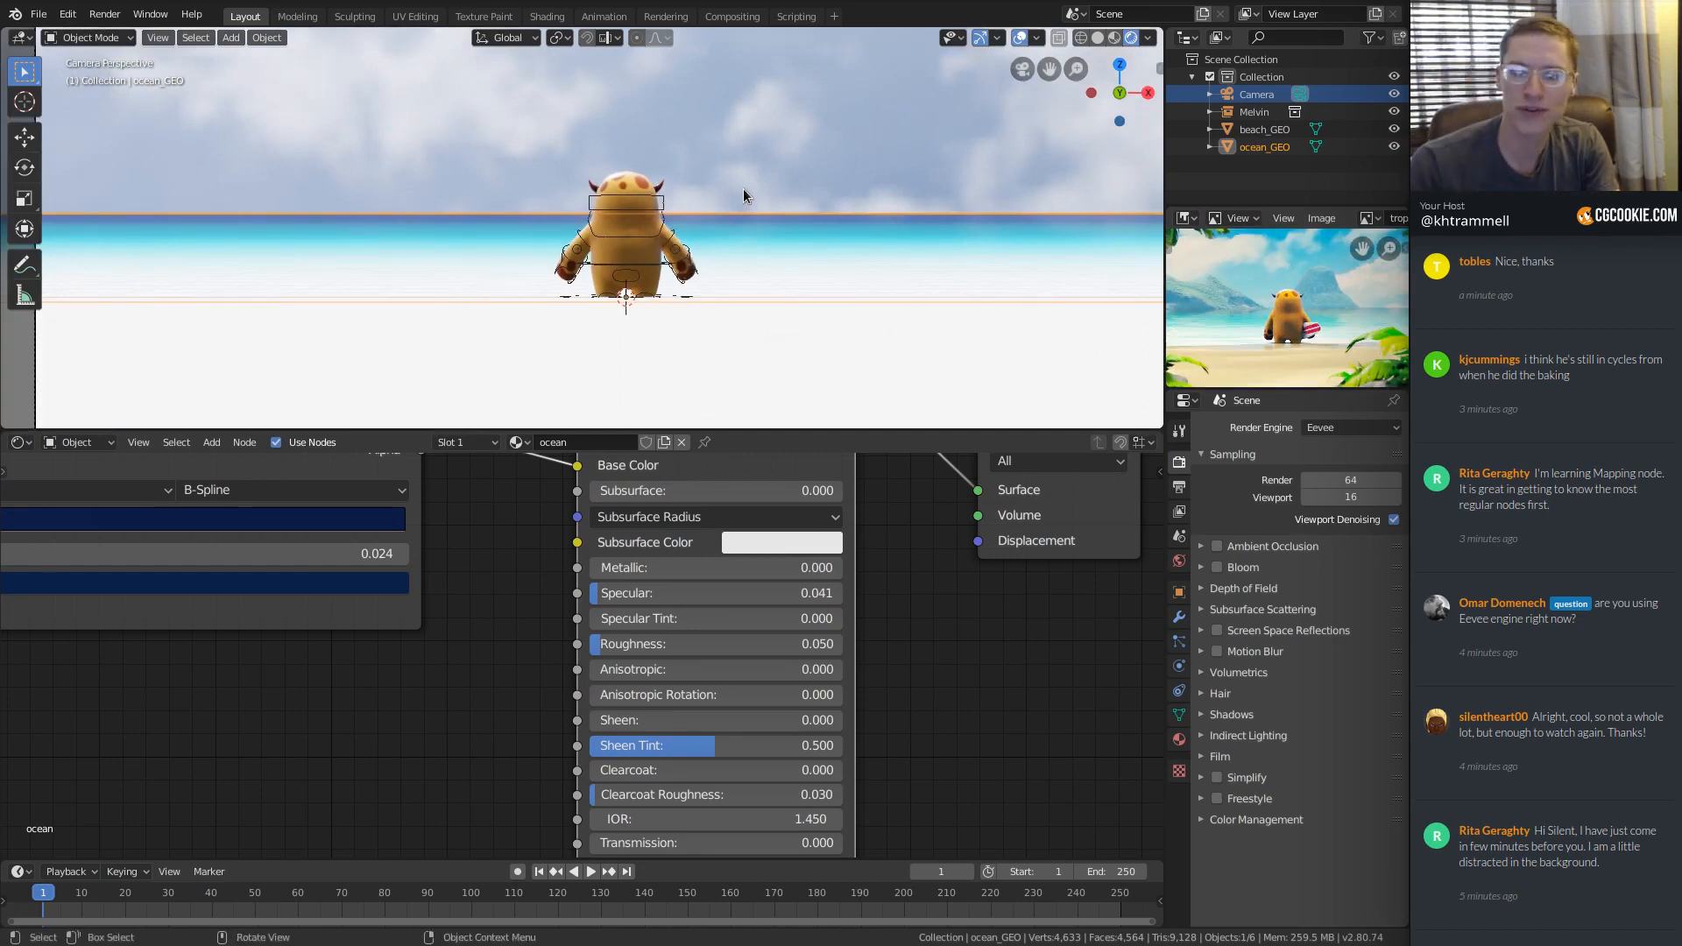
Add a Layer Weight input node above the ColorRamp in the ocean material.
scroll(508, 643, "down", 4)
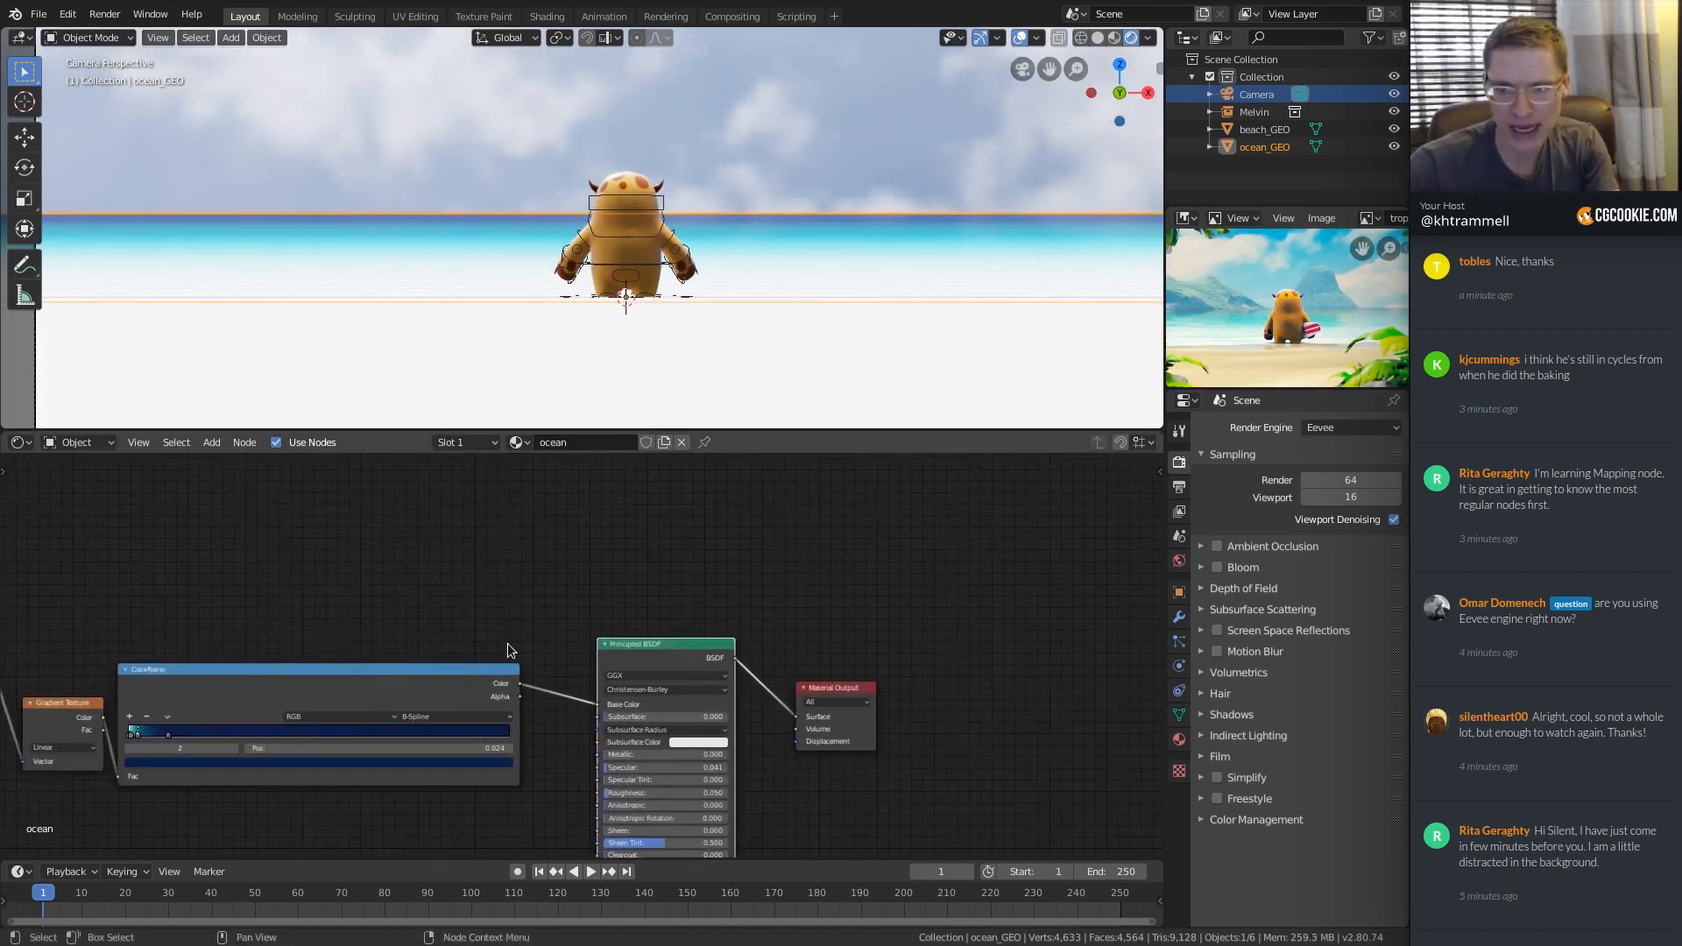
key("shift+a")
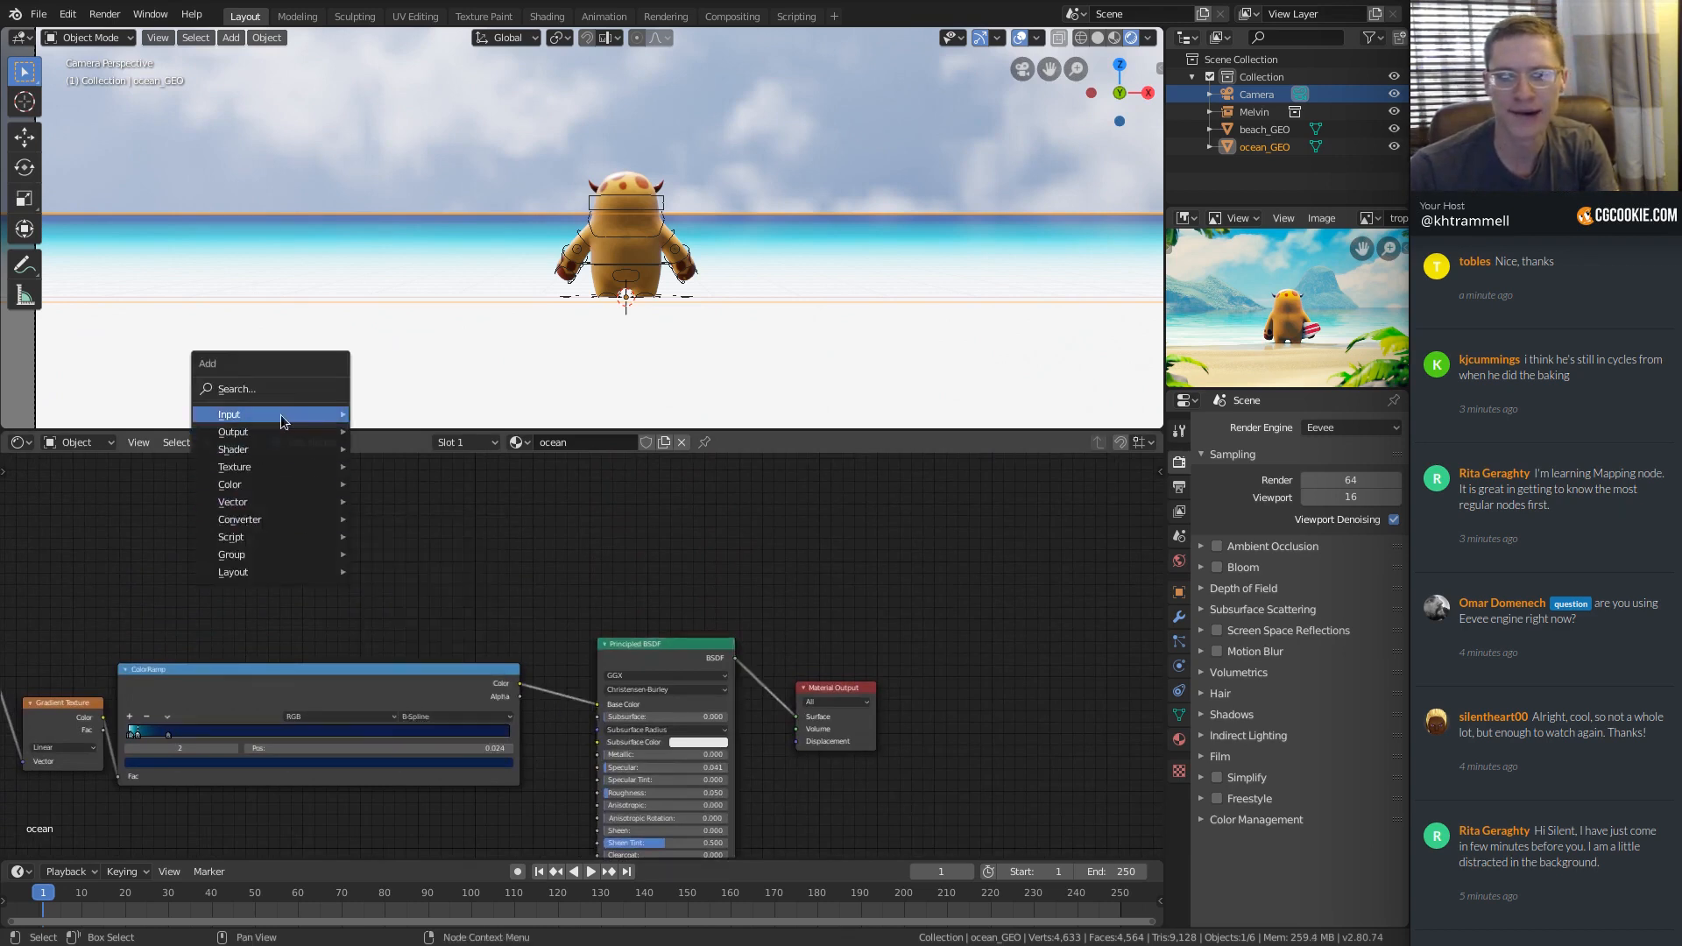
mouse_move(283, 417)
left_click(424, 553)
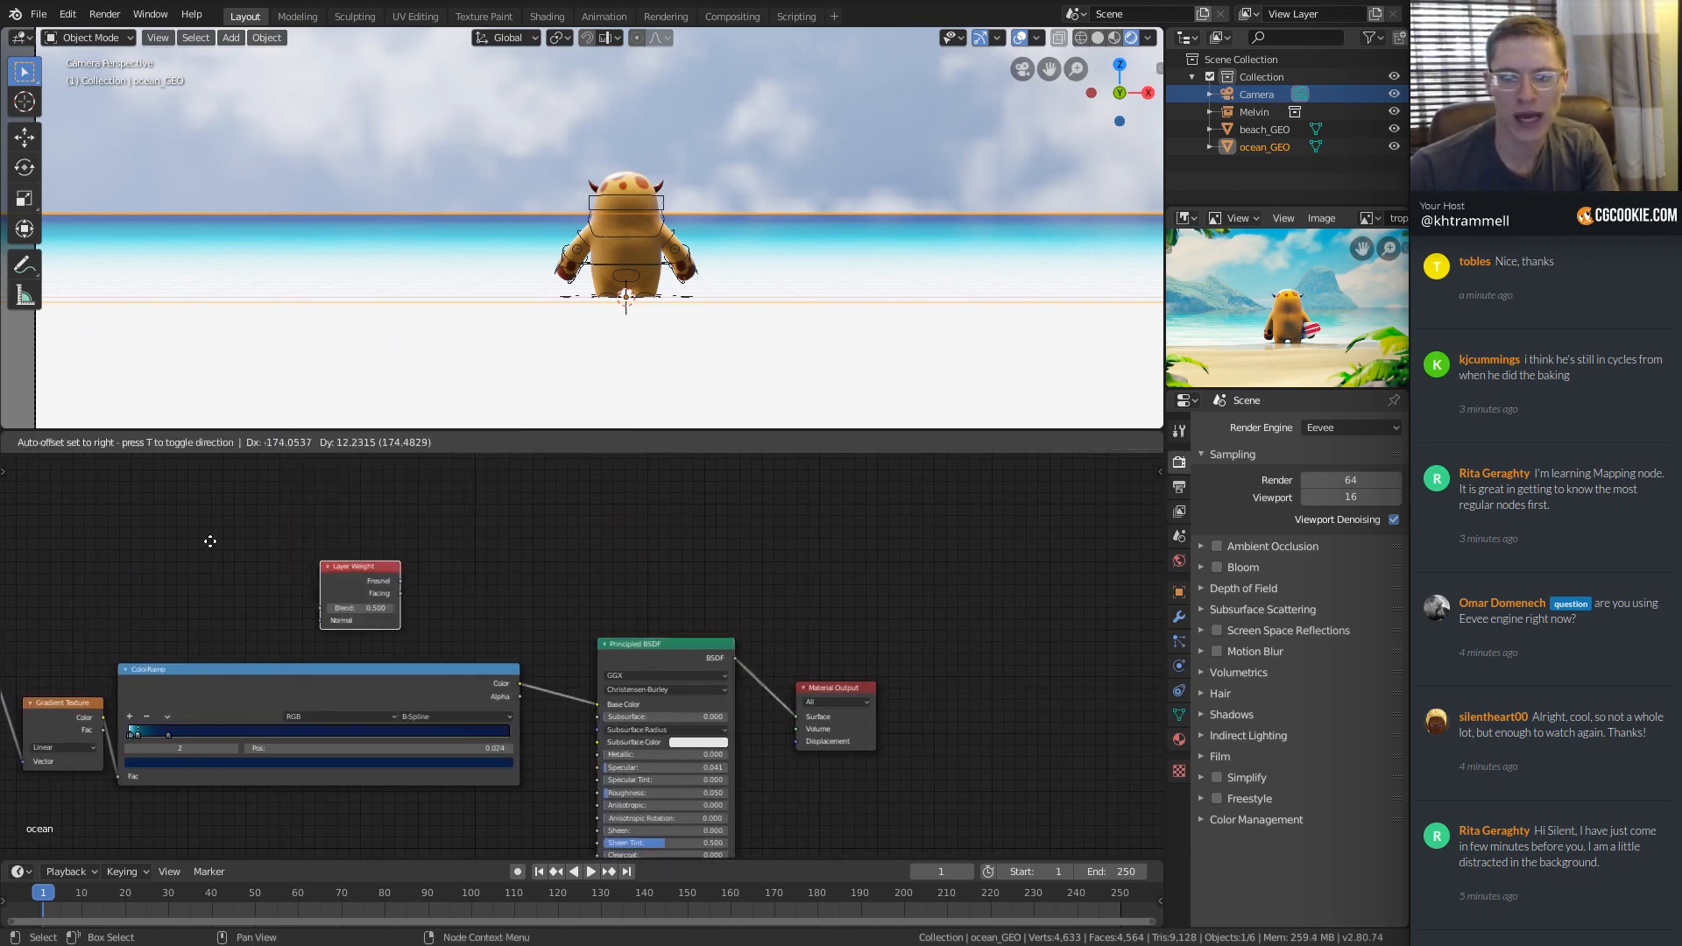
left_click(55, 498)
Move the Layer Weight node into the empty space below the gradient's ColorRamp.
scroll(345, 581, "up", 2)
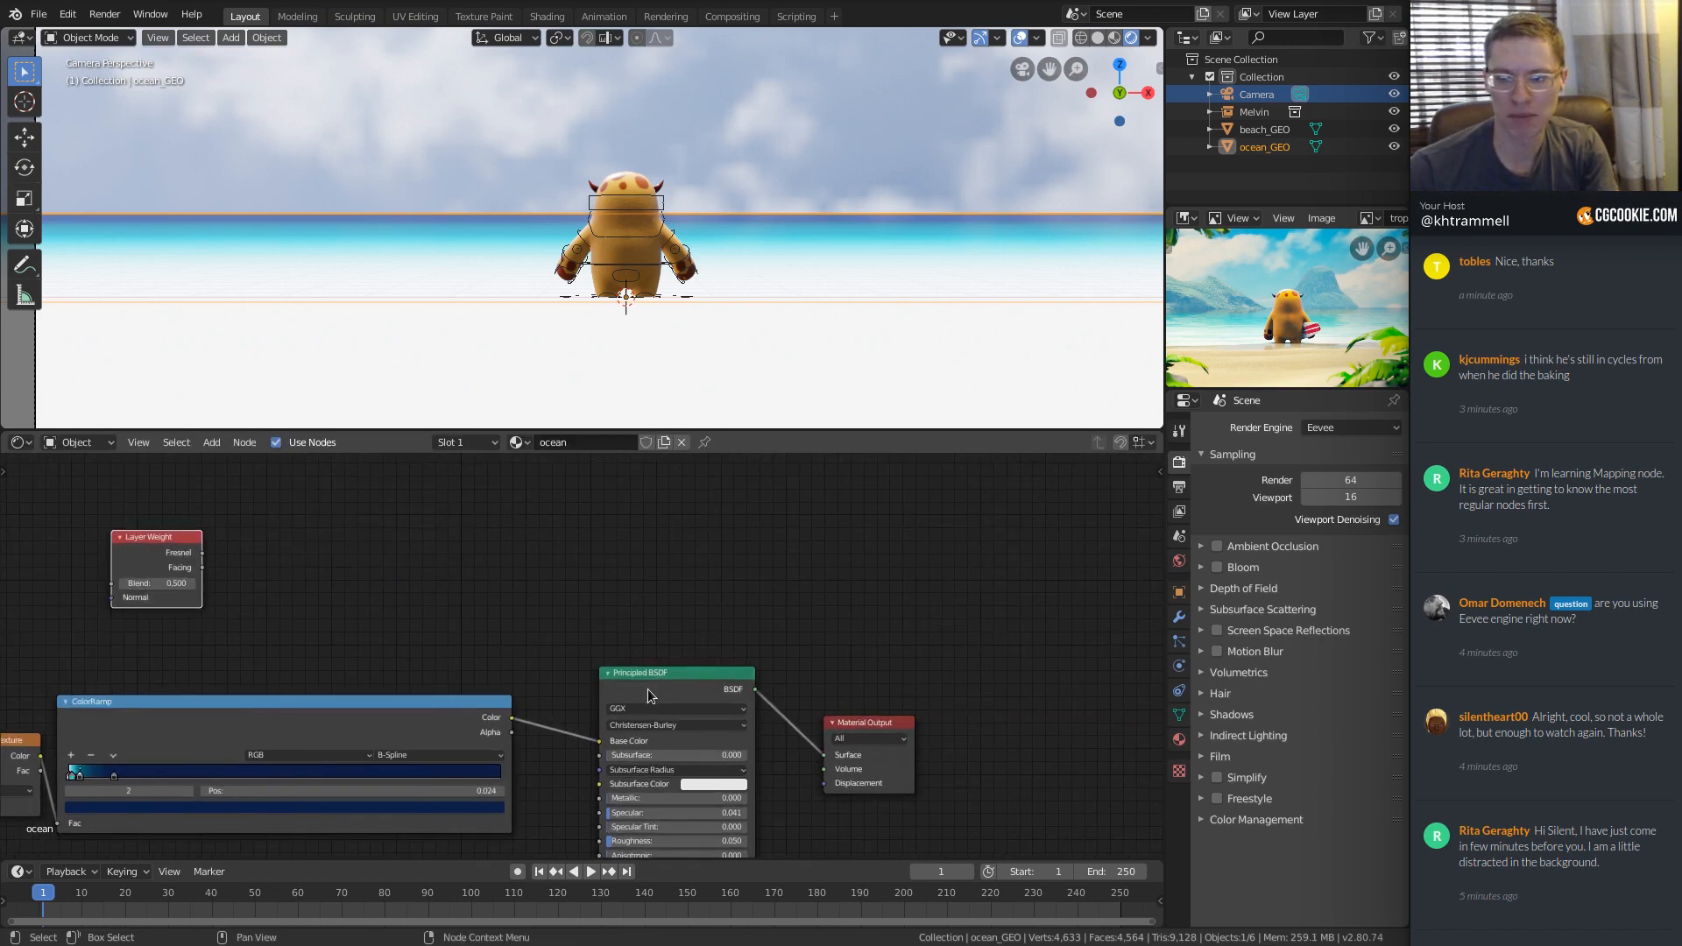
left_click_drag(648, 690, 650, 680)
left_click(171, 544)
middle_click_drag(355, 707, 417, 563)
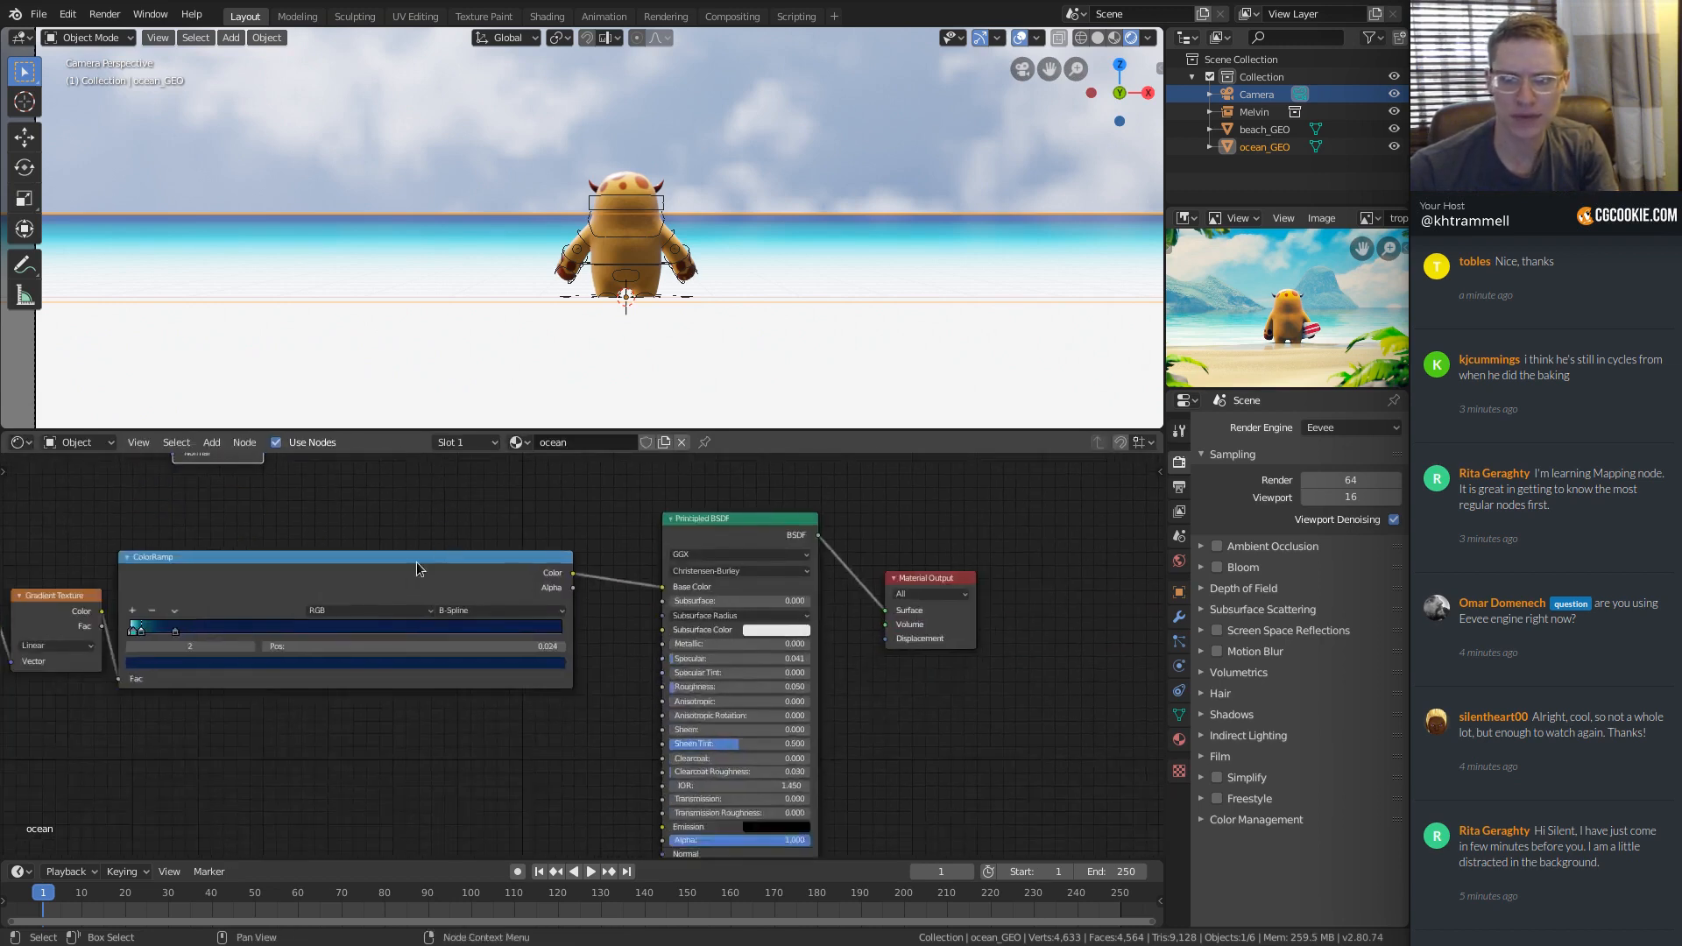
key("g")
left_click(392, 483)
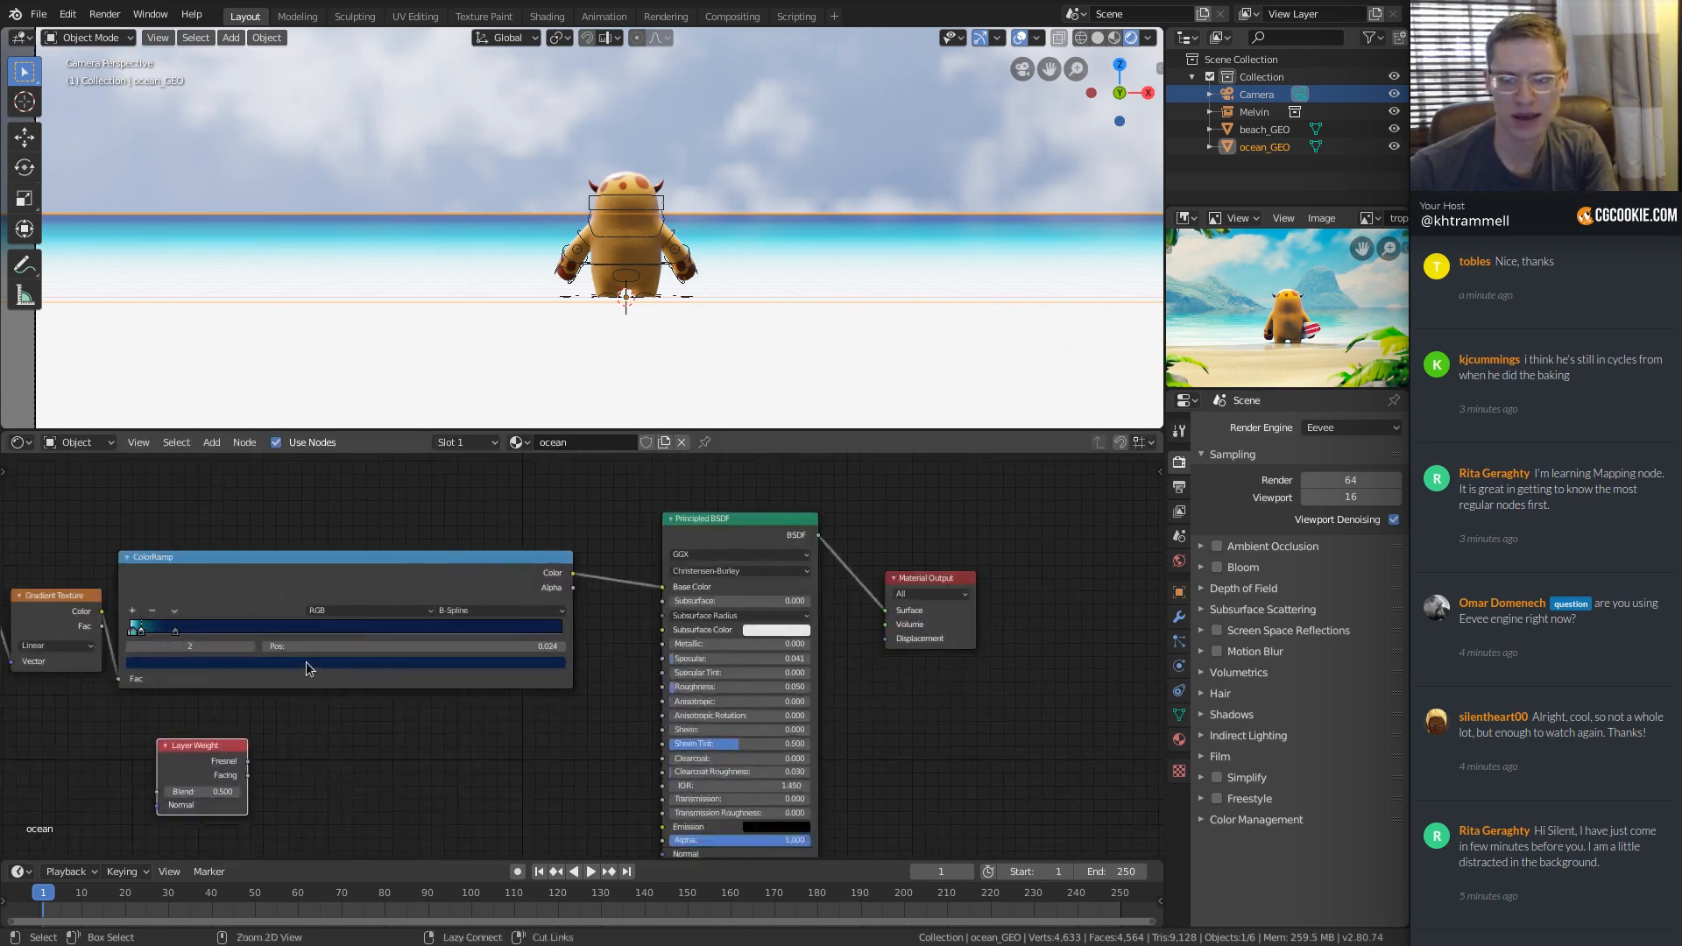
Lower the Principled BSDF and Material Output nodes in the ocean node graph.
middle_click_drag(500, 784, 559, 754)
left_click_drag(806, 498, 807, 573)
left_click(990, 557)
key("g")
left_click(1012, 603)
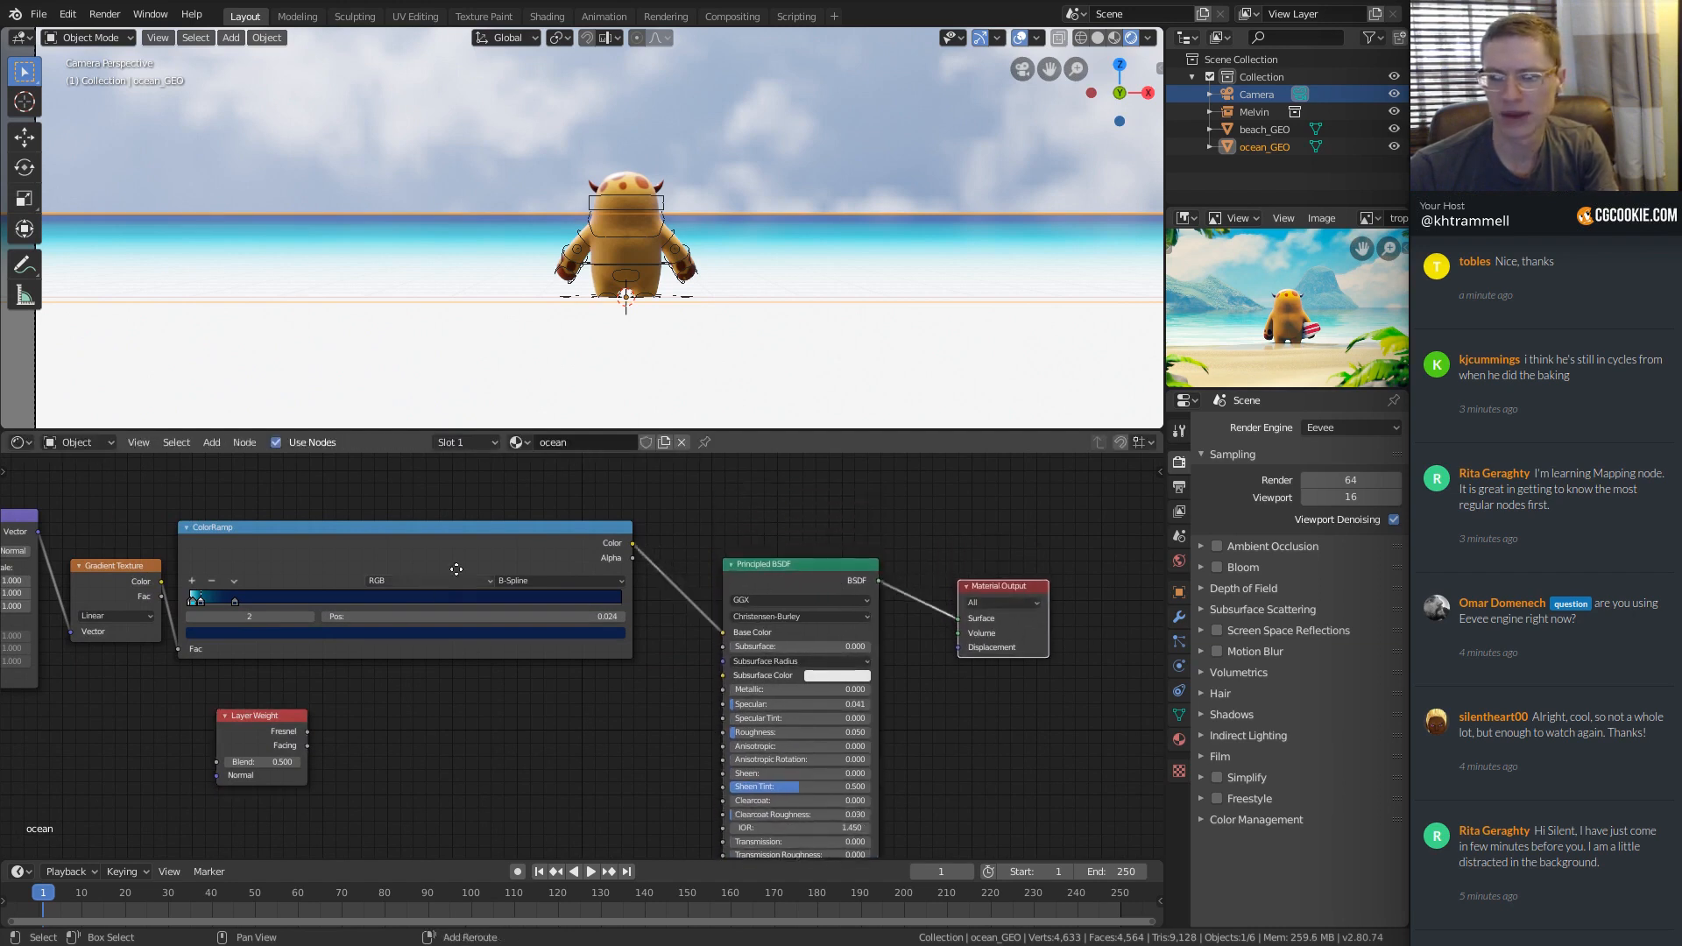
Raise the ColorRamp, Gradient Texture and Mapping nodes to make room beneath them.
middle_click_drag(438, 562, 548, 547)
left_click(510, 525)
left_click(227, 566, "shift")
key("g")
left_click(99, 511)
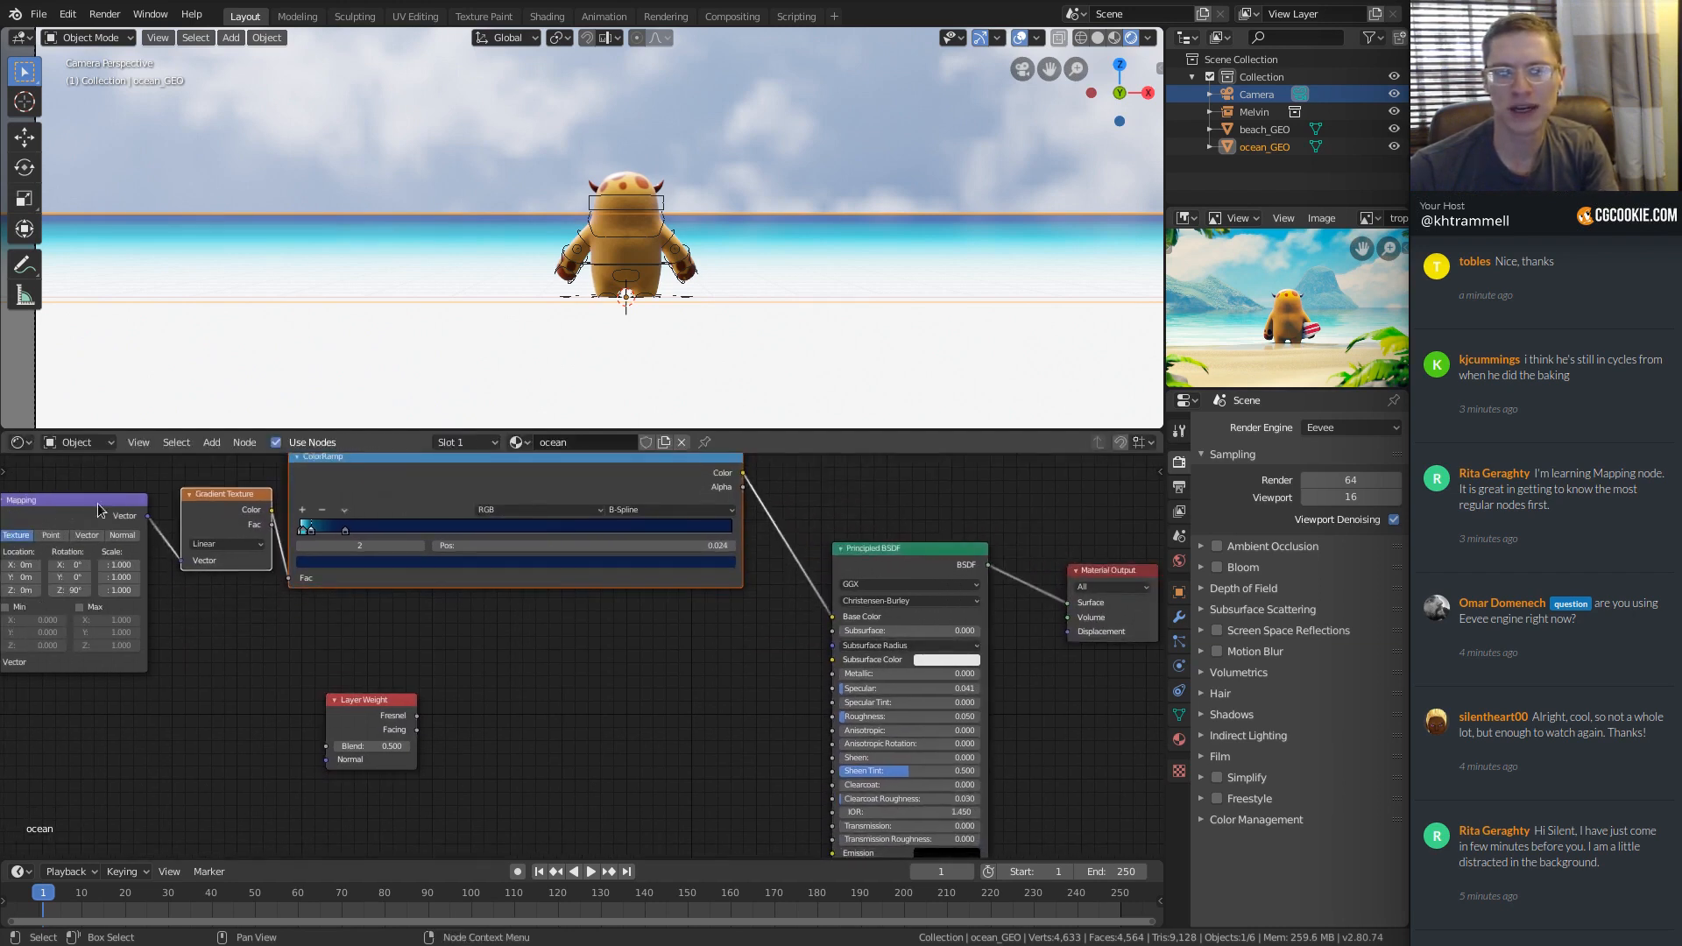
middle_click_drag(114, 510, 211, 563)
left_click(173, 528)
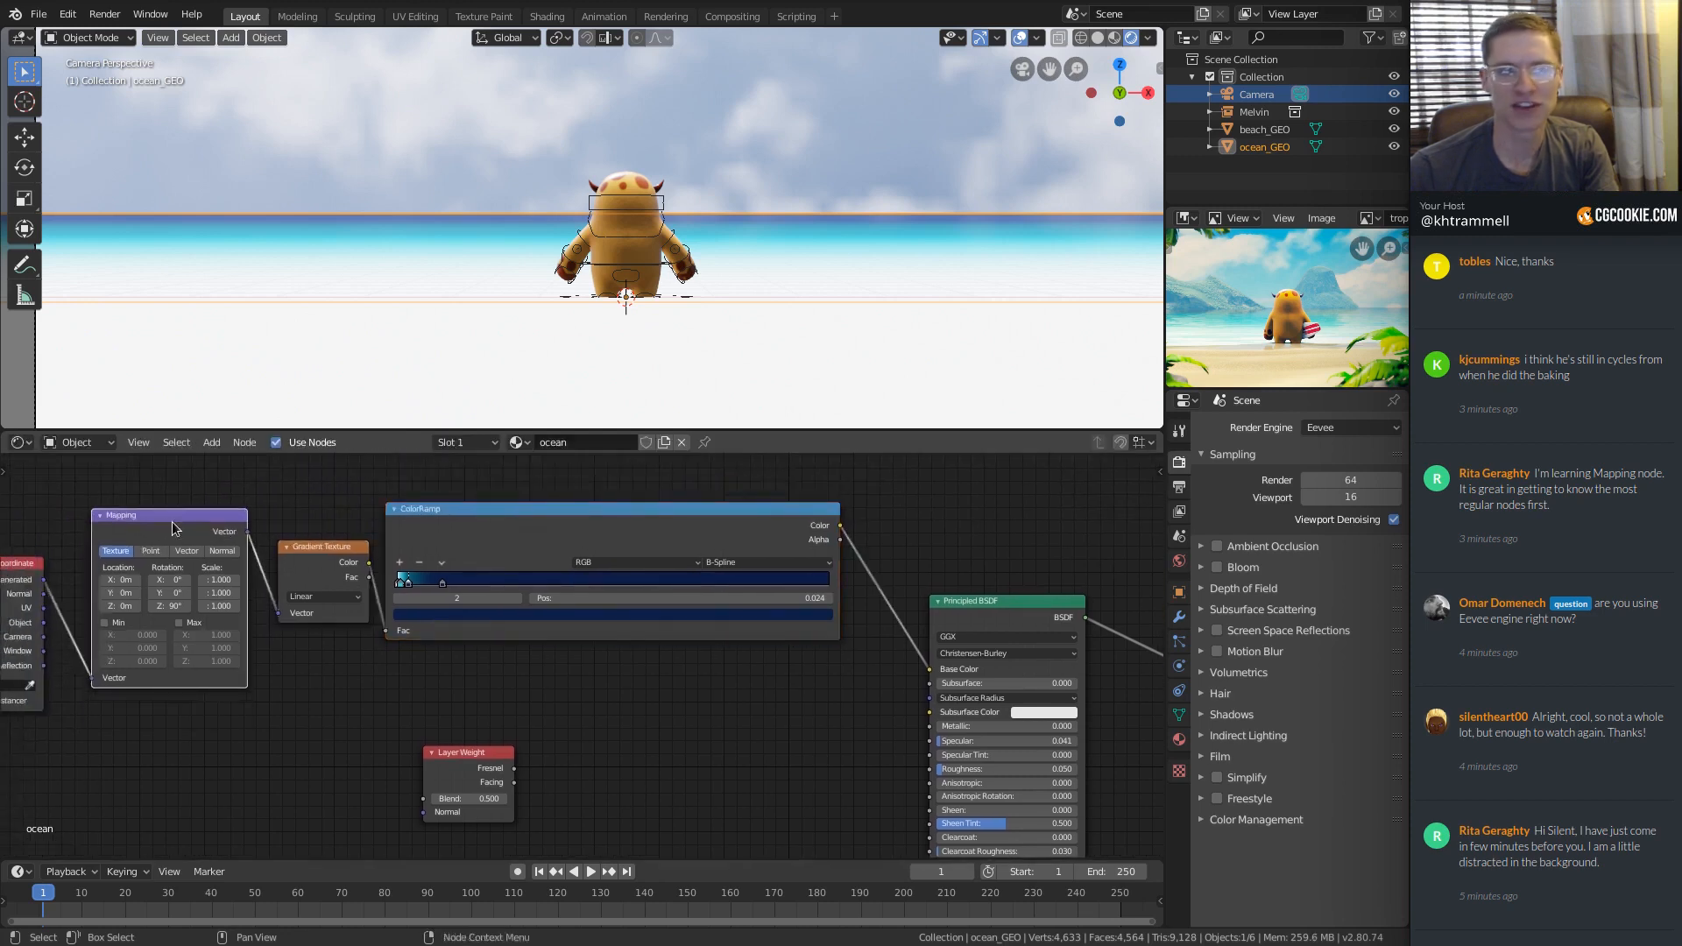
Shift the Layer Weight node left, add a ColorRamp beside it, and connect the Facing output to the ramp's Fac input.
middle_click_drag(663, 840, 698, 778)
scroll(698, 776, "up", 4)
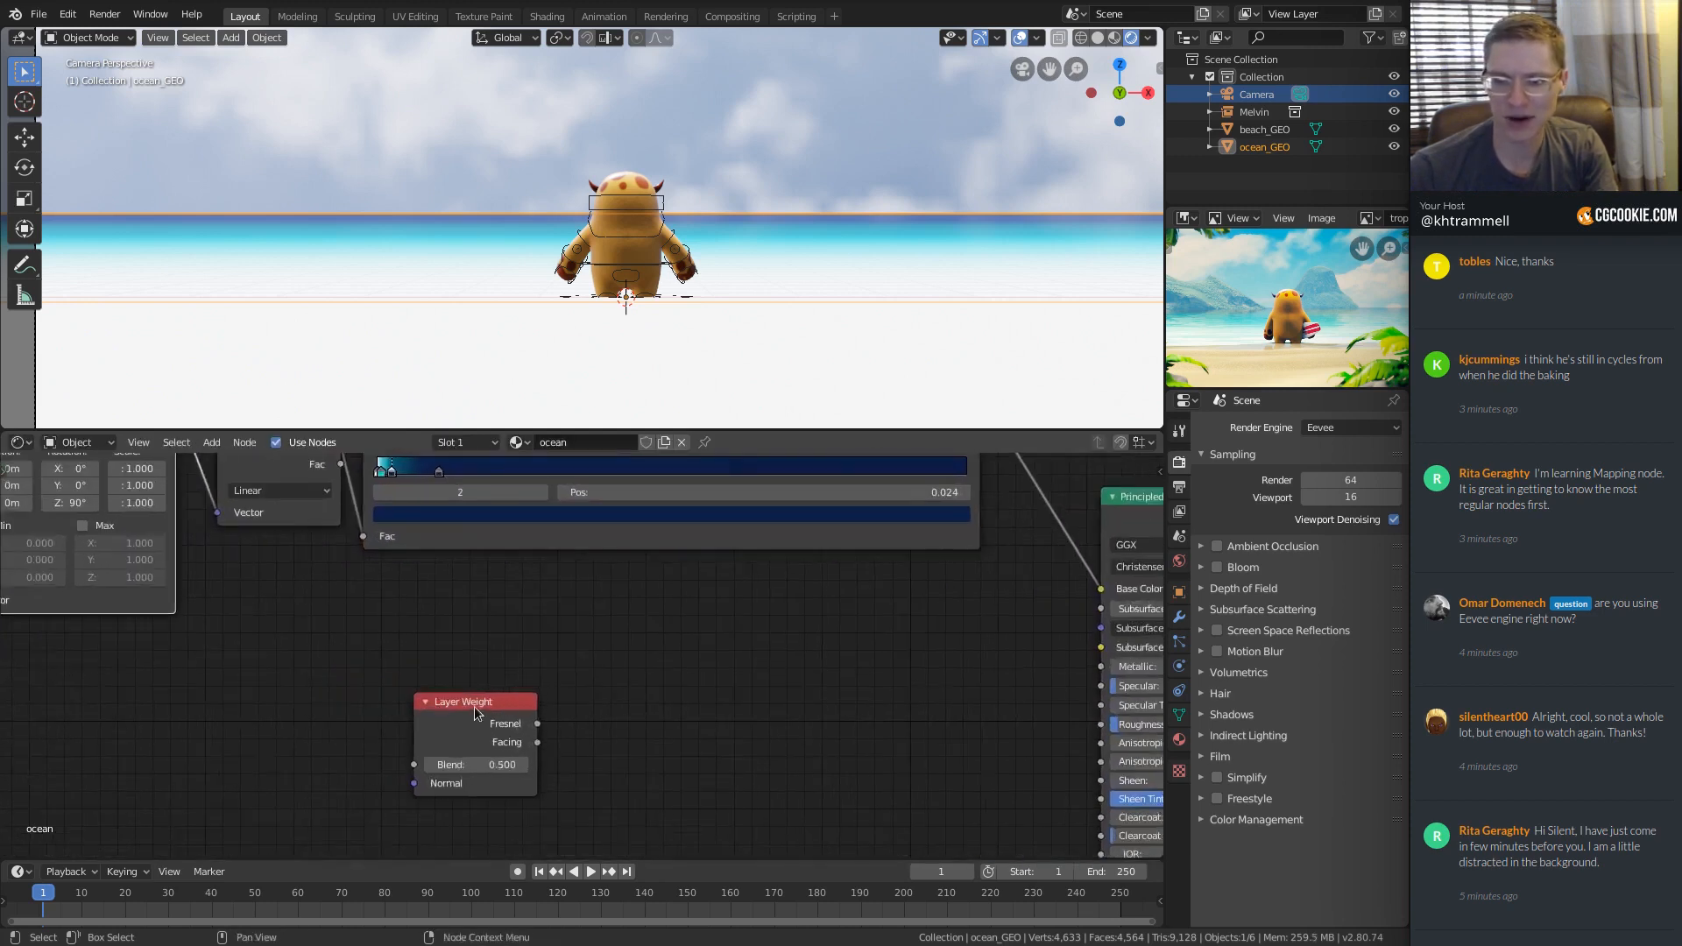
left_click_drag(474, 704, 358, 670)
middle_click_drag(512, 634, 471, 646)
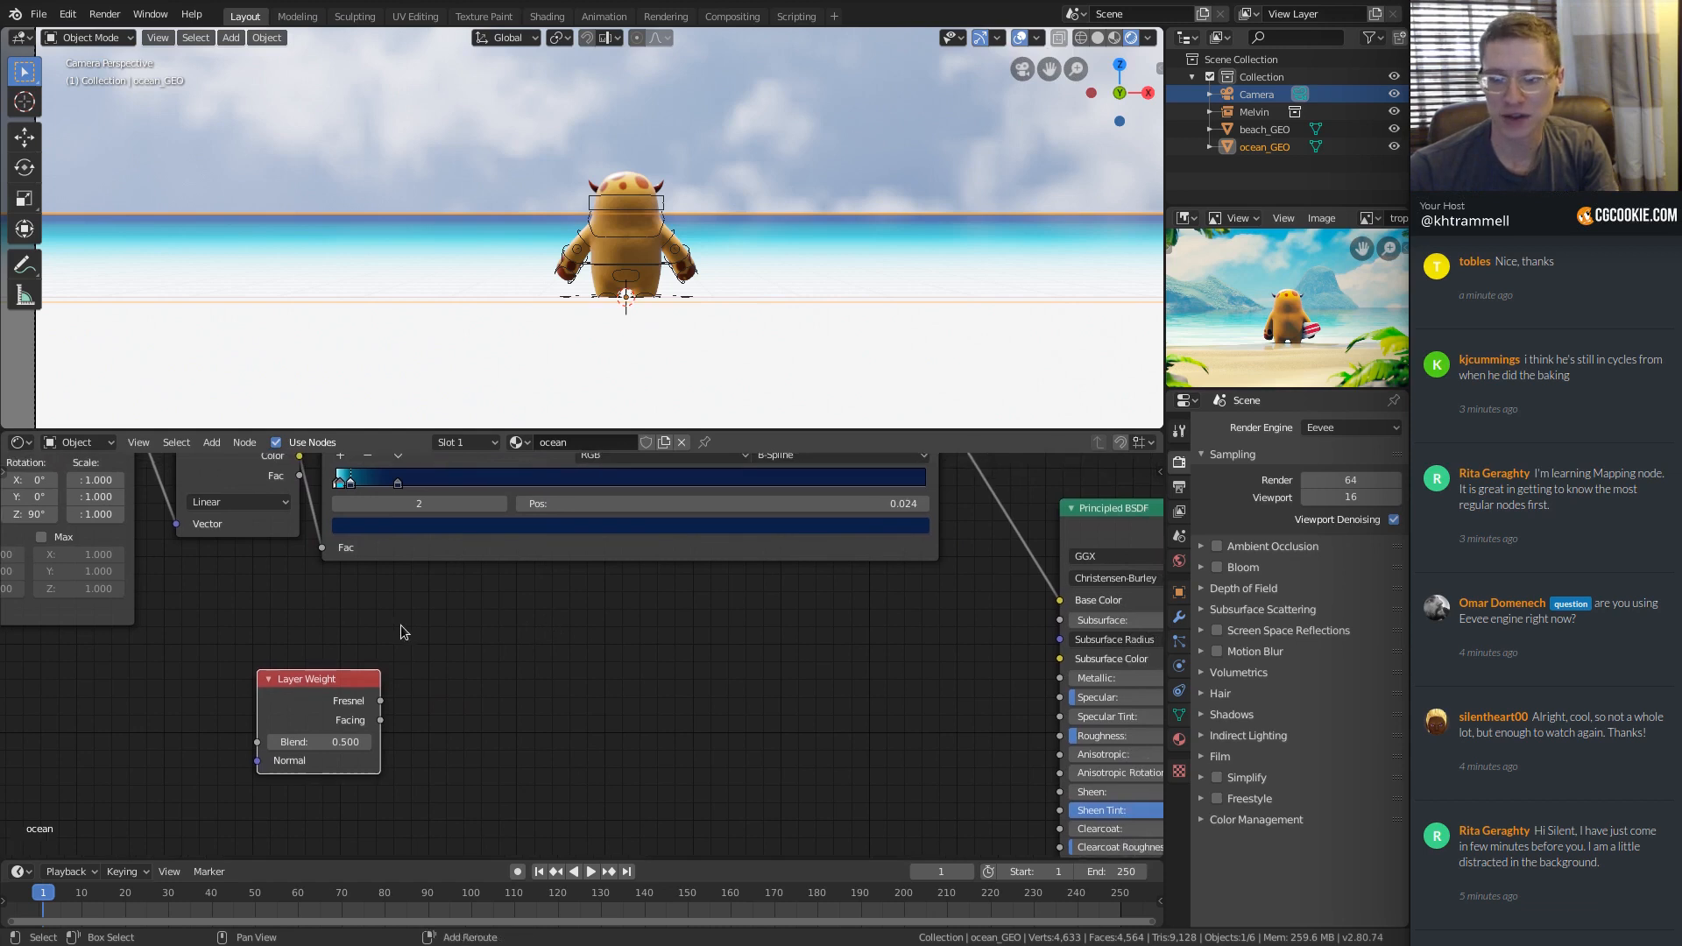
key("shift+a")
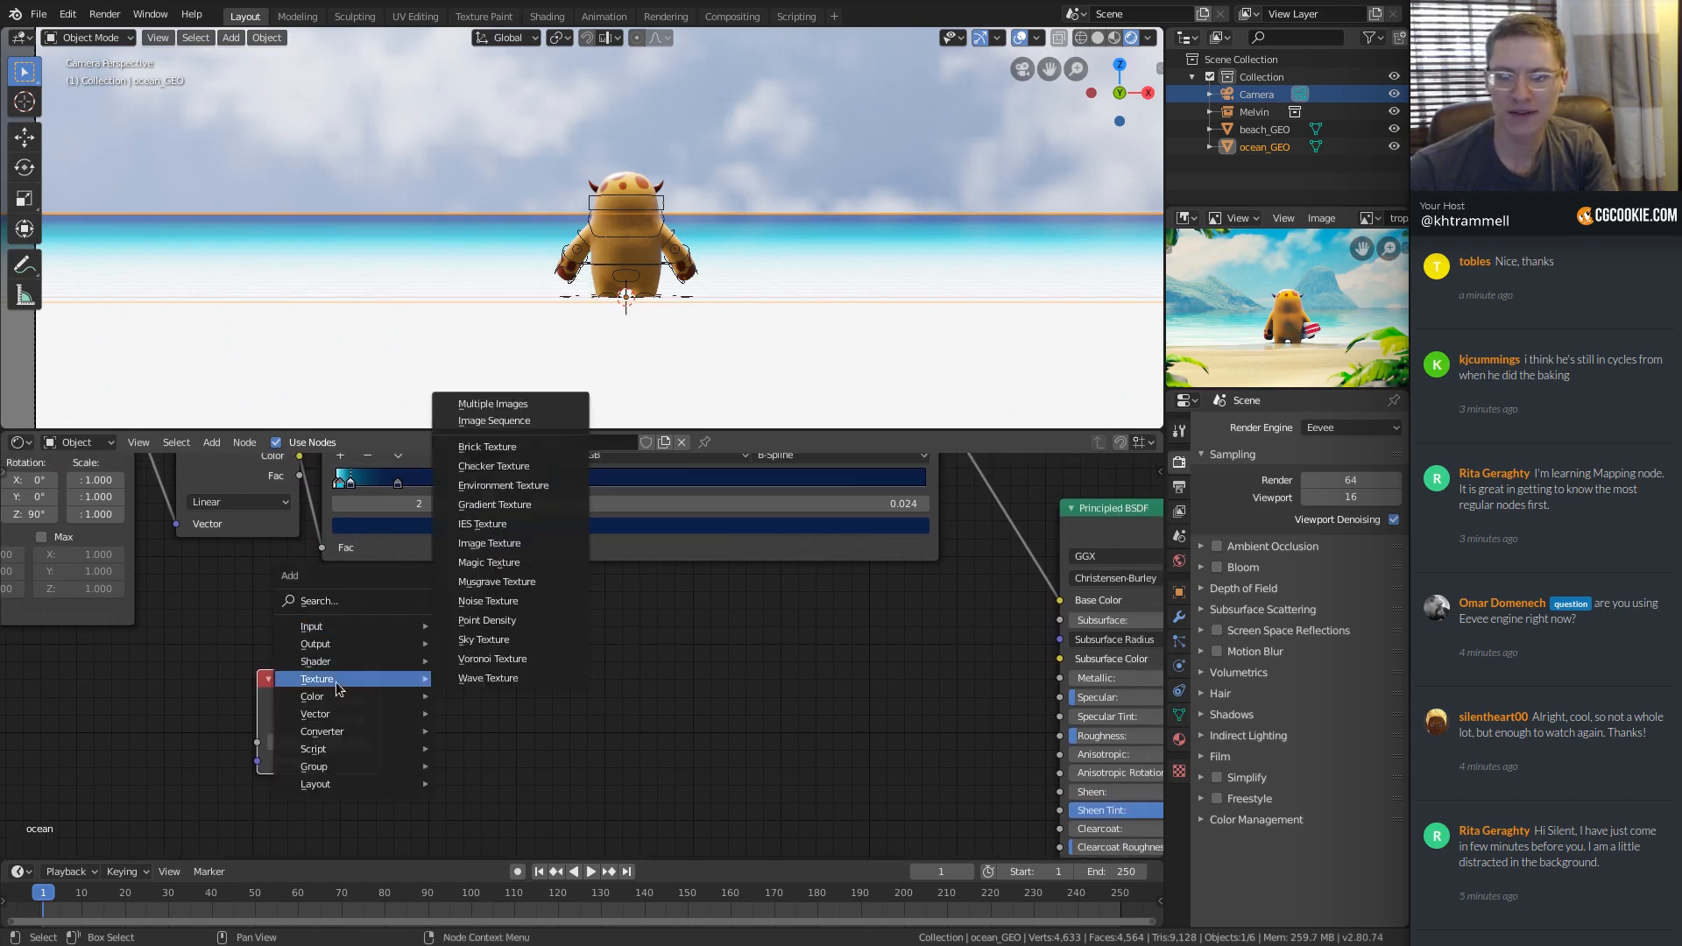
mouse_move(351, 732)
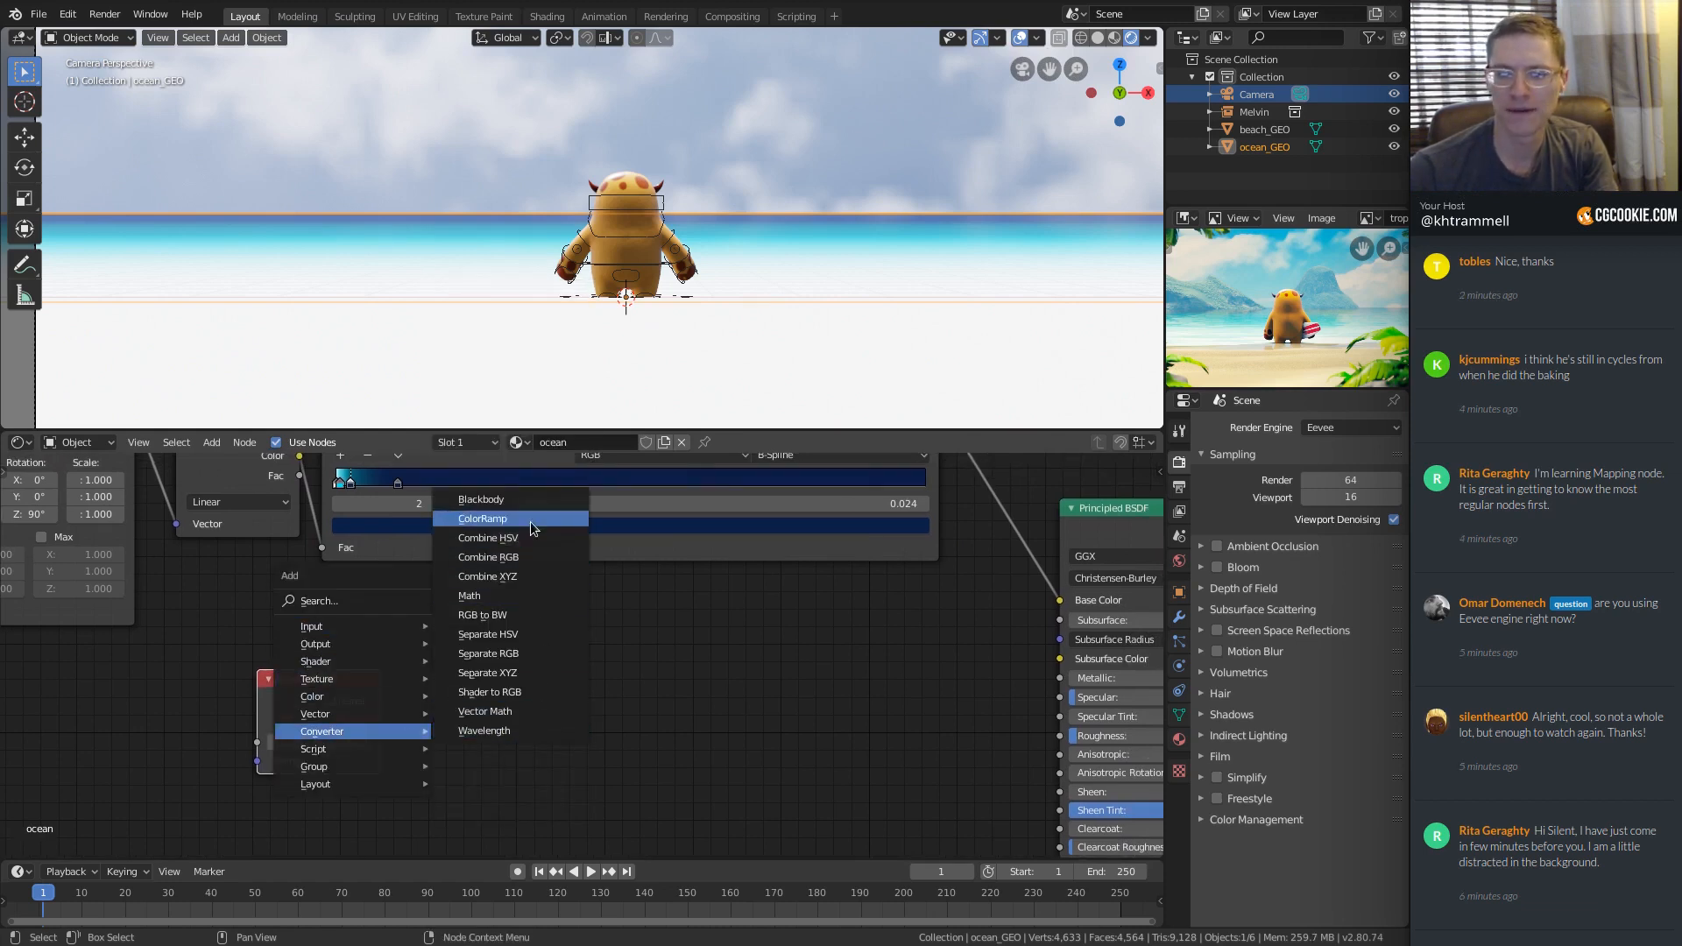
left_click(482, 519)
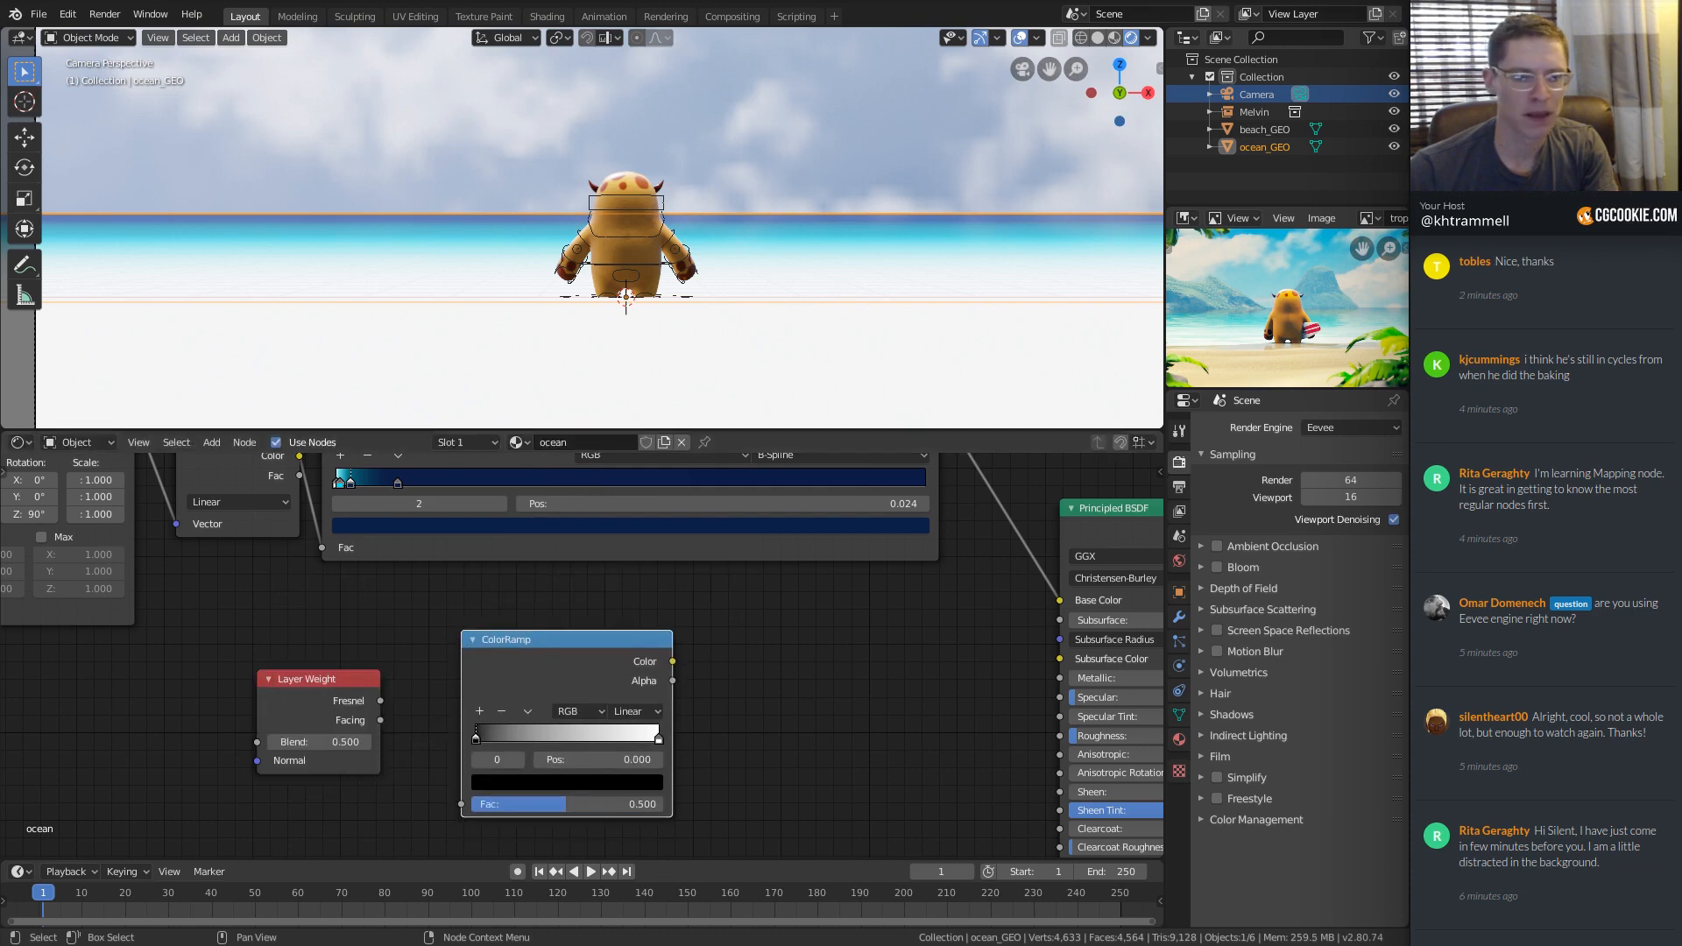
left_click_drag(380, 720, 459, 802)
Preview the new ColorRamp's output directly on the ocean plane with the Emission Viewer.
left_click_drag(672, 660, 1060, 599)
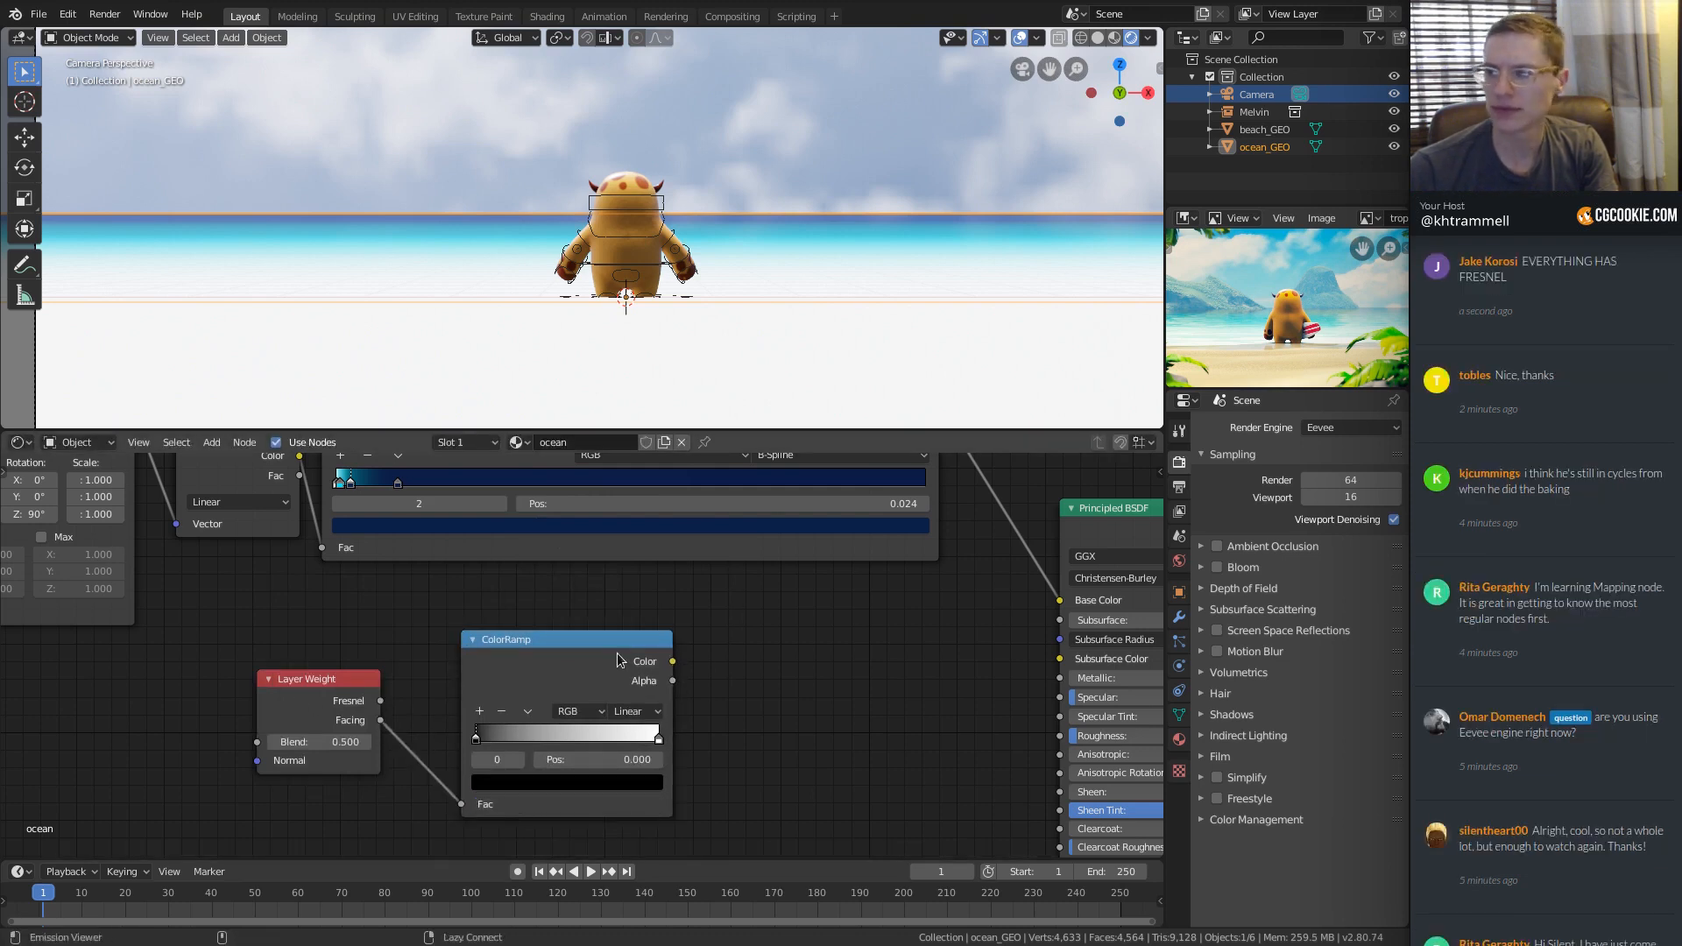
scroll(779, 260, "down", 2)
scroll(778, 260, "down", 1)
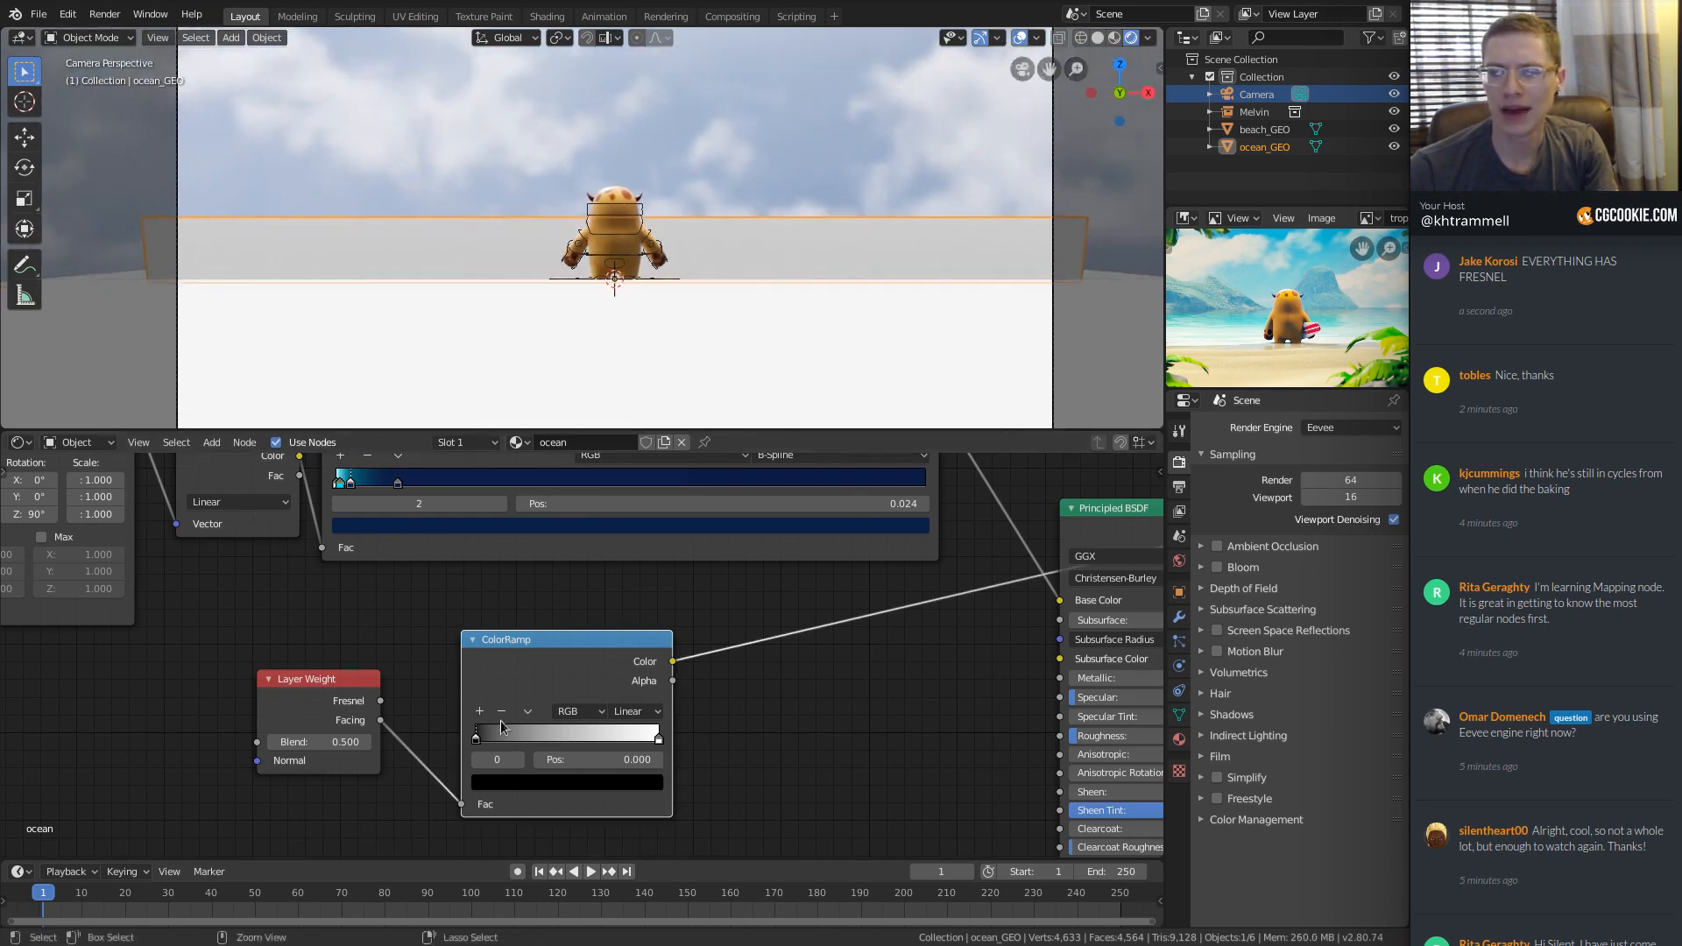
Set the new ColorRamp to B-Spline interpolation and place black stops close to the white end, the second at position 0.982.
mouse_move(476, 739)
left_mouse_down()
mouse_move(671, 739)
mouse_move(652, 741)
left_mouse_up()
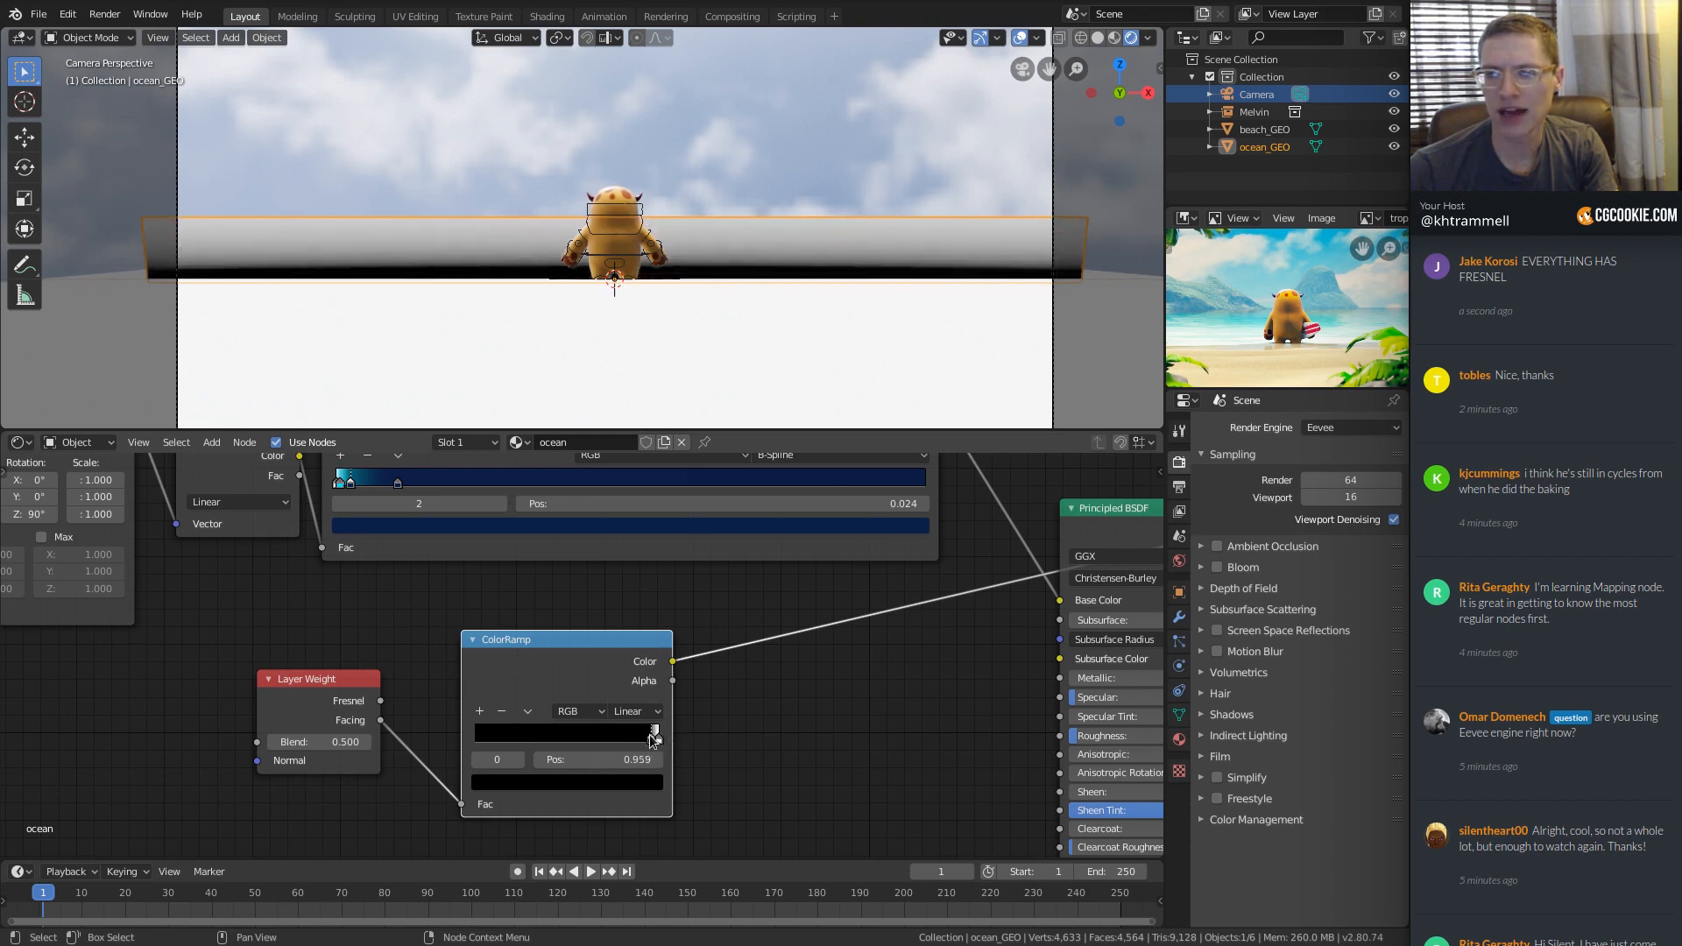
scroll(652, 741, "up", 1)
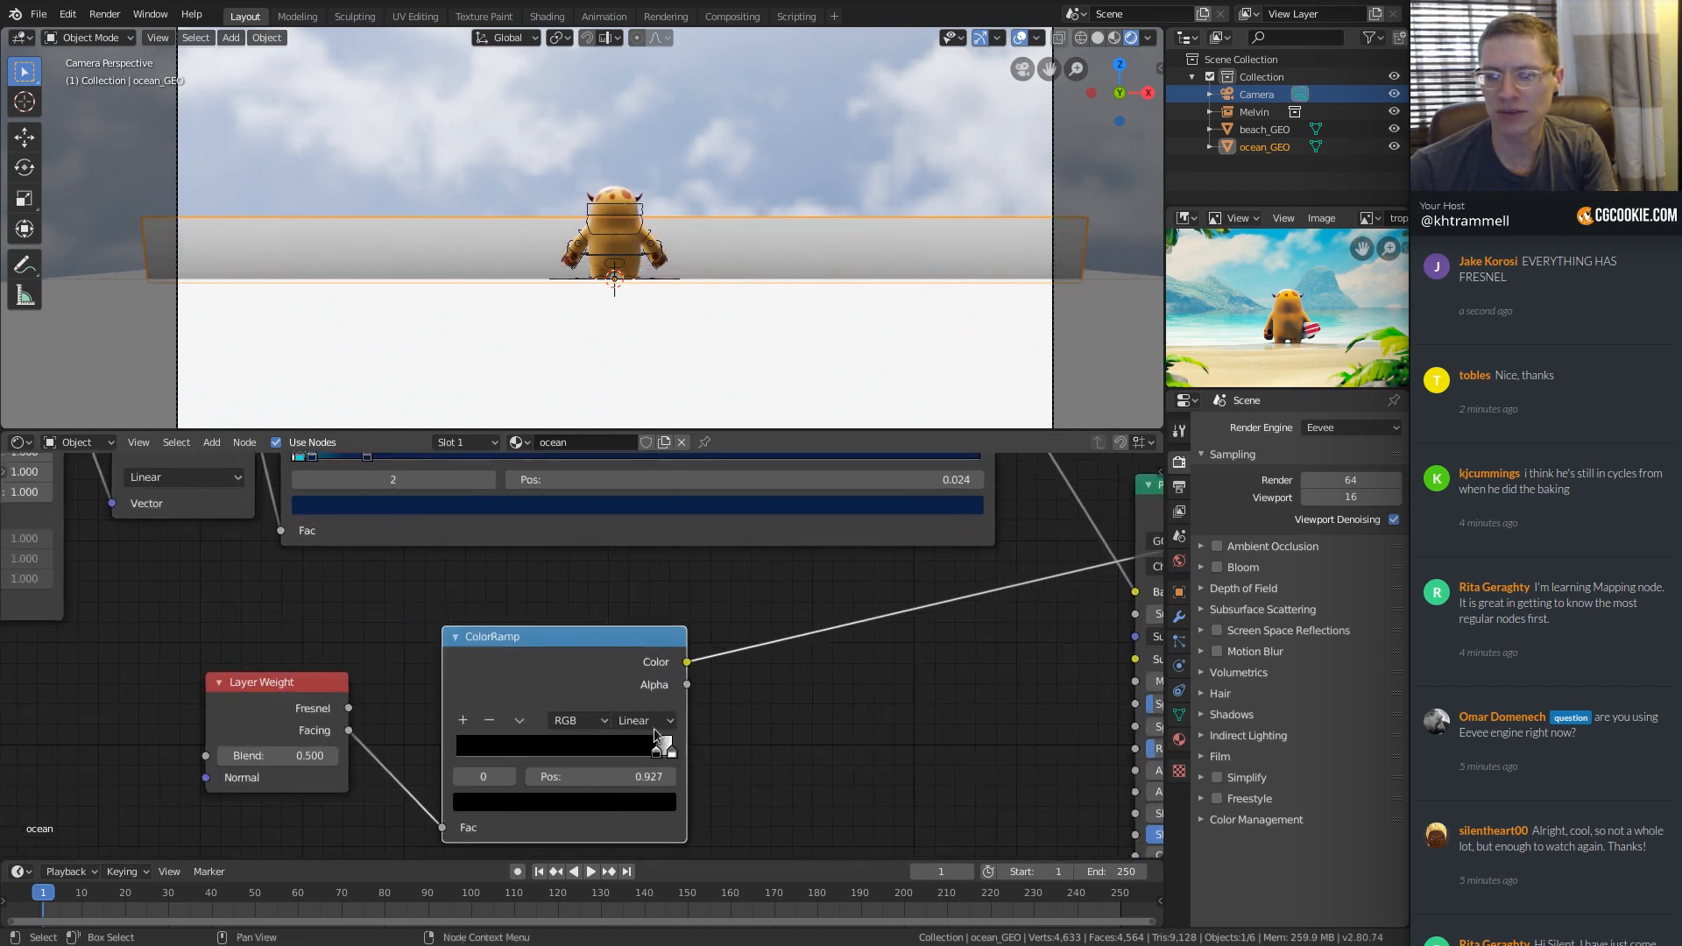
left_click(649, 720)
left_click(650, 811)
scroll(718, 670, "up", 3)
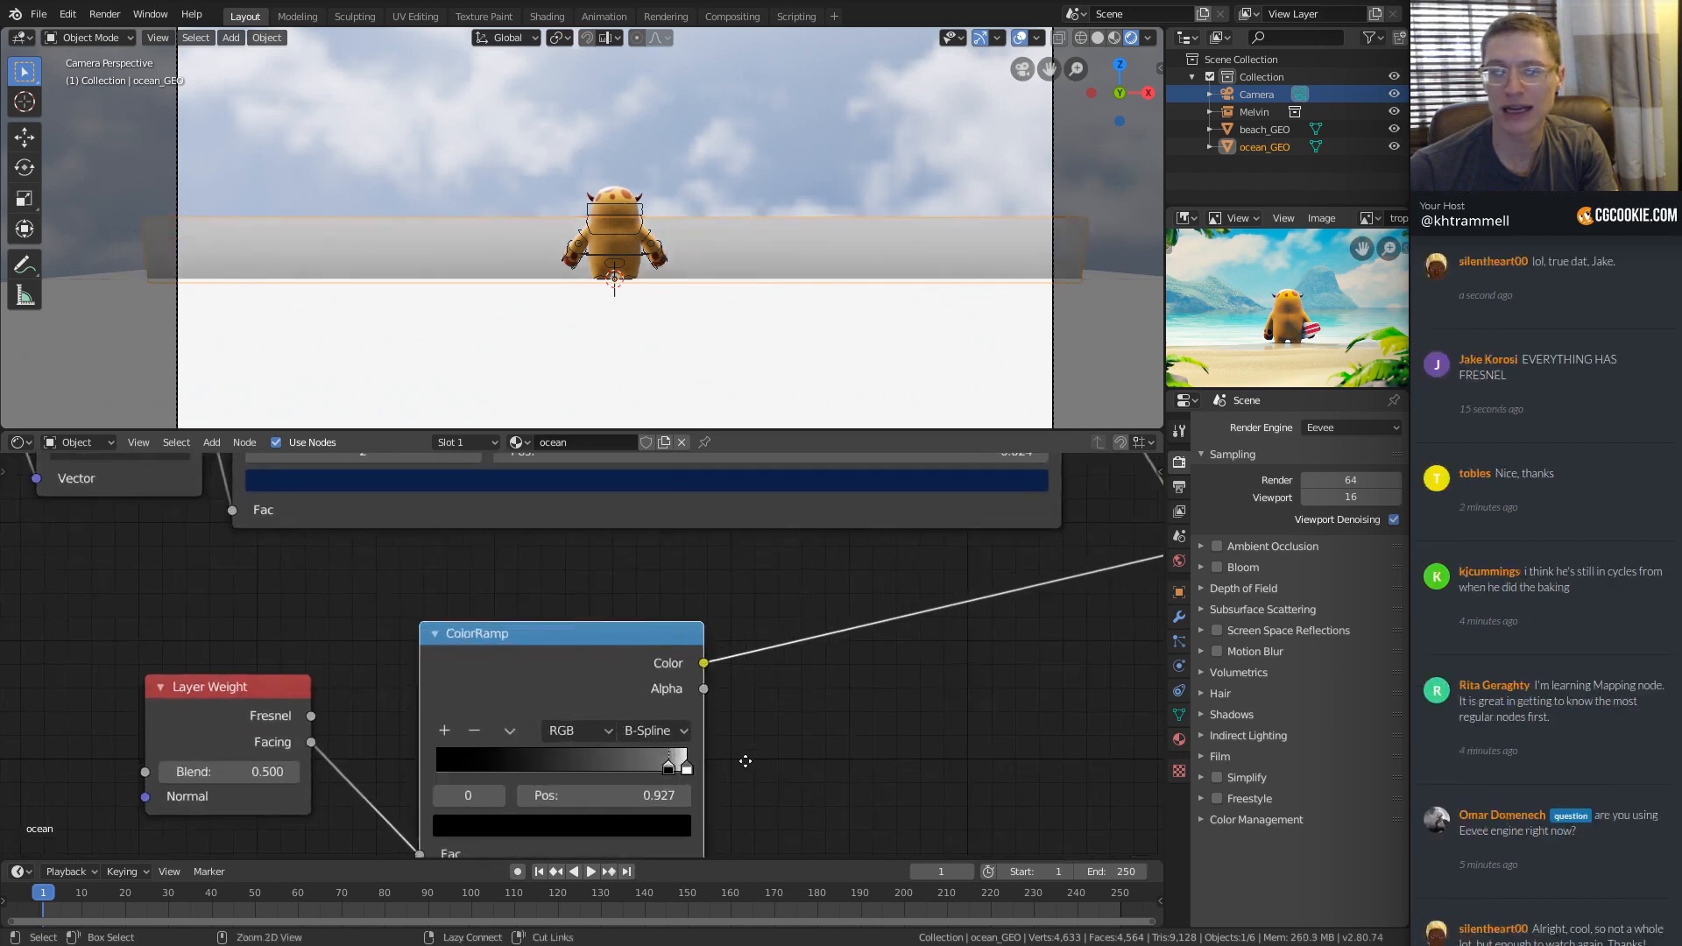
left_click_drag(662, 700, 671, 696)
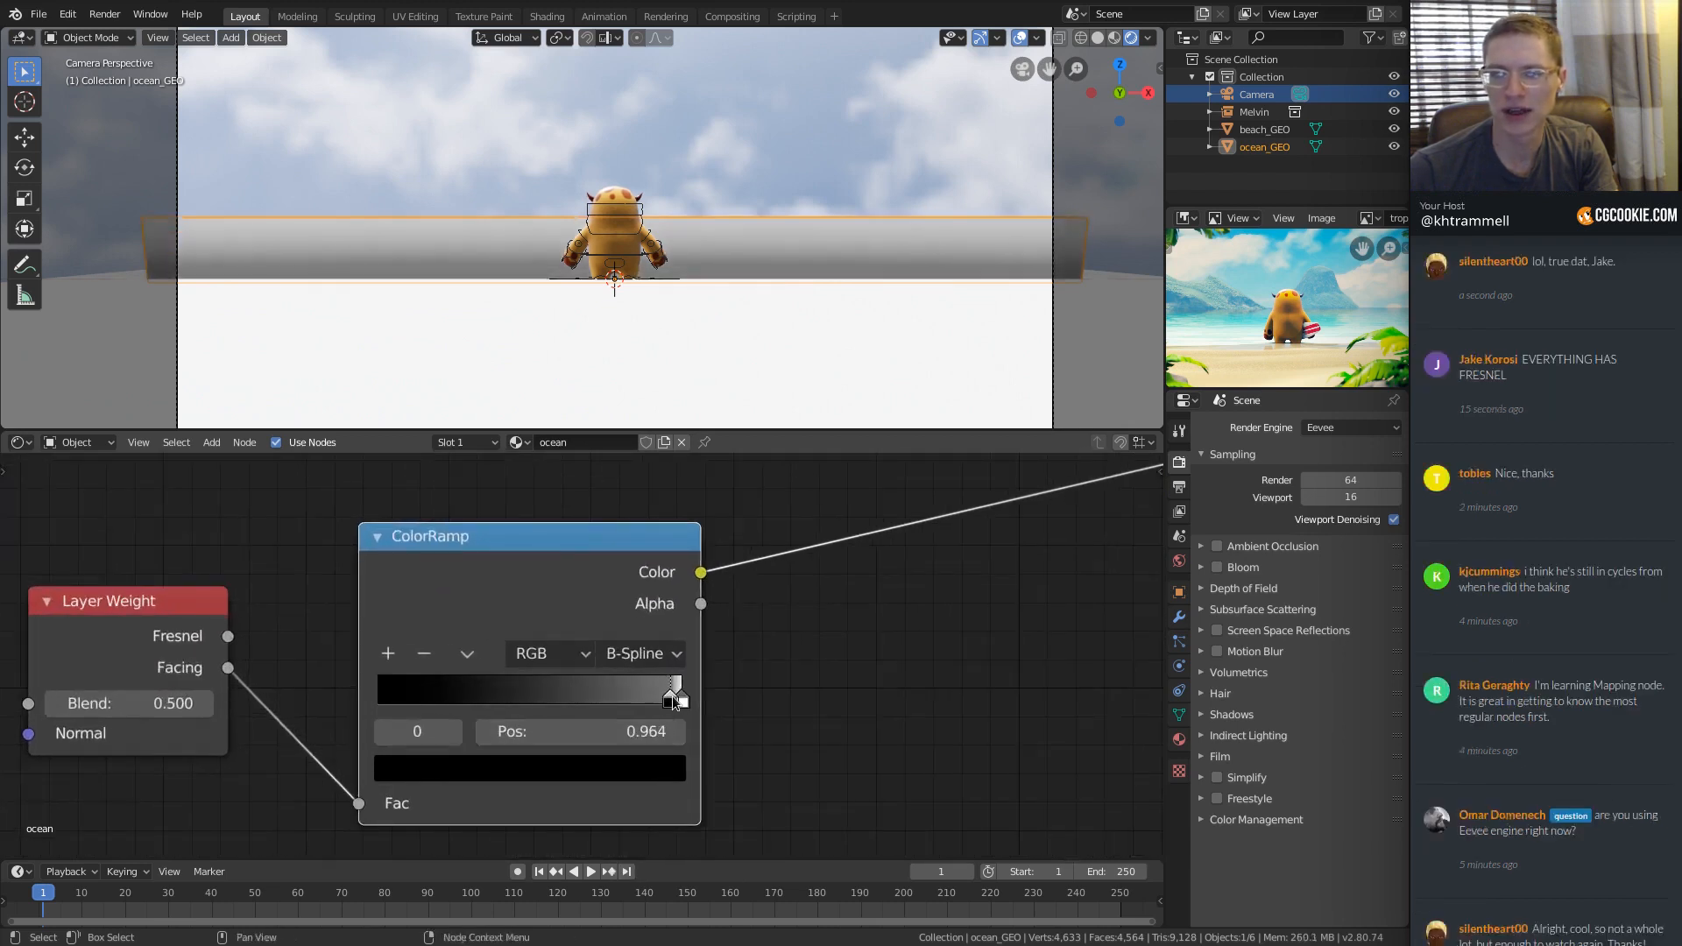
left_click_drag(386, 698, 679, 698)
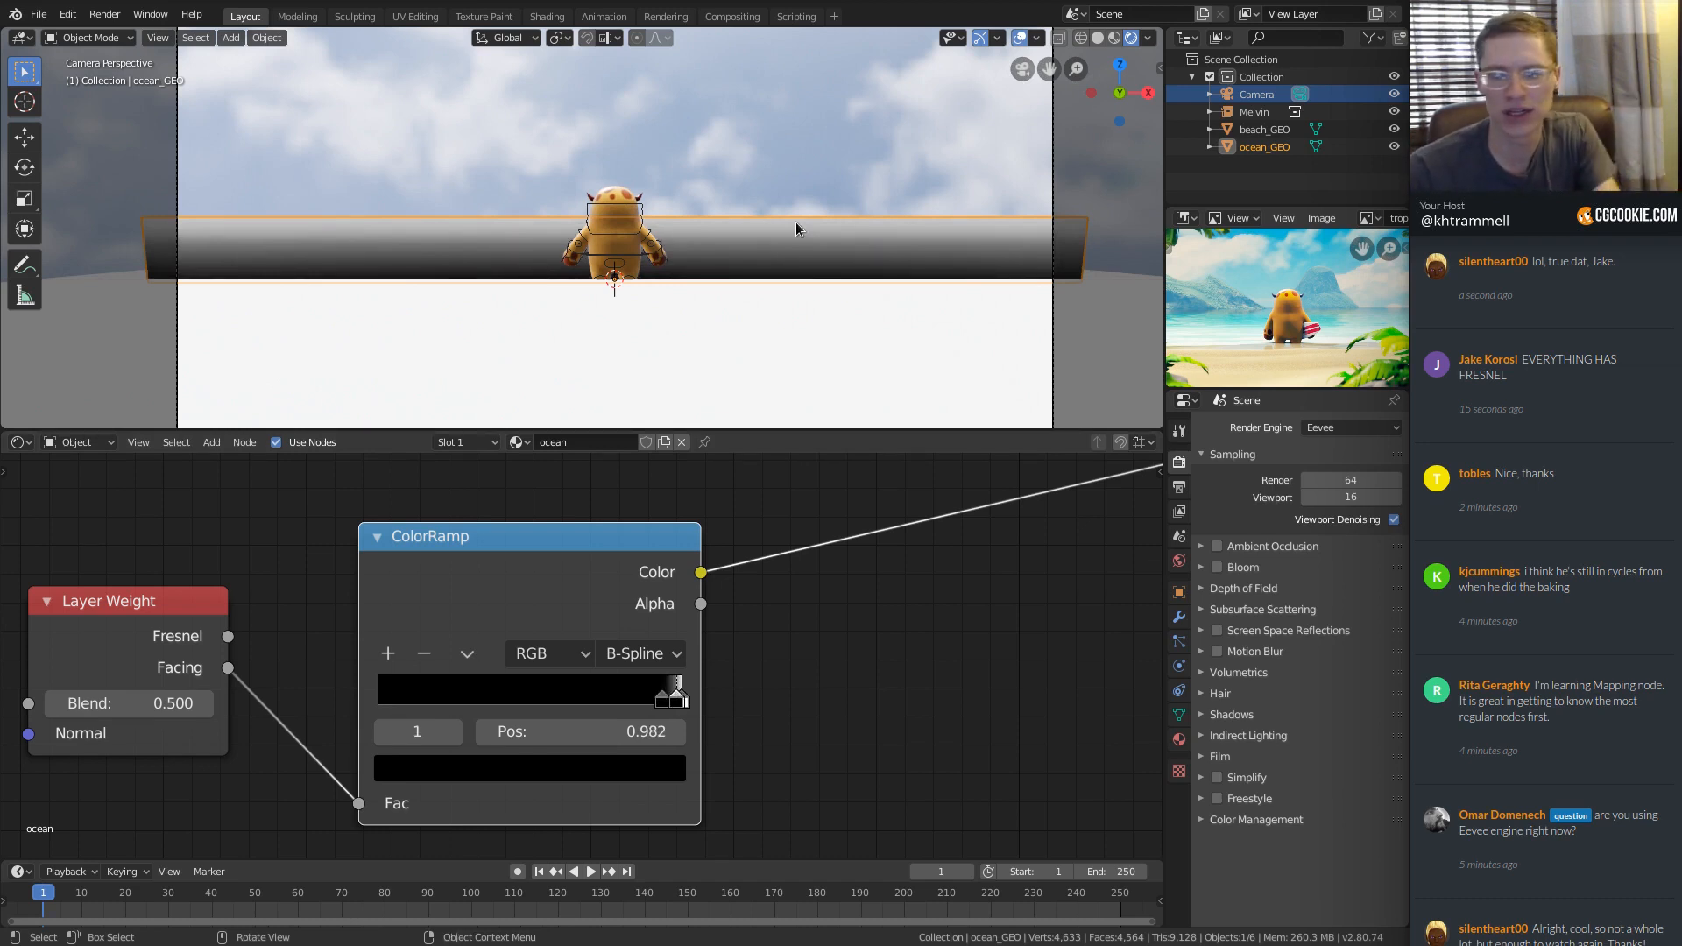
Set the end stop of the Layer Weight's ColorRamp to a dark grey with R, G and B at 0.1.
left_click(687, 701)
left_click(593, 768)
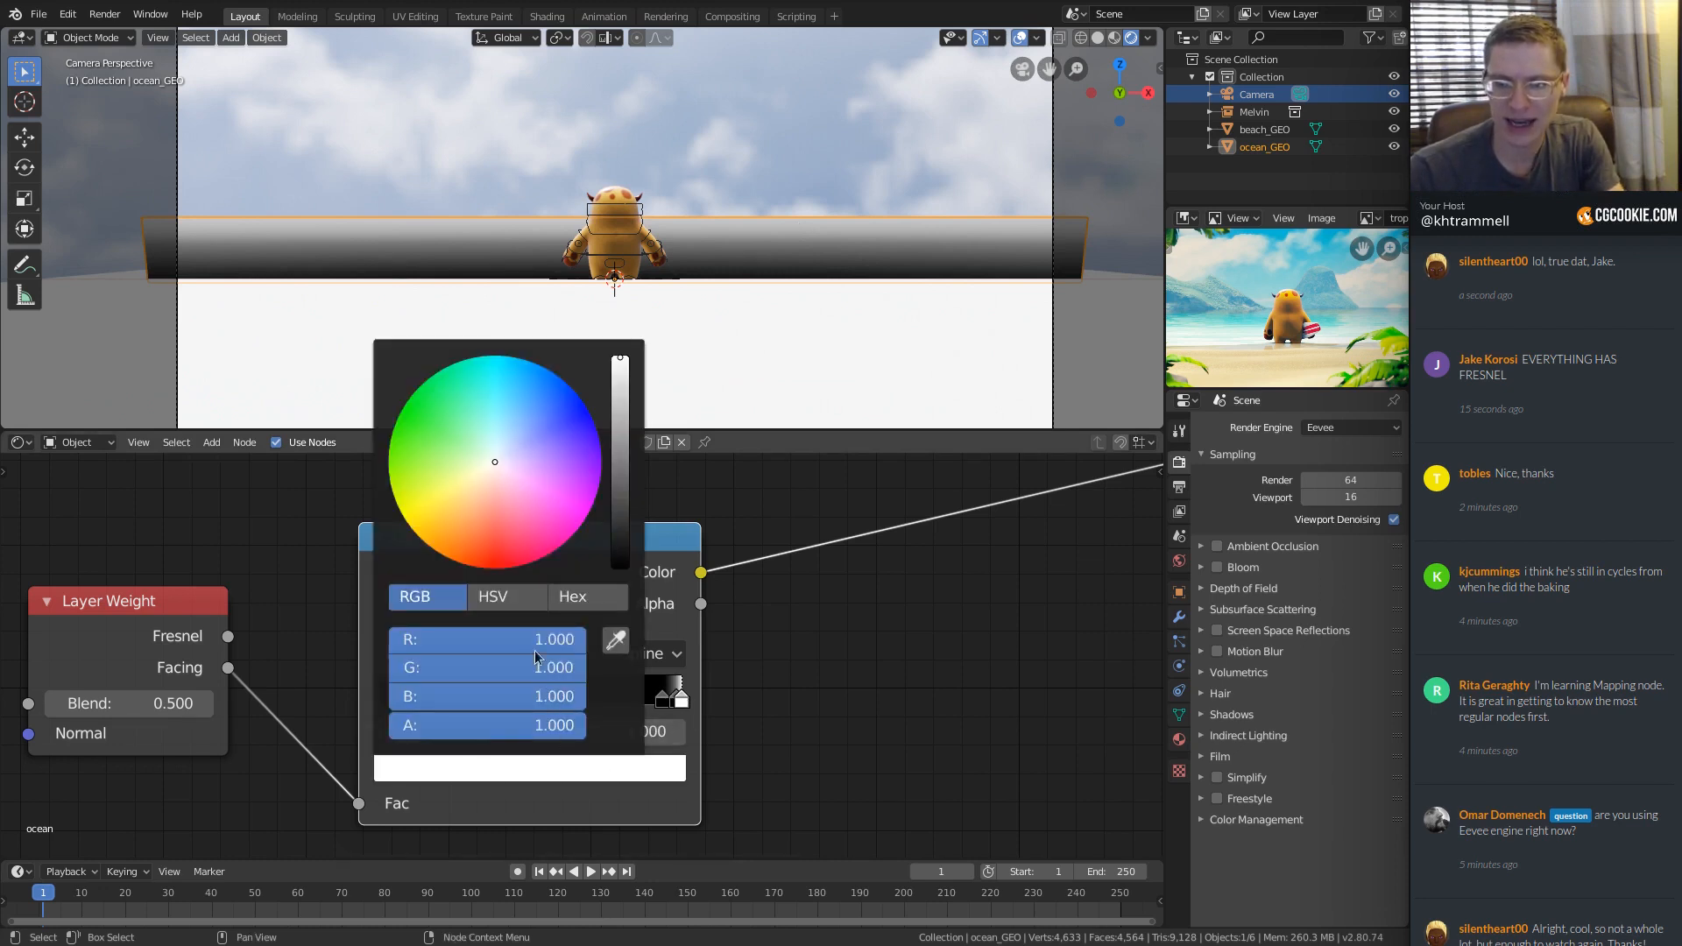
left_click_drag(403, 695, 509, 637)
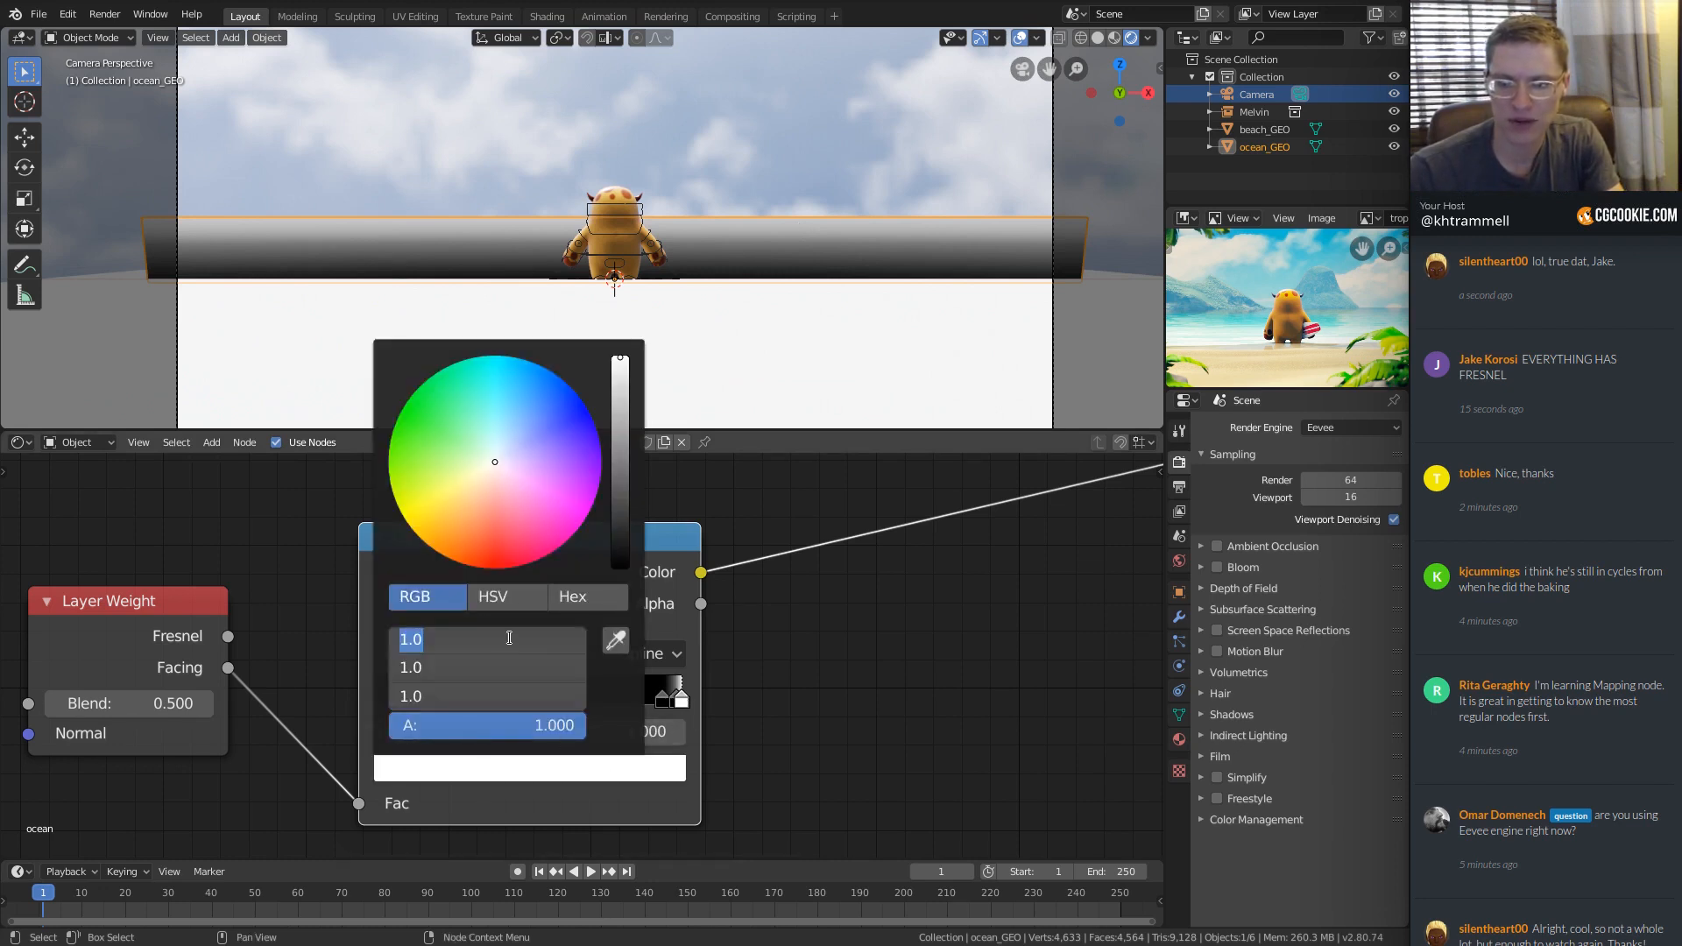
type(".05")
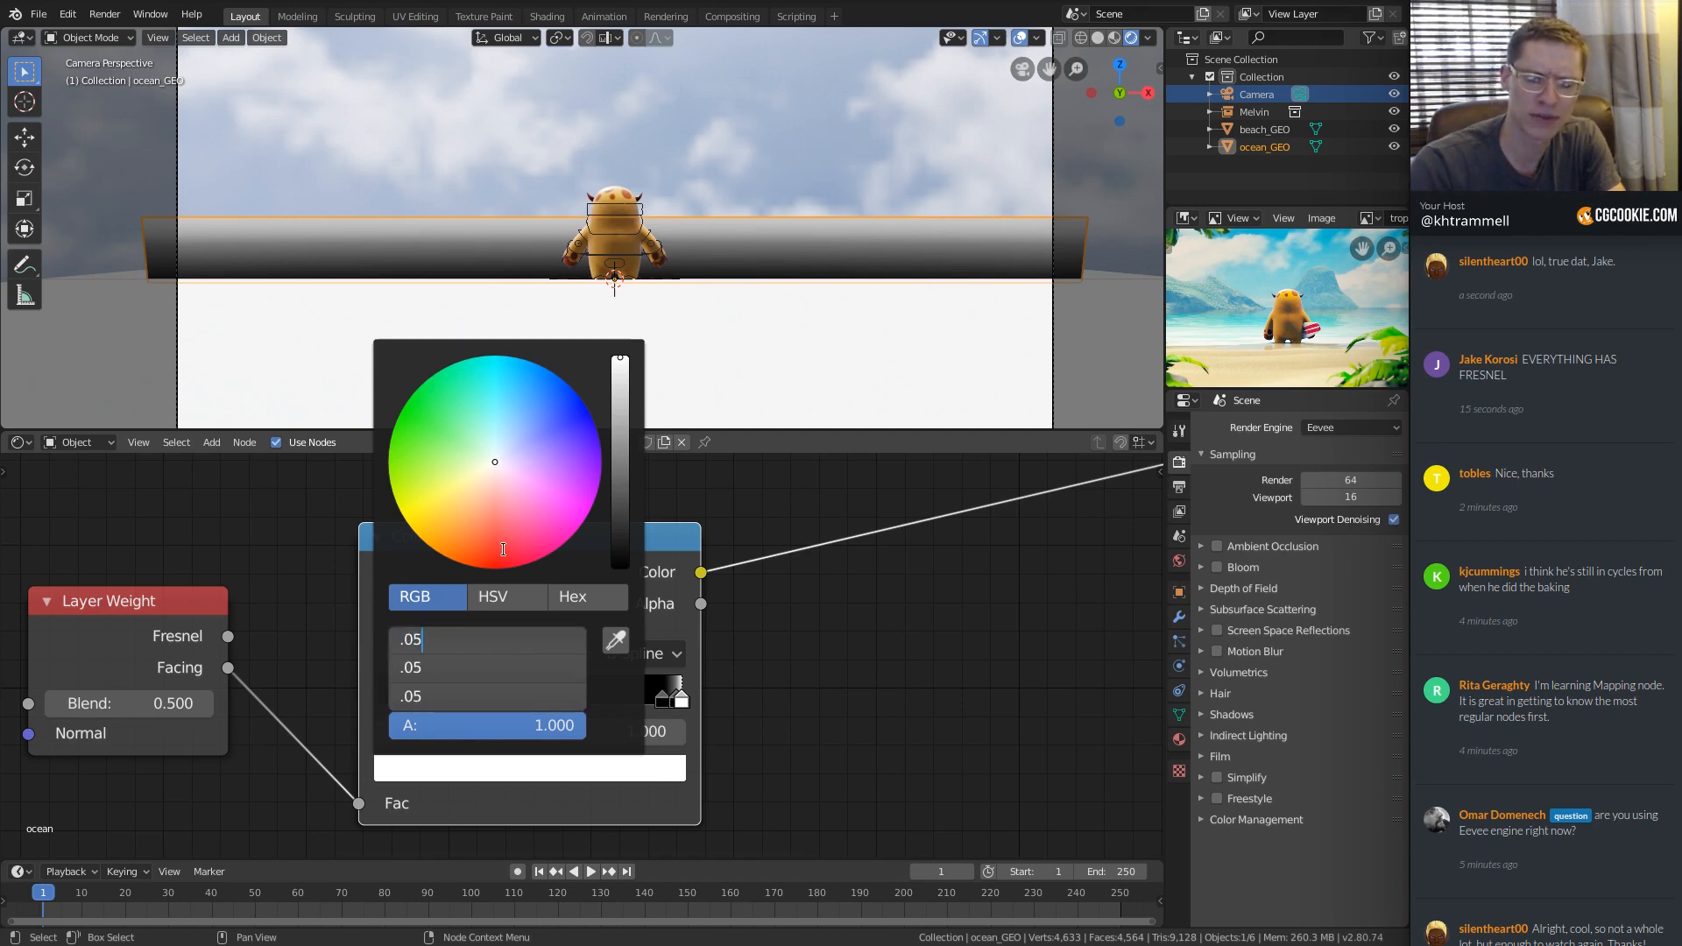
key("Return")
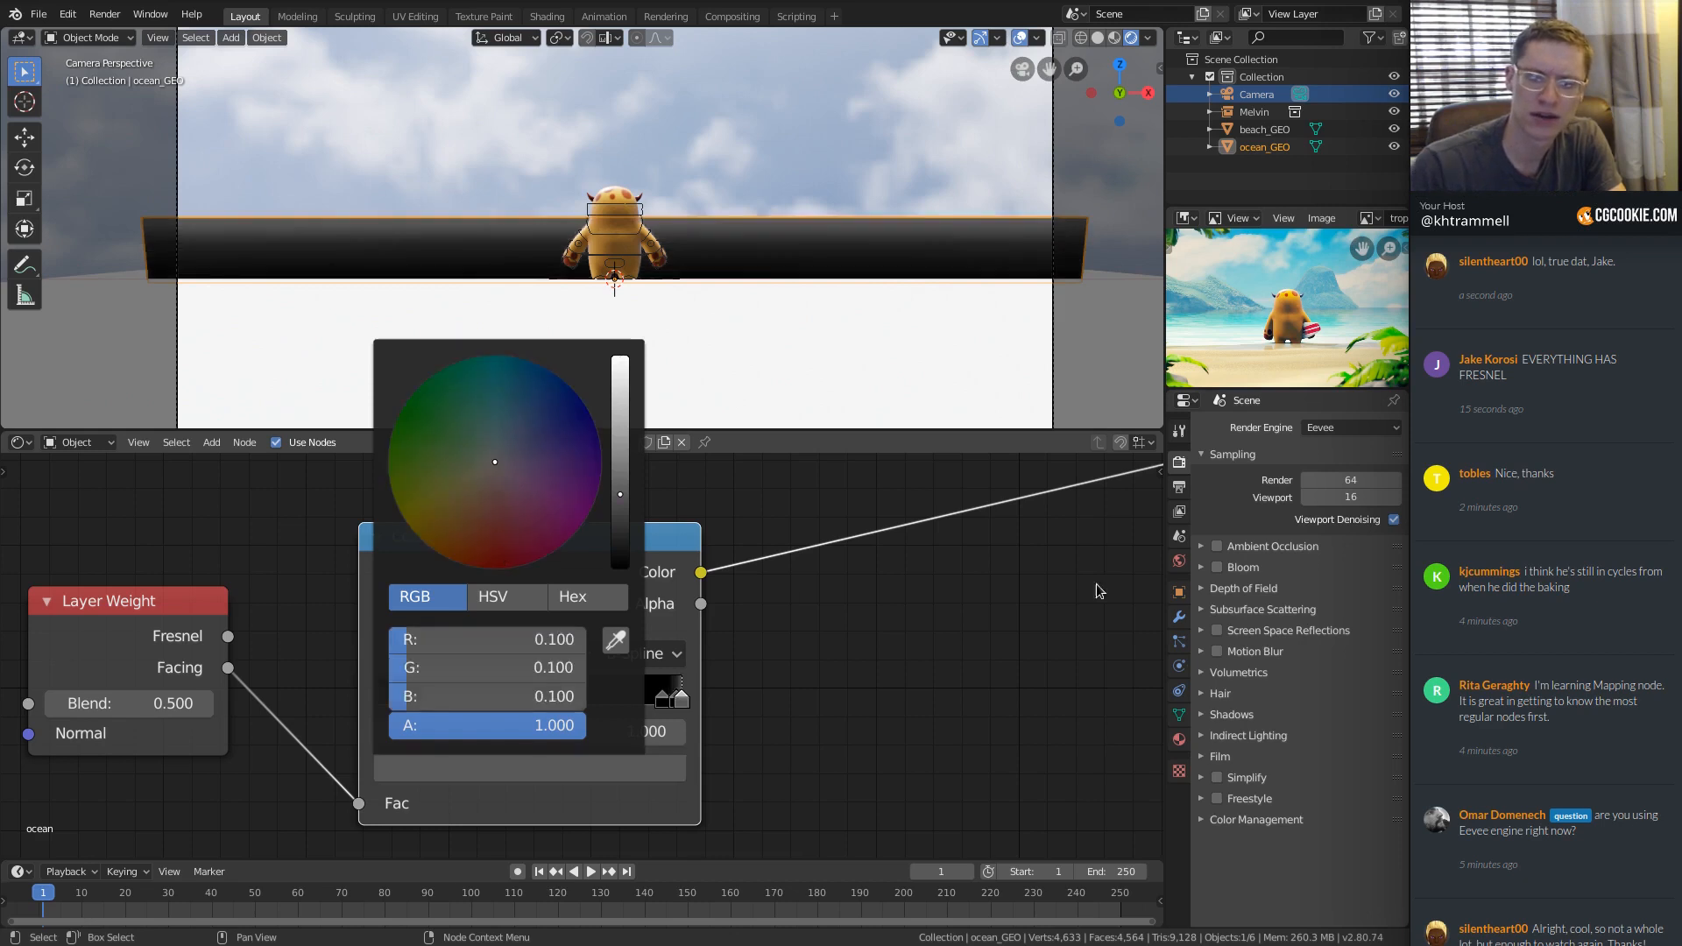
Connect the ColorRamp's Color output to the Principled BSDF's Specular input and preview the Principled BSDF on the ocean.
scroll(818, 668, "down", 3)
middle_click_drag(930, 712, 663, 688, "shift")
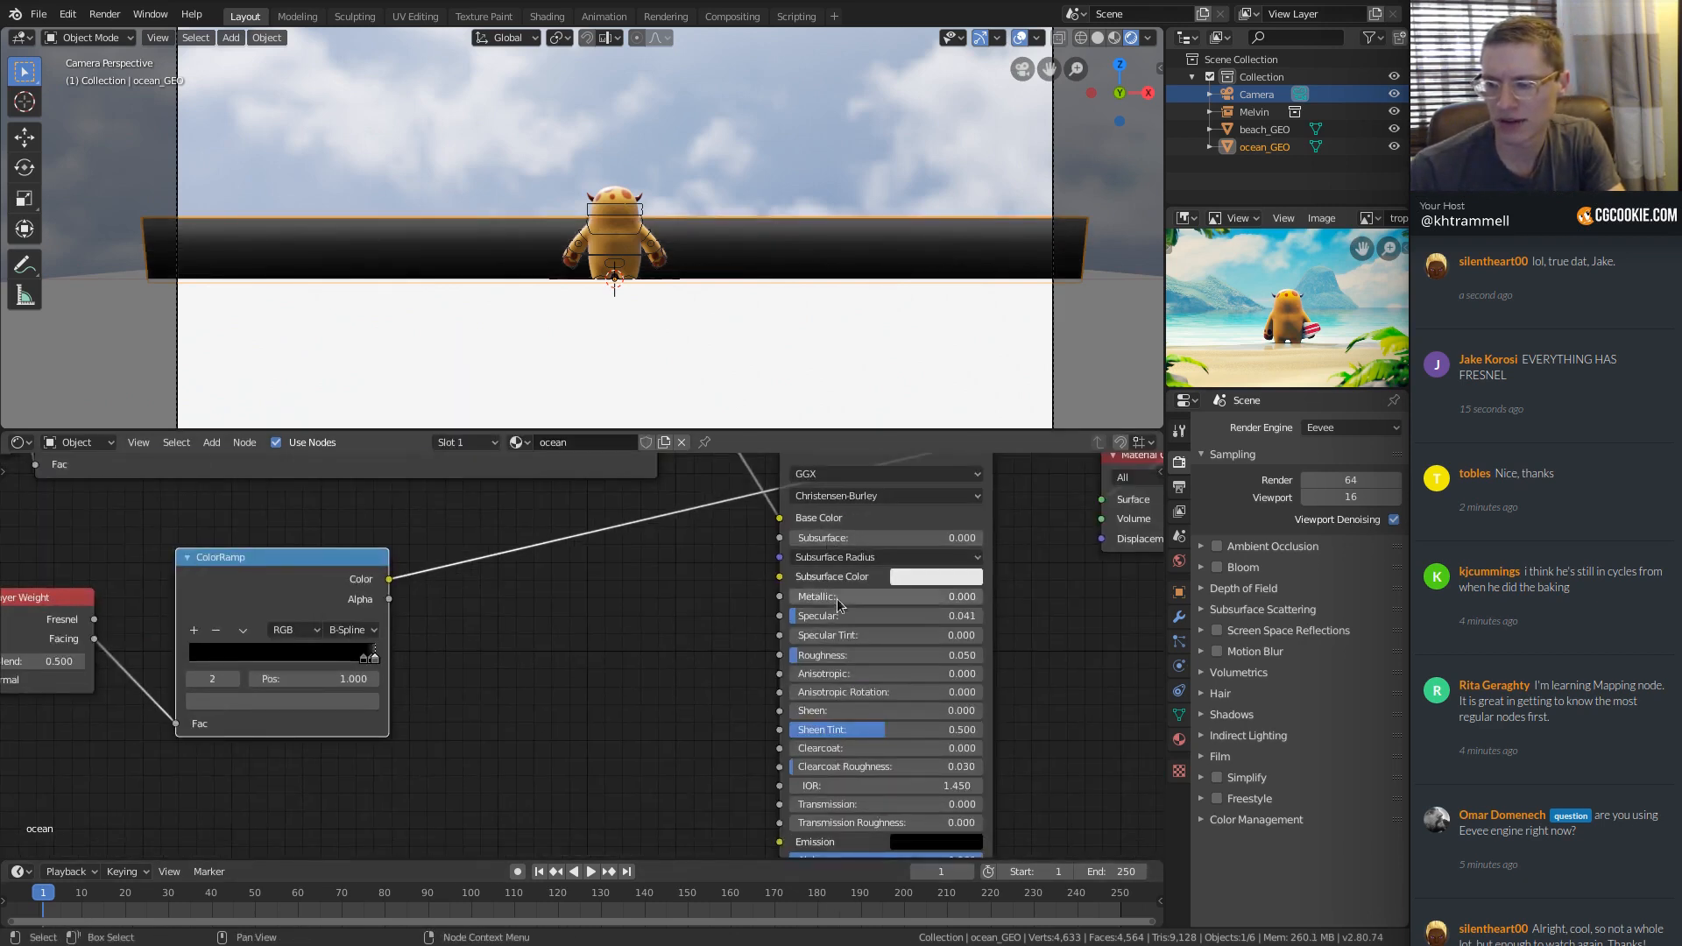
middle_click_drag(867, 629, 828, 709)
left_click_drag(350, 658, 740, 697)
middle_click_drag(508, 613, 493, 690)
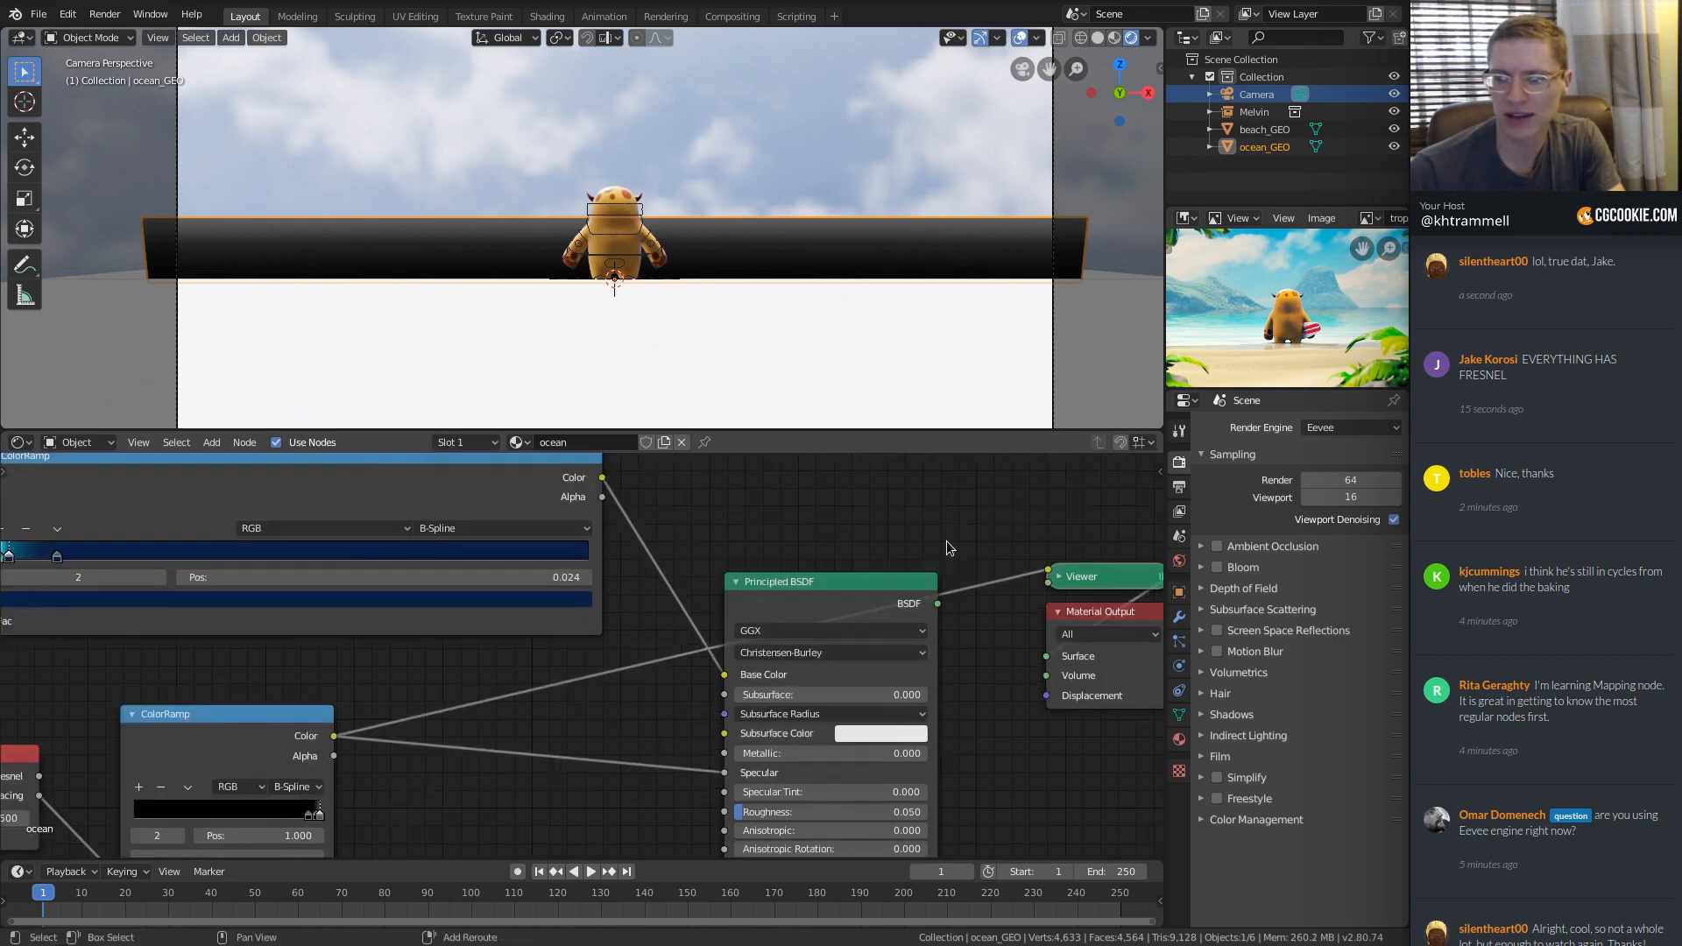
left_click(906, 608, "ctrl+shift")
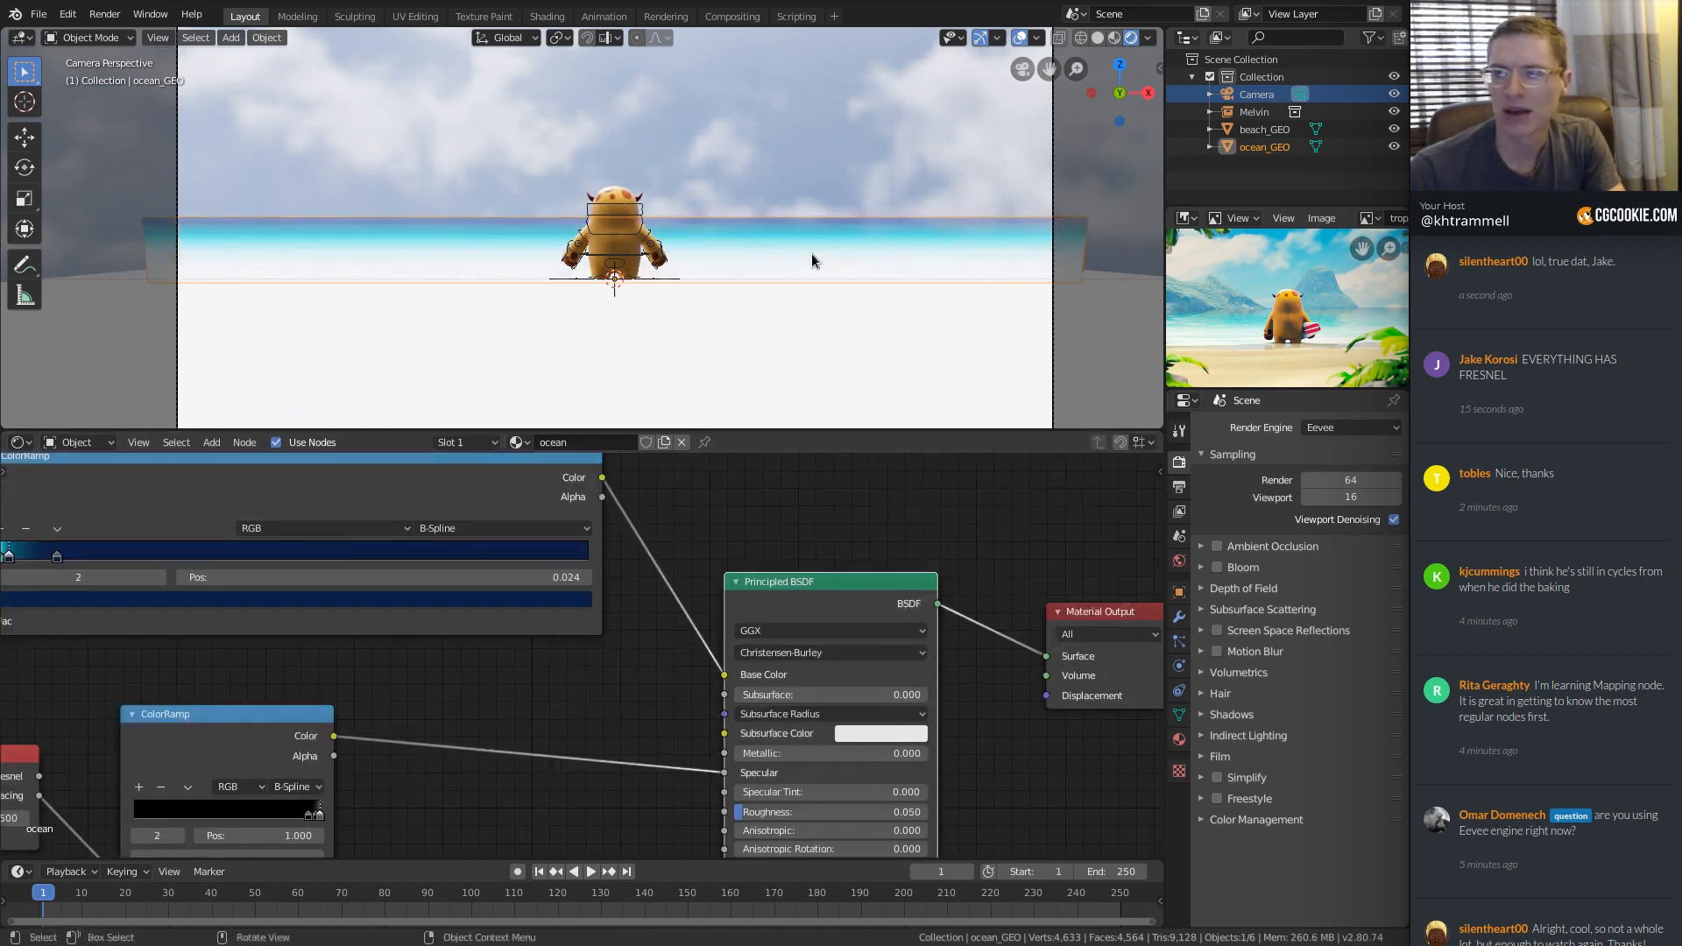
Disconnect the ColorRamp from Specular and reconnect it to compare the ocean's reflections near the horizon.
left_click_drag(724, 774, 676, 778)
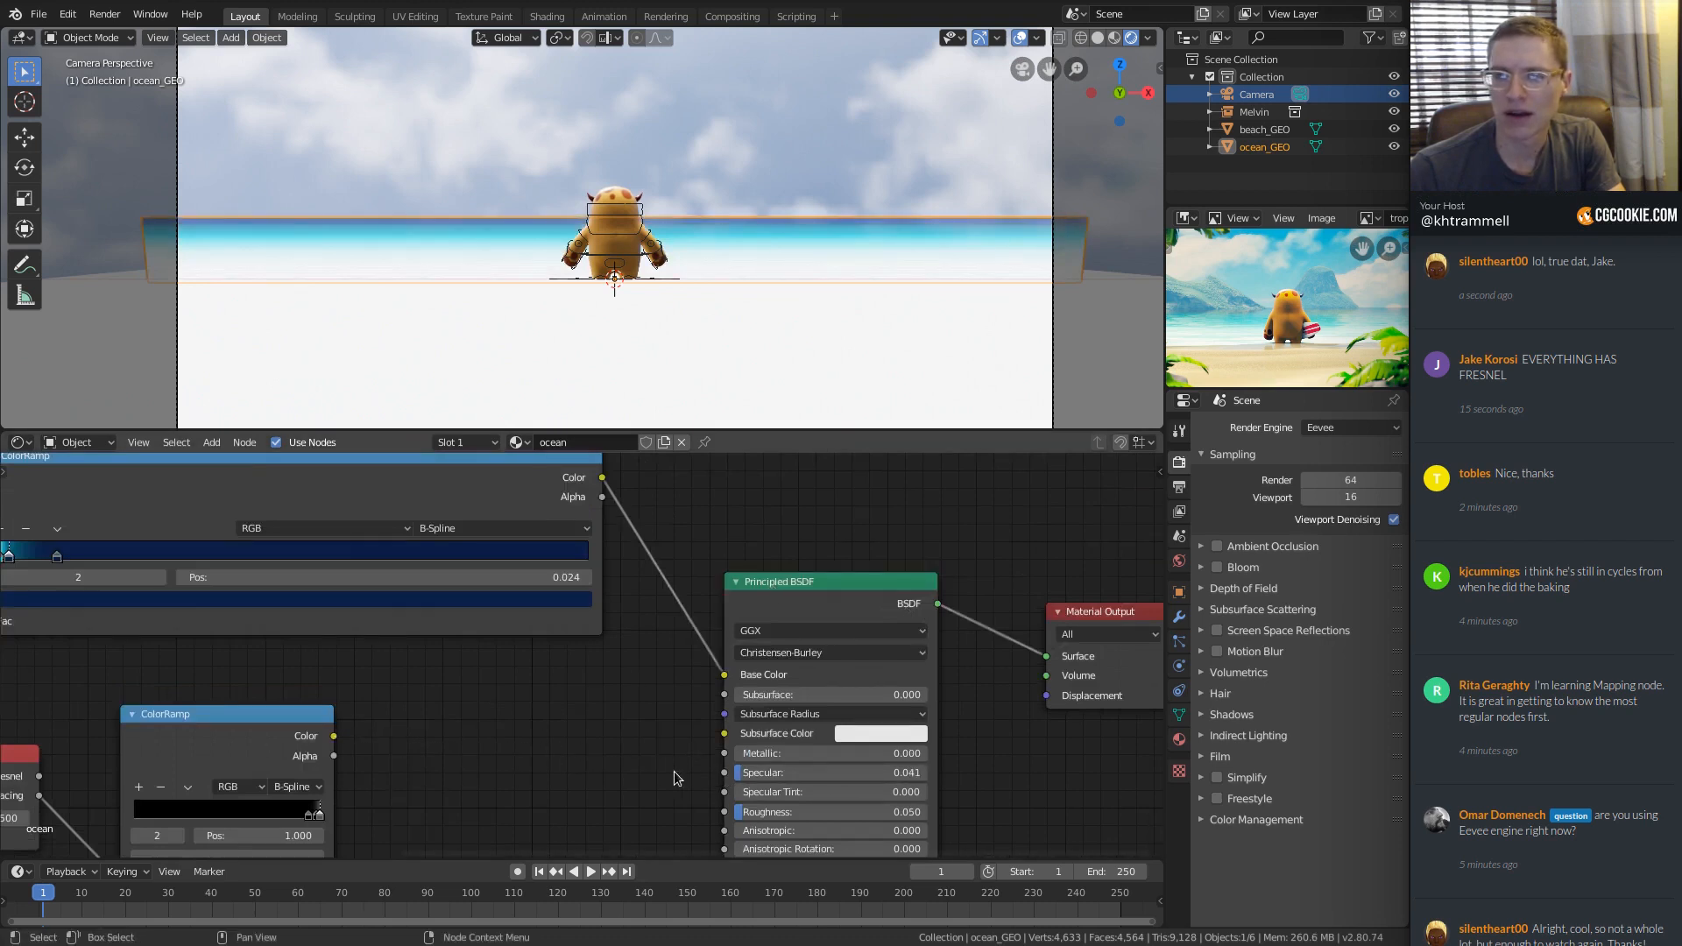
mouse_move(334, 736)
left_mouse_down()
mouse_move(670, 769)
mouse_move(730, 743)
mouse_move(735, 777)
left_mouse_up()
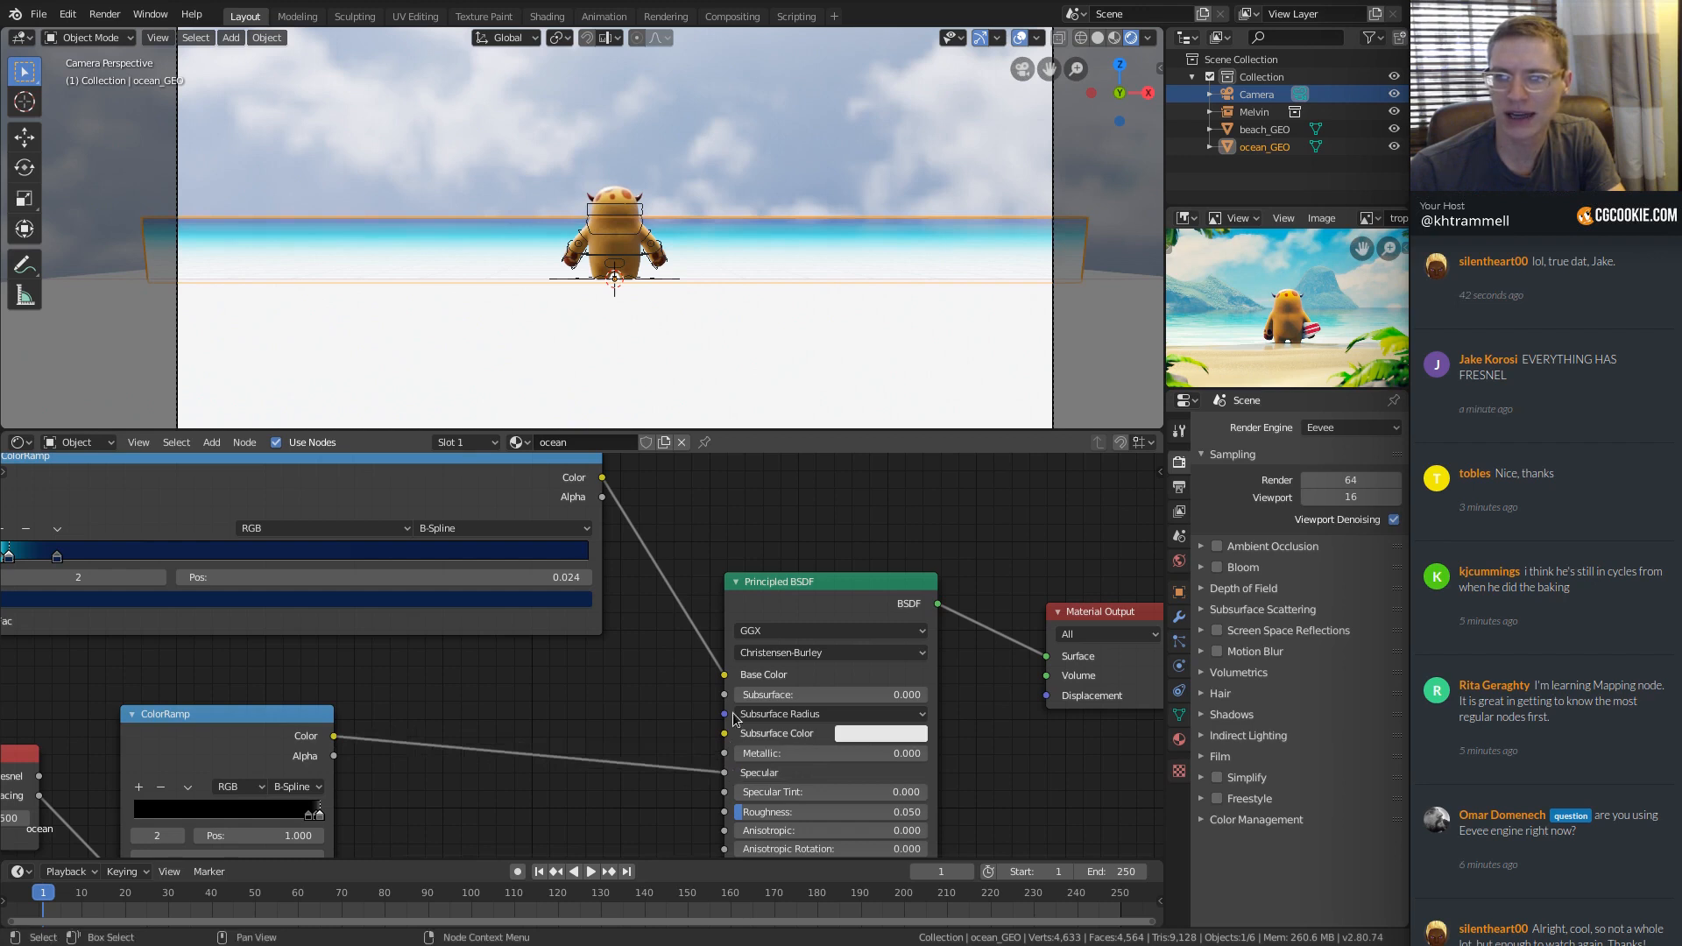
scroll(797, 197, "up", 6)
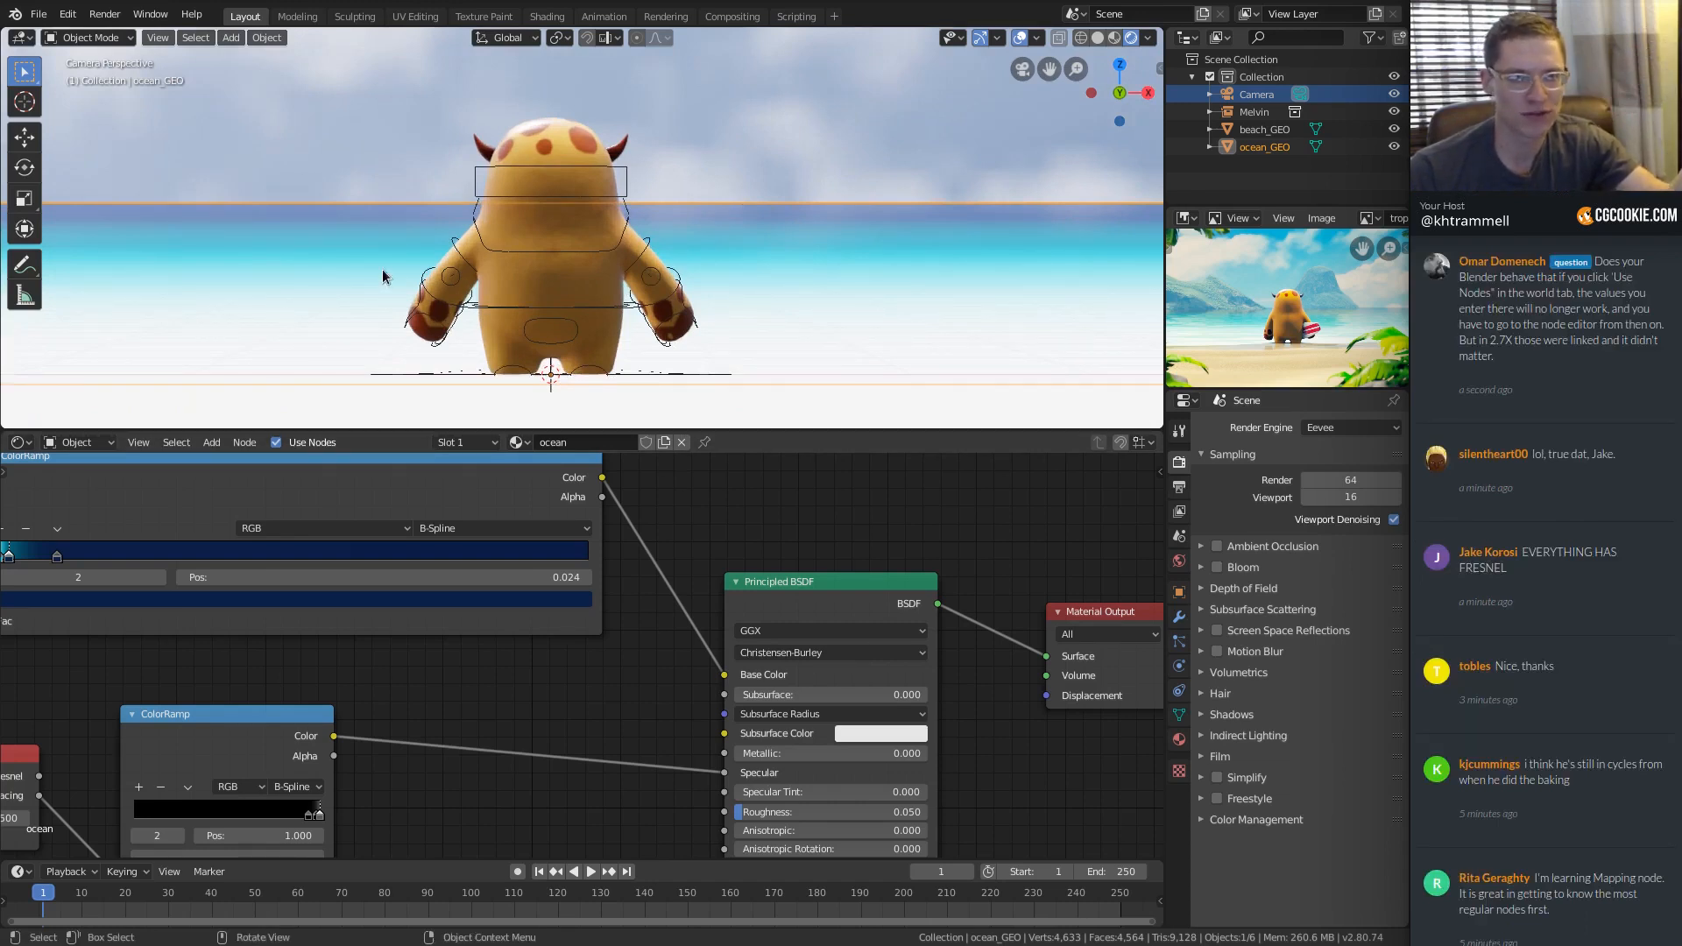
Brighten the end stop of the Layer Weight's ColorRamp to R, G and B 0.2.
middle_click_drag(461, 708, 488, 632)
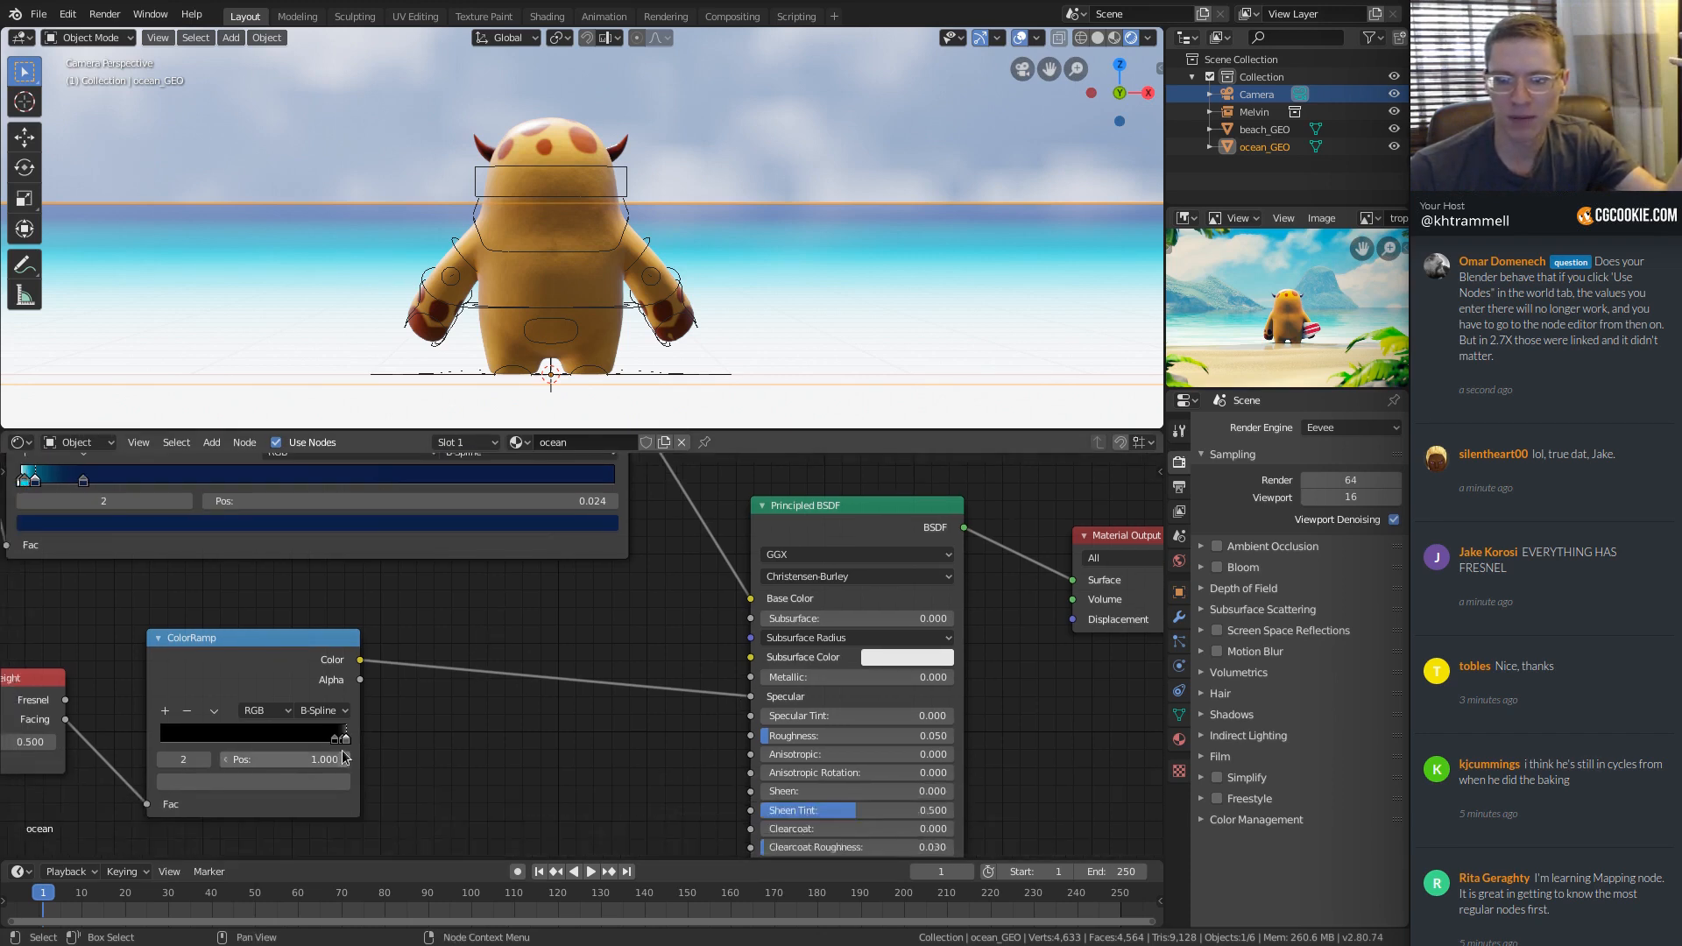
left_click(348, 741)
left_click(333, 782)
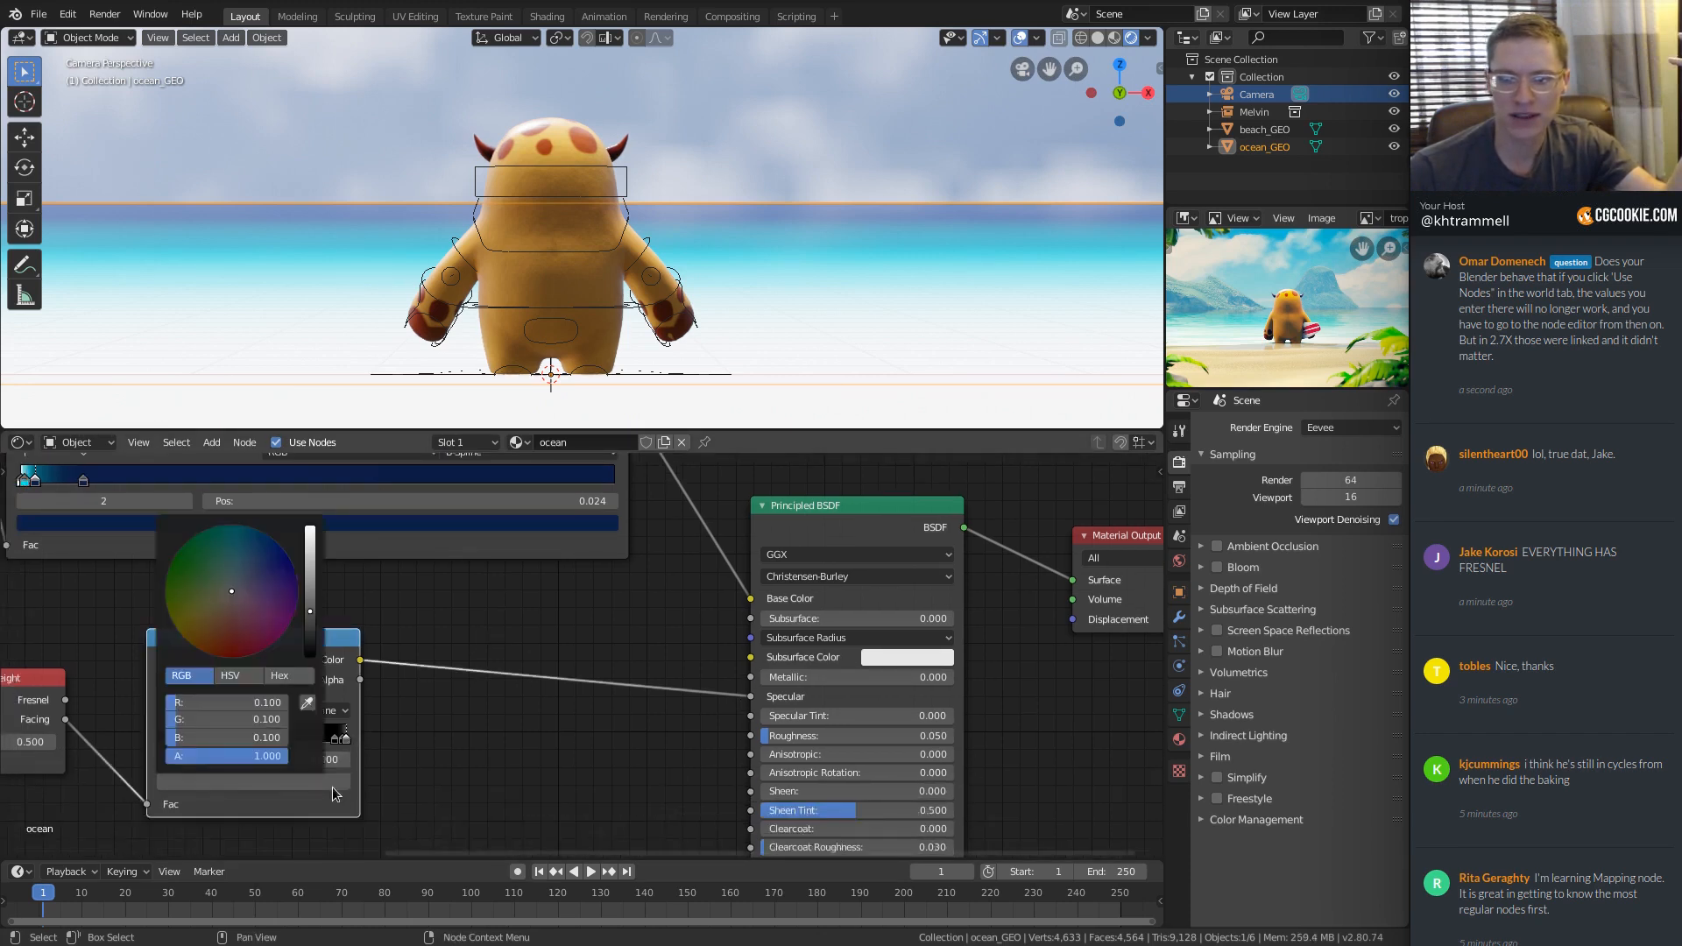
left_click_drag(242, 706, 242, 738)
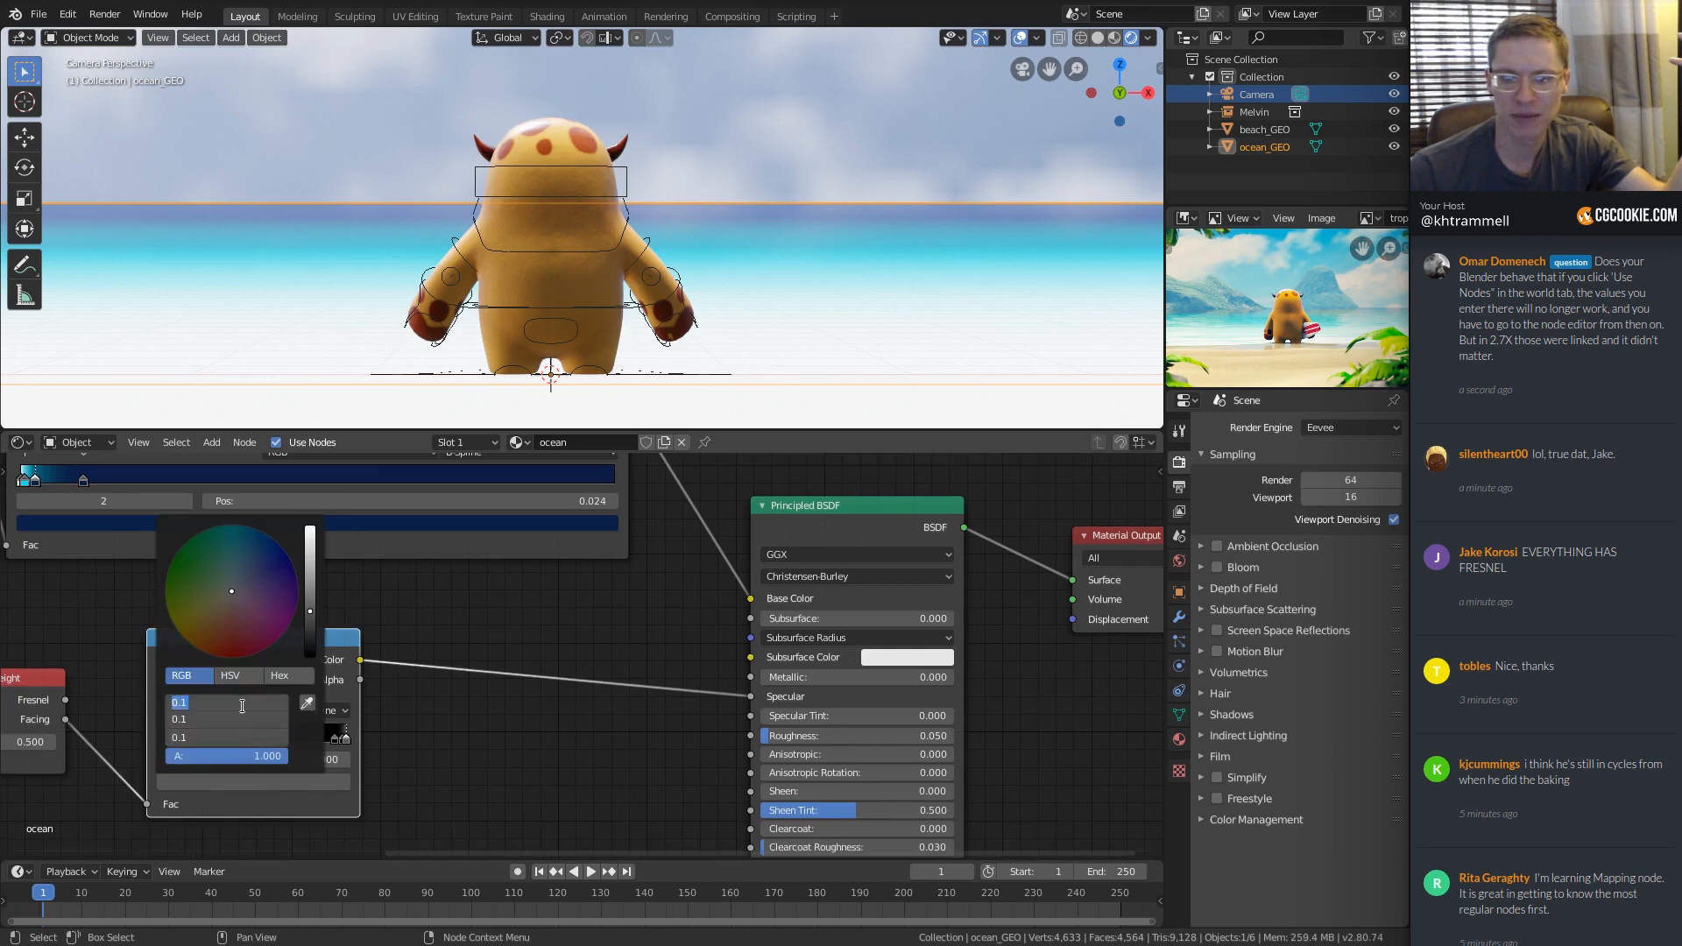
key("Return")
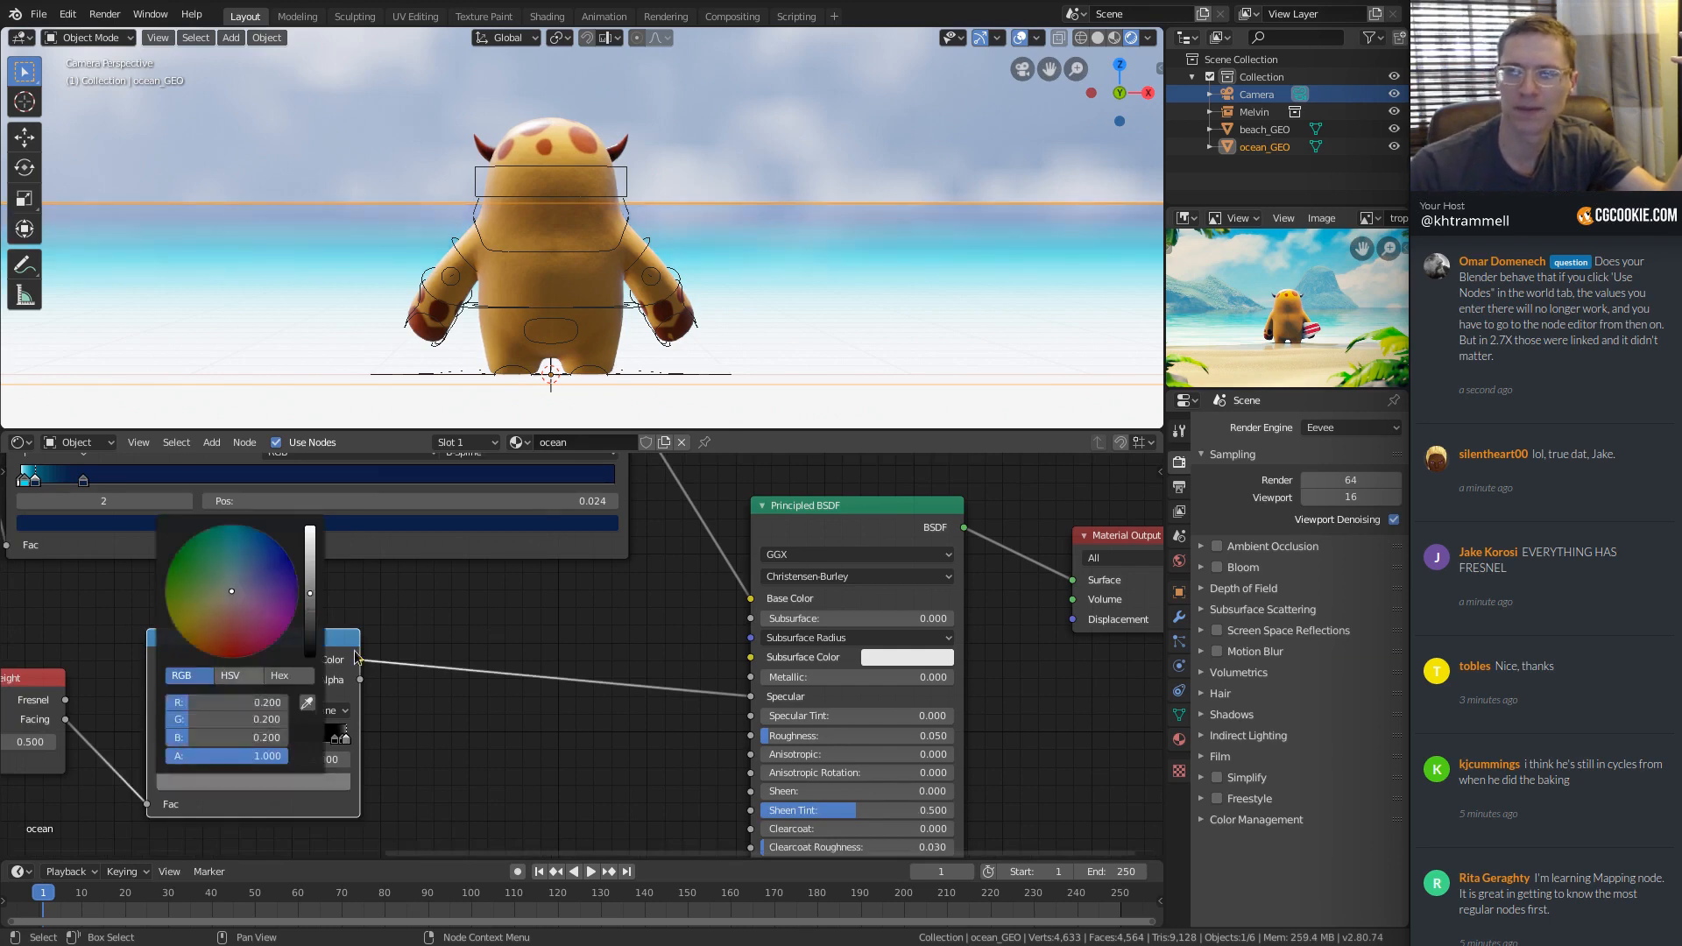
scroll(854, 224, "down", 3)
scroll(852, 225, "up", 3)
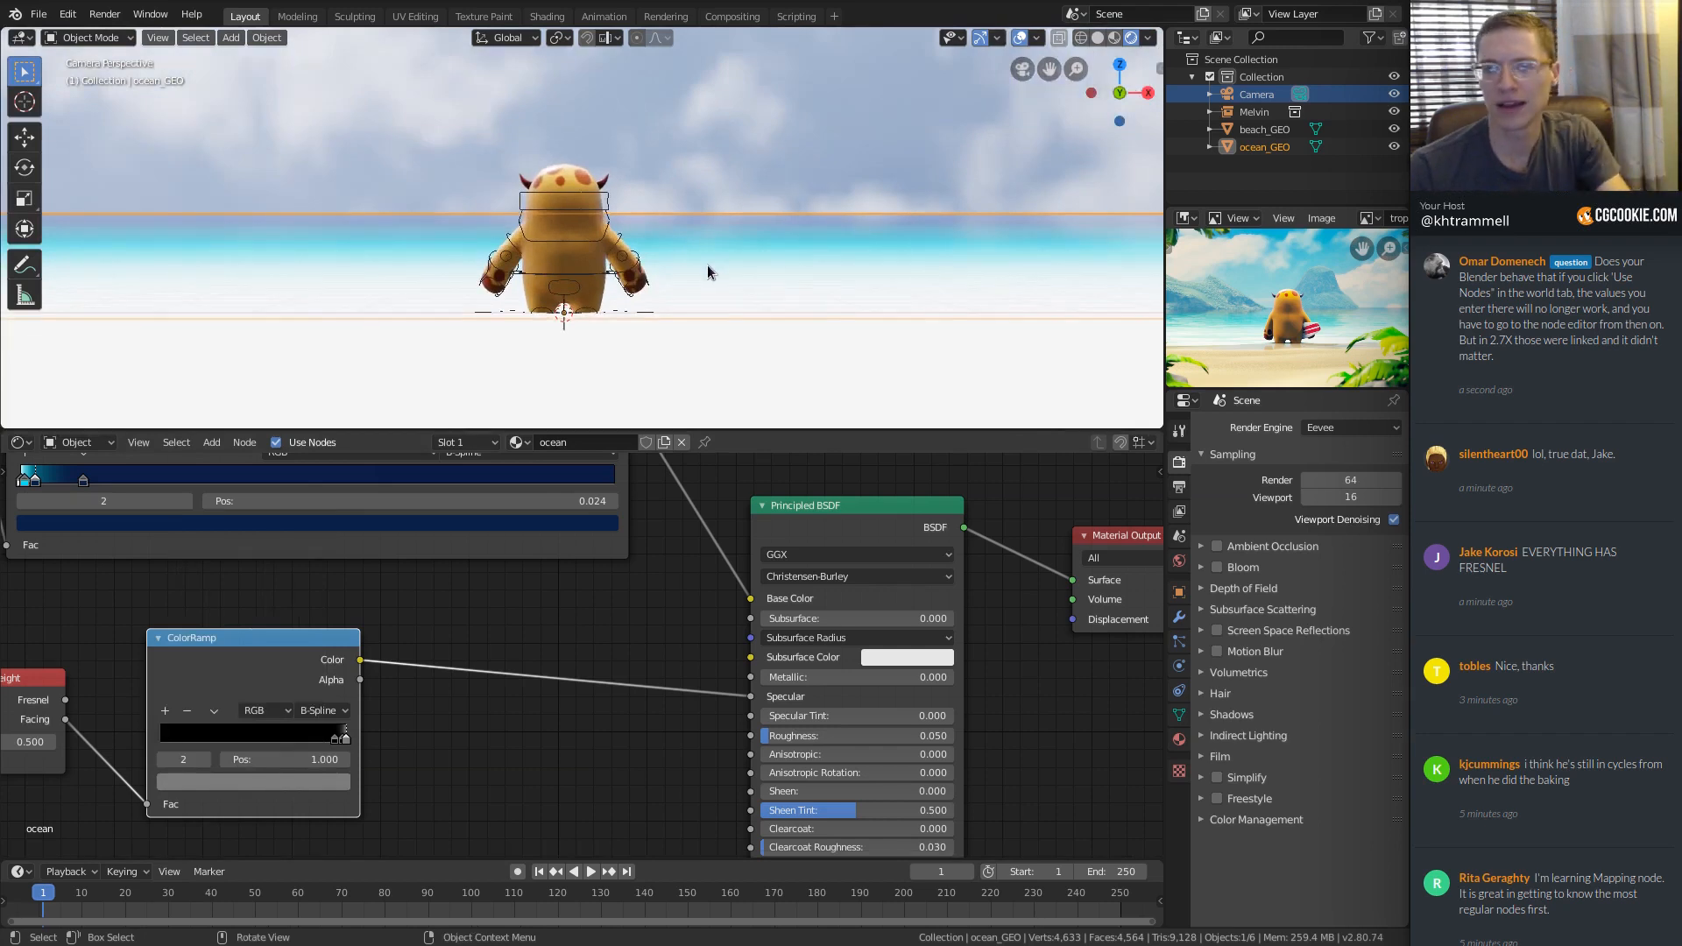
Examine the ocean plane's reflections from several low and side angles around the scene.
middle_click_drag(541, 655, 592, 629)
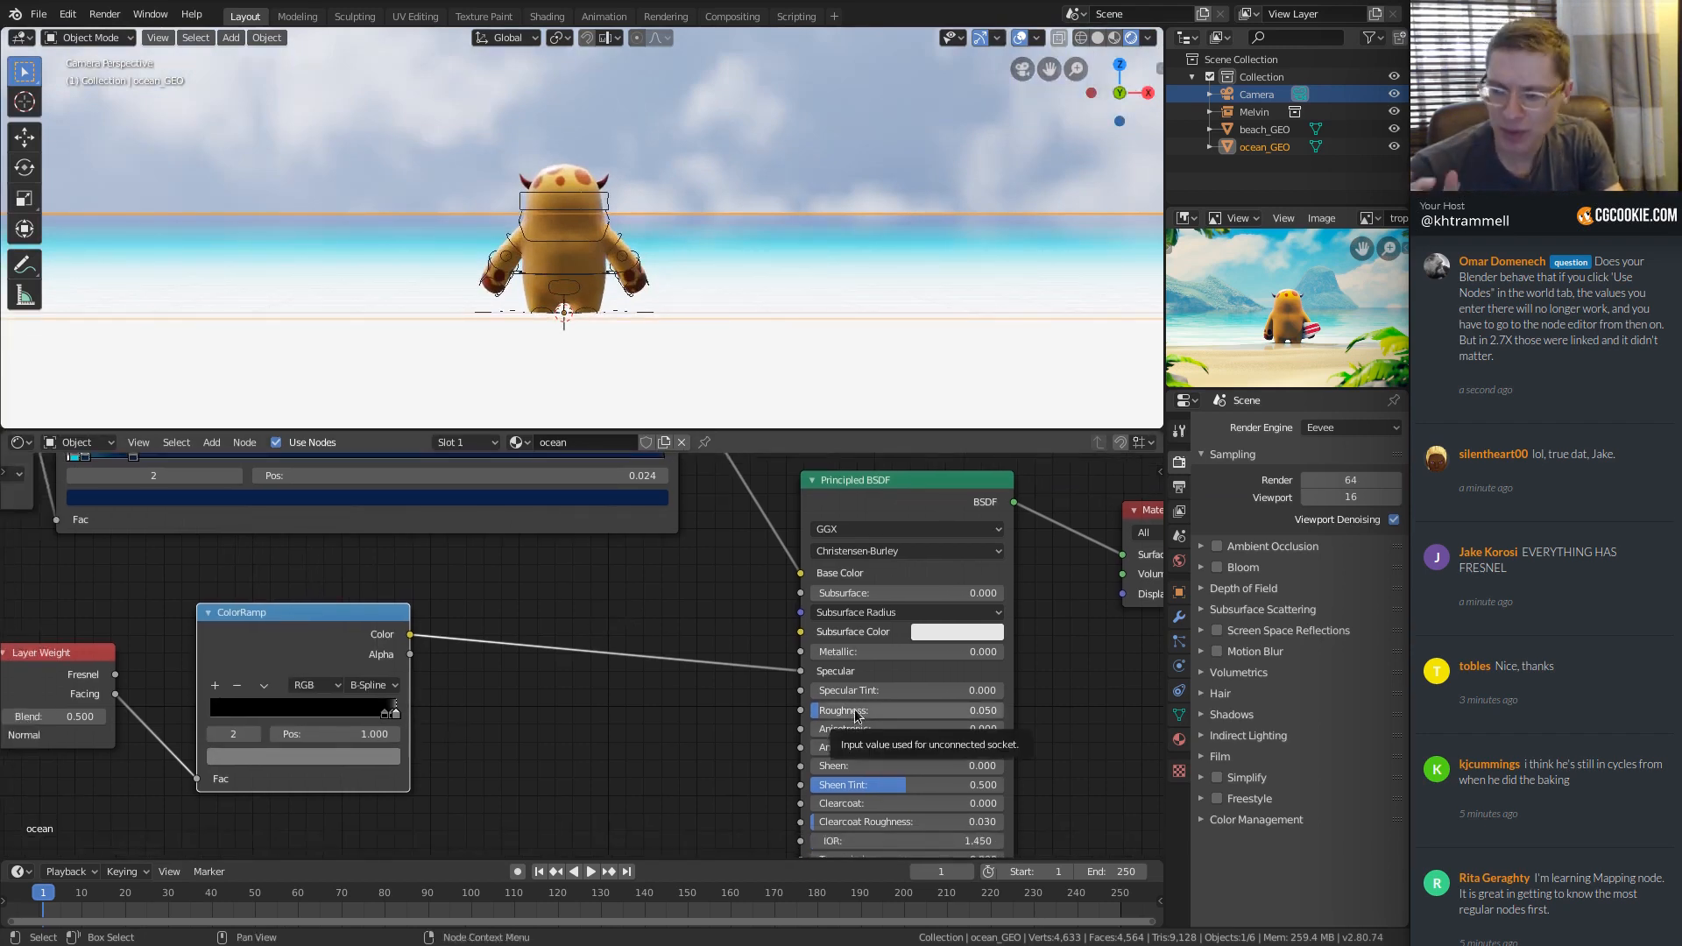
middle_click_drag(285, 628, 371, 590)
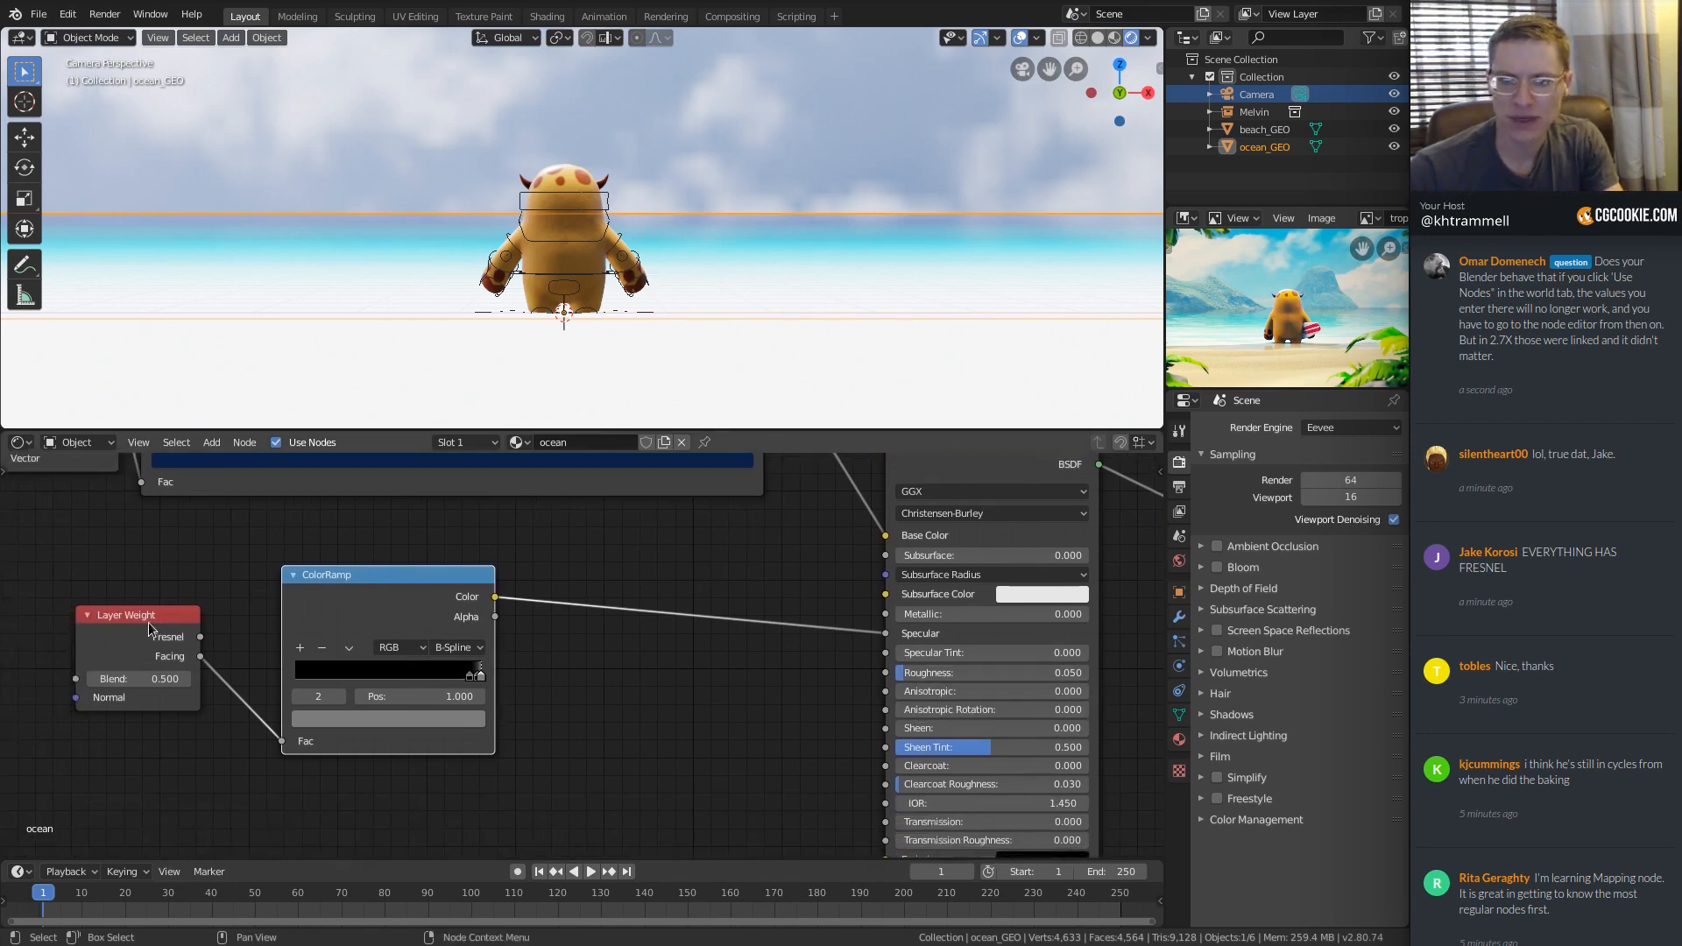
left_click(167, 625)
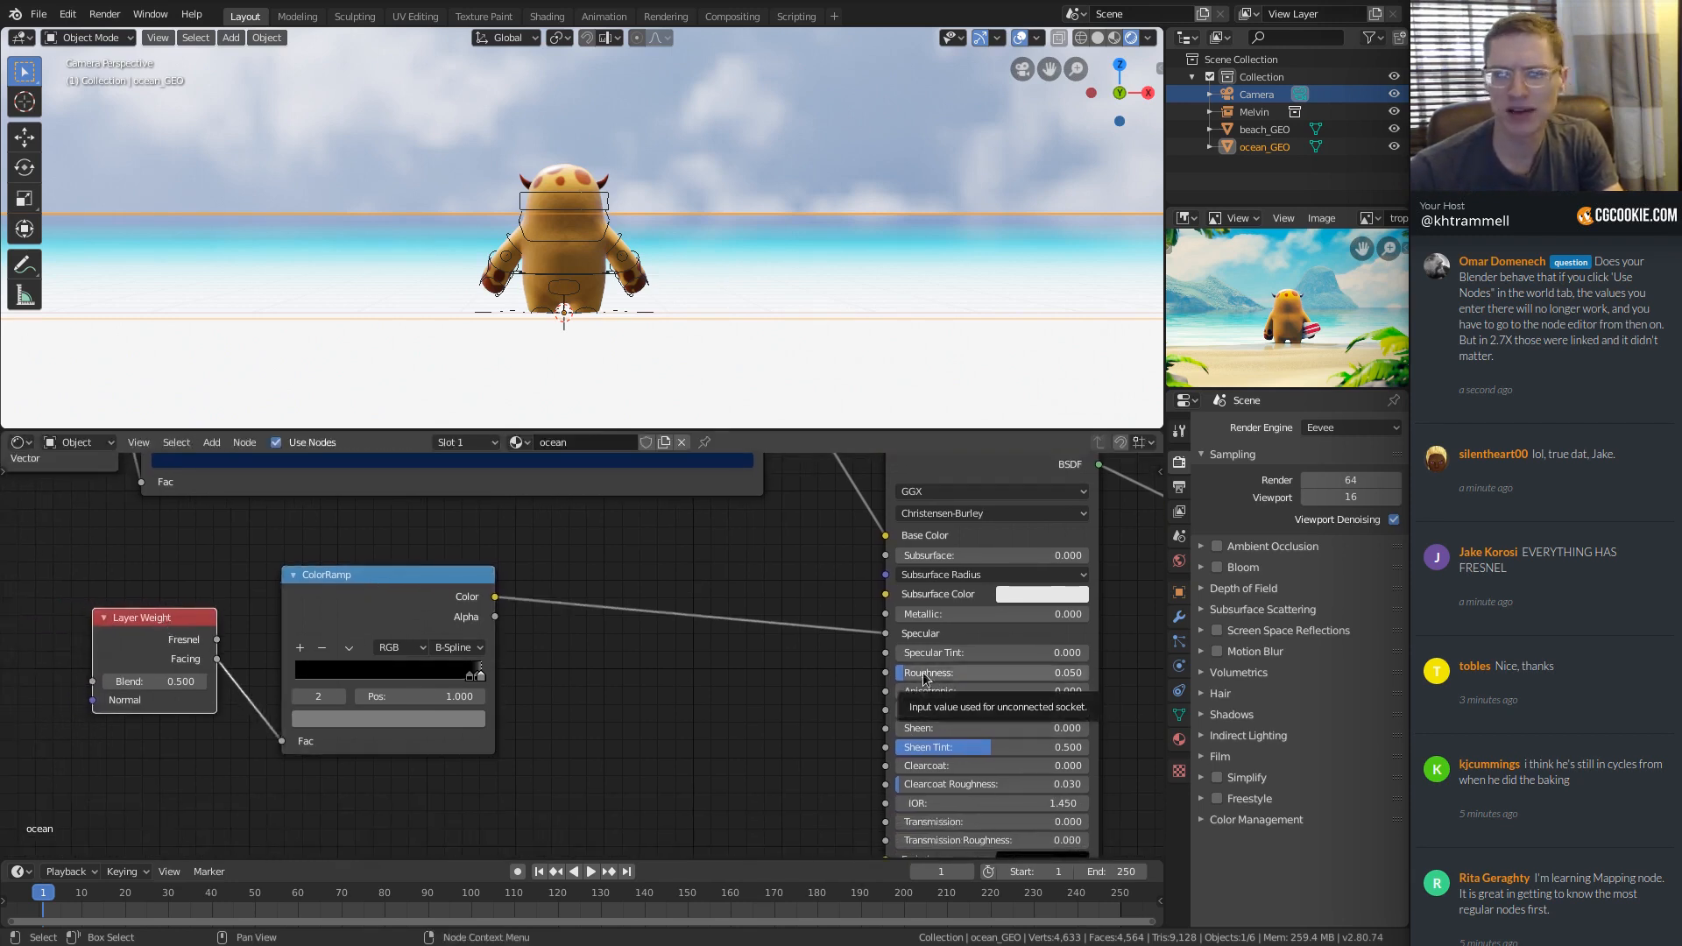
middle_click_drag(715, 250, 744, 290)
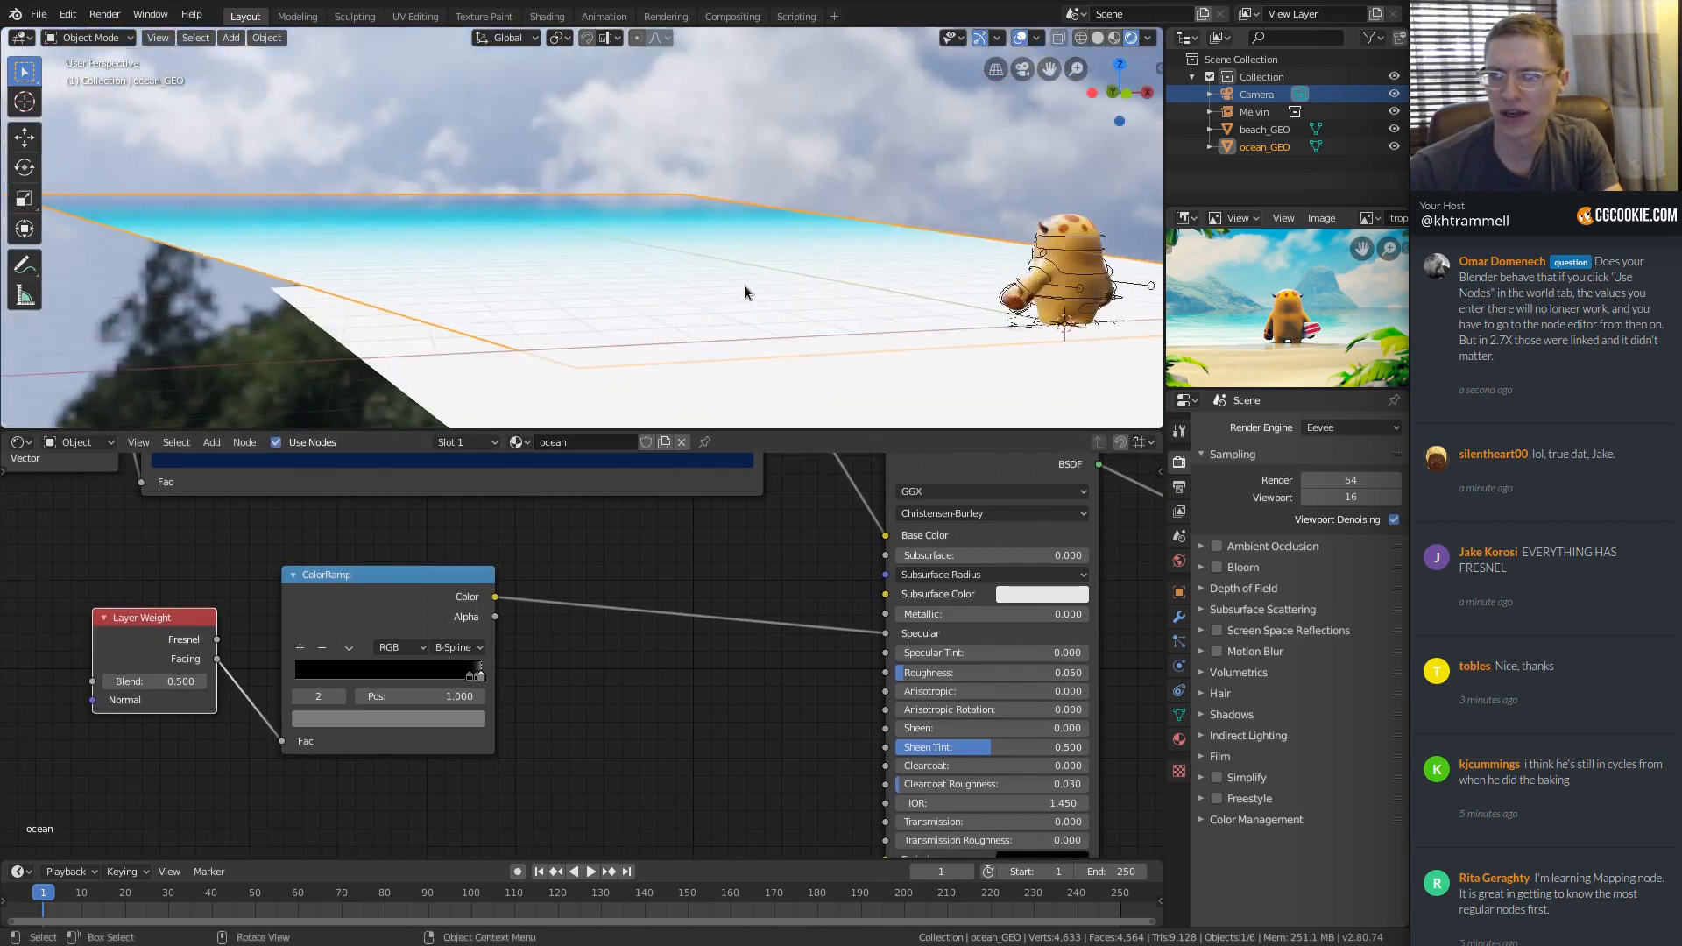
middle_click_drag(617, 196, 622, 257)
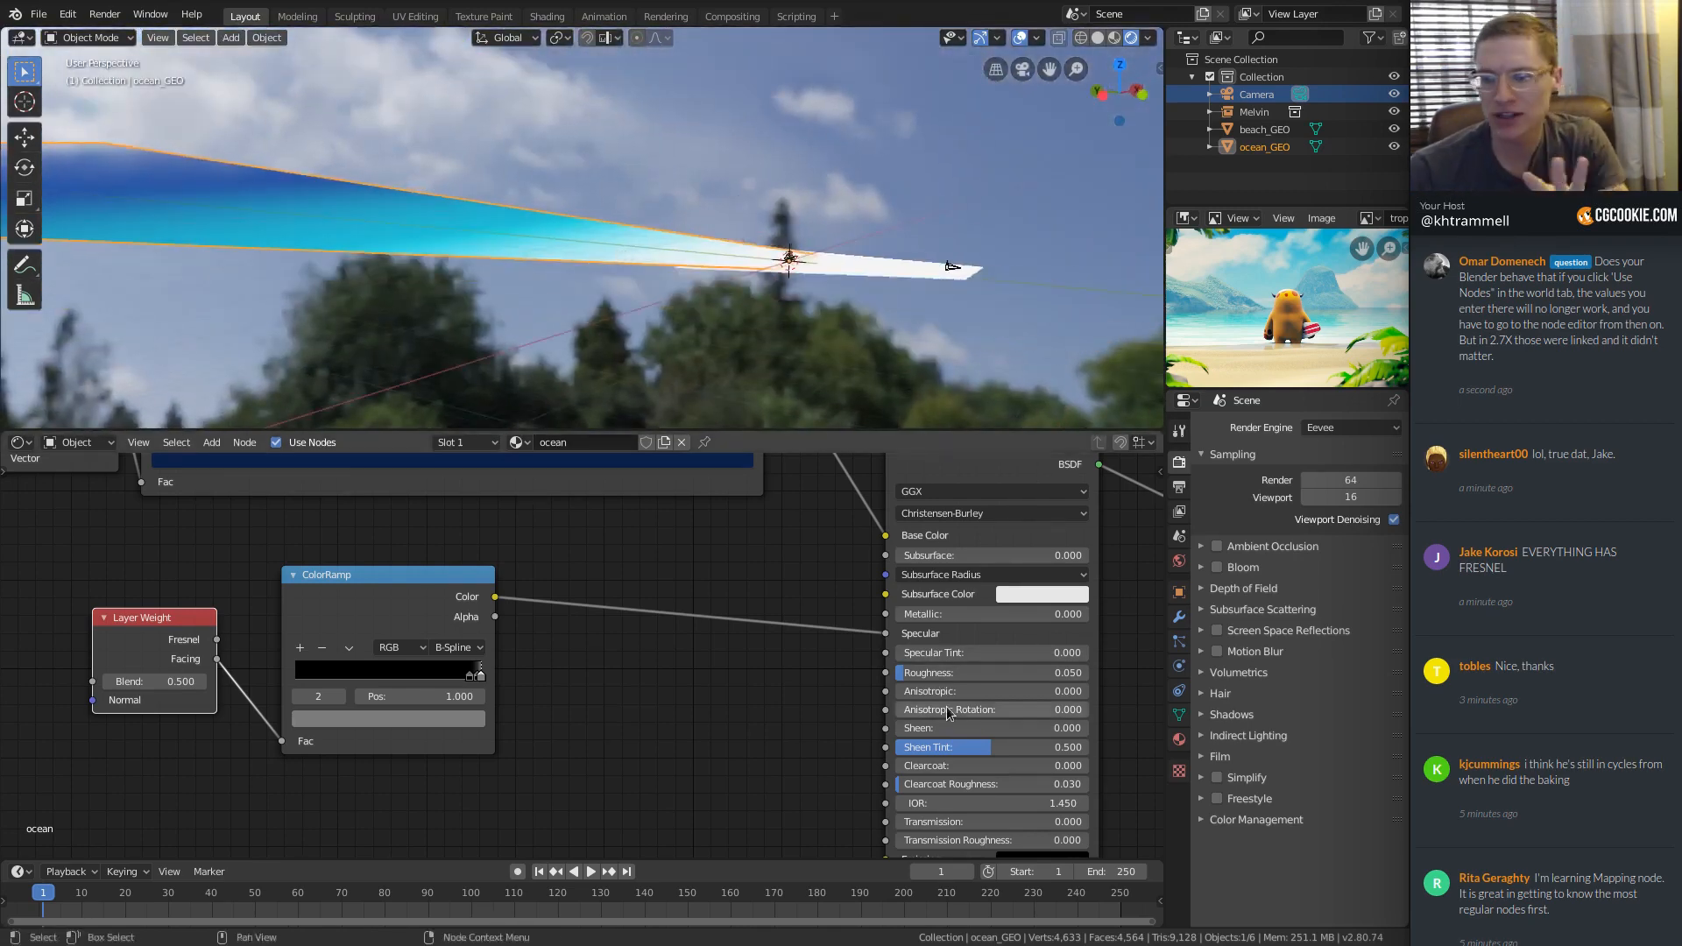
middle_click_drag(792, 218, 618, 238)
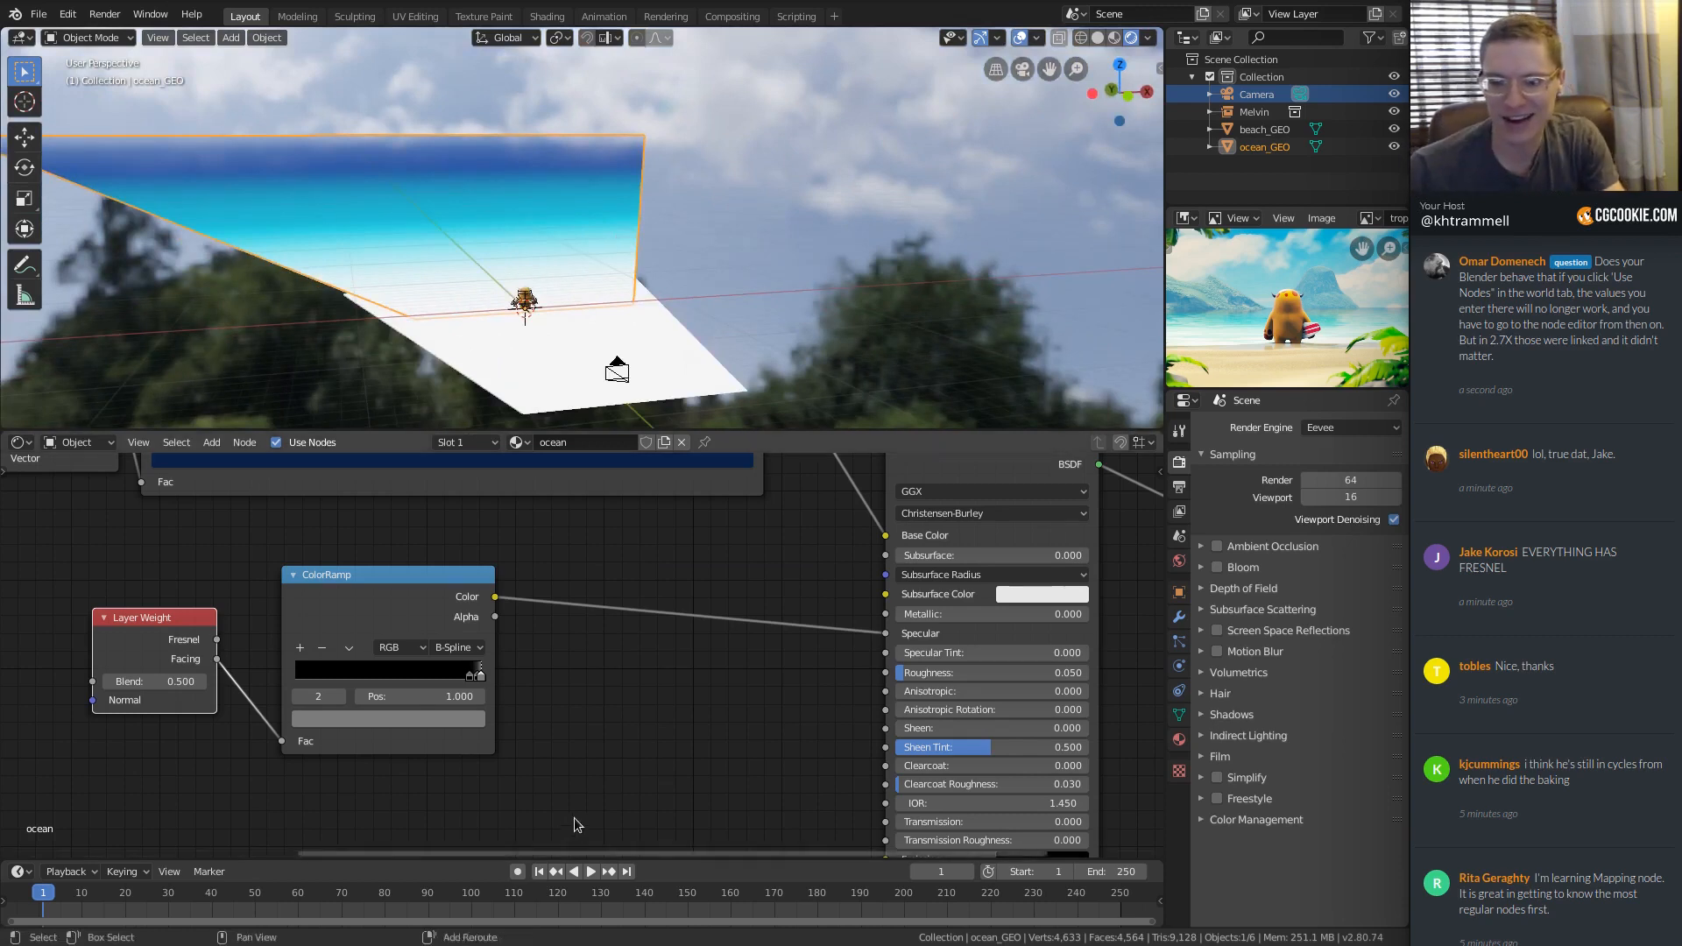
Add a Voronoi Texture node below the Layer Weight node in the ocean material.
middle_click_drag(576, 817, 635, 755)
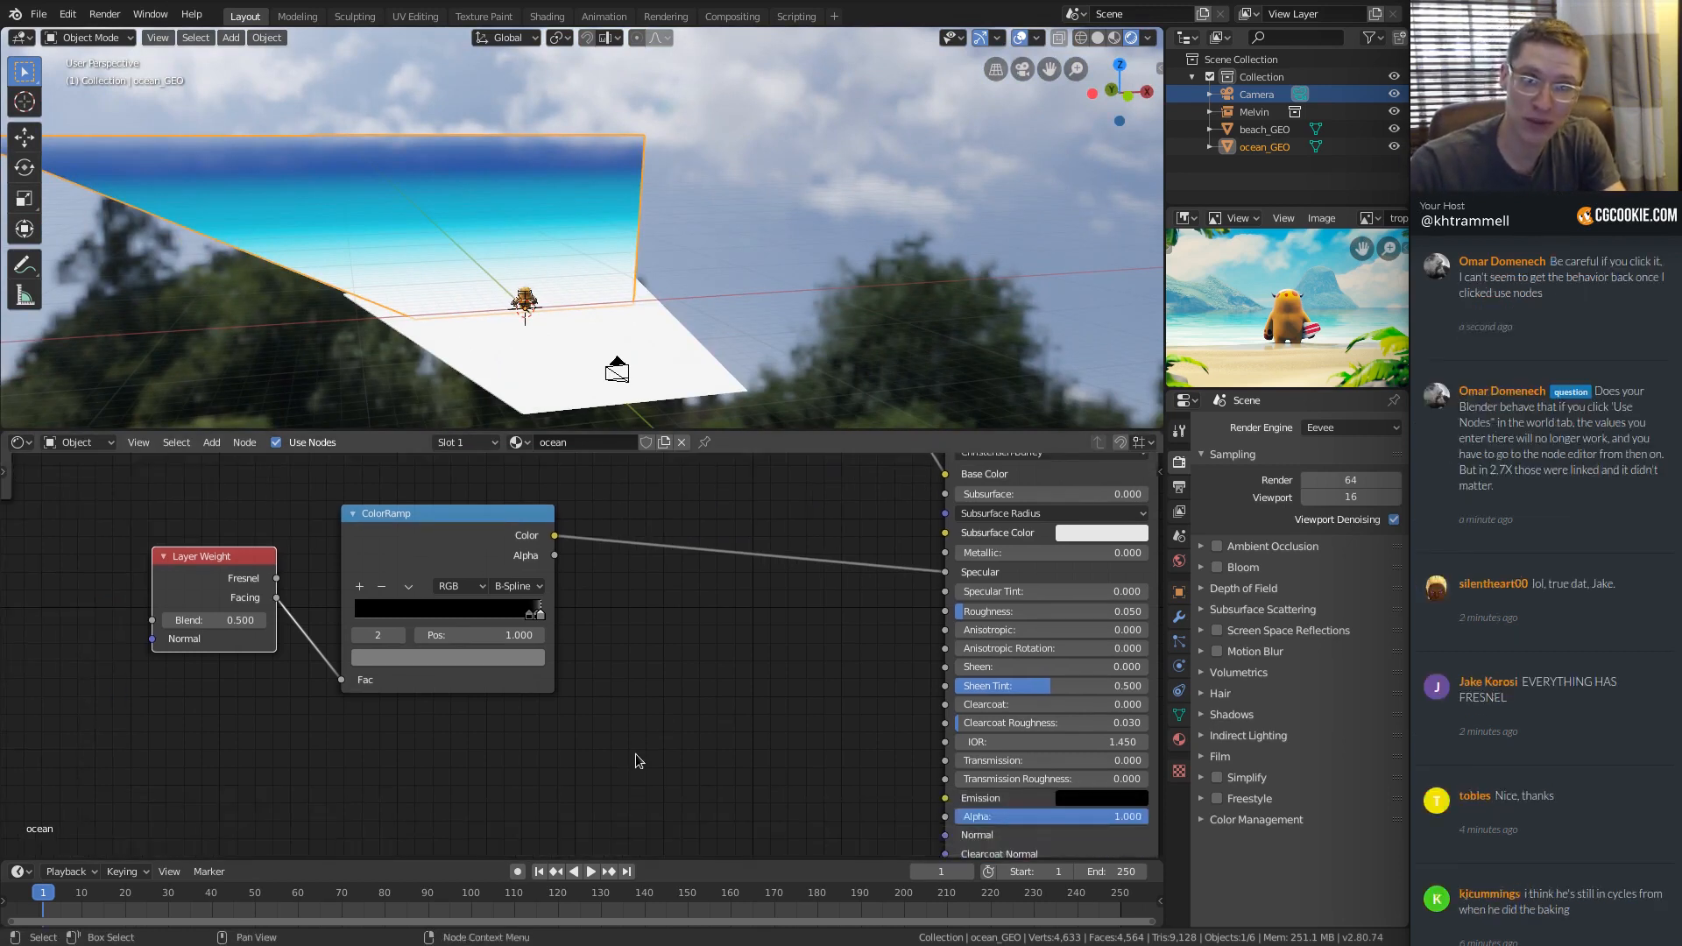
middle_click_drag(539, 744, 554, 712)
key("shift+a")
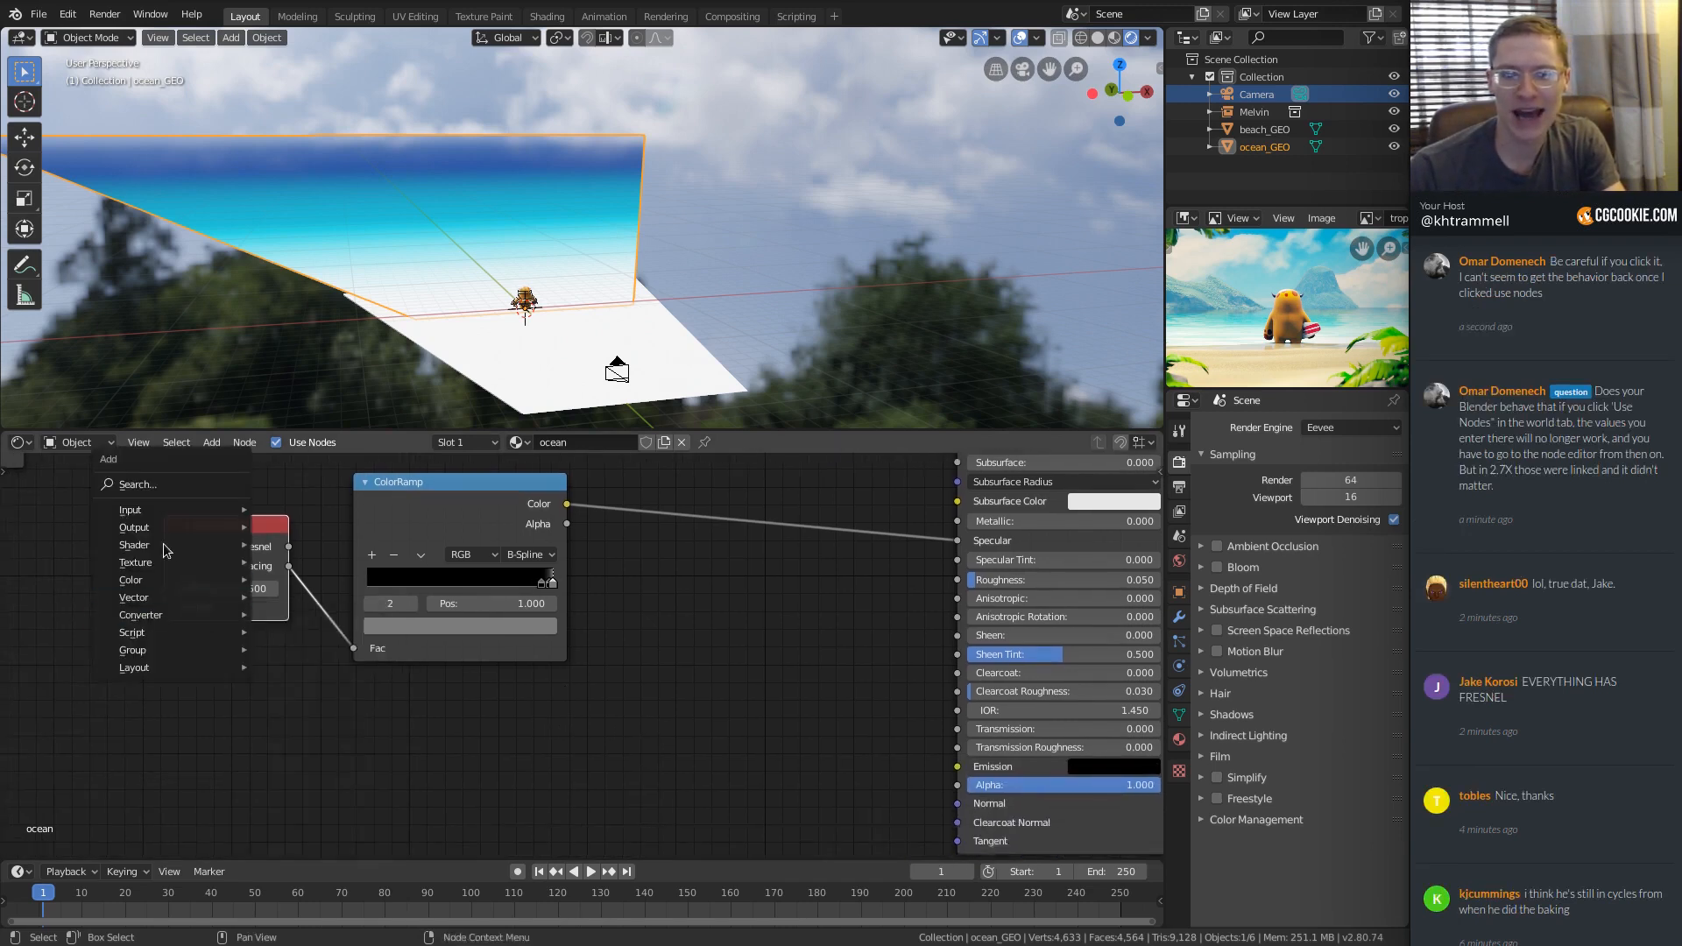
middle_click_drag(486, 617, 585, 587)
key("shift+a")
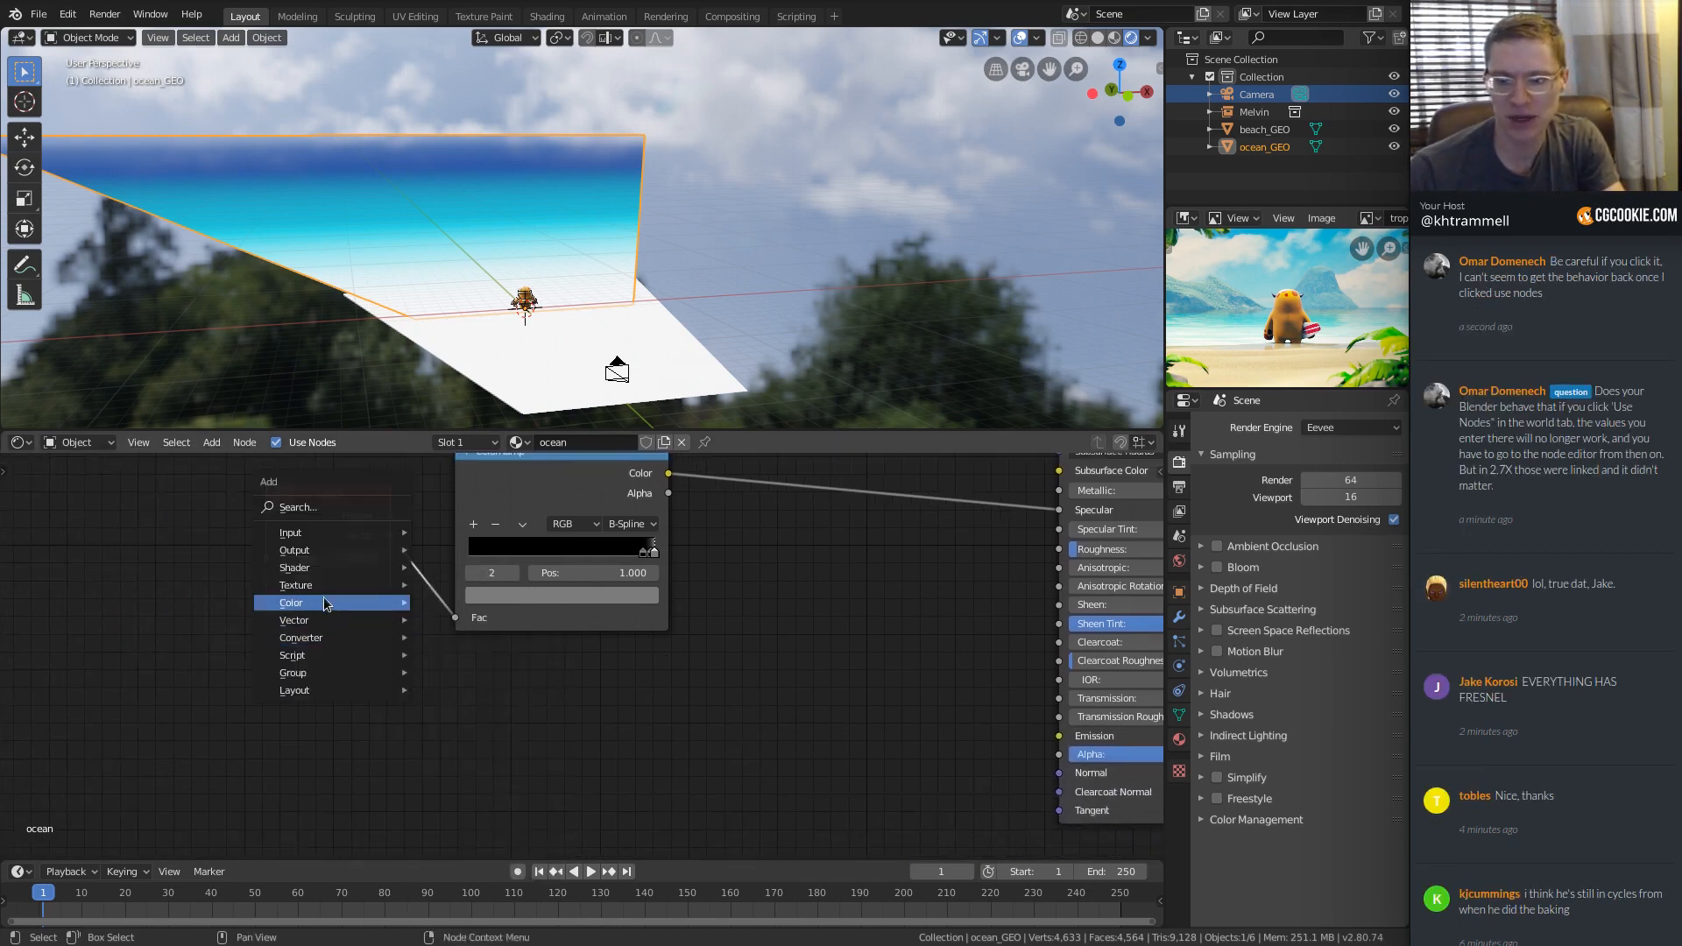
mouse_move(317, 593)
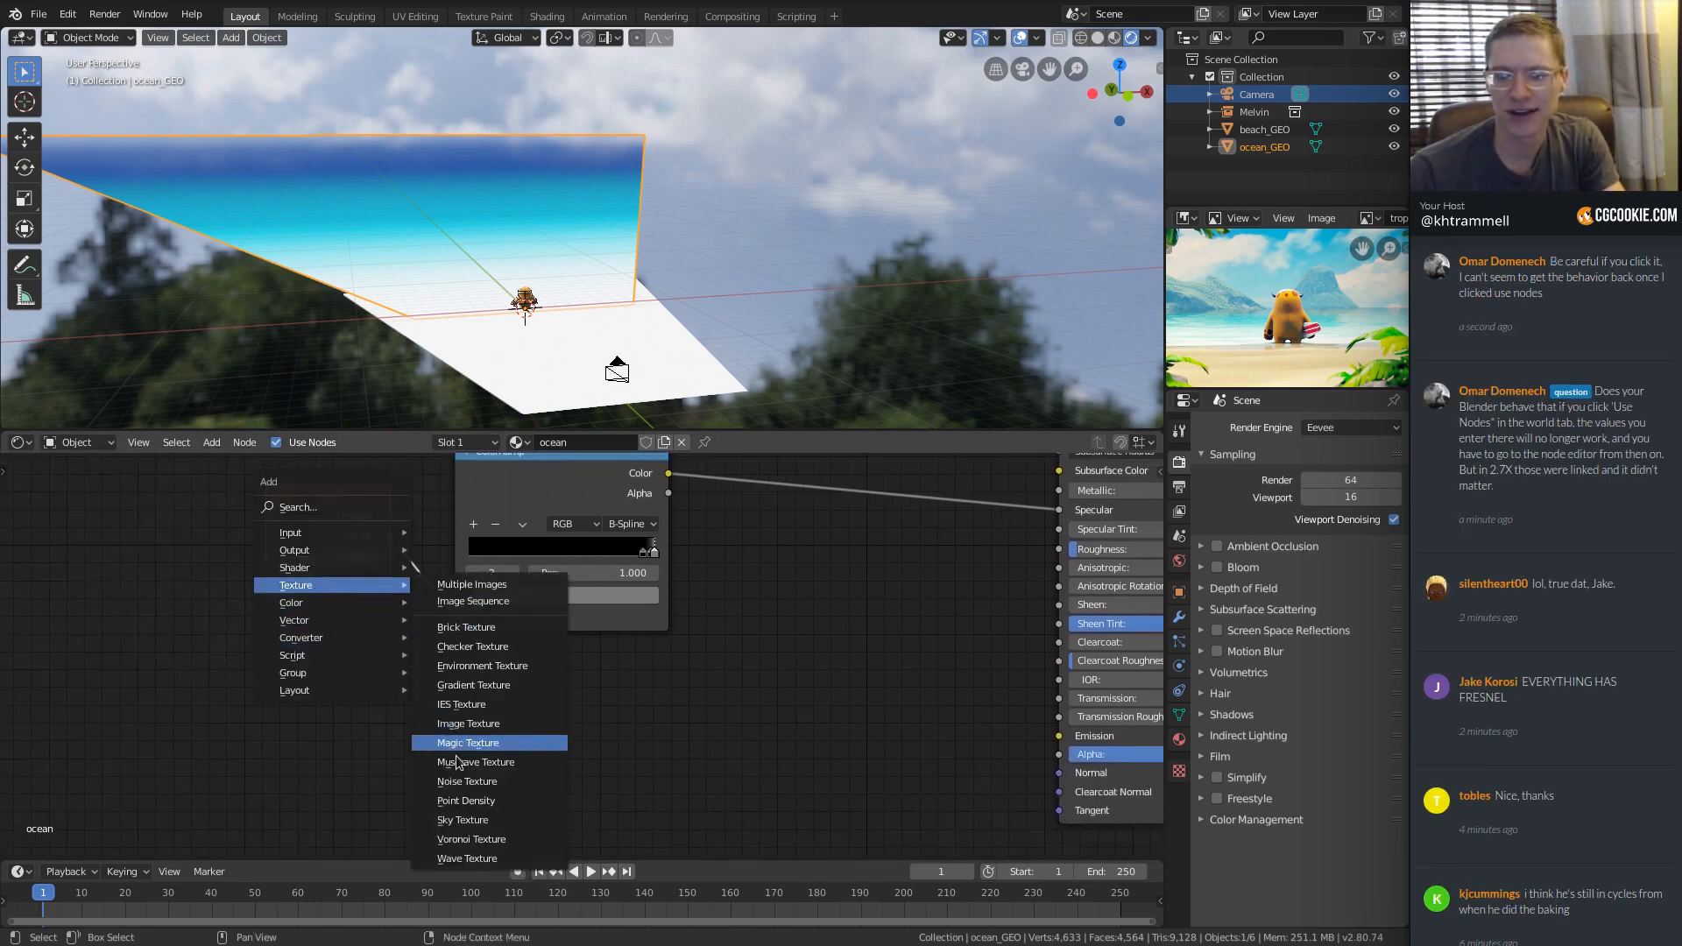
left_click(478, 839)
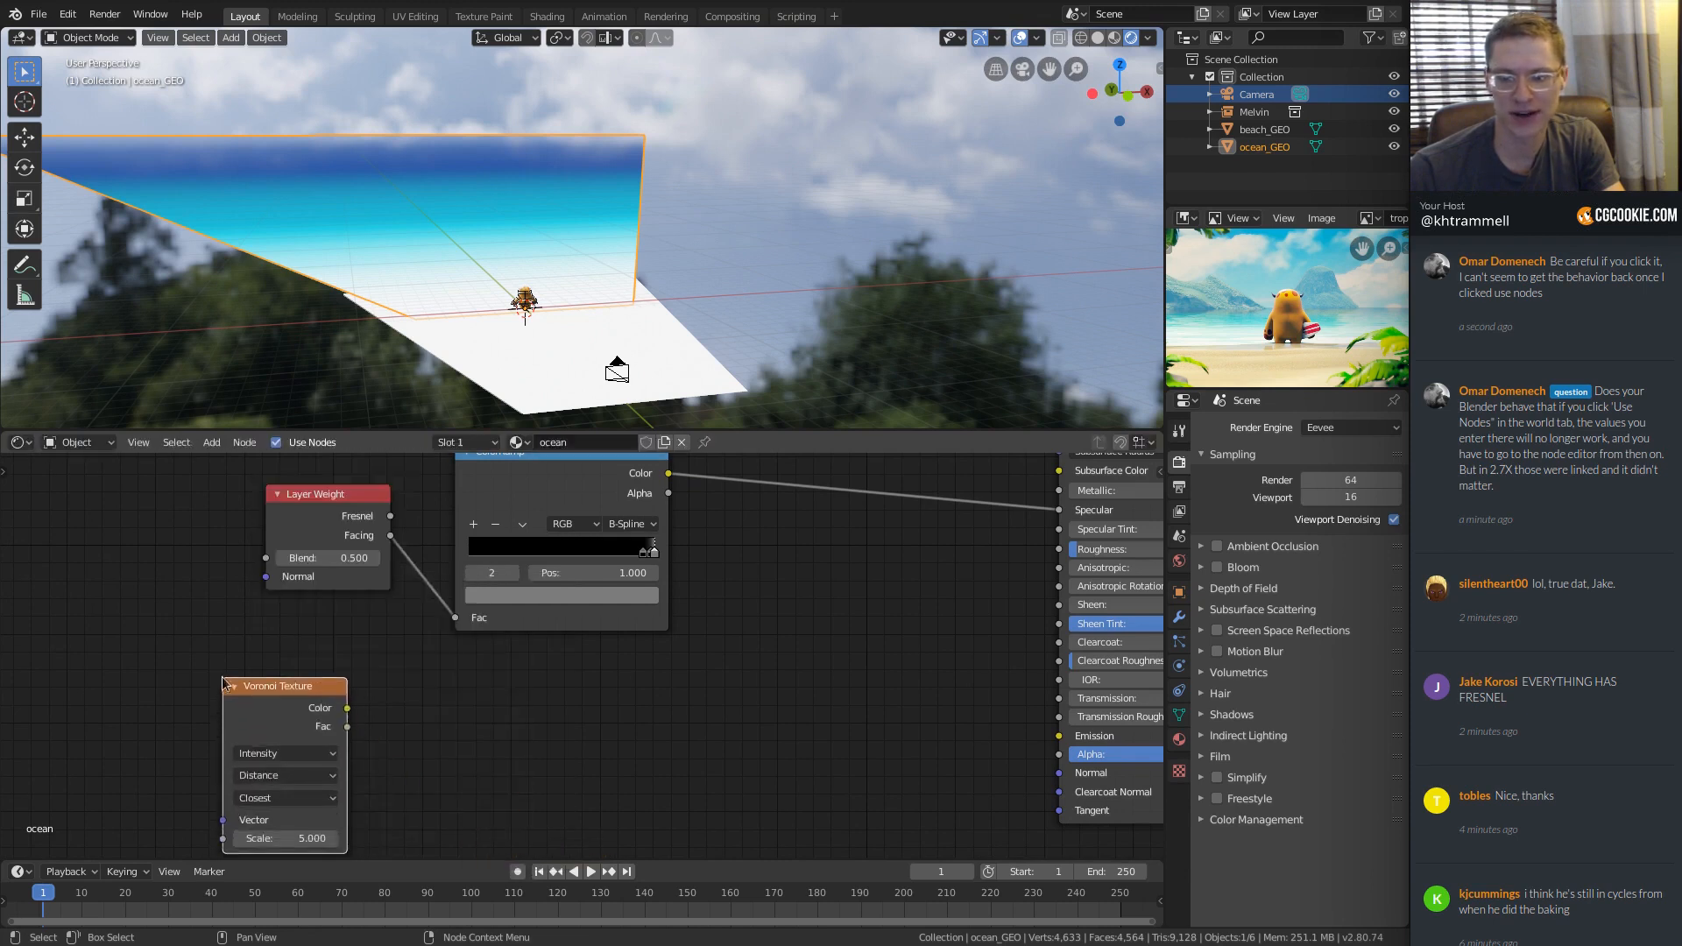
left_click(348, 644)
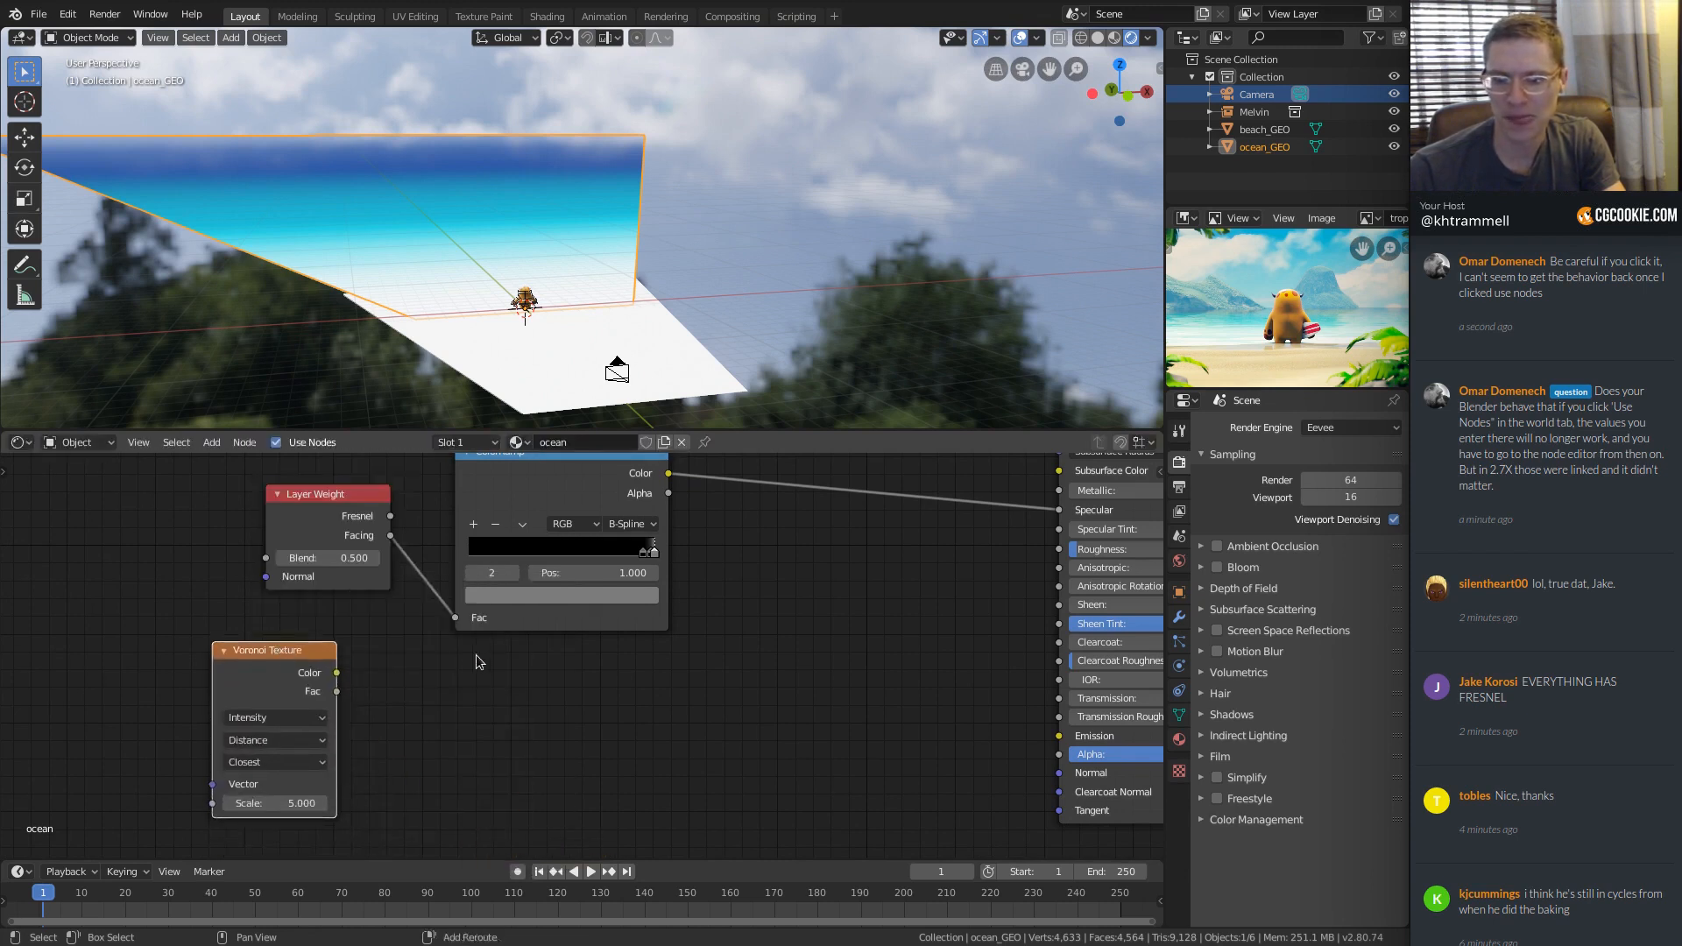
Add a Bump node beside the Voronoi Texture and connect the Voronoi Color output to its Height input.
key("shift+a")
key("Escape")
key("shift+a")
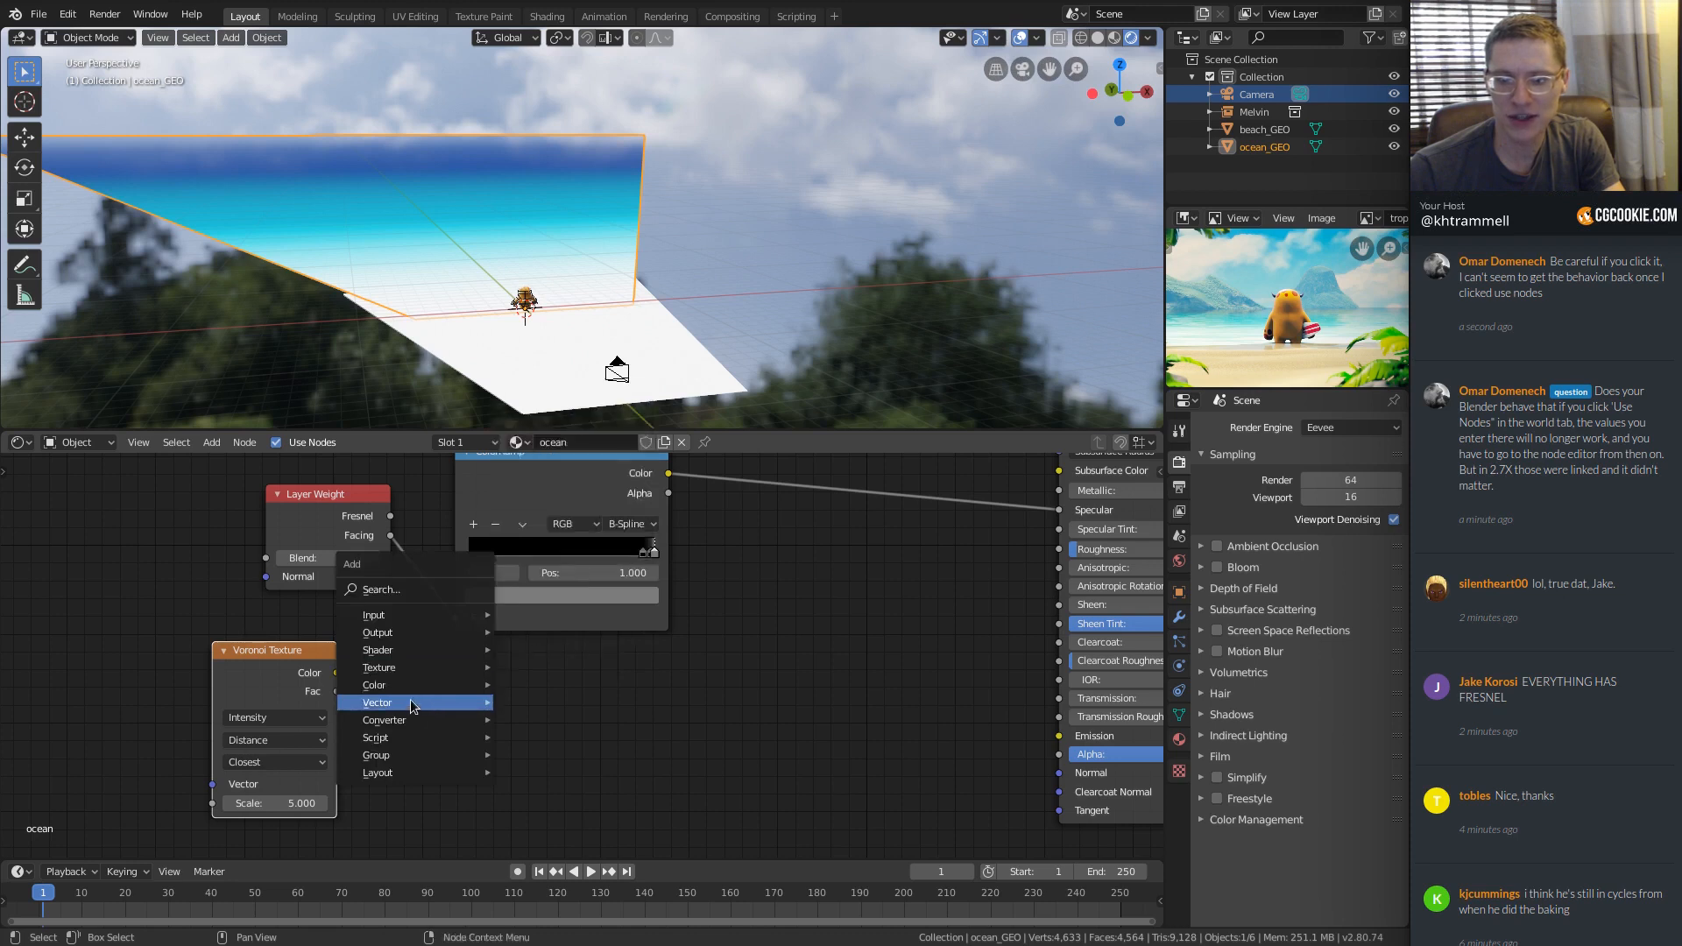
mouse_move(411, 705)
left_click(534, 702)
left_click(401, 678)
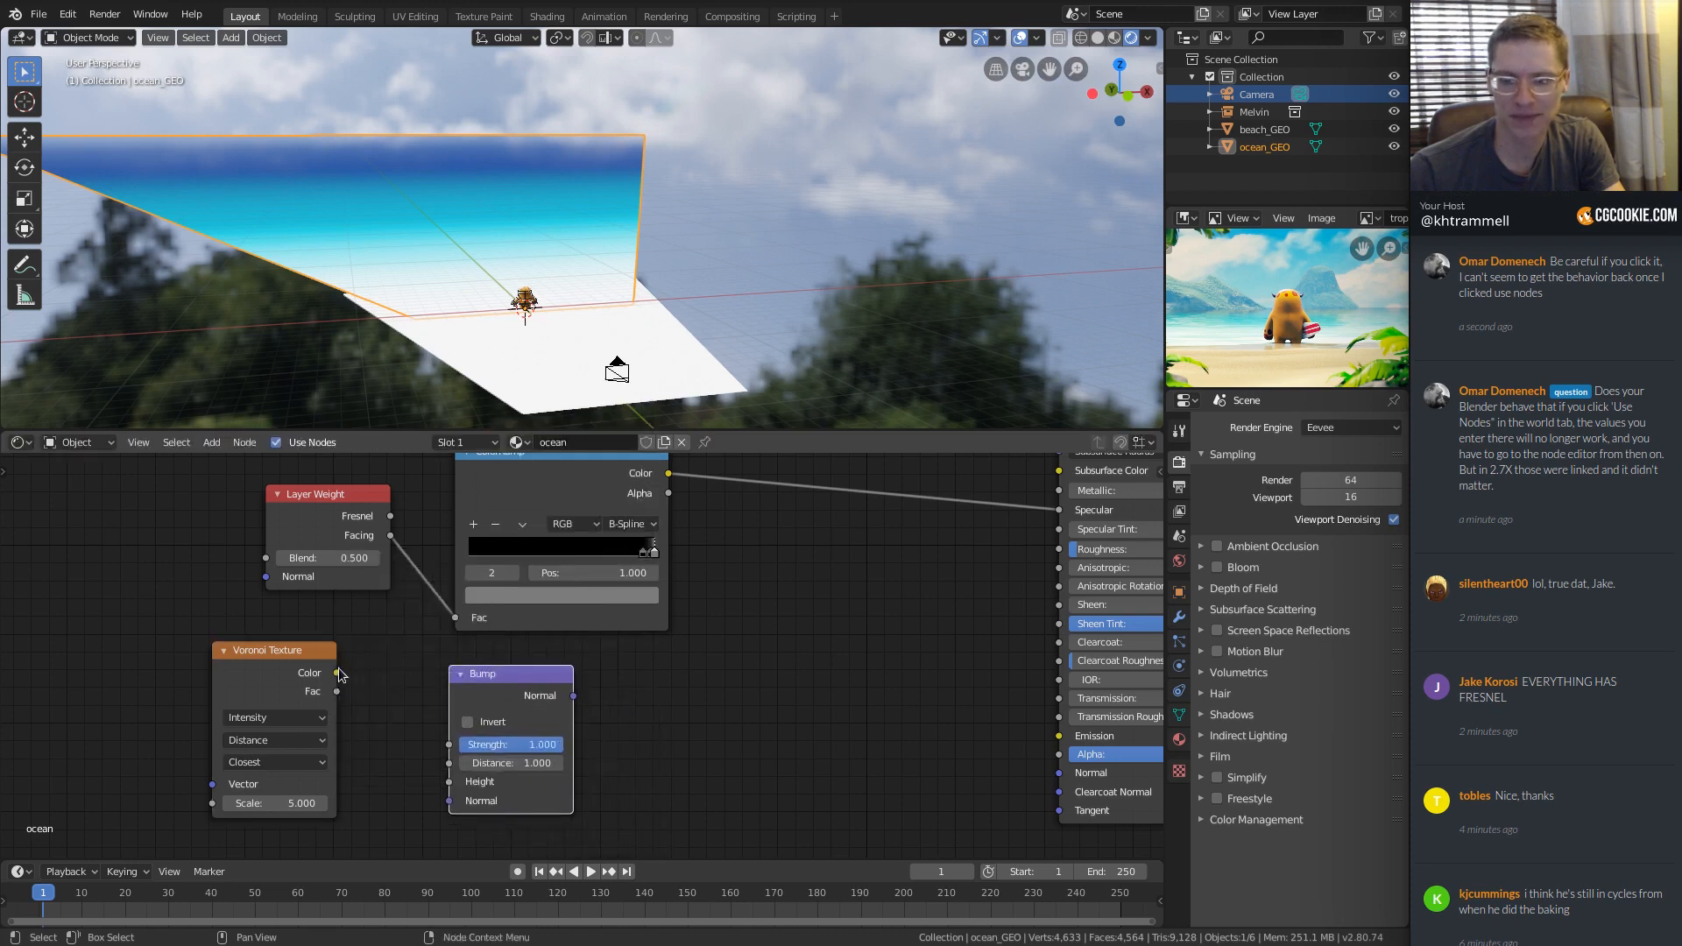
left_click_drag(336, 672, 449, 781)
Connect the Bump node's Normal output to the Principled BSDF's Normal input and view the ocean from above.
middle_click_drag(596, 699, 467, 694)
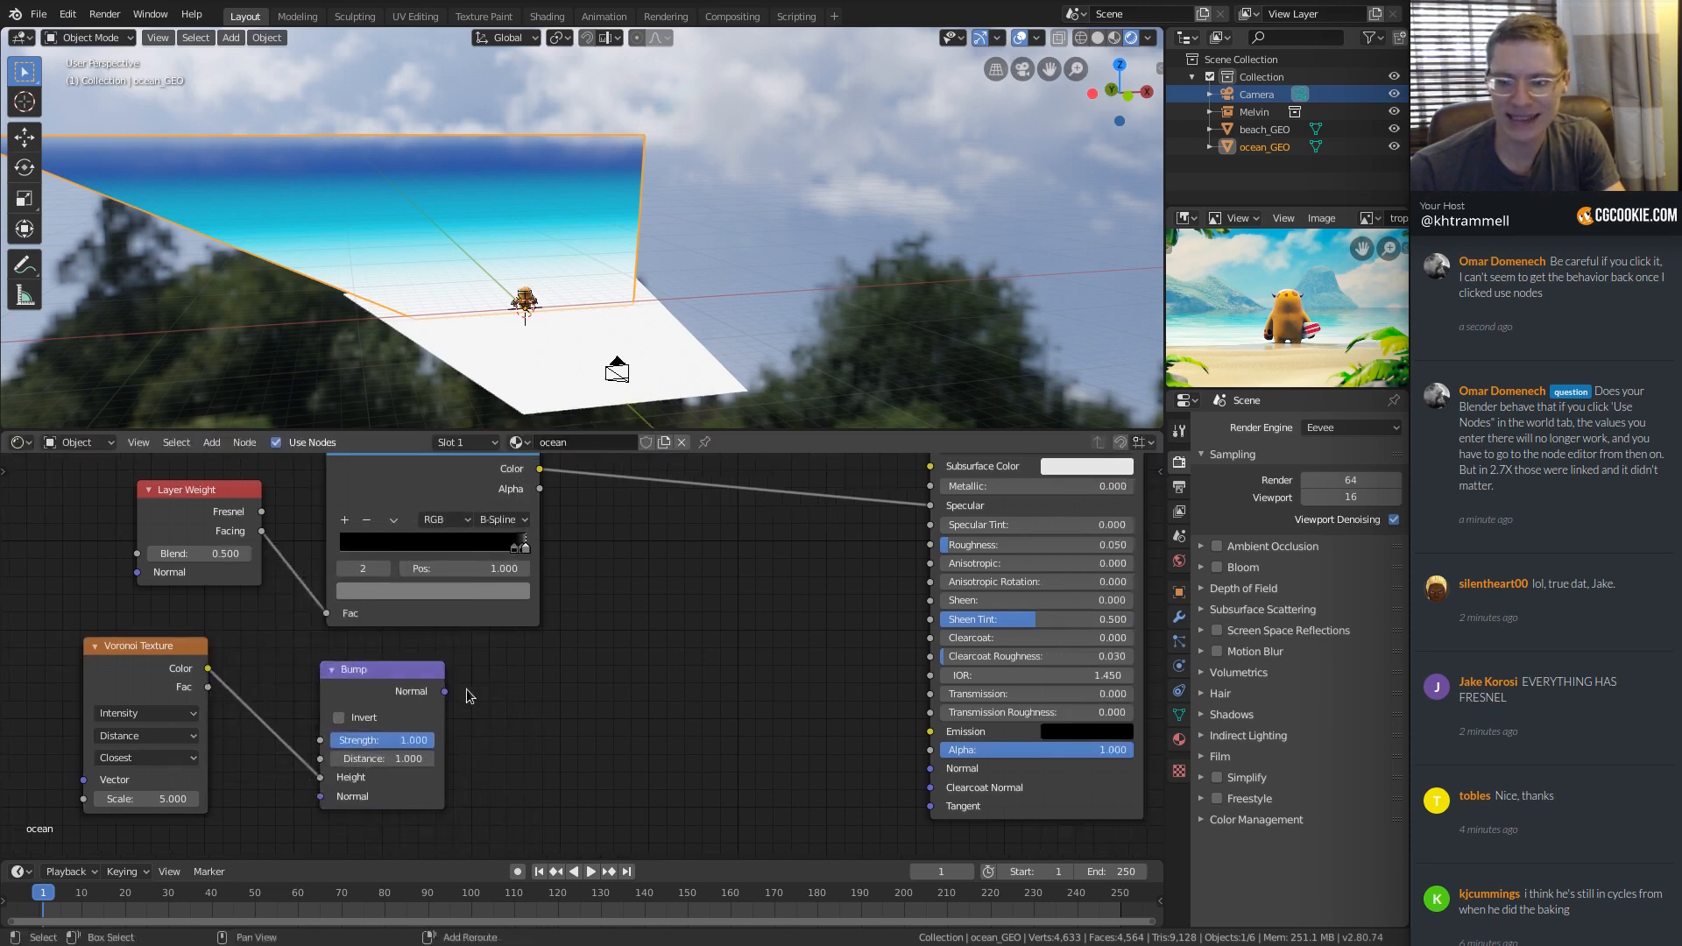
left_click_drag(445, 691, 930, 768)
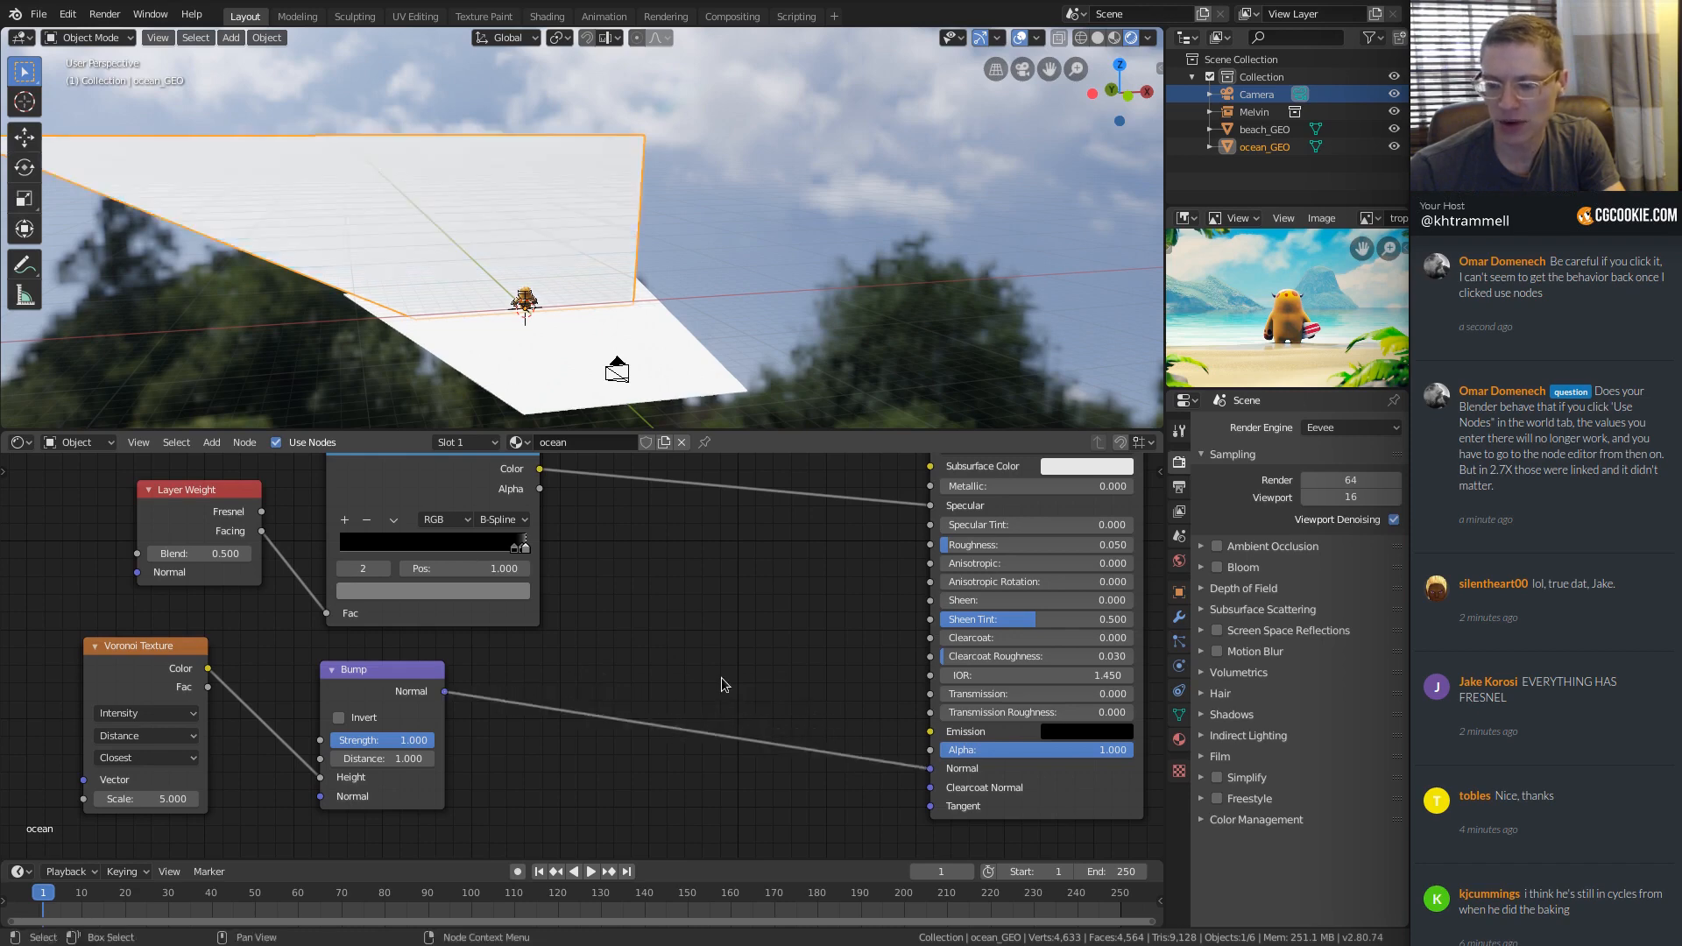
middle_click_drag(539, 203, 634, 184)
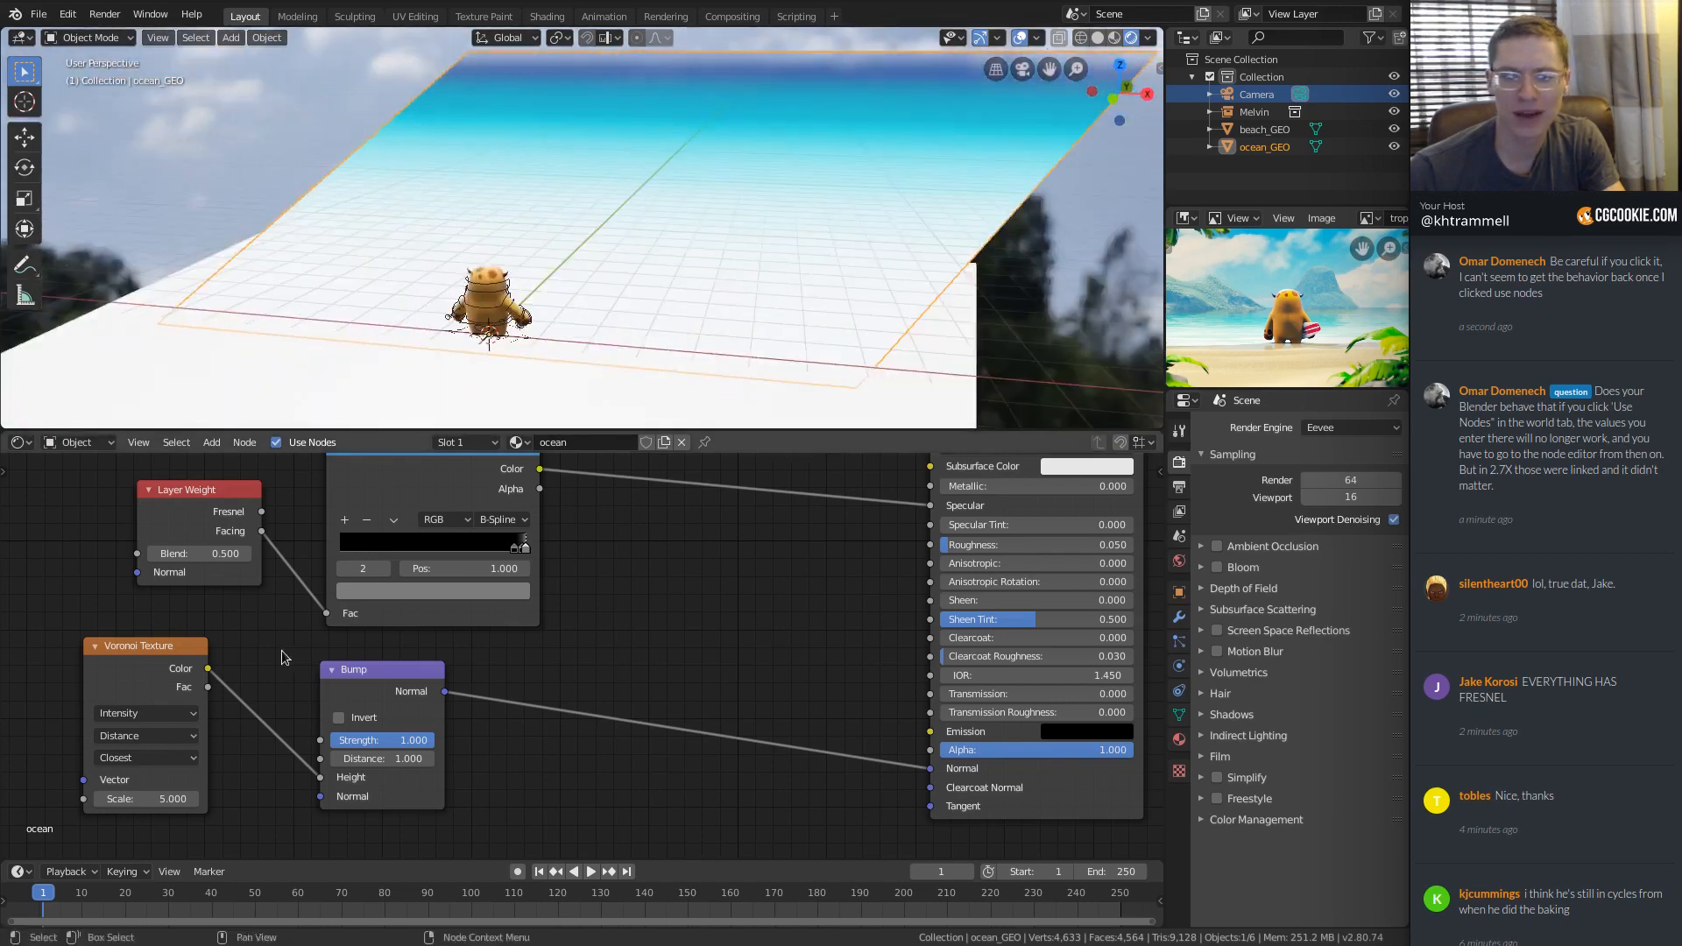
Preview the Voronoi Texture's output directly on the ocean plane with the Emission Viewer.
middle_click_drag(158, 664, 368, 664)
left_click(368, 664, "ctrl+shift")
middle_click_drag(734, 133, 666, 263)
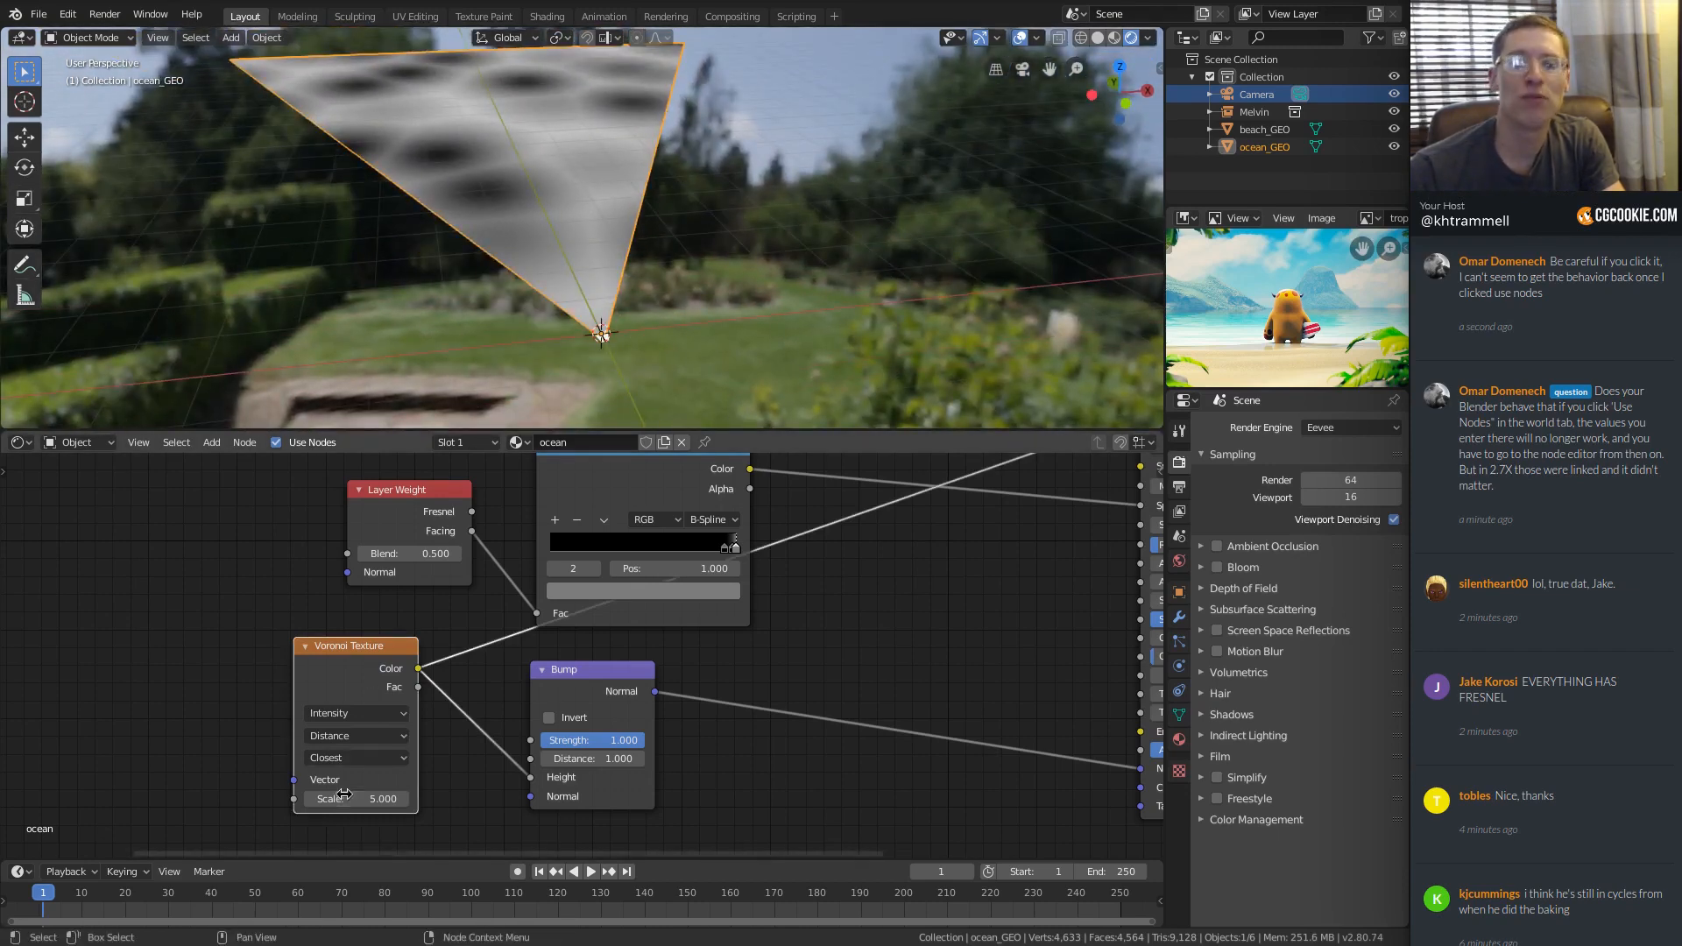
Set the Voronoi Texture's Scale to 1000 and check the denser pattern across the ocean plane.
left_click(343, 796)
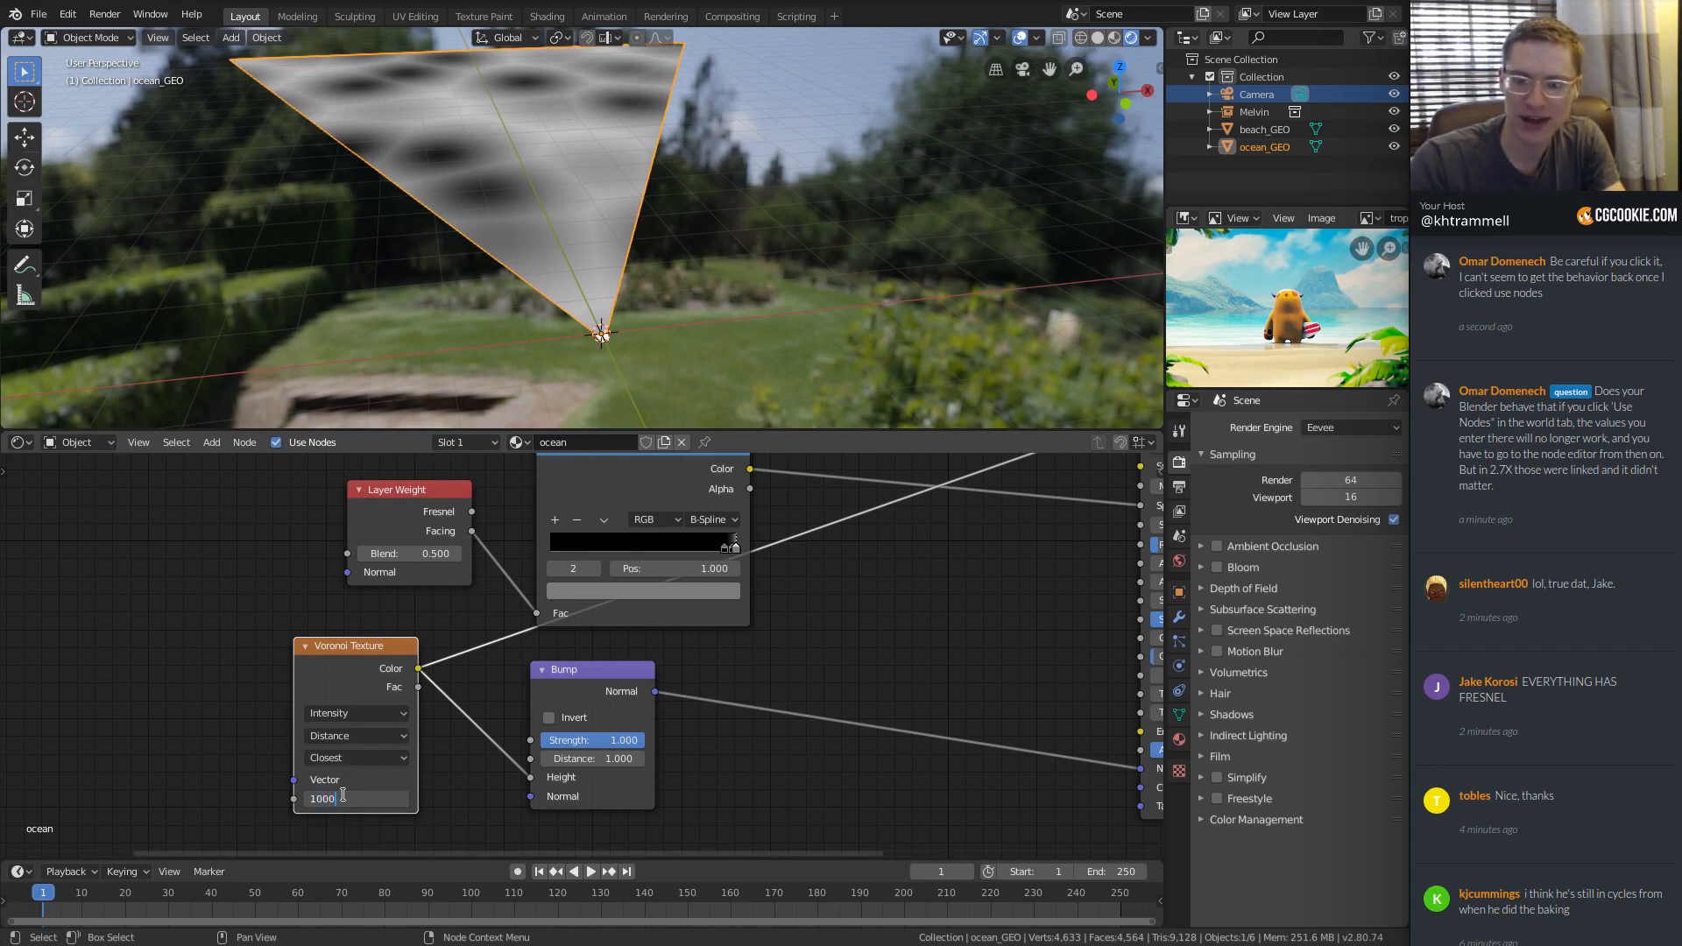
key("Return")
middle_click_drag(561, 263, 611, 224, "ctrl")
middle_click_drag(833, 727, 605, 757)
middle_click_drag(605, 757, 714, 623, "ctrl")
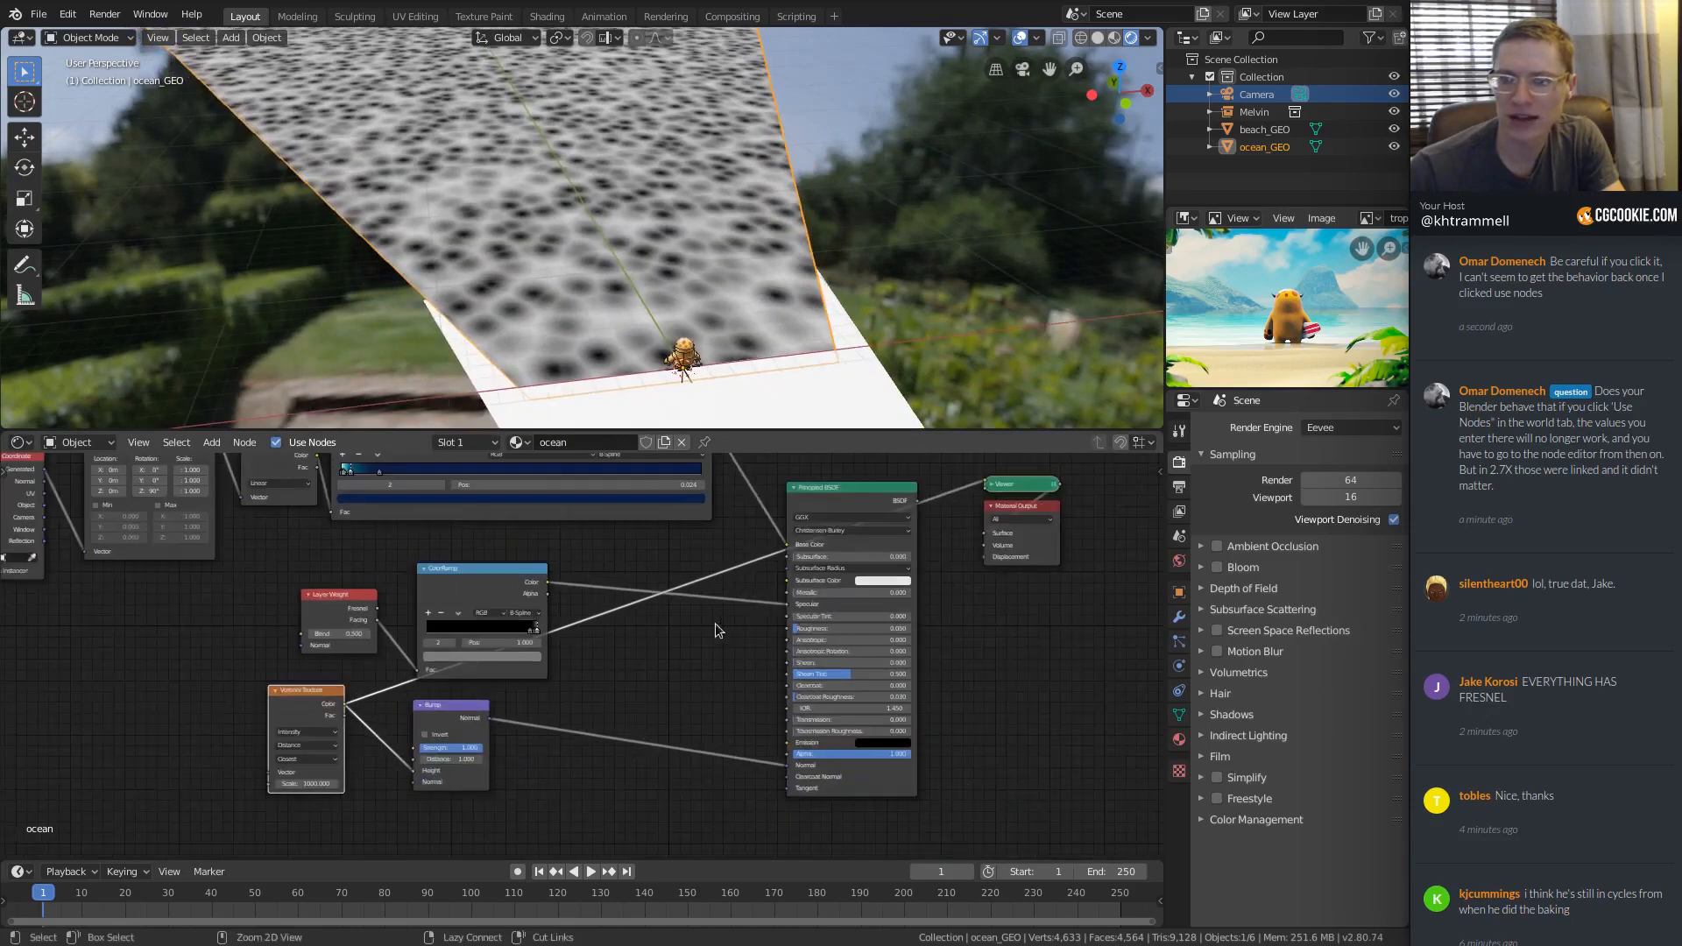
Reconnect the Principled BSDF to the Material Output in place of the Voronoi preview and inspect the ocean surface up close.
middle_click_drag(846, 481, 757, 601)
left_click(769, 615, "ctrl+shift")
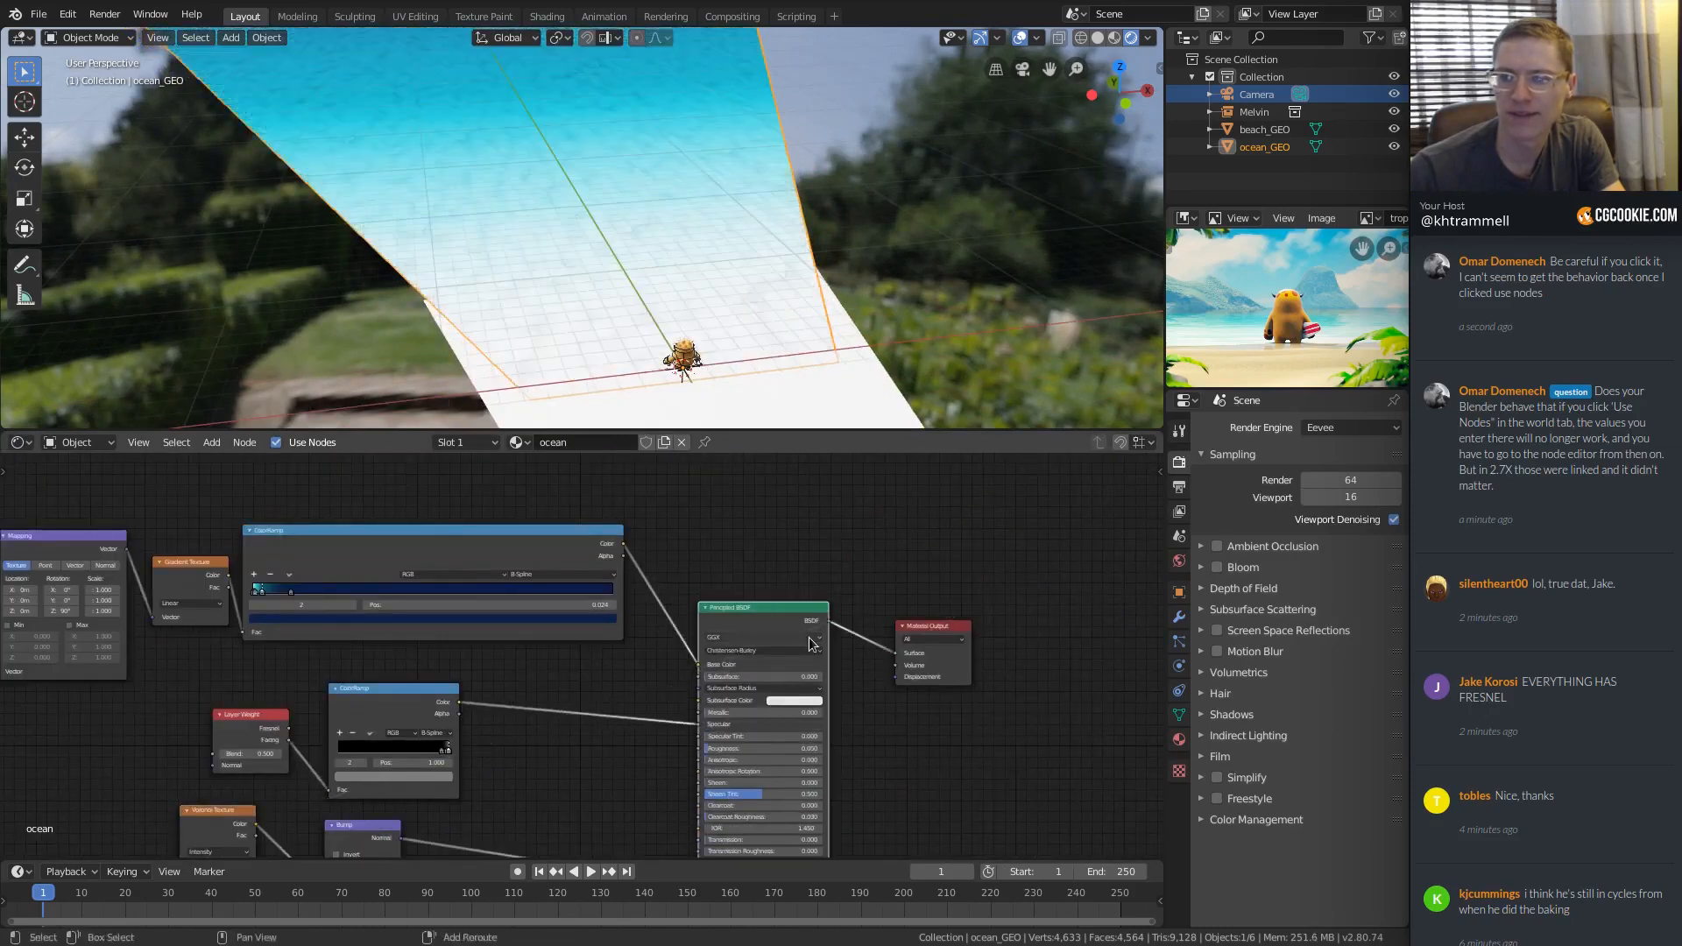
middle_click_drag(671, 187, 575, 212)
key("KP_0")
middle_click_drag(219, 247, 701, 239, "shift")
middle_click_drag(581, 191, 767, 210, "ctrl")
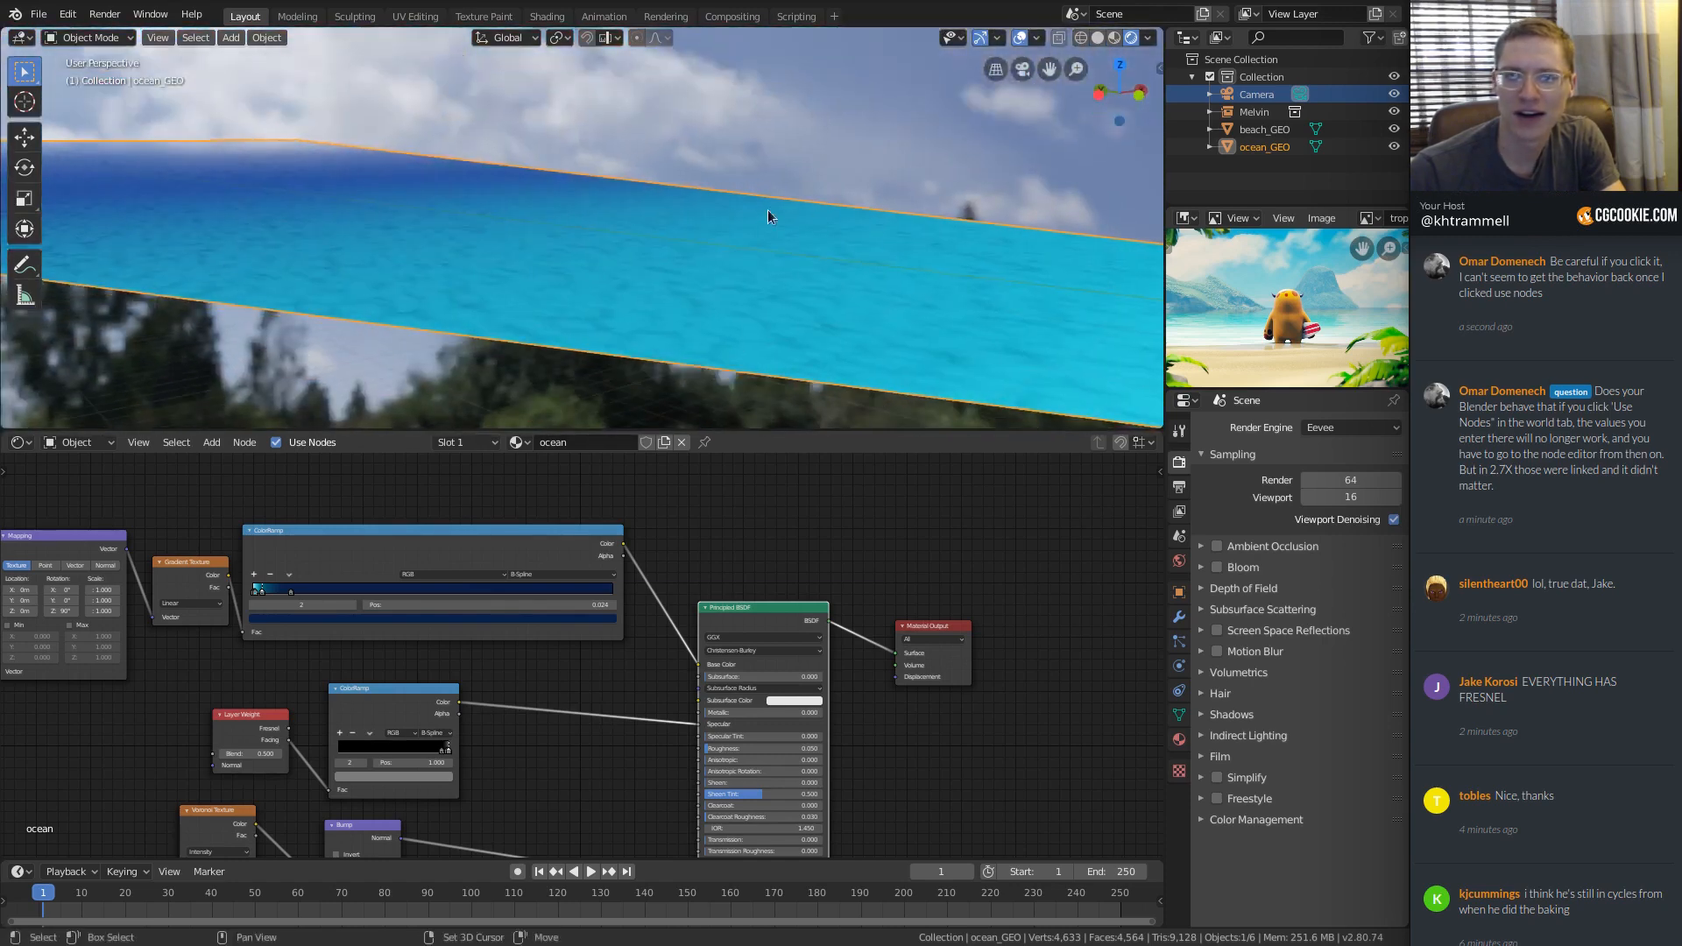
Try Bump Strength values of 10, 2 and 1 and compare the waves across the ocean plane.
scroll(446, 735, "up", 6)
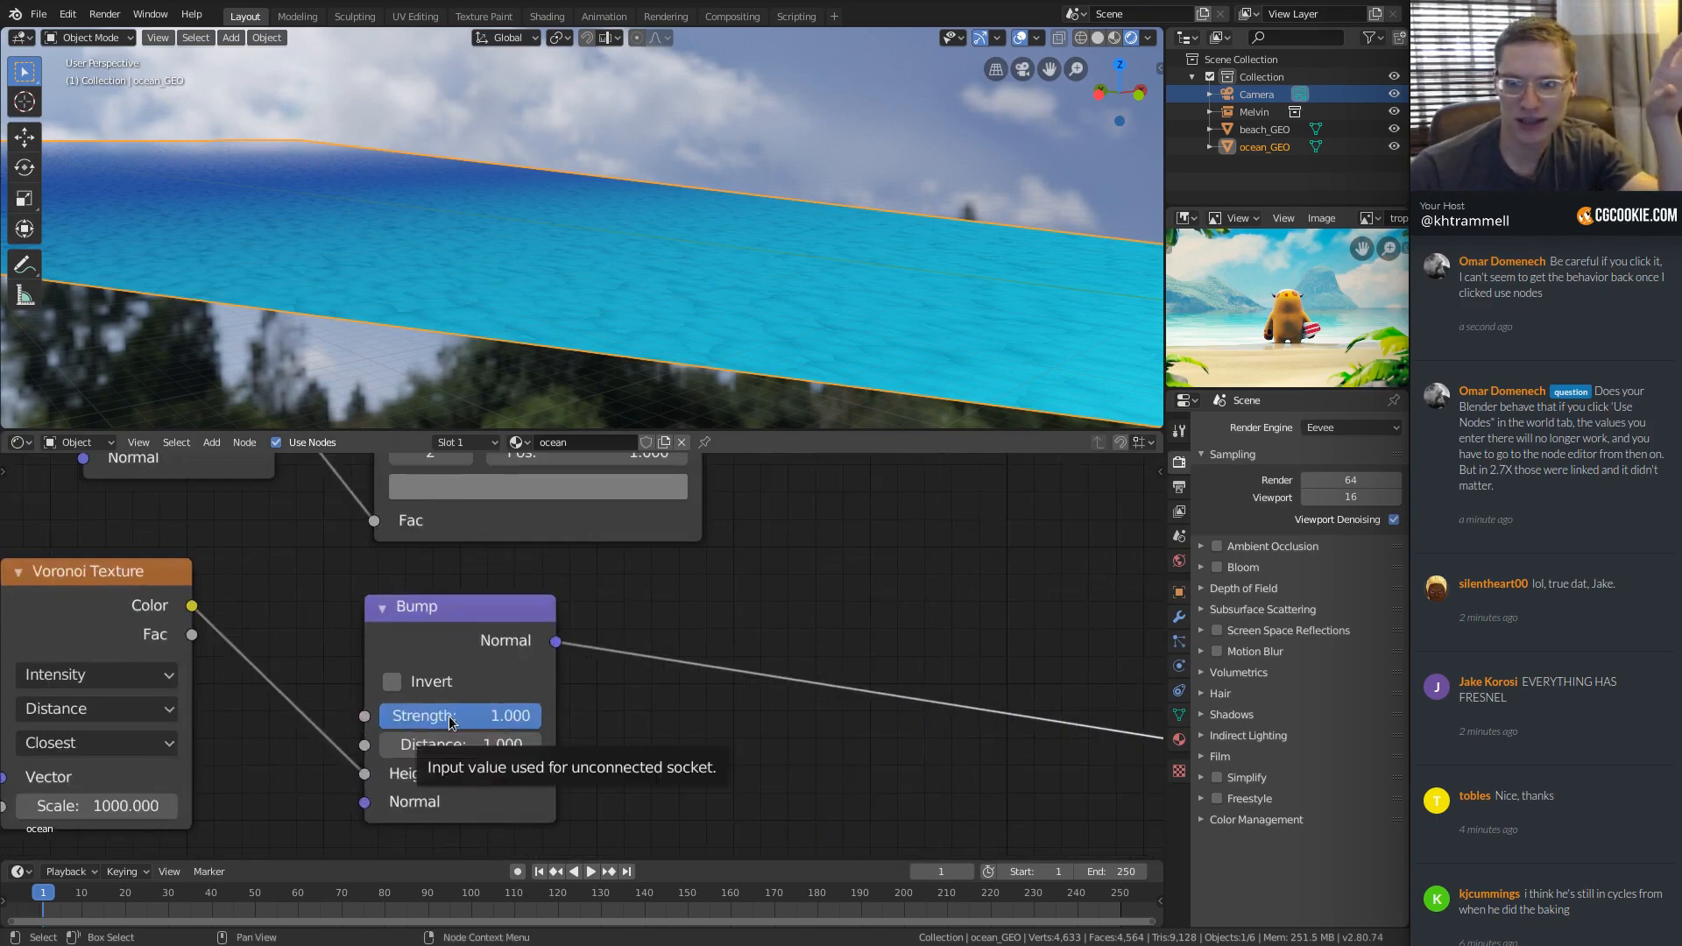
left_click(458, 716)
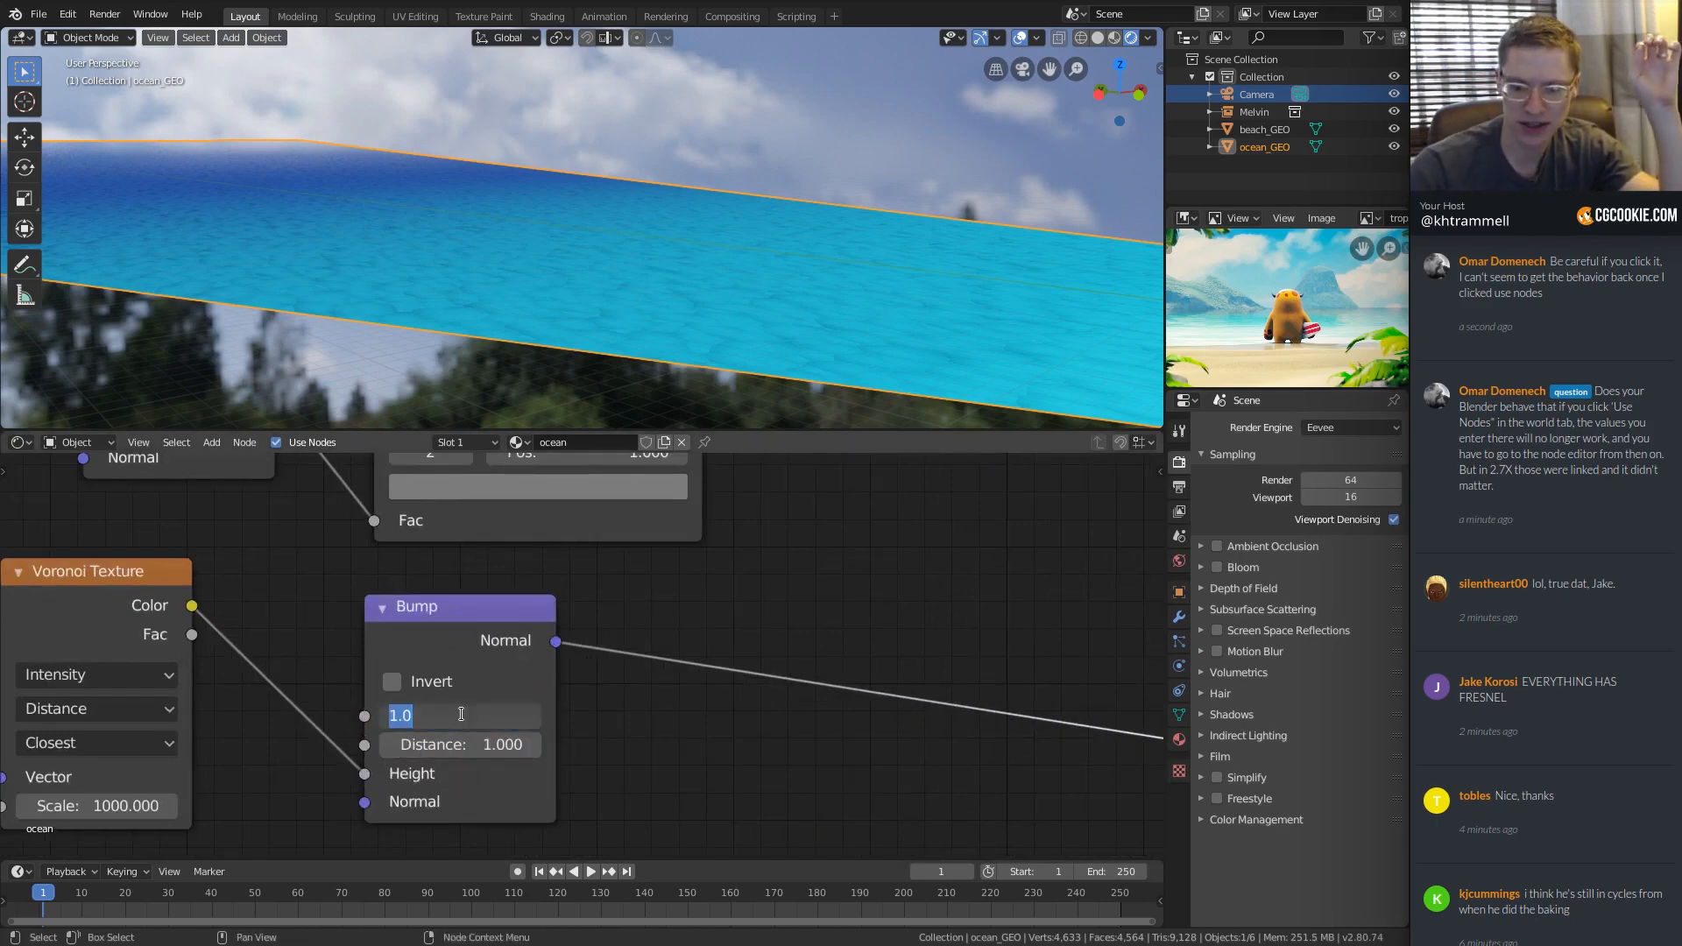
type("10")
key("Return")
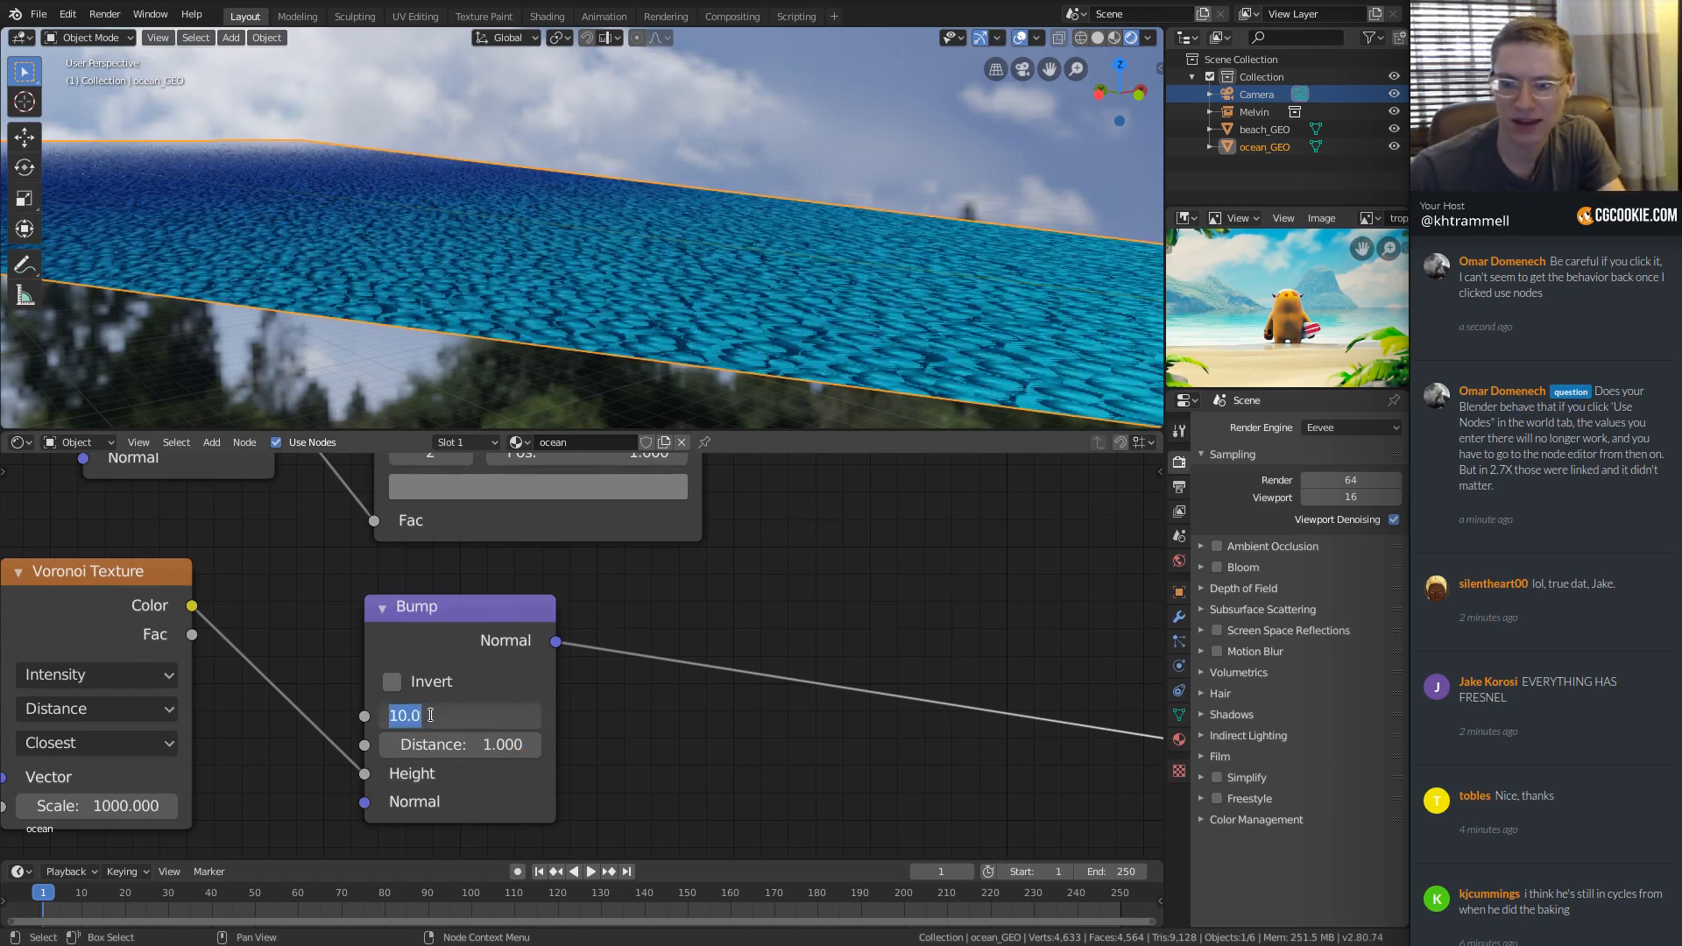
type("2")
key("Return")
middle_click_drag(908, 275, 728, 360)
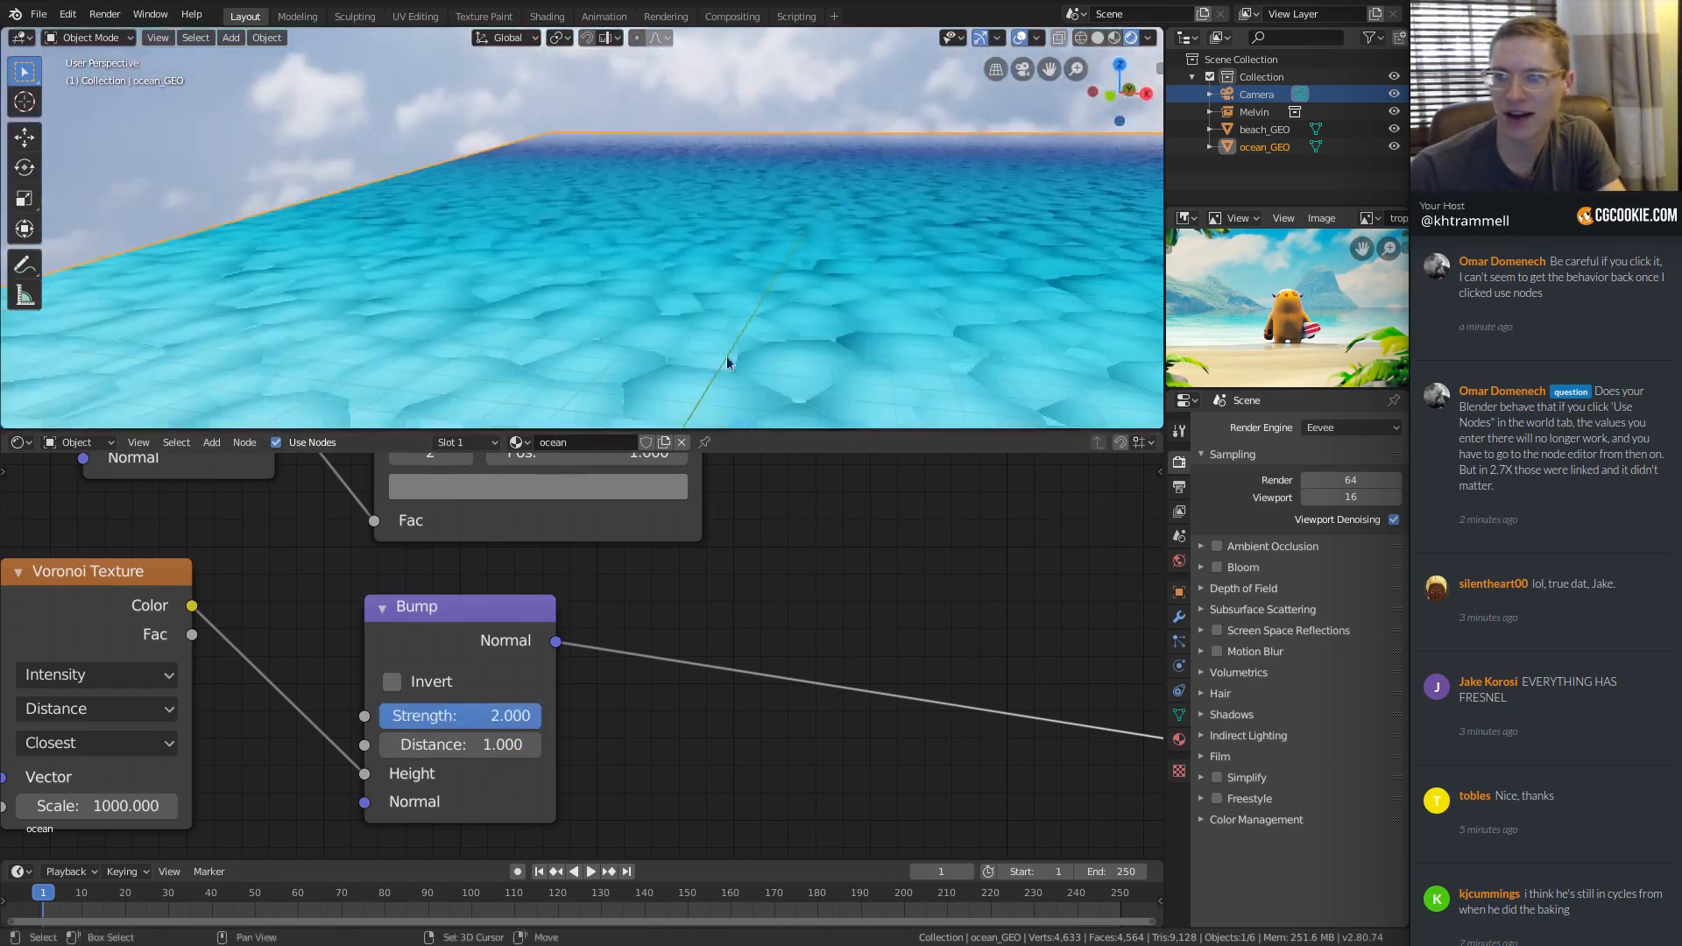
type("1")
key("Return")
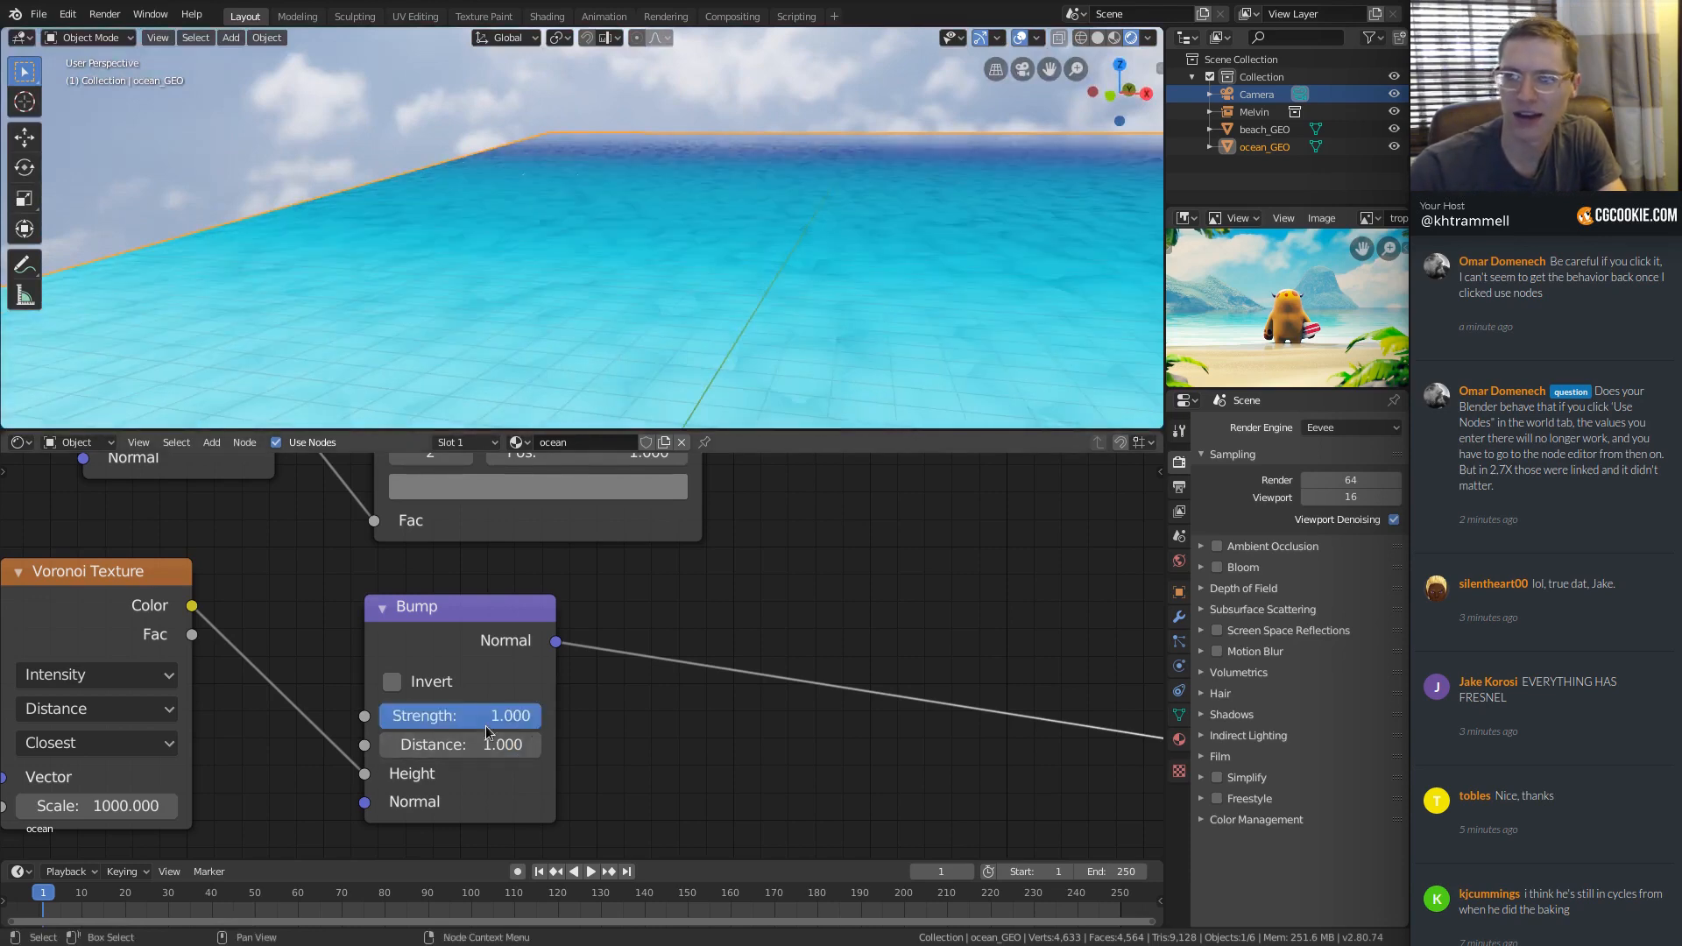
middle_click_drag(585, 345, 638, 263)
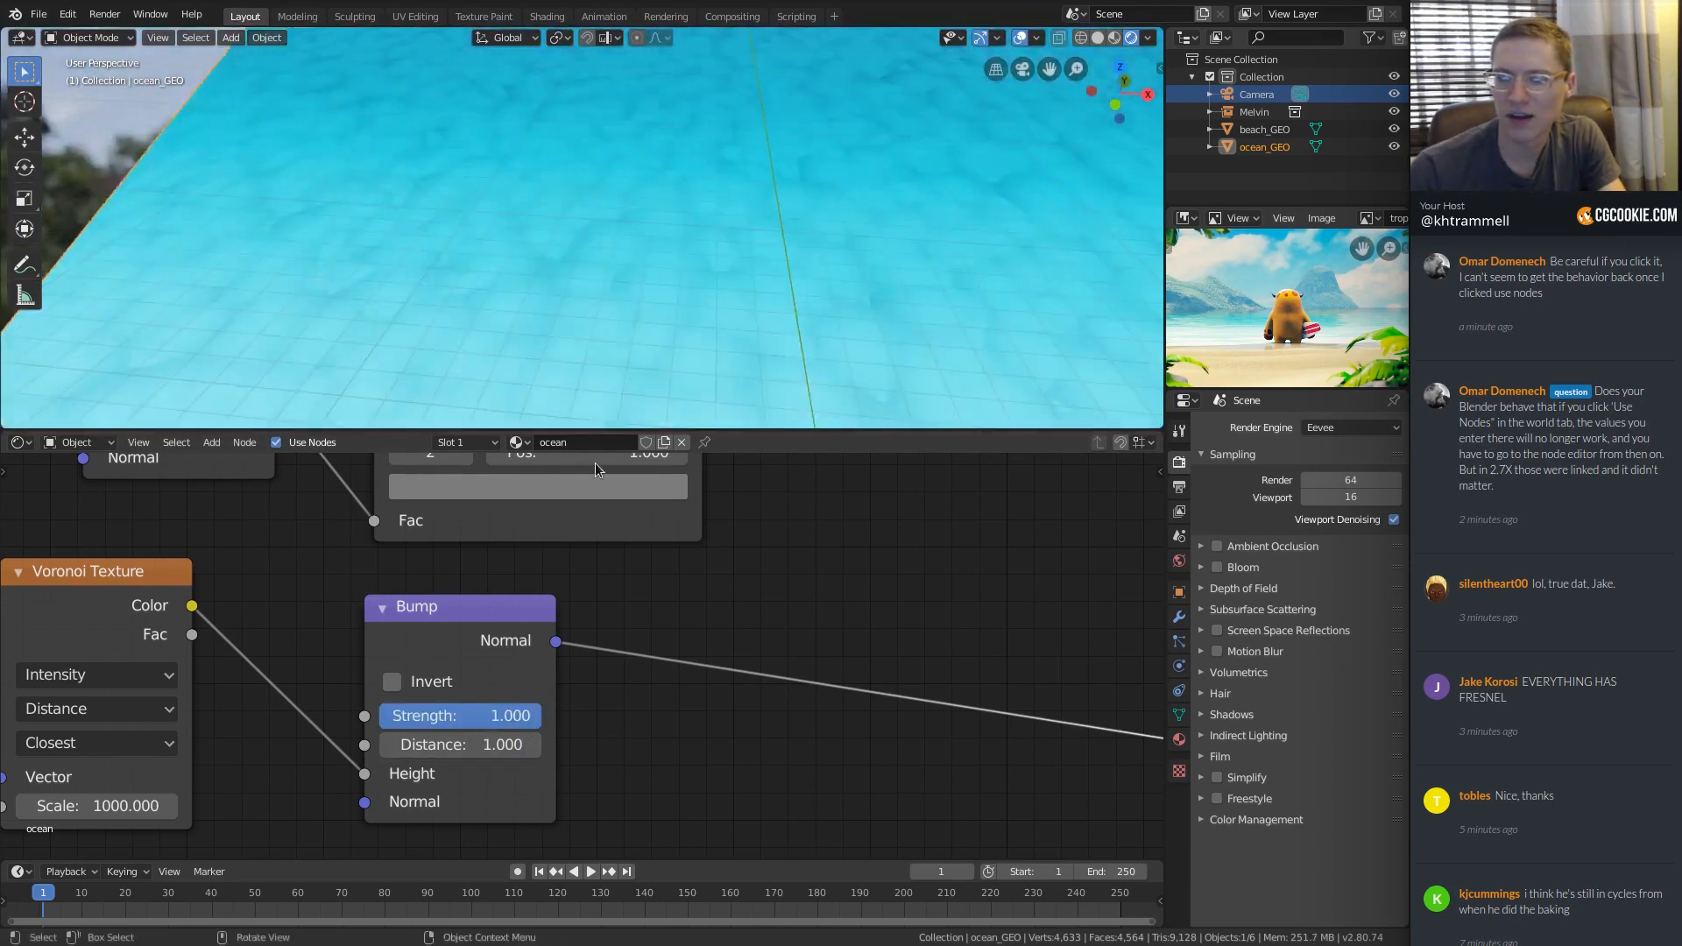
Try a Bump Strength of 0.1, settle on 0.410 and check the whole ocean plane.
type("0.1")
key("Return")
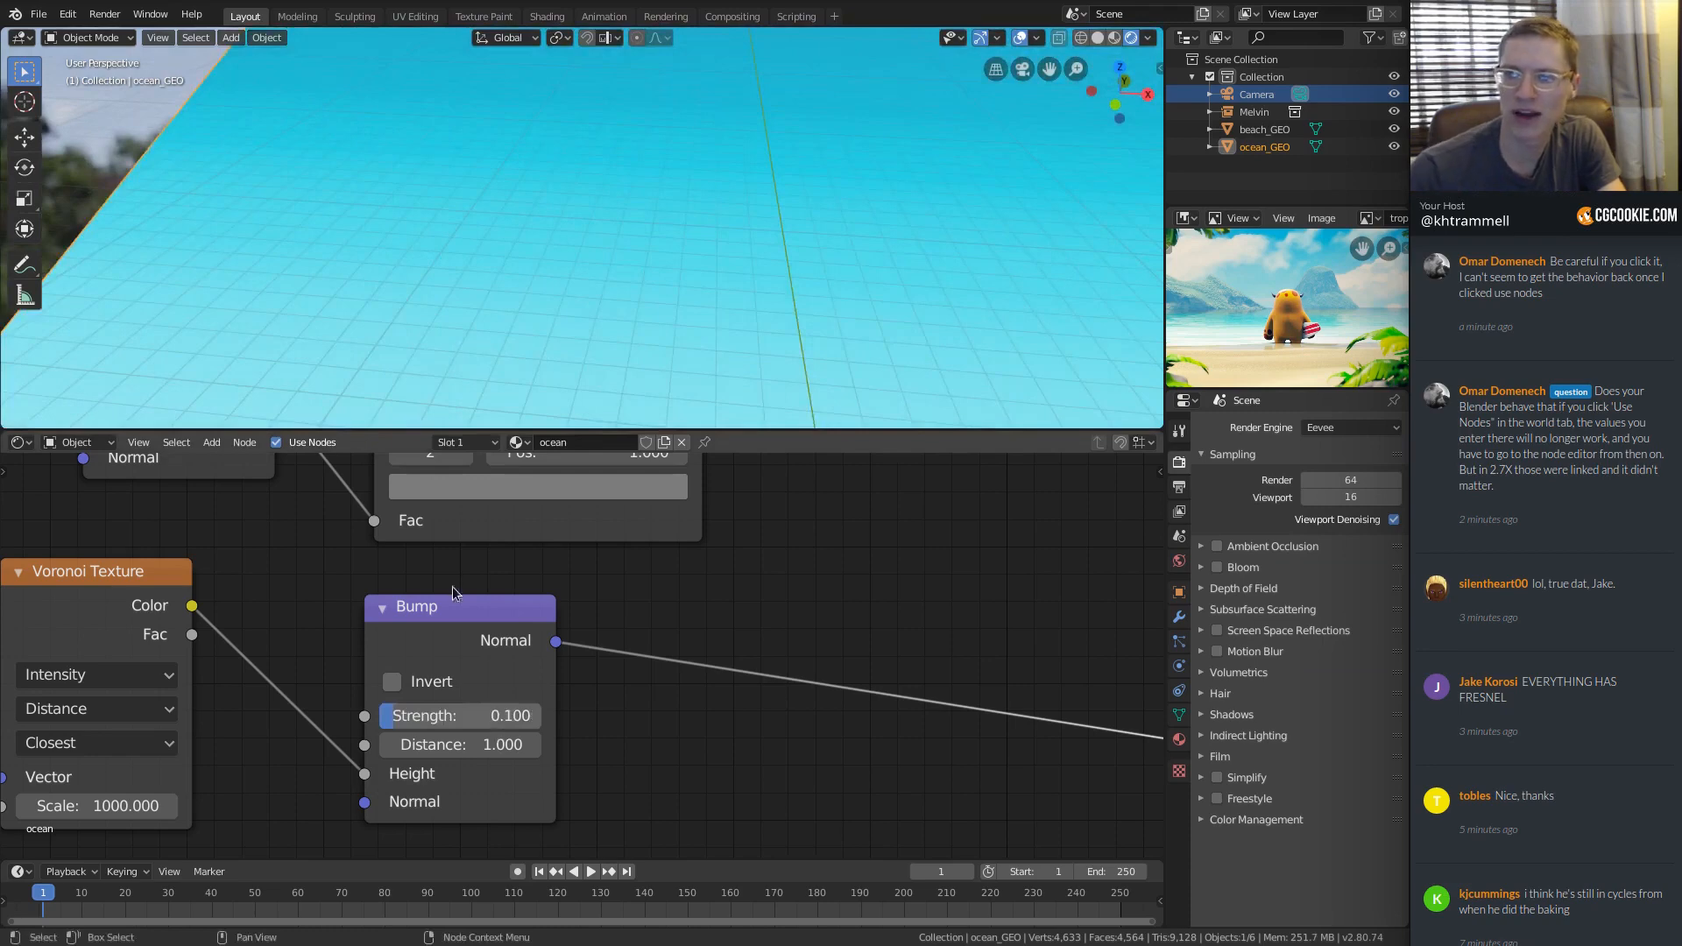
mouse_move(534, 386)
middle_mouse_down()
mouse_move(570, 328)
mouse_move(631, 295)
mouse_move(564, 371)
mouse_move(507, 367)
middle_mouse_up()
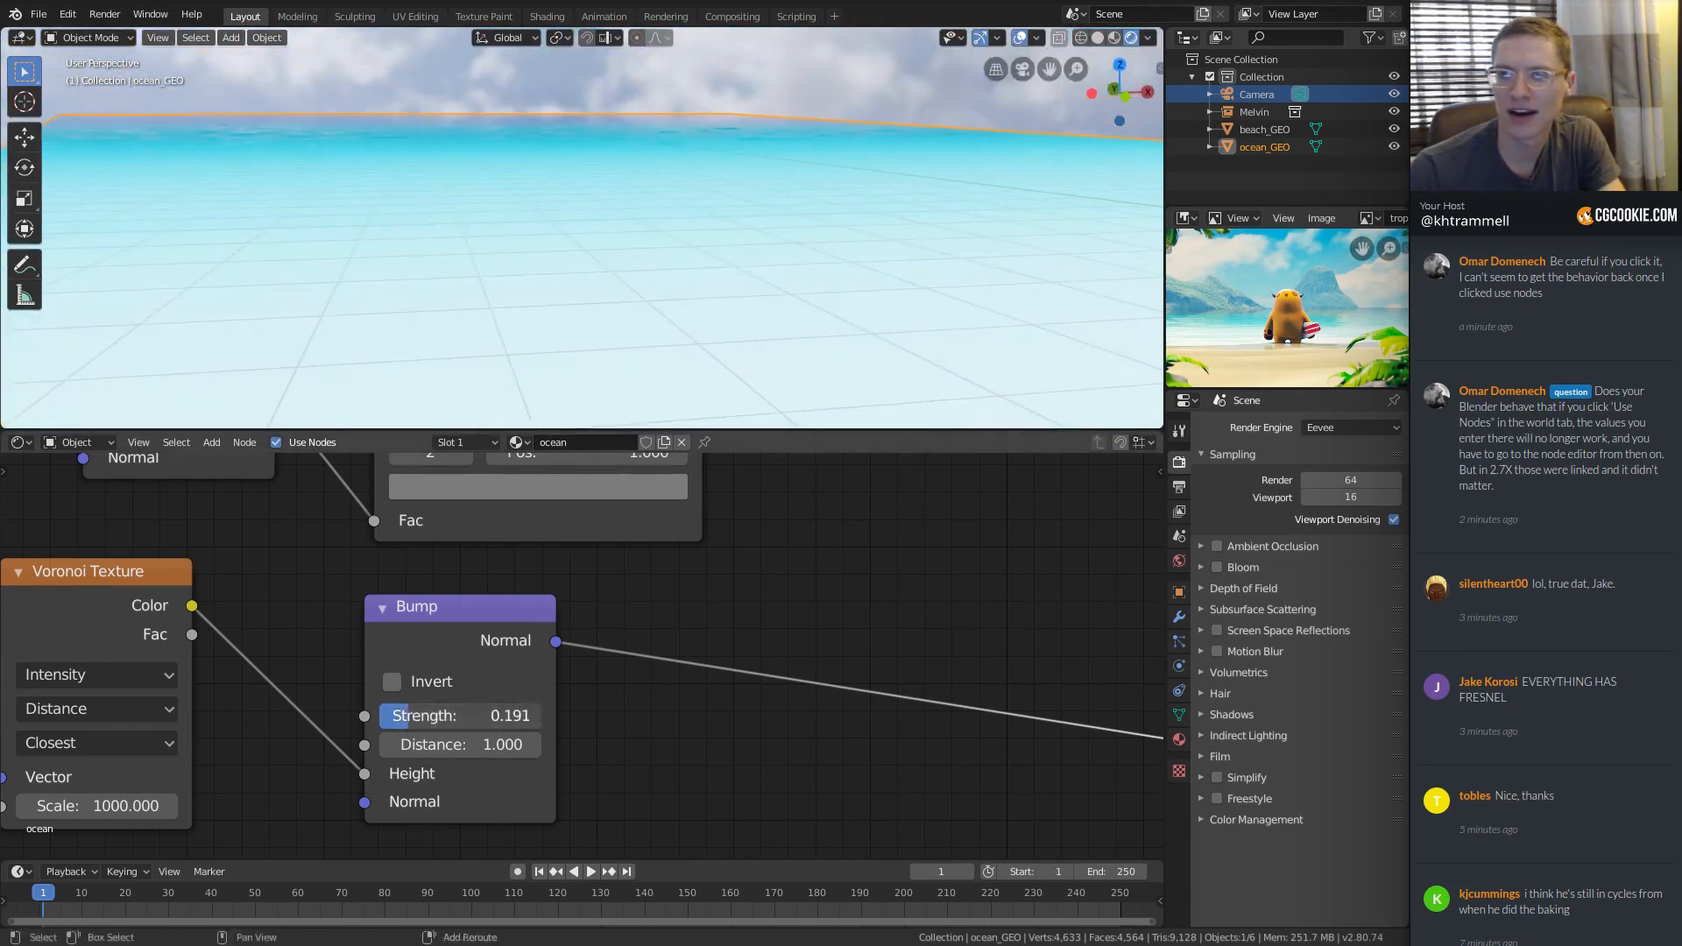
middle_click_drag(563, 150, 776, 198)
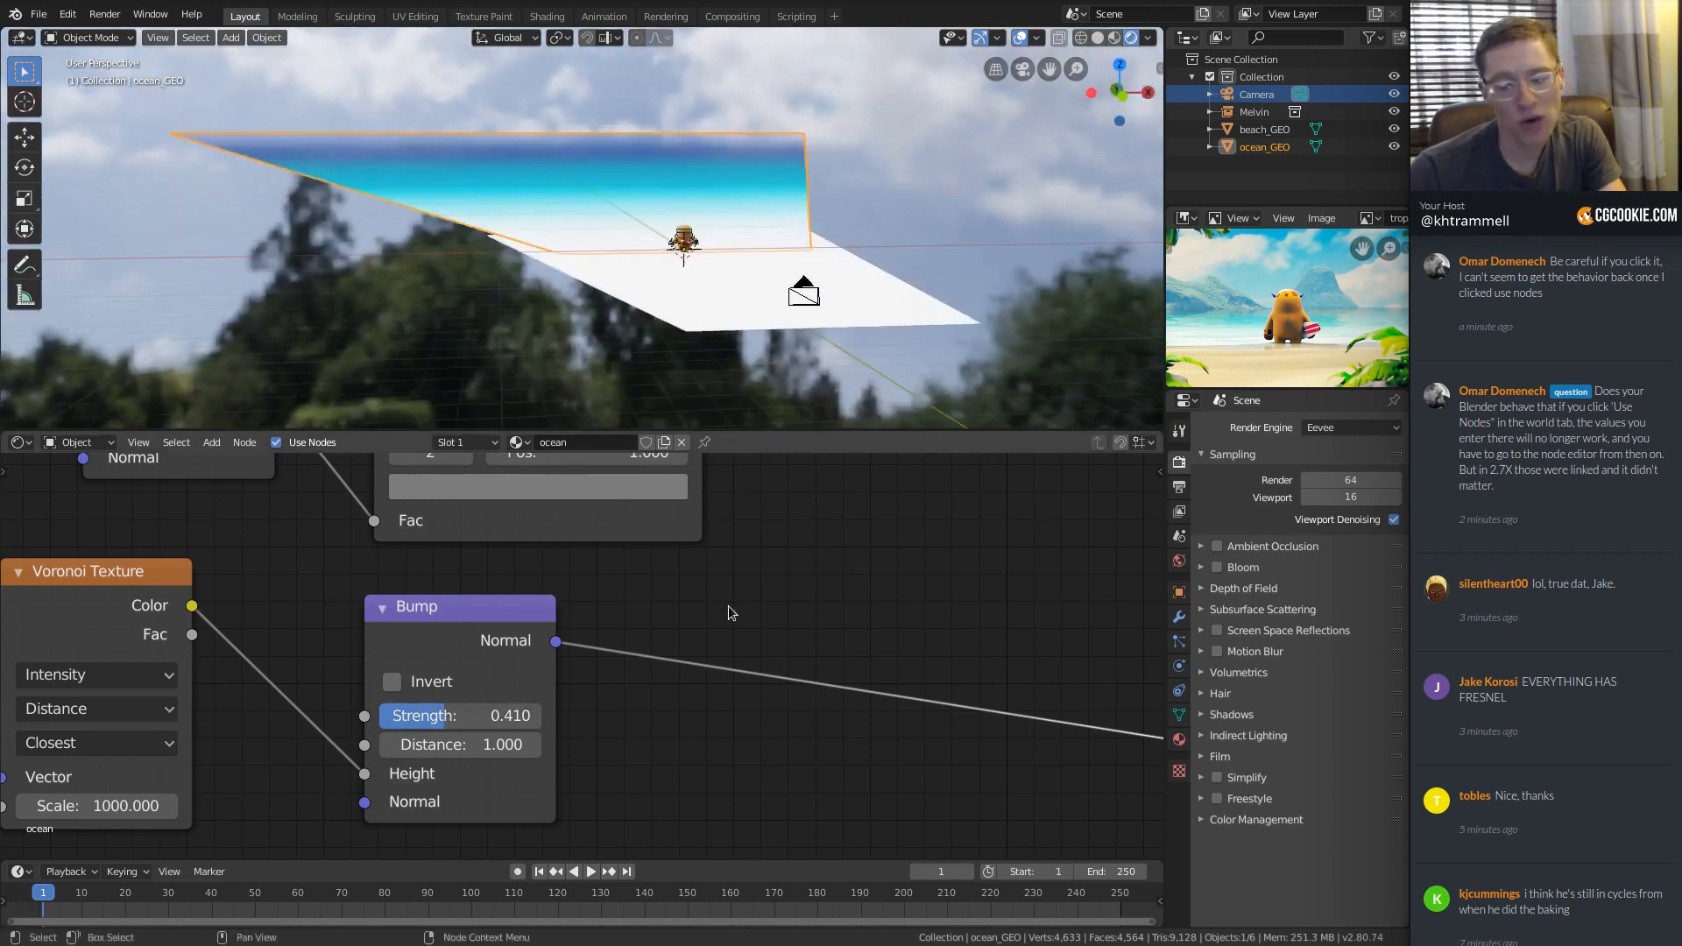
Examine the ocean's wave bands and horizon through the camera view.
middle_click_drag(729, 606, 694, 622)
scroll(690, 575, "up", 1)
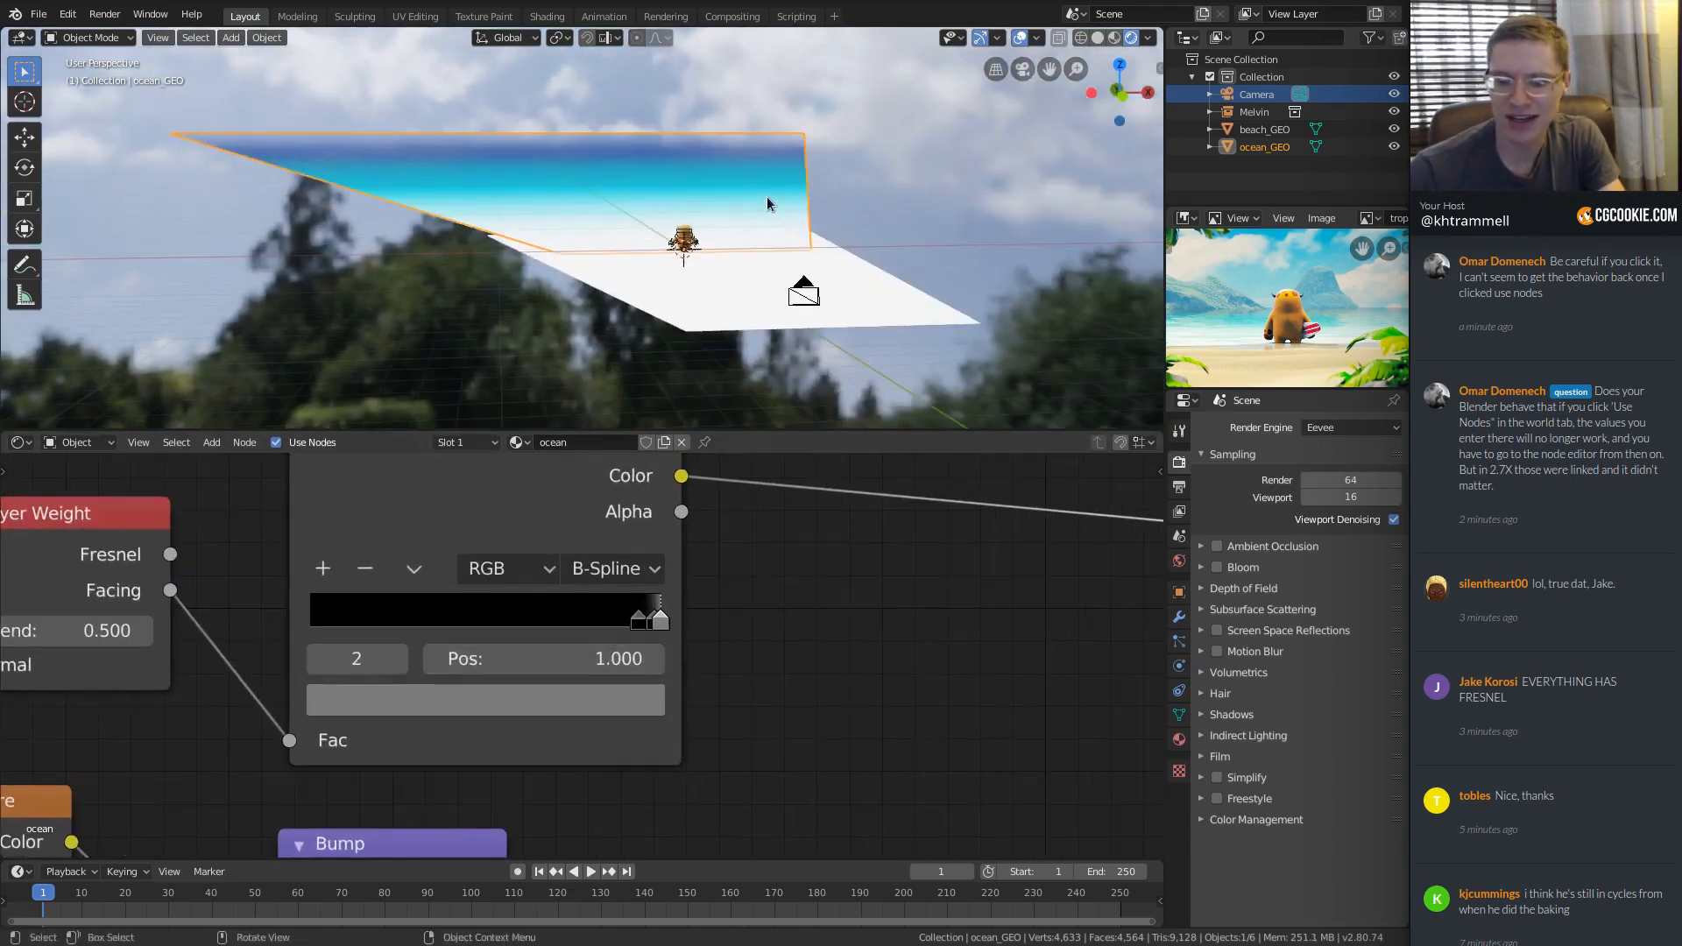
key("KP_0")
scroll(740, 236, "down", 2)
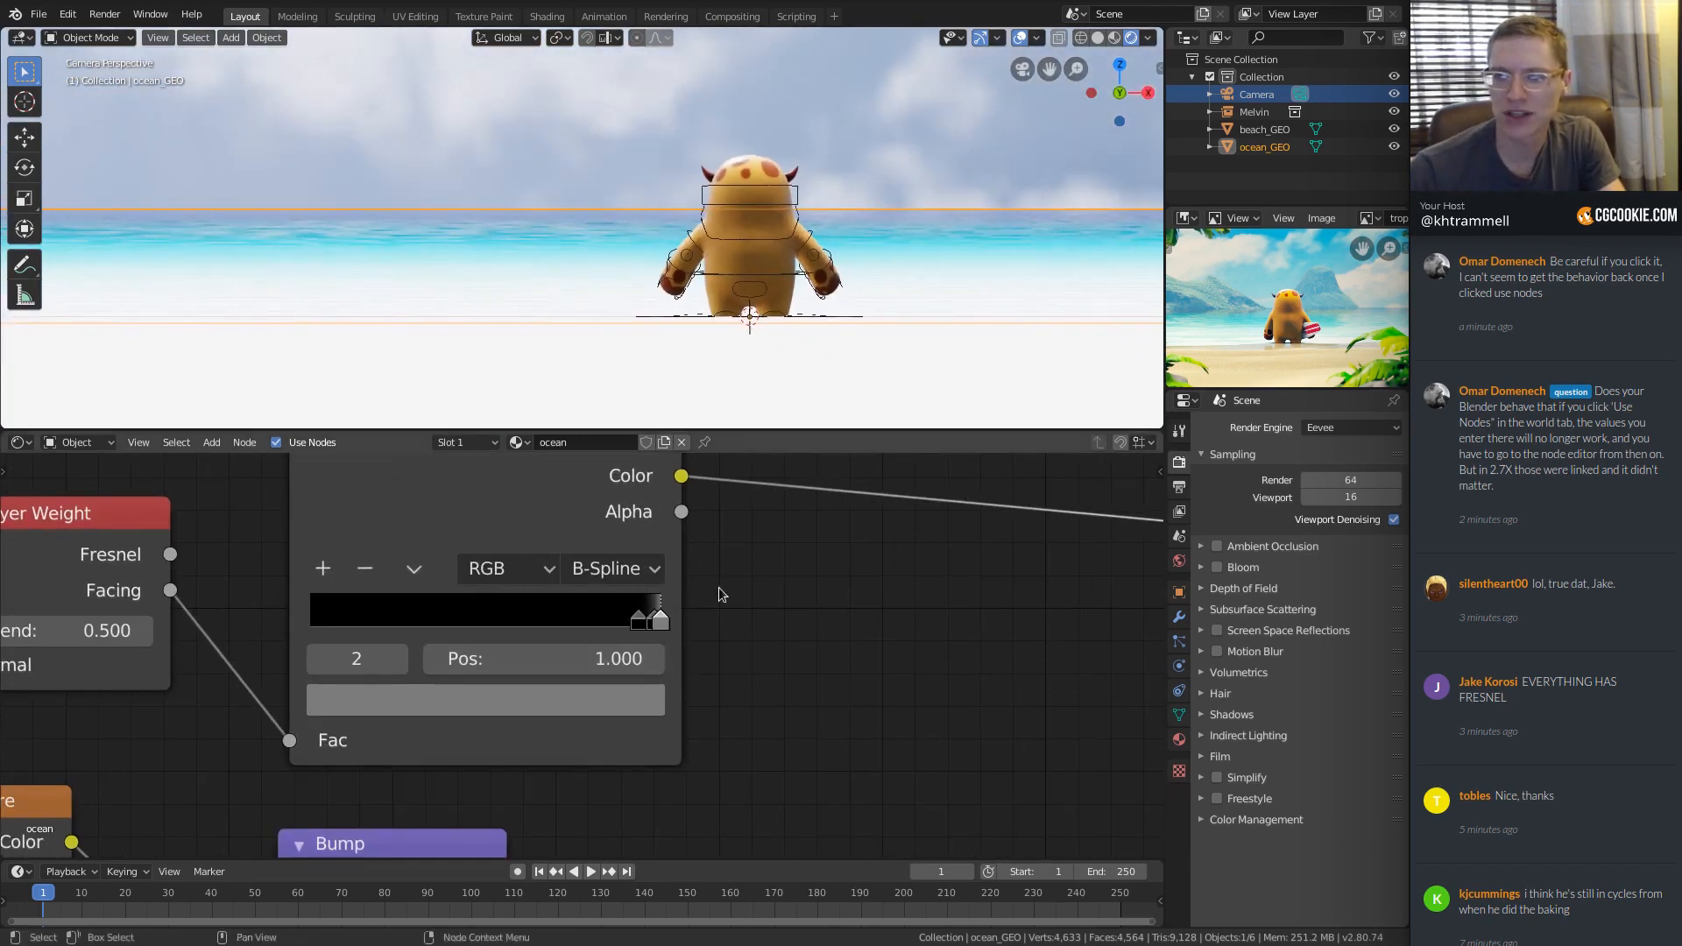
scroll(713, 488, "up", 1)
scroll(368, 198, "up", 4)
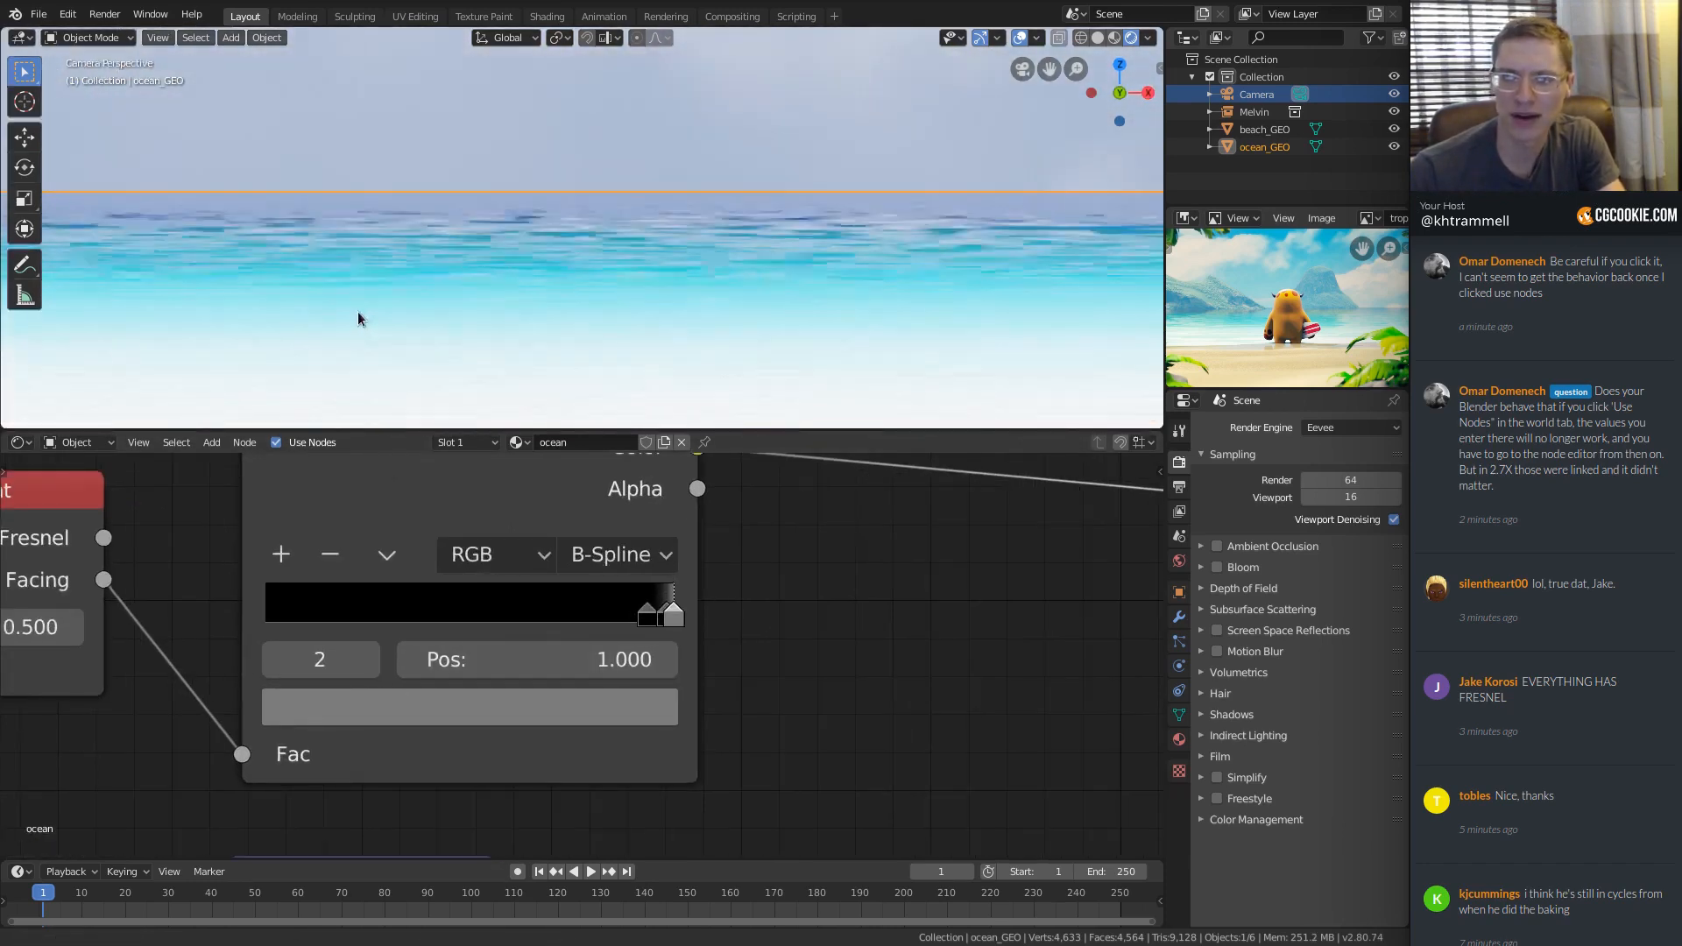
scroll(358, 312, "up", 2)
scroll(400, 385, "down", 3)
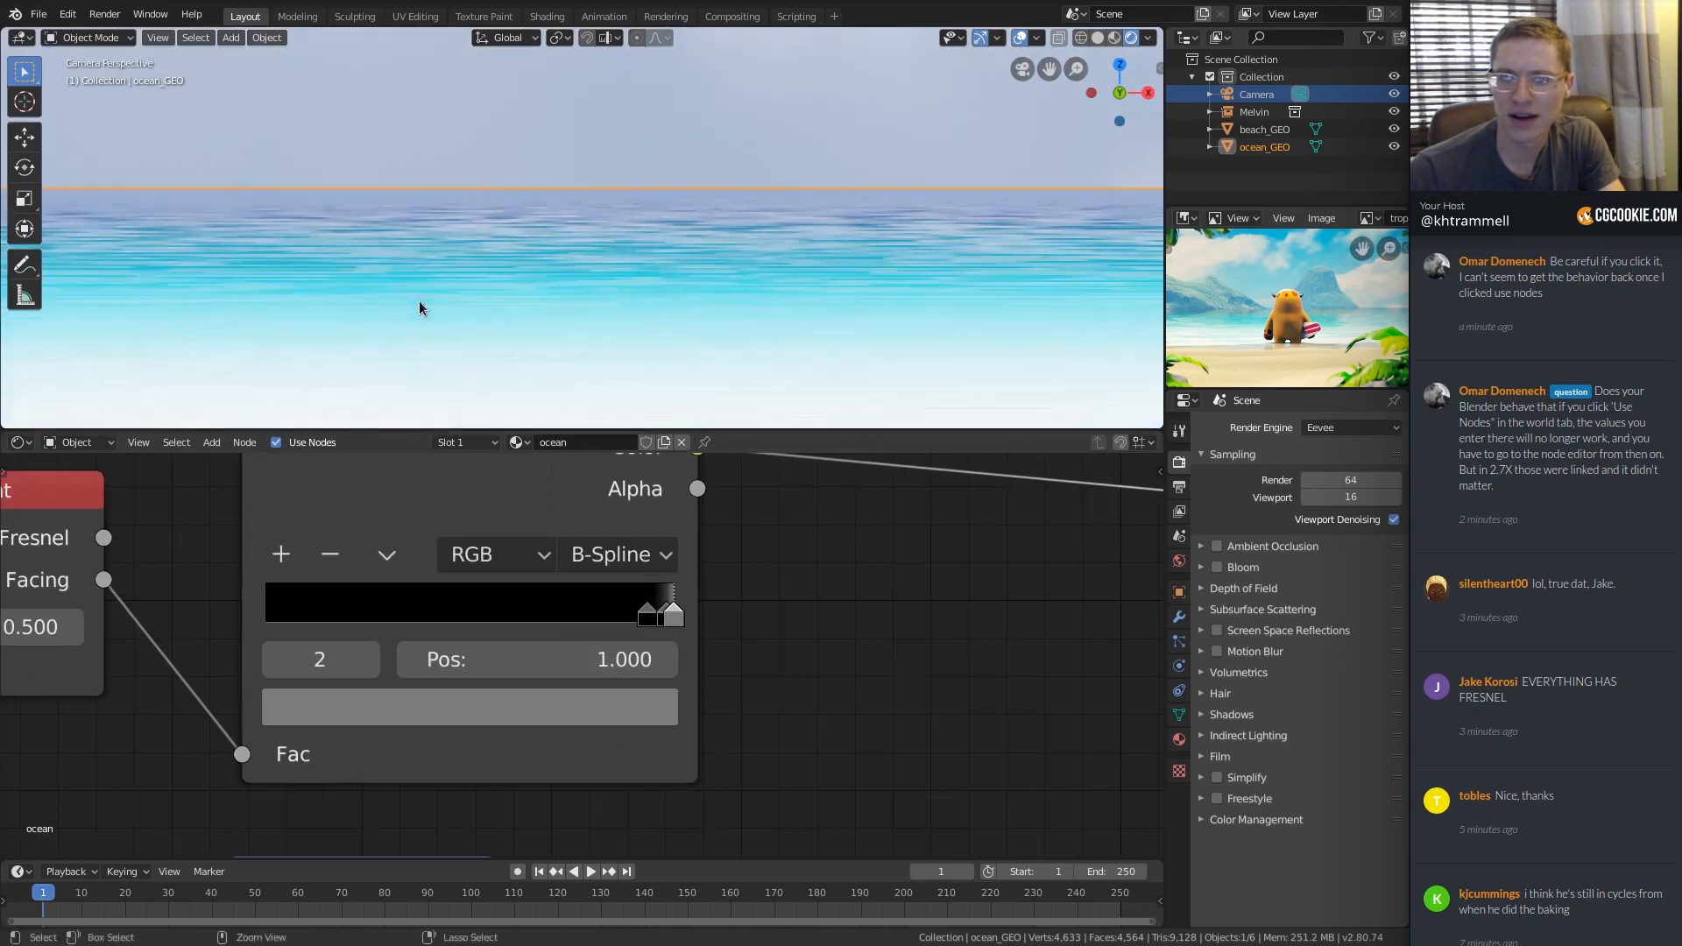
Set the middle stop, at position 0.982, of the Layer Weight's ColorRamp to a grey of 0.1.
left_click(659, 617)
left_click(554, 713)
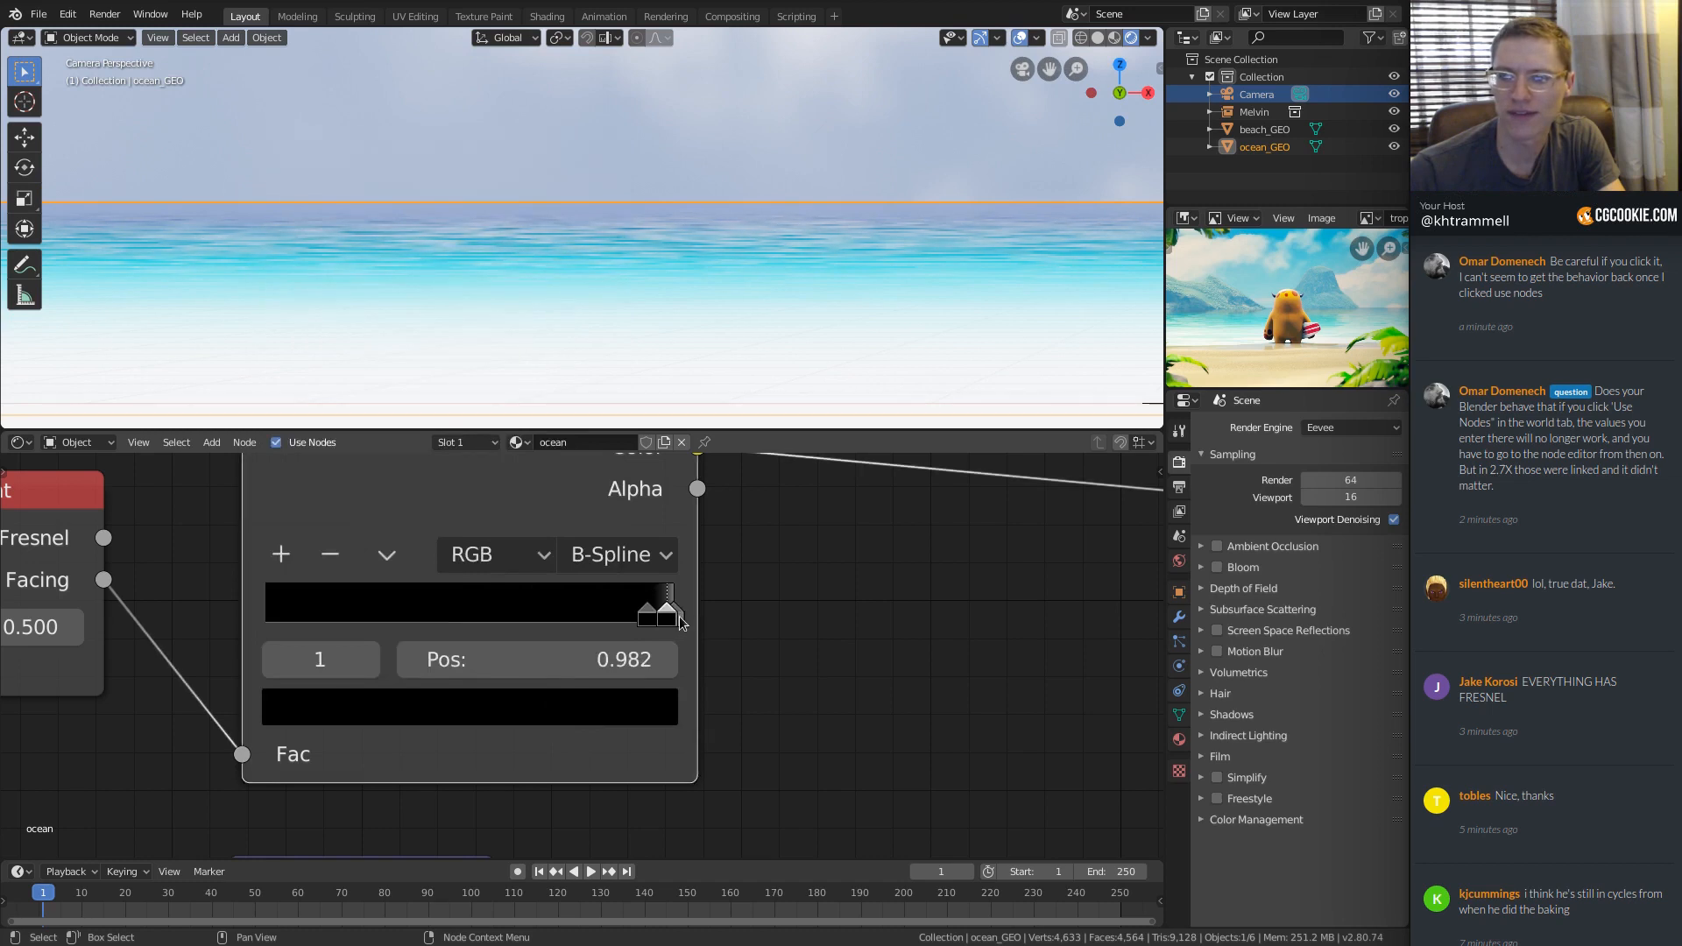
middle_click_drag(724, 649, 707, 683, "ctrl")
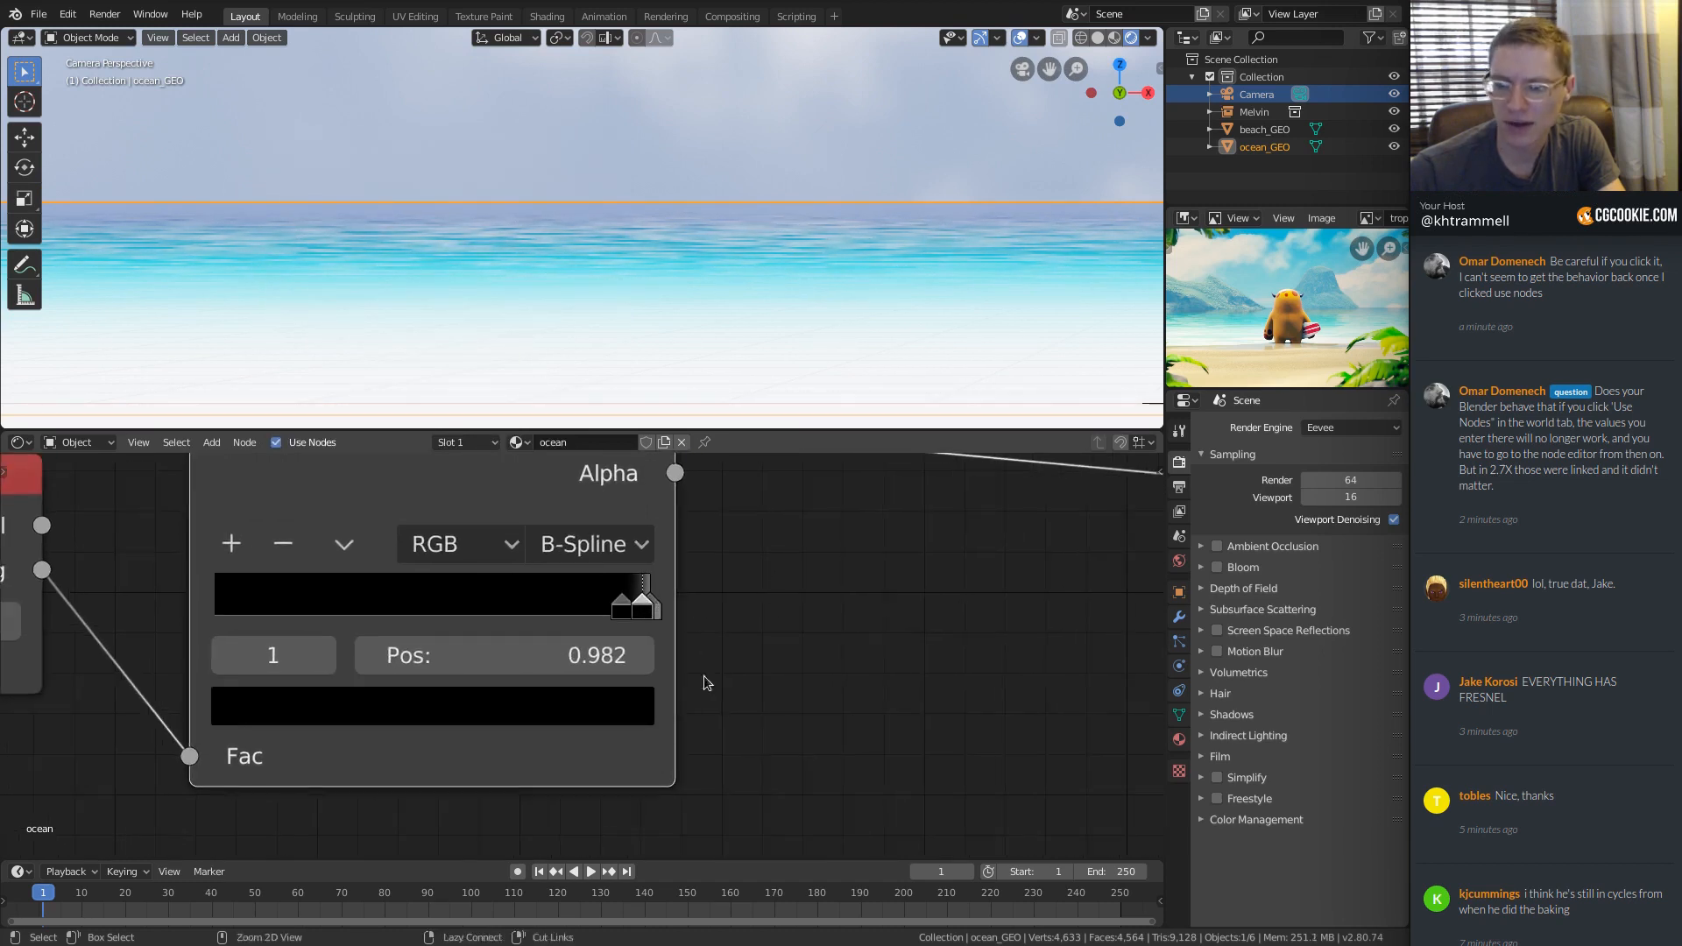
left_click(656, 612)
left_click(537, 699)
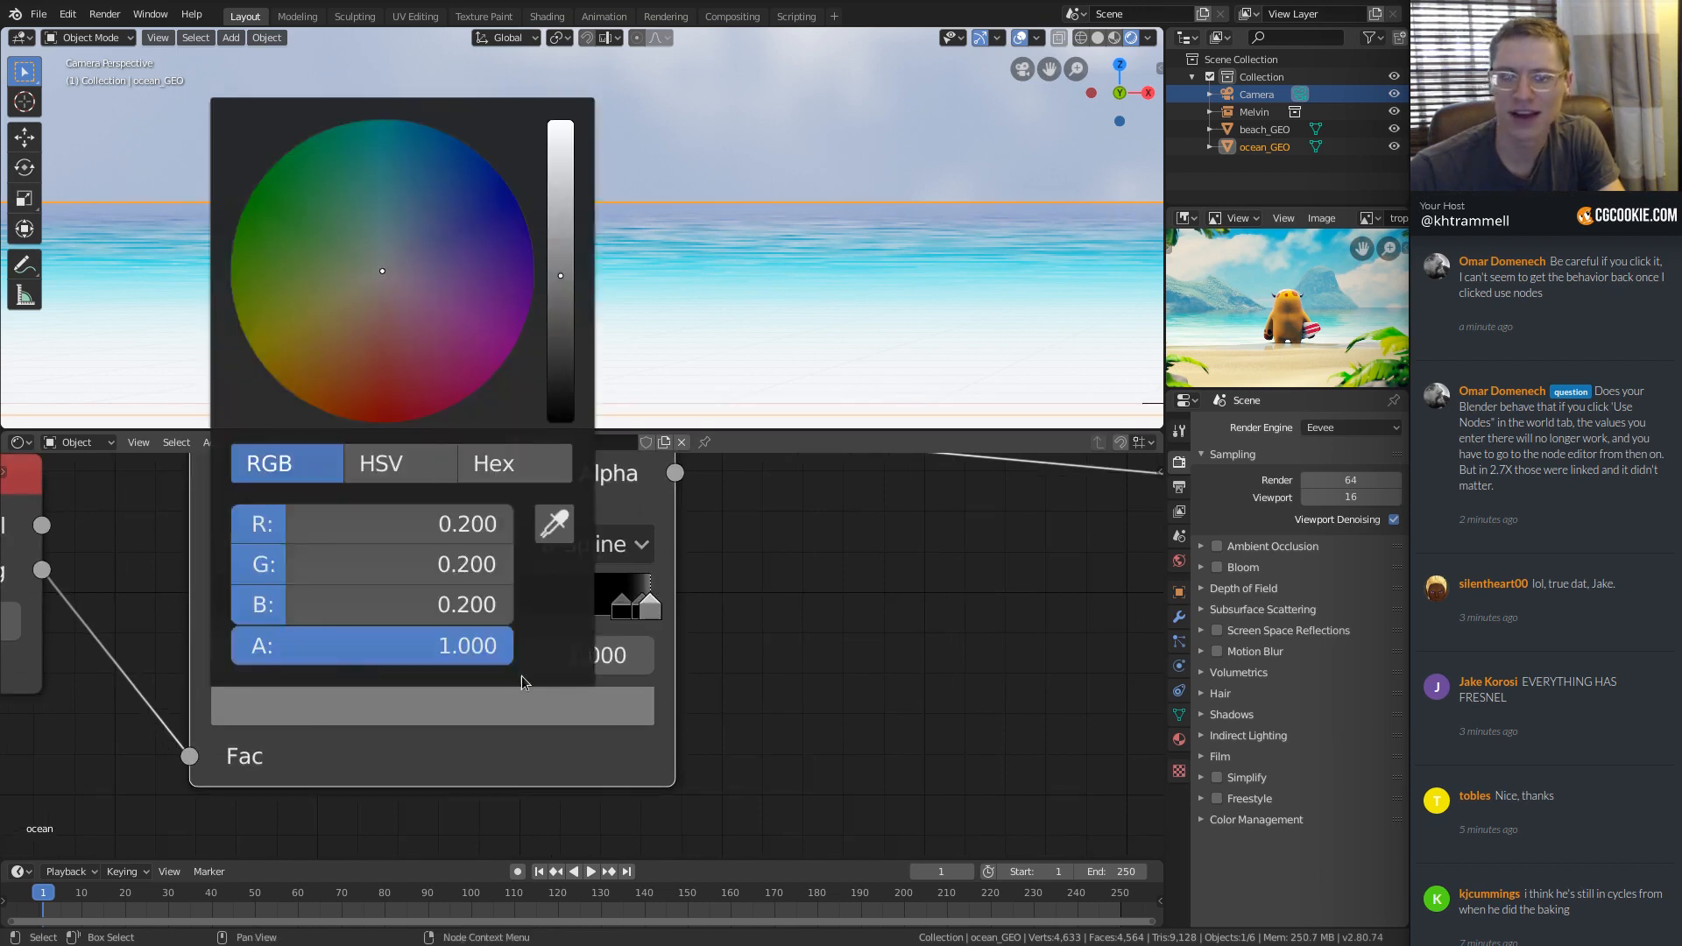
left_click(631, 607)
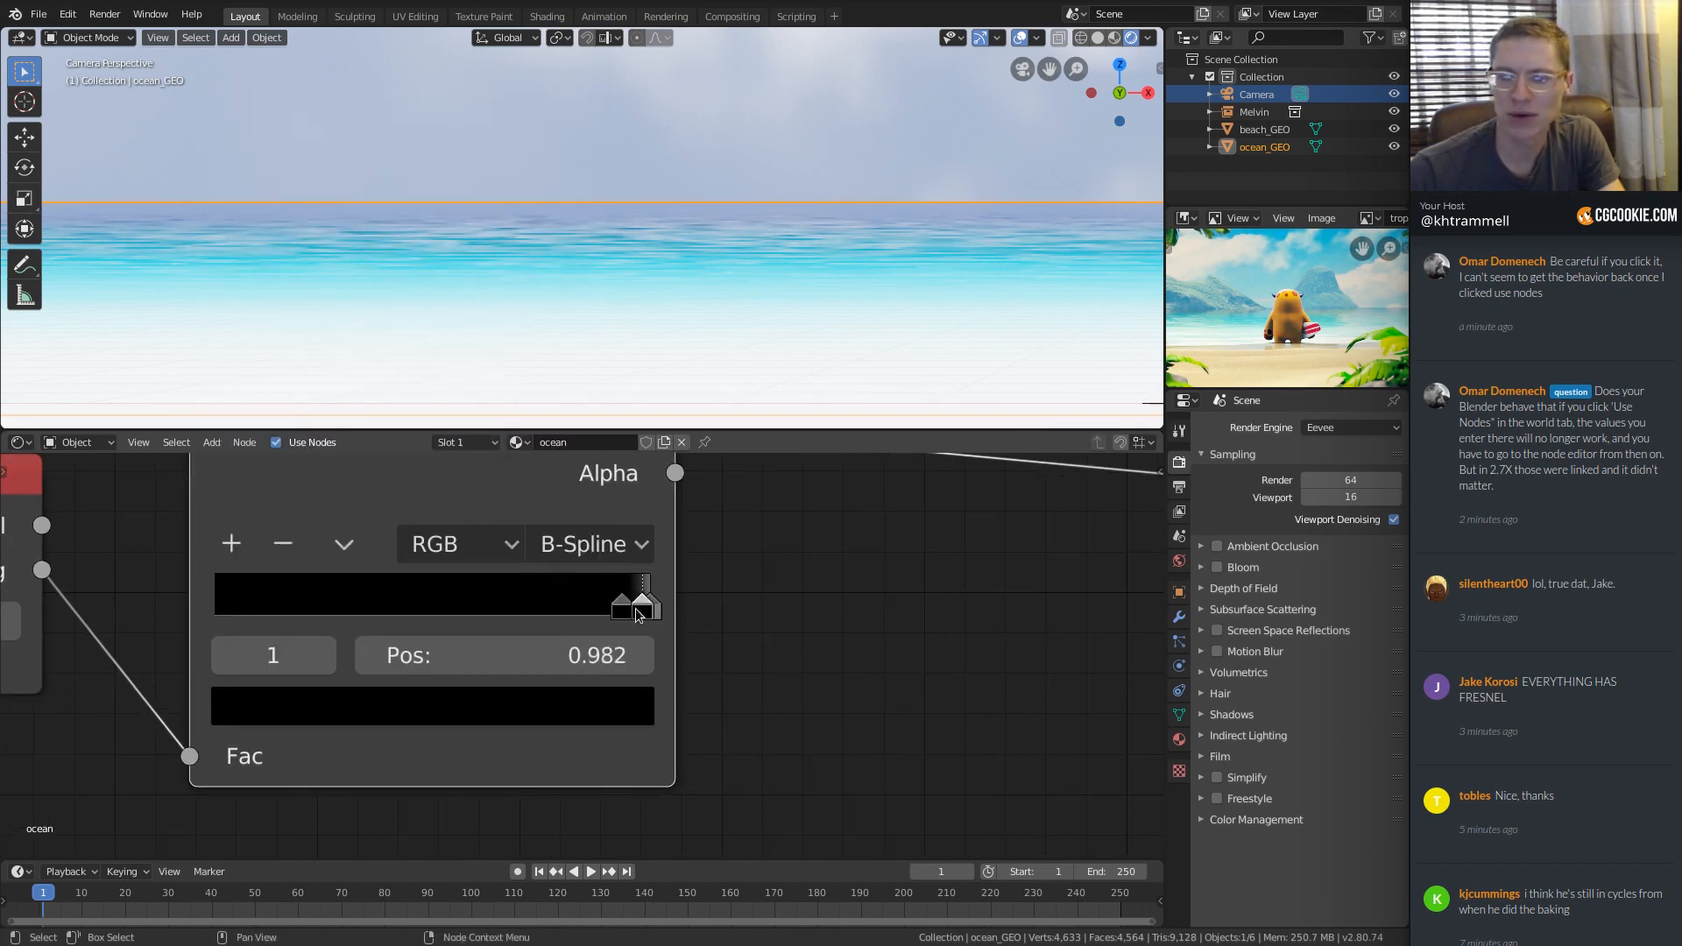
left_click(498, 708)
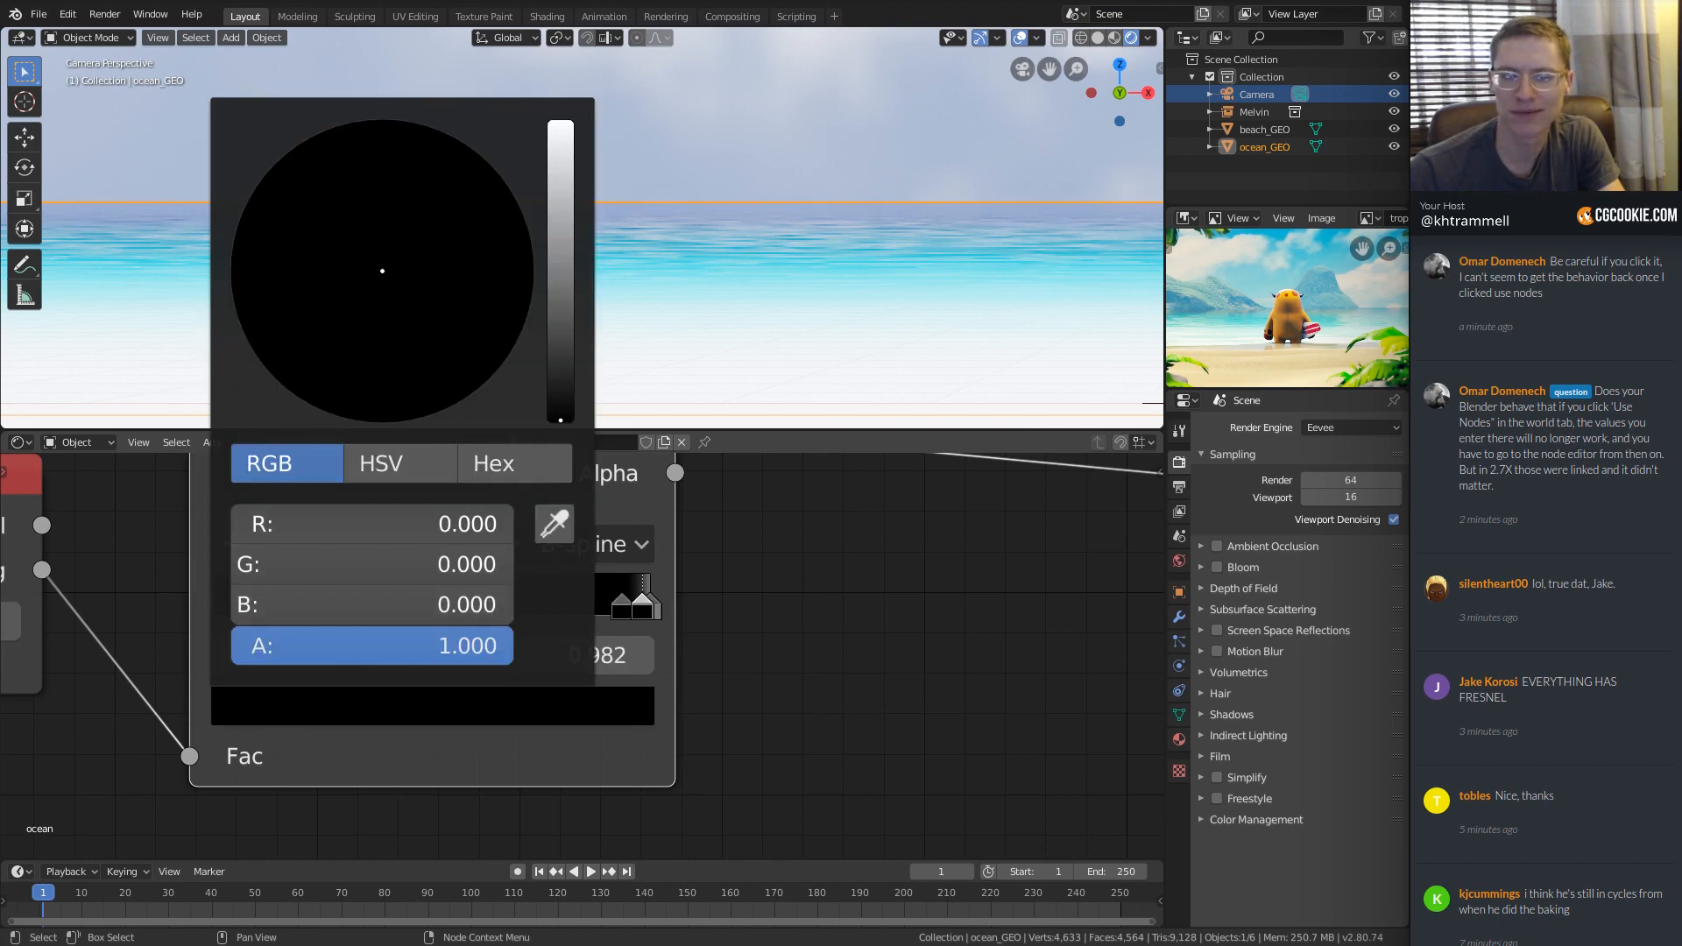
type("0.1")
key("Return")
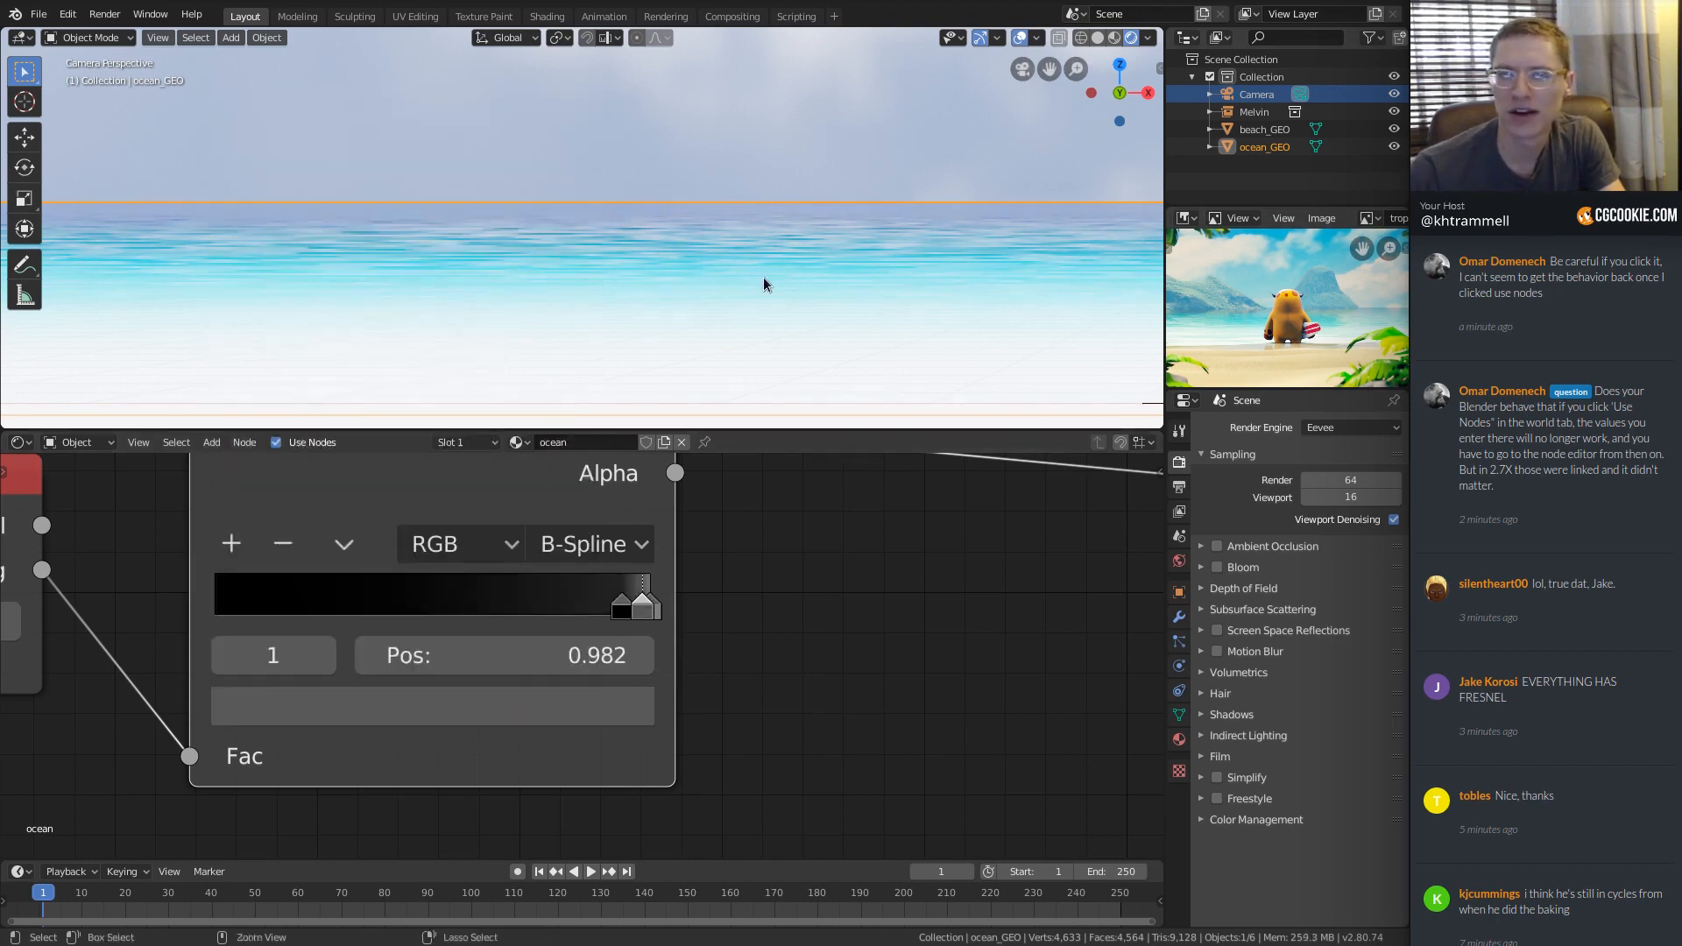
Deselect the ocean plane and compare its look from above and through the camera with the water in the reference image.
middle_click_drag(764, 277, 758, 219)
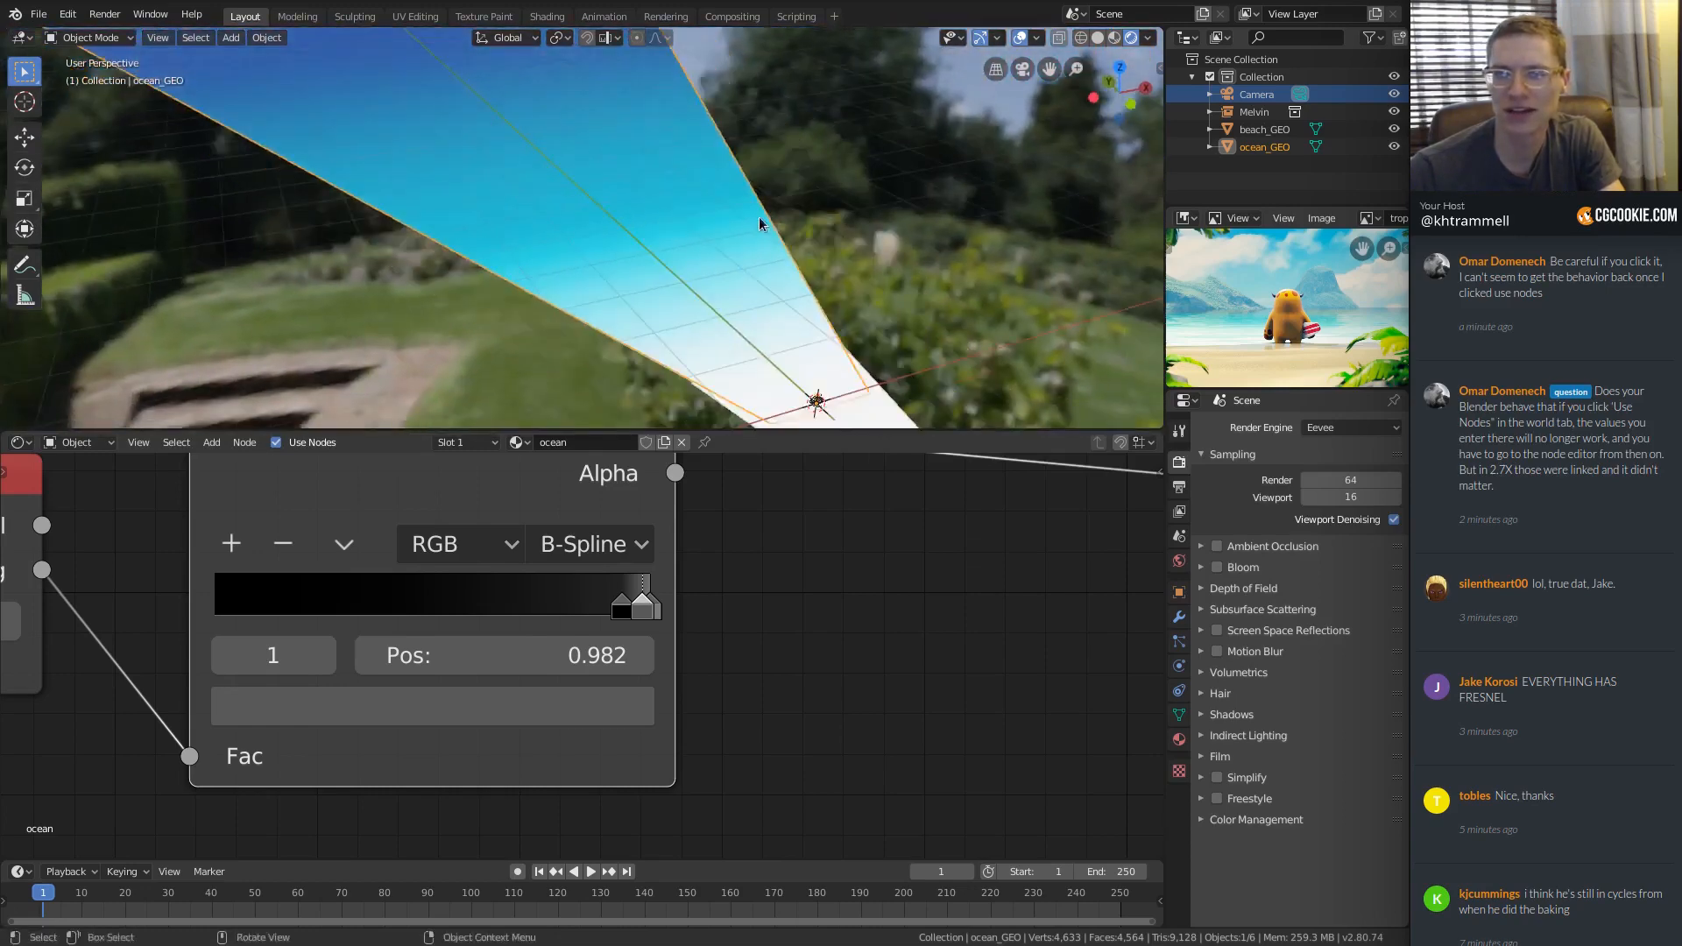
key("KP_0")
mouse_move(840, 318)
middle_mouse_down("ctrl")
mouse_move(862, 224)
mouse_move(832, 308)
middle_mouse_up("ctrl")
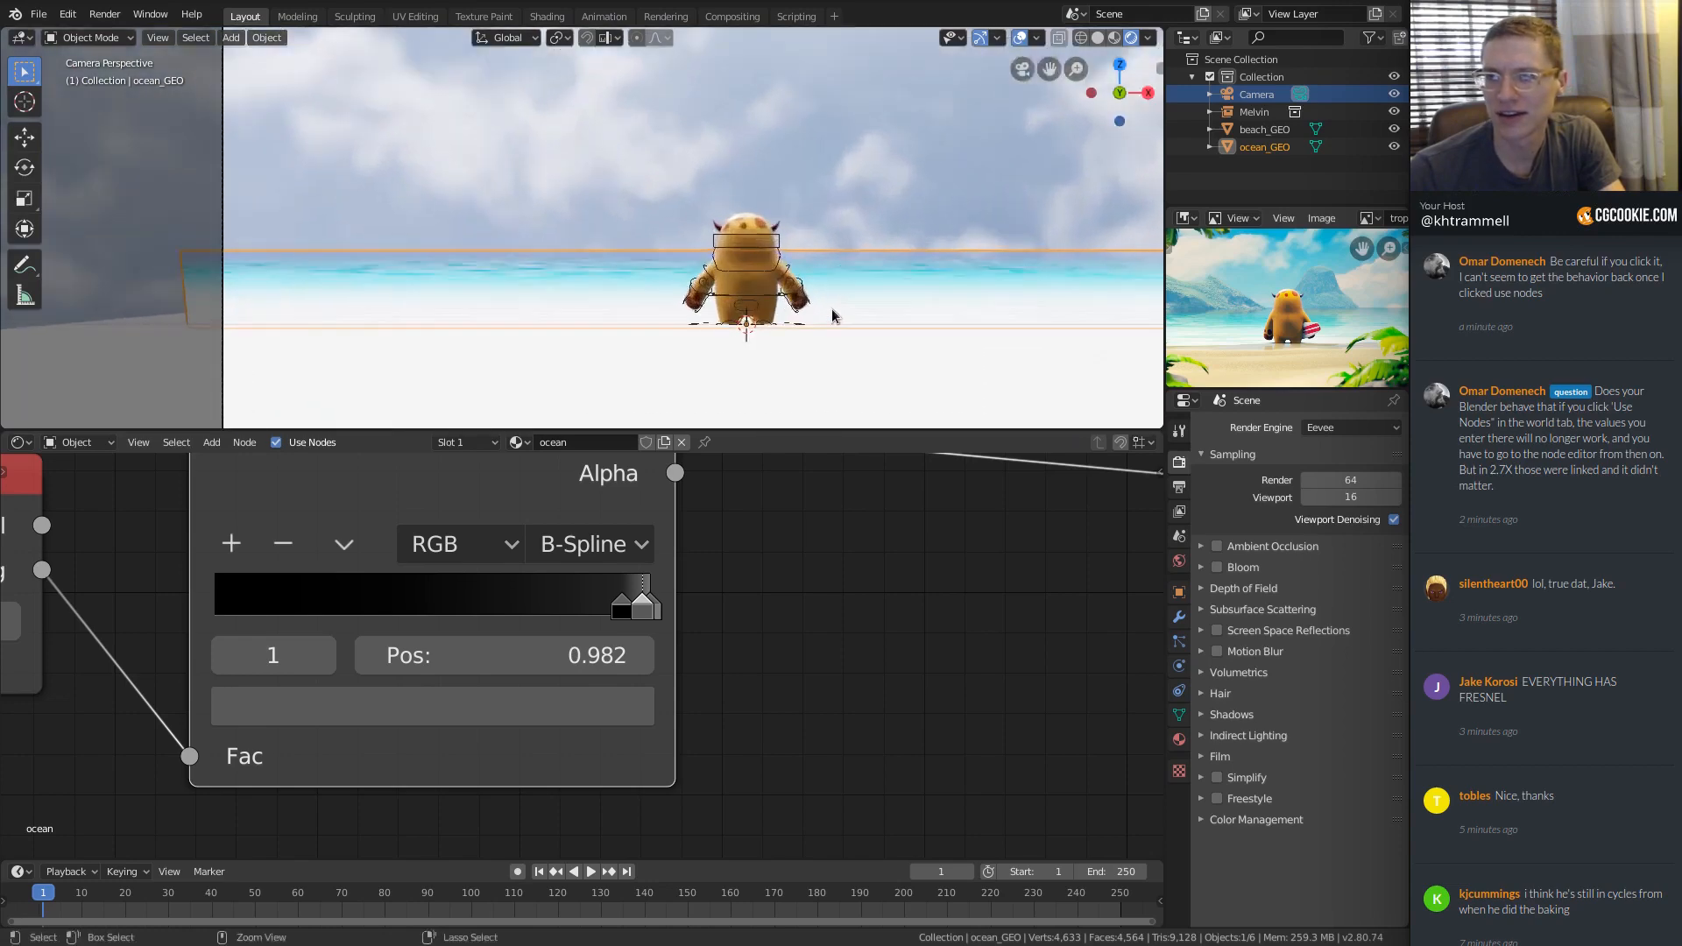
middle_click_drag(997, 227, 739, 287, "shift")
key("alt+a")
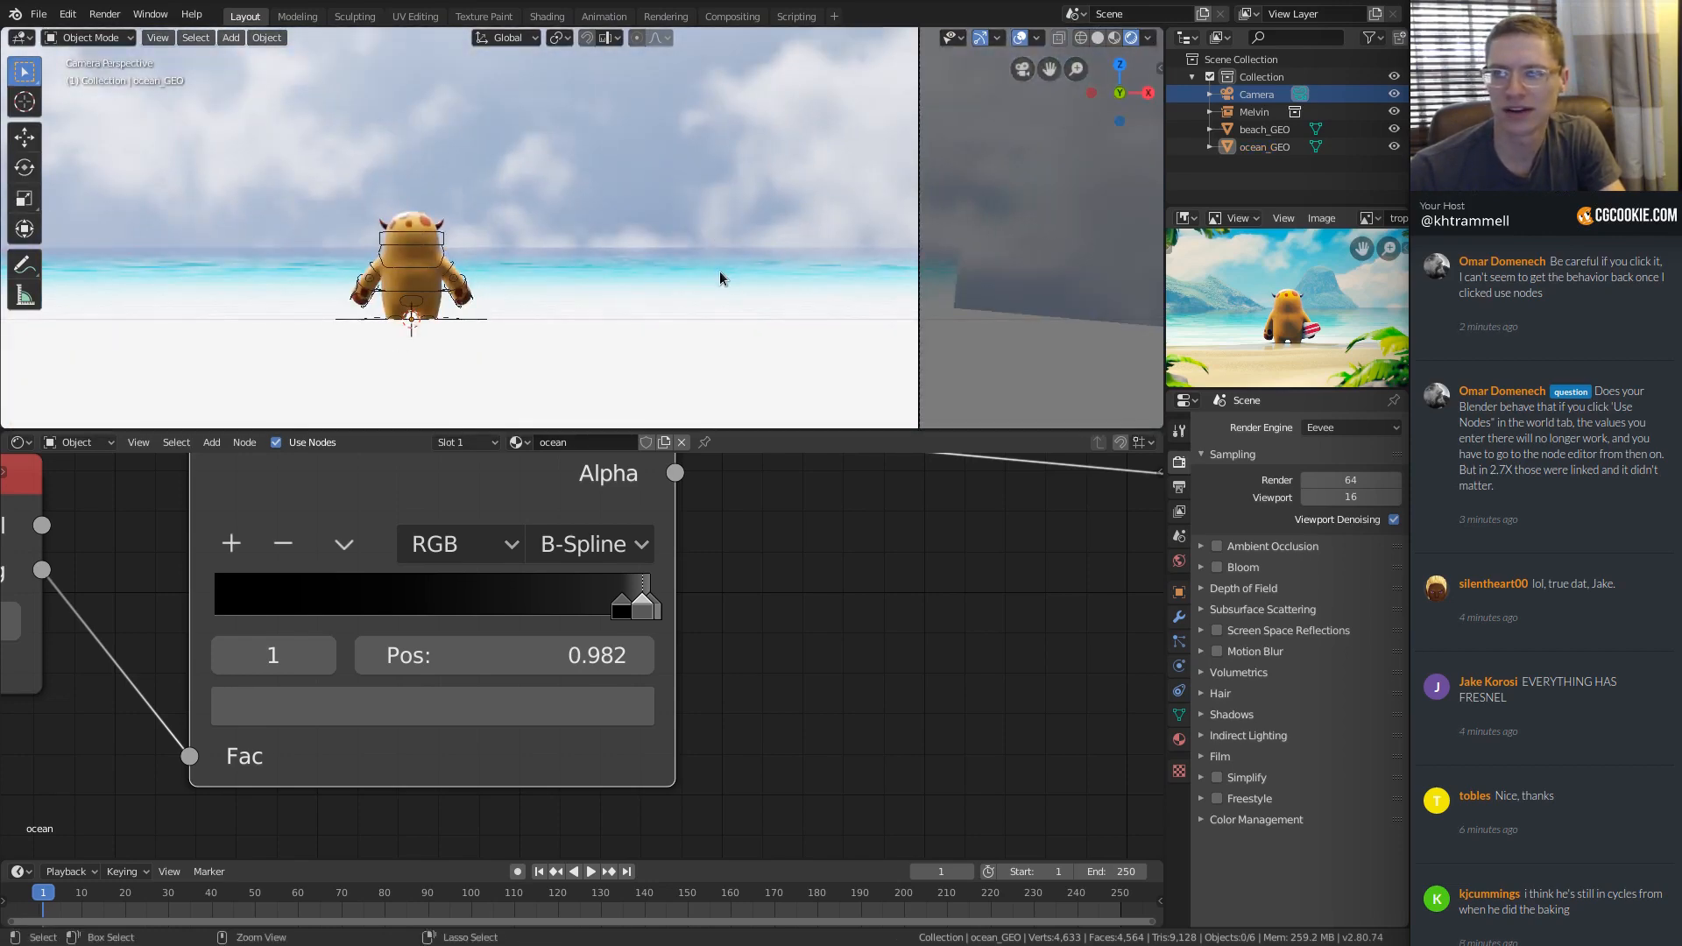
middle_click_drag(1327, 328, 1265, 305, "ctrl")
mouse_move(611, 339)
middle_mouse_down("ctrl")
mouse_move(611, 281)
mouse_move(613, 339)
middle_mouse_up("ctrl")
middle_click_drag(466, 302, 739, 245, "shift")
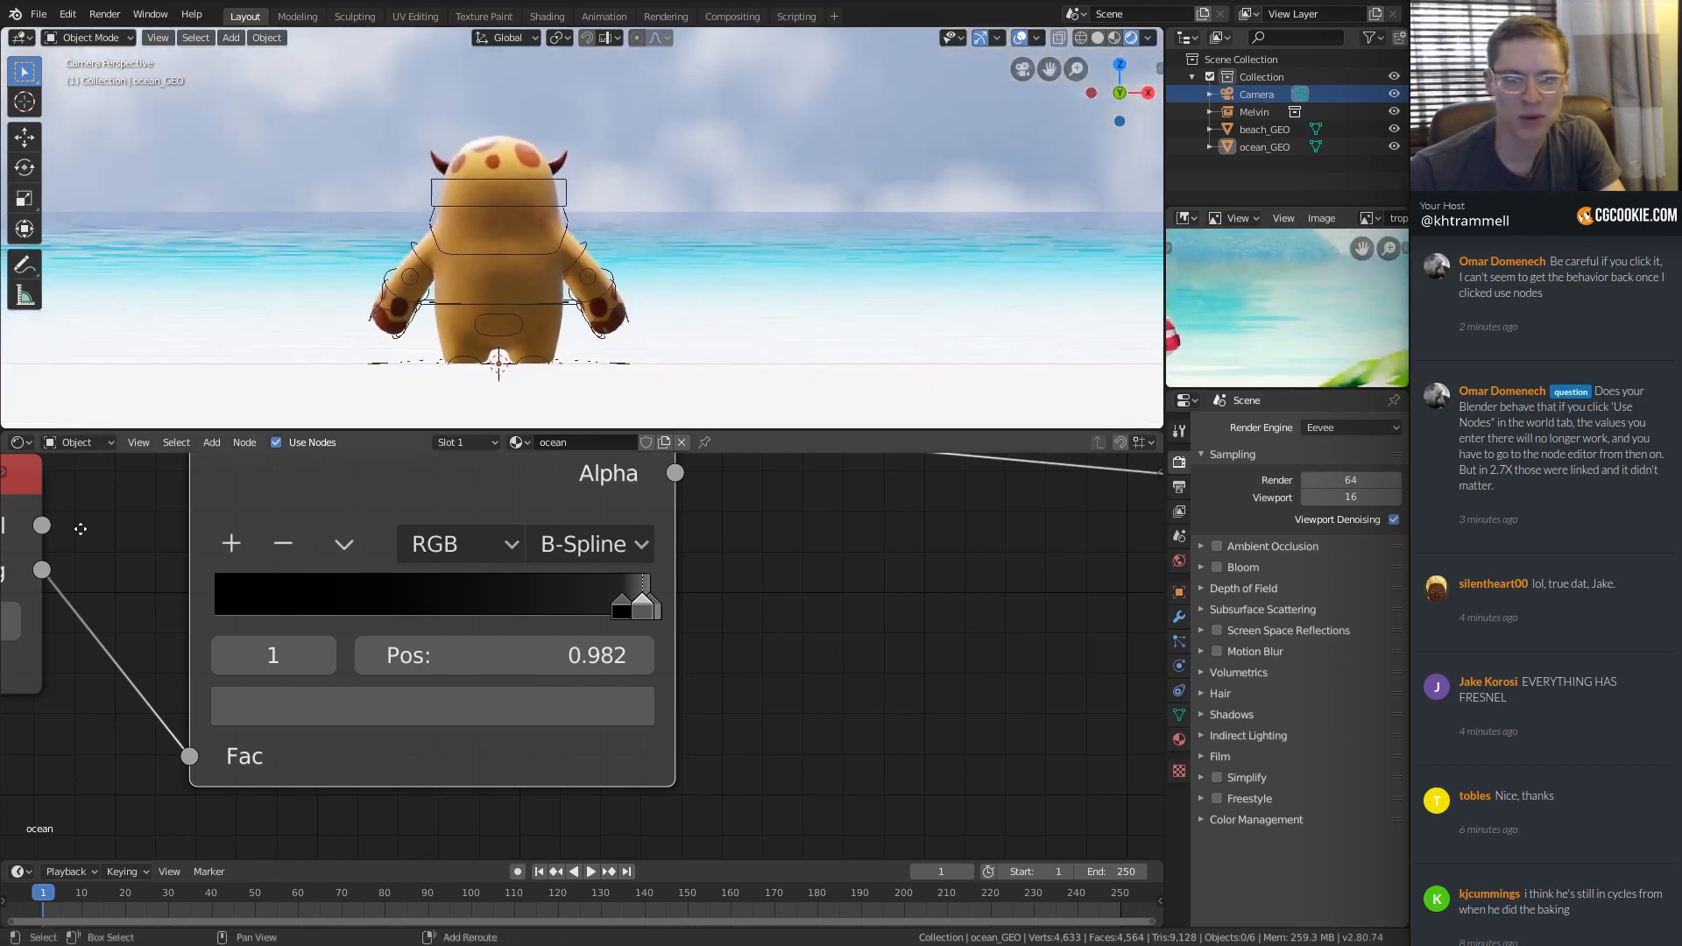
Set the Voronoi Texture's Scale to 750 and check the waves across the ocean plane.
middle_click_drag(82, 525, 550, 552)
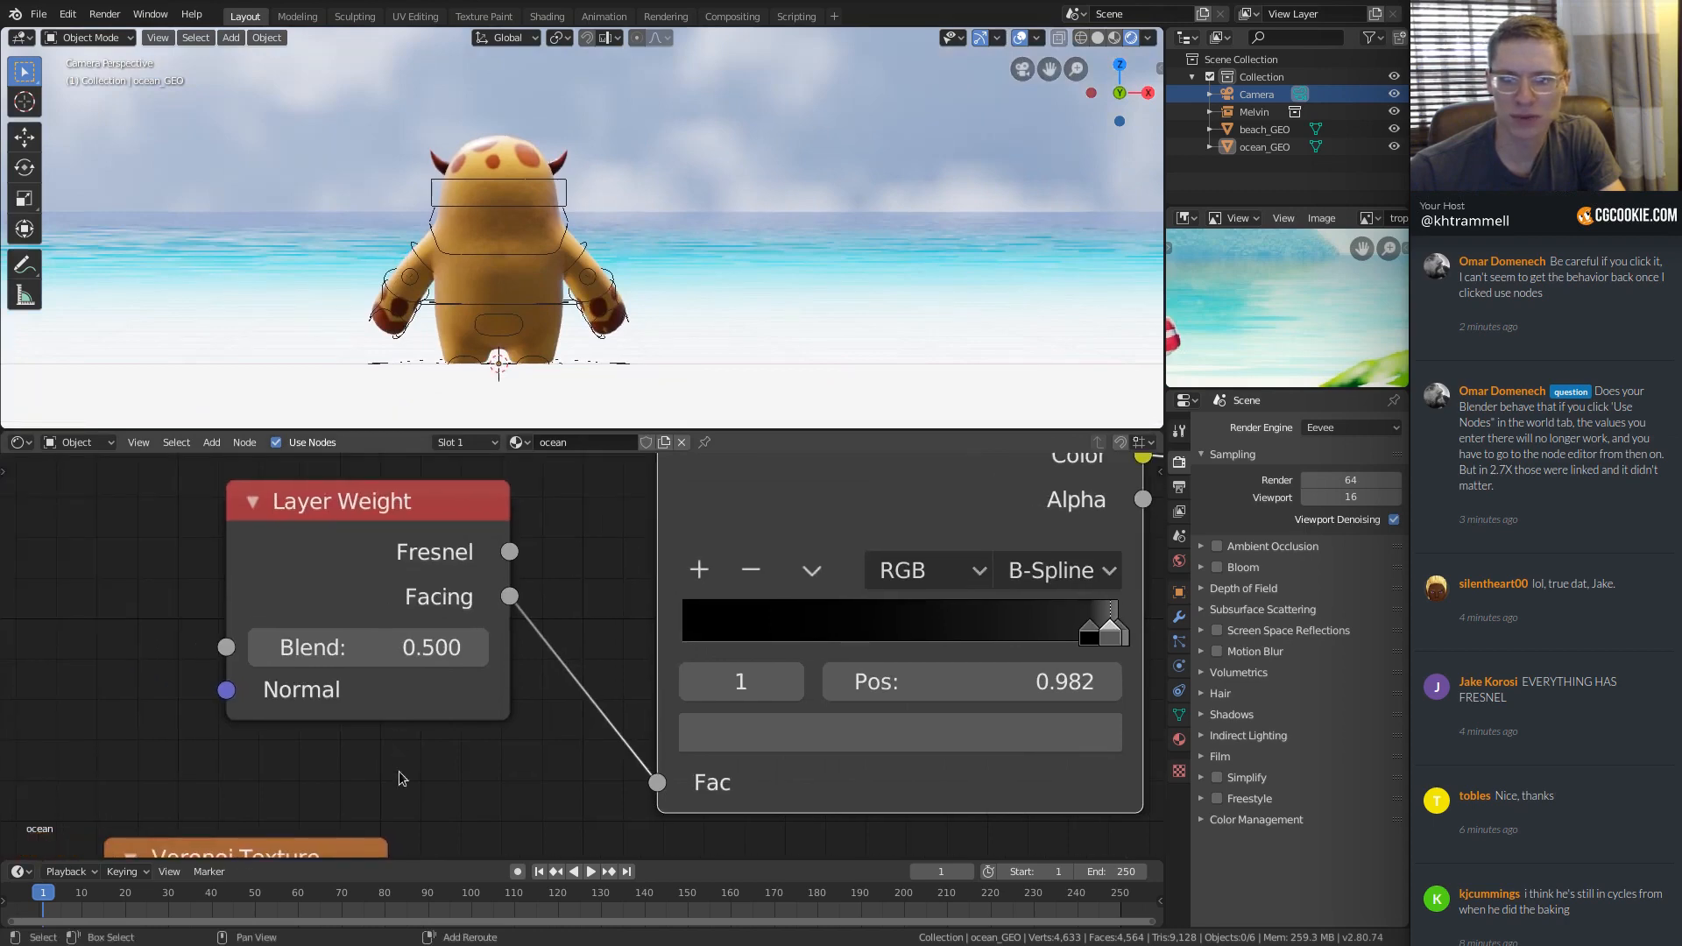
middle_click_drag(354, 848, 441, 598)
middle_click_drag(610, 764, 620, 599)
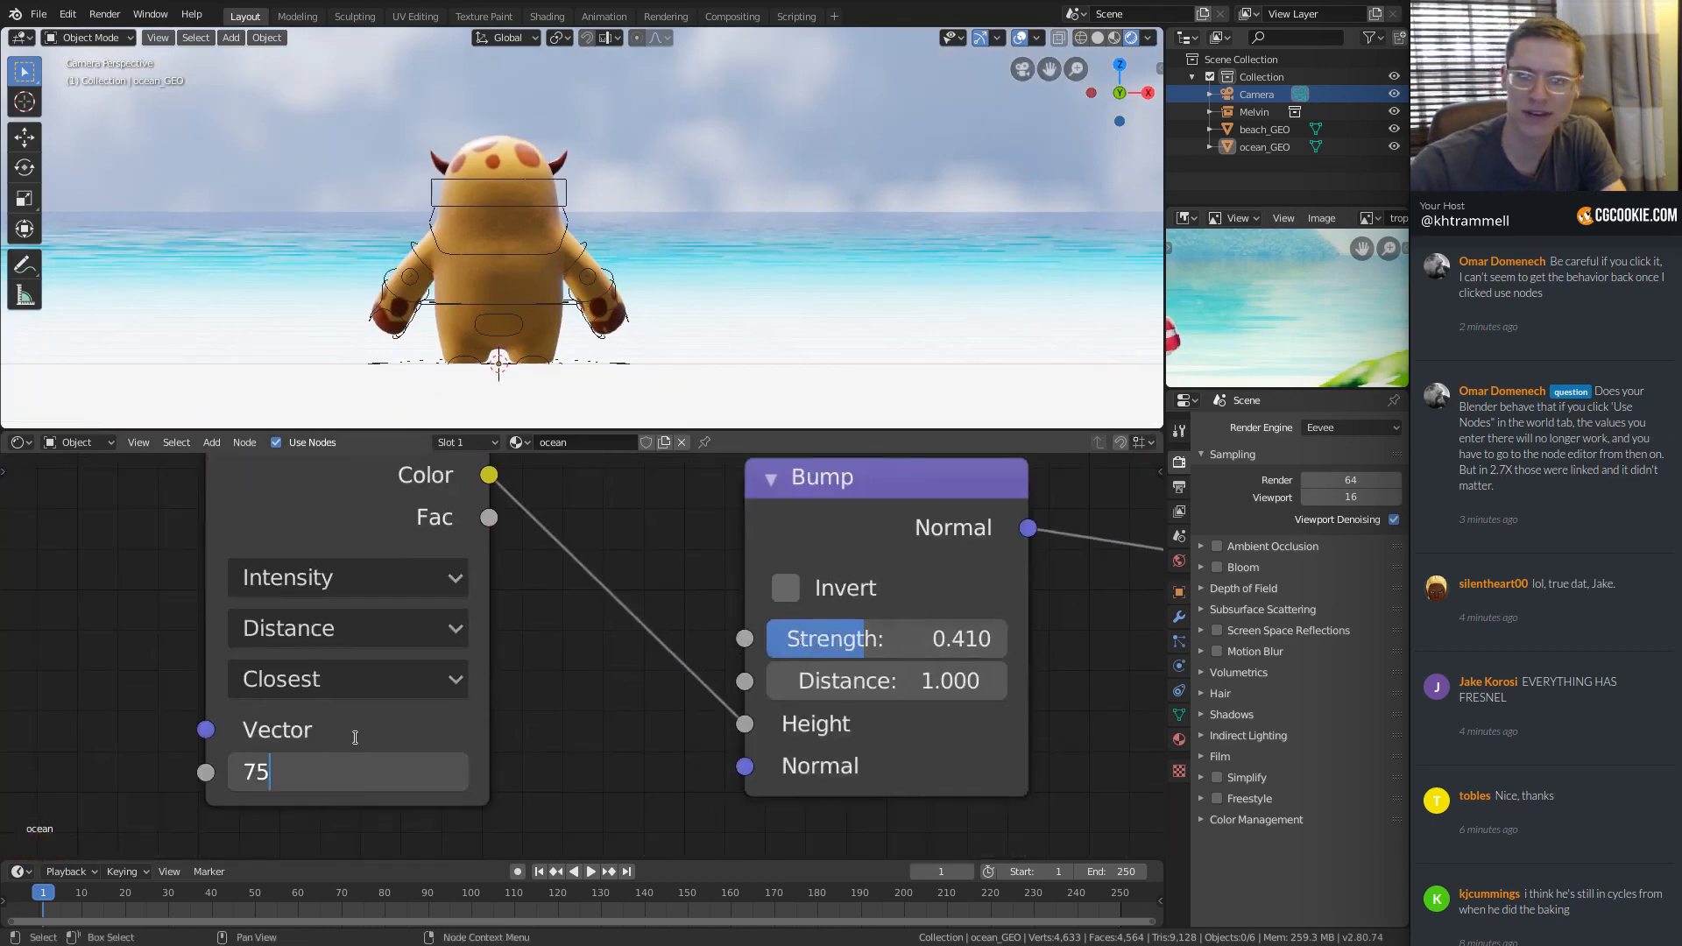
type("0")
key("Return")
middle_click_drag(492, 192, 606, 189)
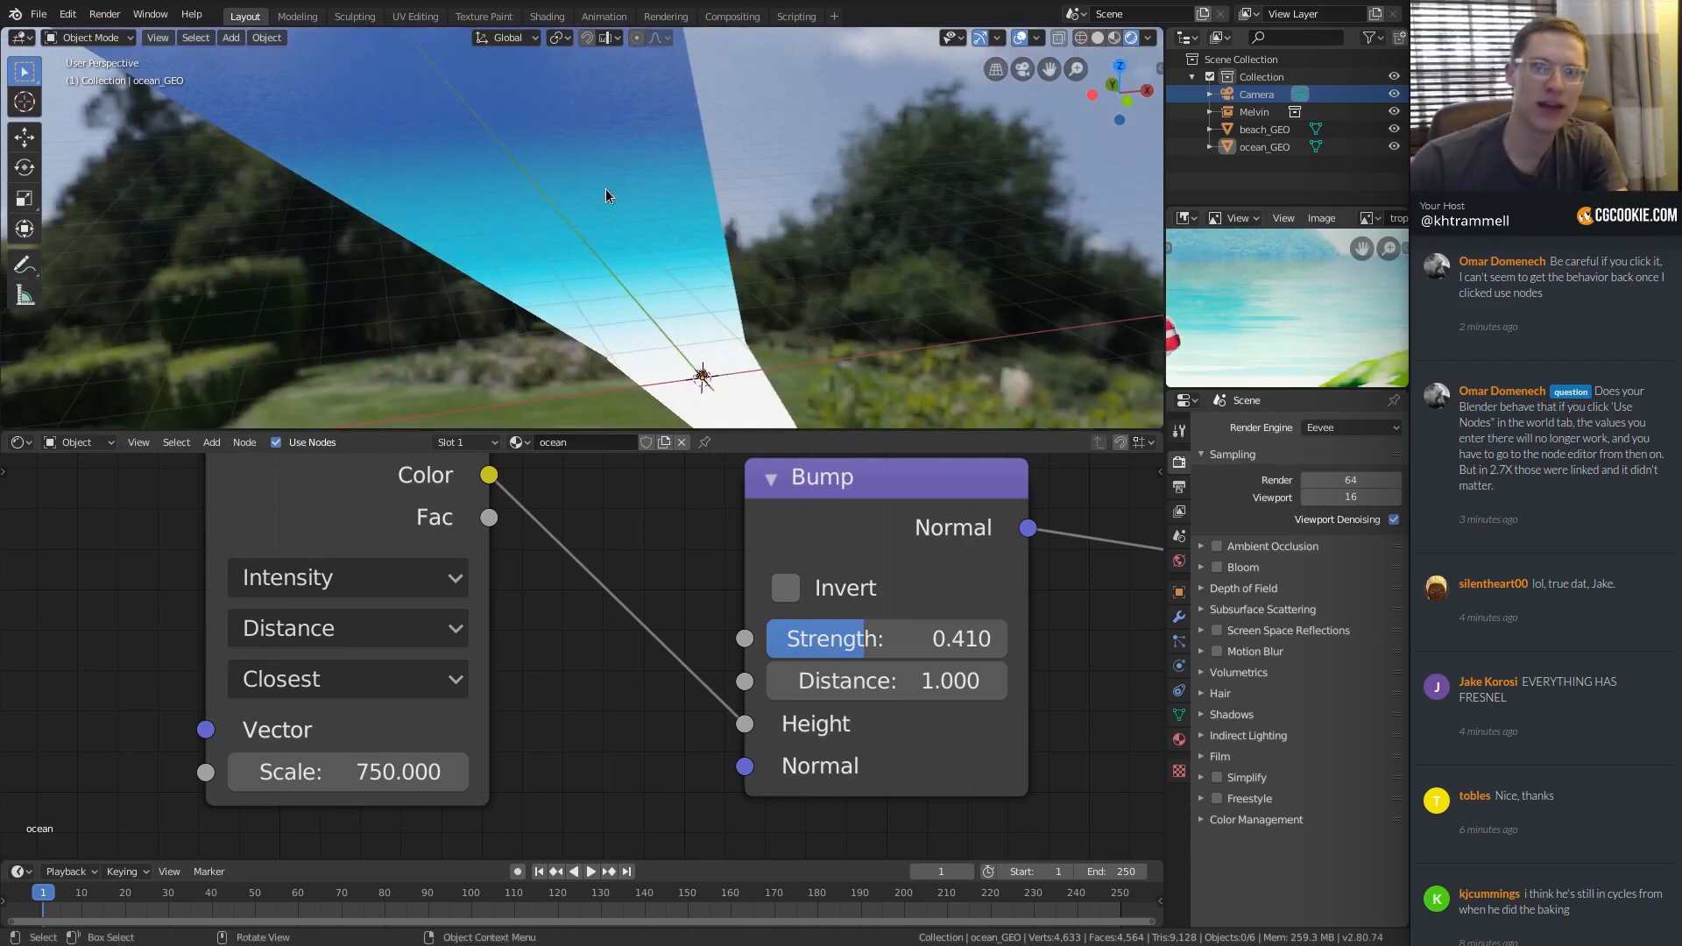
middle_click_drag(606, 187, 661, 266)
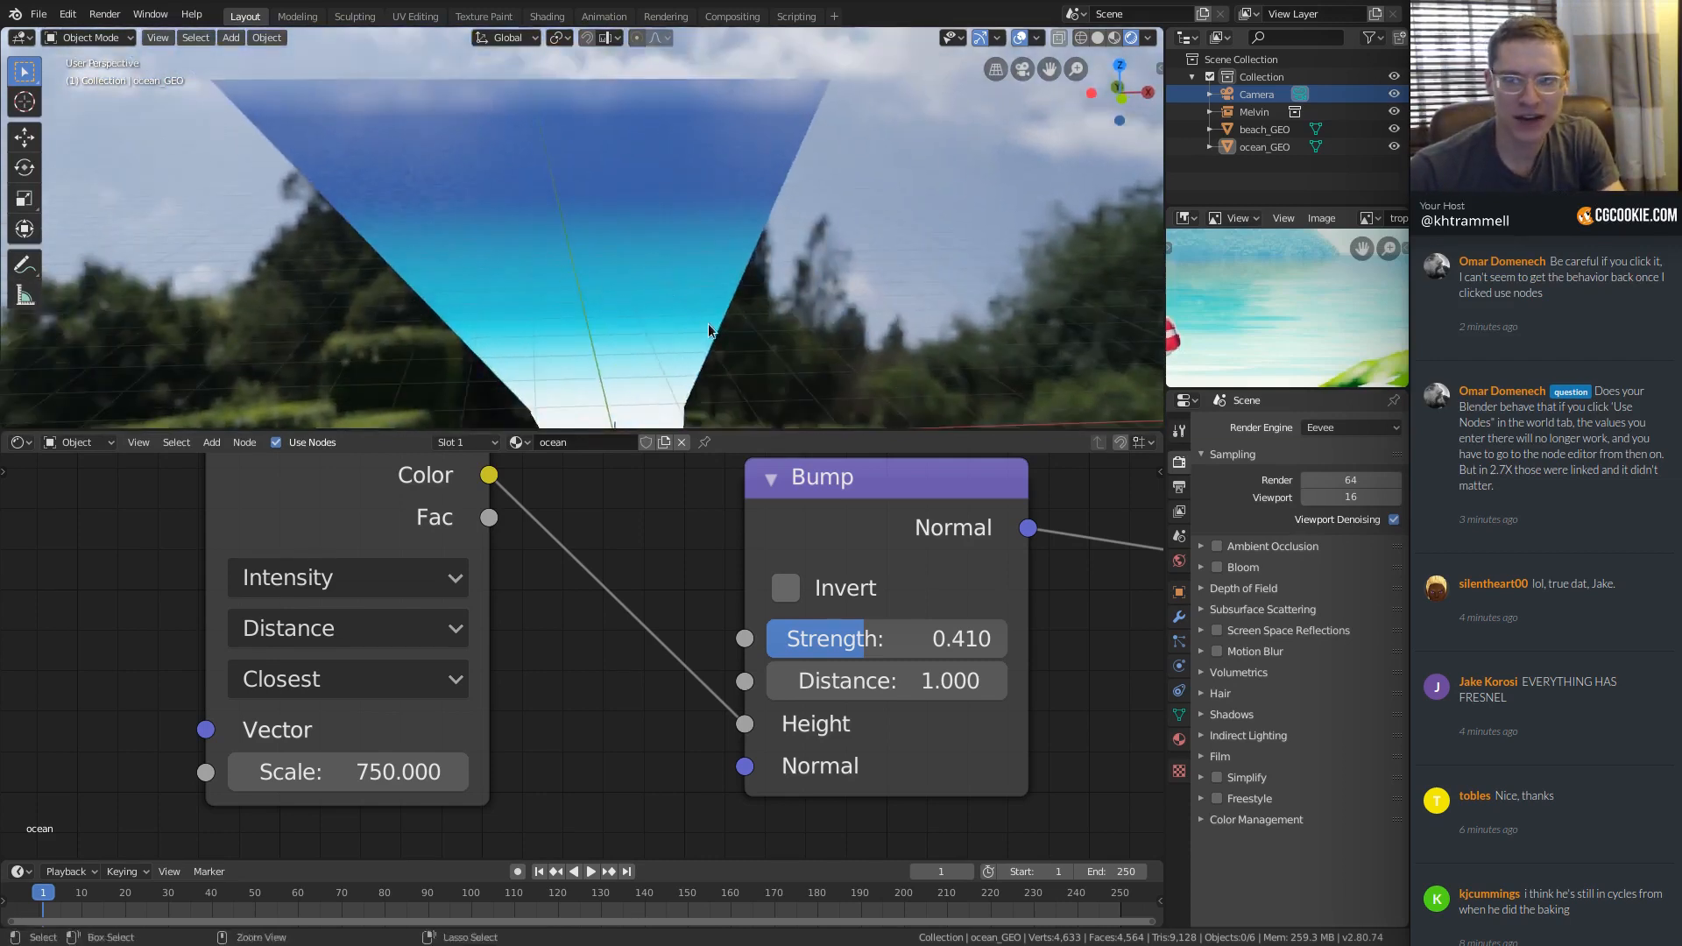
middle_click_drag(708, 330, 657, 208)
Preview the Layer Weight ColorRamp's output on the ocean with the Emission Viewer and examine it from the camera and from above.
key("Home")
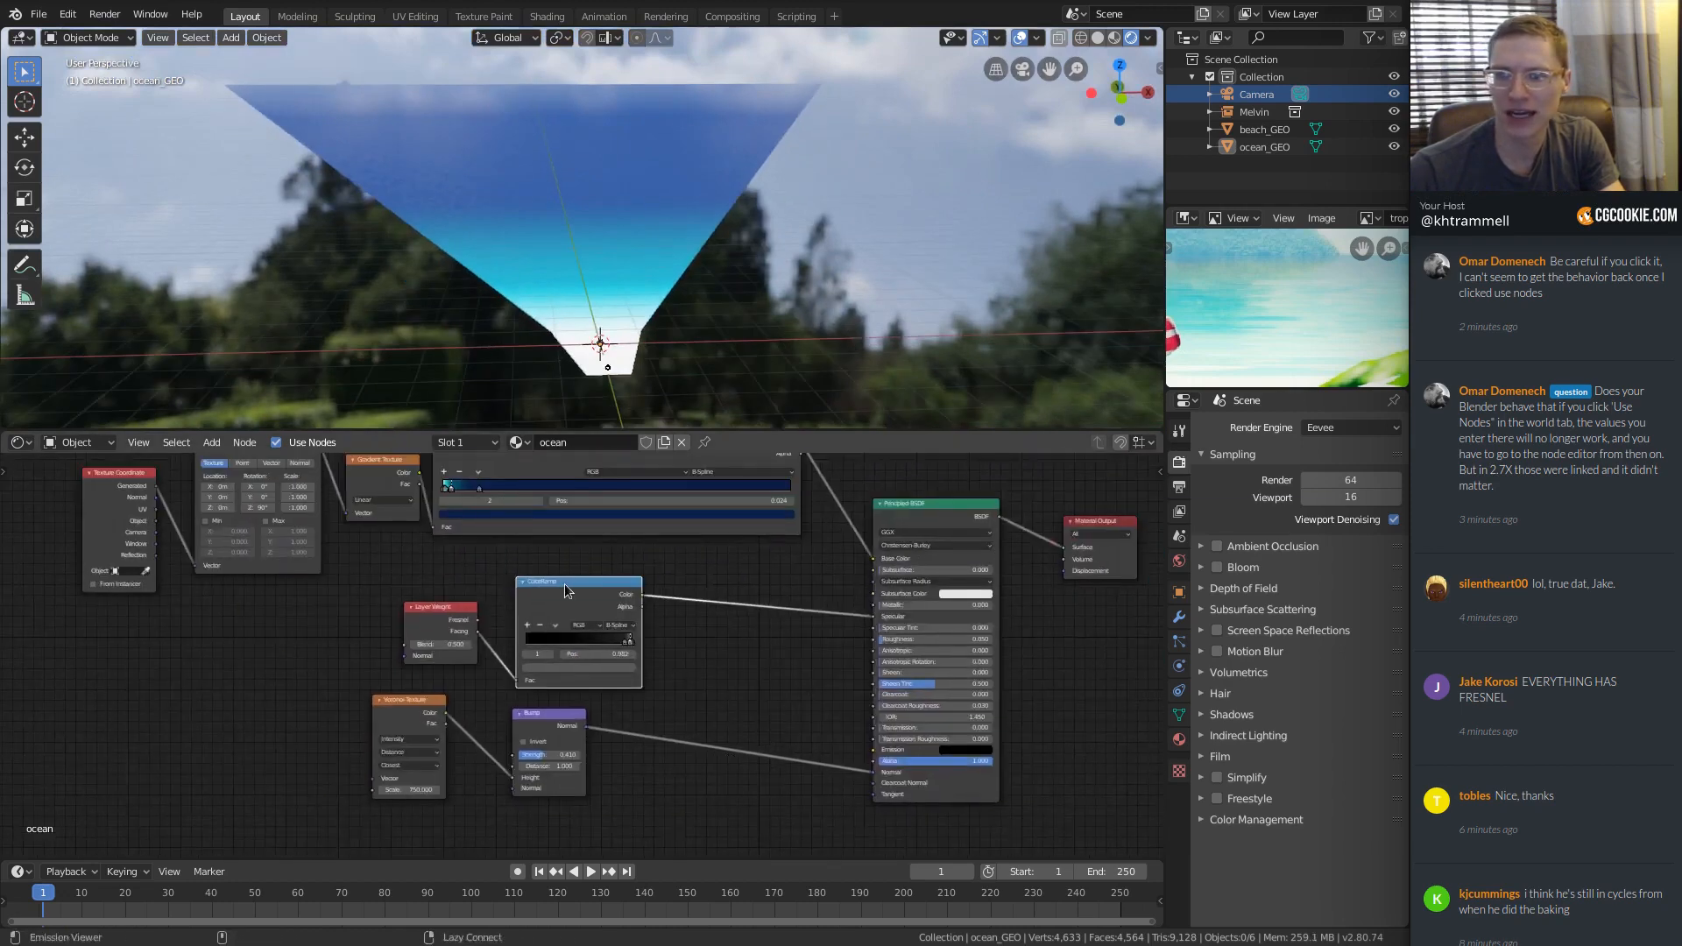
left_click(565, 591, "ctrl+shift")
key("KP_0")
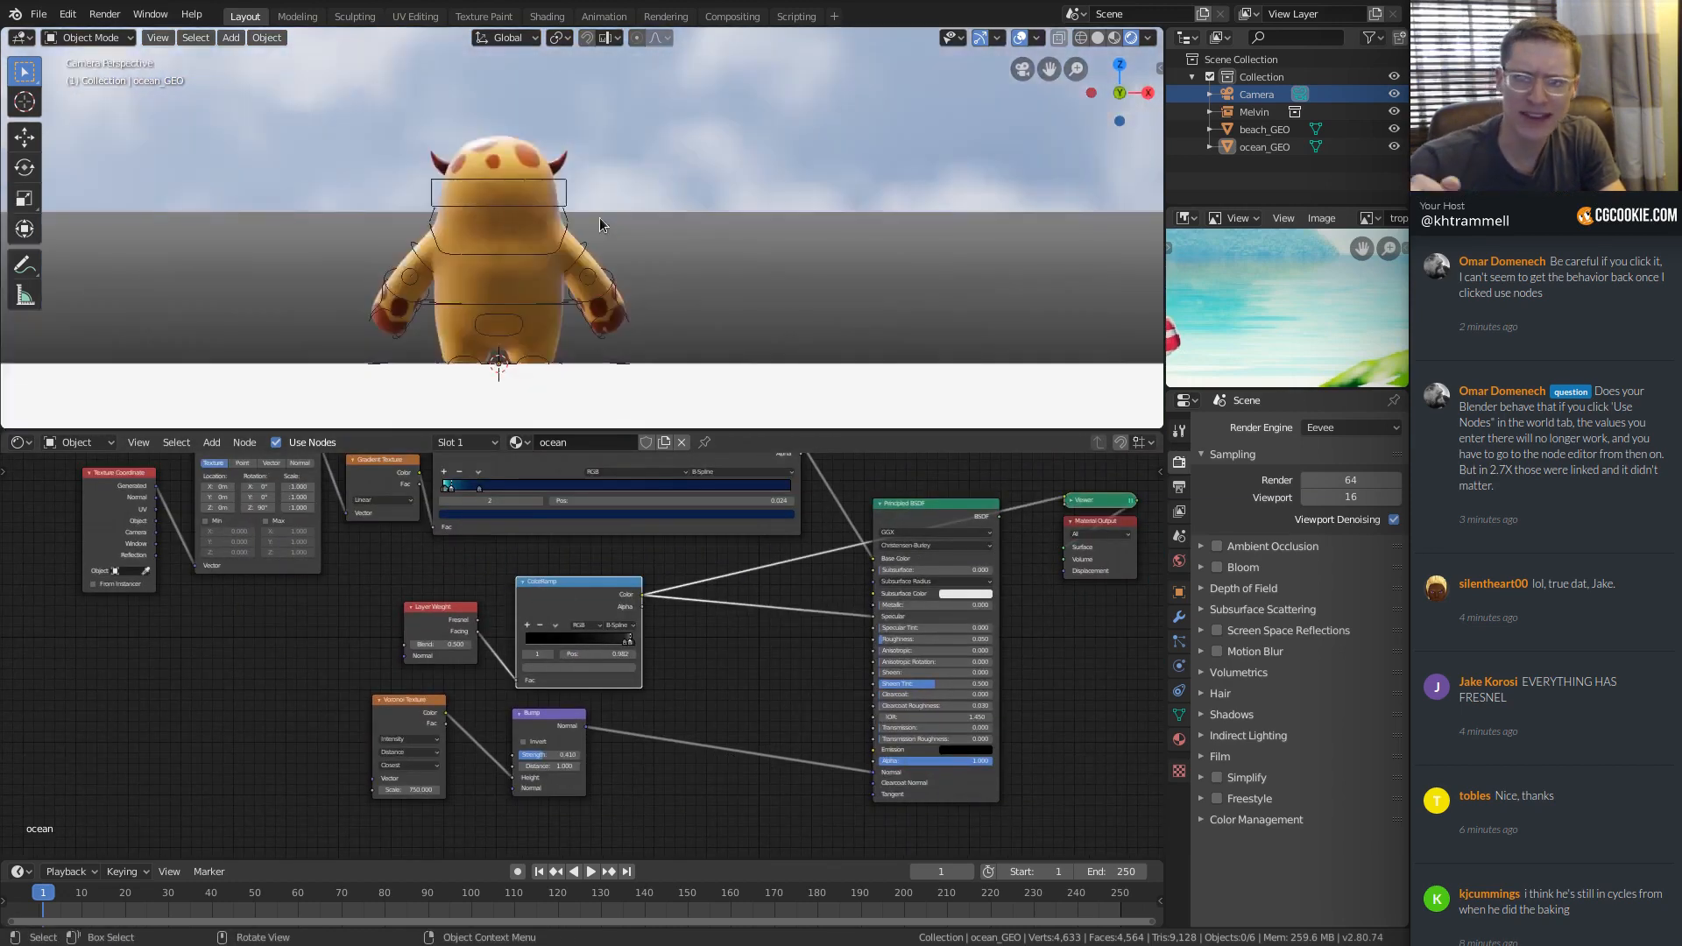
scroll(599, 225, "down", 2)
middle_click_drag(577, 186, 620, 208)
middle_click_drag(517, 215, 567, 246)
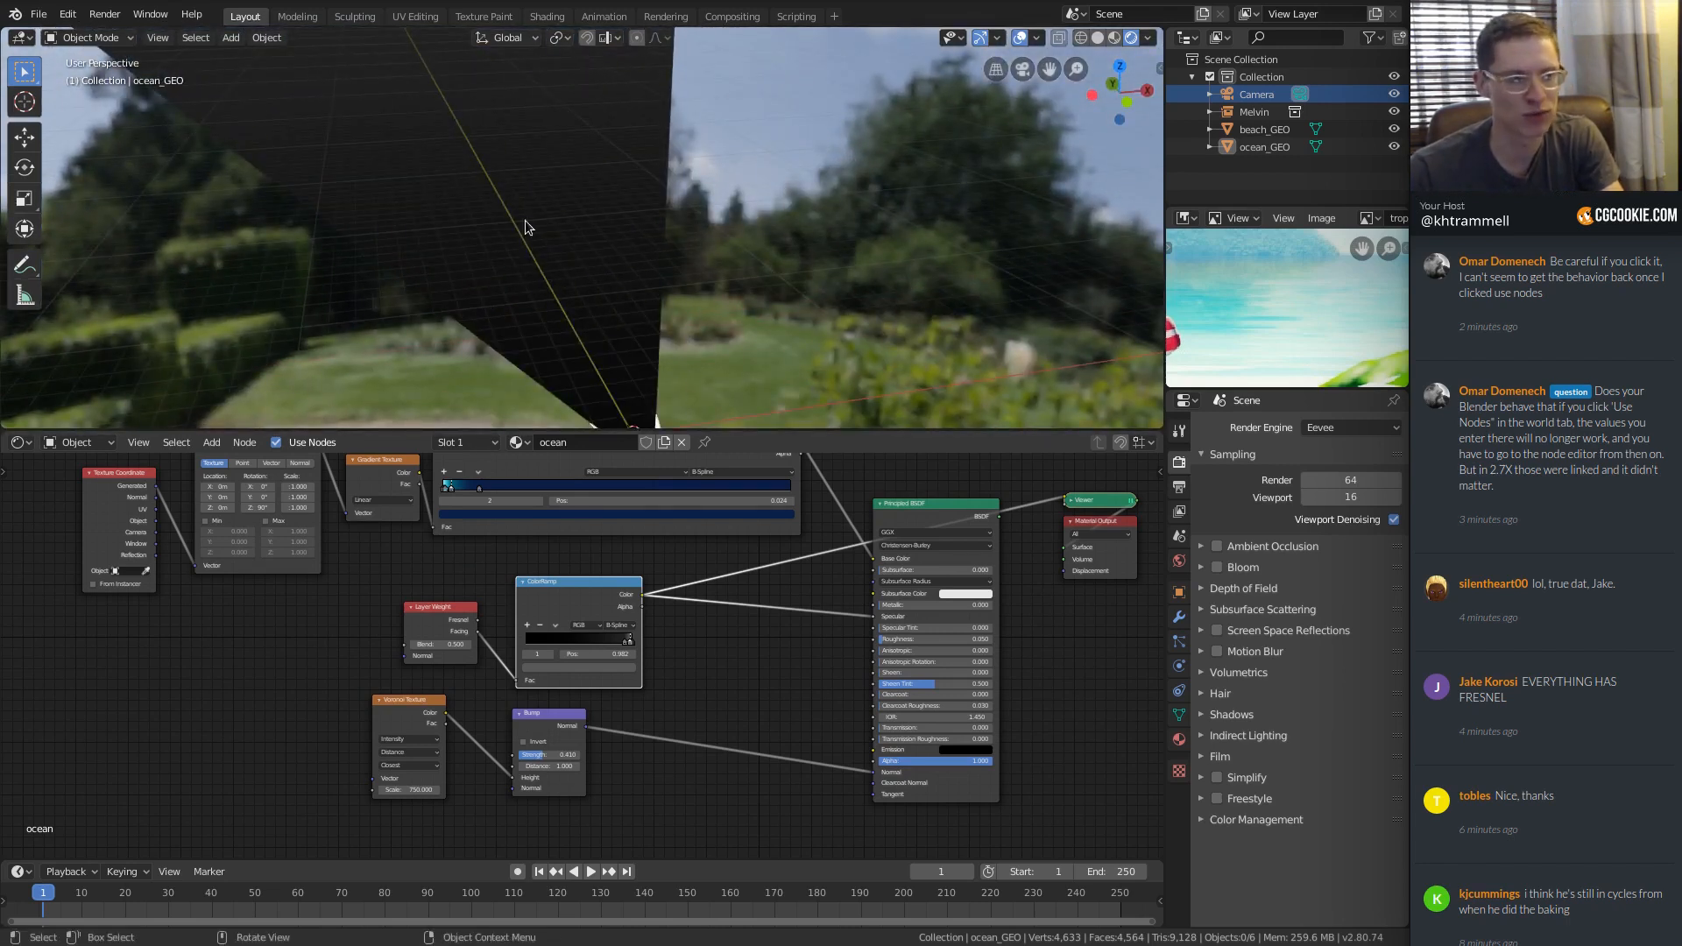
middle_click_drag(524, 226, 737, 351)
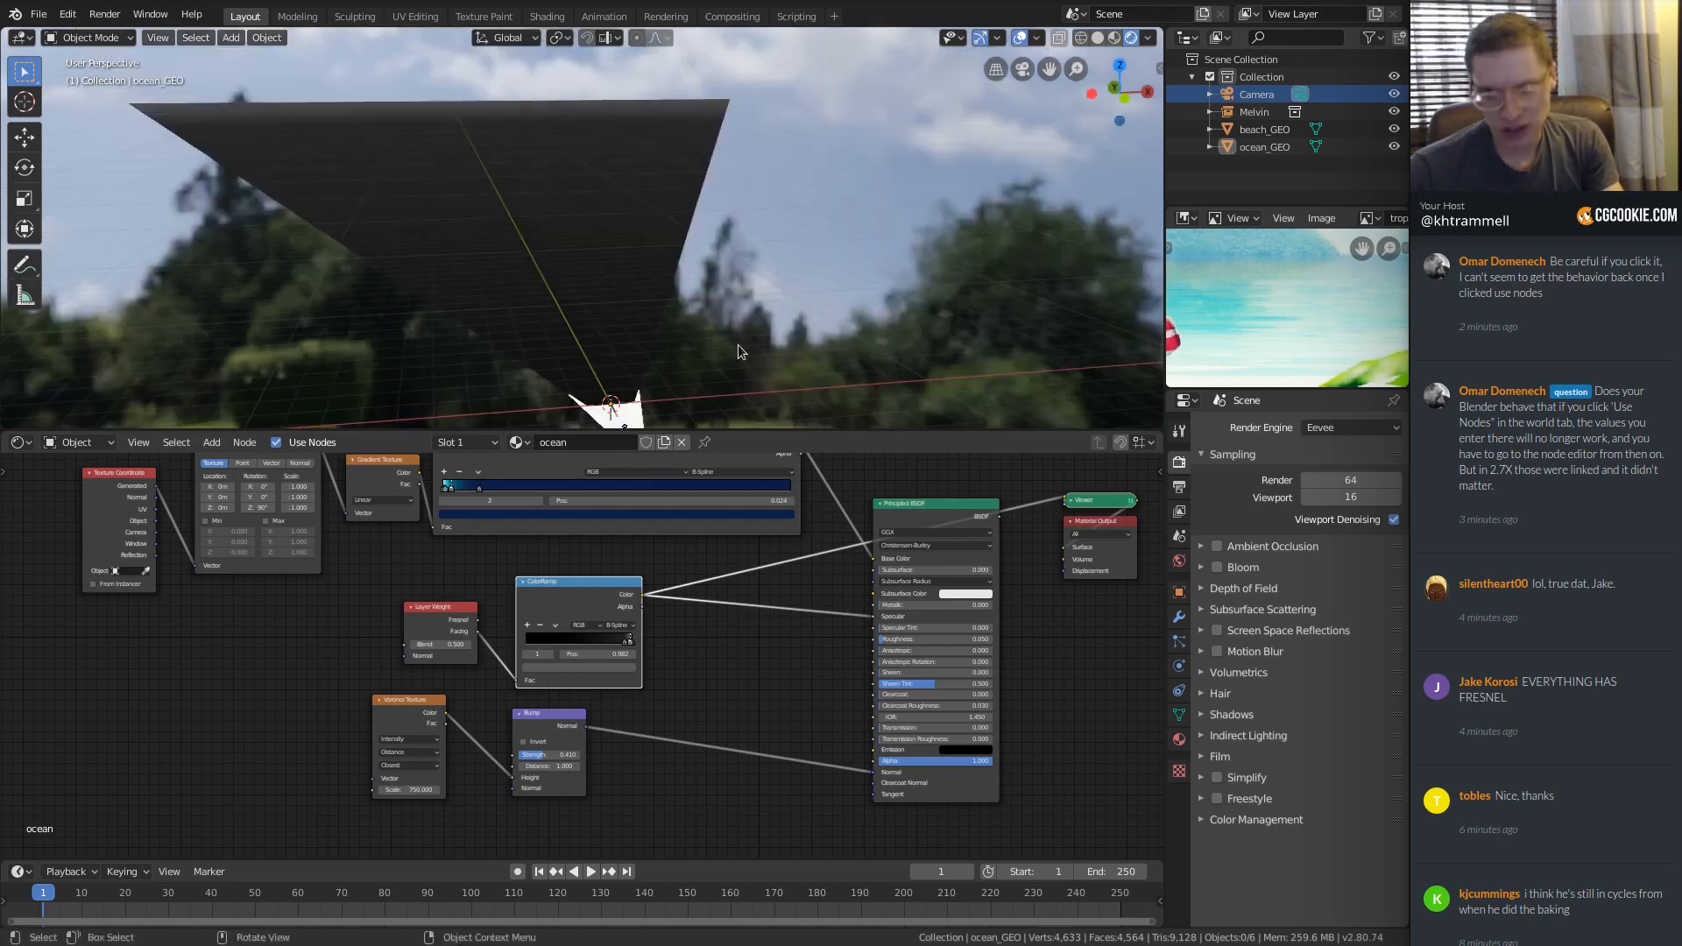
Move the Voronoi Texture and Bump nodes further below the Layer Weight and ColorRamp nodes.
middle_click_drag(538, 713, 459, 741, "ctrl")
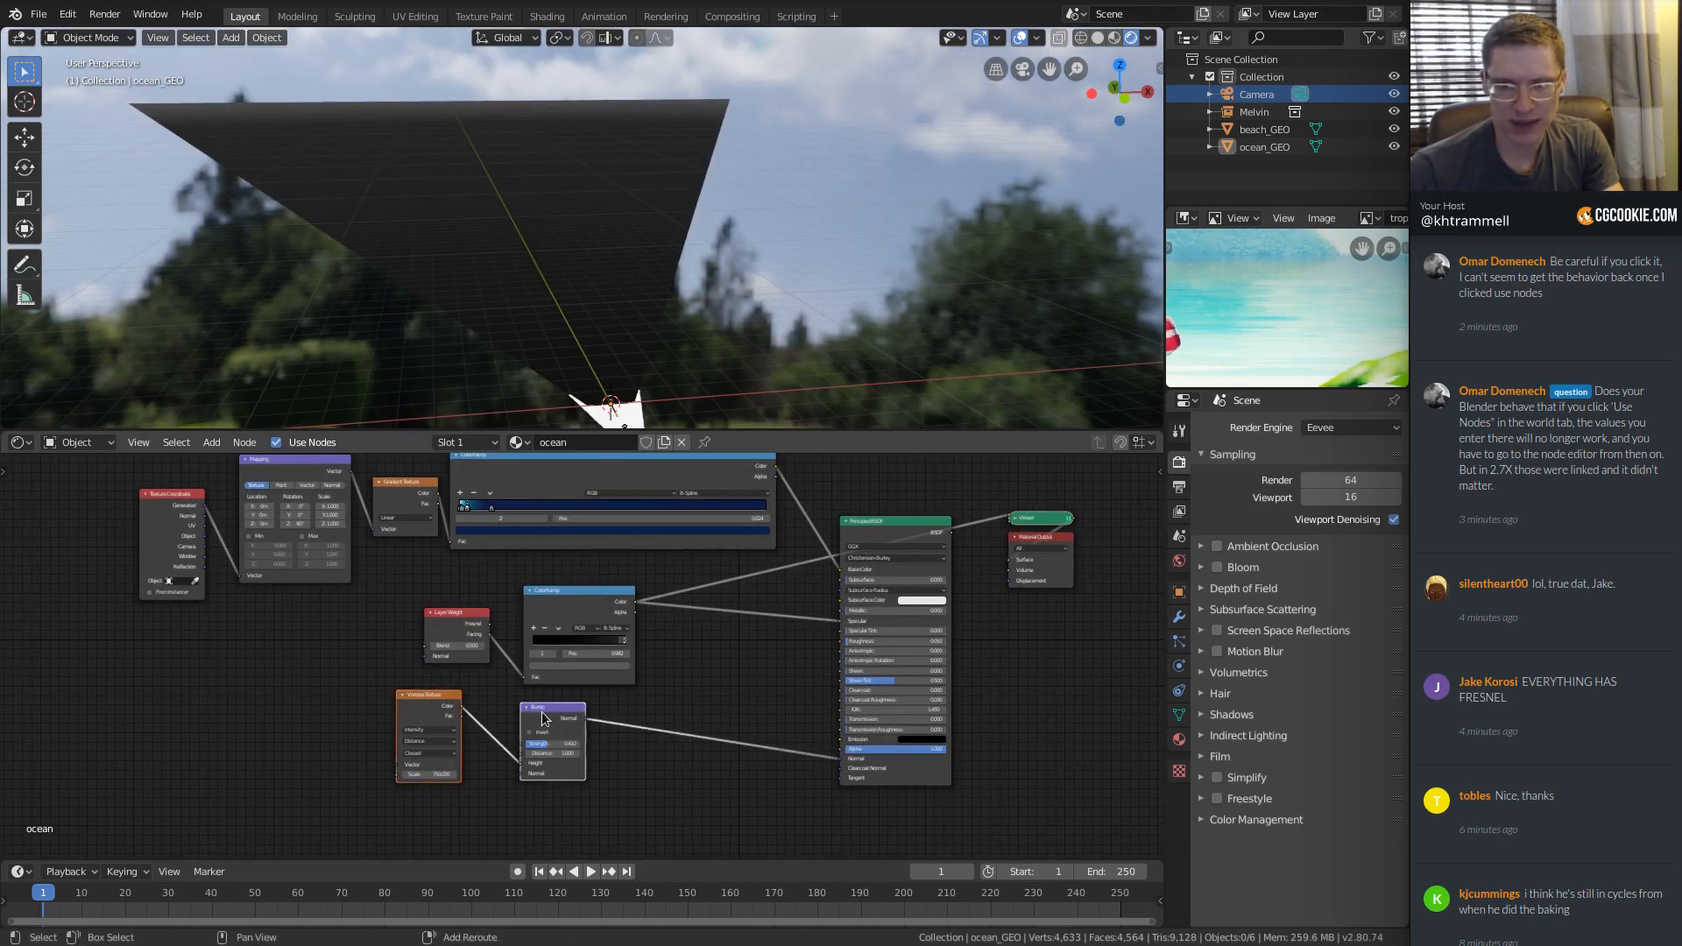
key("g")
left_click(650, 760)
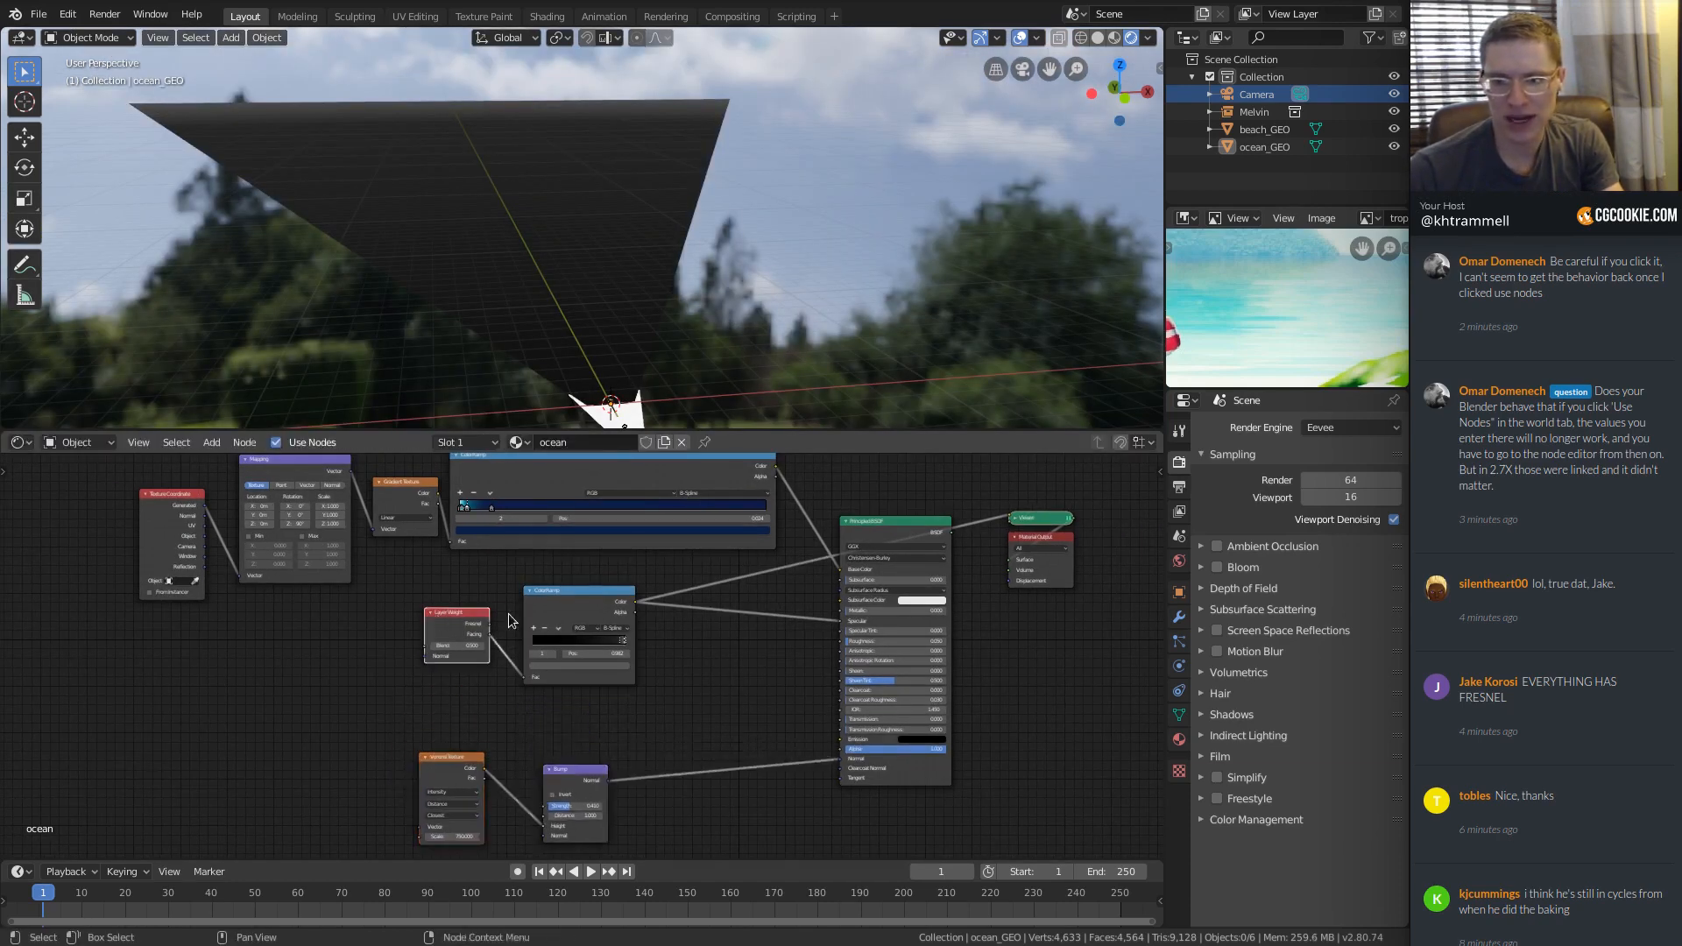
Move the Layer Weight node and its ColorRamp down, away from the ocean colour nodes.
left_click(573, 612, "shift")
middle_click_drag(611, 646, 566, 575, "ctrl")
key("g")
left_click(568, 624)
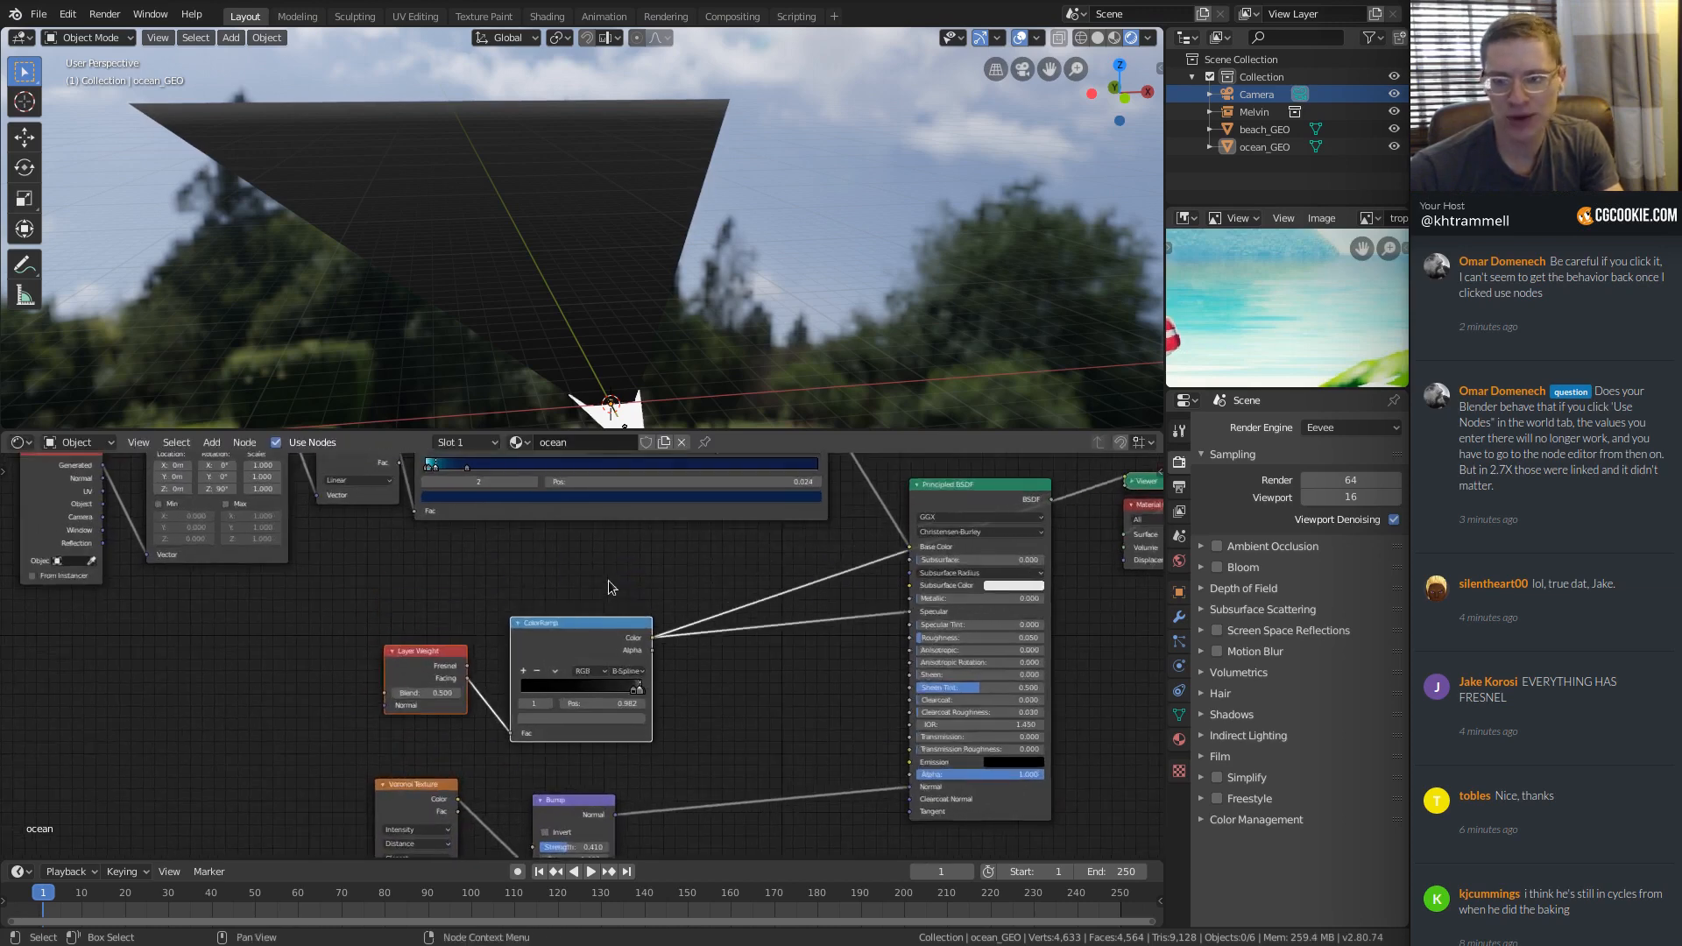
Duplicate the blue ocean ColorRamp with its Gradient Texture input kept and place the copy directly below the original.
middle_click_drag(578, 481, 584, 597)
left_click(557, 527)
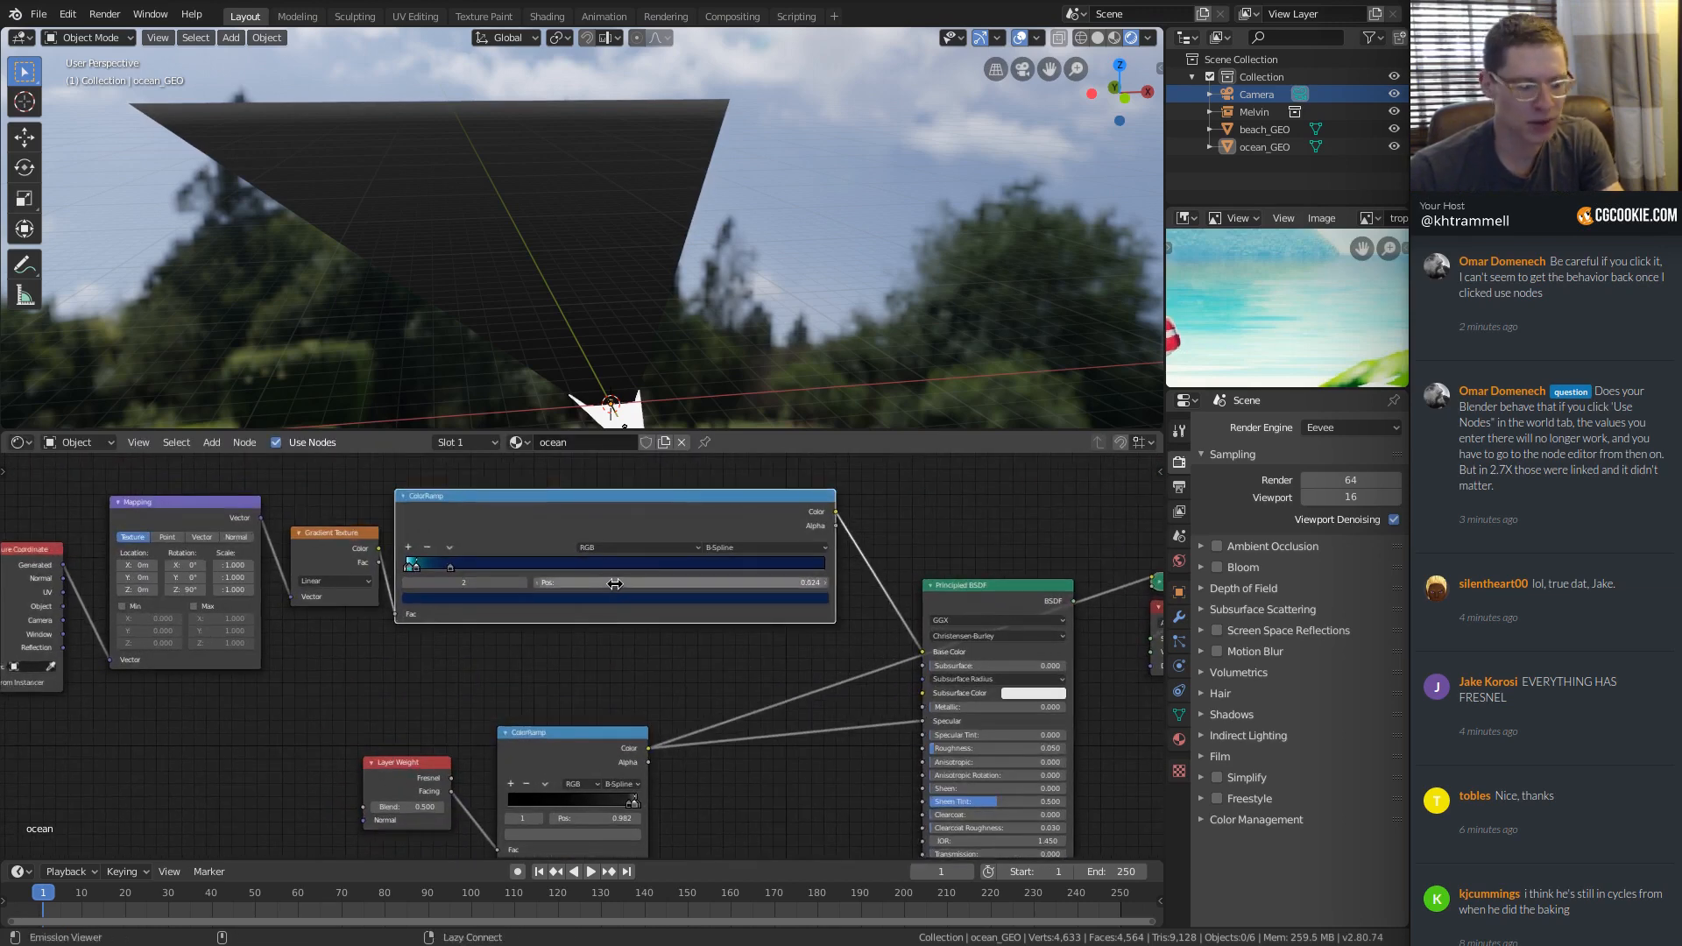
key("shift+d")
left_click(614, 722)
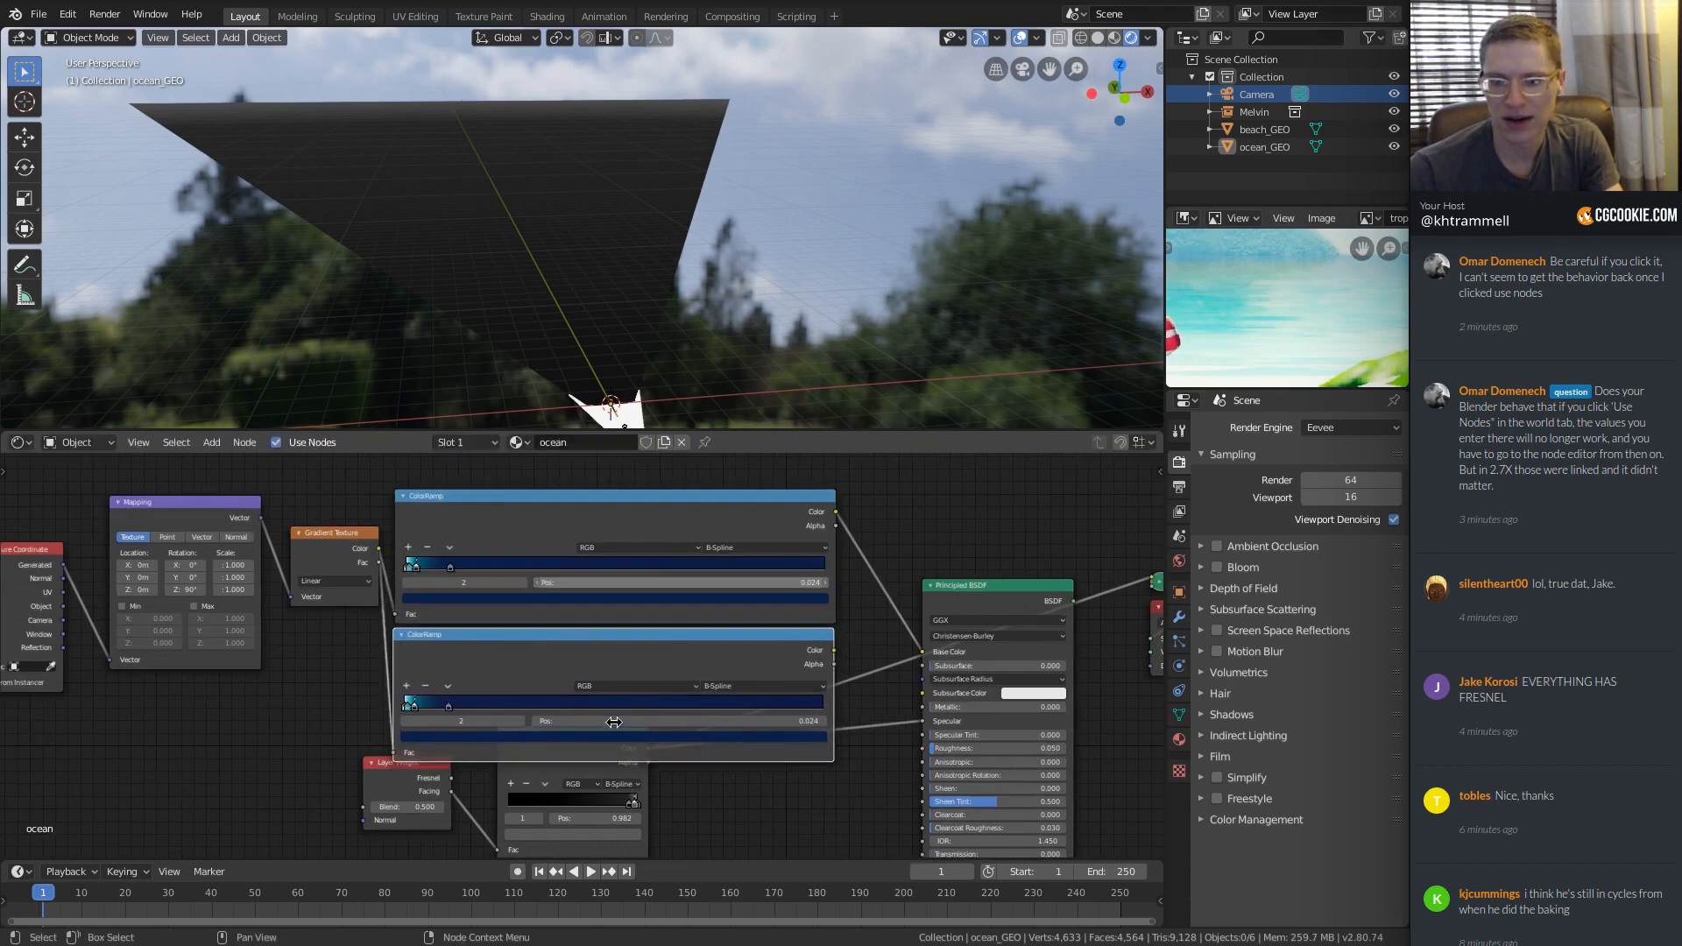
Shift the Layer Weight node and its ColorRamp clear of the duplicated gradient ColorRamp.
middle_click_drag(565, 782, 497, 701, "ctrl")
left_click_drag(429, 699, 407, 731)
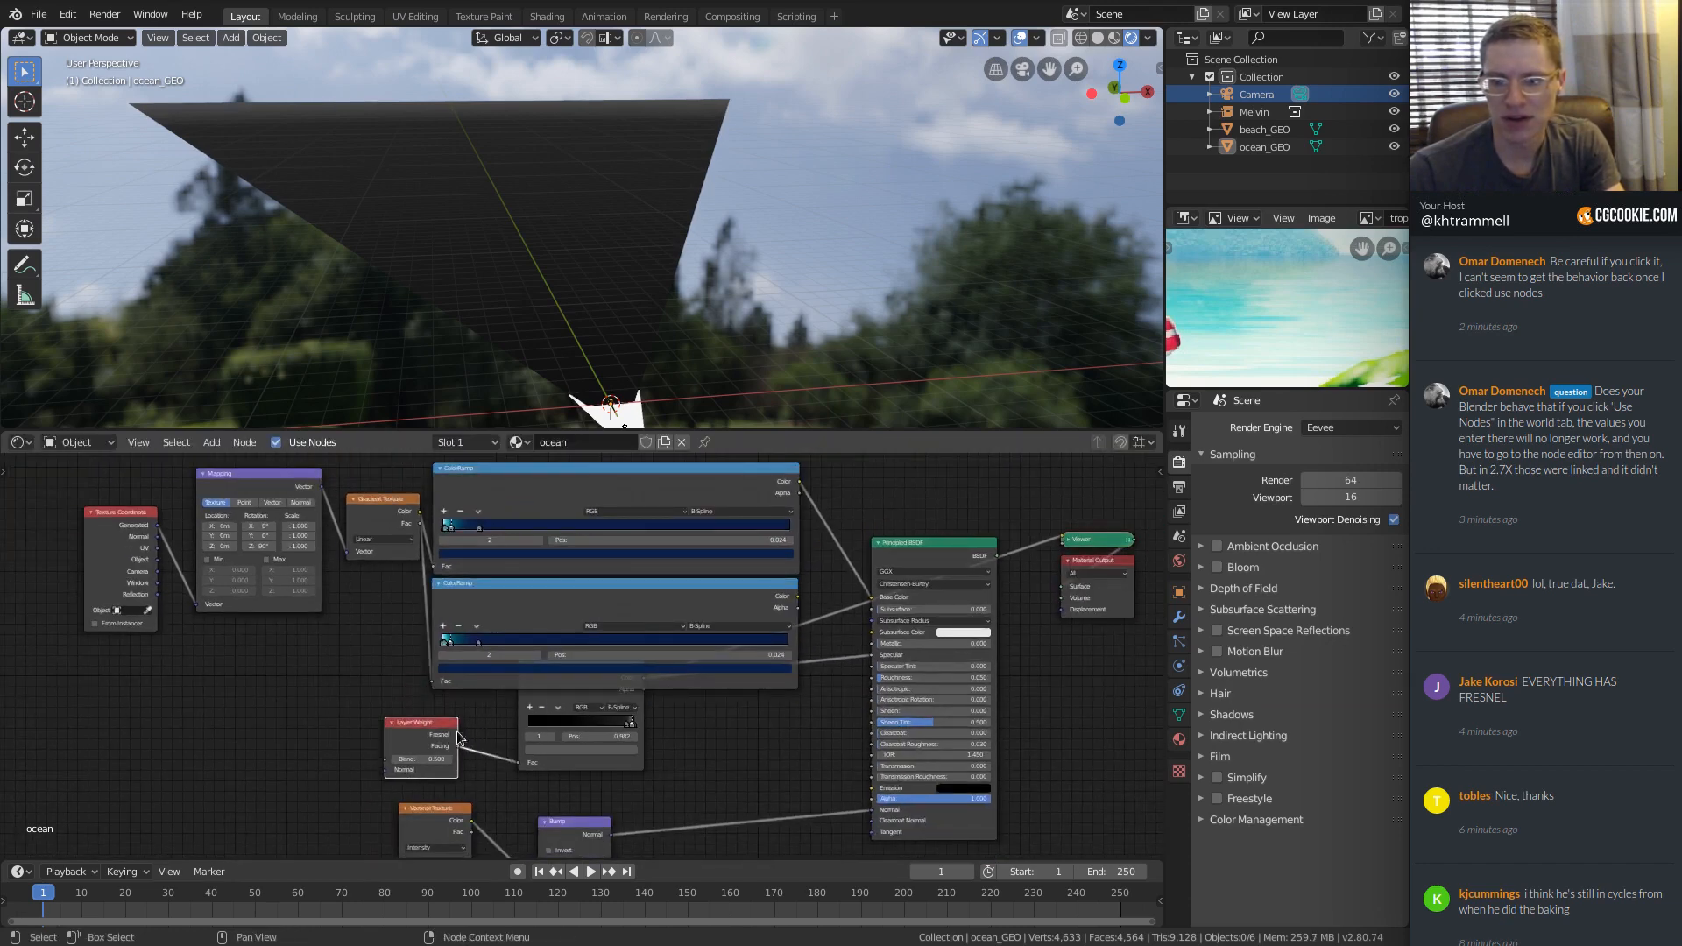
left_click_drag(580, 695, 587, 731)
middle_click_drag(571, 811, 556, 751, "ctrl")
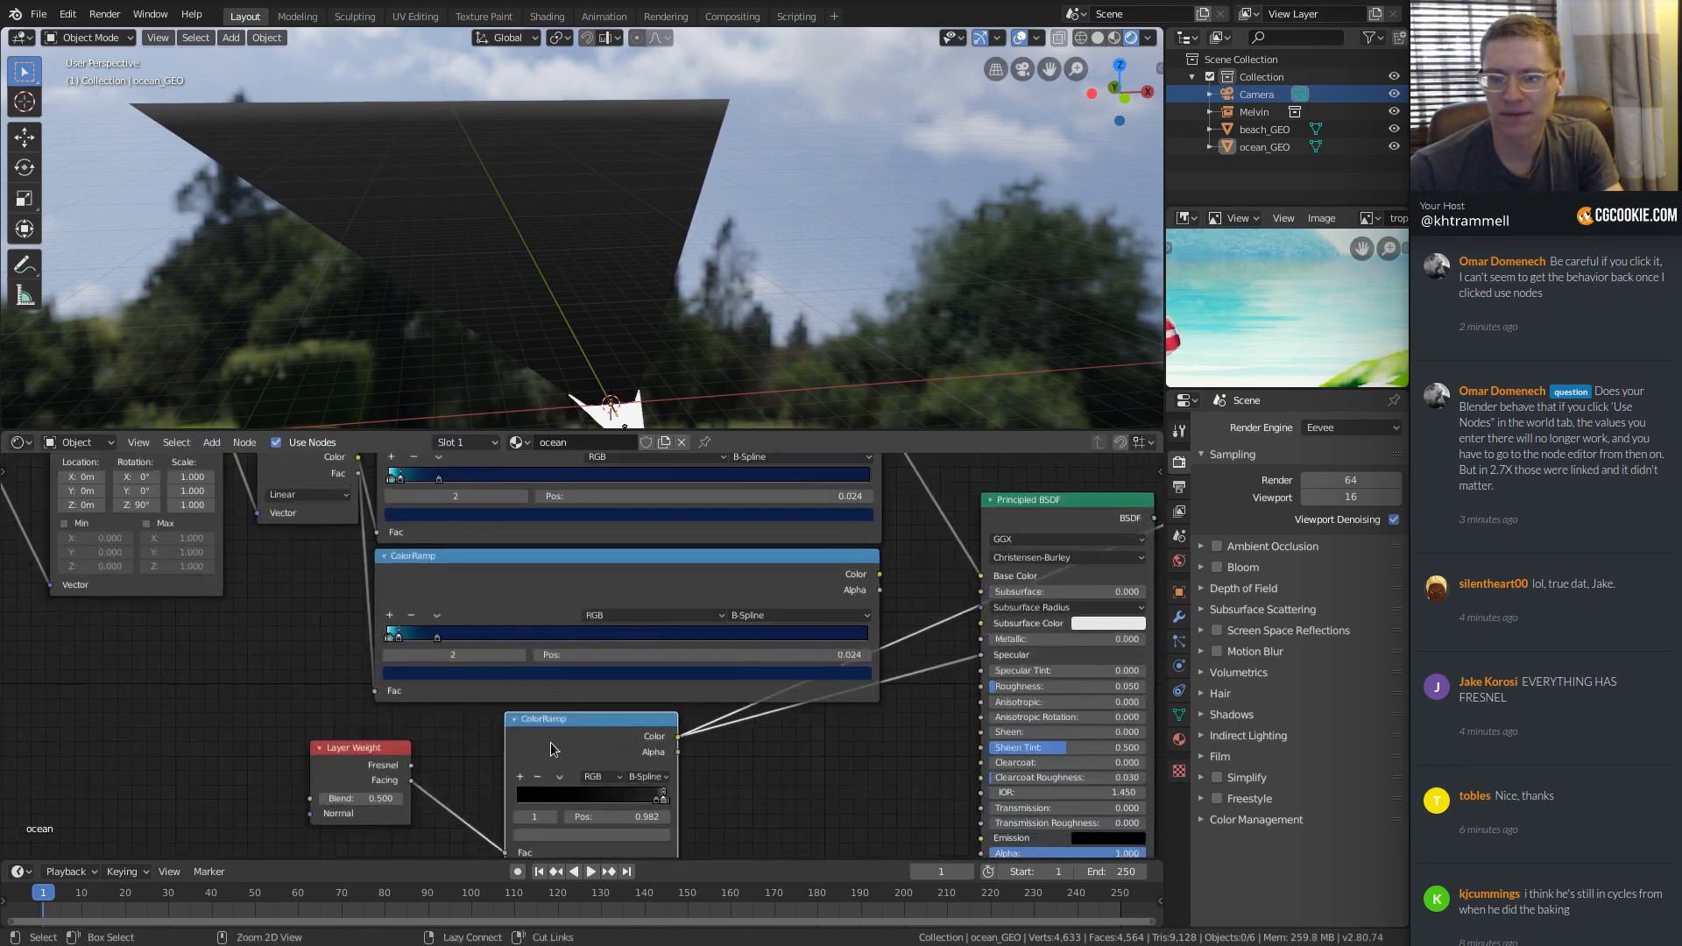
Set stop 2 of the duplicated ColorRamp to a grey with R, G and B all at 0.2.
middle_click_drag(492, 814, 434, 661, "ctrl")
middle_click_drag(410, 594, 382, 569)
left_click(382, 567)
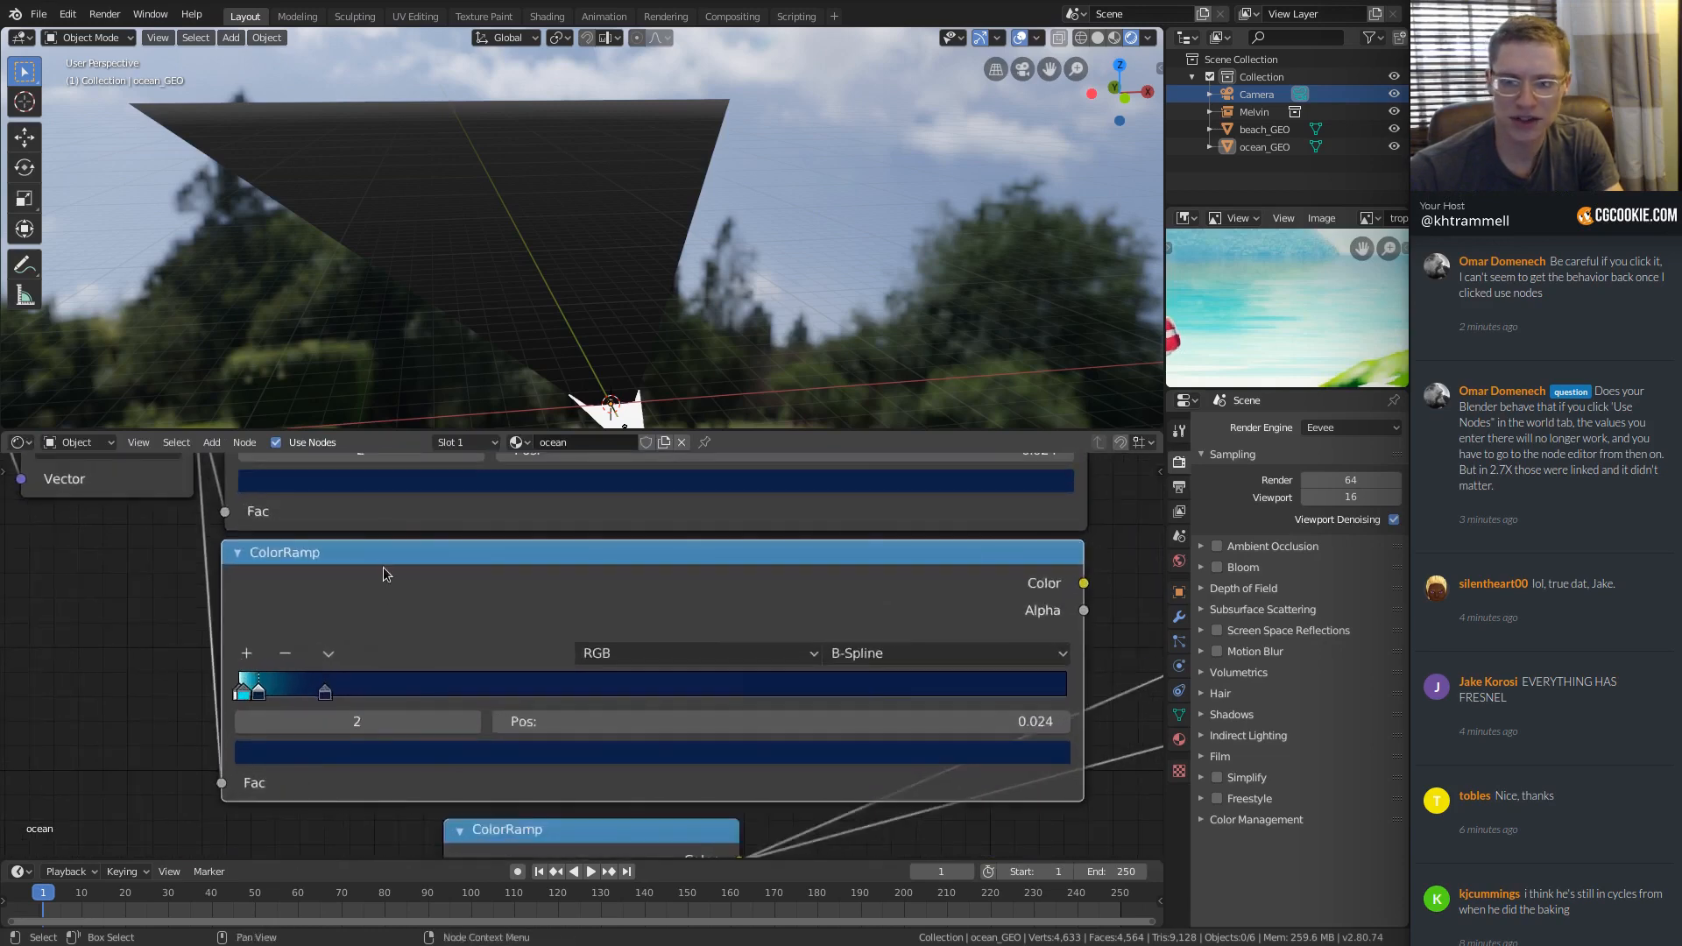
middle_click_drag(393, 671, 635, 644)
middle_click_drag(636, 645, 561, 701, "ctrl")
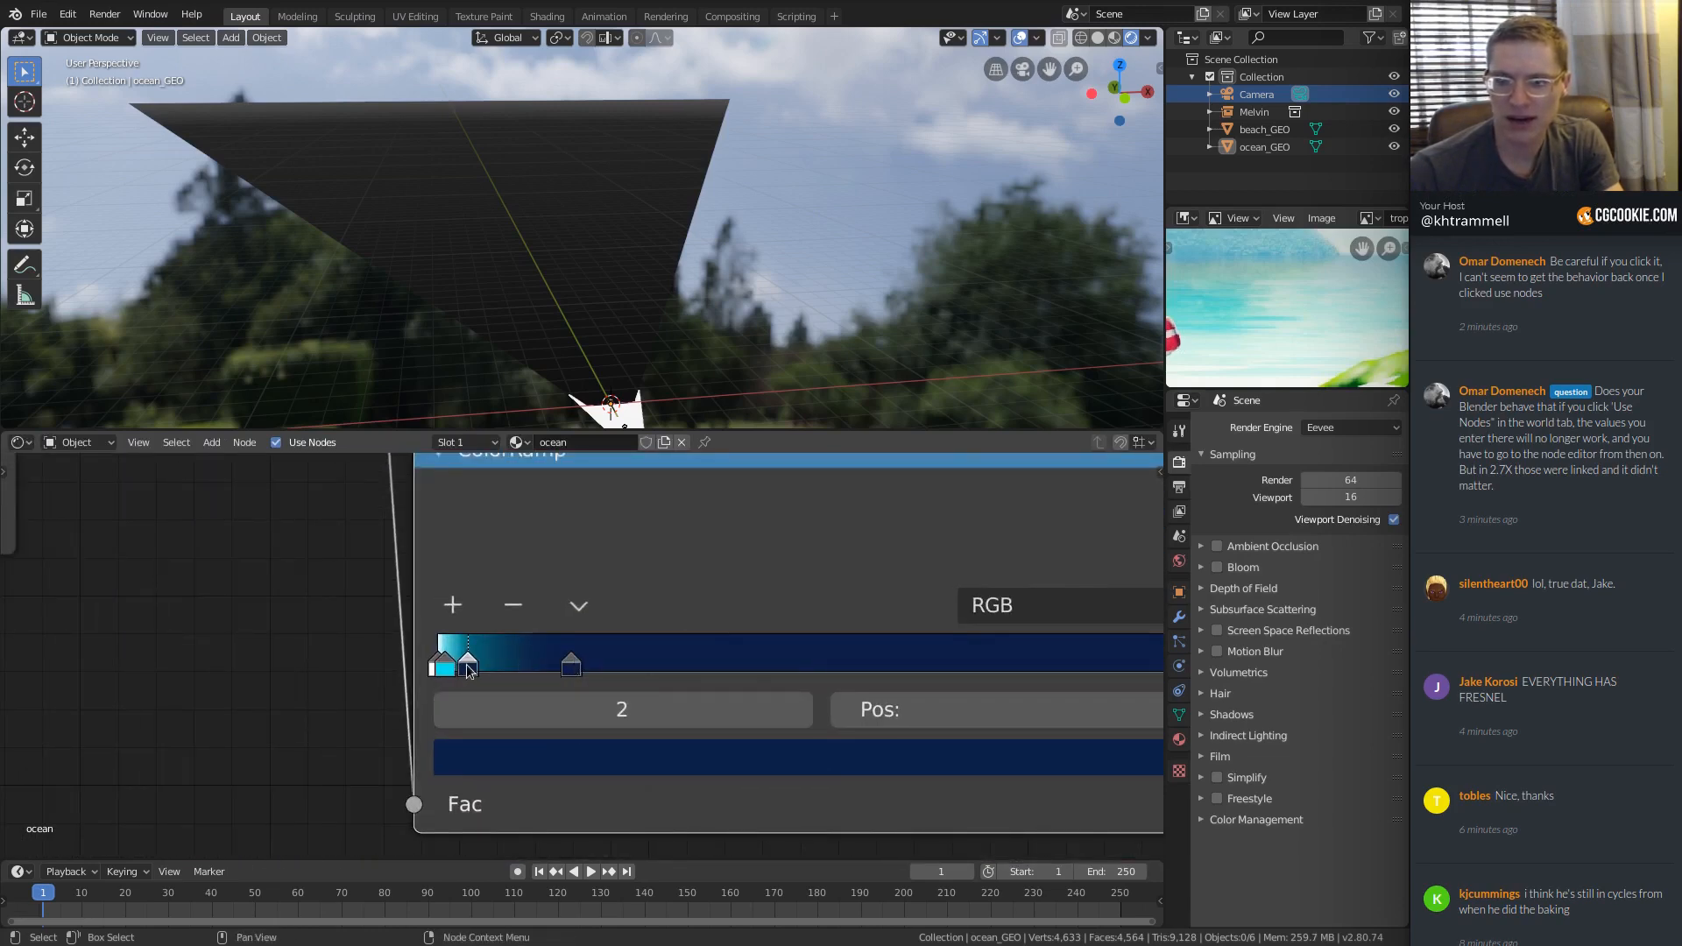
middle_click_drag(931, 590, 868, 706, "ctrl")
middle_click_drag(867, 705, 683, 705)
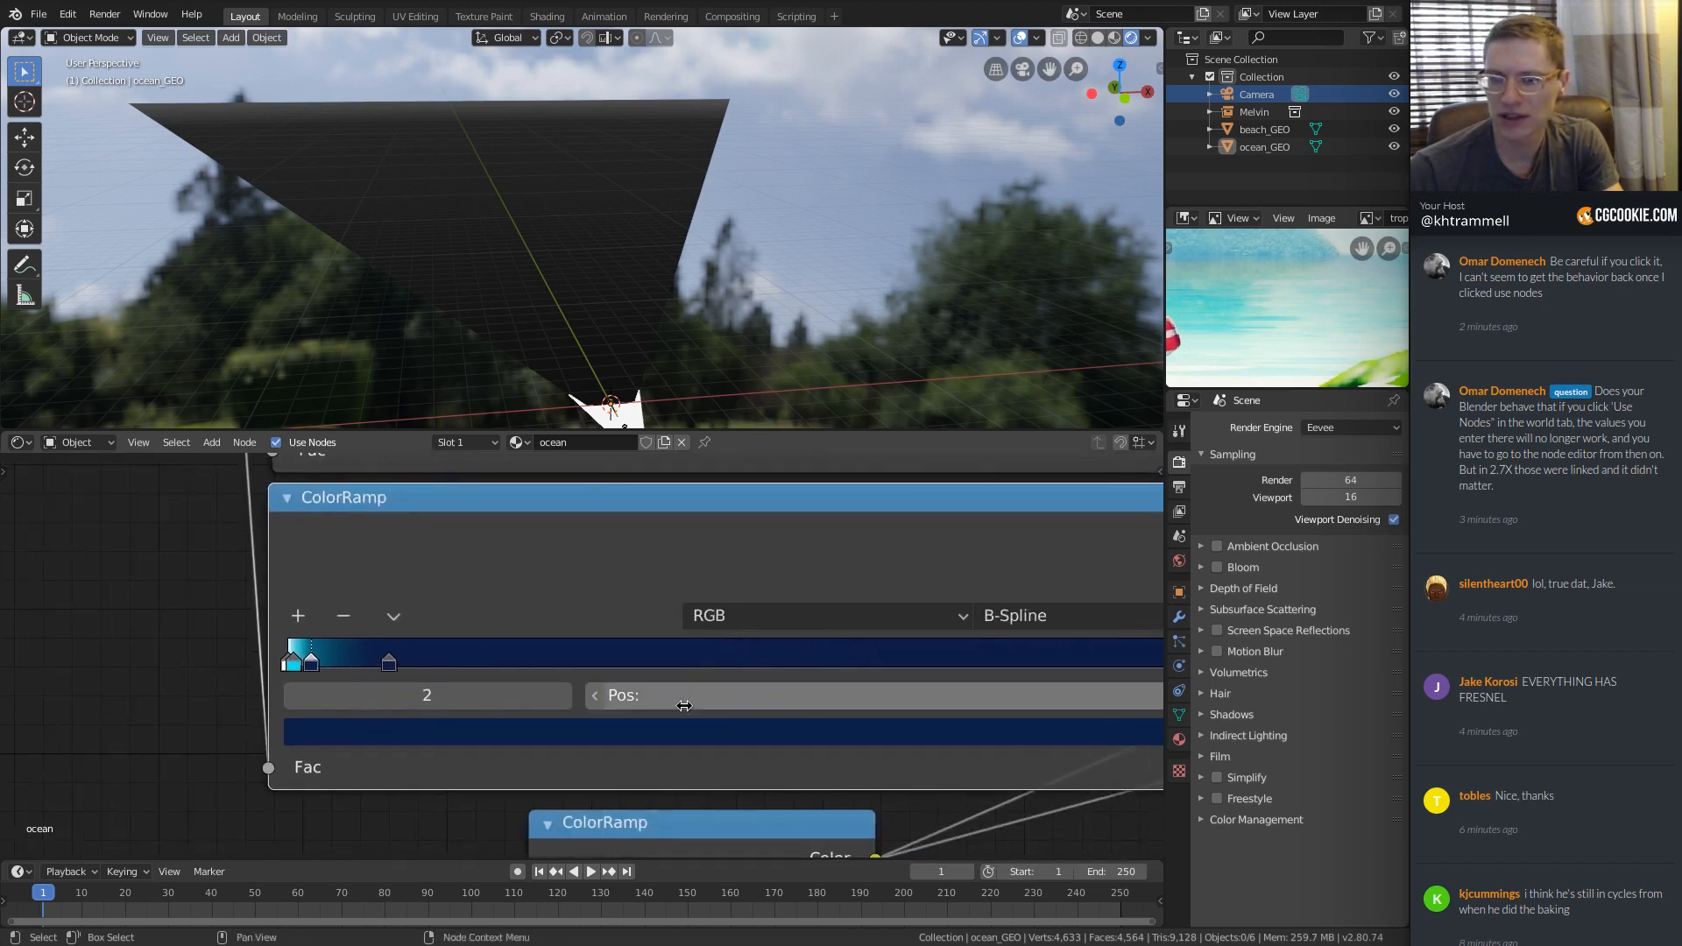
left_click(679, 740)
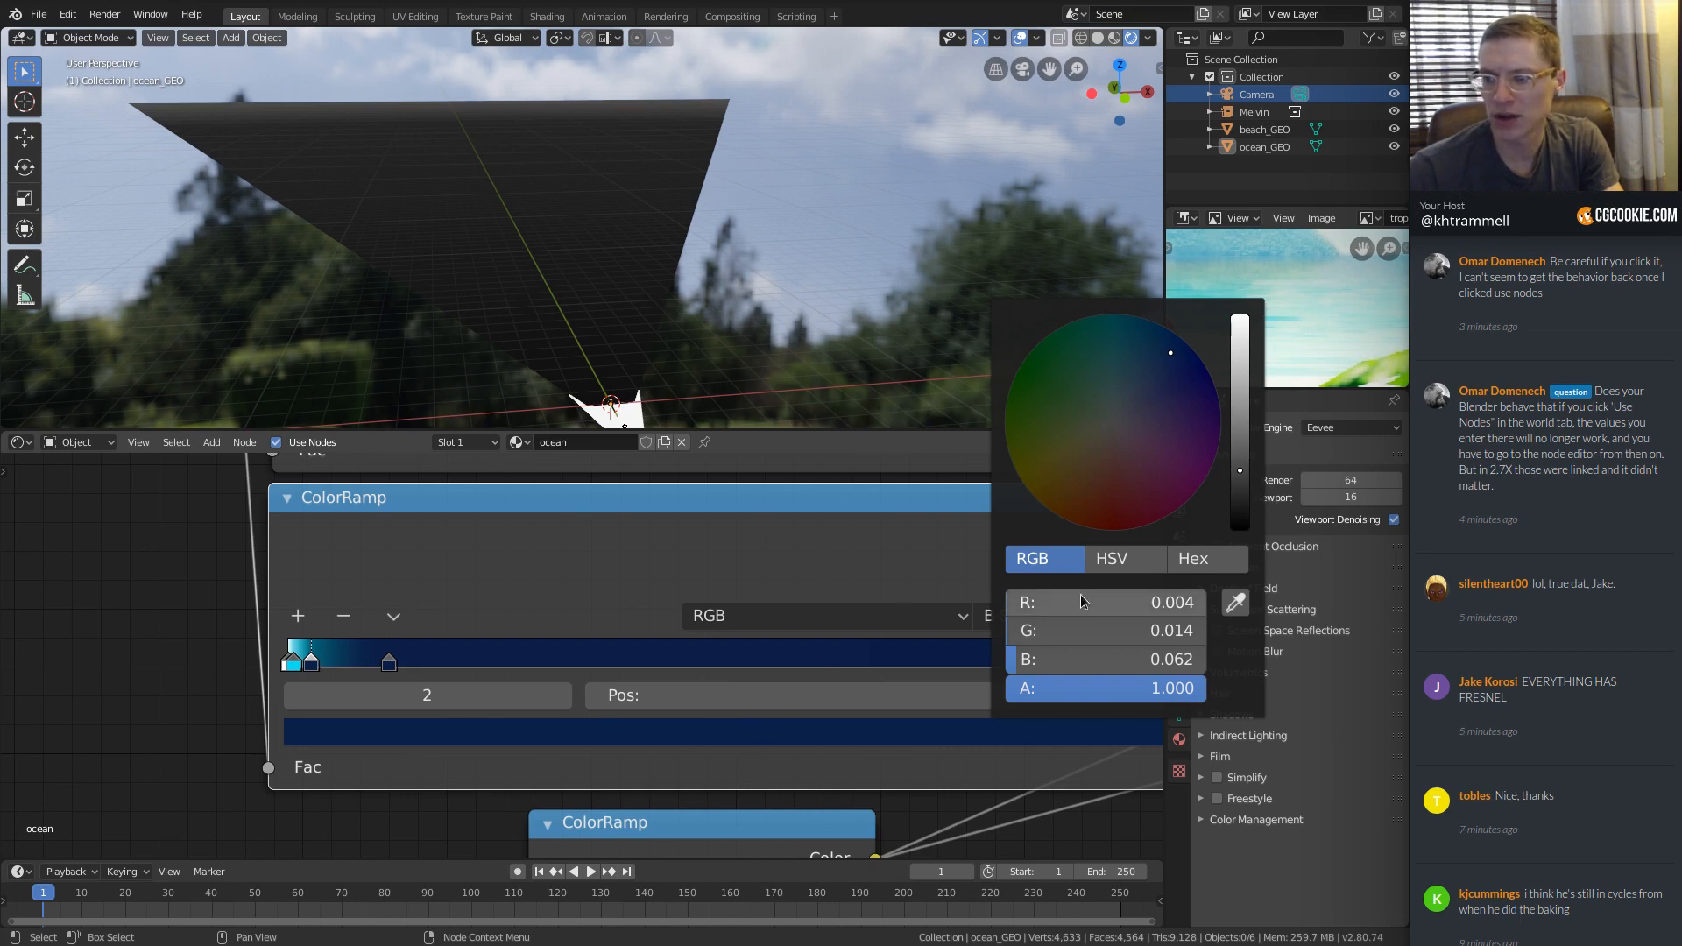
left_click_drag(1088, 608, 1088, 659)
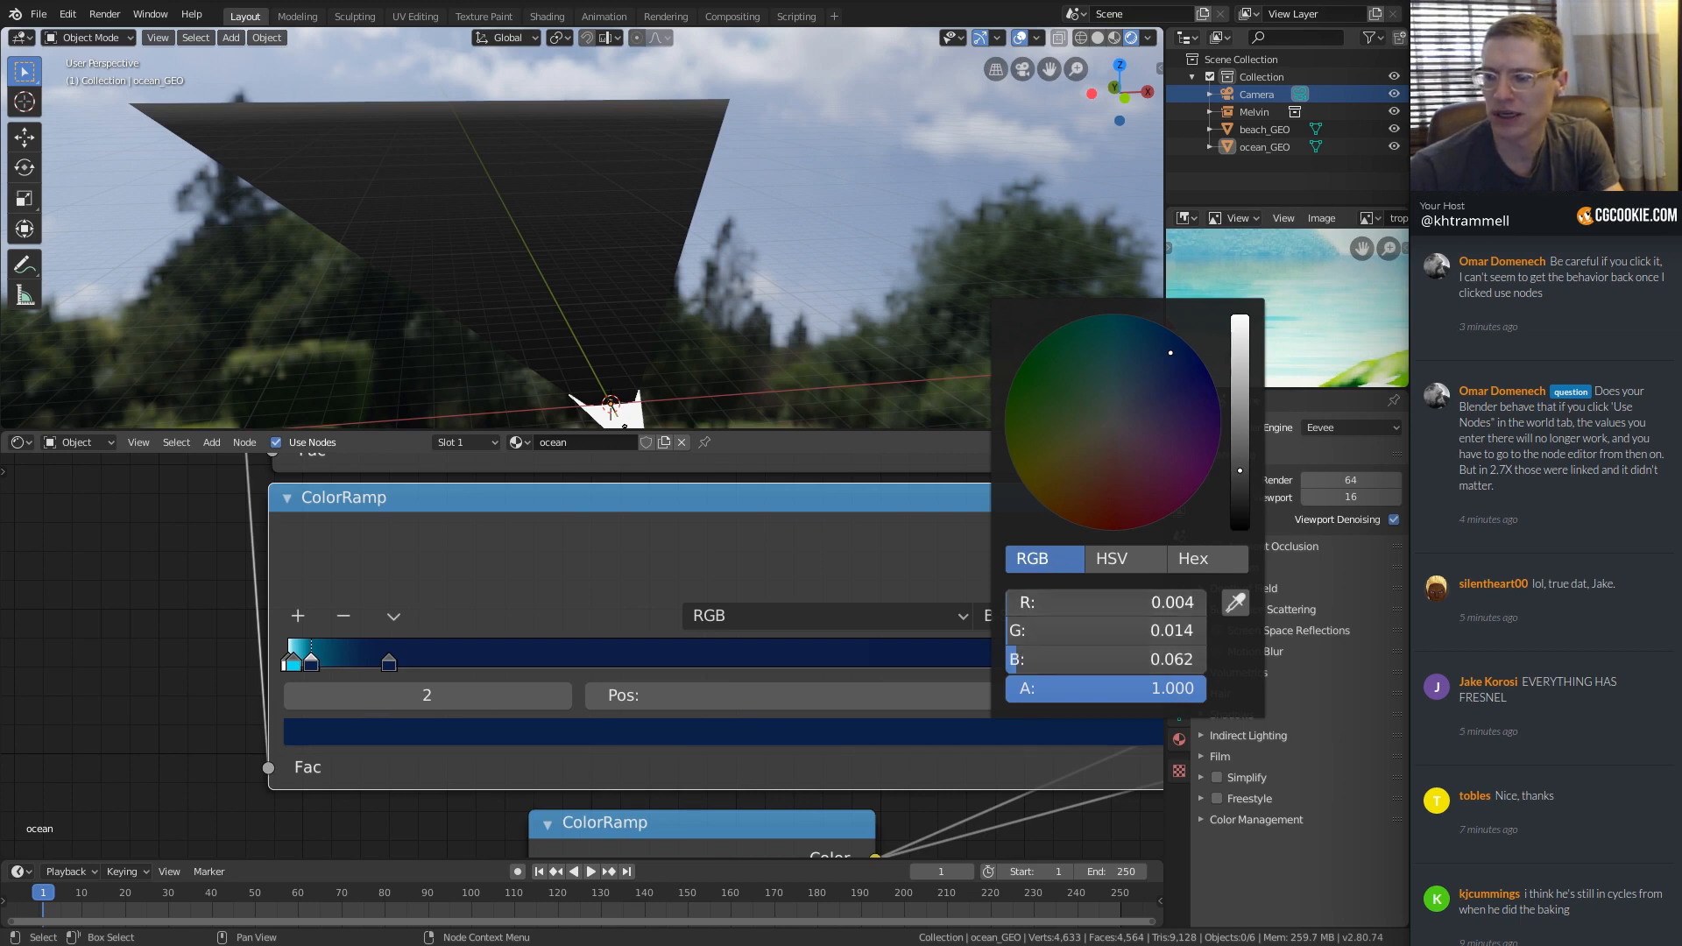
type(".2")
key("Return")
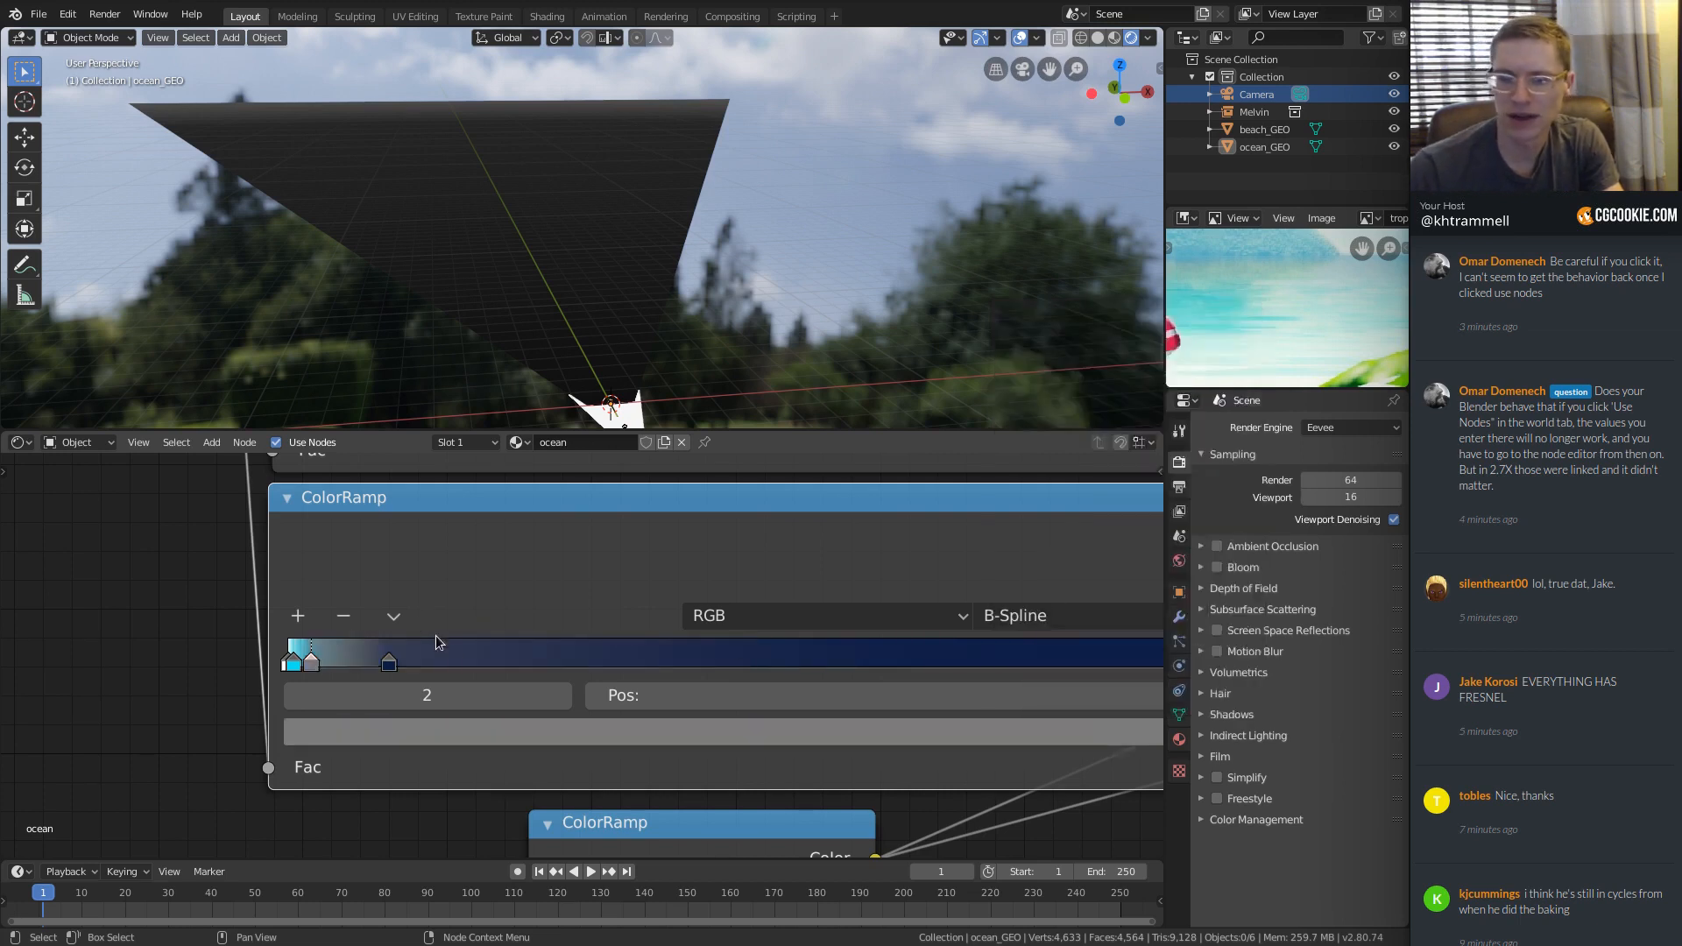
Set stop 3 of the duplicated ColorRamp to a grey with R, G and B all at 0.2.
left_click(389, 661)
left_click(510, 731)
left_click_drag(1164, 605, 1163, 659)
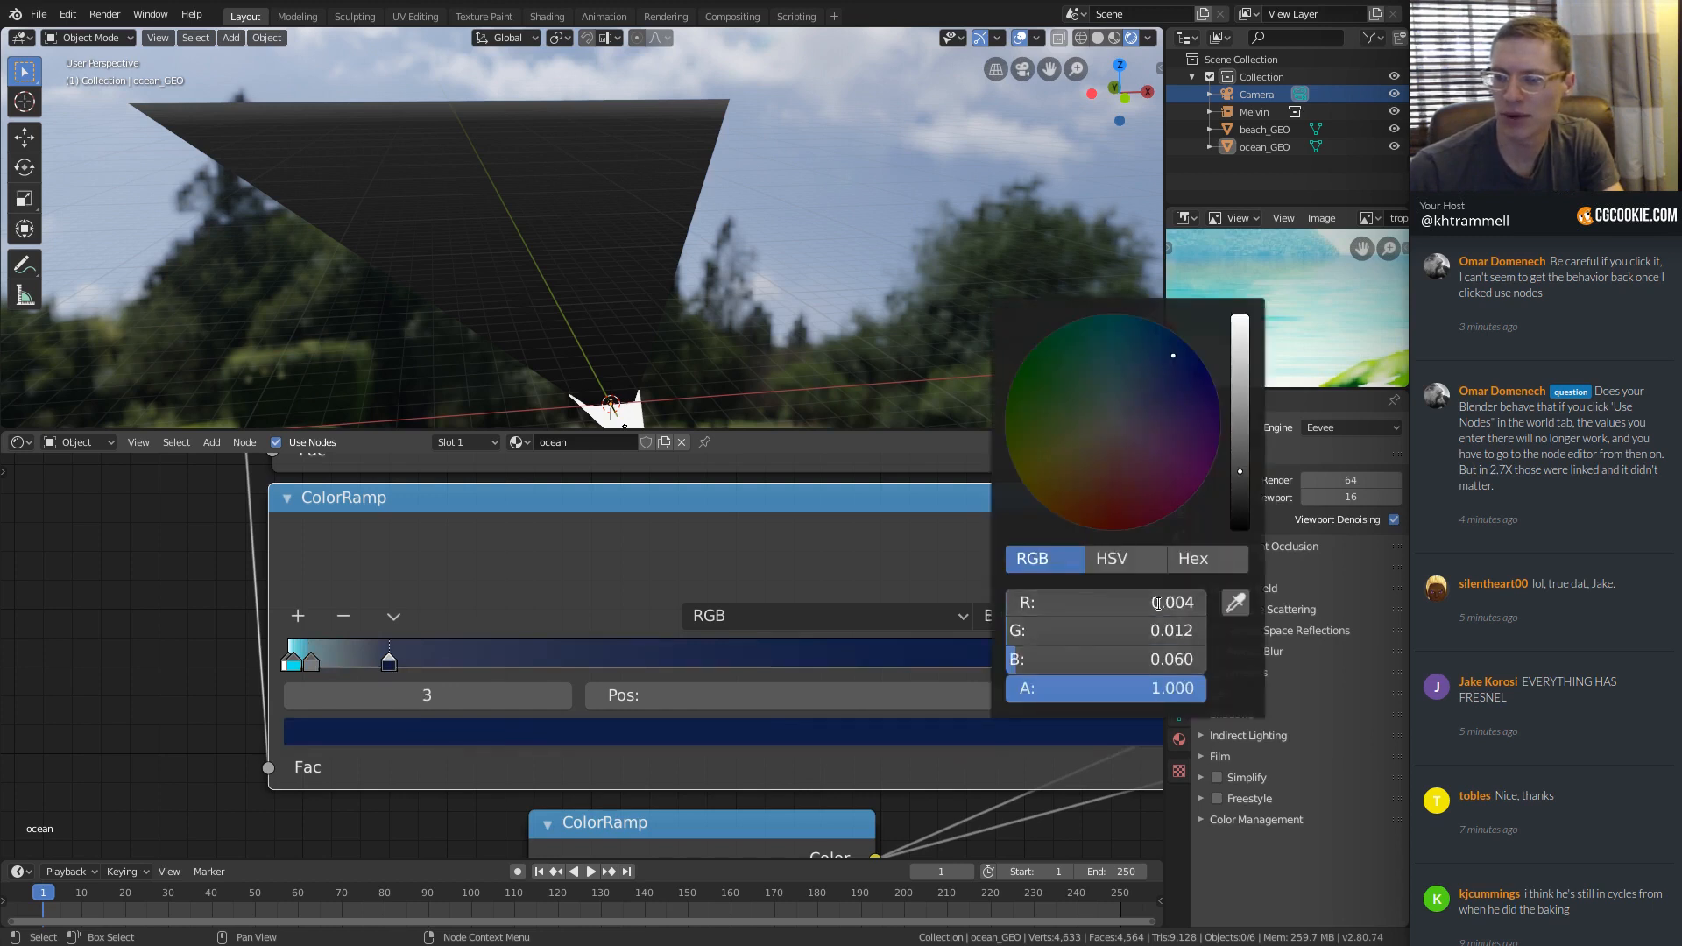
type(".2")
key("Return")
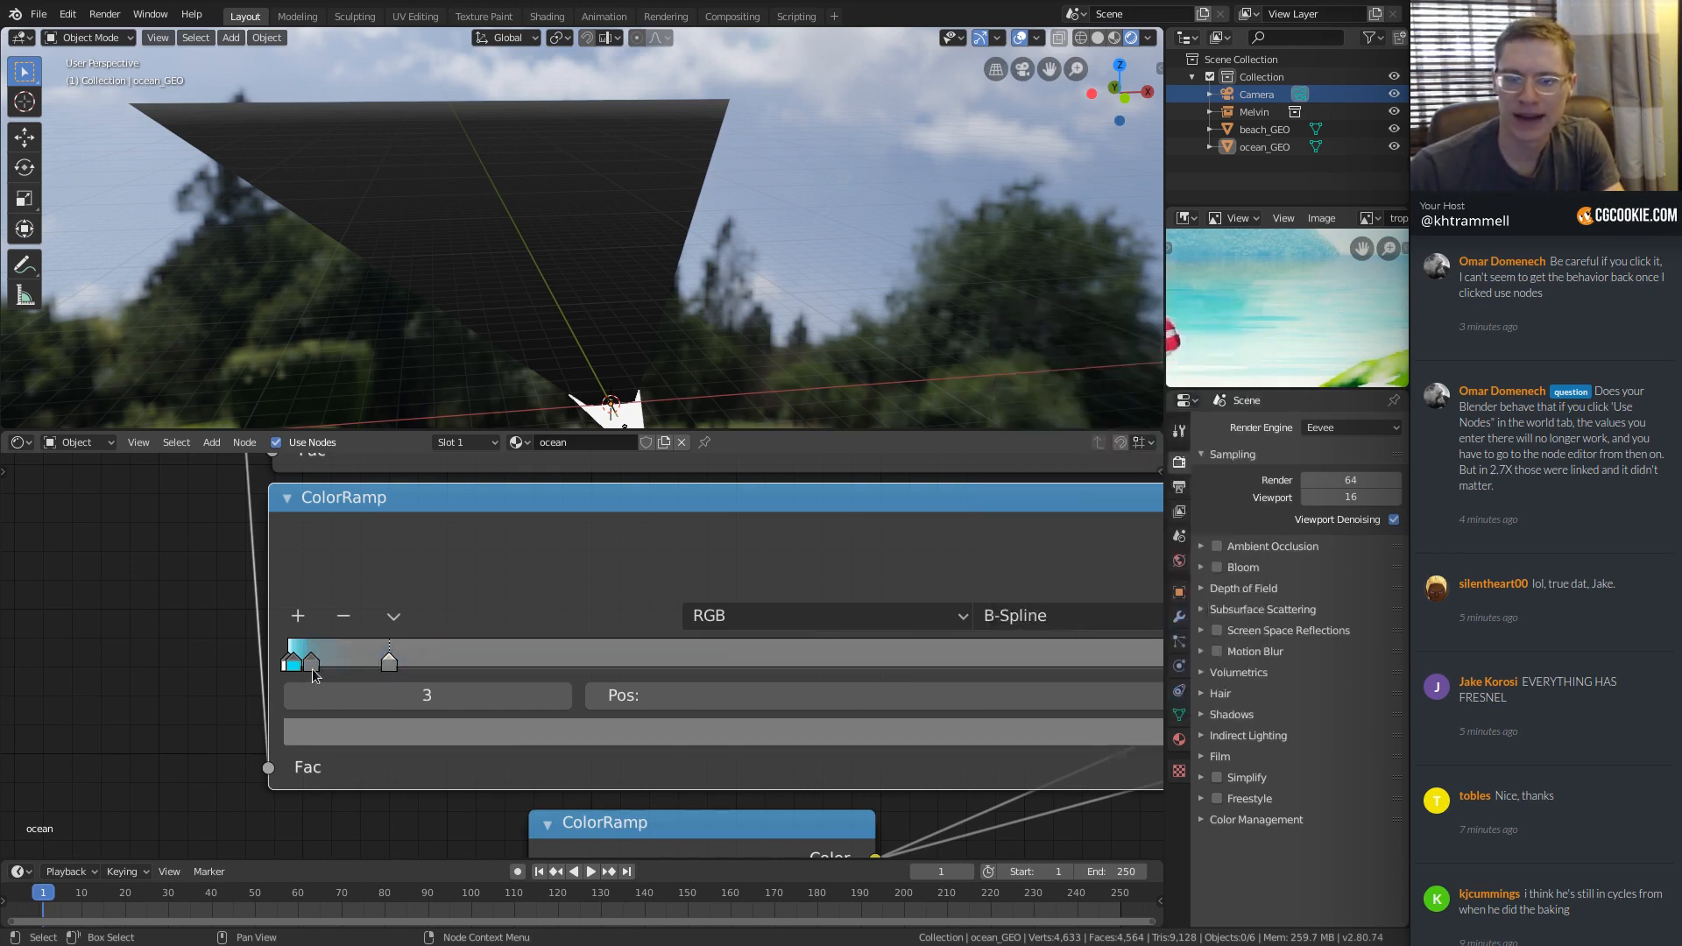
Change the cyan stop 1 of the duplicated ColorRamp to a grey with R, G and B at 0.1.
left_click(293, 664)
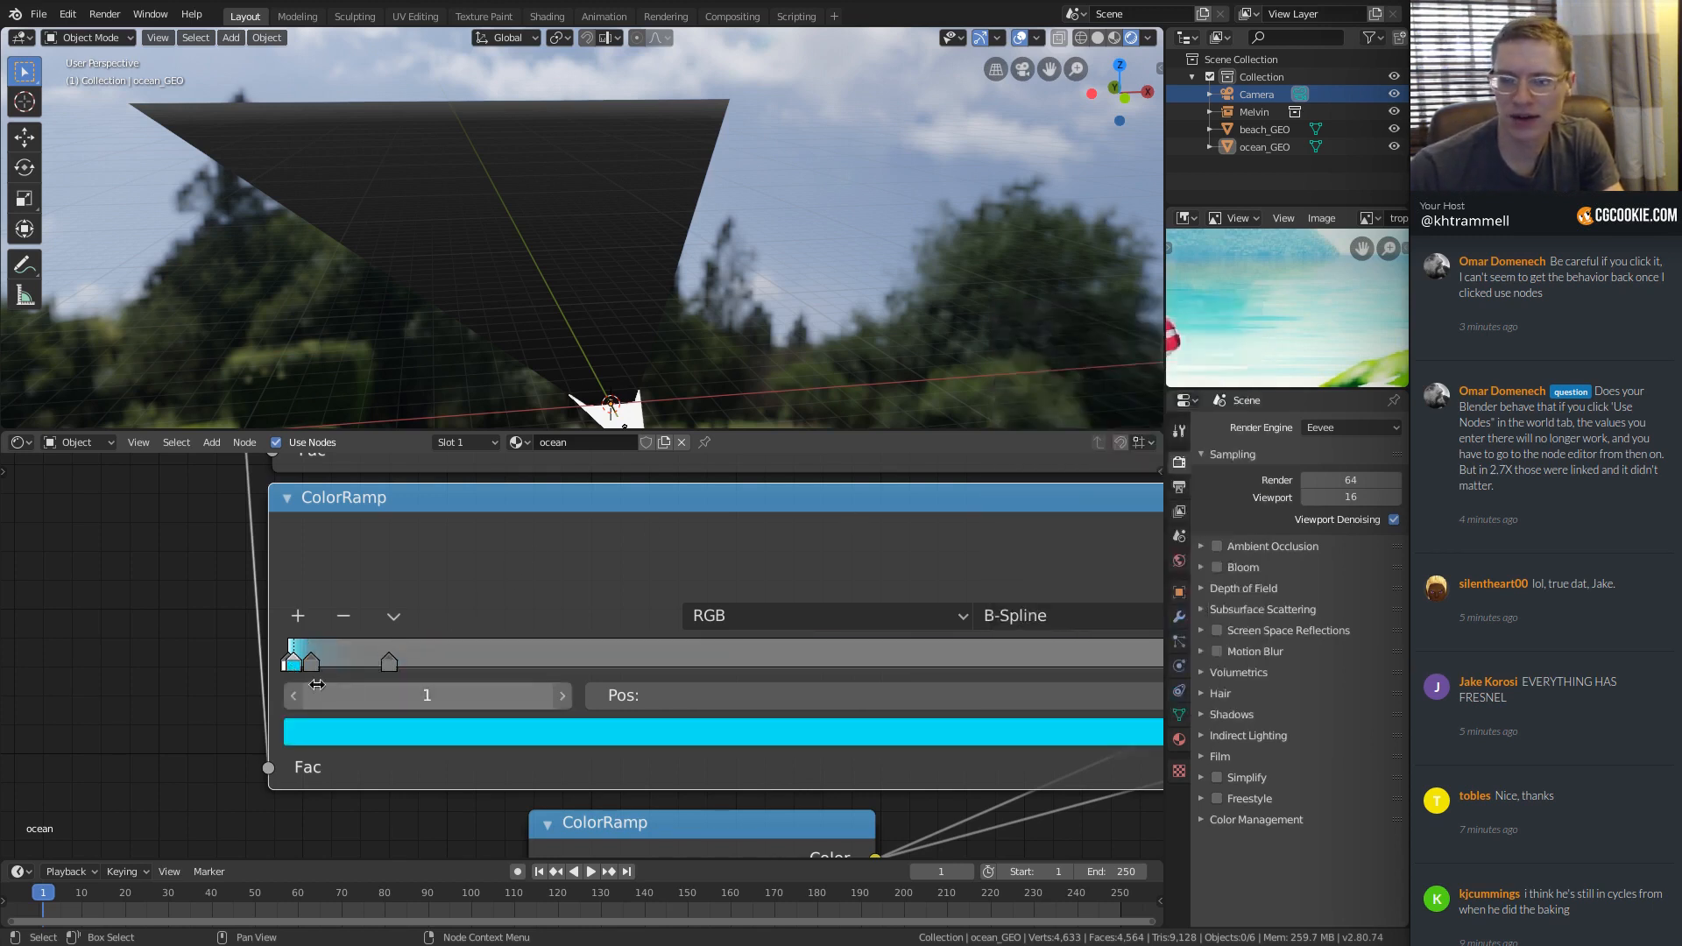
left_click(544, 735)
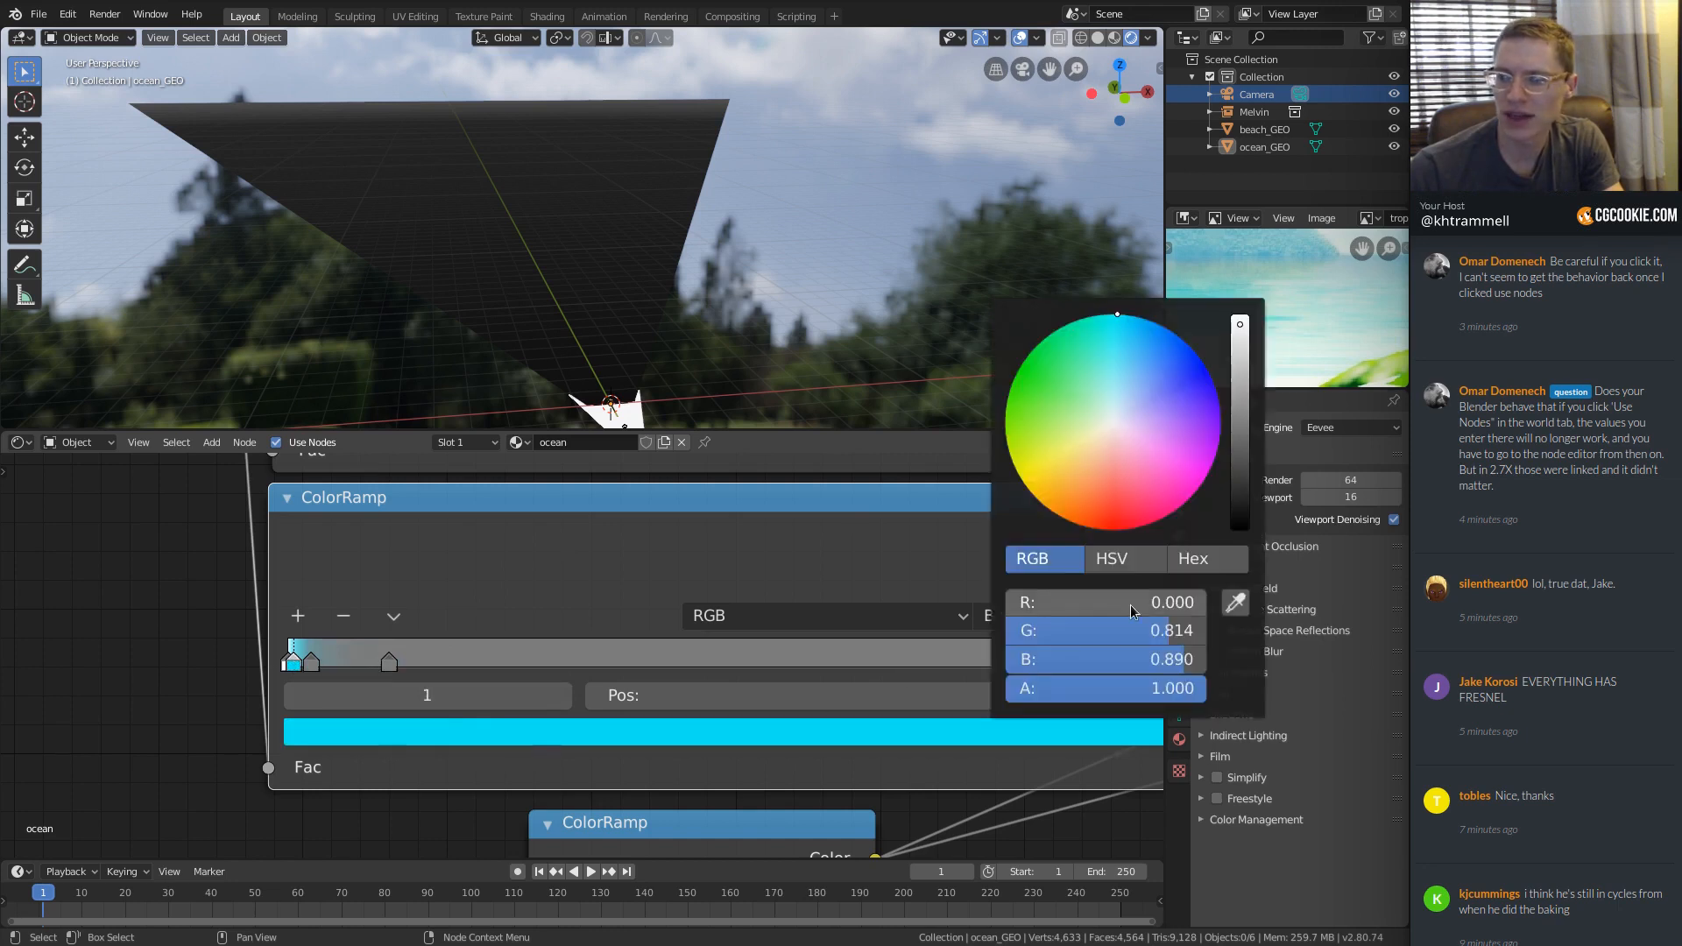
mouse_move(1168, 610)
left_mouse_down()
mouse_move(1165, 659)
mouse_move(1162, 605)
left_mouse_up()
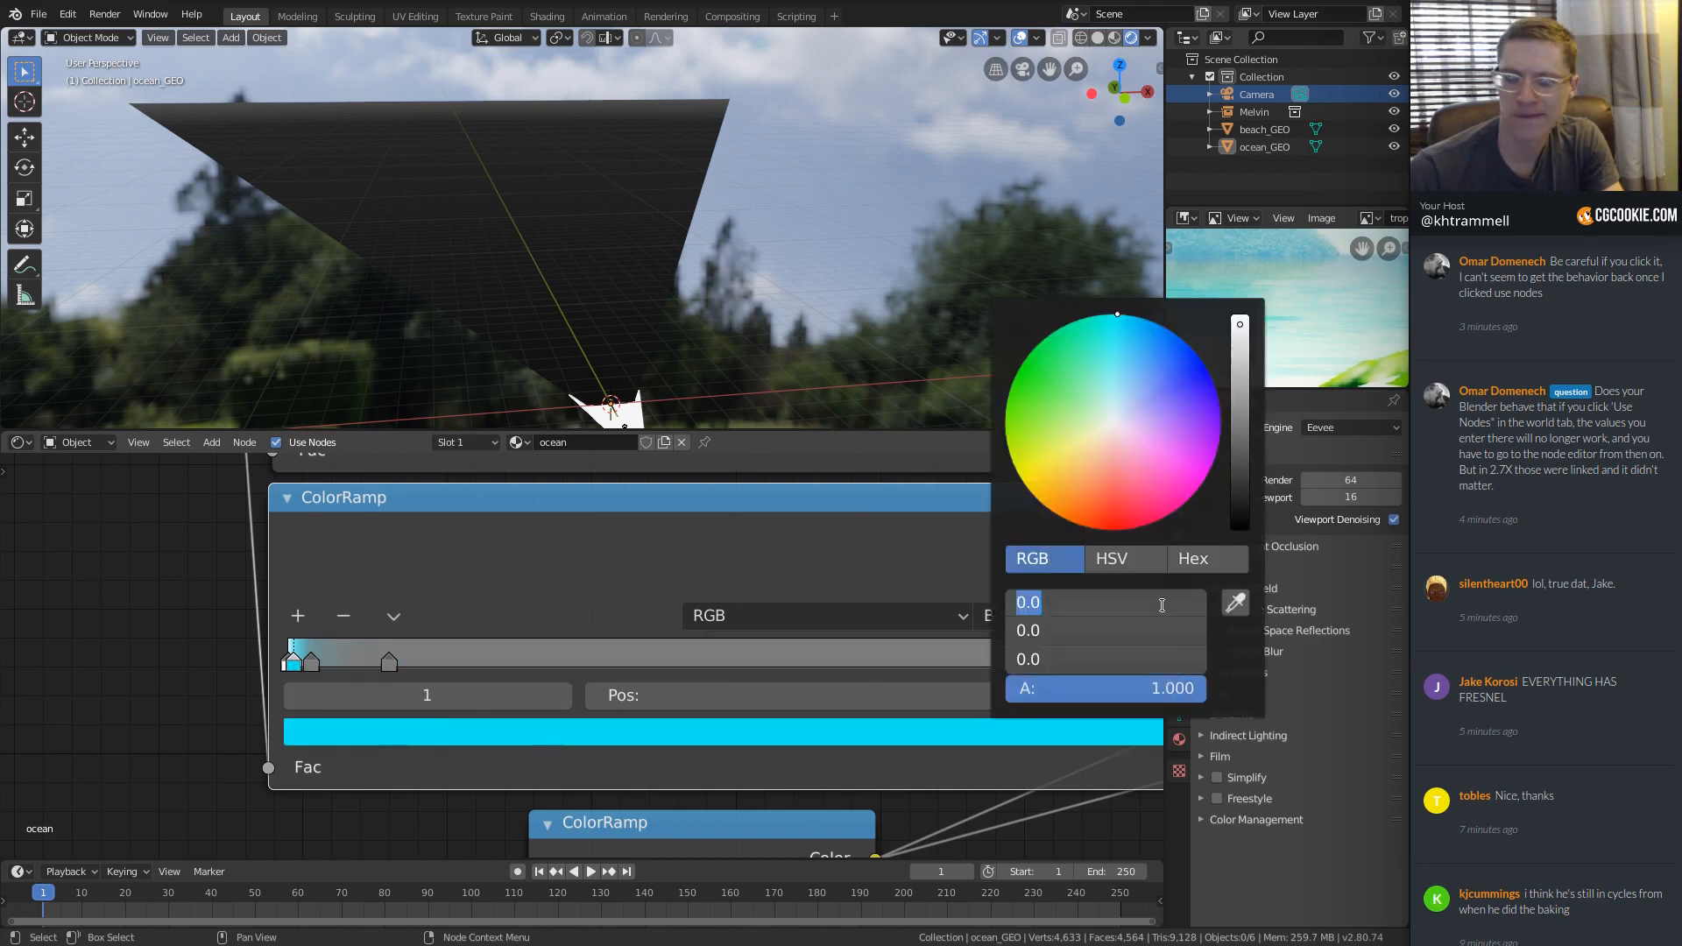
type(".1")
key("Return")
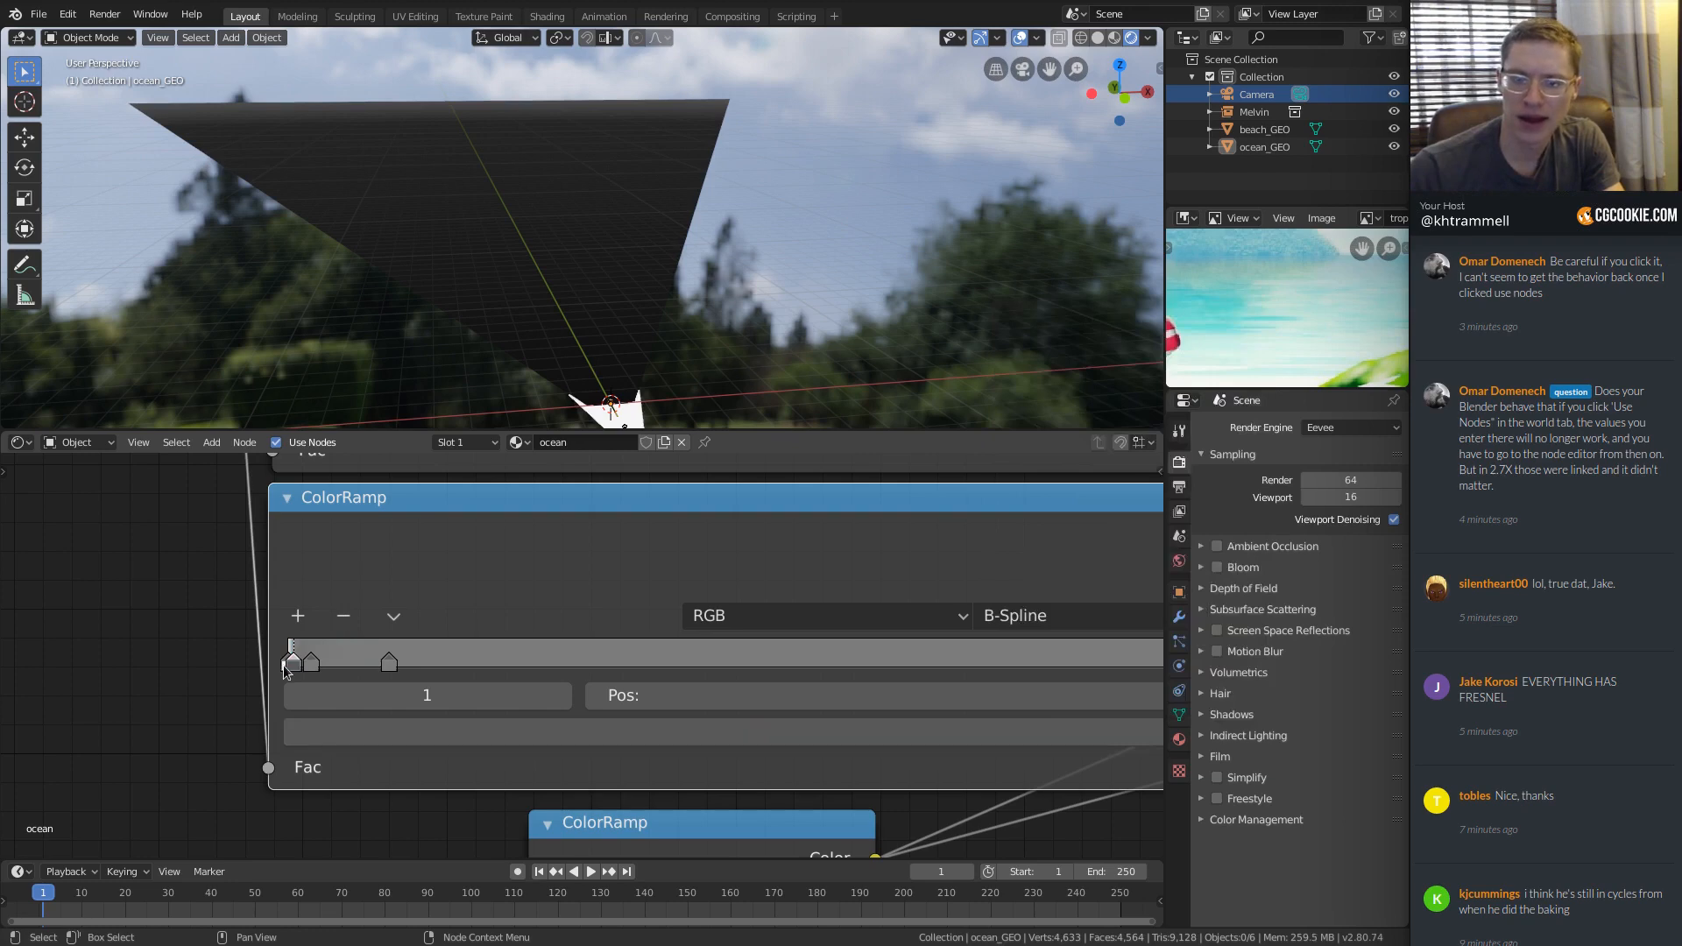
Turn the white stop 0 of the duplicated ColorRamp black by setting R, G and B to 0.
left_click(286, 663)
left_click(1111, 732)
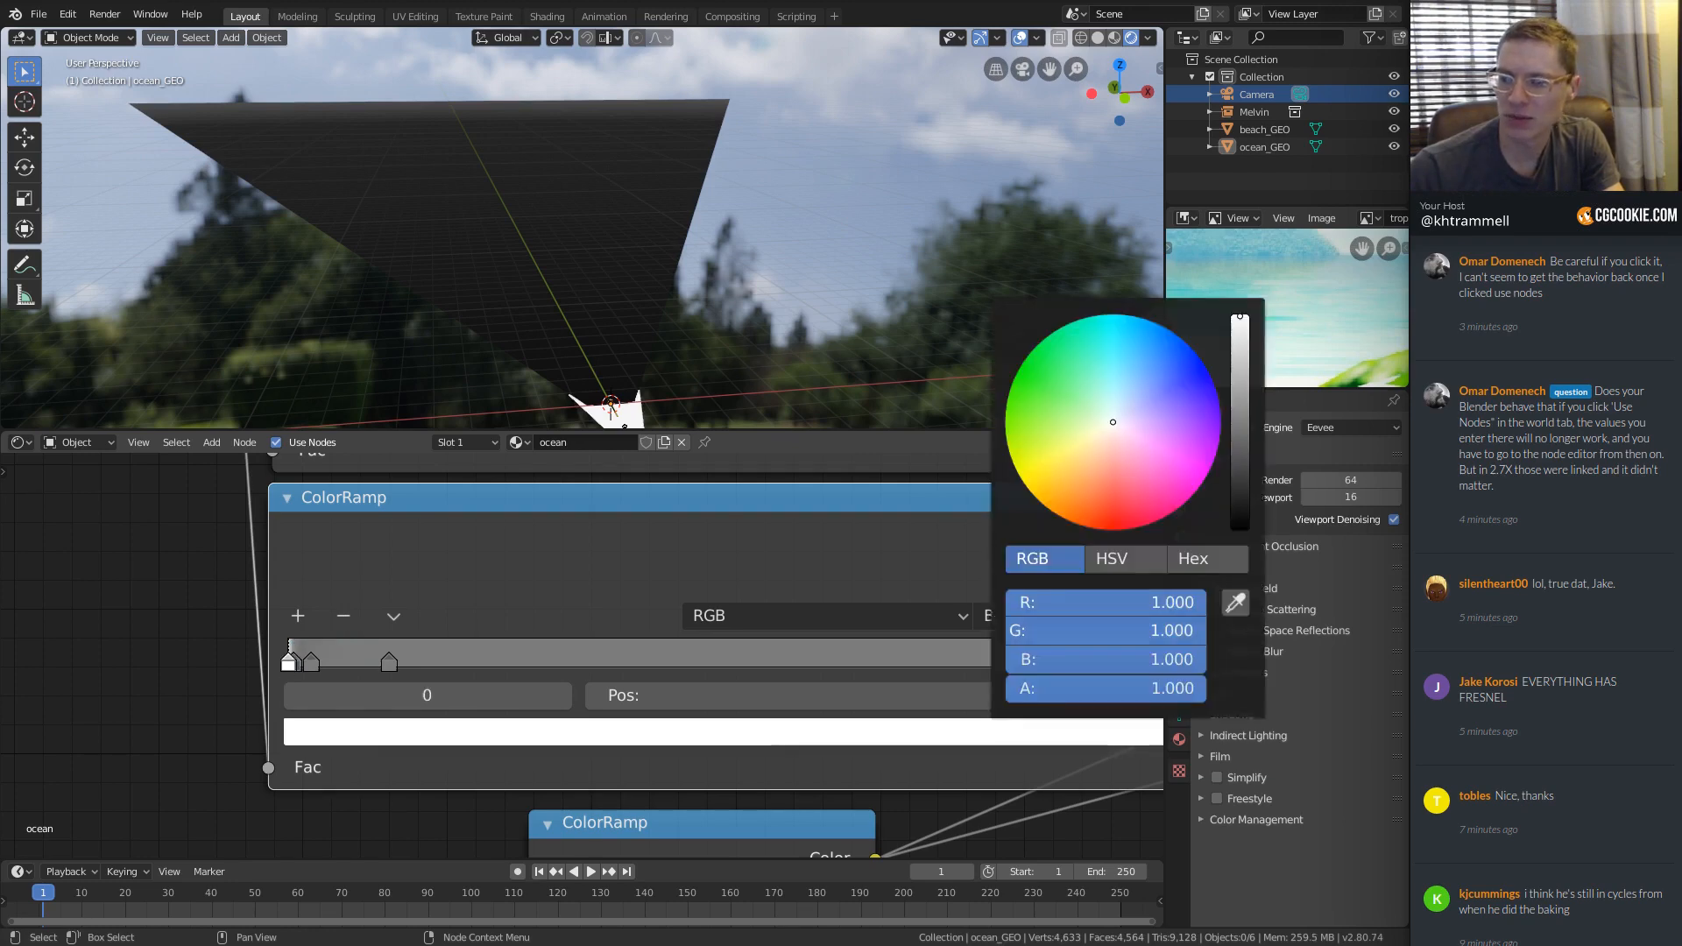
left_click_drag(1119, 602, 1119, 659)
type("0")
key("Return")
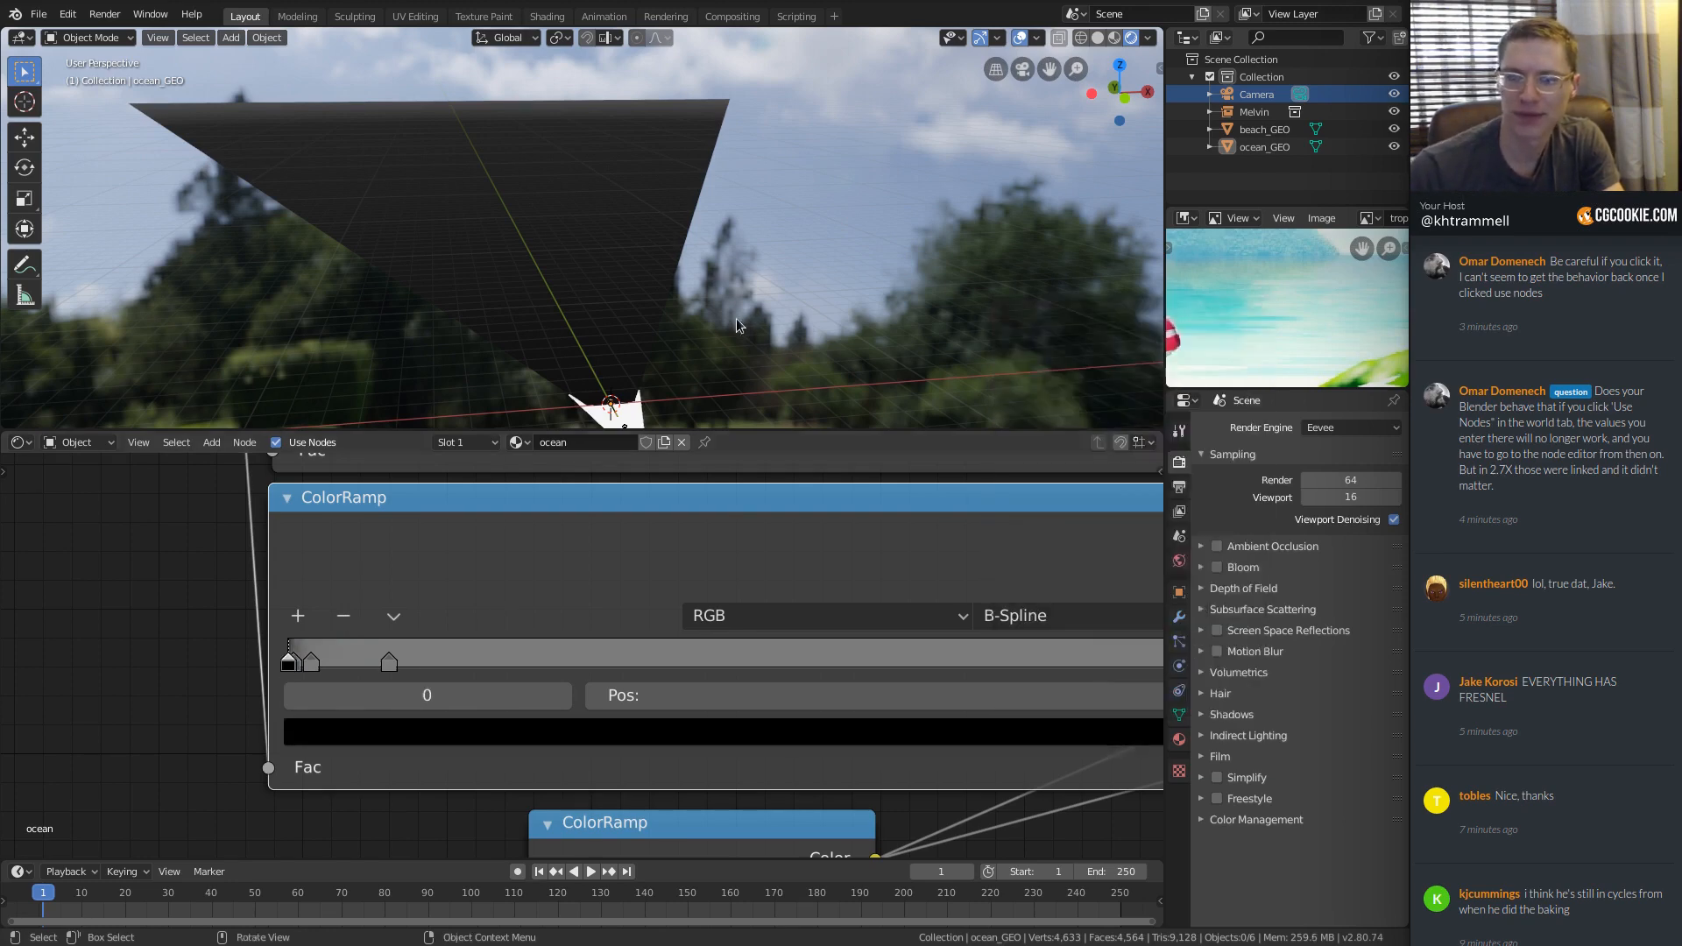
Connect the grey ColorRamp's Color to the Principled BSDF's Specular input and send the BSDF back to the Material Output.
middle_click_drag(718, 256, 776, 202)
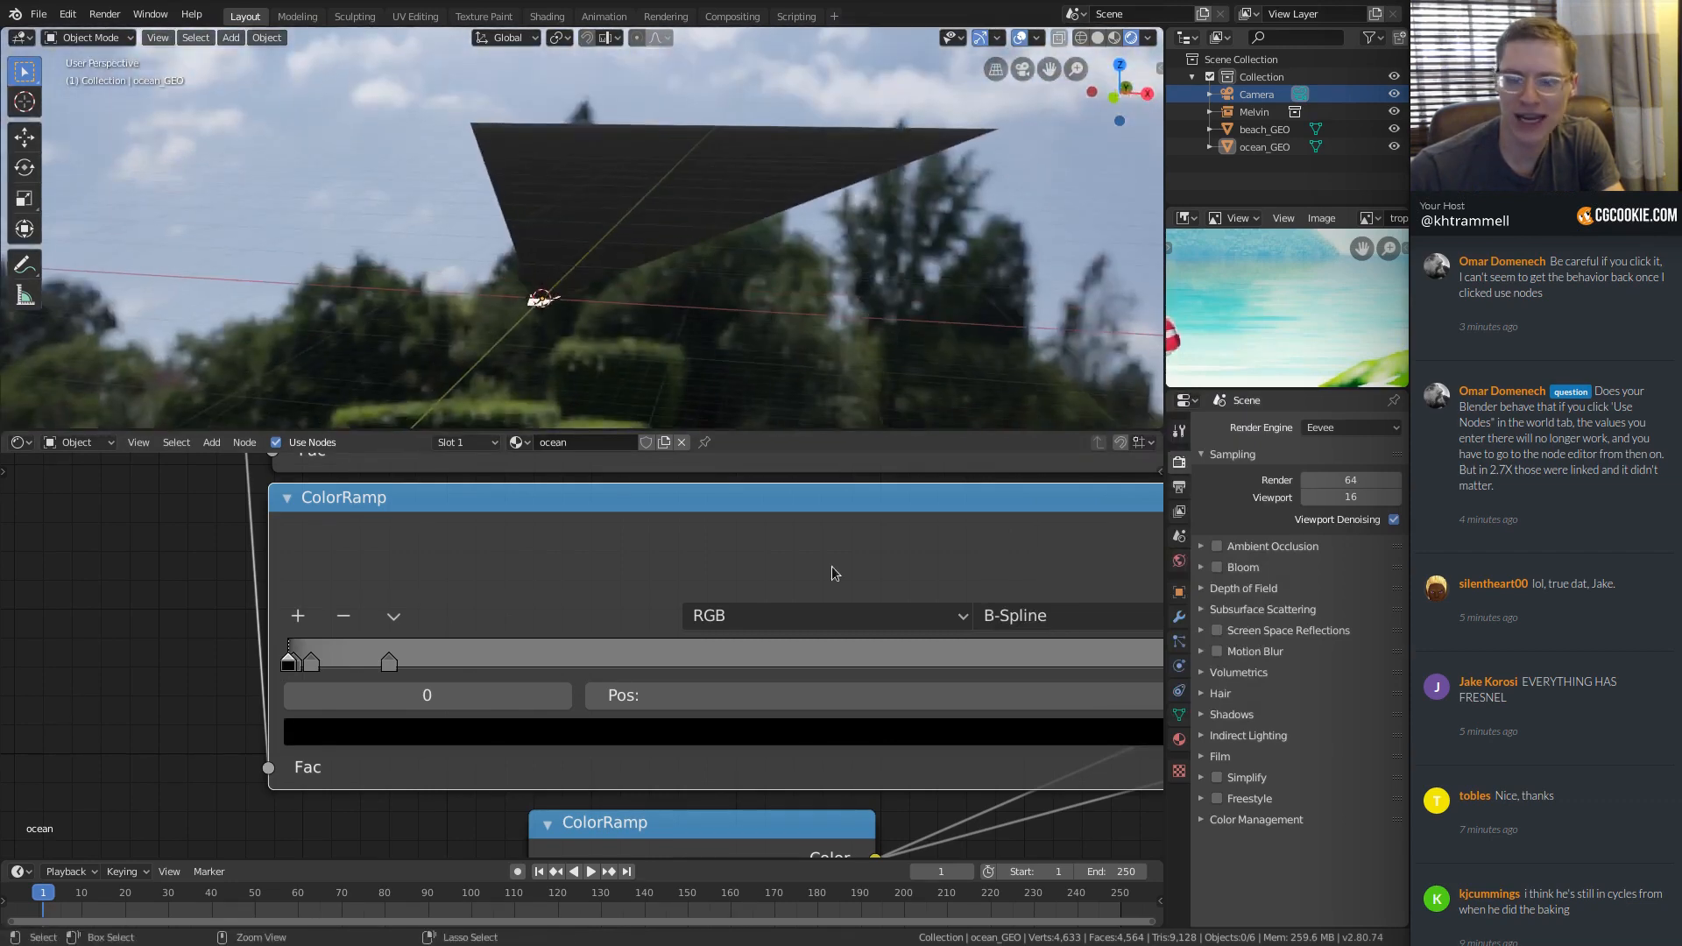
scroll(894, 747, "down", 3)
scroll(893, 747, "down", 2)
middle_click_drag(872, 650, 653, 651)
scroll(653, 651, "up", 1)
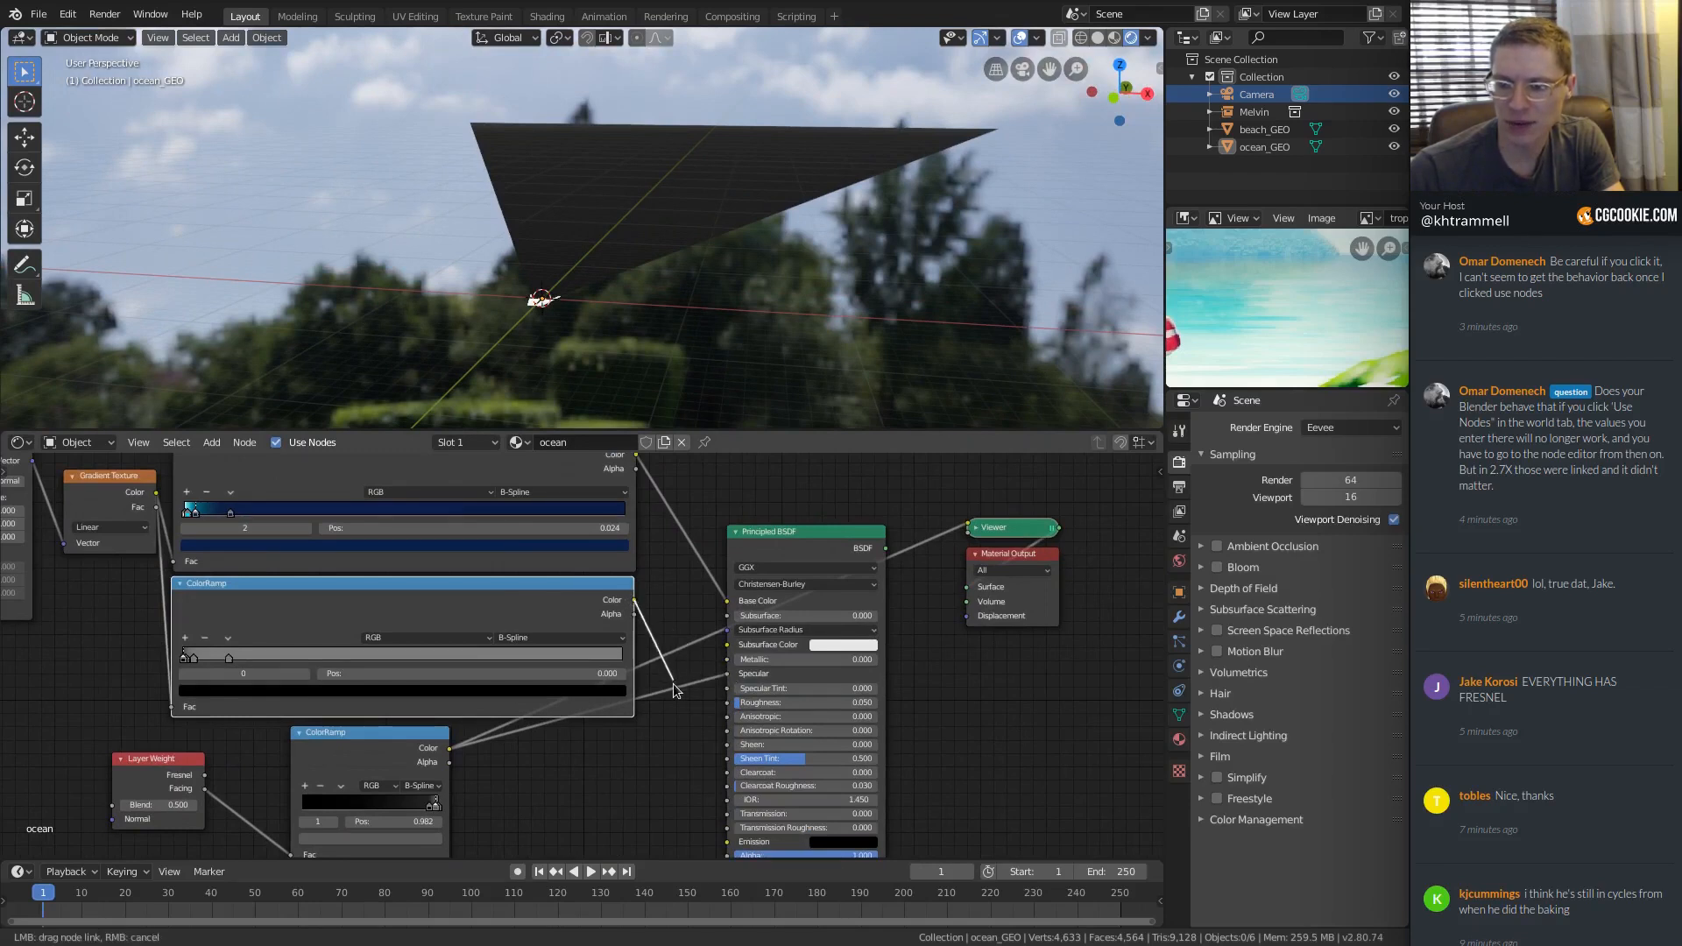
left_click_drag(744, 677, 773, 650)
left_click(860, 537, "ctrl+shift")
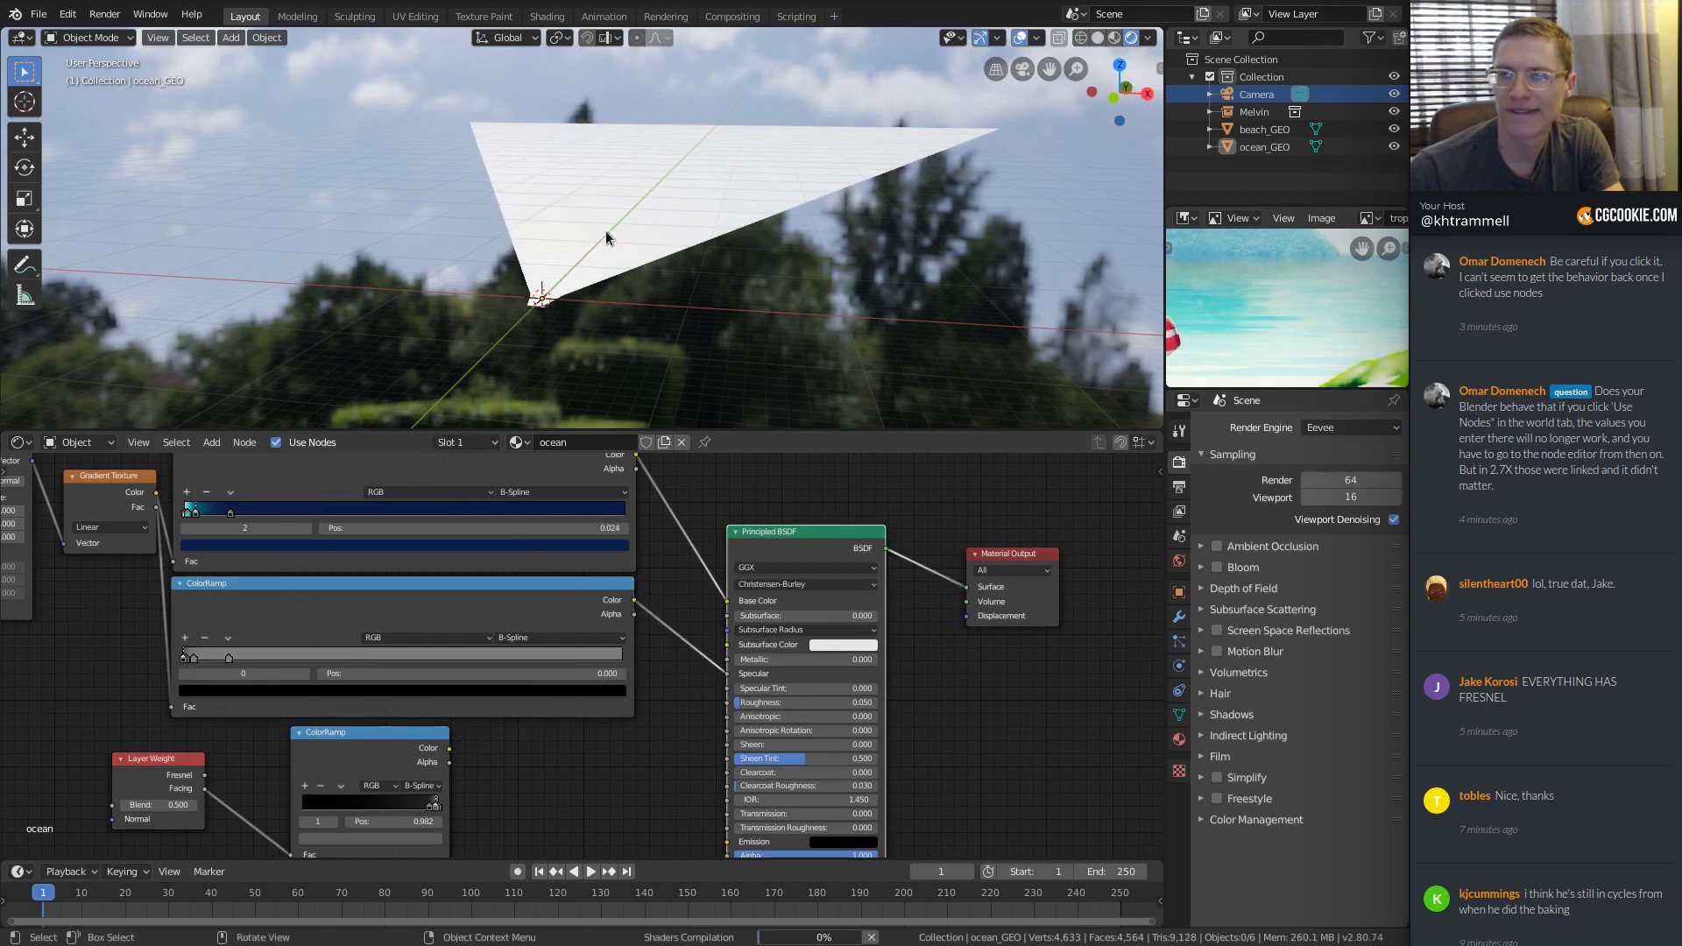
Examine the ocean's reflections through the camera, around the character and along the horizon.
mouse_move(606, 235)
middle_mouse_down()
mouse_move(664, 229)
mouse_move(631, 345)
mouse_move(685, 229)
mouse_move(631, 259)
mouse_move(597, 240)
mouse_move(649, 191)
mouse_move(618, 237)
mouse_move(548, 238)
mouse_move(631, 254)
mouse_move(661, 240)
mouse_move(622, 235)
middle_mouse_up()
scroll(664, 231, "up", 3)
key("KP_0")
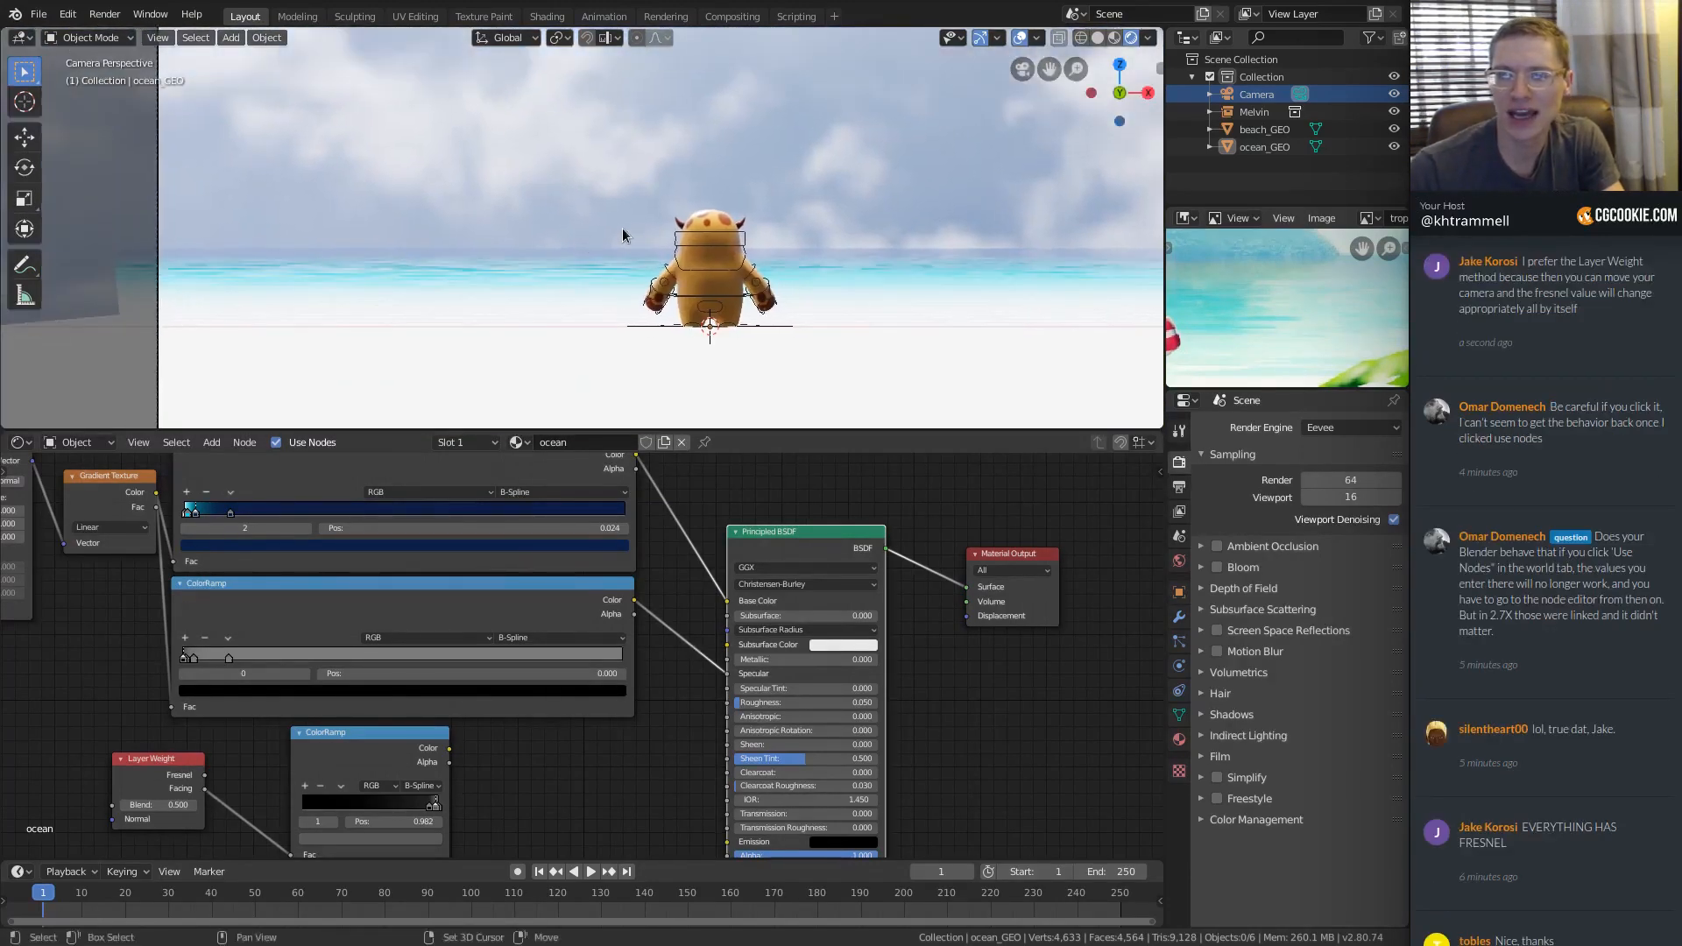
scroll(740, 212, "up", 4)
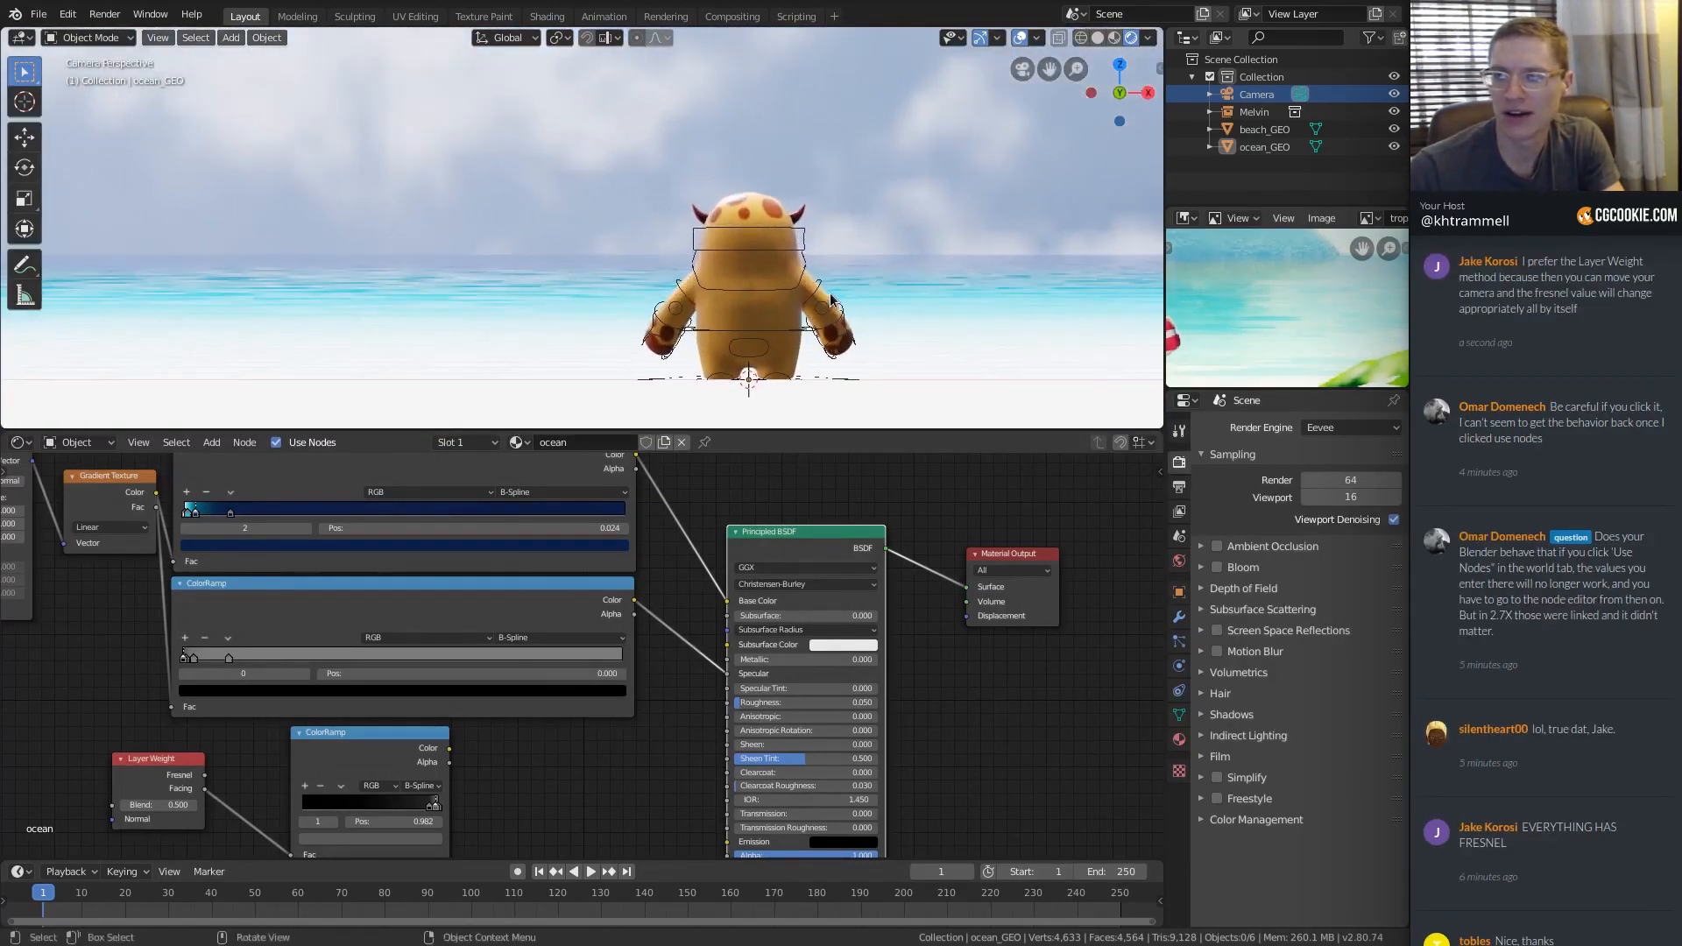
middle_click_drag(964, 224, 715, 211, "shift")
scroll(715, 203, "down", 5)
scroll(733, 192, "up", 3)
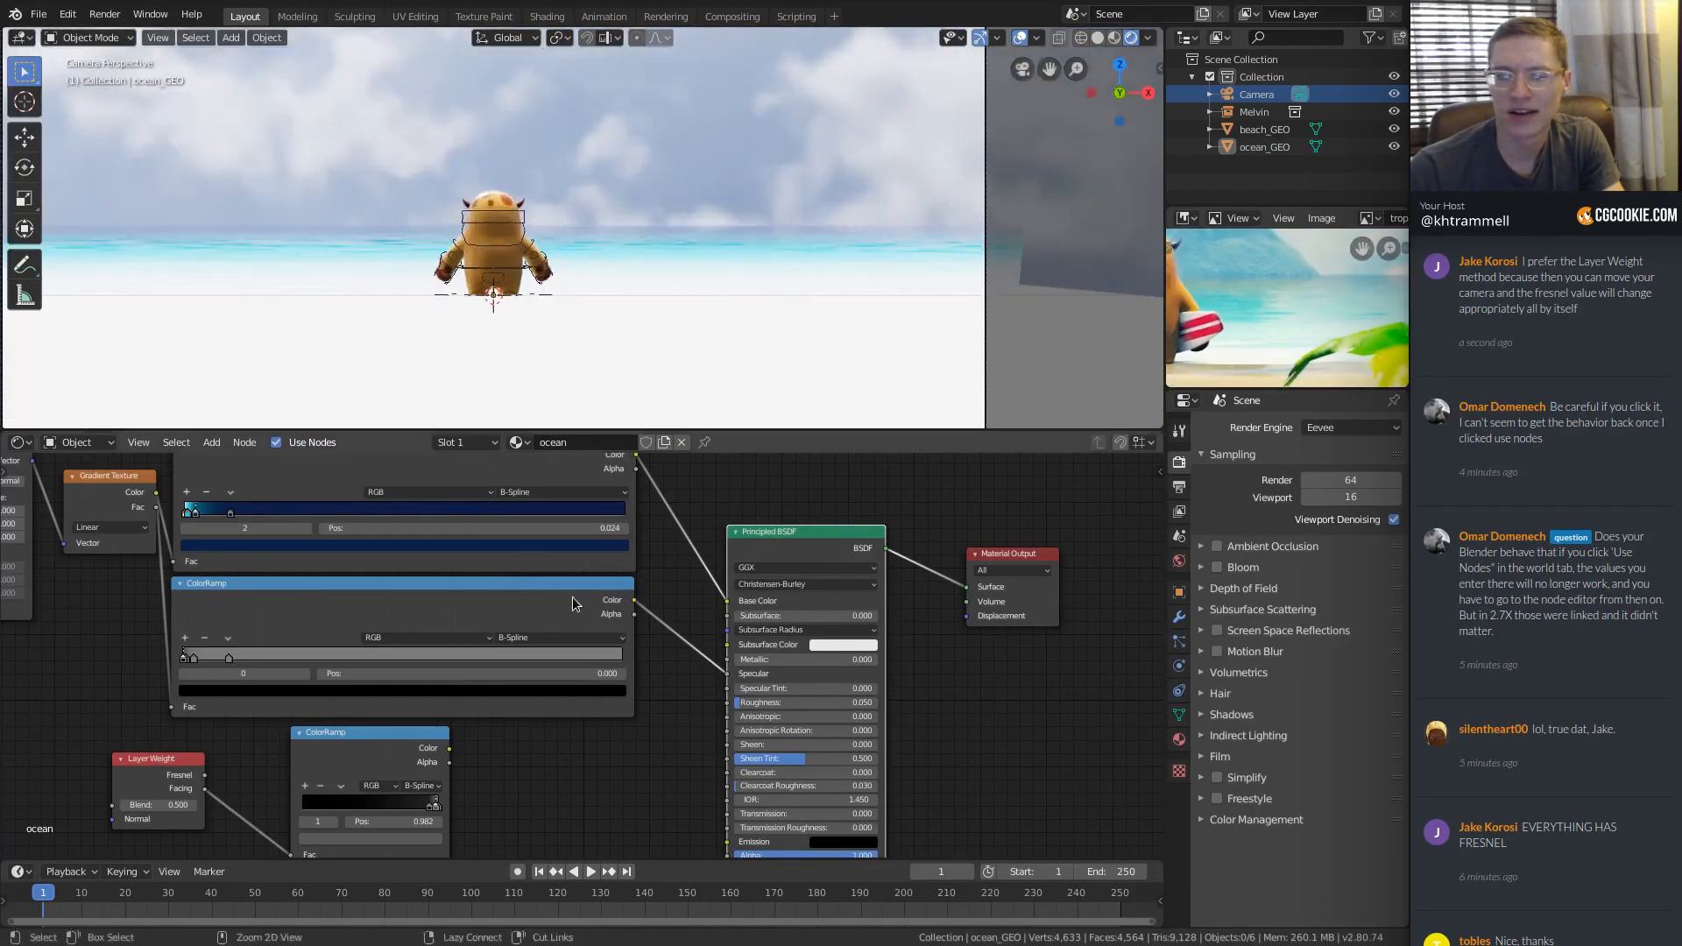
Spread the grey ColorRamp's stops 2 and 3 further along the ramp, with stop 3 at position 0.378, and check the ocean.
scroll(250, 697, "up", 2)
middle_click_drag(250, 697, 396, 575)
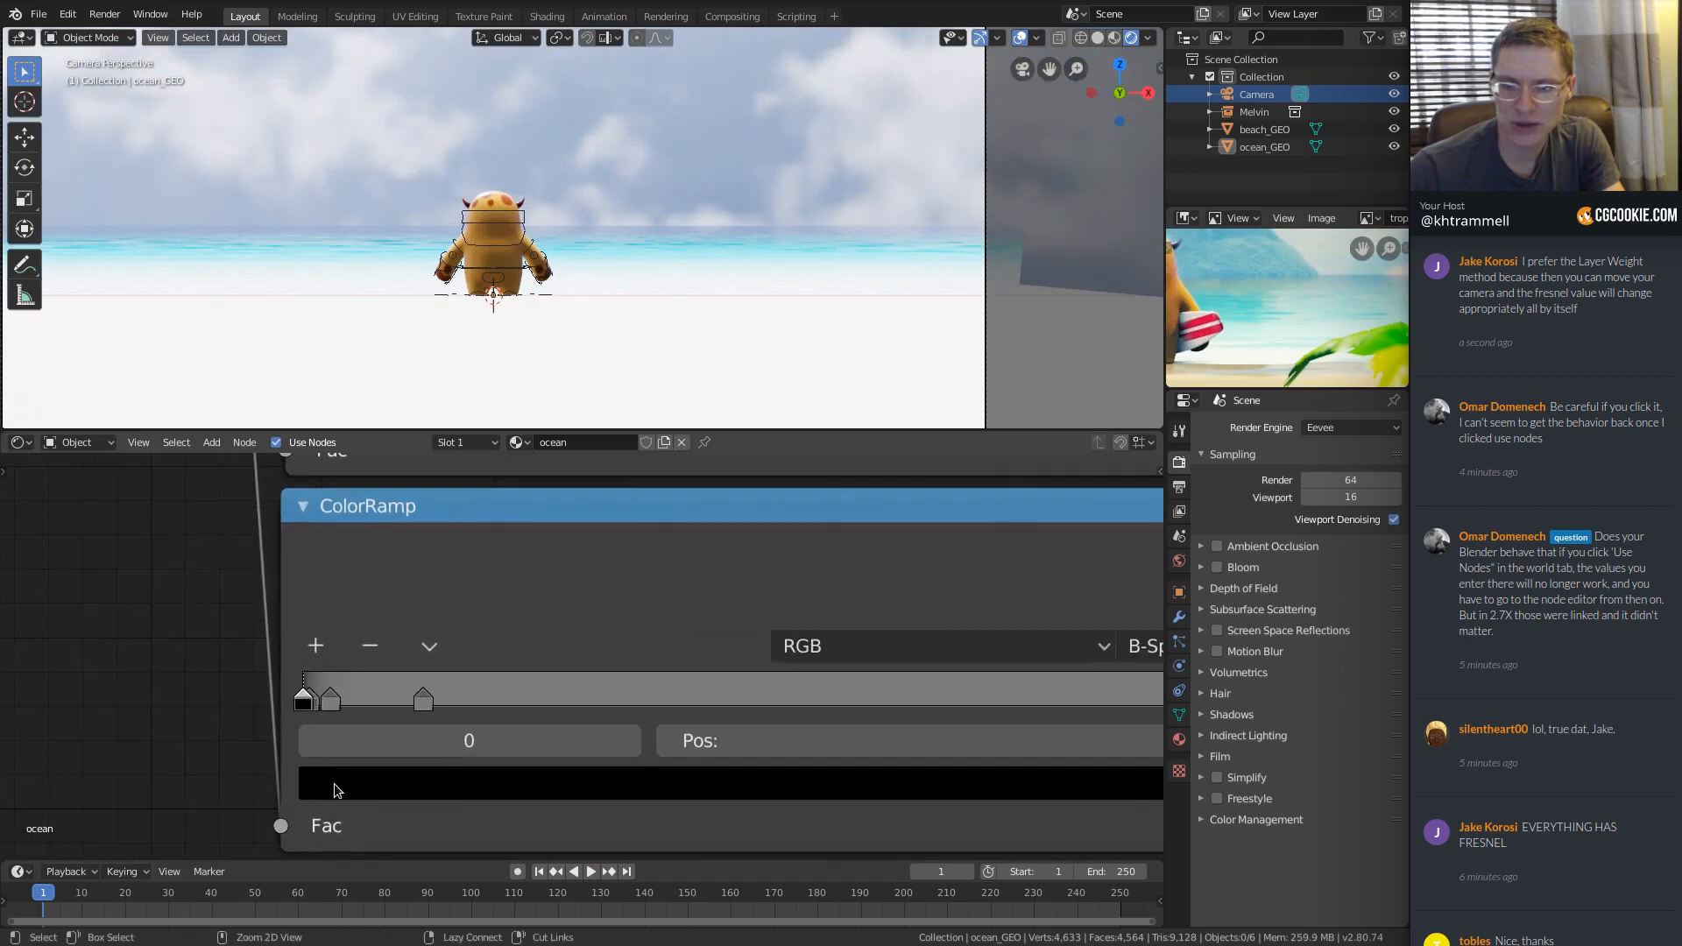
left_click(330, 700)
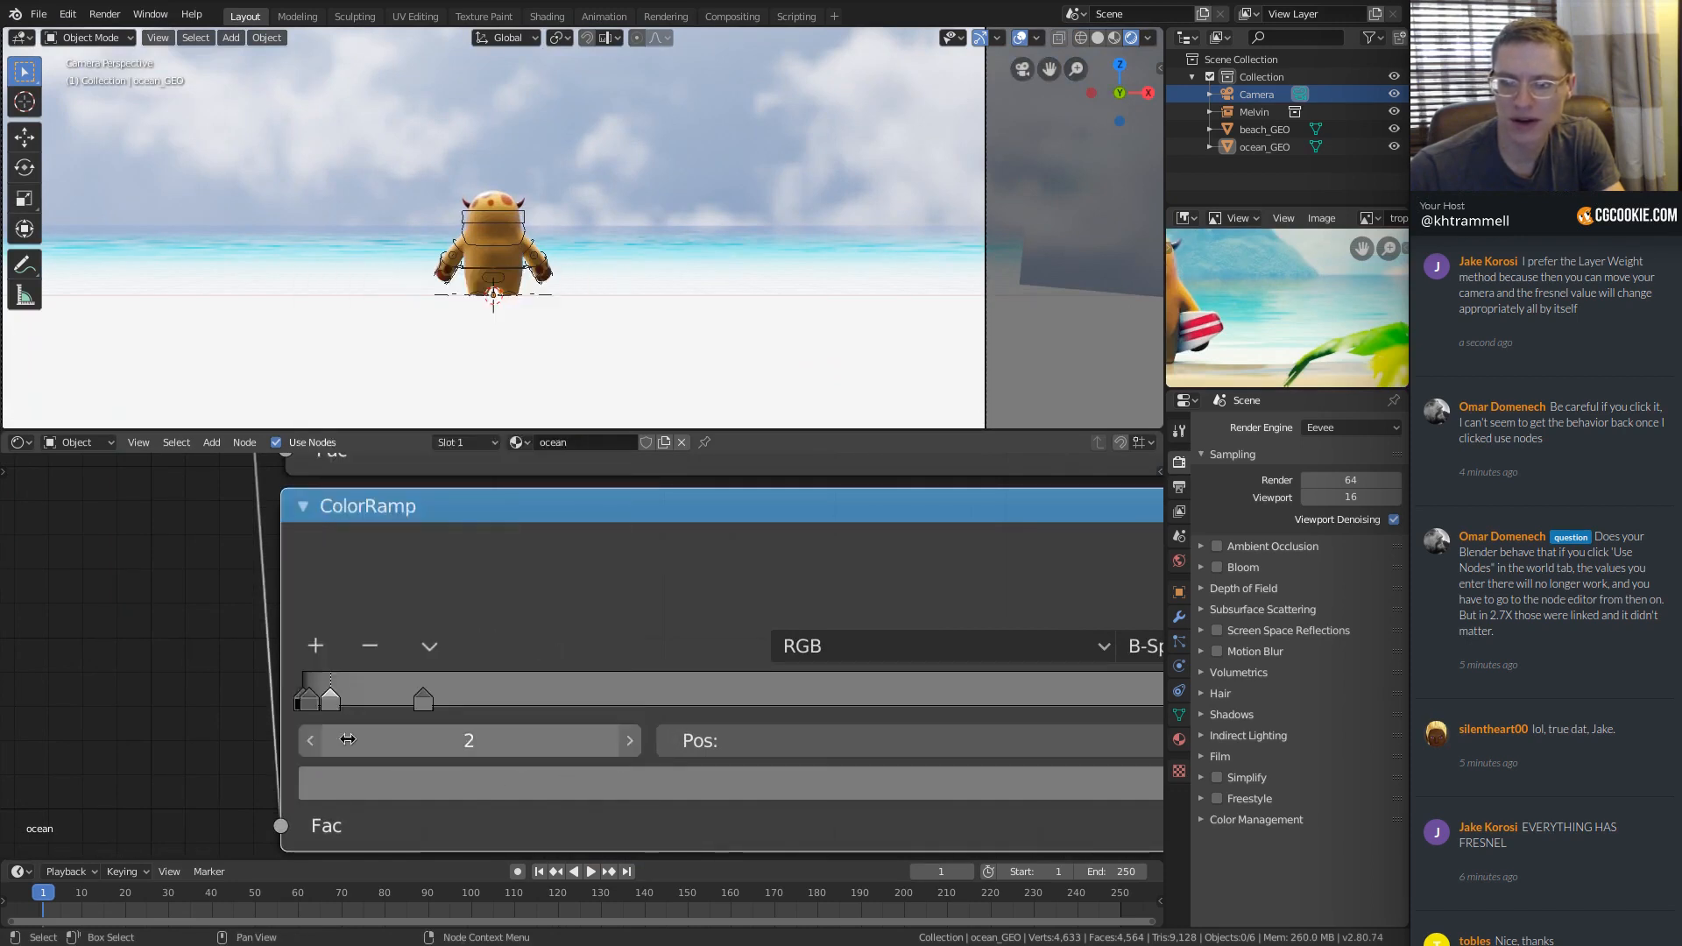
left_click_drag(332, 702, 663, 714)
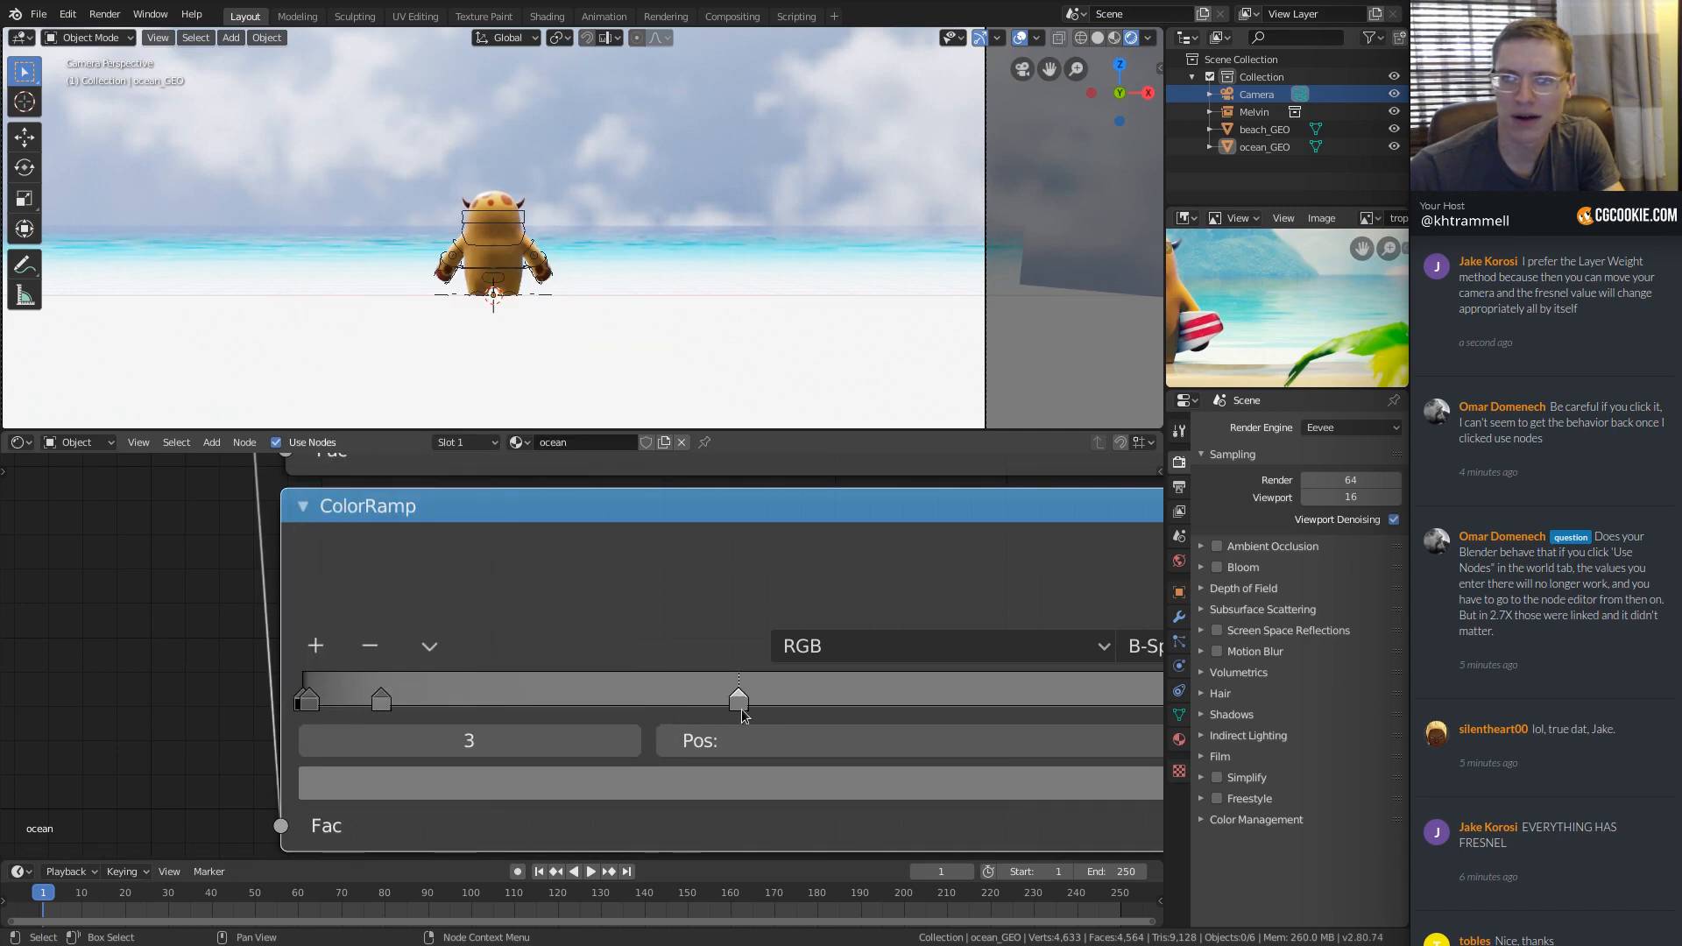
scroll(669, 315, "down", 3)
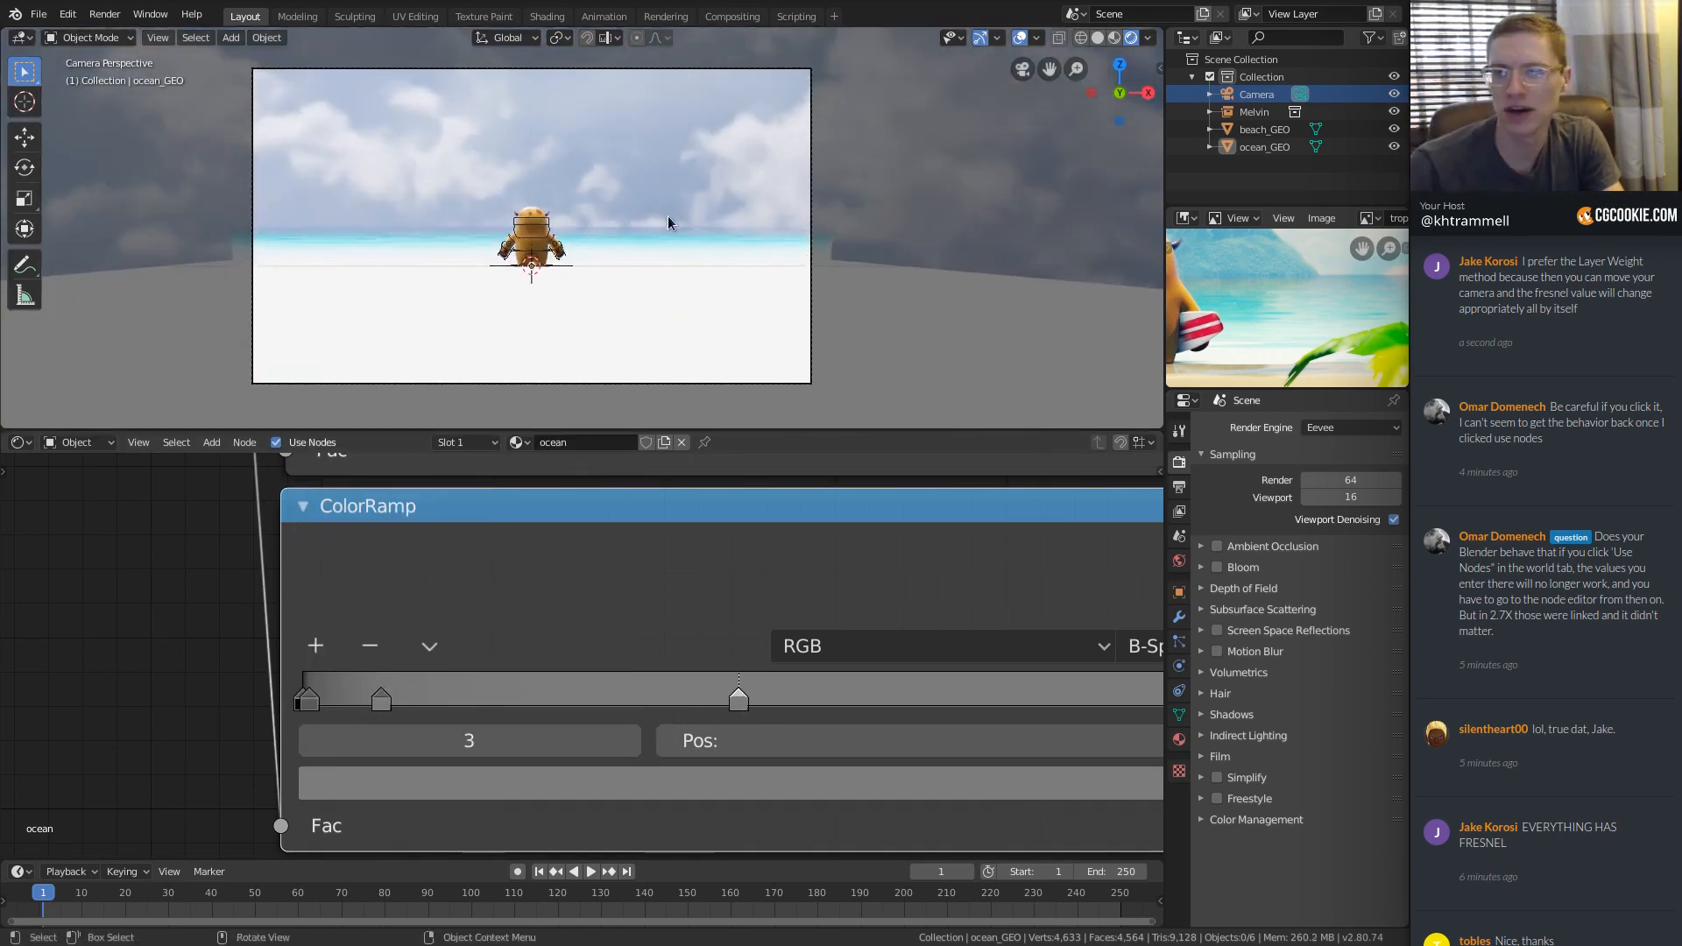
middle_click_drag(628, 273, 706, 254)
scroll(708, 254, "down", 5)
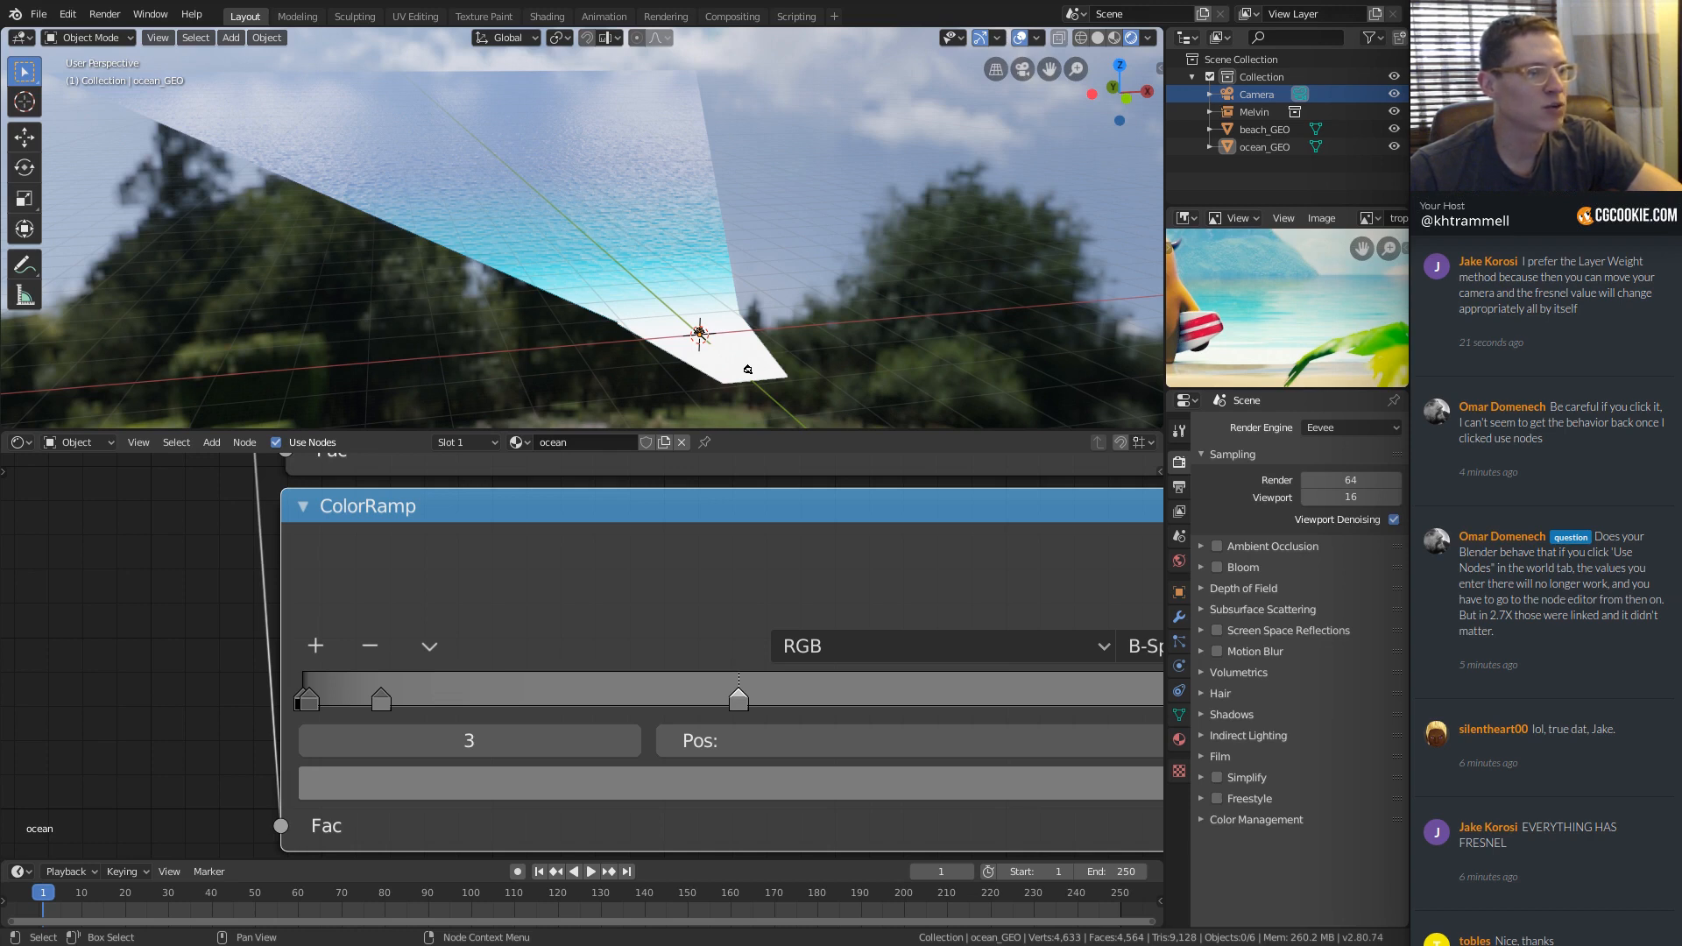
Set the World background's Strength to 10 to test the environment lighting on the ocean.
scroll(840, 605, "down", 5)
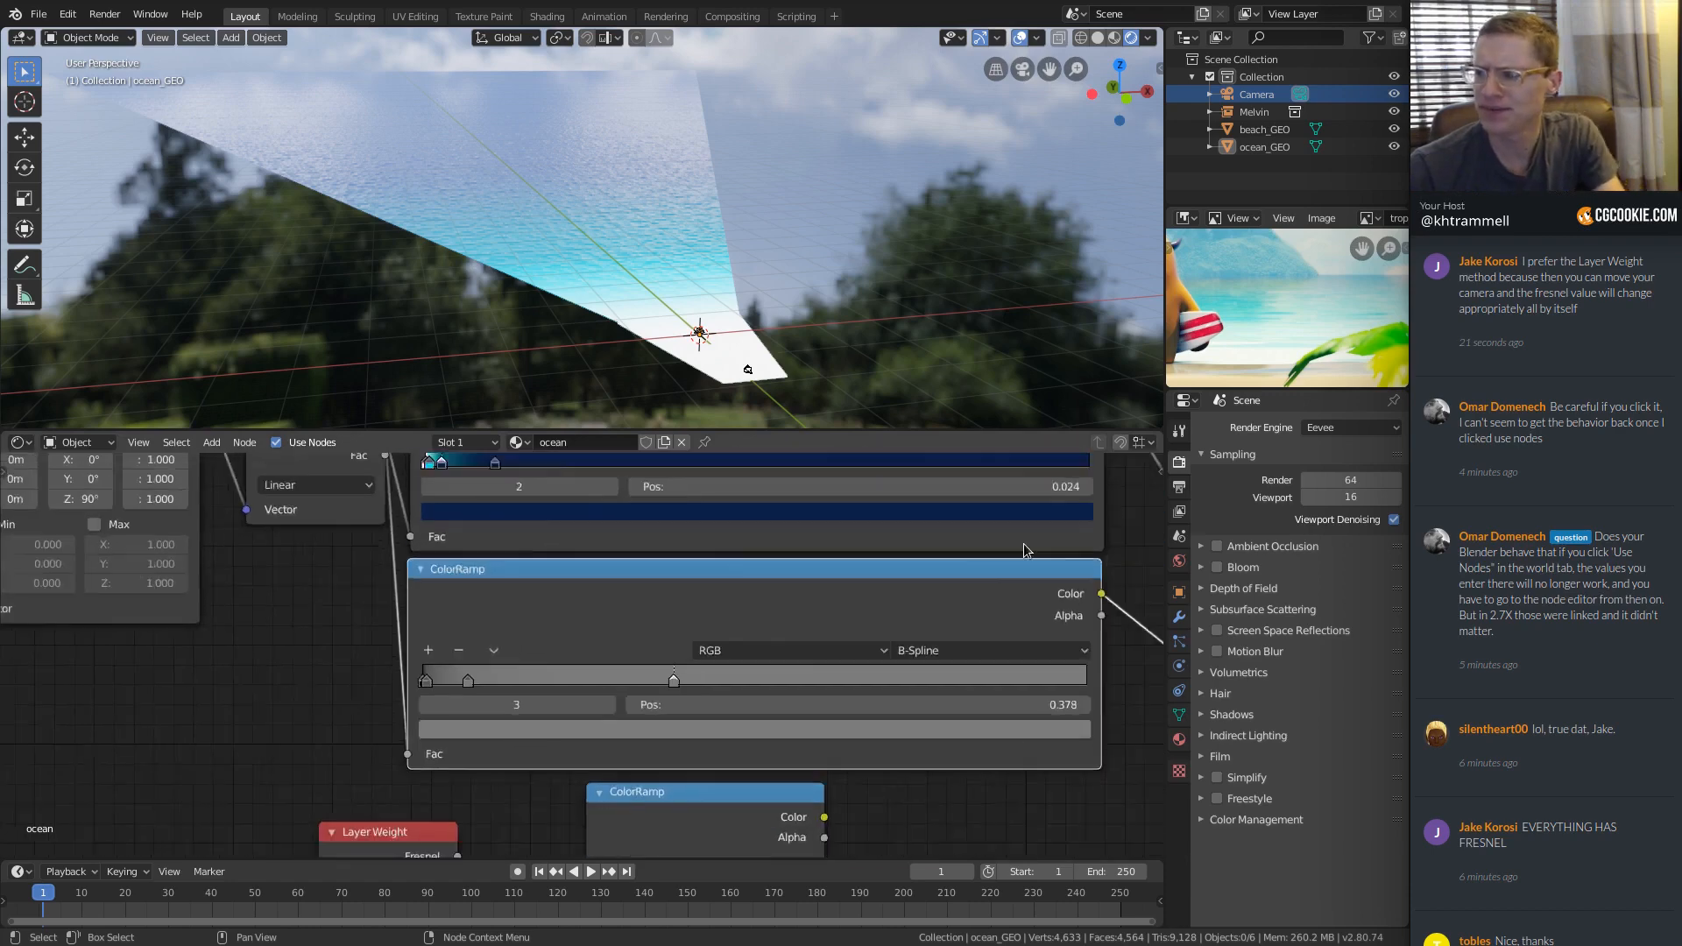
middle_click_drag(841, 605, 677, 656)
left_click(1179, 561)
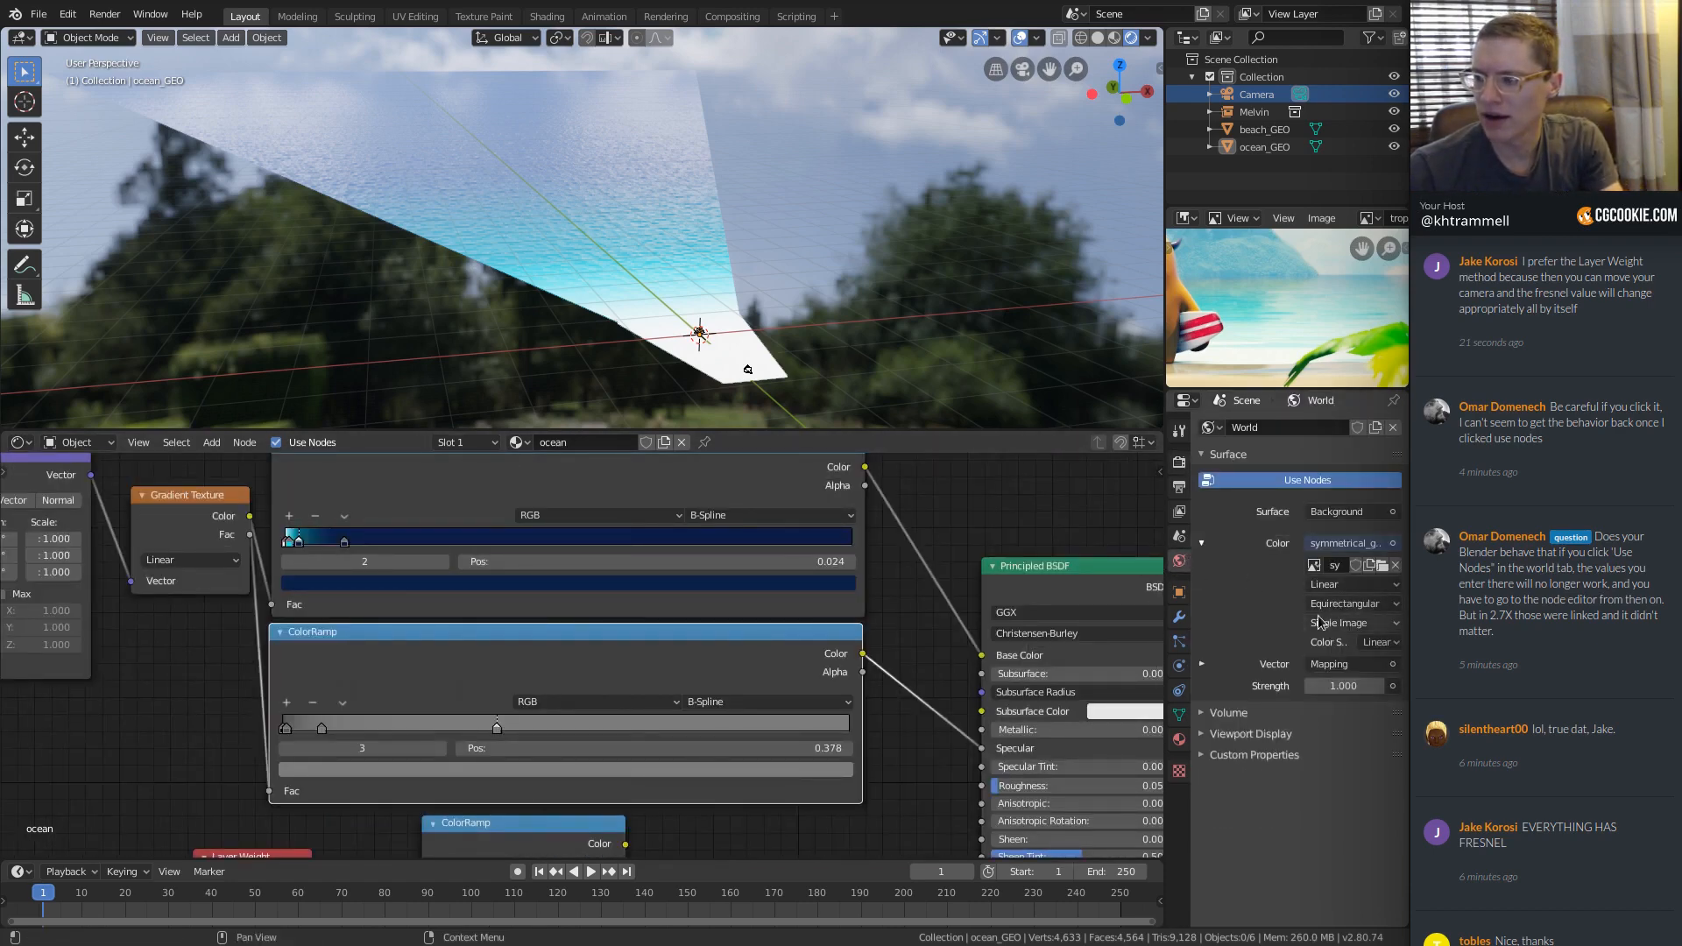
middle_click_drag(870, 240, 929, 245)
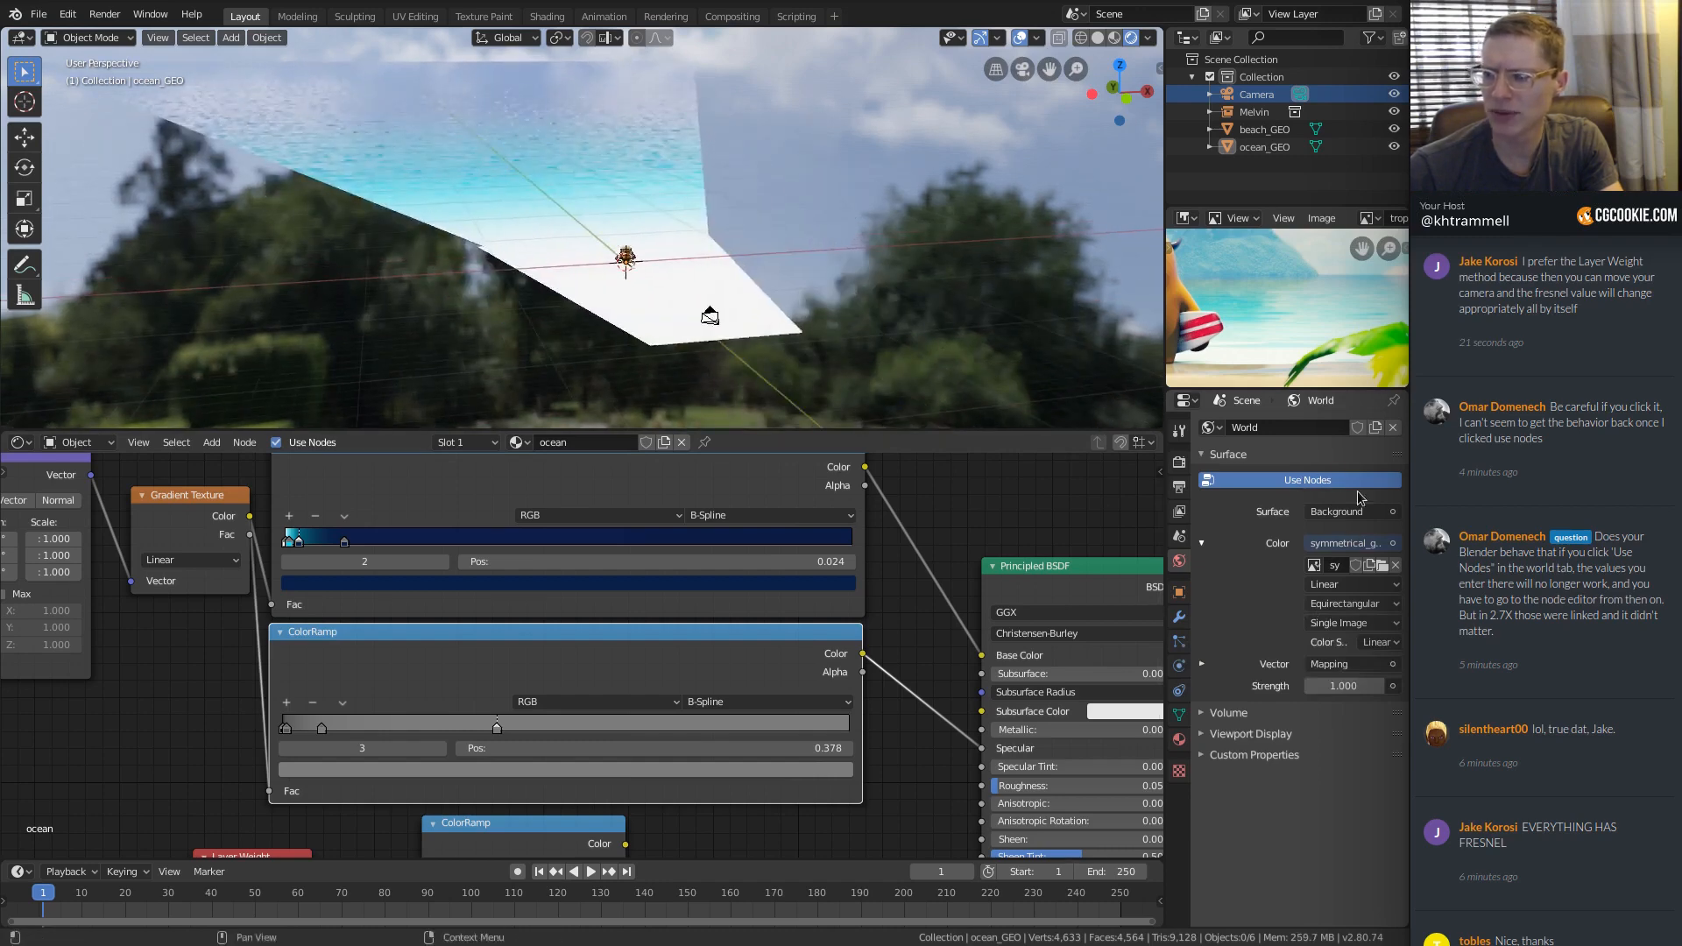
left_click(1339, 687)
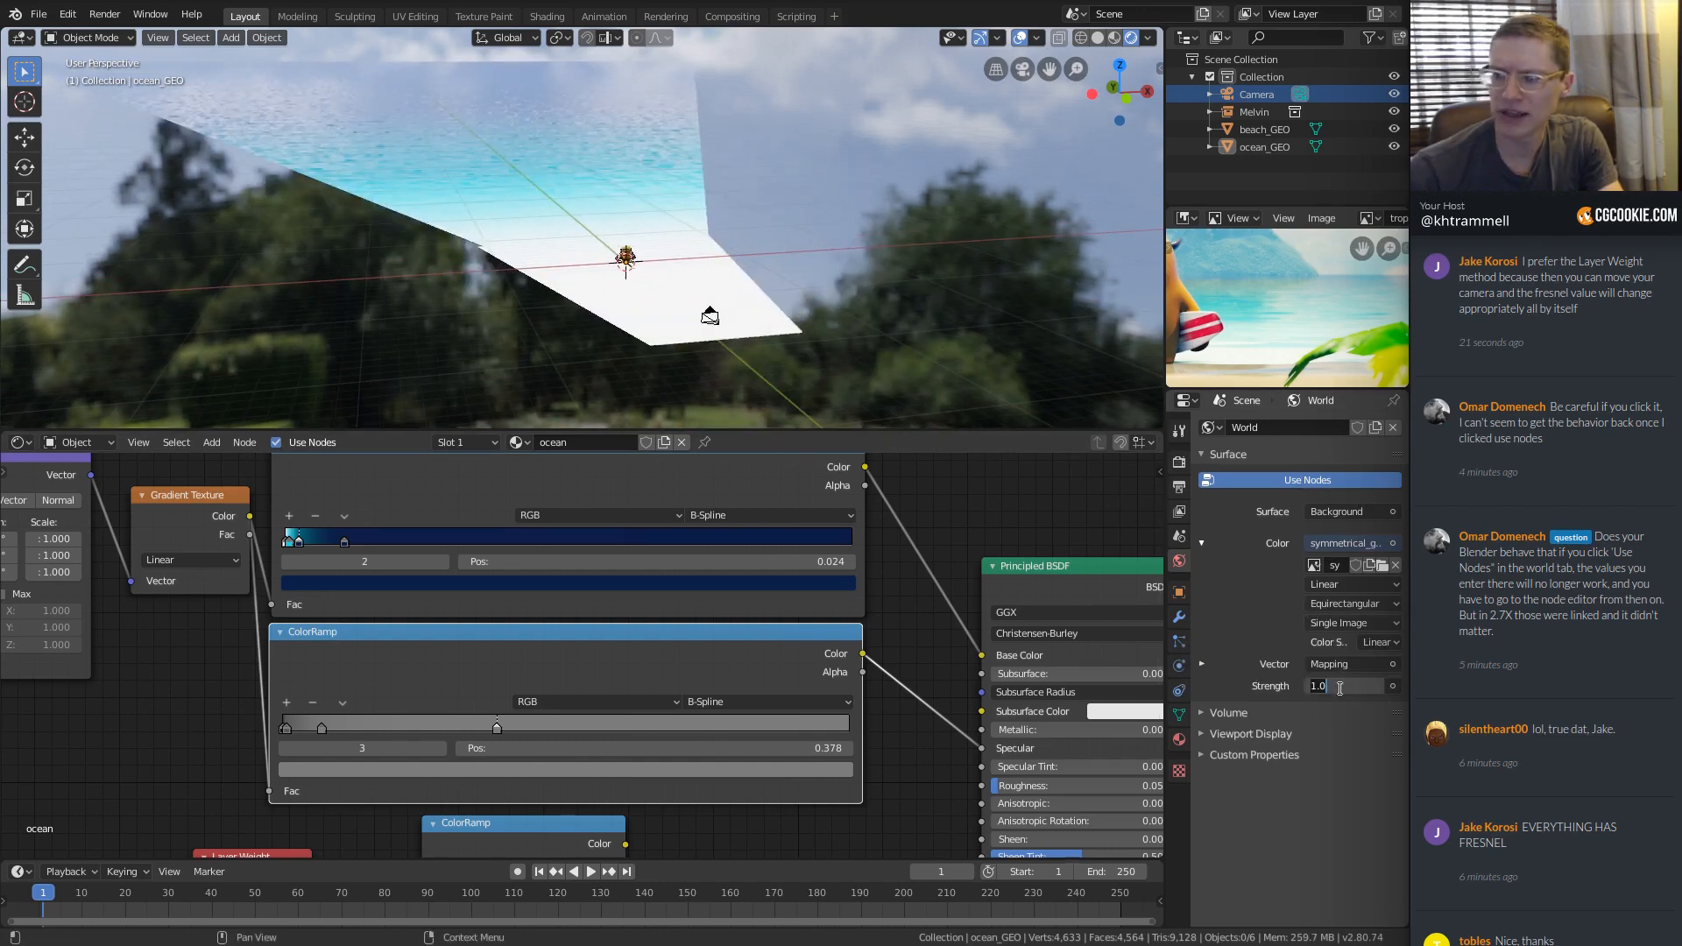
type("10")
key("Return")
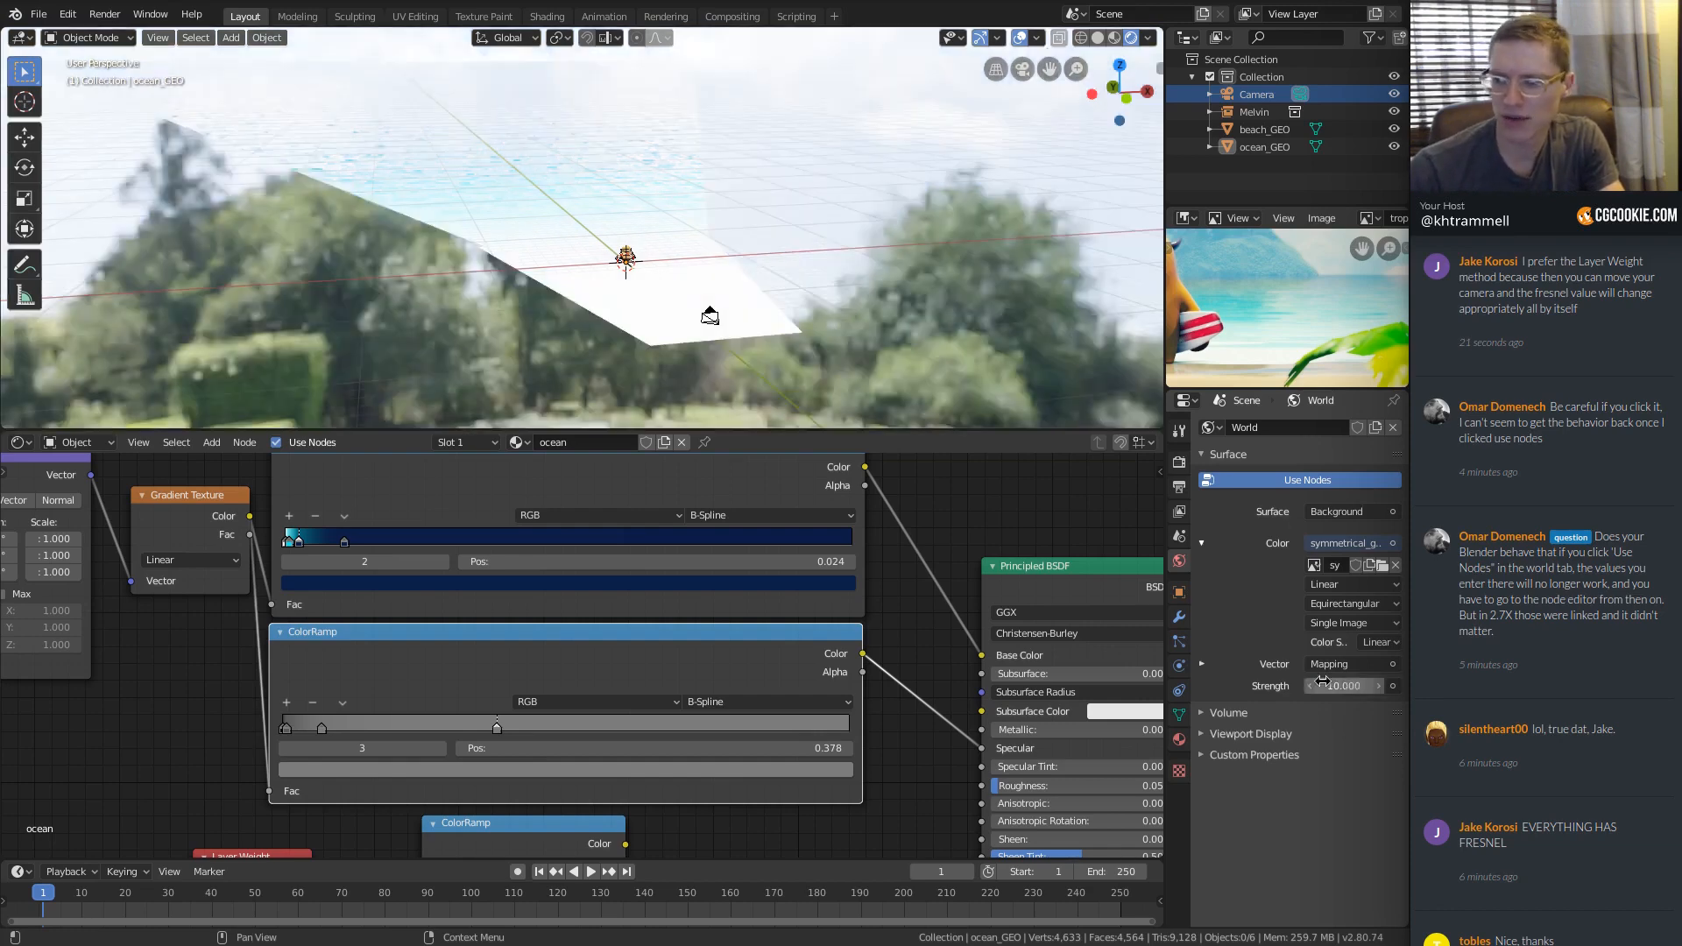
Set the World background's Strength to 1 and check the ocean from several angles.
left_click(1323, 683)
type("1")
key("Return")
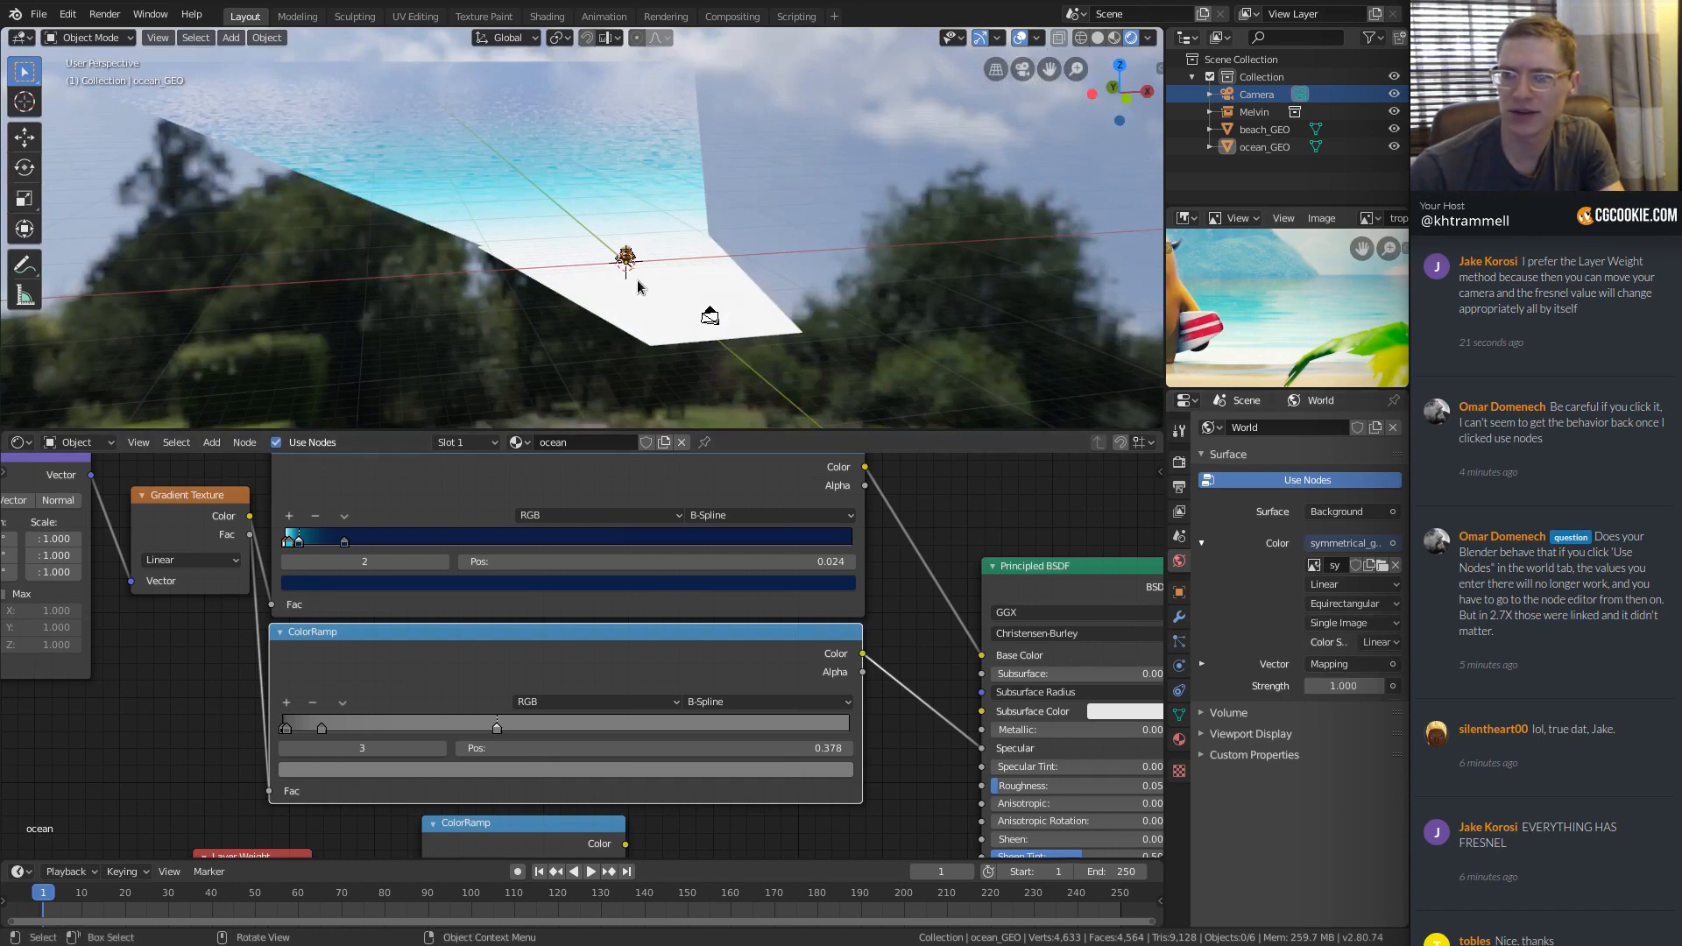
middle_click_drag(410, 580, 733, 639, "ctrl")
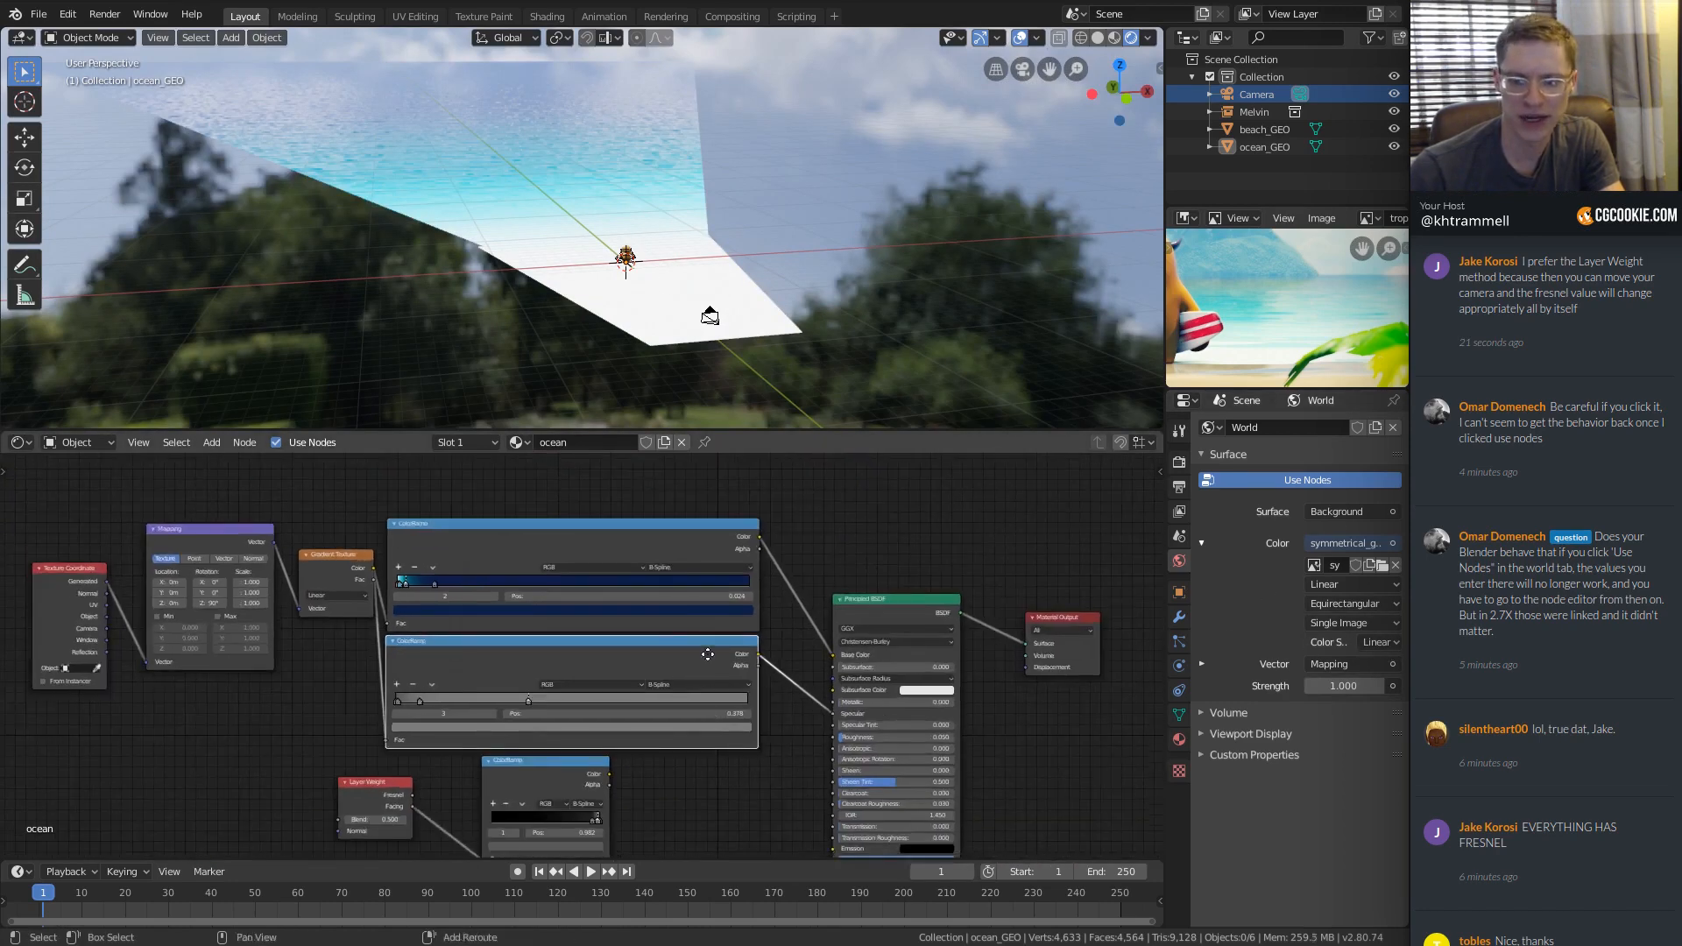
scroll(700, 629, "down", 2, "shift")
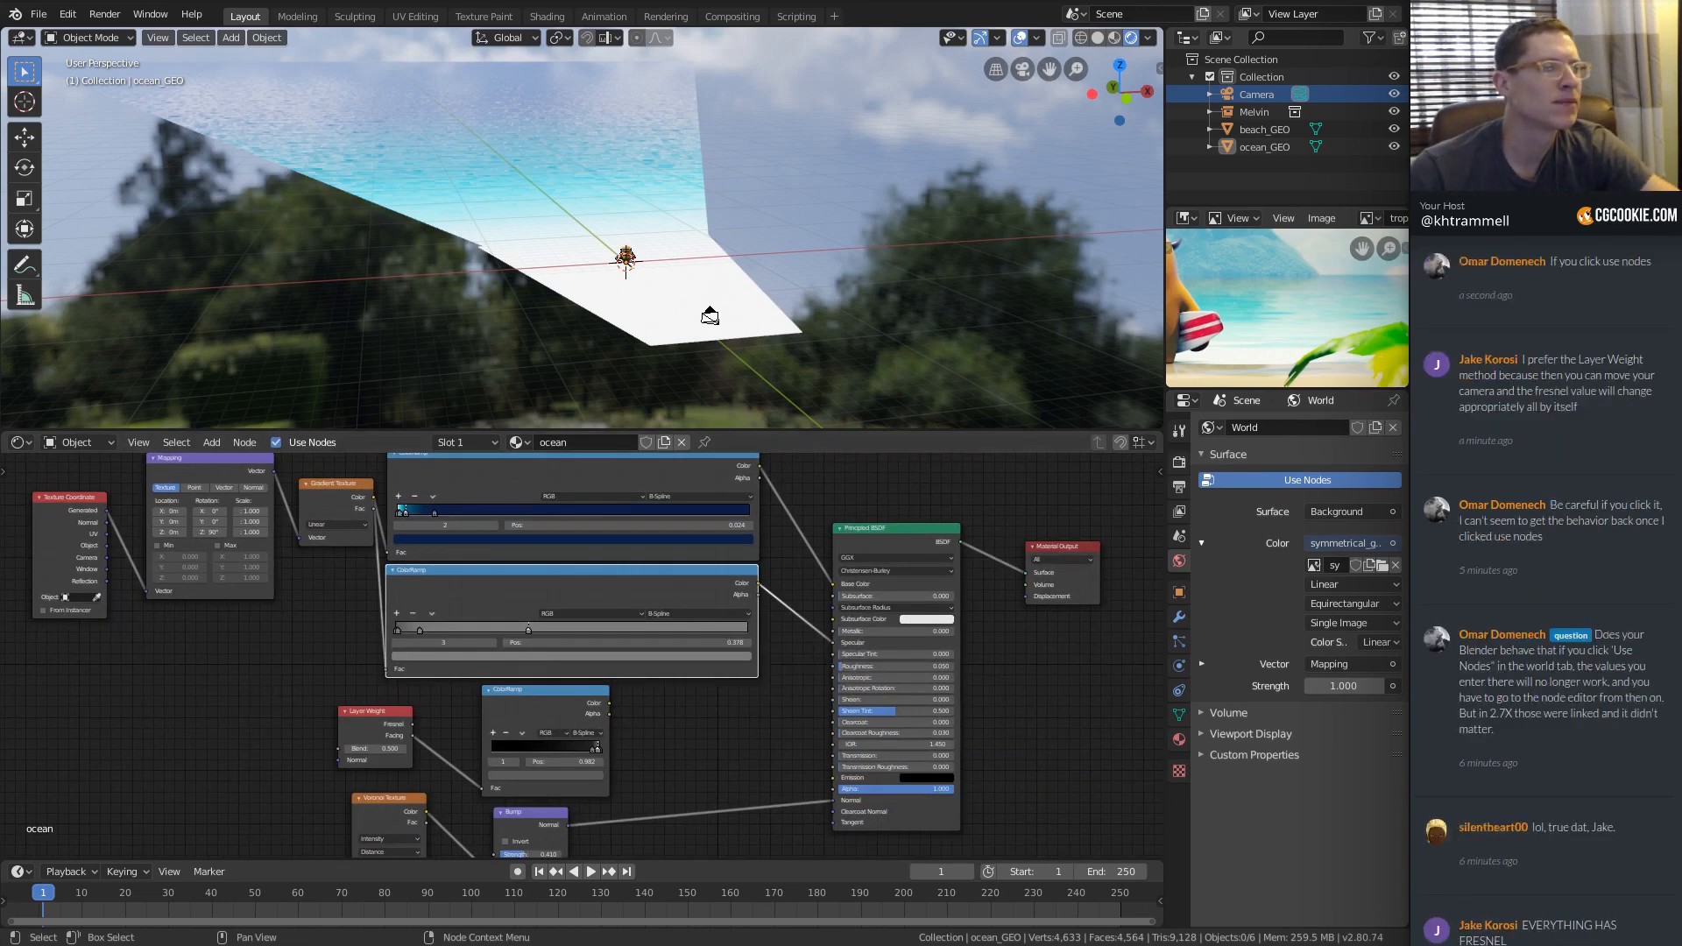
middle_click_drag(733, 308, 827, 212)
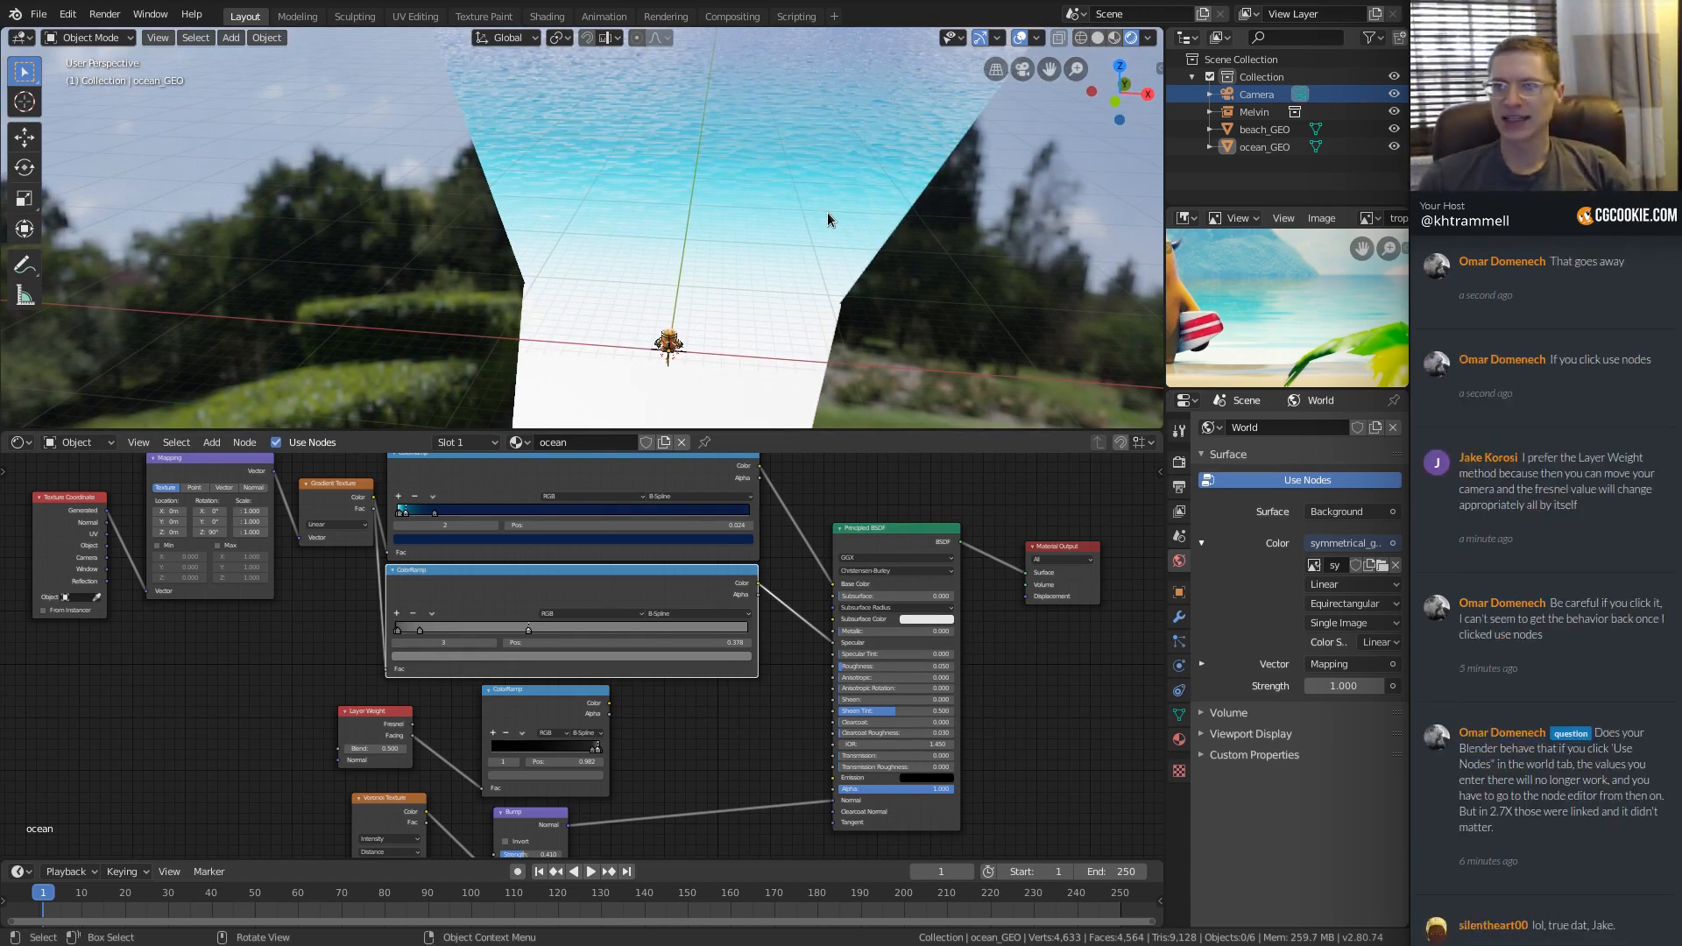
middle_click_drag(767, 232, 821, 179)
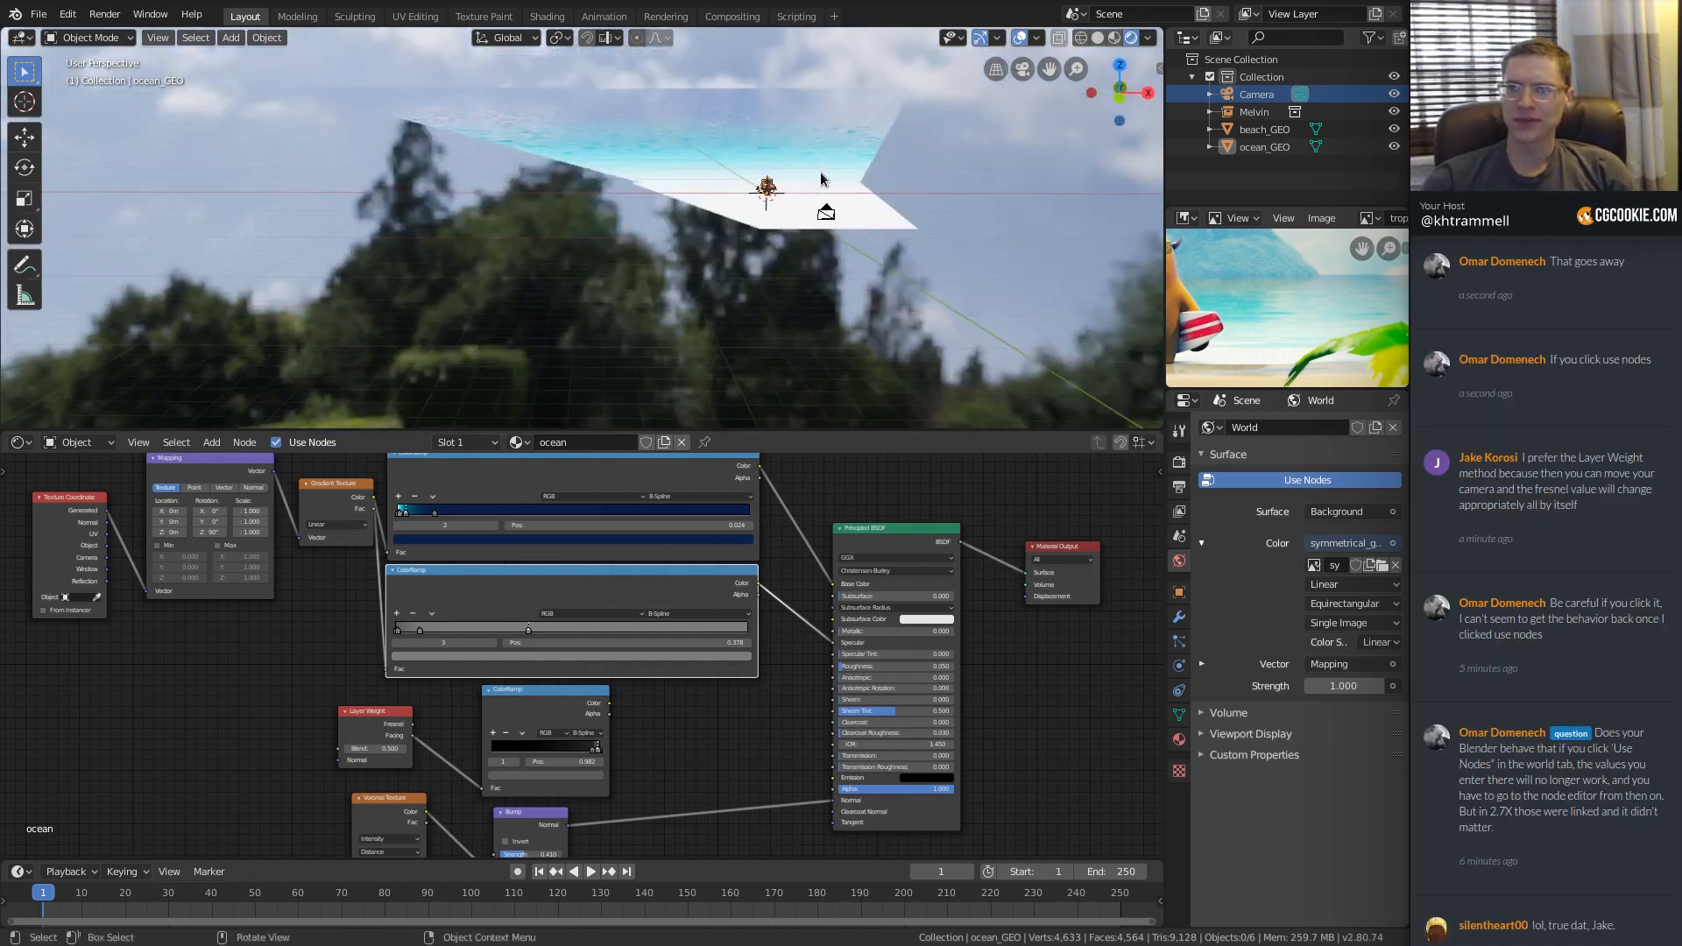
Give the beach plane a new material named beach.
key("KP_0")
left_click(728, 340)
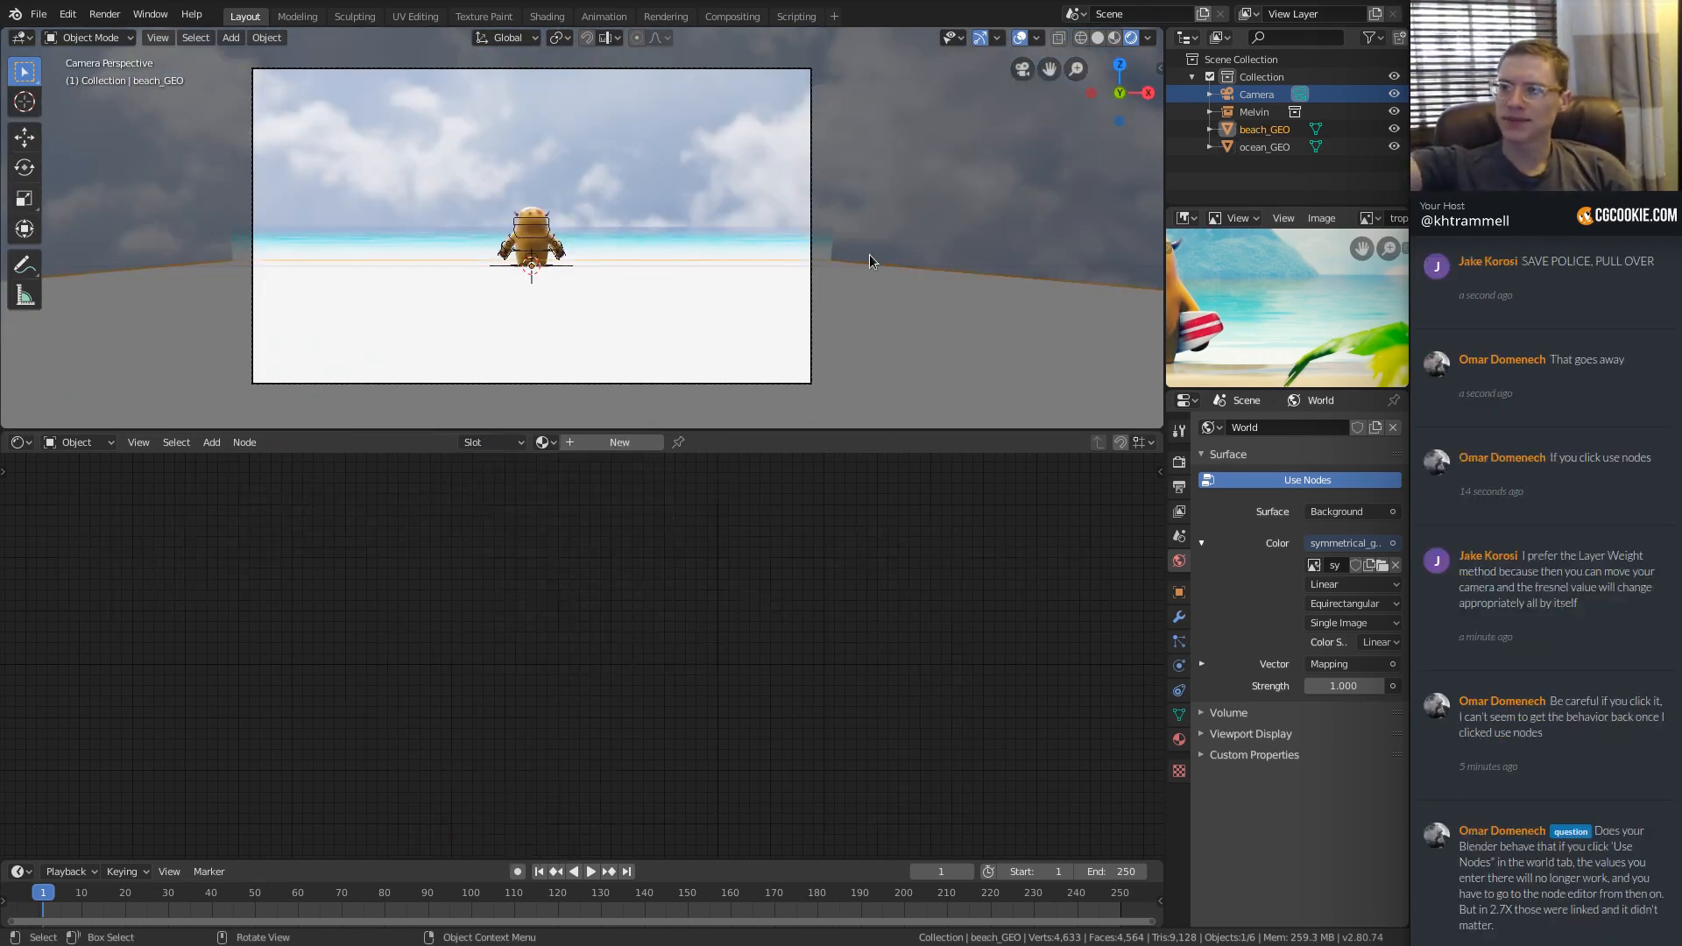
left_click(605, 442)
left_click(604, 445)
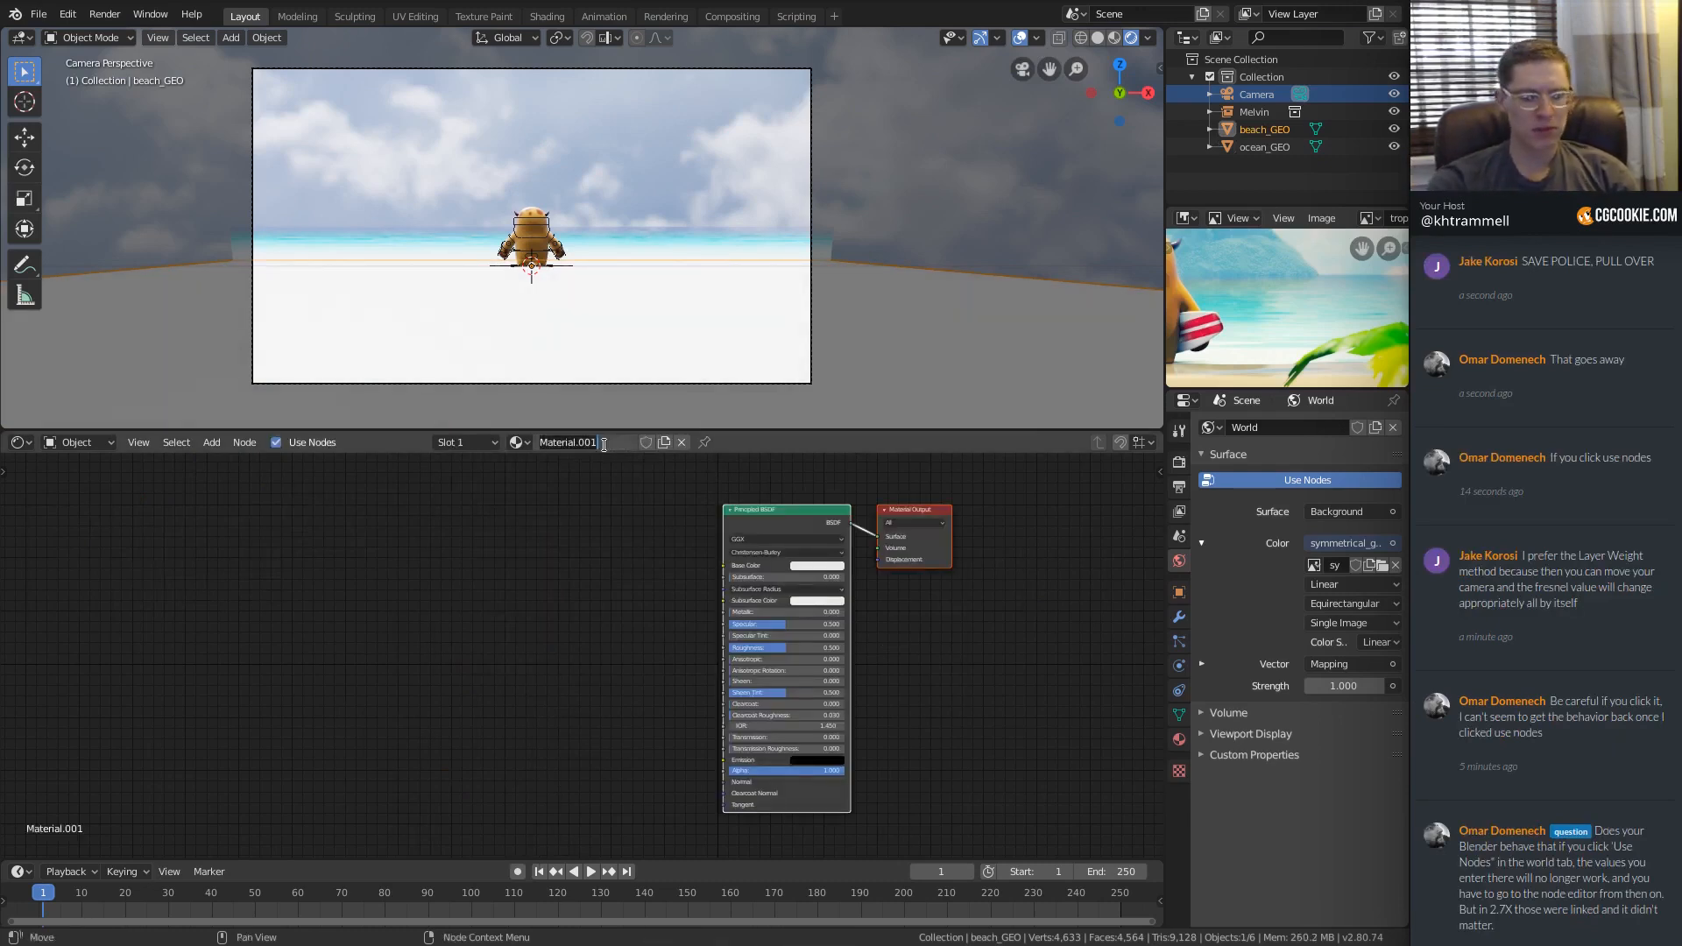
type("beach")
key("Return")
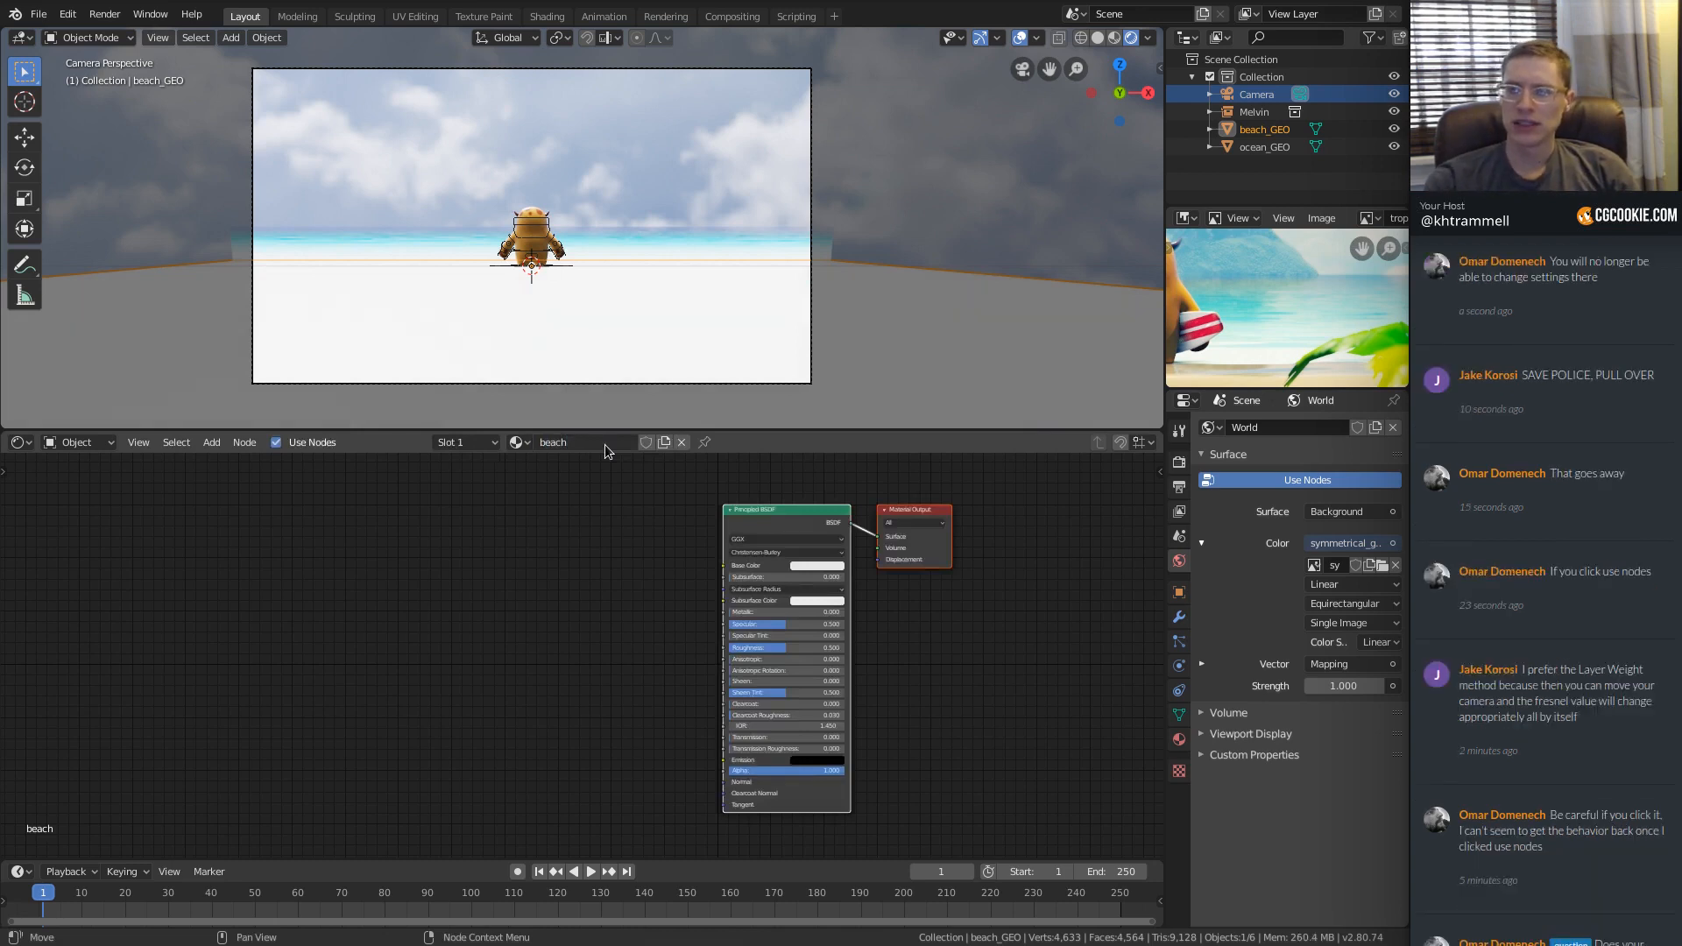
Add a Gradient Texture node to the beach material, with Mapping and Texture Coordinate nodes feeding it.
scroll(550, 602, "up", 1)
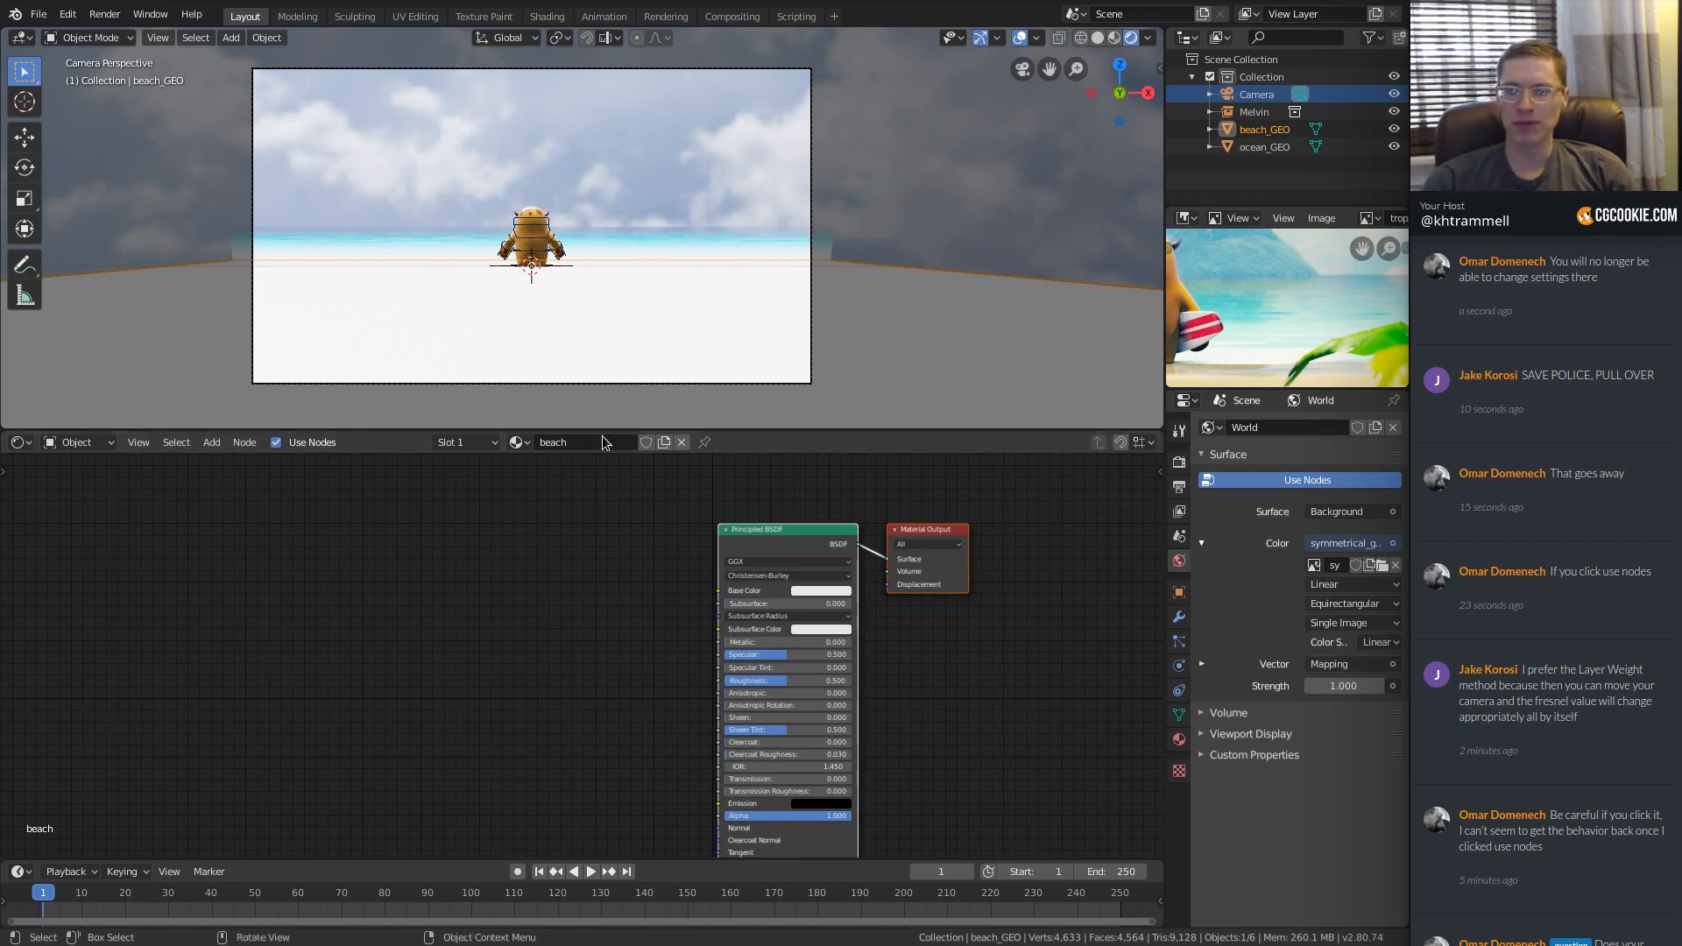
key("shift+a")
mouse_move(280, 493)
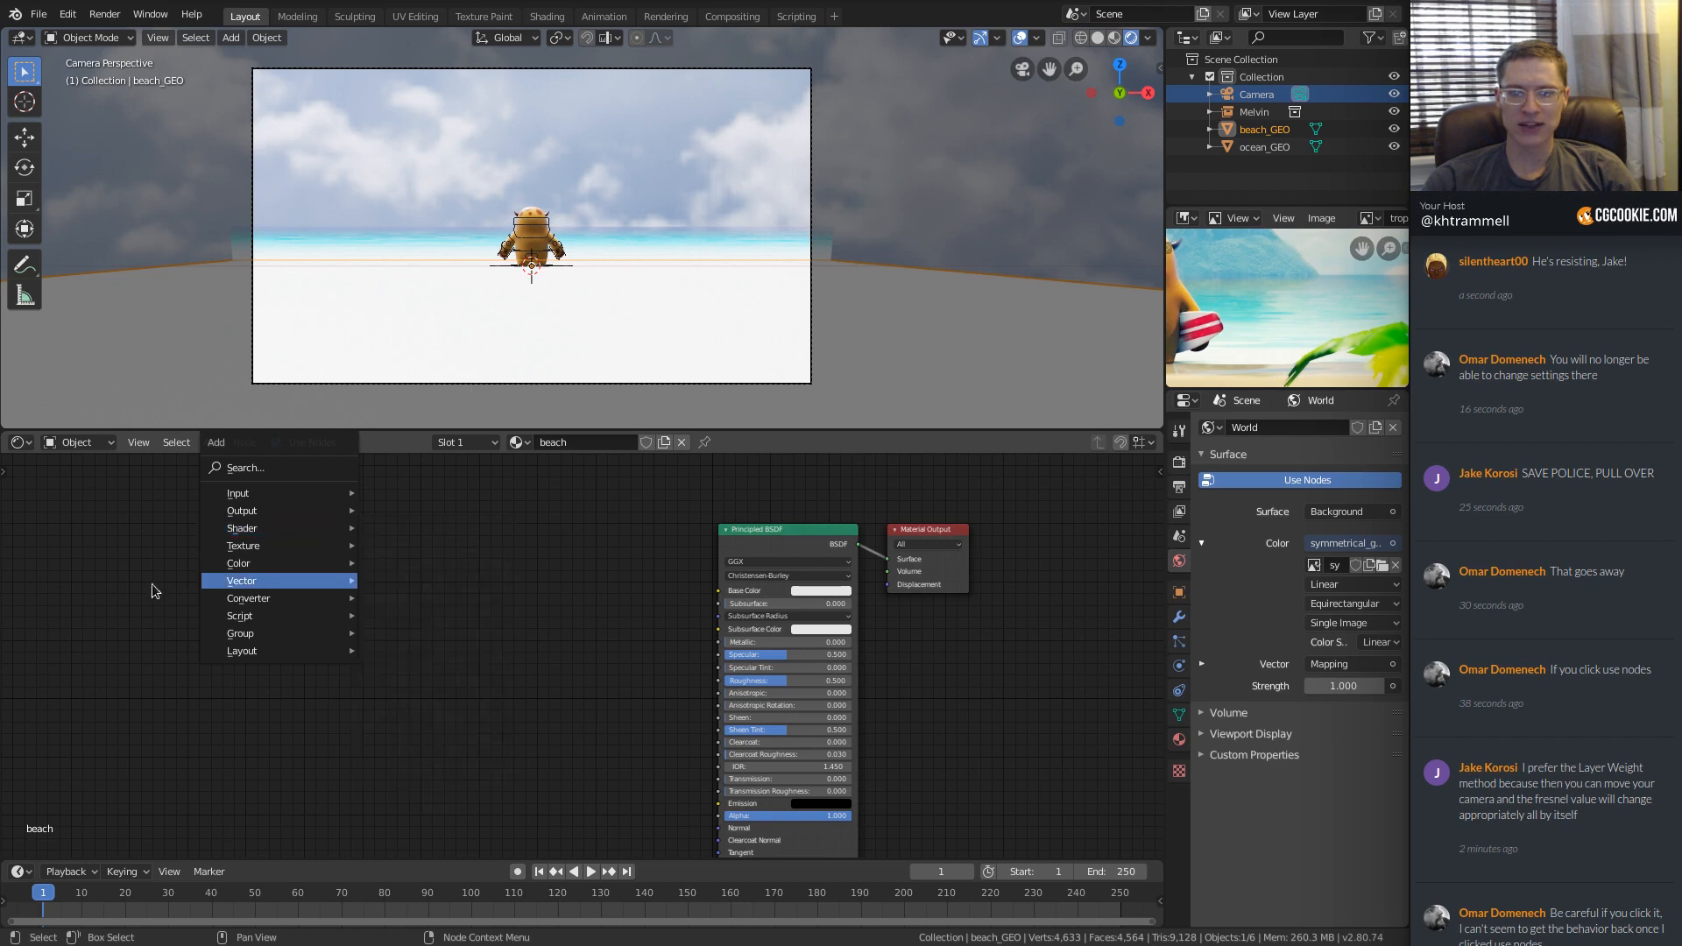
left_click(421, 608)
left_click(279, 564)
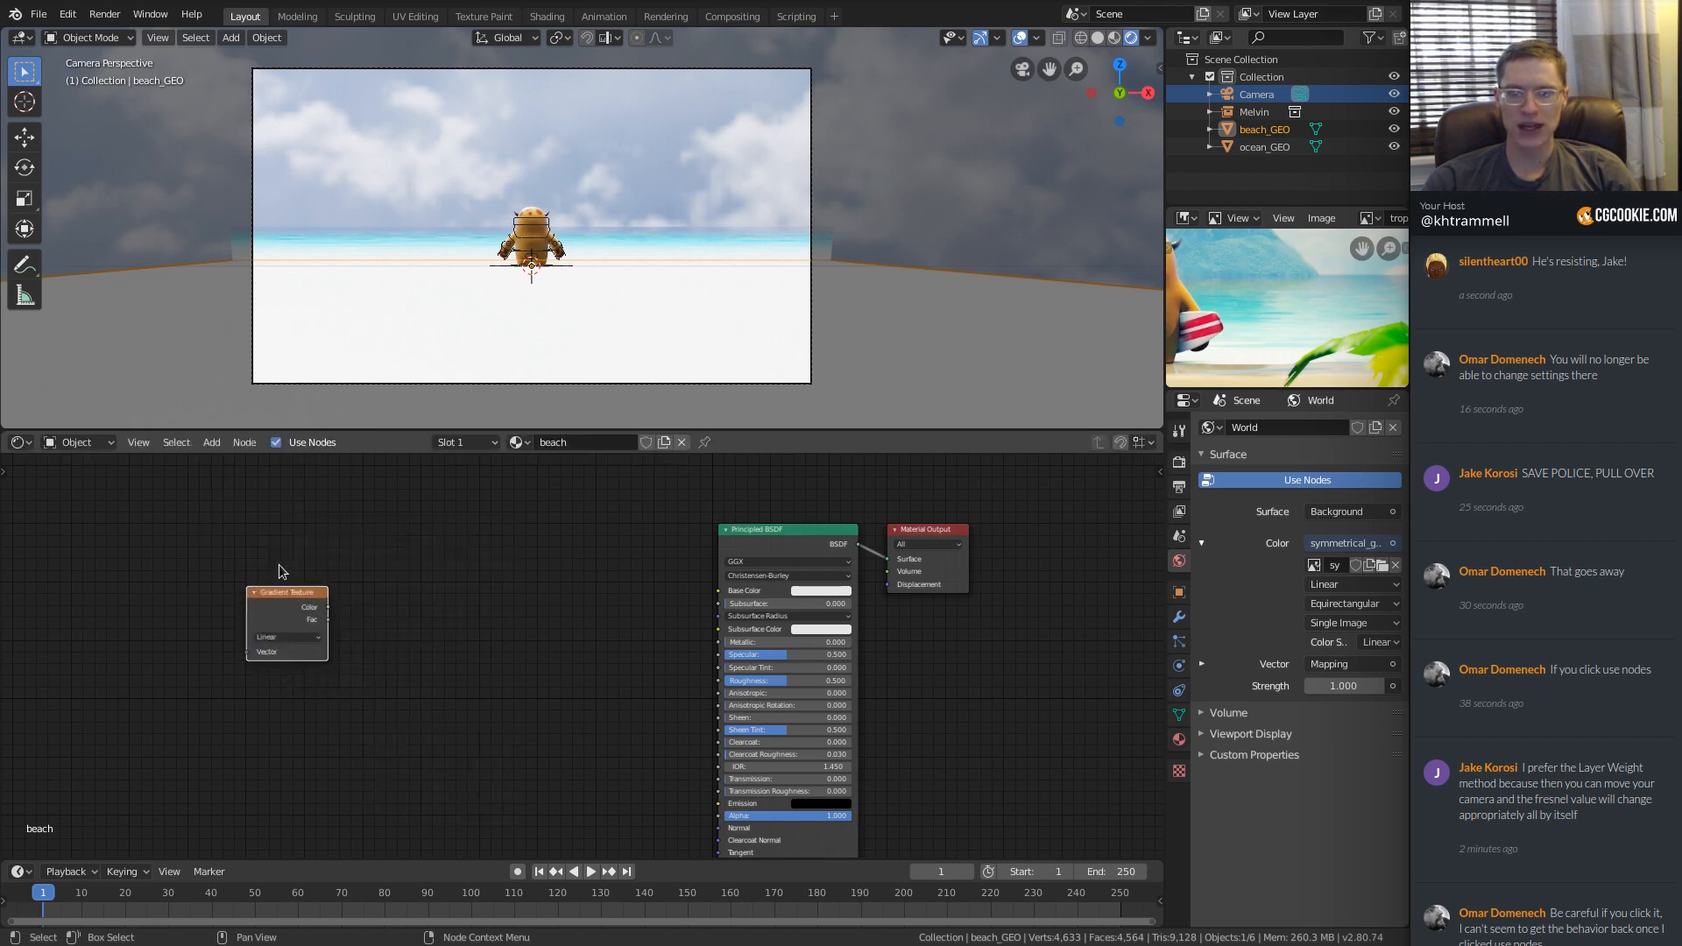
key("ctrl+t")
Set the Mapping node's Z location to 90 m.
middle_click_drag(210, 650, 400, 736)
scroll(400, 736, "up", 4)
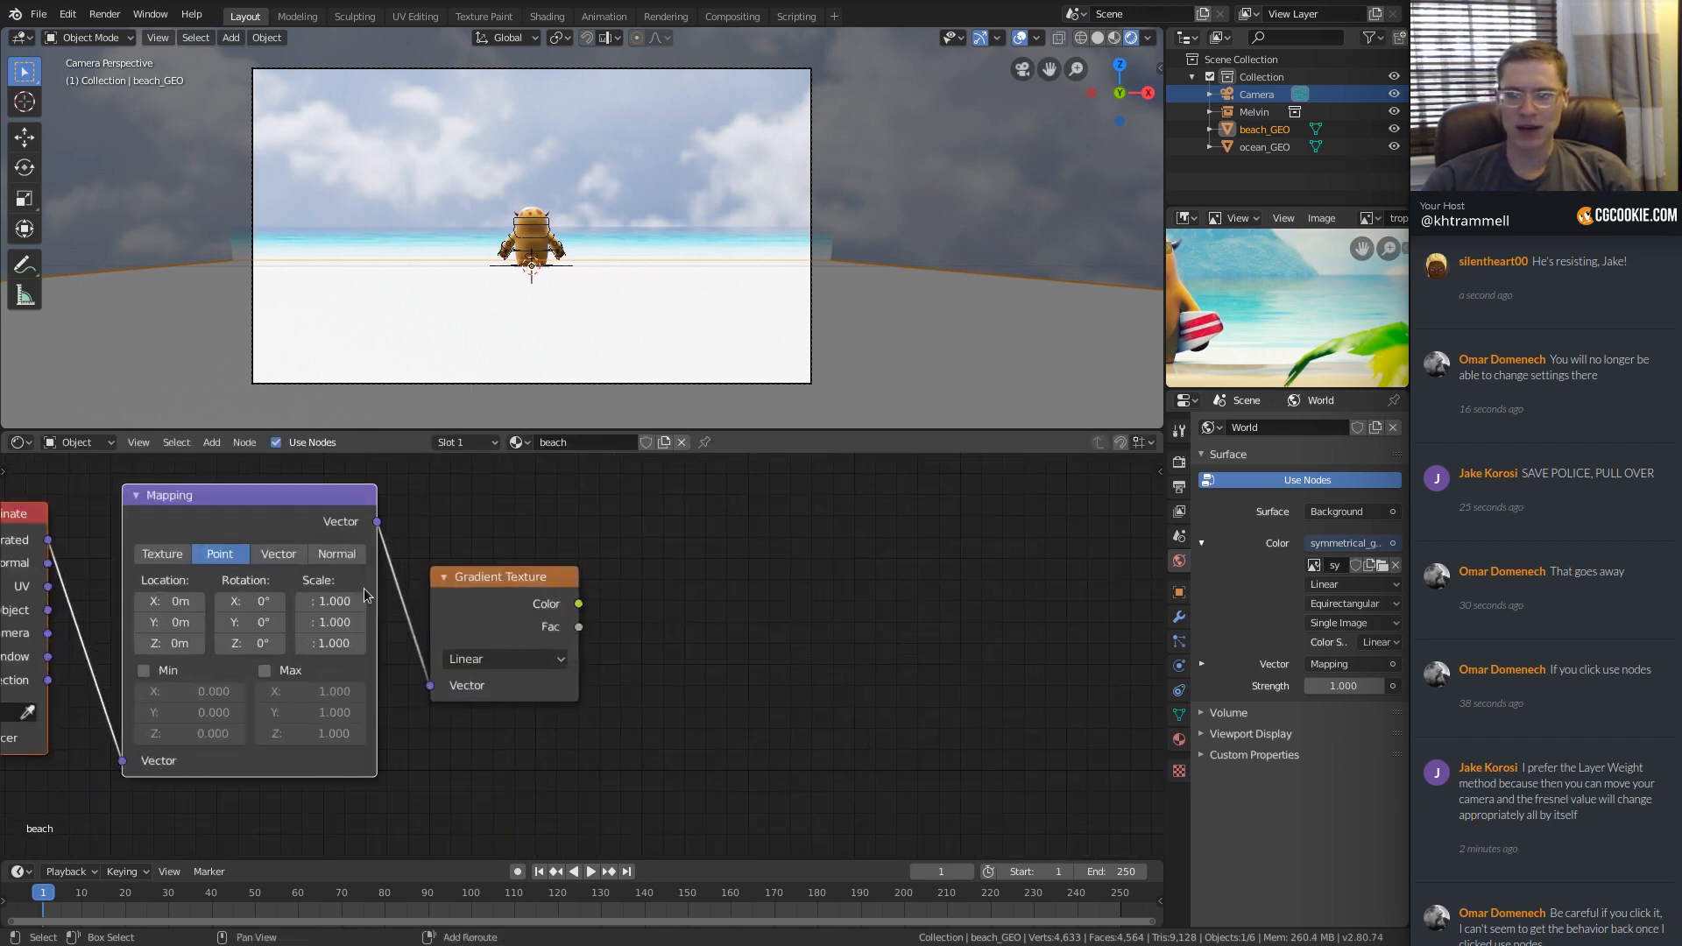
middle_click_drag(365, 587, 477, 622)
left_click(289, 675)
type("9")
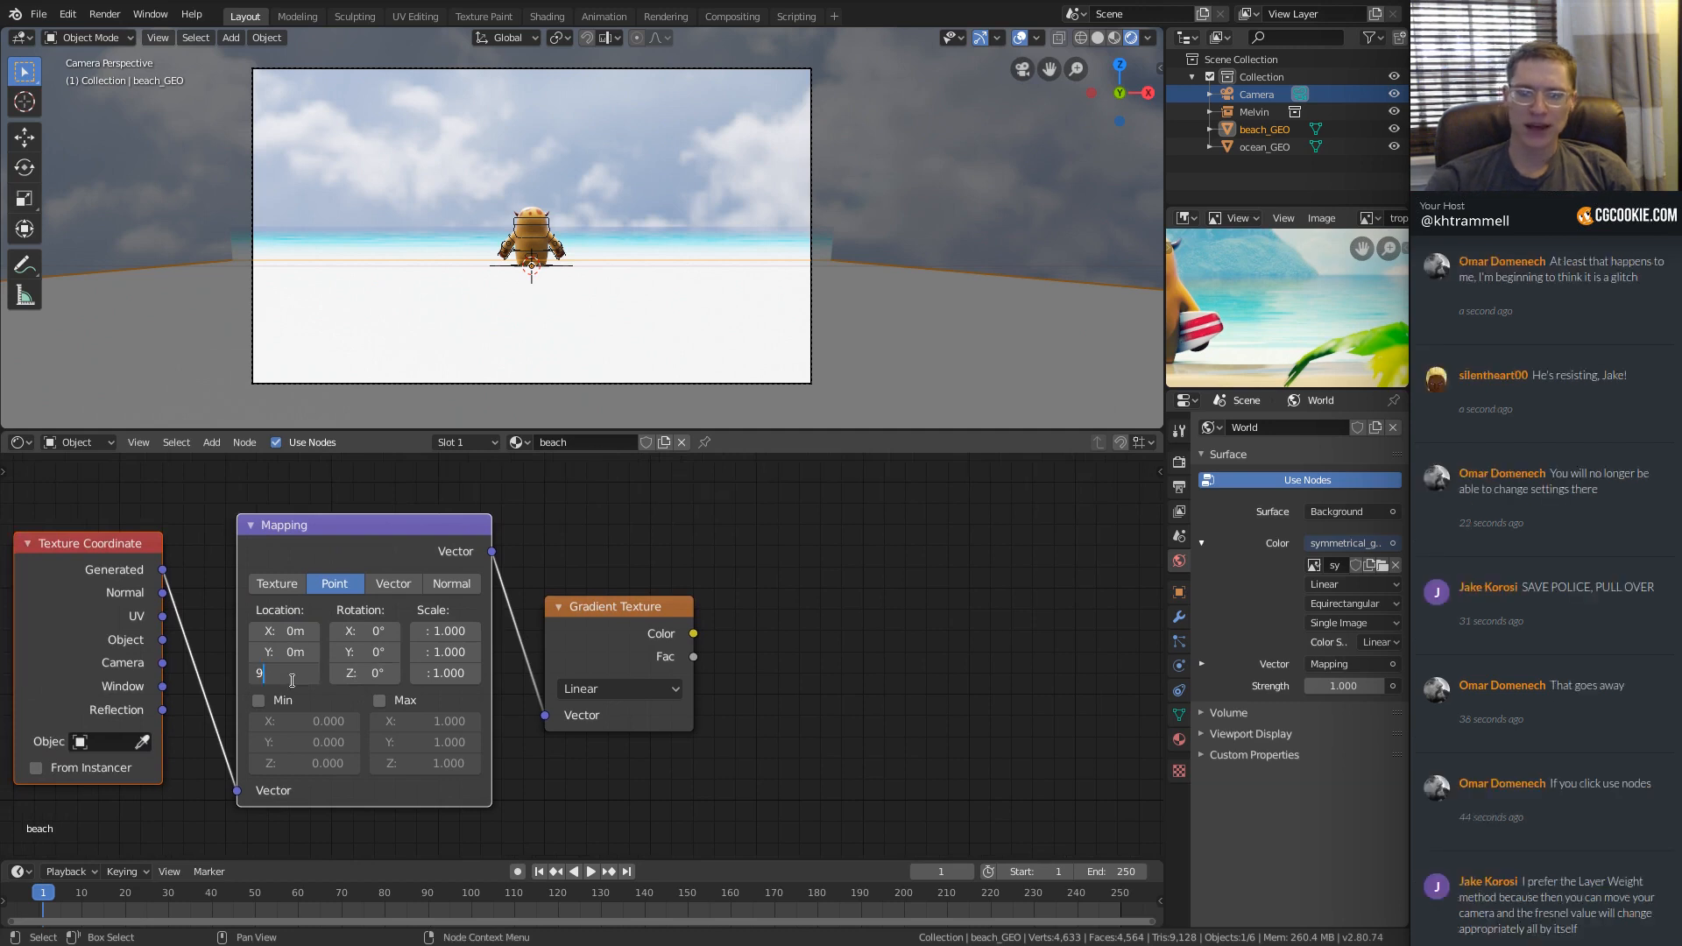
type("0m")
key("Return")
Preview the Gradient Texture on the beach plane and frame the plane to inspect the gradient's direction.
left_click(609, 604, "ctrl+shift")
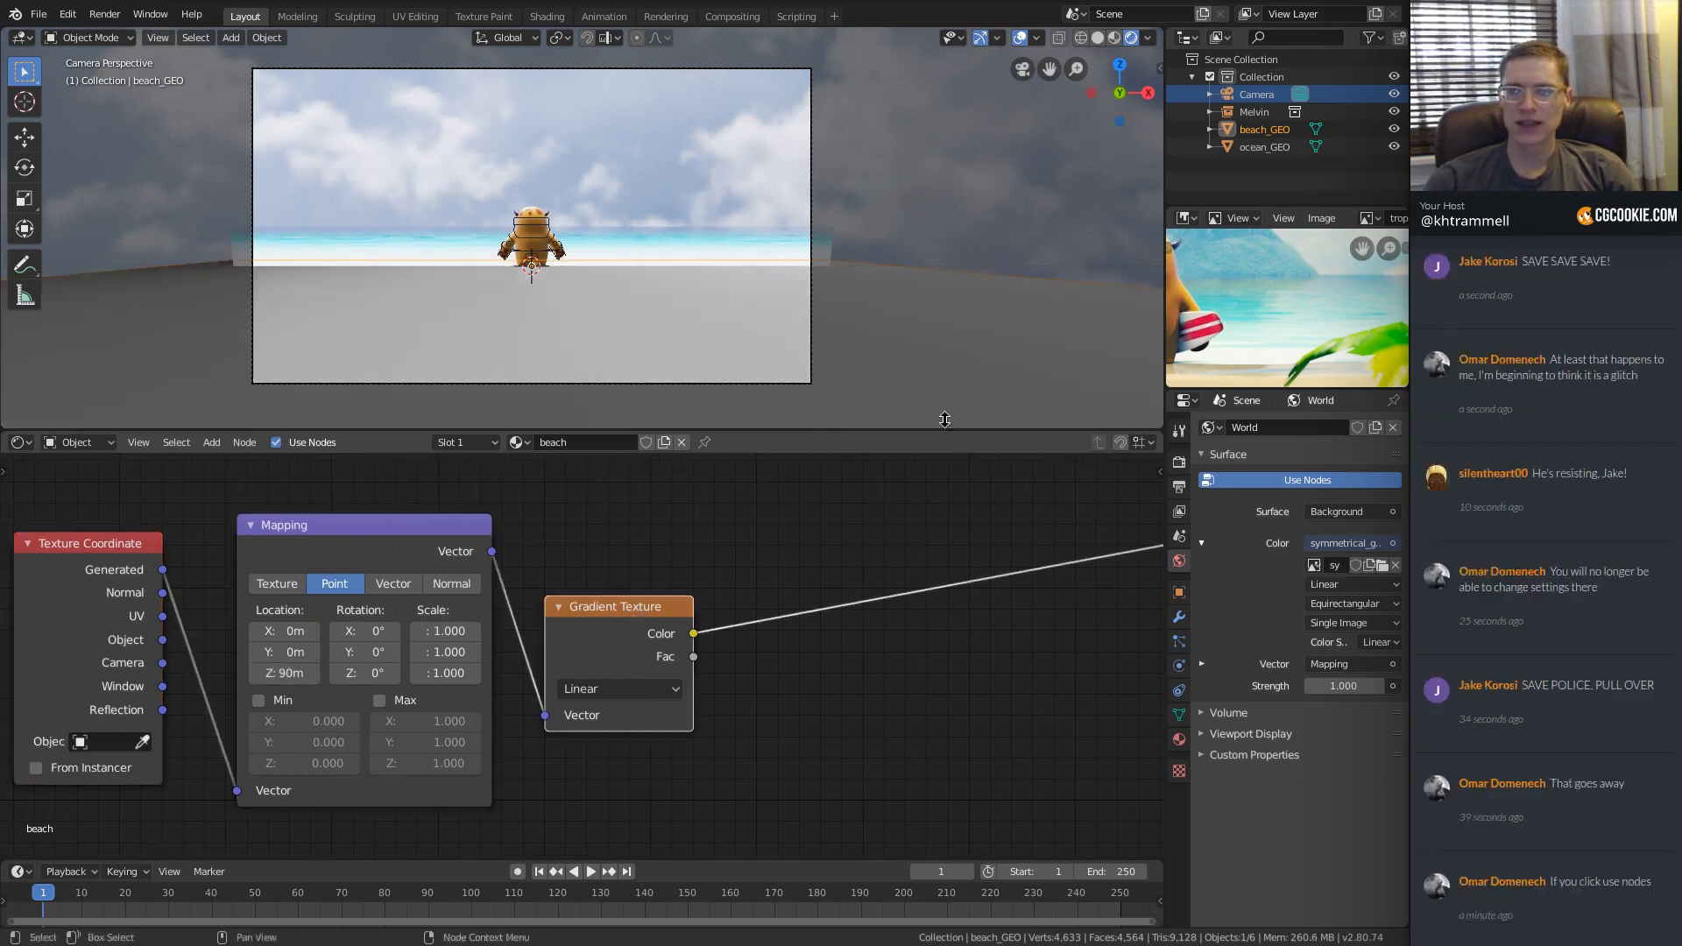
middle_click_drag(876, 377, 811, 285)
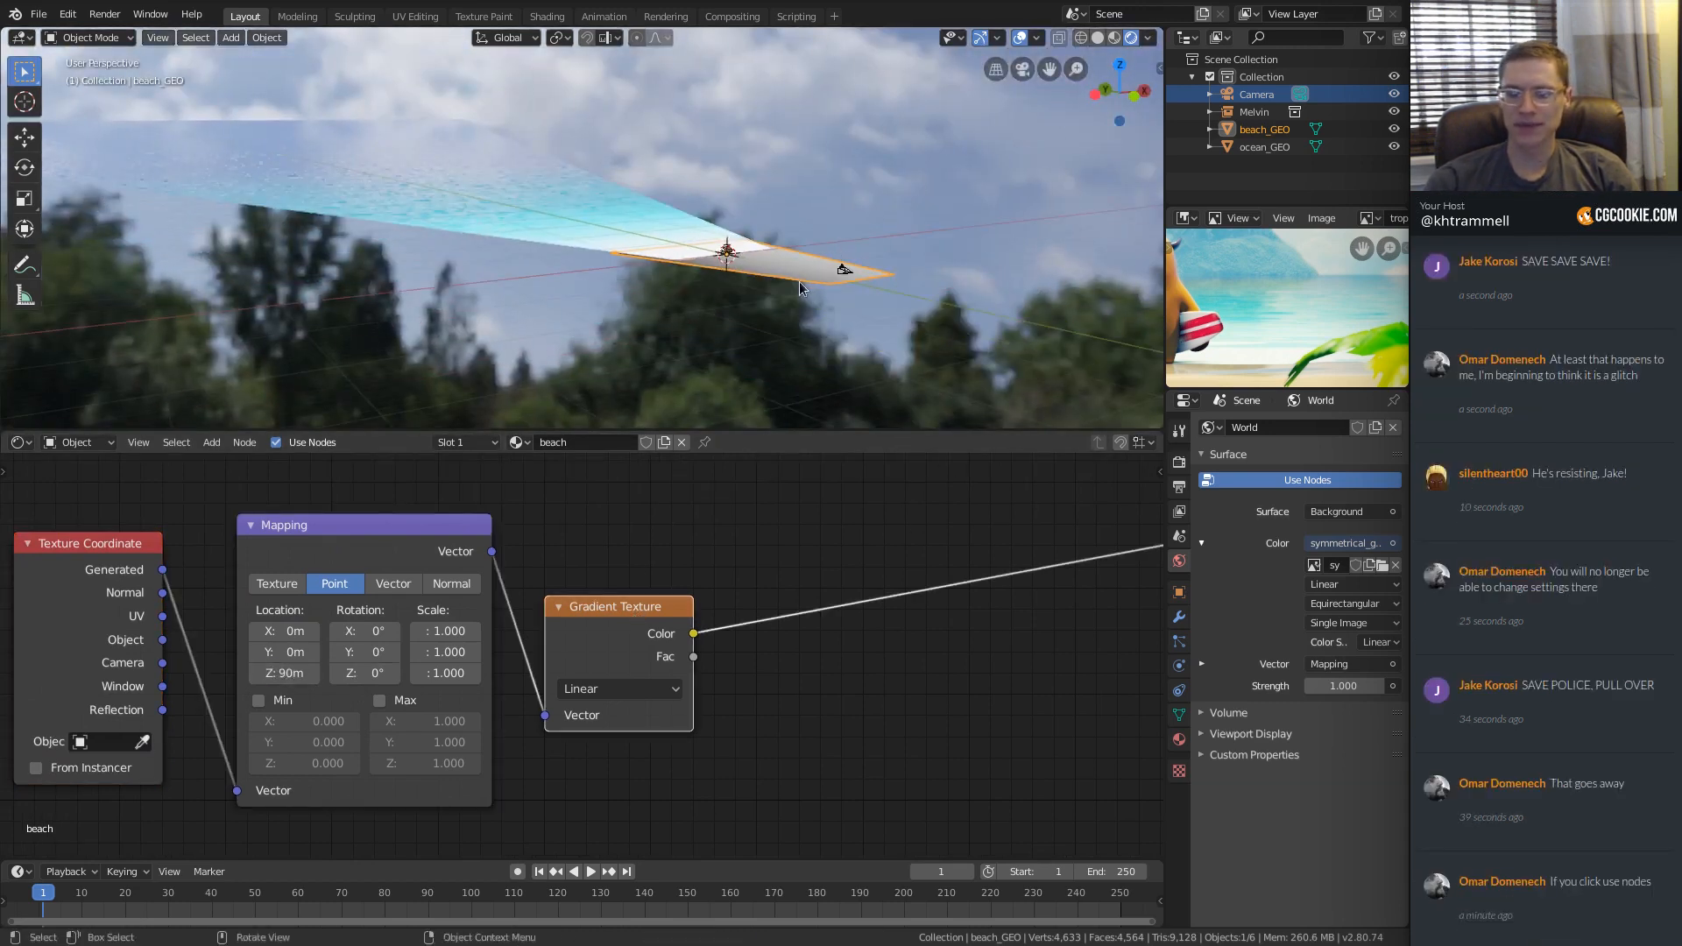
key("KP_Decimal")
middle_click_drag(635, 234, 673, 108)
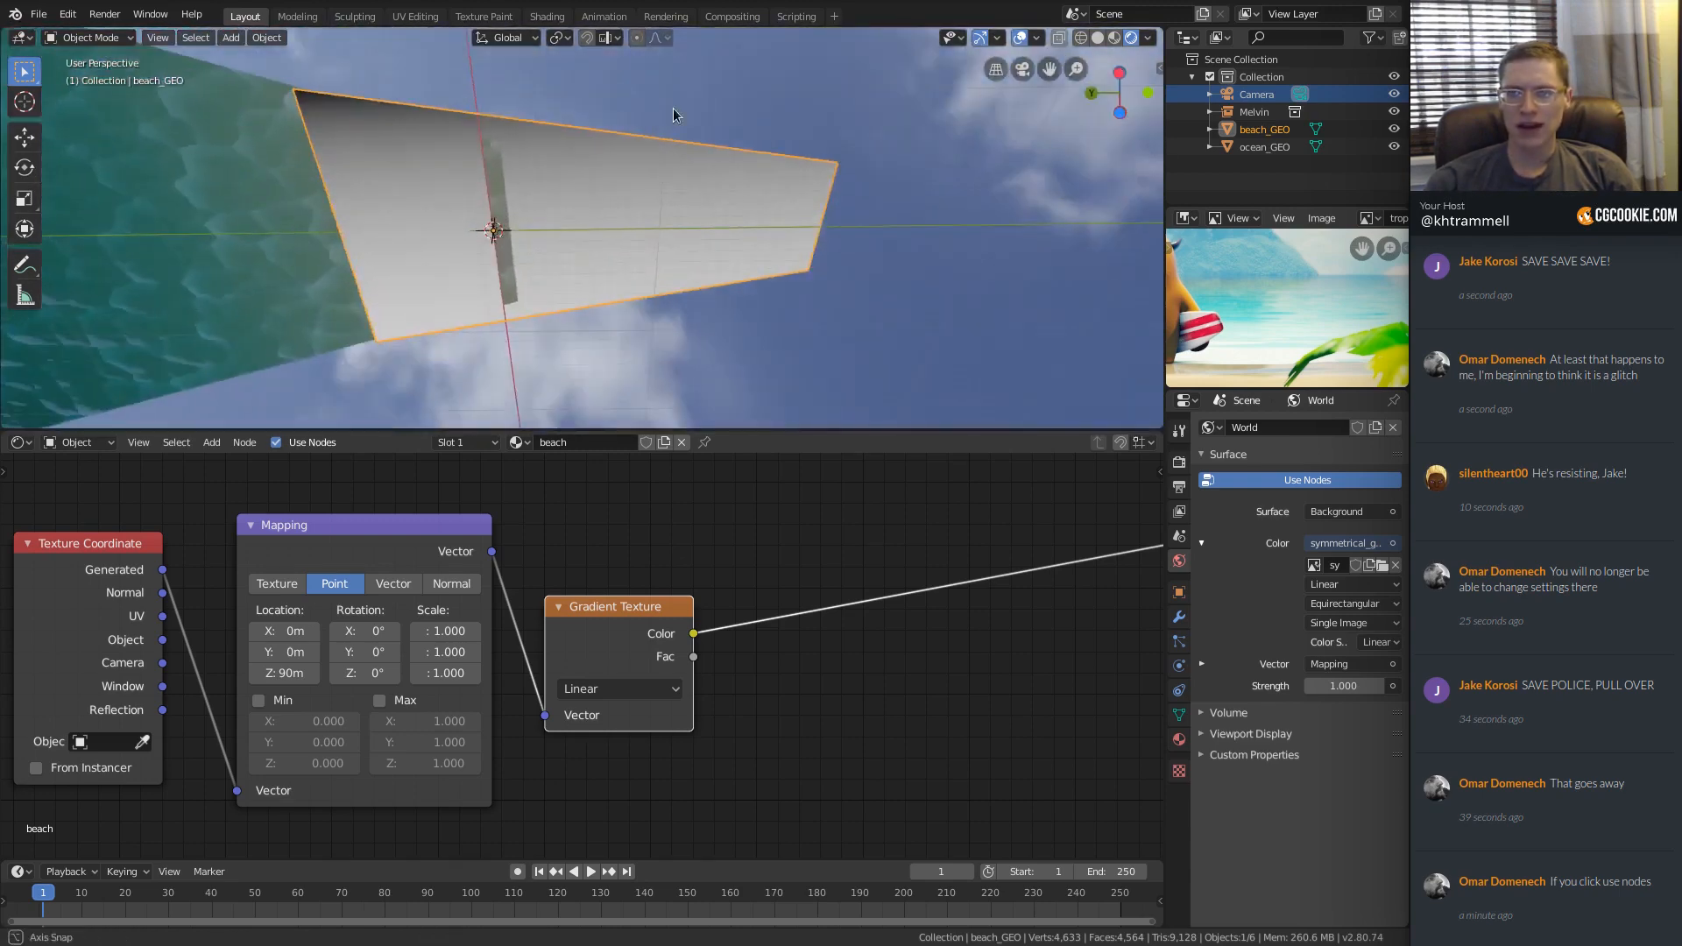
Reset the Mapping node's Z location to 0 m and set its Z rotation to 90°.
left_click(281, 674)
type("0")
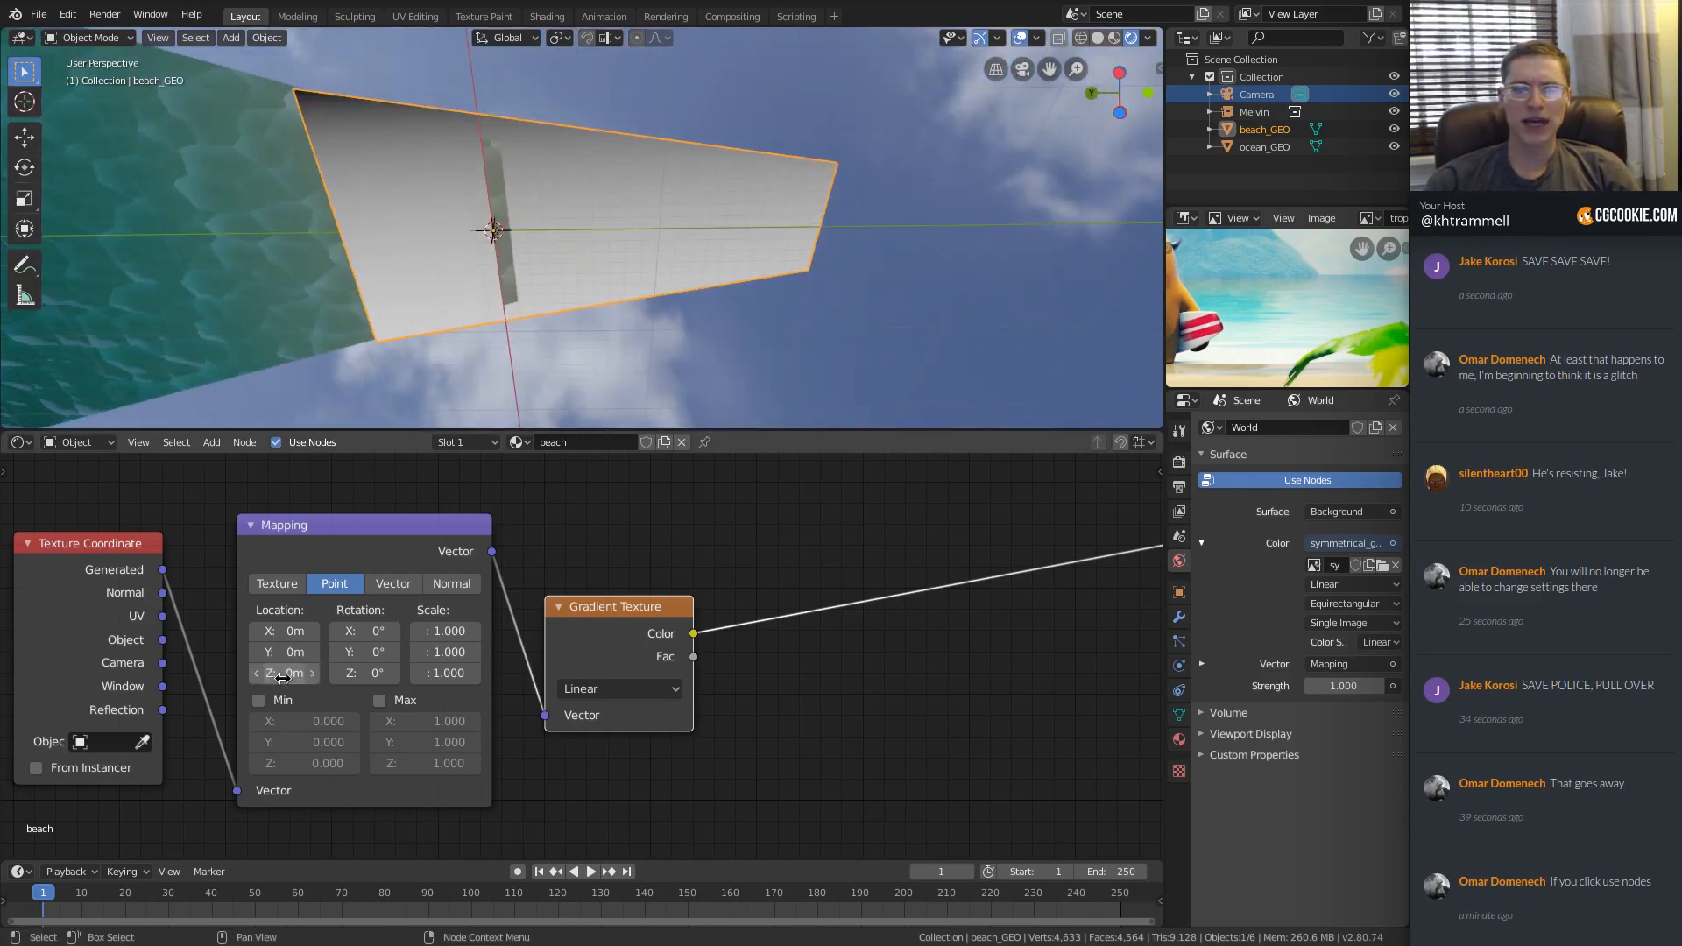
left_click(344, 671)
type("90")
key("Return")
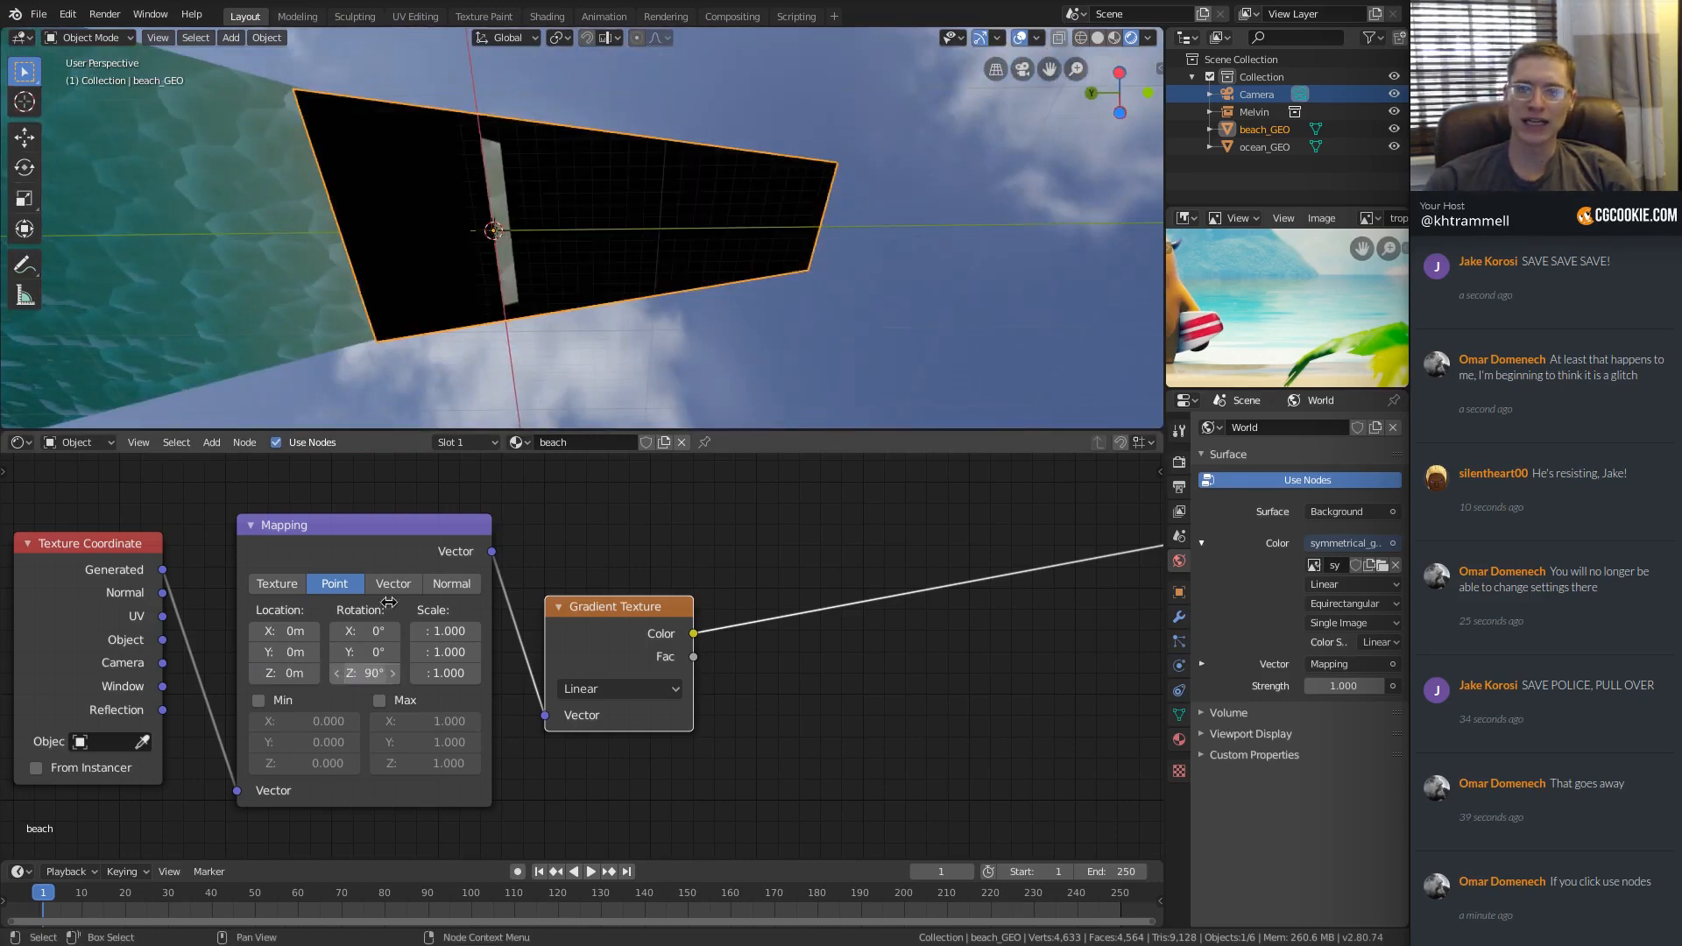
Switch the Mapping node's vector type to Texture and check the gradient across the beach.
middle_click_drag(639, 331, 632, 394)
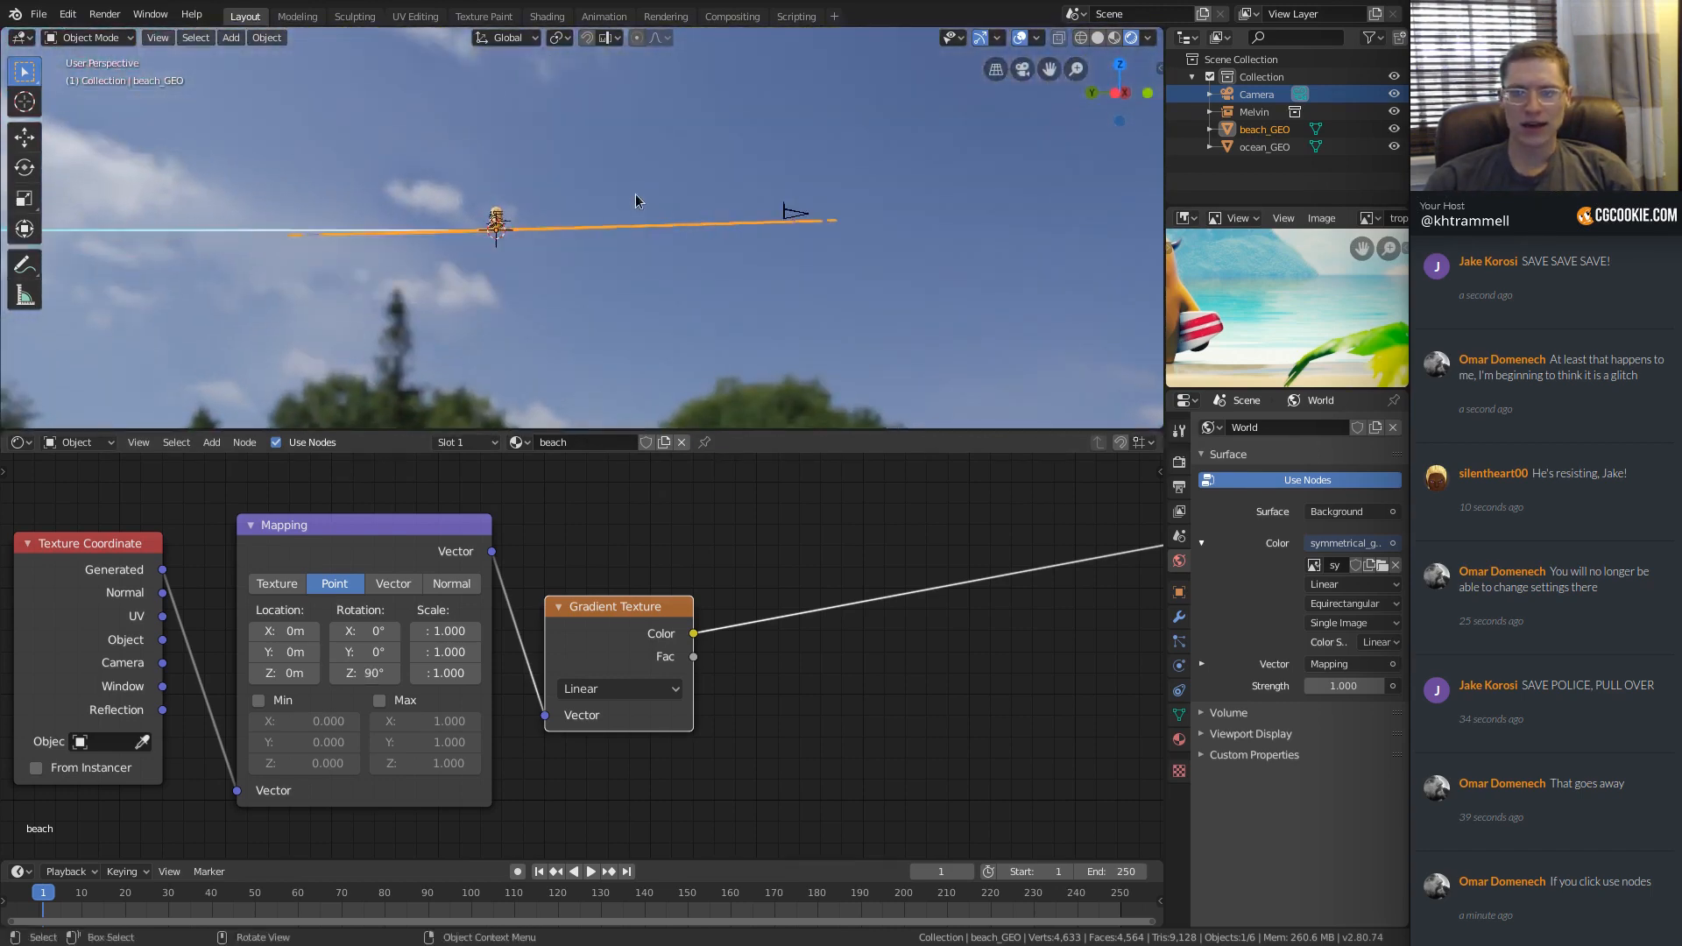
left_click(304, 583)
middle_click_drag(619, 336, 639, 305)
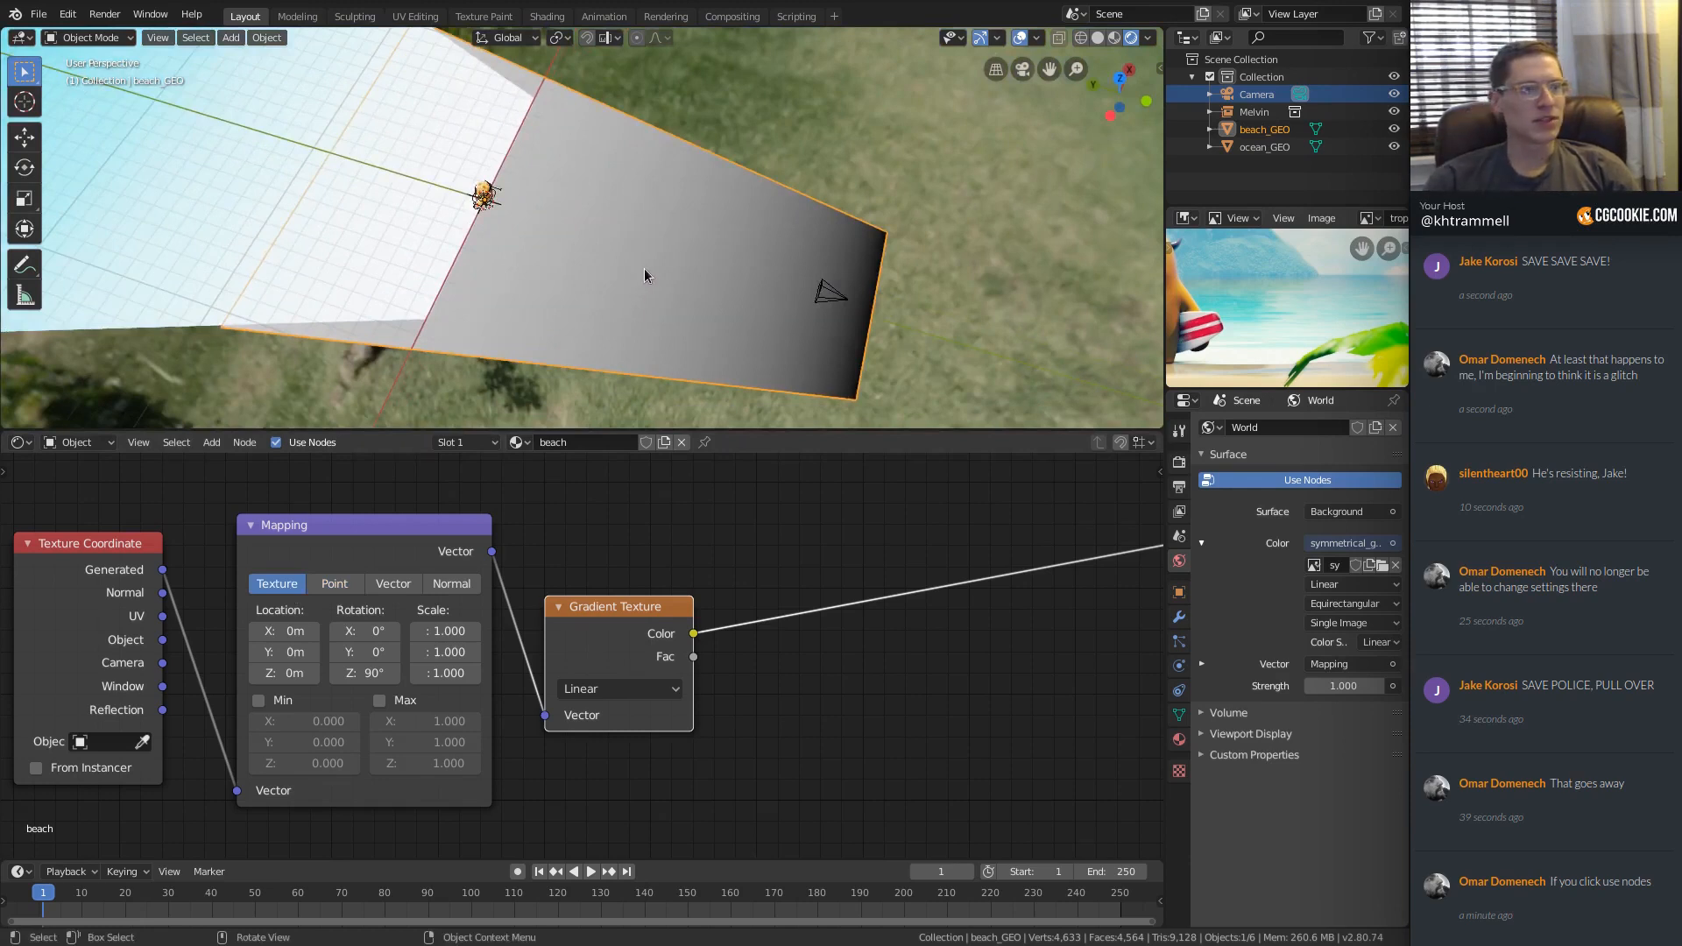
Start saving the scene as a new file and go to the project's REC/assemblies folder.
left_click(39, 14)
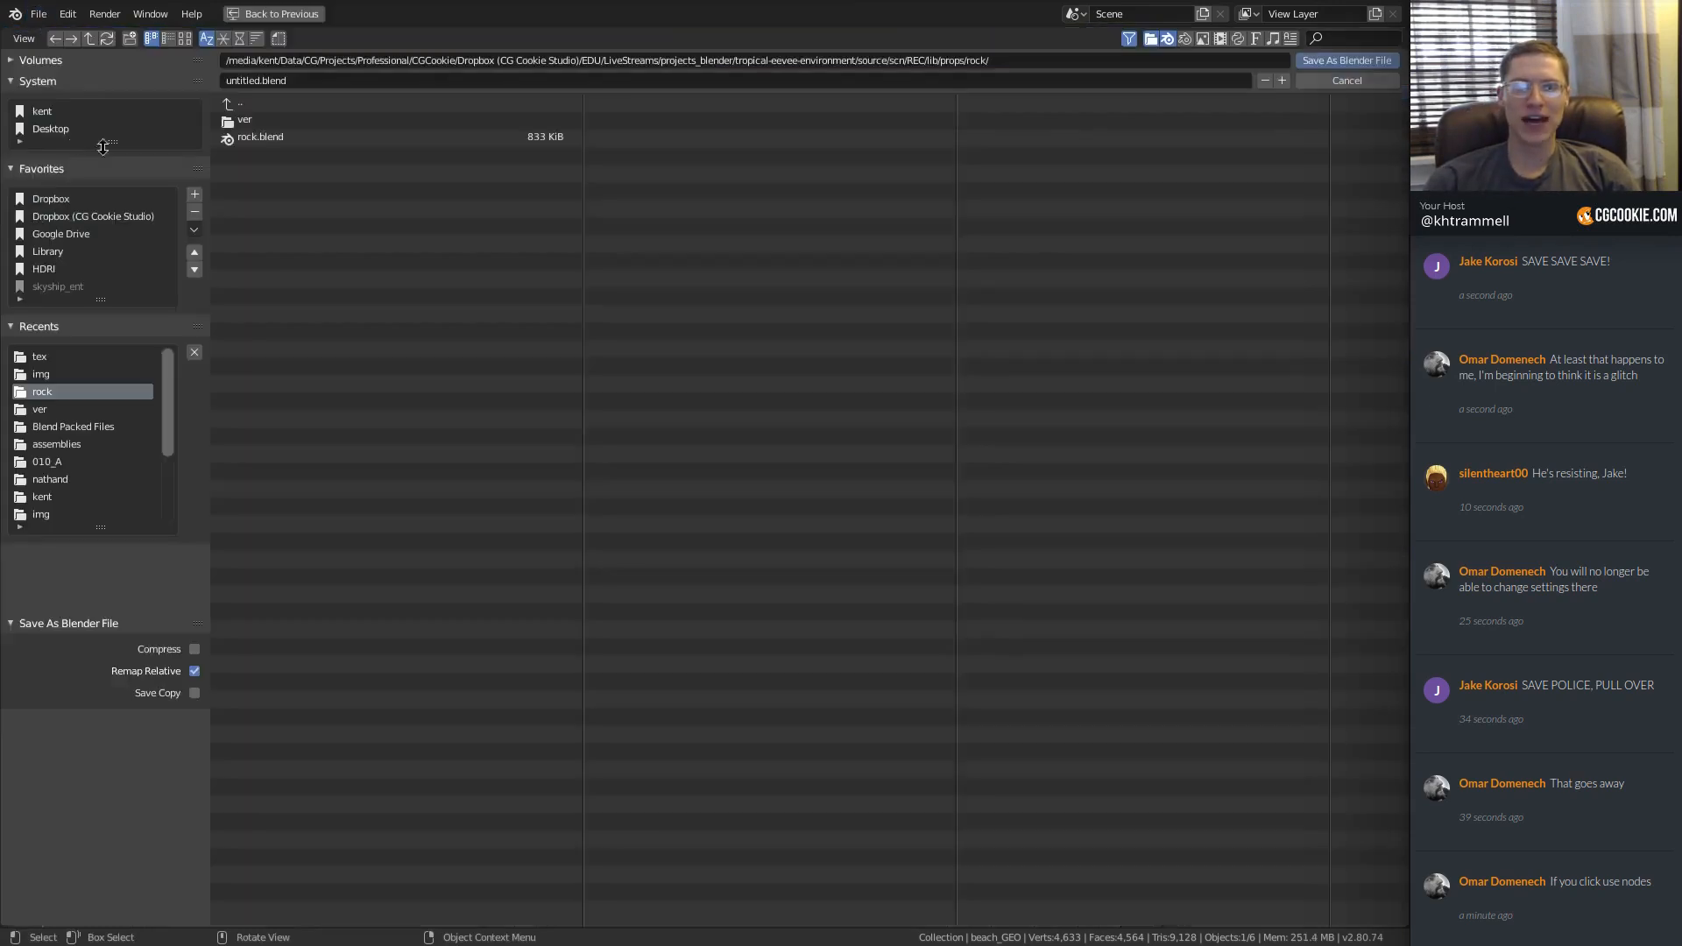
left_click(70, 150)
left_click(233, 102)
left_click(234, 102)
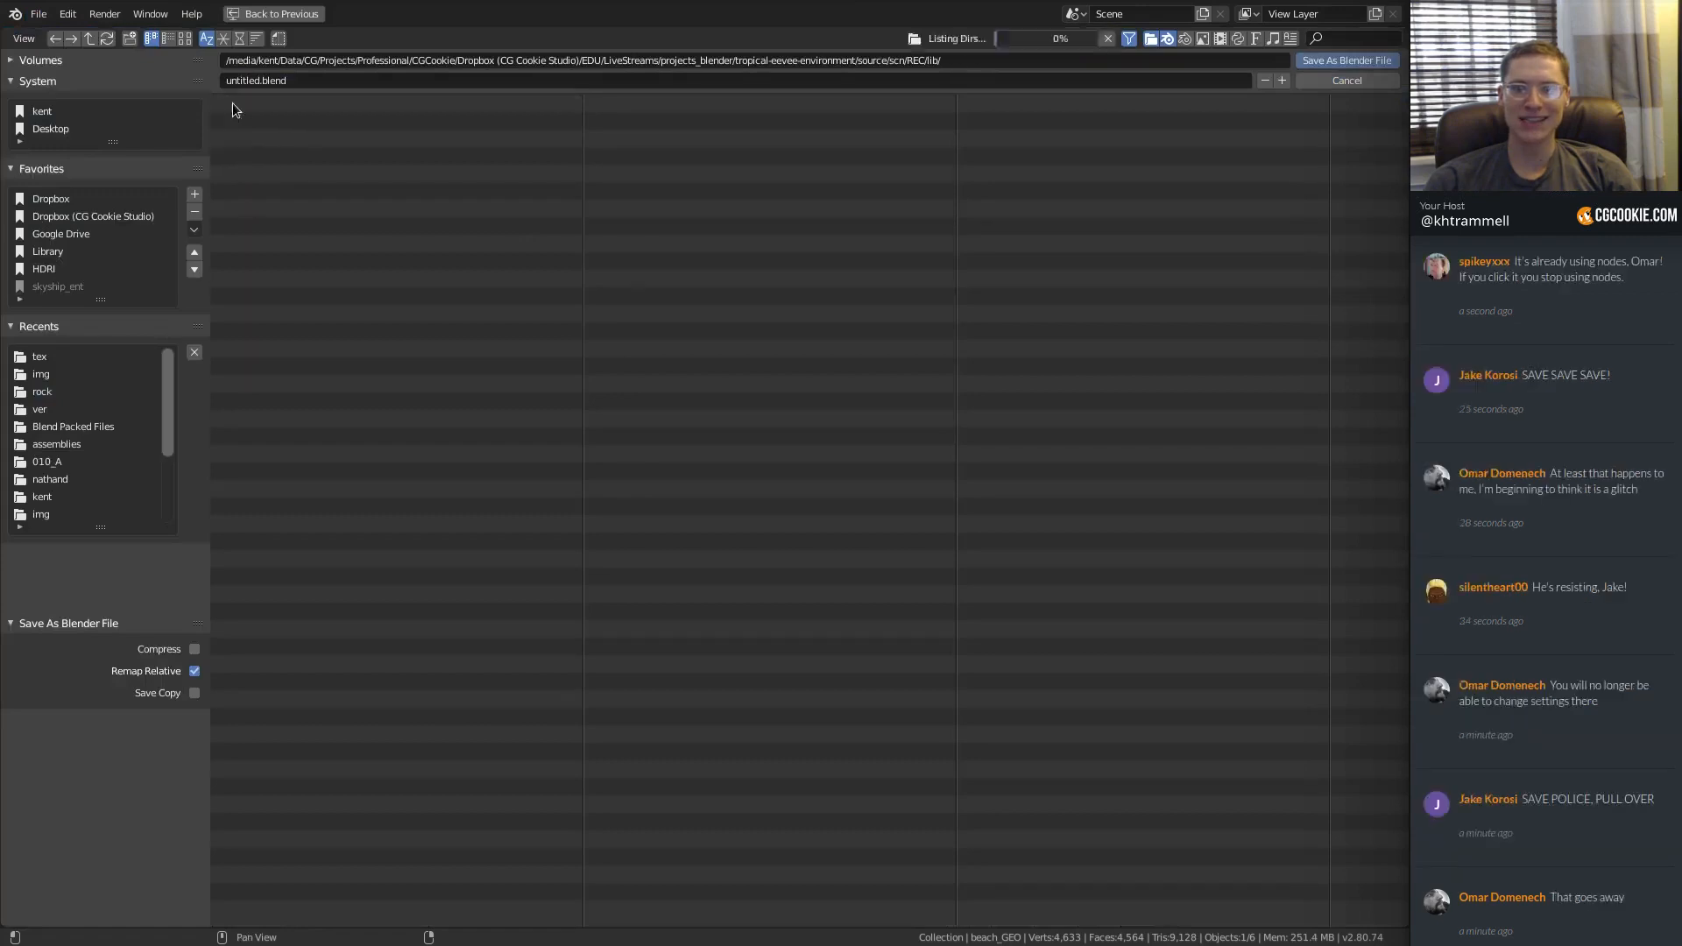
left_click(235, 103)
left_click(248, 119)
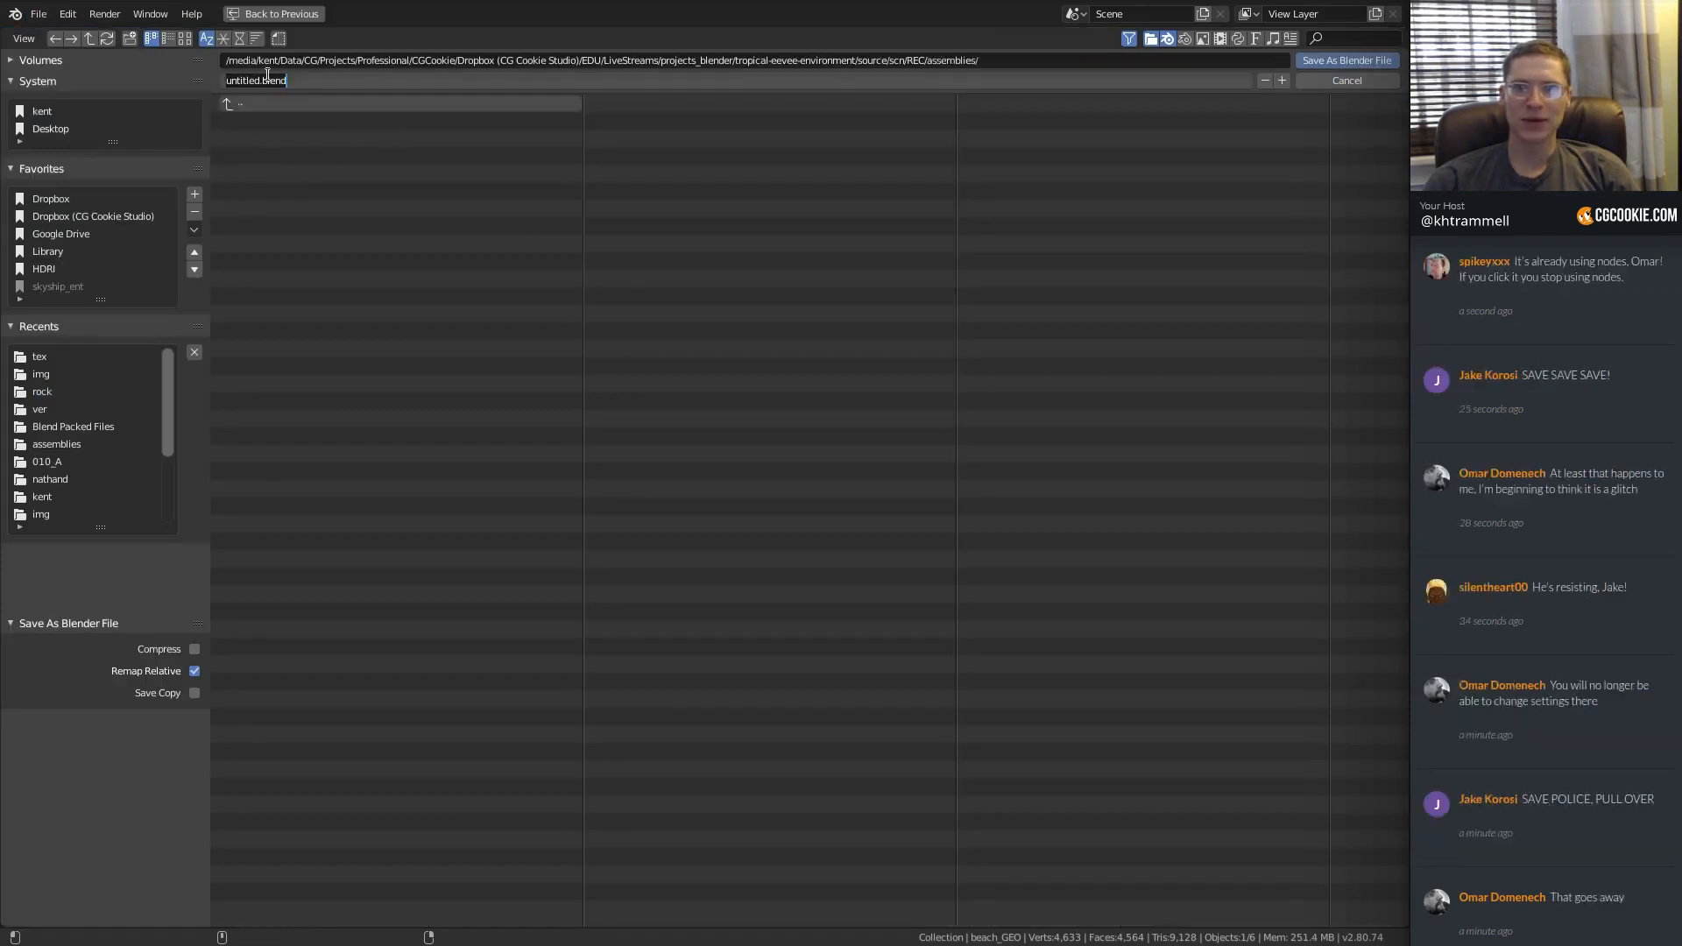
Name the file tropical_beach_assembly_01.blend and save it.
left_click_drag(191, 77, 155, 77)
type("t")
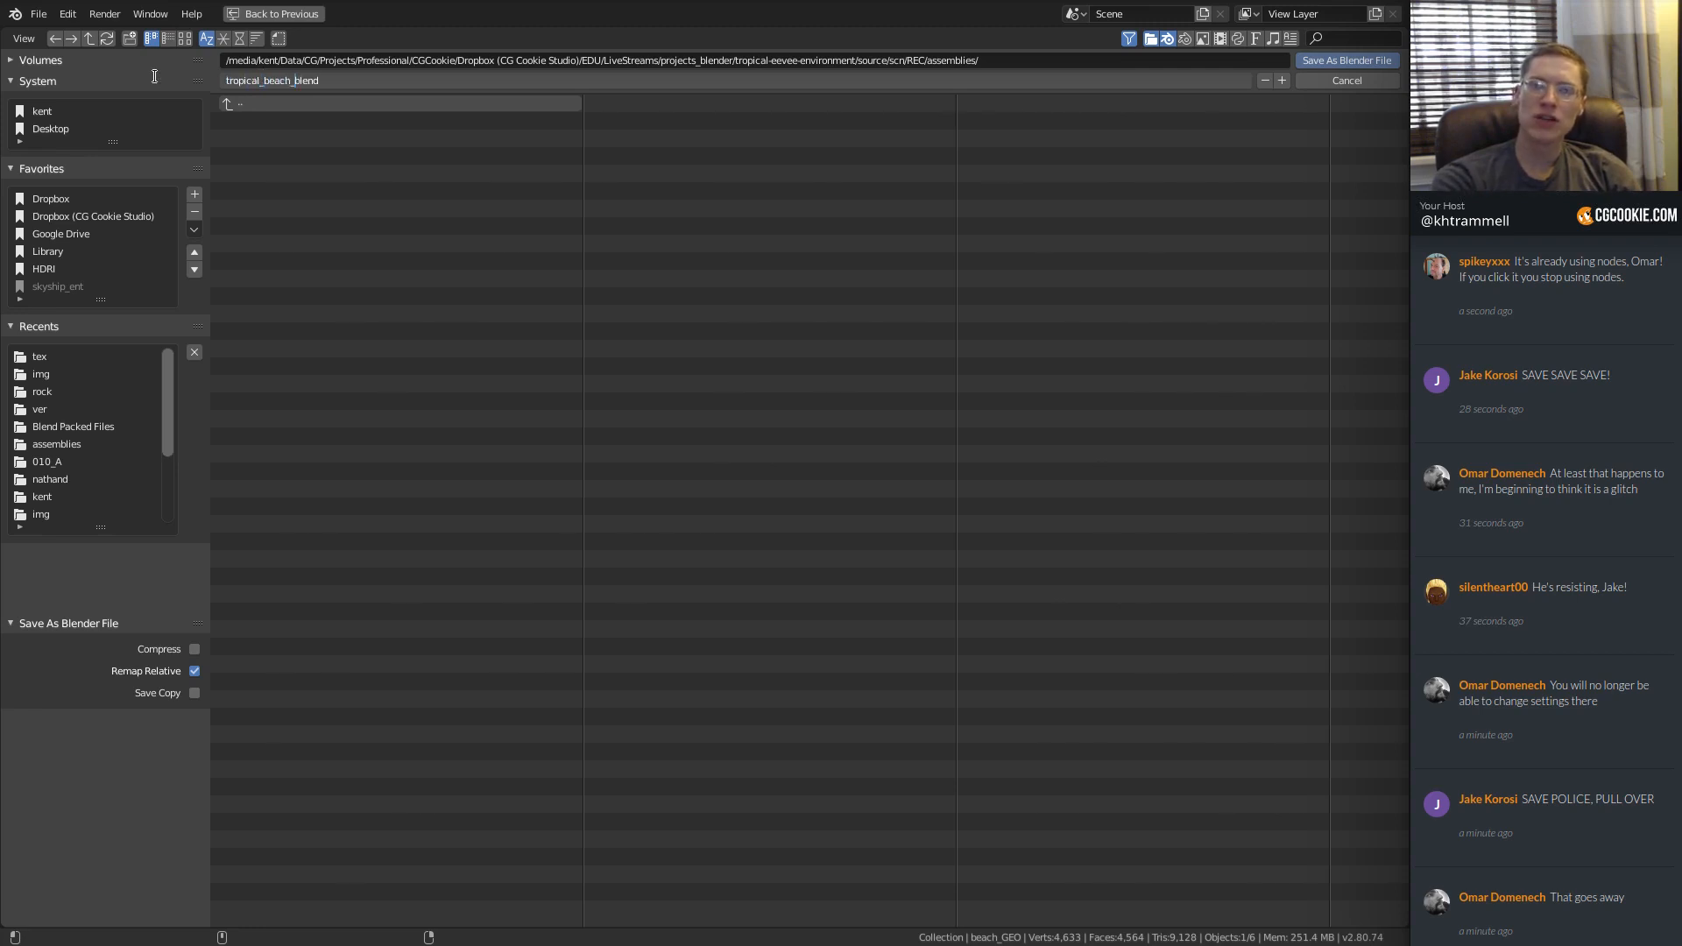
type("ropical_beach_")
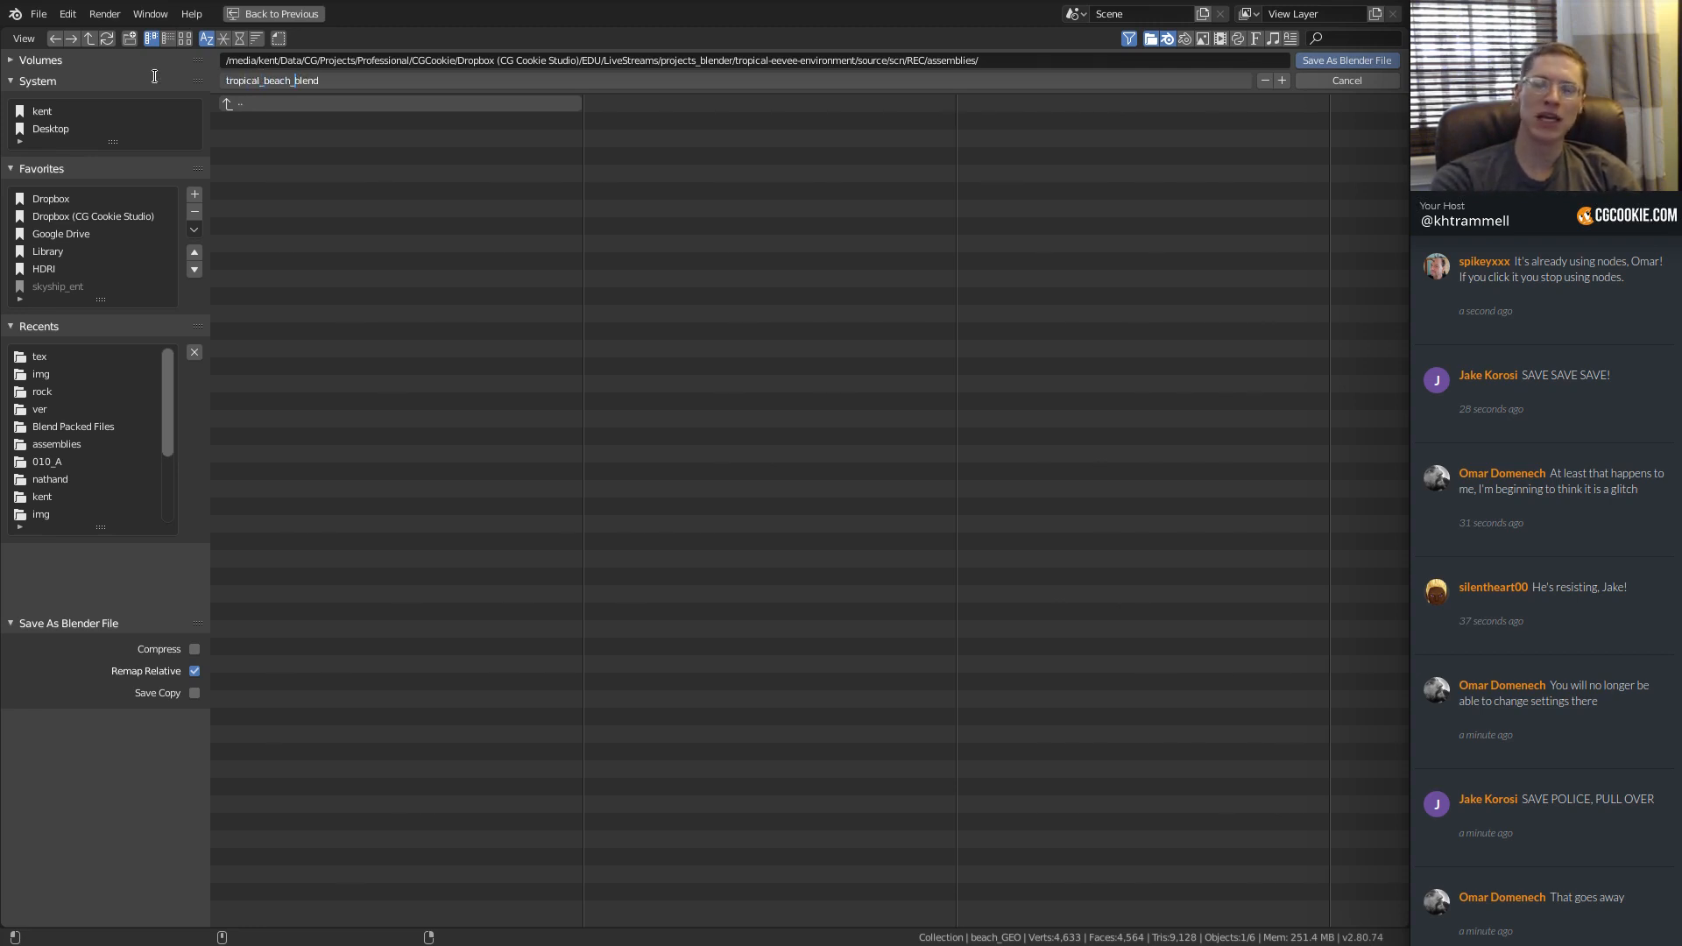
type("assembly_01")
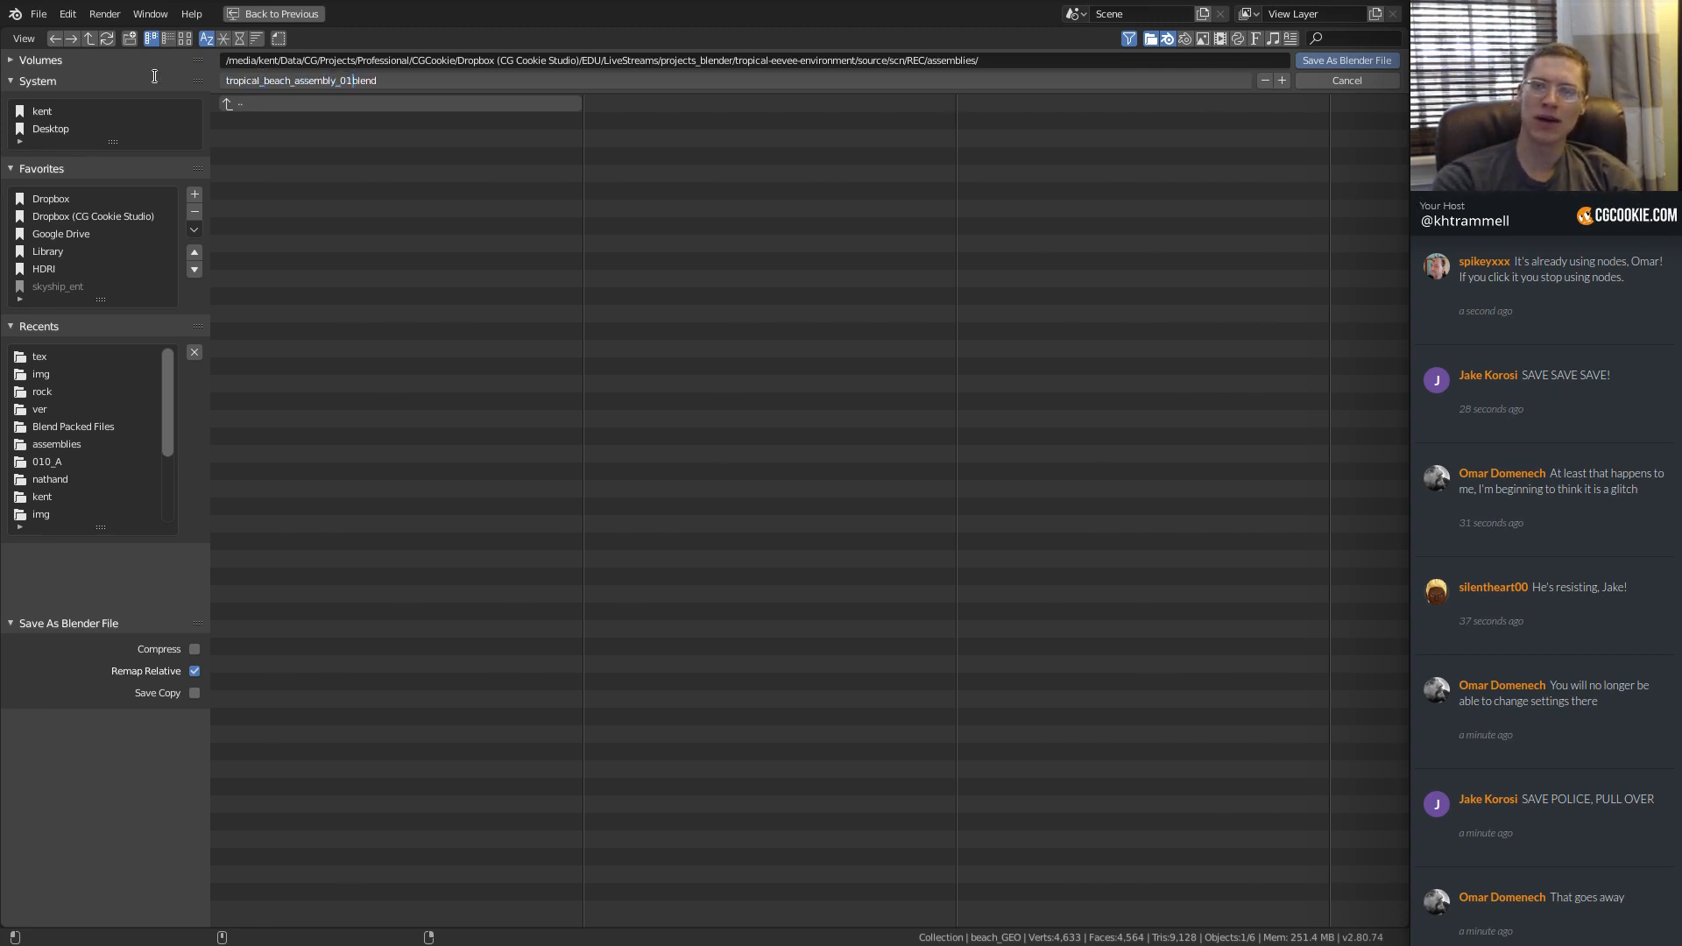
type(".")
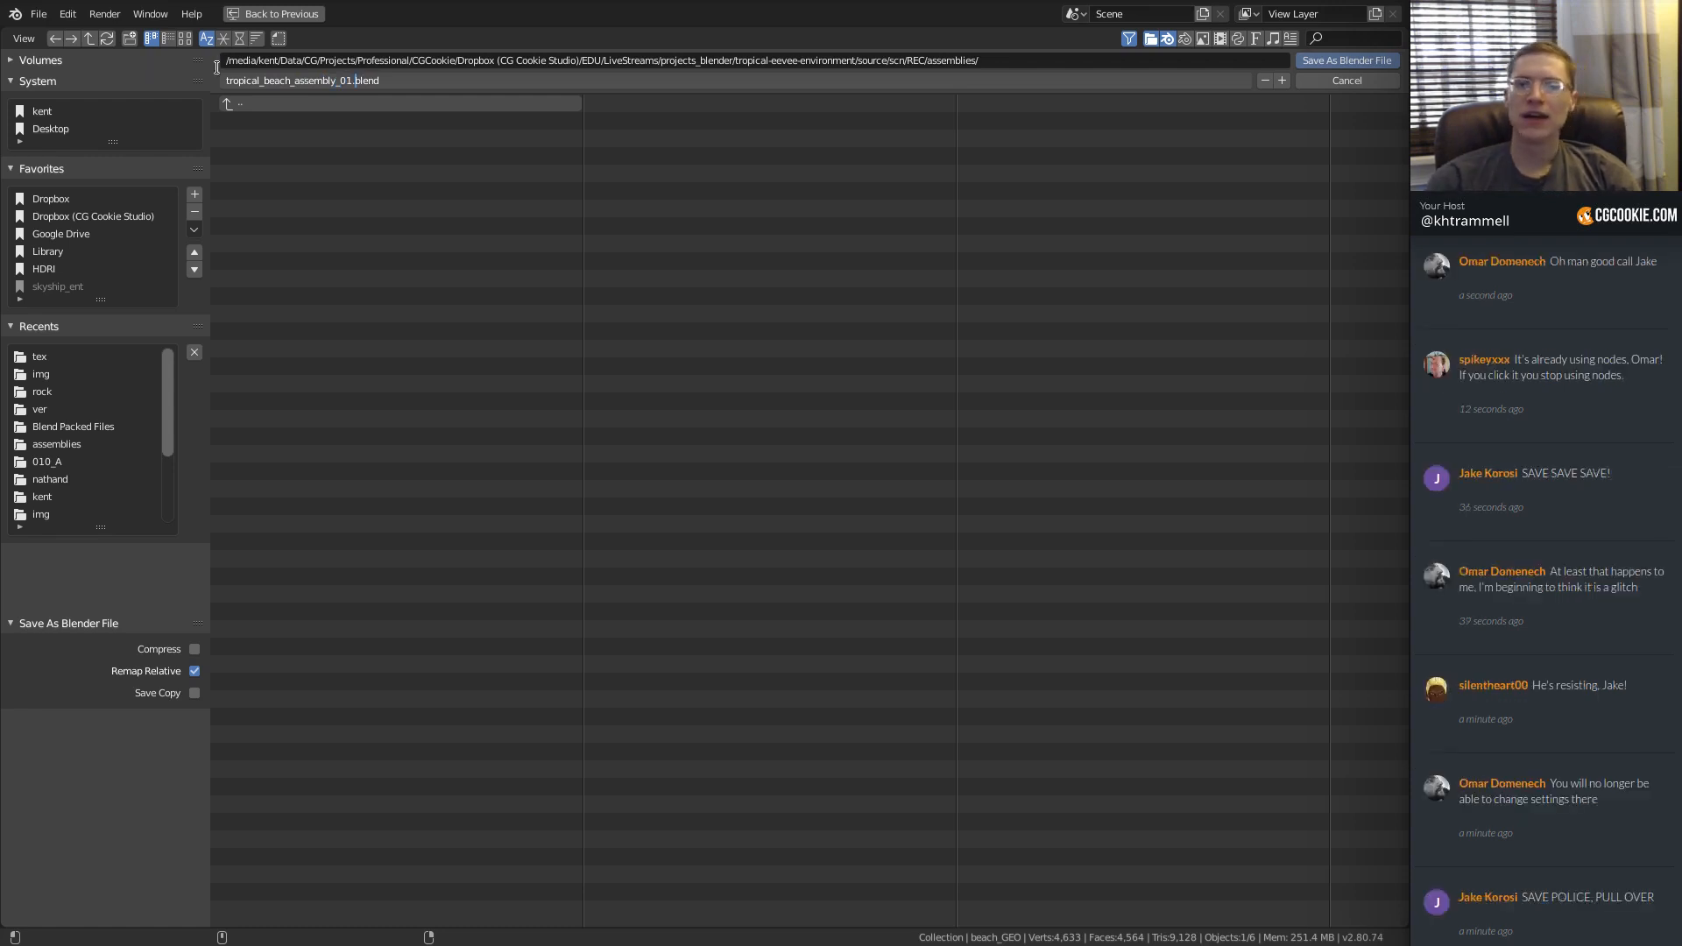
left_click(730, 121)
left_click(1363, 59)
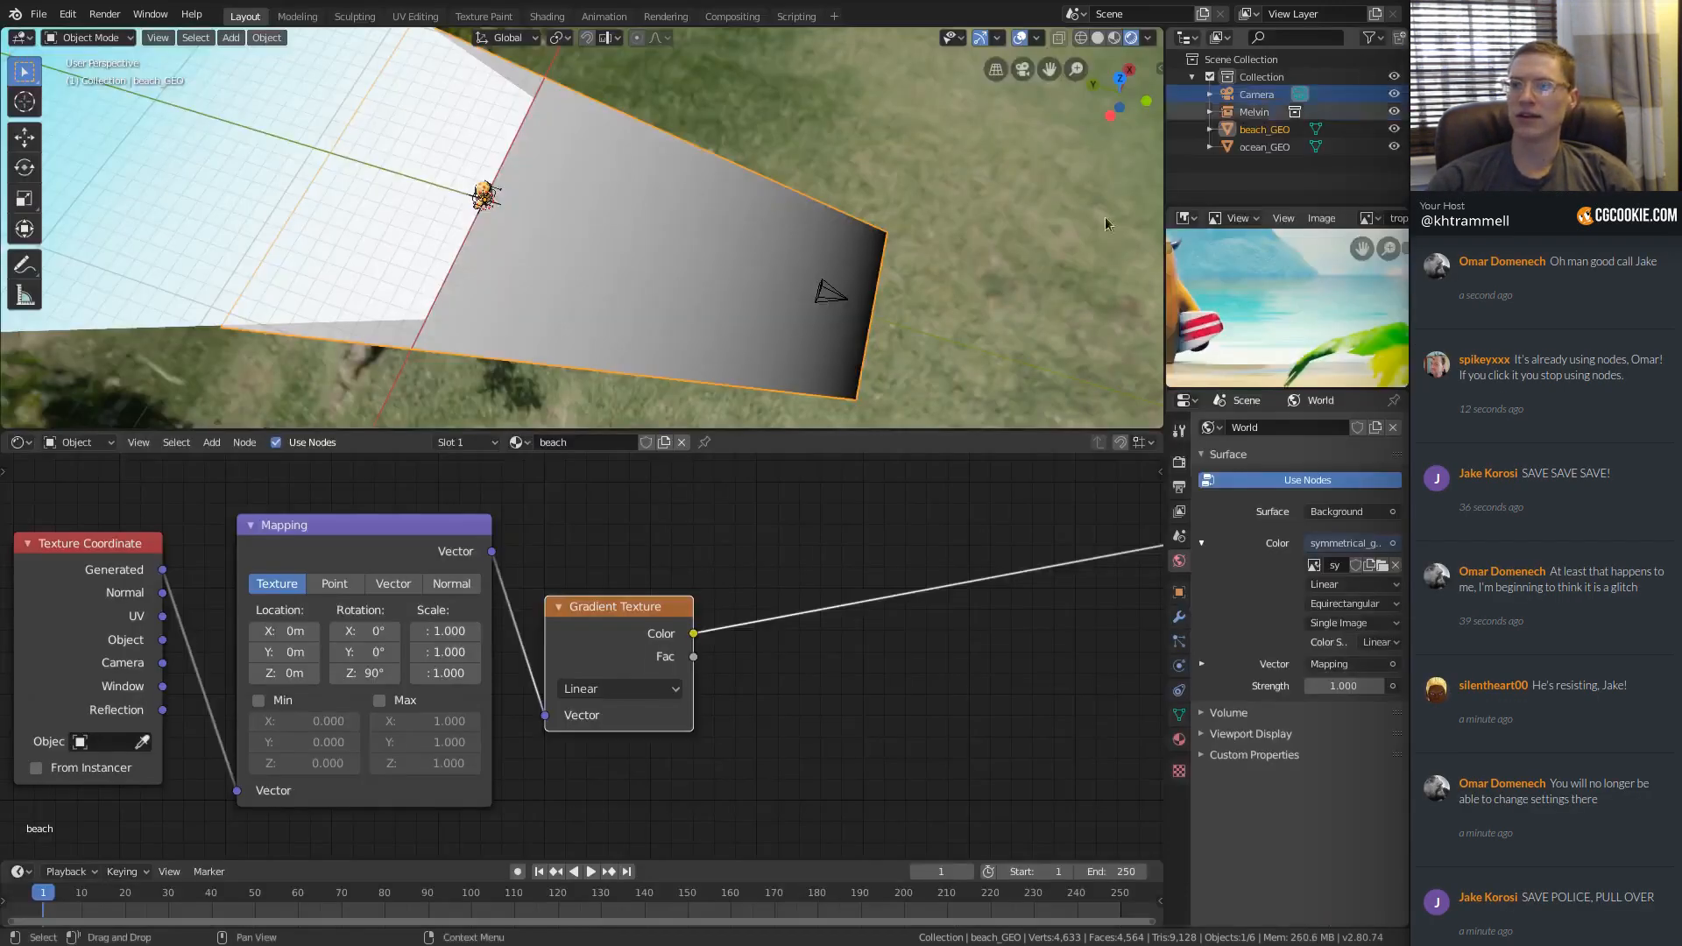
Insert a ColorRamp node on the link leaving the beach material's Gradient Texture.
middle_click_drag(633, 305, 717, 251)
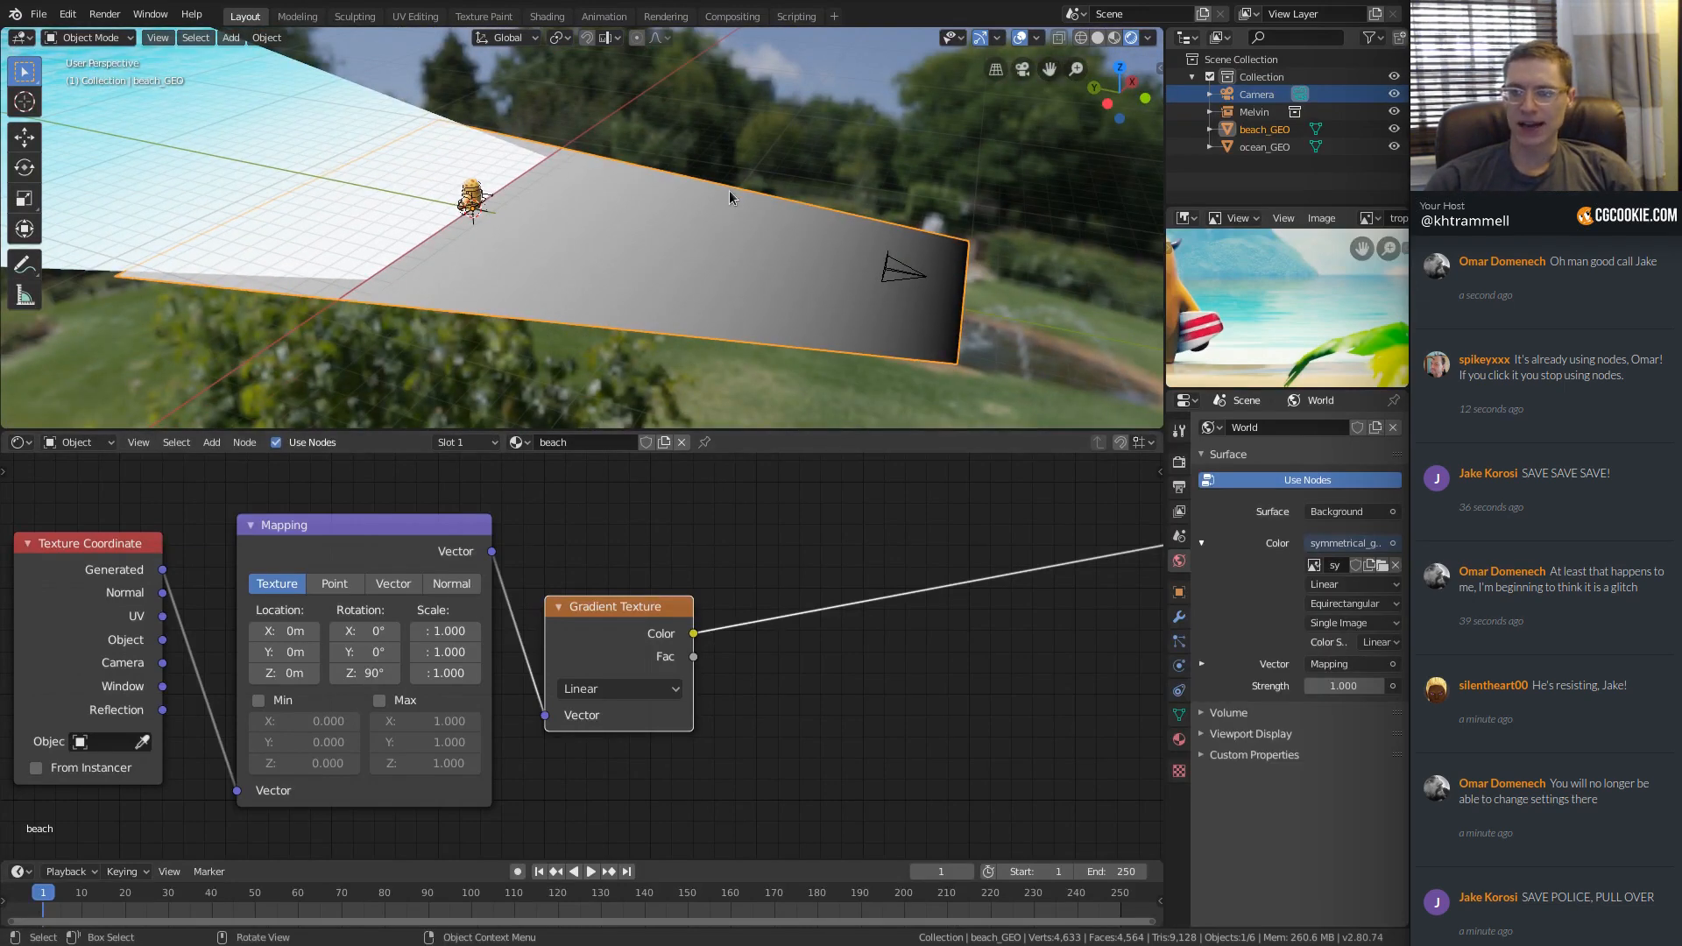
key("shift+a")
mouse_move(863, 554)
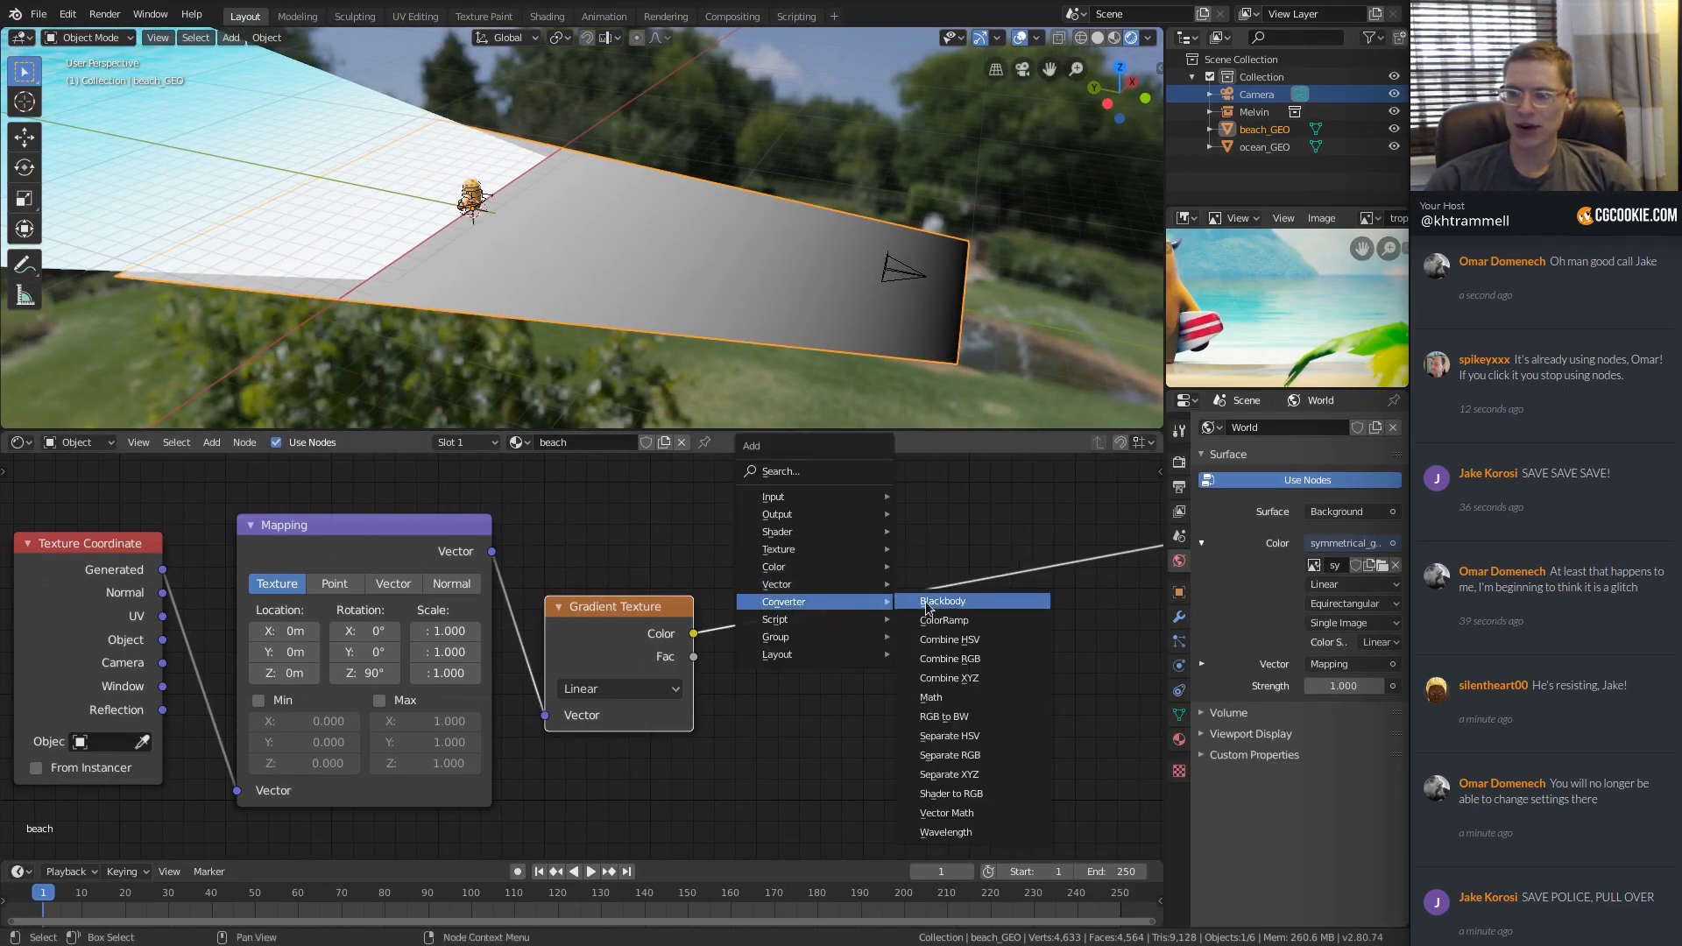
left_click(950, 622)
left_click(716, 510)
left_click_drag(626, 605, 613, 594)
left_click_drag(878, 537, 836, 526)
Color the beach ColorRamp's first stop a sandy tan and copy that color to its last stop.
middle_click_drag(821, 523, 634, 510)
scroll(565, 642, "up", 6)
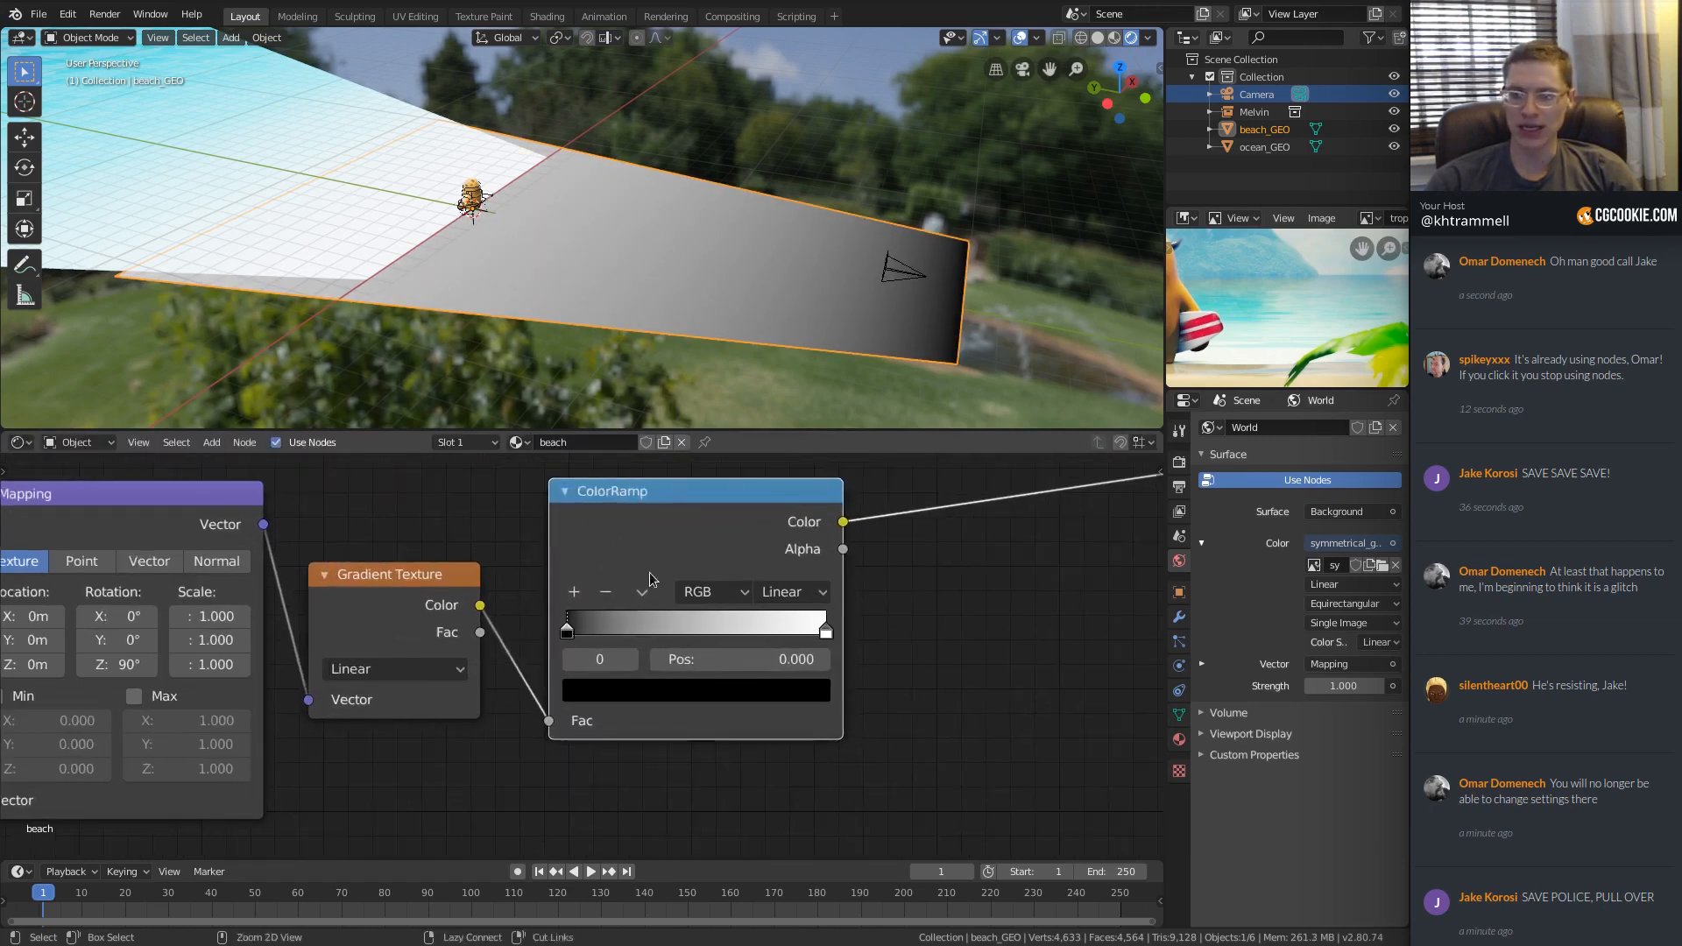
middle_click_drag(563, 641, 482, 641)
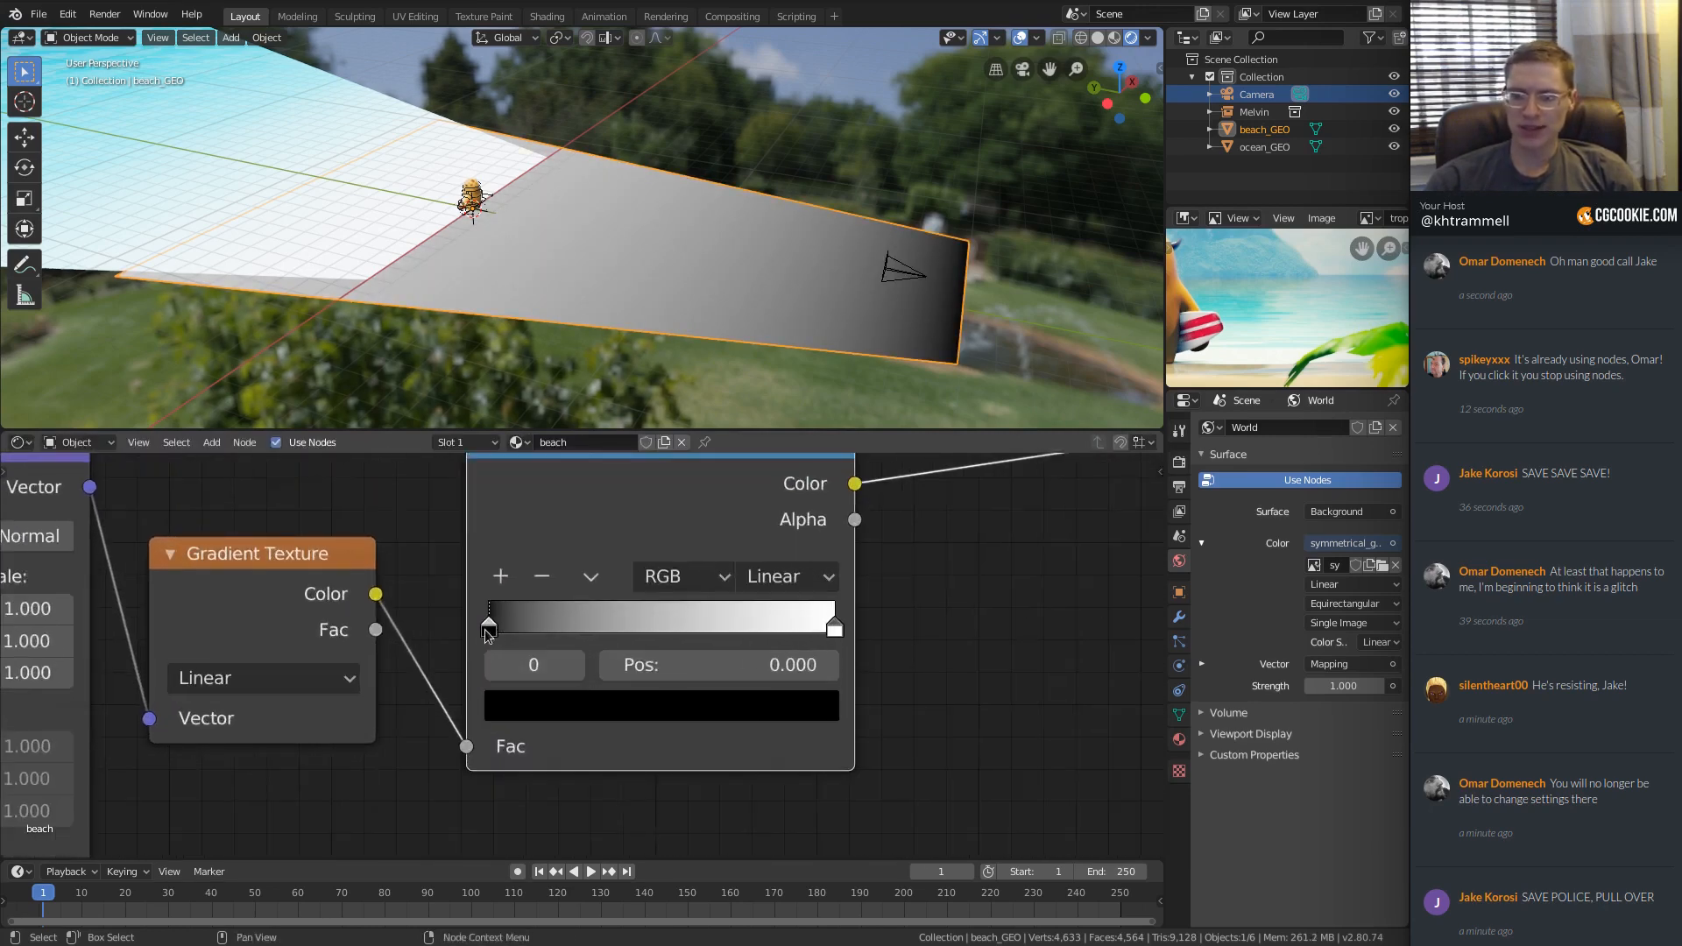
left_click(554, 706)
left_click(764, 355)
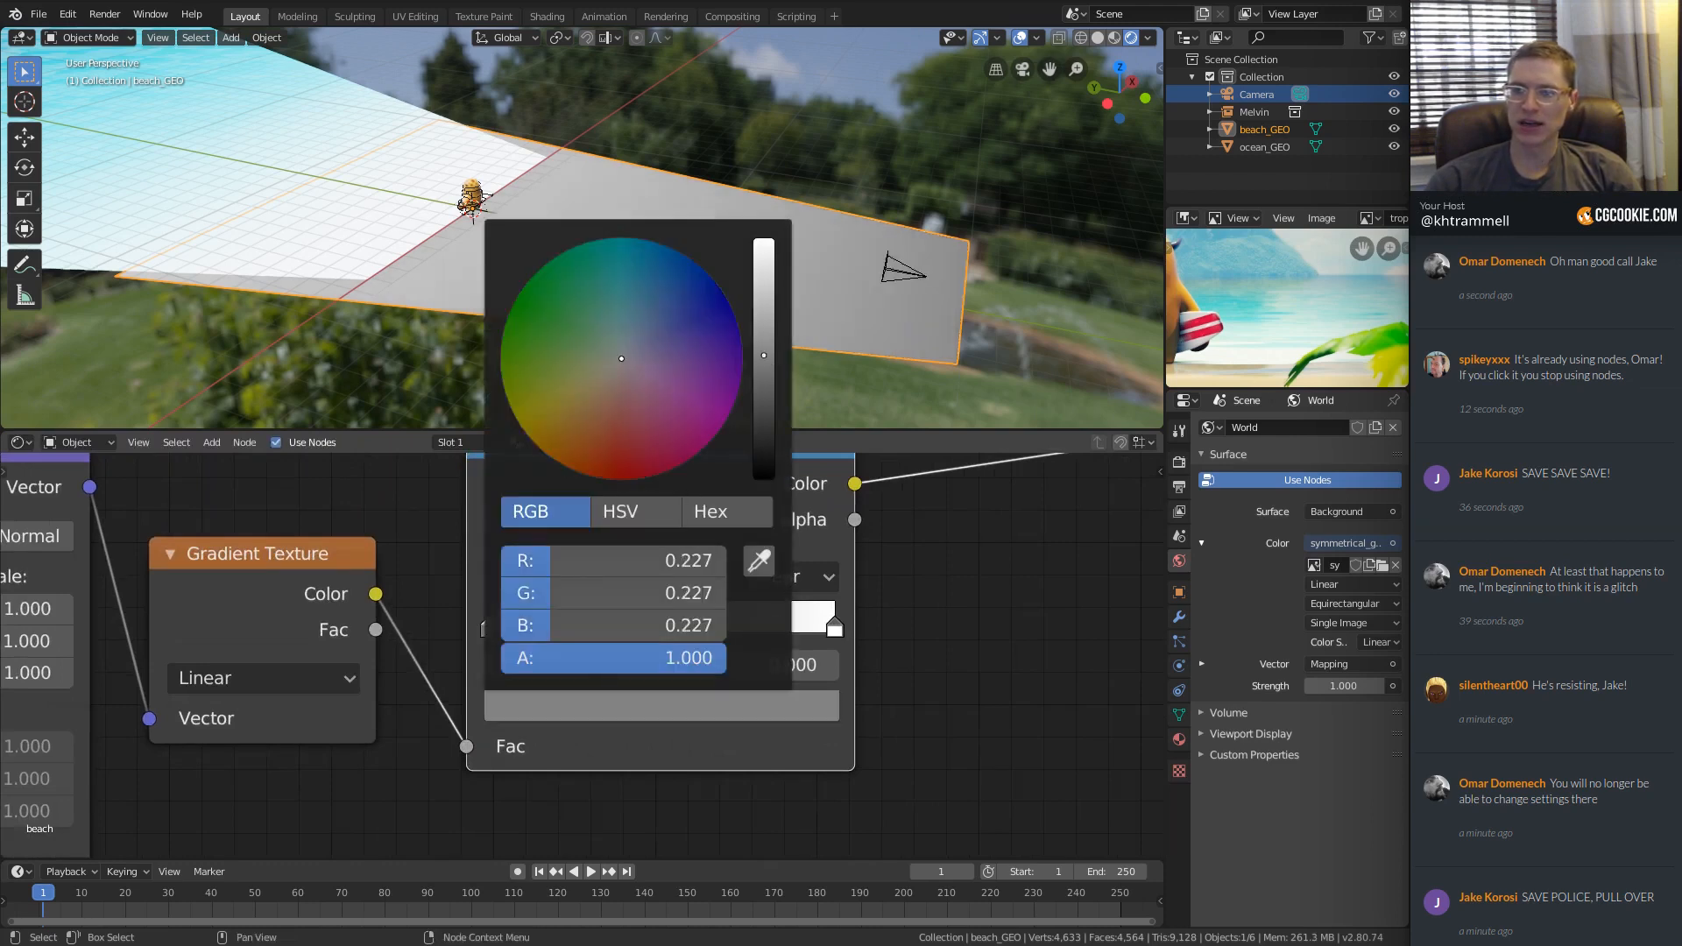
left_click_drag(764, 355, 767, 340)
mouse_move(605, 381)
left_mouse_down()
mouse_move(578, 400)
mouse_move(593, 395)
left_mouse_up()
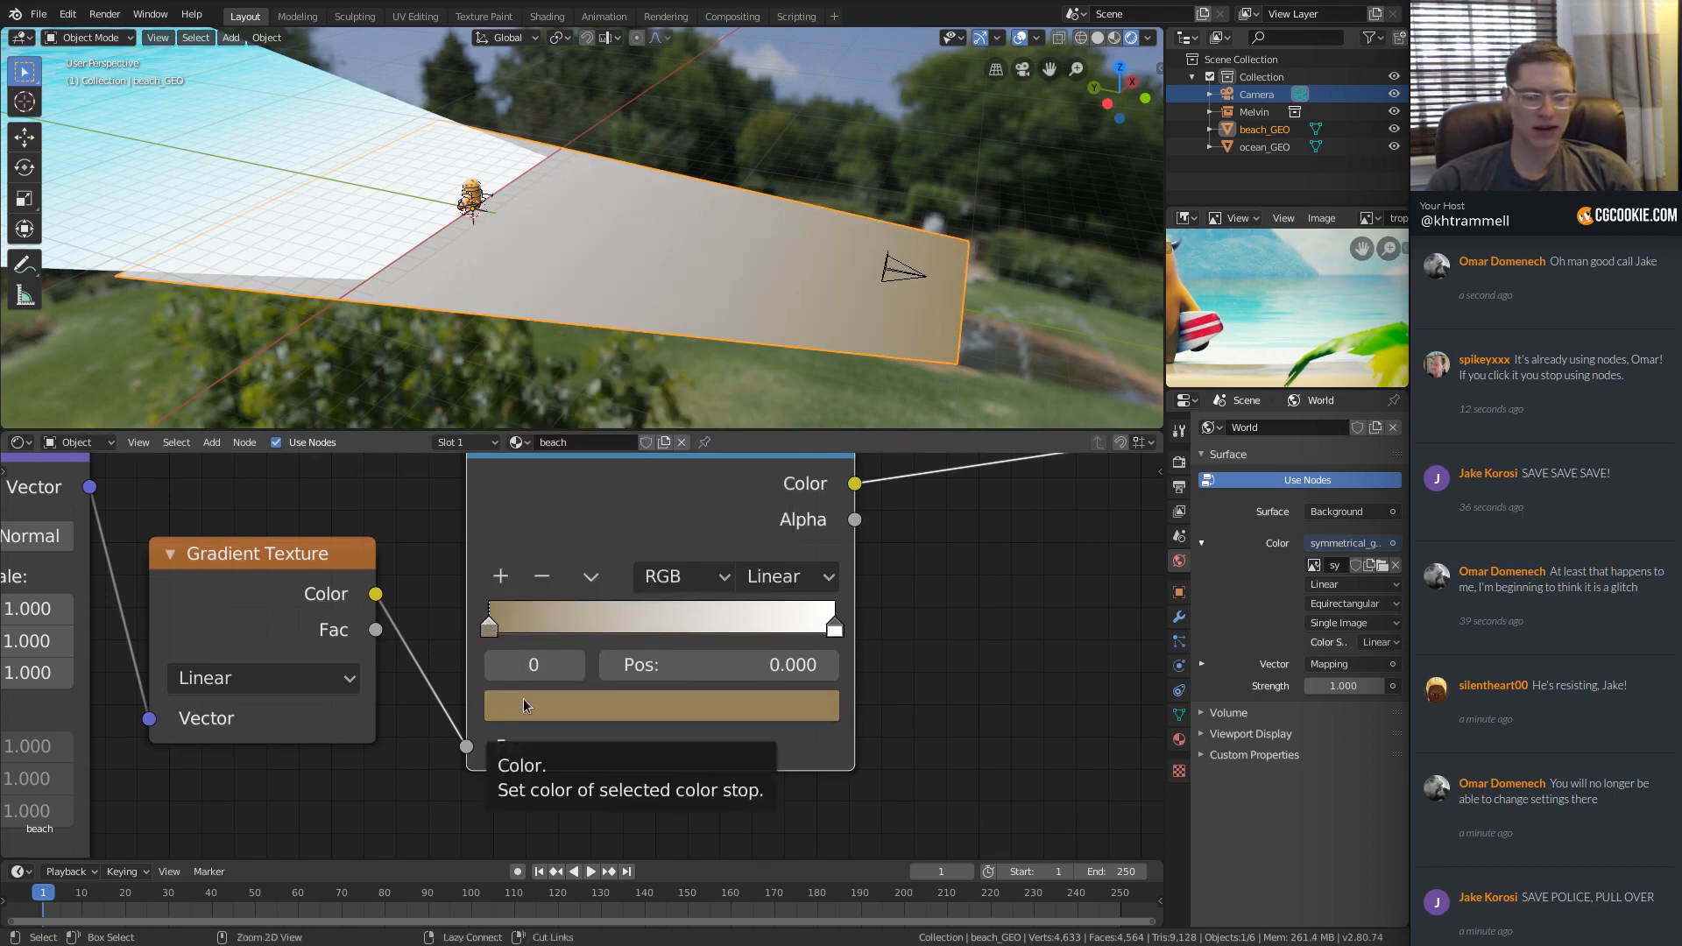
left_click(834, 628)
key("ctrl+v")
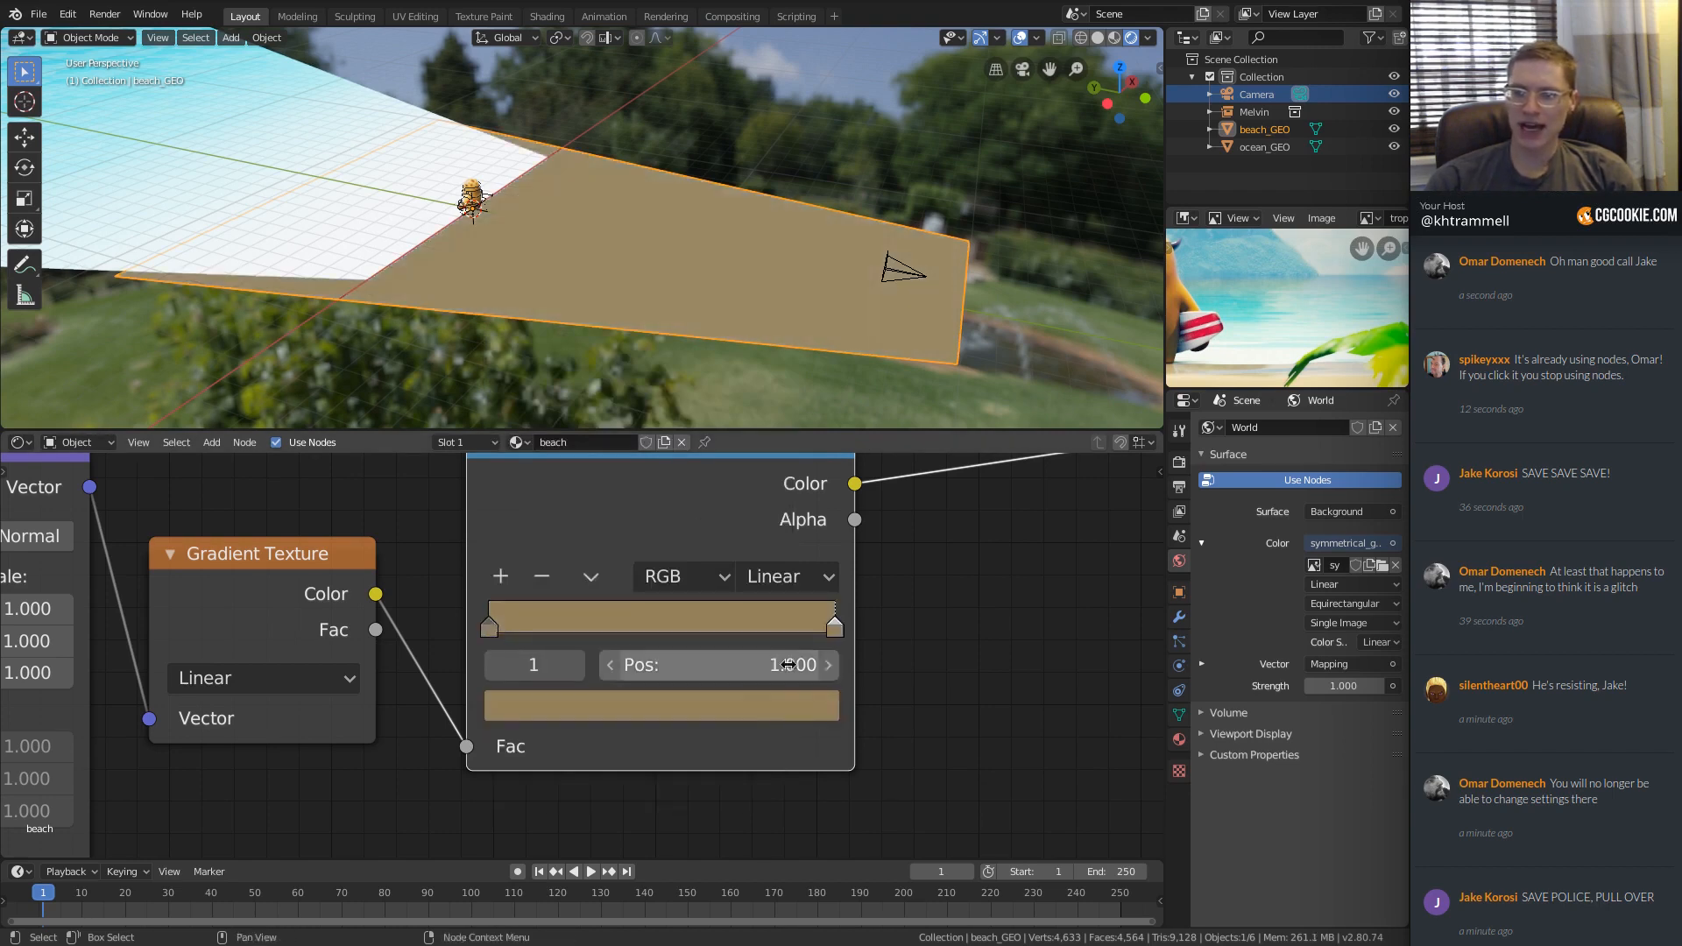
Brighten and desaturate the beach ColorRamp's last stop to a pale sand, then show the scene through the camera with nothing selected.
left_click(778, 707)
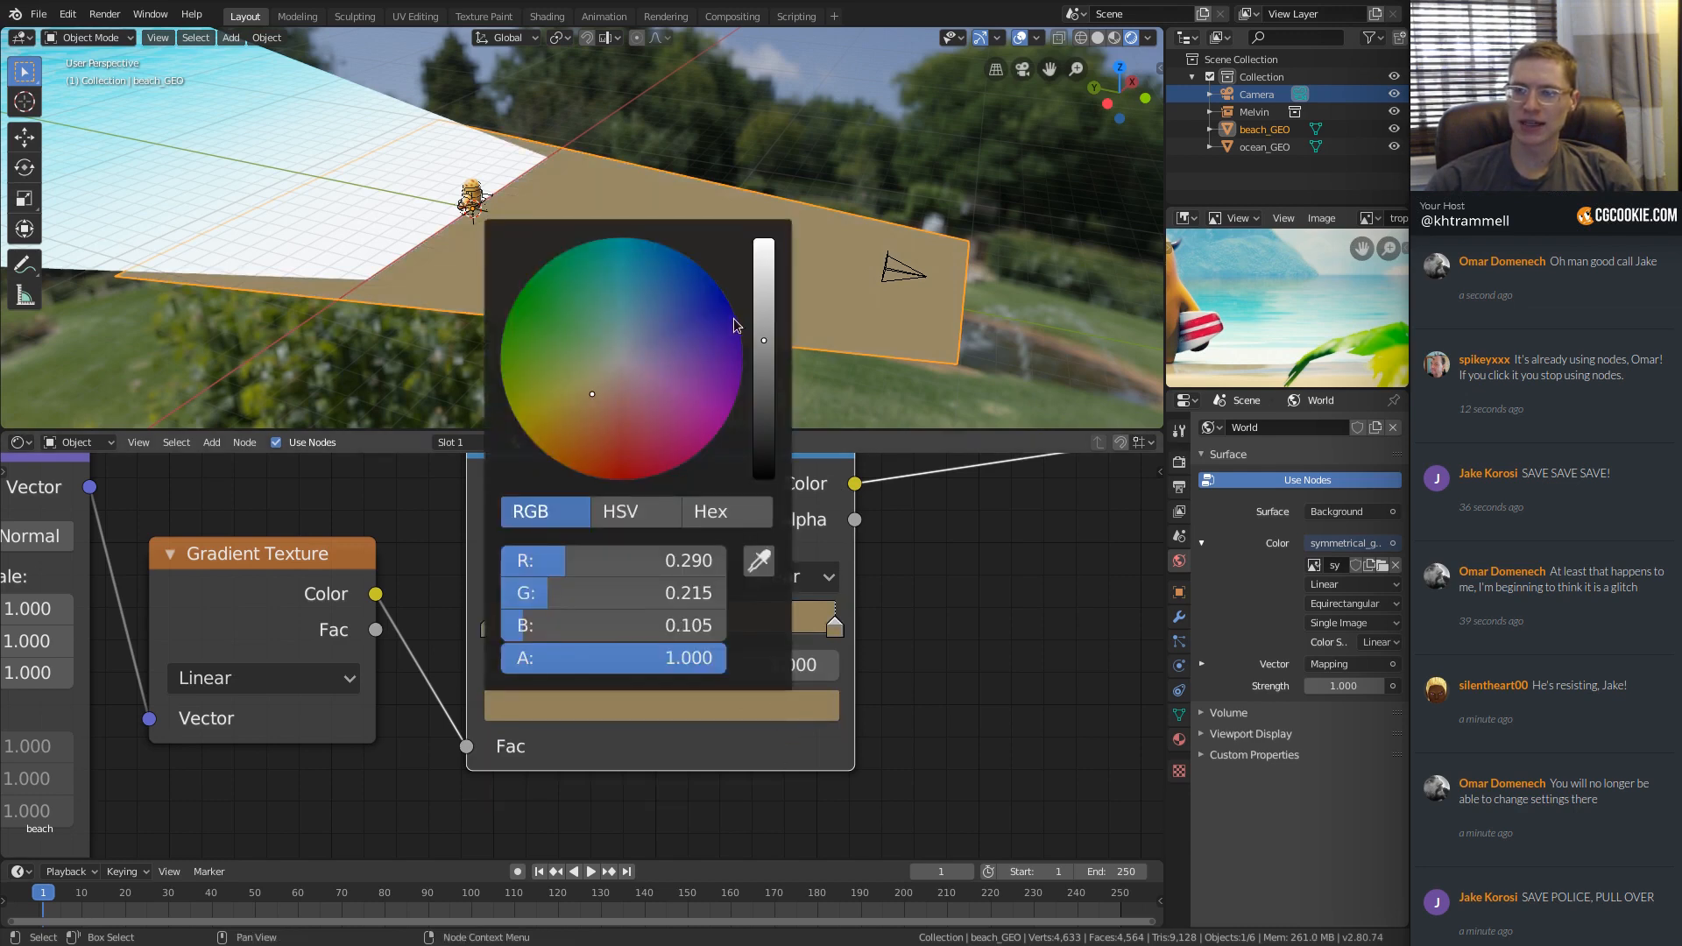
left_click_drag(764, 340, 764, 271)
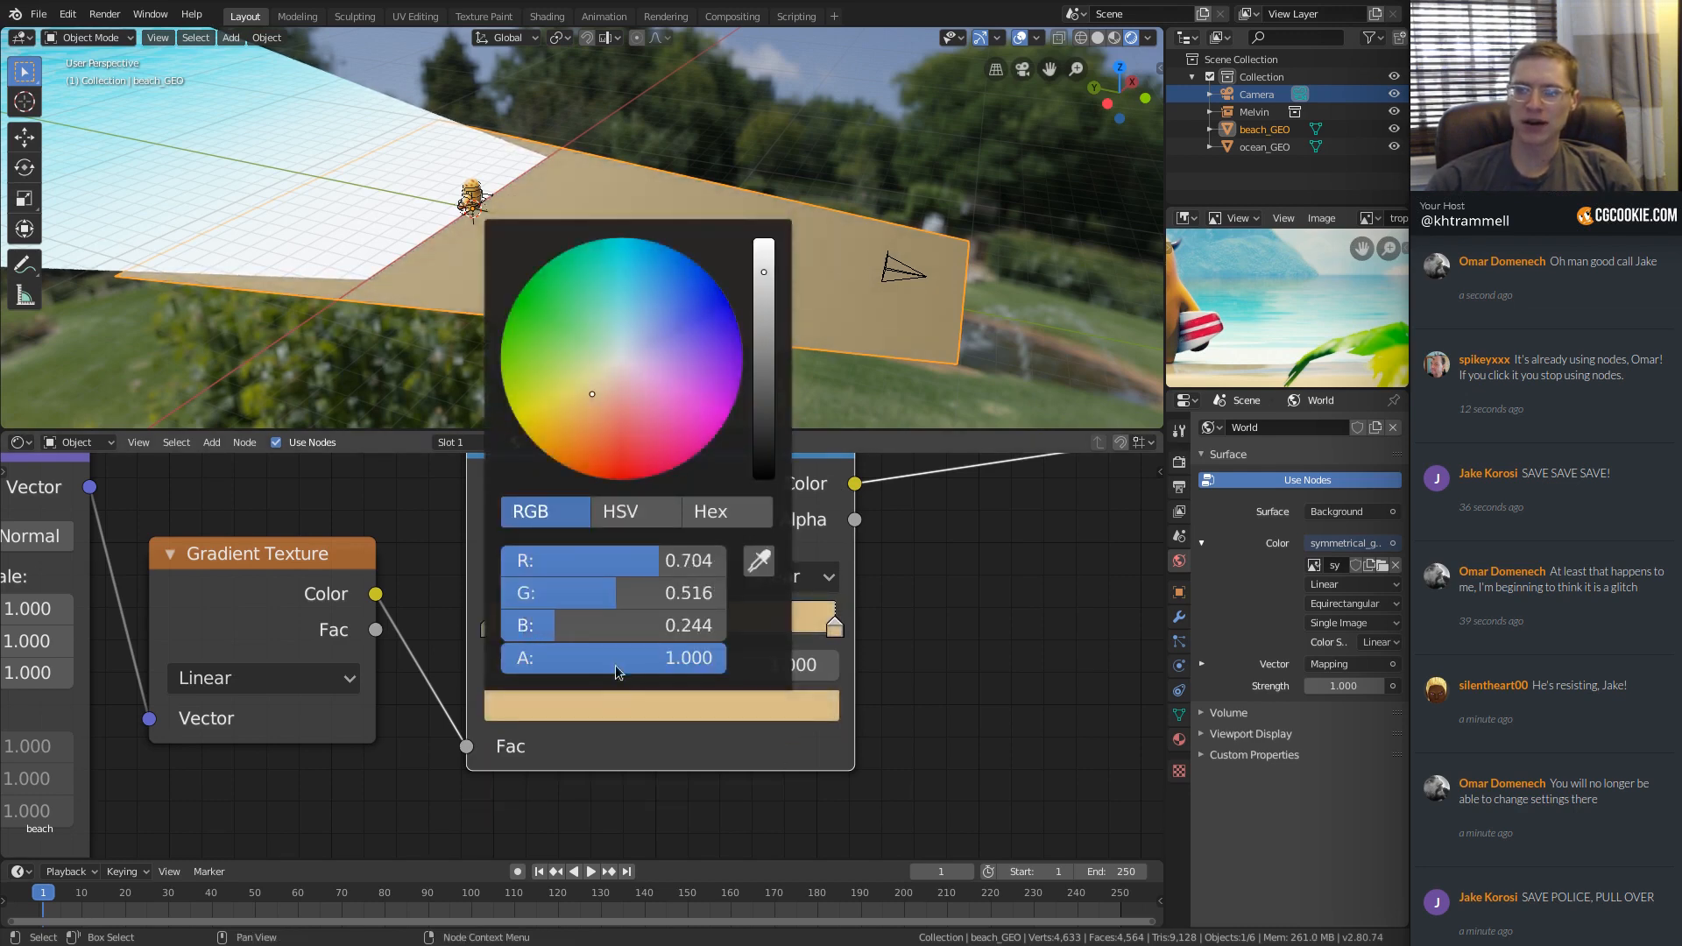
left_click(621, 512)
left_click_drag(581, 586, 550, 594)
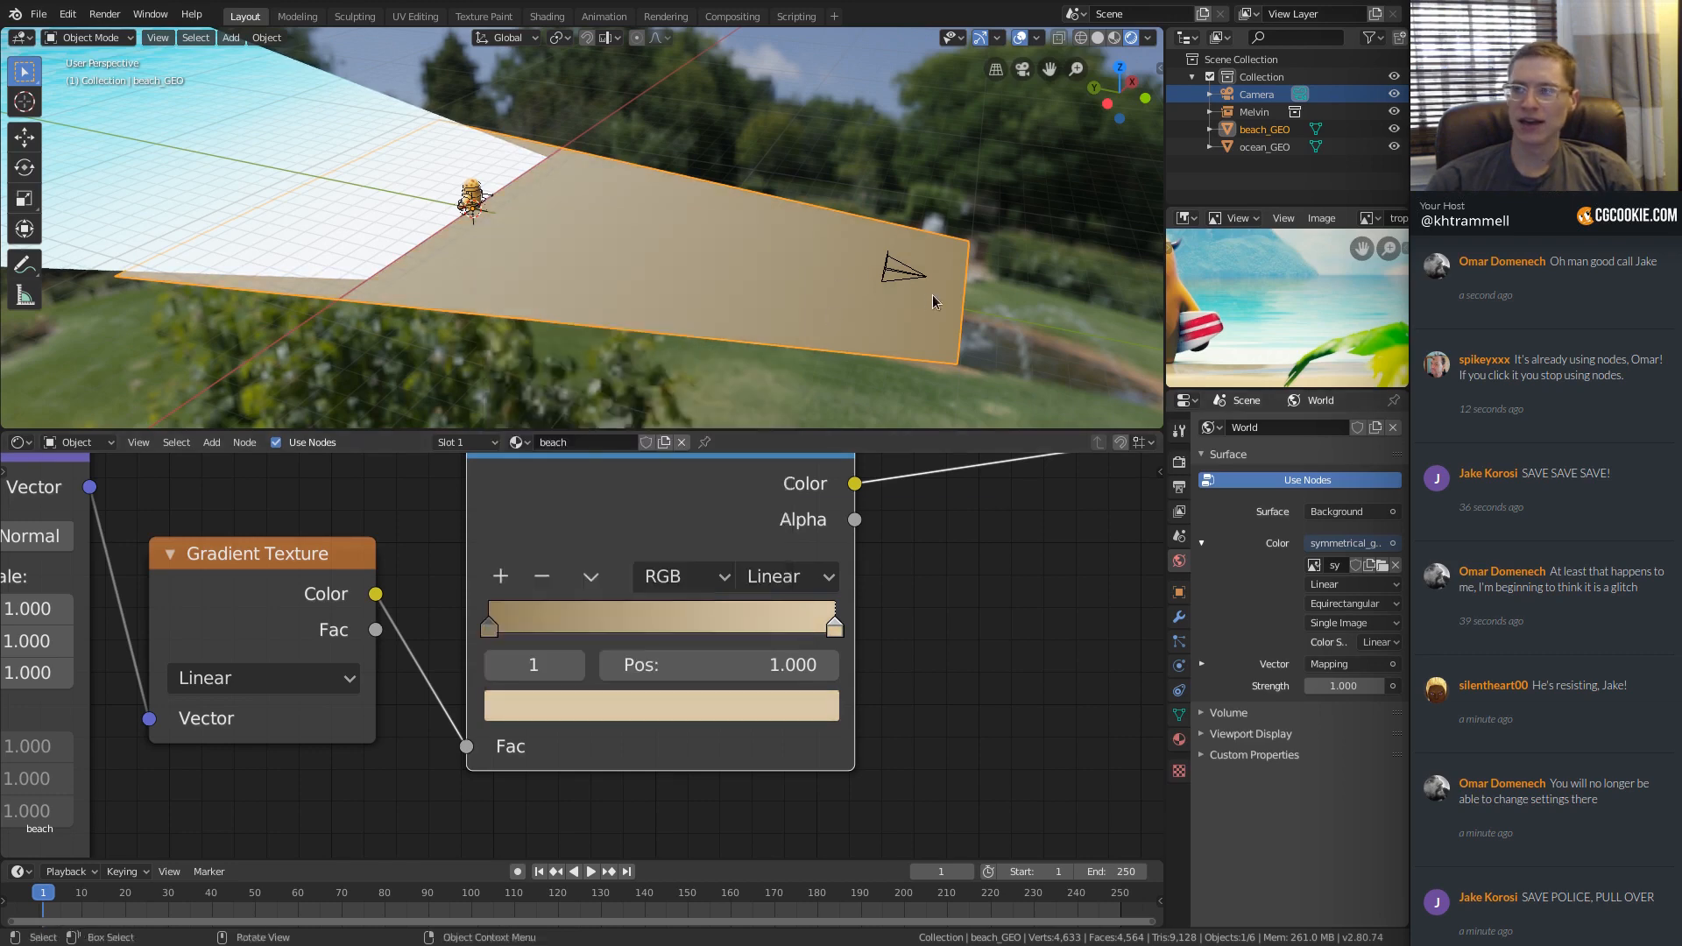
key("KP_0")
key("alt+a")
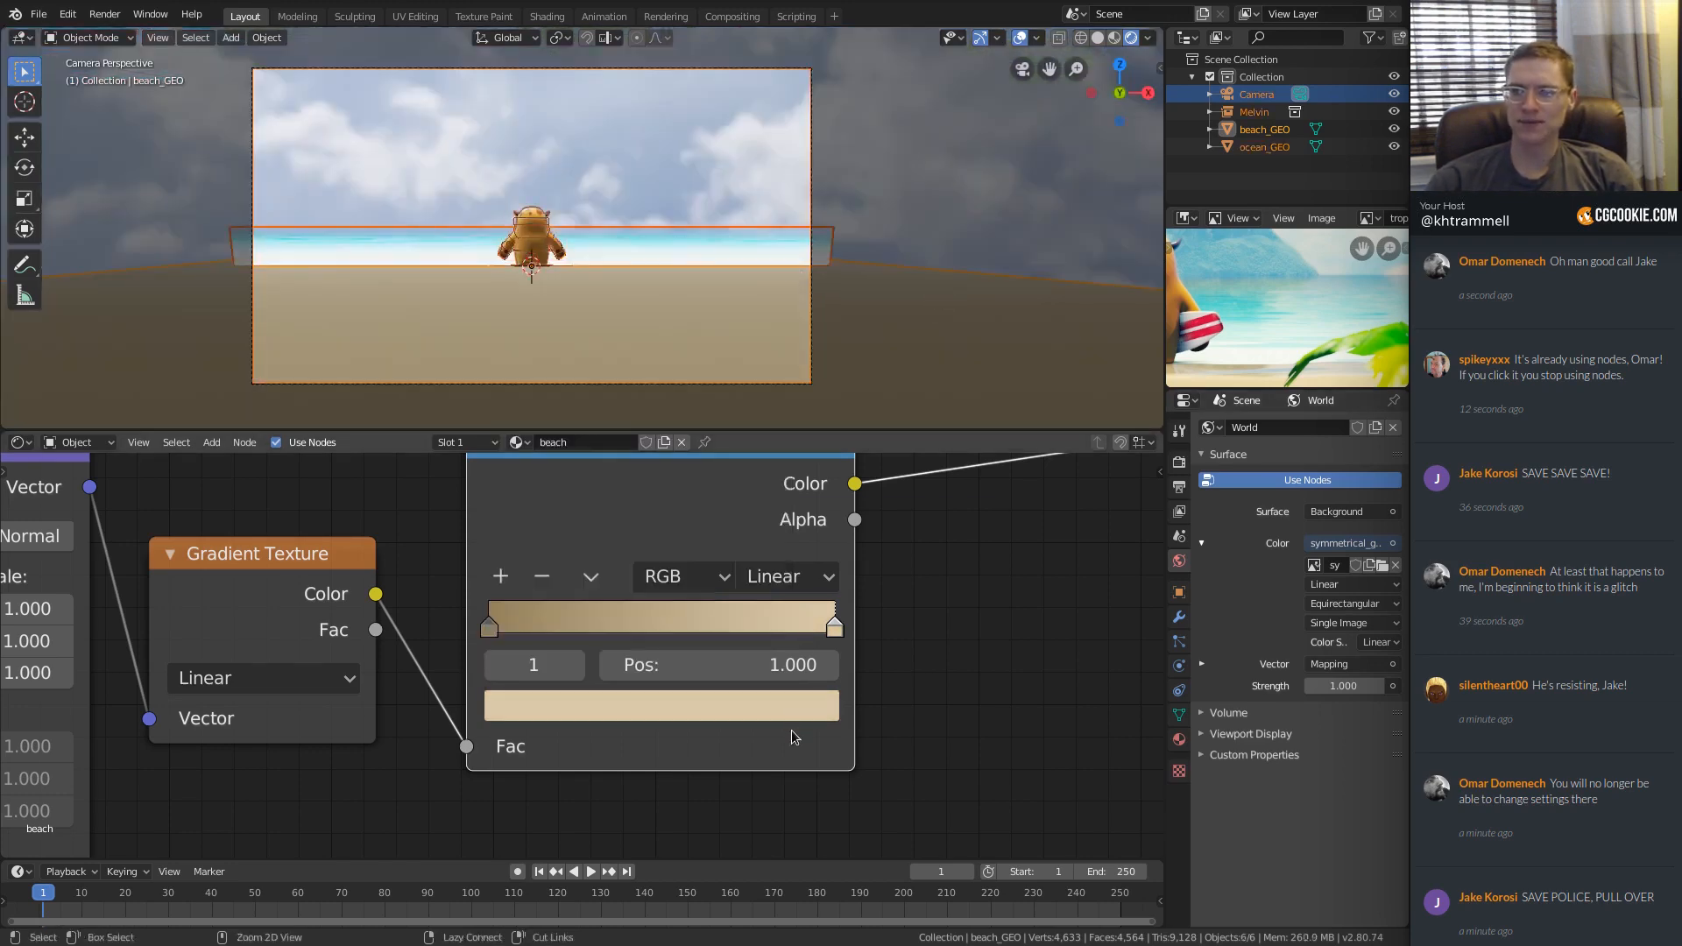
Connect the beach ColorRamp's Color to the Principled BSDF's Base Color and link that shader to the Material Output's Surface.
scroll(802, 718, "down", 3)
middle_click_drag(812, 705, 876, 622, "ctrl")
middle_click_drag(876, 622, 573, 610)
left_click_drag(629, 616, 523, 617)
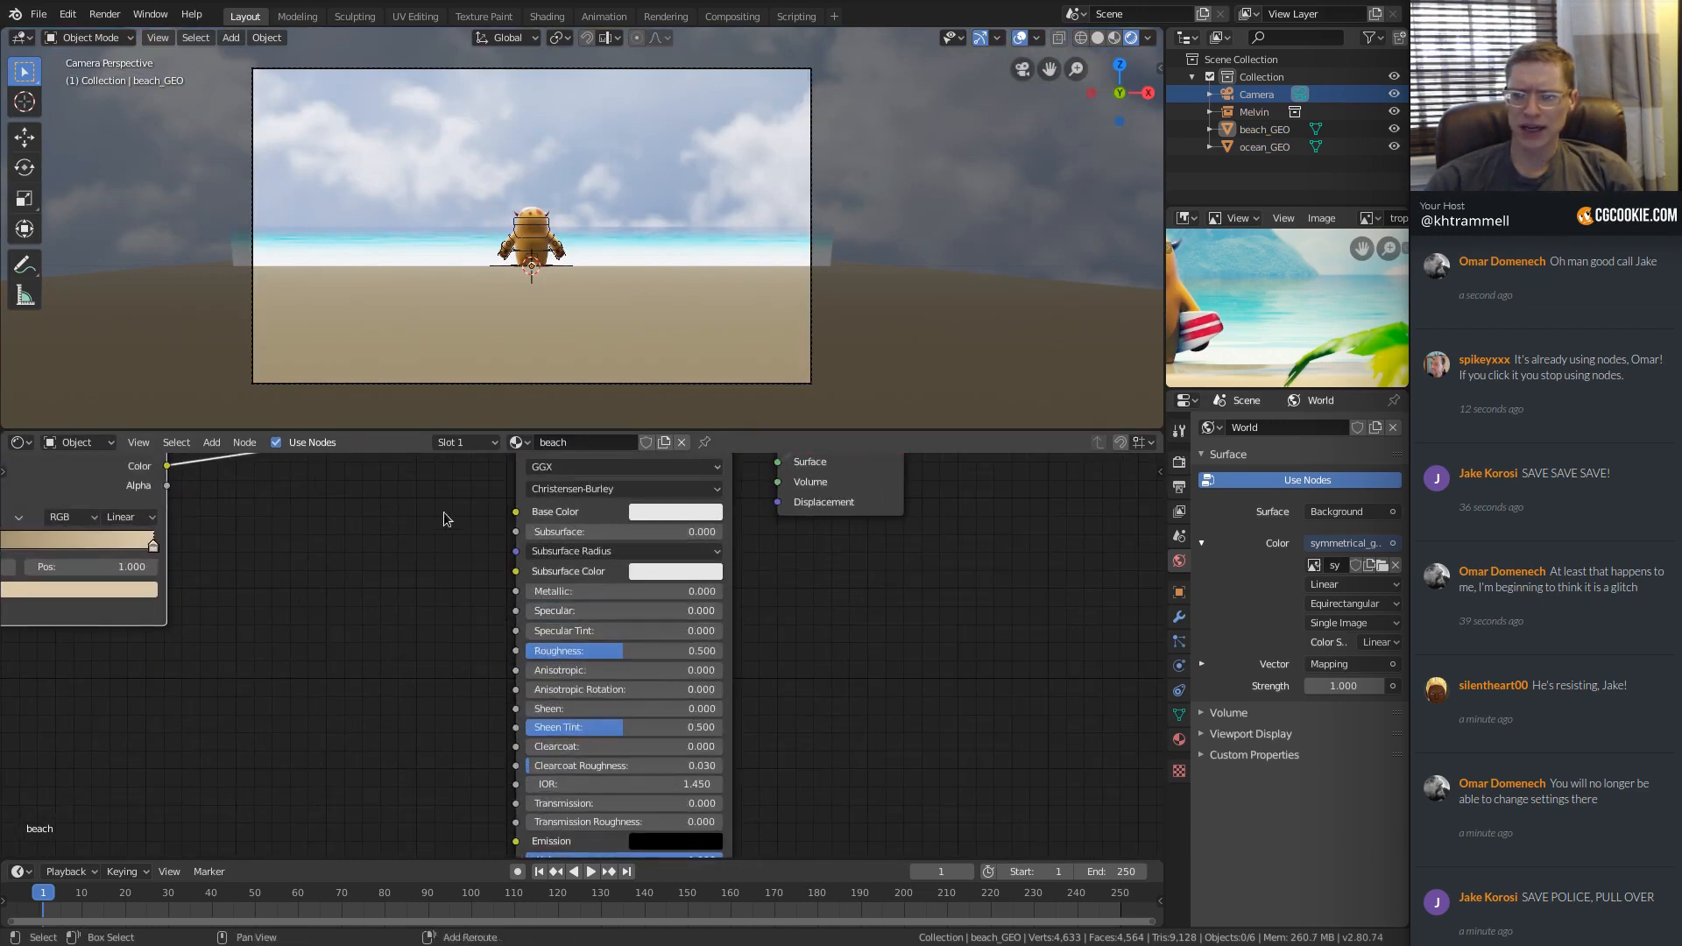
middle_click_drag(443, 512, 441, 667)
left_click_drag(165, 623, 578, 669)
left_click(674, 580, "ctrl+shift")
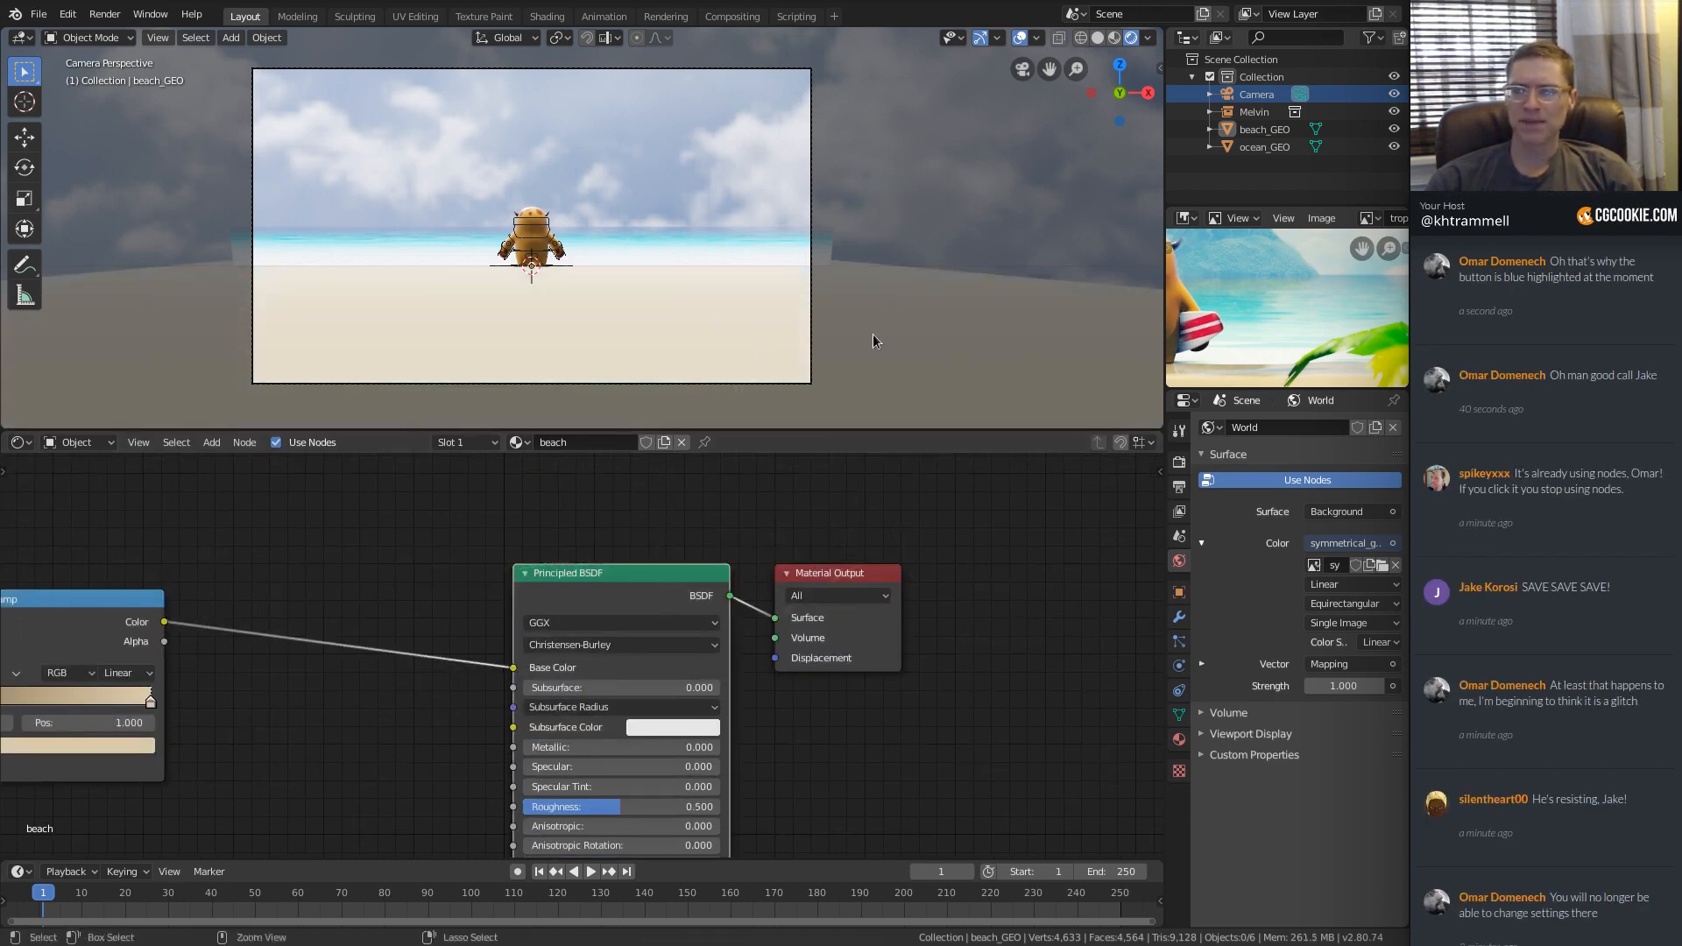
Set the roughness of the beach material's Principled BSDF to 0.
middle_click_drag(872, 333, 653, 263)
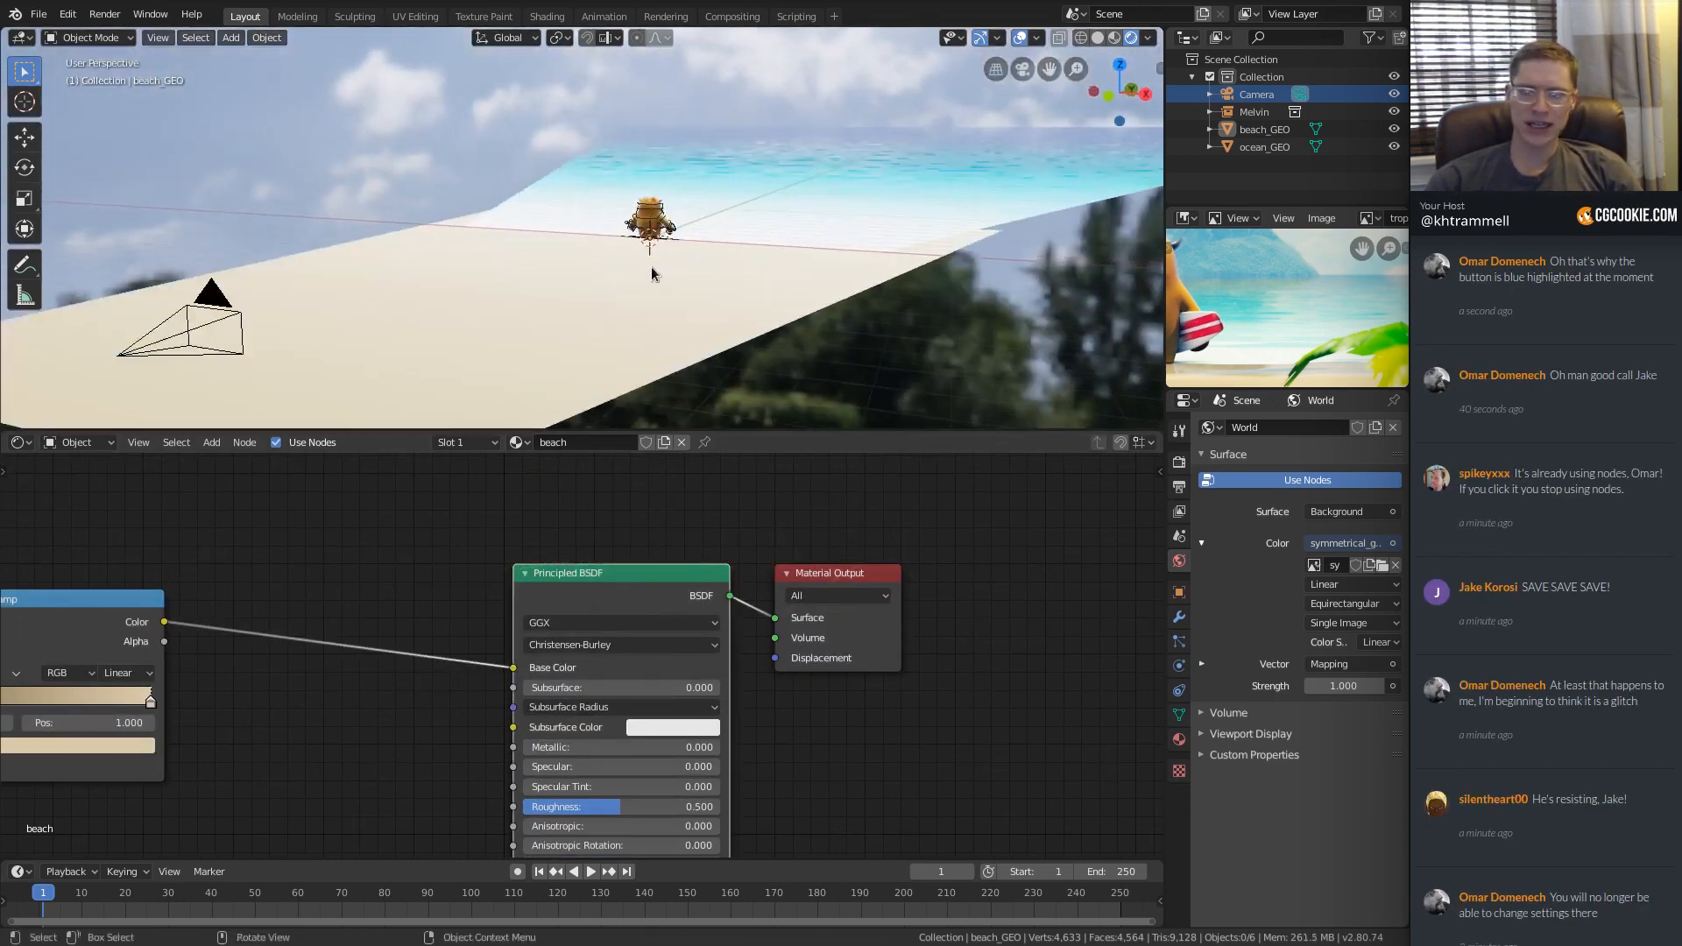
key("KP_0")
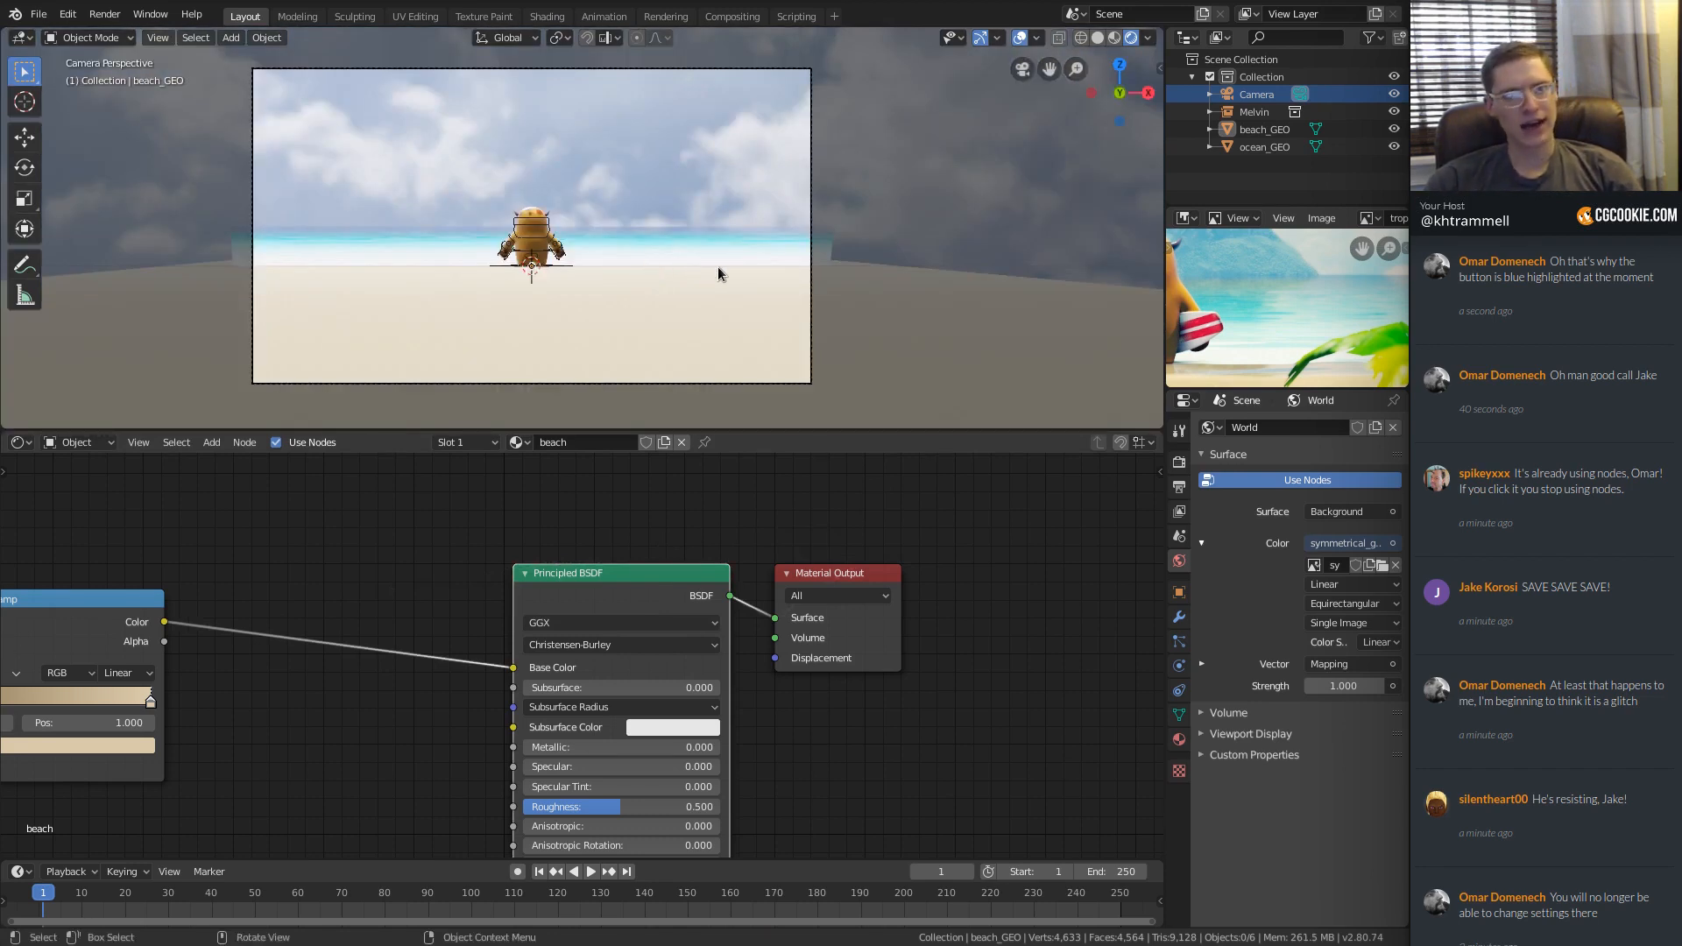
middle_click_drag(597, 776, 604, 698)
left_click_drag(631, 729, 531, 729)
middle_click_drag(543, 732, 599, 752)
middle_click_drag(578, 566, 577, 630, "shift")
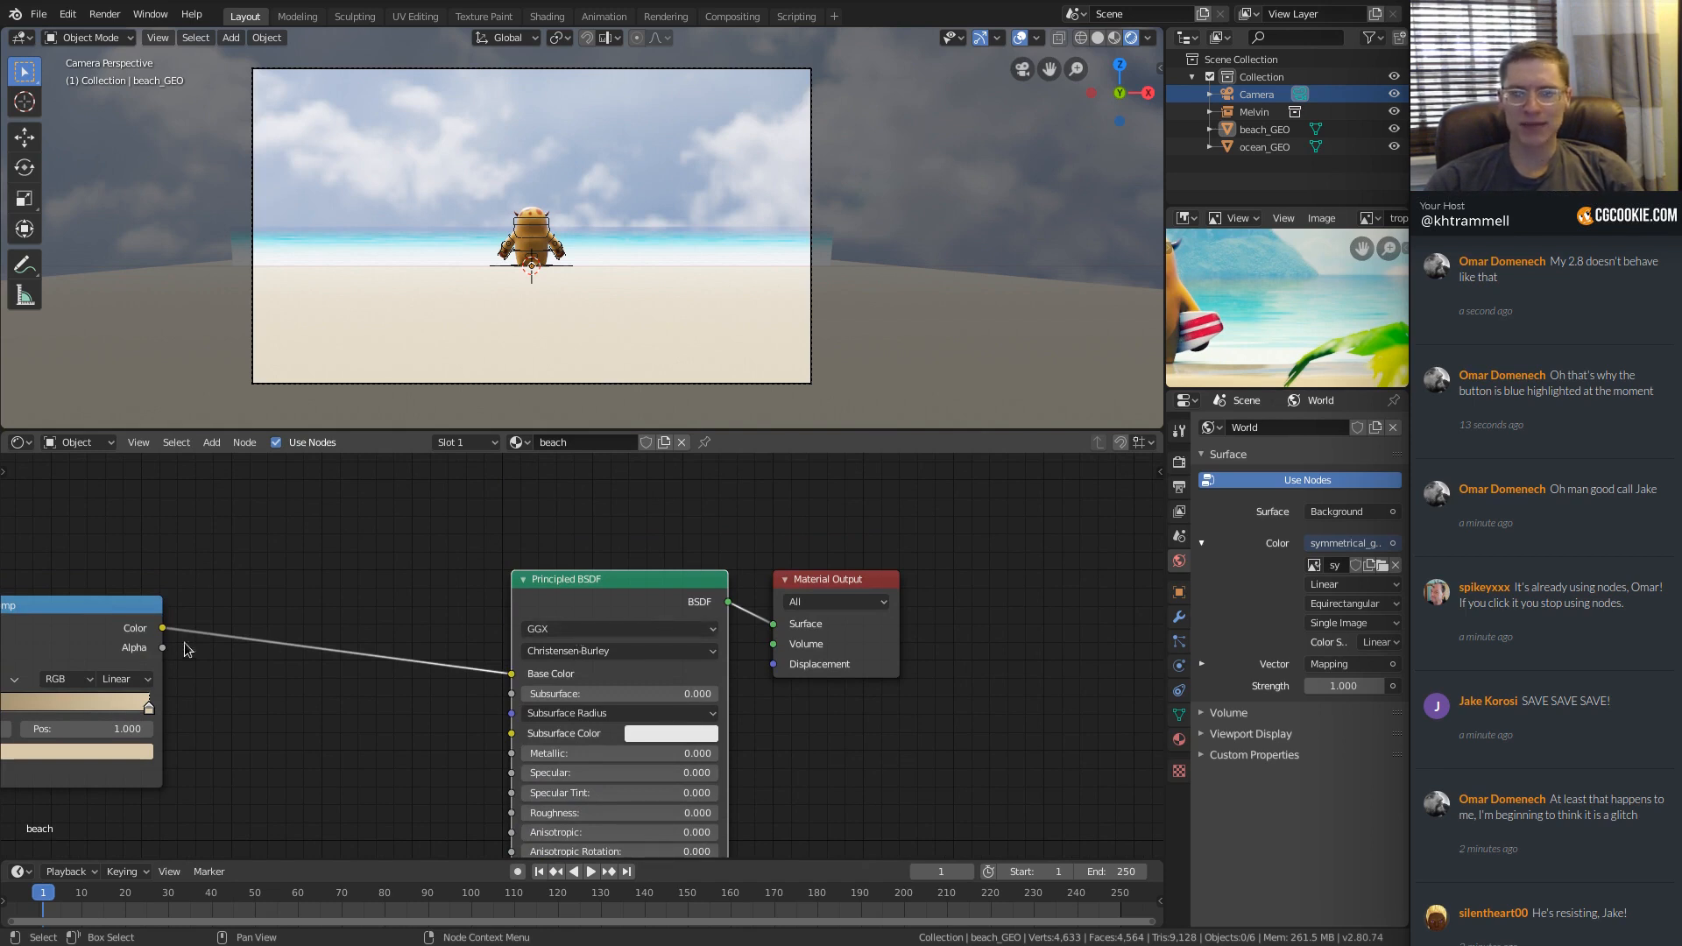
Preview the ColorRamp's color output on the beach, and switch the preview back to the Principled BSDF.
left_click(122, 621, "ctrl+shift")
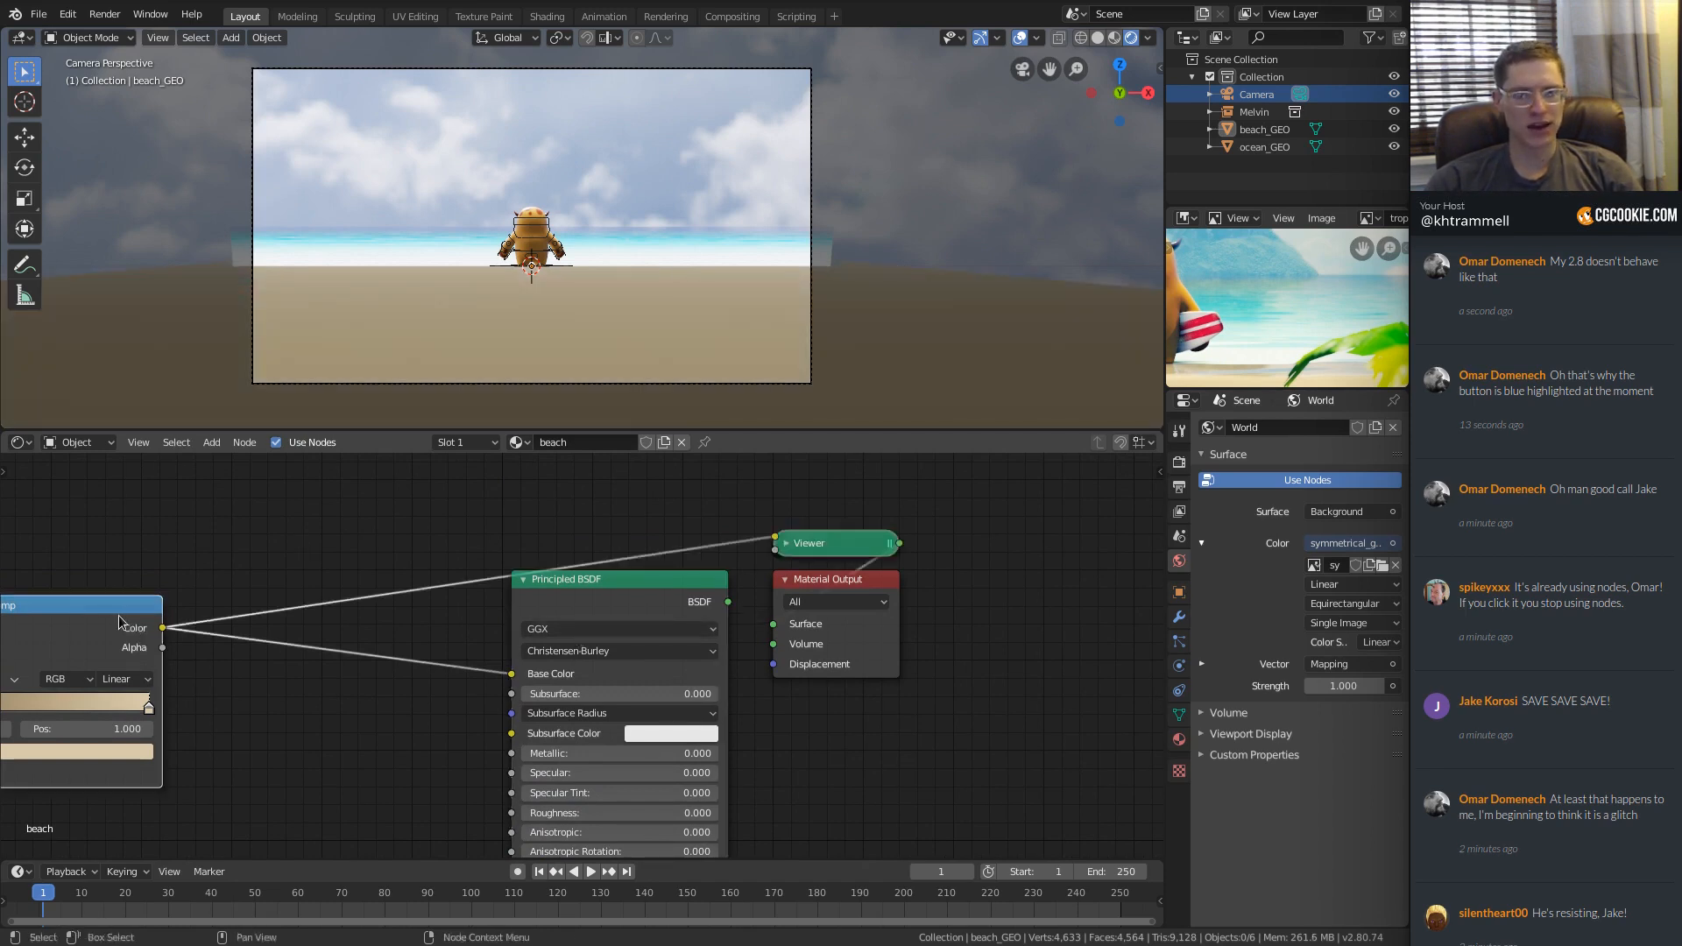
middle_click_drag(55, 616, 324, 601)
middle_click_drag(529, 579, 392, 591)
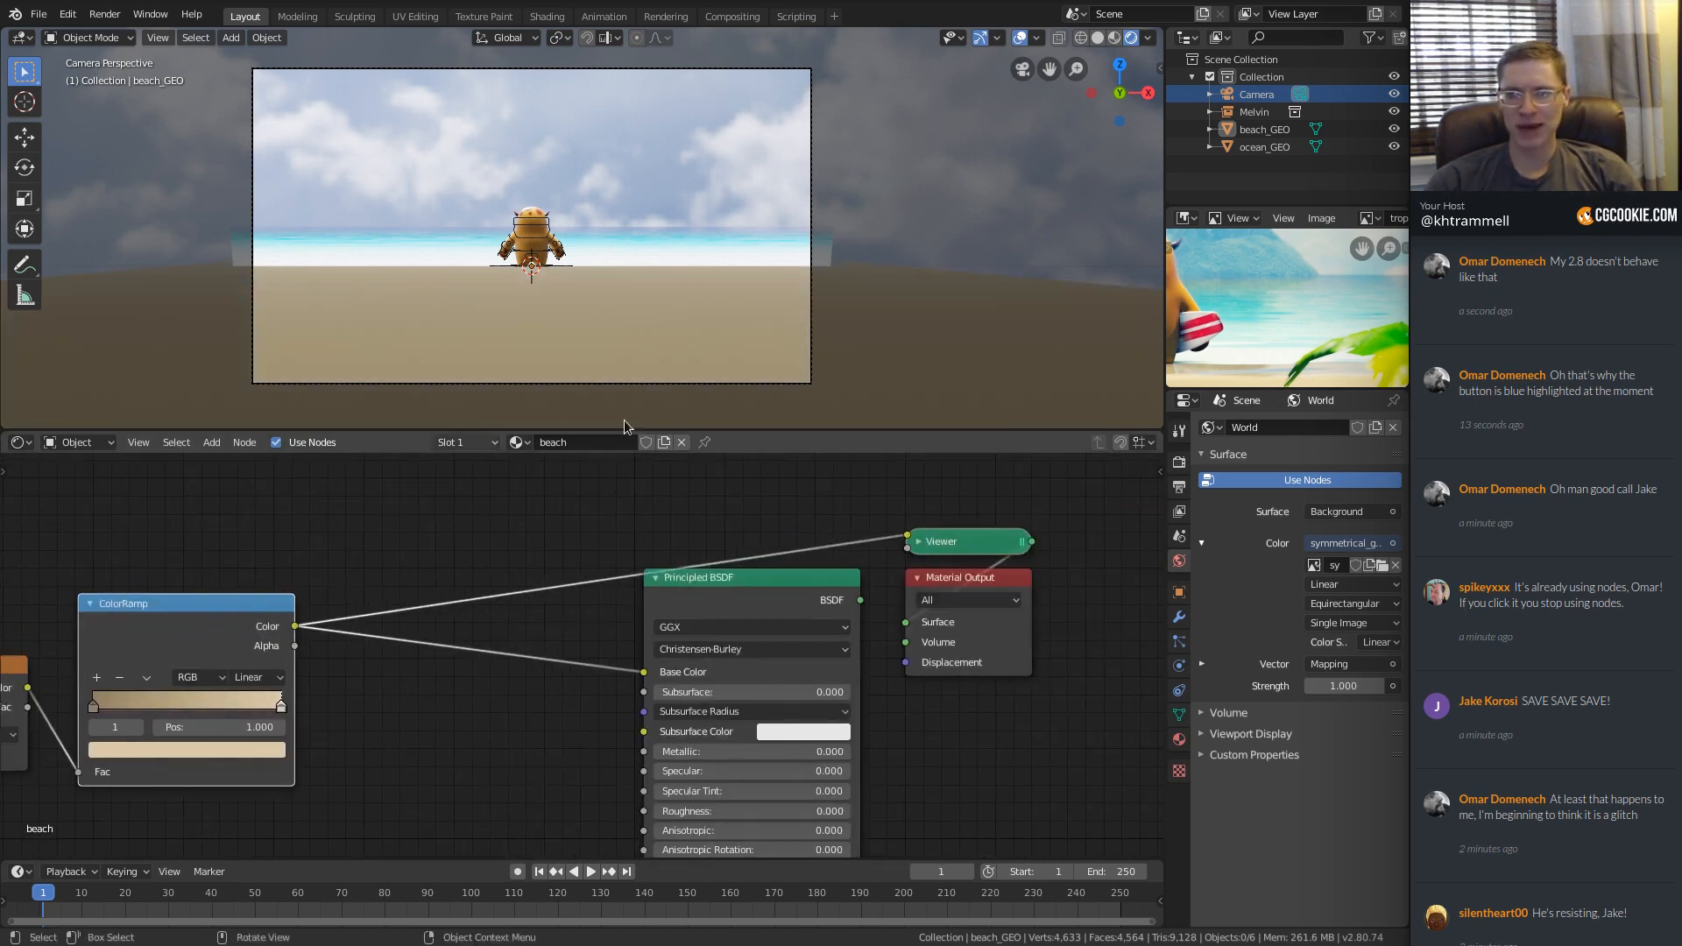
left_click(822, 589, "ctrl+shift")
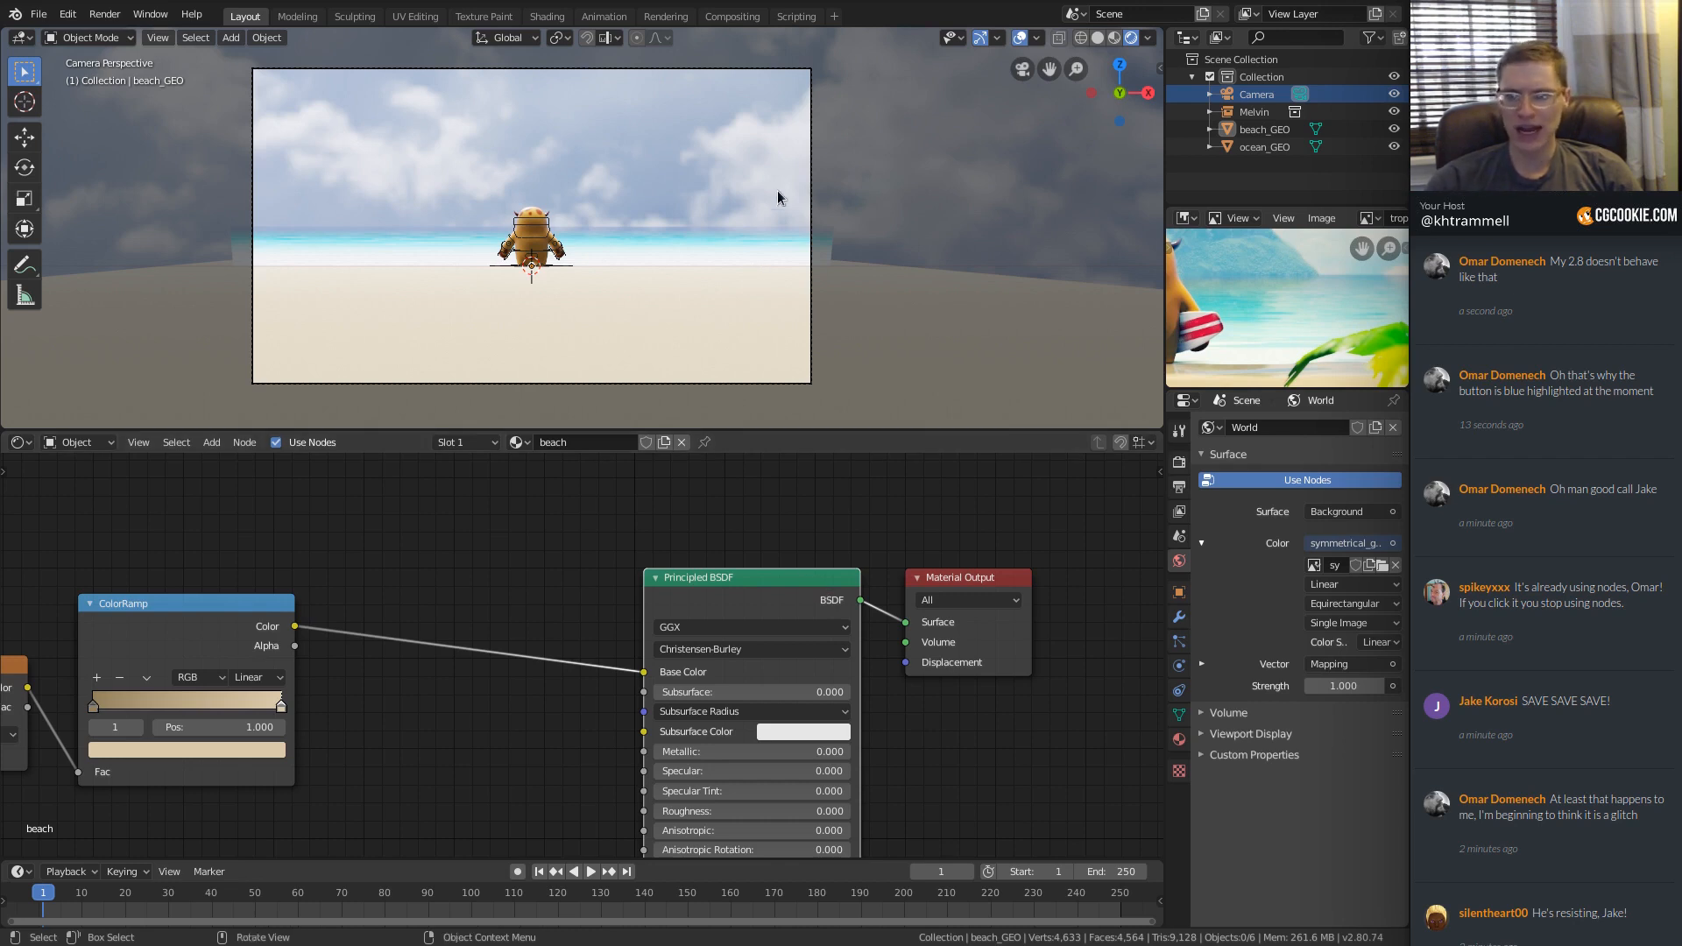
Try a world background strength of 0 and undo it.
left_click(1344, 687)
type("0")
key("Return")
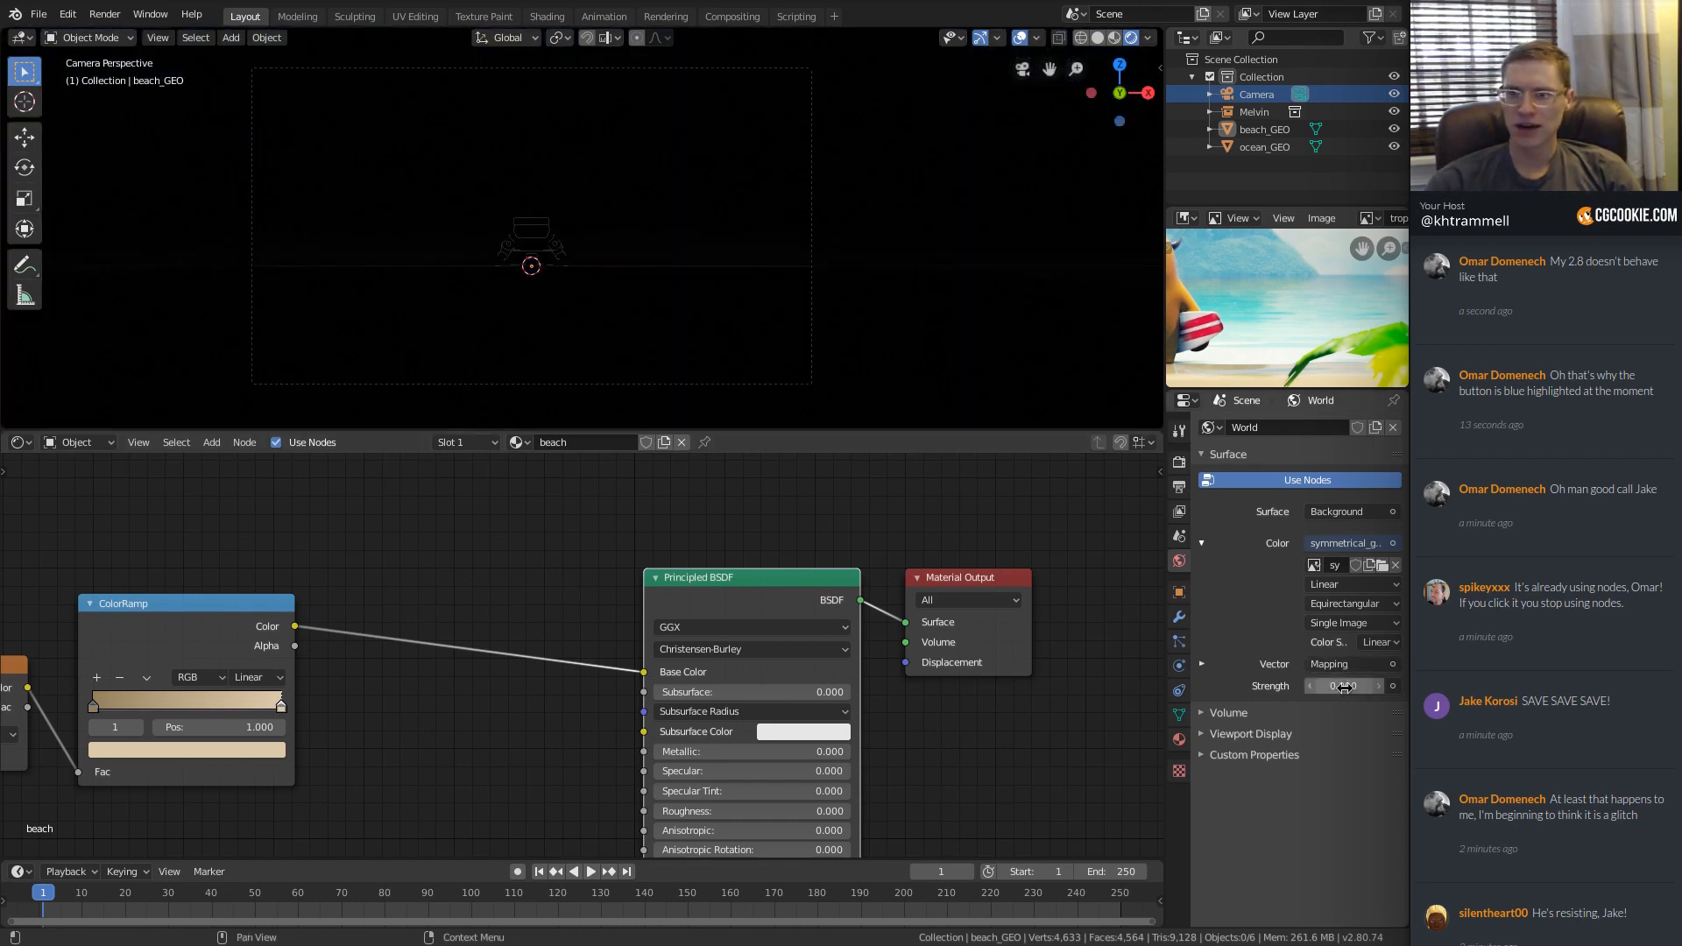
key("ctrl+z")
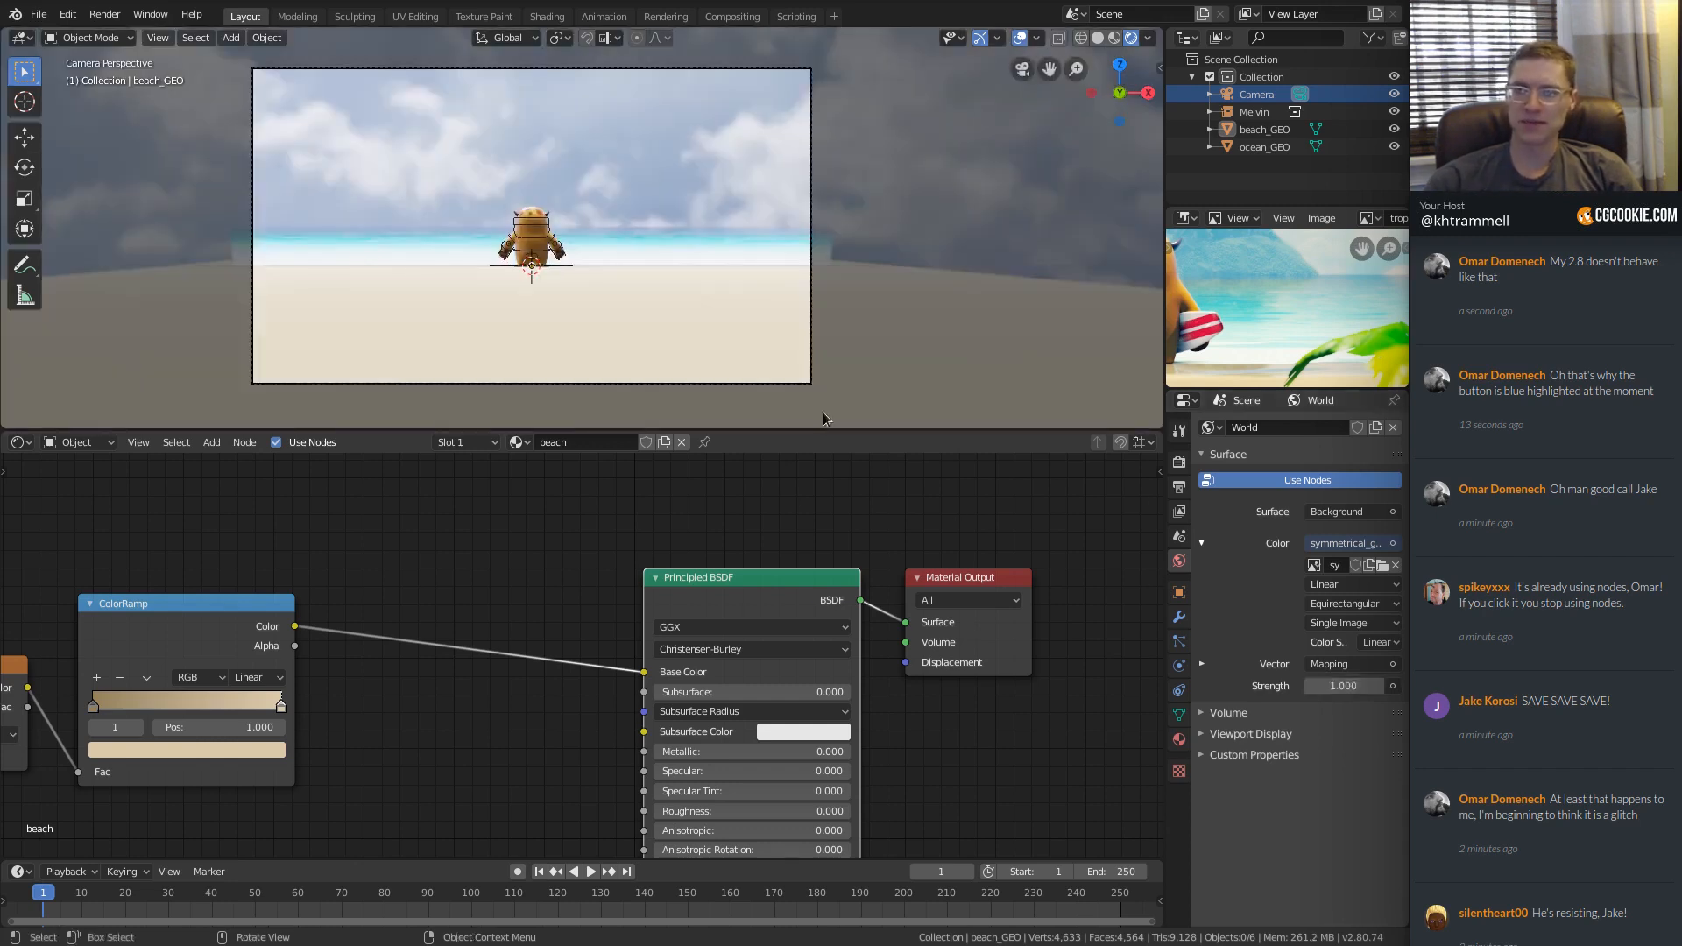
Move the ColorRamp's dark stop to about position 0.159 and darken its color.
middle_click_drag(446, 642, 657, 609)
middle_click_drag(657, 609, 40, 777, "ctrl")
middle_click_drag(39, 777, 417, 725)
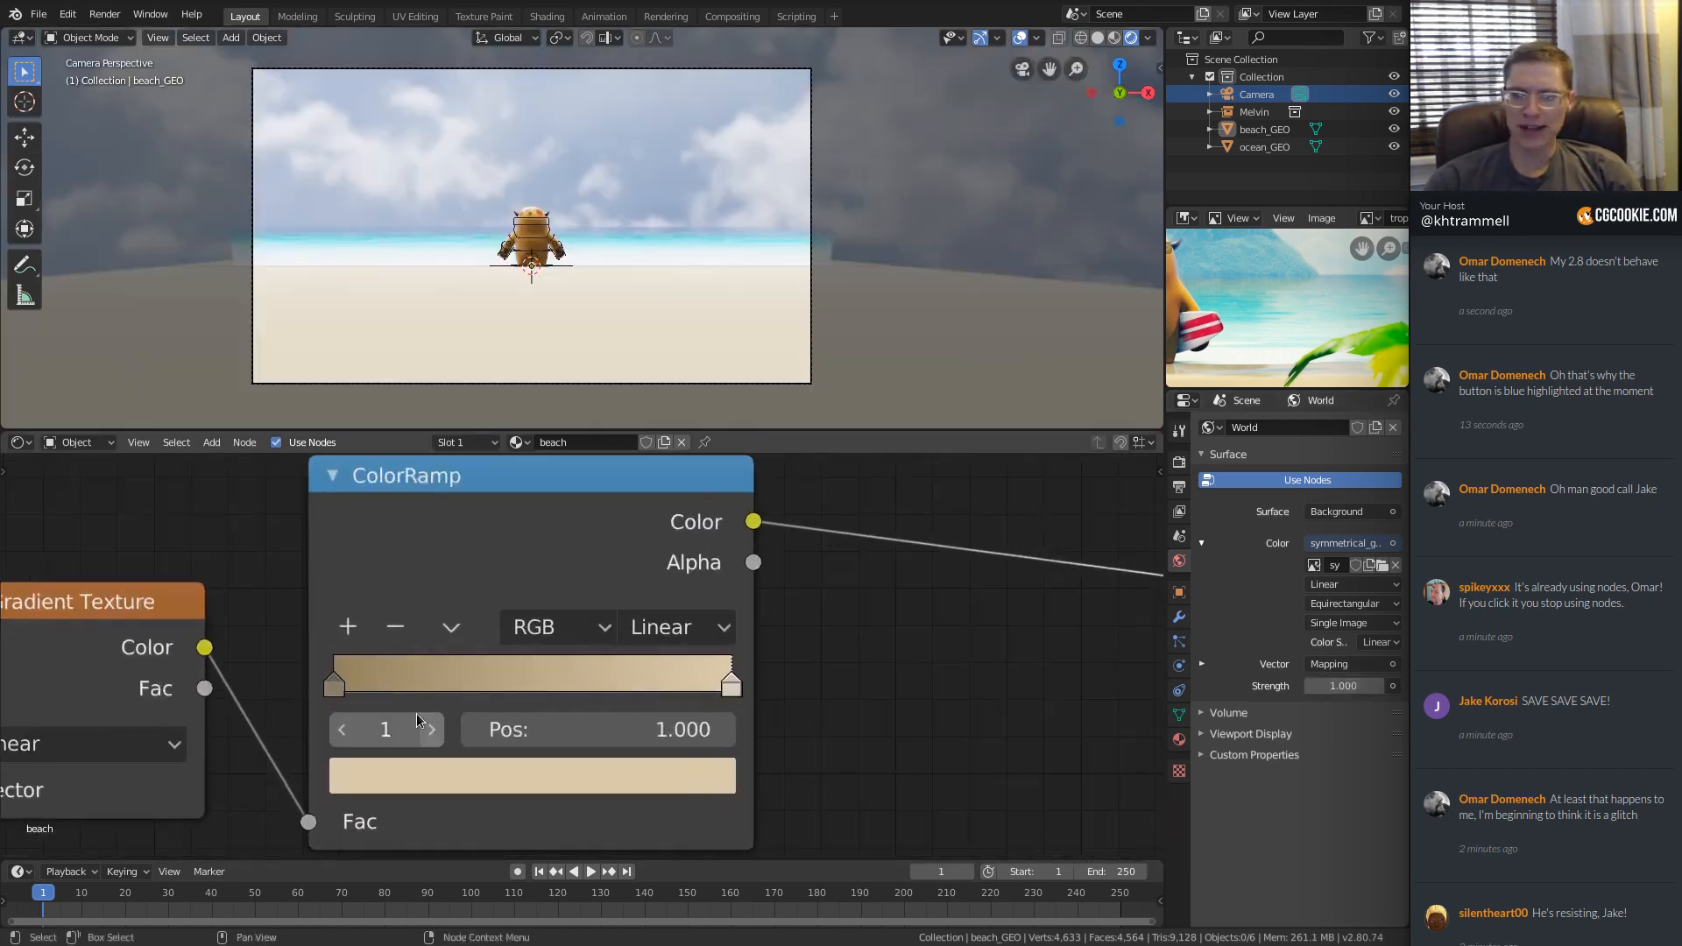
left_click(336, 686)
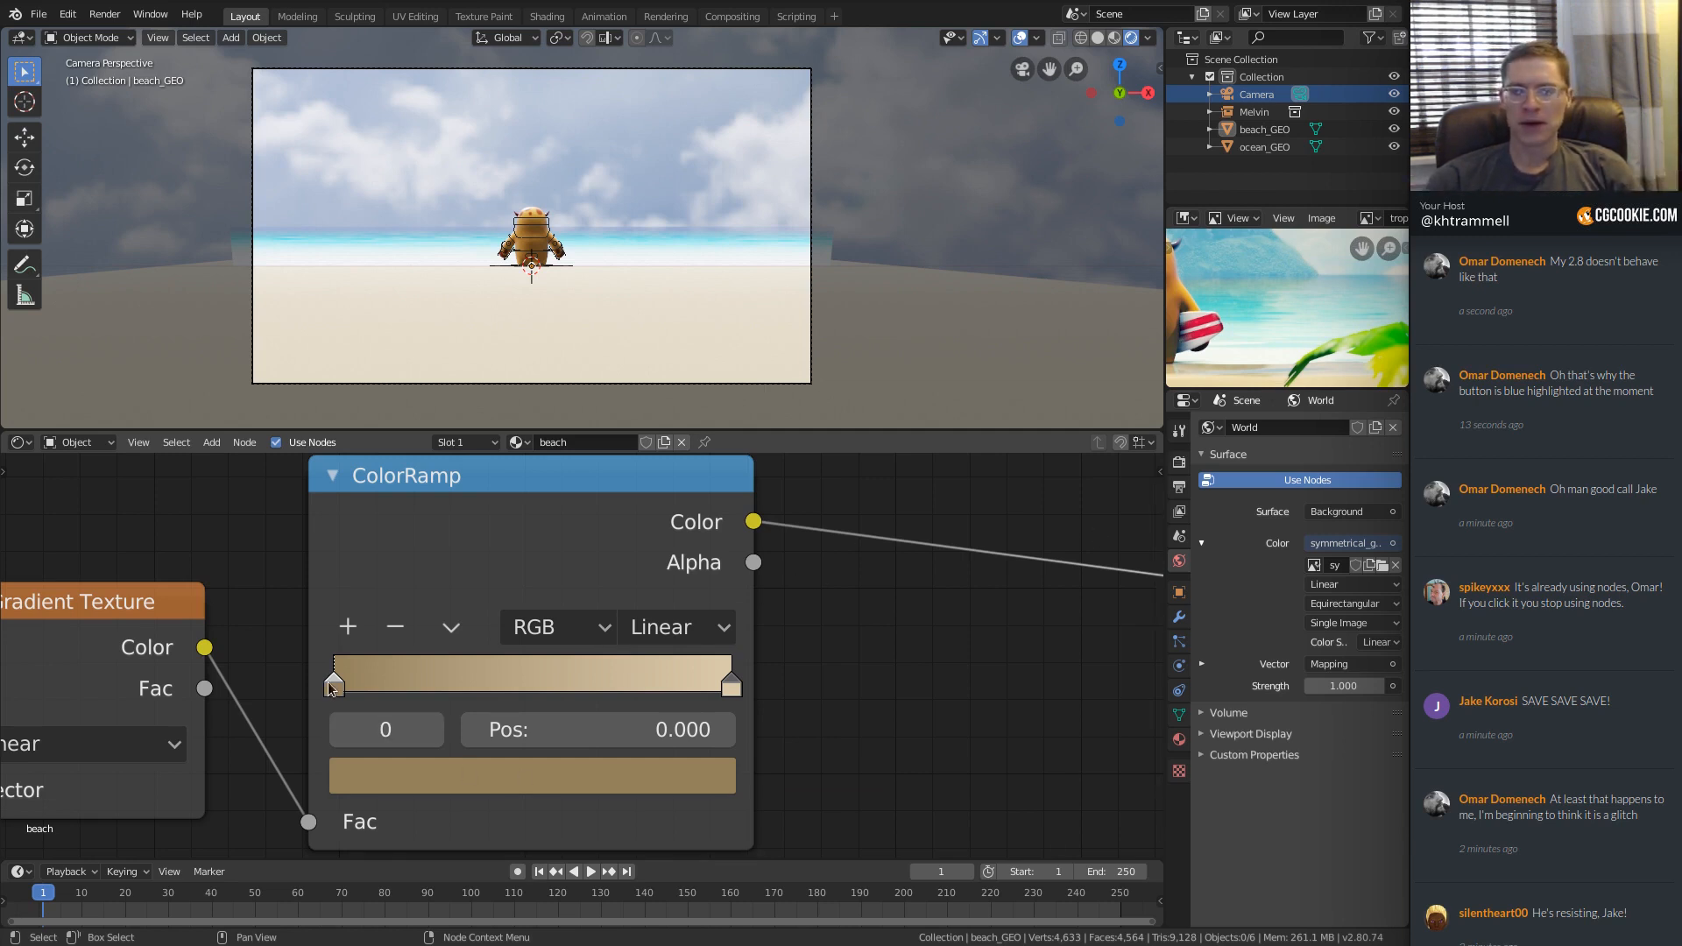
left_click_drag(333, 682, 380, 678)
left_click(394, 764)
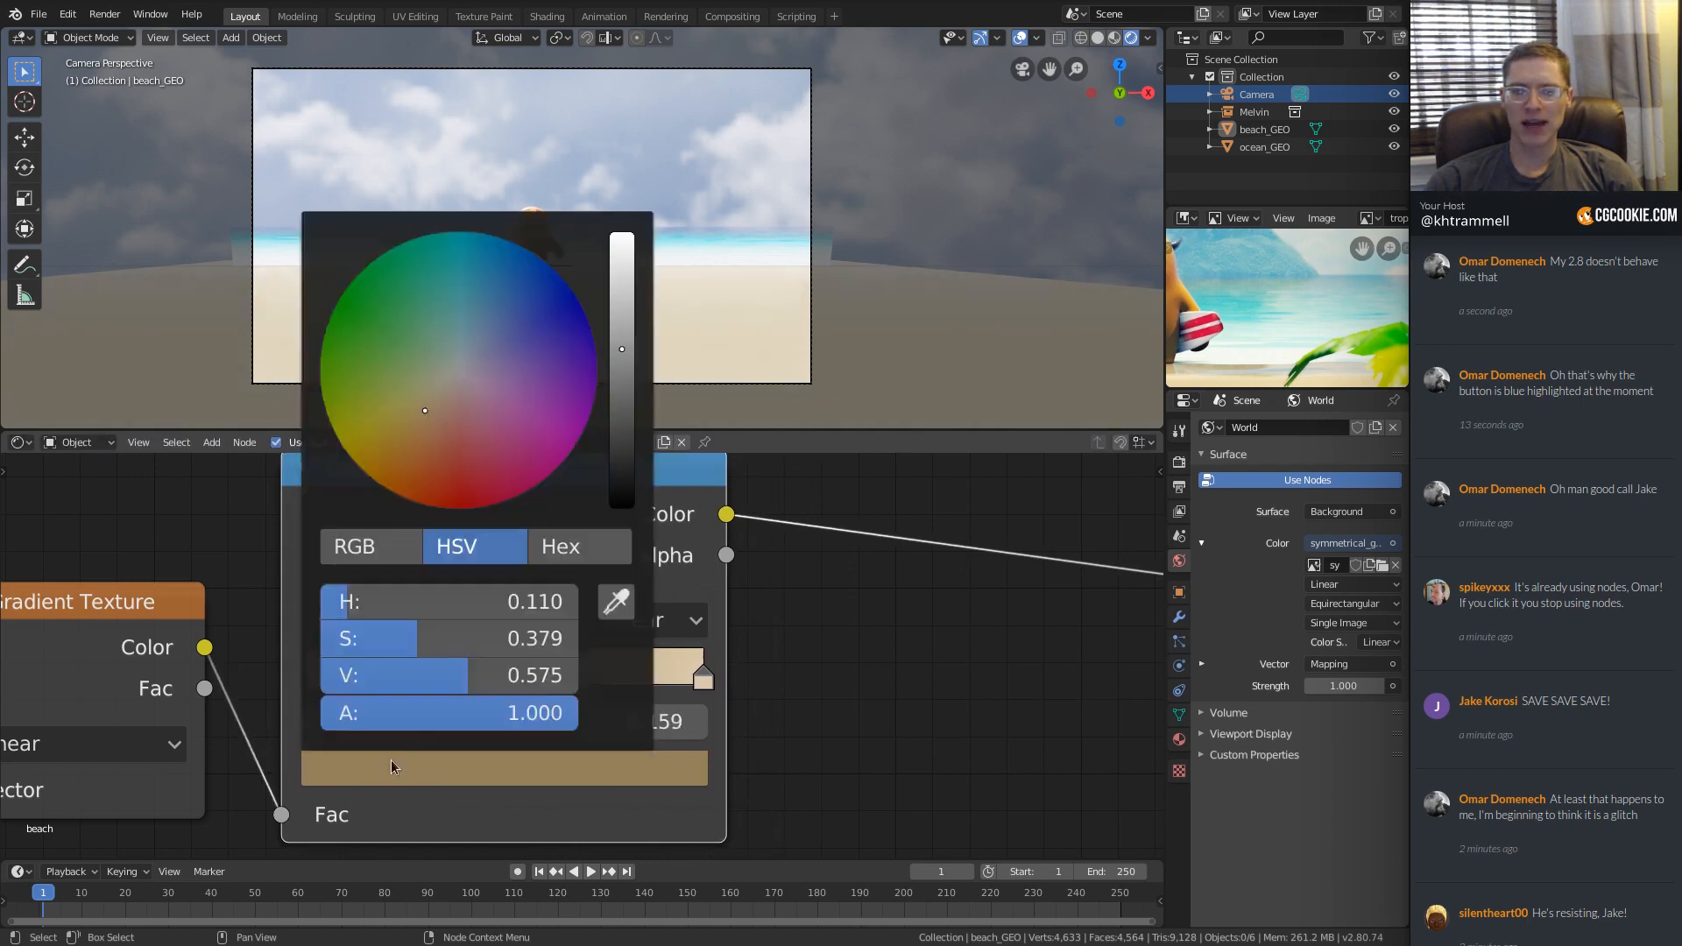
left_click_drag(624, 349, 624, 397)
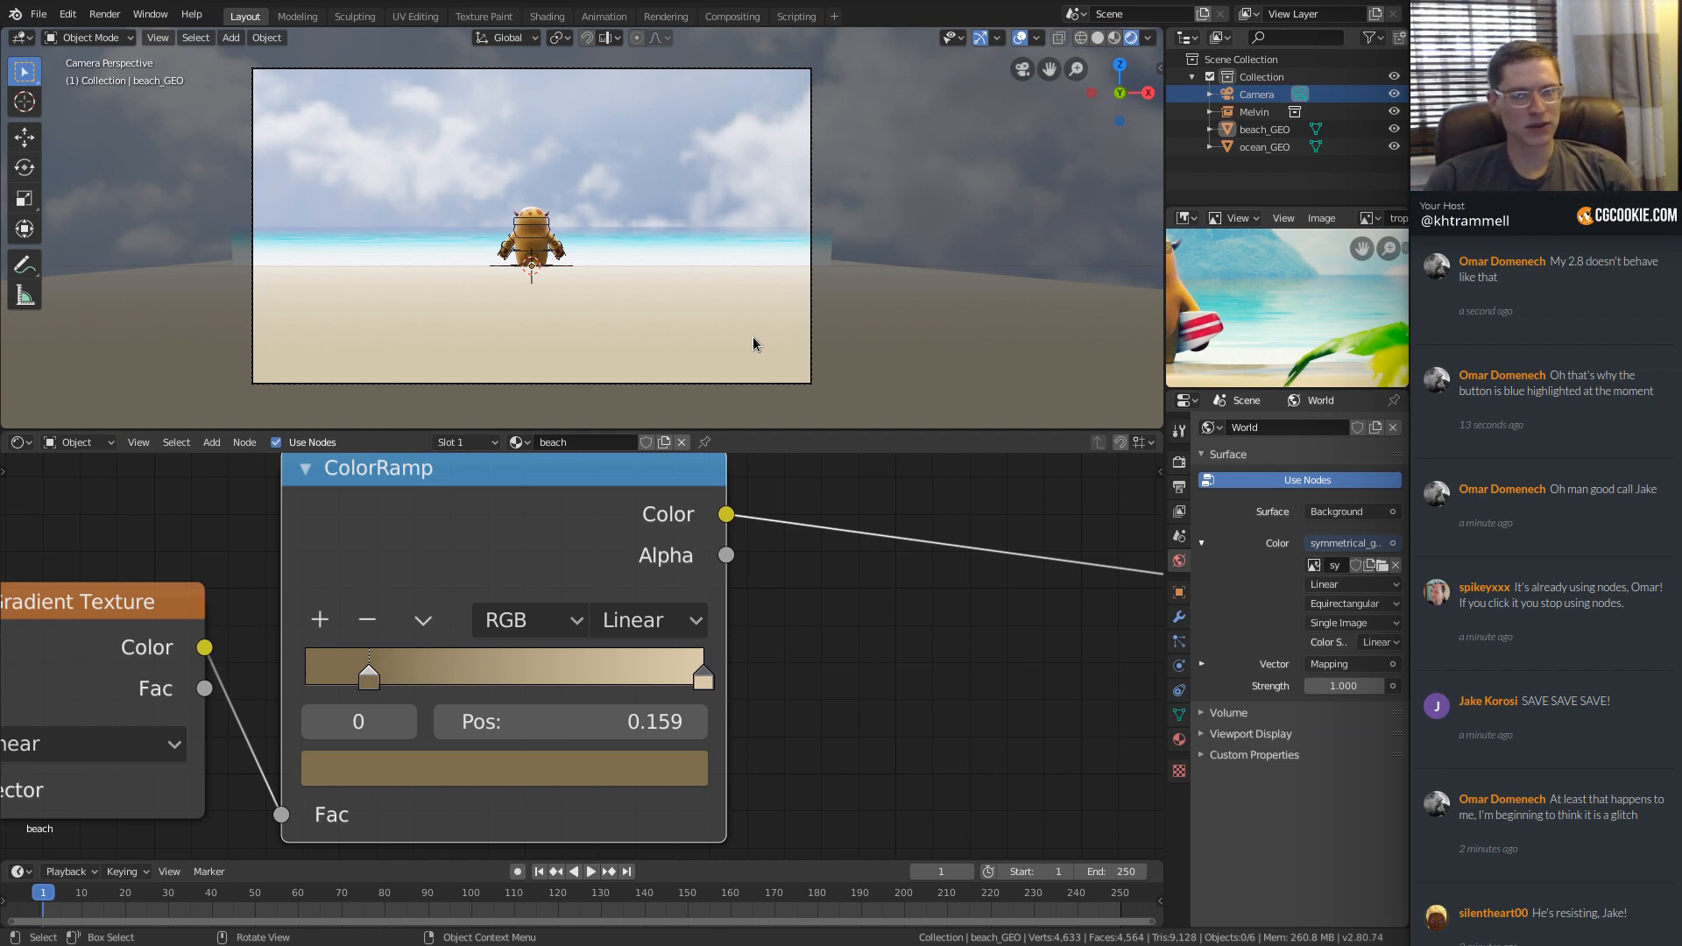
Slightly darken the color of the ColorRamp's light sand stop.
left_click(703, 683)
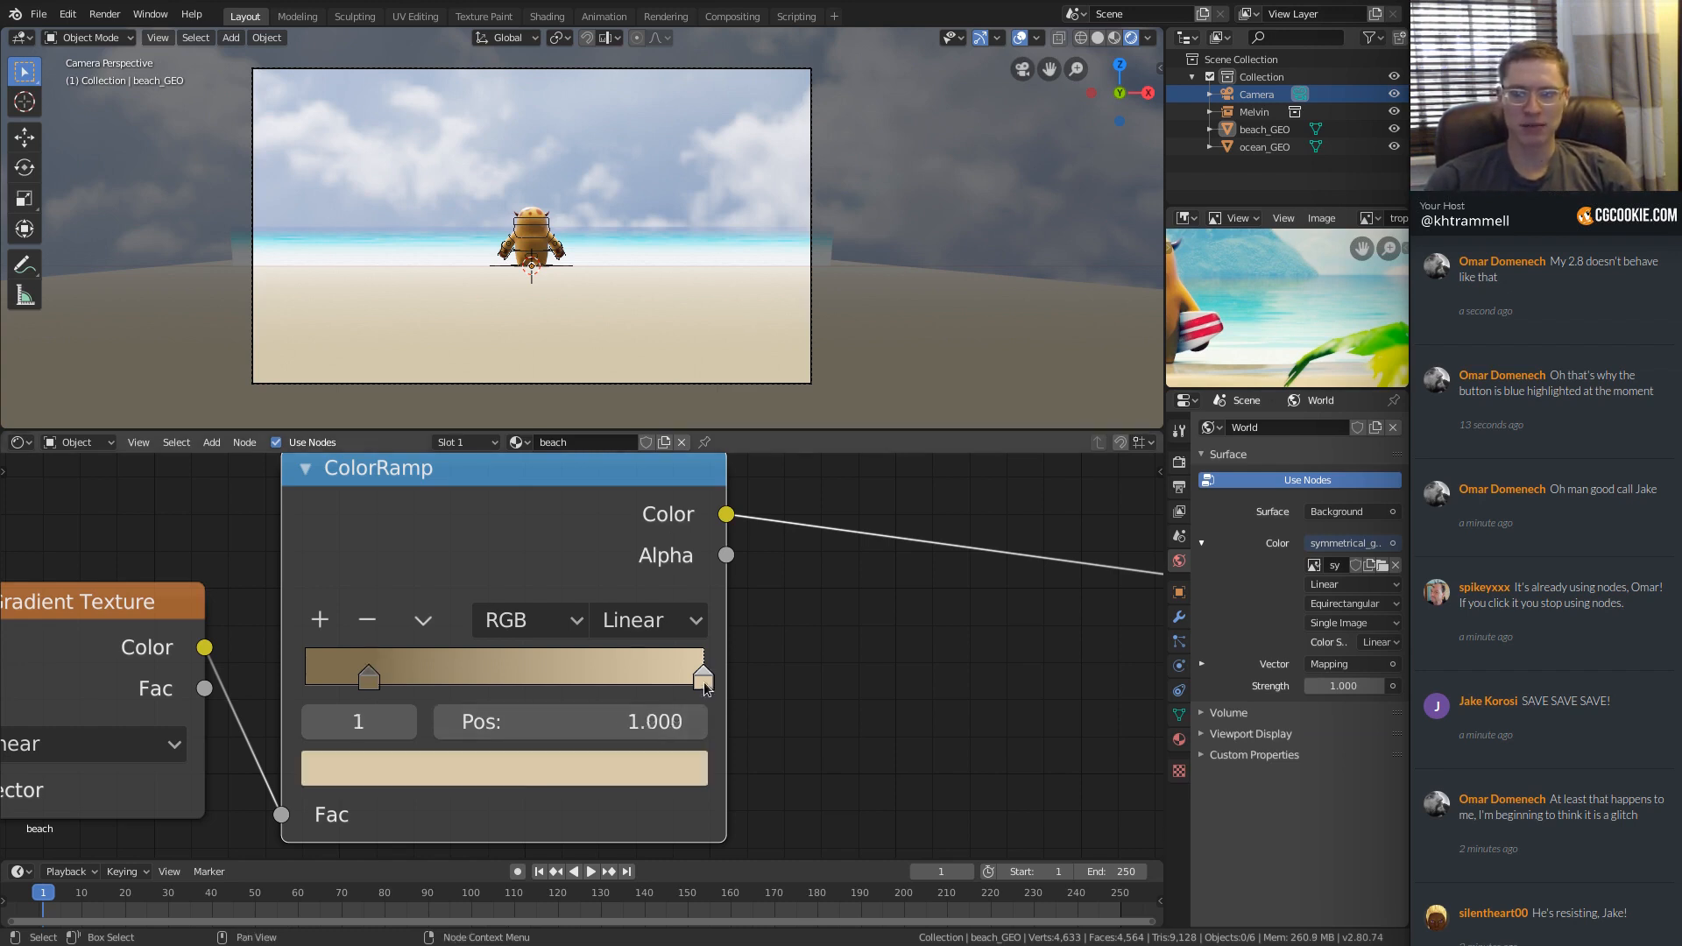
left_click(653, 770)
left_click_drag(623, 277, 623, 292)
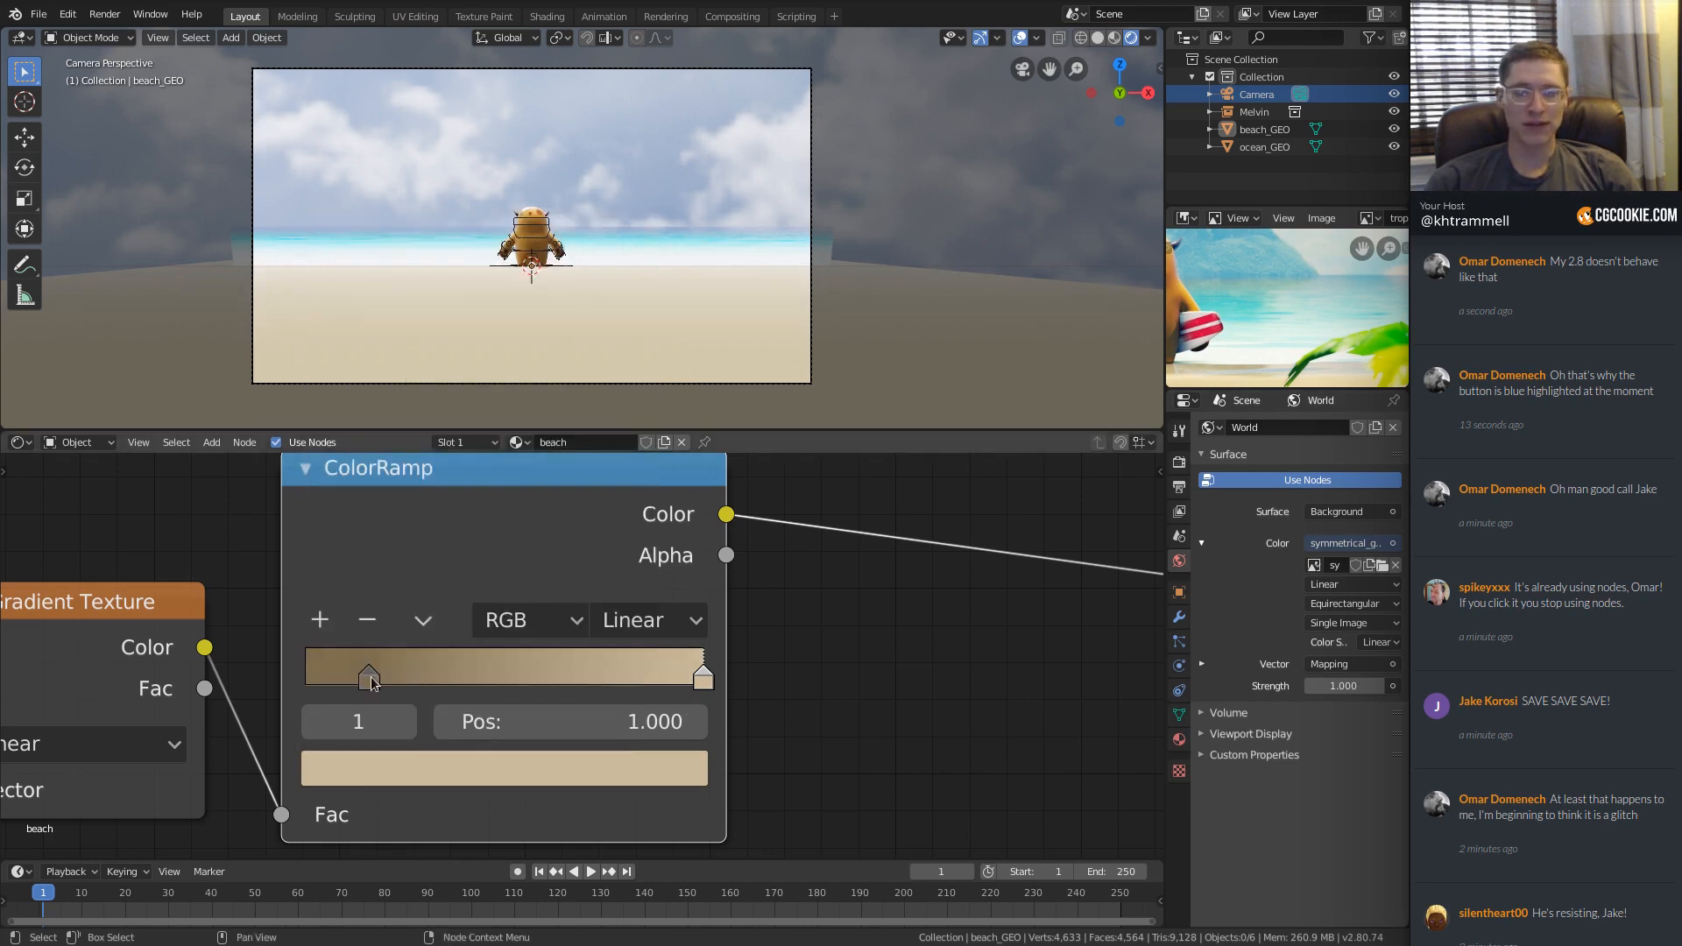
Make the ColorRamp's dark stop a more saturated golden brown and check the gradient across the beach.
left_click(369, 679)
left_click(380, 777)
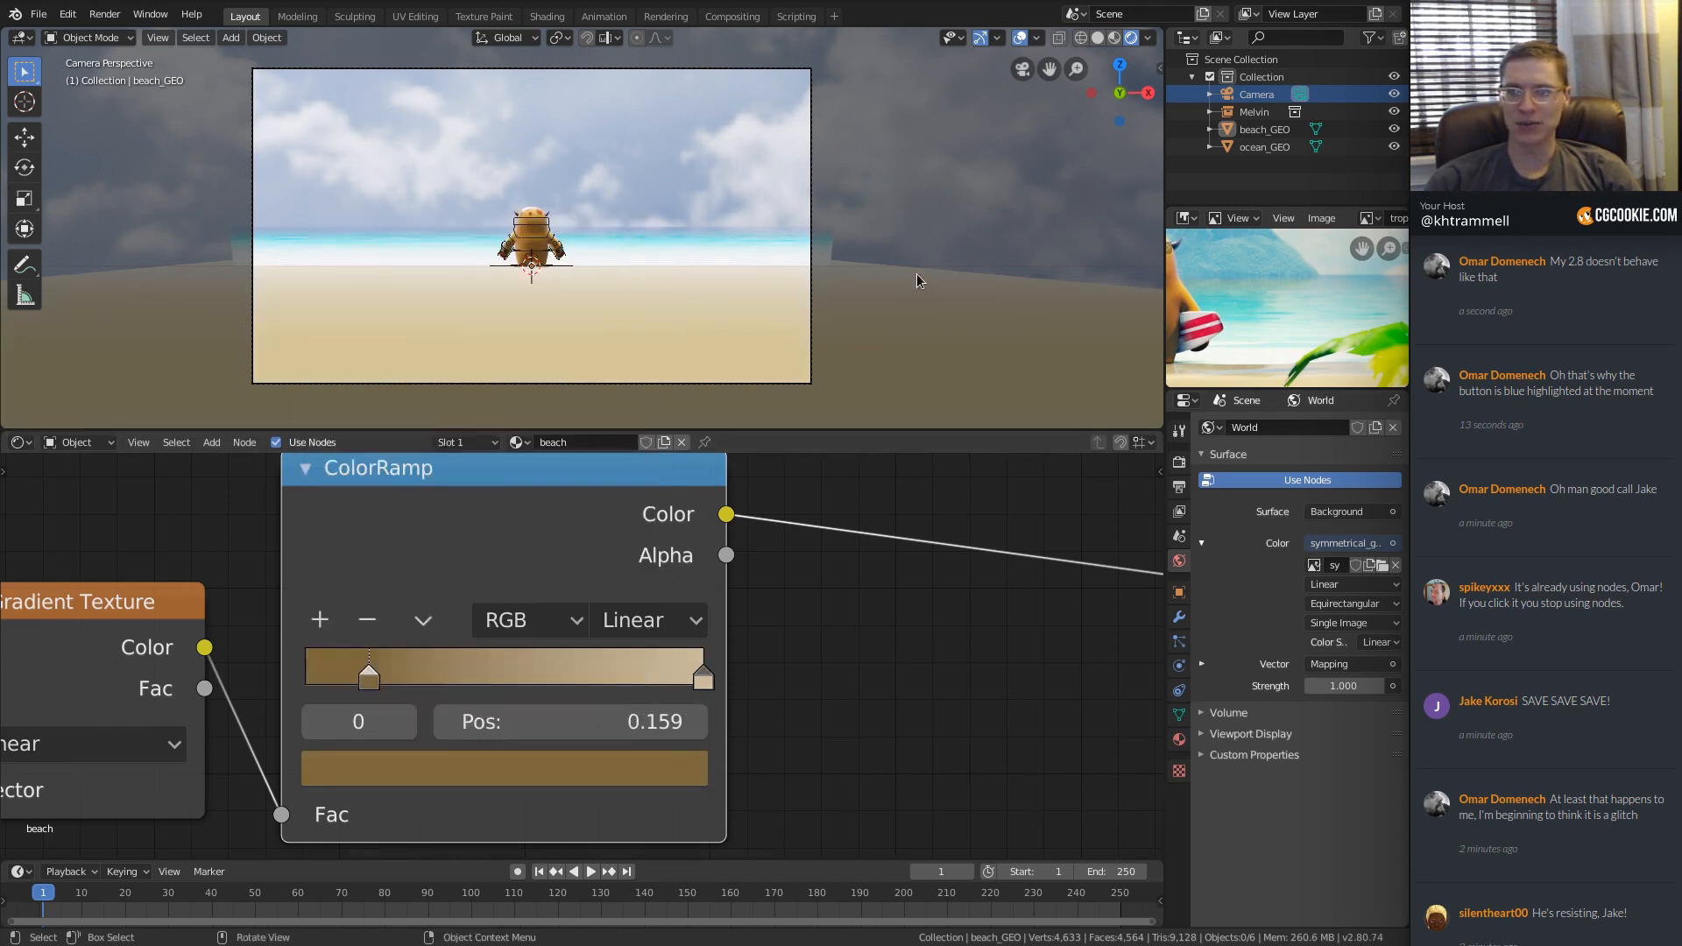
middle_click_drag(823, 262, 792, 238)
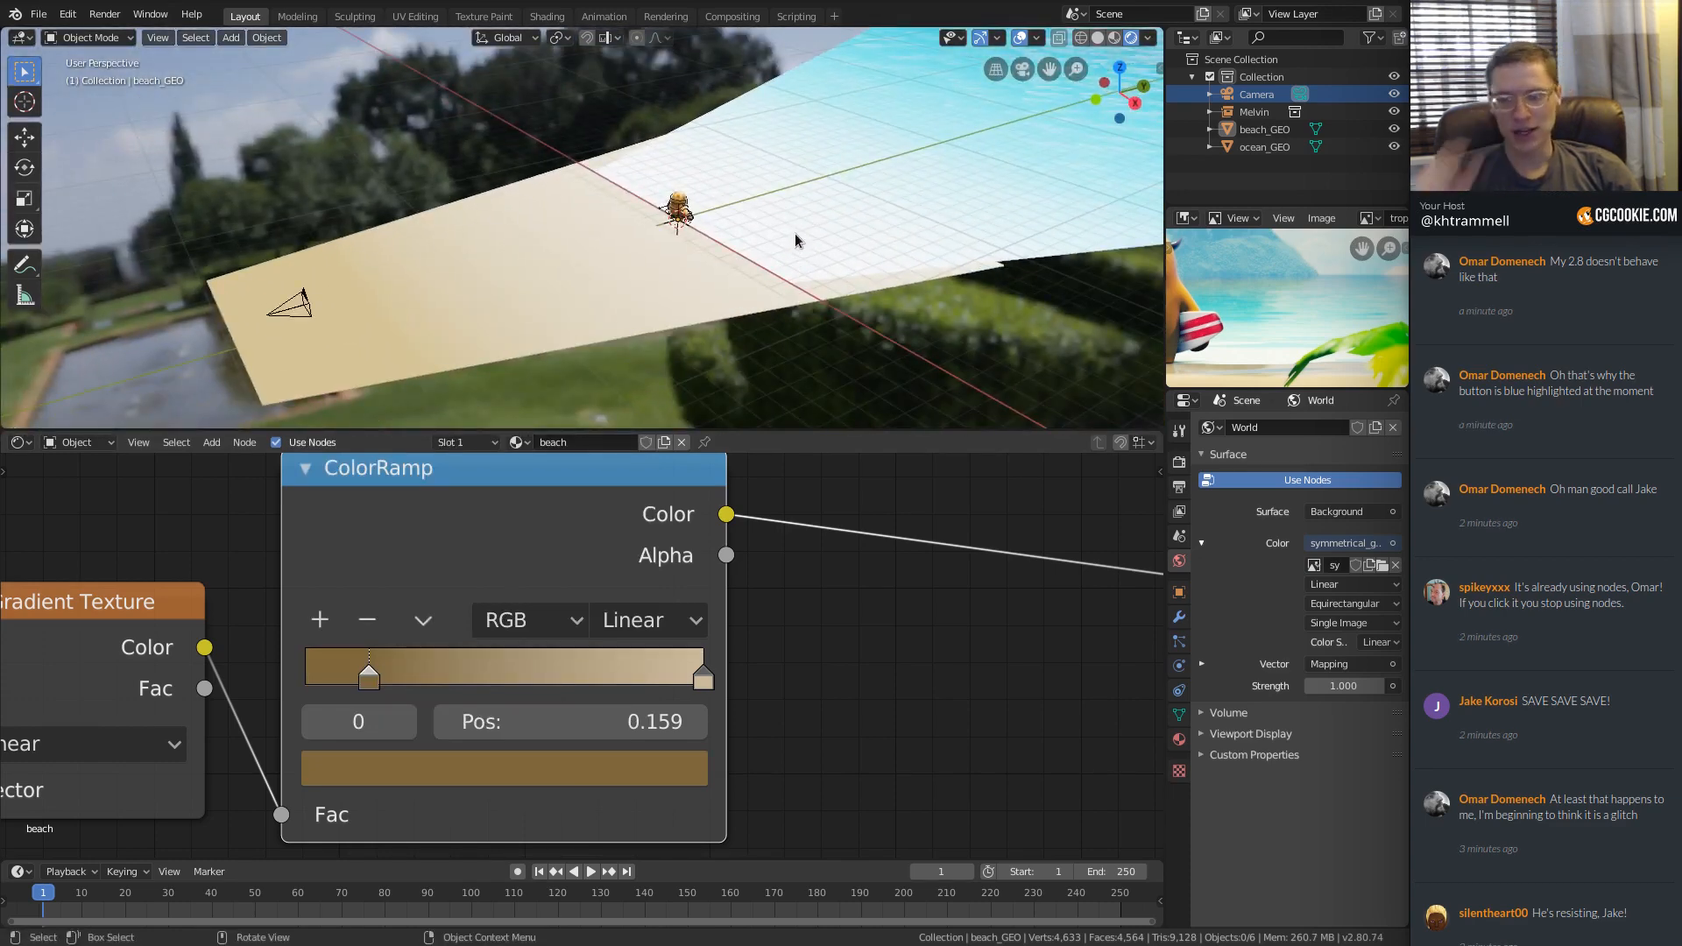
key("KP_0")
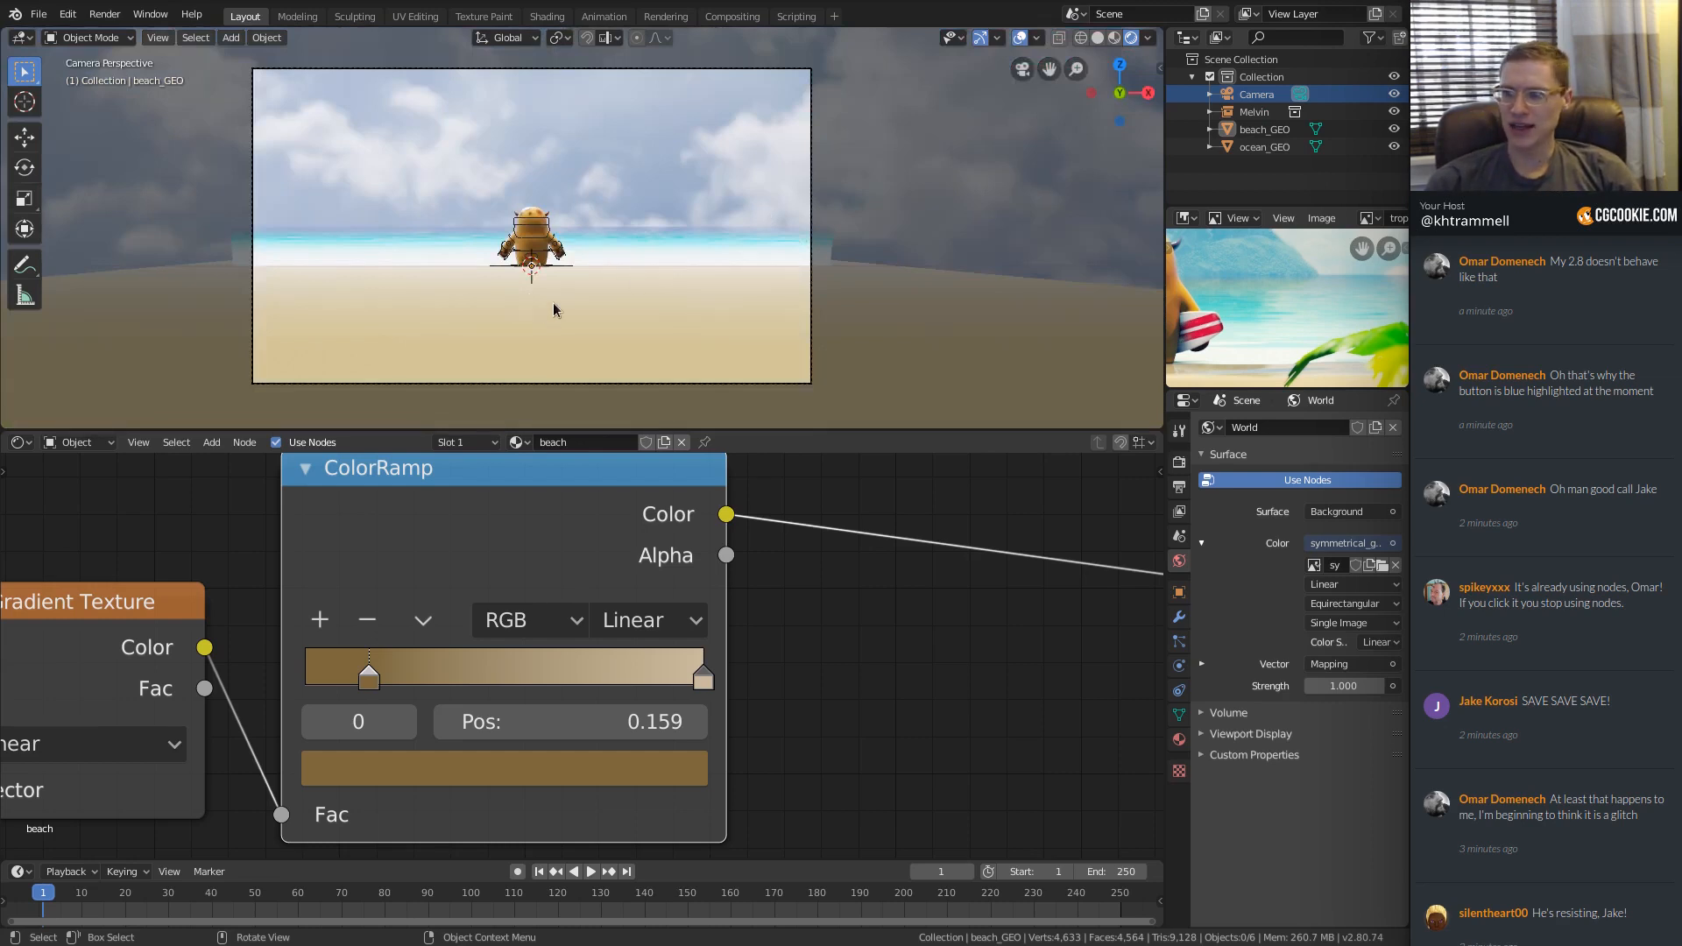
Tighten the beach gradient by placing the ColorRamp's light stop at about 0.691 and the dark stop at about 0.155.
mouse_move(368, 683)
left_mouse_down()
mouse_move(337, 683)
mouse_move(356, 683)
left_mouse_up()
left_click_drag(710, 677, 566, 686)
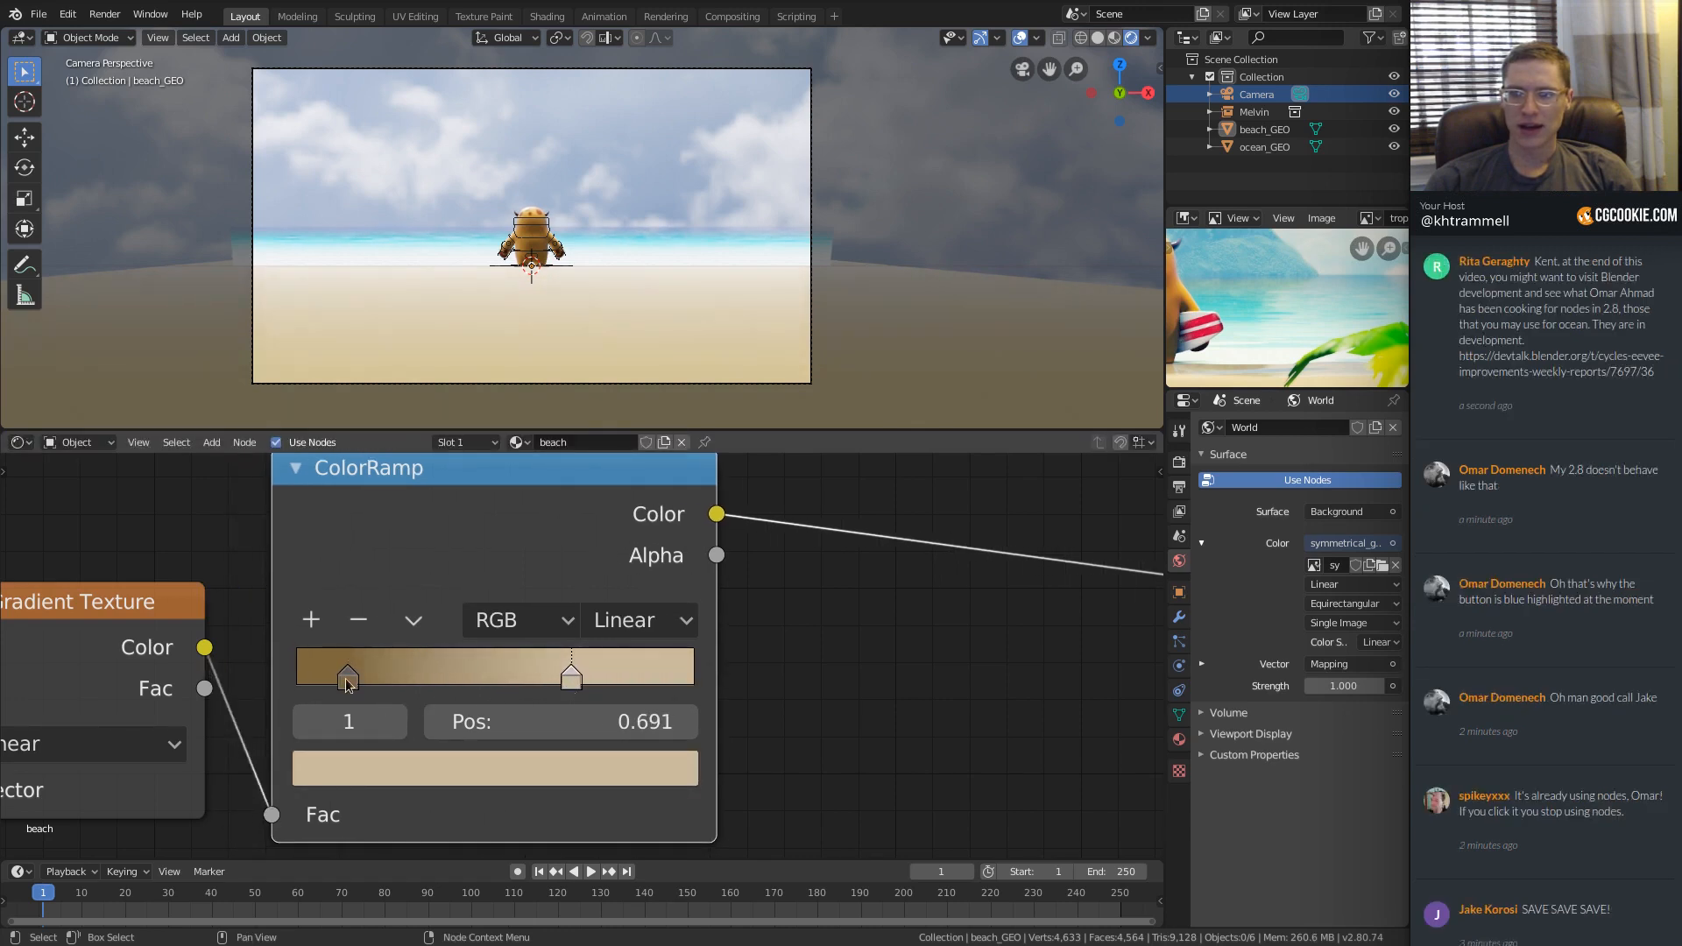
left_click_drag(348, 680, 358, 683)
Add a Voronoi Texture node to the beach material below the existing Mapping node.
scroll(358, 683, "down", 3)
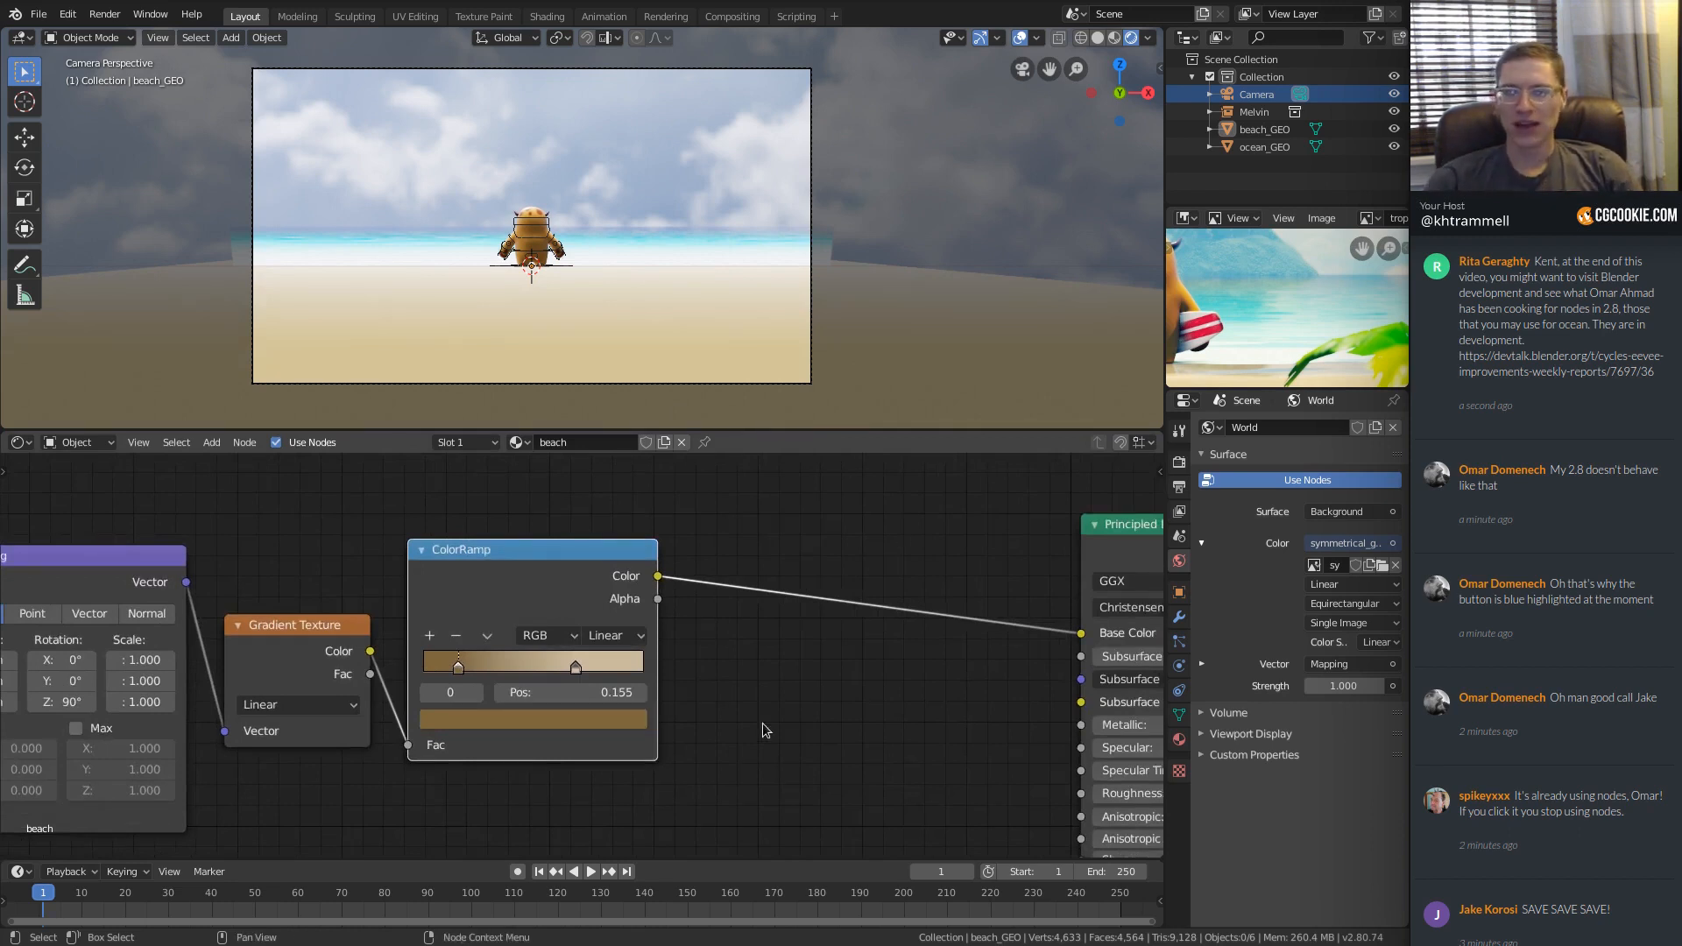
middle_click_drag(464, 775, 474, 722, "ctrl")
middle_click_drag(473, 722, 623, 638)
scroll(623, 638, "up", 1)
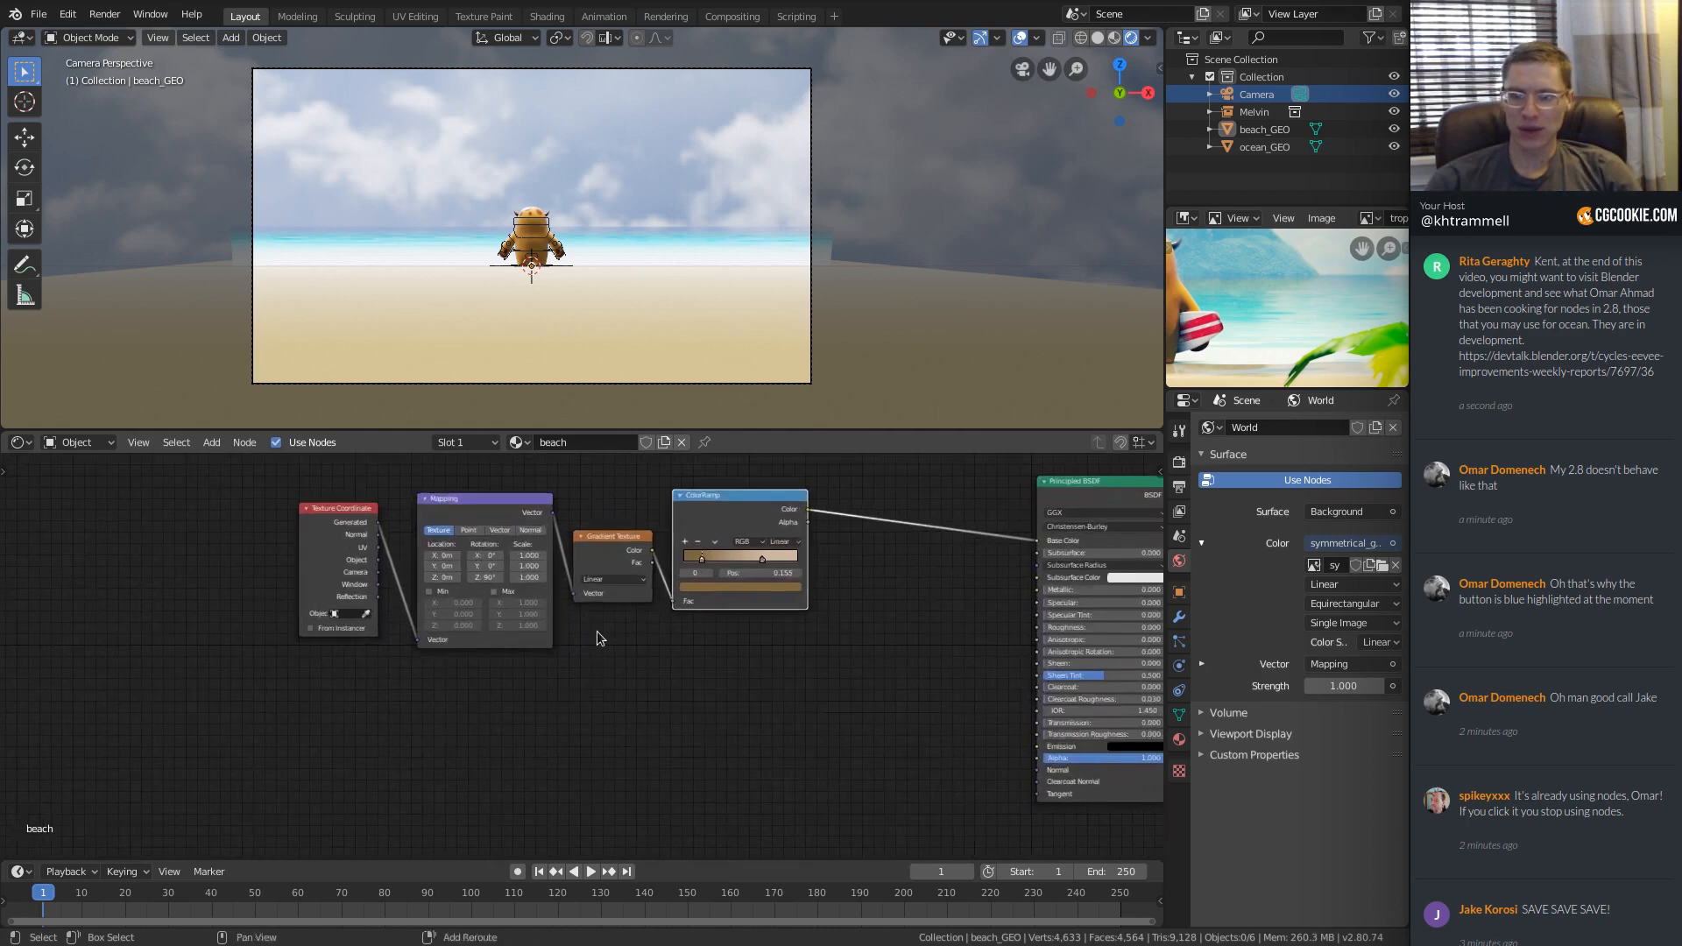
key("shift+a")
mouse_move(553, 617)
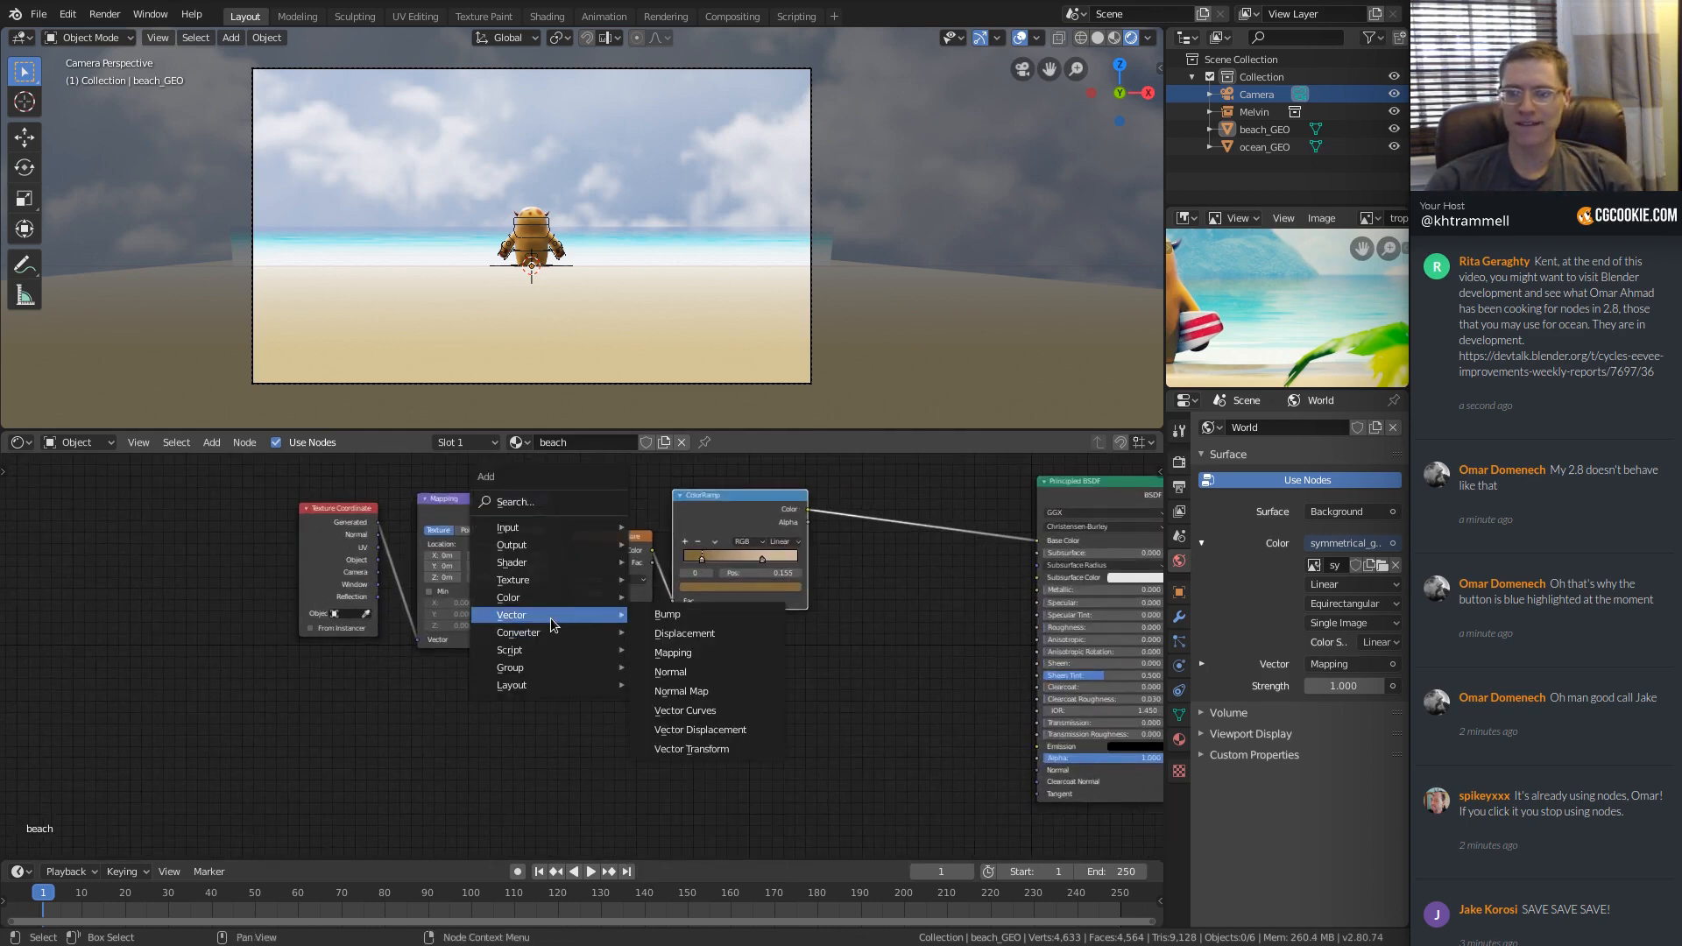
mouse_move(546, 584)
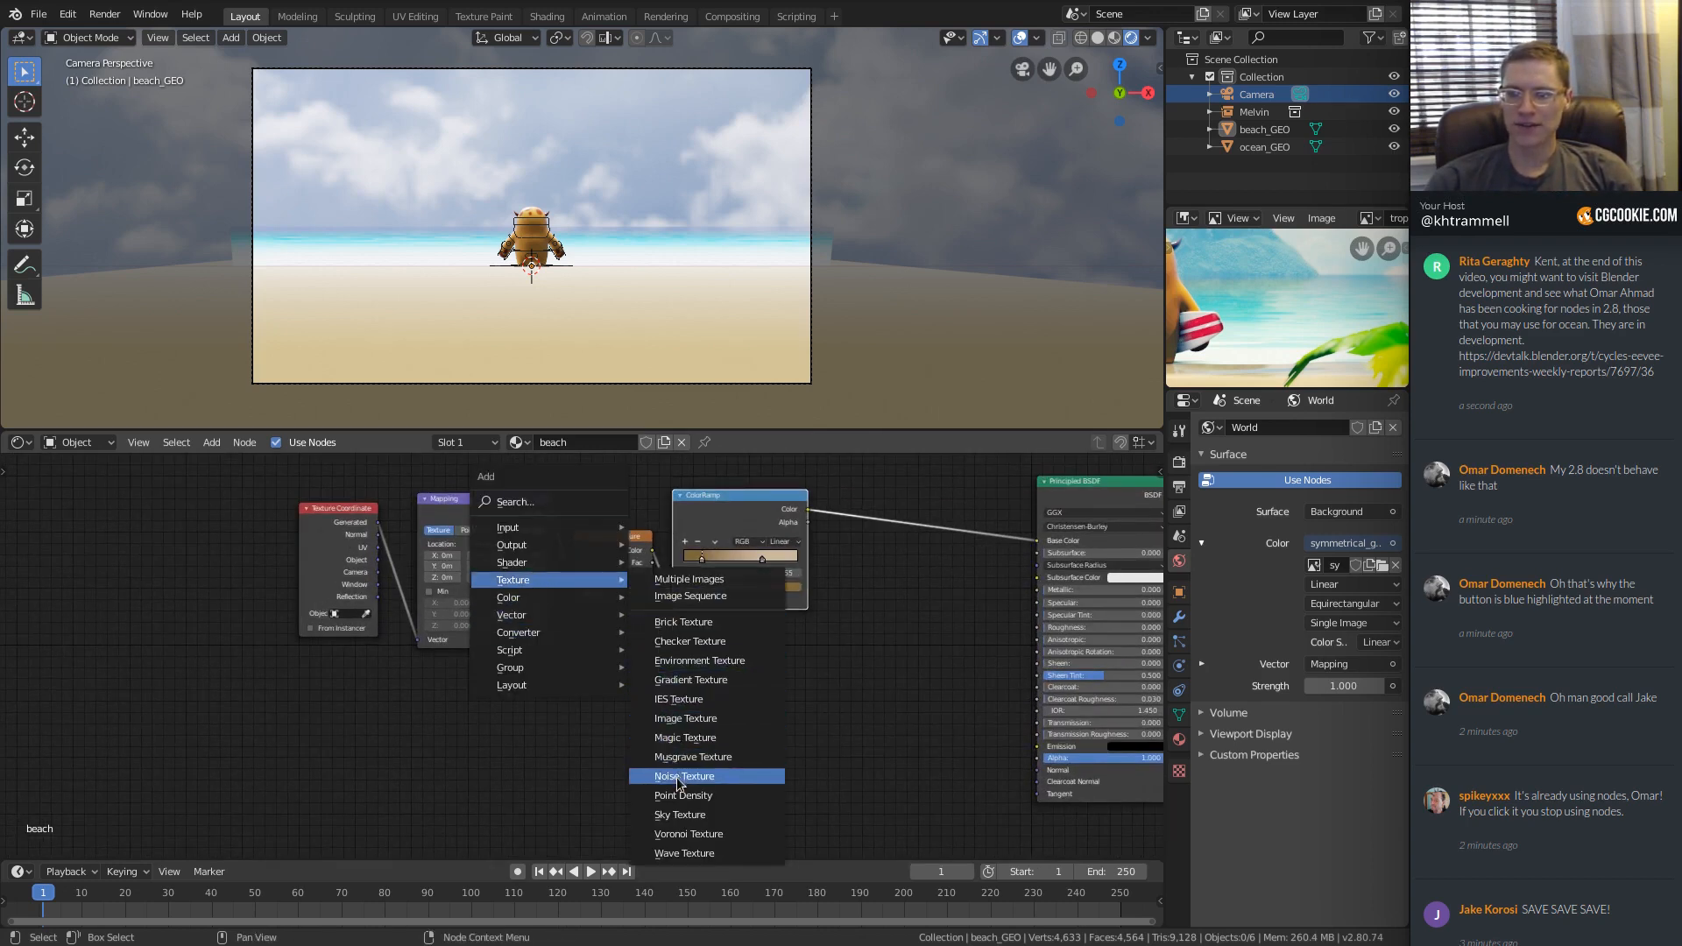
left_click(689, 834)
left_click(463, 689)
middle_click_drag(572, 629, 575, 594, "ctrl")
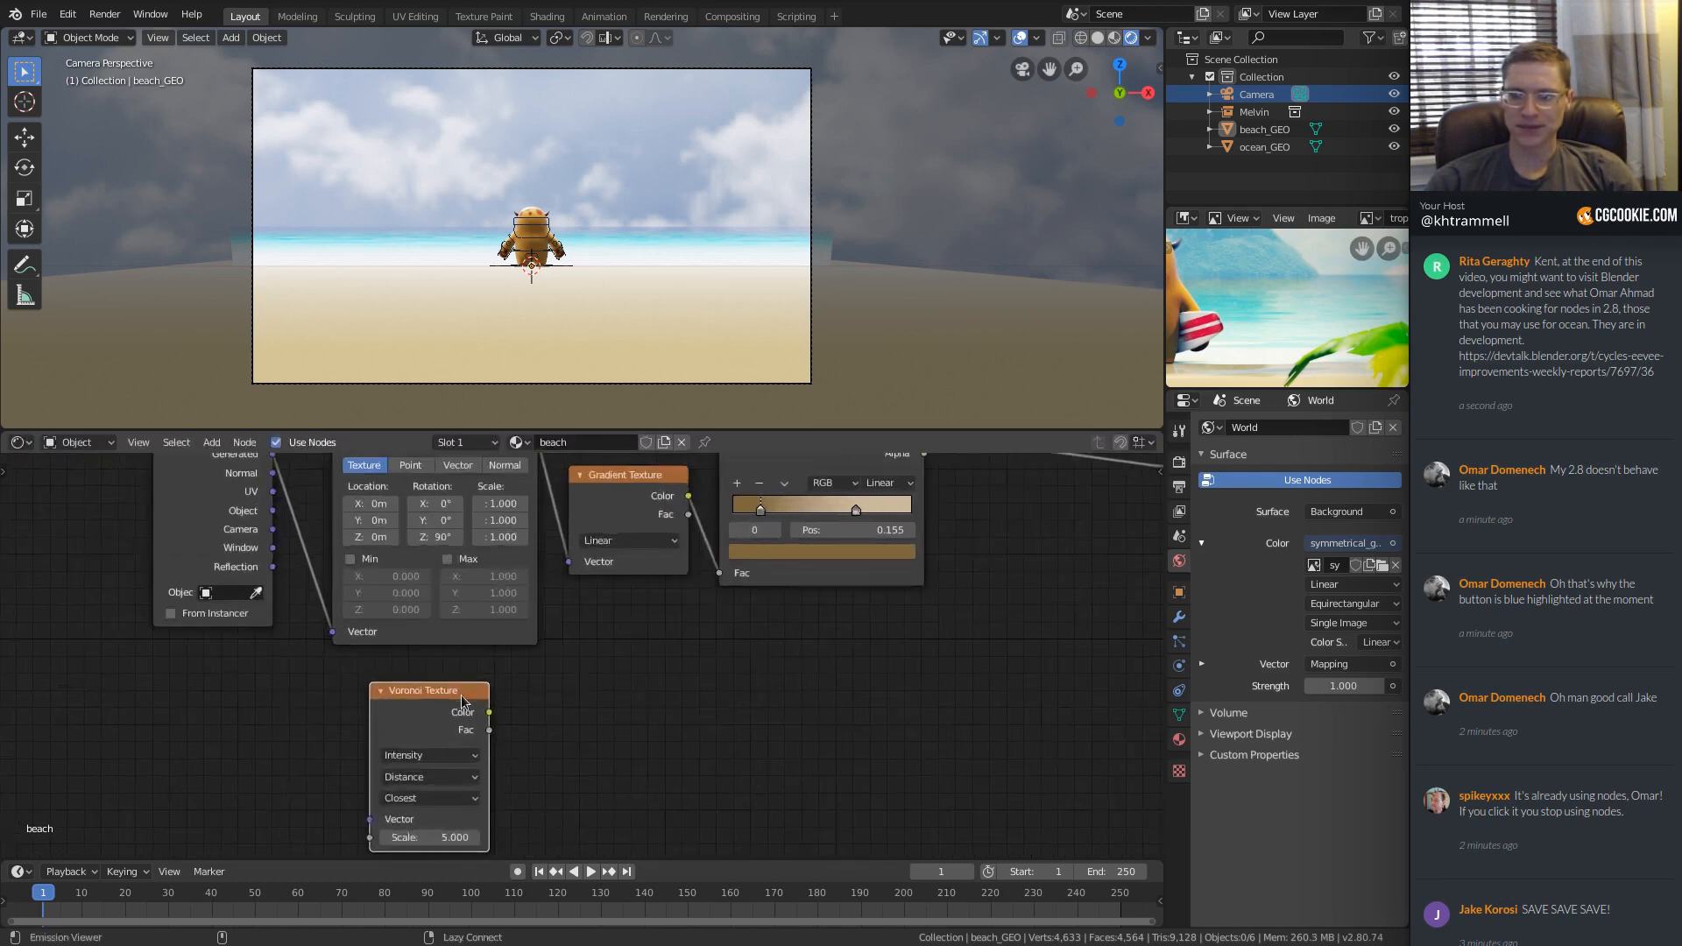
Preview the Voronoi Texture's color output on the beach and compare it with the sand in the reference image.
left_click(462, 699, "ctrl+shift")
middle_click_drag(623, 225, 679, 255)
middle_click_drag(762, 214, 787, 243, "ctrl")
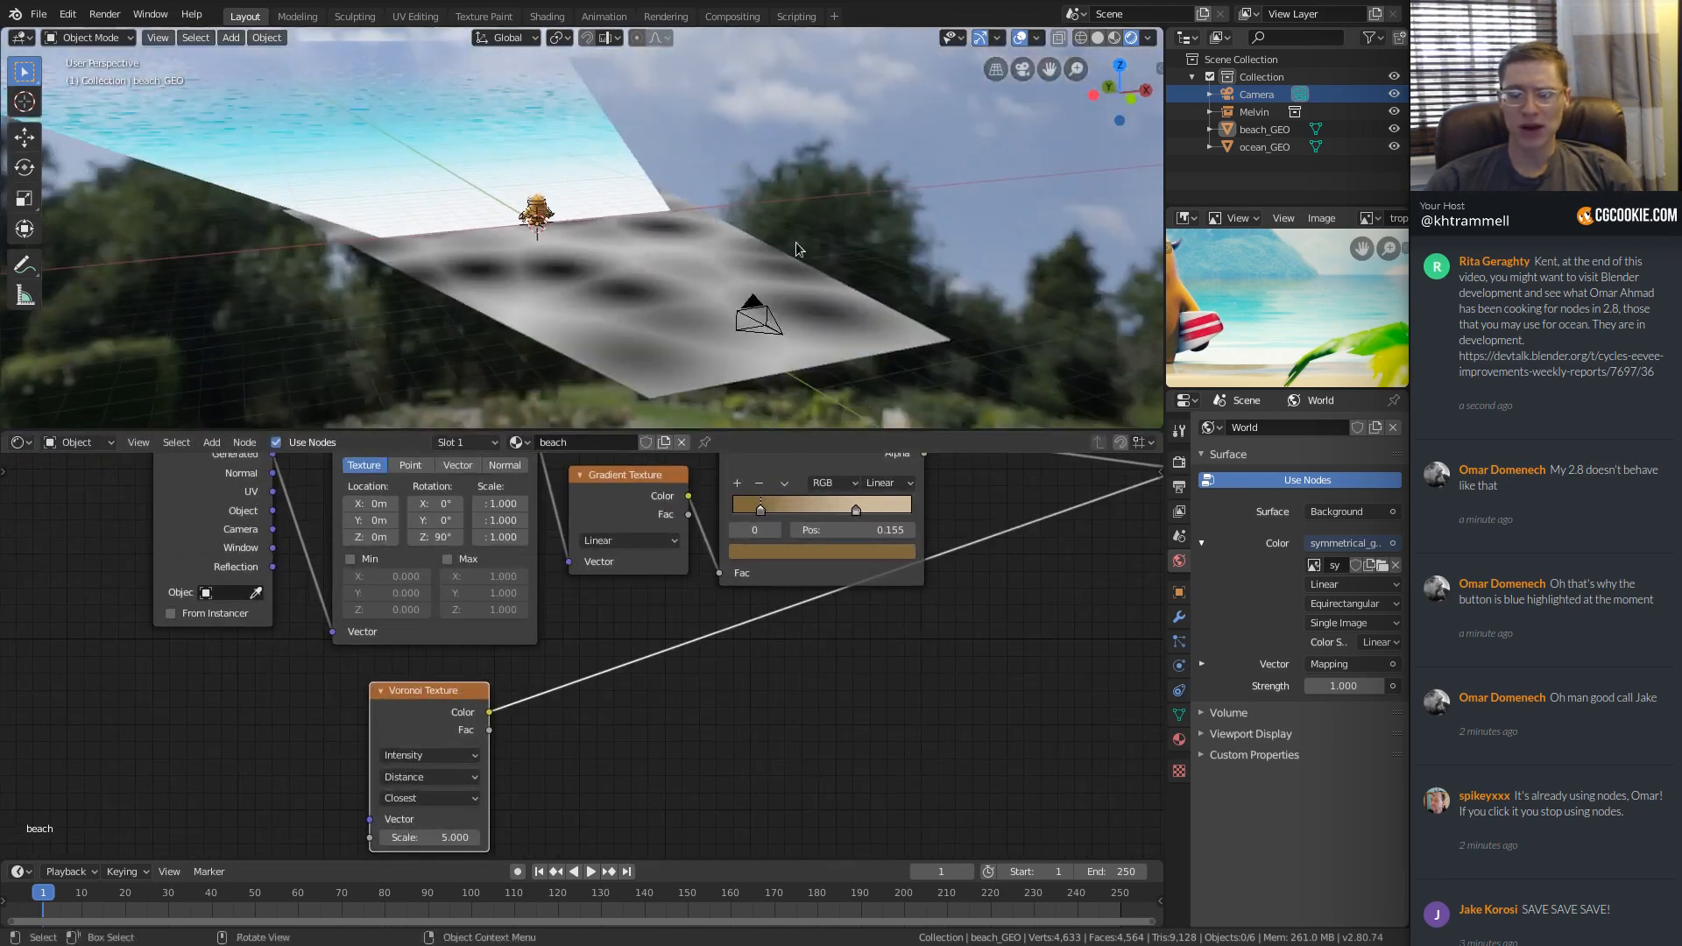
key("KP_0")
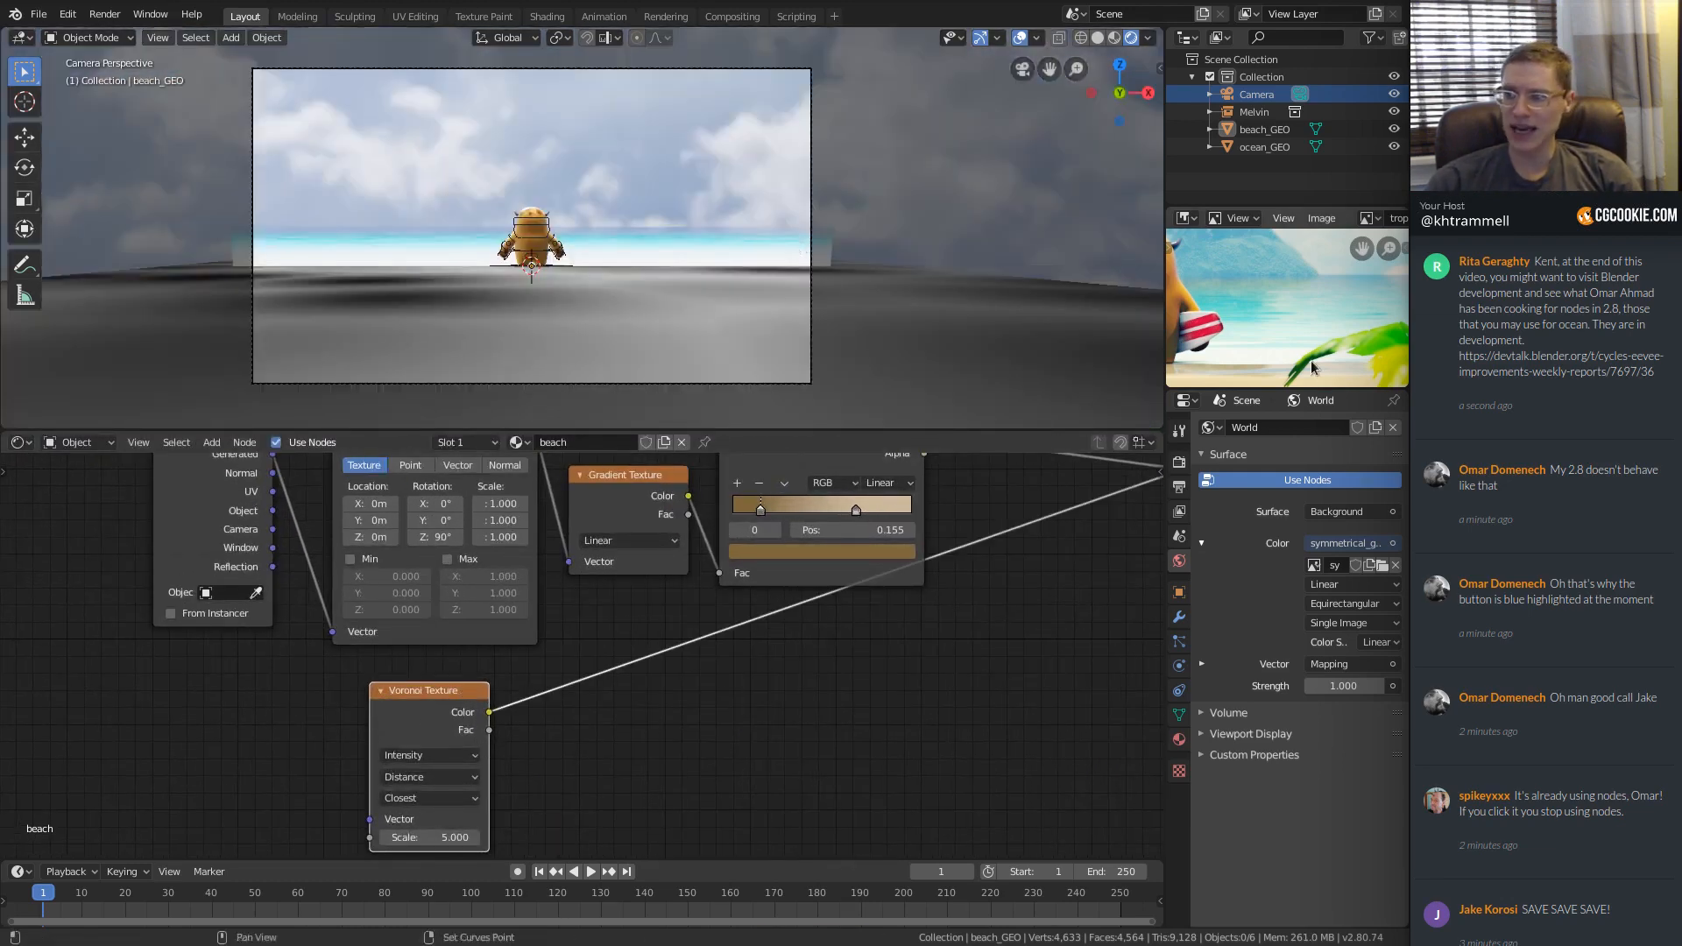
middle_click_drag(1312, 362, 1342, 302)
middle_click_drag(1218, 346, 1343, 313)
middle_click_drag(1242, 341, 1237, 375, "ctrl")
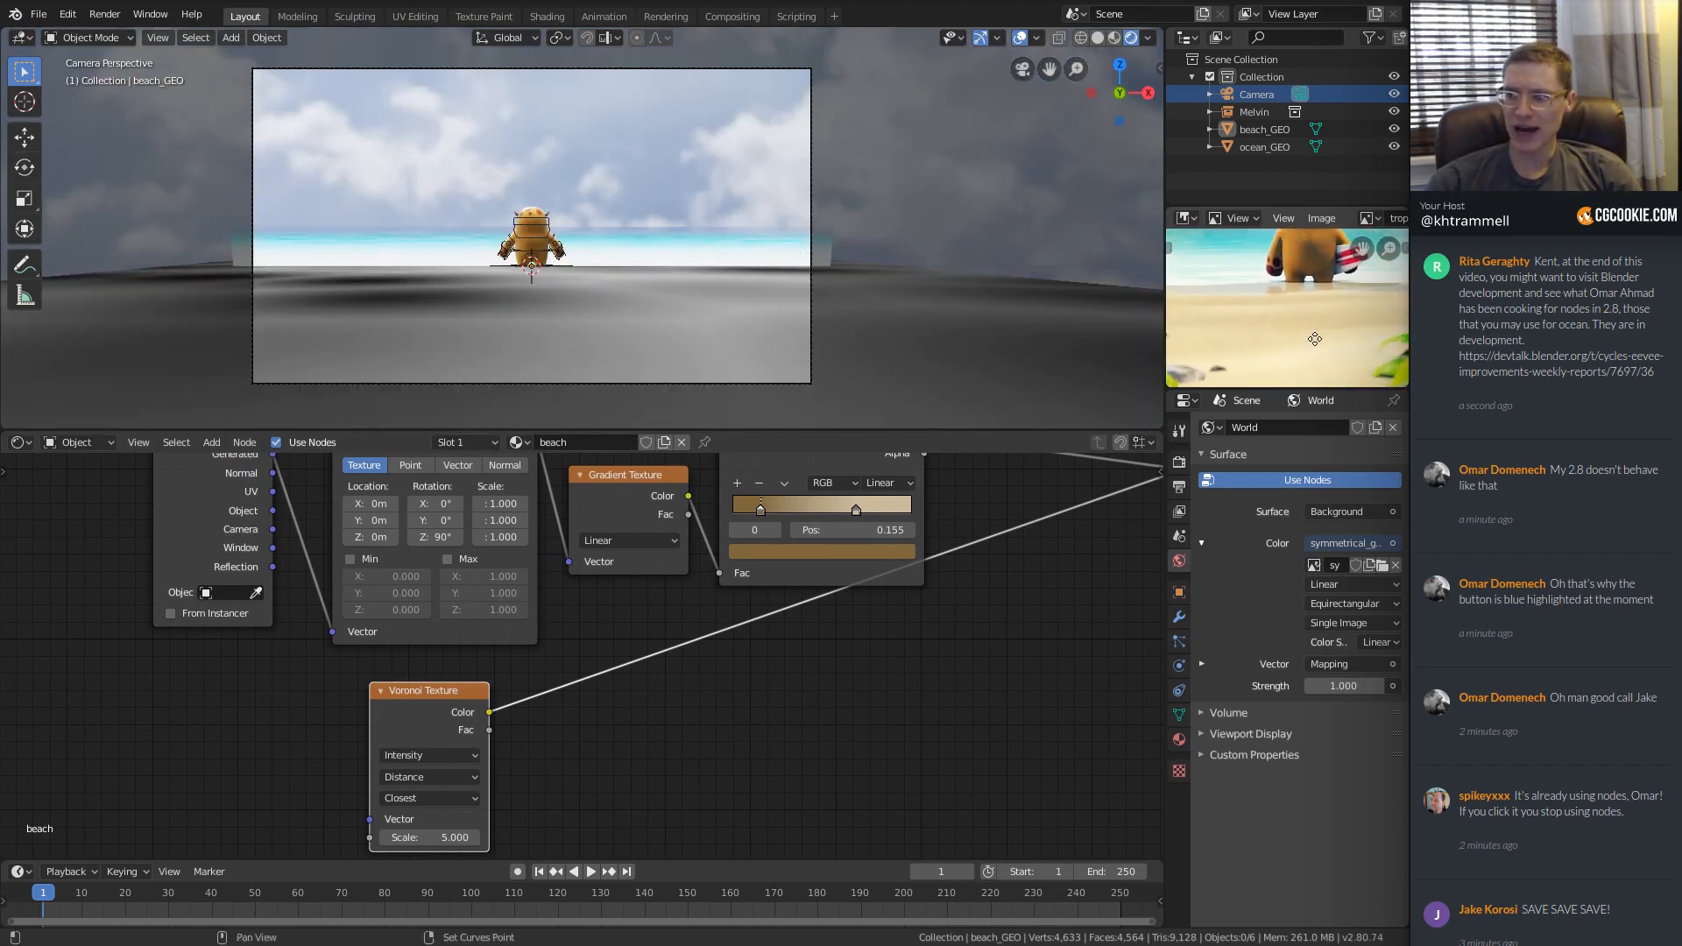
middle_click_drag(1244, 310, 1304, 298)
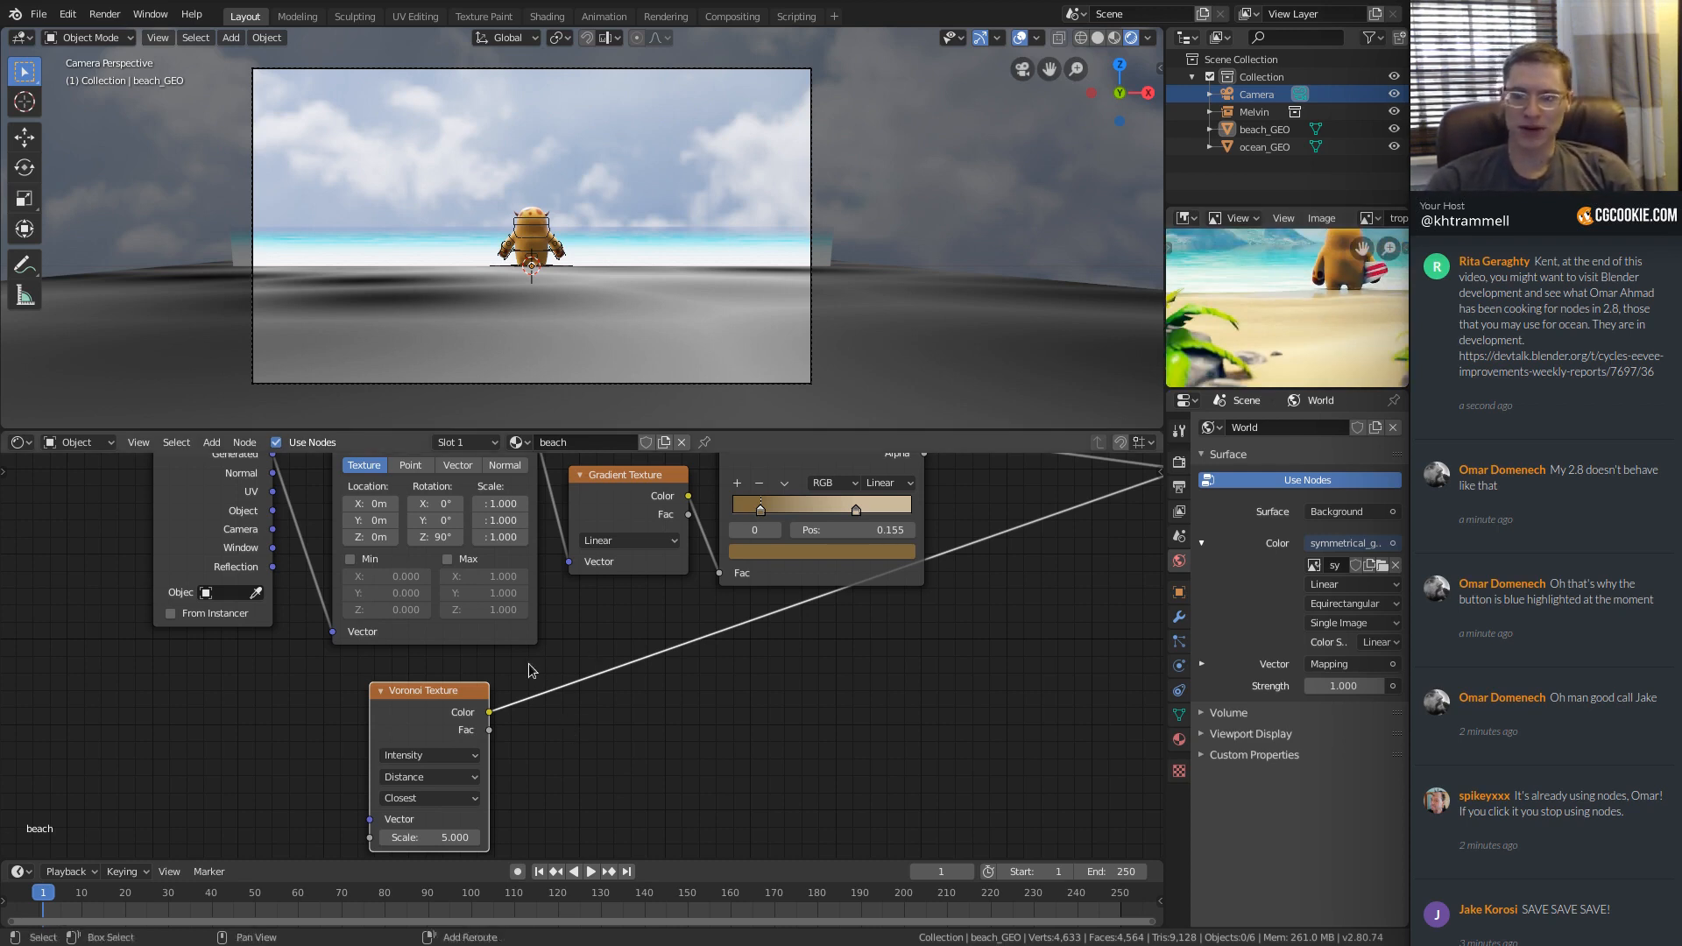
Move the Voronoi Texture aside and give it its own Mapping and Texture Coordinate nodes, placed beneath the gradient's nodes.
scroll(528, 664, "down", 3)
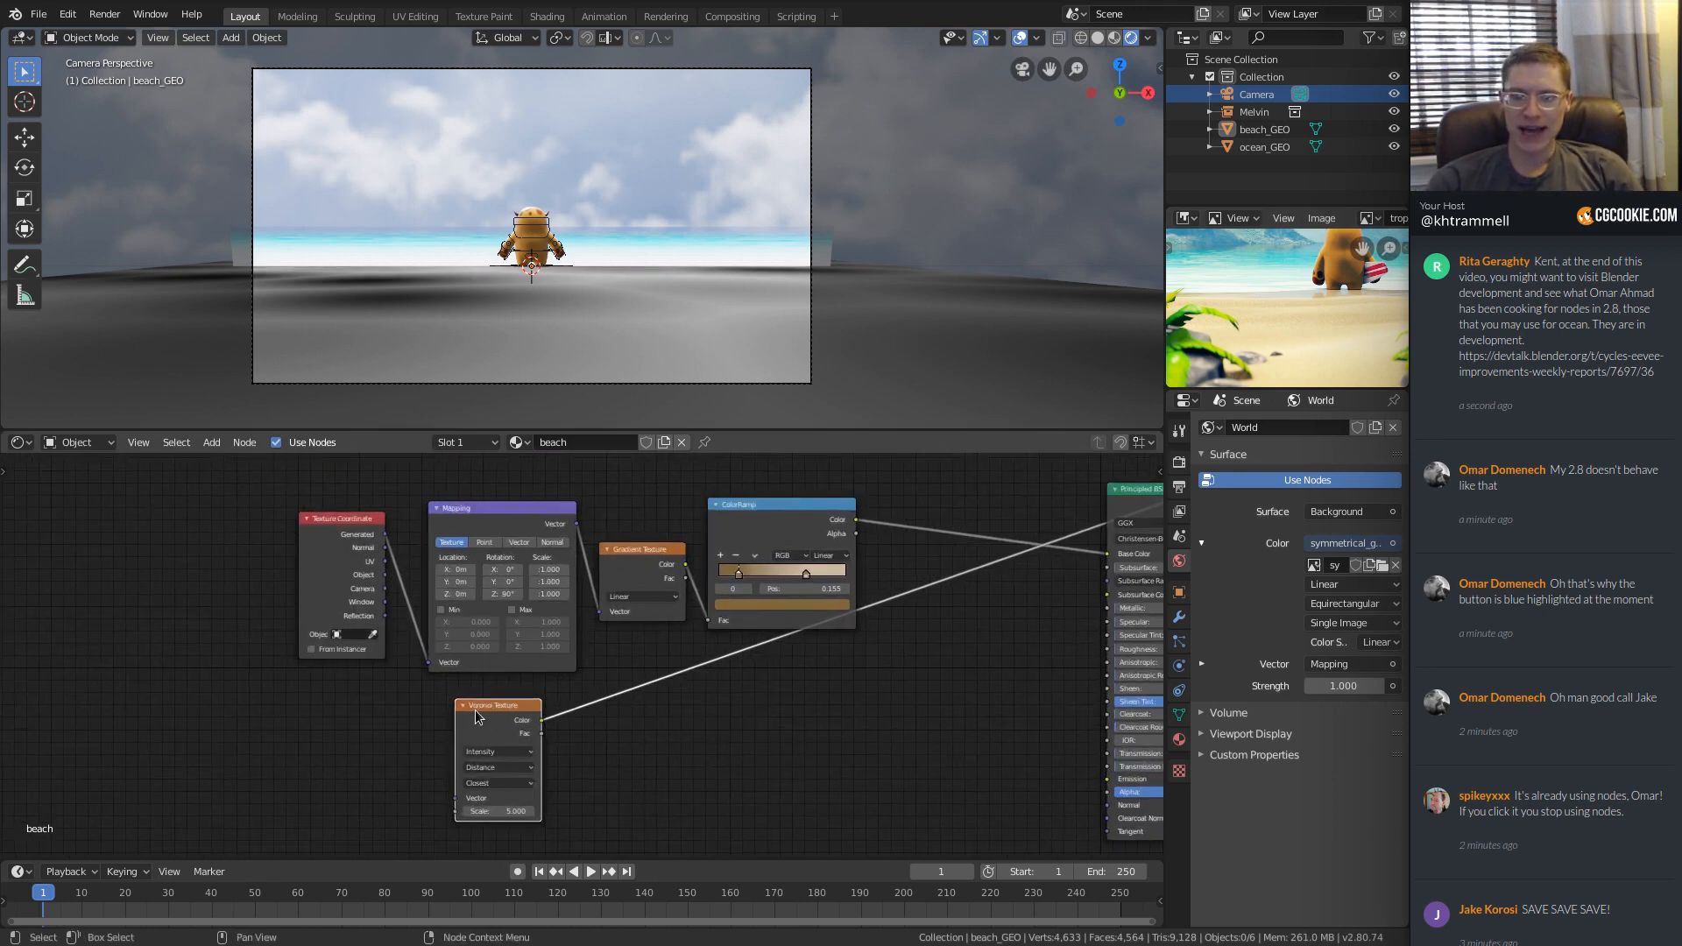
left_click_drag(493, 718, 603, 721)
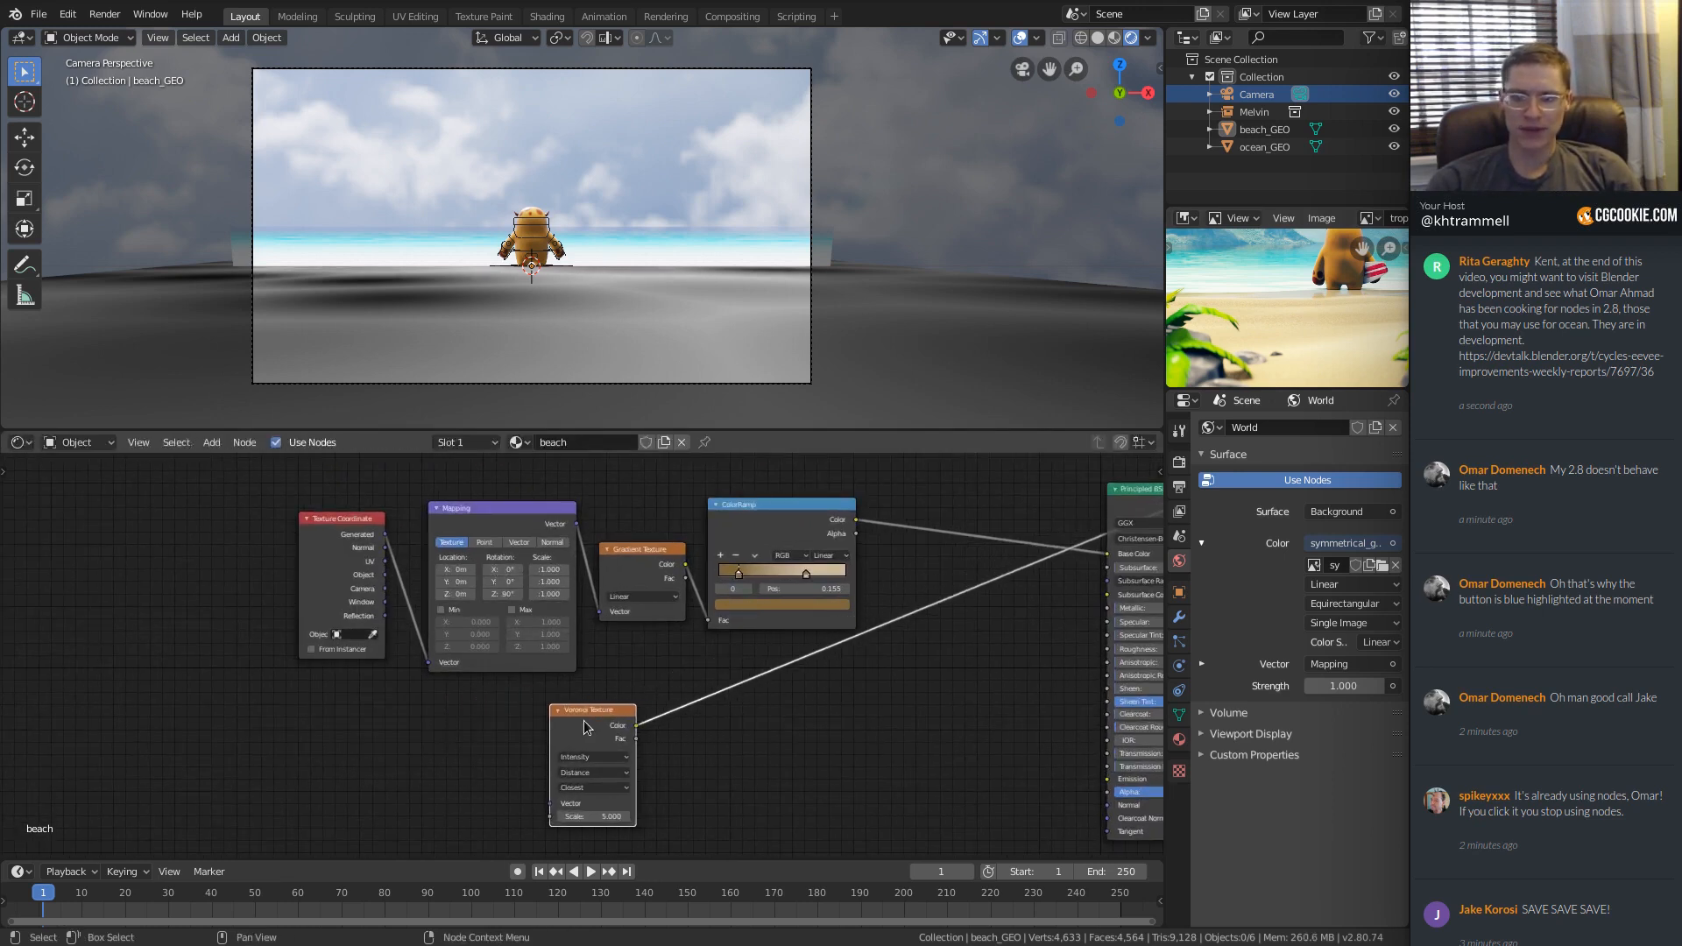
key("ctrl+t")
scroll(424, 714, "up", 2)
key("g")
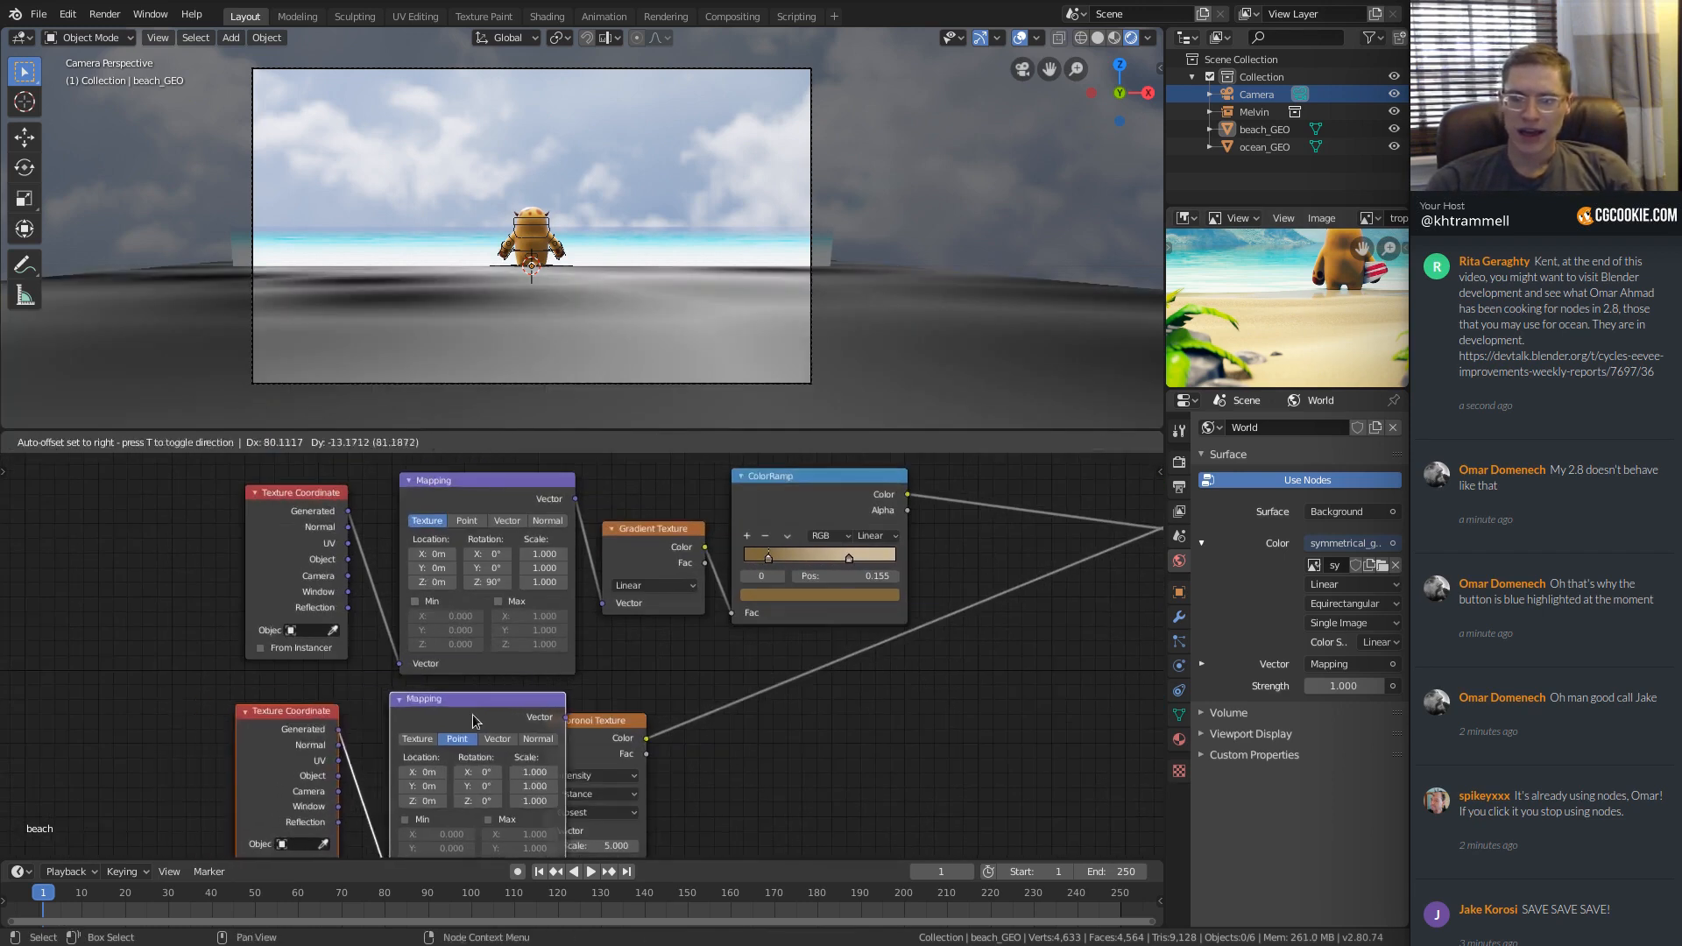
left_click(483, 717)
Delete the duplicate Texture Coordinate node and space out the Voronoi's Mapping, the Voronoi Texture and the original Texture Coordinate.
left_click(289, 712)
key("x")
left_click_drag(440, 702, 414, 701)
left_click_drag(591, 726, 628, 726)
left_click_drag(291, 507, 143, 521)
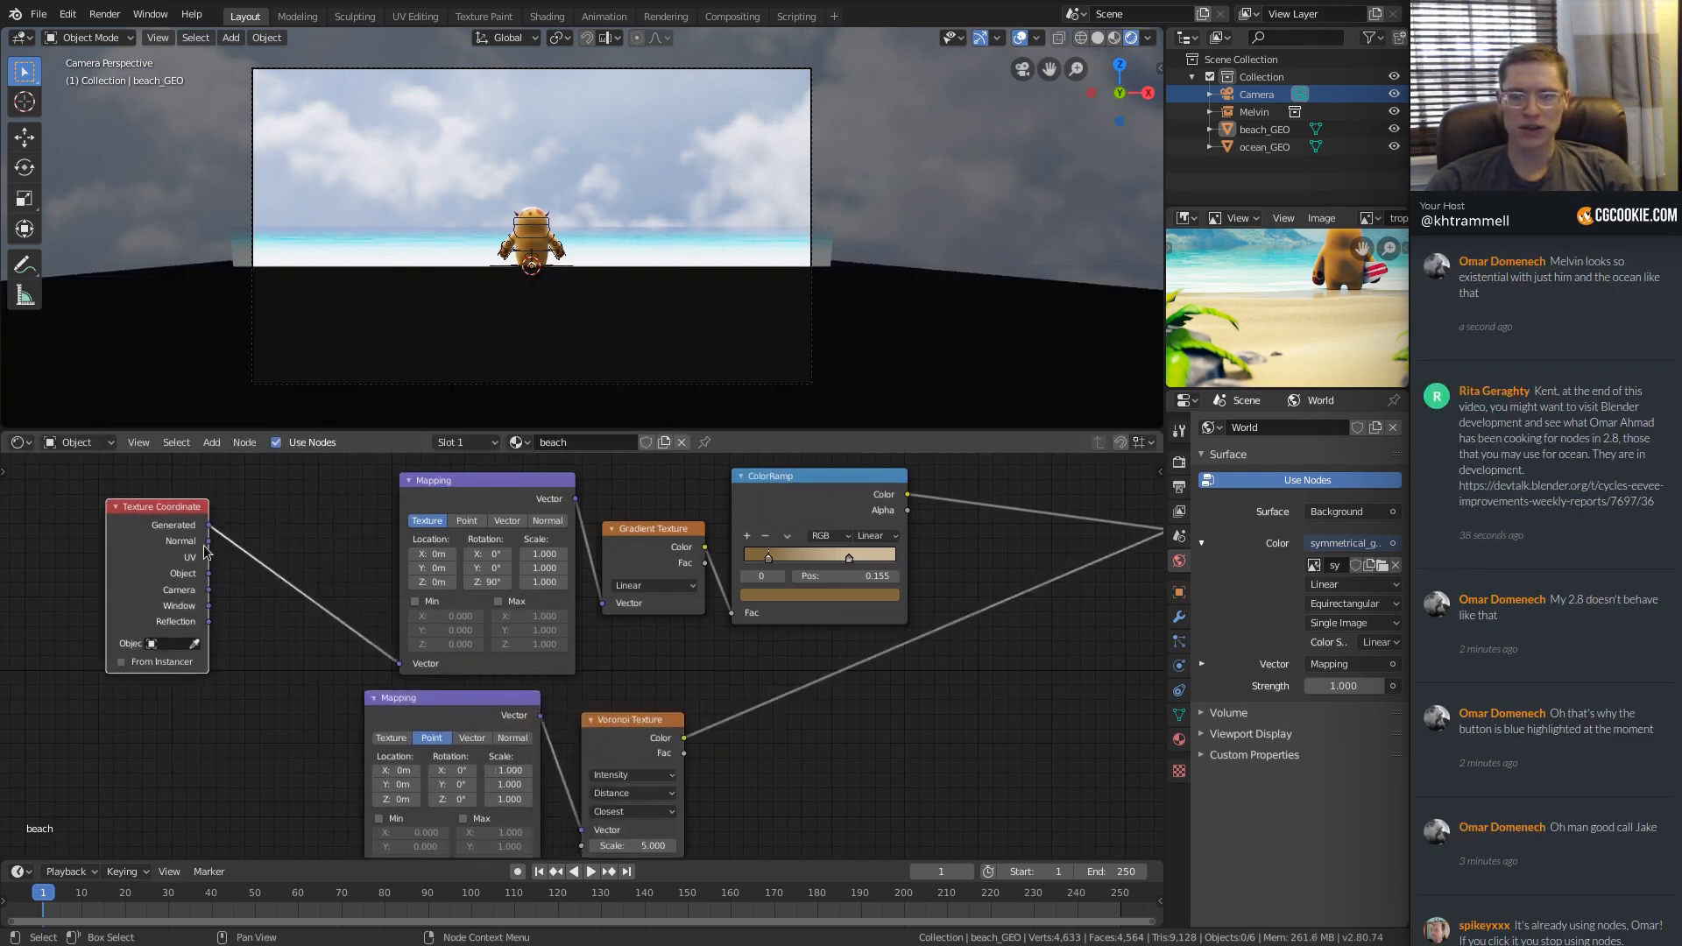
Connect the Texture Coordinate's Generated output to the Vector input of the Voronoi's Mapping node.
middle_click_drag(300, 583, 298, 557)
scroll(296, 555, "down", 1)
left_click_drag(219, 507, 368, 847)
middle_click_drag(617, 771, 634, 762, "ctrl")
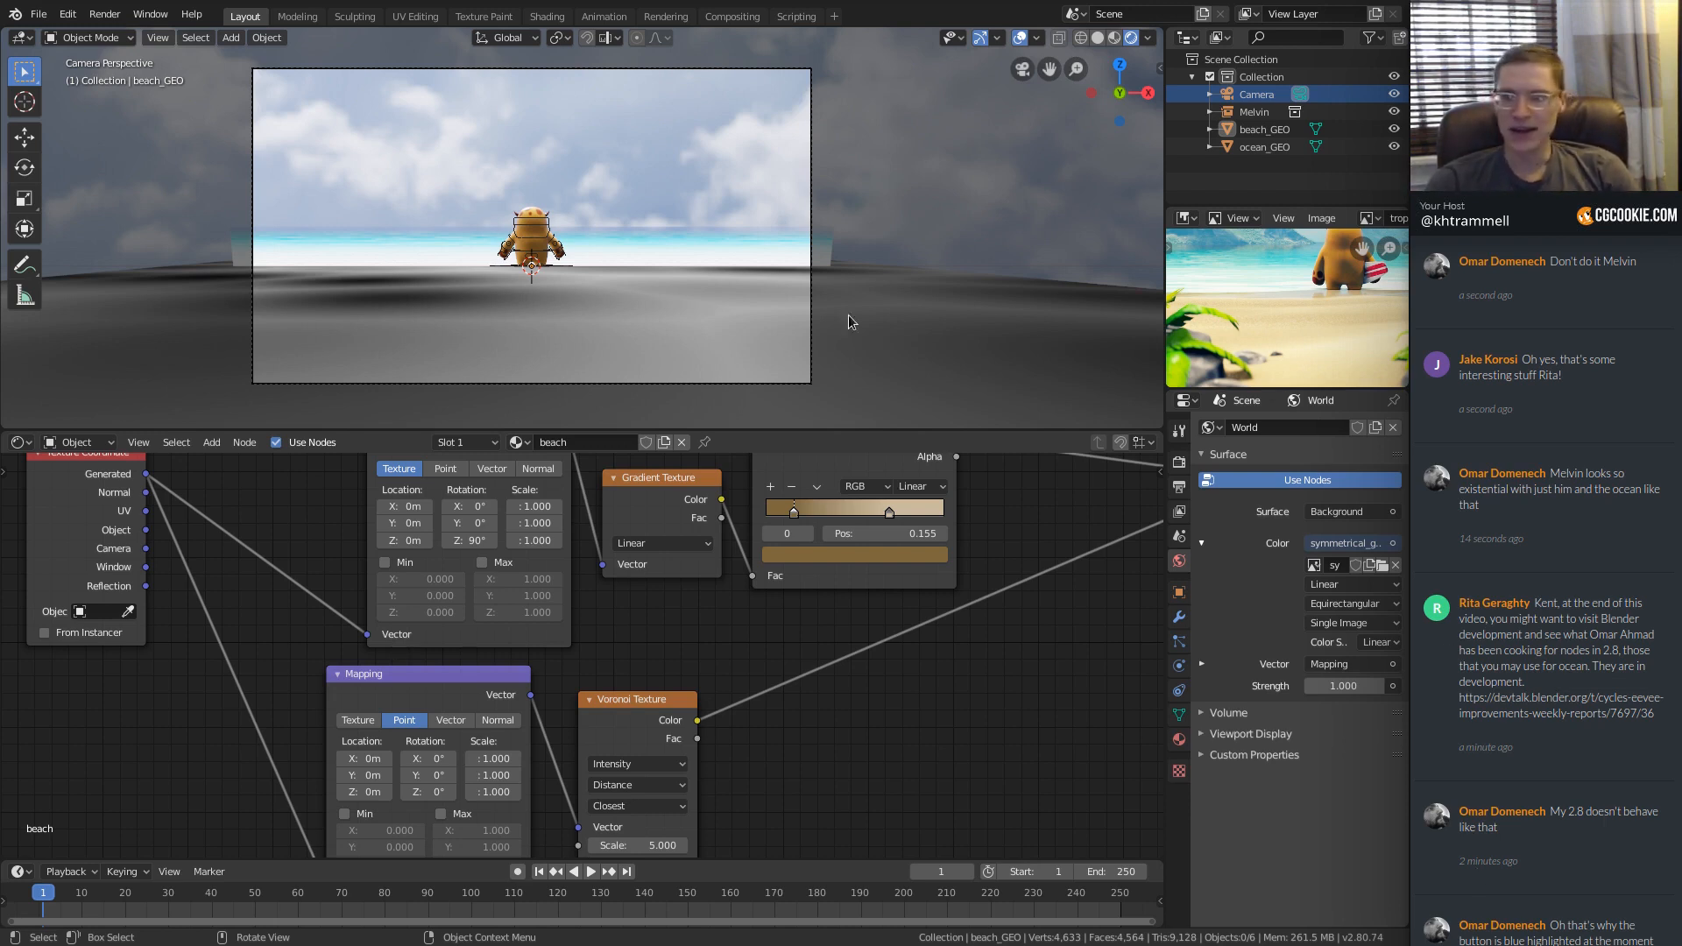
Examine the Voronoi pattern's shape across the whole beach surface from above.
middle_click_drag(566, 204, 718, 298)
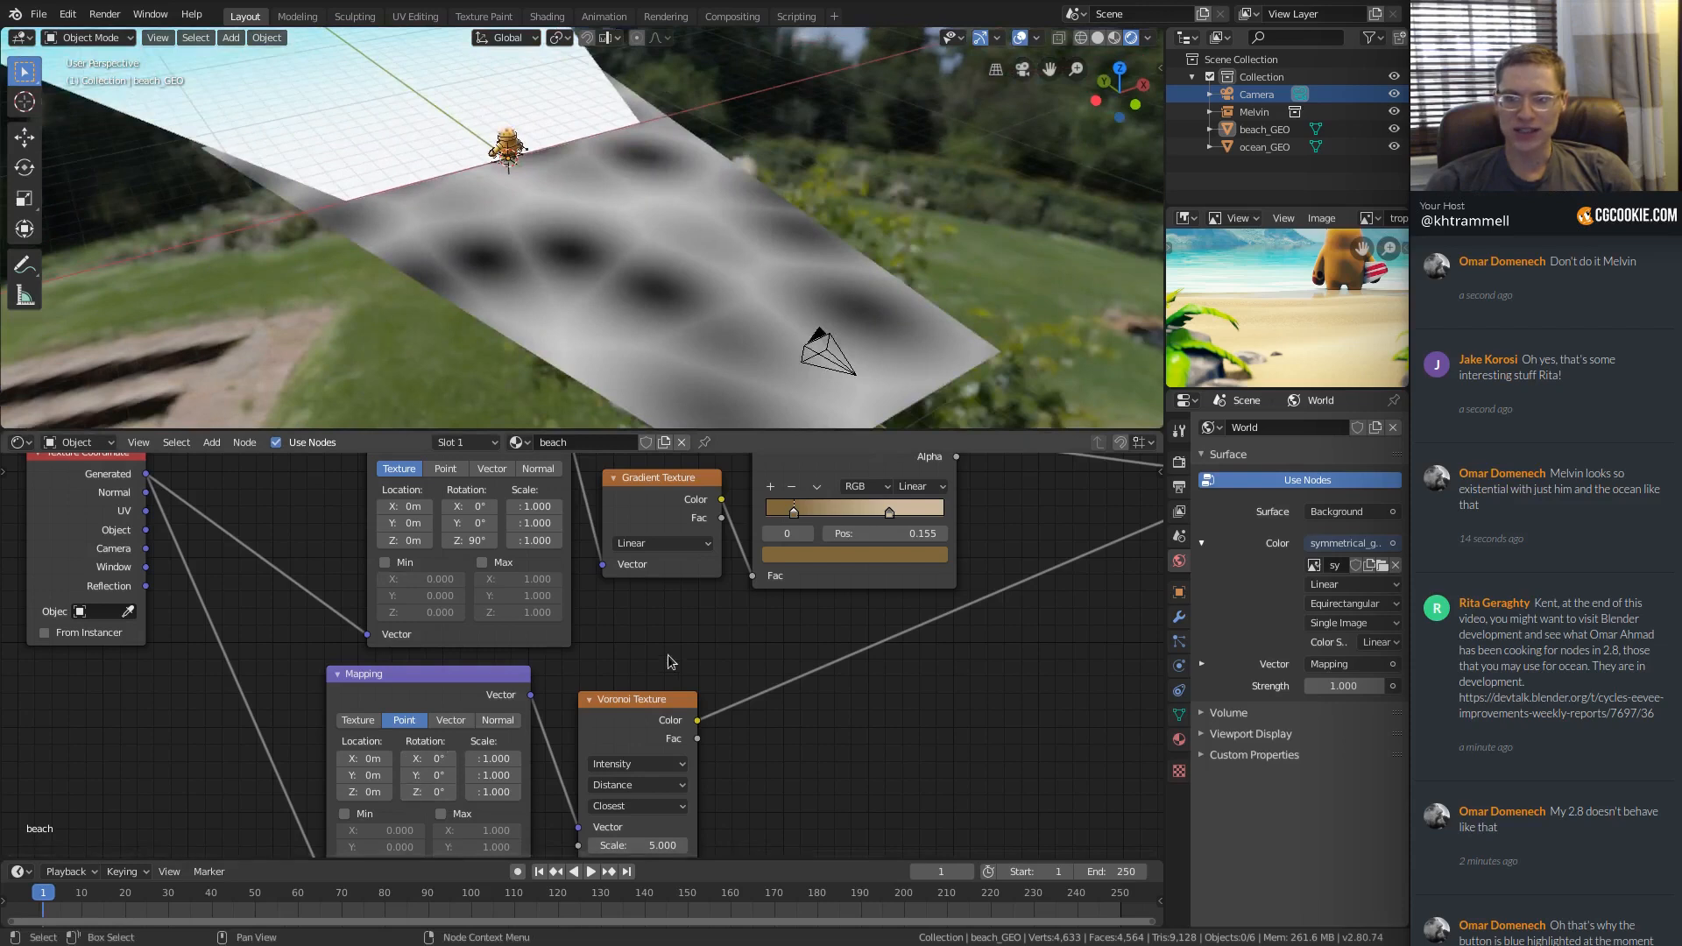
scroll(604, 654, "up", 1)
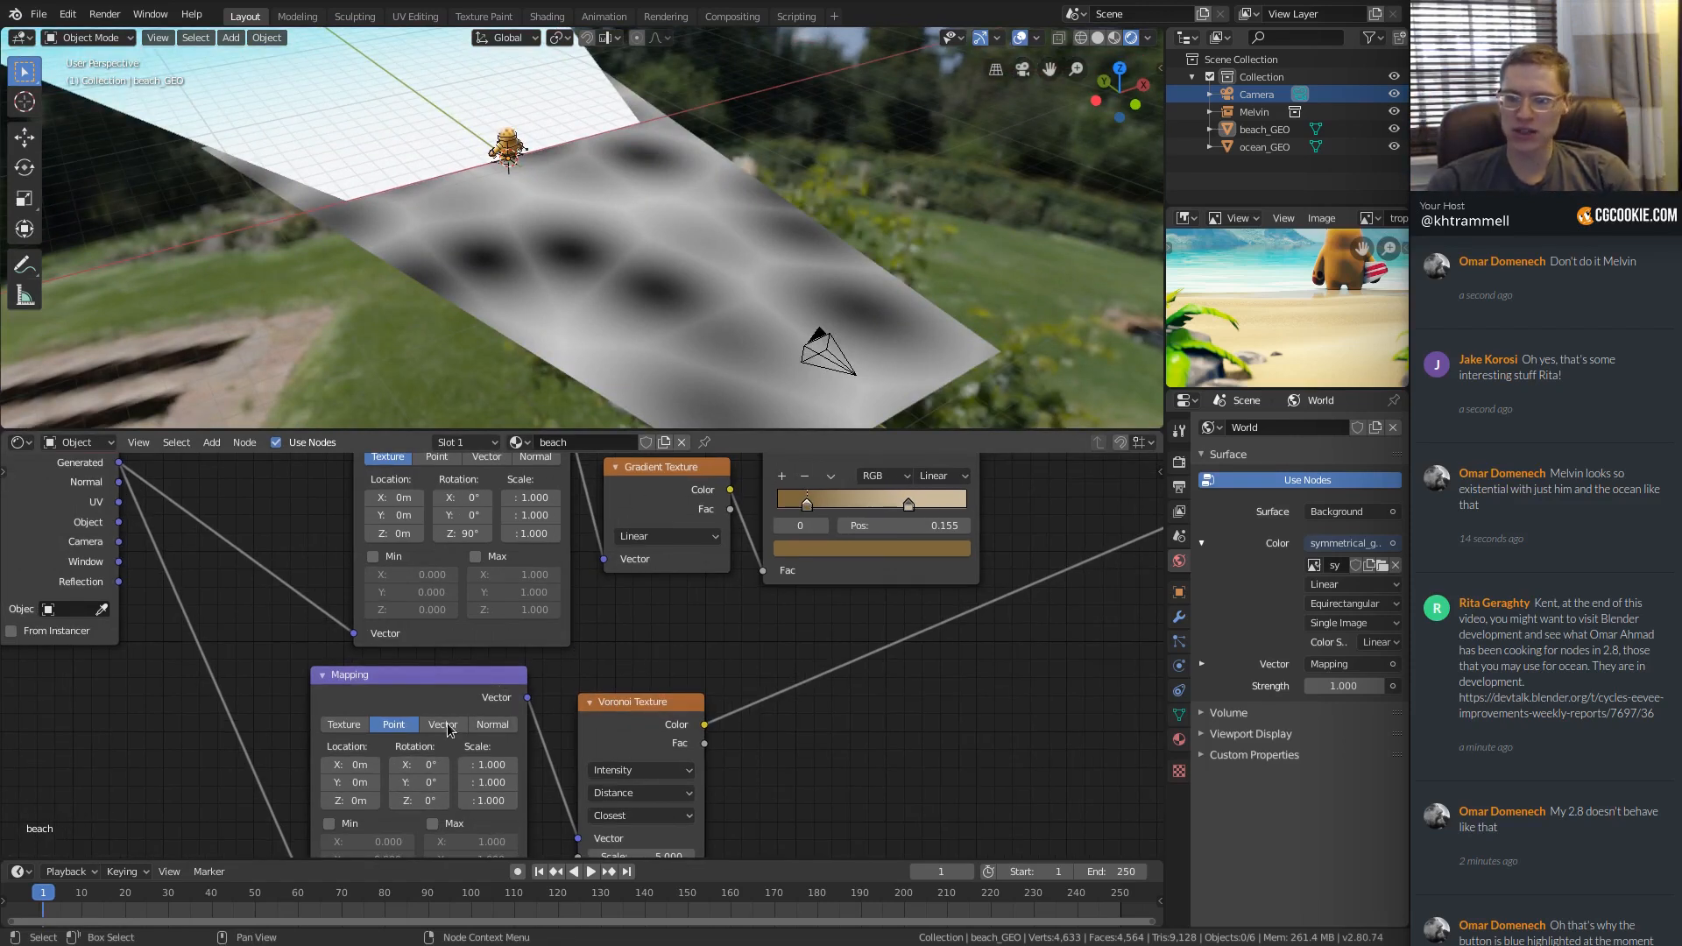
middle_click_drag(670, 764, 639, 729)
middle_click_drag(592, 166, 690, 202)
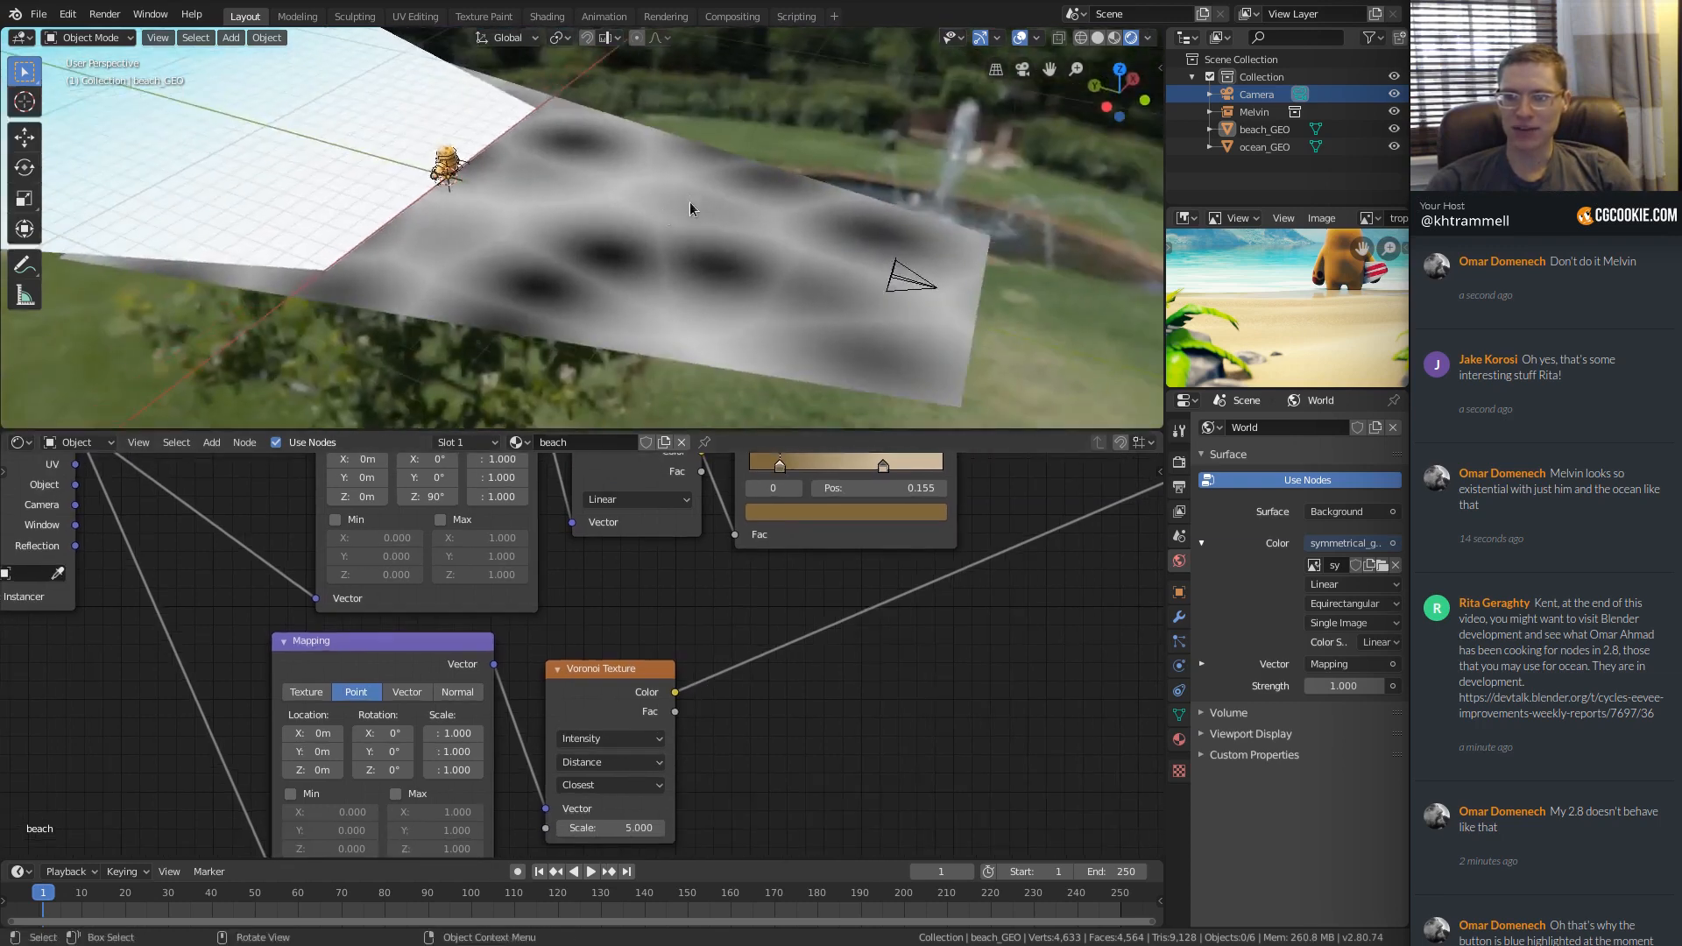
Stretch the Voronoi pattern by setting its Mapping node's scale to 1 in X and about 2.98 in Y.
middle_click_drag(615, 245, 652, 226)
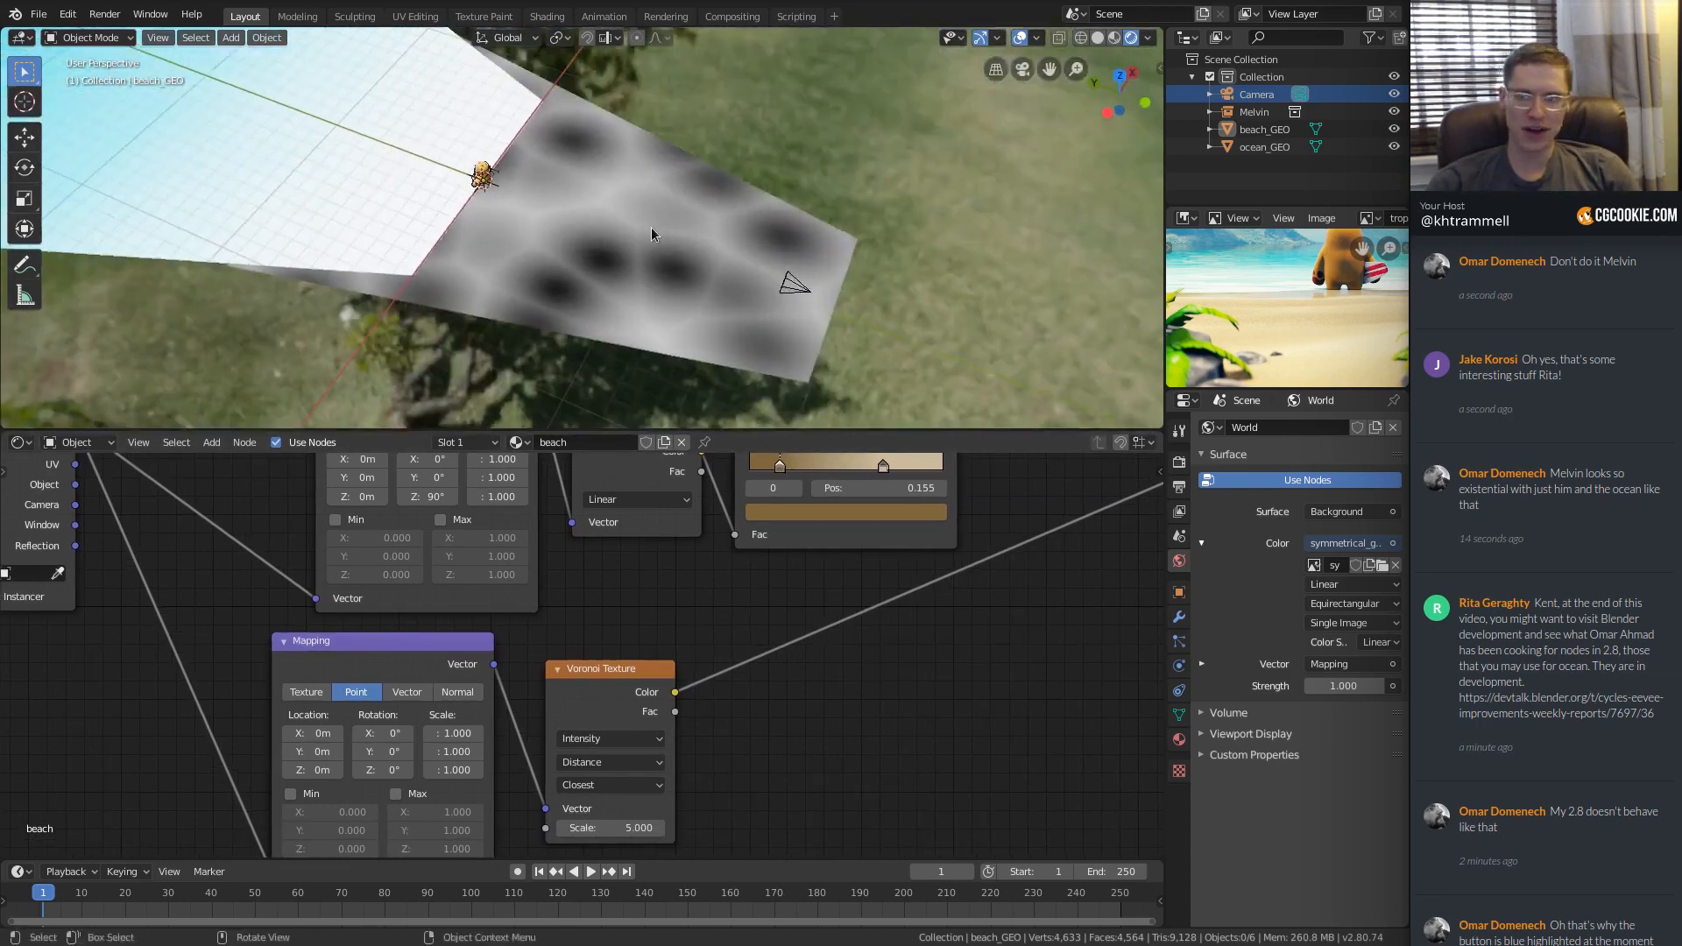
key("KP_0")
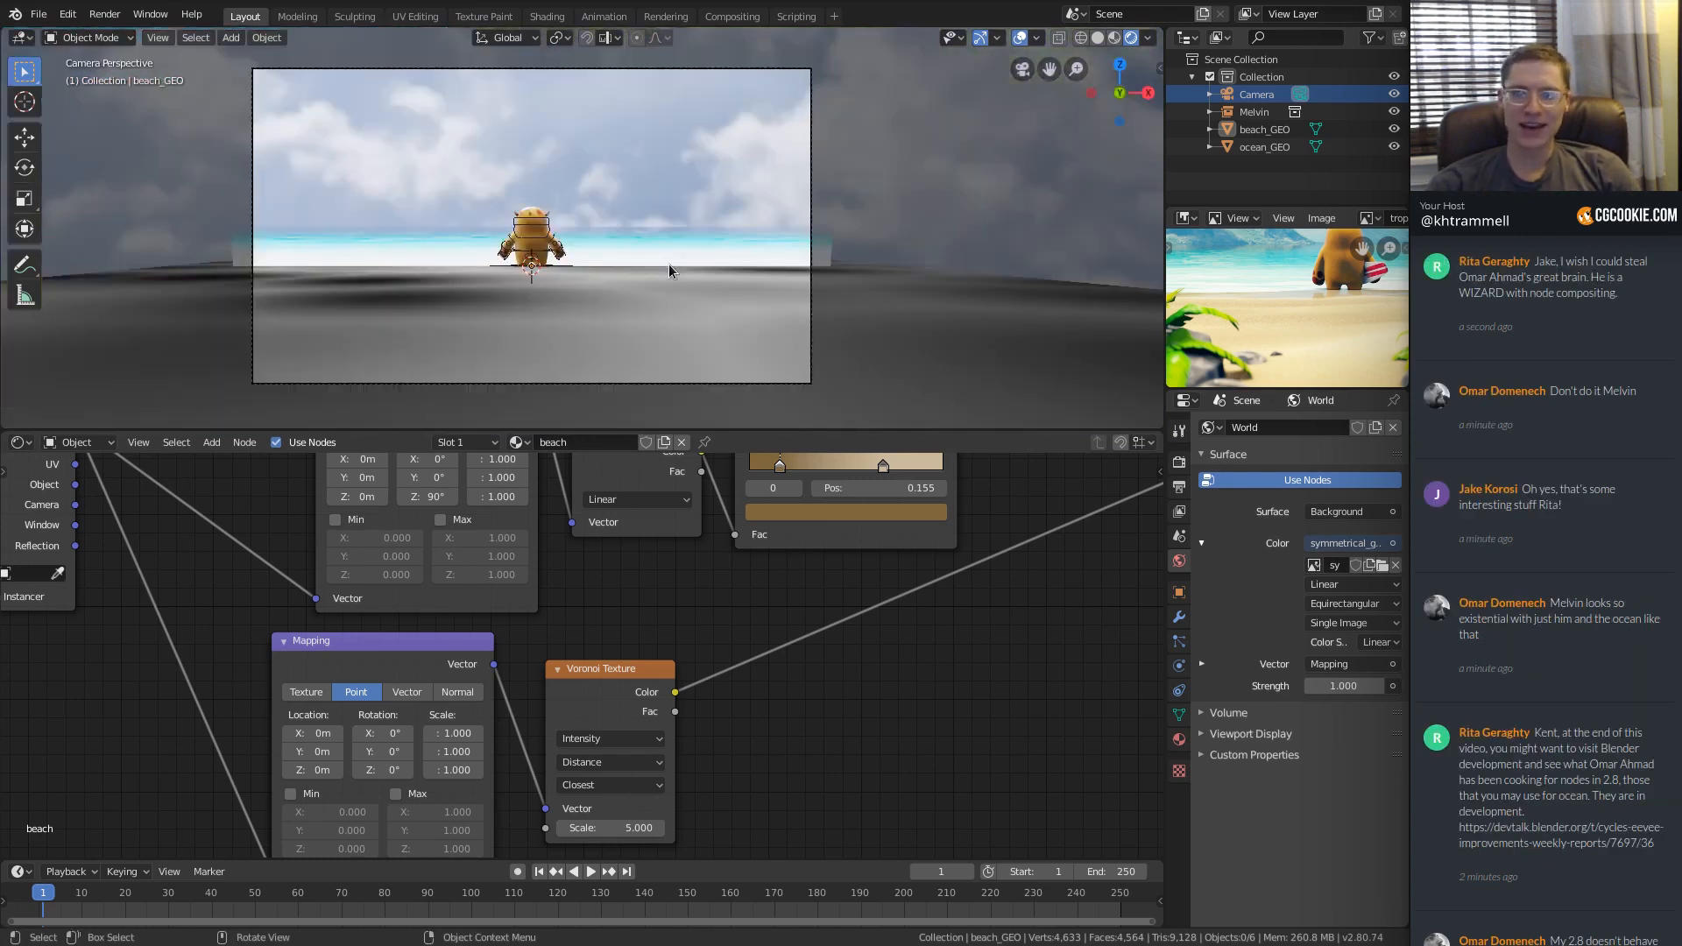
key("KP_0")
scroll(571, 673, "up", 1)
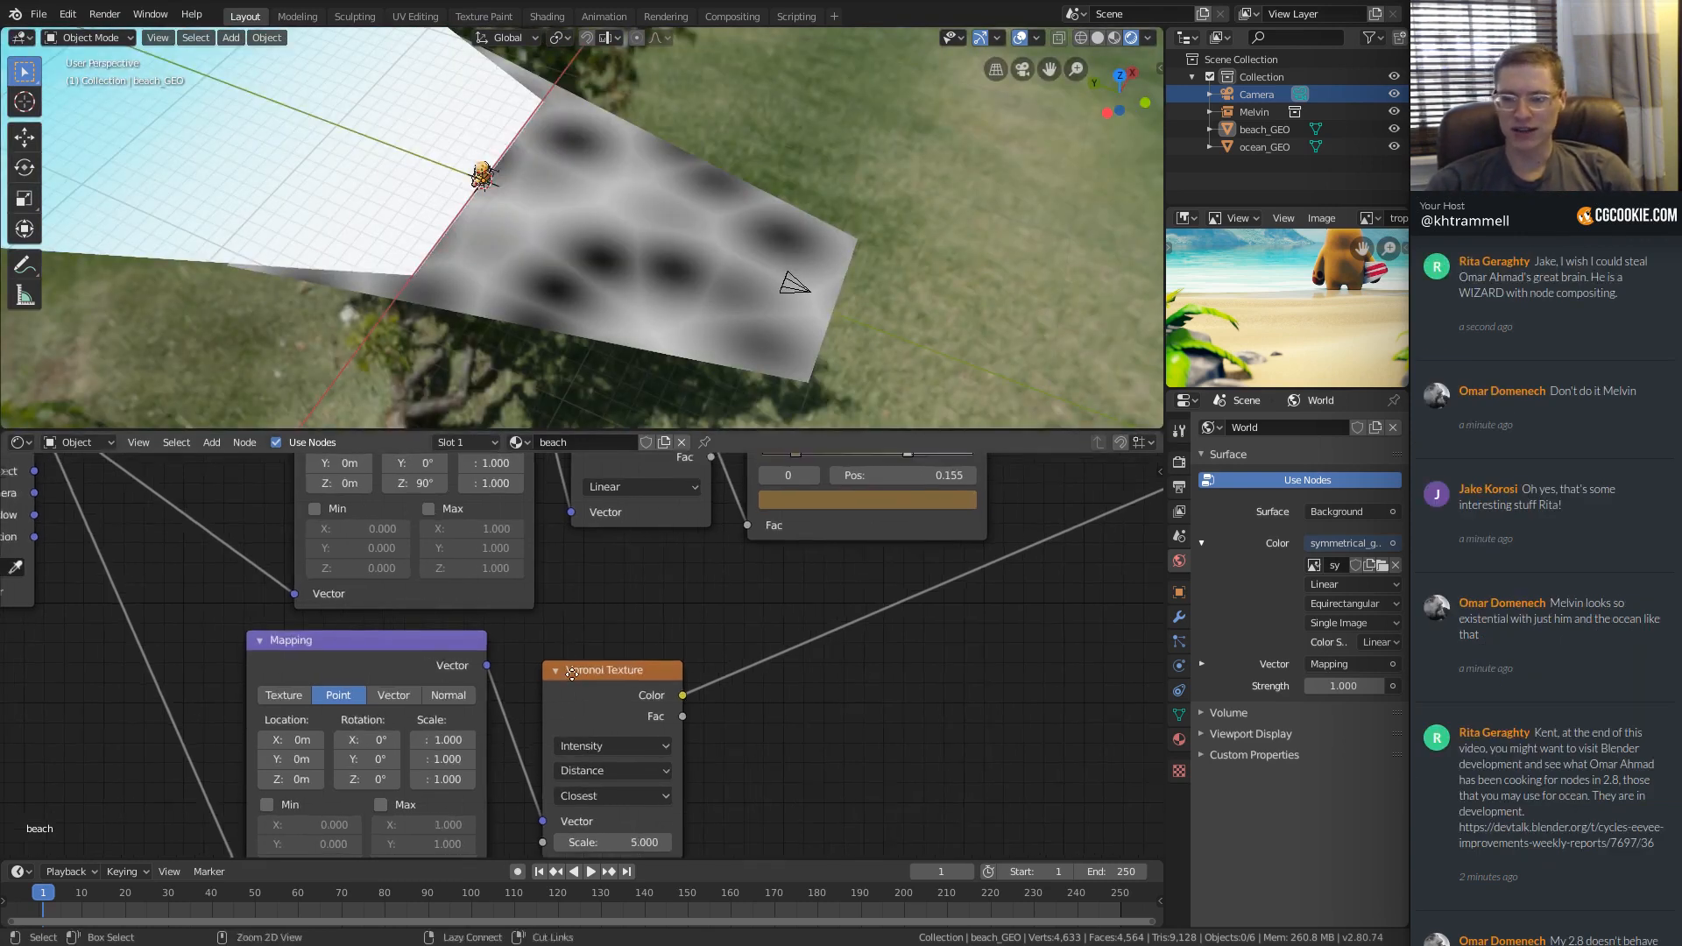
scroll(507, 592, "up", 2)
middle_click_drag(472, 638, 492, 643)
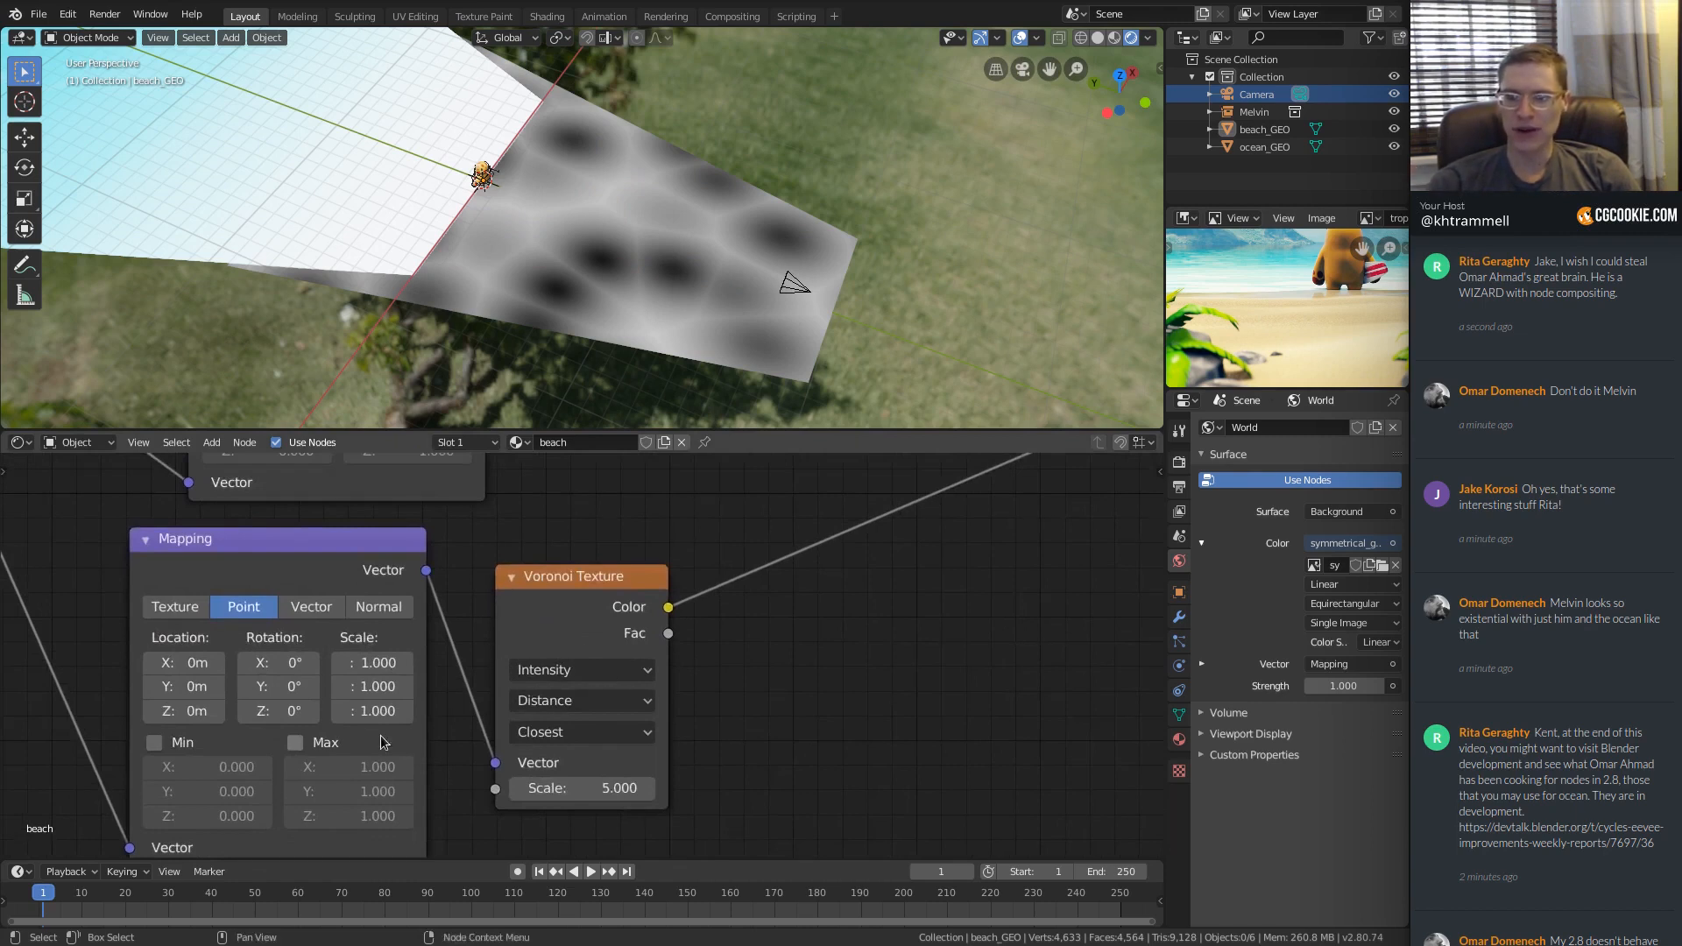
left_click_drag(378, 664, 323, 664)
left_click(370, 660)
type("1")
key("Return")
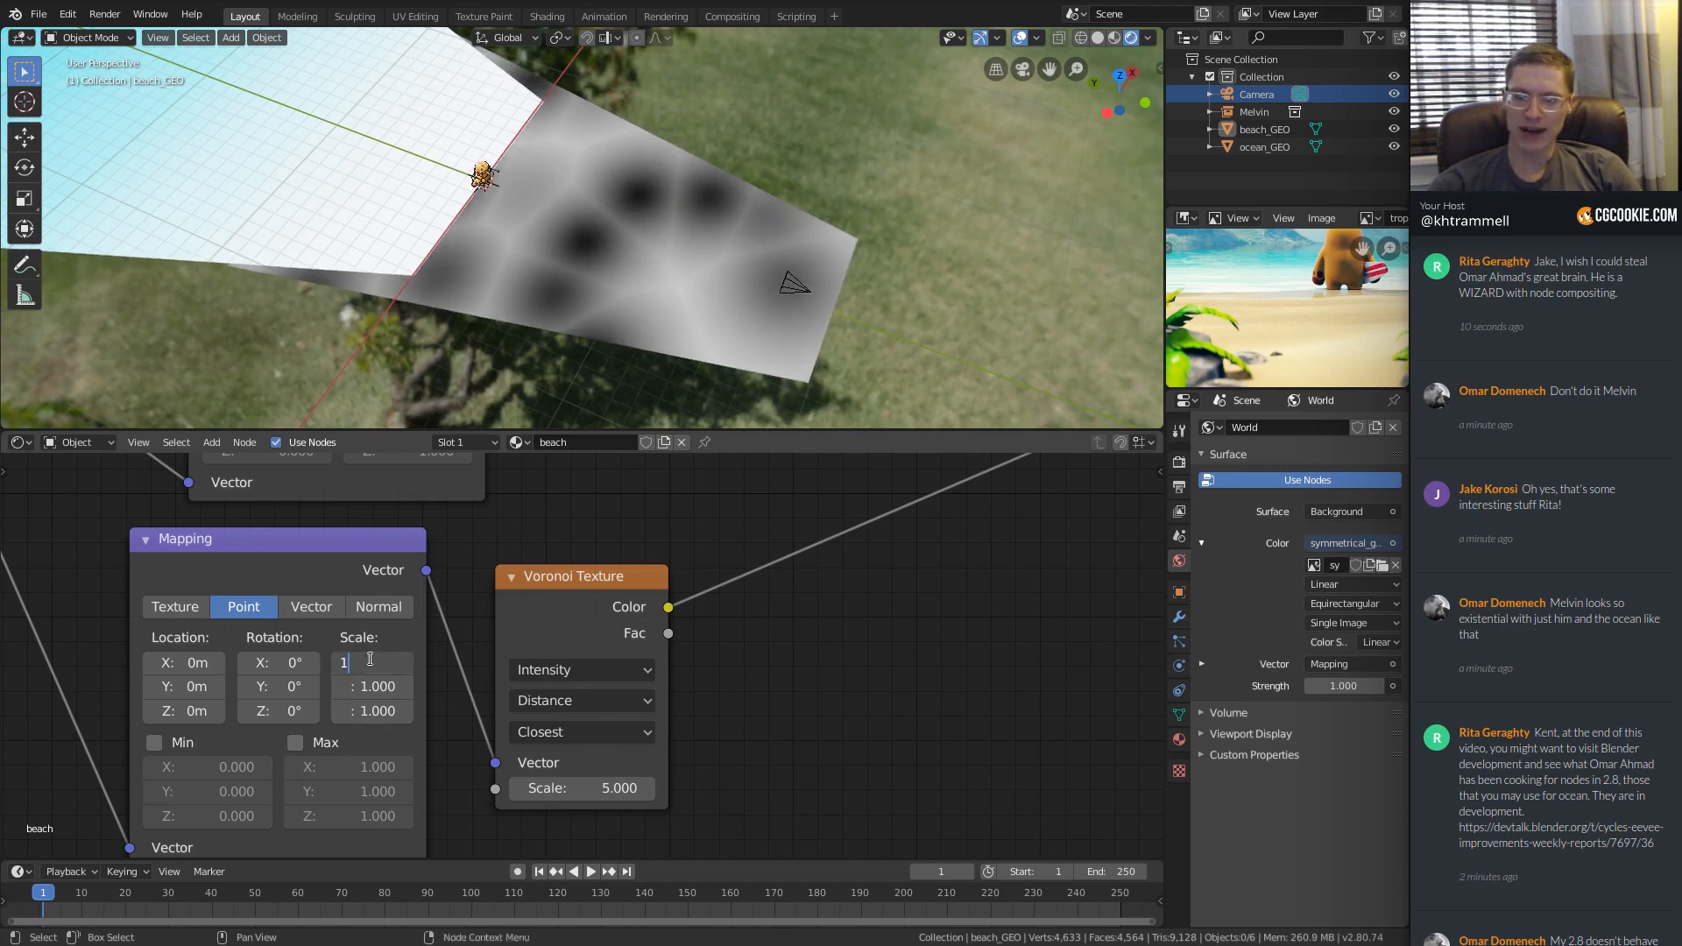
left_click_drag(377, 687, 551, 687)
middle_click_drag(638, 173, 630, 224)
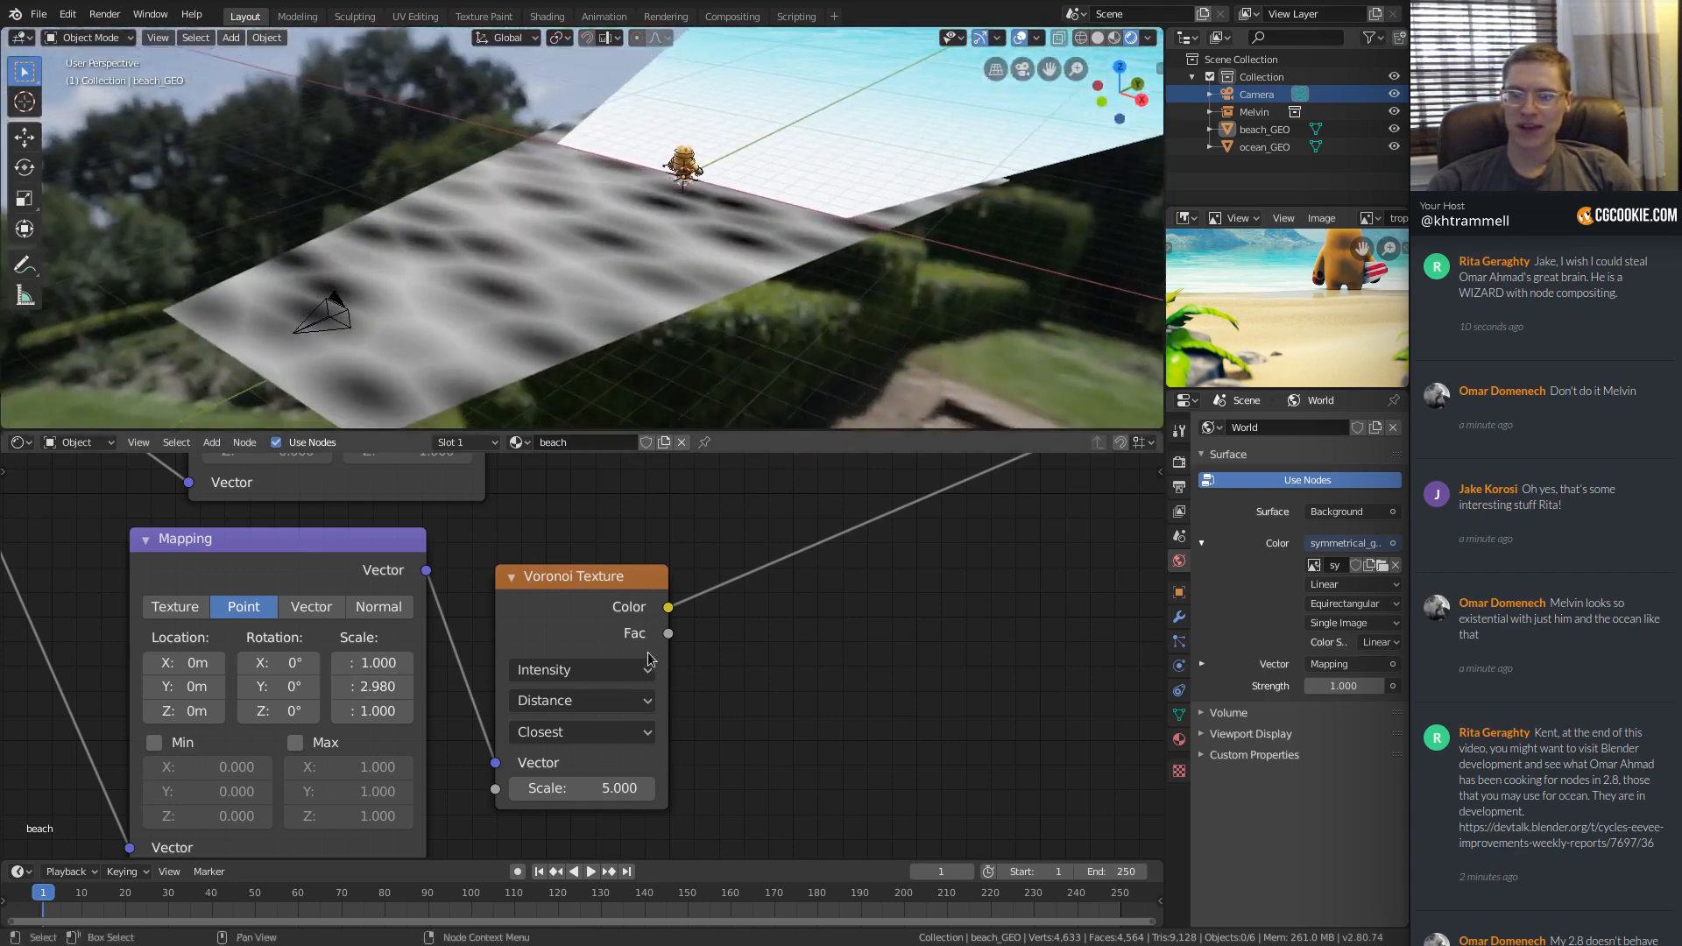
Insert a MixRGB node between the ColorRamp and the Principled BSDF's Base Color, and feed the Voronoi's Color output into Color2.
scroll(753, 544, "down", 4)
key("shift+a")
mouse_move(739, 531)
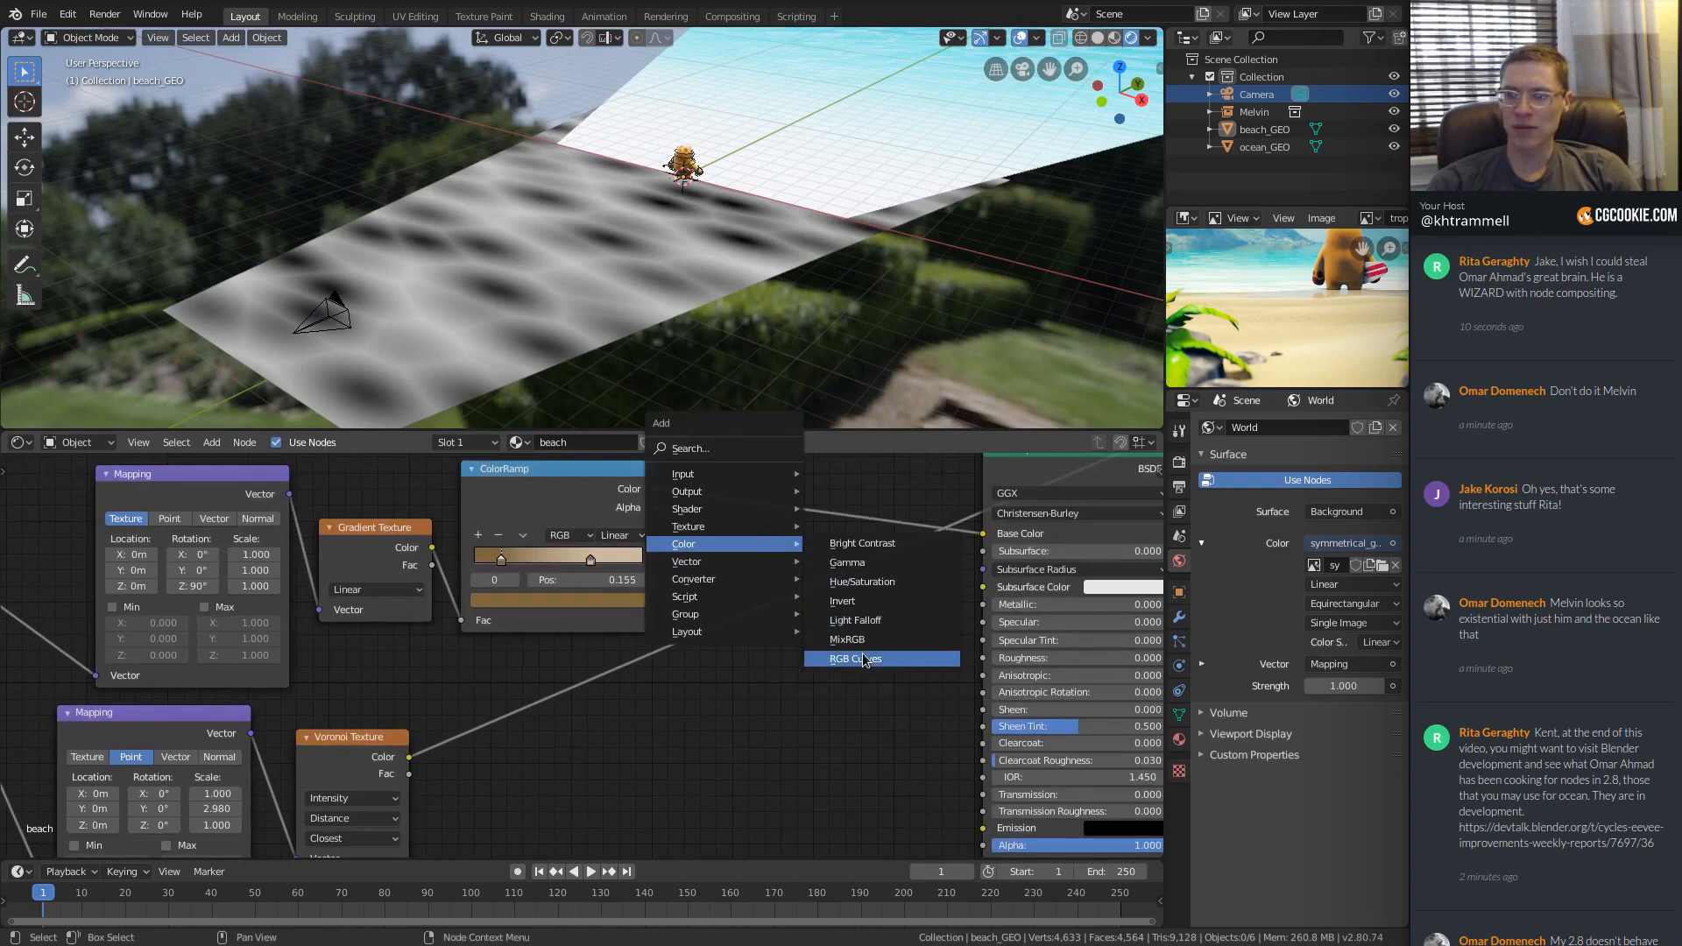
left_click(847, 639)
left_click(742, 495)
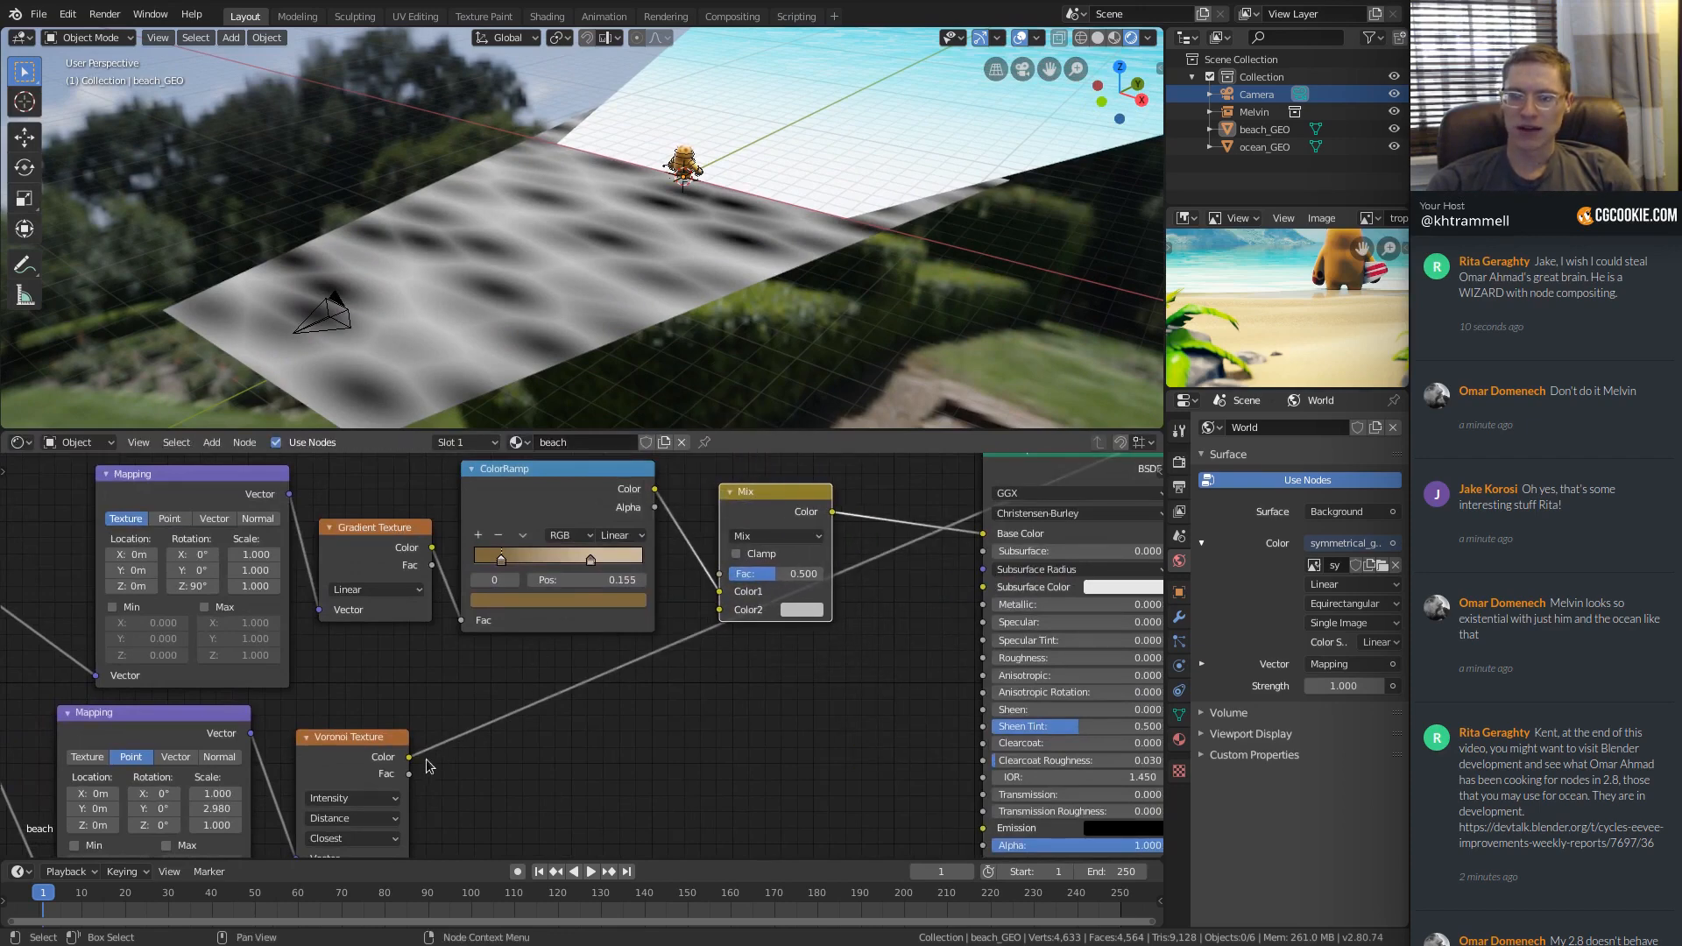
left_click_drag(409, 756, 719, 610)
Try the Soft Light blend mode on the mix node and preview its output on the beach.
left_click(776, 536)
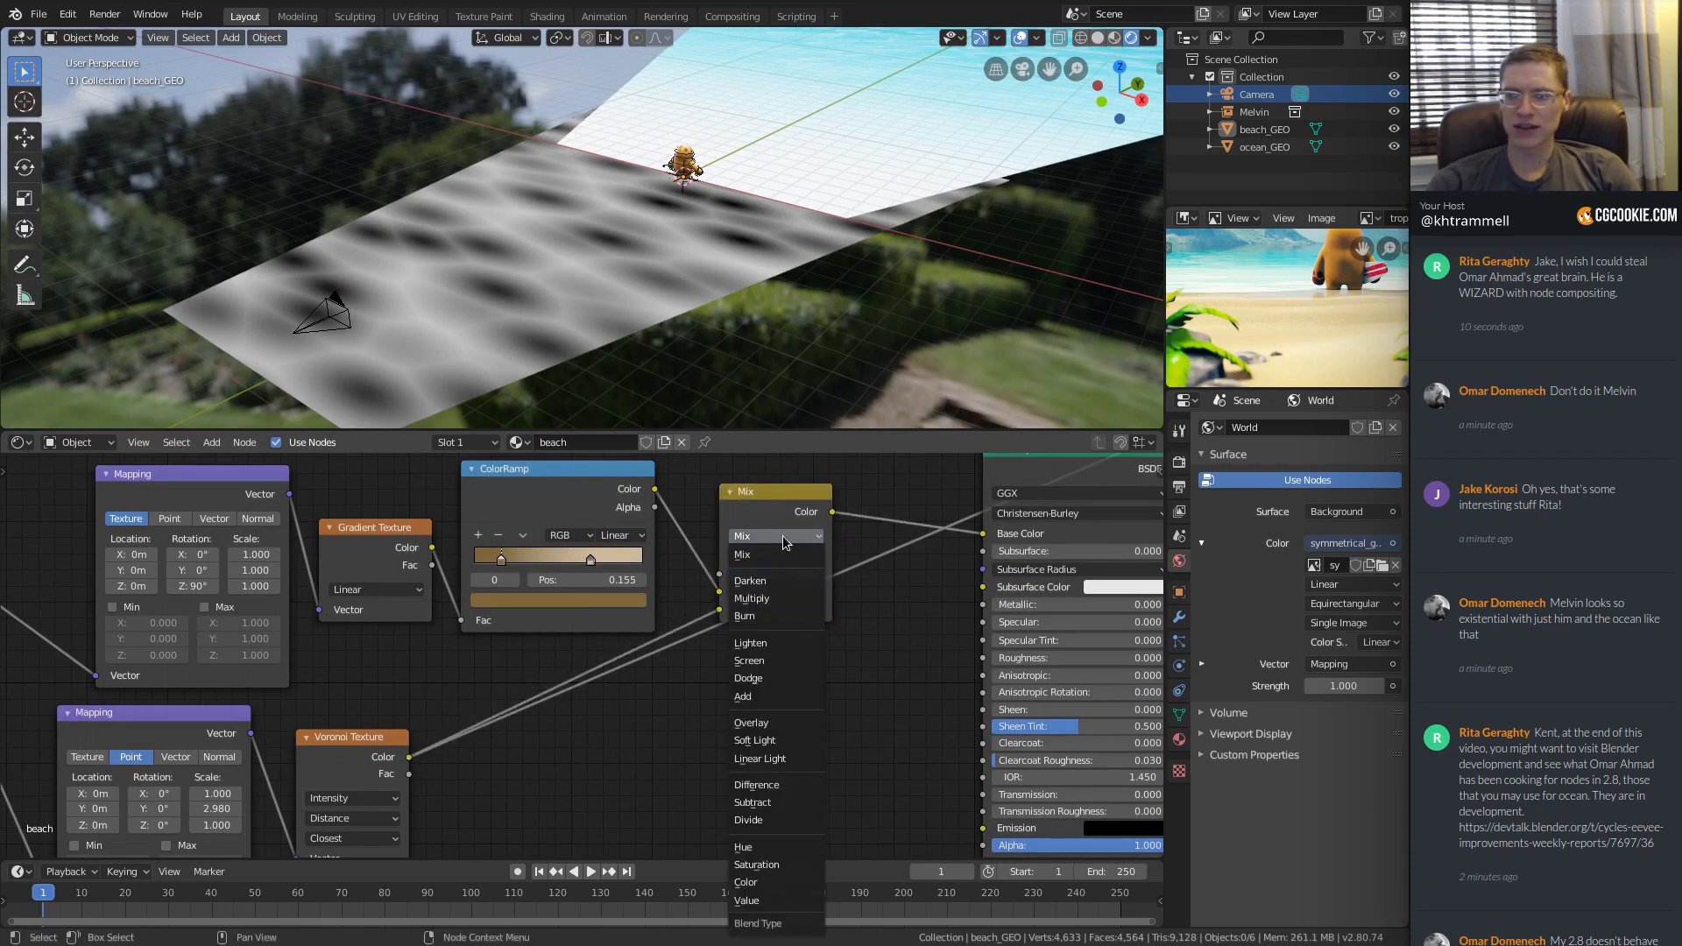
left_click(816, 728)
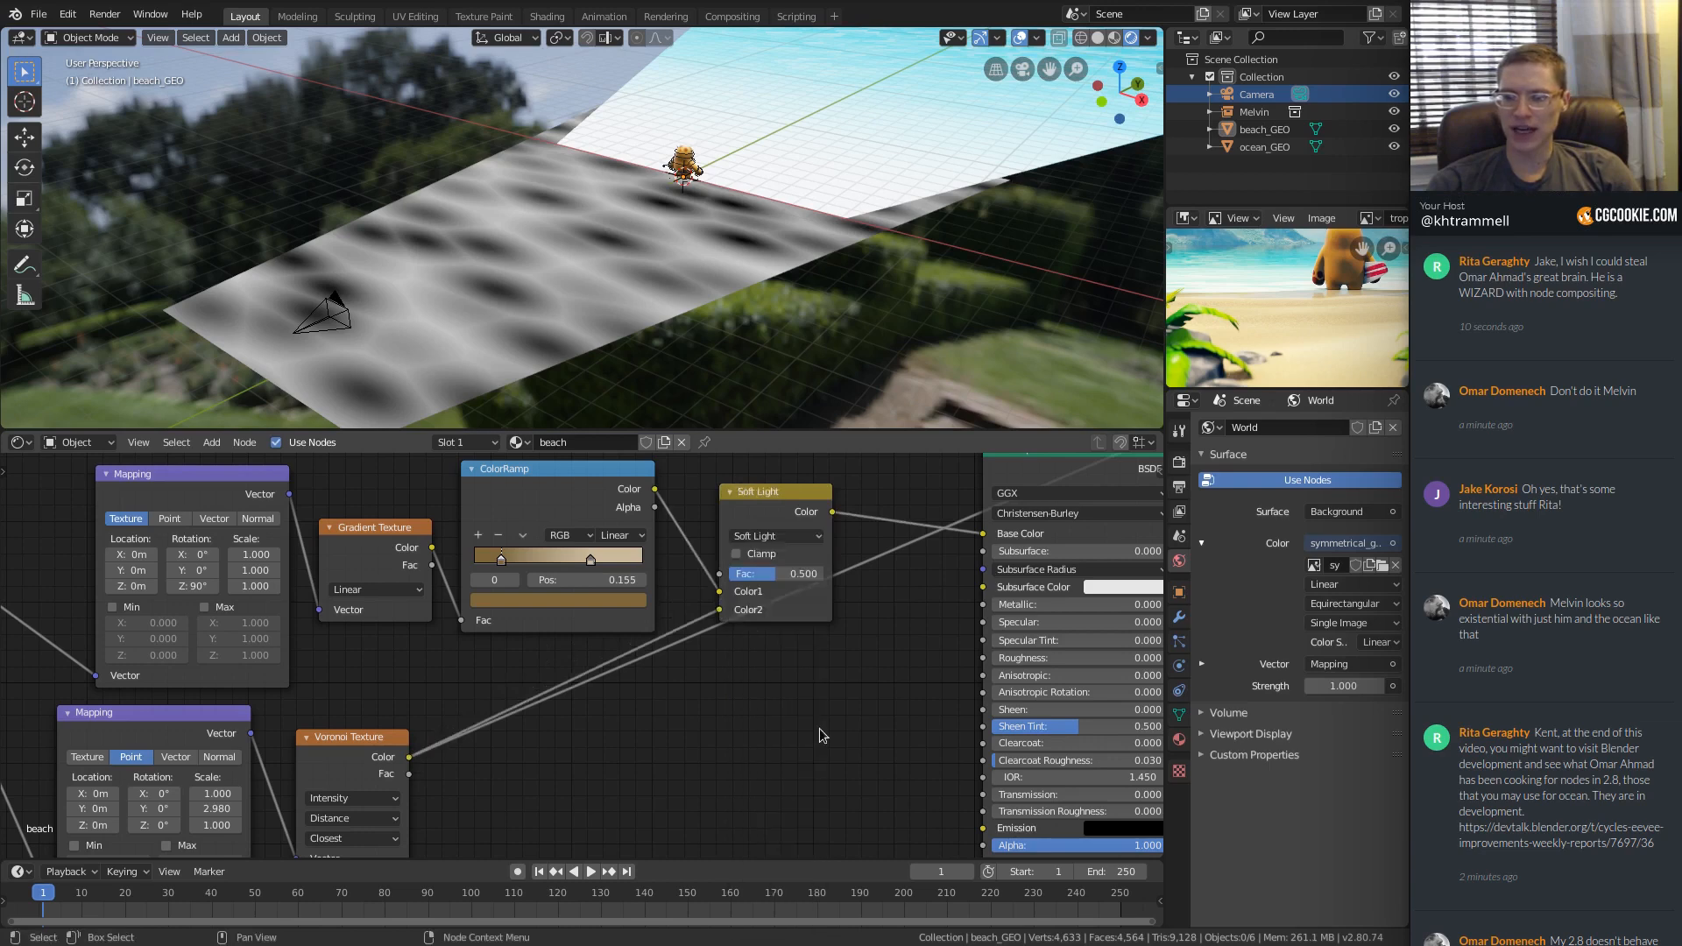
left_click(806, 509, "ctrl+shift")
middle_click_drag(744, 212, 745, 165)
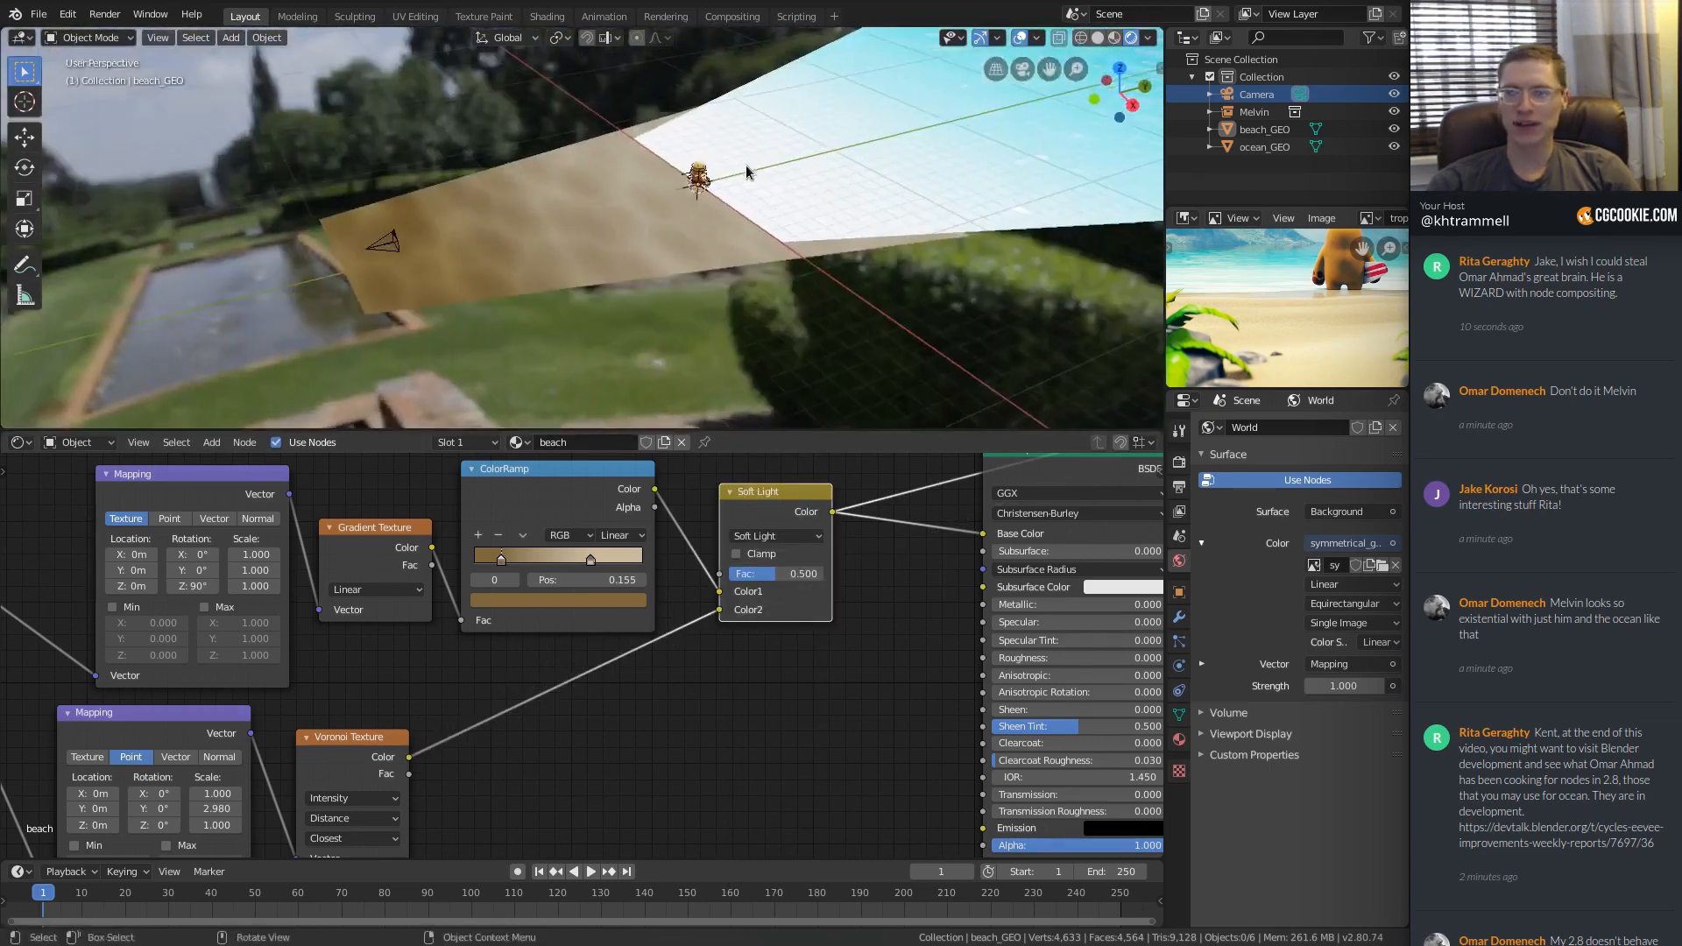
Set the mix node's blend mode to Overlay and reduce its factor to about 0.308.
left_click(775, 536)
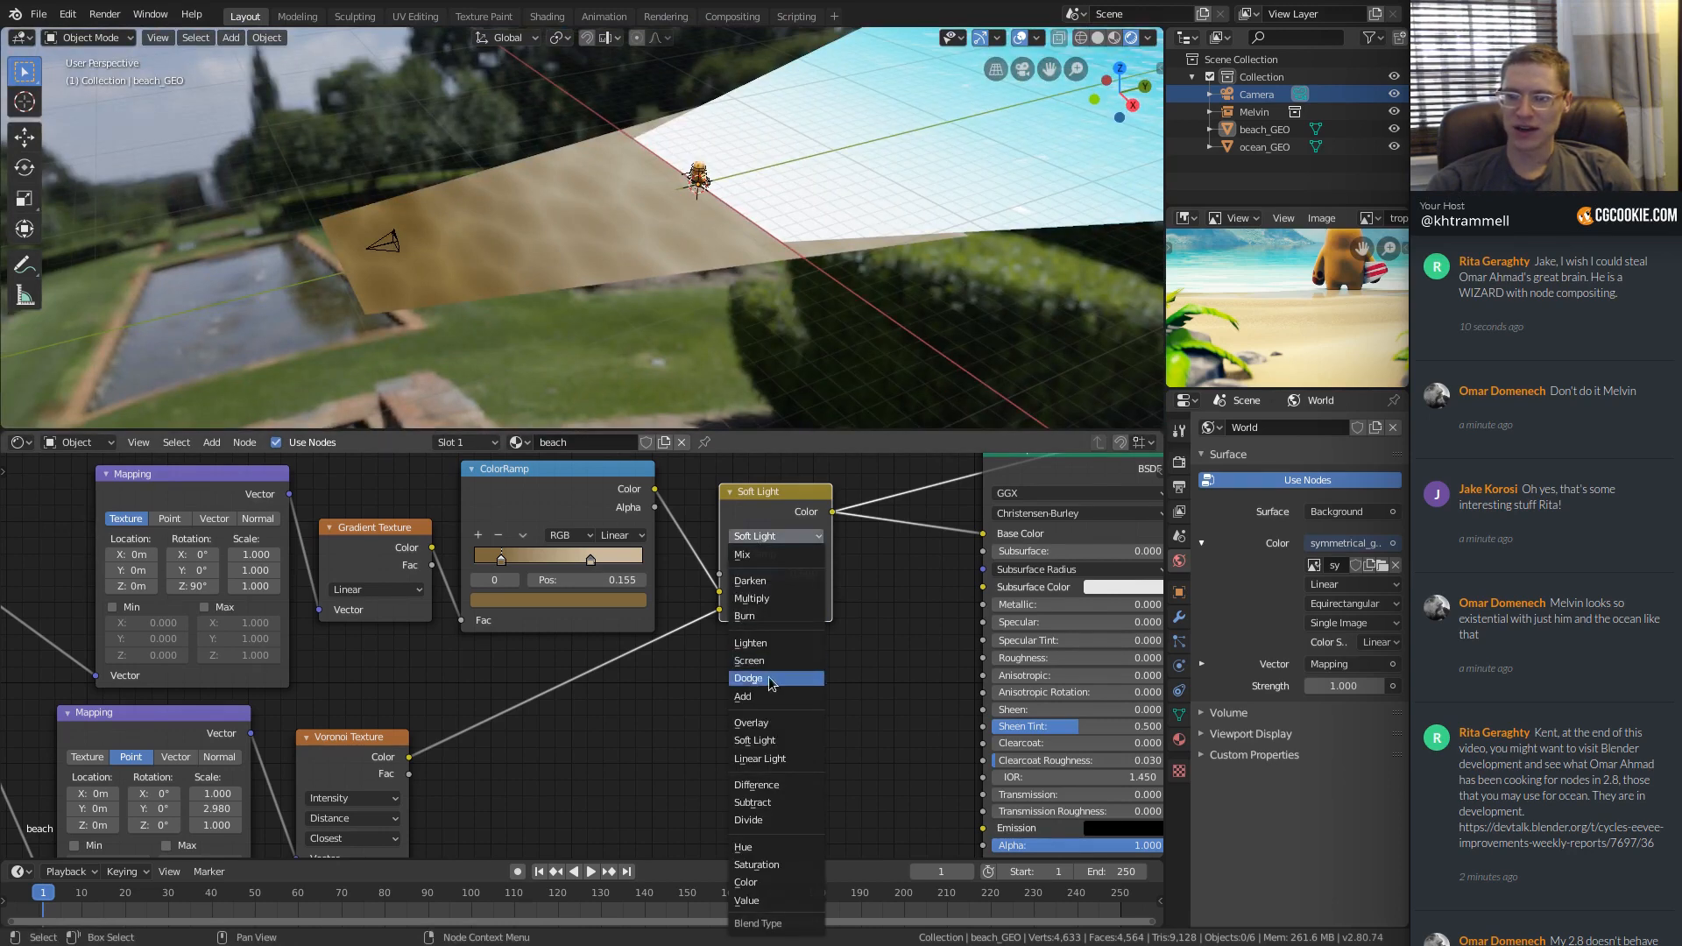
left_click(752, 723)
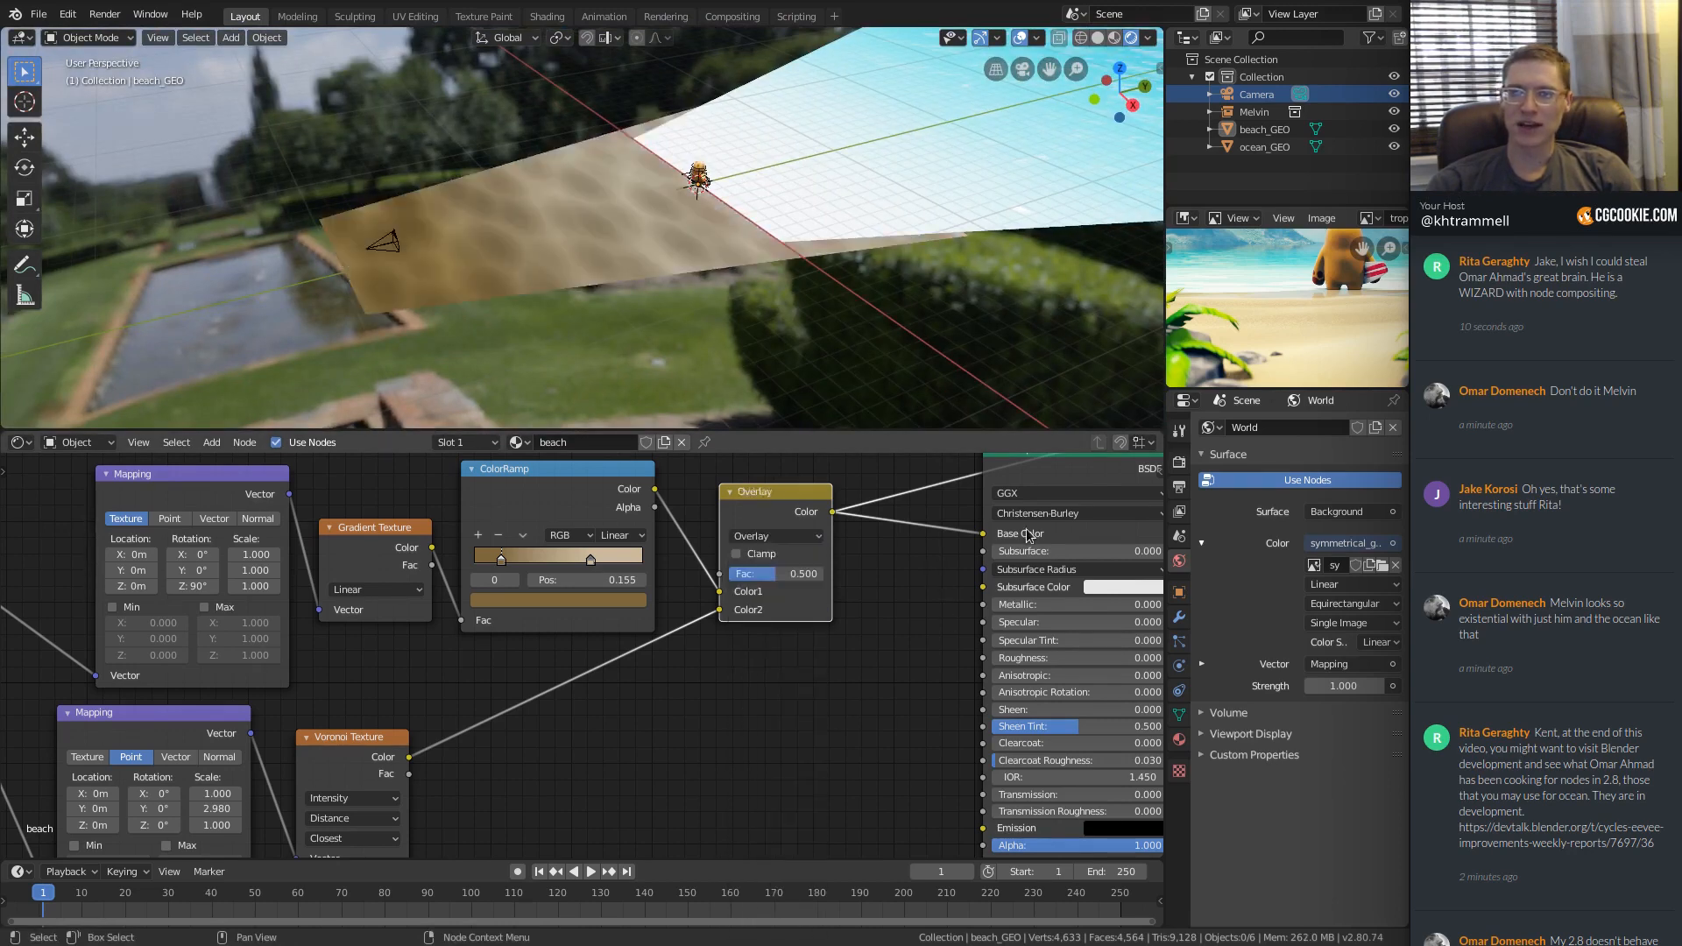
scroll(669, 254, "up", 4)
middle_click_drag(635, 212, 633, 212)
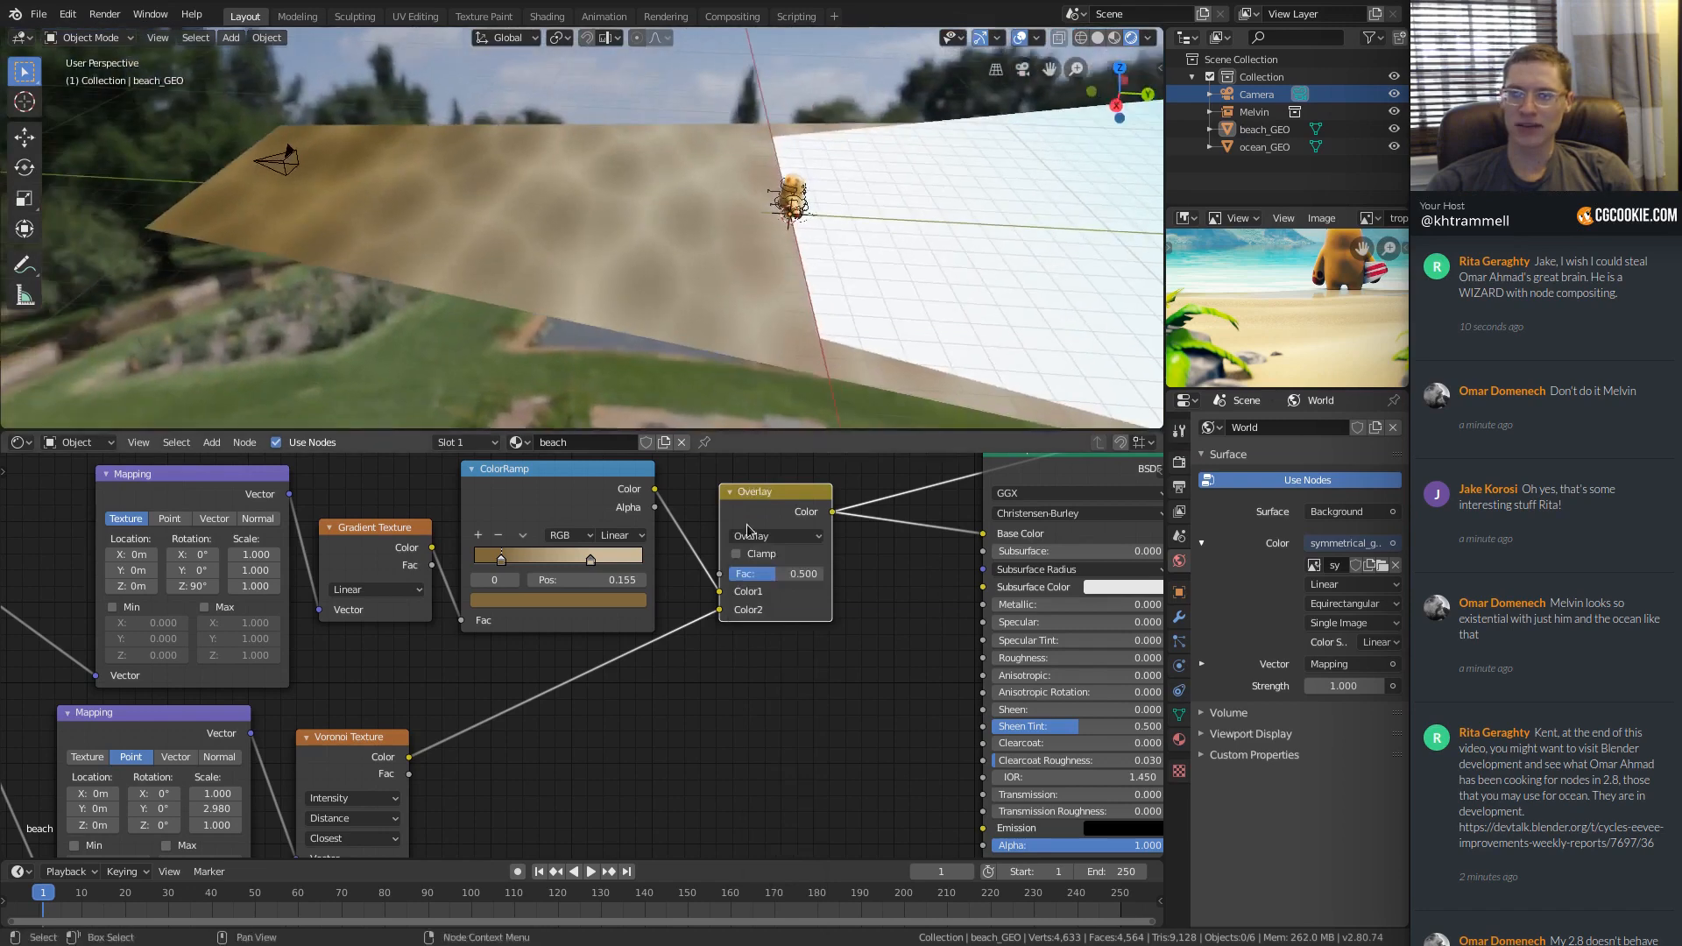
left_click_drag(776, 574, 757, 573)
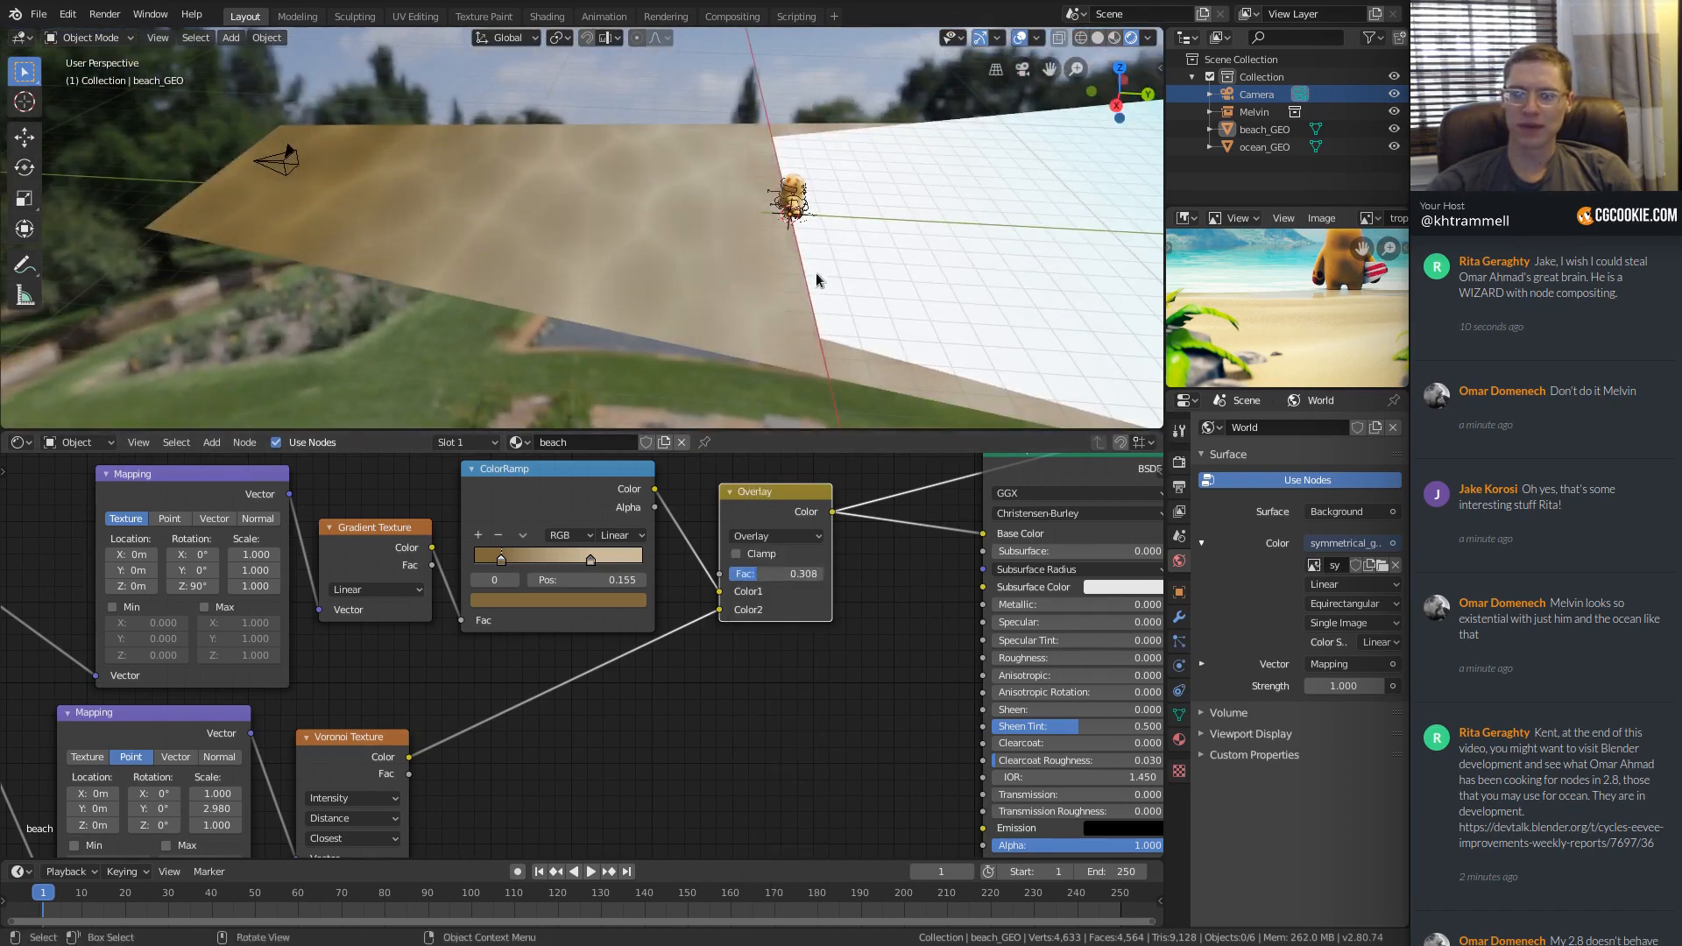
Return the beach material to its Principled BSDF output and view the shaded sand through the camera.
key("KP_0")
middle_click_drag(1109, 456, 639, 561)
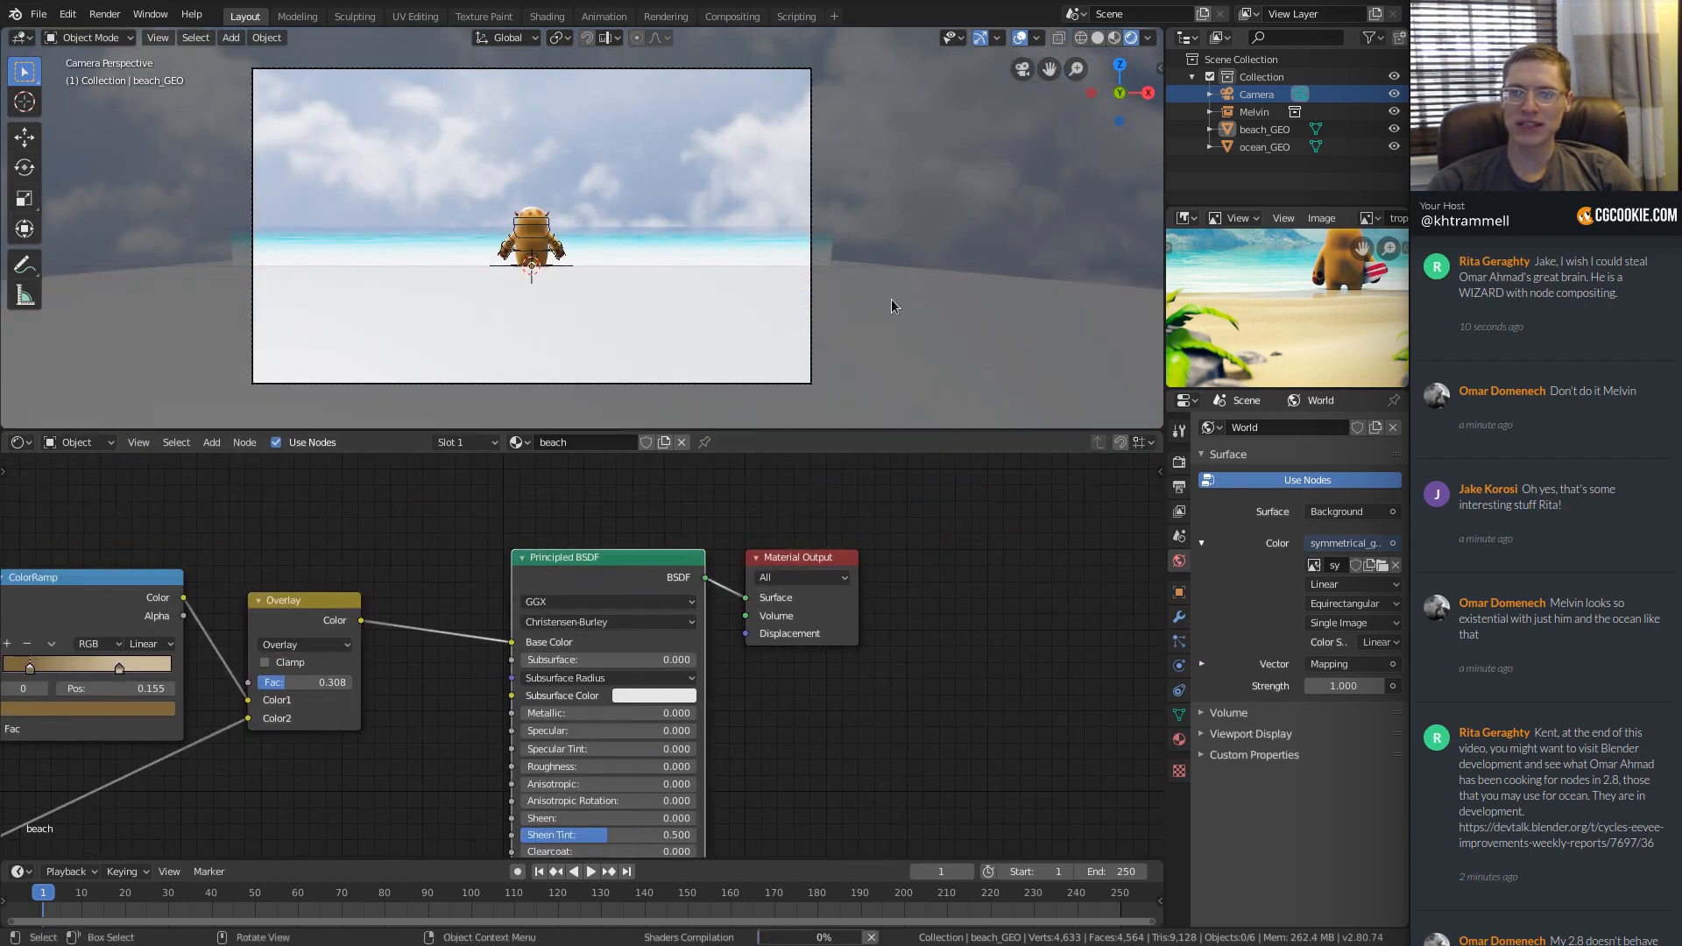
mouse_move(787, 214)
middle_mouse_down("ctrl")
mouse_move(744, 259)
mouse_move(738, 203)
mouse_move(728, 239)
middle_mouse_up("ctrl")
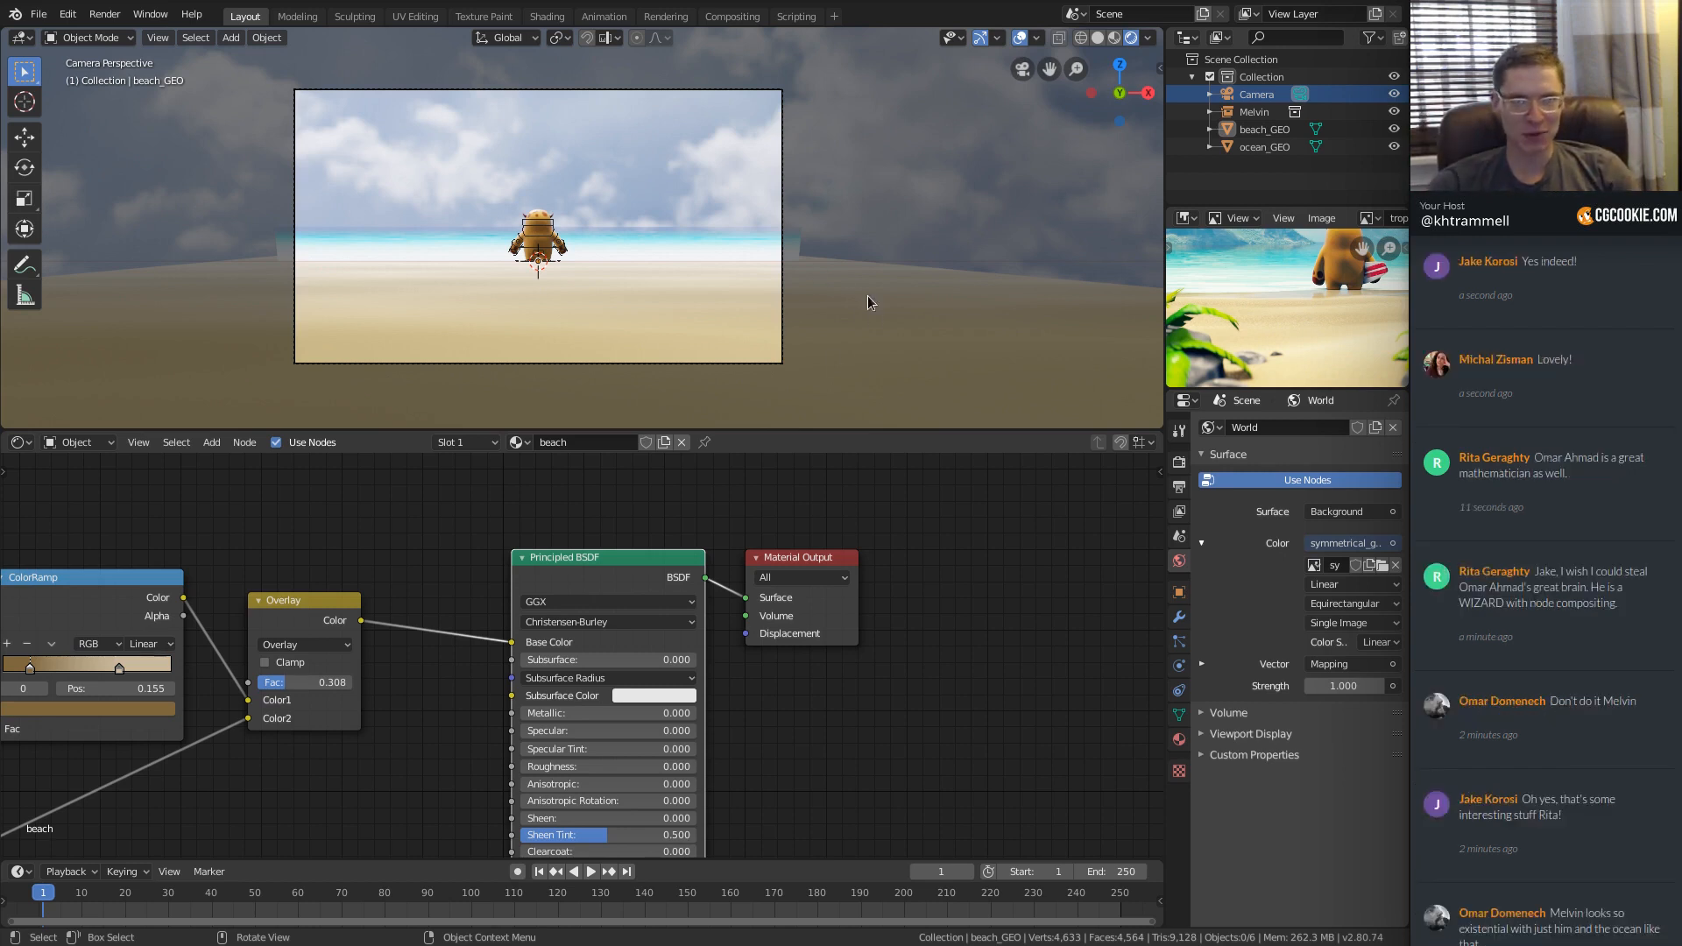
Select the camera and compare the beach scene in orthographic and perspective projection, ending in the camera view.
left_click(1255, 95)
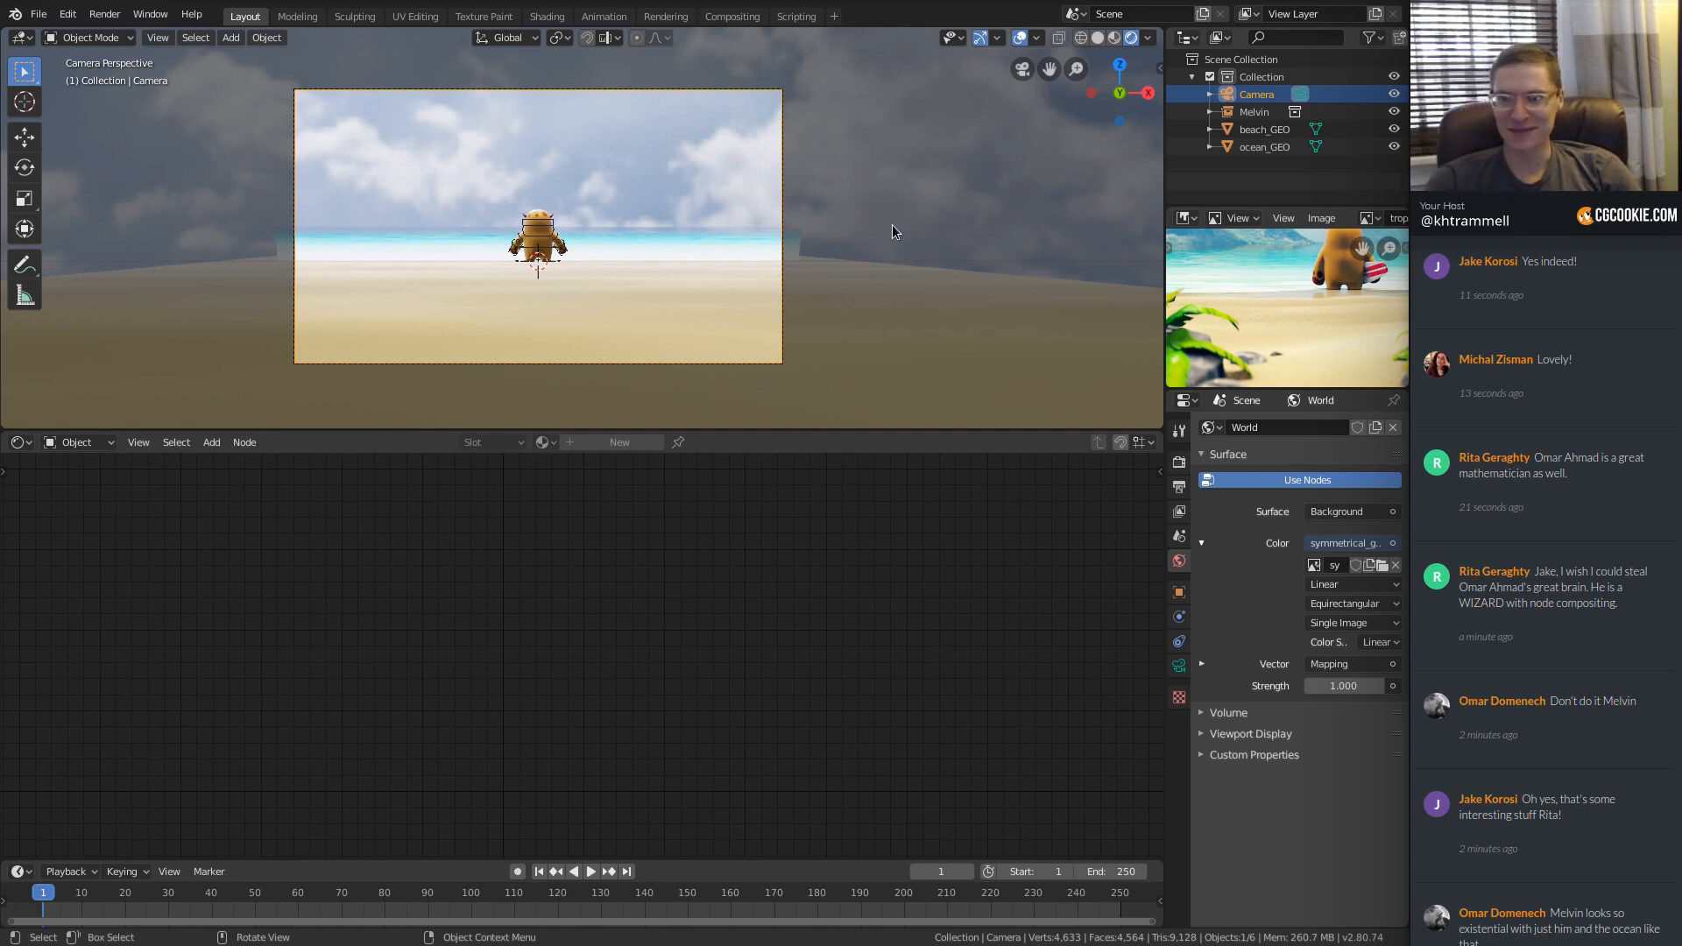
middle_click_drag(862, 190, 754, 183)
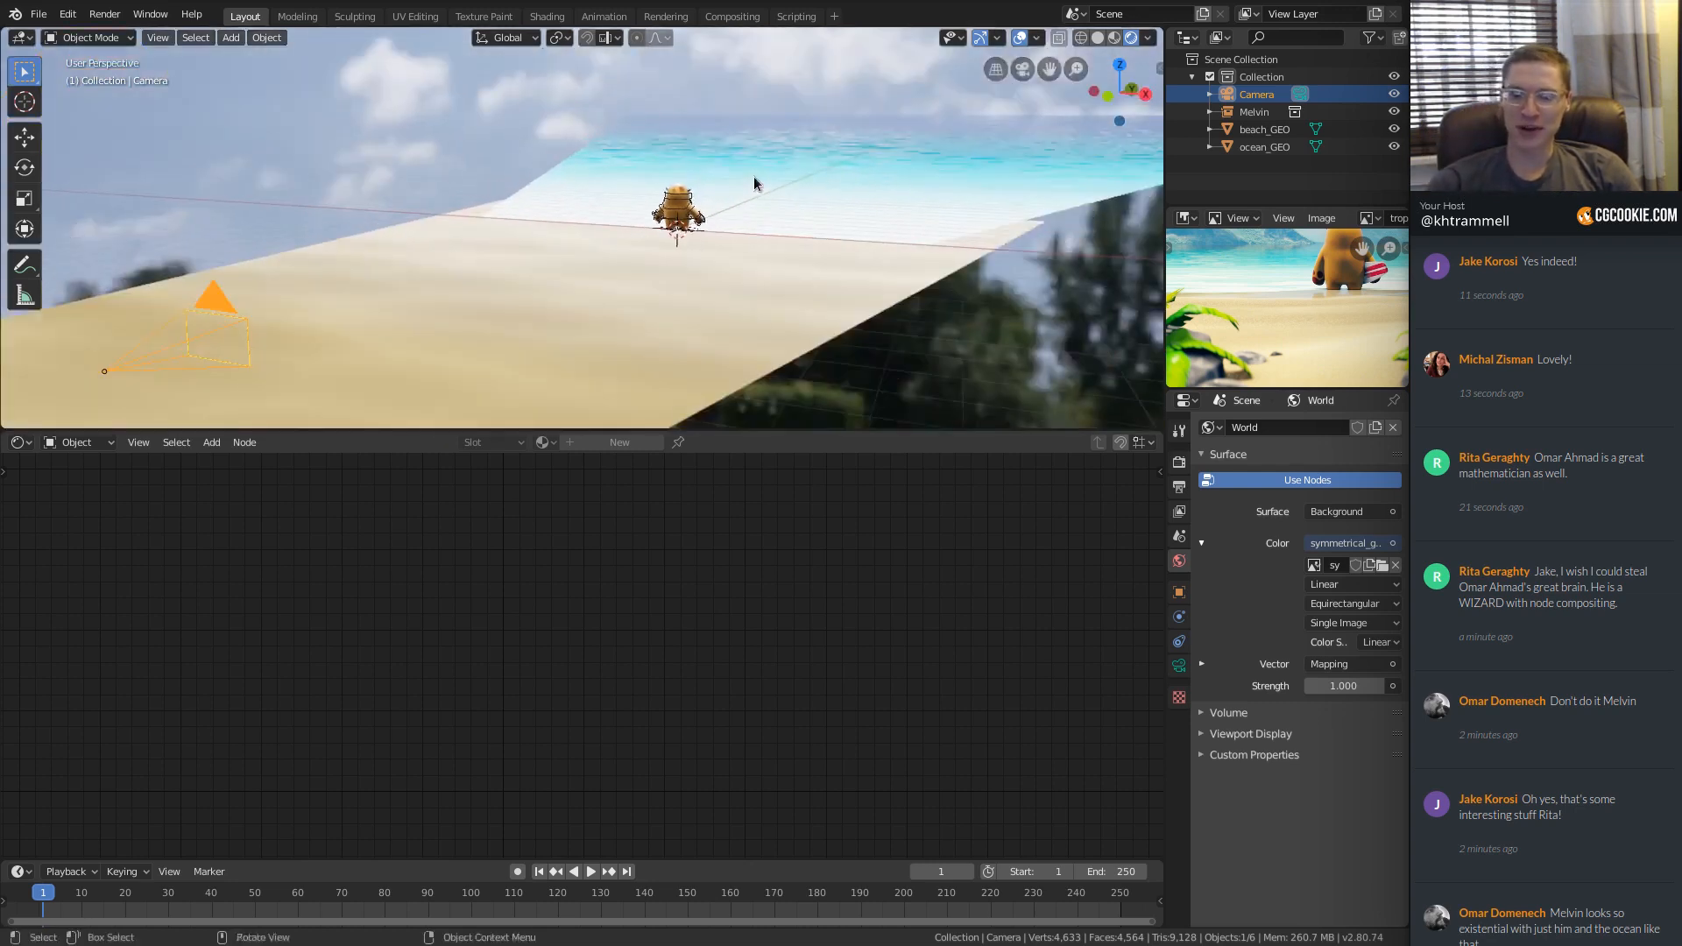
key("KP_5")
middle_click_drag(847, 159, 759, 205)
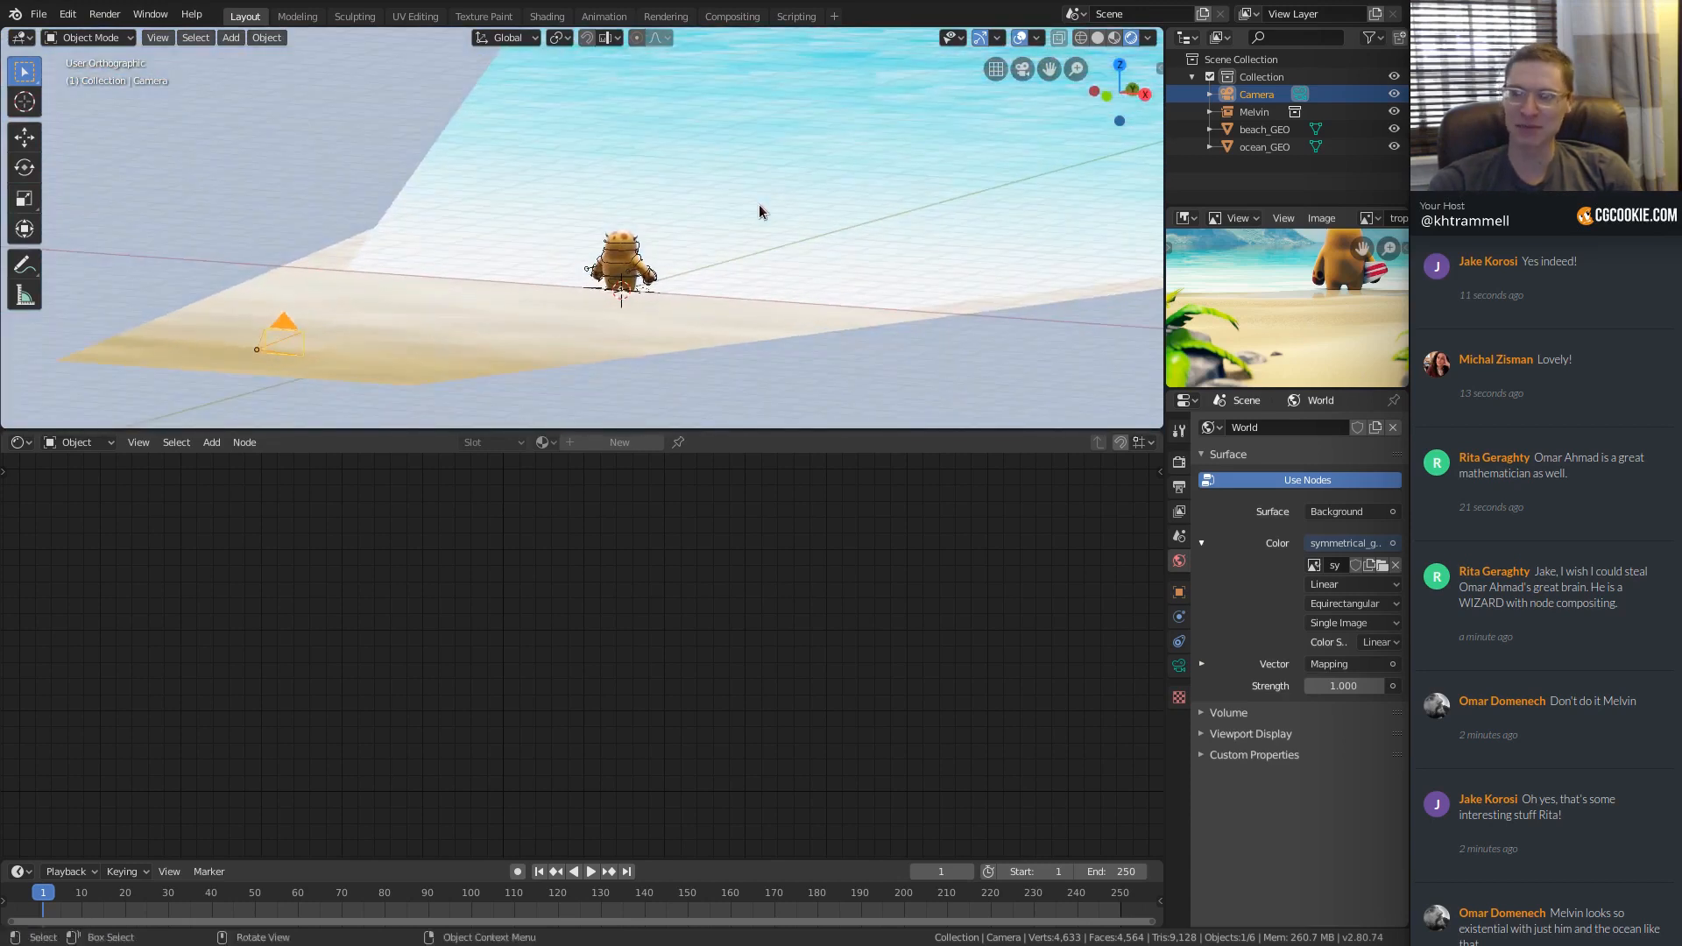
key("KP_5")
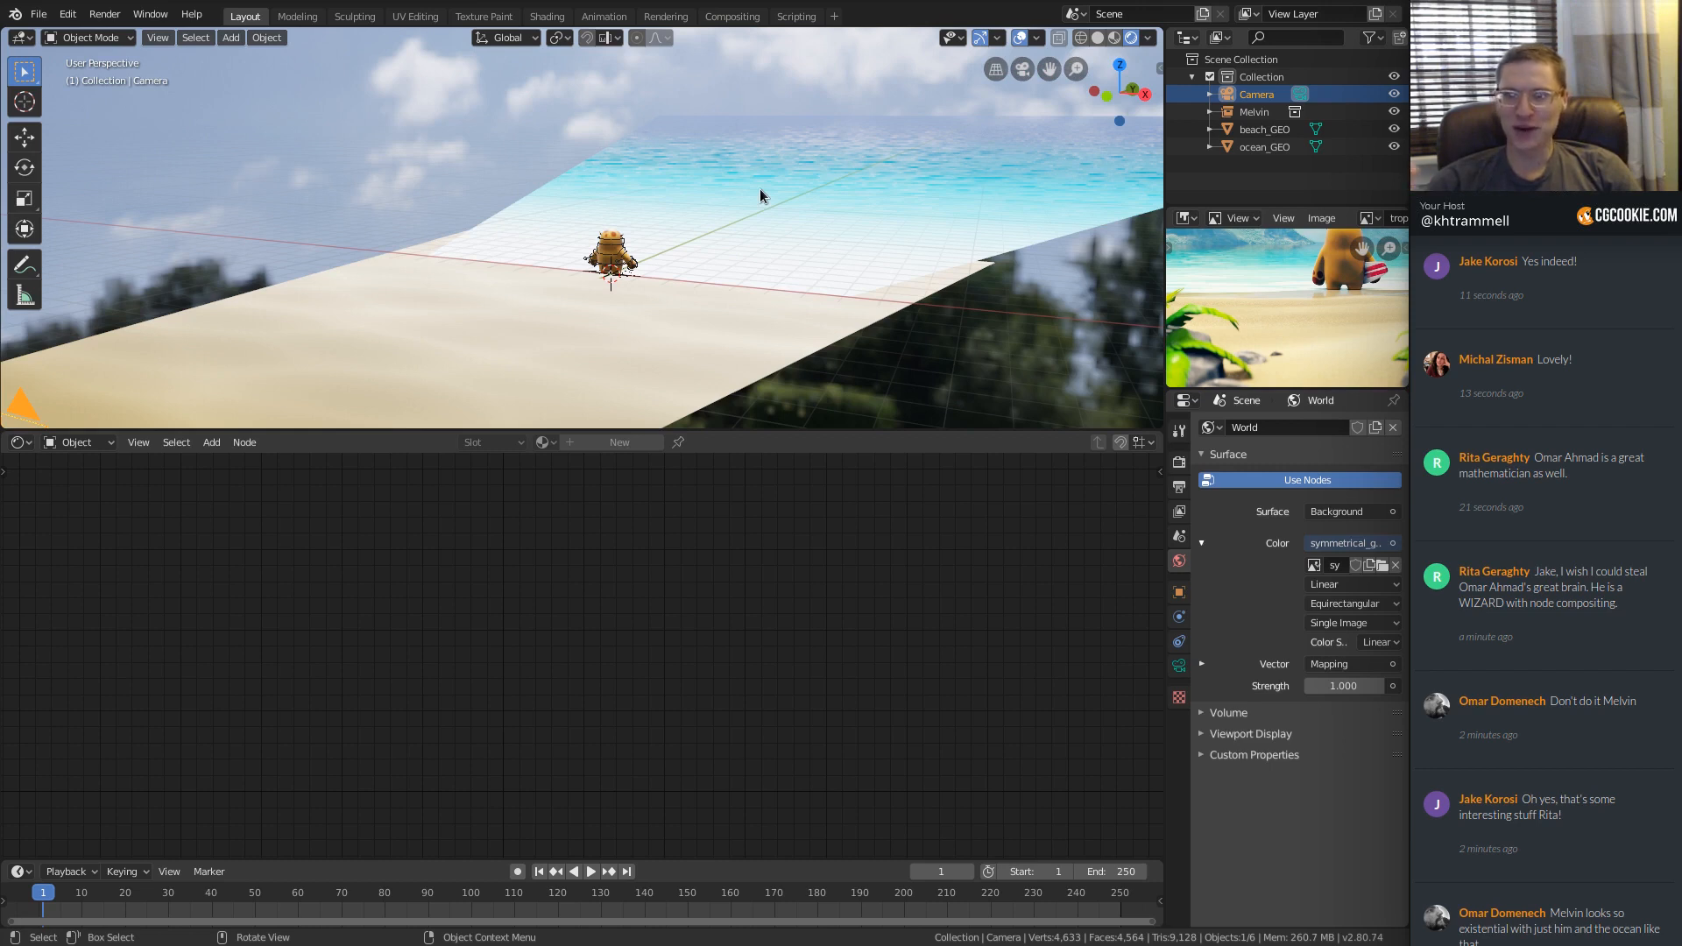
key("KP_0")
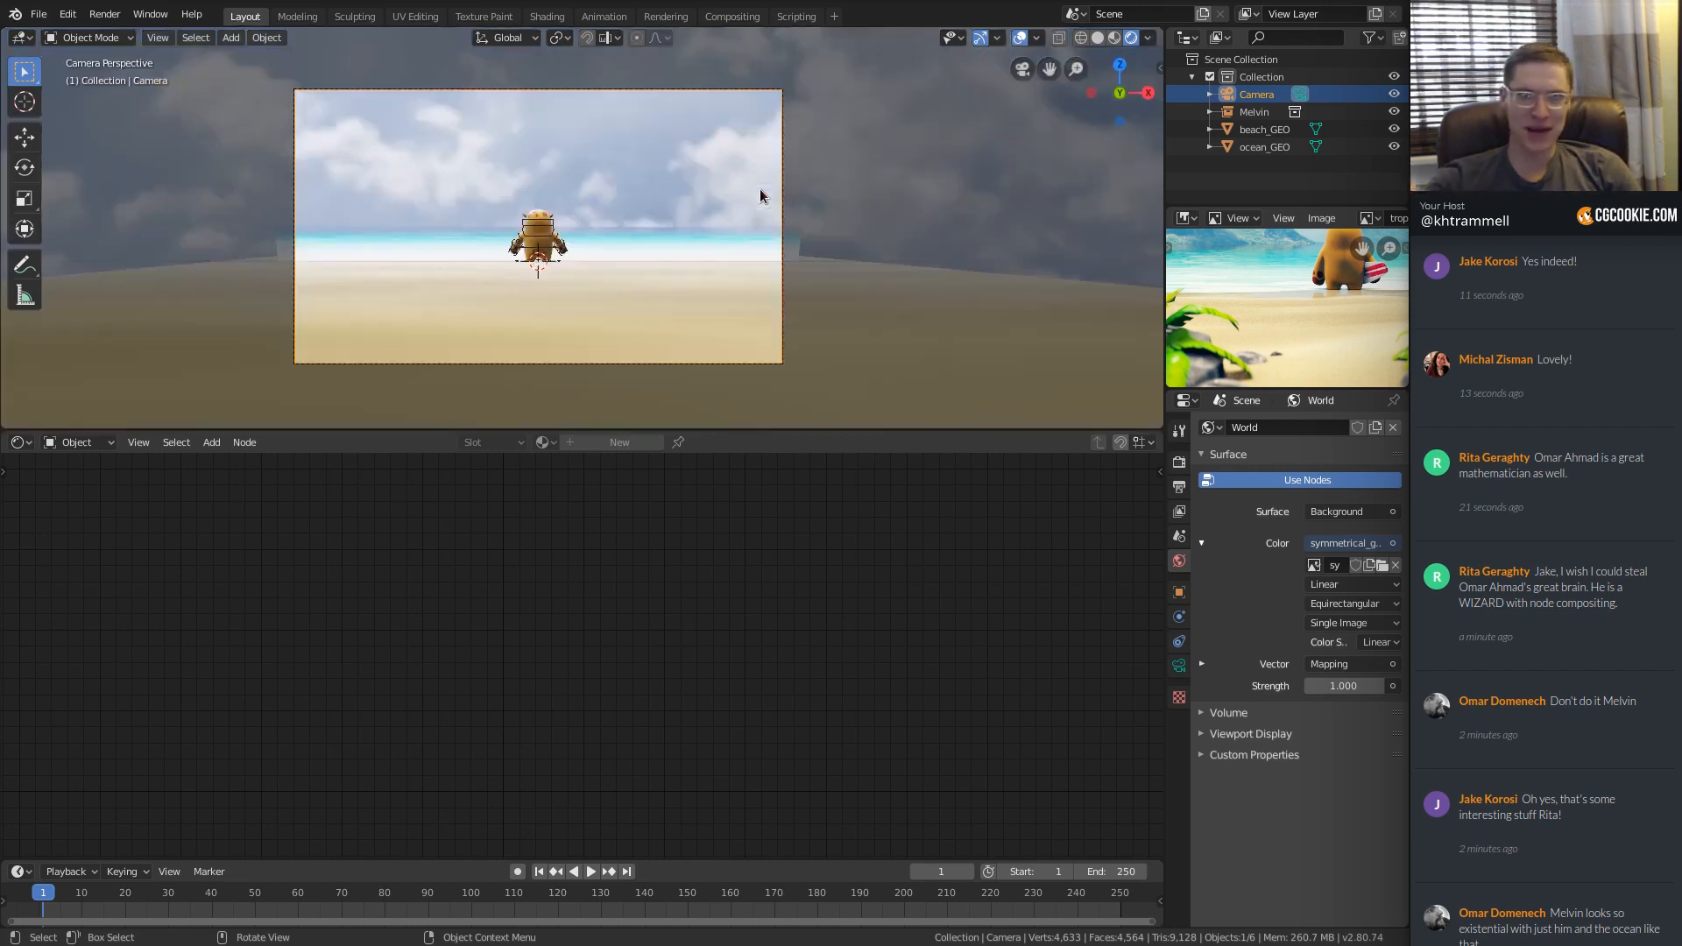
Set the camera's passepartout opacity to 1 and frame the camera view larger in the viewport.
left_click(1180, 666)
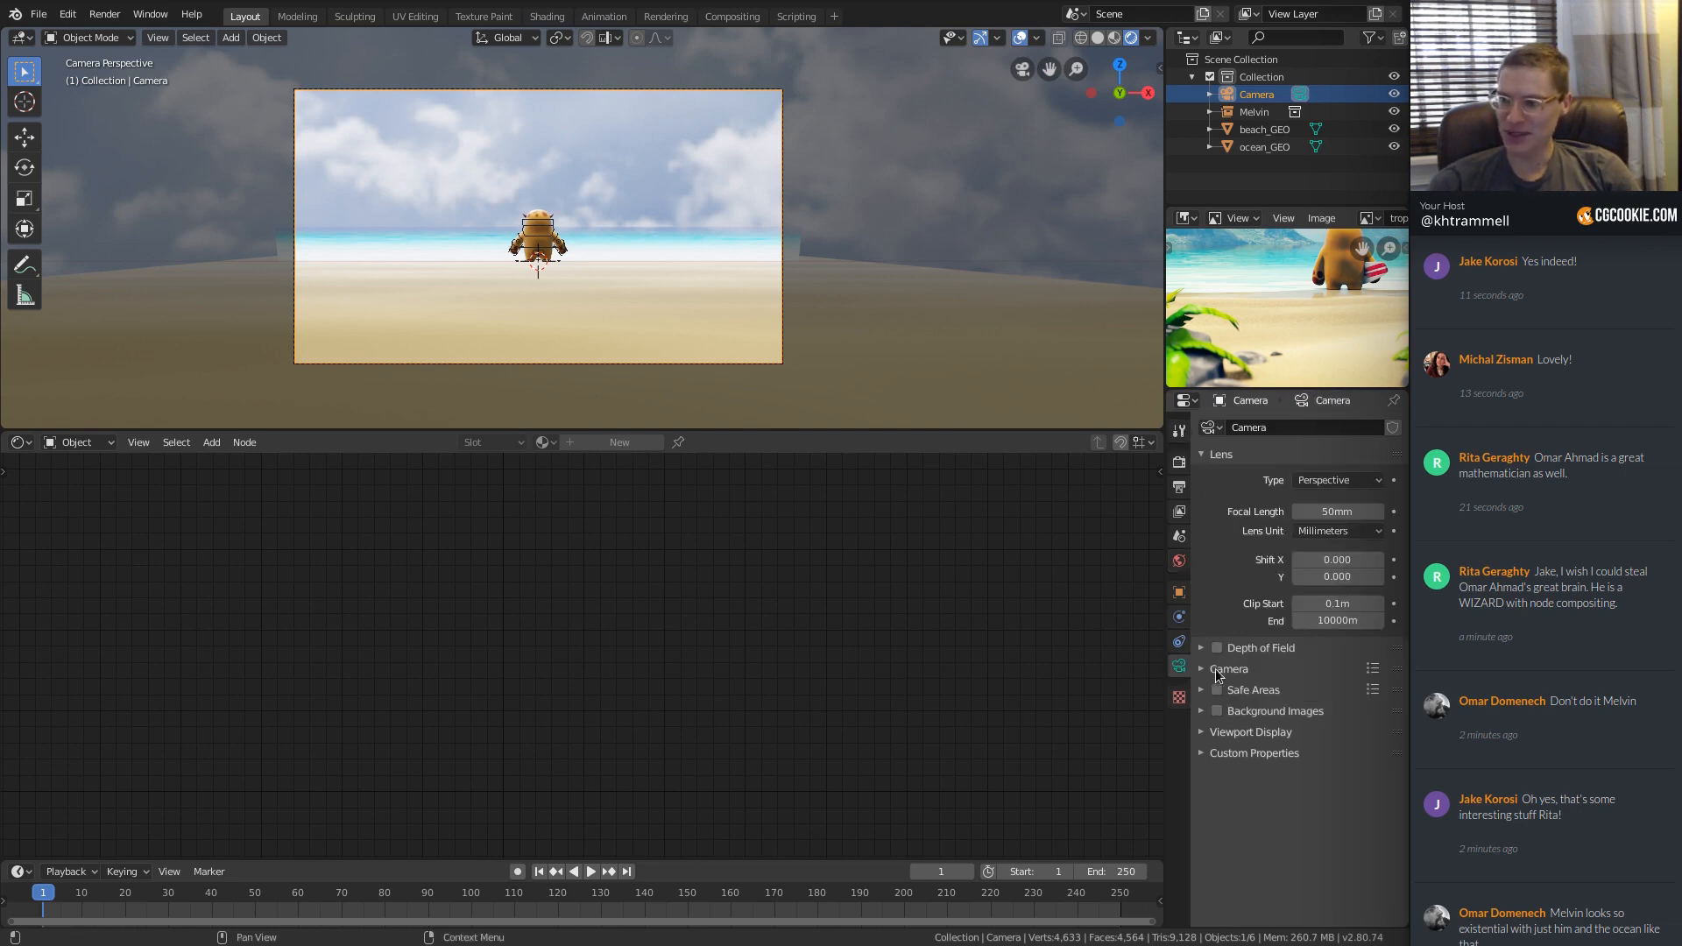
left_click(1221, 734)
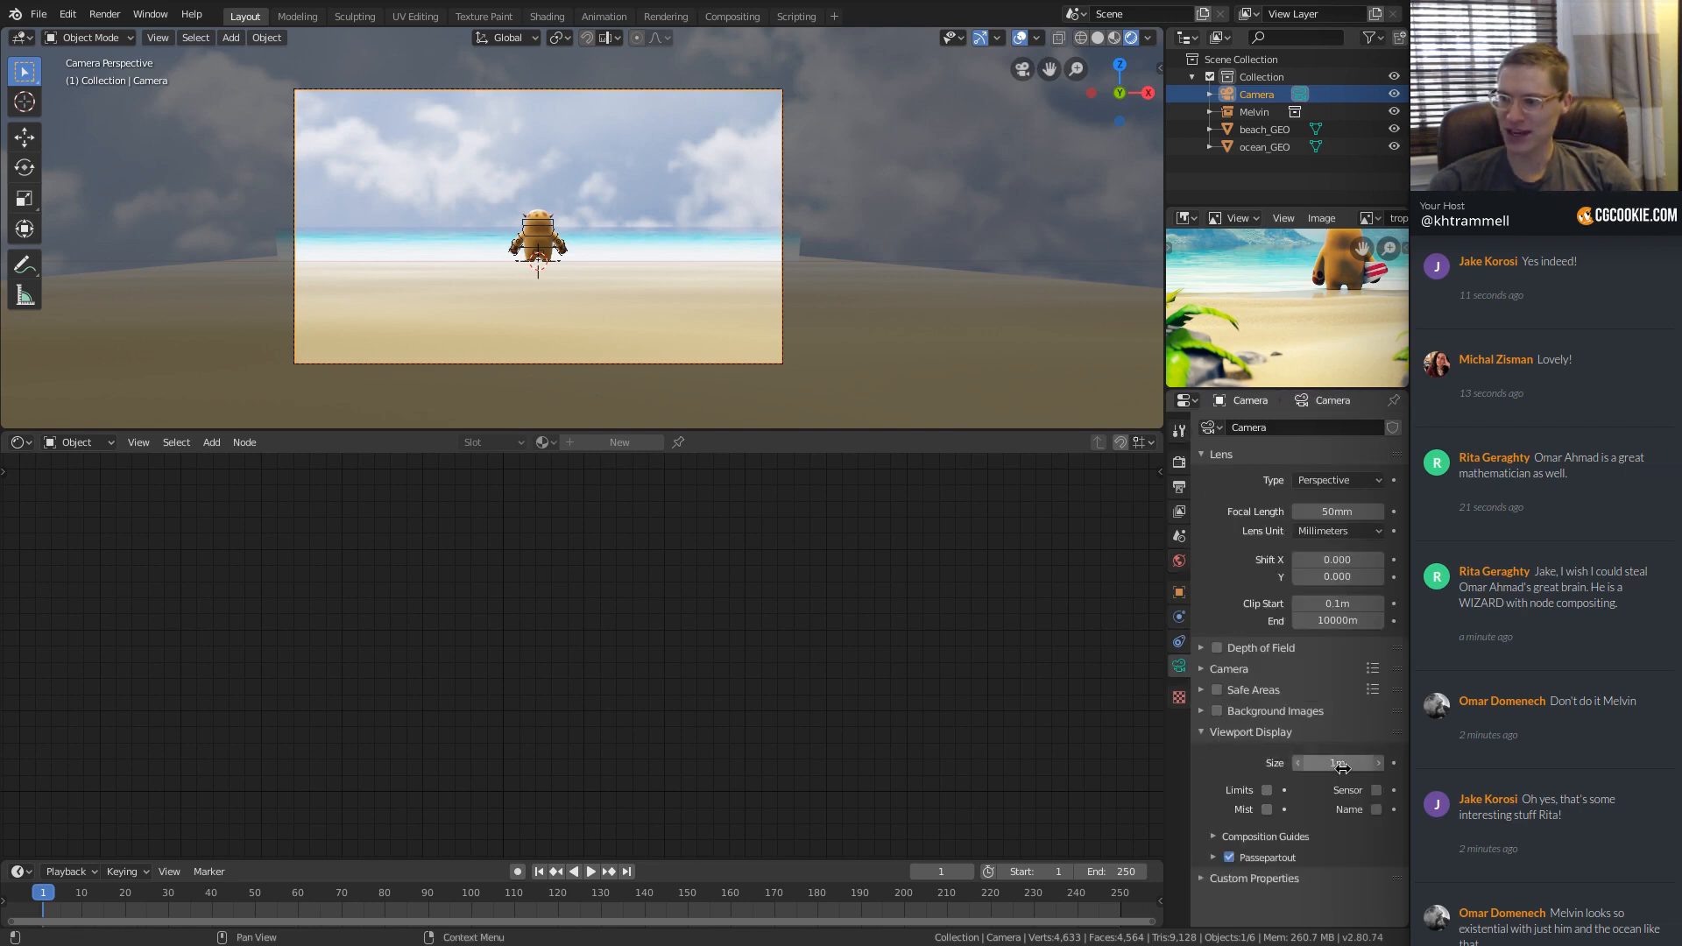
left_click(1250, 859)
left_click(1326, 879)
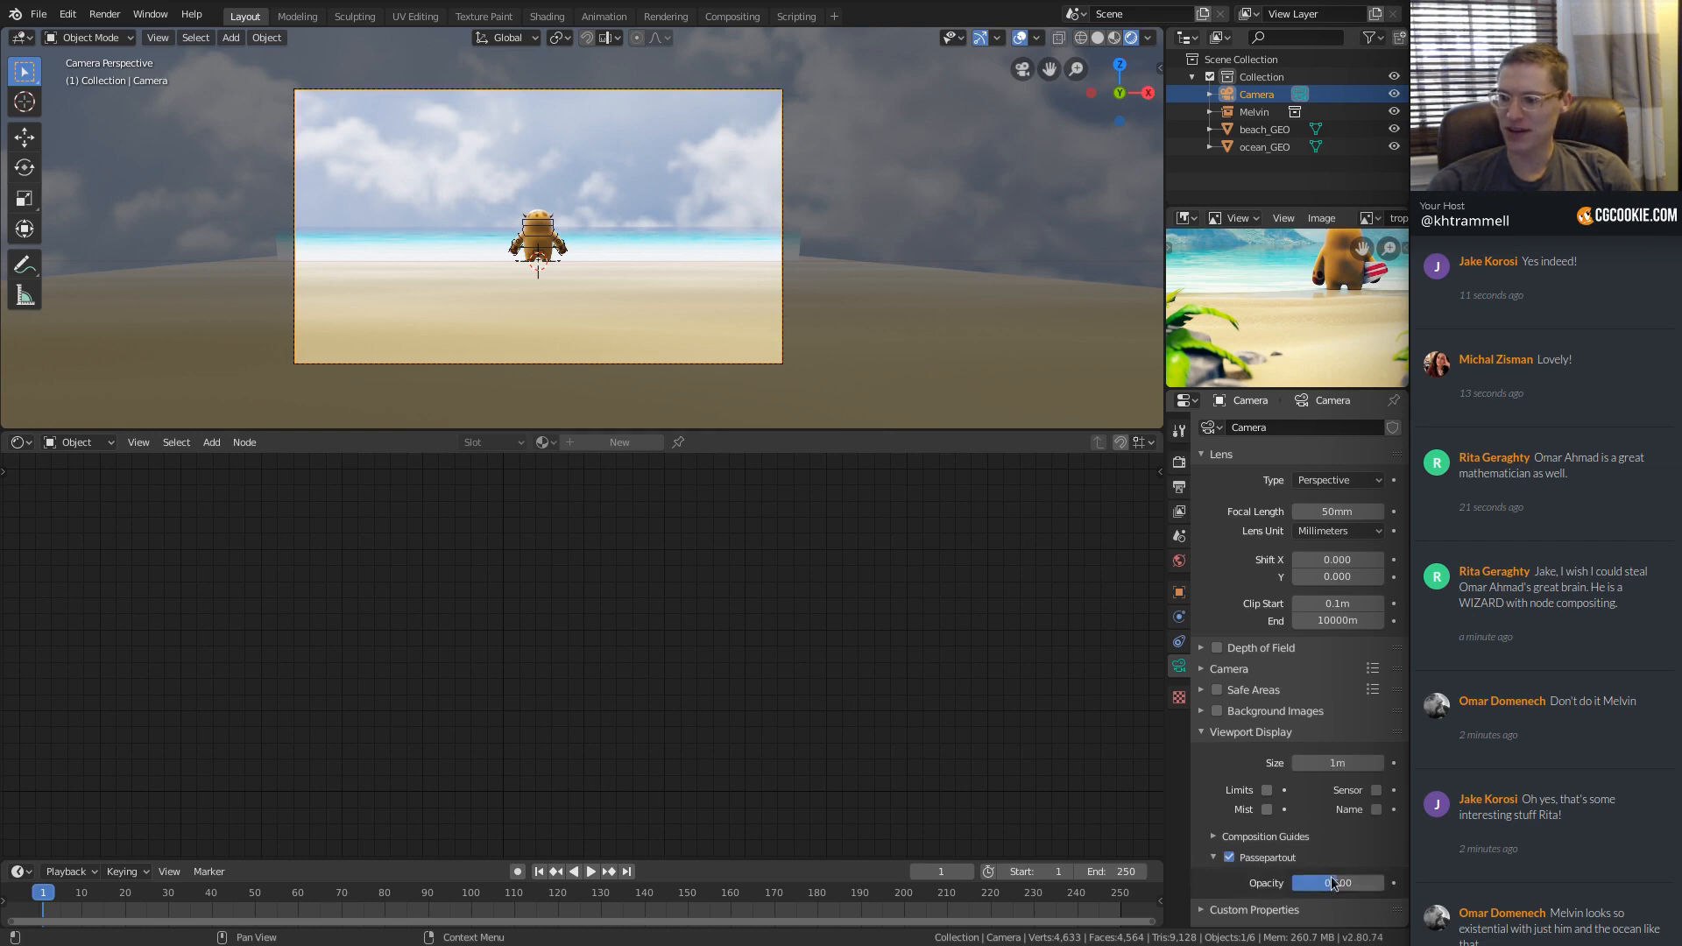
type("1")
key("Return")
scroll(665, 361, "up", 2)
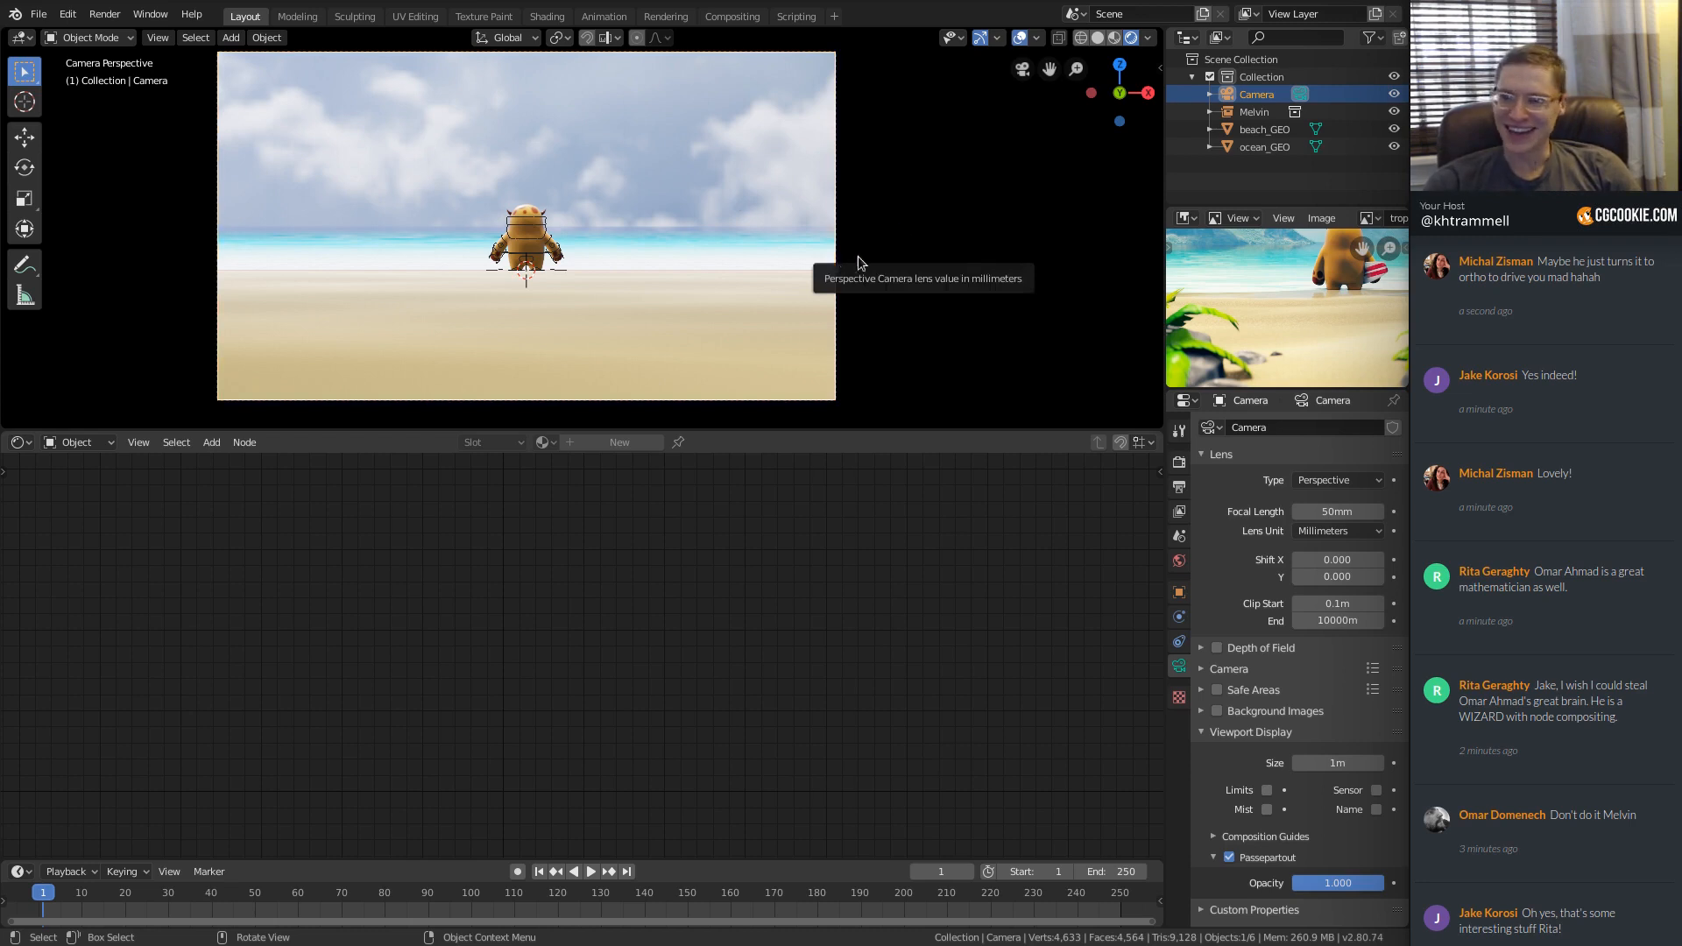
mouse_move(701, 191)
middle_mouse_down("ctrl")
mouse_move(690, 228)
mouse_move(692, 198)
middle_mouse_up("ctrl")
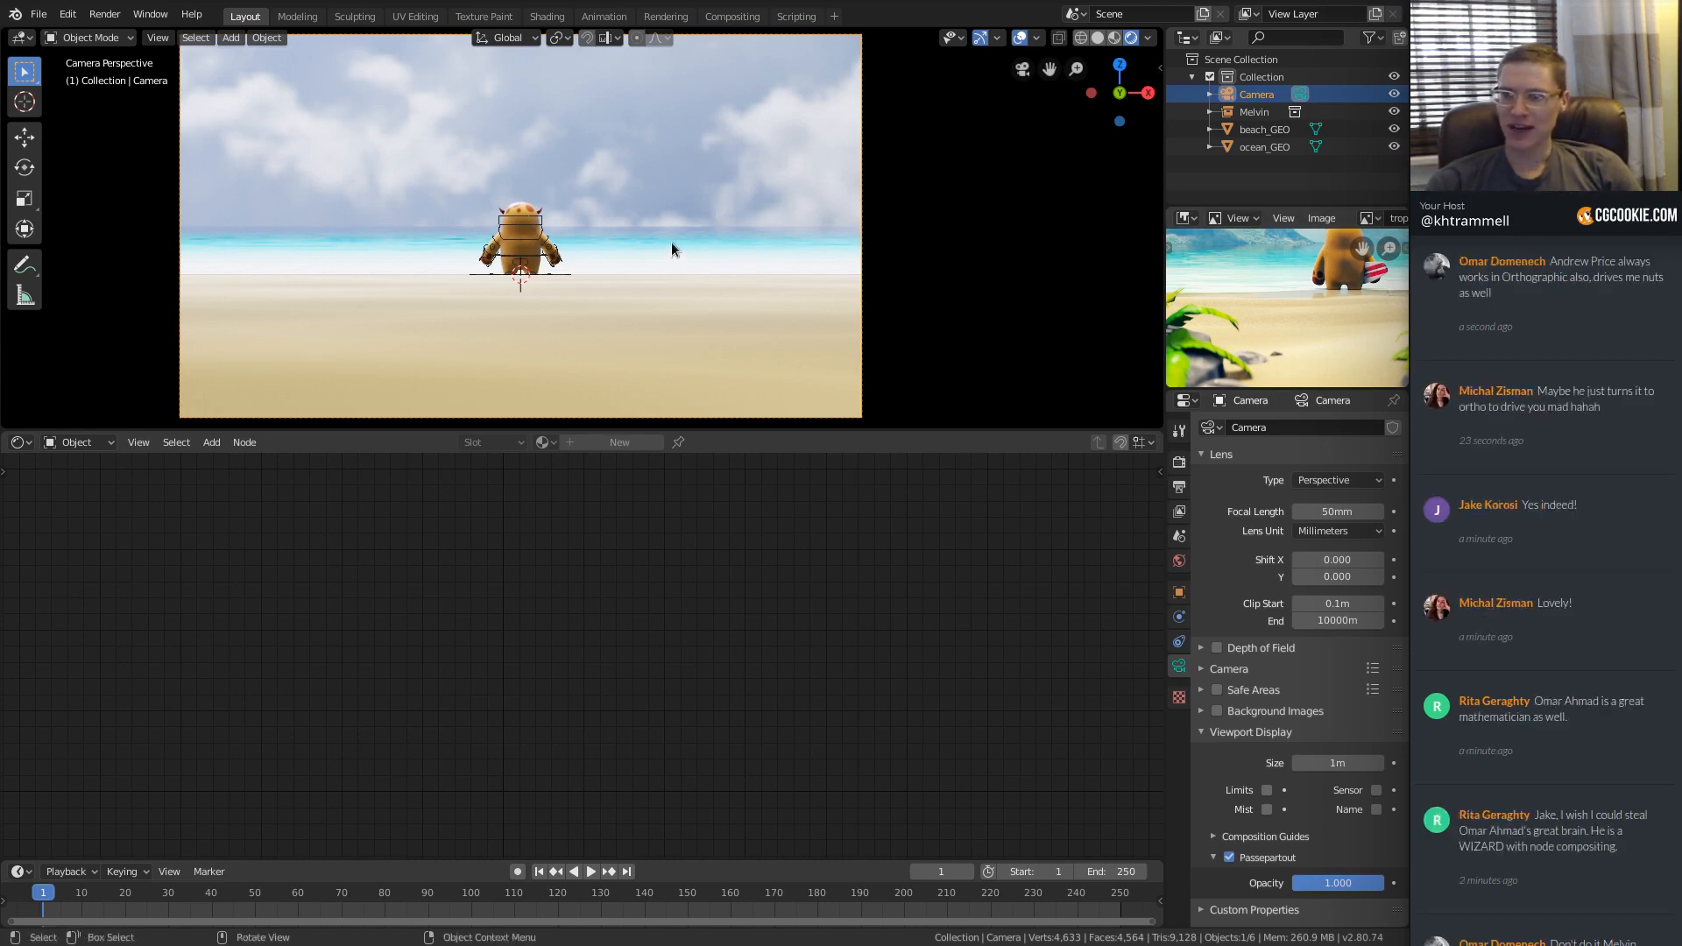
Select the ocean plane and lower it slightly along the Z axis to shift where it meets the beach.
mouse_move(728, 252)
middle_mouse_down()
mouse_move(716, 217)
mouse_move(727, 231)
middle_mouse_up()
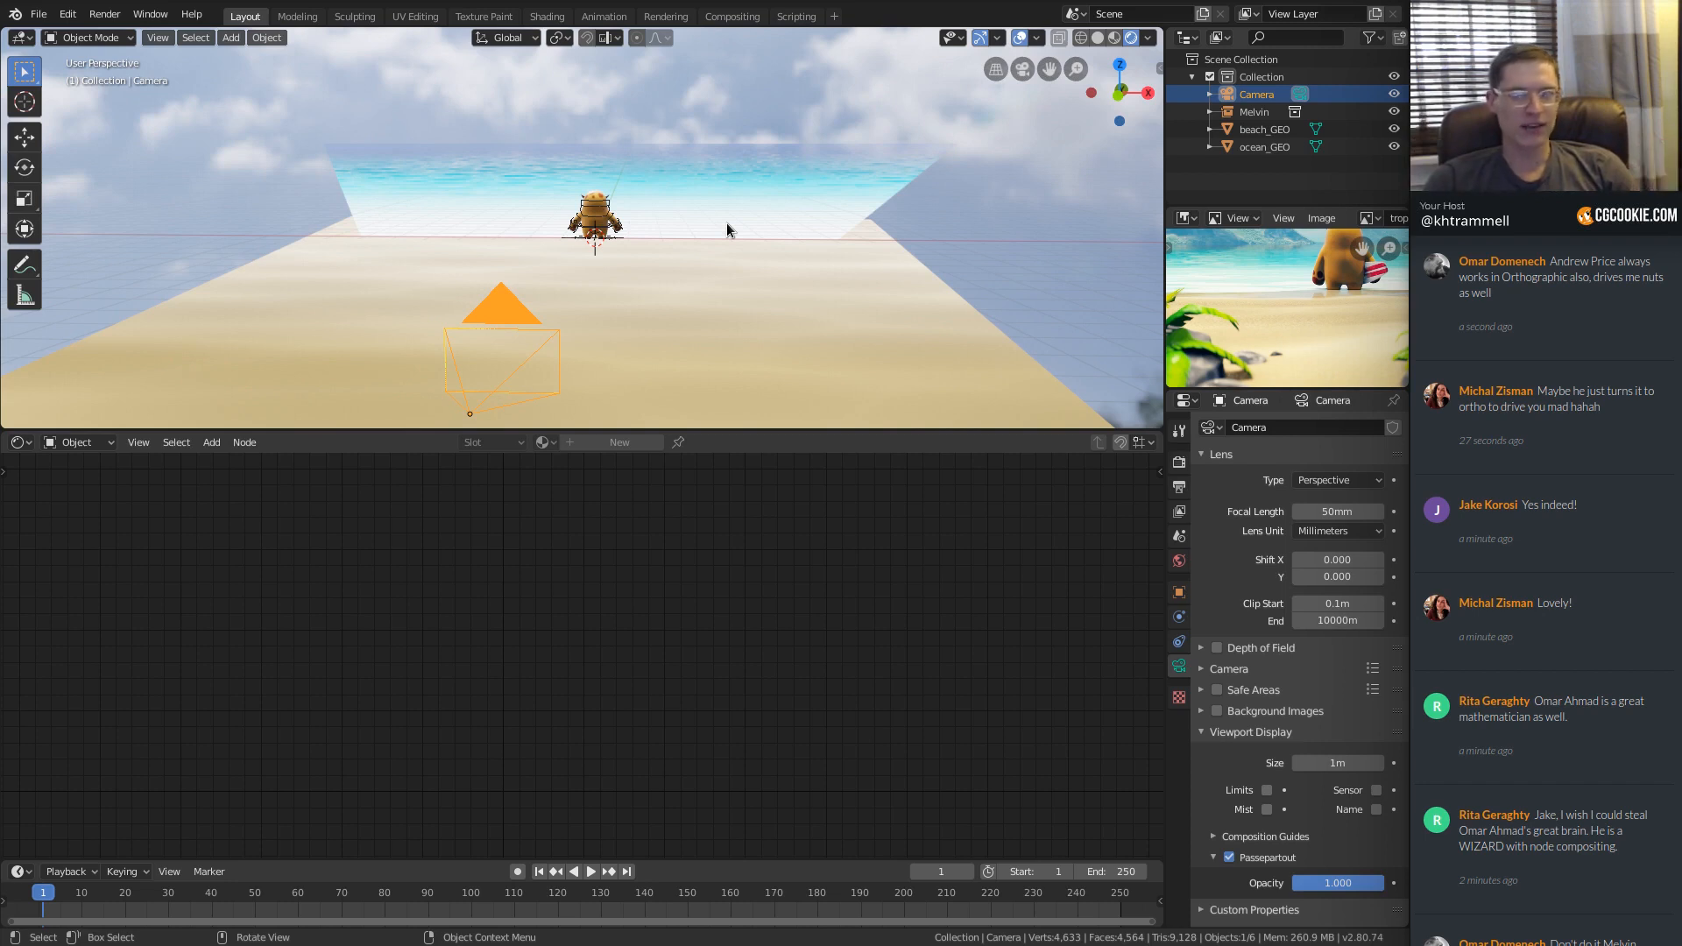
middle_click_drag(1285, 377, 1209, 360, "ctrl")
middle_click_drag(589, 189, 633, 252)
left_click(391, 221)
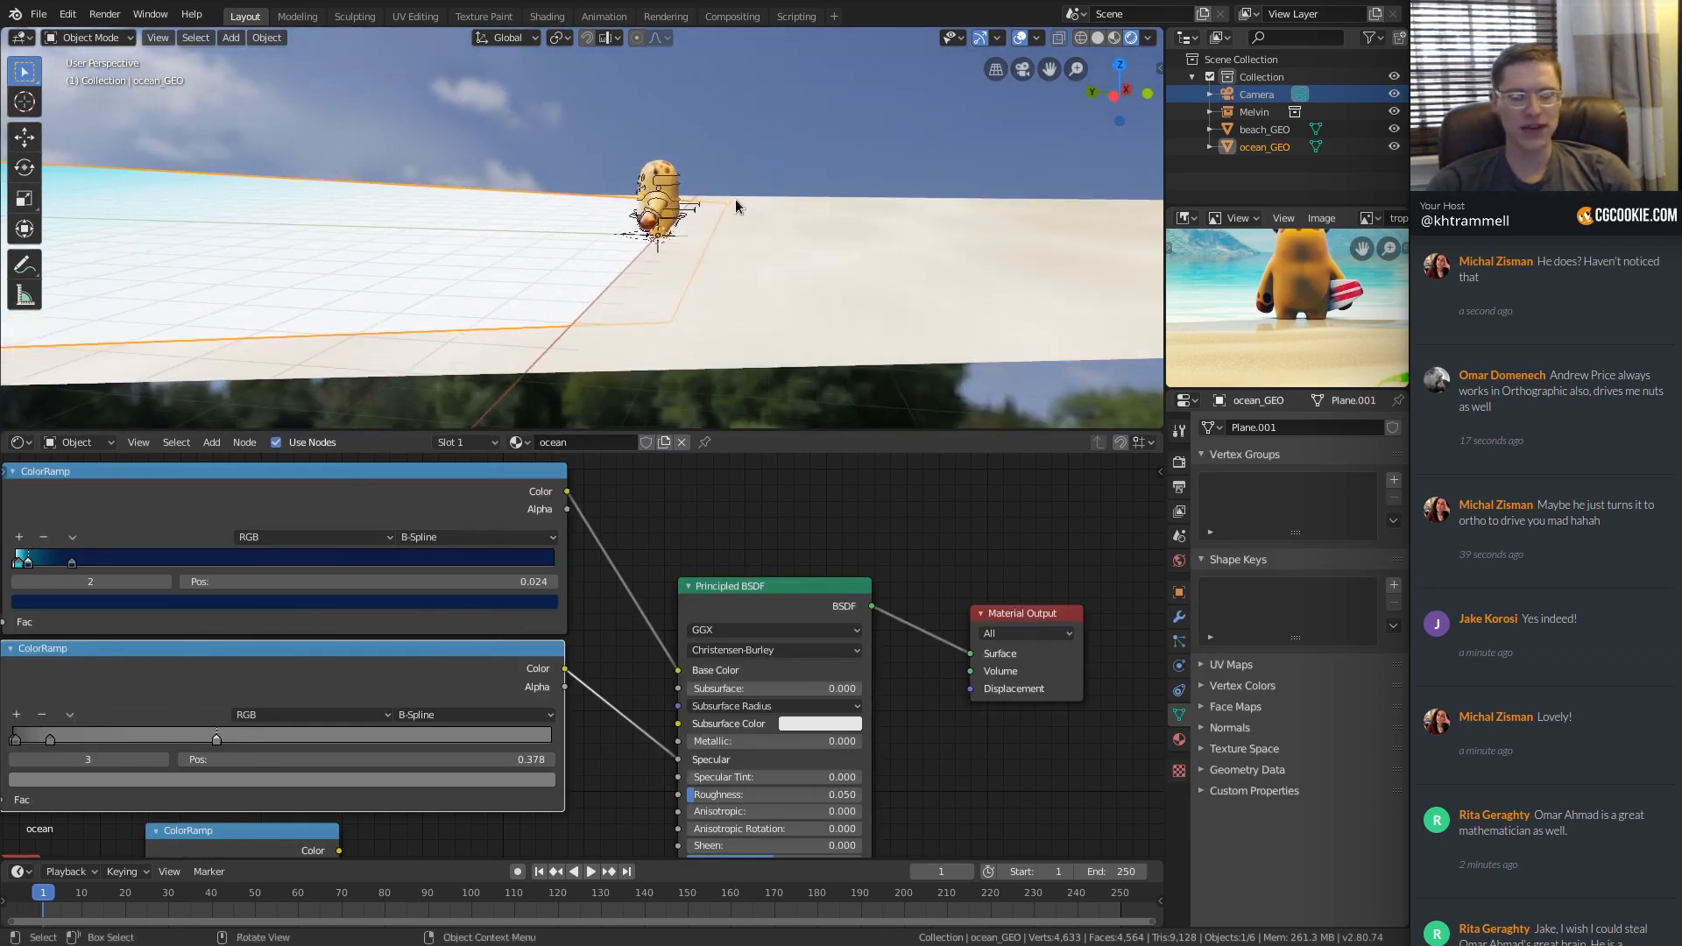
key("g")
key("z")
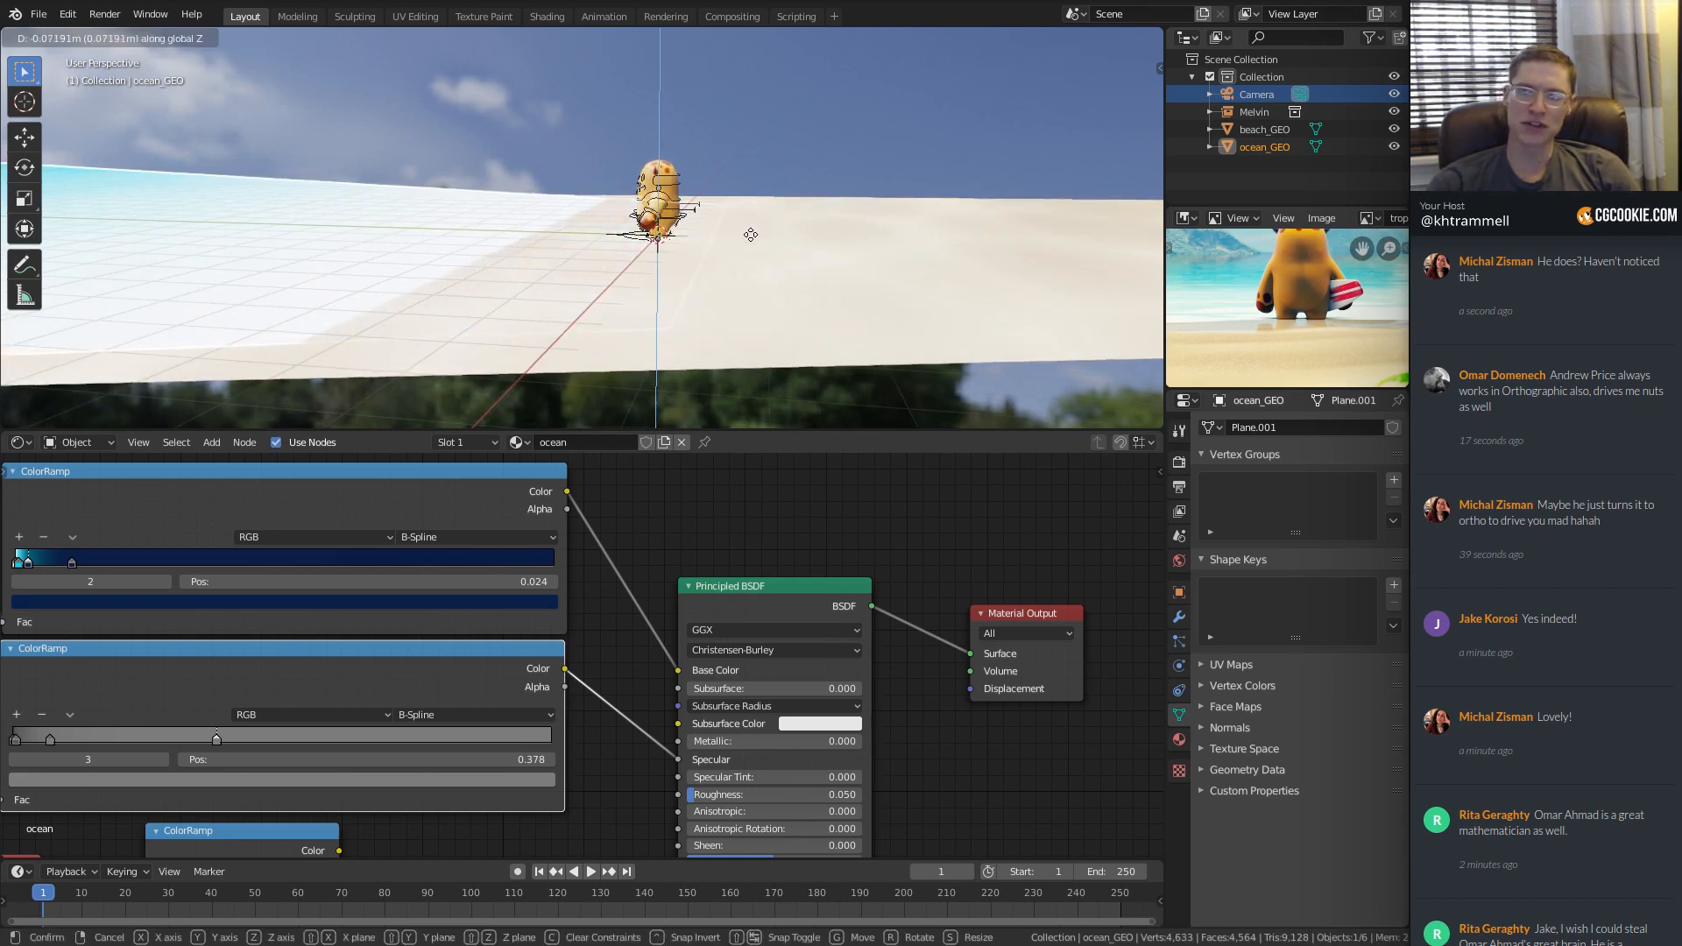
left_click(746, 225)
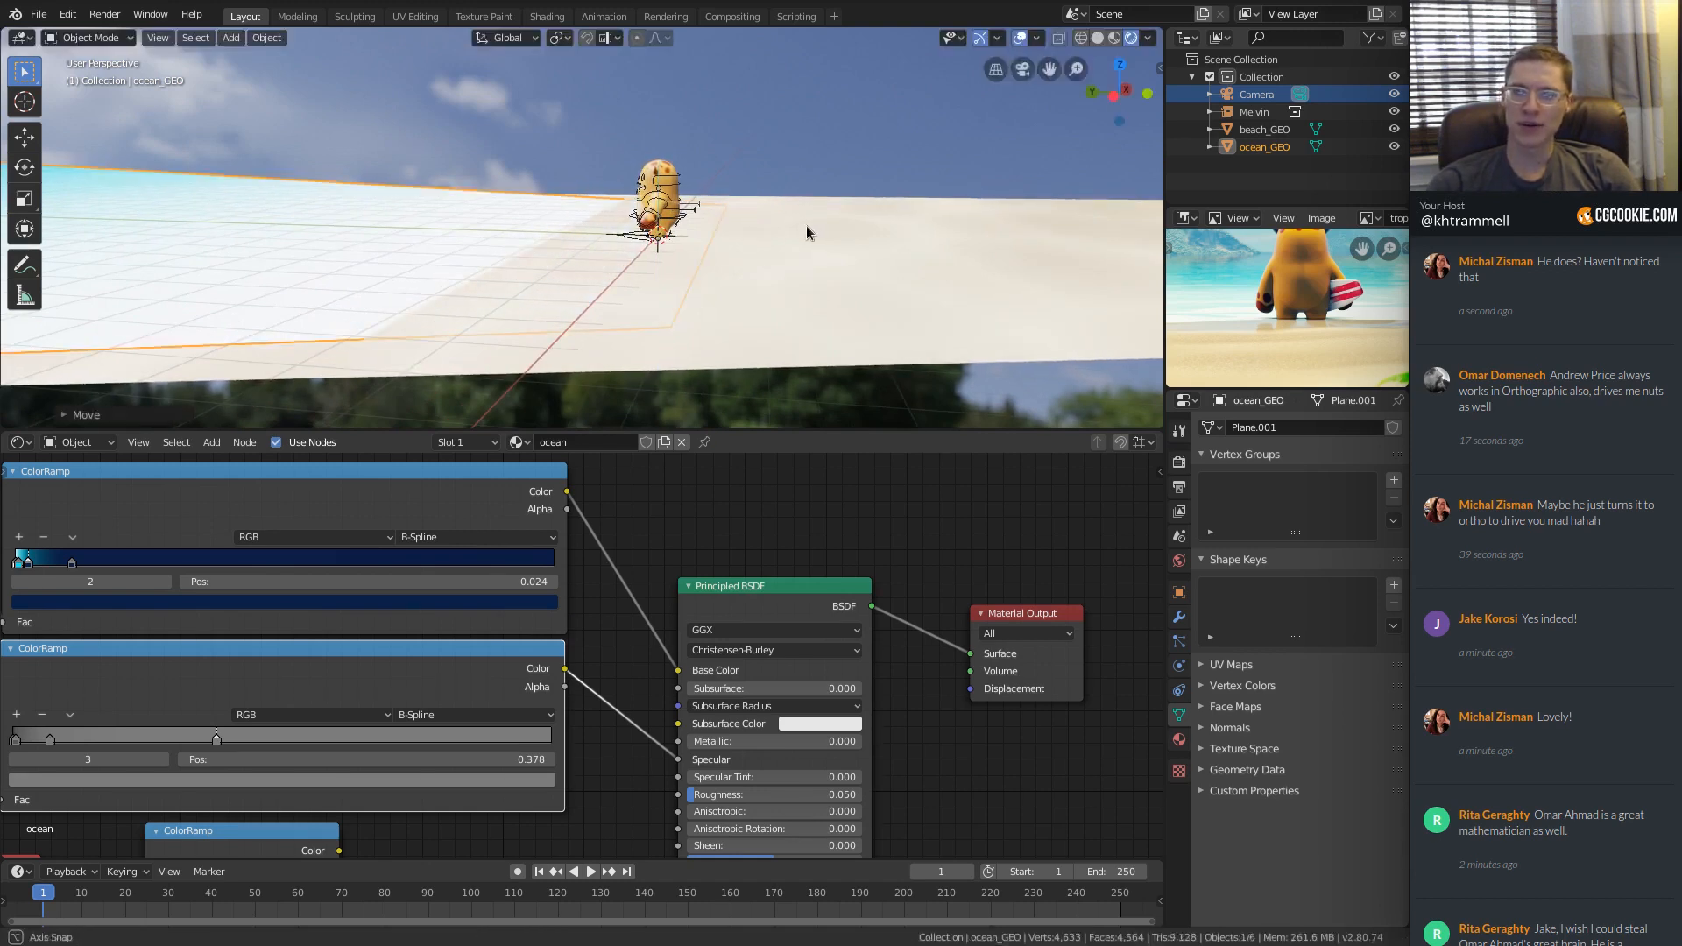
Select the beach plane and add a Noise Texture node to its material, below the Voronoi branch's Mapping node.
middle_click_drag(806, 225, 606, 182)
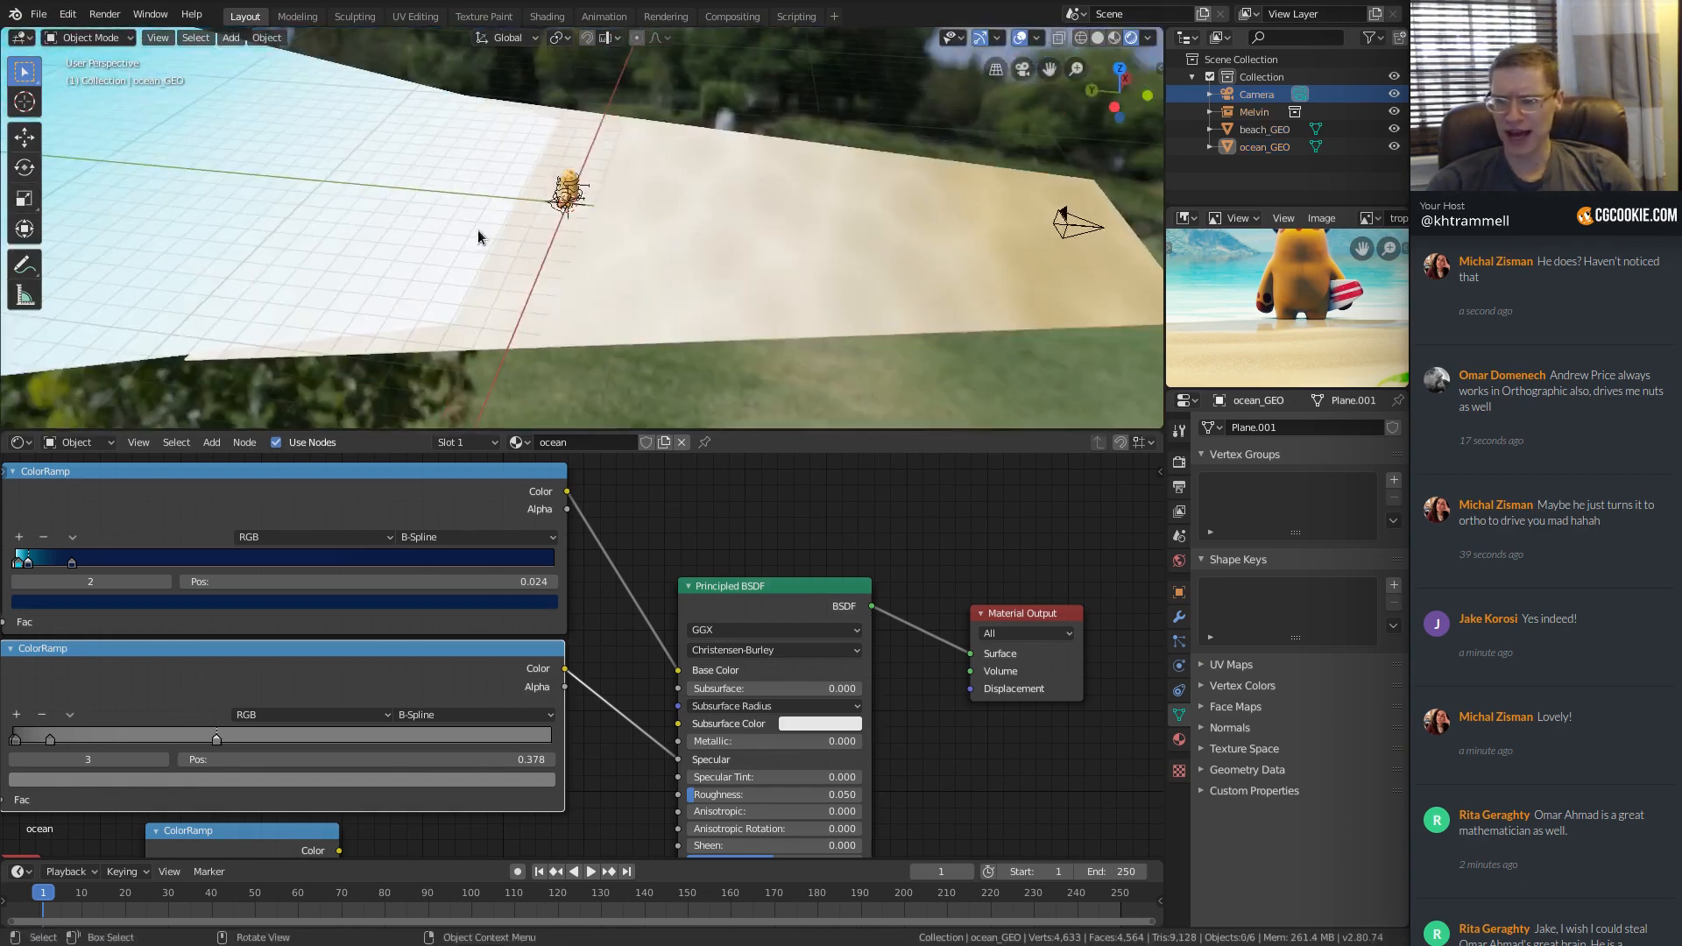
middle_click_drag(479, 232, 633, 138)
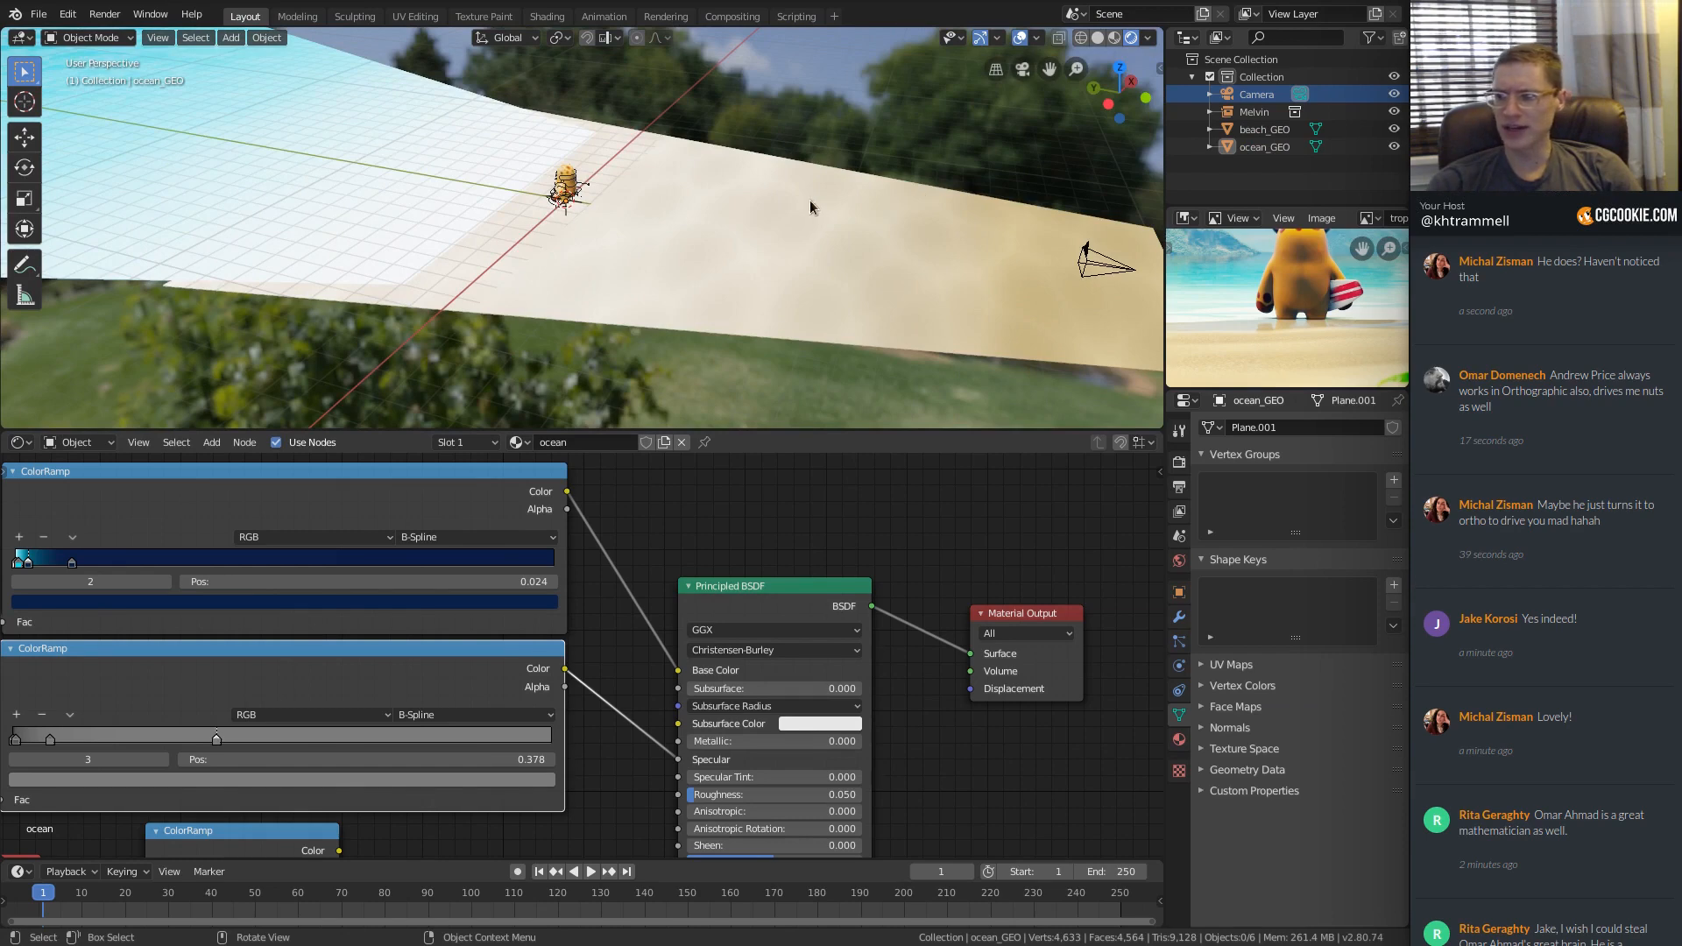
middle_click_drag(809, 201, 755, 221)
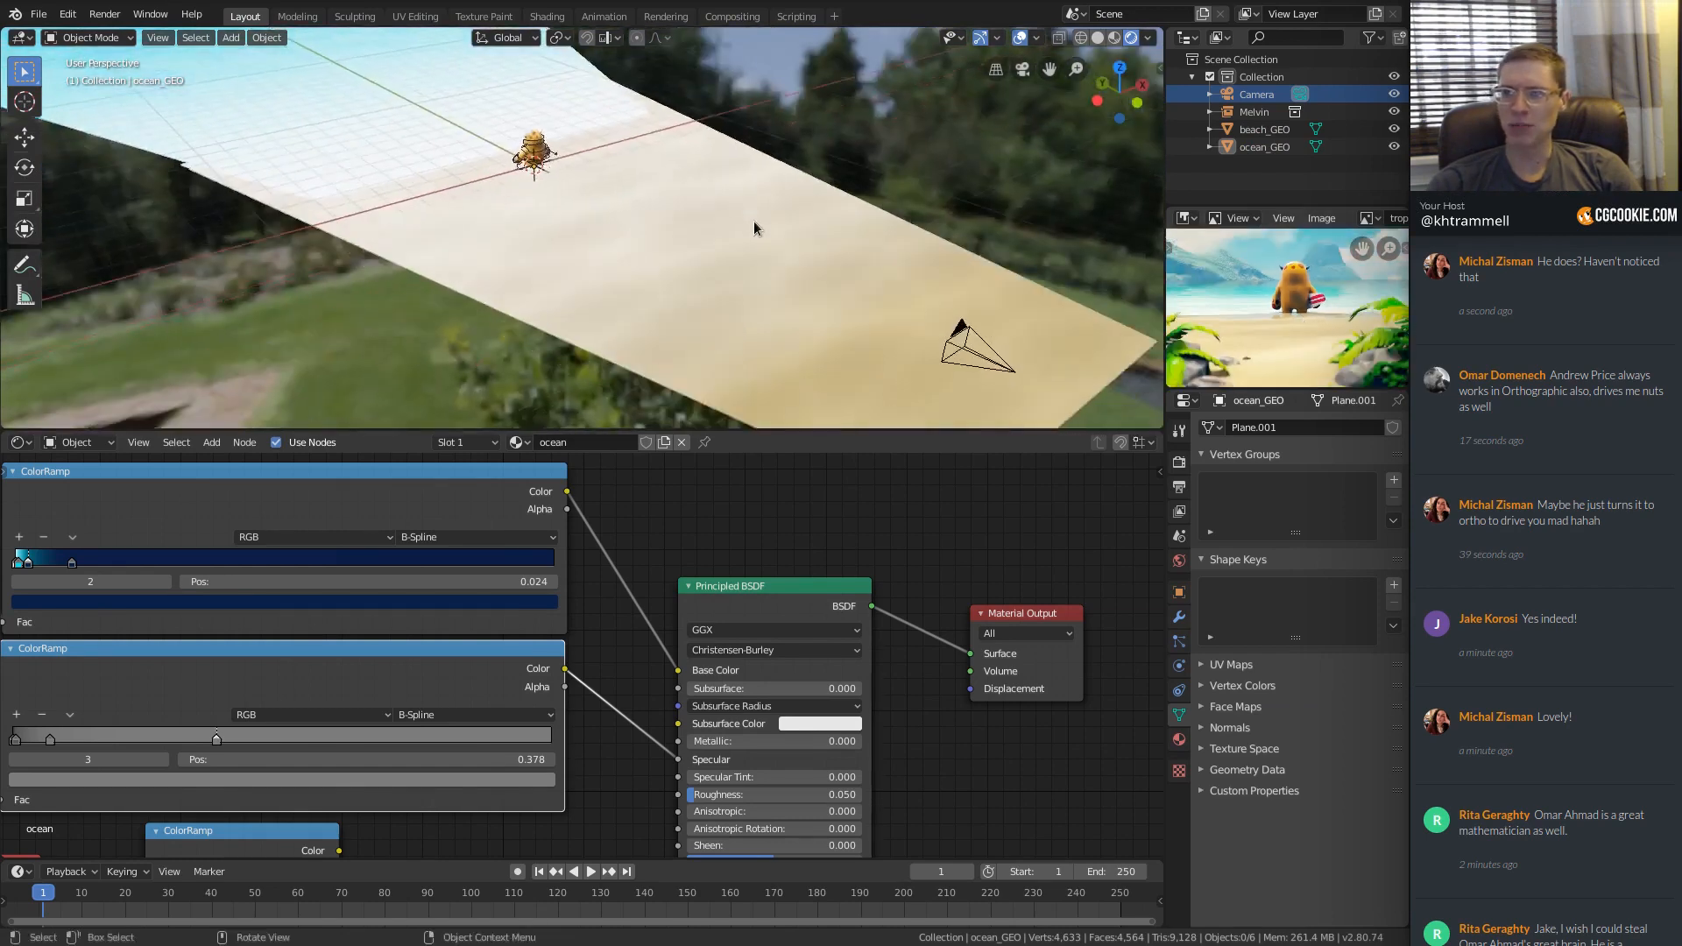
left_click(685, 203)
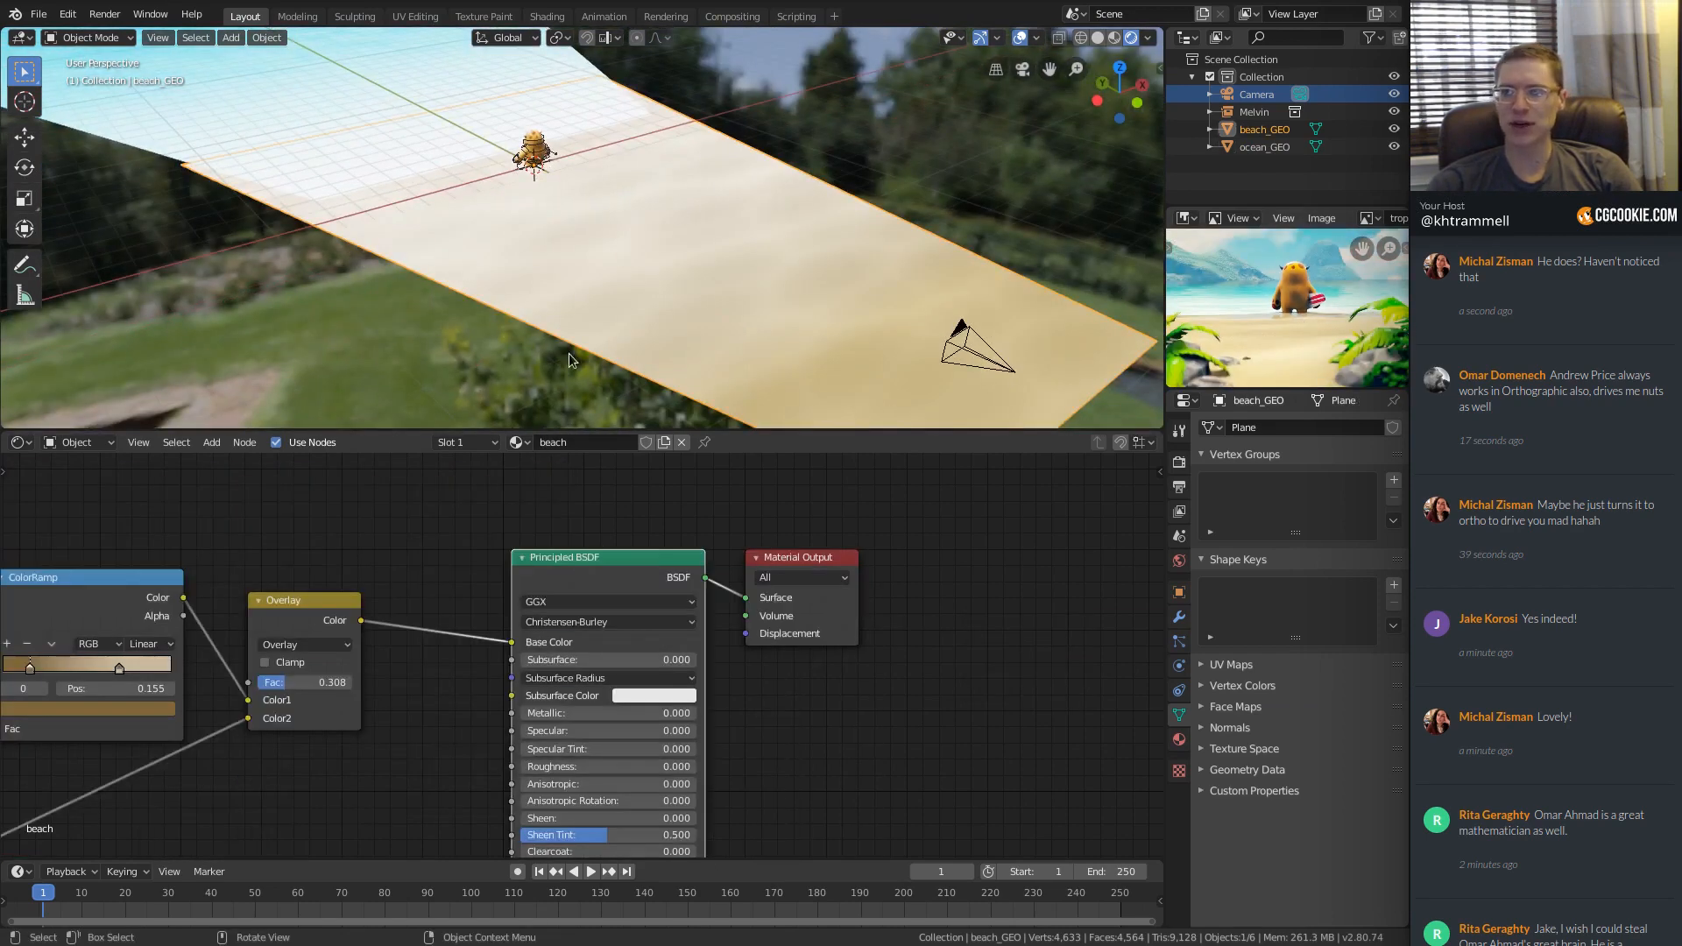
middle_click_drag(182, 723, 693, 582)
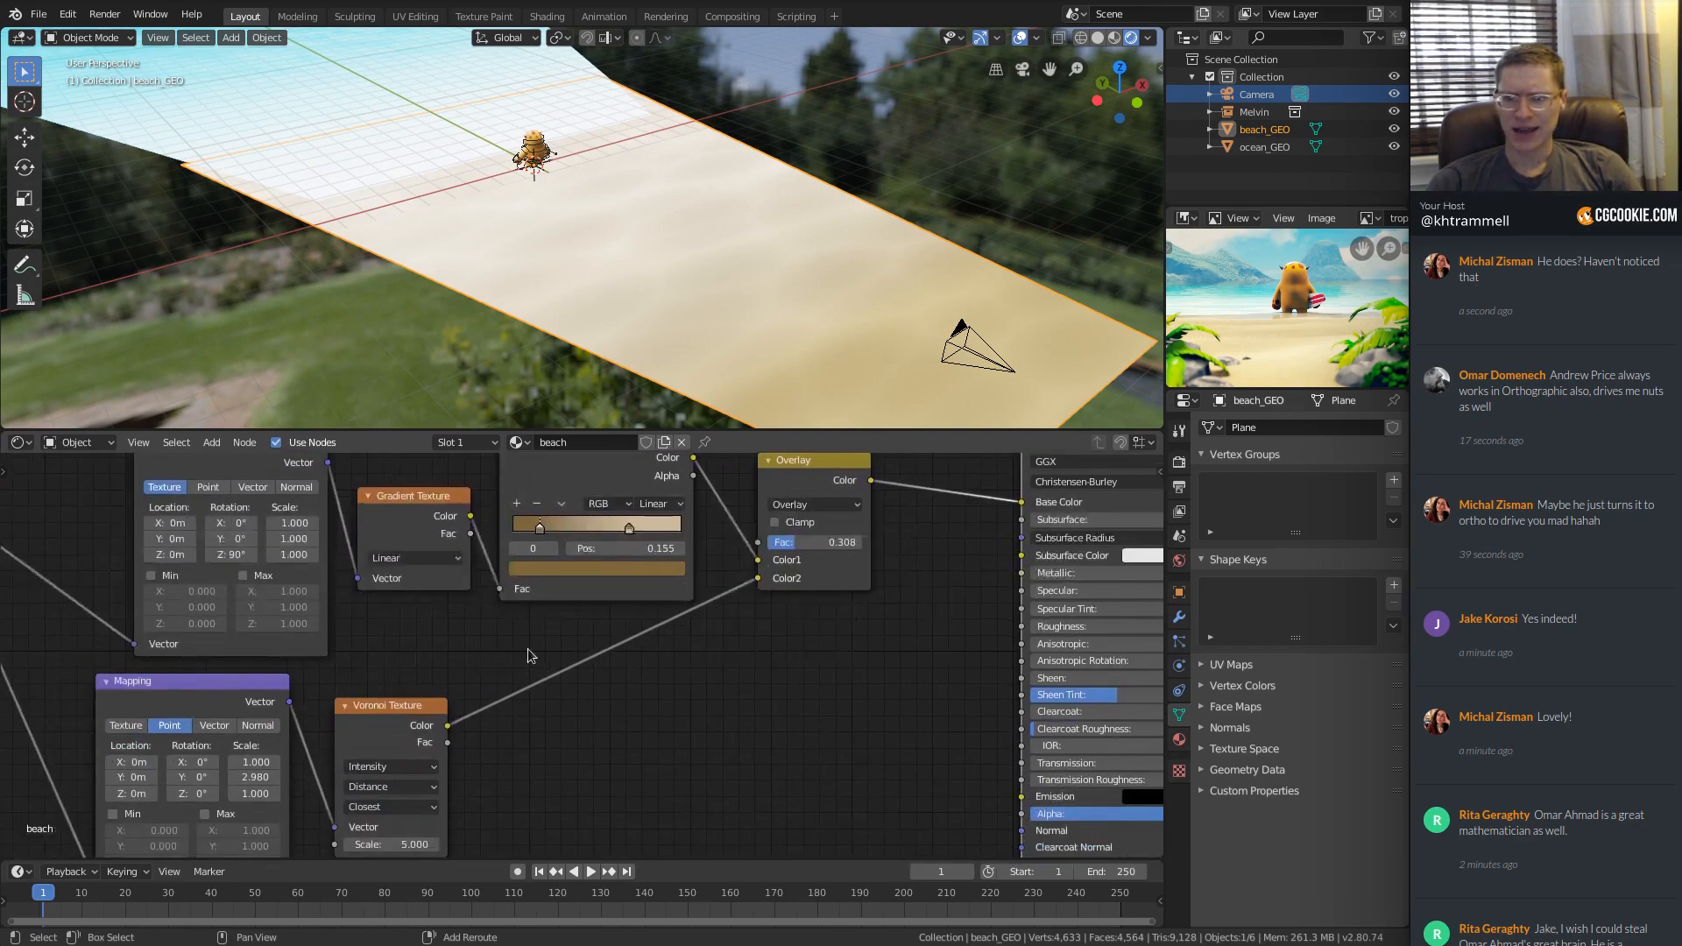
key("Home")
key("shift+a")
mouse_move(443, 512)
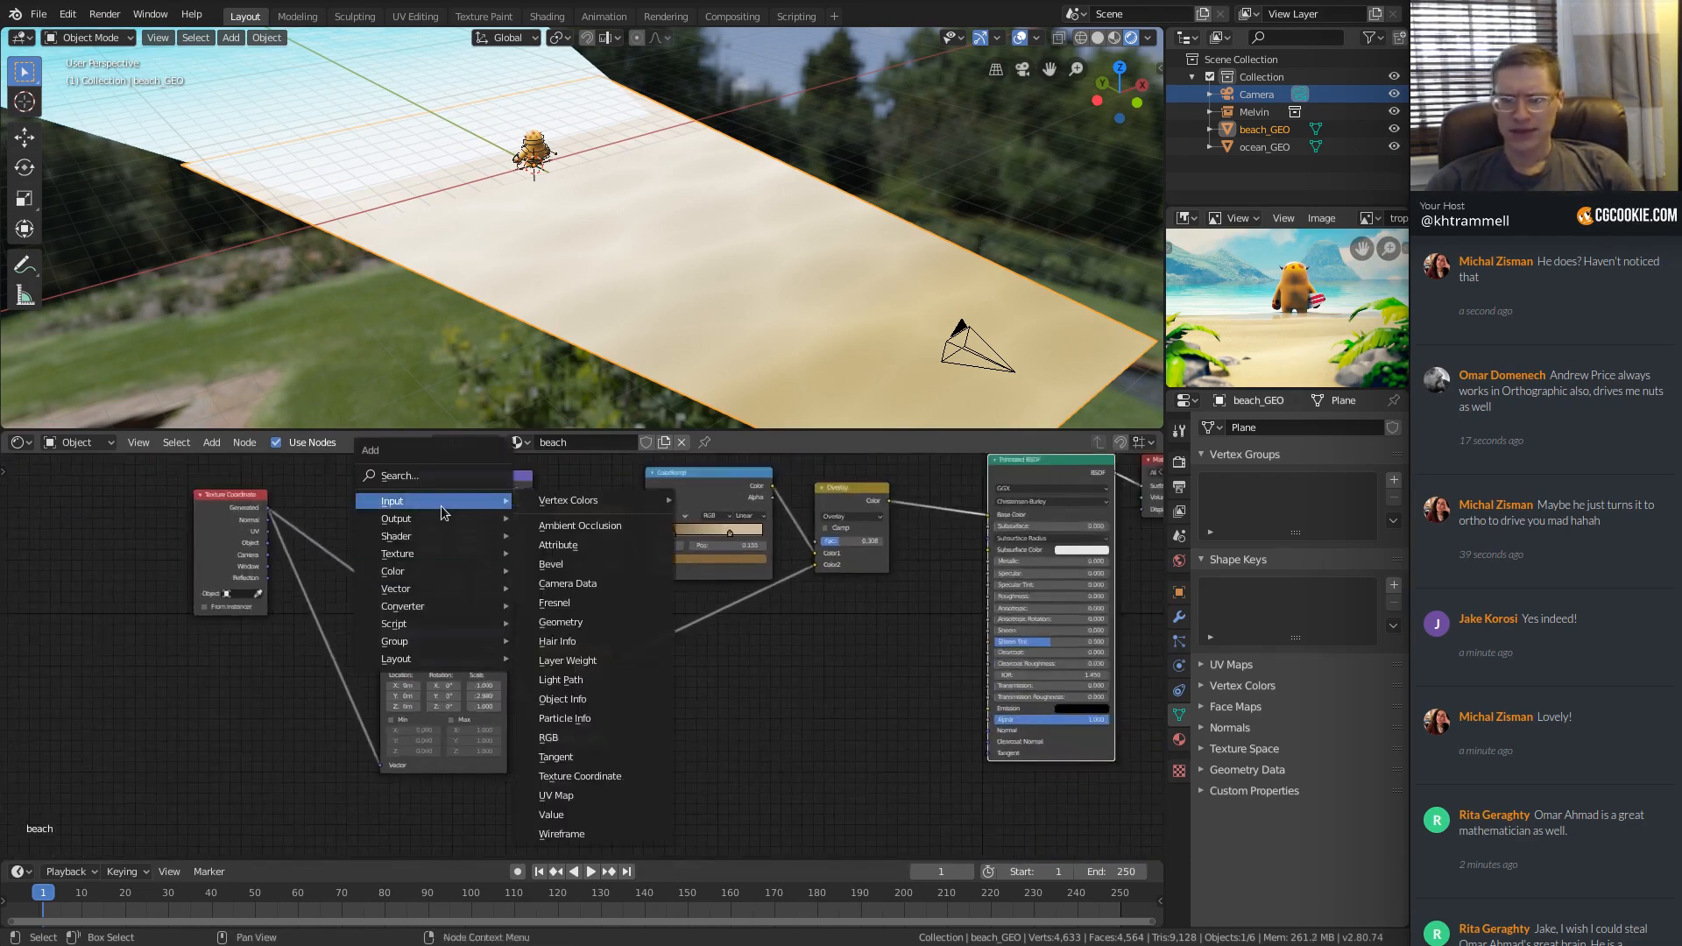
mouse_move(416, 608)
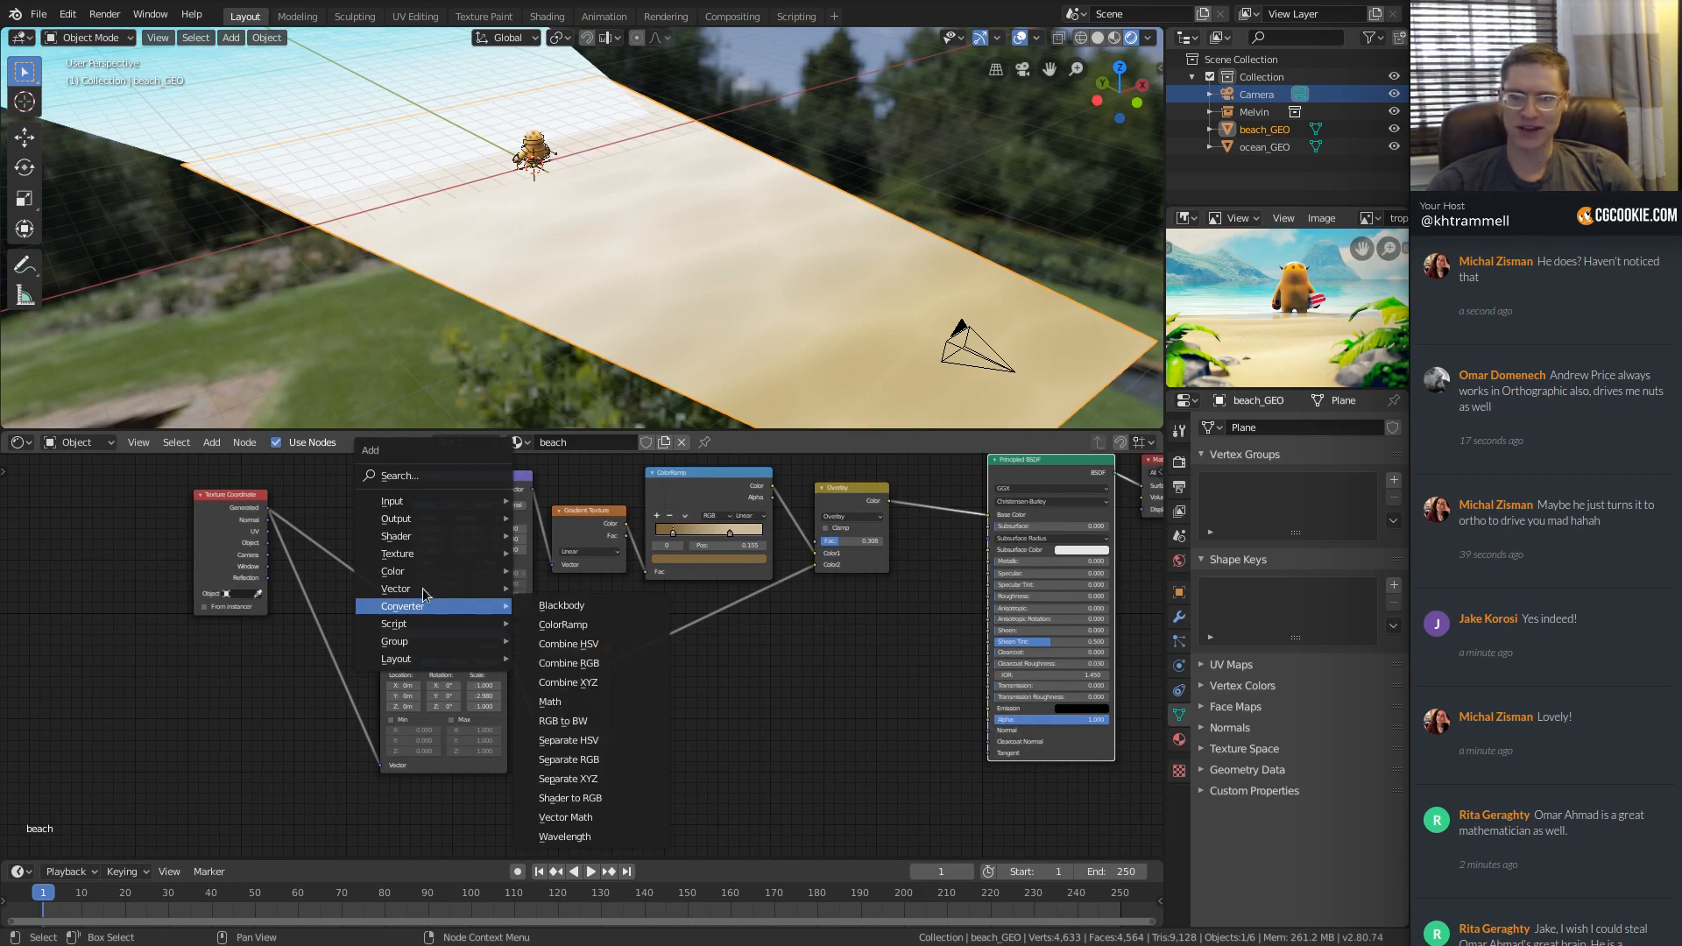
mouse_move(412, 559)
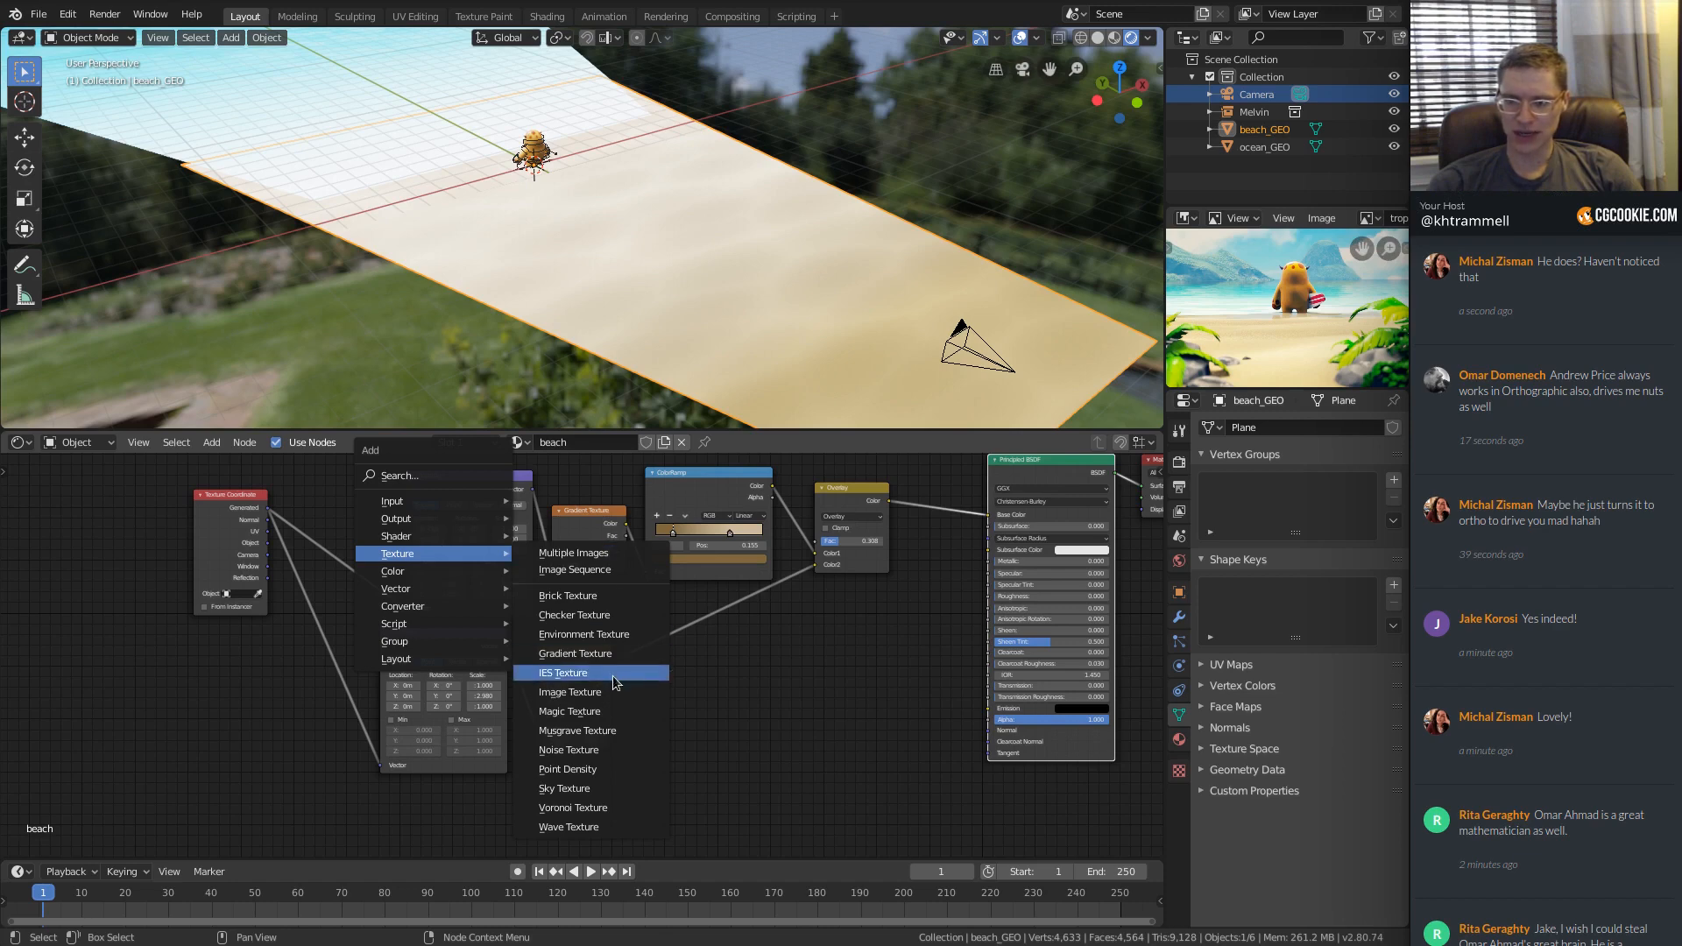
left_click(590, 755)
left_click(388, 774)
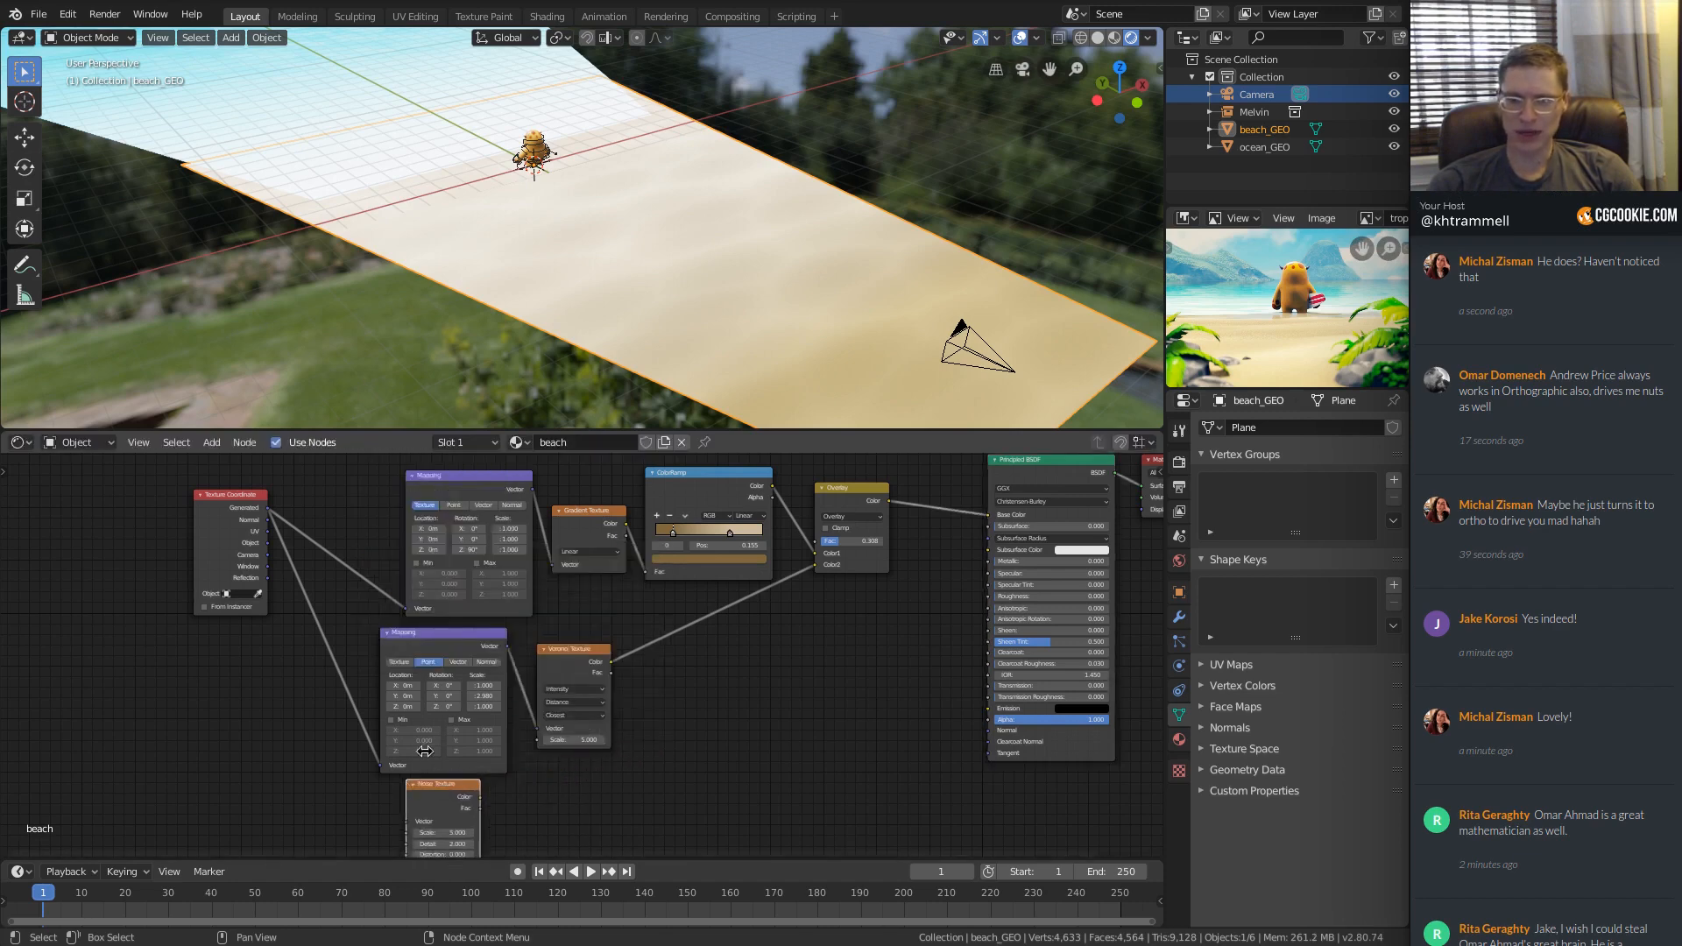
Connect the Texture Coordinate's Generated output to the Noise Texture's Vector input.
scroll(298, 629, "up", 2)
mouse_move(298, 629)
middle_mouse_down()
mouse_move(275, 473)
mouse_move(315, 605)
middle_mouse_up()
left_click_drag(223, 473, 256, 546)
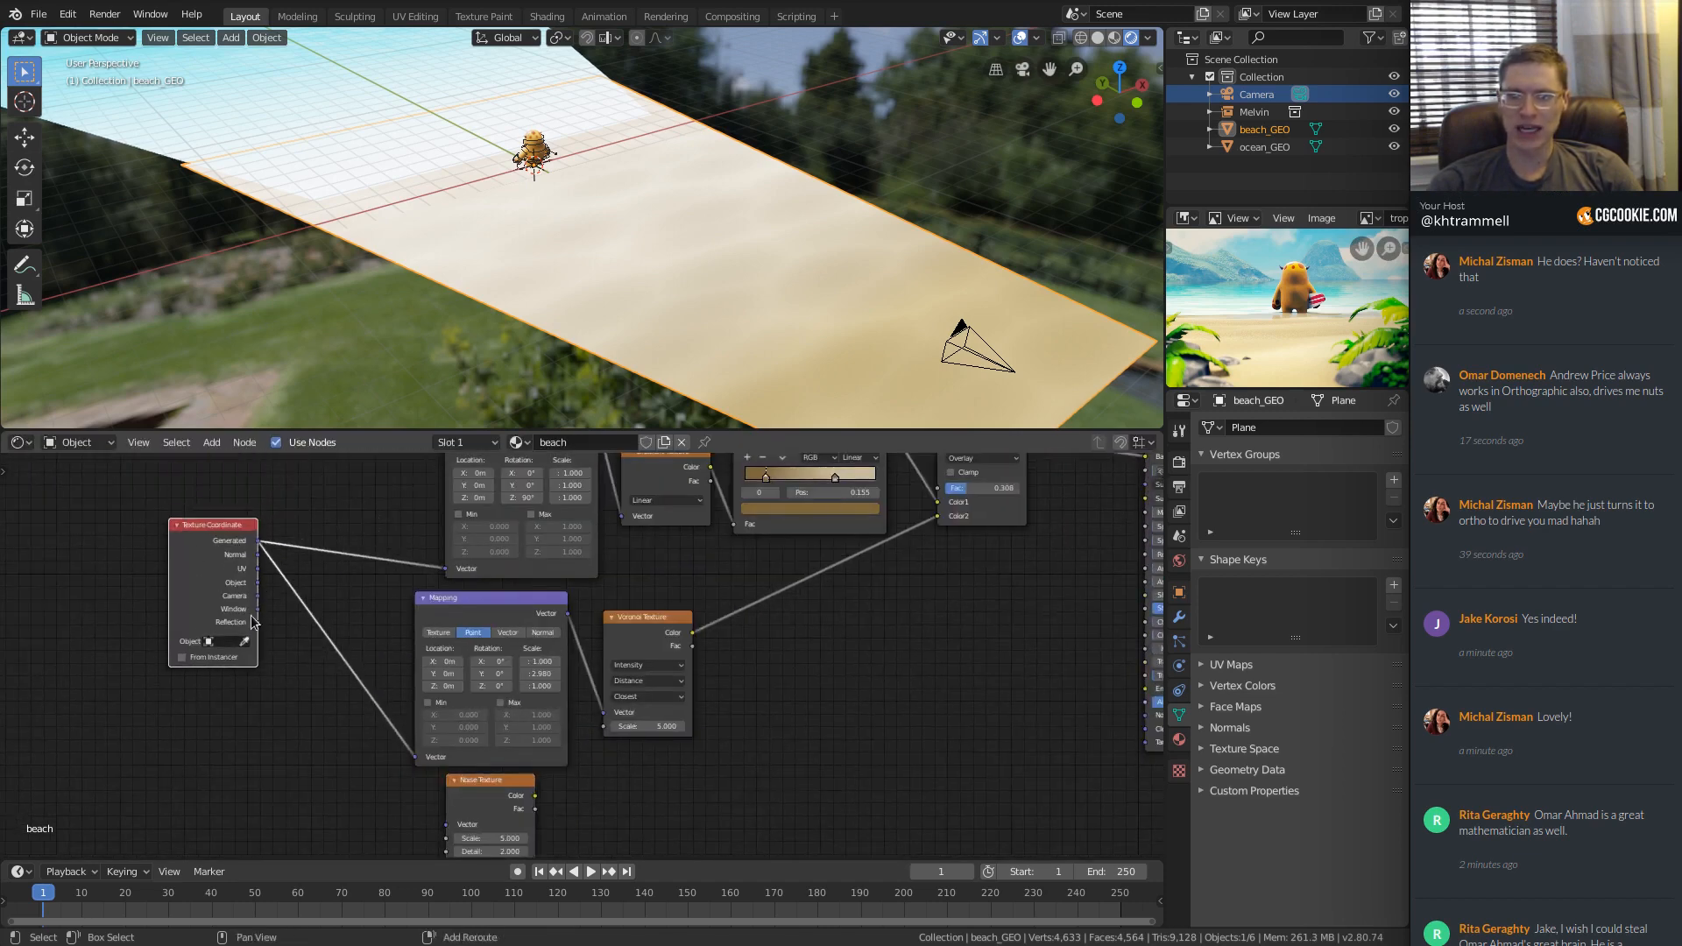
middle_click_drag(256, 546, 227, 520)
left_click_drag(232, 523, 418, 798)
left_click(464, 762)
middle_click_drag(569, 730, 591, 706)
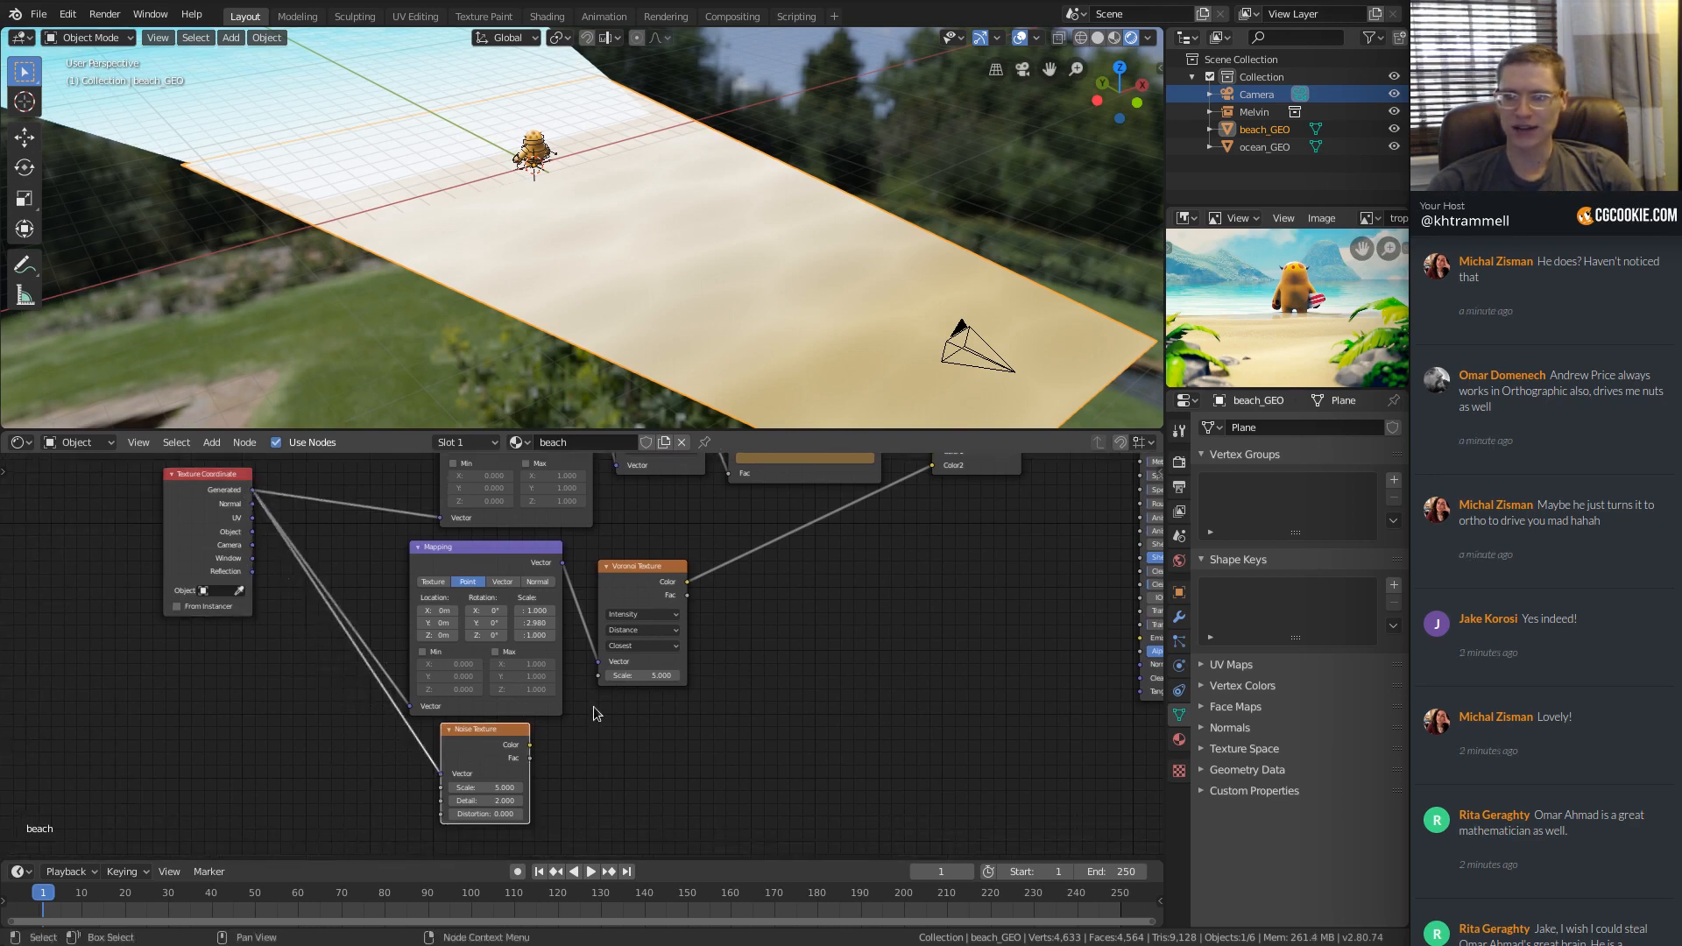
Preview the Noise Texture node's output directly on the beach surface.
scroll(811, 318, "up", 2)
middle_click_drag(811, 318, 793, 200, "shift")
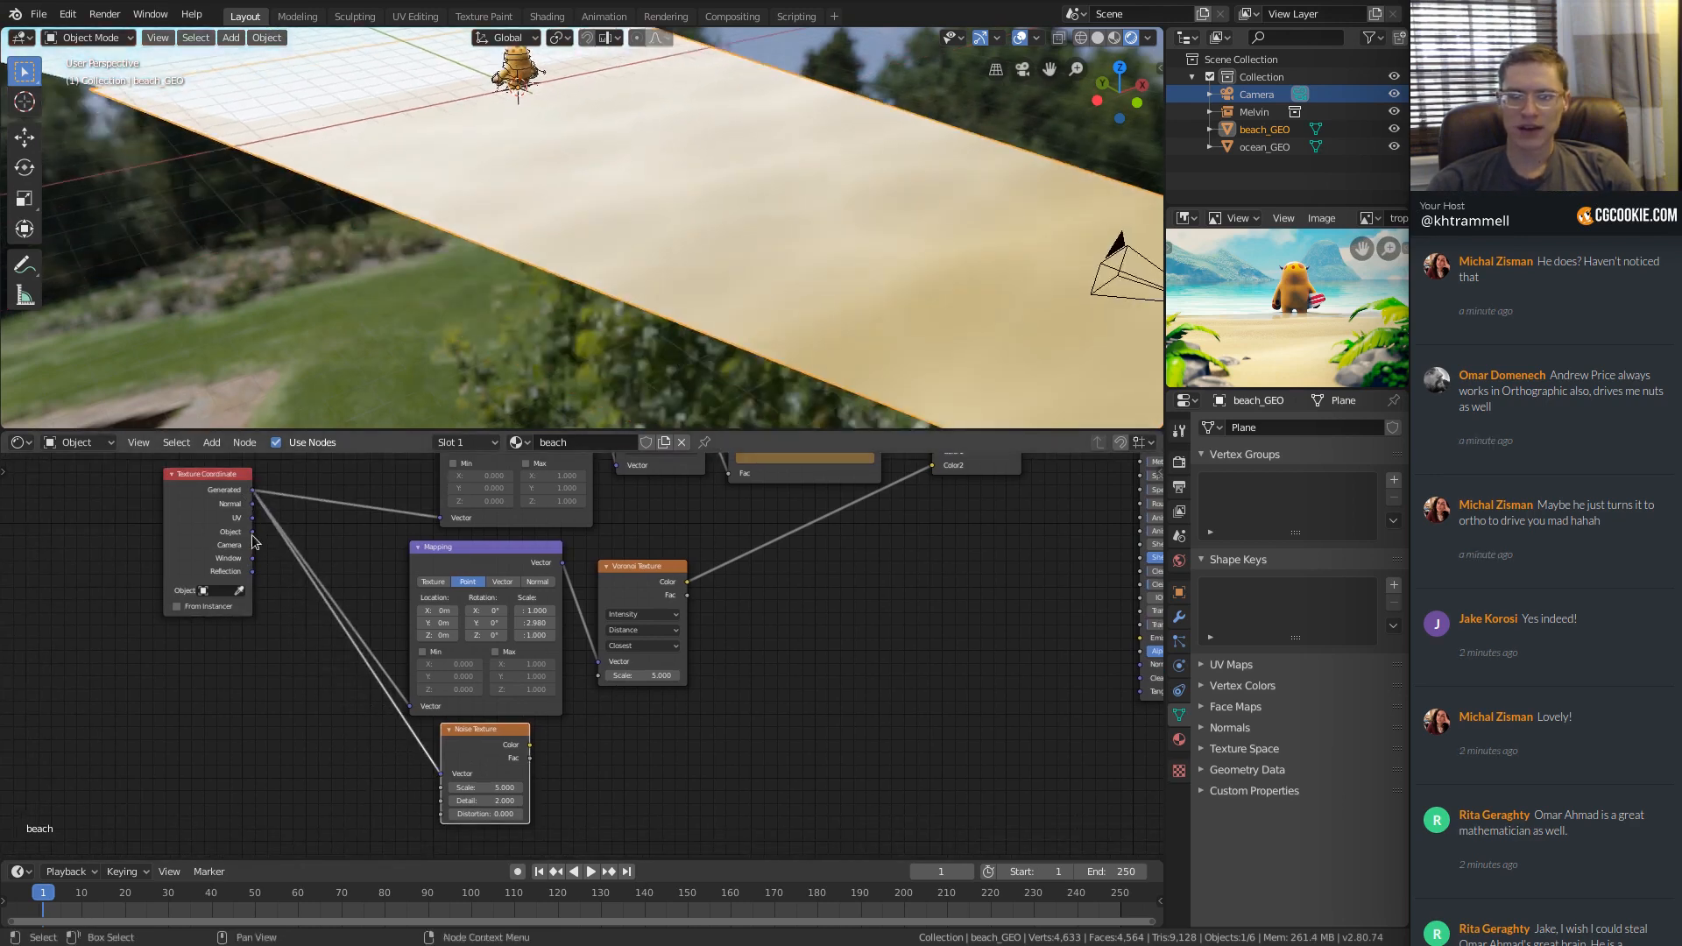
middle_click_drag(588, 701, 578, 635)
scroll(579, 636, "up", 3)
left_click_drag(465, 680, 460, 693)
middle_click_drag(463, 747, 442, 761)
scroll(442, 763, "up", 2)
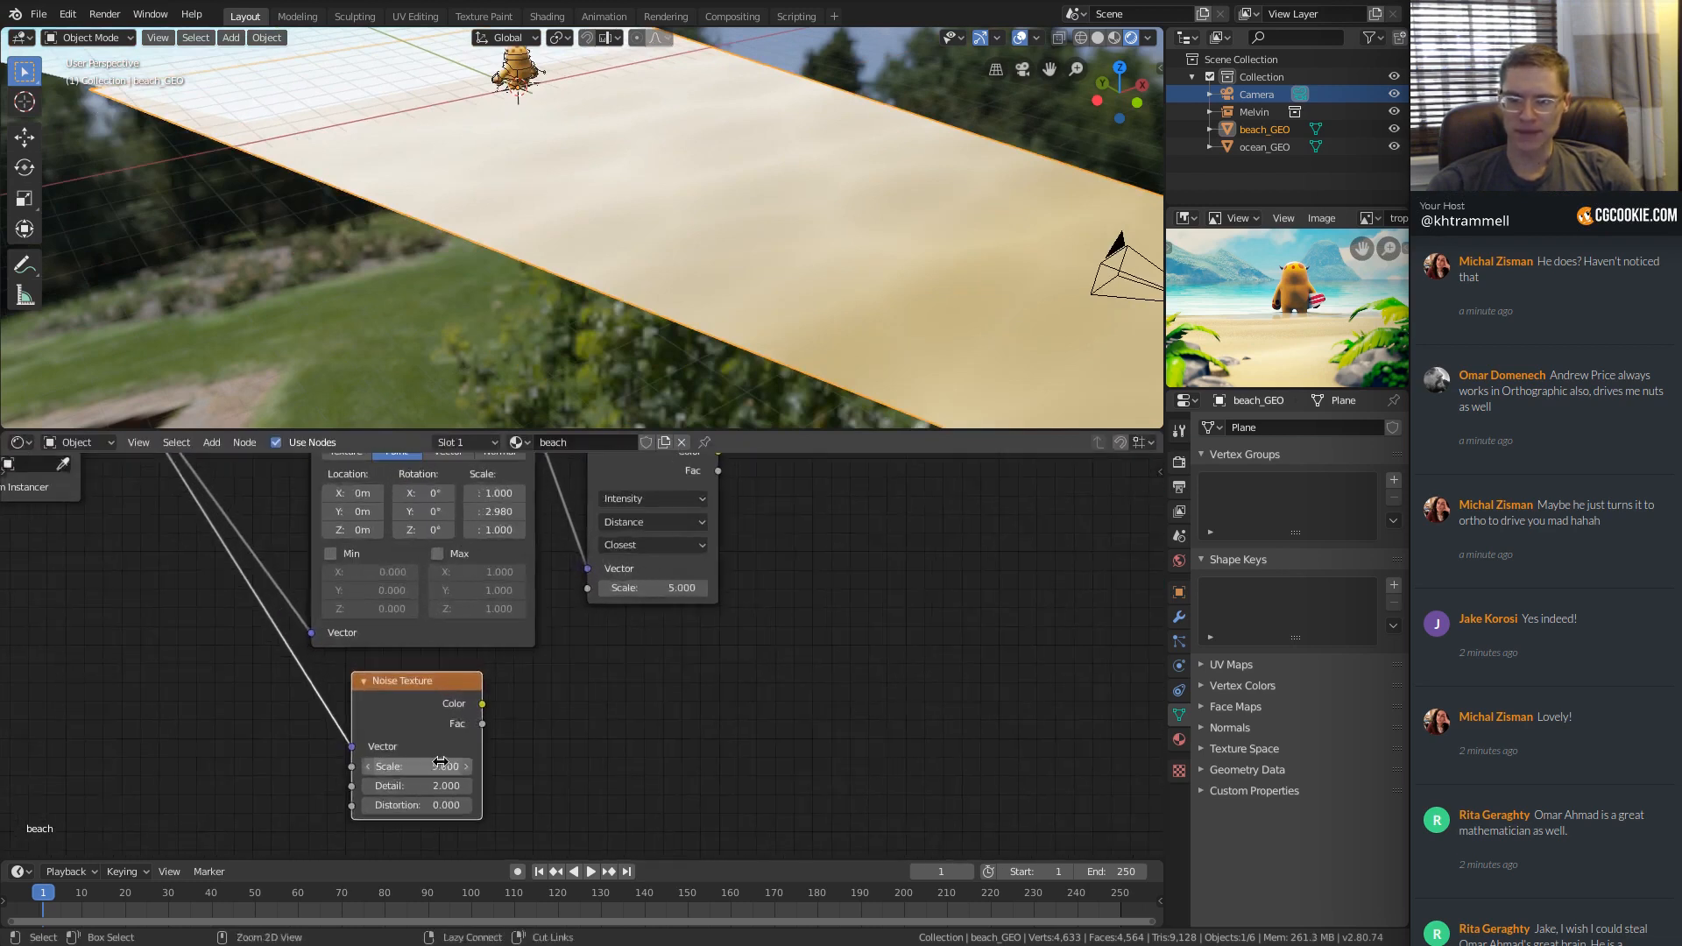
left_click(469, 683, "ctrl+shift")
Insert a ColorRamp after the Noise Texture and narrow its black-to-white transition, placing the black stop at 0.368.
key("shift+a")
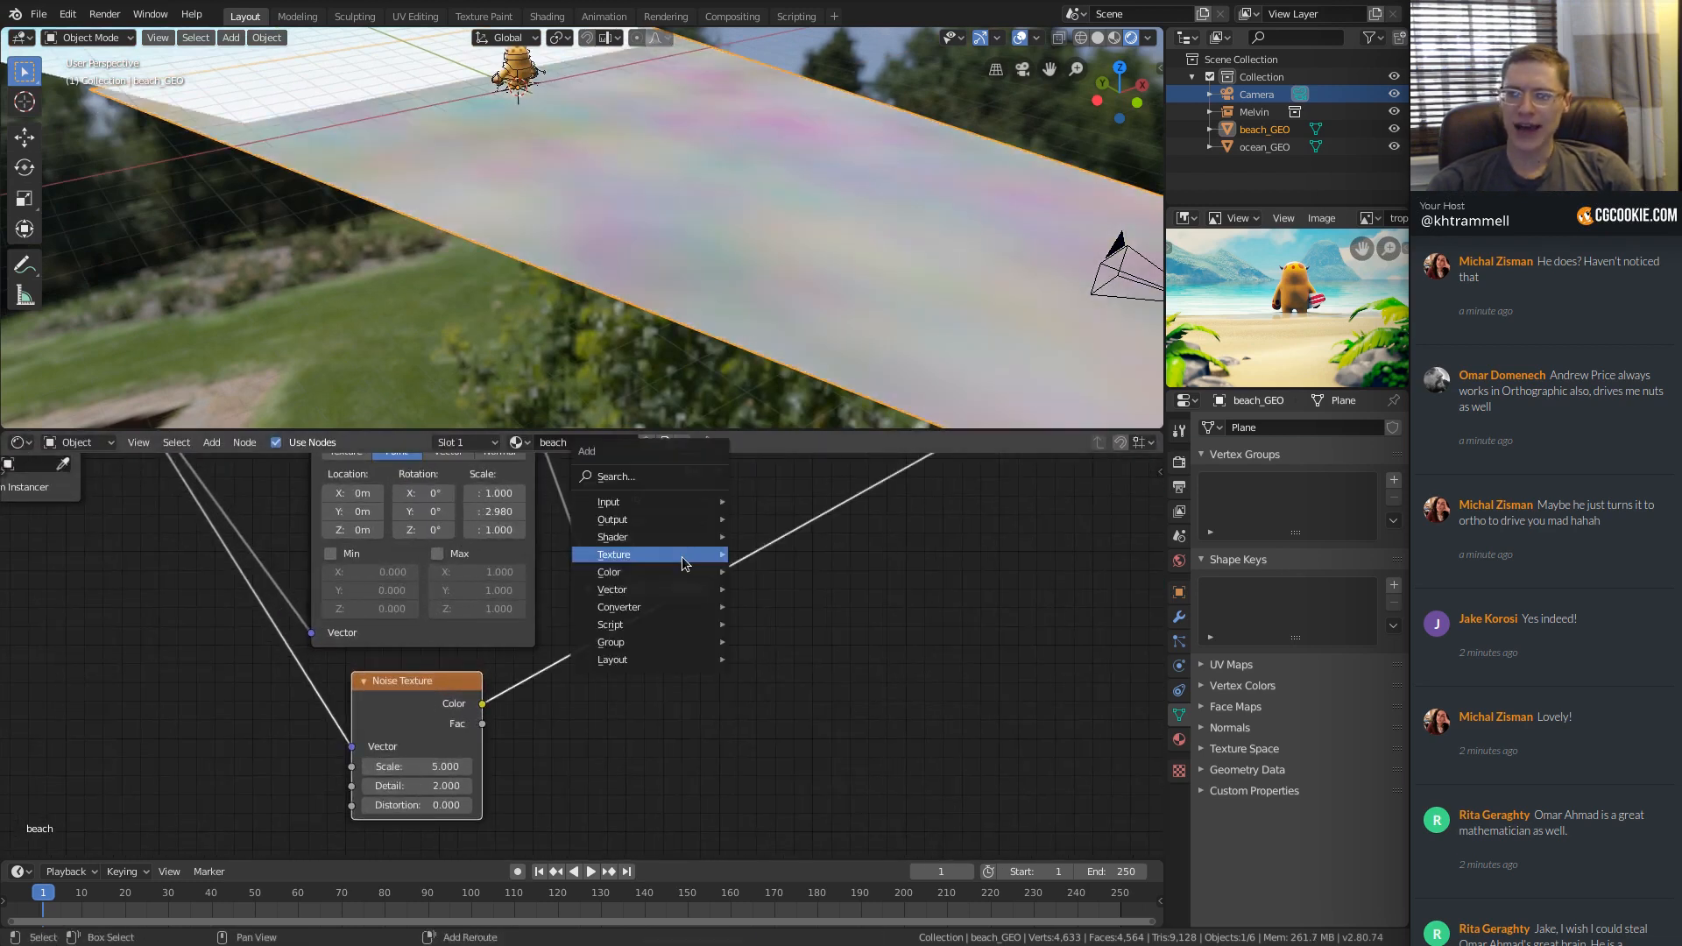
mouse_move(665, 607)
left_click(780, 608)
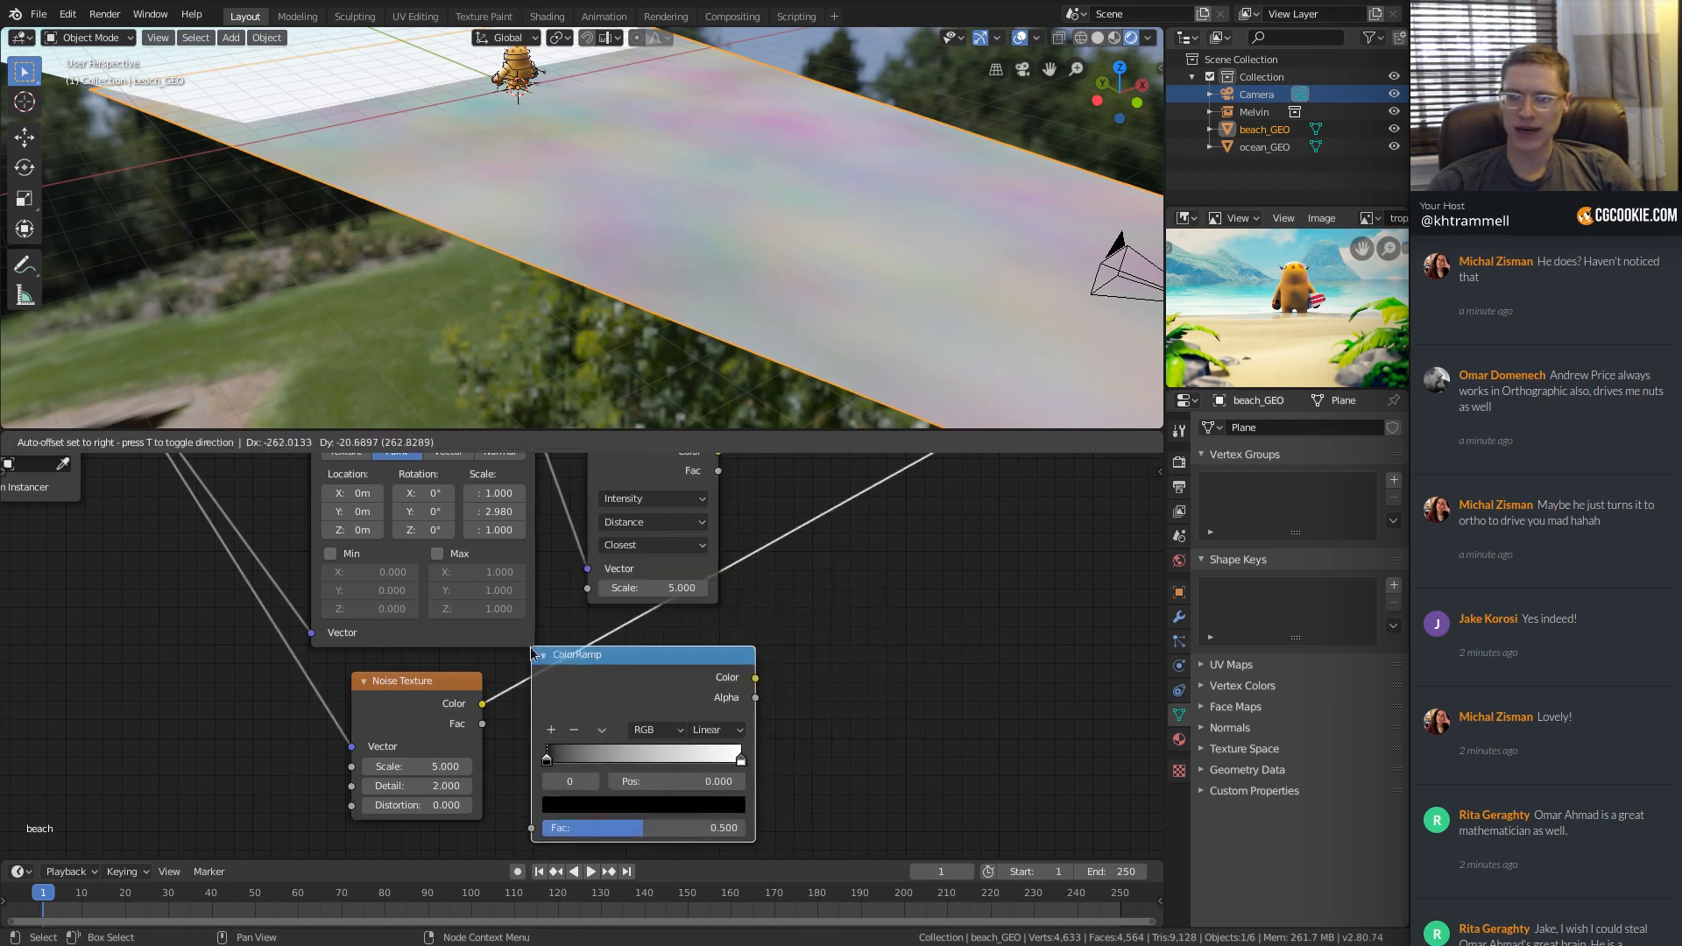
left_click(558, 654)
left_click_drag(571, 762, 628, 760)
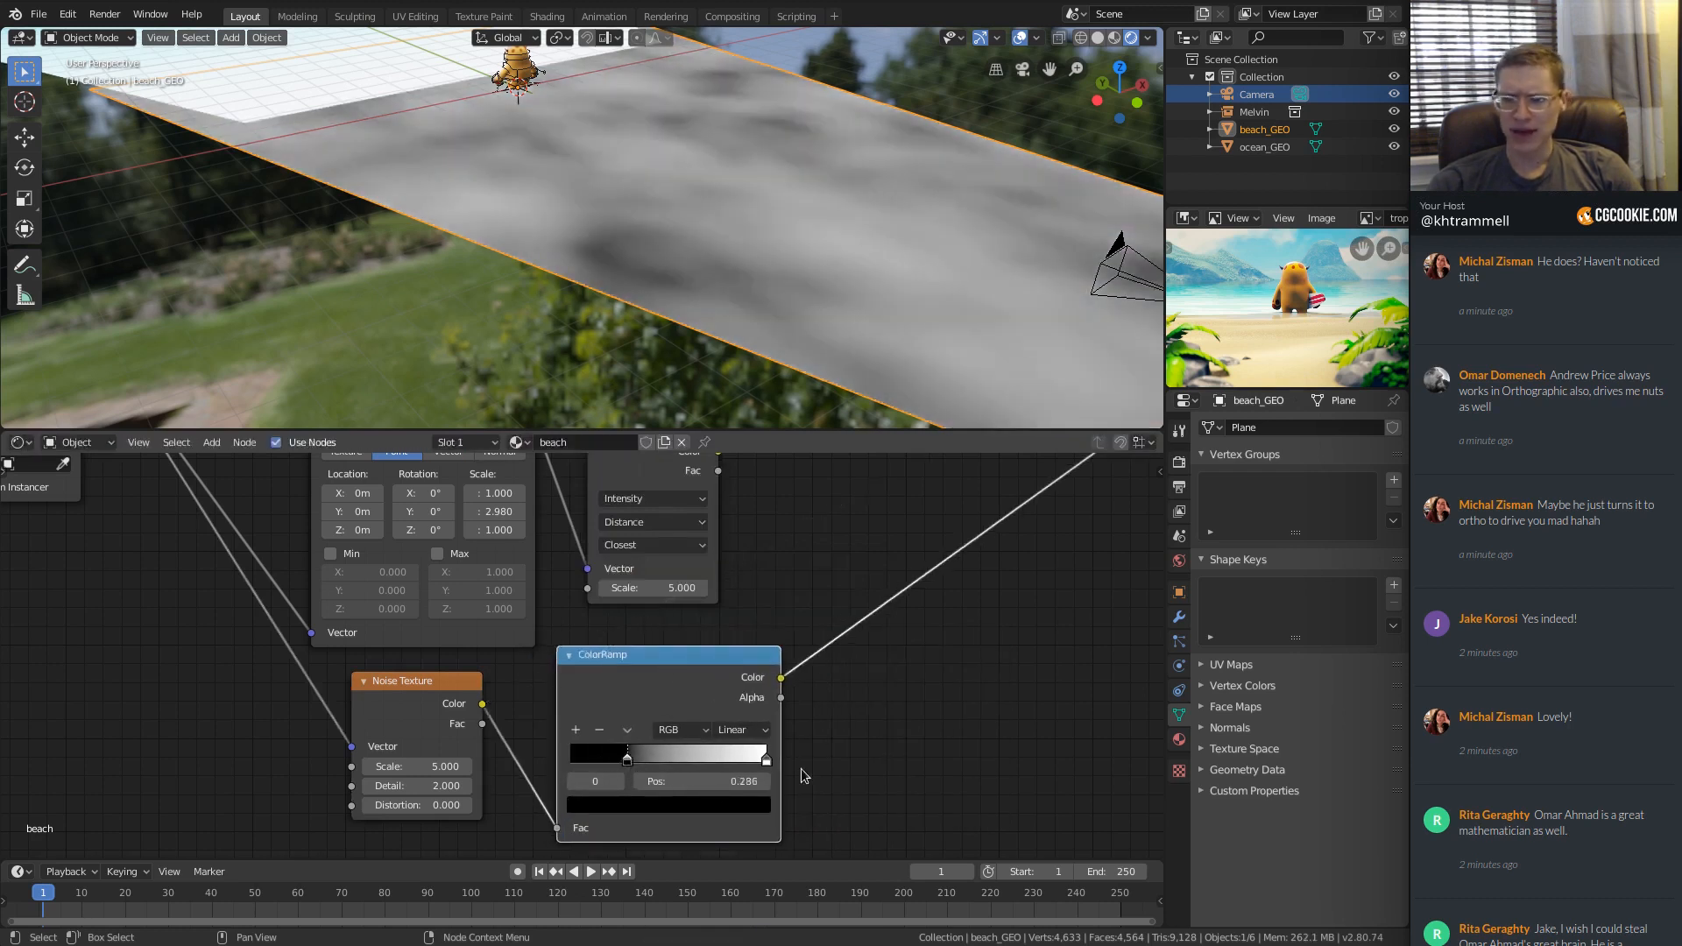
left_click_drag(765, 758, 644, 761)
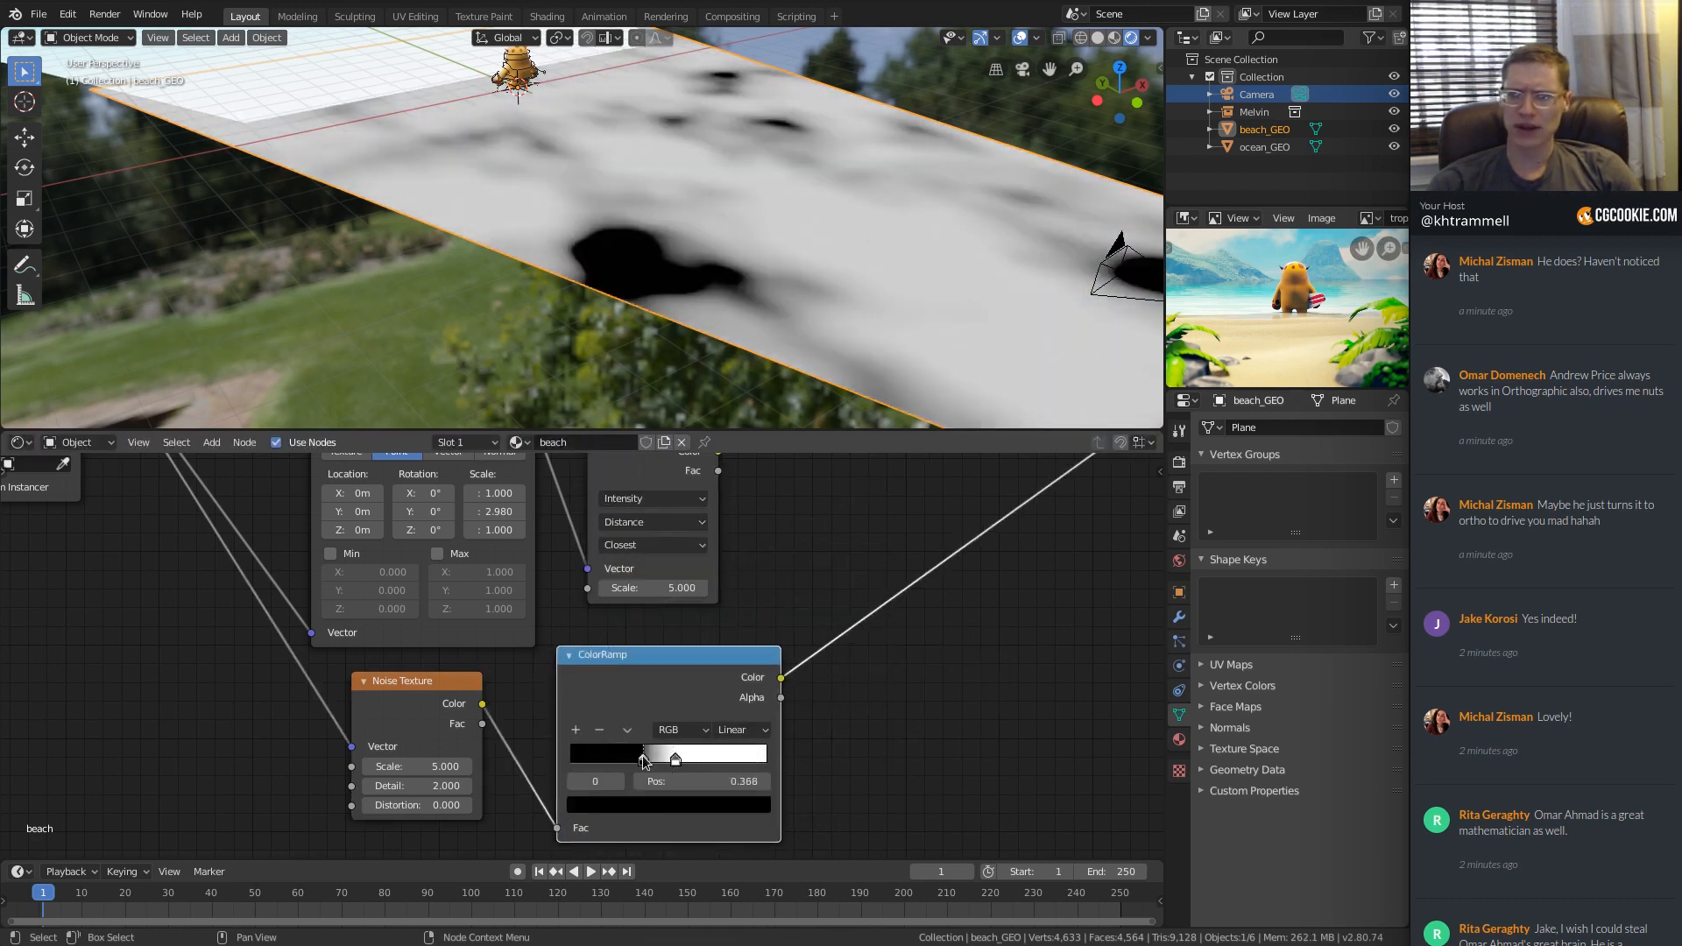
Set the Noise Texture's scale to 2000 for a fine grain across the beach.
middle_click_drag(680, 137, 819, 228, "ctrl")
scroll(818, 228, "up", 5)
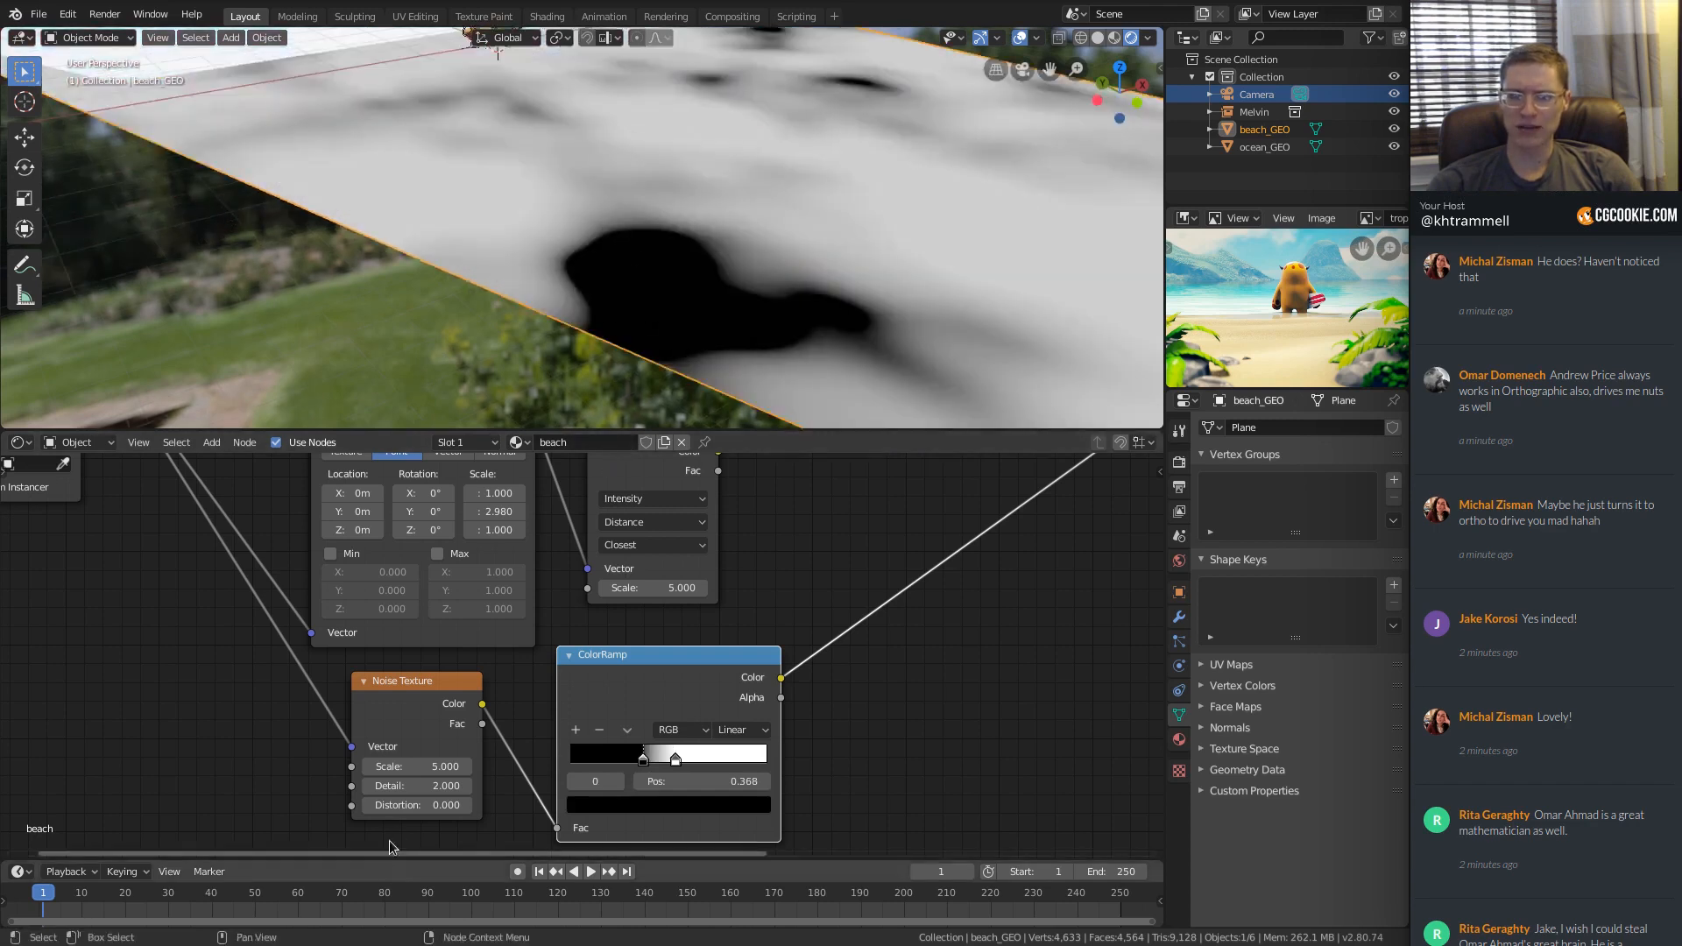
double_click(403, 766)
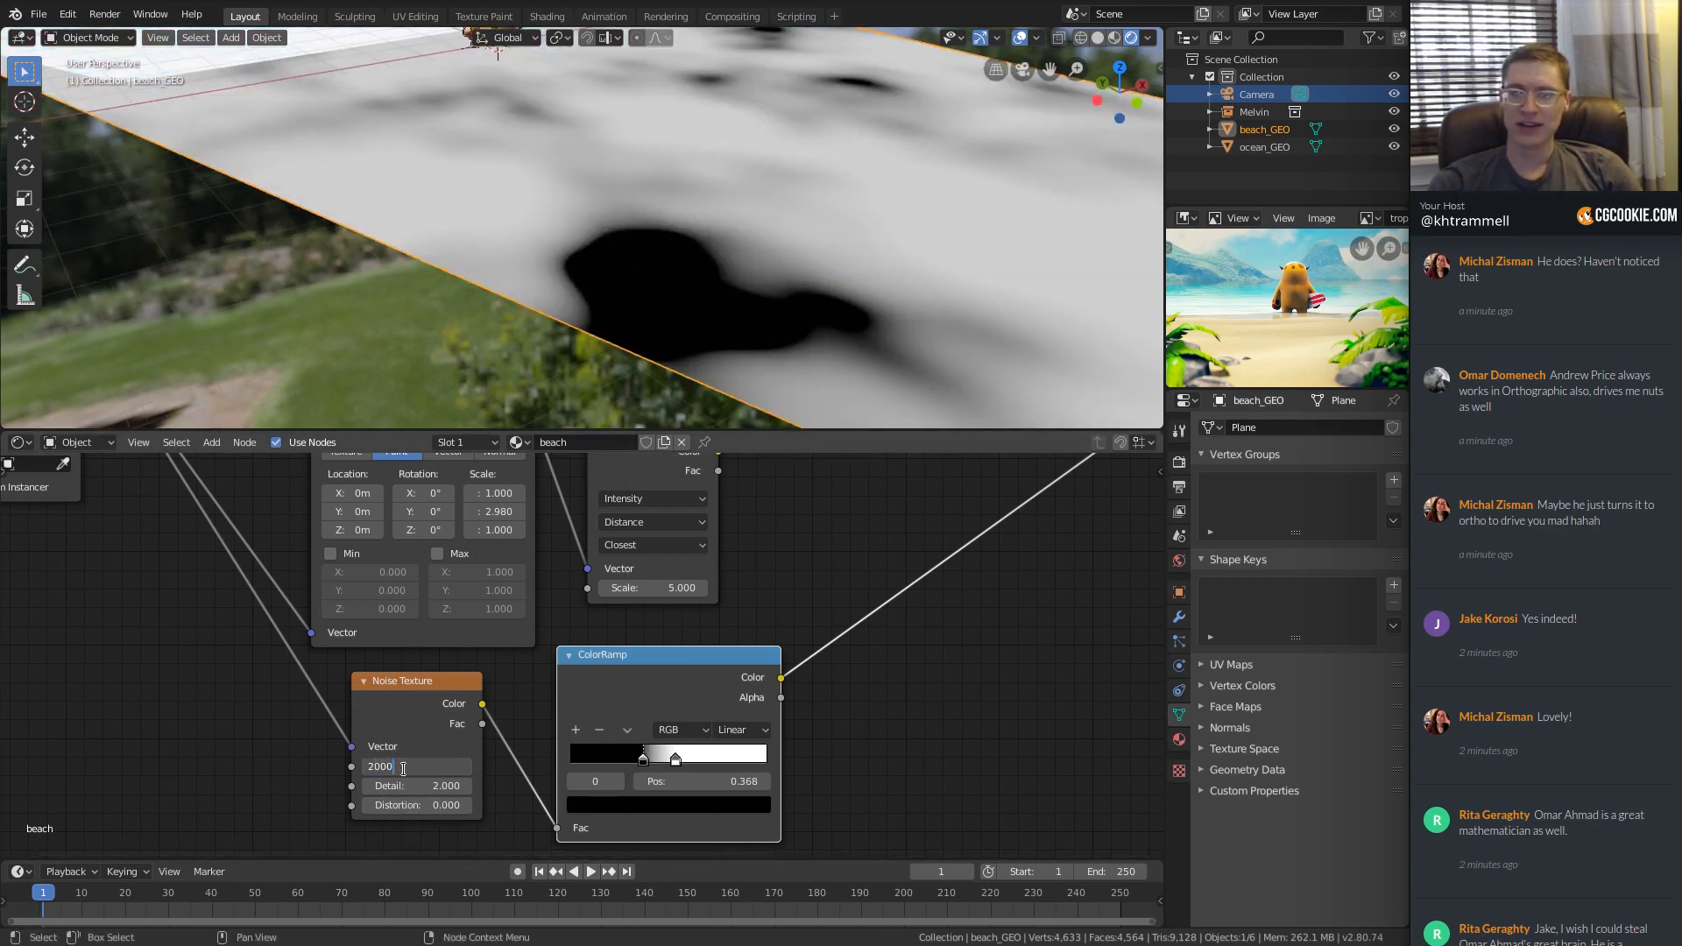
type("2000")
key("Return")
Frame the Melvin character and examine the size of the noise grain on the sand around its feet.
middle_click_drag(808, 142, 689, 177)
left_click(638, 166)
key("KP_Decimal")
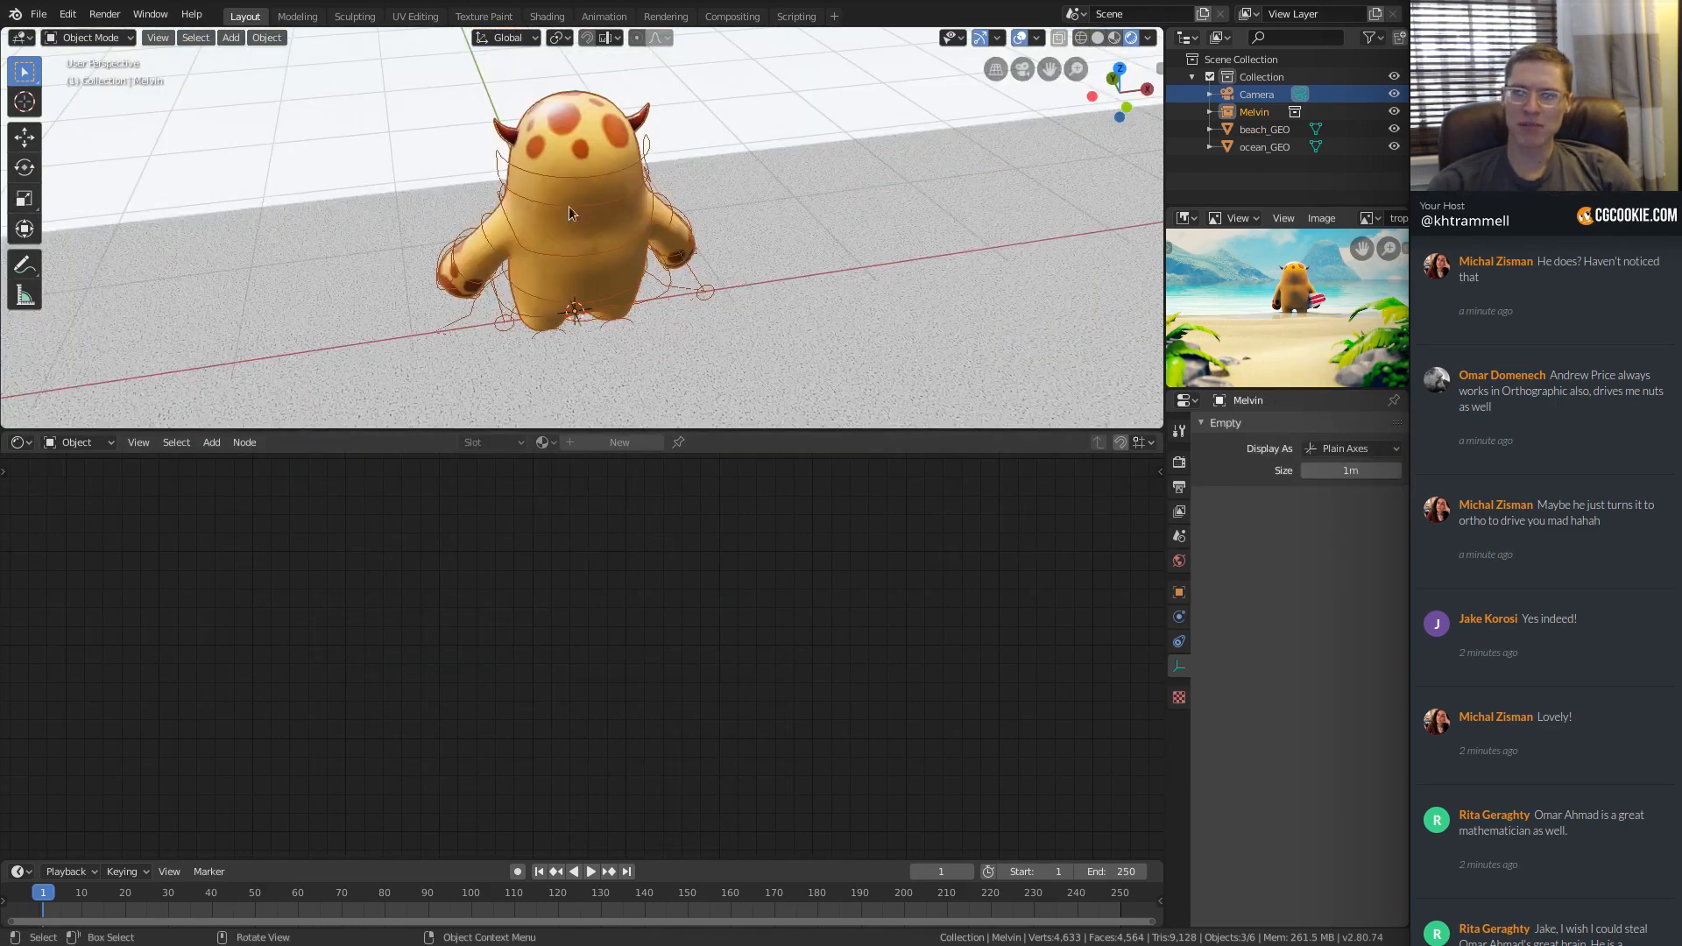
middle_click_drag(569, 207, 620, 198)
scroll(522, 340, "up", 2)
middle_click_drag(522, 340, 518, 213, "shift")
scroll(526, 237, "up", 5)
middle_click_drag(538, 285, 594, 307, "shift")
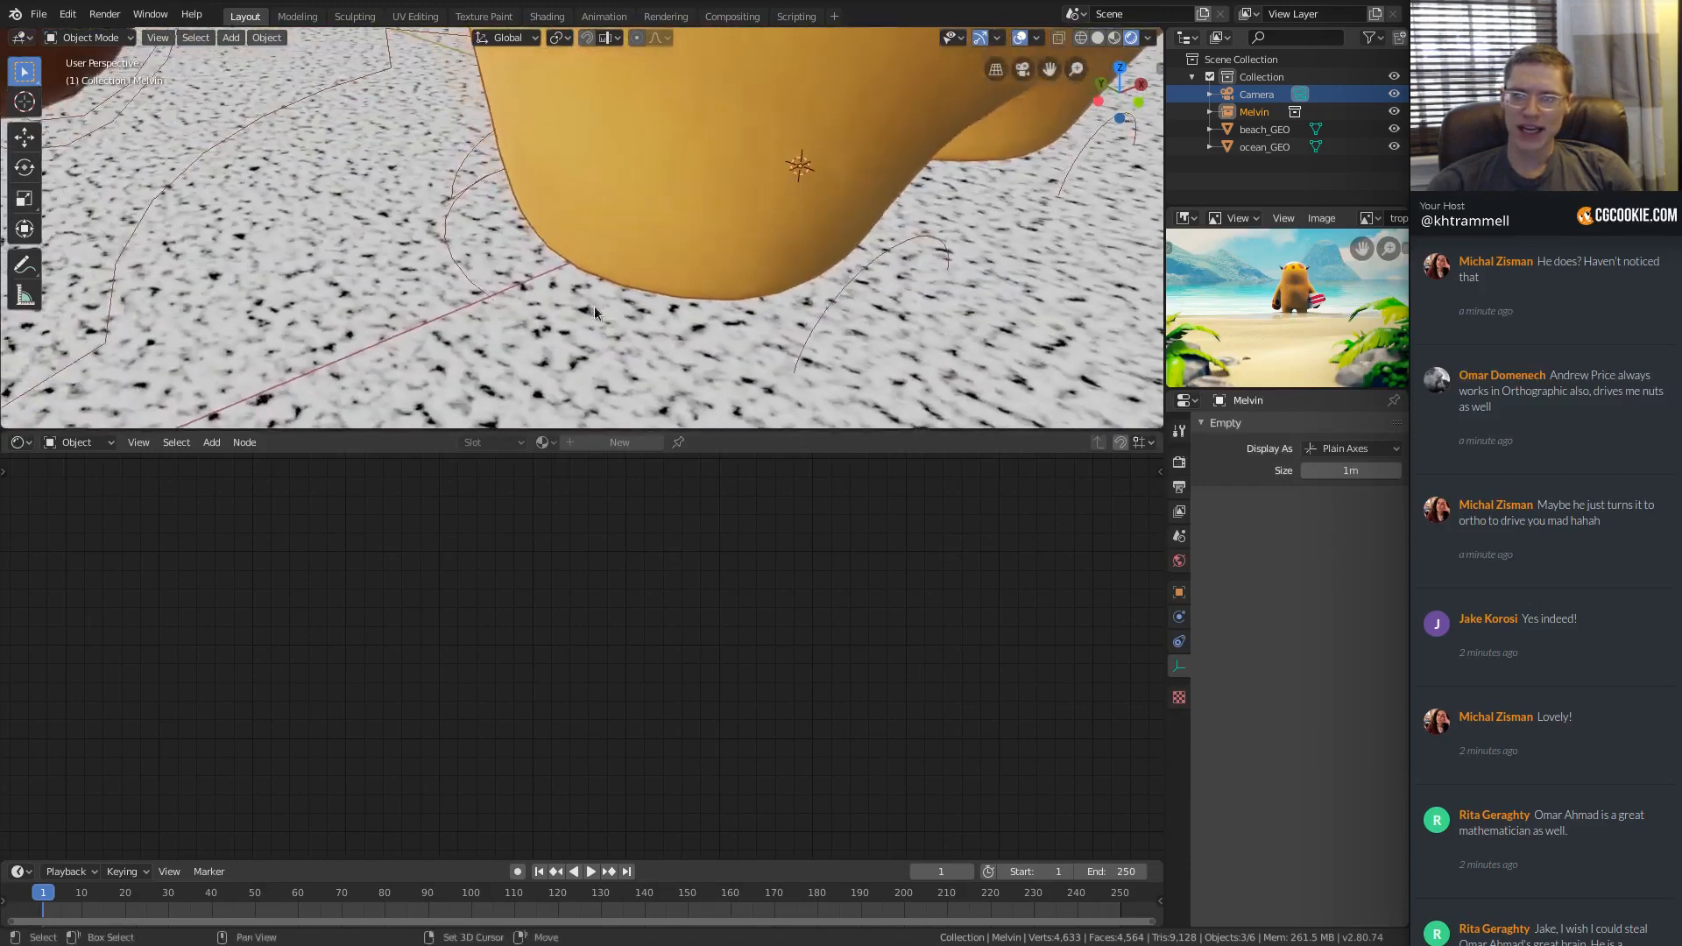
scroll(625, 210, "down", 2)
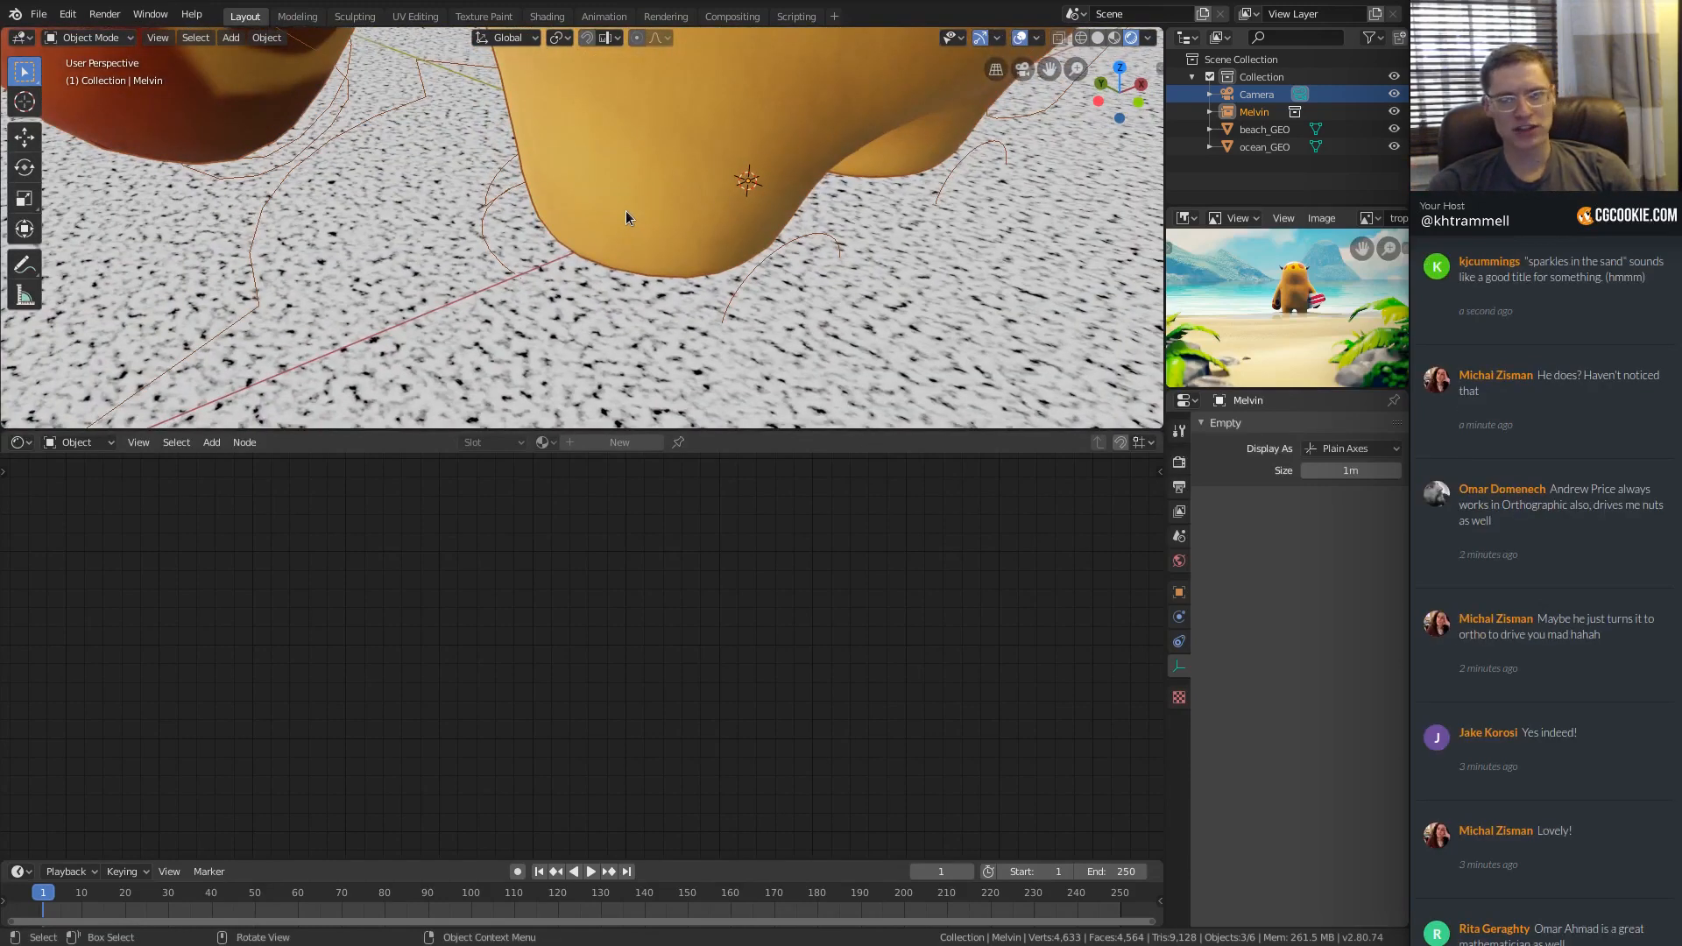
Reselect the beach, set the noise ColorRamp's black stop to 0.586 with the white stop just above it, and check the speckles through the camera.
left_click(443, 232)
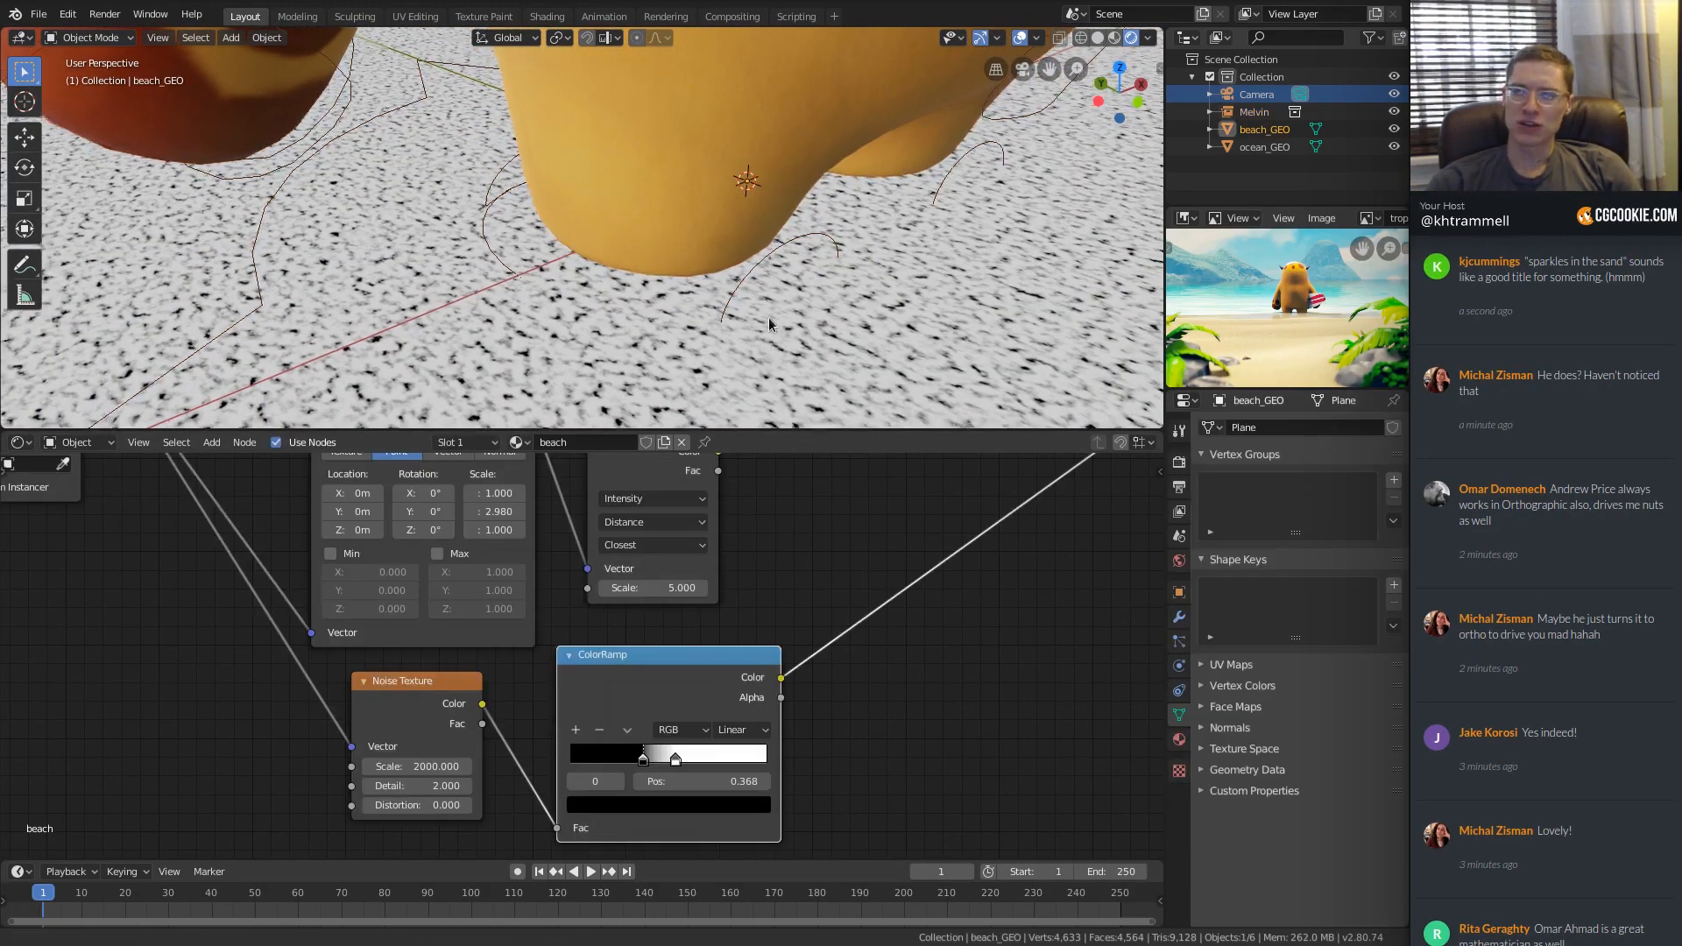
scroll(770, 318, "down", 1)
scroll(692, 736, "up", 2)
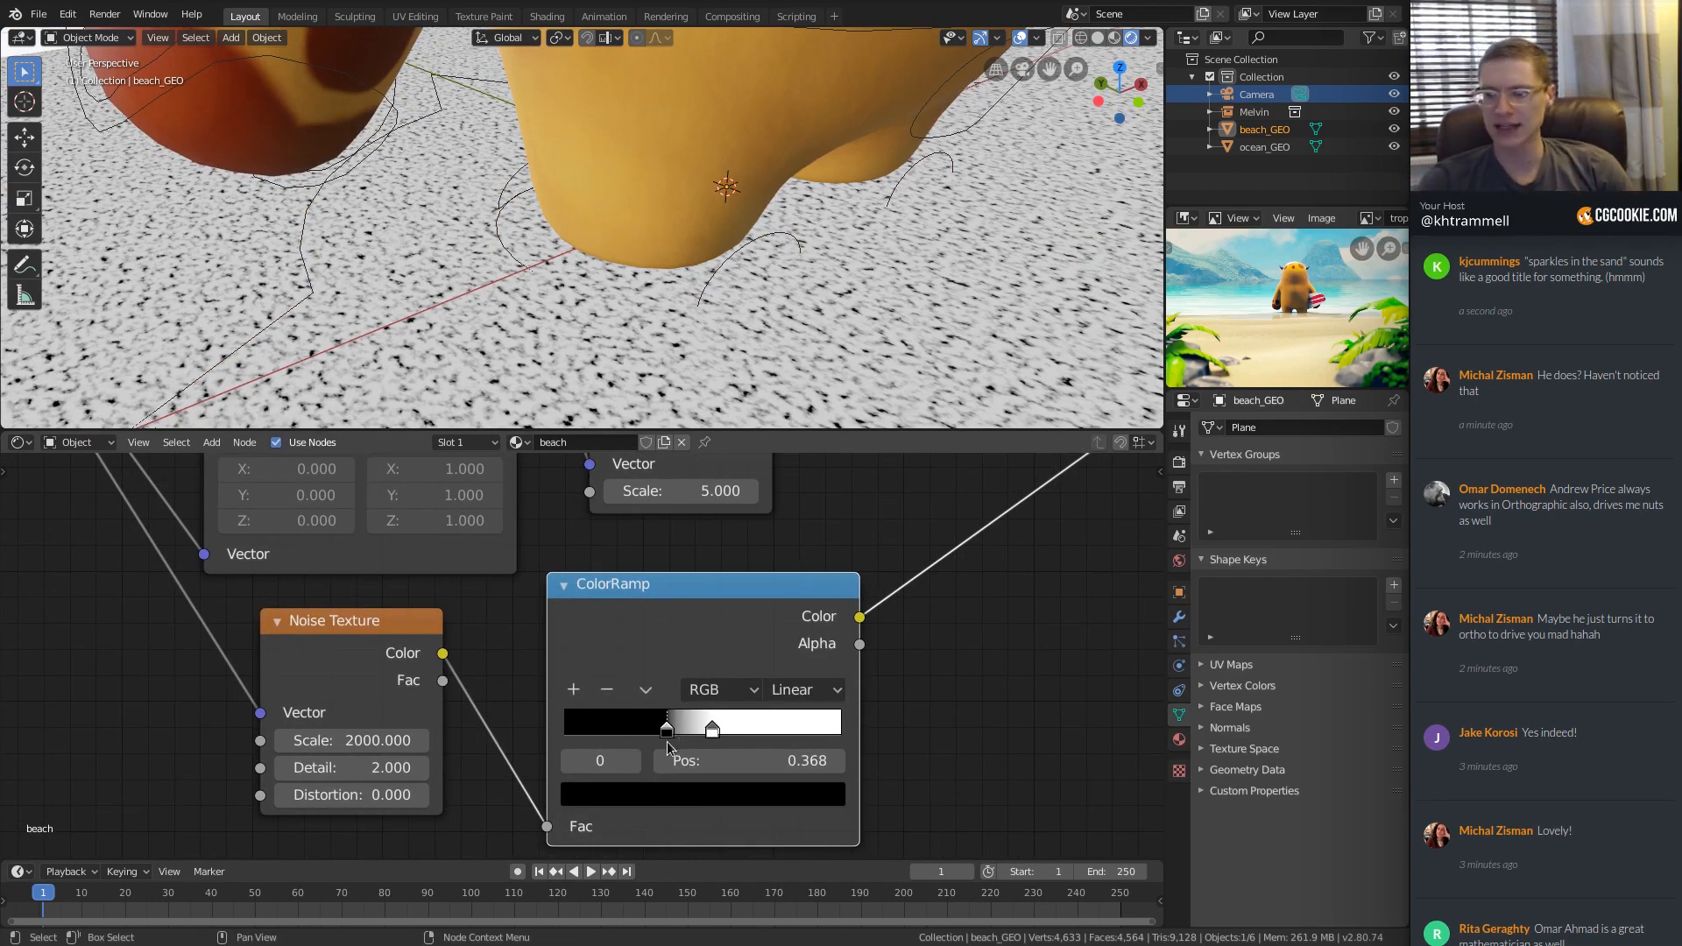
left_click_drag(714, 731, 780, 731)
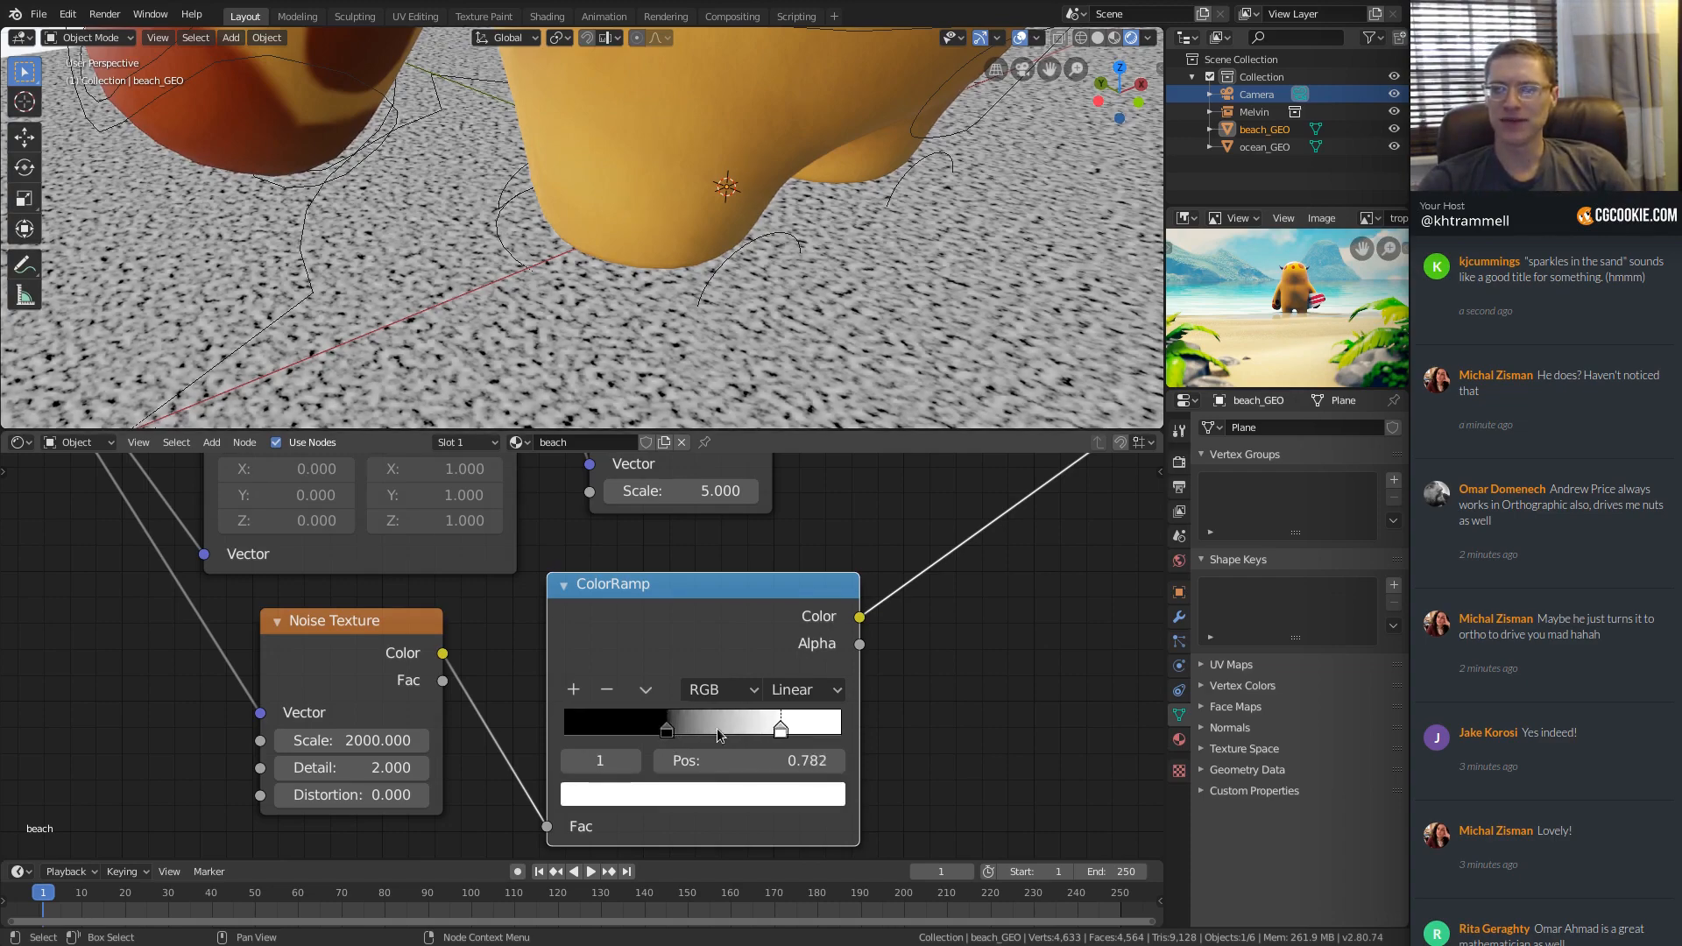
left_click_drag(667, 730, 725, 730)
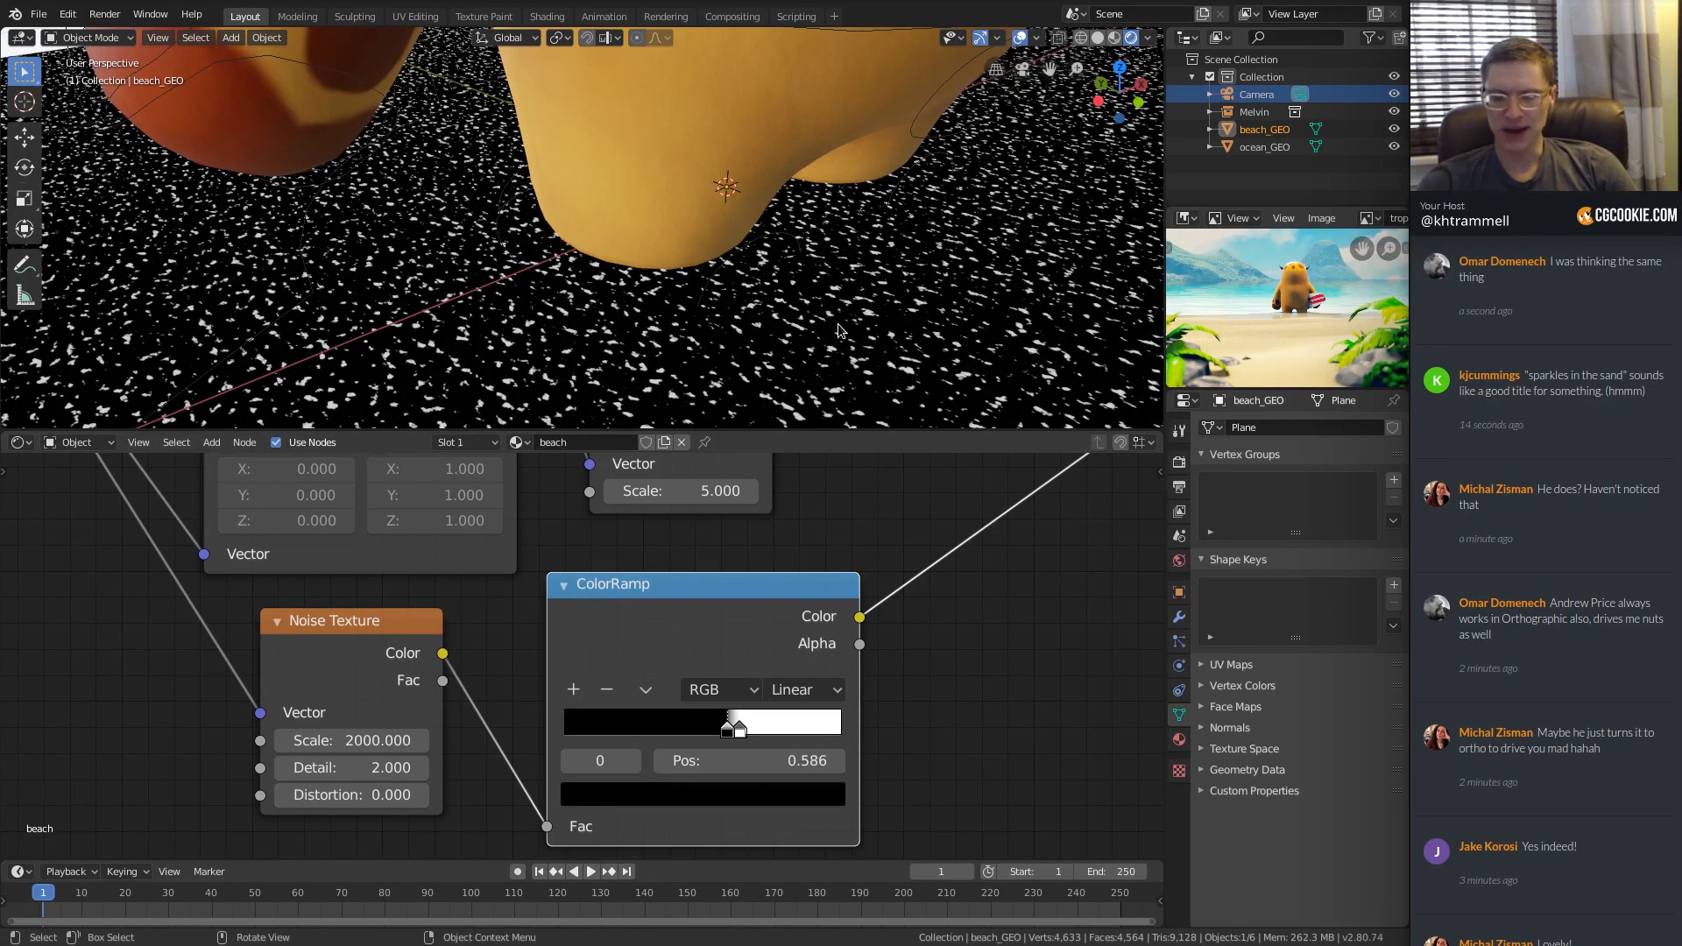
key("KP_0")
scroll(561, 263, "up", 4)
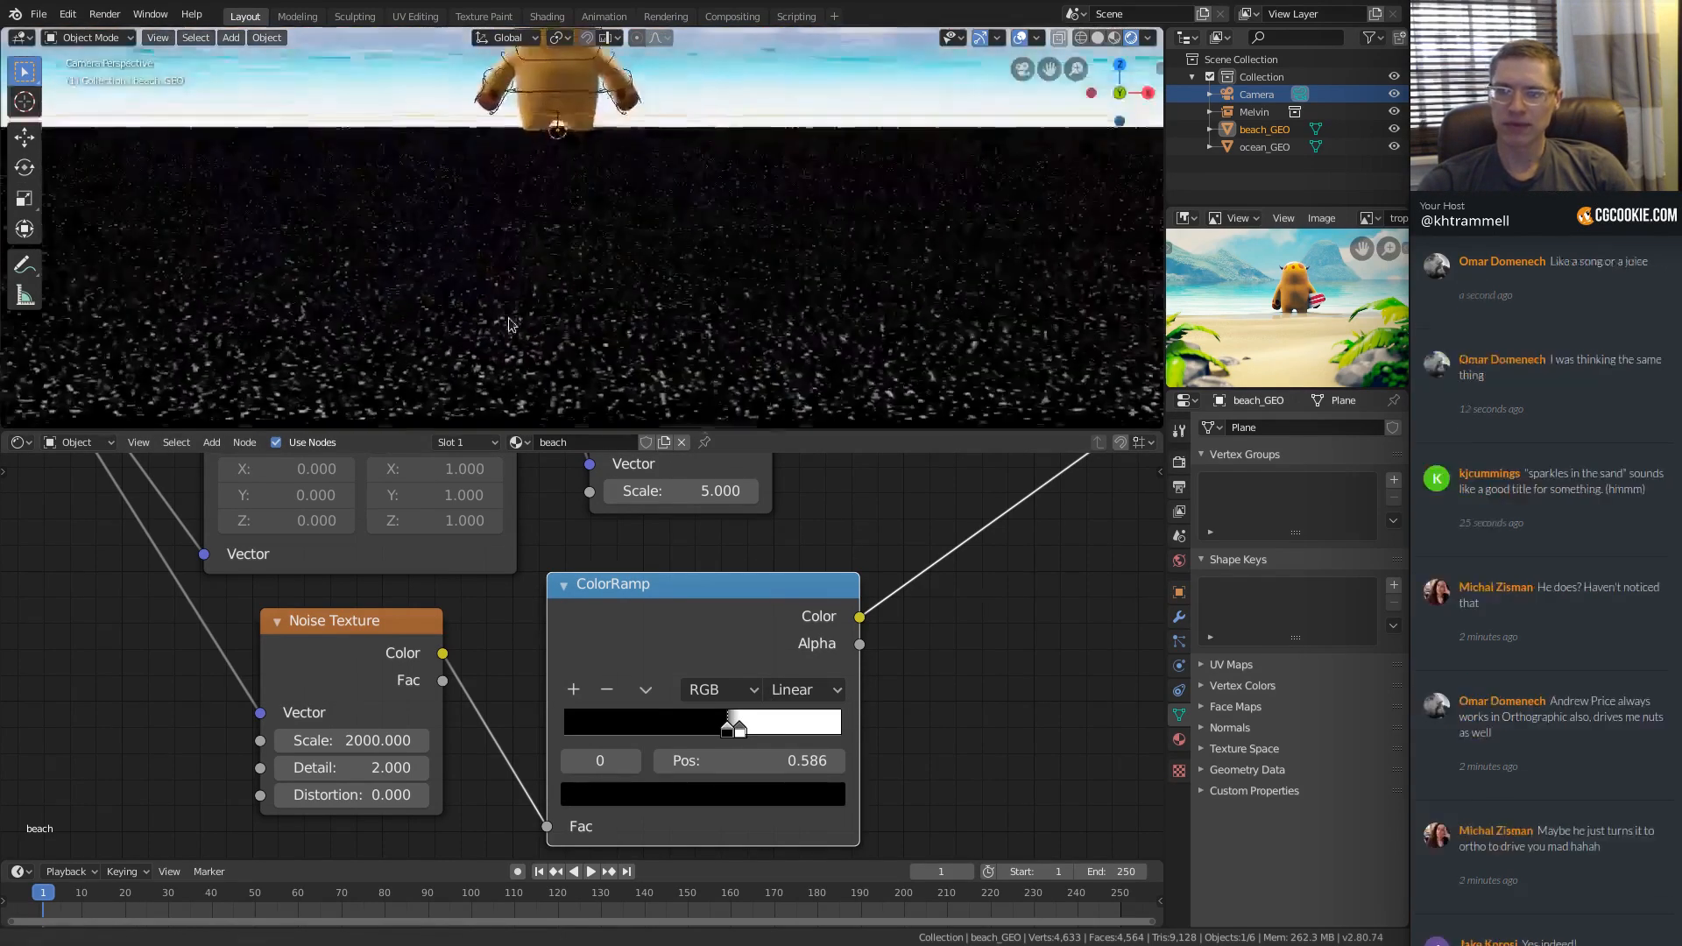
scroll(689, 643, "down", 4)
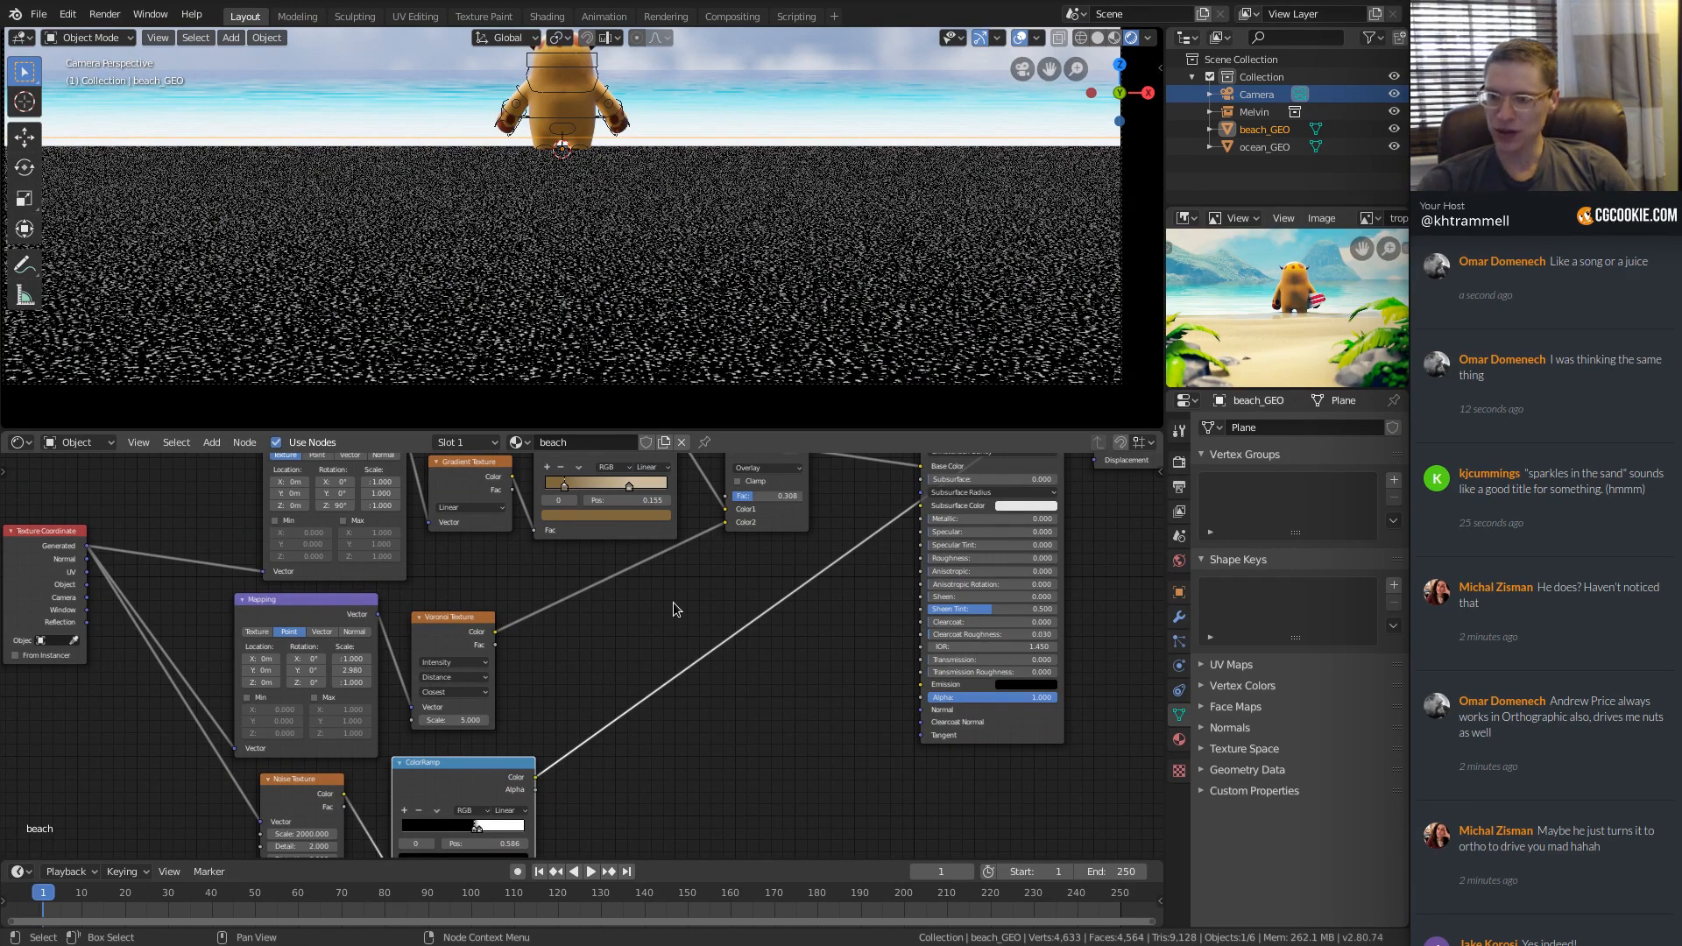
Connect the noise ColorRamp's Color output to the Principled BSDF's Specular input.
middle_click_drag(673, 602, 394, 743)
middle_click_drag(394, 743, 627, 743, "ctrl")
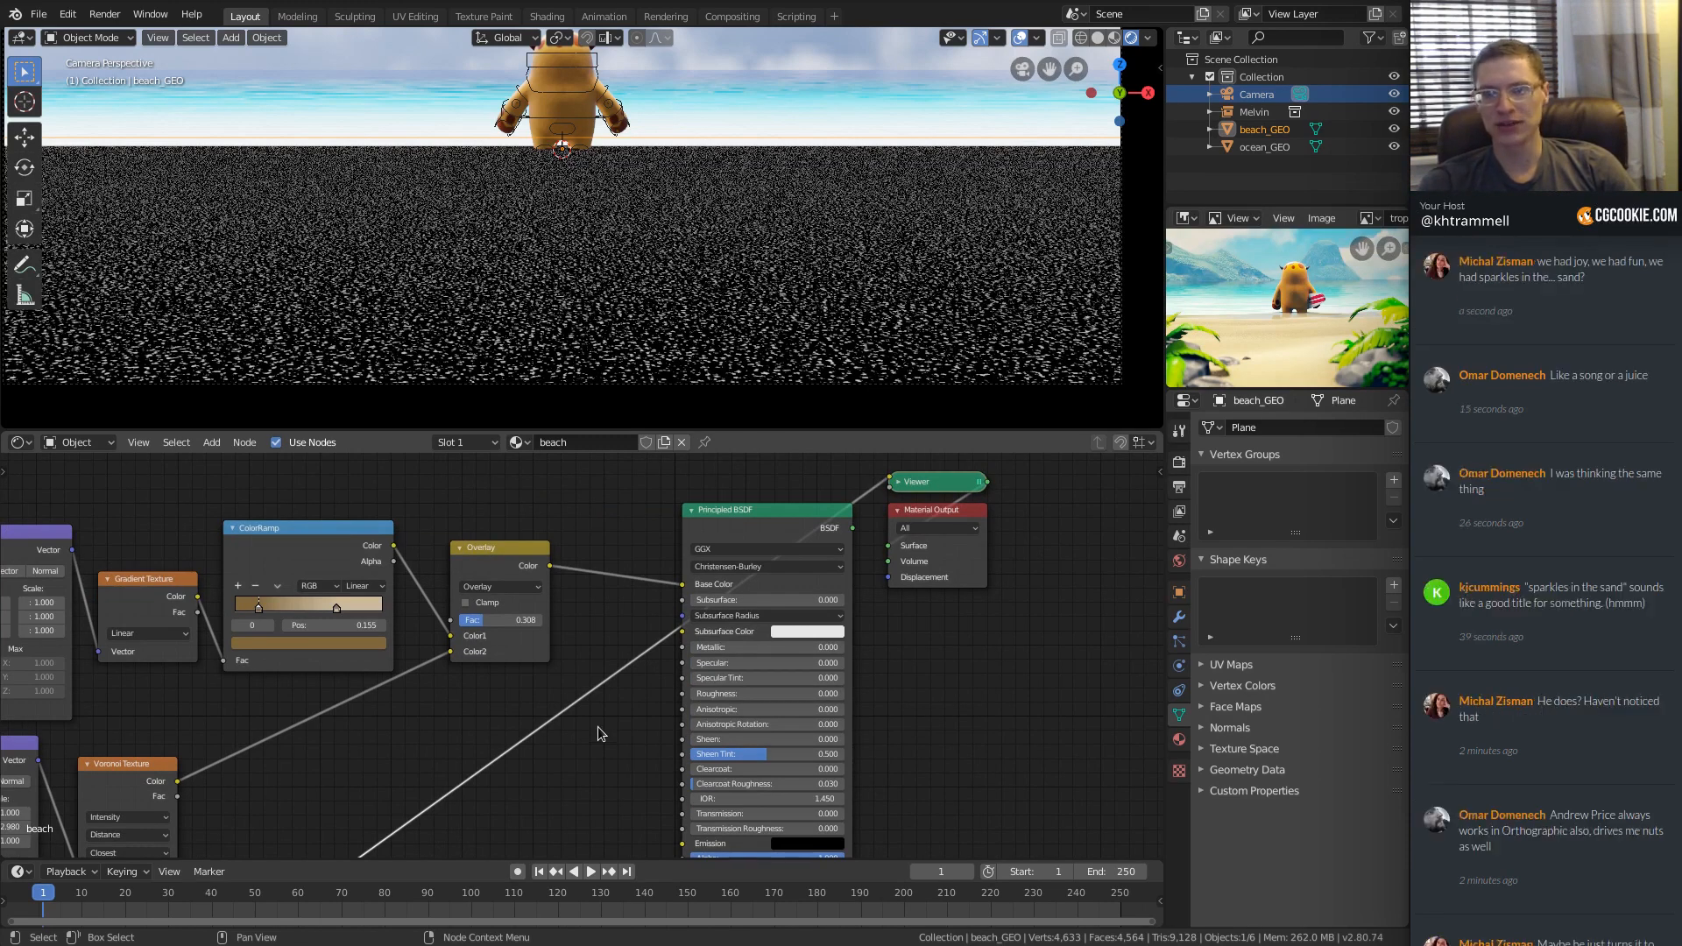
middle_click_drag(627, 707, 598, 639, "ctrl")
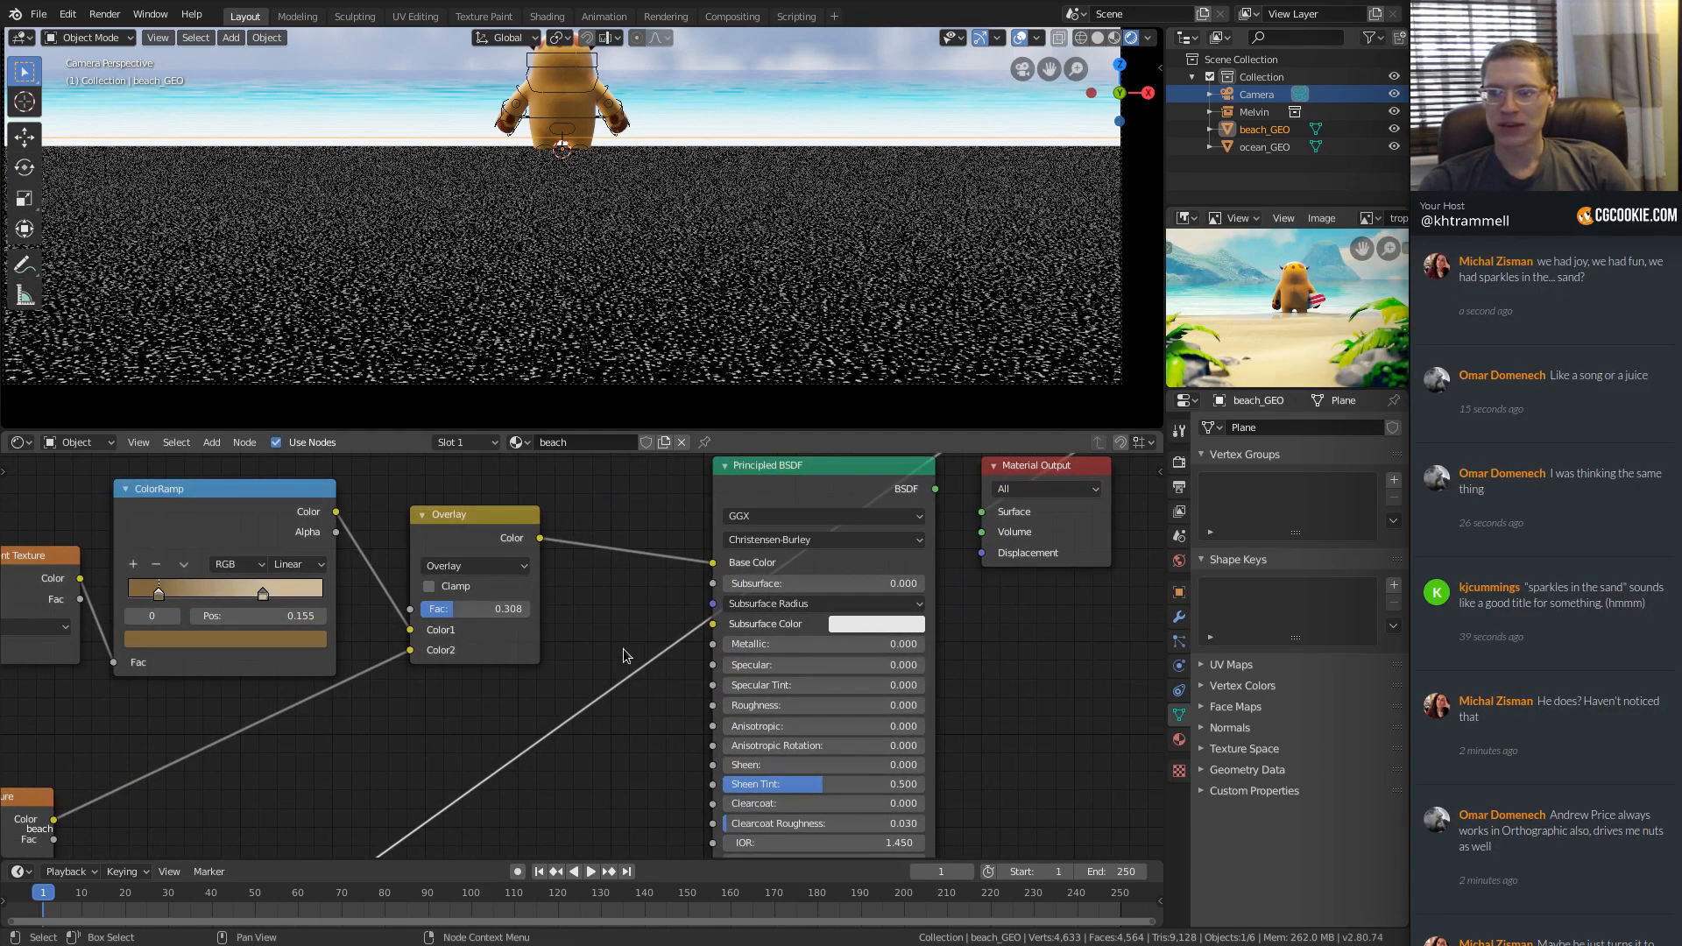
middle_click_drag(559, 734, 368, 788, "ctrl")
middle_click_drag(368, 789, 371, 693)
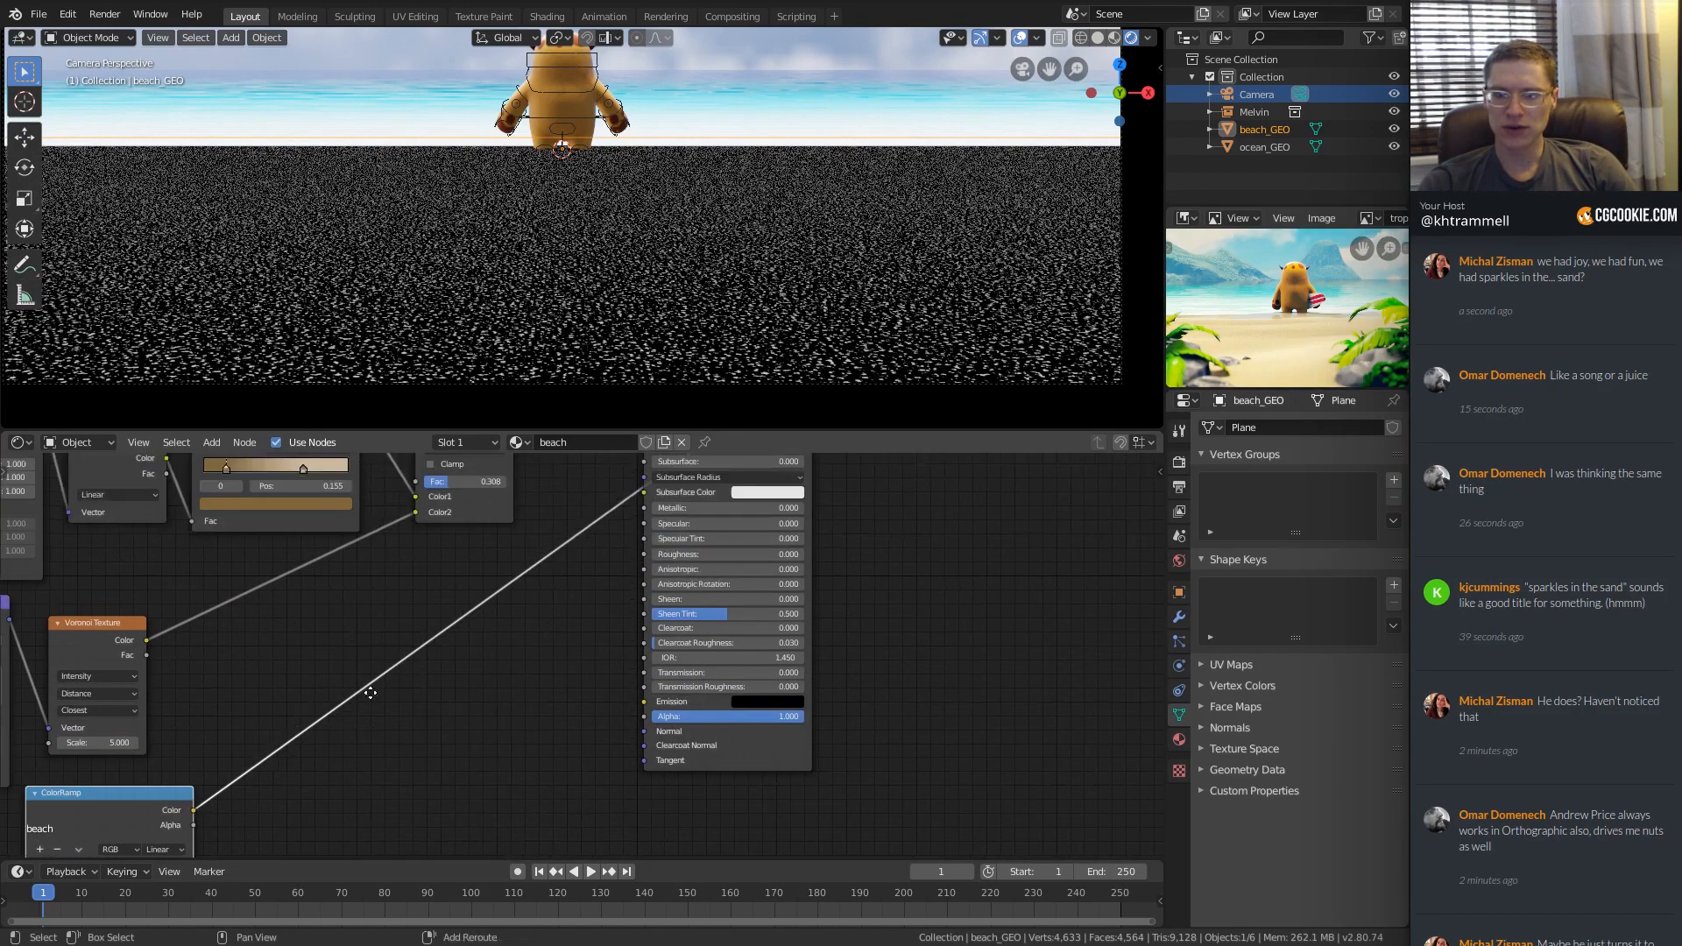
left_click_drag(196, 812, 644, 524)
Return the beach material's output to the Principled BSDF and inspect the sand sparkles up close and from a lower angle.
middle_click_drag(644, 524, 529, 674)
left_click(623, 541, "ctrl+shift")
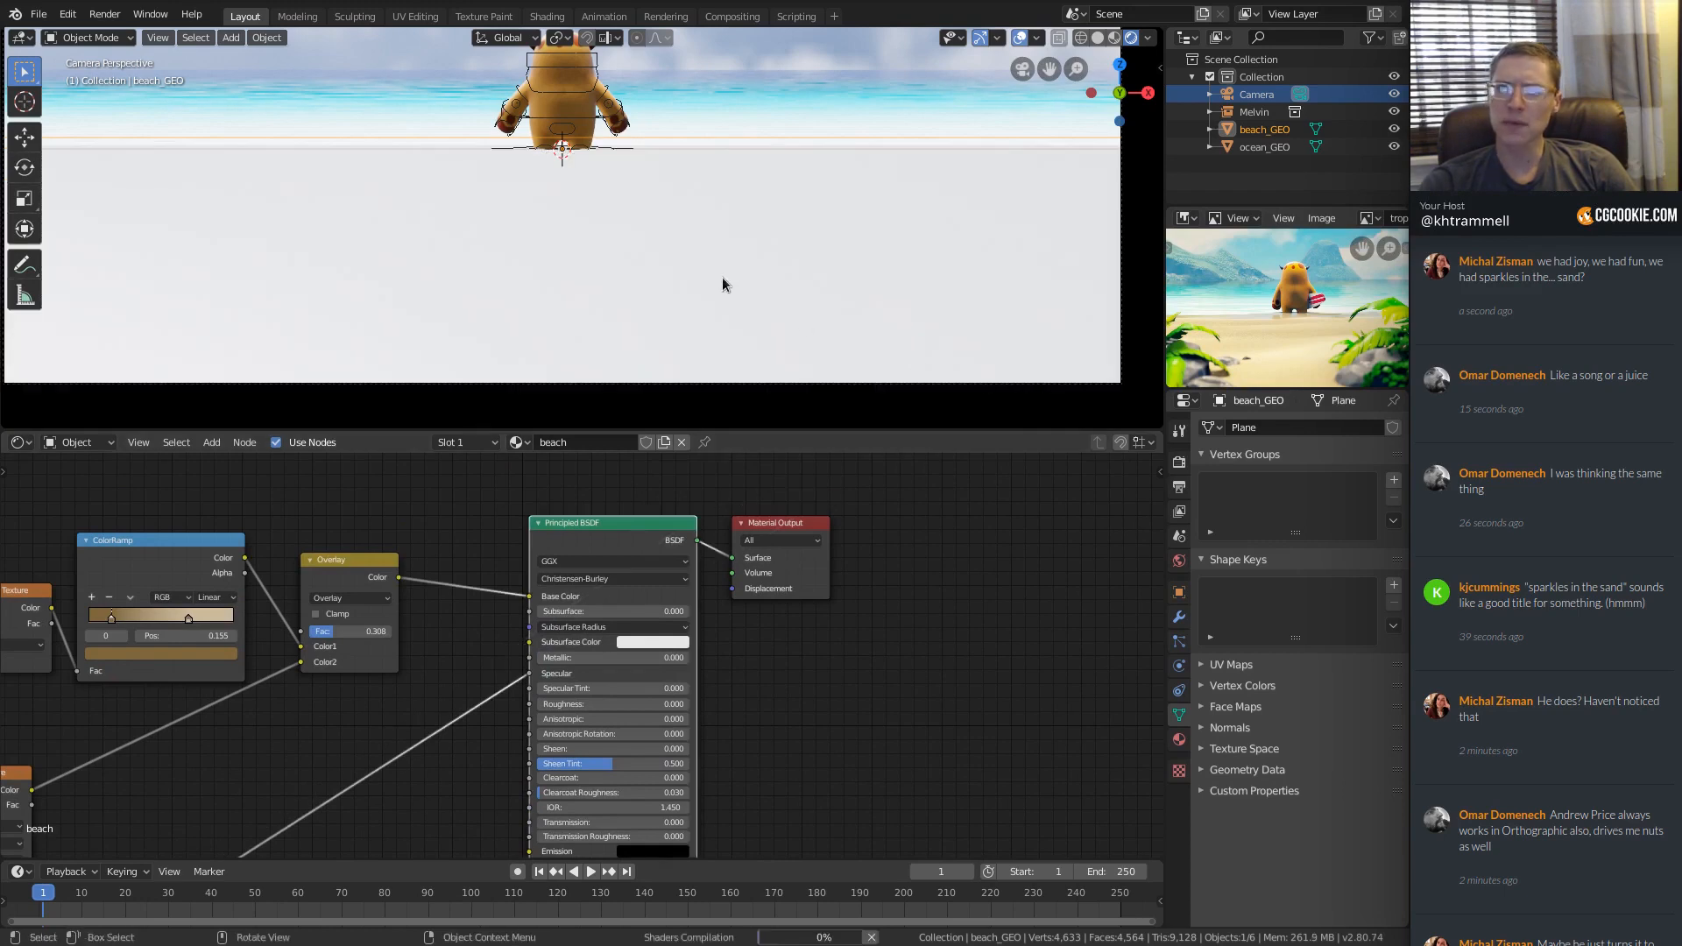
middle_click_drag(470, 305, 633, 207, "shift")
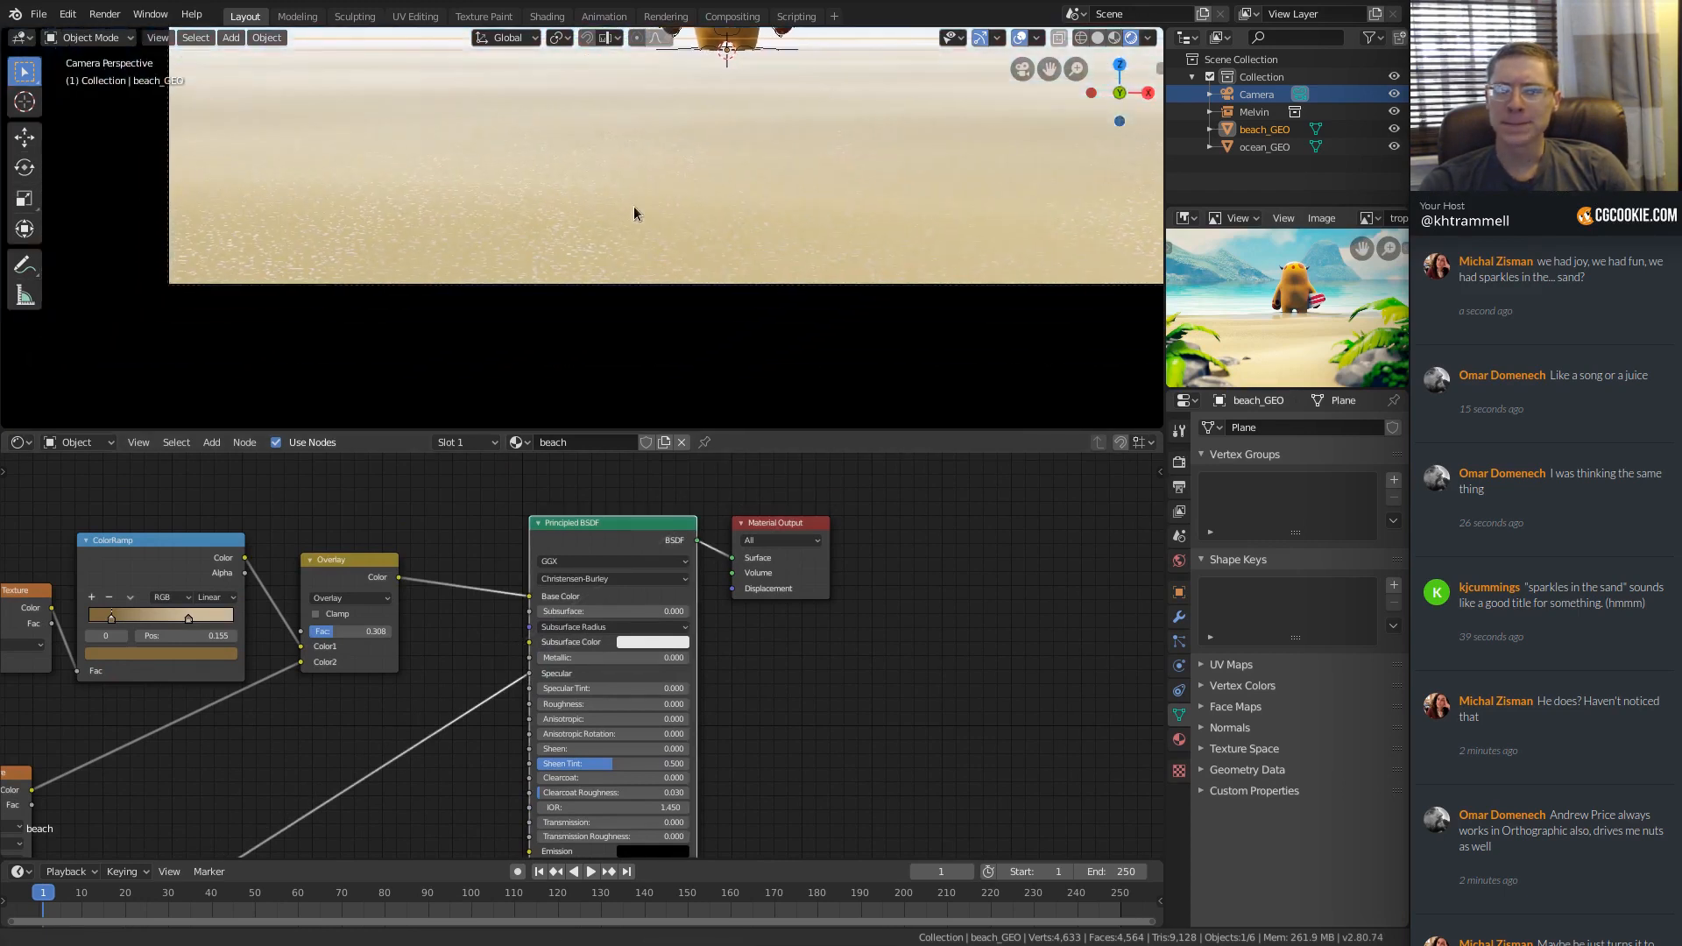
scroll(634, 207, "up", 4)
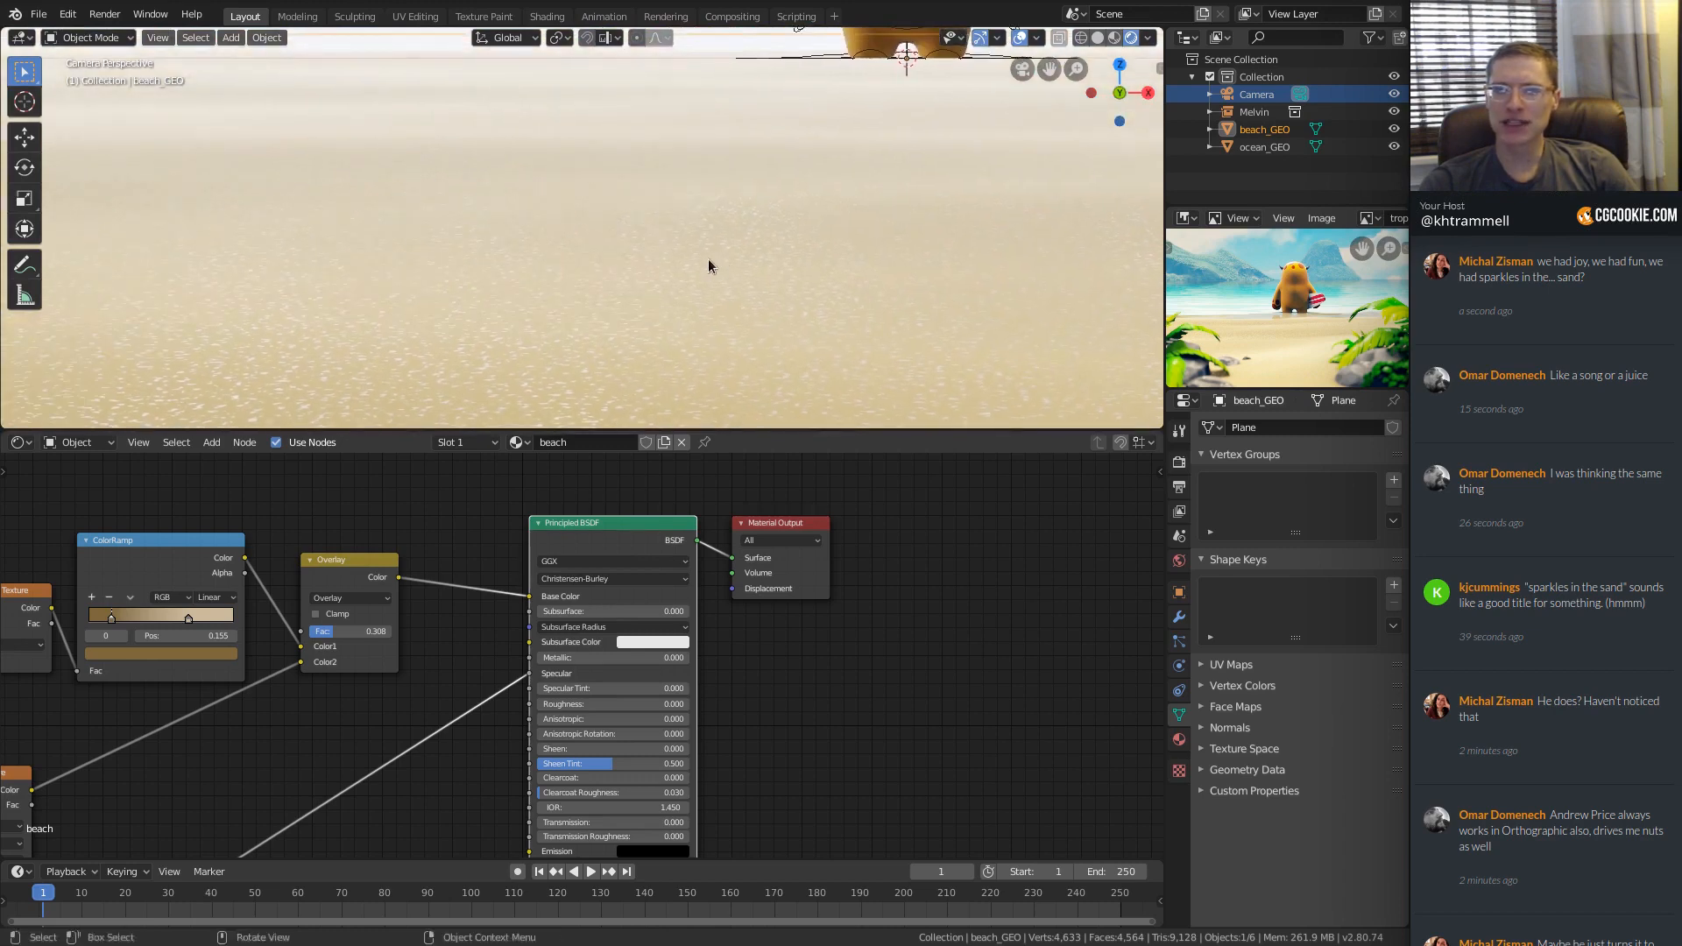
middle_click_drag(708, 259, 644, 236)
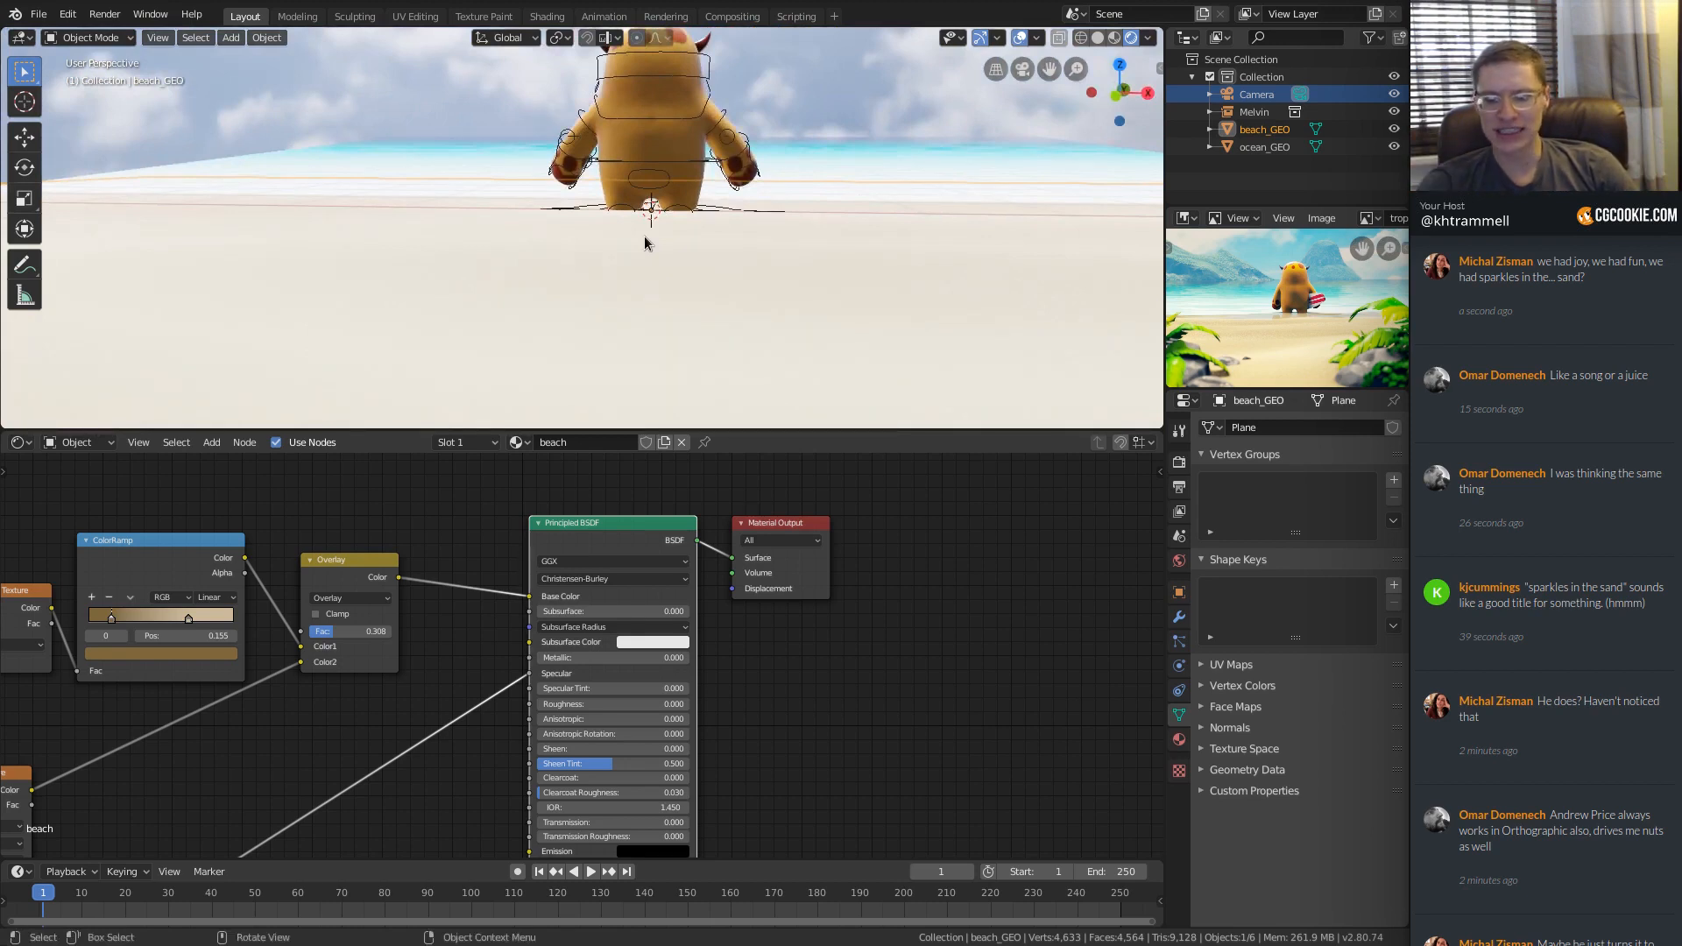
Try Roughness values of 0.3 and 0.691 on the beach's Principled BSDF and inspect the sand sparkles from several angles.
key("KP_0")
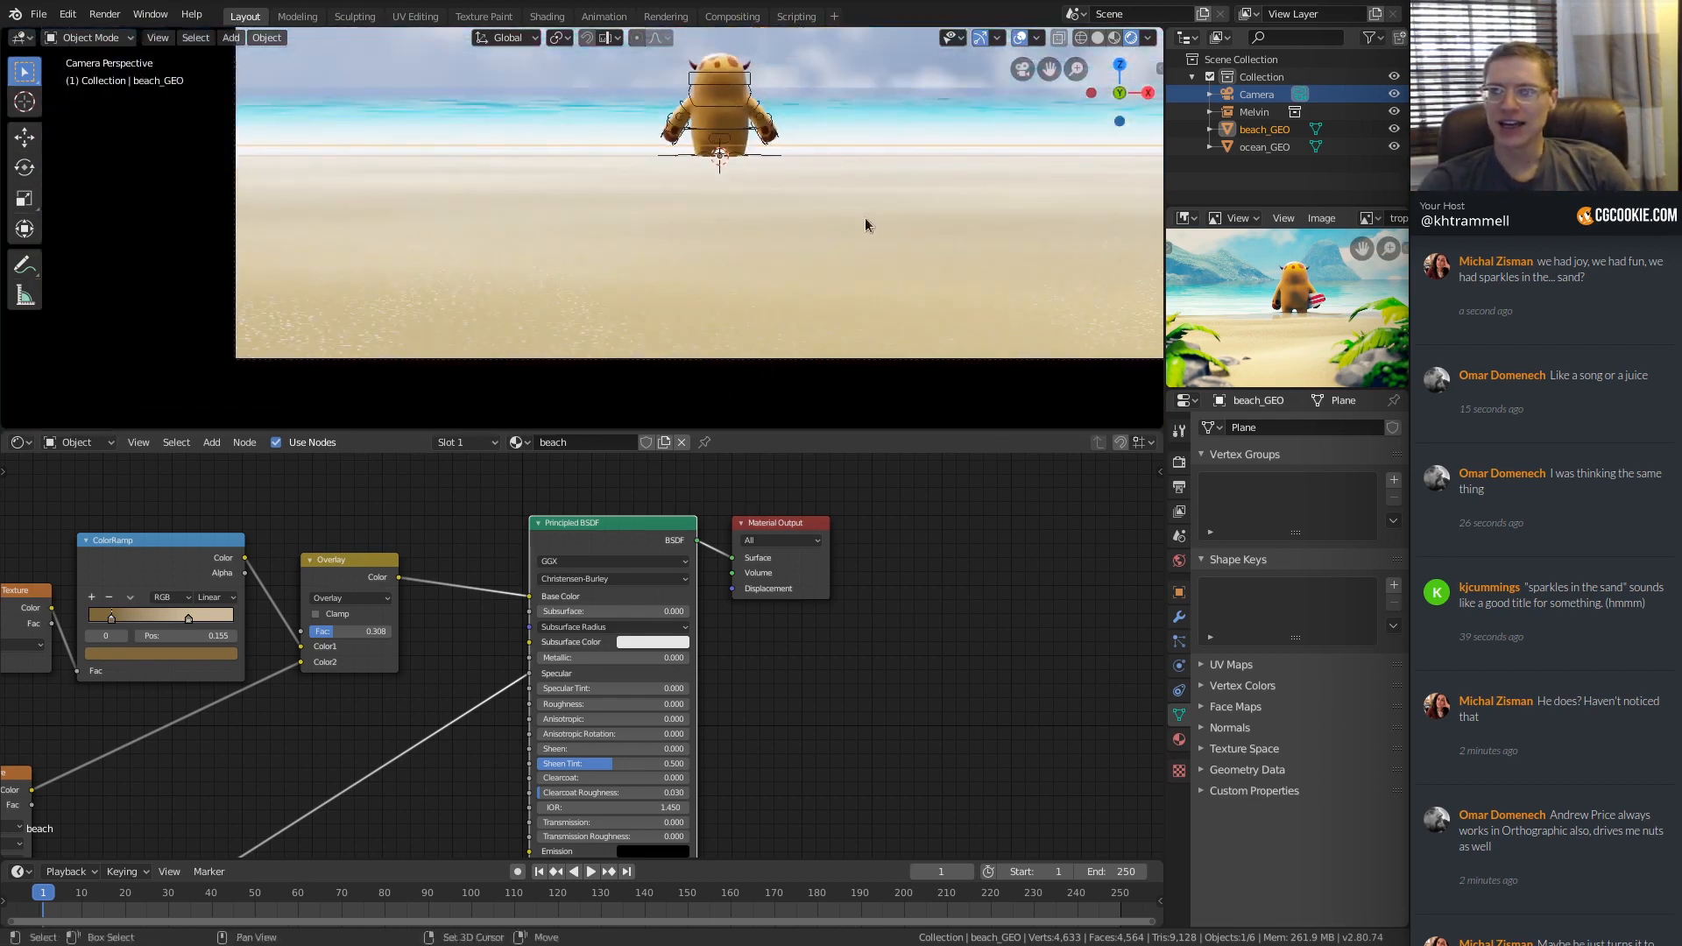
scroll(841, 236, "up", 2)
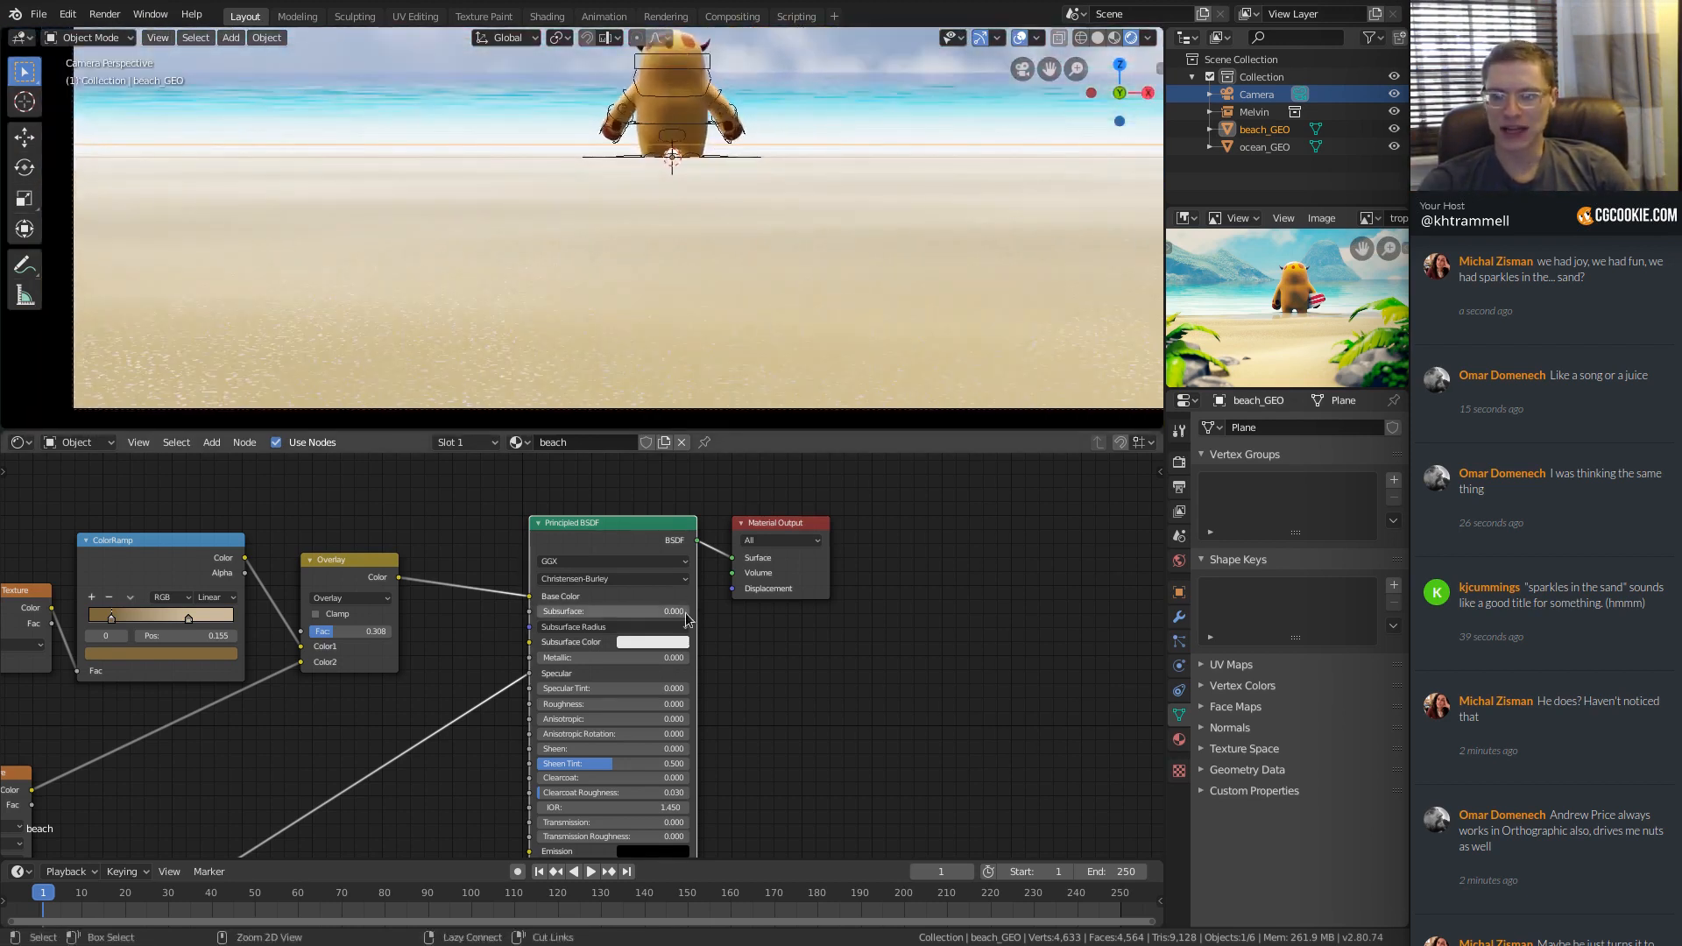
scroll(686, 620, "up", 4)
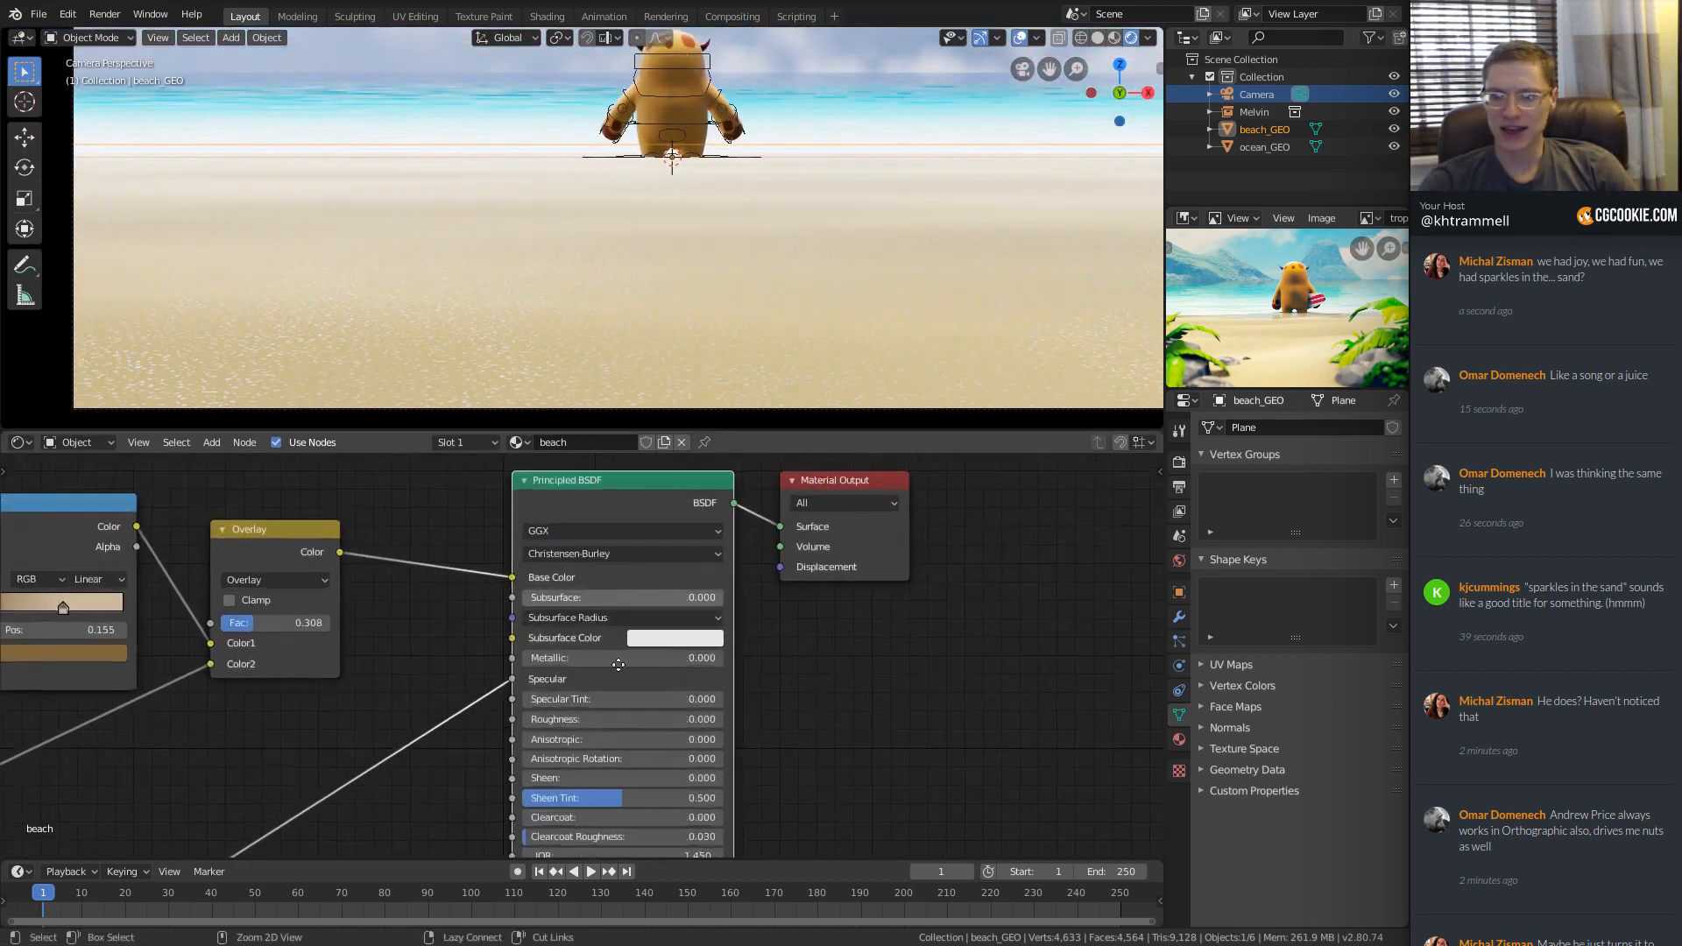
middle_click_drag(576, 713, 596, 716, "ctrl")
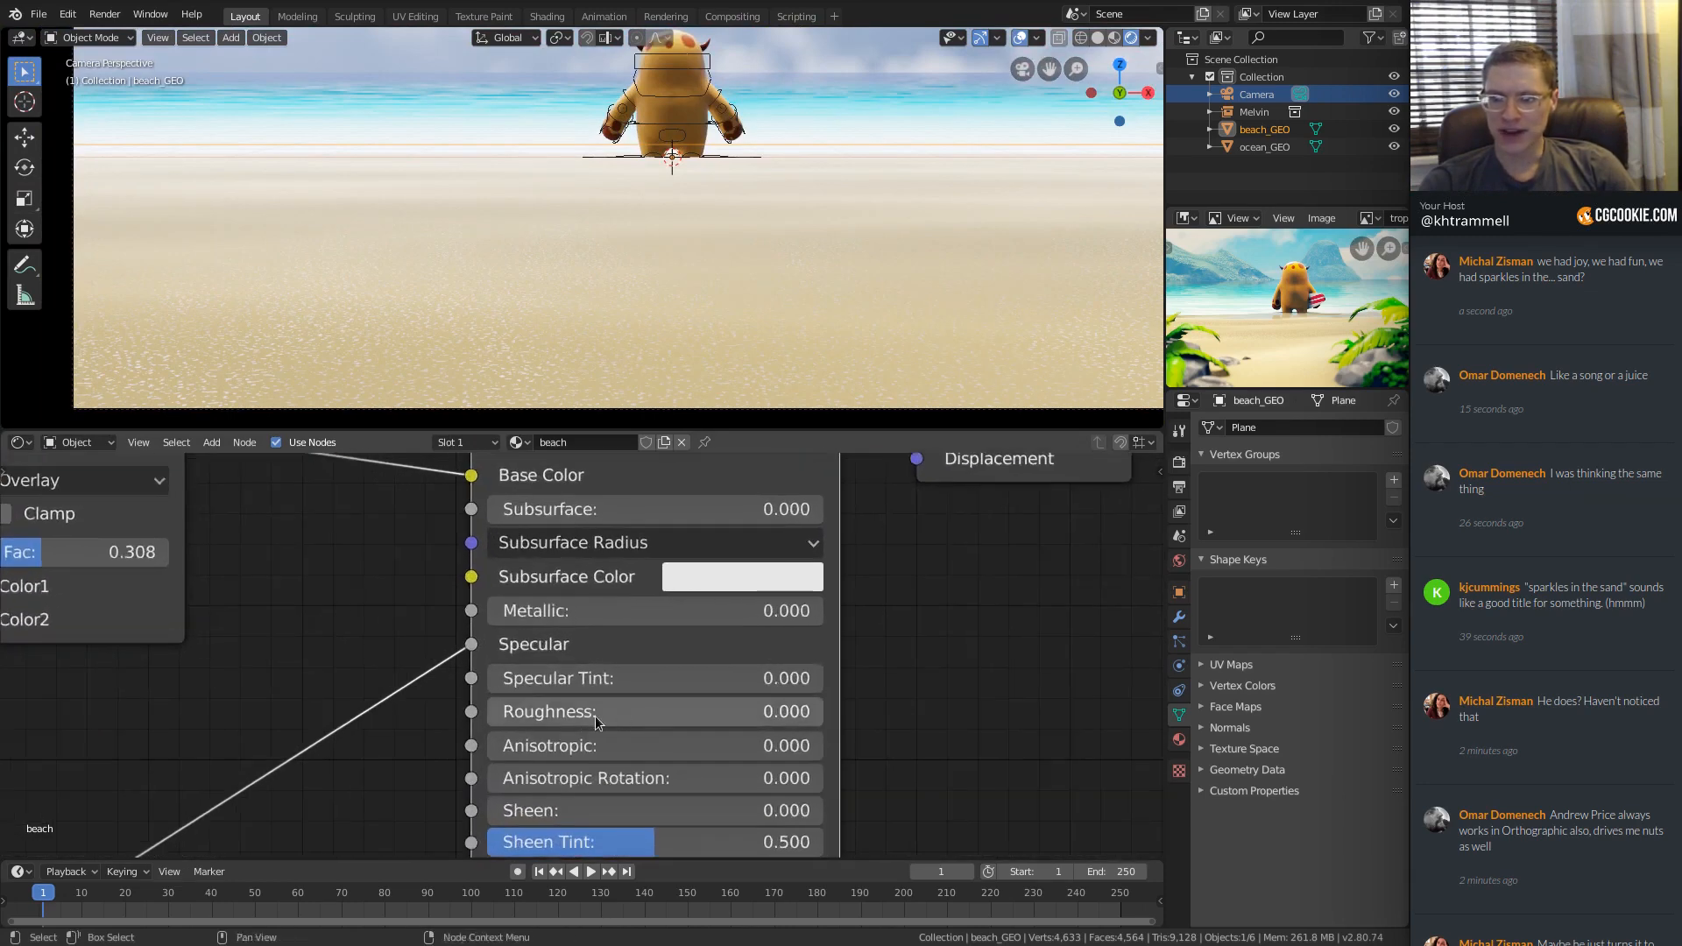
left_click(578, 717)
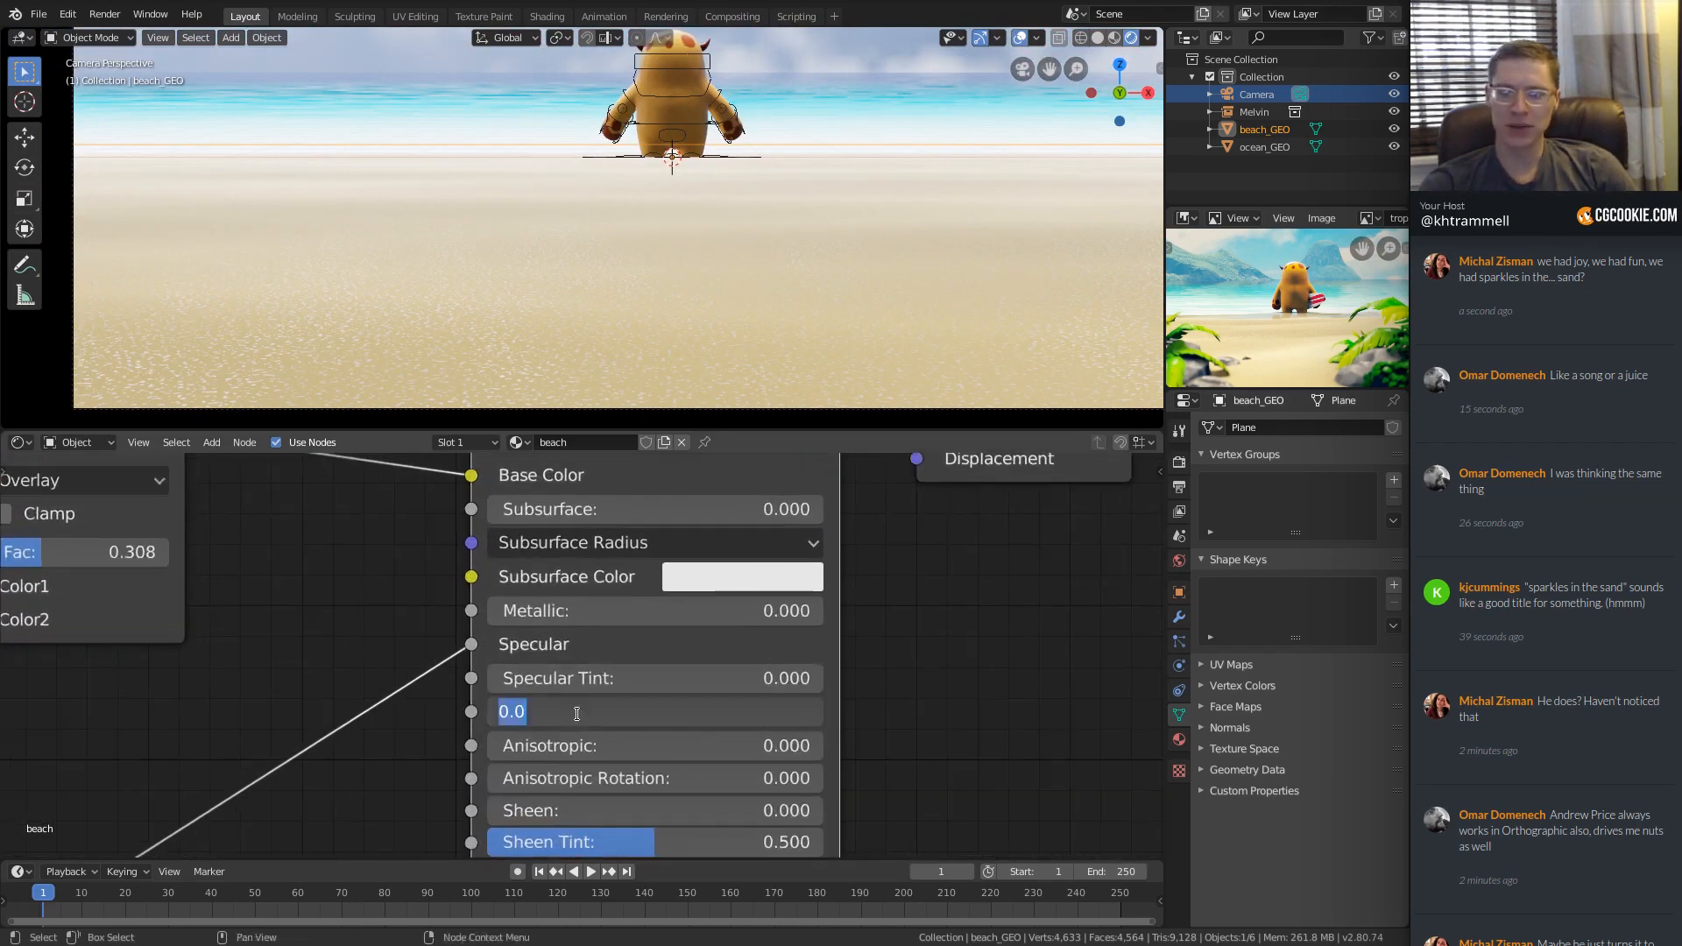
key("Return")
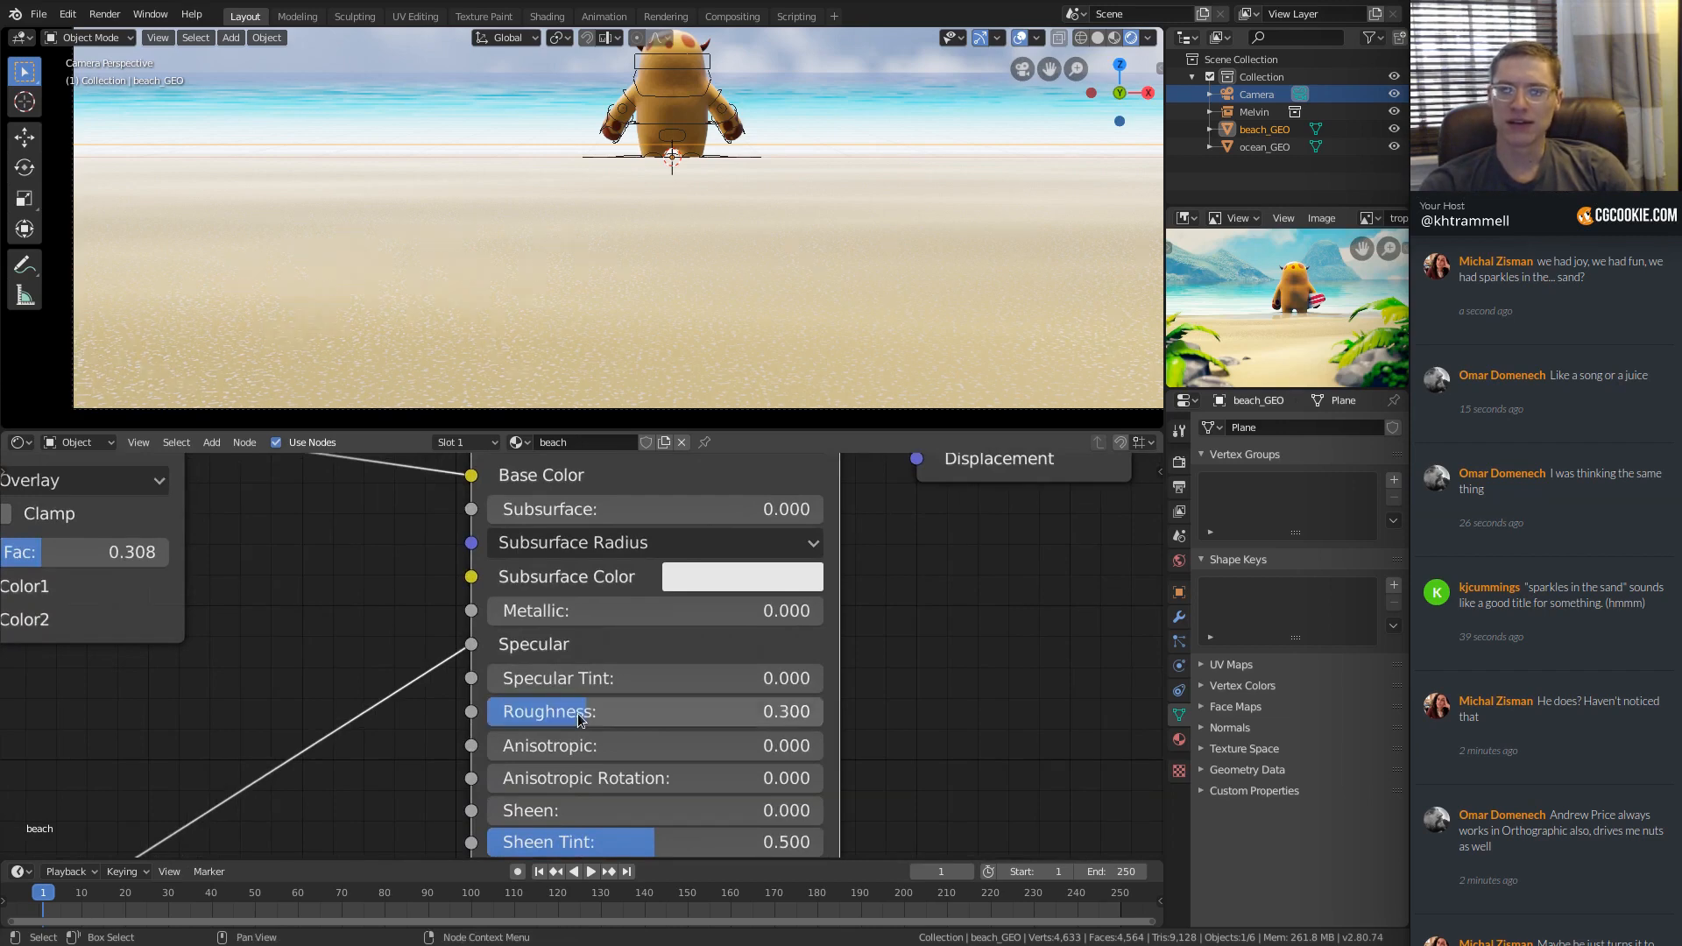
left_click_drag(585, 711, 719, 711)
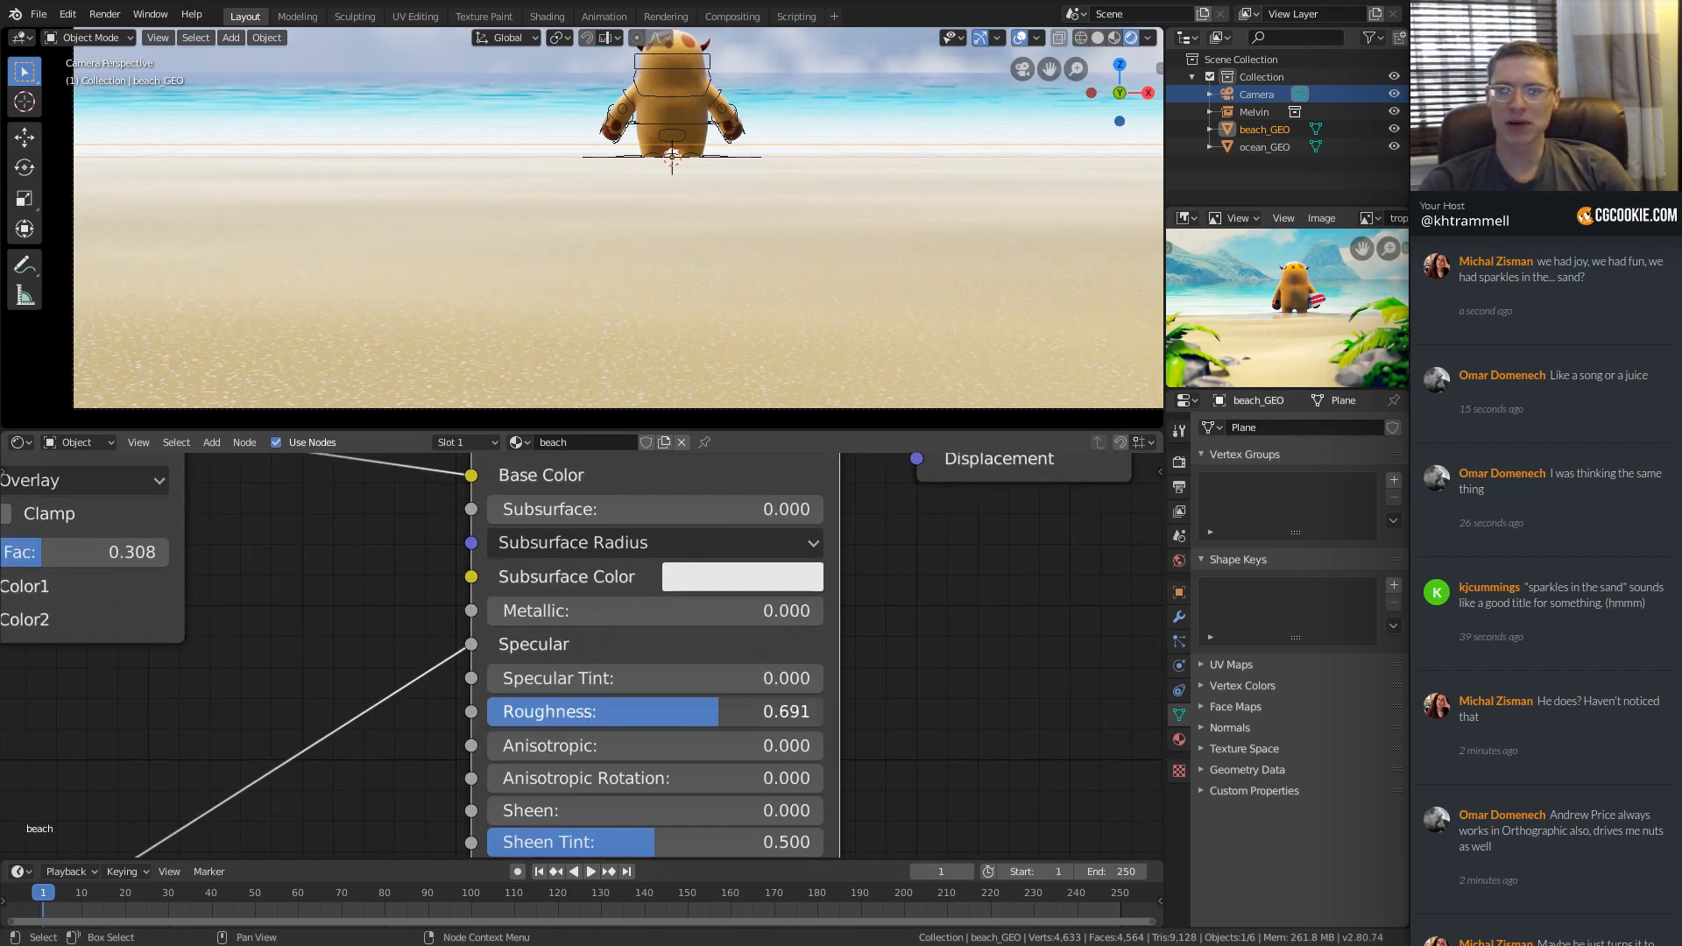
middle_click_drag(663, 248, 667, 203)
scroll(693, 253, "down", 4)
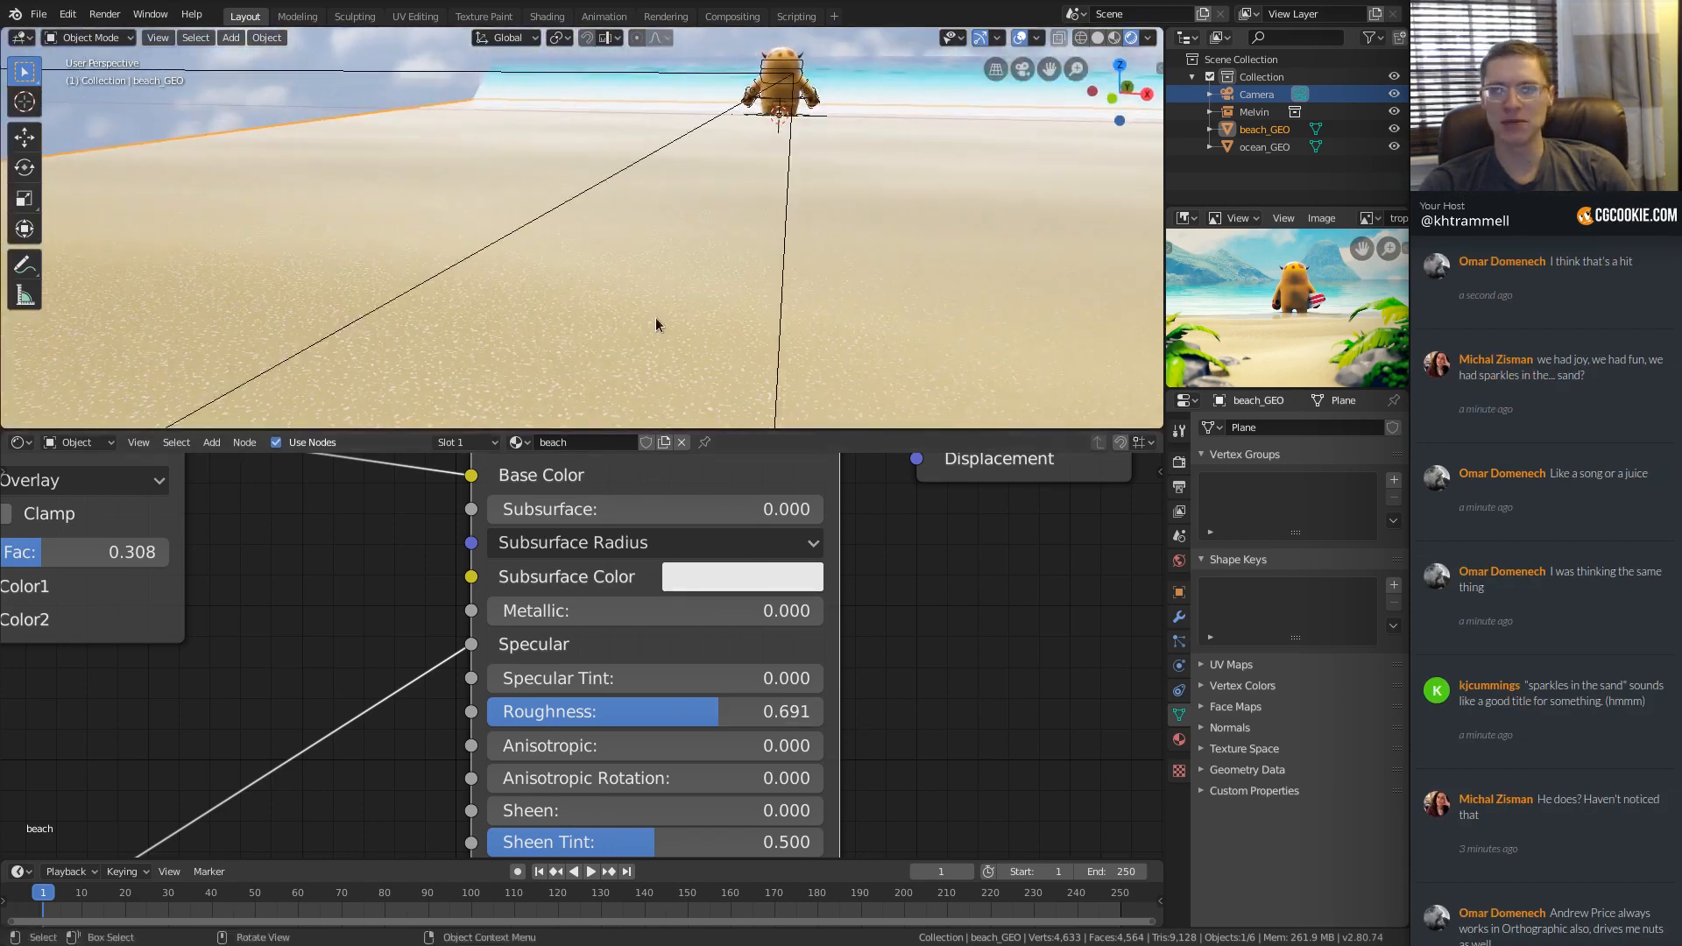
middle_click_drag(671, 288, 674, 435, "ctrl")
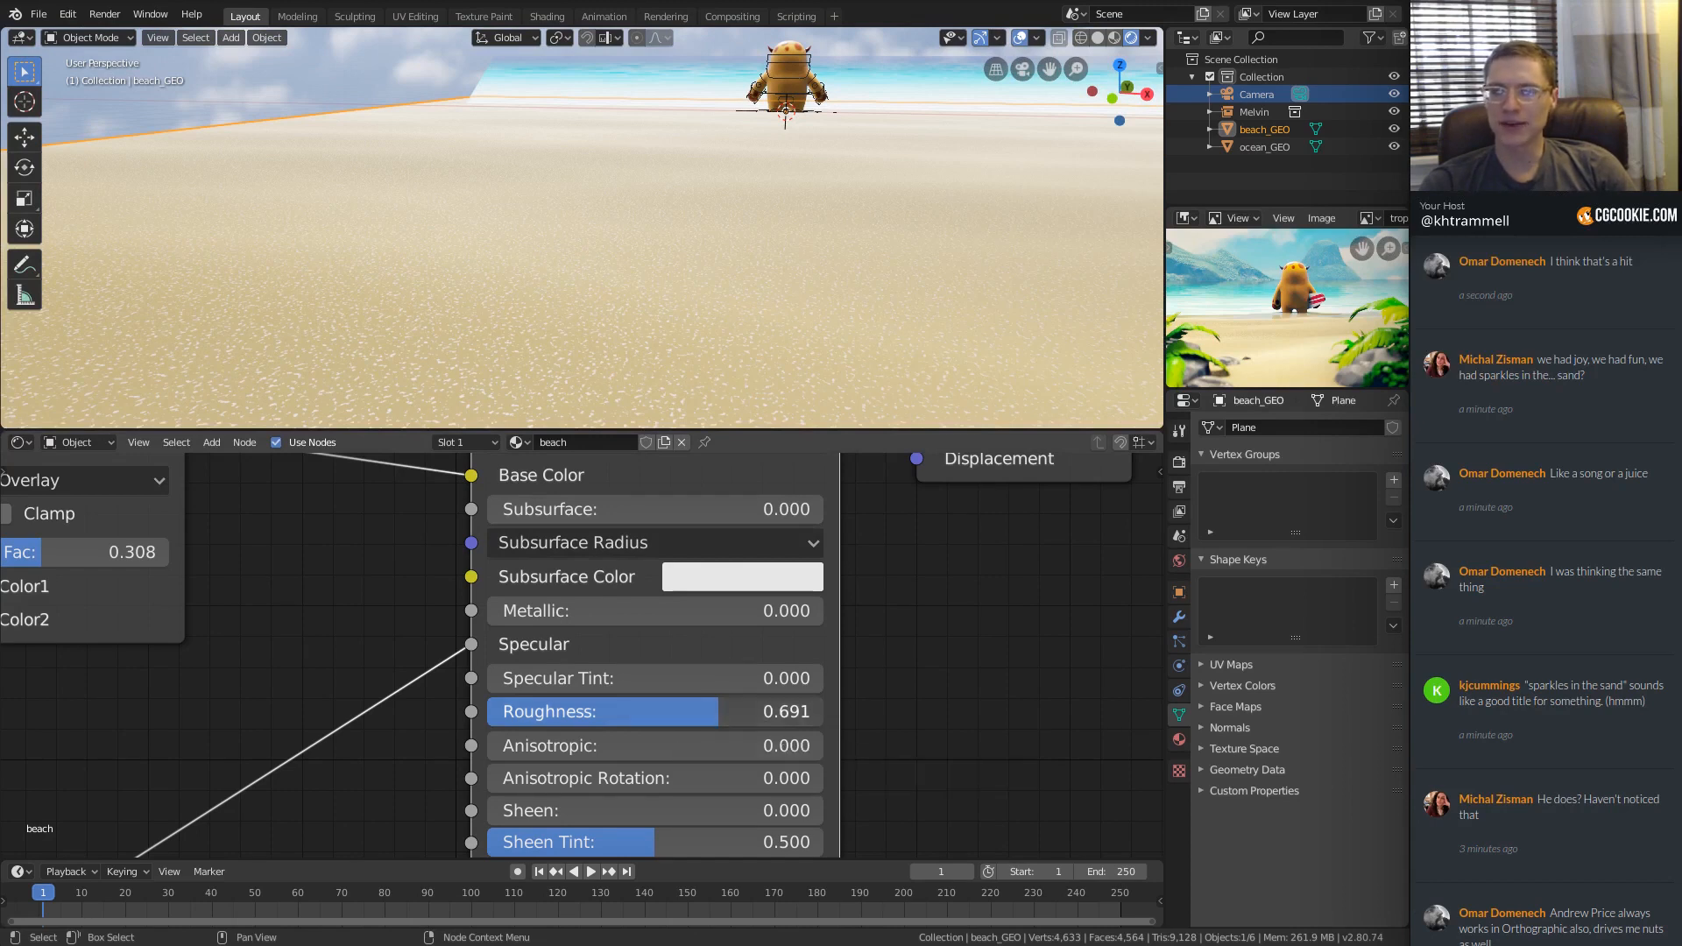
Try a Principled BSDF Roughness of 0.414 and check the sand through the camera.
left_click_drag(711, 713, 626, 713)
middle_click_drag(624, 339, 661, 329)
key("KP_0")
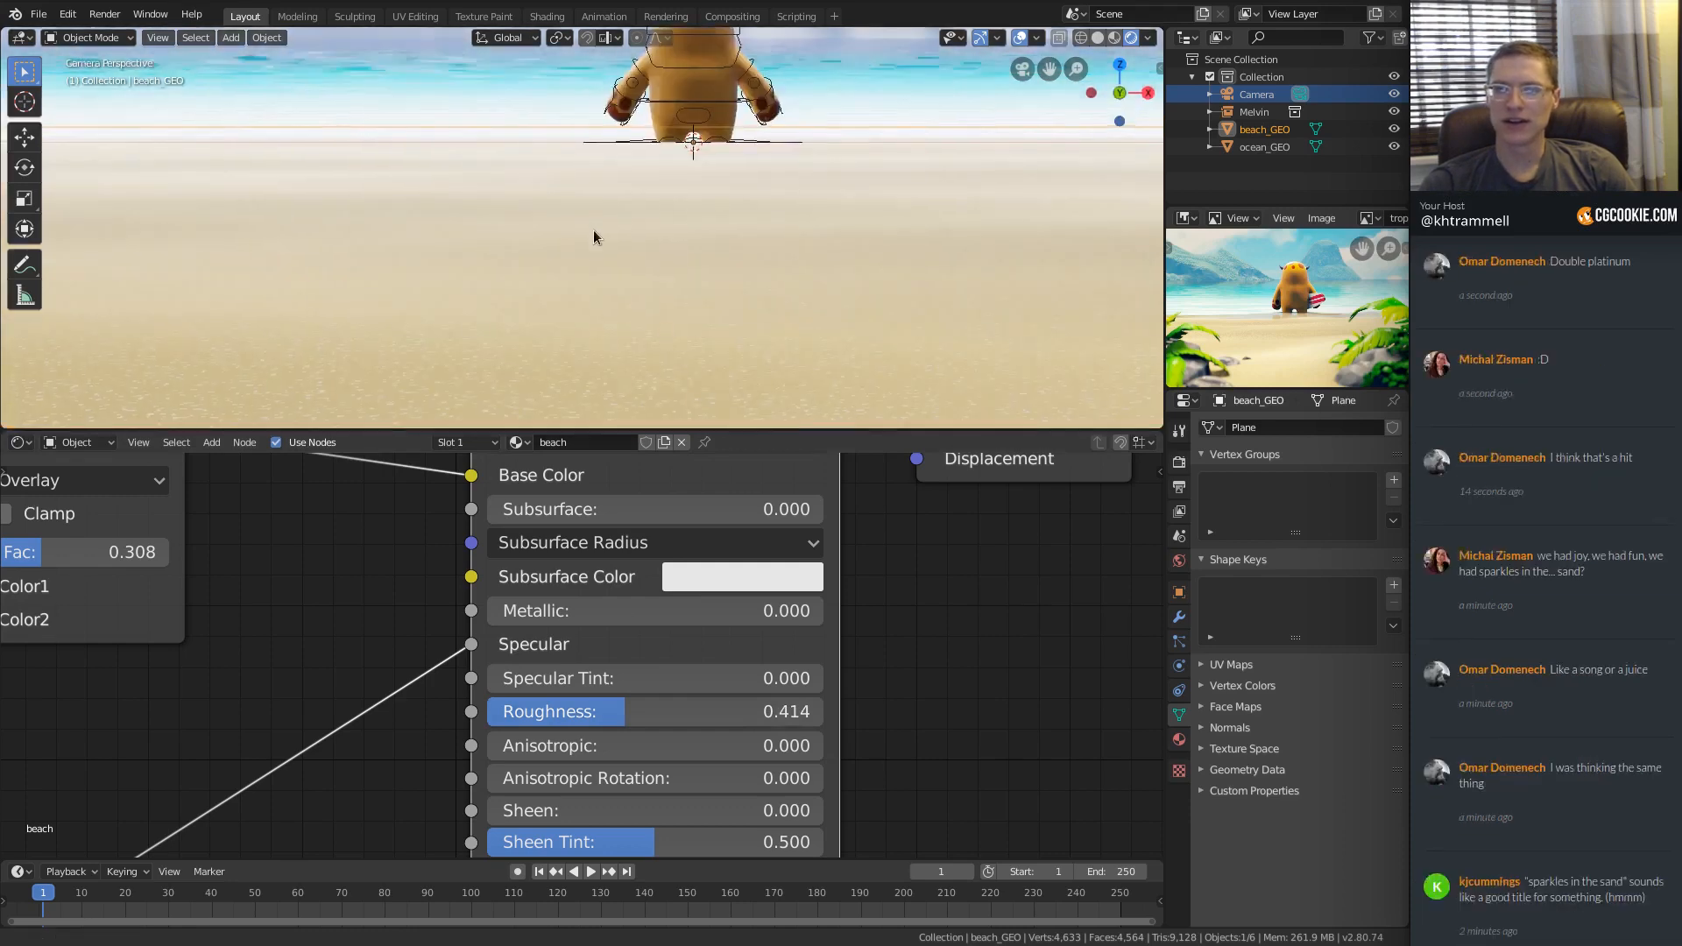
middle_click_drag(671, 244, 602, 207, "shift")
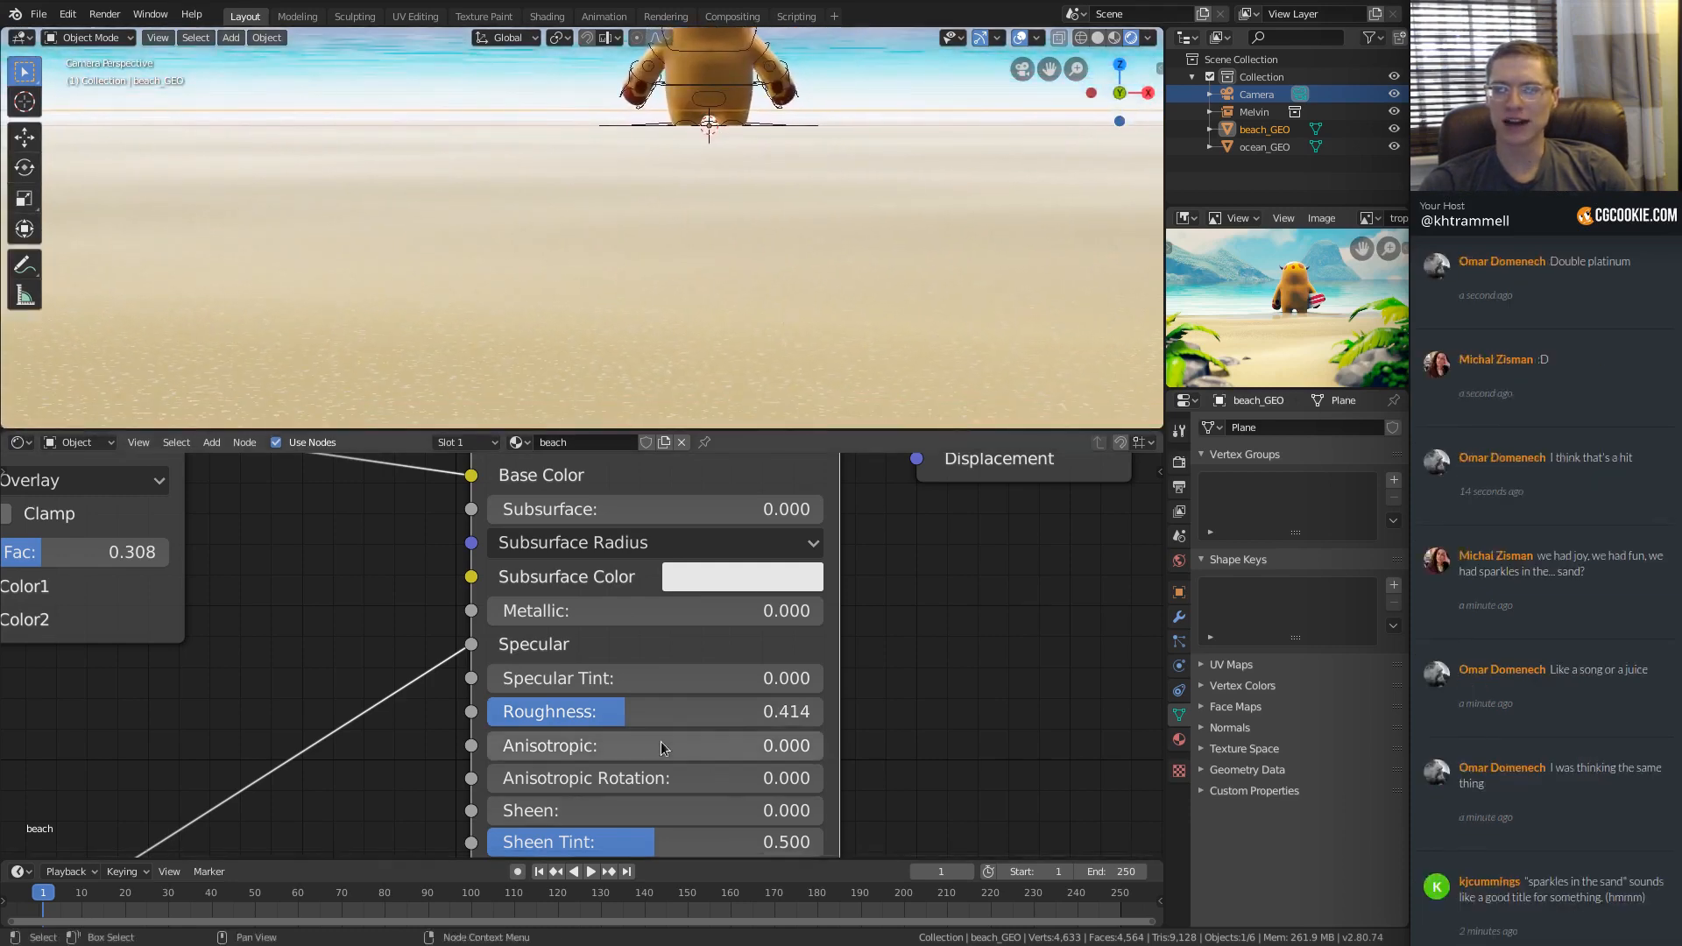
Set the Principled BSDF's Roughness to 0.2, check the sand in the camera view, and save the file.
left_click(662, 711)
type(".2")
key("Return")
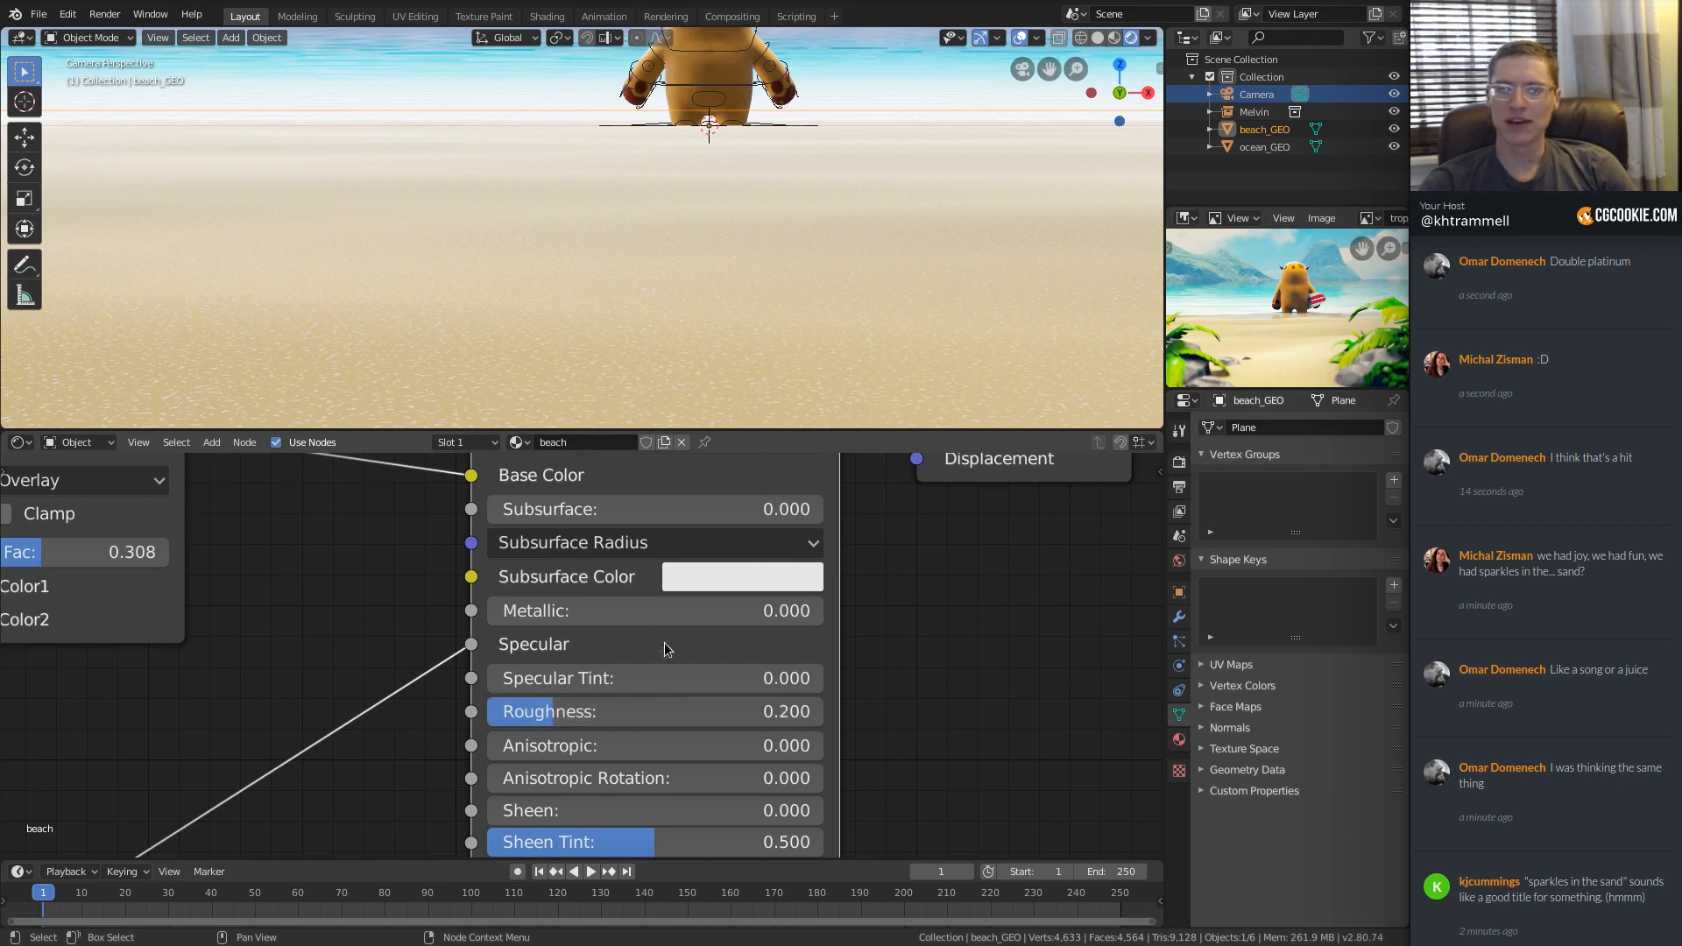
scroll(673, 198, "down", 5)
scroll(743, 212, "up", 4)
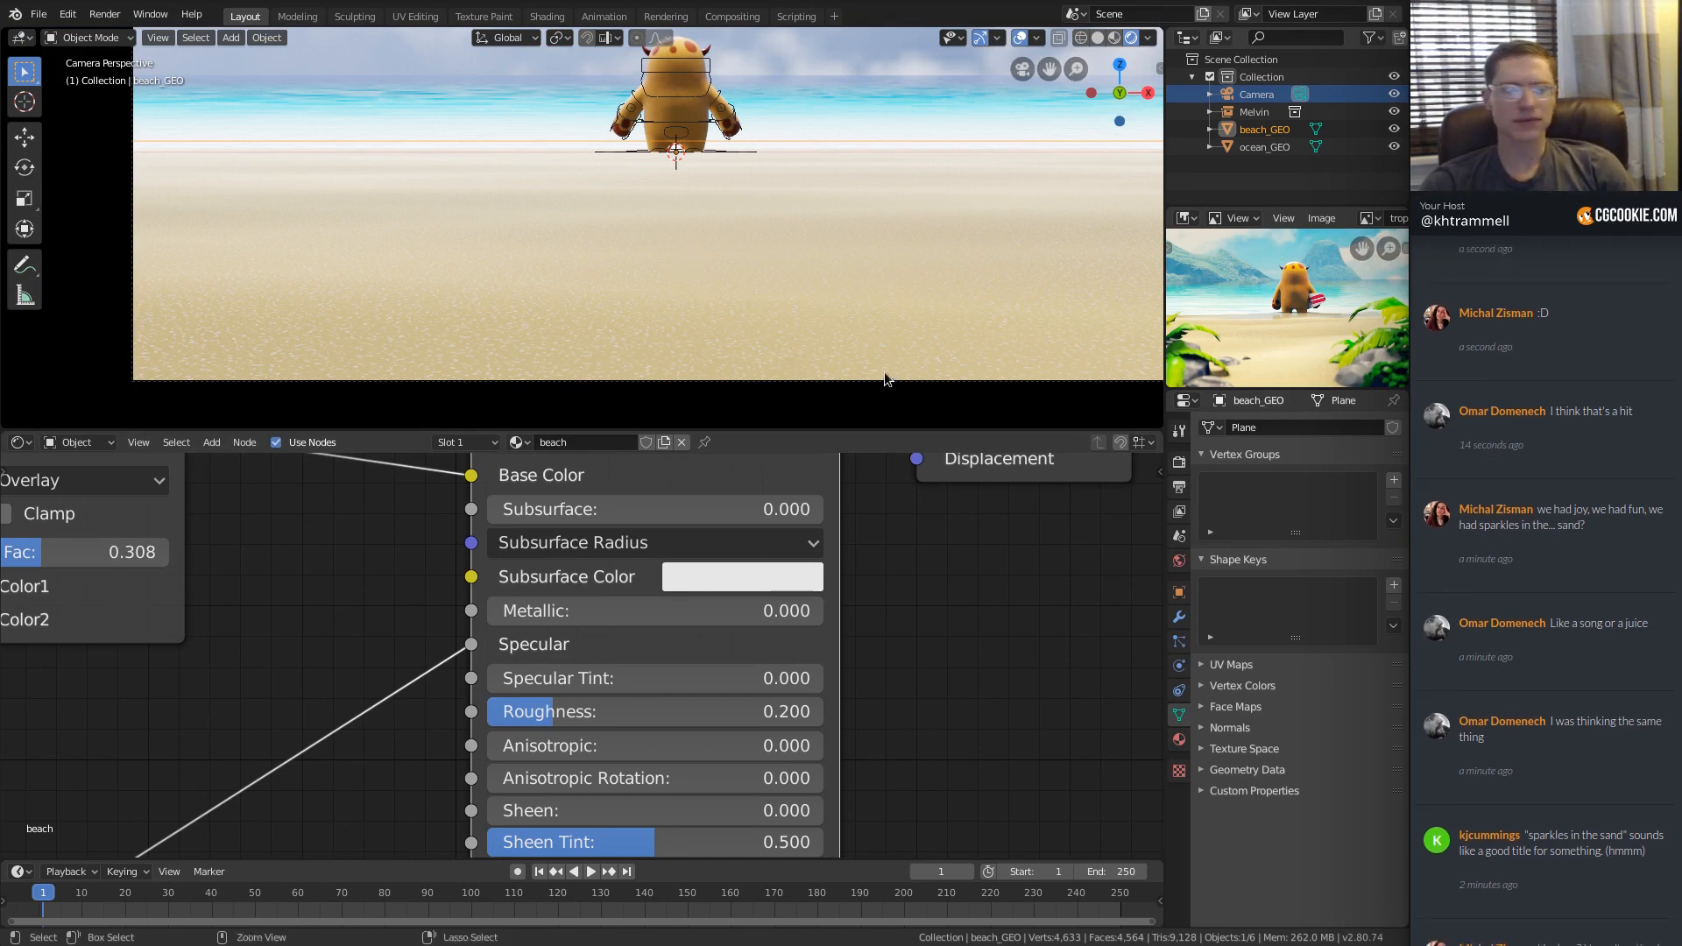
key("ctrl+s")
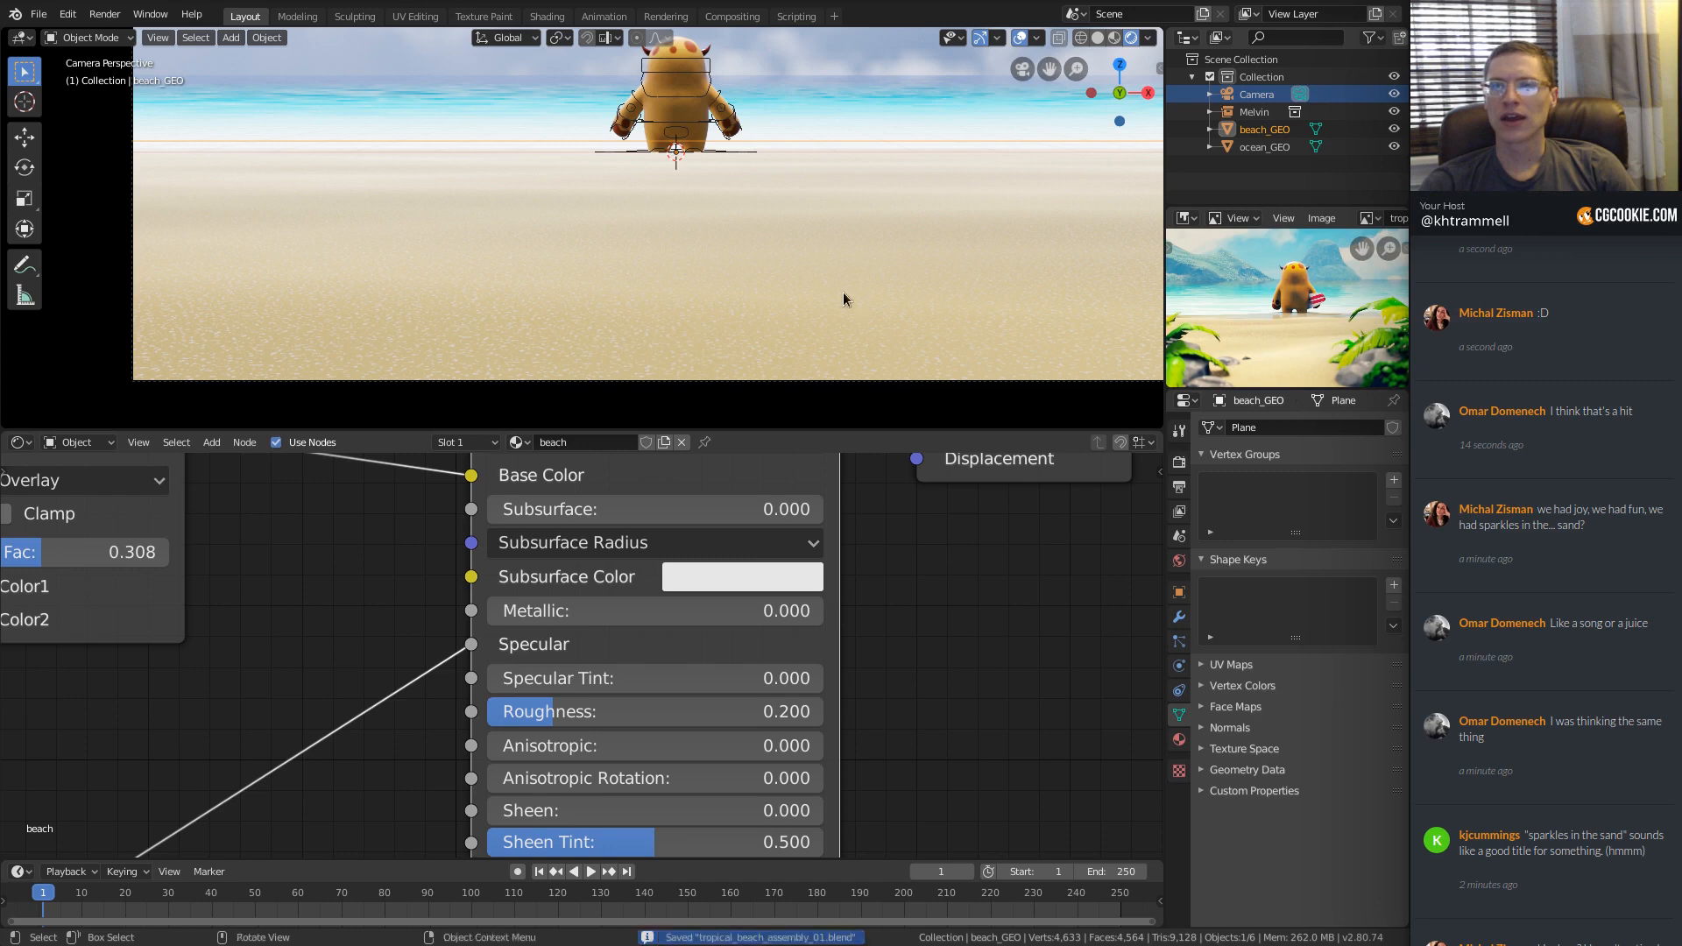
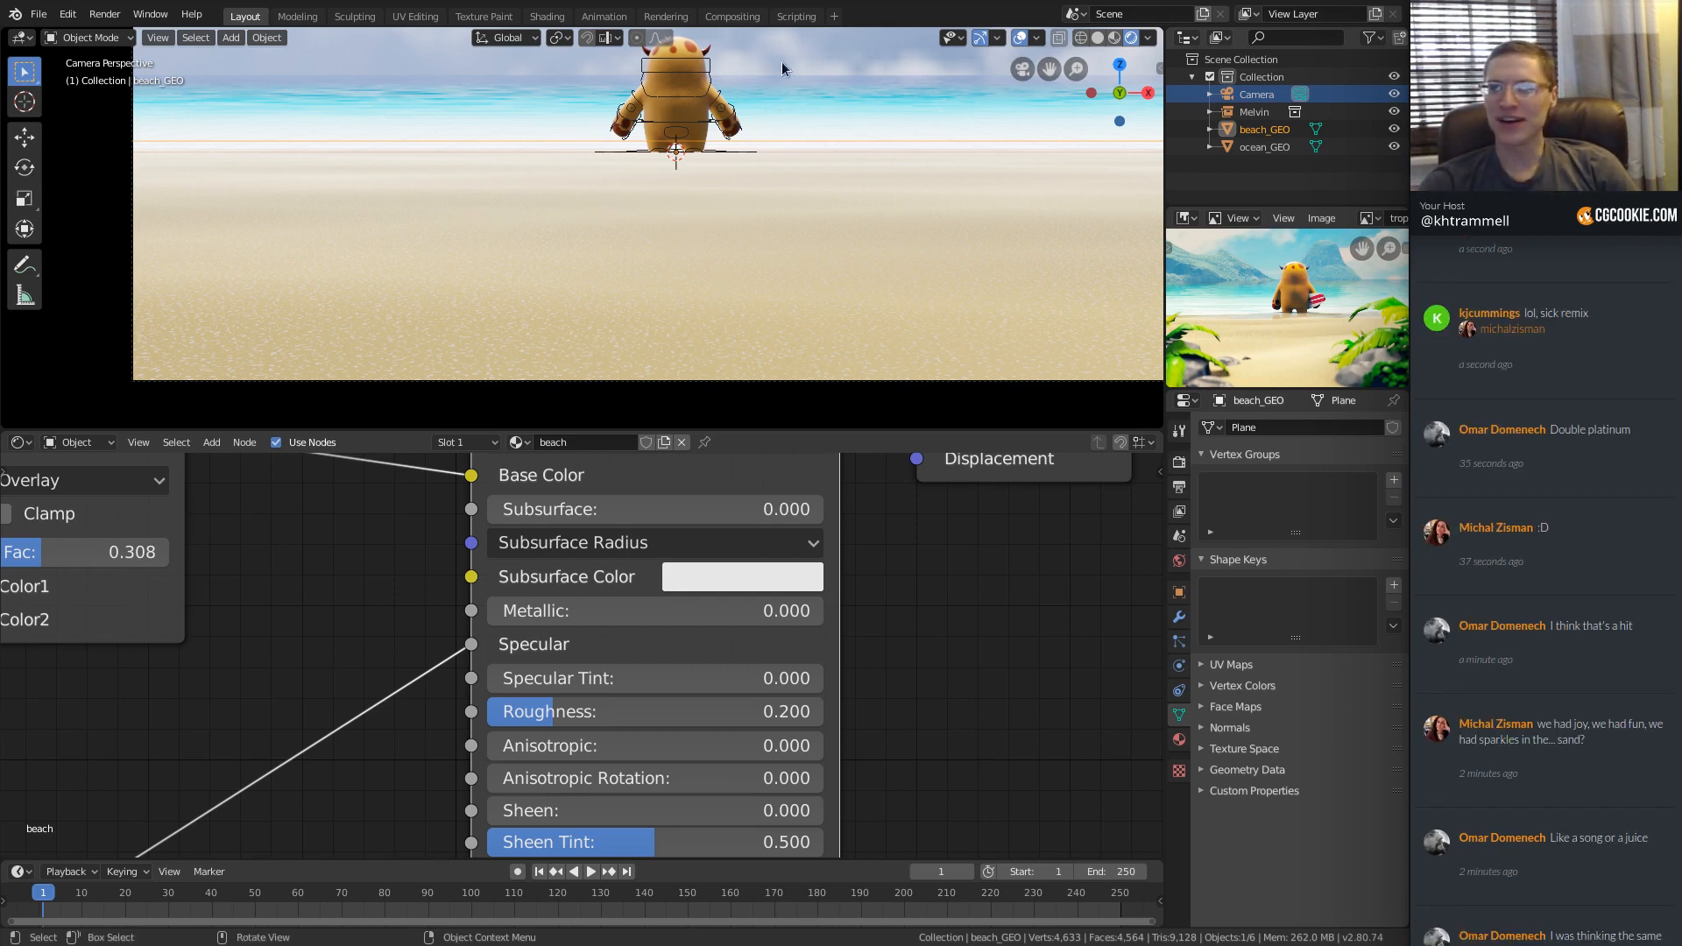
Deselect everything and compare the full camera framing with the sand in the reference image.
key("alt+a")
scroll(750, 201, "down", 4)
scroll(748, 199, "up", 1)
middle_click_drag(747, 198, 724, 260, "shift")
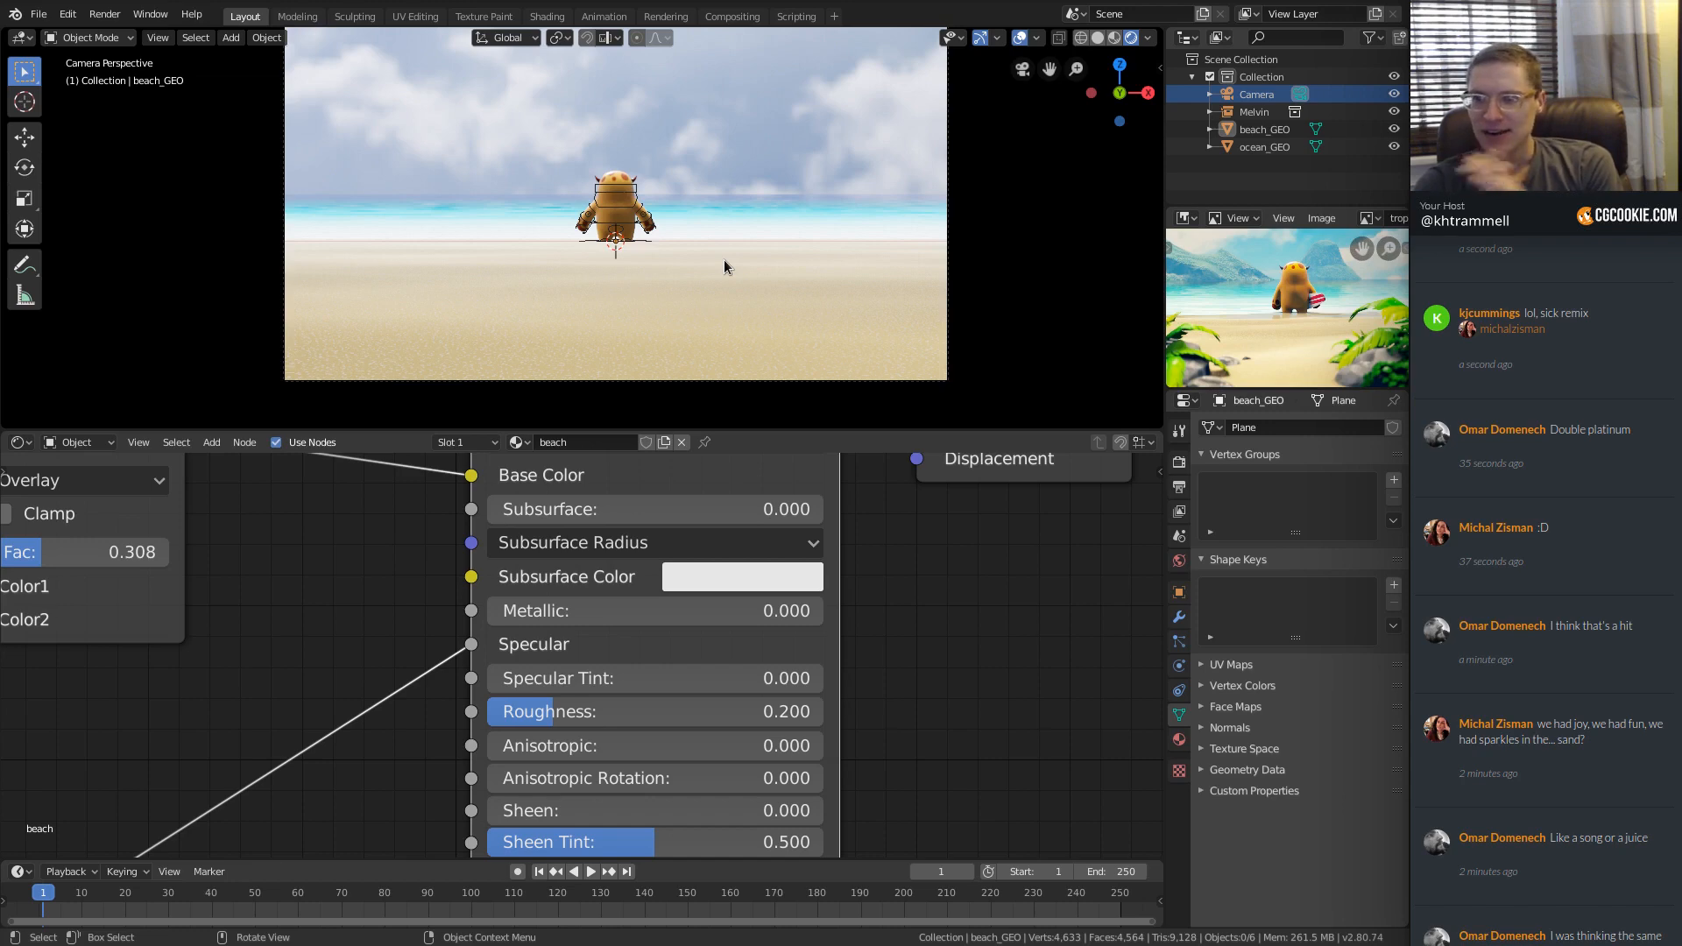
scroll(1288, 298, "up", 5)
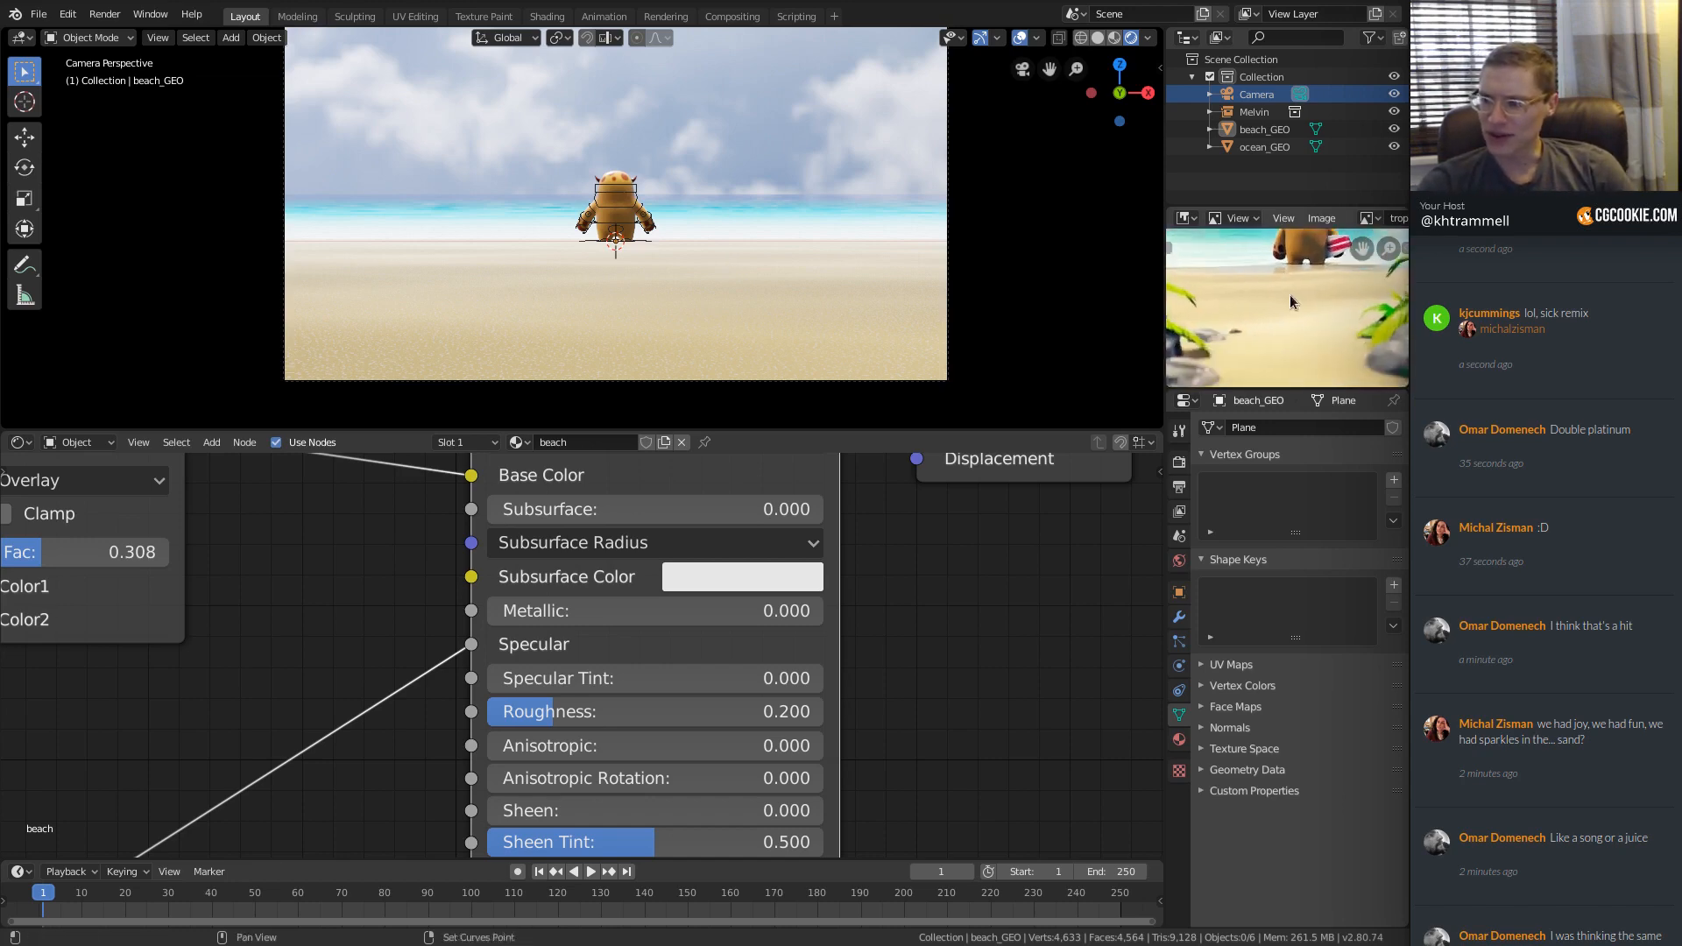
Select the beach and try a Z rotation of -177° and a Y scale of 3.560 on the Voronoi texture's Mapping node.
key("KP_0")
left_click(734, 208)
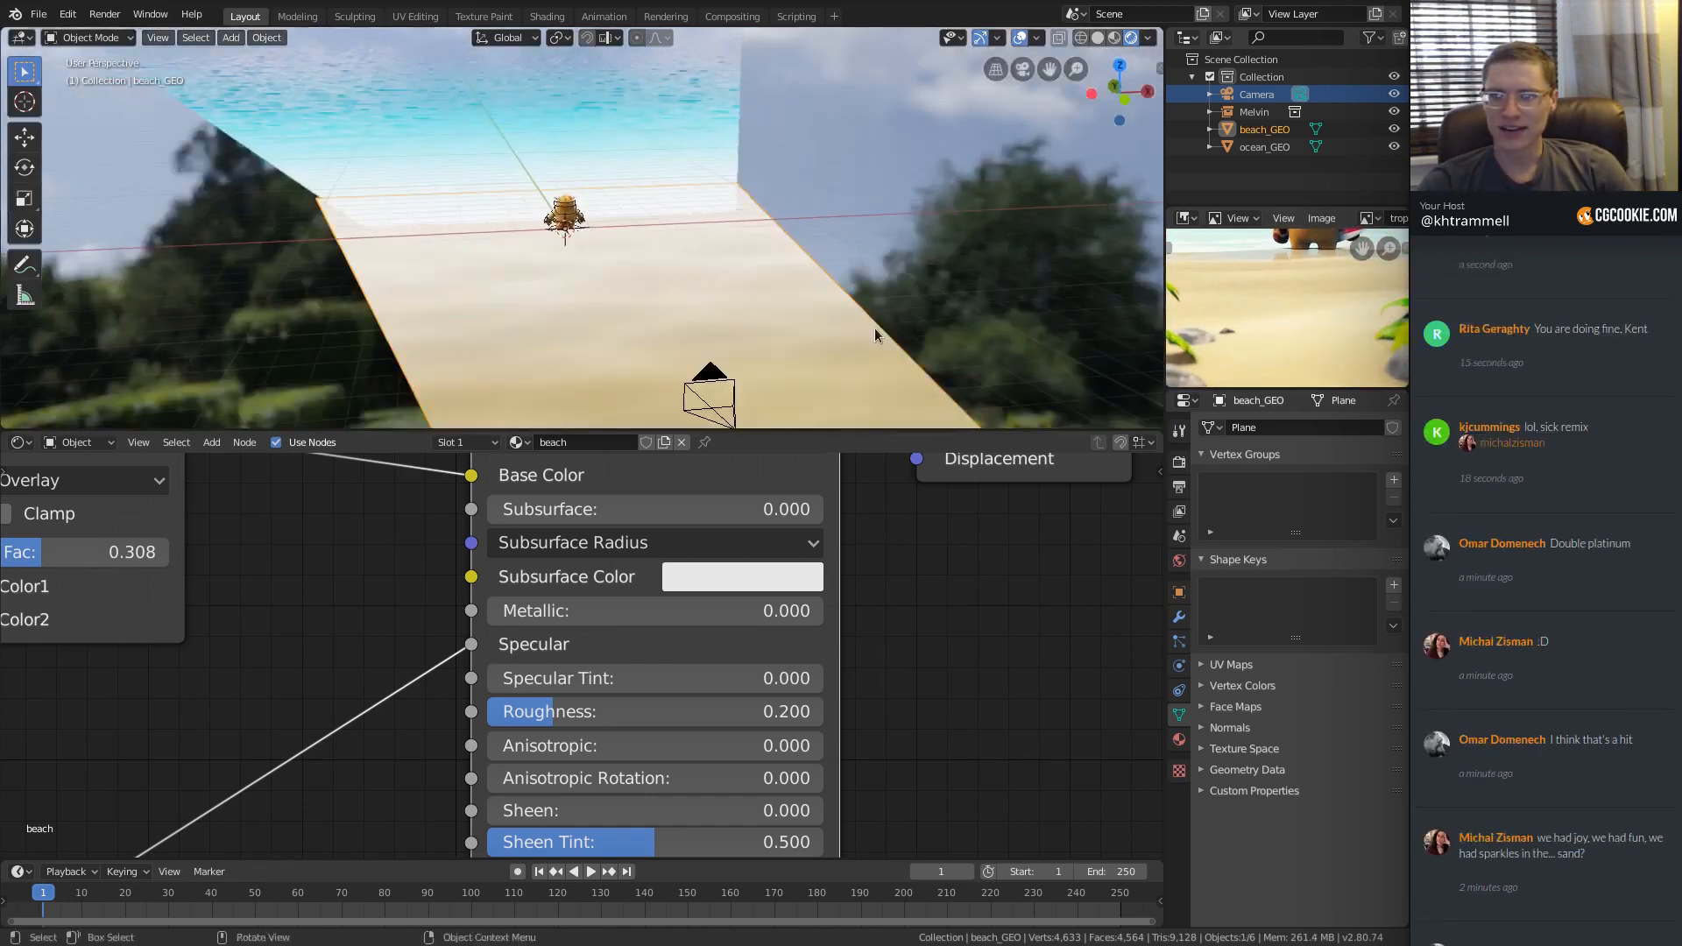
middle_click_drag(148, 765, 546, 666)
middle_click_drag(546, 666, 608, 569, "ctrl")
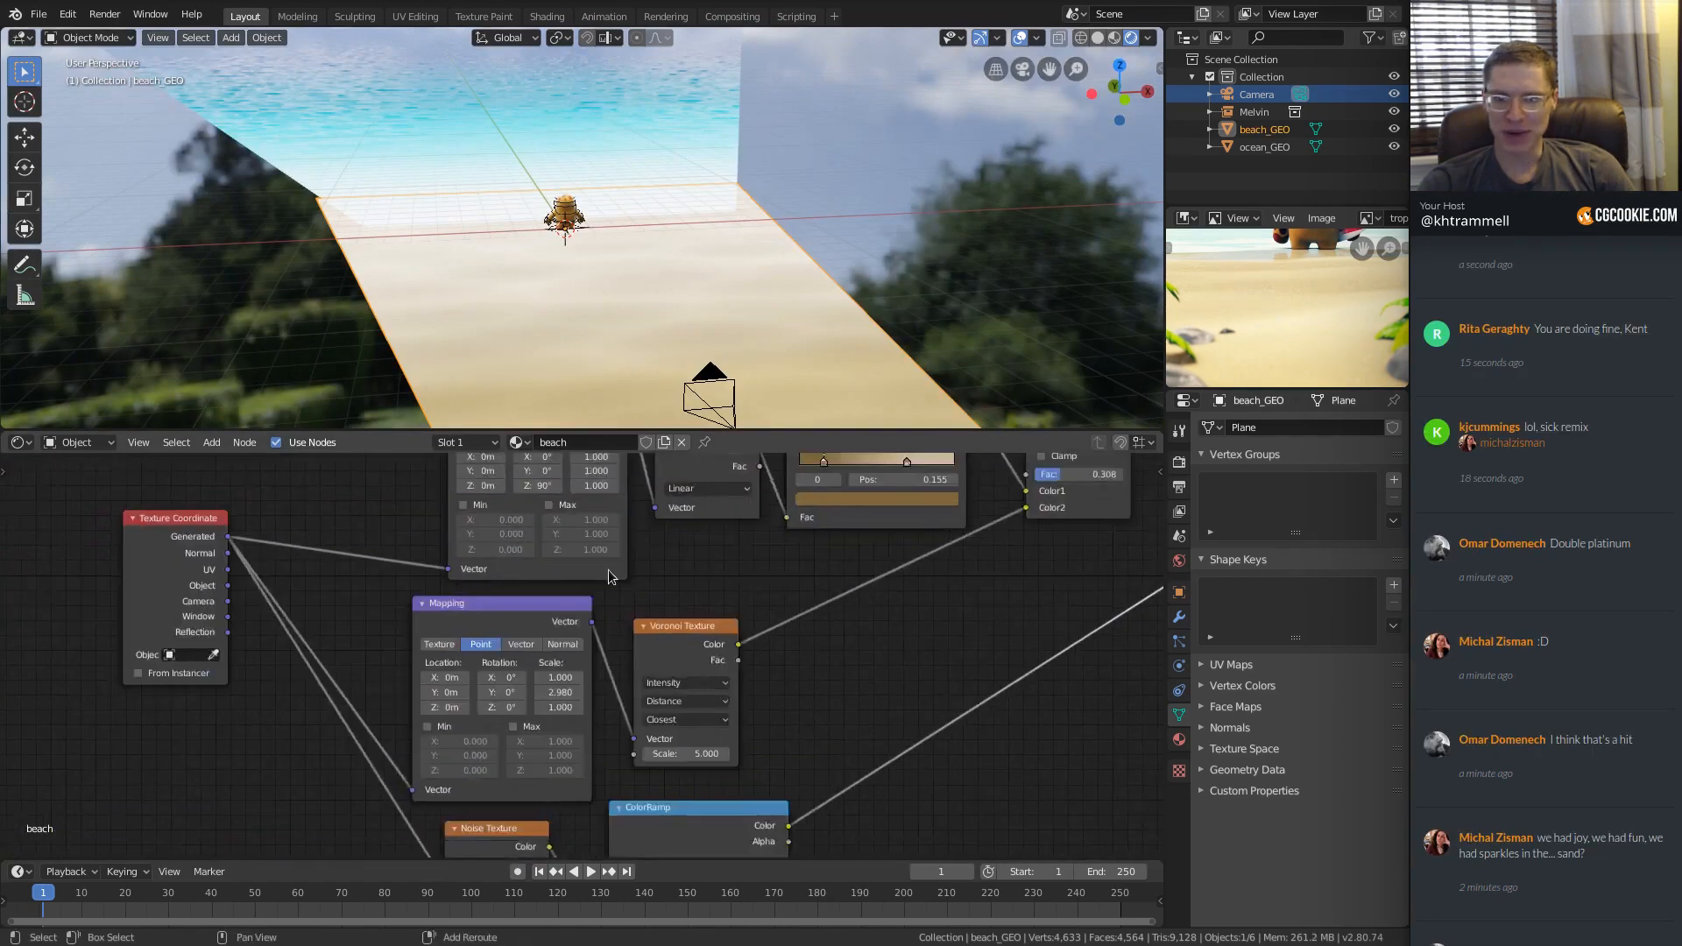
middle_click_drag(510, 747, 555, 526, "ctrl")
left_click_drag(459, 723, 373, 722)
middle_click_drag(510, 155, 660, 169)
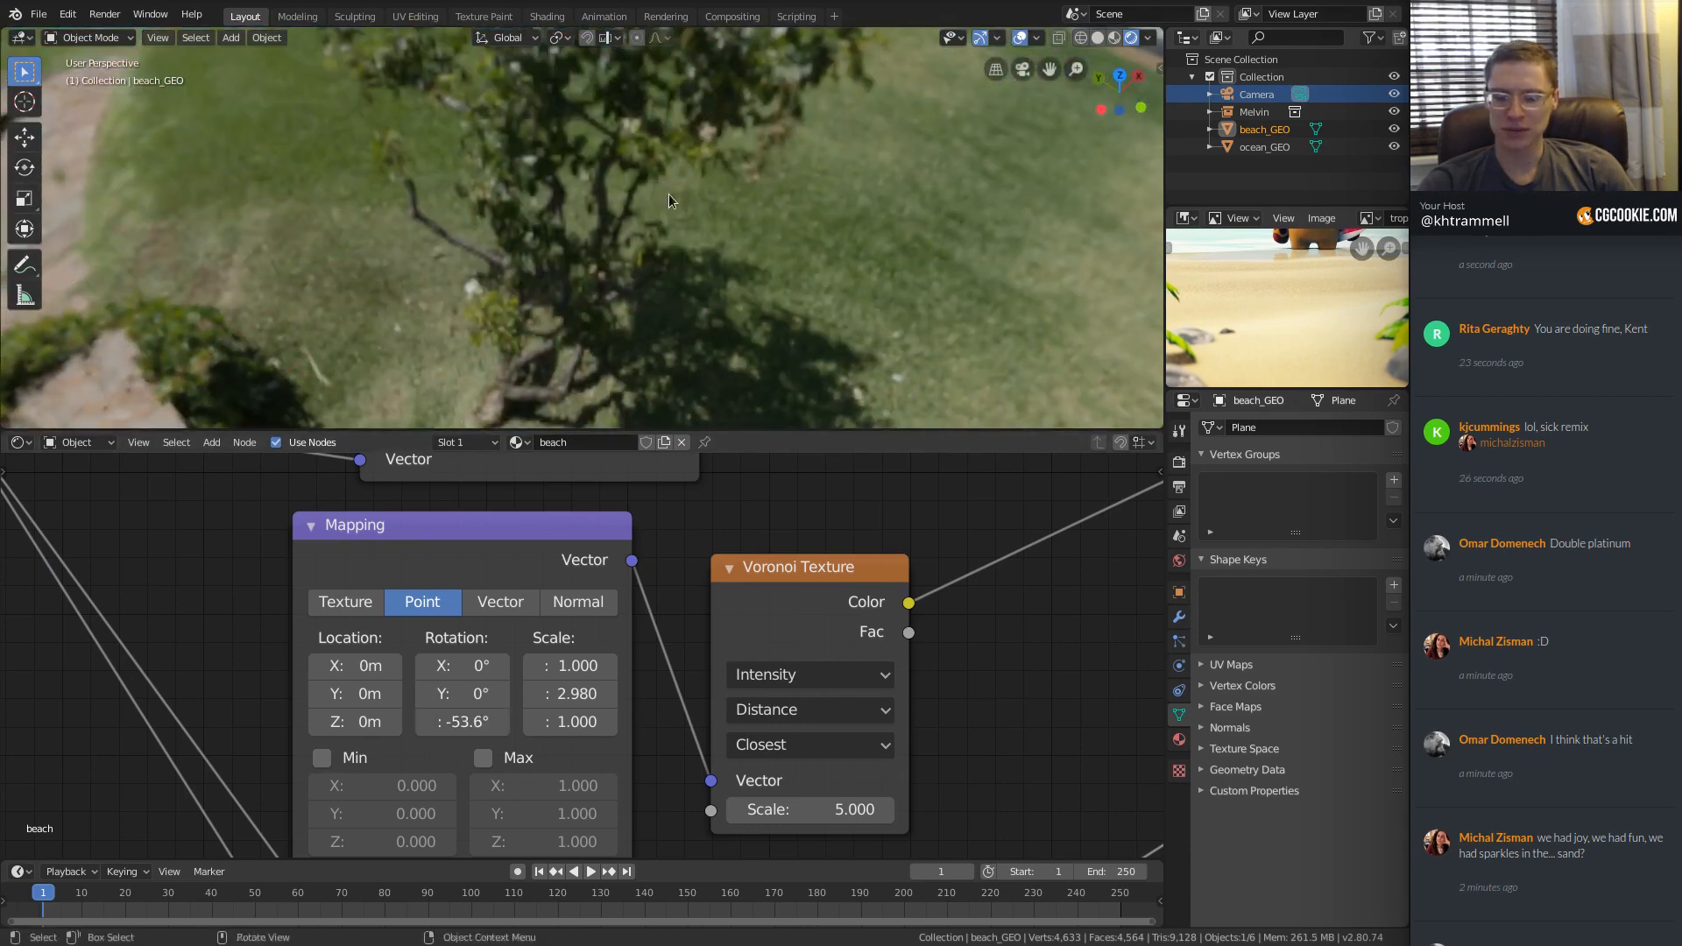
scroll(666, 188, "down", 5)
left_click_drag(464, 722, 285, 721)
left_click_drag(569, 693, 620, 693)
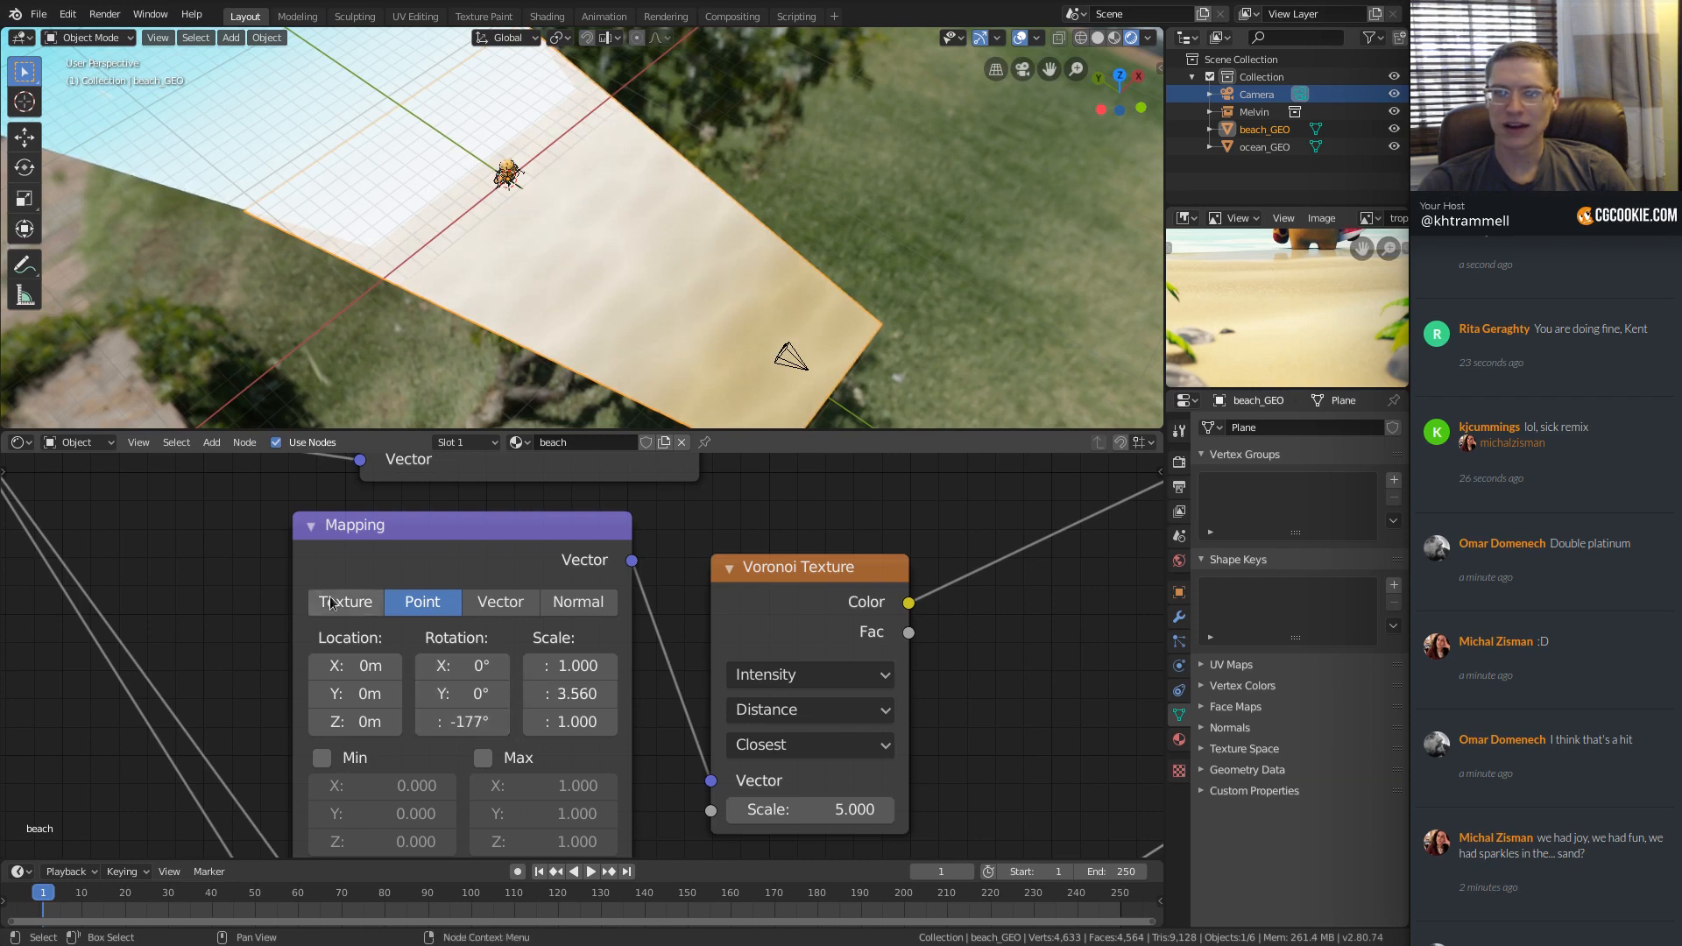
Switch the Voronoi Mapping node to Texture type and reset its Y scale to 1 and Z rotation to 0°.
left_click(355, 604)
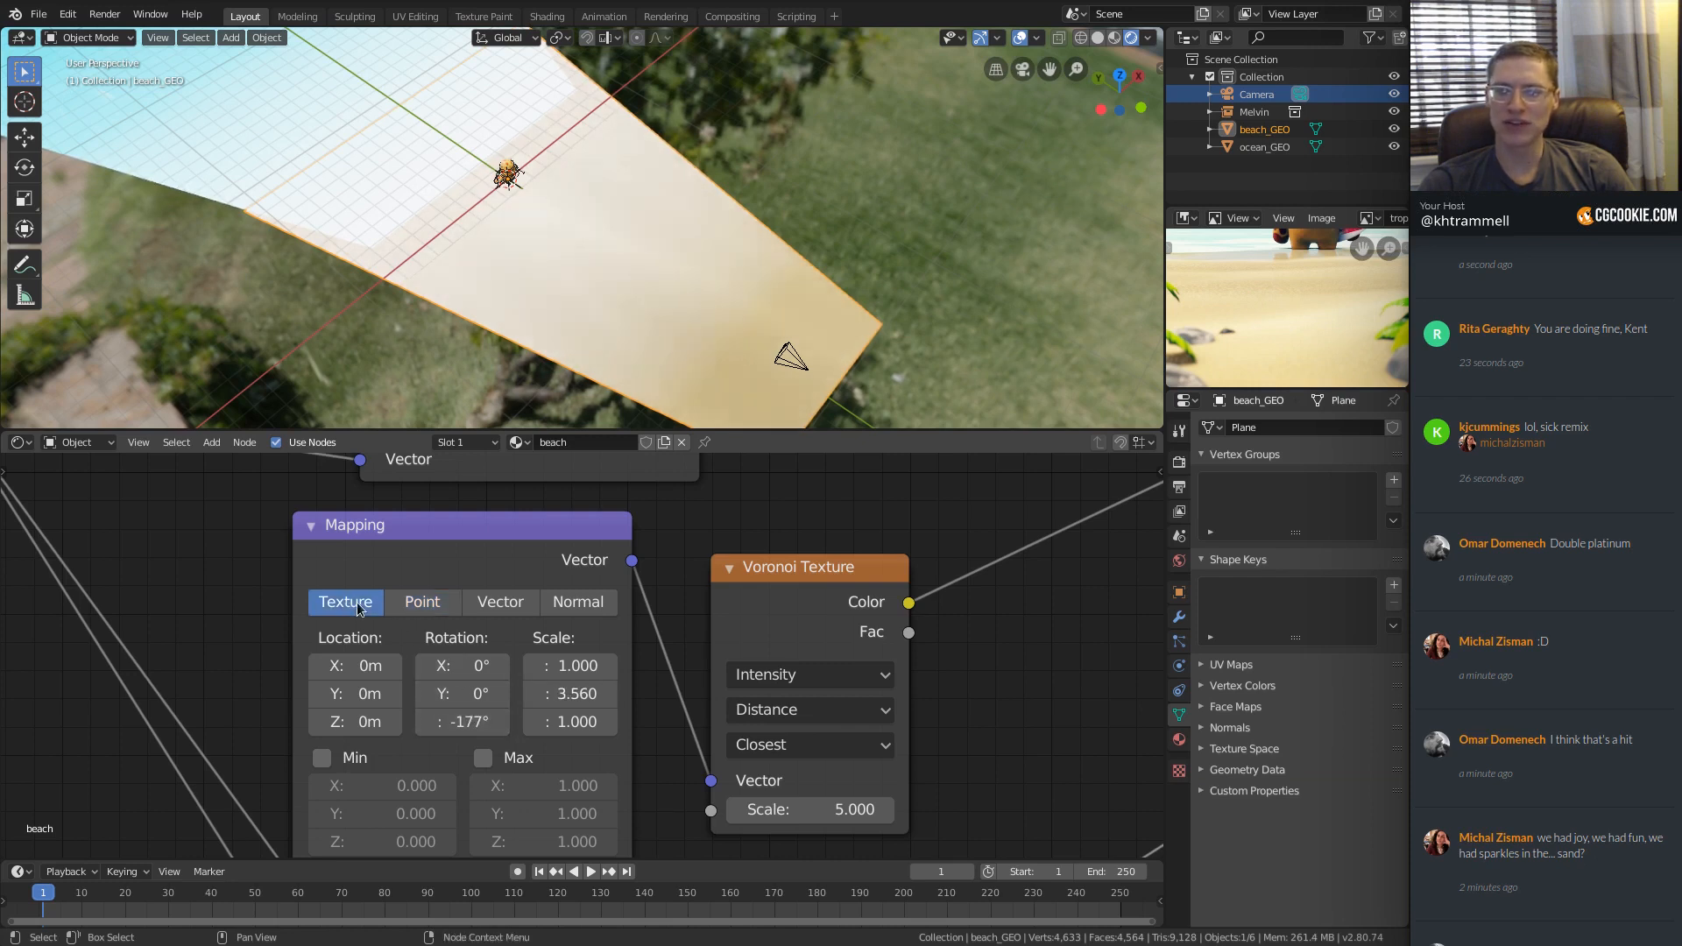
left_click(552, 693)
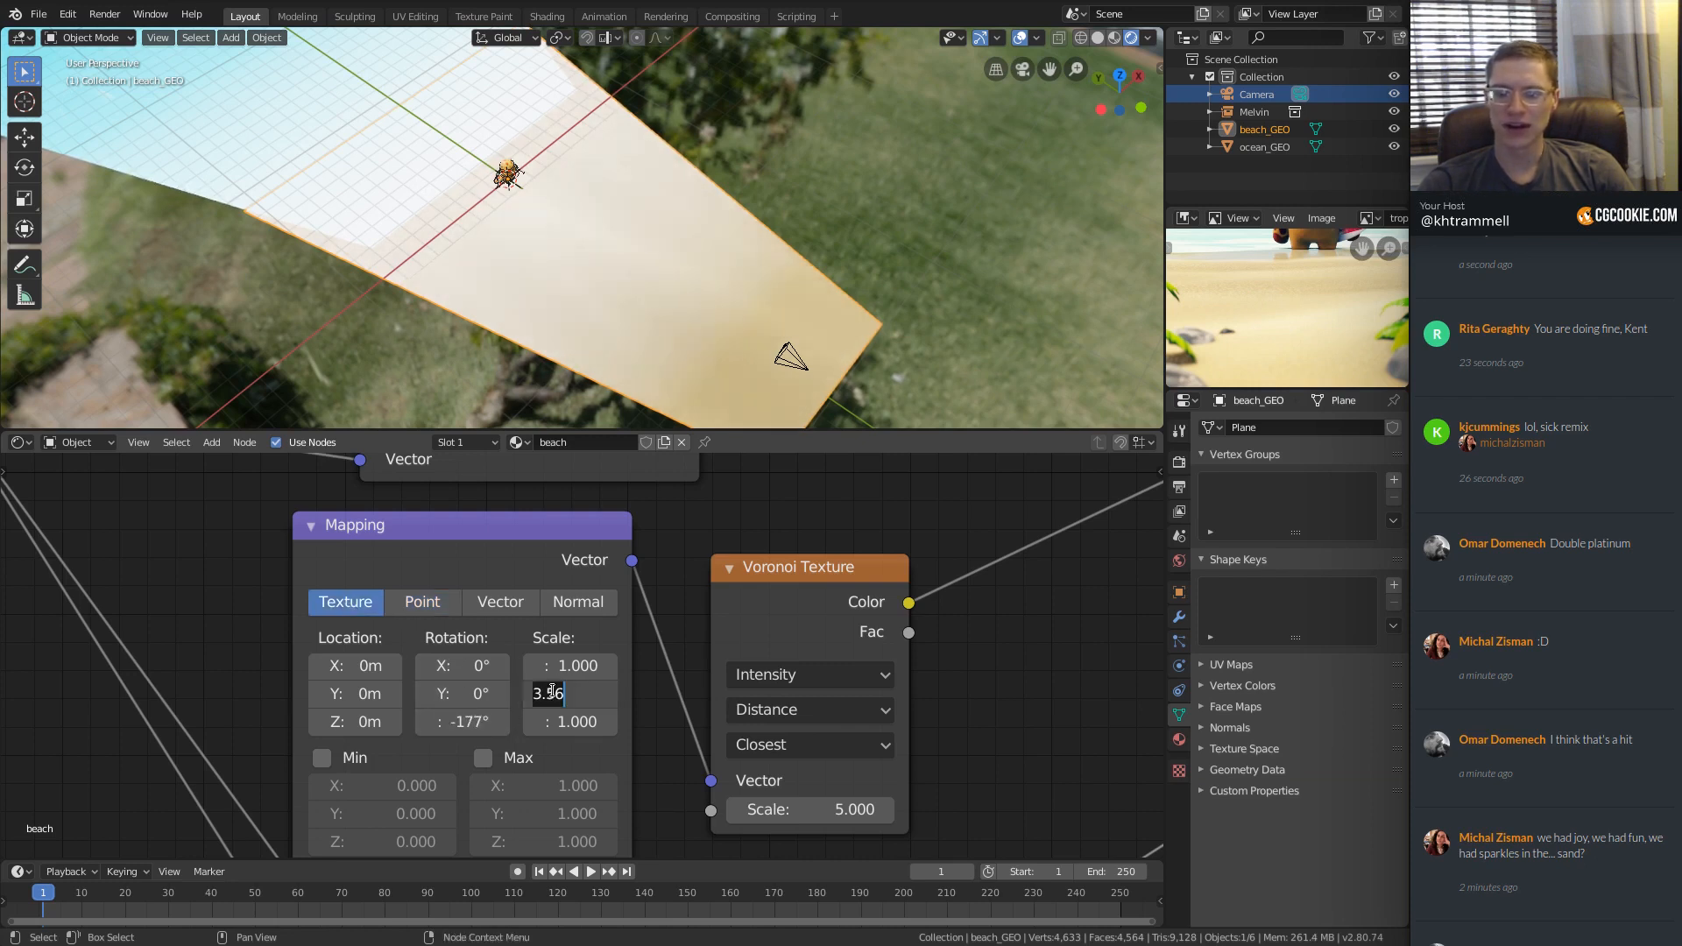
type("1")
key("Return")
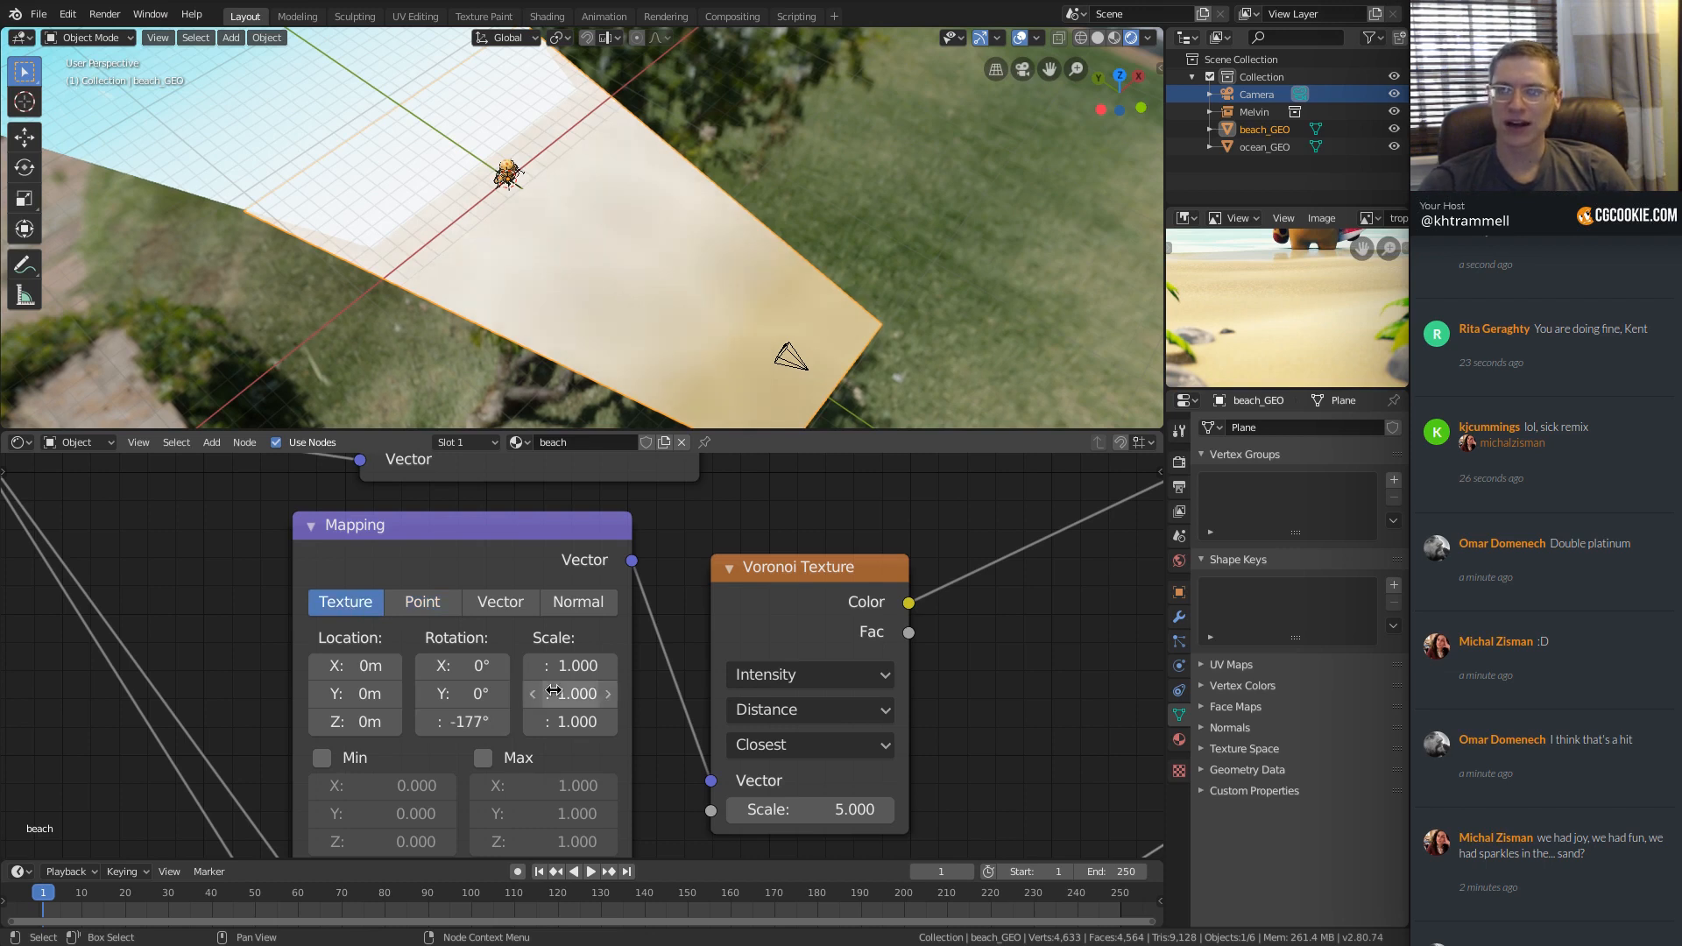
left_click(453, 723)
type("0")
key("Return")
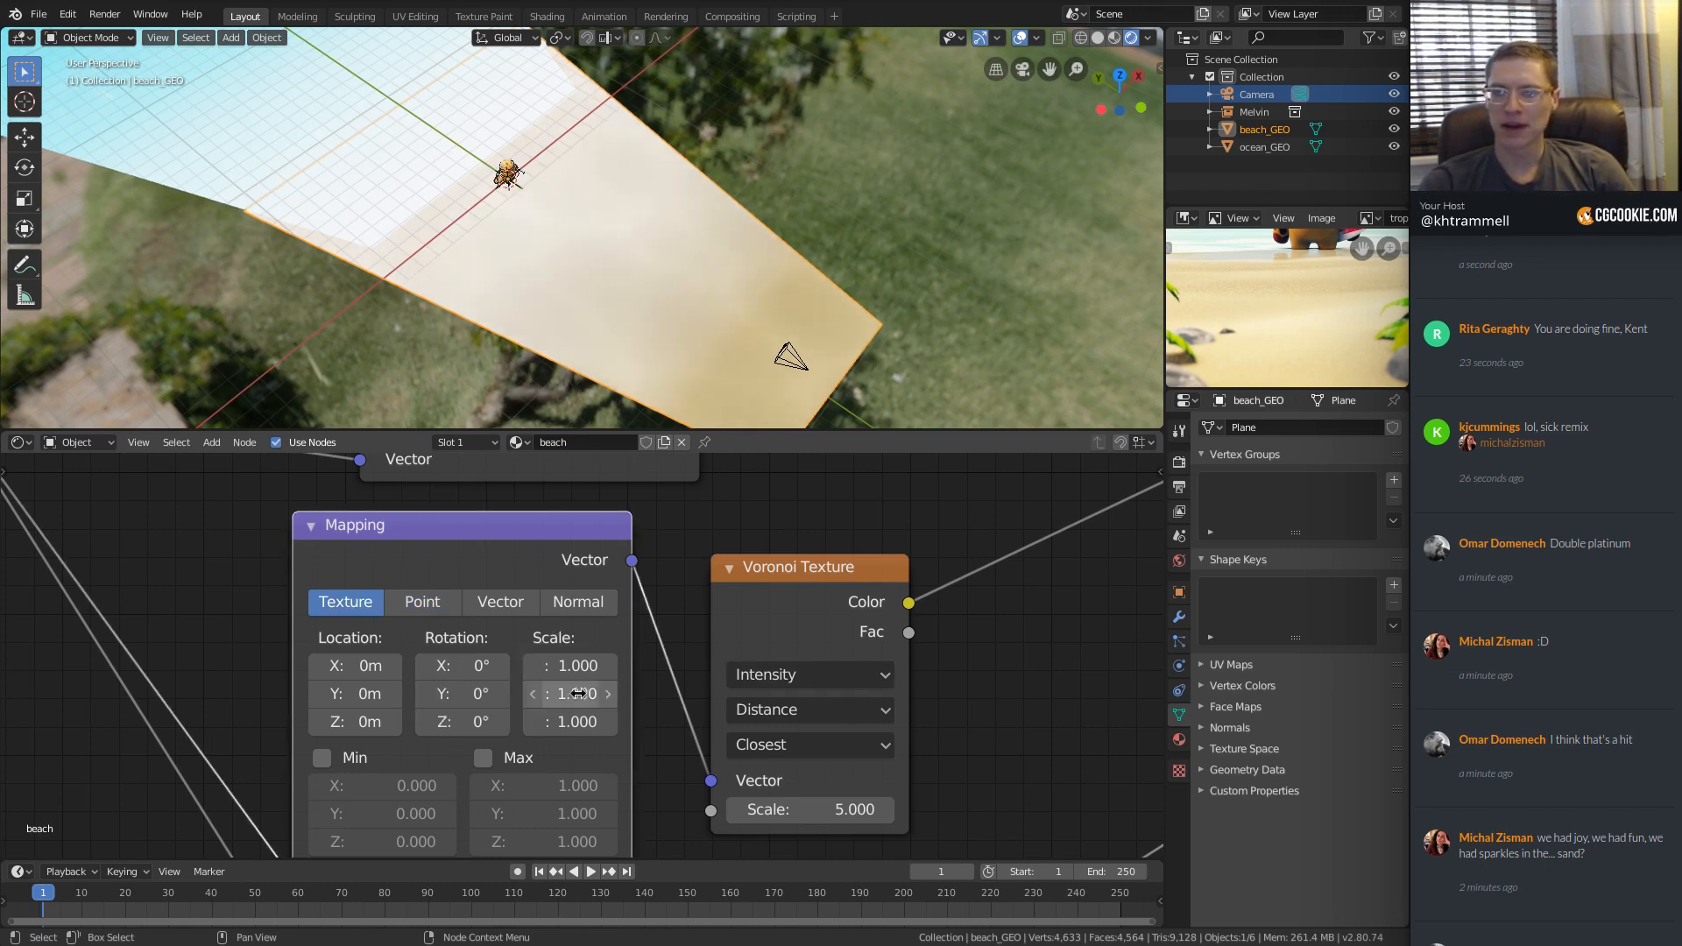
Stretch and angle the Voronoi pattern with a Mapping Y scale of 0.310 and a Z rotation of -19.2°.
left_click_drag(464, 722, 396, 722)
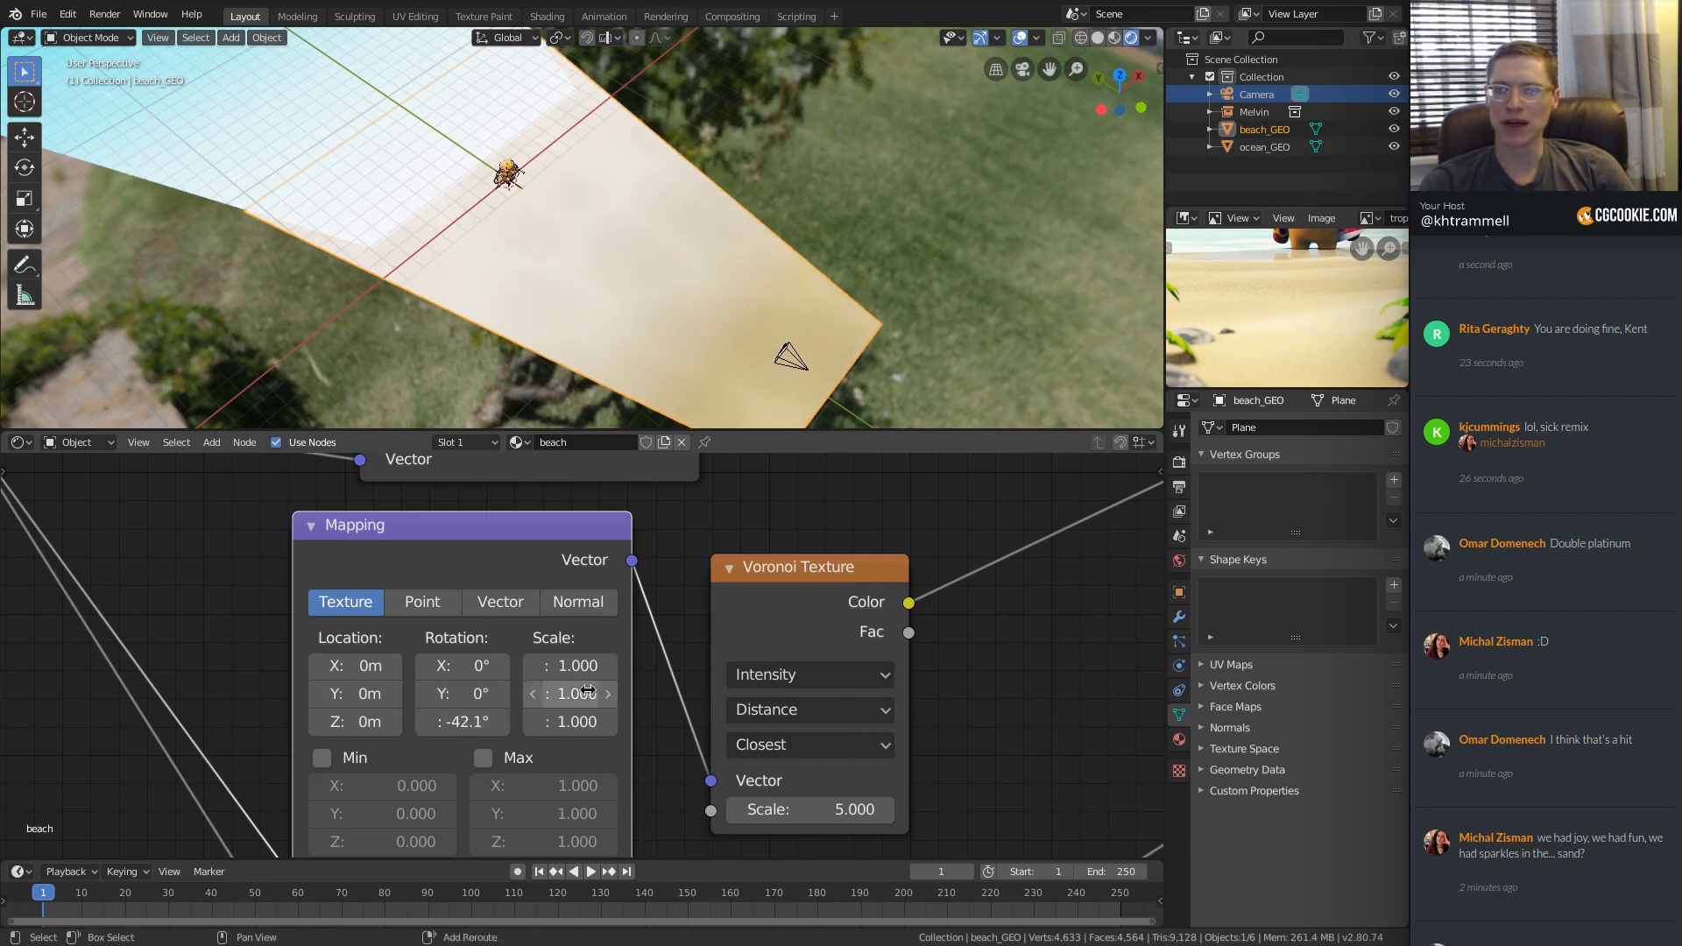
mouse_move(578, 694)
left_mouse_down()
mouse_move(525, 694)
mouse_move(473, 722)
mouse_move(508, 722)
left_mouse_up()
middle_click_drag(541, 410, 682, 226)
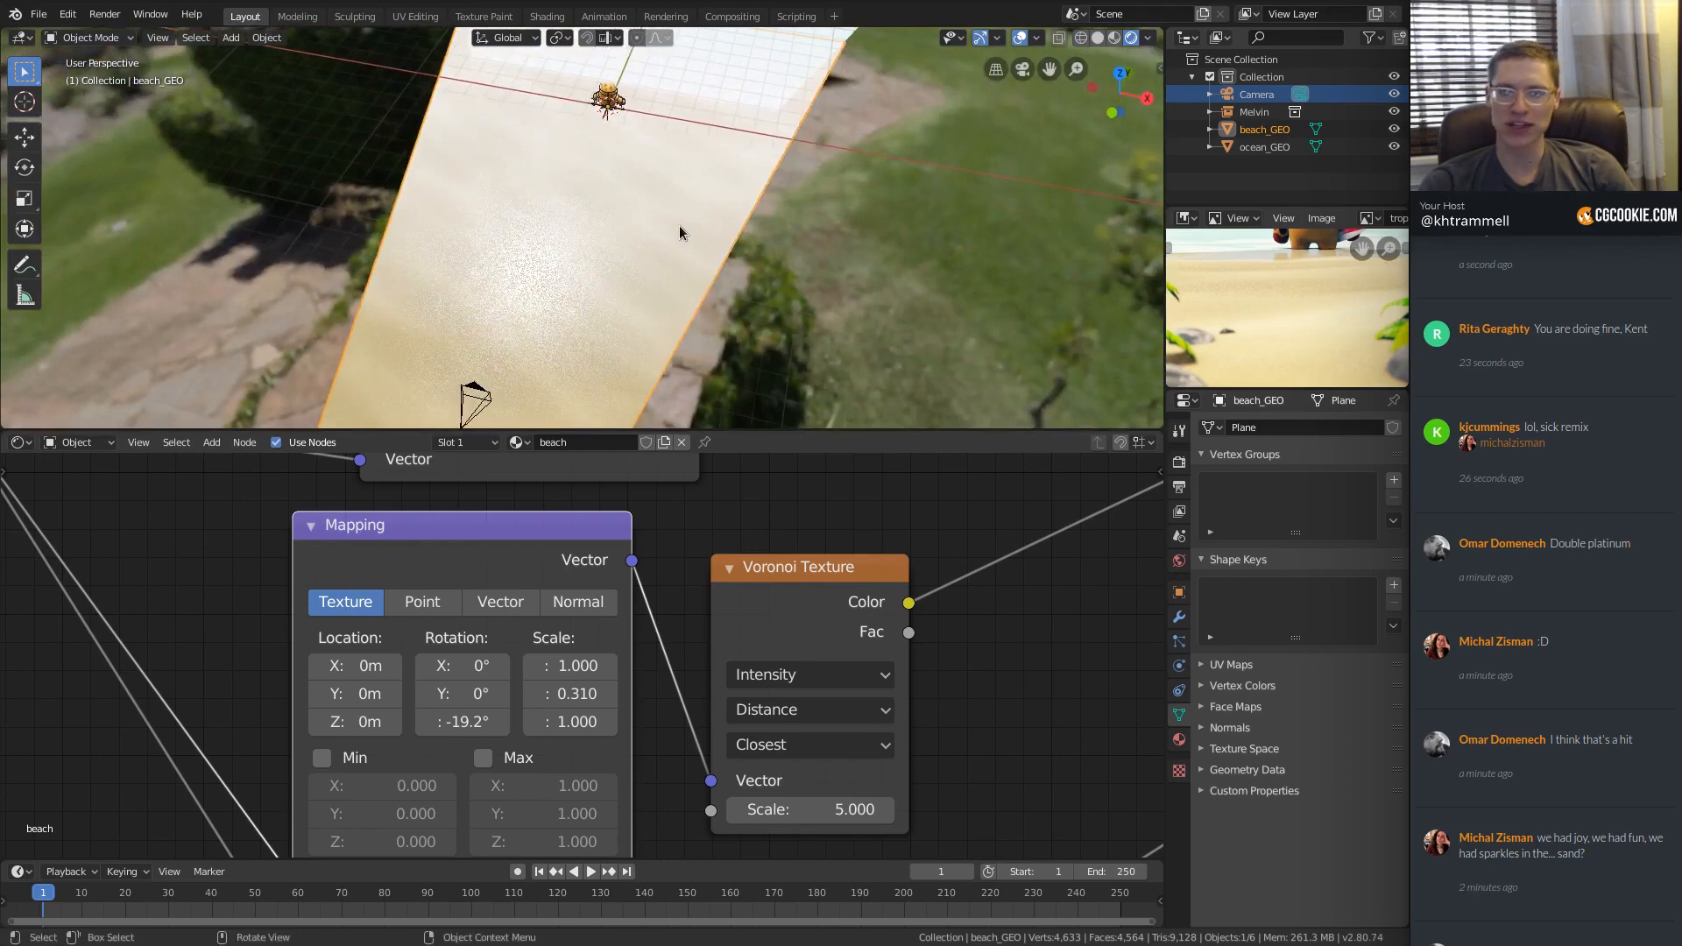
Set the Principled BSDF's Roughness to 0.4 and inspect the sand from above.
scroll(671, 727, "down", 3)
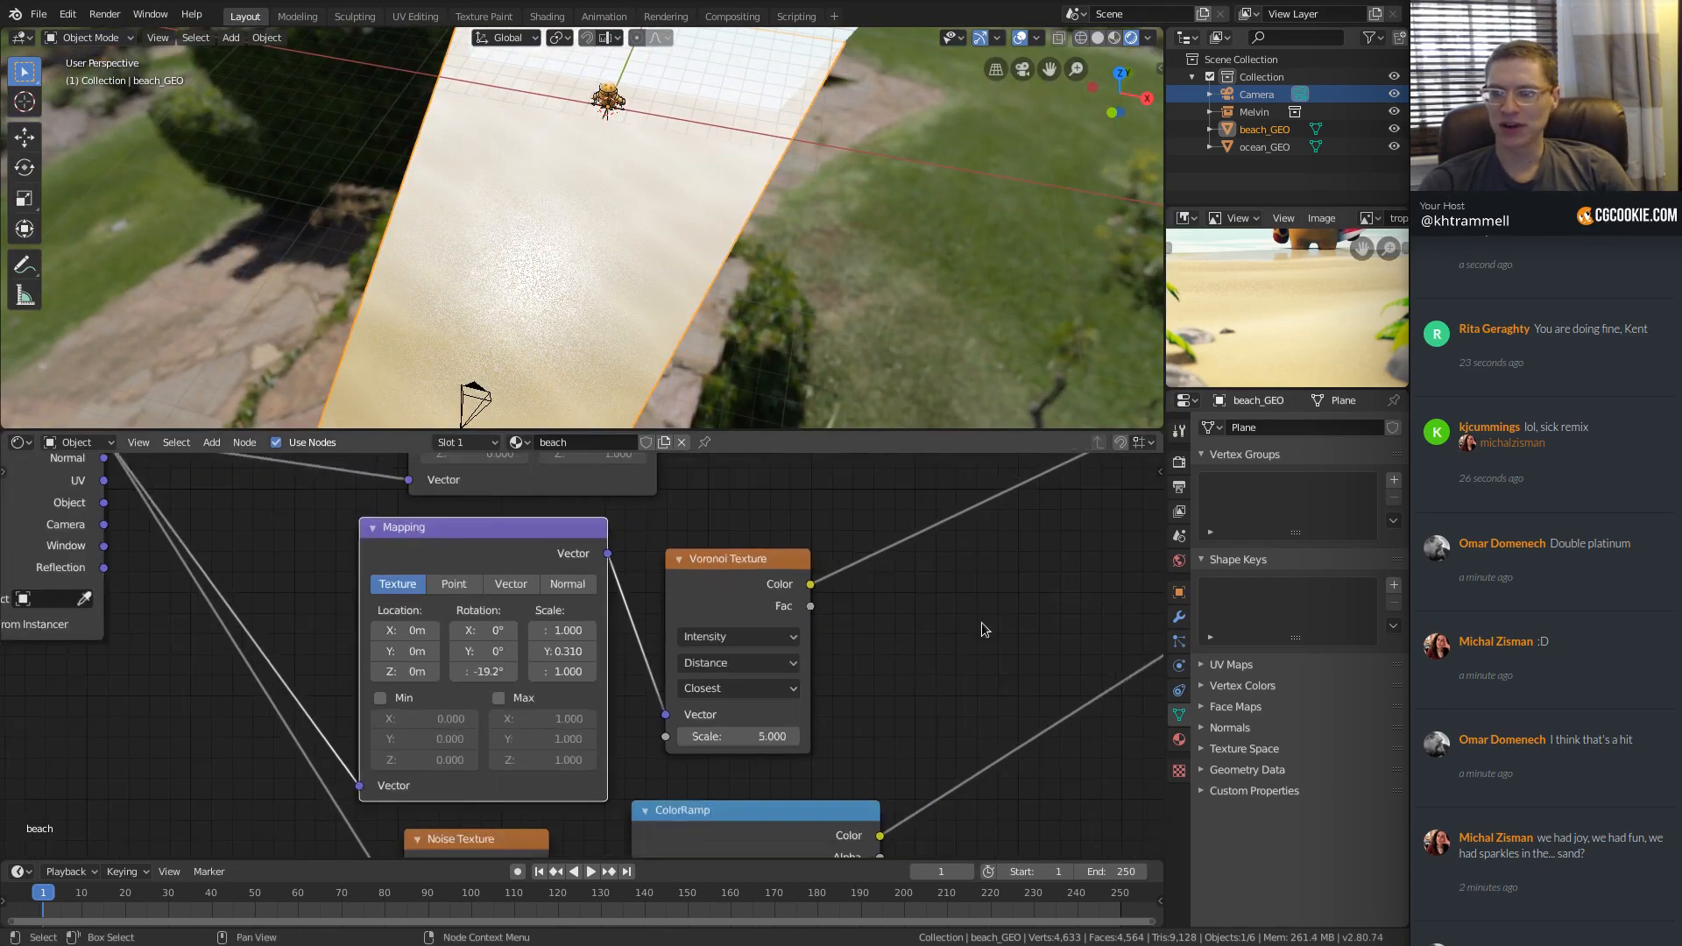
middle_click_drag(1142, 554, 557, 747)
middle_click_drag(671, 606, 403, 617)
scroll(686, 686, "up", 5)
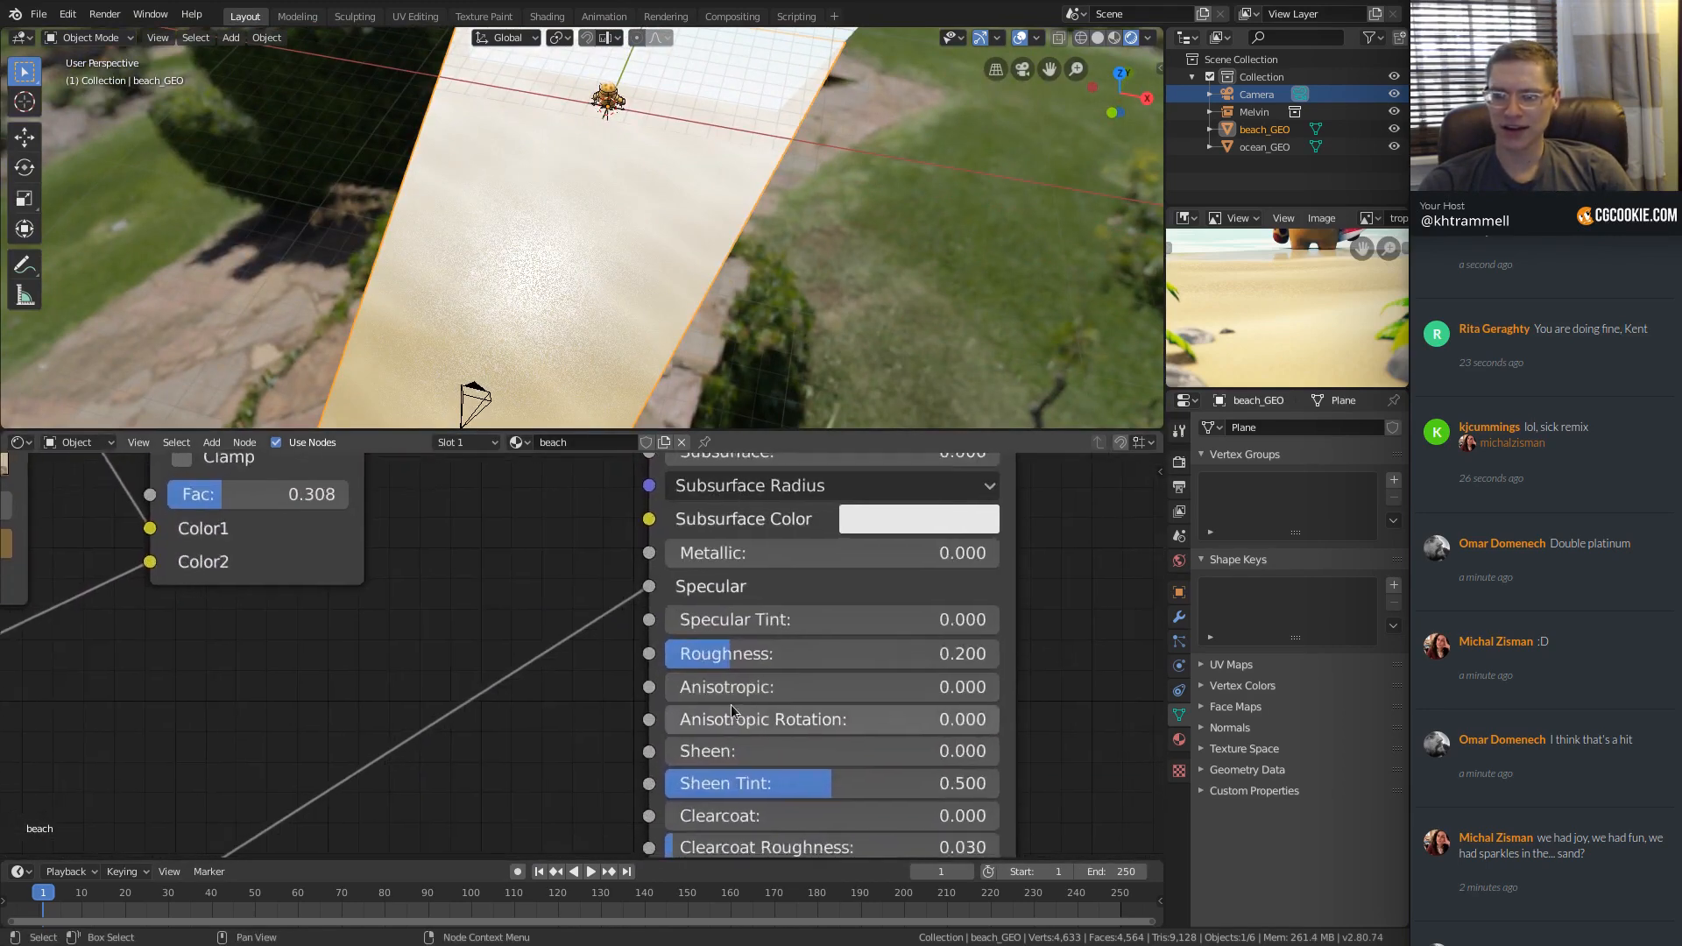
left_click(720, 656)
type(".4")
key("Return")
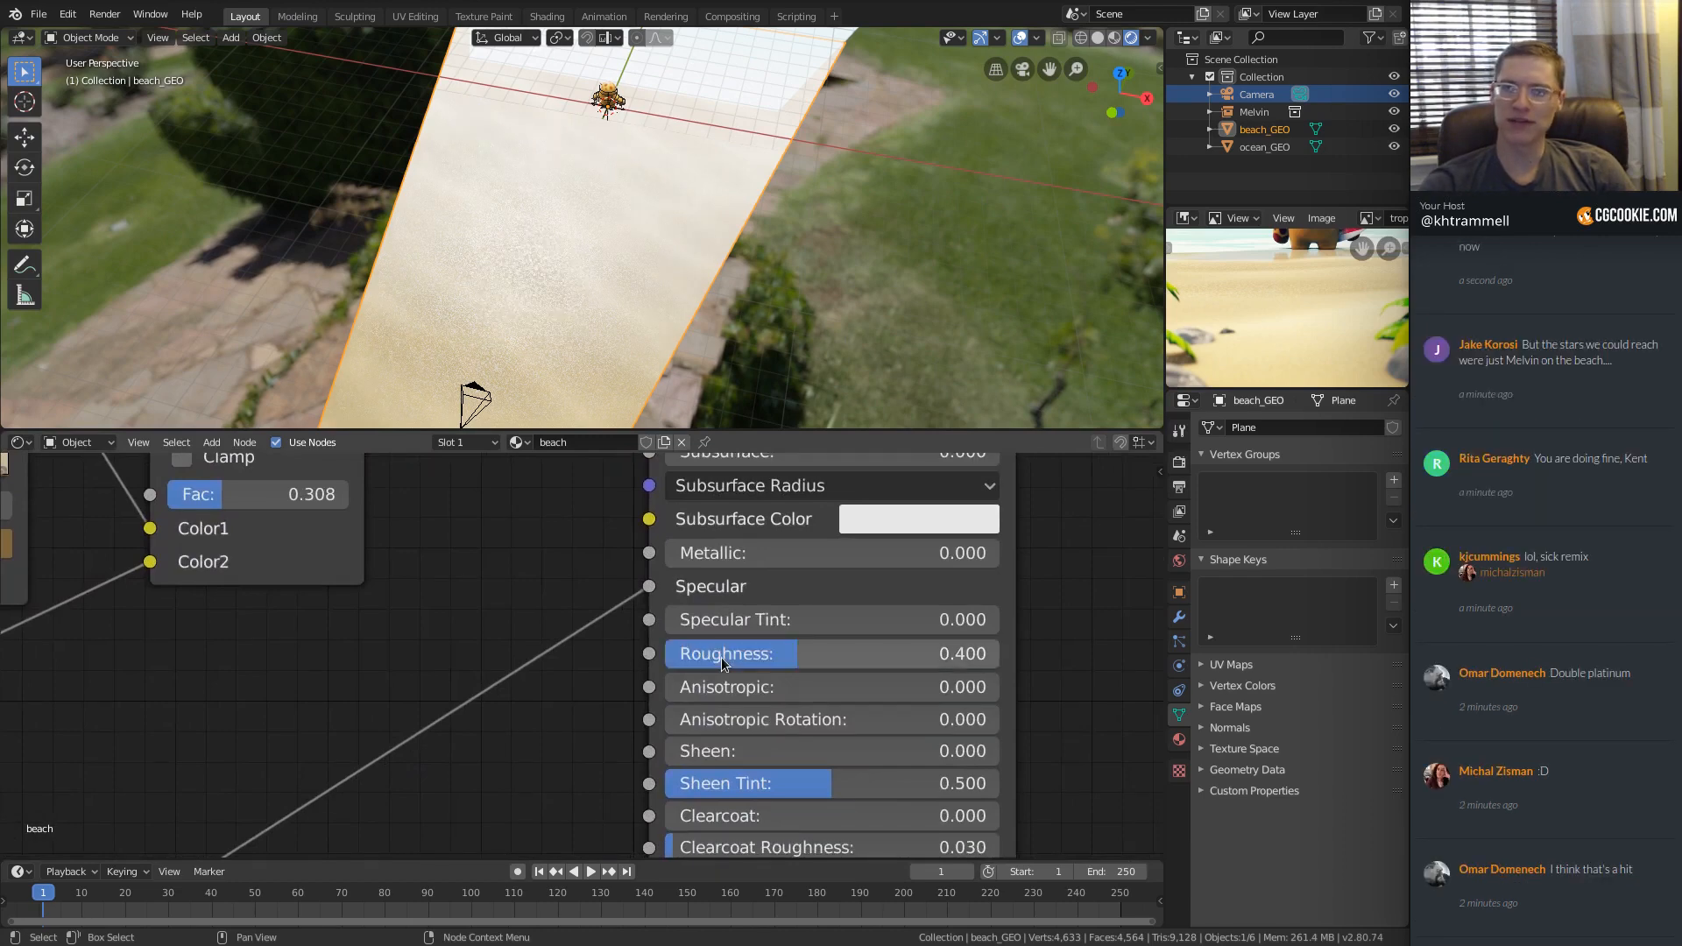
middle_click_drag(626, 337, 677, 303)
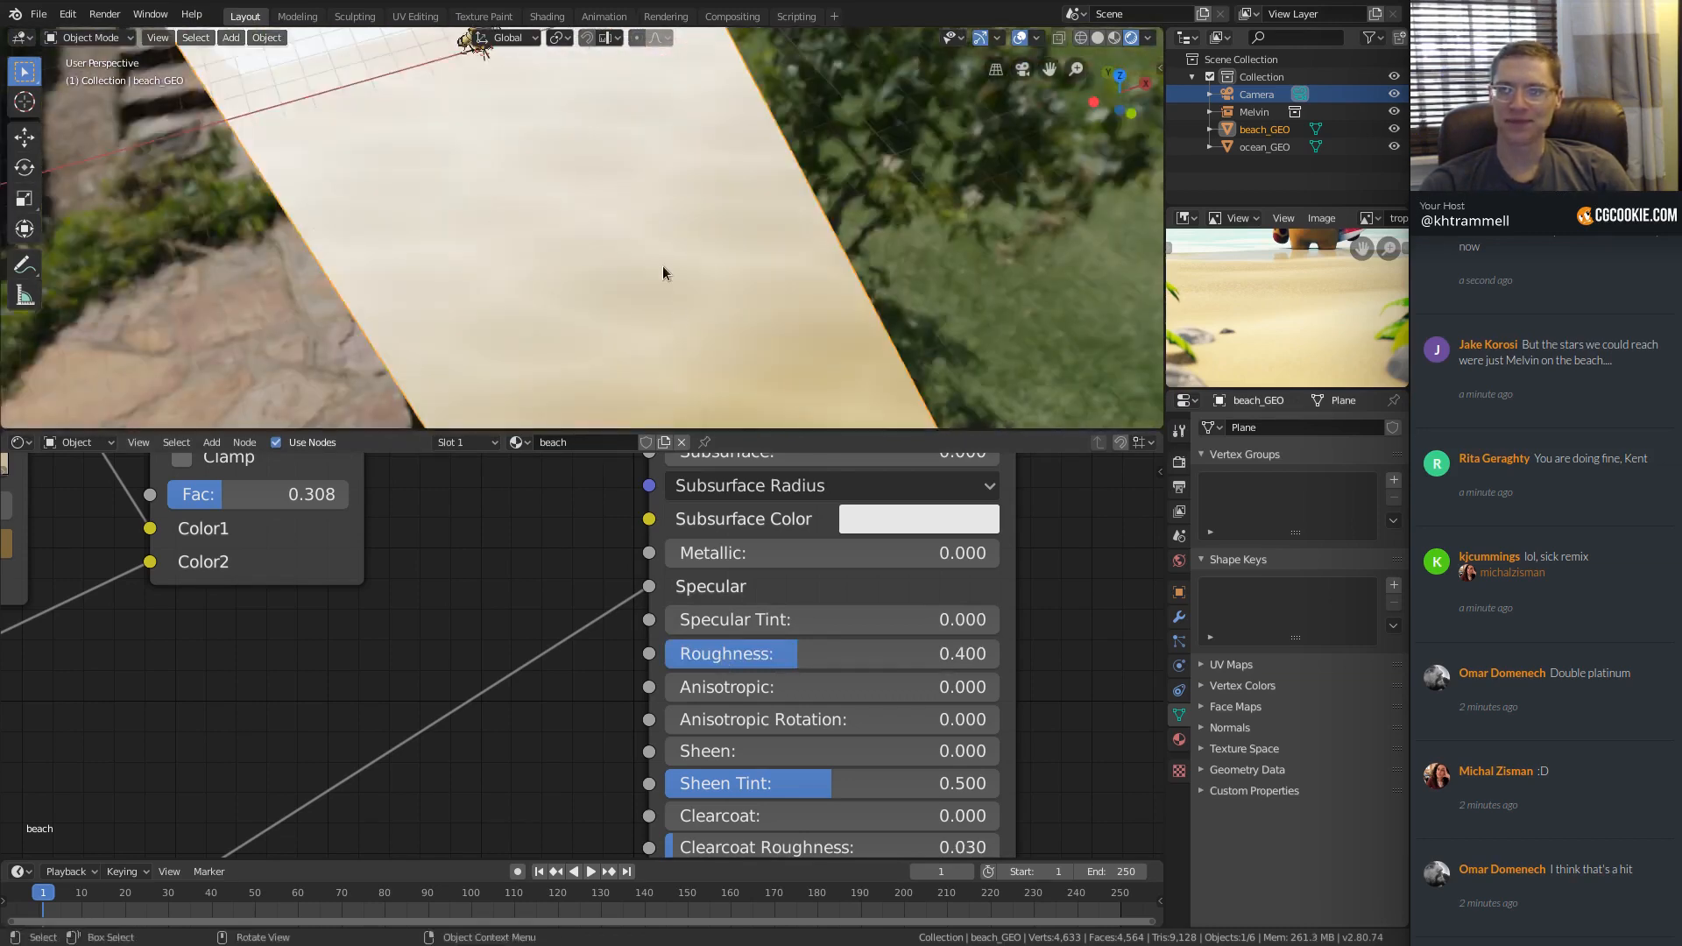
Raise the Overlay mix node's Fac to 0.567 and check the sand pattern through the camera.
scroll(359, 582, "down", 3)
scroll(359, 582, "up", 1)
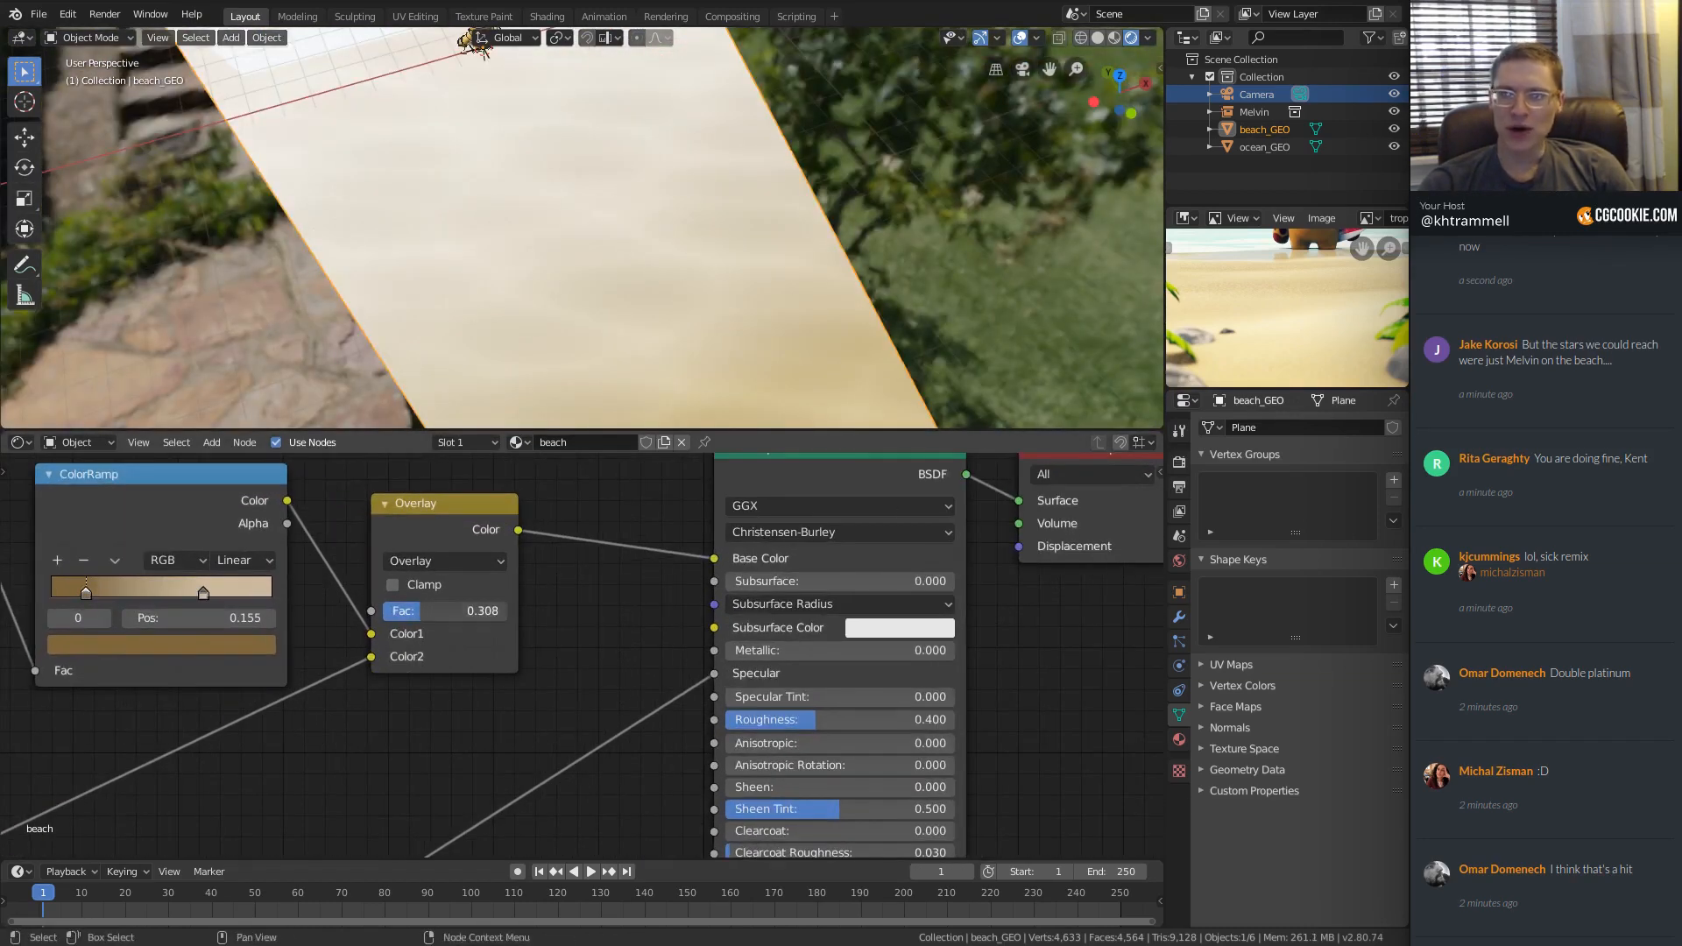
left_click_drag(443, 610, 477, 611)
key("KP_0")
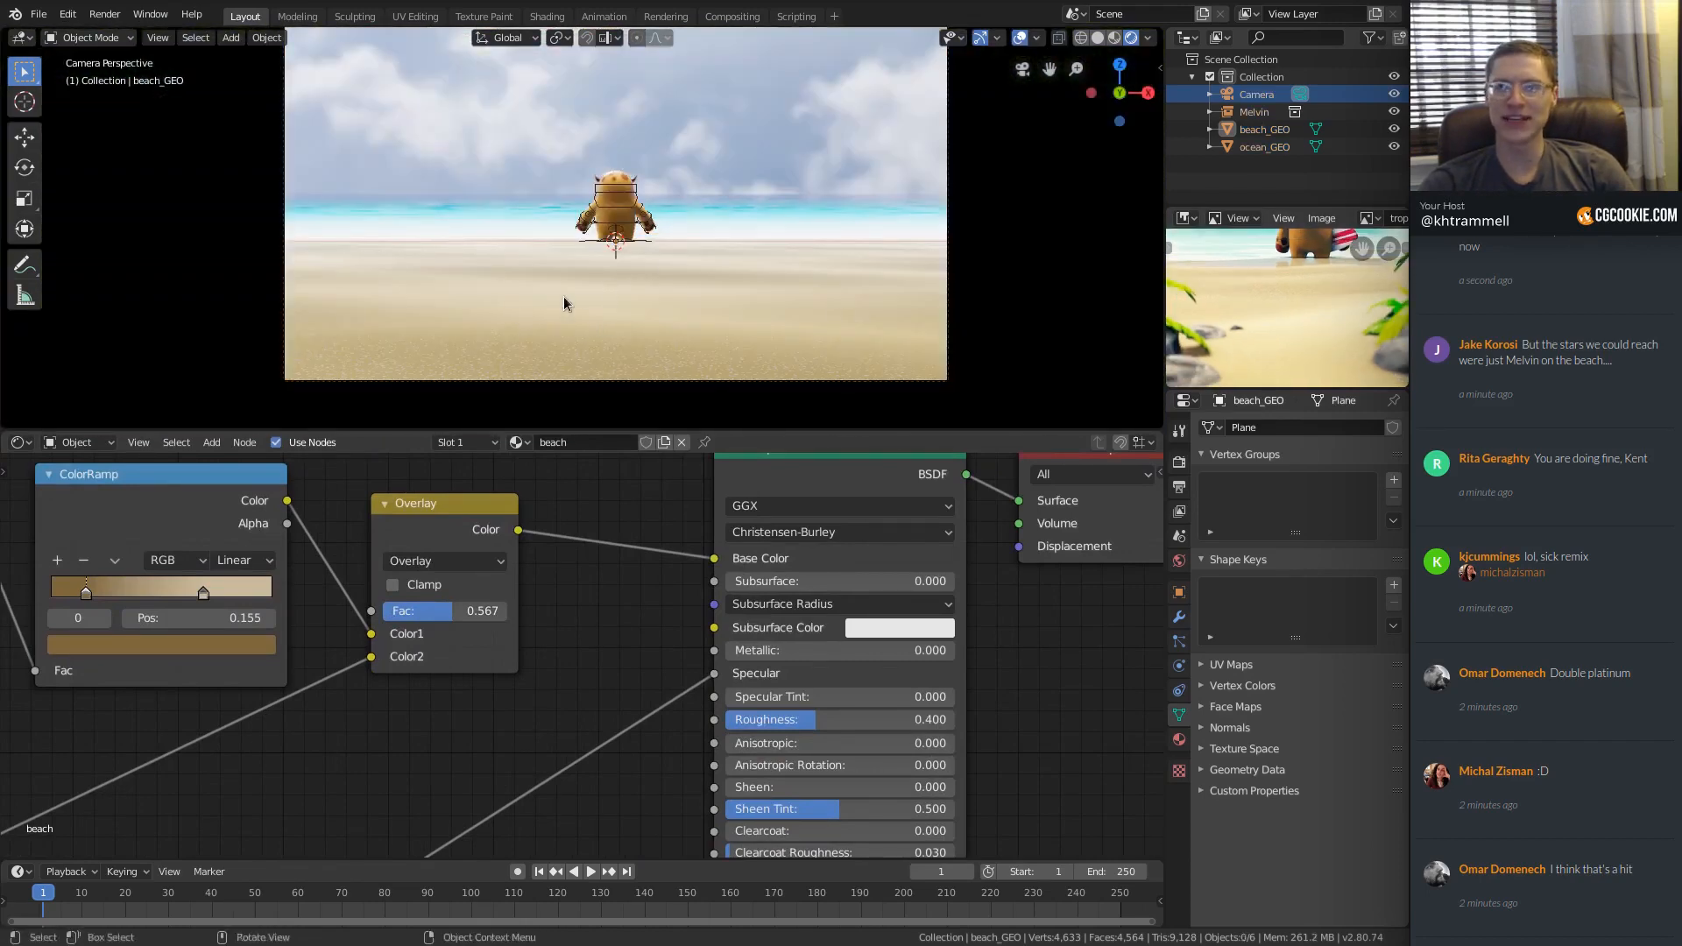
Reselect the beach while viewing it from another angle and save the file.
middle_click_drag(131, 711, 448, 698)
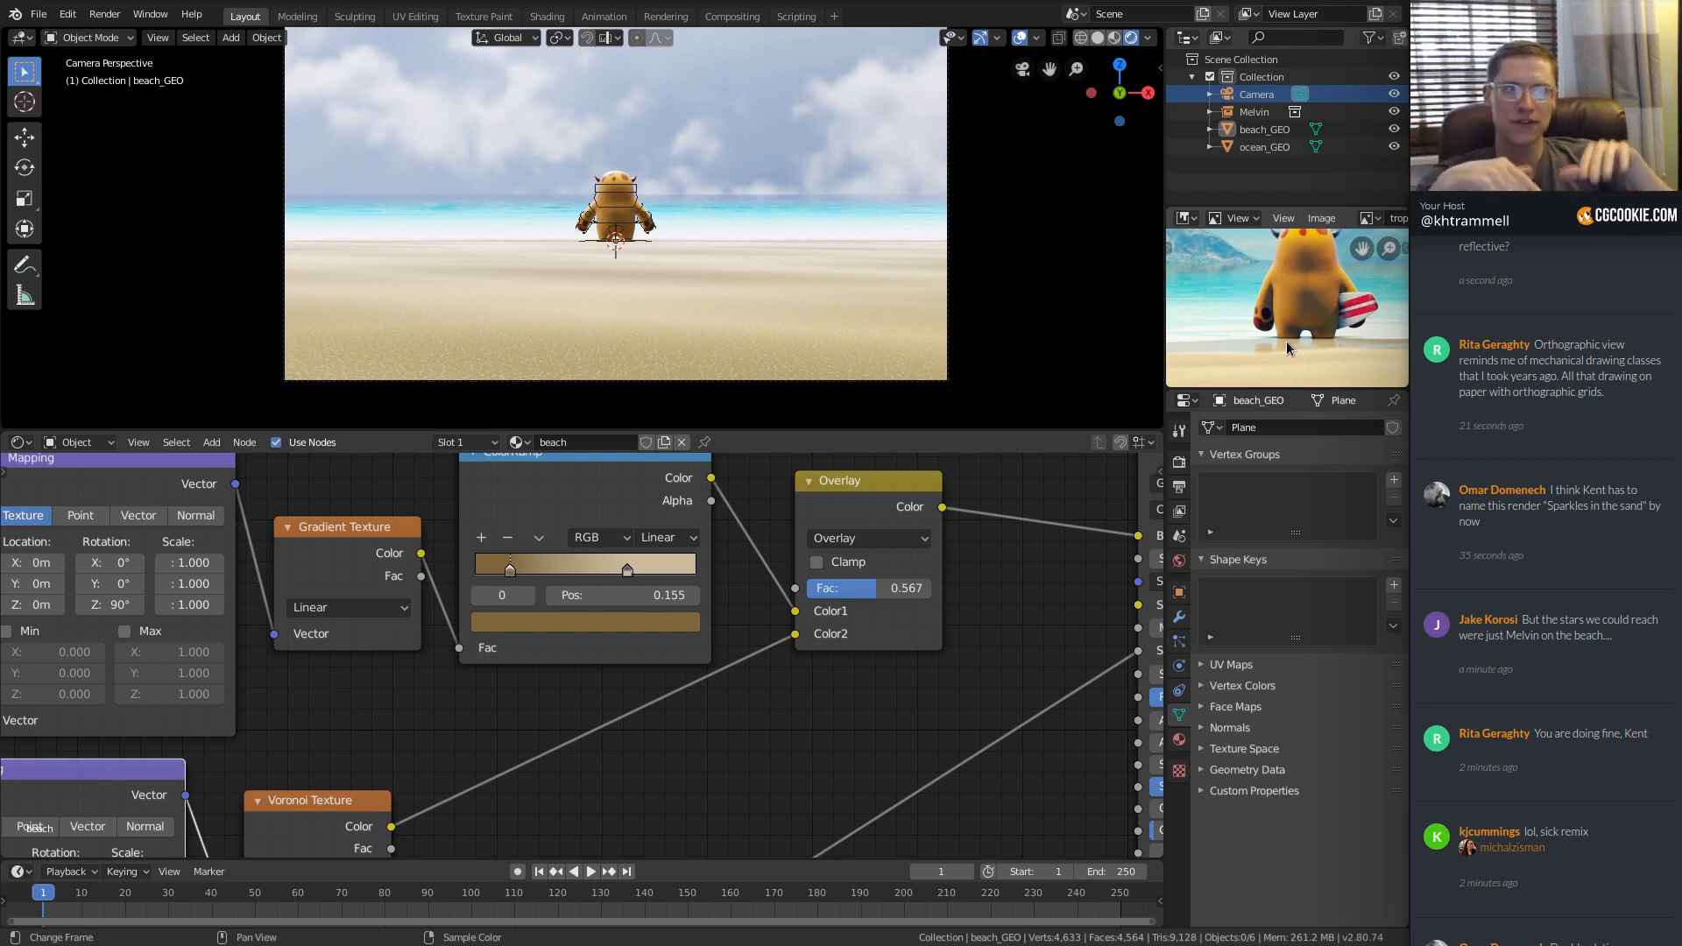
middle_click_drag(565, 275, 599, 237)
left_click(670, 198)
key("ctrl+s")
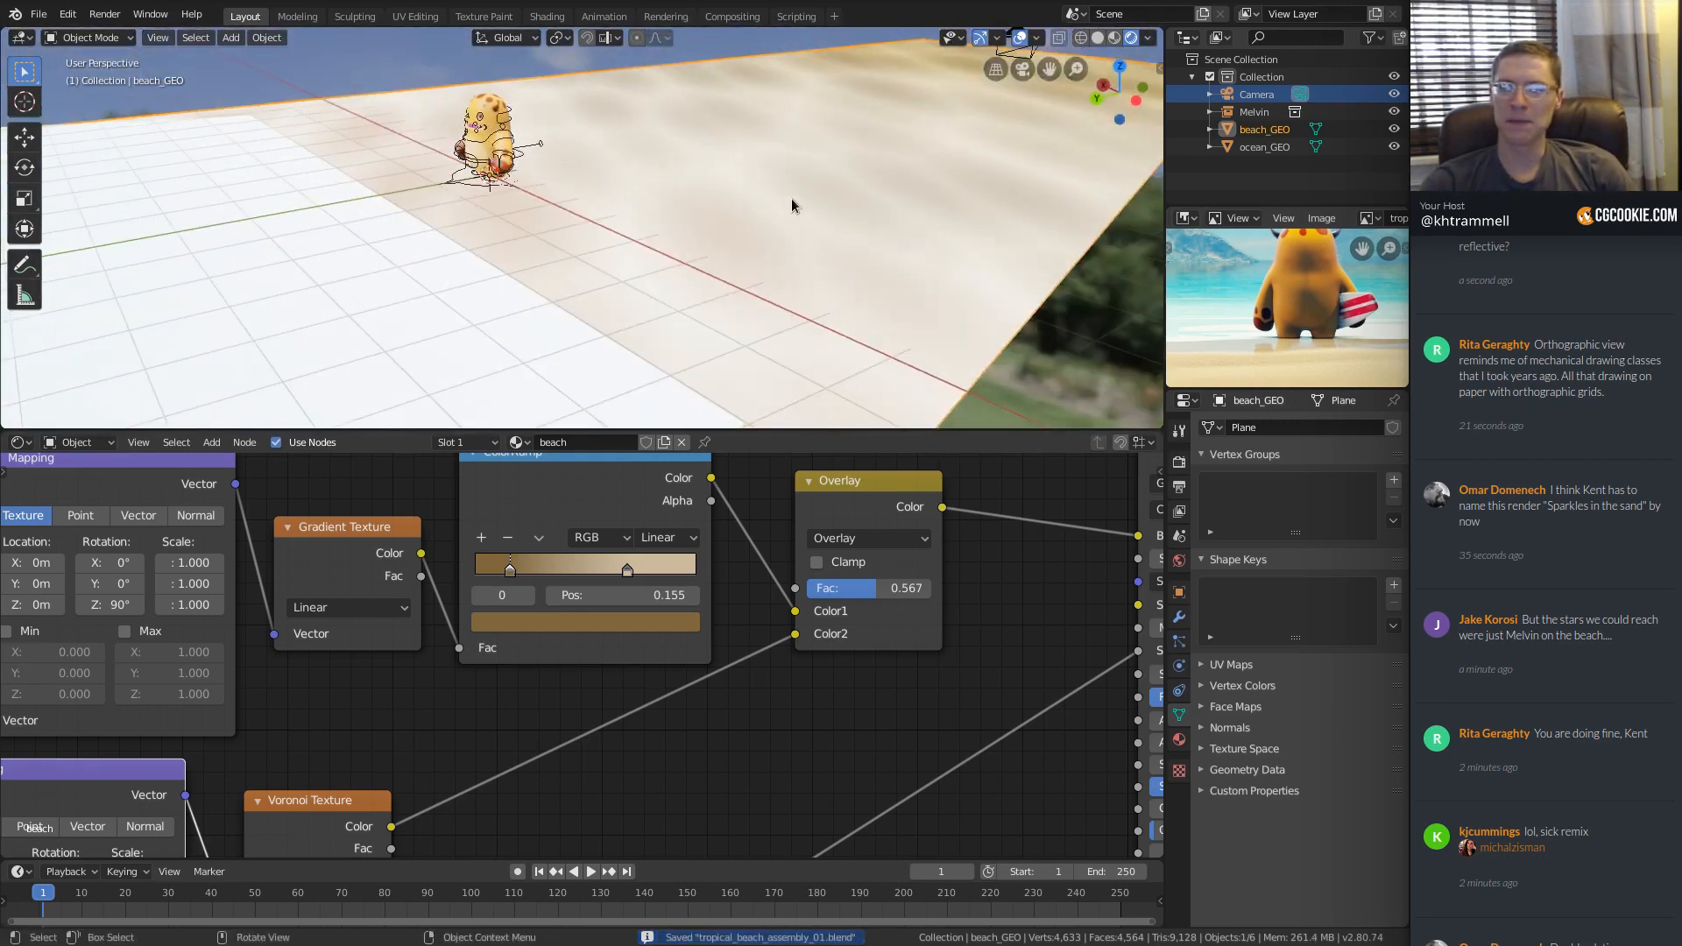
Add three loop cuts to the beach plane, two parallel to the shoreline and one crossing them.
middle_click_drag(713, 217, 675, 184)
key("Tab")
key("ctrl+r")
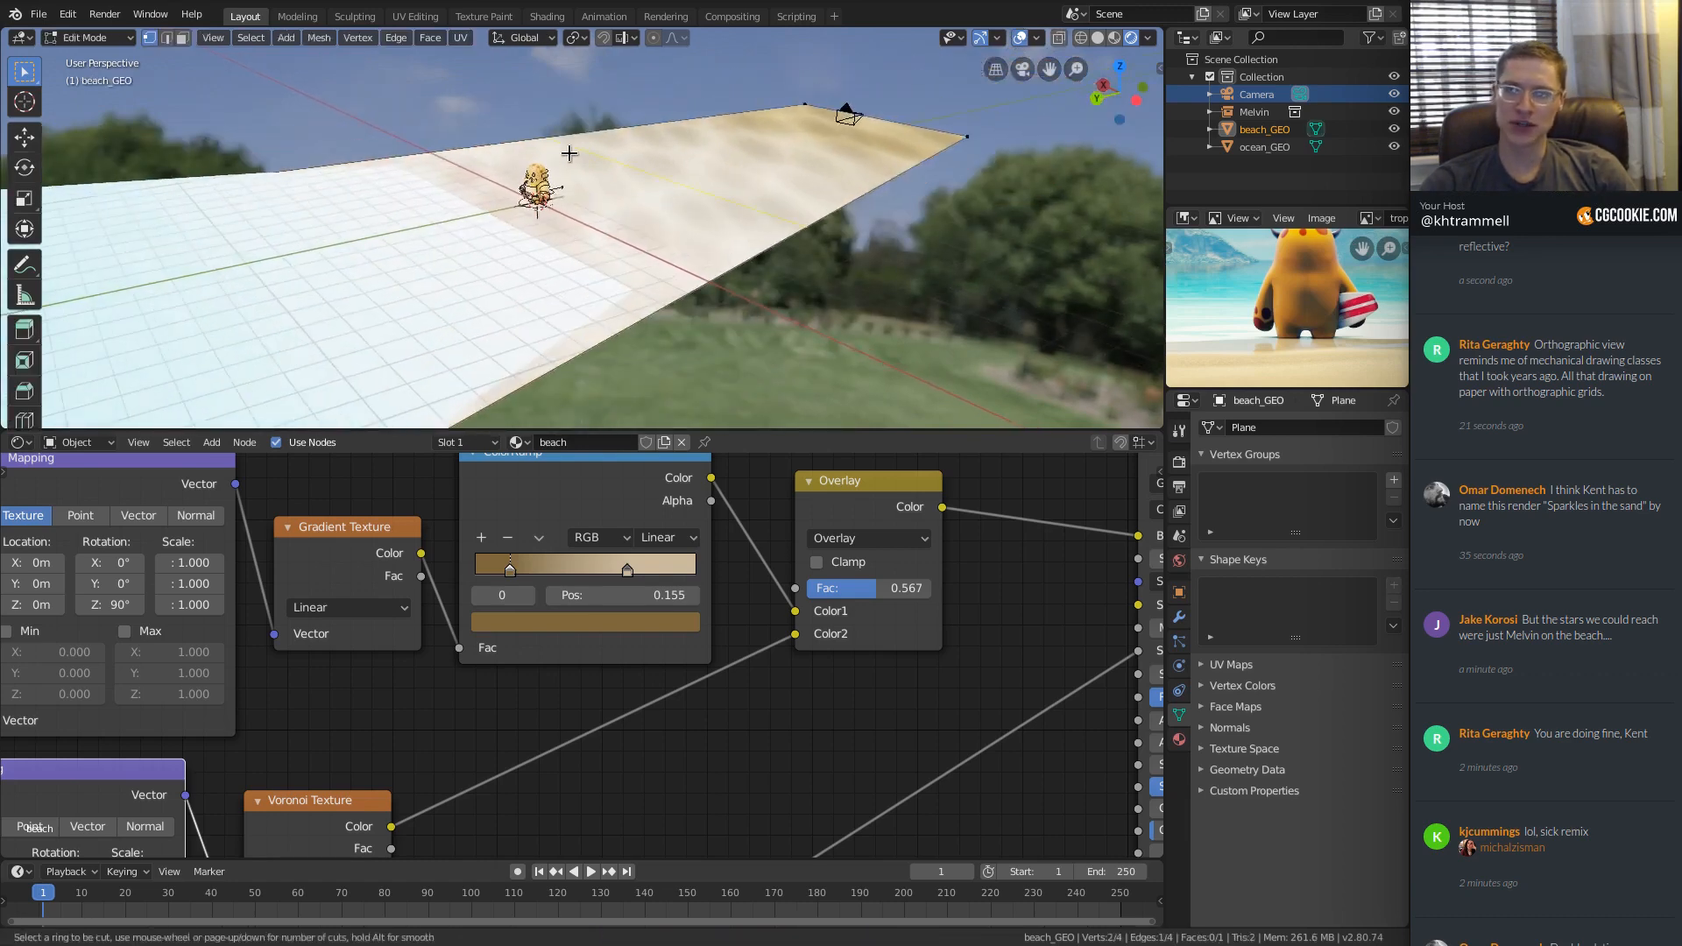
left_click(570, 153)
left_click(561, 153)
key("ctrl+r")
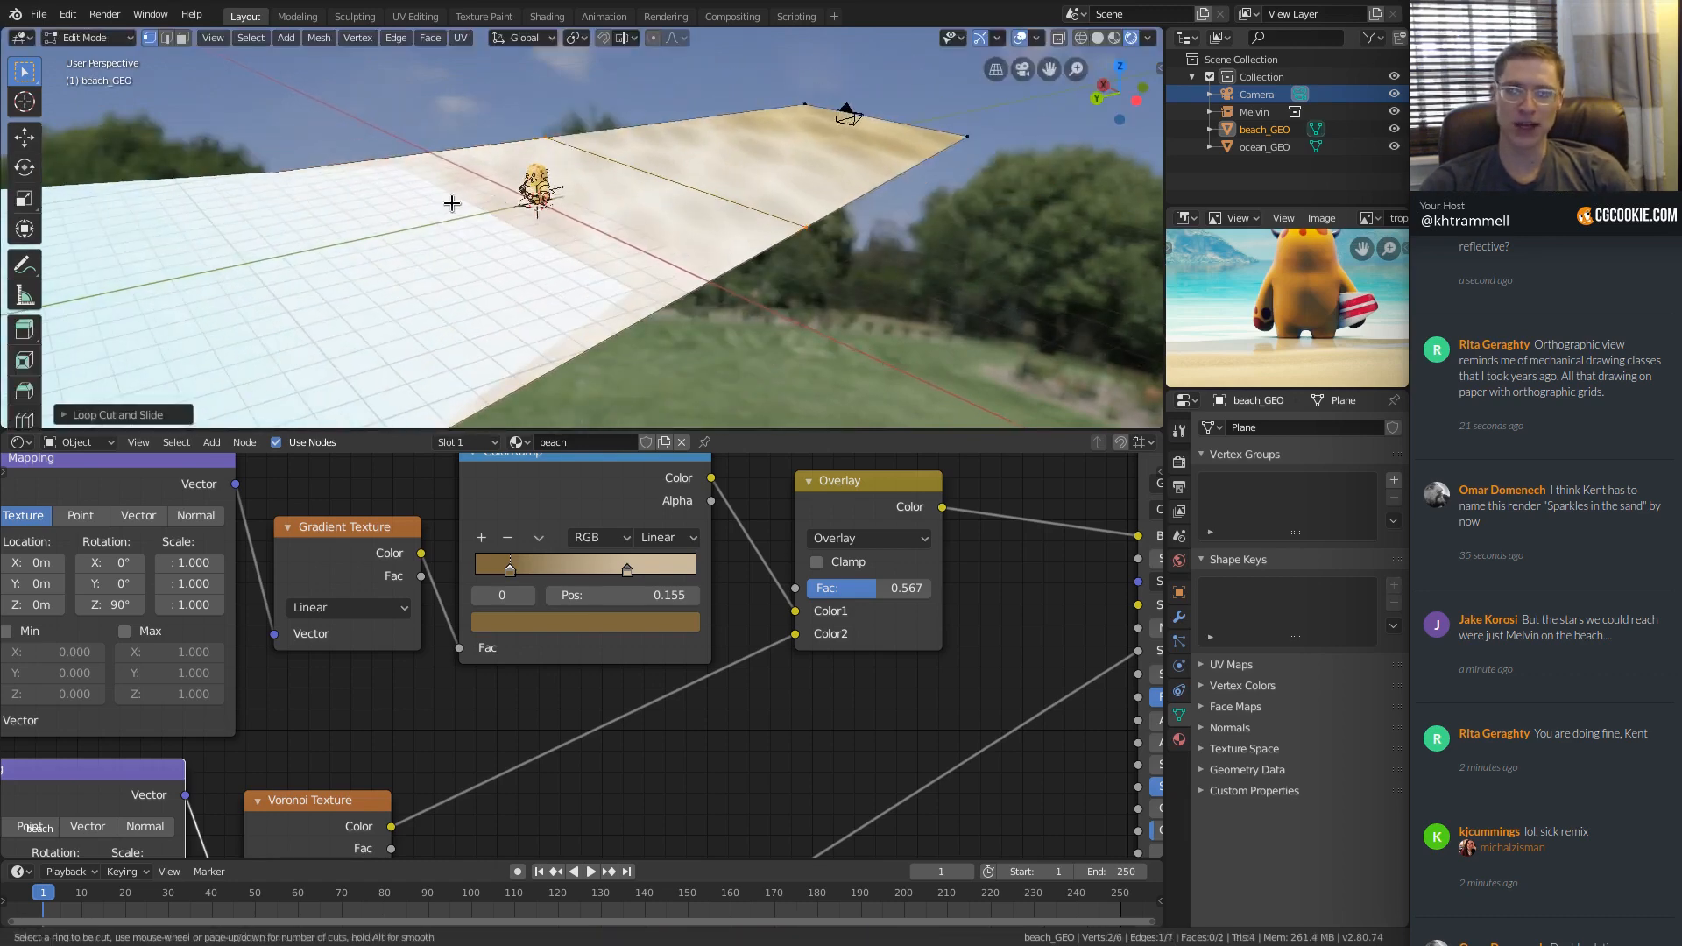
left_click(659, 172)
left_click(659, 172)
key("ctrl+r")
left_click(487, 210)
left_click(486, 209)
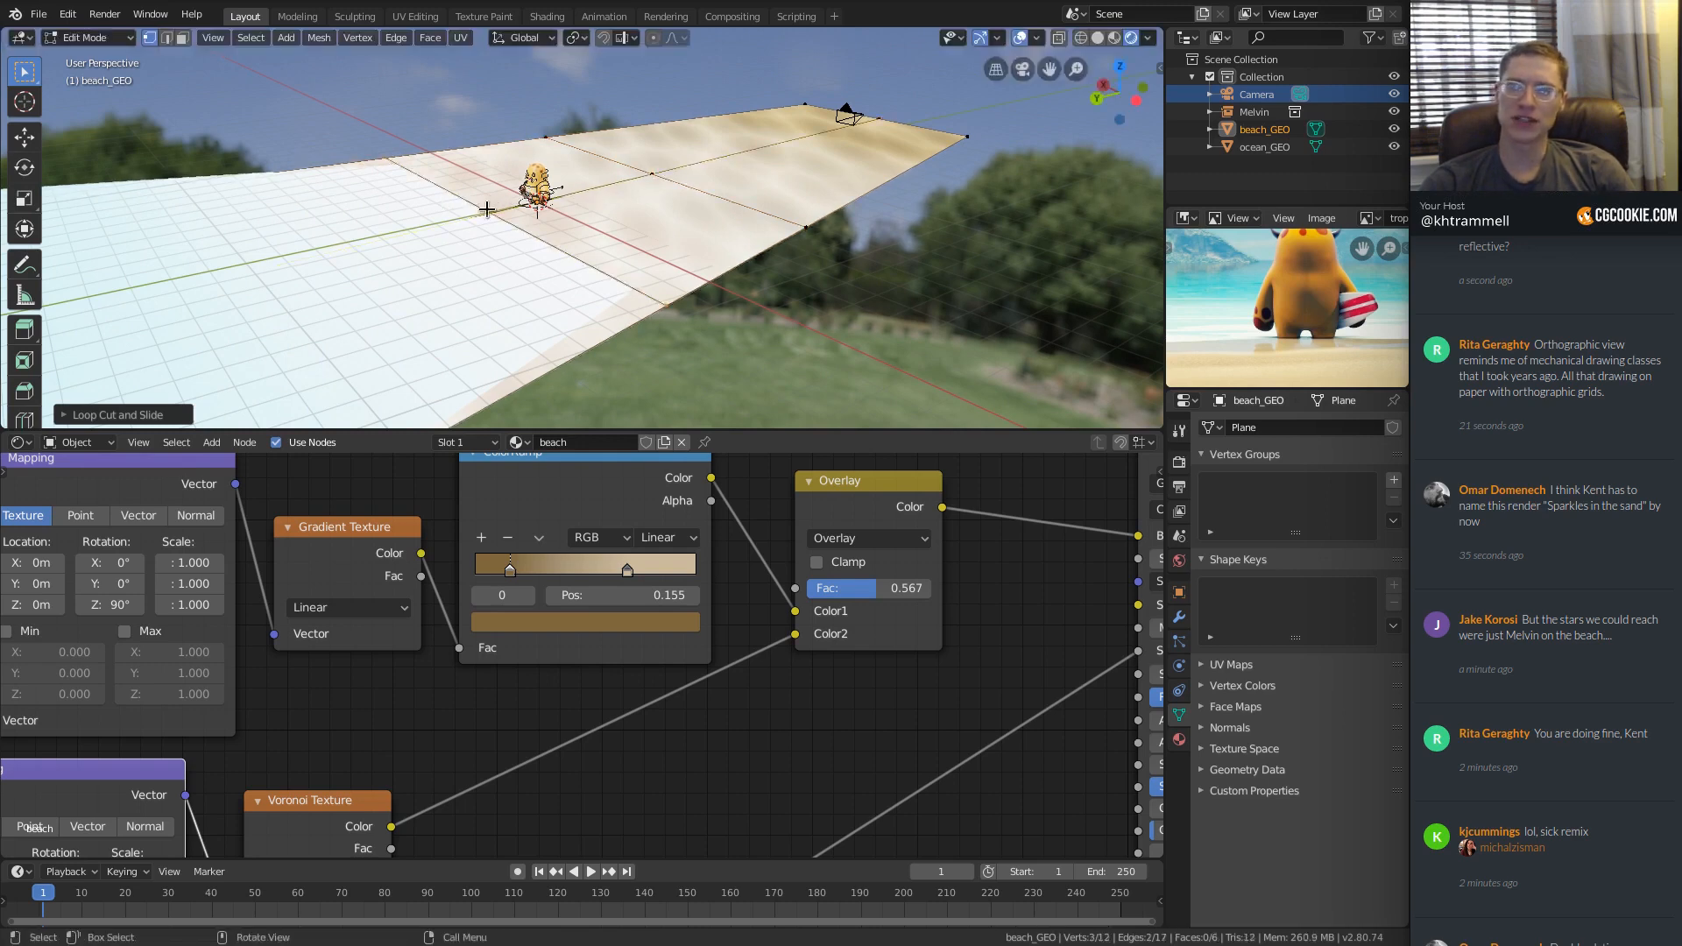
key("ctrl+r")
left_click(410, 237)
left_click(410, 237)
key("ctrl+z")
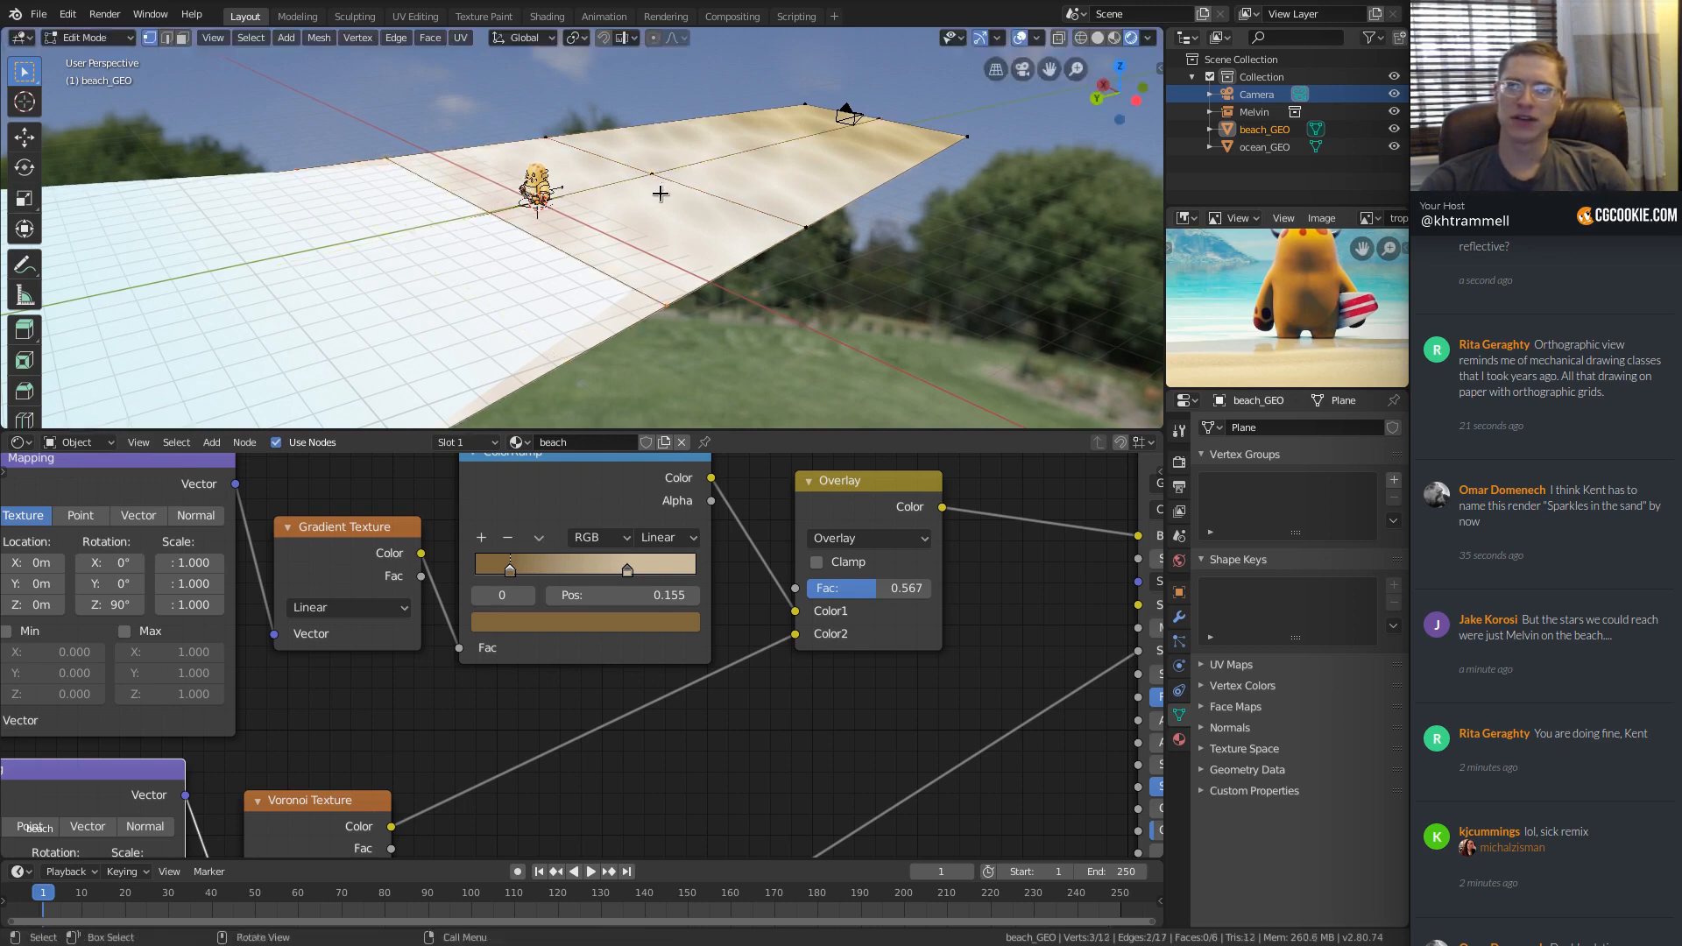
Subdivide the entire beach mesh with 2 cuts and return to Object Mode.
key("a")
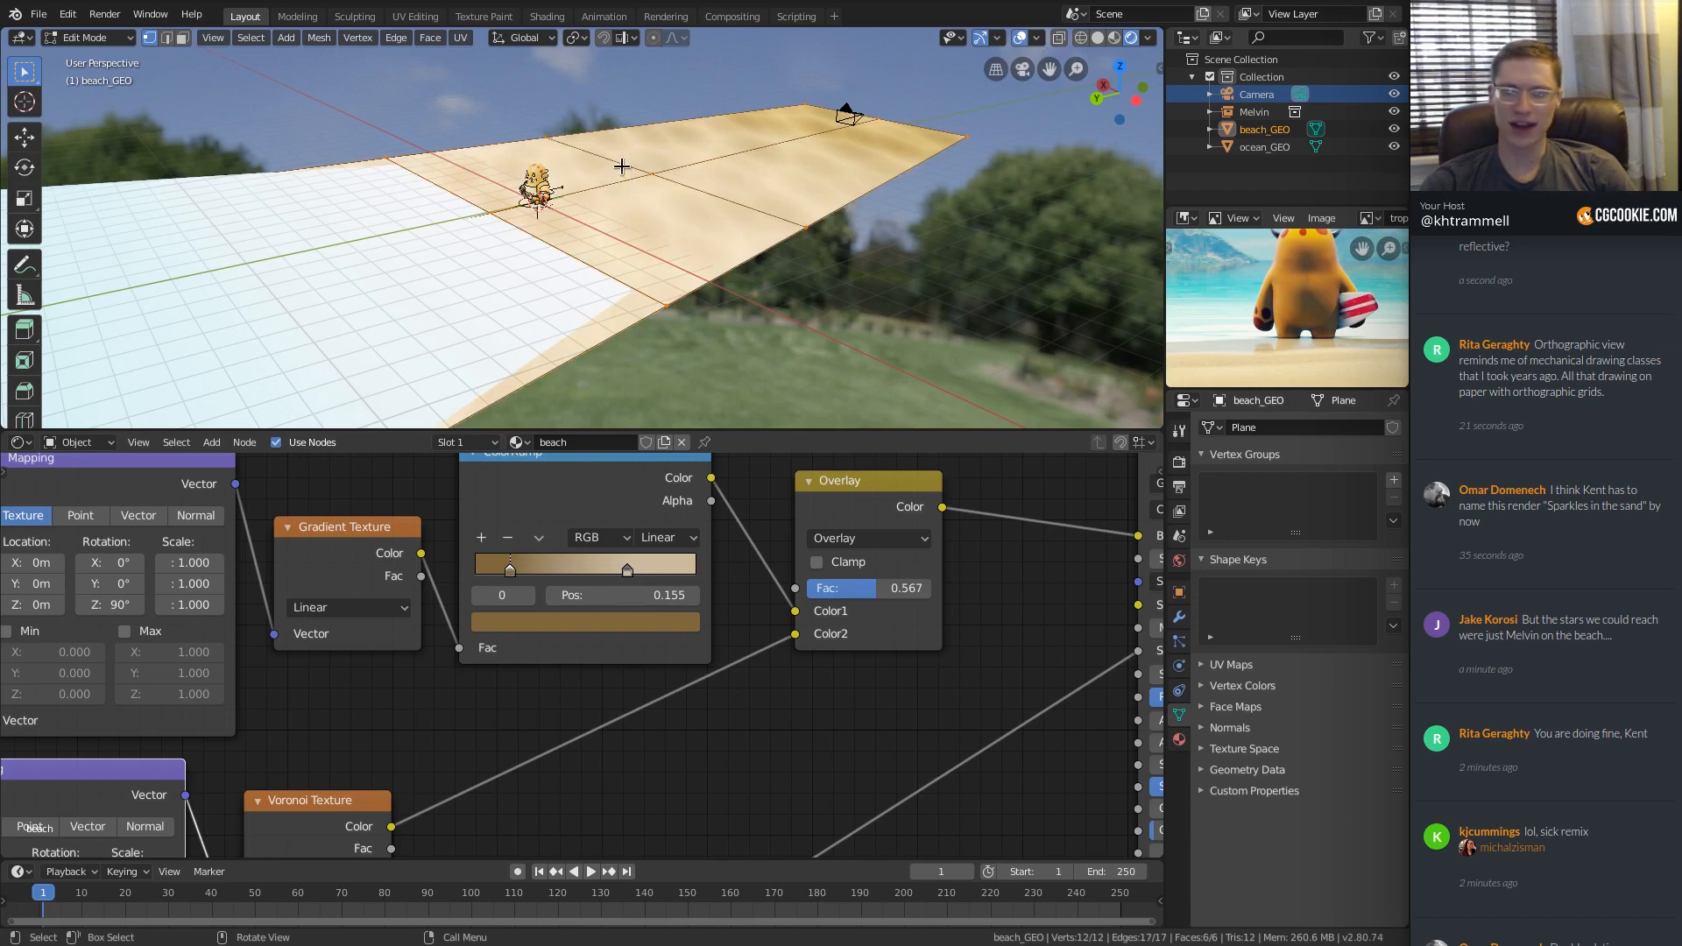
left_click(398, 41)
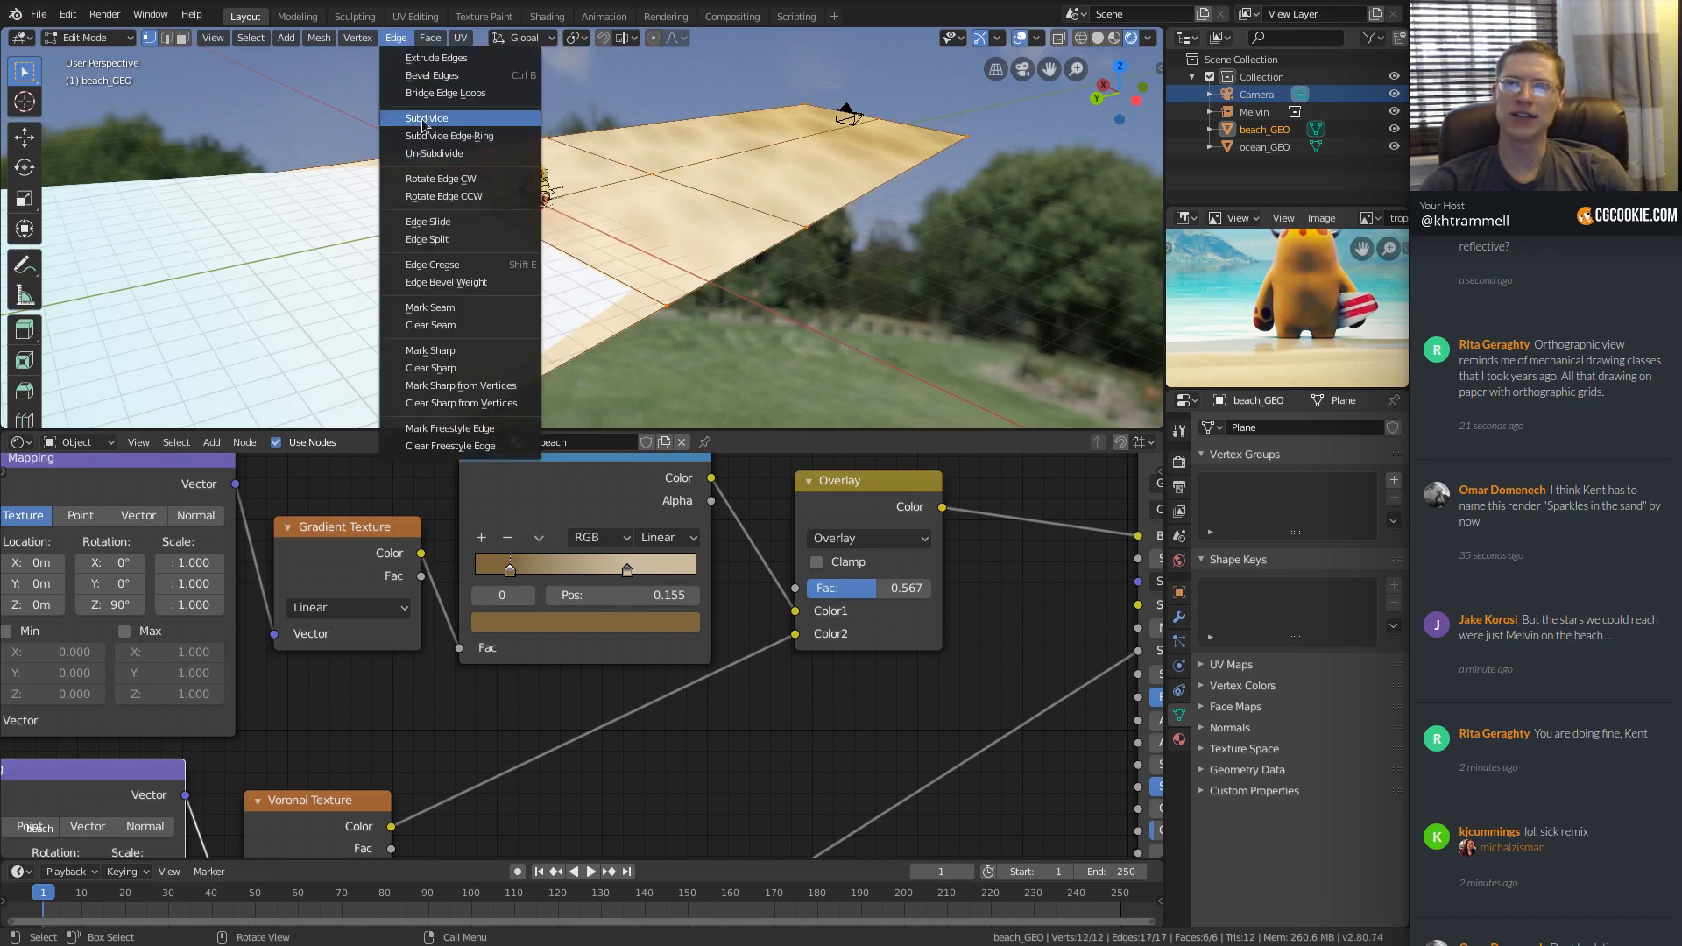
left_click(424, 119)
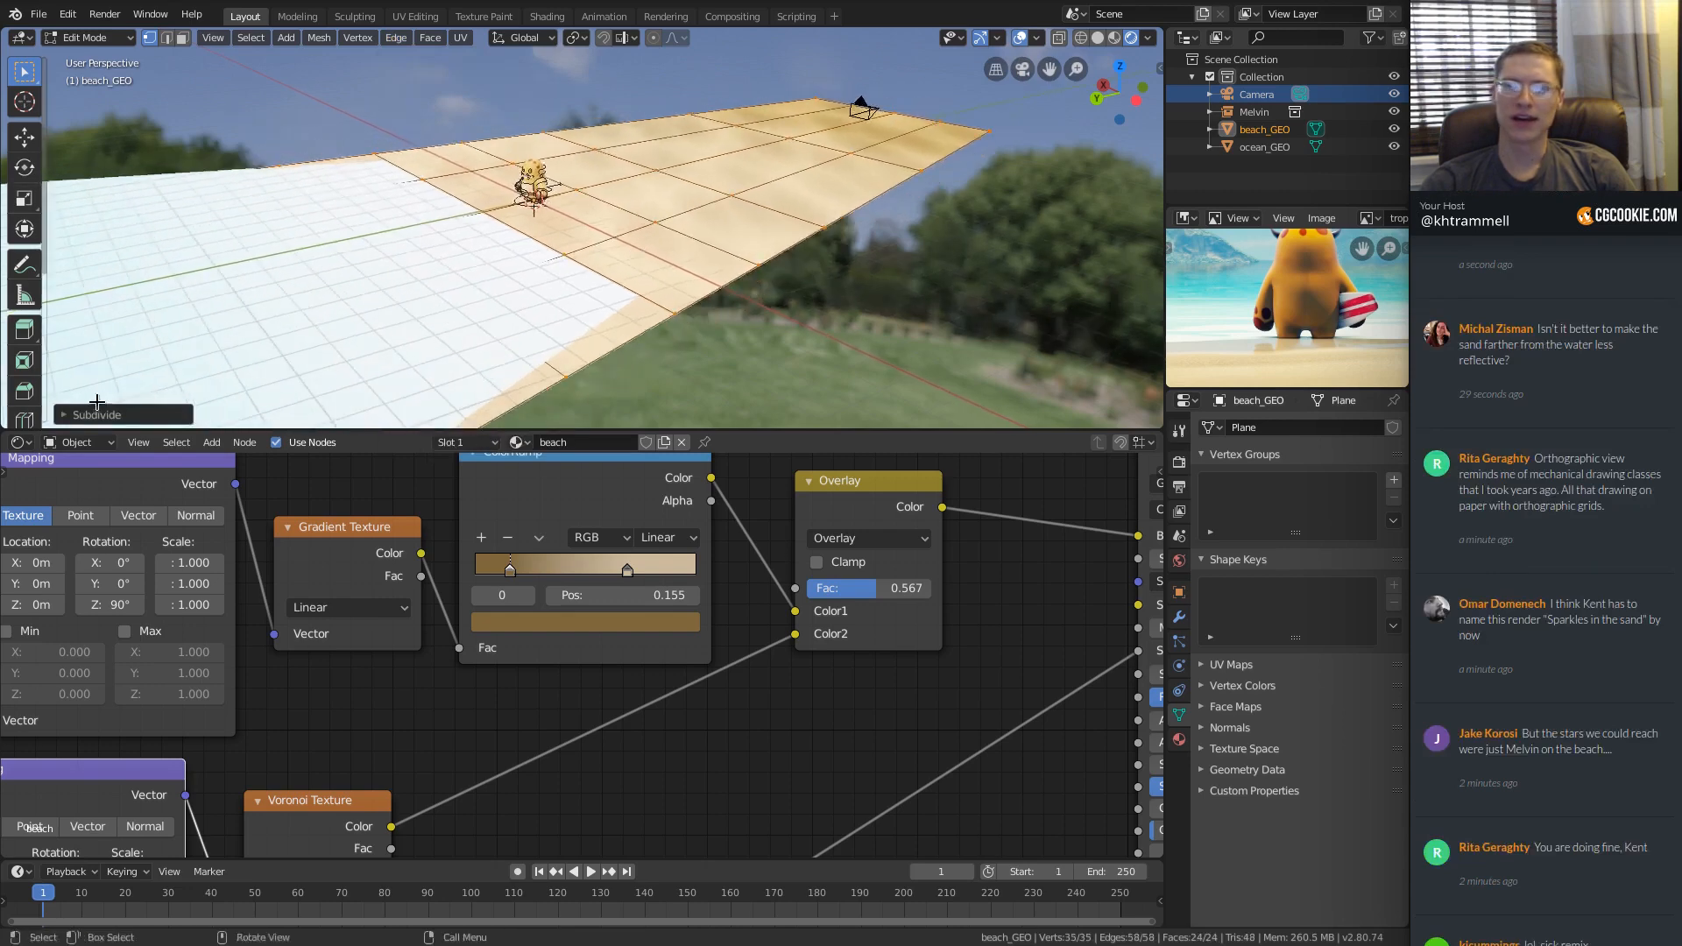
left_click(94, 414)
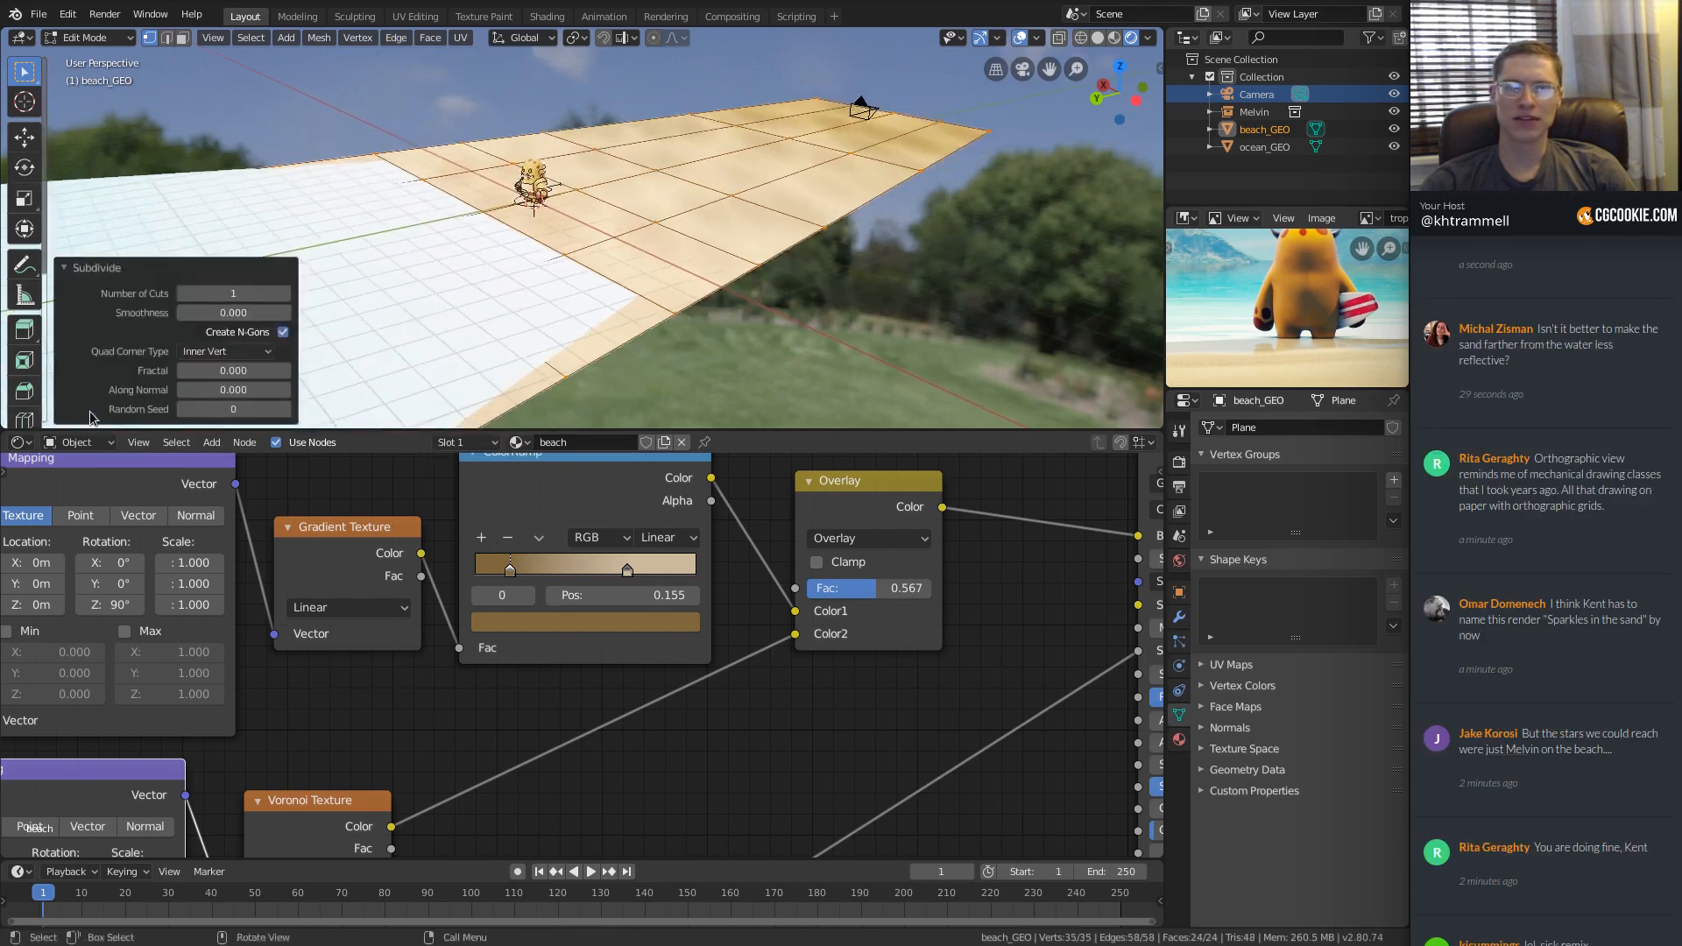
left_click(285, 295)
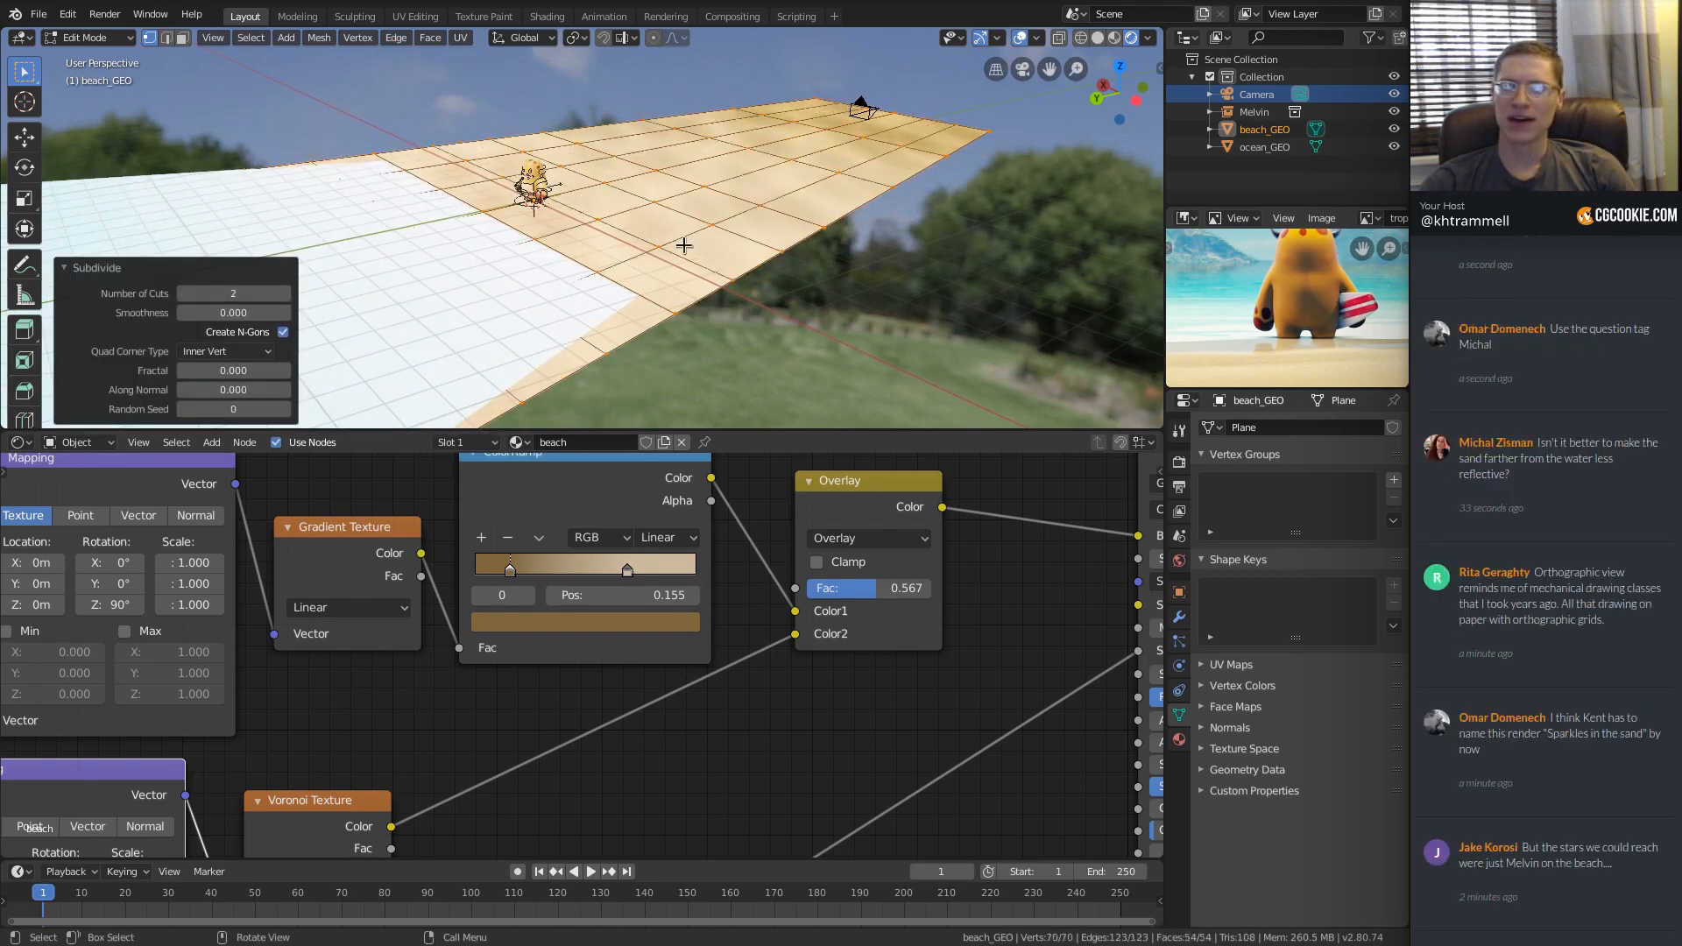
key("Tab")
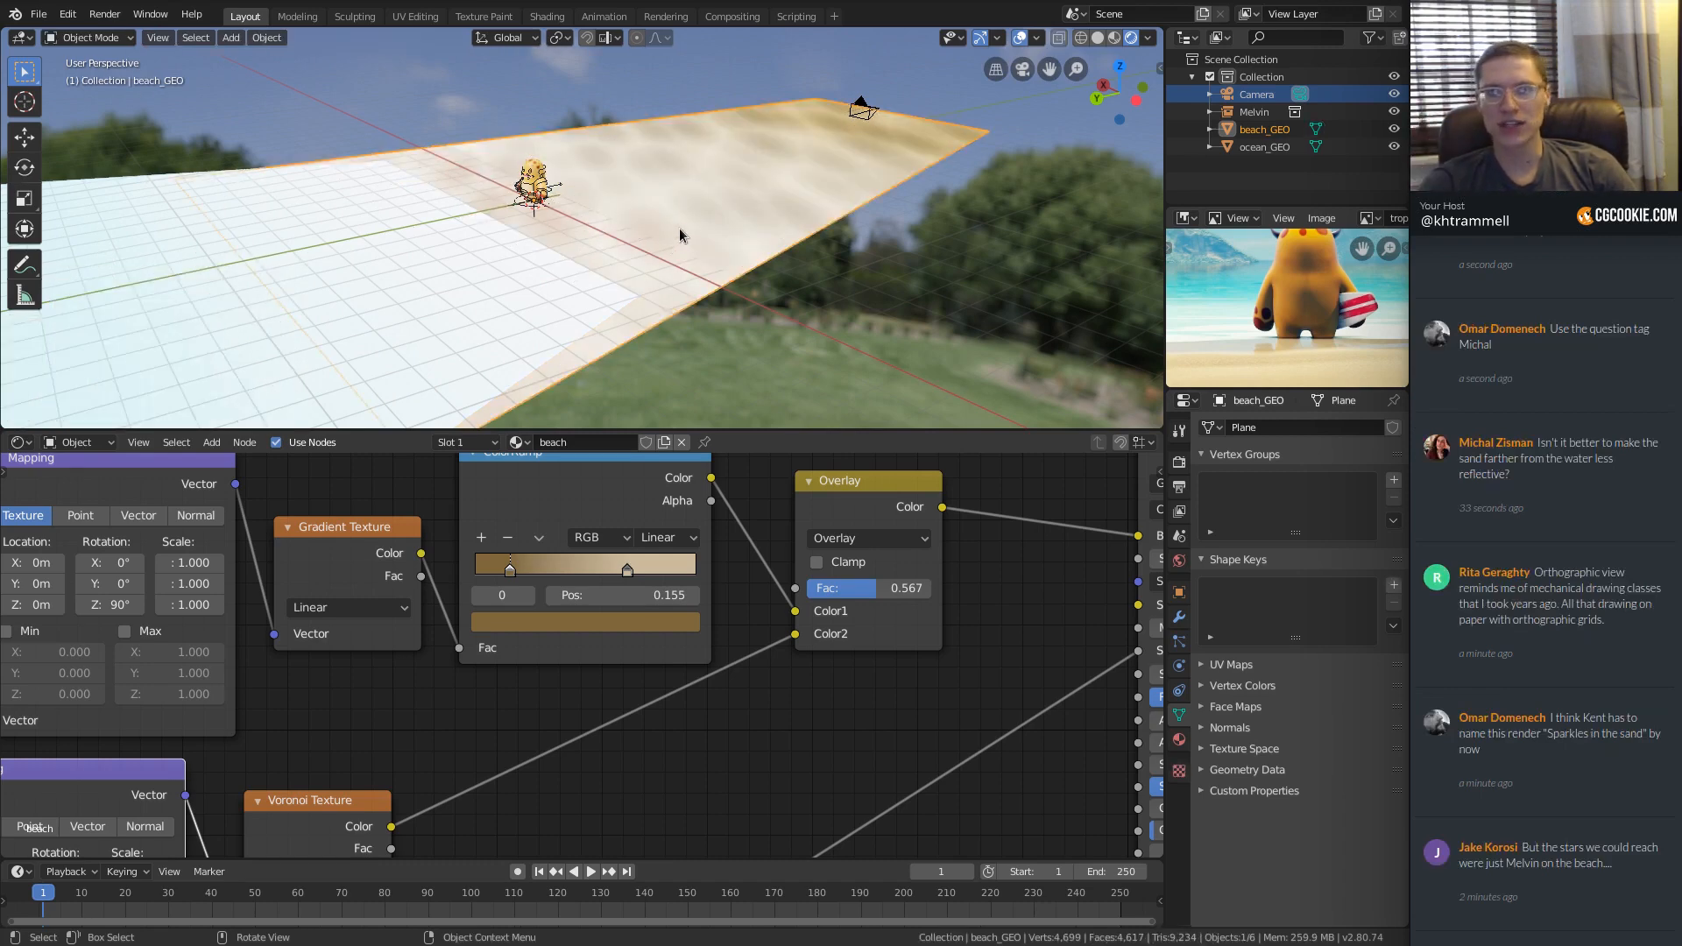
Switch the beach to Sculpt Mode and show the brush tool settings above the viewport.
left_click(82, 38)
left_click(79, 96)
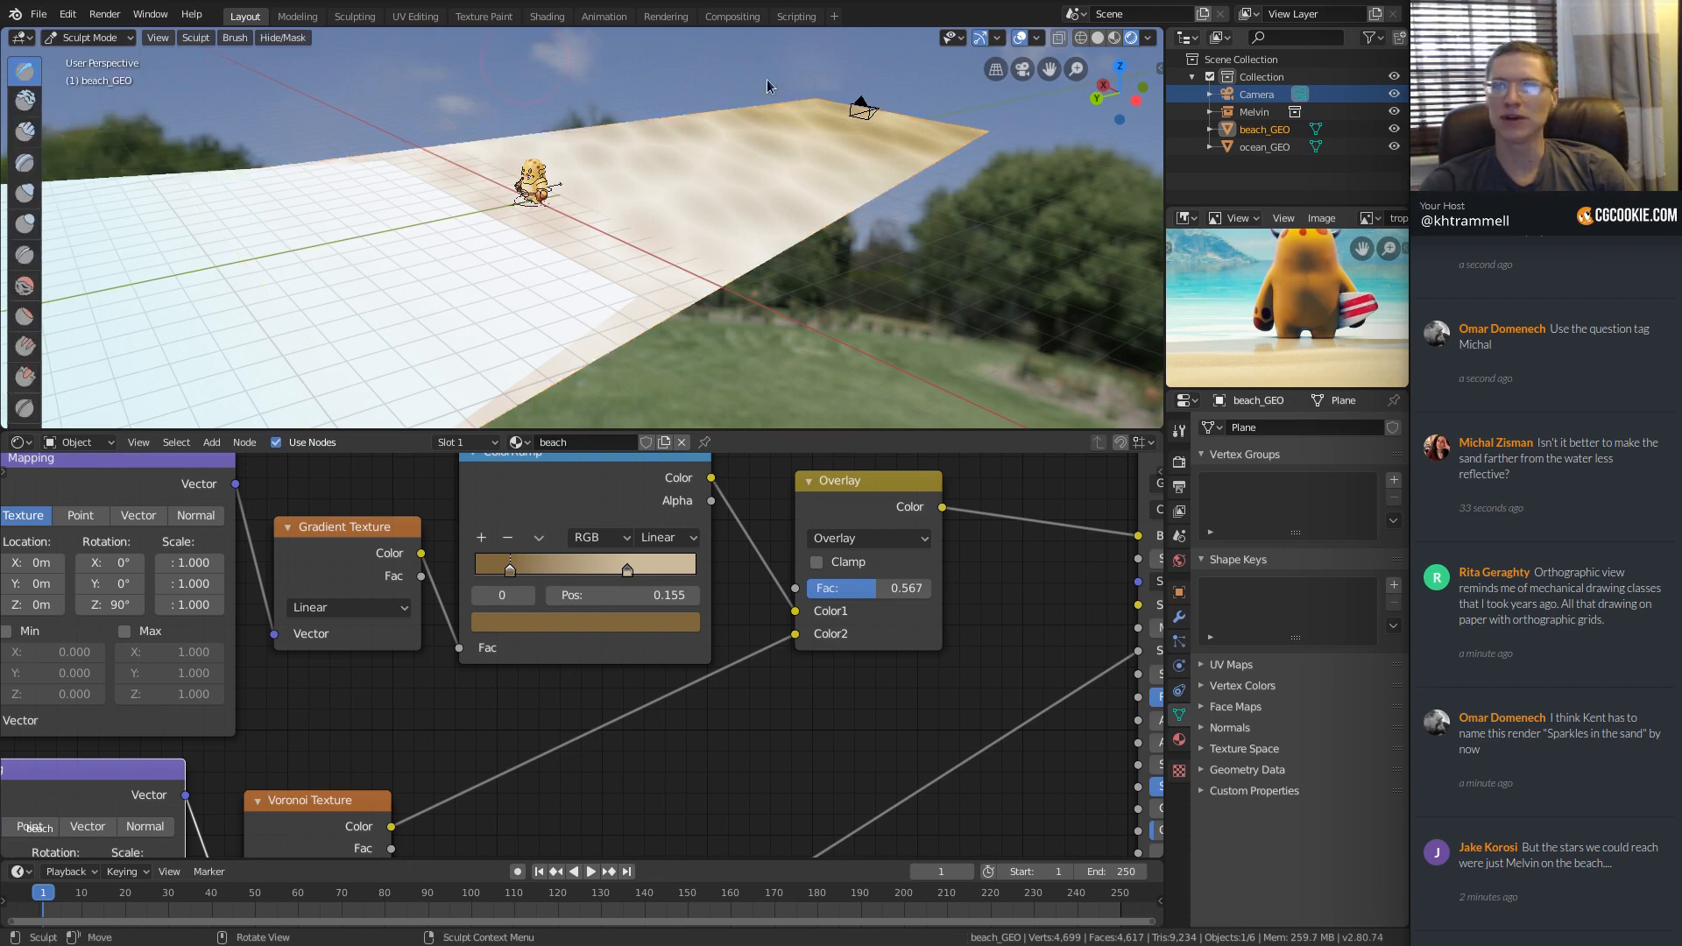
right_click(282, 38)
mouse_move(279, 73)
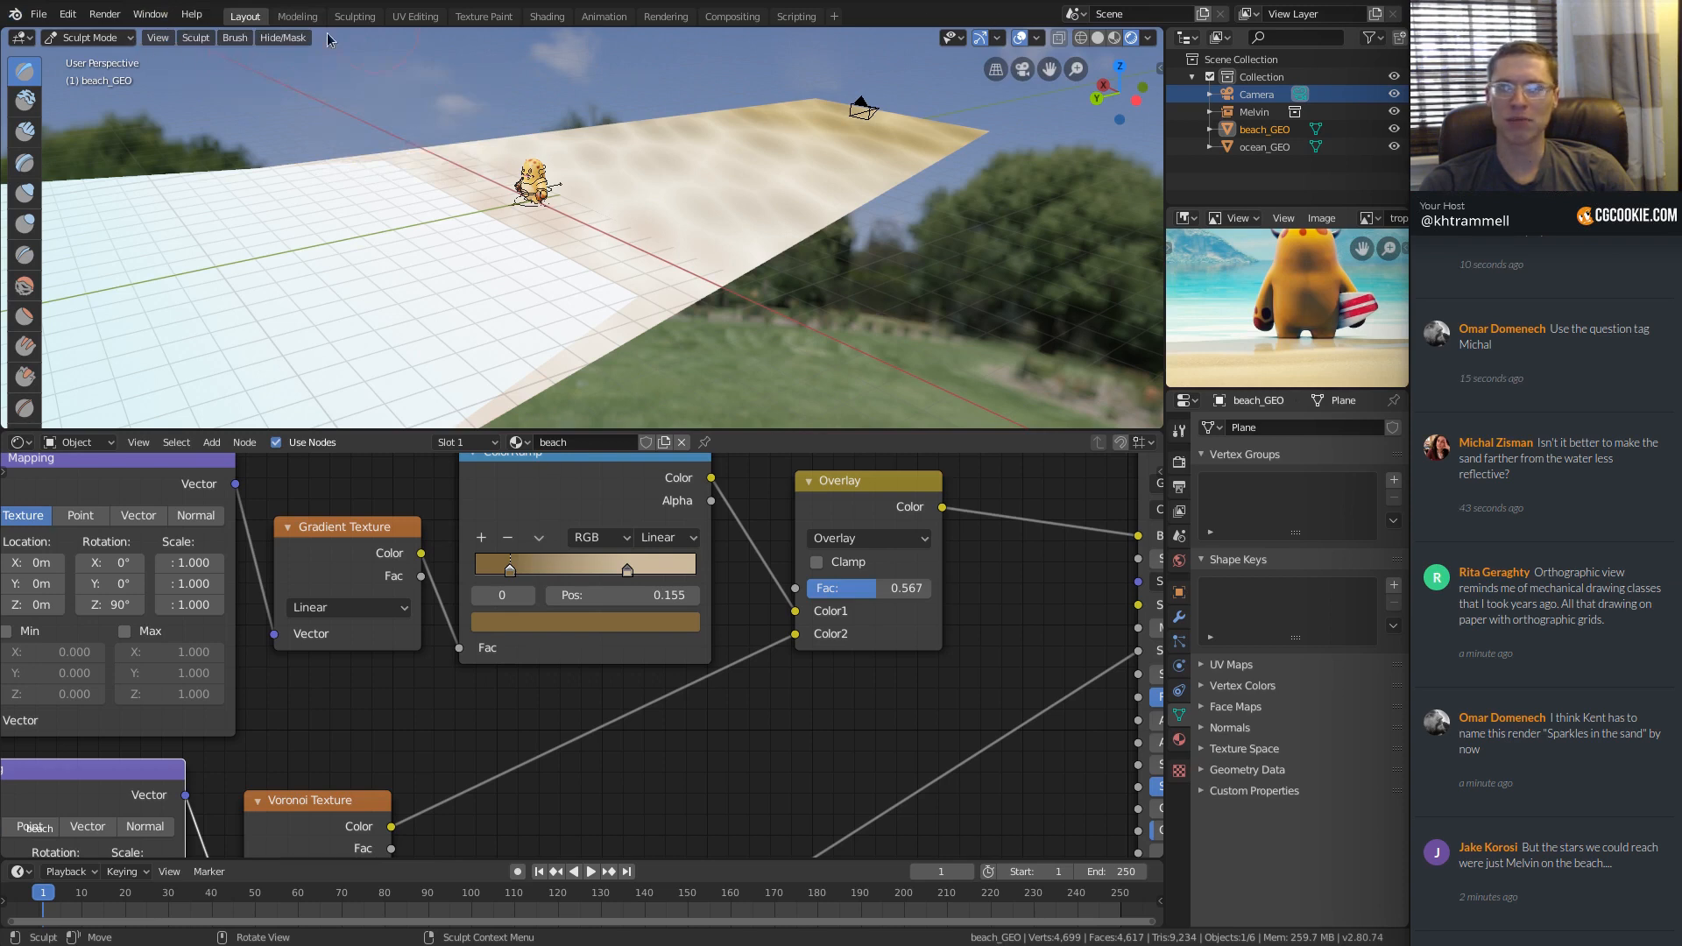
right_click(236, 38)
mouse_move(263, 72)
left_click(364, 90)
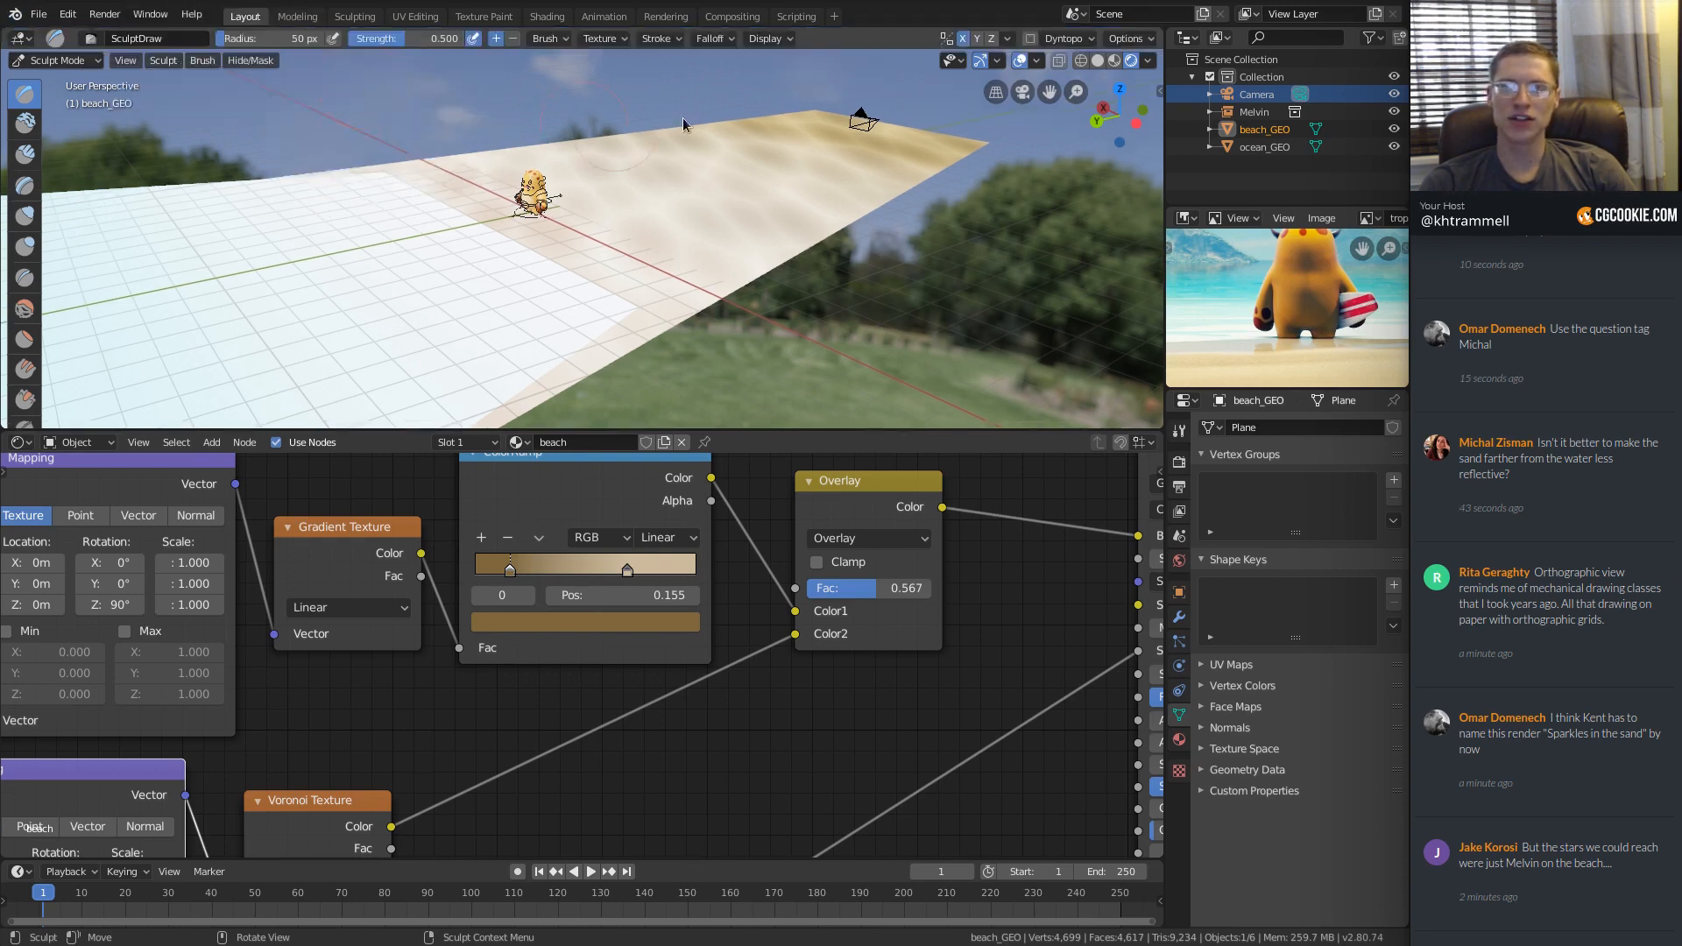
Delete the beach mesh's UV map and enable Dyntopo.
left_click(1030, 40)
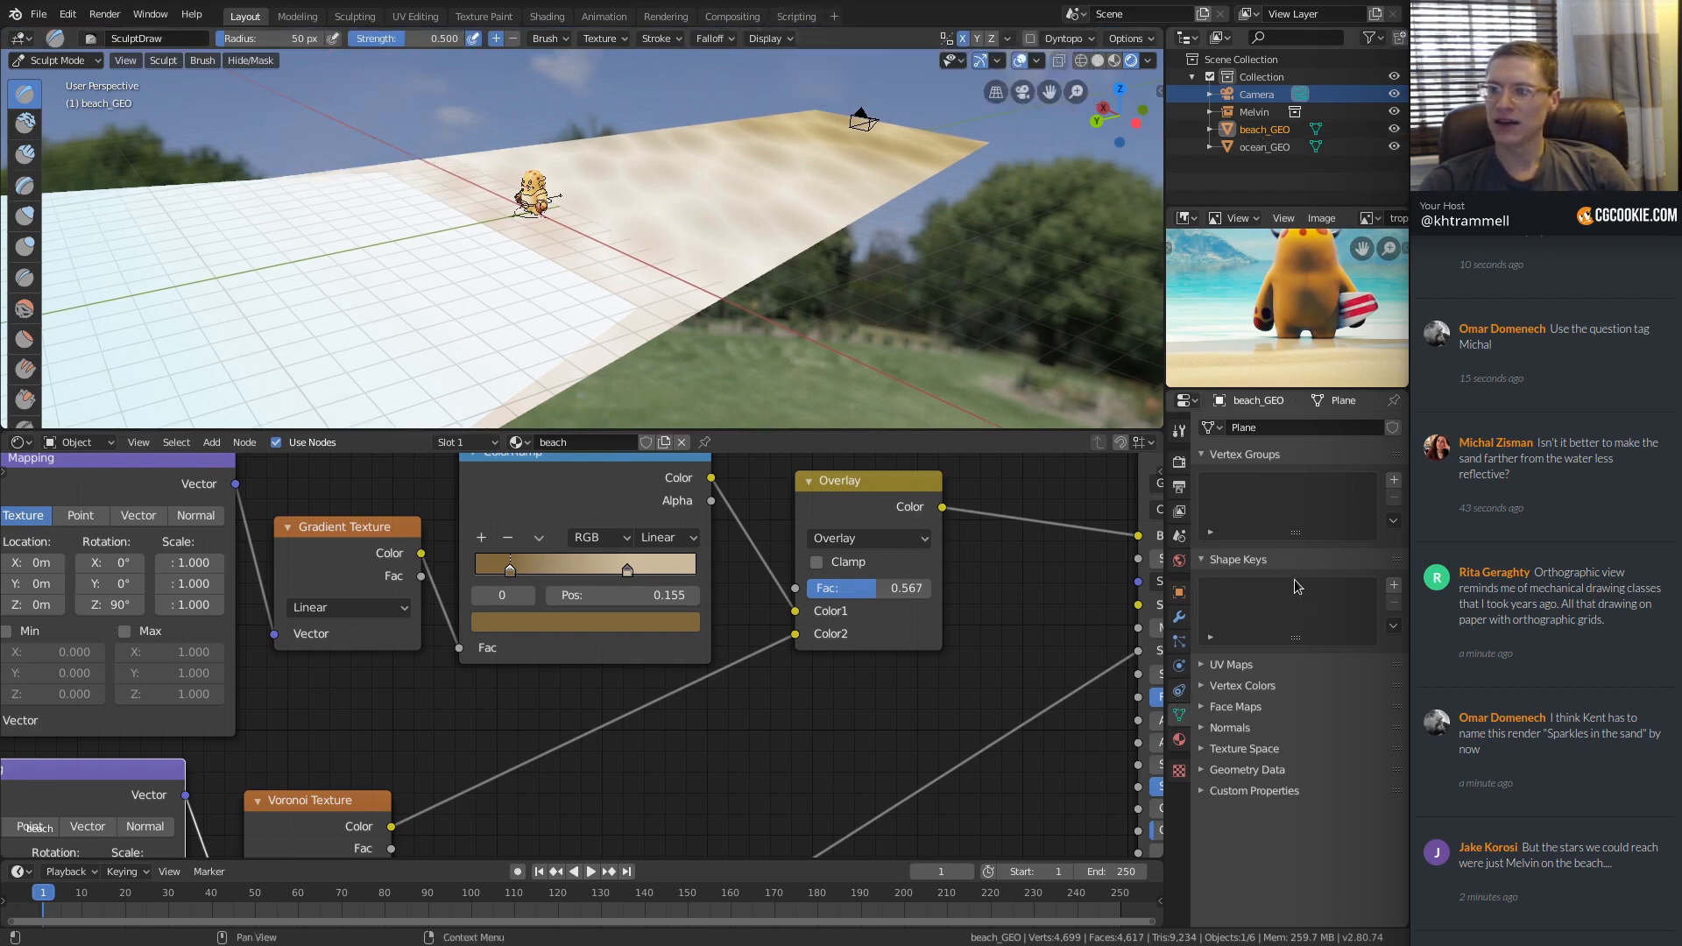
left_click(1235, 666)
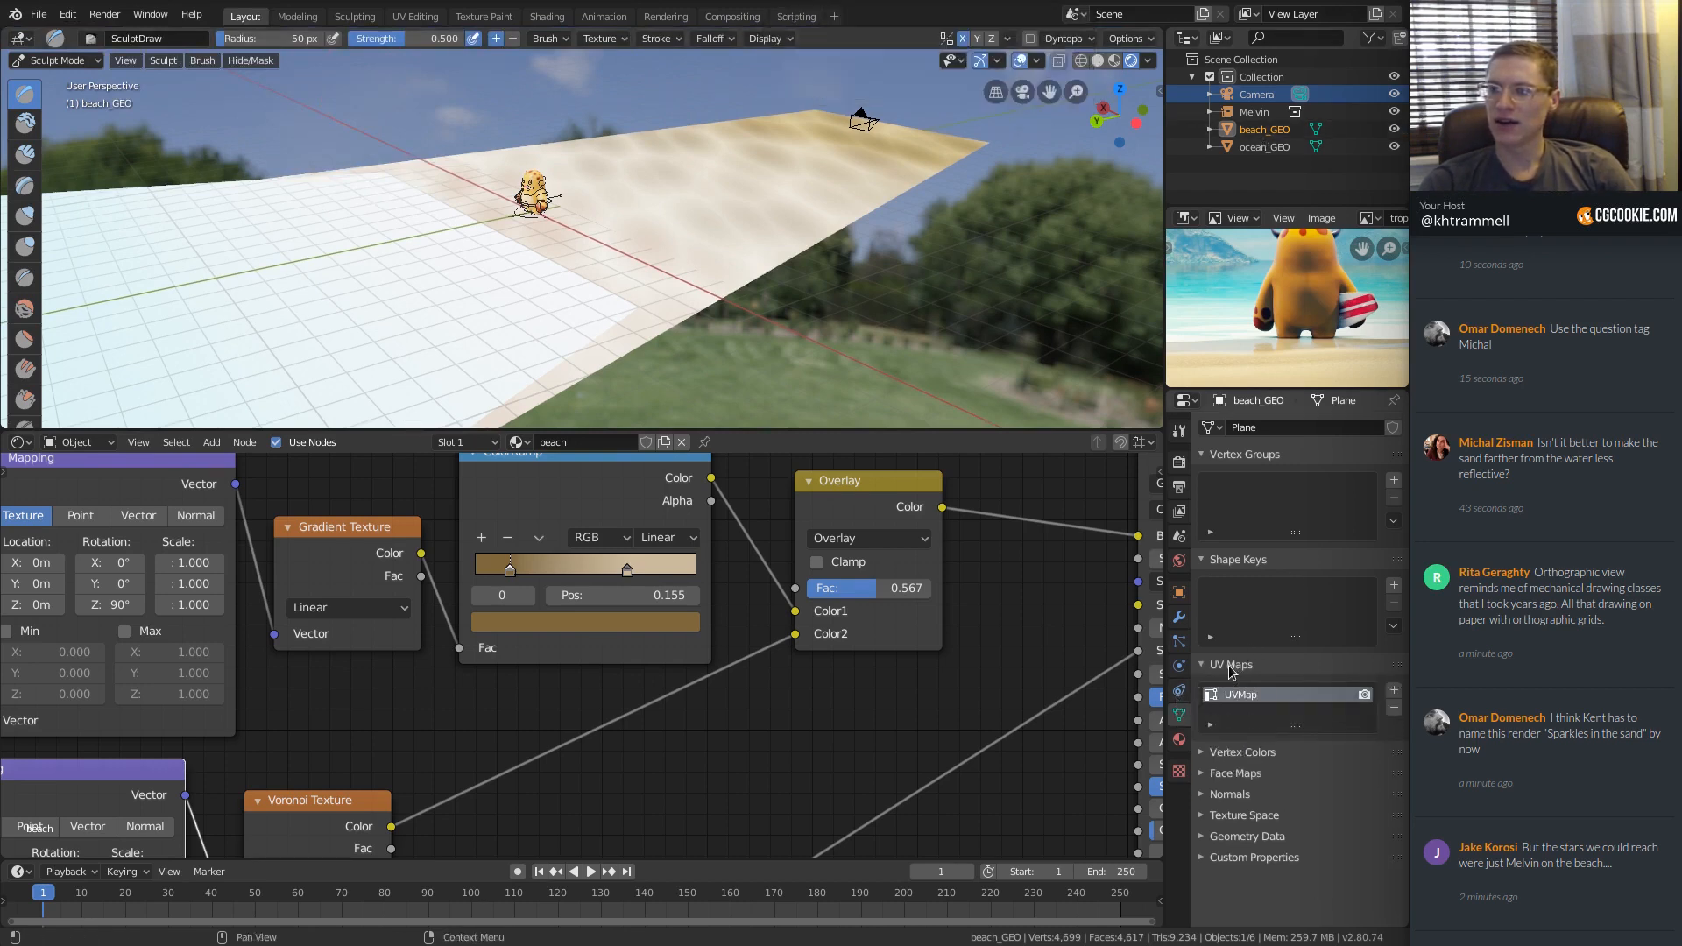
left_click(1395, 709)
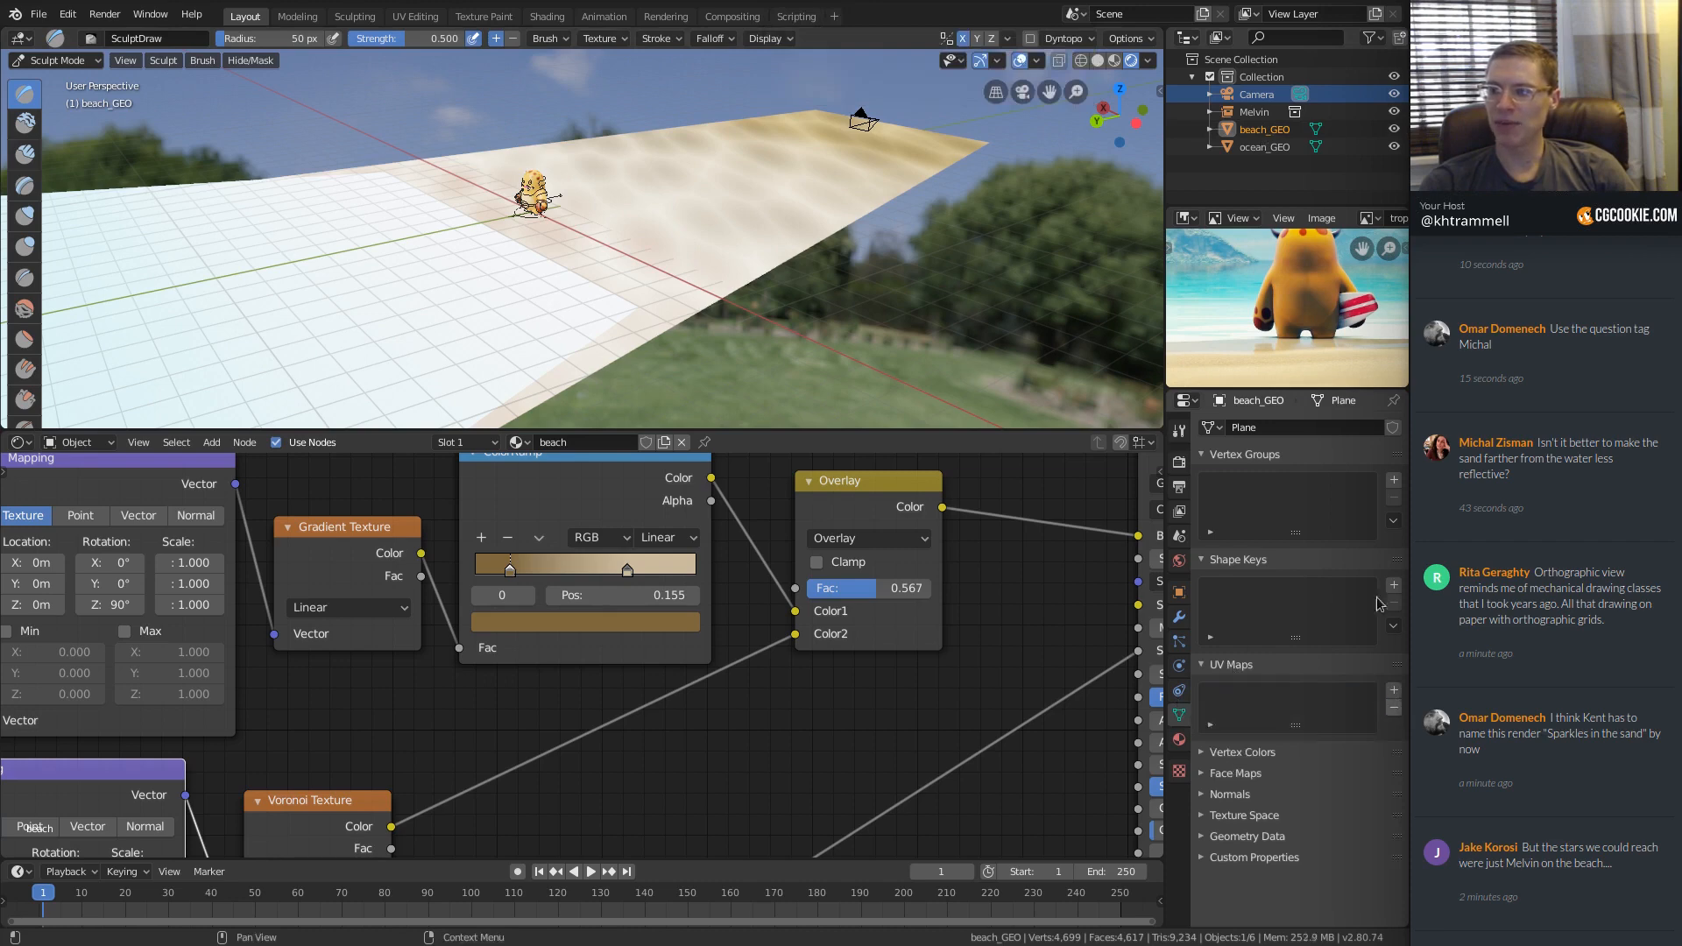
left_click(1031, 39)
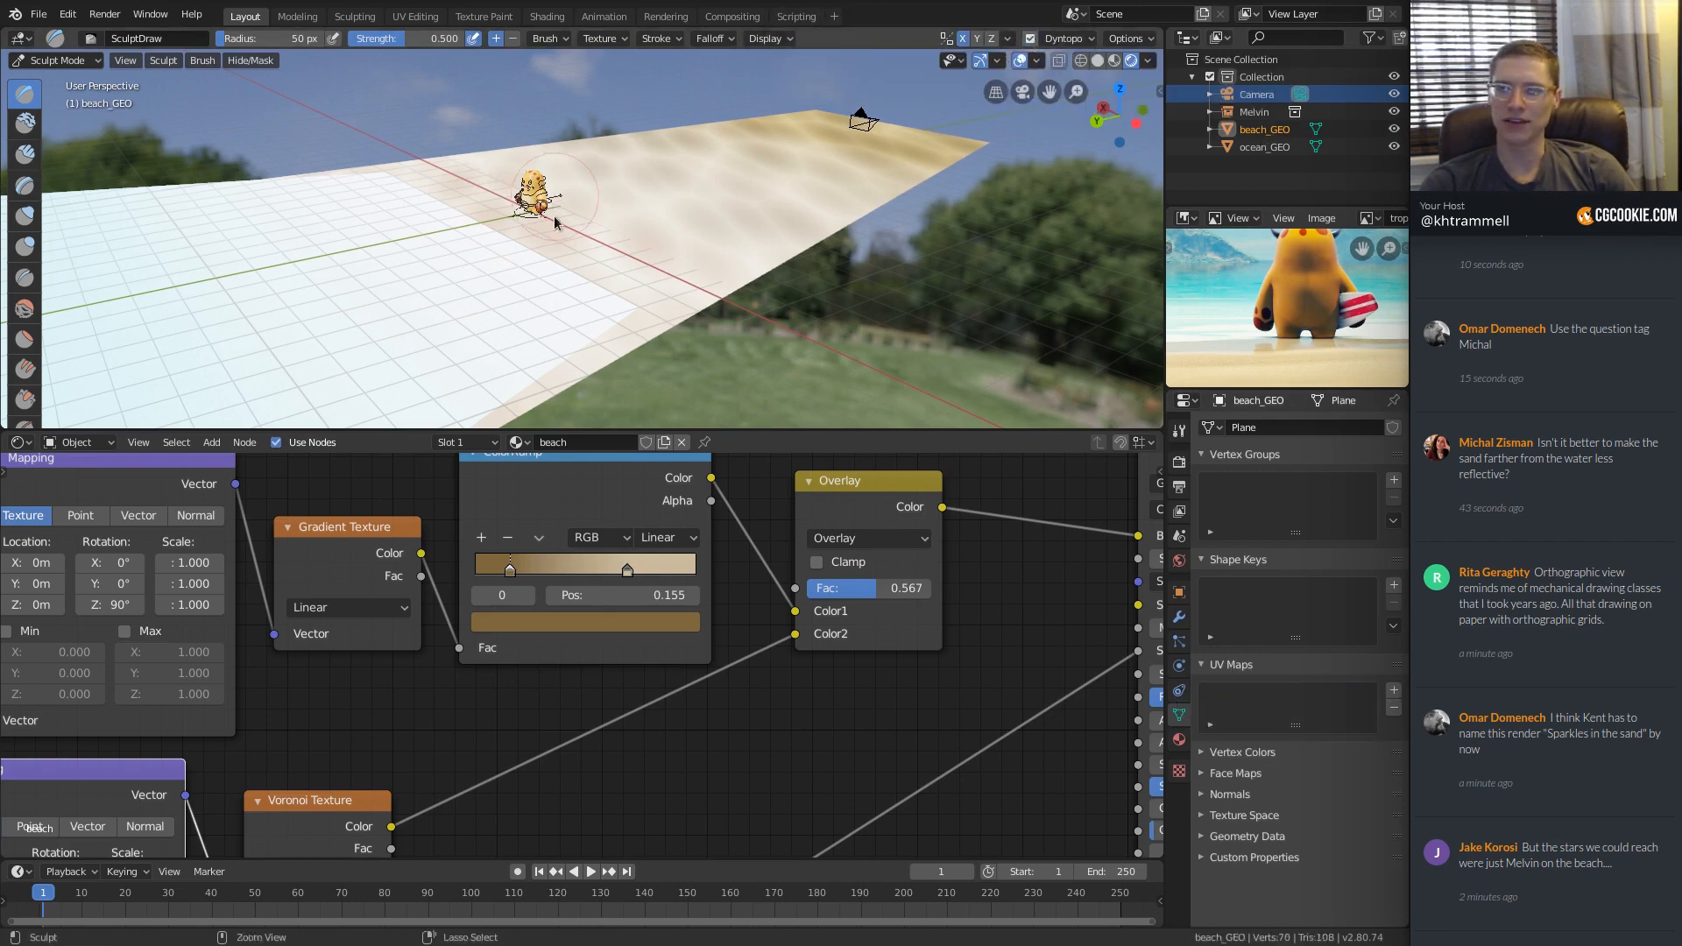
Try a SculptDraw stroke on the sand with a 145 px brush radius and undo it.
middle_click_drag(554, 216, 524, 234, "ctrl")
key("f")
left_click(607, 237)
left_click_drag(607, 238, 592, 245)
middle_click_drag(592, 245, 592, 268)
key("ctrl+z")
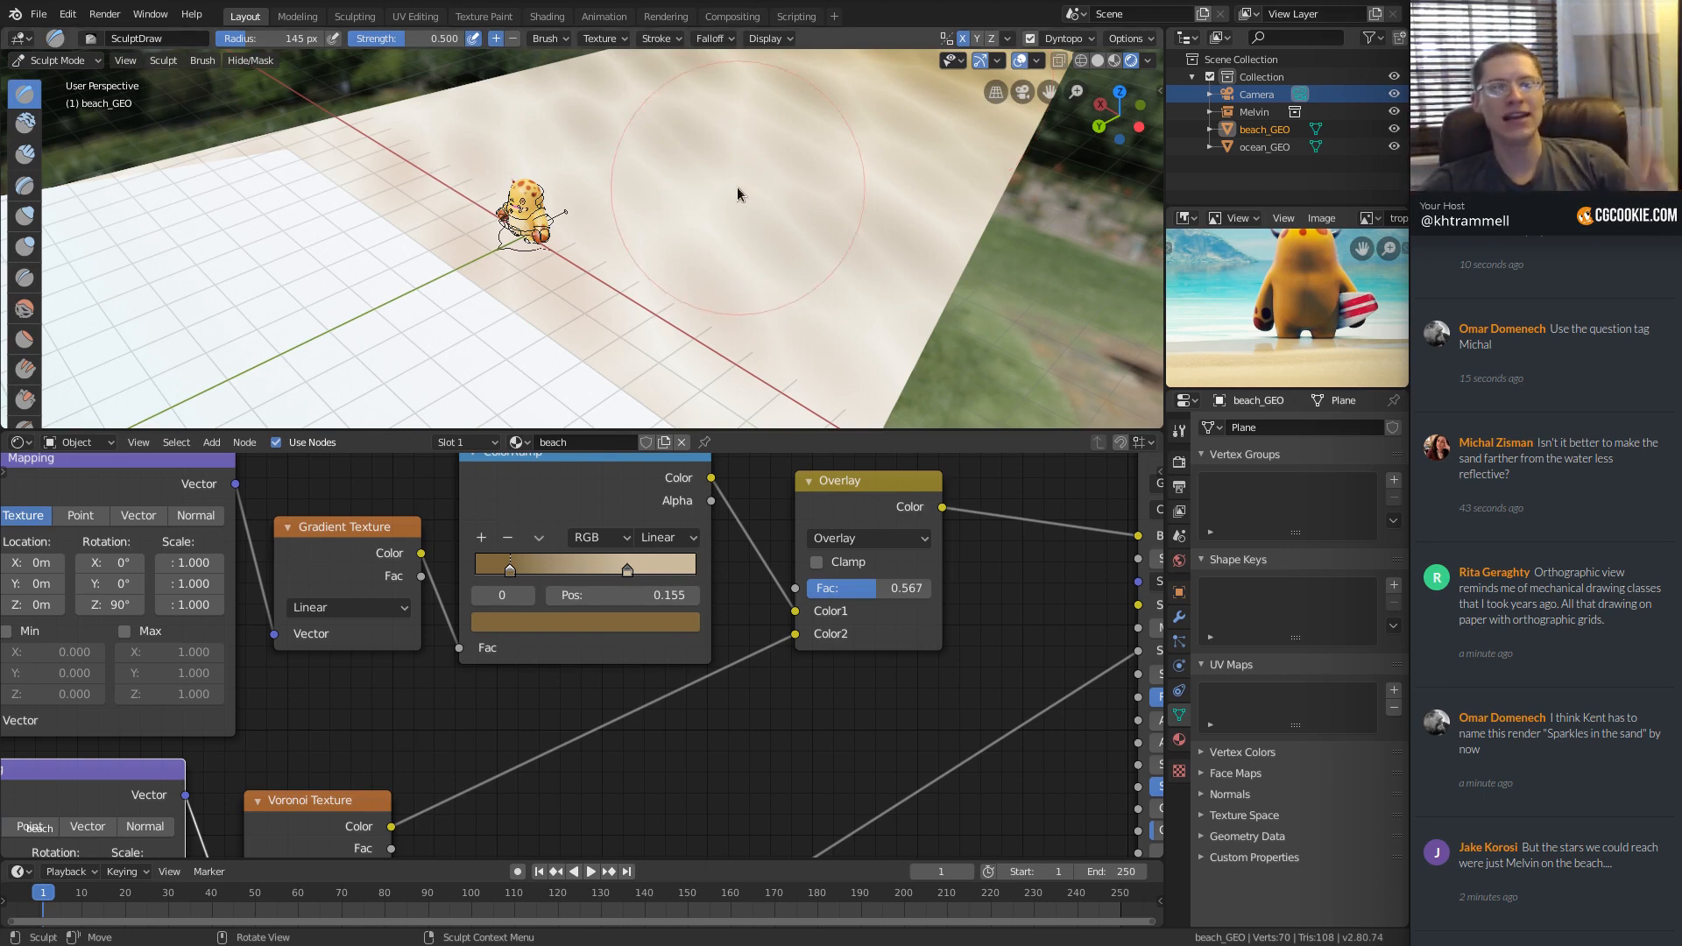
Try sculpting the shoreline beside the character with a 182 px radius and 0.206 strength, undoing the strokes.
key("f")
left_click(546, 221)
middle_click_drag(565, 216, 589, 193)
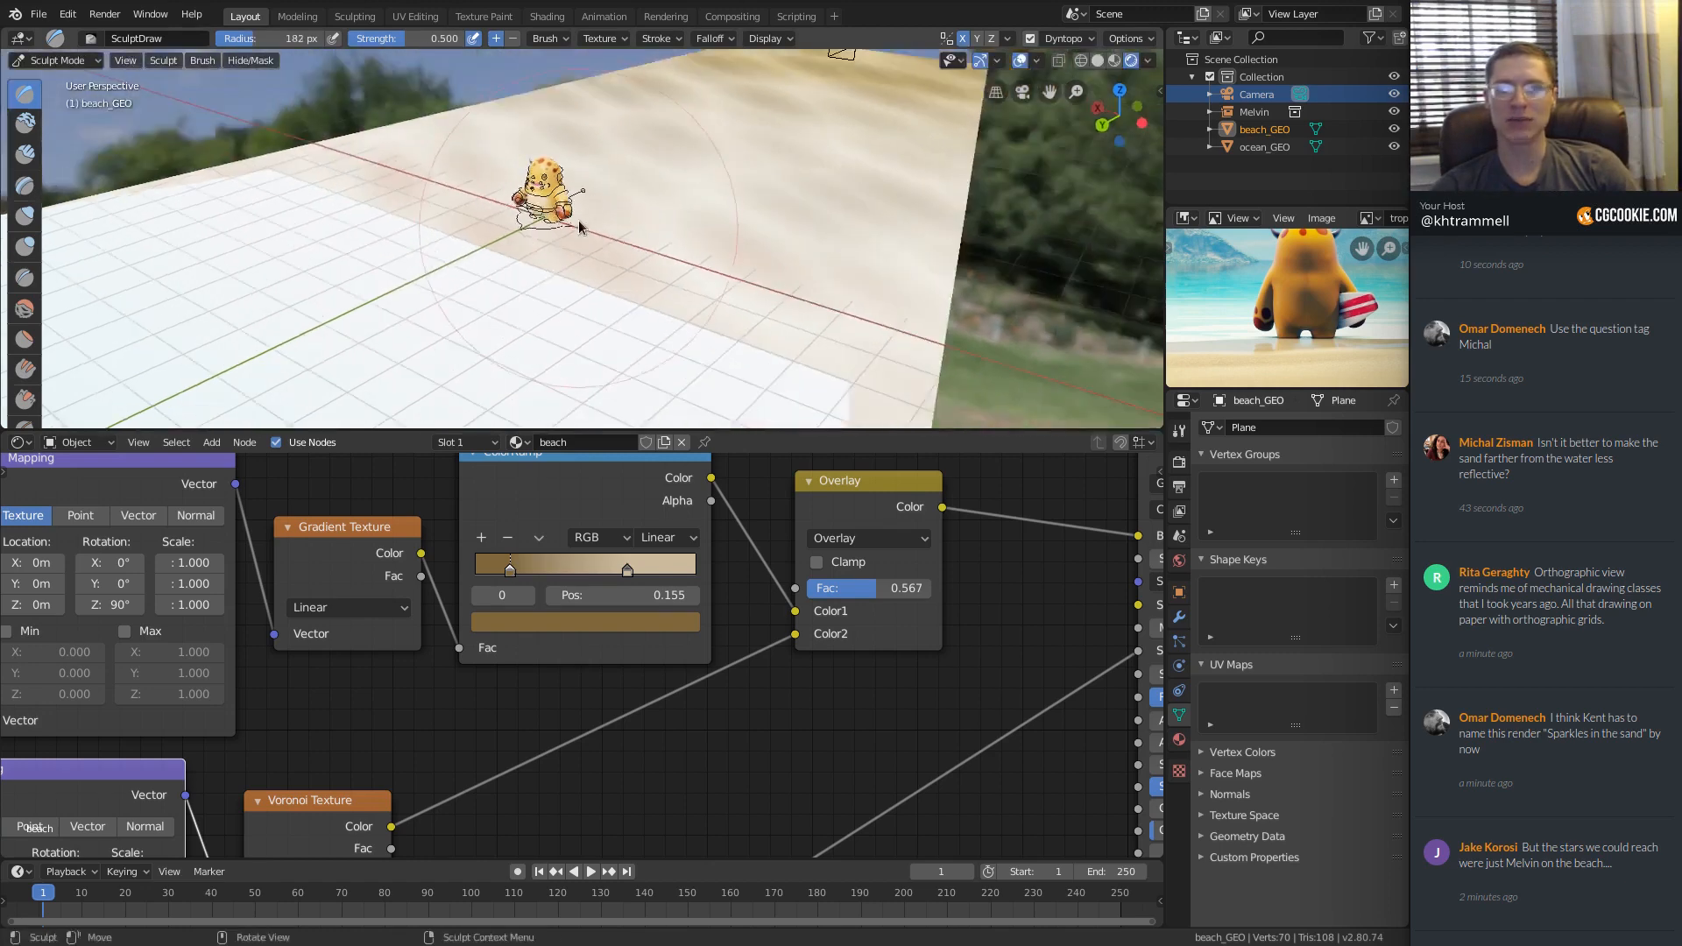
key("shift+f")
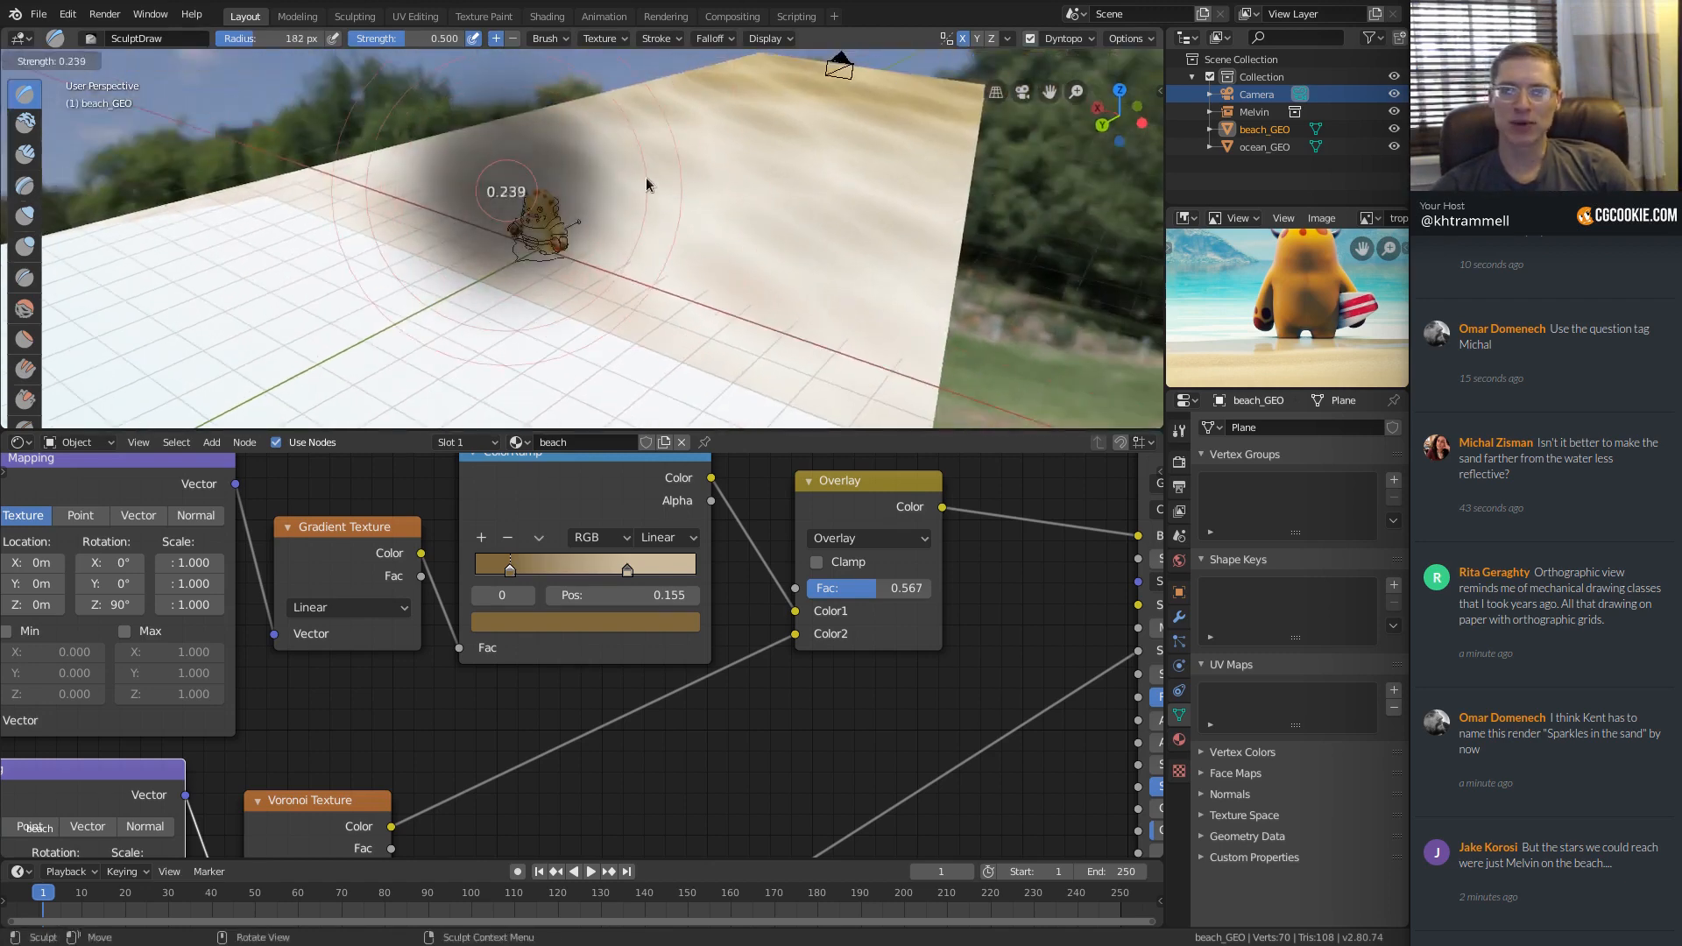
left_click(614, 188)
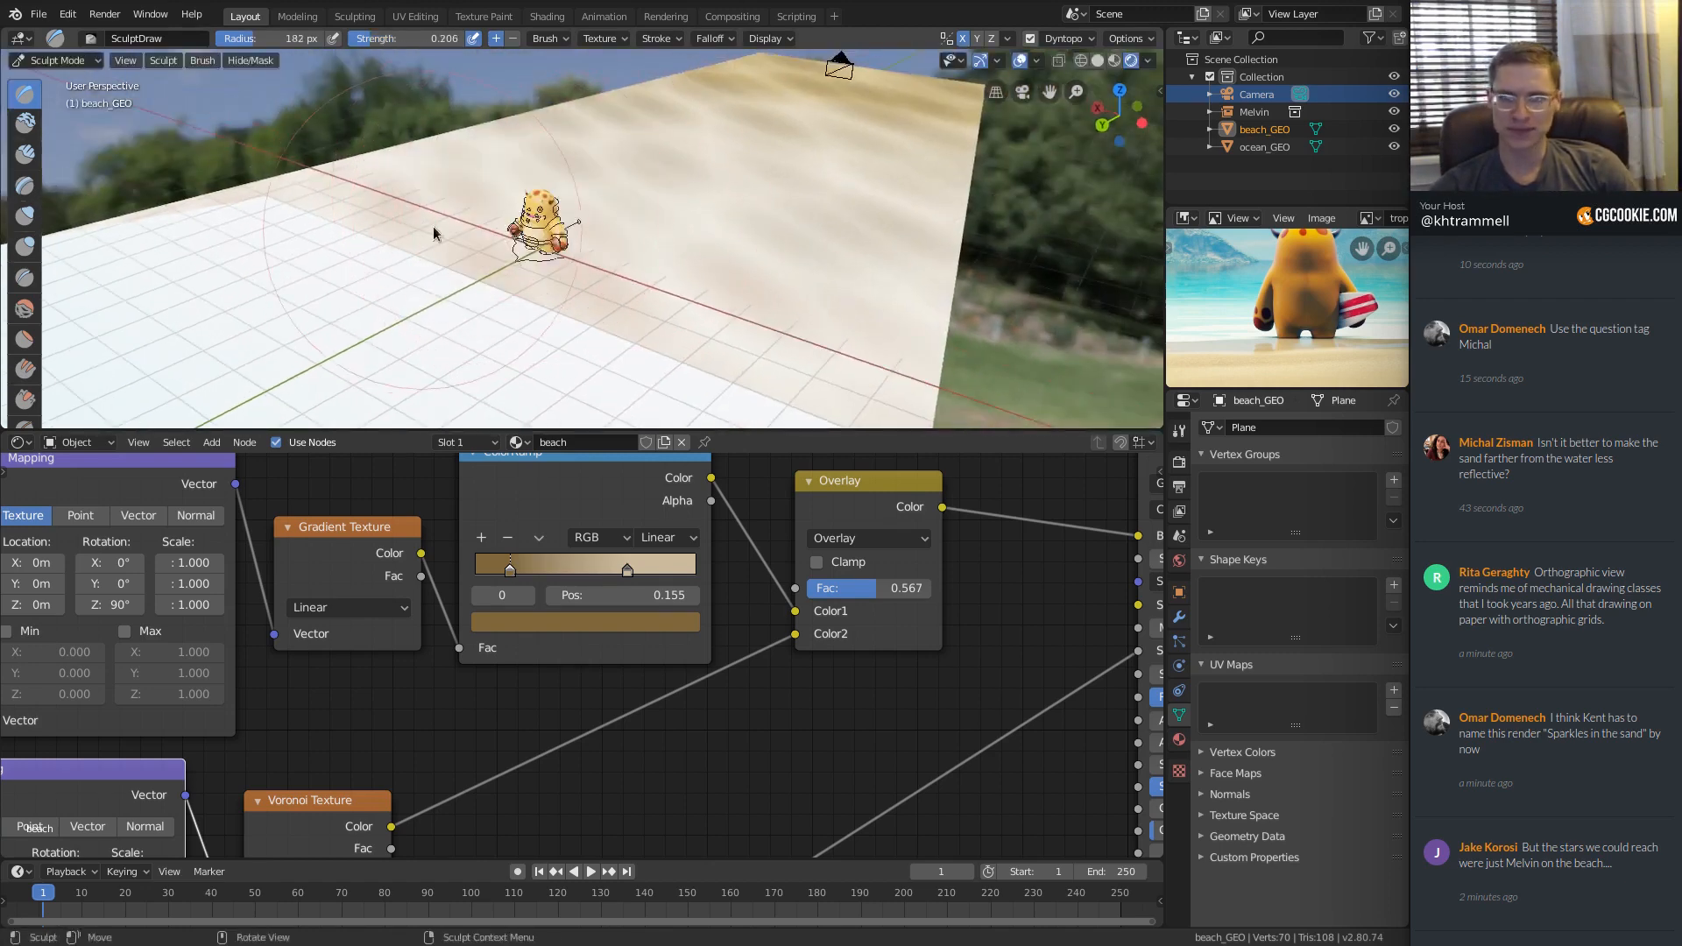
mouse_move(415, 186)
middle_mouse_down()
mouse_move(421, 203)
mouse_move(447, 195)
middle_mouse_up()
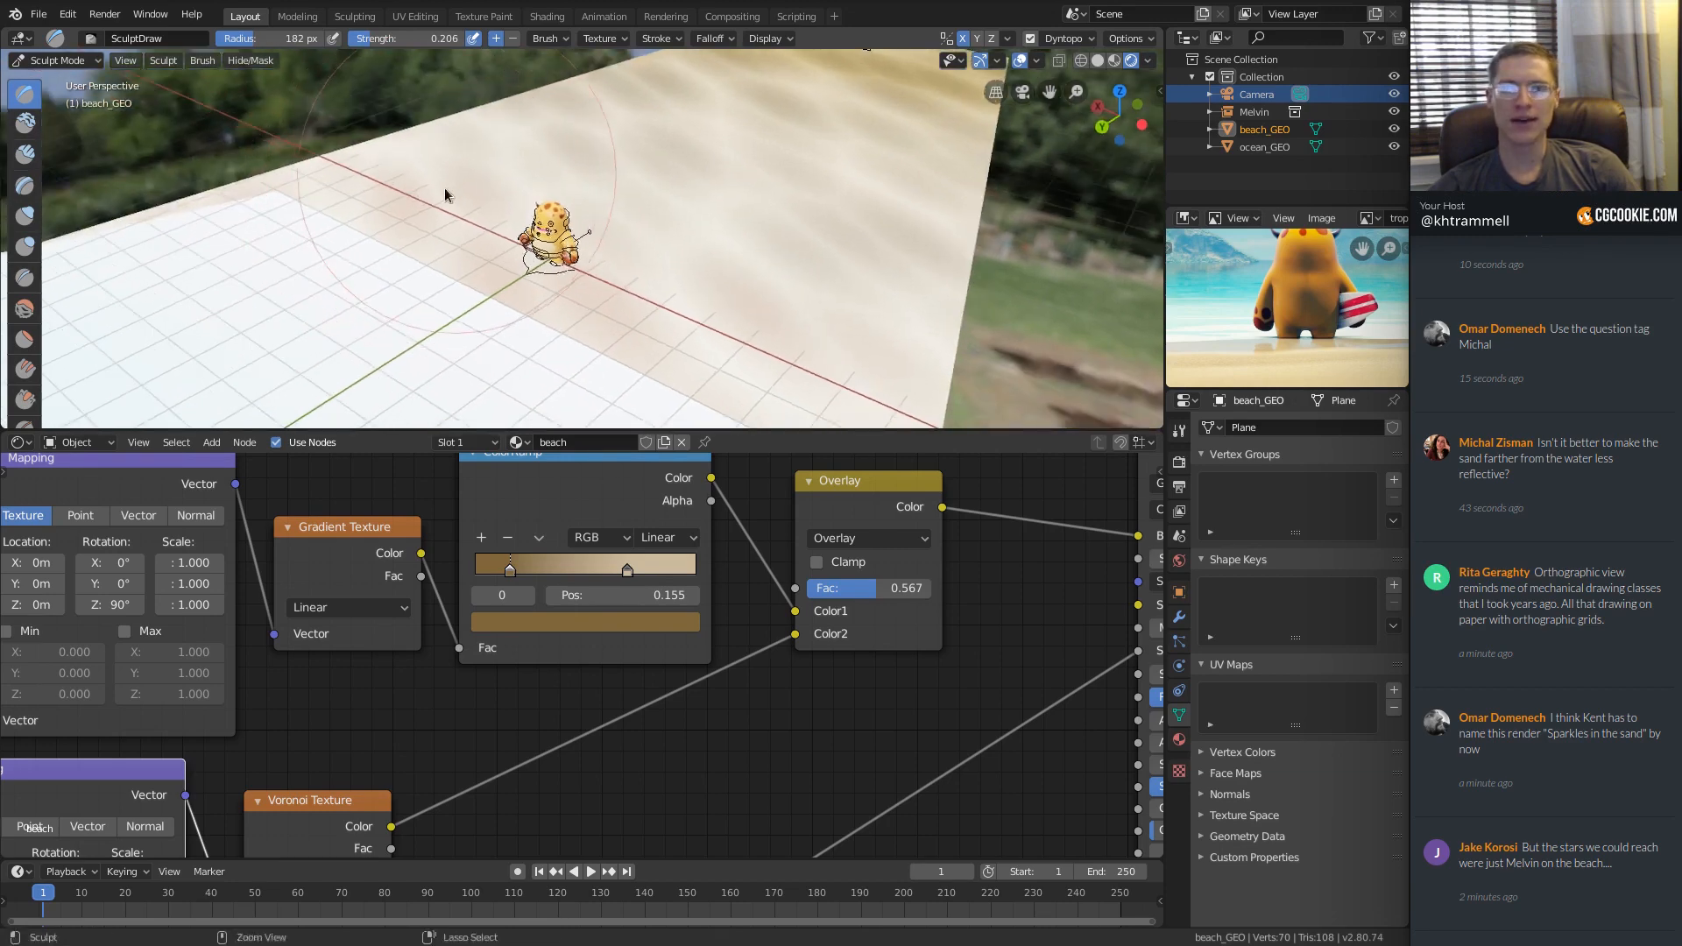
scroll(447, 195, "up", 1)
left_click_drag(408, 206, 334, 245)
key("ctrl+z")
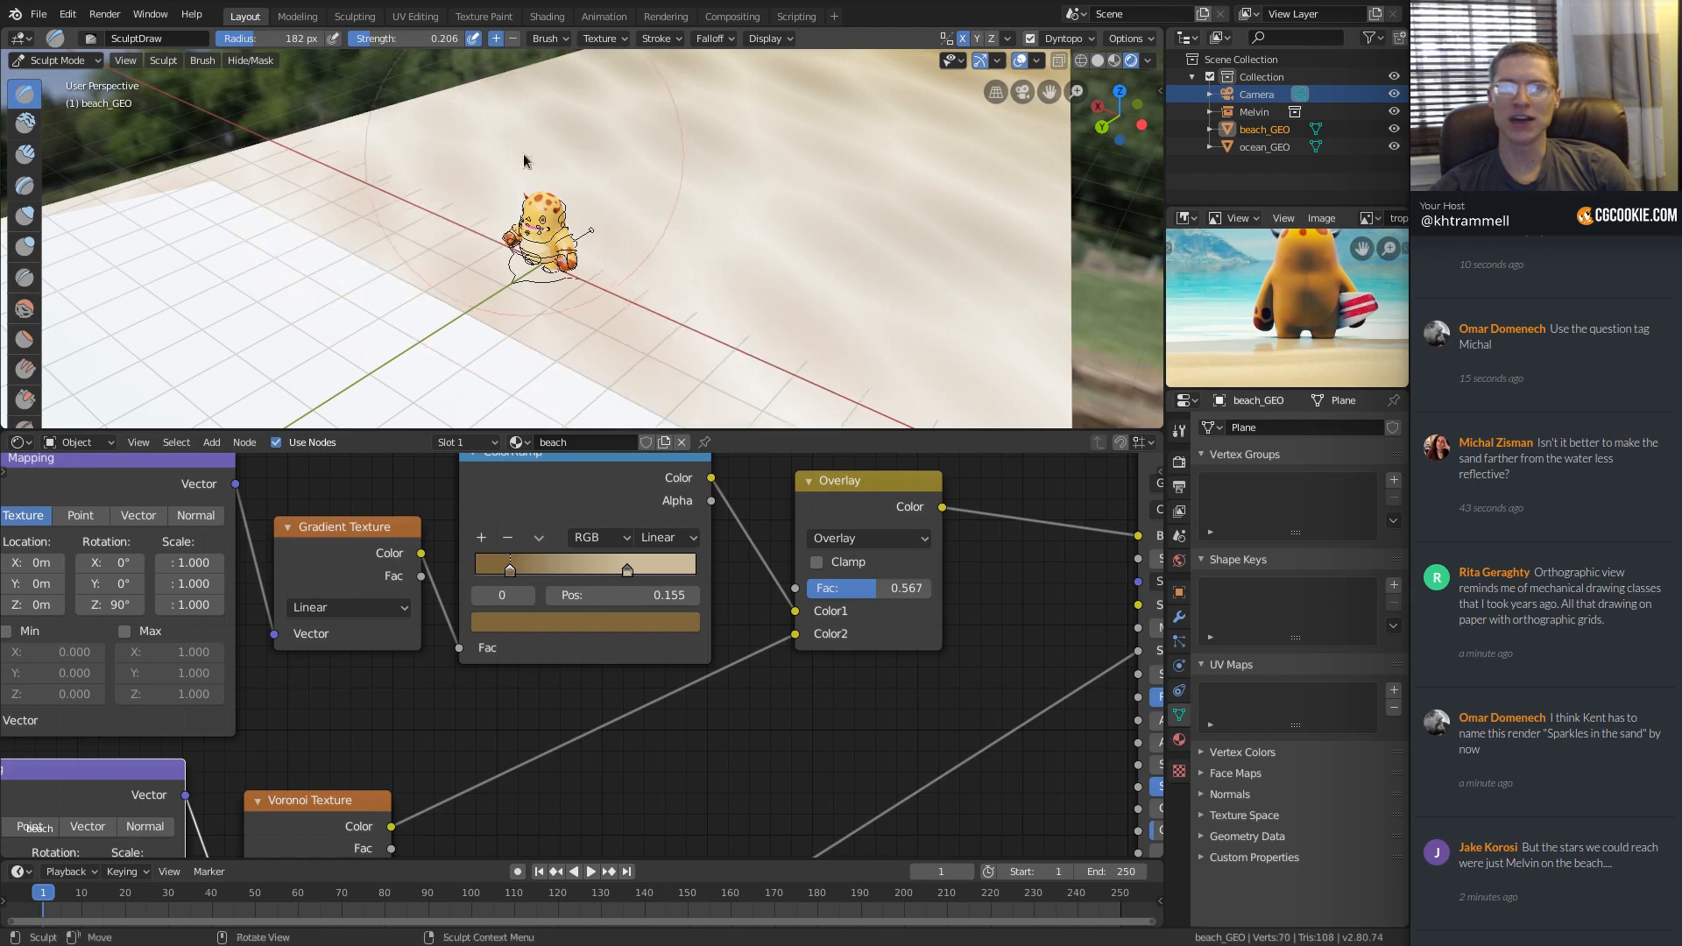
left_click_drag(442, 195, 349, 250)
mouse_move(506, 242)
middle_mouse_down()
mouse_move(502, 171)
mouse_move(467, 182)
mouse_move(442, 247)
middle_mouse_up()
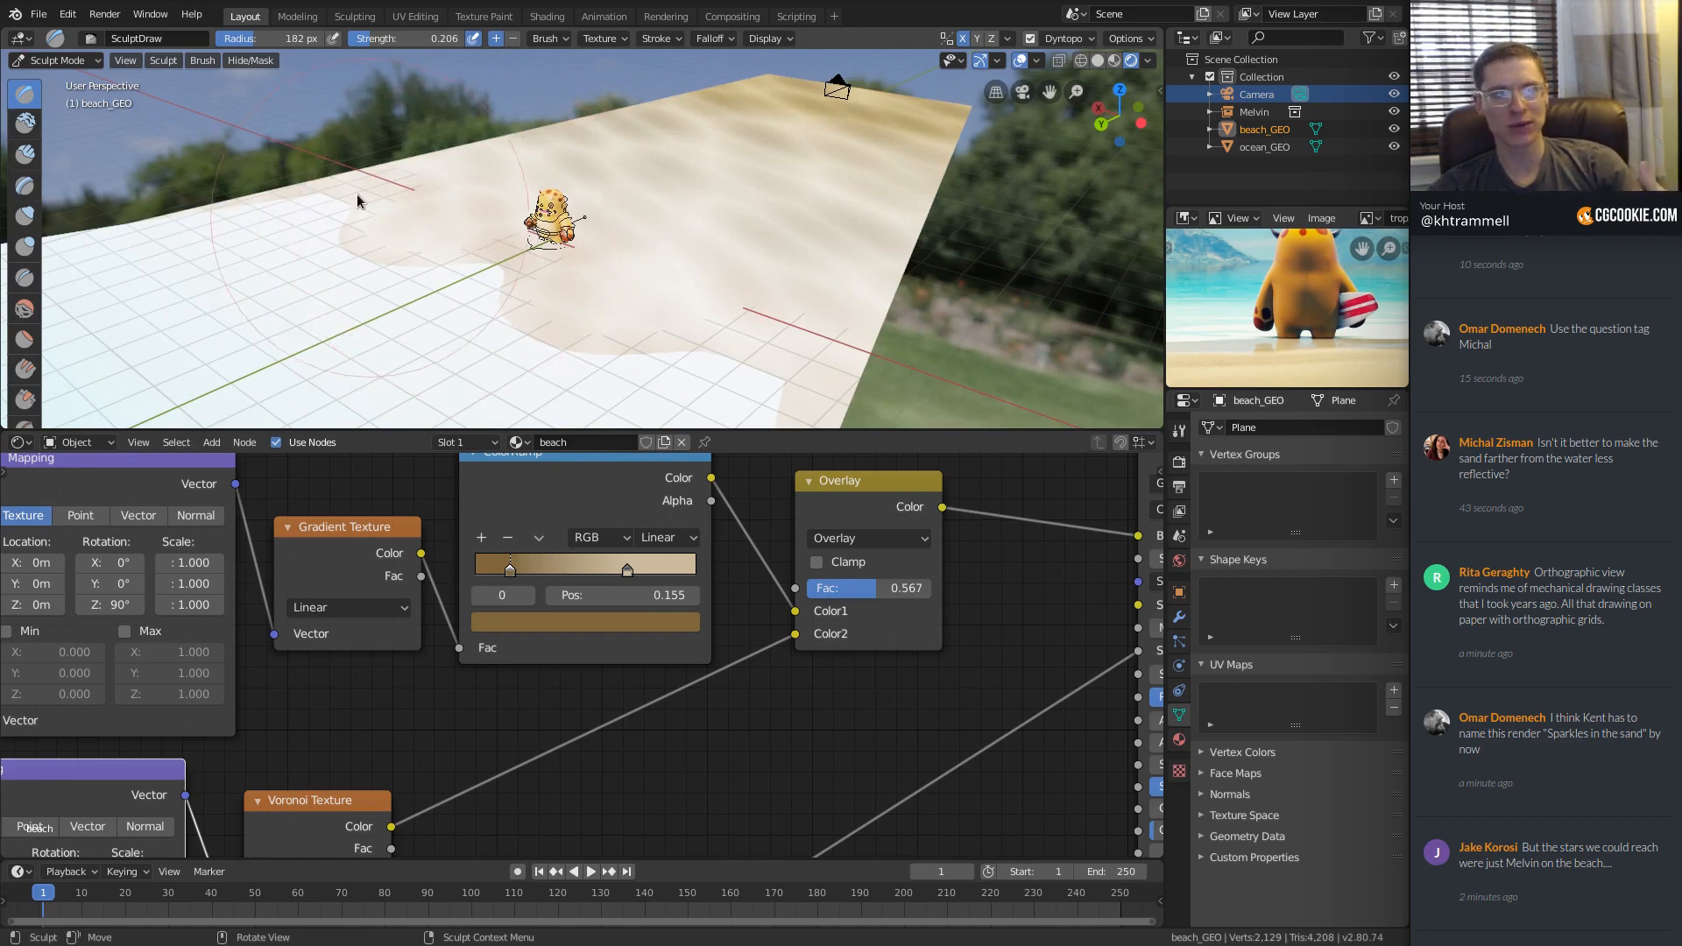
key("ctrl+z")
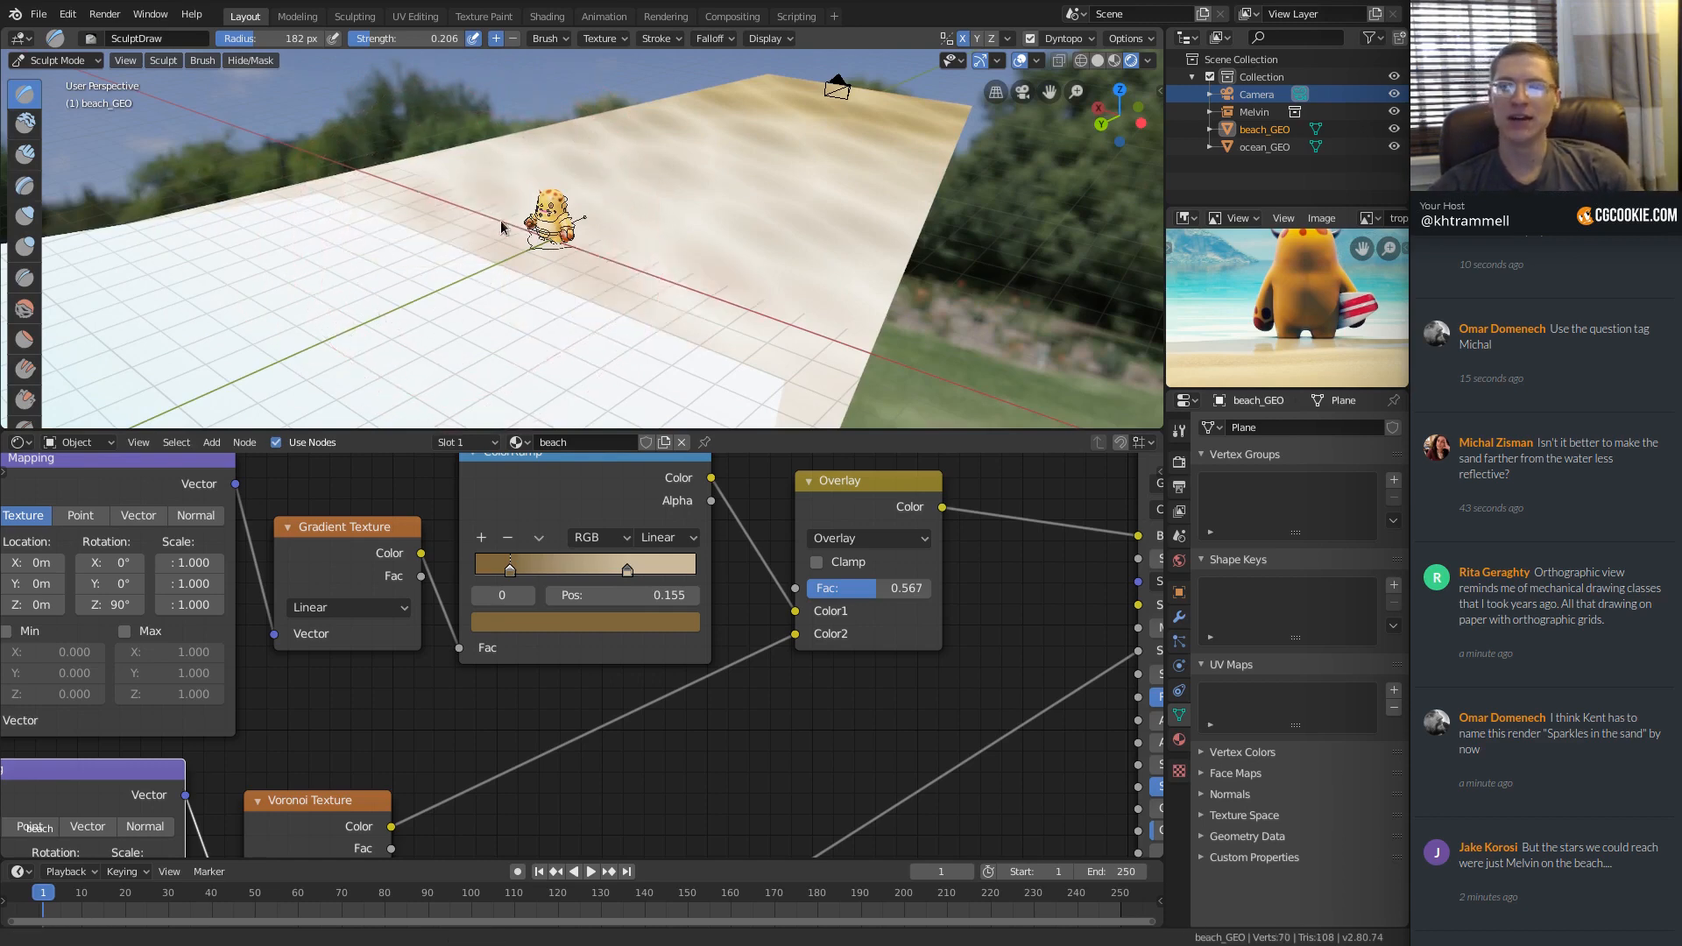
Hide the viewport overlays for a clean close view of the shoreline around the character.
scroll(486, 210, "up", 1)
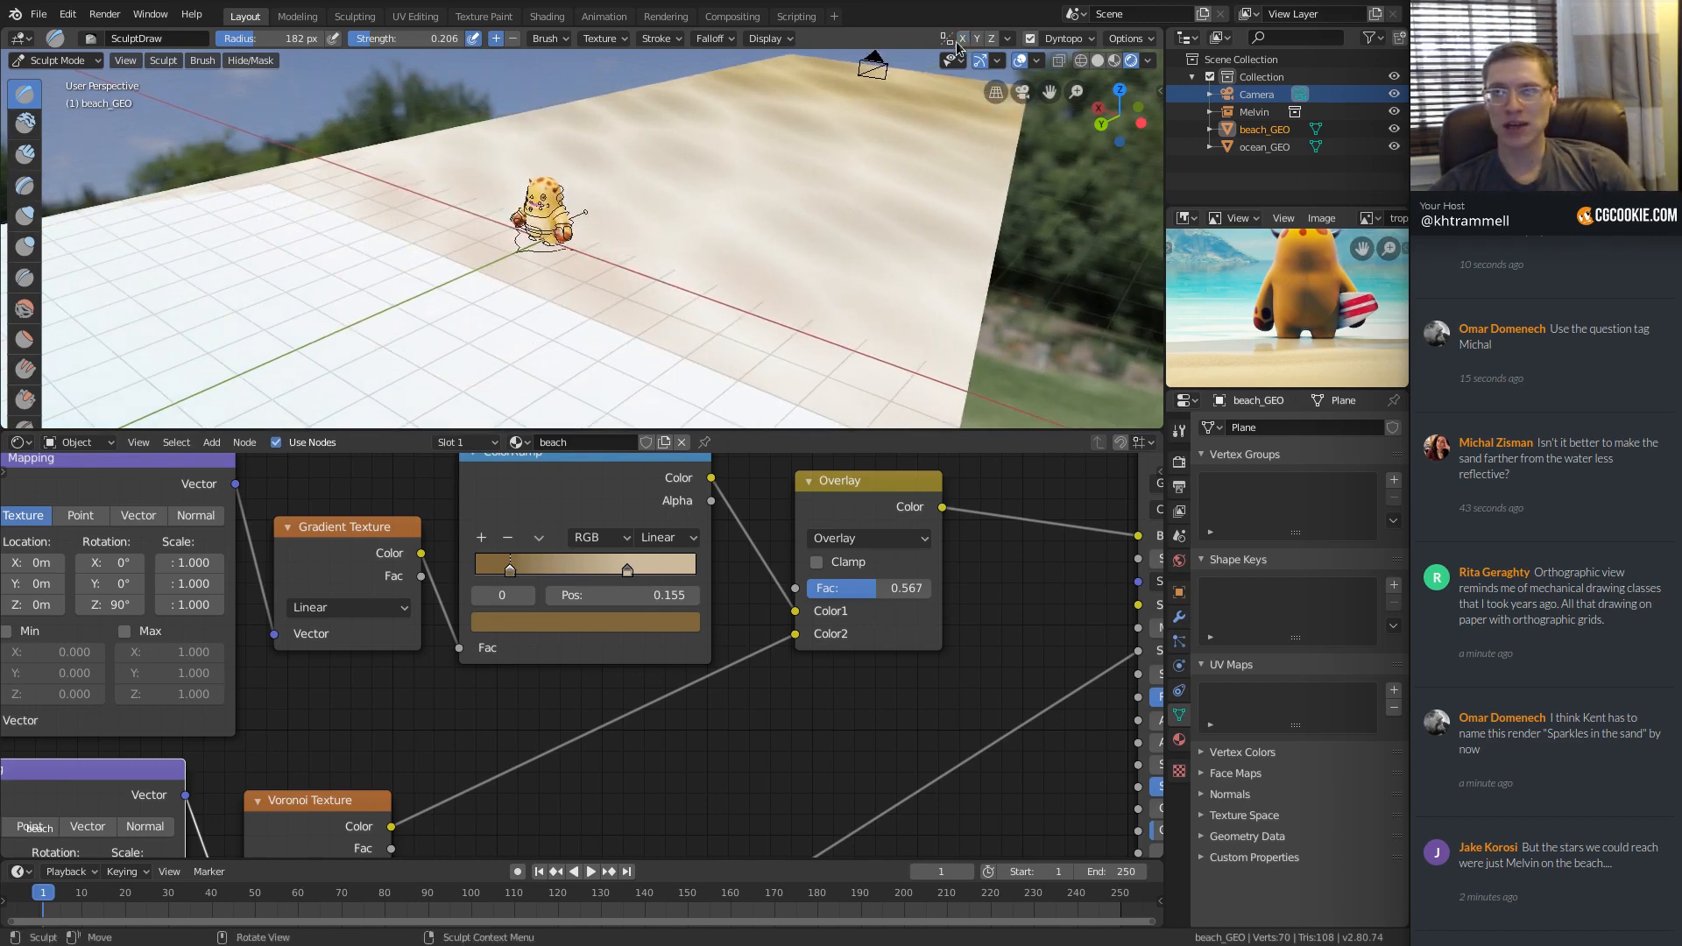
left_click(1019, 61)
mouse_move(419, 235)
middle_mouse_down("shift")
mouse_move(482, 217)
mouse_move(407, 221)
middle_mouse_up("shift")
scroll(481, 217, "up", 1)
Try sculpting the shoreline at strength 0.170, reduce the brush to 123 px and 0.073, and undo the stroke.
key("shift+f")
left_click(450, 205)
mouse_move(374, 177)
left_mouse_down()
mouse_move(320, 186)
mouse_move(440, 219)
mouse_move(310, 245)
mouse_move(507, 213)
left_mouse_up()
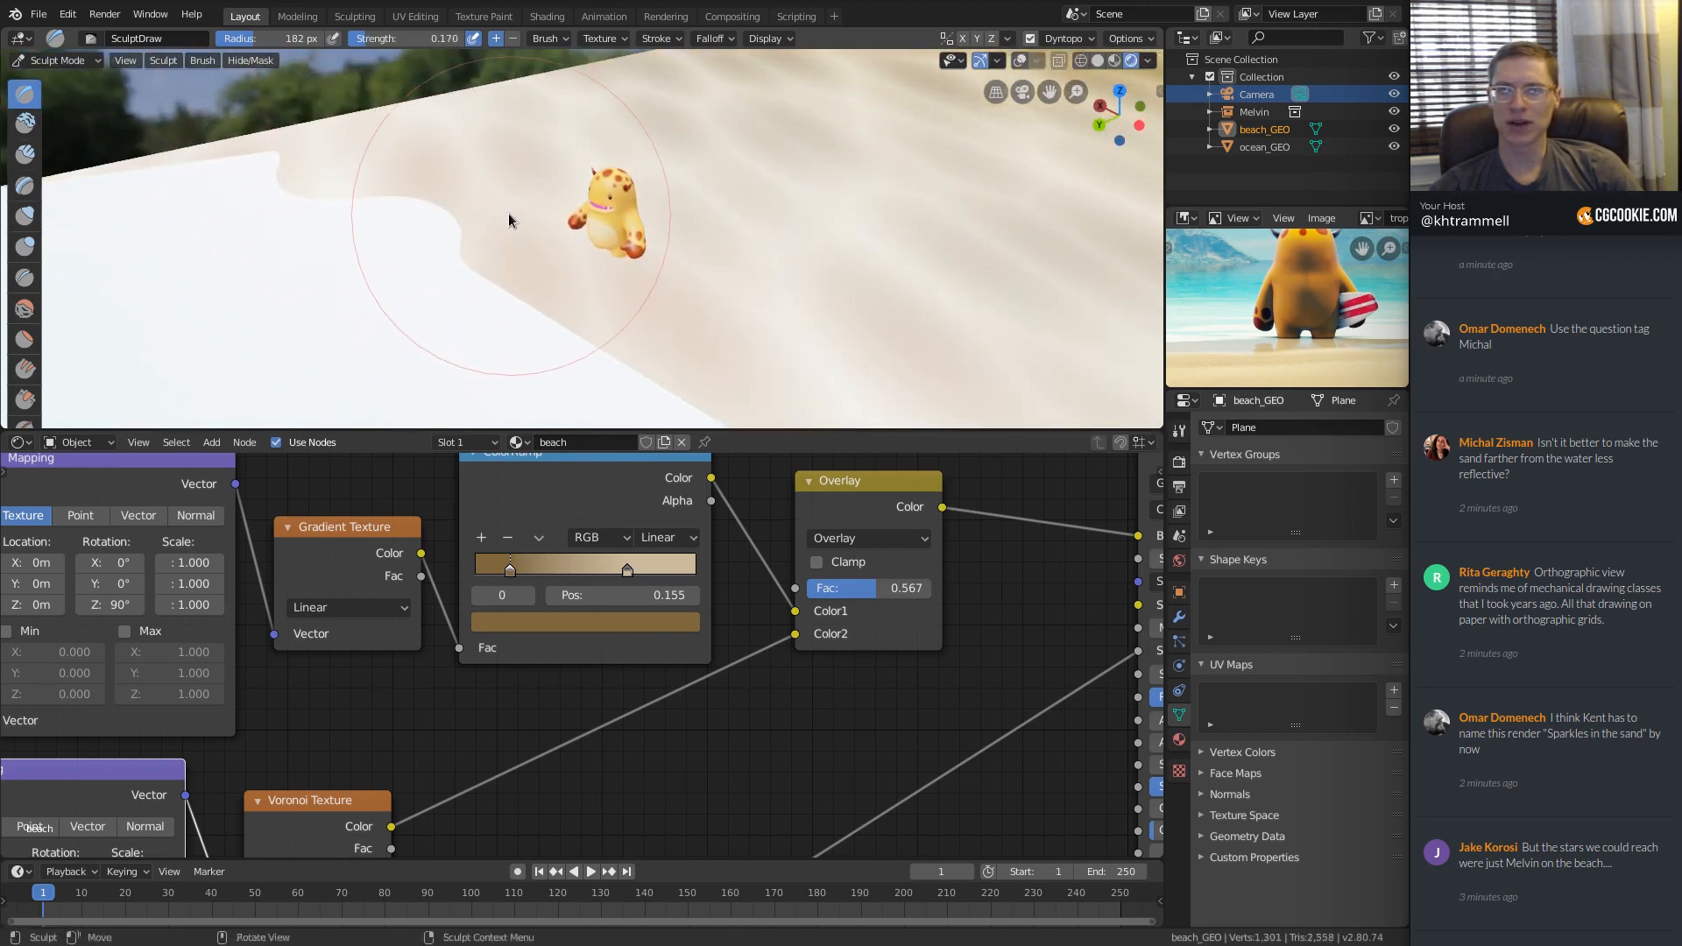
key("shift+f")
left_click(524, 211)
key("f")
left_click(456, 284)
key("shift+f")
left_click(517, 272)
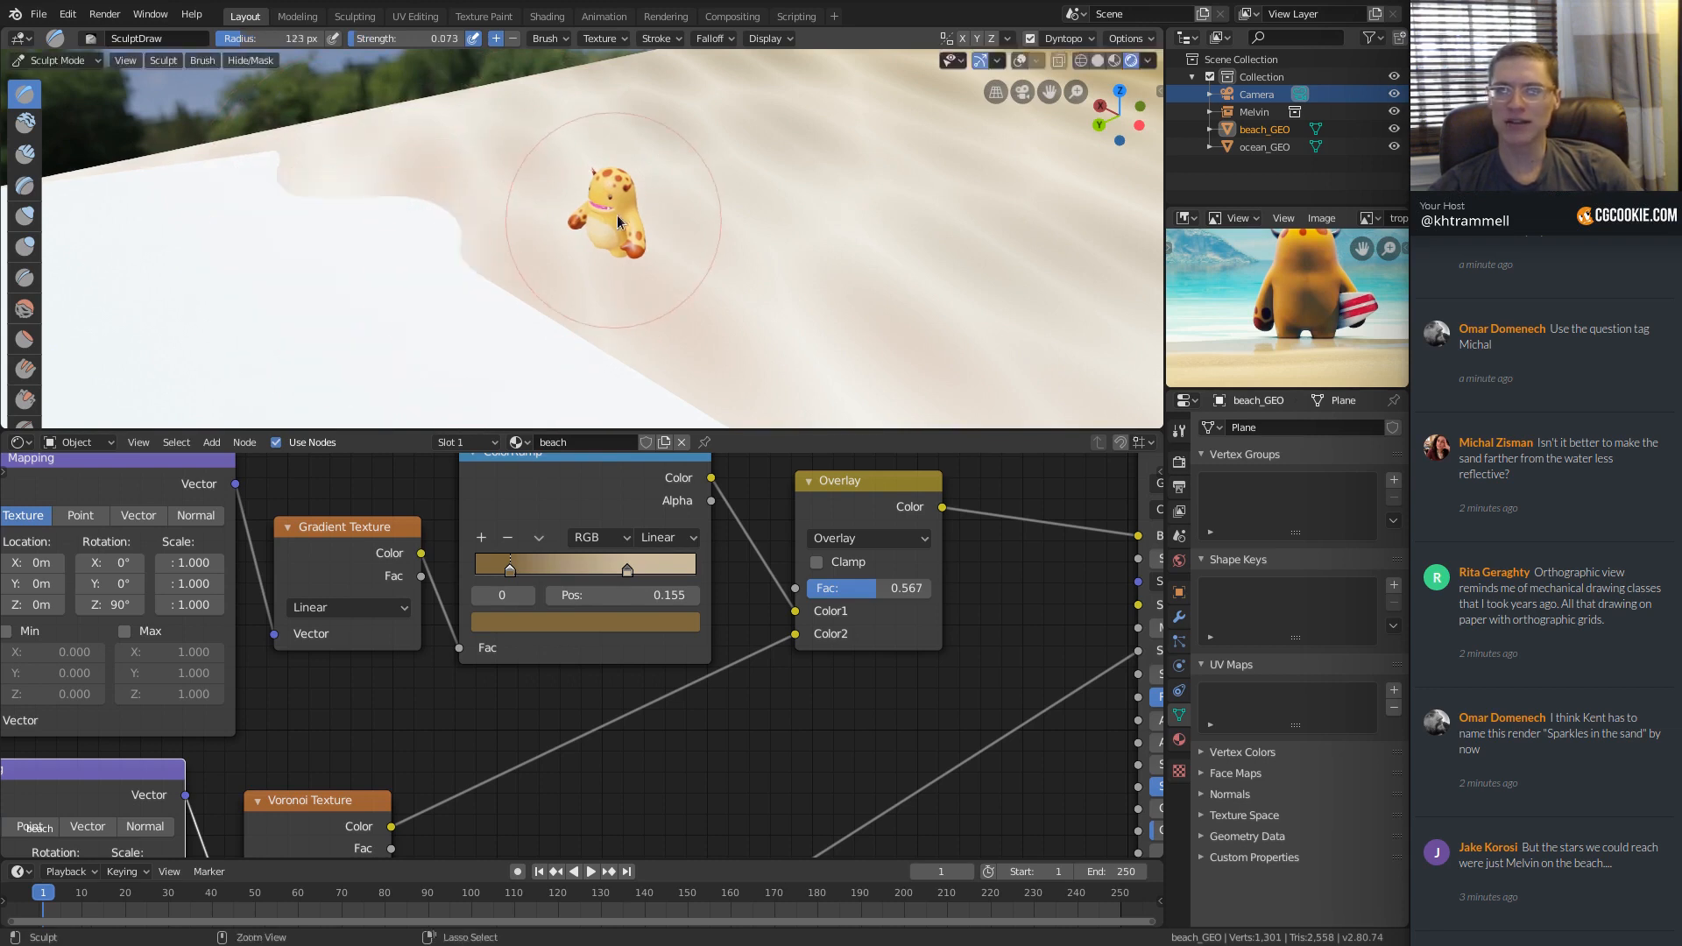
key("ctrl+z")
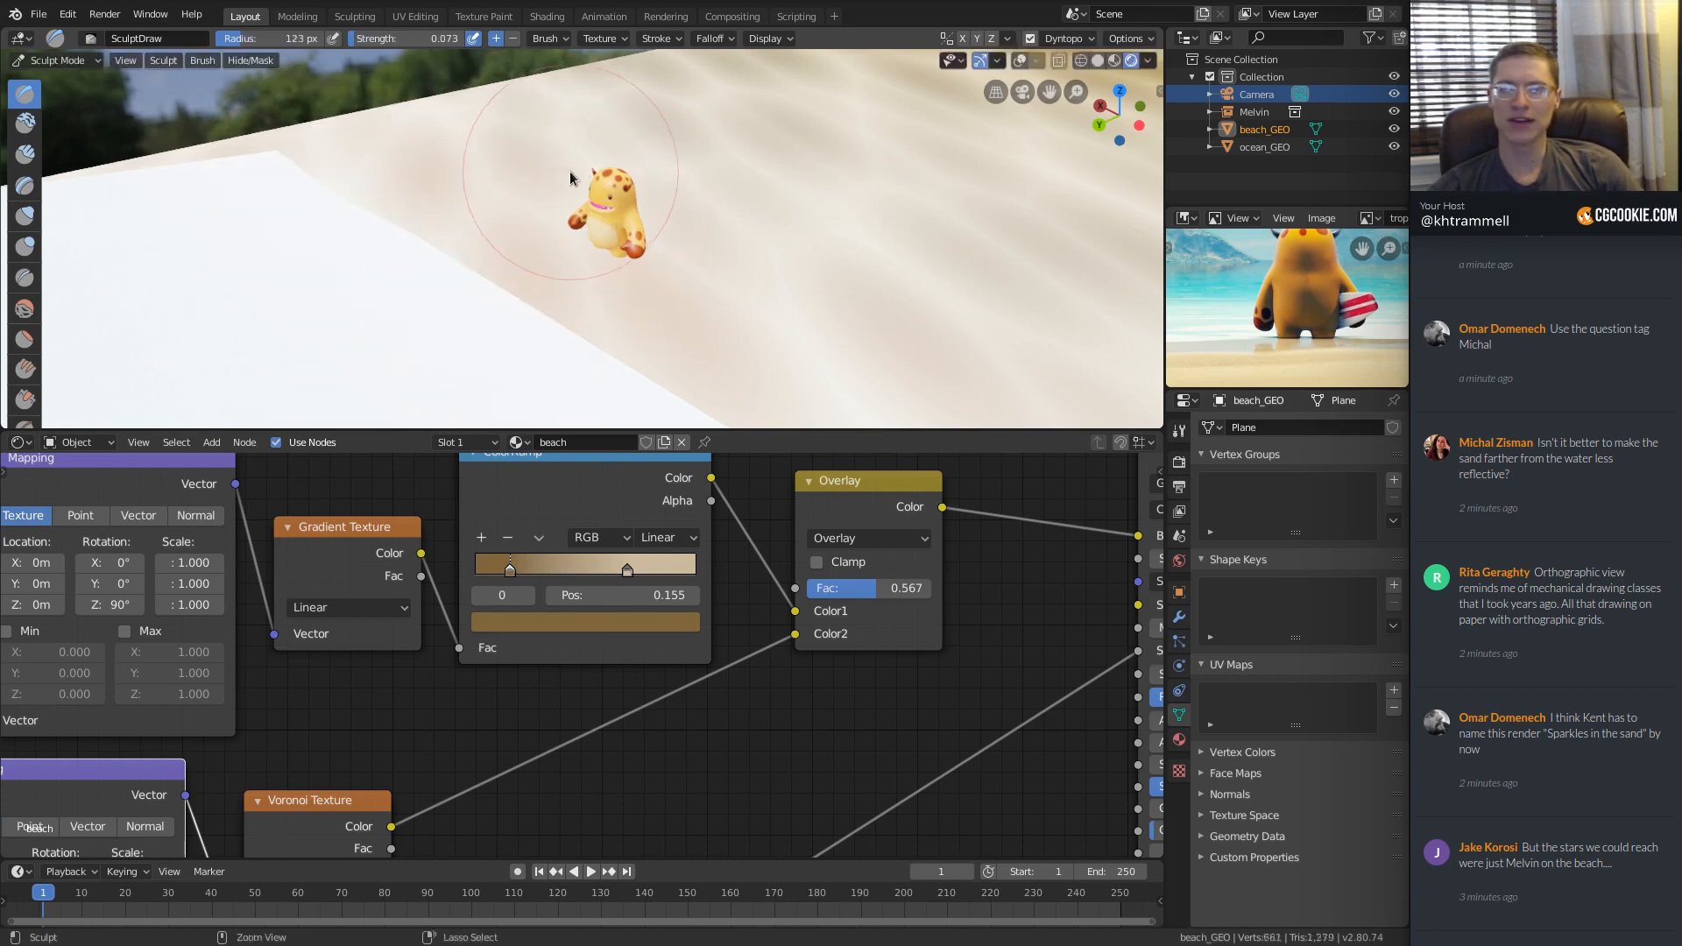
Open the Dyntopo Detail Size for editing.
left_click(1060, 40)
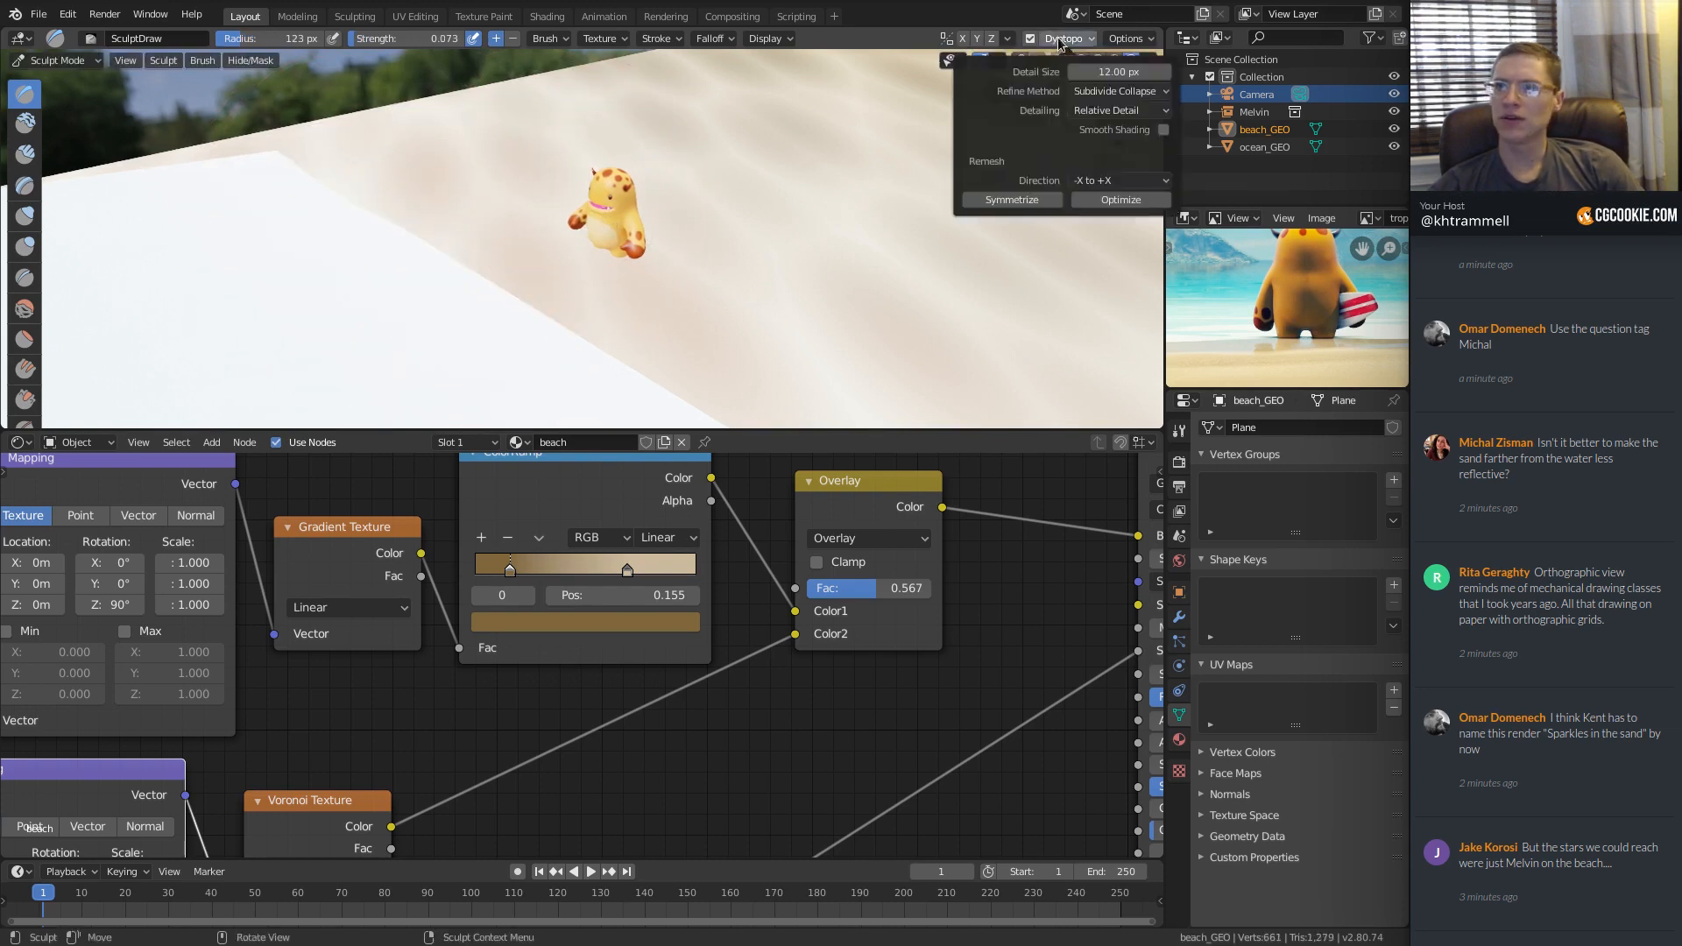
left_click(1097, 71)
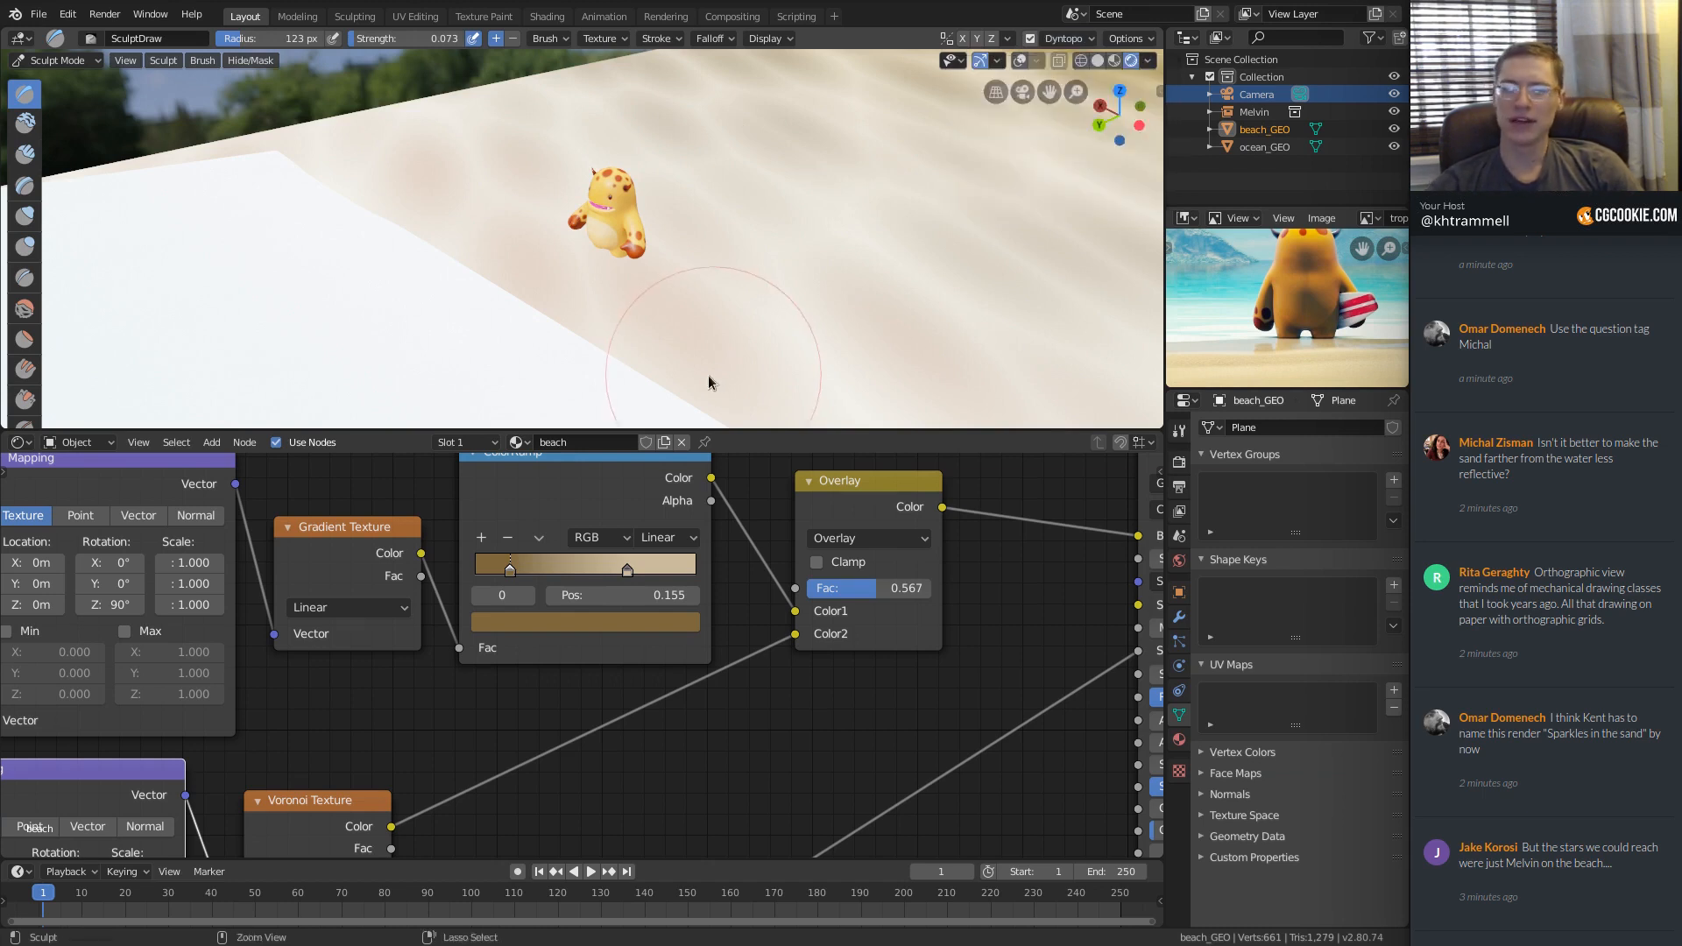
mouse_move(708, 375)
middle_mouse_down()
mouse_move(517, 297)
mouse_move(533, 274)
middle_mouse_up()
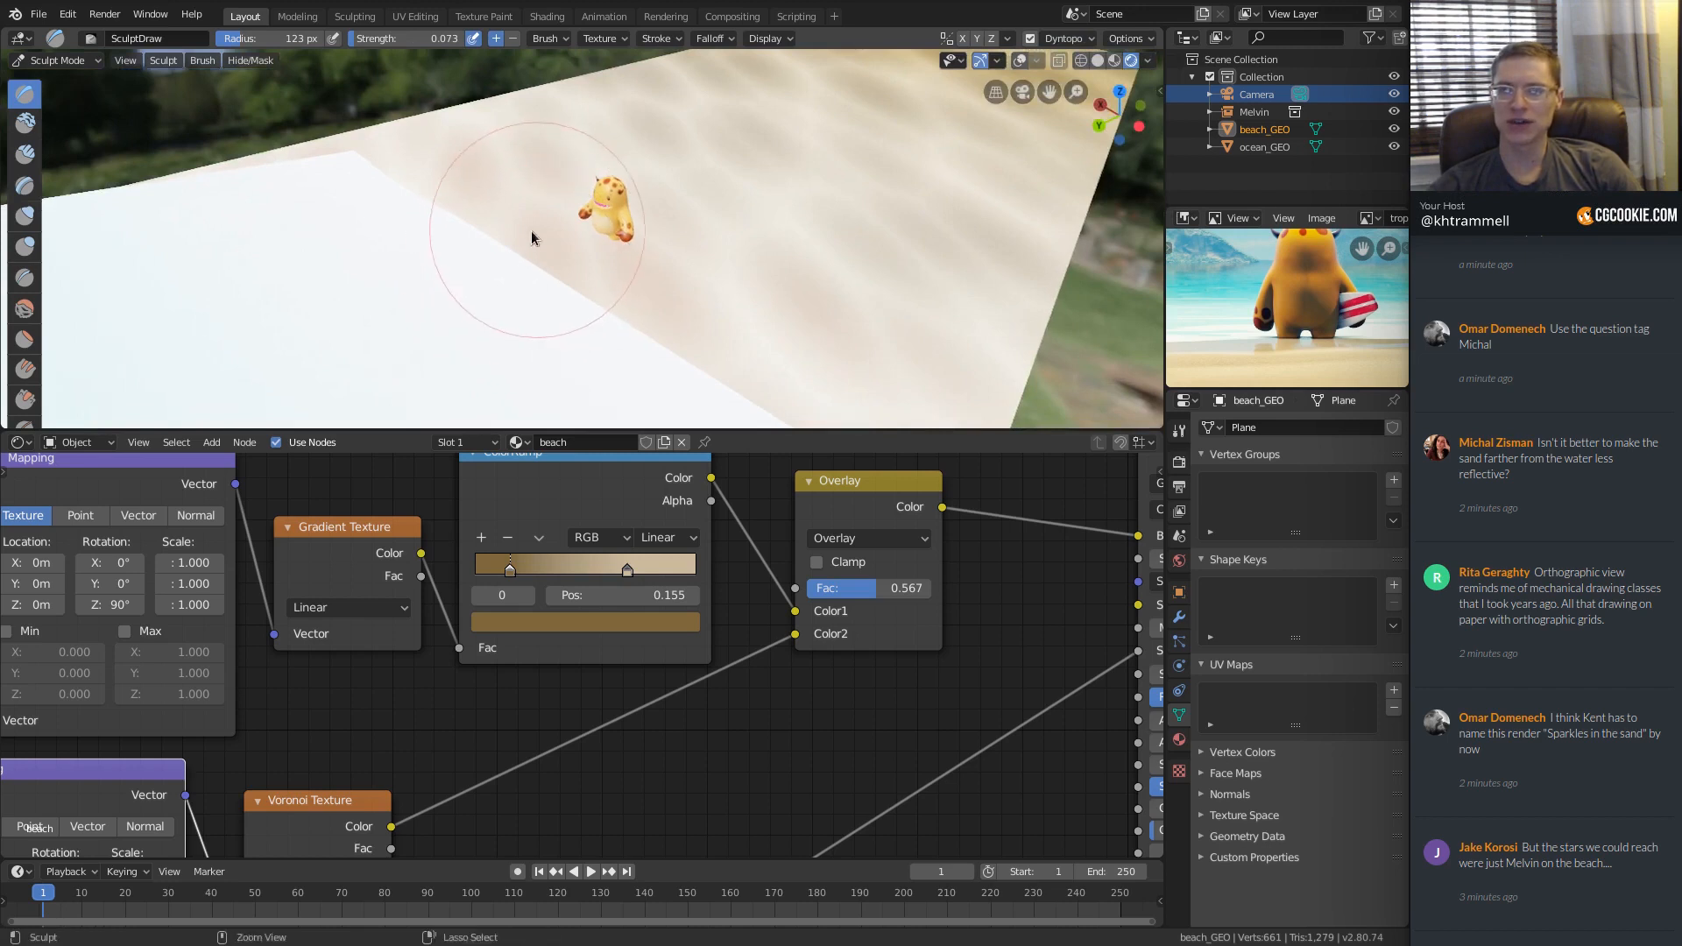
Maximize the viewport and sculpt a wavy shoreline past the character with a 63 px radius and 0.108 strength.
key("ctrl+space")
key("f")
left_click(575, 346)
key("shift+f")
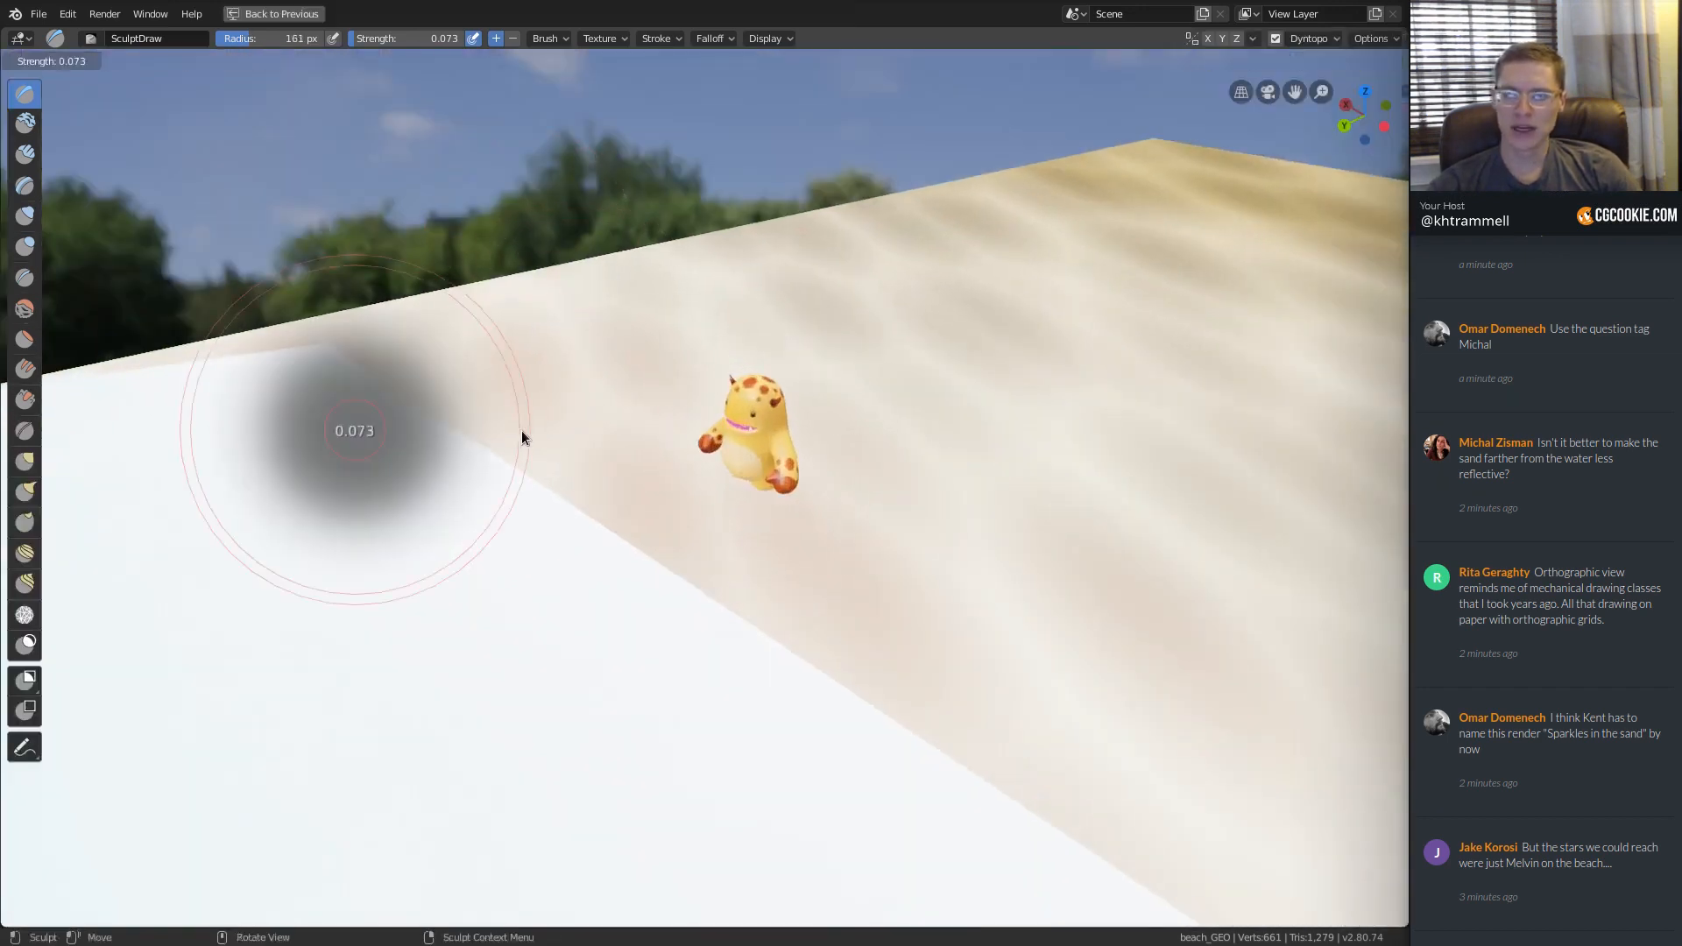
left_click(513, 436)
key("f")
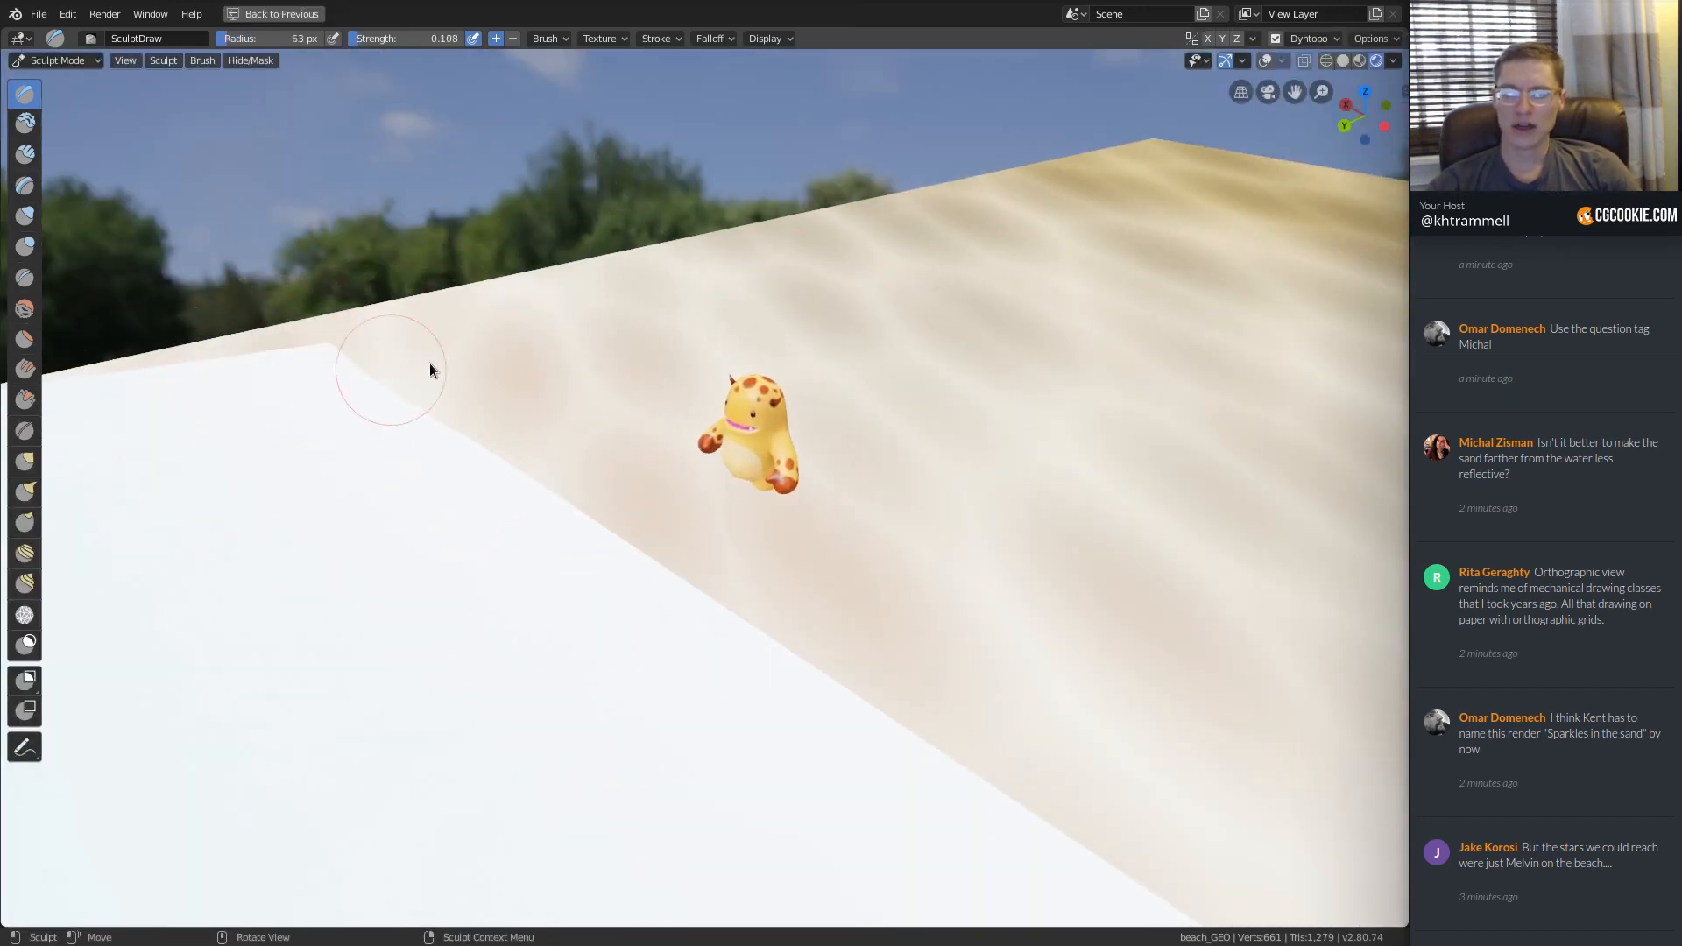
left_click(429, 362)
mouse_move(424, 362)
left_mouse_down()
mouse_move(409, 335)
mouse_move(406, 381)
mouse_move(449, 422)
mouse_move(590, 459)
mouse_move(560, 531)
mouse_move(731, 518)
mouse_move(839, 537)
mouse_move(623, 522)
mouse_move(754, 601)
mouse_move(829, 608)
left_mouse_up()
Enlarge the sculpt brush to 126 px and carve the wavy shoreline past the character towards the beach's near corner at 0.108 strength.
key("f")
left_click(641, 449)
middle_click_drag(829, 608, 823, 509)
mouse_move(823, 515)
left_mouse_down("ctrl")
mouse_move(762, 529)
mouse_move(850, 524)
left_mouse_up("ctrl")
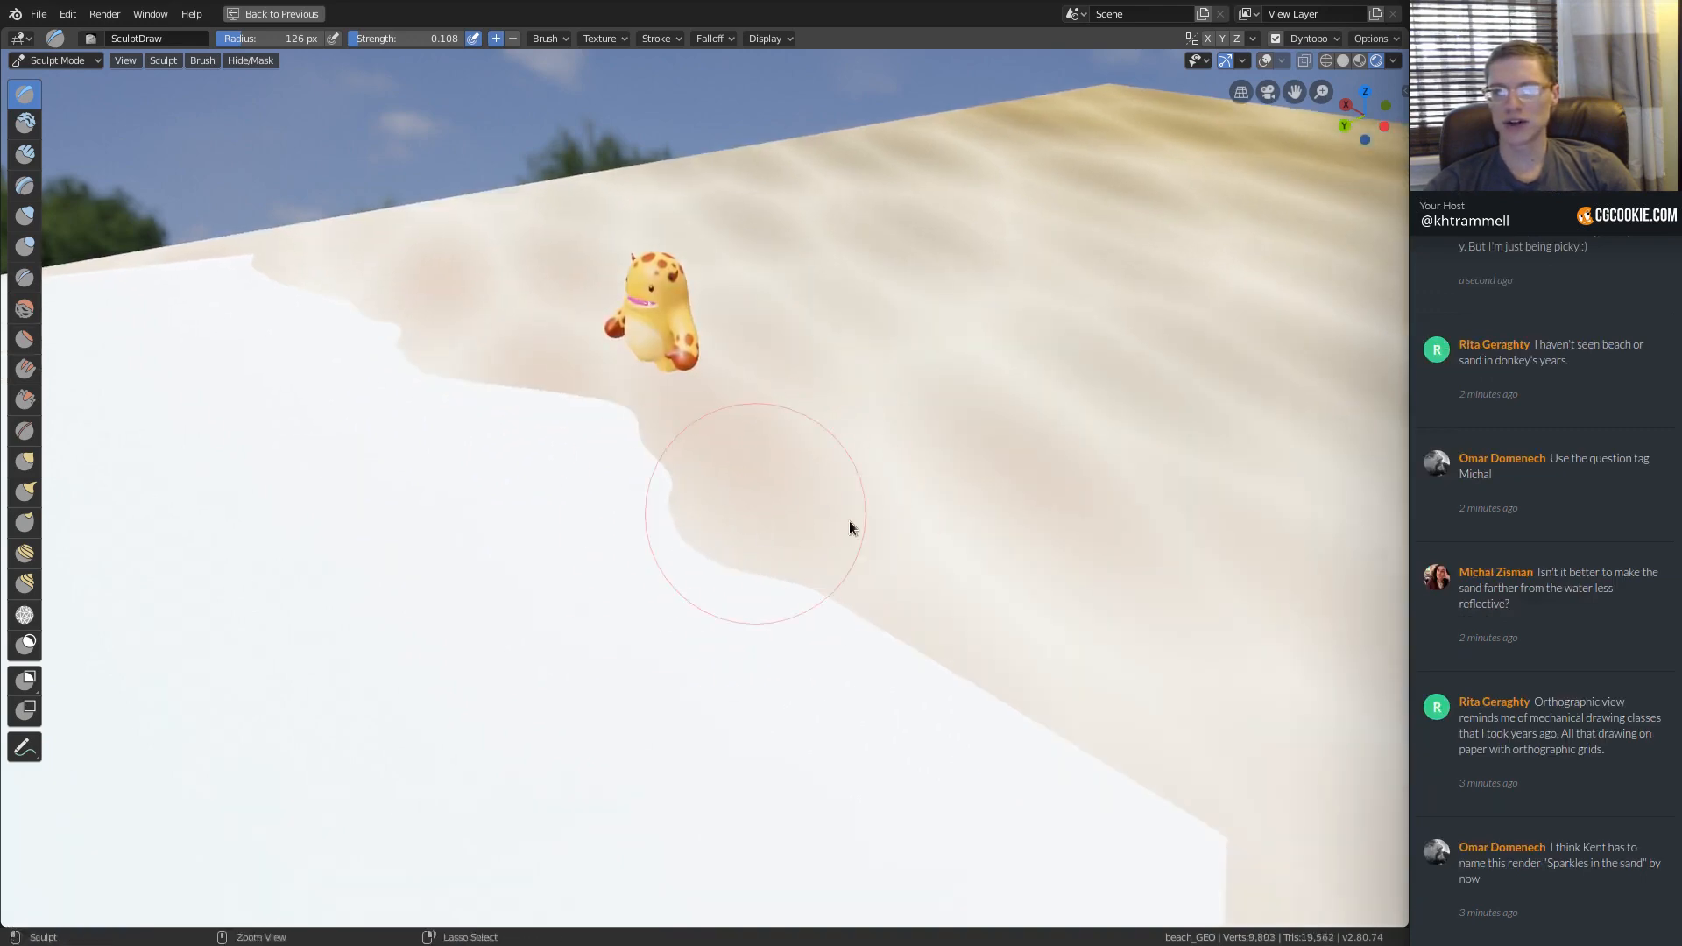
mouse_move(850, 523)
middle_mouse_down()
mouse_move(888, 580)
mouse_move(846, 616)
middle_mouse_up()
left_click_drag(846, 616, 951, 619, "ctrl")
mouse_move(951, 620)
middle_mouse_down()
mouse_move(816, 496)
mouse_move(828, 512)
mouse_move(726, 502)
mouse_move(788, 462)
mouse_move(841, 476)
mouse_move(833, 398)
mouse_move(788, 480)
middle_mouse_up()
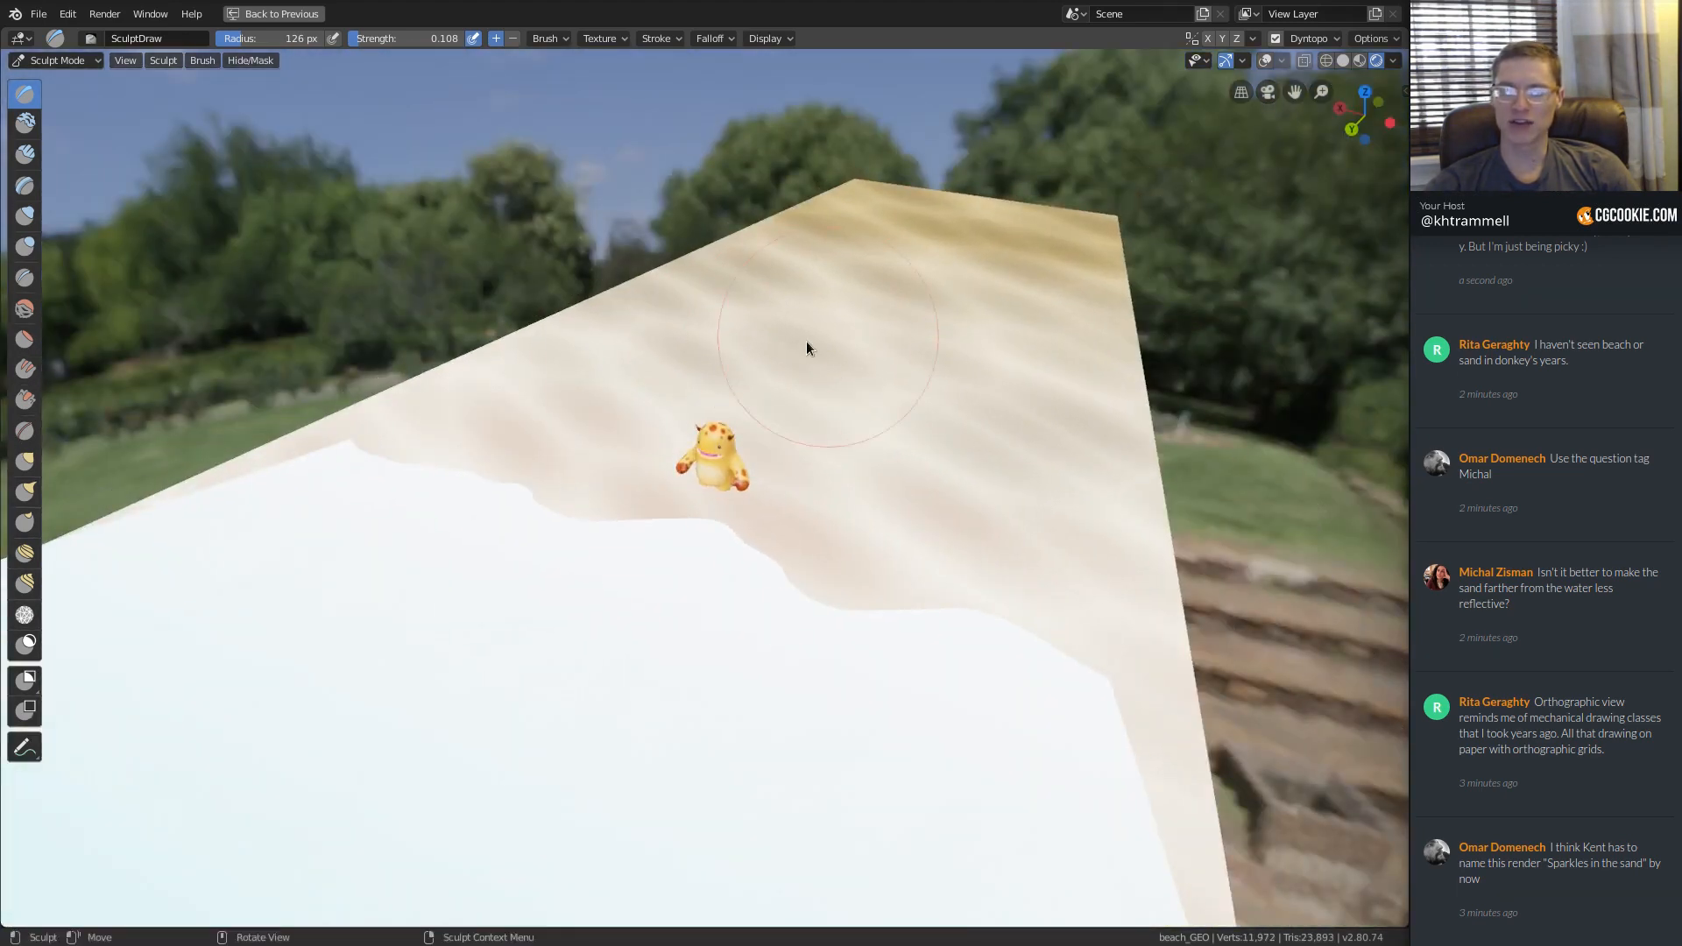
Set the brush to 159 px radius and 0.084 strength and lower the sand with soft strokes inland of the character.
key("f")
left_click(700, 403)
key("shift+f")
left_click(703, 397)
middle_click_drag(703, 396, 708, 412)
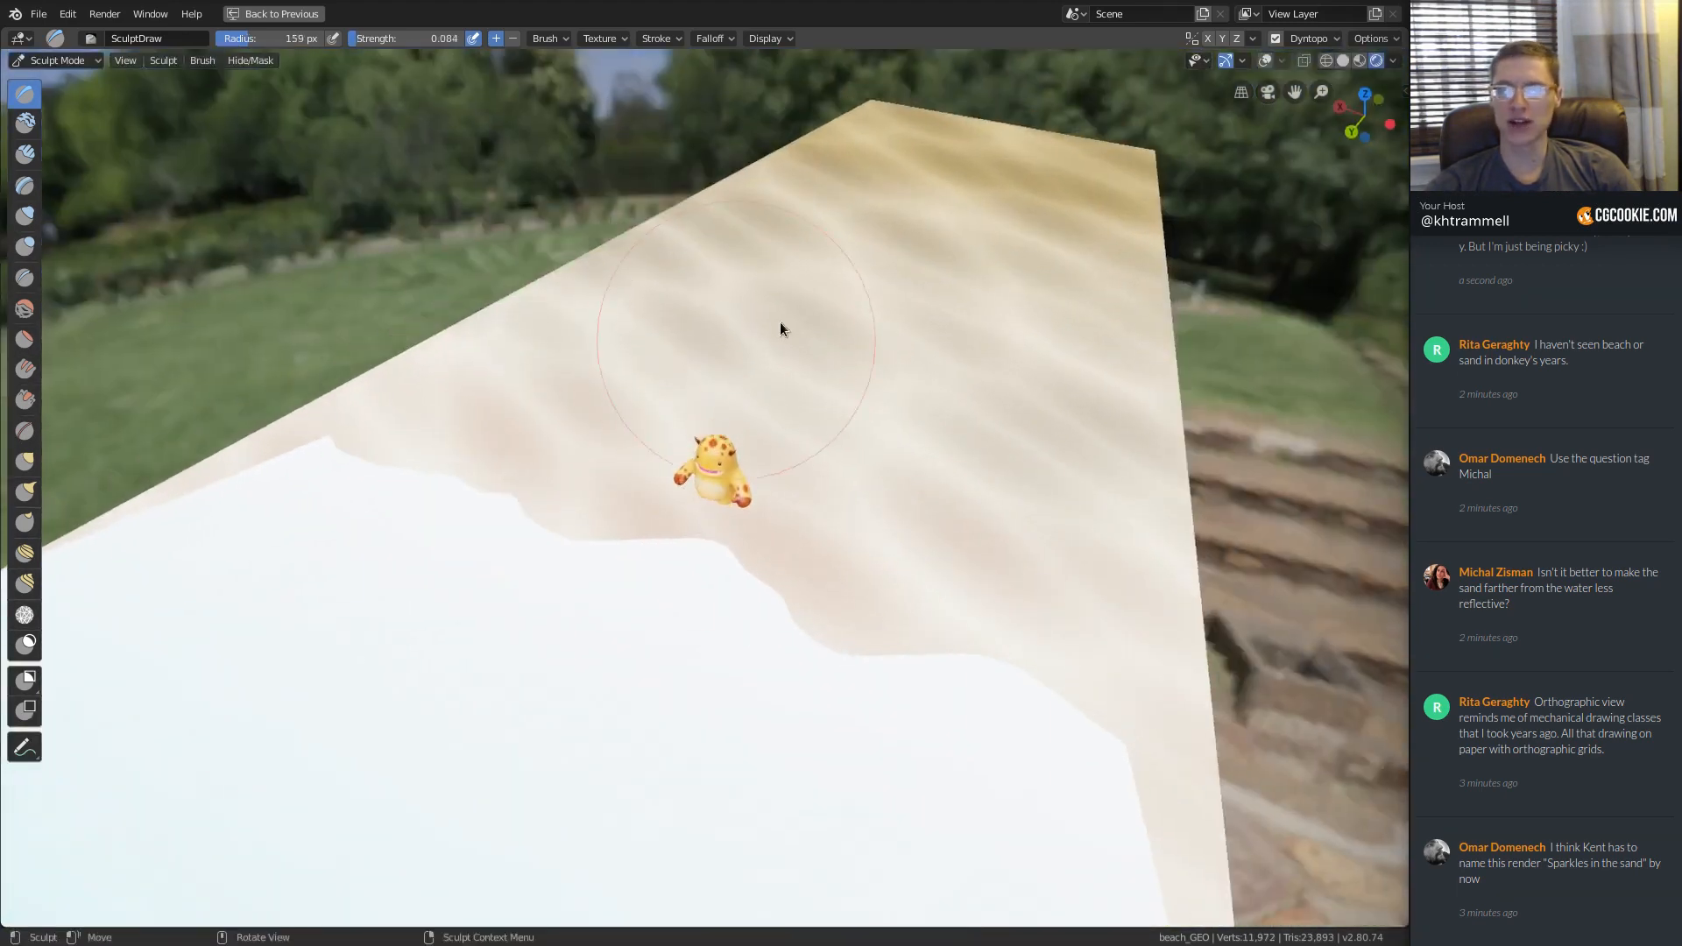
mouse_move(780, 322)
left_mouse_down("ctrl")
mouse_move(812, 299)
mouse_move(591, 380)
mouse_move(814, 394)
left_mouse_up("ctrl")
mouse_move(822, 394)
middle_mouse_down()
mouse_move(920, 326)
mouse_move(874, 398)
middle_mouse_up()
mouse_move(884, 362)
left_mouse_down("ctrl")
mouse_move(923, 503)
mouse_move(890, 365)
left_mouse_up("ctrl")
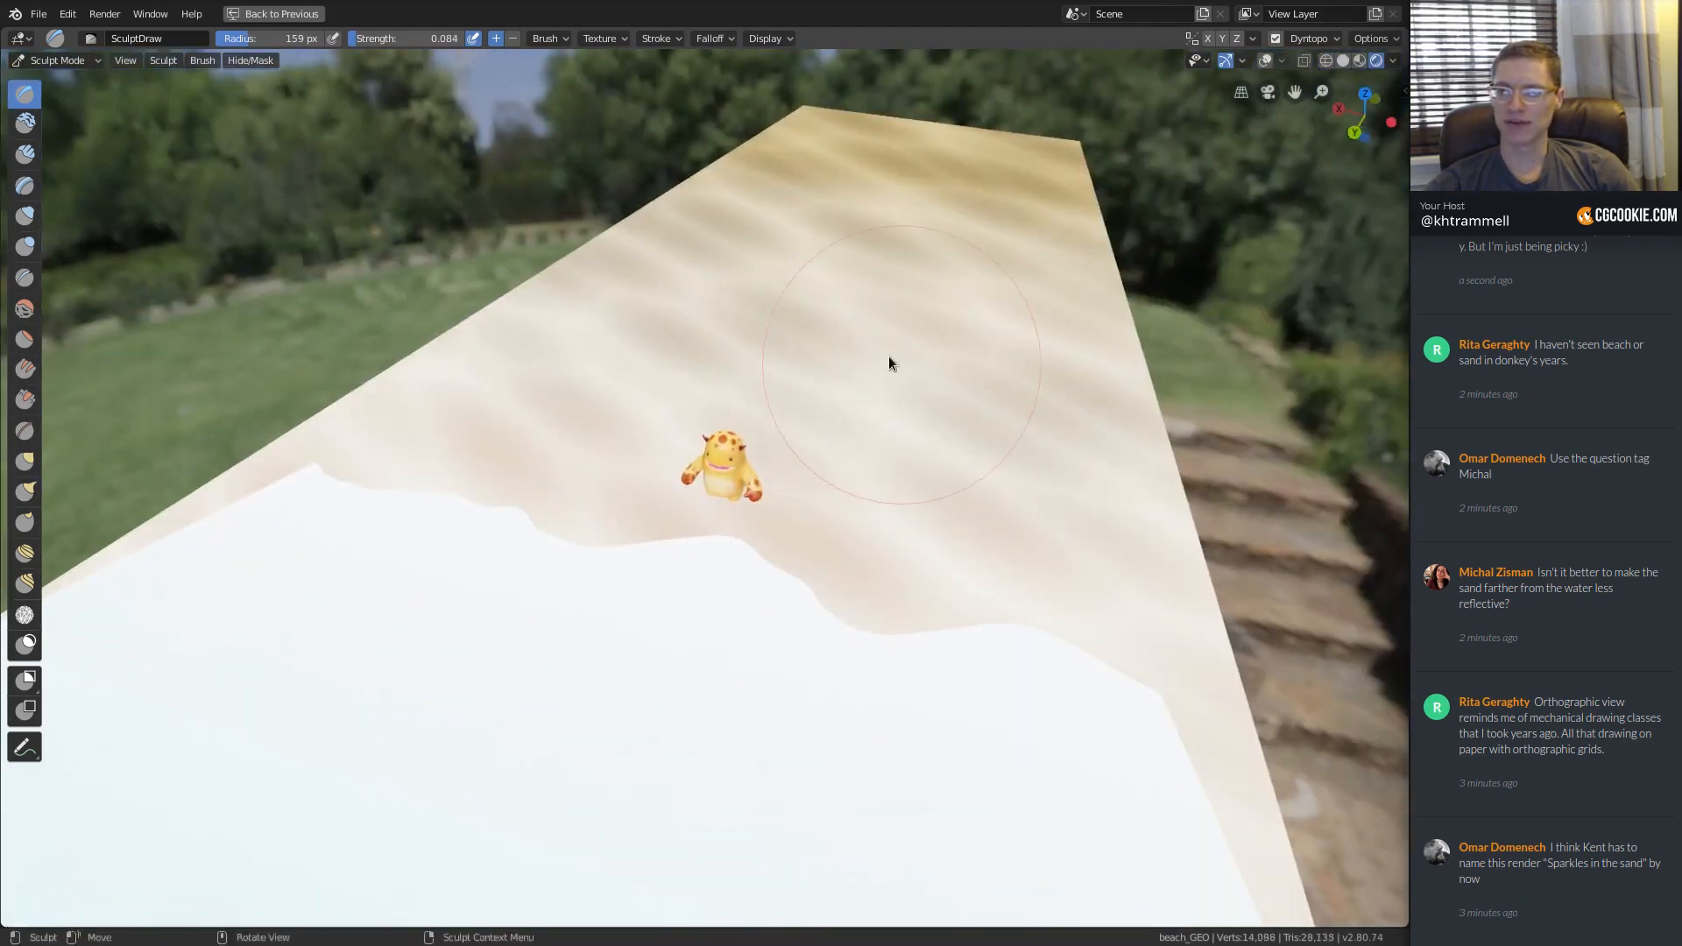
Inspect the sculpted shoreline from several angles and through the scene camera, and save the file.
mouse_move(890, 364)
middle_mouse_down()
mouse_move(830, 398)
mouse_move(839, 360)
mouse_move(643, 360)
mouse_move(668, 412)
mouse_move(897, 436)
mouse_move(830, 368)
mouse_move(849, 447)
mouse_move(822, 408)
middle_mouse_up()
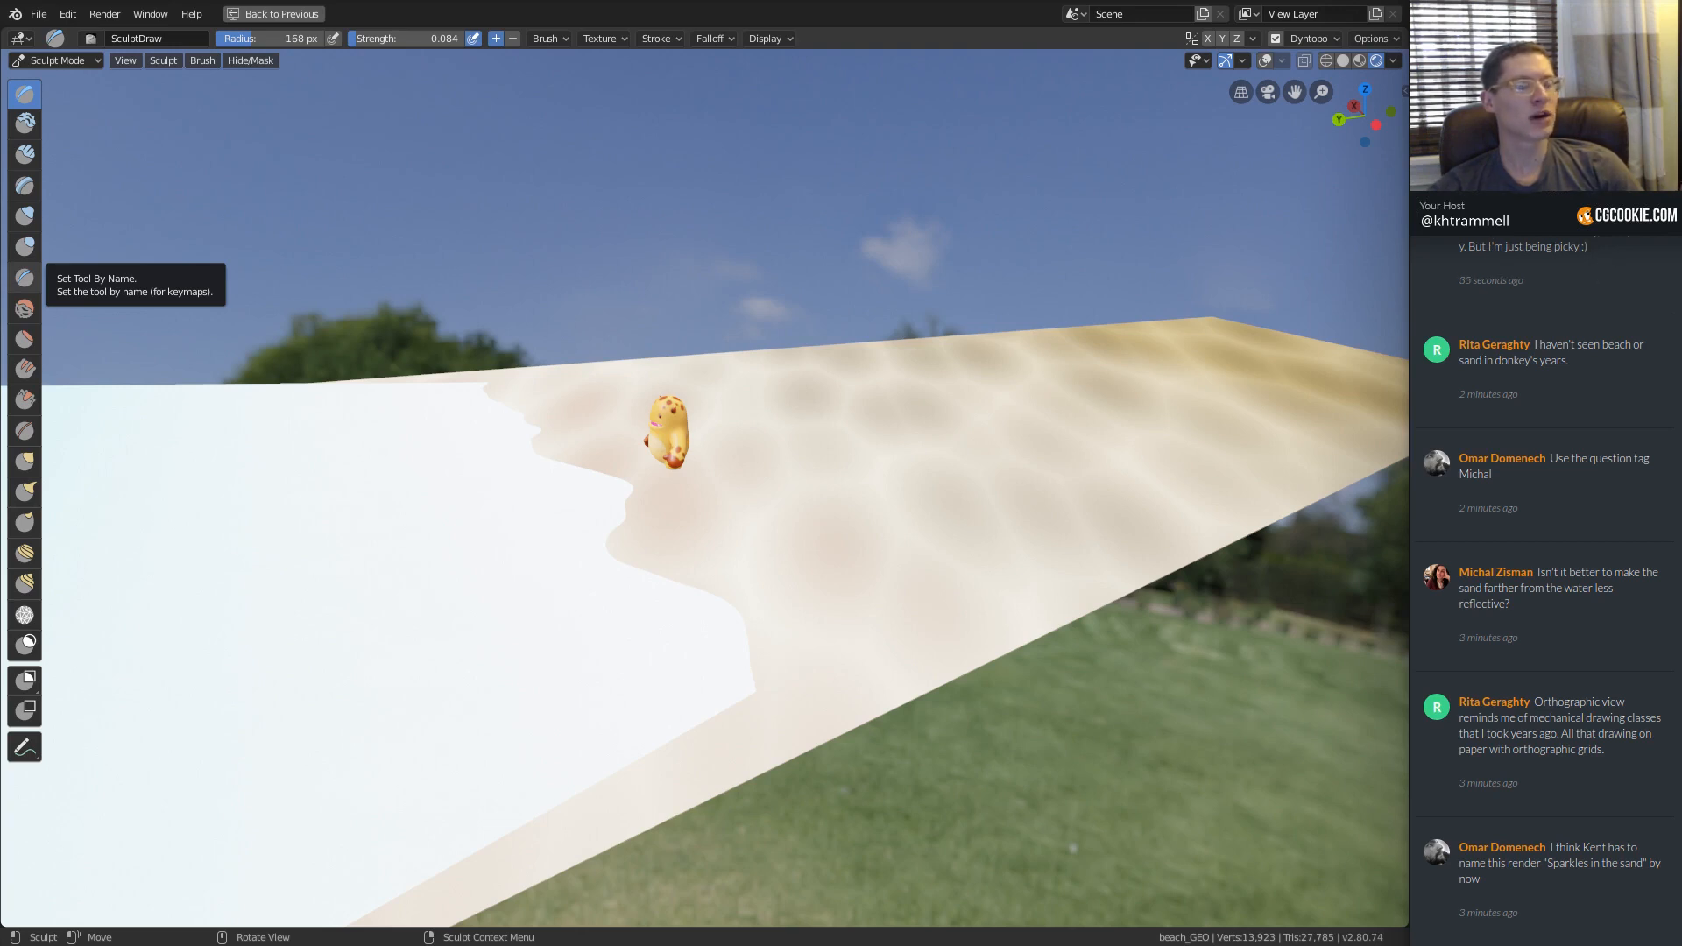
middle_click_drag(905, 327, 701, 429)
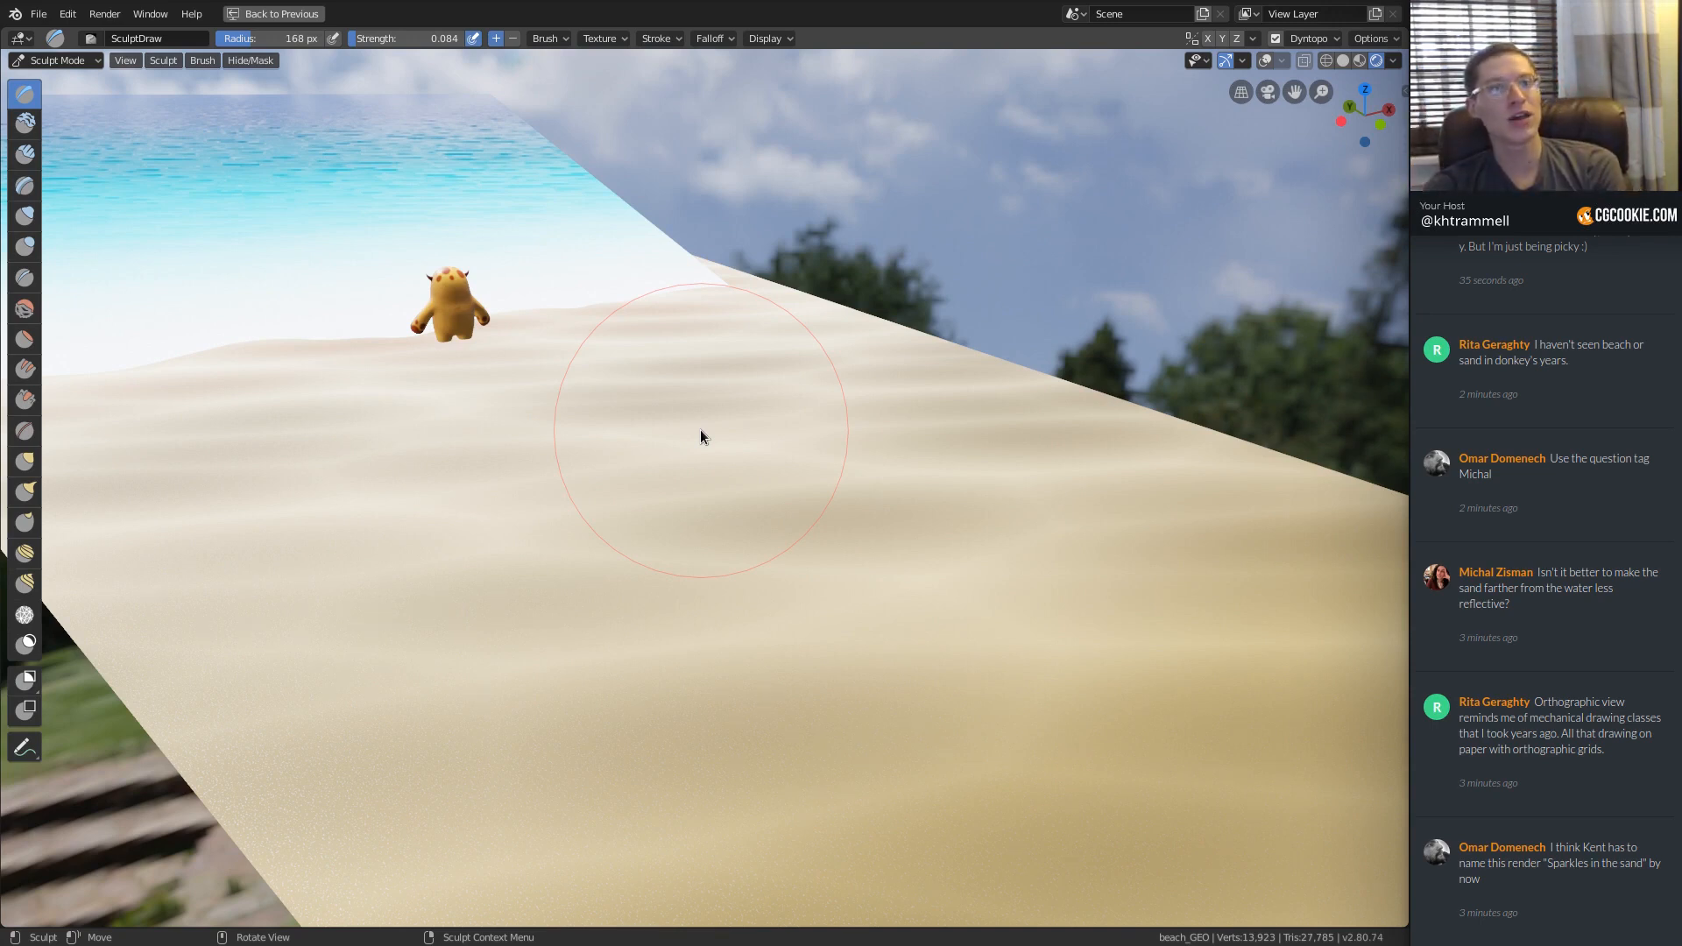
middle_click_drag(676, 255, 539, 307)
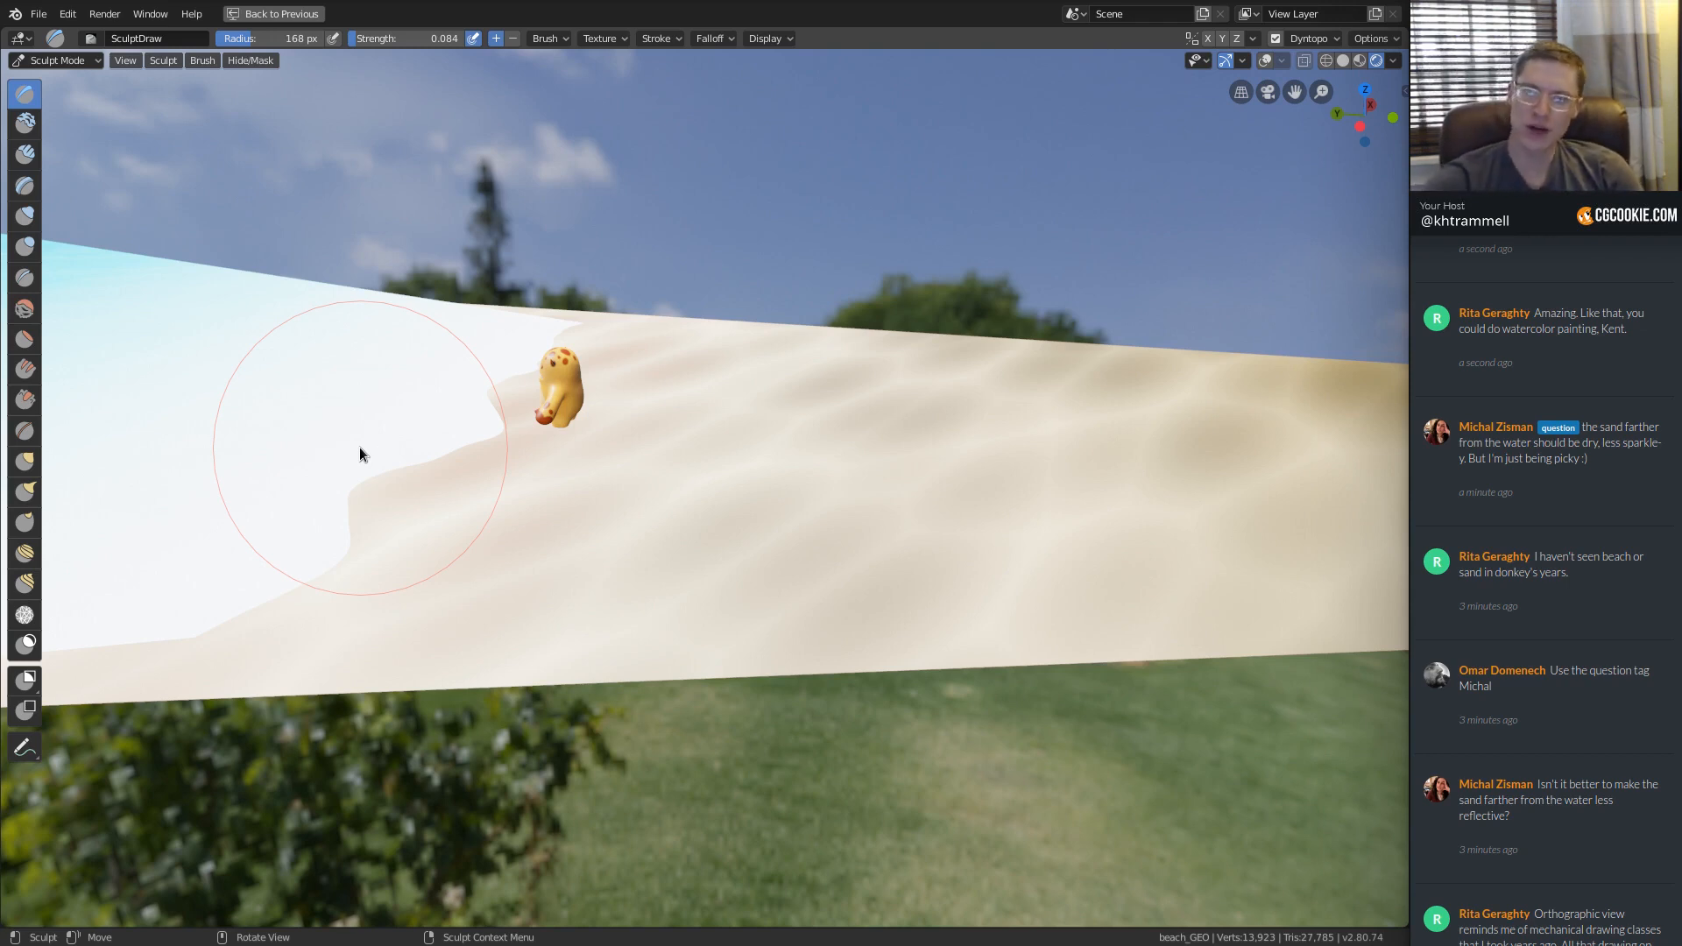
mouse_move(359, 447)
middle_mouse_down()
mouse_move(601, 336)
mouse_move(741, 349)
middle_mouse_up()
key("KP_0")
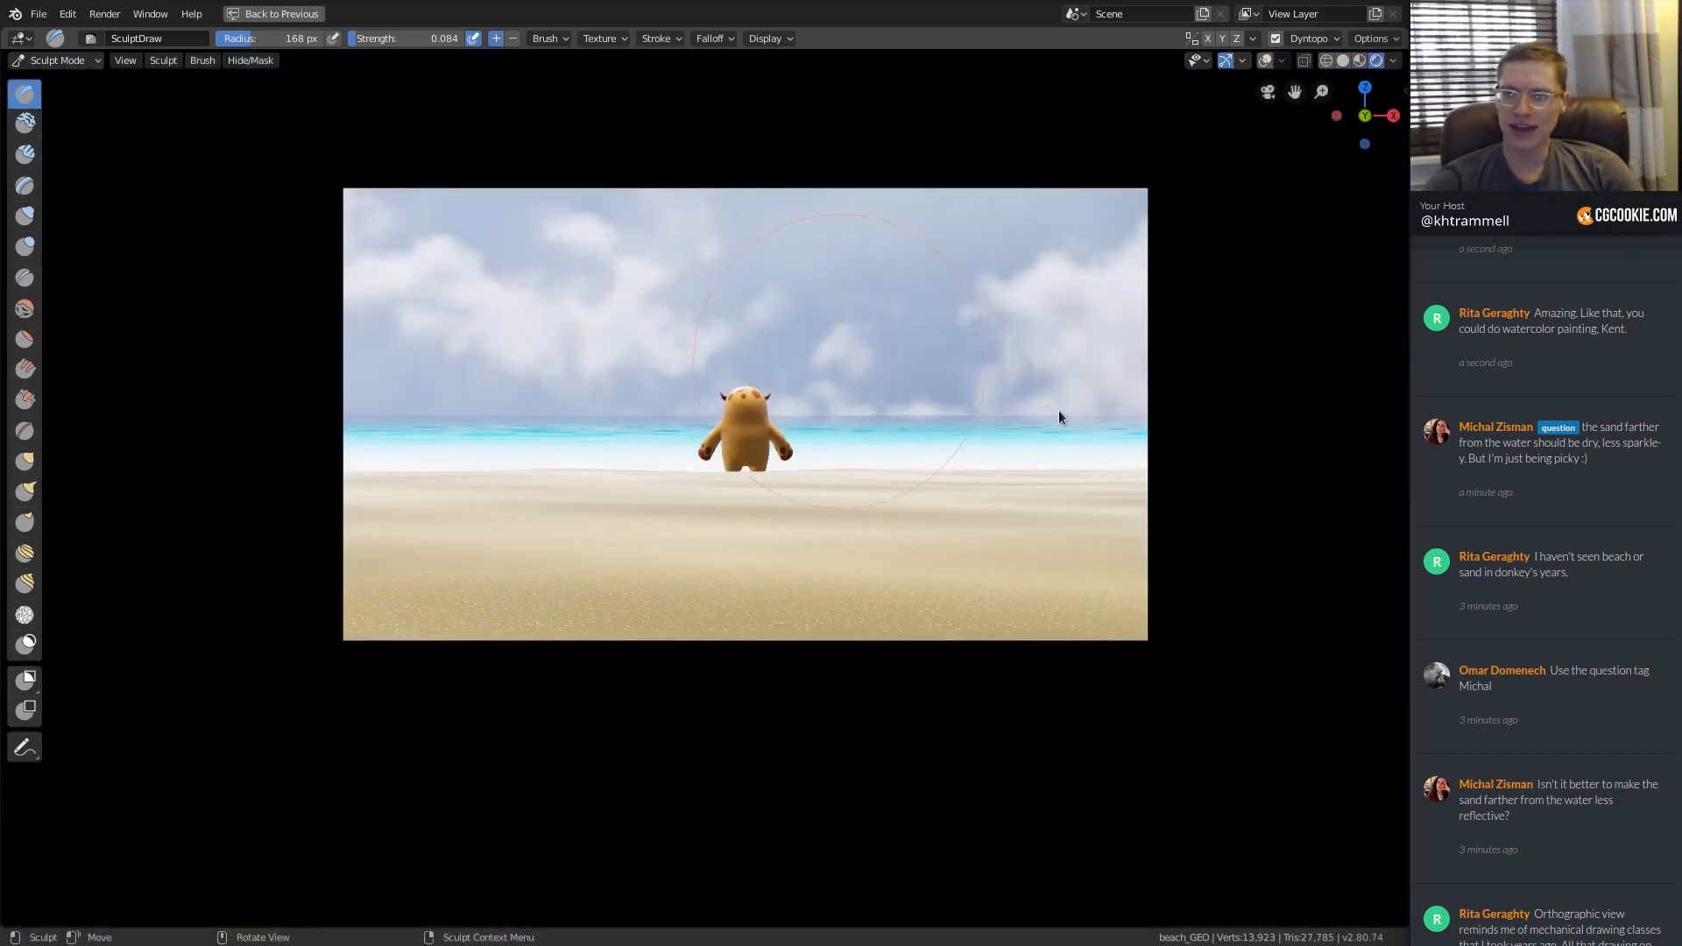
middle_click_drag(1059, 410, 990, 504, "ctrl")
middle_click_drag(659, 477, 490, 434, "ctrl")
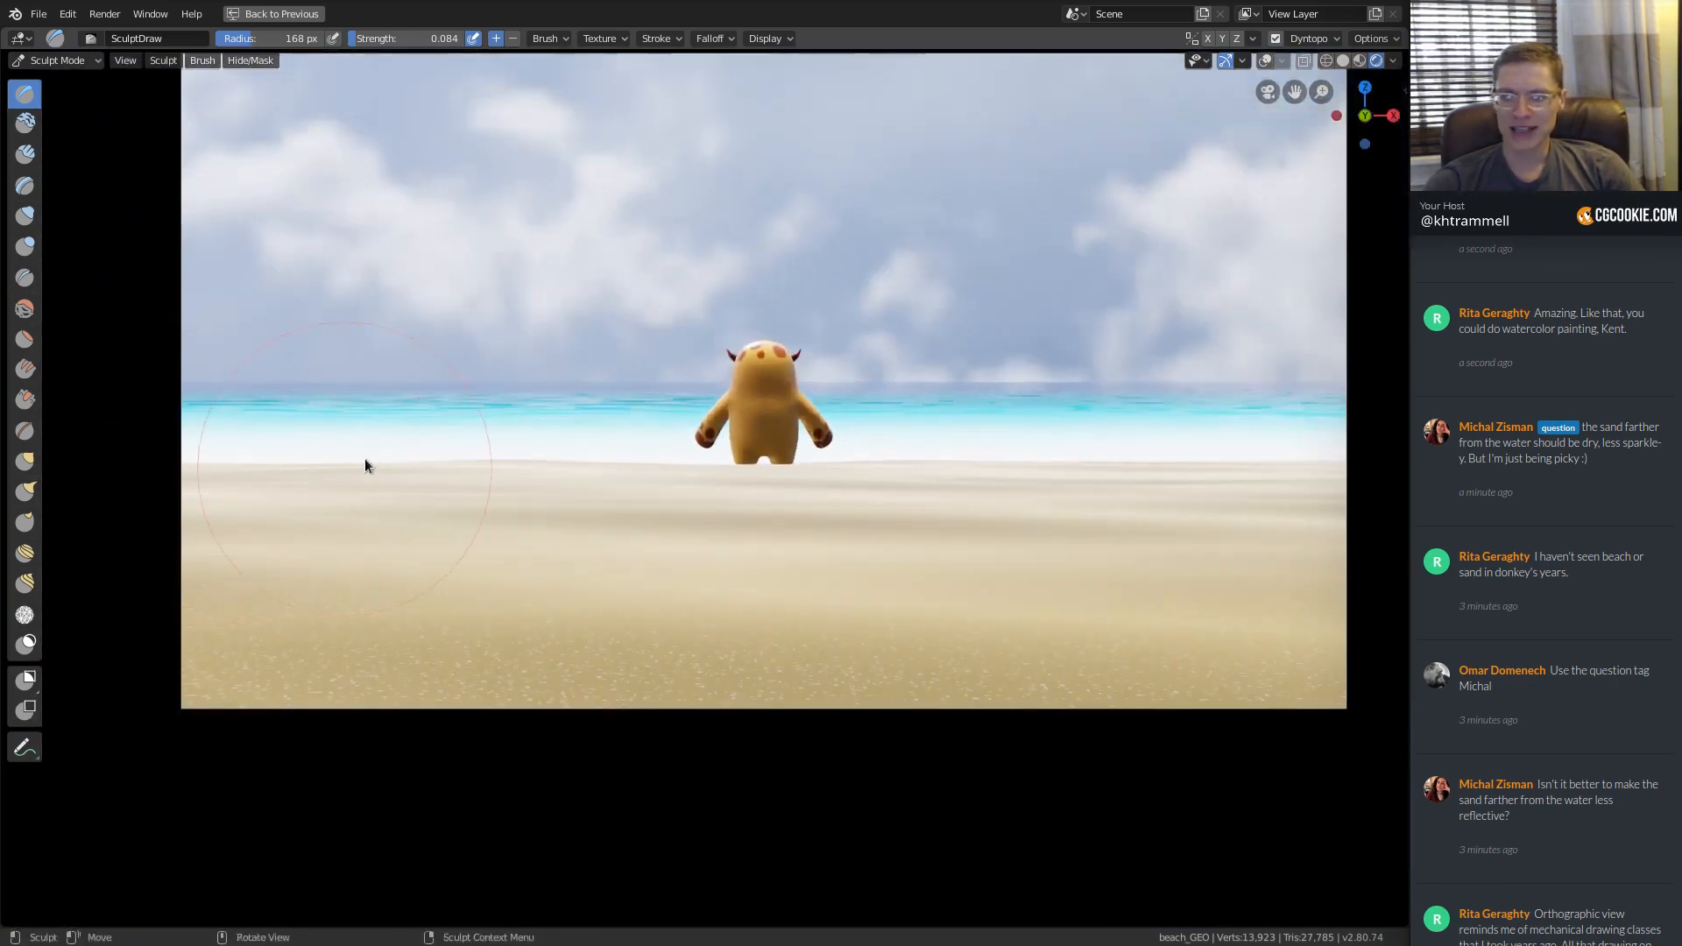
middle_click_drag(830, 441, 904, 376, "ctrl")
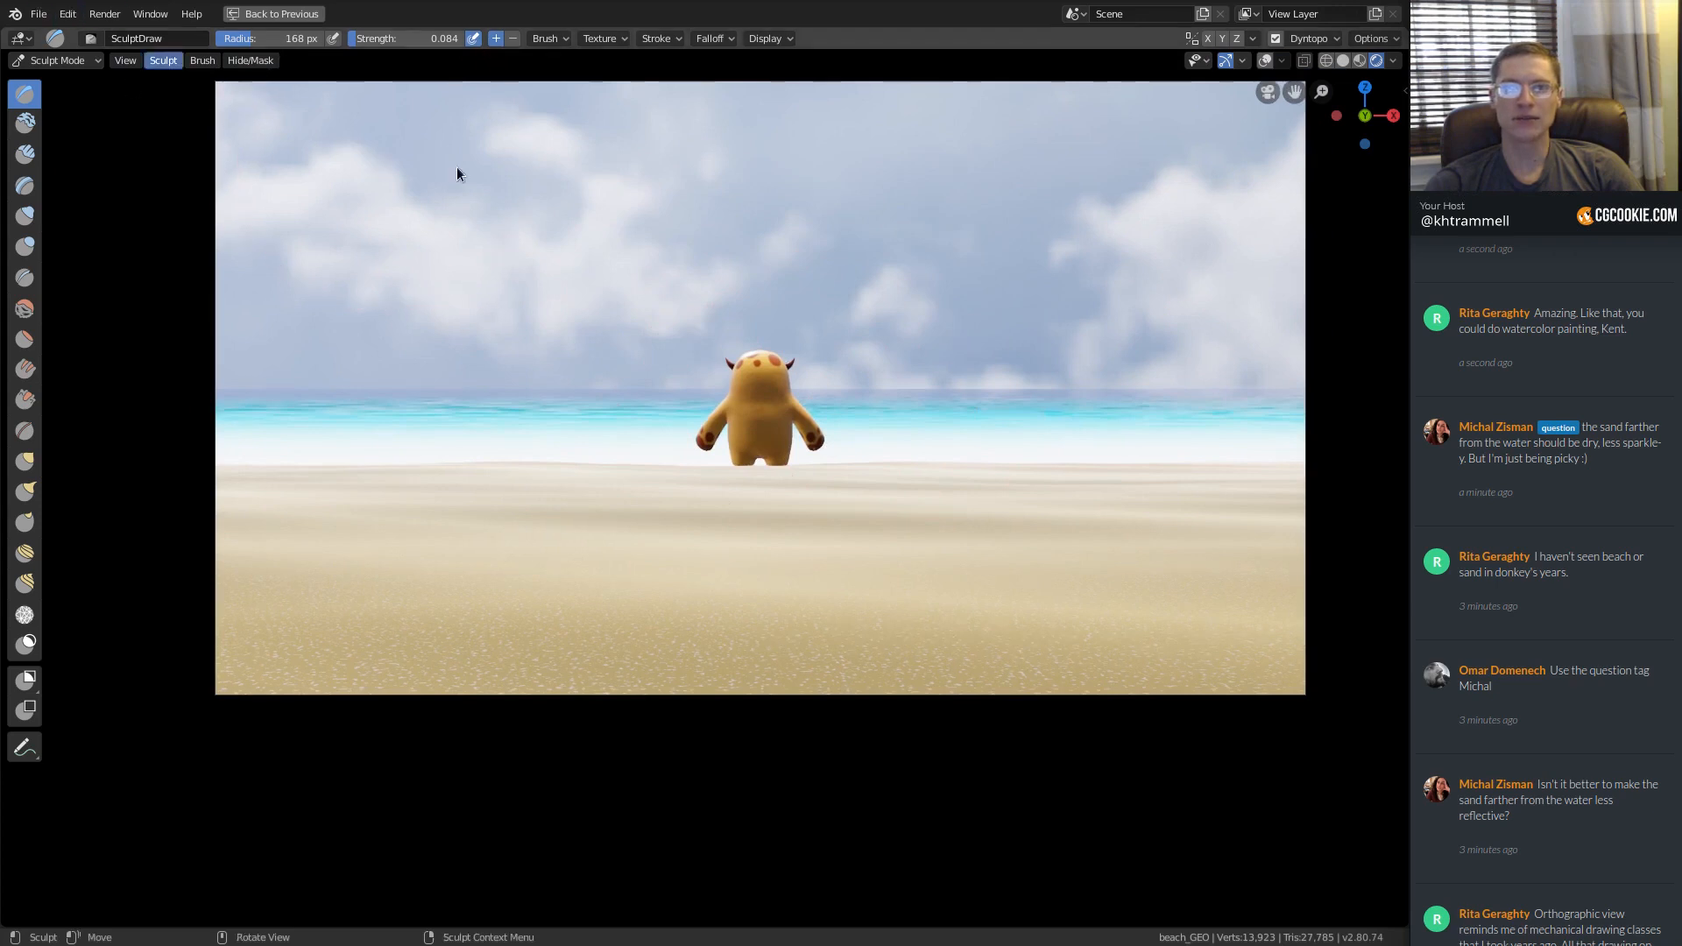
key("ctrl+s")
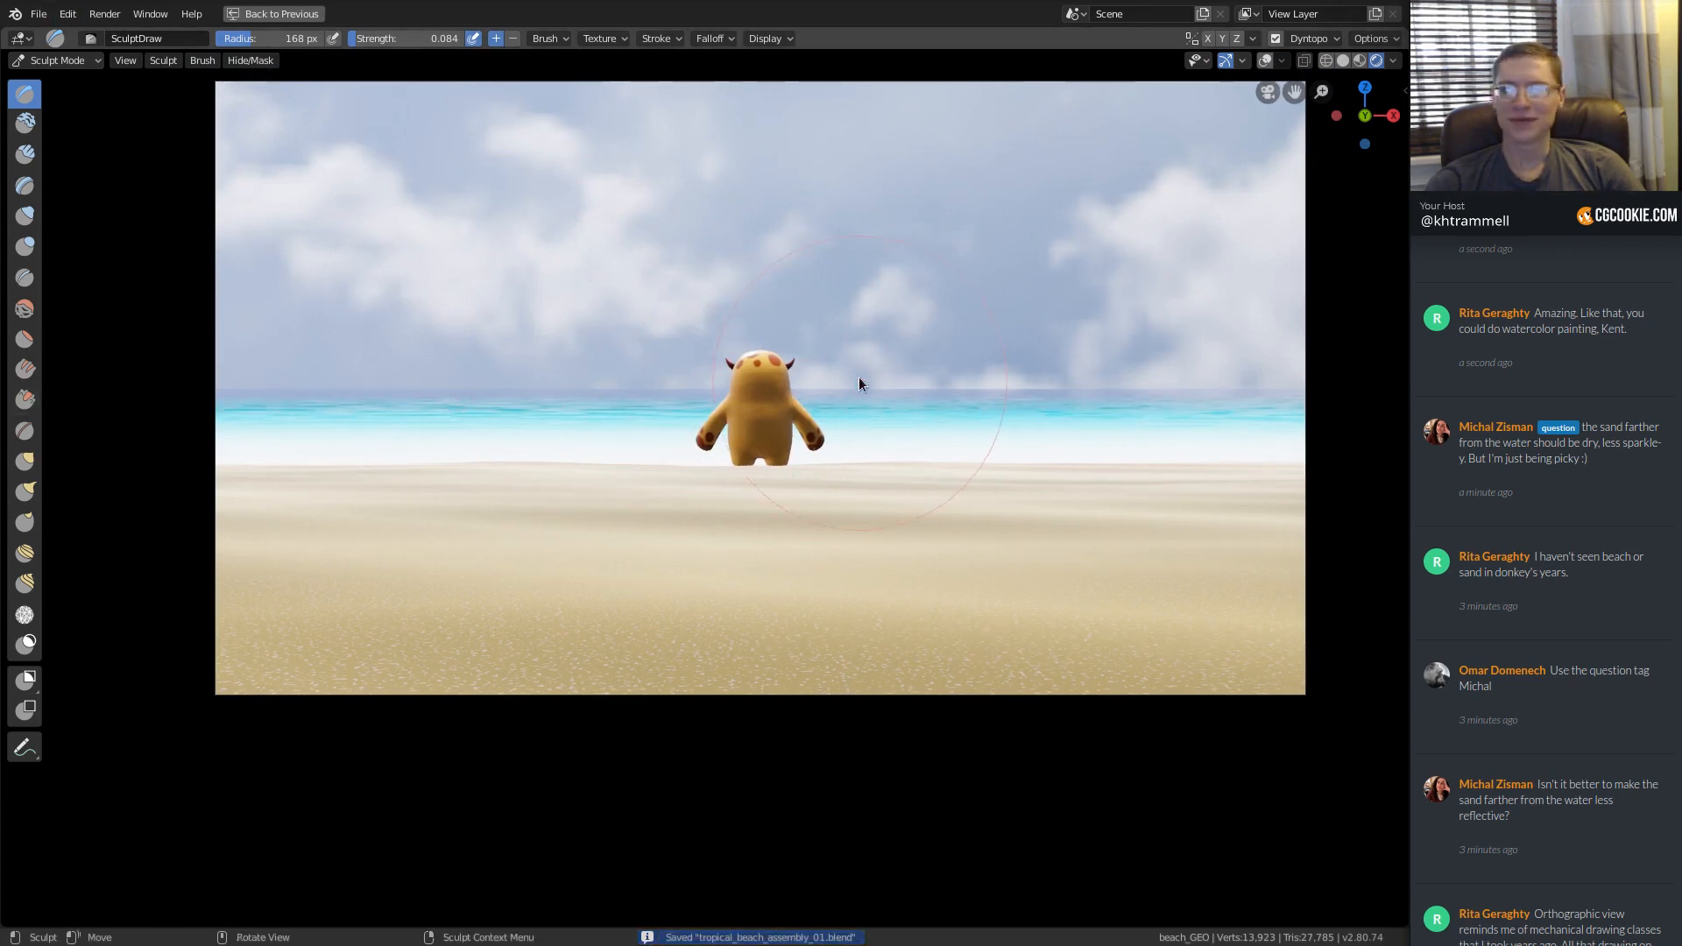
Leave sculpting for Object Mode and restore the full workspace layout.
middle_click_drag(859, 384, 953, 498)
scroll(856, 421, "up", 5)
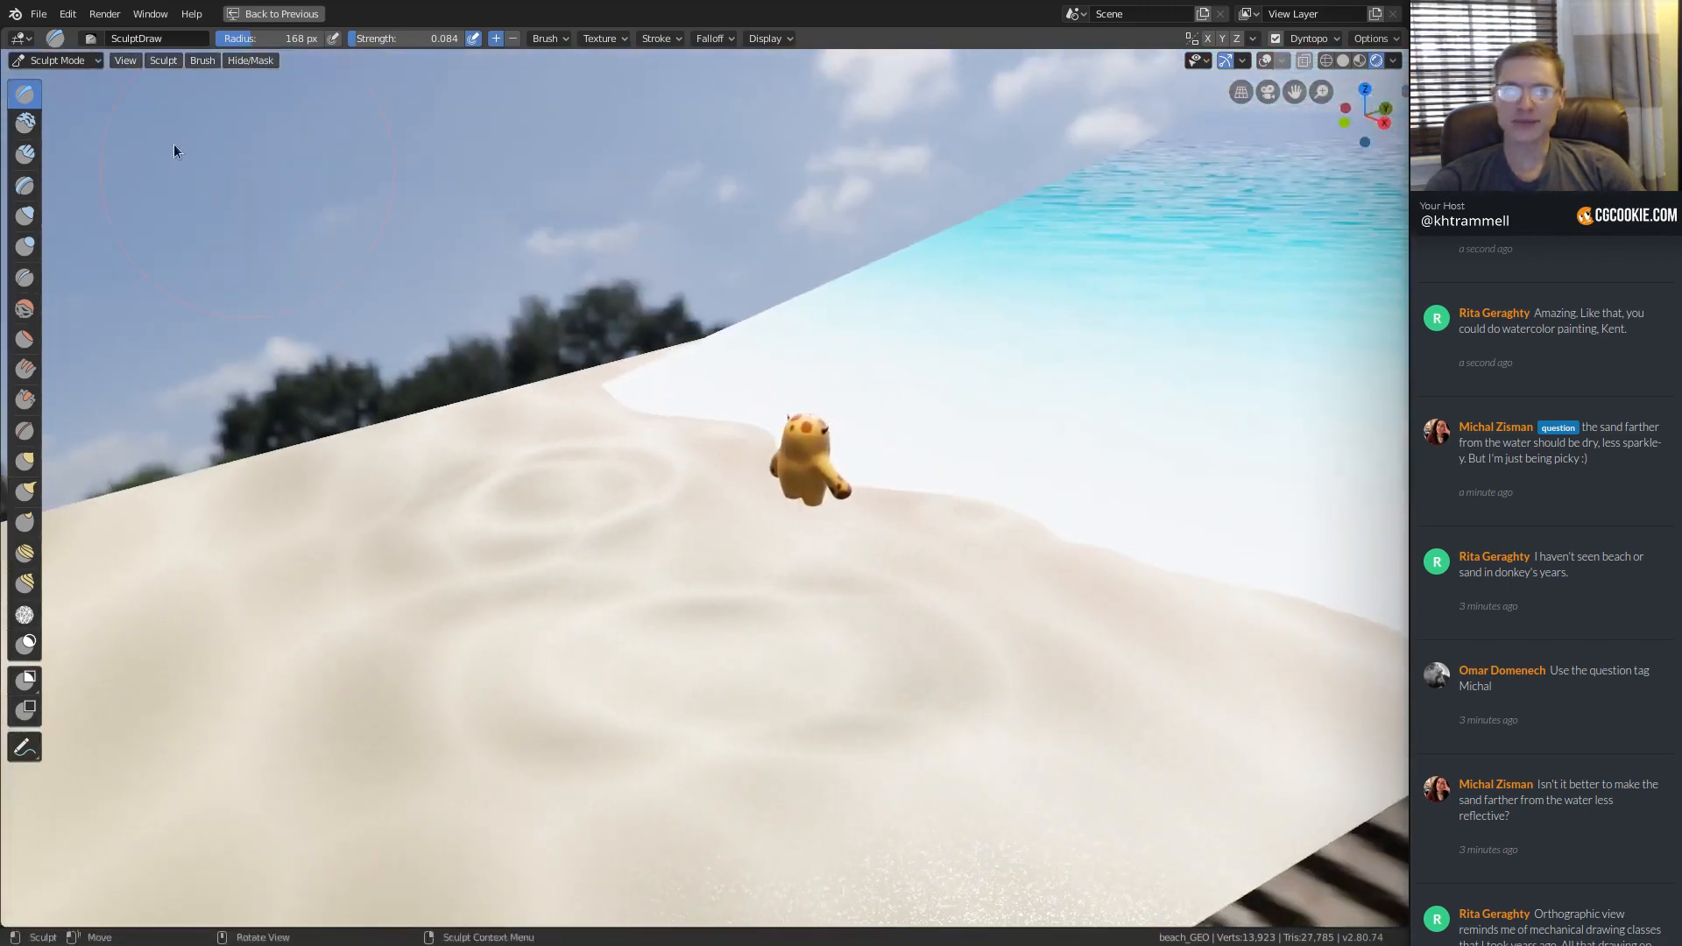
left_click(61, 60)
left_click(56, 76)
middle_click_drag(643, 576, 767, 554)
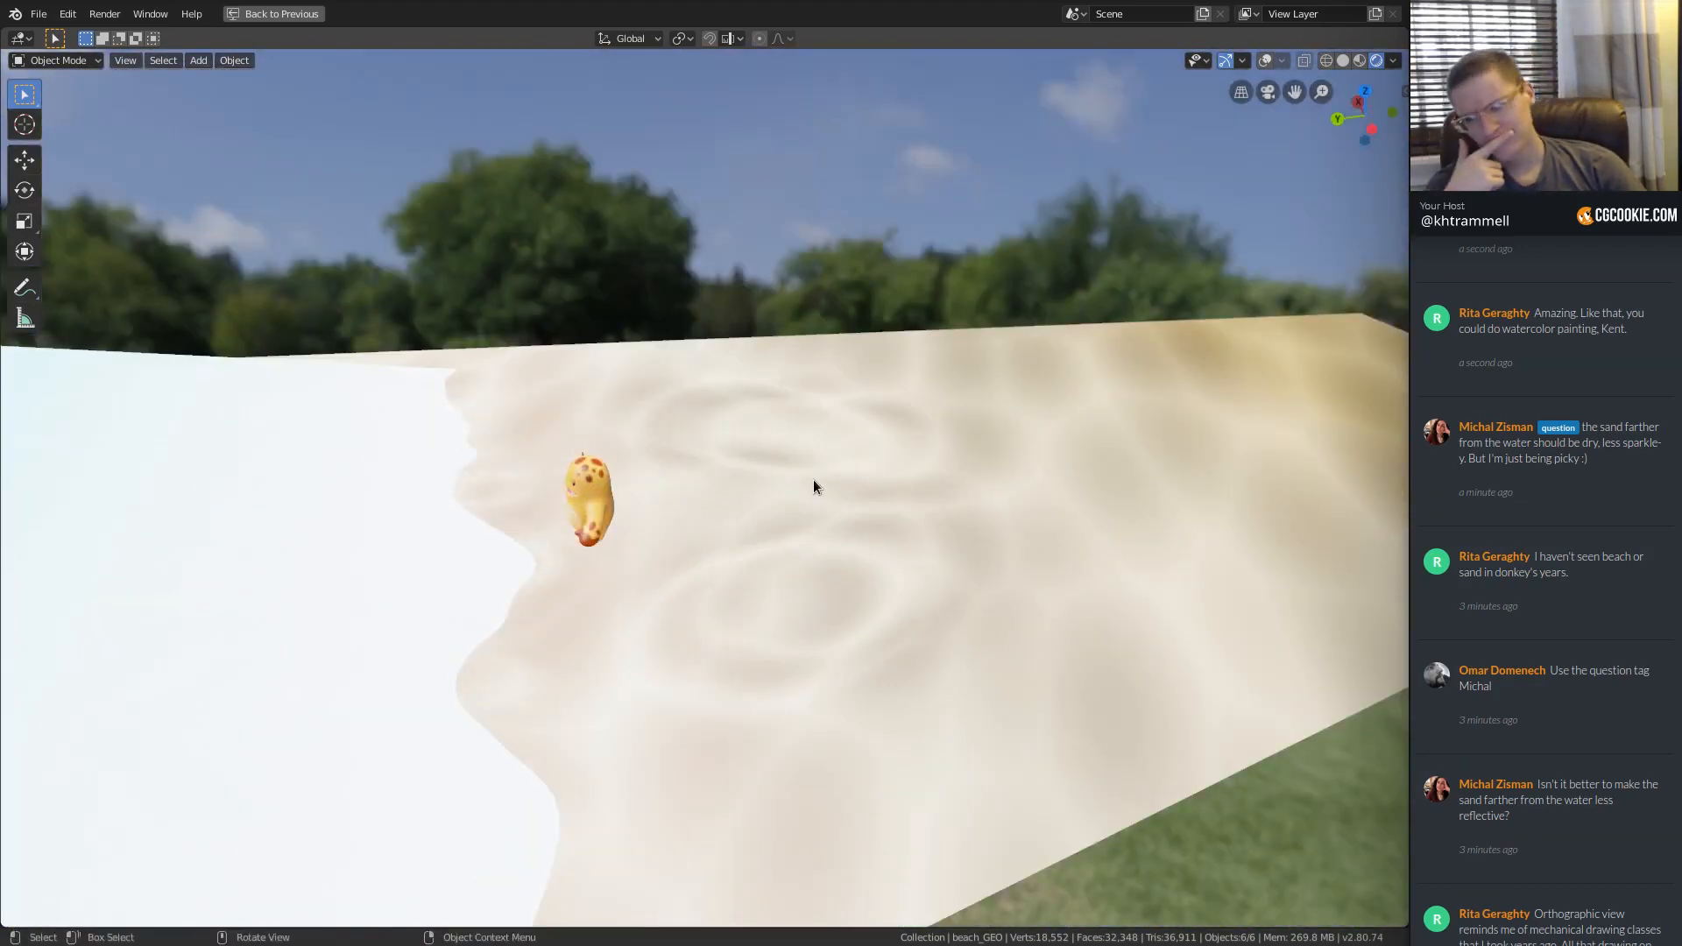
key("ctrl+space")
middle_click_drag(801, 448, 690, 266)
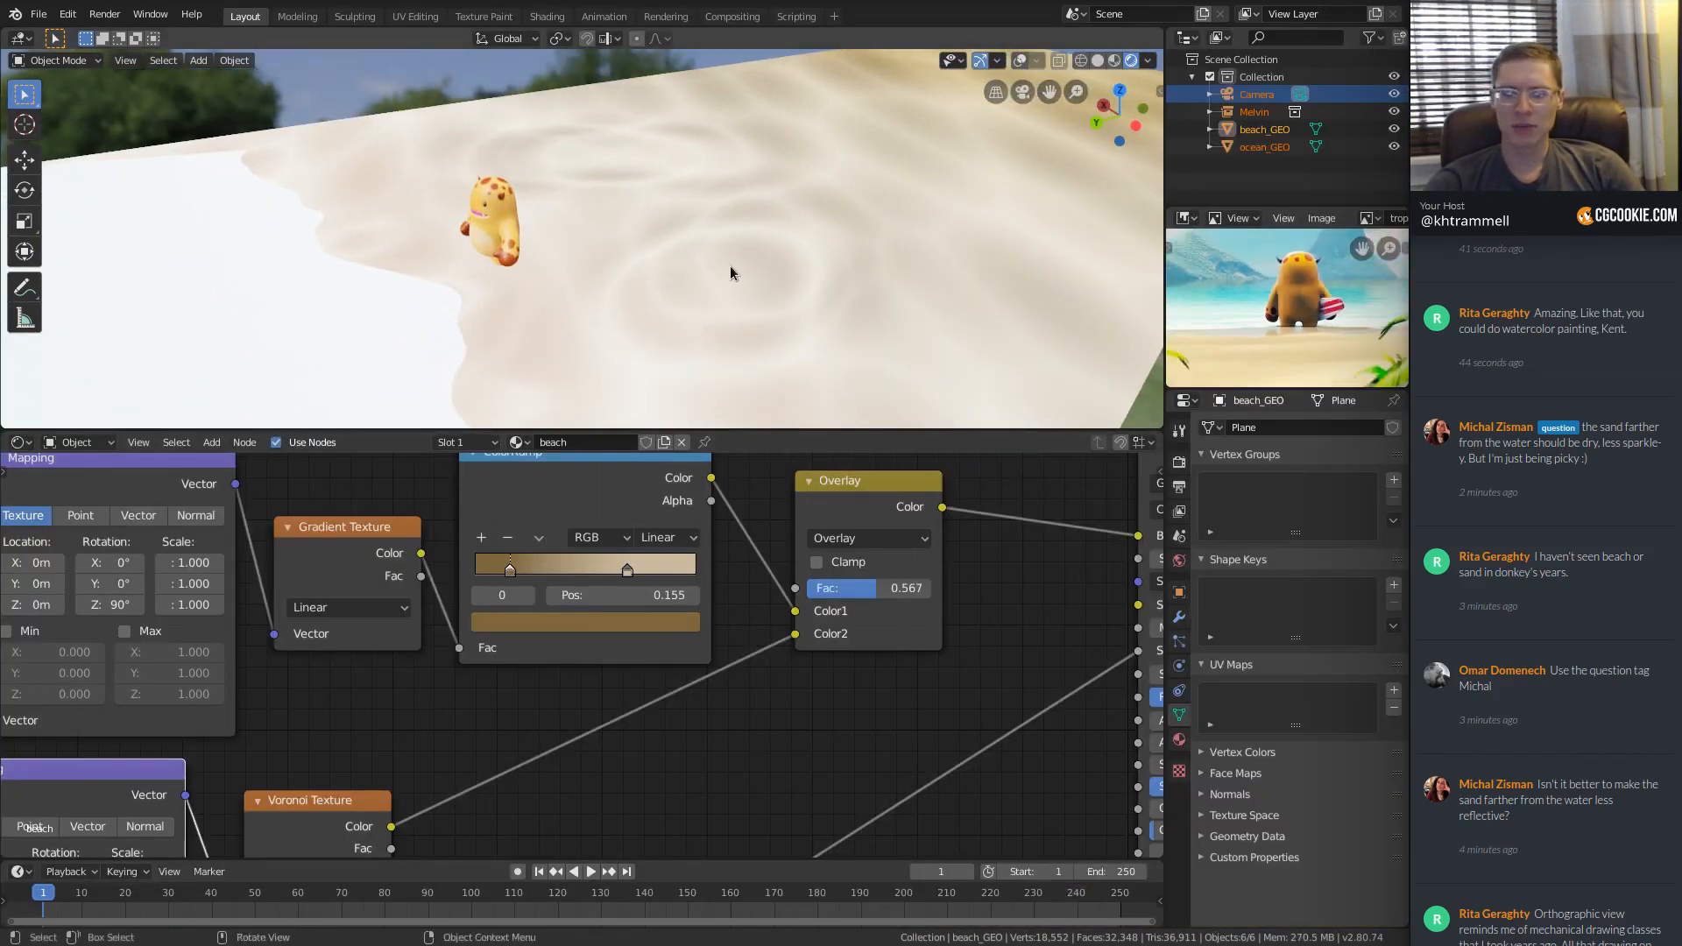
Feed the Mapping node of the beach material's Voronoi Texture from the Object texture coordinates.
key("KP_0")
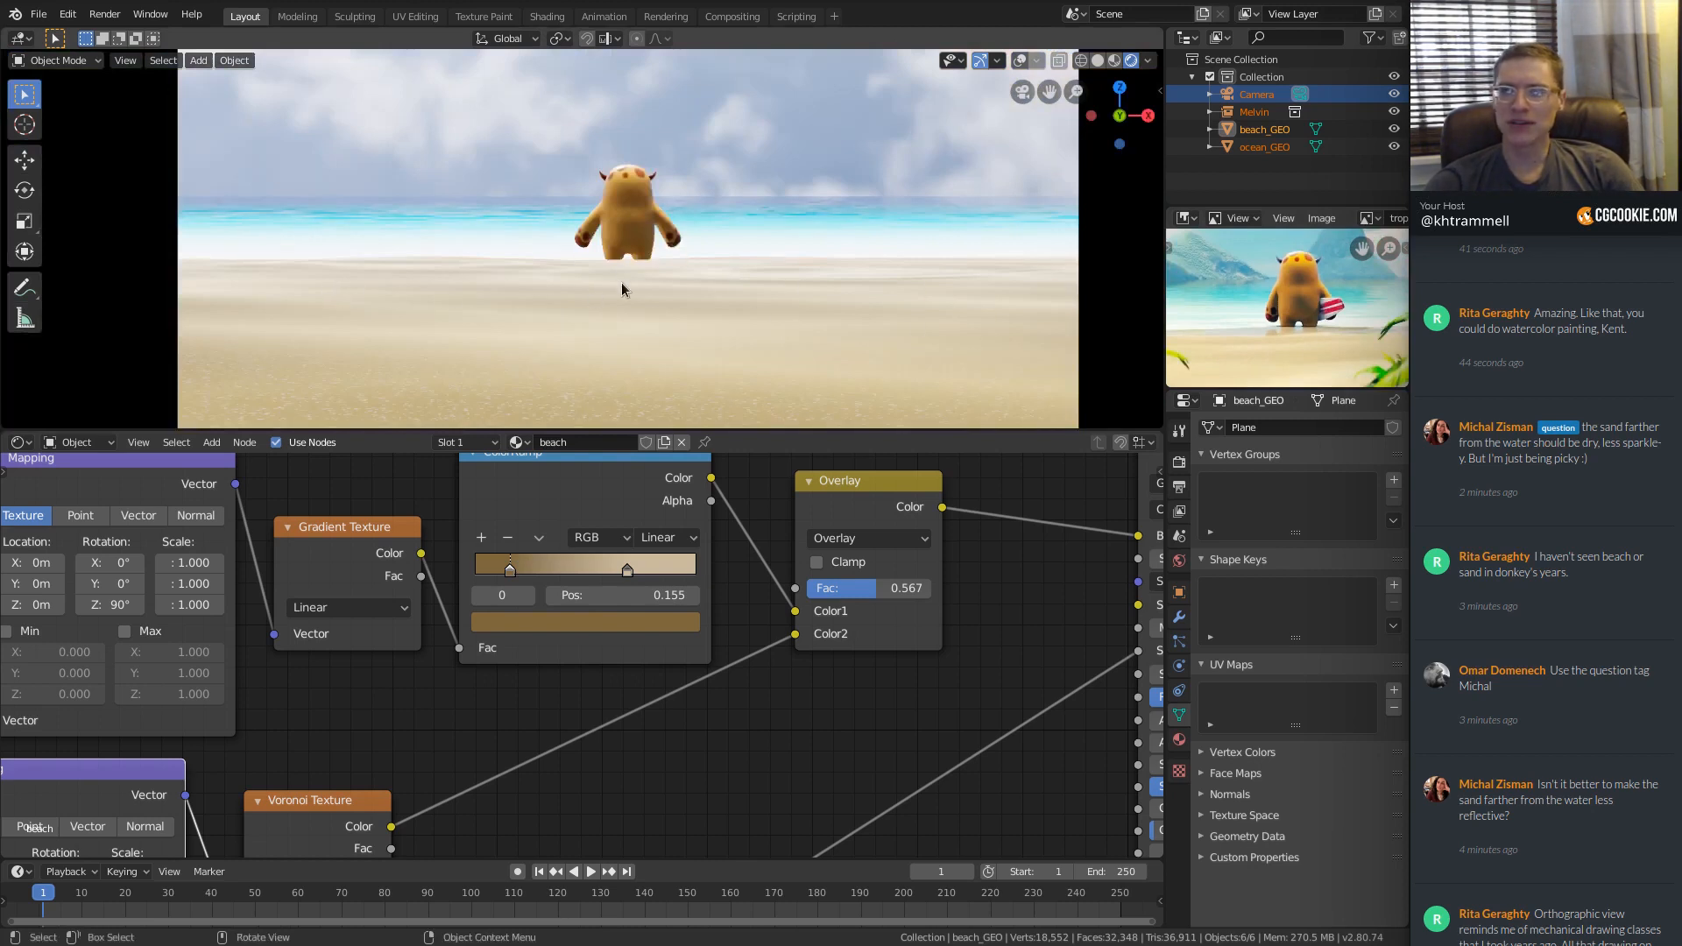
middle_click_drag(622, 289, 724, 235)
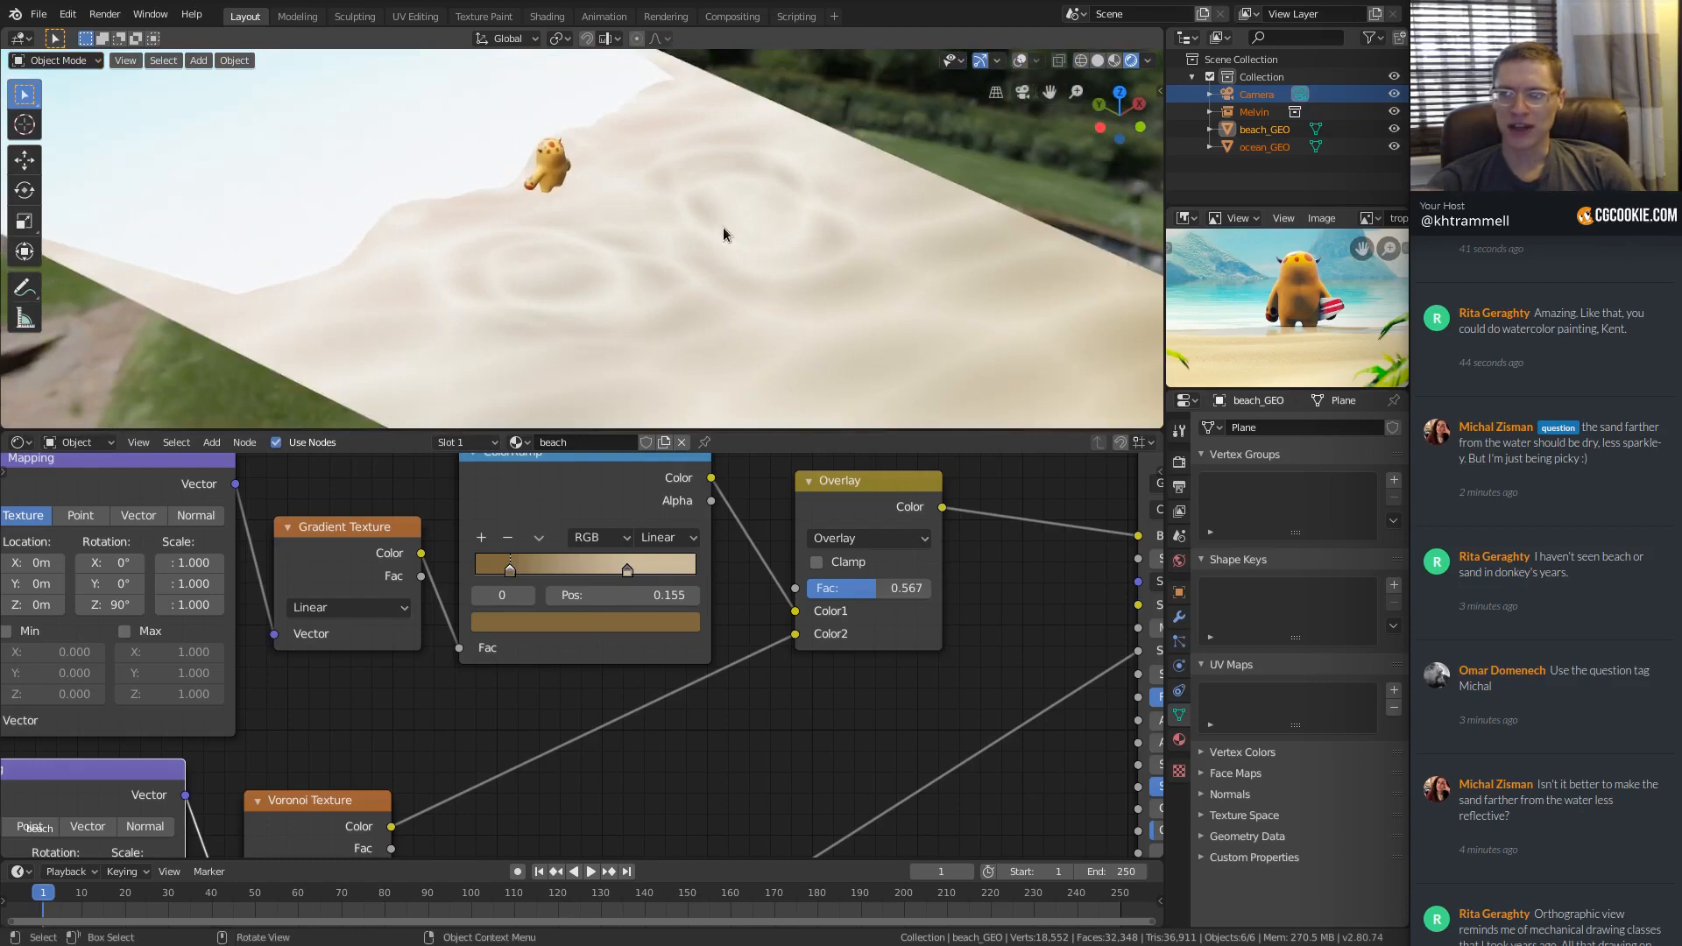
middle_click_drag(614, 226, 662, 323)
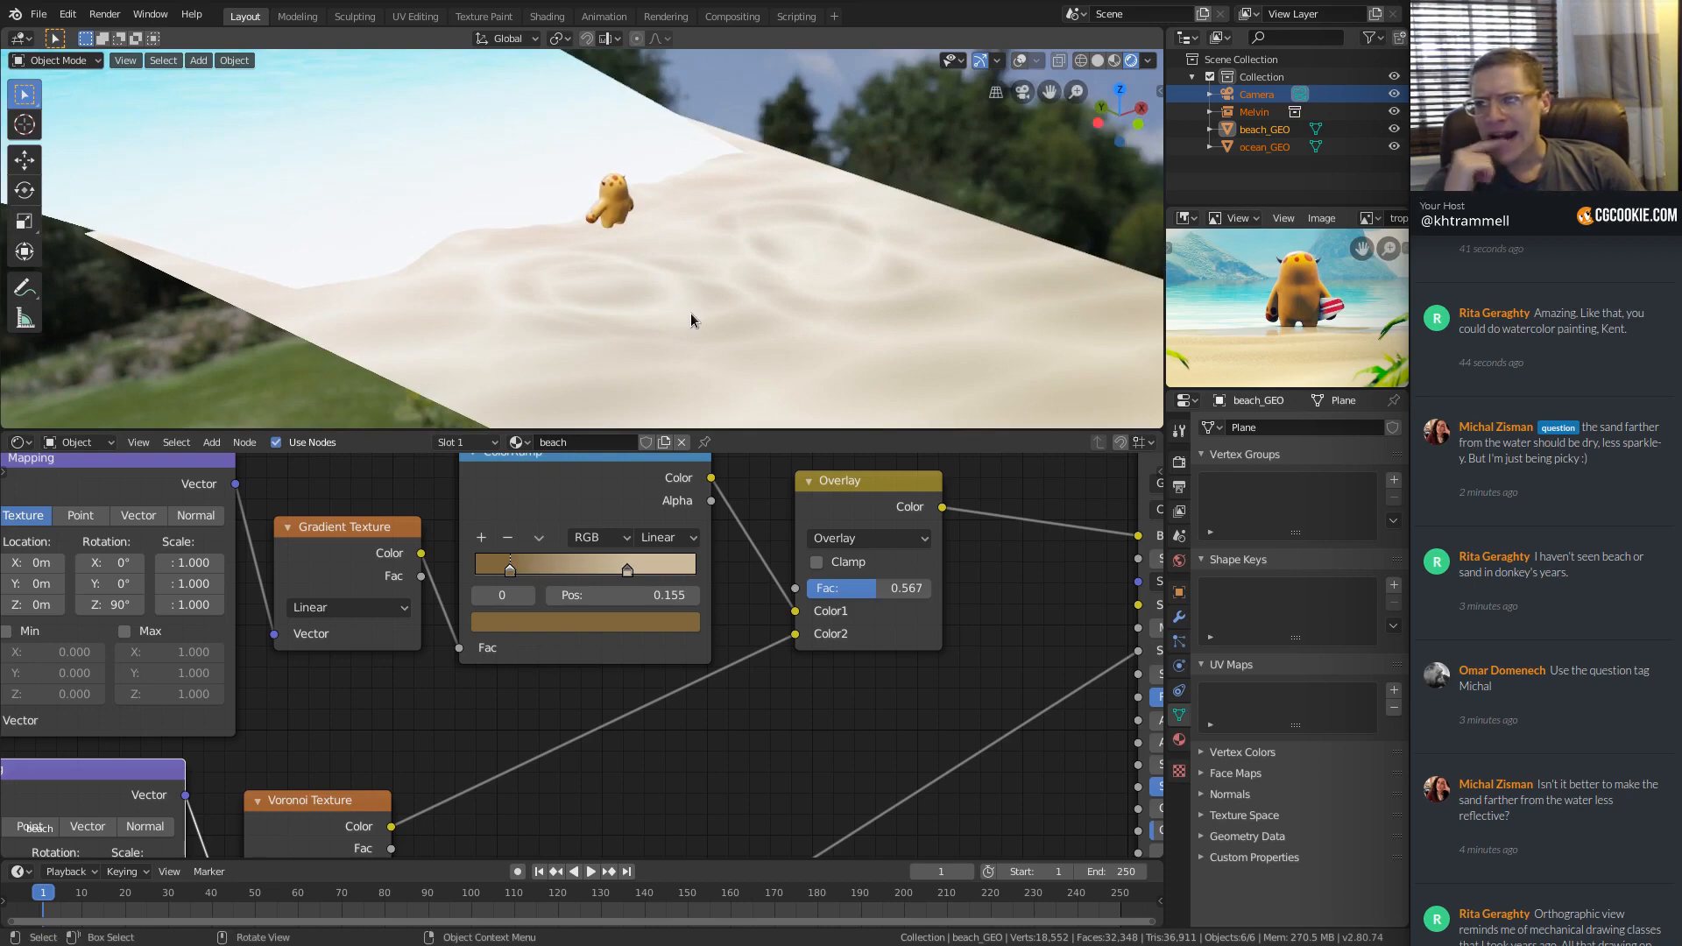
middle_click_drag(478, 535, 180, 720, "ctrl")
middle_click_drag(154, 650, 706, 618)
left_click_drag(475, 662, 444, 692)
middle_click_drag(444, 692, 387, 528)
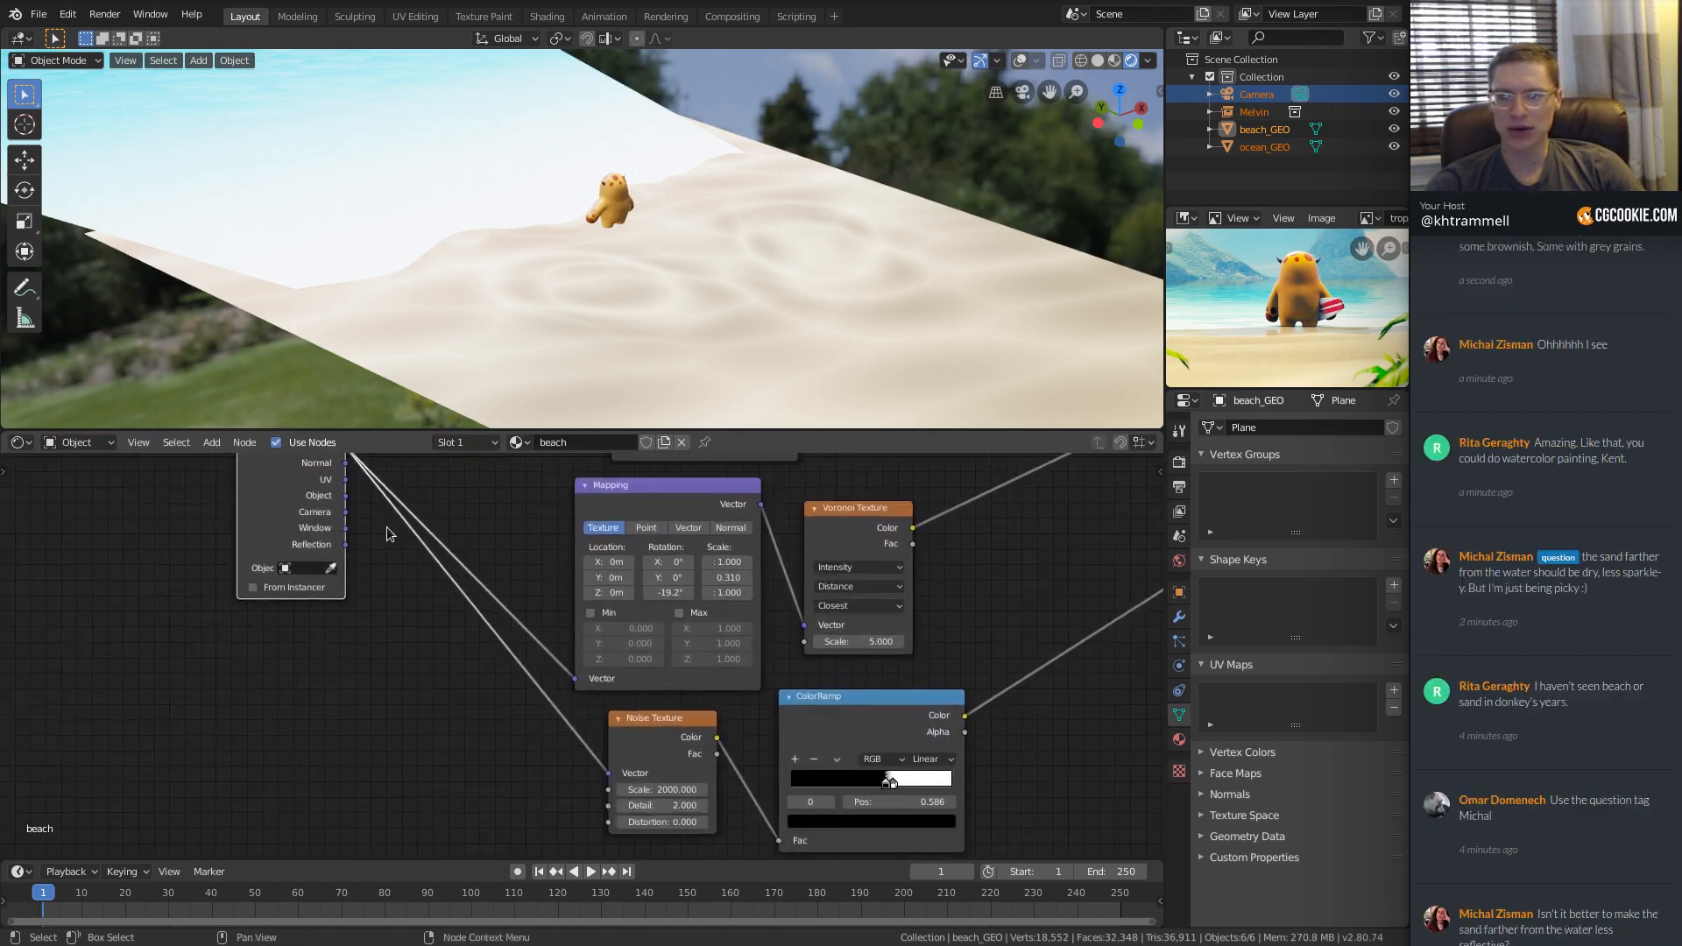
left_click_drag(349, 500, 608, 774)
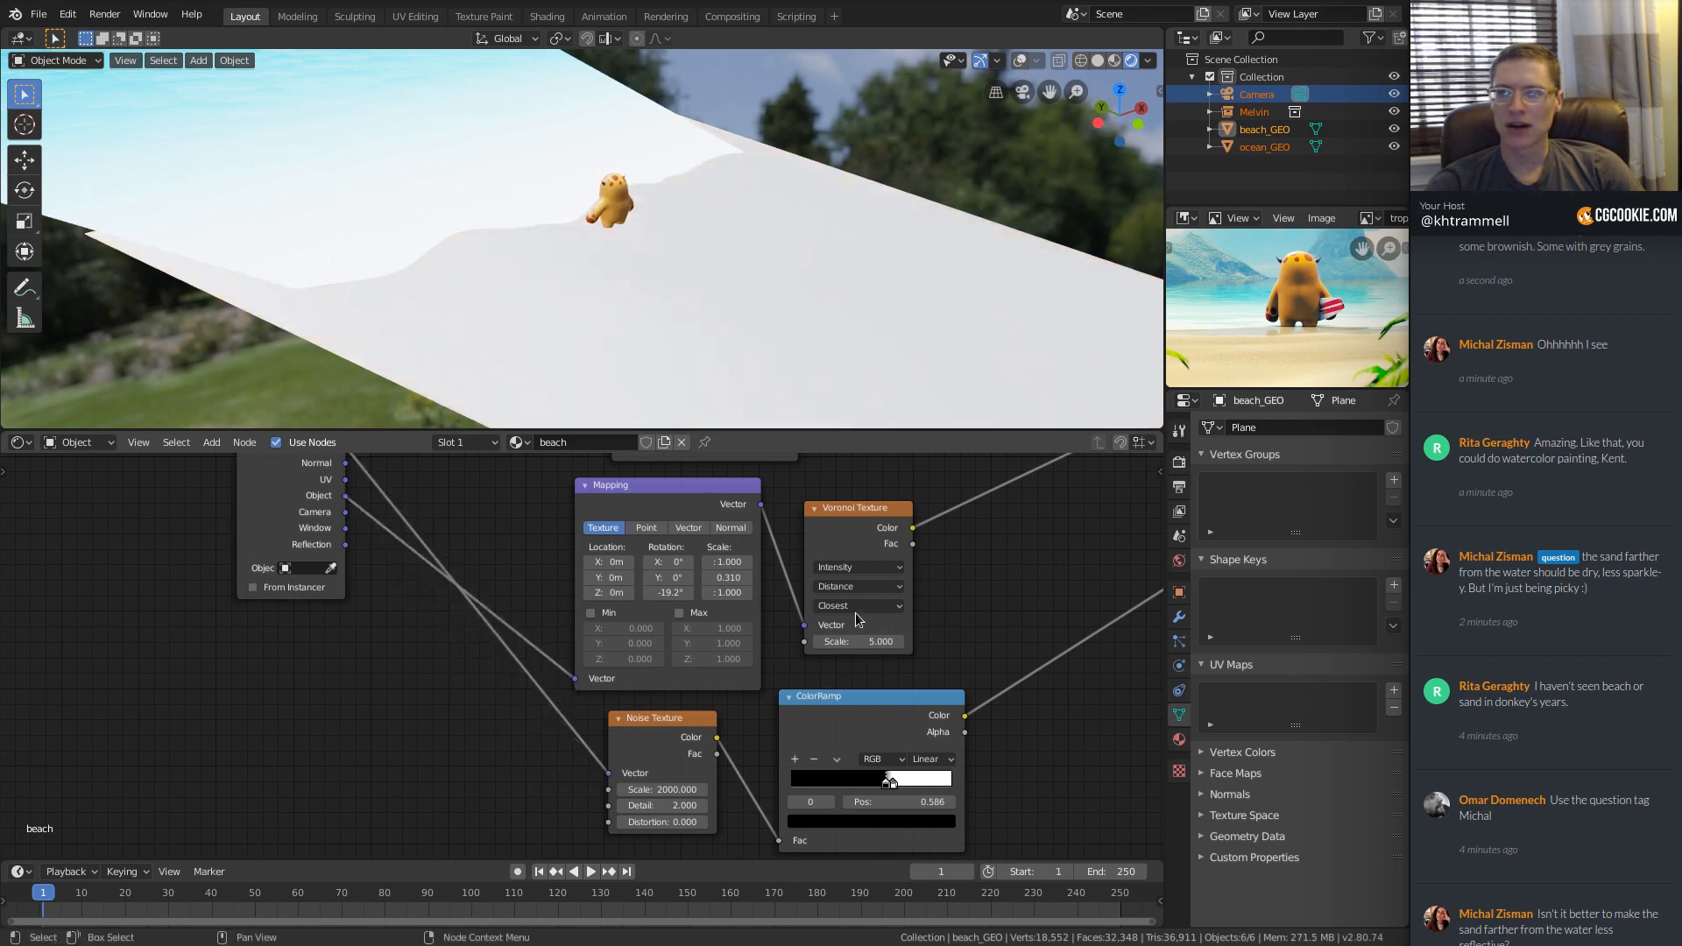
Try the Voronoi Texture scale at 0.1 and at 0.3 on the sand.
mouse_move(770, 244)
middle_mouse_down()
mouse_move(799, 256)
mouse_move(627, 263)
mouse_move(789, 262)
middle_mouse_up()
scroll(738, 571, "up", 4)
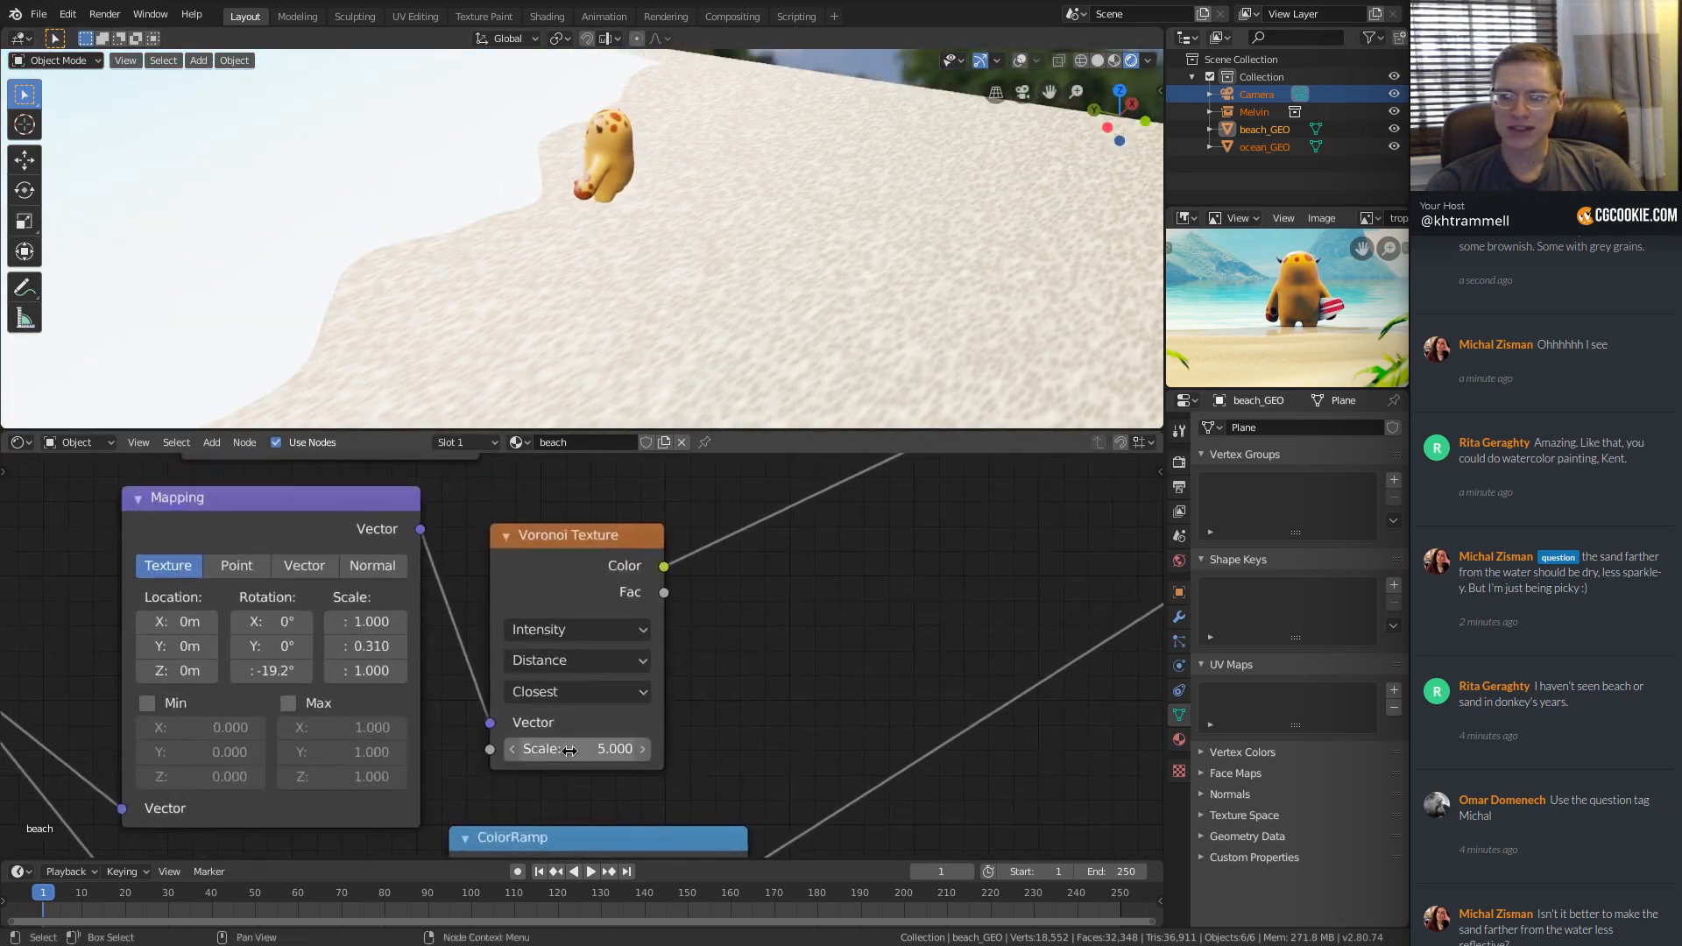
double_click(568, 751)
type(".1")
key("Return")
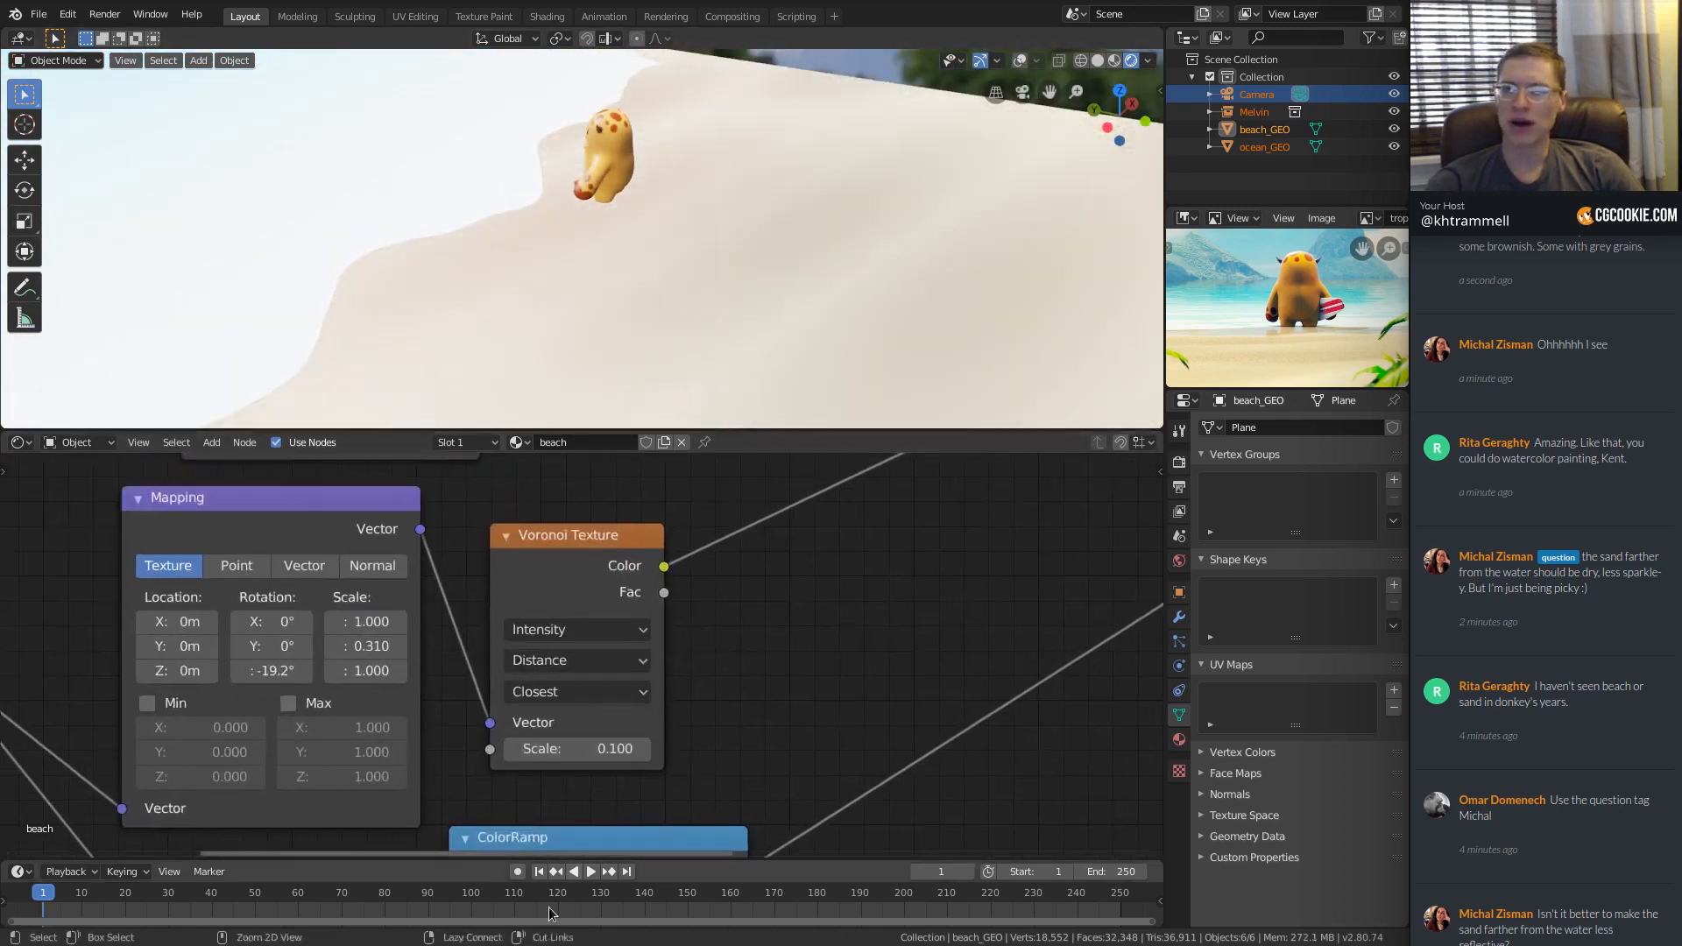
middle_click_drag(808, 298, 811, 214)
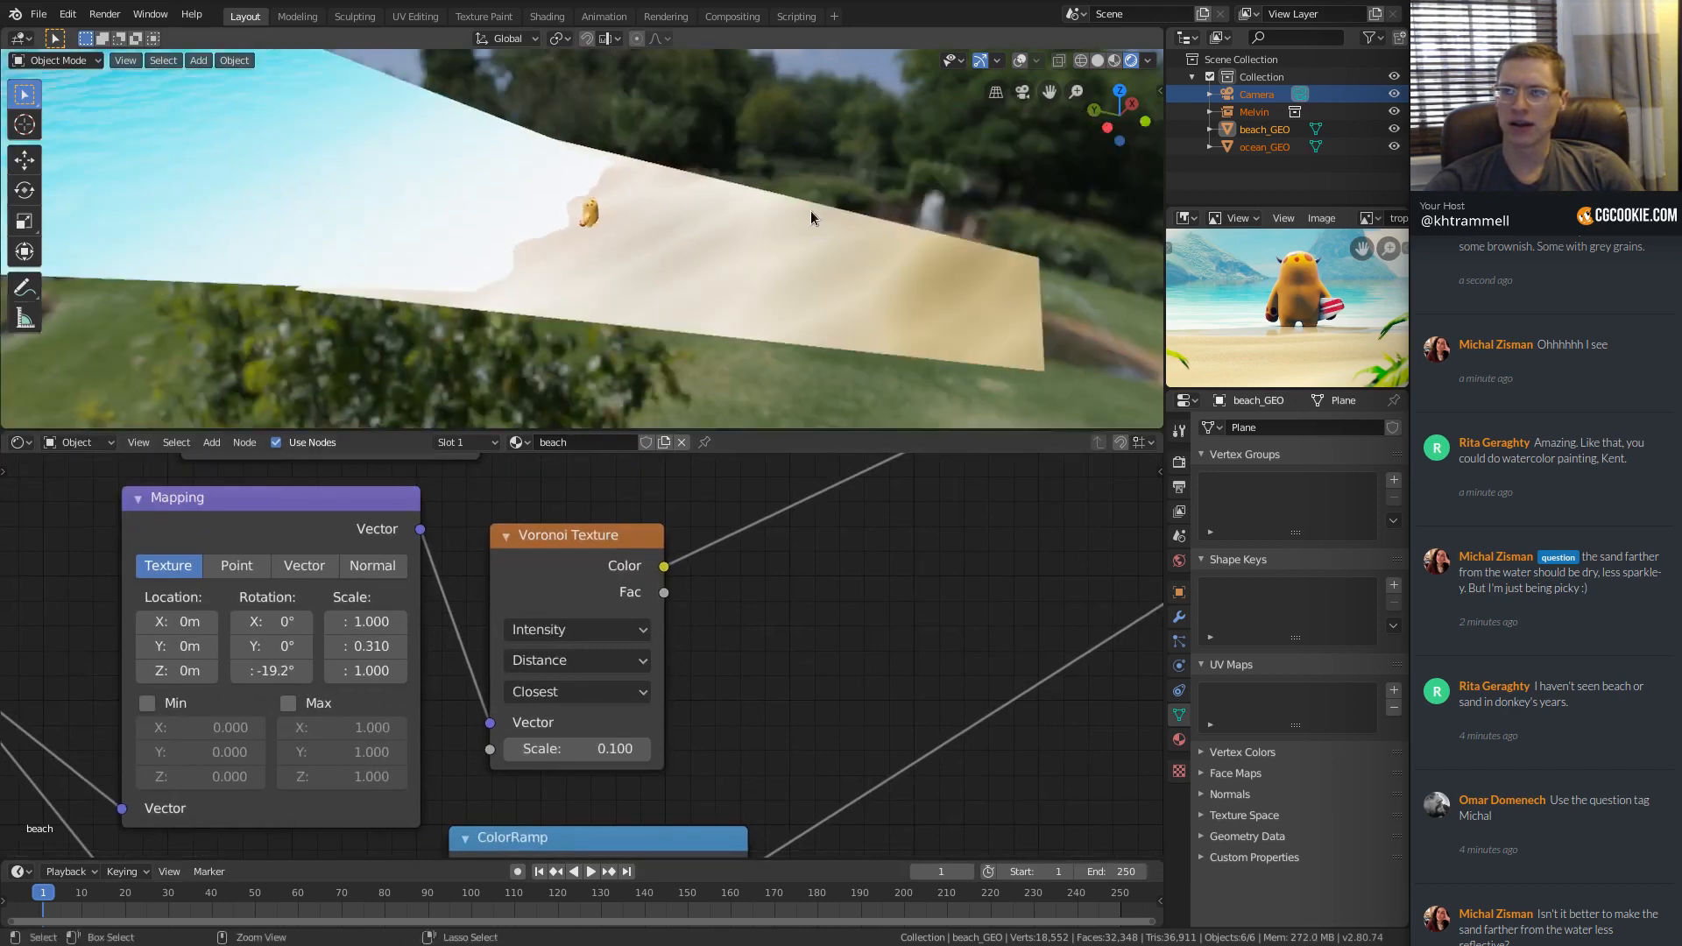
double_click(568, 747)
type(".3")
key("Return")
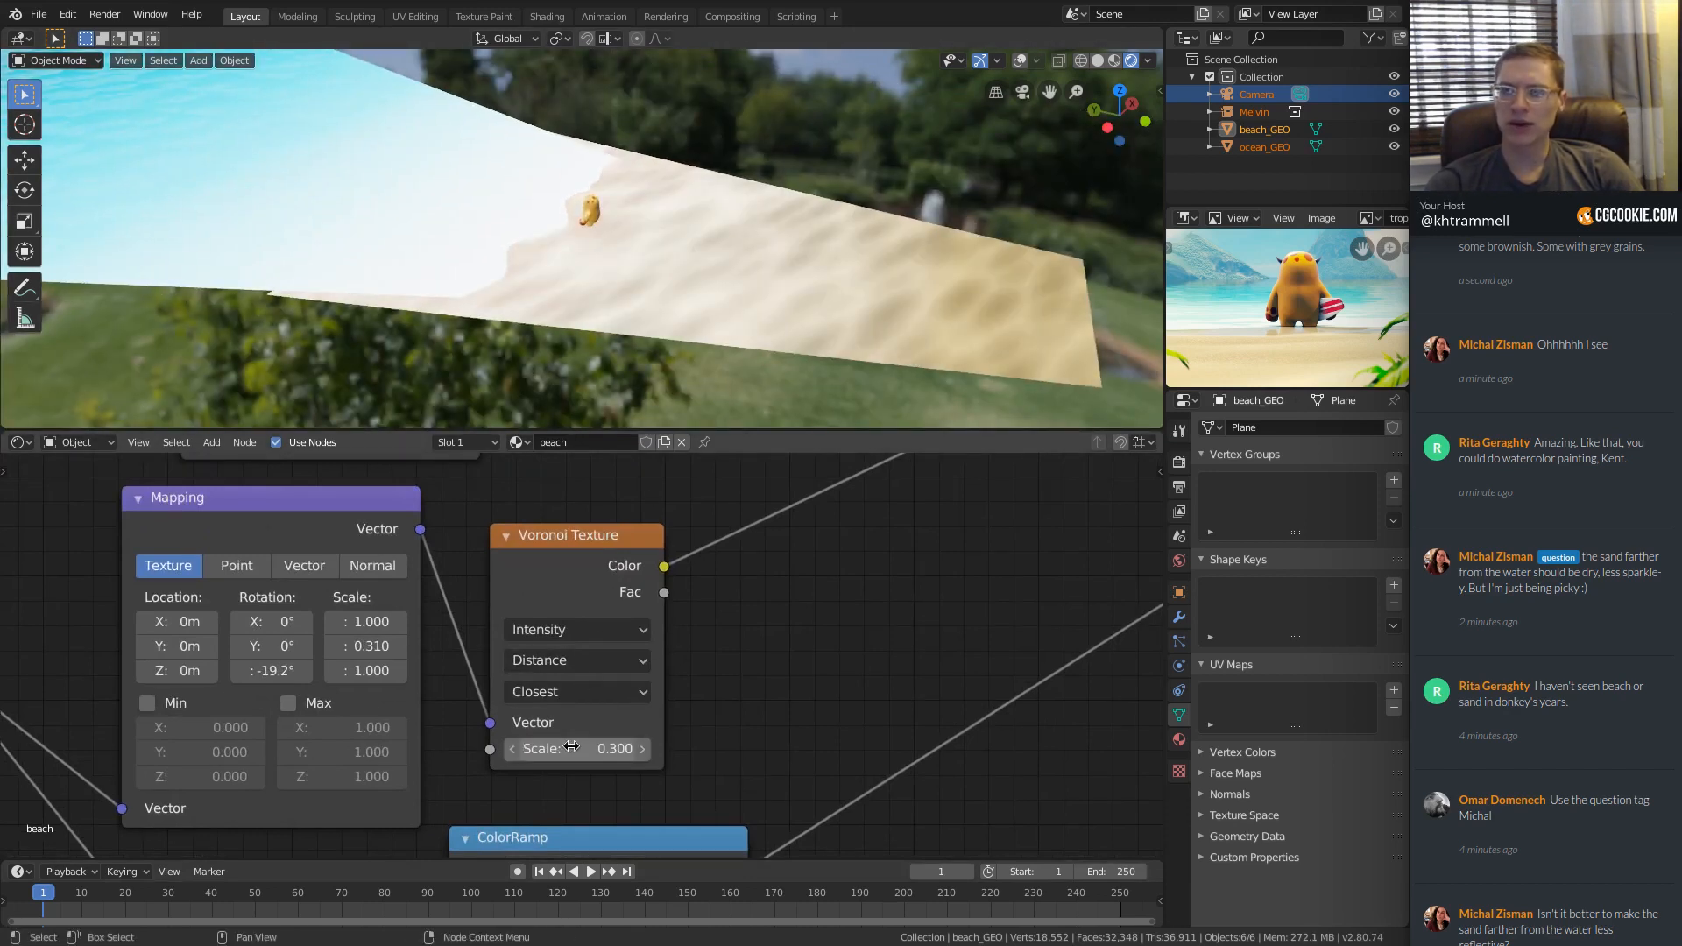
Set the Voronoi Texture scale to 0.2.
double_click(571, 747)
type(".2")
key("Return")
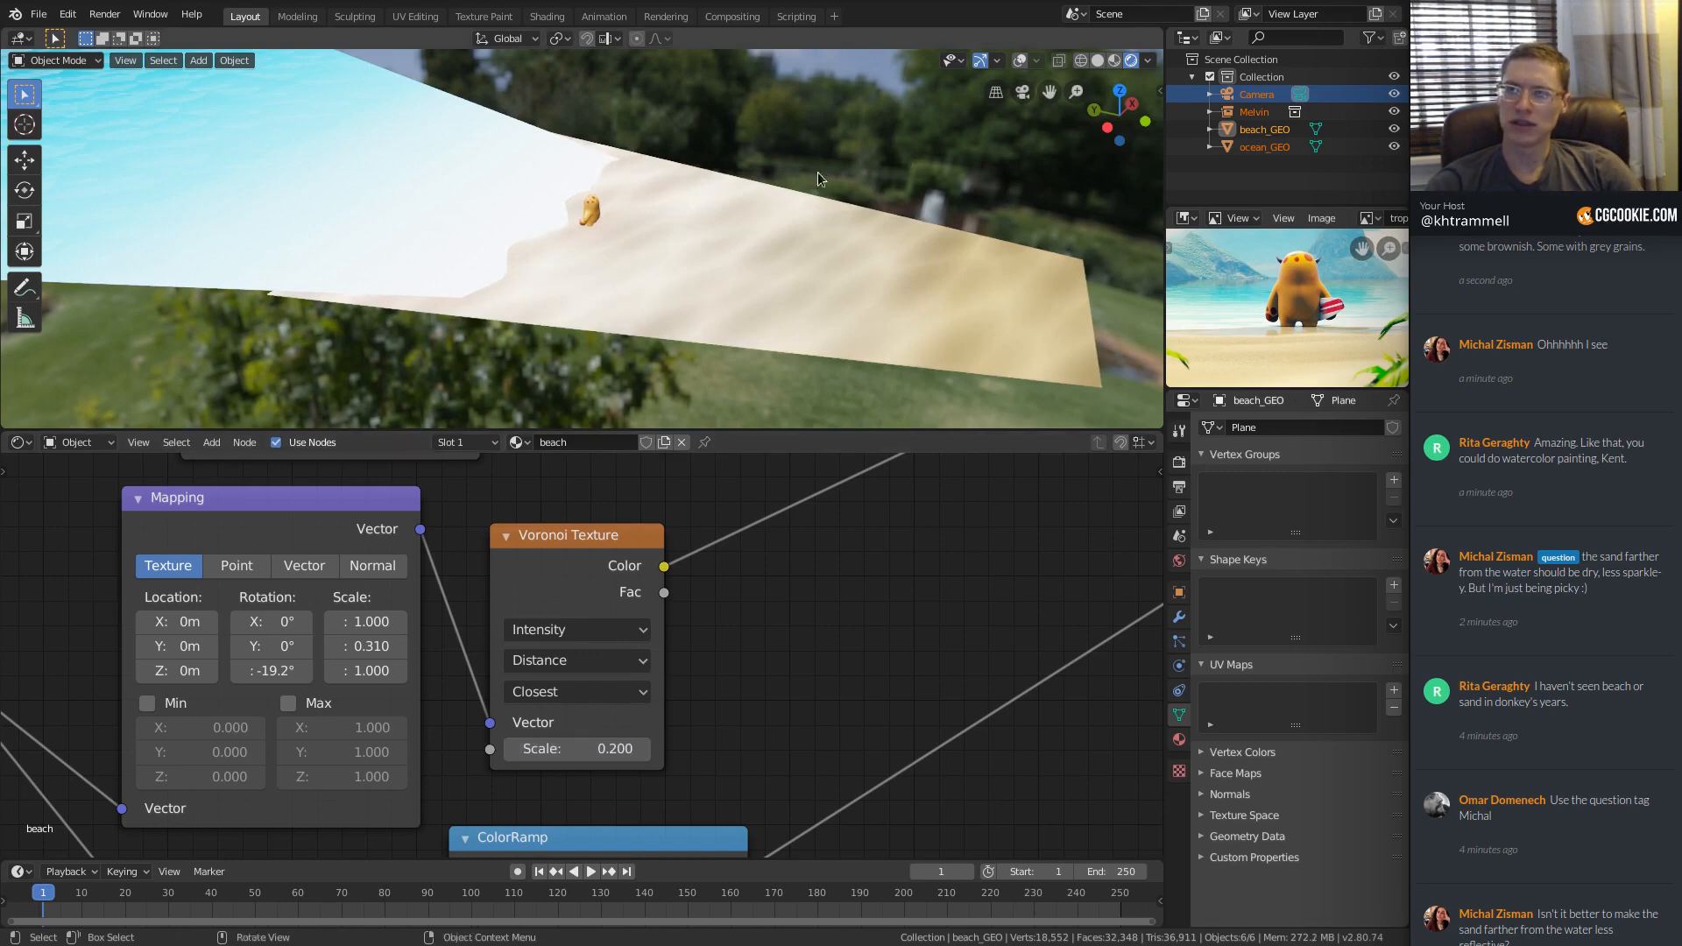
middle_click_drag(817, 172, 736, 219)
Compare the sand pattern by switching the Voronoi's Mapping input to Generated coordinates and back to Object.
scroll(480, 689, "down", 3)
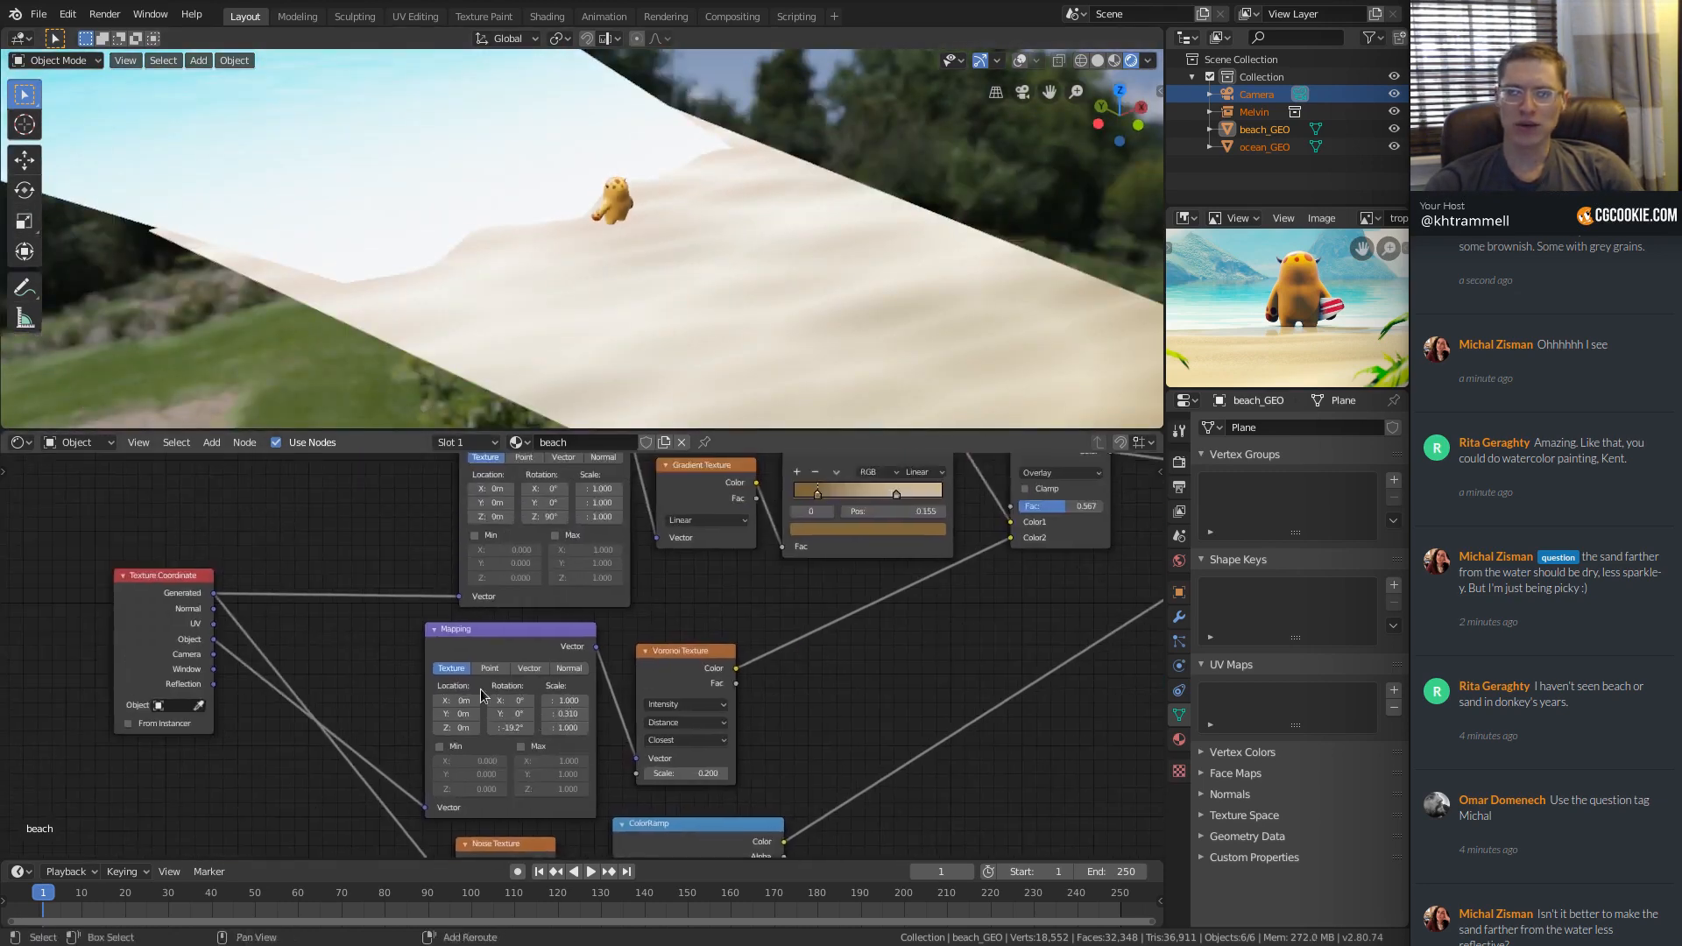
left_click_drag(214, 593, 425, 808)
middle_click_drag(734, 223, 802, 260)
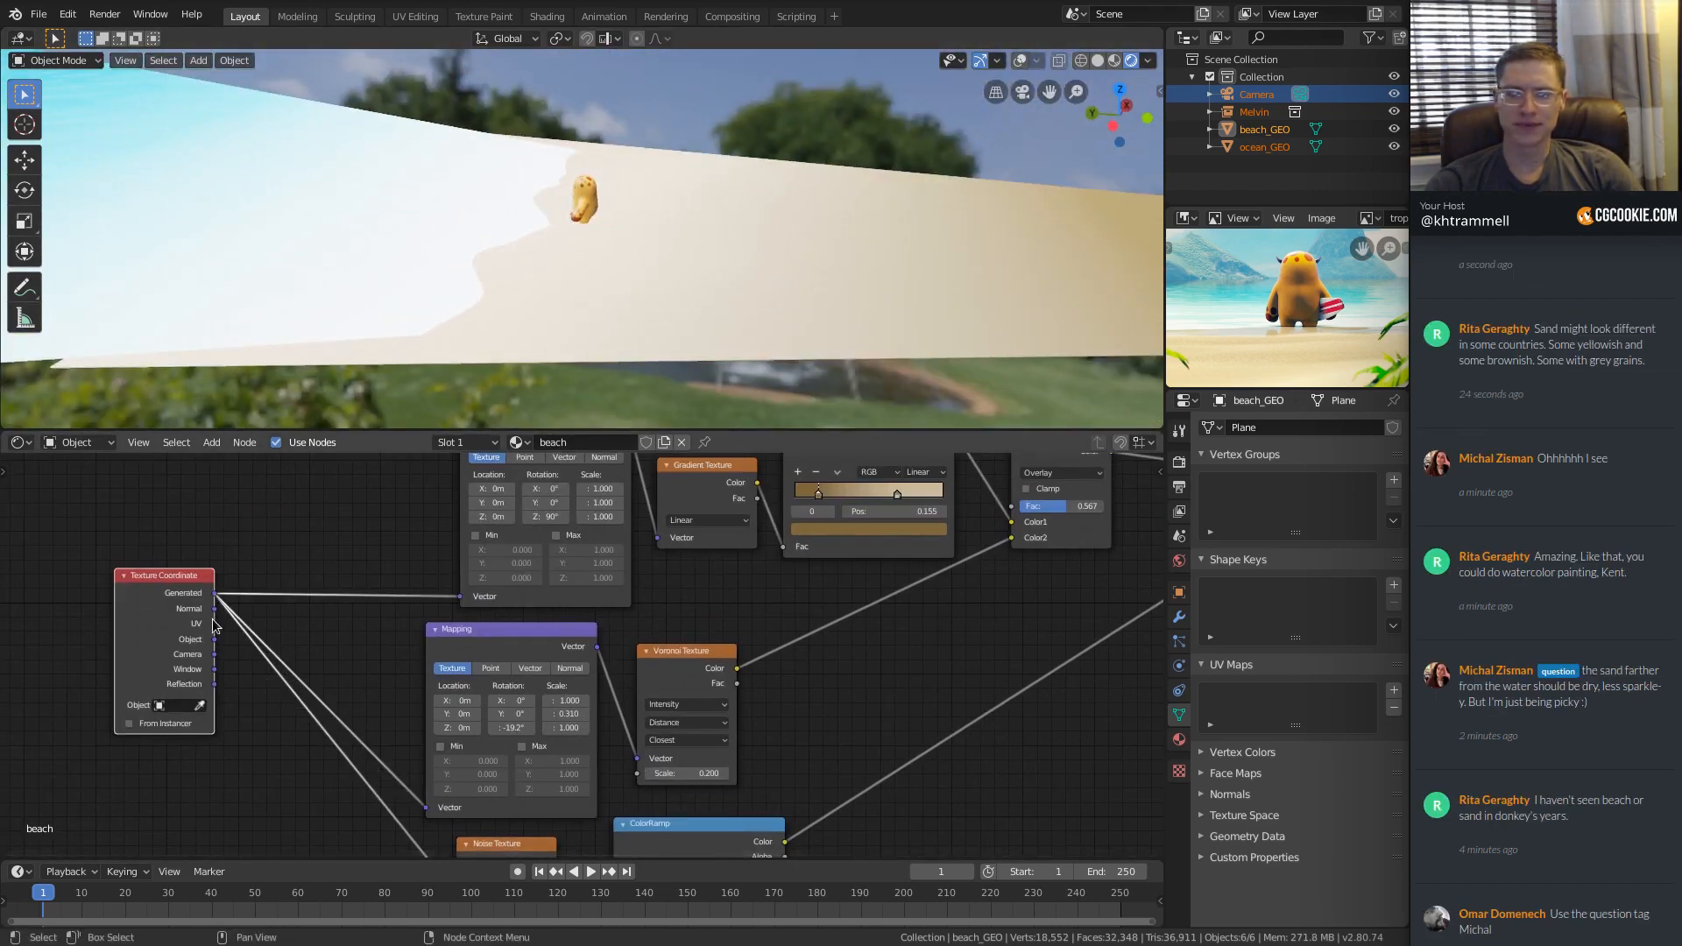
left_click_drag(215, 640, 426, 808)
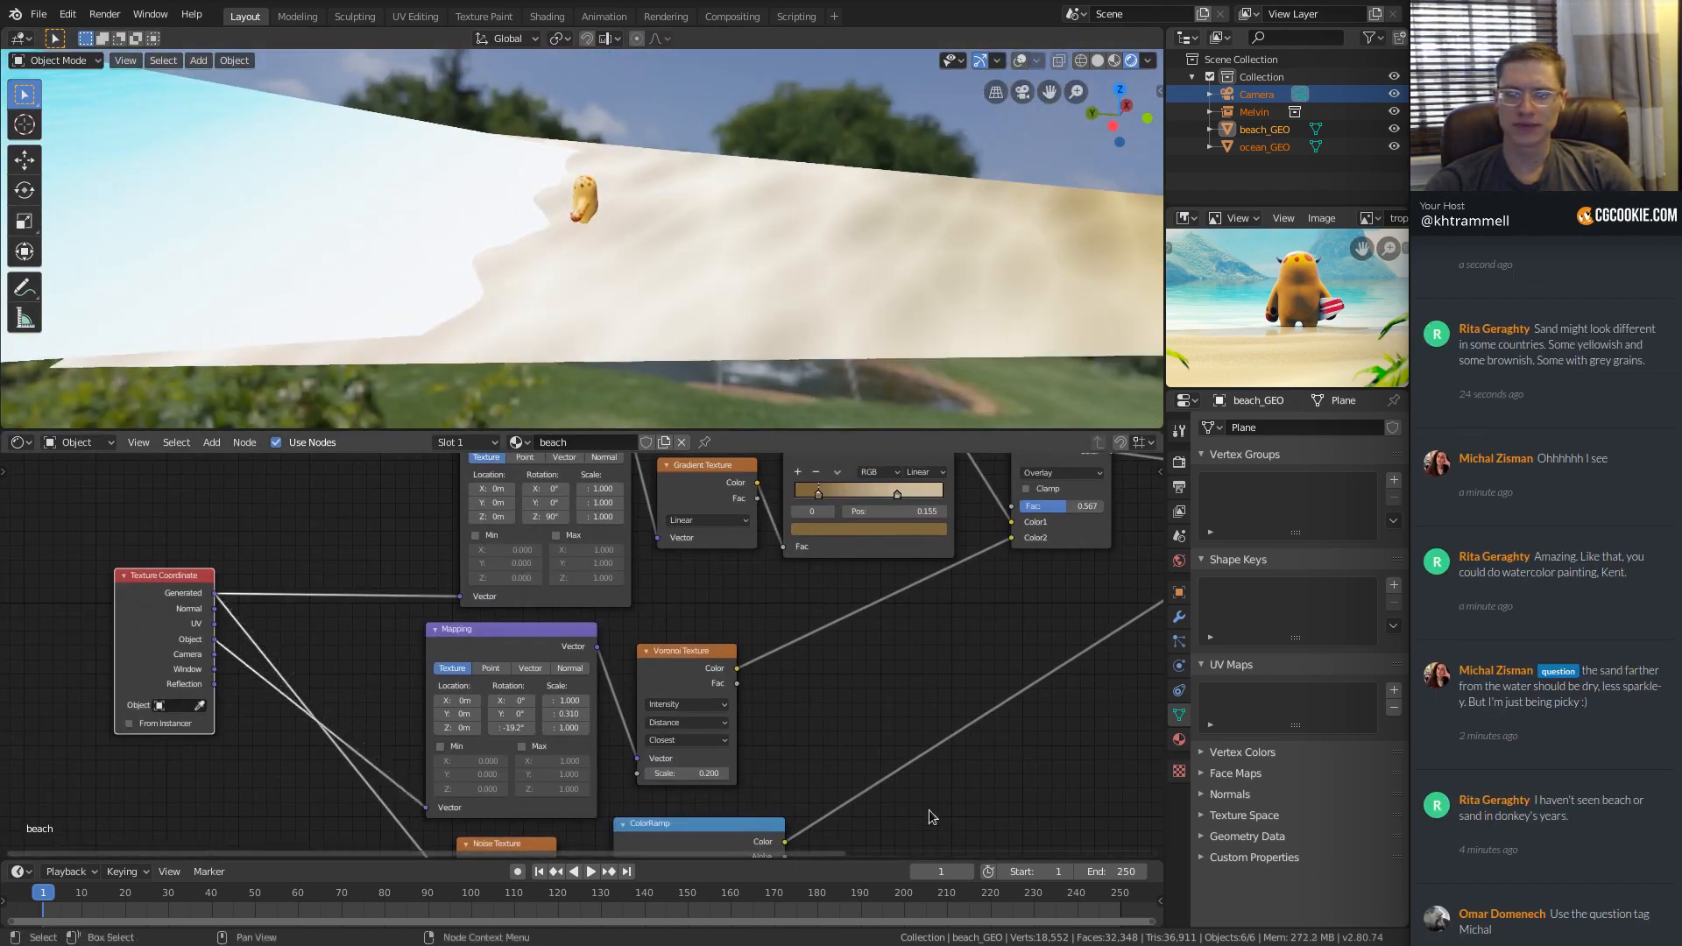
Examine the Texture Space settings of the beach mesh.
left_click(1201, 816)
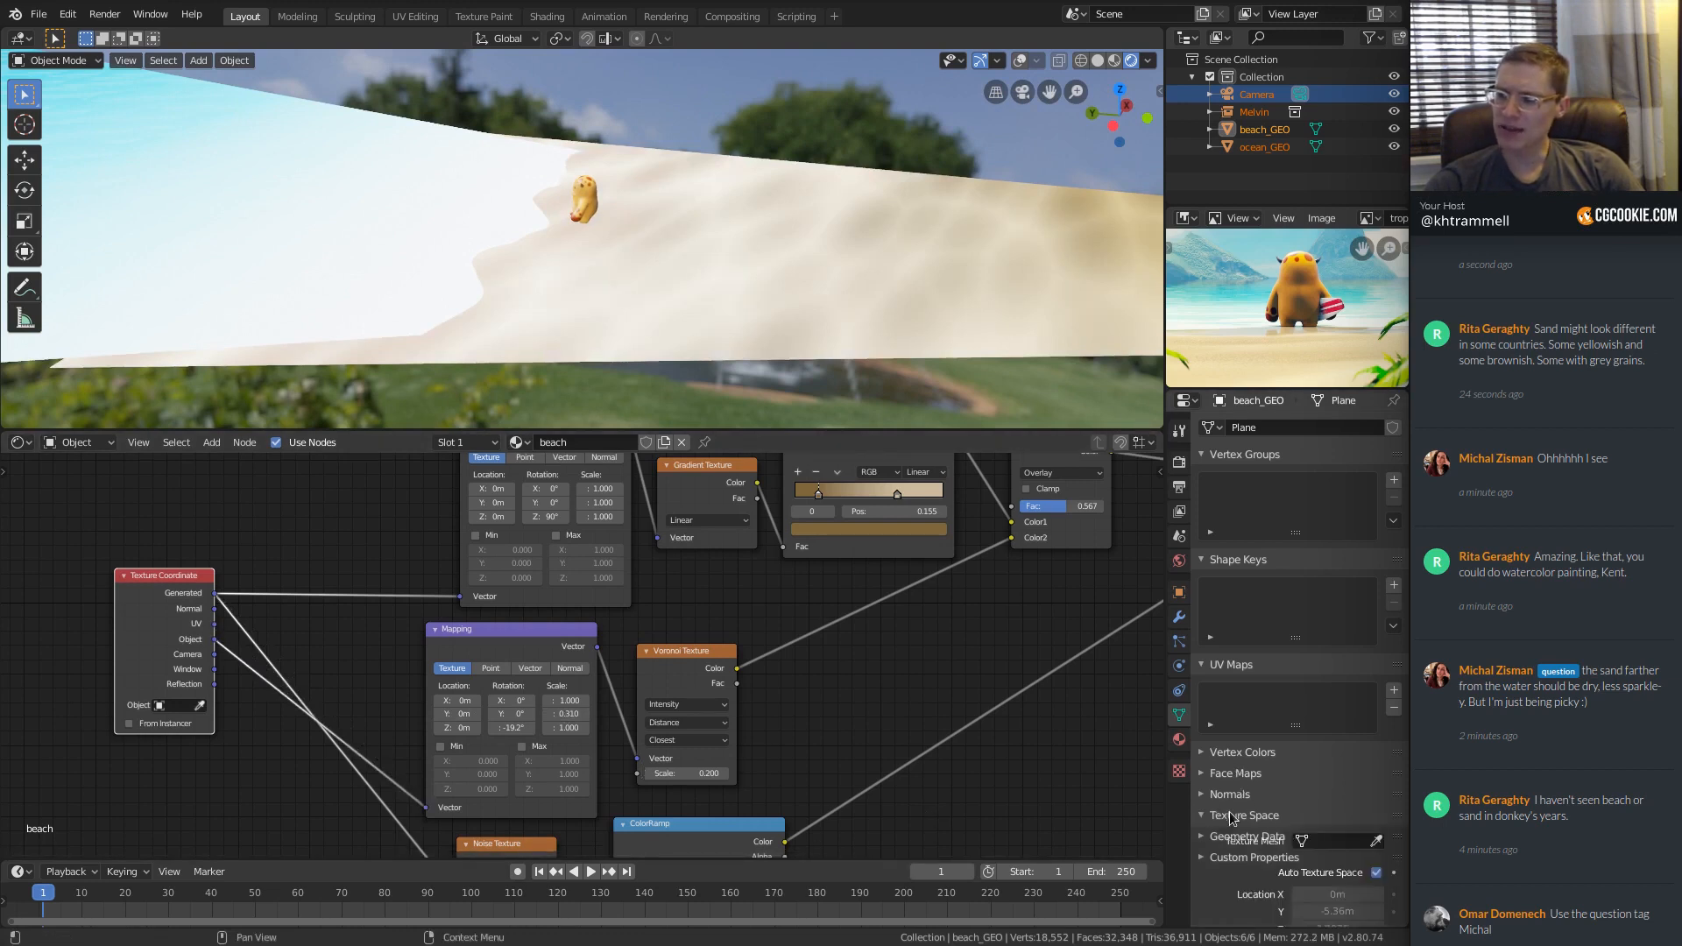
scroll(1347, 782, "down", 3)
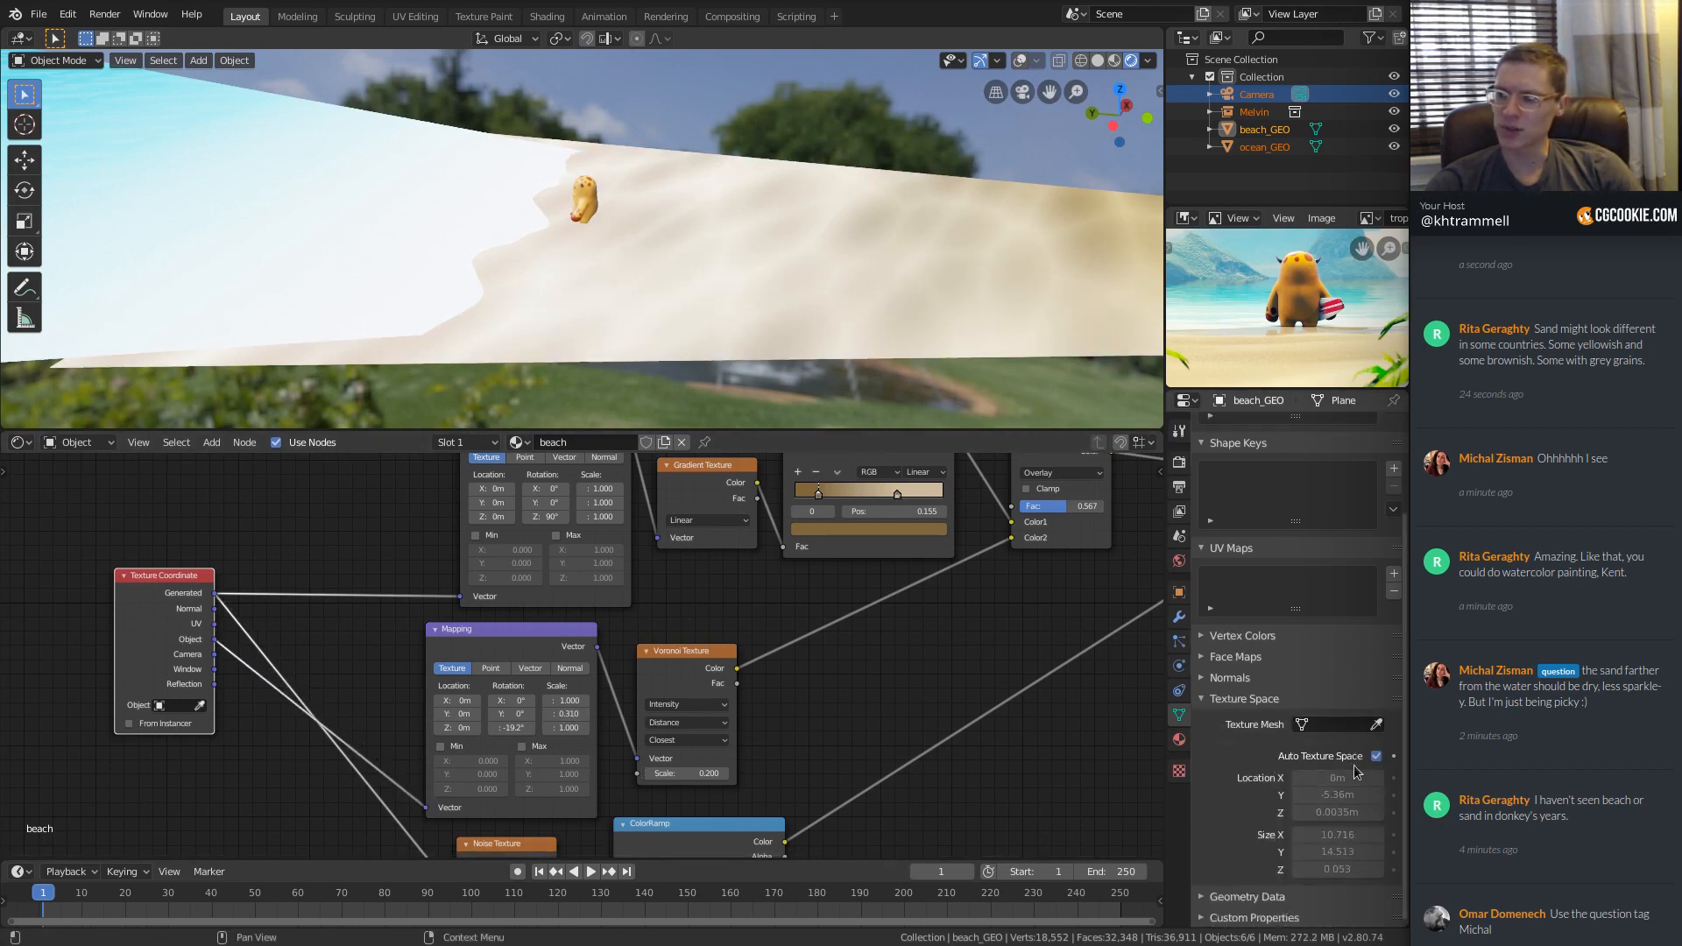
left_click(1206, 701)
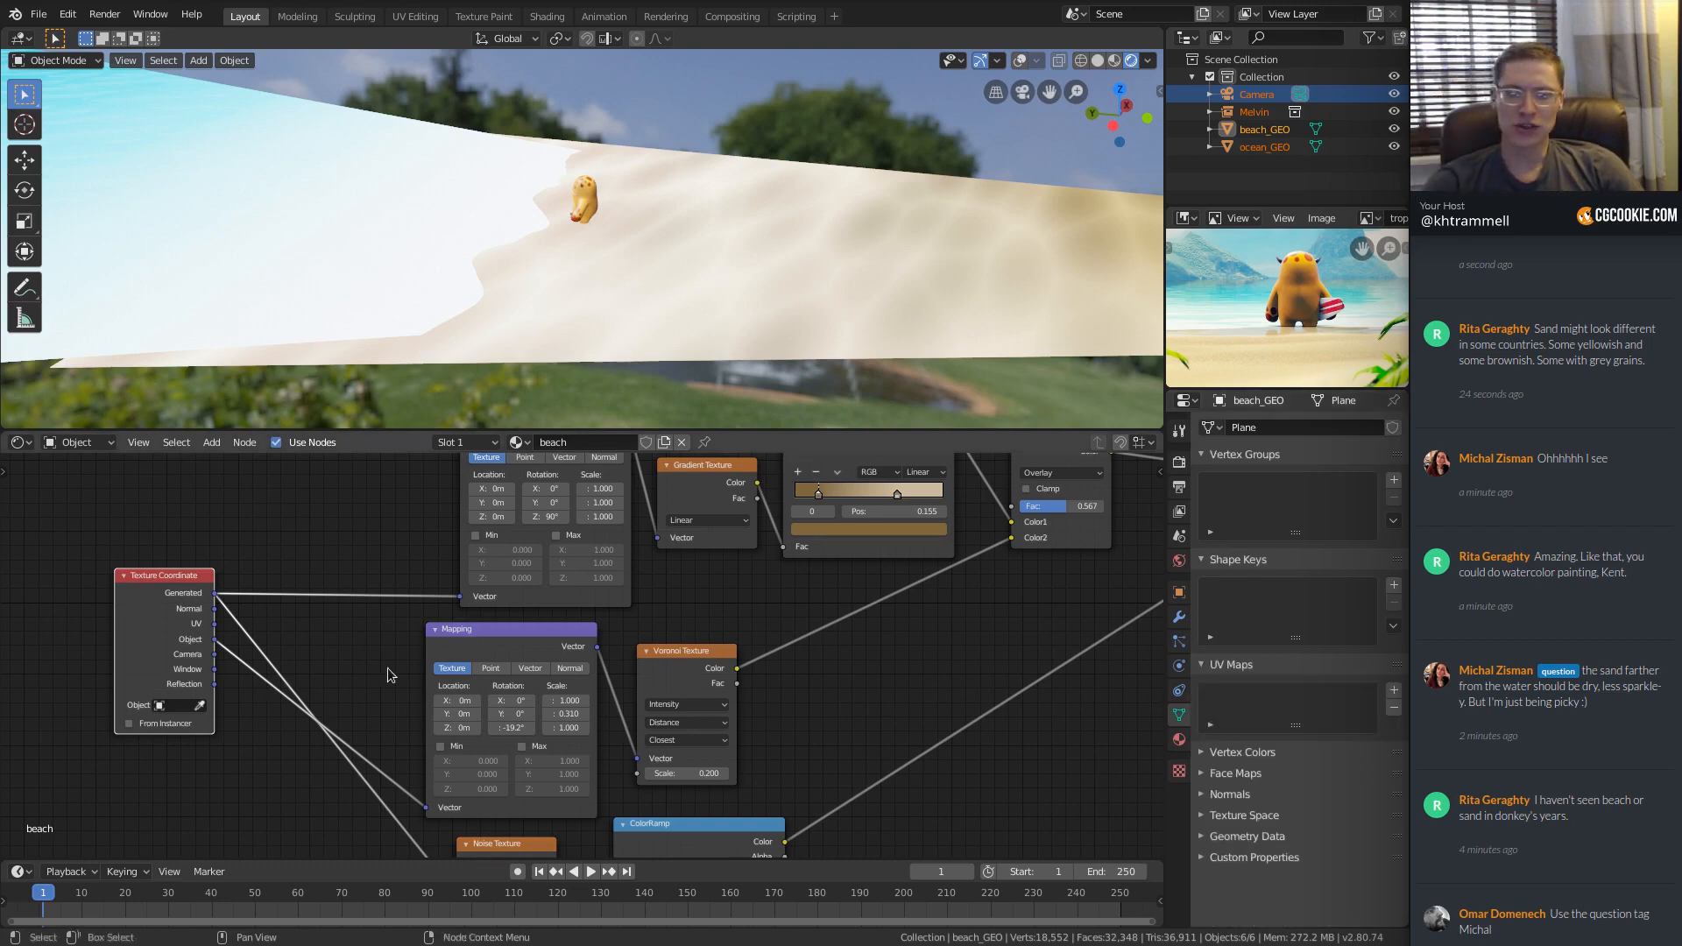
Preview the output of the Noise Texture's ColorRamp directly on the sand.
middle_click_drag(760, 192, 579, 265)
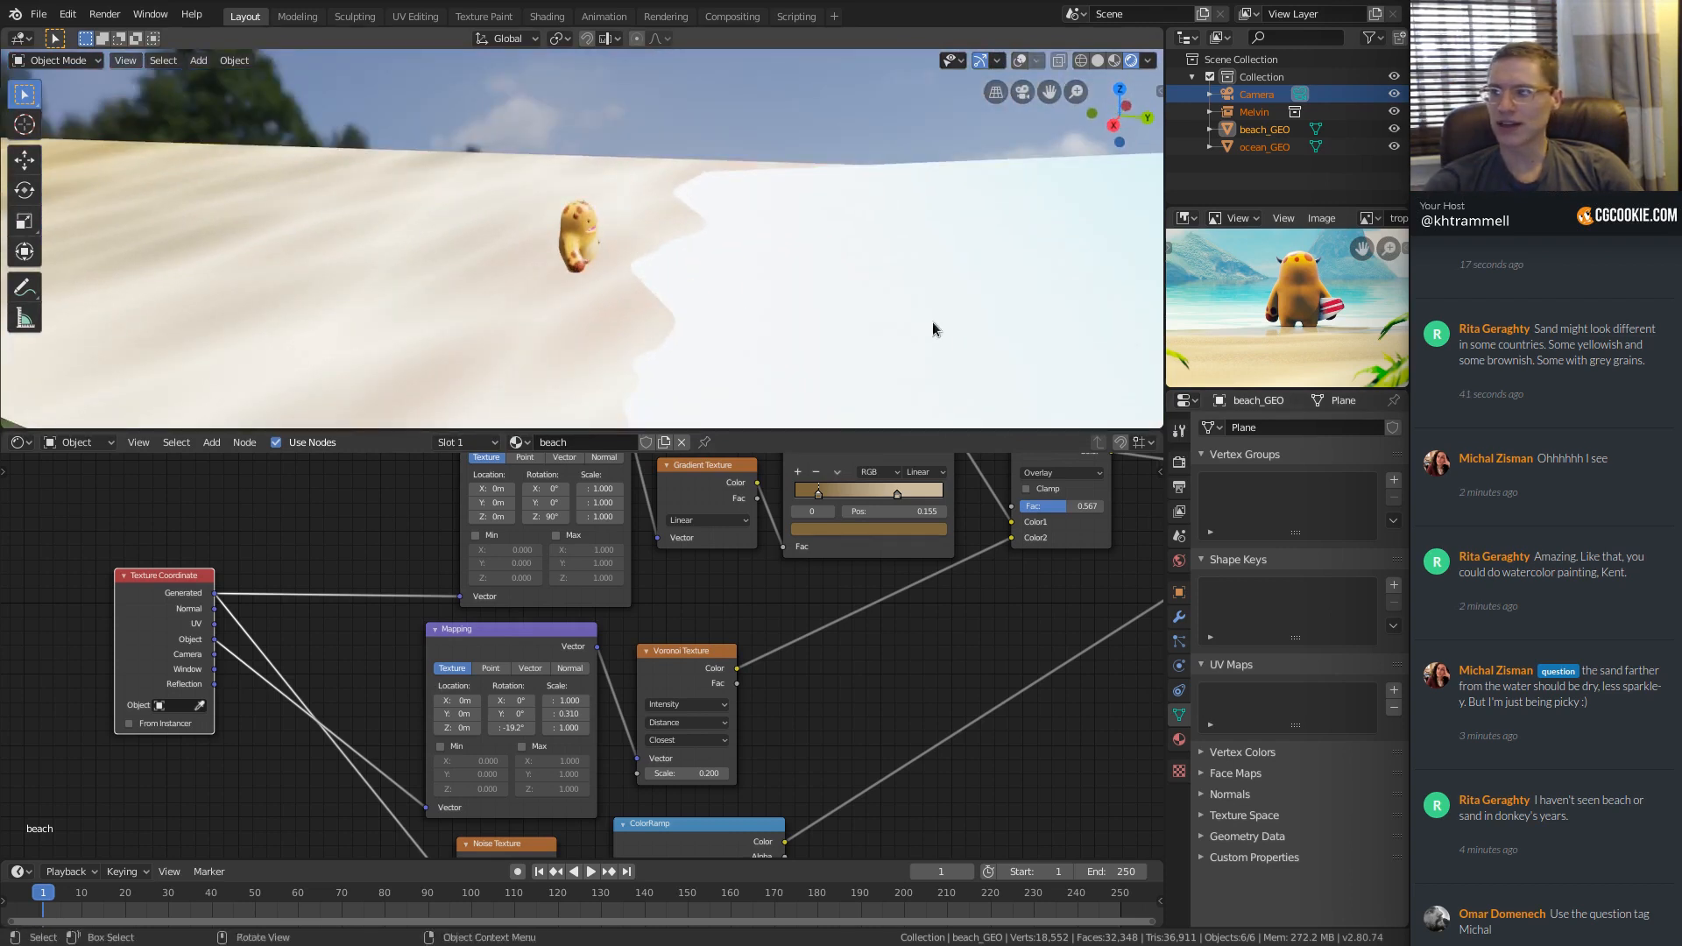
middle_click_drag(933, 329, 690, 240)
scroll(758, 708, "down", 2)
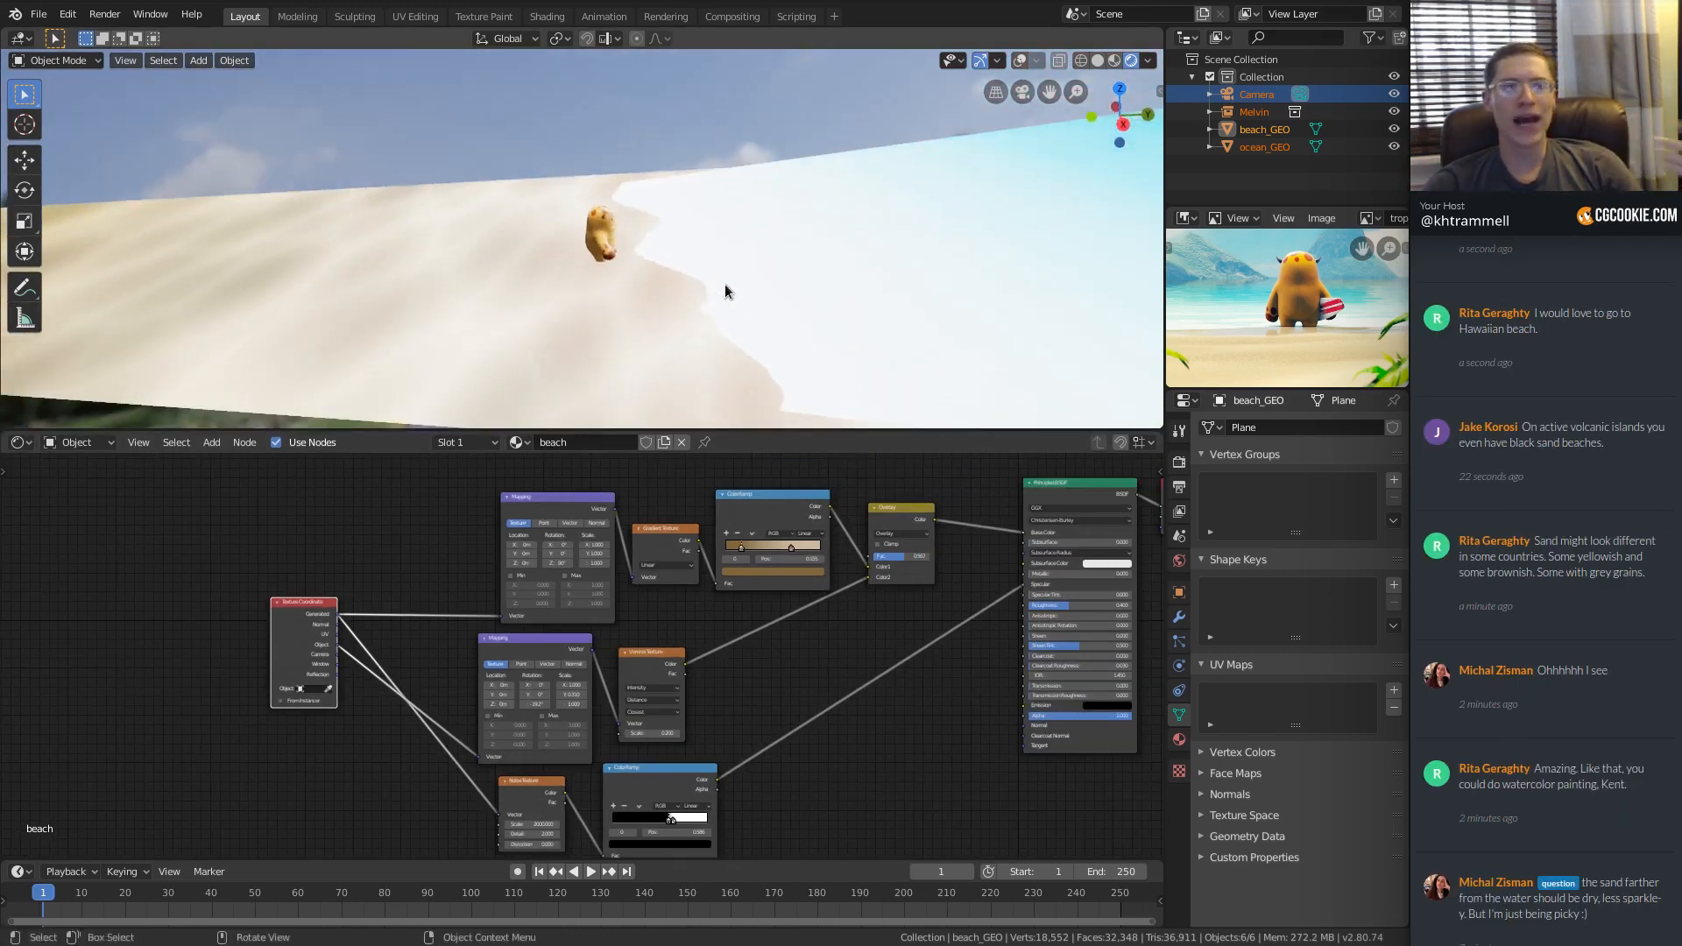
middle_click_drag(731, 697, 688, 561)
middle_click_drag(674, 617, 671, 642, "ctrl")
left_click(652, 635, "ctrl+shift")
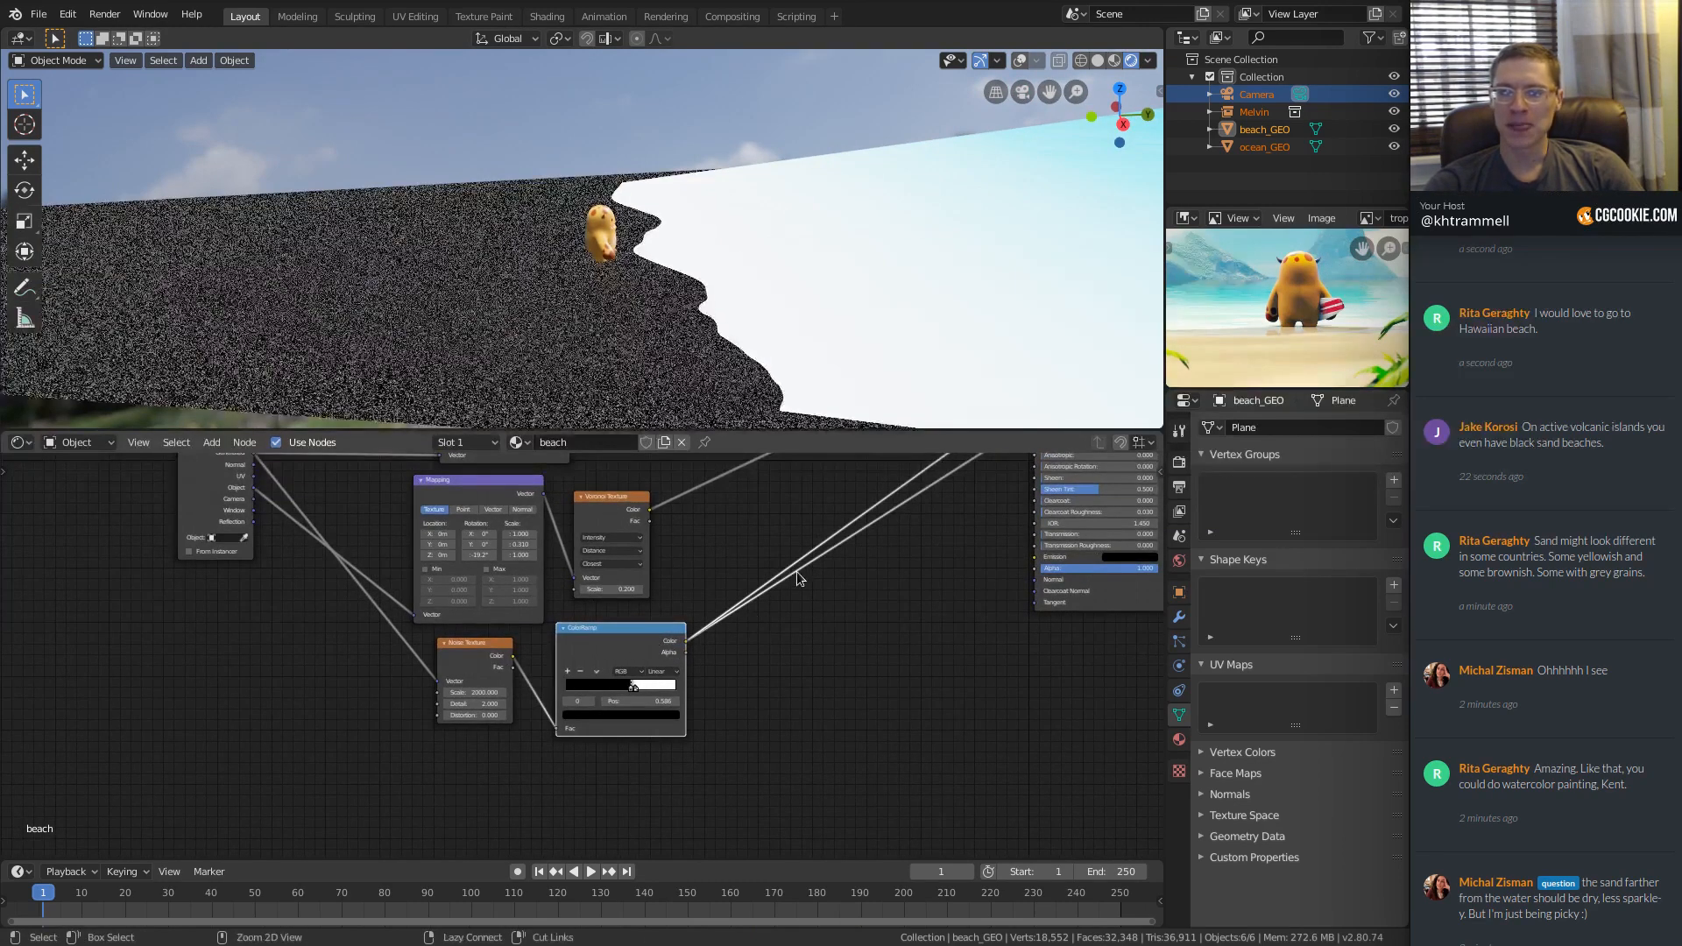
Preview the sand-coloured ColorRamp on the beach and place a duplicate of that node directly above it.
middle_click_drag(746, 498, 605, 769)
left_click(621, 592, "ctrl+shift")
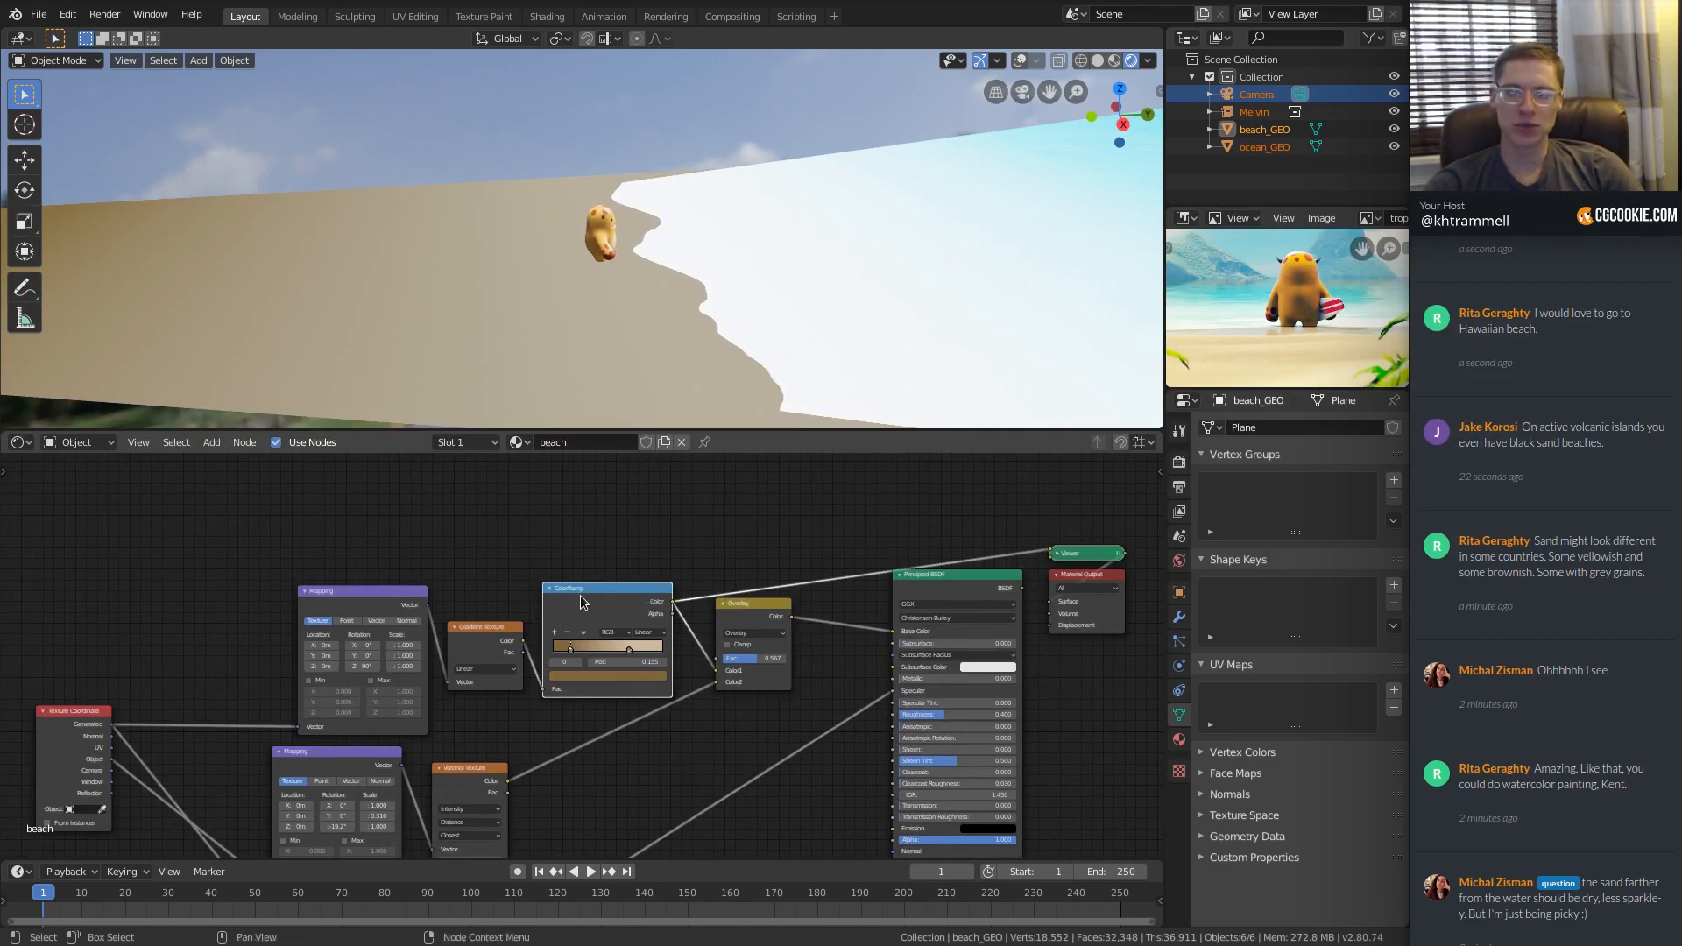
key("shift+d")
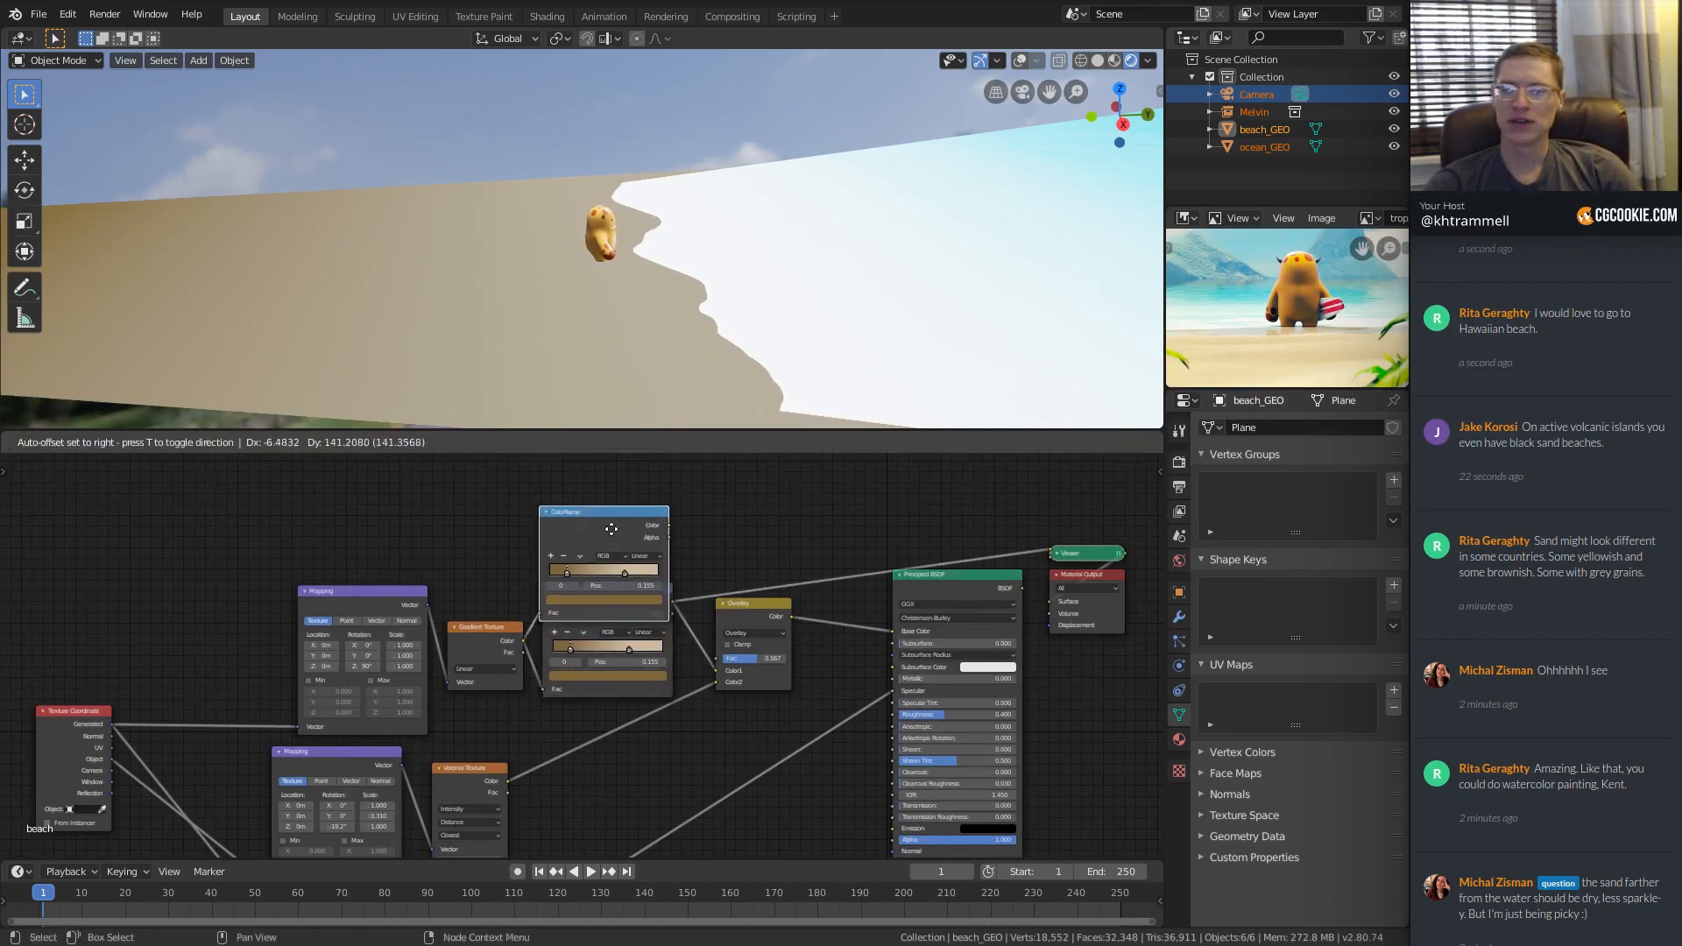
left_click(614, 482)
middle_click_drag(551, 518, 493, 646)
scroll(510, 603, "up", 1)
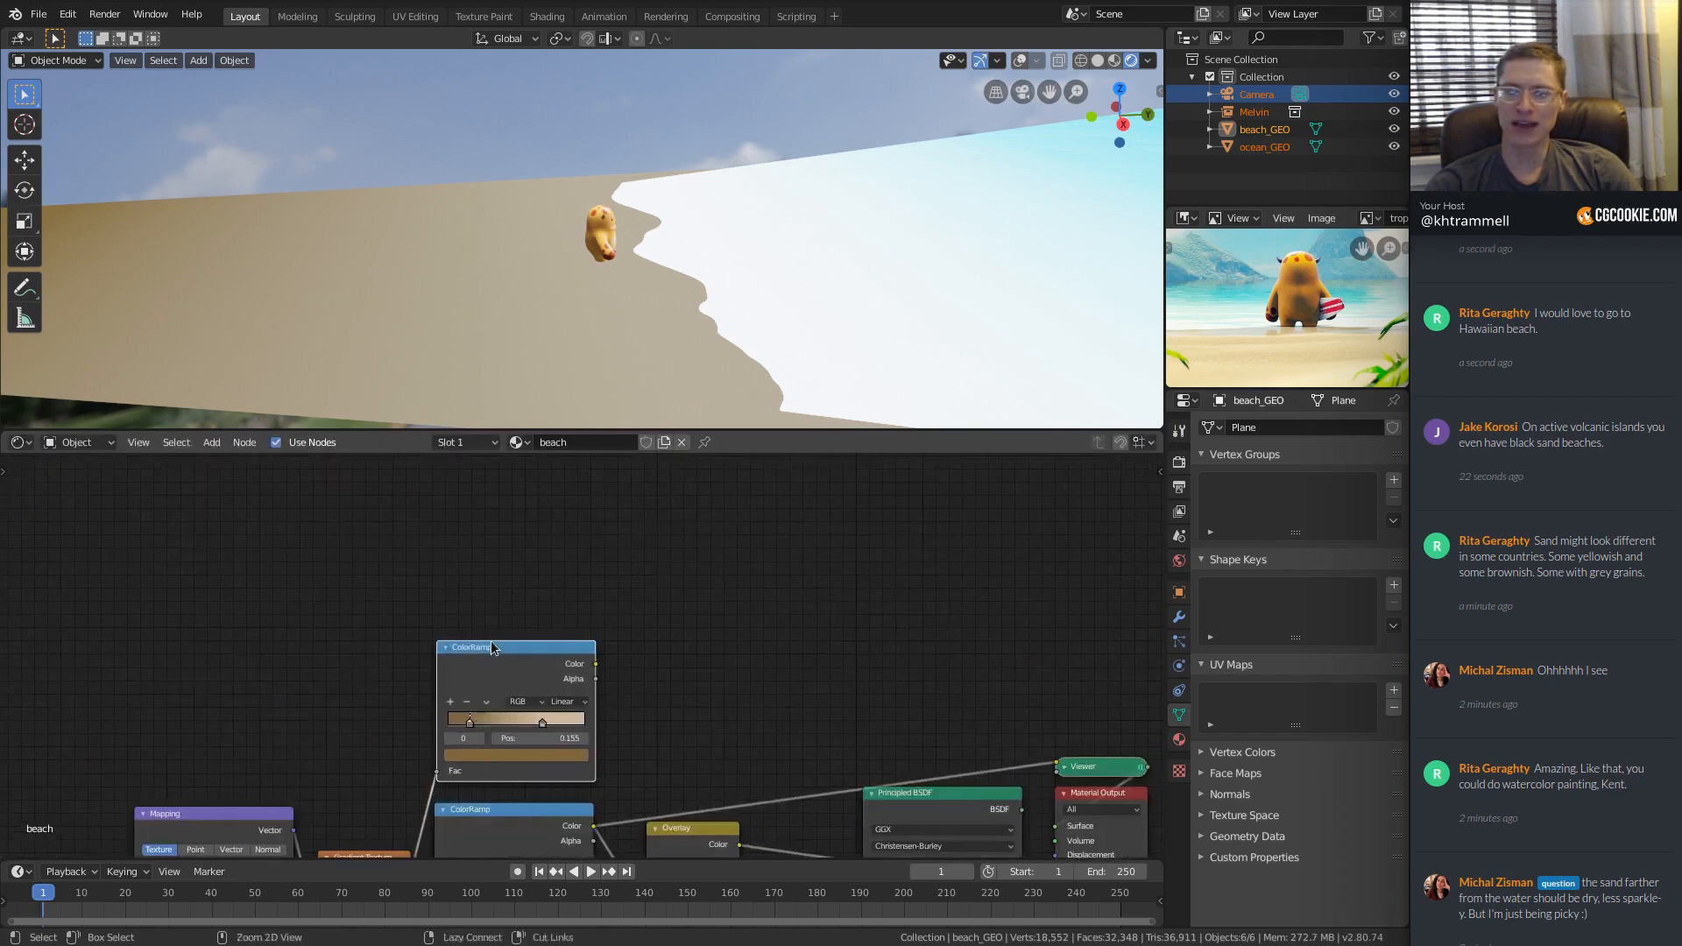
Reset the duplicated ColorRamp to its default black-to-white gradient.
scroll(498, 646, "up", 1)
key("n")
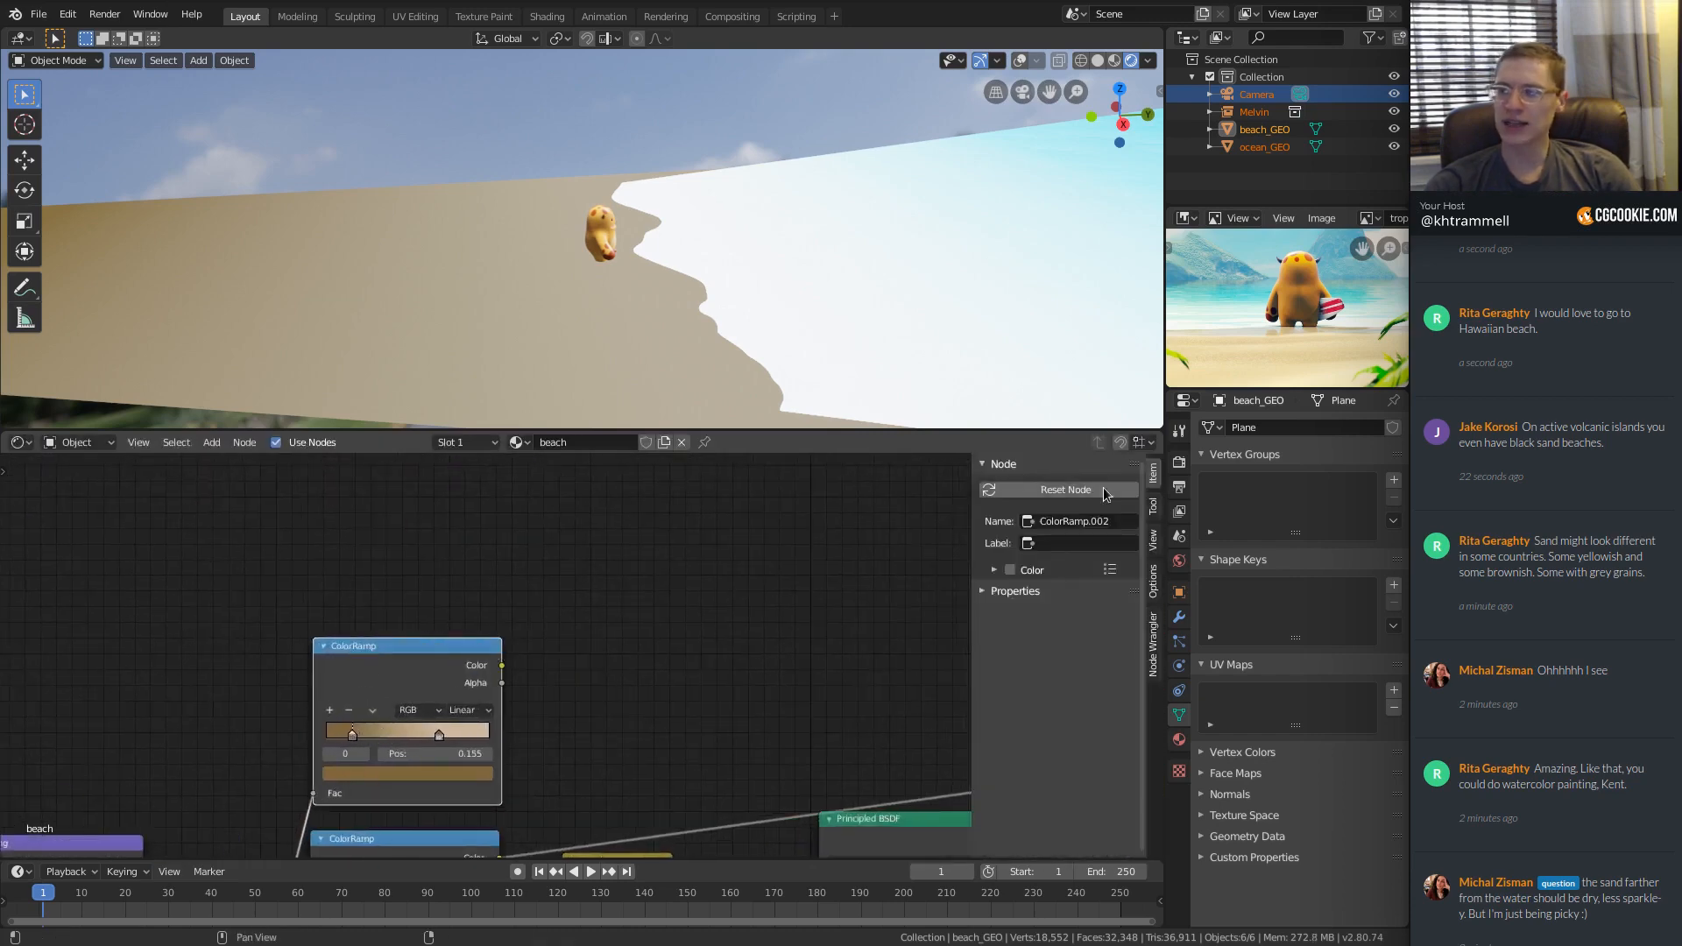
left_click(1066, 488)
scroll(444, 689, "up", 2)
scroll(444, 688, "up", 1)
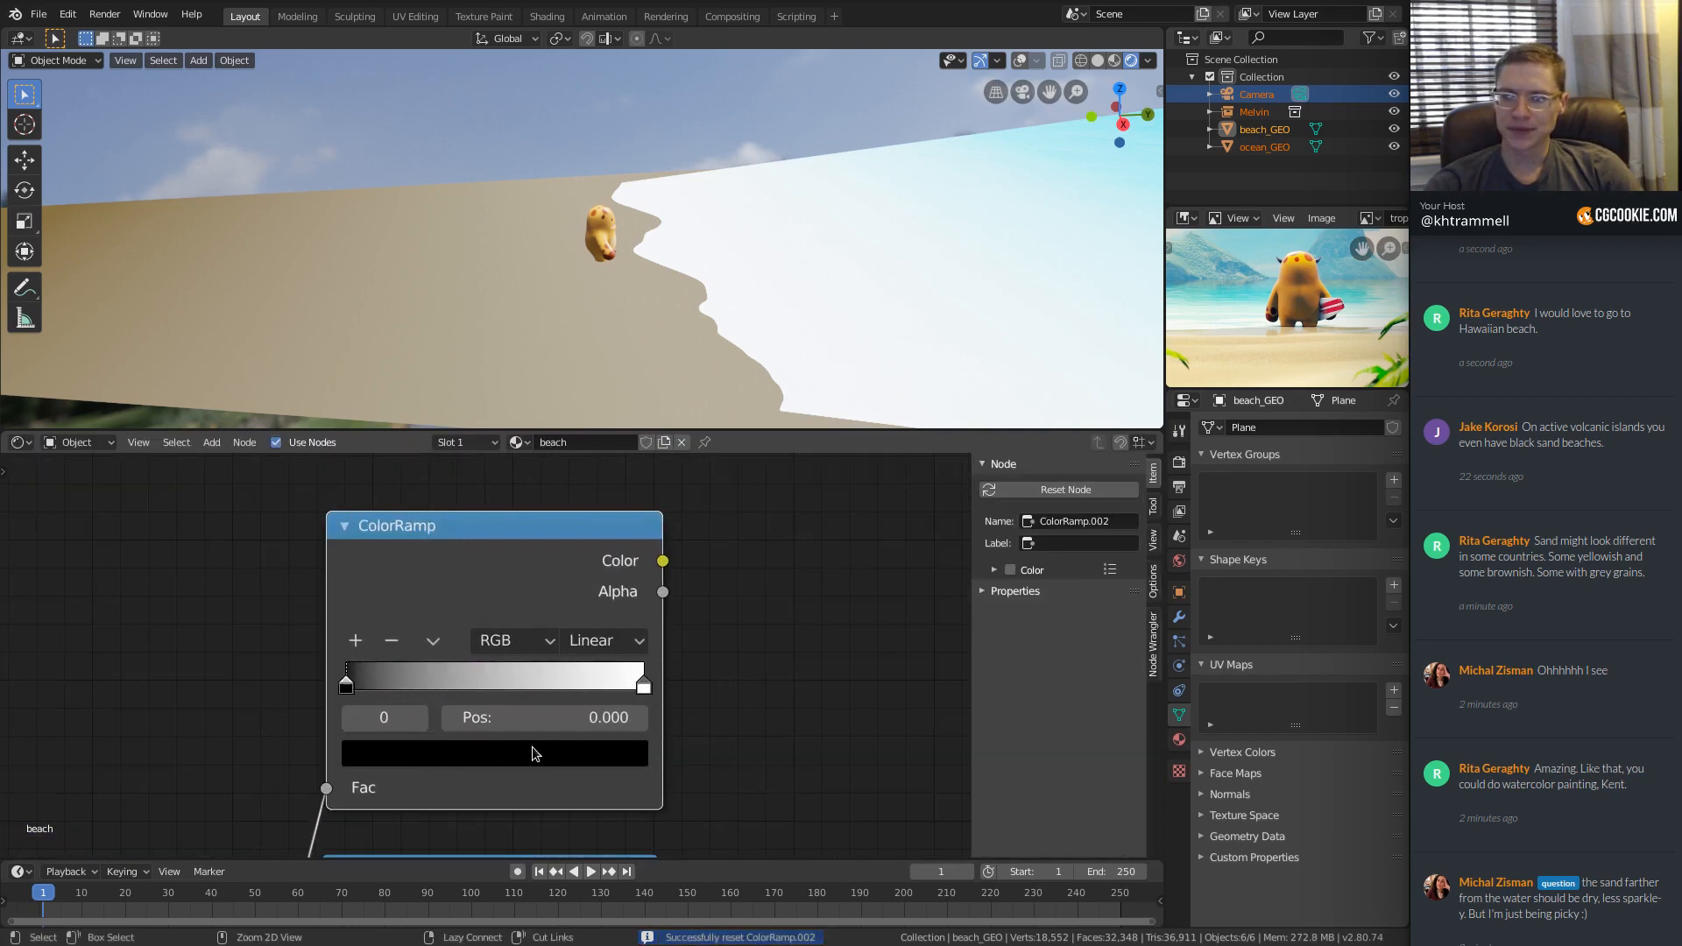
Preview the reset ColorRamp on the beach and tighten its transition near the shoreline, with the white stop at 0.768.
left_click(545, 545, "ctrl+shift")
left_click_drag(346, 685, 570, 695)
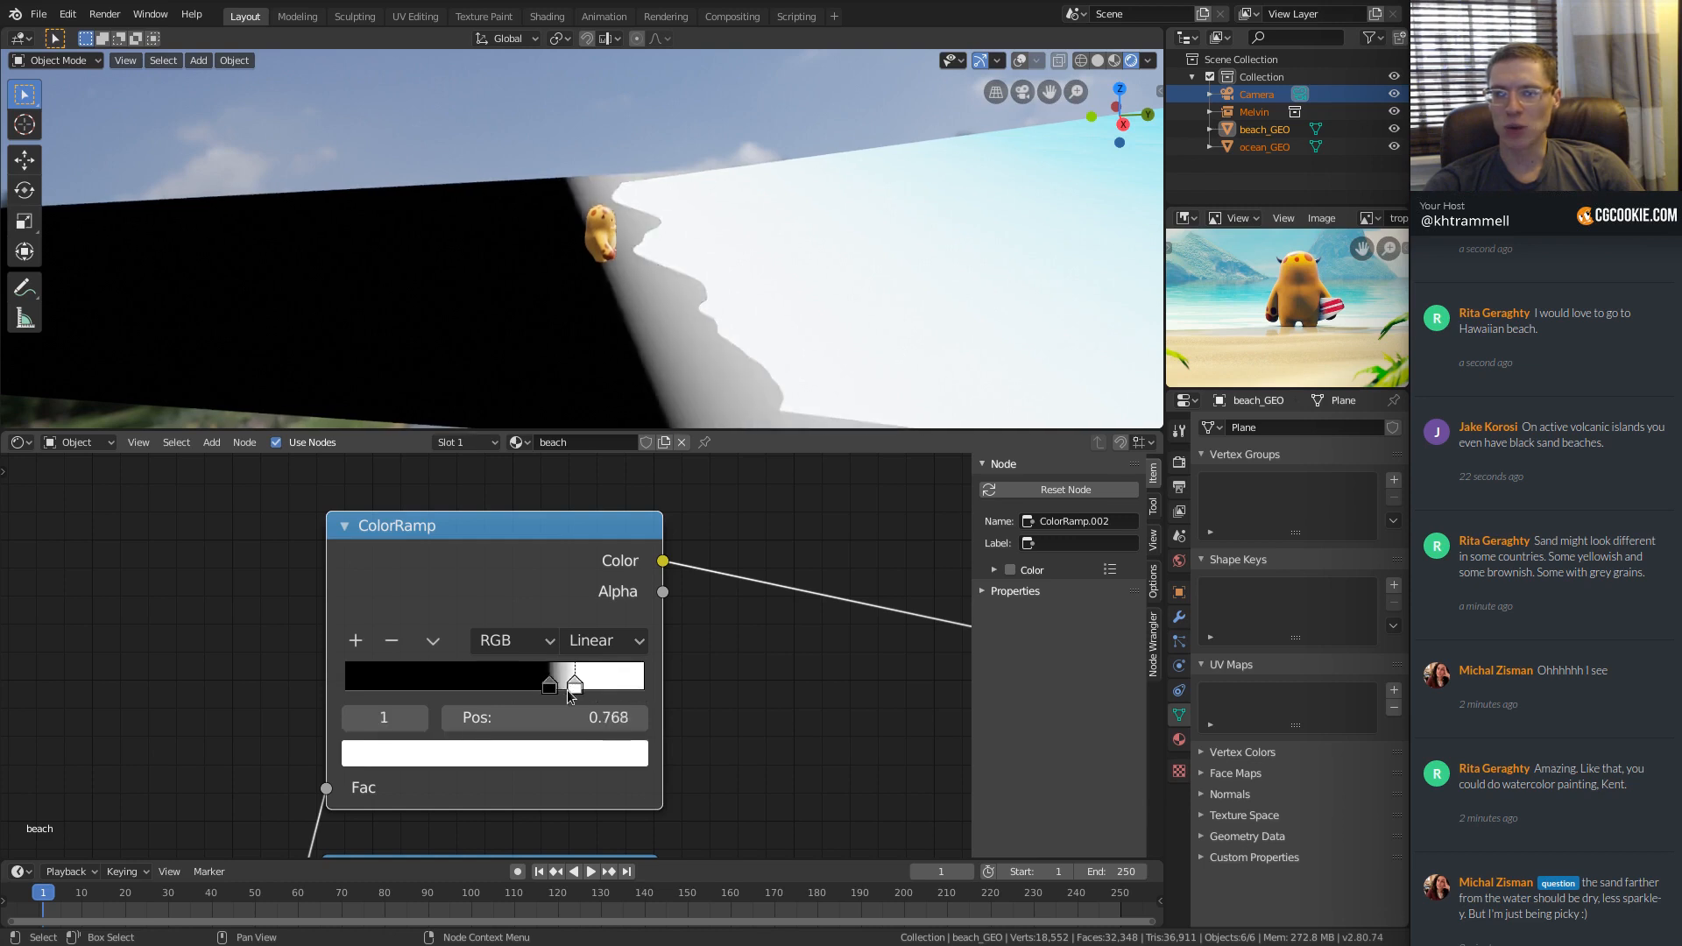
mouse_move(661, 333)
middle_mouse_down()
mouse_move(731, 268)
mouse_move(633, 322)
middle_mouse_up()
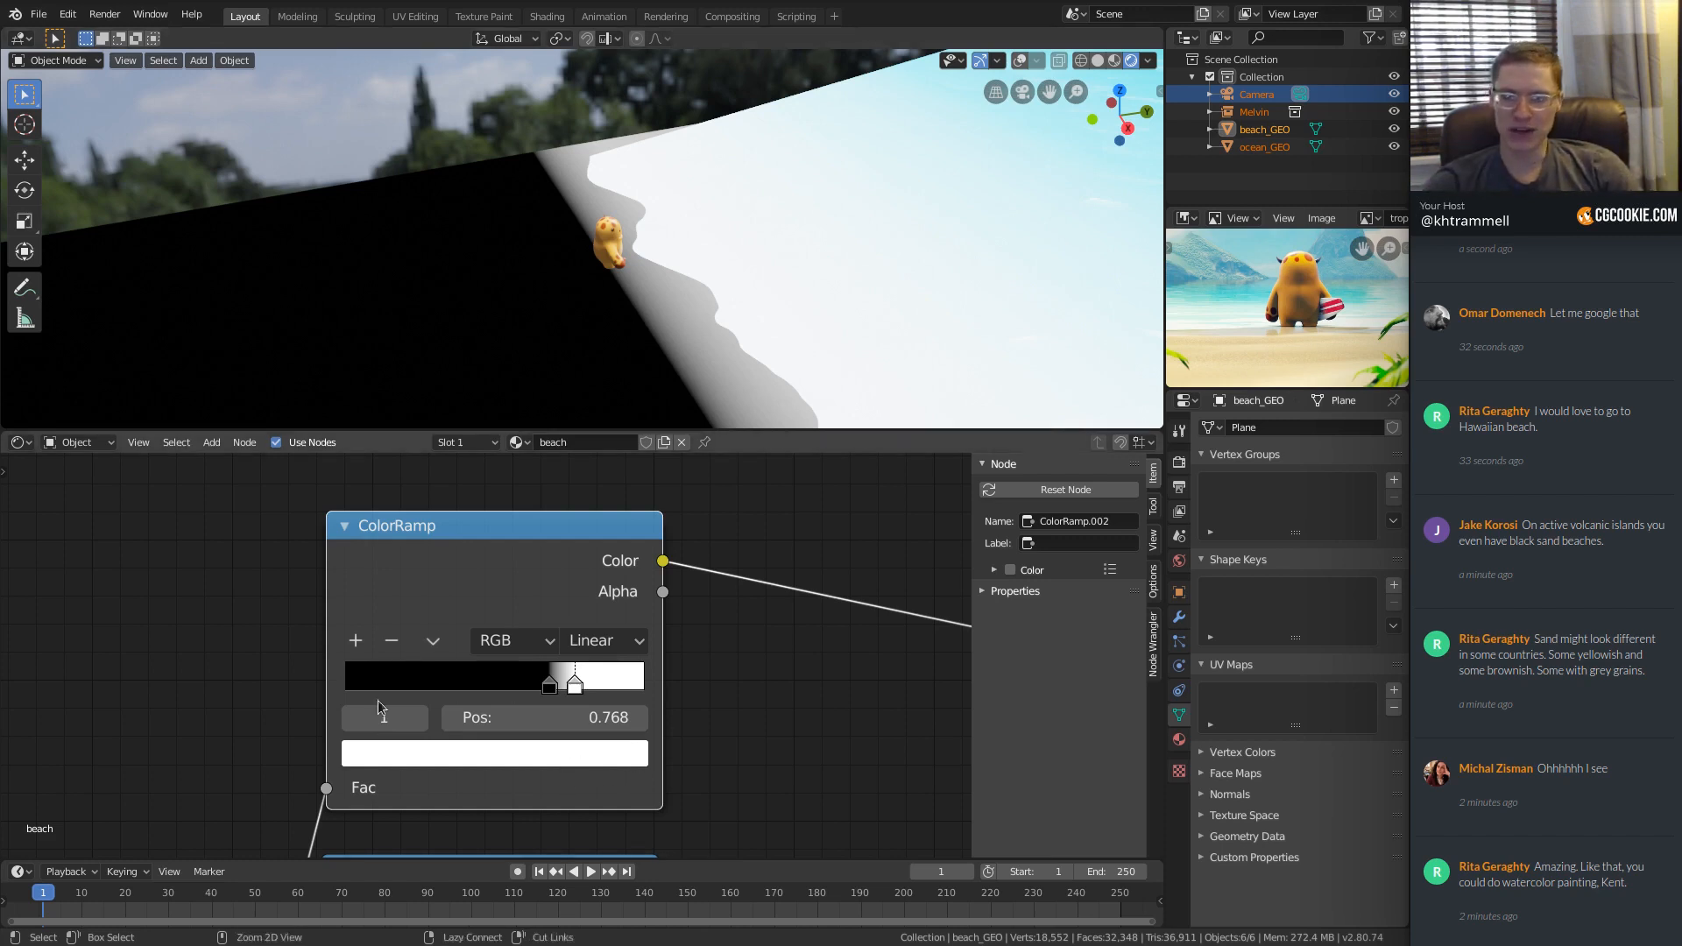
Add a Noise Texture node above the sand gradient's Mapping node.
scroll(272, 615, "down", 4)
middle_click_drag(272, 615, 388, 612)
key("shift+a")
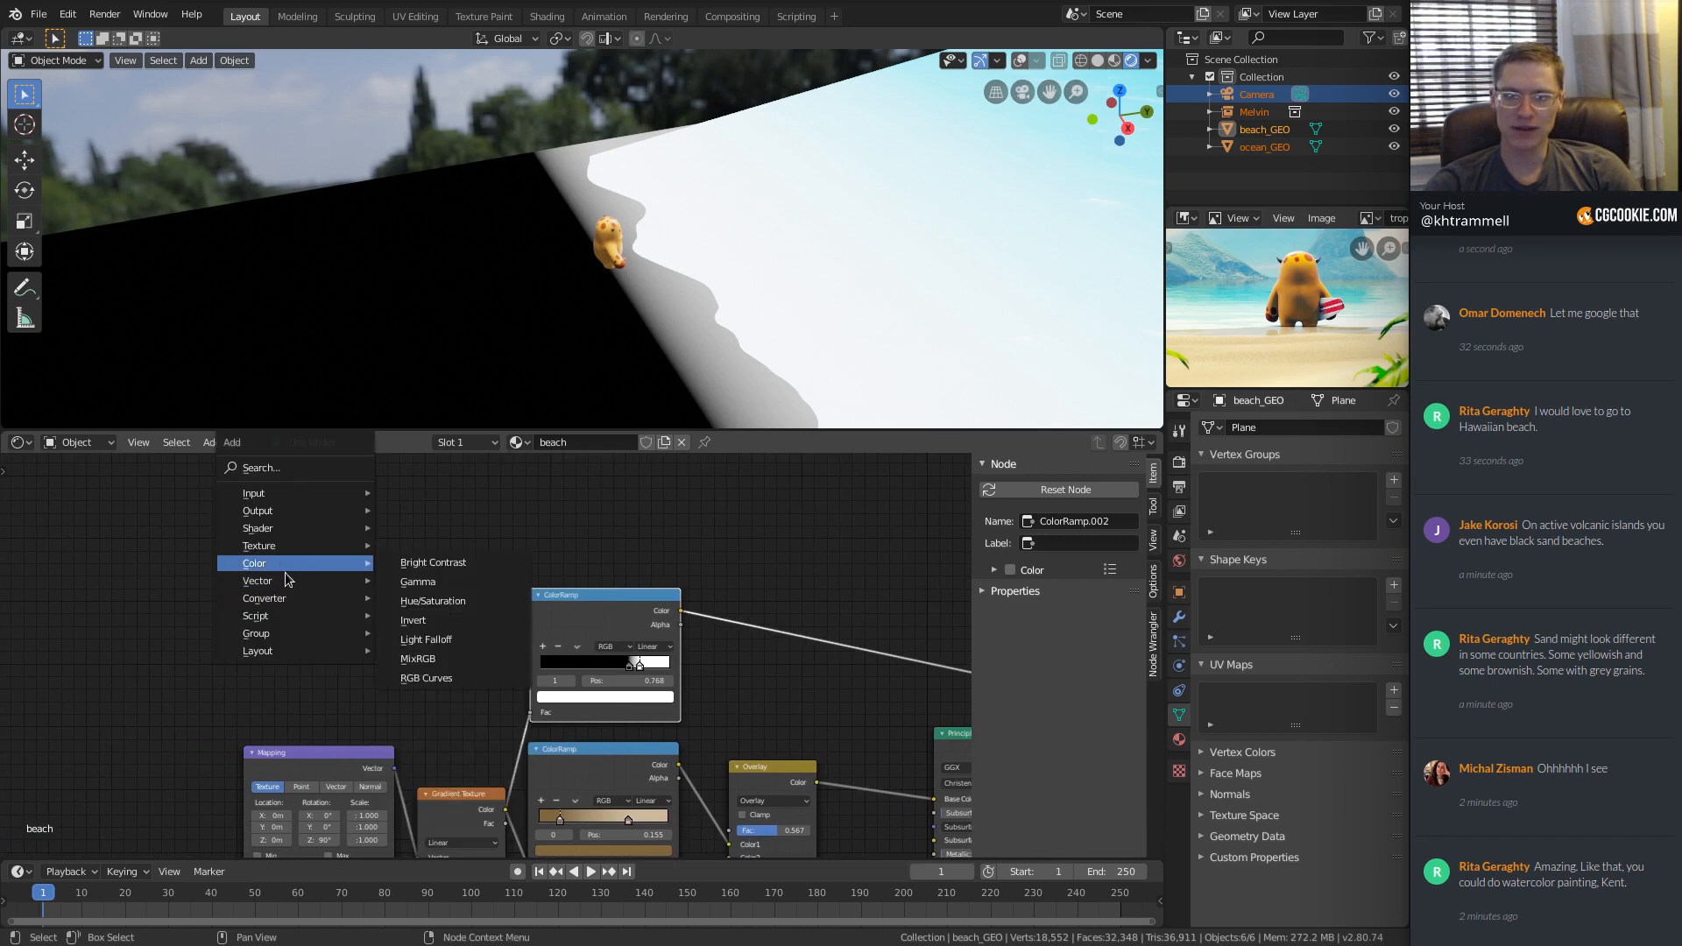
mouse_move(263, 545)
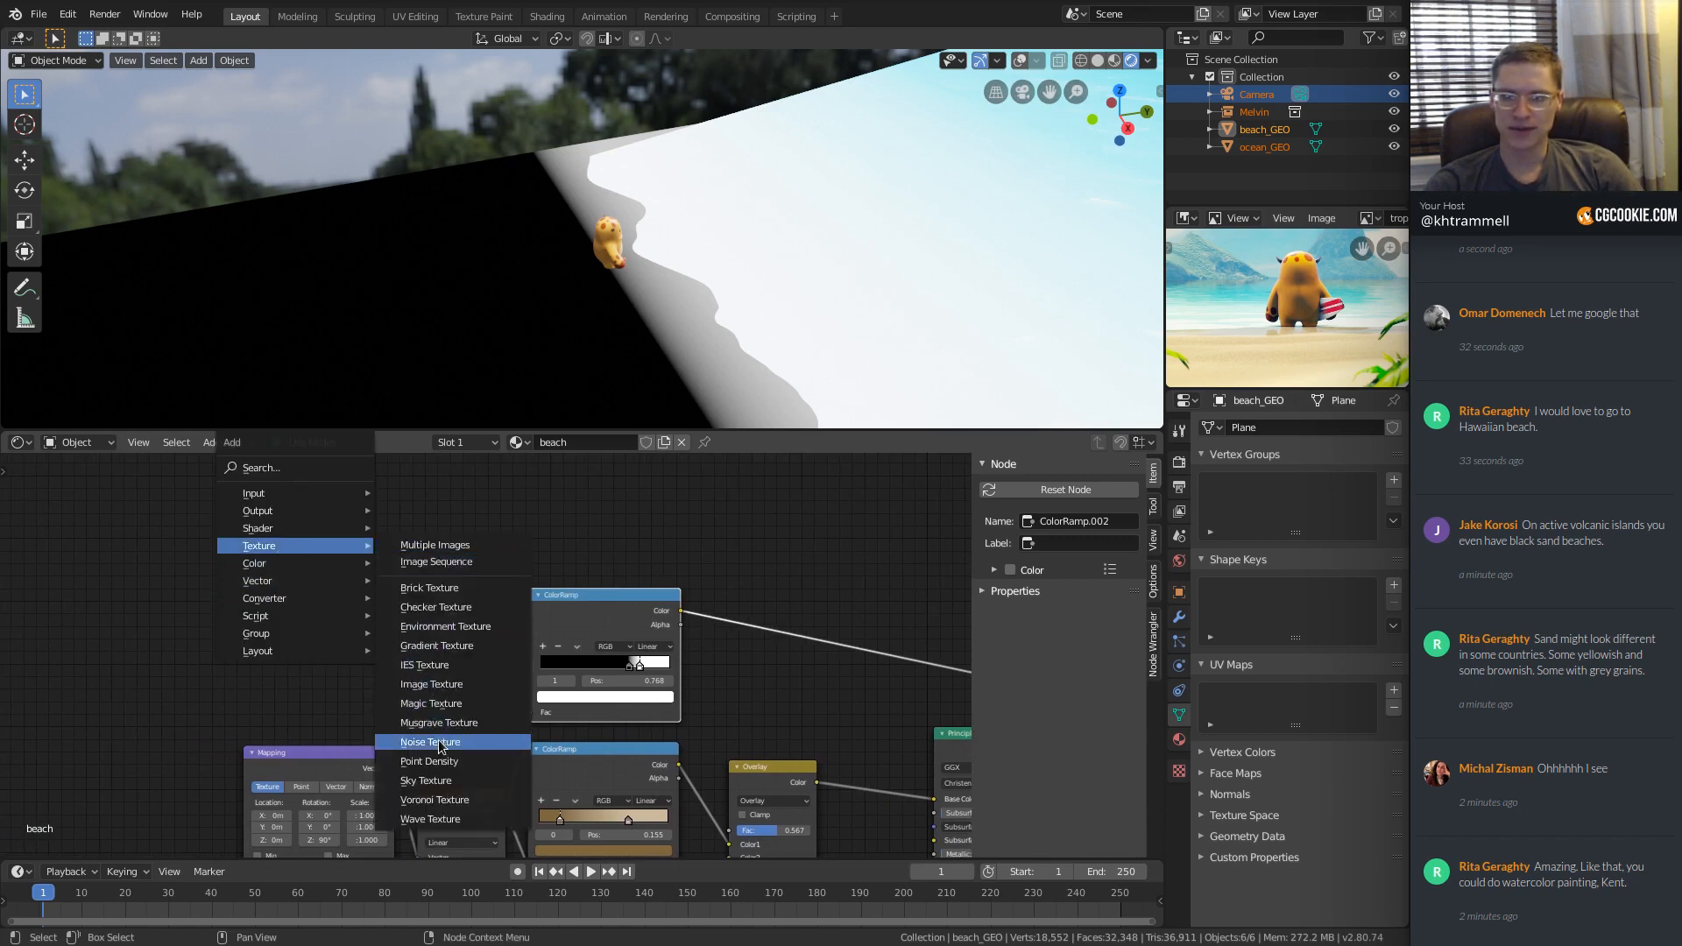
left_click(438, 743)
left_click(241, 530)
middle_click_drag(333, 638, 356, 649, "ctrl")
middle_click_drag(391, 745, 428, 601)
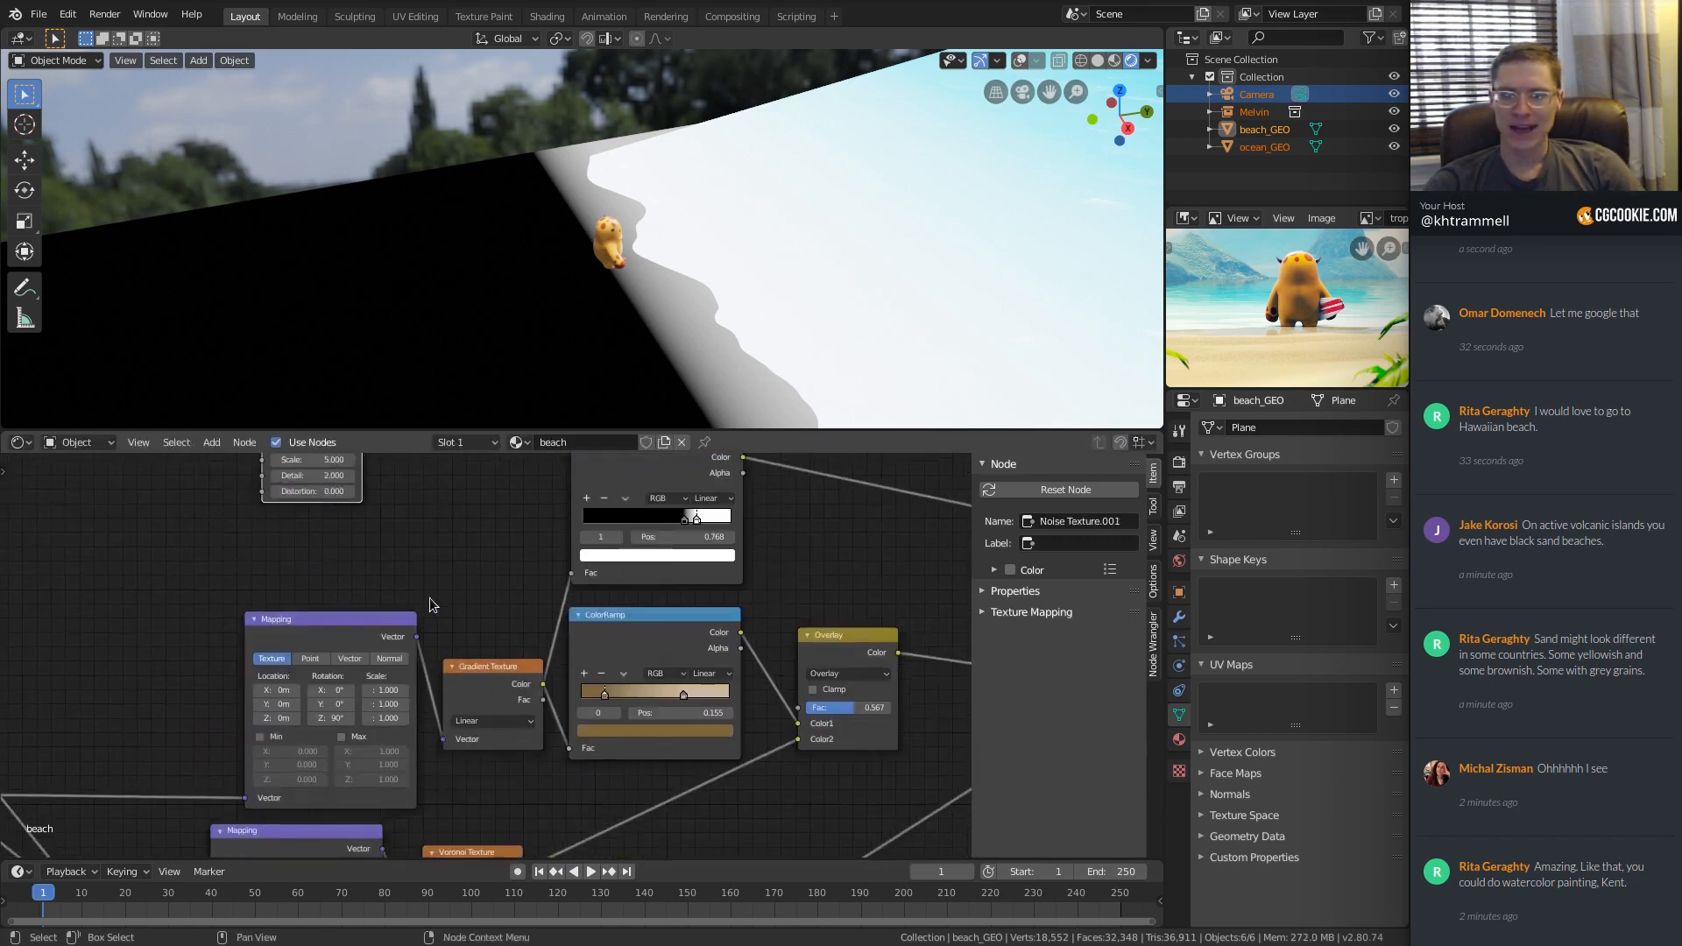
Rearrange the Mapping, Gradient Texture and new Noise Texture nodes to clear space before the black-to-white ColorRamp.
left_click_drag(320, 618, 235, 608)
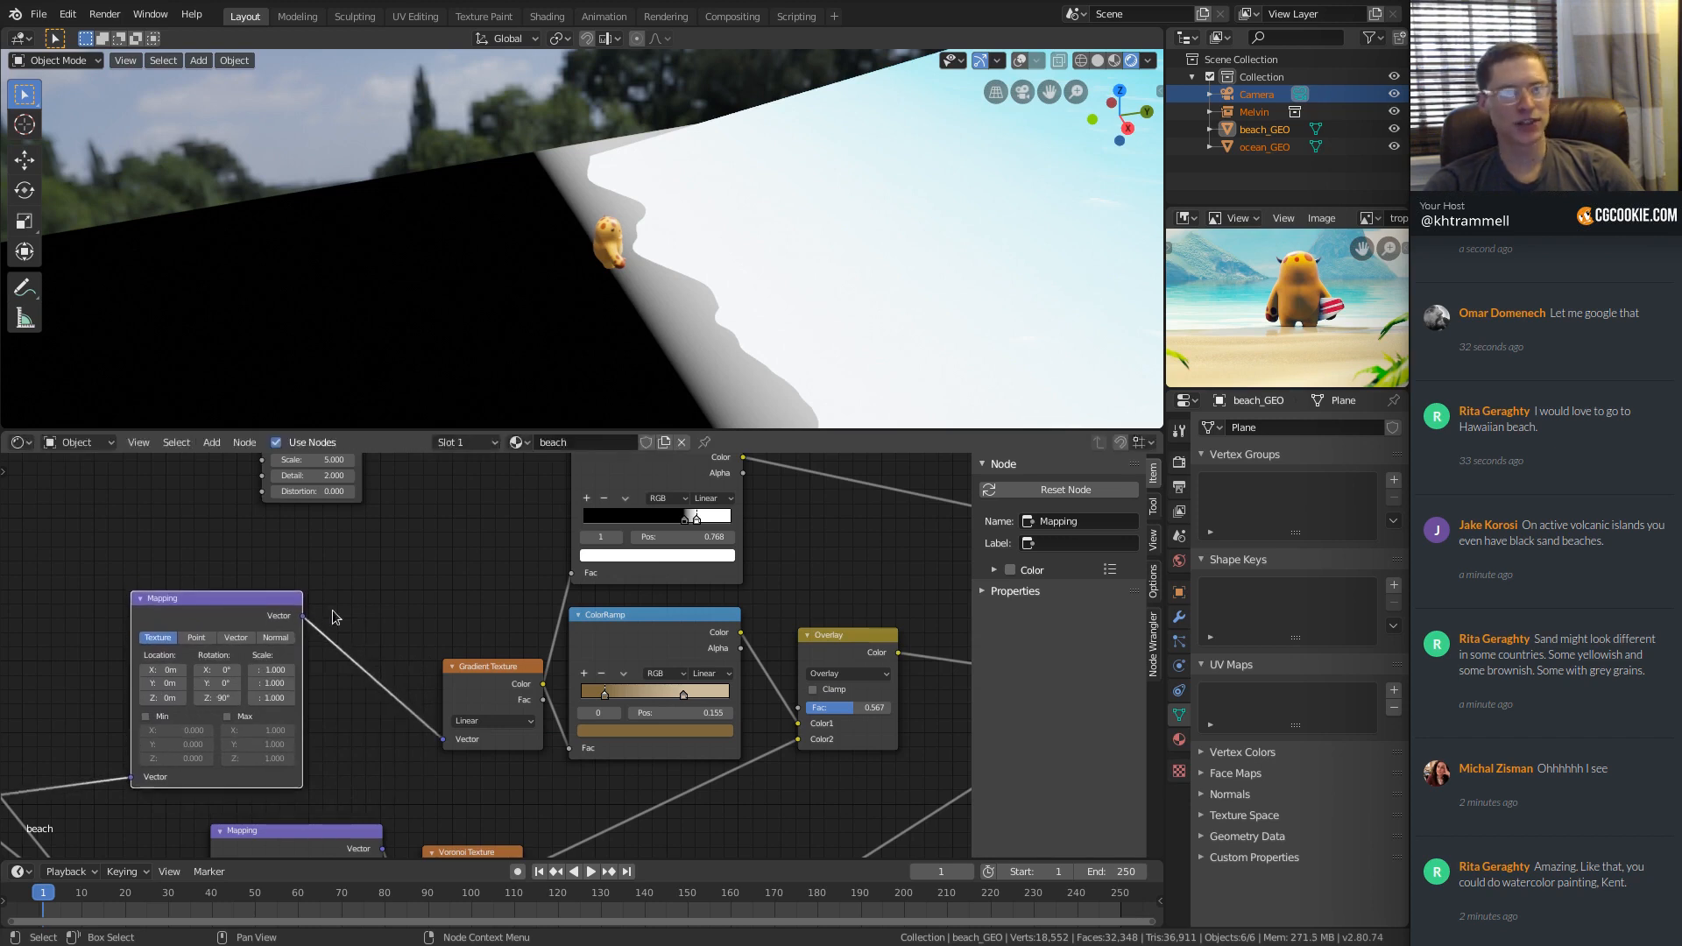
left_click_drag(476, 665, 463, 609)
middle_click_drag(461, 611, 454, 638, "ctrl")
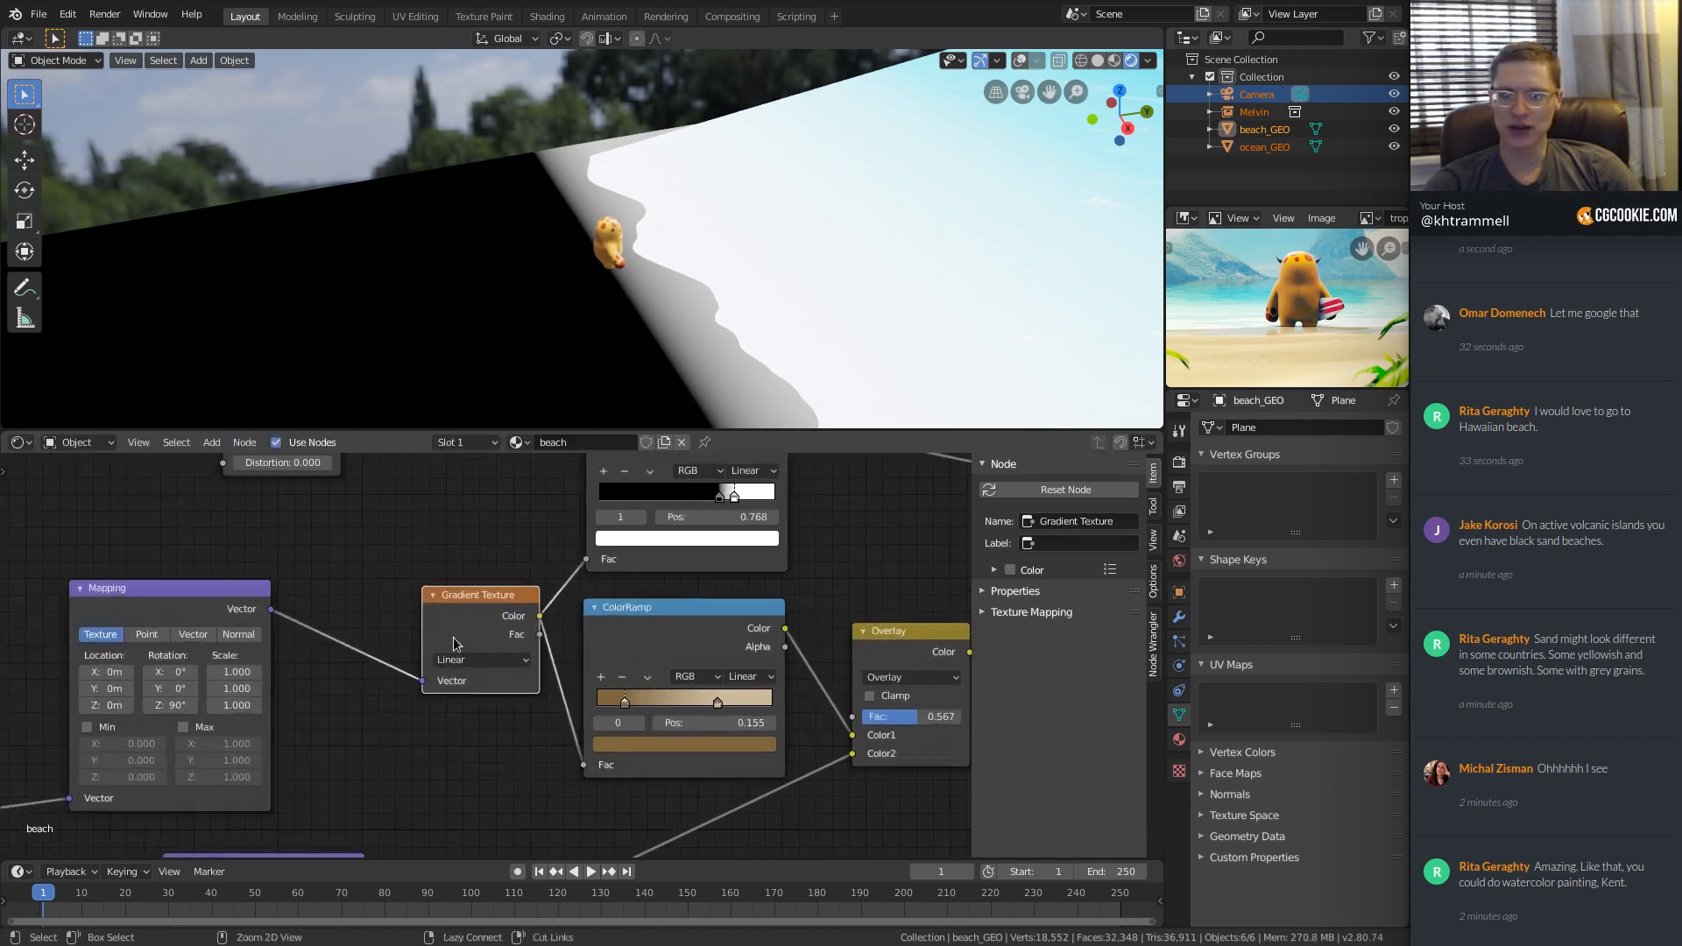
left_click_drag(457, 614, 445, 652)
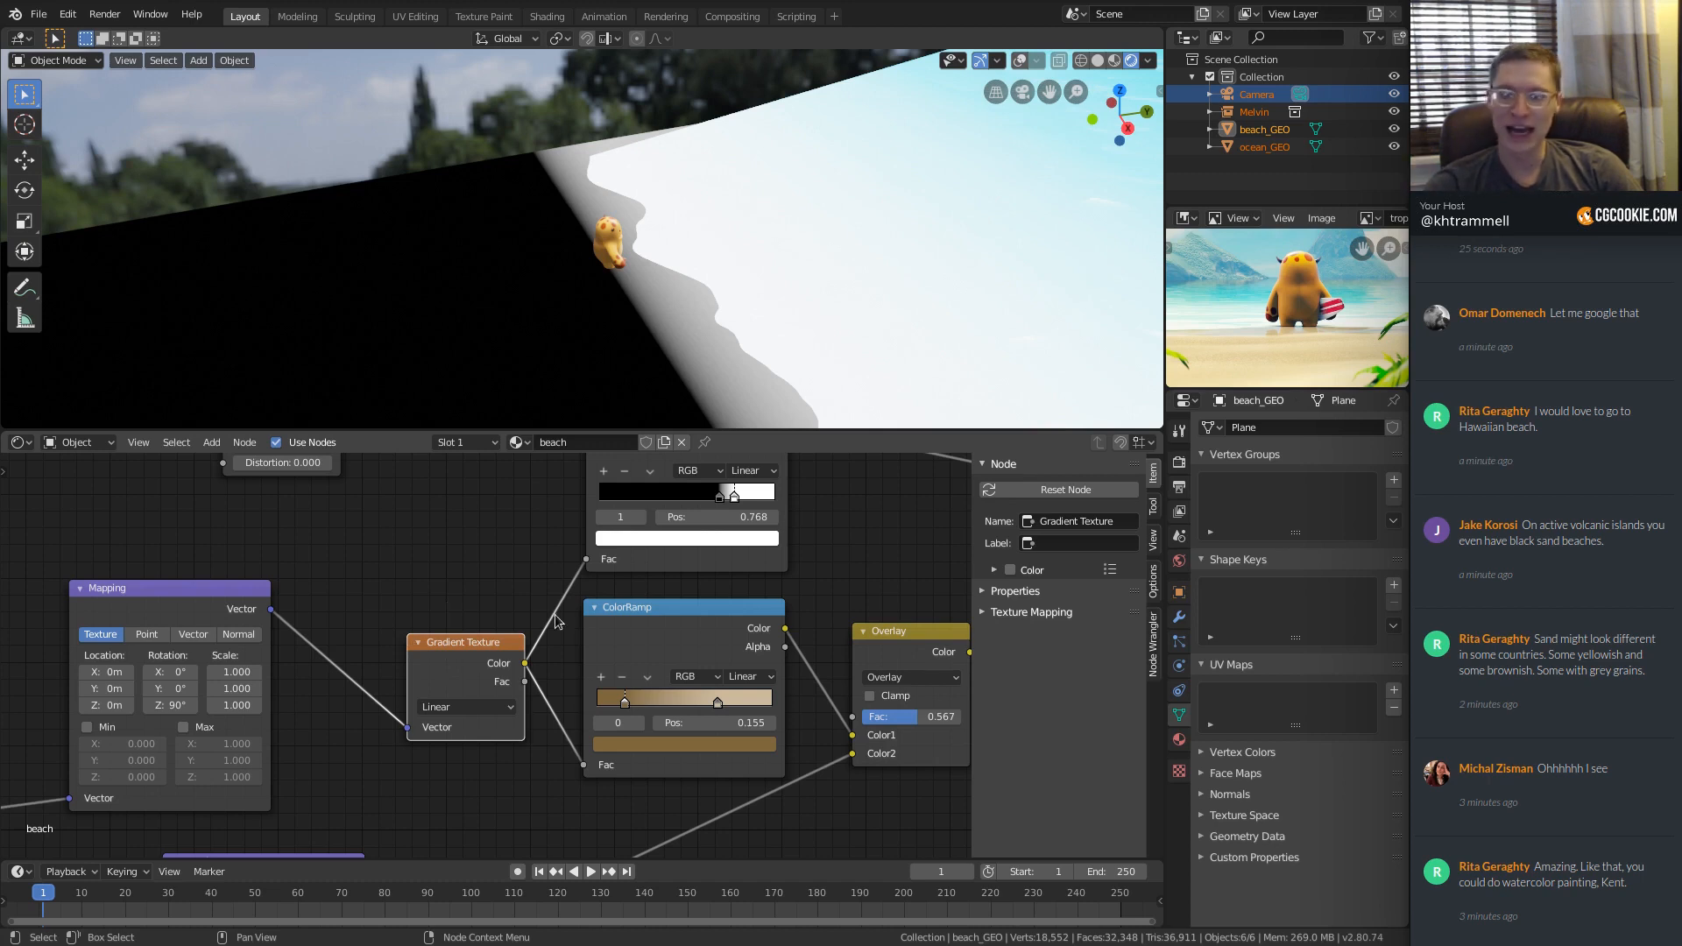
middle_click_drag(356, 576, 340, 702)
left_click_drag(289, 502, 232, 519)
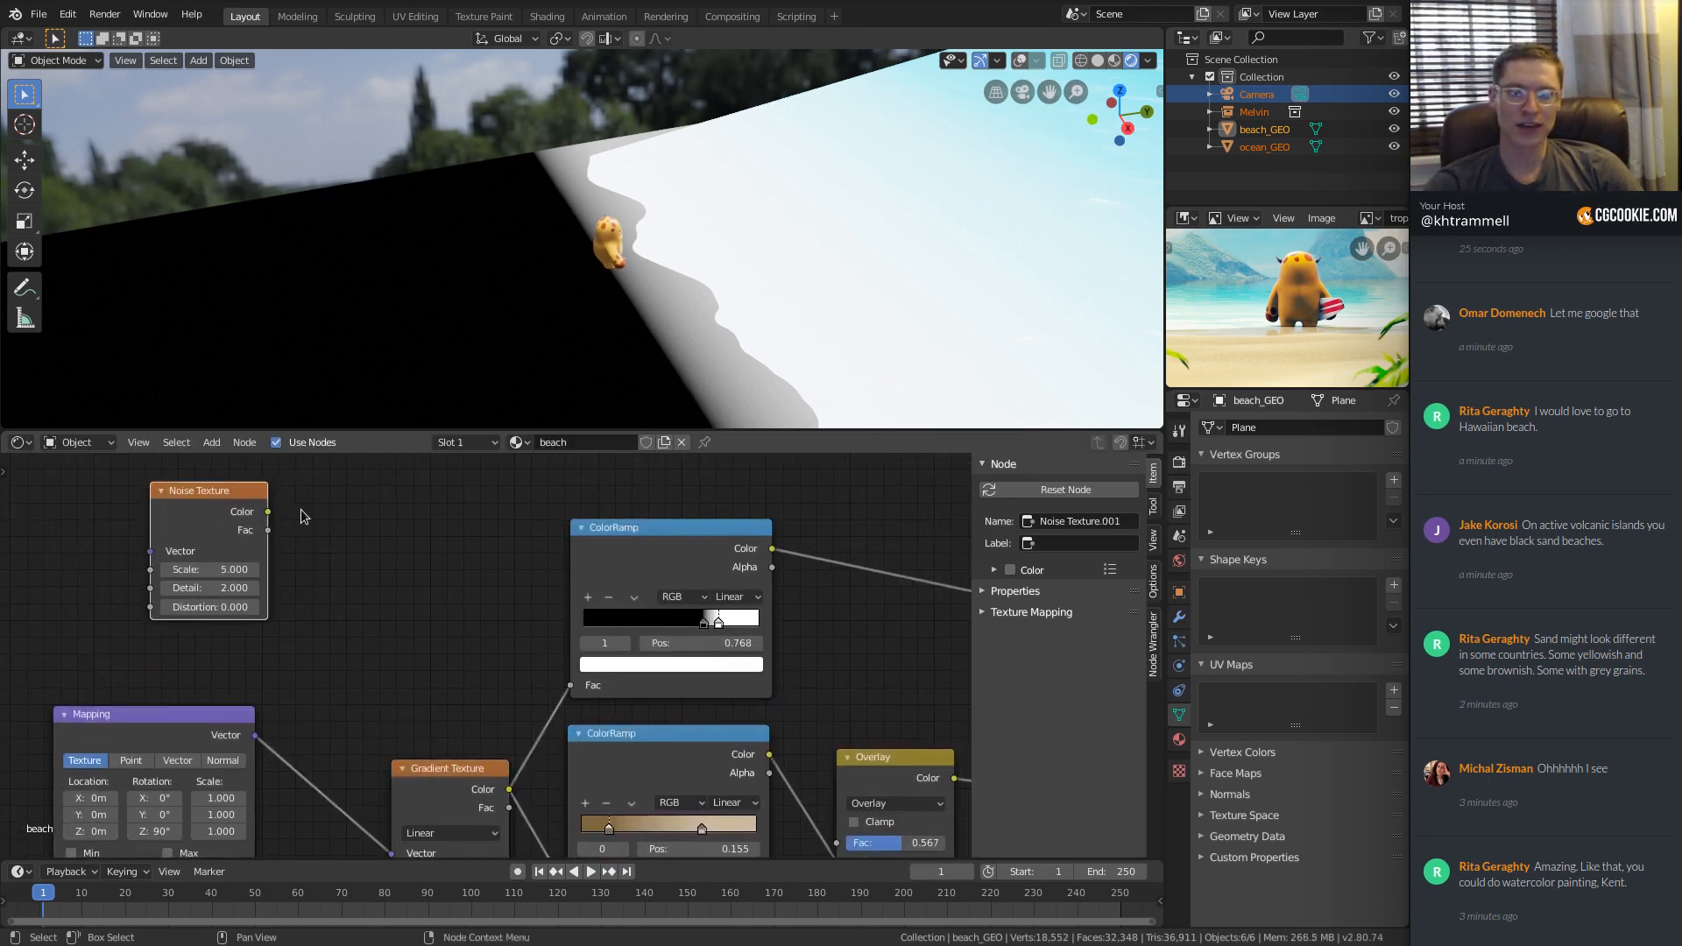
key("shift+a")
mouse_move(279, 514)
left_click(429, 642)
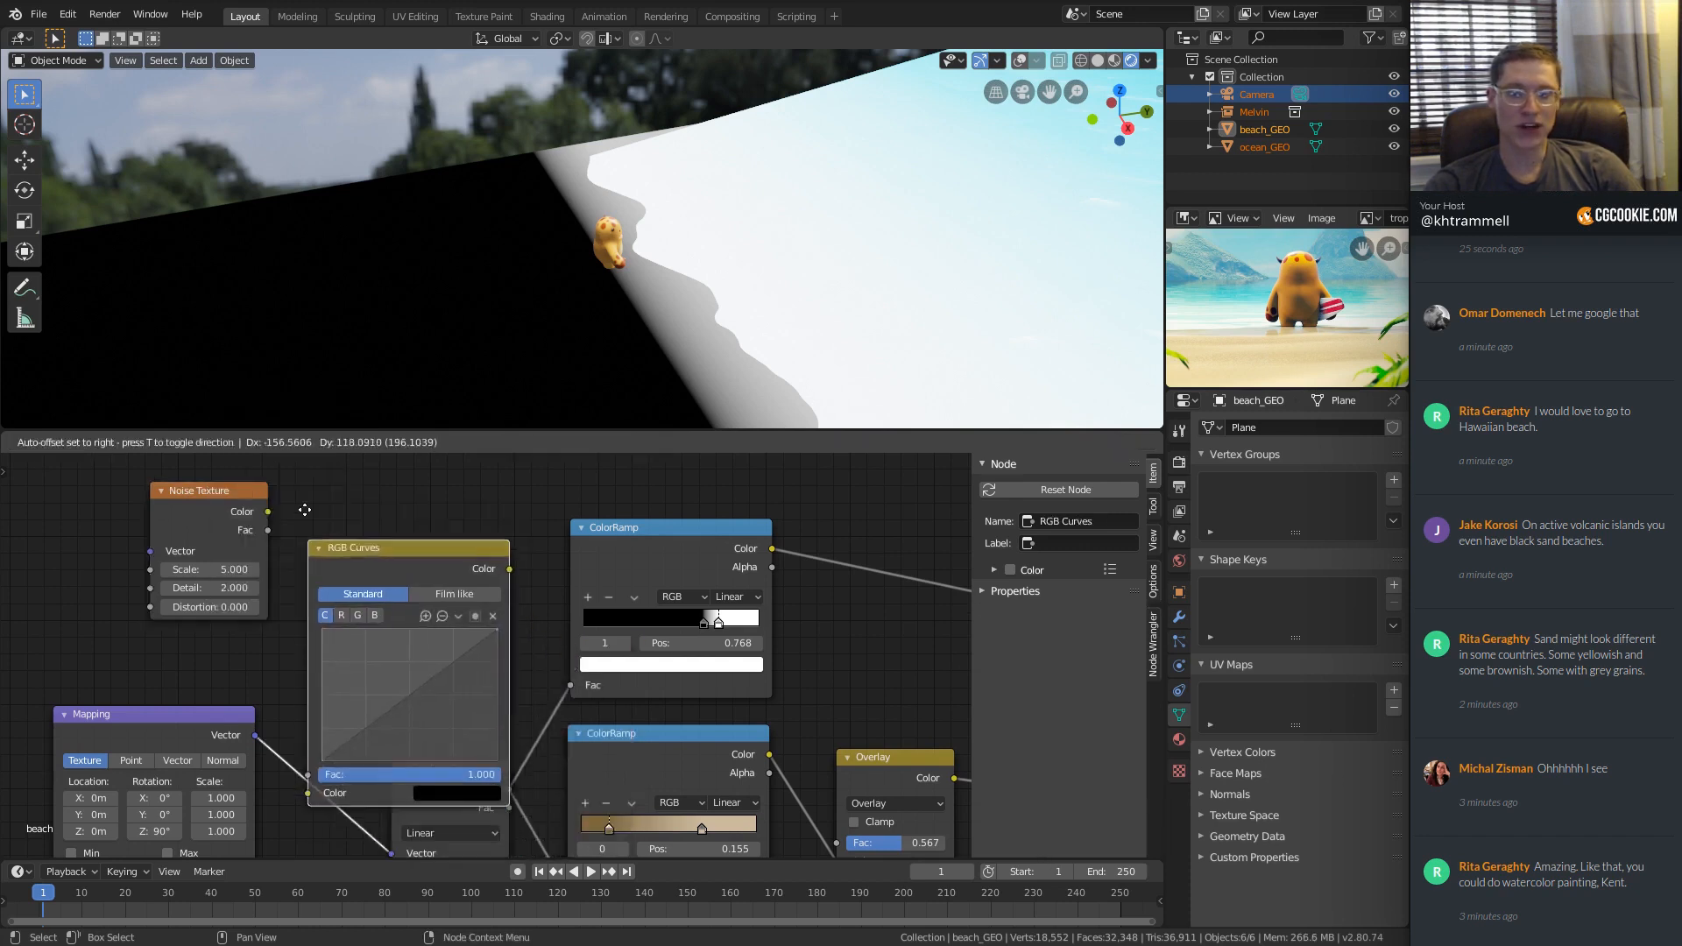
left_click(327, 470)
key("x")
Add a MixRGB node between the new Noise Texture and the black-to-white ColorRamp.
key("shift+a")
mouse_move(406, 493)
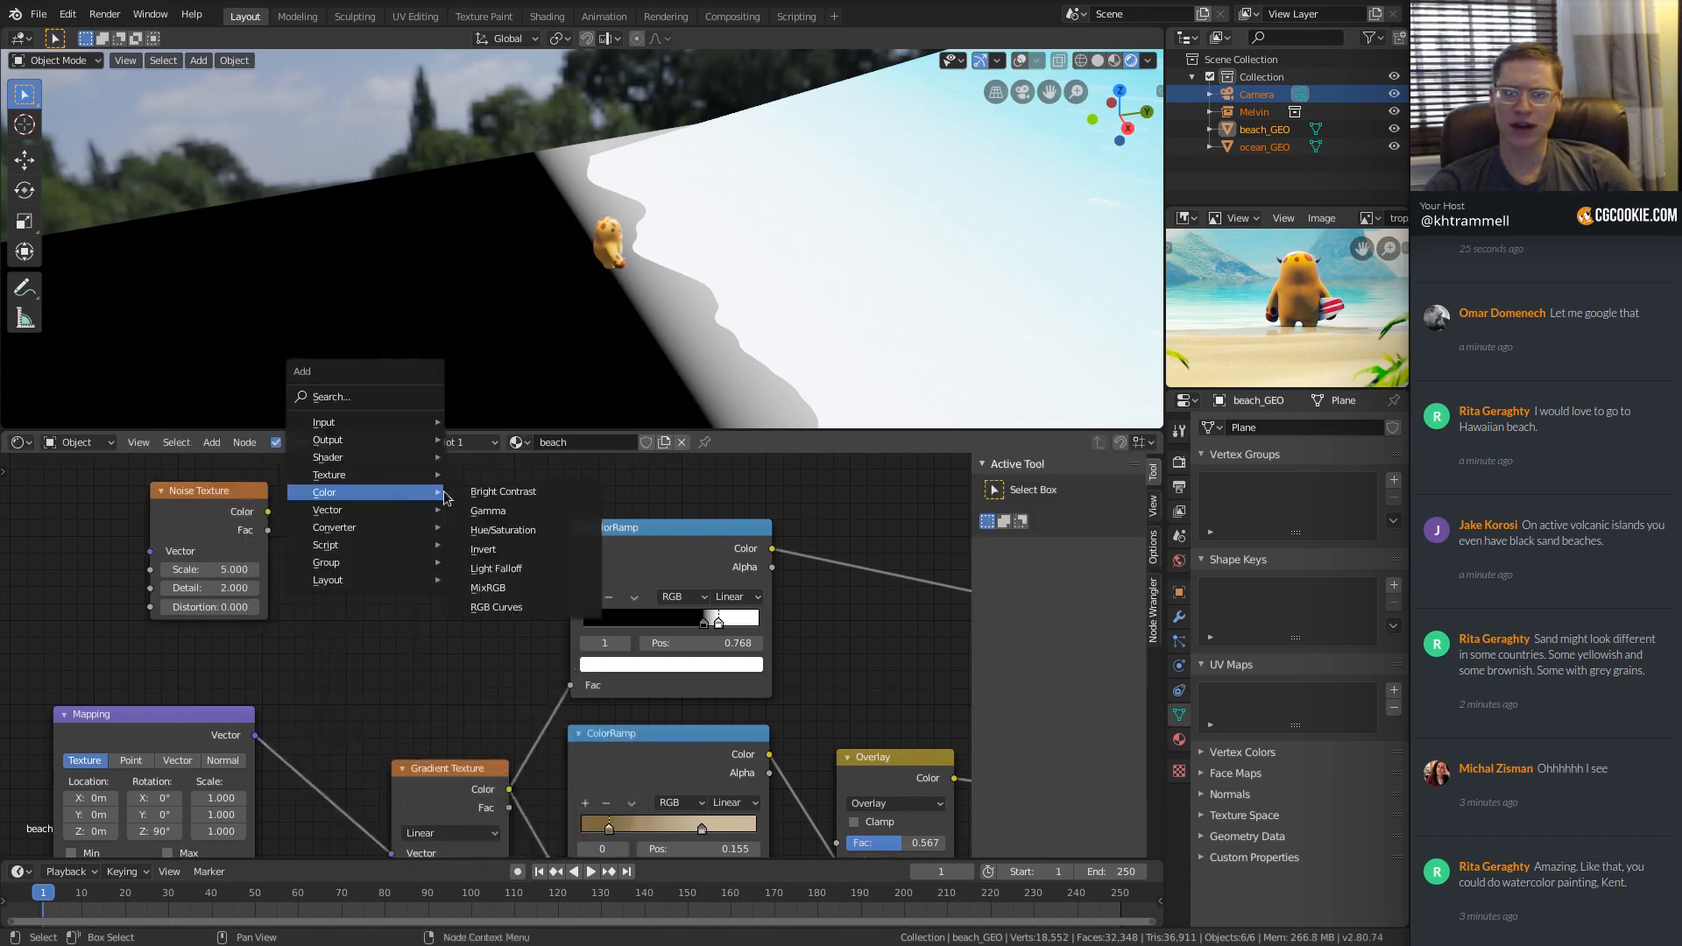
left_click(488, 588)
left_click(436, 552)
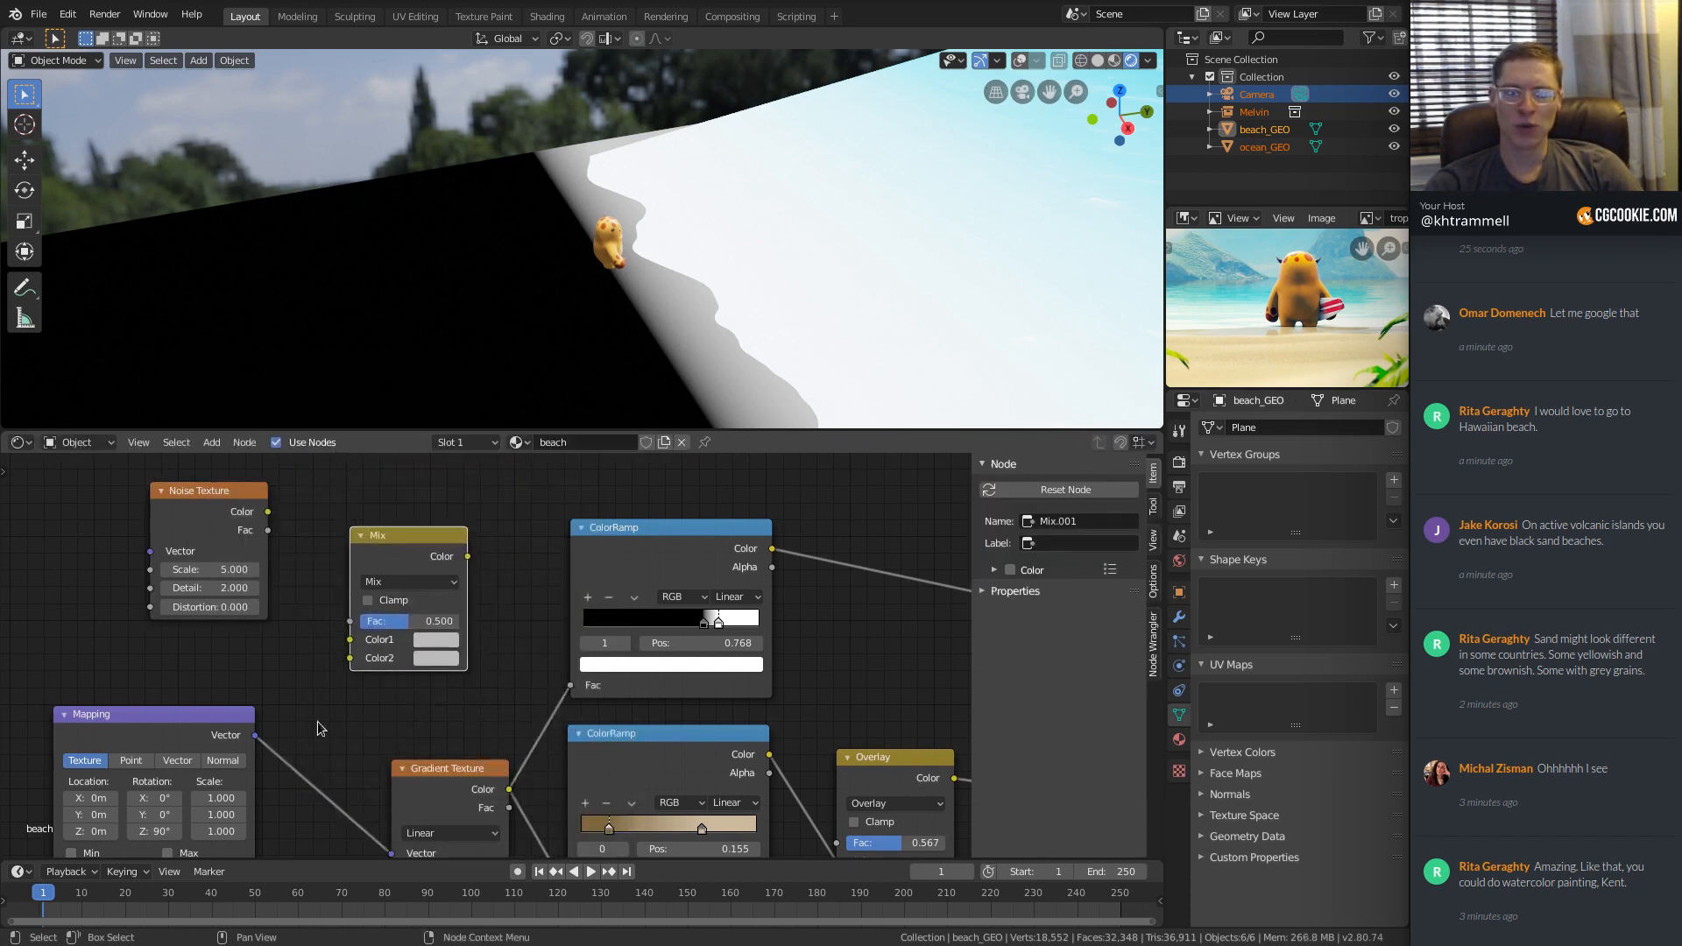
middle_click_drag(281, 696, 339, 724)
middle_click_drag(340, 724, 334, 720, "ctrl")
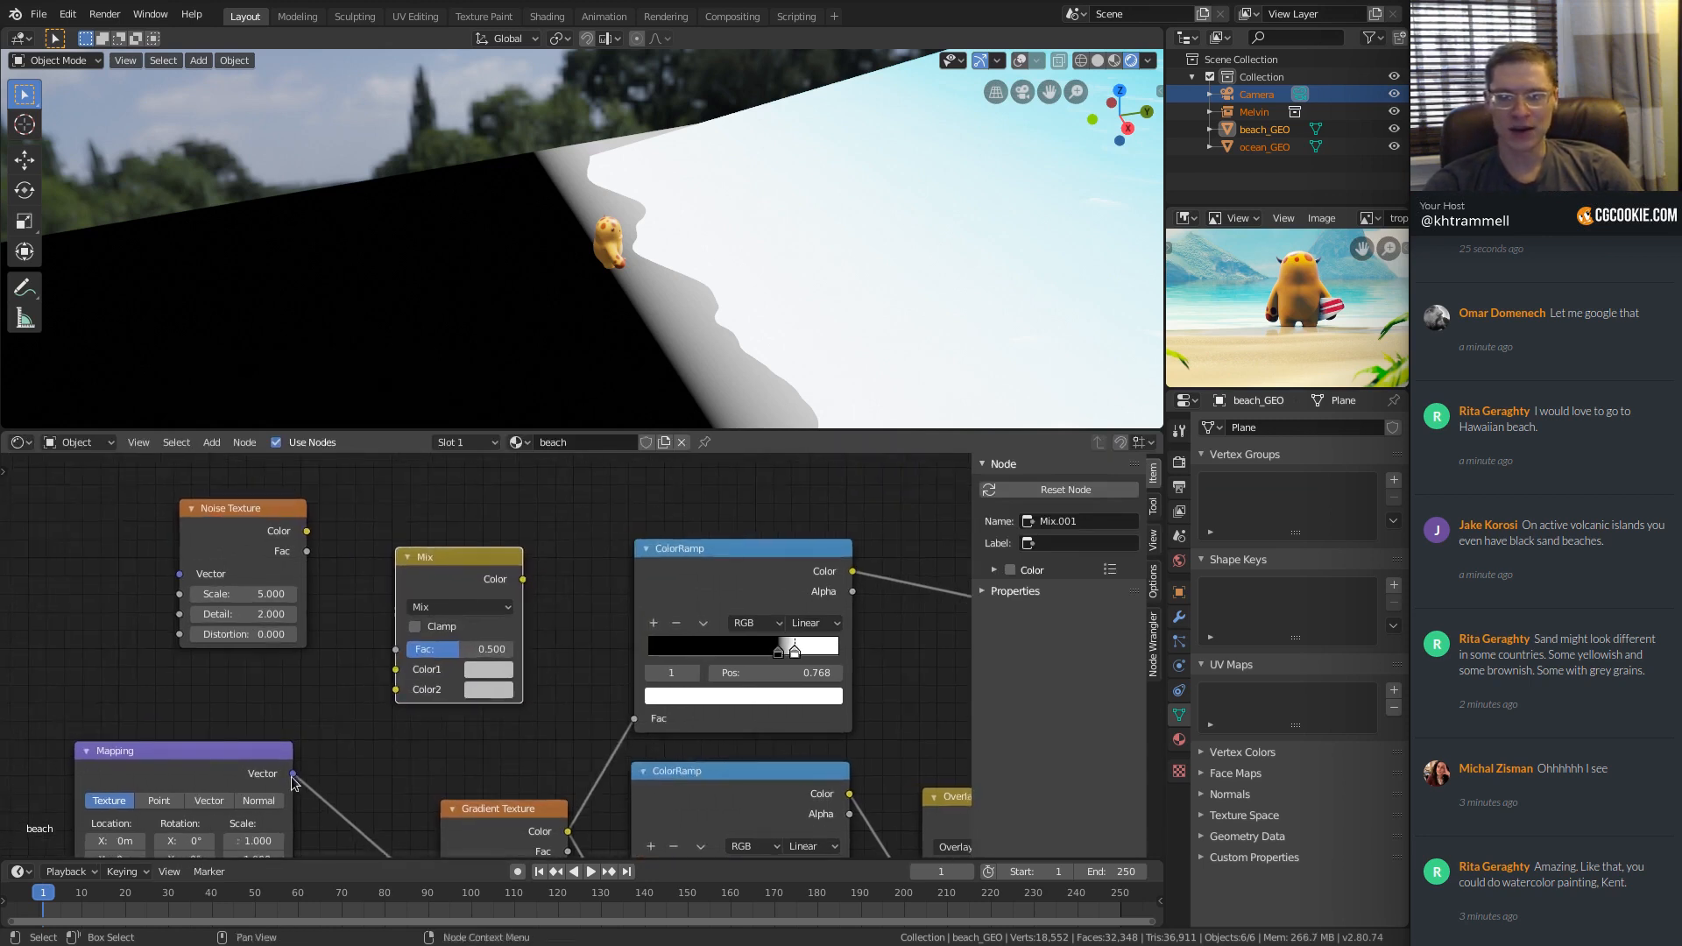
Connect the Mapping vector to the Mix node's Color1 and the Noise Texture colour to Color2, and preview the mix.
left_click_drag(291, 777, 307, 723)
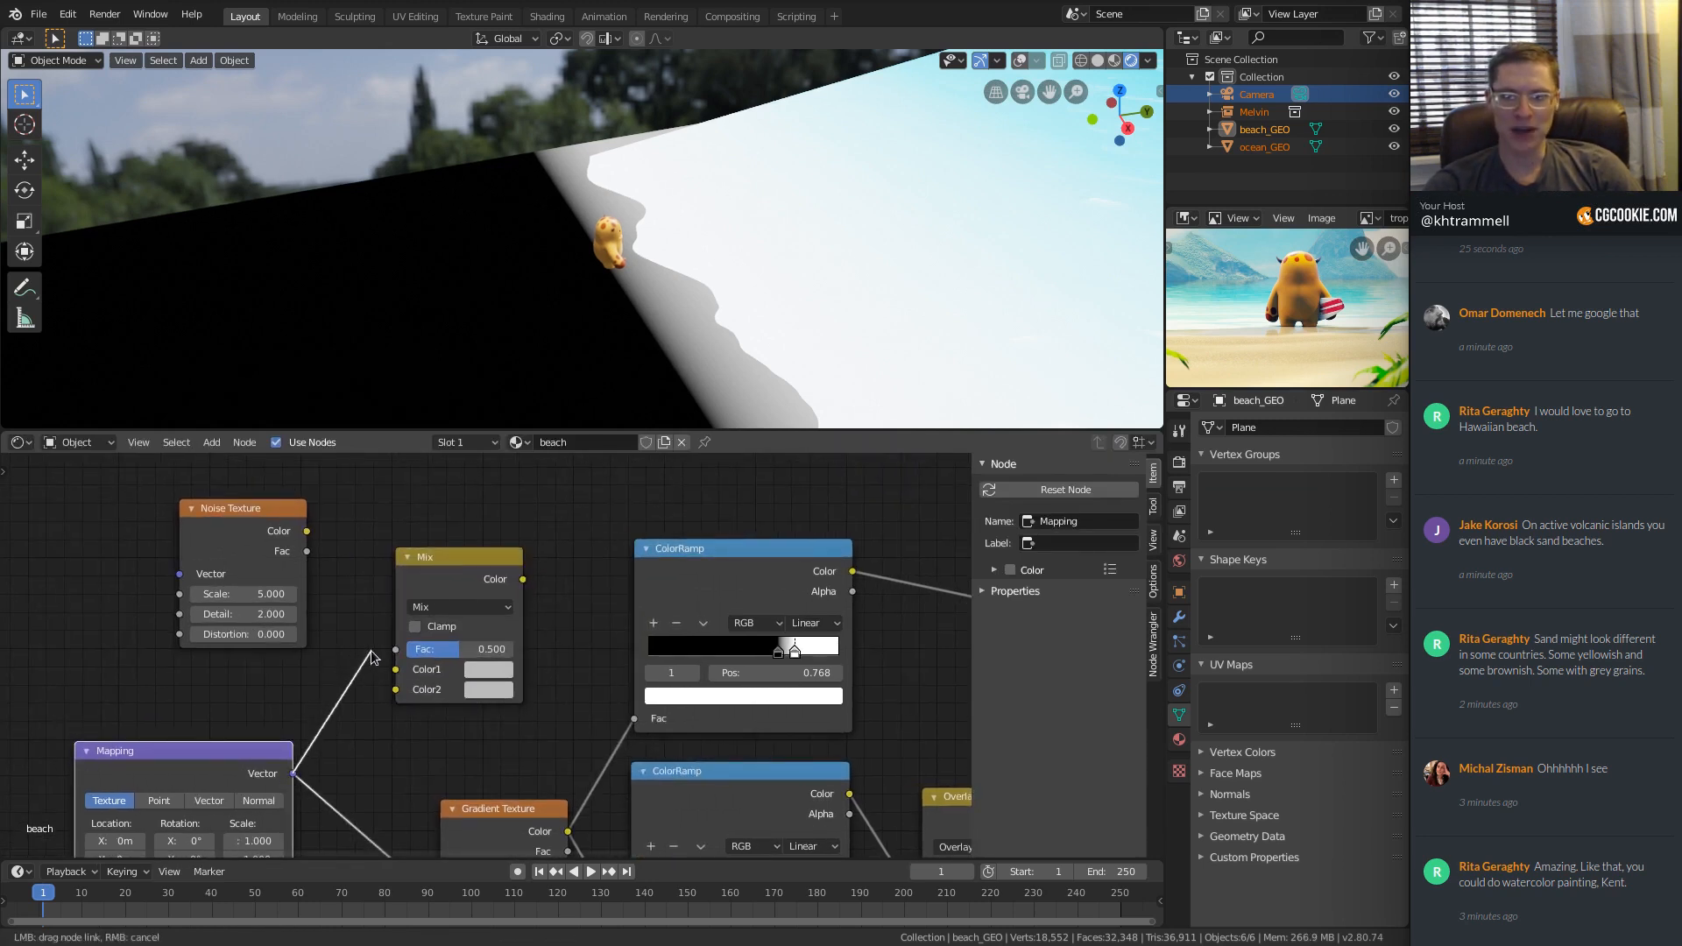
mouse_move(371, 658)
left_mouse_down()
mouse_move(392, 650)
mouse_move(396, 669)
left_mouse_up()
scroll(289, 544, "up", 1)
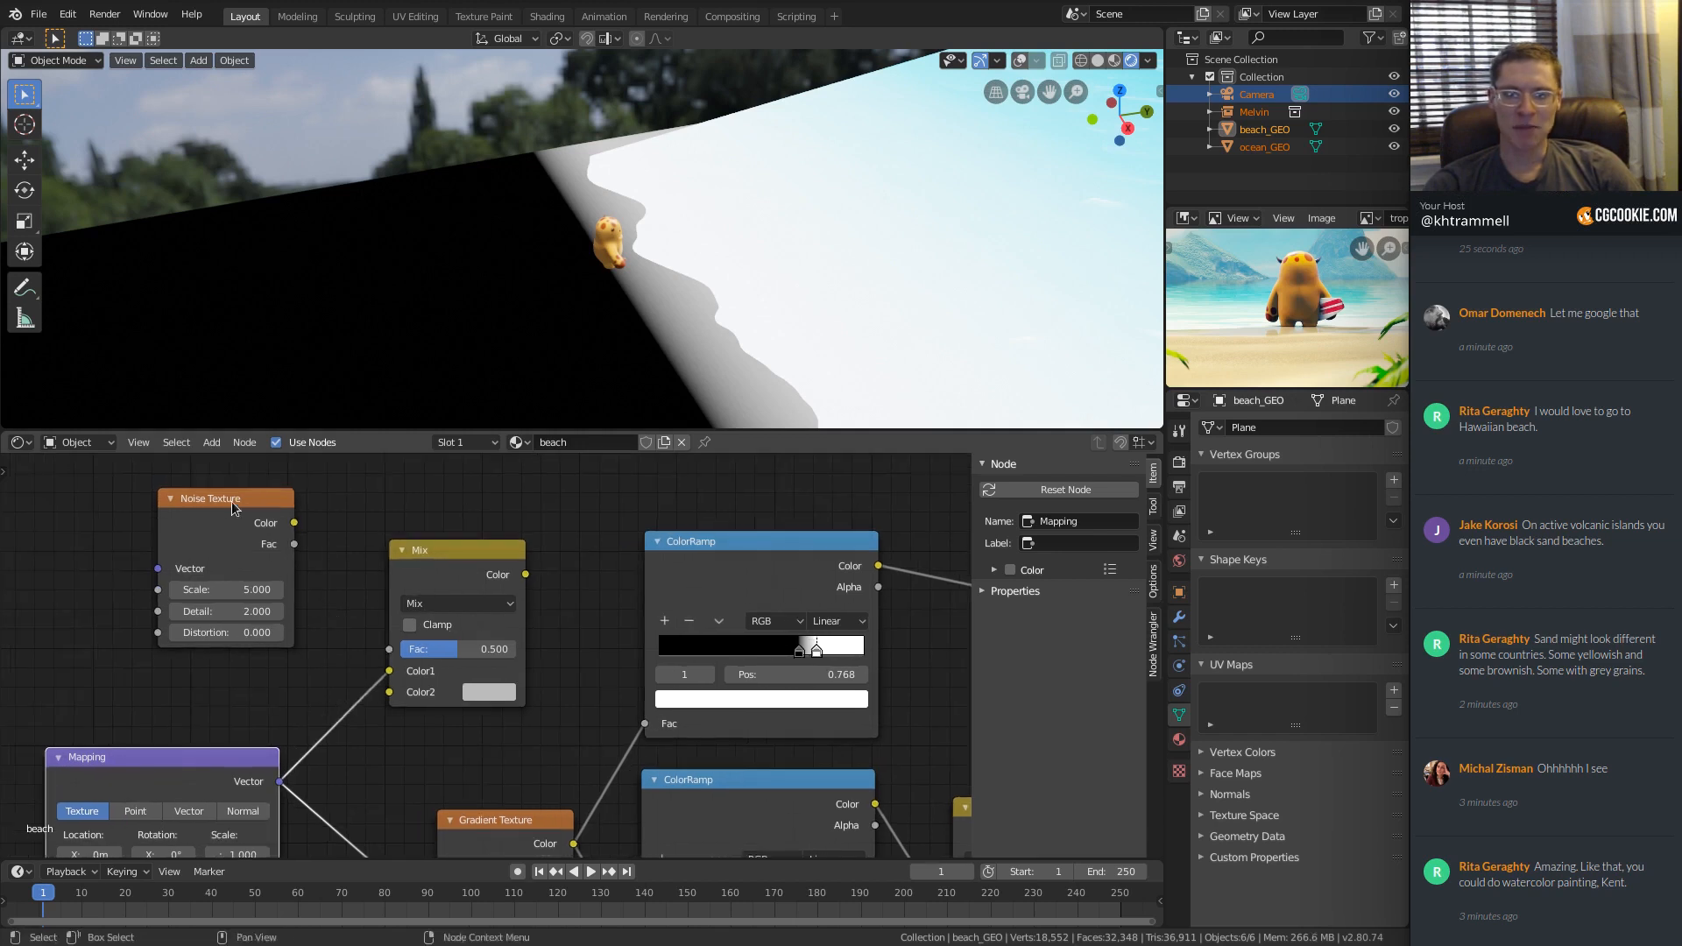
left_click_drag(233, 508, 391, 693)
left_click(517, 553, "ctrl+shift")
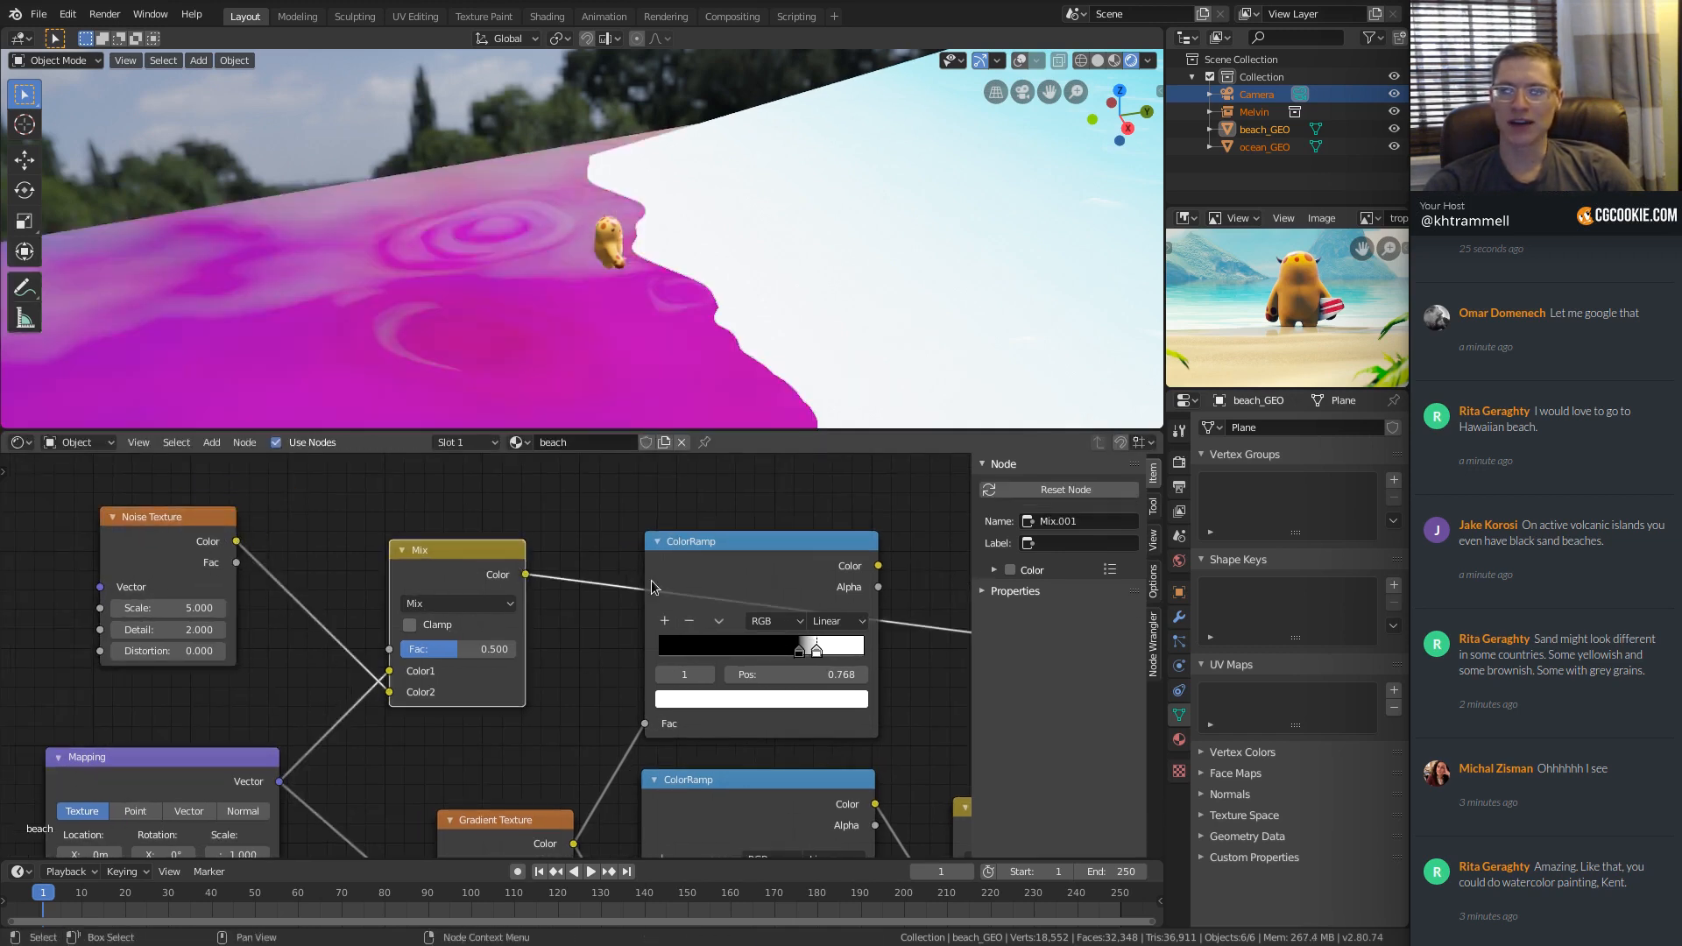
Switch the beach preview back to the black-to-white ColorRamp.
middle_click_drag(761, 553, 440, 582)
left_click(517, 576, "ctrl+shift")
left_click_drag(428, 583, 431, 563)
scroll(471, 612, "down", 2)
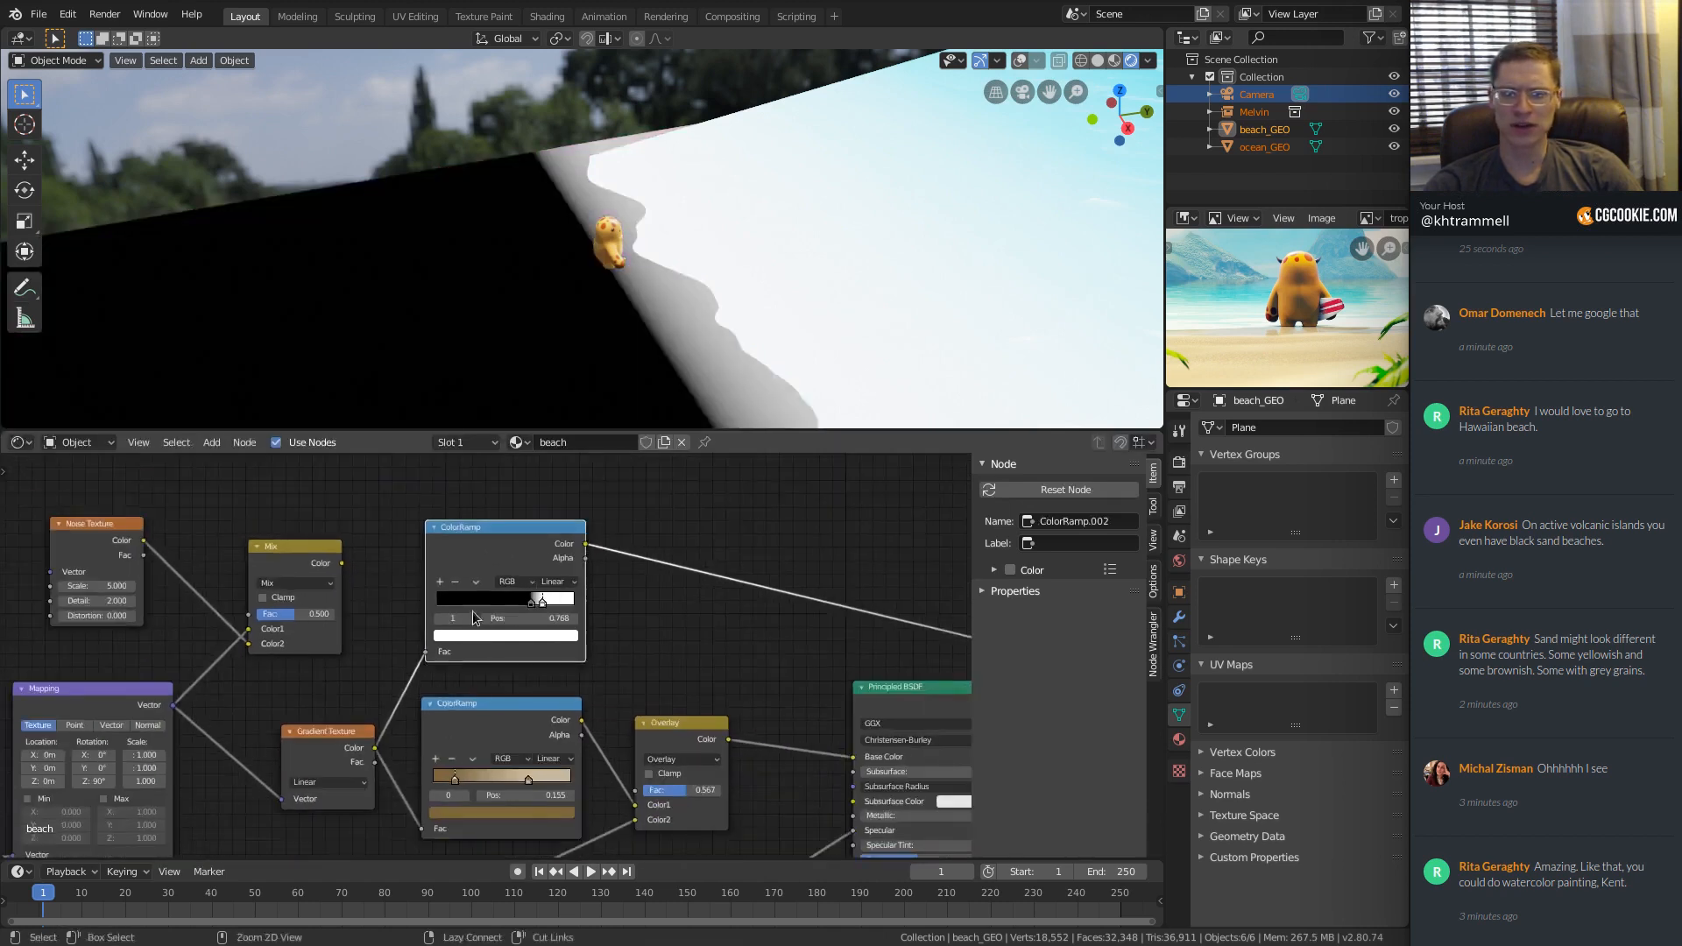
Place a duplicate of the Gradient Texture beside the Mix node and feed its Vector input from the Mix colour.
left_click(316, 734)
left_click_drag(273, 568, 250, 567)
left_click(335, 759)
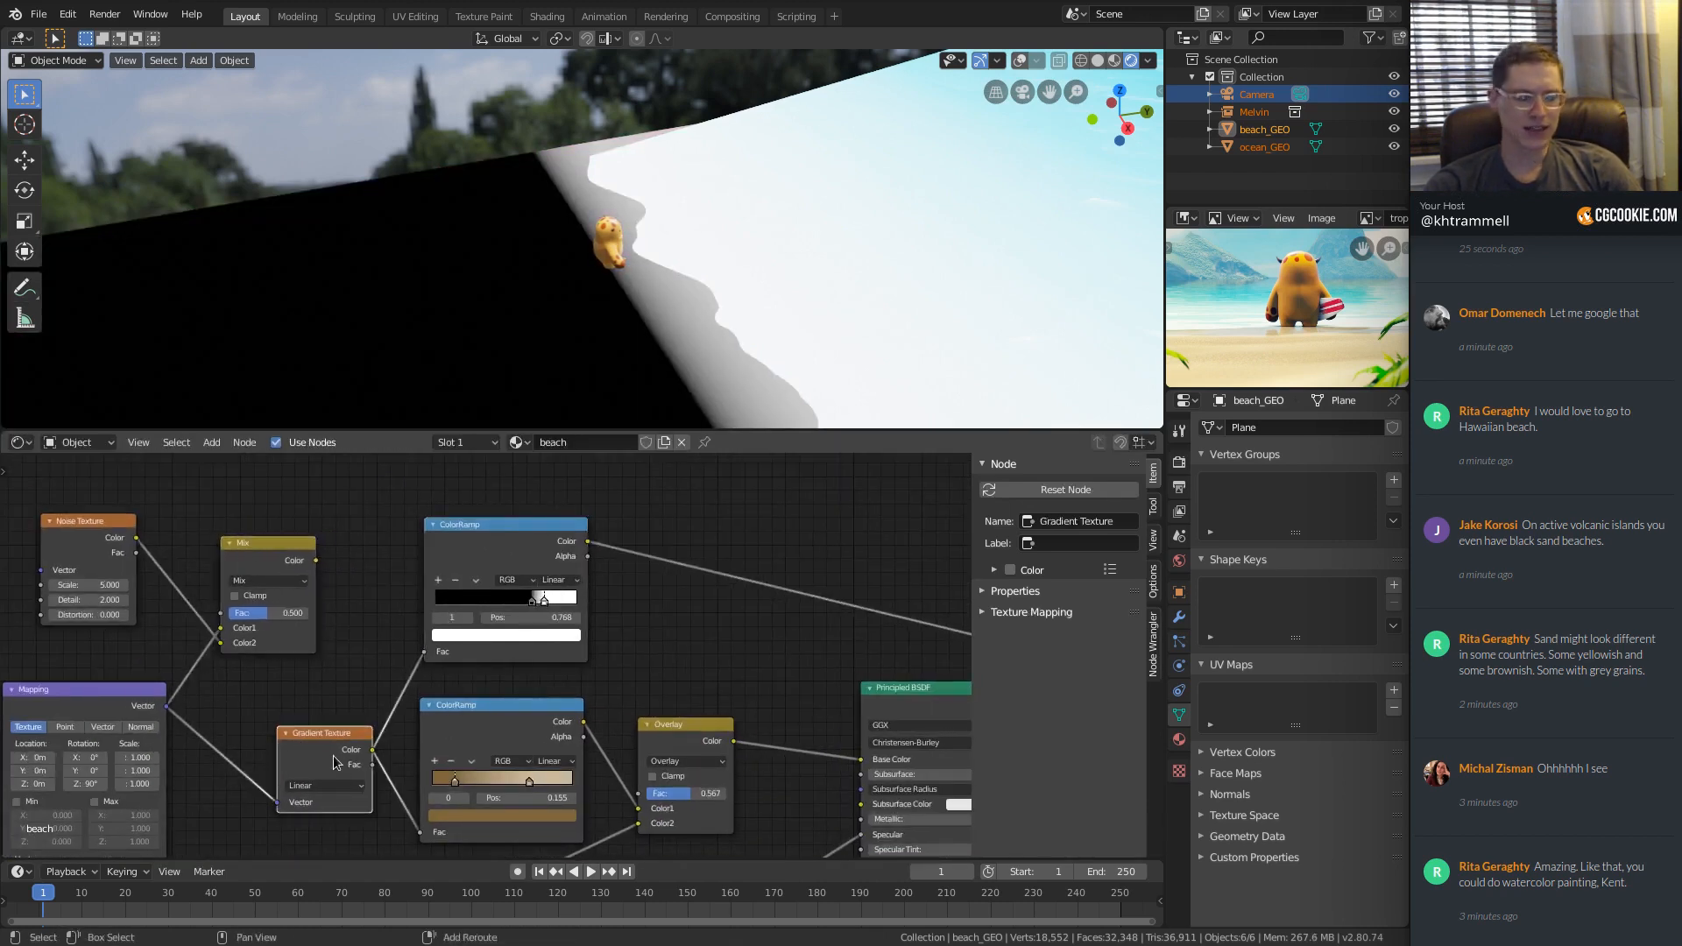
key("shift+d")
left_click(334, 568)
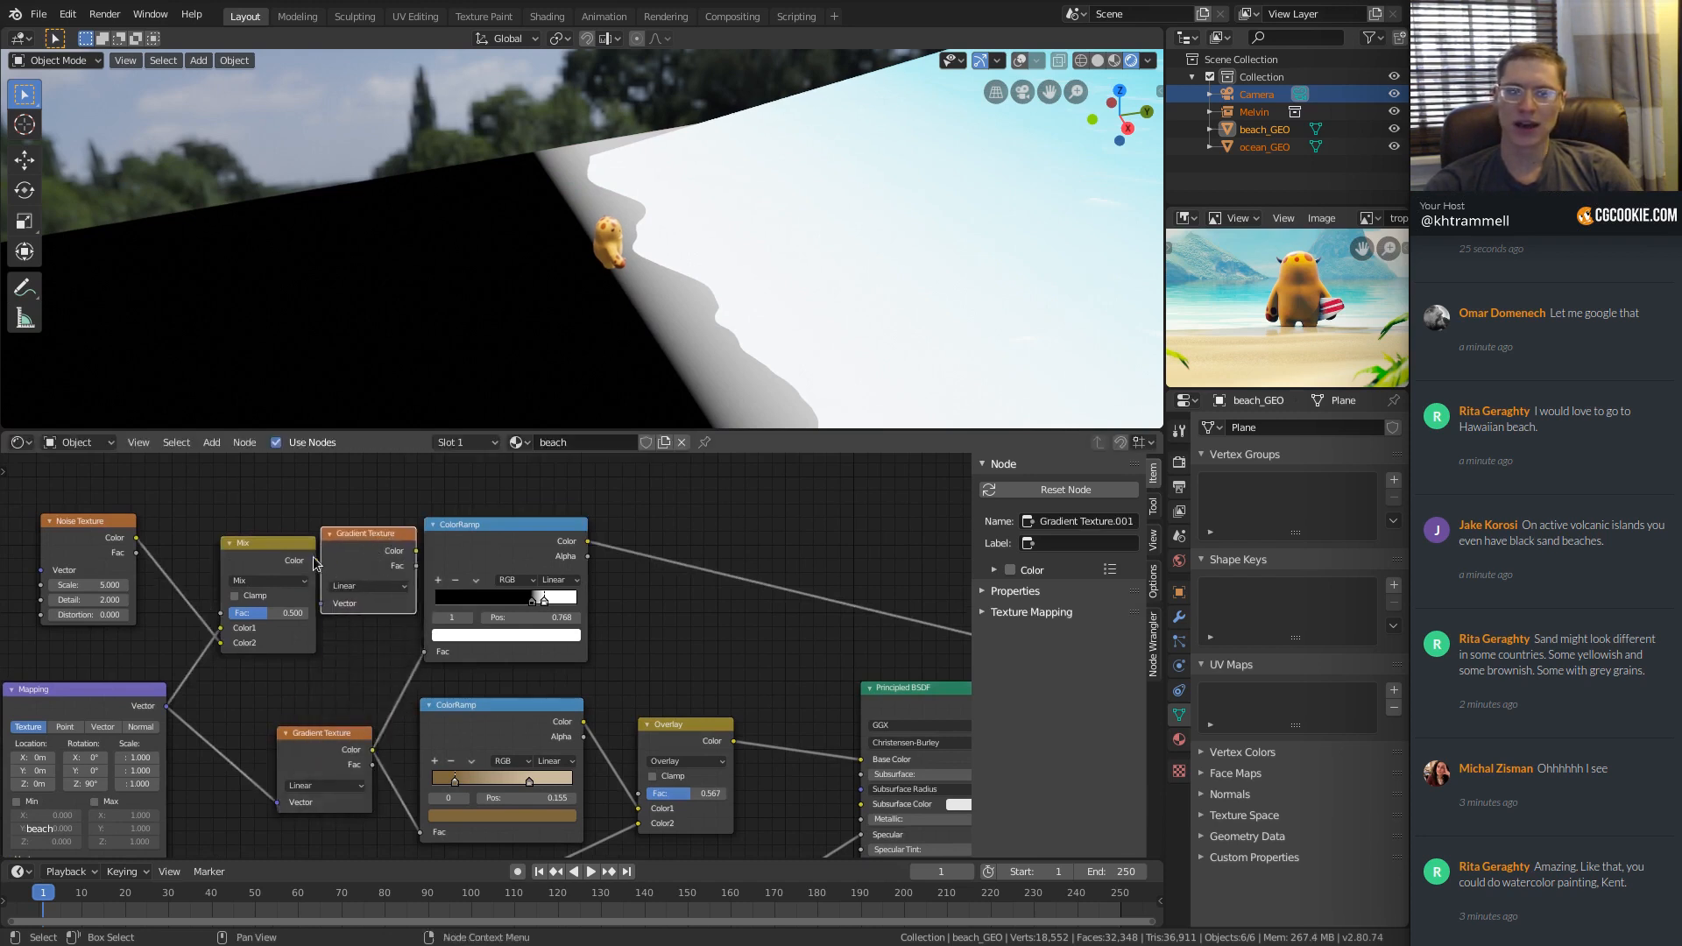
left_click_drag(316, 562, 335, 596)
Drive the black-to-white ColorRamp's factor with the duplicated Gradient Texture and line the ramp up beside it.
left_click_drag(479, 539, 654, 537)
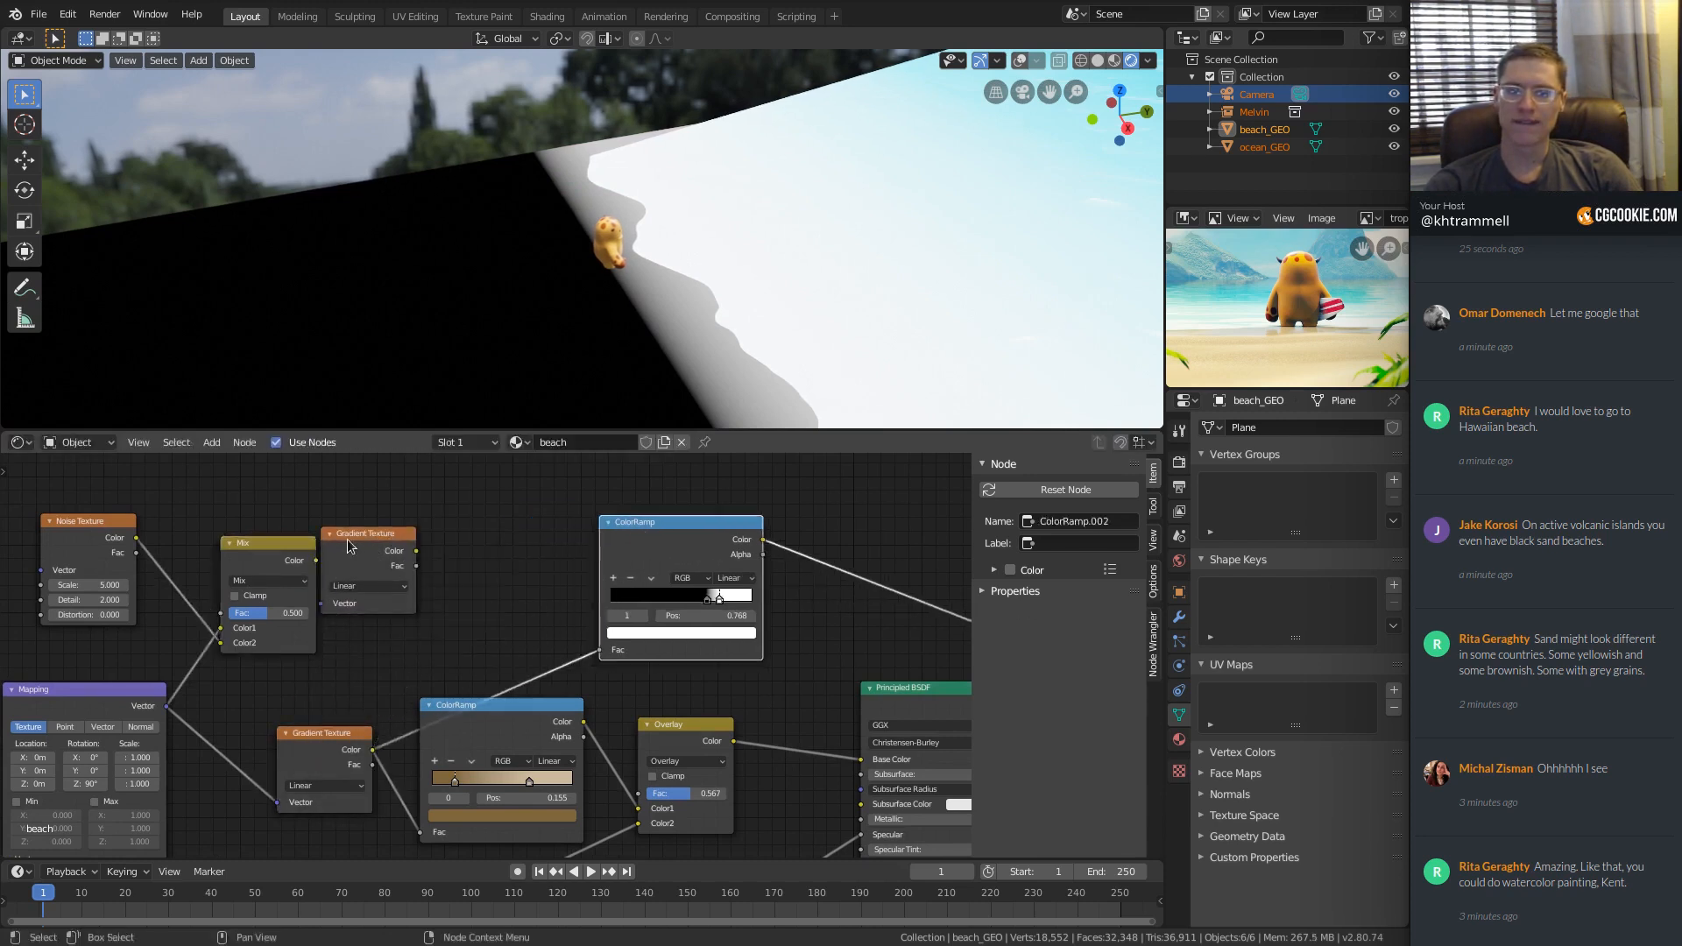
left_click_drag(348, 537, 598, 670)
scroll(457, 588, "up", 2)
left_click(605, 530)
left_click_drag(605, 530, 552, 538)
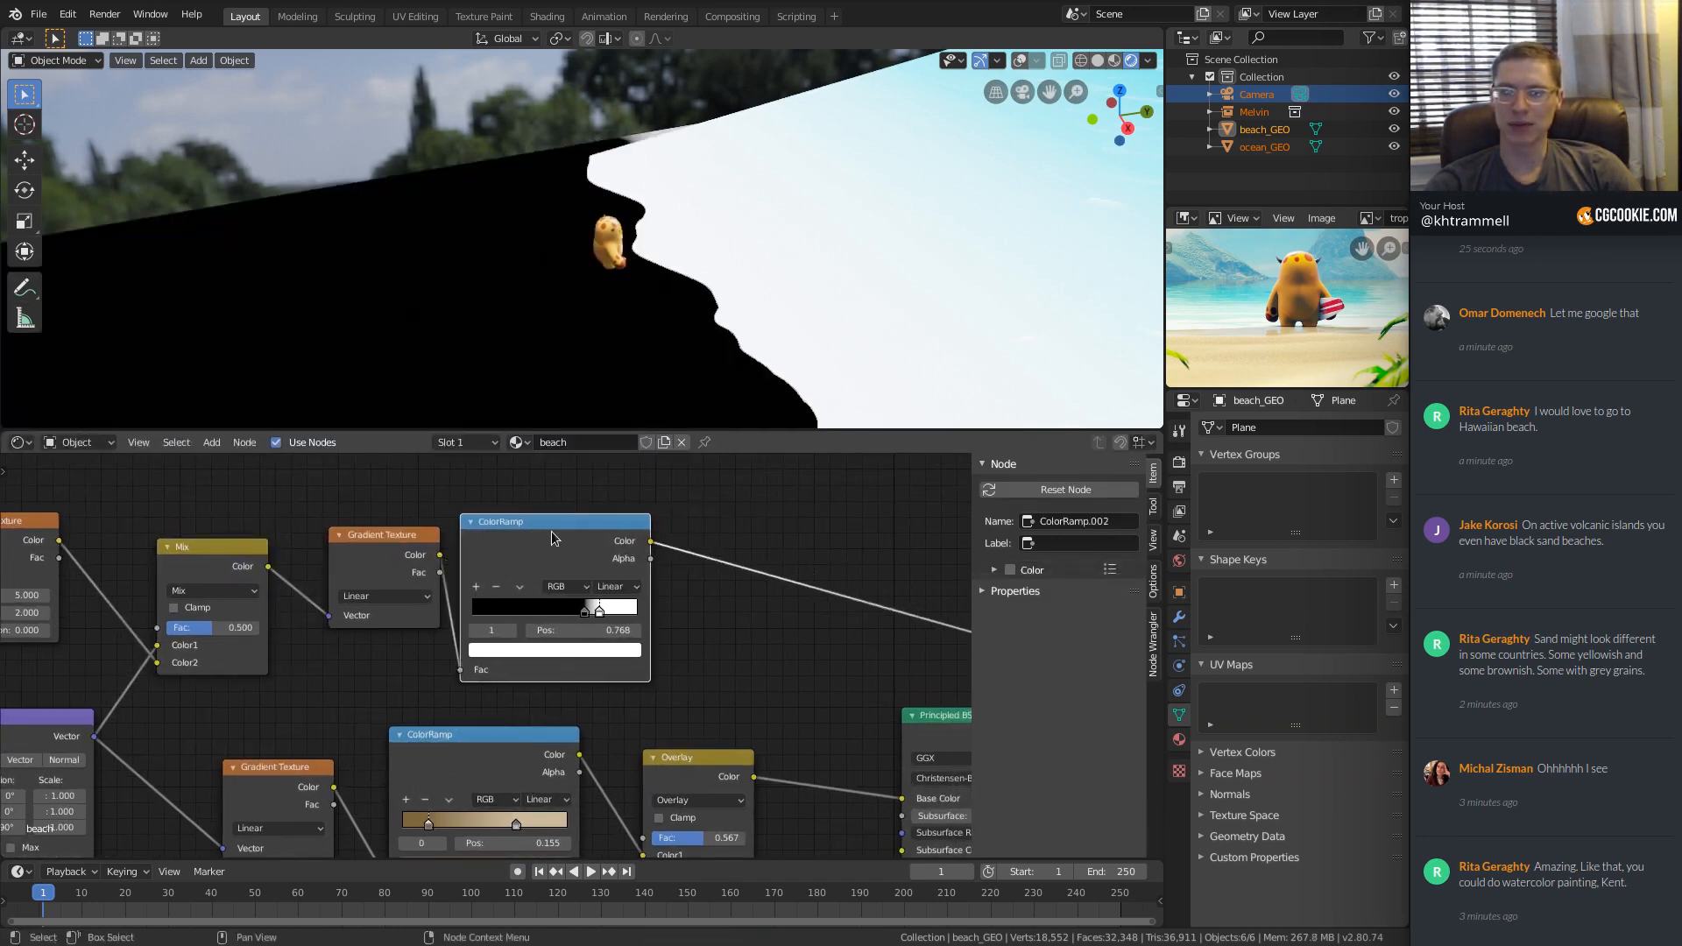
Lower the Mix node's factor to 0.108 to reduce the noise distortion of the shoreline gradient.
middle_click_drag(316, 644, 438, 647, "shift")
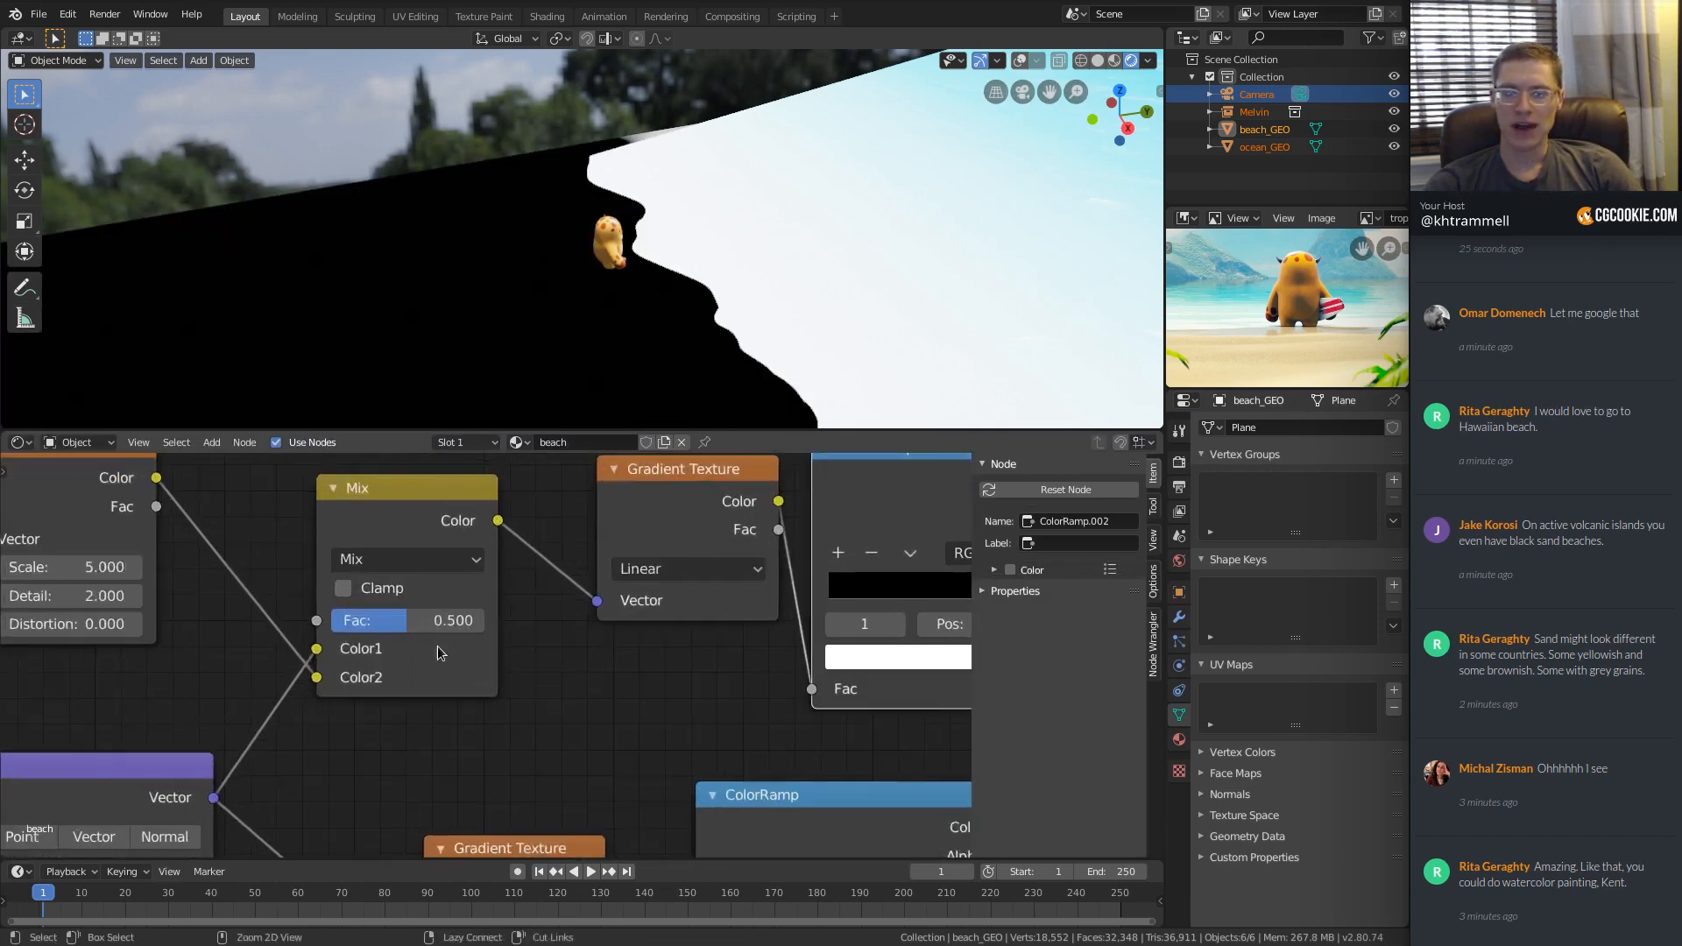
left_click_drag(406, 620, 348, 622)
middle_click_drag(72, 480, 170, 530, "shift")
middle_click_drag(170, 530, 170, 544, "ctrl")
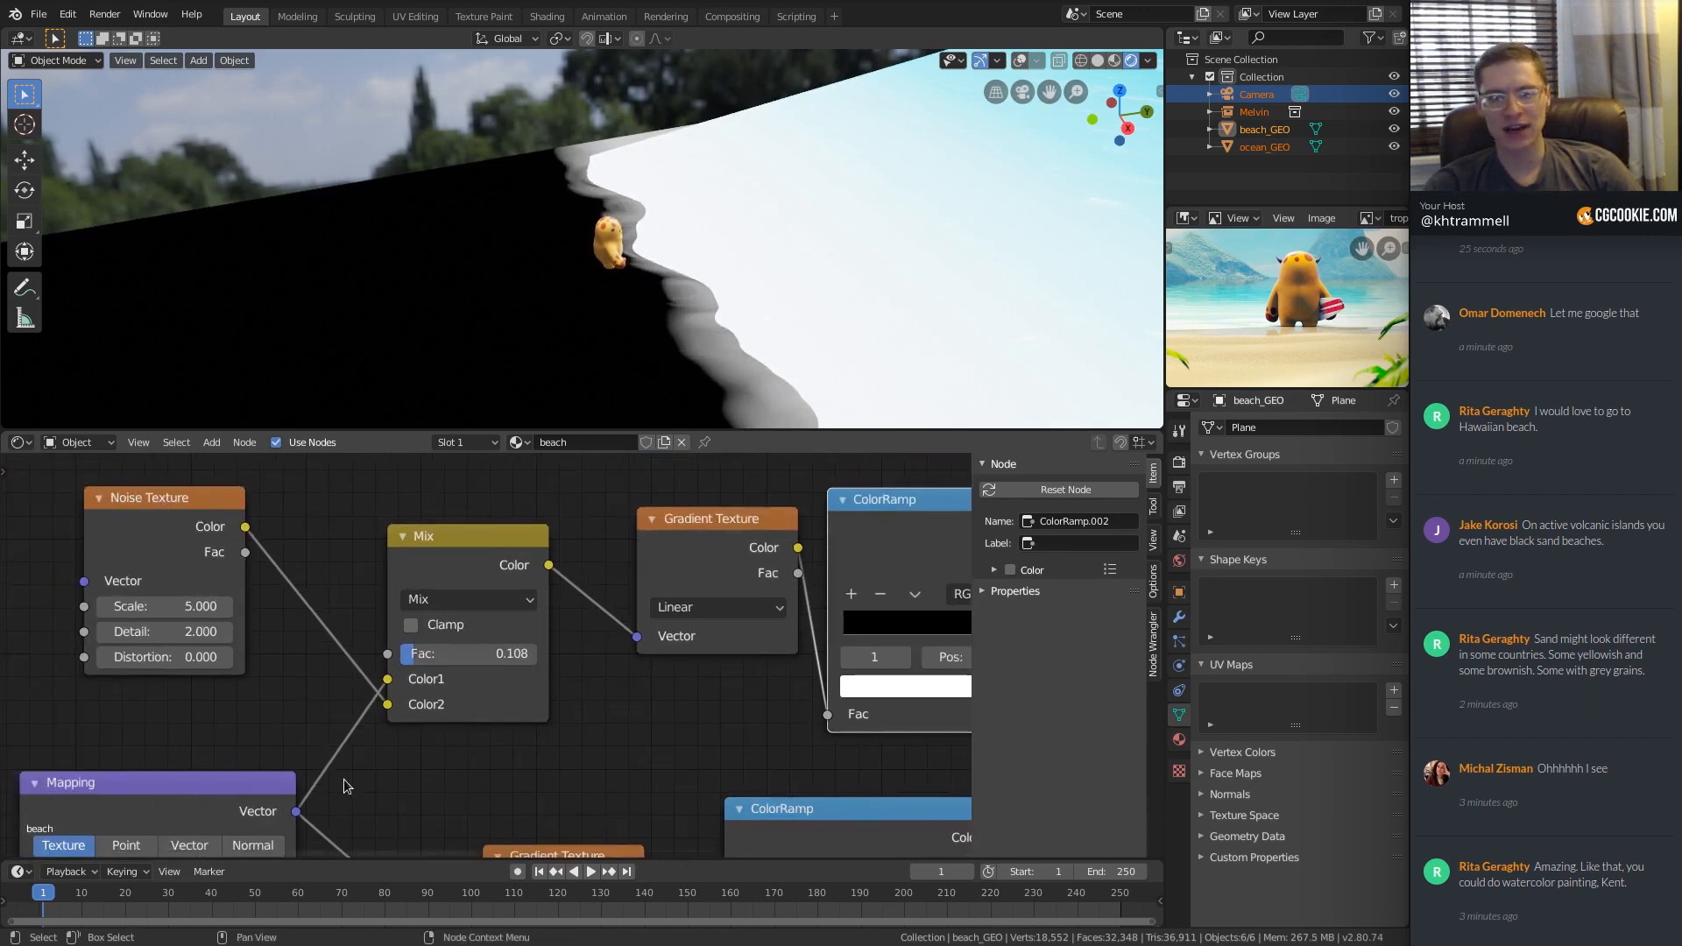
middle_click_drag(344, 780, 355, 619, "shift")
middle_click_drag(355, 619, 317, 686, "ctrl")
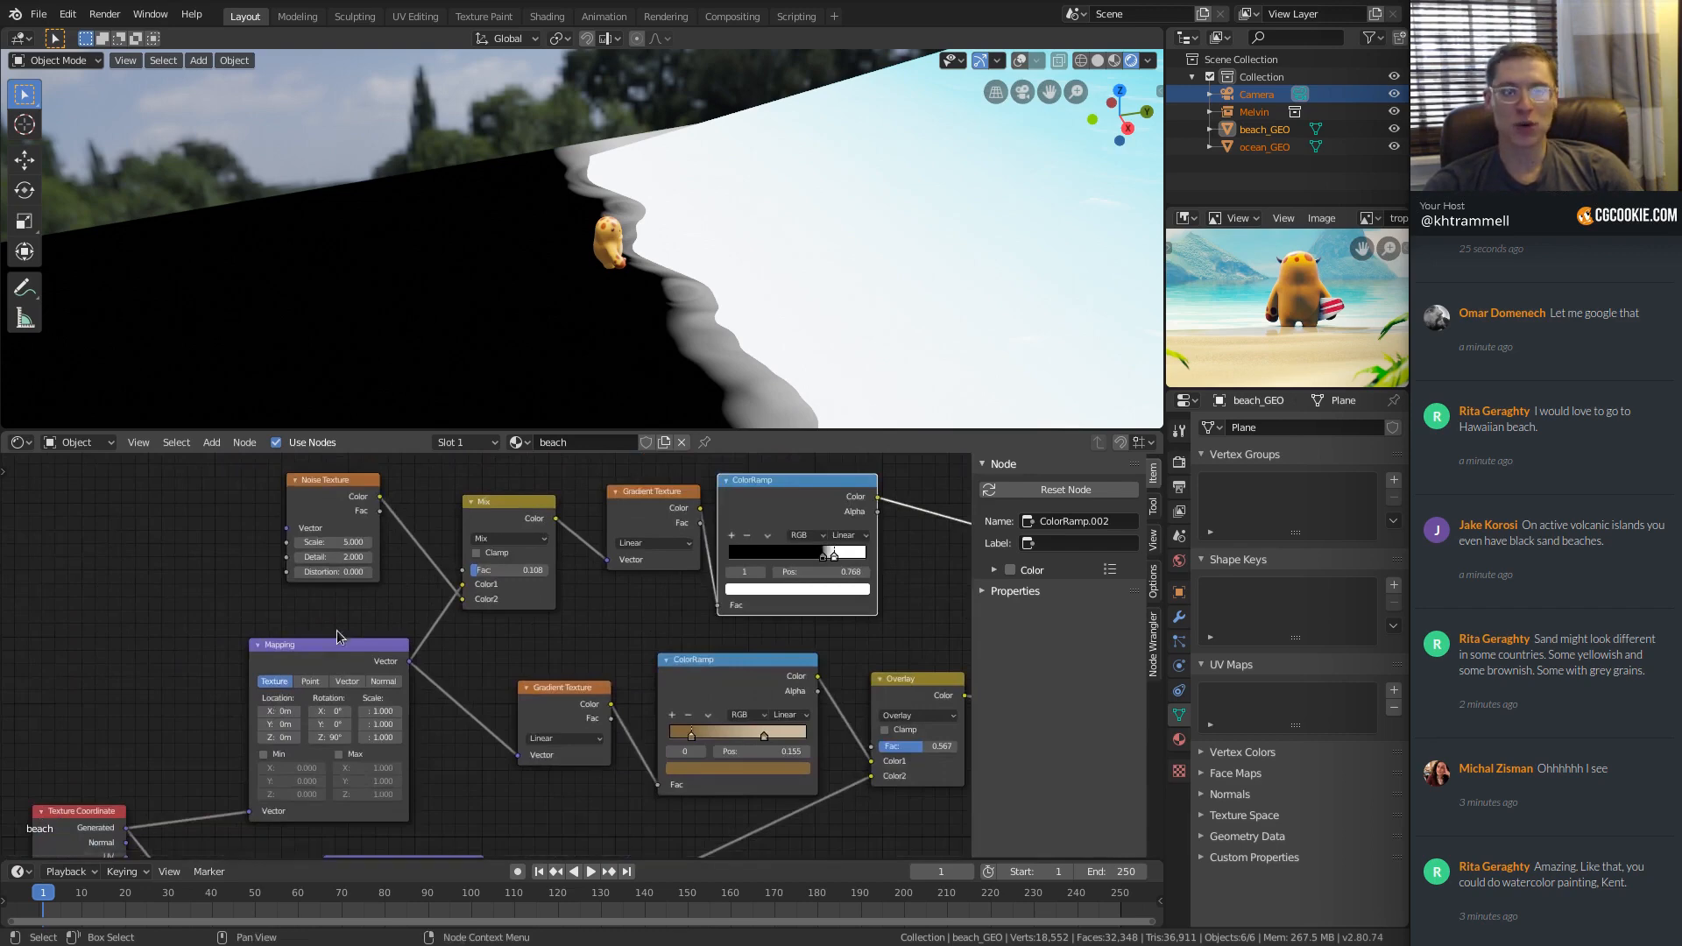
Try feeding the sand gradient's Mapping node from the Object texture coordinates.
middle_click_drag(346, 635, 285, 718, "ctrl")
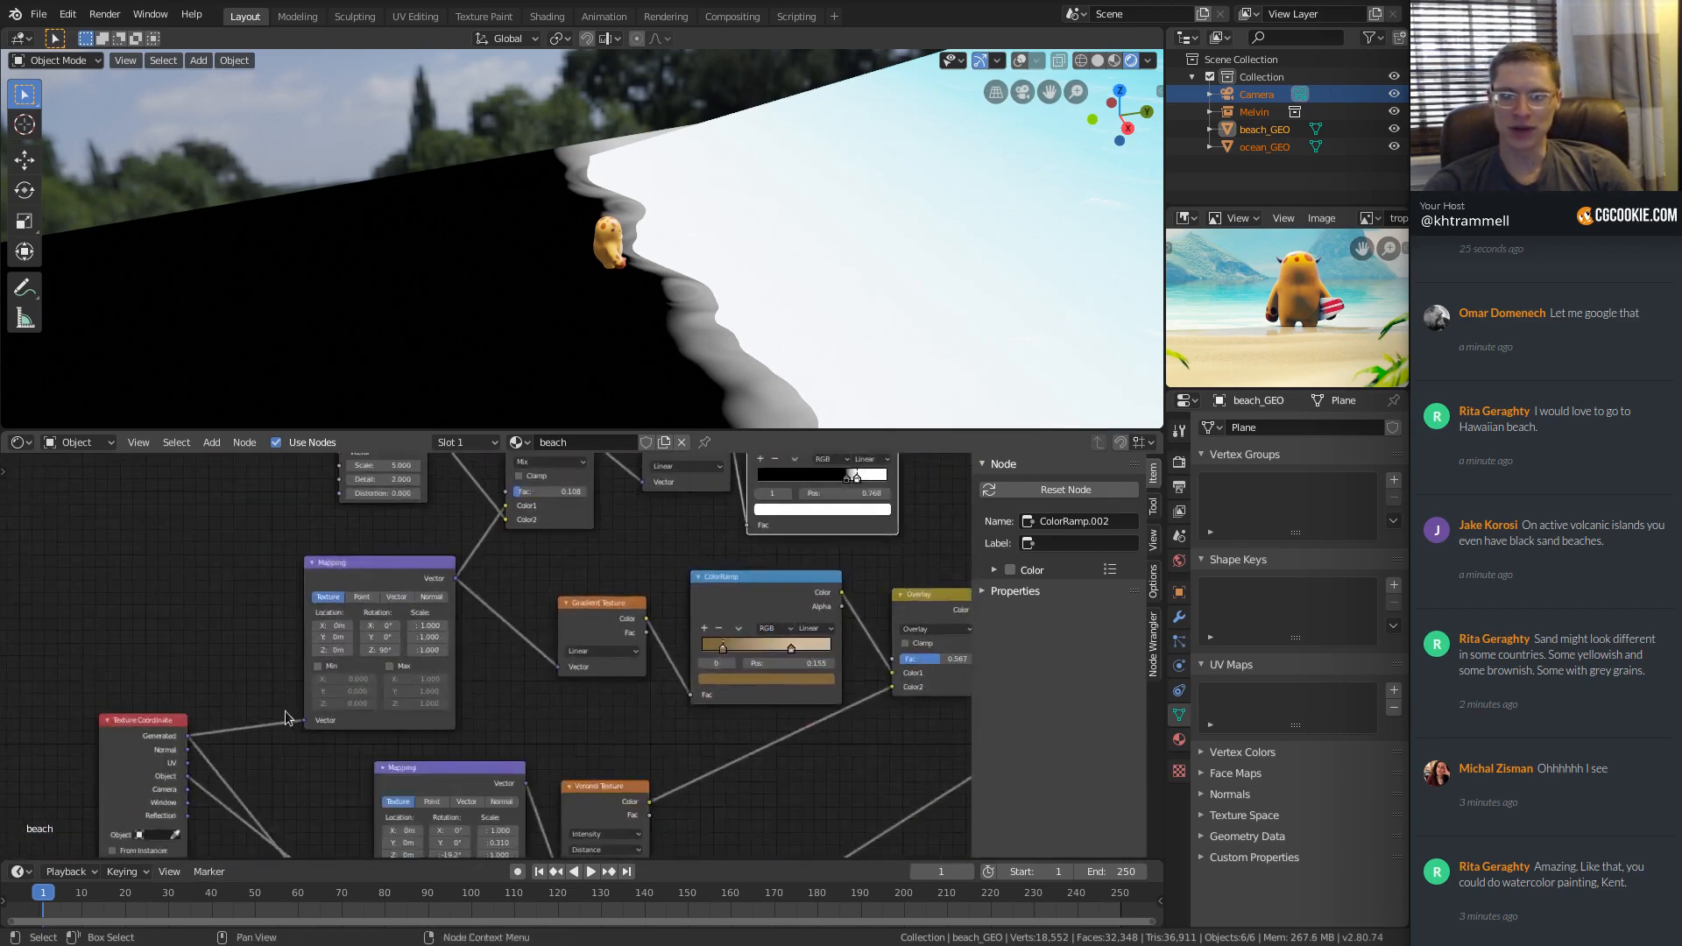
left_click_drag(185, 777, 272, 723)
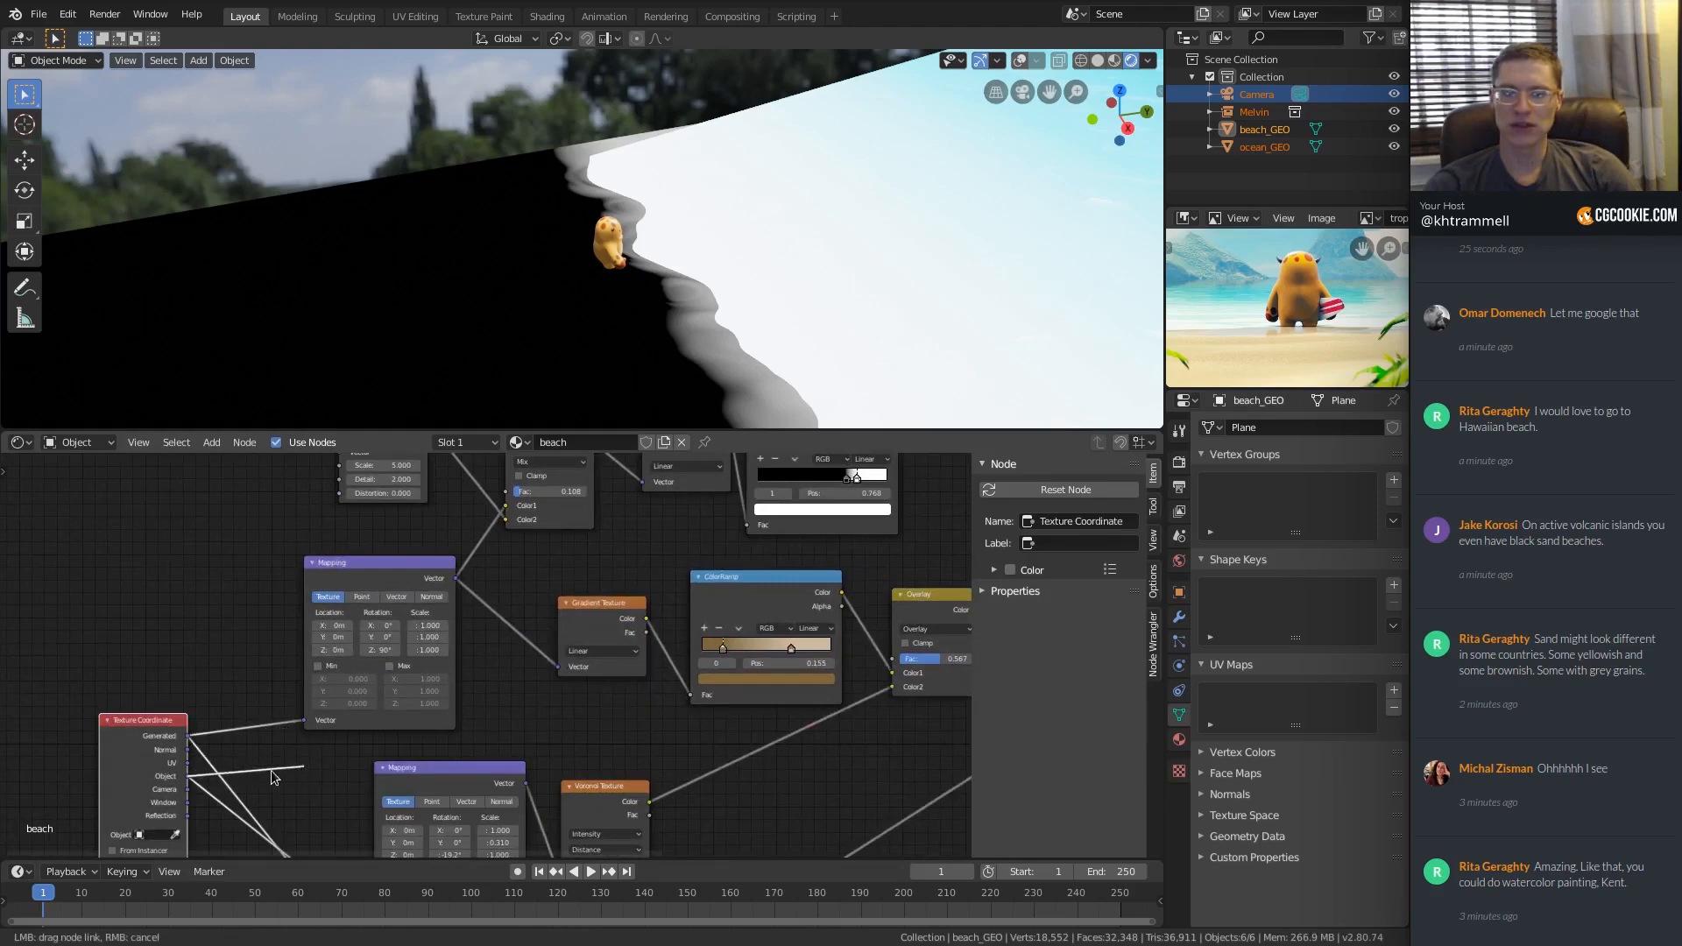
left_click_drag(281, 752, 282, 755)
middle_click_drag(436, 632, 293, 753)
middle_click_drag(294, 753, 361, 772, "ctrl")
middle_click_drag(361, 772, 369, 761, "ctrl")
Tidy the Mix node's placement and set the shoreline Noise Texture's scale to 4.830.
middle_click_drag(651, 277, 617, 334)
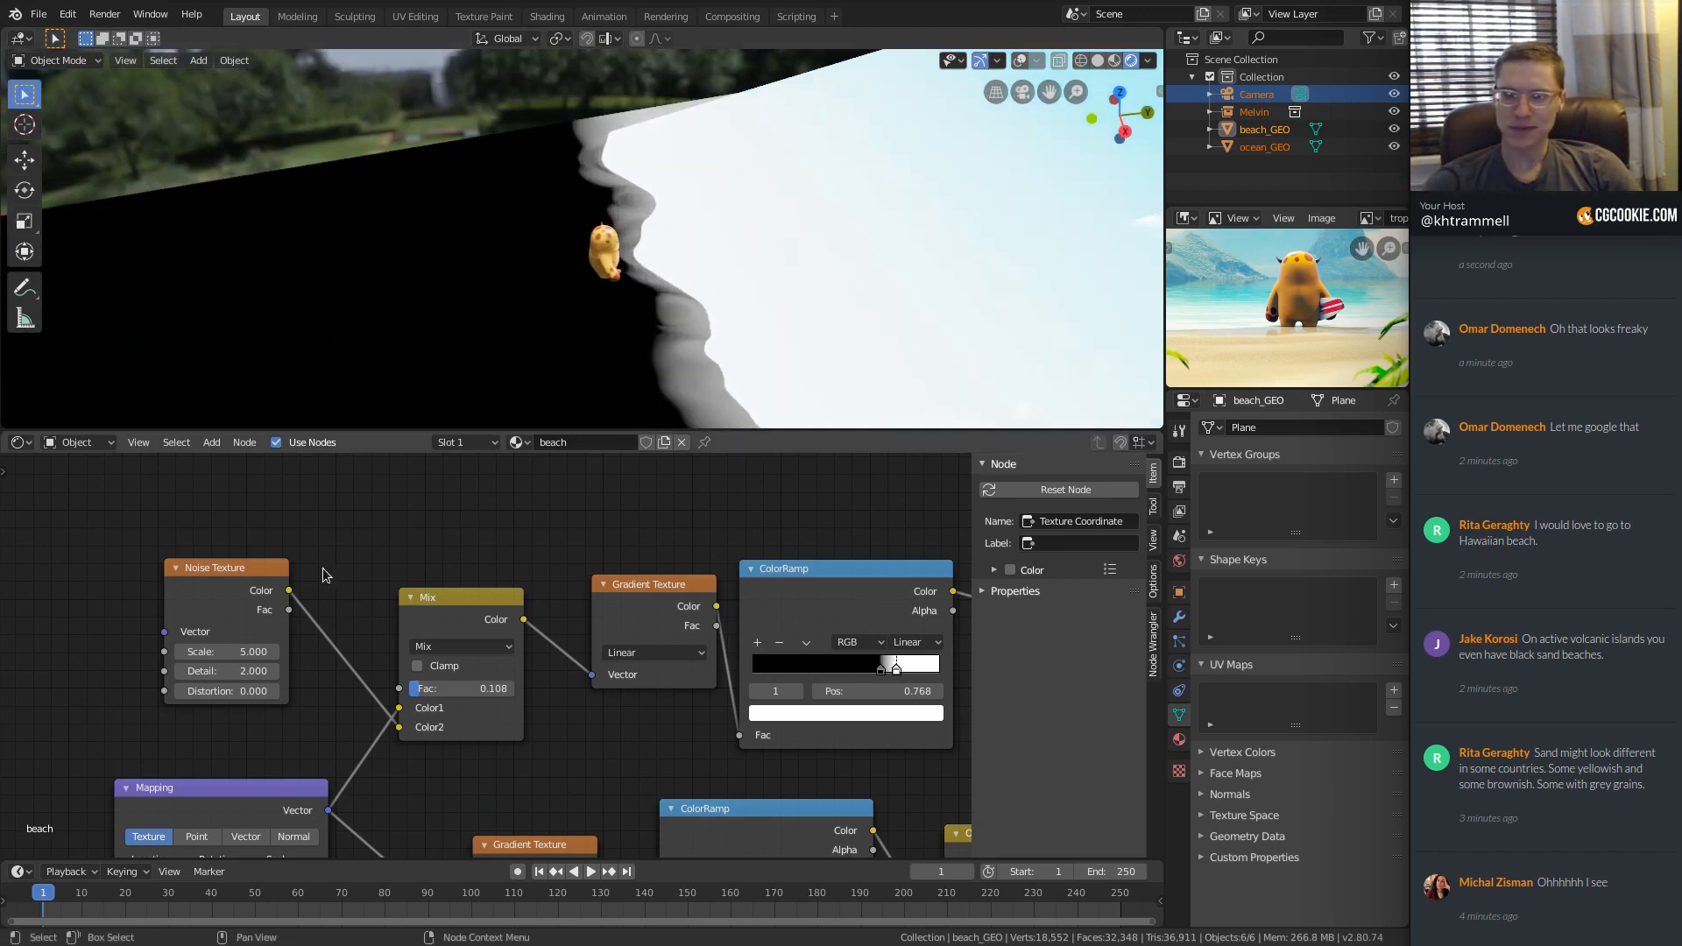
middle_click_drag(323, 569, 225, 547, "ctrl")
left_click_drag(391, 555, 378, 541)
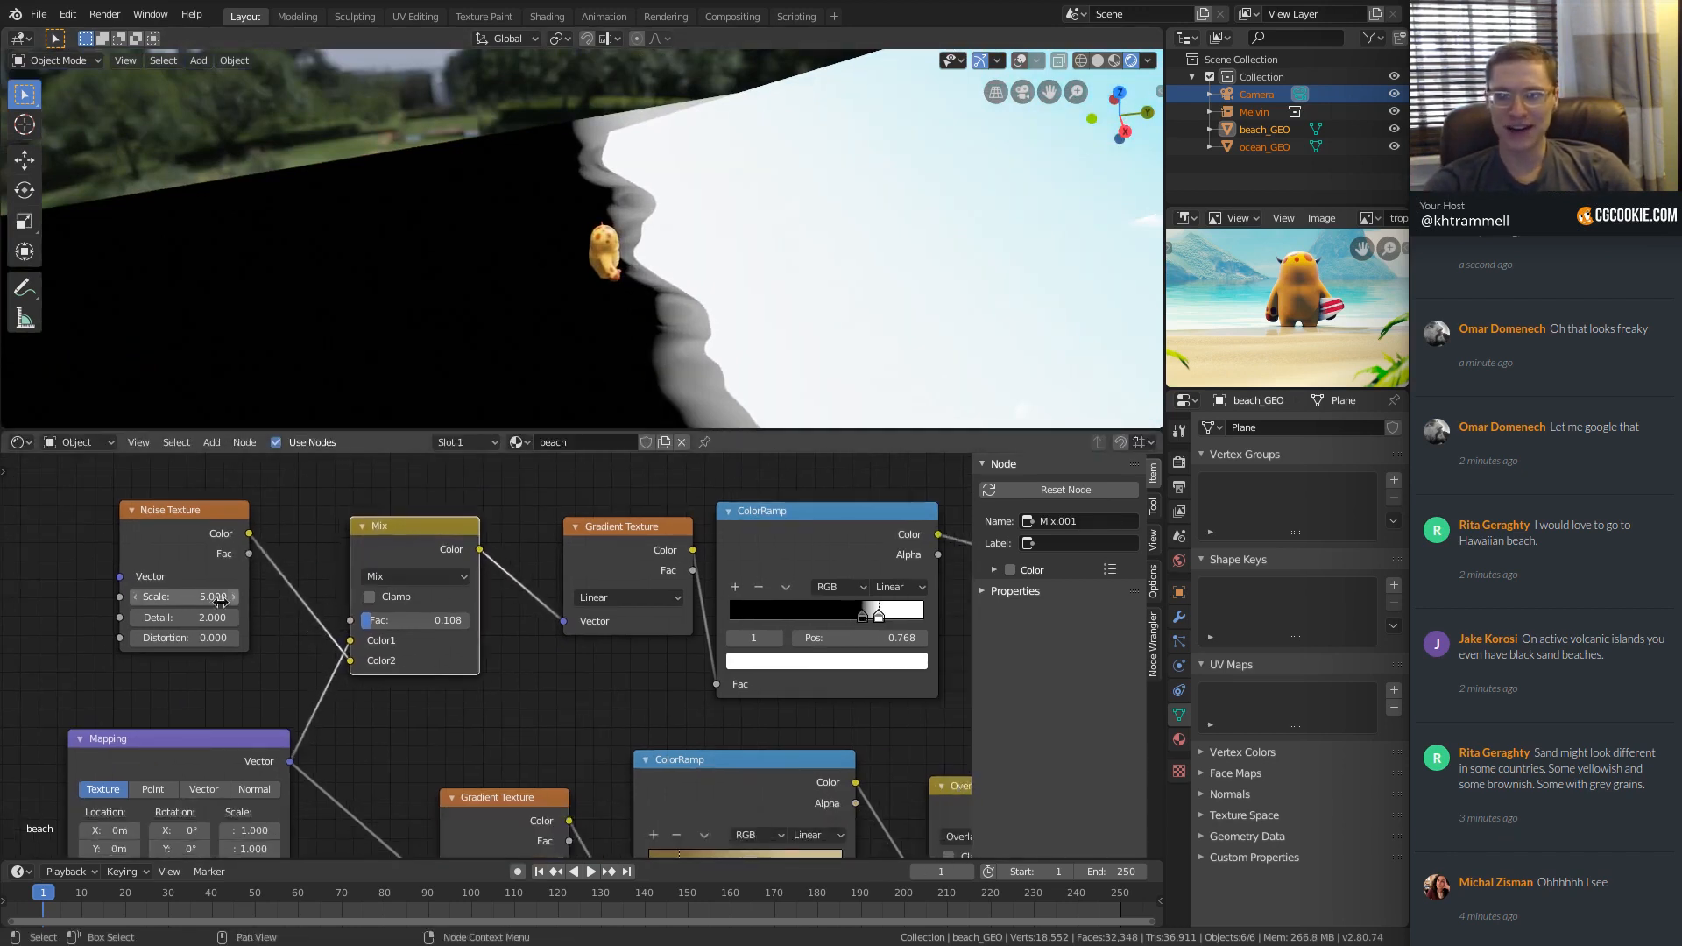
scroll(215, 607, "up", 3)
left_click_drag(215, 606, 180, 606, "shift")
scroll(653, 263, "up", 3)
middle_click_drag(611, 275, 691, 251)
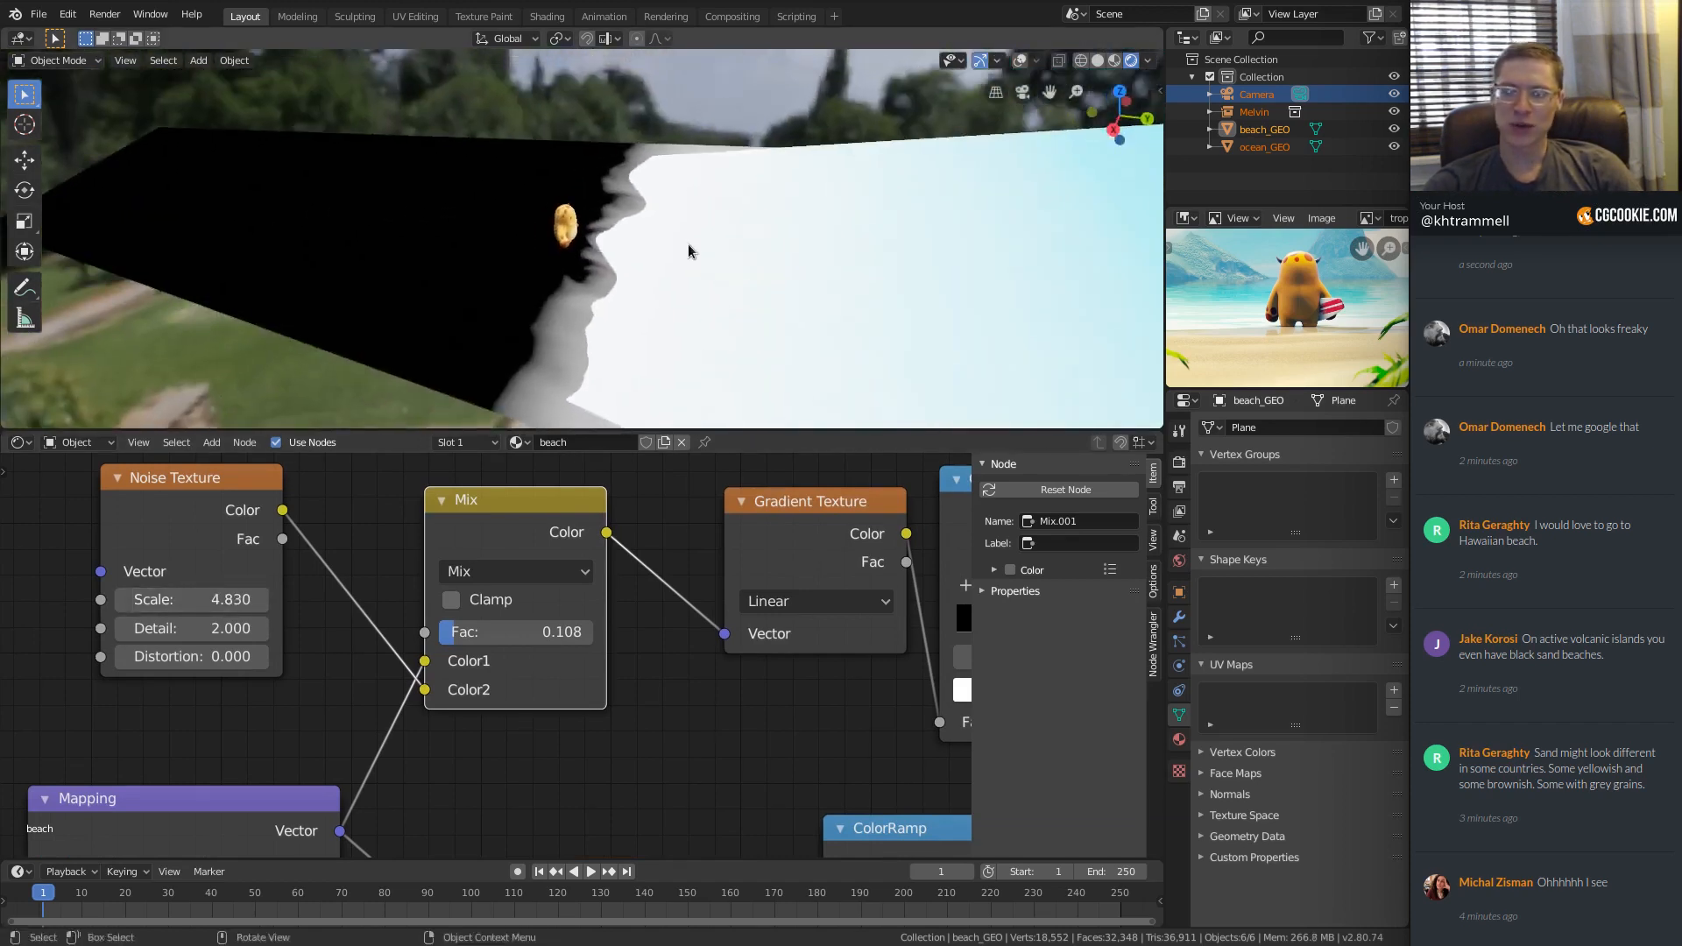
Examine the vector links from the Texture Coordinate node through Mapping to the Mix and Gradient Texture nodes.
middle_click_drag(561, 525, 500, 649, "ctrl")
middle_click_drag(474, 727, 439, 635, "shift")
middle_click_drag(639, 654, 596, 530, "shift")
middle_click_drag(395, 611, 577, 601, "shift")
middle_click_drag(515, 657, 492, 775, "shift")
middle_click_drag(492, 775, 456, 674, "ctrl")
middle_click_drag(401, 613, 537, 523, "shift")
middle_click_drag(537, 523, 300, 751, "ctrl")
left_click_drag(264, 783, 361, 705)
middle_click_drag(342, 694, 330, 717)
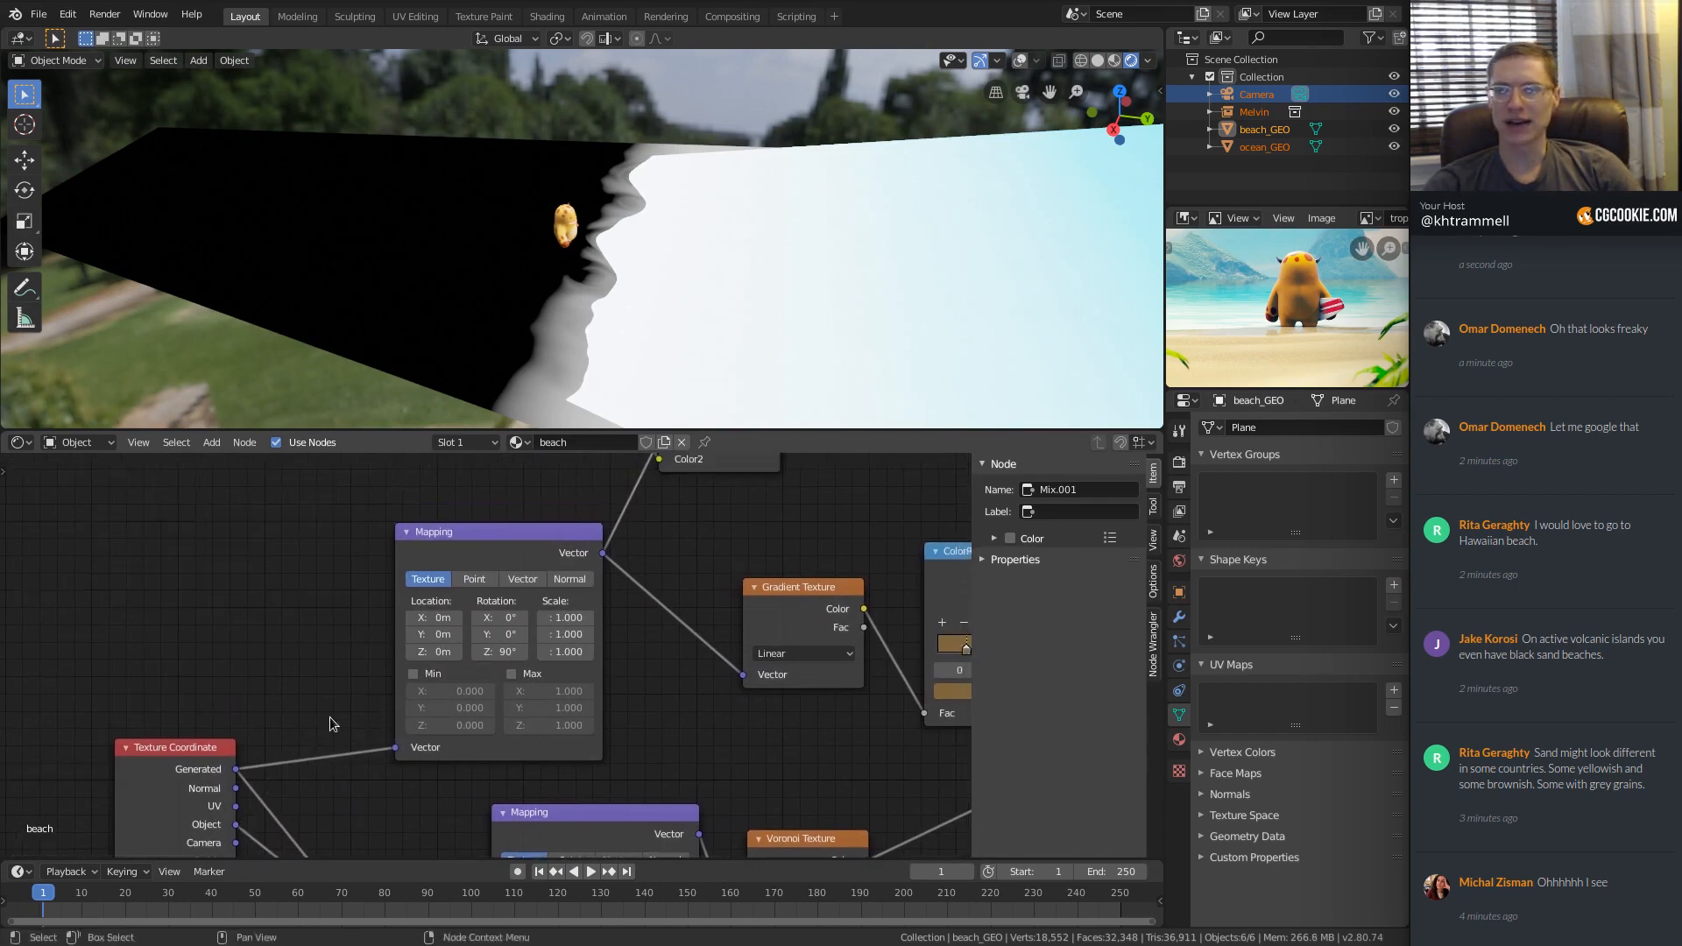
Connect the Object texture coordinates to the vector input of the upper Mapping node.
left_click(234, 821)
left_click_drag(244, 820, 392, 746)
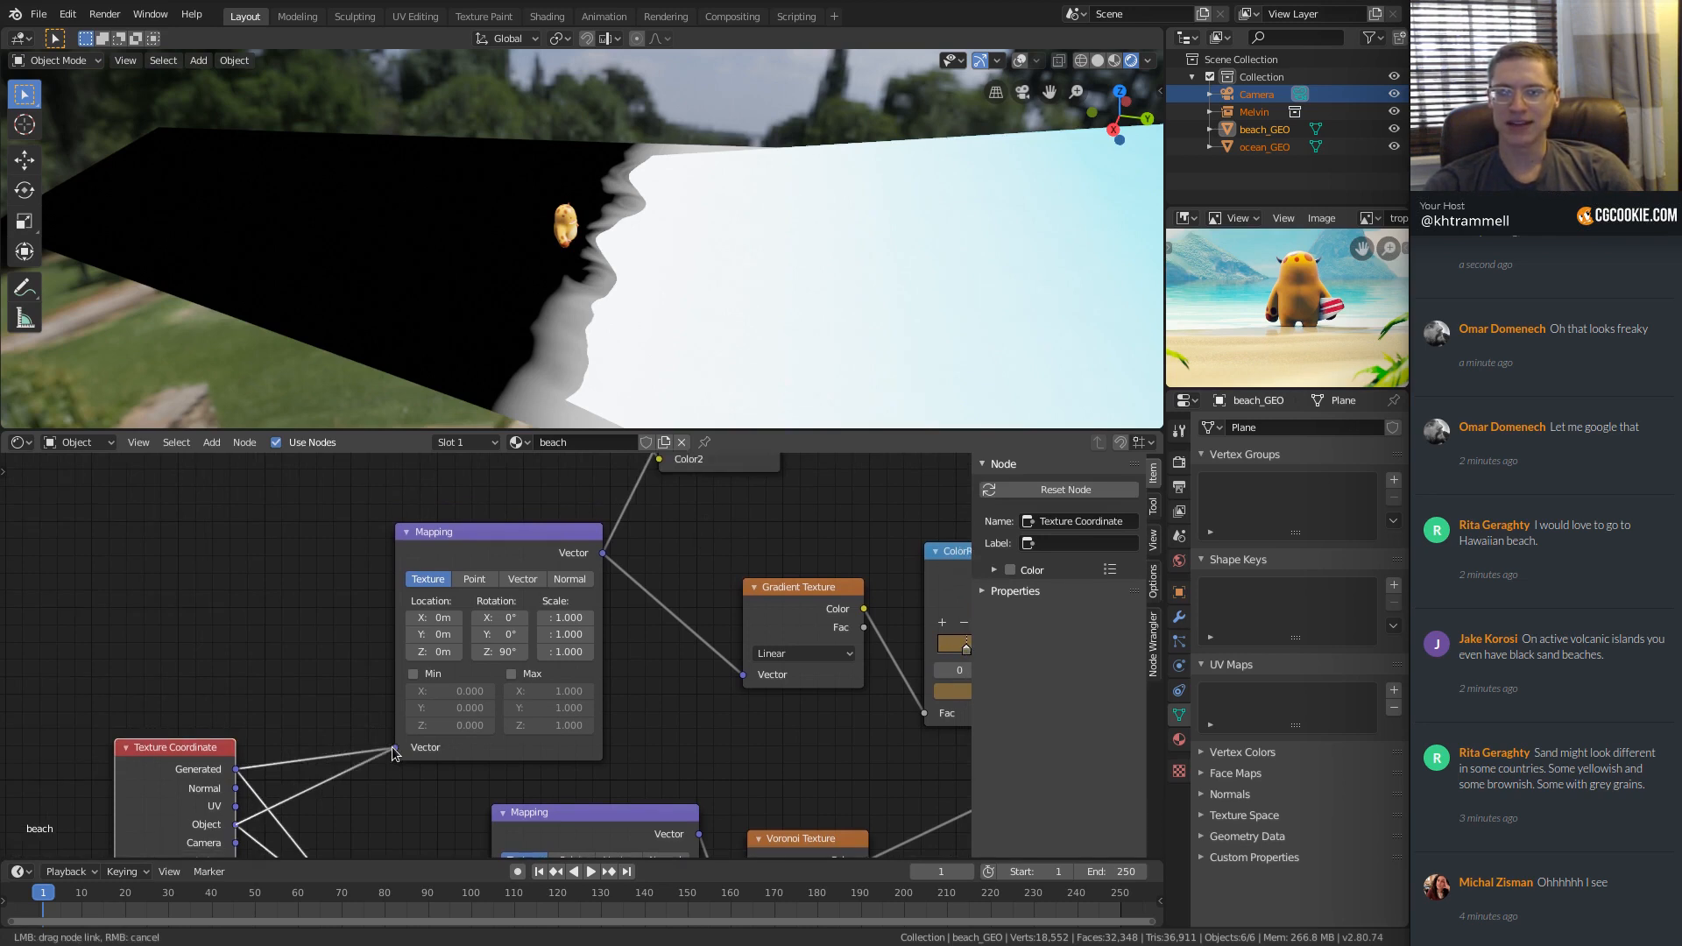
left_click_drag(393, 751, 394, 749)
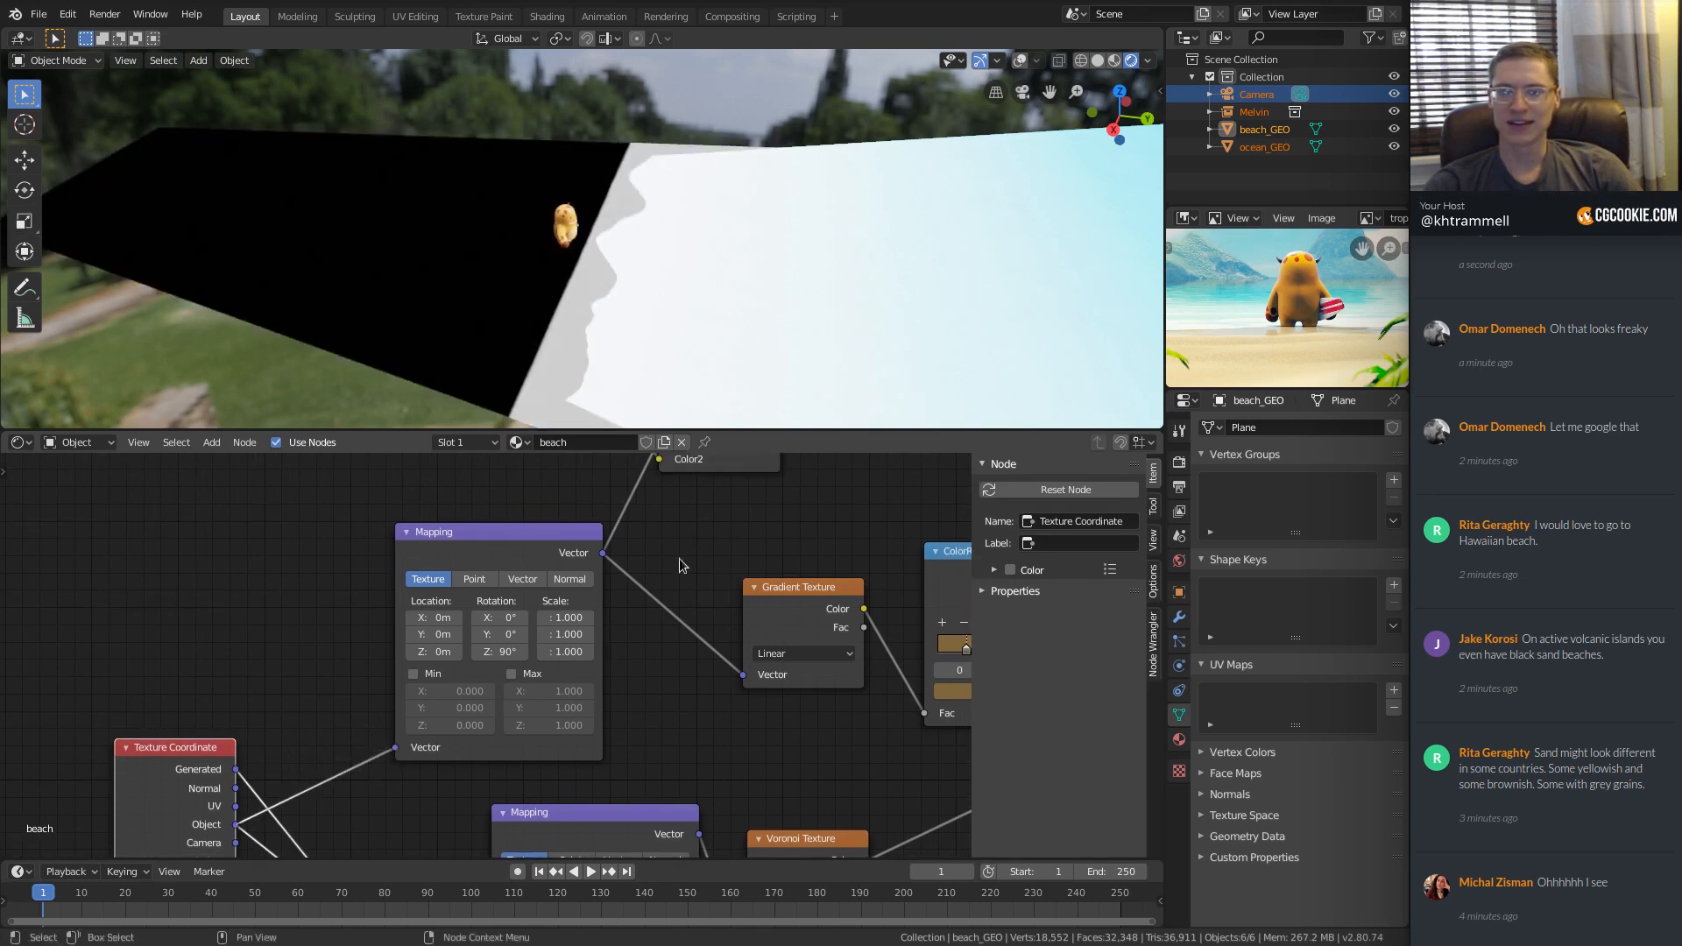
Move the shoreline mask ColorRamp's black stop to 0.173 and its white stop to 0.841.
middle_click_drag(659, 210, 674, 232)
middle_click_drag(771, 525, 429, 832)
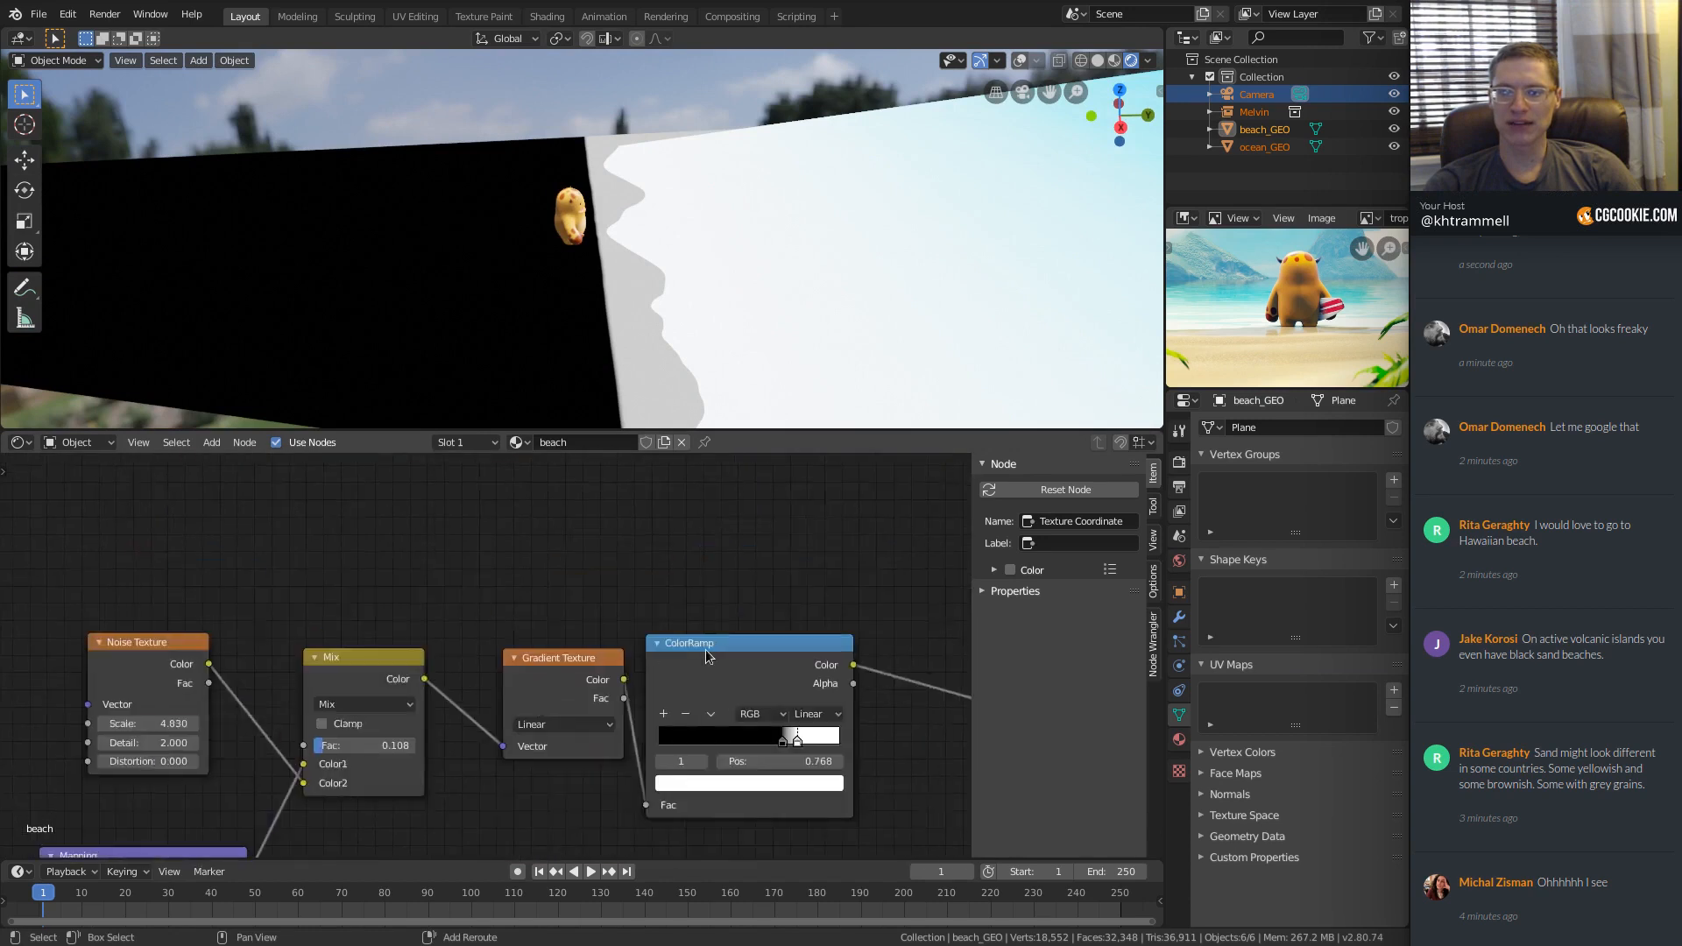
middle_click_drag(765, 663, 548, 604)
scroll(545, 615, "up", 3)
left_click_drag(588, 672, 463, 679)
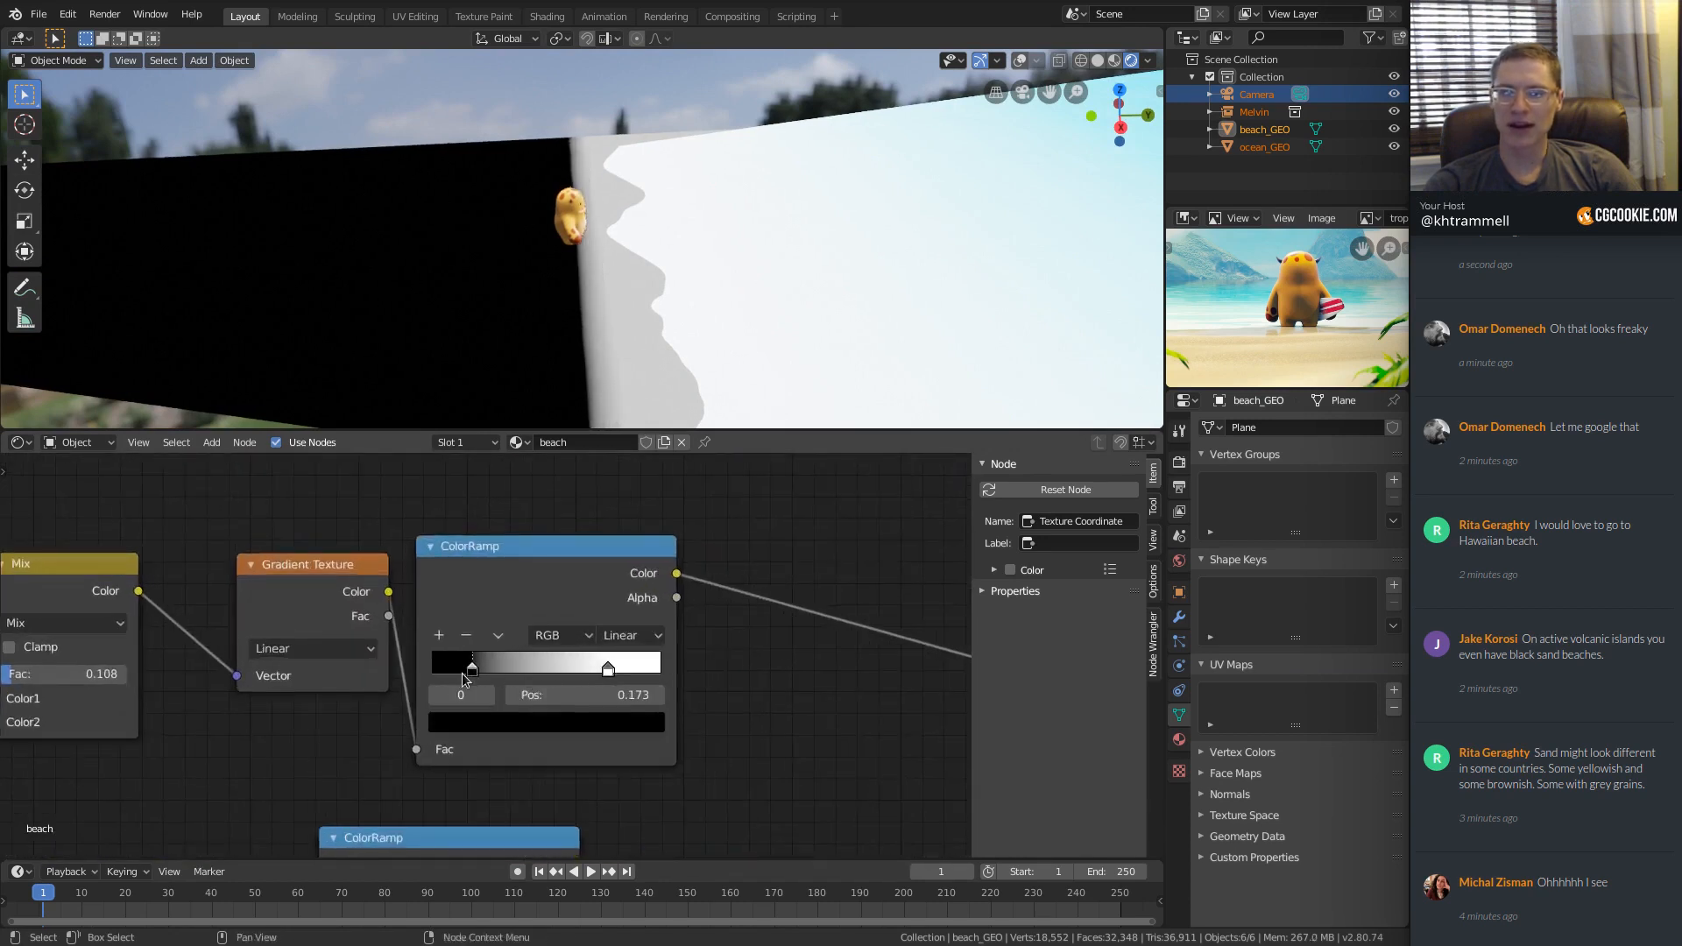
left_click_drag(608, 669, 624, 667)
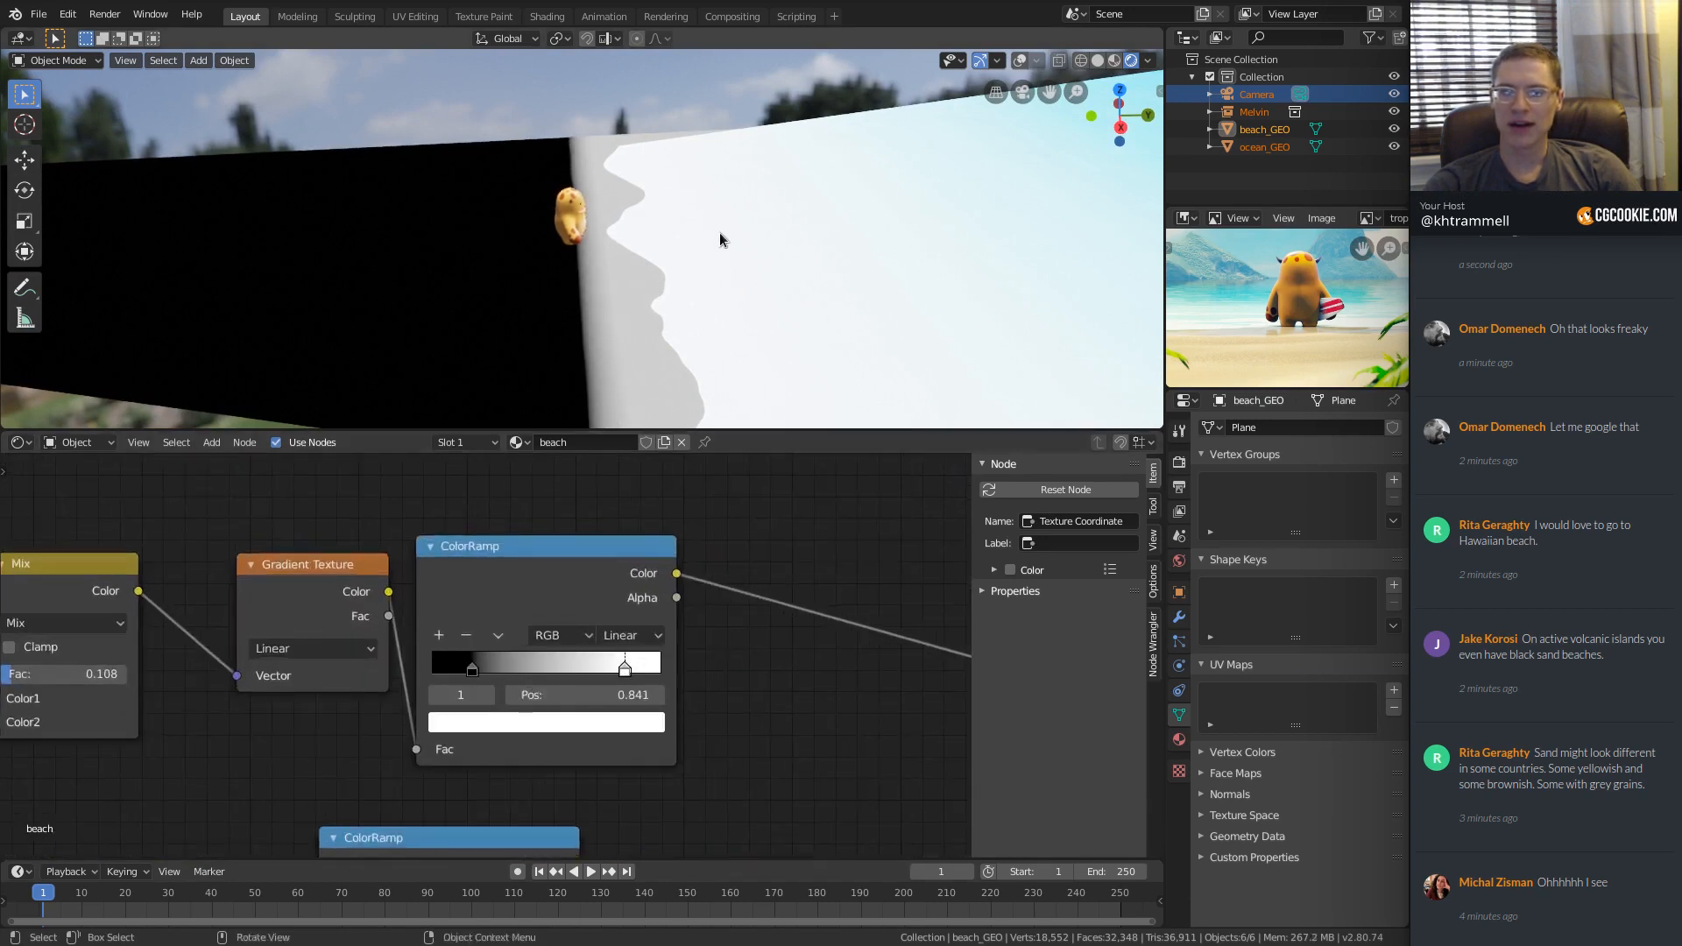
mouse_move(684, 298)
middle_mouse_down()
mouse_move(698, 272)
mouse_move(688, 280)
middle_mouse_up()
scroll(583, 533, "down", 3)
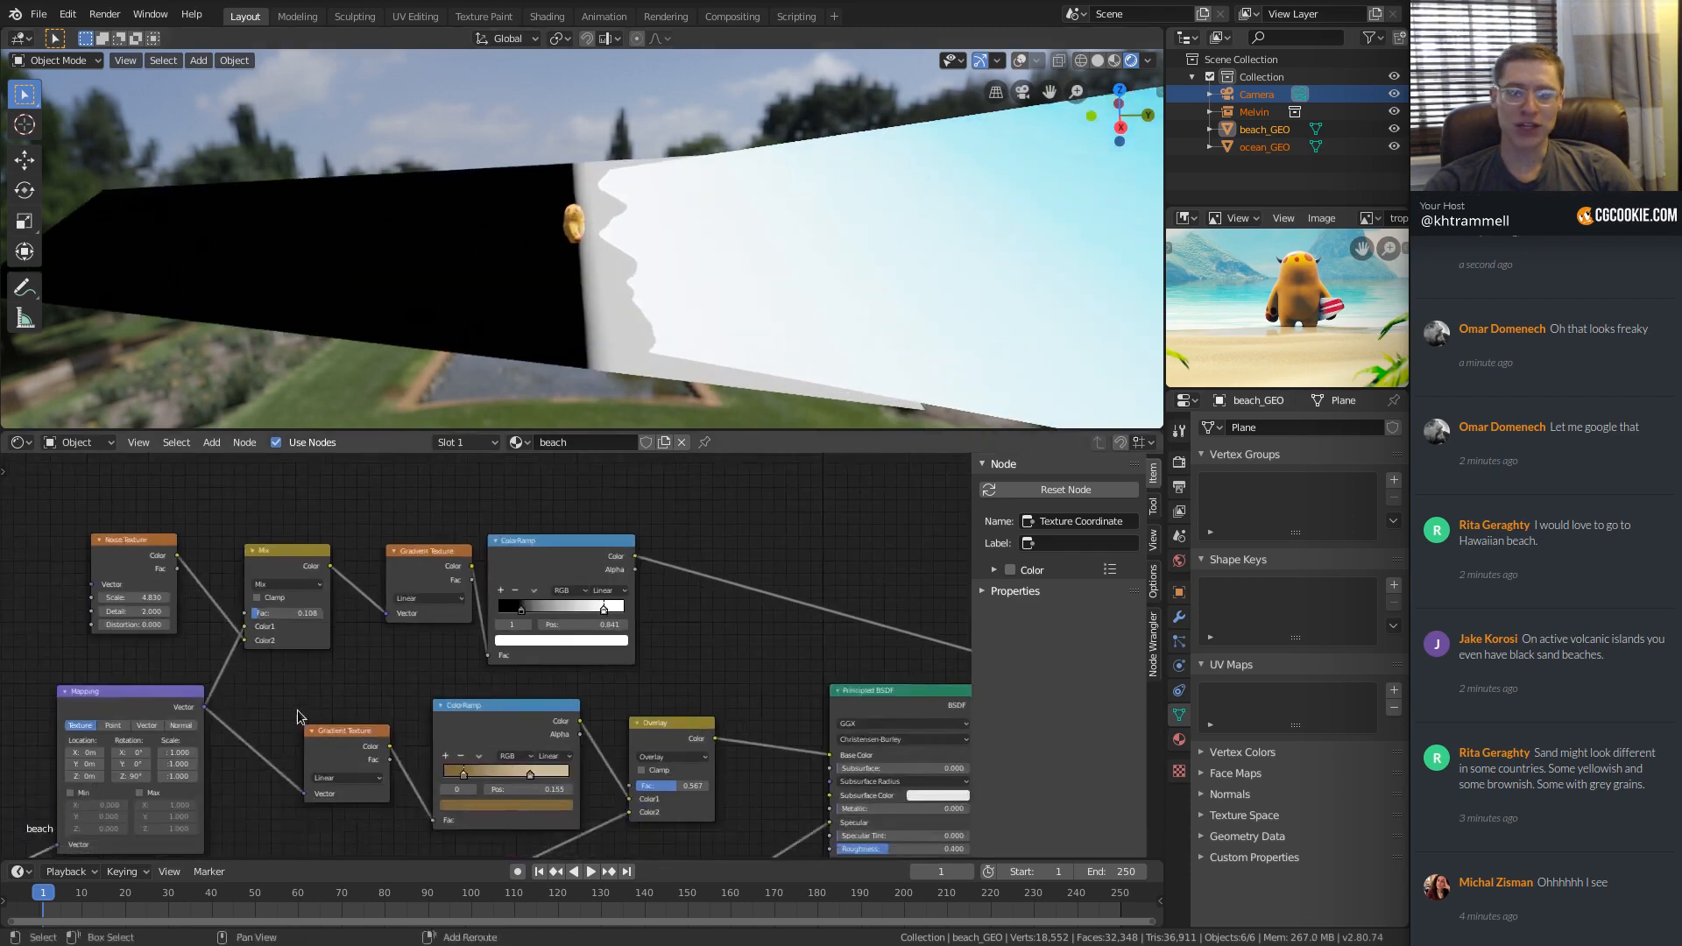
Turn on the viewport overlays and preview the brown sand ColorRamp on the beach.
middle_click_drag(616, 216, 644, 166)
left_click(1019, 62)
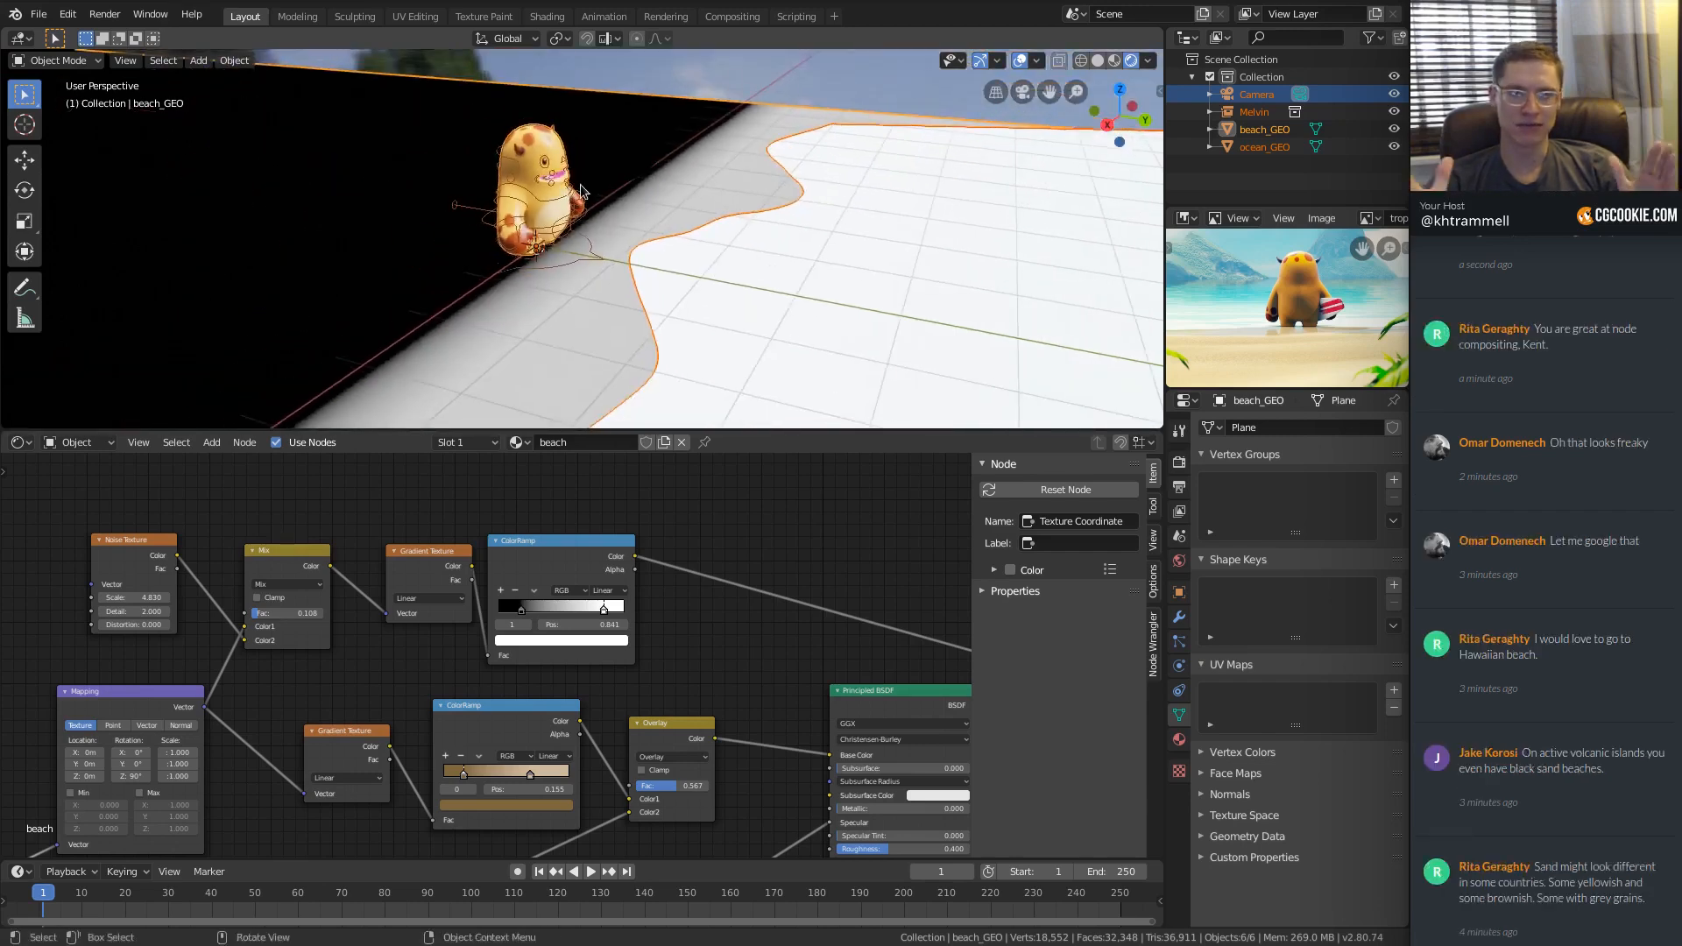
scroll(538, 681, "up", 2)
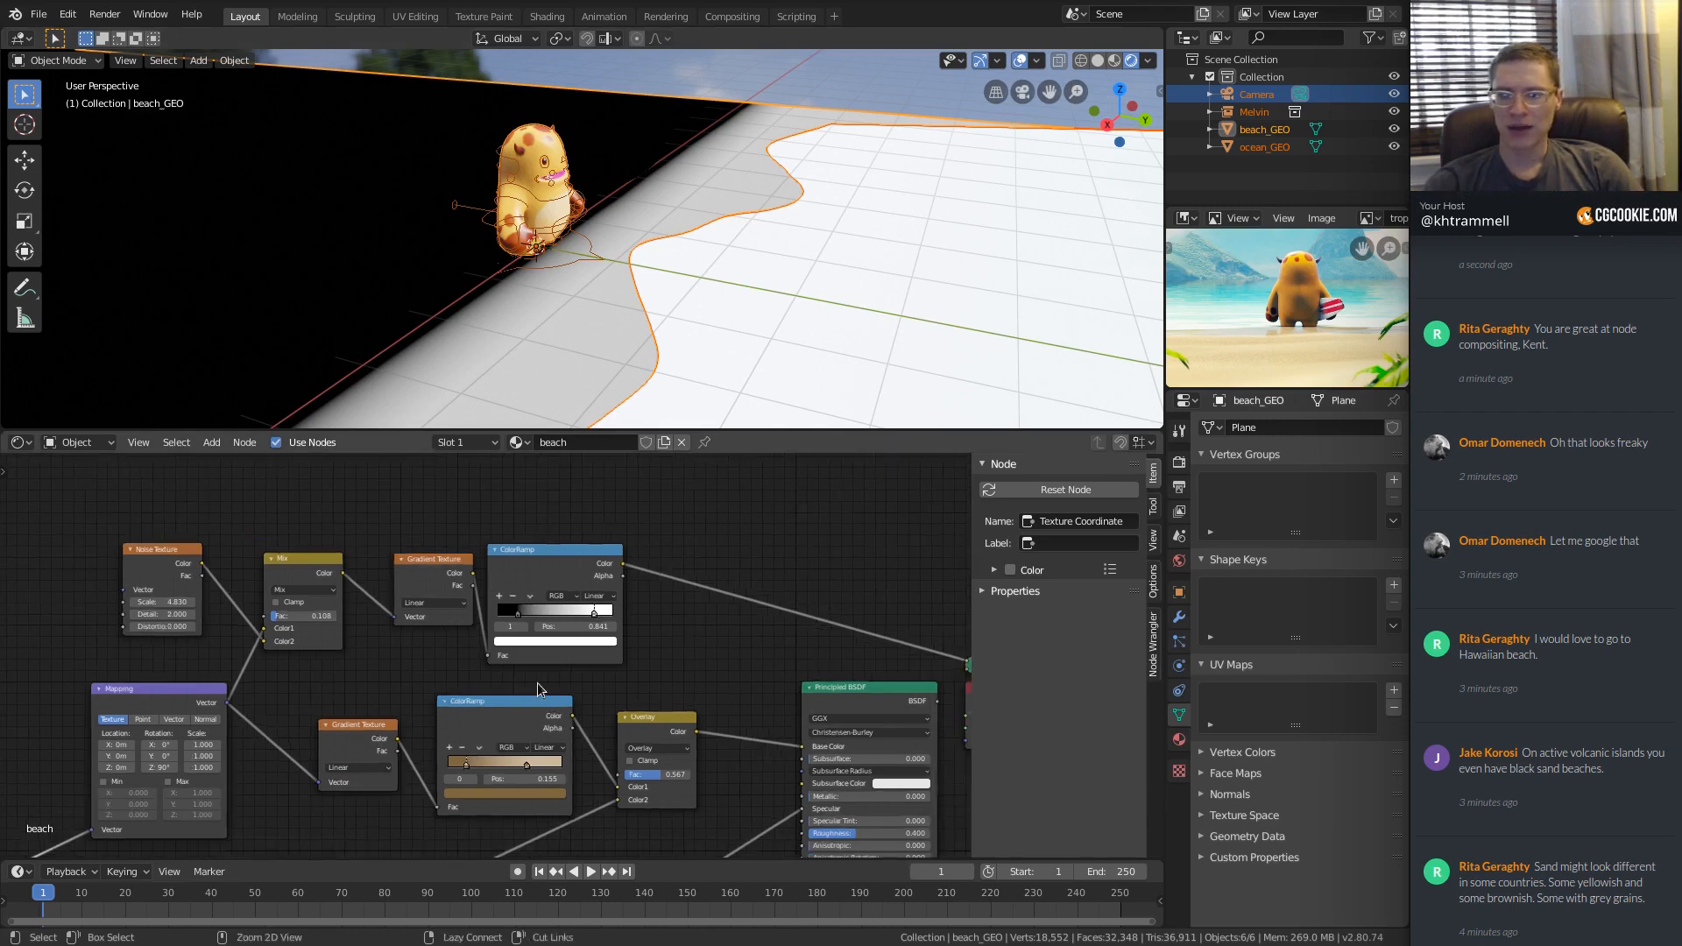
left_click(544, 723, "ctrl+shift")
middle_click_drag(657, 368, 590, 255, "ctrl")
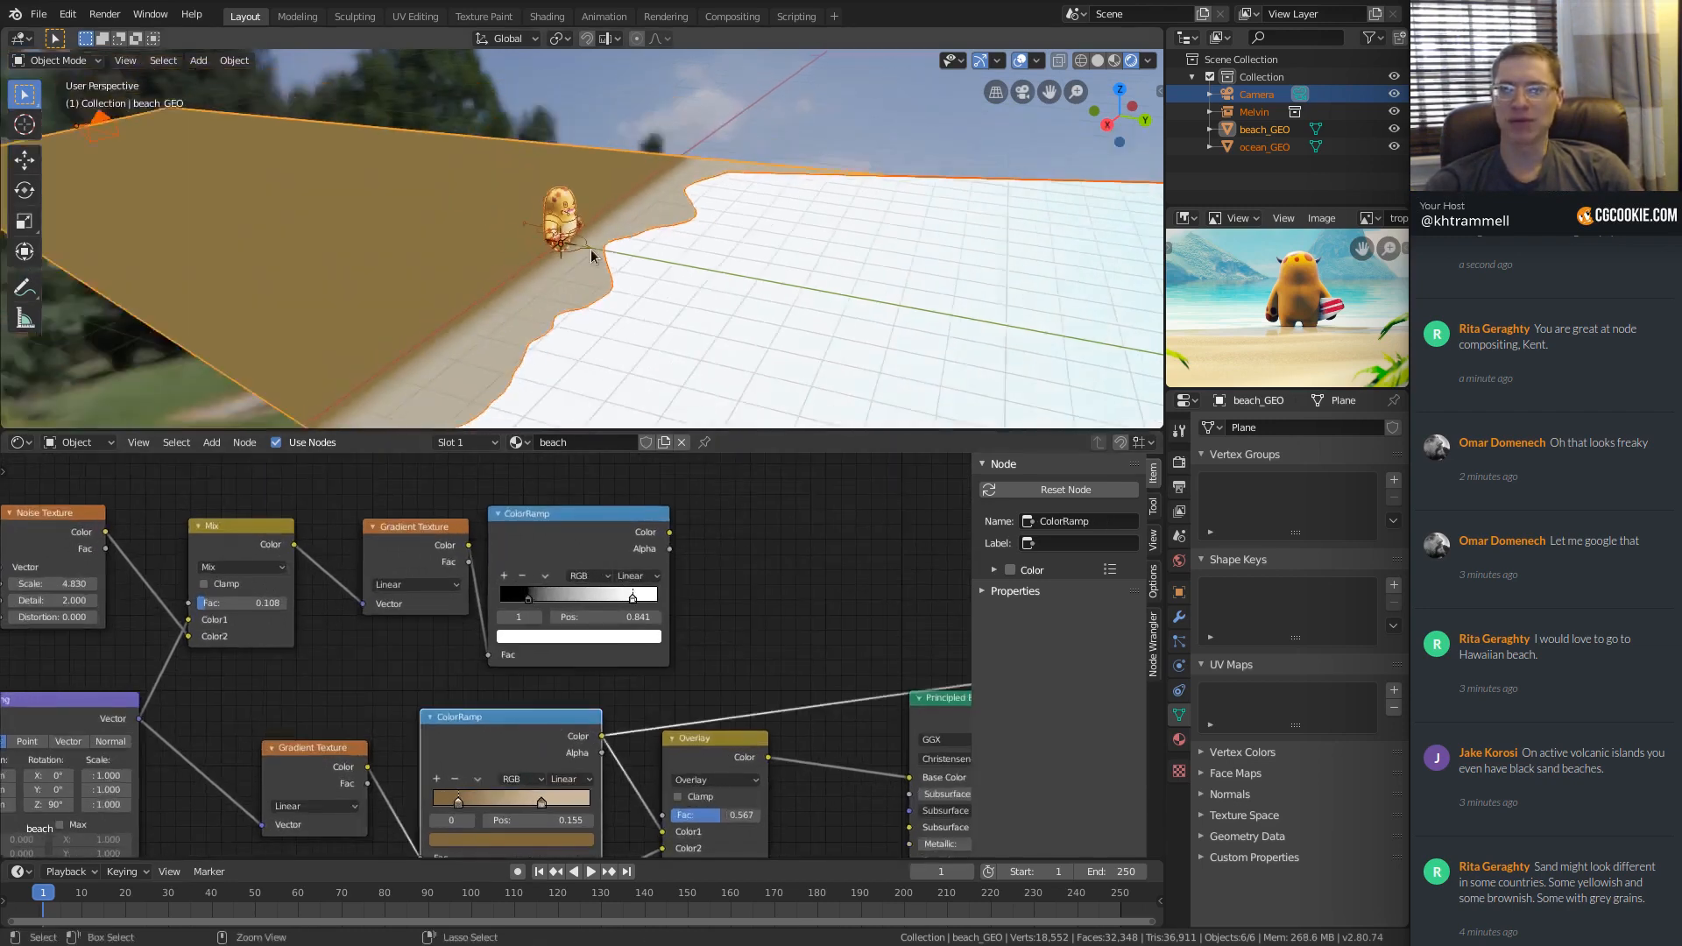
Try shifting the sand ColorRamp's dark stop to 0.109 and return it to 0.155.
middle_click_drag(473, 788, 556, 689)
middle_click_drag(556, 689, 534, 715, "ctrl")
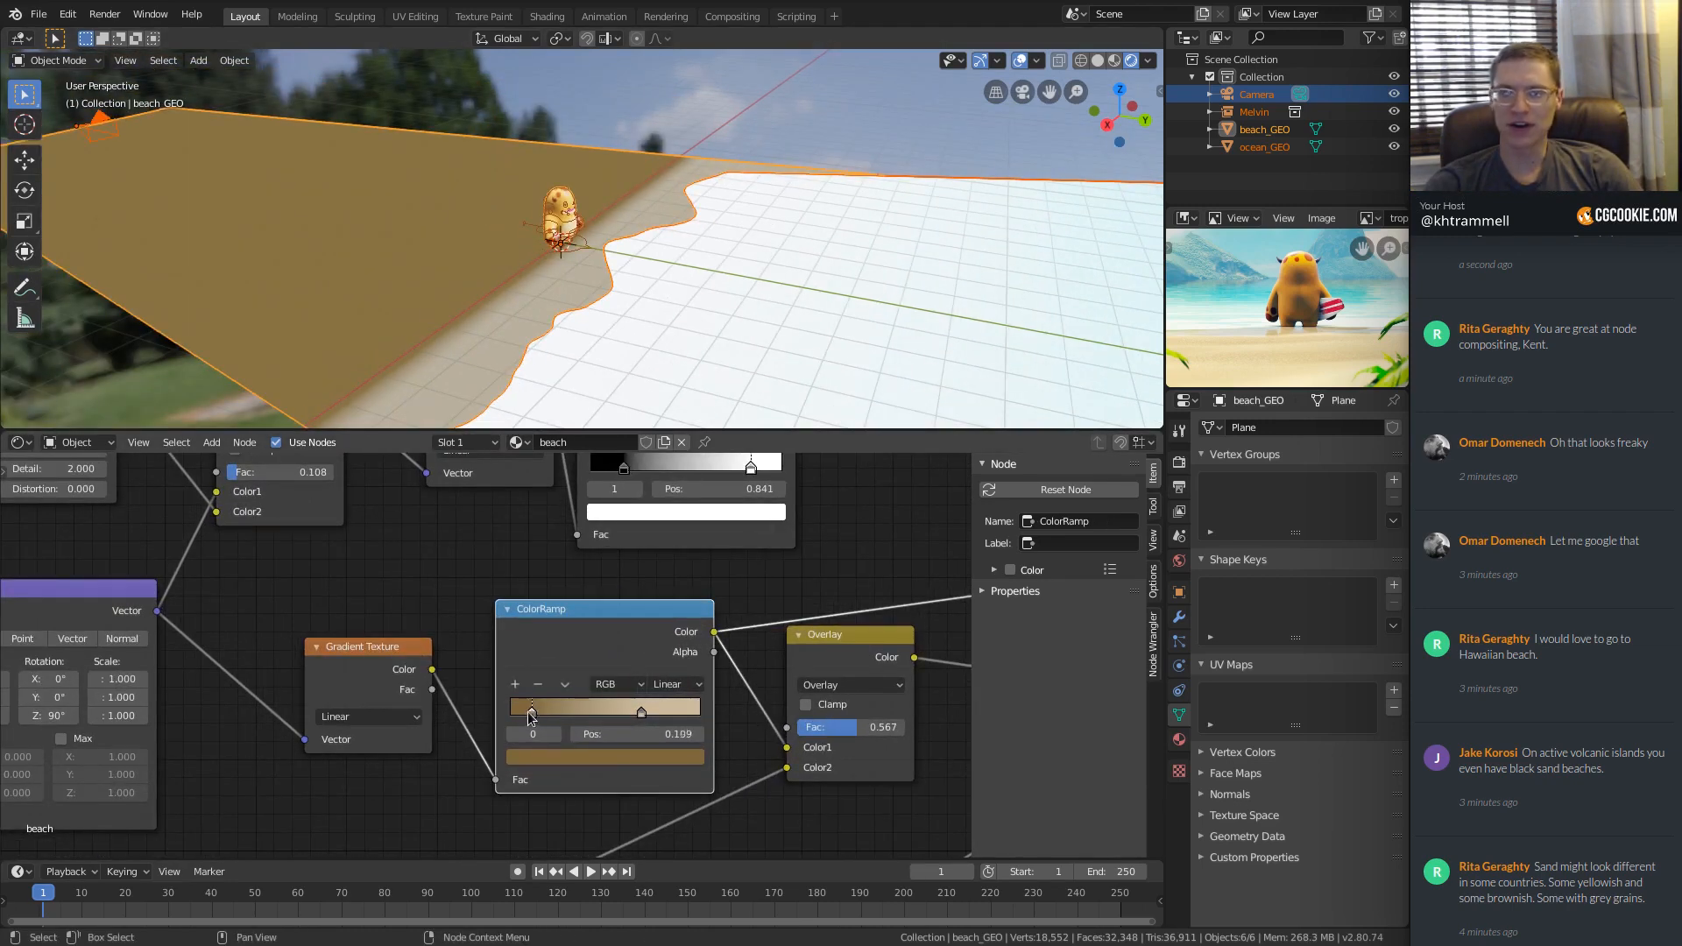
left_click_drag(514, 712, 541, 712)
Rearrange the upper Mapping node and the shoreline Noise Texture in the node tree.
scroll(276, 606, "down", 2)
middle_click_drag(275, 599, 289, 587, "ctrl")
mouse_move(289, 587)
middle_mouse_down()
mouse_move(368, 561)
mouse_move(318, 602)
middle_mouse_up()
left_click_drag(295, 580, 271, 556)
middle_click_drag(305, 587, 242, 649, "ctrl")
middle_click_drag(251, 579, 299, 550, "ctrl")
left_click_drag(300, 548, 249, 523)
middle_click_drag(250, 523, 260, 589, "ctrl")
left_click_drag(247, 576, 251, 555)
middle_click_drag(251, 555, 368, 513, "ctrl")
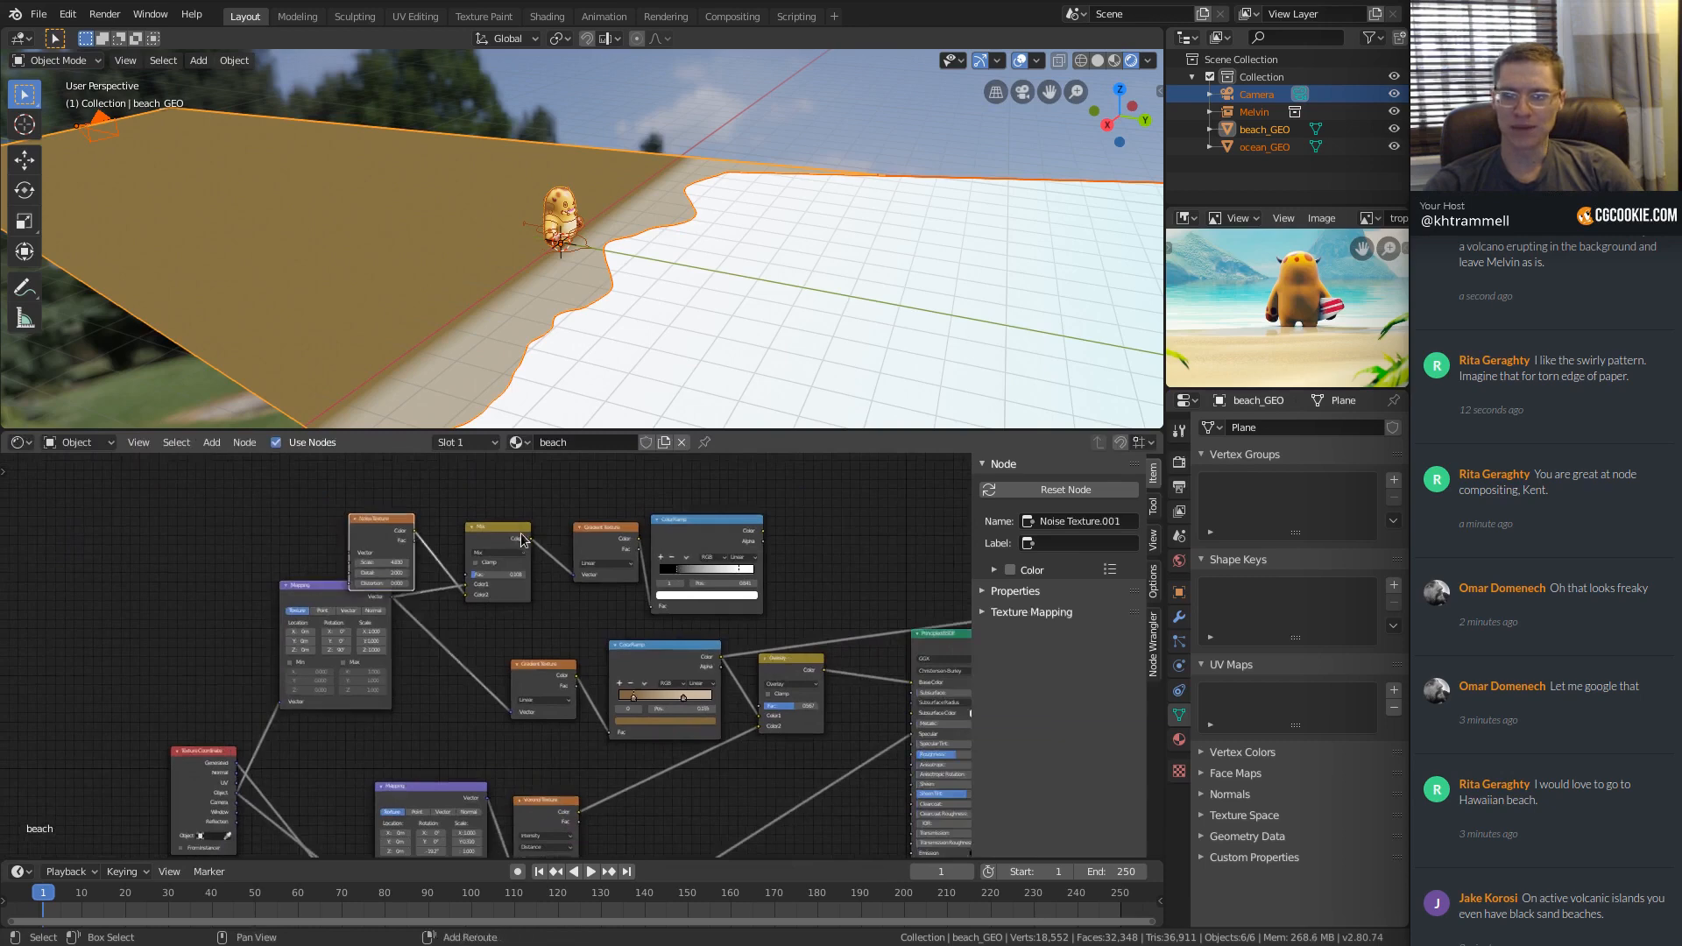
Duplicate the upper Mapping node with its Object input and insert the copy before the sand's Gradient Texture.
left_click(710, 525)
middle_click_drag(661, 607, 574, 644, "ctrl")
middle_click_drag(635, 109, 674, 170, "ctrl")
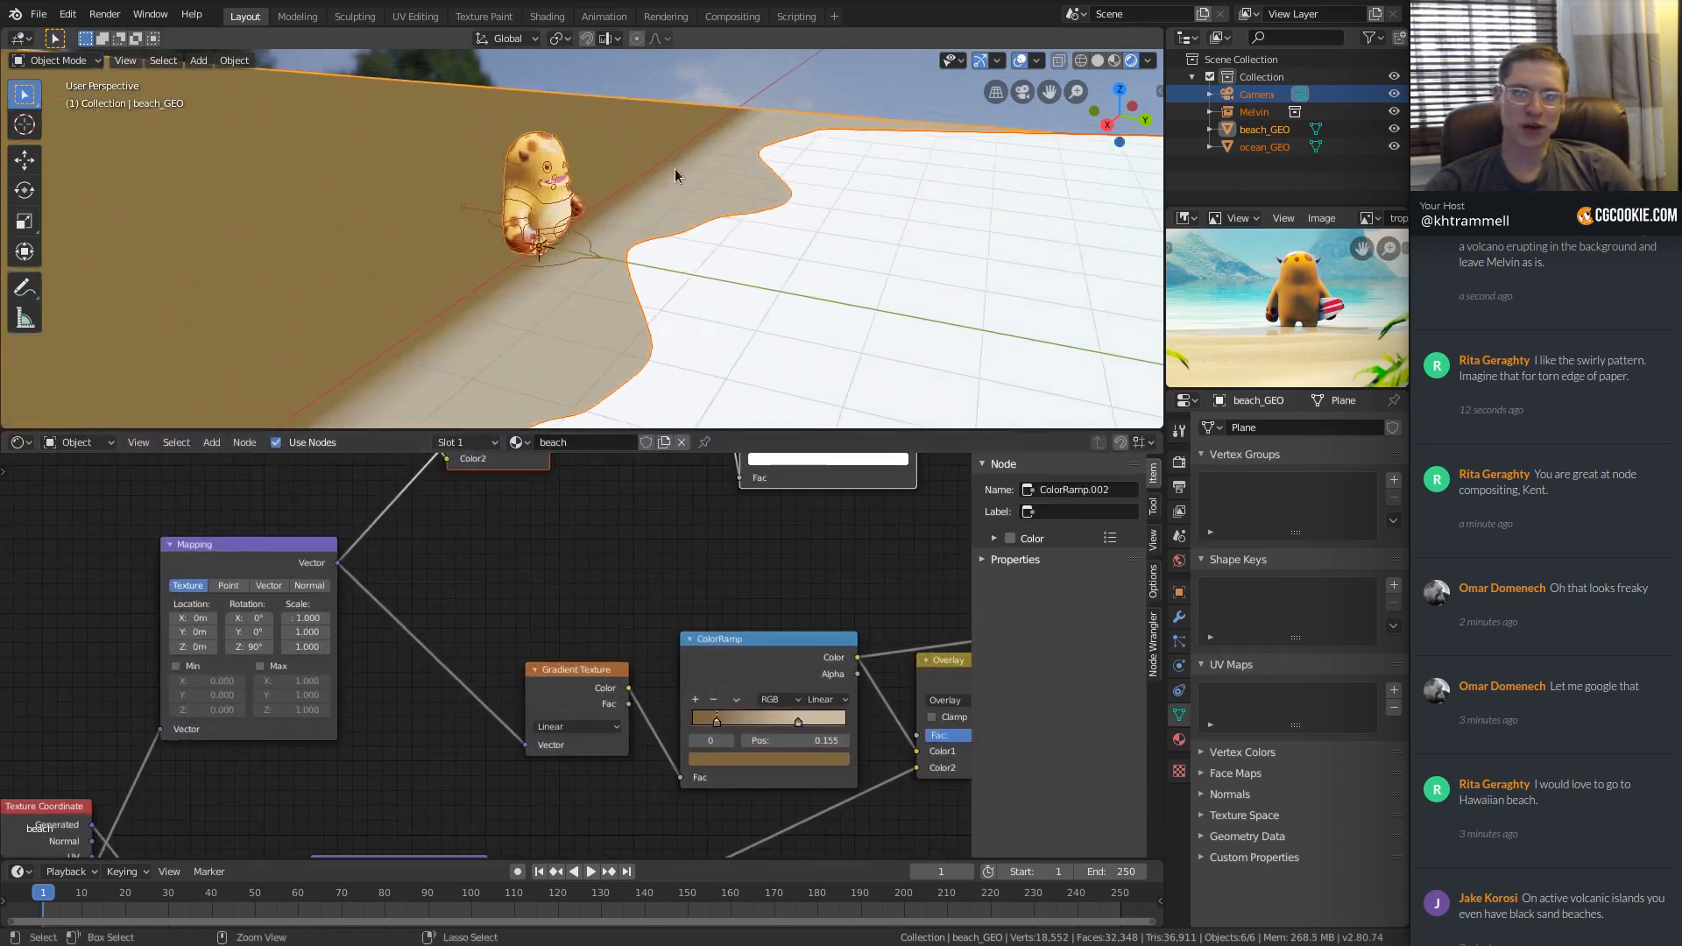
left_click(323, 570)
middle_click_drag(324, 571, 392, 555, "ctrl")
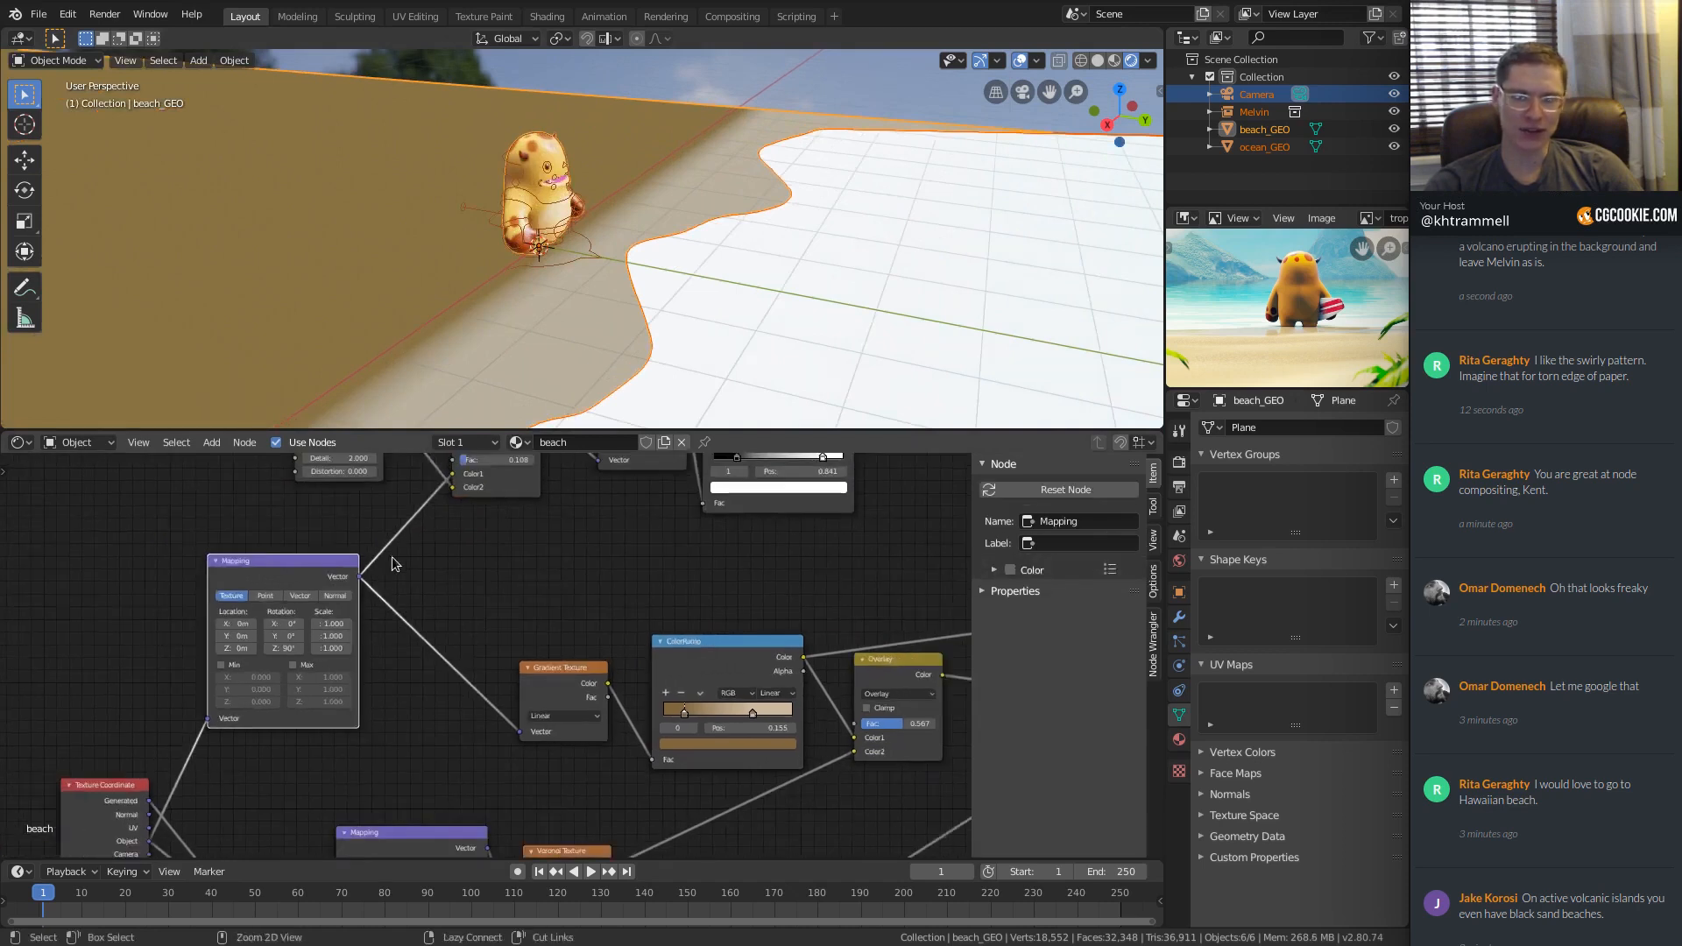
key("shift+d")
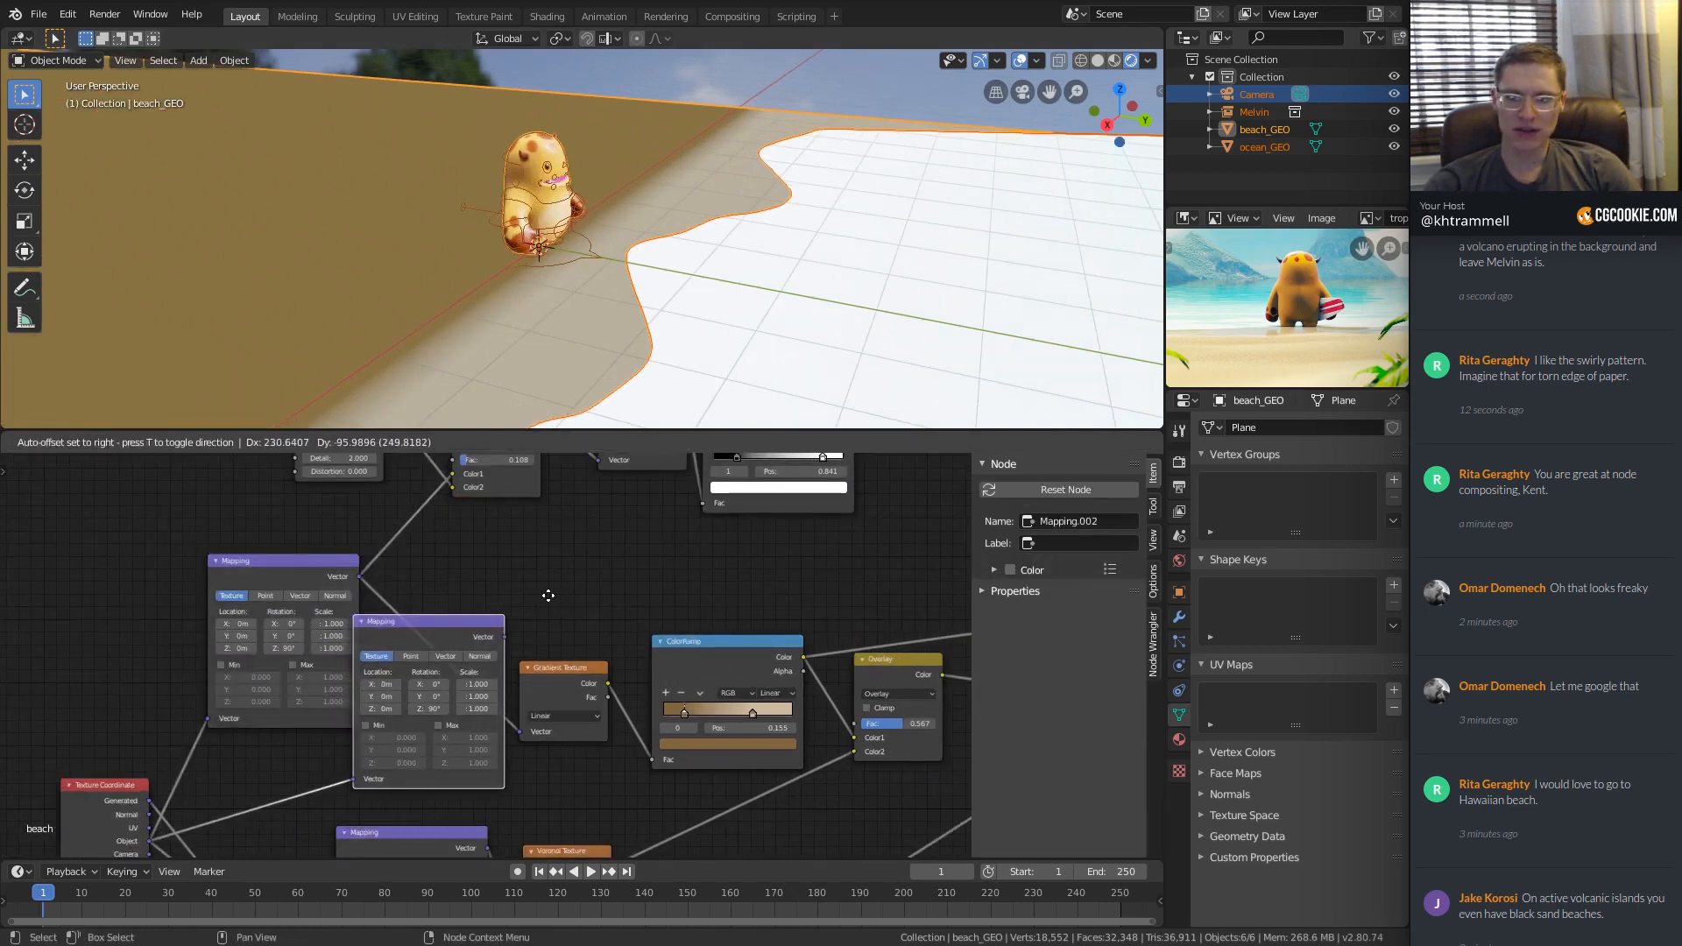
left_click(395, 598)
Space out the original and duplicated Mapping nodes so they no longer overlap.
middle_click_drag(395, 598, 291, 561)
middle_click_drag(291, 561, 340, 664, "ctrl")
left_click_drag(440, 610, 411, 685)
middle_click_drag(415, 685, 393, 580, "ctrl")
left_click_drag(285, 579, 257, 544)
middle_click_drag(256, 547, 375, 596, "ctrl")
Try a Y scale of 0 on the sand's Mapping node and restore it to 1.000.
middle_click_drag(375, 597, 429, 664, "ctrl")
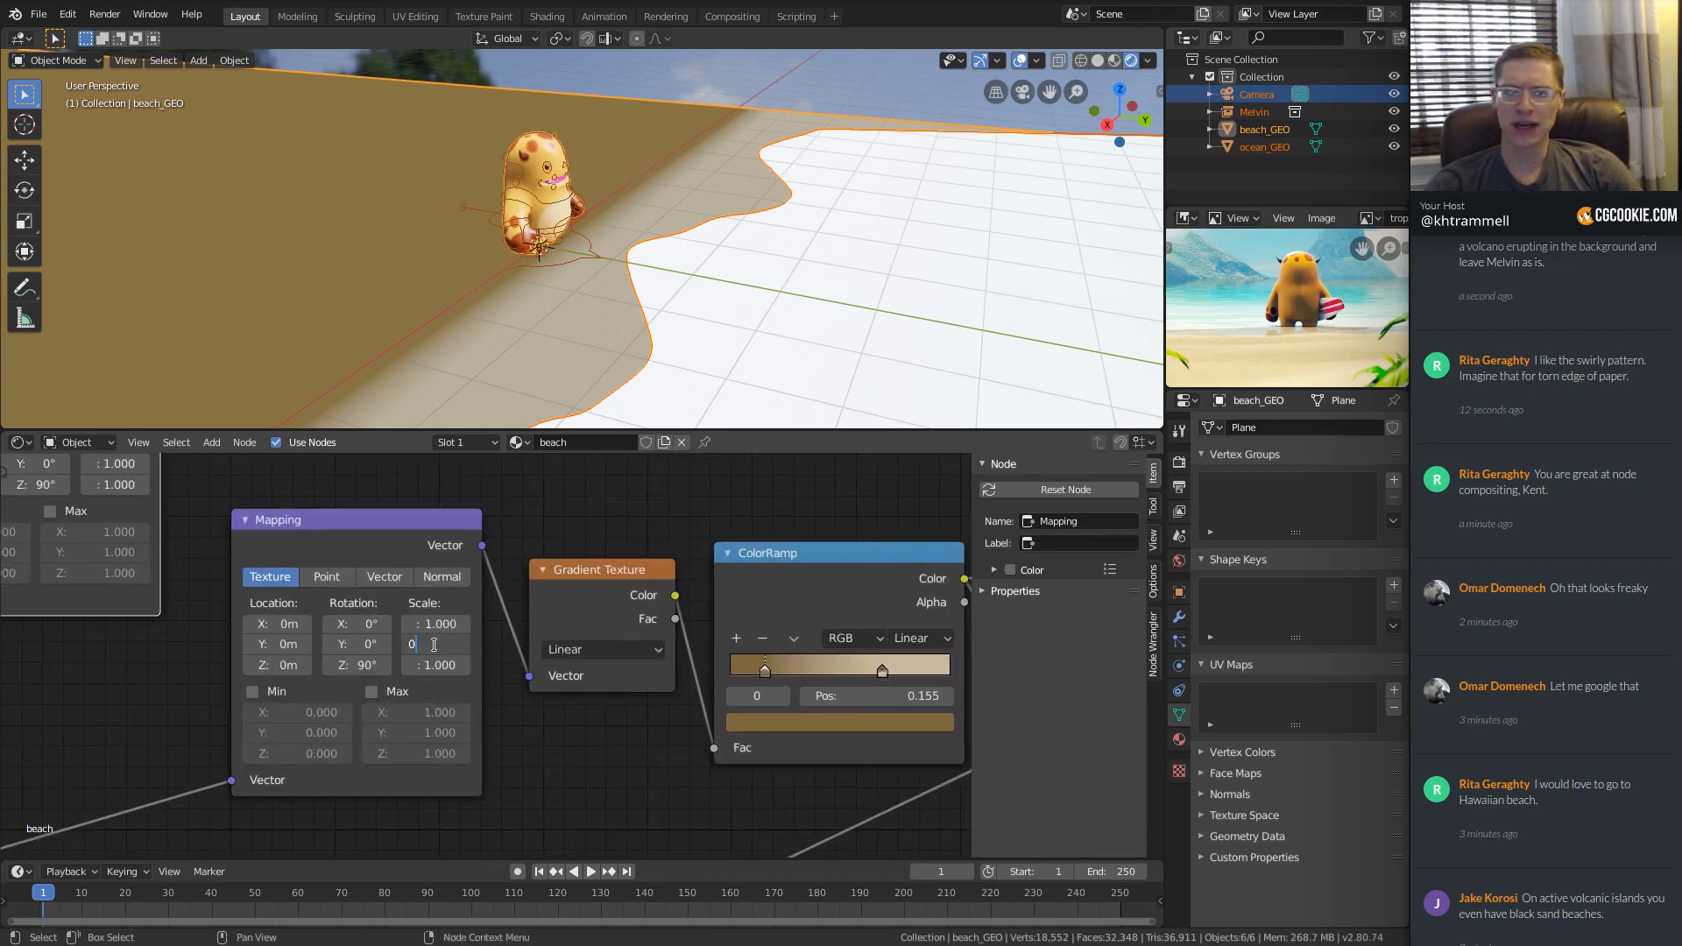
key("Return")
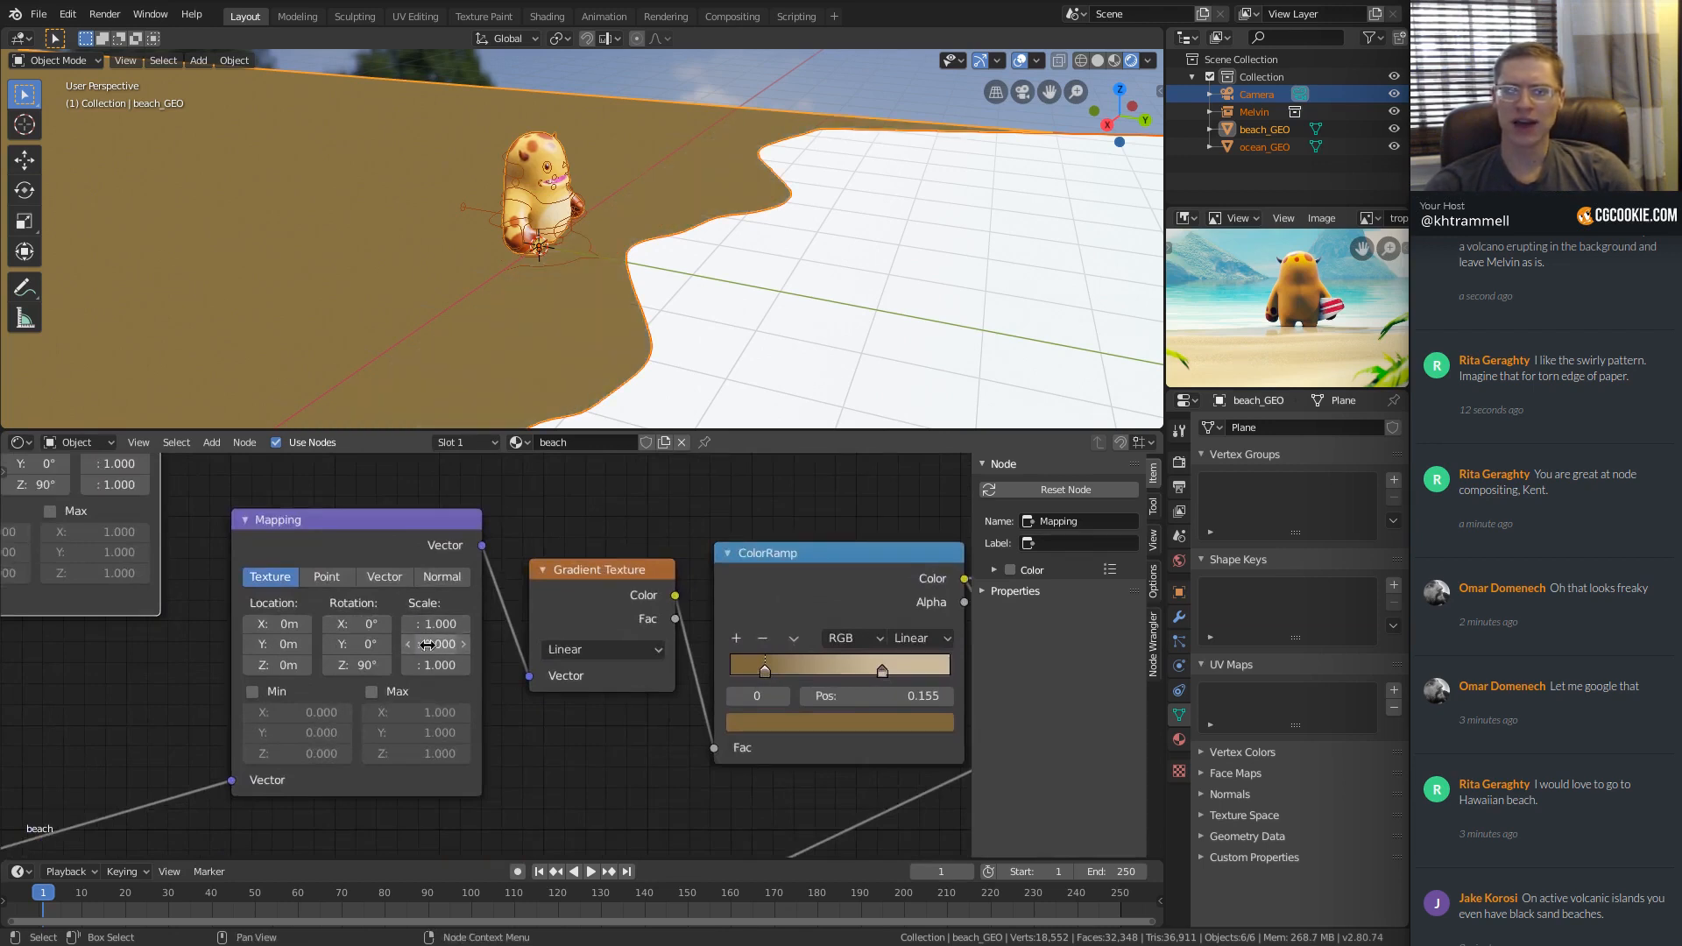
key("Return")
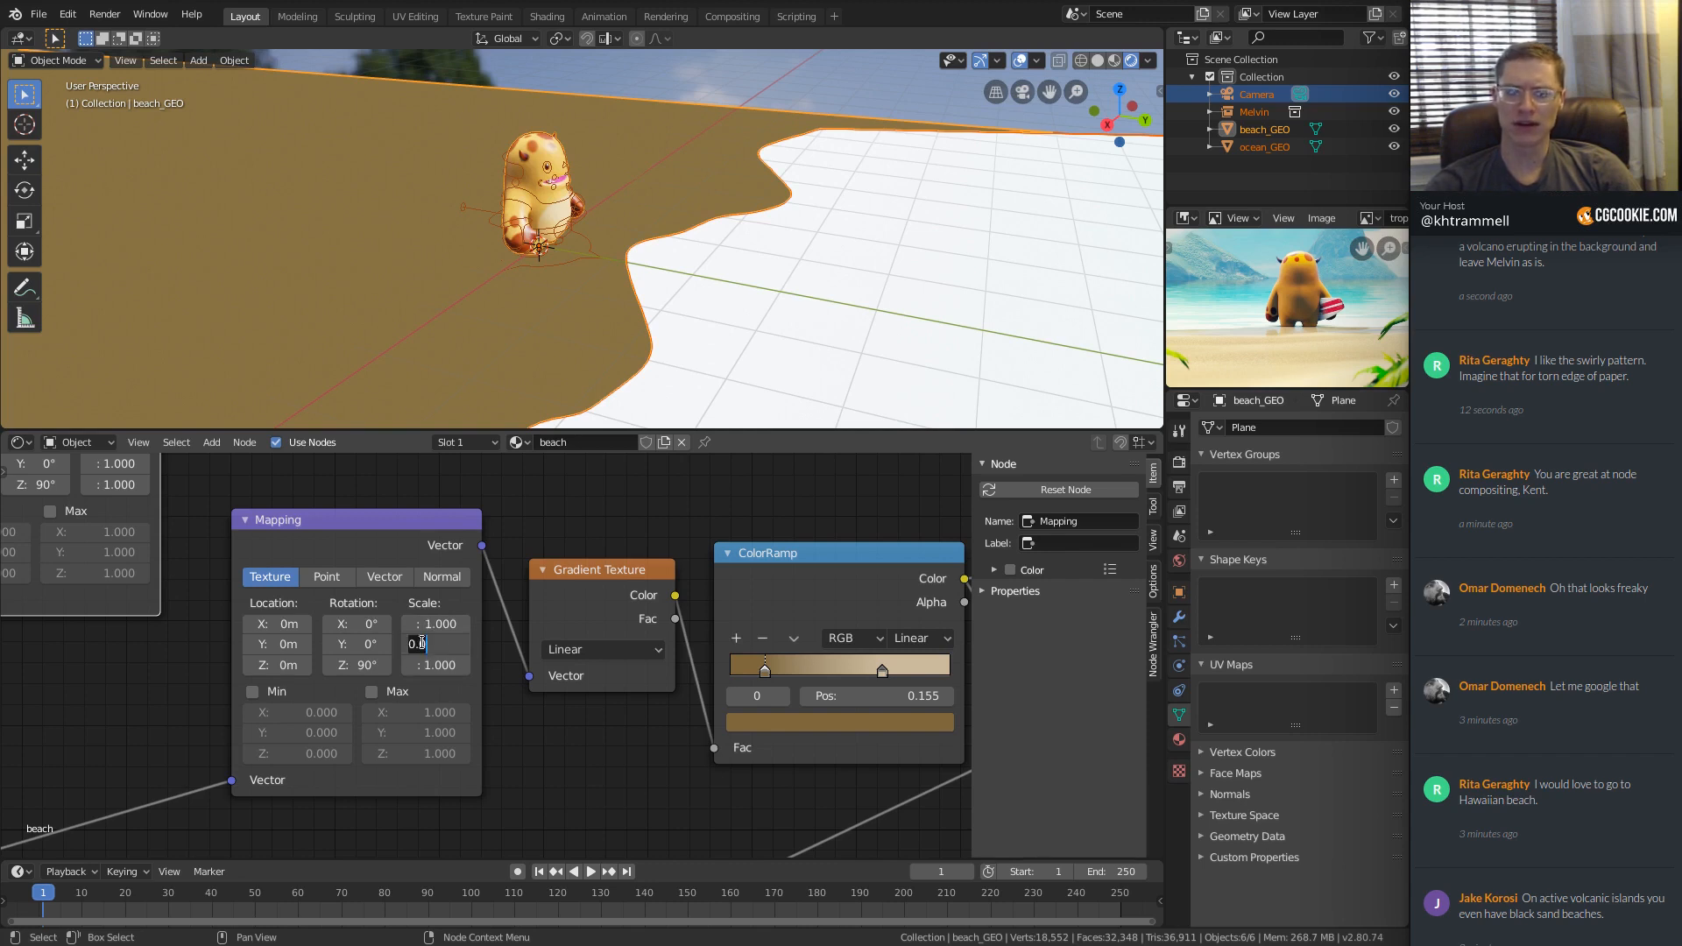
type("1")
key("Return")
Set the sand Mapping node's X scale to 5.060, try an X location of -4.92 m and return it to 0 m.
mouse_move(424, 624)
left_mouse_down("shift")
mouse_move(395, 624)
mouse_move(451, 623)
left_mouse_up("shift")
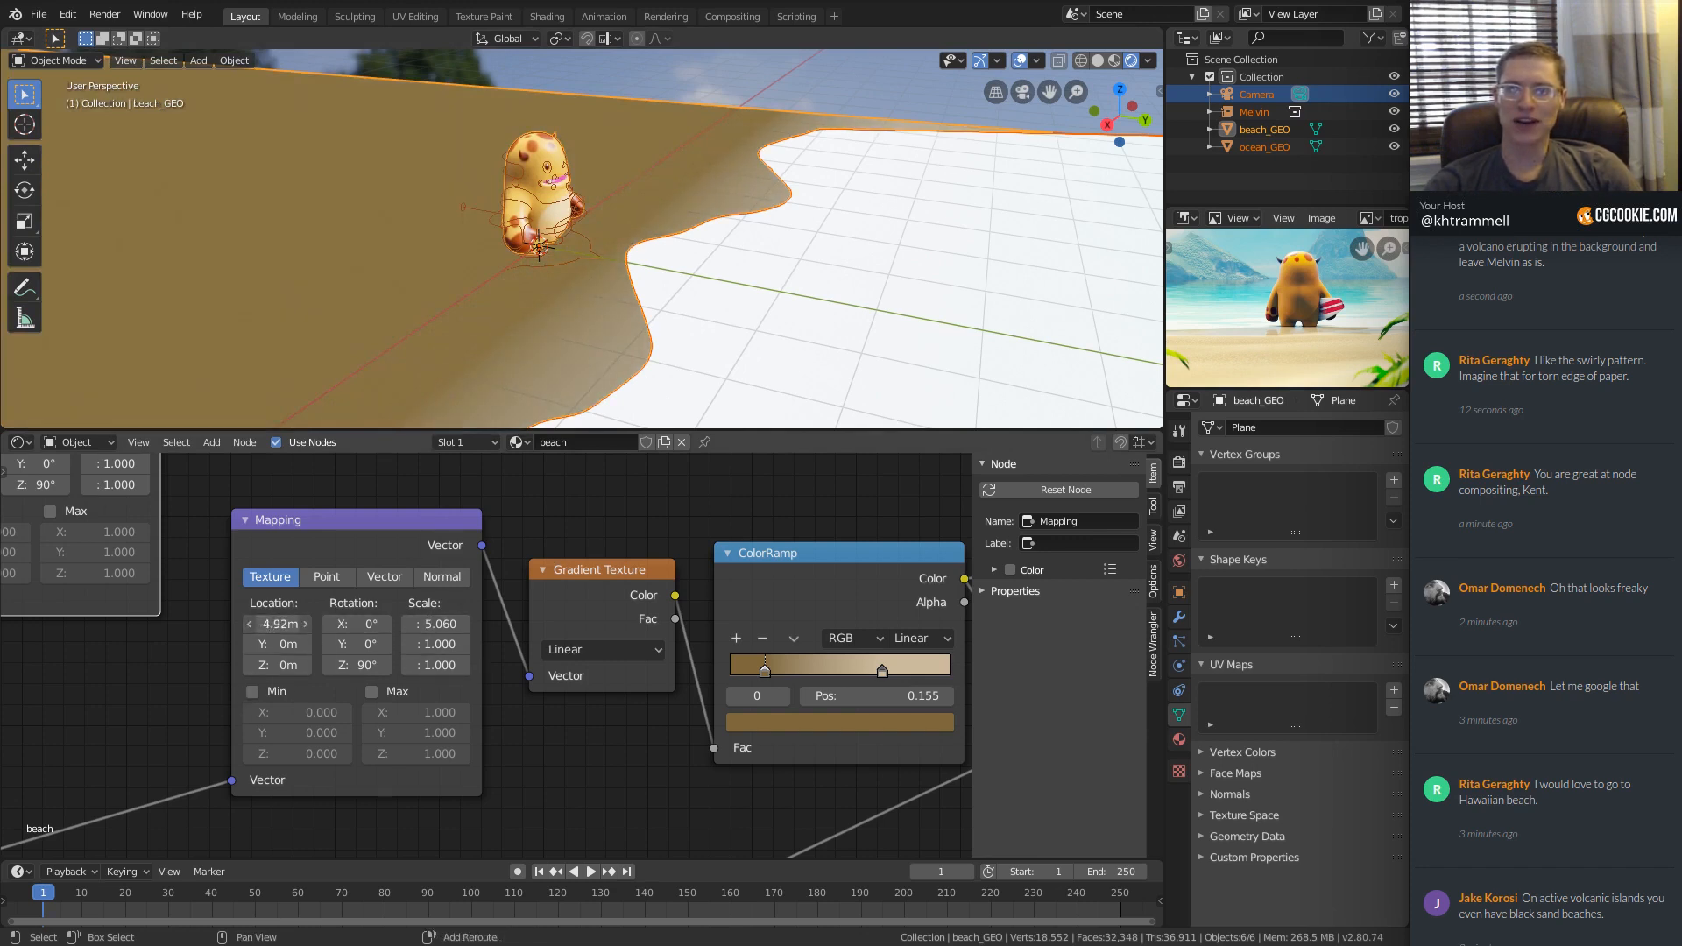
left_click_drag(277, 624, 290, 624)
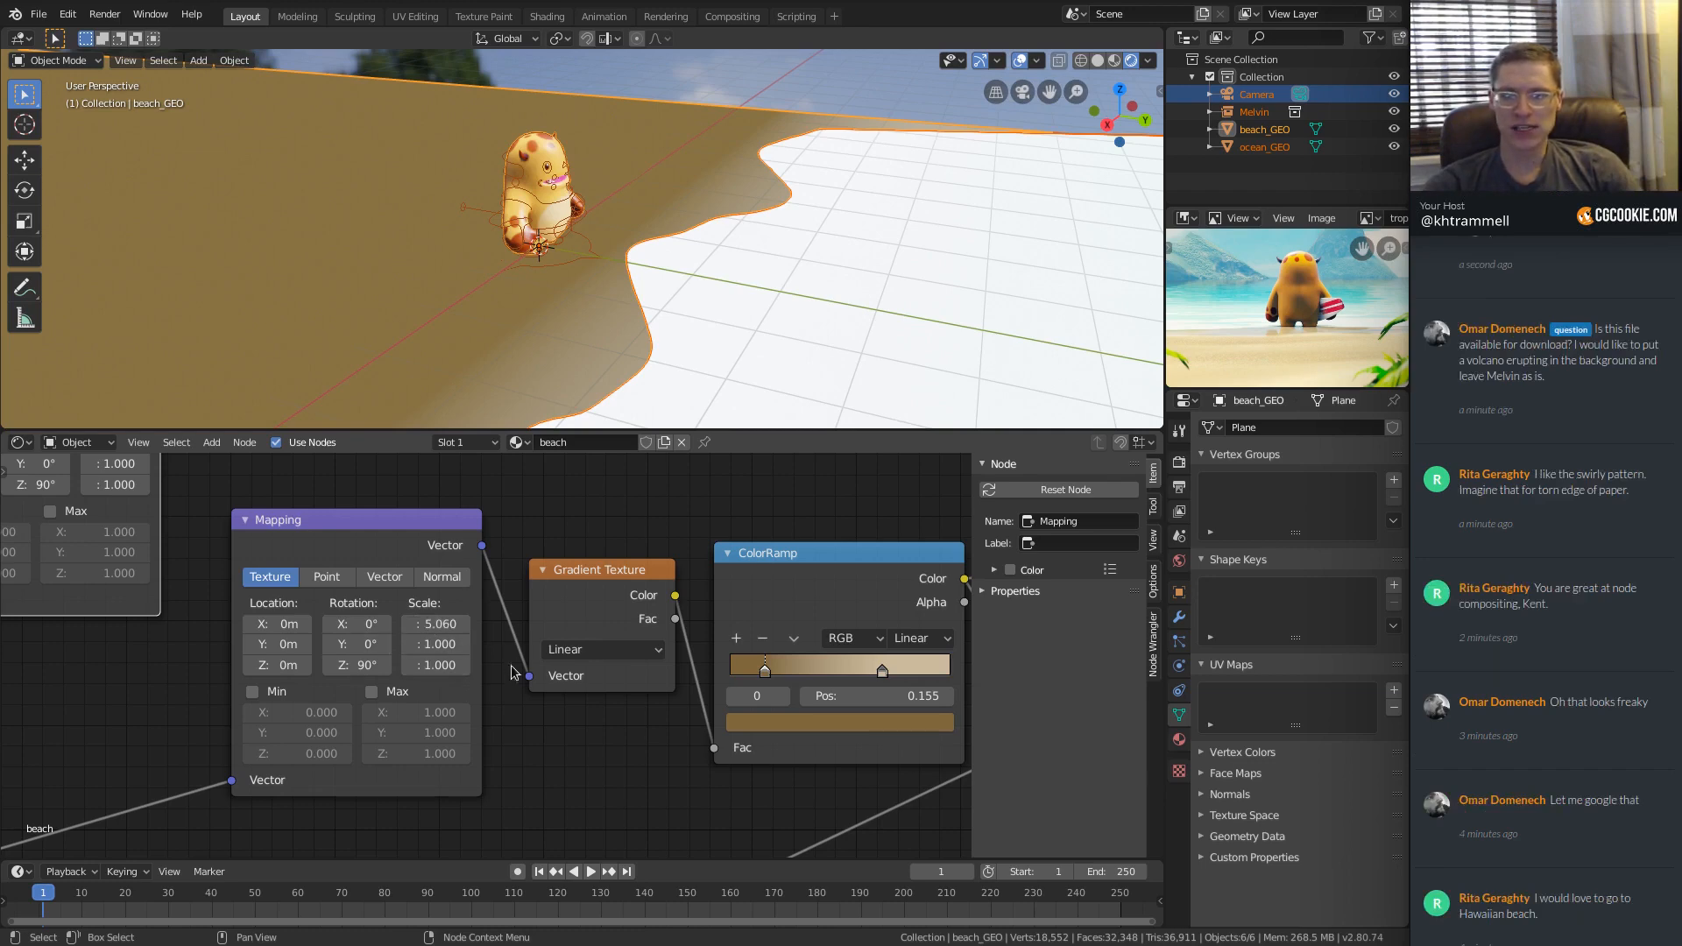
scroll(594, 764, "down", 4)
scroll(481, 777, "up", 3)
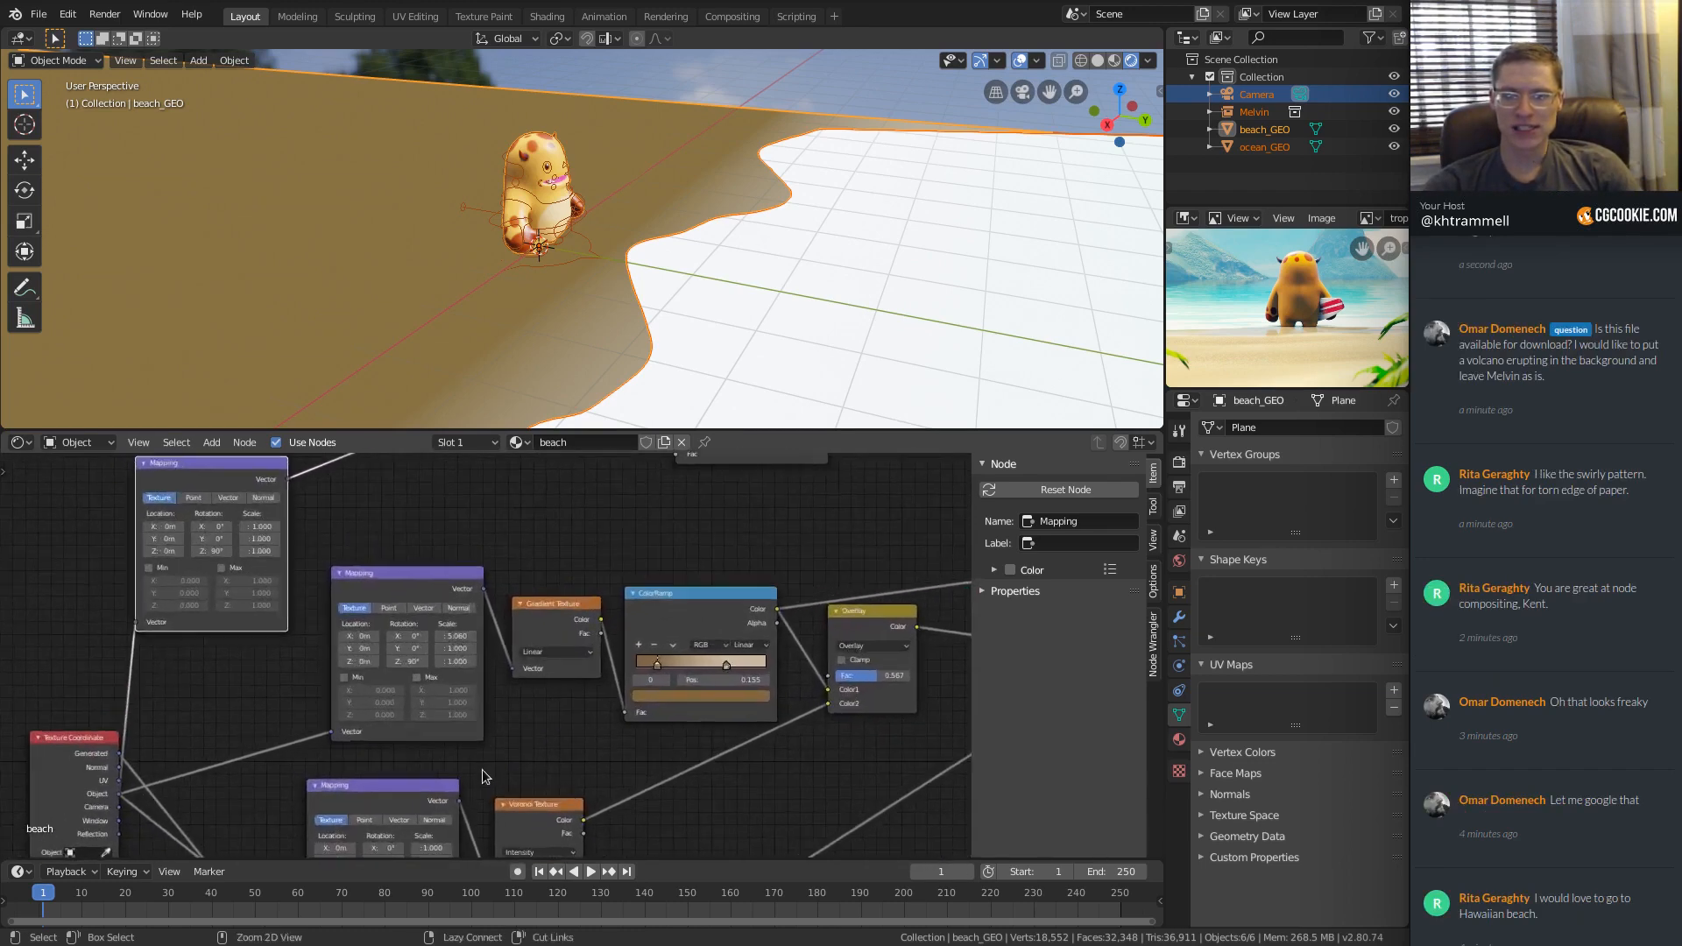
middle_click_drag(419, 692, 478, 655, "ctrl")
middle_click_drag(477, 654, 422, 622, "ctrl")
Connect the Generated texture coordinates to the sand's duplicated Mapping node.
left_click(449, 543)
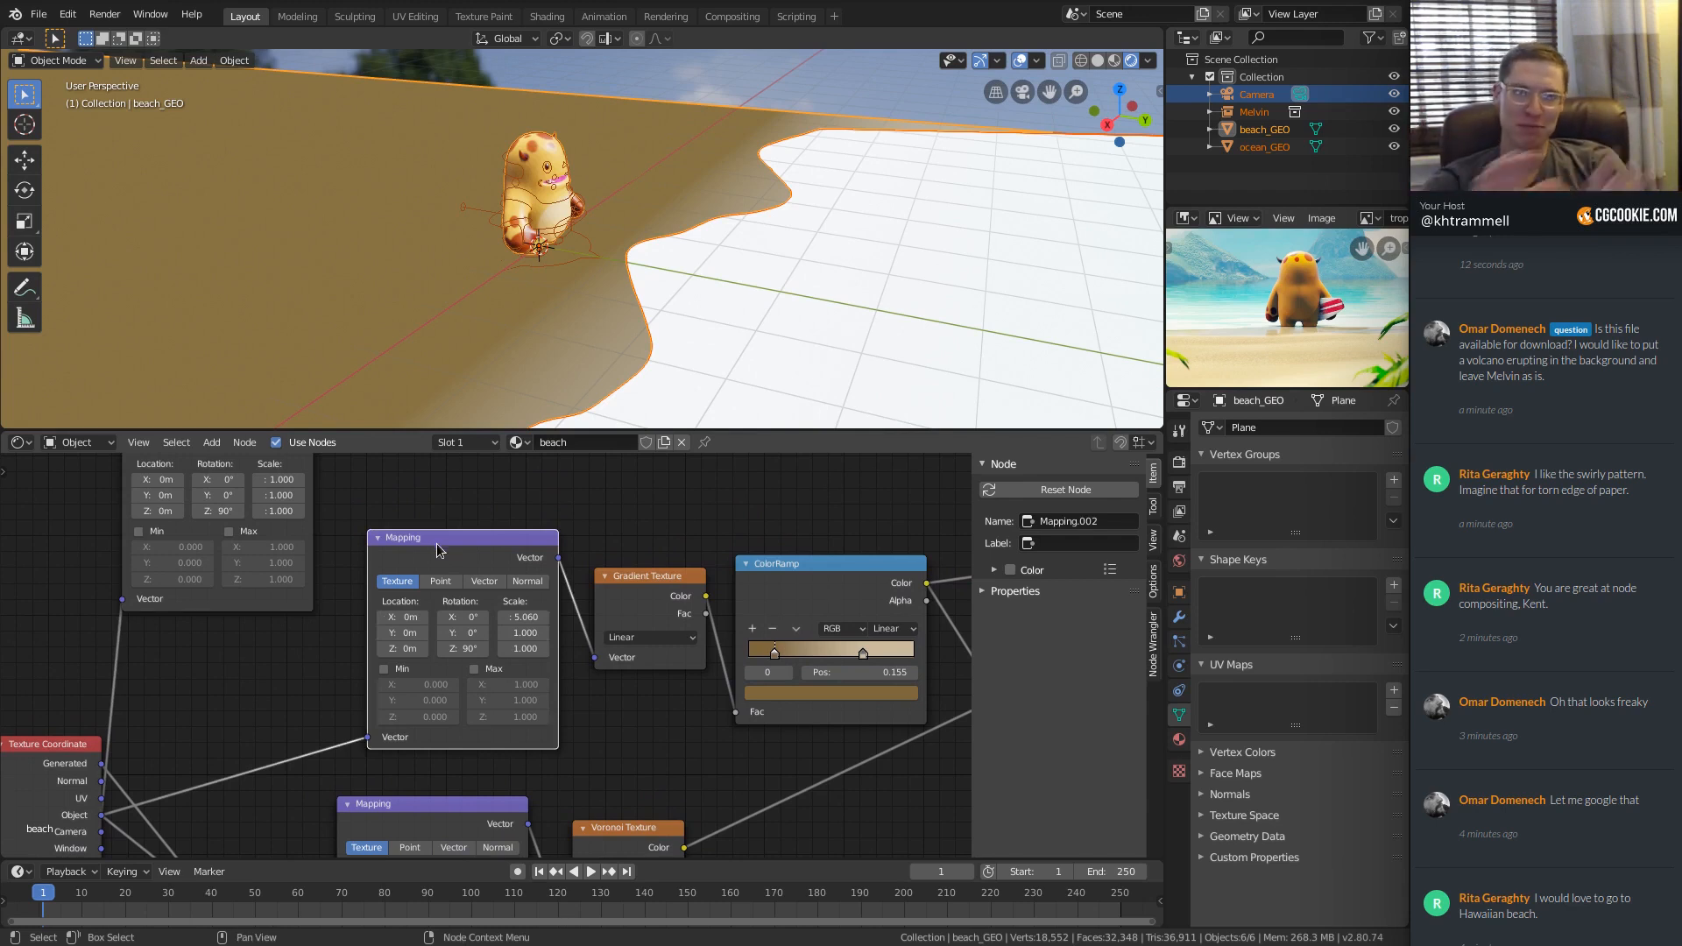
middle_click_drag(190, 700, 150, 759)
left_click_drag(133, 752, 439, 729)
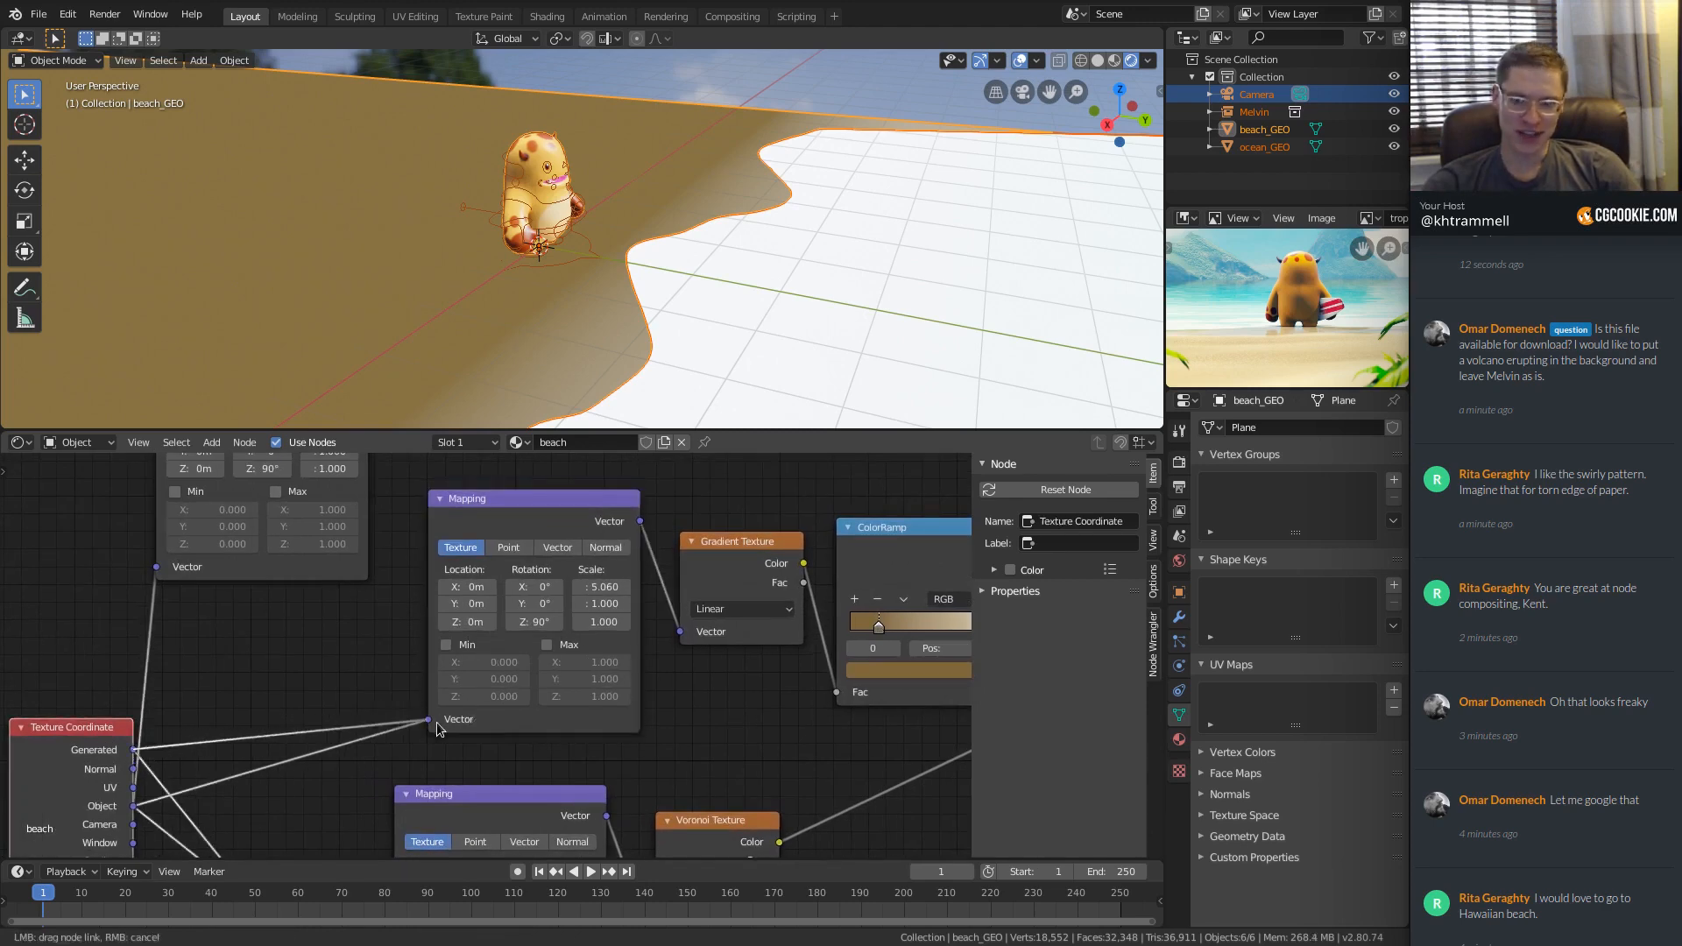
left_click_drag(496, 646, 500, 642)
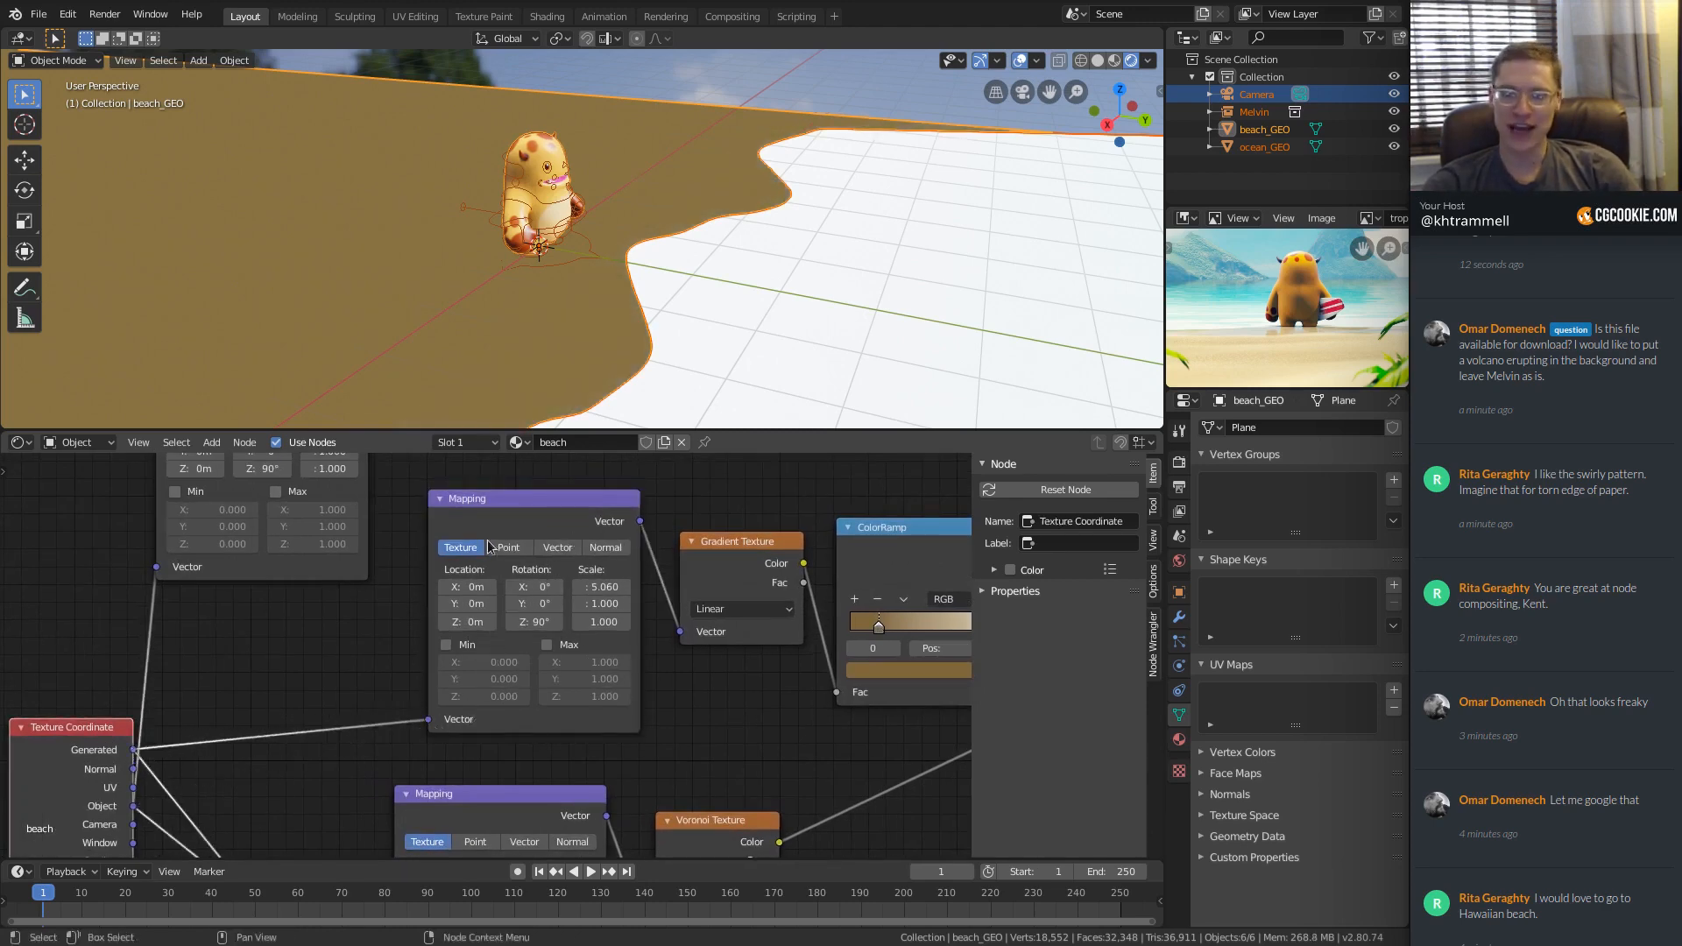
Reset the sand Mapping node's X scale to 1.000 and check the gradient across the whole beach.
middle_click_drag(488, 547, 480, 644, "ctrl")
middle_click_drag(591, 551, 480, 675)
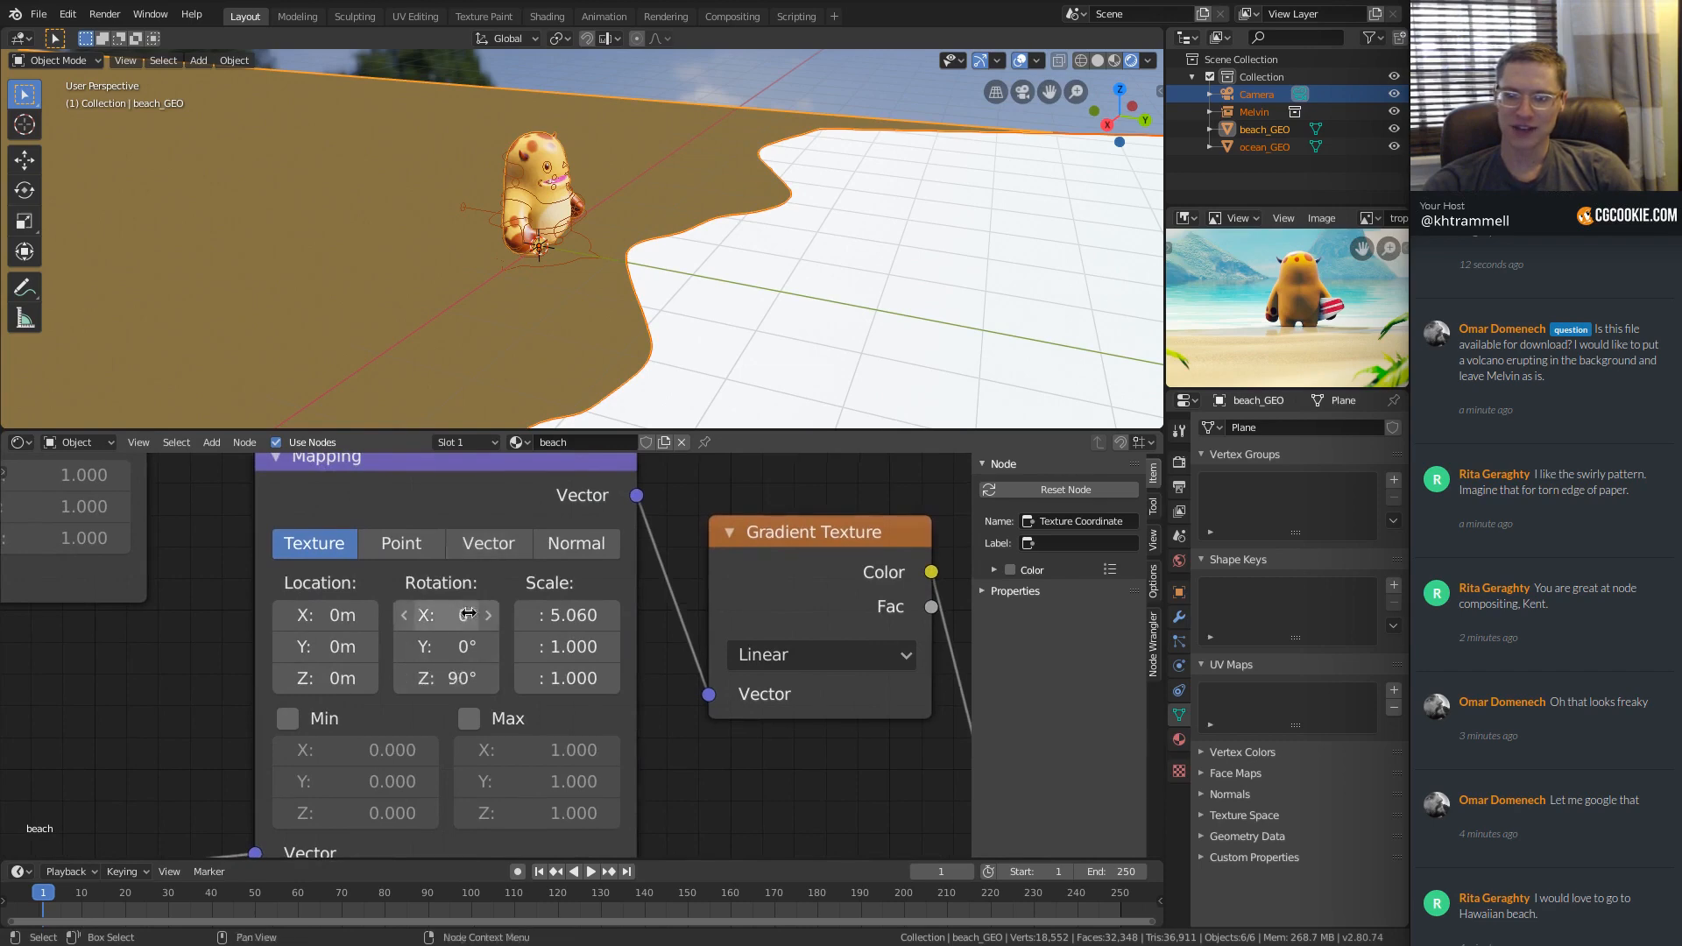
double_click(560, 616)
type("1")
key("Return")
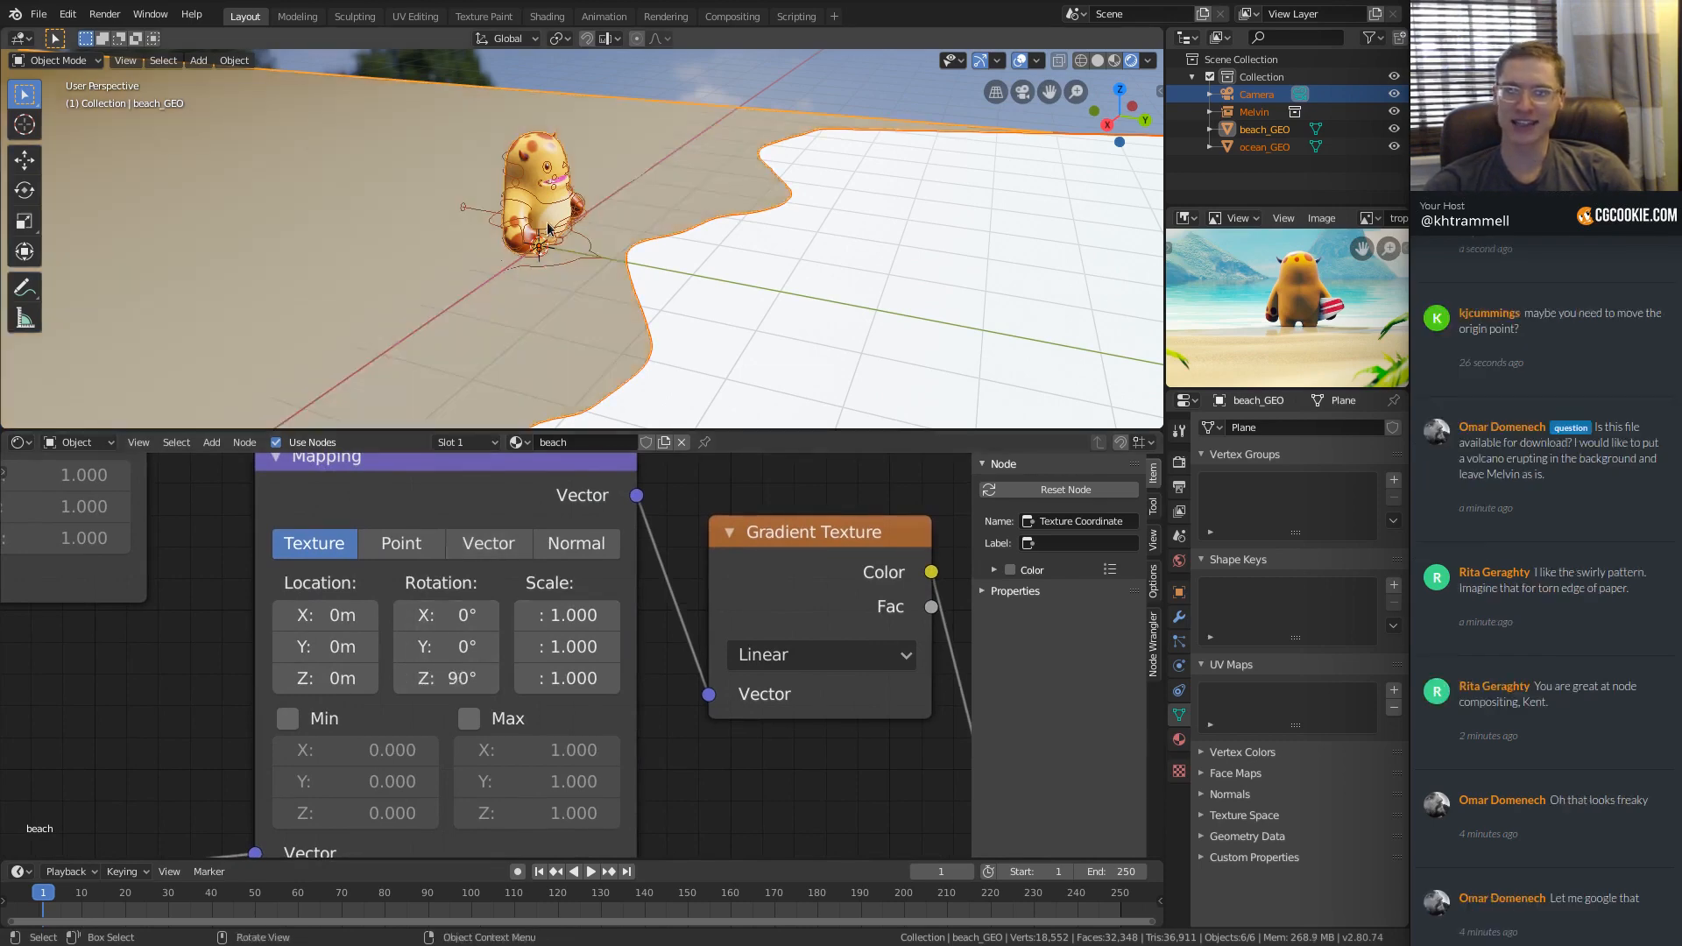
middle_click_drag(547, 230, 574, 284)
scroll(467, 642, "down", 3)
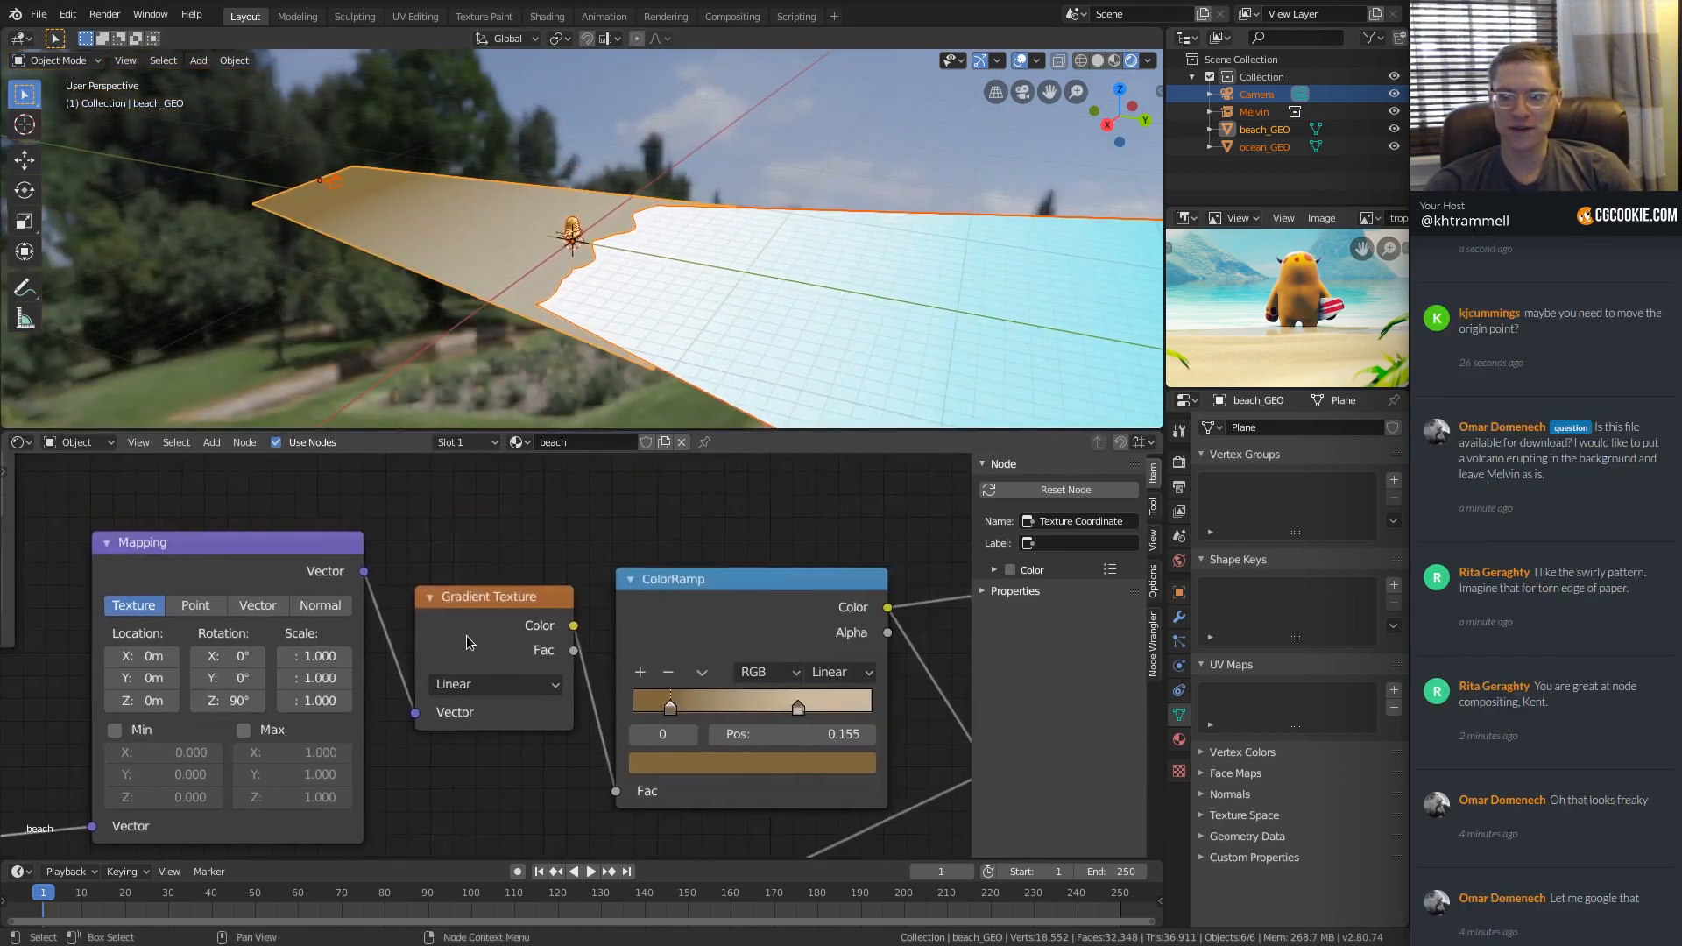
Set the sand ColorRamp's light stop colour to hue 0.133, saturation 0.323 and value 0.790.
middle_click_drag(467, 642, 741, 706, "ctrl")
middle_click_drag(741, 706, 661, 676)
left_click(660, 675)
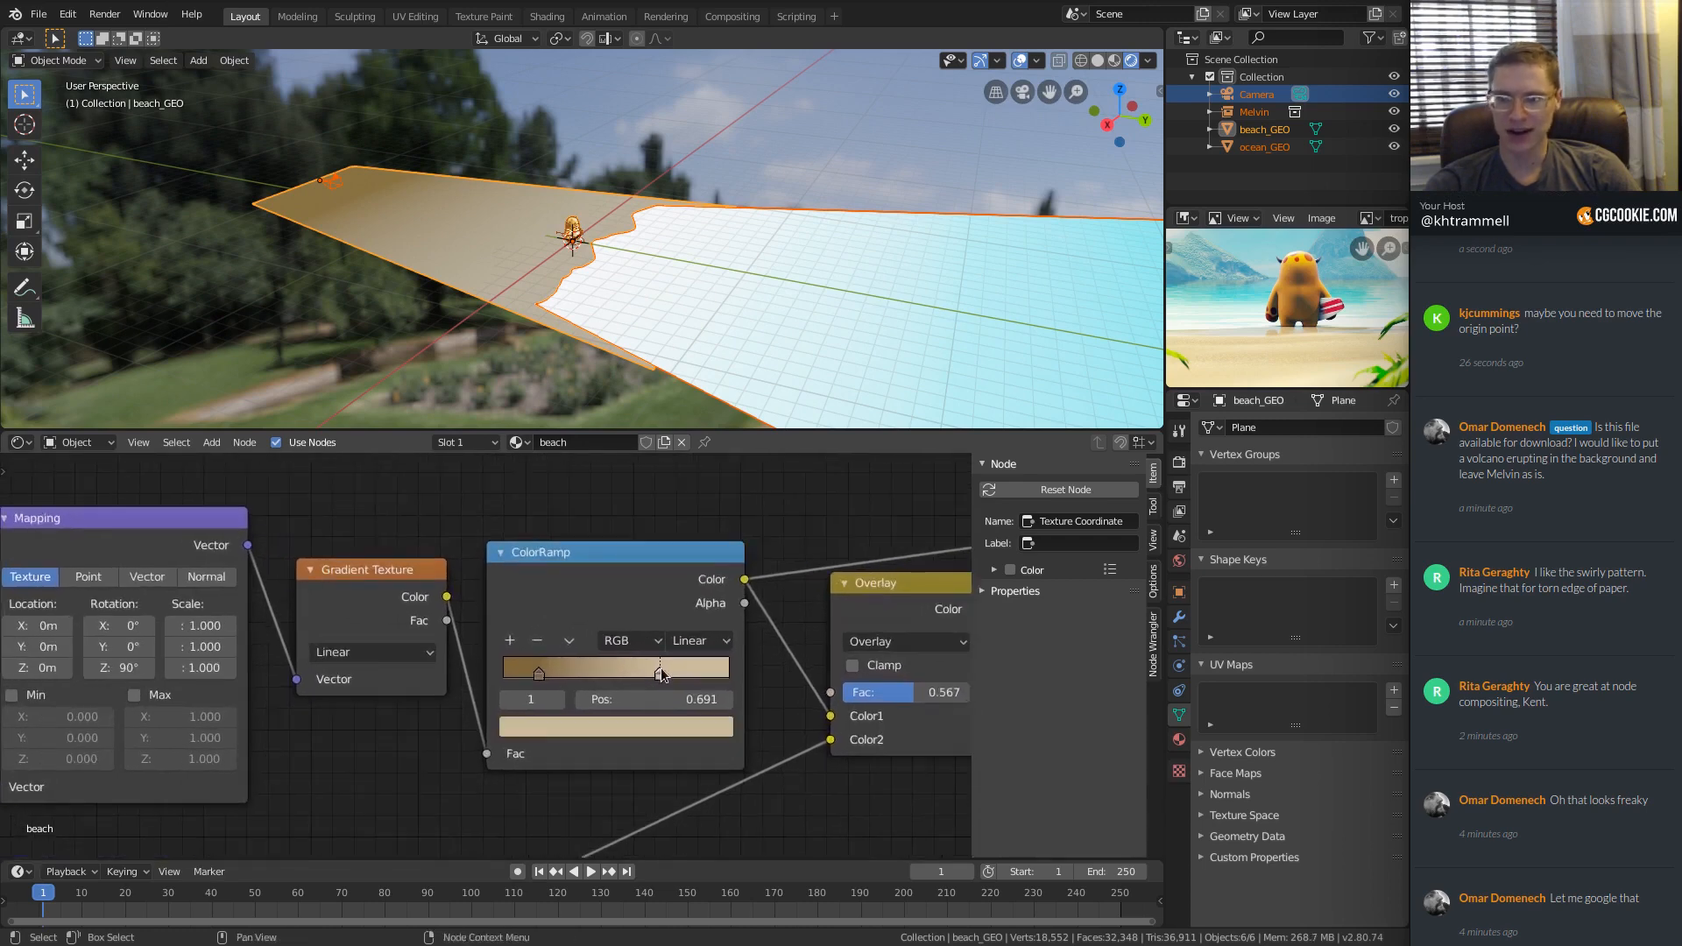
left_click(653, 732)
left_click(569, 514)
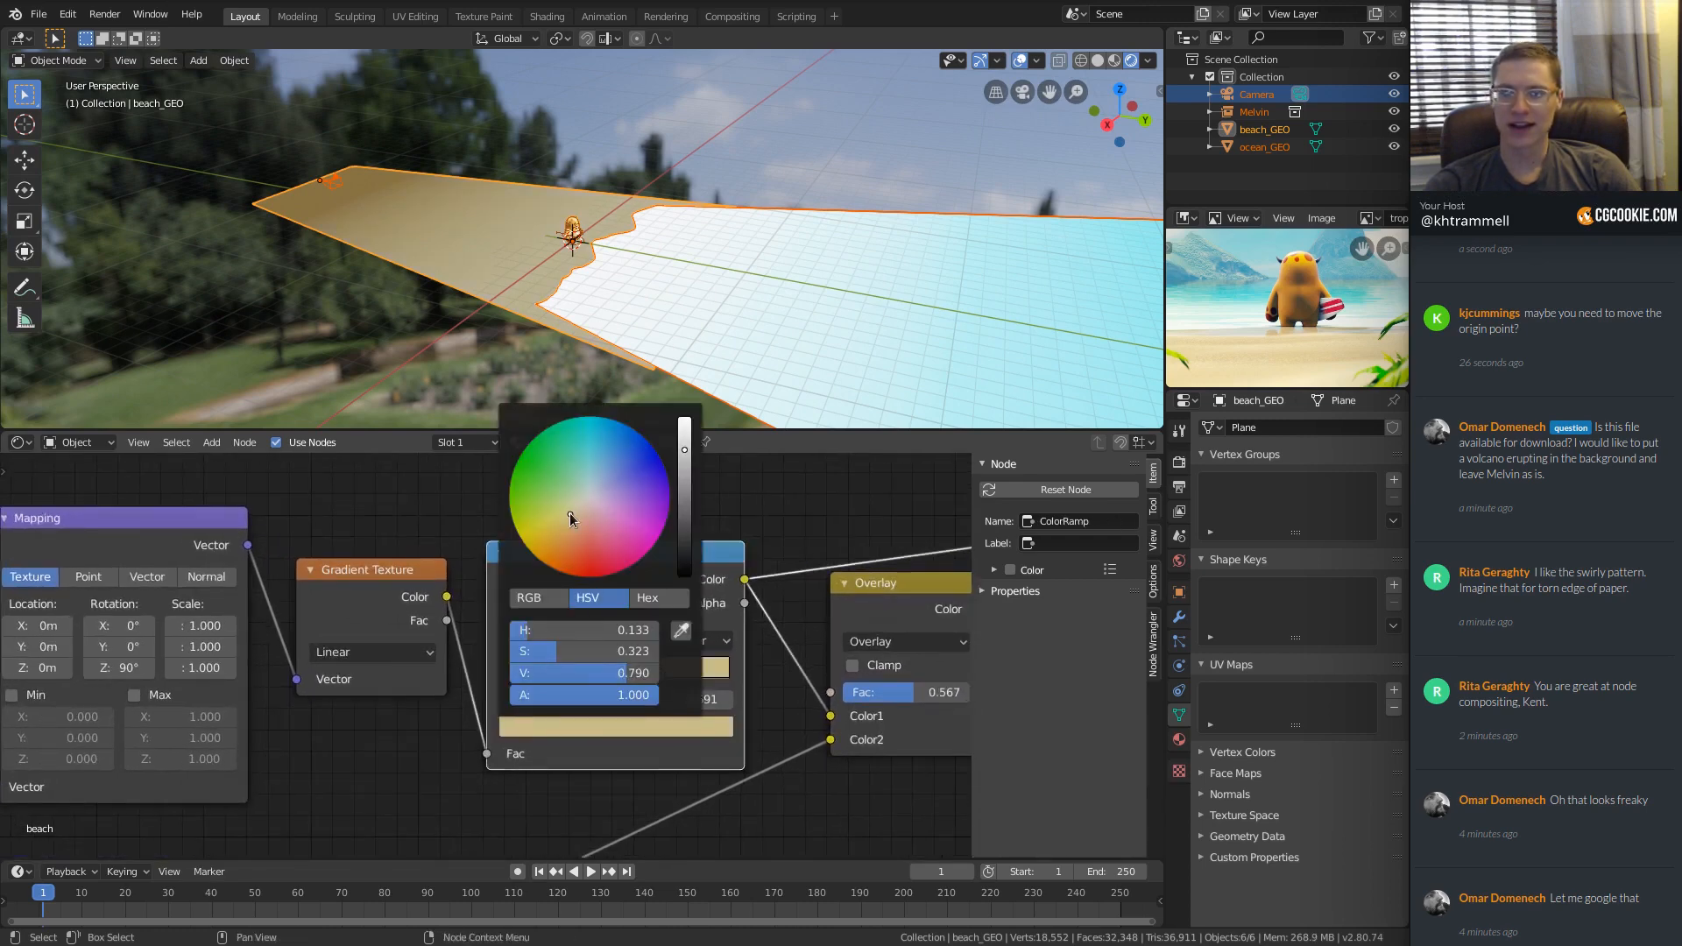
Reposition the shoreline Mapping node and preview the black-and-white mask ColorRamp on the beach.
middle_click_drag(324, 644, 237, 544, "ctrl")
middle_click_drag(31, 629, 306, 594, "shift")
middle_click_drag(202, 610, 188, 708)
left_click_drag(273, 493, 304, 490)
middle_click_drag(442, 723, 313, 817, "ctrl")
middle_click_drag(341, 566, 355, 639, "ctrl")
middle_click_drag(423, 587, 256, 706)
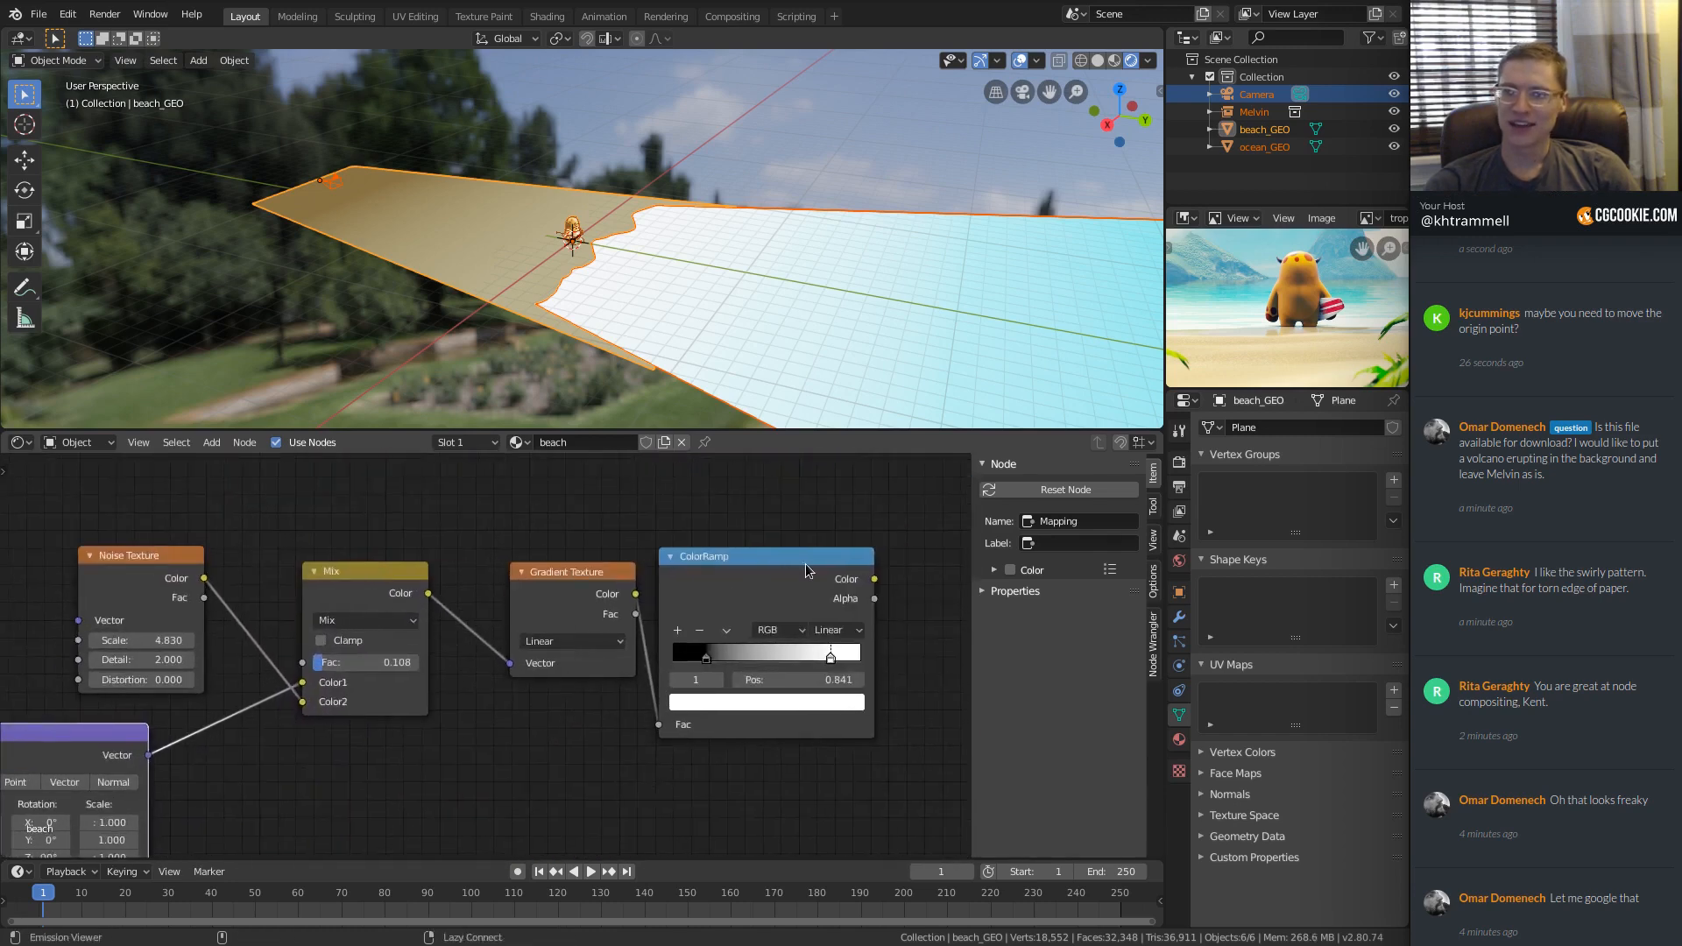
left_click(808, 573, "ctrl+shift")
middle_click_drag(574, 372, 637, 239, "ctrl")
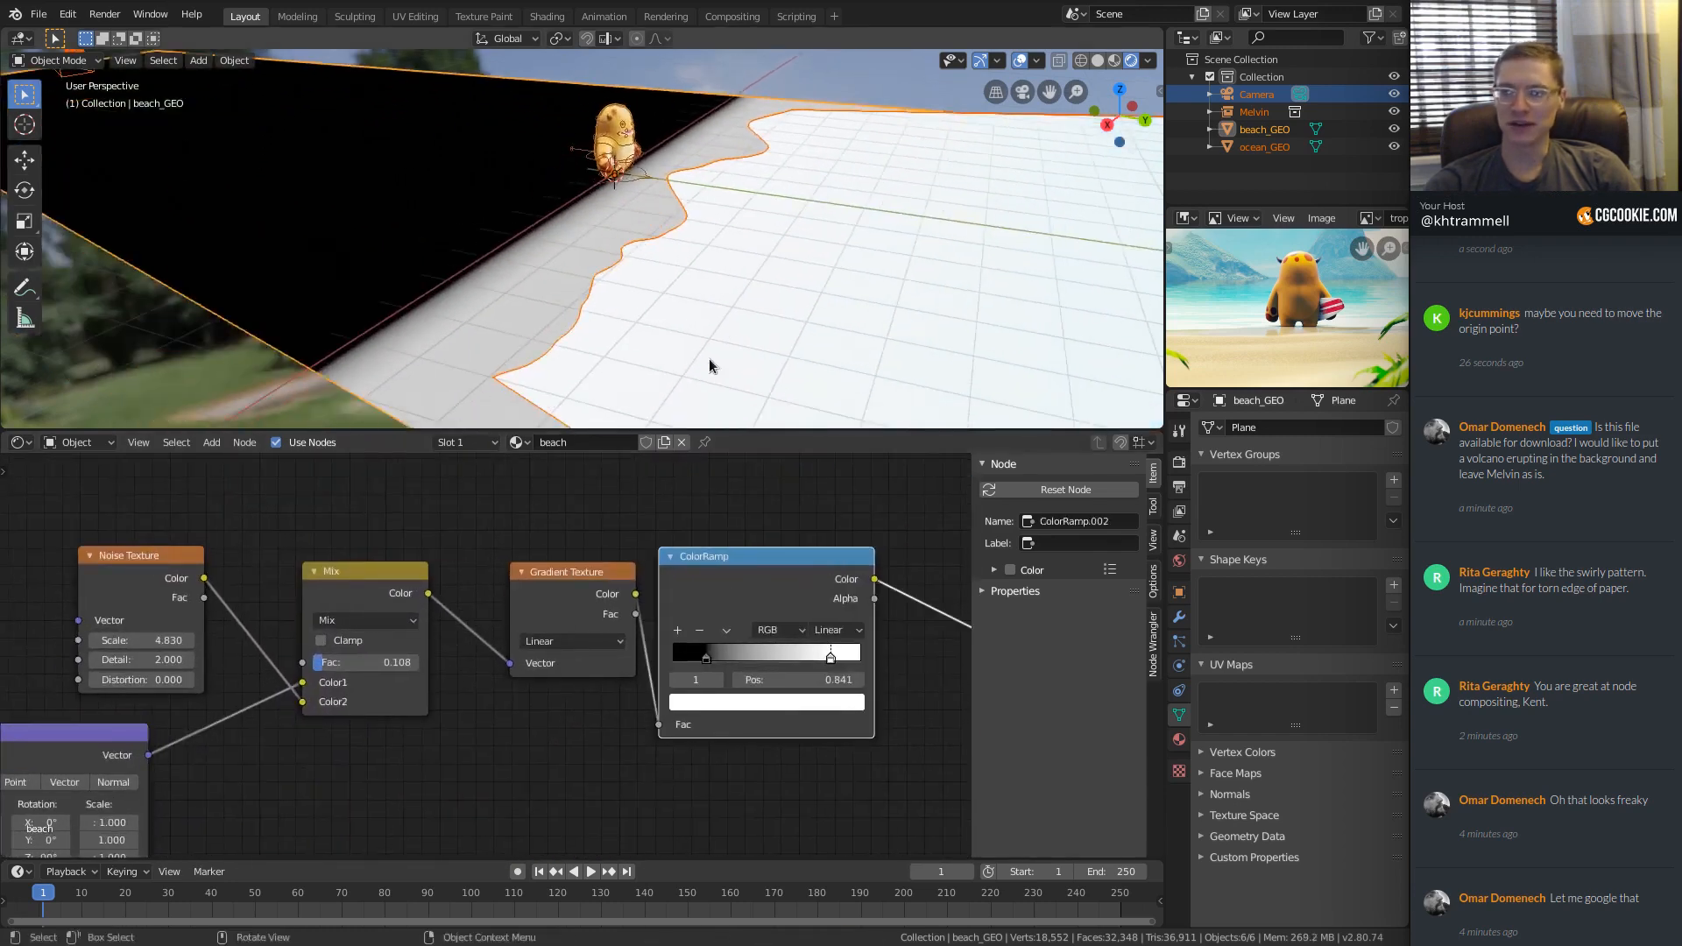
Compare the shoreline Mix node's raw output with the mask ColorRamp by previewing each in turn.
middle_click_drag(373, 592, 398, 593, "shift")
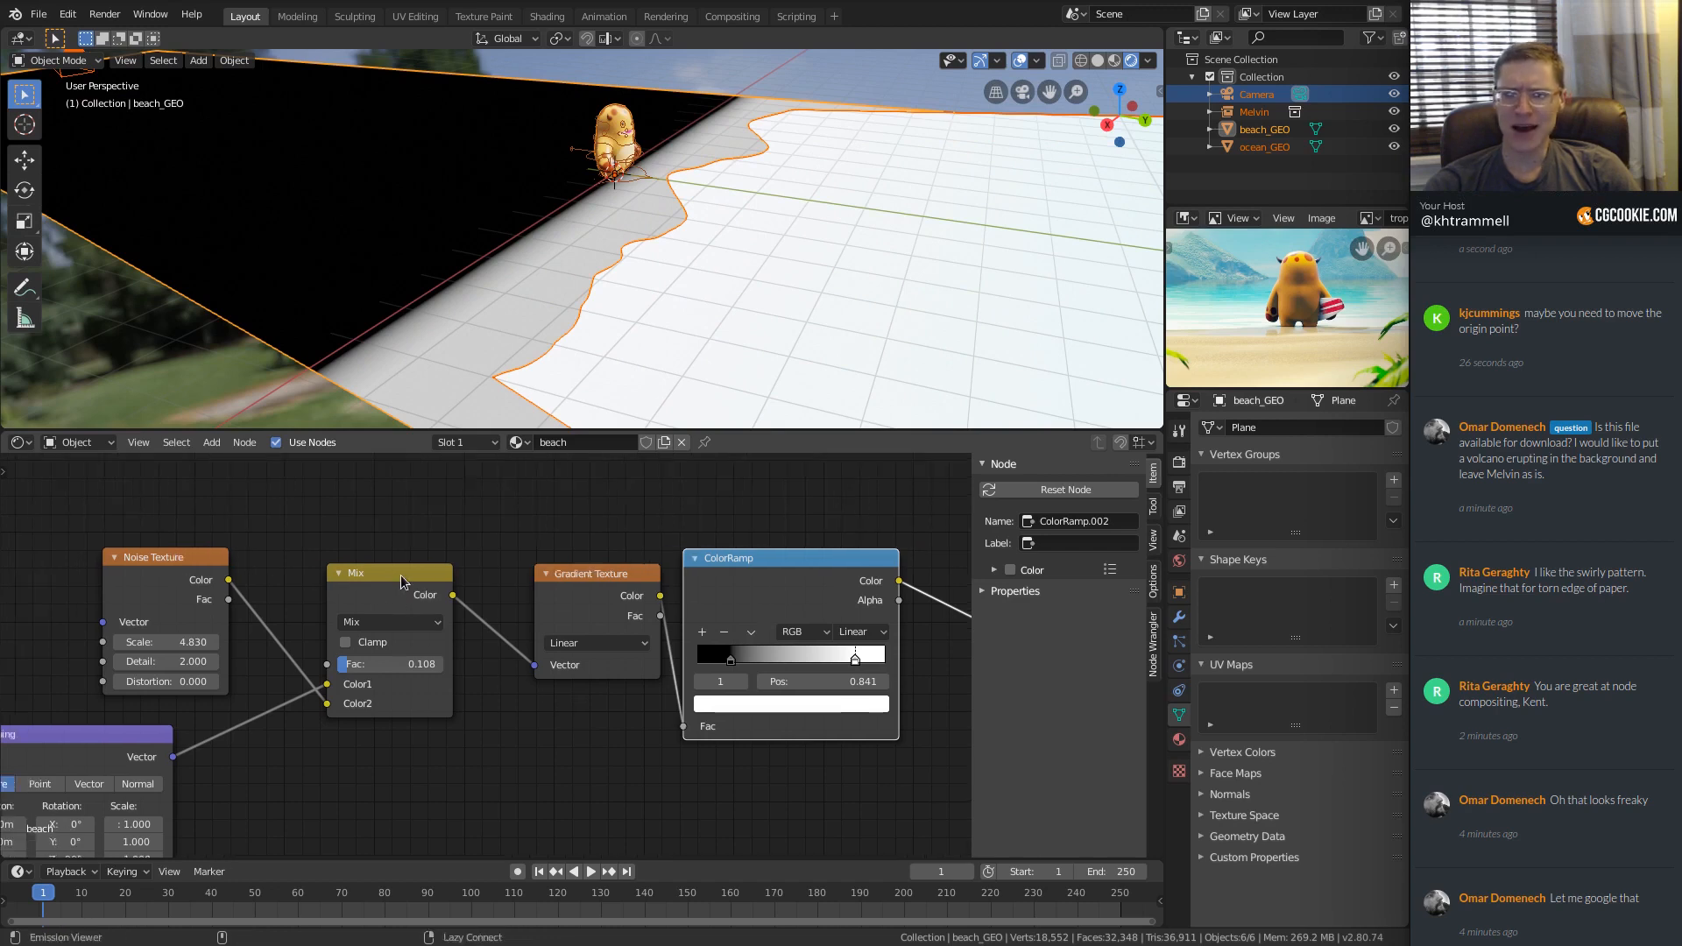
left_click(375, 586, "ctrl+shift")
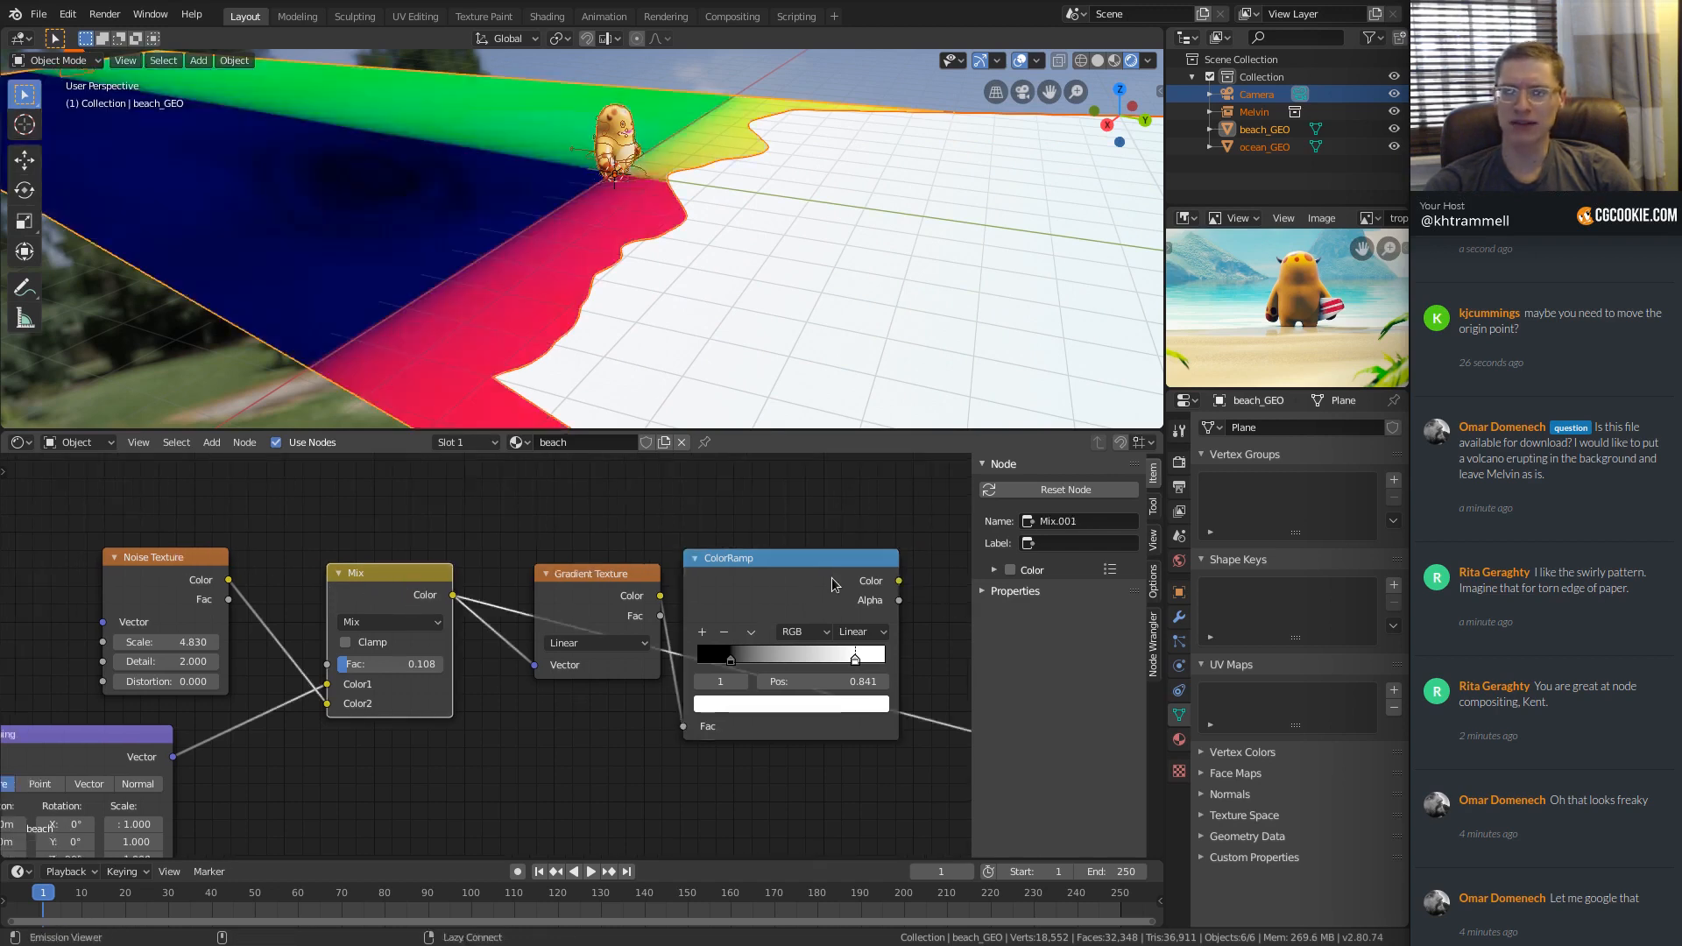
left_click(832, 578, "ctrl+shift")
Try raising the shoreline Noise Texture's detail to 4.700 and return it to 2.000.
middle_click_drag(199, 622, 460, 591, "shift")
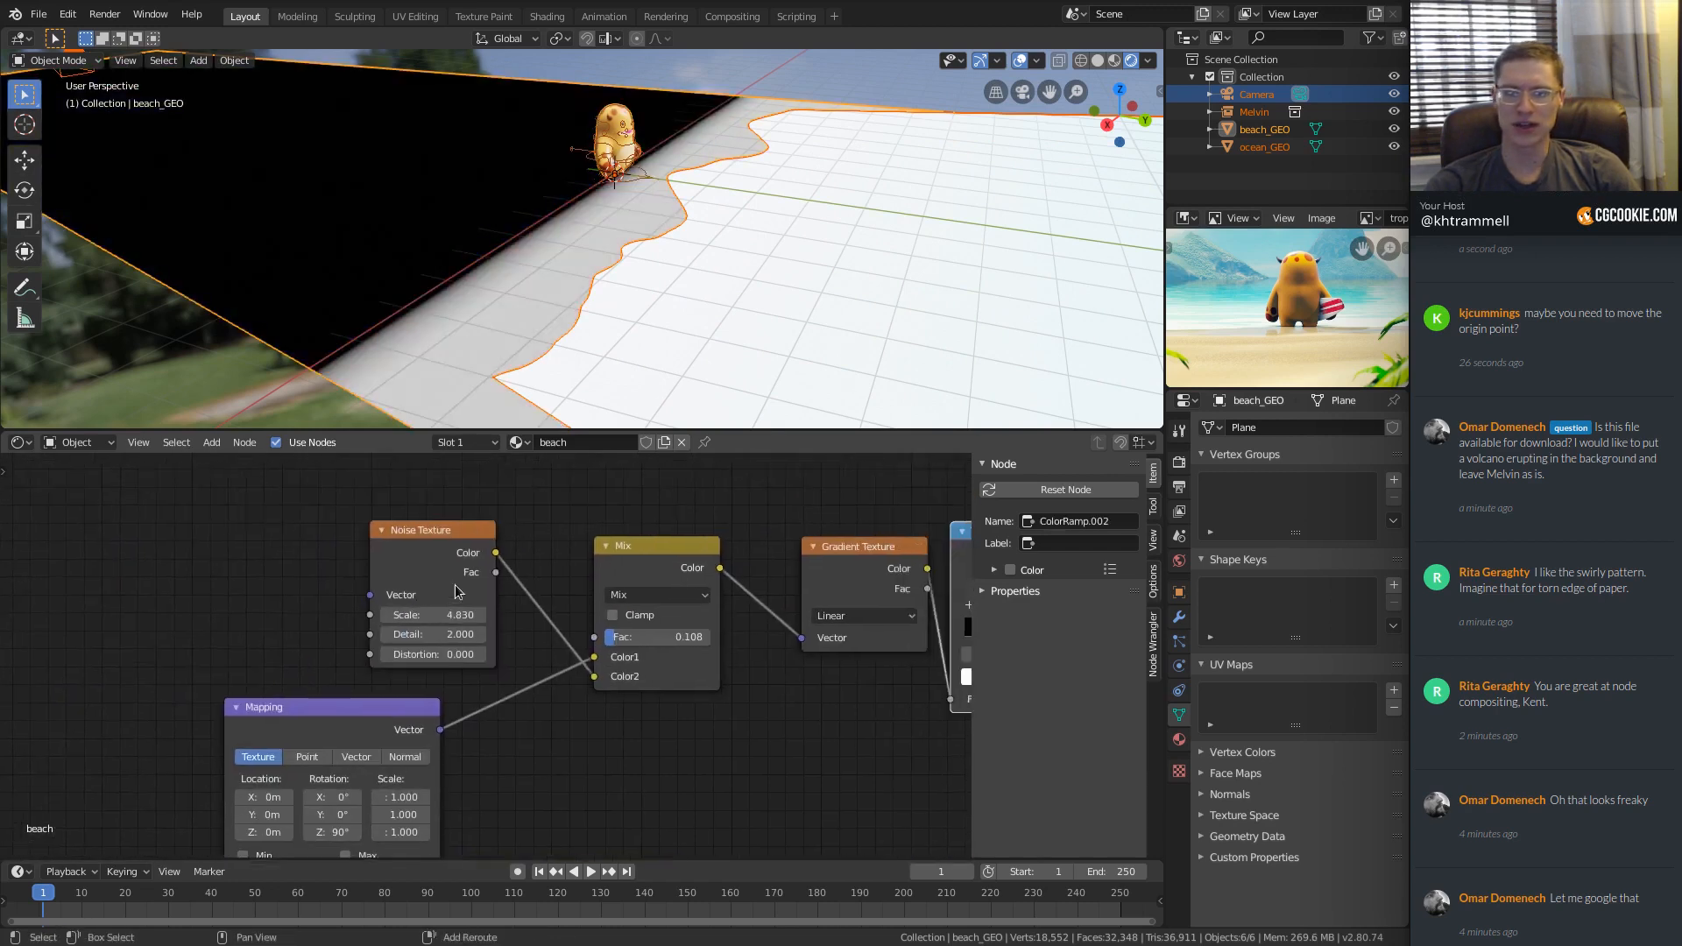
scroll(447, 628, "up", 2)
left_click_drag(421, 631, 490, 631)
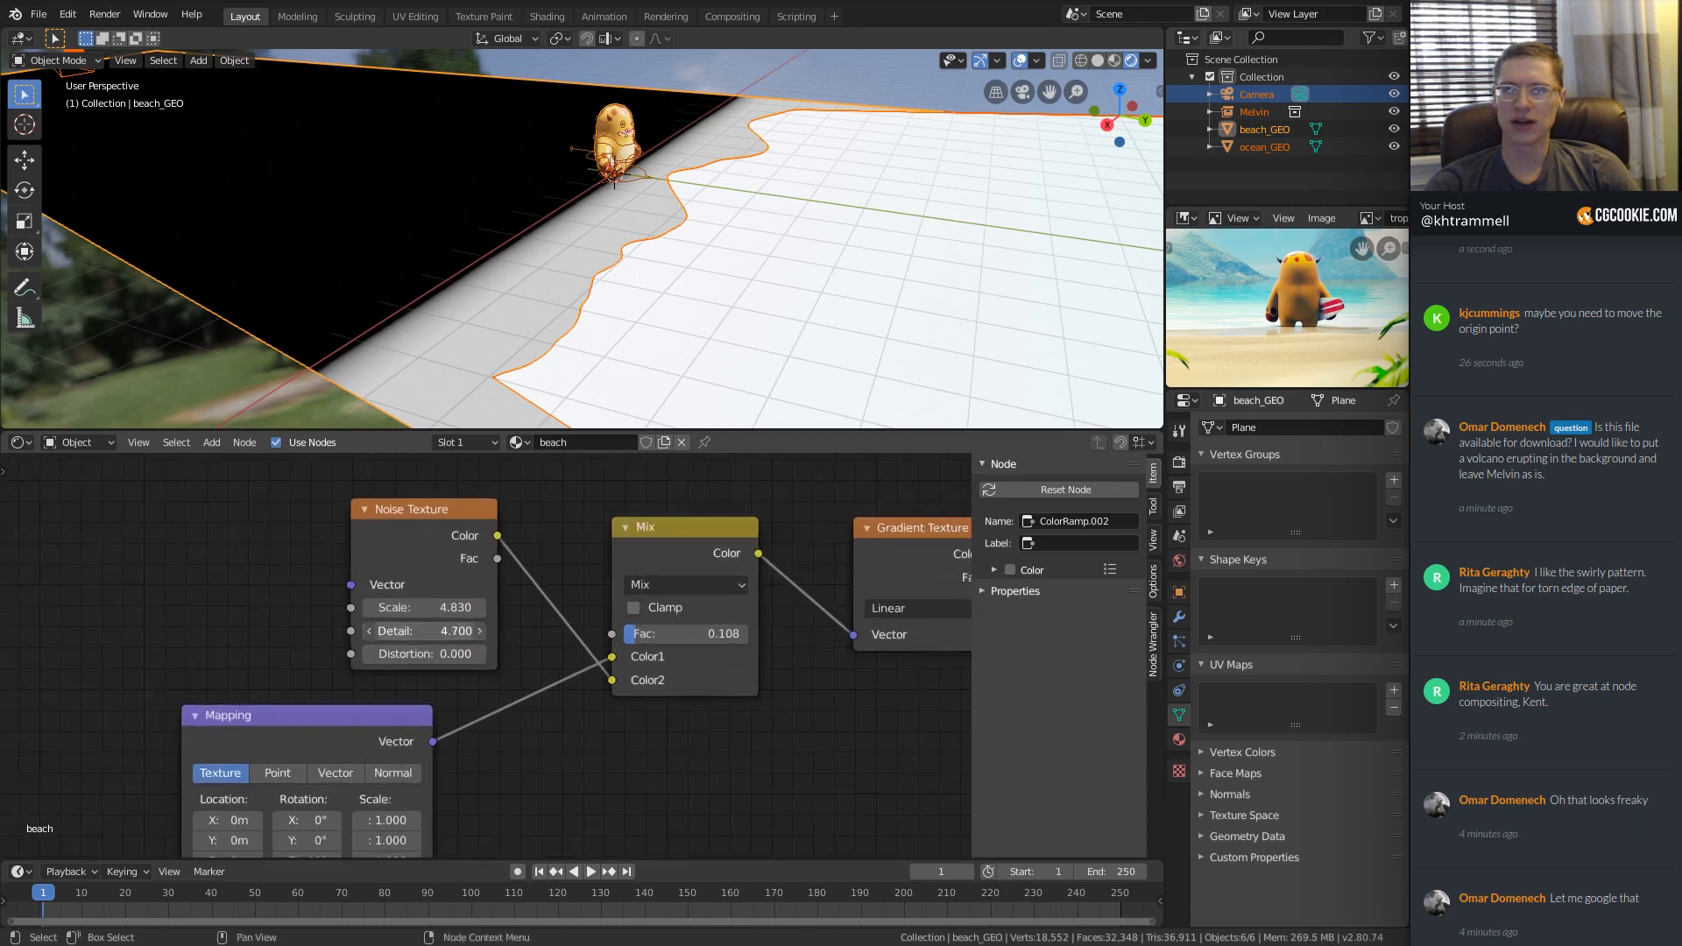
left_click(411, 631)
type("8.02")
key("Return")
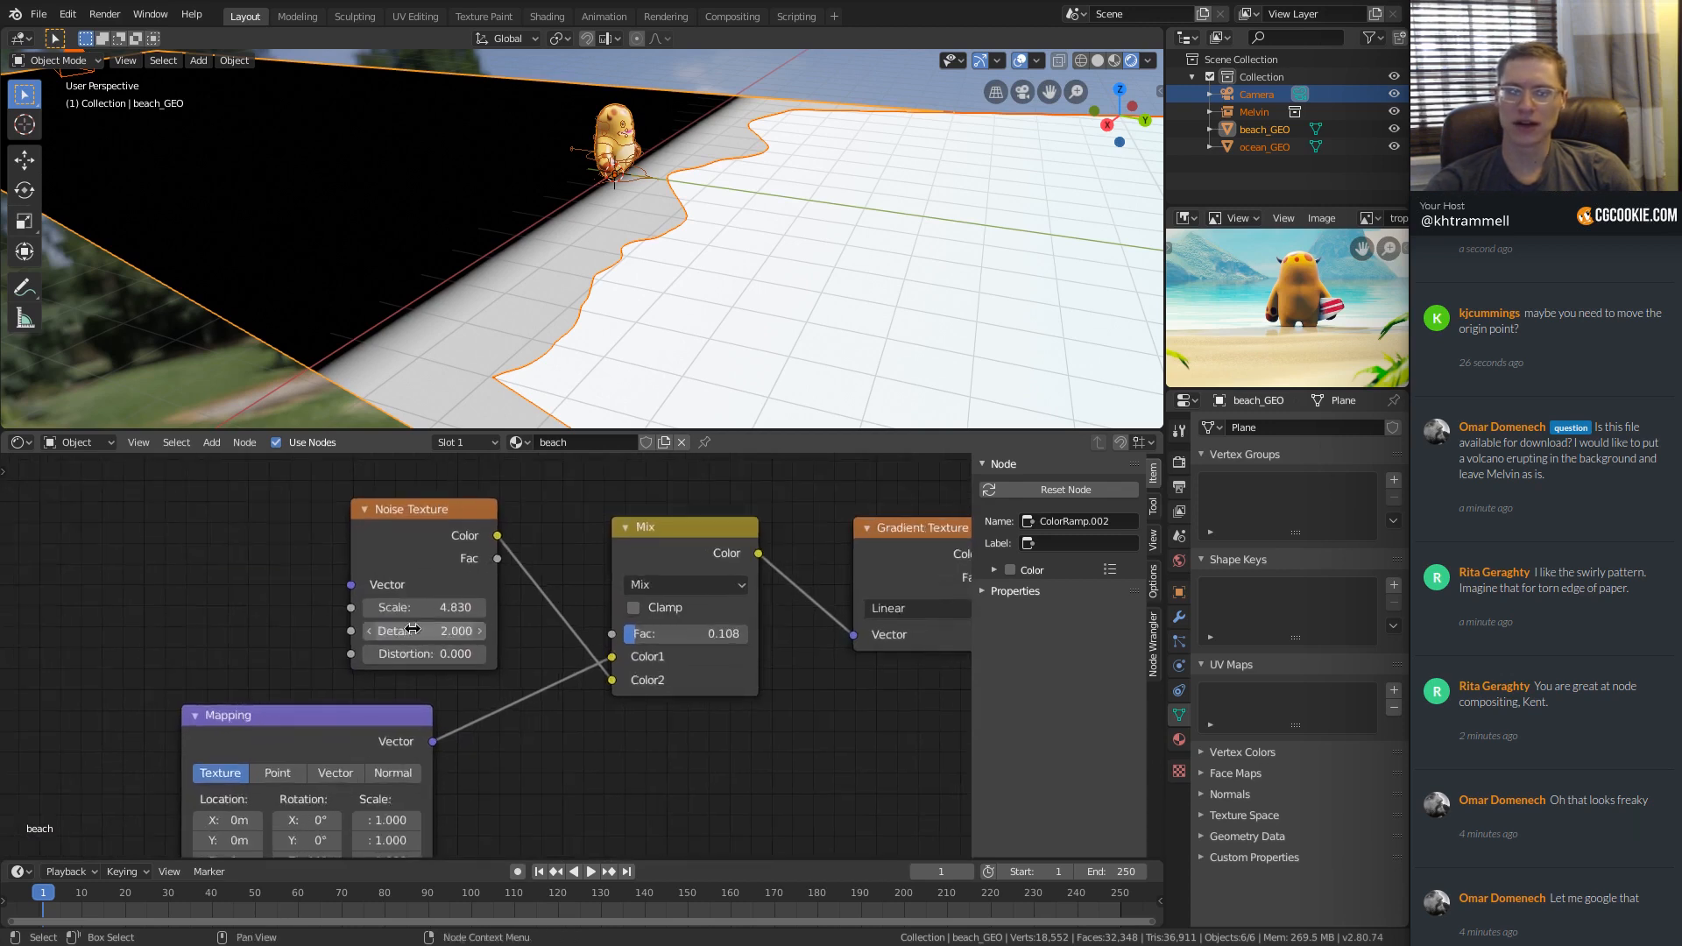
Try raising the shoreline Mix factor to 0.475 with the Noise Texture's scale at 5, and at 10, checking the beach mask.
left_click_drag(421, 612, 685, 639)
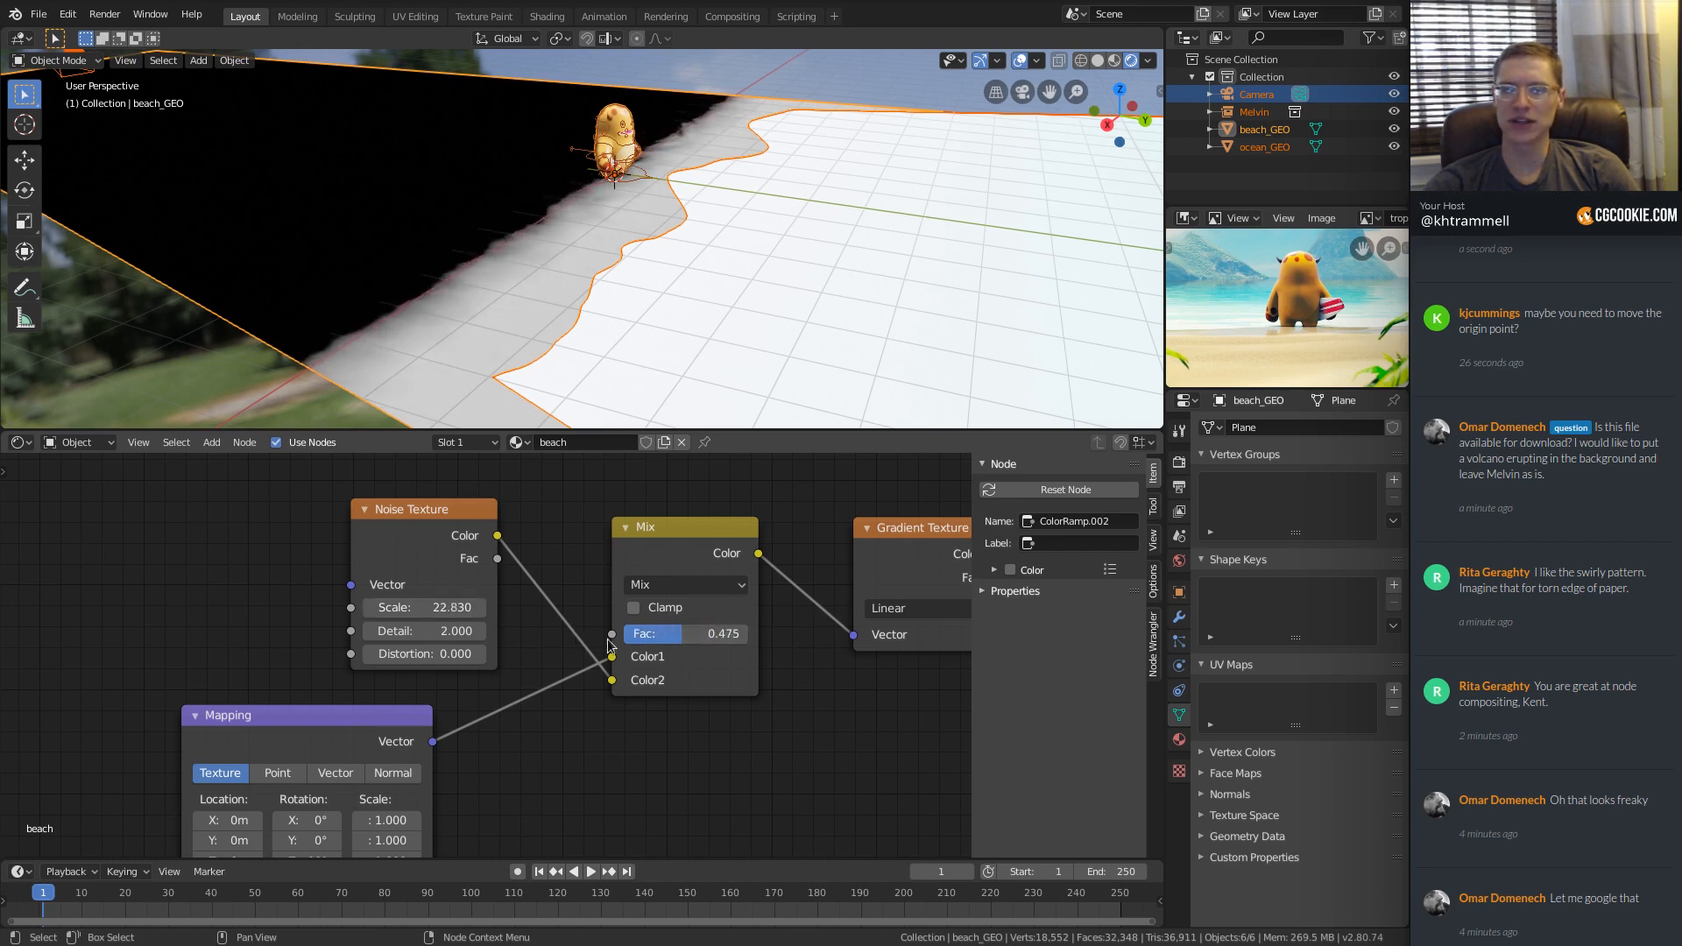
left_click(443, 607)
type("5")
key("Return")
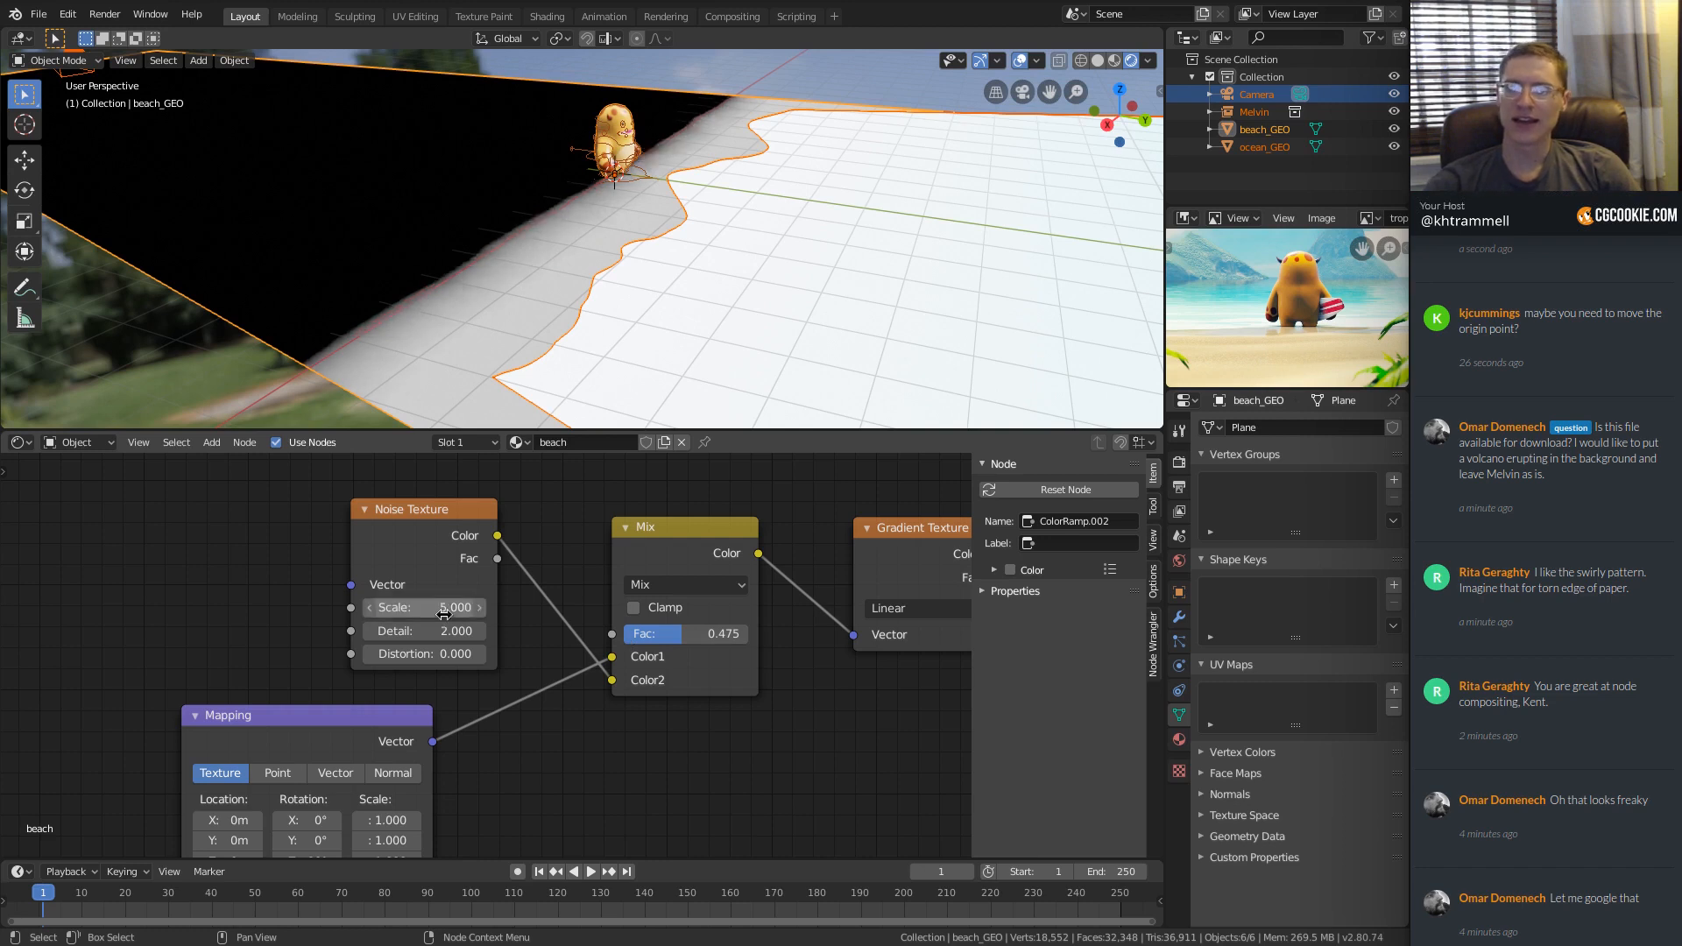
left_click(442, 613)
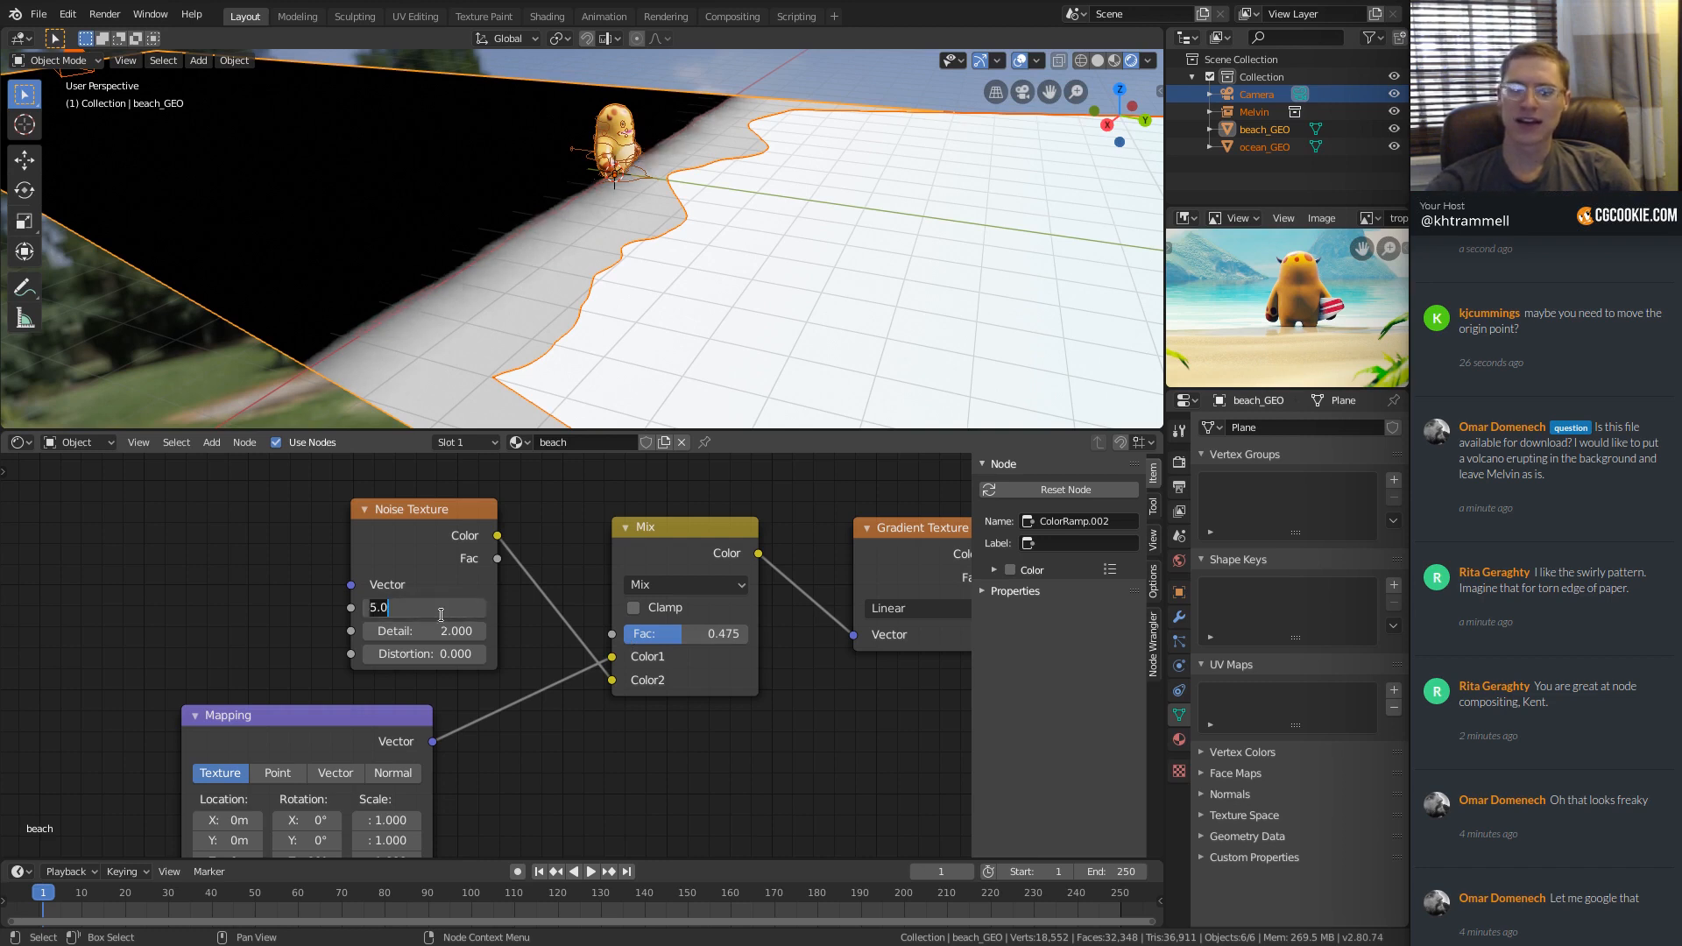
type("10")
key("Return")
scroll(360, 670, "up", 2)
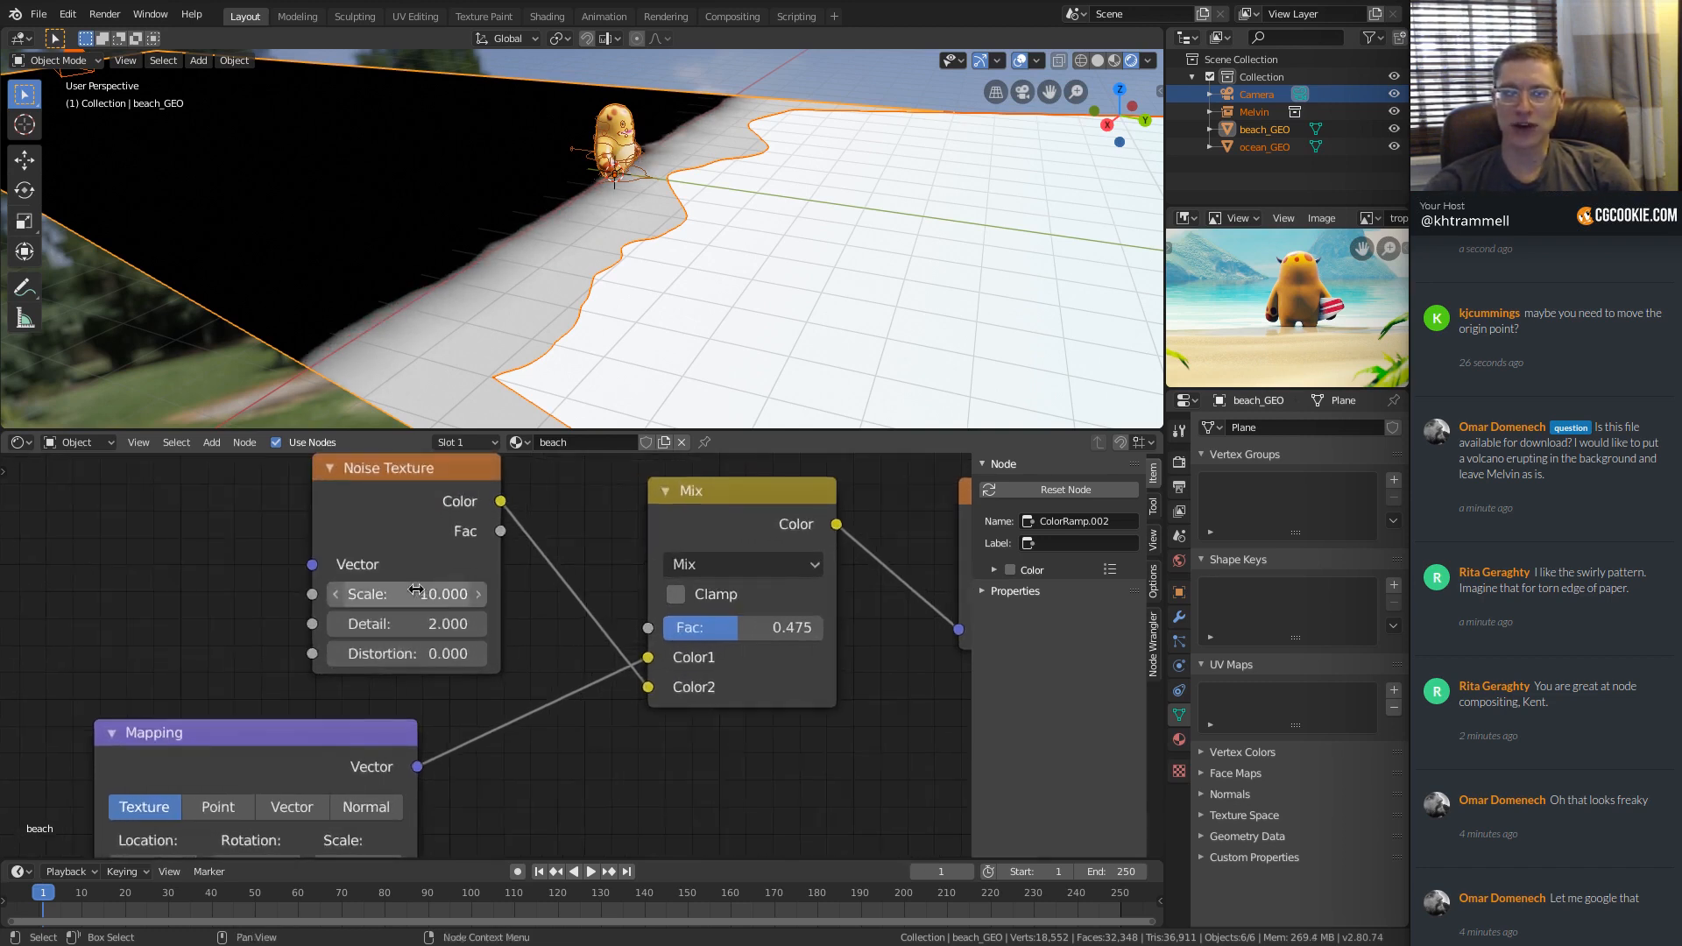
middle_click_drag(631, 214, 714, 226)
scroll(649, 211, "up", 4)
scroll(649, 211, "down", 4)
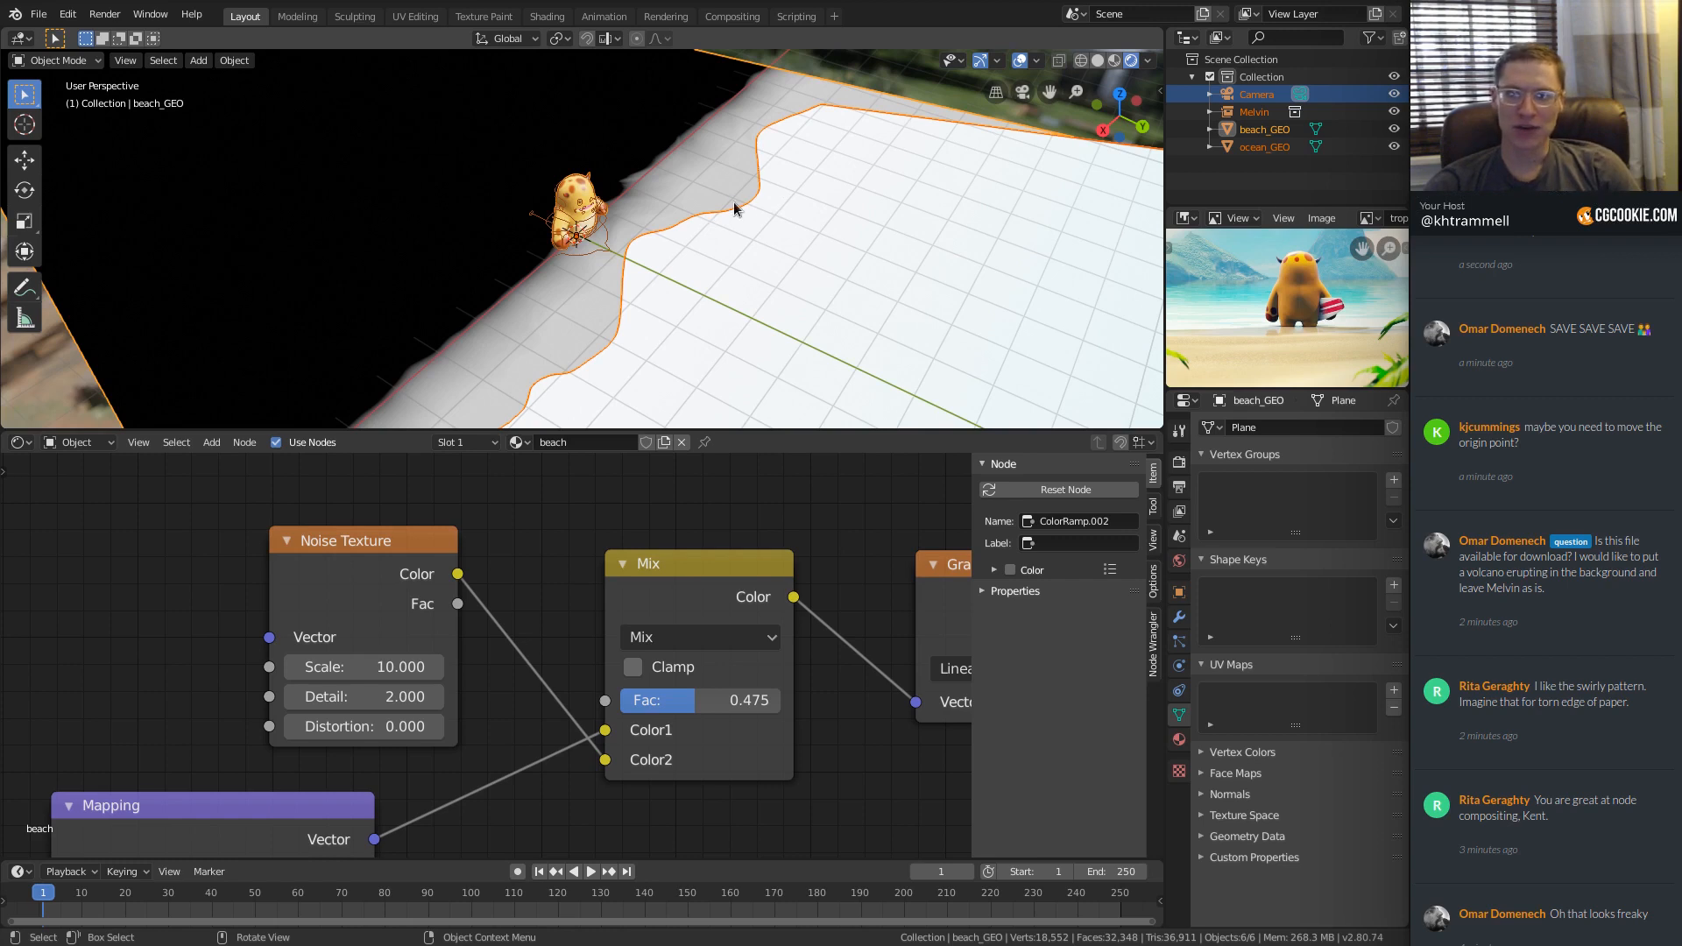
middle_click_drag(736, 209, 721, 263)
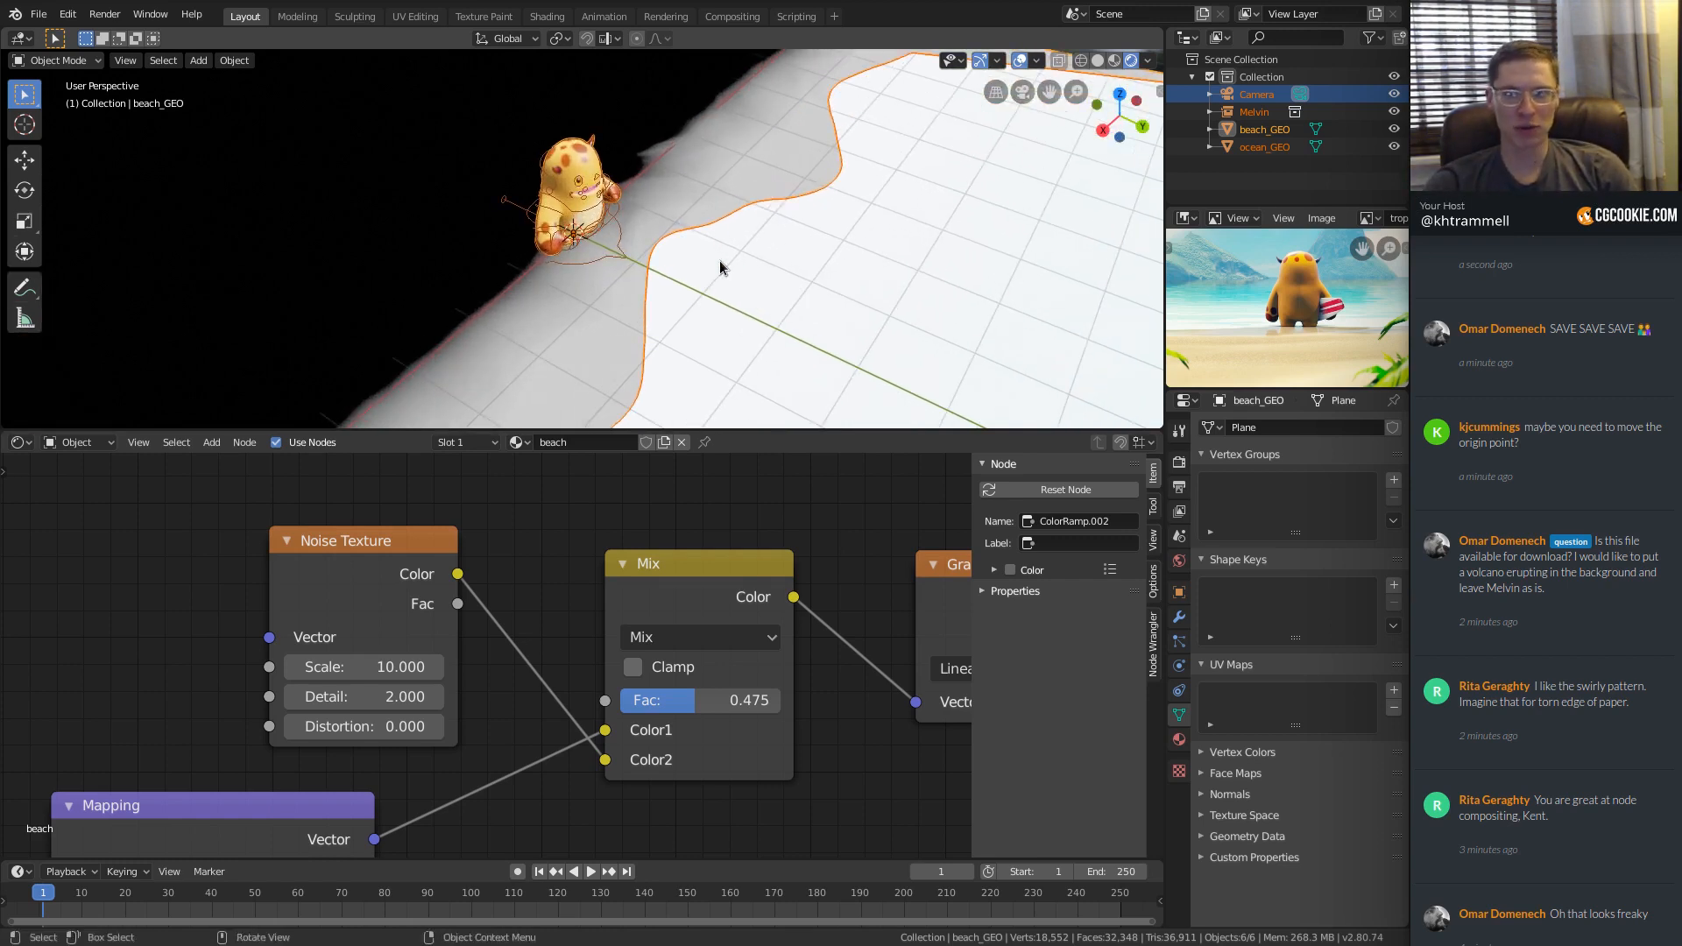
Set the shoreline Mix factor to 0.583 and harden the mask ColorRamp with its black stop at 0.277 and white stop close beside it.
middle_click_drag(736, 700, 683, 705)
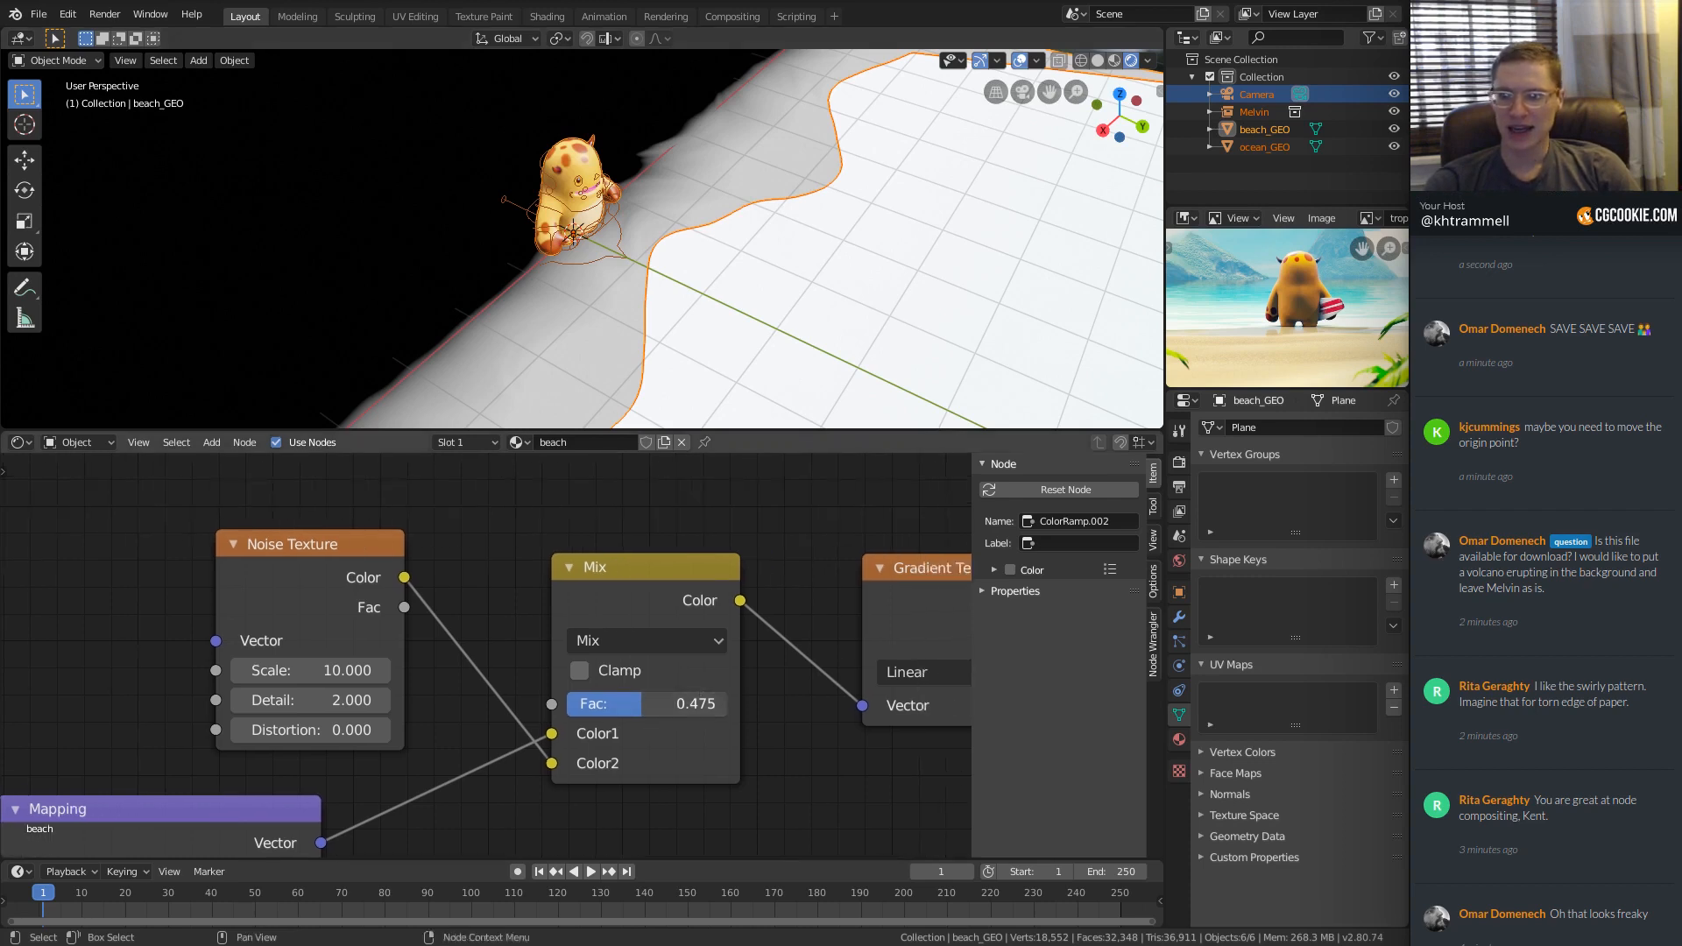
mouse_move(683, 705)
left_mouse_down()
mouse_move(660, 704)
mouse_move(698, 705)
left_mouse_up()
left_click_drag(674, 704, 661, 705)
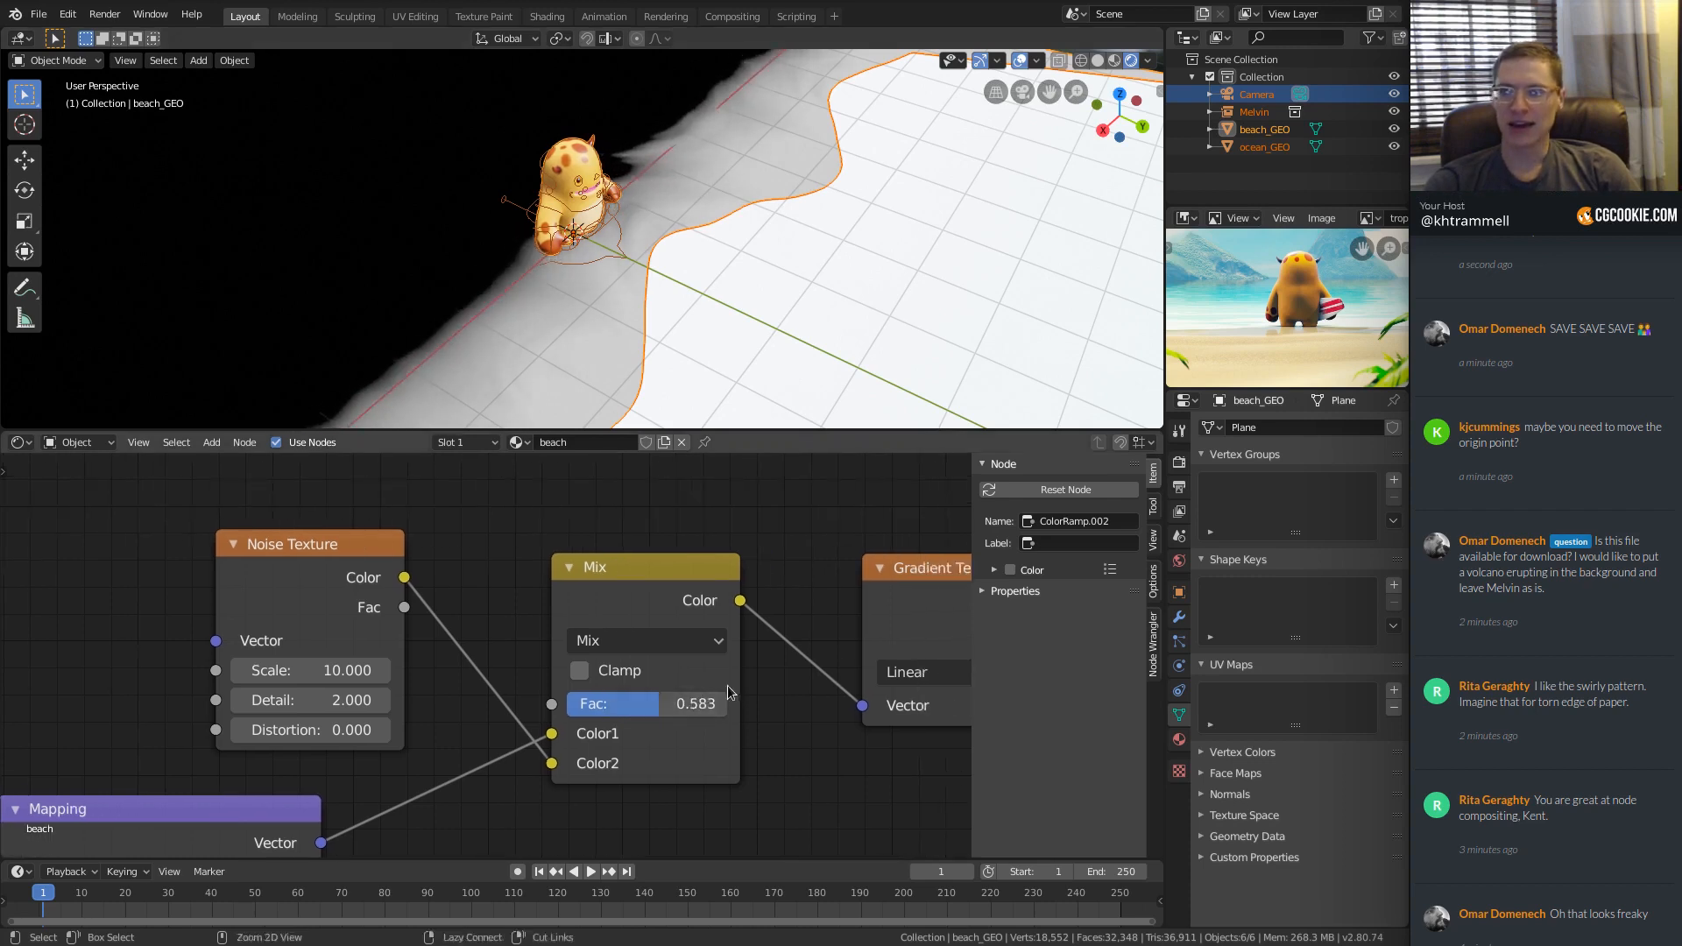
scroll(700, 699, "down", 3)
middle_click_drag(955, 609, 491, 588)
scroll(492, 685, "up", 2)
left_click_drag(504, 696, 523, 697)
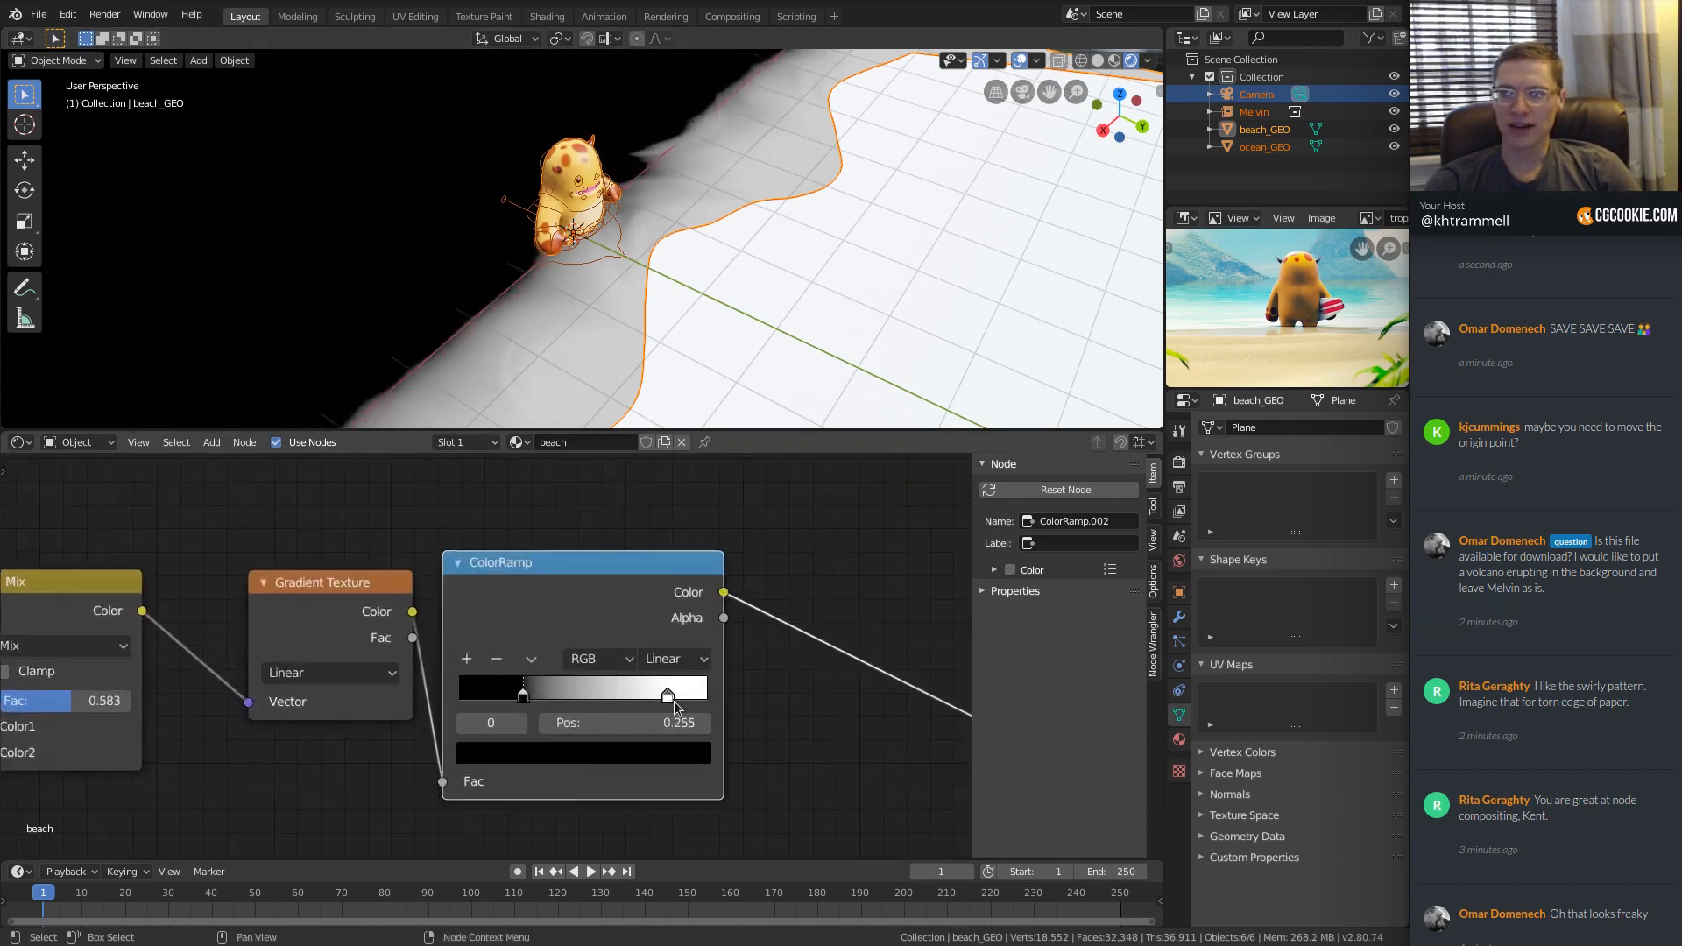
left_click_drag(667, 695, 527, 696)
Set the shoreline Noise Texture's scale to 5 and raise the Mix factor to 0.775.
scroll(543, 289, "down", 3)
scroll(191, 660, "up", 2)
middle_click_drag(66, 690, 451, 655)
left_click(154, 623)
type("5")
key("Return")
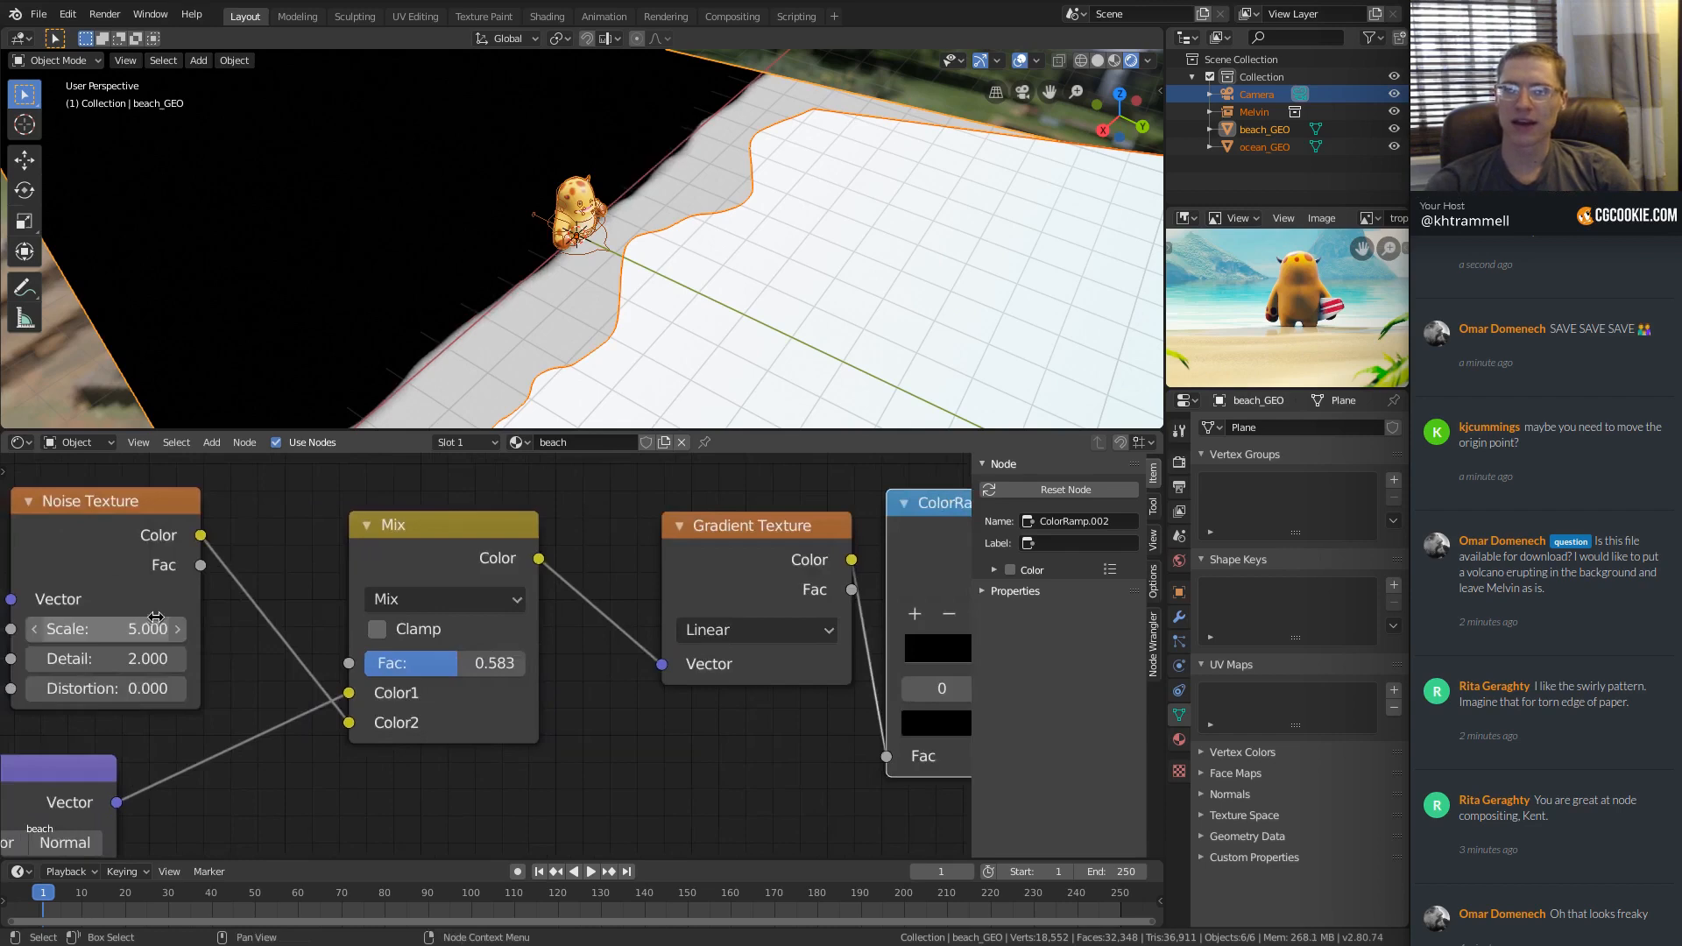
mouse_move(458, 664)
left_mouse_down()
mouse_move(515, 664)
mouse_move(489, 664)
left_mouse_up()
scroll(611, 210, "down", 4)
middle_click_drag(611, 210, 605, 294)
middle_click_drag(605, 294, 560, 244, "ctrl")
middle_click_drag(193, 637, 626, 695)
scroll(626, 695, "down", 2)
middle_click_drag(619, 219, 477, 649)
scroll(700, 632, "up", 2)
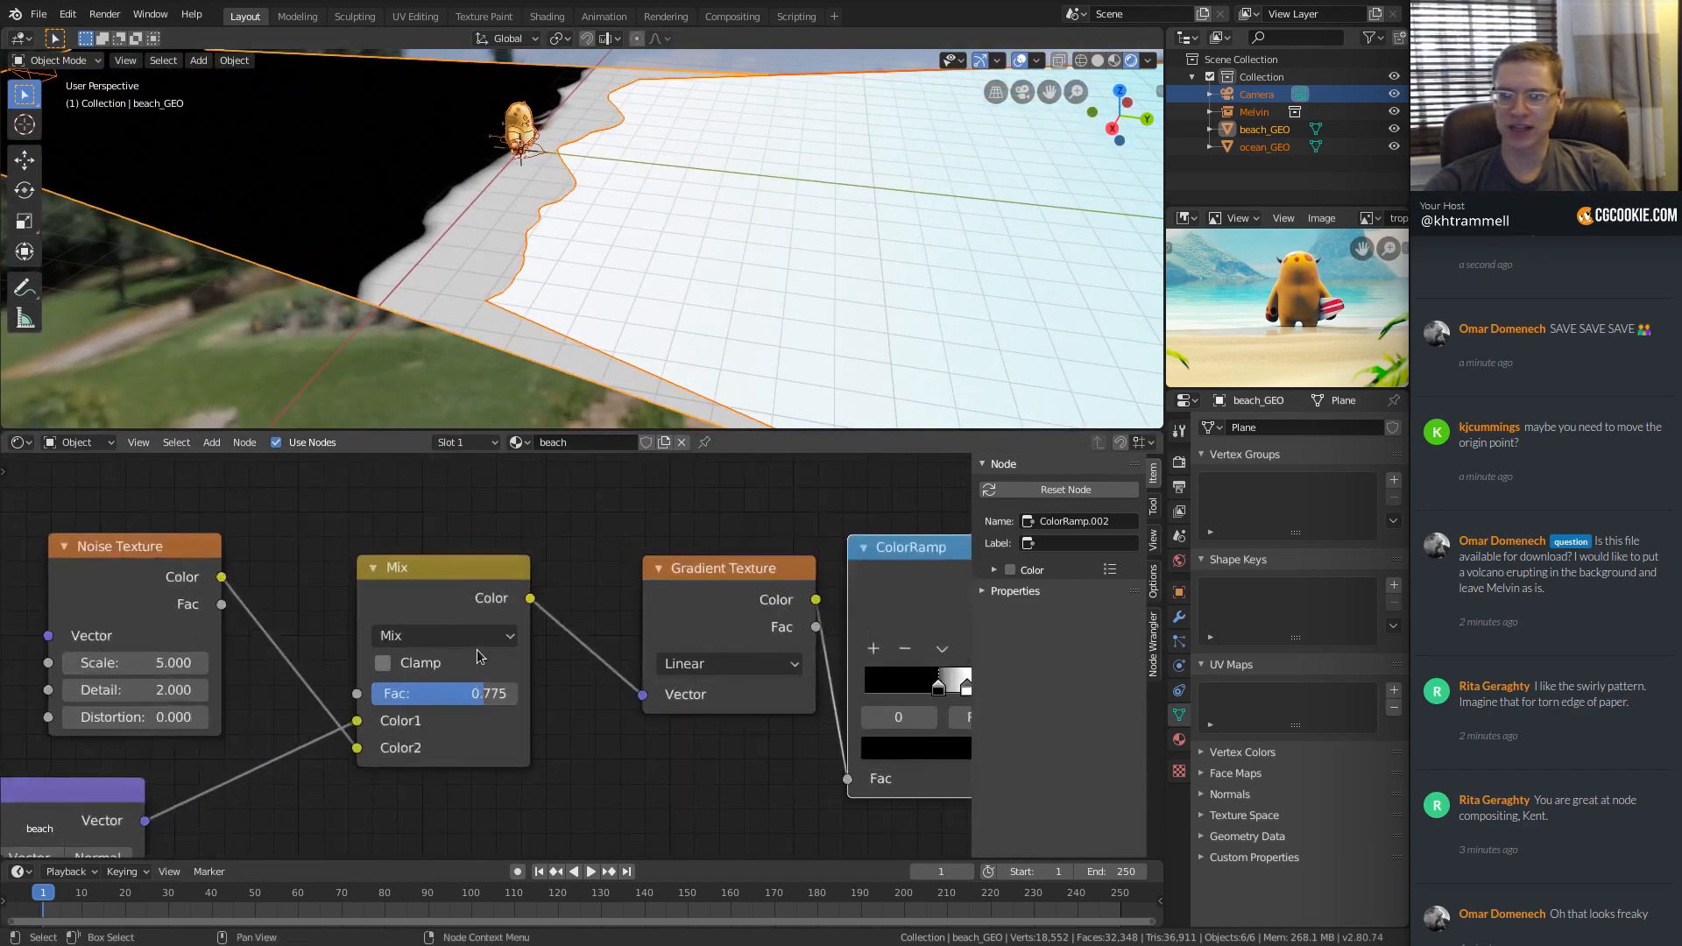
Try the Overlay blend type on the shoreline Mix node with its factor raised to 1.000.
left_click(473, 637)
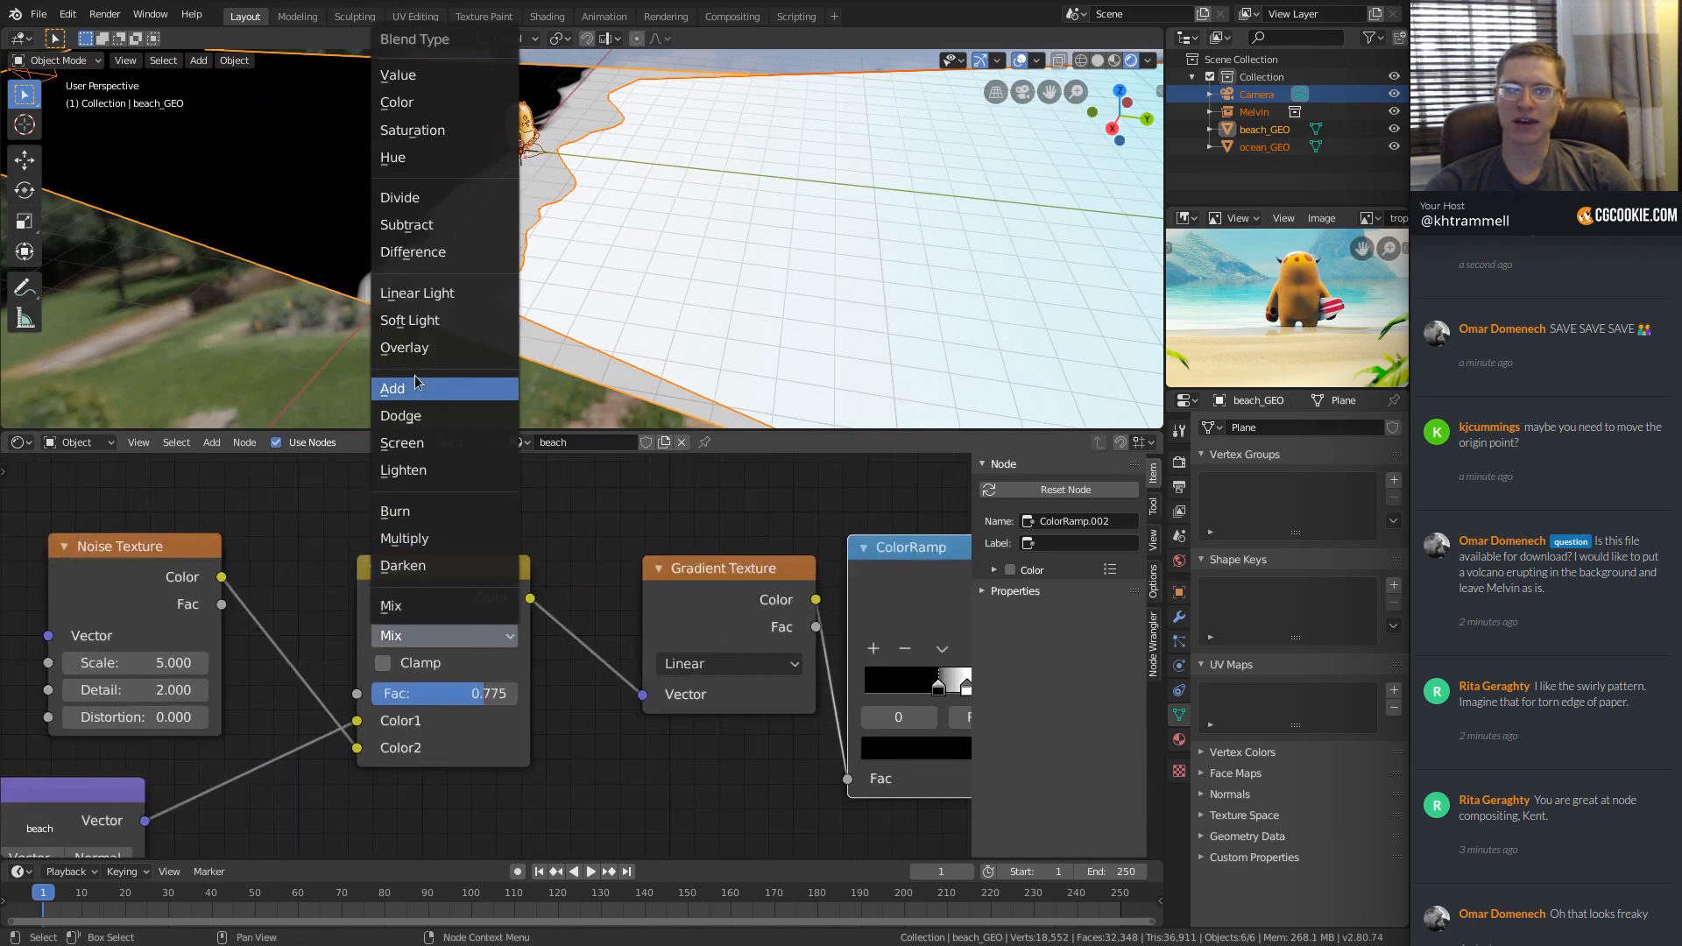
left_click(477, 348)
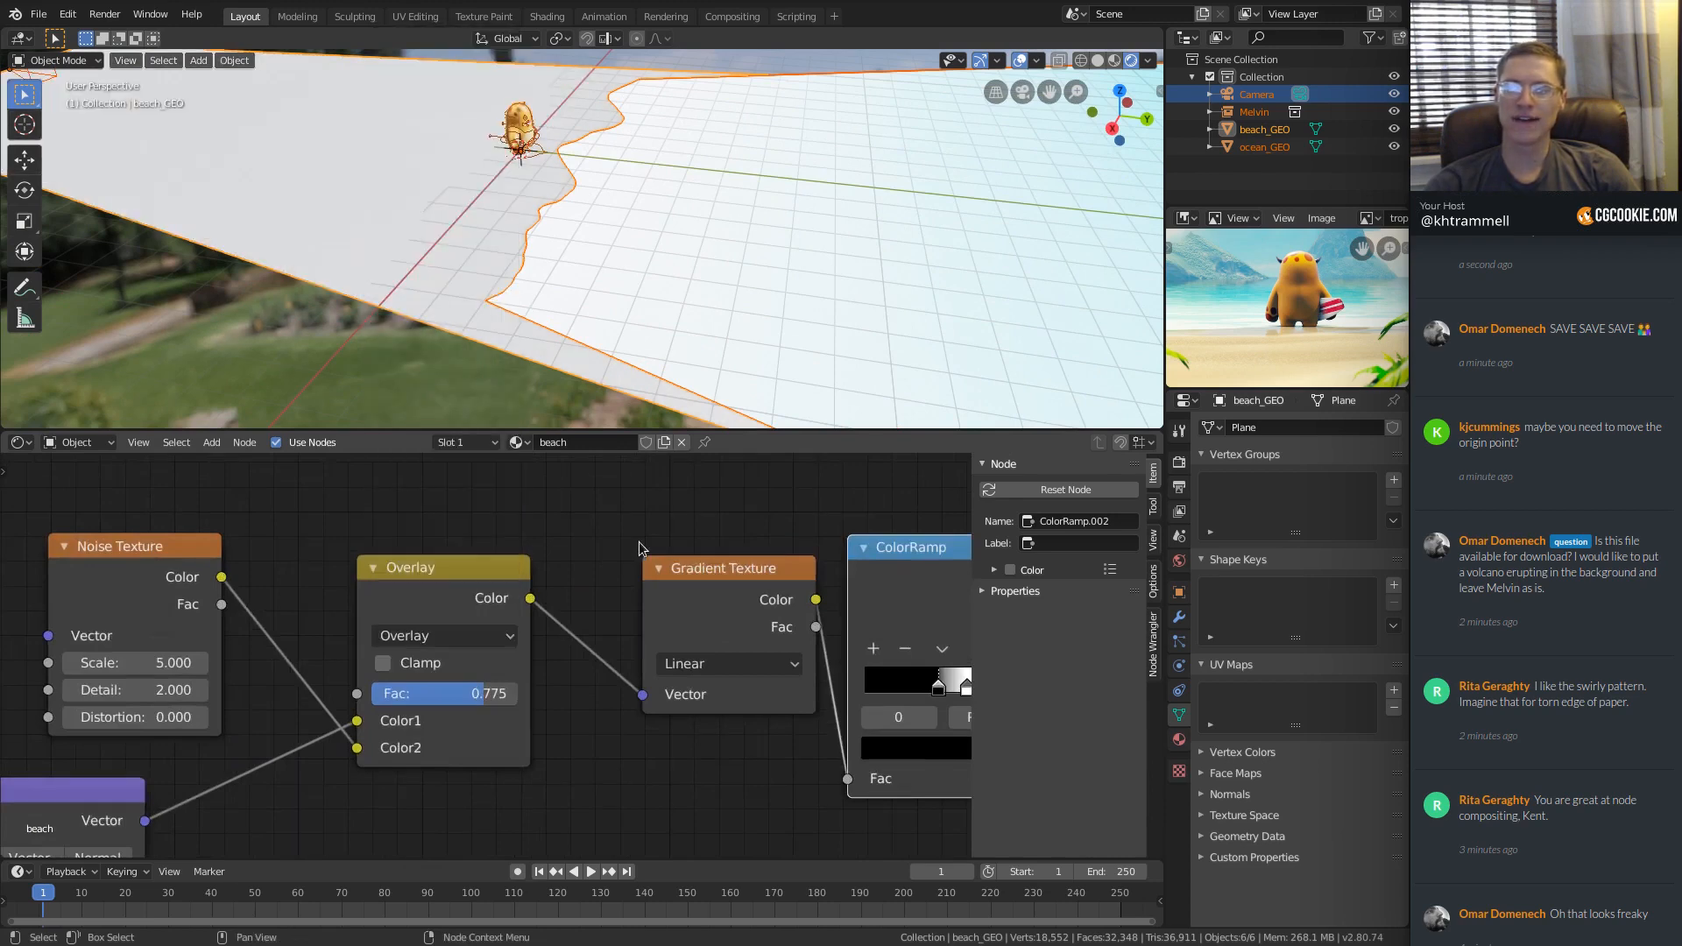
scroll(488, 662, "up", 2)
left_click_drag(479, 698, 521, 698)
middle_click_drag(599, 324, 572, 272, "ctrl")
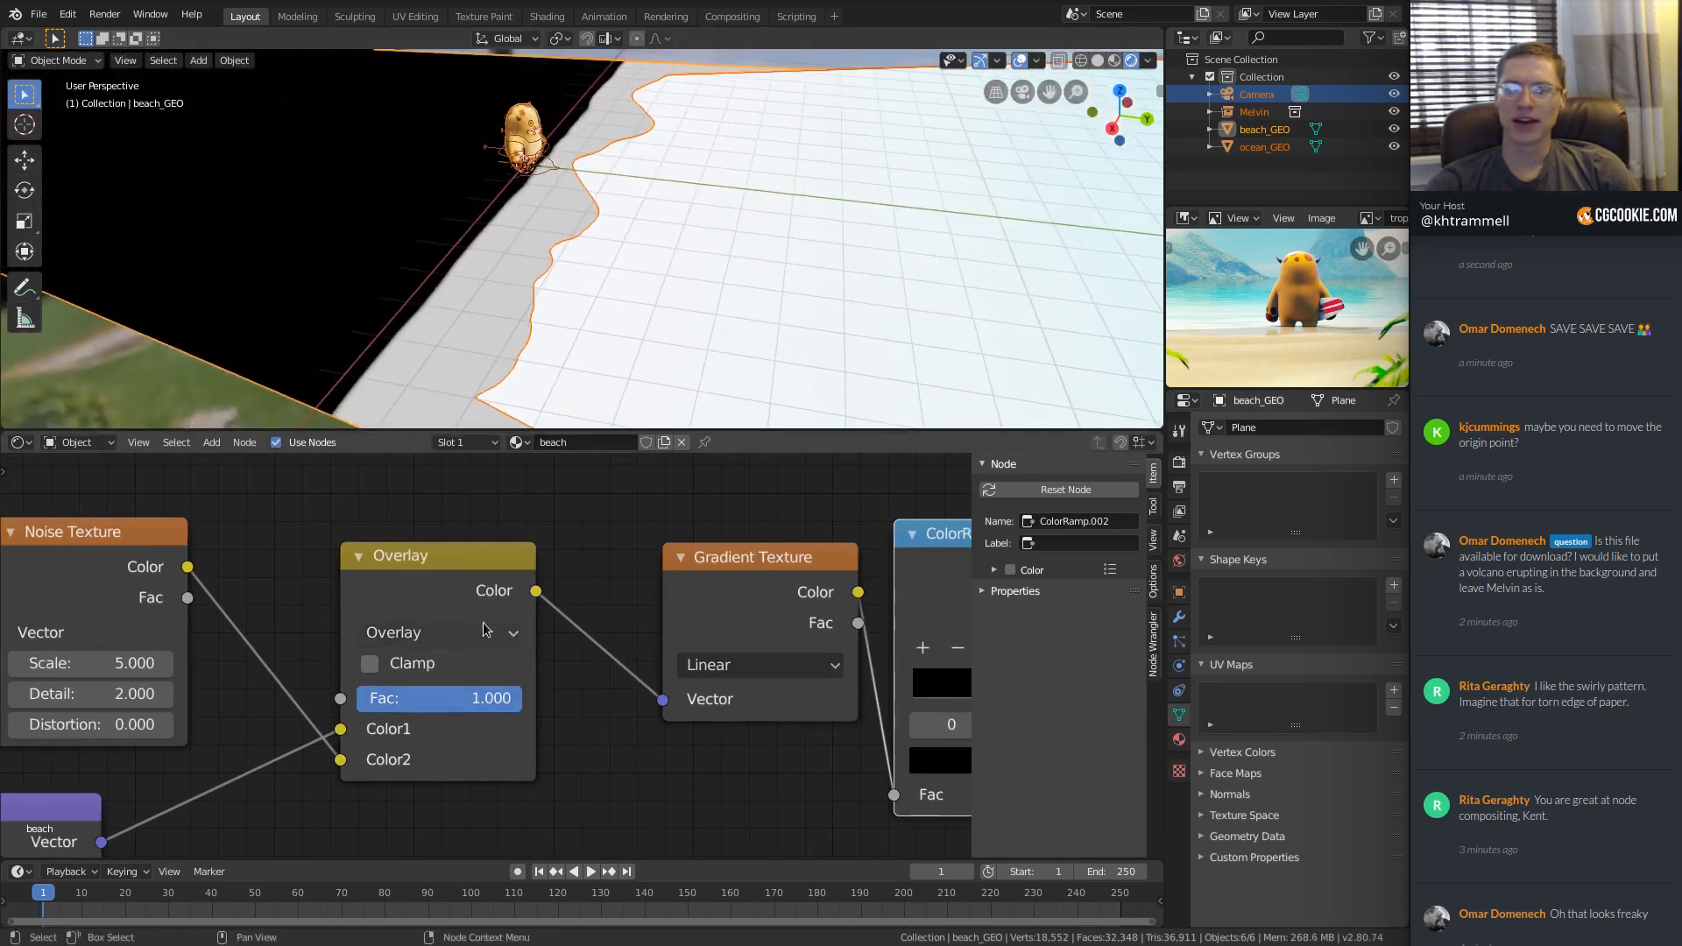
Switch the shoreline node's blend type back to Mix and set its factor to 0.742.
left_click(484, 629)
left_click(468, 594)
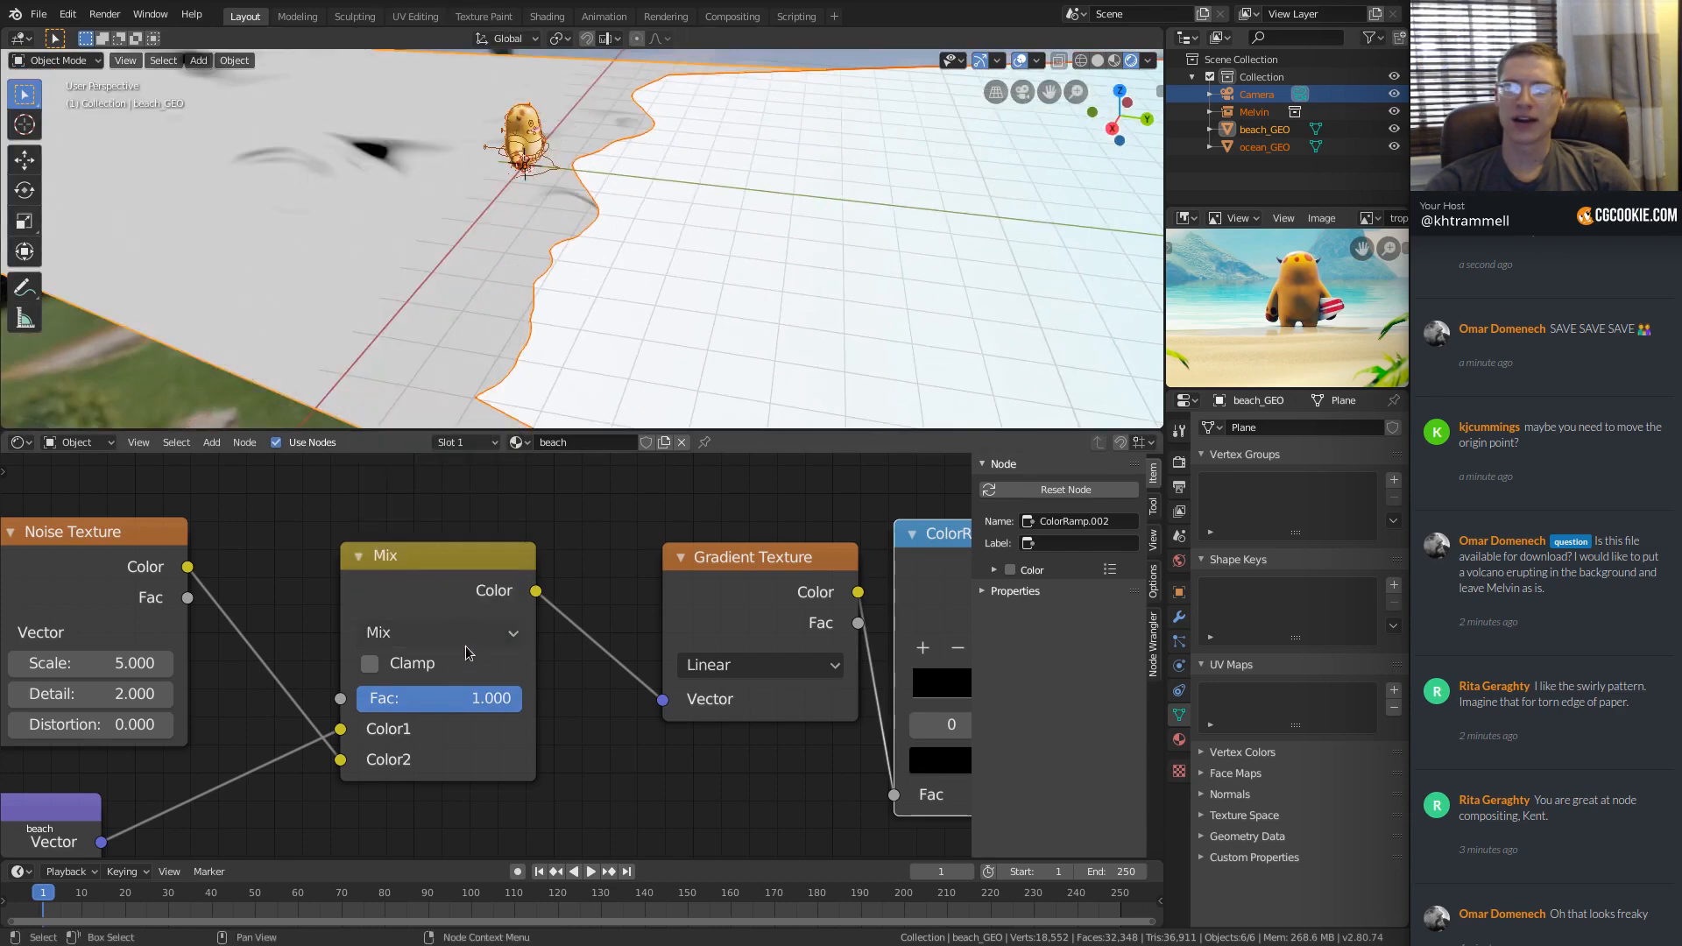
left_click_drag(473, 698, 430, 698)
mouse_move(640, 314)
middle_mouse_down()
mouse_move(631, 252)
mouse_move(589, 256)
middle_mouse_up()
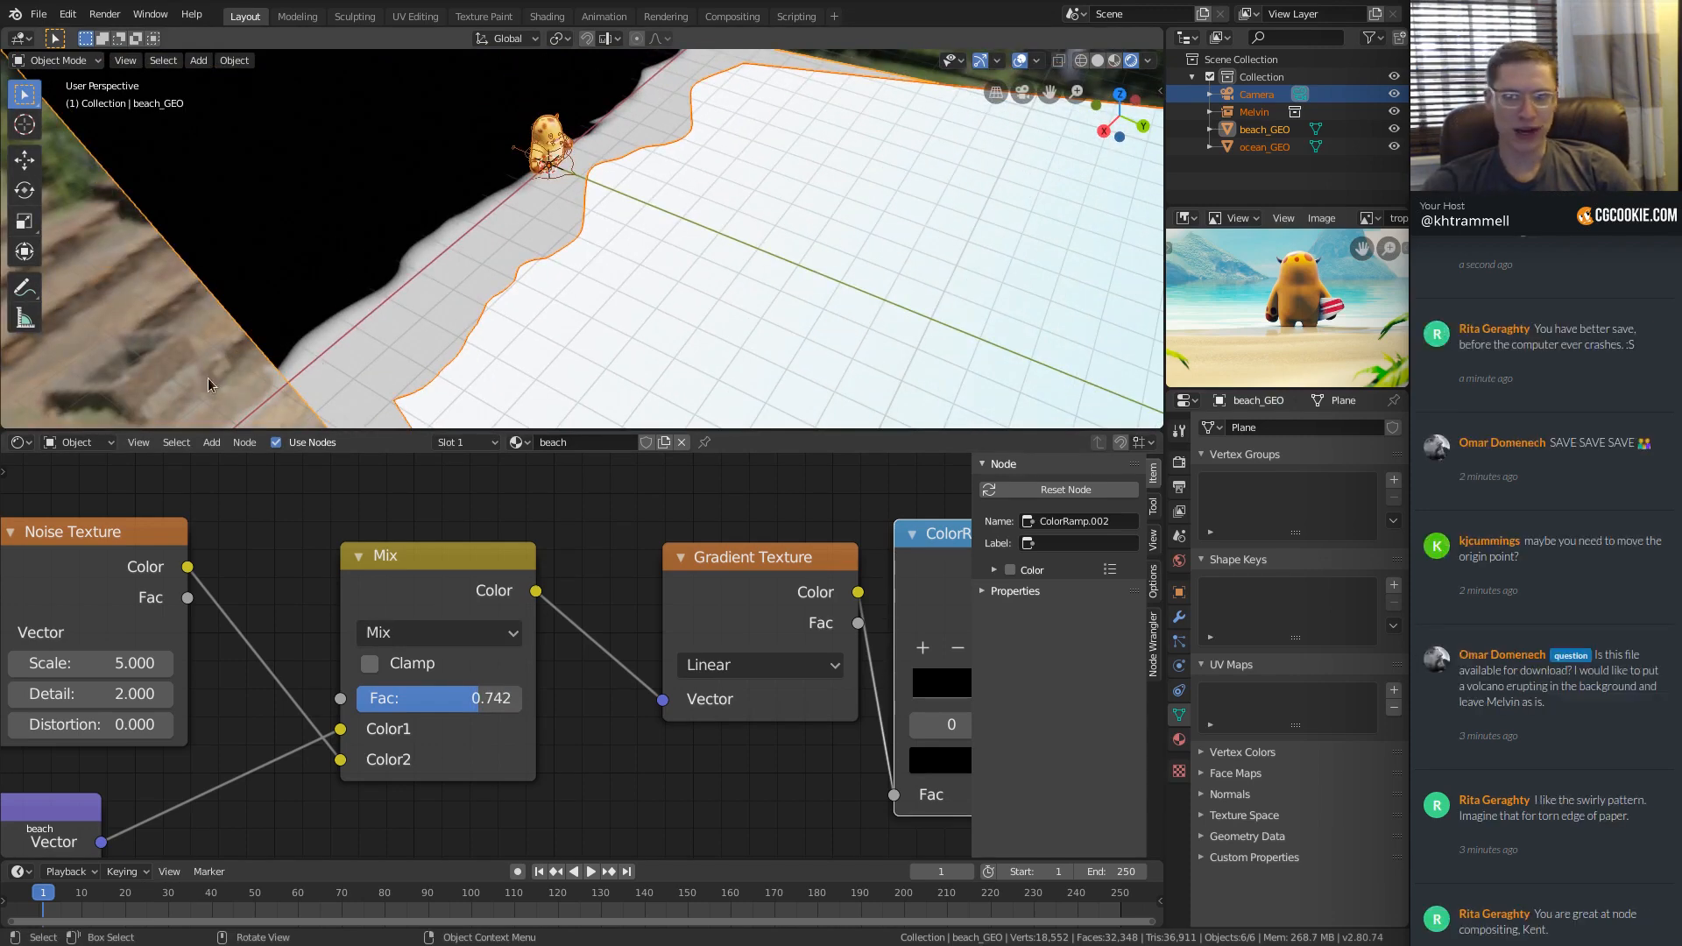
Move the black-and-white mask ColorRamp node higher above the sand colour nodes and inspect the mask along the shoreline.
middle_click_drag(546, 160, 685, 158)
scroll(642, 616, "down", 5)
middle_click_drag(845, 608, 562, 591)
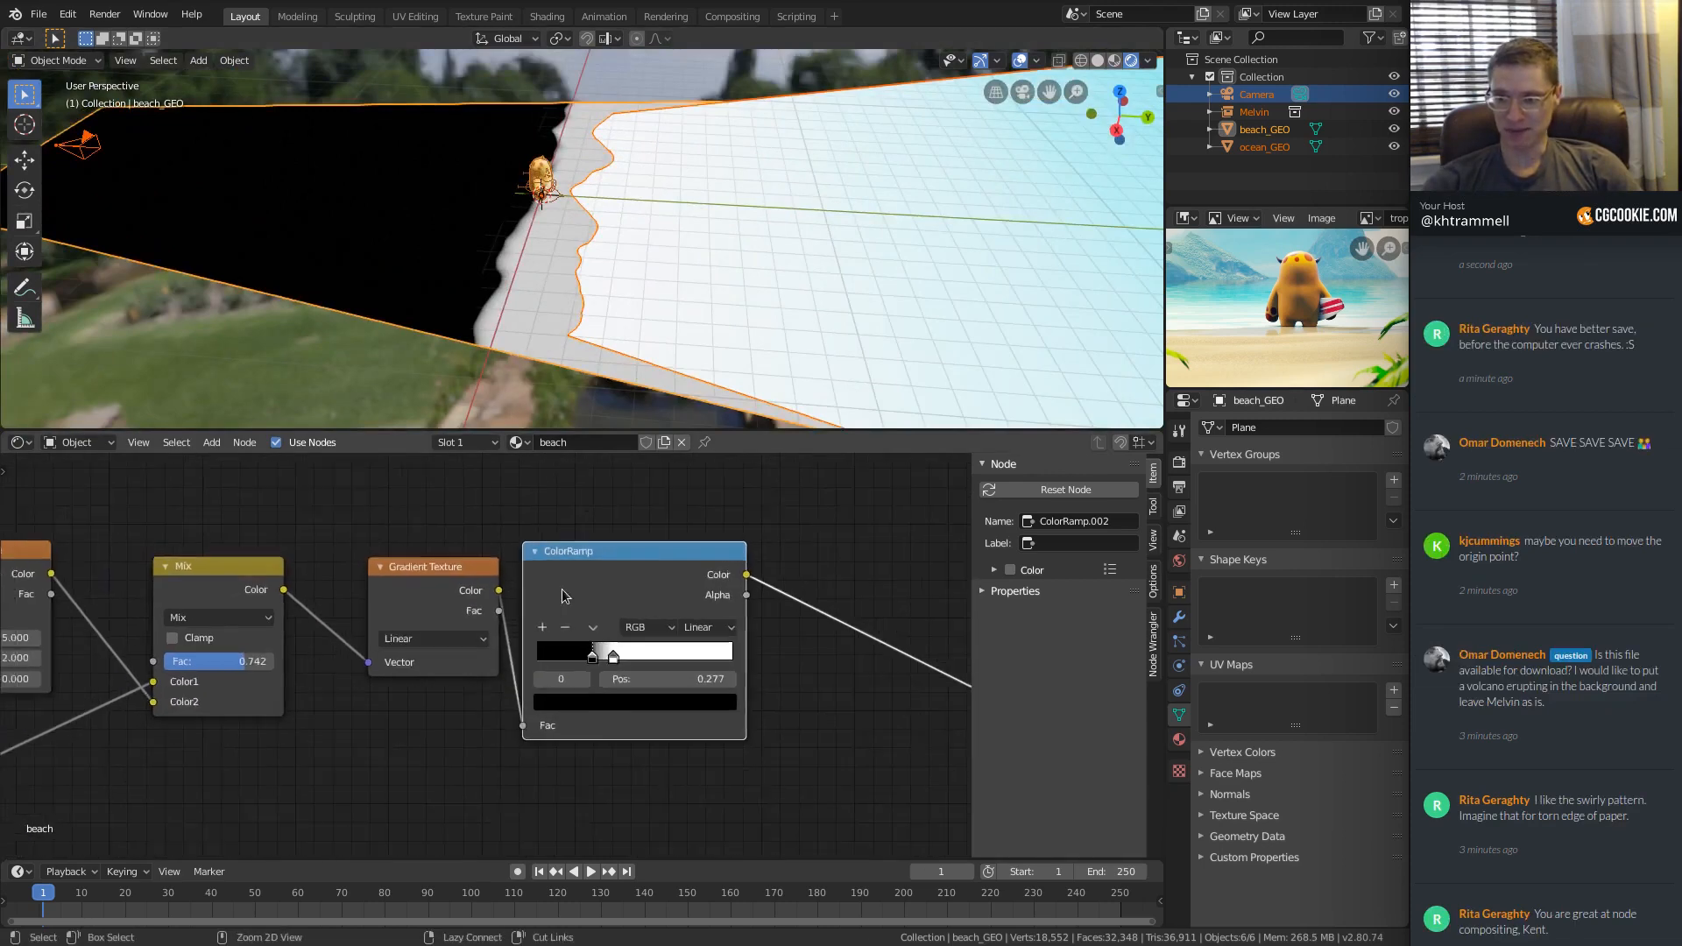
left_click_drag(610, 576, 599, 512)
scroll(755, 527, "down", 3)
middle_click_drag(920, 727, 490, 483)
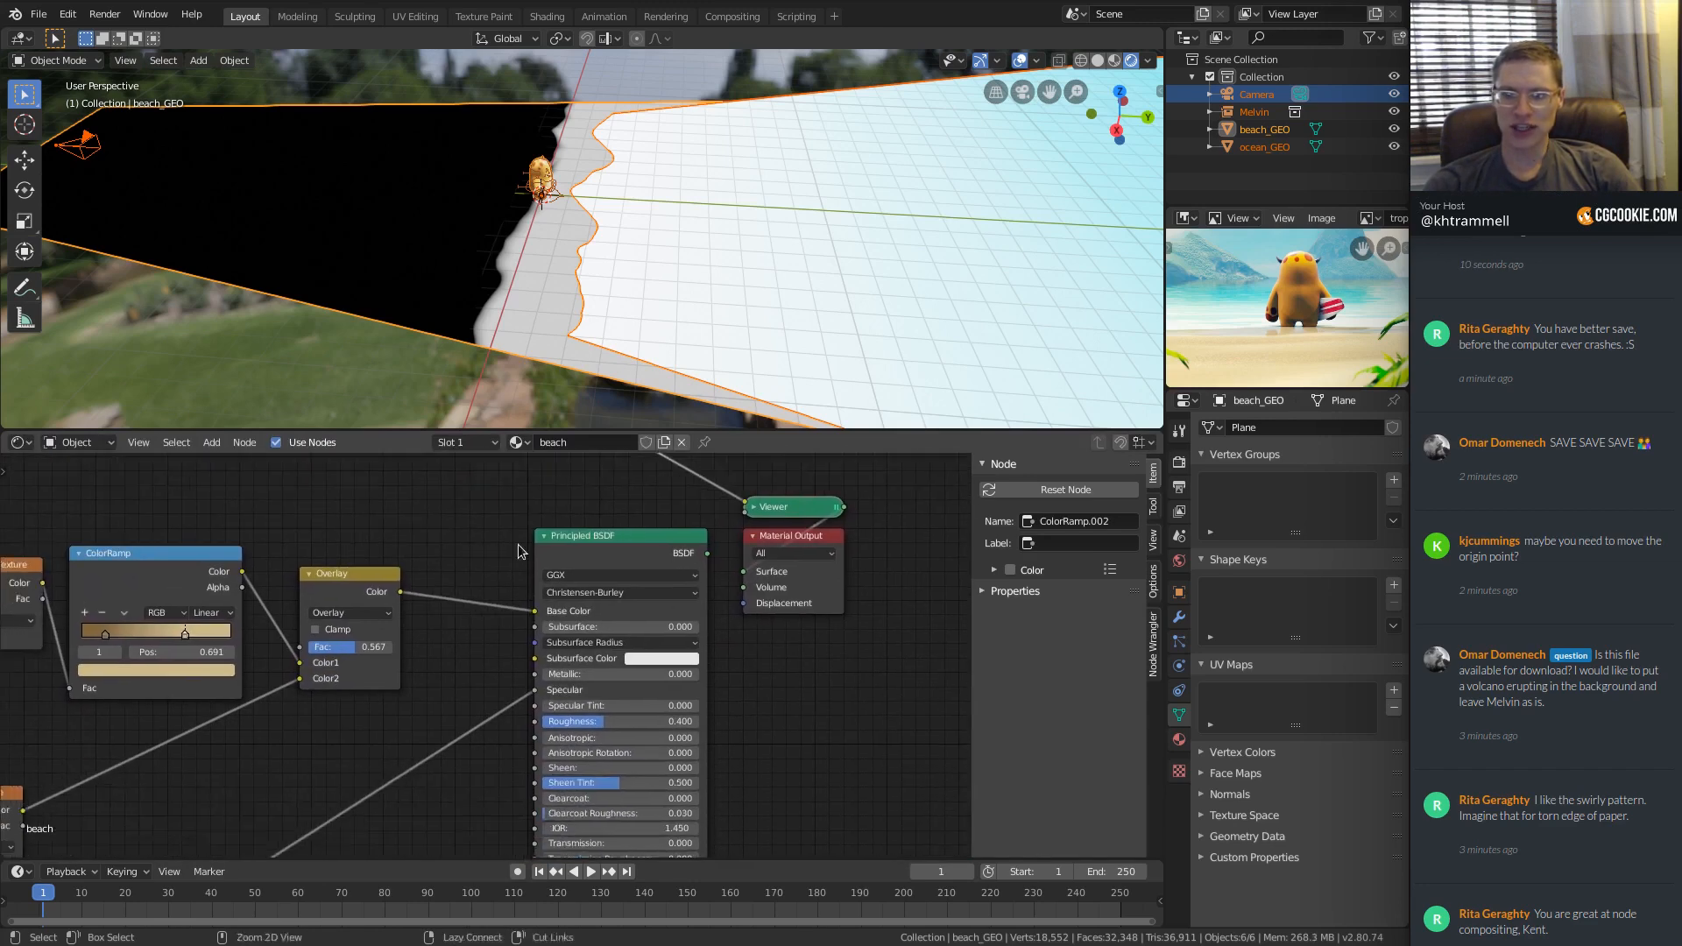
mouse_move(517, 544)
middle_mouse_down("ctrl")
mouse_move(514, 621)
mouse_move(508, 543)
middle_mouse_up("ctrl")
middle_click_drag(499, 543, 600, 703)
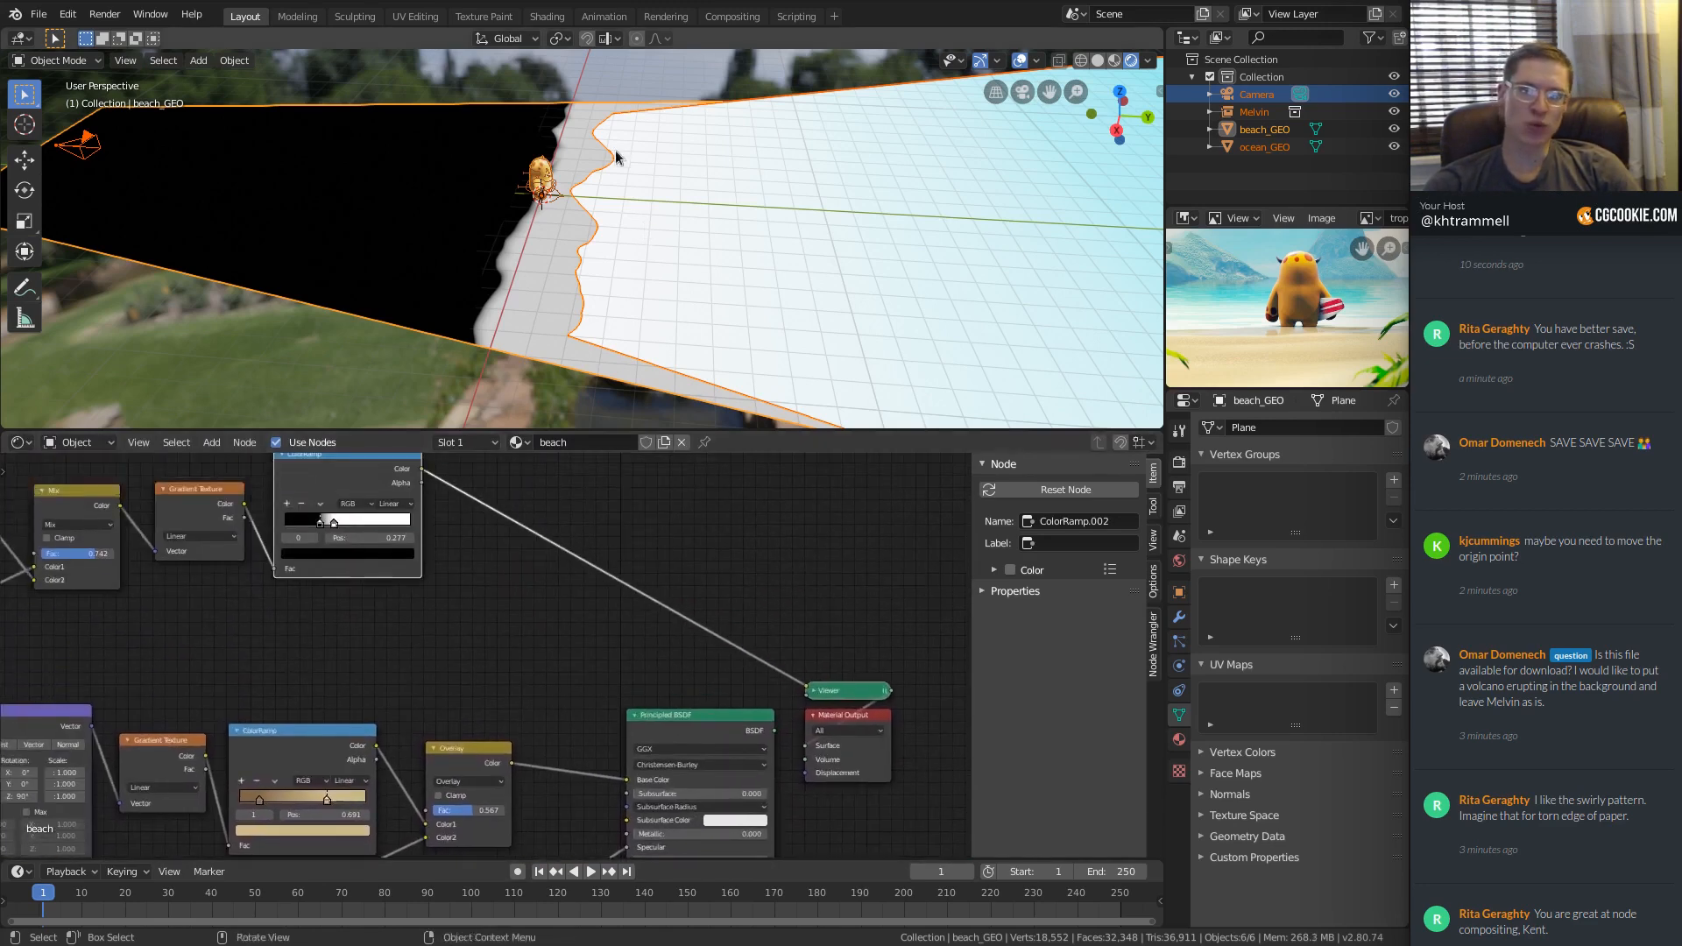
mouse_move(615, 151)
middle_mouse_down("ctrl")
mouse_move(596, 215)
mouse_move(592, 160)
middle_mouse_up("ctrl")
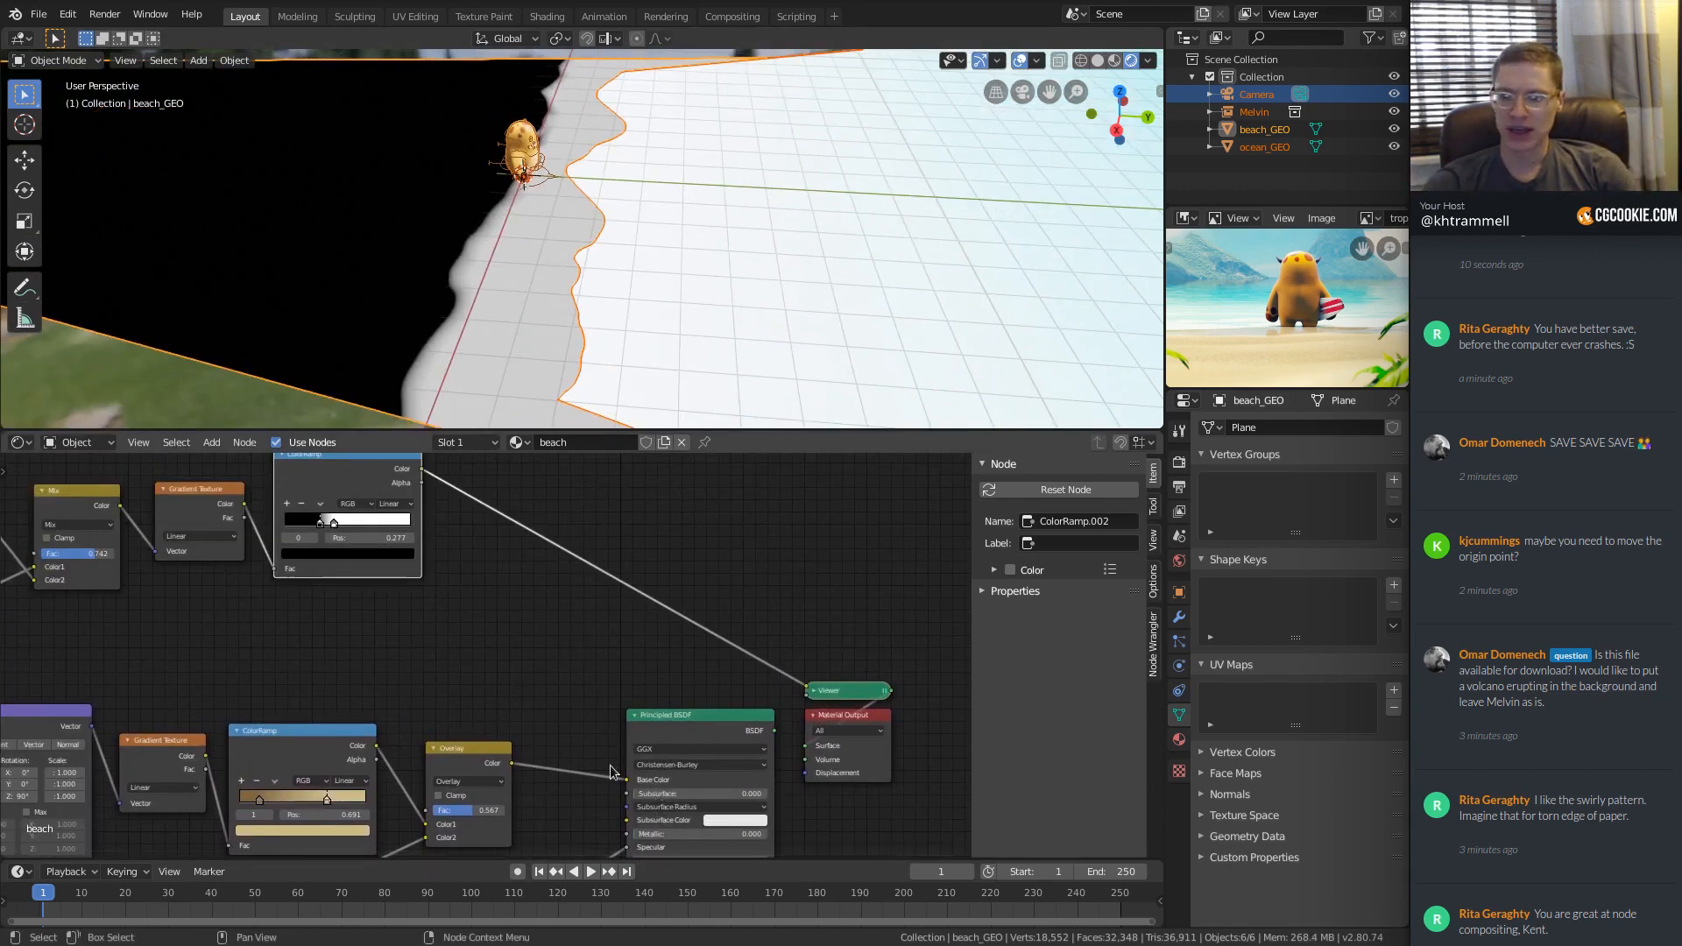
Preview the ColorRamp that feeds the Principled BSDF's Specular input on the beach and inspect its speckle pattern.
middle_click_drag(593, 764, 499, 578)
middle_click_drag(499, 578, 533, 529, "ctrl")
left_click(131, 806, "ctrl+shift")
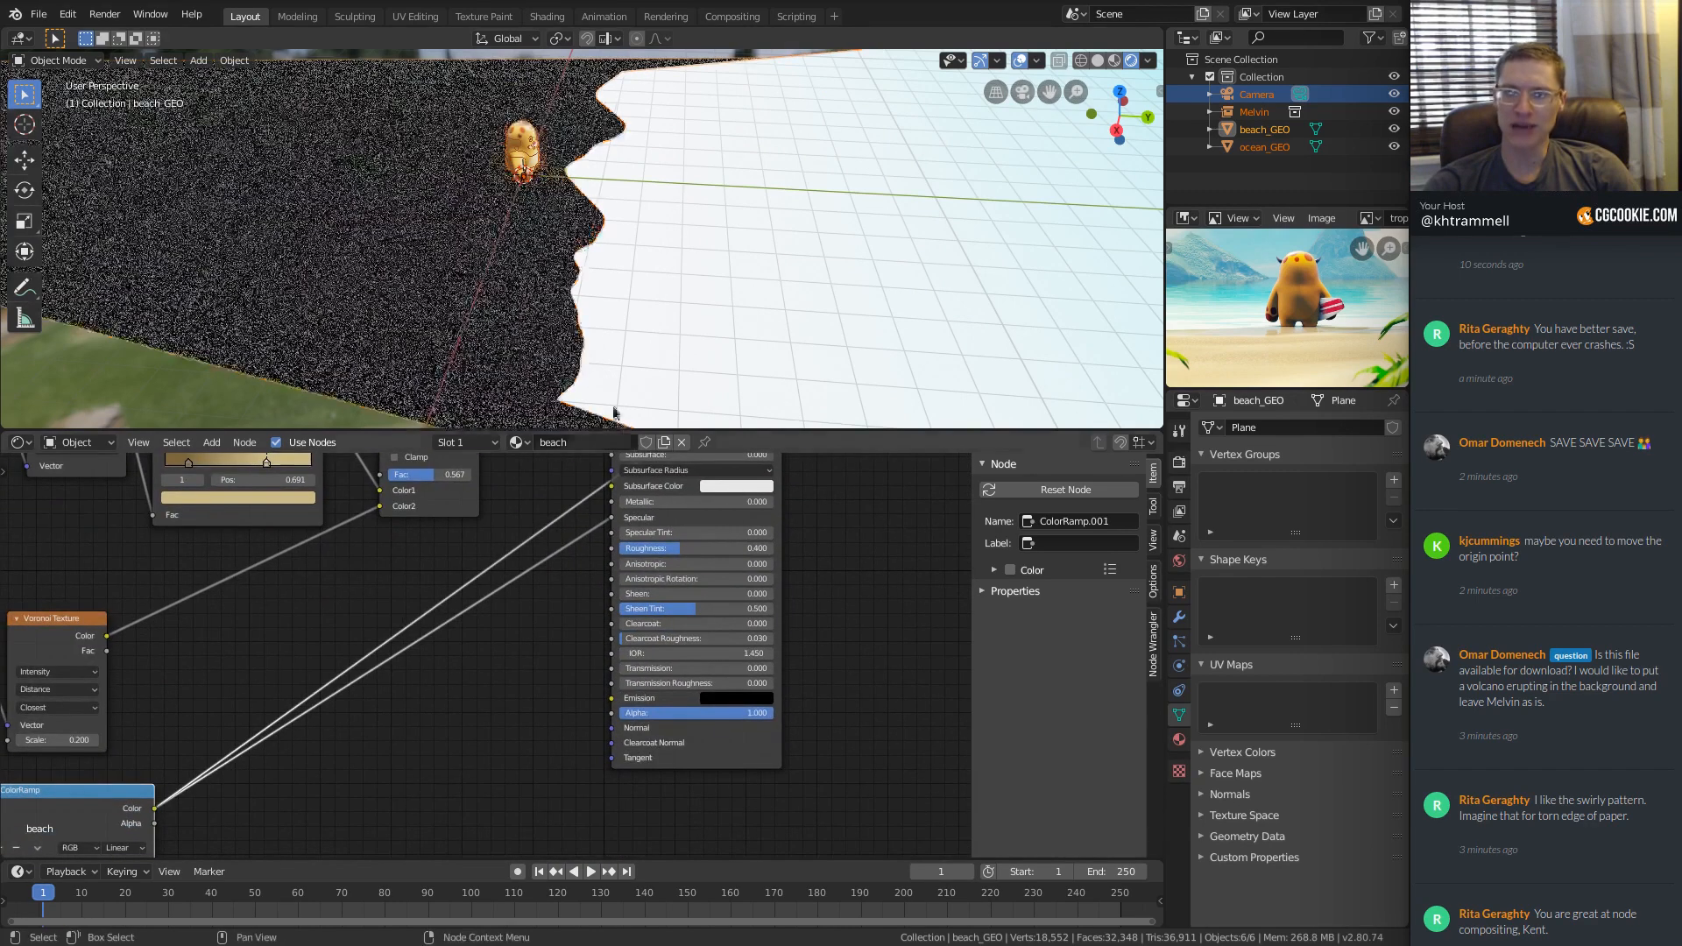
scroll(488, 311, "up", 3)
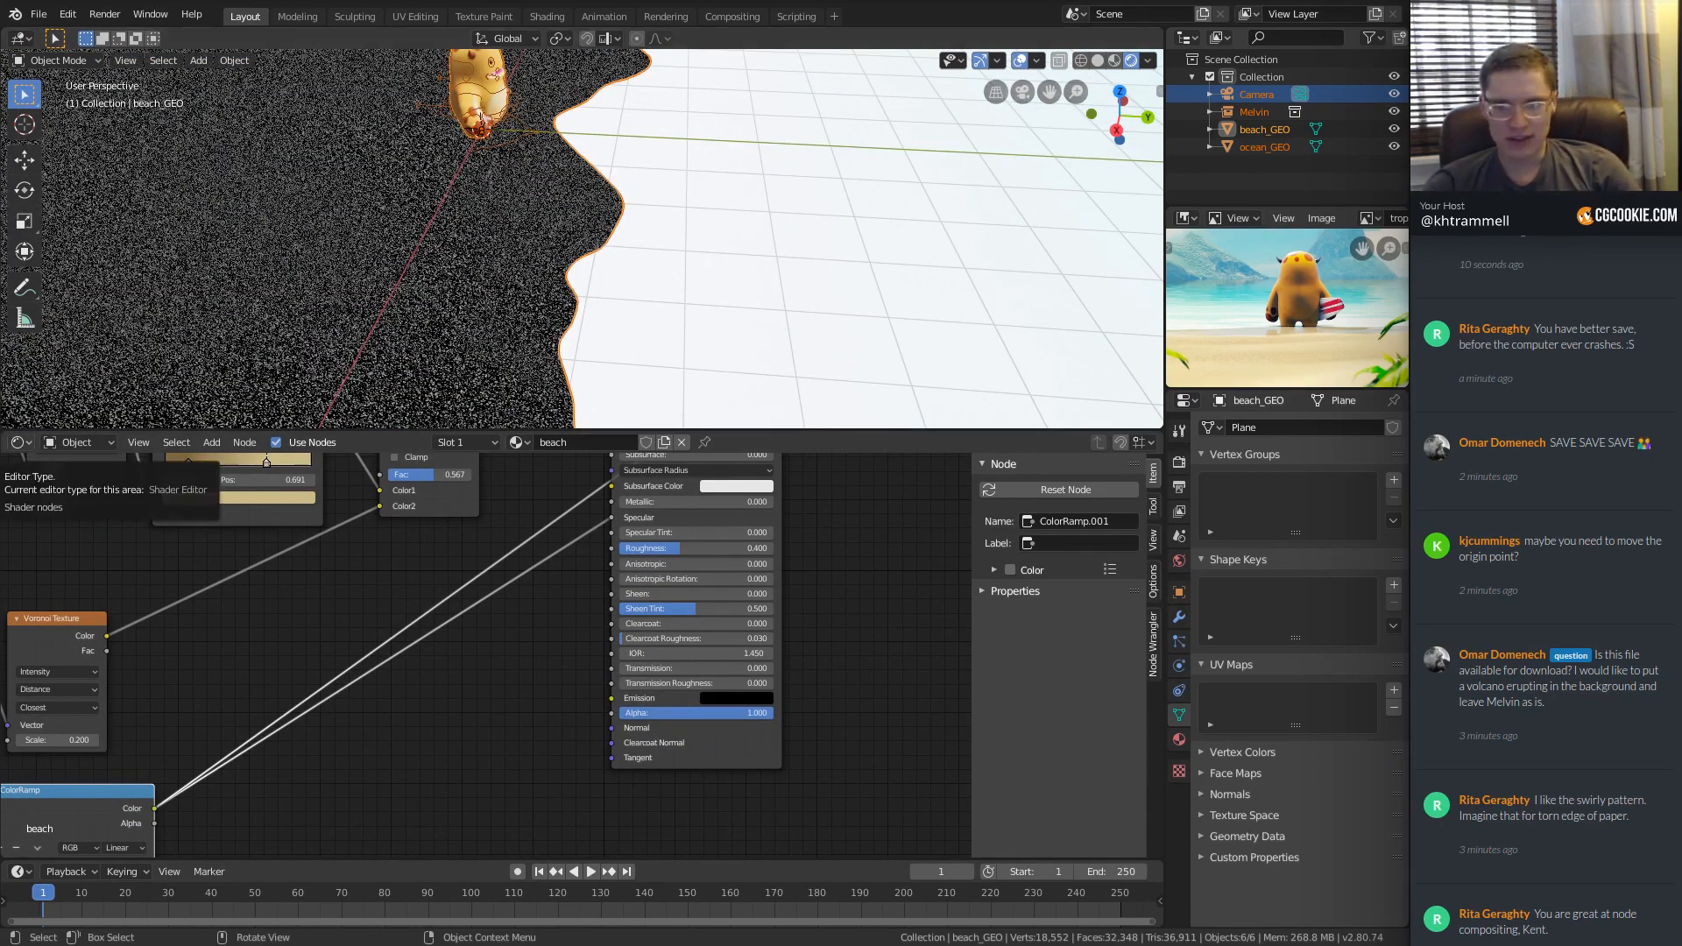
scroll(616, 183, "down", 4)
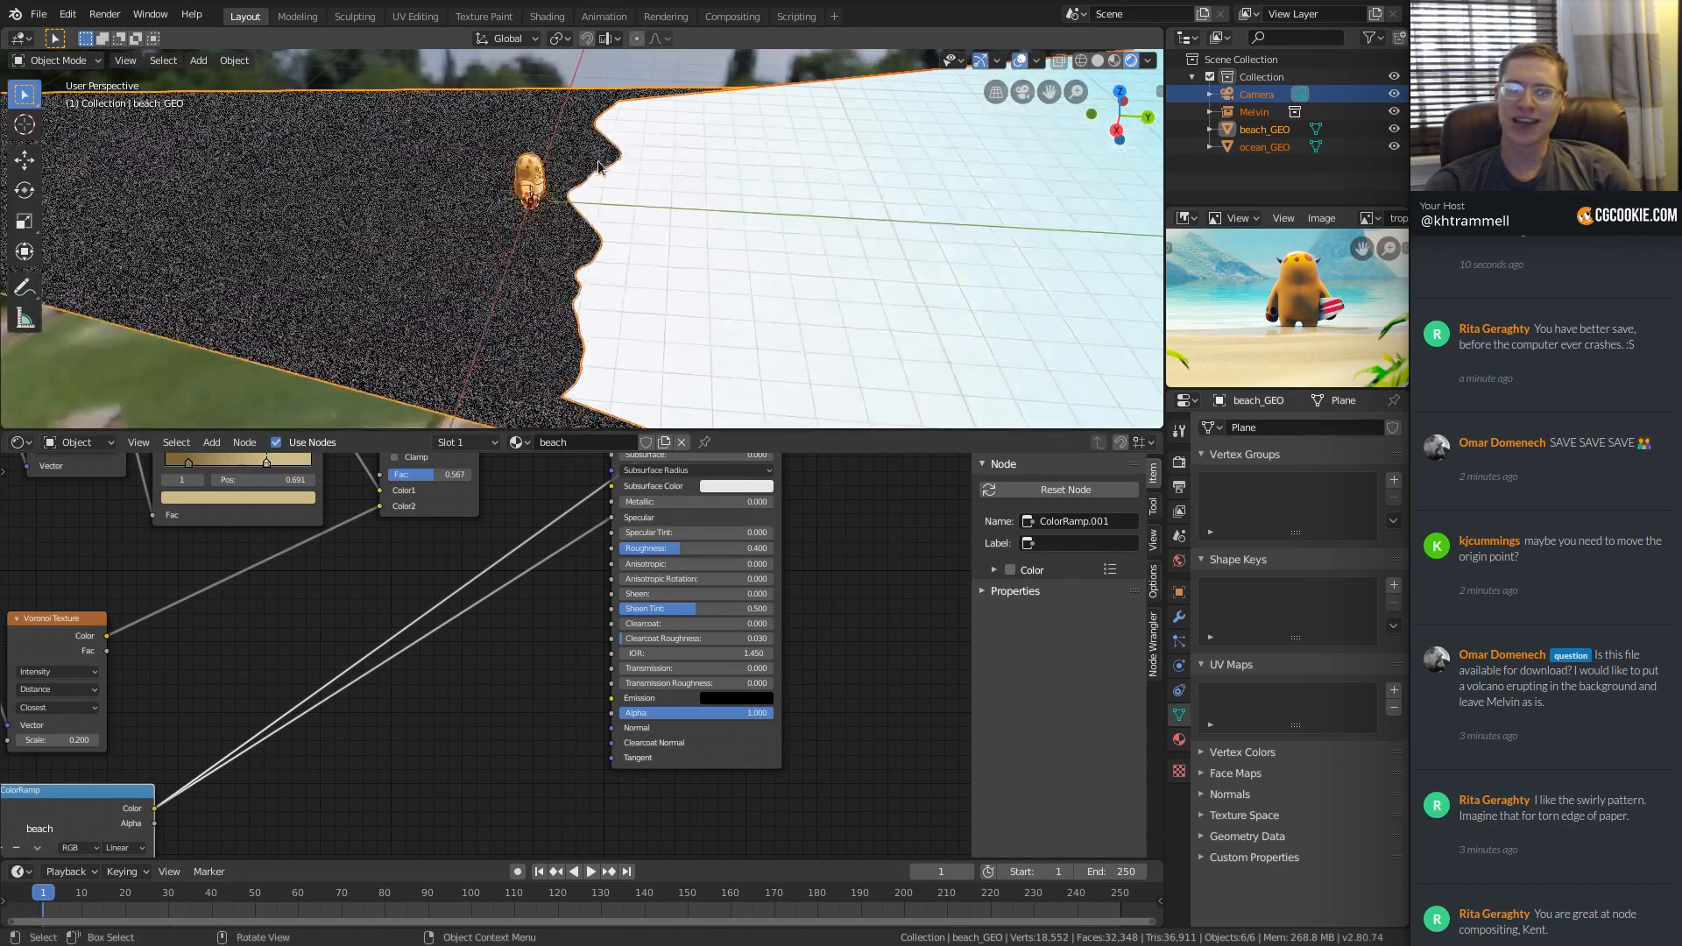
middle_click_drag(414, 493, 447, 757)
middle_click_drag(86, 651, 377, 621)
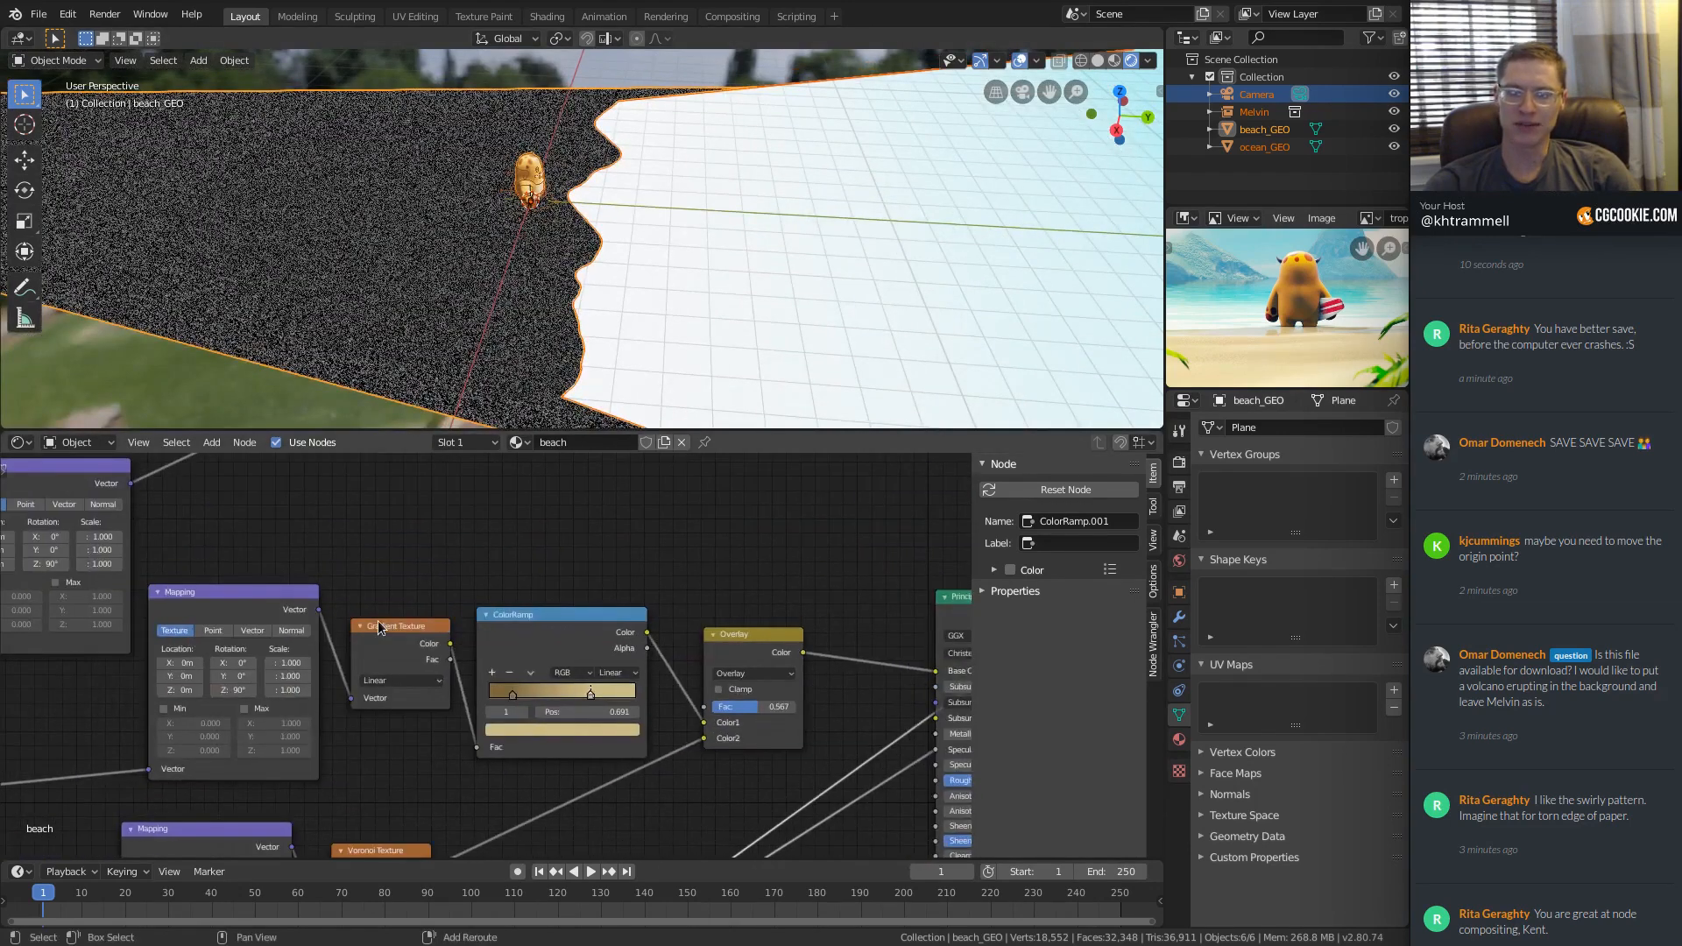
middle_click_drag(807, 630, 639, 563)
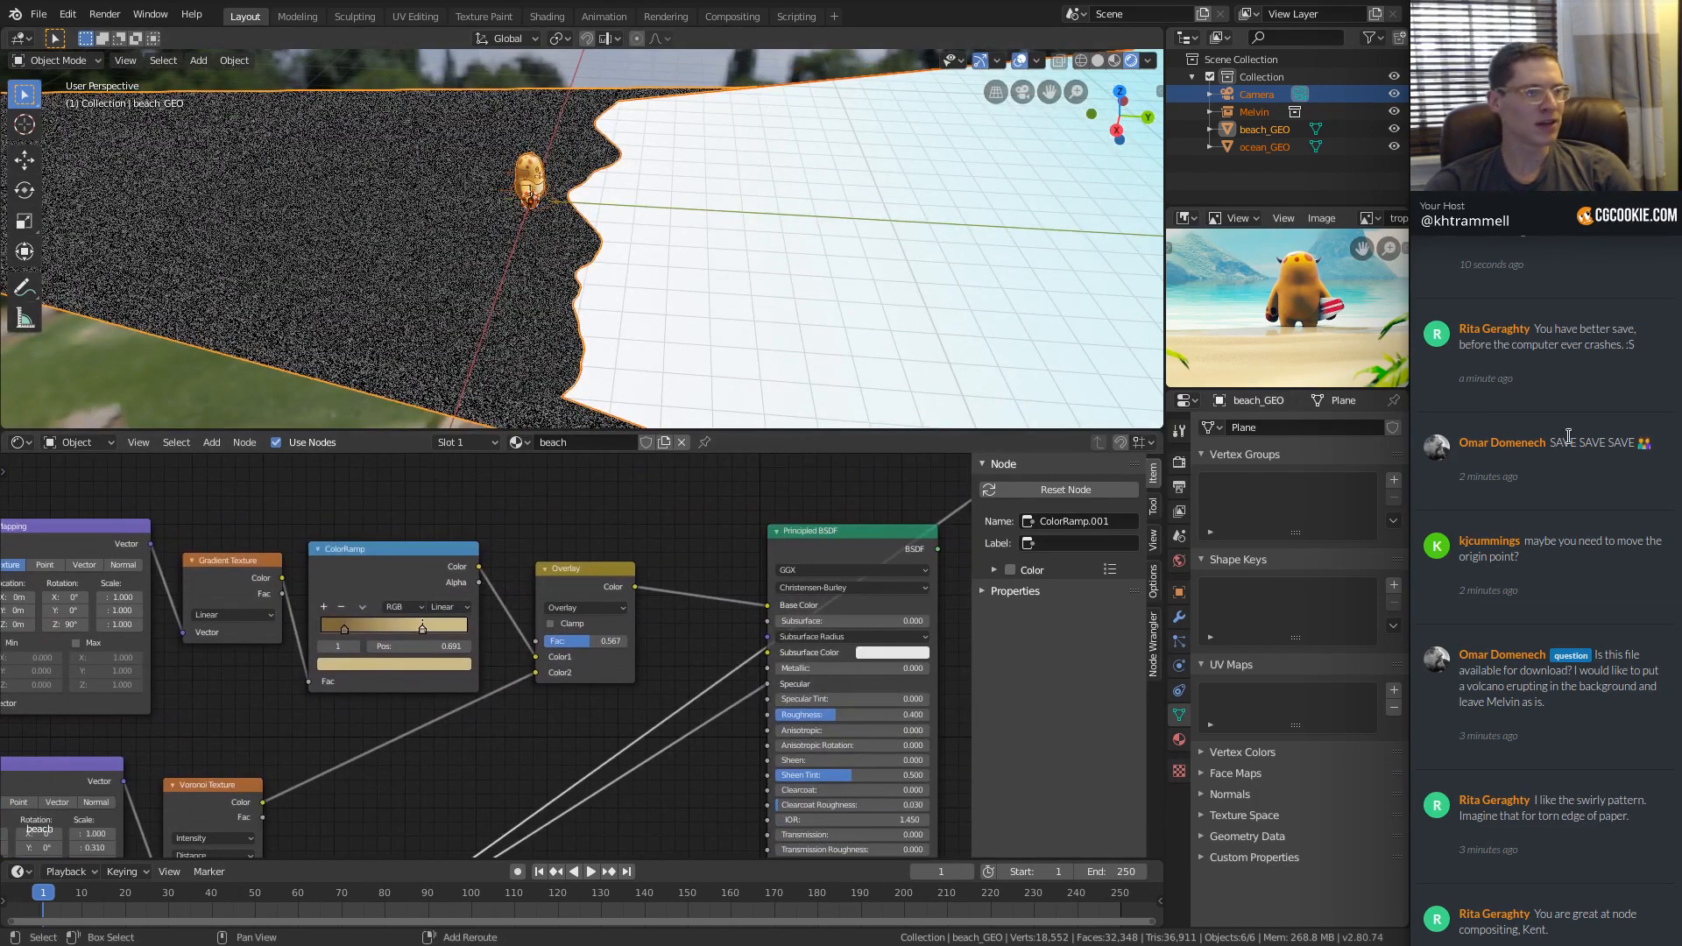
left_click(39, 13)
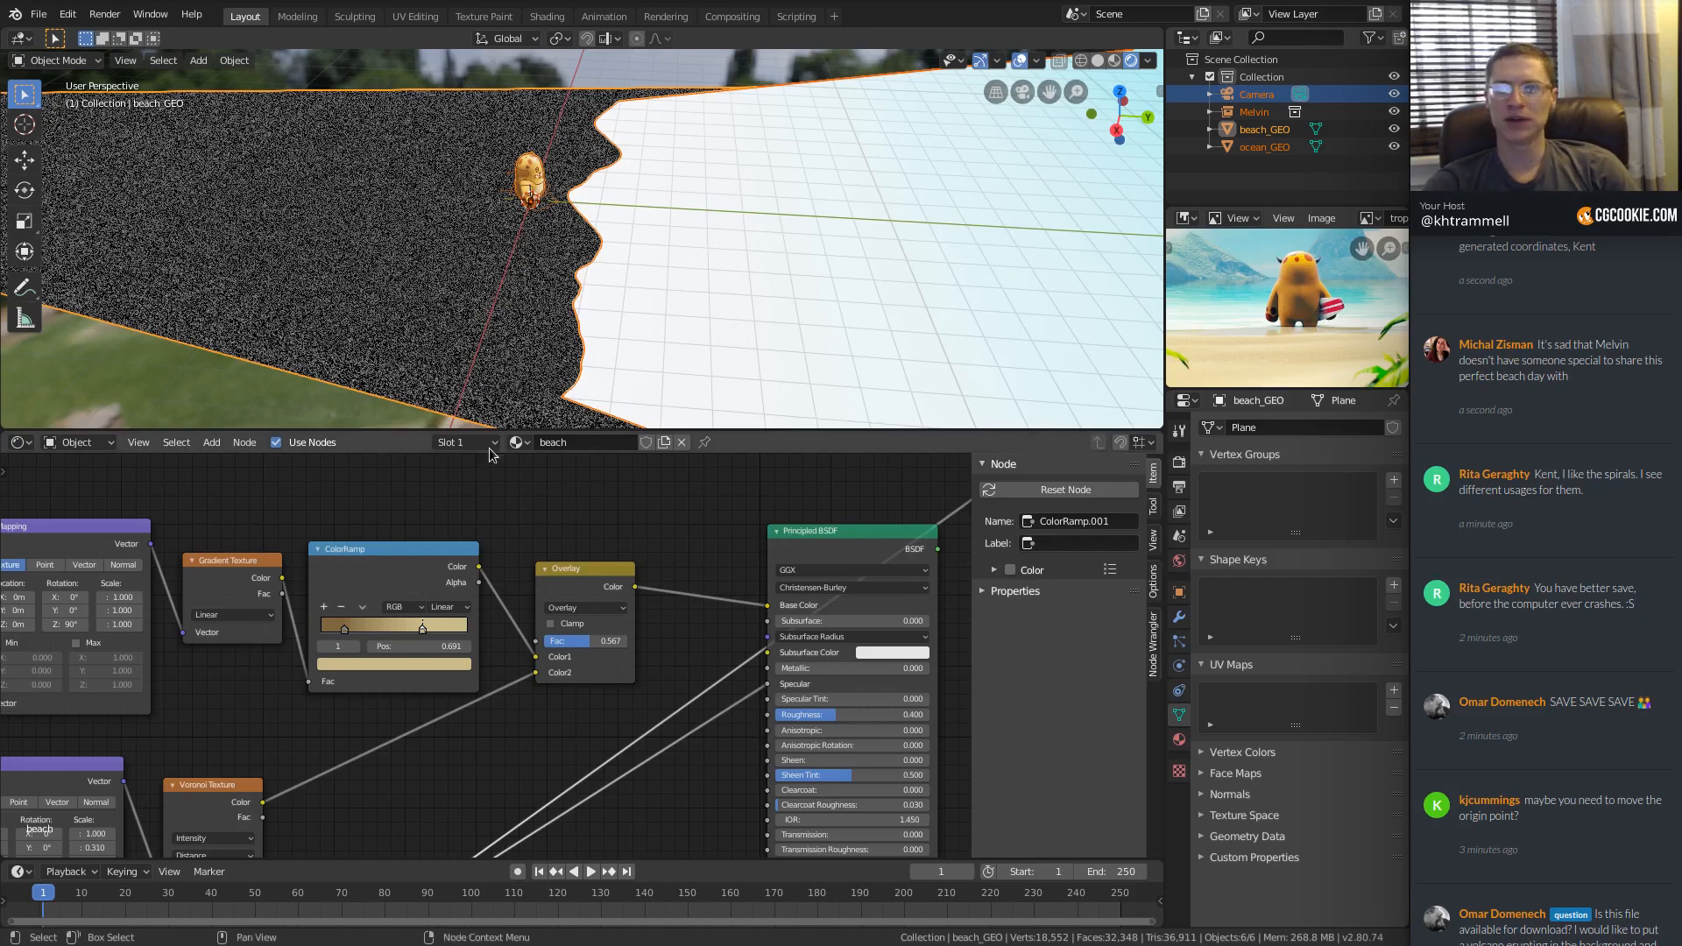
Connect the Texture Coordinate node's Object output to the shoreline Noise Texture's Vector input.
middle_click_drag(674, 194, 631, 324)
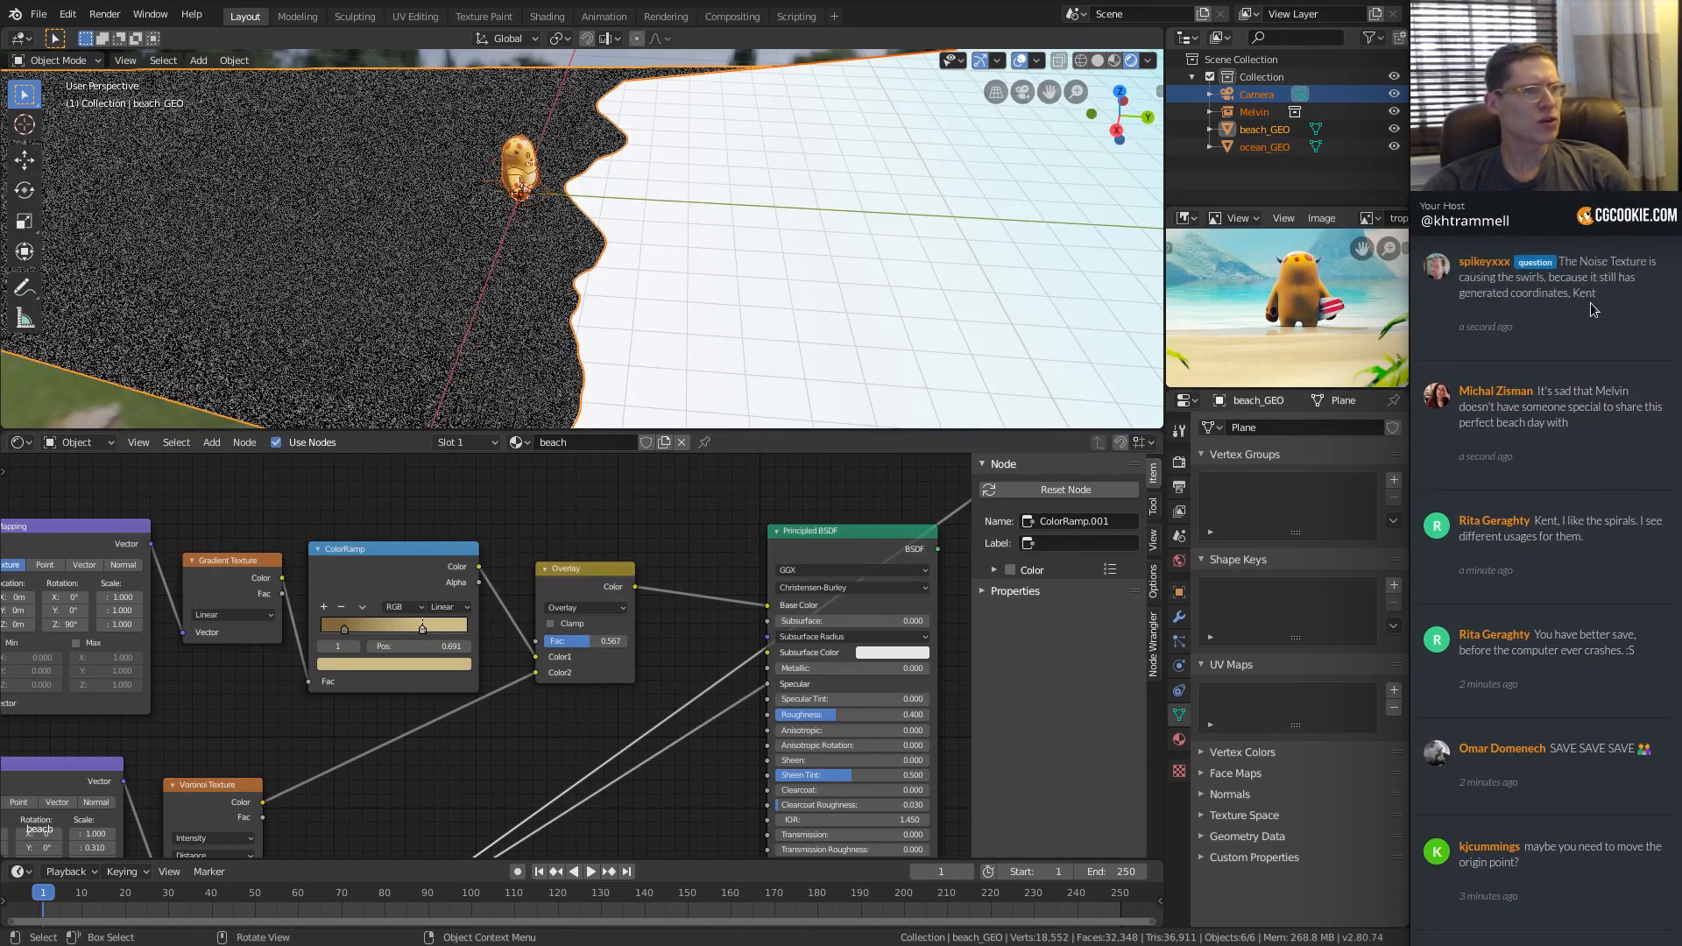
middle_click_drag(724, 328, 481, 393)
middle_click_drag(385, 534, 789, 568)
middle_click_drag(358, 482, 573, 665)
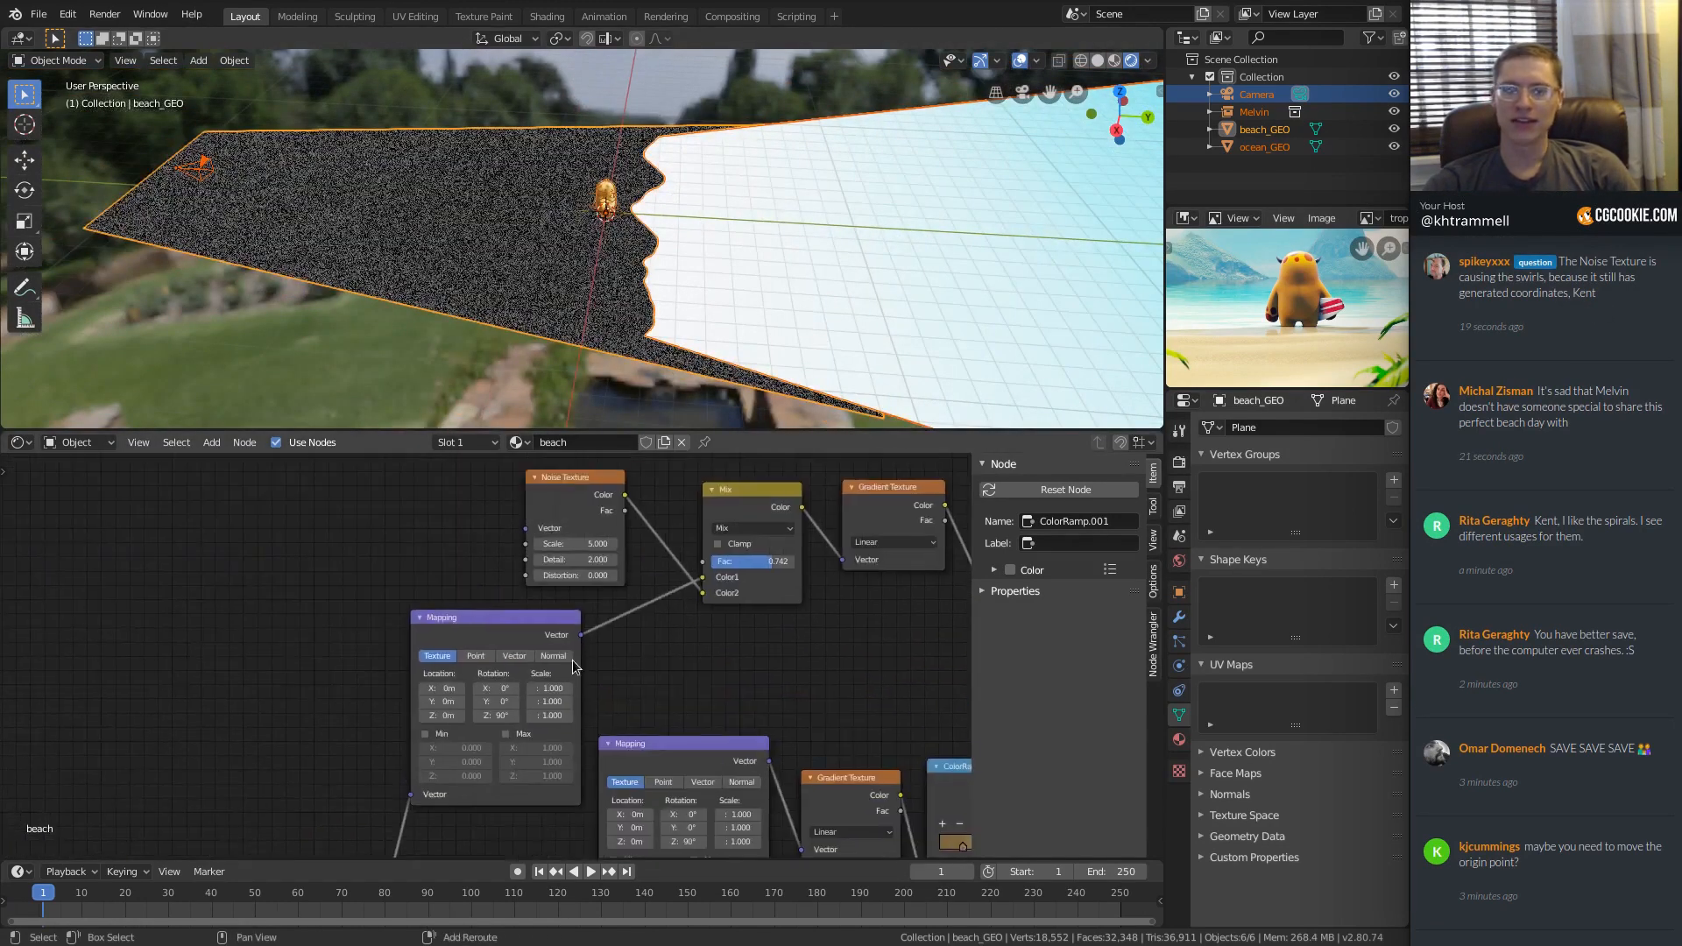
middle_click_drag(580, 571, 562, 624)
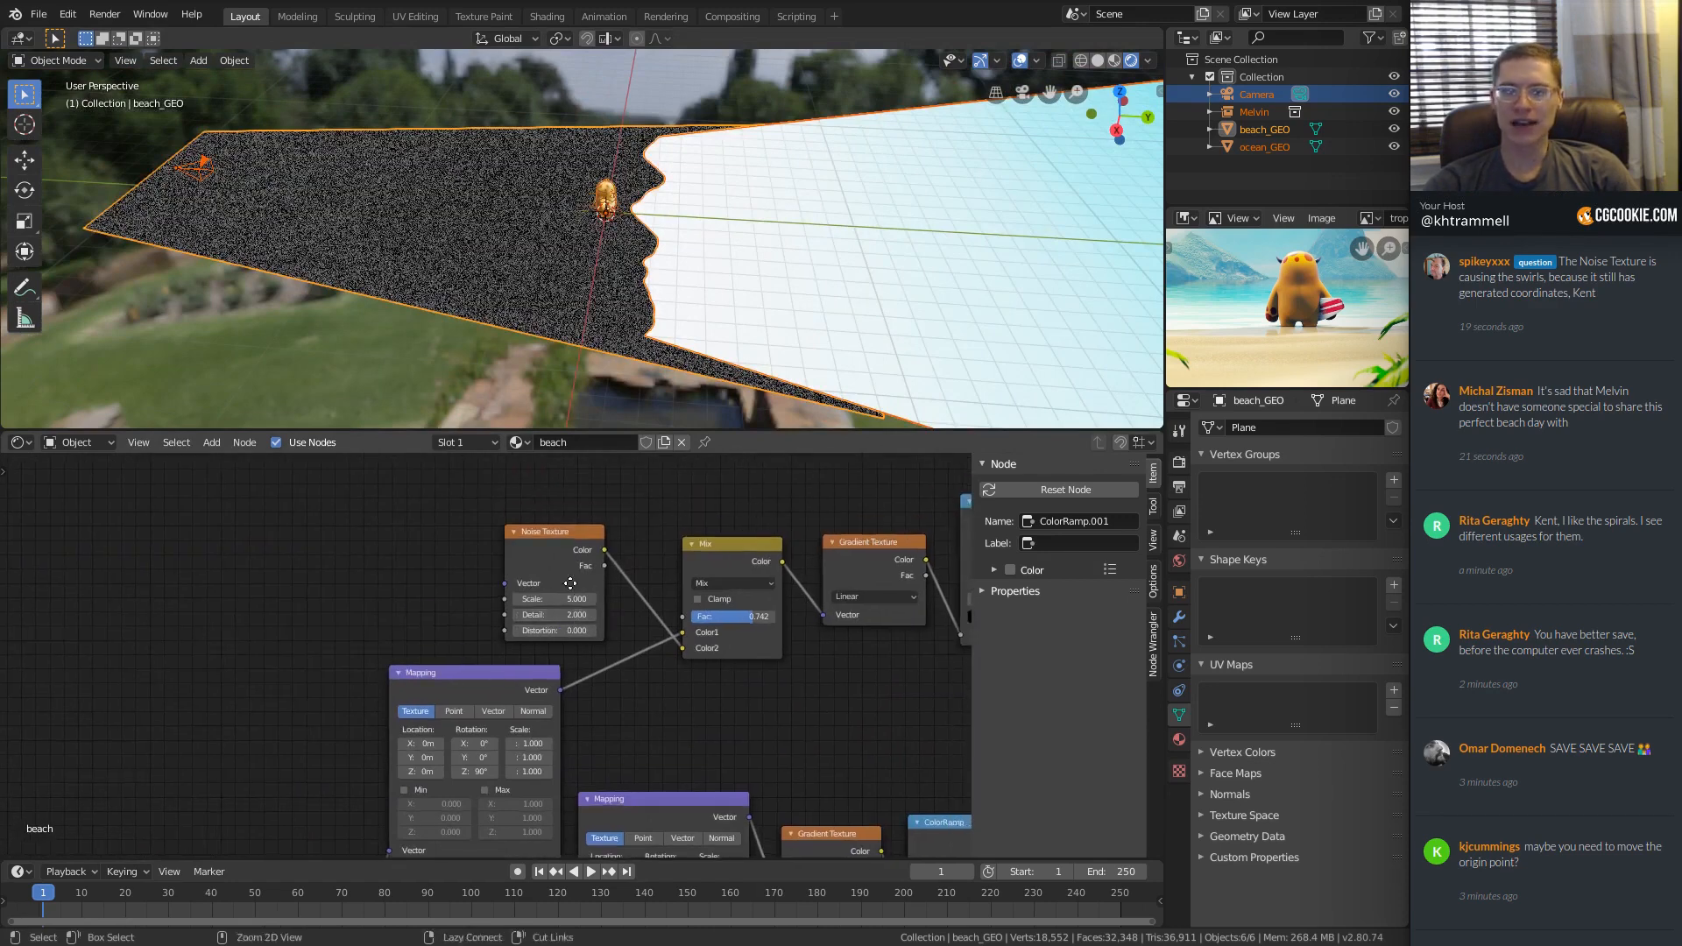
scroll(435, 692, "down", 2)
scroll(435, 692, "up", 2)
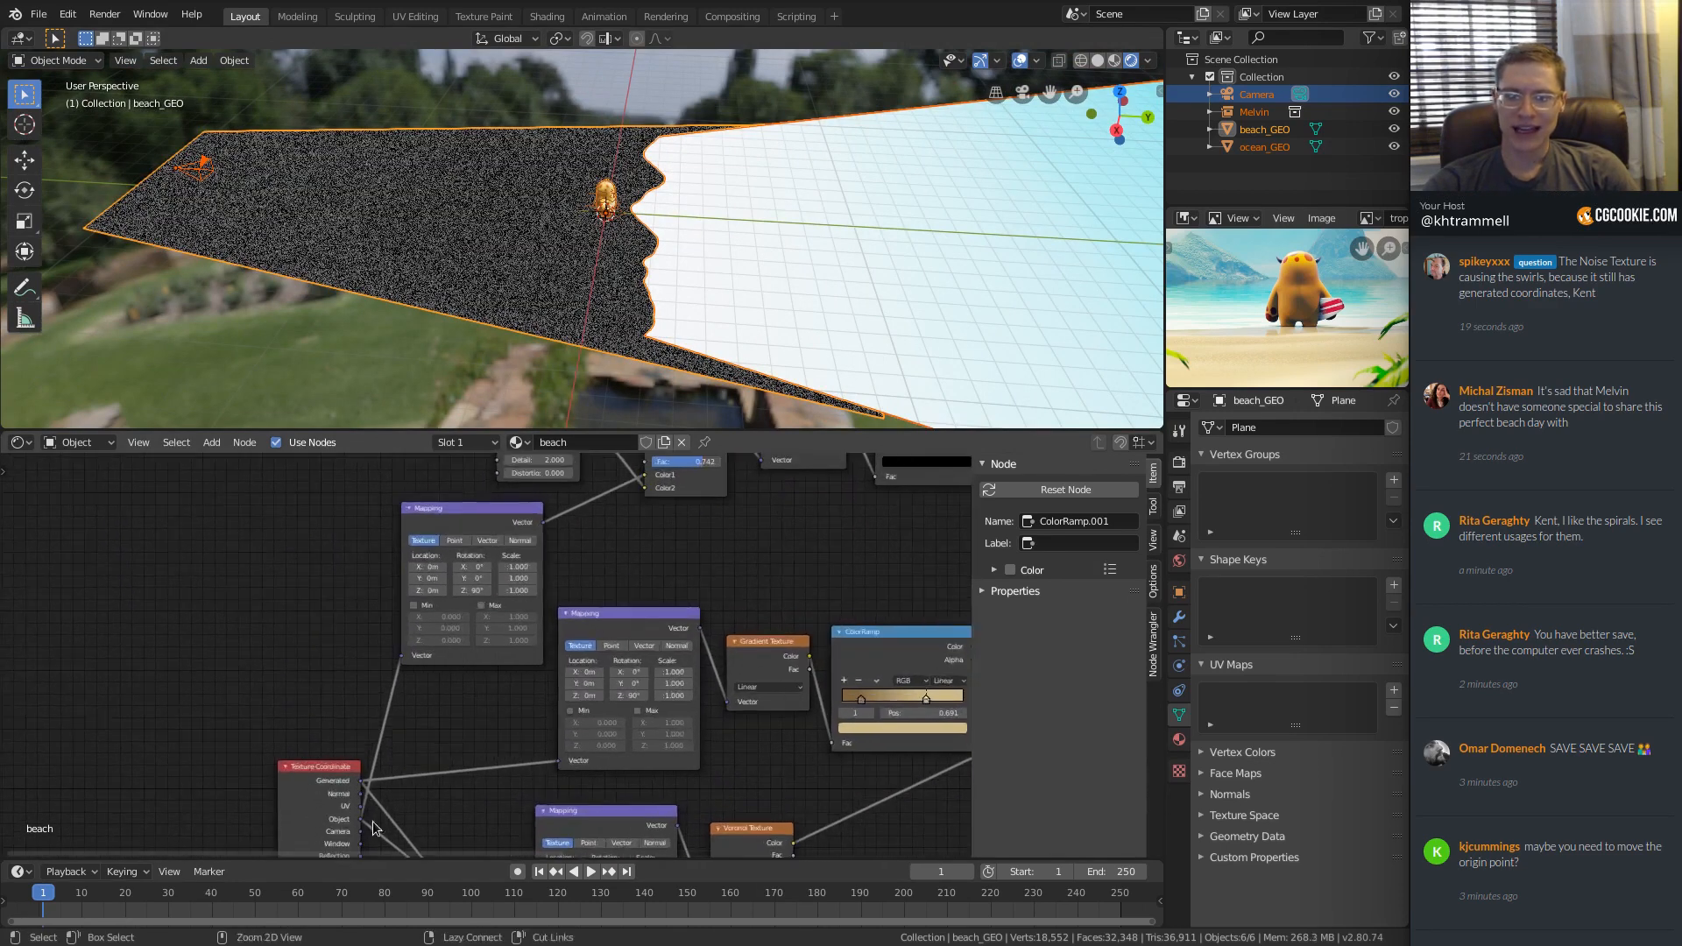
scroll(373, 791, "down", 1)
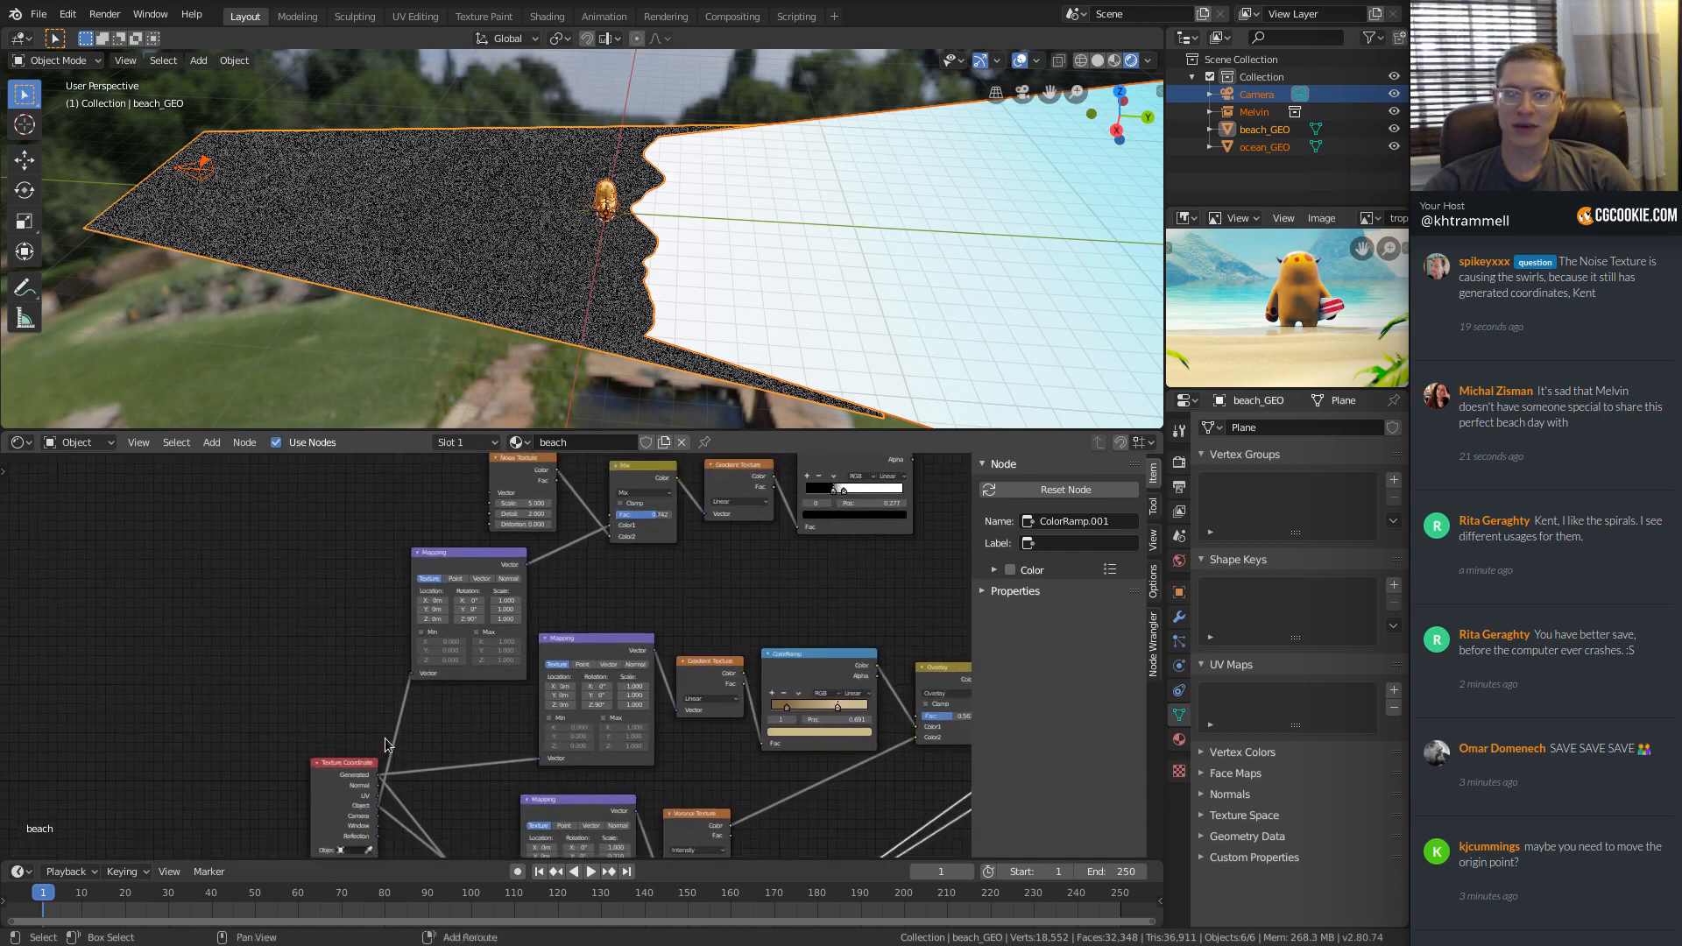
mouse_move(375, 806)
left_mouse_down()
mouse_move(455, 692)
mouse_move(468, 539)
mouse_move(462, 552)
mouse_move(489, 495)
left_mouse_up()
scroll(574, 518, "up", 5)
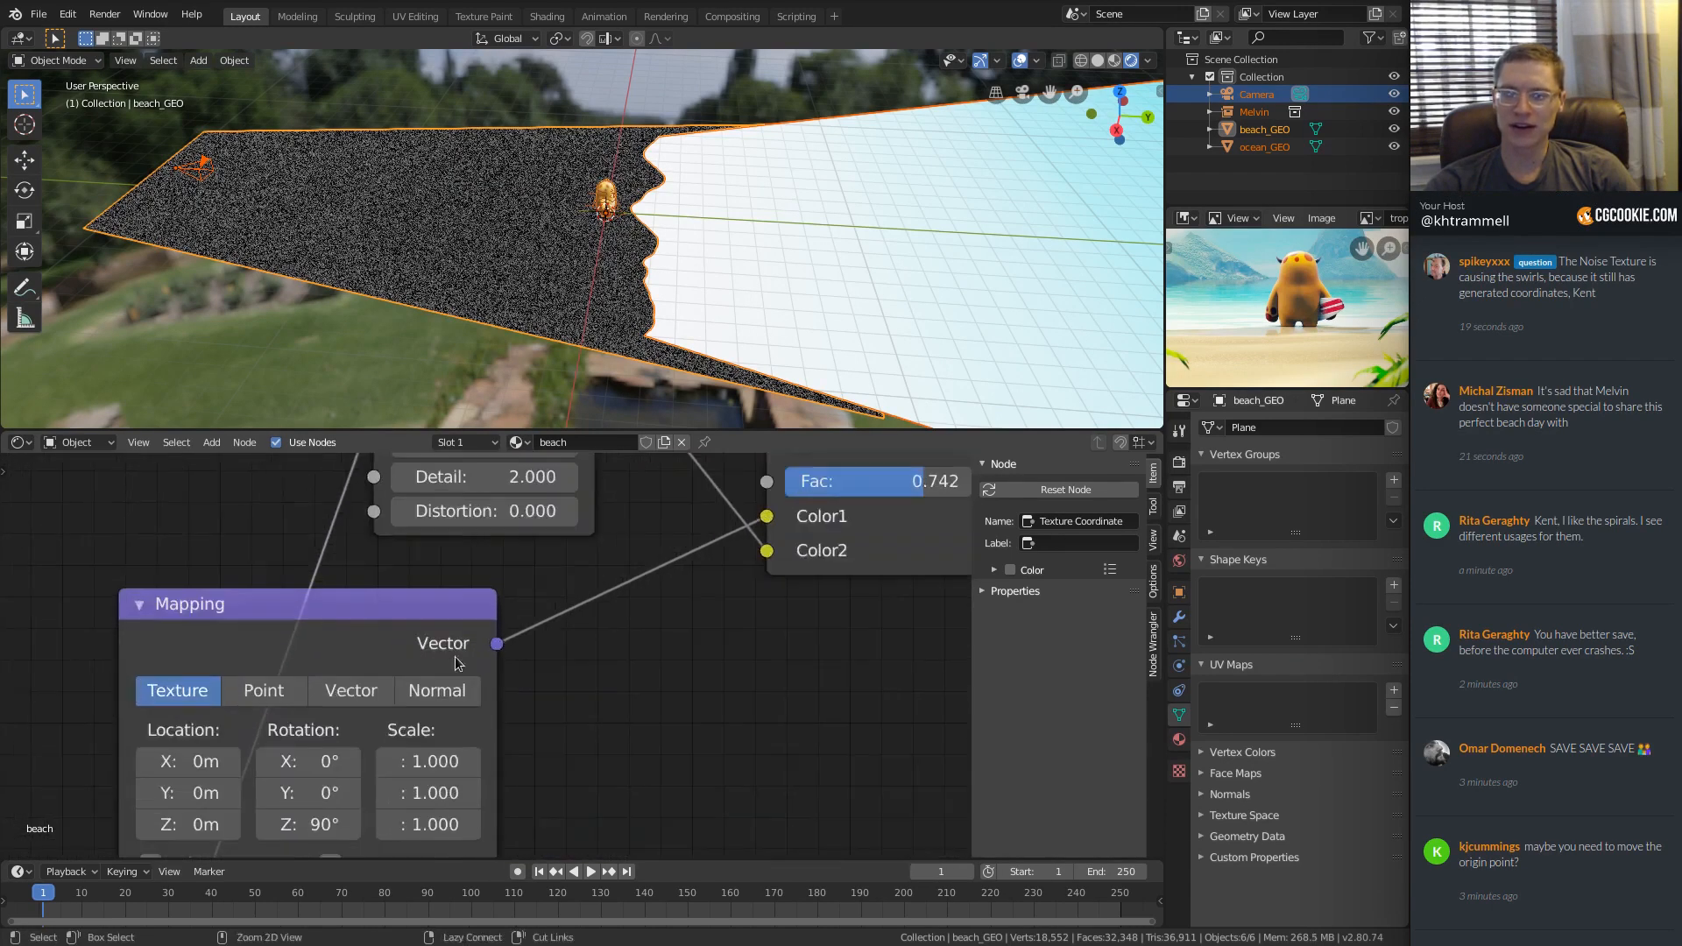
Preview the black-and-white mask ColorRamp on the beach and examine the shoreline edge up close.
scroll(552, 692, "down", 3)
left_click(881, 543)
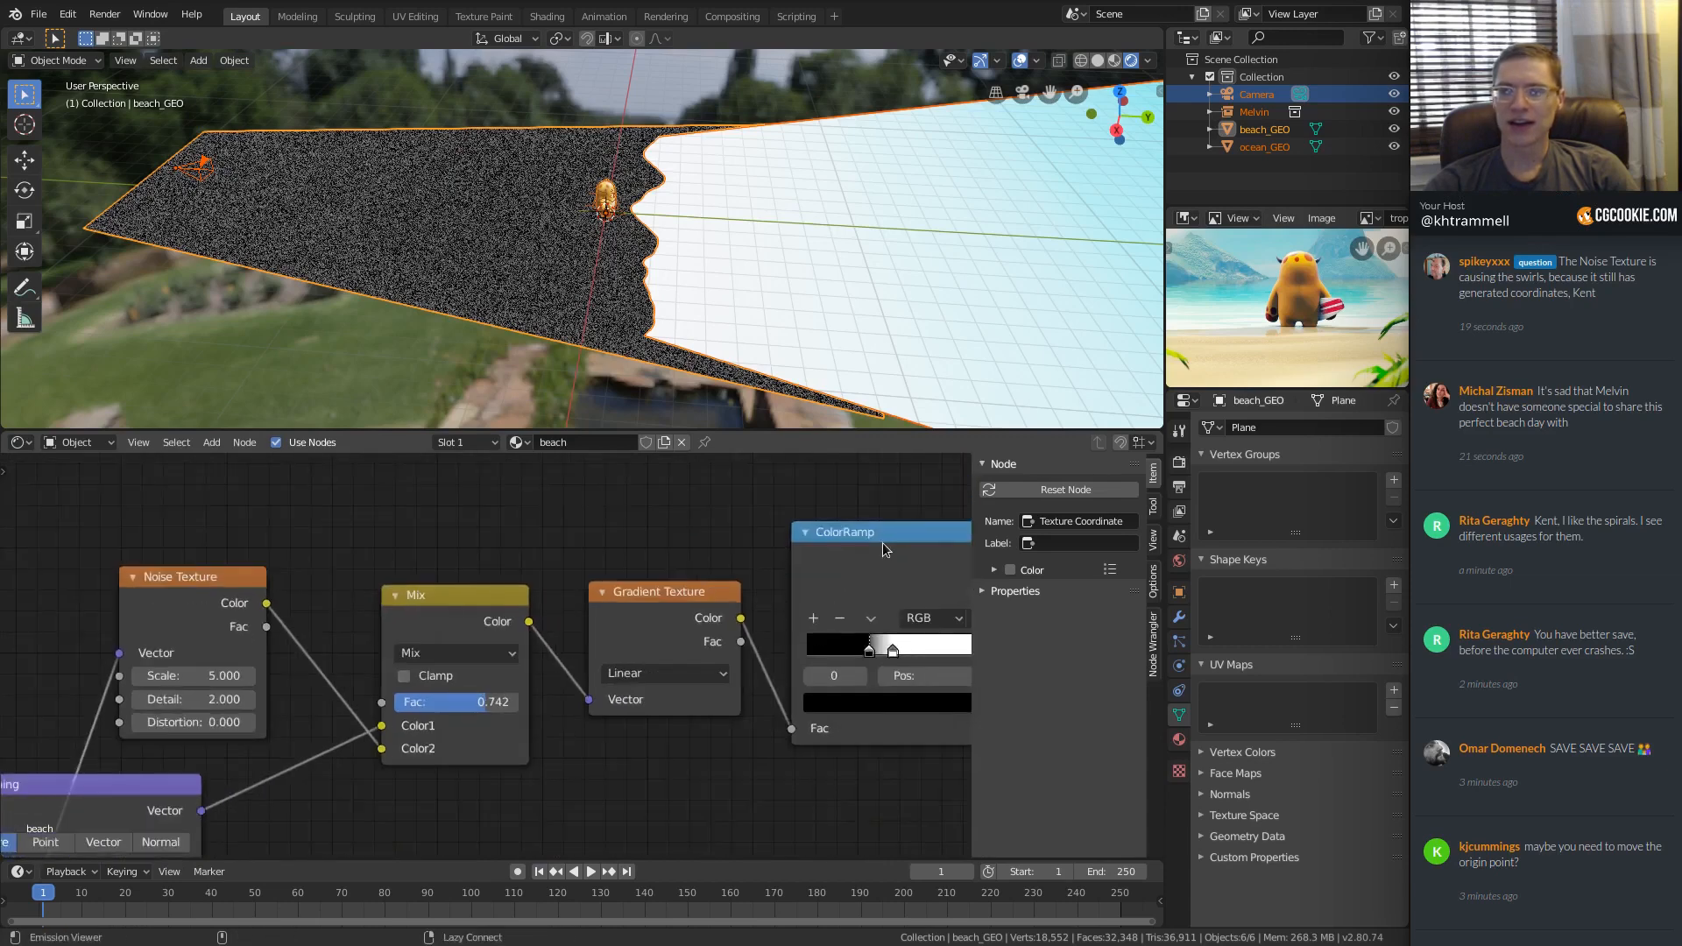
scroll(604, 159, "up", 5)
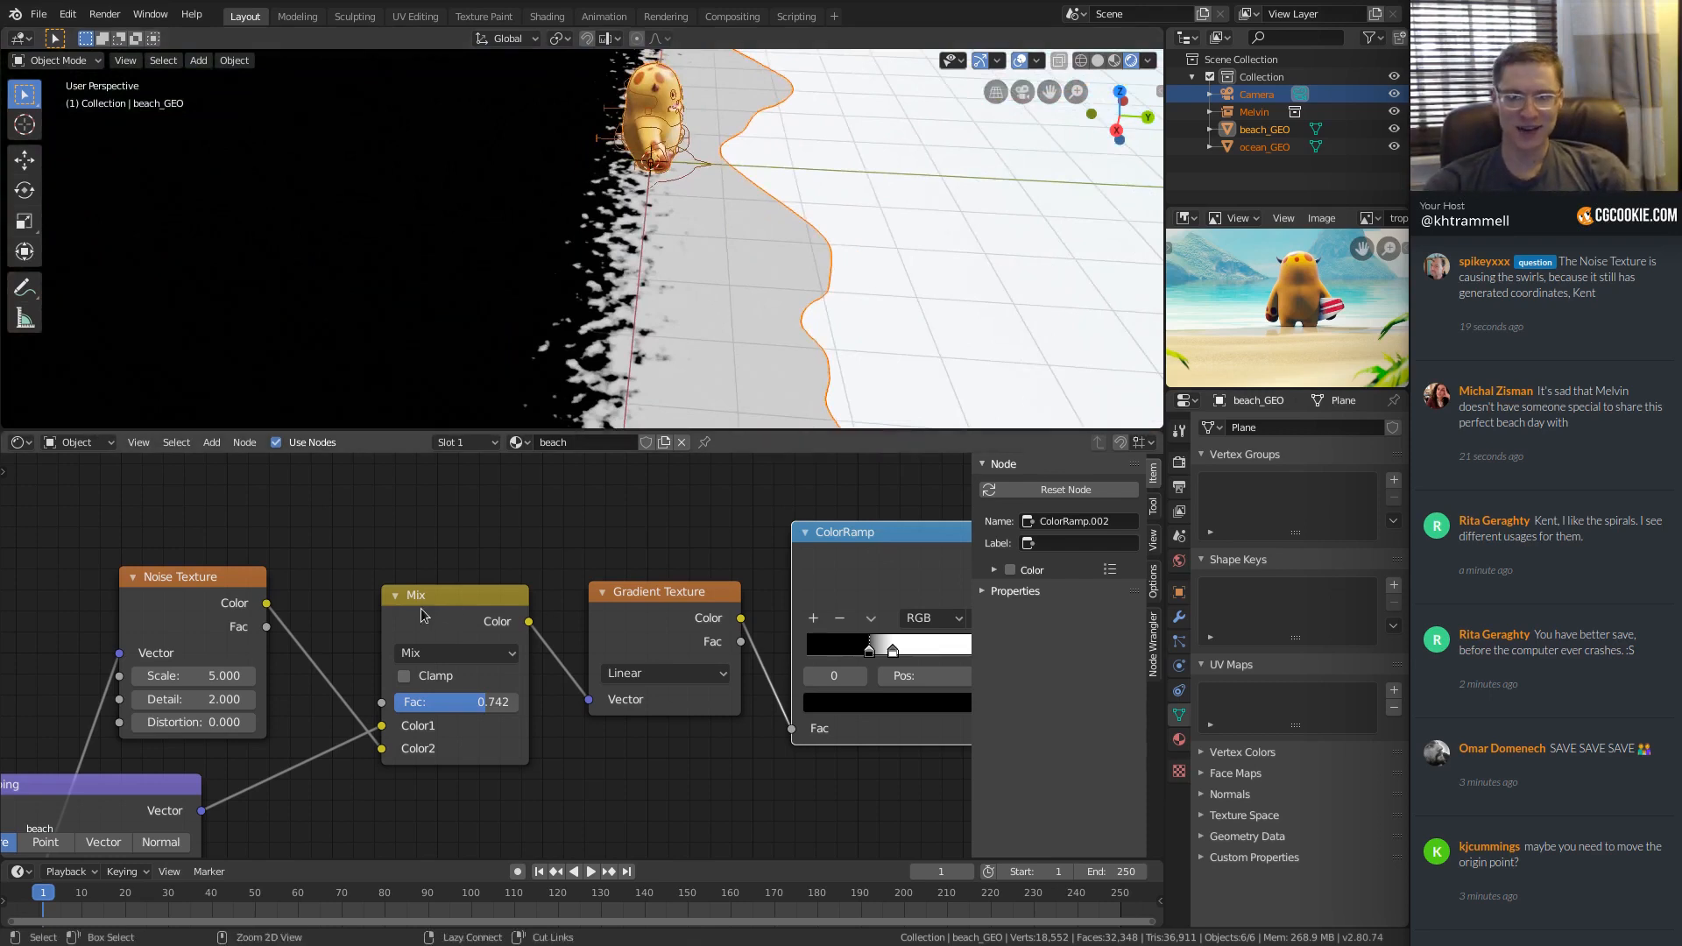
scroll(421, 616, "up", 2)
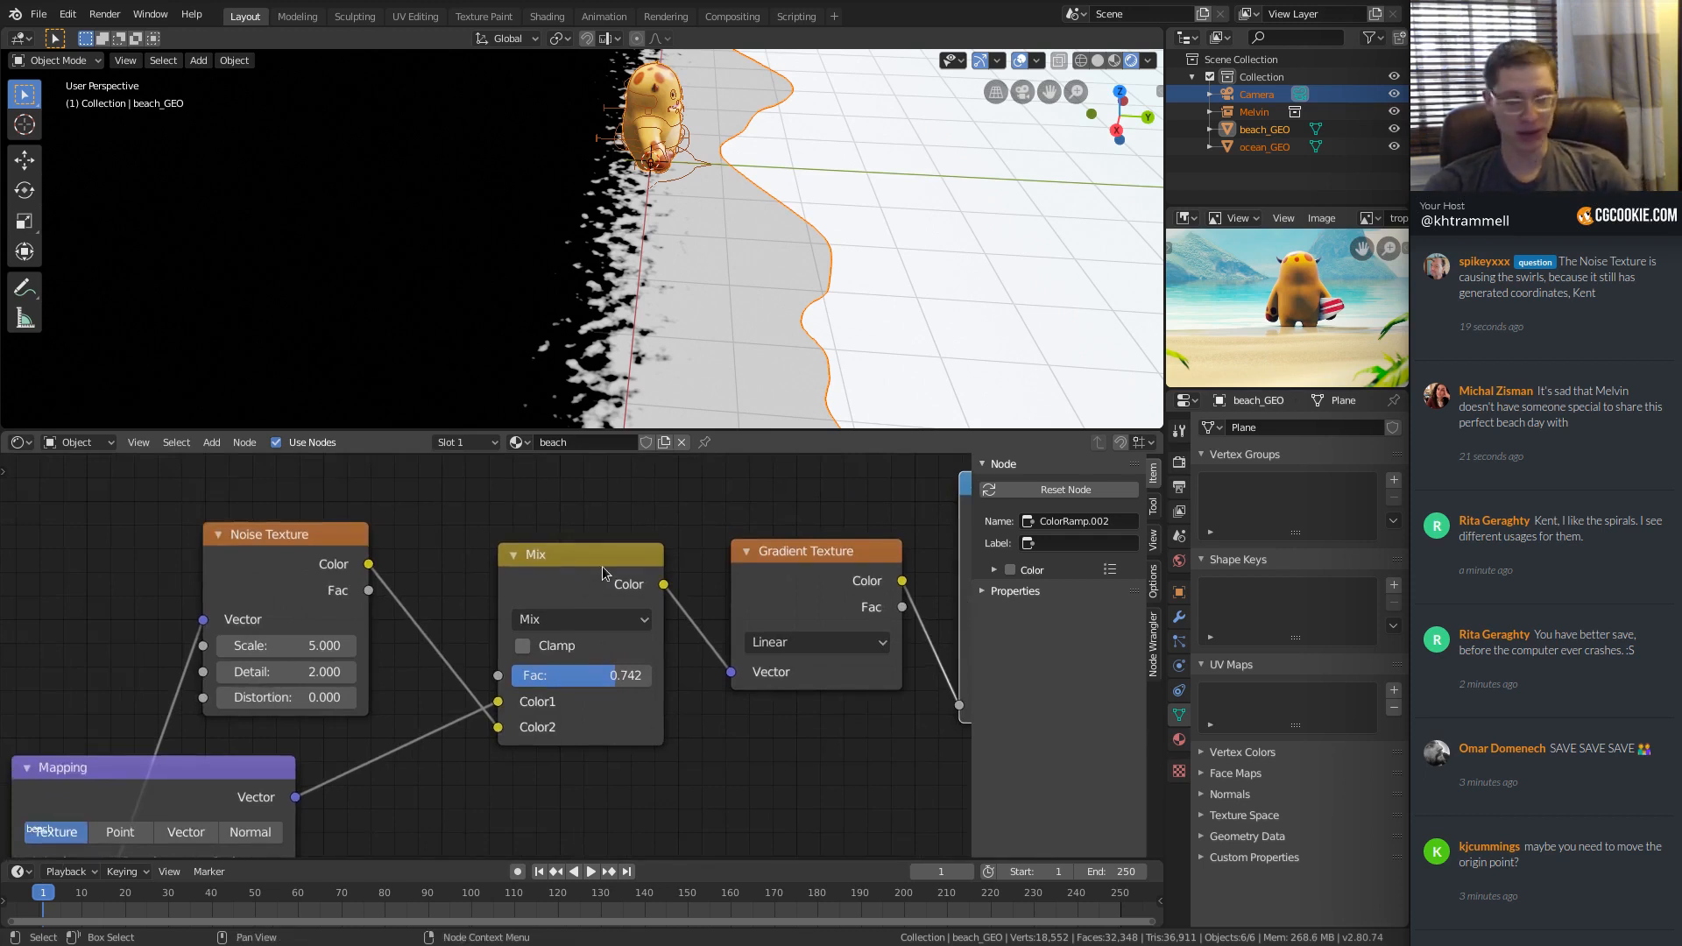
Set the shoreline Noise Texture's Scale to 0.460 to give the mask broad, smooth edge variations.
middle_click_drag(776, 166, 763, 241)
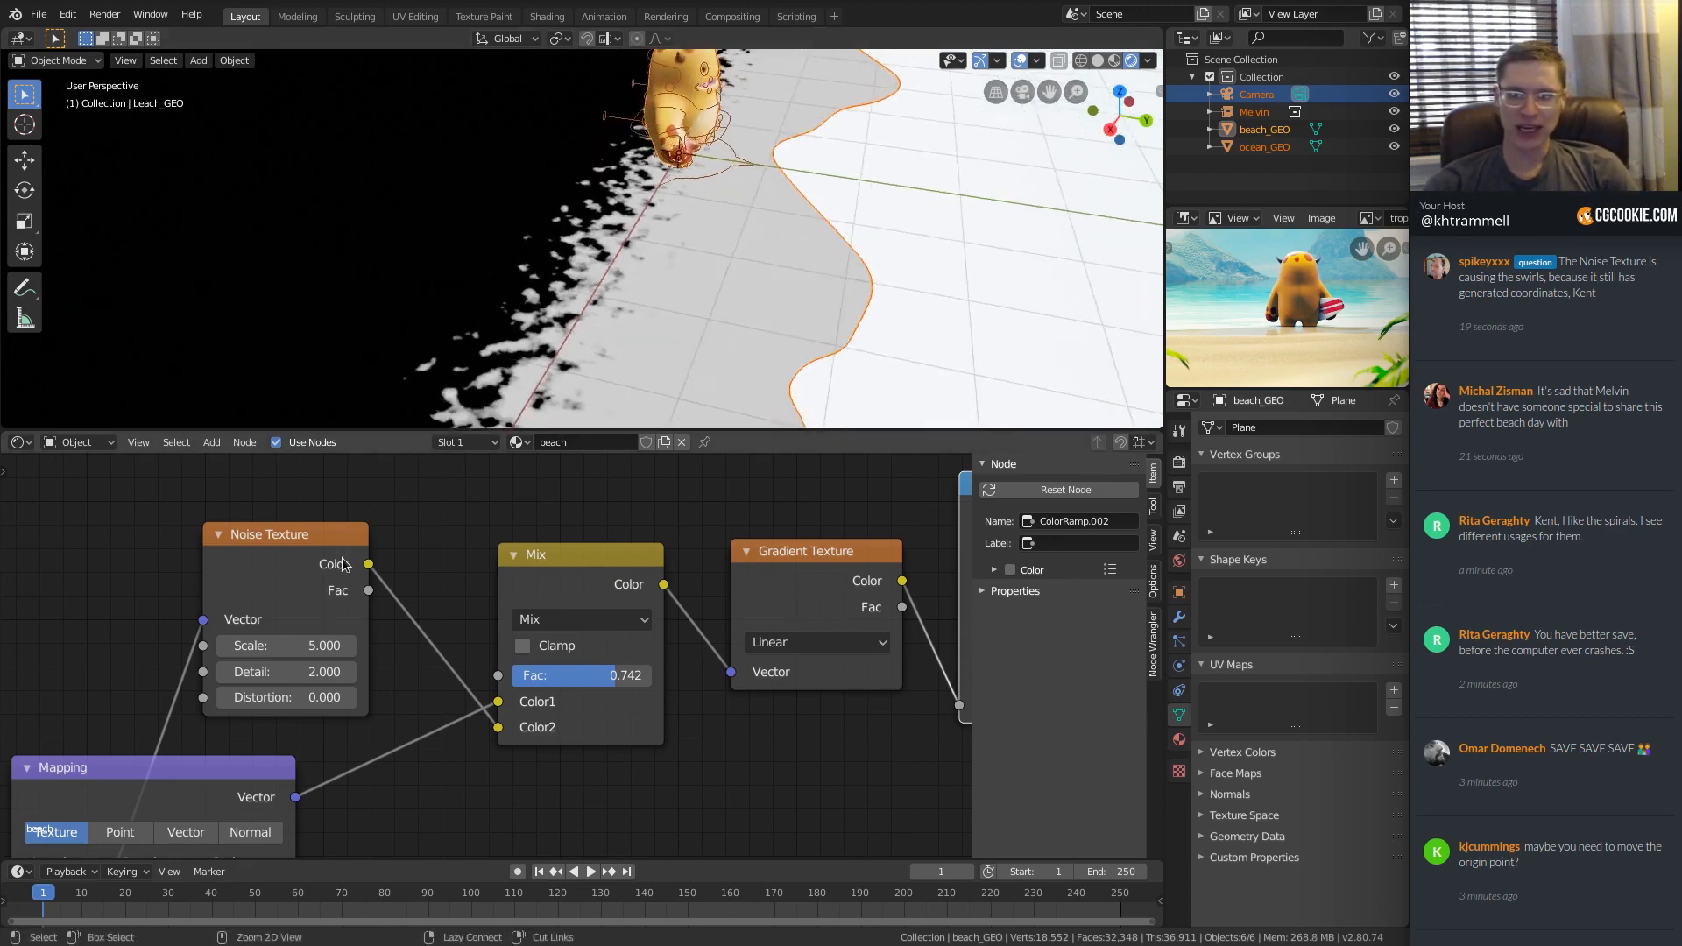
scroll(344, 565, "up", 2)
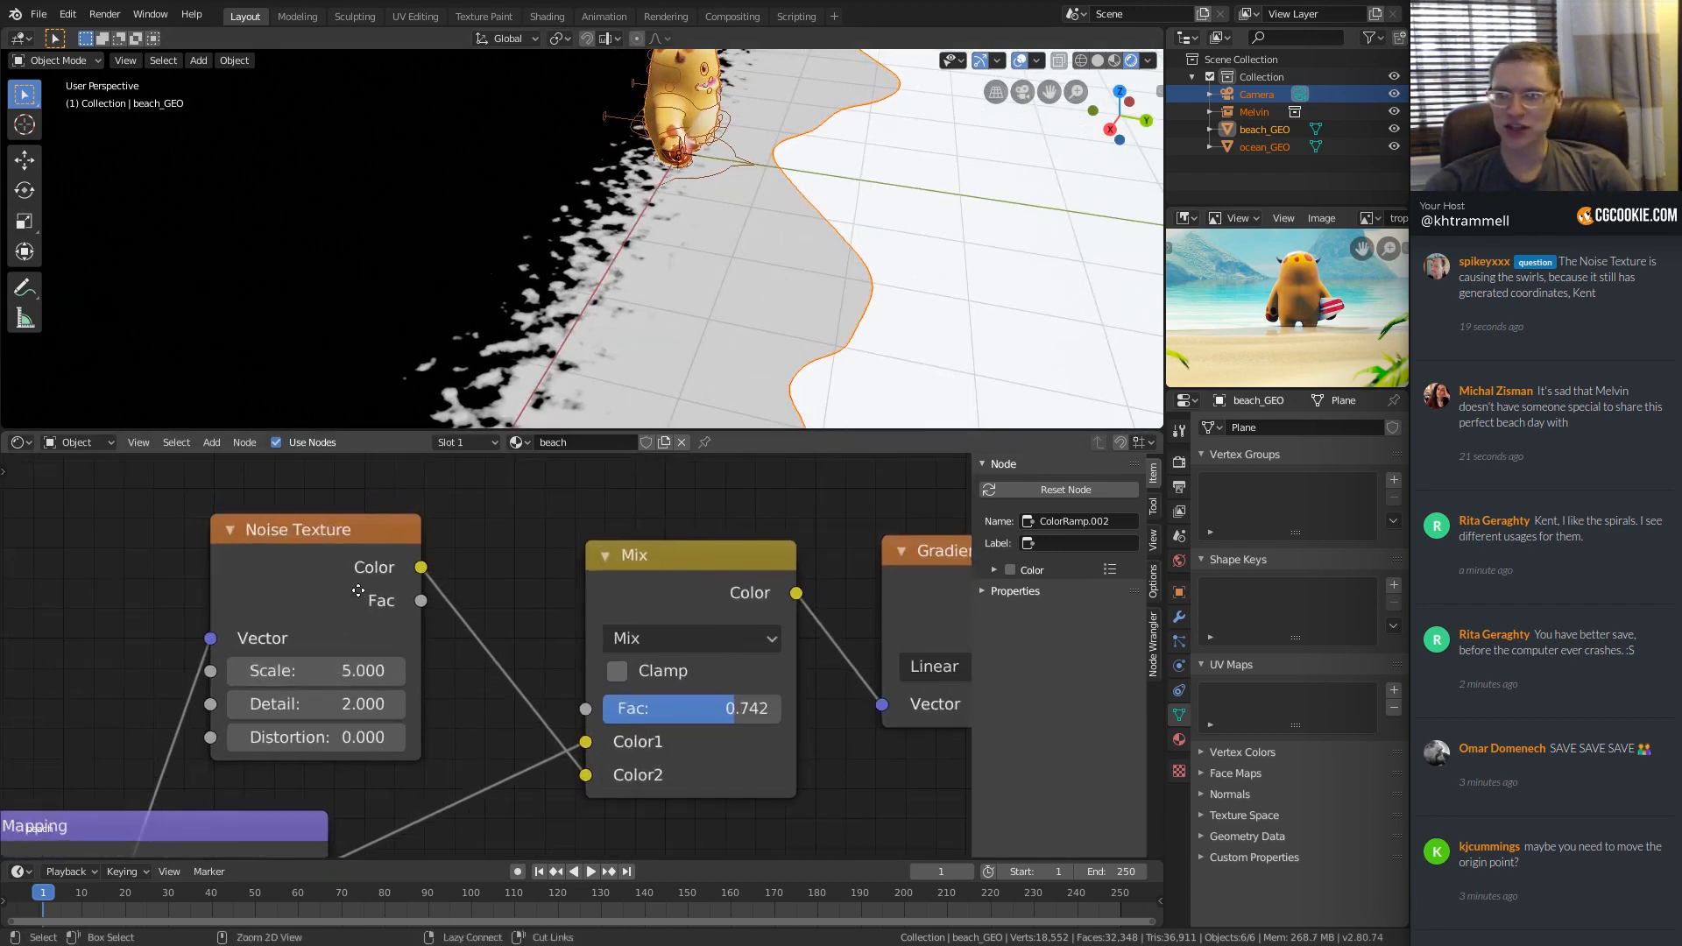
middle_click_drag(640, 301, 697, 220)
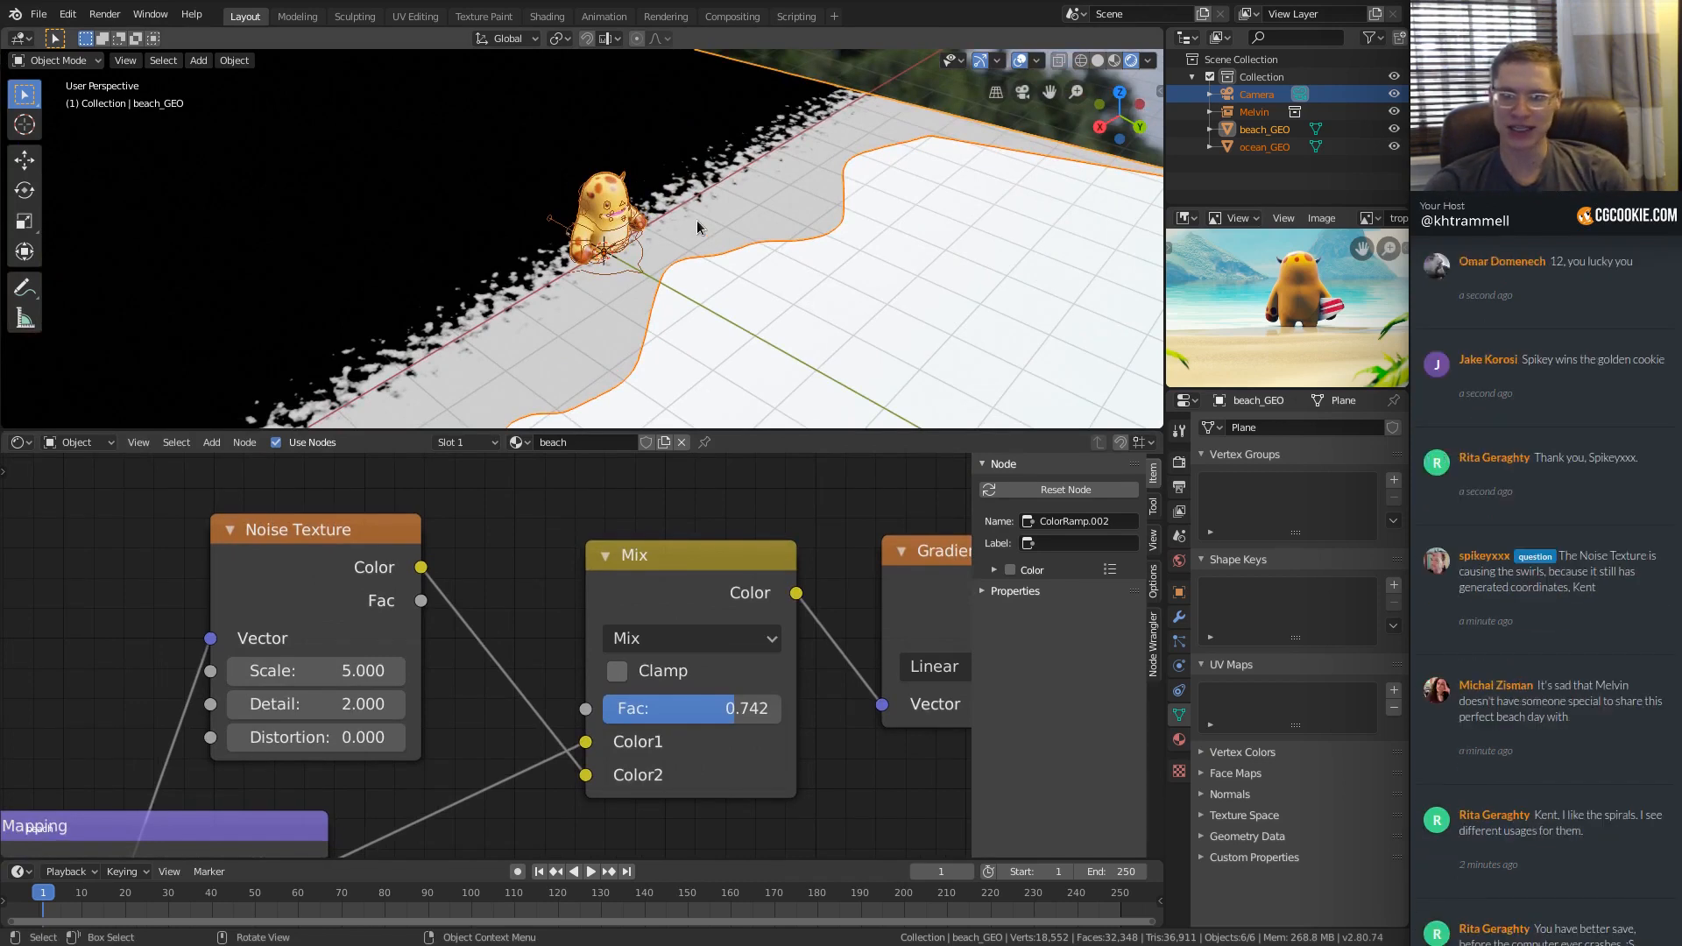
left_click(310, 670)
type(".")
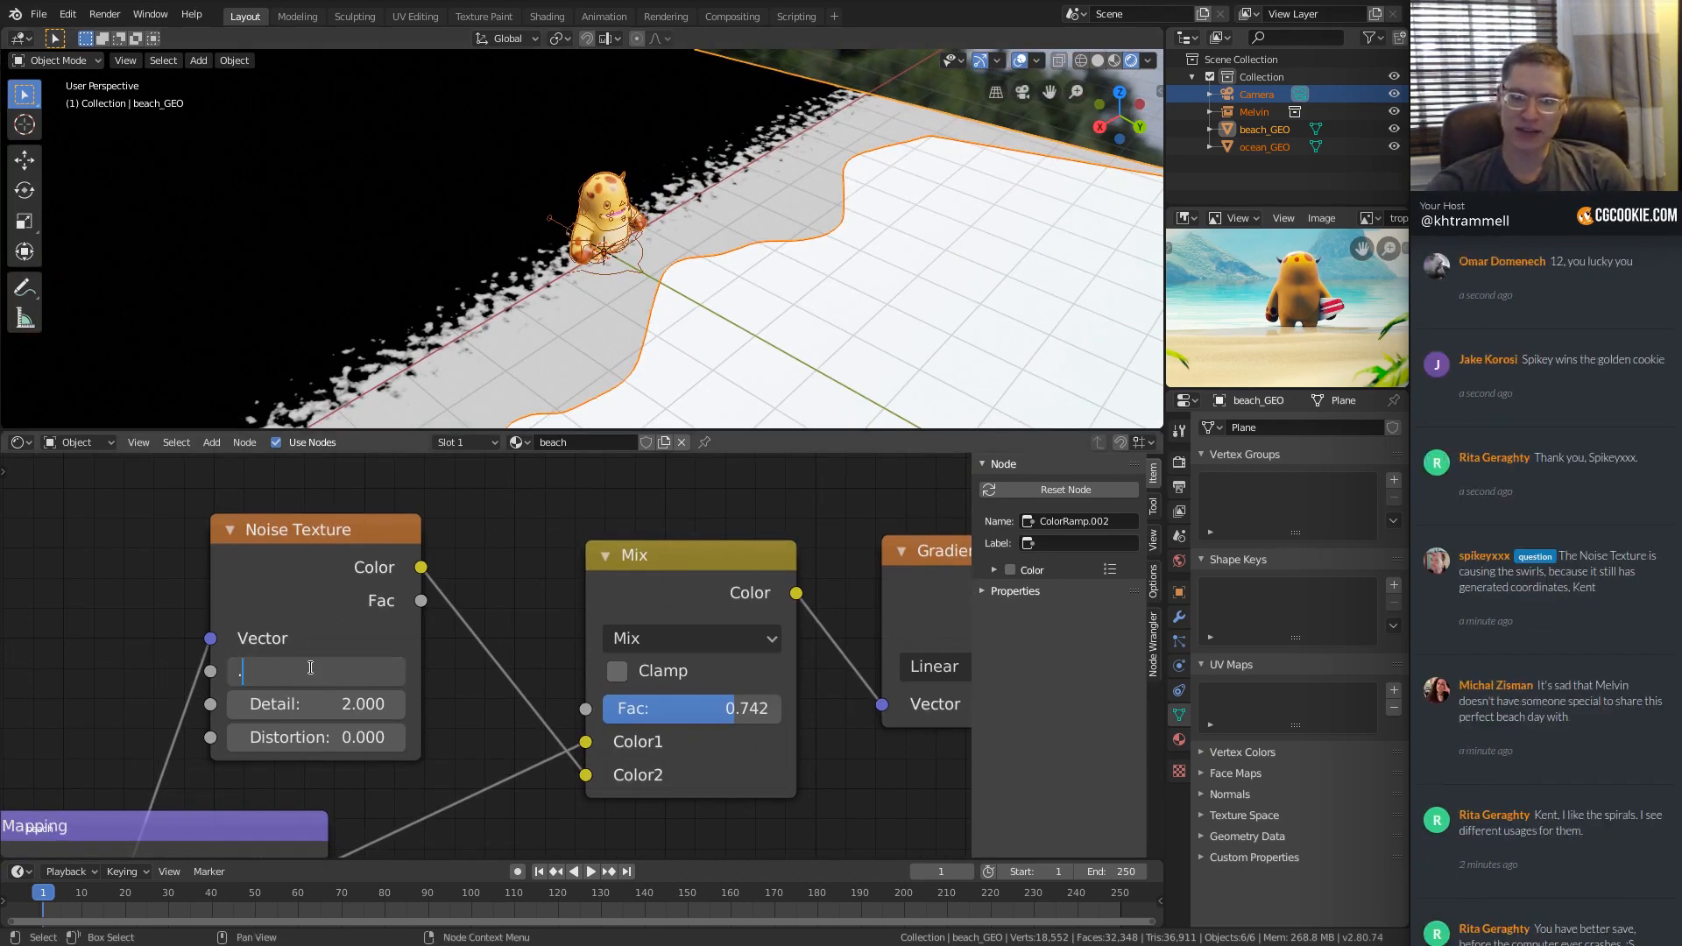
type("2")
key("Return")
left_click_drag(295, 672, 340, 672)
middle_click_drag(692, 390, 664, 336)
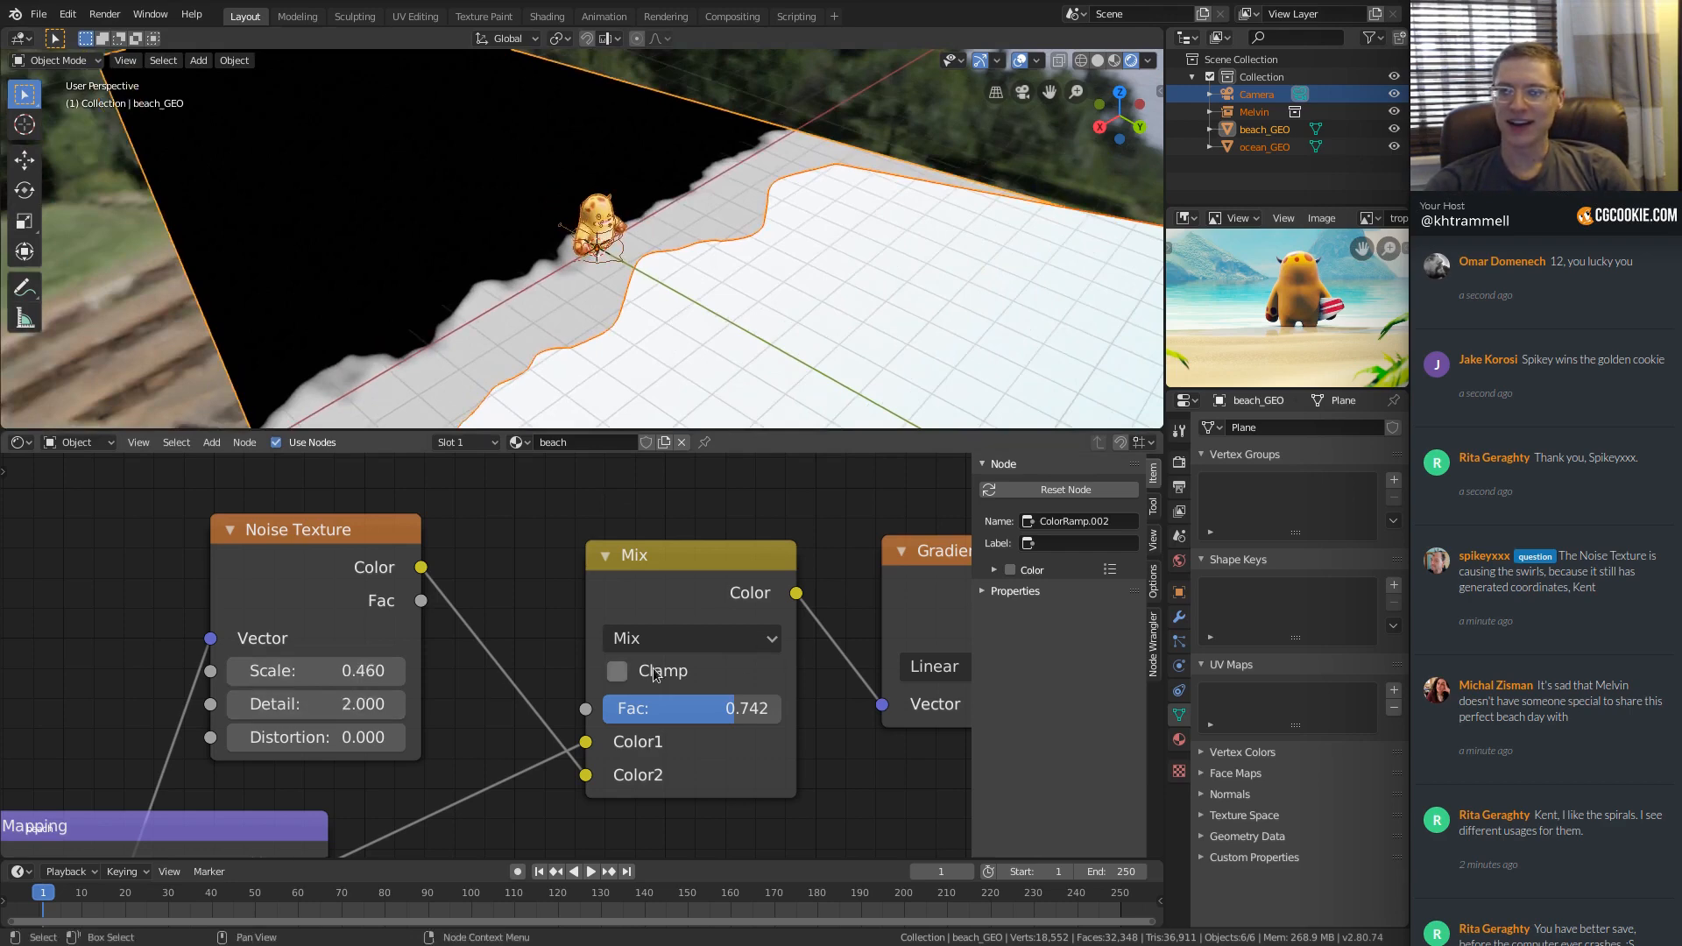
Insert a MixRGB node into the Principled BSDF's Specular link and spread out the shader and output nodes to make room.
middle_click_drag(653, 612, 651, 627, "ctrl")
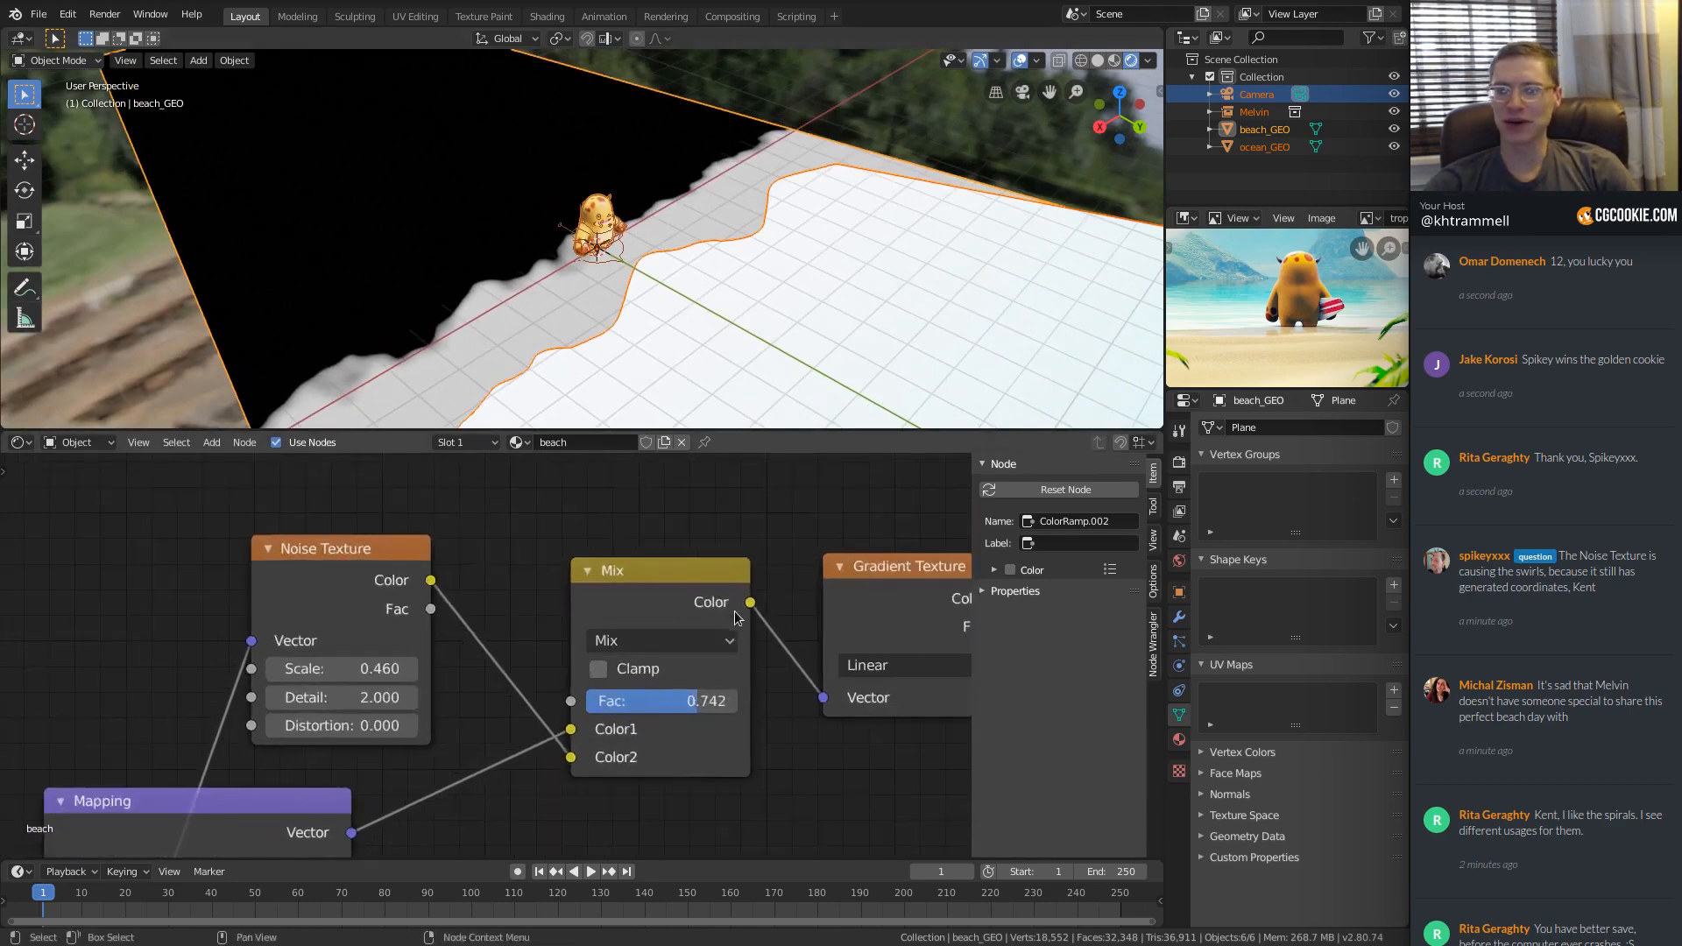
middle_click_drag(958, 649, 458, 551)
middle_click_drag(459, 551, 460, 598, "ctrl")
middle_click_drag(962, 789, 669, 577)
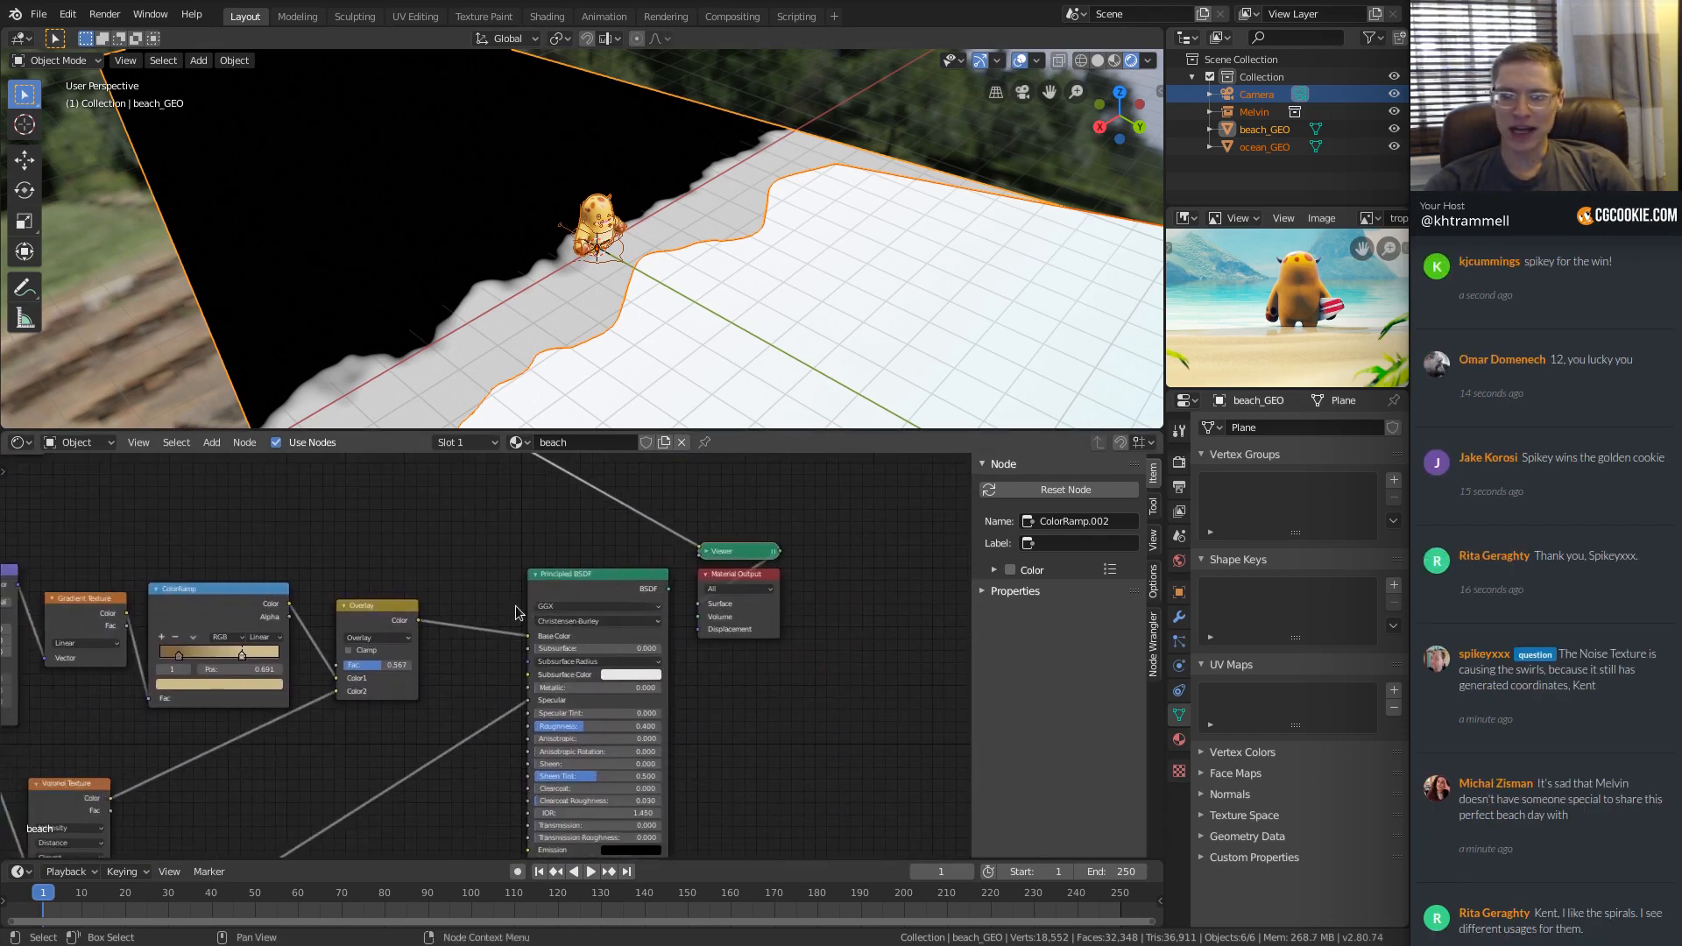
middle_click_drag(464, 791, 462, 732, "ctrl")
middle_click_drag(458, 674, 466, 670, "shift")
key("shift+a")
mouse_move(458, 675)
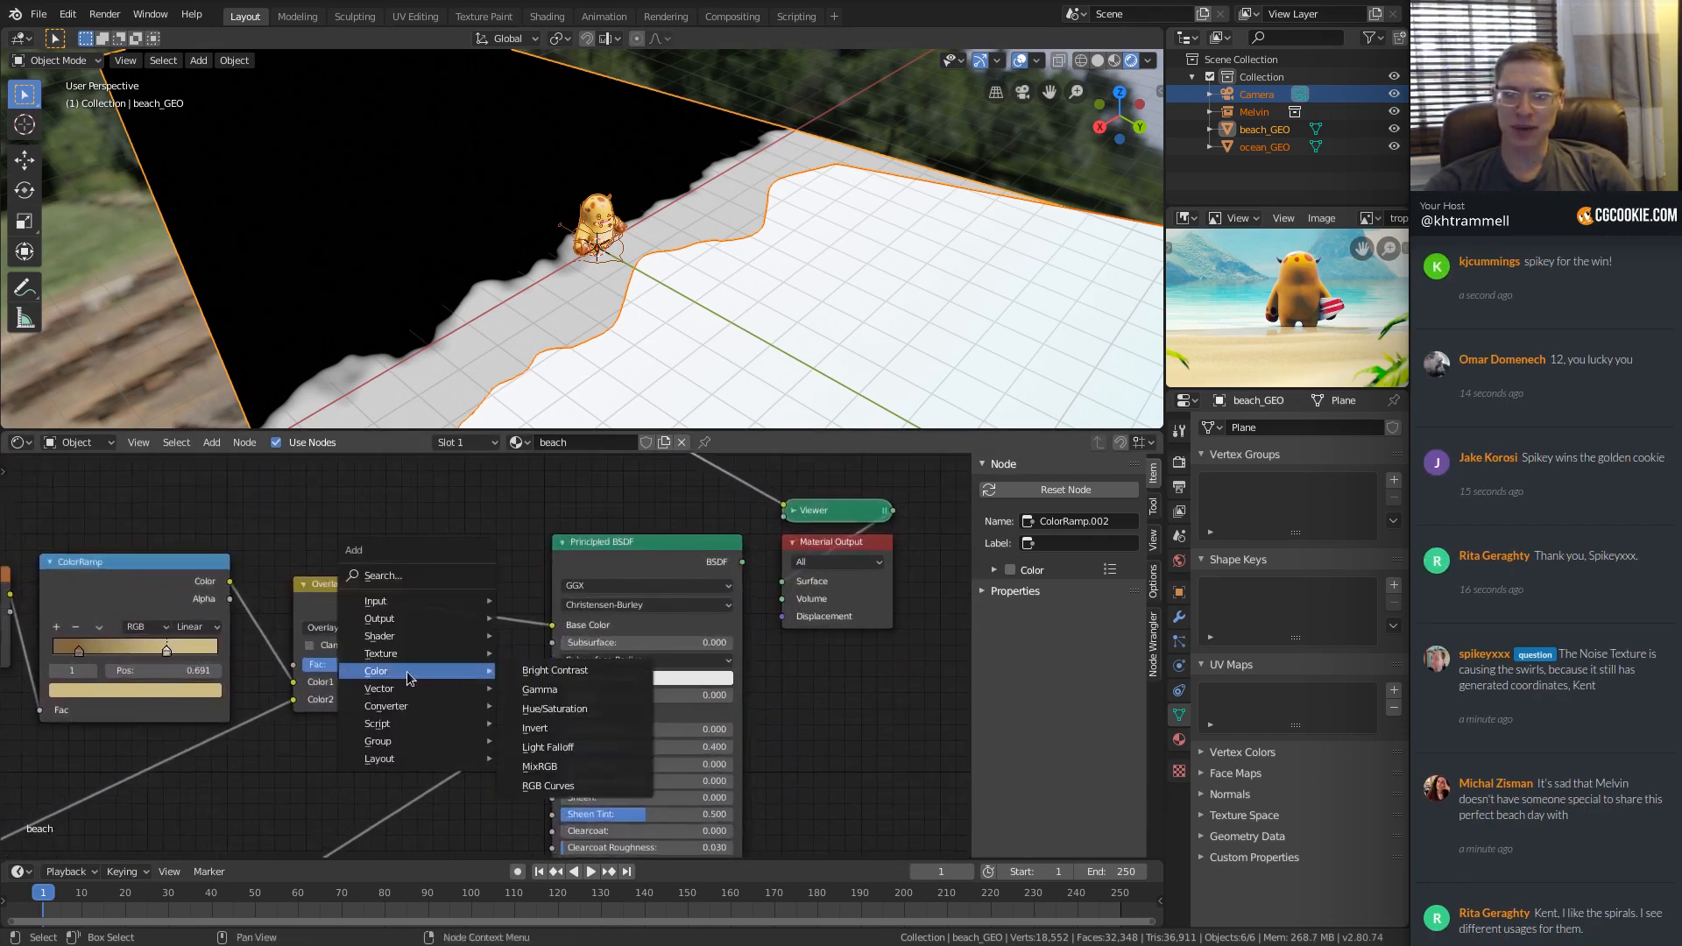
left_click(526, 755)
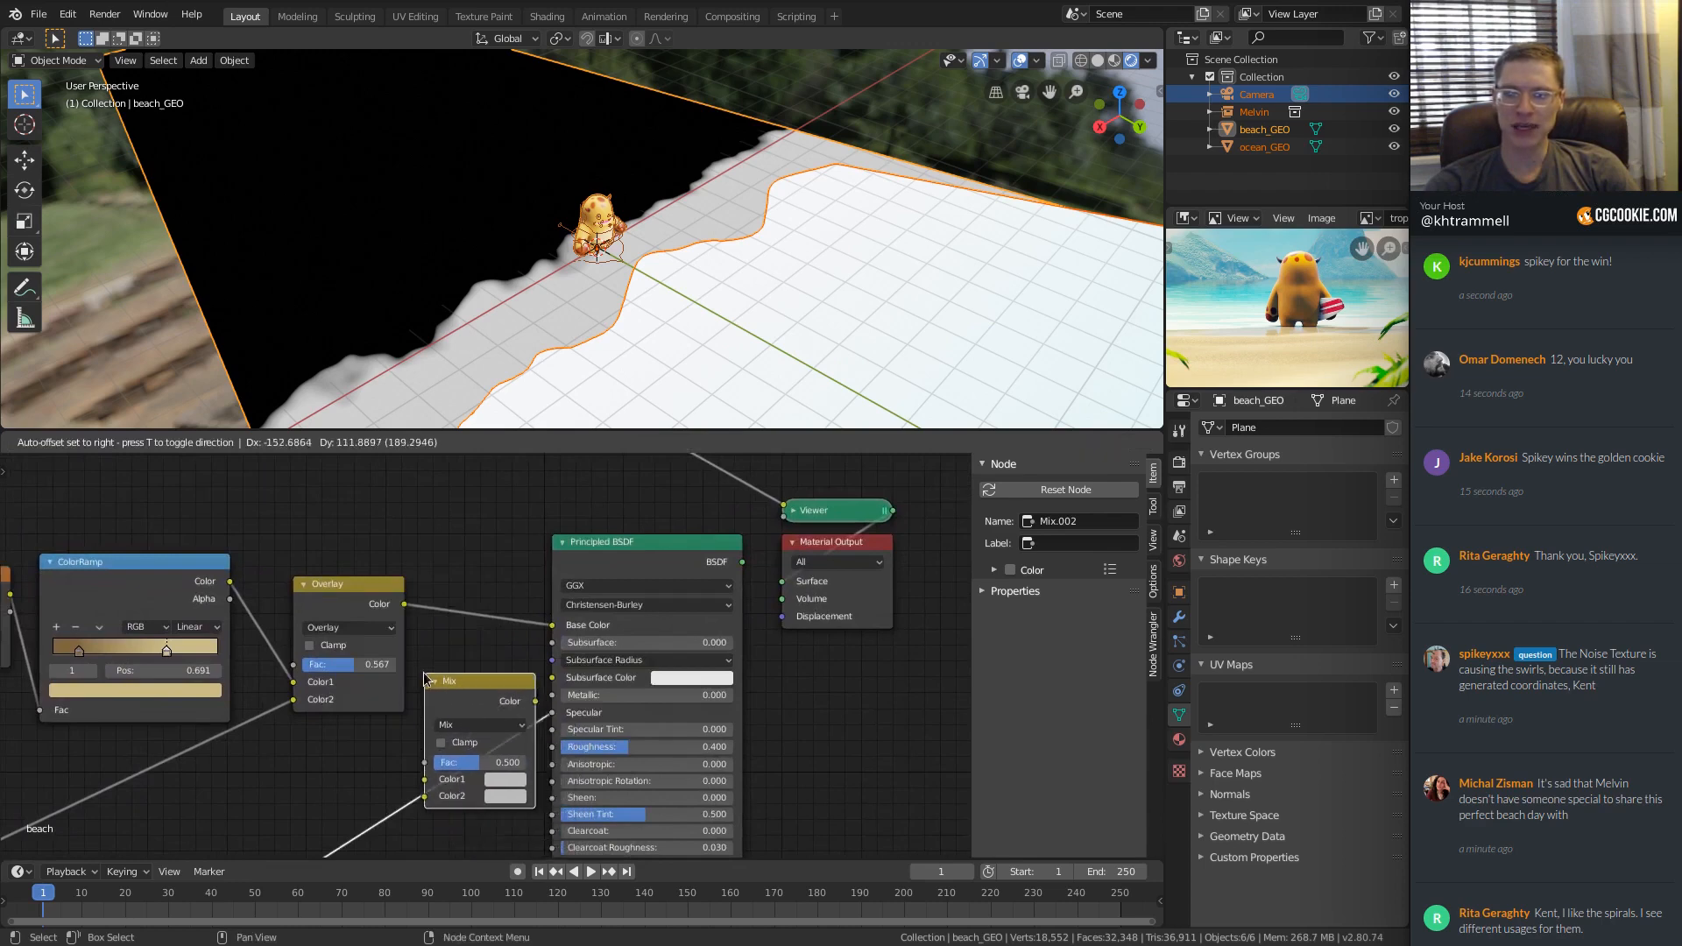
left_click(394, 670)
scroll(508, 650, "down", 1)
left_click_drag(443, 710, 476, 749)
left_click_drag(607, 583, 647, 589)
left_click_drag(772, 583, 840, 558)
Connect the black-and-white shoreline mask ColorRamp's Color output to the new Mix node's Fac input.
scroll(448, 671, "down", 2)
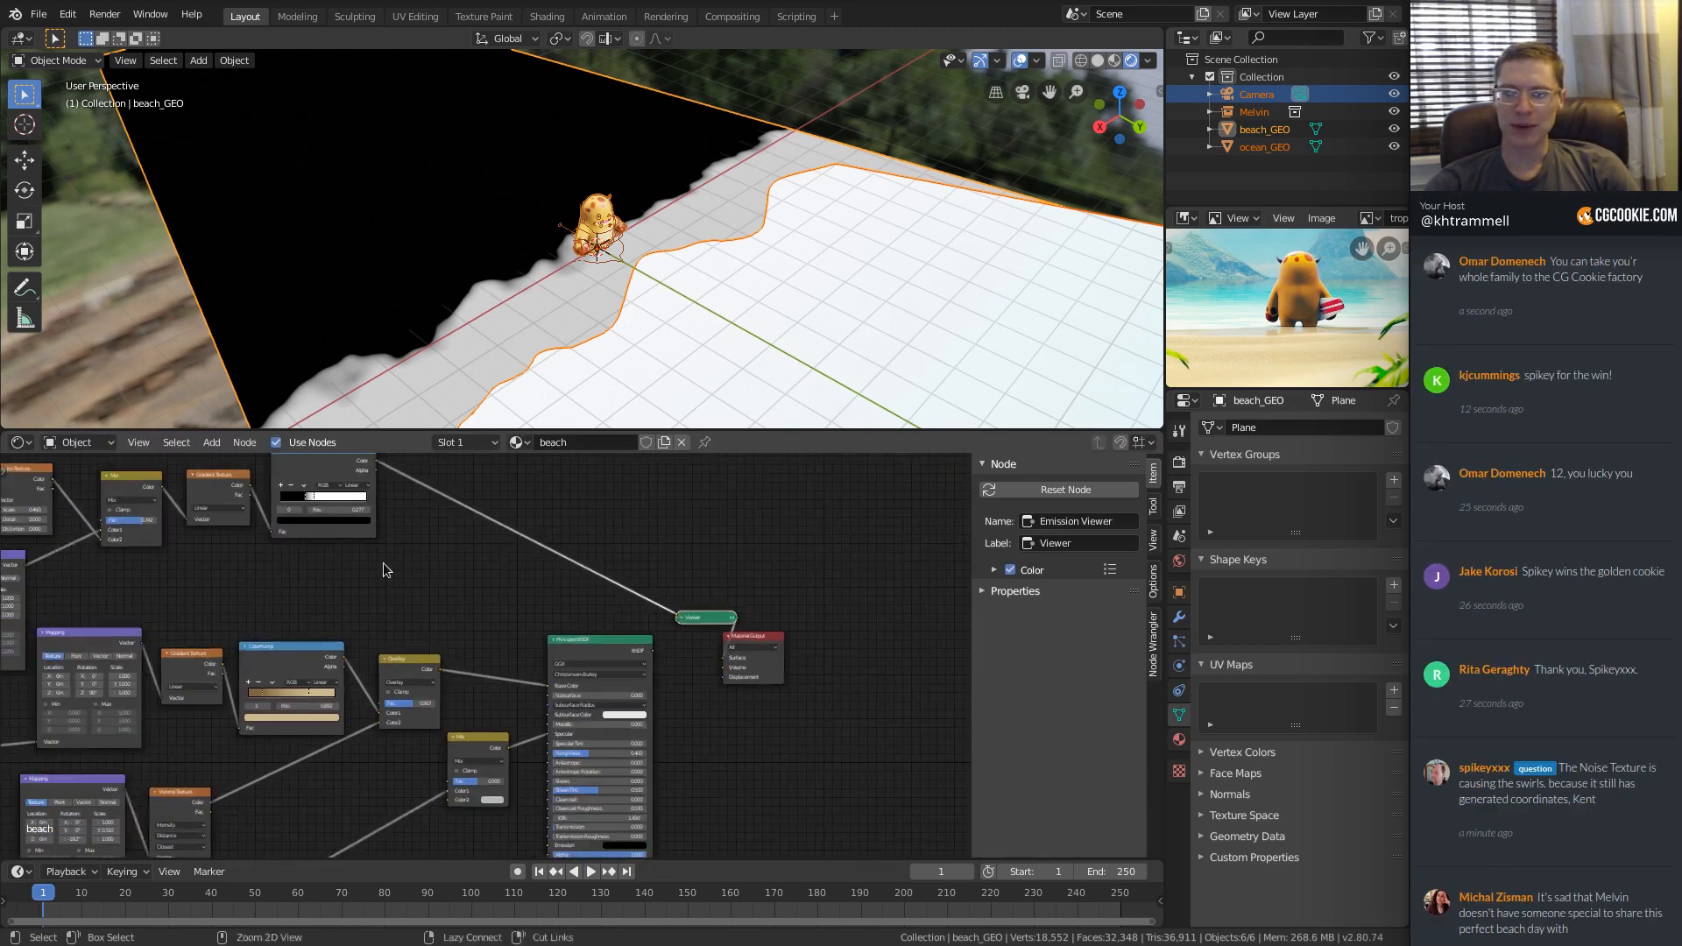
left_click(340, 476, "ctrl+shift")
middle_click_drag(340, 474, 317, 555)
left_click(338, 534, "ctrl+shift")
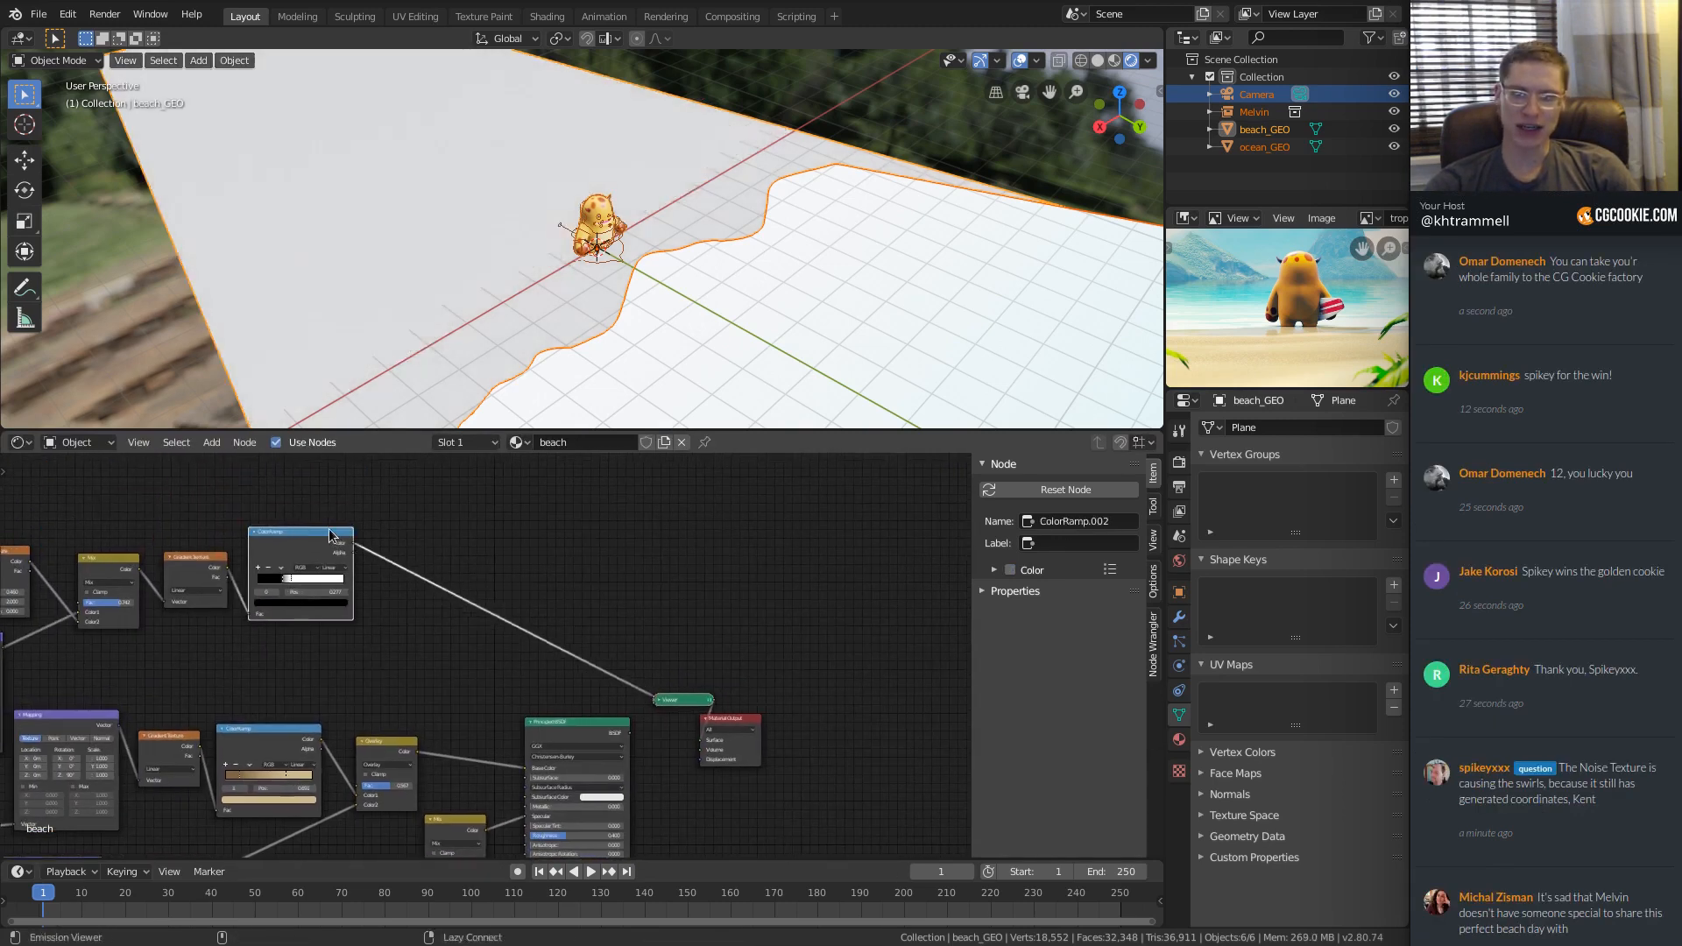
middle_click_drag(450, 605, 415, 544)
middle_click_drag(415, 544, 363, 535, "ctrl")
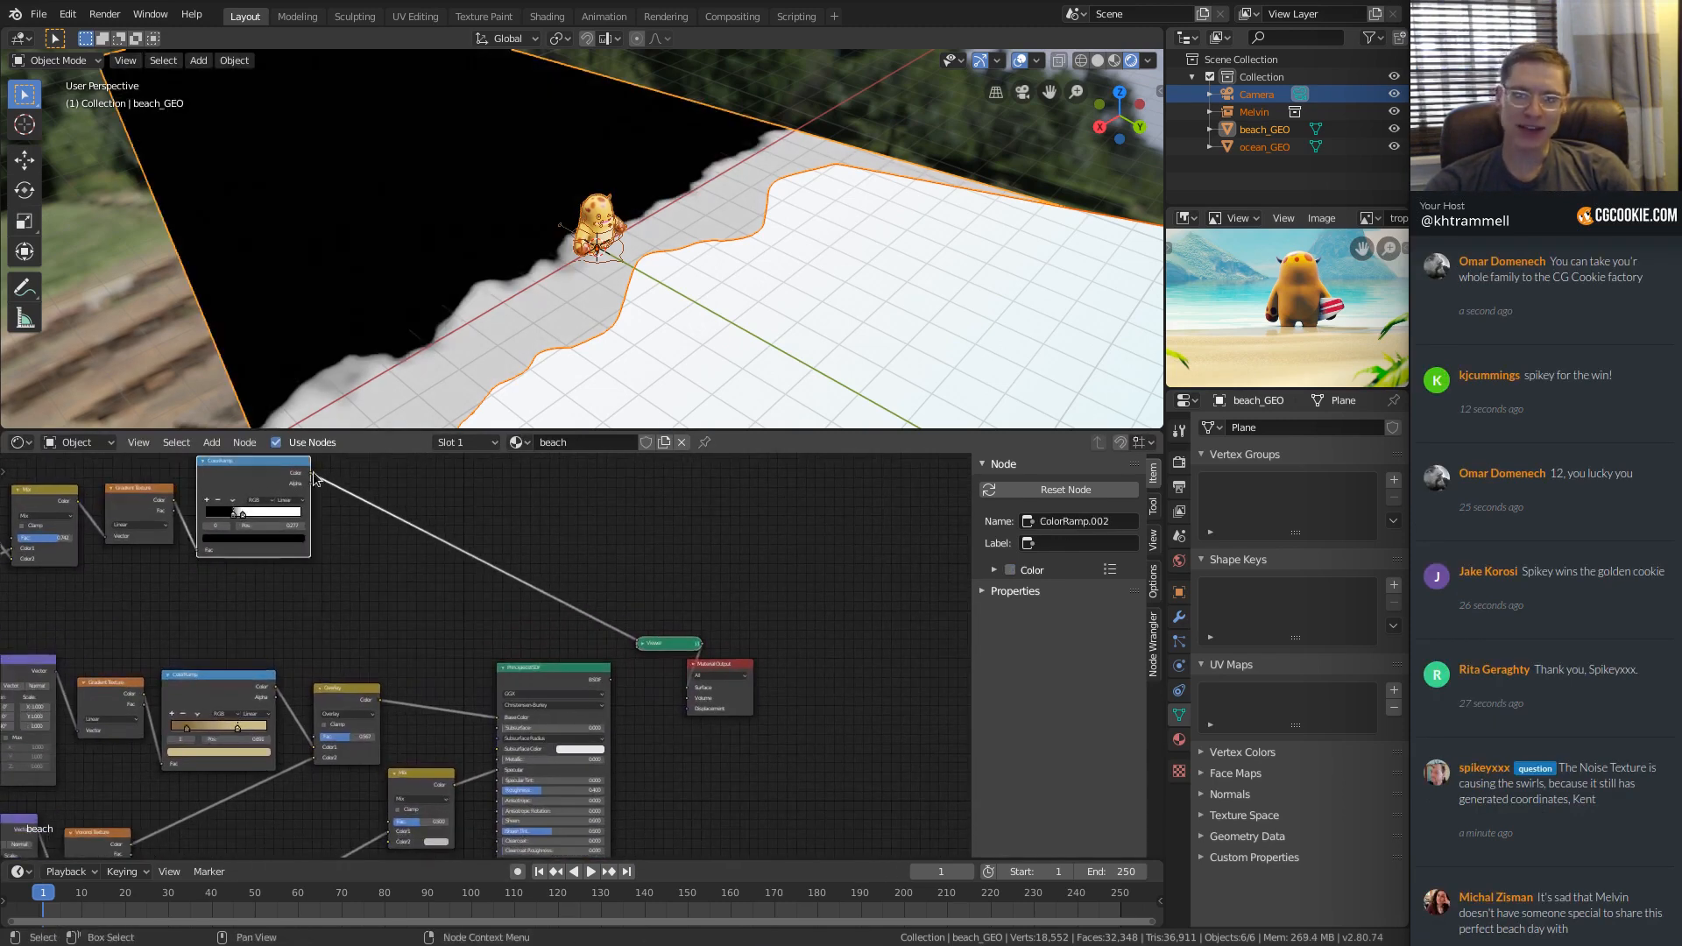
left_click_drag(313, 476, 390, 822)
Preview the Specular Mix node on the beach and examine how the mask blends the speckles with Color2.
scroll(390, 822, "up", 5)
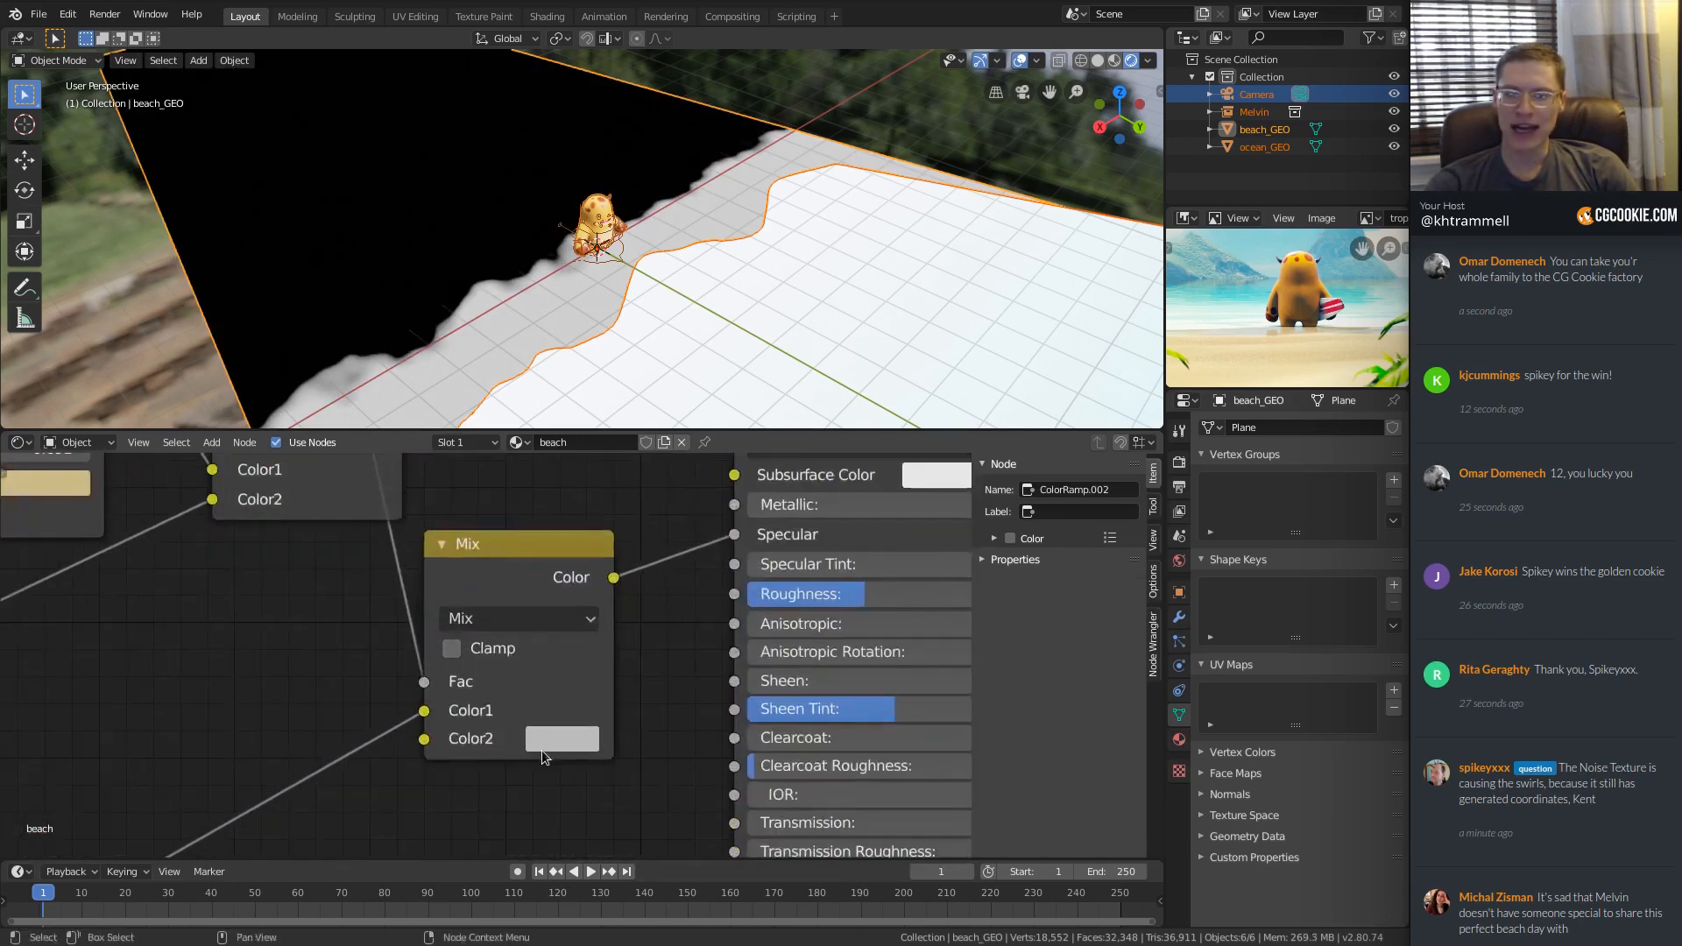
left_click(554, 576, "ctrl+shift")
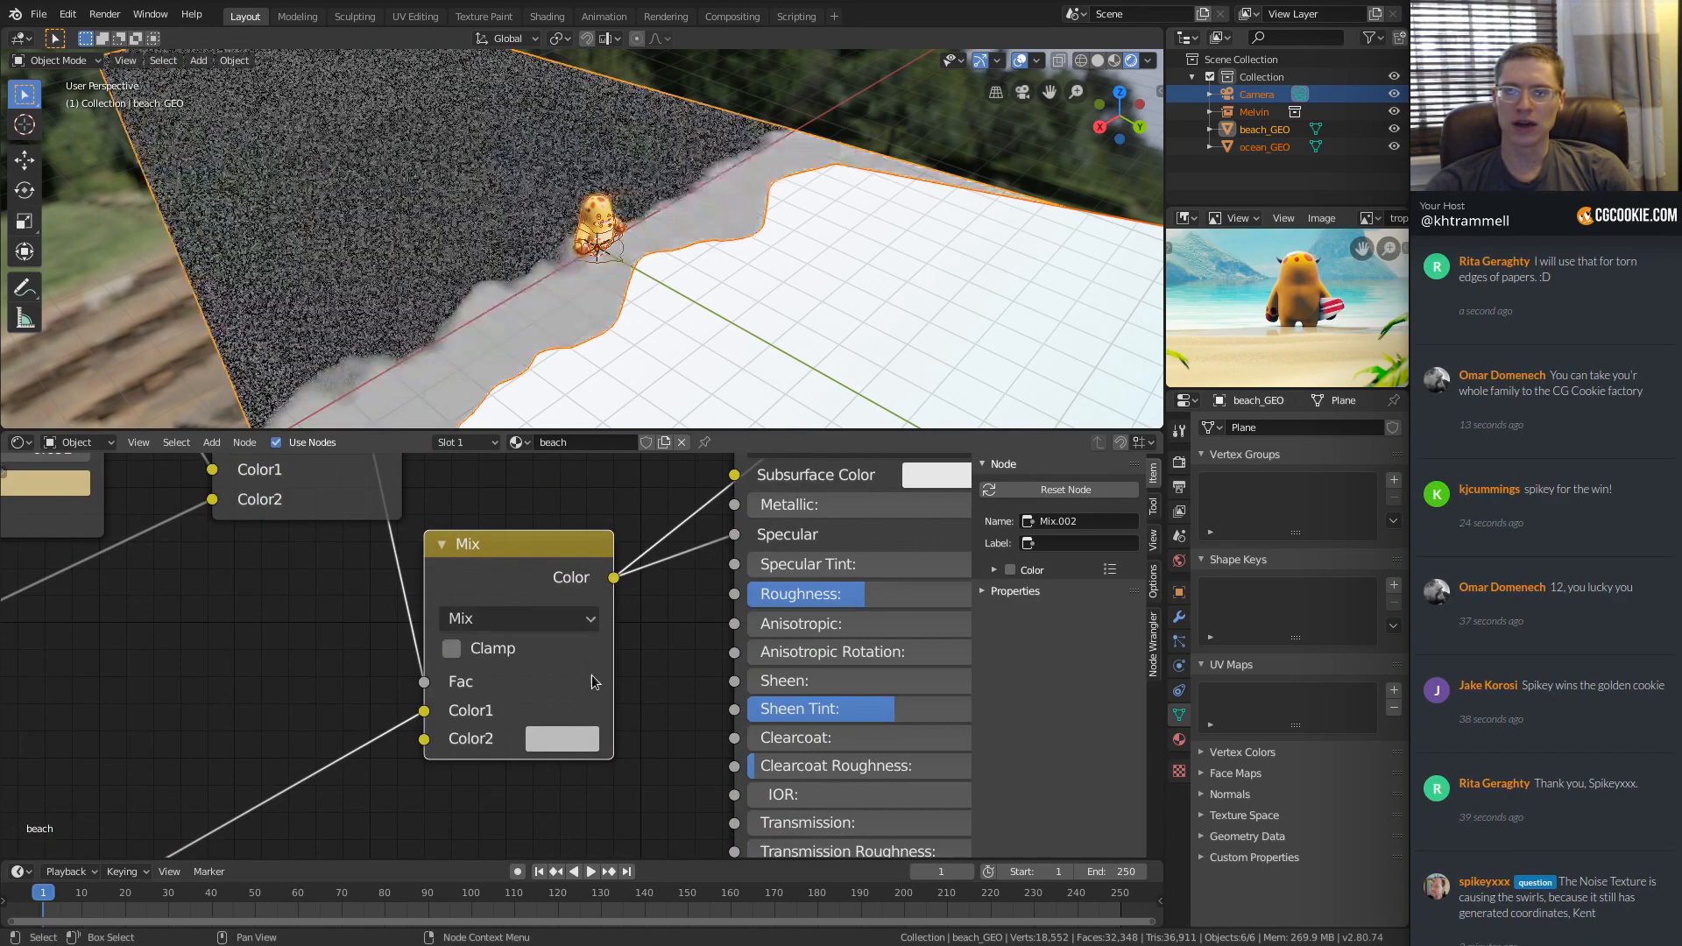
left_click(557, 745)
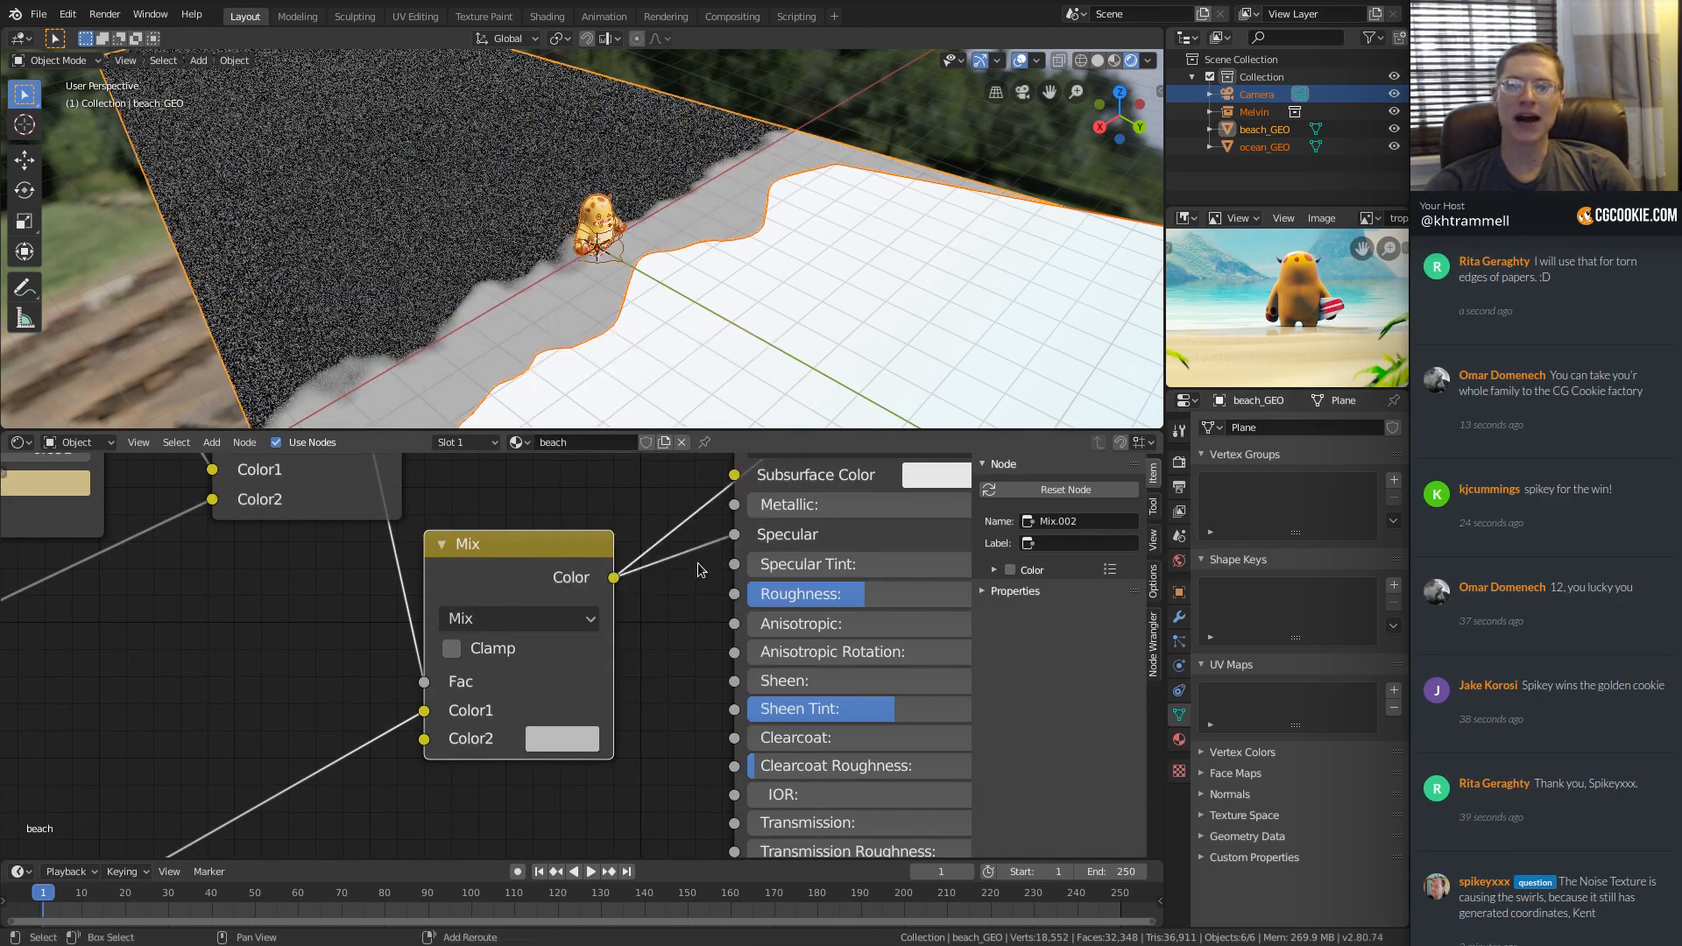
middle_click_drag(697, 562, 517, 616)
left_click_drag(479, 628, 557, 632)
scroll(738, 657, "down", 1)
middle_click_drag(734, 559, 515, 698)
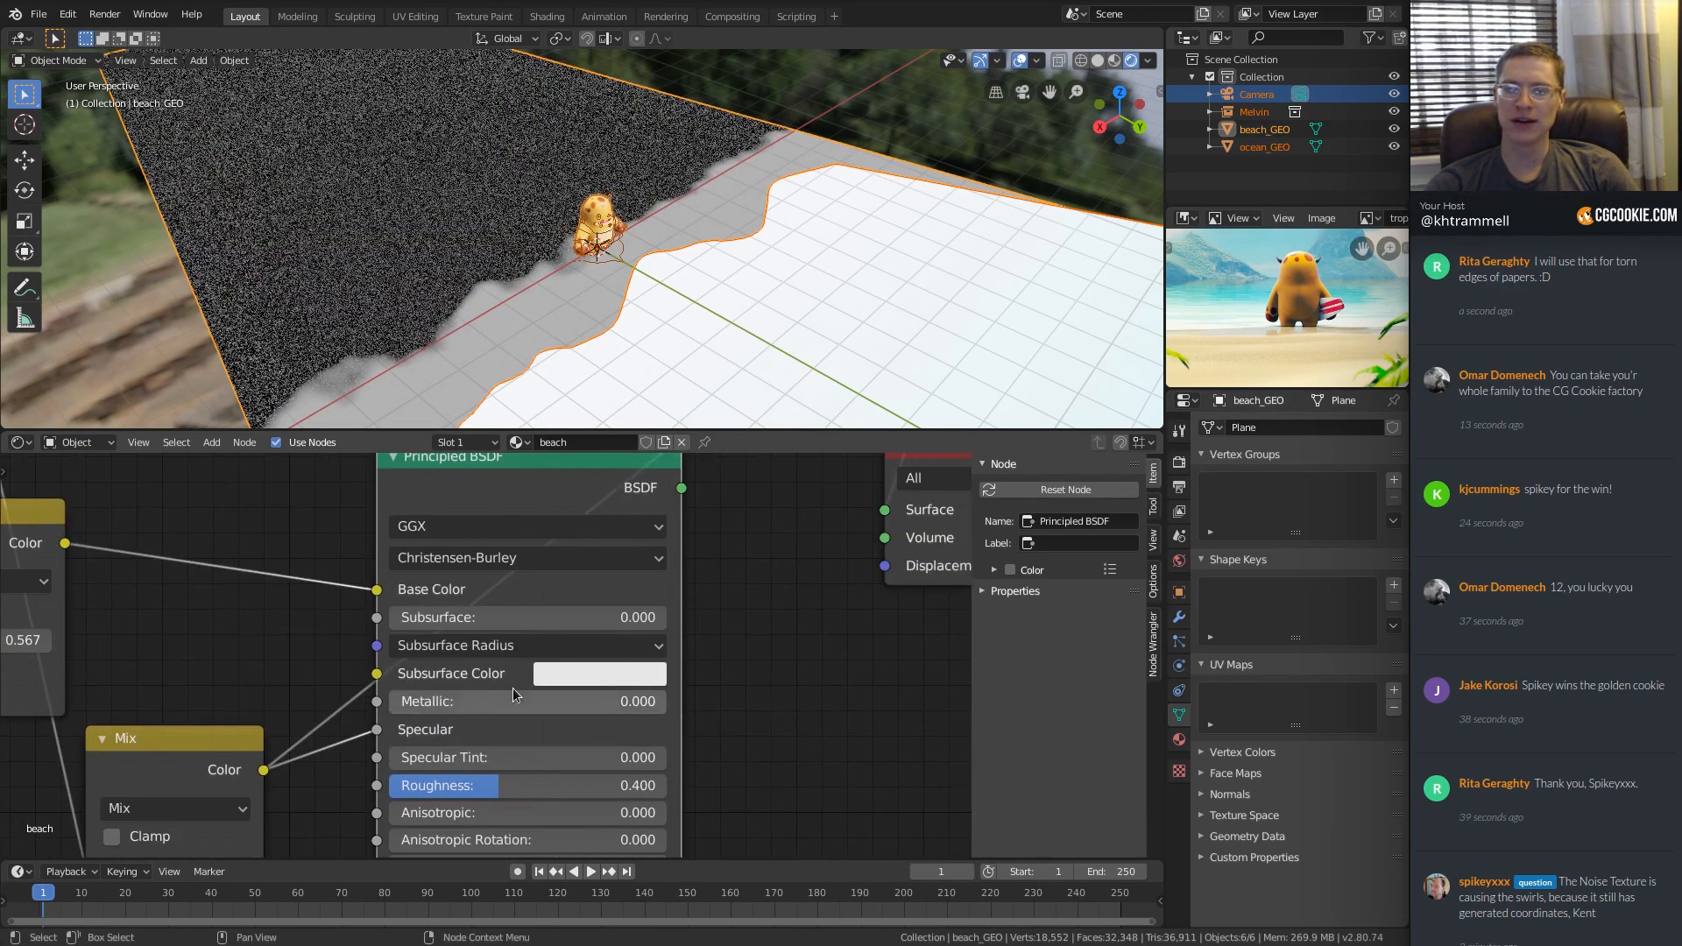
Route the Principled BSDF back to the Material Output and hide the viewport overlays to view the shaded beach.
left_click(606, 468, "ctrl+shift")
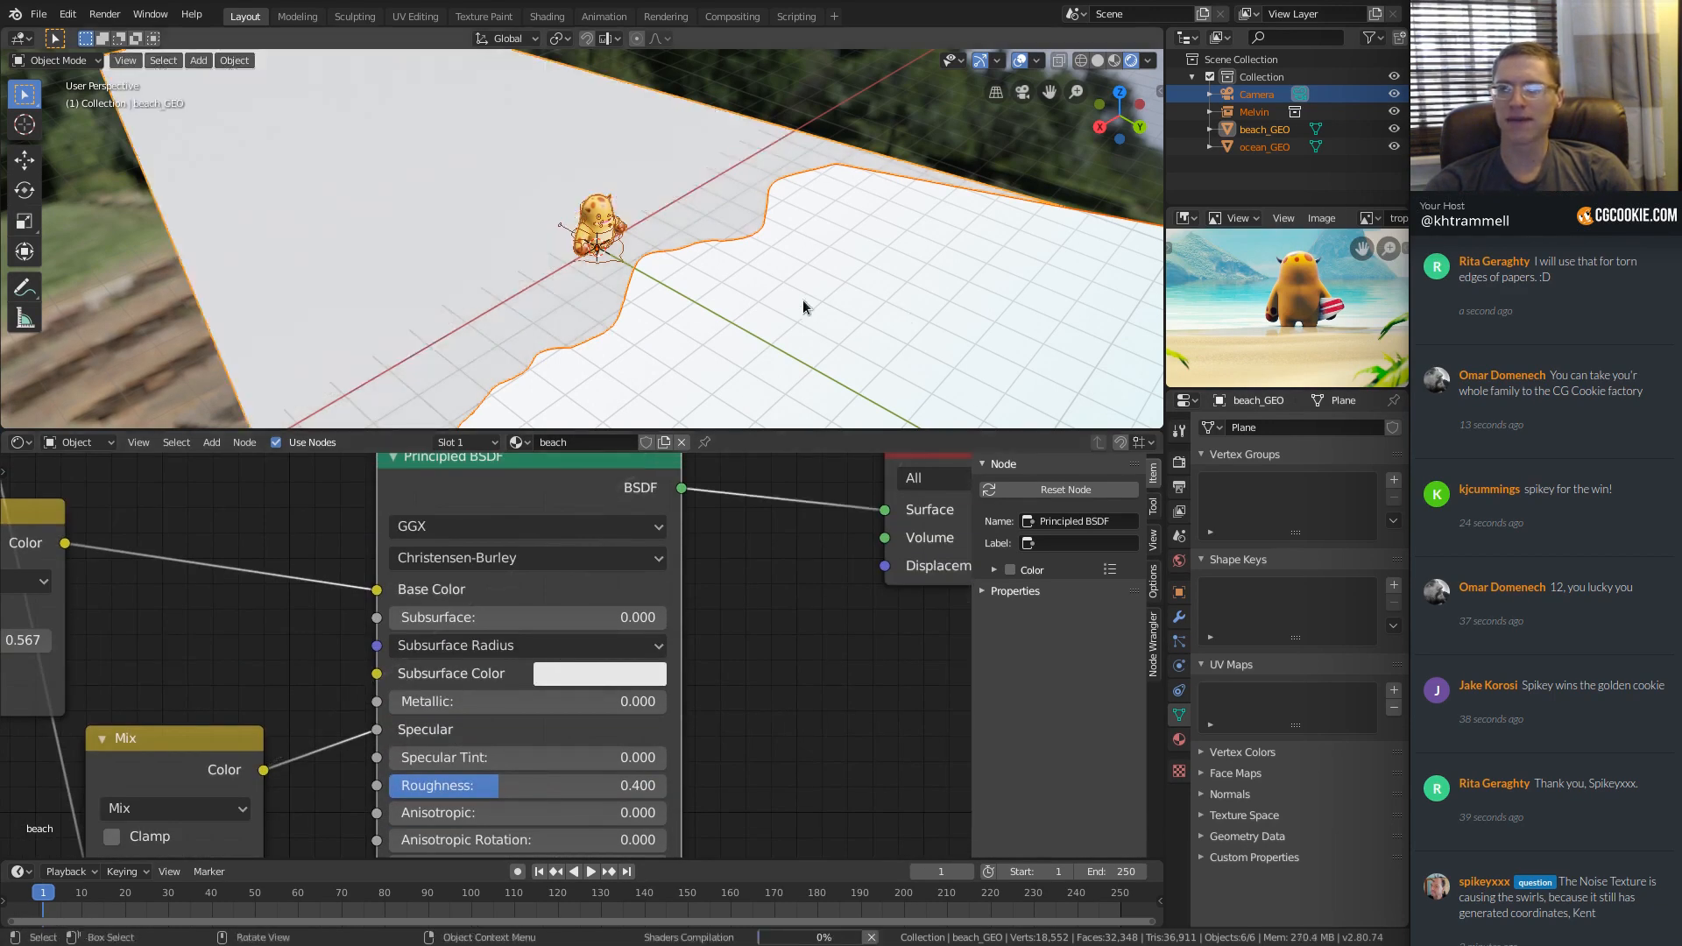
middle_click_drag(659, 260, 628, 219)
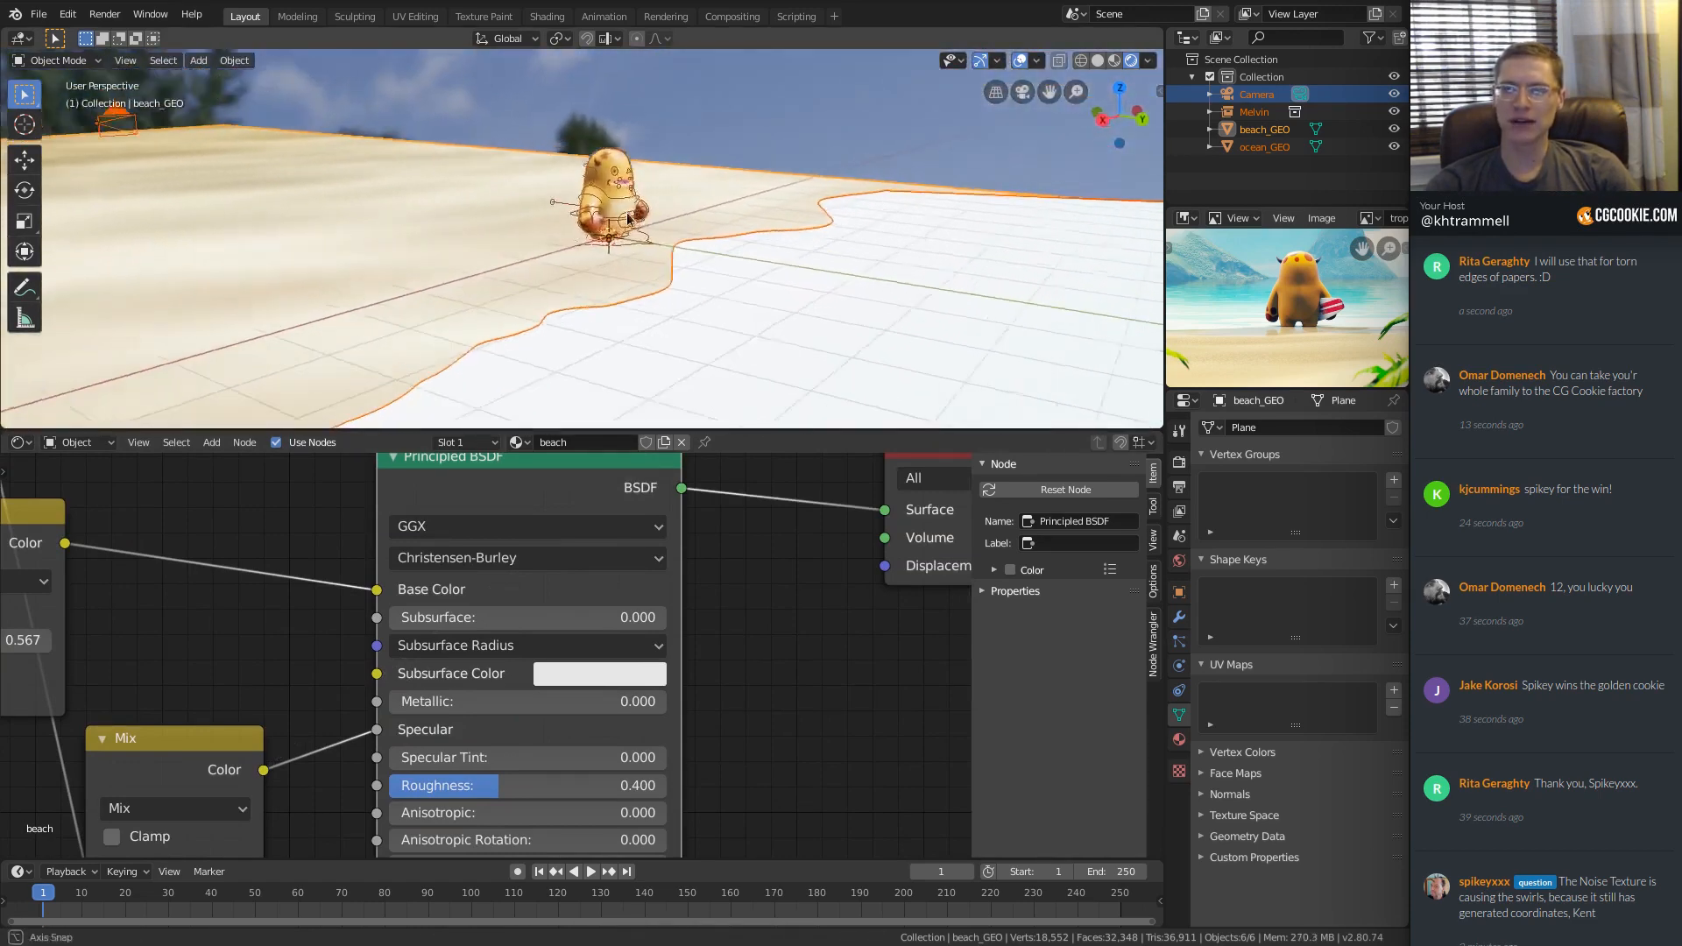
left_click(1018, 61)
middle_click_drag(929, 166, 628, 244)
Set the Specular Mix node's Color2 to pure white and view the shoreline around the character.
middle_click_drag(386, 724, 660, 539)
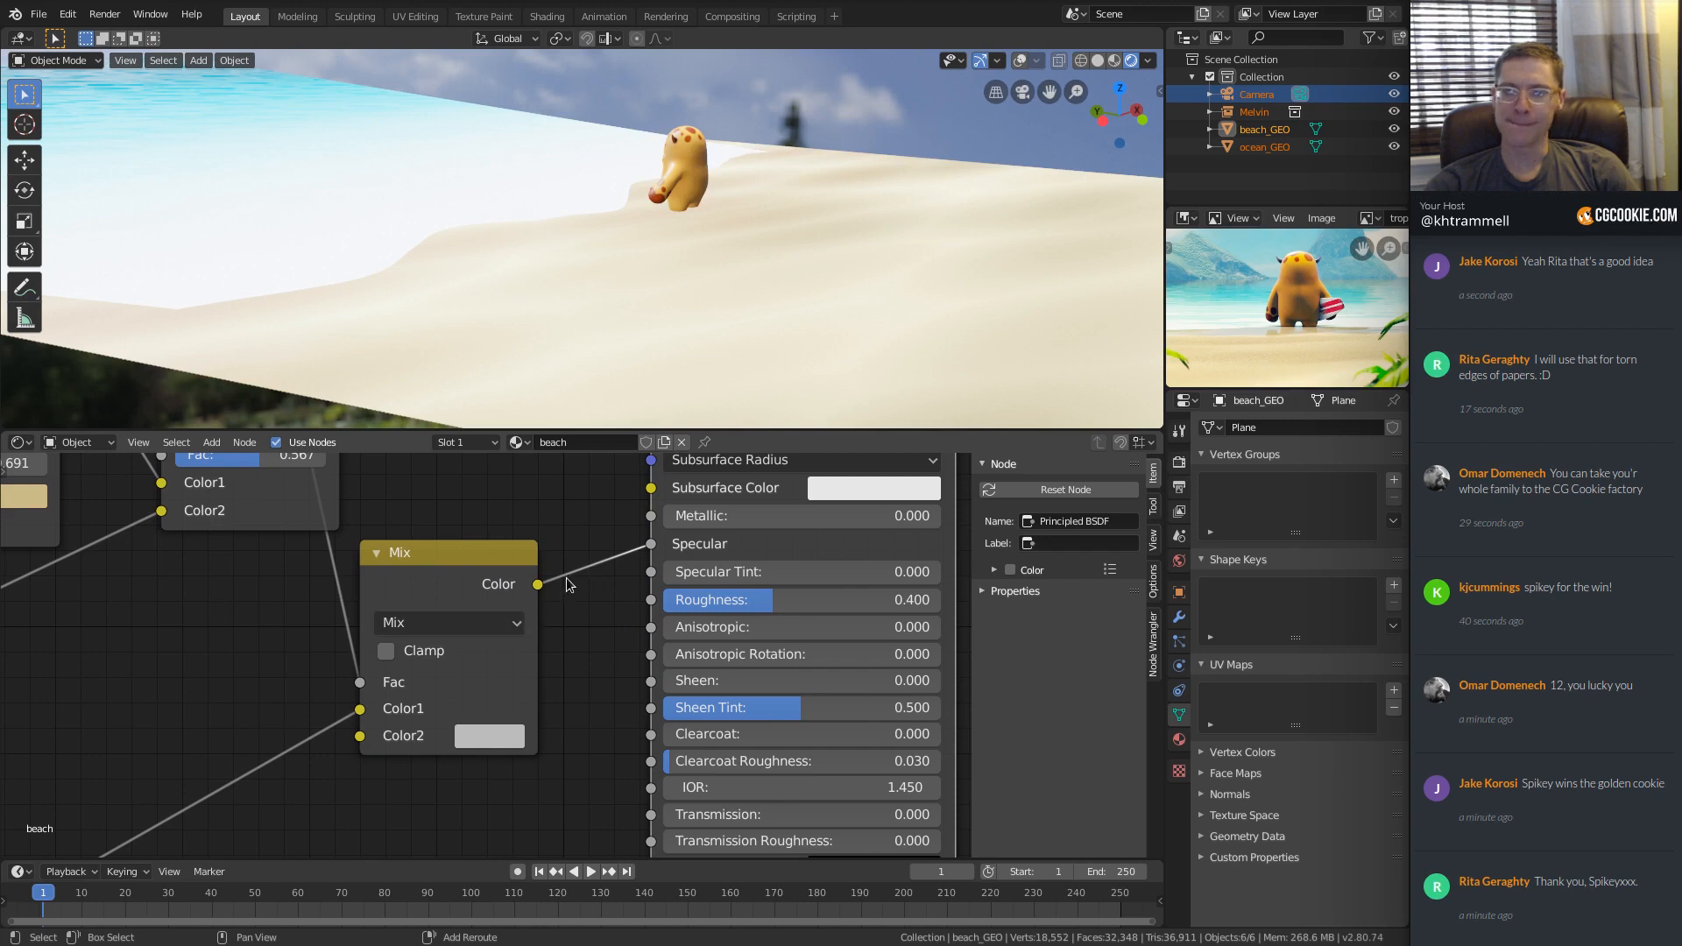
left_click(487, 738)
left_click_drag(682, 429, 674, 383)
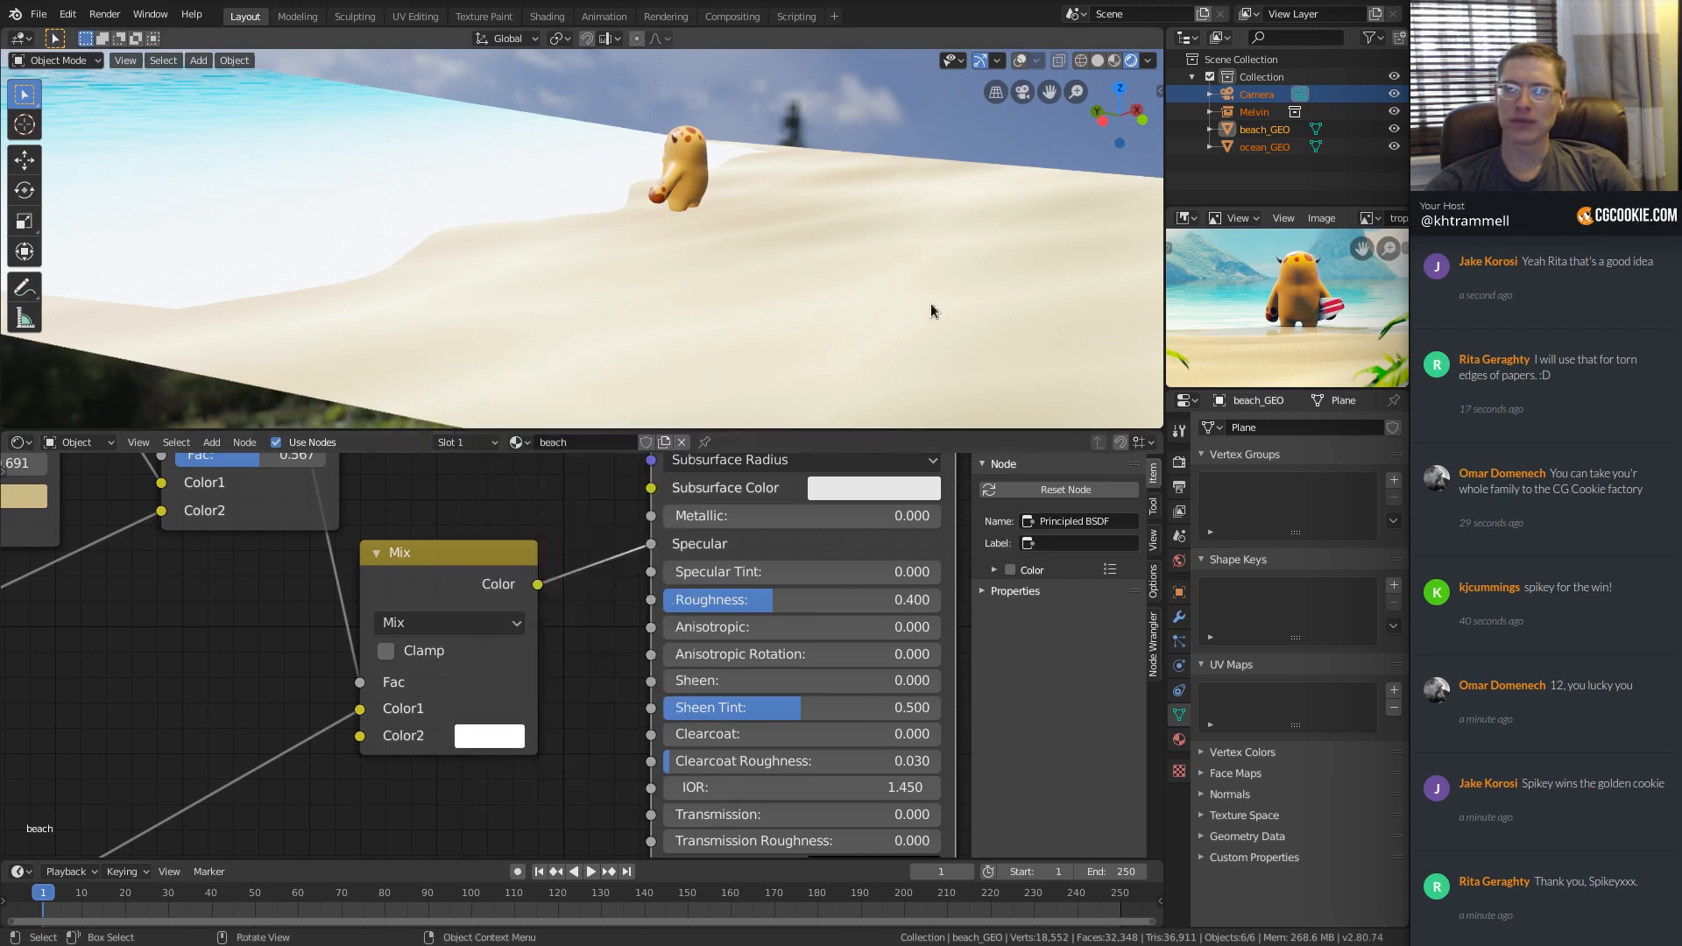
middle_click_drag(931, 303, 670, 385)
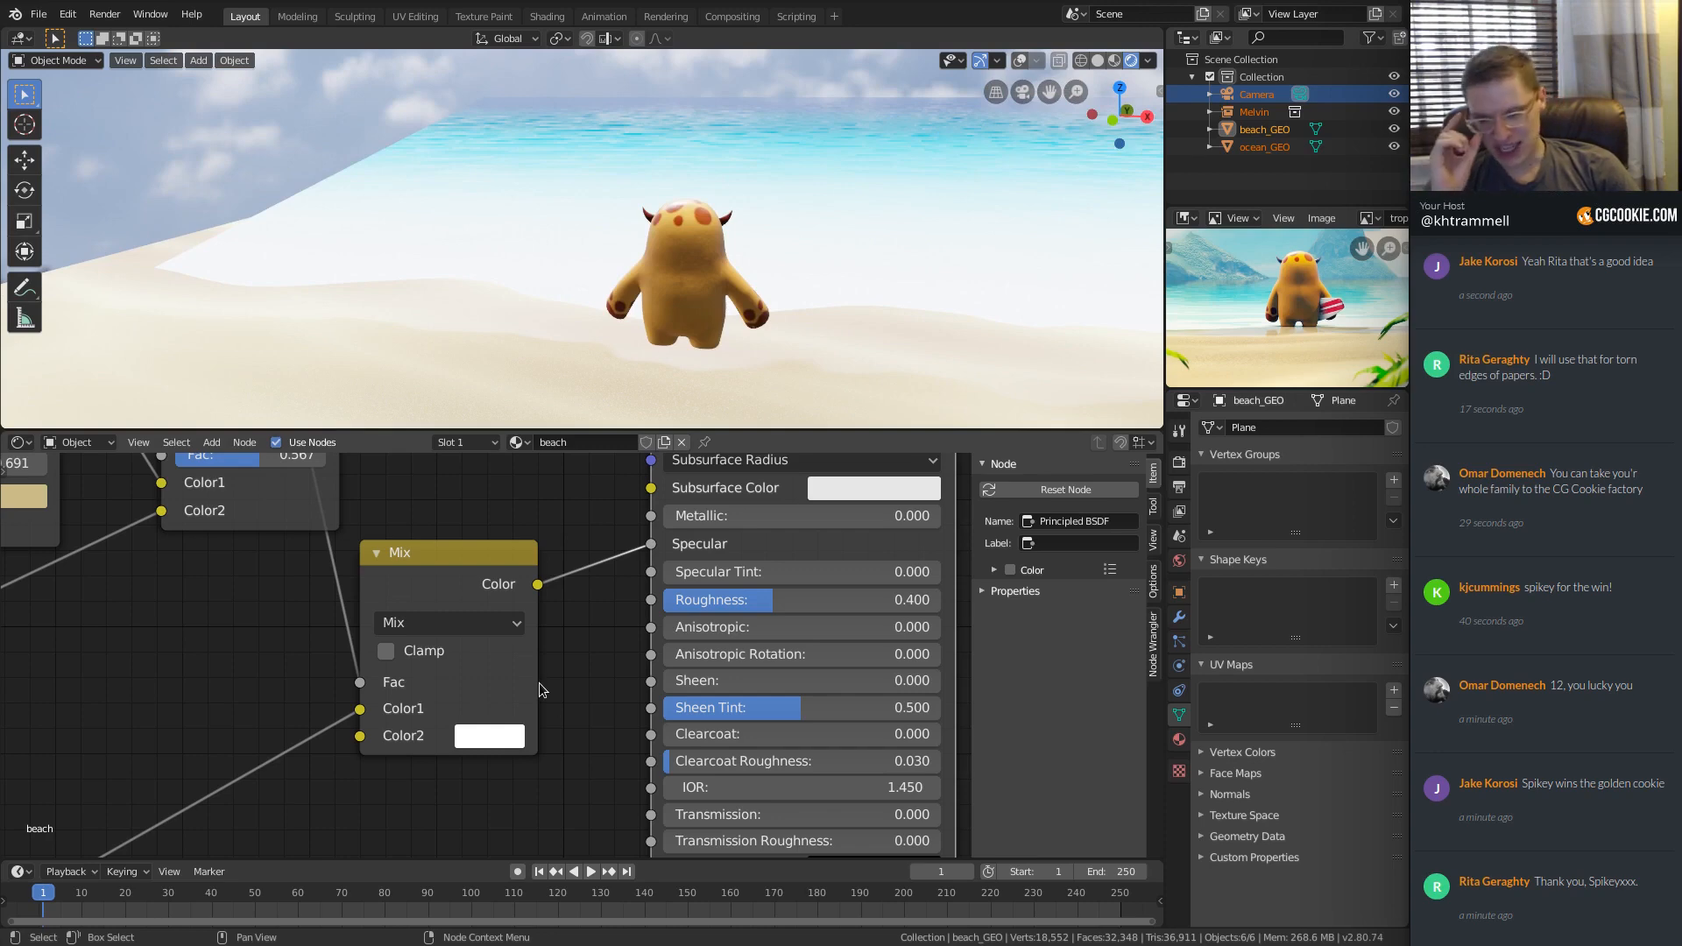
Duplicate the Specular Mix node and place the copy directly below the original.
scroll(473, 752, "down", 3)
middle_click_drag(450, 689, 438, 582)
left_click(477, 486)
middle_click_drag(438, 582, 407, 780)
left_click(249, 547)
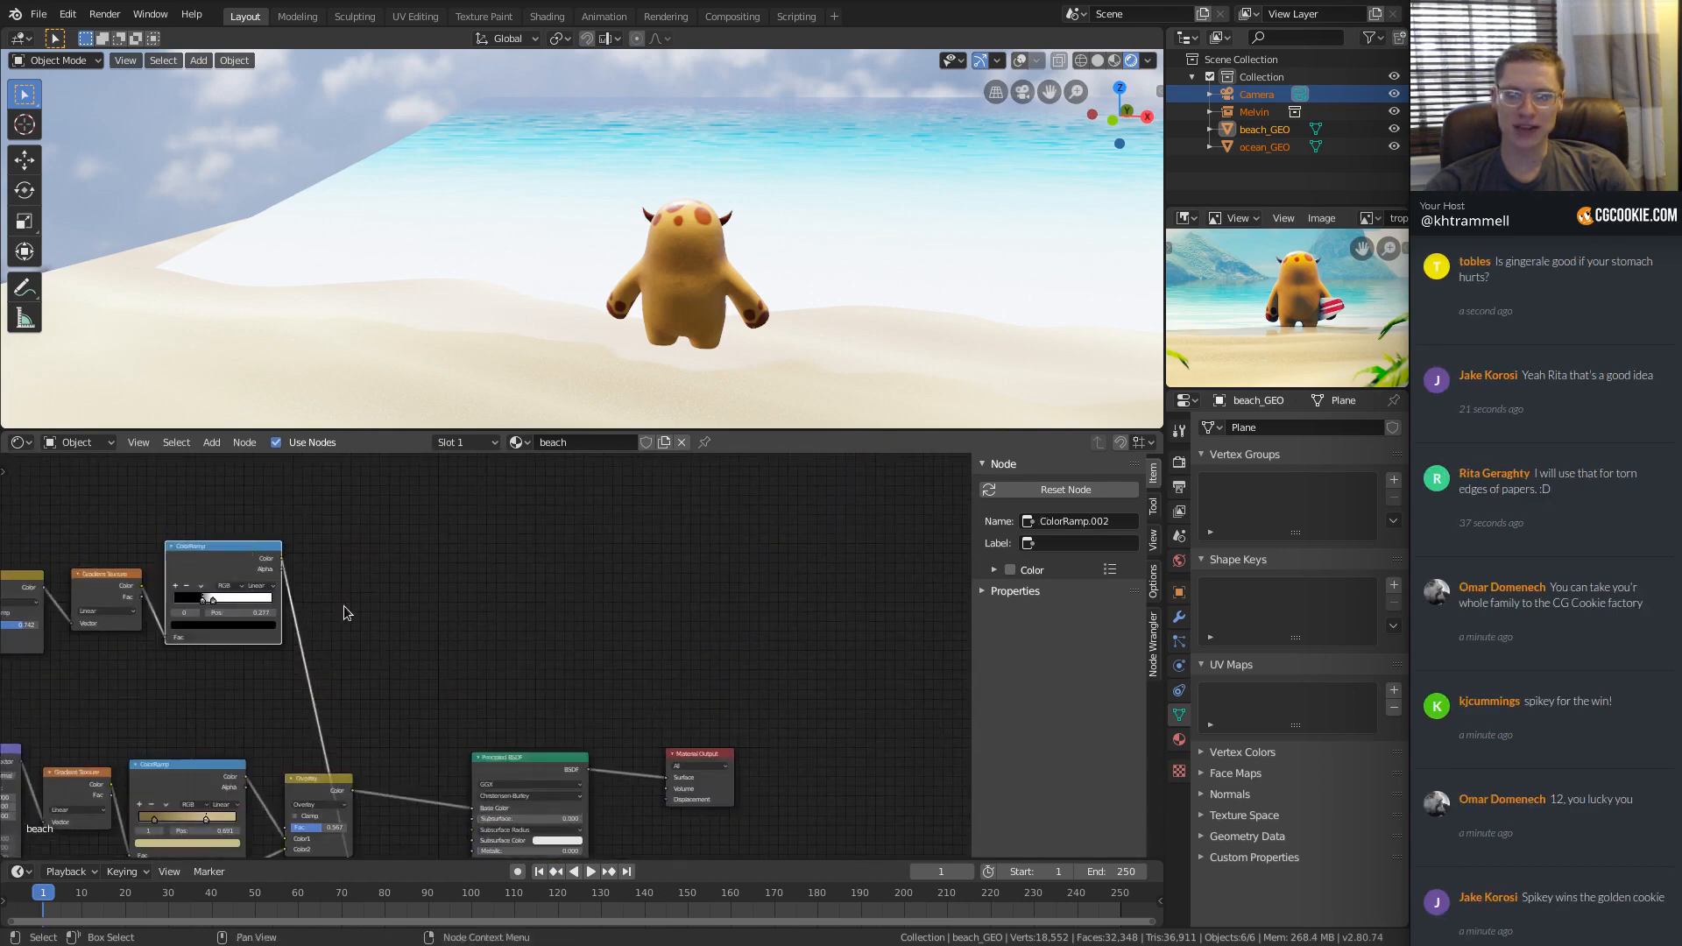
middle_click_drag(346, 608, 352, 548)
left_click(379, 749)
middle_click_drag(415, 657, 423, 598)
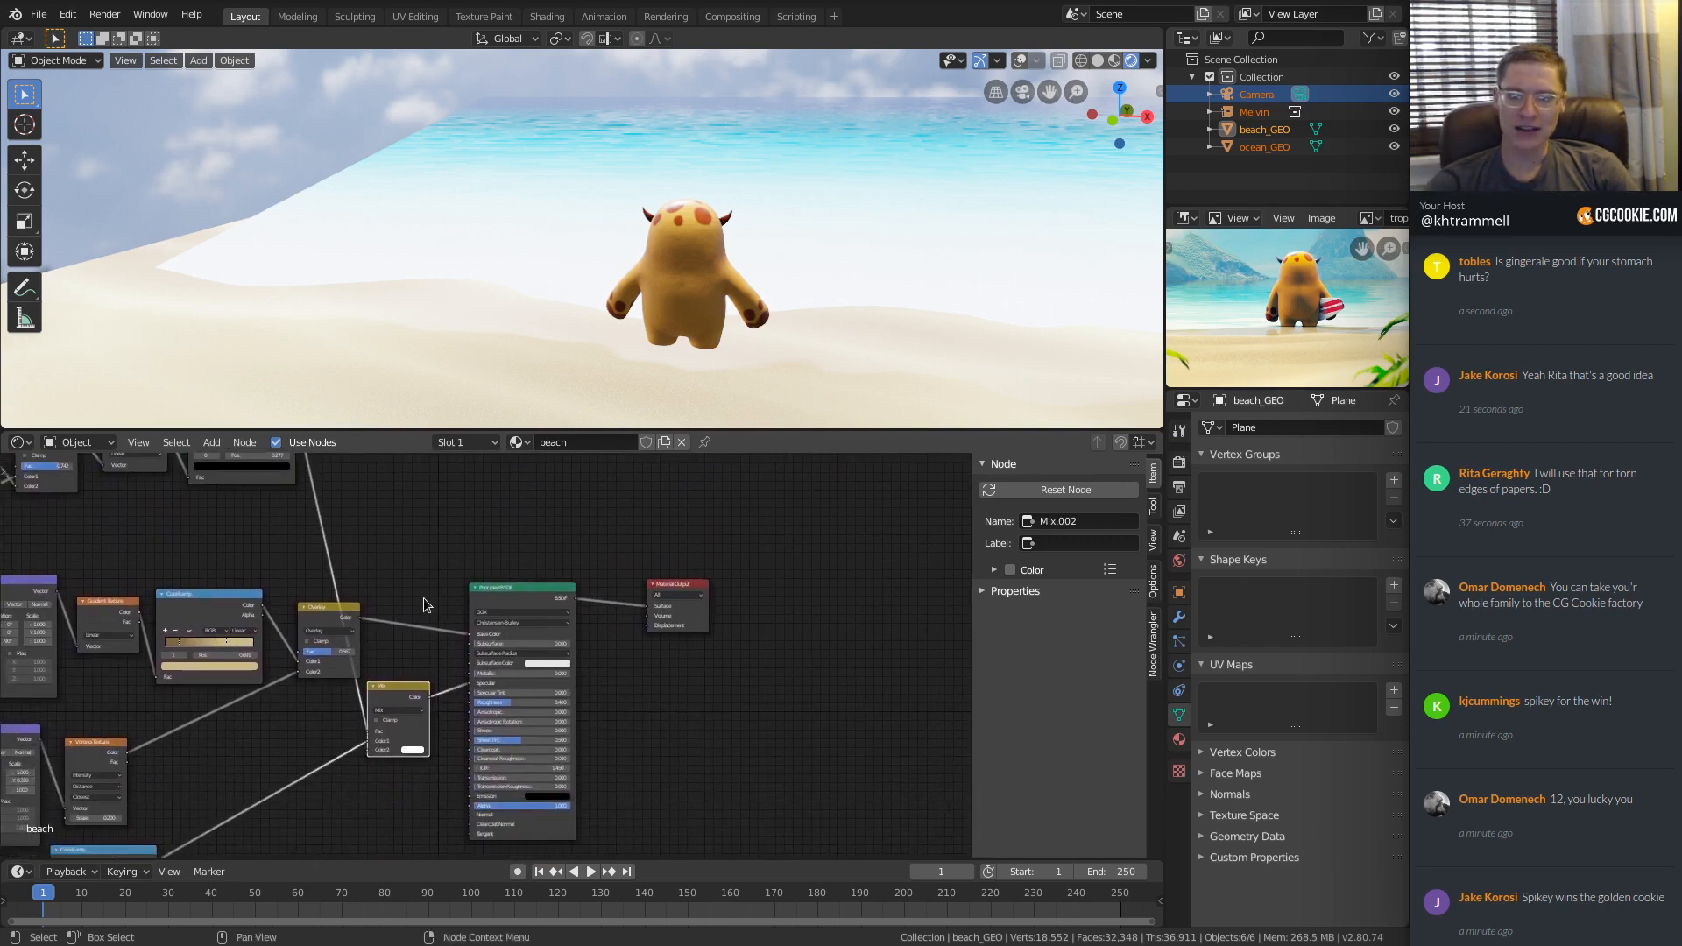
key("shift+d")
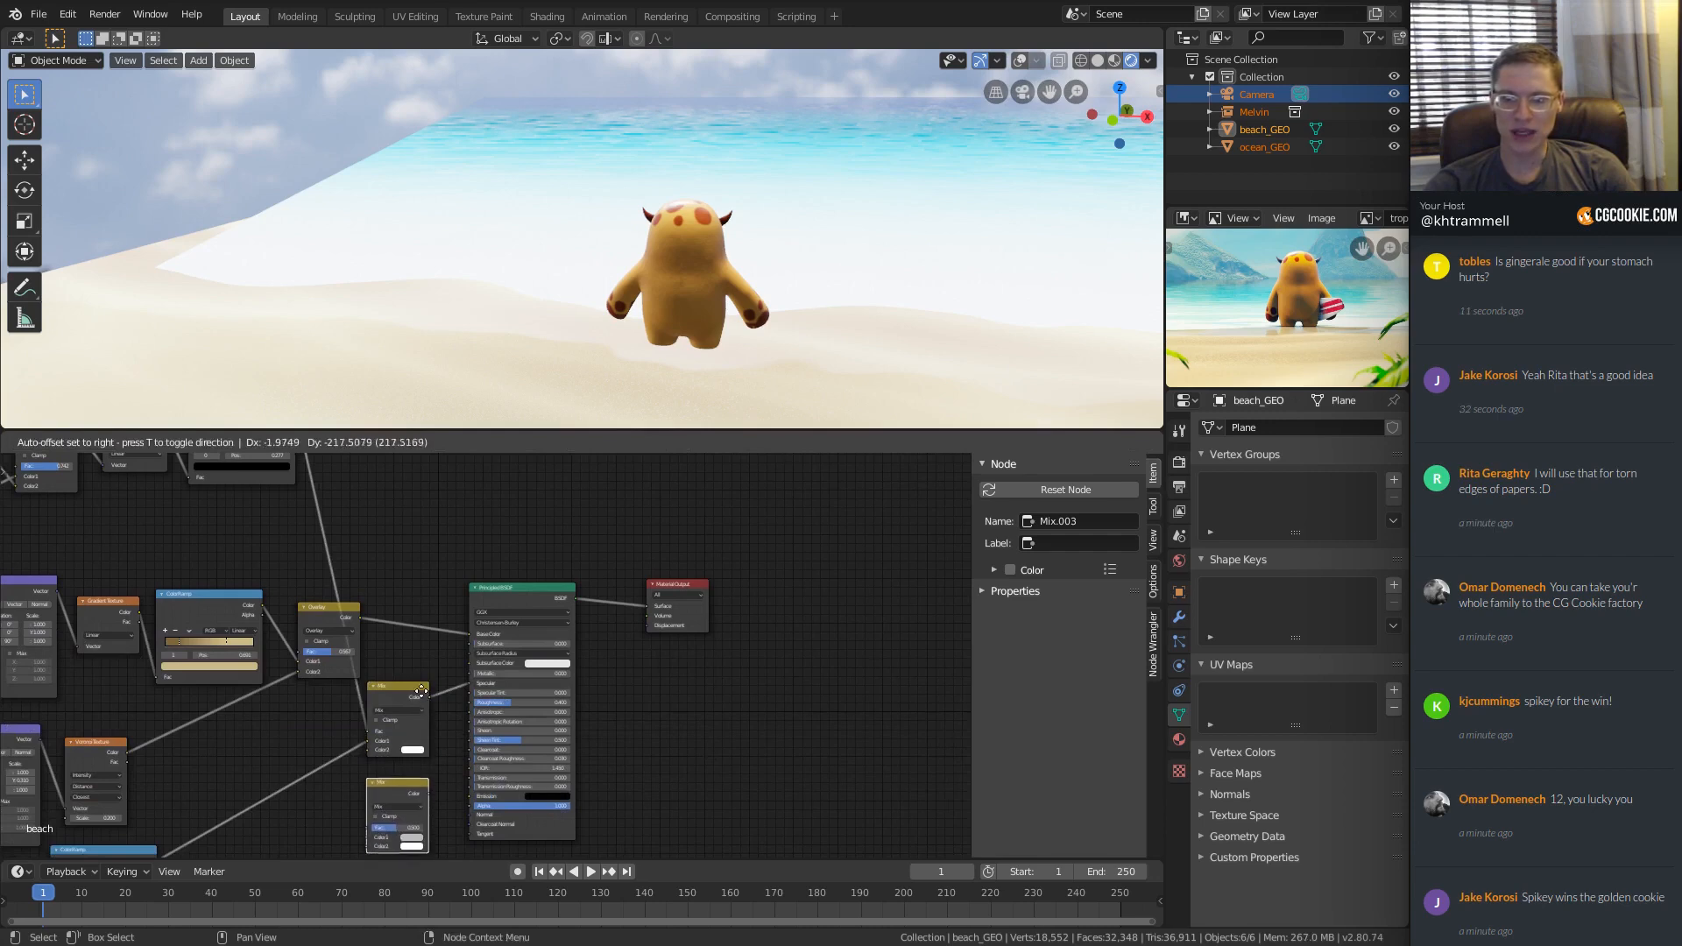
left_click(421, 692)
Connect the shoreline mask ColorRamp's Color output to the duplicated Mix node's Fac input.
scroll(355, 594, "down", 3)
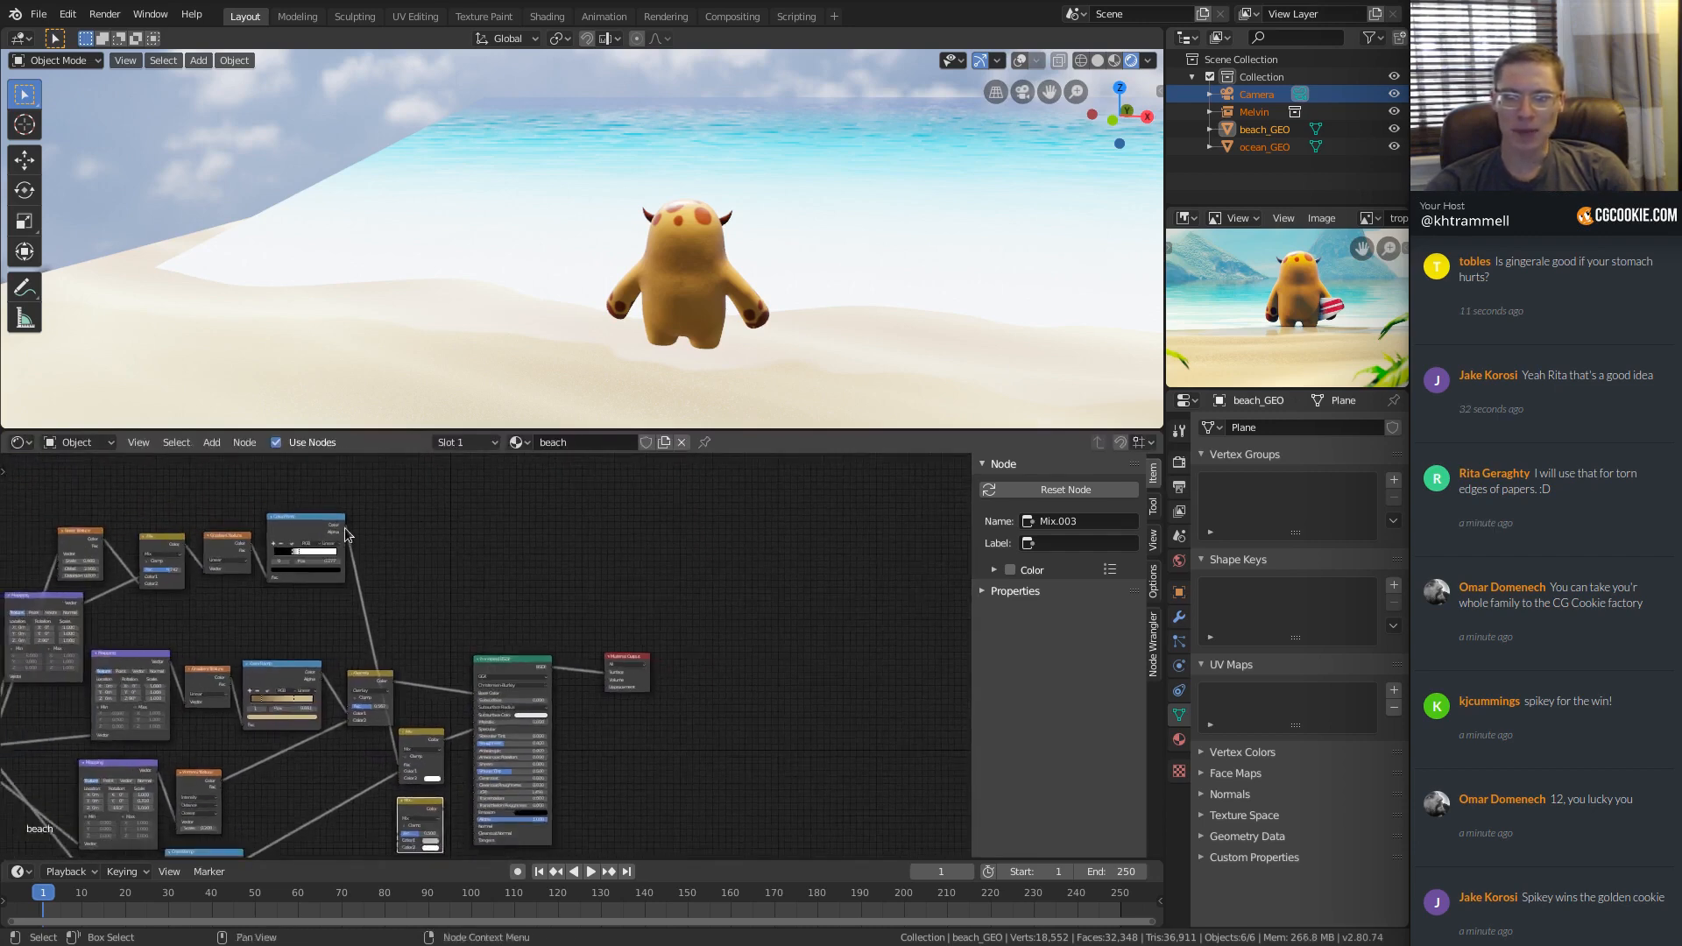
key("ctrl+space")
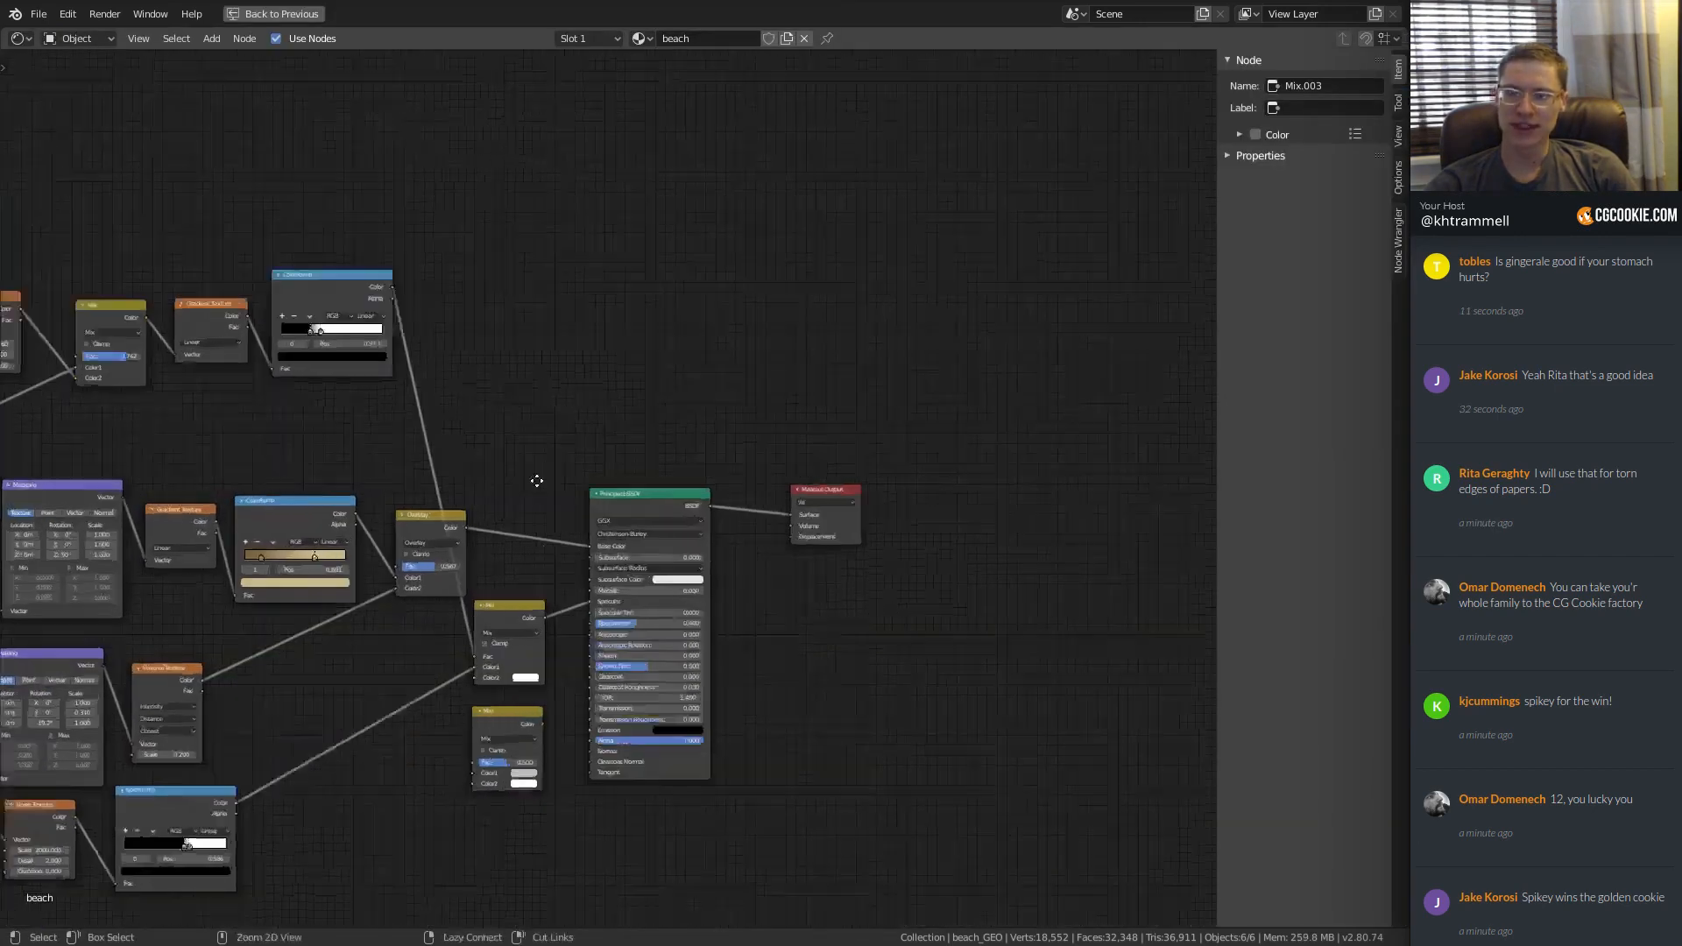
middle_click_drag(537, 481, 370, 381, "ctrl")
middle_click_drag(271, 199, 320, 162)
left_click_drag(325, 143, 450, 867)
middle_click_drag(487, 810, 514, 628)
middle_click_drag(513, 627, 510, 813, "ctrl")
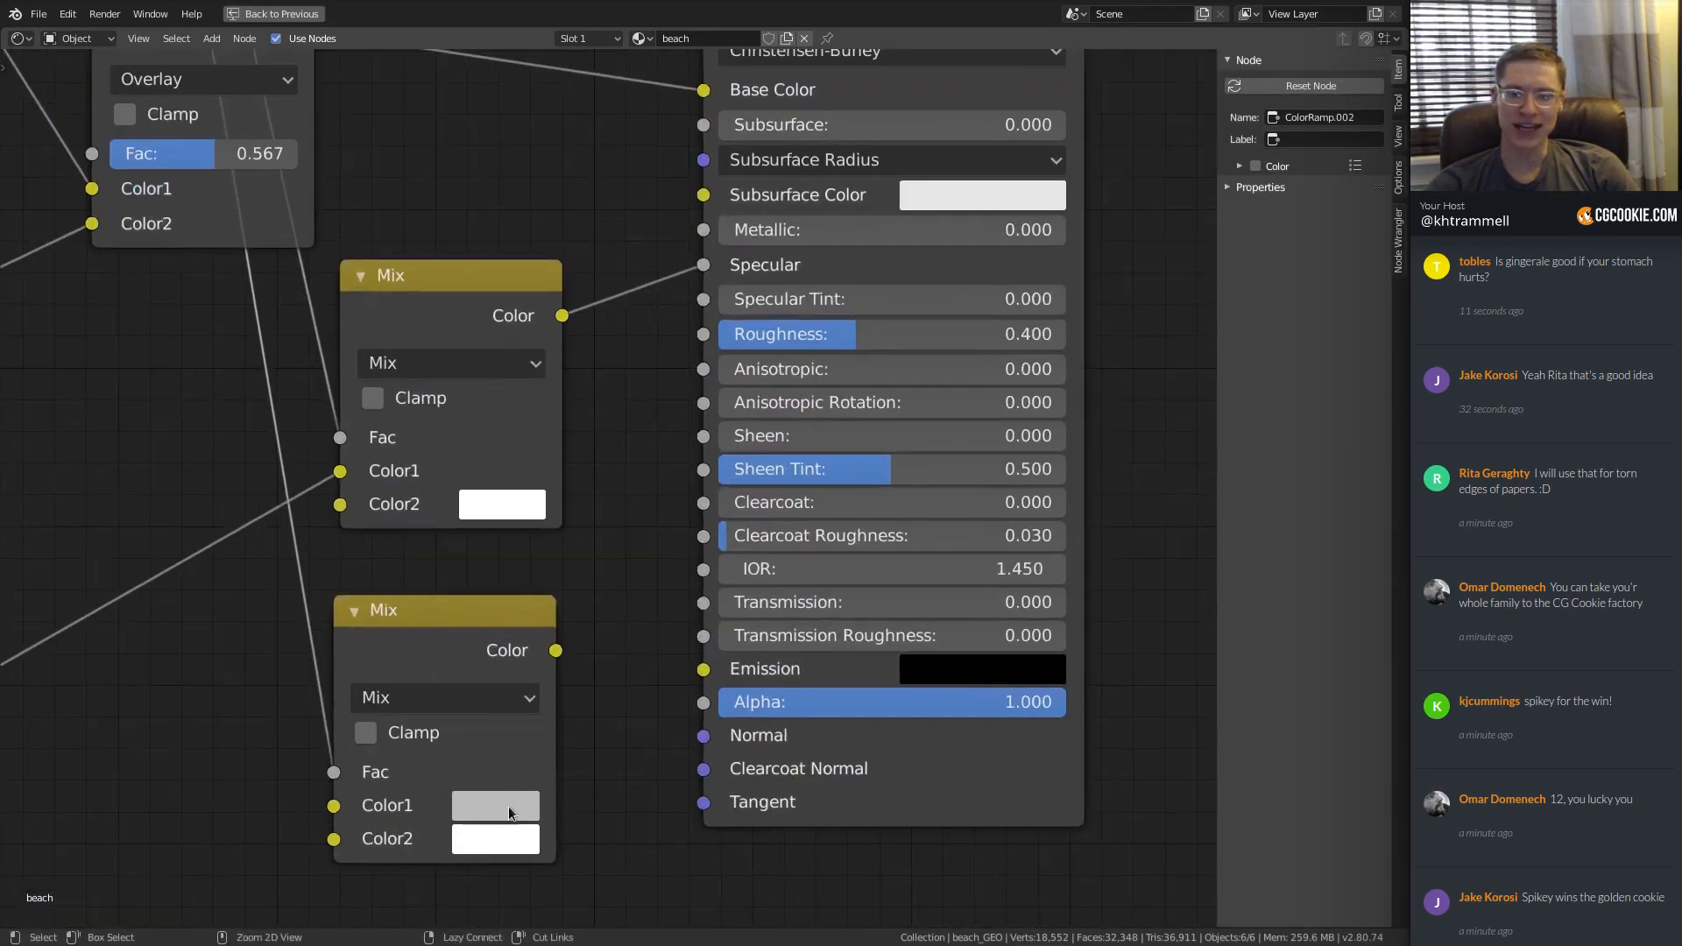
Preview the duplicated Mix node on the beach and view its two tones along the shoreline.
left_click(508, 808)
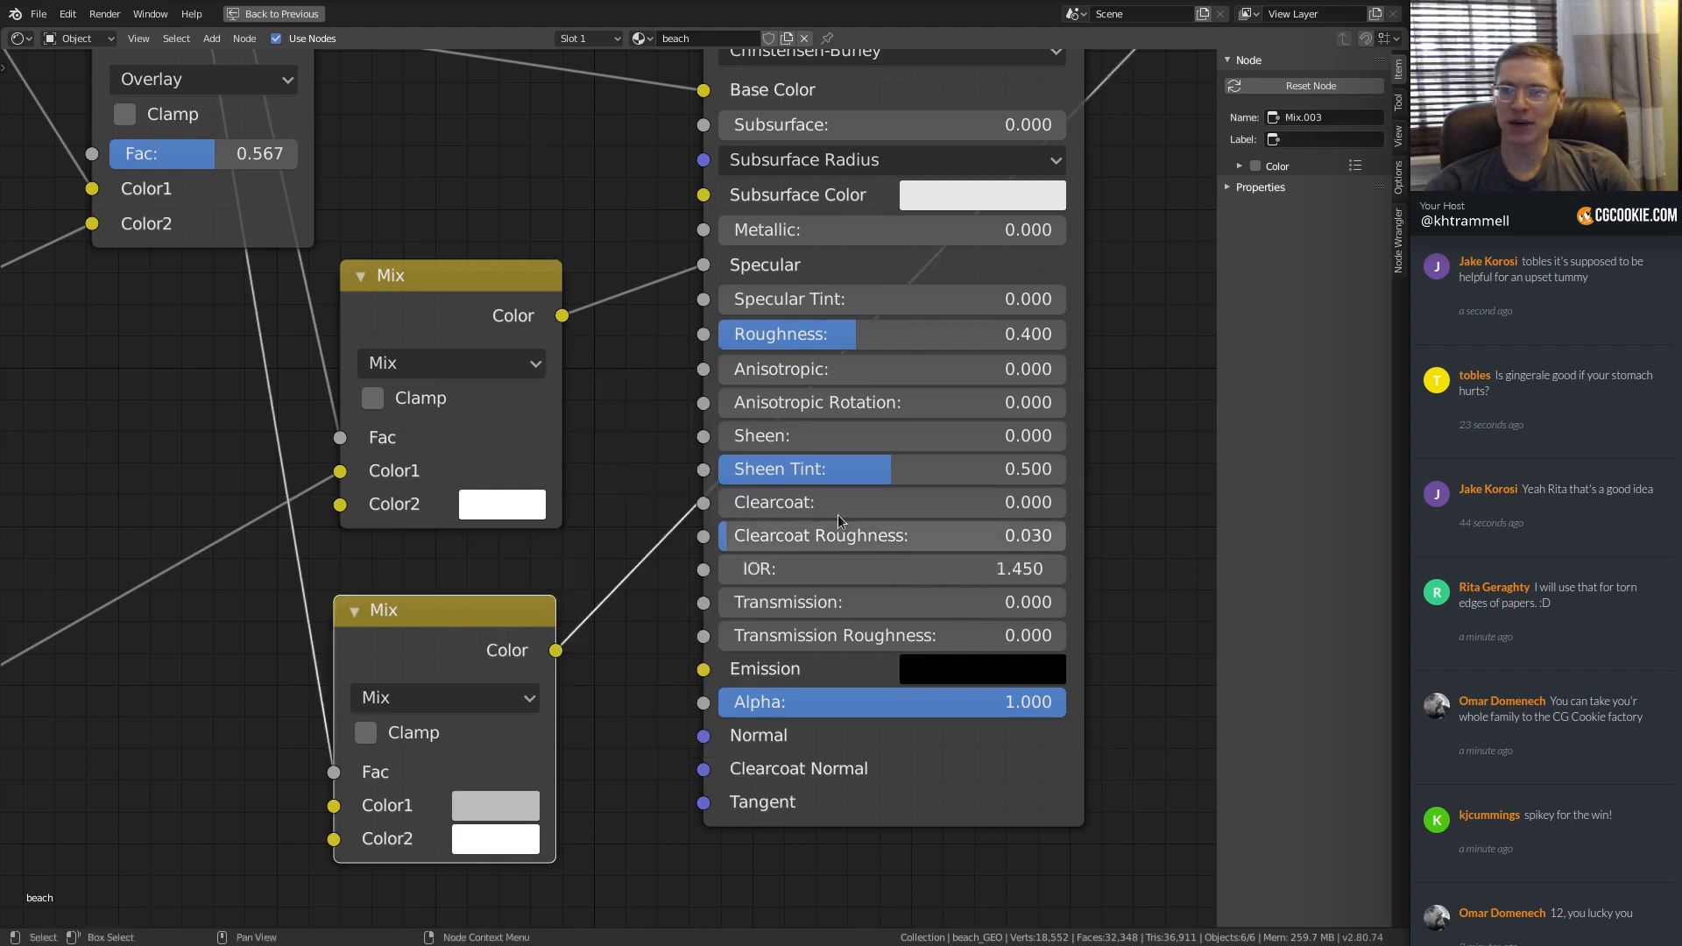
key("ctrl+space")
middle_click_drag(854, 306, 707, 233)
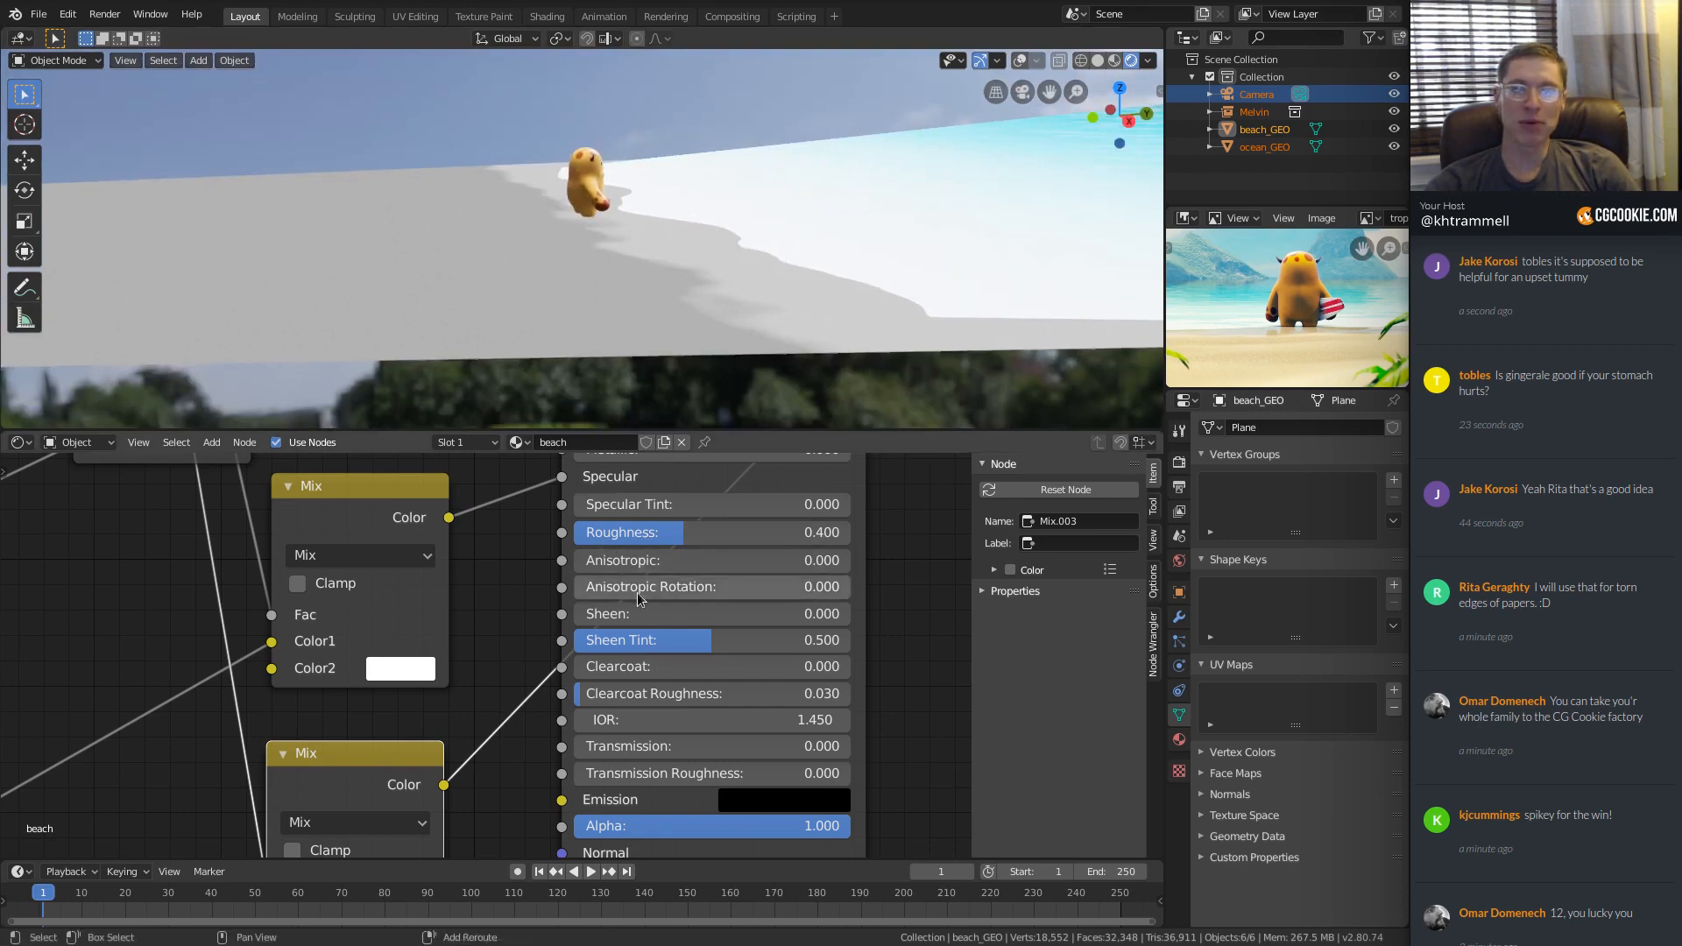
scroll(643, 546, "down", 2, "shift")
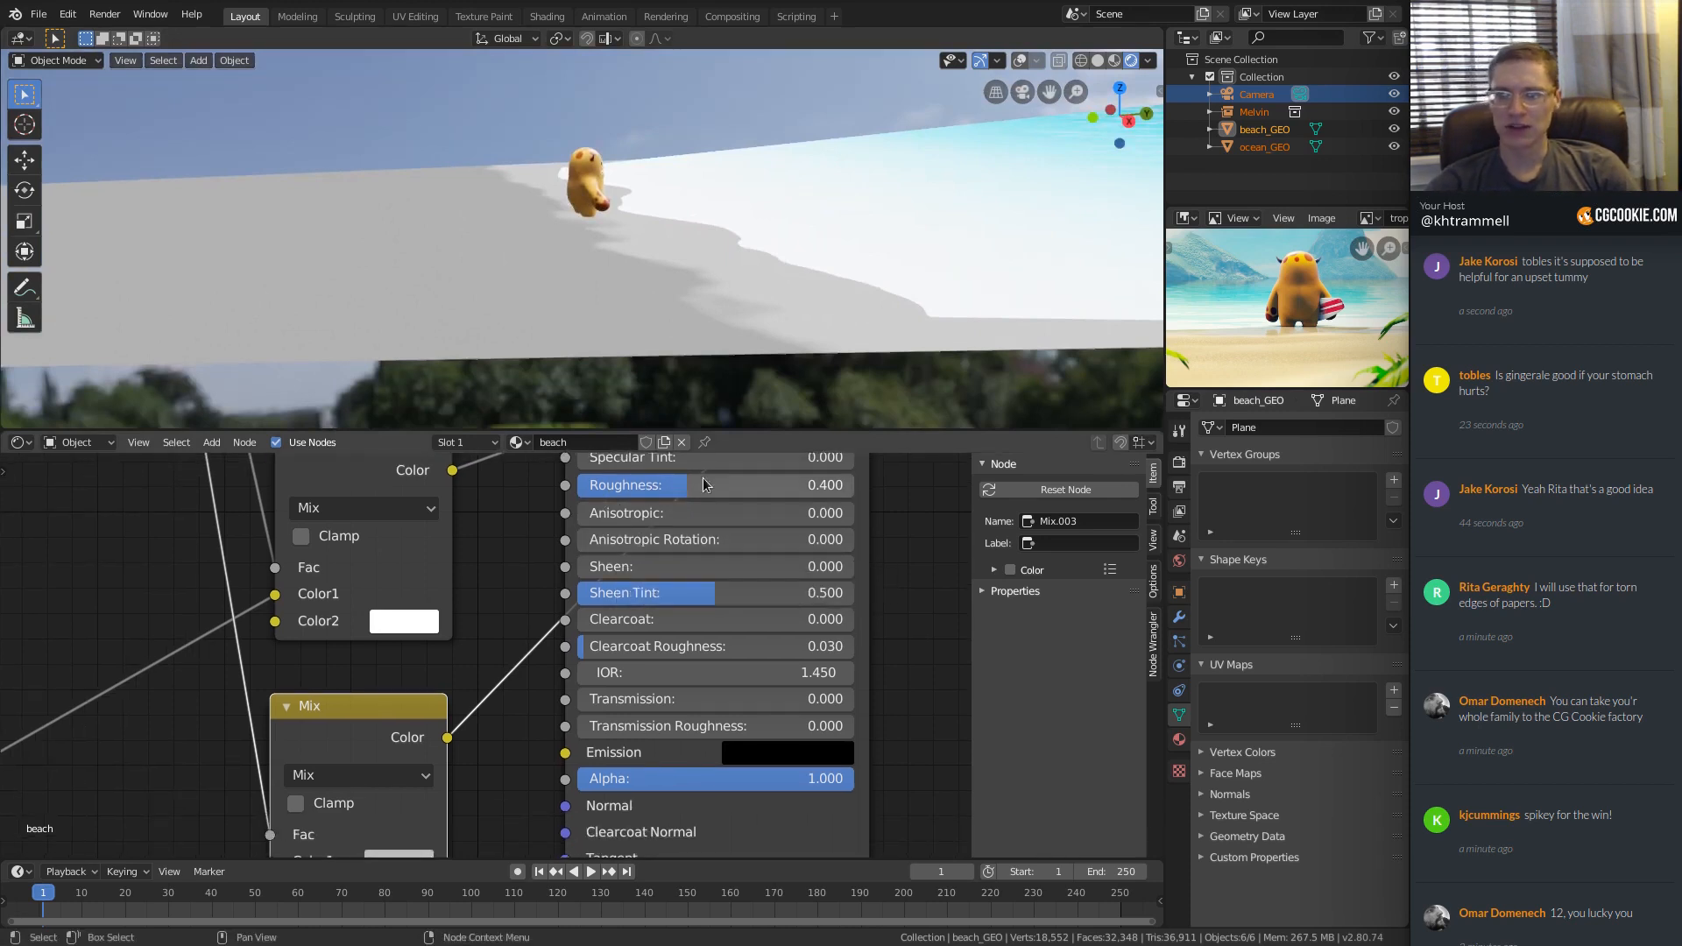
middle_click_drag(465, 781, 400, 704, "shift")
Set the duplicated Mix node's Color1 RGB channels to 0.4 and its Color2 RGB channels to 0.05.
left_click(385, 771)
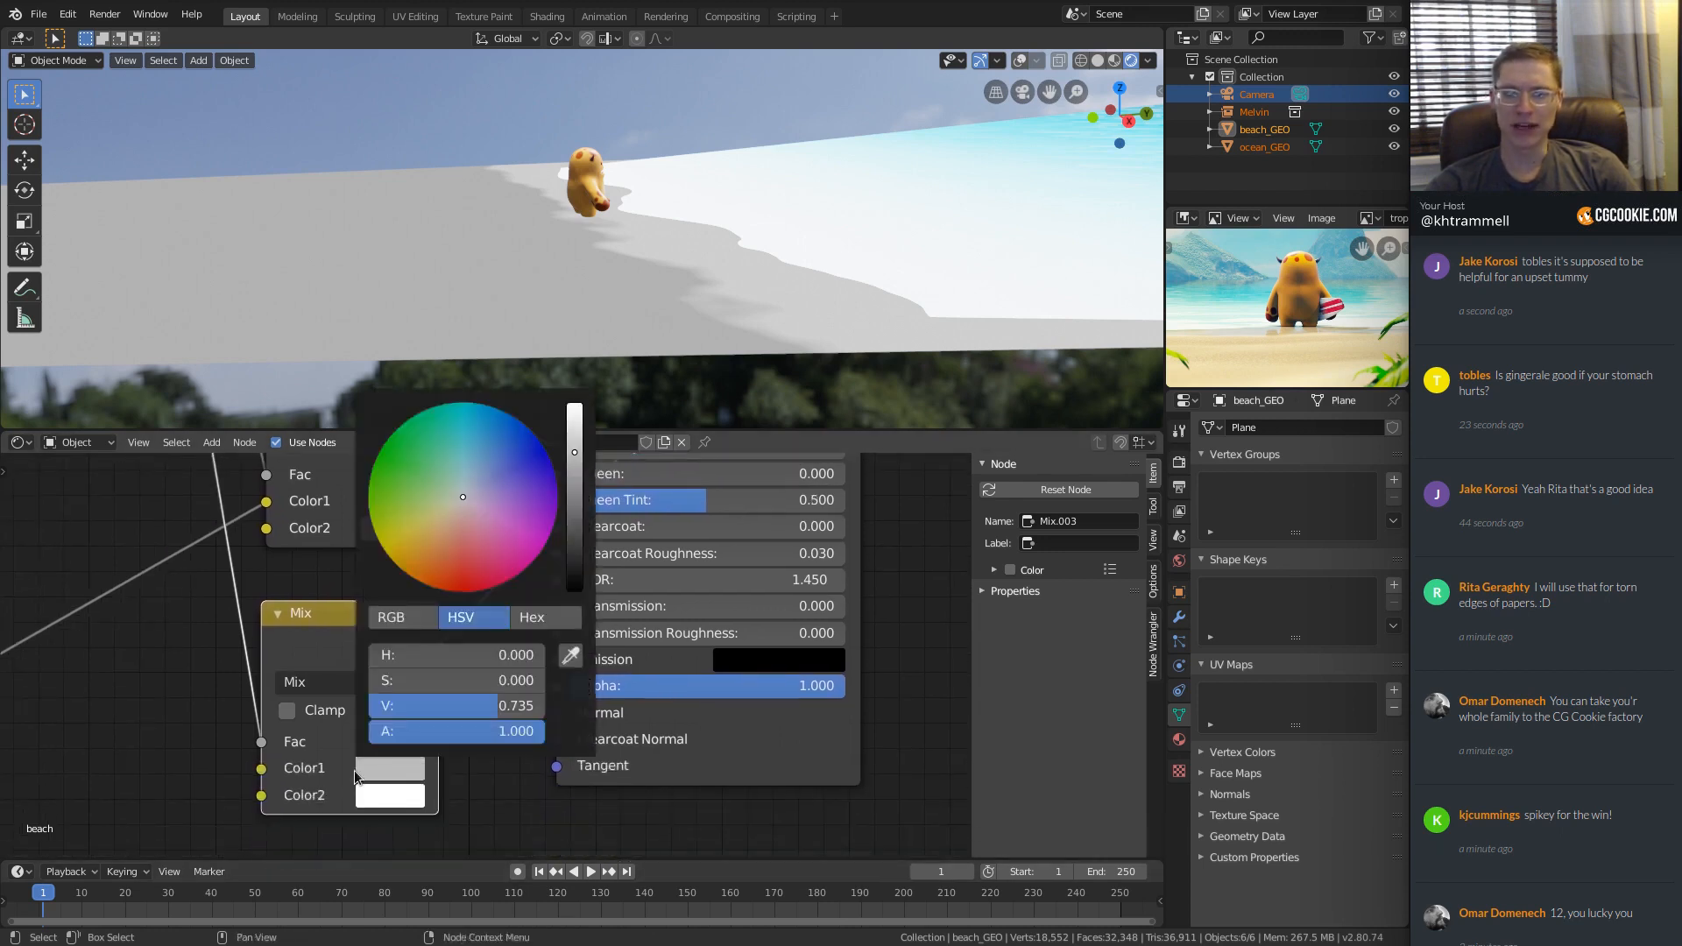
left_click_drag(463, 655, 462, 706)
type(".4")
key("Return")
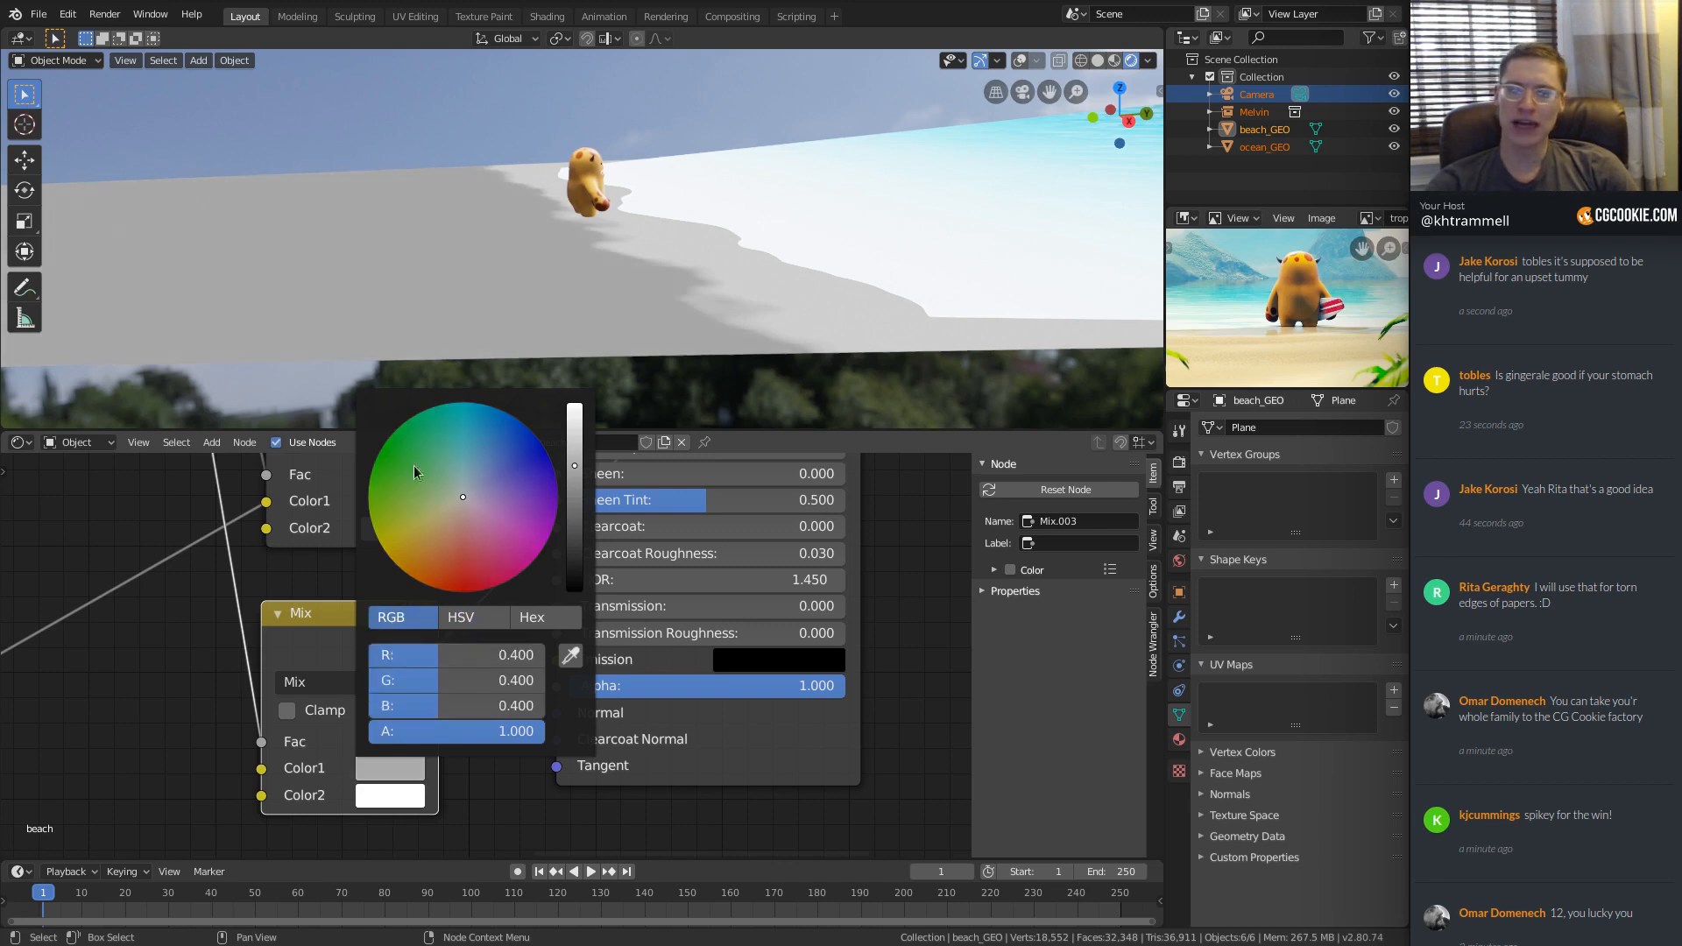
left_click(386, 795)
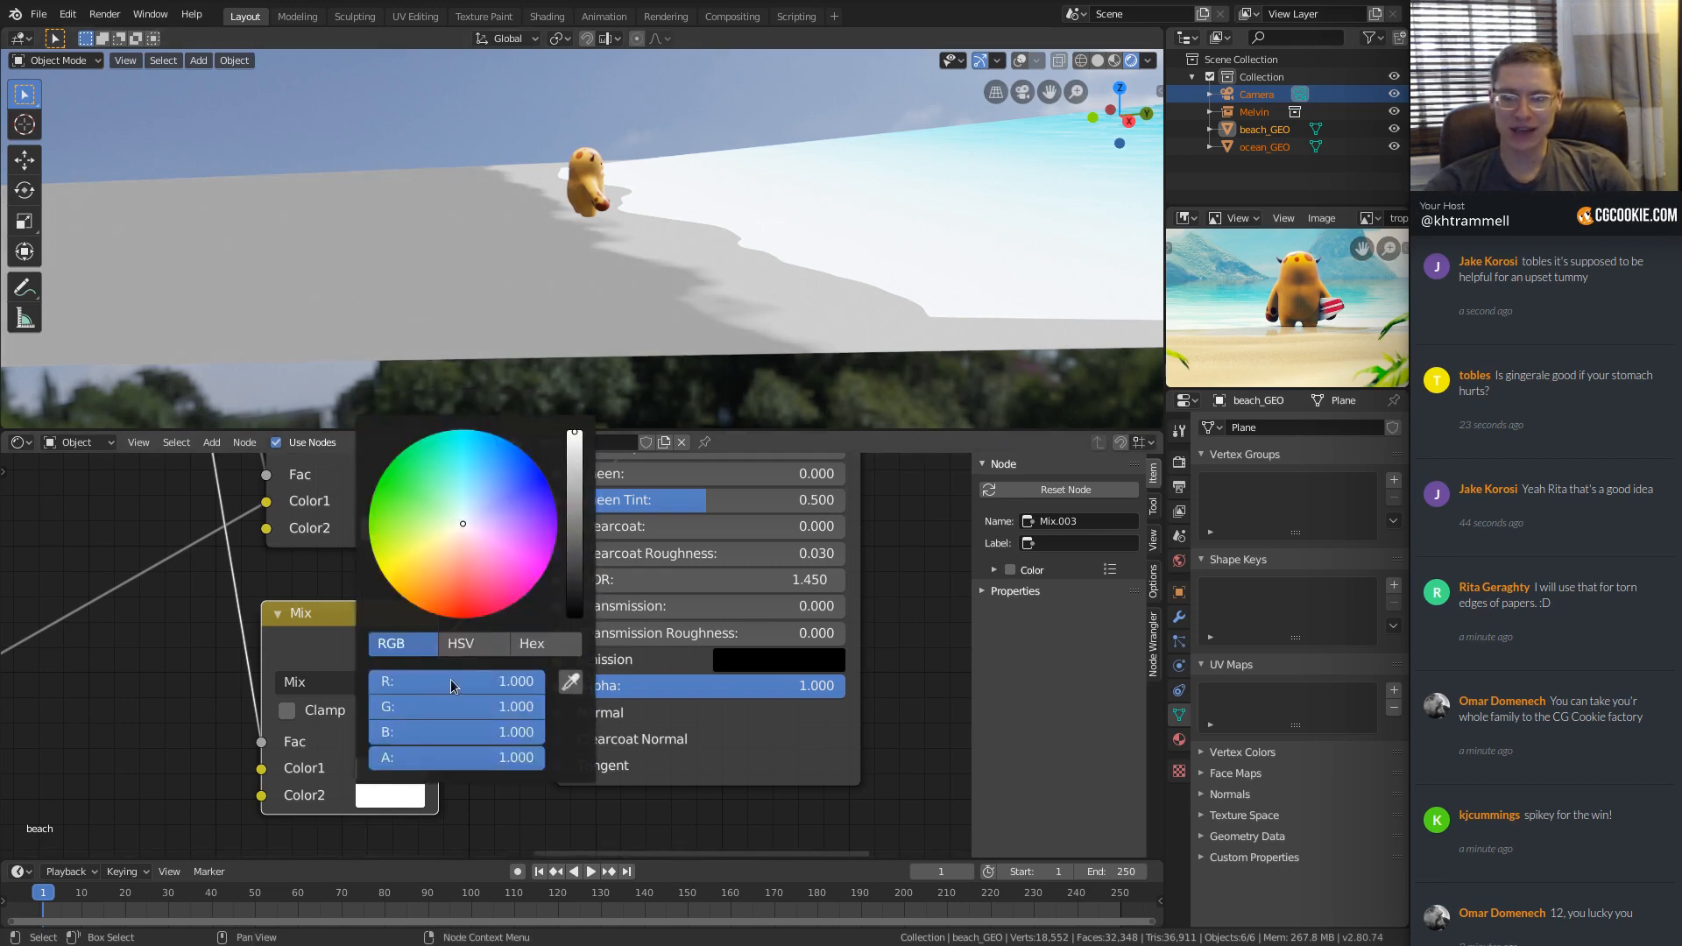
left_click_drag(450, 682, 450, 731)
type(".05")
key("Return")
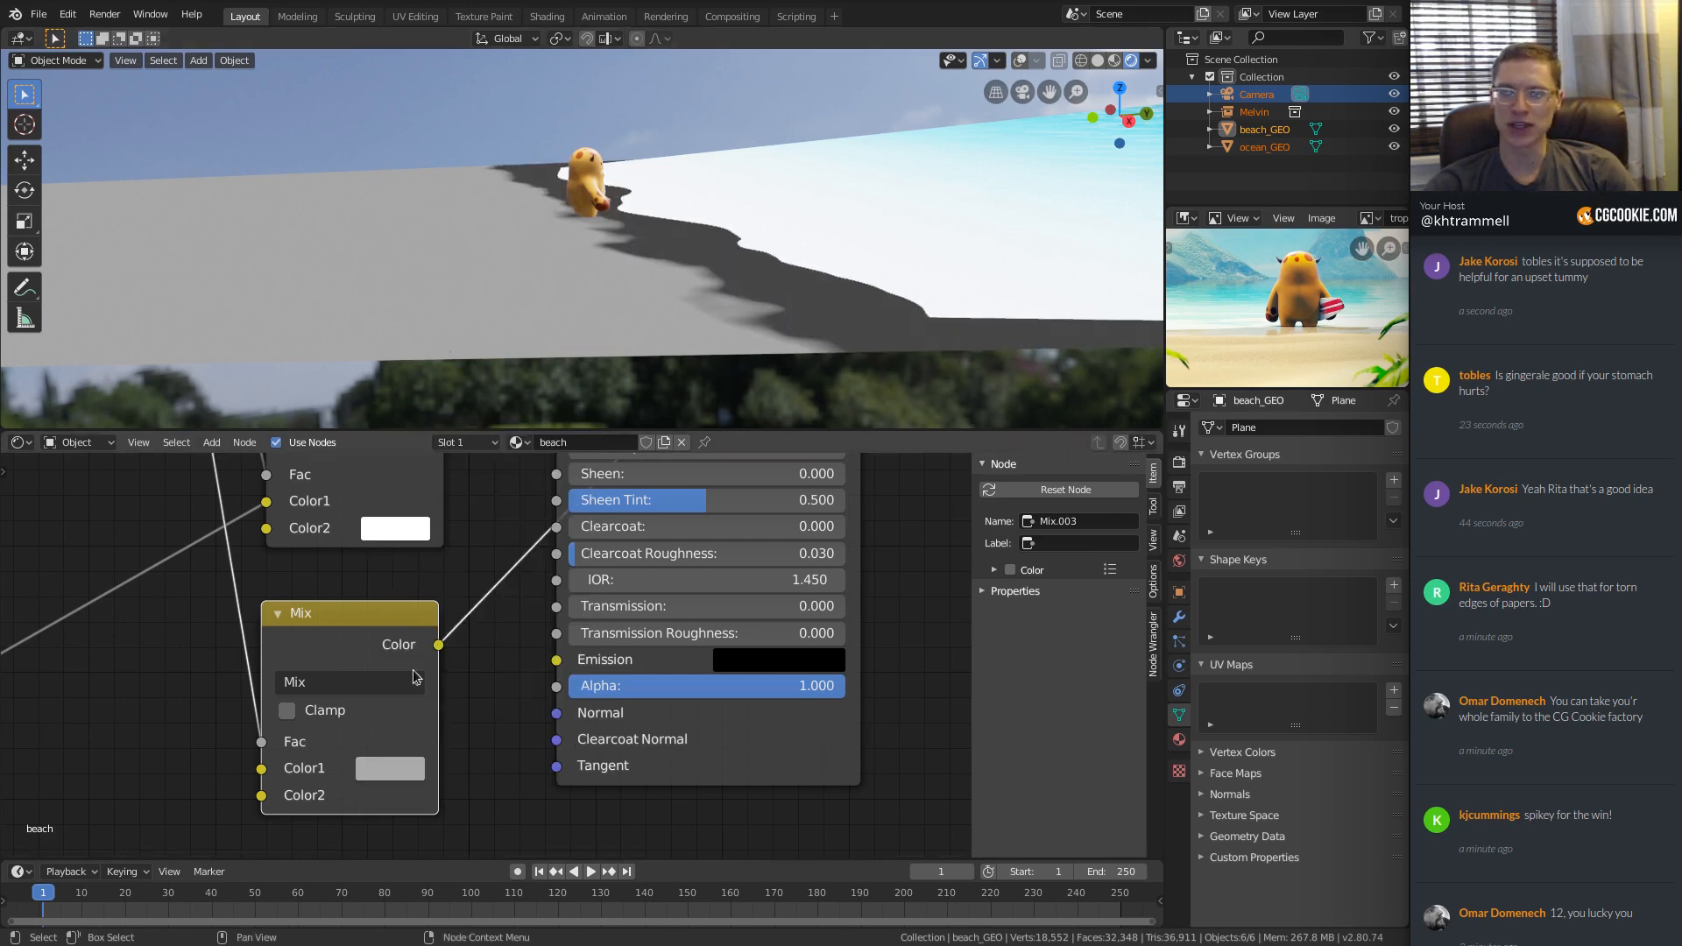
Connect the duplicated Mix node's Color output to the Principled BSDF's Roughness input.
scroll(426, 725, "down", 2)
left_click_drag(370, 761, 392, 681)
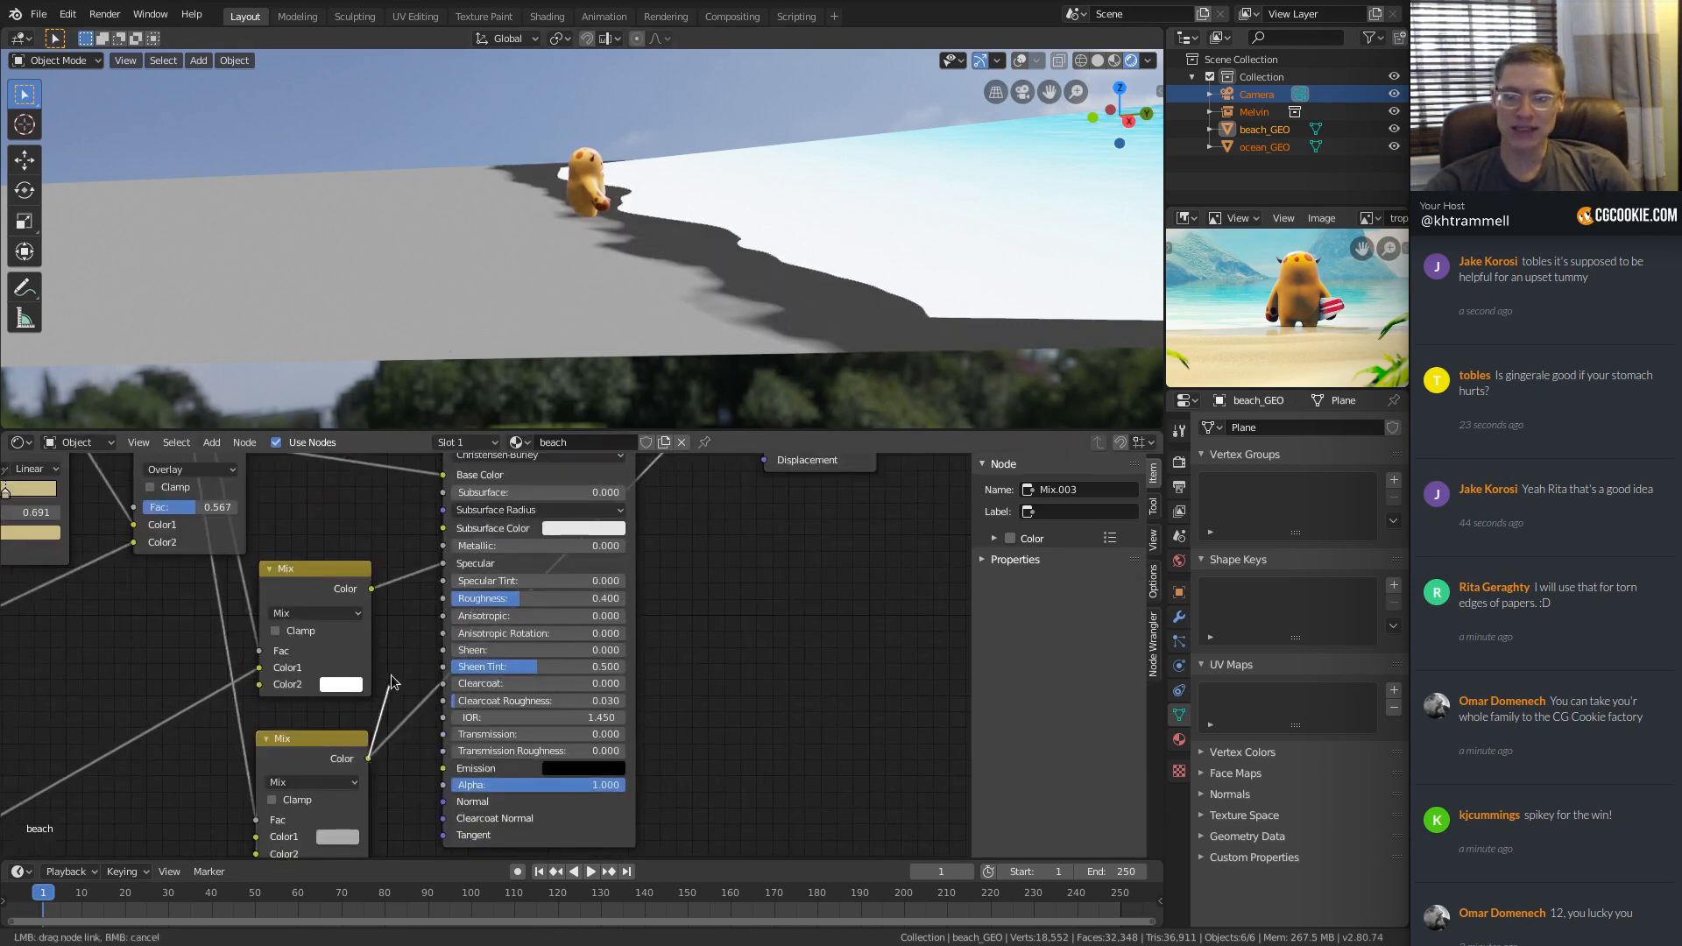
left_click_drag(430, 627, 443, 599)
middle_click_drag(517, 495, 477, 643)
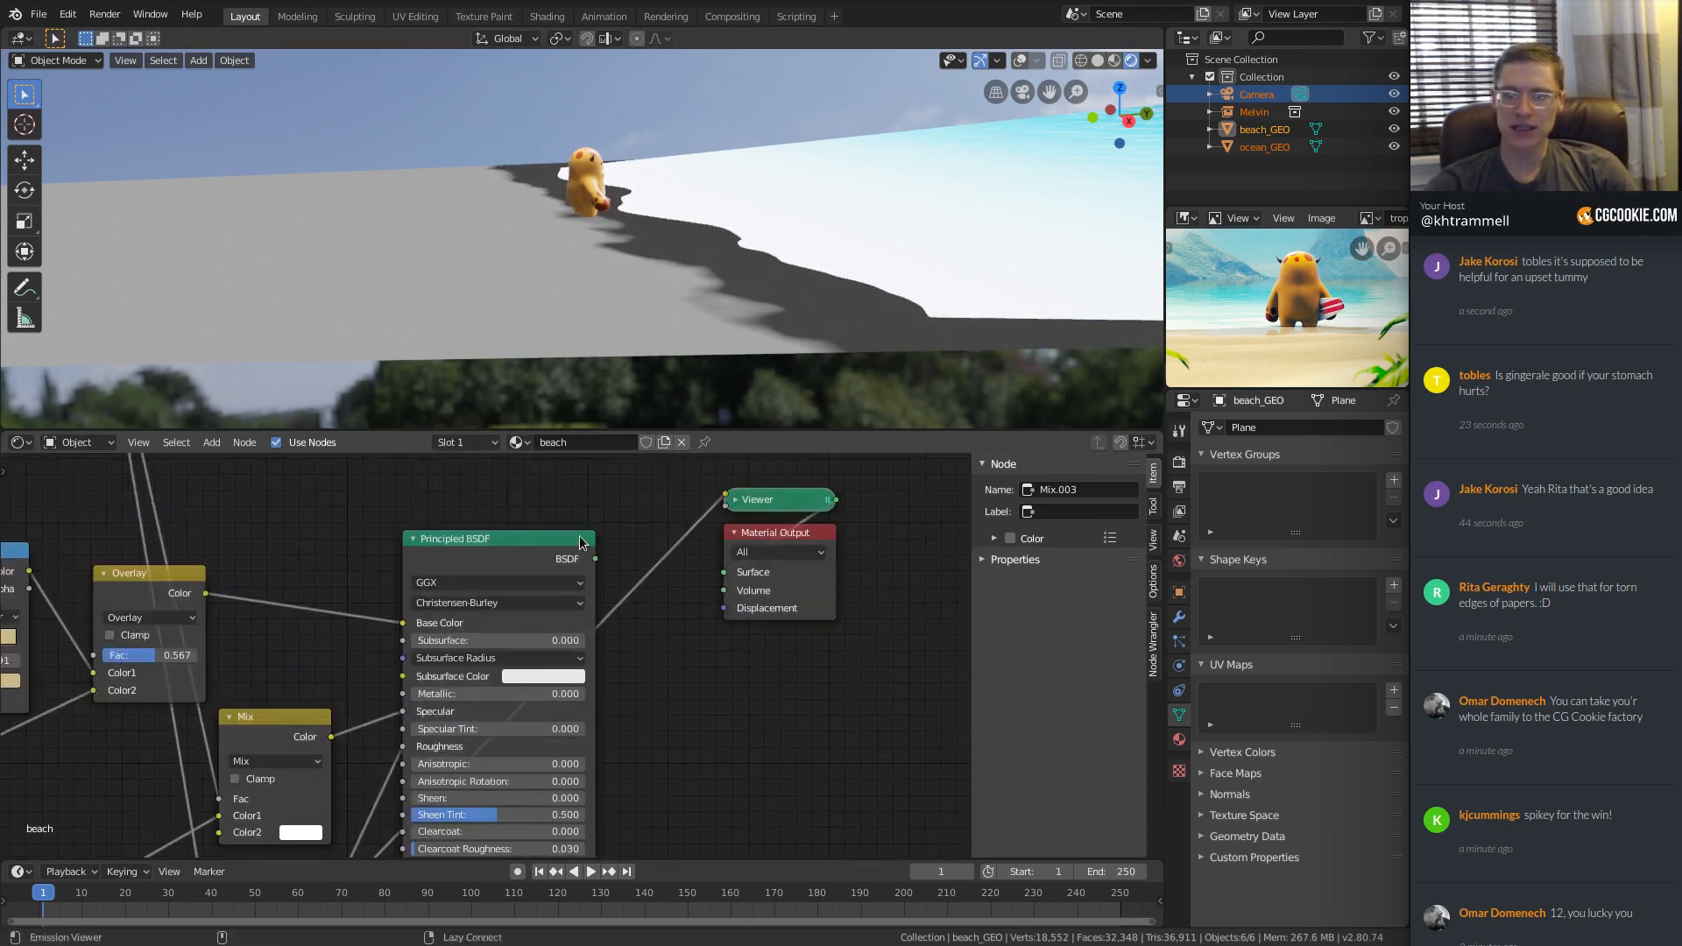
Route the Principled BSDF back to the Material Output and view the shaded sand close up by the character's feet.
left_click(584, 539, "ctrl+shift")
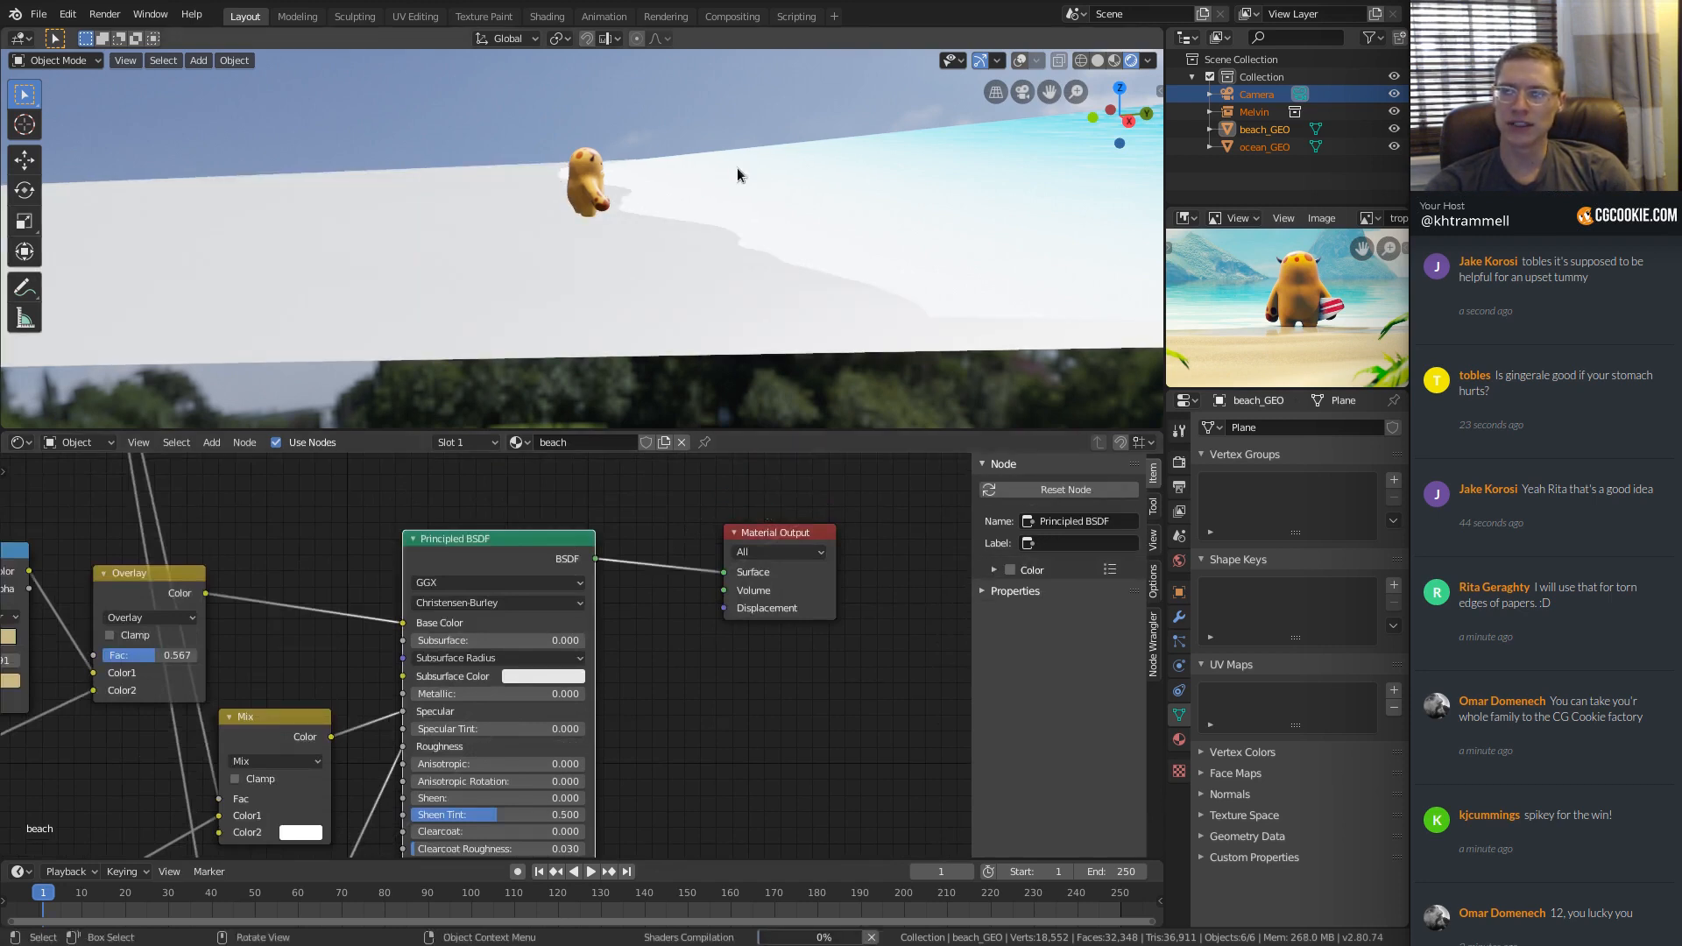
middle_click_drag(711, 179, 711, 235)
scroll(711, 232, "up", 6)
middle_click_drag(663, 324, 512, 213)
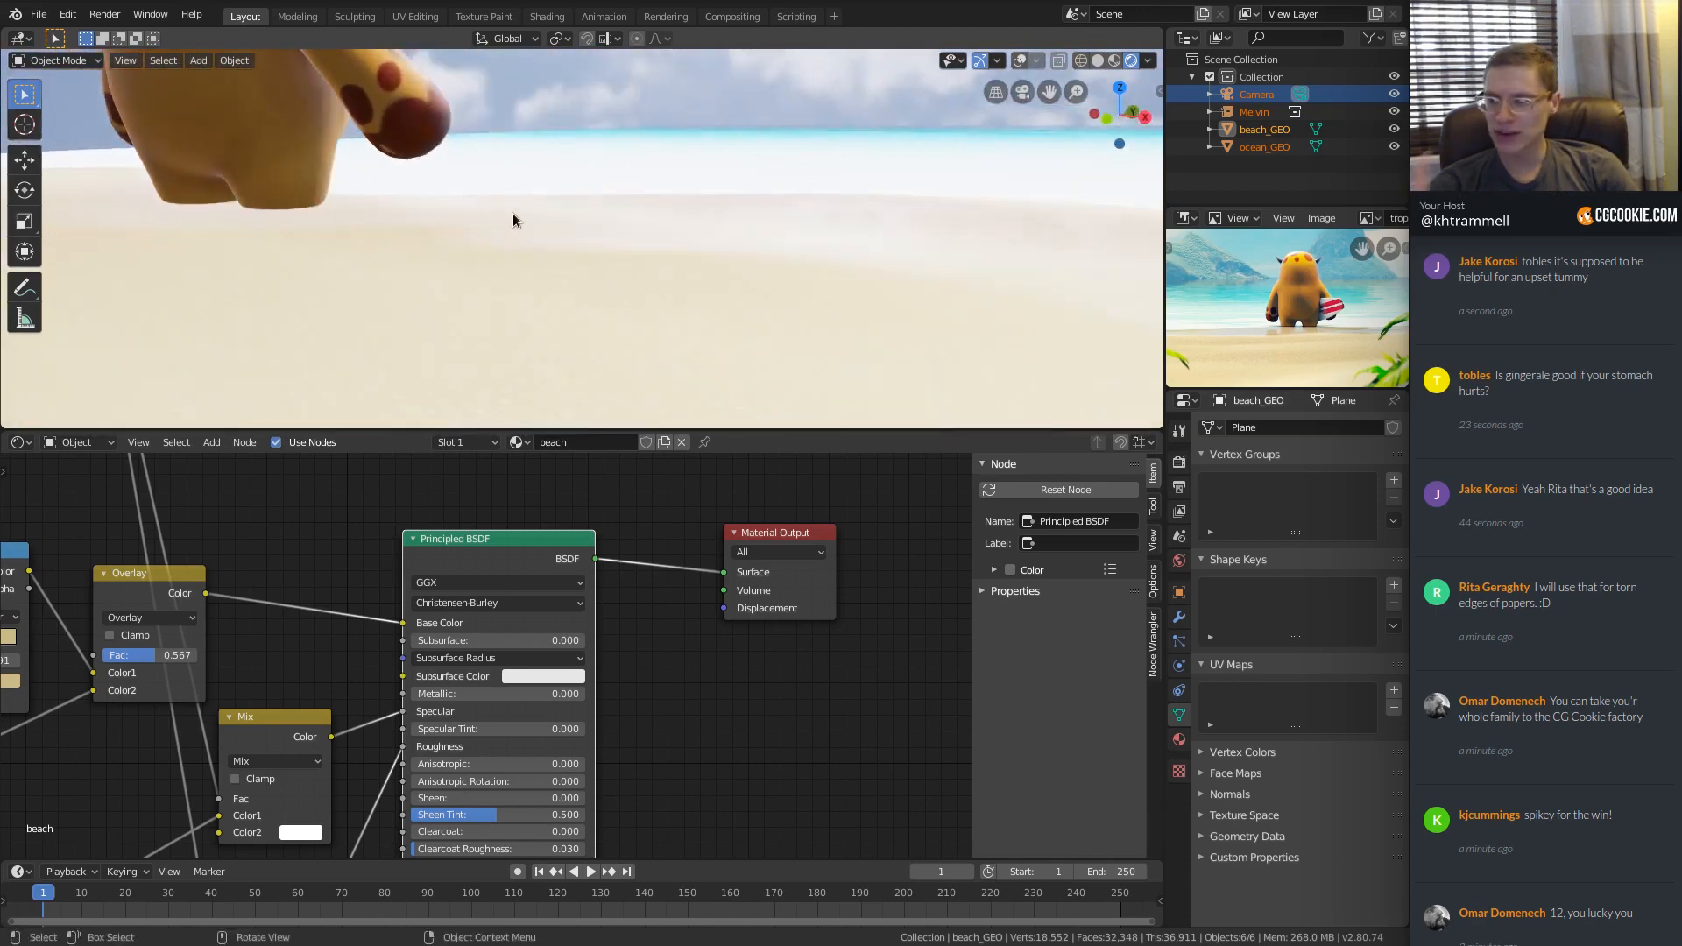
Enable Ambient Occlusion and Screen Space Reflections for the Eevee render and check the shoreline around the character.
left_click(1180, 487)
left_click(1180, 464)
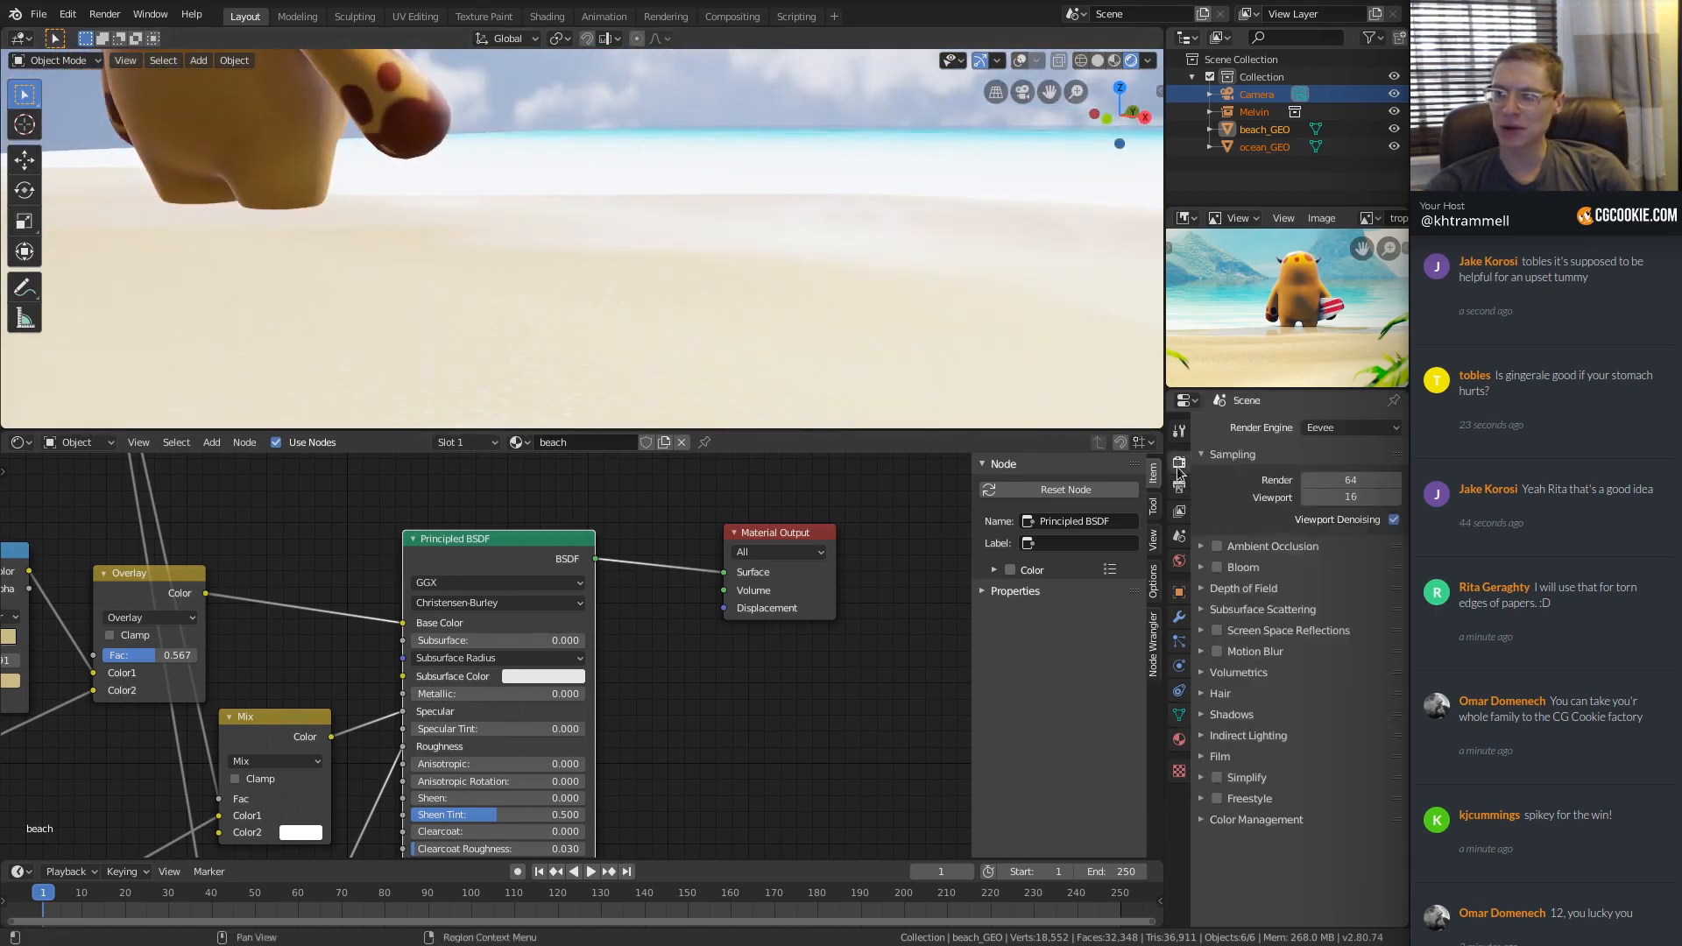
left_click(1217, 547)
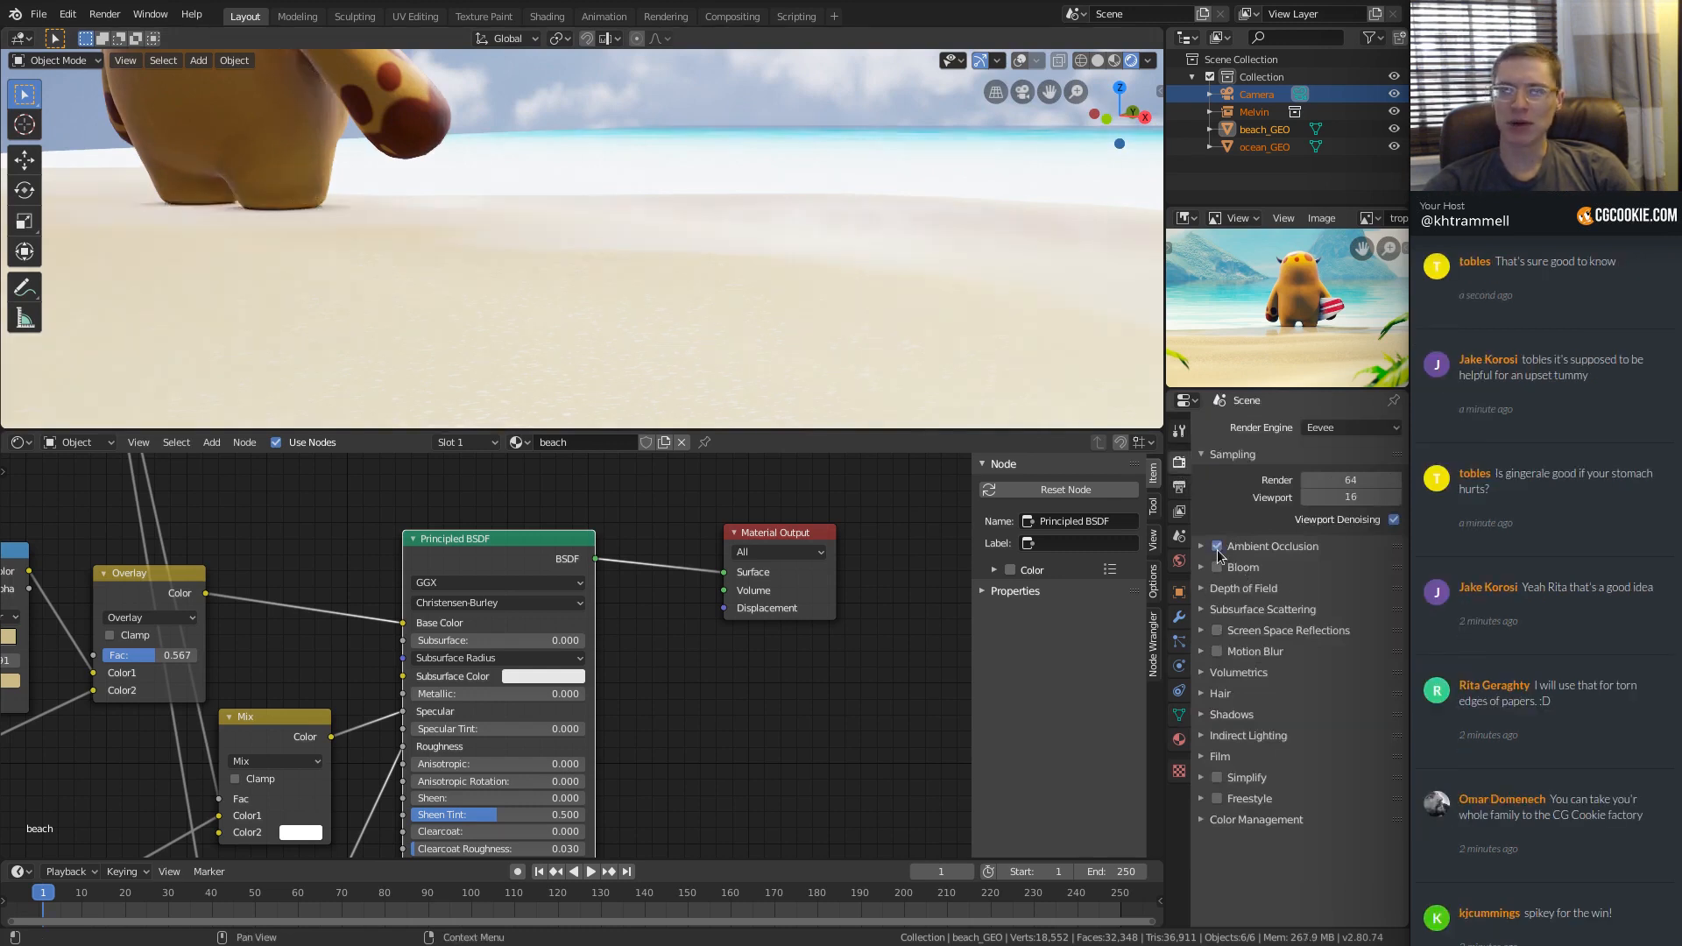
left_click(1218, 629)
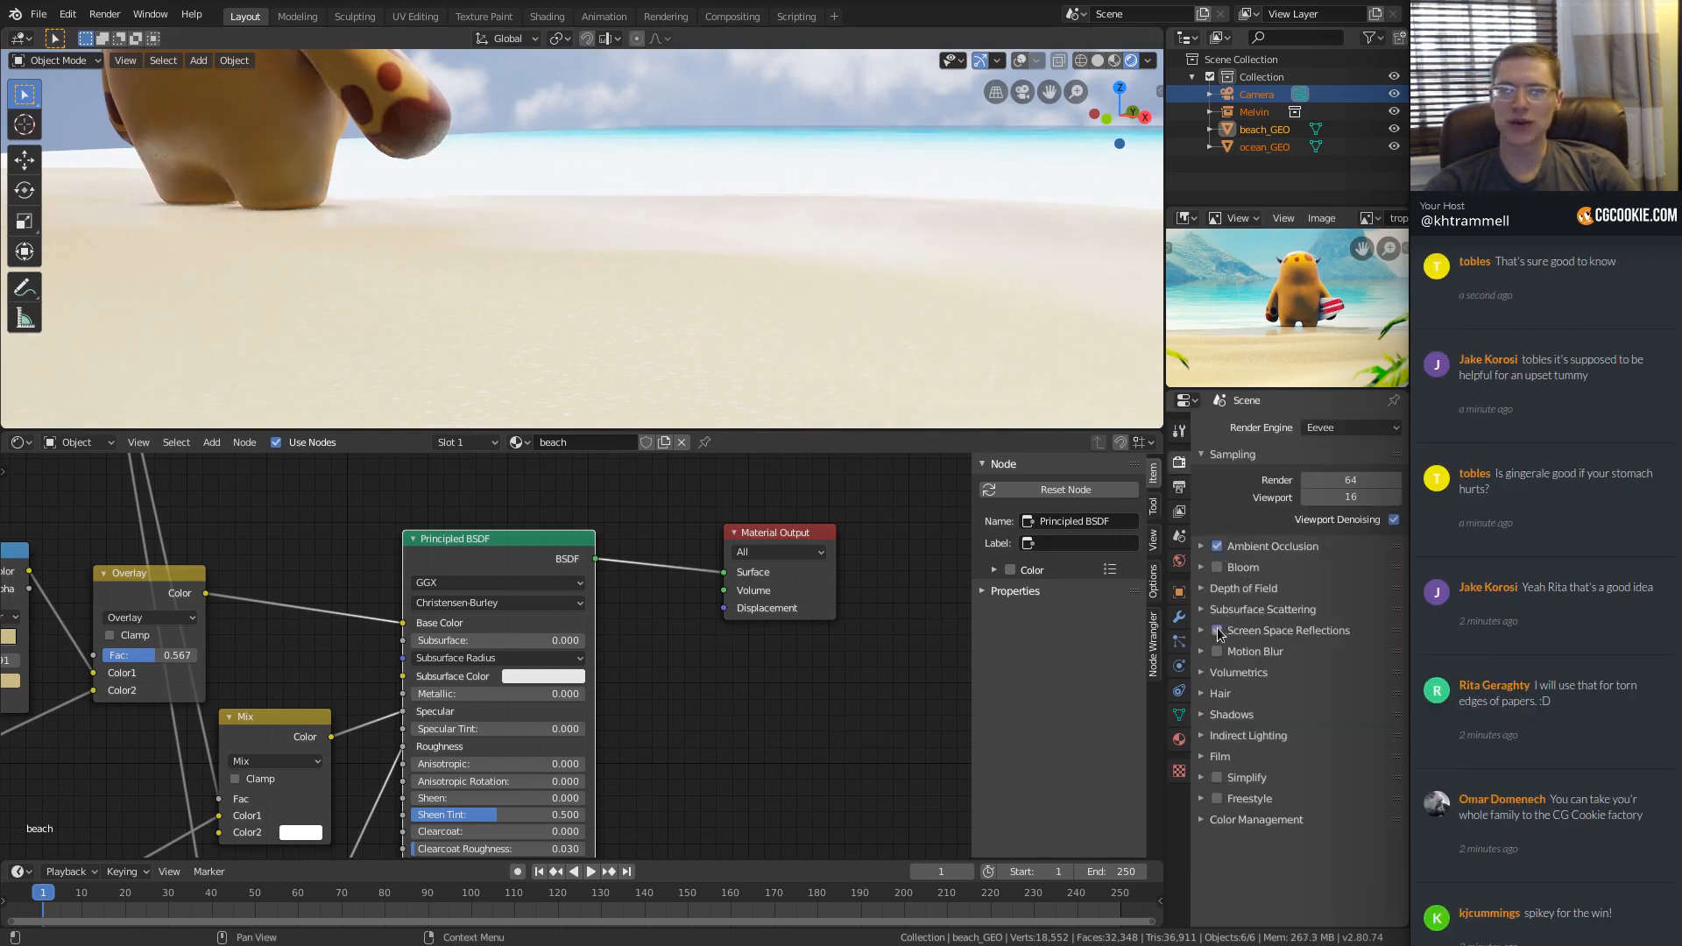
middle_click_drag(540, 293, 641, 307, "shift")
middle_click_drag(596, 302, 784, 313, "ctrl")
middle_click_drag(802, 232, 811, 307, "ctrl")
middle_click_drag(780, 211, 793, 253)
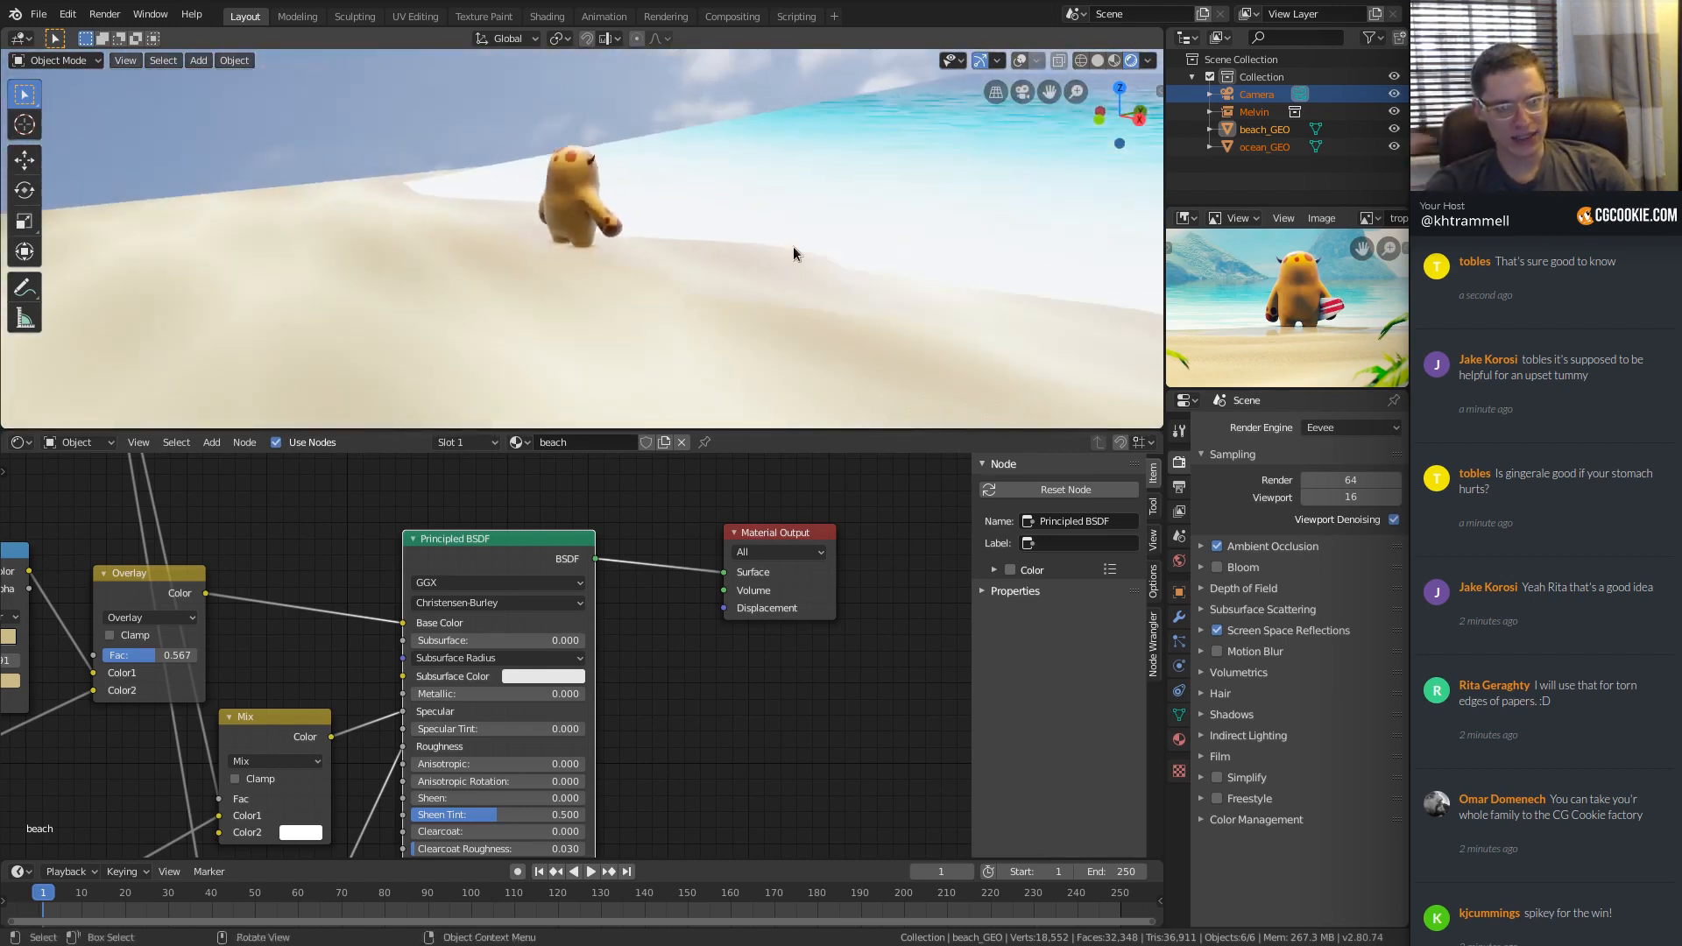
Move the Overlay node closer to the sand ColorRamp, widening the gap before the Principled BSDF.
scroll(417, 619, "down", 3)
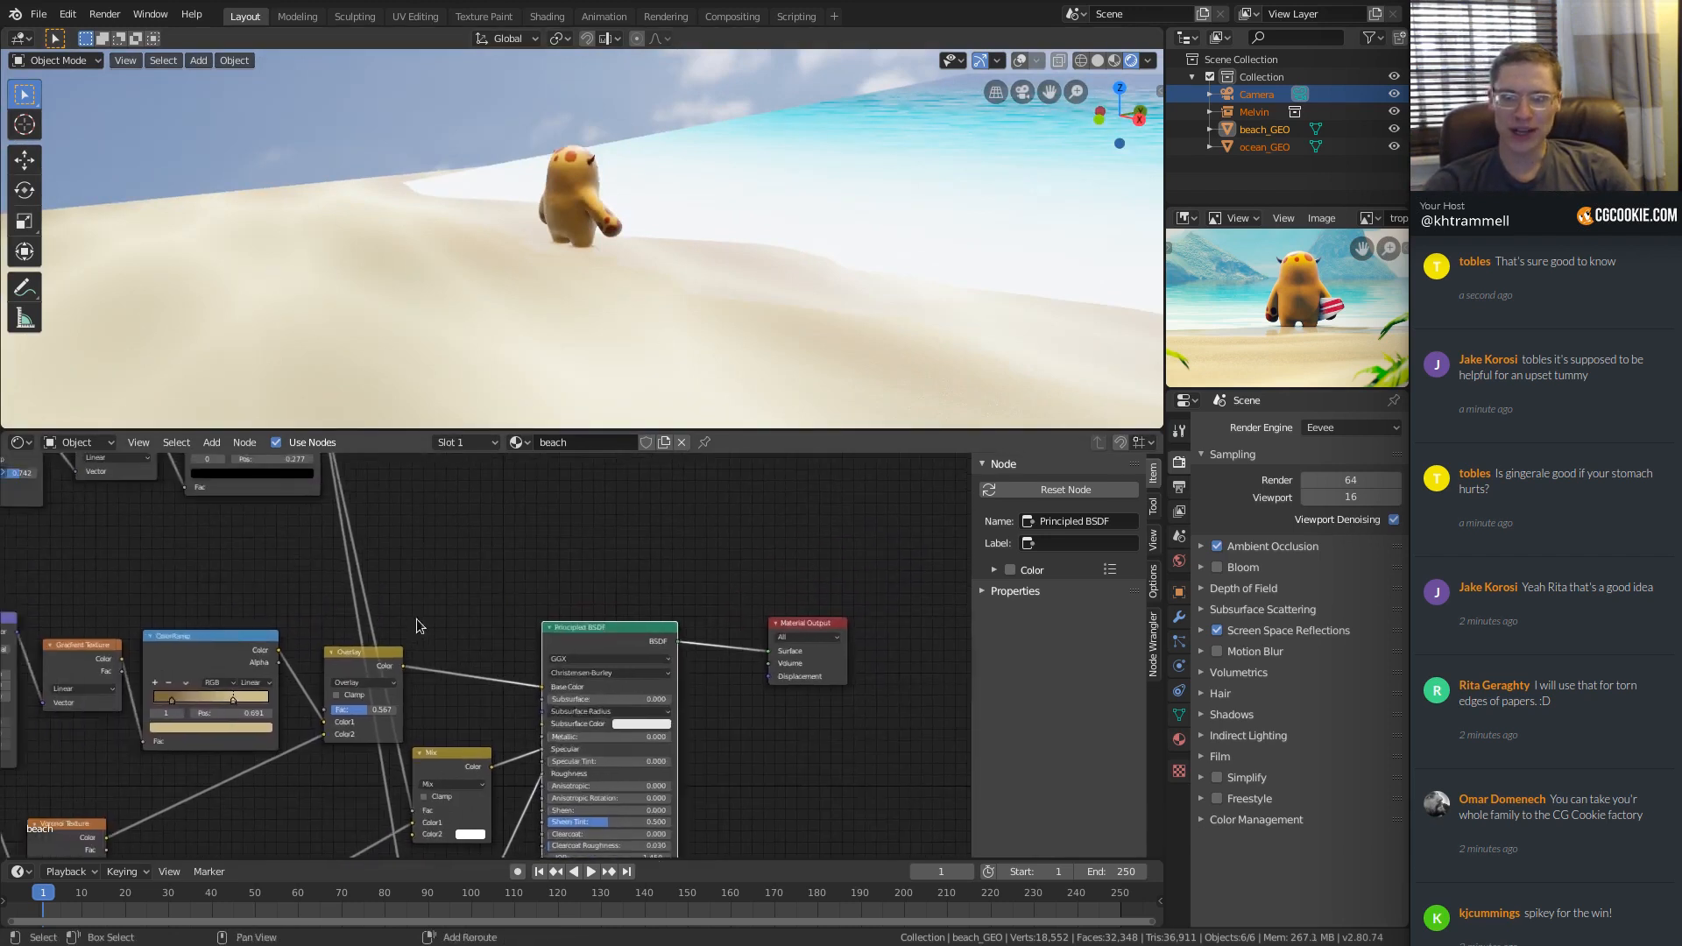
middle_click_drag(377, 610, 381, 601, "ctrl")
left_click_drag(360, 734, 342, 734)
middle_click_drag(396, 719, 406, 708, "ctrl")
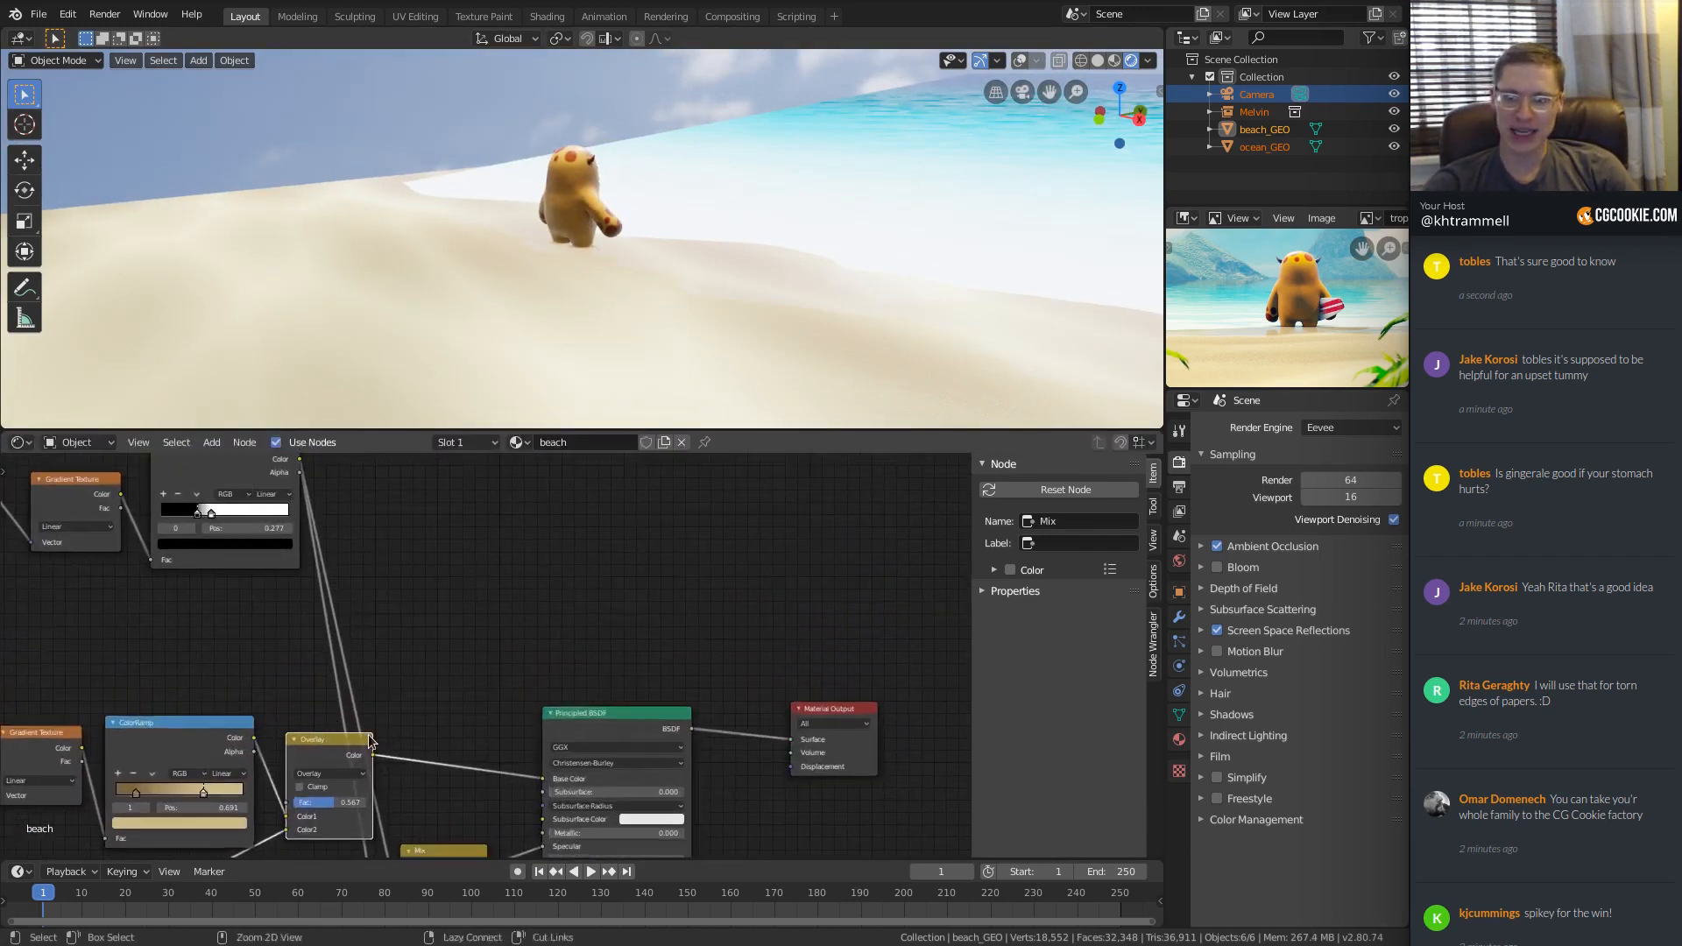
scroll(413, 659, "up", 2)
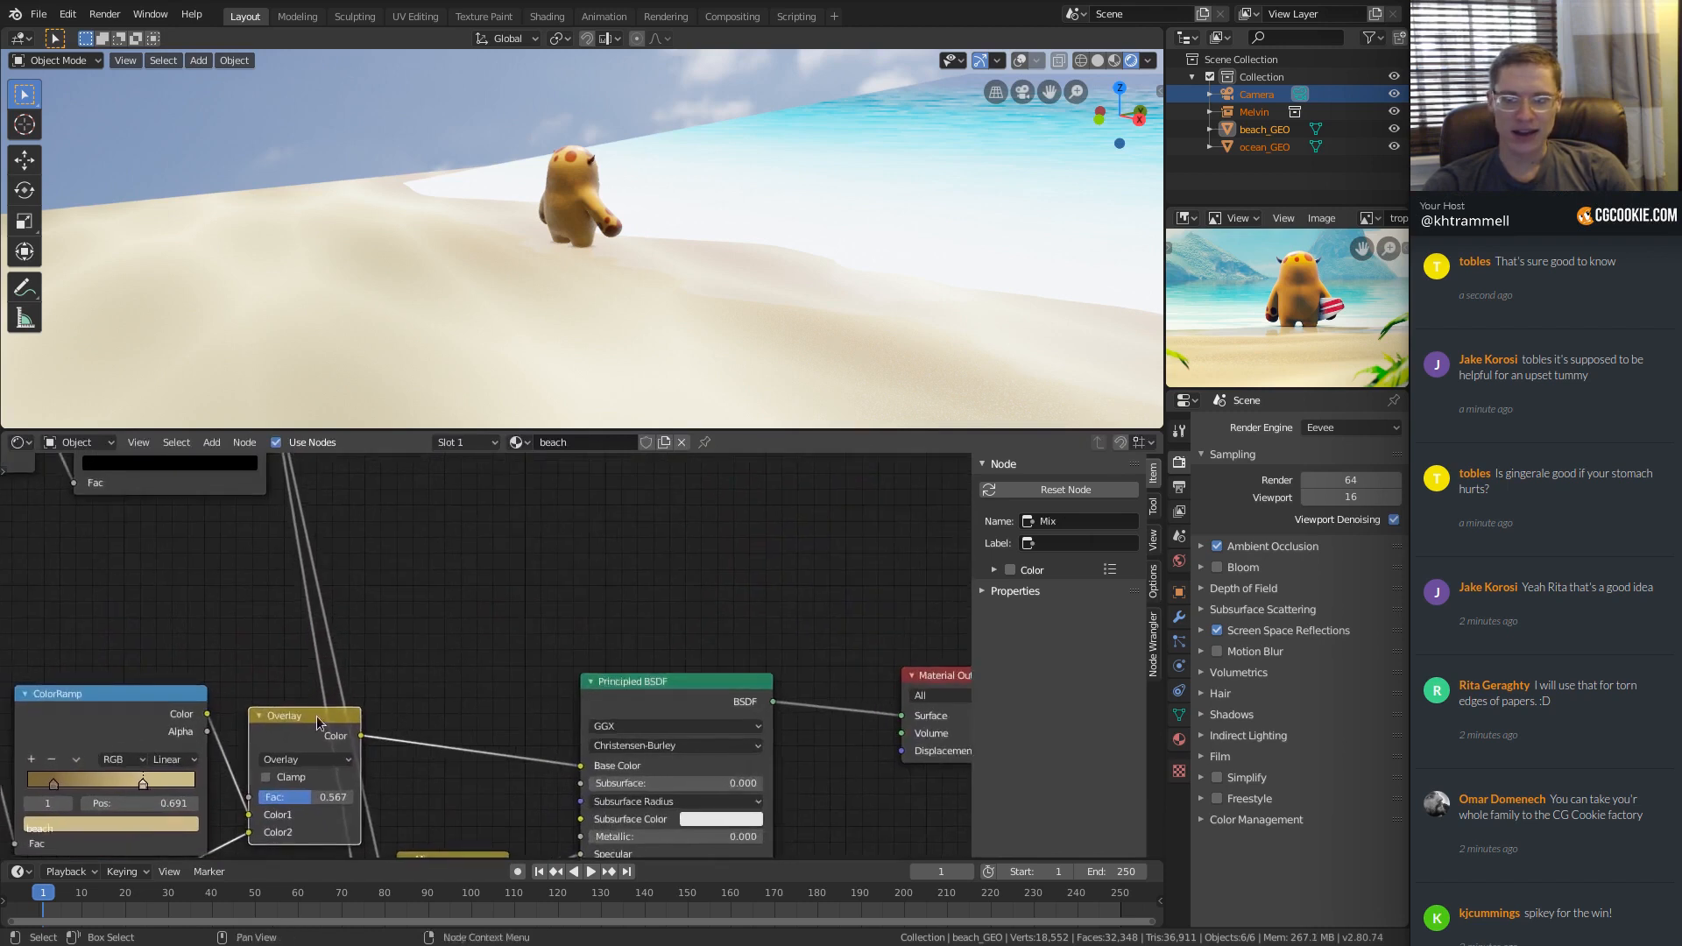
left_click_drag(305, 721, 310, 699)
middle_click_drag(444, 829, 445, 733)
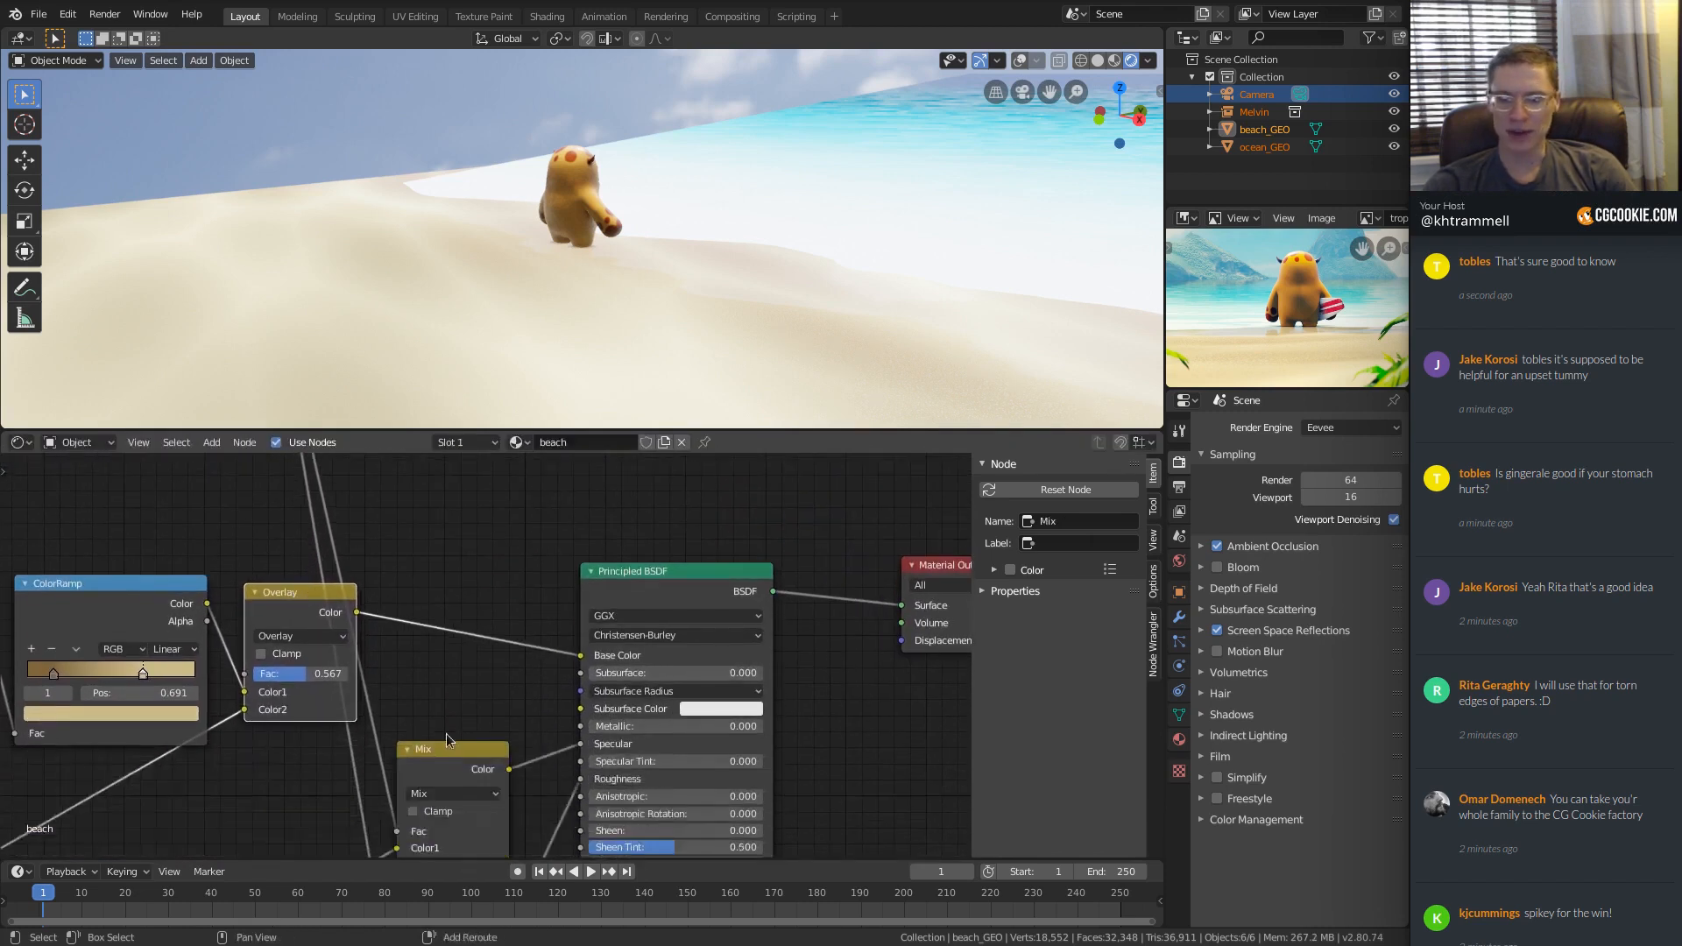
Duplicate the Mix node and insert the copy between the Overlay node and the Principled BSDF's Base Color.
left_click(486, 763)
key("shift+d")
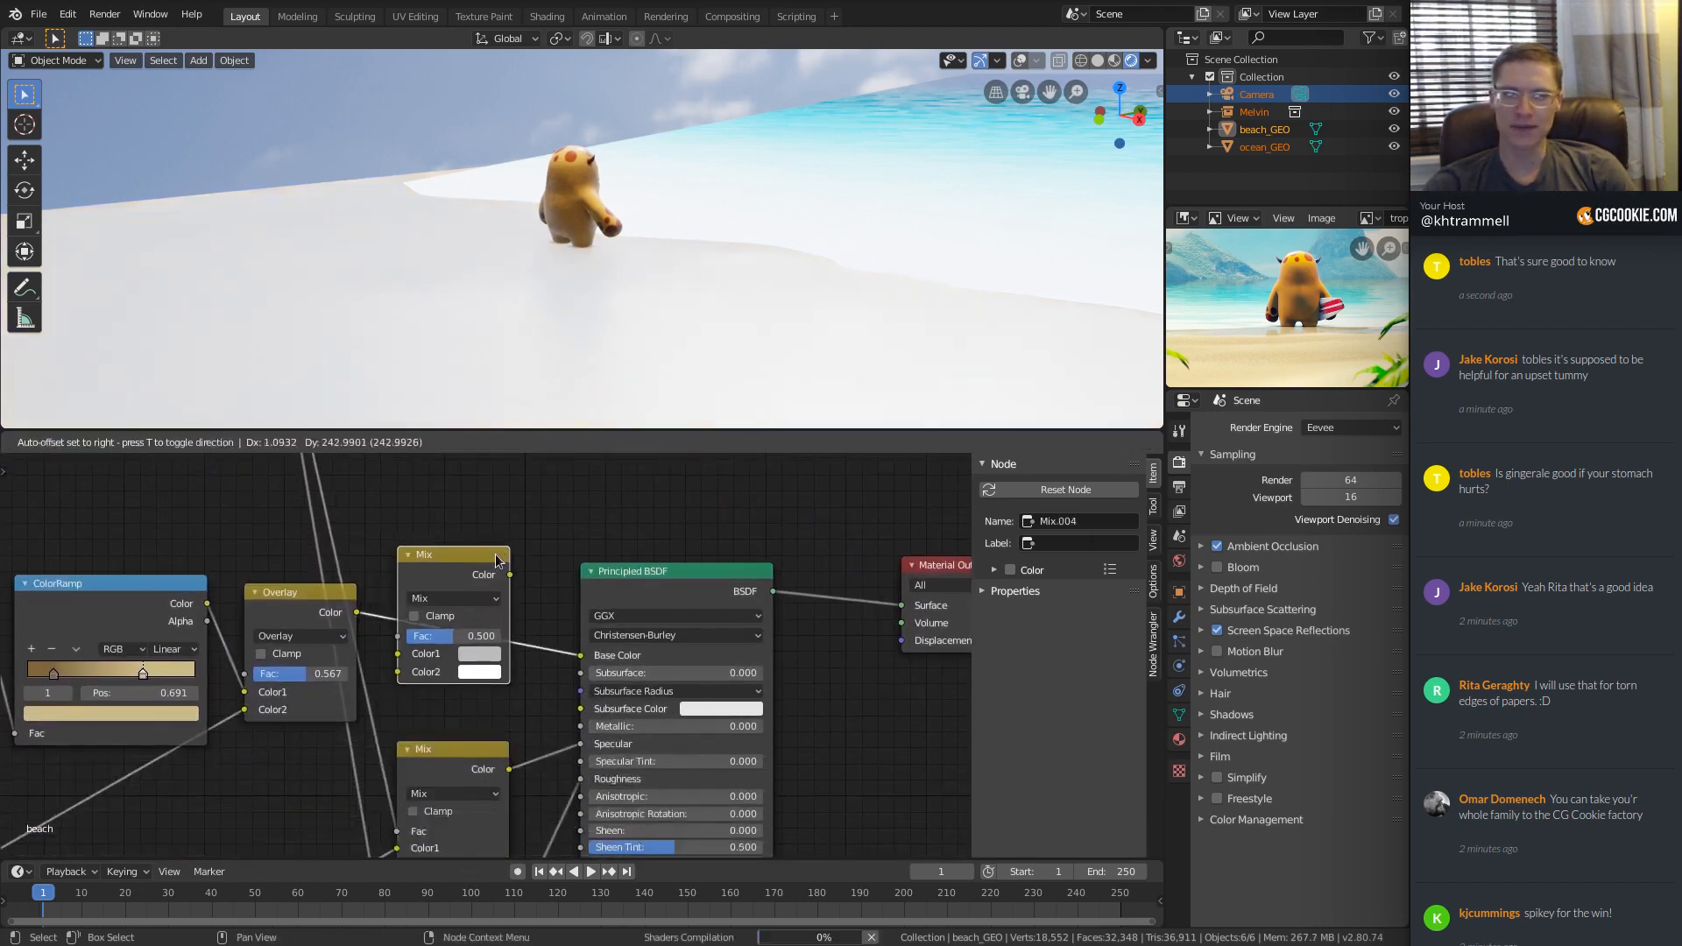
left_click(363, 636)
scroll(463, 608, "down", 2)
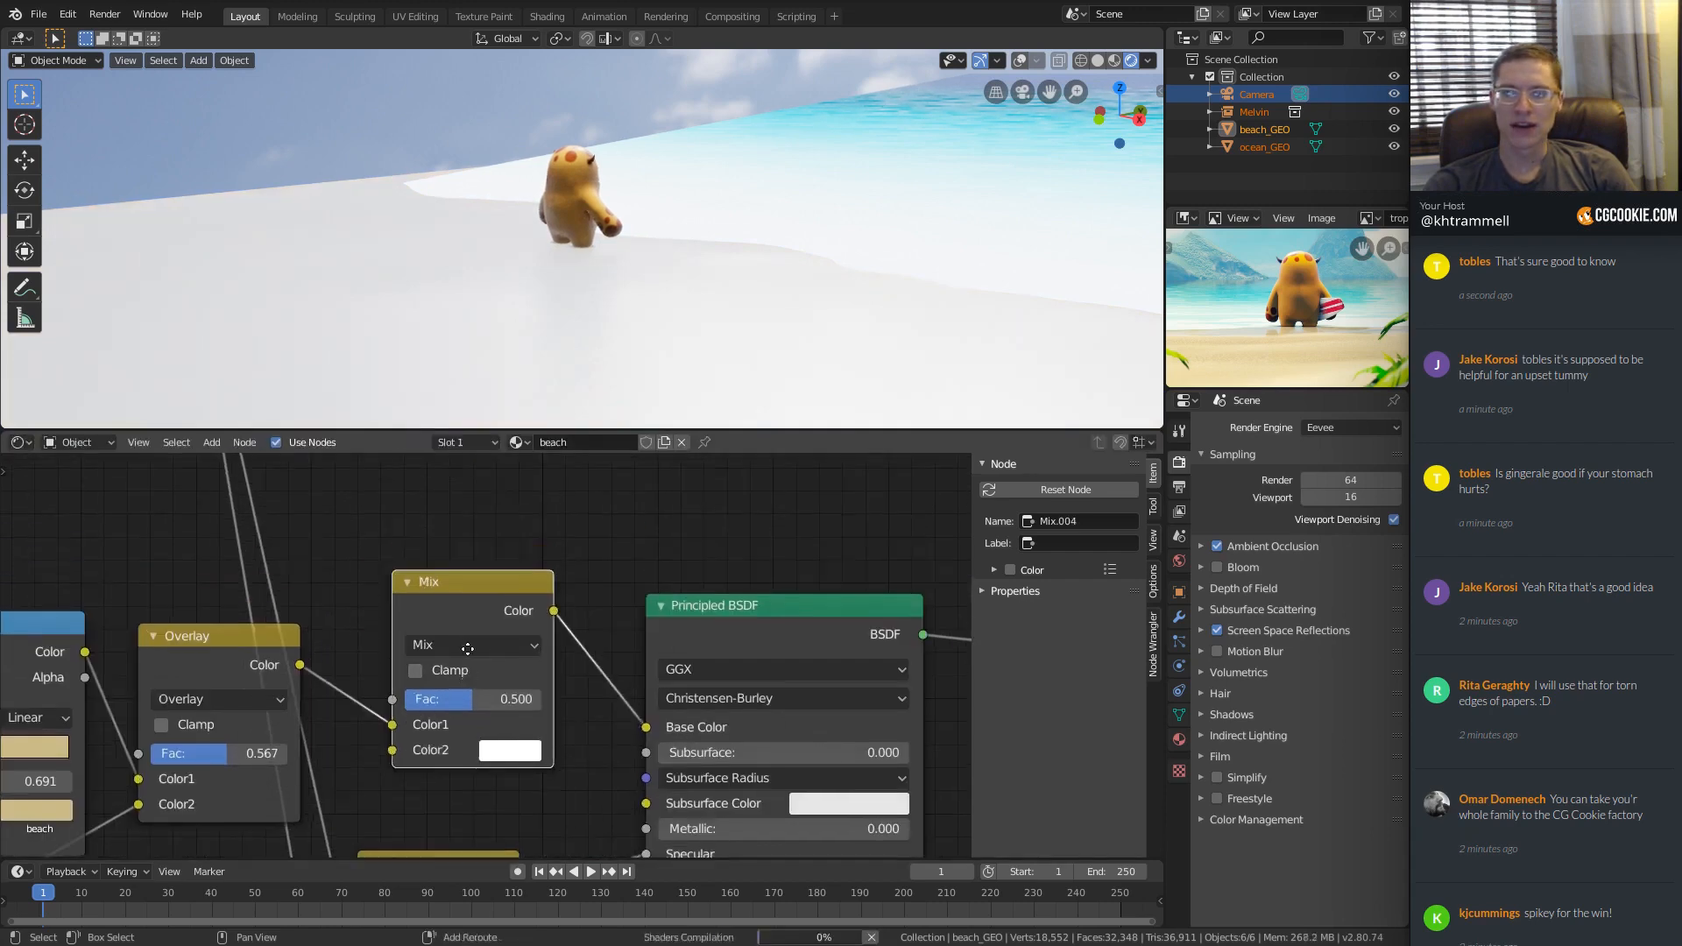
Connect the black-and-white ColorRamp's Color output to the new Mix node's Fac input and save the file.
middle_click_drag(439, 544, 352, 457, "ctrl")
middle_click_drag(352, 457, 350, 555)
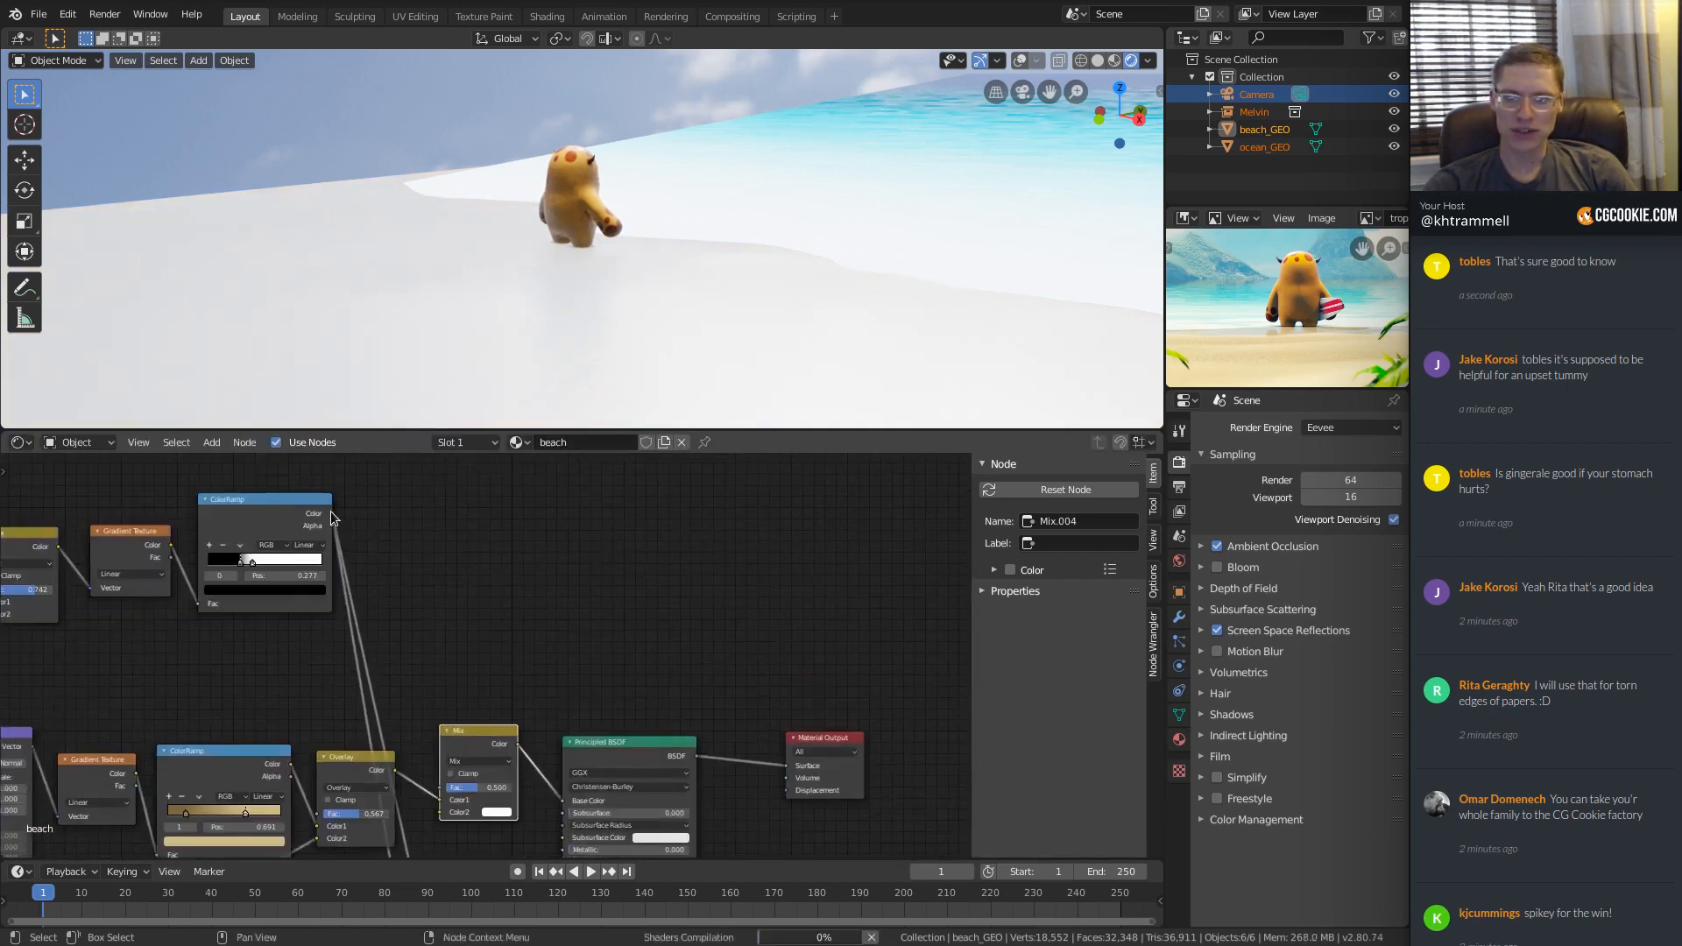
left_click_drag(332, 515, 417, 711)
left_click_drag(426, 771, 396, 648)
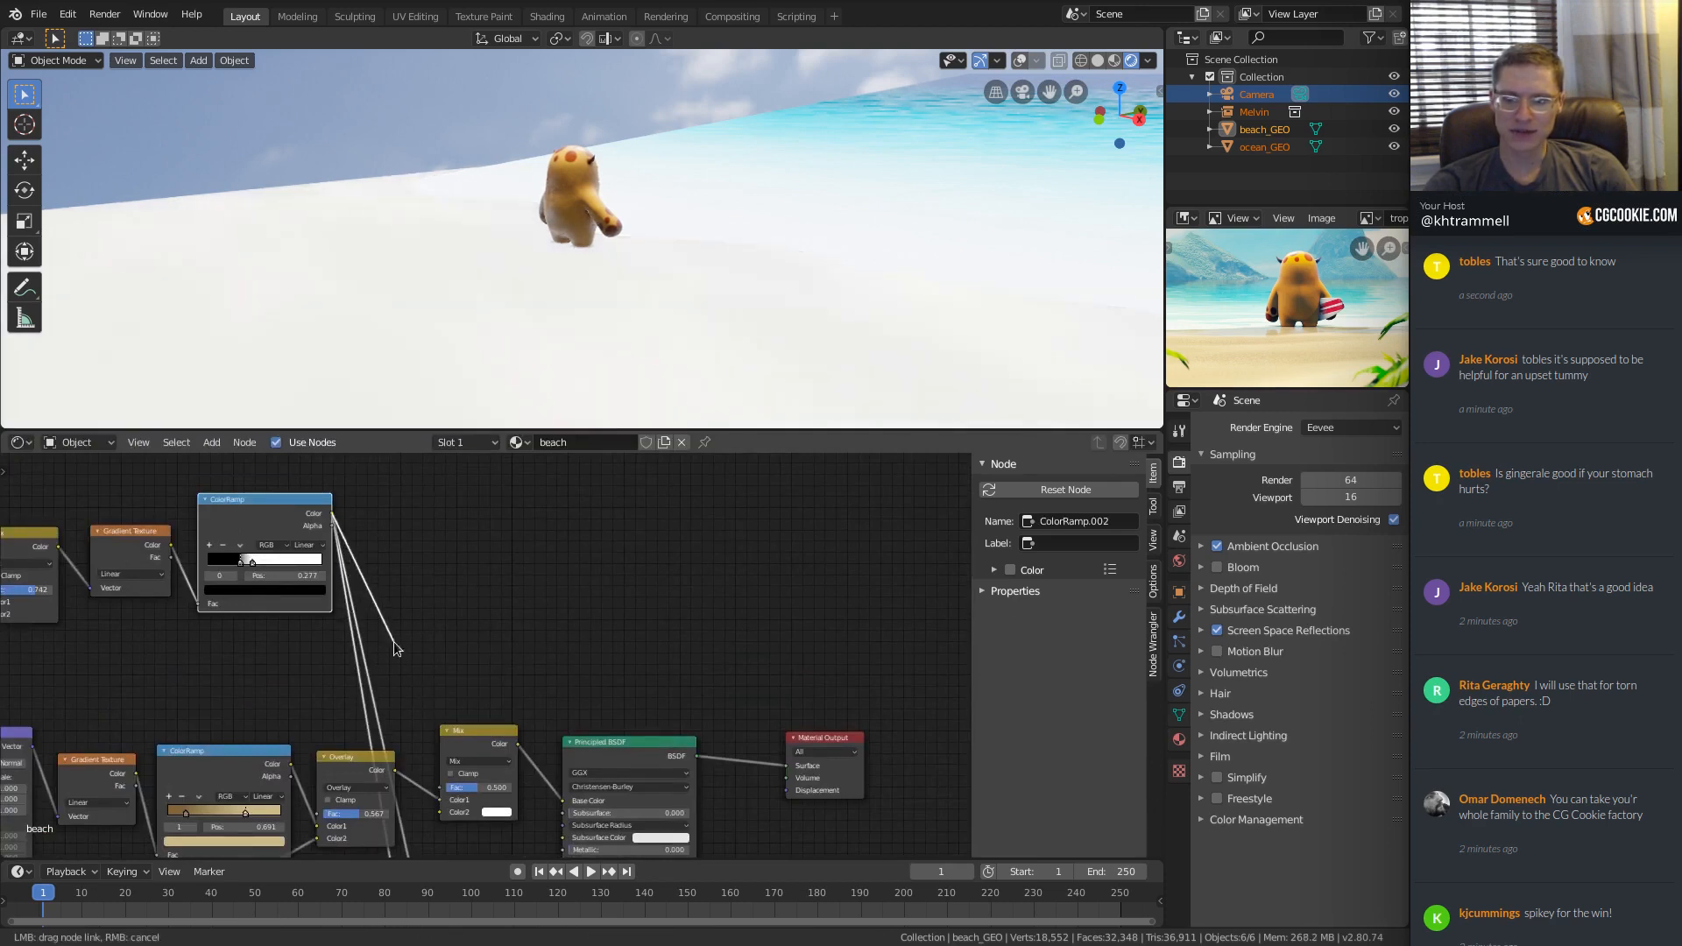
left_click_drag(448, 779, 440, 788)
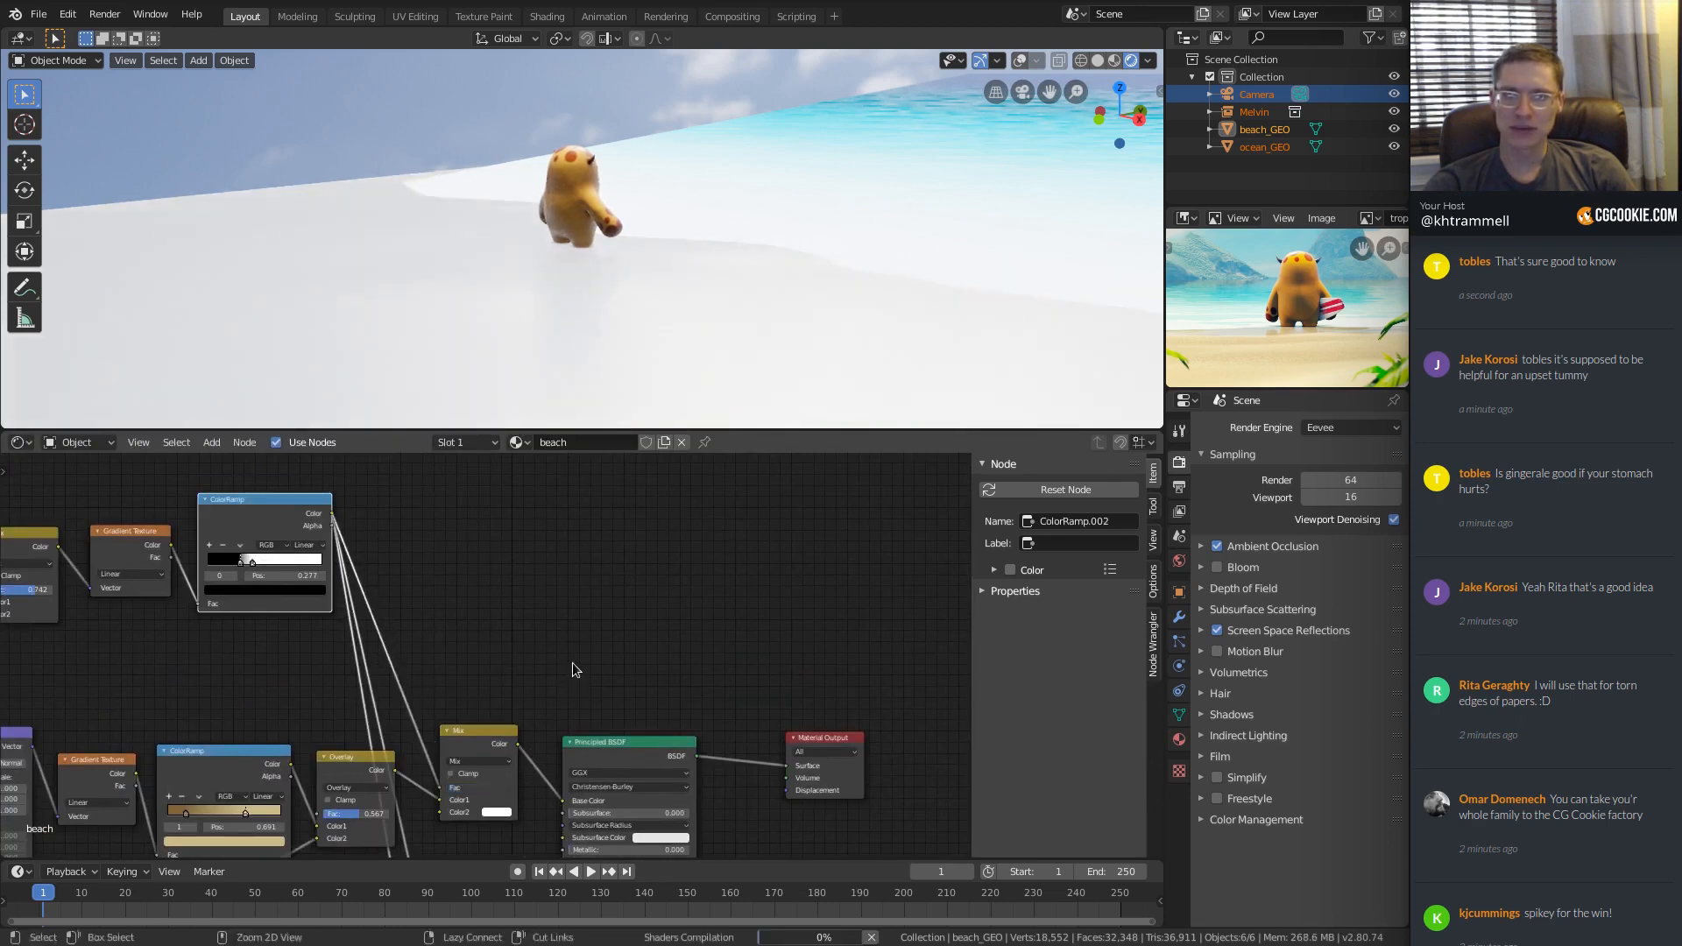
key("ctrl+s")
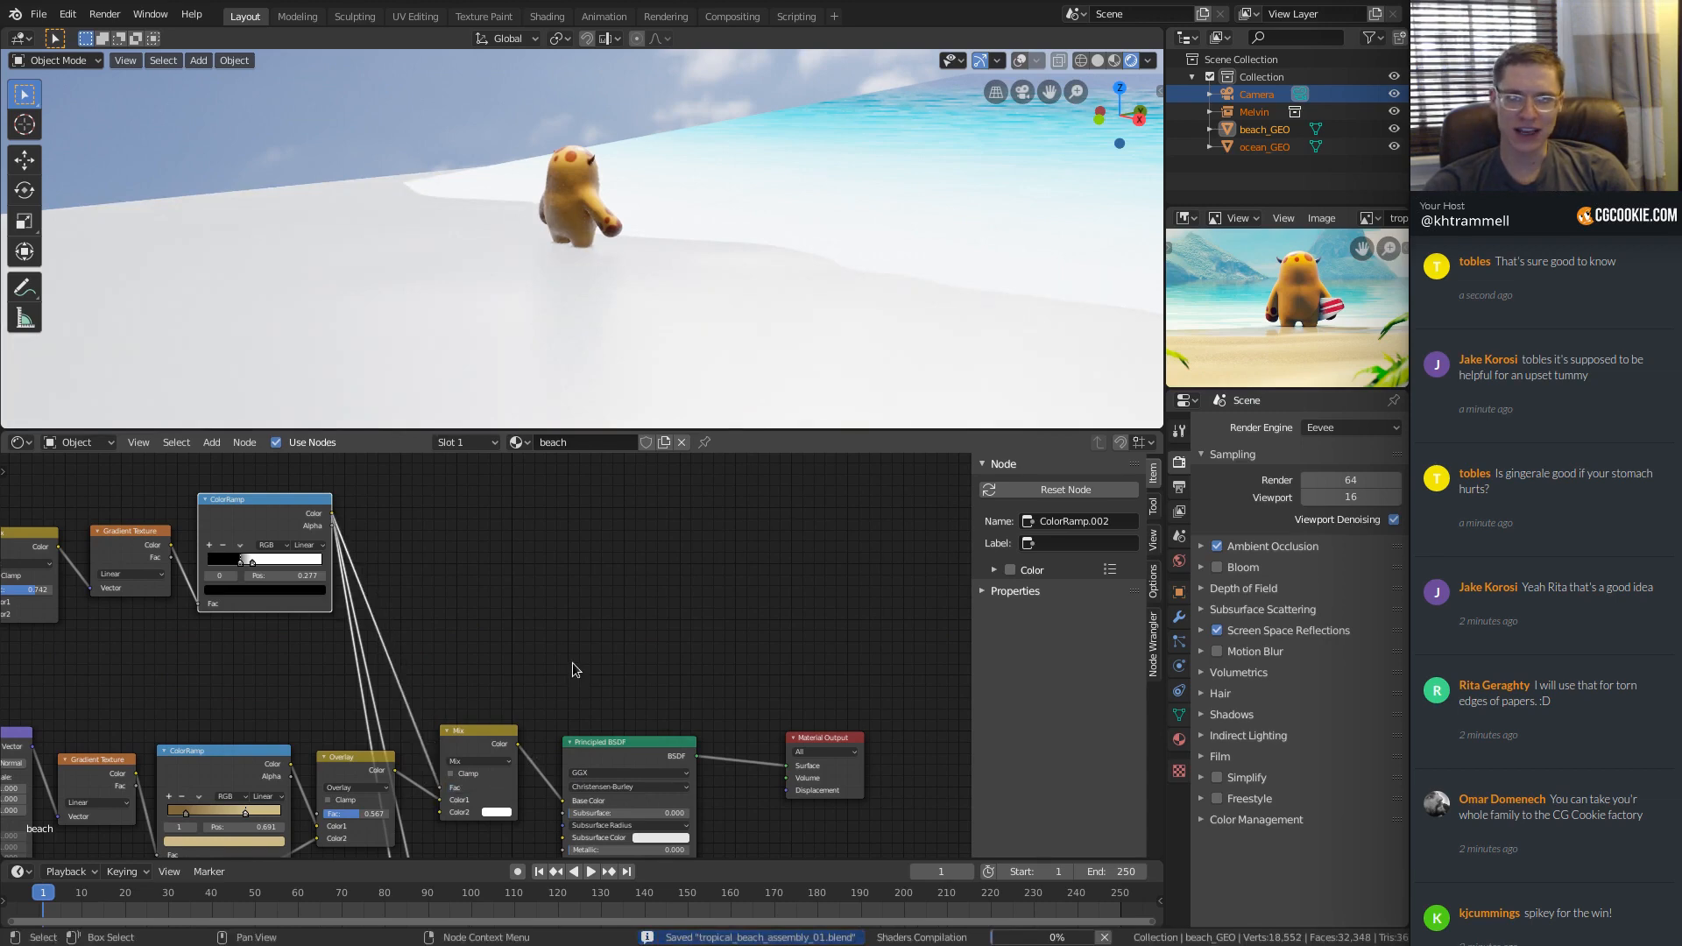
Set the new Mix node's Color2 to black.
middle_click_drag(601, 622, 427, 713, "ctrl")
left_click(492, 755)
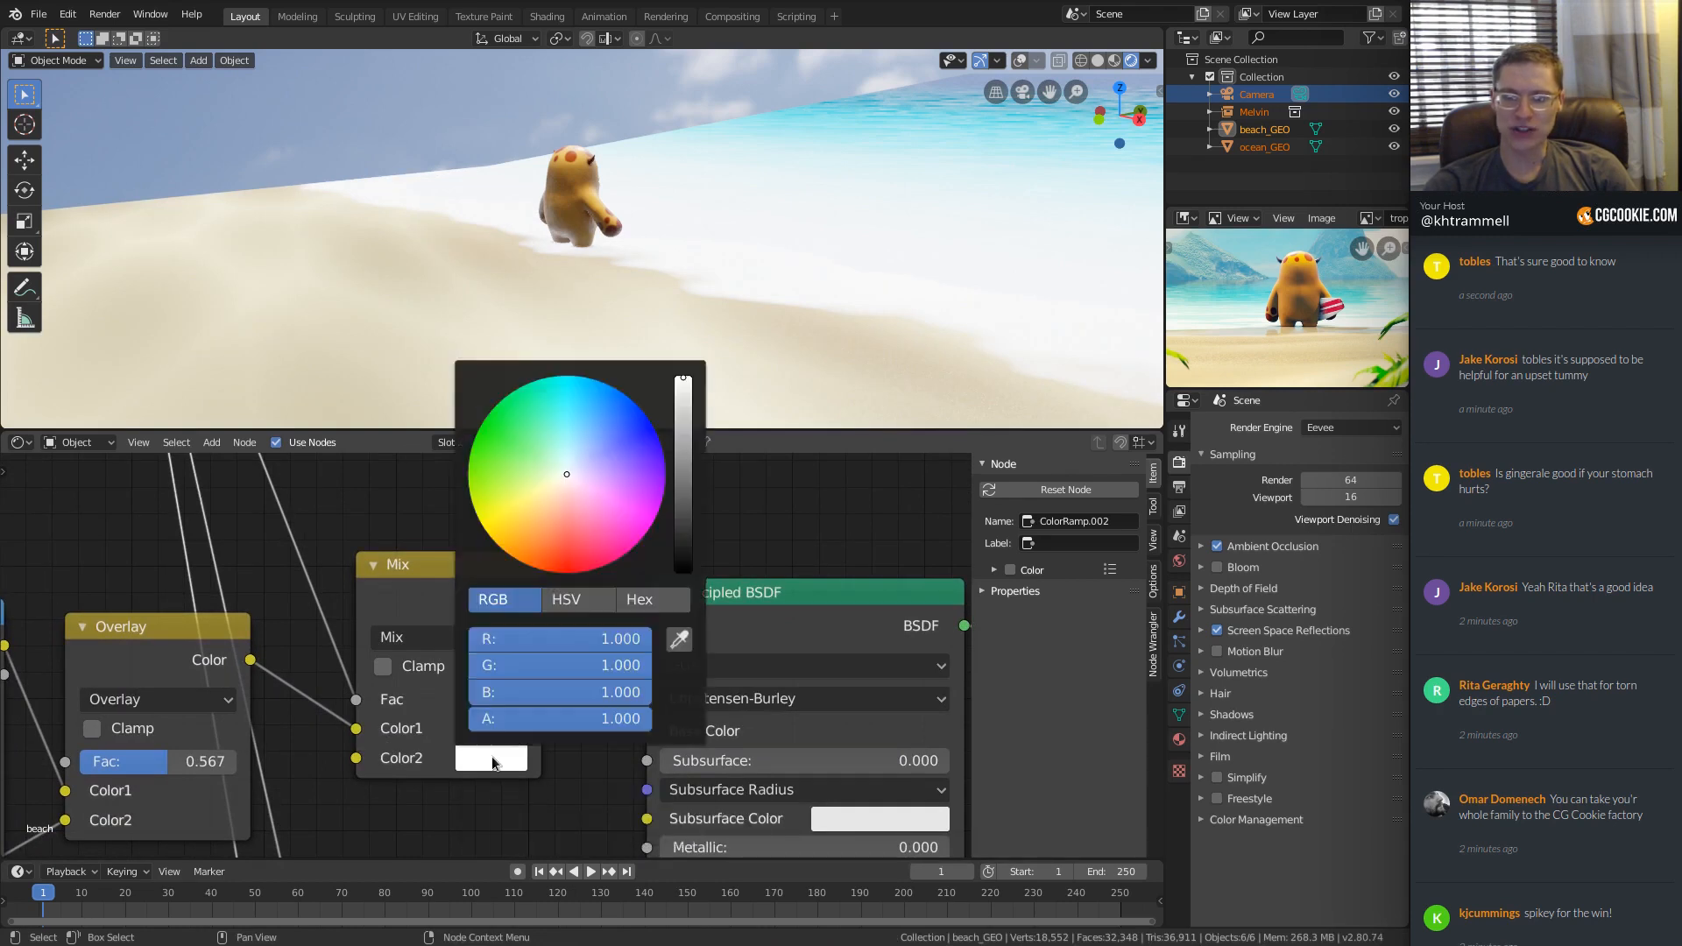
left_click_drag(671, 375, 682, 540)
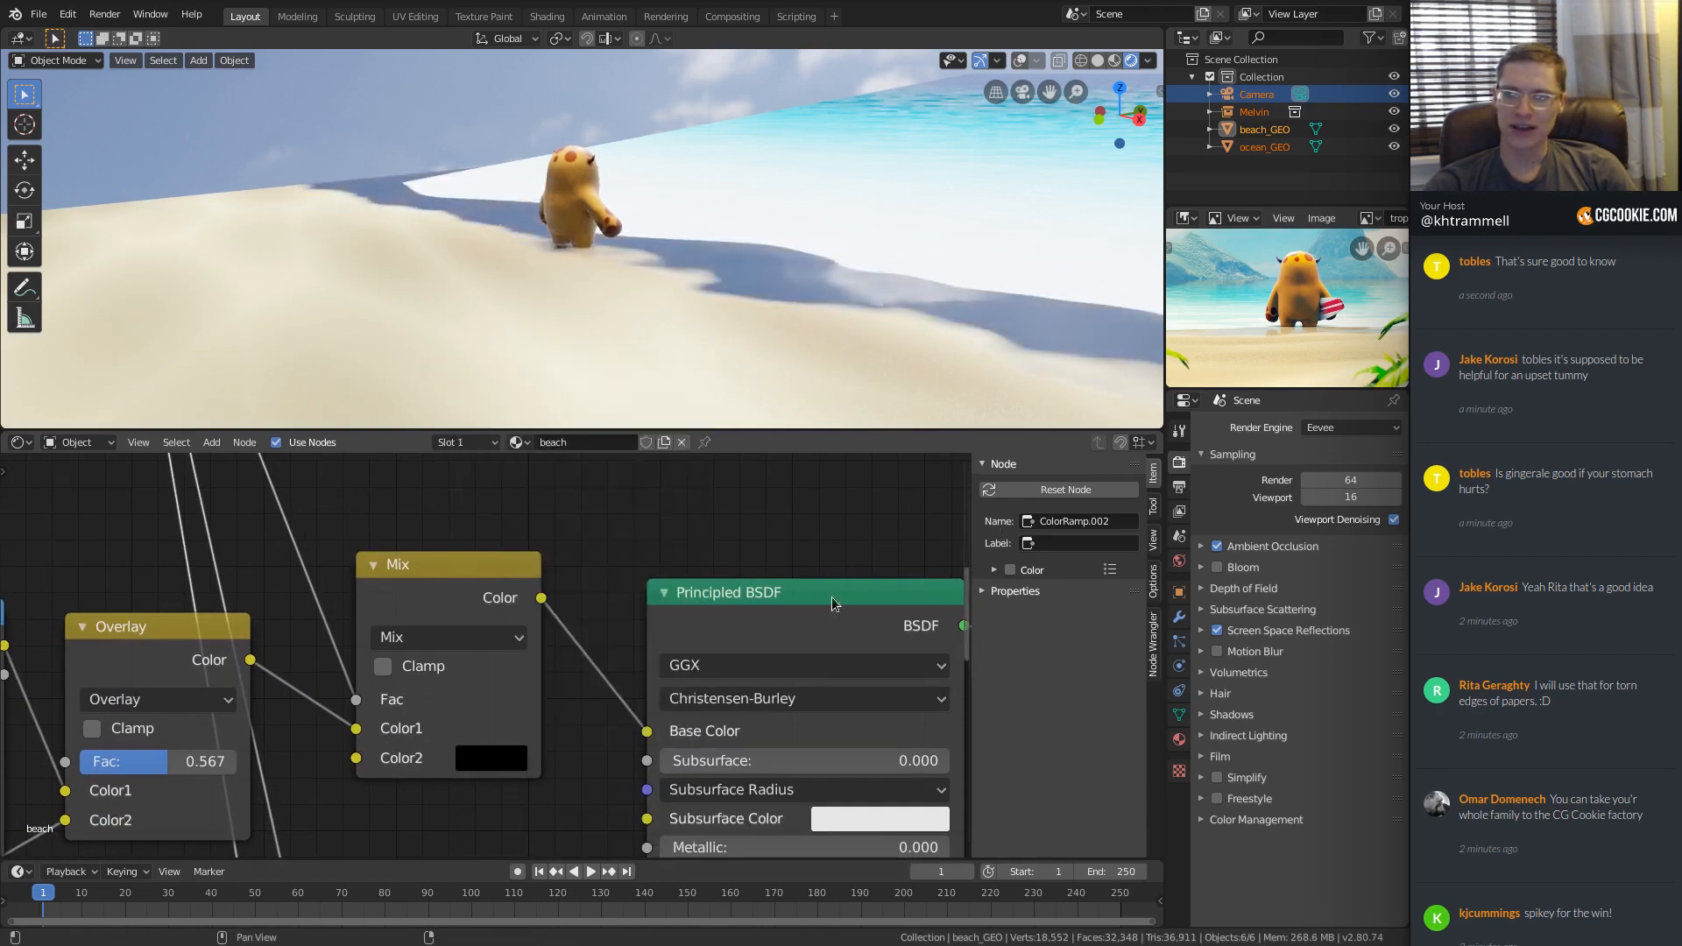
Try the Overlay blend mode with Clamp on the new Mix node, and return the node to unclamped Mix.
left_click(415, 637)
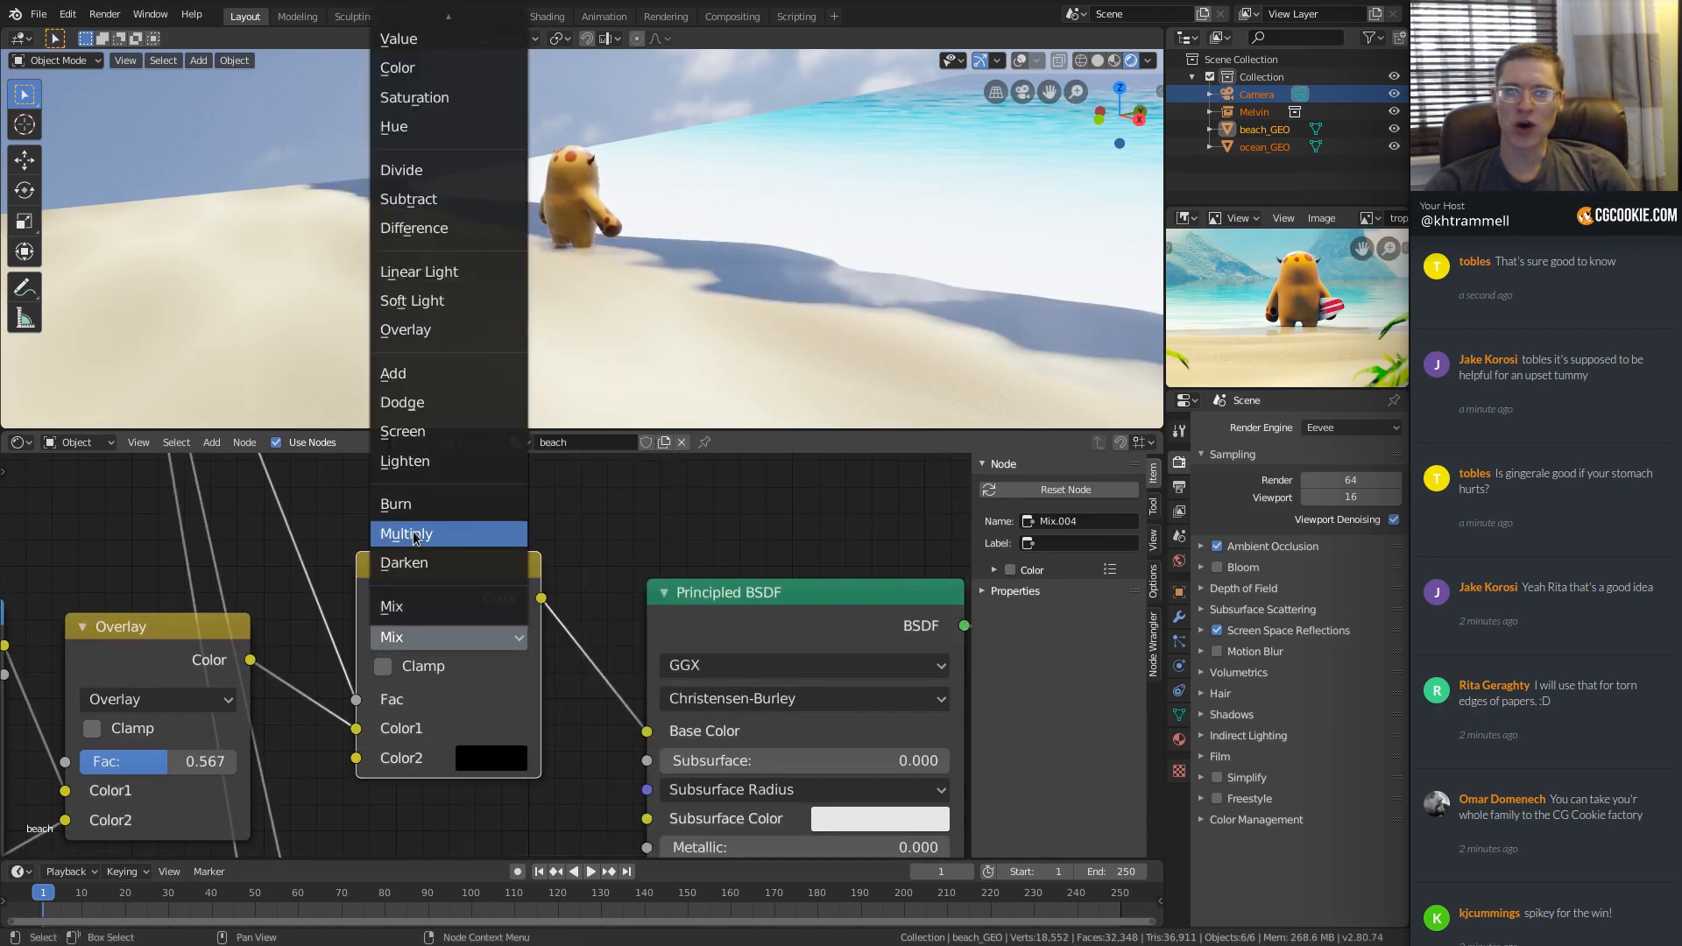
left_click(412, 329)
scroll(781, 261, "up", 2)
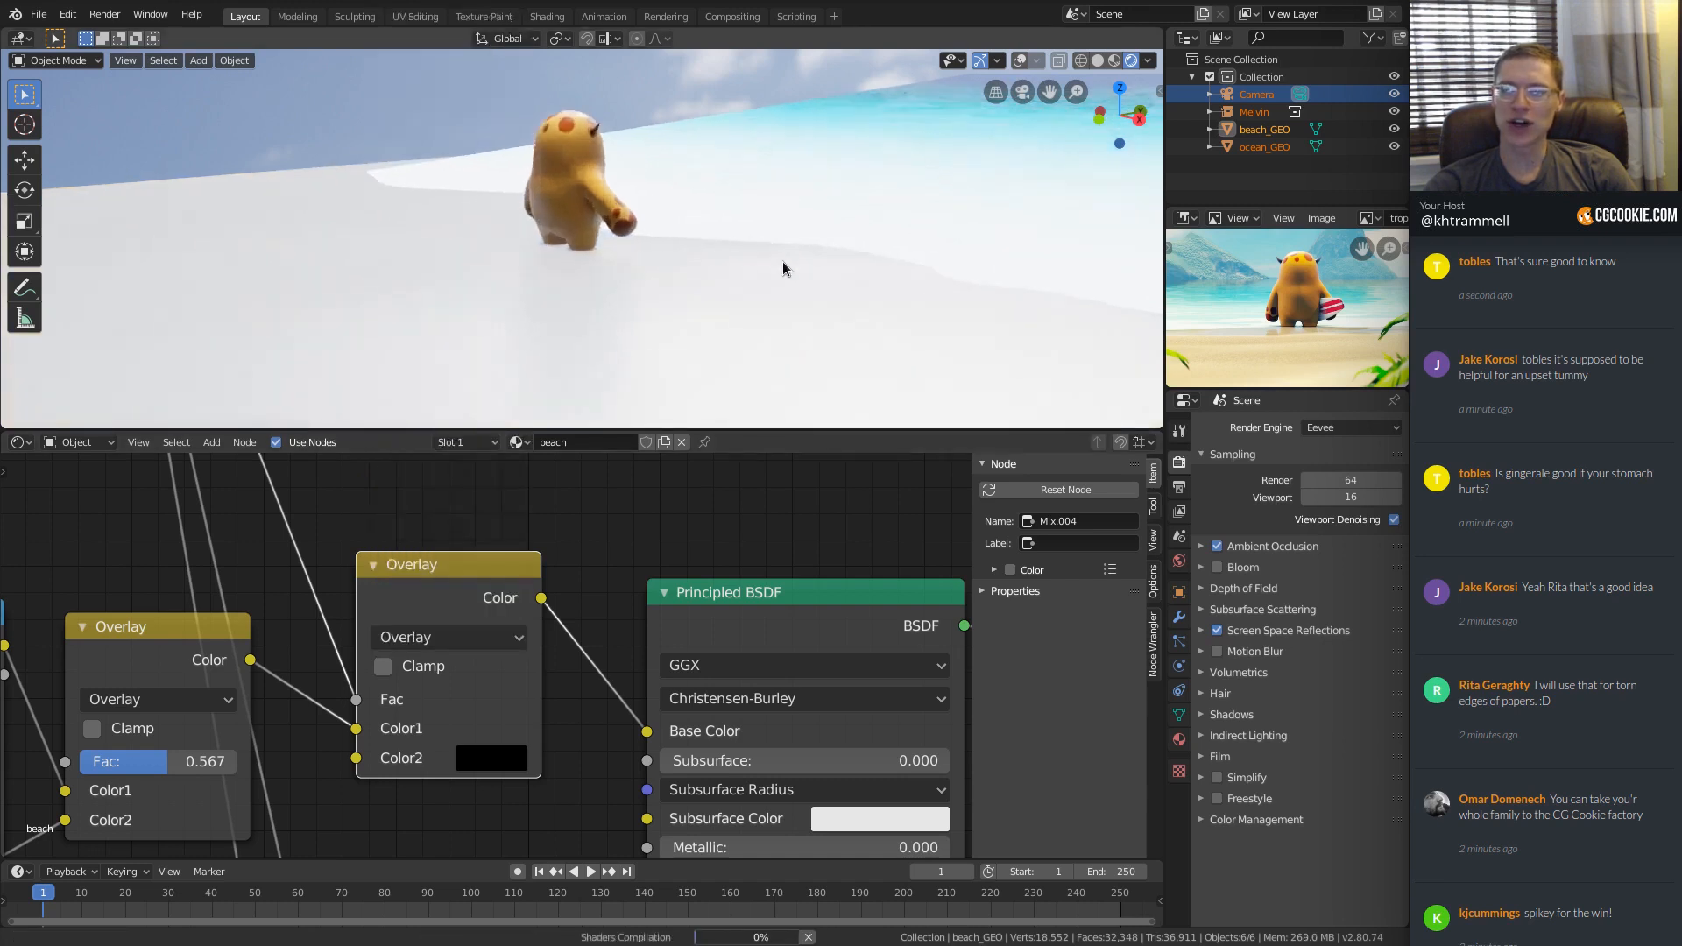
middle_click_drag(782, 261, 695, 229)
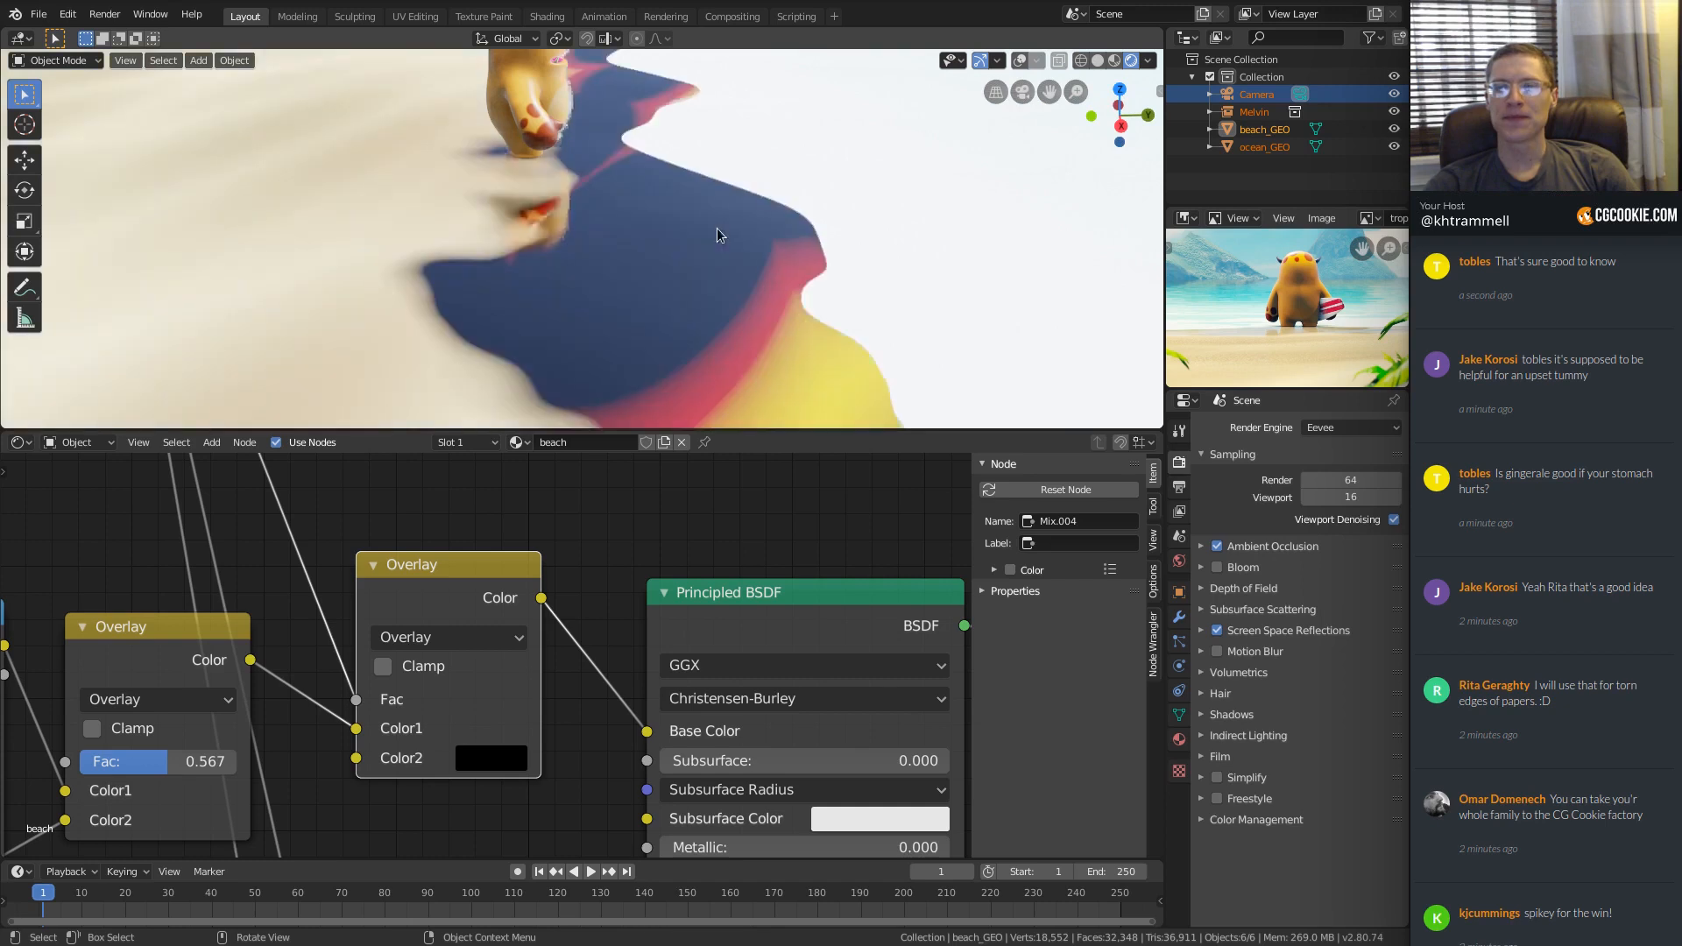
middle_click_drag(708, 223, 824, 274)
left_click(383, 667)
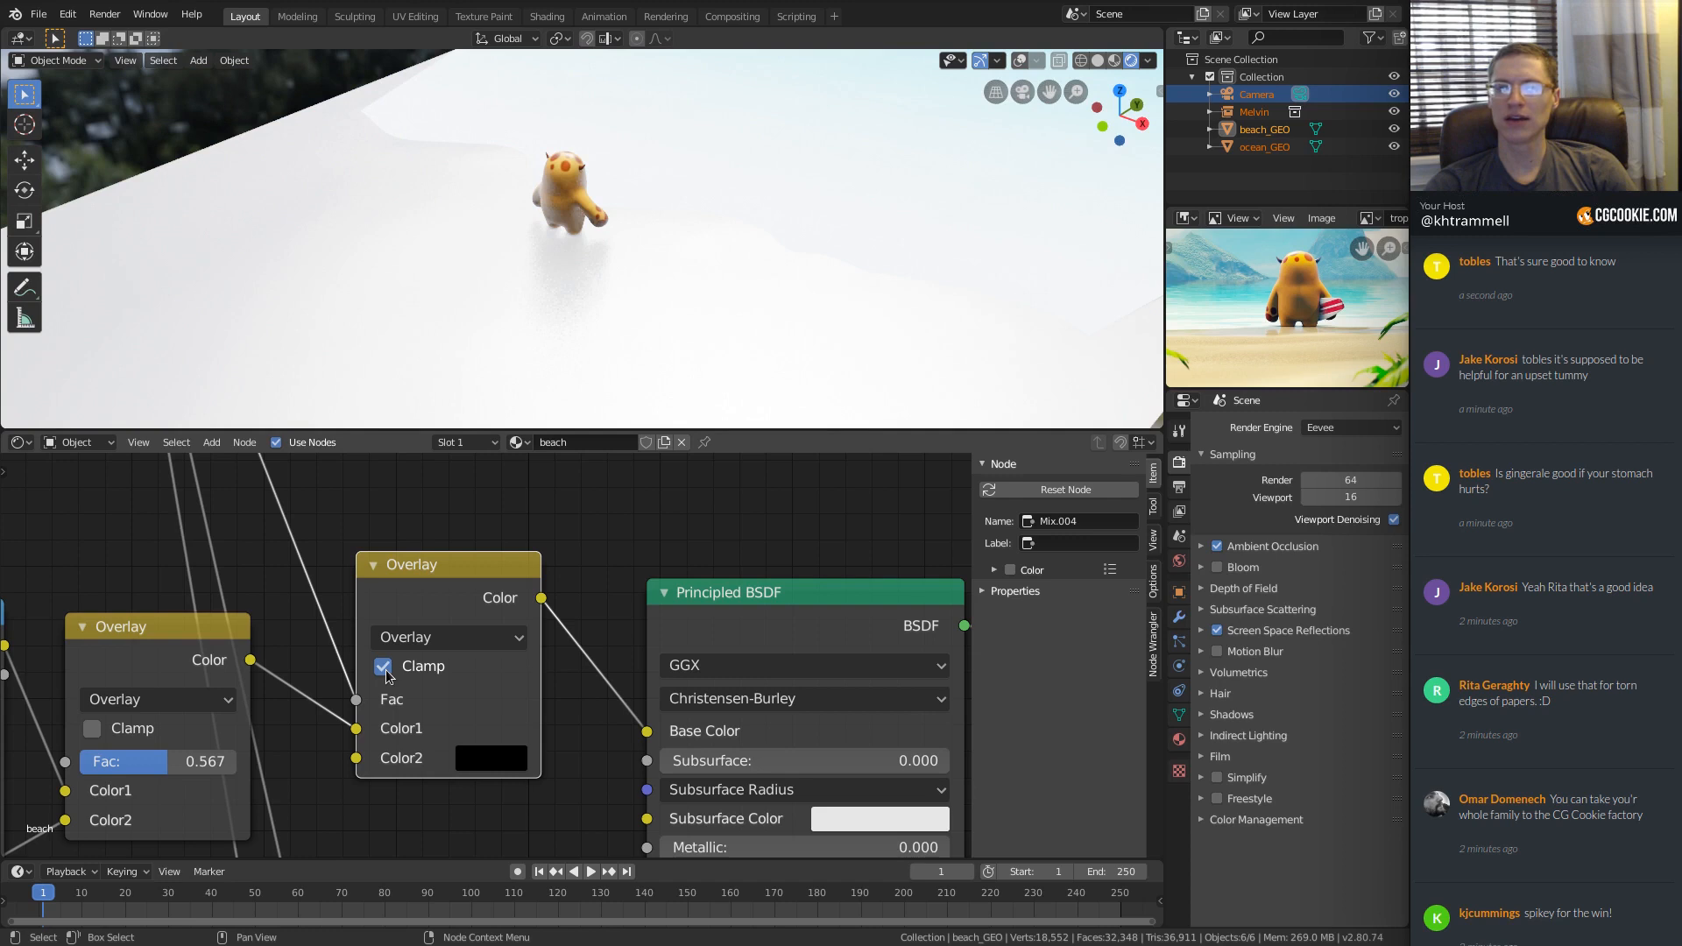
key("ctrl+z")
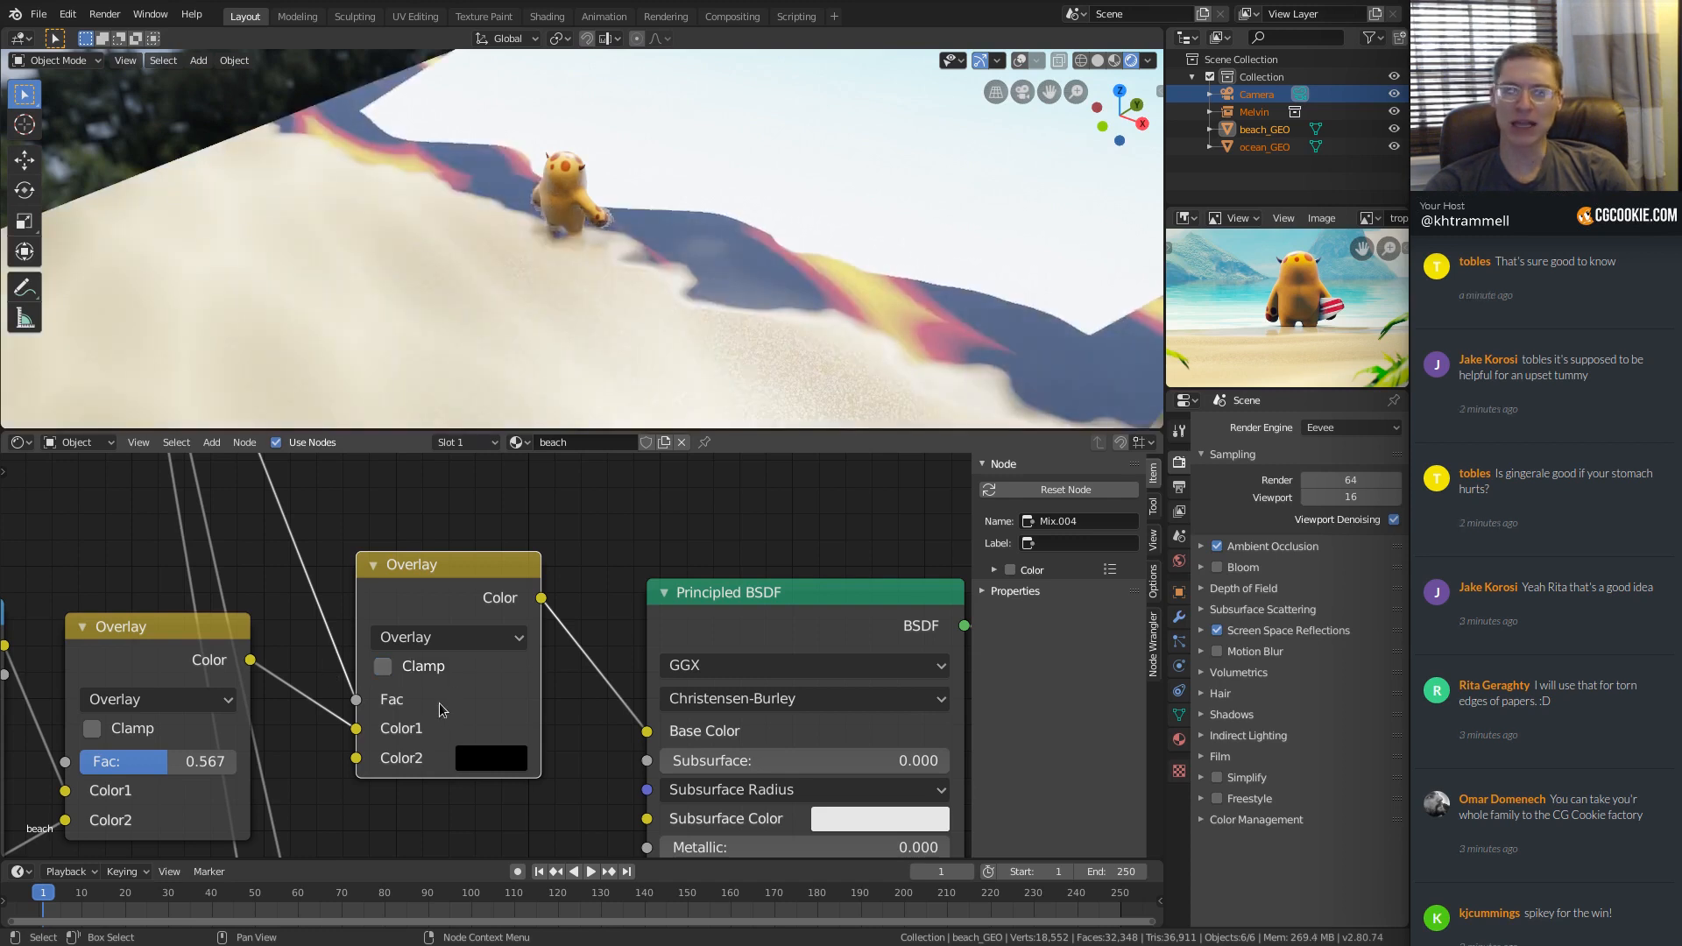
left_click(447, 636)
left_click(438, 606)
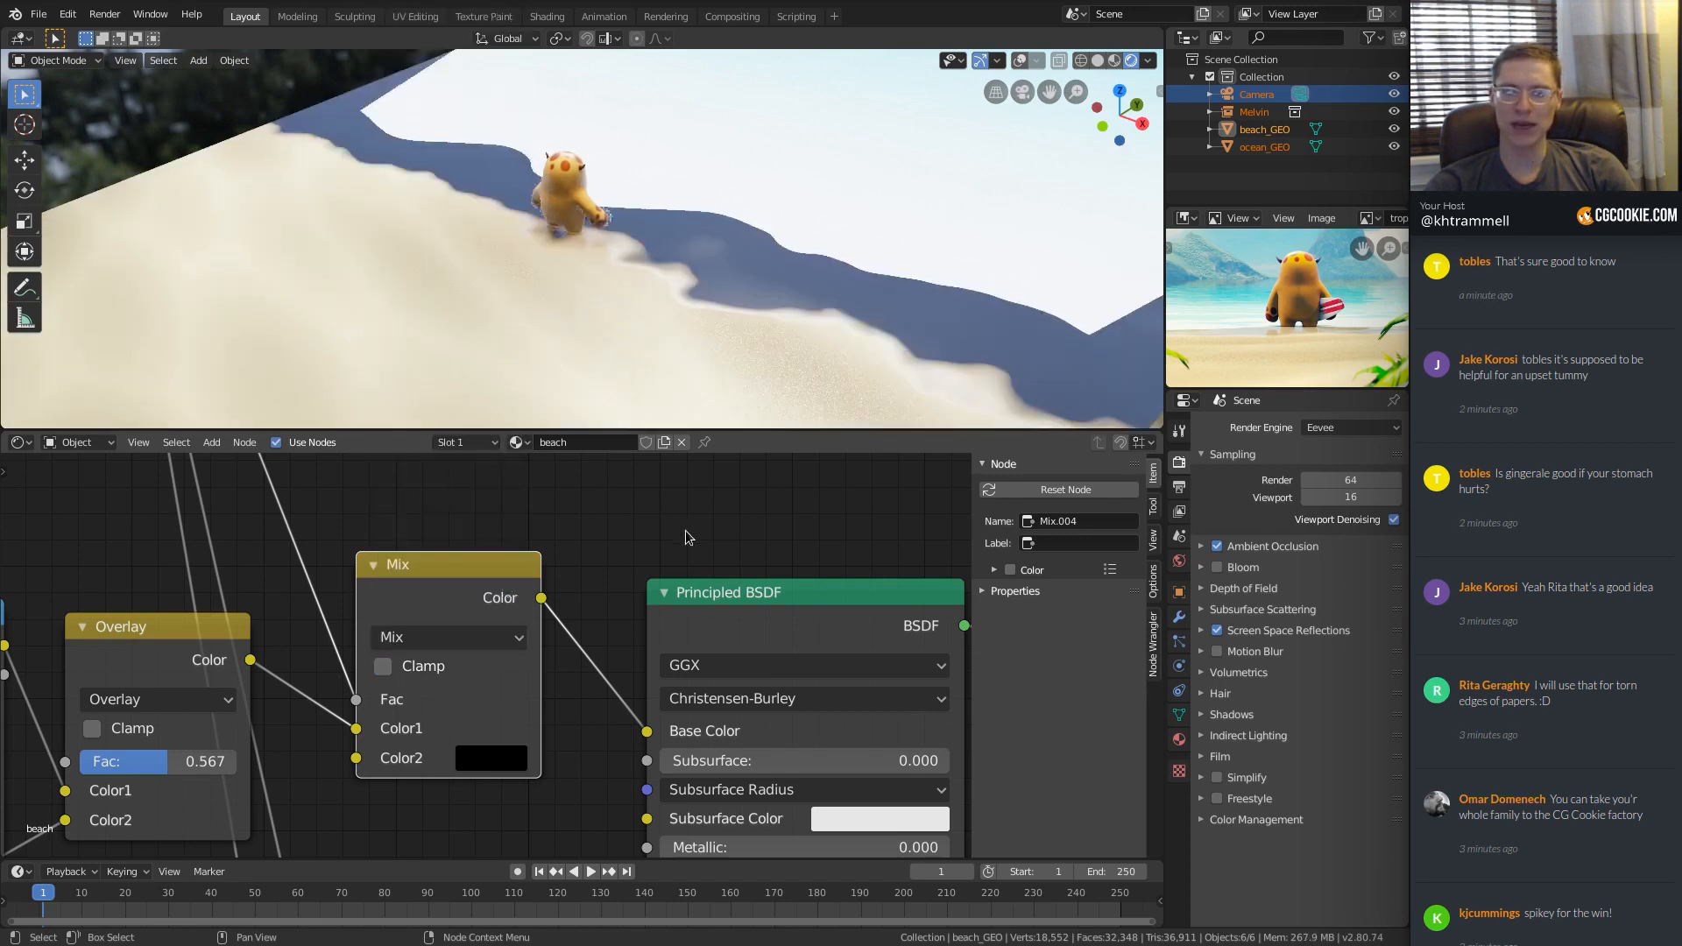
Set the new Mix node's Color2 to a dark sandy brown for the wet sand.
left_click(482, 755)
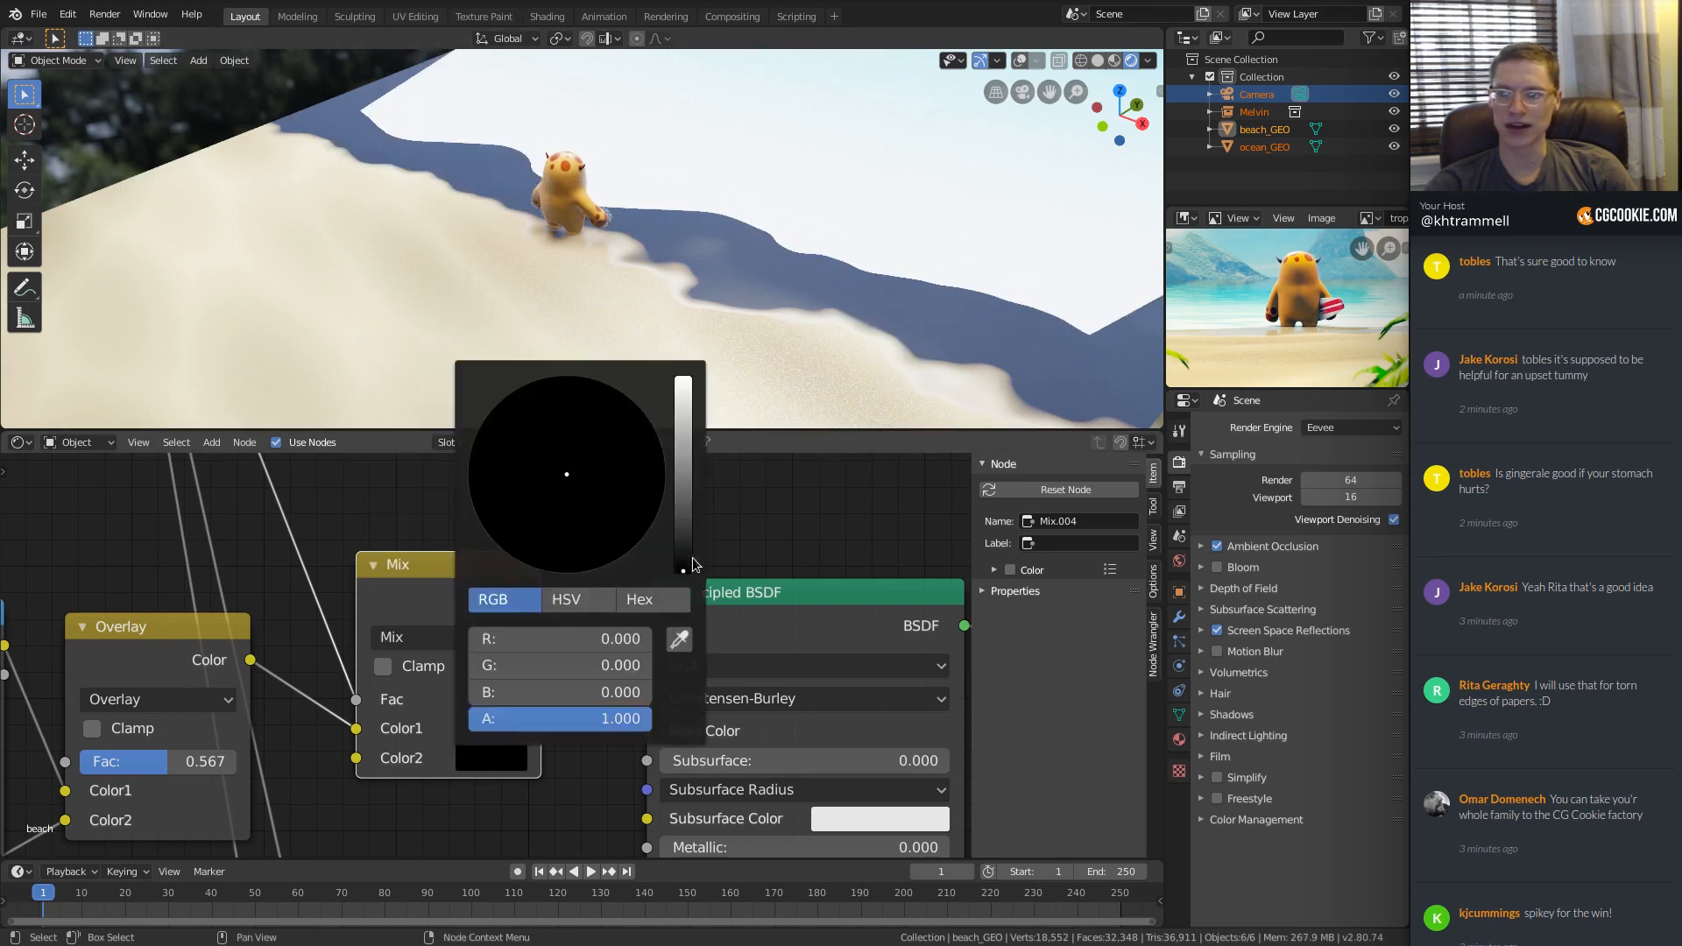
left_click_drag(688, 559, 685, 505)
left_click_drag(555, 491, 544, 496)
middle_click_drag(761, 352, 600, 250)
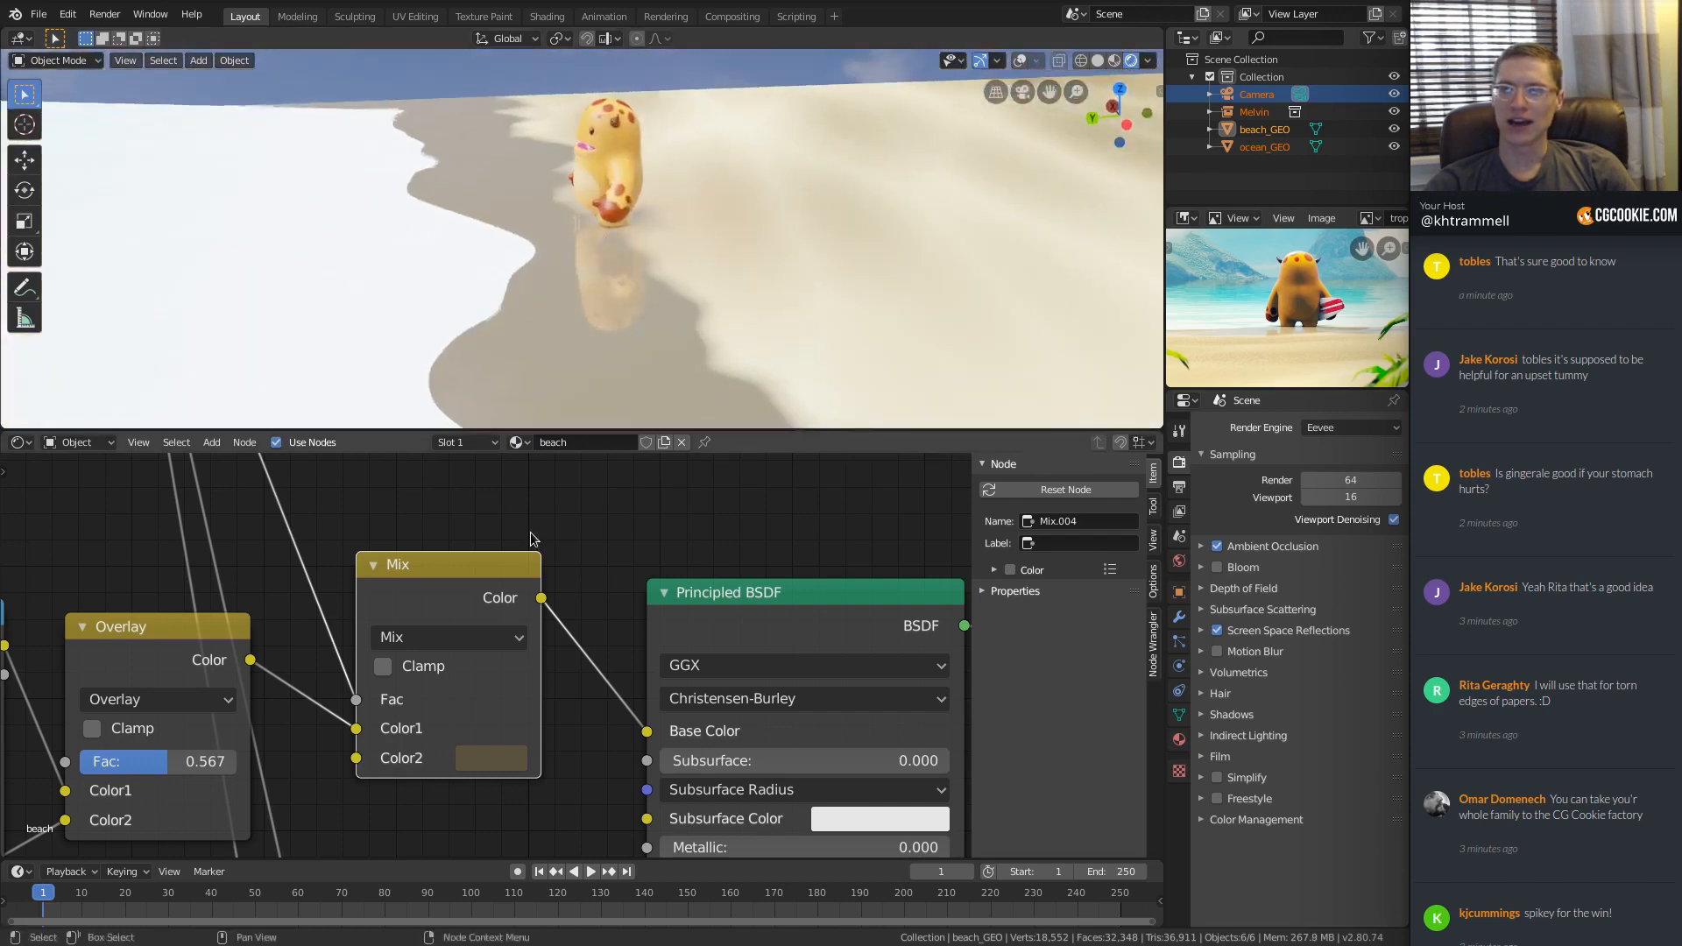
Split the 3D viewport into a framed camera view and a free perspective view with rendered shading.
key("KP_0")
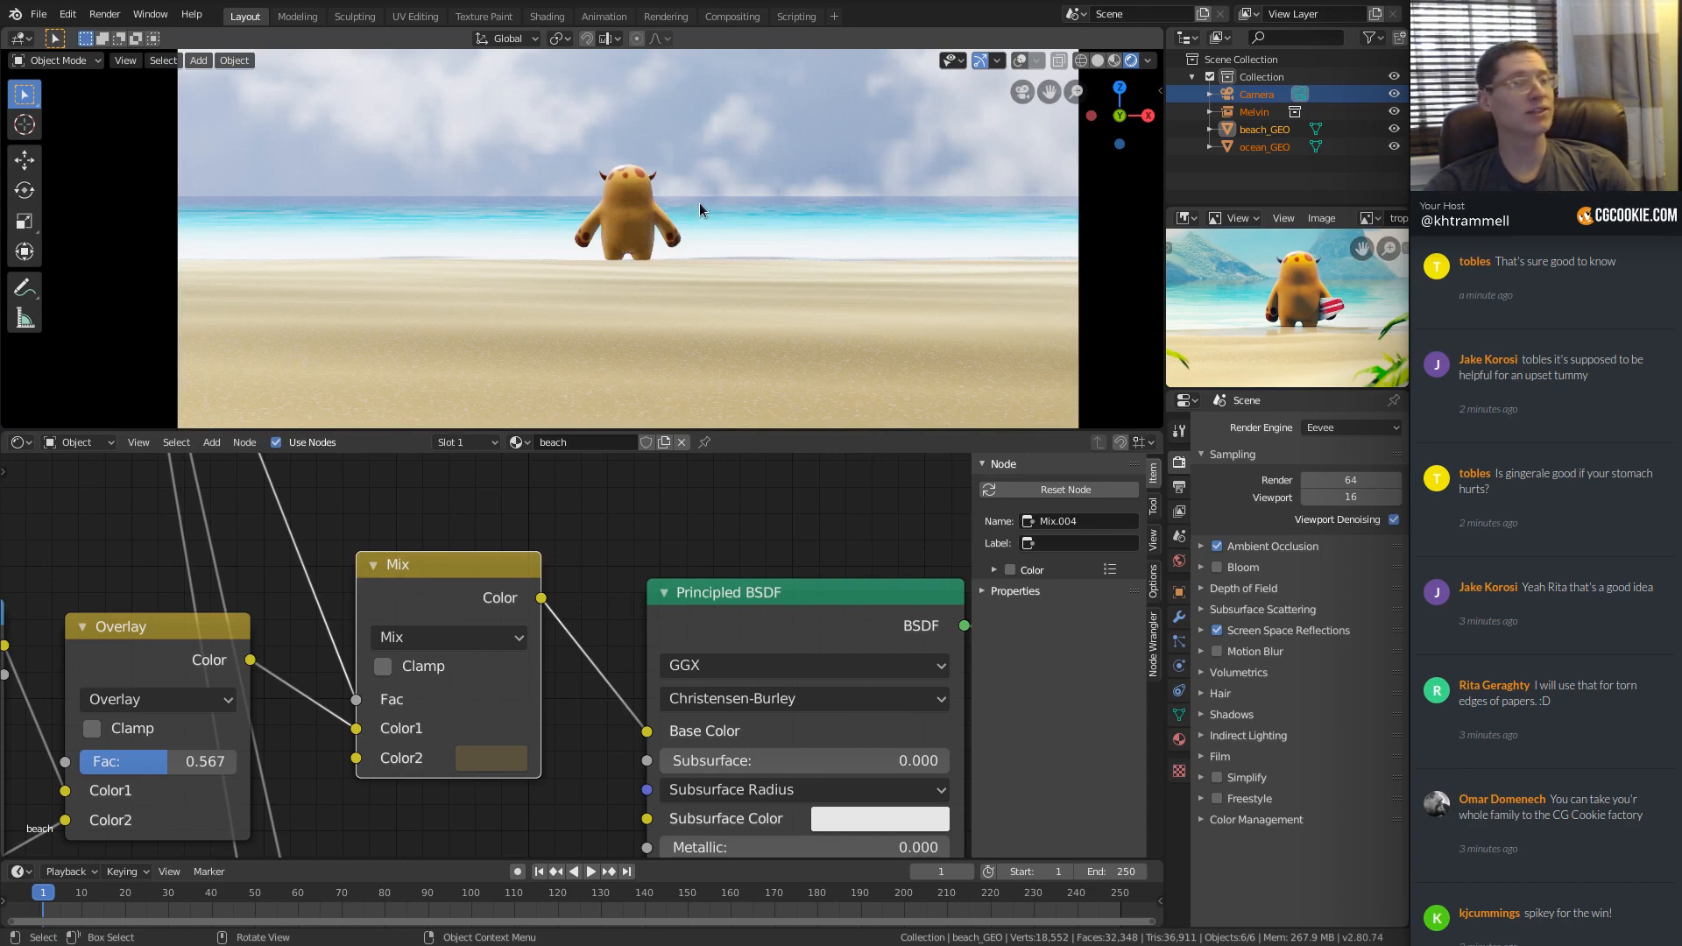
middle_click_drag(628, 214, 739, 240, "ctrl")
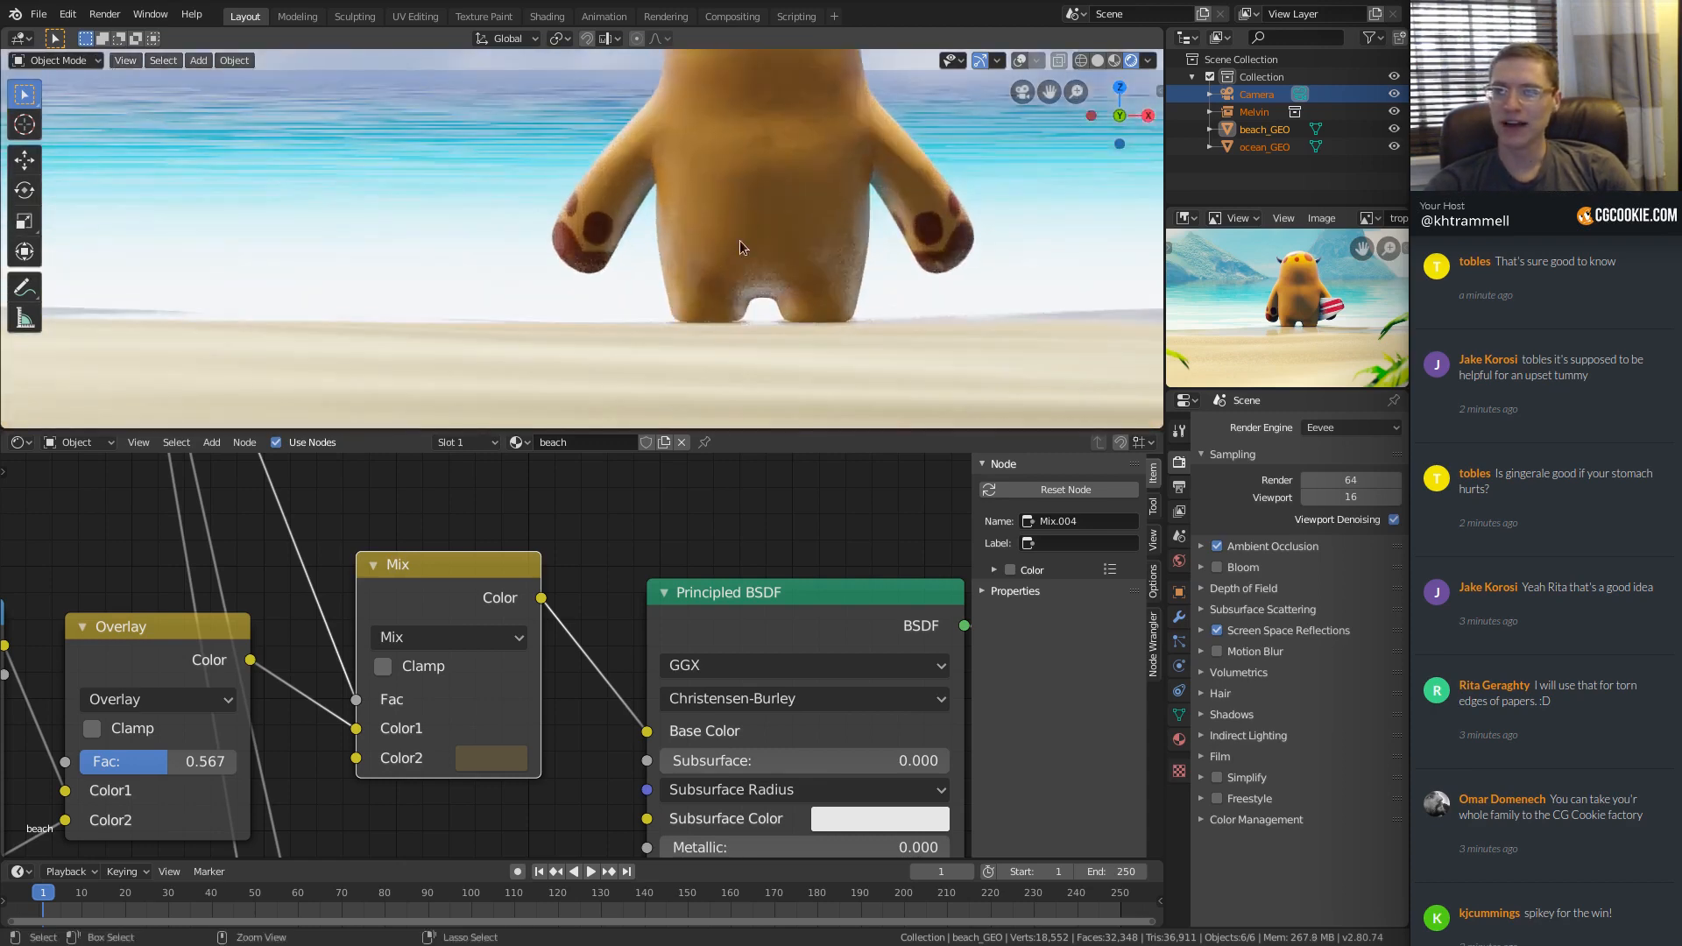
key("Home")
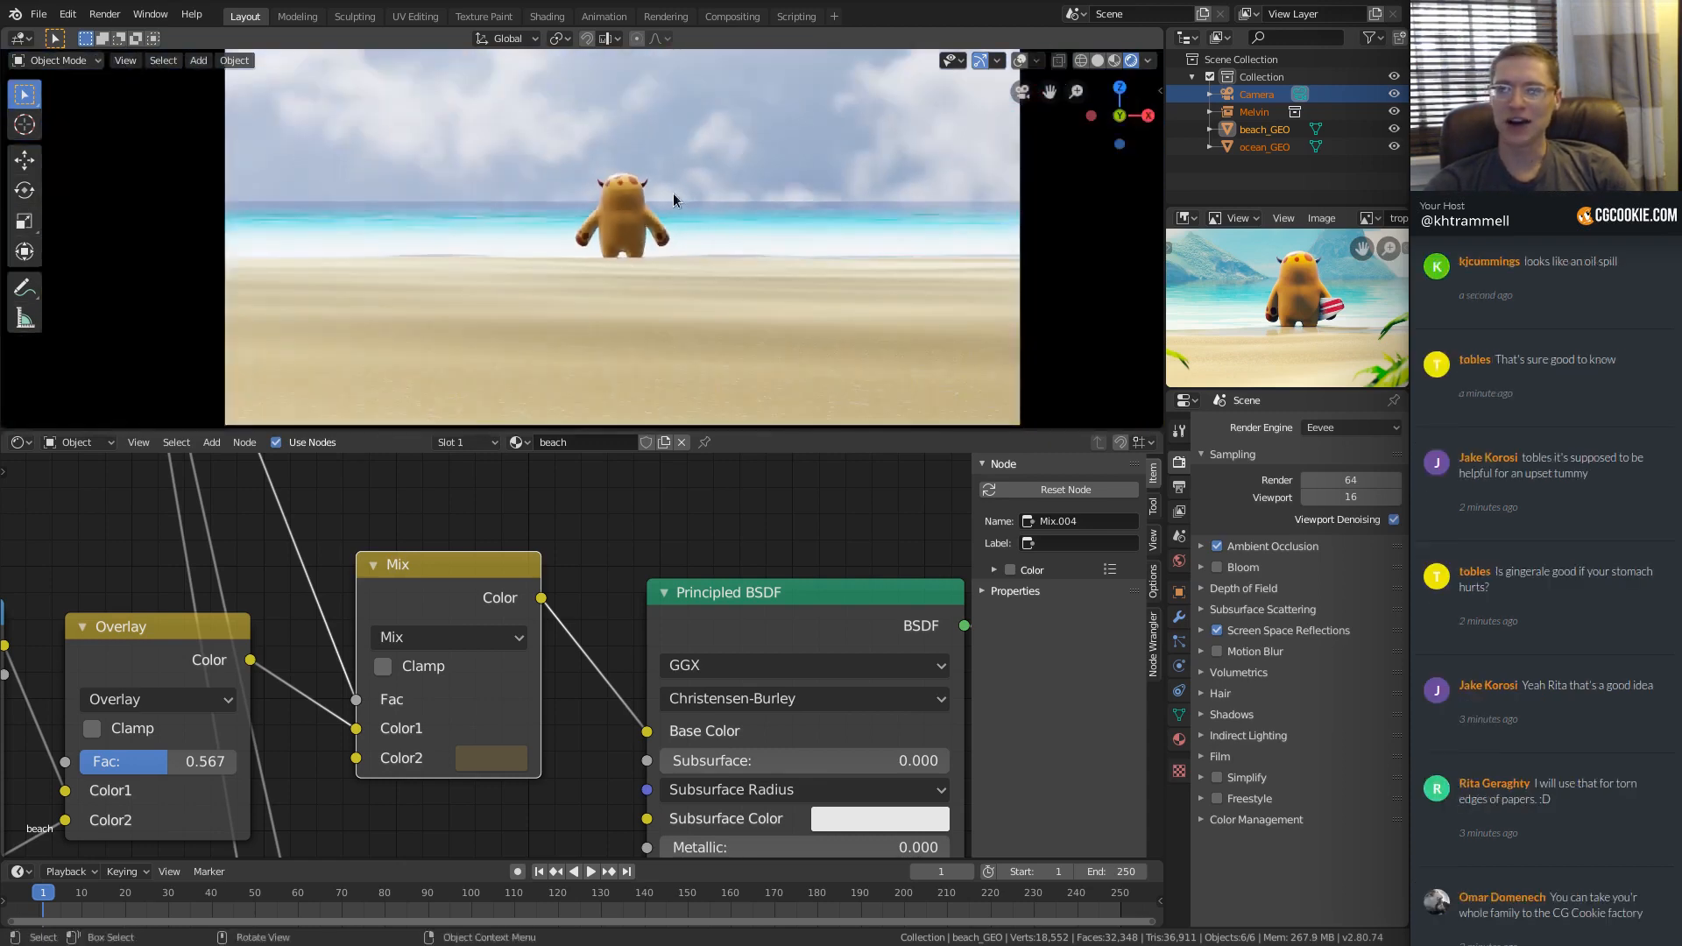
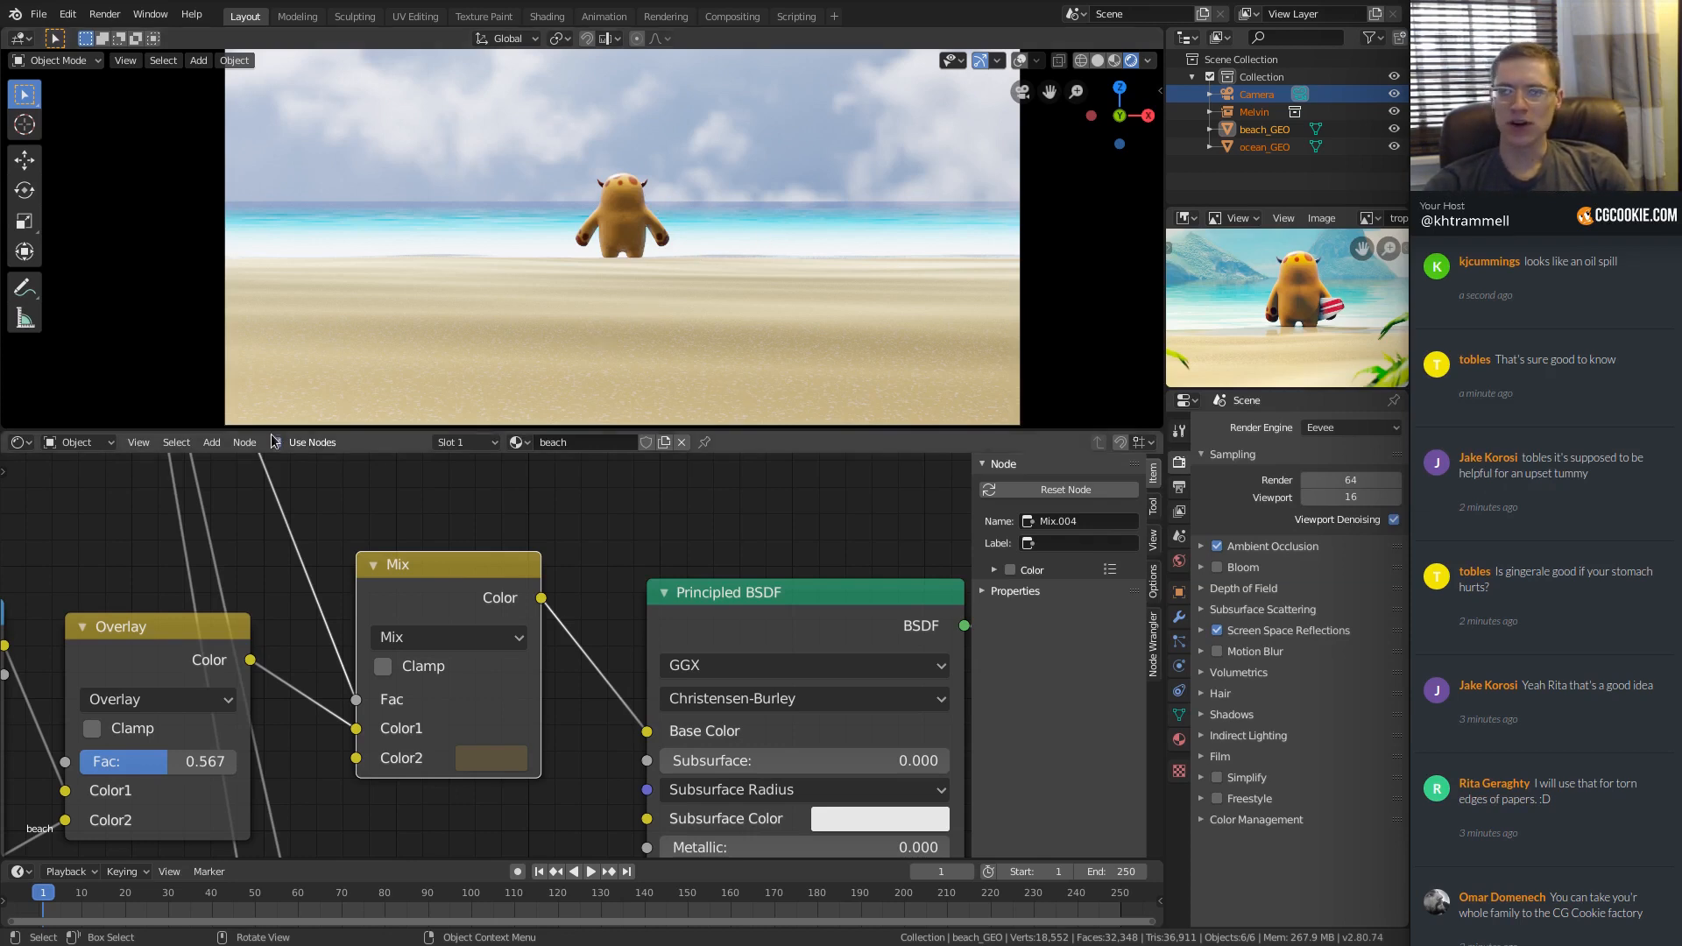
middle_click_drag(601, 212, 733, 201, "shift")
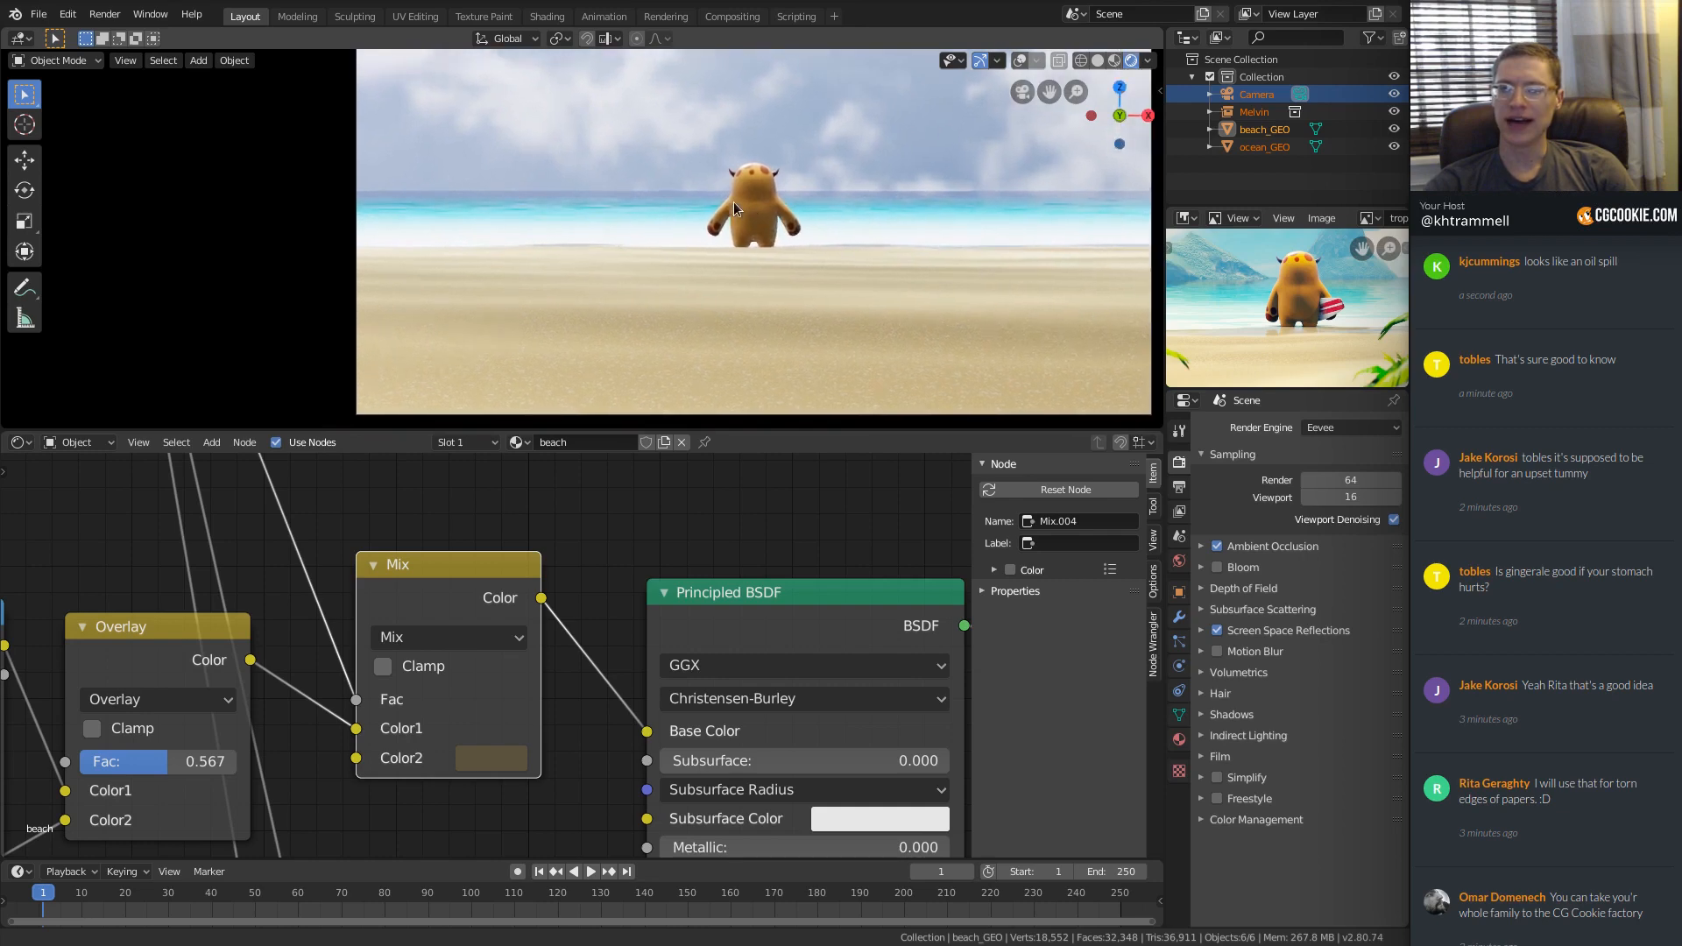
left_click_drag(24, 424, 554, 376)
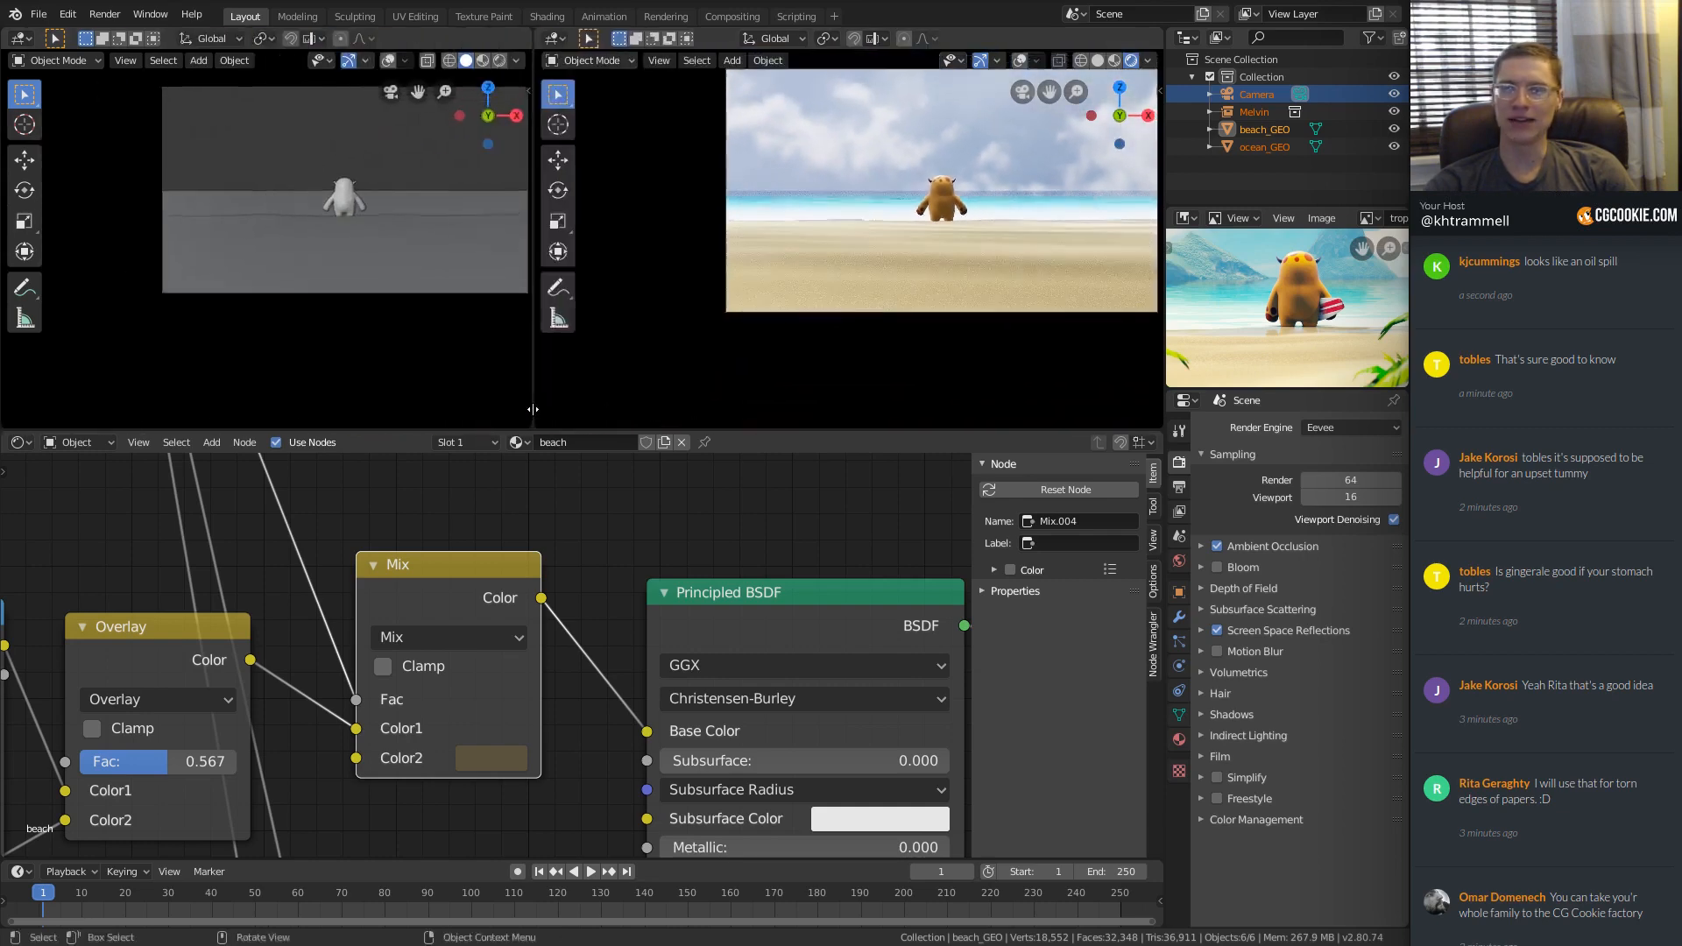
middle_click_drag(674, 377, 883, 251, "ctrl")
middle_click_drag(882, 251, 885, 251, "ctrl")
middle_click_drag(261, 150, 324, 412)
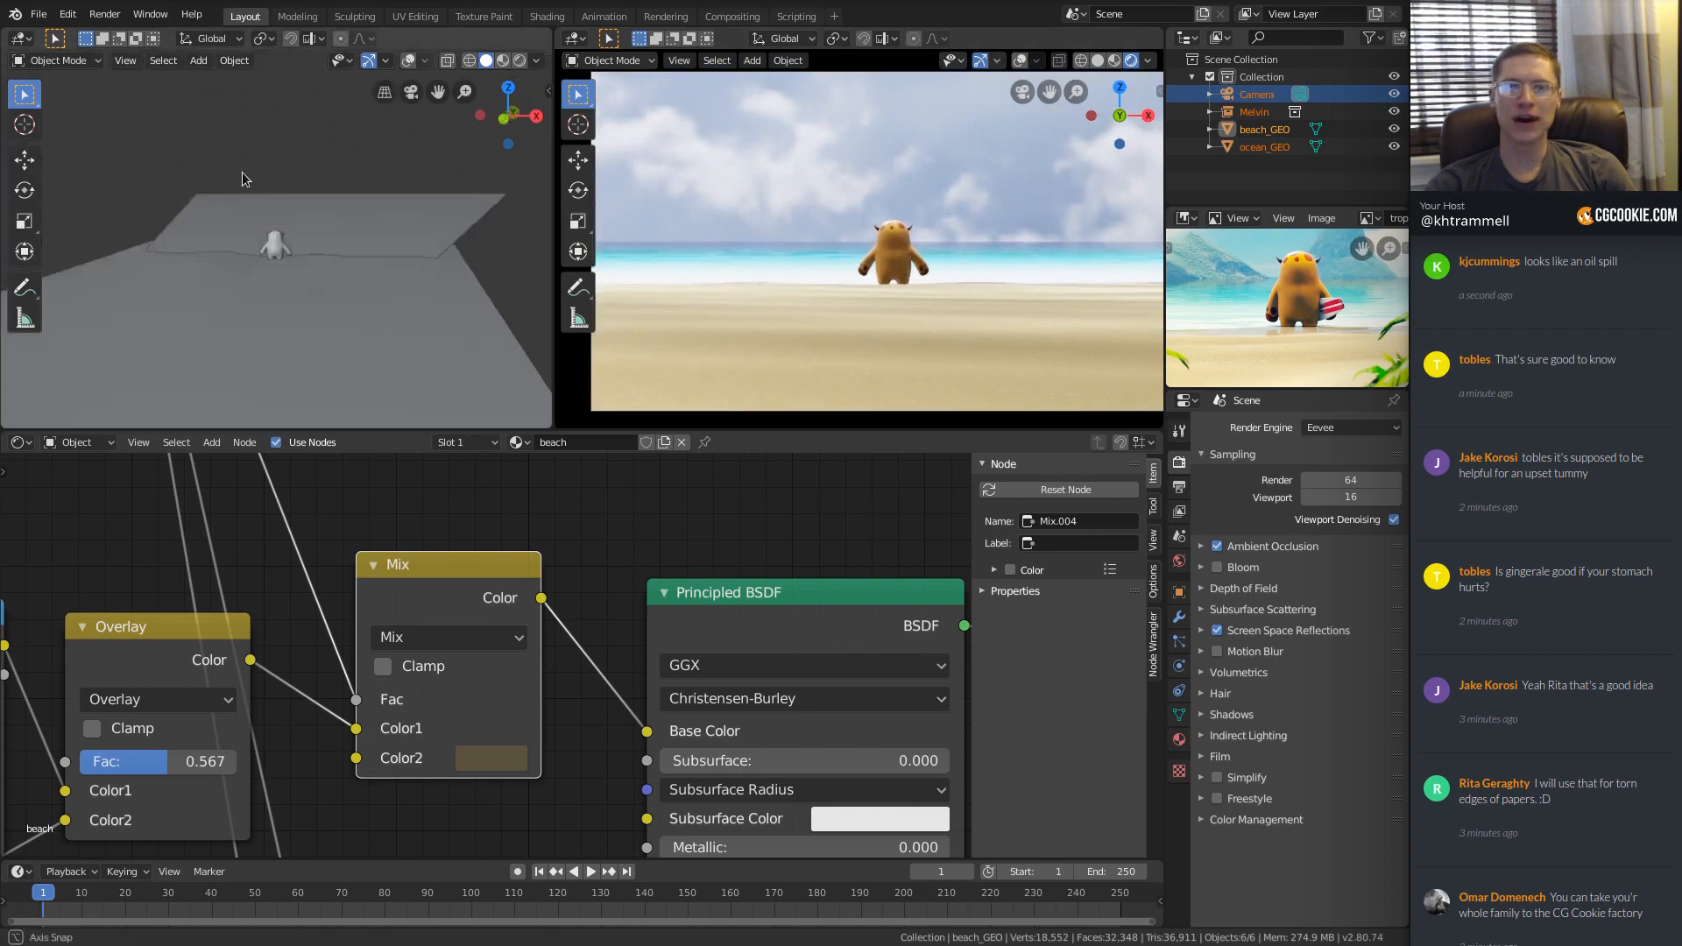
key("z")
left_click(306, 160)
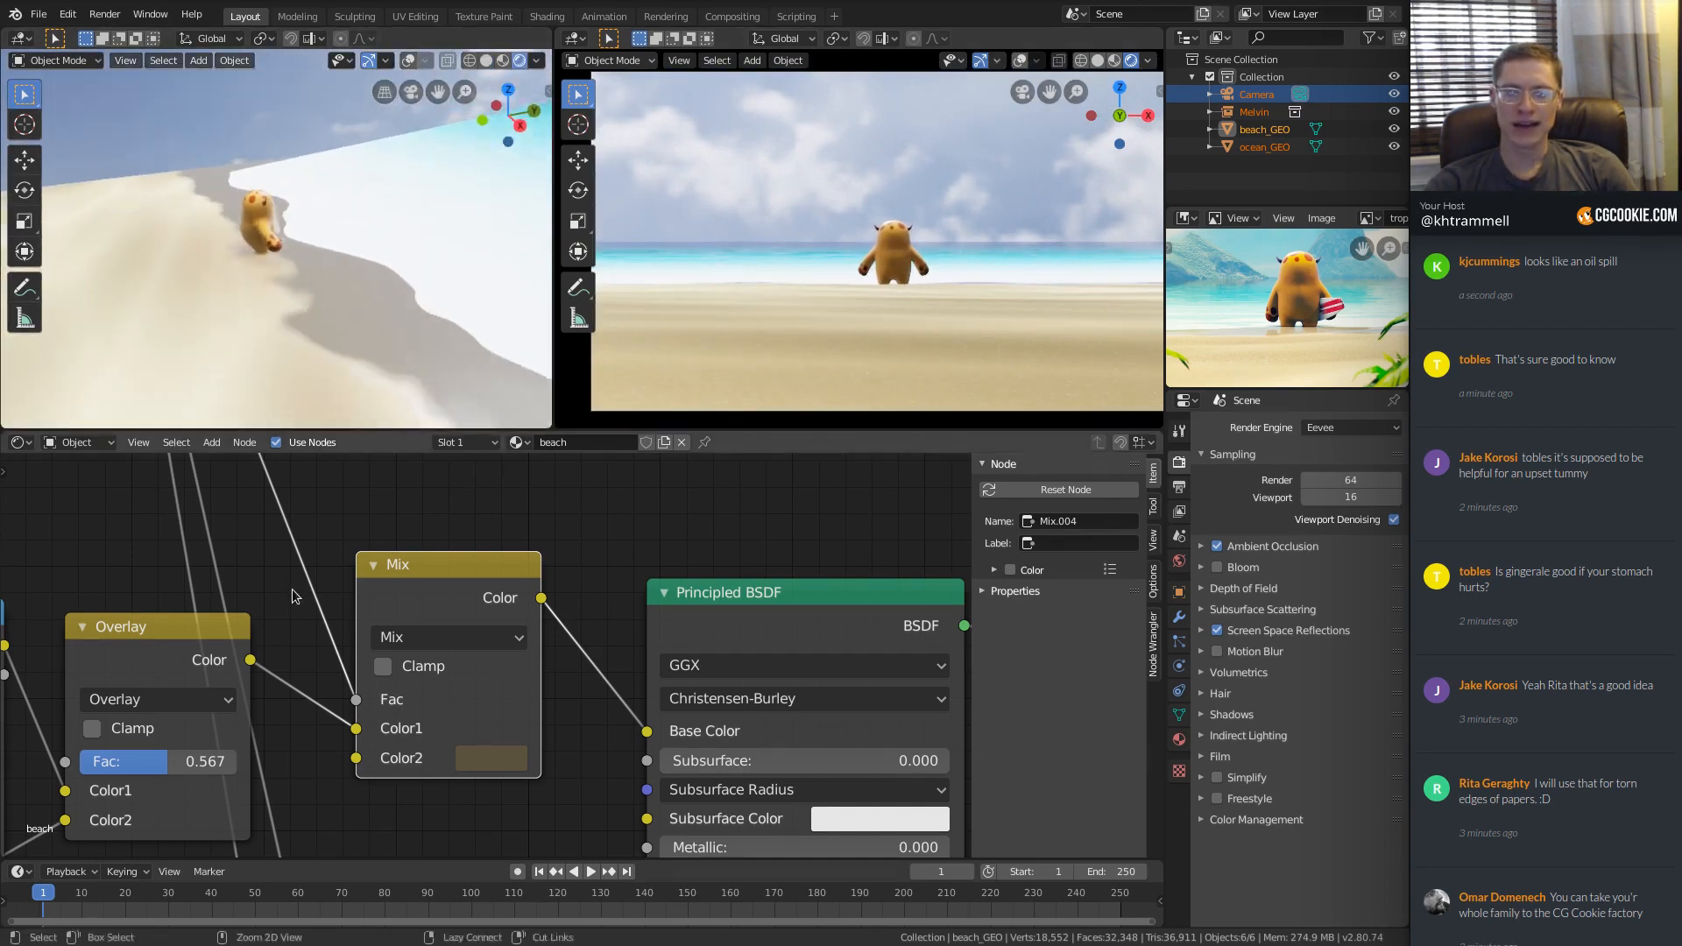
Preview the black-and-white ColorRamp mask directly on the beach surface.
middle_click_drag(293, 591, 472, 591, "ctrl")
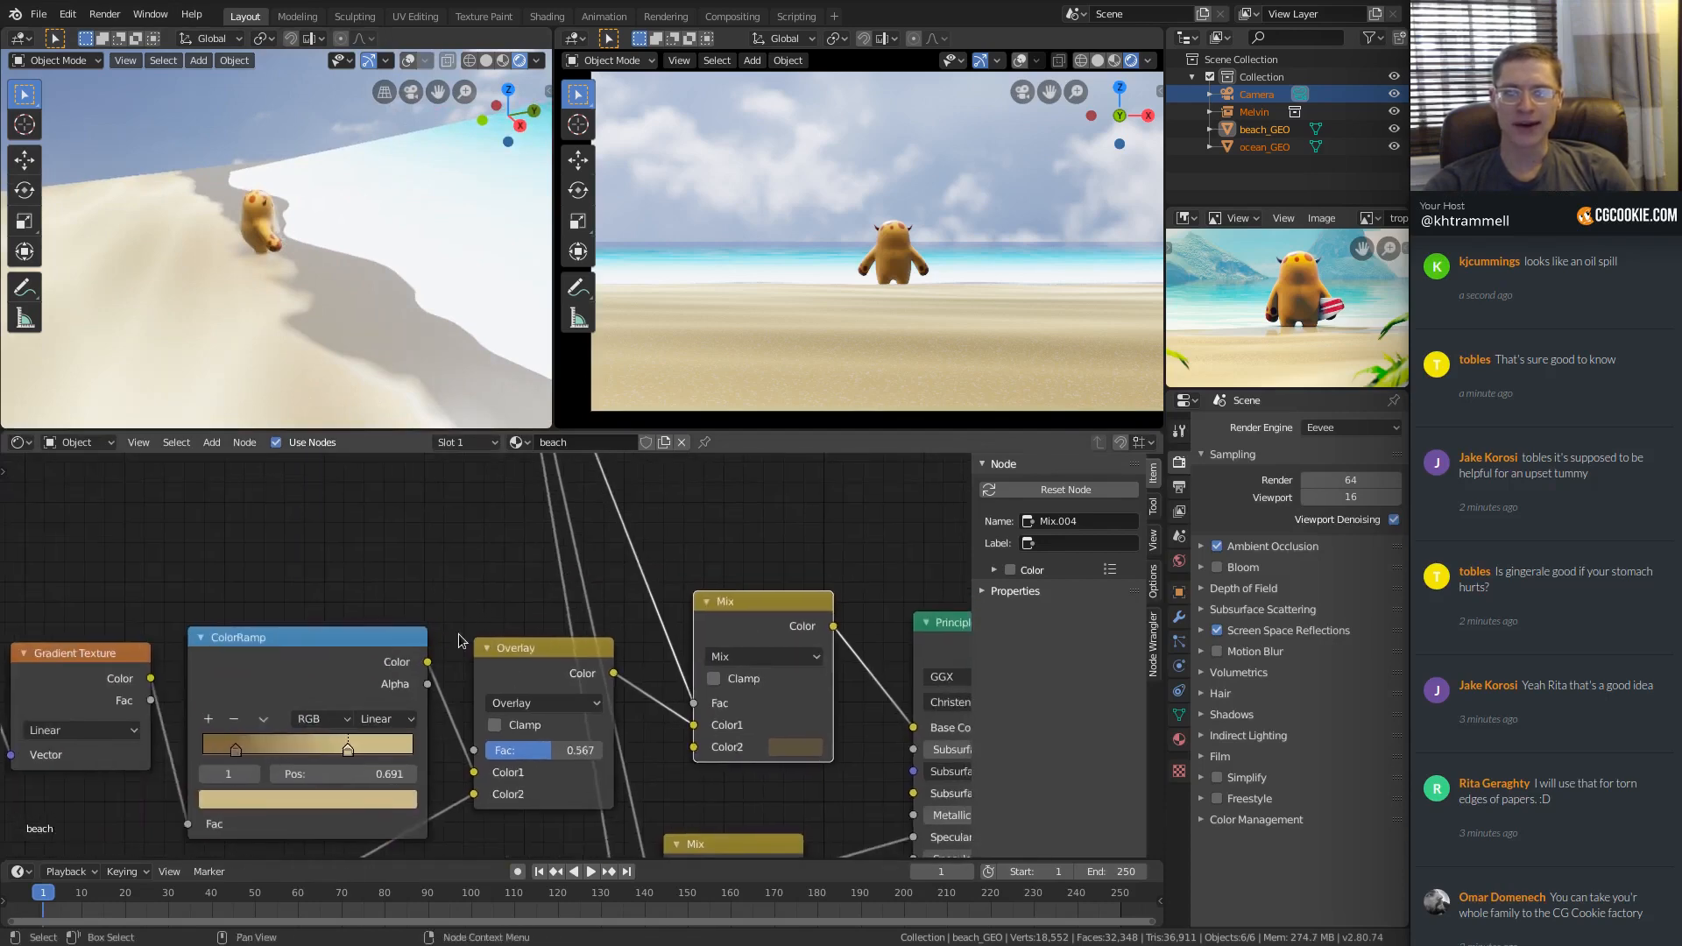
middle_click_drag(647, 657, 543, 561, "ctrl")
middle_click_drag(537, 541, 578, 660)
middle_click_drag(473, 635, 506, 649, "ctrl")
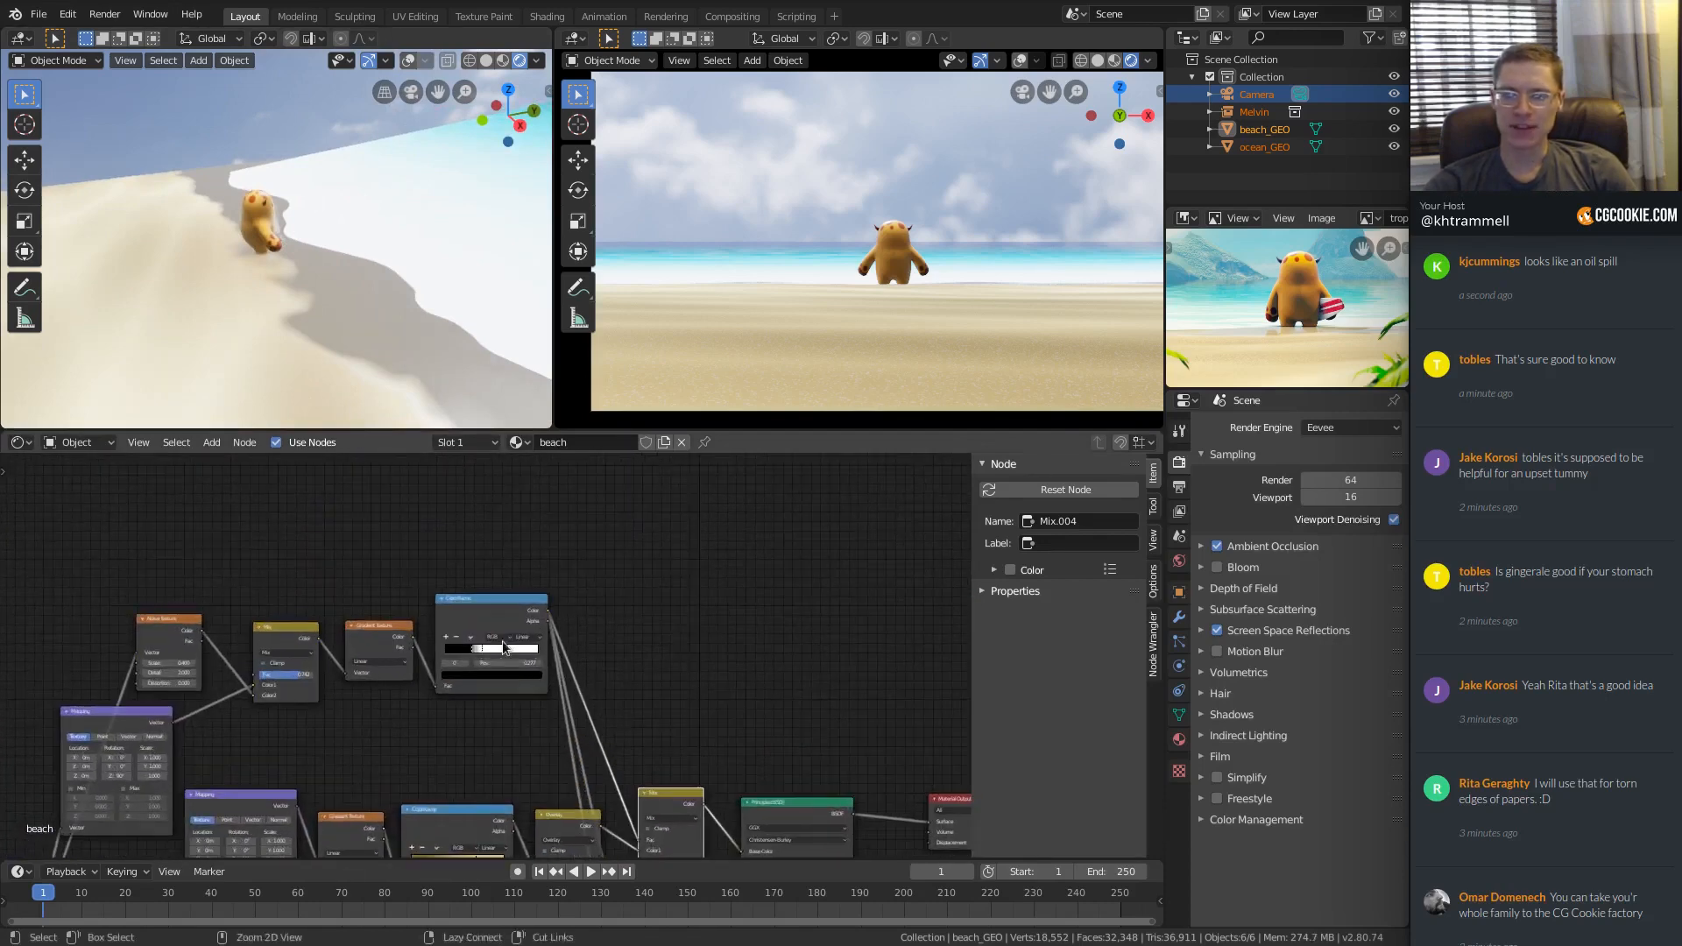
left_click(490, 607, "ctrl+shift")
scroll(491, 606, "up", 2)
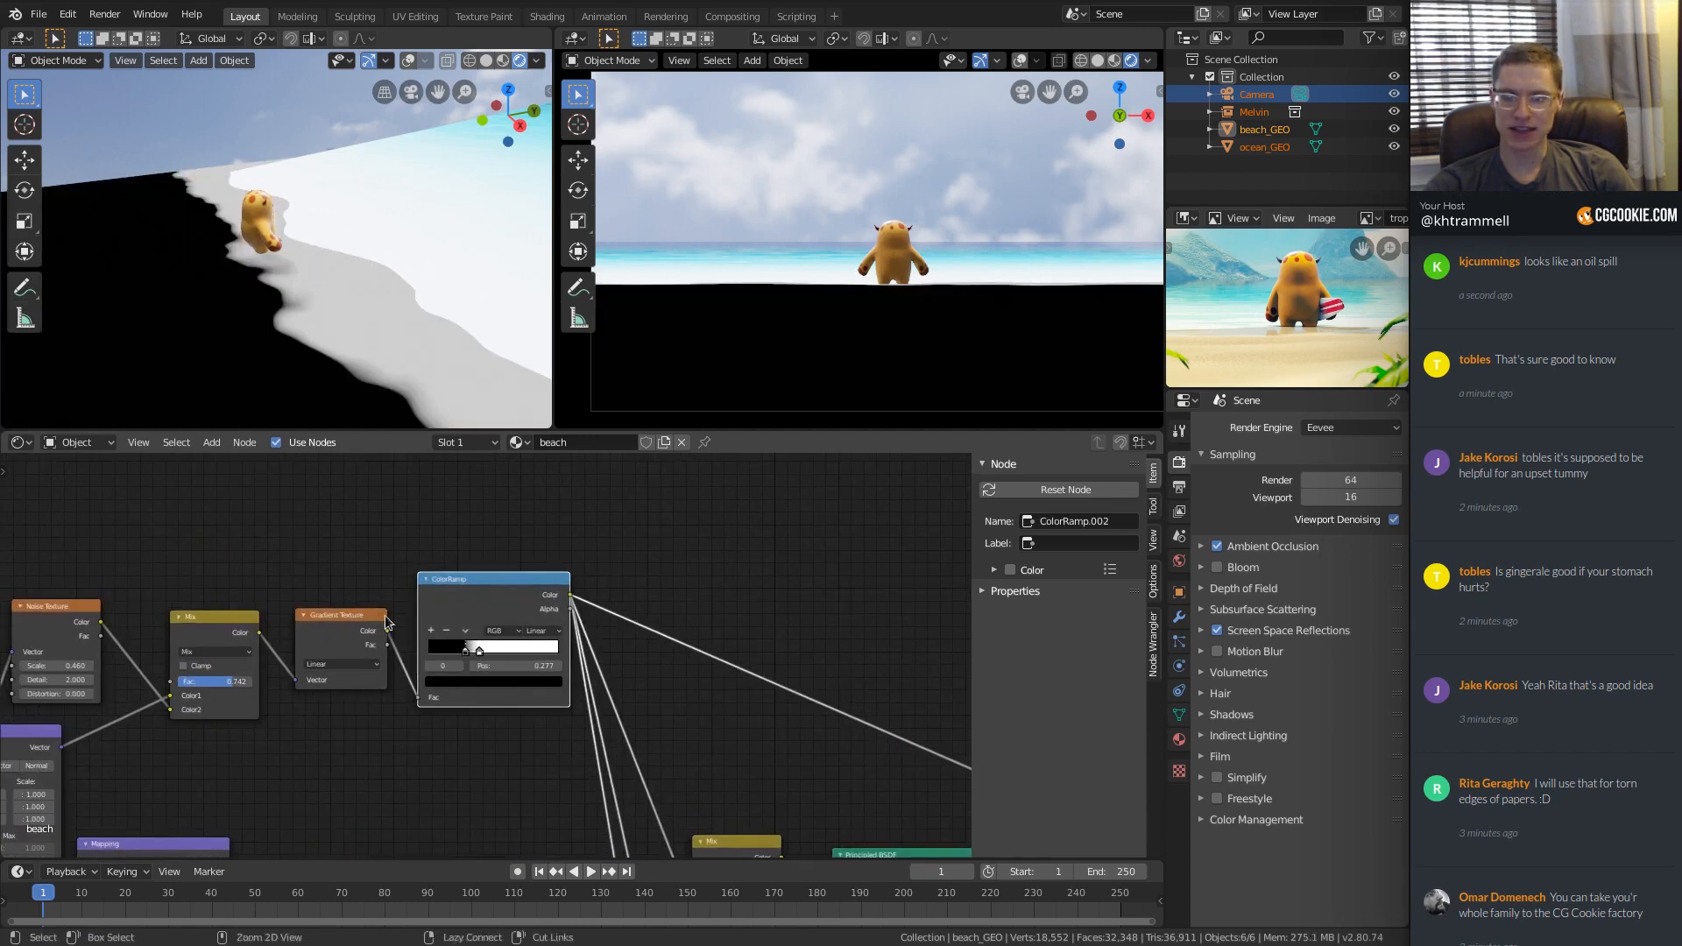
Shift the shoreline mask by setting its Mapping node's location to X 0 m and Y about -1.47 m.
middle_click_drag(387, 623, 467, 589, "ctrl")
middle_click_drag(342, 597, 756, 570)
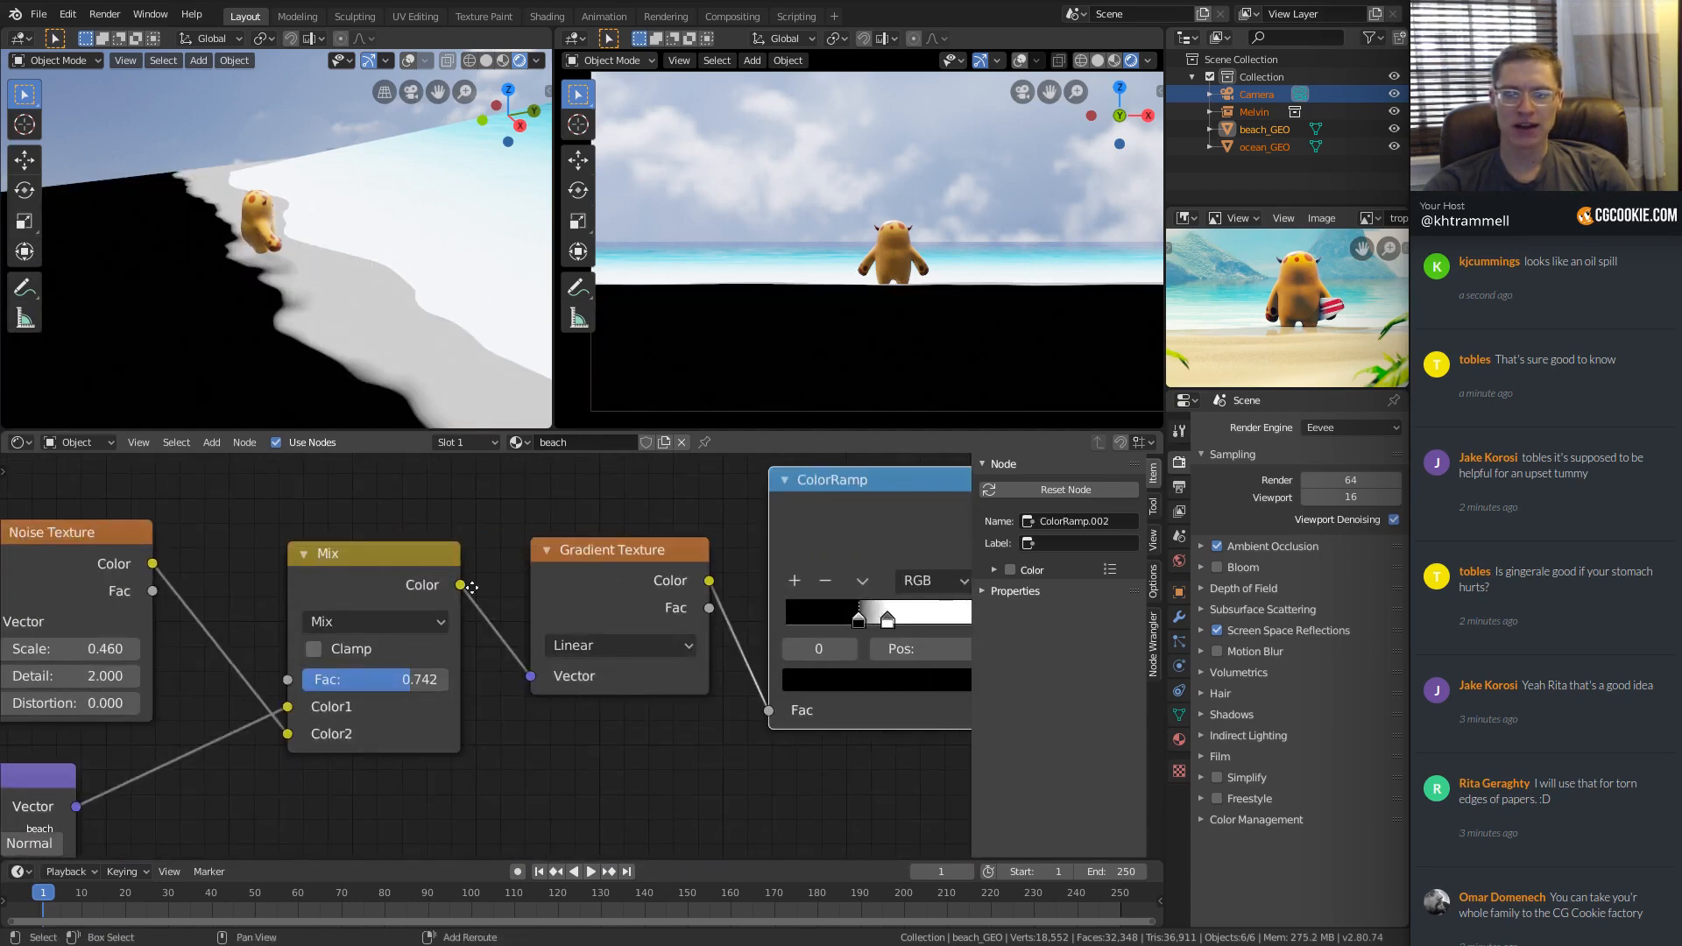
mouse_move(471, 587)
middle_mouse_down()
mouse_move(634, 496)
mouse_move(642, 469)
middle_mouse_up()
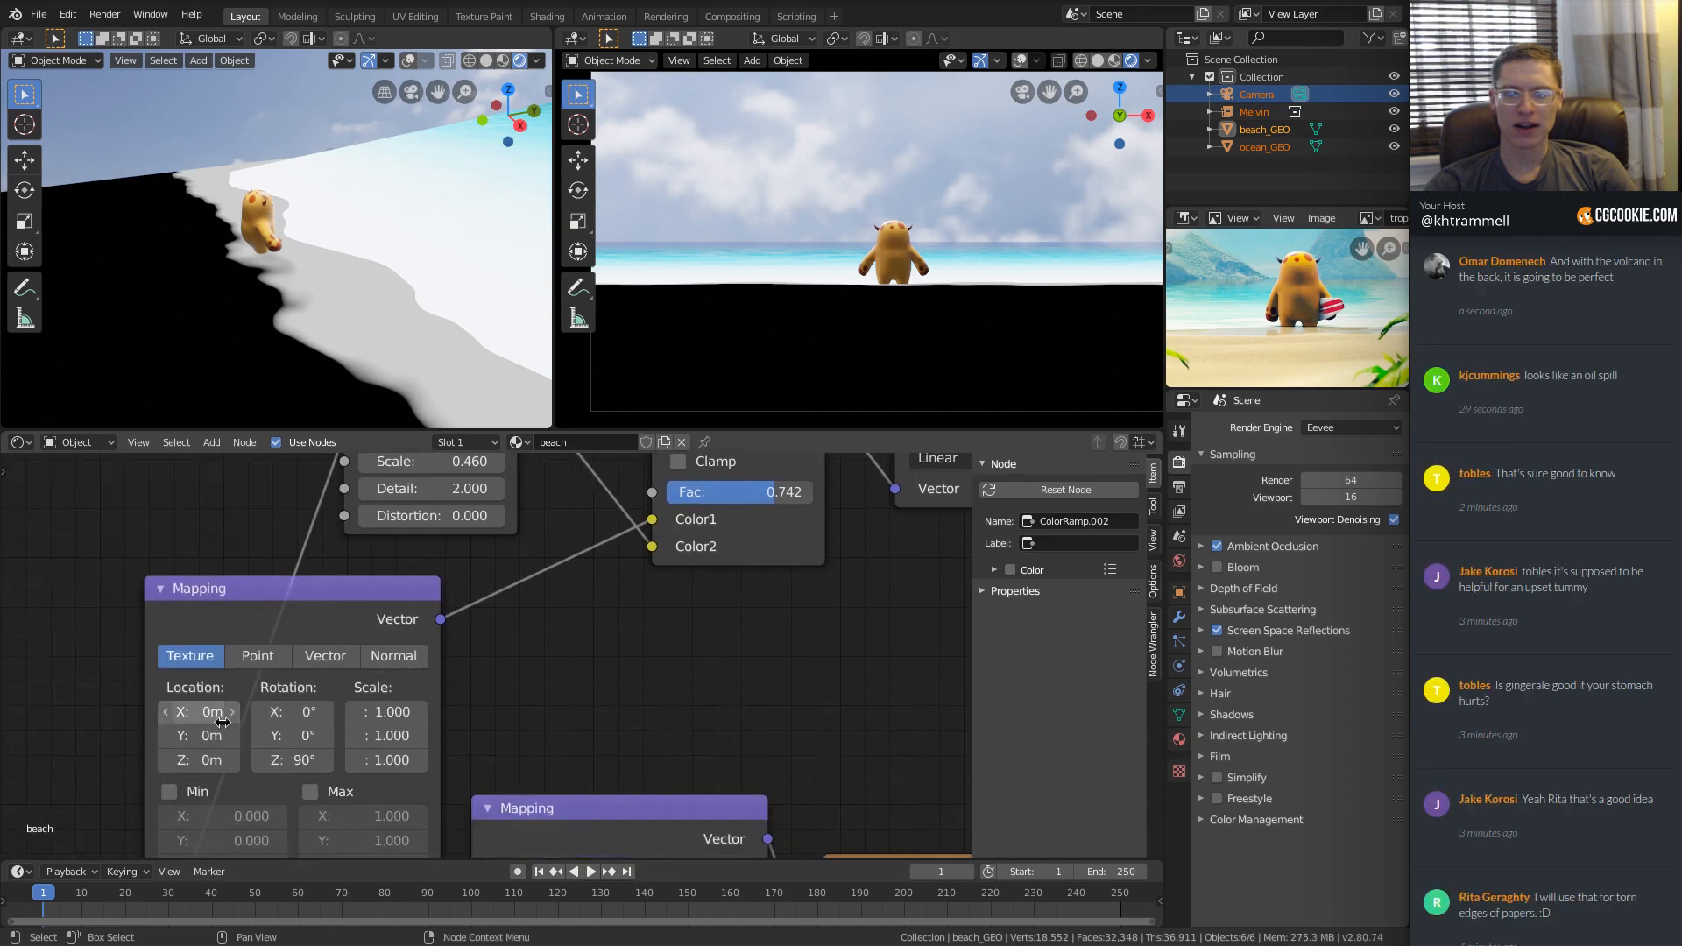
scroll(260, 708, "down", 1)
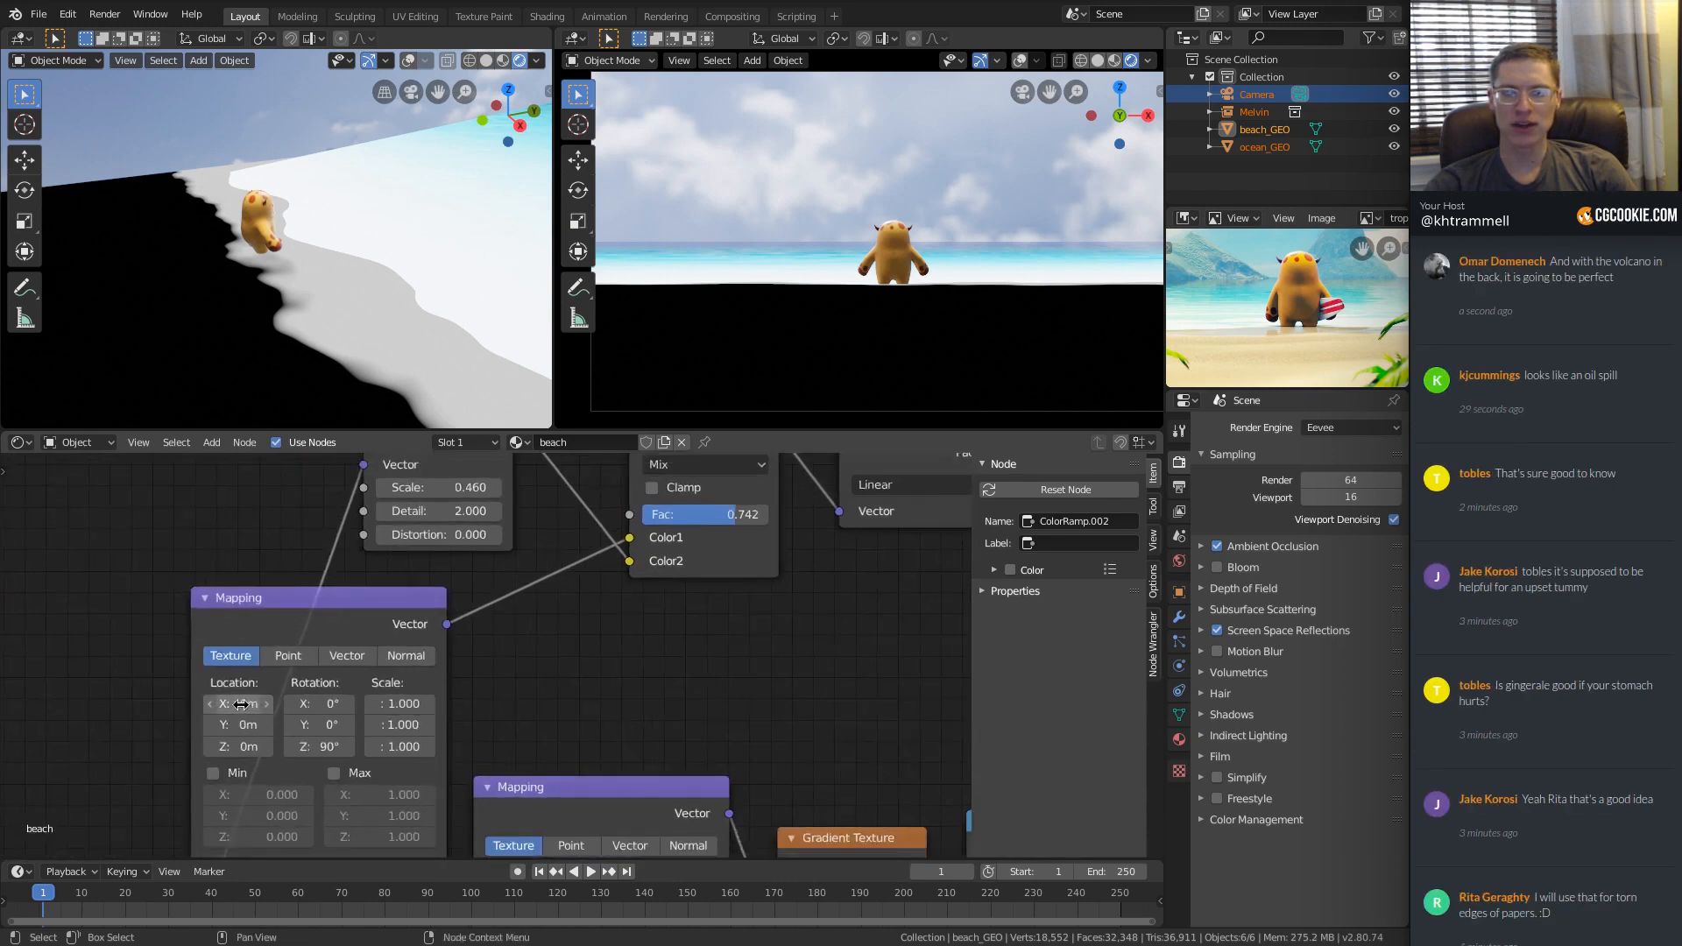
left_click_drag(240, 704, 235, 703, "shift")
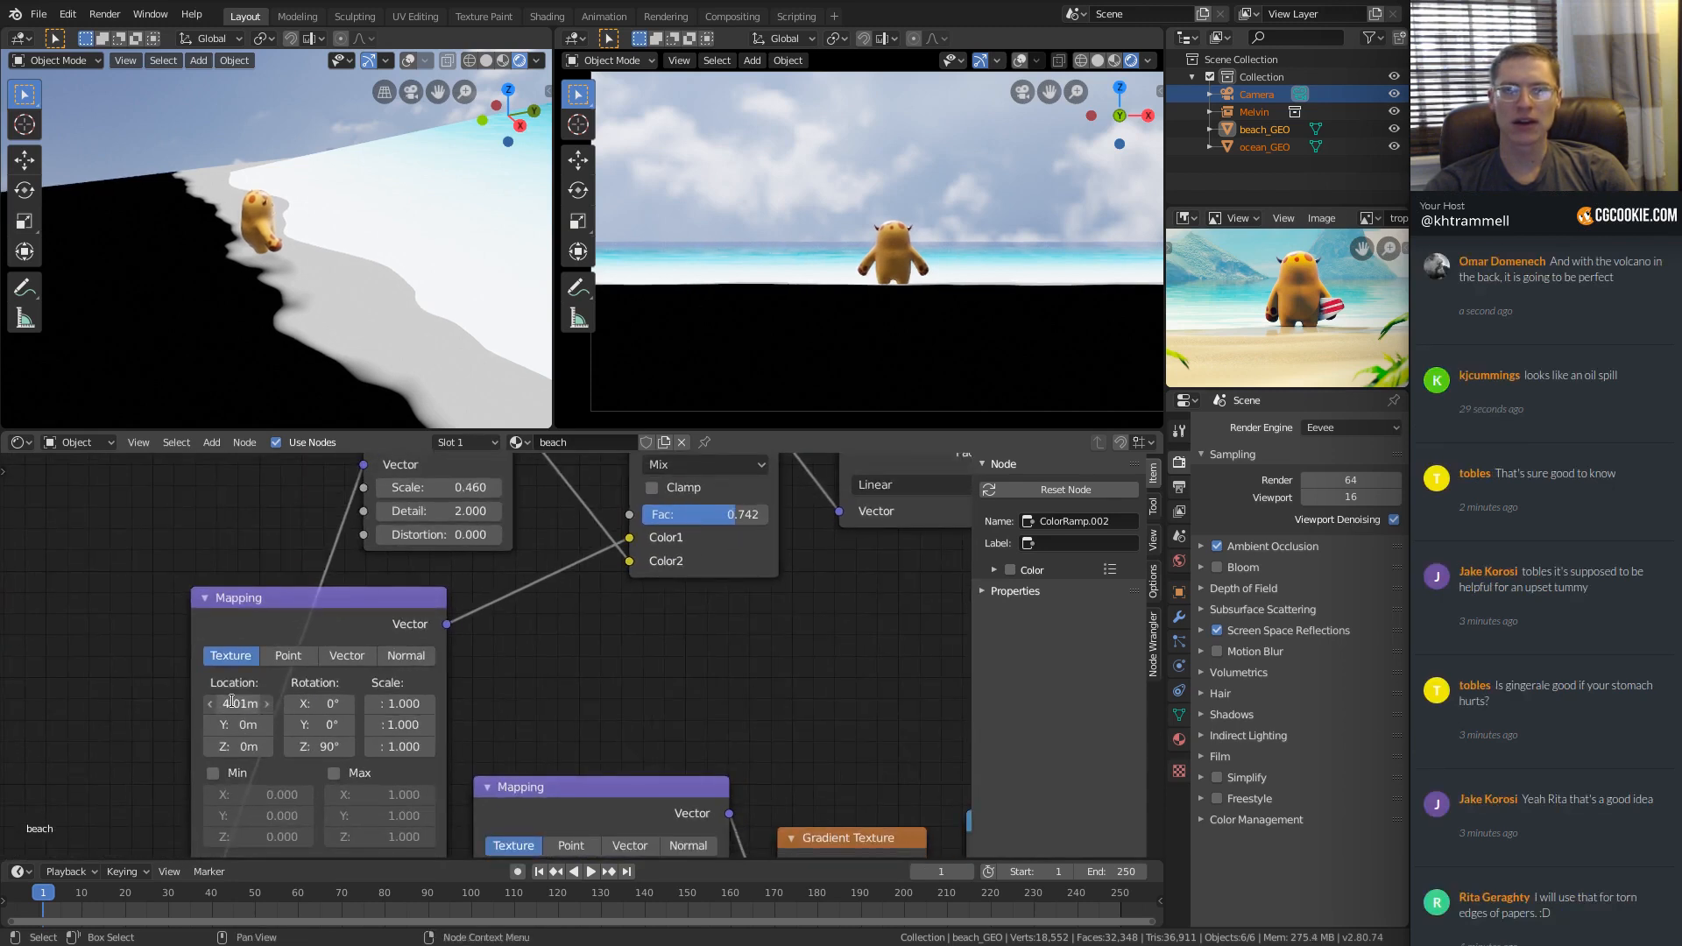
type("0")
key("Return")
left_click_drag(243, 726, 167, 726, "shift")
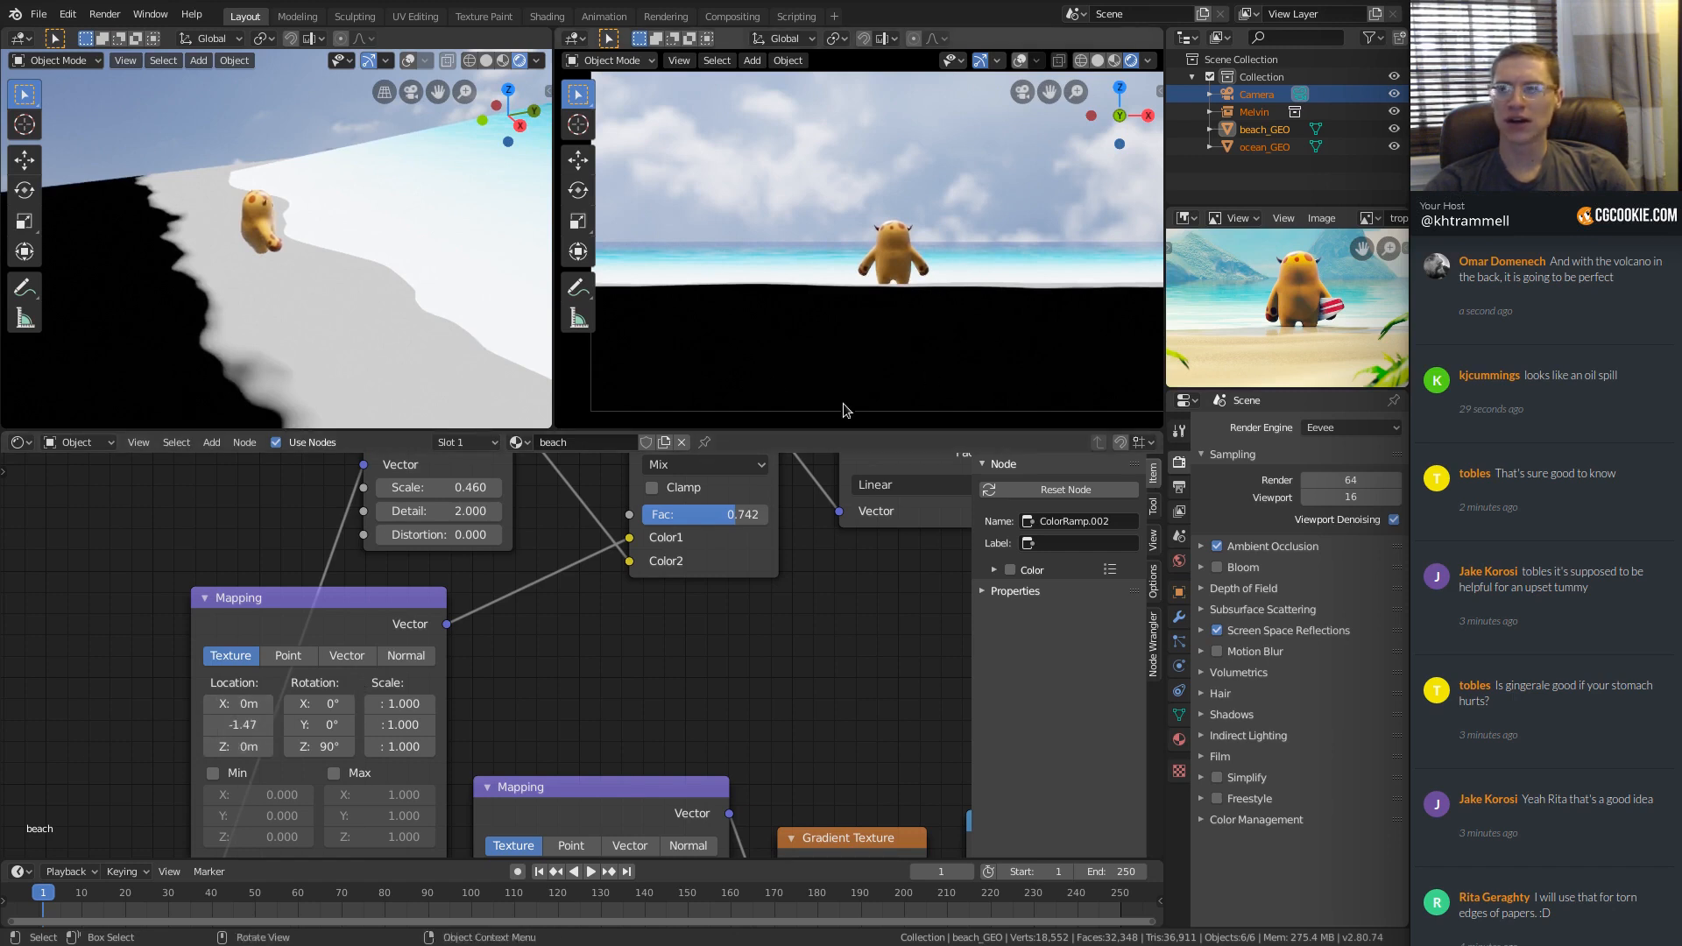
middle_click_drag(841, 413, 948, 308, "ctrl")
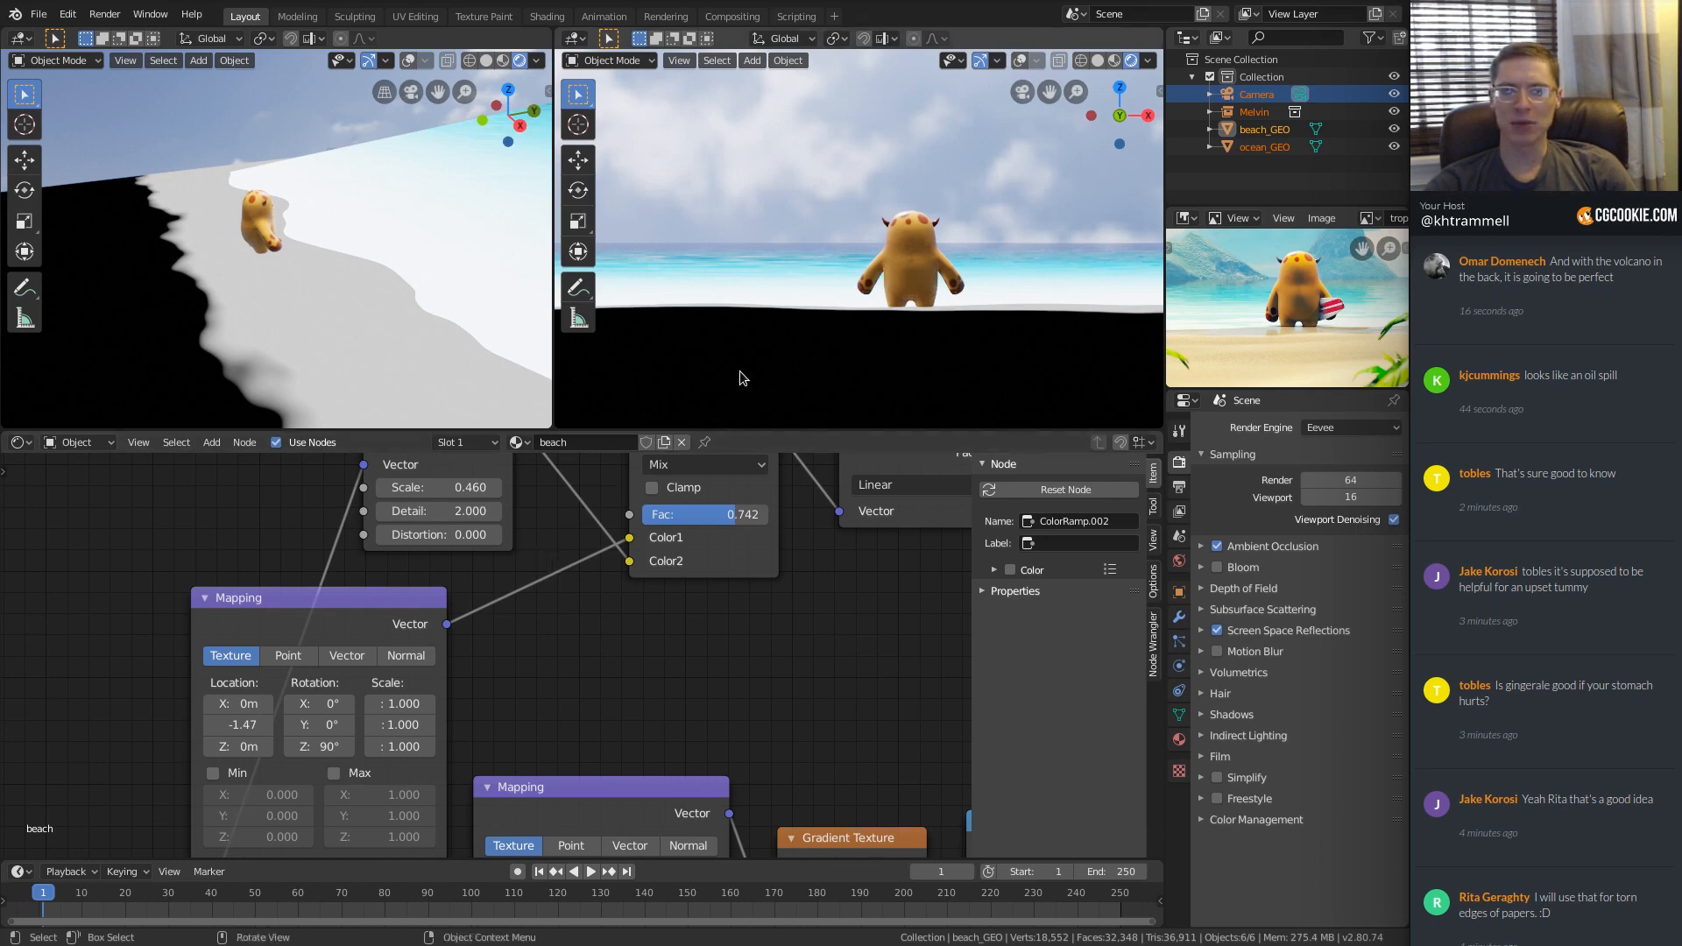
Raise the factor of the Mix node feeding the mask's Gradient Texture and send the Principled BSDF back to the Material Output.
middle_click_drag(476, 537, 413, 592)
left_click_drag(659, 575, 678, 574)
scroll(477, 653, "down", 8)
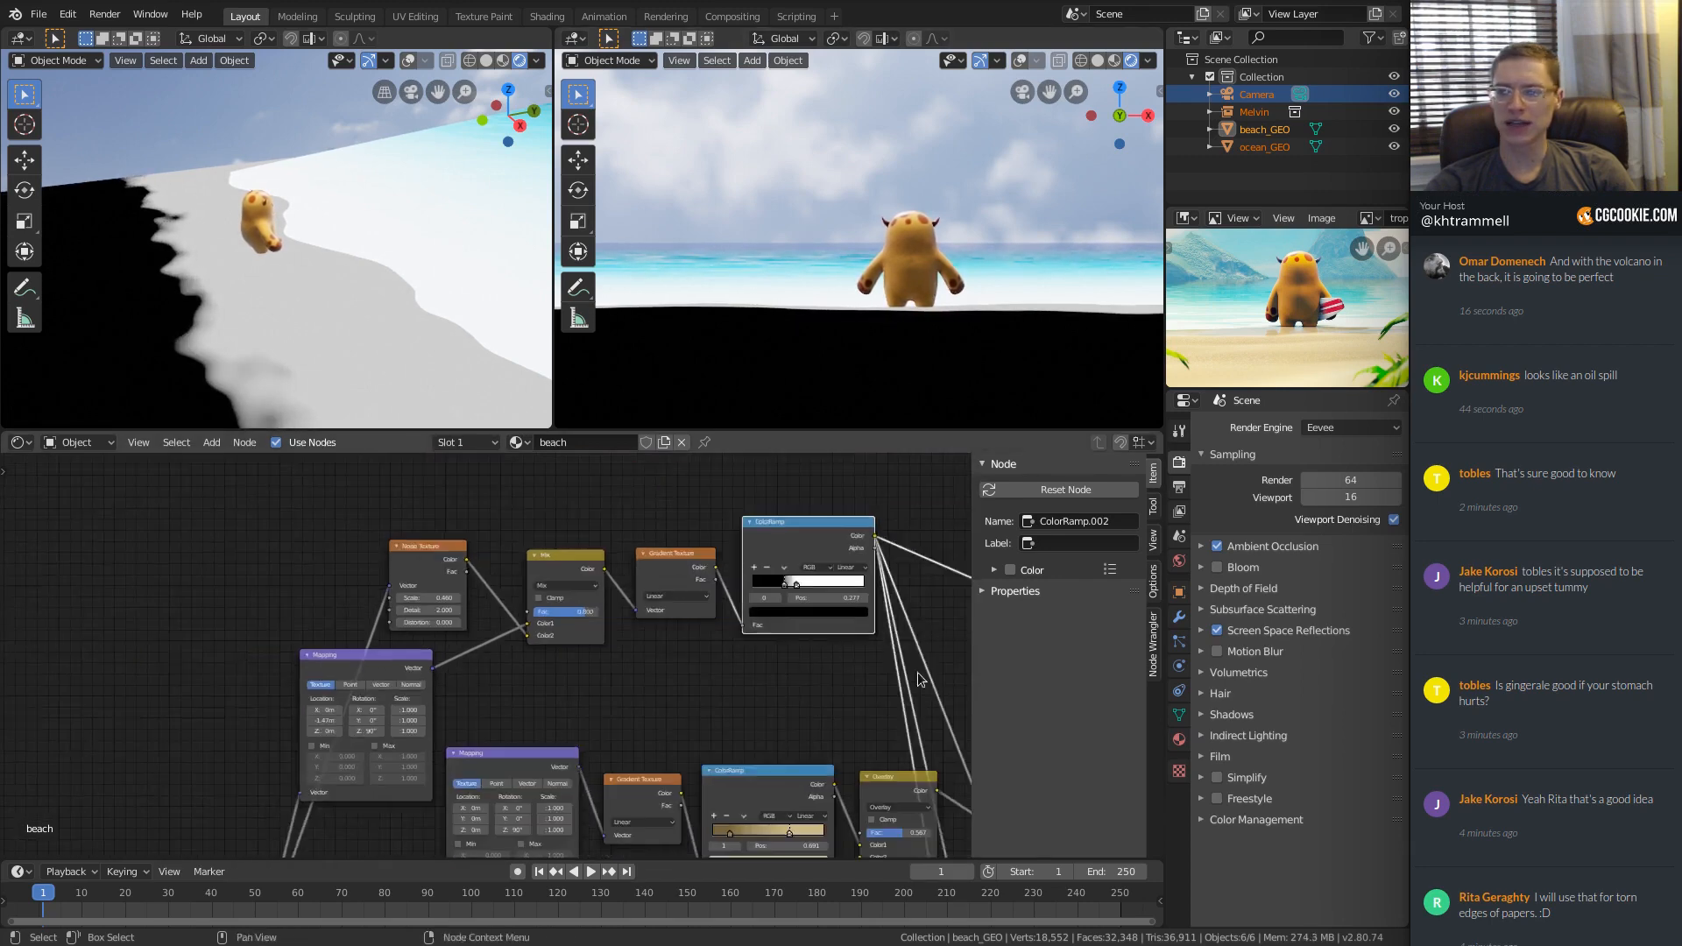
middle_click_drag(917, 671, 272, 661)
left_click(566, 757, "ctrl+shift")
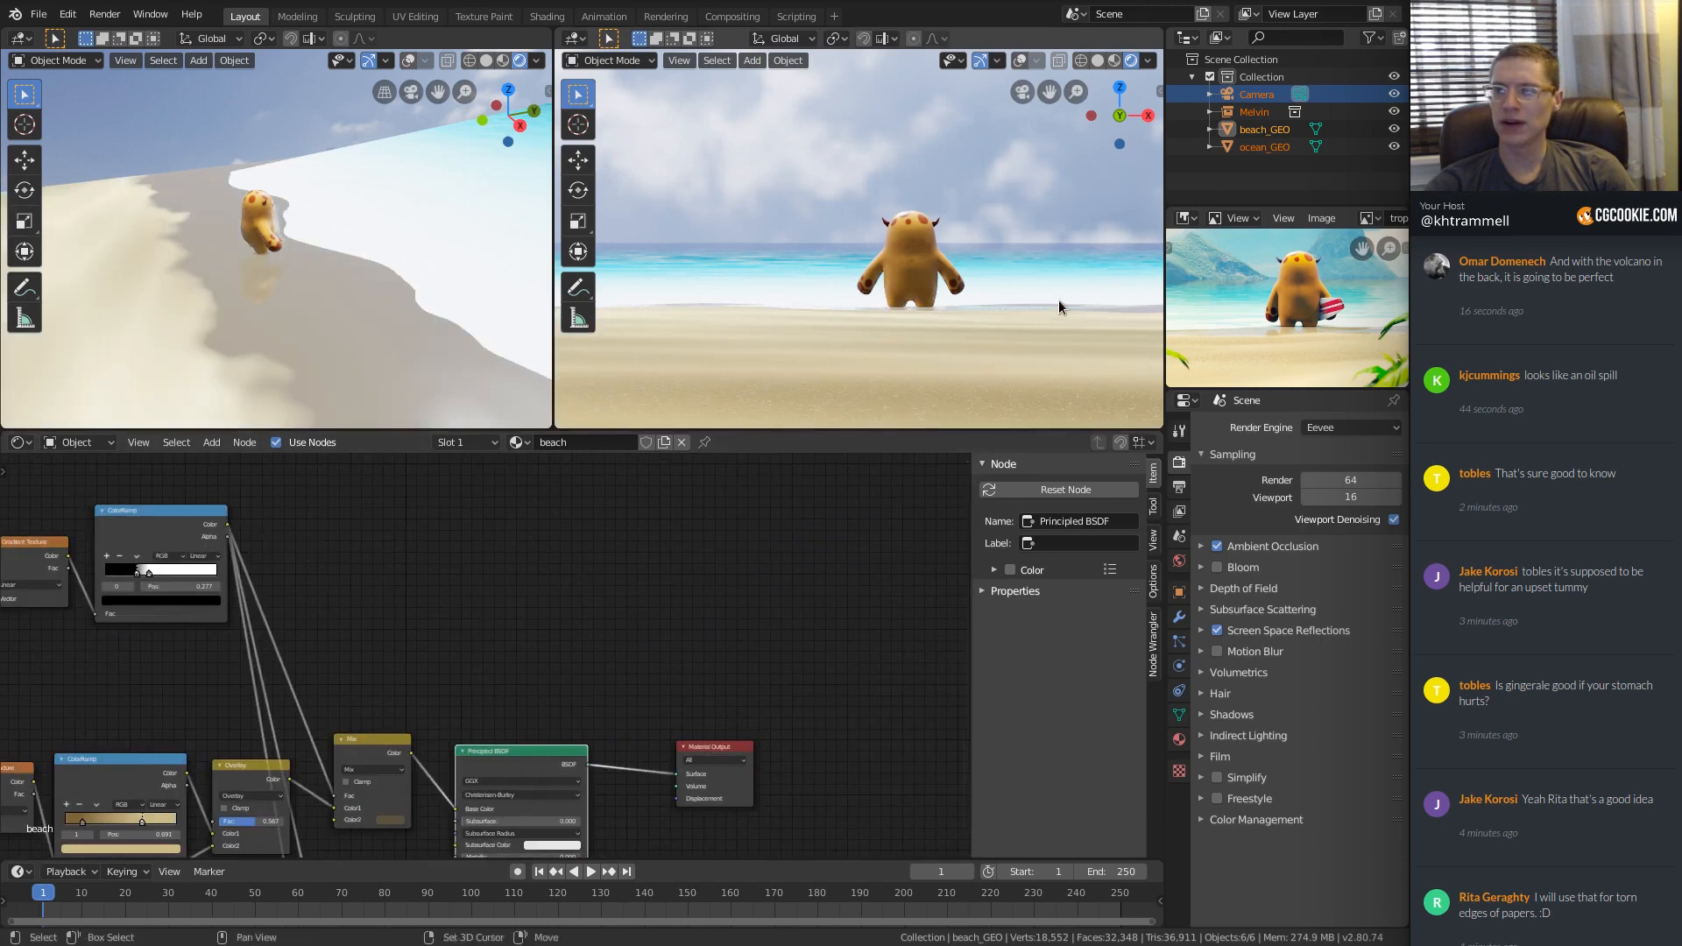
Show the overlays in the camera viewport and select the camera in the scene.
middle_click_drag(1060, 303, 757, 259, "shift")
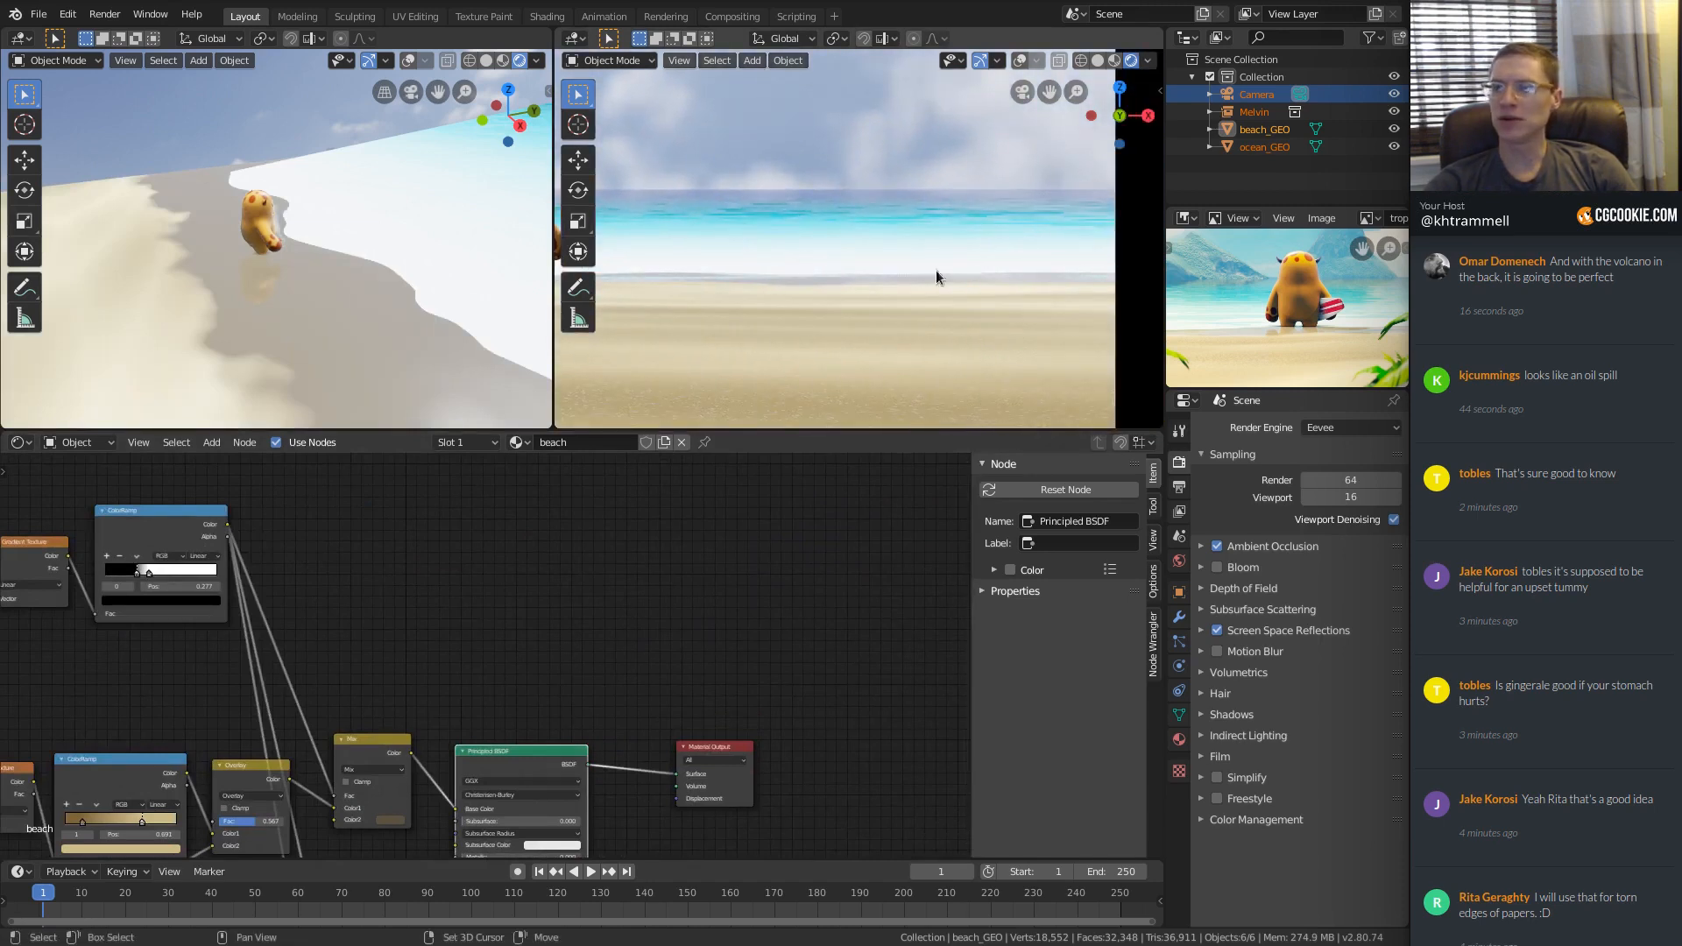
middle_click_drag(1297, 291, 1225, 365, "ctrl")
key("Home")
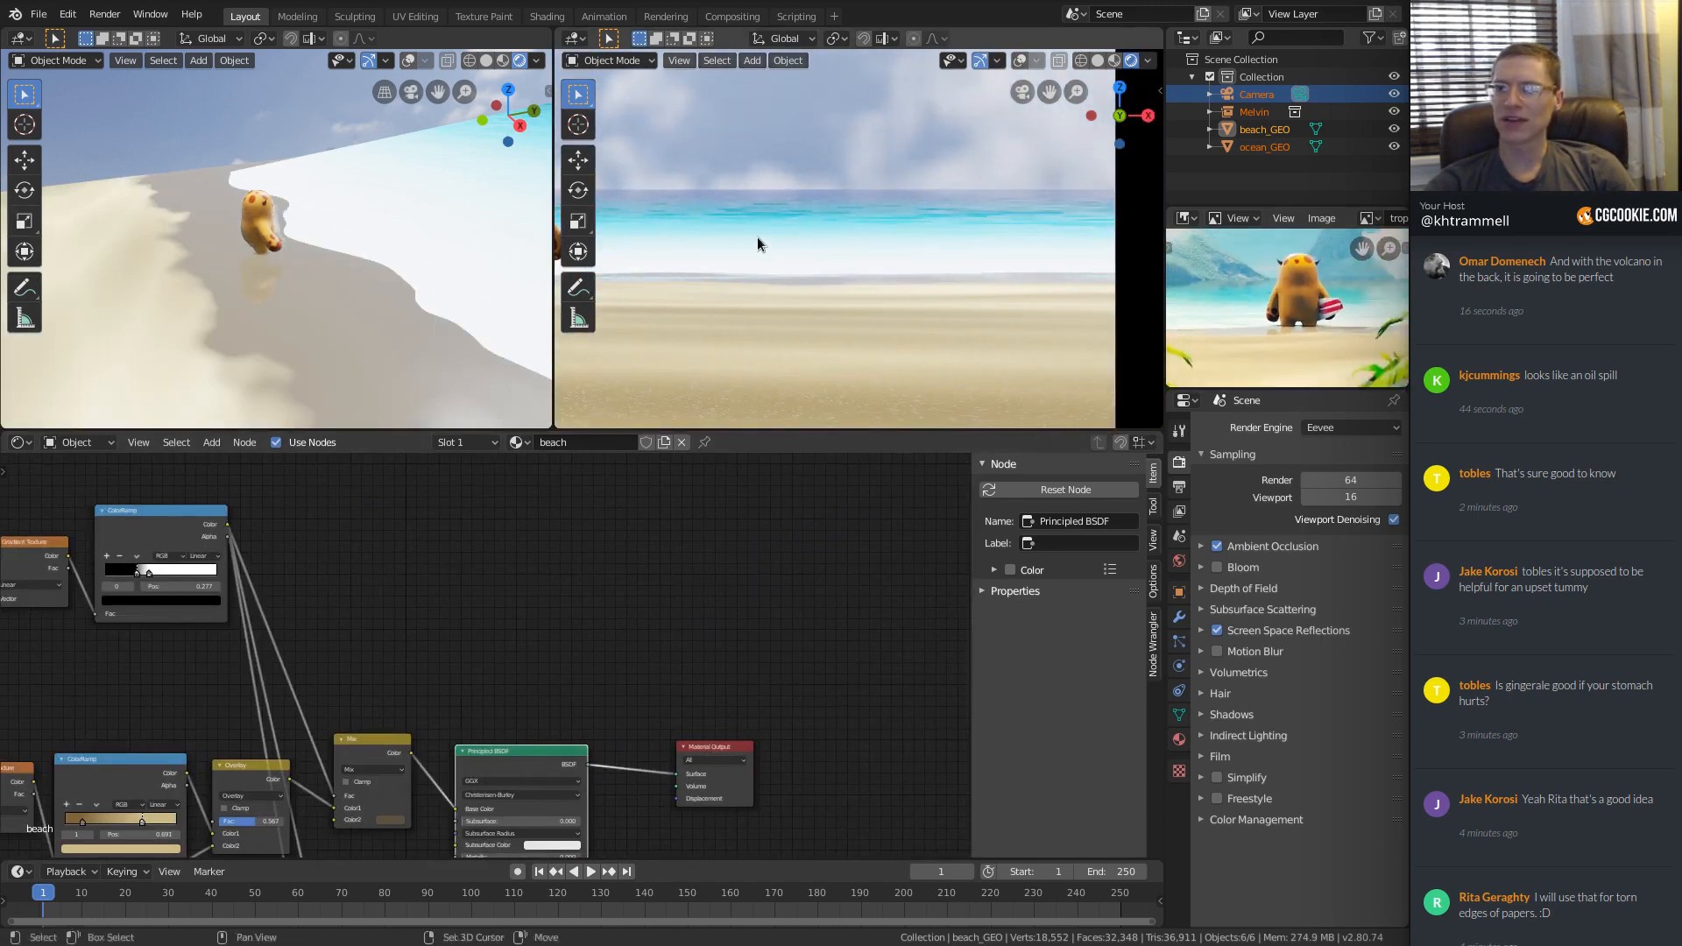
key("Home")
mouse_move(910, 268)
middle_mouse_down()
mouse_move(988, 289)
mouse_move(1034, 345)
mouse_move(888, 261)
middle_mouse_up()
left_click(1022, 61)
left_click(941, 298)
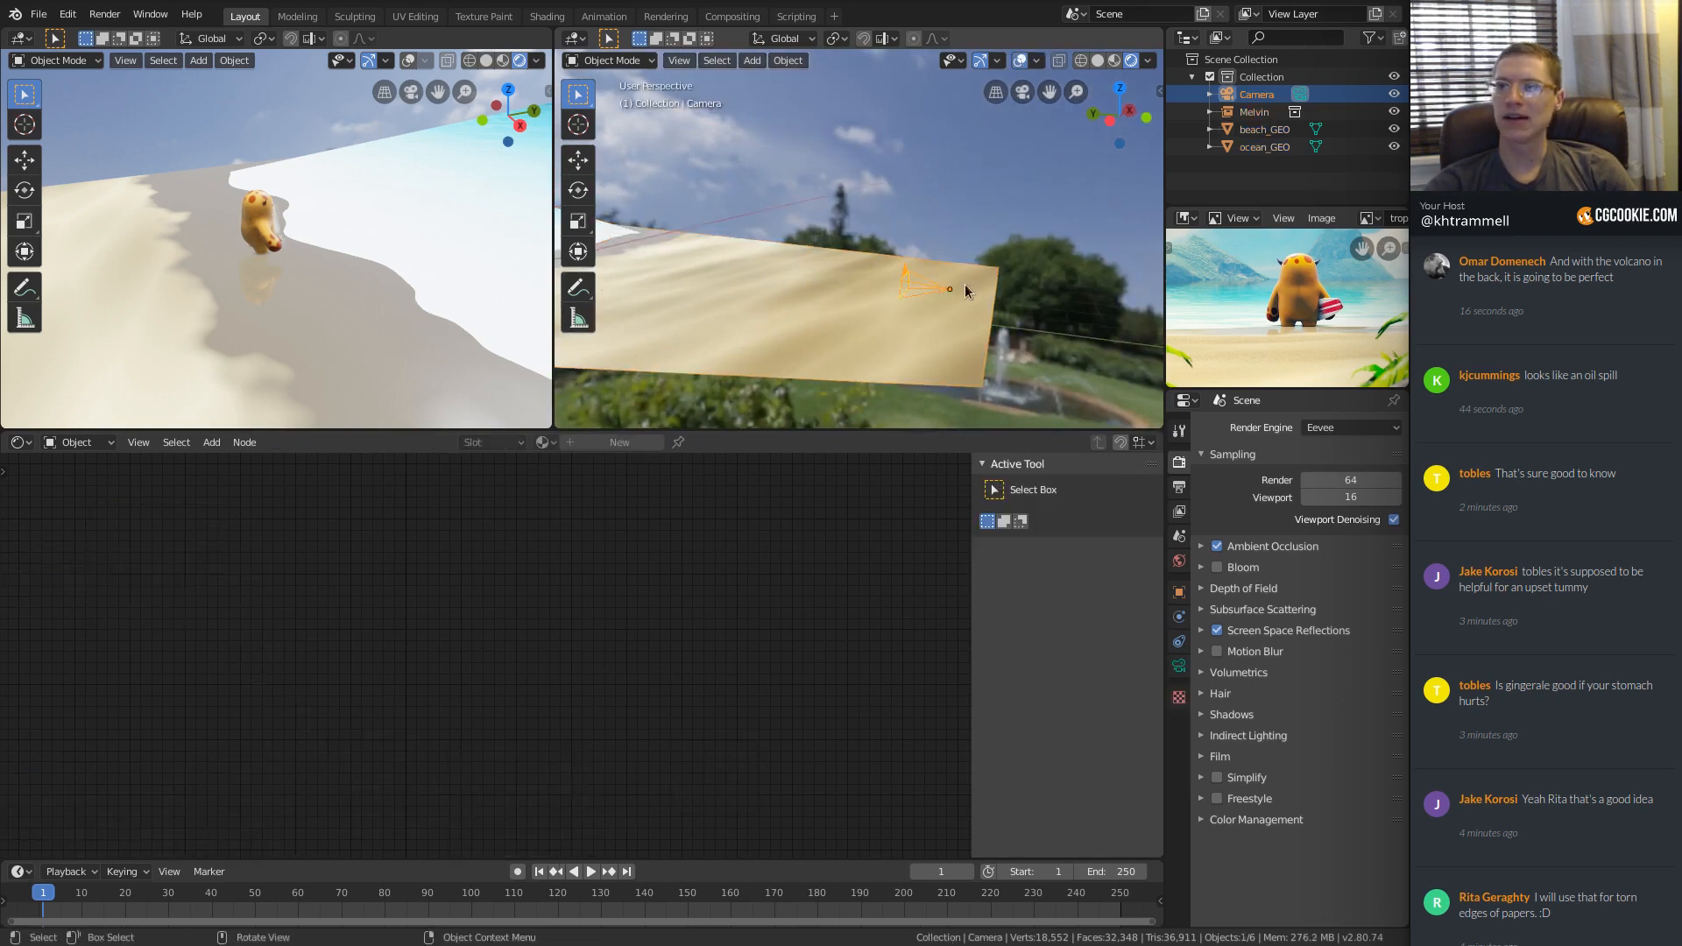
Look through the camera and rotate it about -1.26° around the global X axis.
key("KP_0")
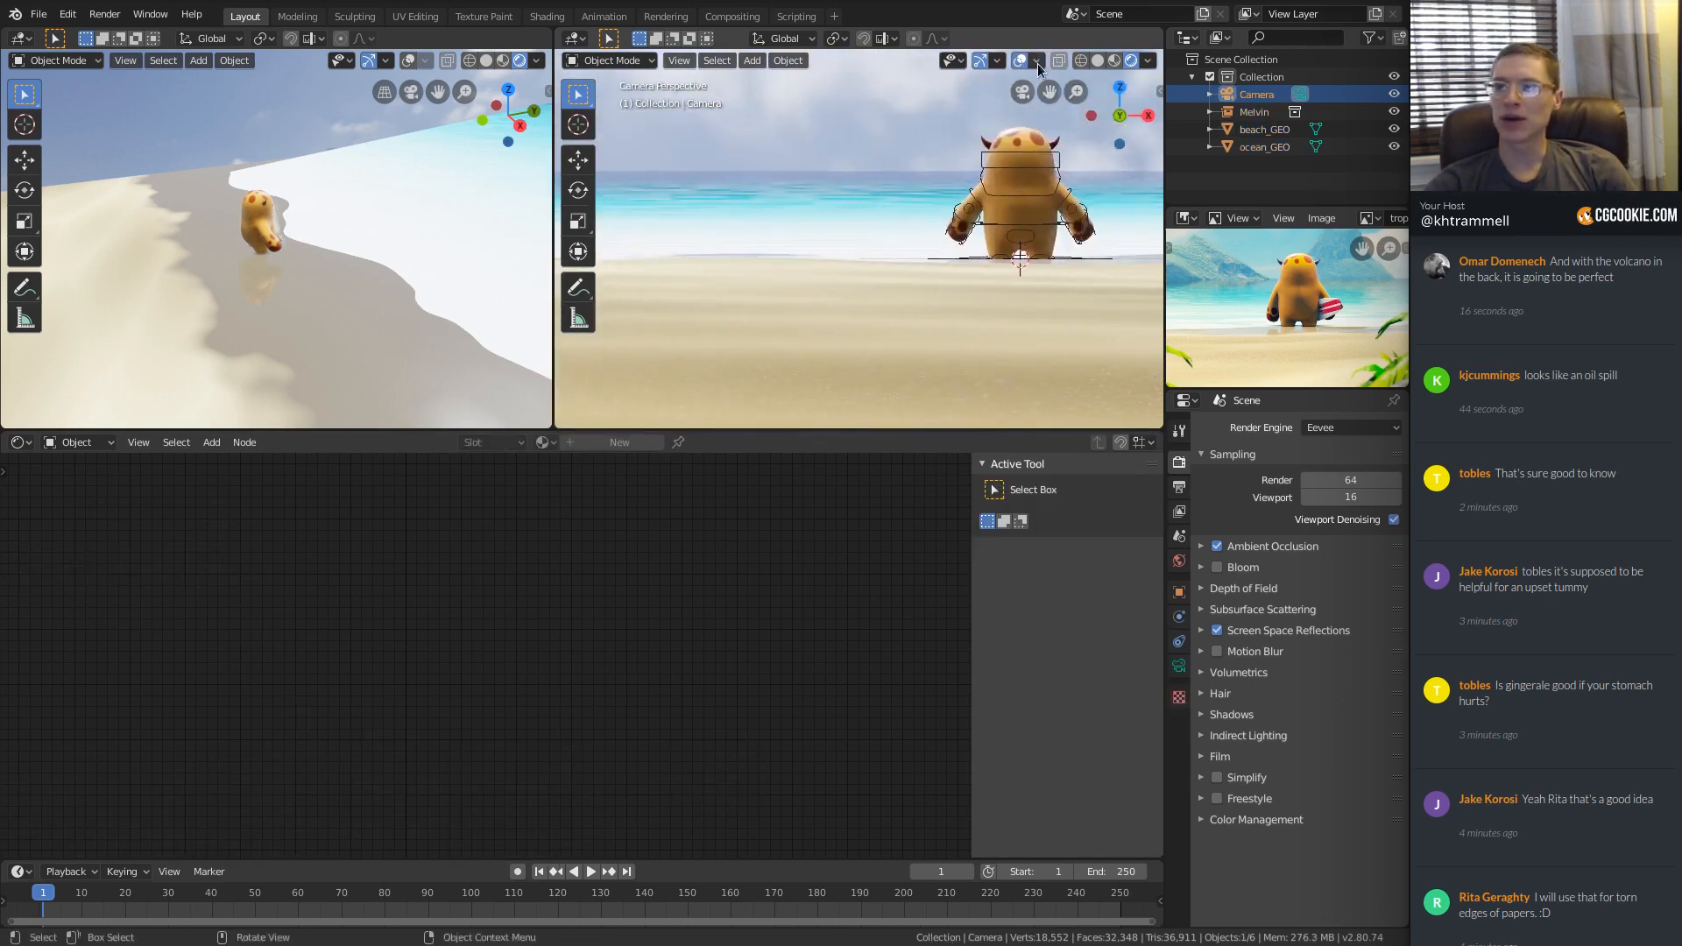
left_click(1038, 62)
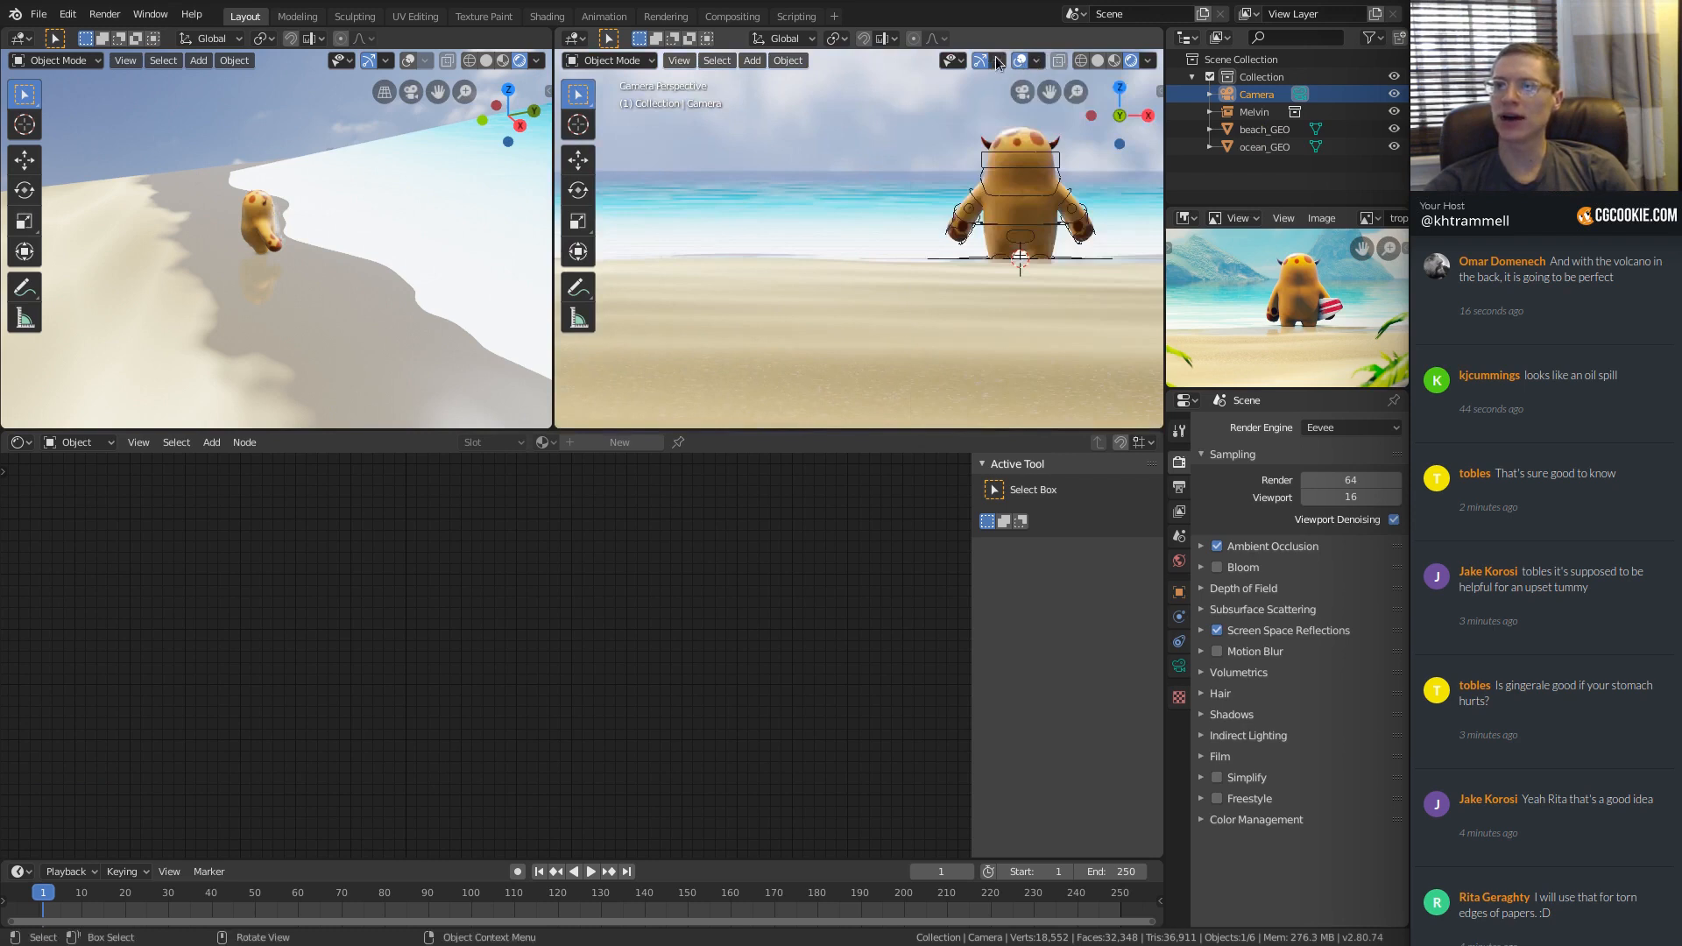
left_click(997, 61)
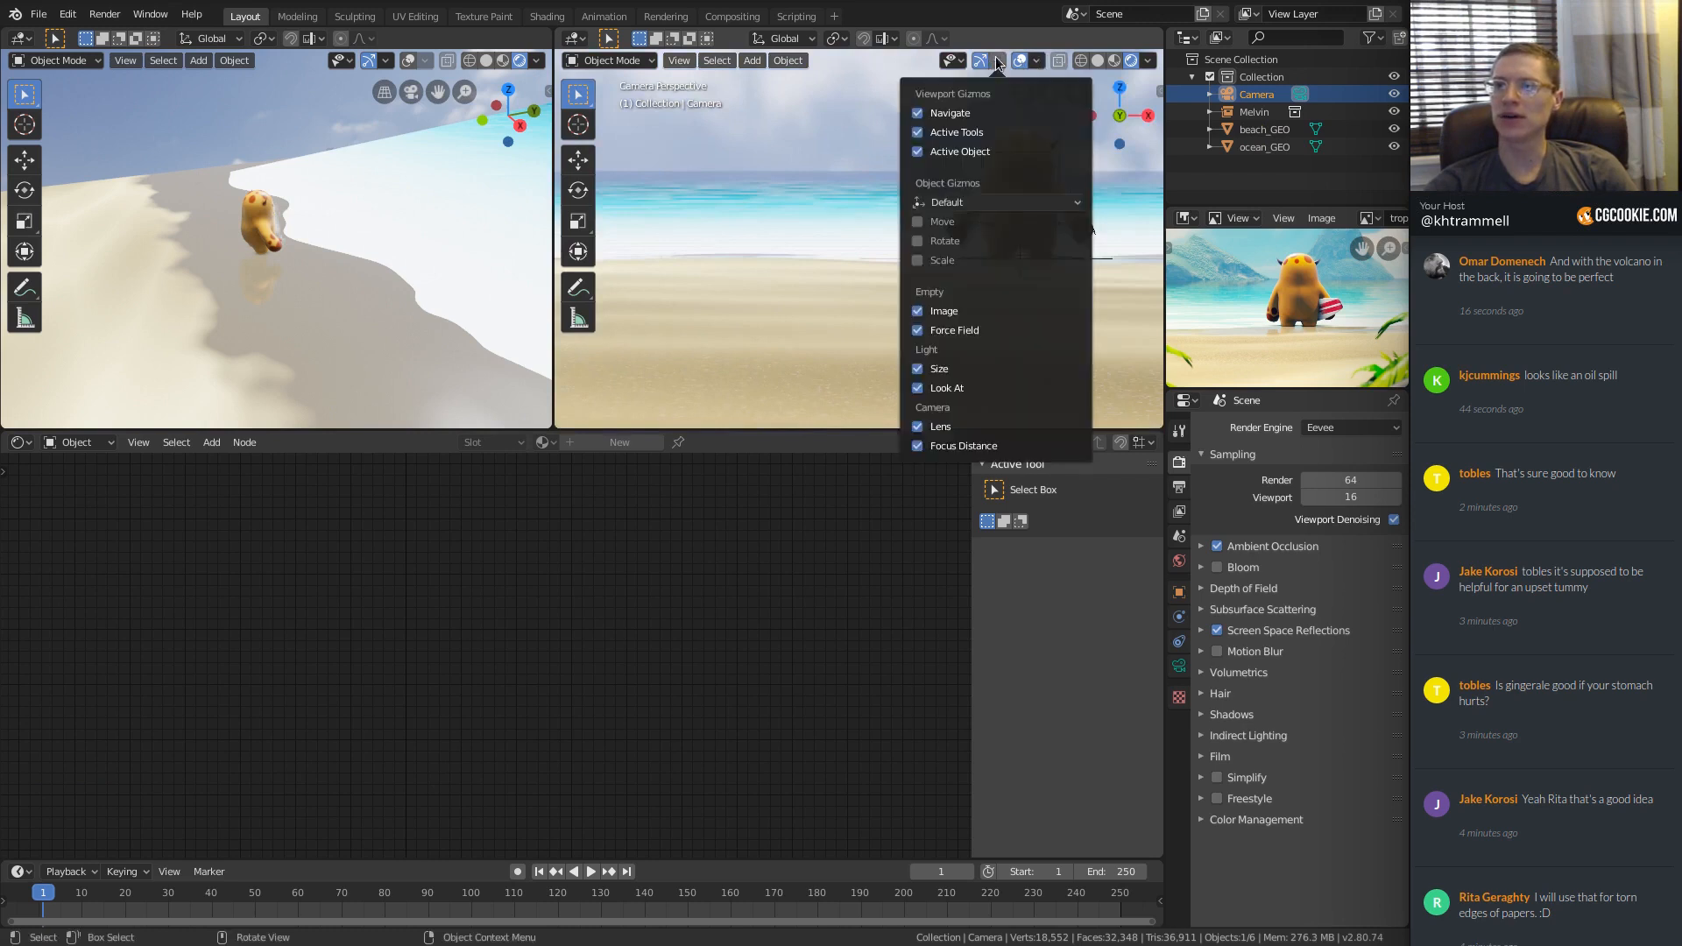
left_click(840, 37)
left_click(799, 106)
middle_click_drag(1088, 288, 1023, 244, "shift")
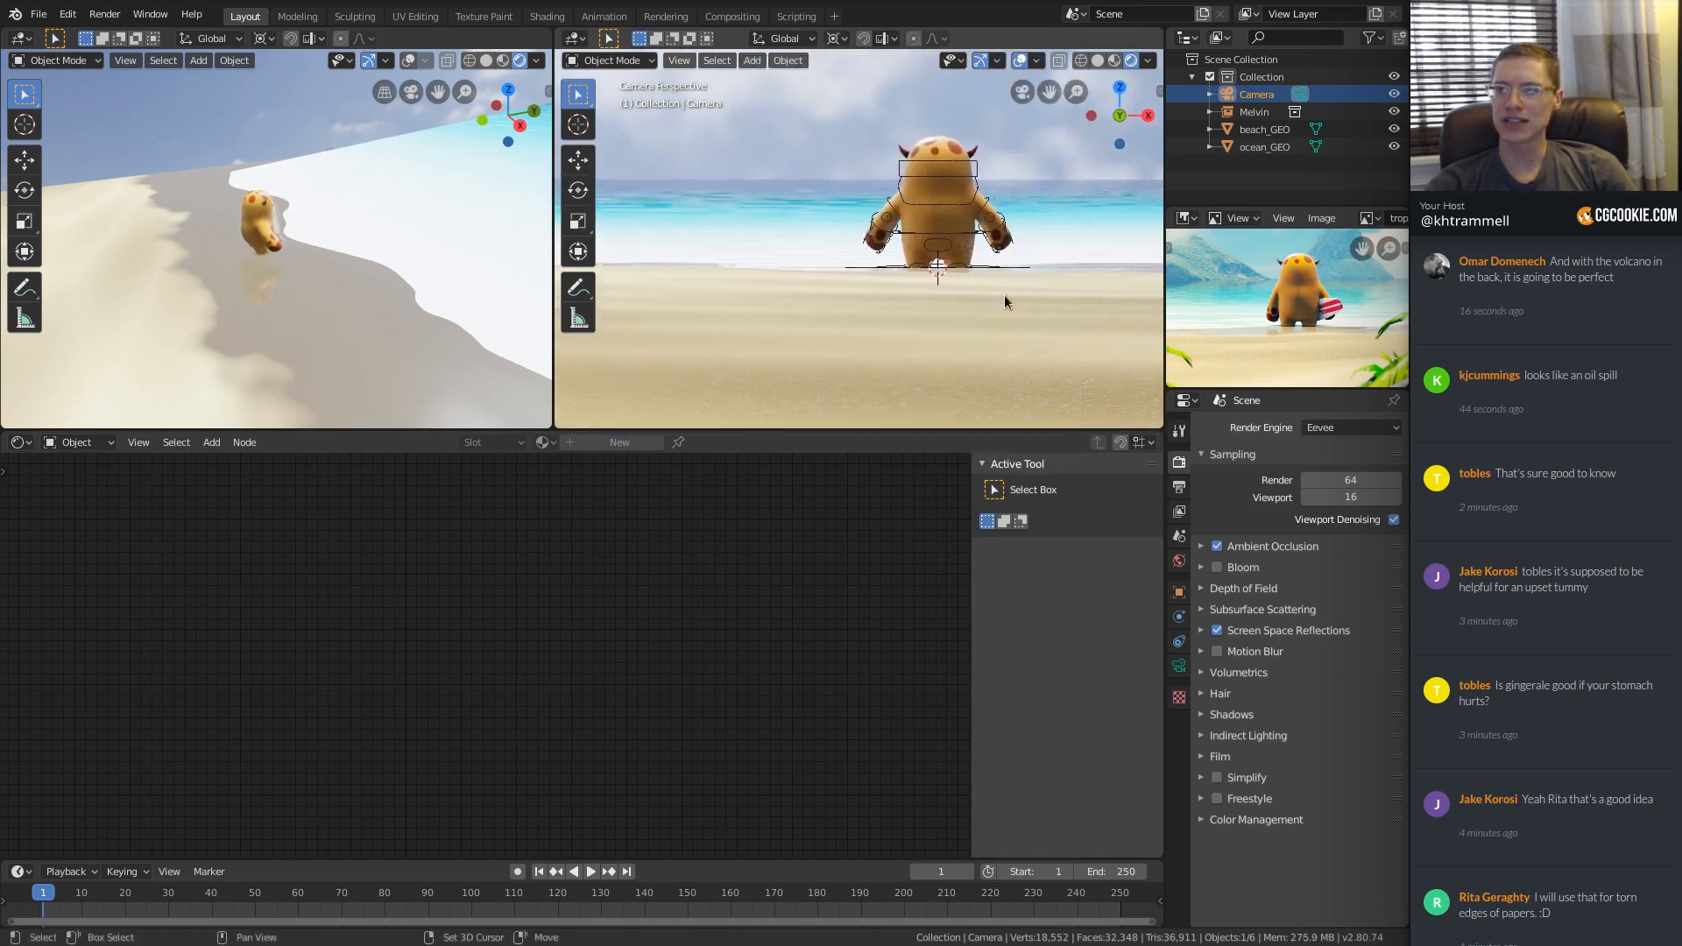
key("r")
key("x")
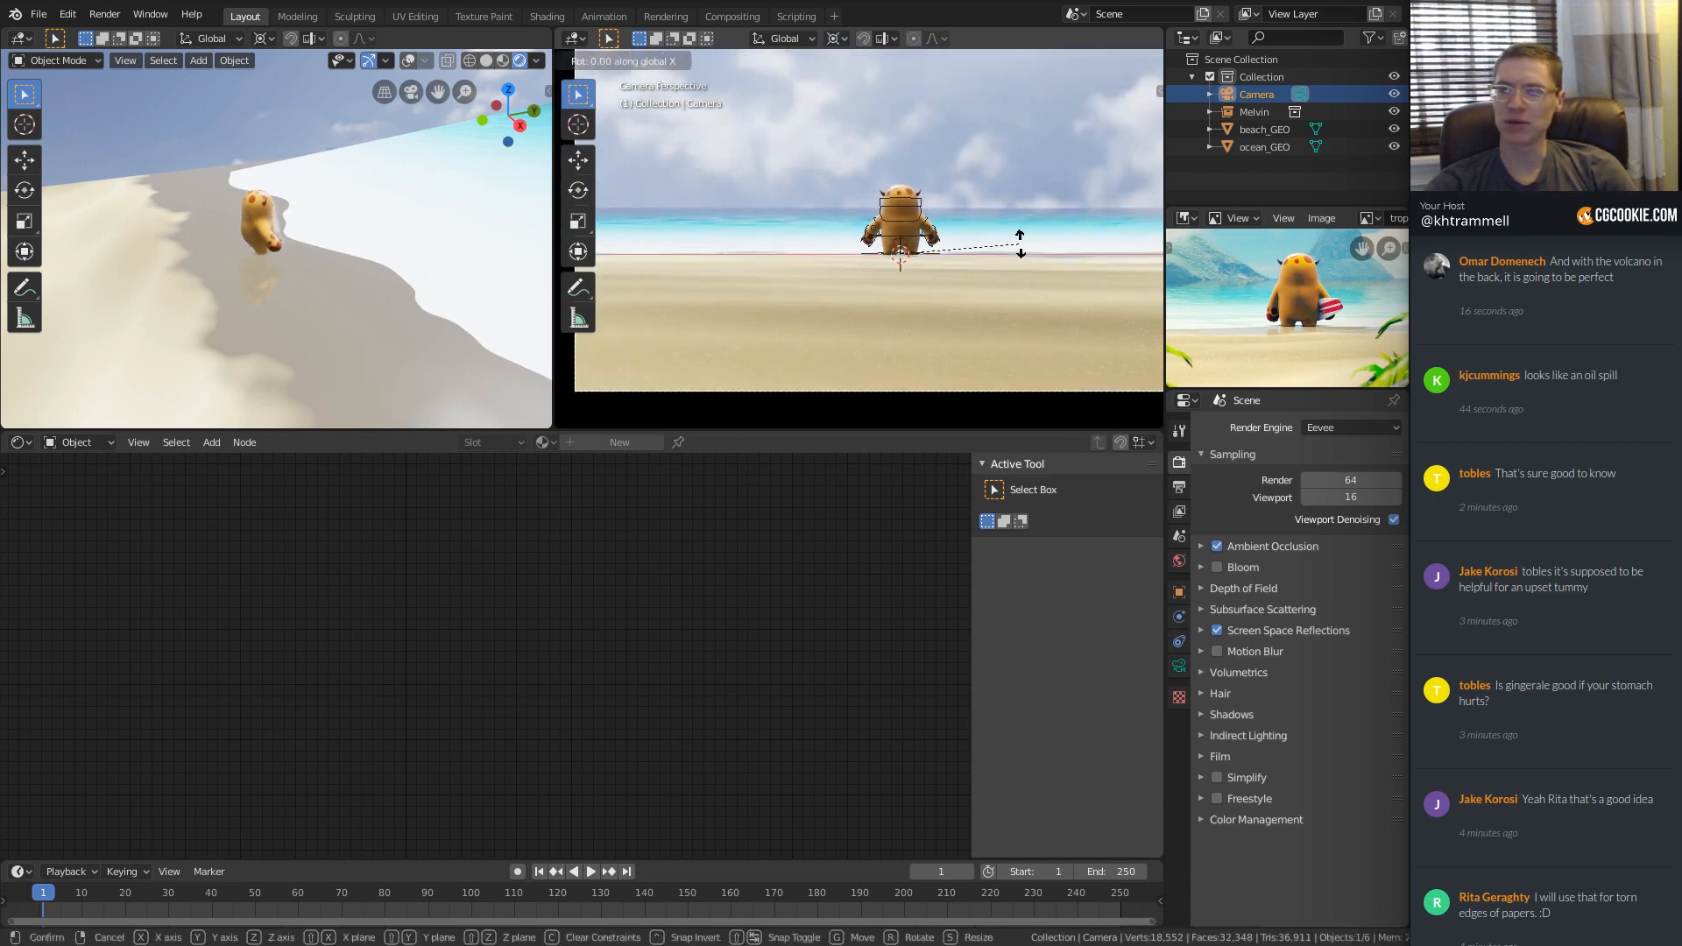
left_click(1018, 241)
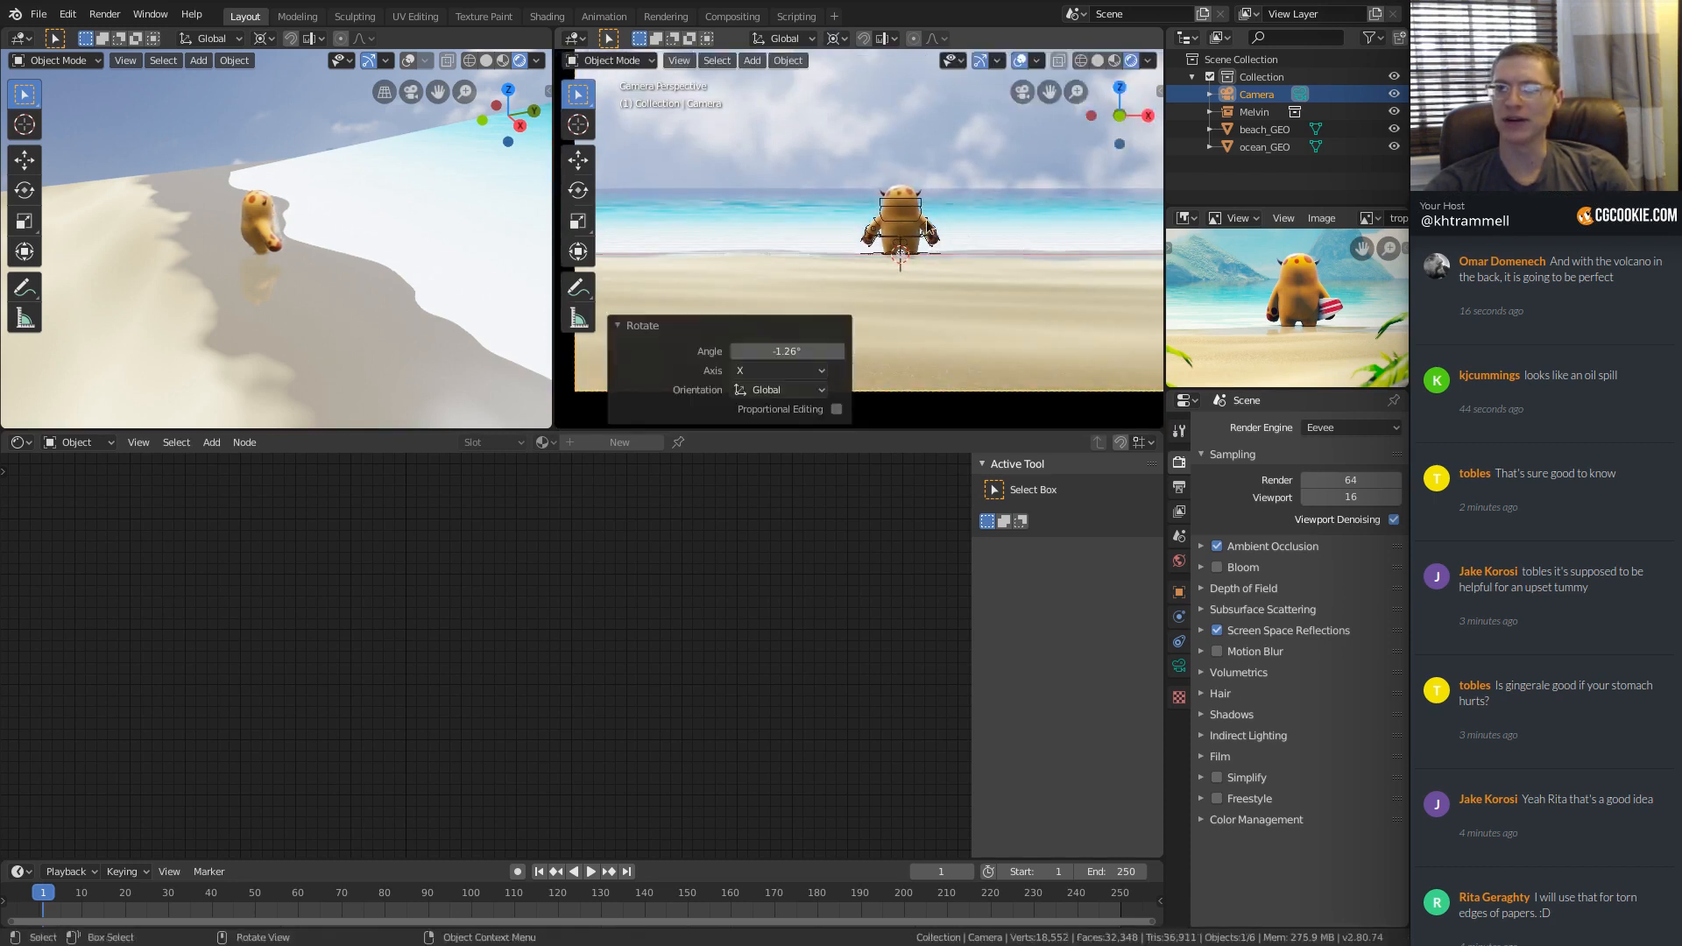
Check the new camera framing, collapse the rotation settings and save the scene file.
scroll(949, 334, "up", 5)
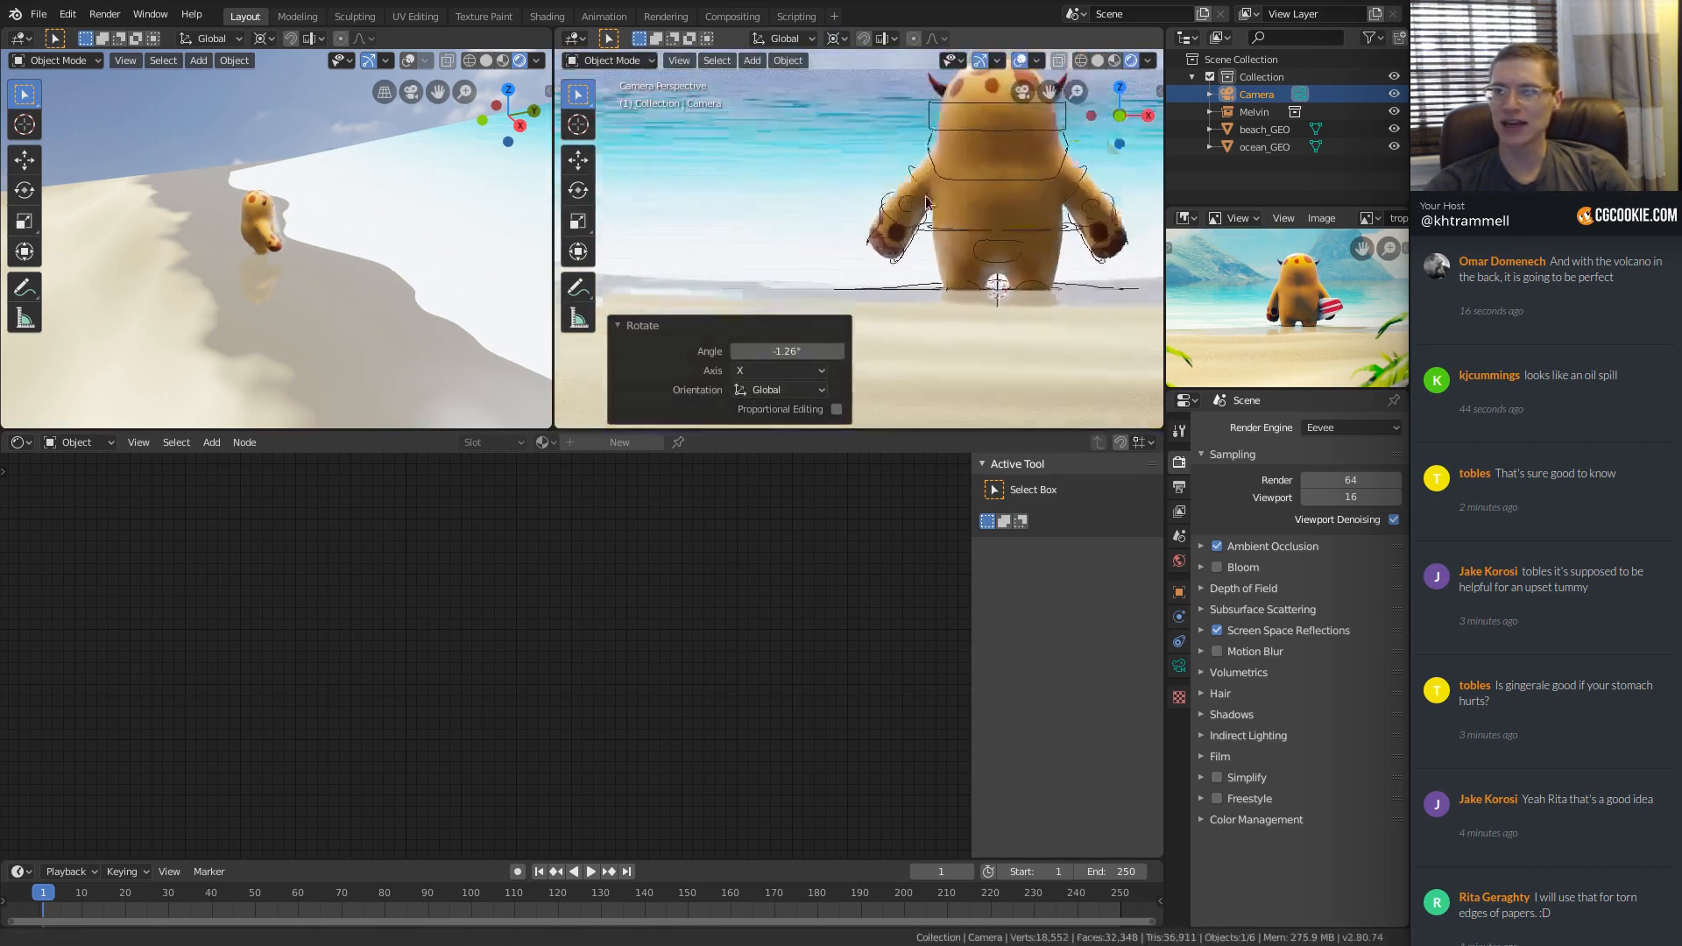
middle_click_drag(950, 334, 990, 238, "ctrl")
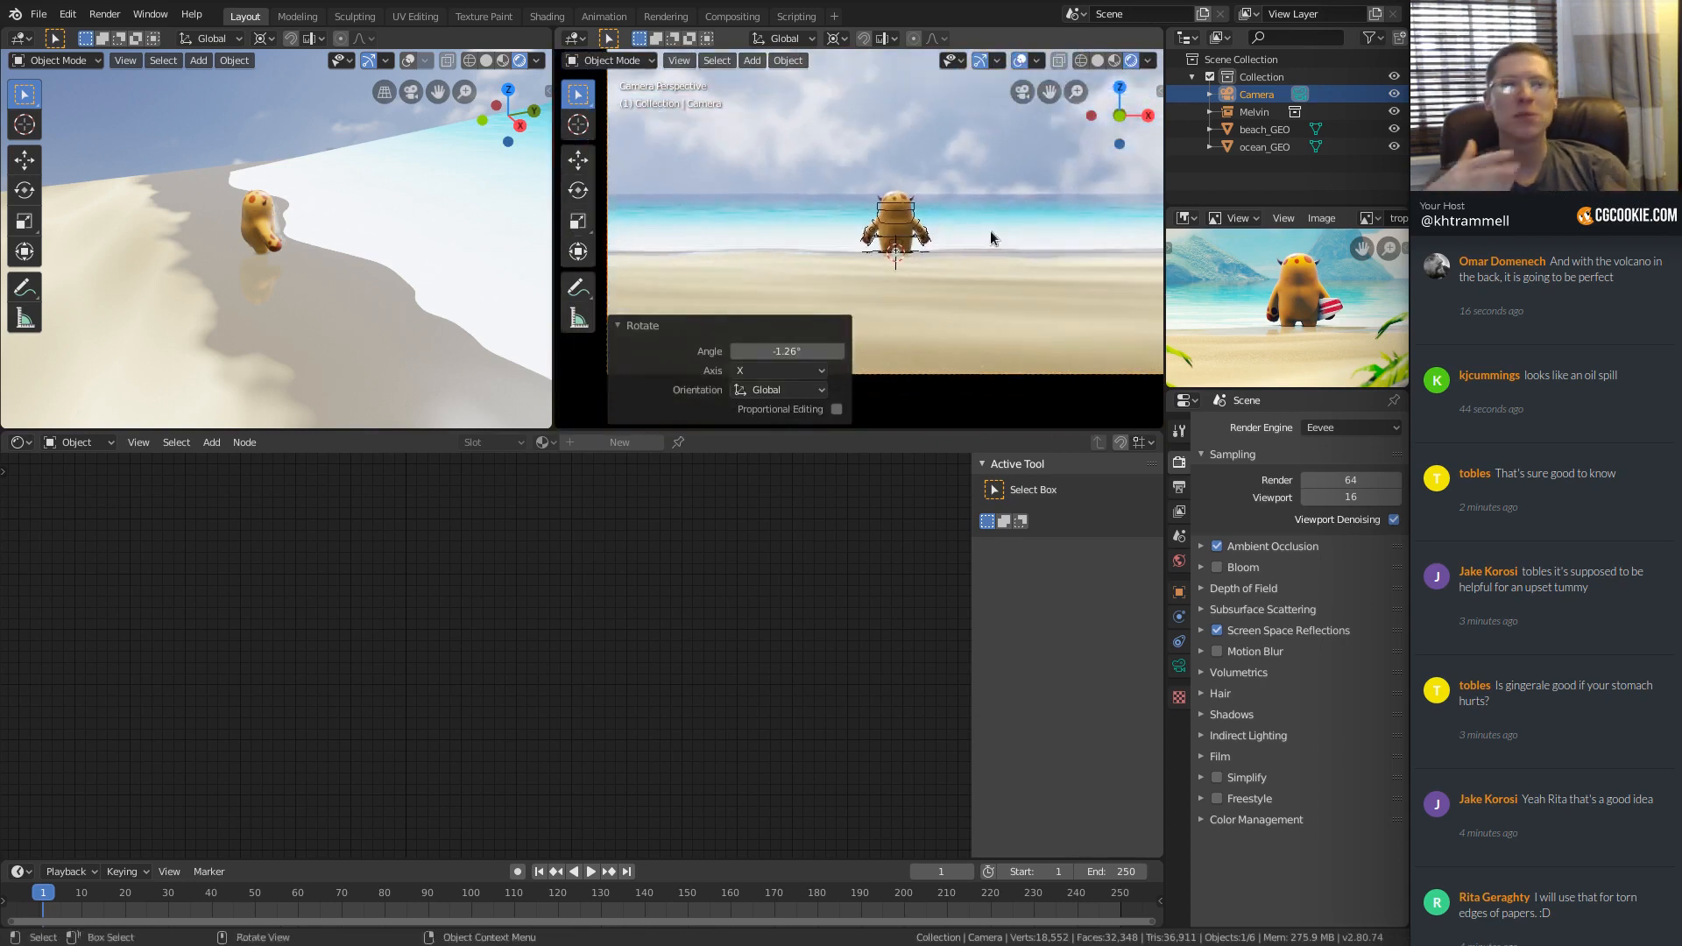
left_click(618, 331)
key("ctrl+s")
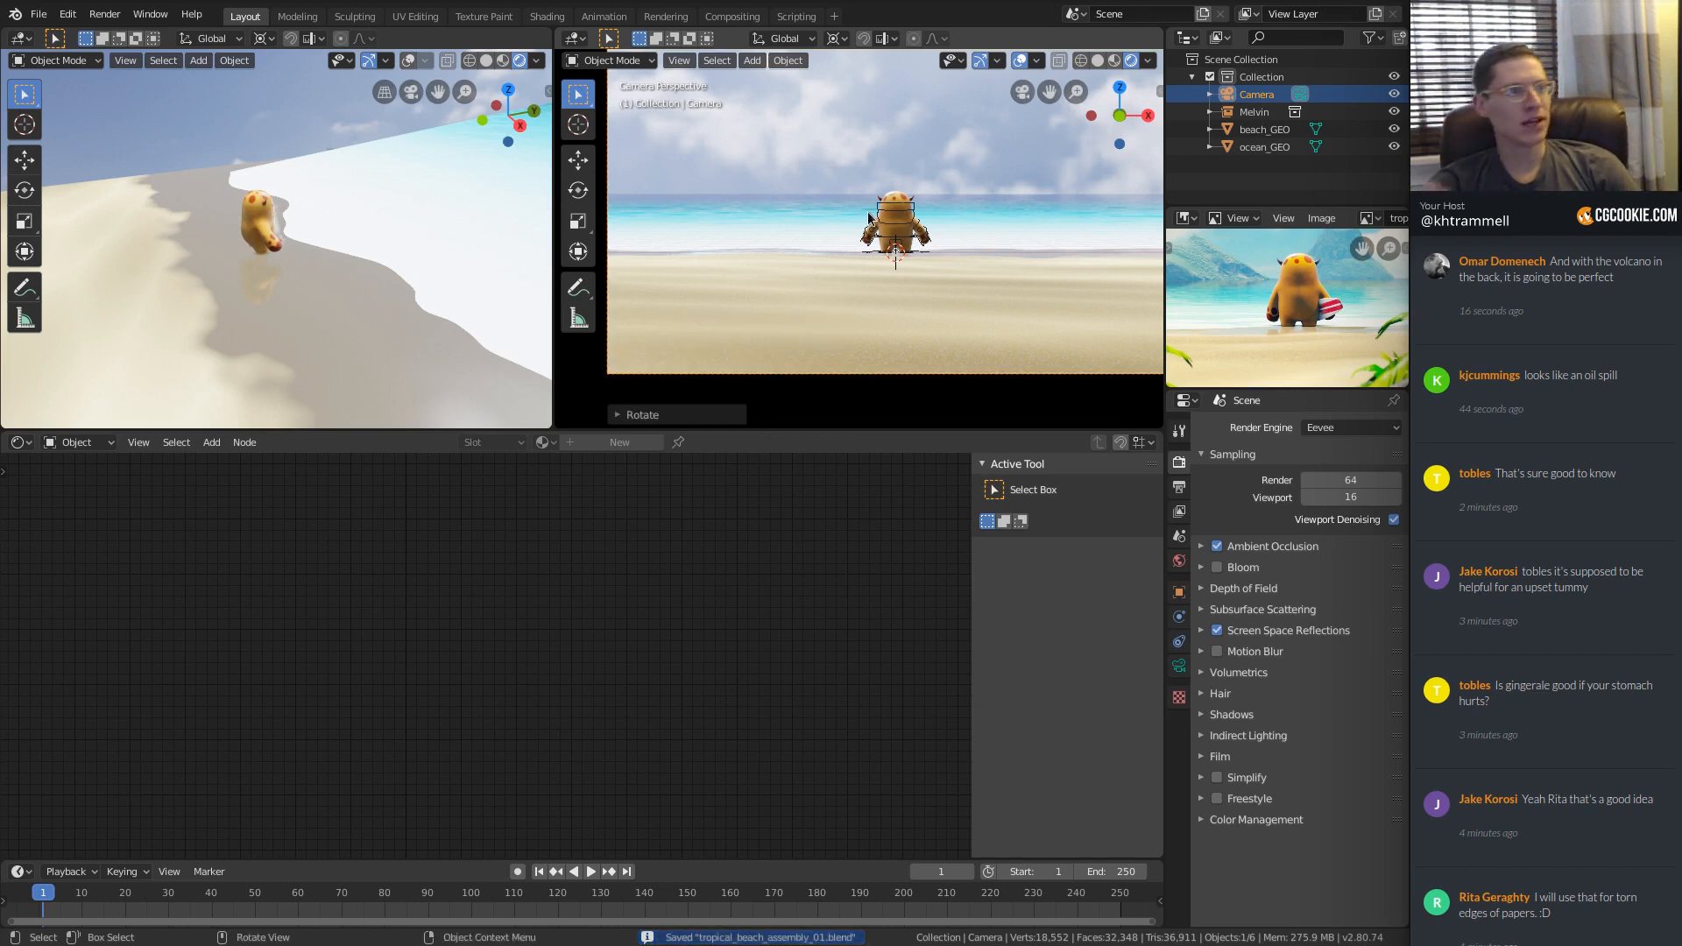
scroll(1652, 372, "down", 8)
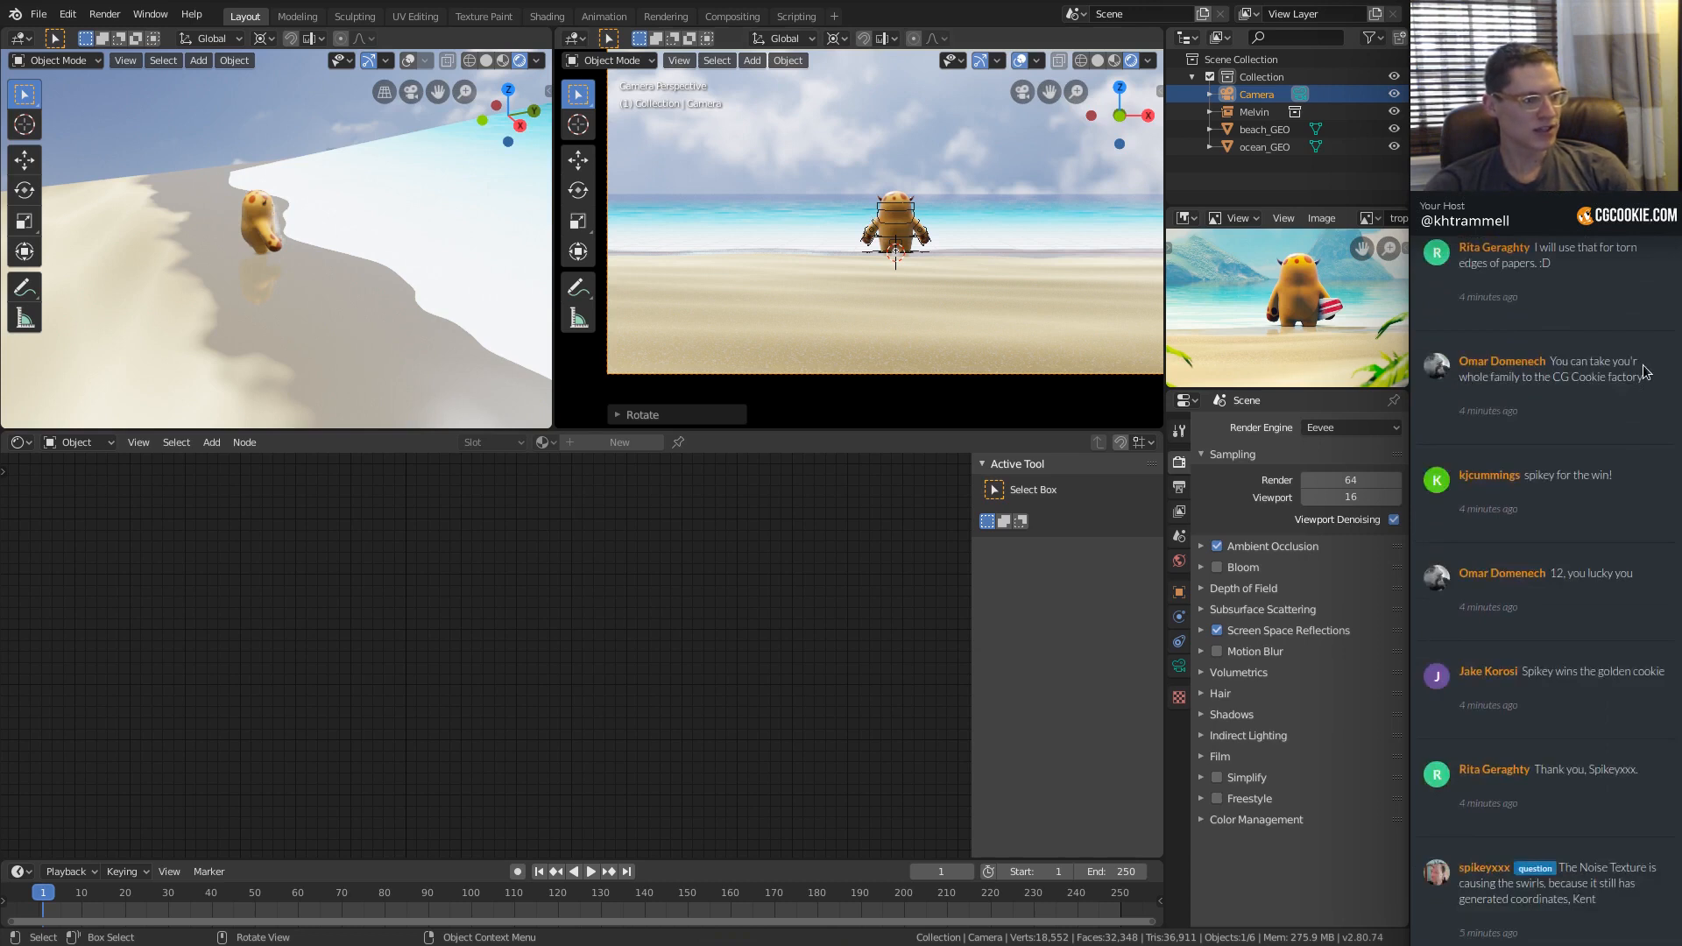
scroll(1552, 729, "up", 9)
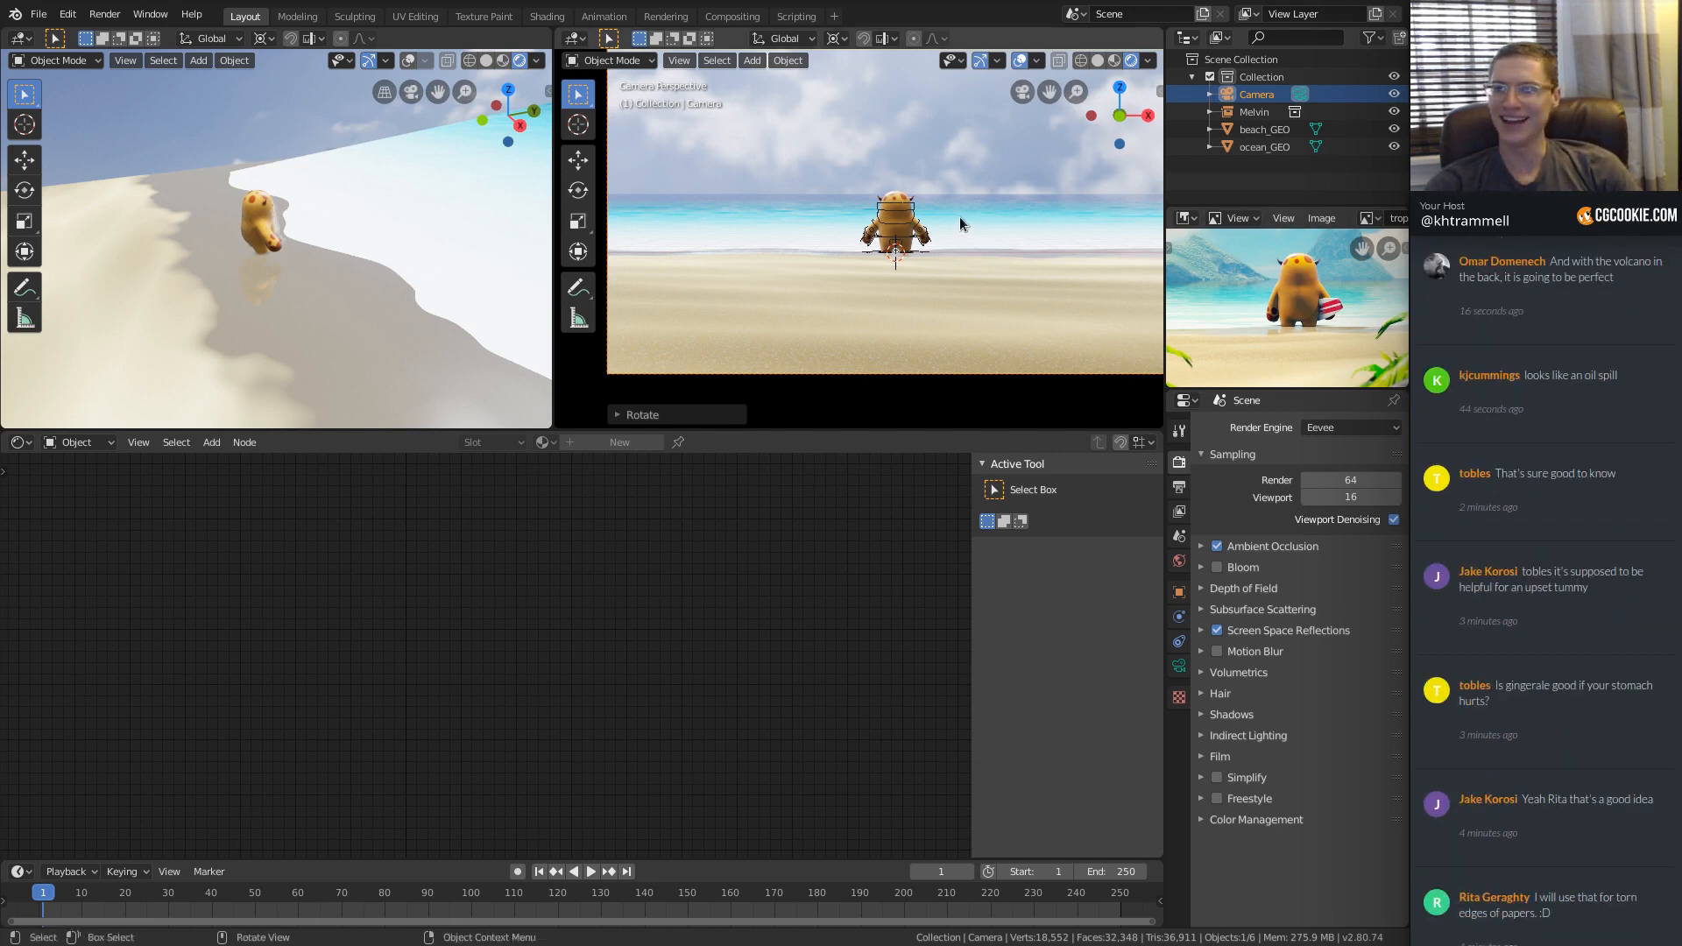
Frame the reference image close up on its shoreline and save the scene file again.
middle_click_drag(961, 225, 1022, 196)
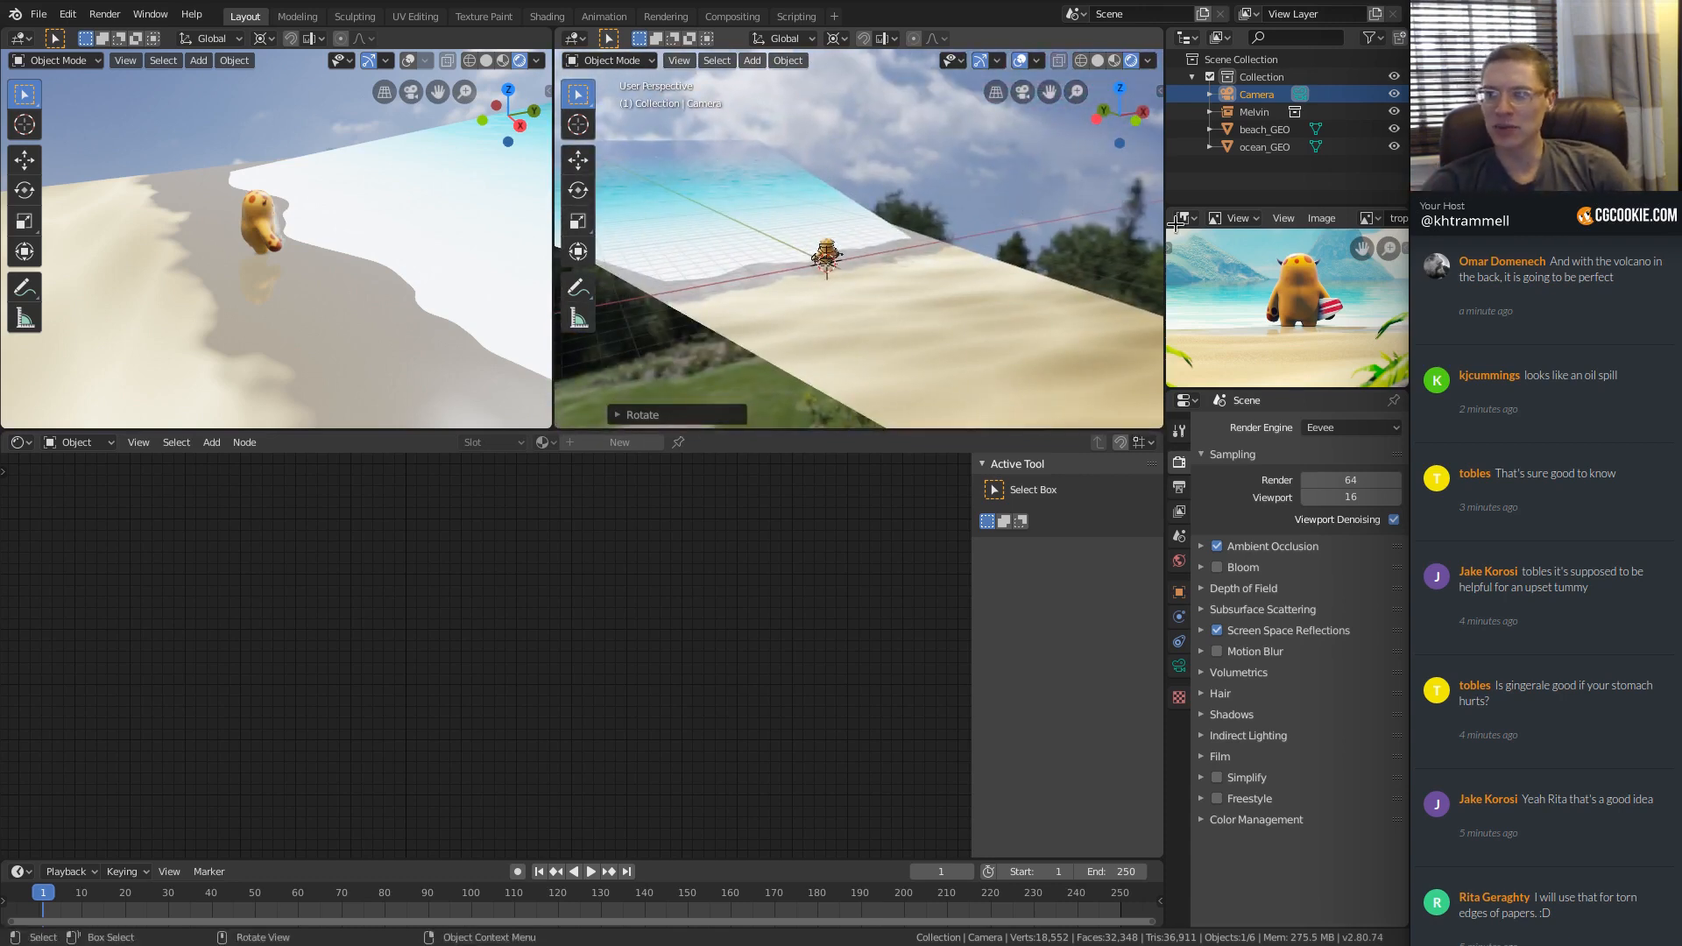
scroll(1250, 315, "up", 2)
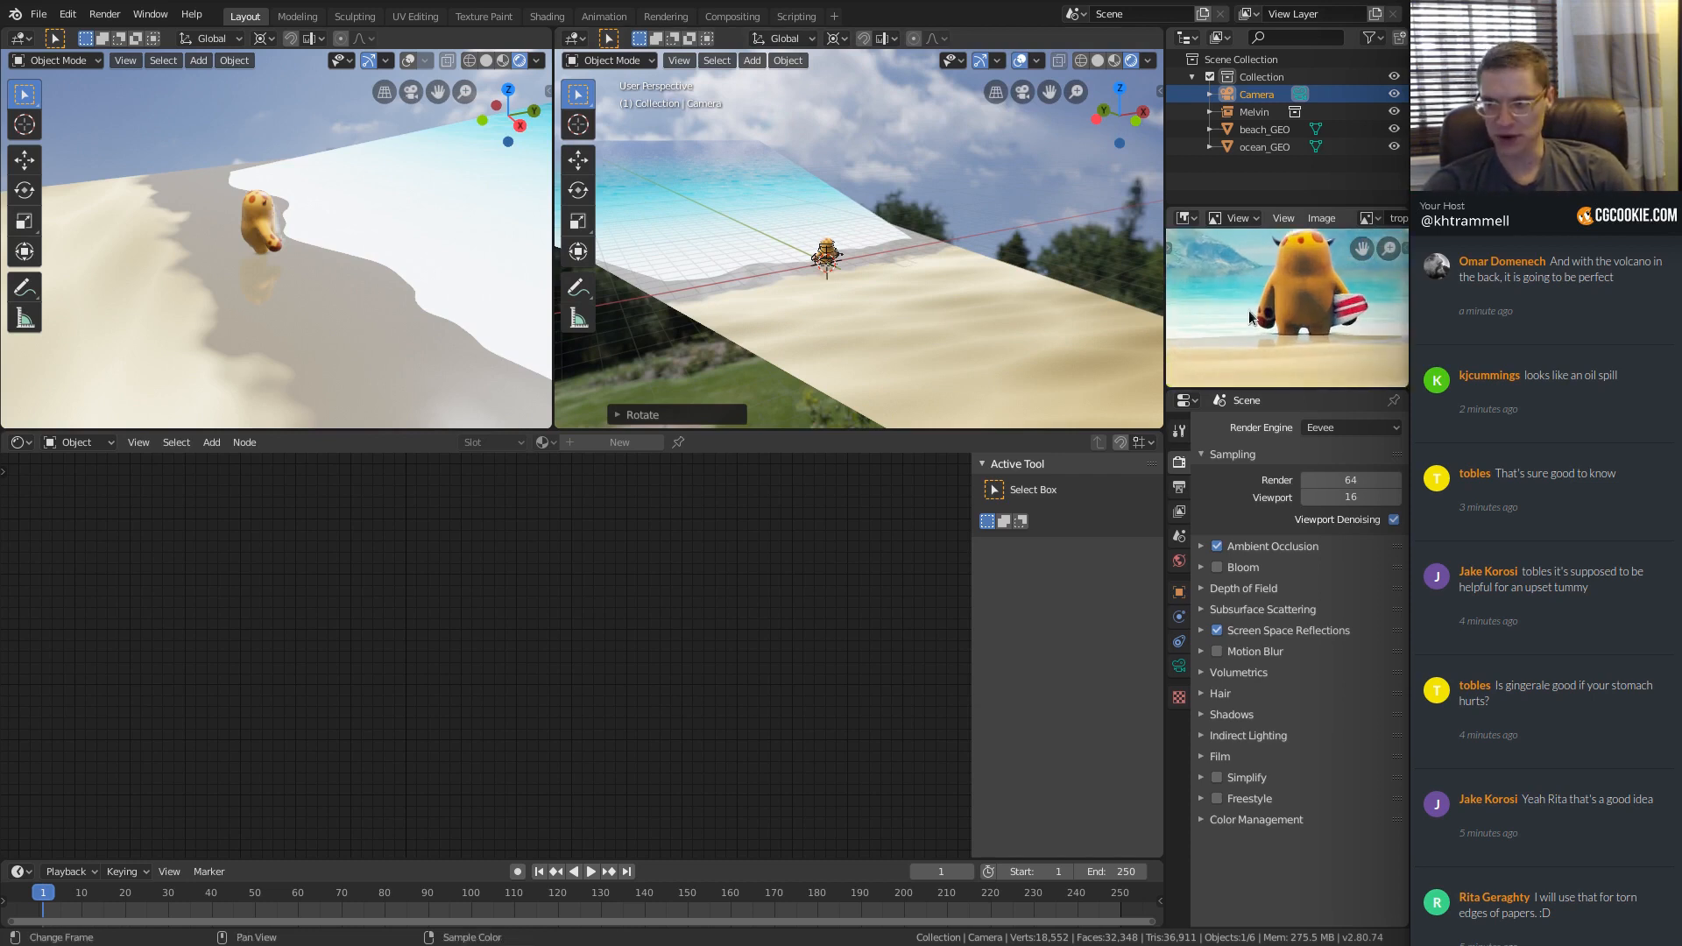
middle_click_drag(1250, 317, 1309, 318)
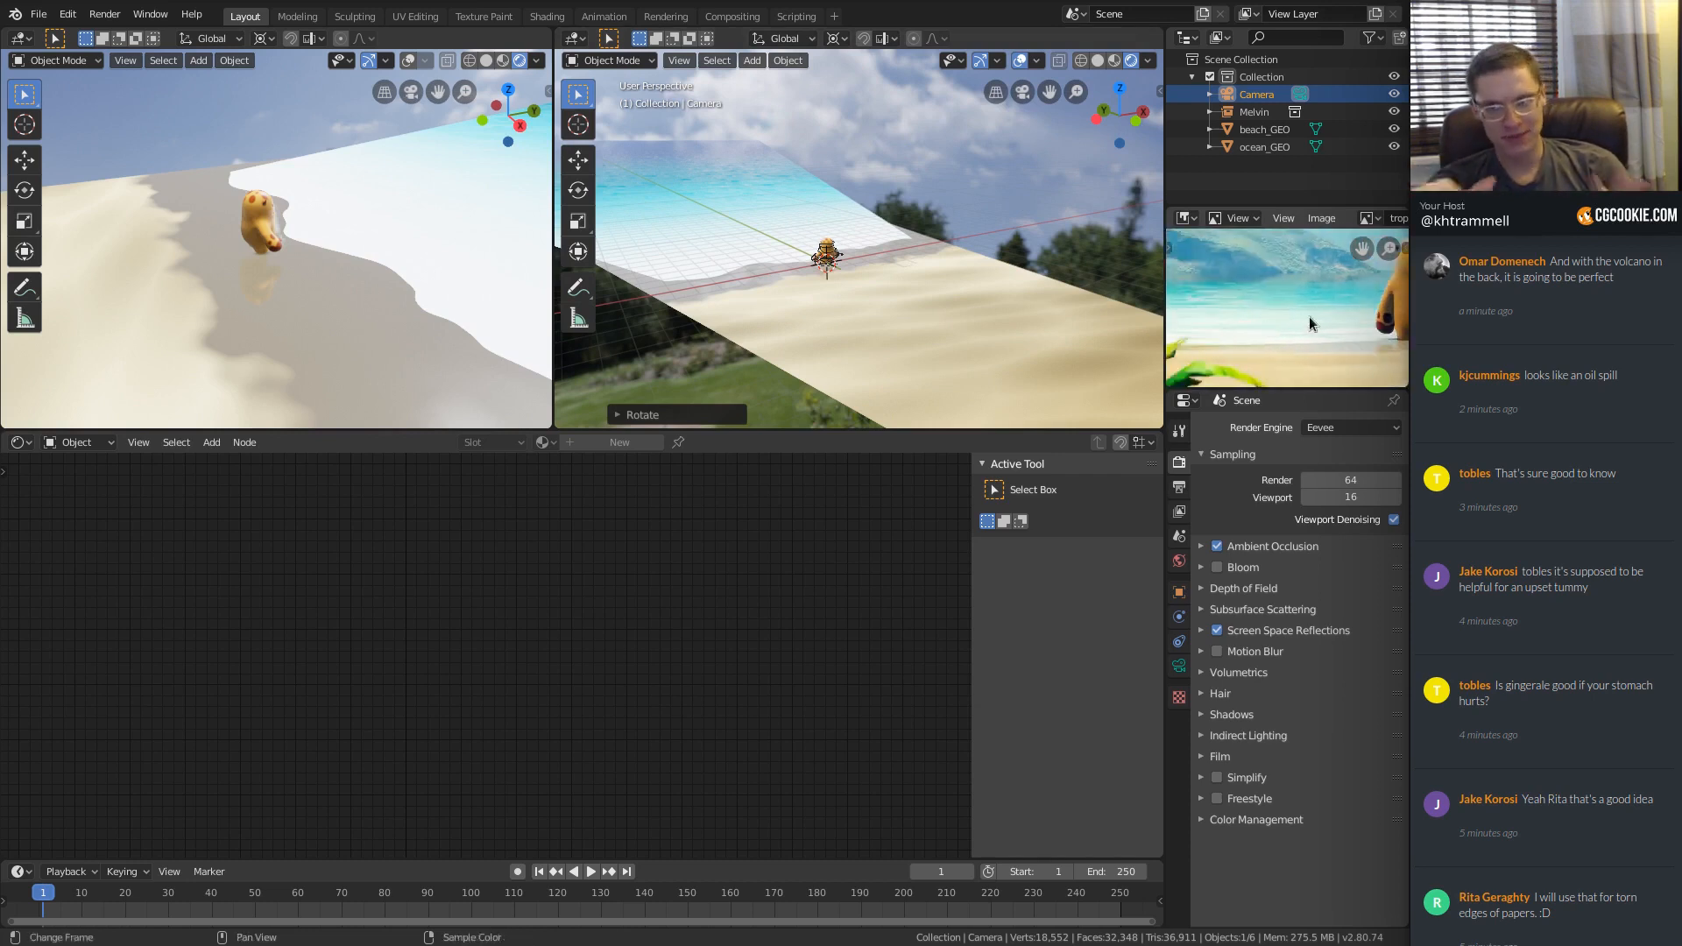
middle_click_drag(1309, 318, 1332, 282, "ctrl")
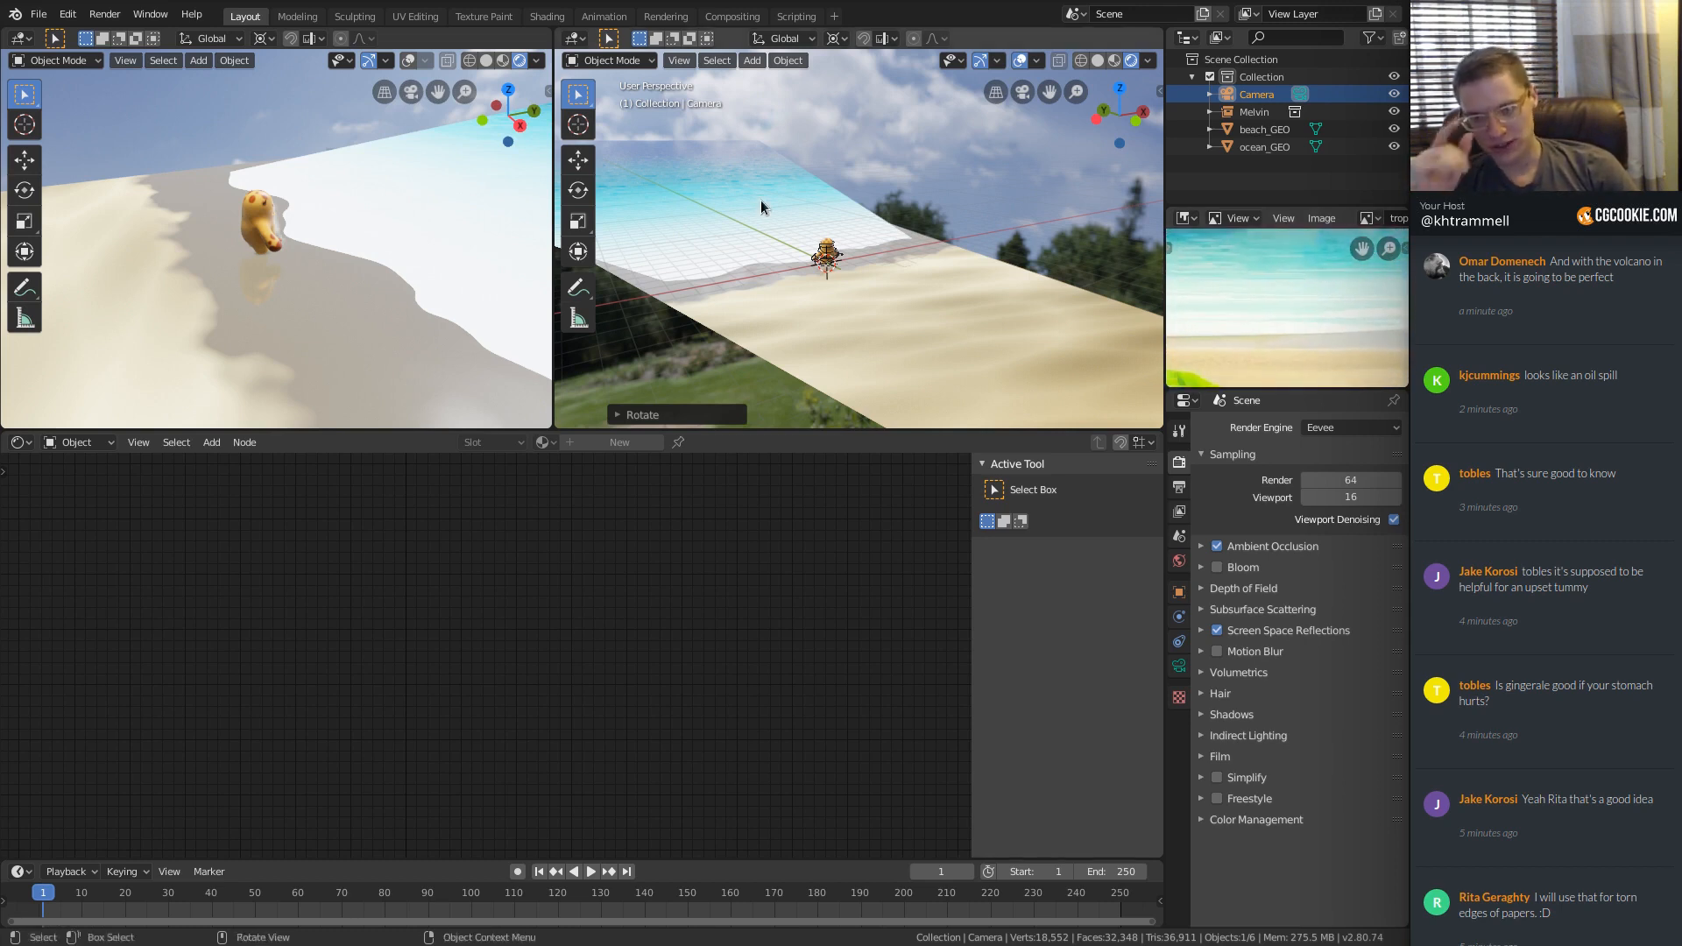
key("ctrl+s")
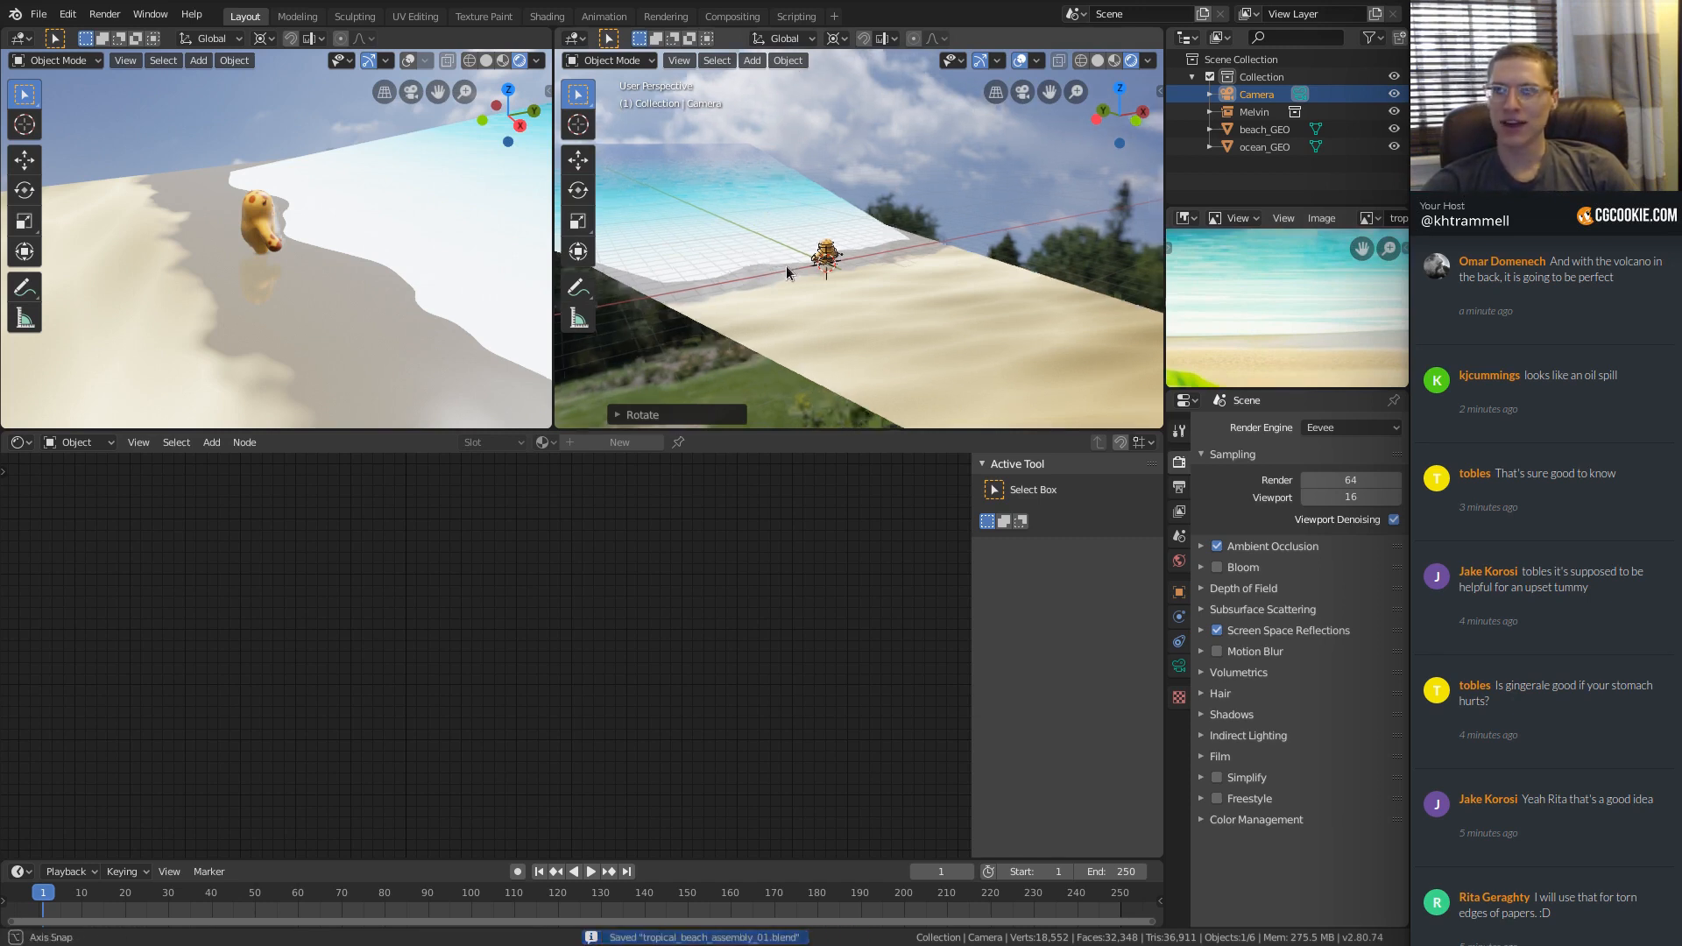
Select the ocean surface and examine its edge against the wet sand around the character's feet.
middle_click_drag(786, 266, 878, 230)
left_click(843, 243)
middle_click_drag(515, 657, 483, 638, "ctrl")
middle_click_drag(861, 339, 823, 261, "ctrl")
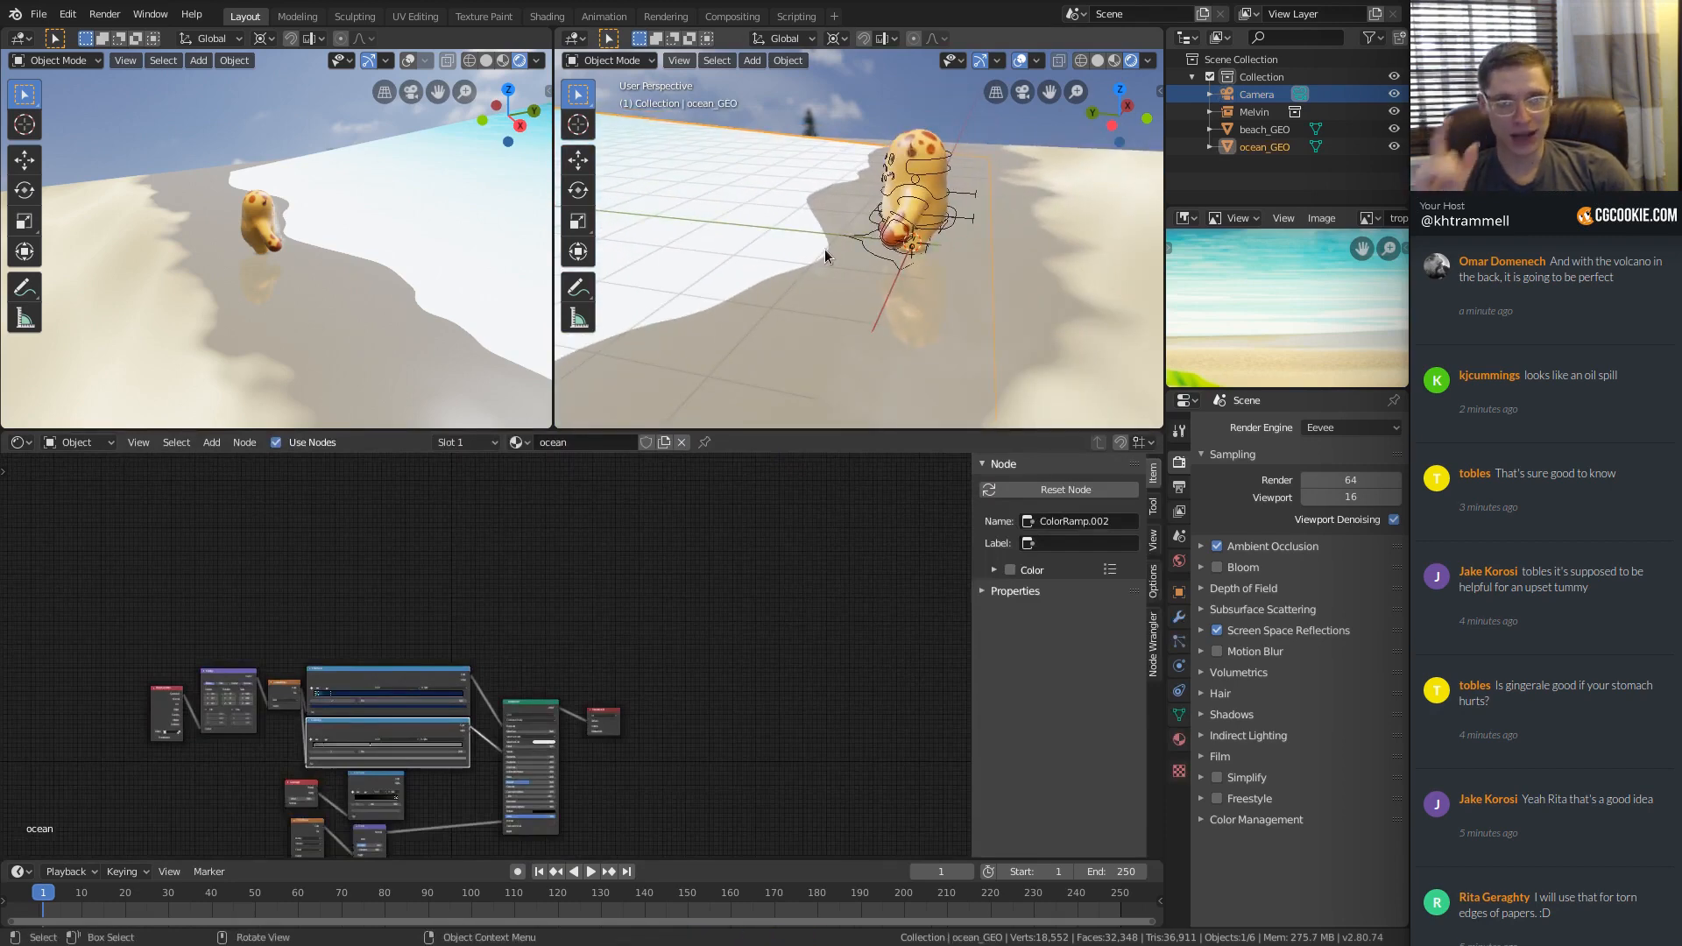
middle_click_drag(825, 255, 873, 216, "ctrl")
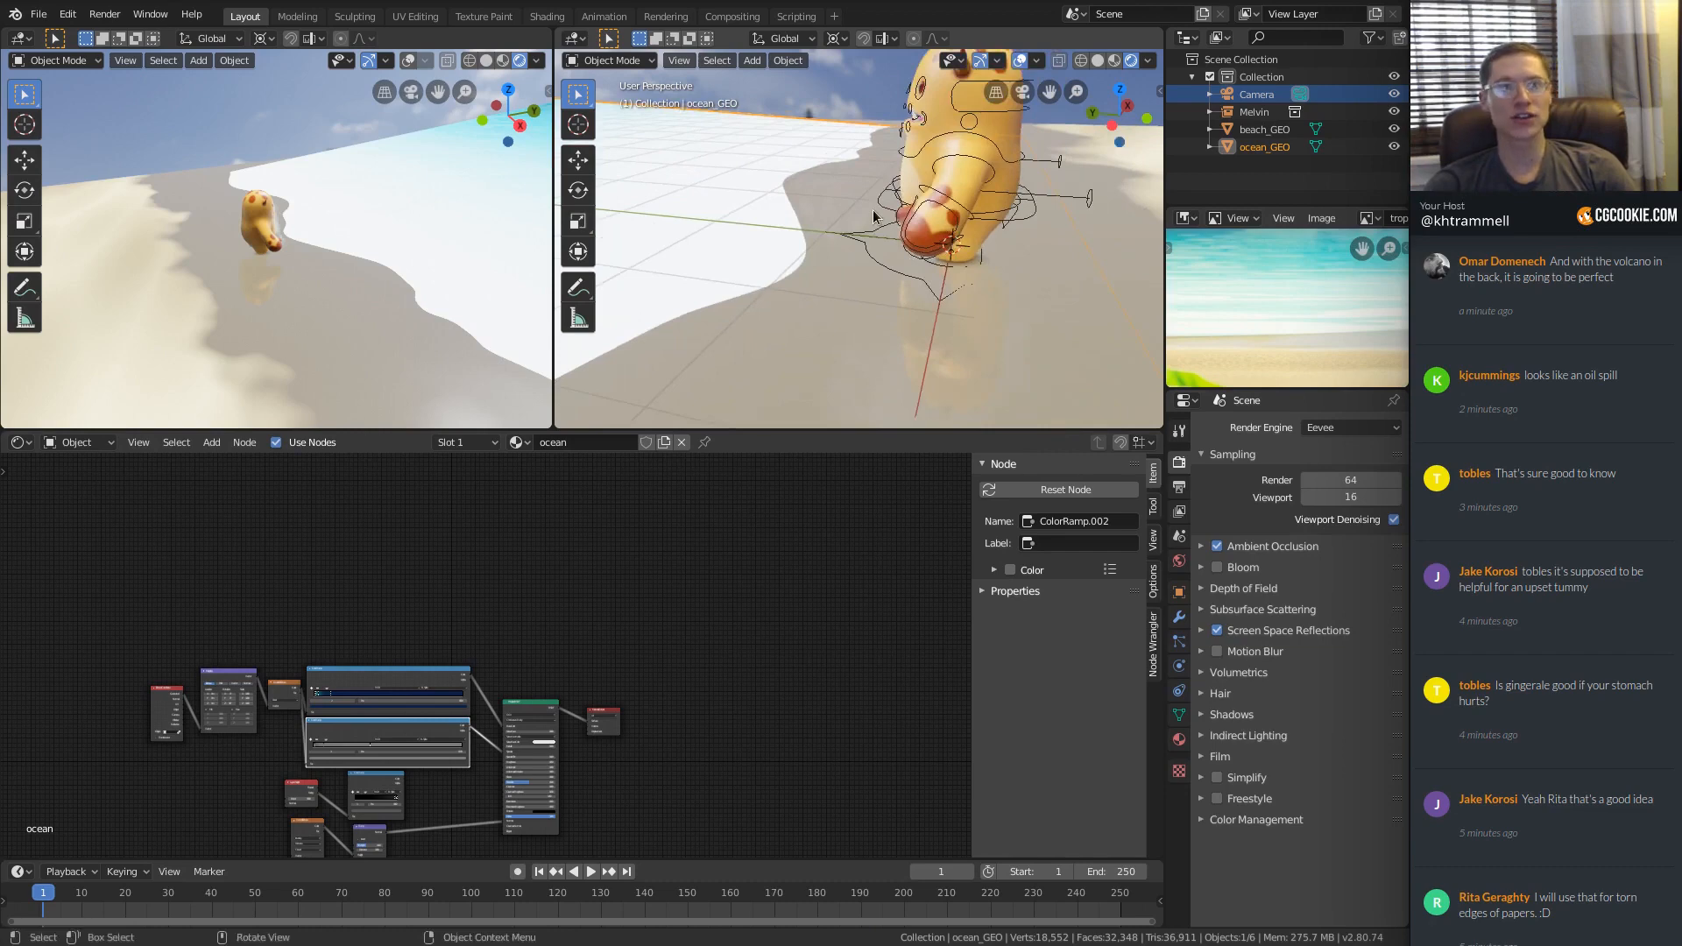
middle_click_drag(993, 237, 861, 304, "shift")
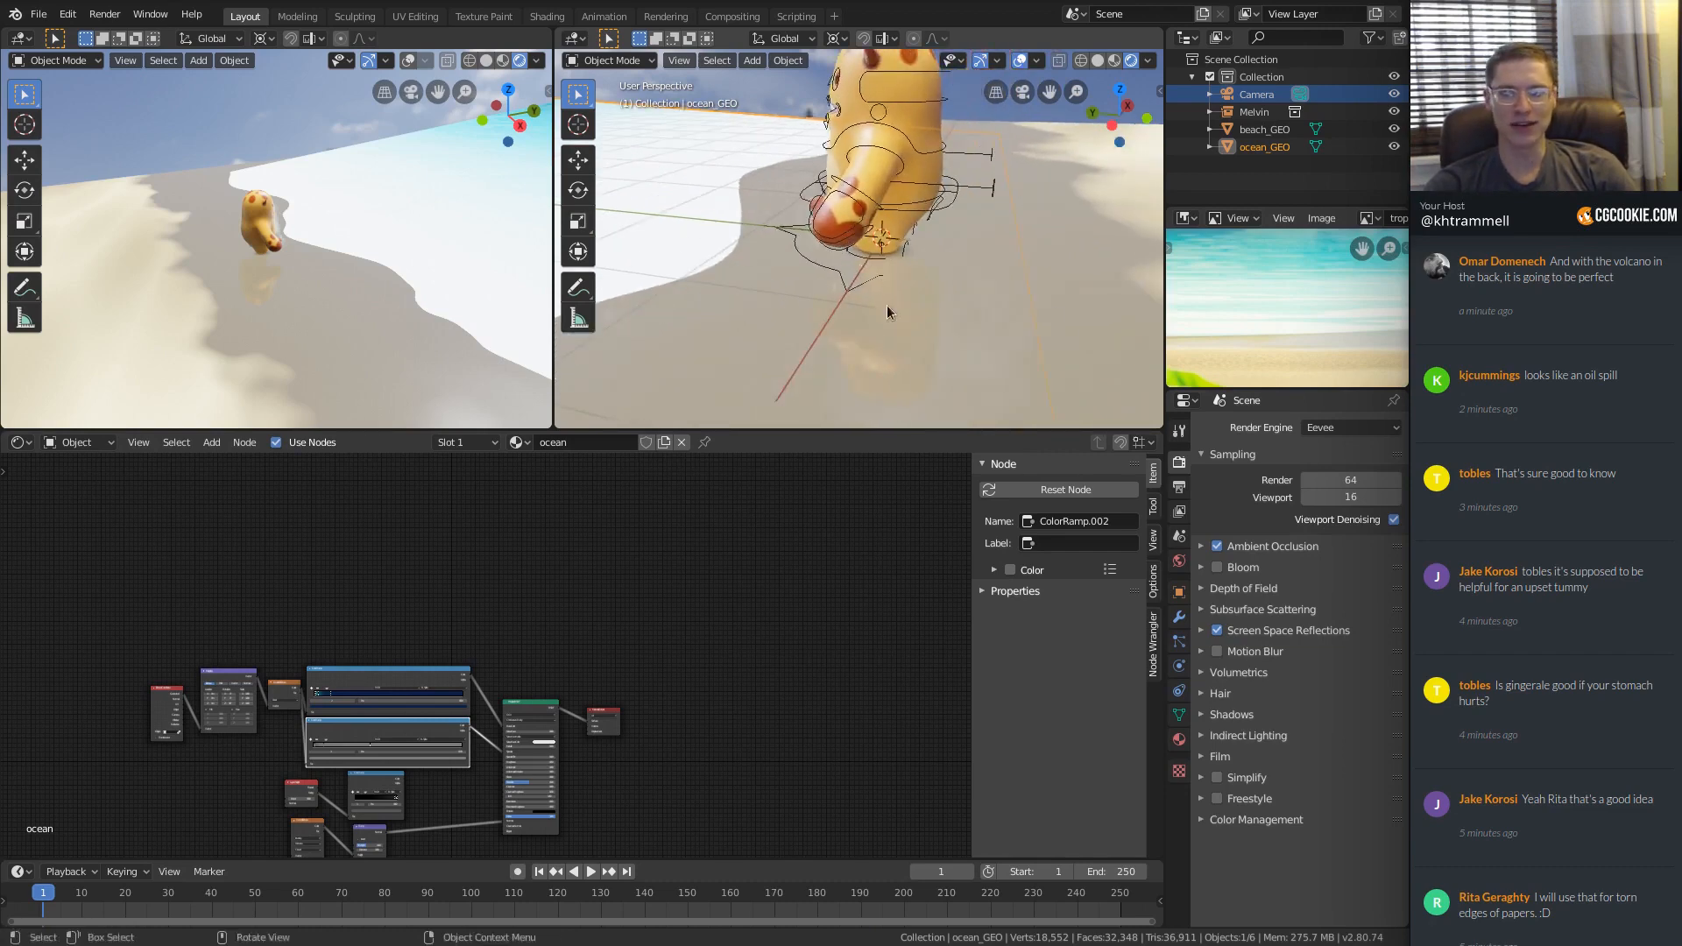
middle_click_drag(887, 307, 854, 341, "ctrl")
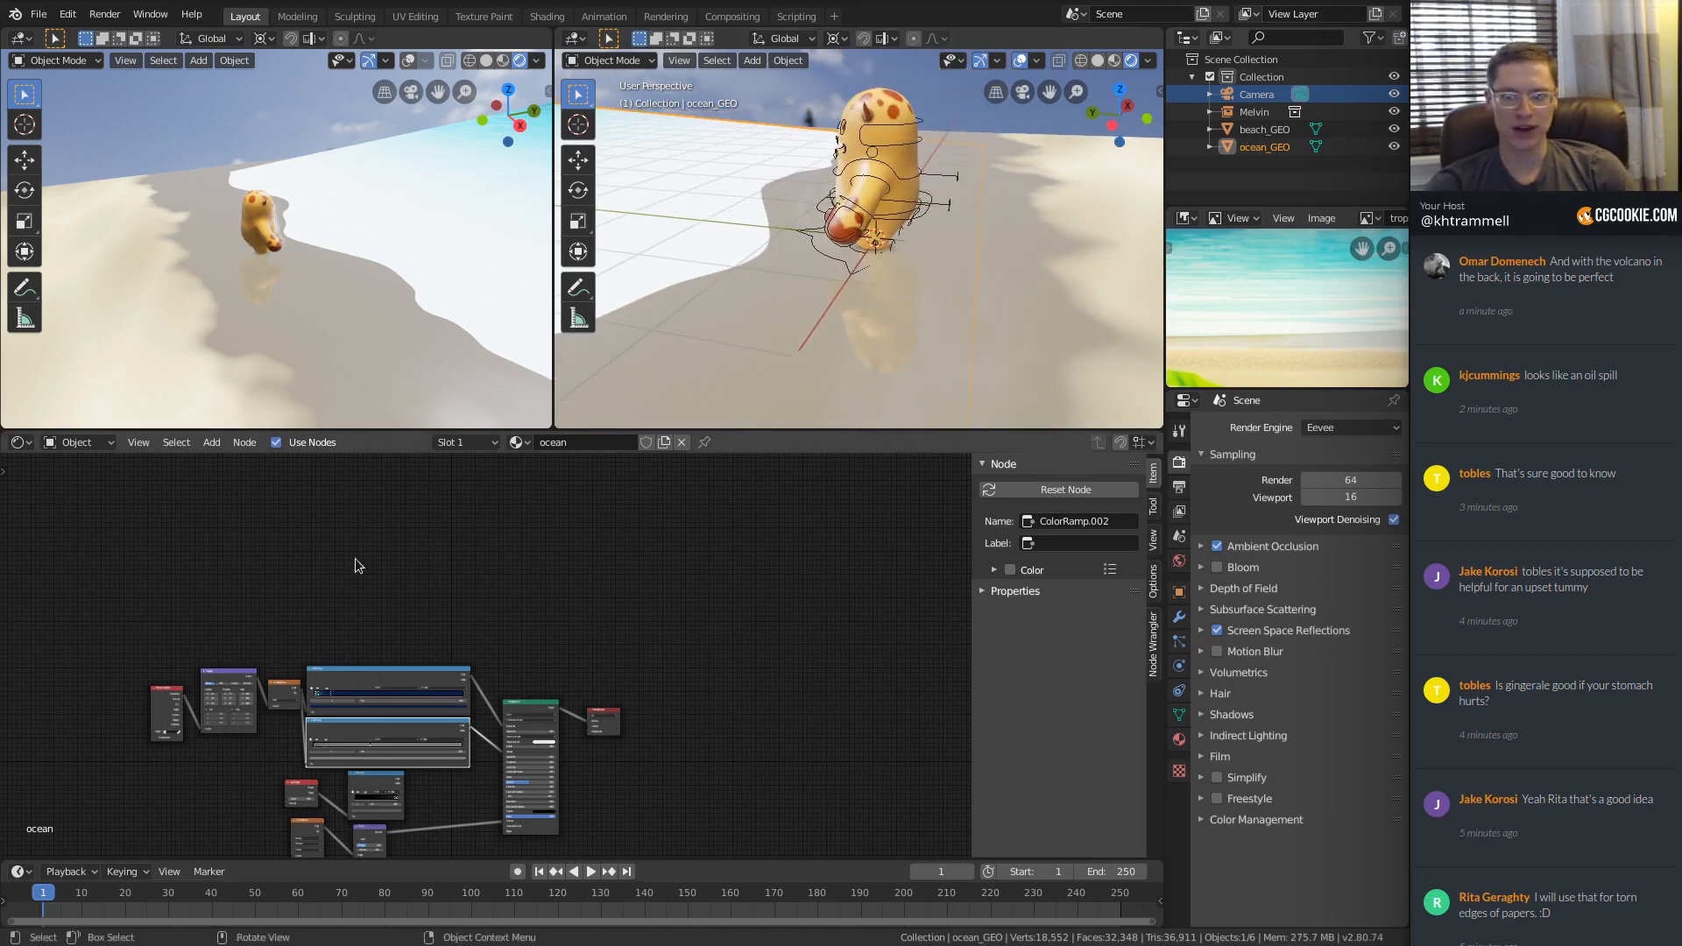
Rearrange the ocean material's two wide ColorRamp nodes to leave more space between them.
scroll(636, 593, "up", 4)
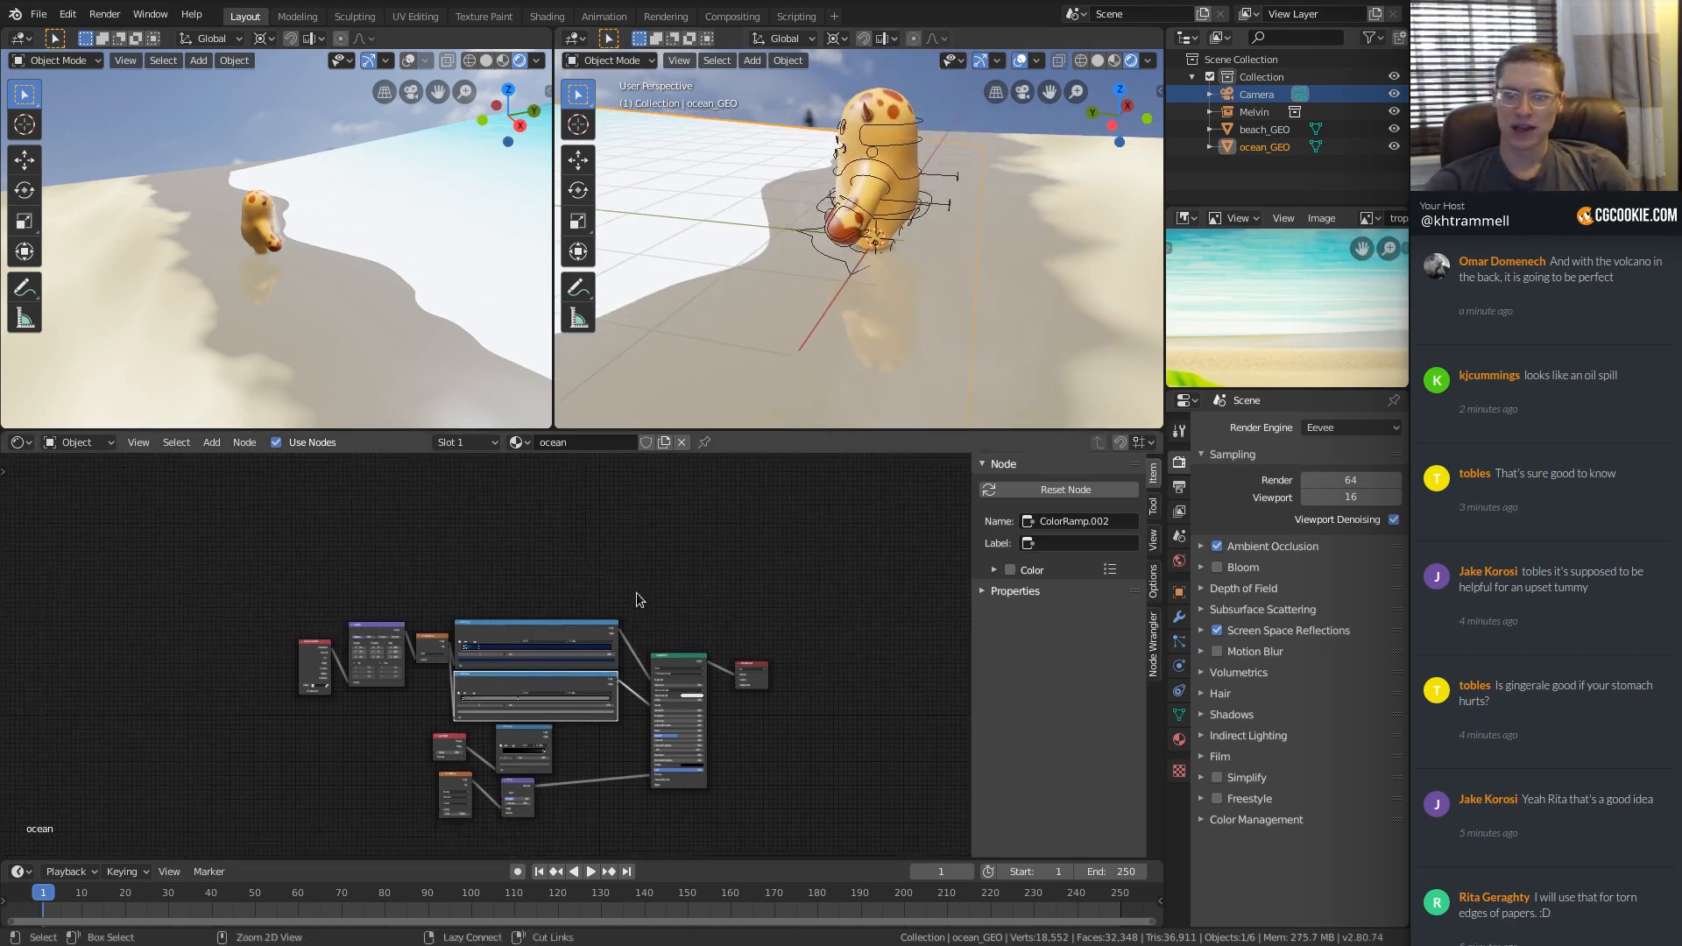
left_click_drag(601, 600, 607, 575)
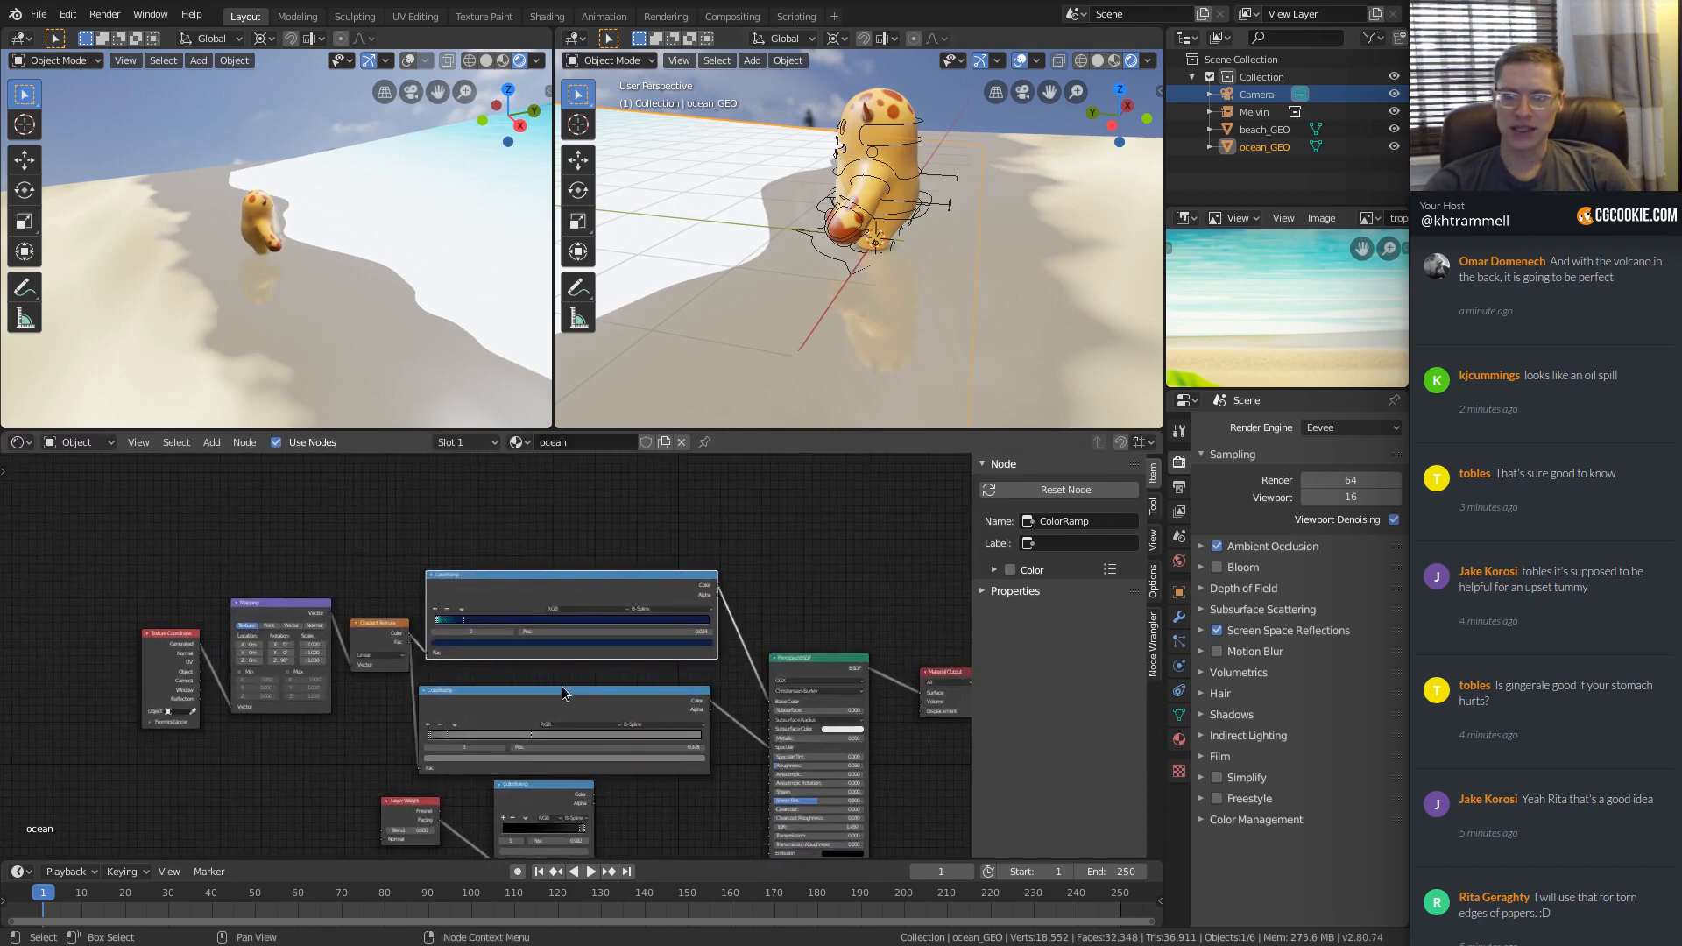
left_click_drag(560, 686, 573, 675)
Duplicate the ocean material's Gradient Texture node and place the copy above the existing node chain.
middle_click_drag(550, 561, 407, 701)
middle_click_drag(355, 570, 410, 601)
left_click(412, 767)
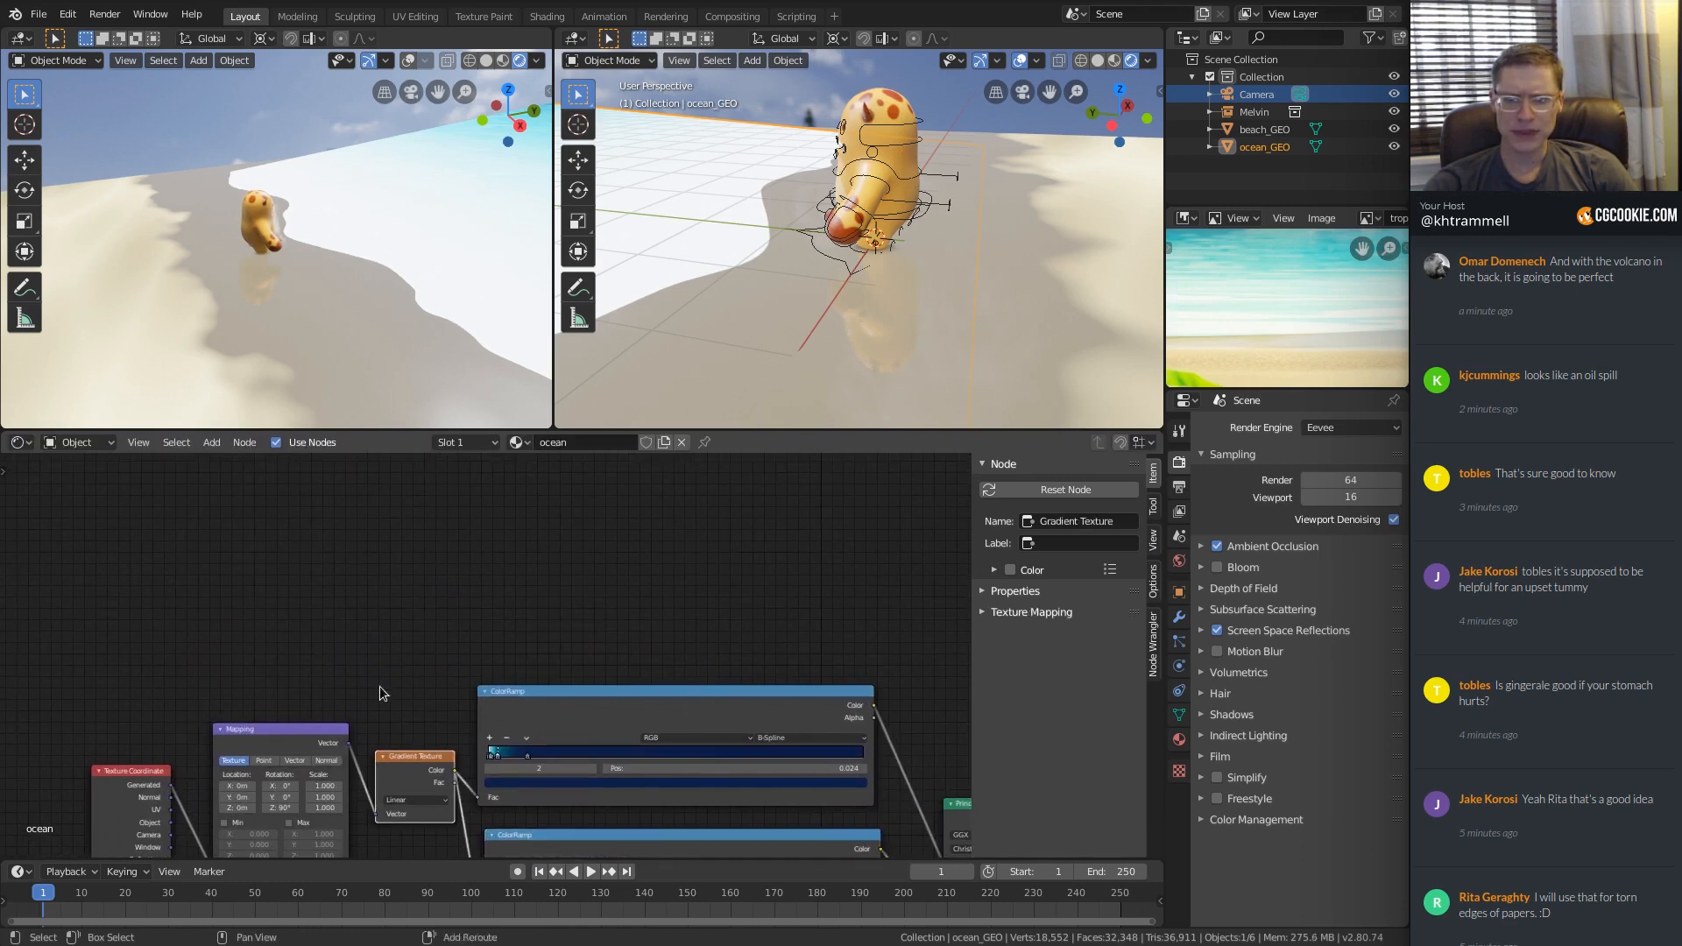
middle_click_drag(380, 686, 442, 592)
middle_click_drag(442, 592, 427, 695, "ctrl")
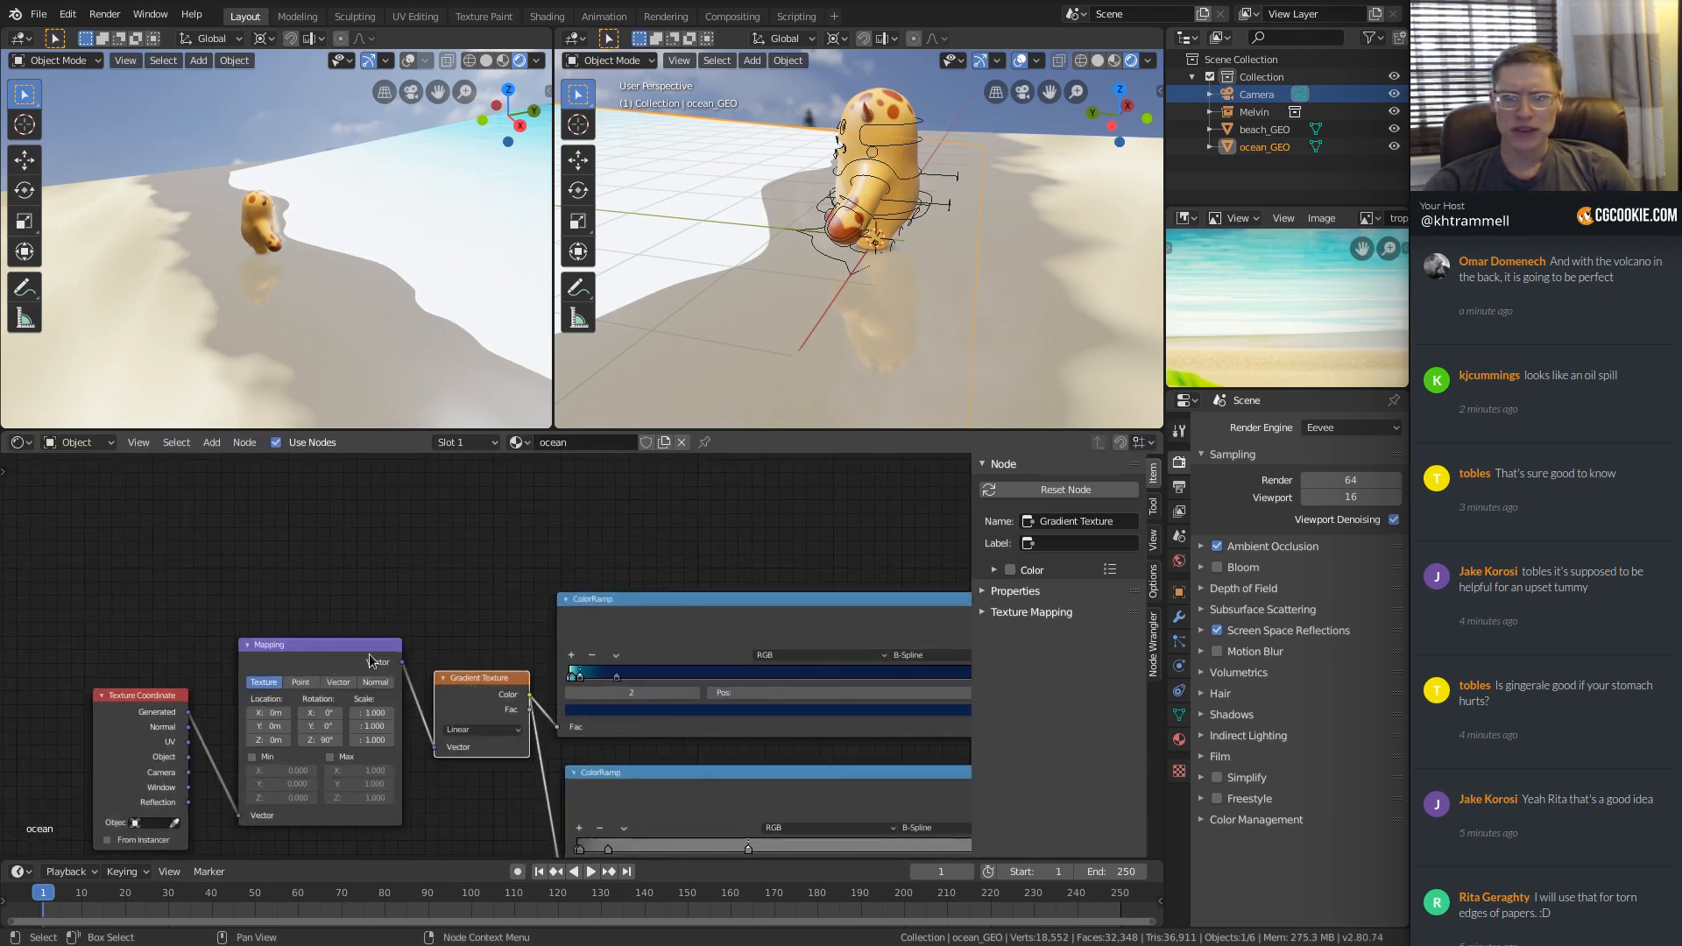
key("shift+d")
left_click(462, 501)
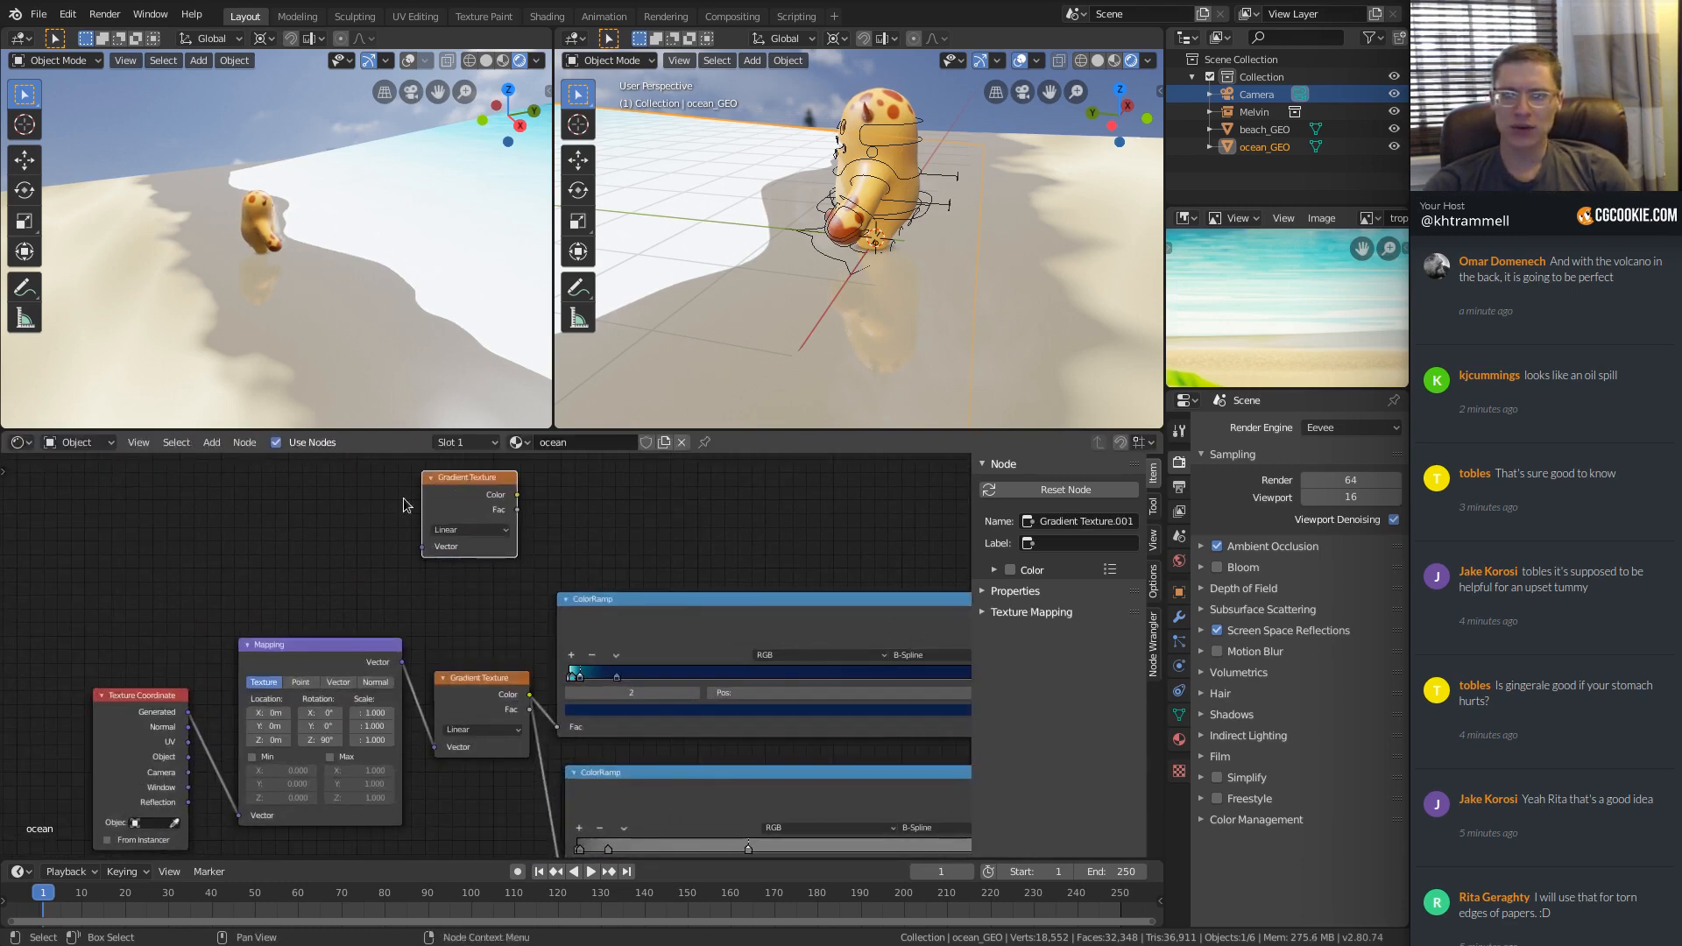
middle_click_drag(426, 505, 429, 561)
Duplicate the Mapping node, place it beside the copied Gradient Texture and reset it to its default values.
left_click(306, 719)
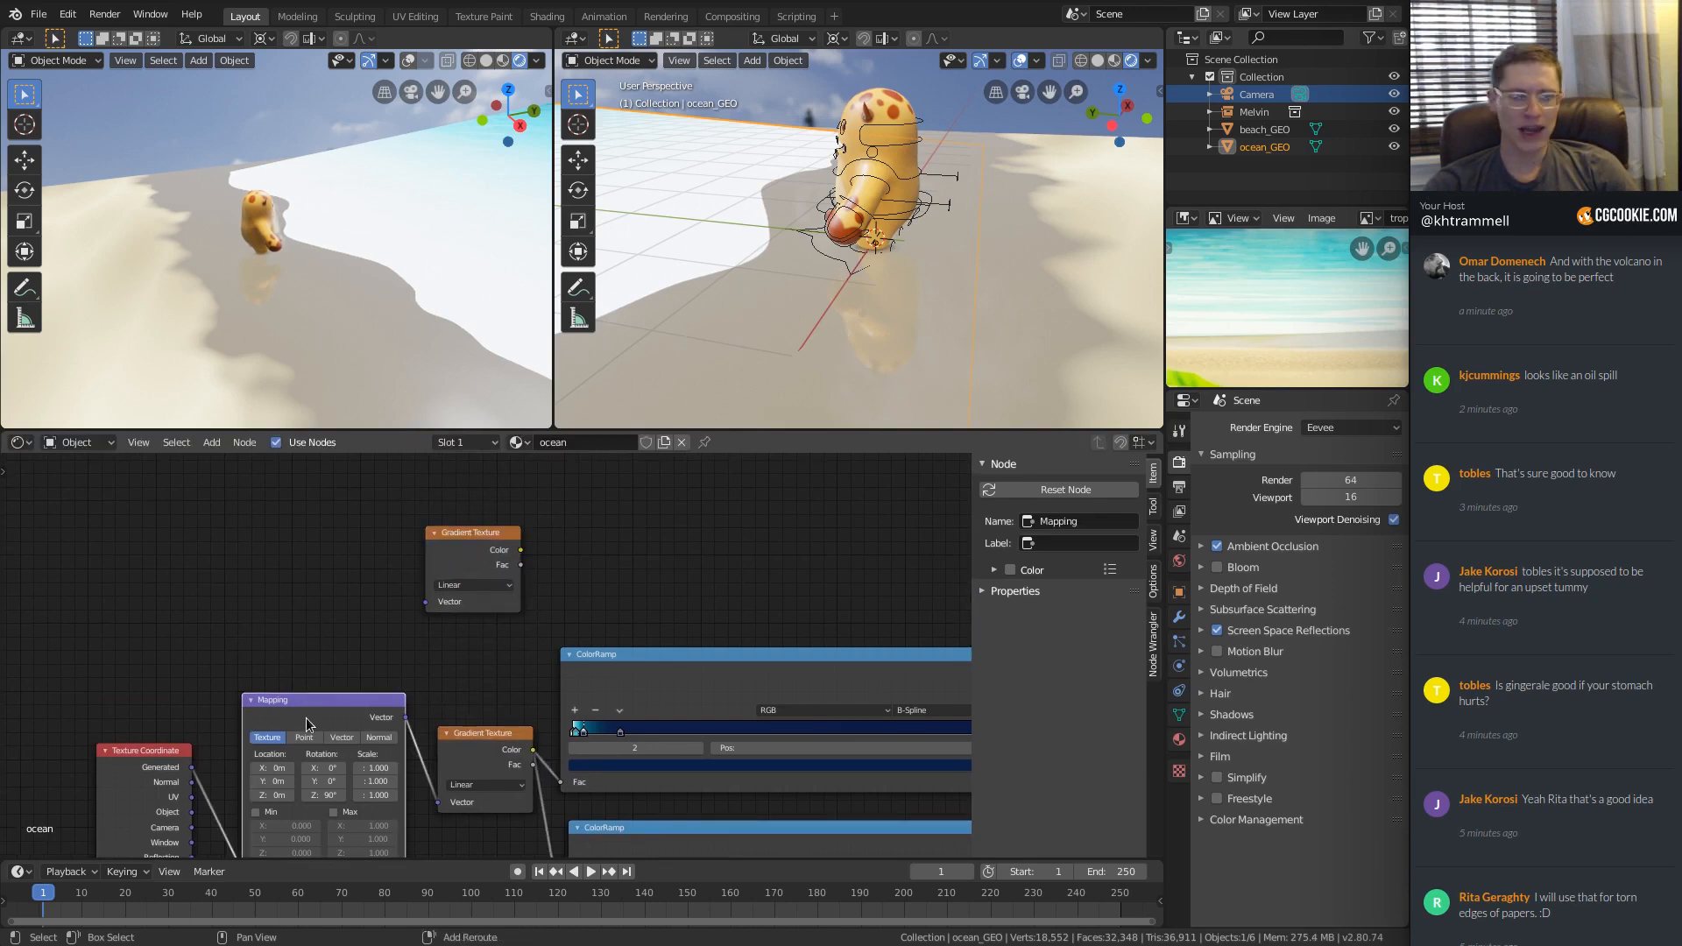
key("shift+d")
left_click(295, 482)
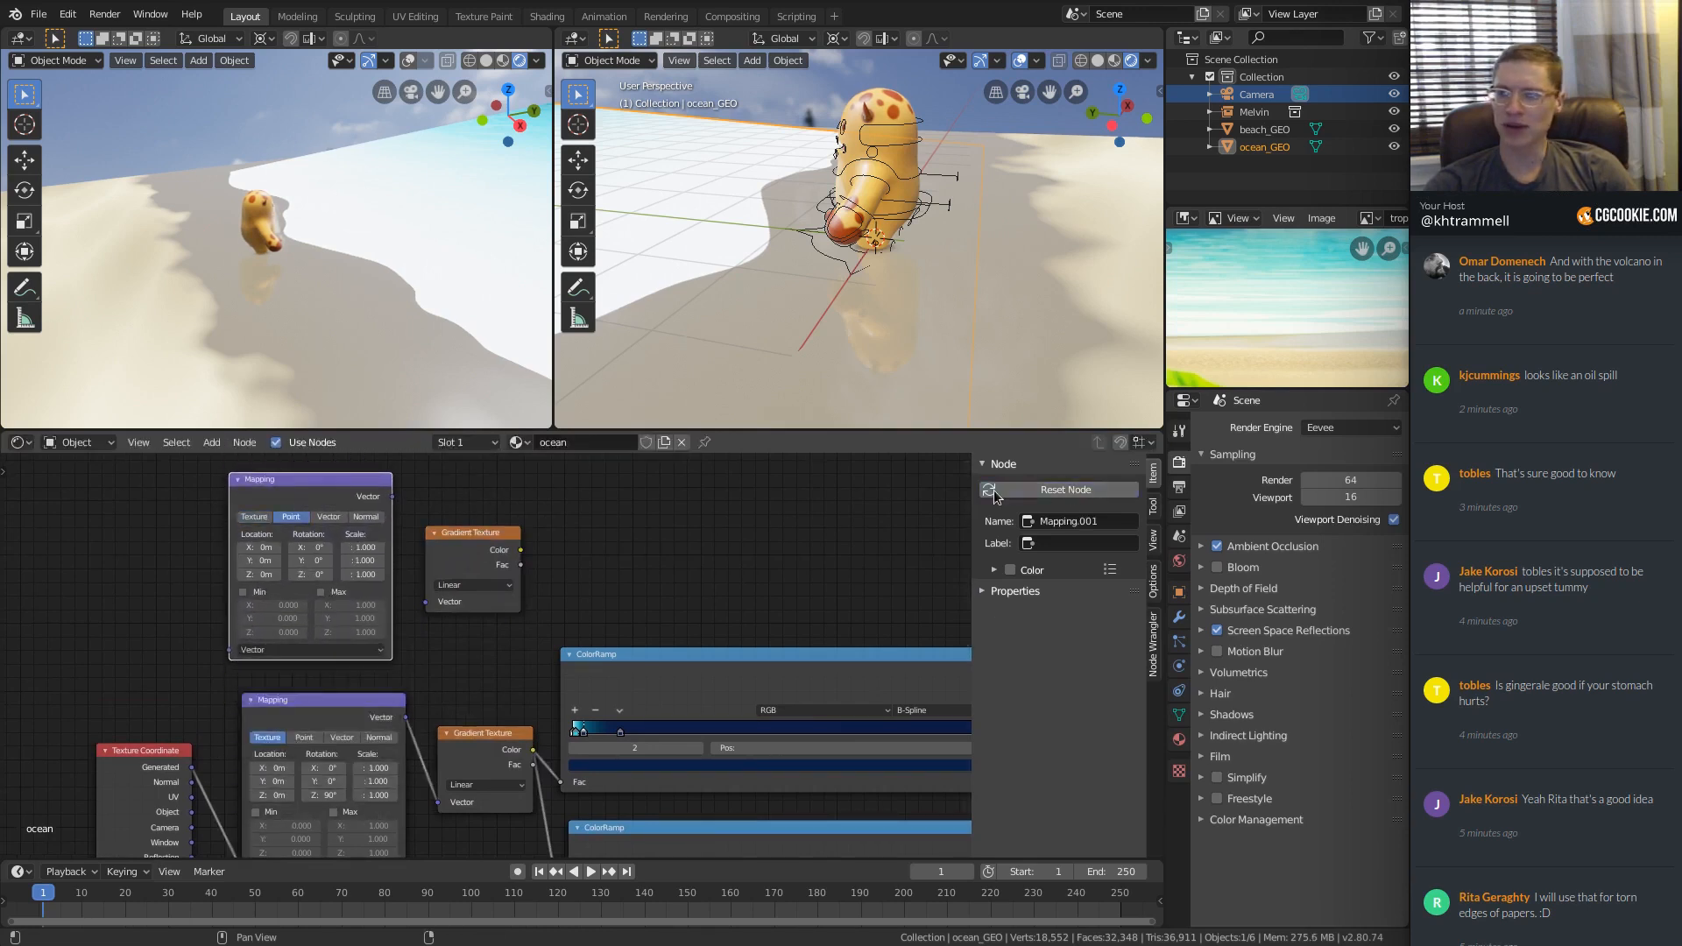
left_click(993, 494)
Connect the Texture Coordinate's Object output to the new Mapping node, and that node's Vector output to the new Gradient Texture.
middle_click_drag(283, 655, 495, 534)
scroll(482, 617, "up", 2)
middle_click_drag(401, 697, 369, 749)
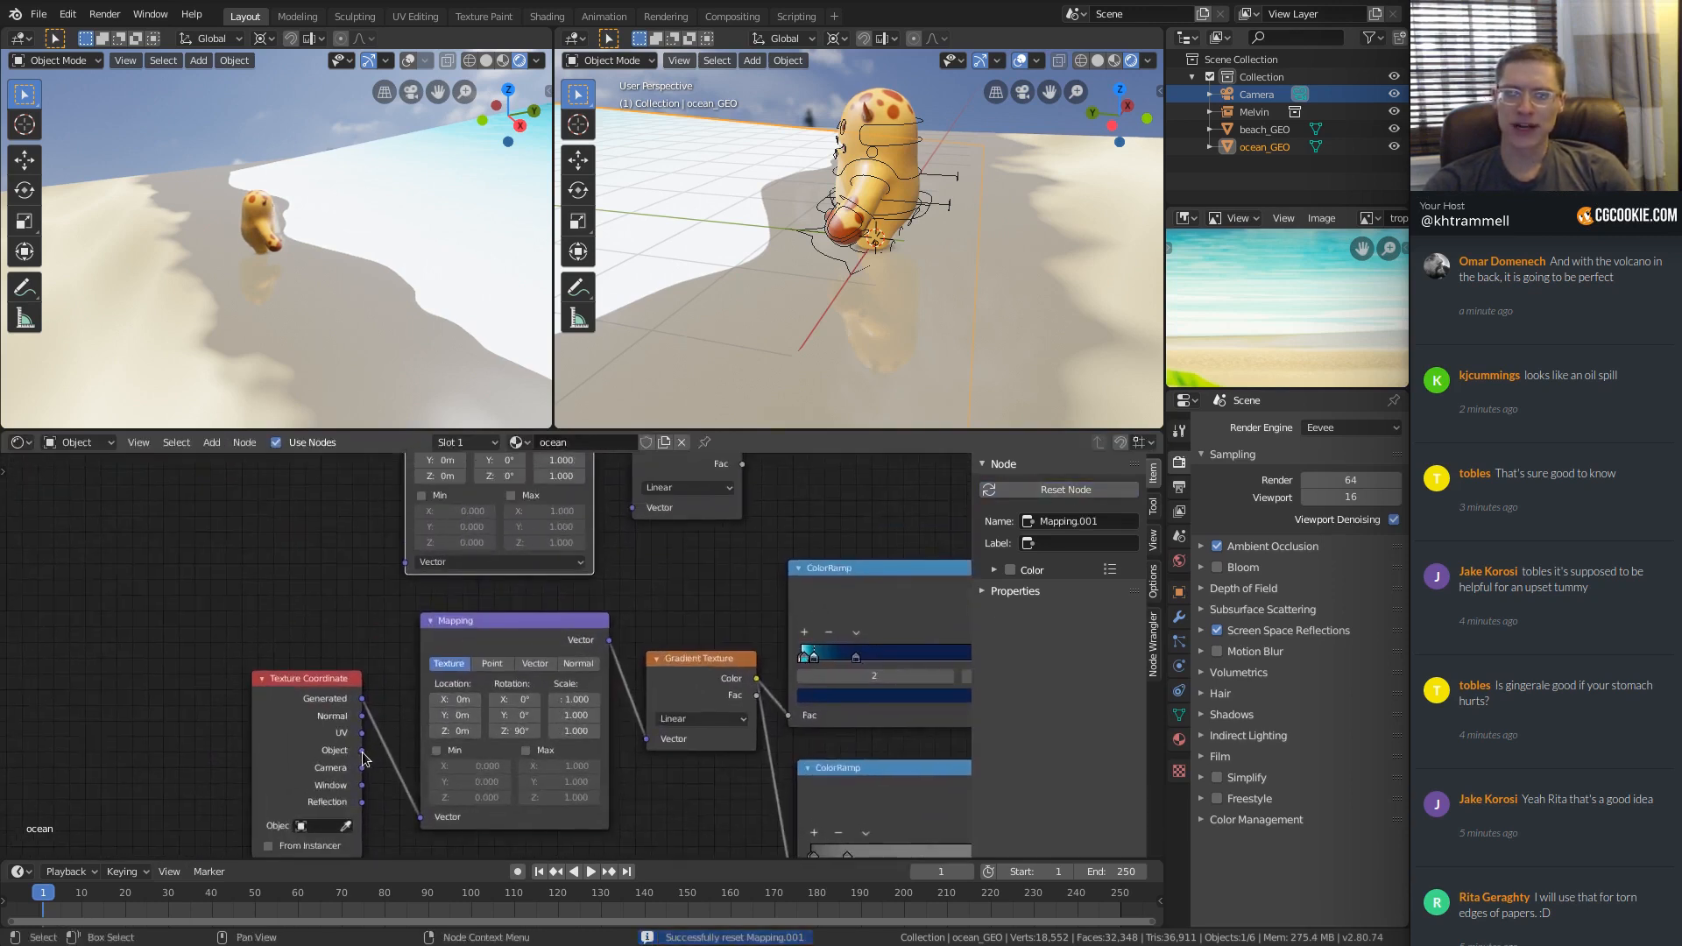
left_click_drag(362, 751, 403, 562)
middle_click_drag(629, 456, 498, 592)
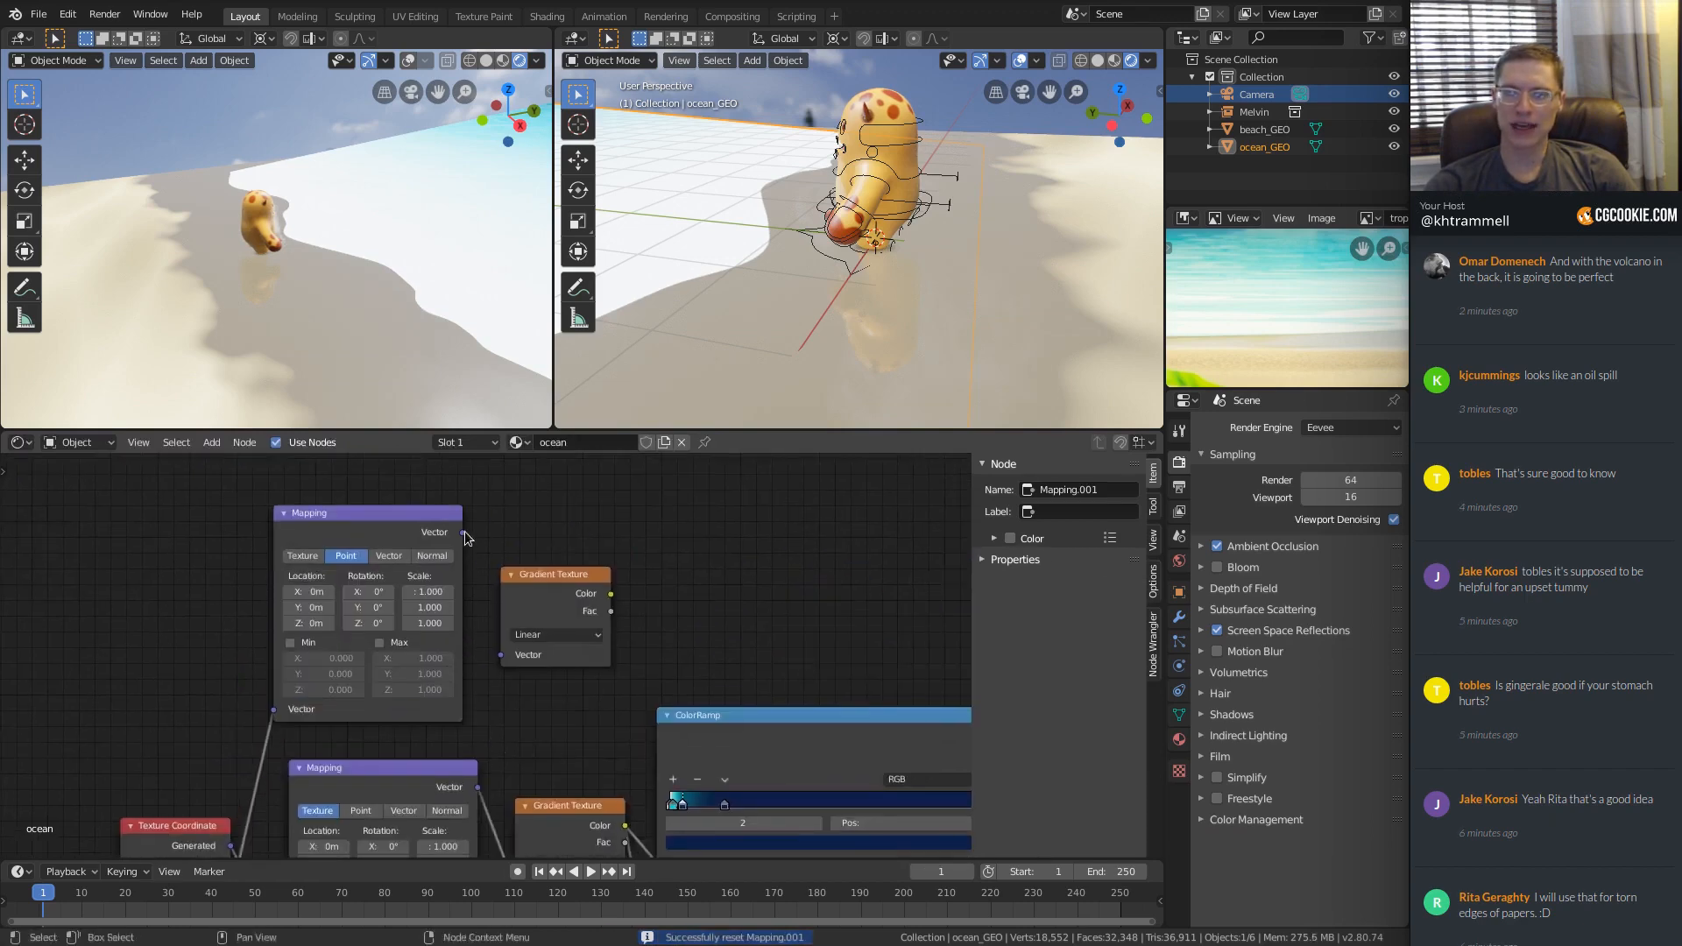
left_click_drag(462, 533, 501, 656)
Preview the new Gradient Texture on the ocean surface and set its Mapping node's Z rotation to 90°.
left_click(543, 588, "ctrl+shift")
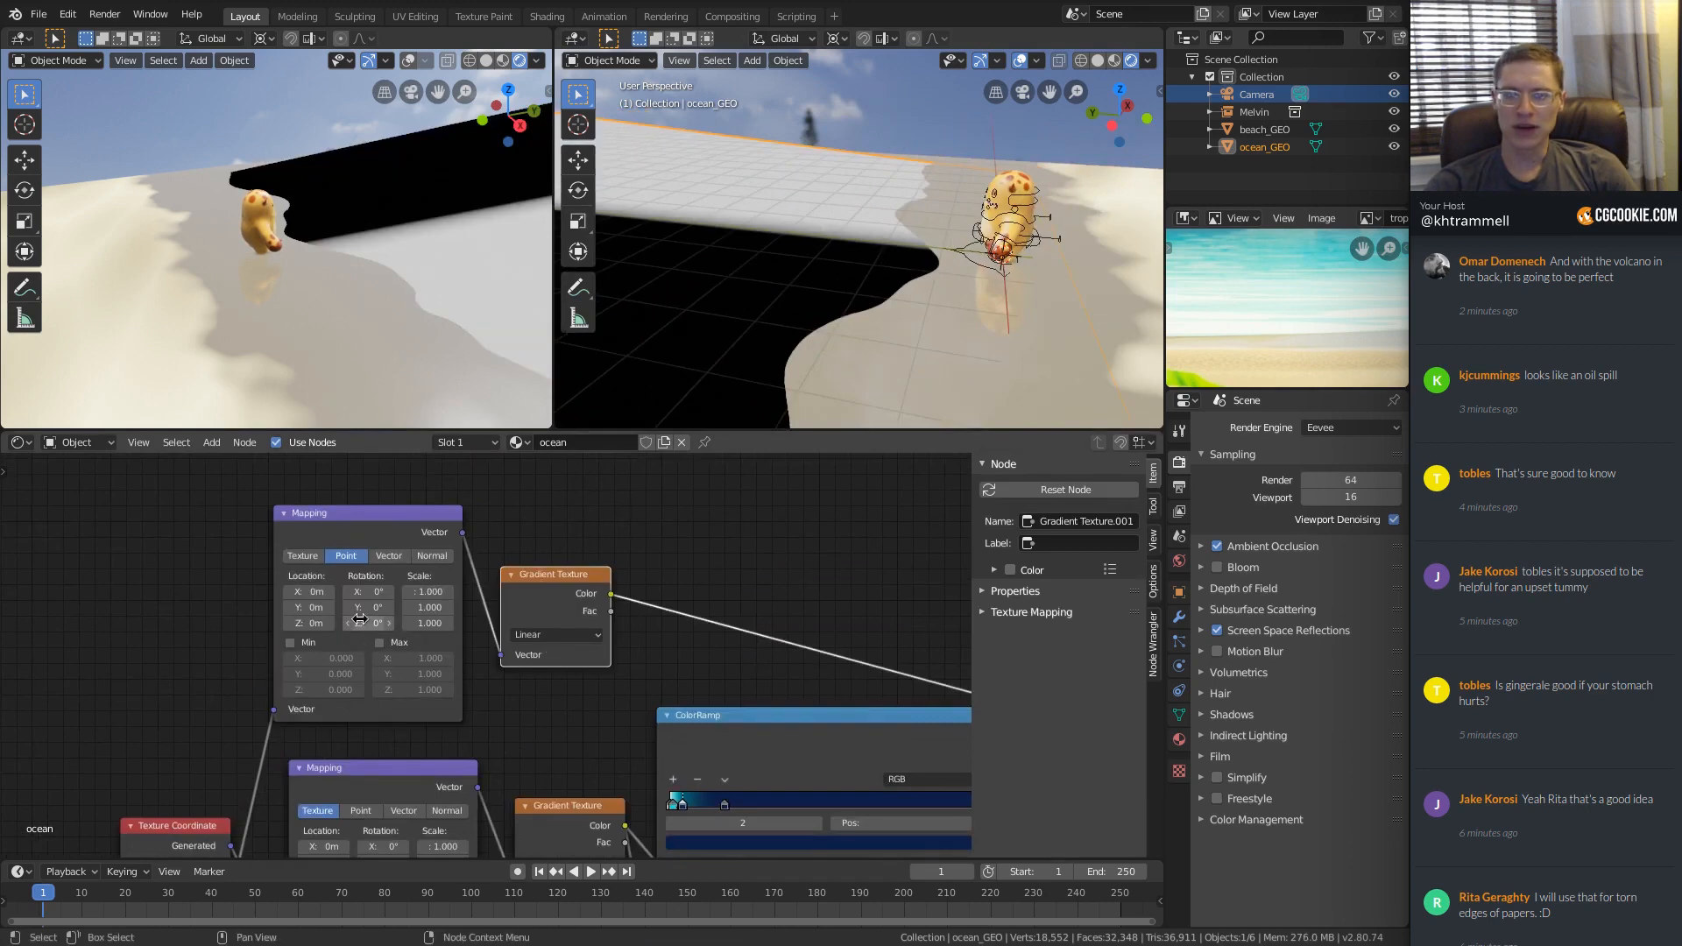
type("-90")
key("Return")
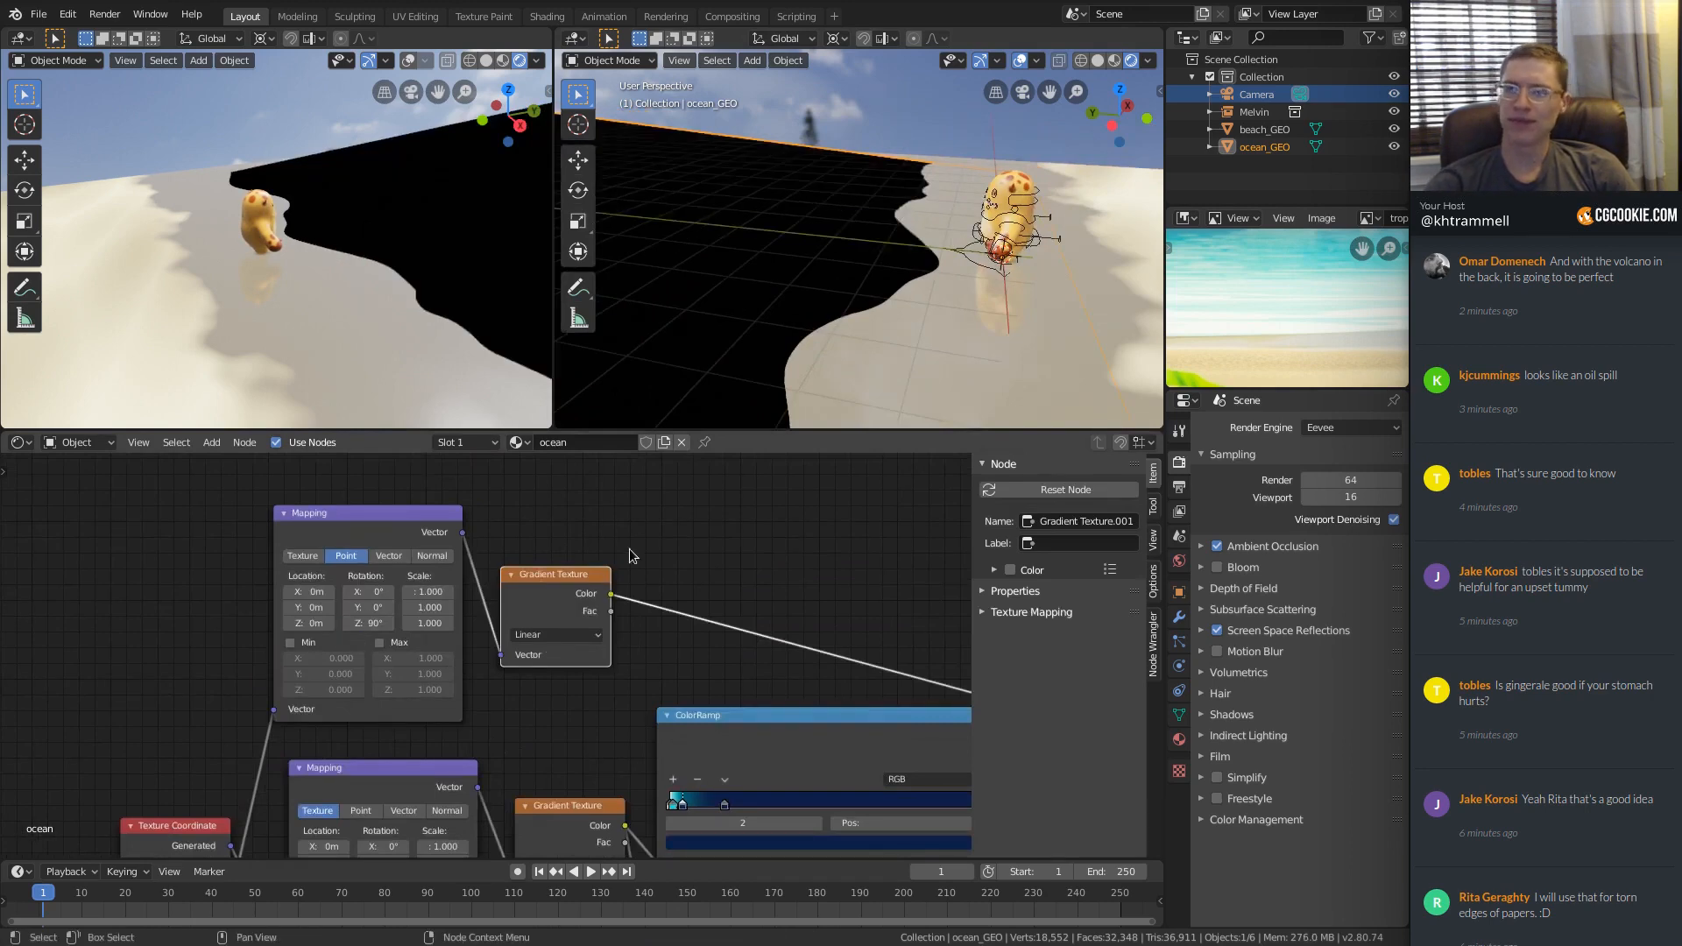
middle_click_drag(934, 182, 863, 247)
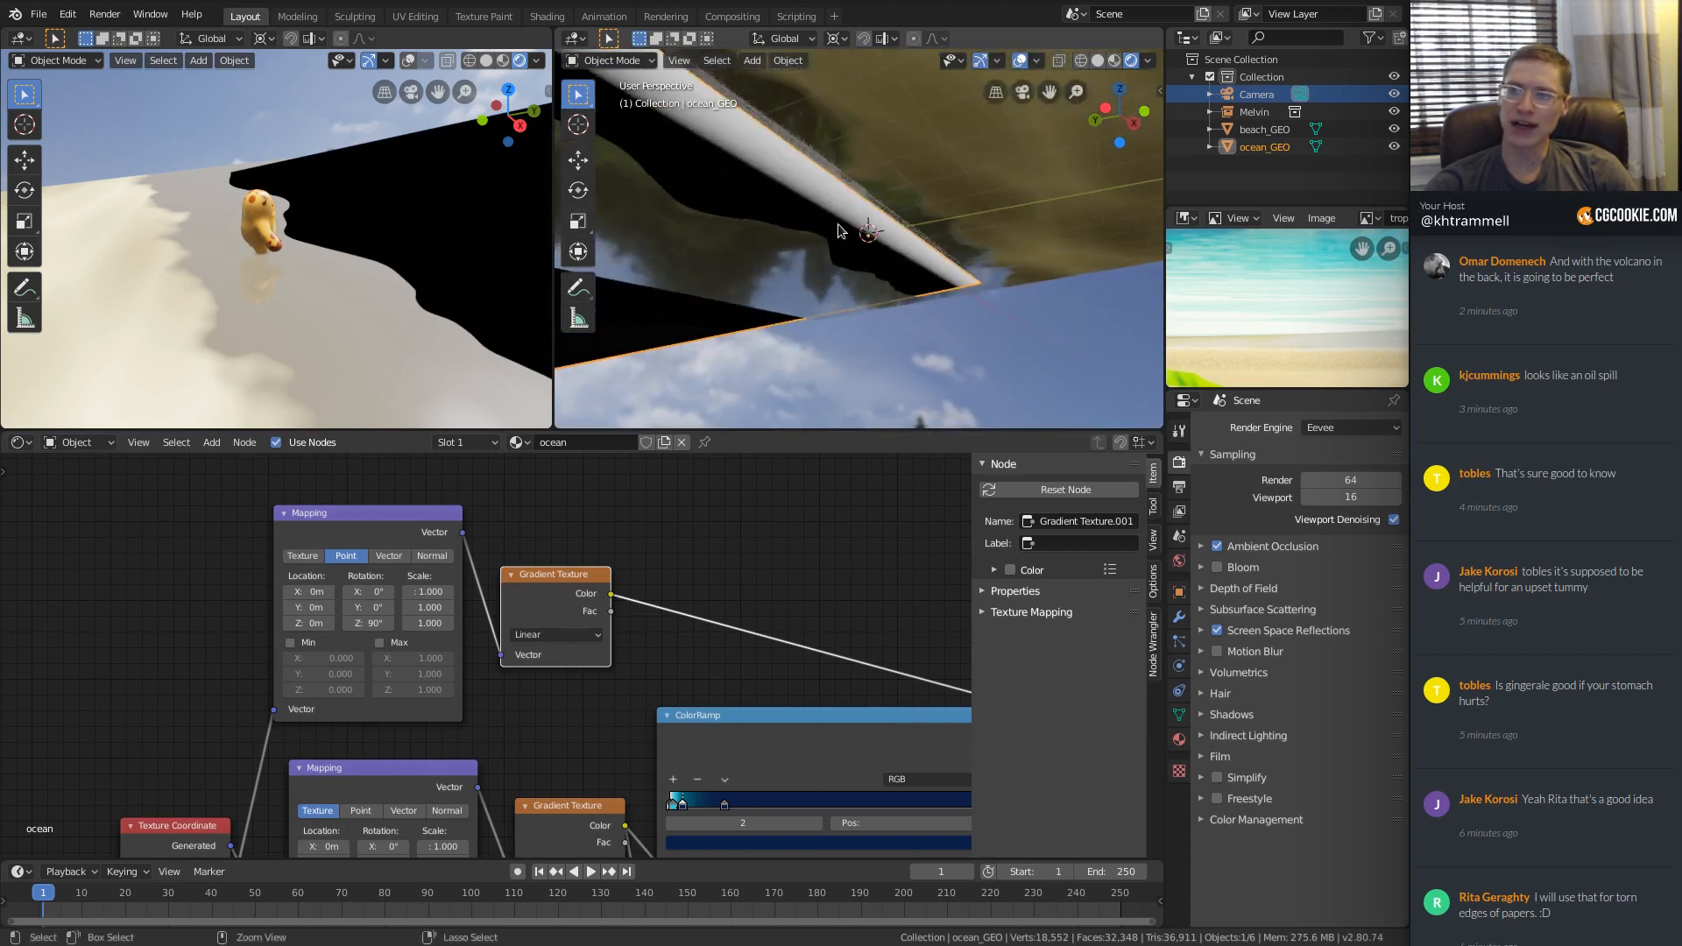
Set the upper Mapping node's scale to 1 on X and 0.060 on Y.
middle_click_drag(370, 600, 397, 563, "ctrl")
left_click_drag(398, 560, 363, 561, "shift")
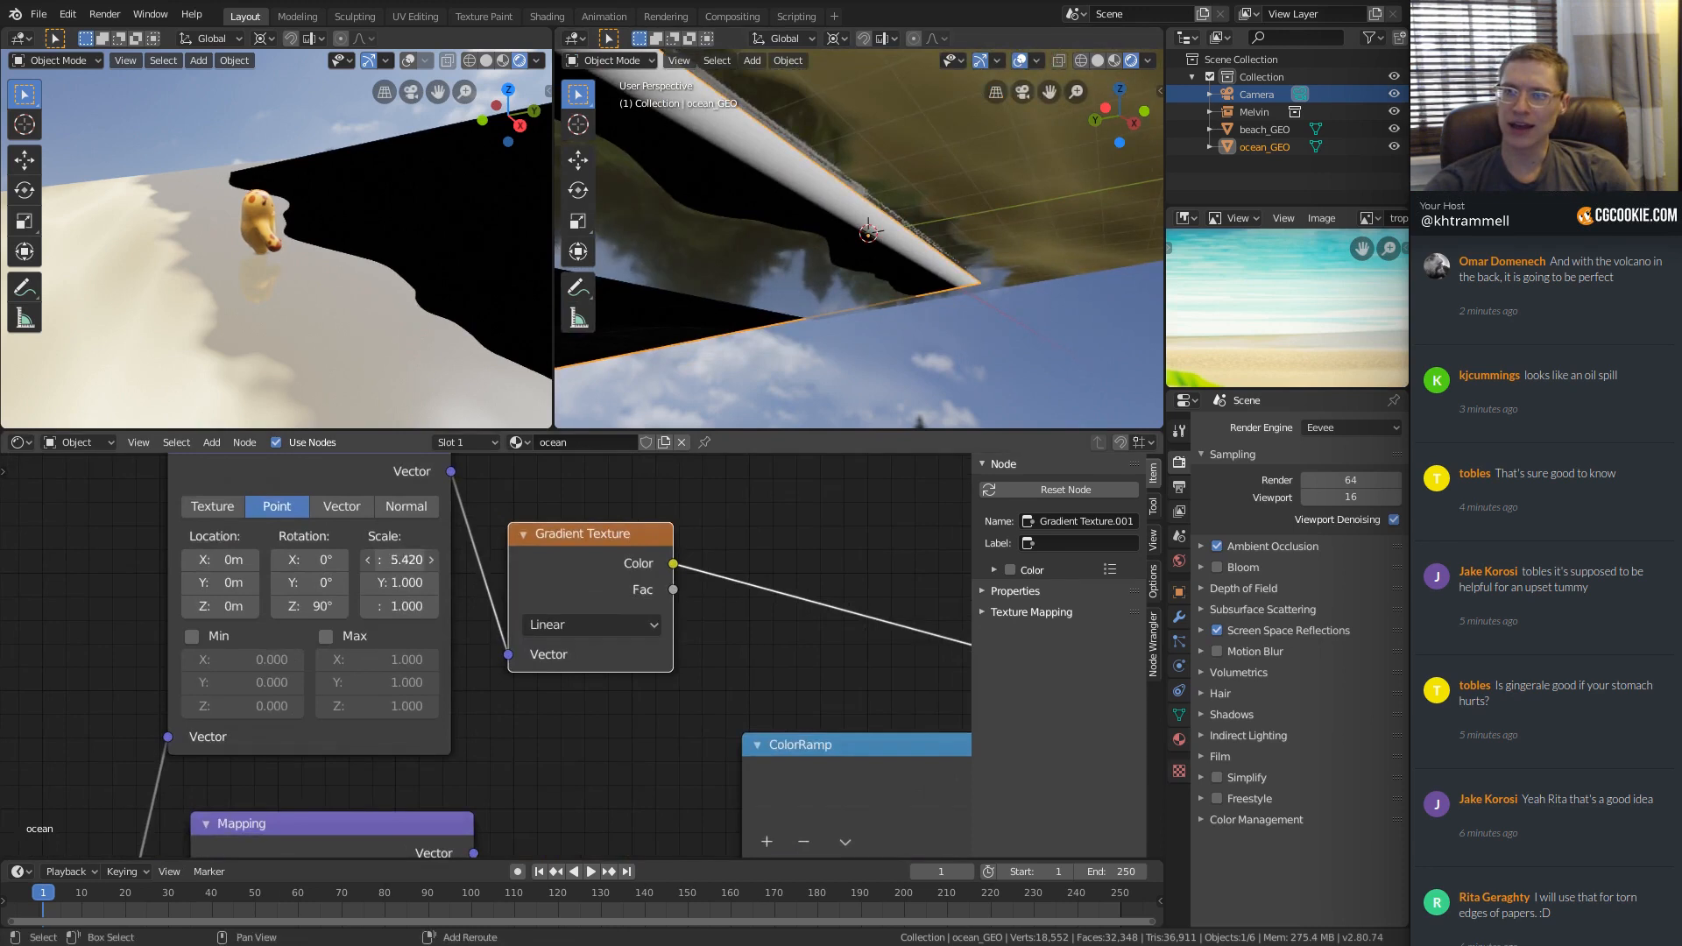
left_click(398, 563)
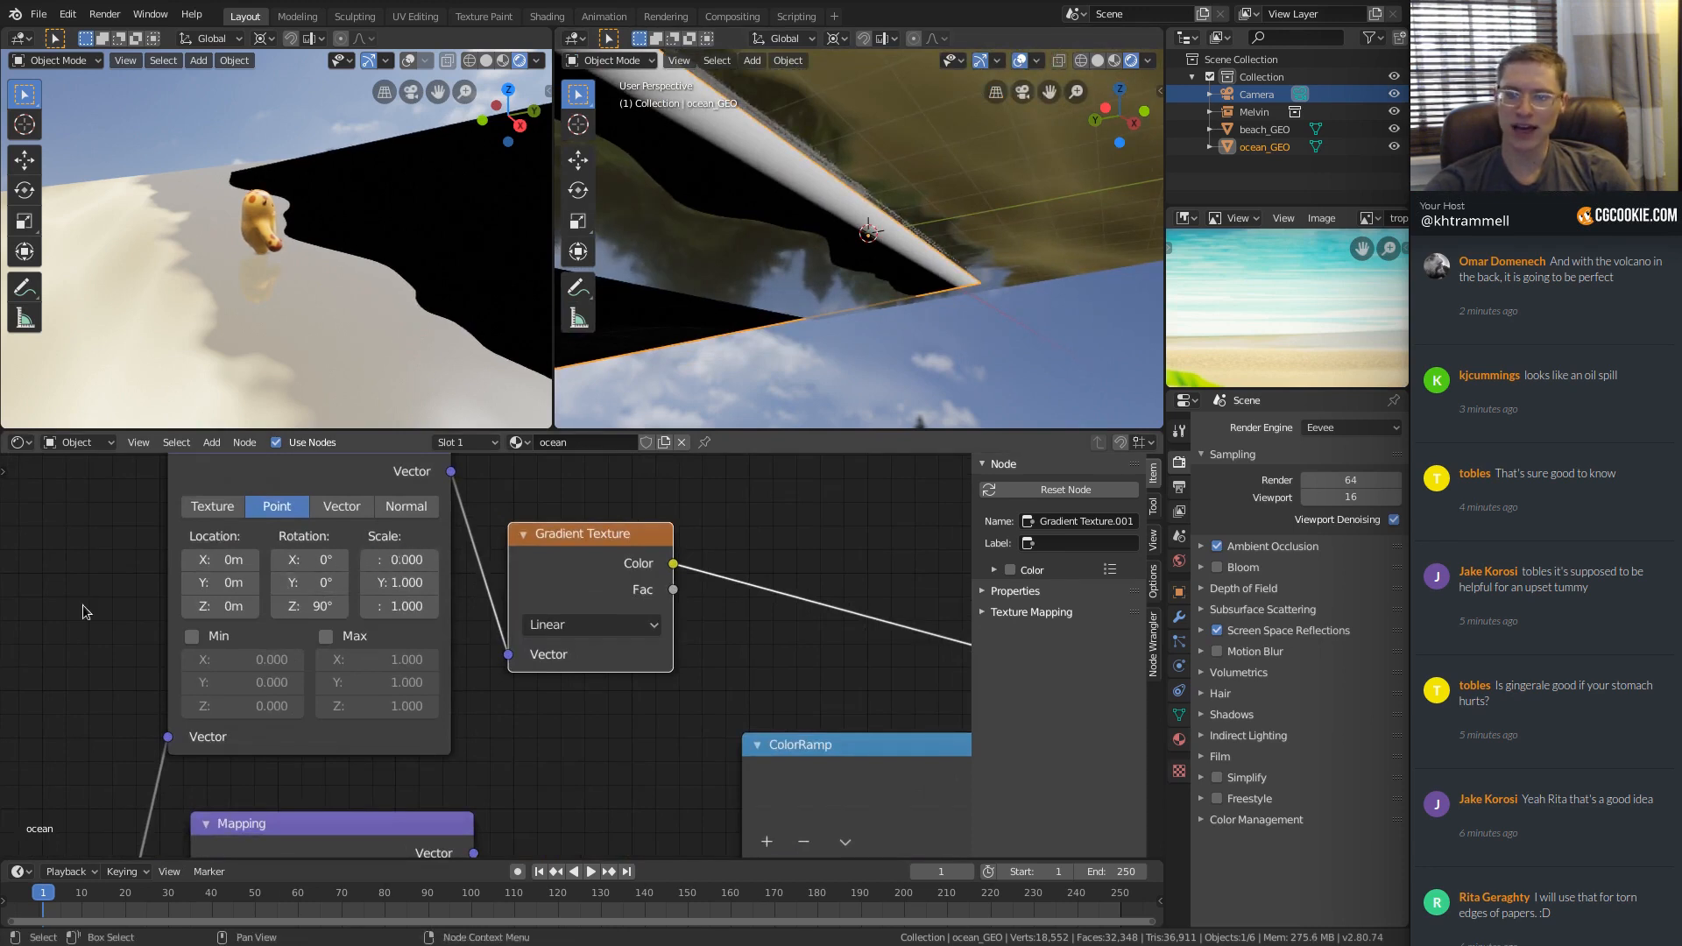
left_click(406, 562)
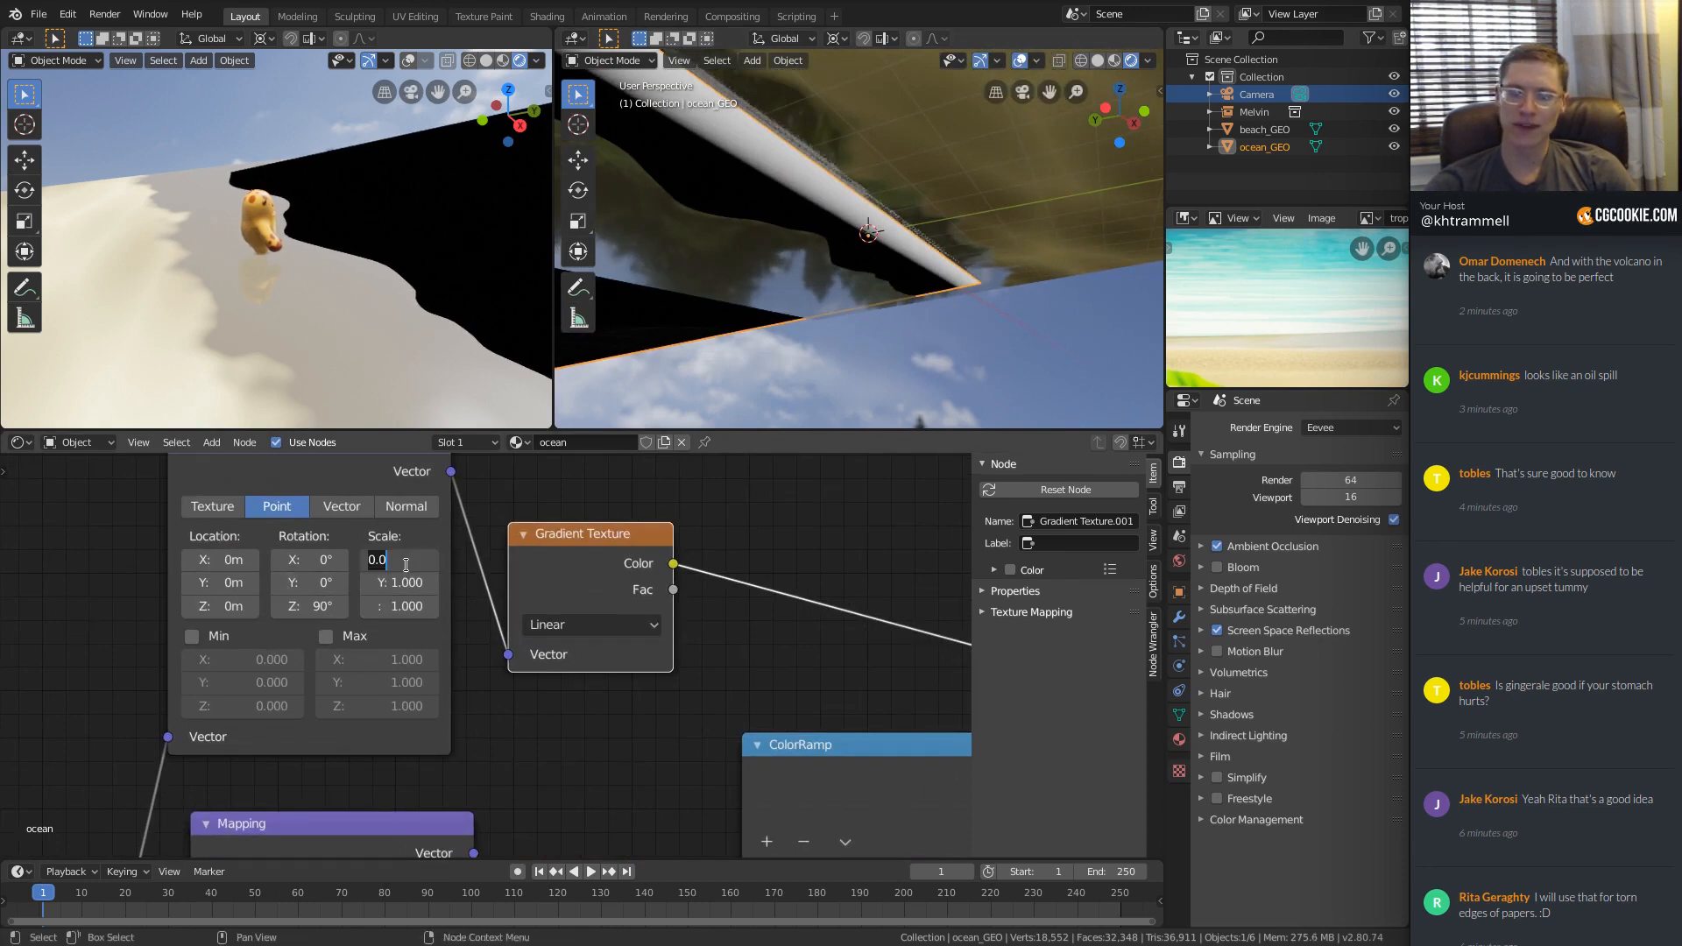
type("1")
key("Return")
left_click_drag(399, 585, 331, 586)
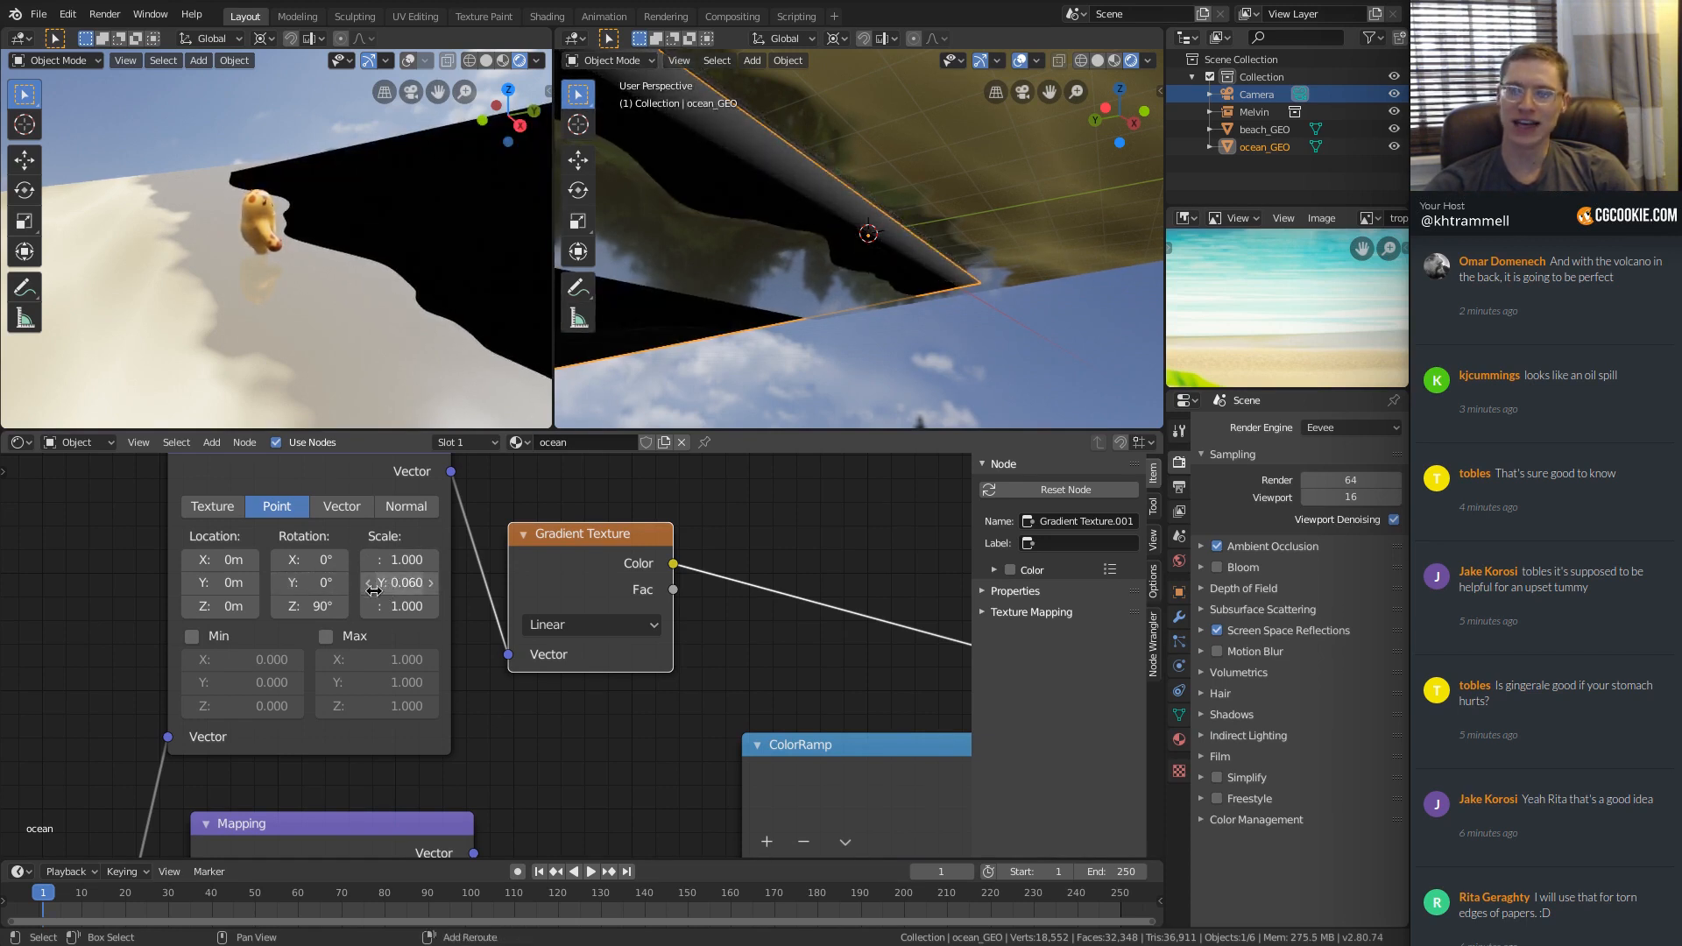
Set the upper Mapping node's Y location to 0 m and shift the gradient across the ocean with an X location of 0.86 m.
left_click_drag(219, 583, 209, 582)
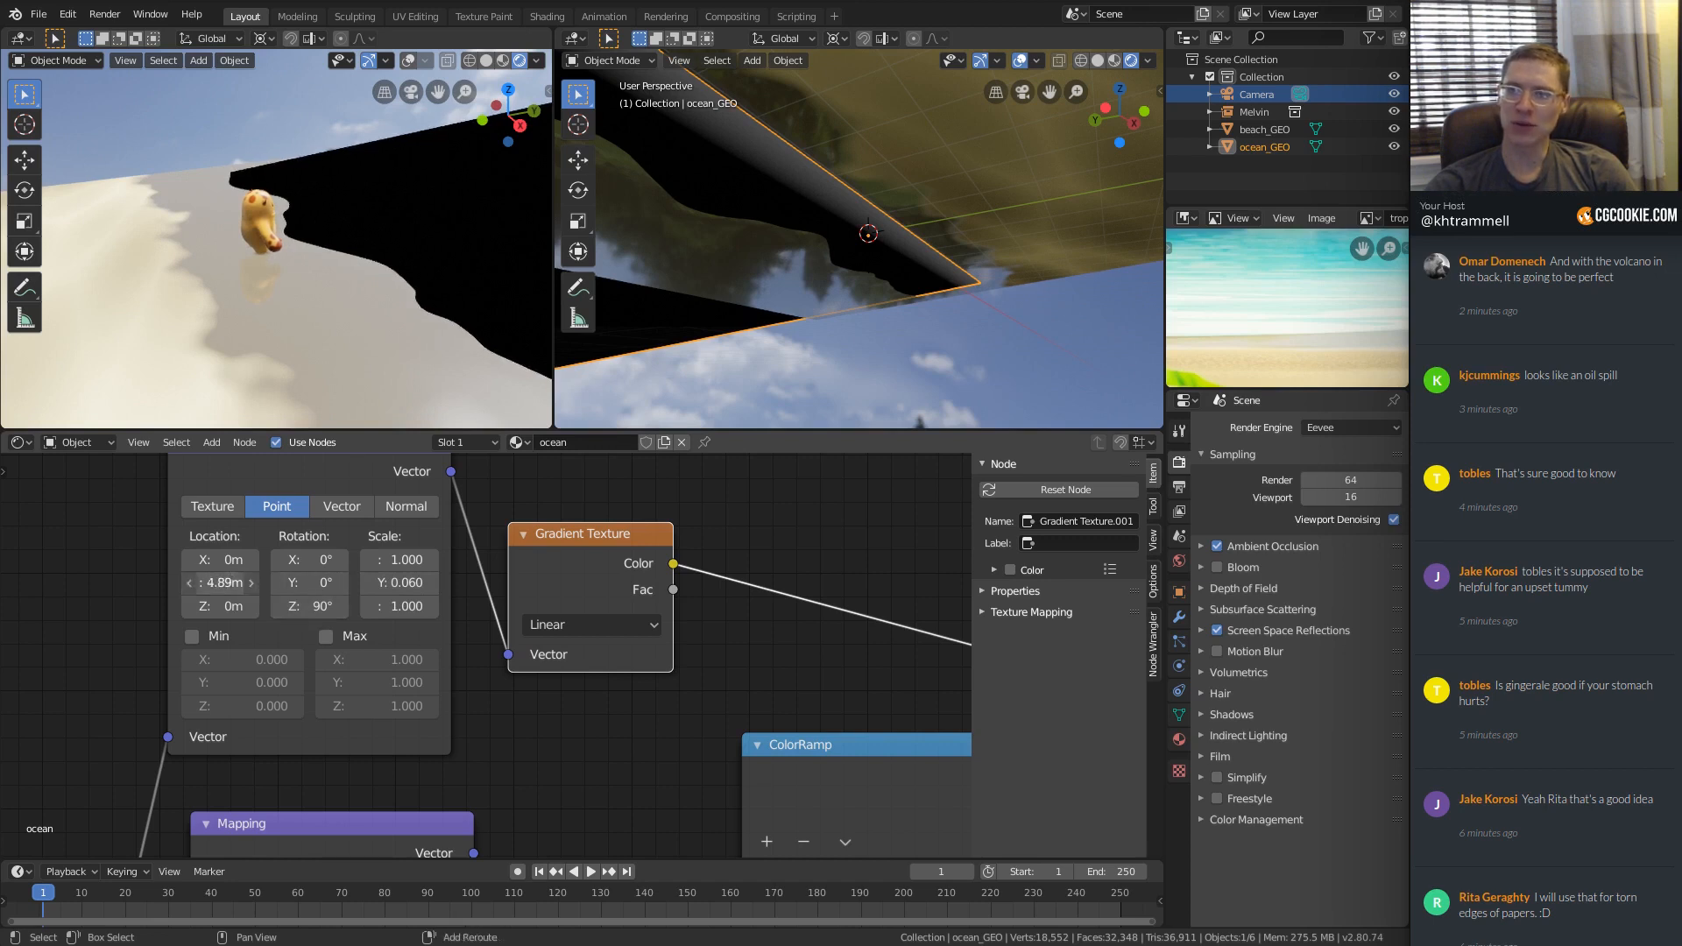
double_click(216, 583)
type("0")
key("Return")
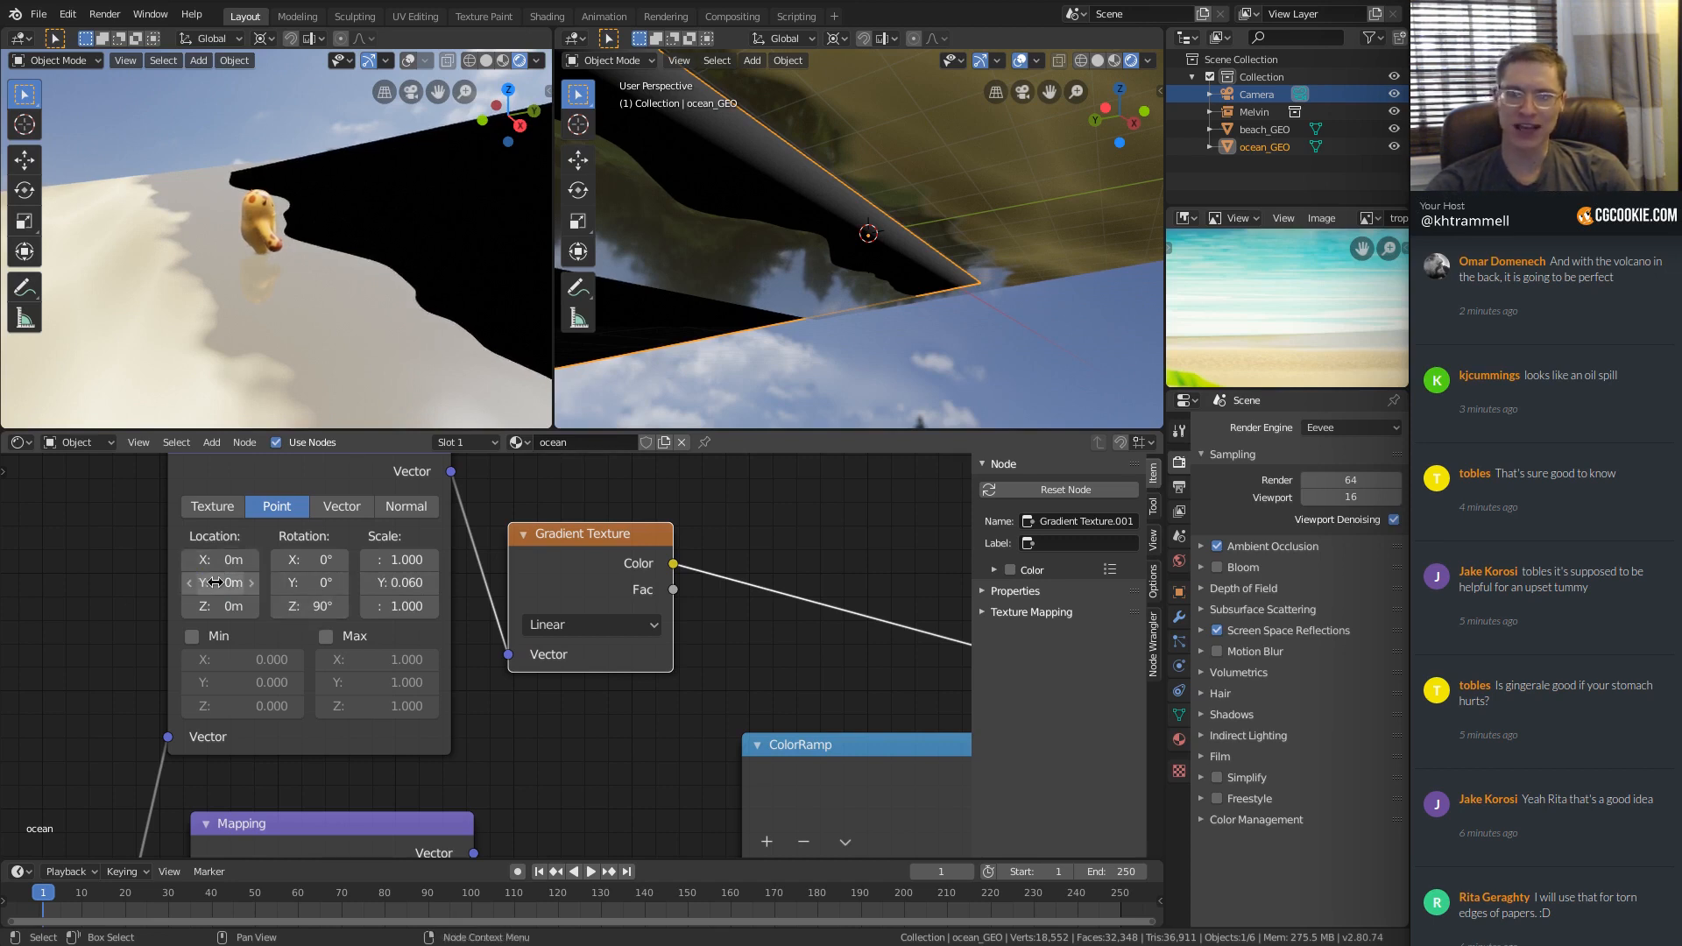
left_click_drag(219, 559, 243, 559)
middle_click_drag(939, 261, 893, 246)
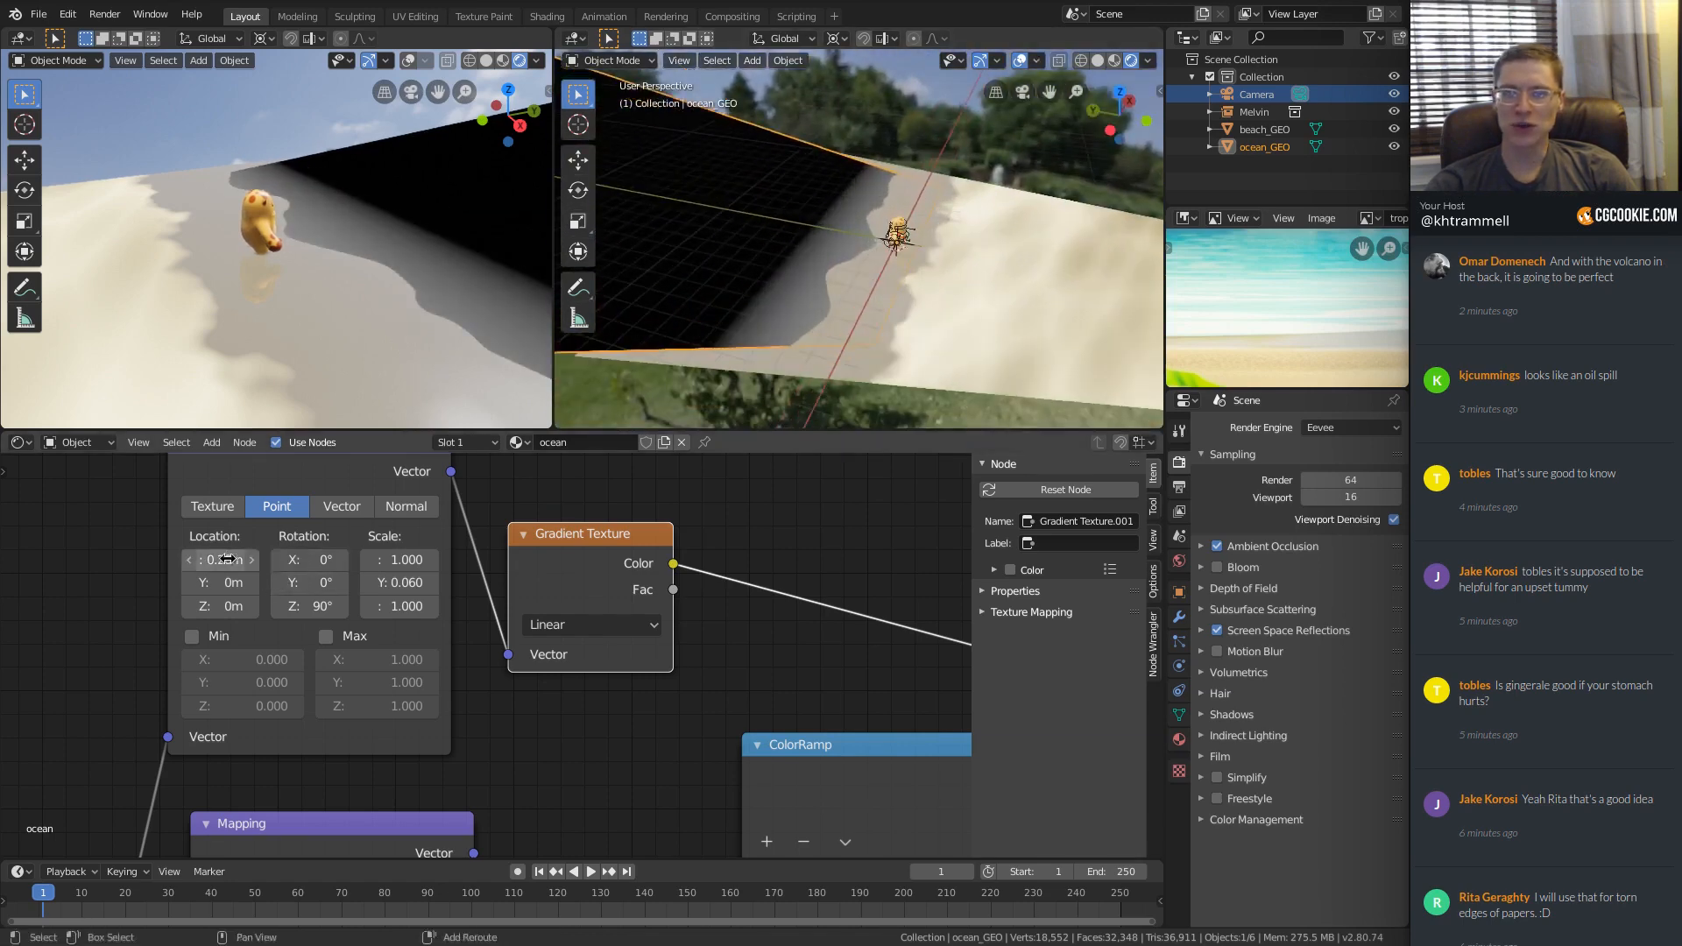
mouse_move(226, 559)
left_mouse_down()
mouse_move(276, 559)
mouse_move(254, 559)
left_mouse_up()
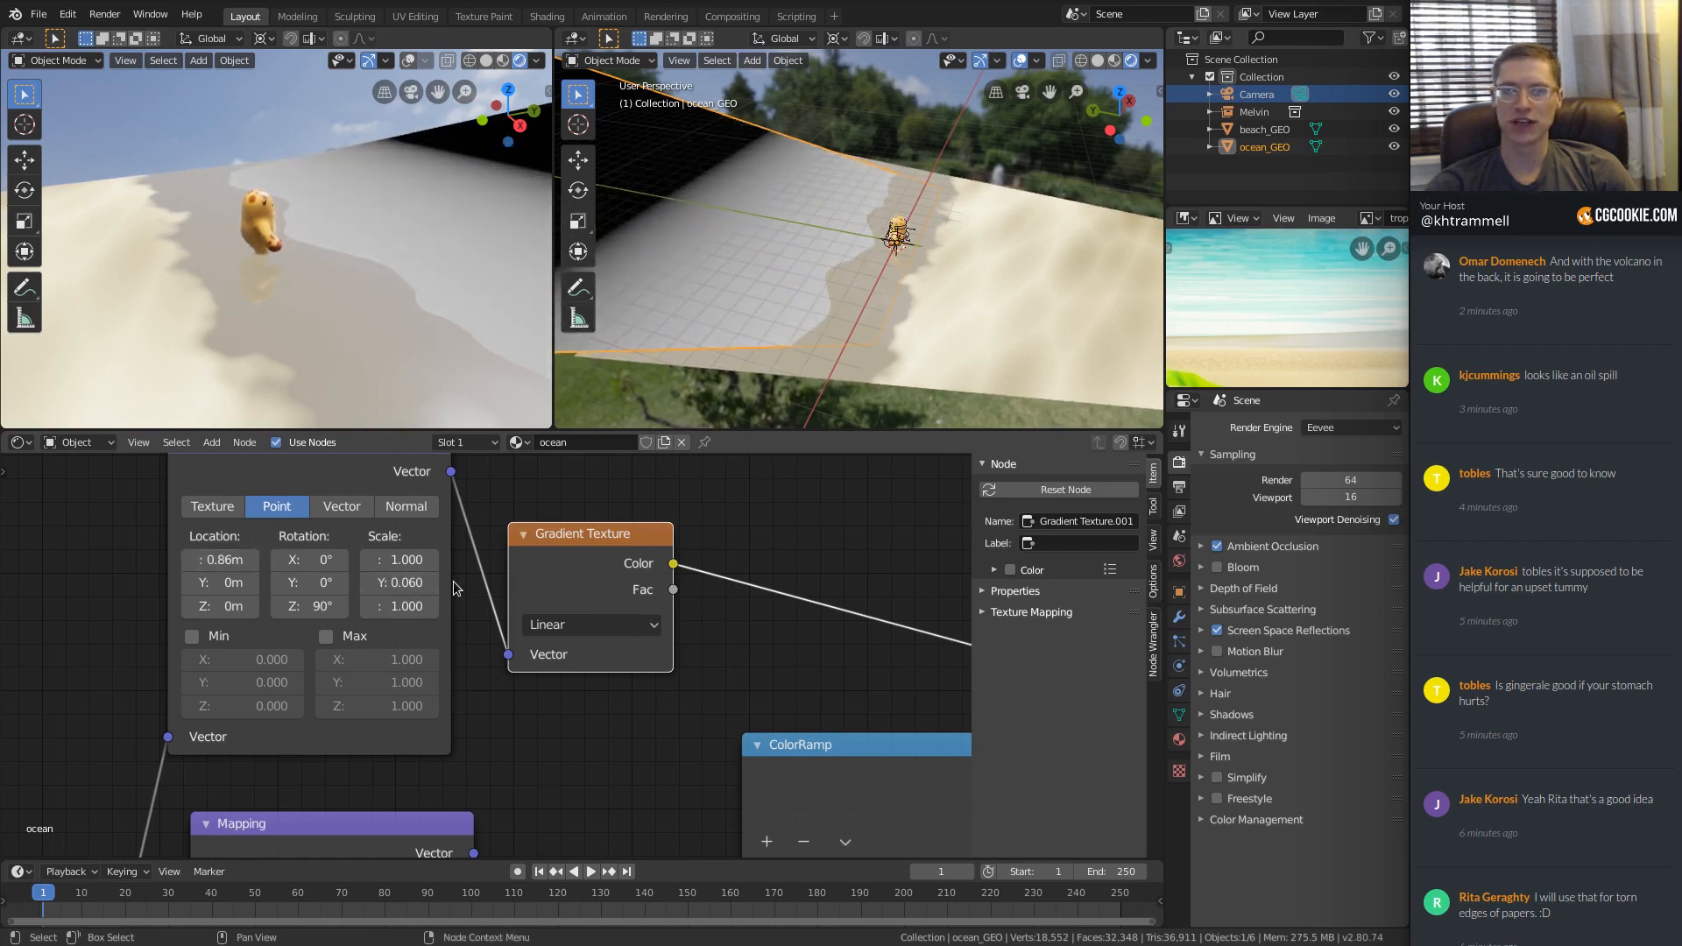
Examine how far the gradient reaches across the ocean from several angles and through the scene camera.
scroll(455, 587, "down", 1)
scroll(754, 592, "down", 2)
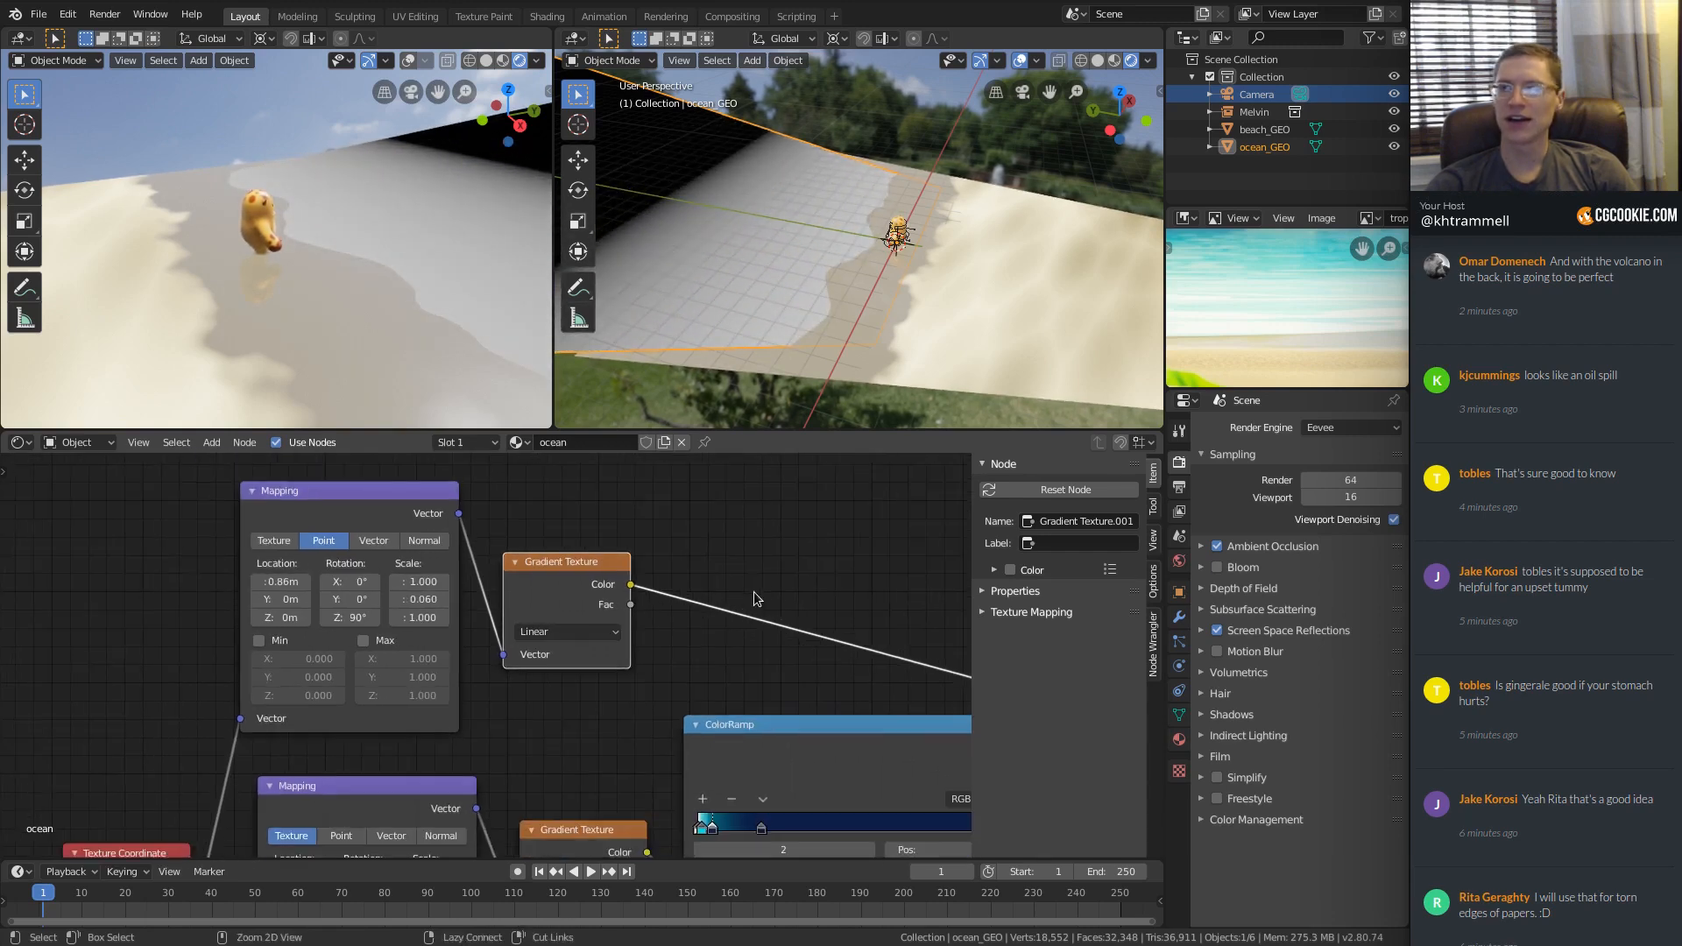
middle_click_drag(757, 300, 960, 294)
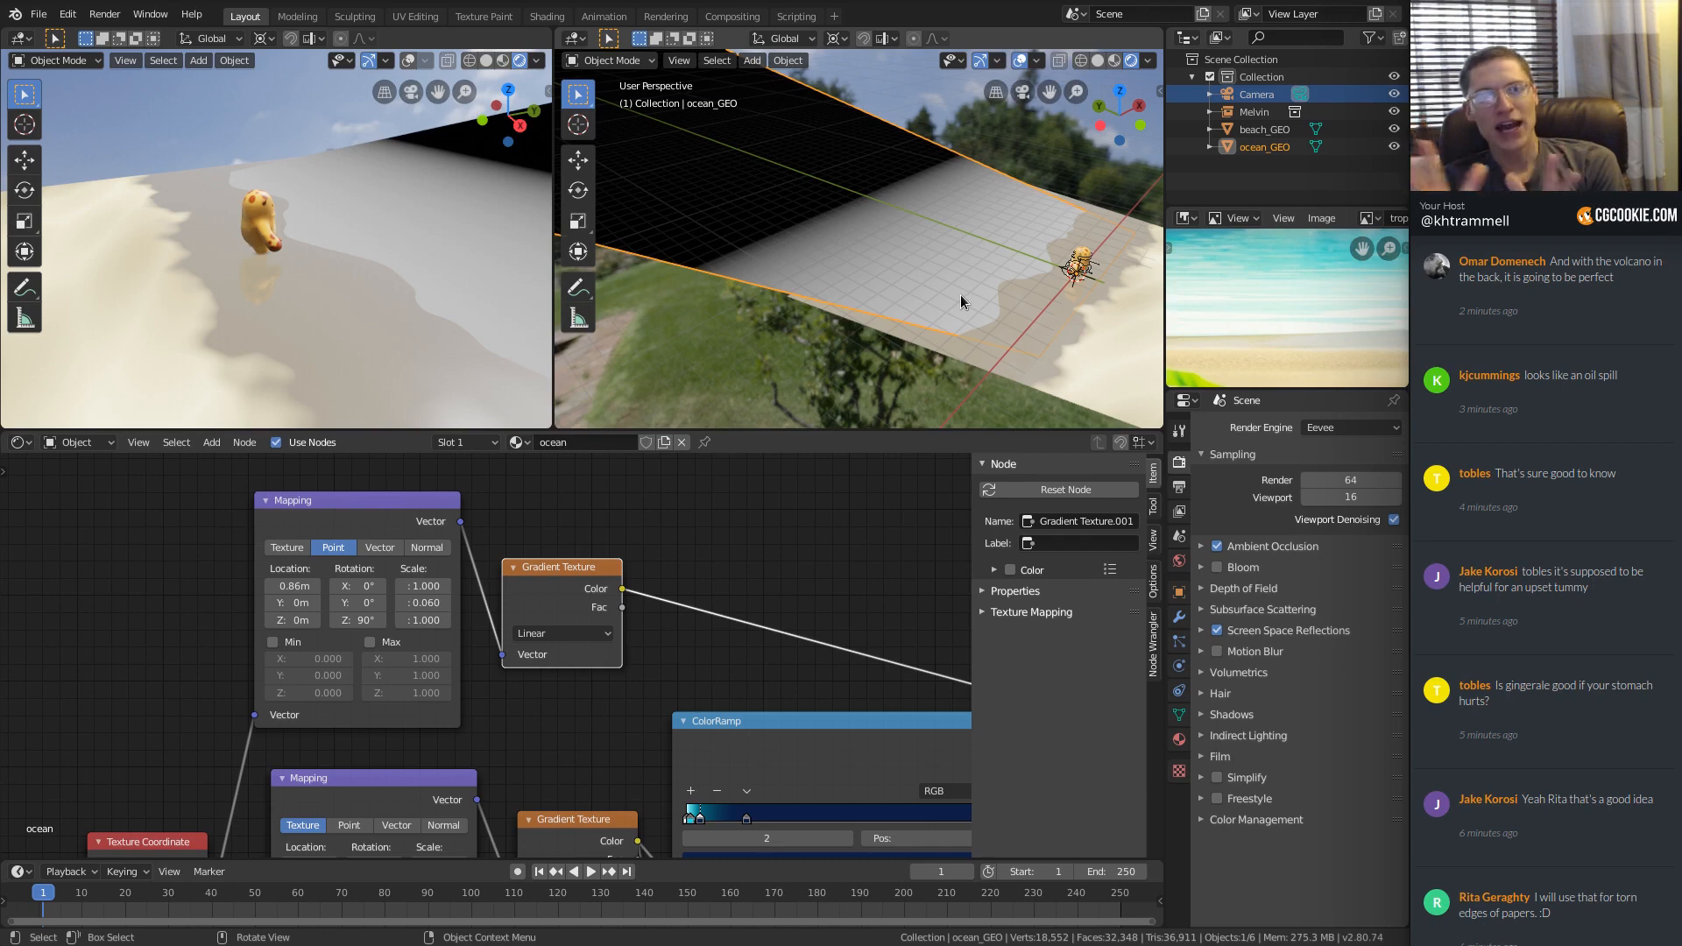
middle_click_drag(953, 324, 821, 203)
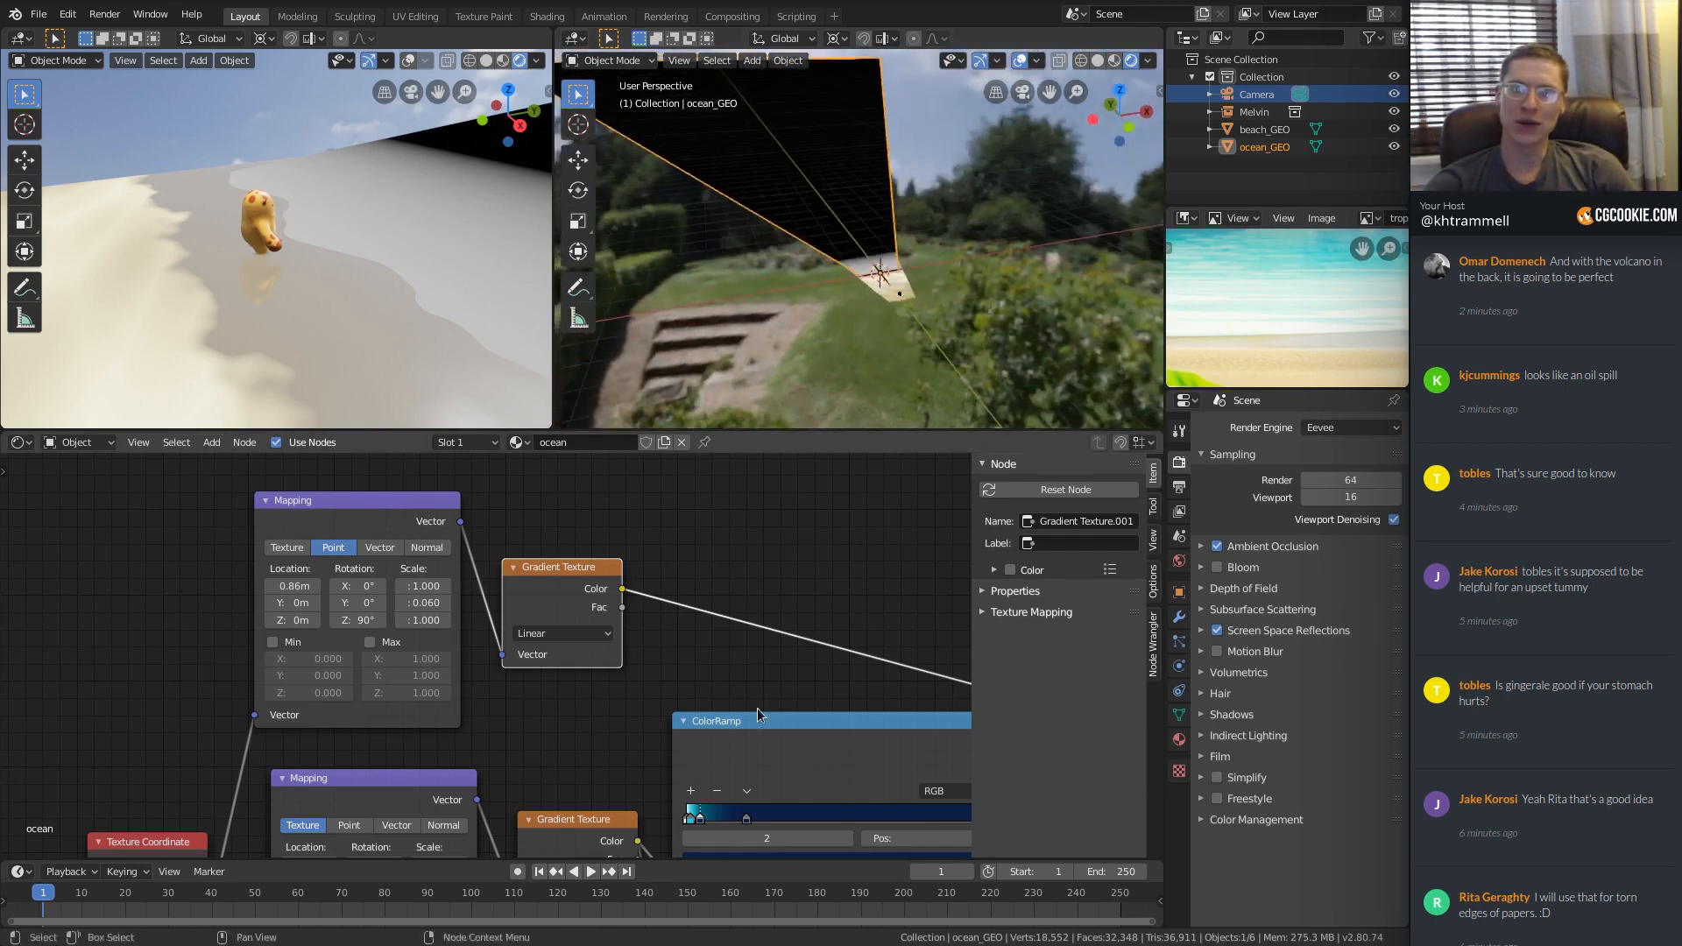
middle_click_drag(719, 761, 701, 645)
middle_click_drag(701, 645, 606, 614, "ctrl")
middle_click_drag(605, 613, 531, 711, "ctrl")
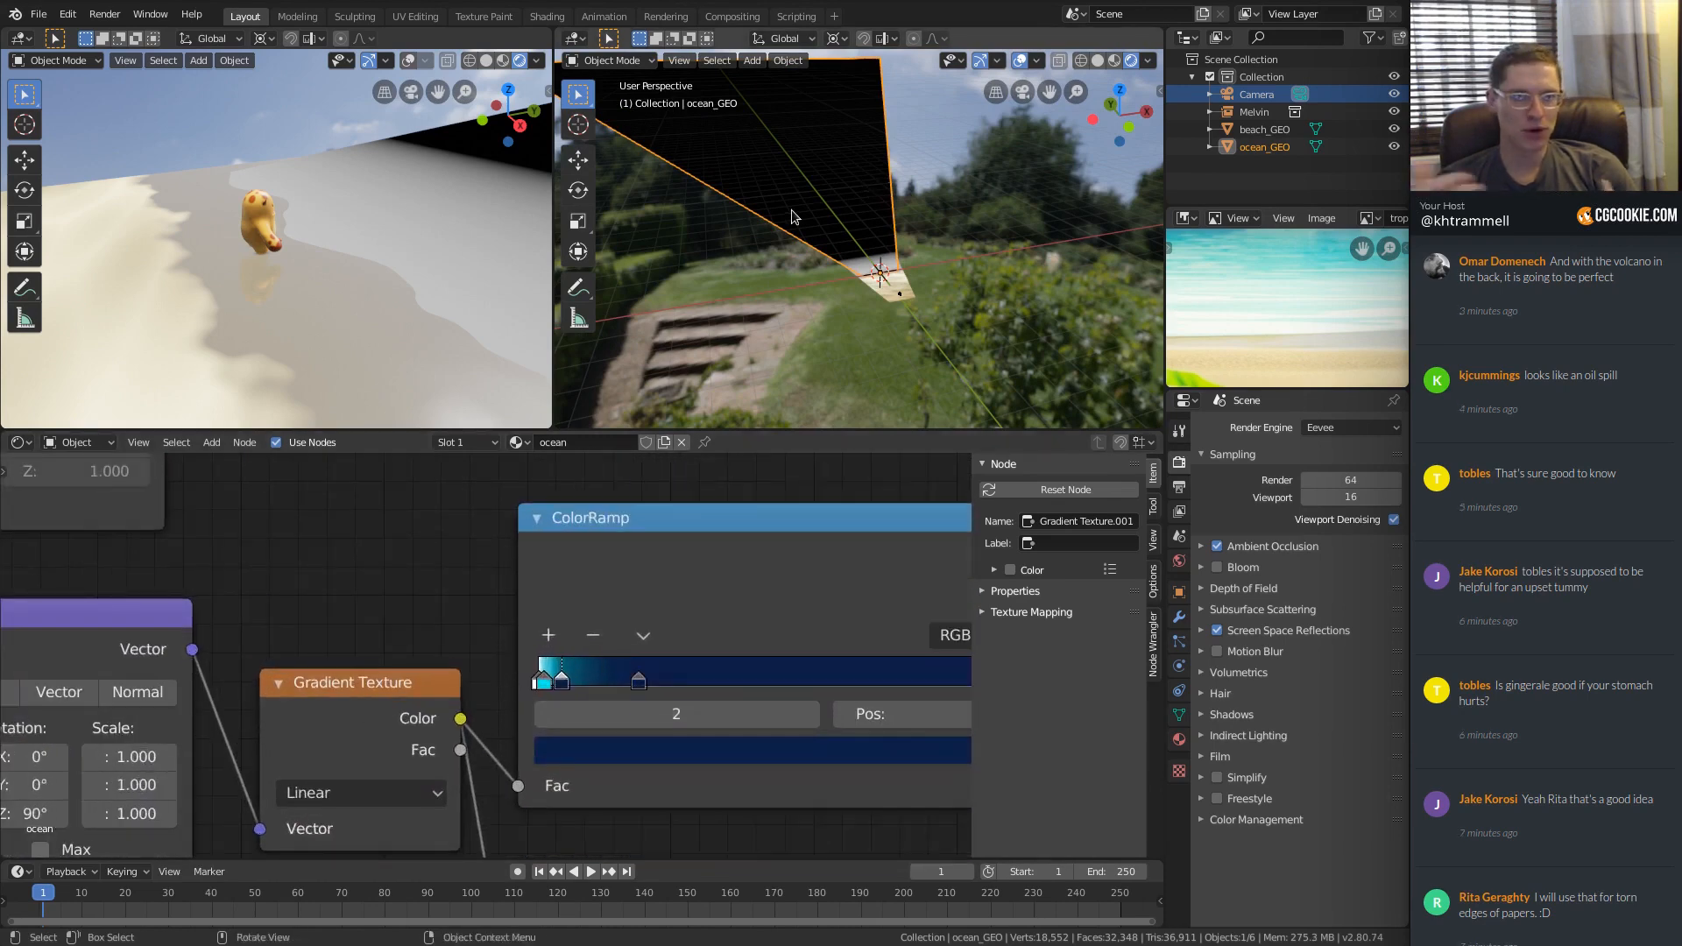
middle_click_drag(791, 211, 924, 272)
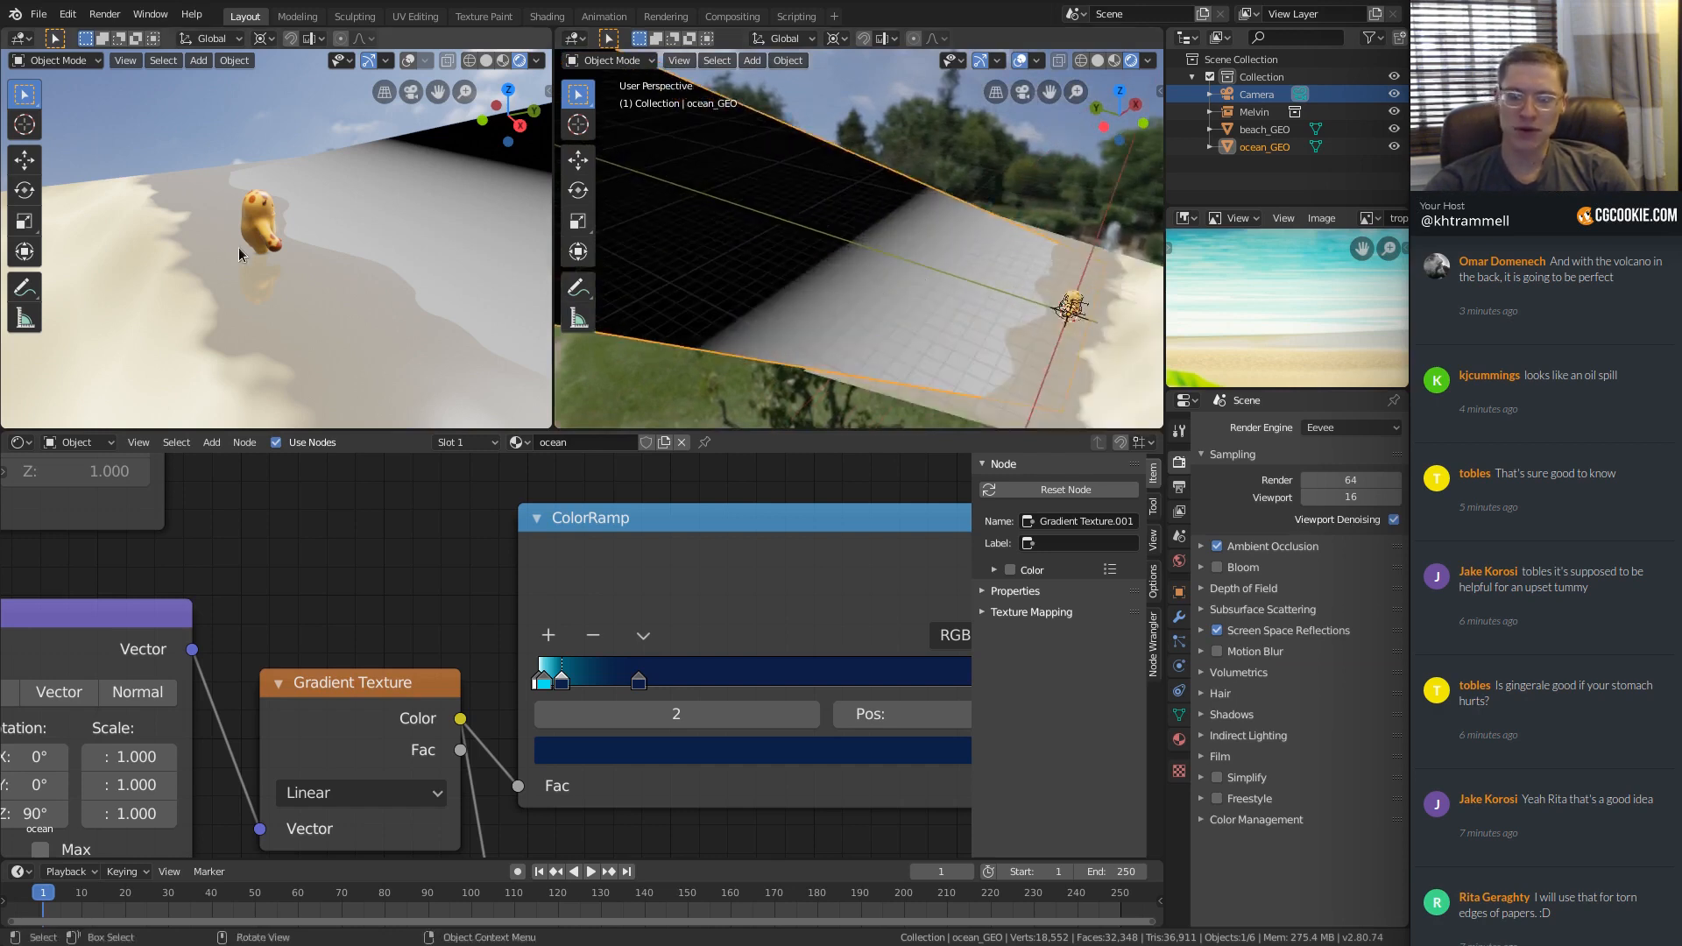
key("KP_0")
scroll(229, 265, "down", 3)
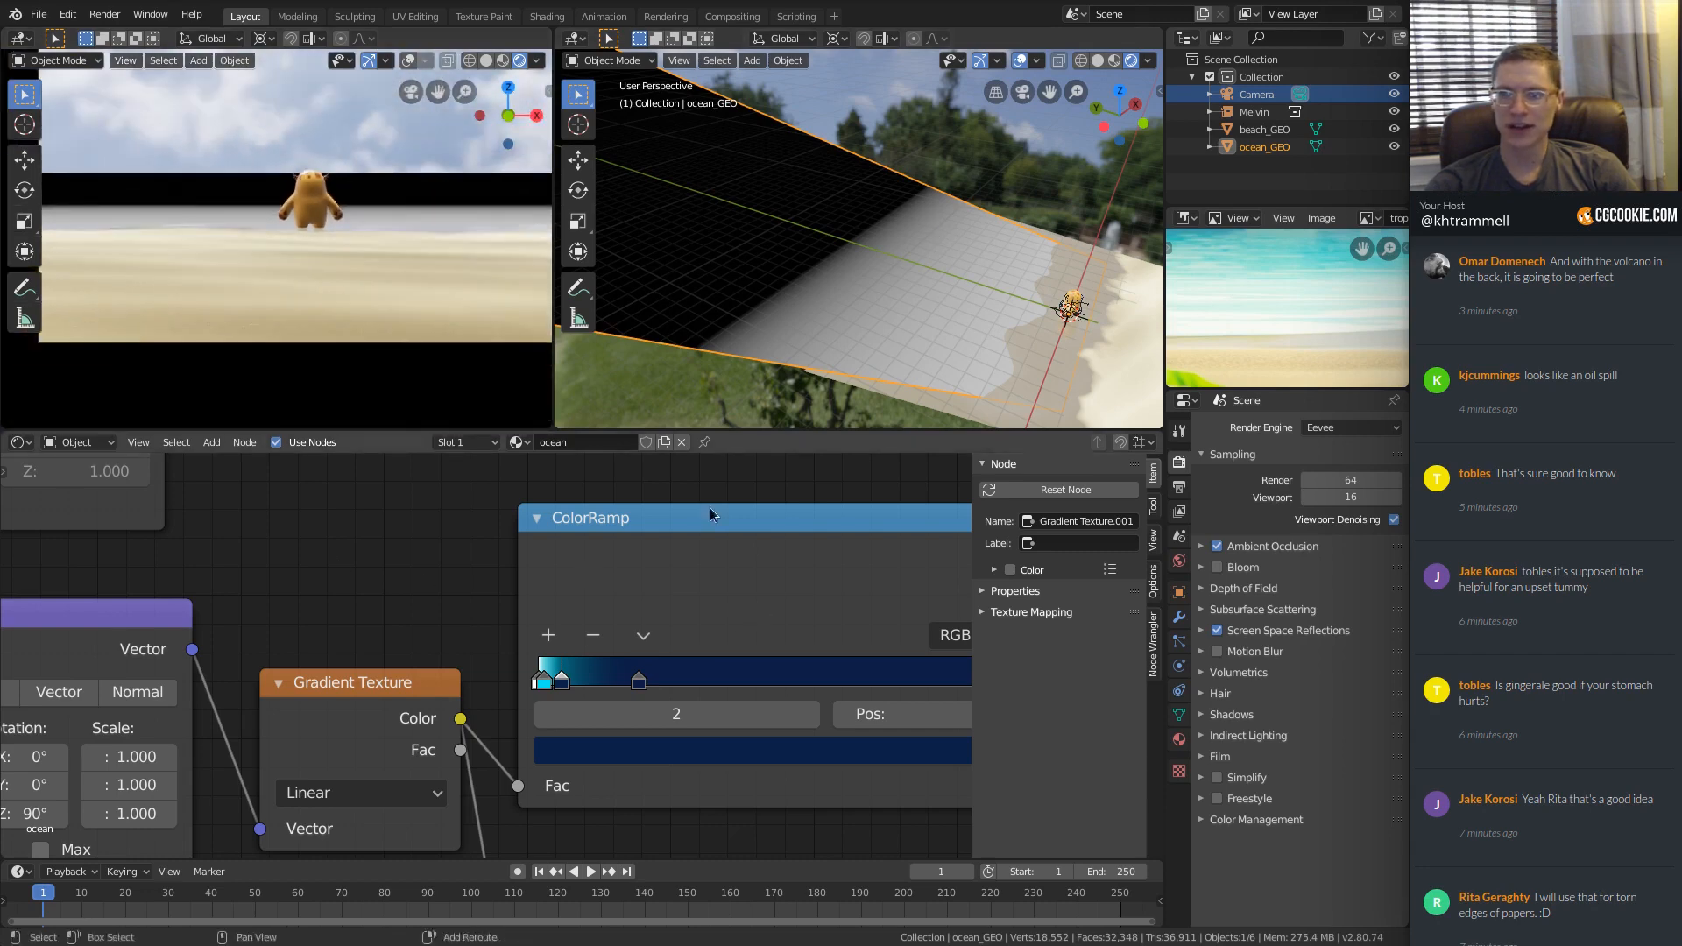
Push the gradient farther out by setting the upper Mapping node's location to 1.14 m on X and 0 m on Y.
middle_click_drag(714, 519, 578, 836, "shift")
middle_click_drag(613, 762, 368, 596, "ctrl")
left_click_drag(323, 589, 289, 591)
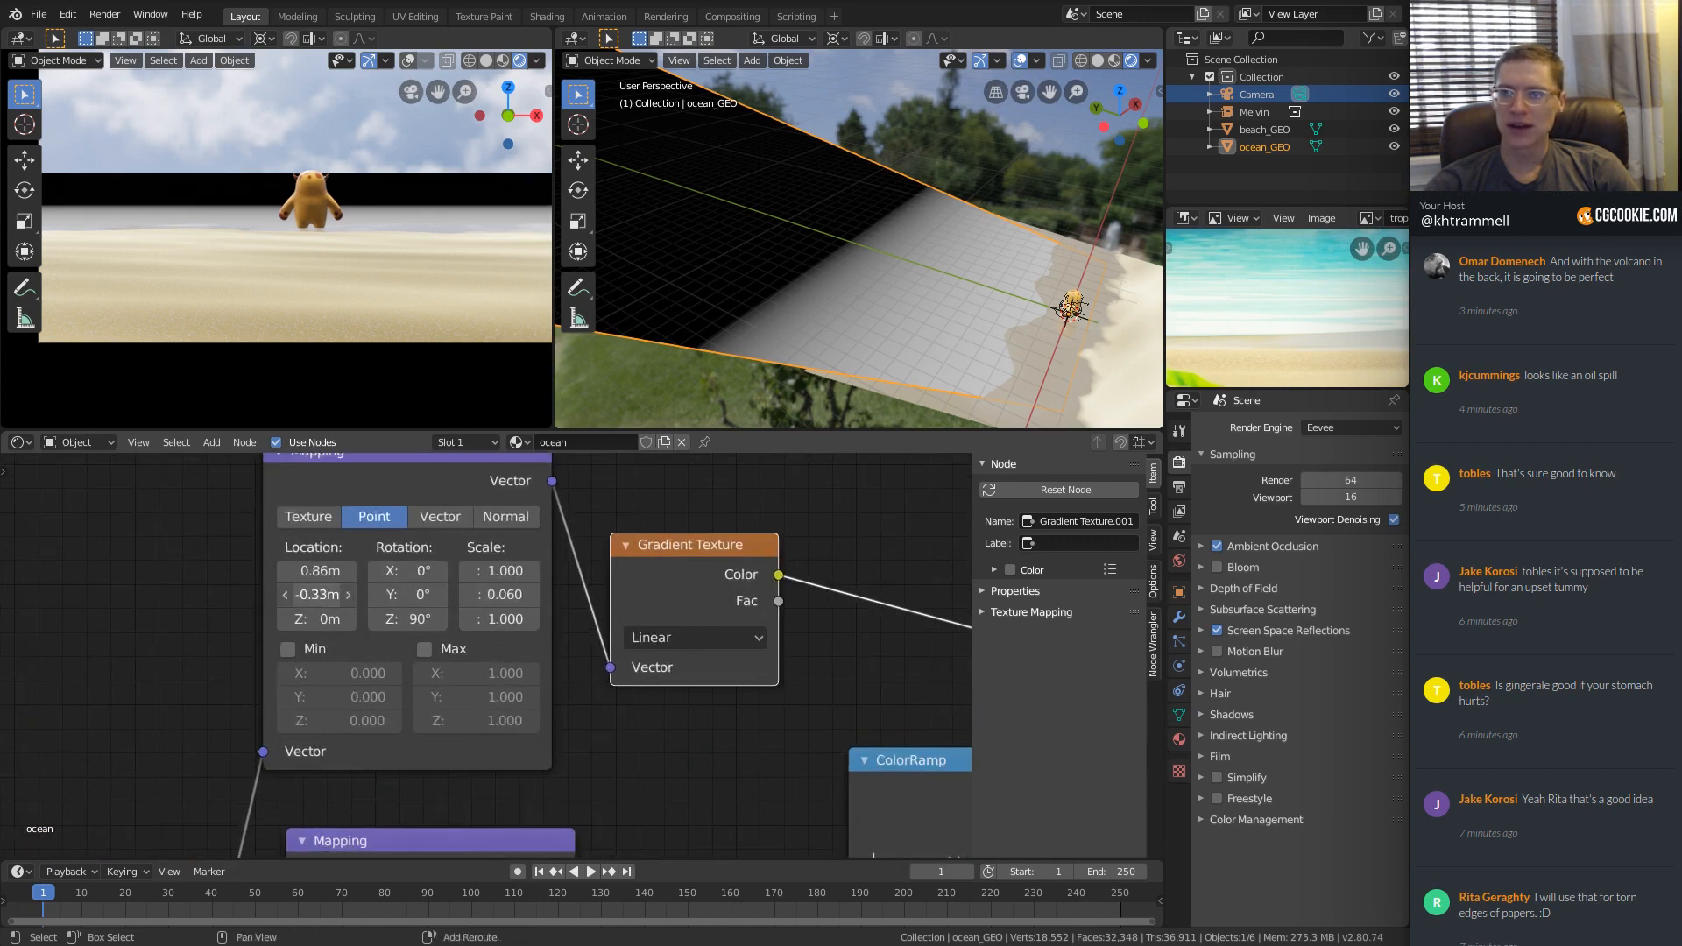
left_click(322, 595)
type("0")
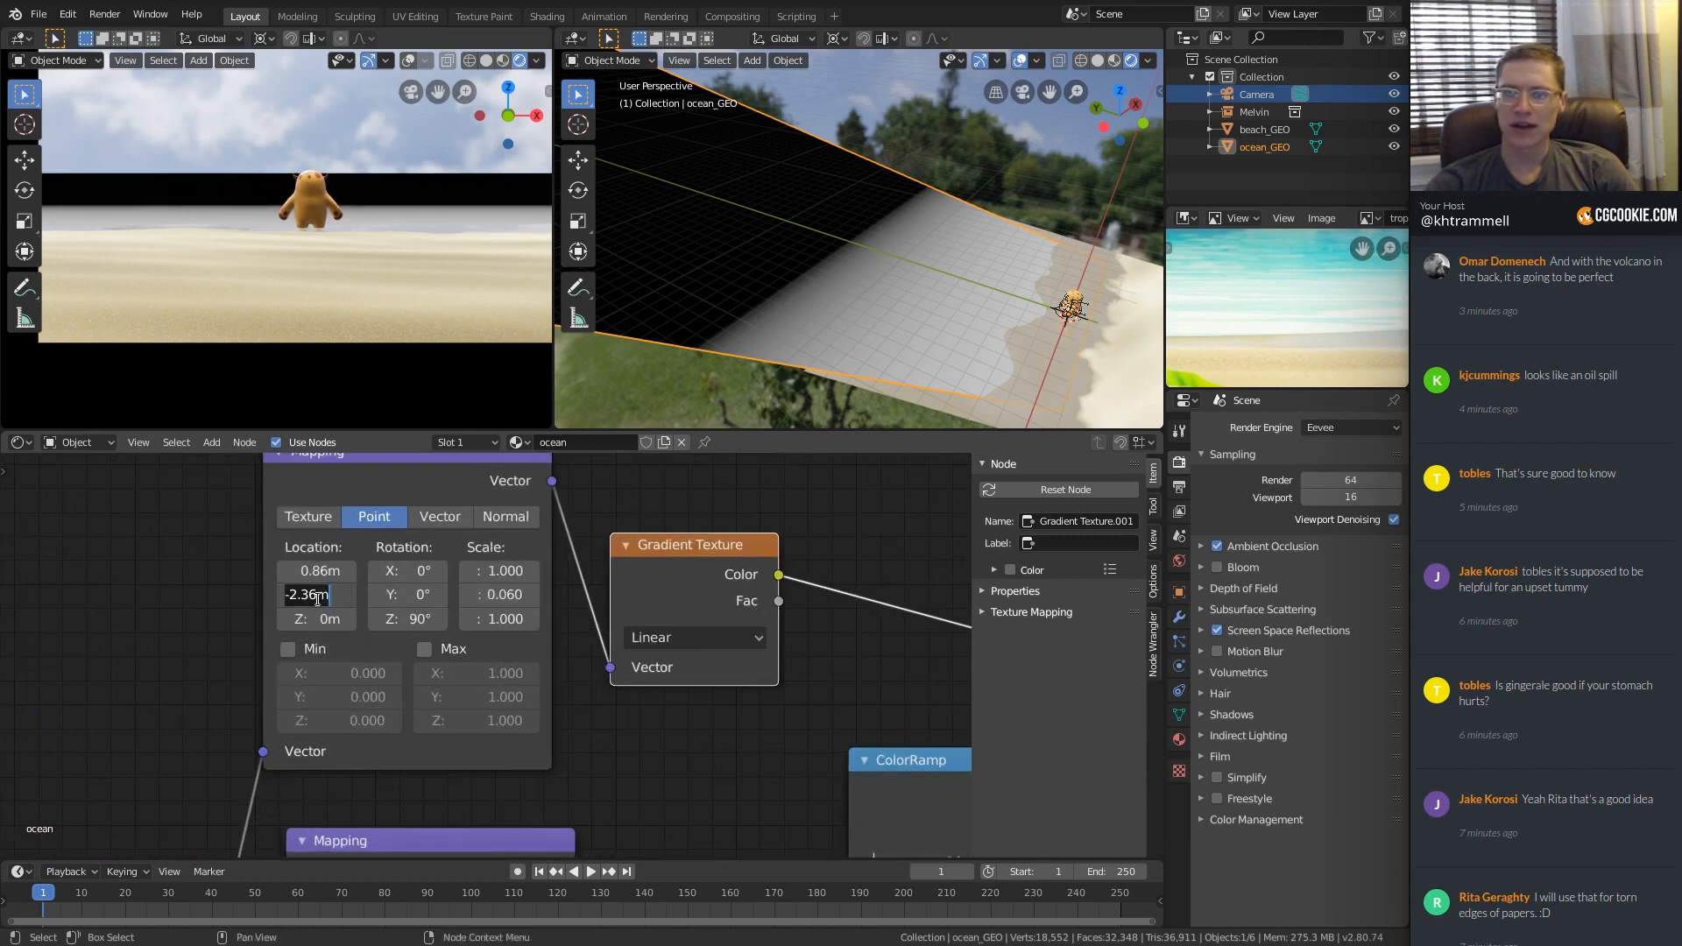
key("Return")
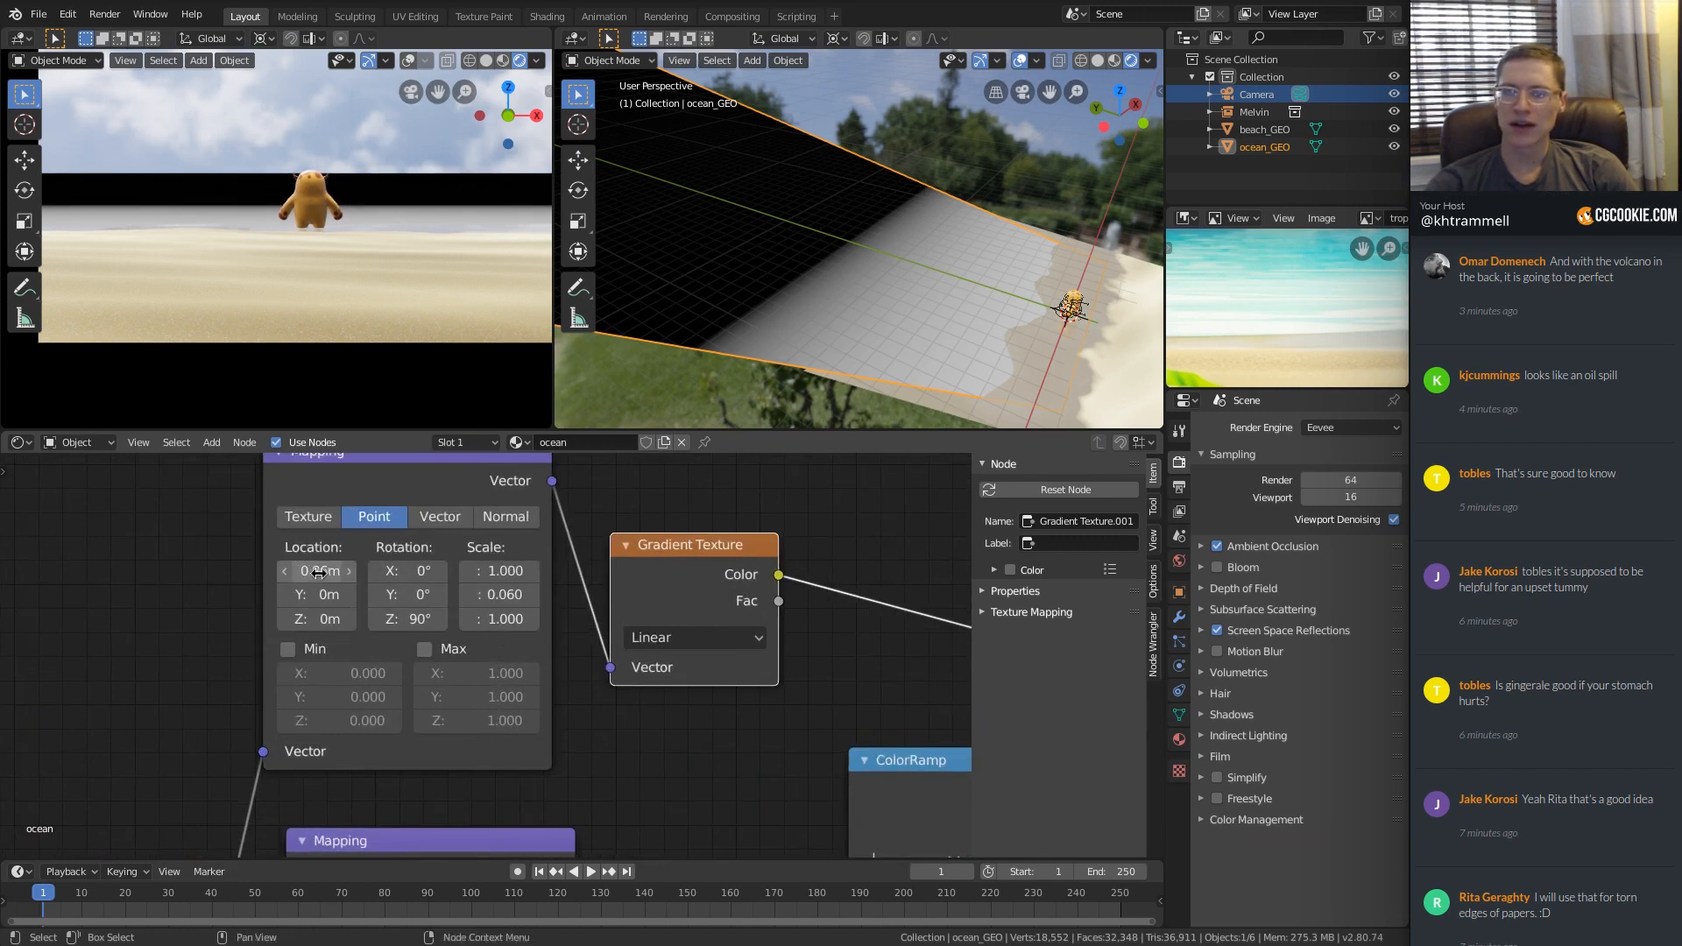
mouse_move(320, 571)
left_mouse_down()
mouse_move(298, 571)
mouse_move(324, 571)
left_mouse_up()
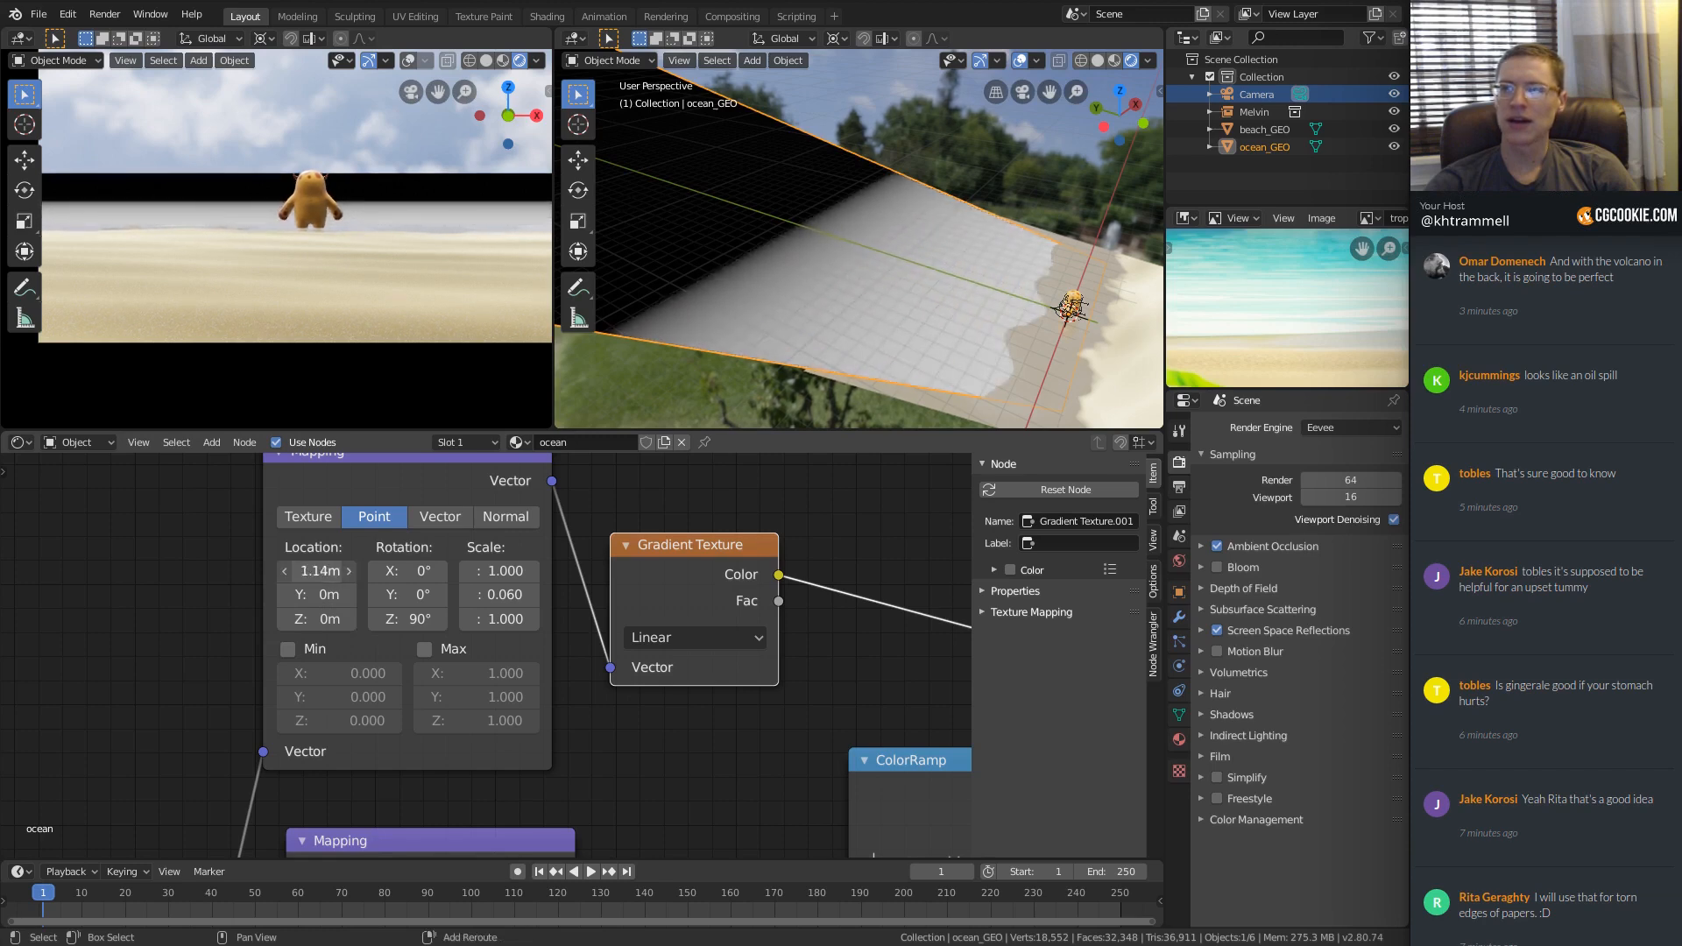
Add a ColorRamp node on the upper Gradient Texture's output connection.
scroll(593, 576, "down", 4)
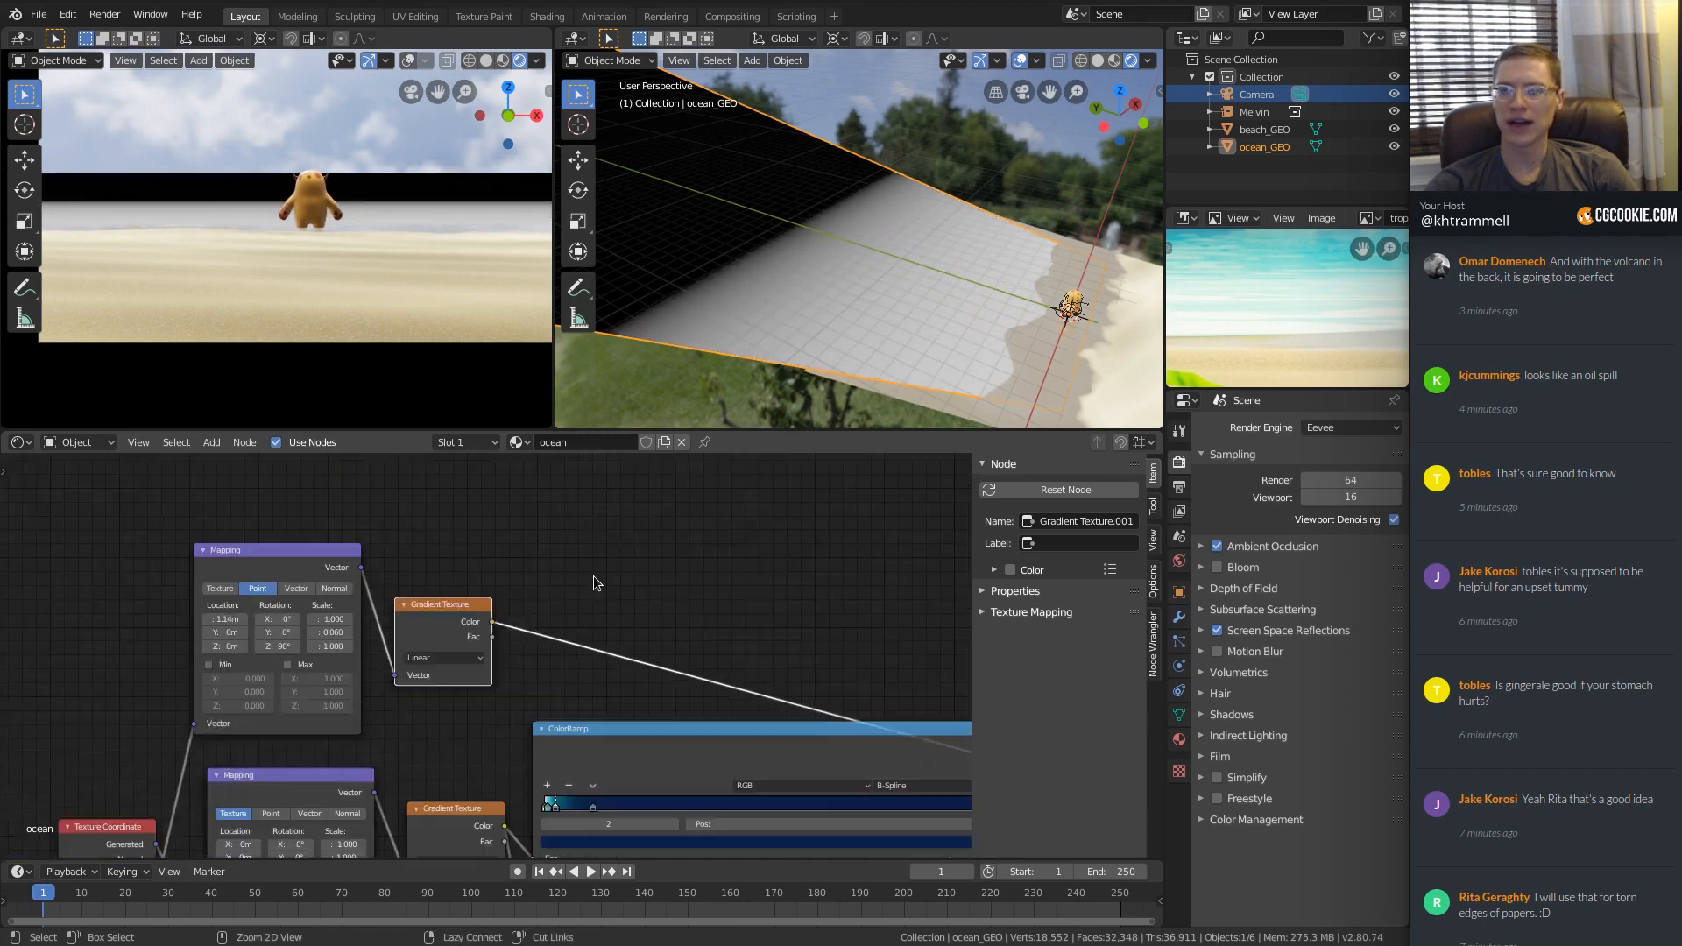
key("shift+a")
mouse_move(578, 618)
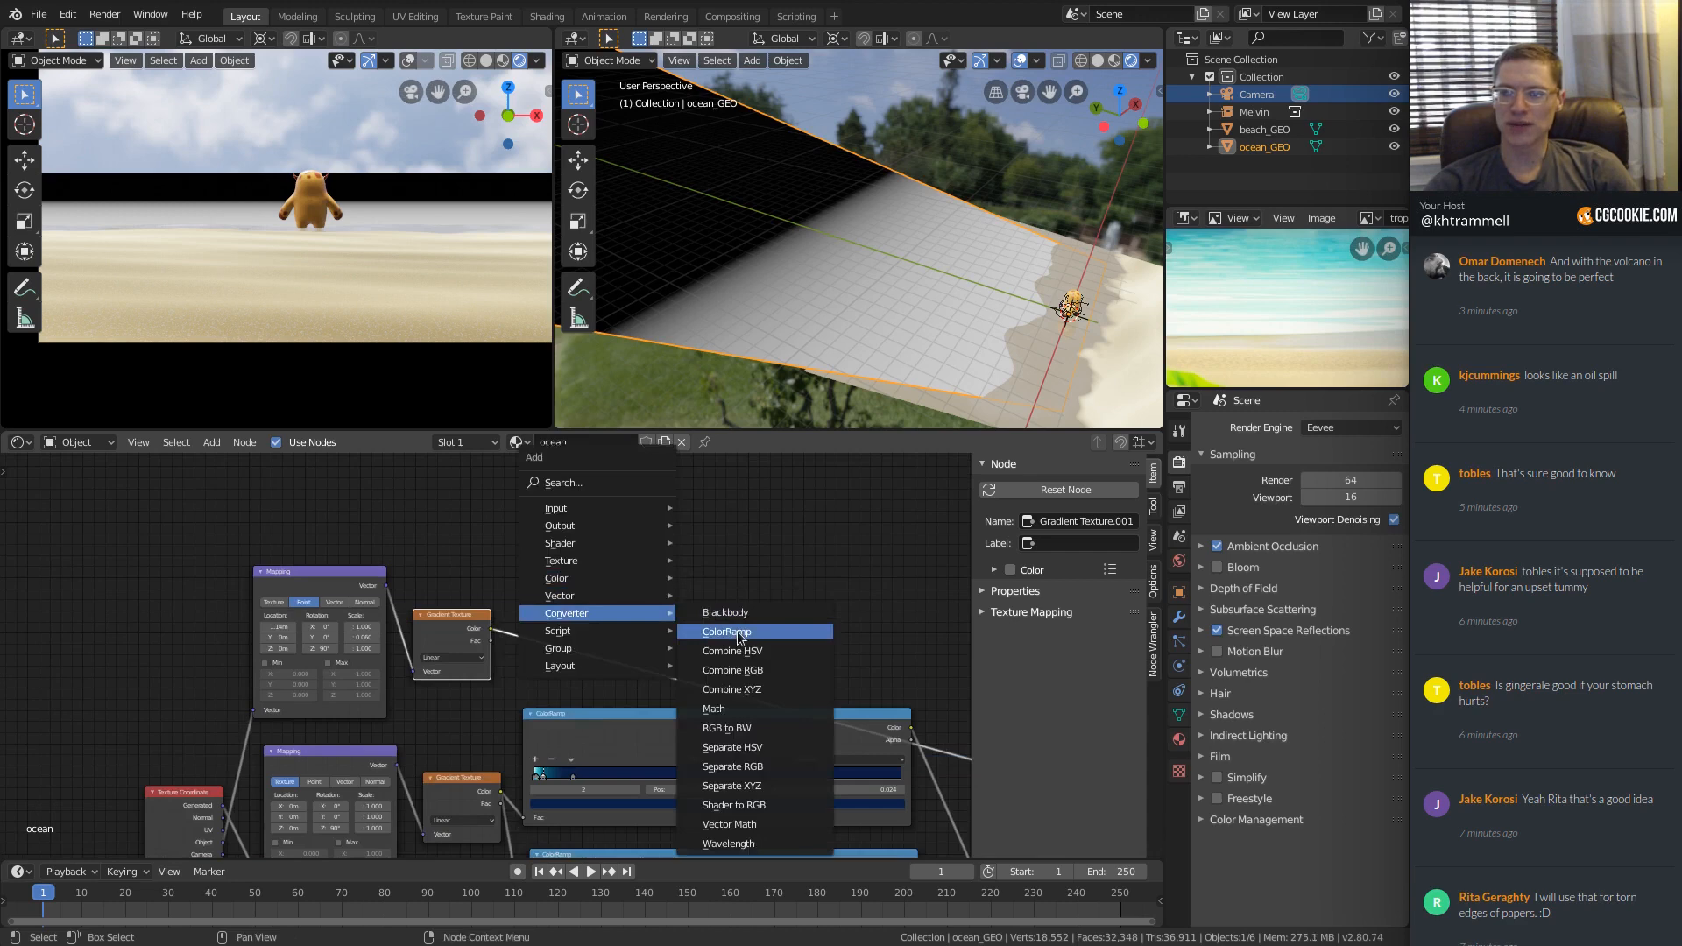
left_click(739, 631)
left_click(566, 527)
scroll(587, 605, "up", 4)
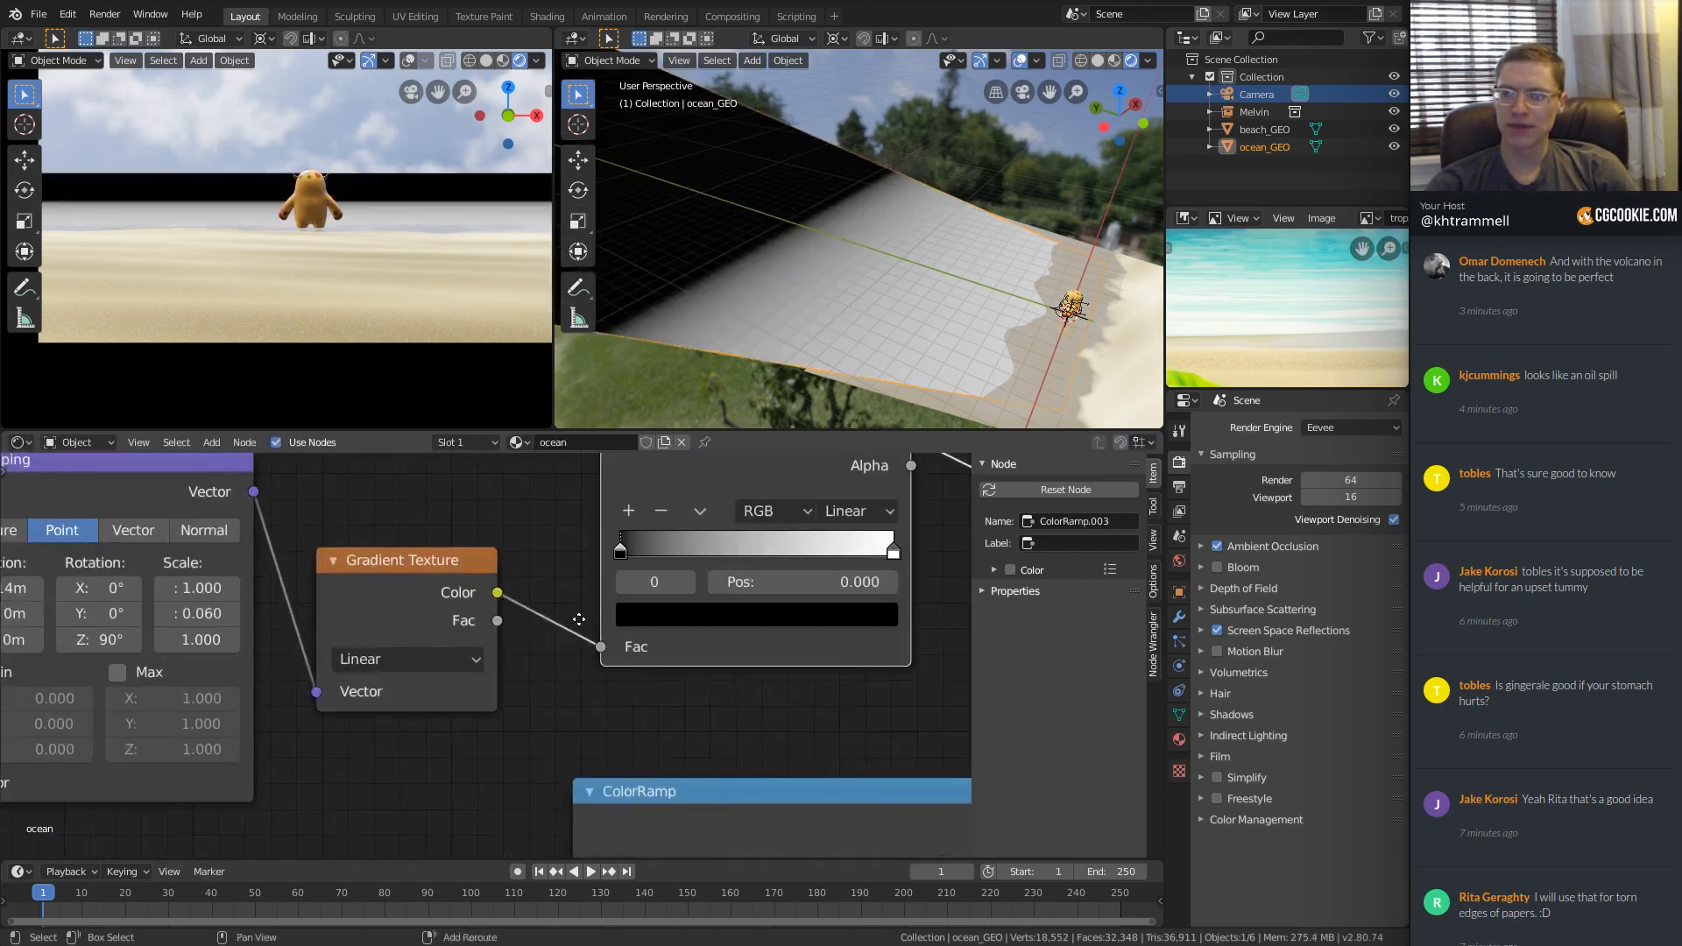
Tighten the new ColorRamp by moving its white stop inward, short of the ramp's middle, with the black stop at position 0.000.
middle_click_drag(579, 620, 428, 702)
left_click_drag(474, 628, 427, 629)
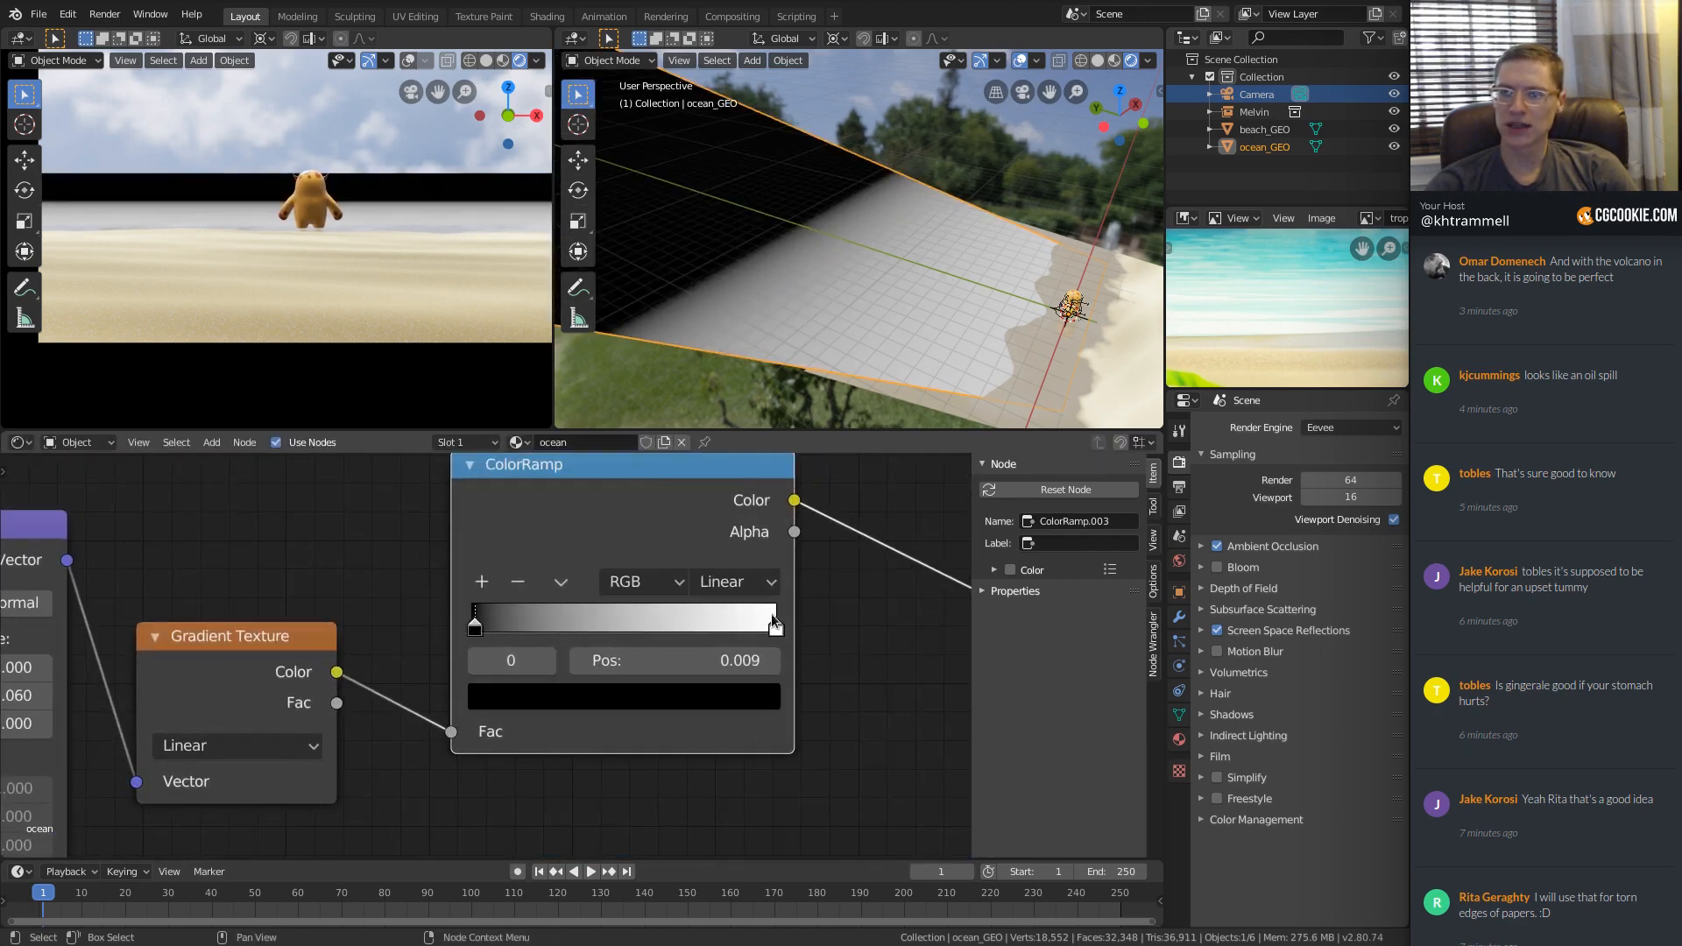
left_click_drag(773, 624, 587, 634)
mouse_move(481, 629)
left_mouse_down()
mouse_move(514, 629)
mouse_move(471, 629)
left_mouse_up()
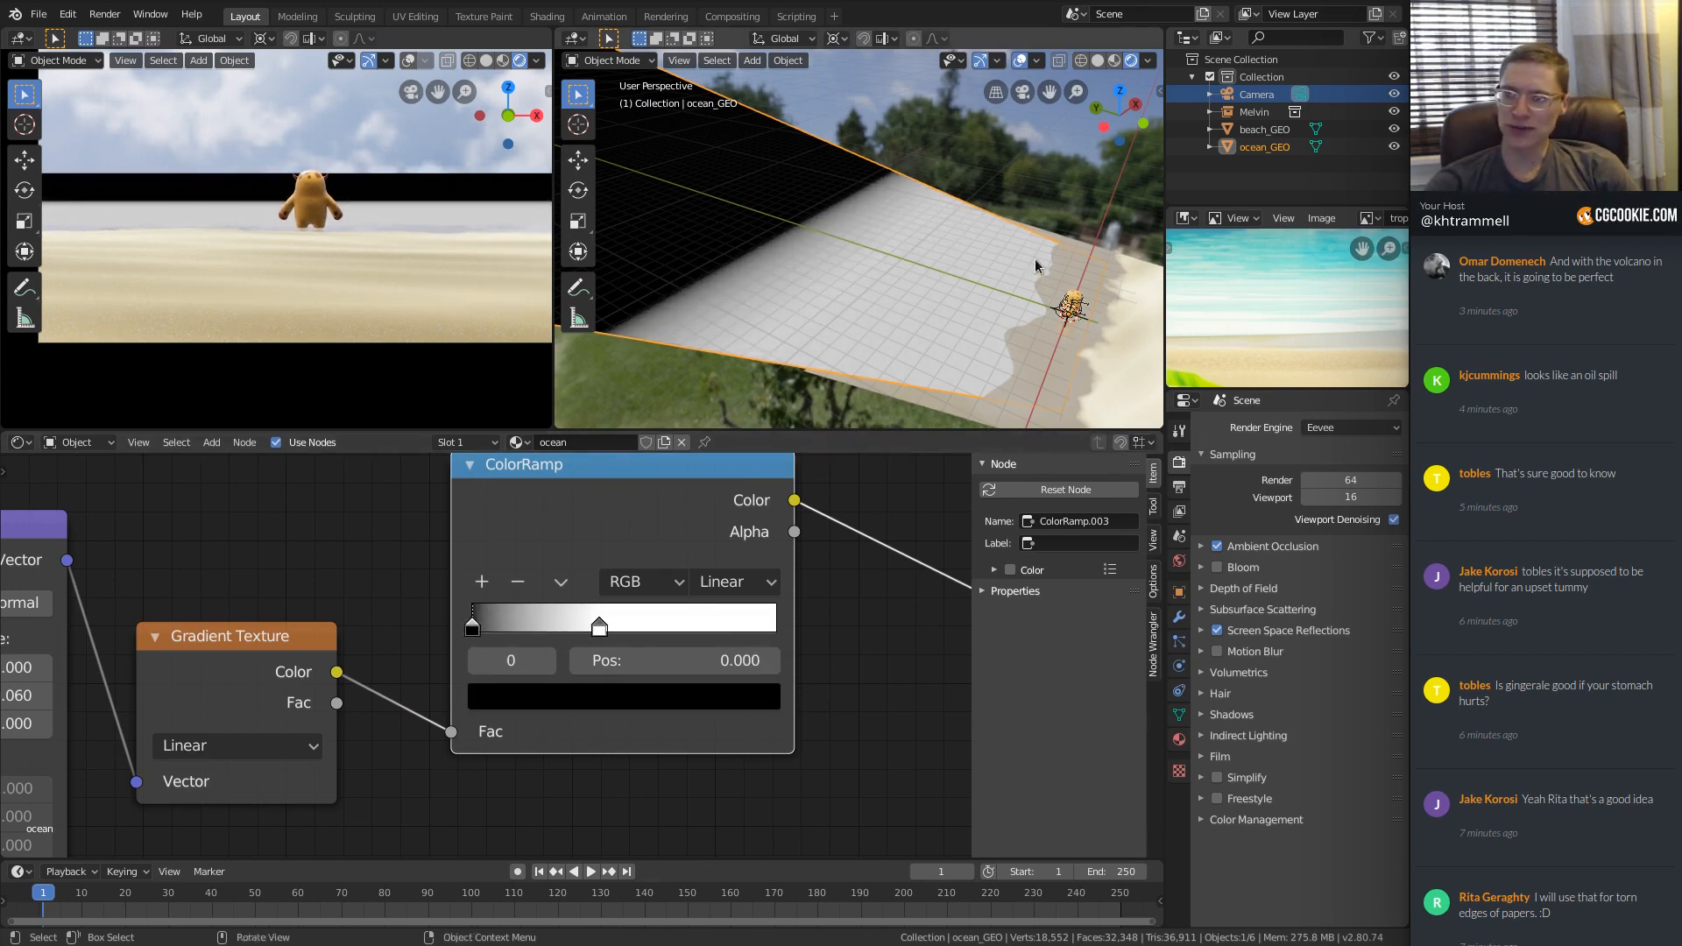
Inspect the gradient mask around the shoreline from several angles and save the scene file.
middle_click_drag(667, 417, 774, 357)
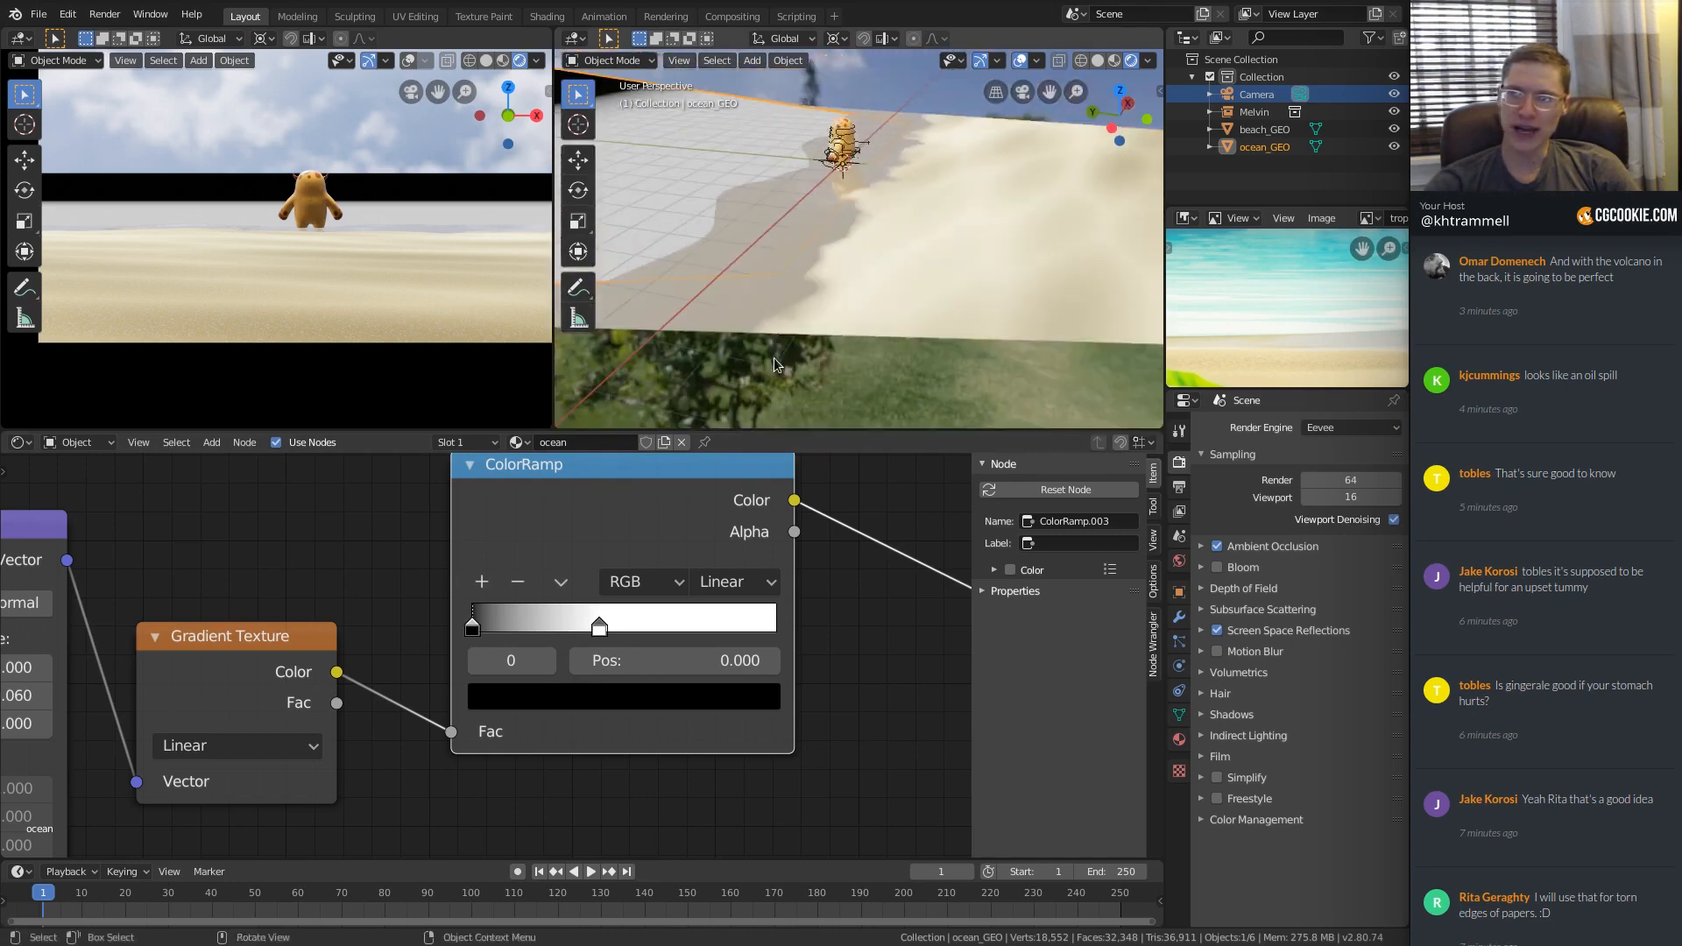
mouse_move(786, 208)
middle_mouse_down()
mouse_move(861, 208)
mouse_move(813, 224)
middle_mouse_up()
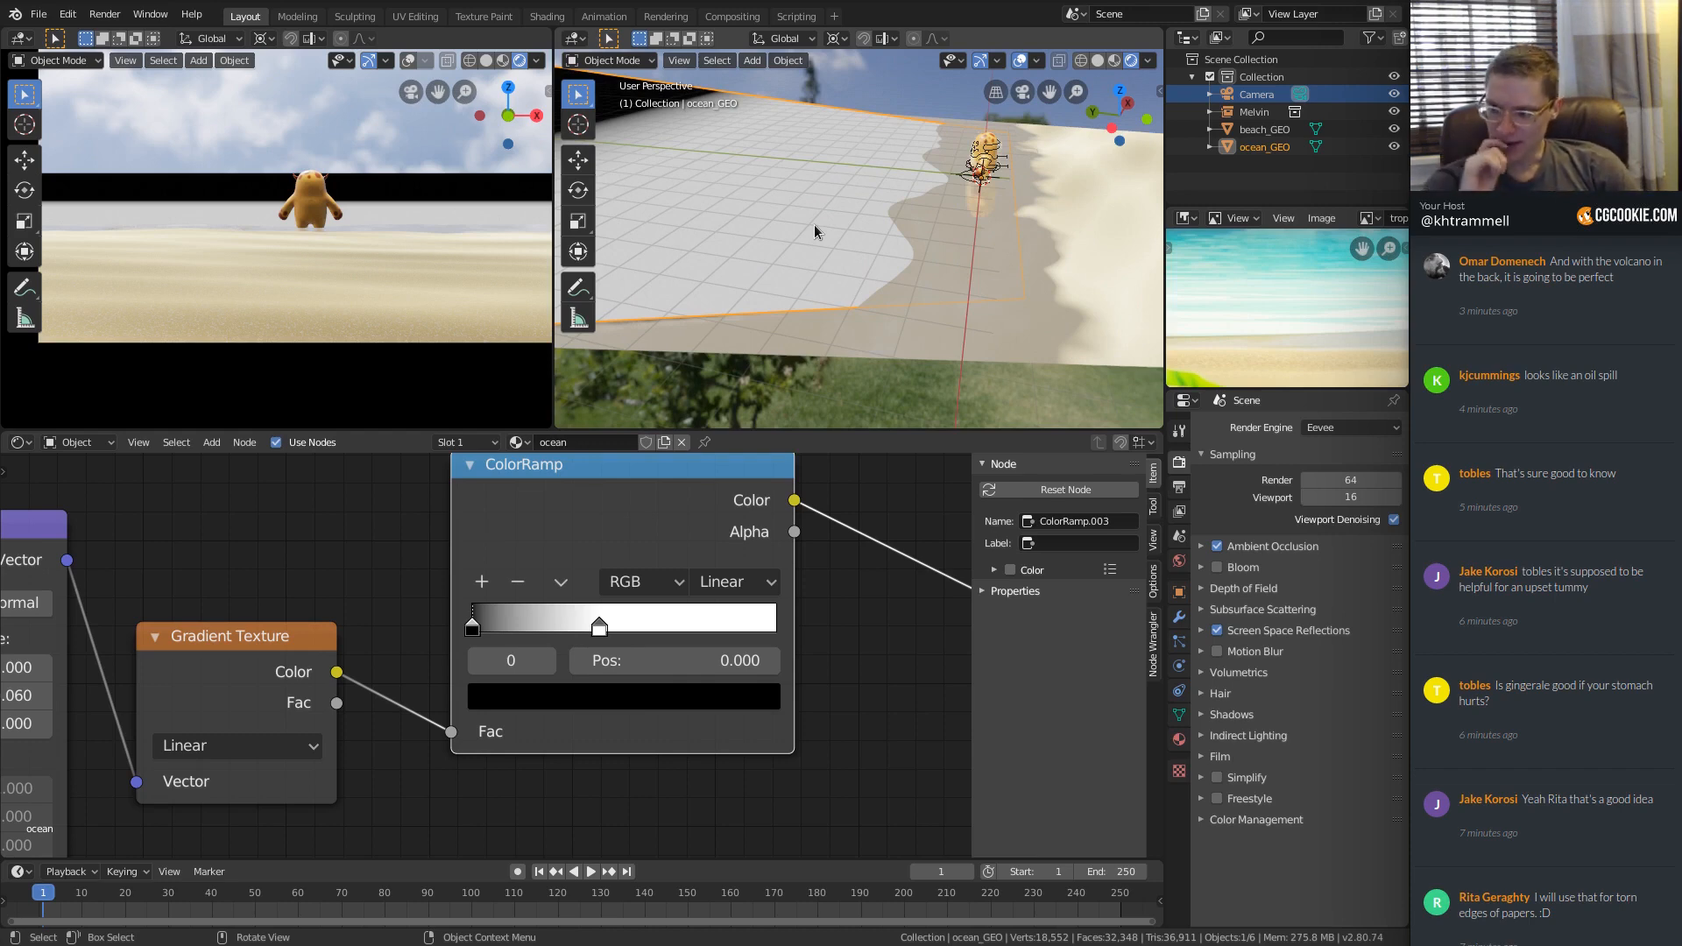
middle_click_drag(887, 208, 822, 166)
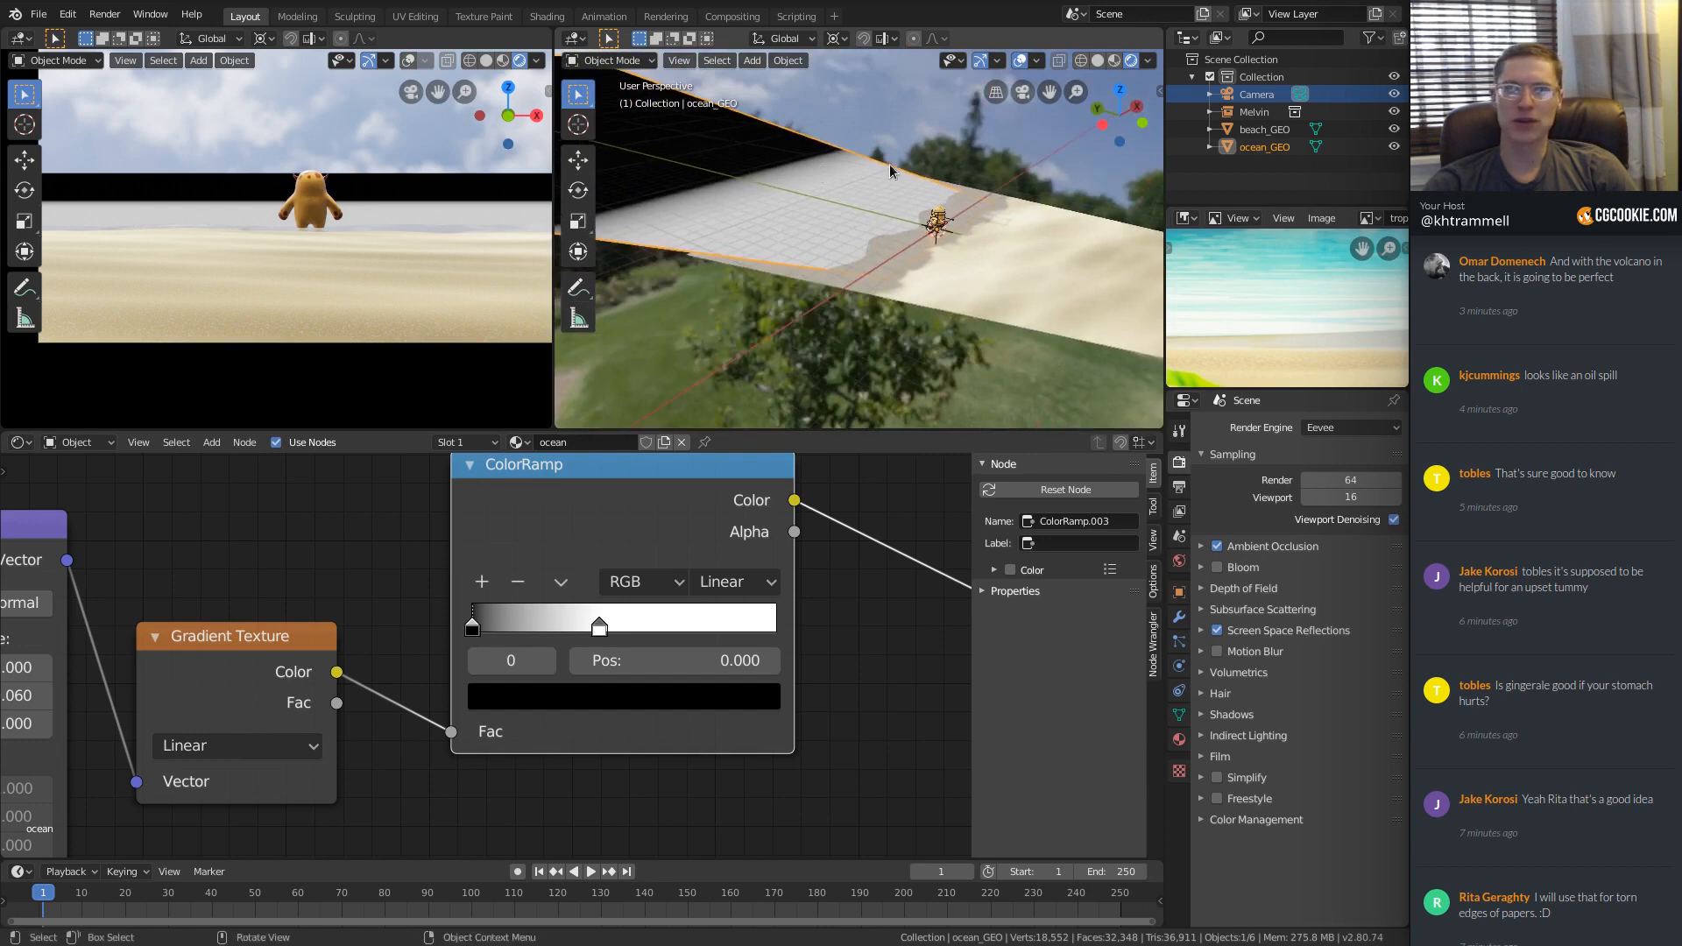
key("ctrl")
key("ctrl+s")
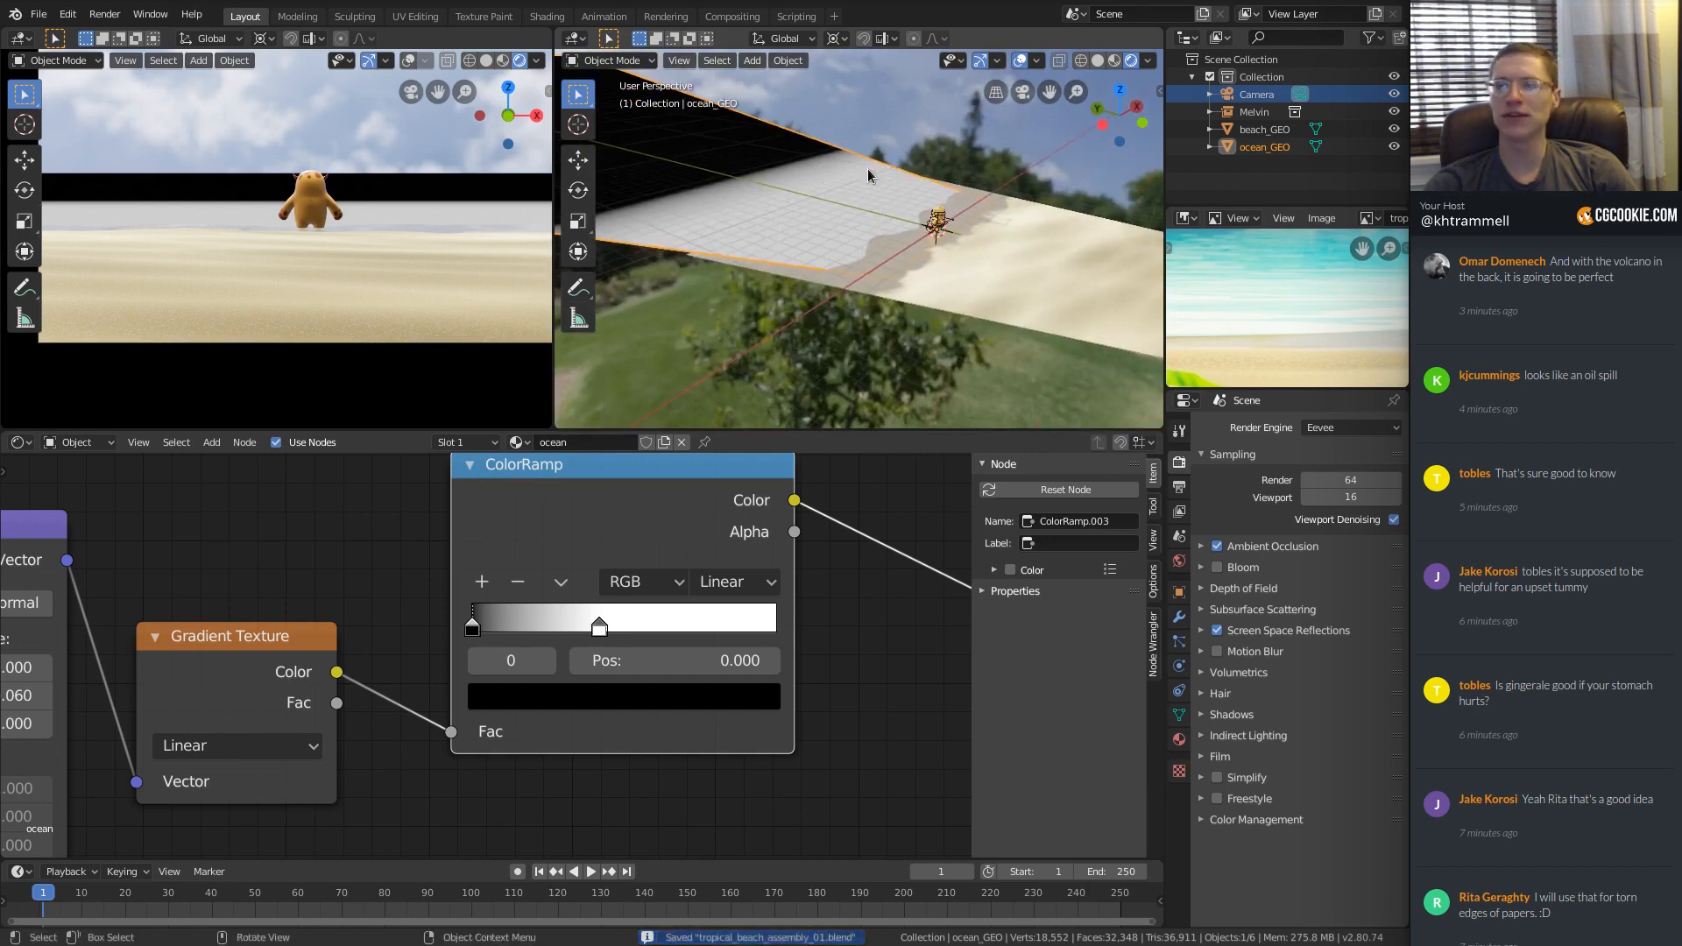
scroll(861, 173, "up", 4)
Open beach_v1_03.blend from the R&D assemblies folder.
left_click(39, 14)
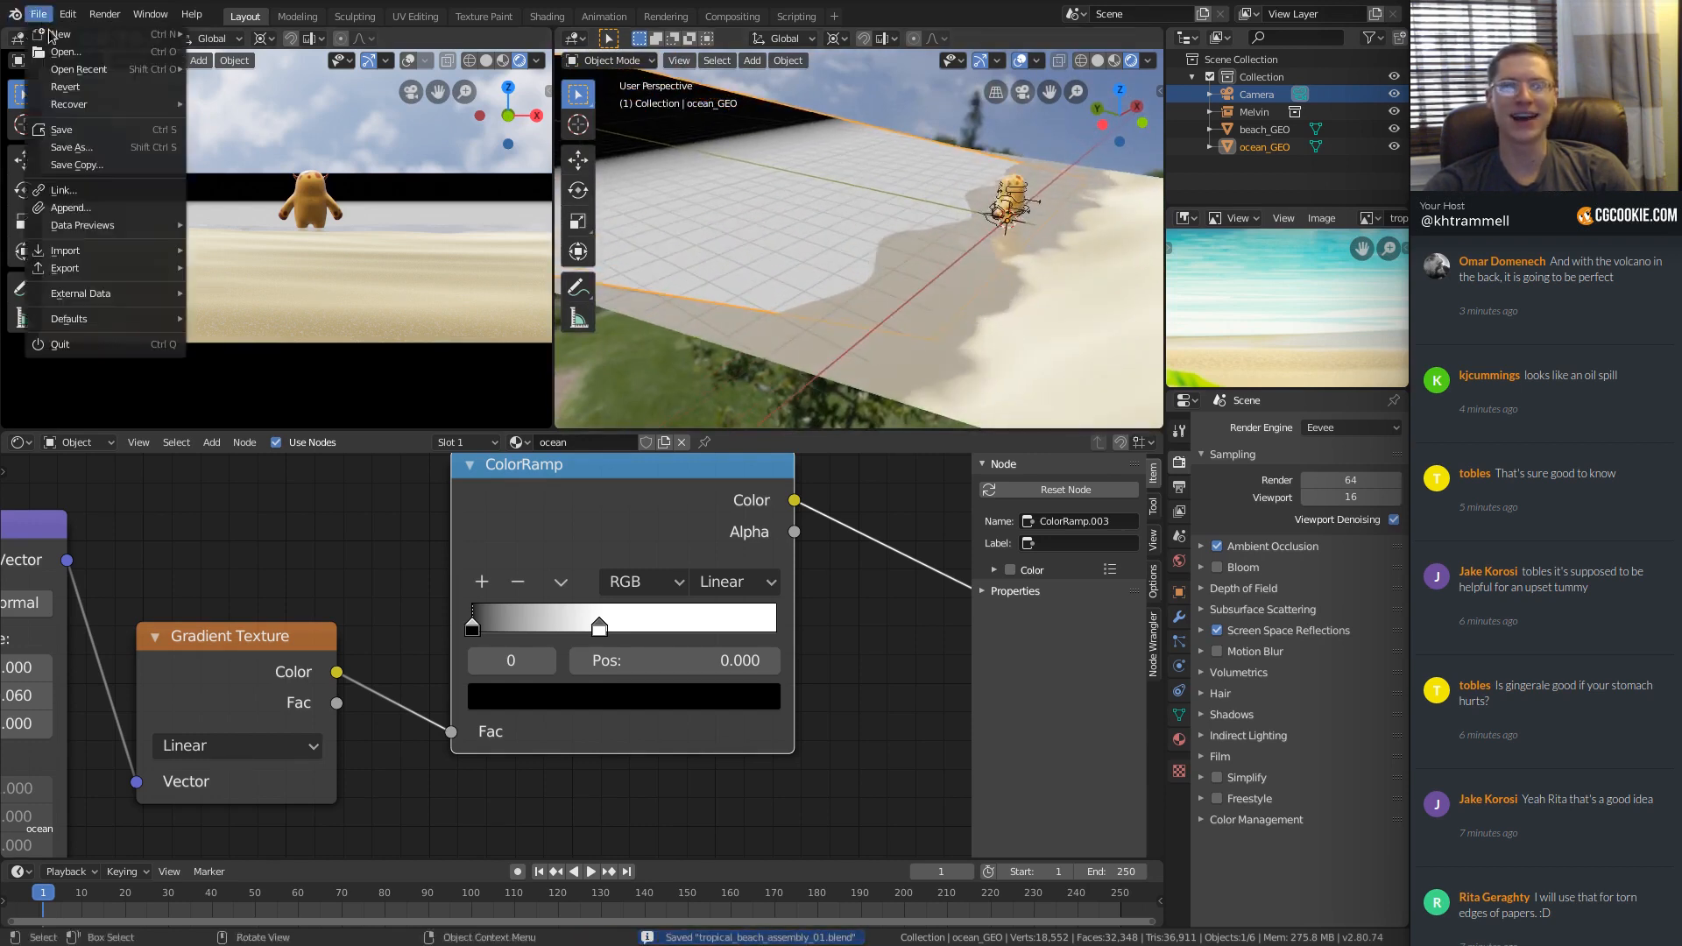
left_click(55, 54)
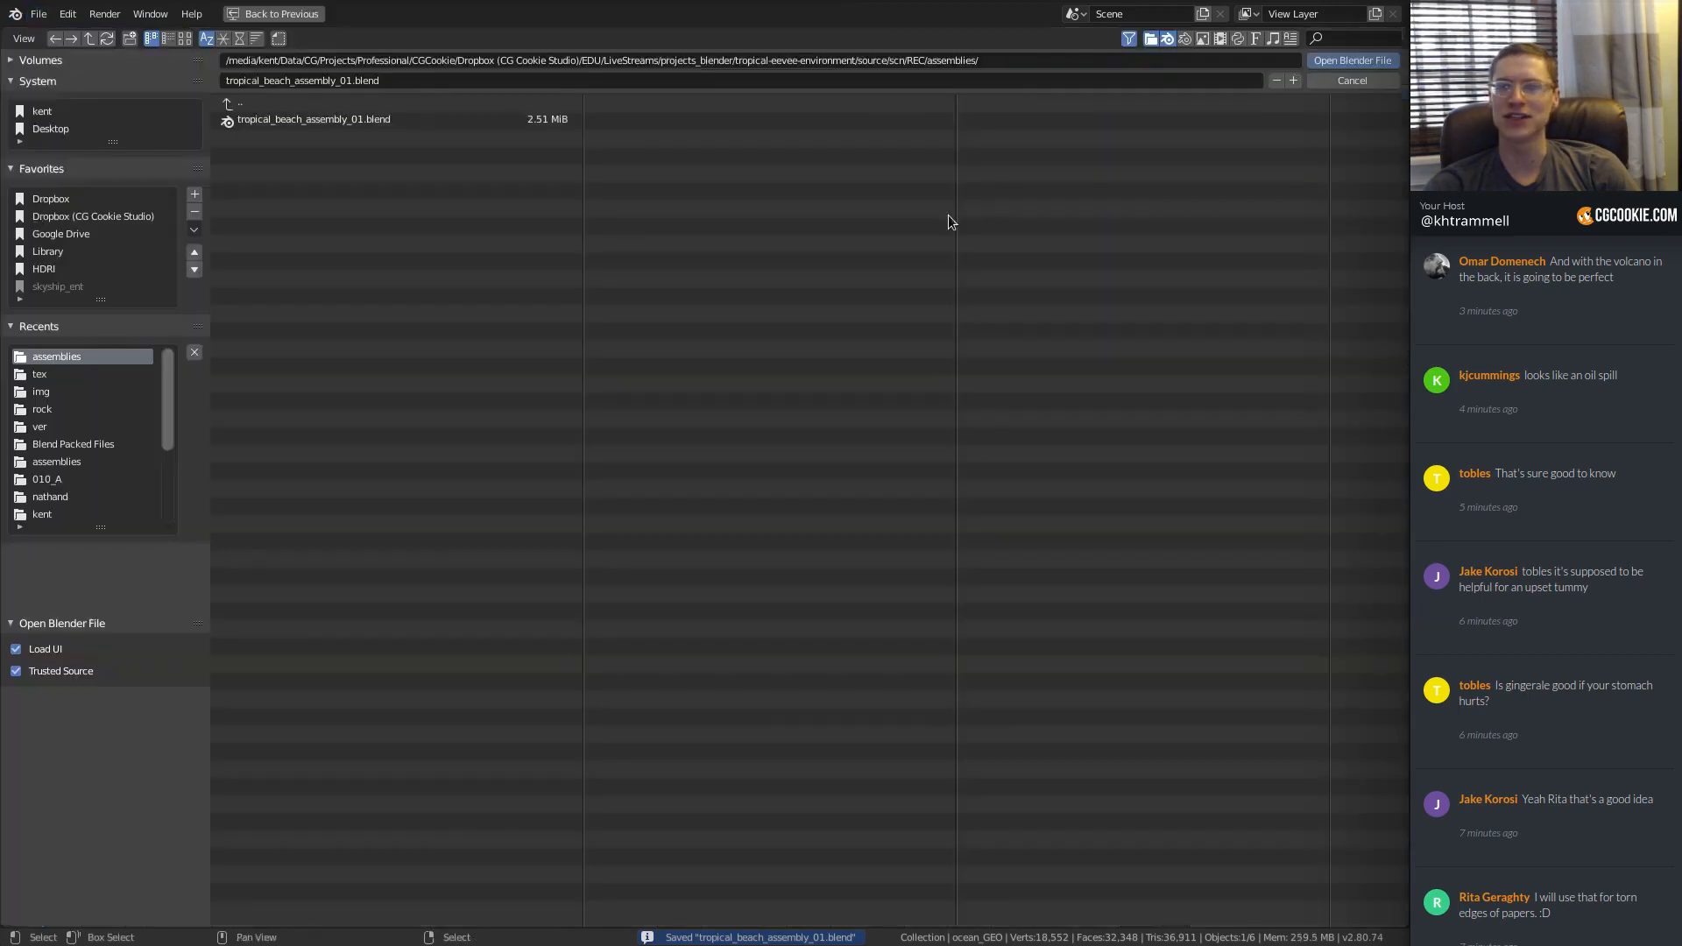
left_click(249, 104)
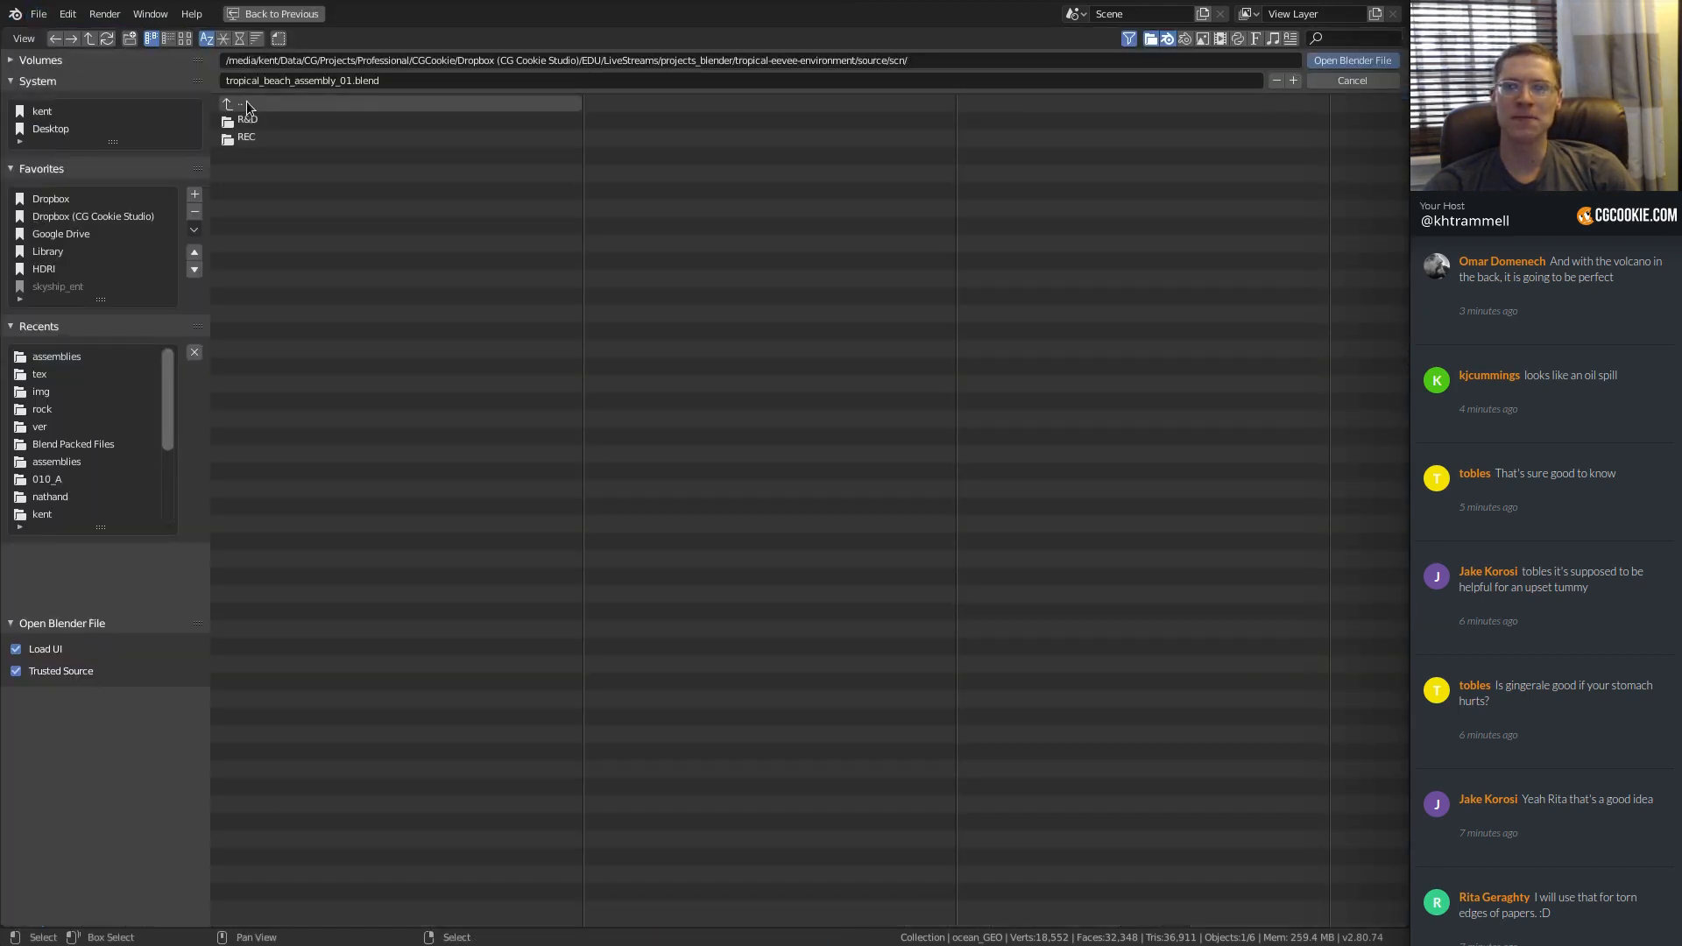
left_click(246, 116)
left_click(249, 118)
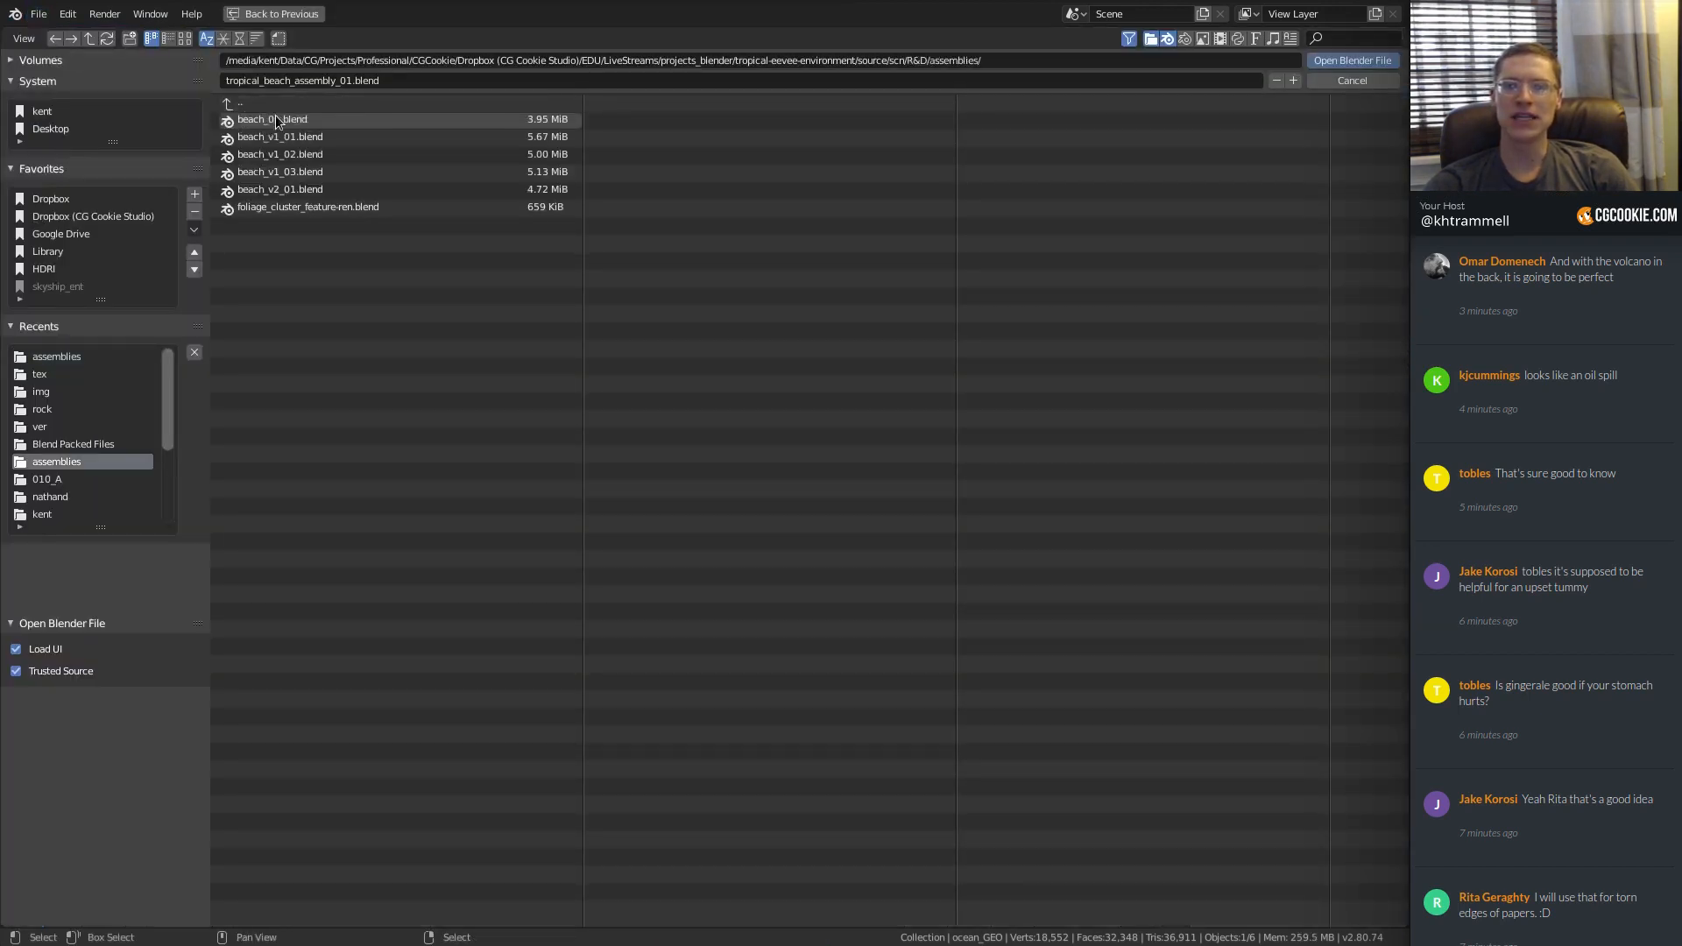
left_click(280, 174)
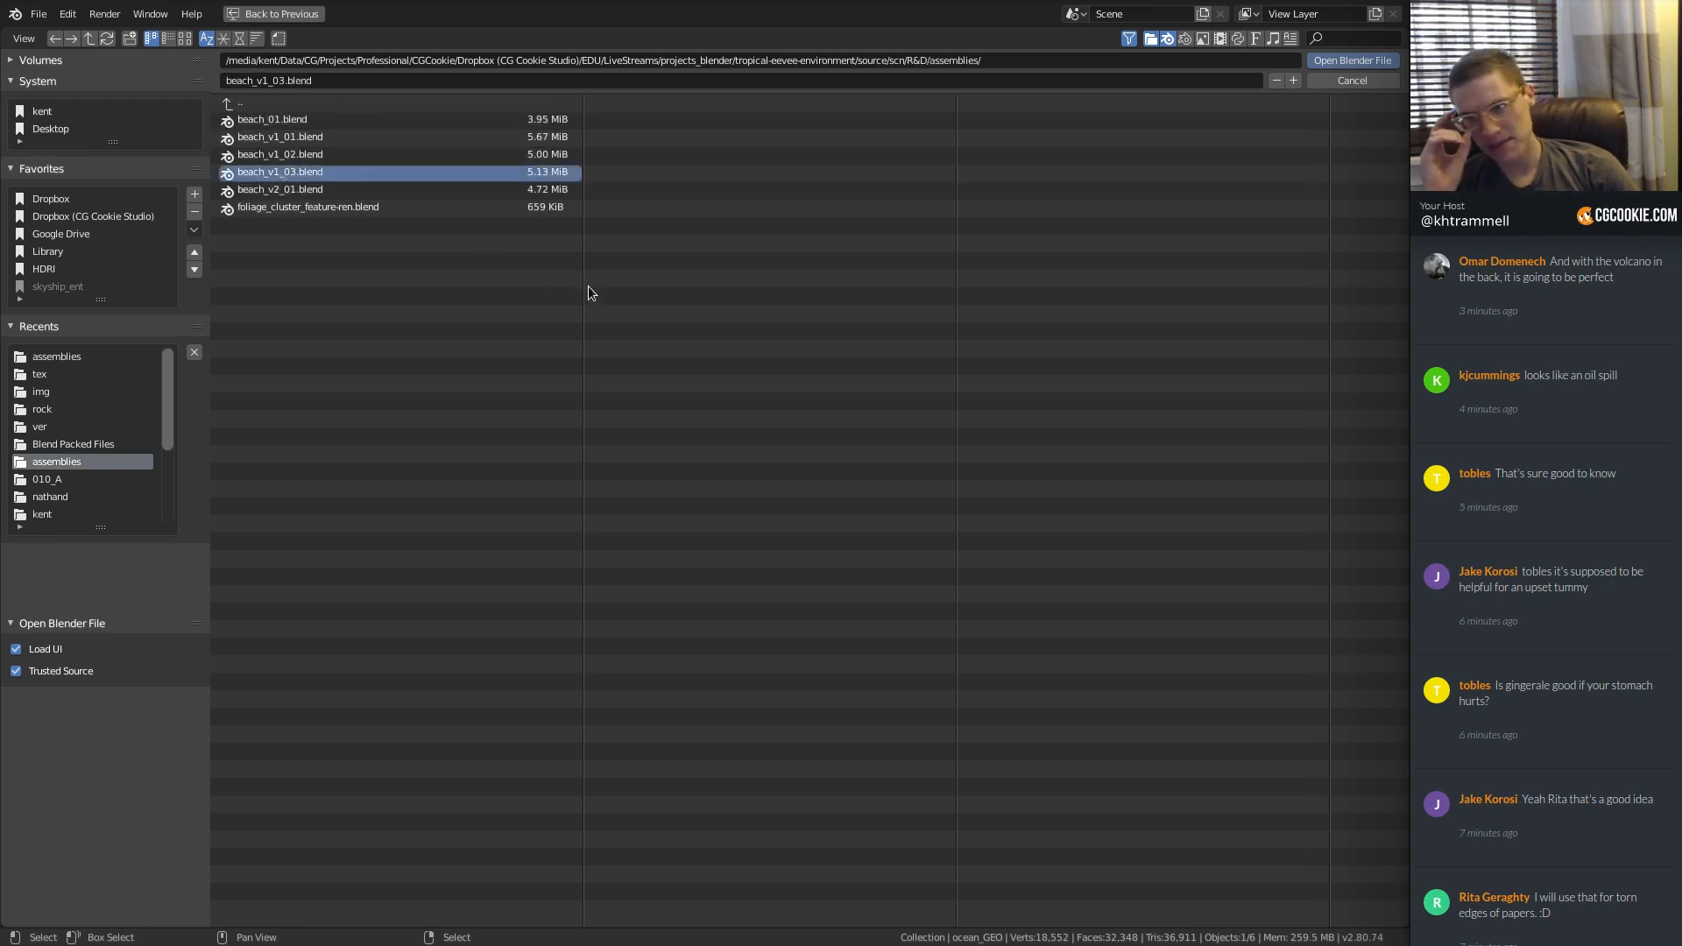
key("Return")
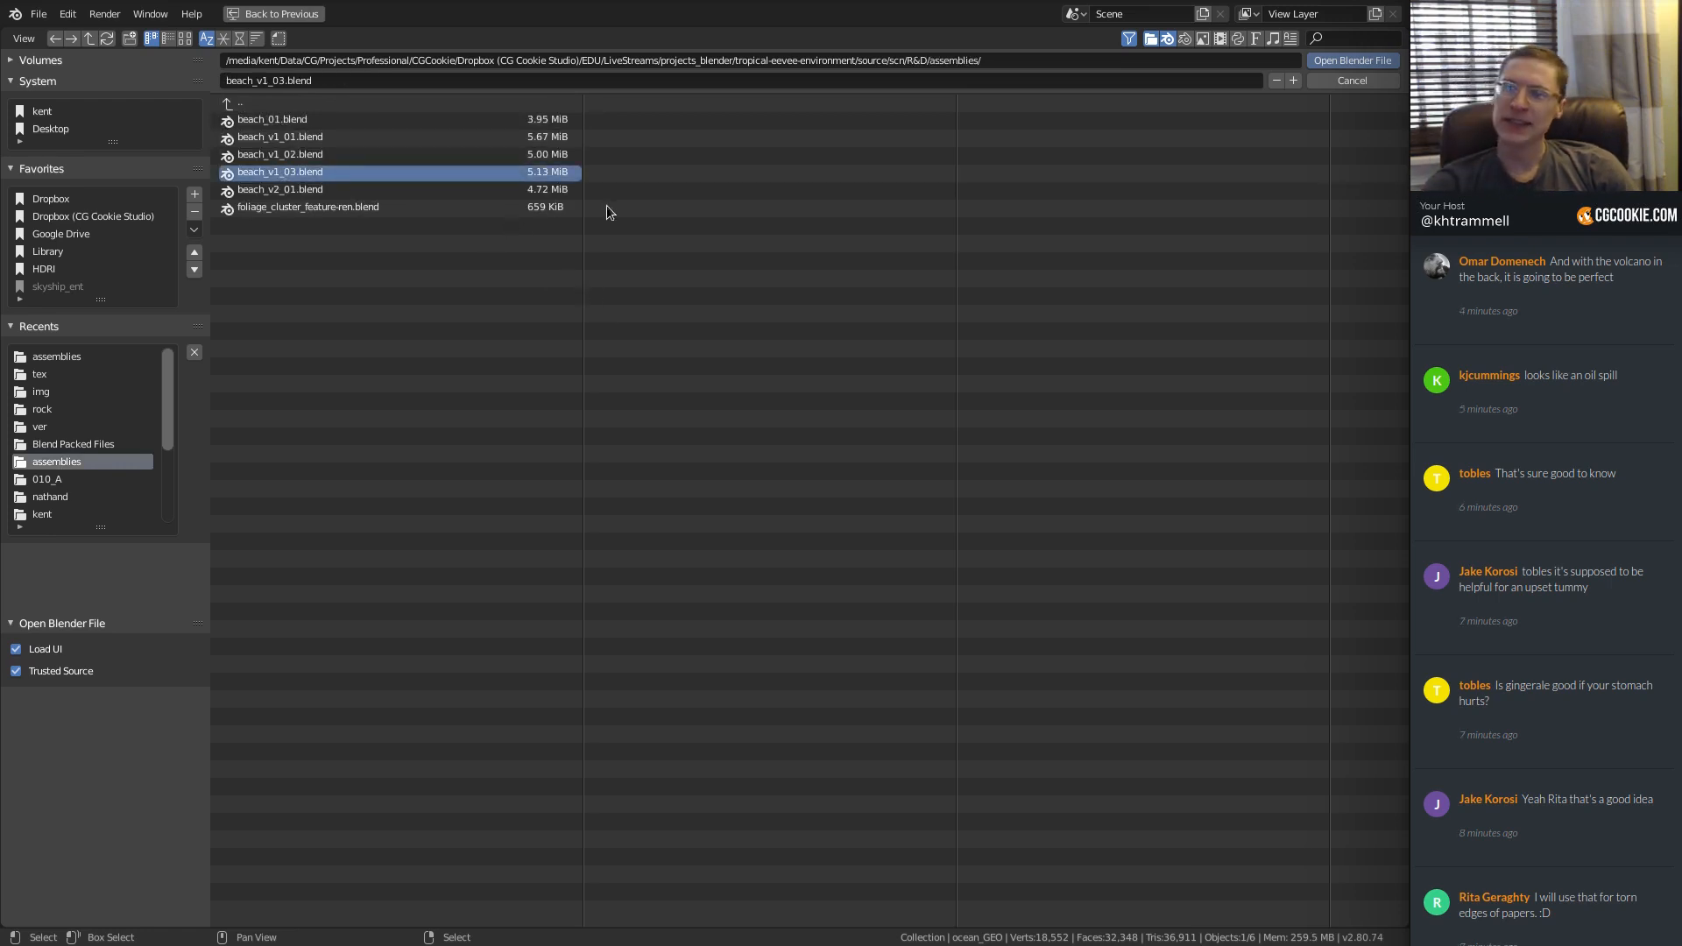
Display the opened beach scene's main viewport with Rendered shading.
middle_click_drag(697, 291, 461, 226, "ctrl")
key("z")
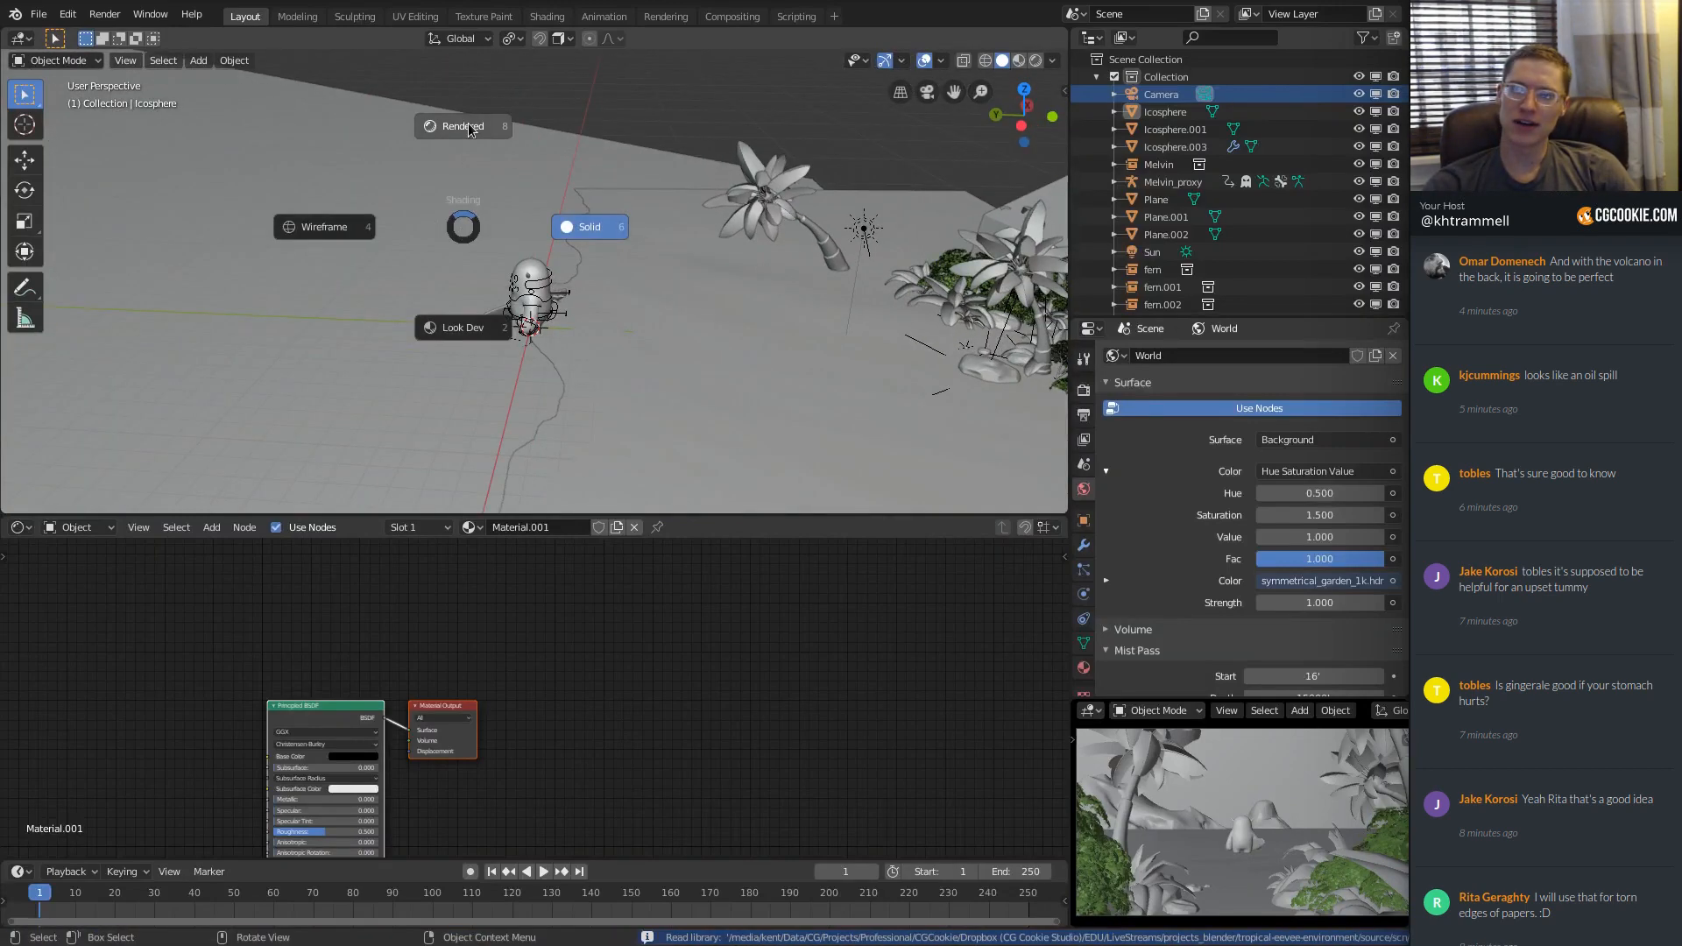
left_click(468, 122)
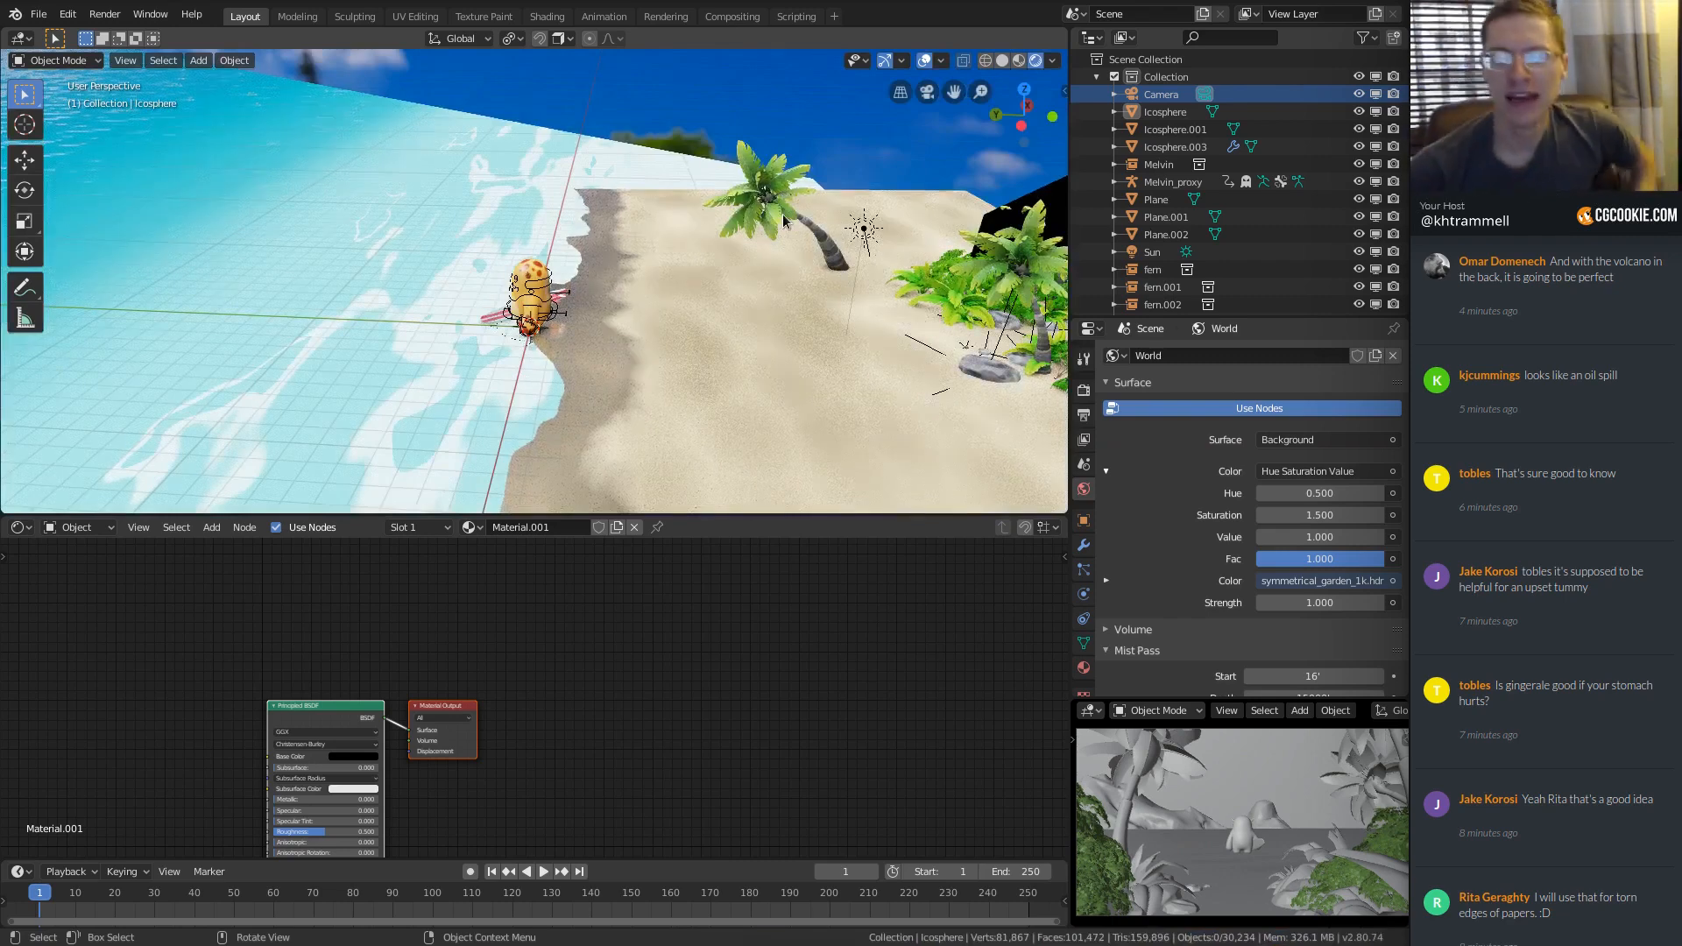
Select the ocean plane in the earlier beach scene and show its material node graph full-window.
middle_click_drag(522, 309, 429, 412, "shift")
left_click(471, 186)
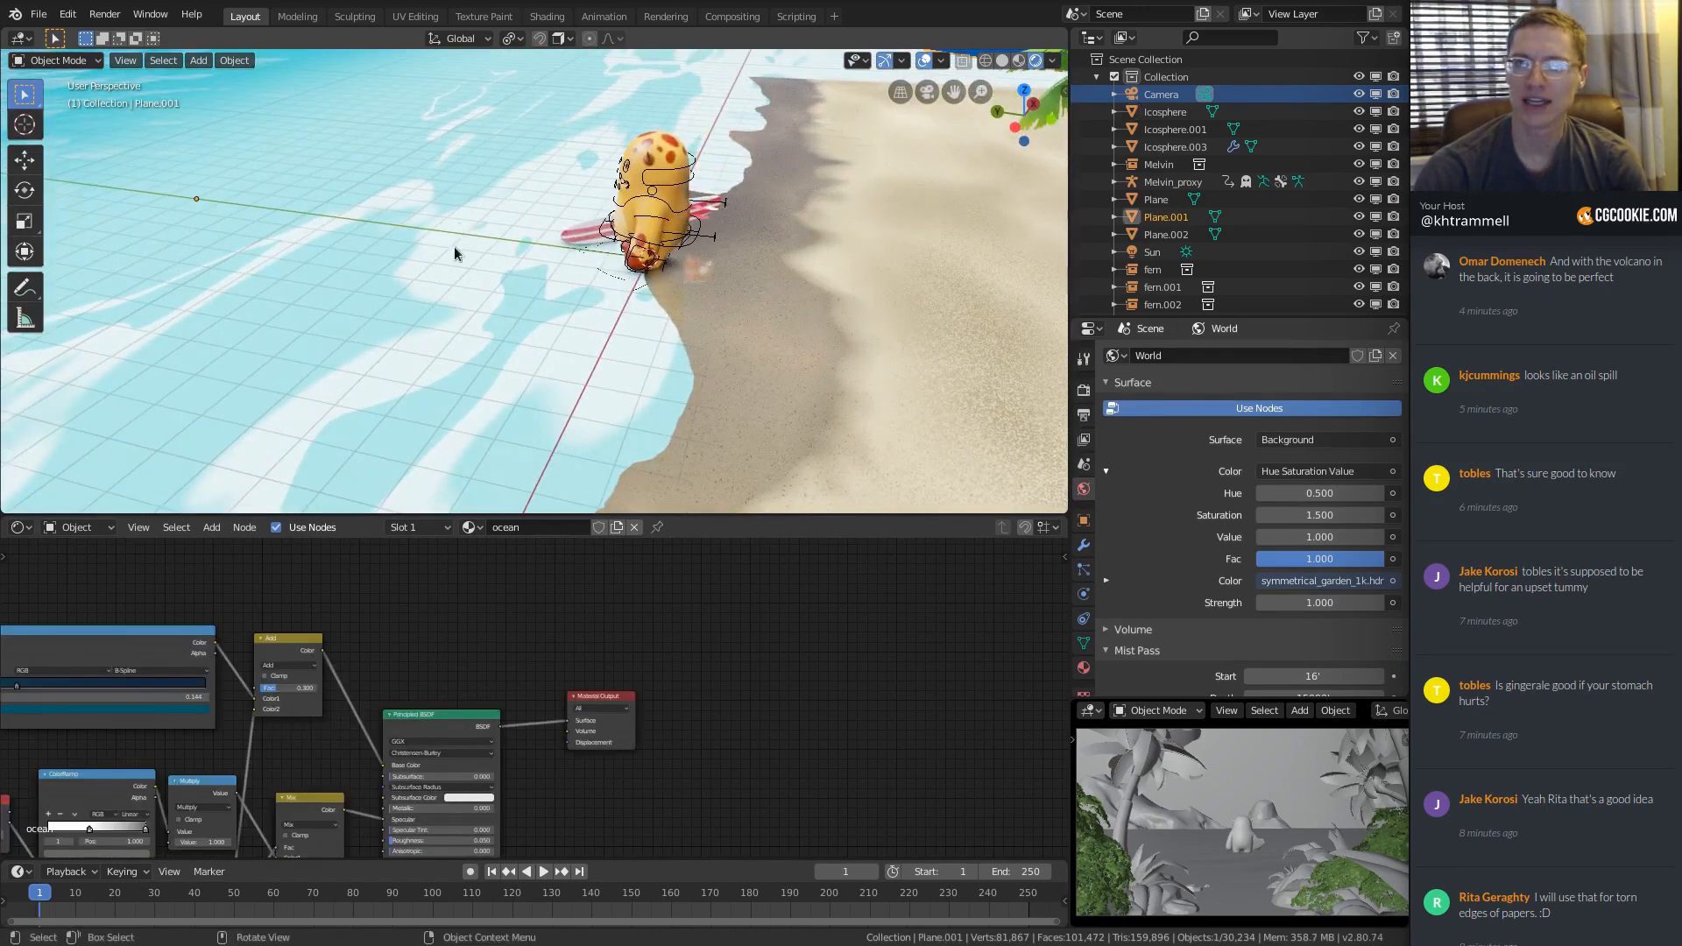
scroll(269, 697, "up", 4)
middle_click_drag(627, 745, 540, 598)
middle_click_drag(495, 663, 646, 590)
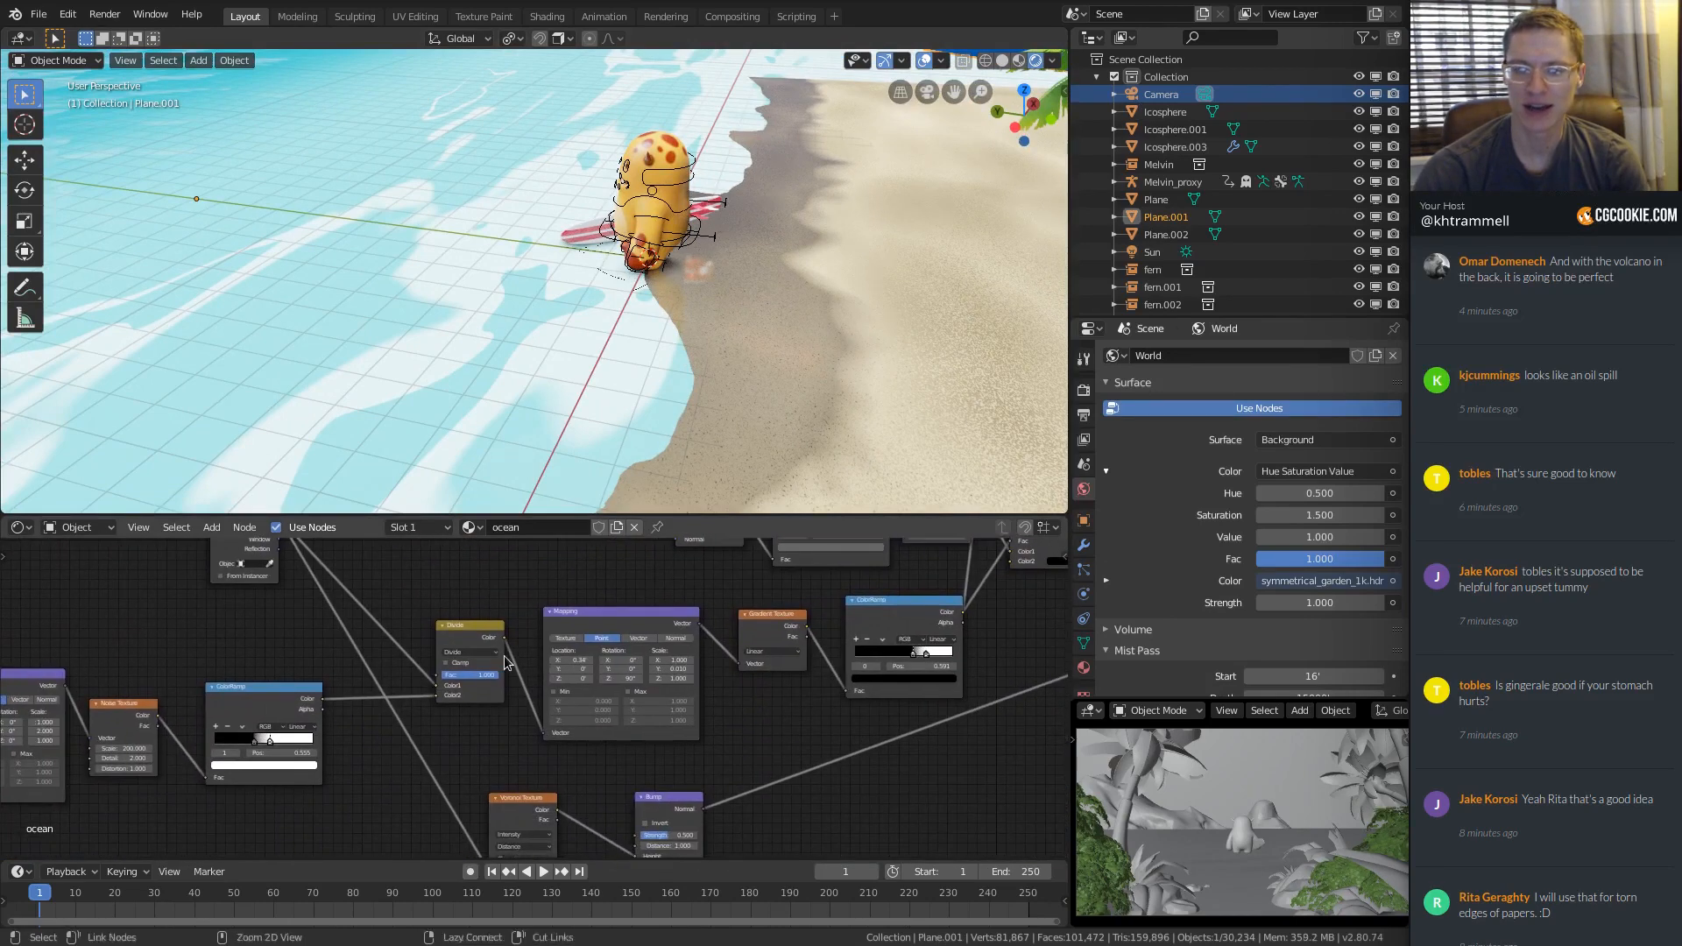
key("ctrl+space")
Examine how the ocean material feeds noise and object coordinates through Divide and Mapping into the Gradient Texture.
scroll(533, 487, "up", 3)
middle_click_drag(480, 426, 680, 608)
scroll(710, 591, "up", 3)
middle_click_drag(999, 622, 1086, 482)
middle_click_drag(578, 539, 638, 543)
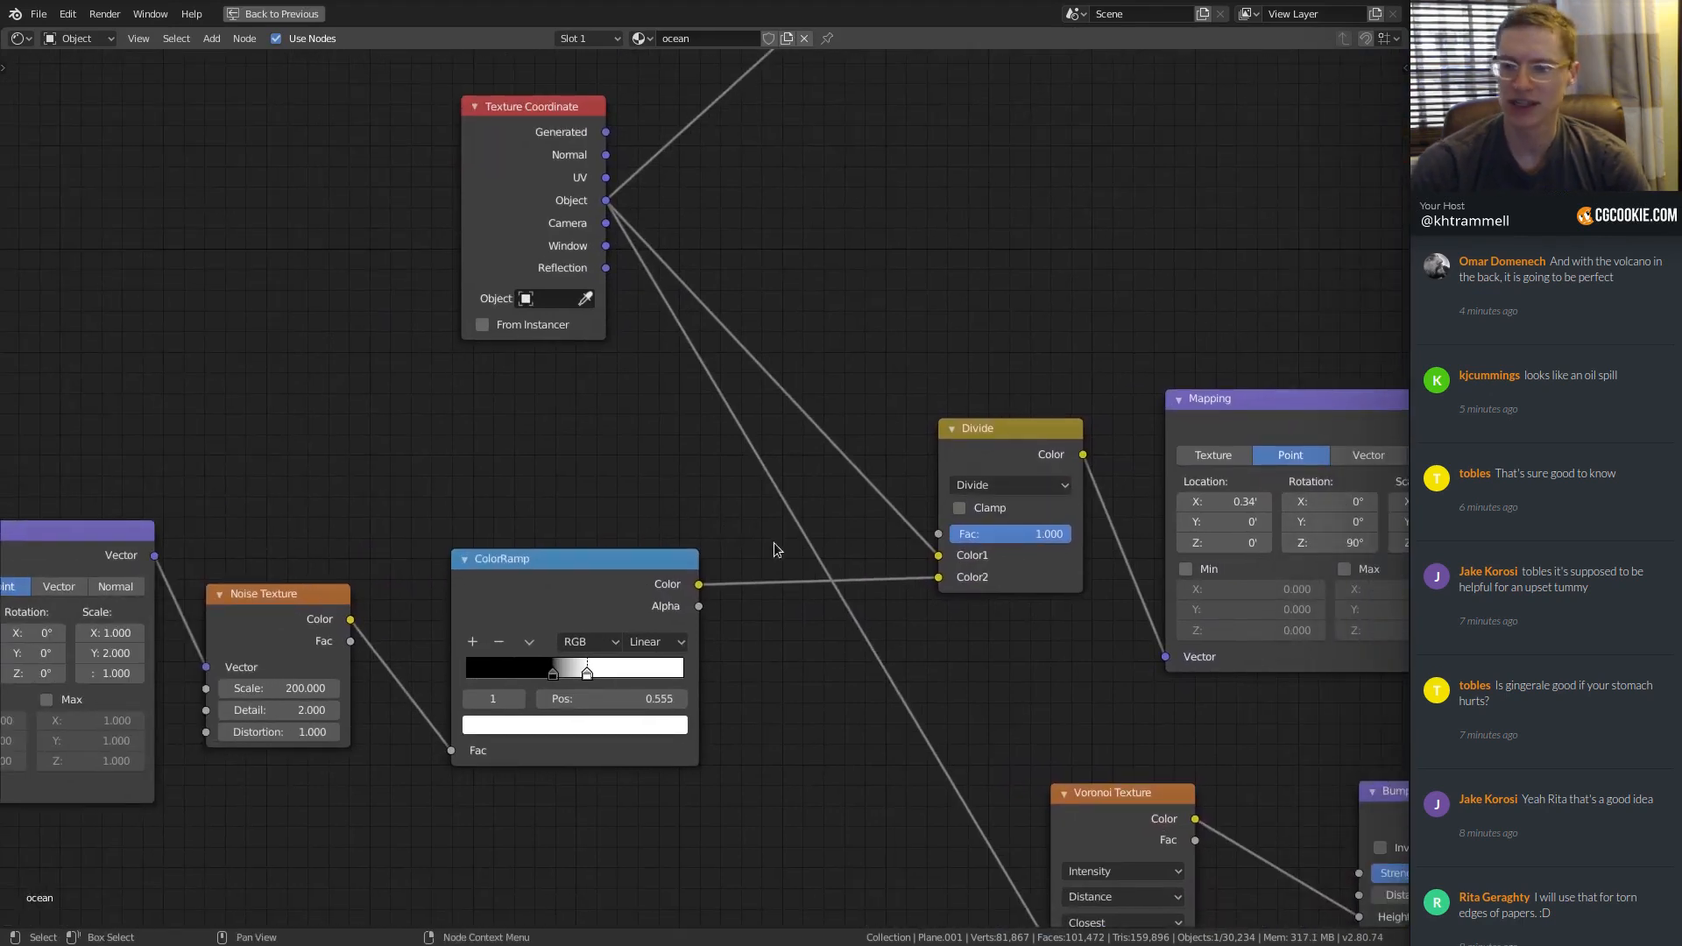
middle_click_drag(427, 556, 365, 633)
middle_click_drag(599, 548, 378, 523)
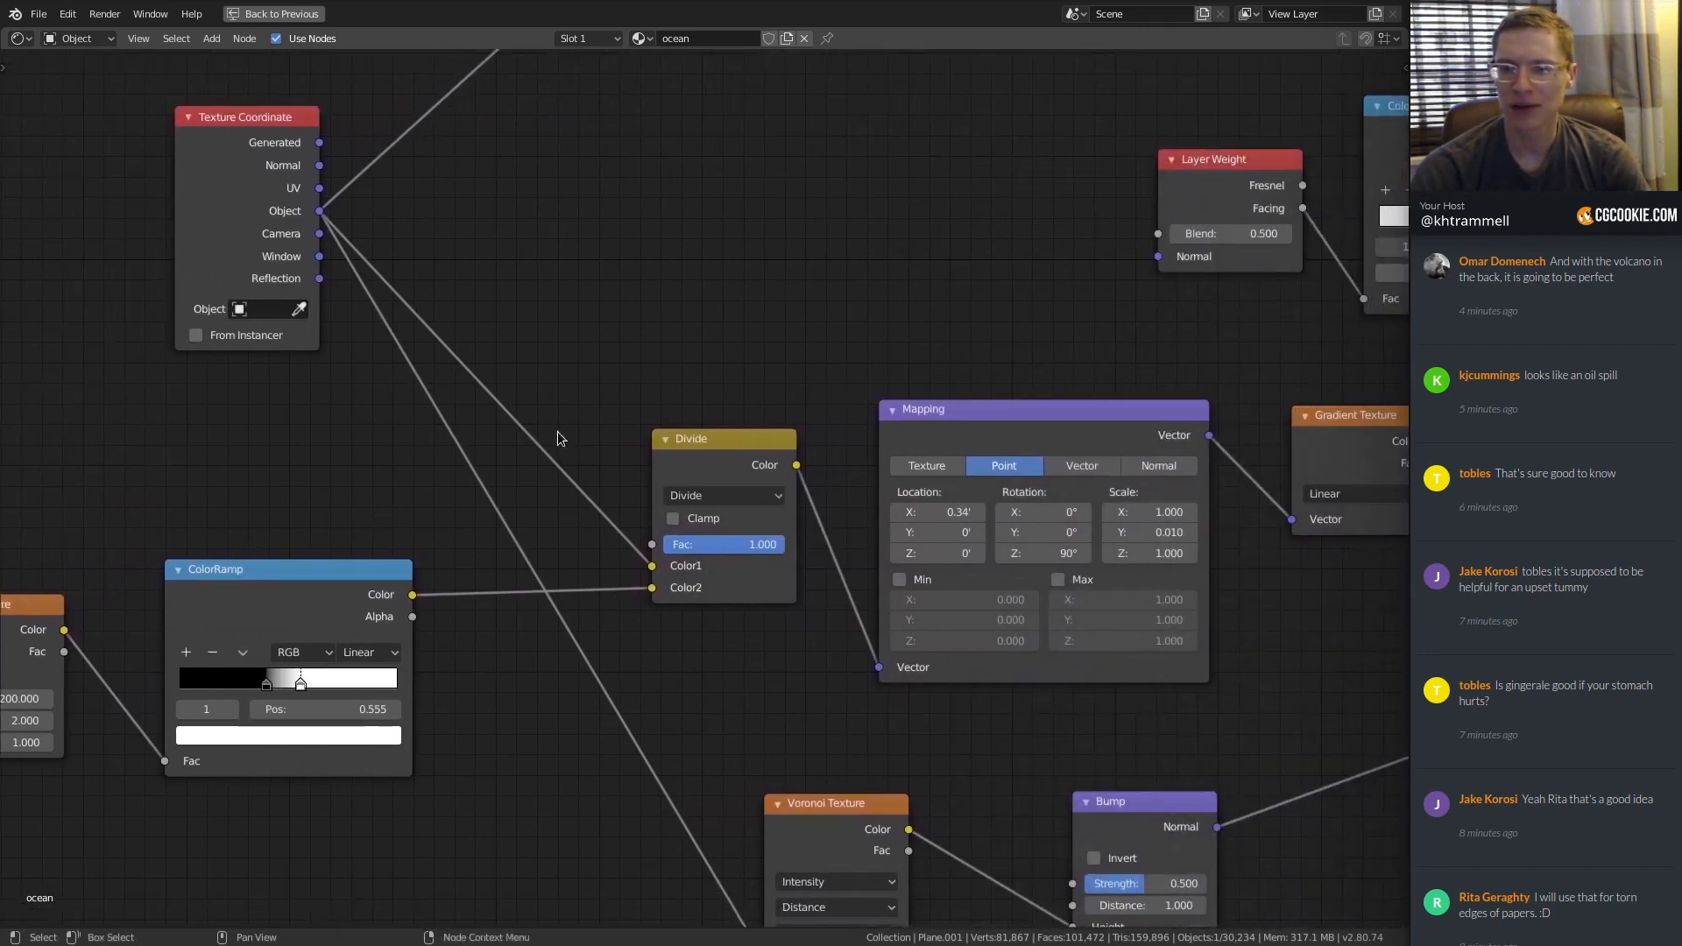
middle_click_drag(653, 463, 516, 500)
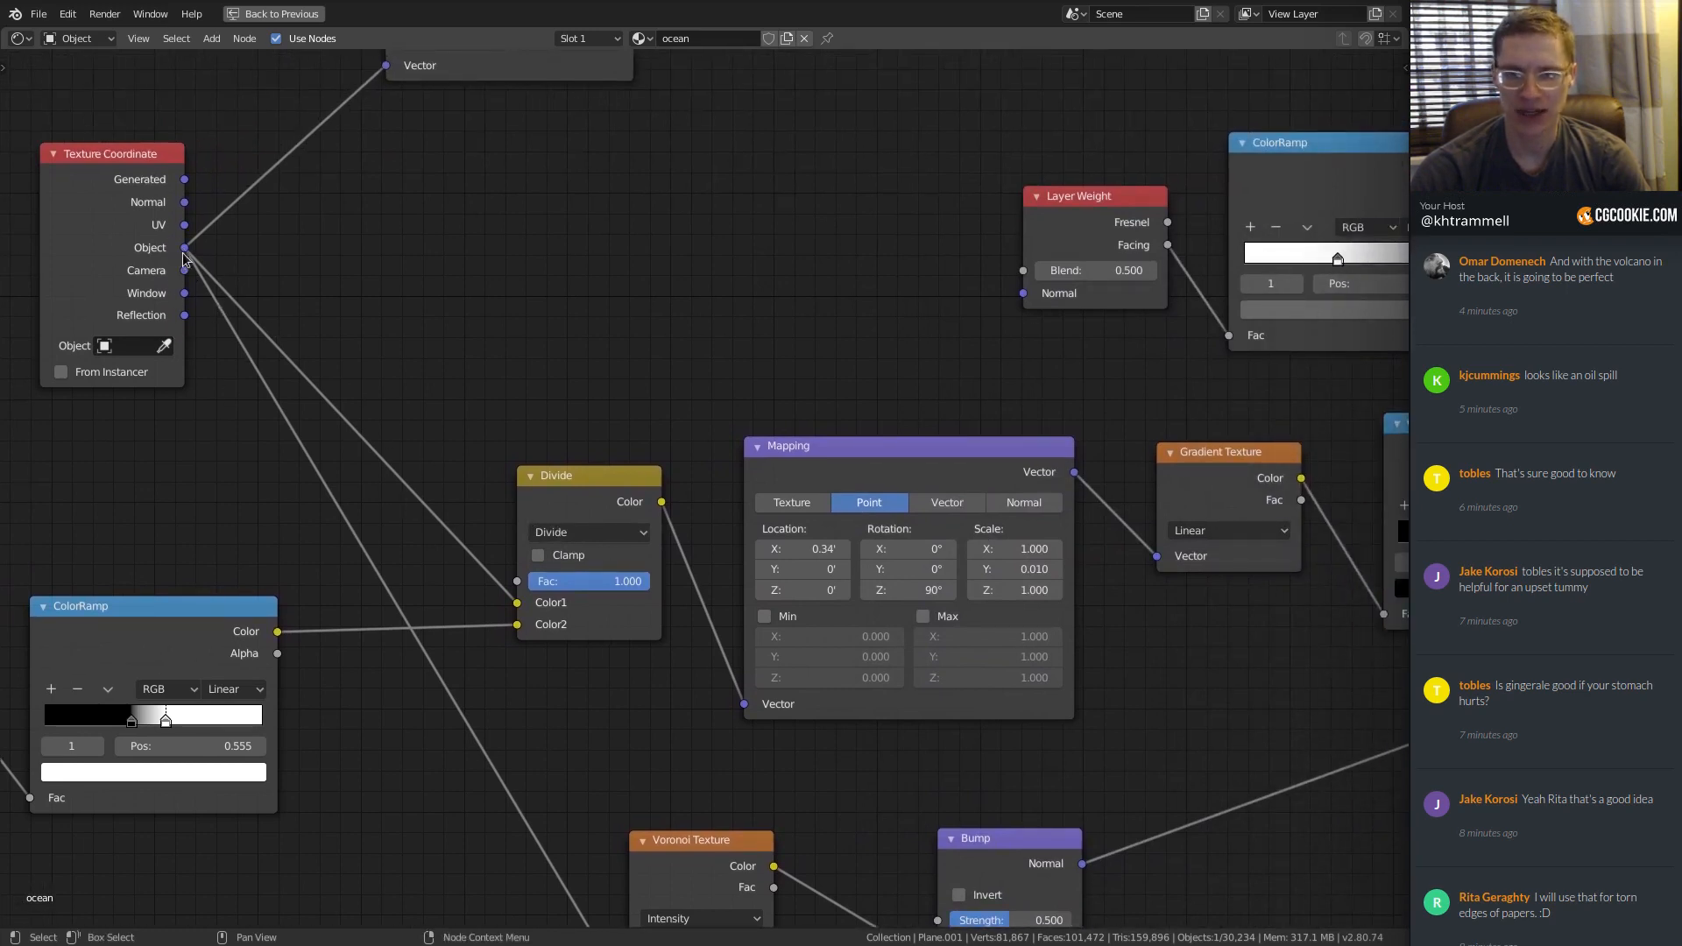
middle_click_drag(613, 451, 356, 462)
Reopen the previous beach scene from the recent files, discarding changes to the reference file.
left_click(39, 13)
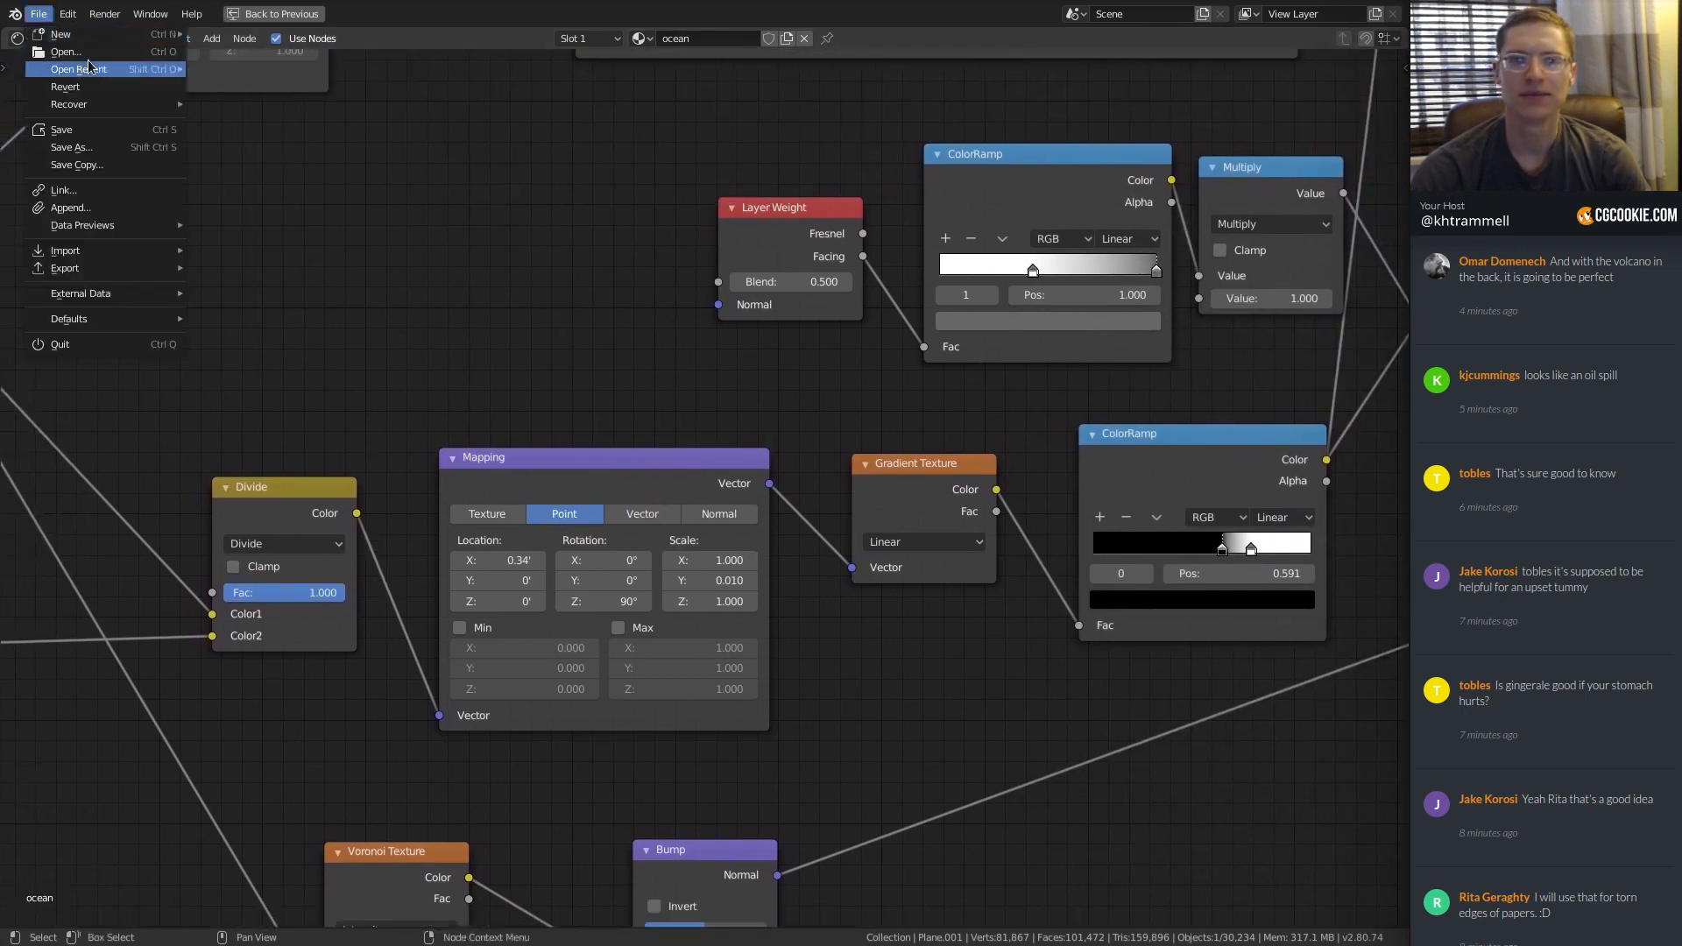
mouse_move(78, 69)
left_click(305, 86)
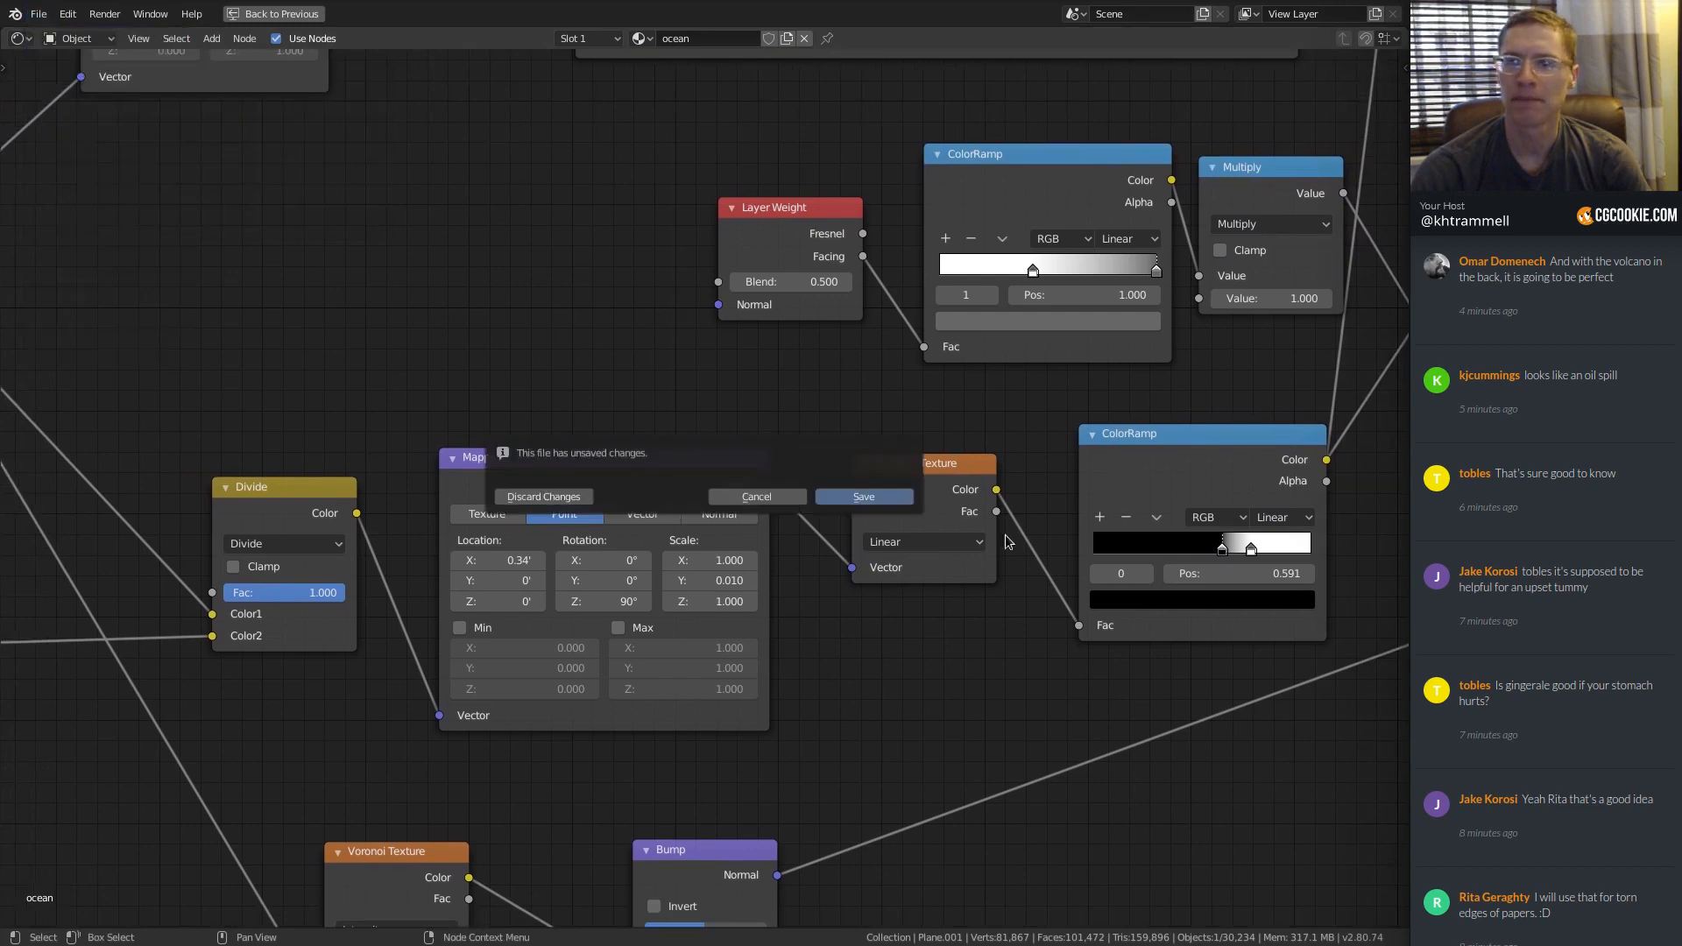
left_click(551, 497)
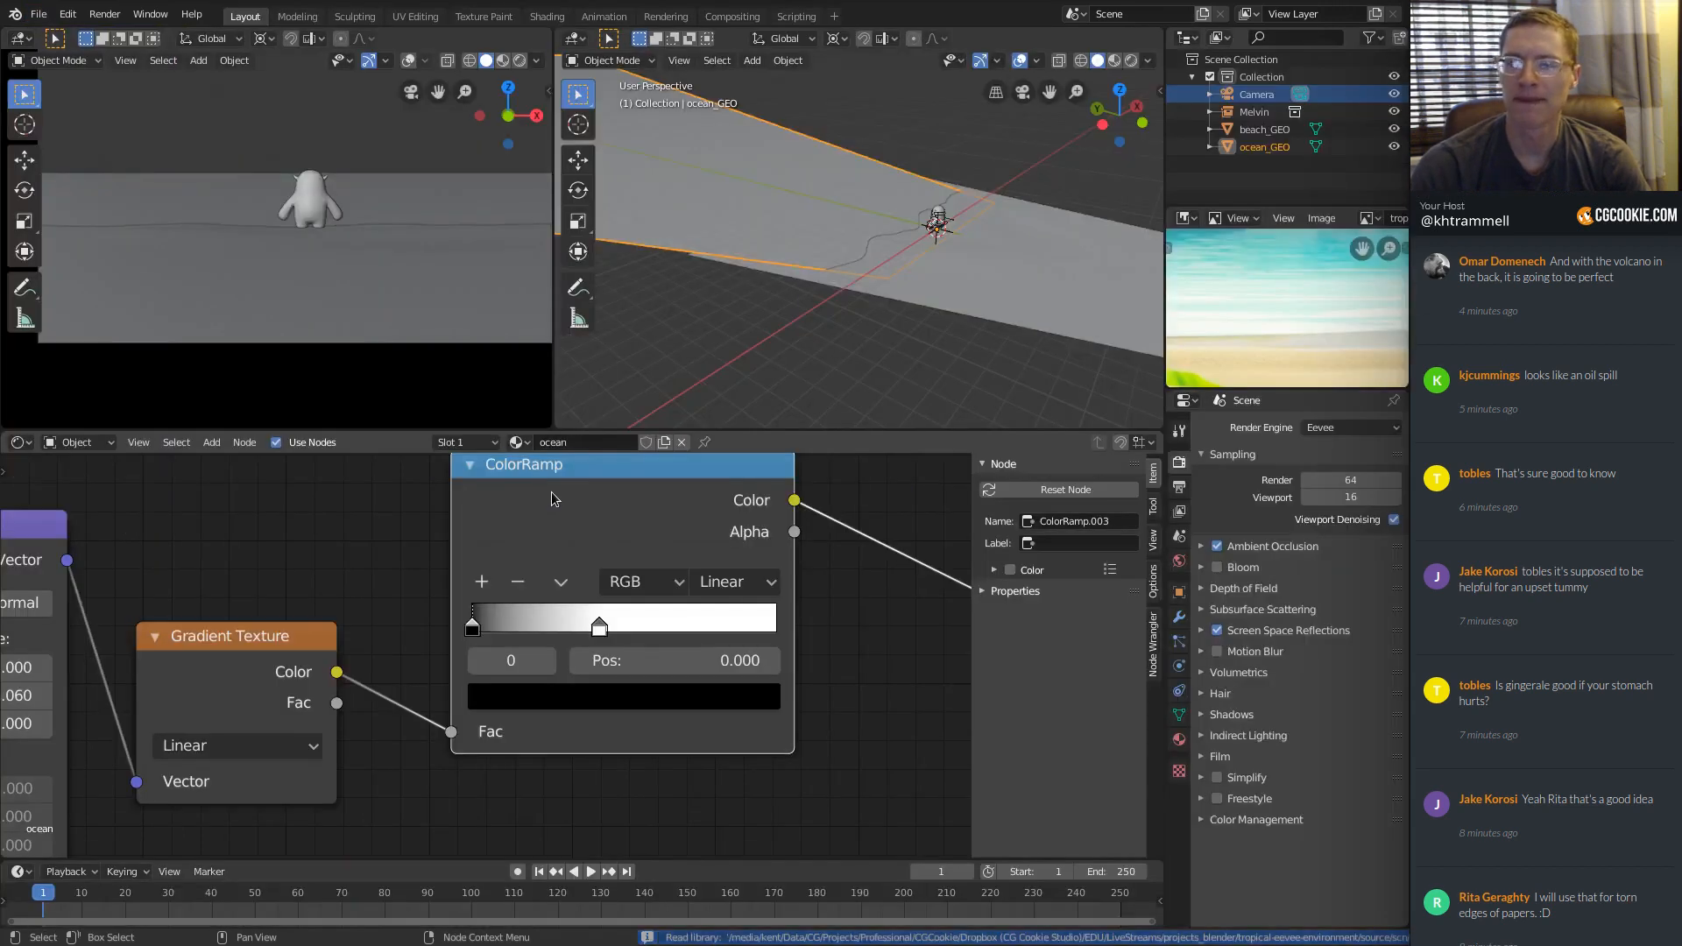
Hide the node editor's sidebar and display the perspective viewport with Rendered shading.
scroll(901, 277, "up", 4)
scroll(531, 583, "down", 7)
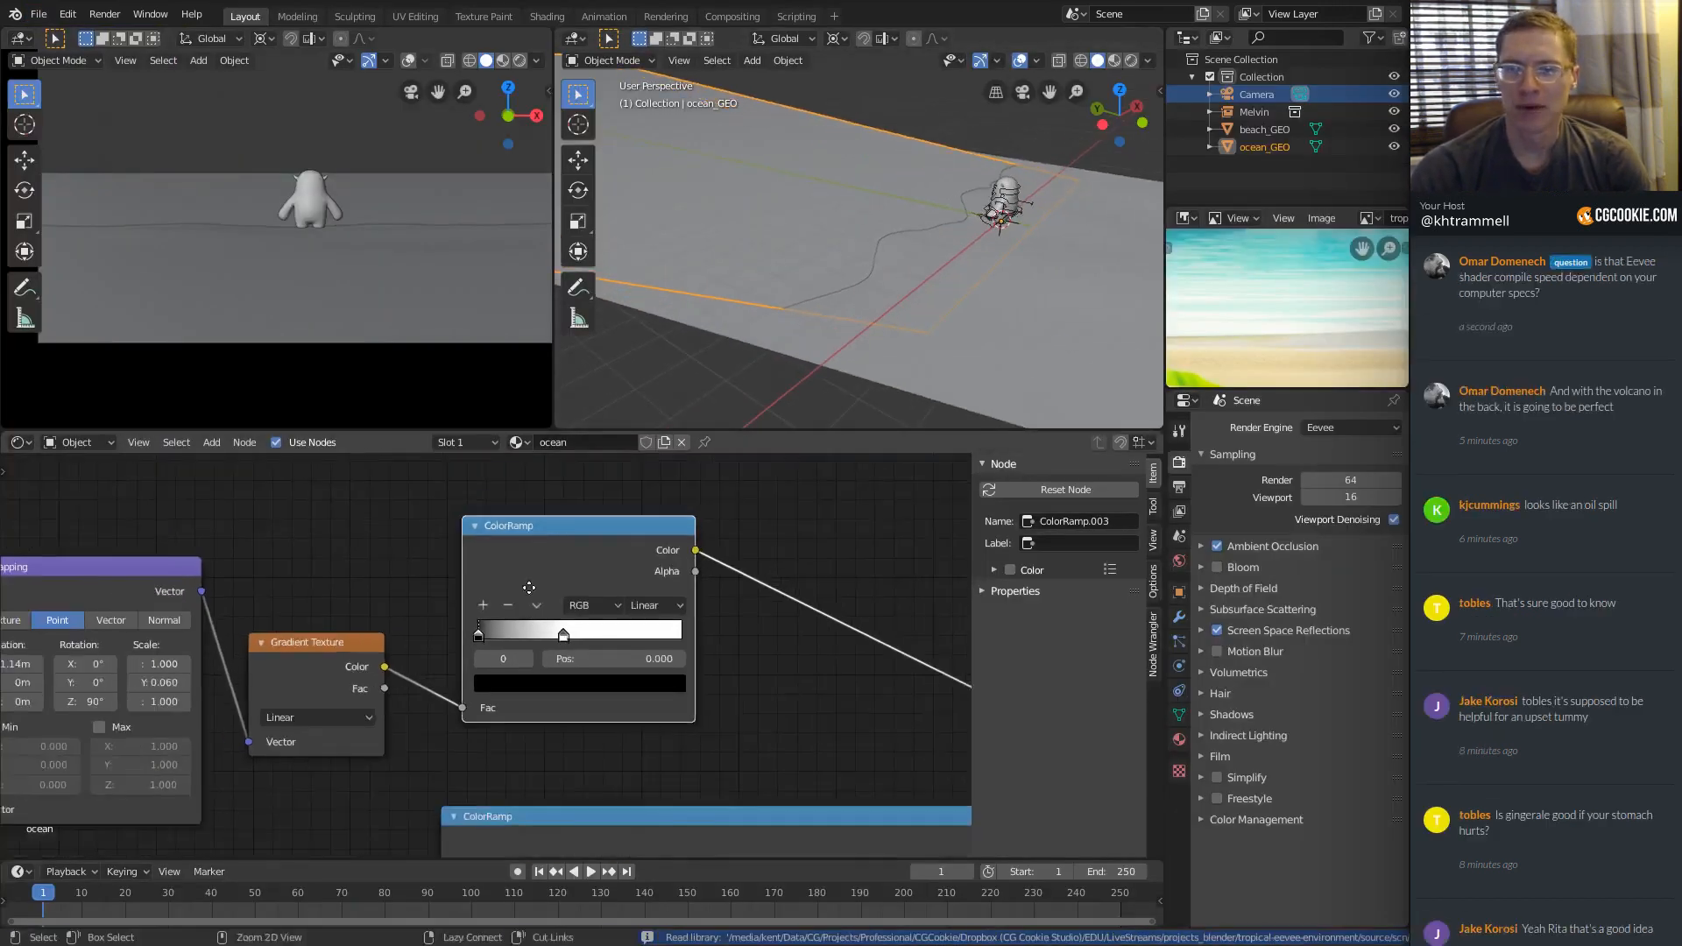
key("n")
middle_click_drag(671, 608, 755, 608, "shift")
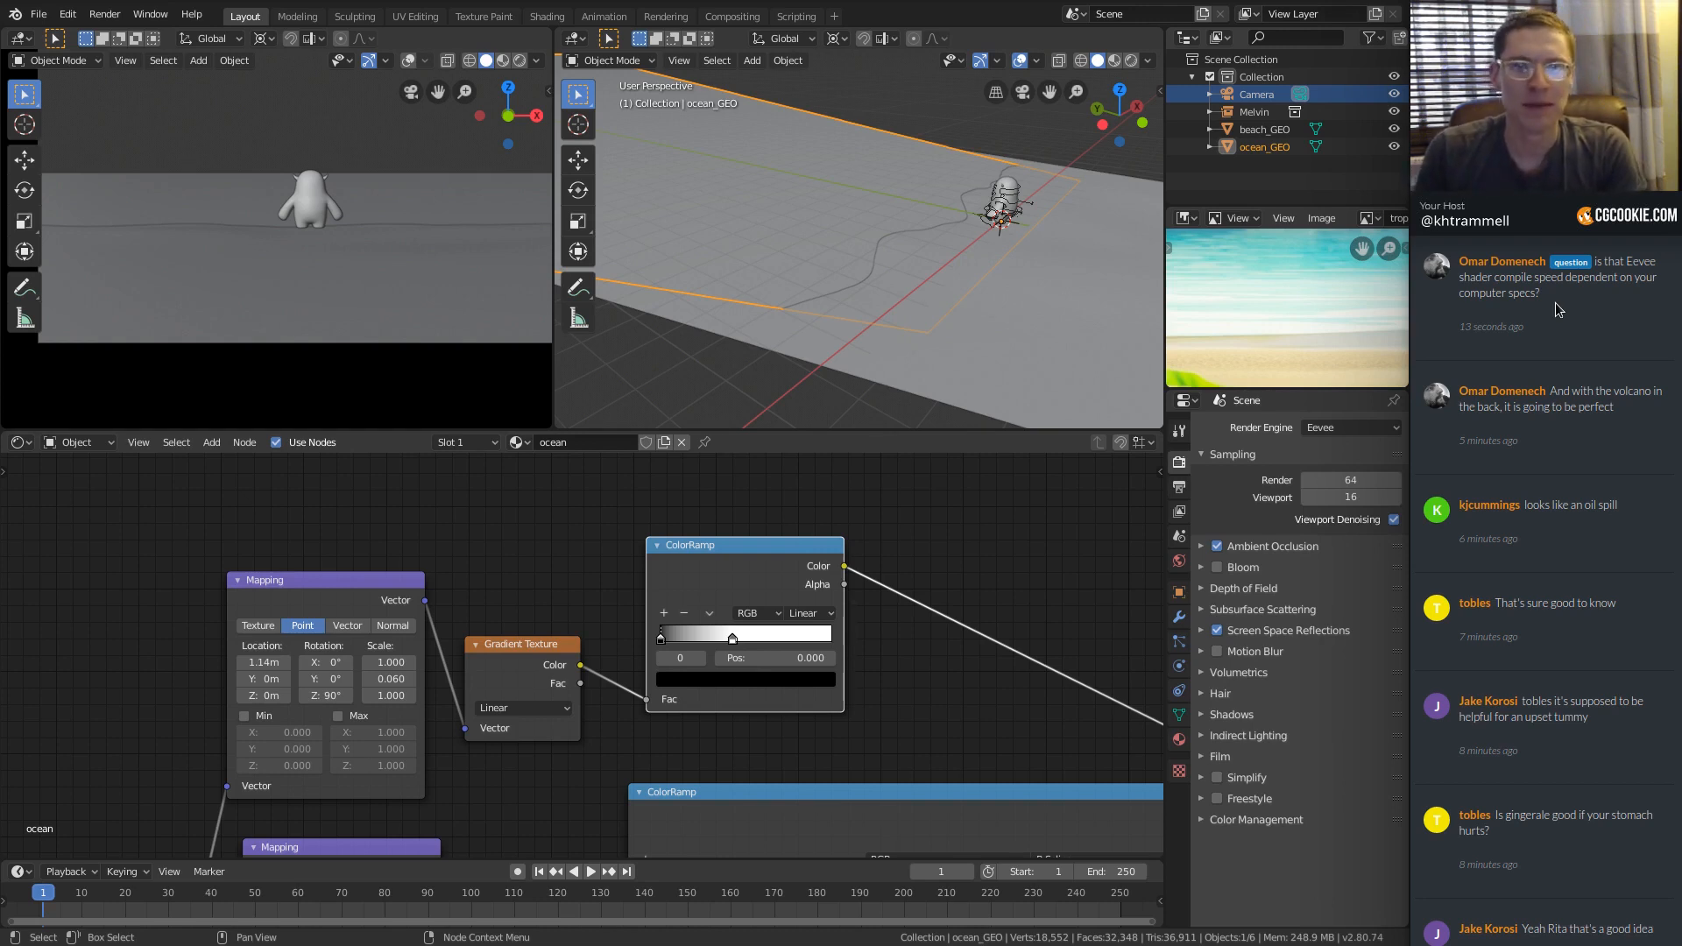
key("z")
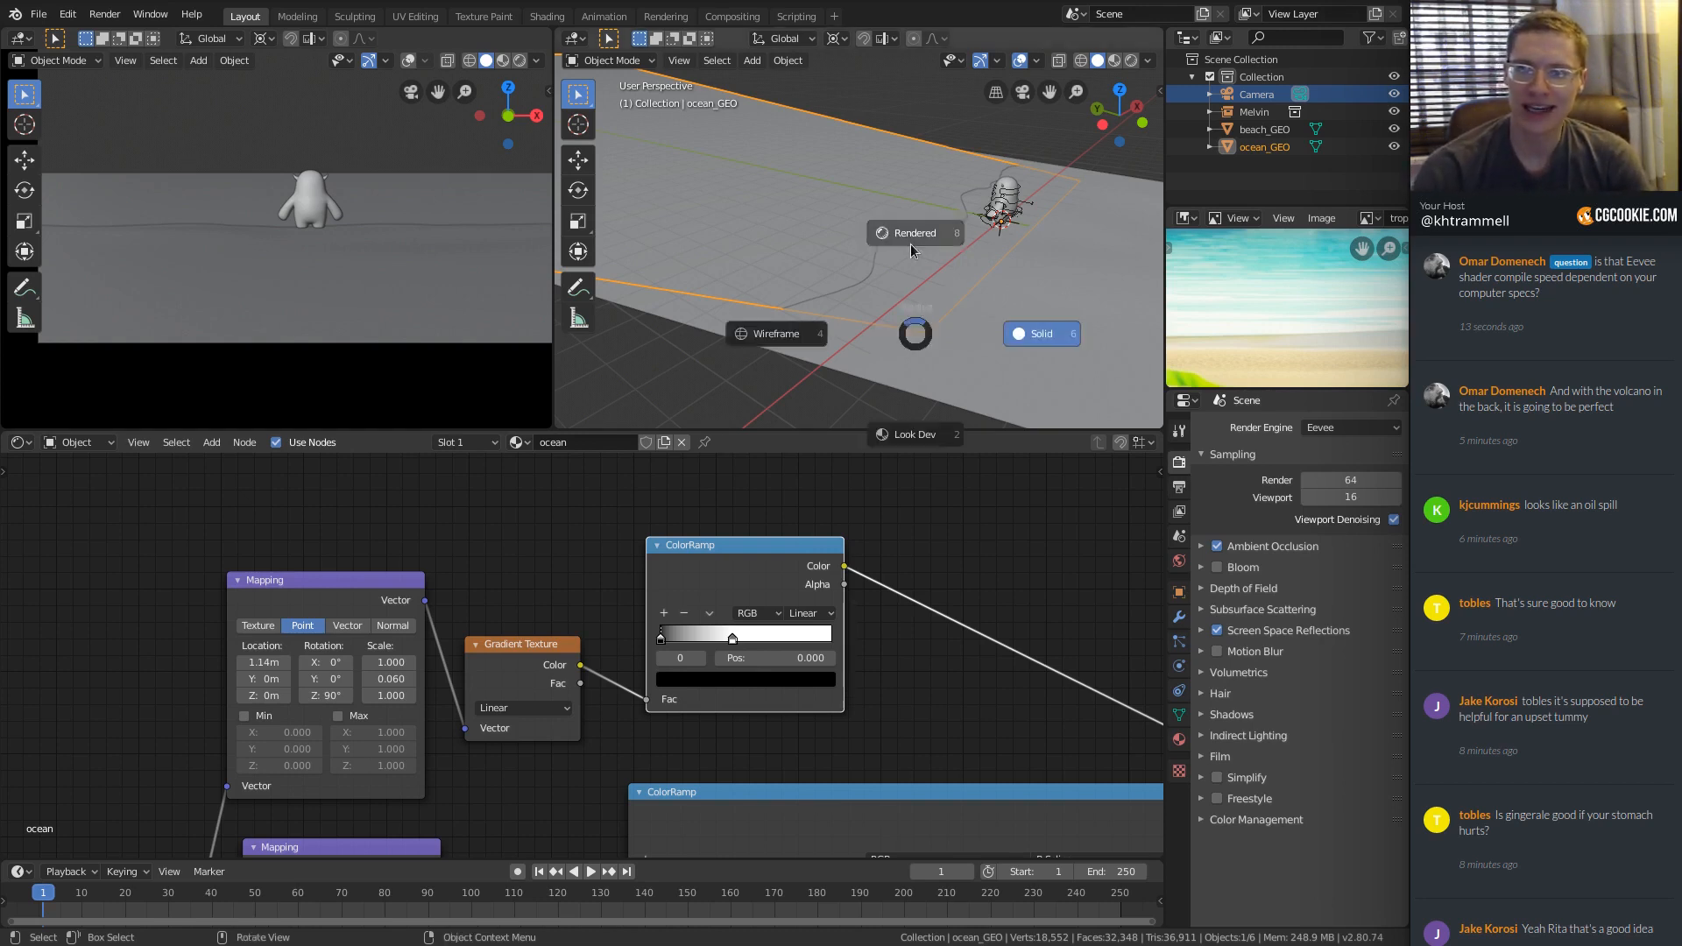
left_click(911, 243)
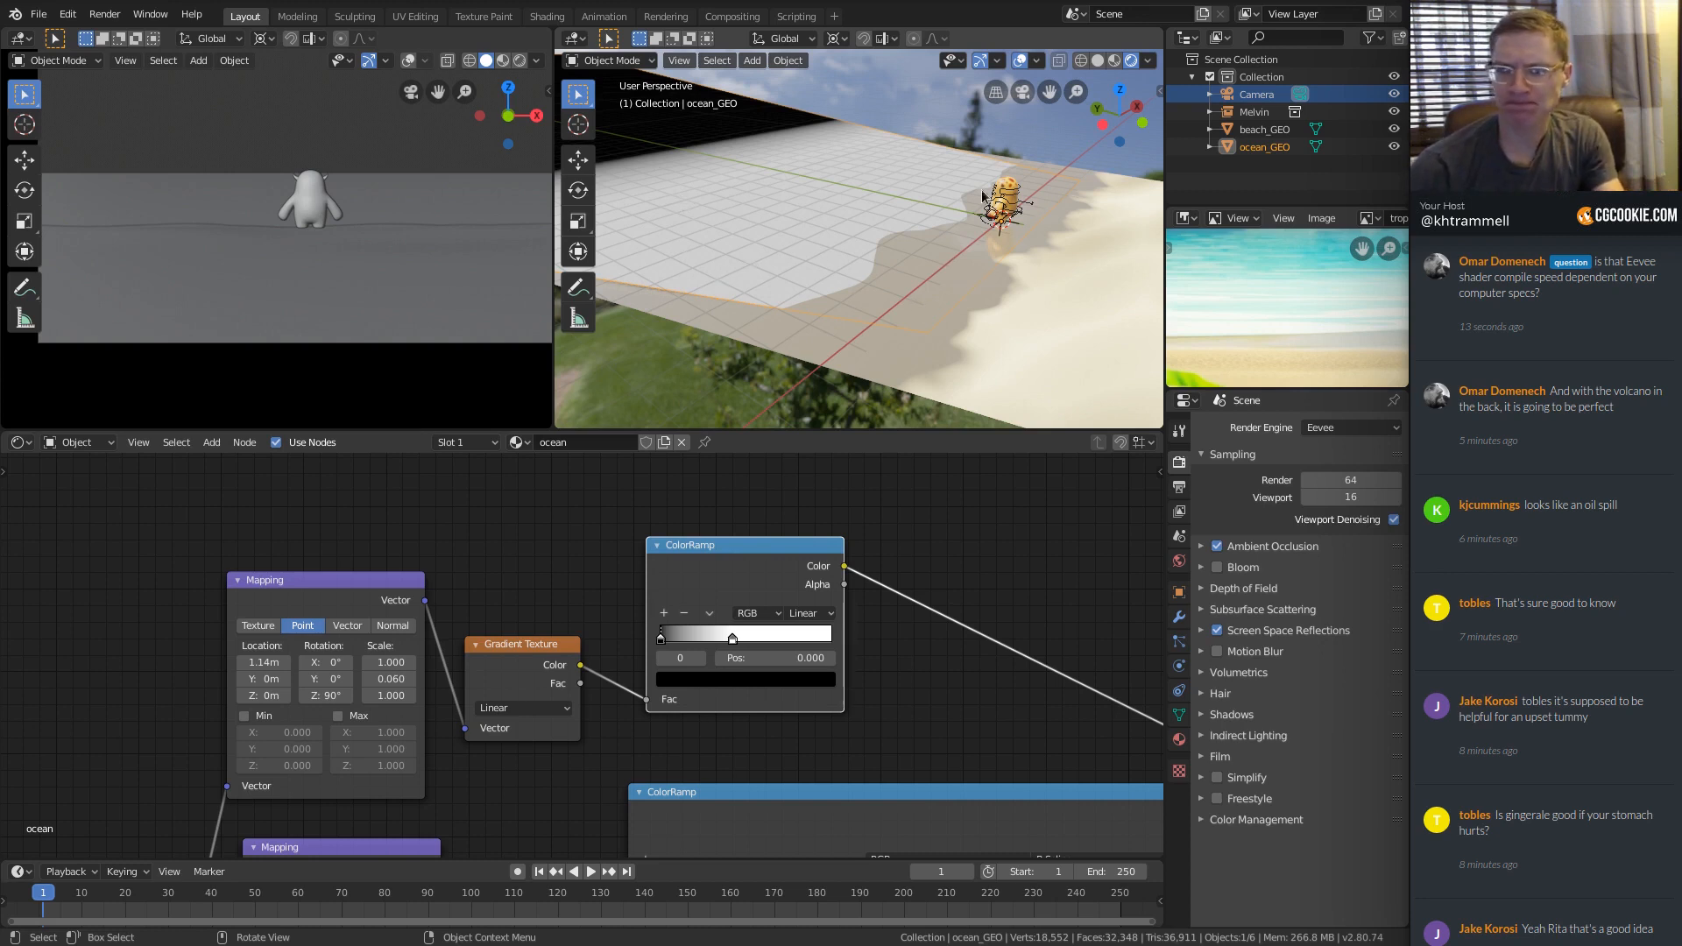
Move the ColorRamp and Gradient Texture nodes away from Mapping and add a Noise Texture node above it.
mouse_move(491, 635)
middle_mouse_down()
mouse_move(575, 540)
mouse_move(499, 633)
mouse_move(513, 660)
middle_mouse_up()
left_click_drag(759, 568, 848, 543)
left_click_drag(524, 666, 584, 659)
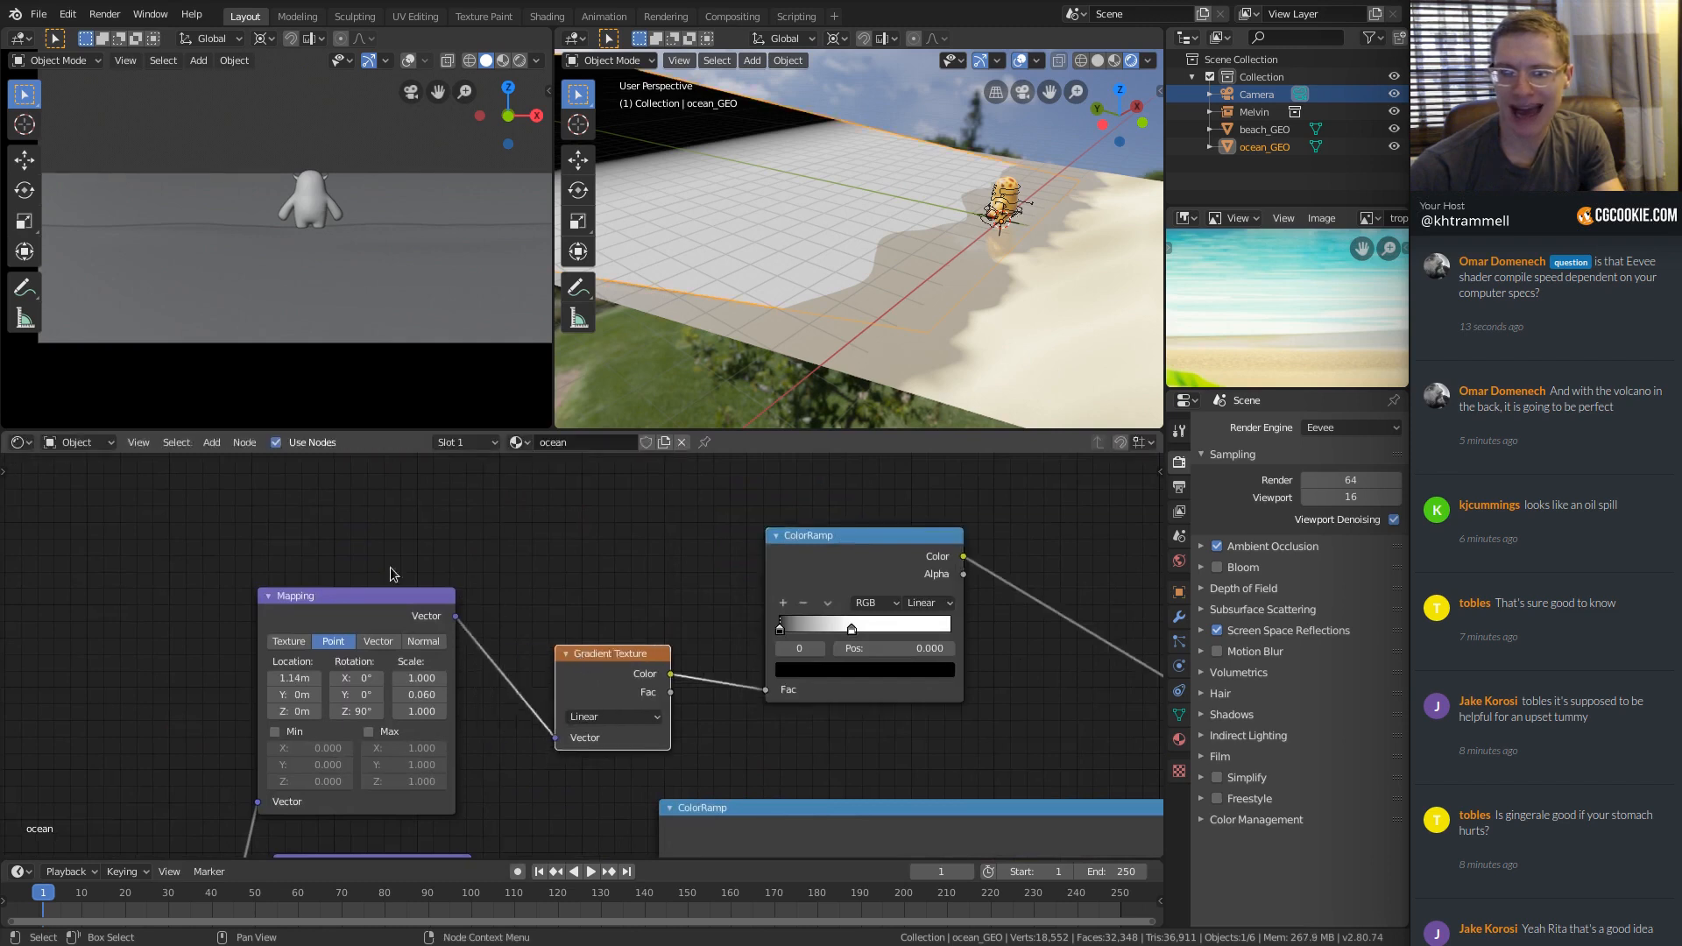
middle_click_drag(230, 478, 263, 589)
key("shift+a")
mouse_move(217, 496)
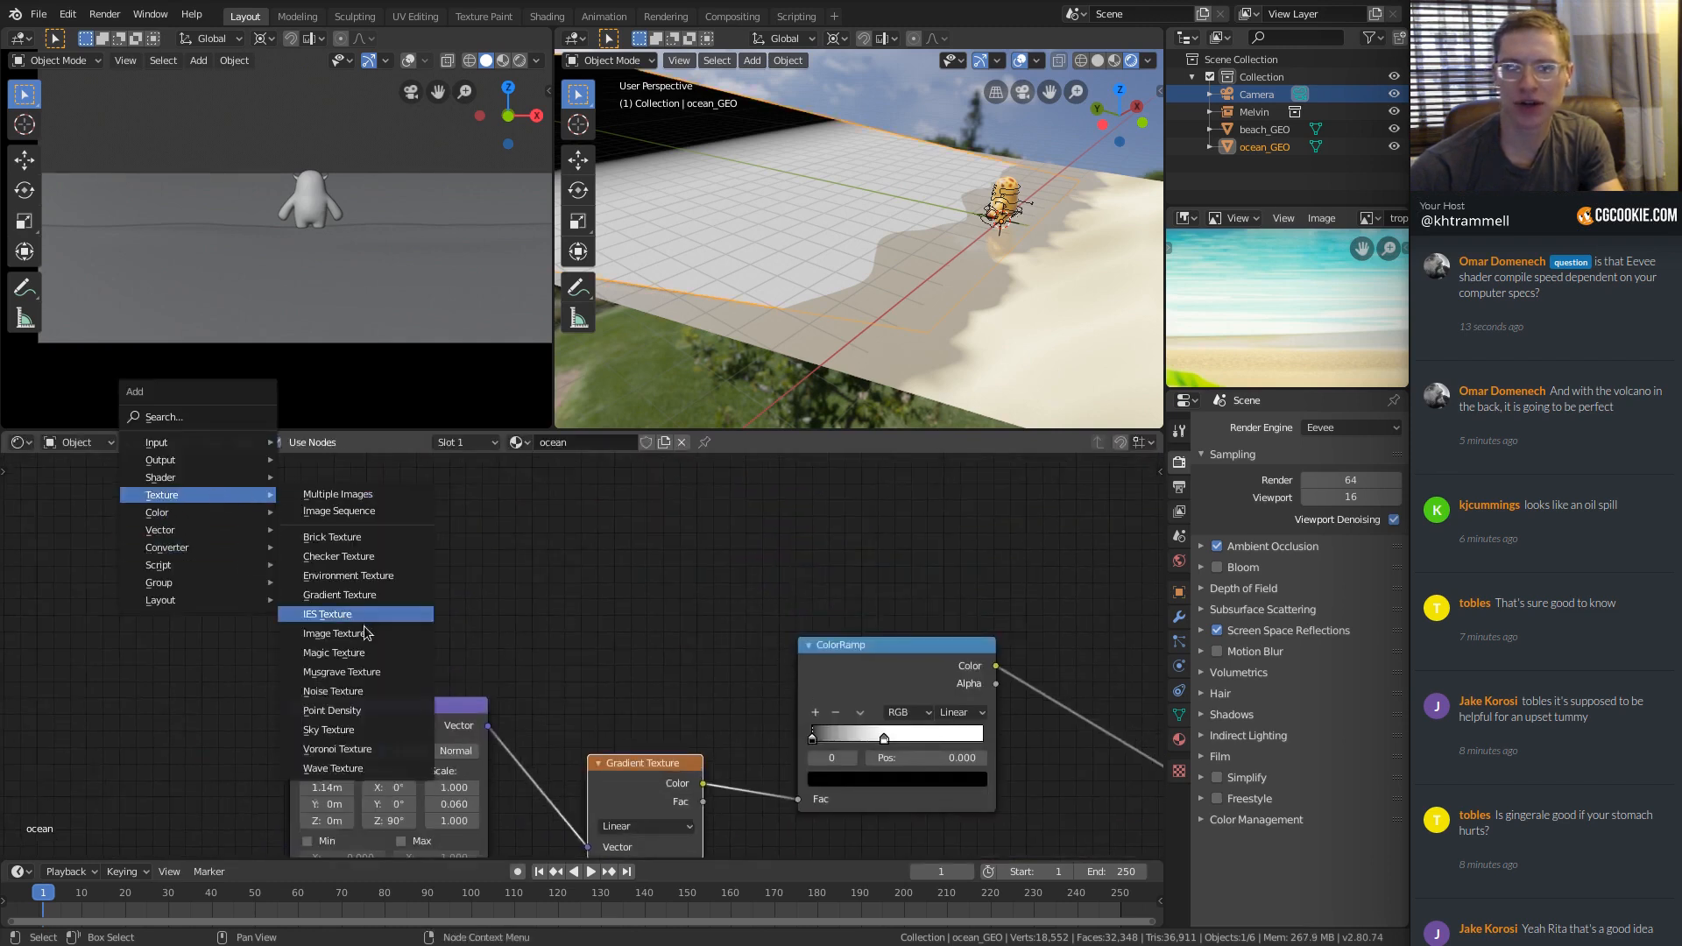
left_click(332, 691)
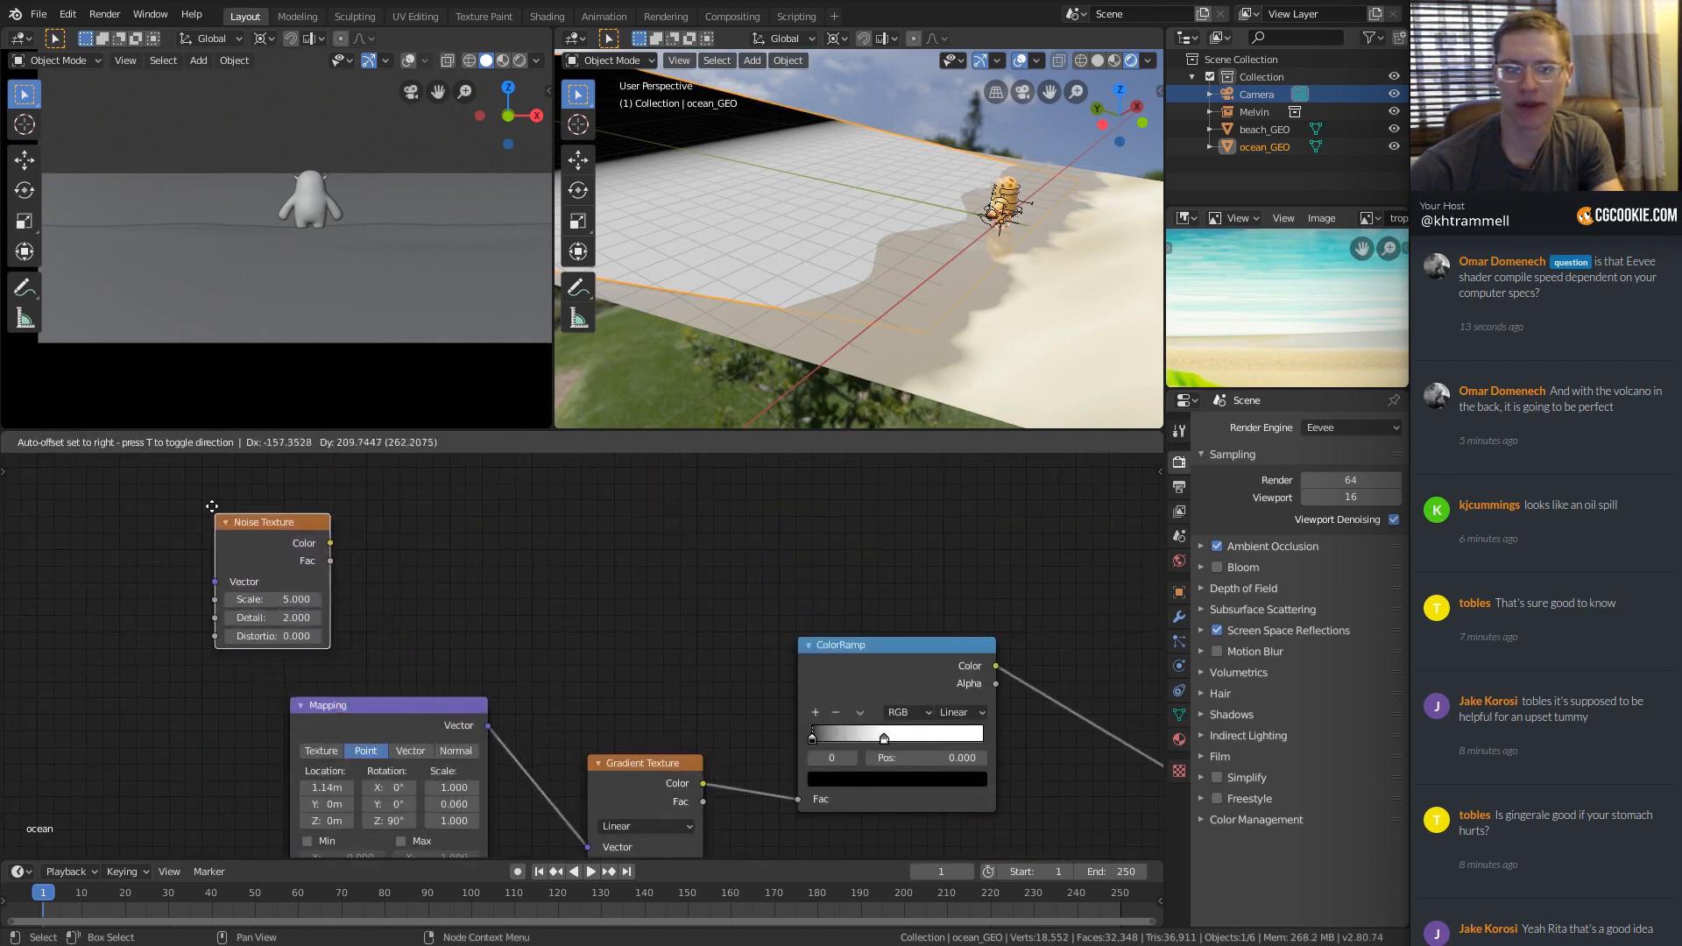
left_click(238, 519)
scroll(427, 594, "down", 2)
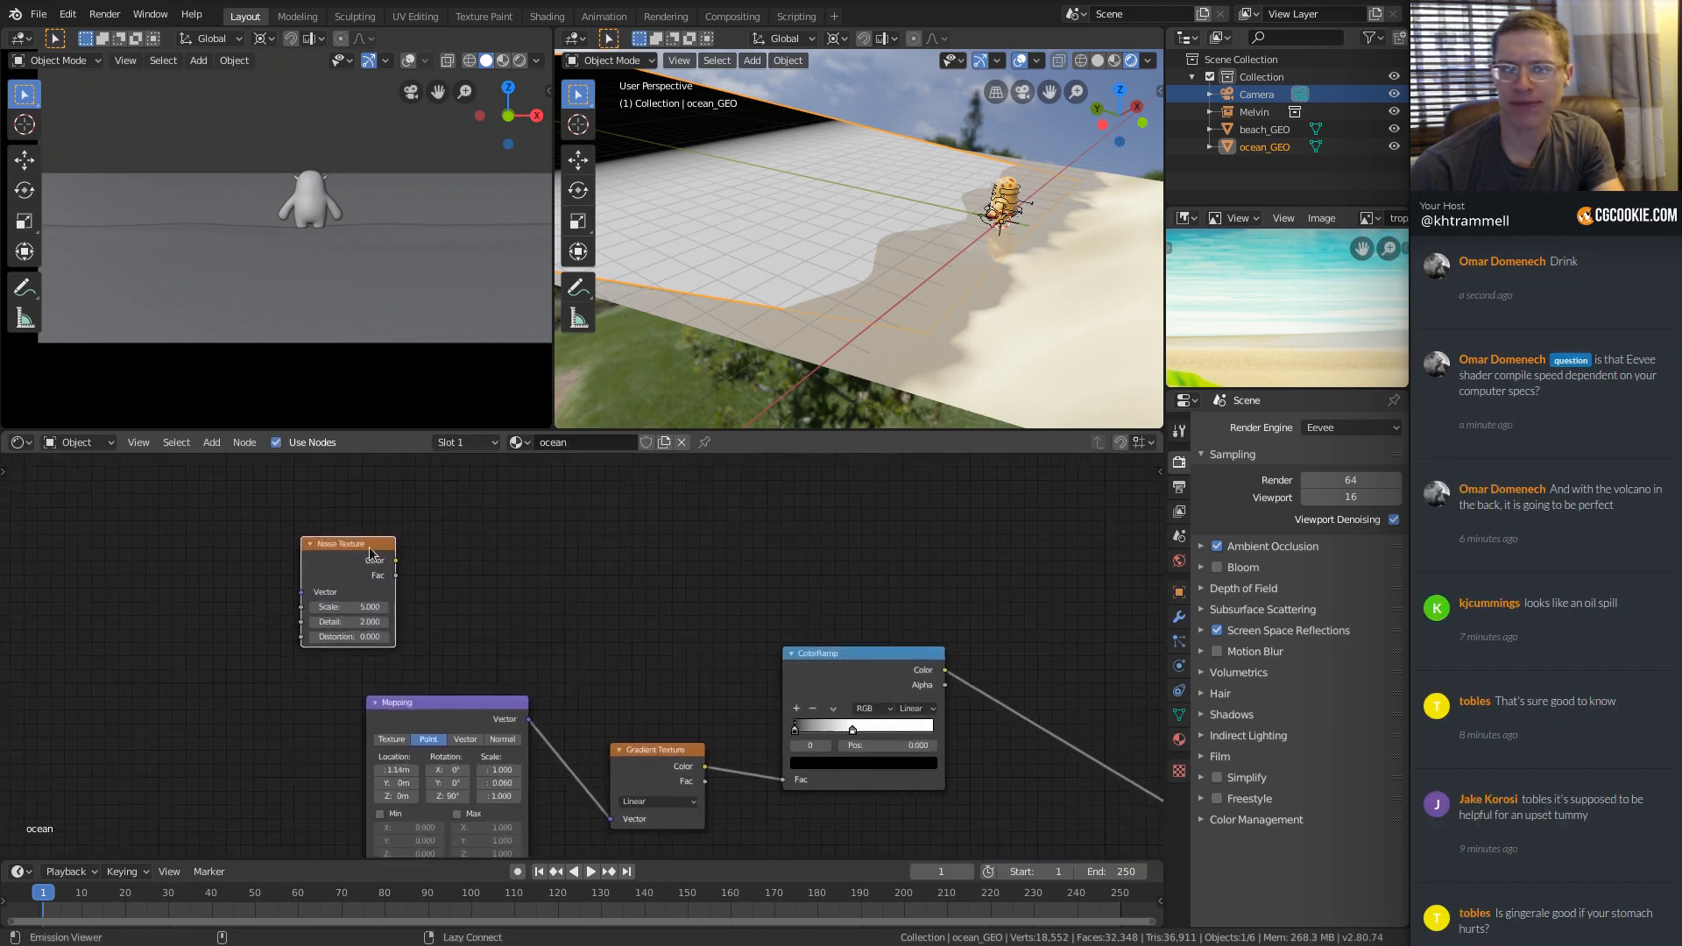
Make more room before the Gradient Texture and insert a MixRGB node between it and the Mapping node.
left_click_drag(936, 650, 1037, 608)
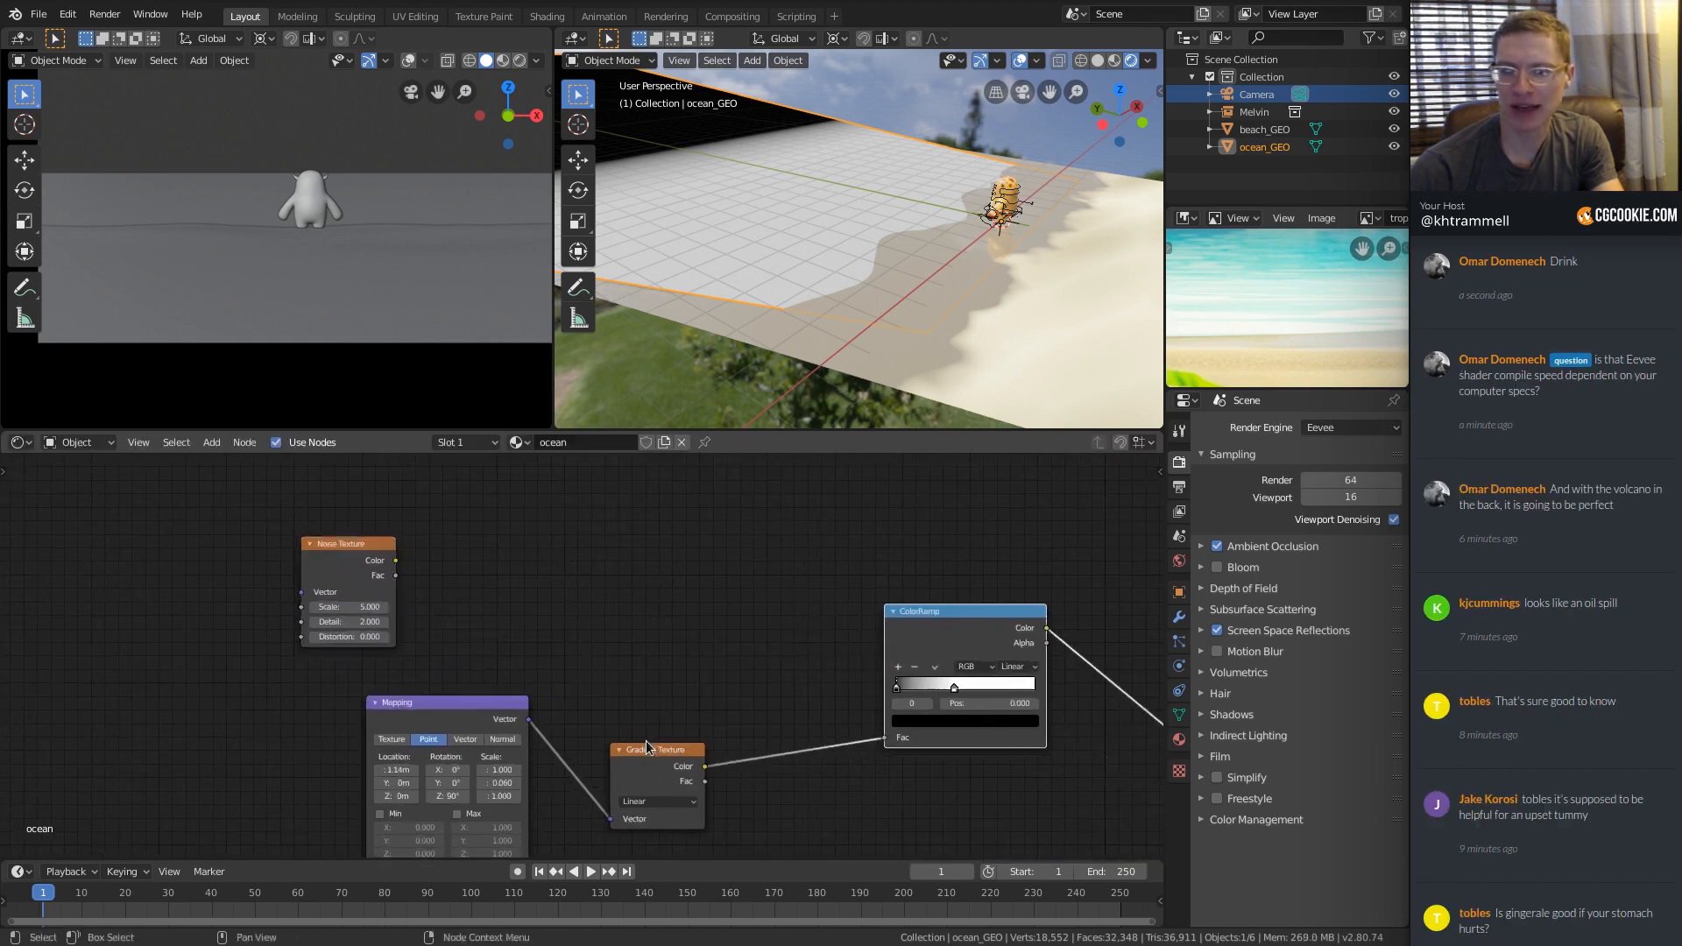
left_click_drag(649, 748, 858, 604)
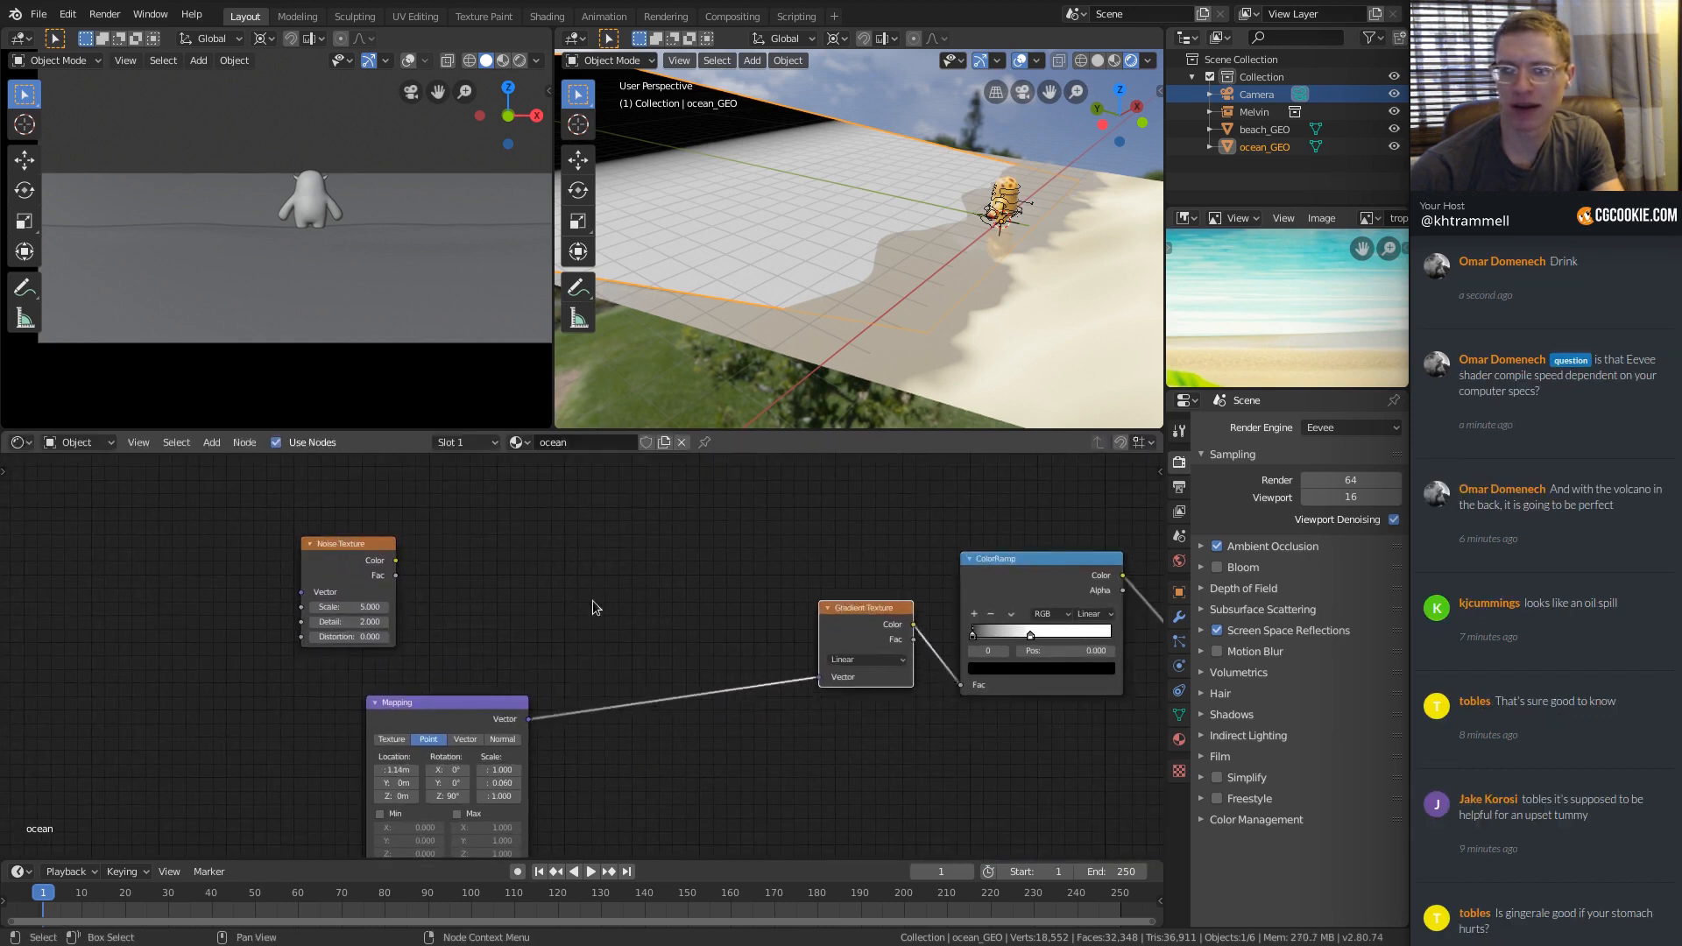
scroll(578, 652, "up", 1)
key("shift+a")
mouse_move(561, 624)
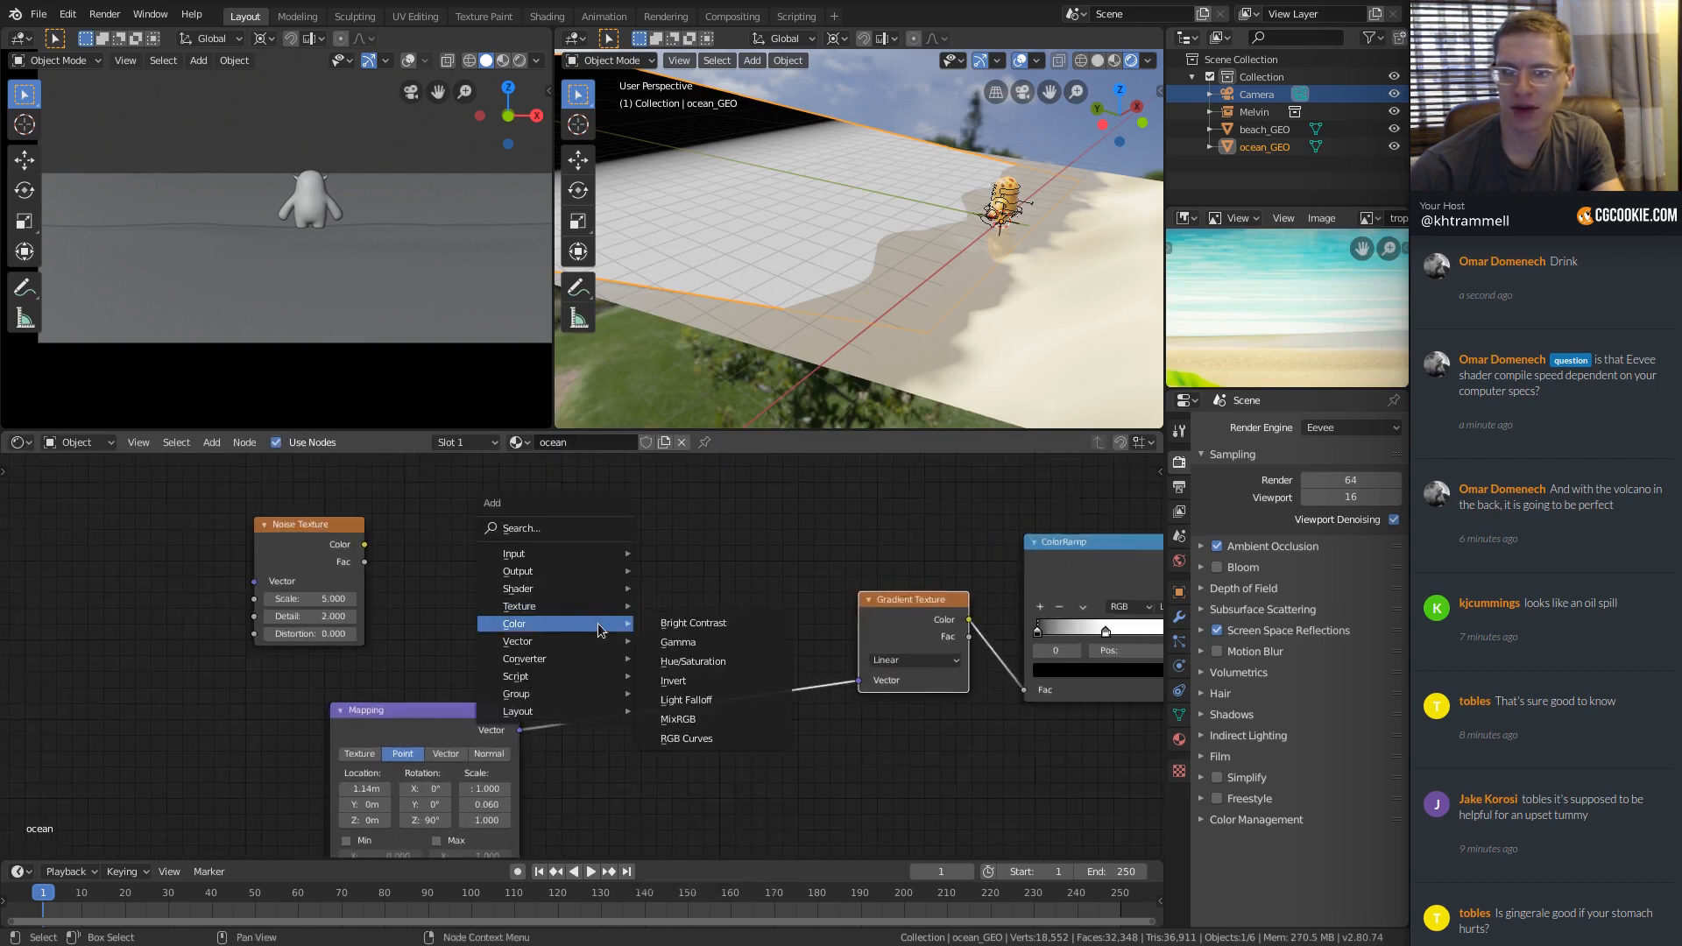
left_click(679, 719)
left_click(673, 582)
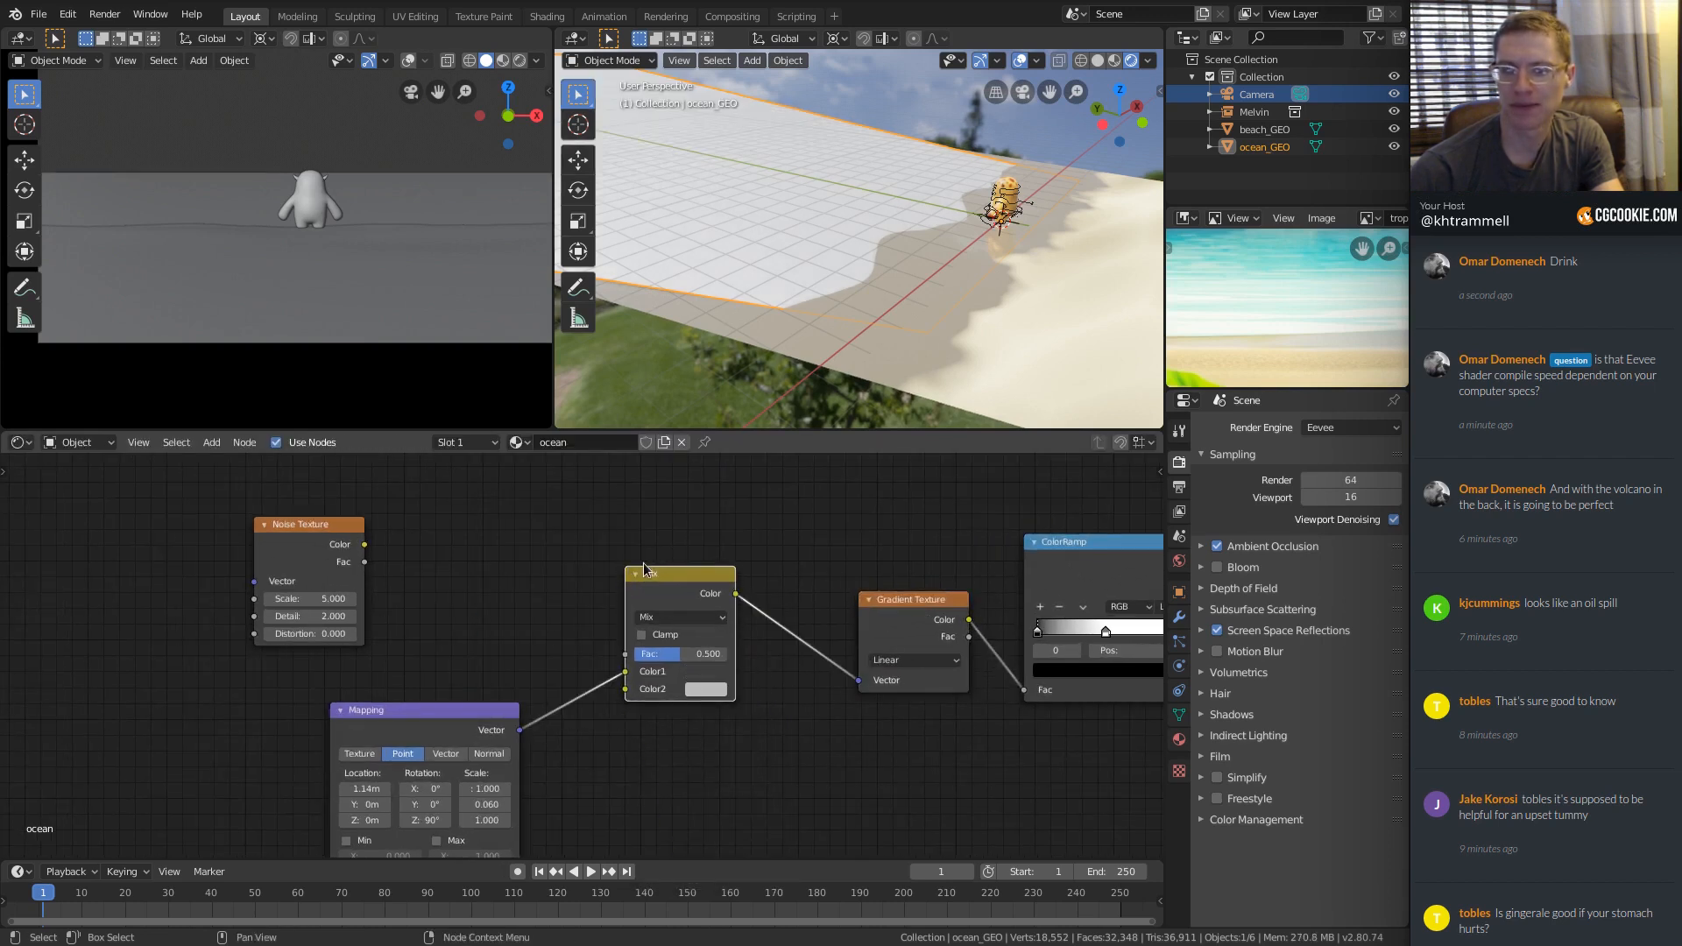
Connect the Noise Texture's Color to the mix node's Color2 and set its blend type to Divide.
left_click_drag(670, 575, 645, 546)
left_click_drag(364, 545, 601, 659)
left_click(648, 590)
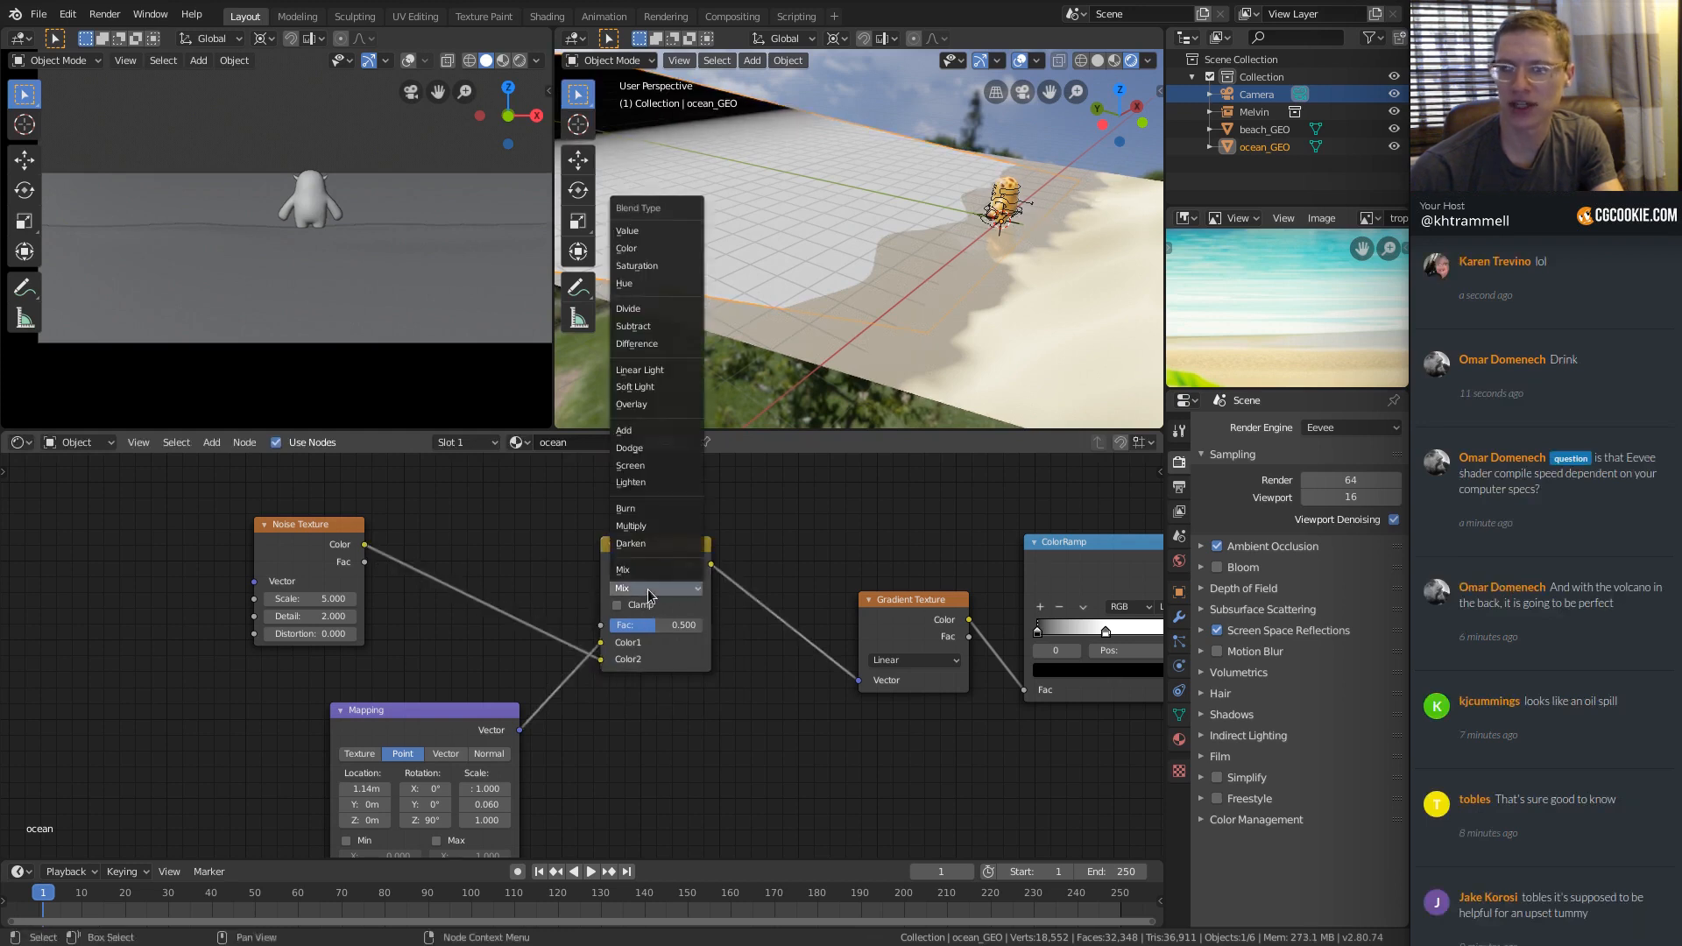
left_click(646, 308)
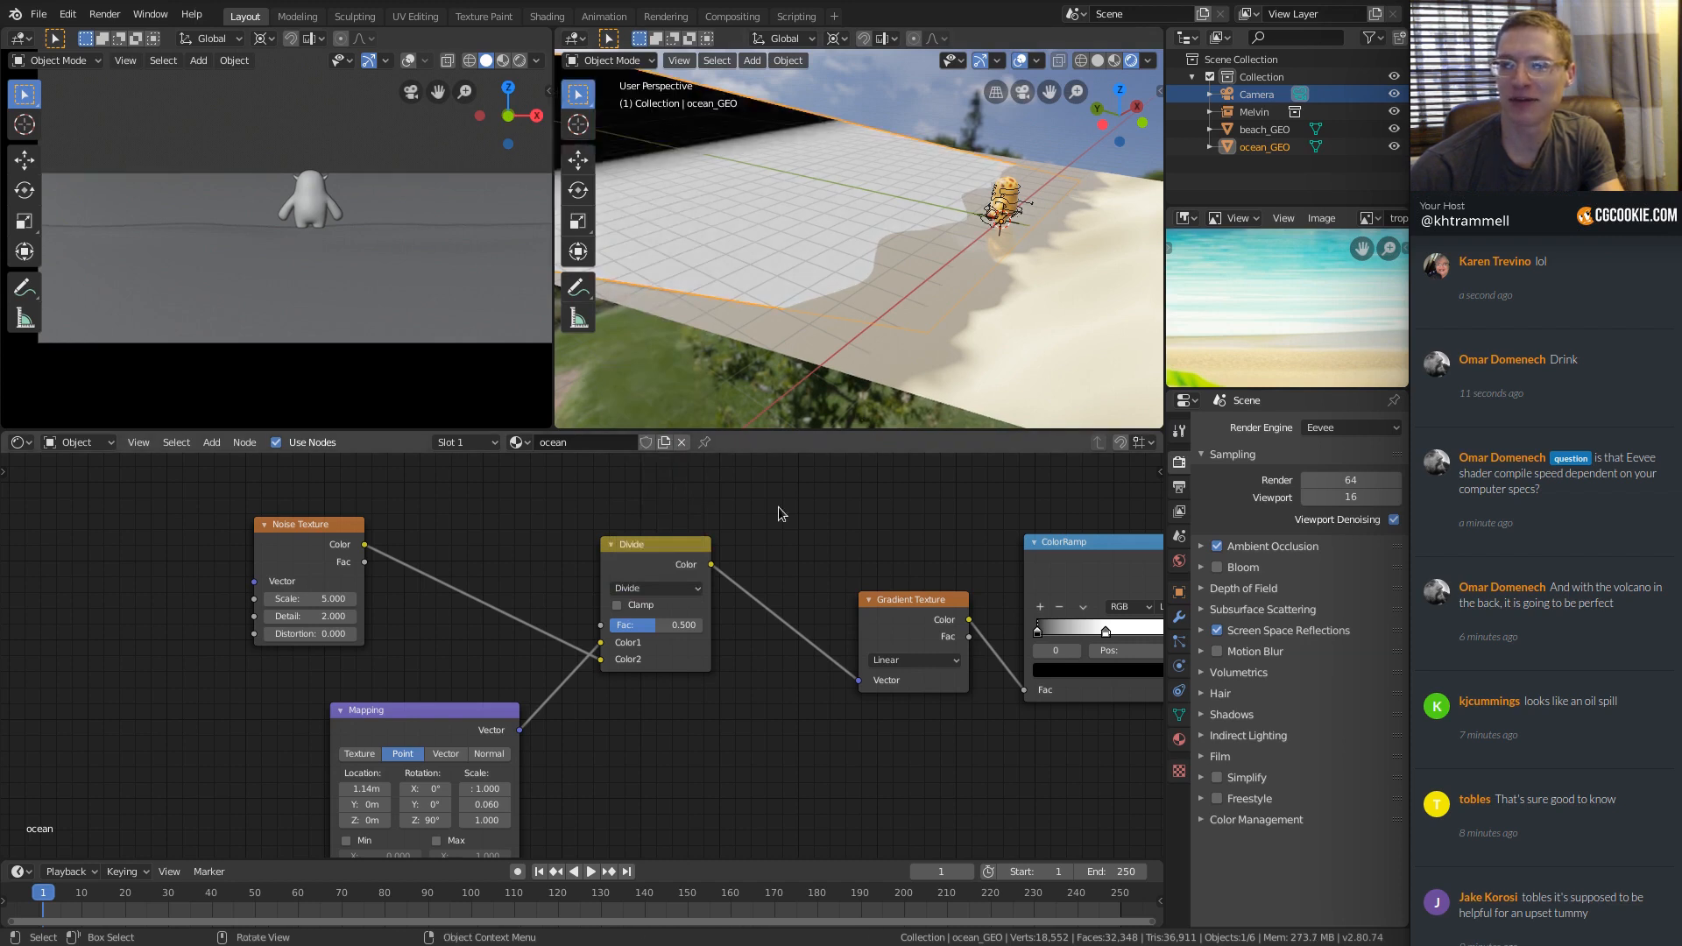
Move the Gradient Texture and ColorRamp nodes closer to the Divide node and preview the ColorRamp's output.
scroll(683, 558, "up", 1)
middle_click_drag(478, 558, 279, 597)
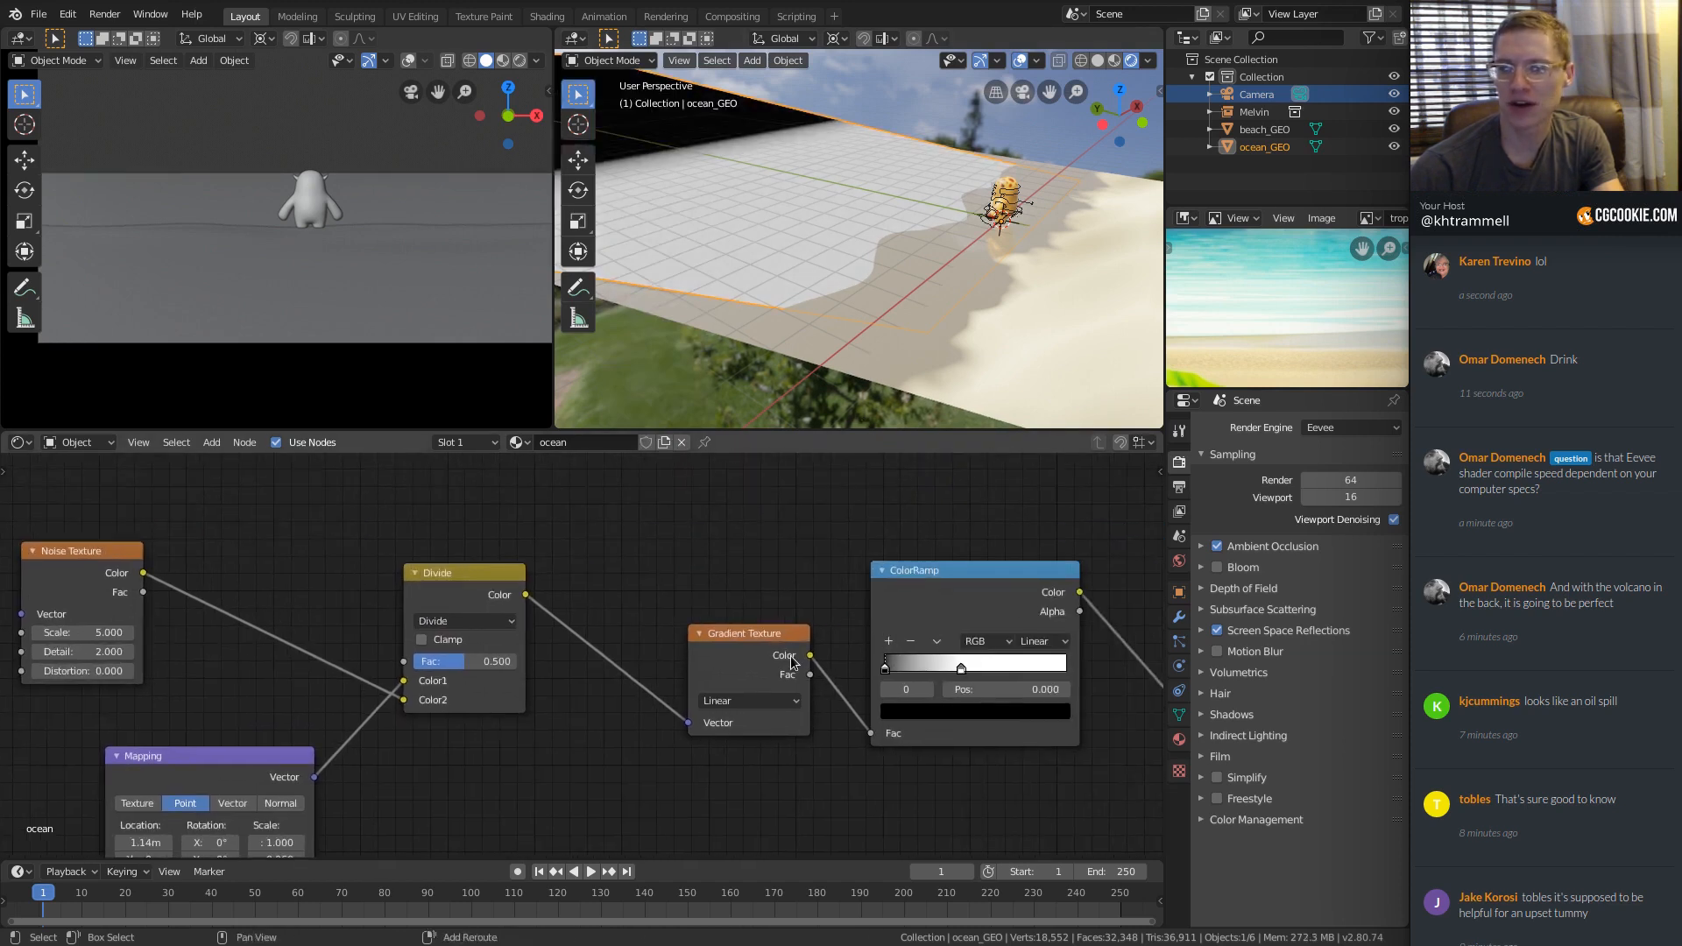
left_click_drag(778, 642, 682, 601)
left_click_drag(965, 583, 870, 549)
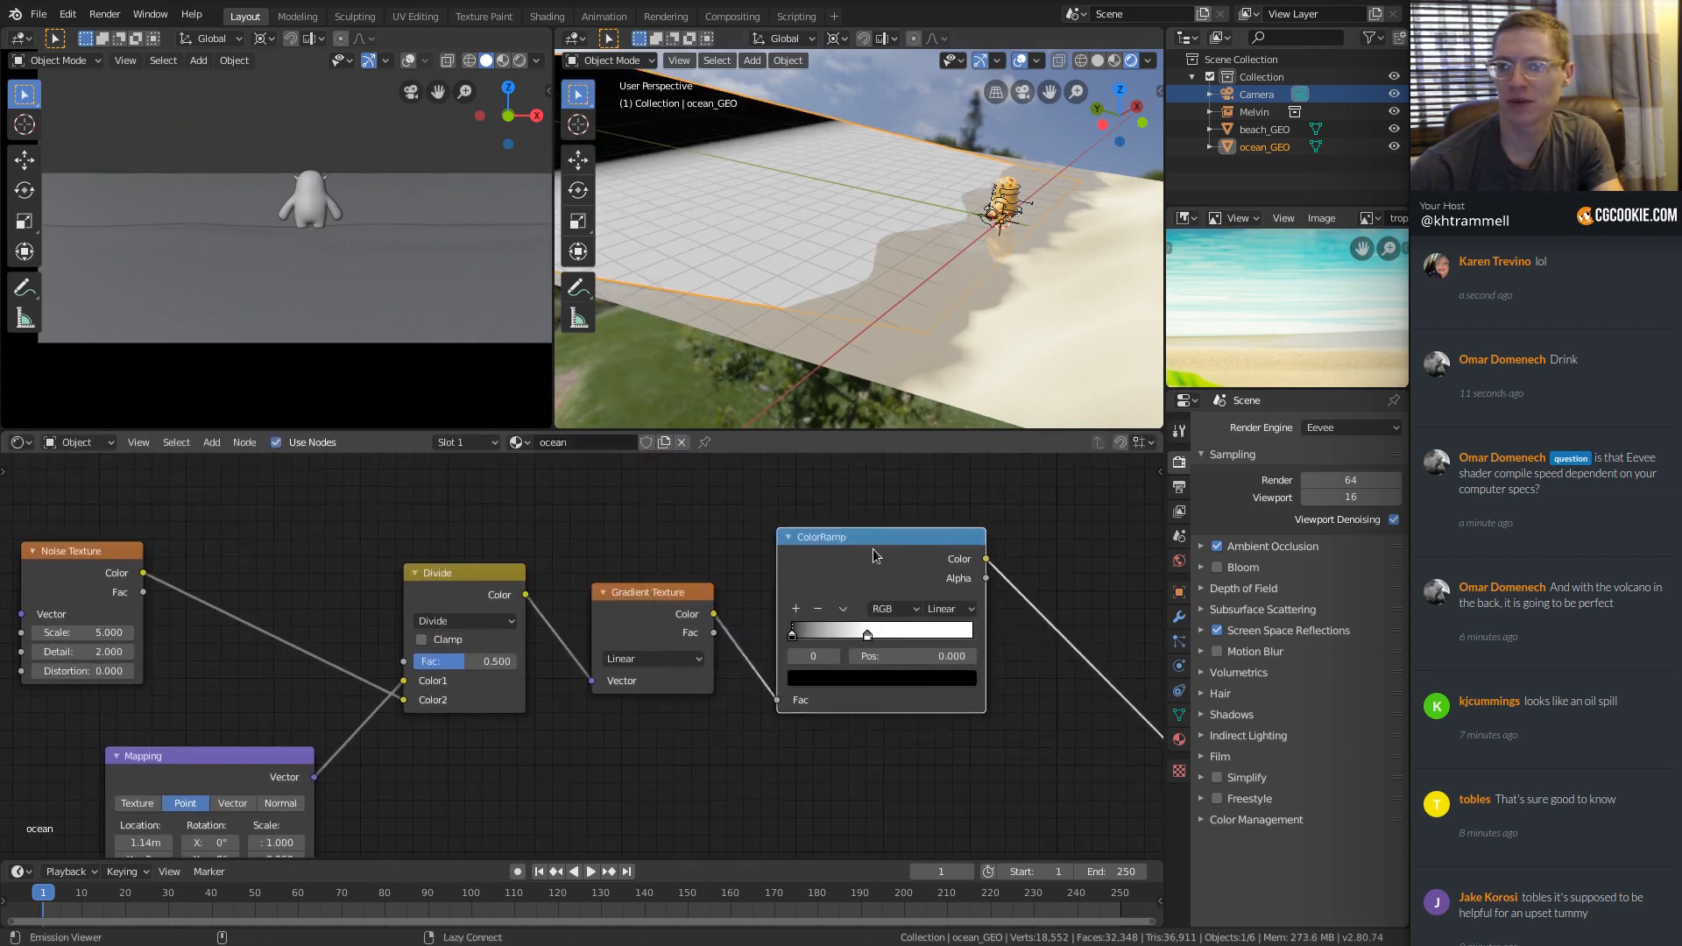
left_click(875, 550, "ctrl+shift")
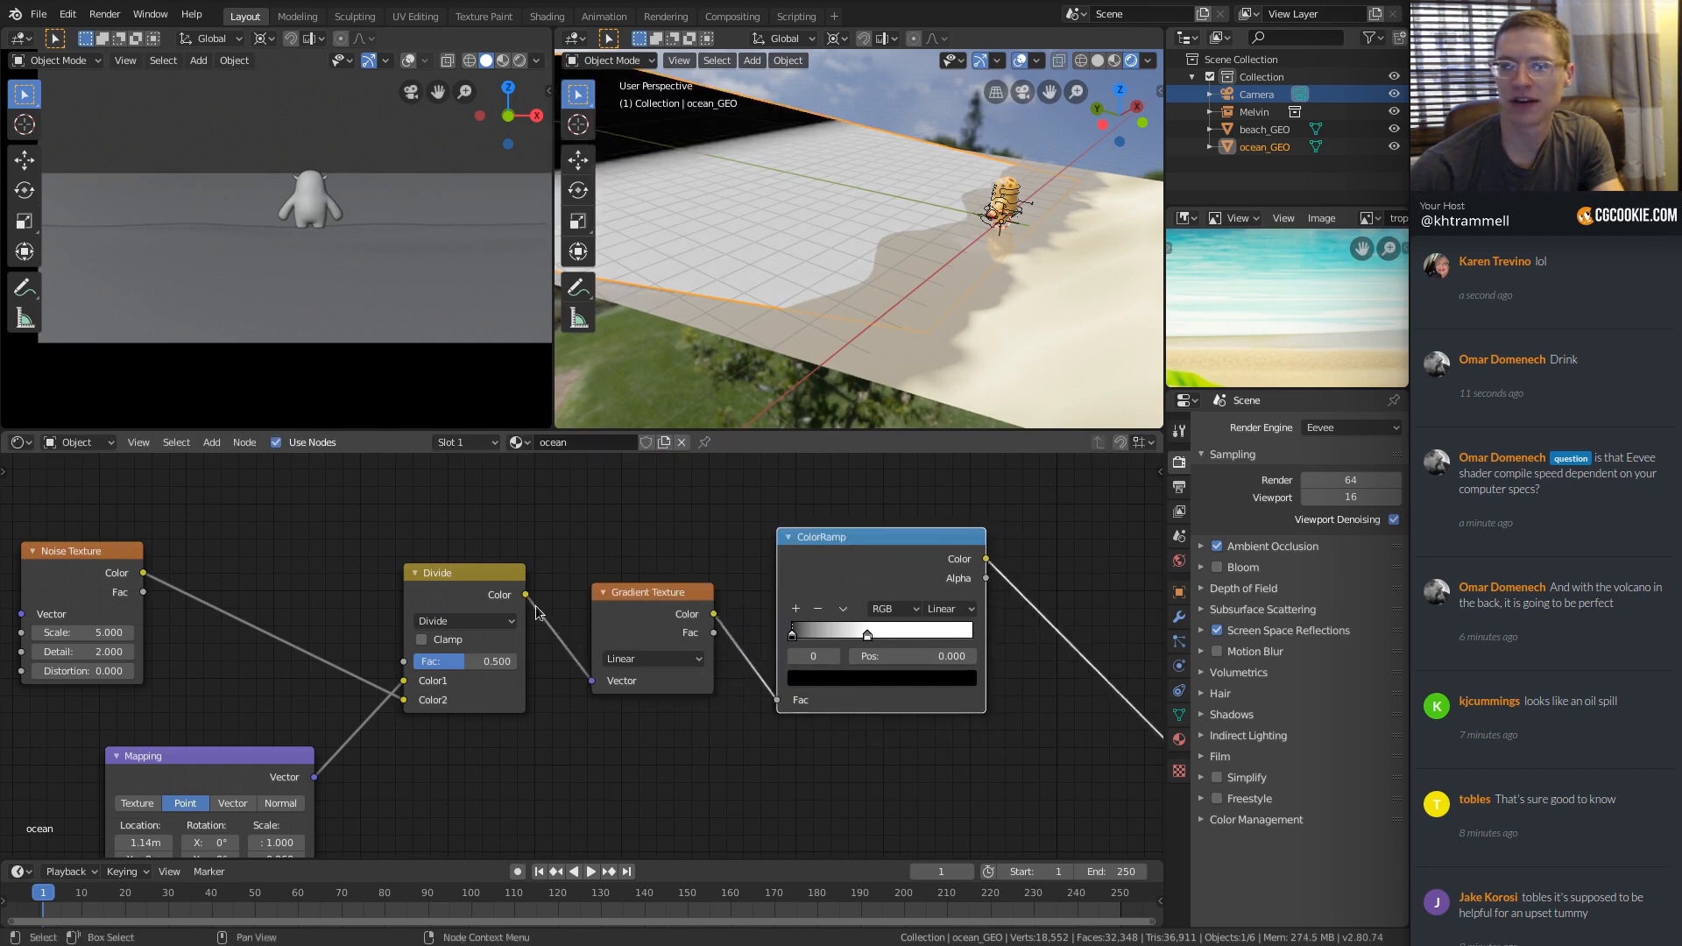
Lower the Divide node's factor to 0.392.
middle_click_drag(535, 606, 643, 572)
scroll(643, 573, "up", 2)
mouse_move(573, 634)
left_mouse_down()
mouse_move(528, 633)
mouse_move(594, 633)
mouse_move(534, 634)
mouse_move(554, 633)
left_mouse_up()
Try Noise Texture scales of 10 and 15.8 while viewing the ocean surface up close.
left_click(103, 601)
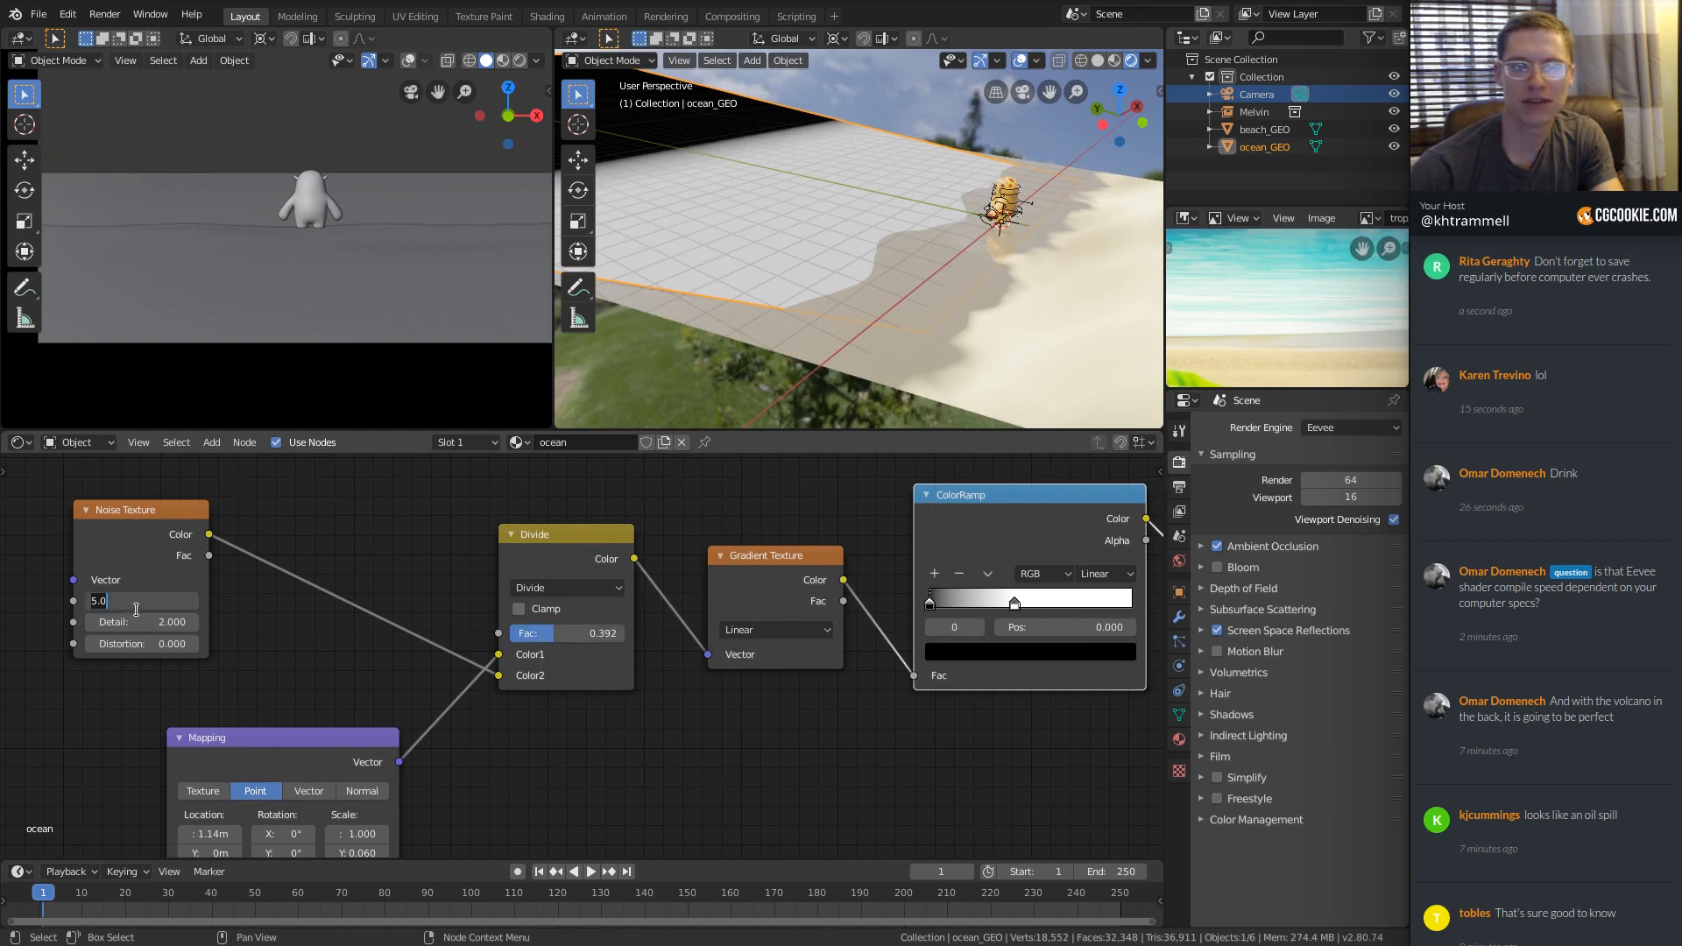
type("10")
key("Return")
left_click_drag(125, 600, 154, 600)
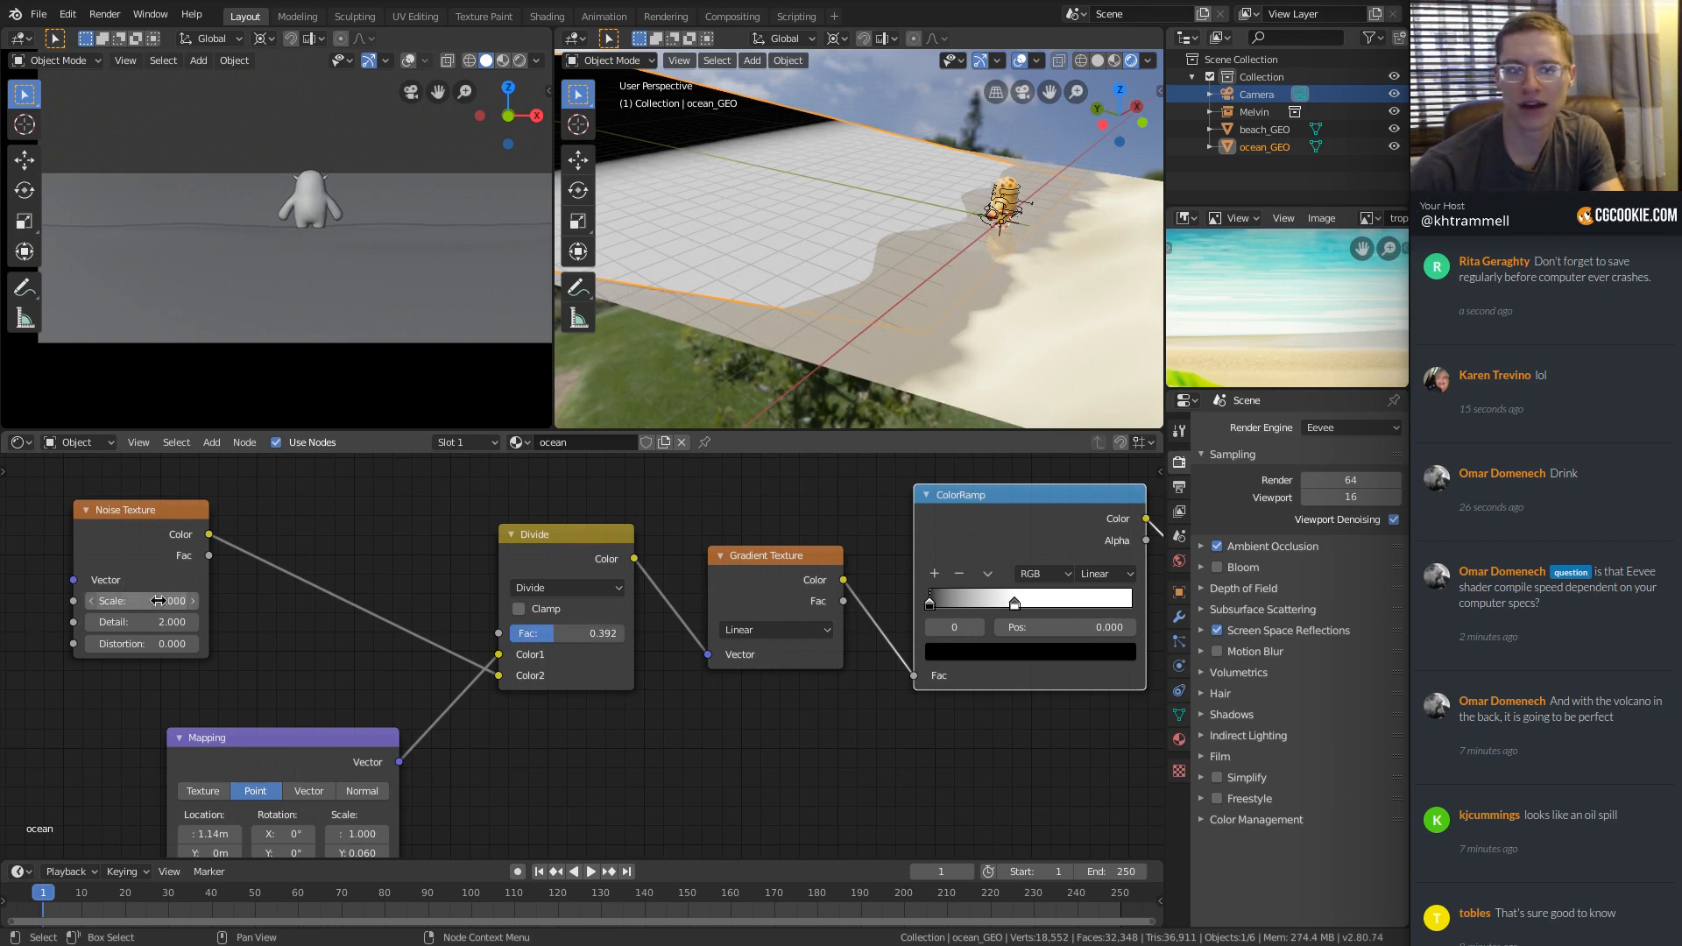
middle_click_drag(696, 143, 837, 222, "shift")
scroll(838, 222, "up", 7)
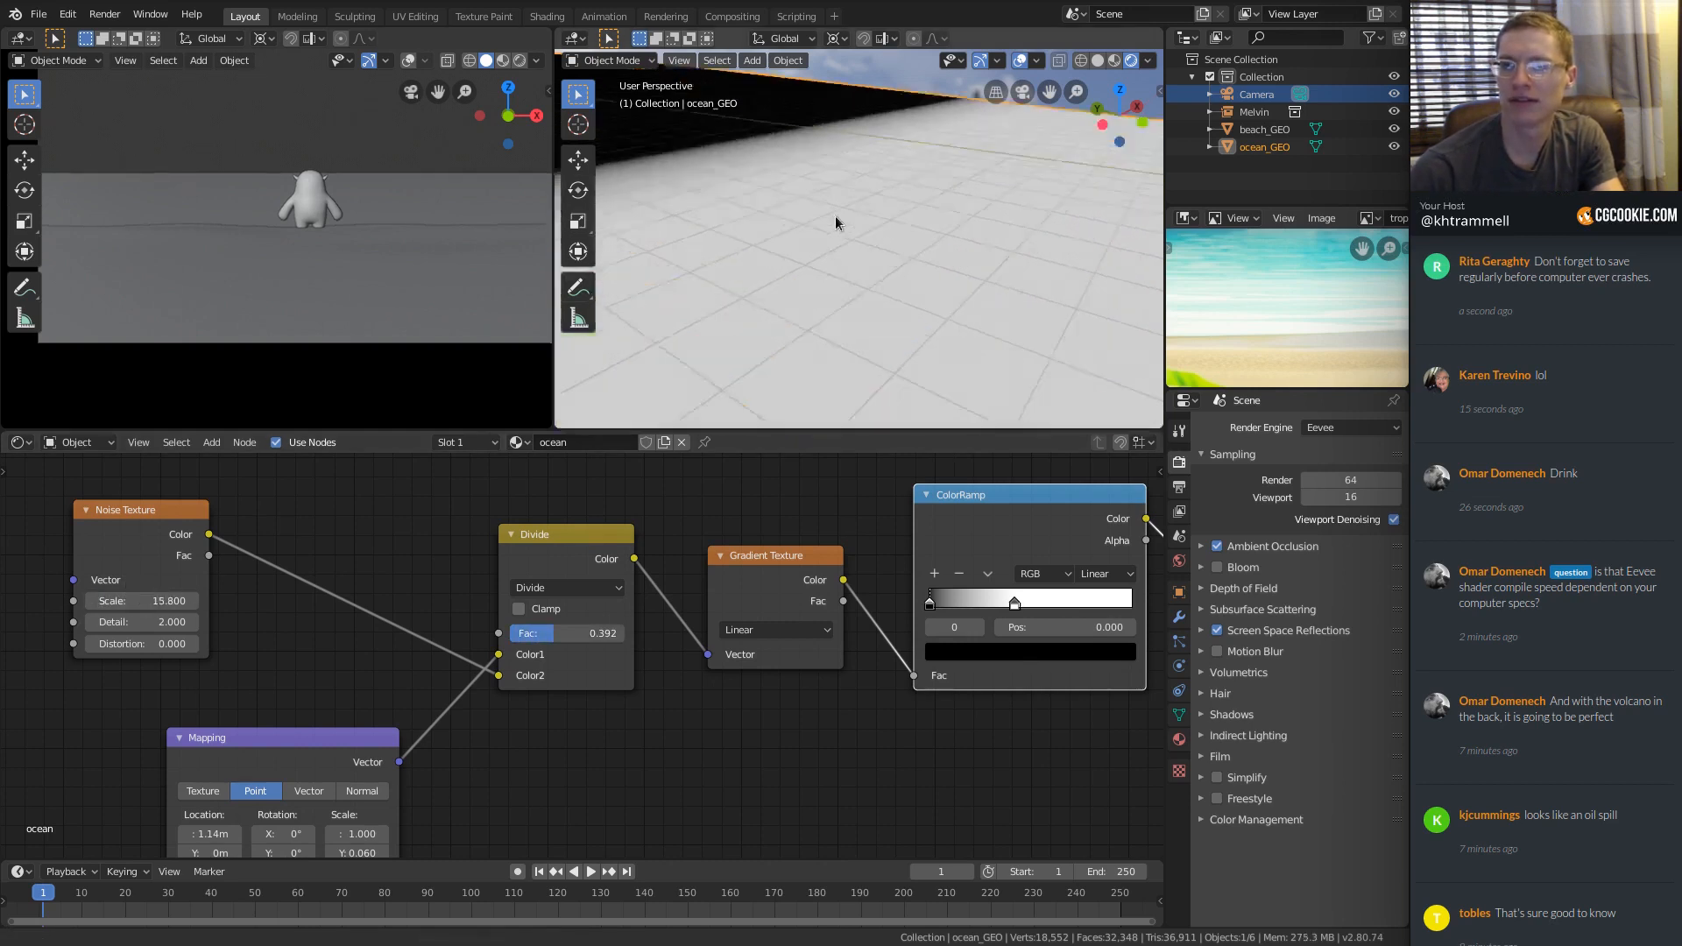
Set the Noise Texture's scale to 0.1, move it nearer the Divide node, and lower the Divide factor to 0.158.
left_click(152, 601)
type(".1")
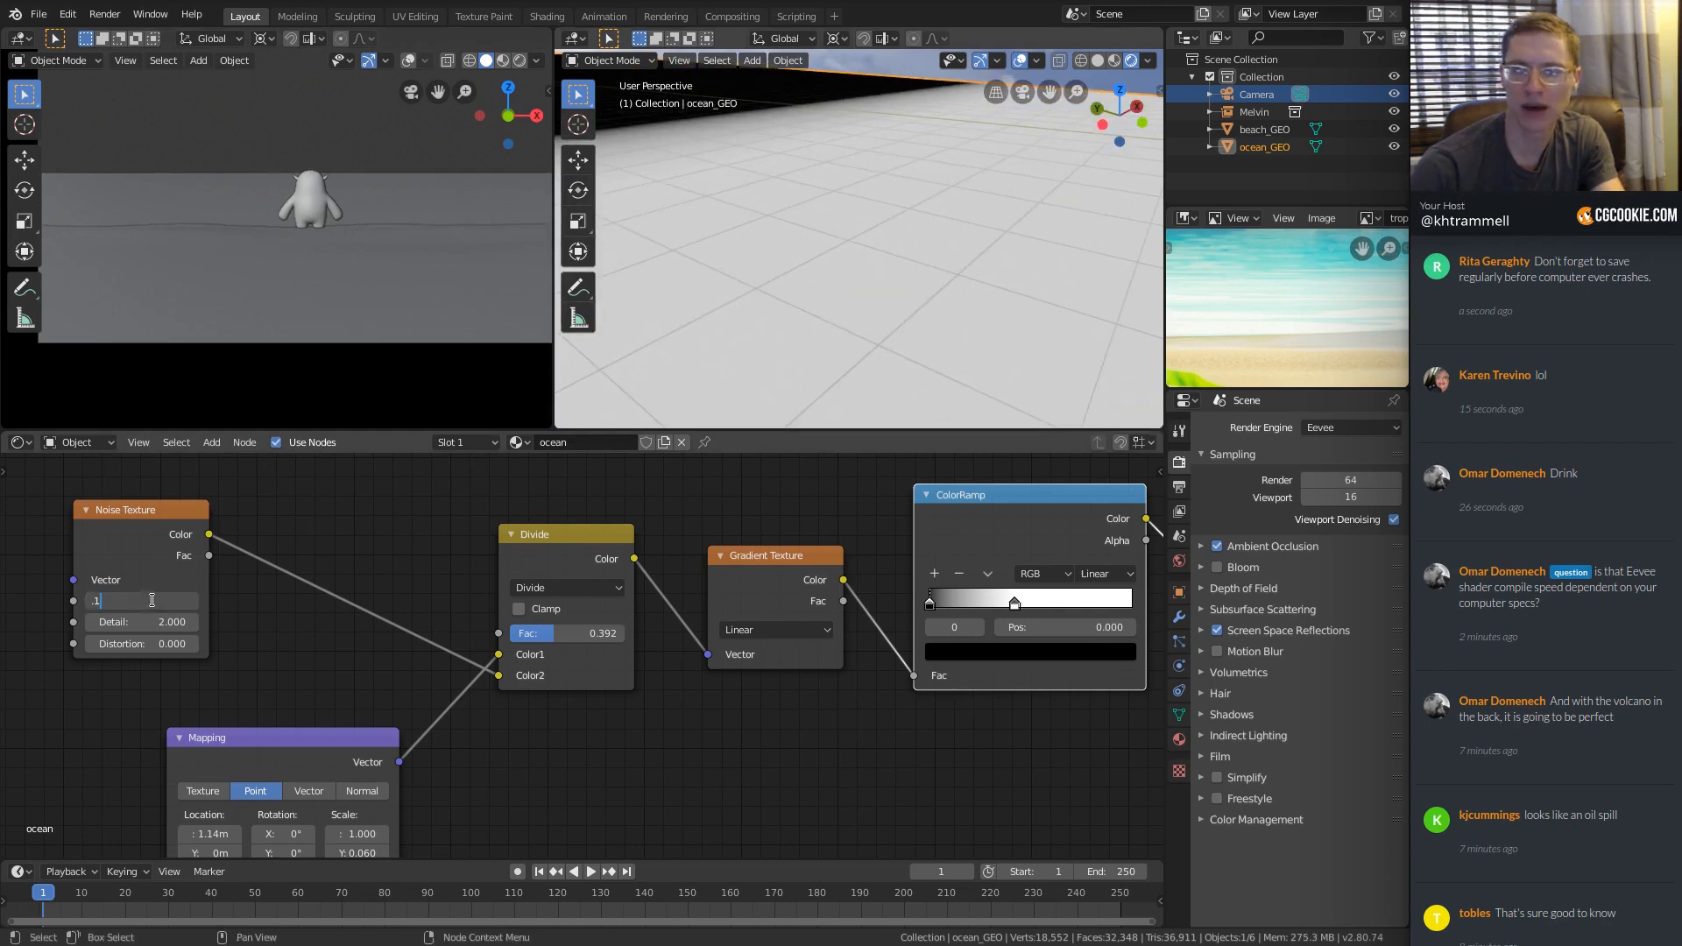
key("Return")
left_click_drag(167, 509, 277, 523)
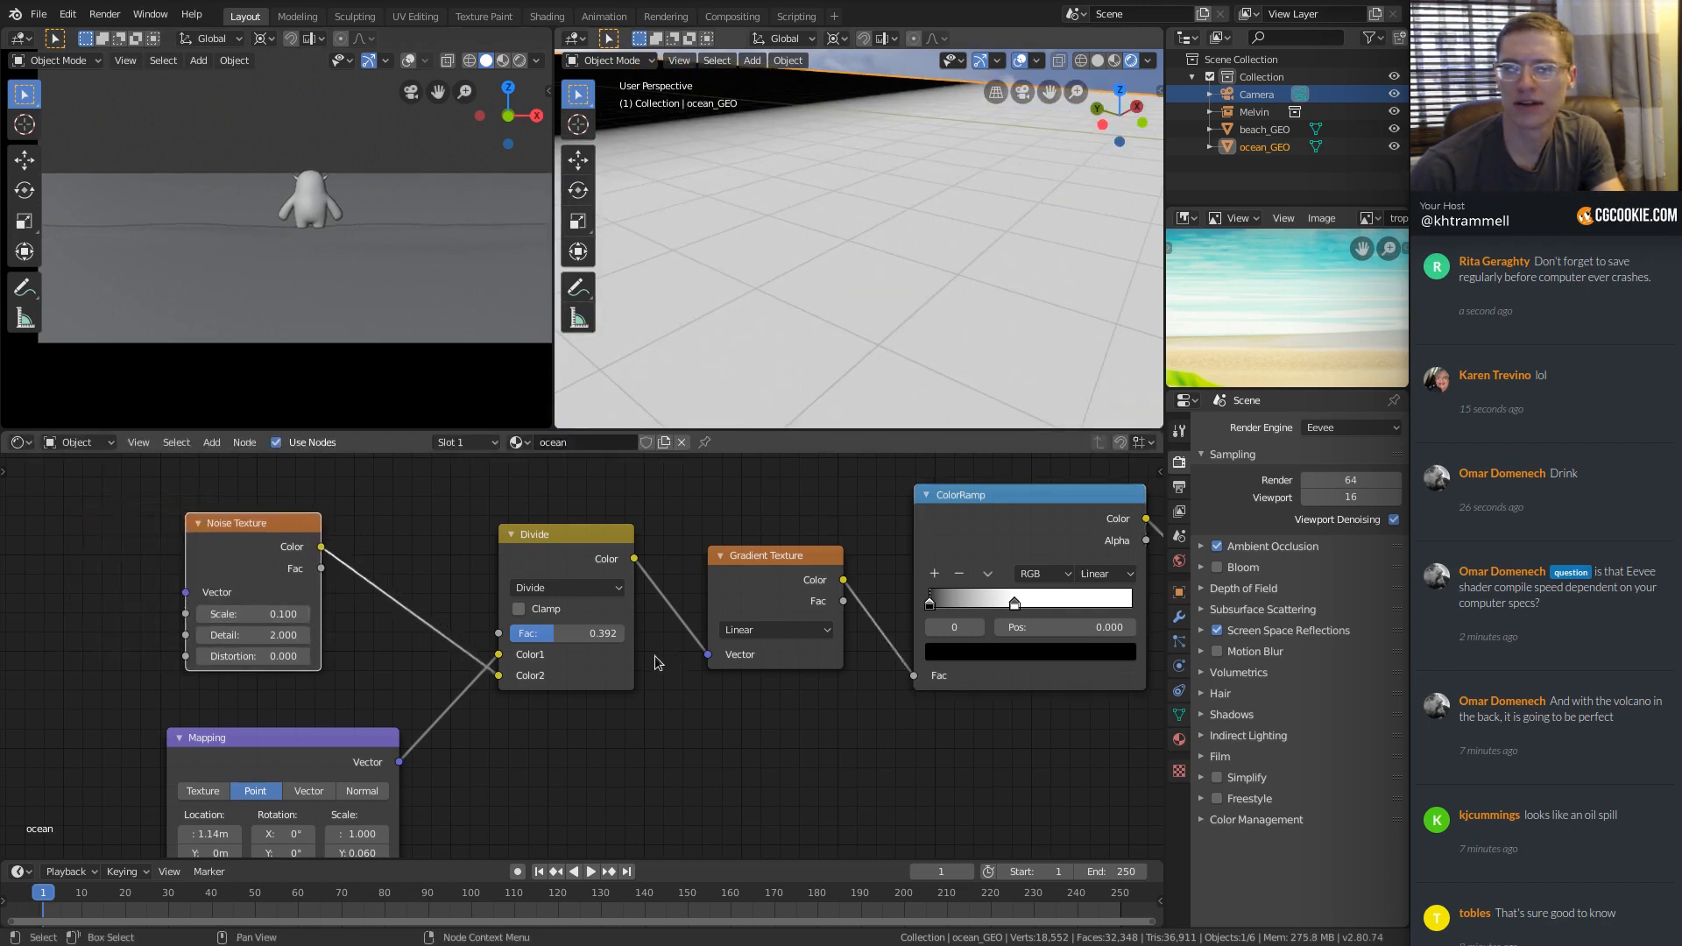
mouse_move(574, 677)
middle_mouse_down()
mouse_move(609, 580)
mouse_move(610, 515)
mouse_move(563, 702)
middle_mouse_up()
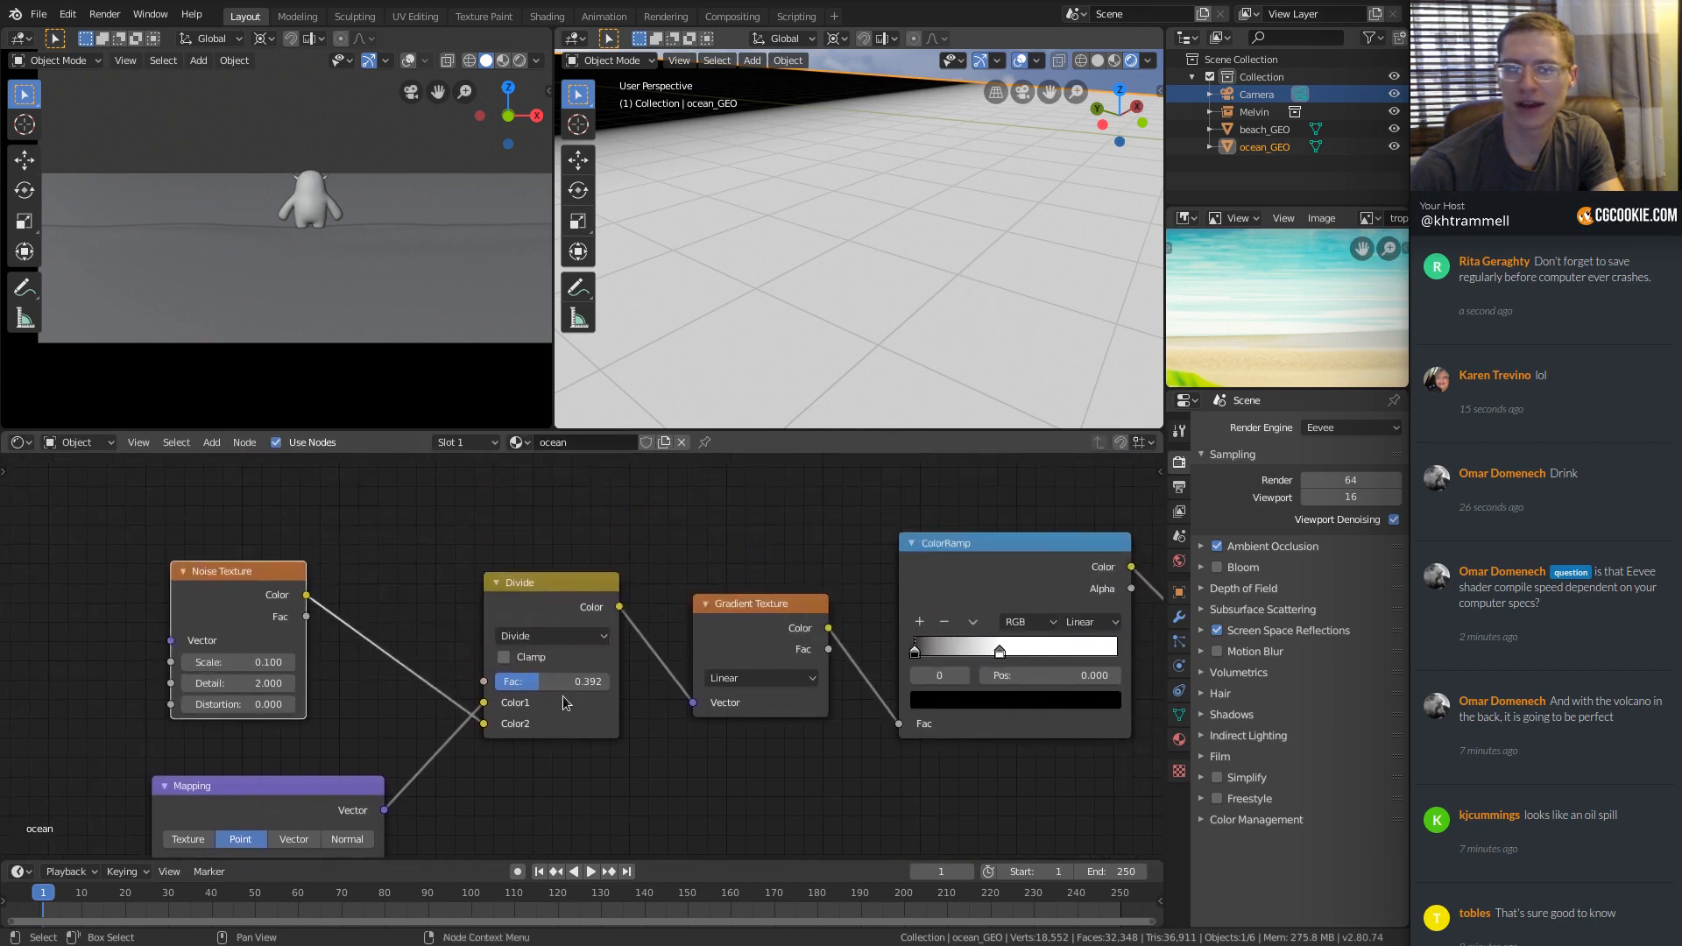
left_click_drag(537, 690, 512, 682)
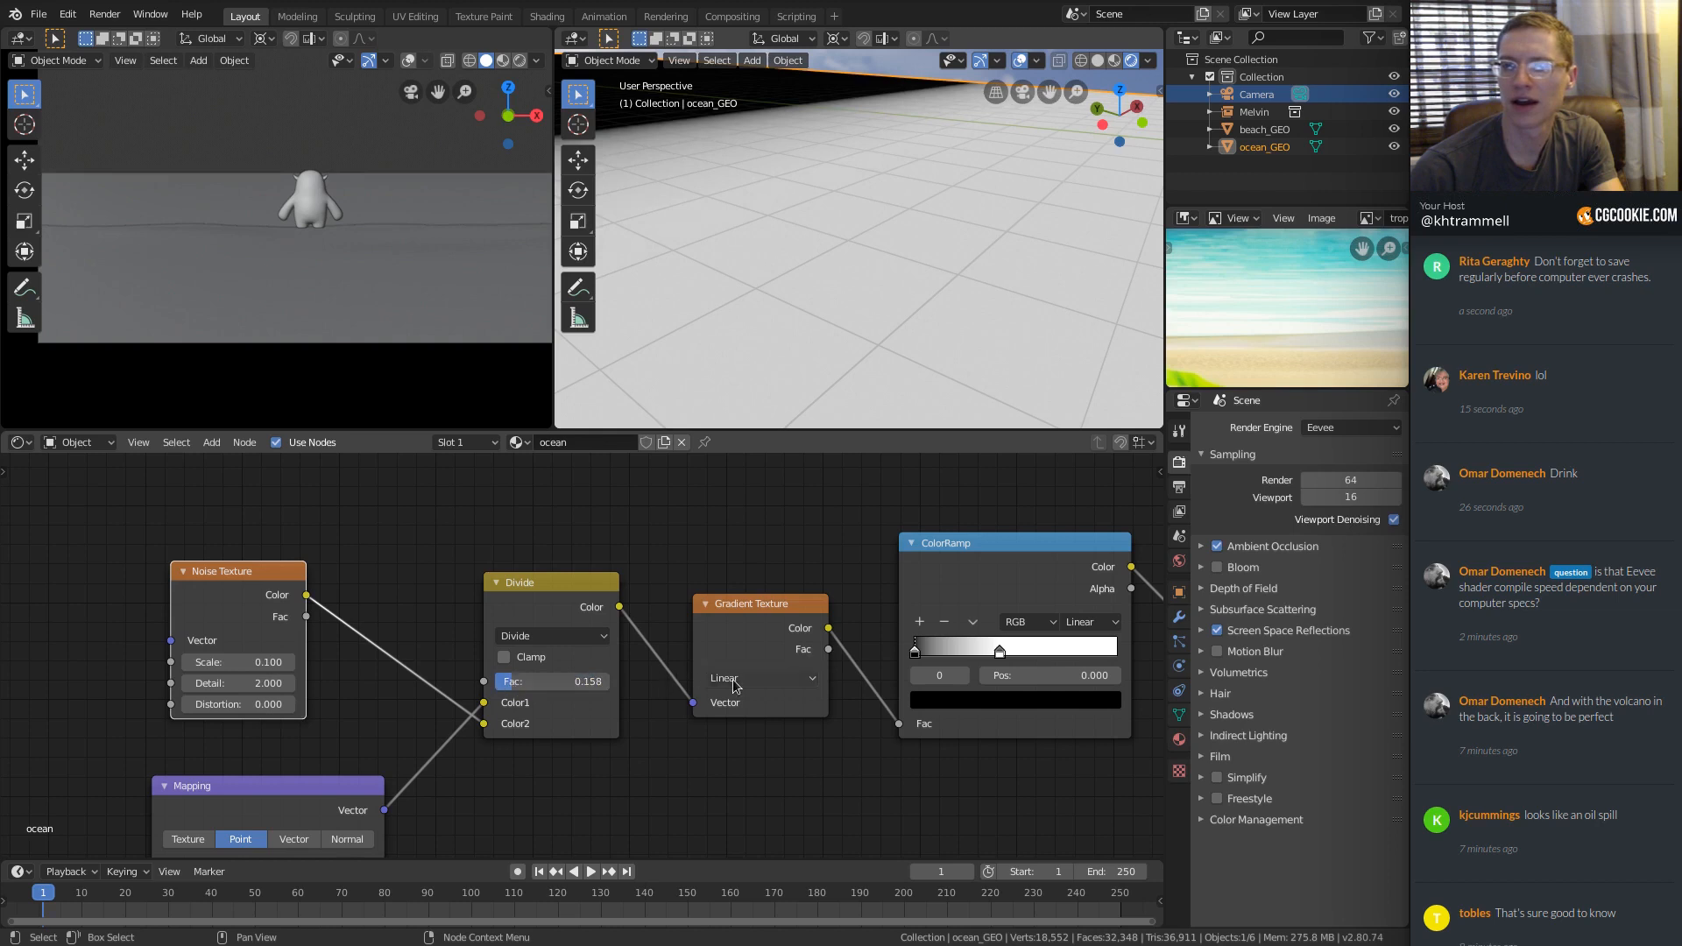
Shift the Texture Coordinate node farther from the Mapping nodes and check the chain feeding the Divide node.
middle_click_drag(733, 760, 651, 653)
middle_click_drag(332, 751, 589, 413)
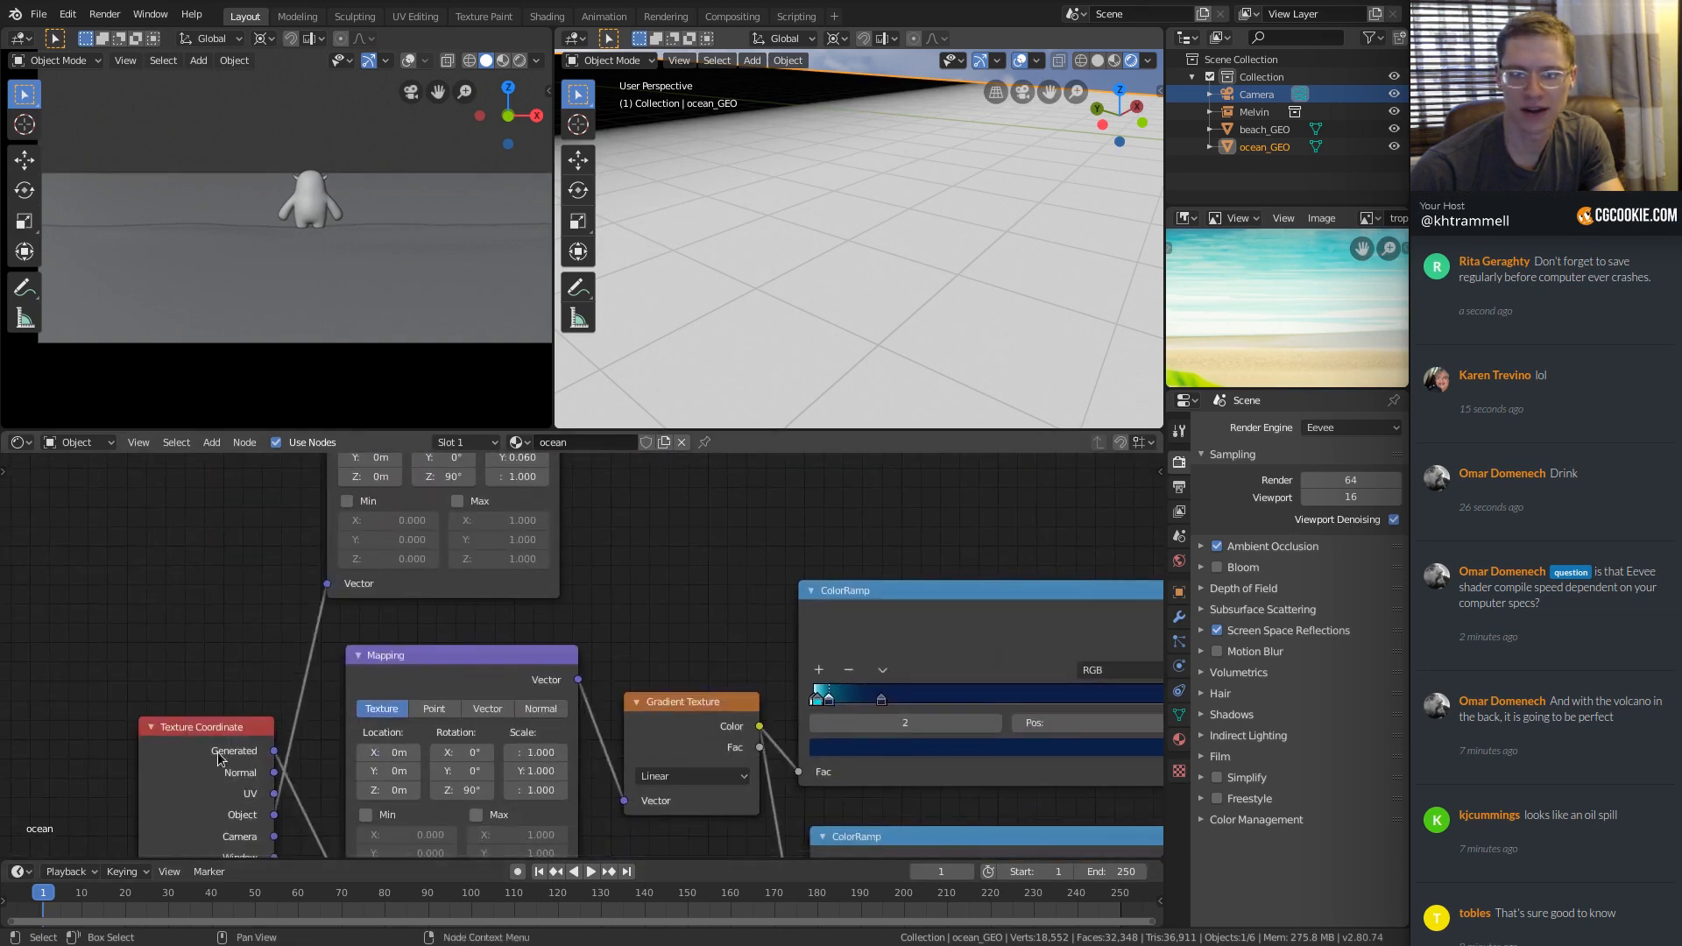
left_click_drag(217, 759, 166, 707)
middle_click_drag(323, 563, 272, 753)
middle_click_drag(357, 637, 350, 678)
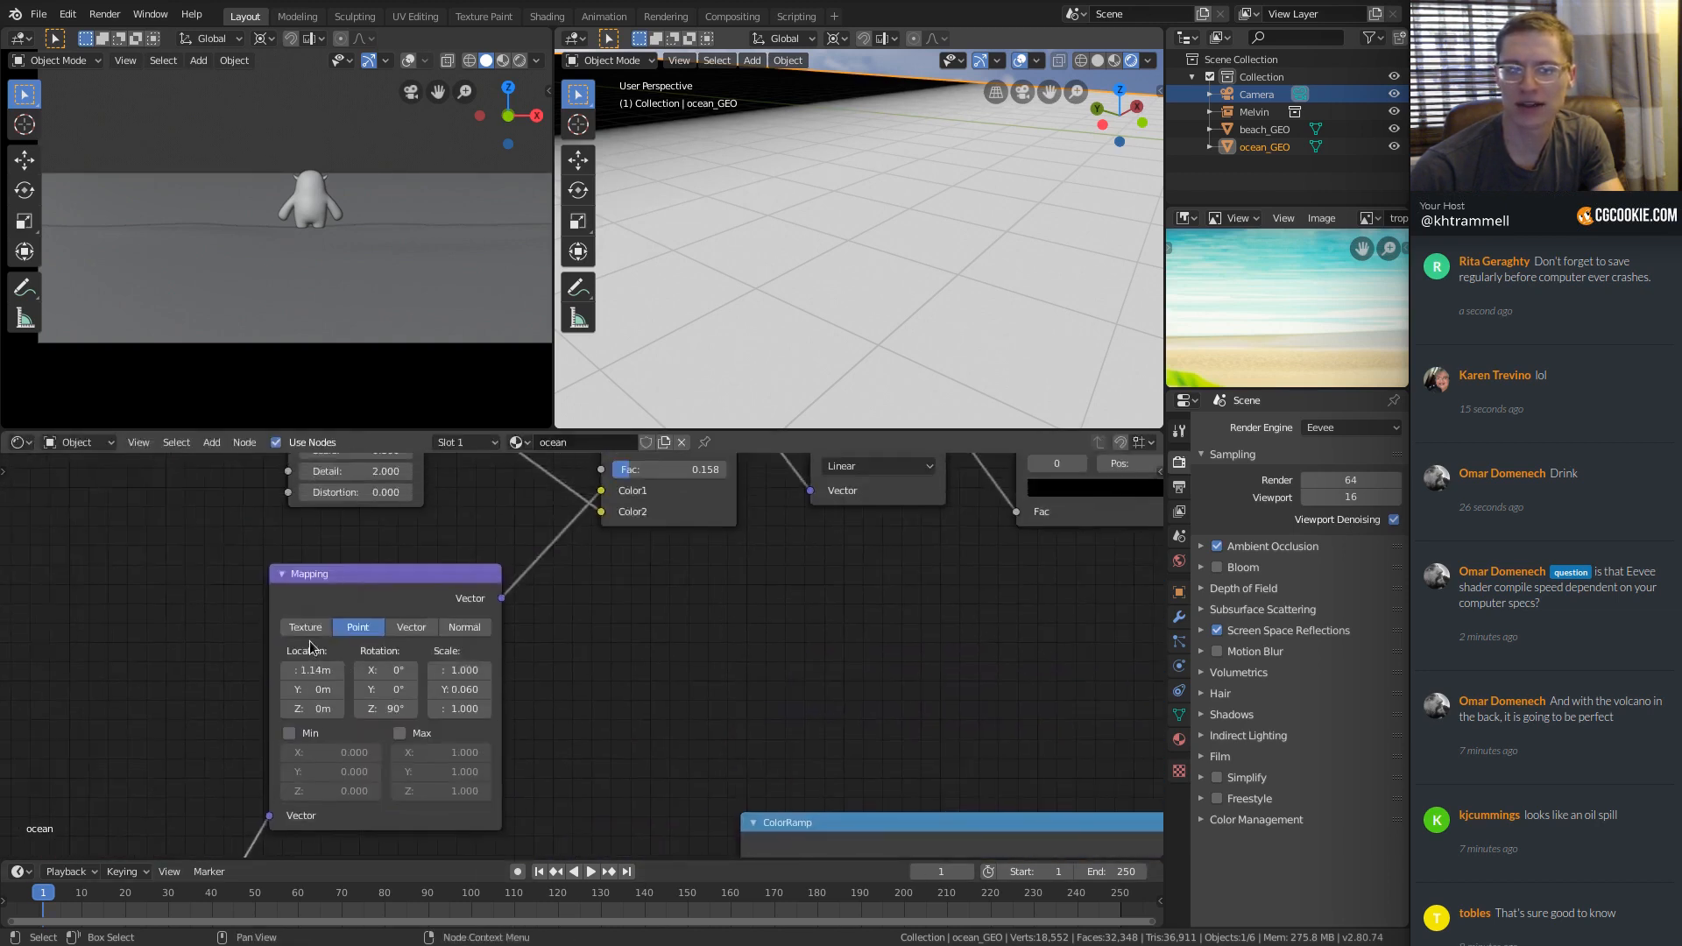
middle_click_drag(594, 551, 548, 726)
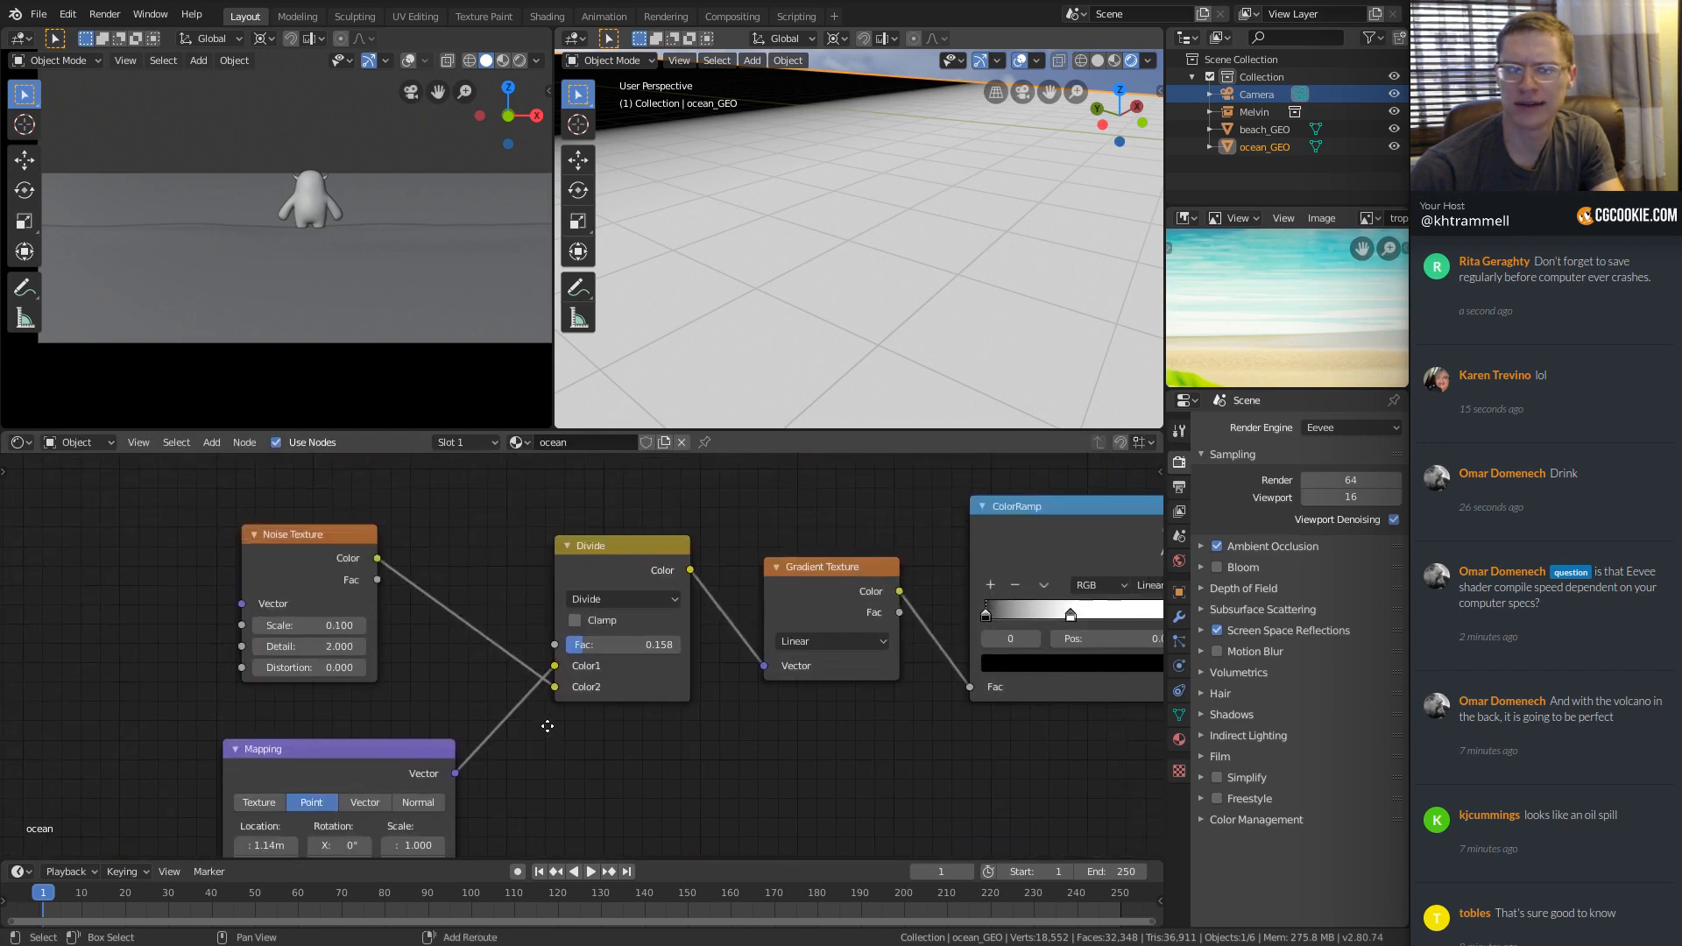
Try the Multiply blend type at a factor of 0.275 and the Overlay blend type on the Divide node.
left_click_drag(622, 645, 640, 644)
left_click(622, 599)
left_click(609, 524)
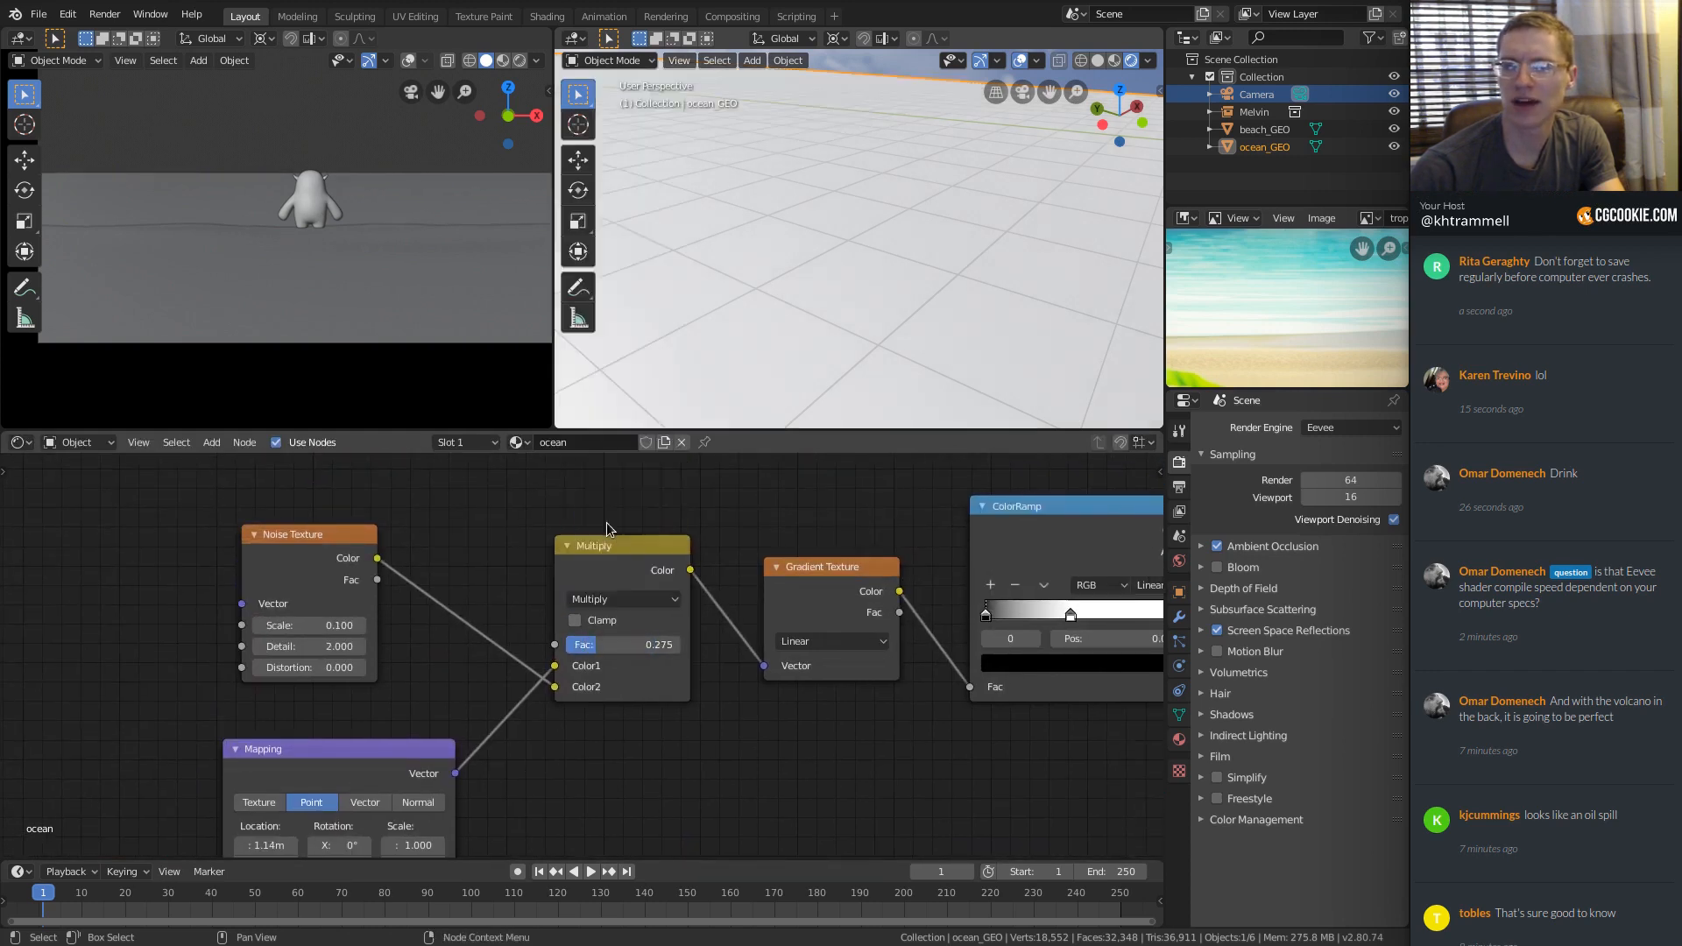
left_click(622, 599)
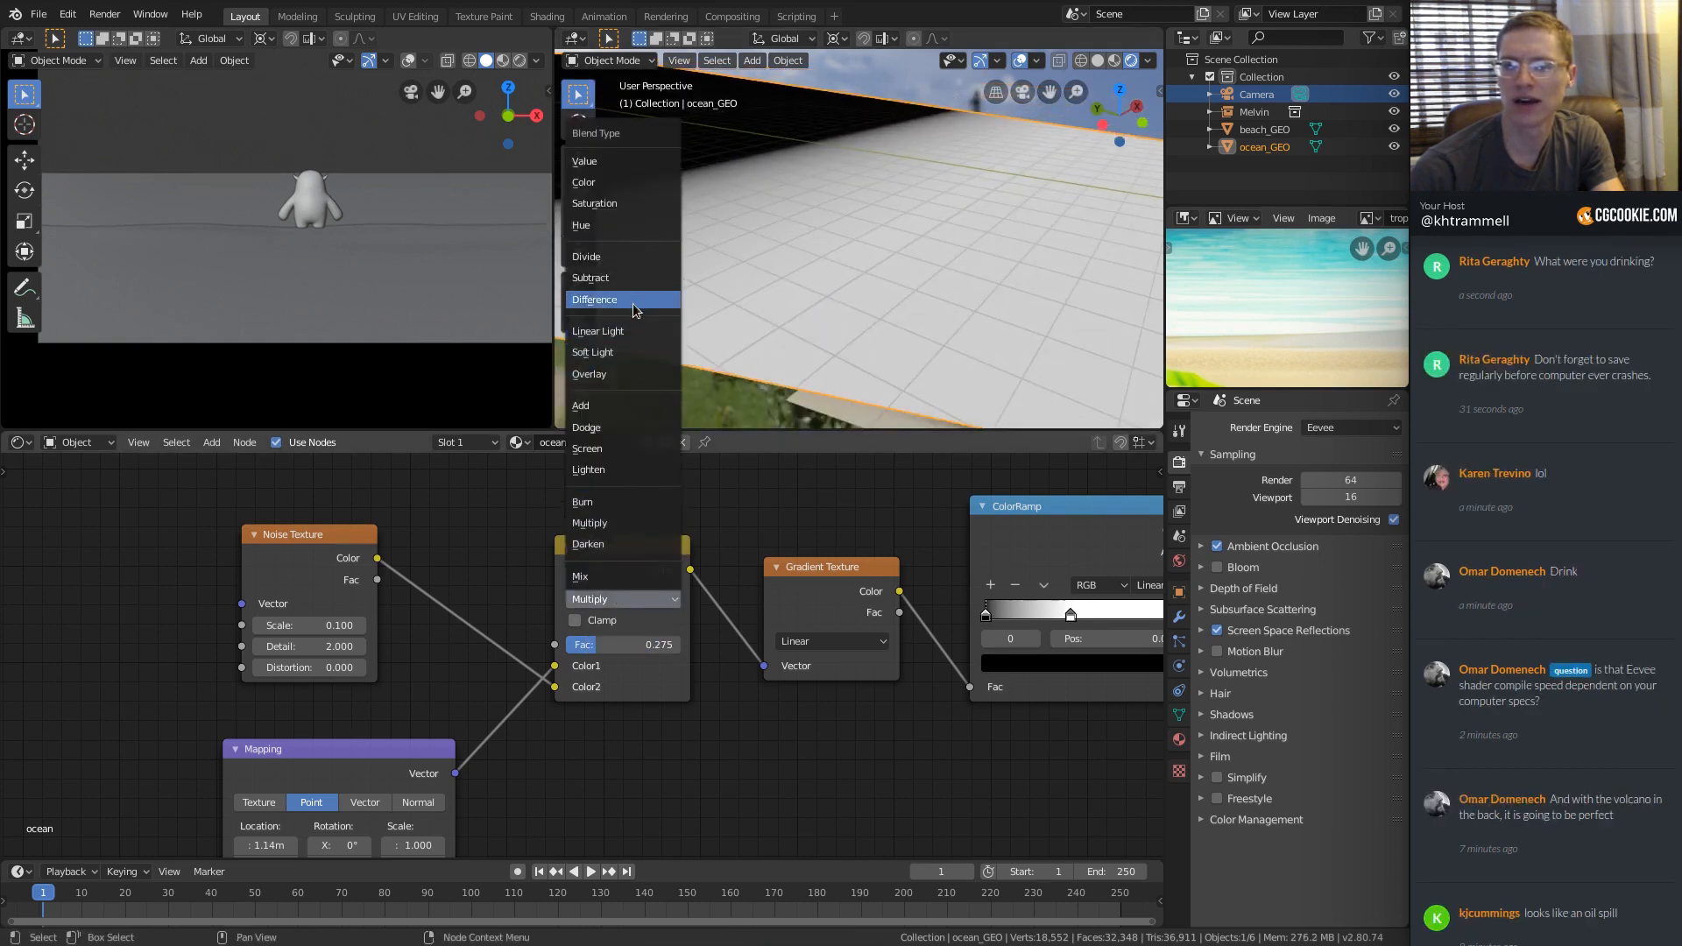
left_click(619, 375)
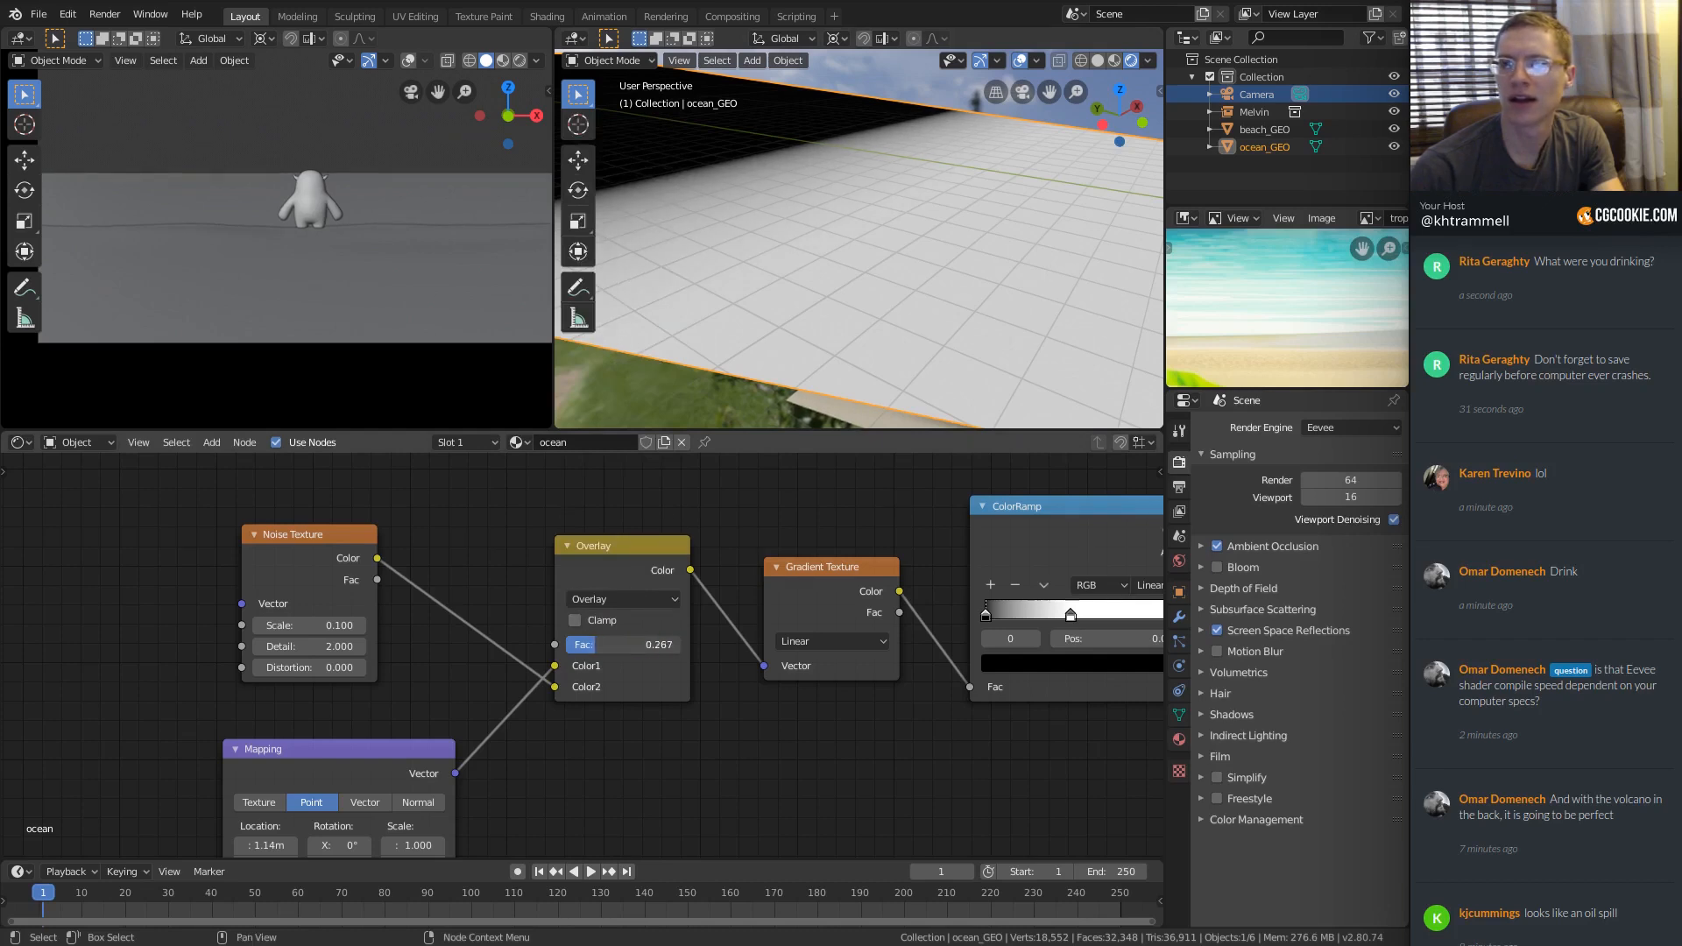
Move the Noise Texture away from the Overlay node and set its scale to 10 and distortion to 33.6.
left_click_drag(293, 538, 275, 524)
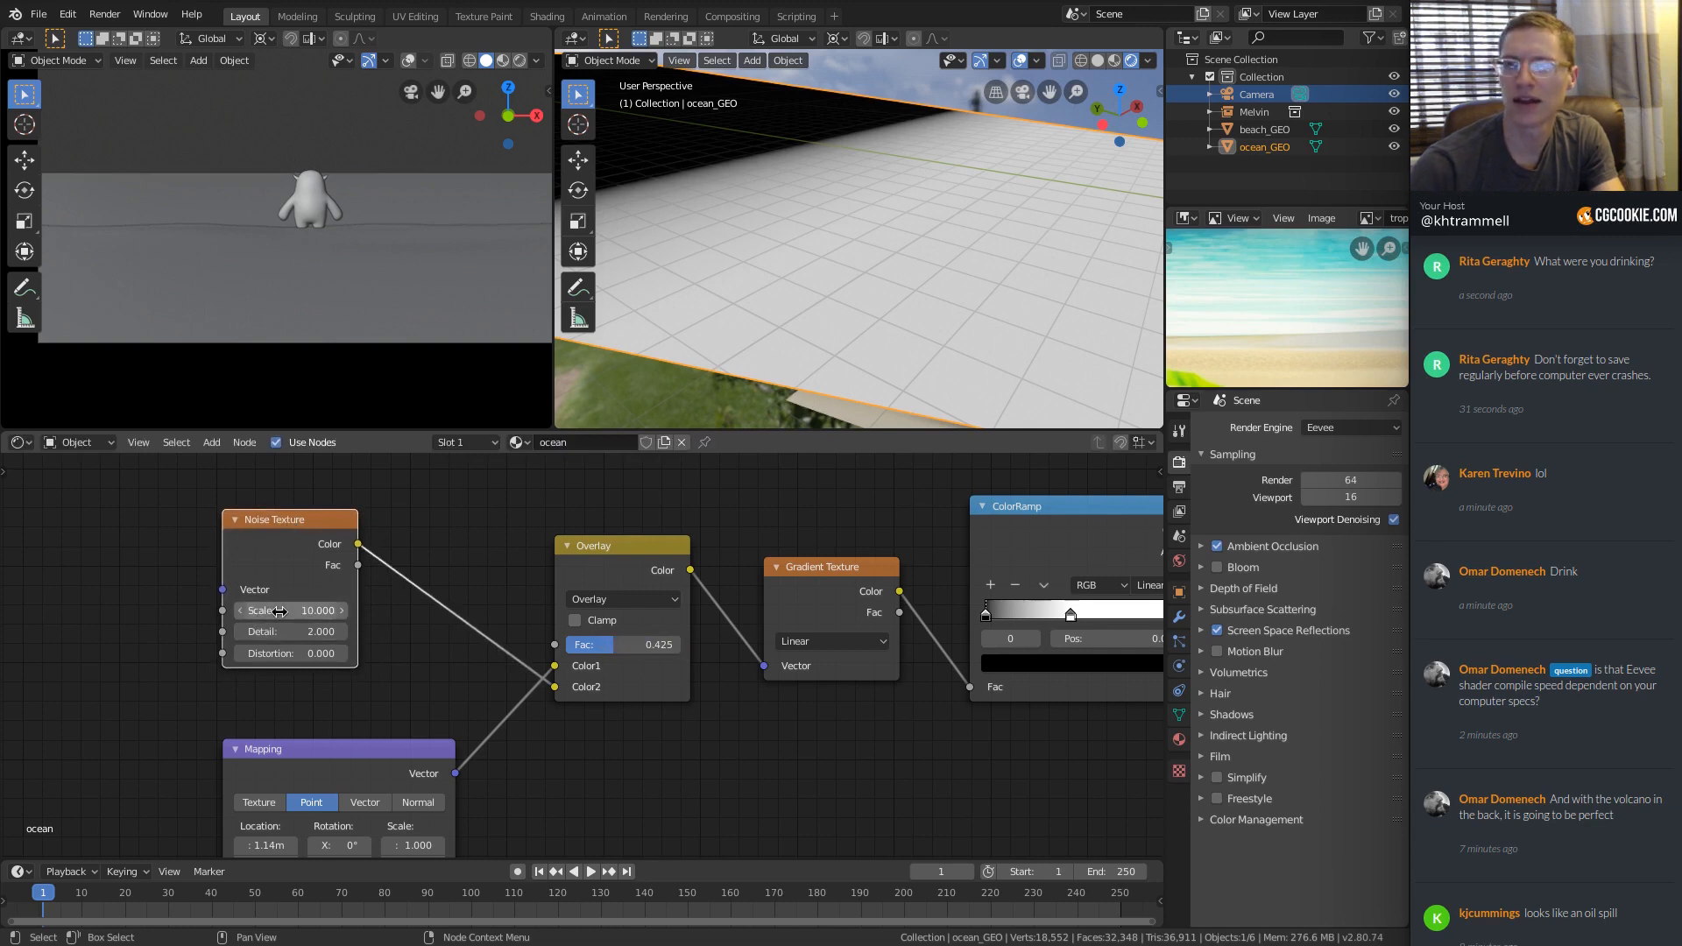
middle_click_drag(862, 182, 885, 221)
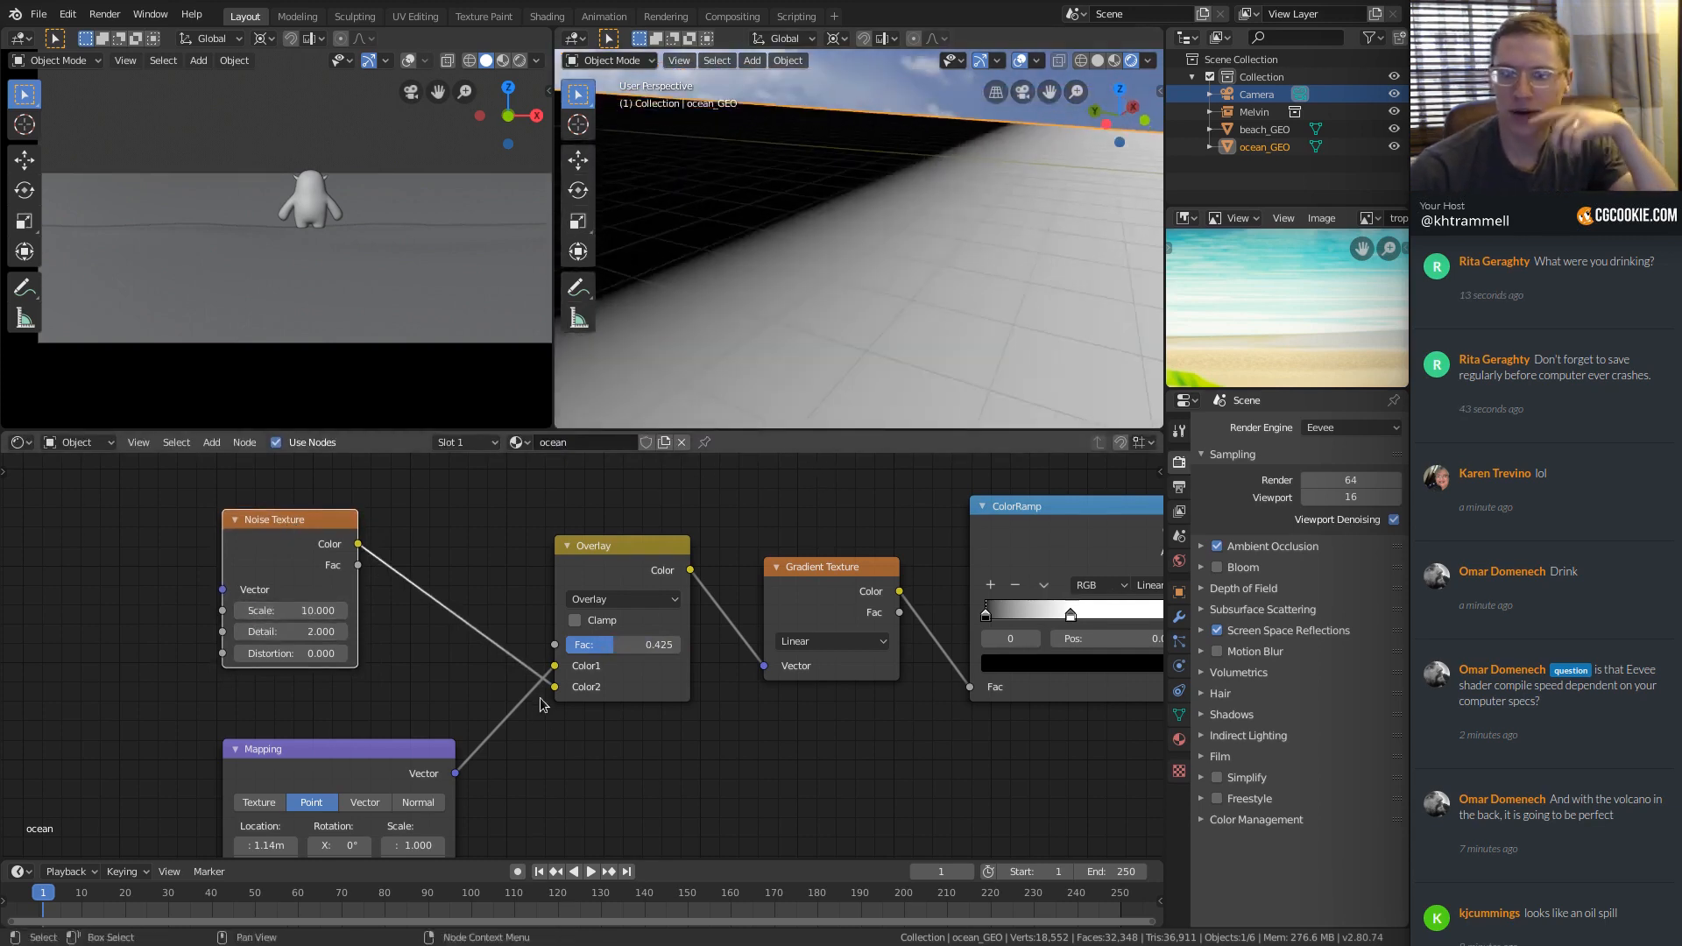
mouse_move(533, 688)
middle_mouse_down()
mouse_move(559, 584)
mouse_move(533, 611)
mouse_move(517, 696)
middle_mouse_up()
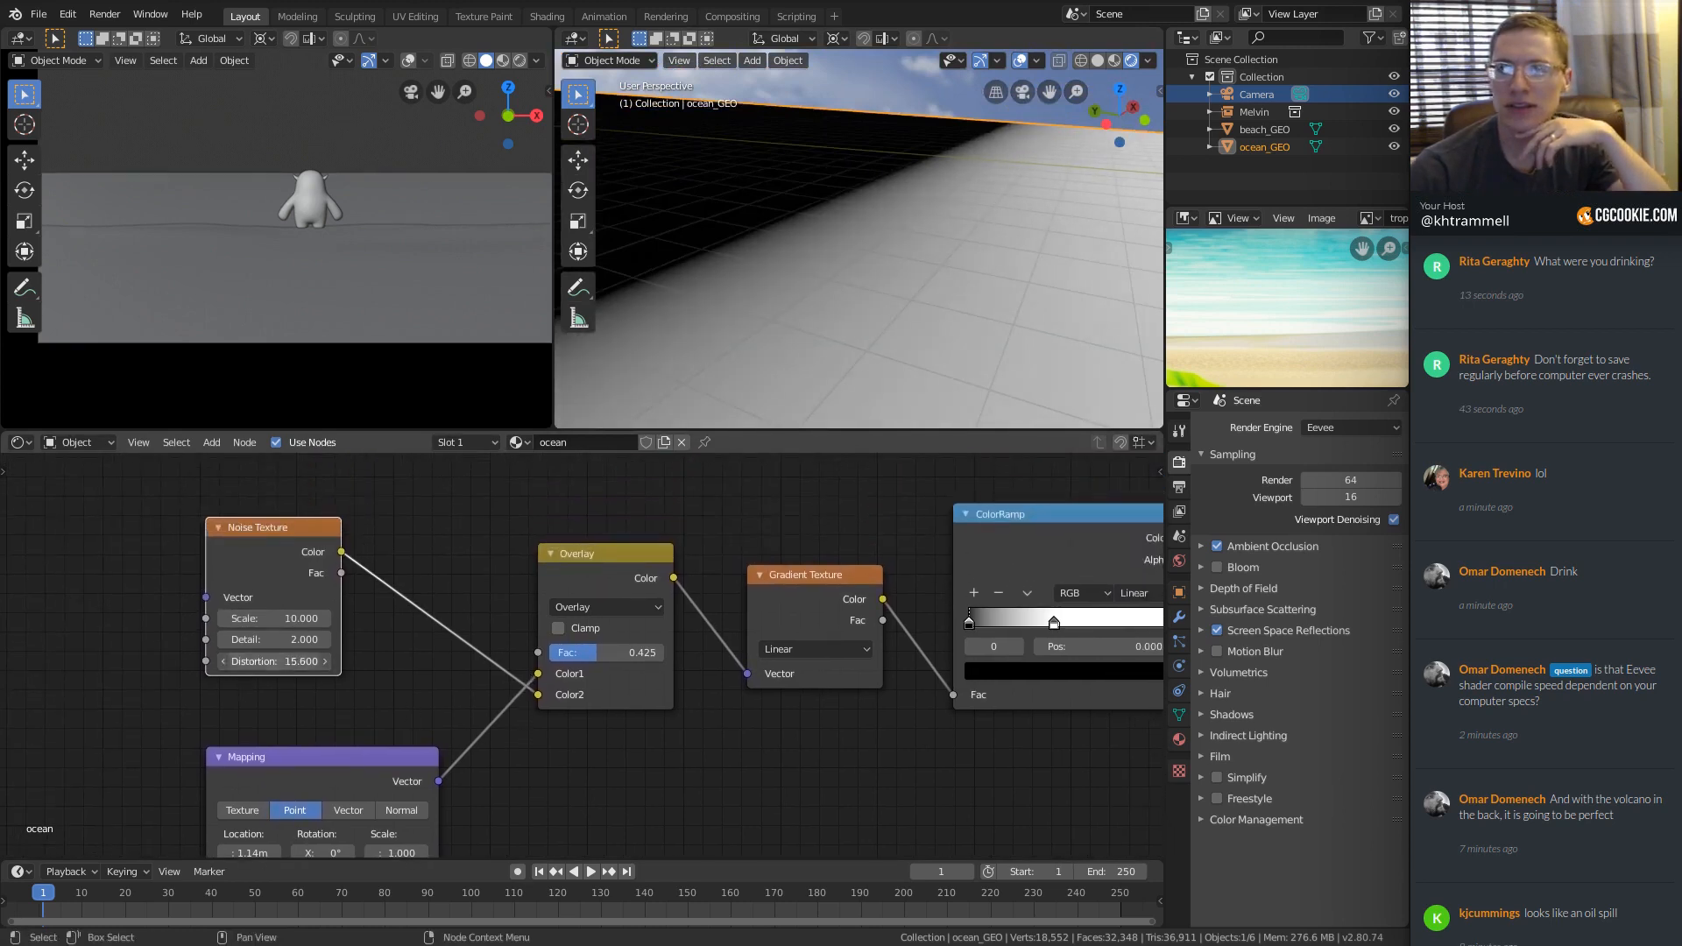
middle_click_drag(937, 264, 983, 275)
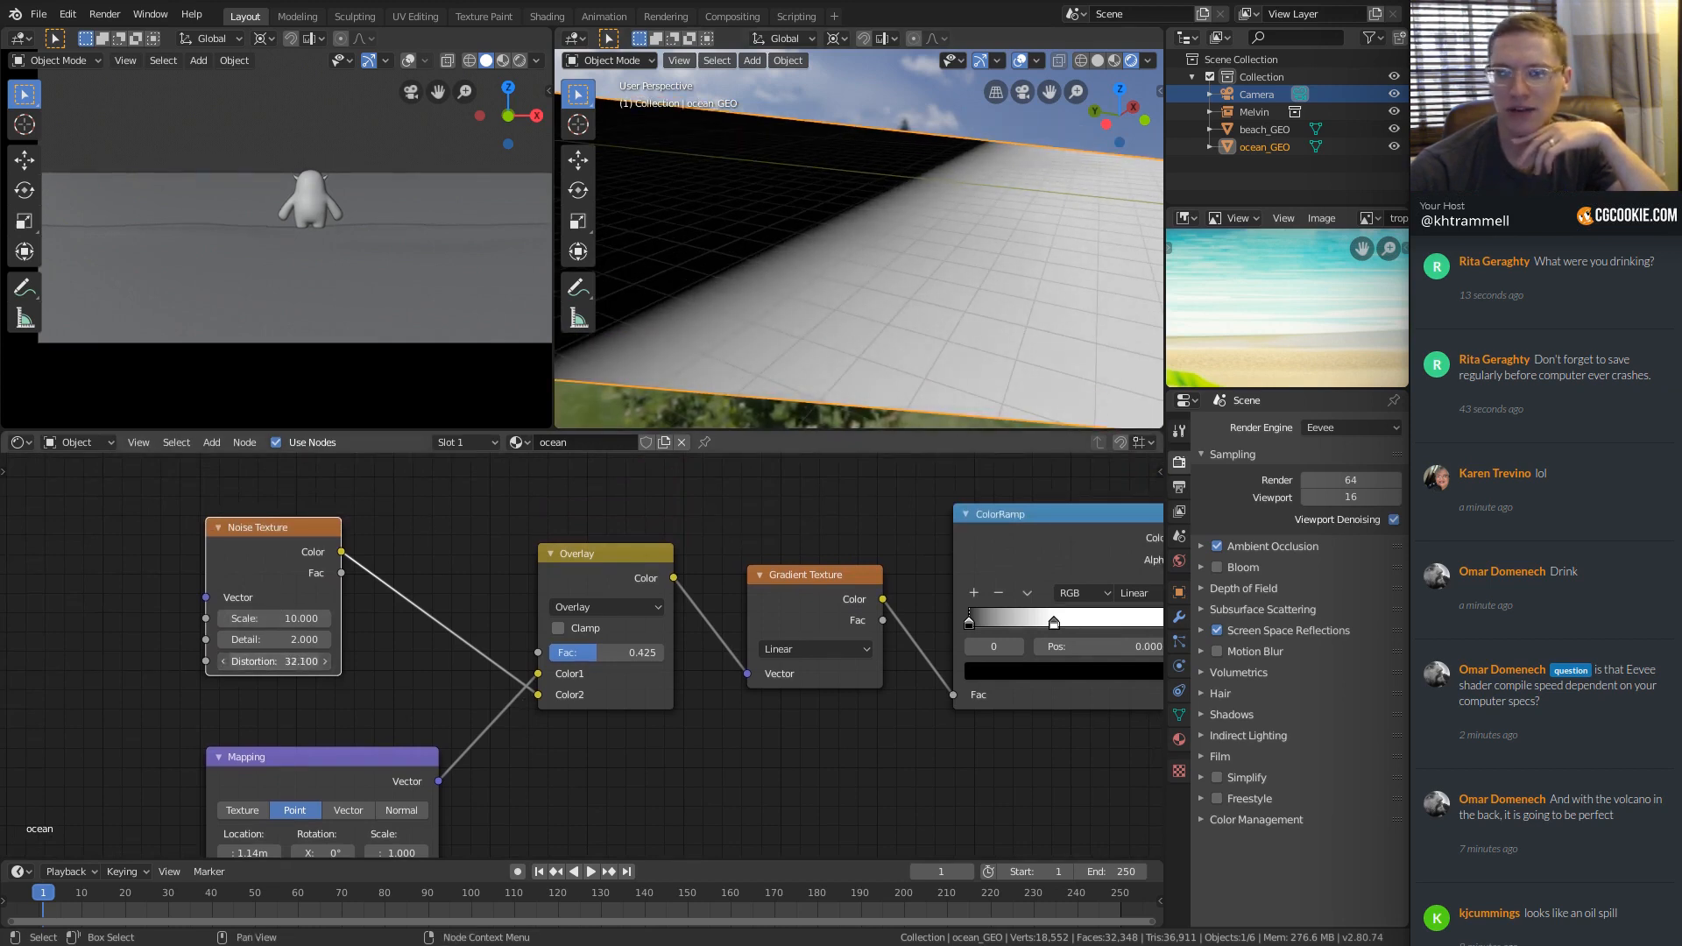
left_click_drag(274, 662, 263, 661)
Try Noise Texture scales of 100 and 50.
left_click(252, 618)
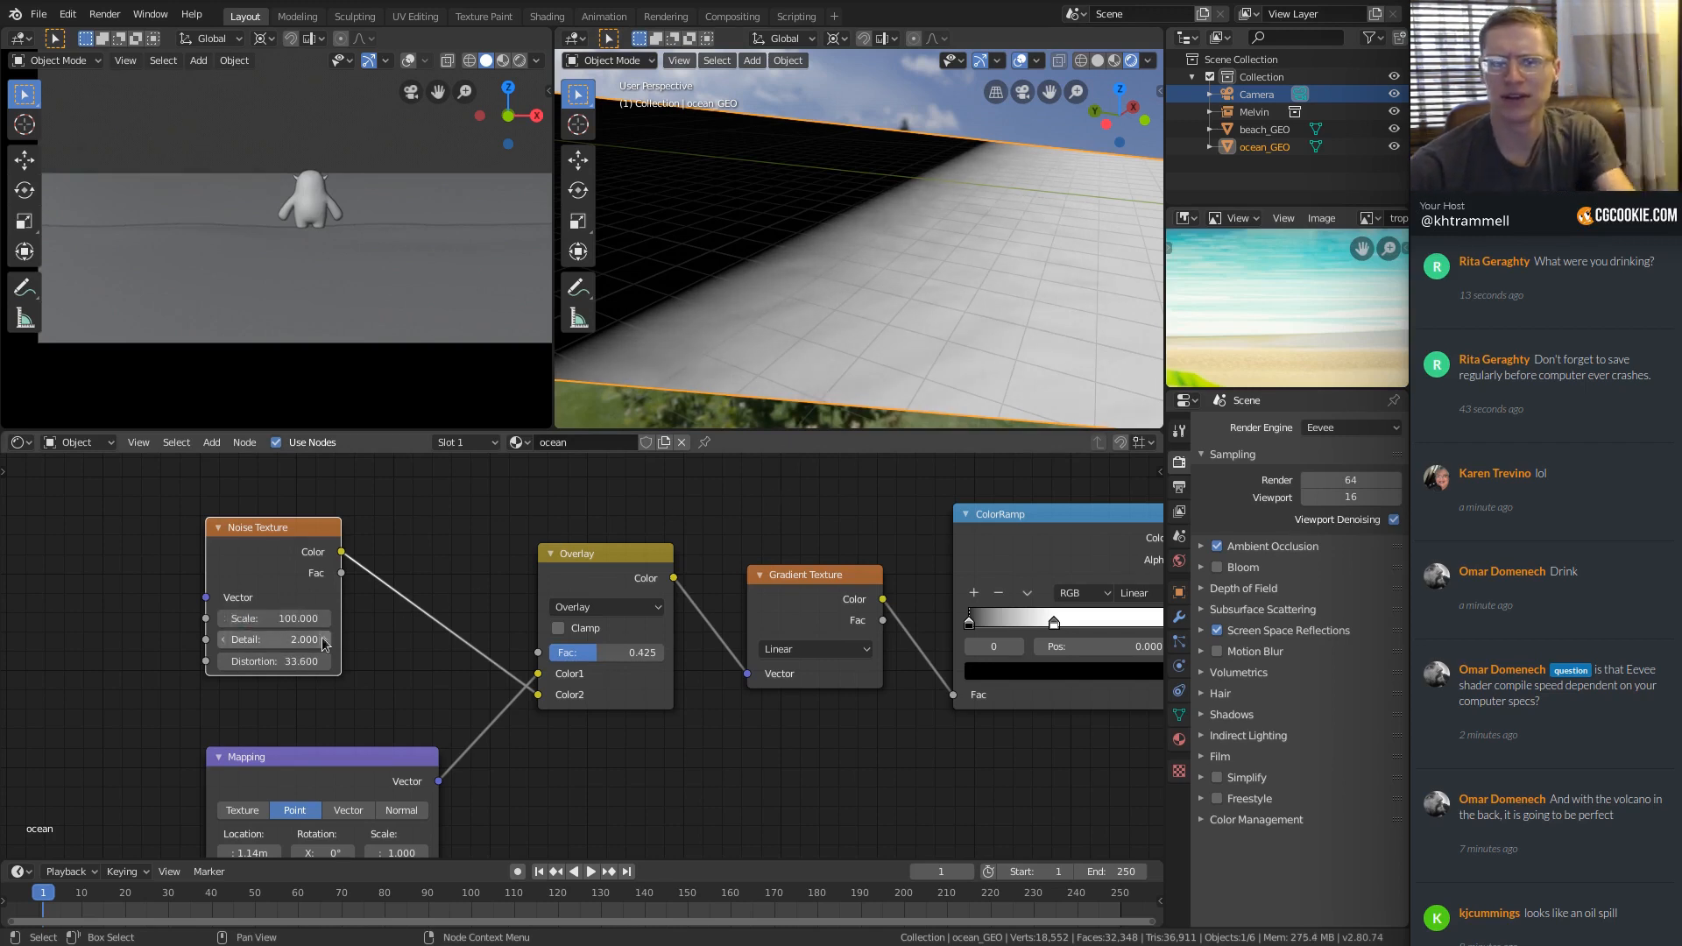
left_click(278, 620)
type("50")
key("Return")
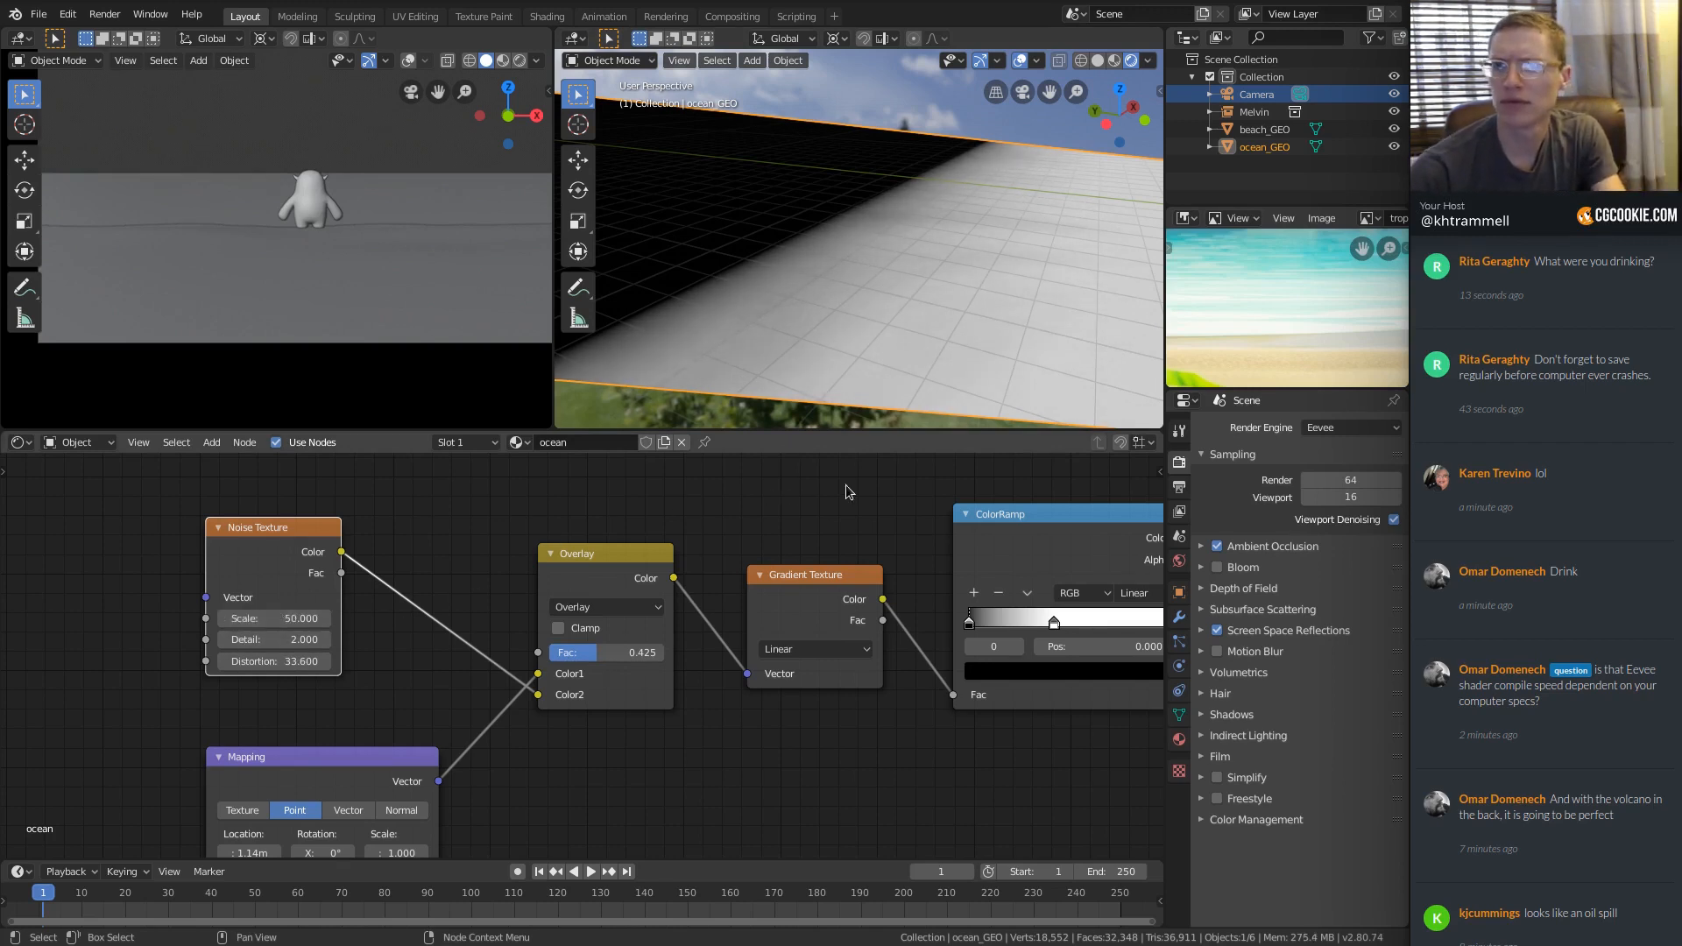
Change the Overlay node's blend type back to Divide and lower its factor to 0.267.
left_click(613, 608)
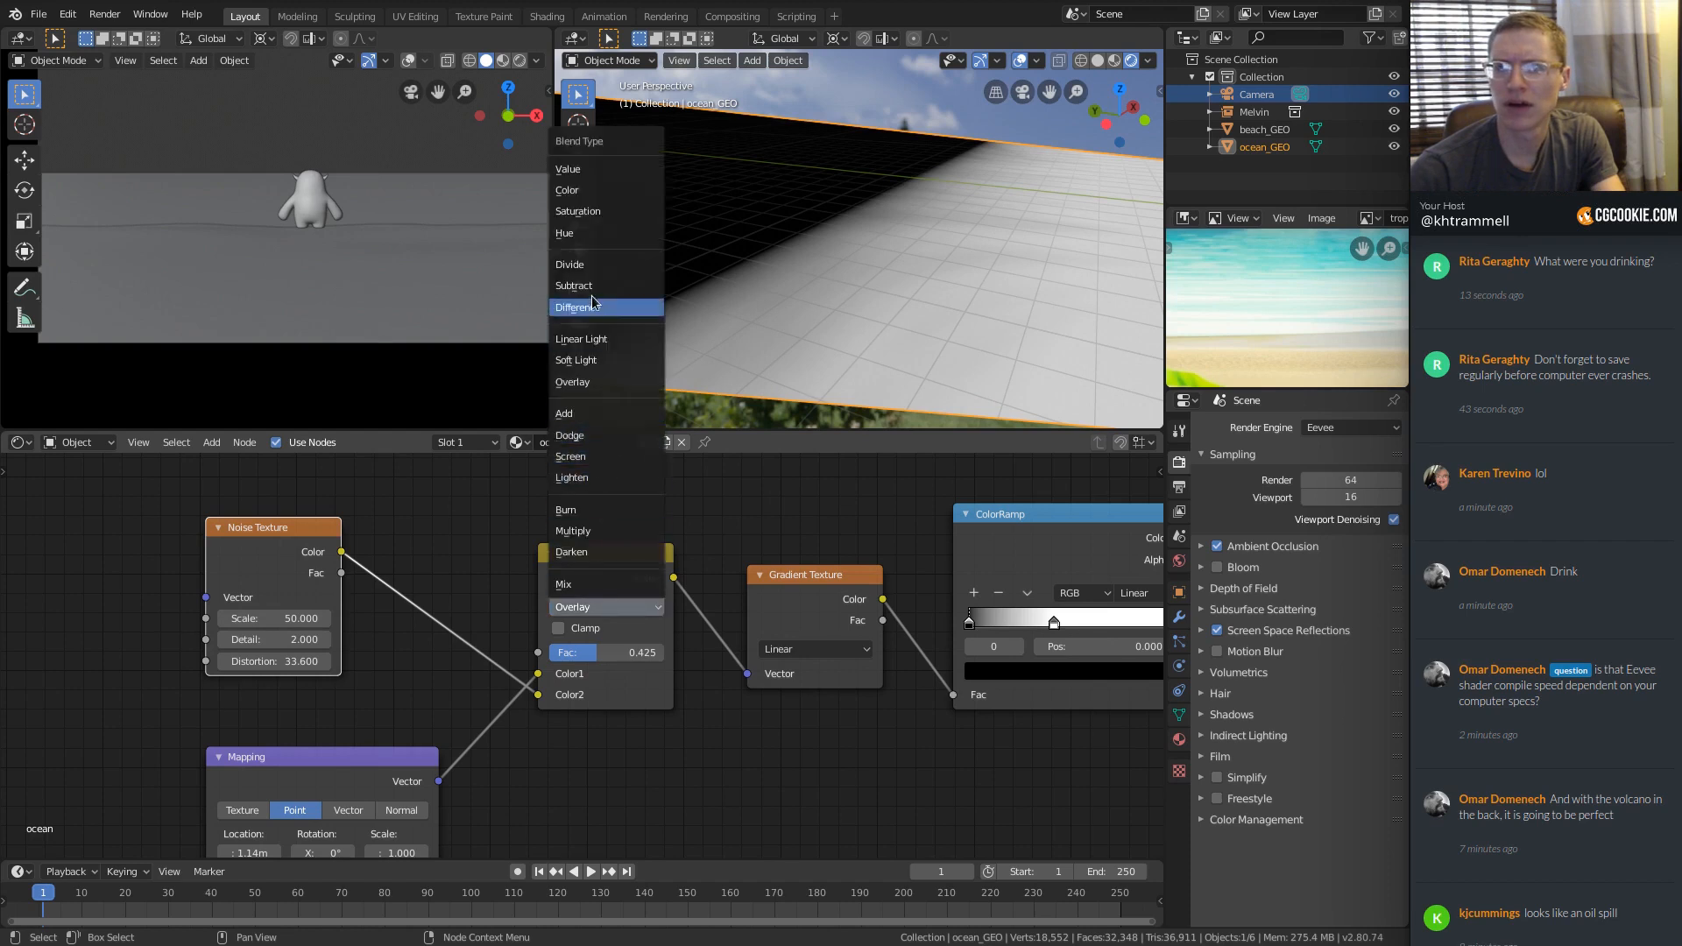
left_click(585, 264)
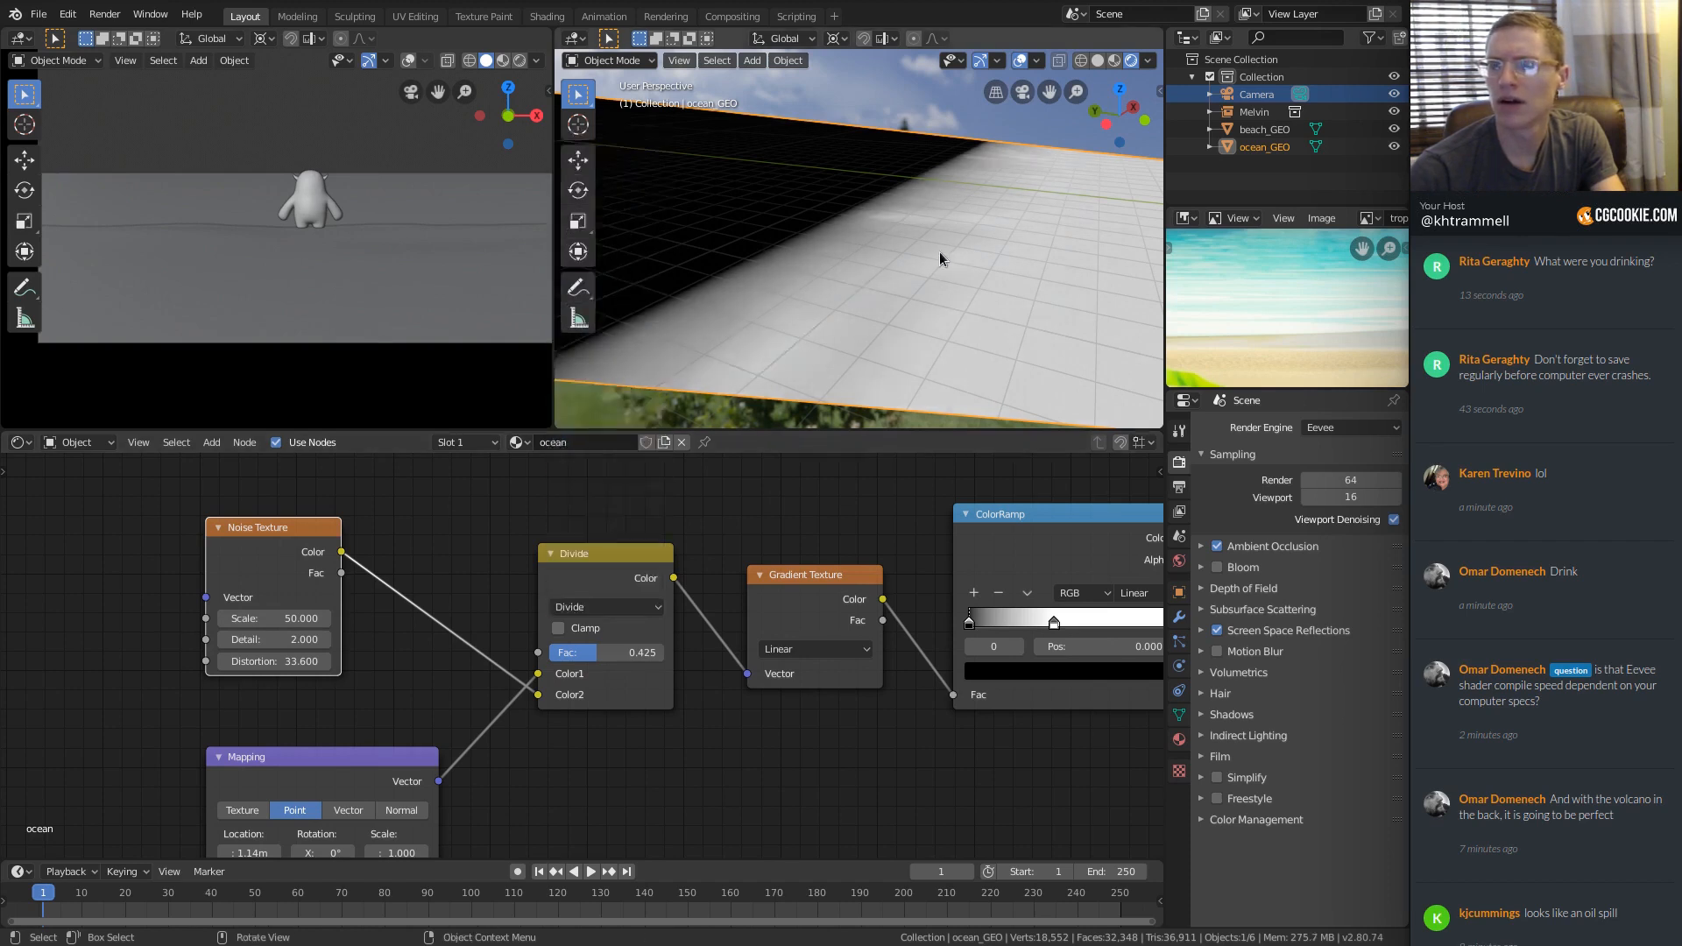
middle_click_drag(939, 251, 1043, 255)
middle_click_drag(403, 591, 578, 560)
scroll(870, 265, "up", 3)
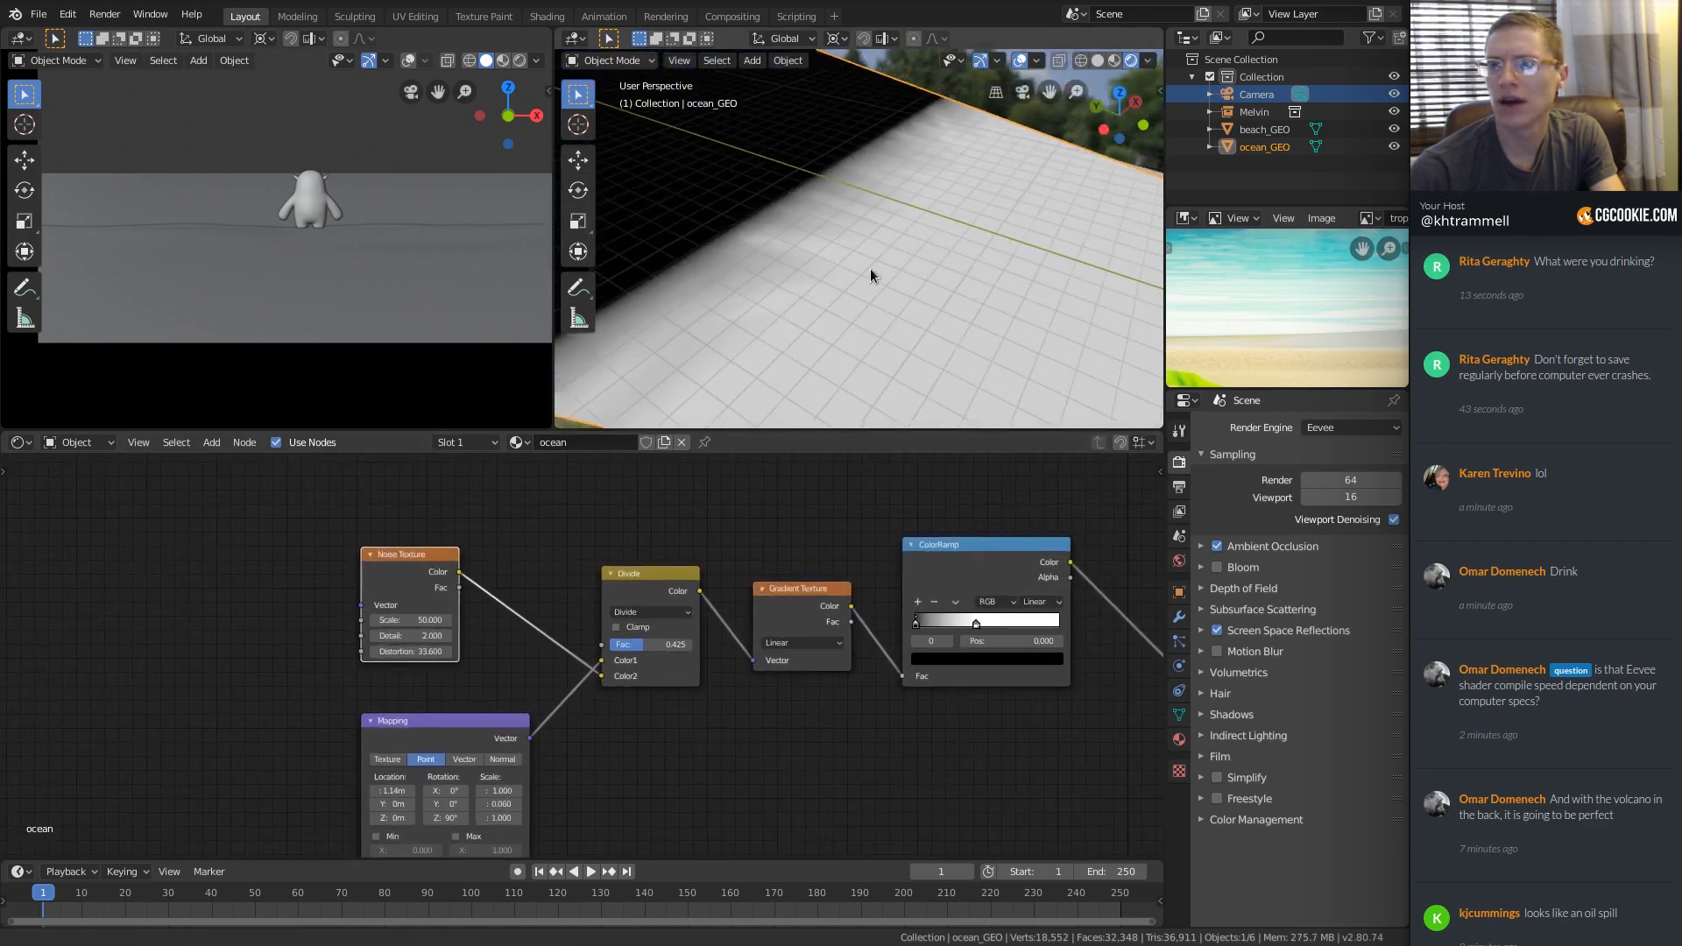
left_click_drag(646, 645, 625, 645)
Bring the ColorRamp's stops close together with the white one at 0.332, and raise the Divide factor to 0.358.
middle_click_drag(844, 549, 679, 562)
left_click_drag(732, 627, 785, 622)
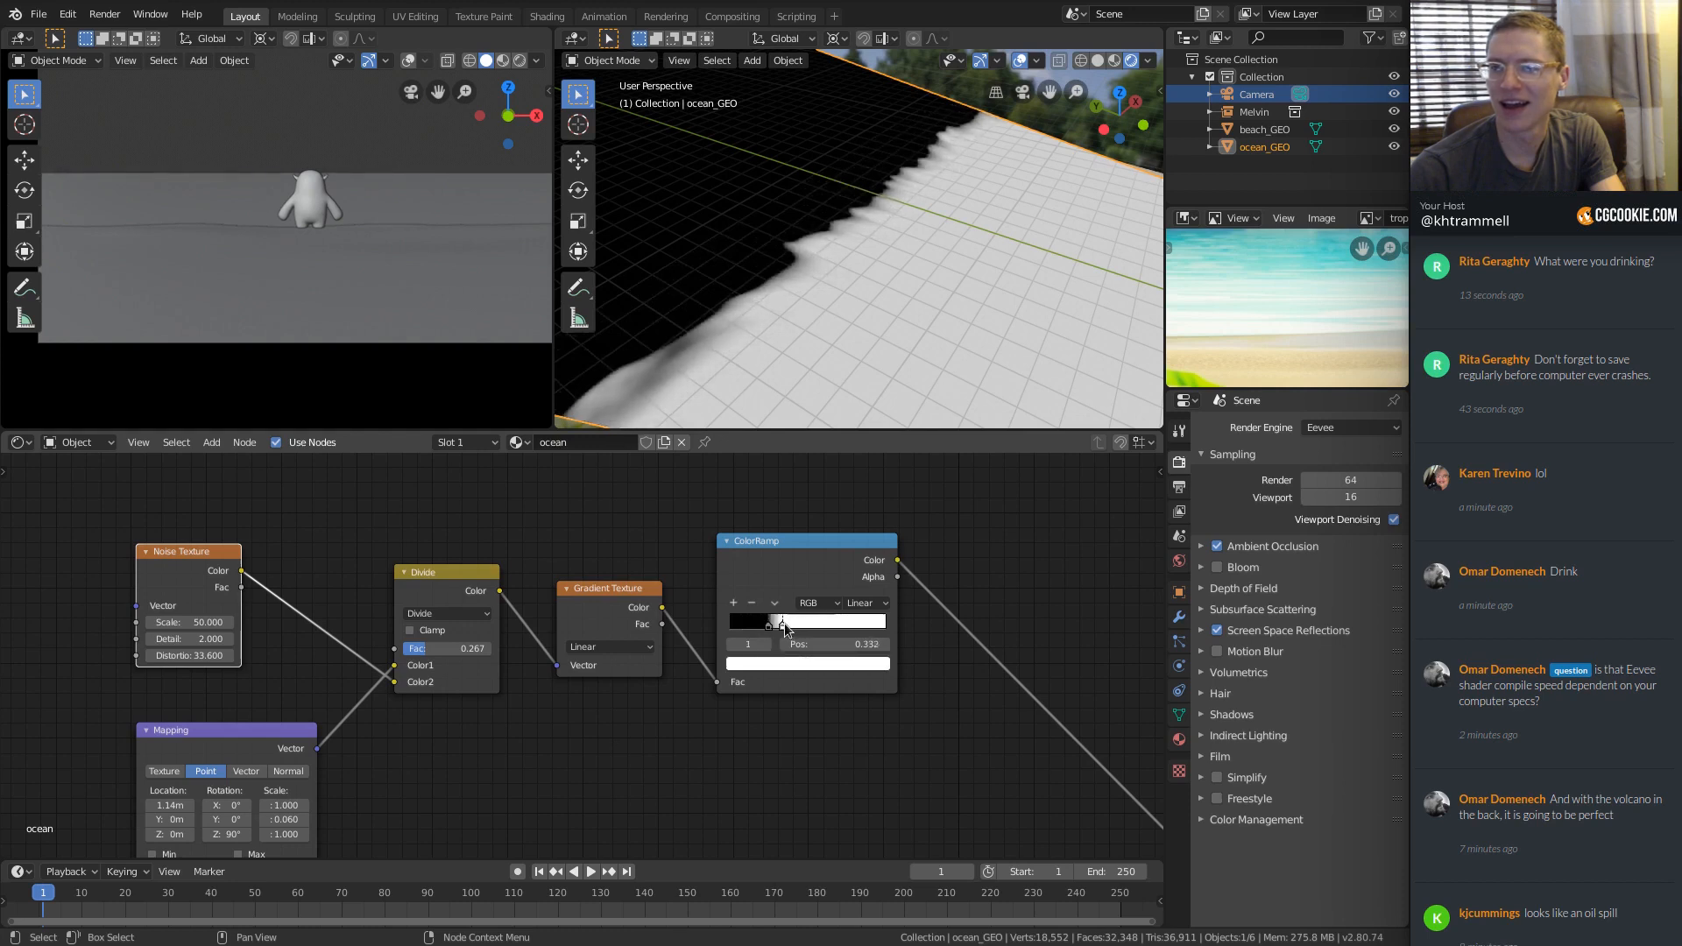
scroll(412, 659, "up", 3)
mouse_move(412, 655)
left_mouse_down()
mouse_move(490, 655)
mouse_move(403, 647)
left_mouse_up()
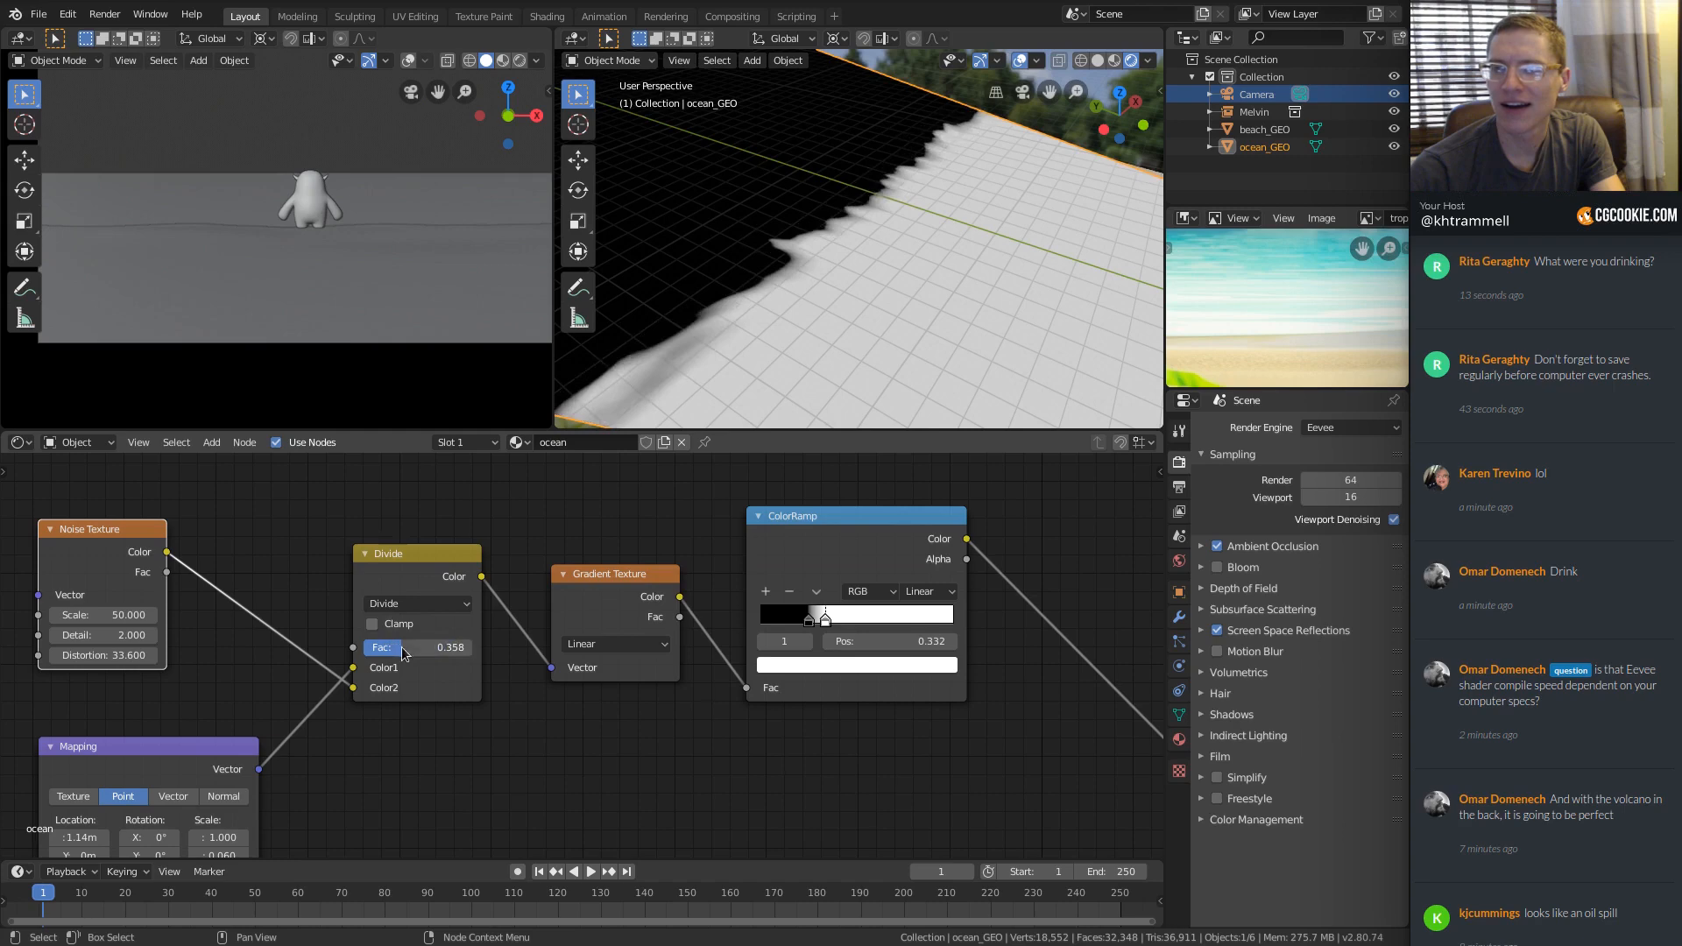
Connect the Texture Coordinate node's Object output to the Noise Texture's Vector input.
middle_click_drag(591, 567, 589, 644, "ctrl")
middle_click_drag(594, 656, 631, 567)
middle_click_drag(414, 675, 502, 693)
middle_click_drag(470, 613, 478, 600, "ctrl")
middle_click_drag(478, 601, 532, 512)
middle_click_drag(296, 848, 343, 672)
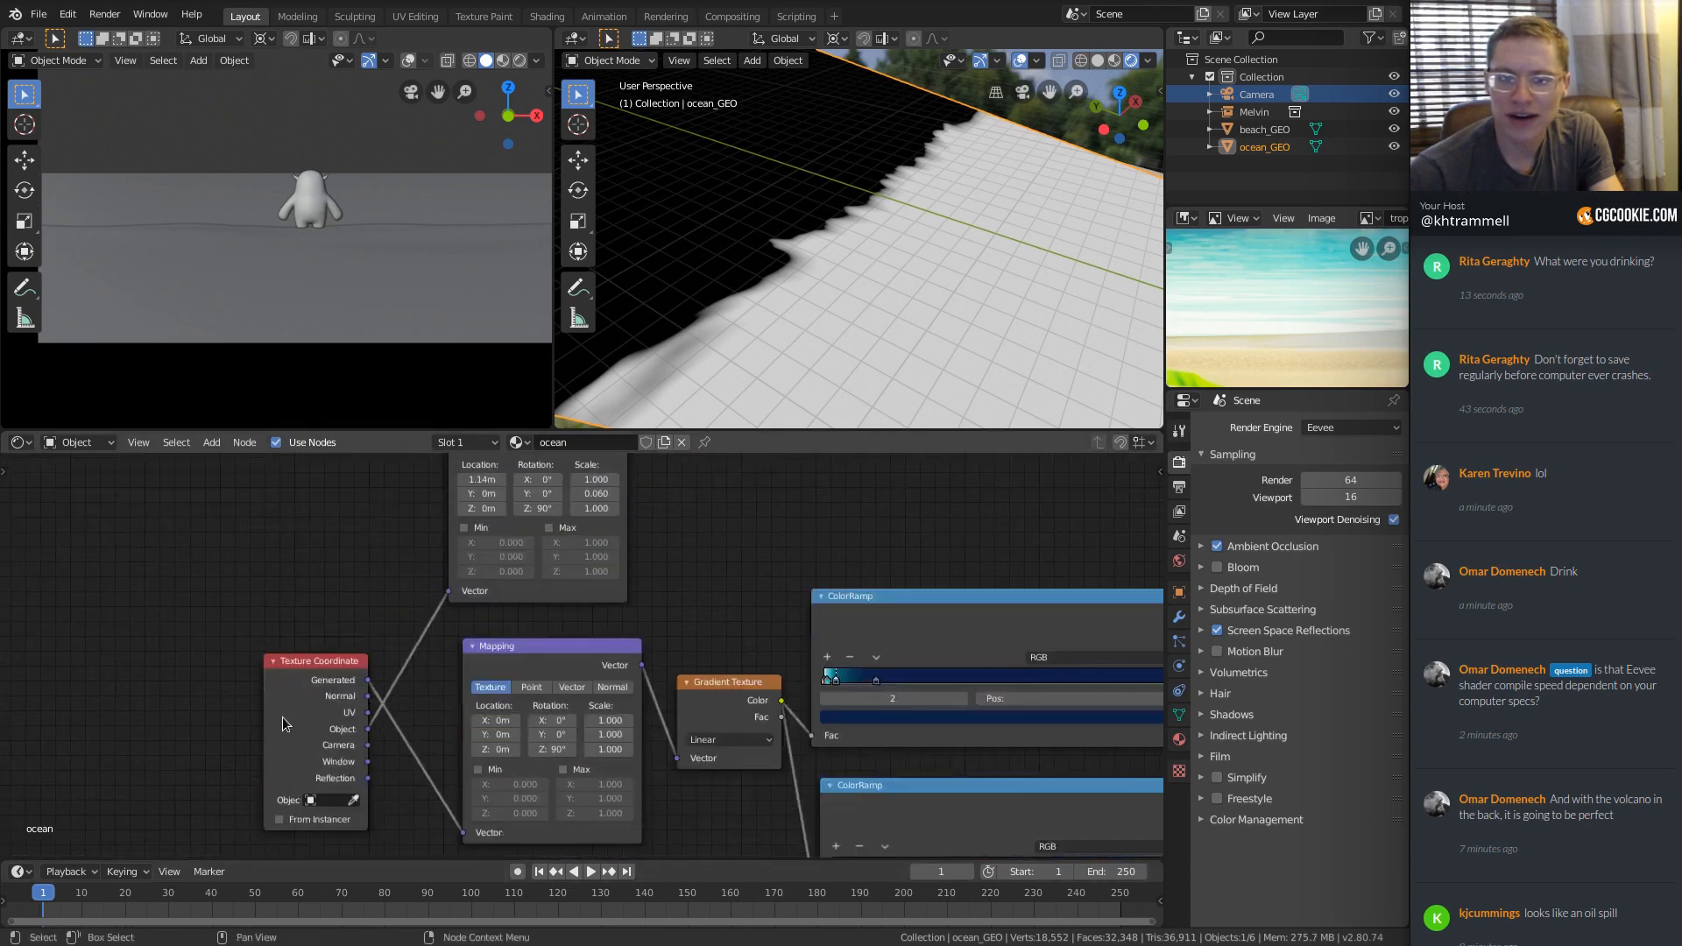
left_click_drag(295, 696, 189, 690)
middle_click_drag(264, 714, 300, 692)
left_click_drag(280, 817, 369, 601)
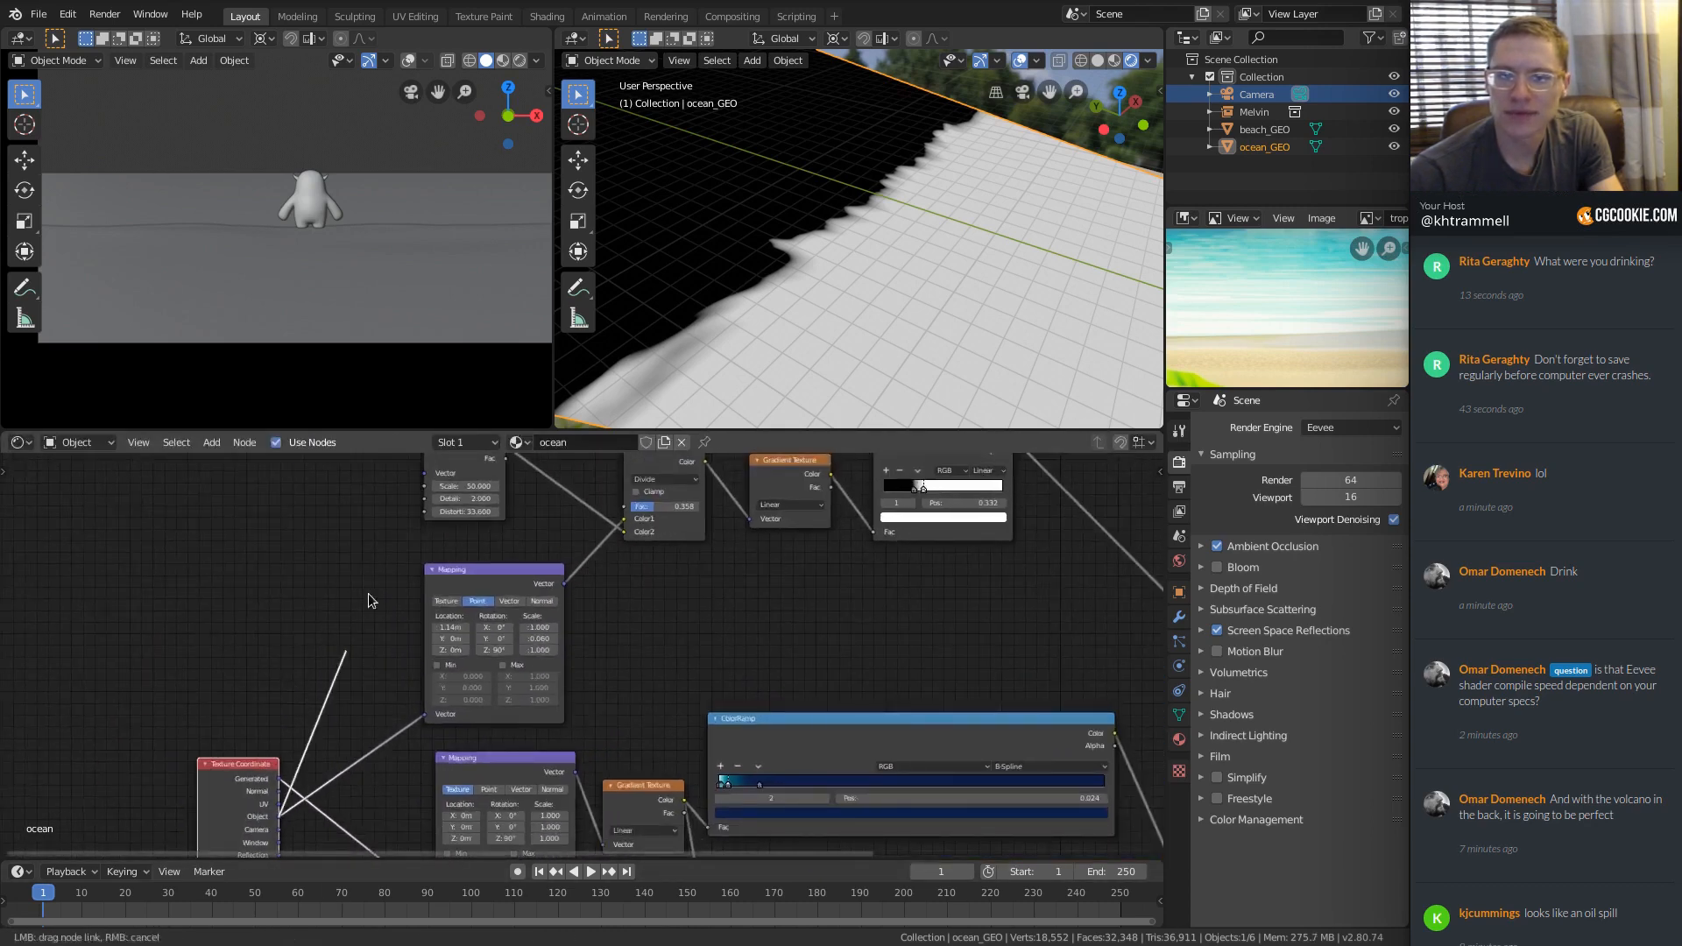
left_click_drag(424, 479, 424, 479)
middle_click_drag(552, 479, 570, 695)
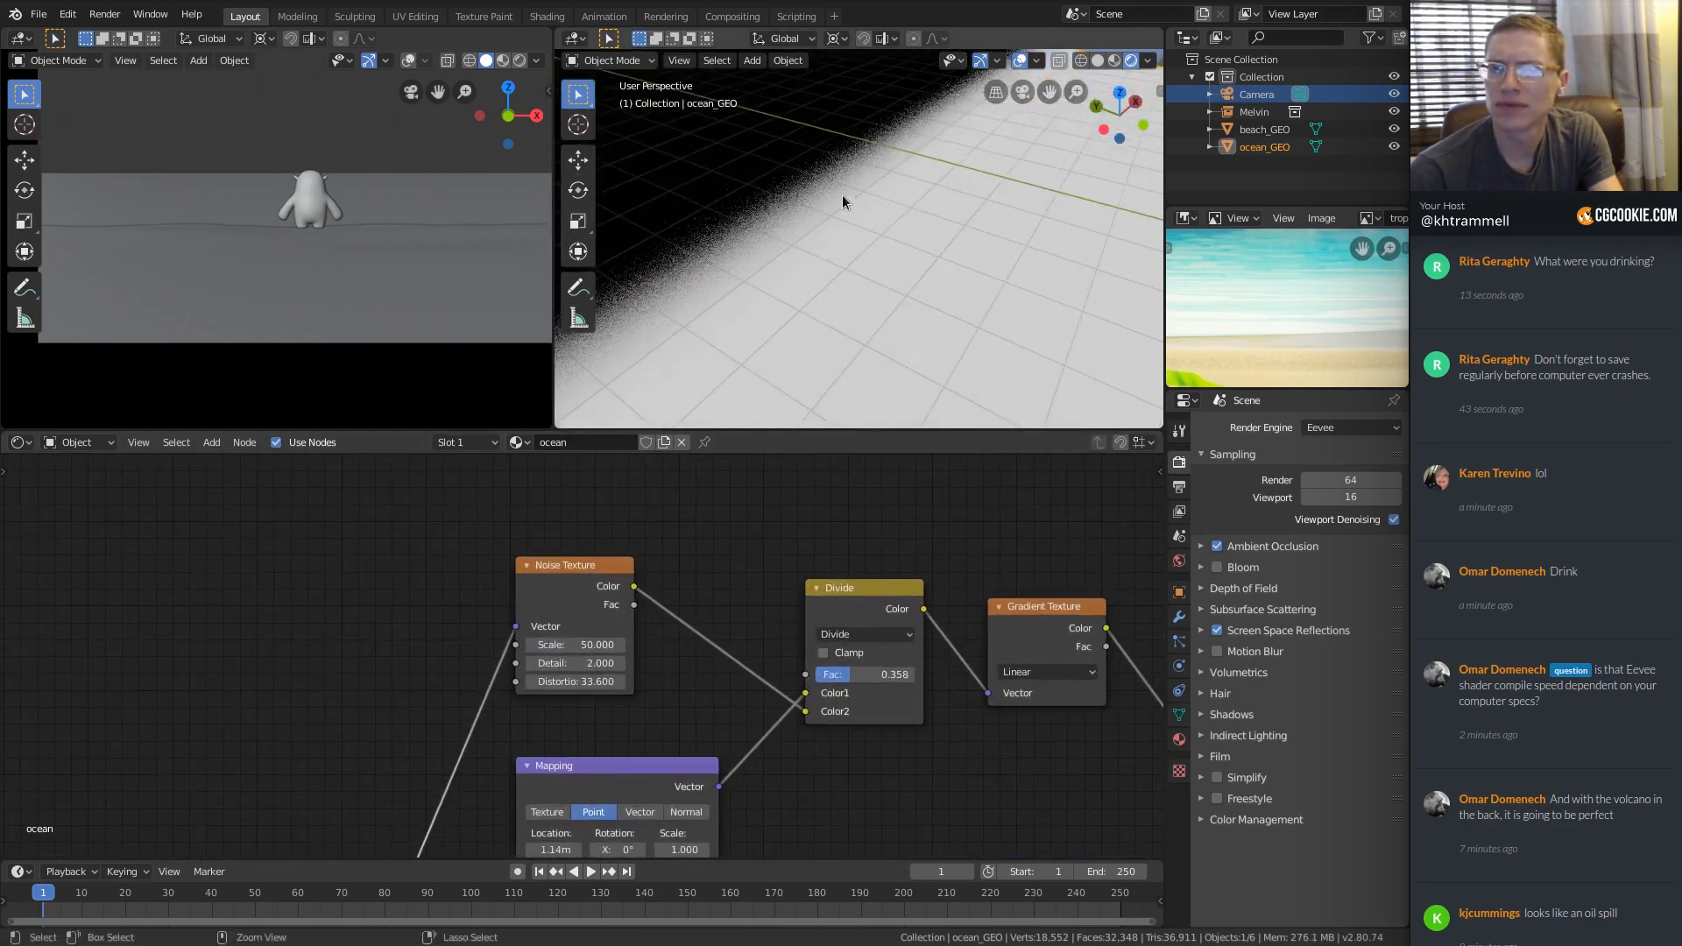
Reduce the Noise Texture's scale to 0.1 and fine-tune it to -0.090 while checking the mask's edge.
middle_click_drag(851, 240, 864, 208, "ctrl")
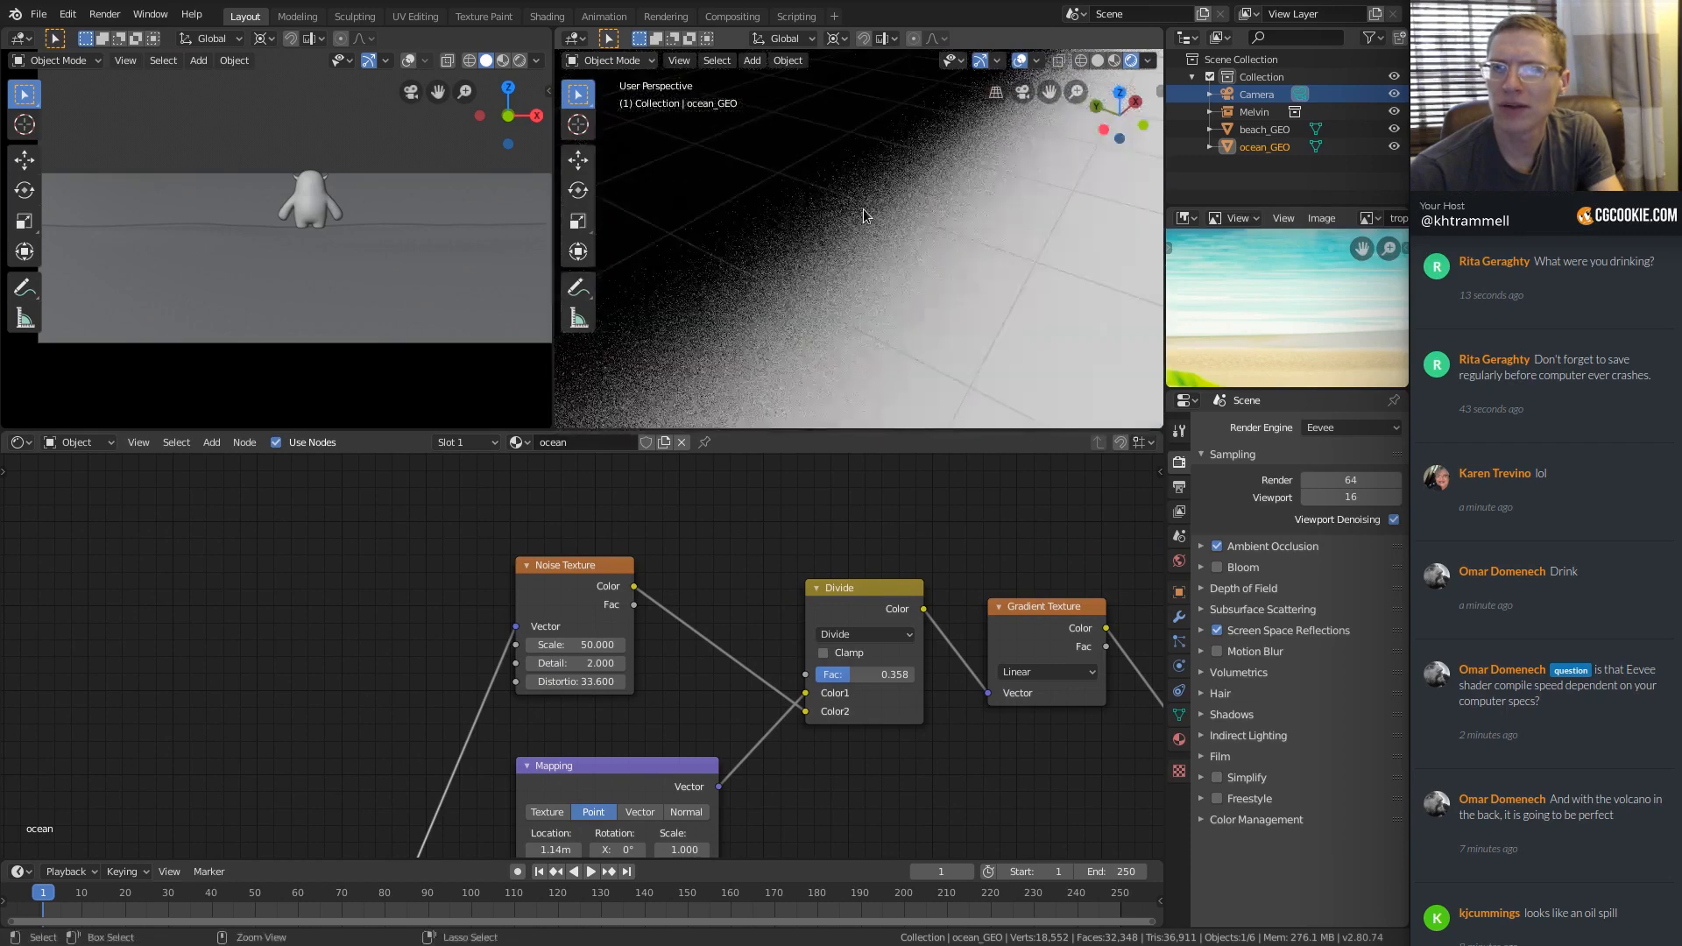
middle_click_drag(576, 744, 568, 688, "ctrl")
middle_click_drag(551, 815, 564, 652)
middle_click_drag(534, 573, 500, 699)
middle_click_drag(515, 518, 513, 575)
middle_click_drag(513, 560, 518, 687, "ctrl")
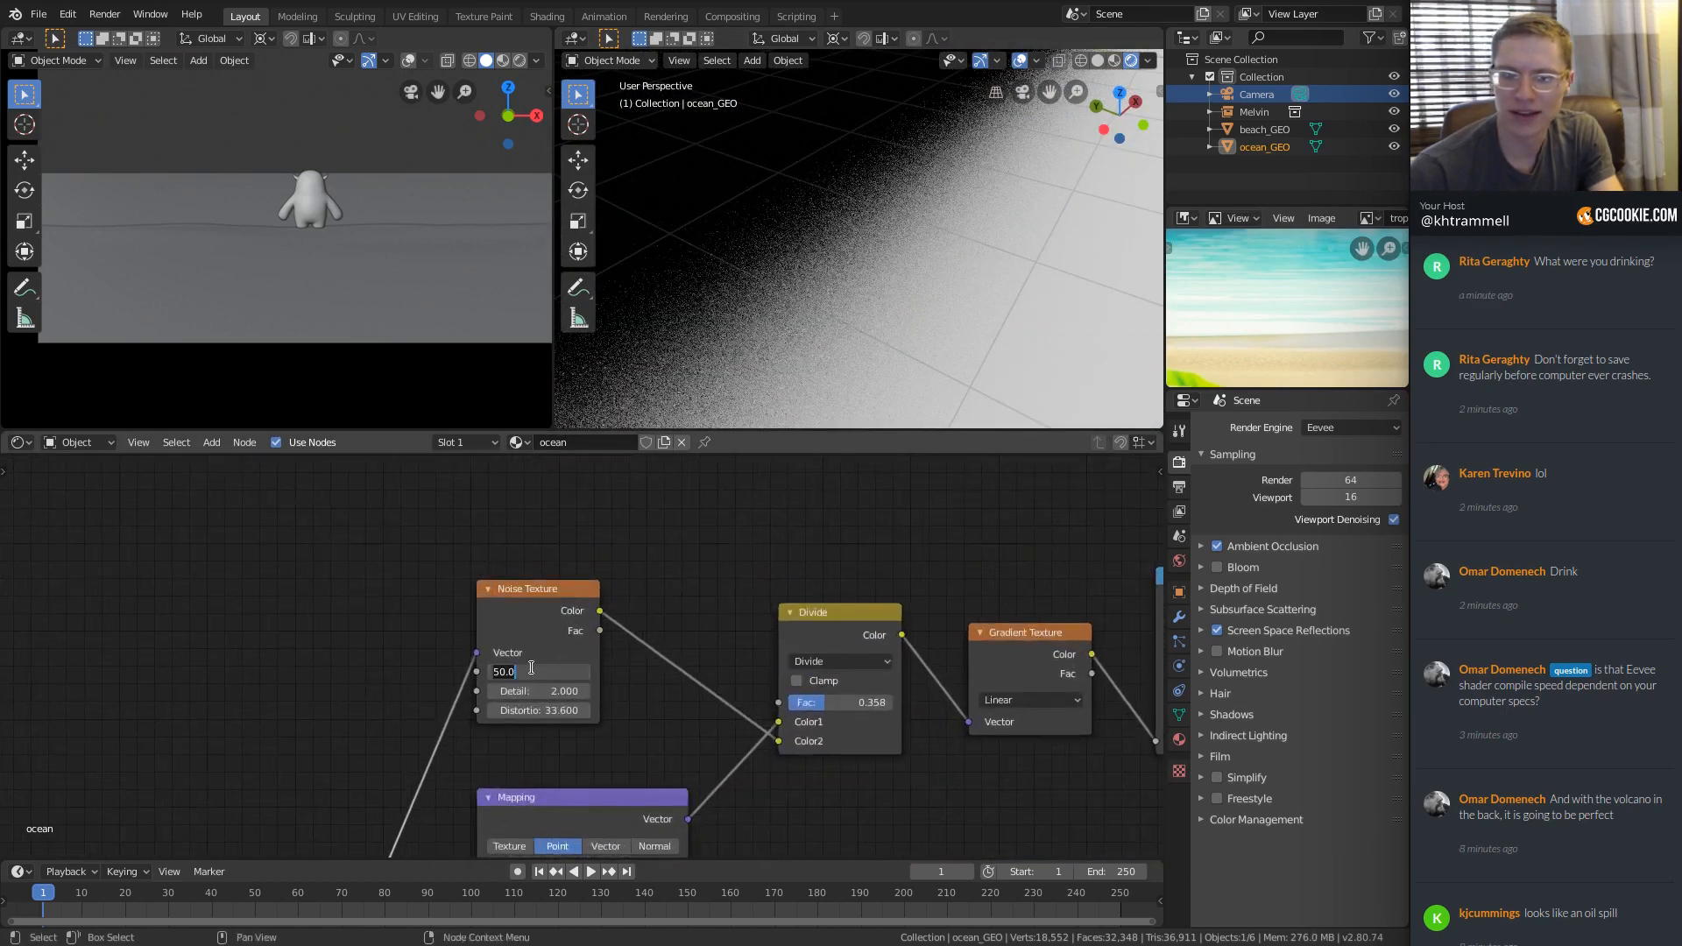
key("Return")
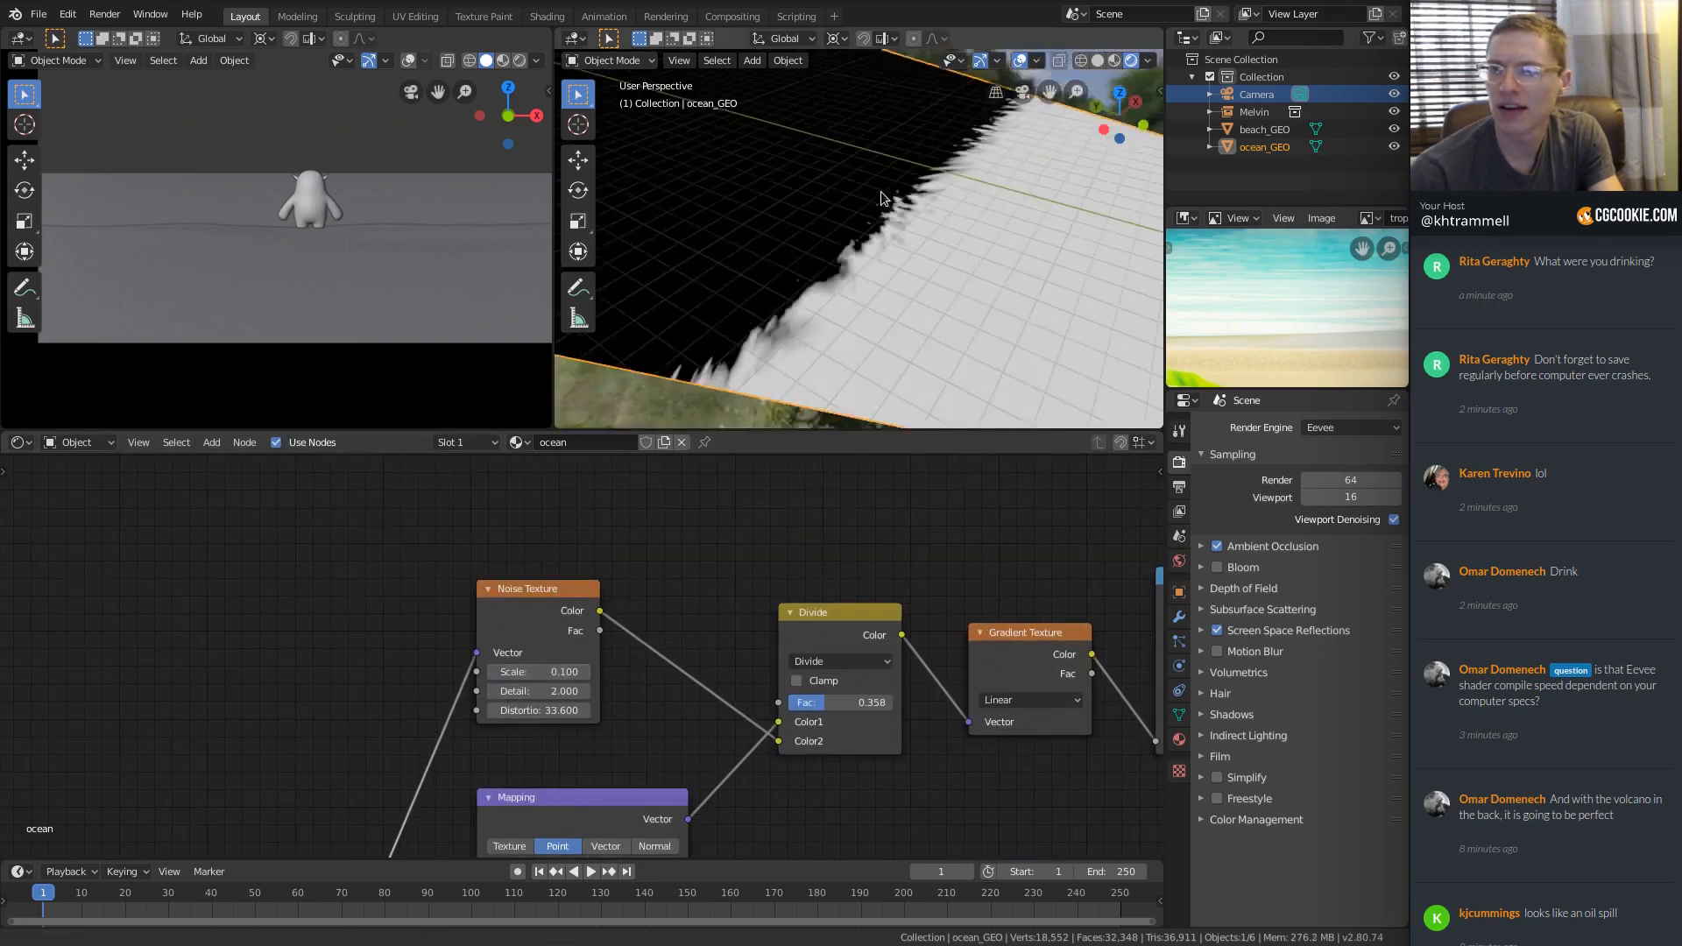
scroll(536, 696, "up", 1)
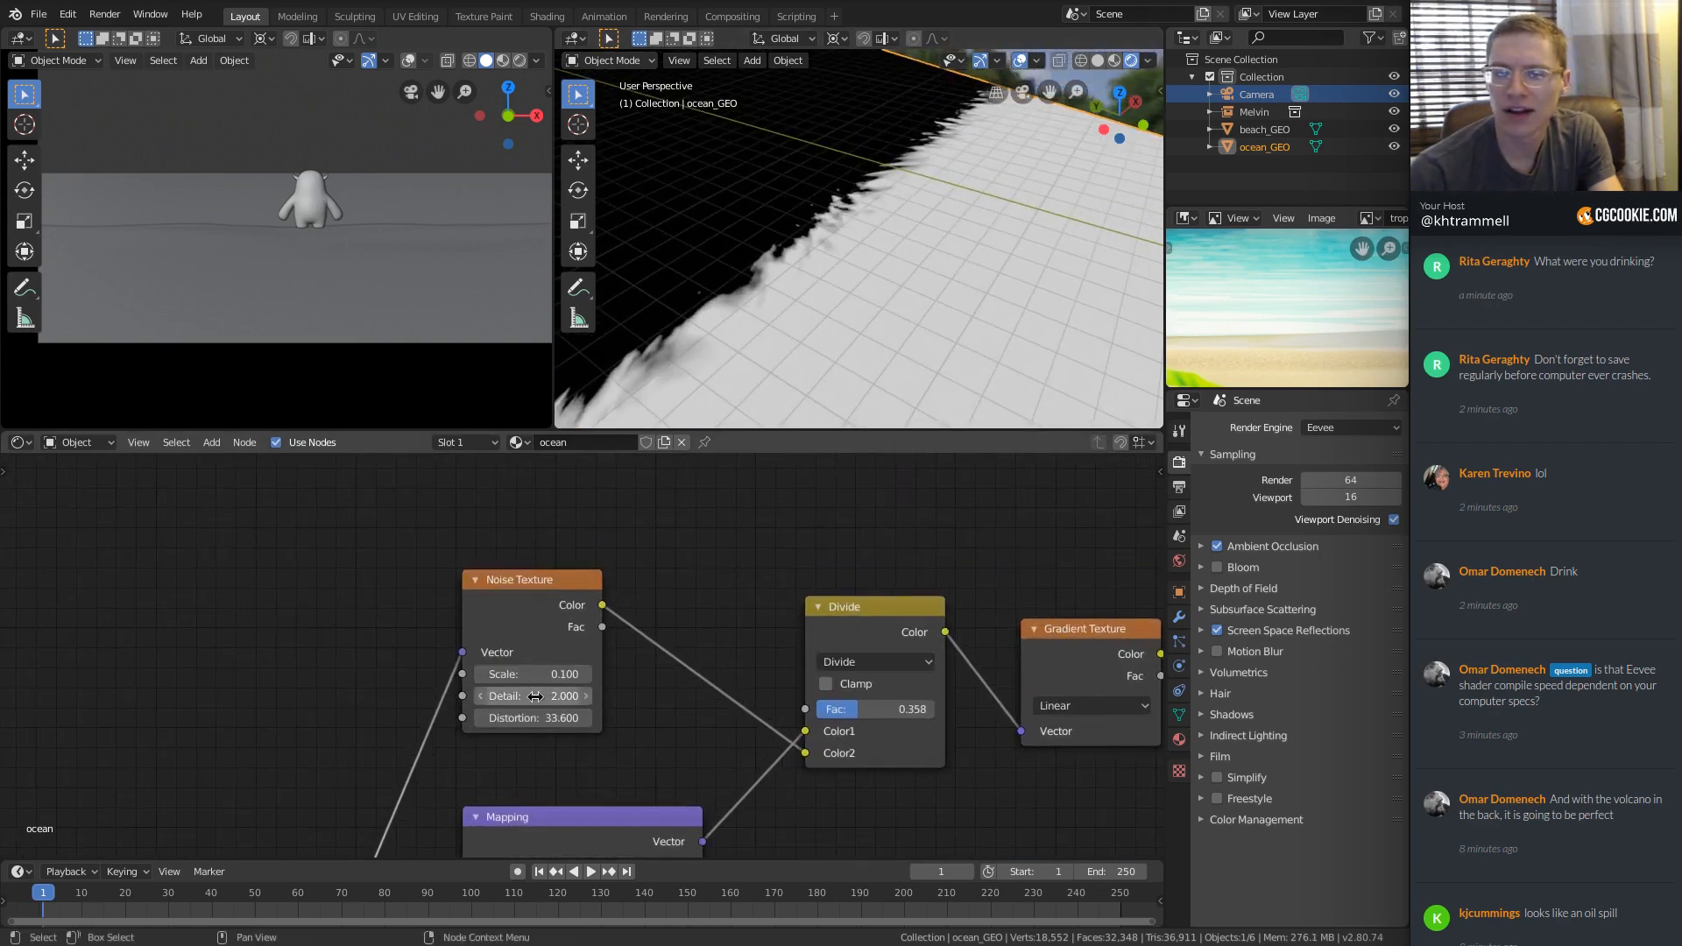
left_click_drag(529, 679, 499, 679, "shift")
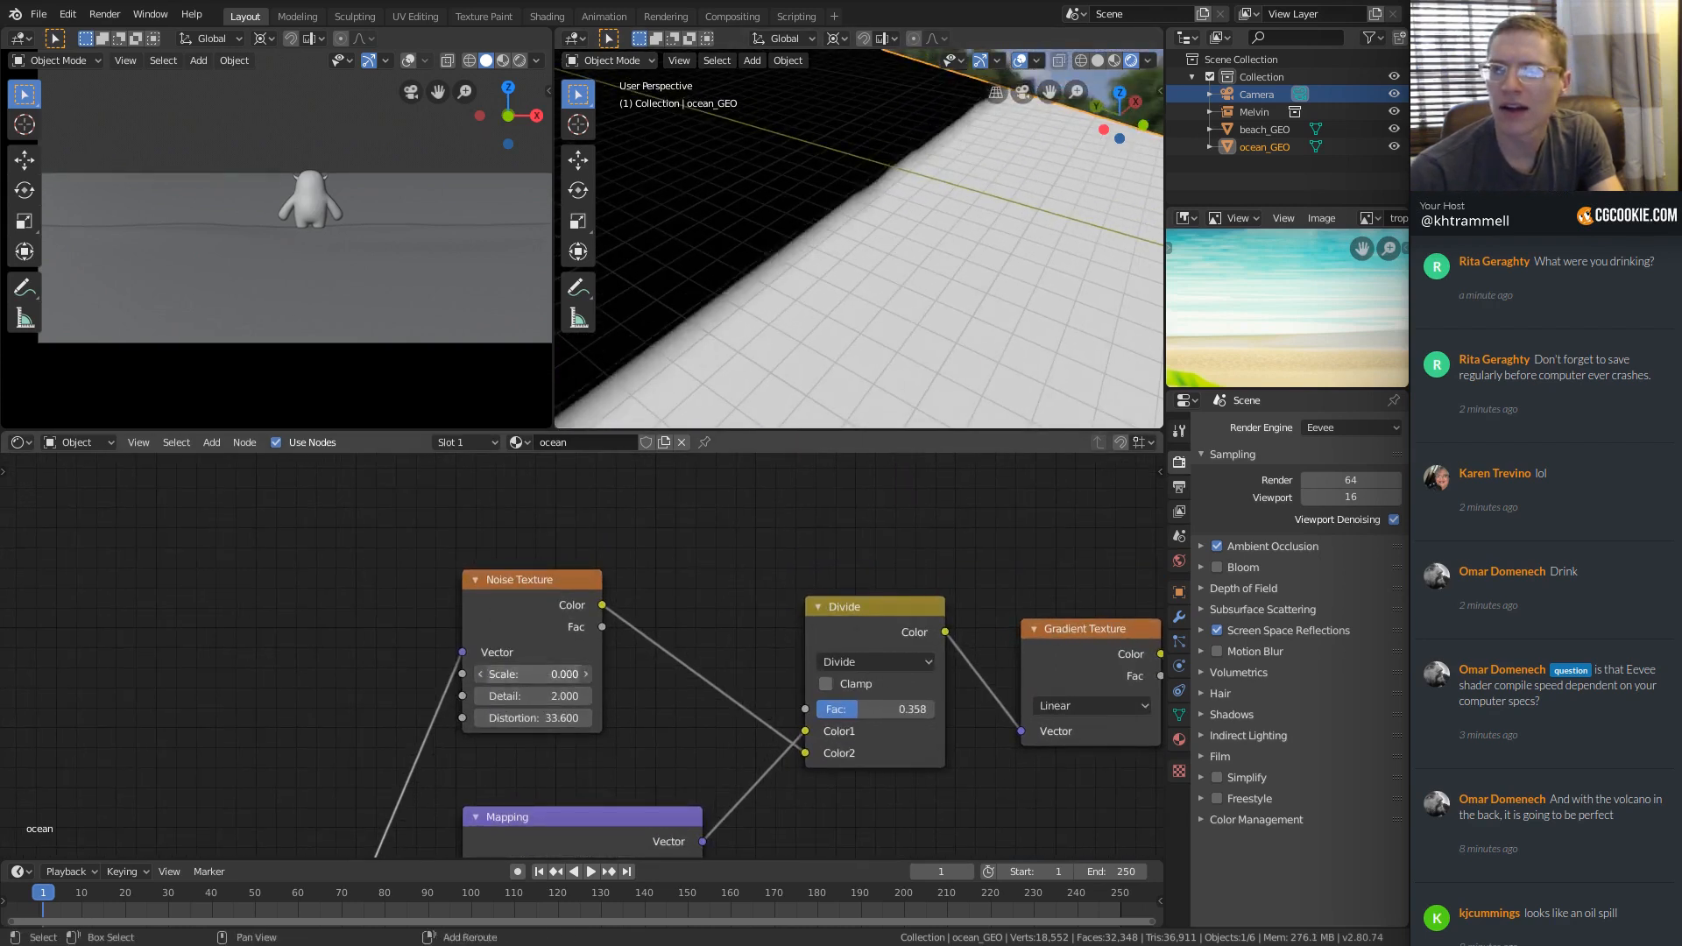
middle_click_drag(747, 679, 591, 641, "shift")
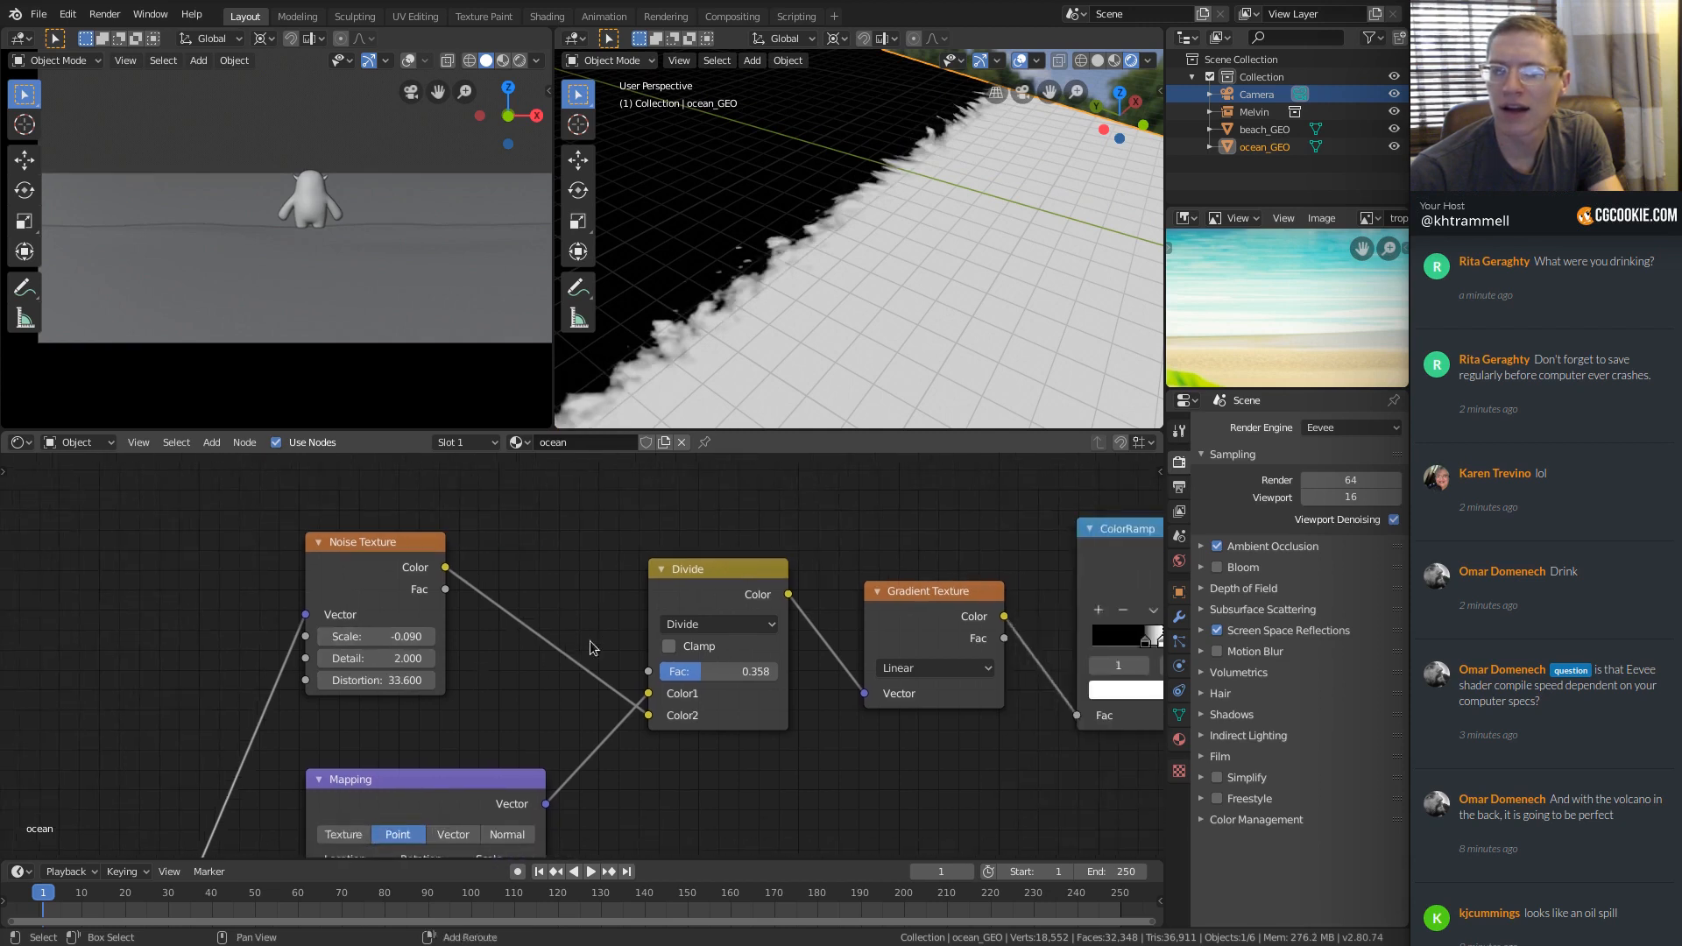
Lower the Divide factor to 0.200 and set the ColorRamp's black stop to position 0.341.
mouse_move(697, 678)
left_mouse_down()
mouse_move(761, 679)
mouse_move(666, 678)
mouse_move(682, 678)
left_mouse_up()
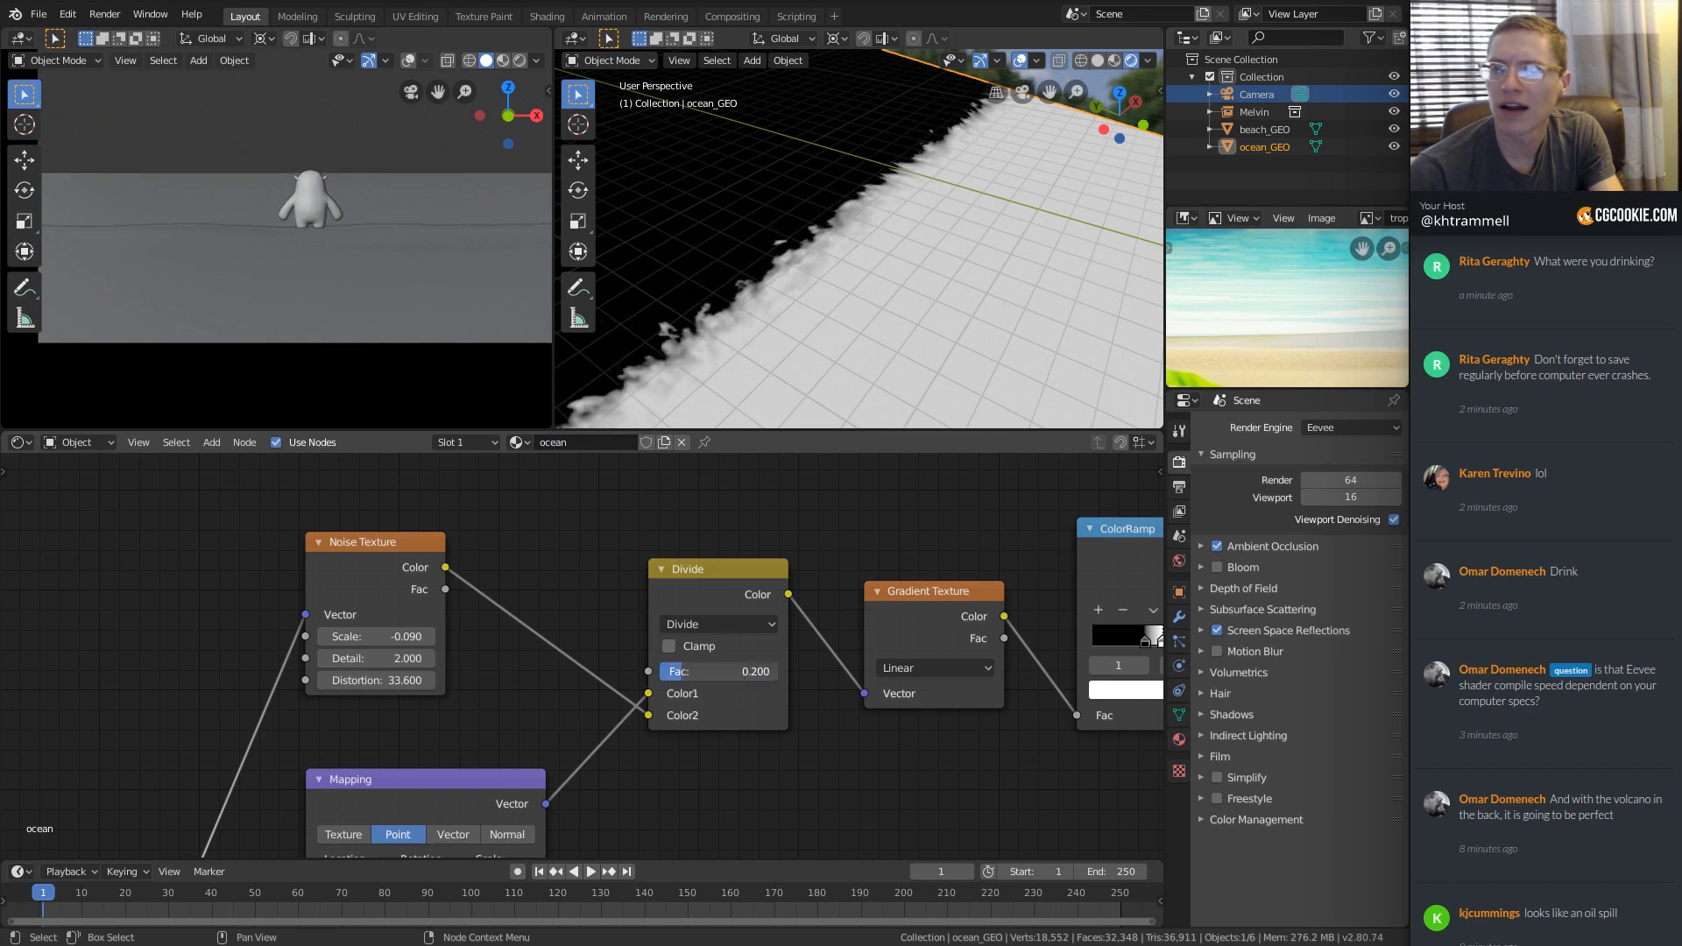
middle_click_drag(922, 627, 700, 617)
mouse_move(939, 629)
left_mouse_down()
mouse_move(959, 637)
mouse_move(925, 634)
mouse_move(942, 636)
left_mouse_up()
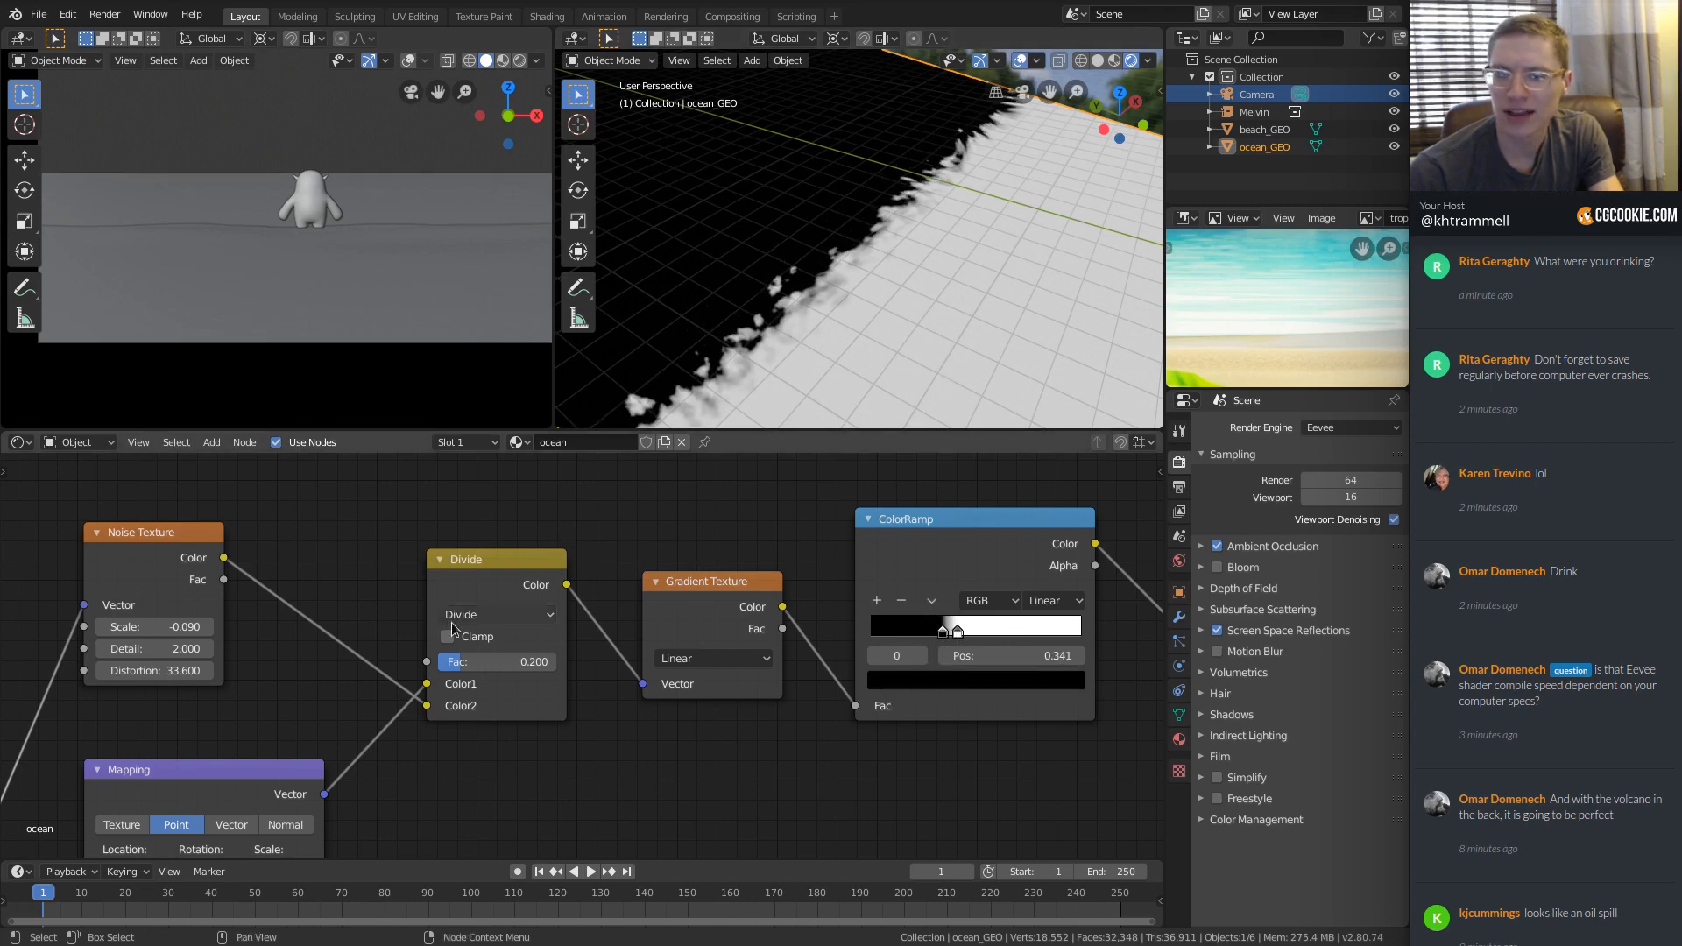
Insert a Mapping node on the link between the Texture Coordinate node and the Noise Texture.
middle_click_drag(314, 639, 533, 532)
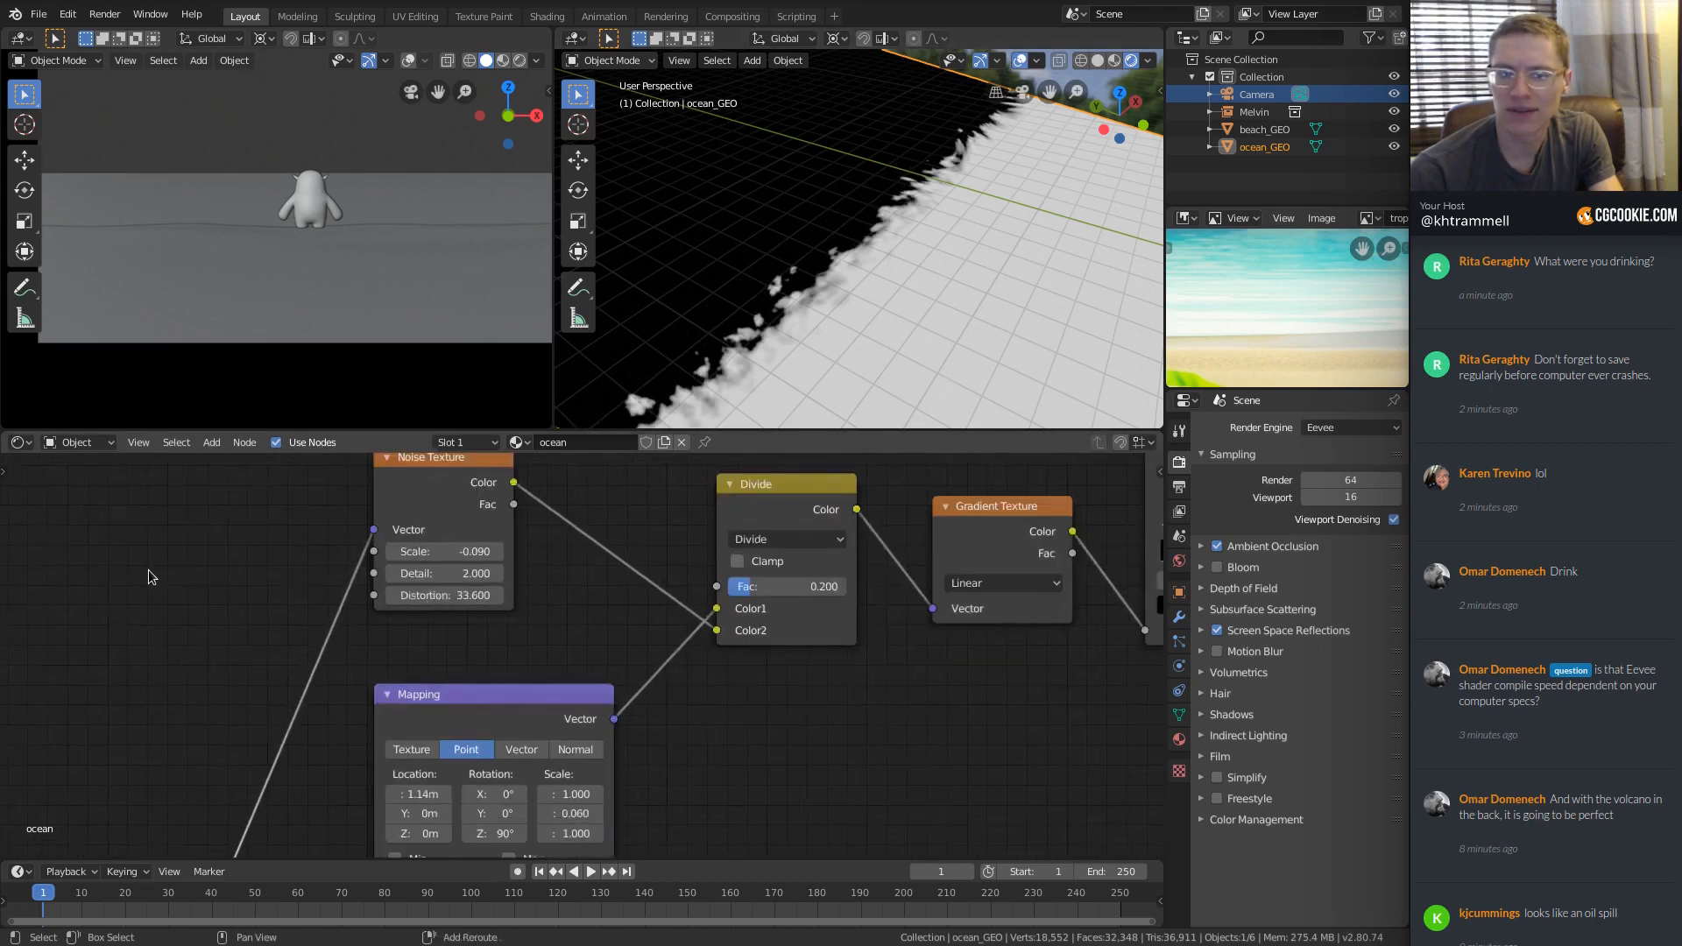
key("shift+a")
mouse_move(90, 604)
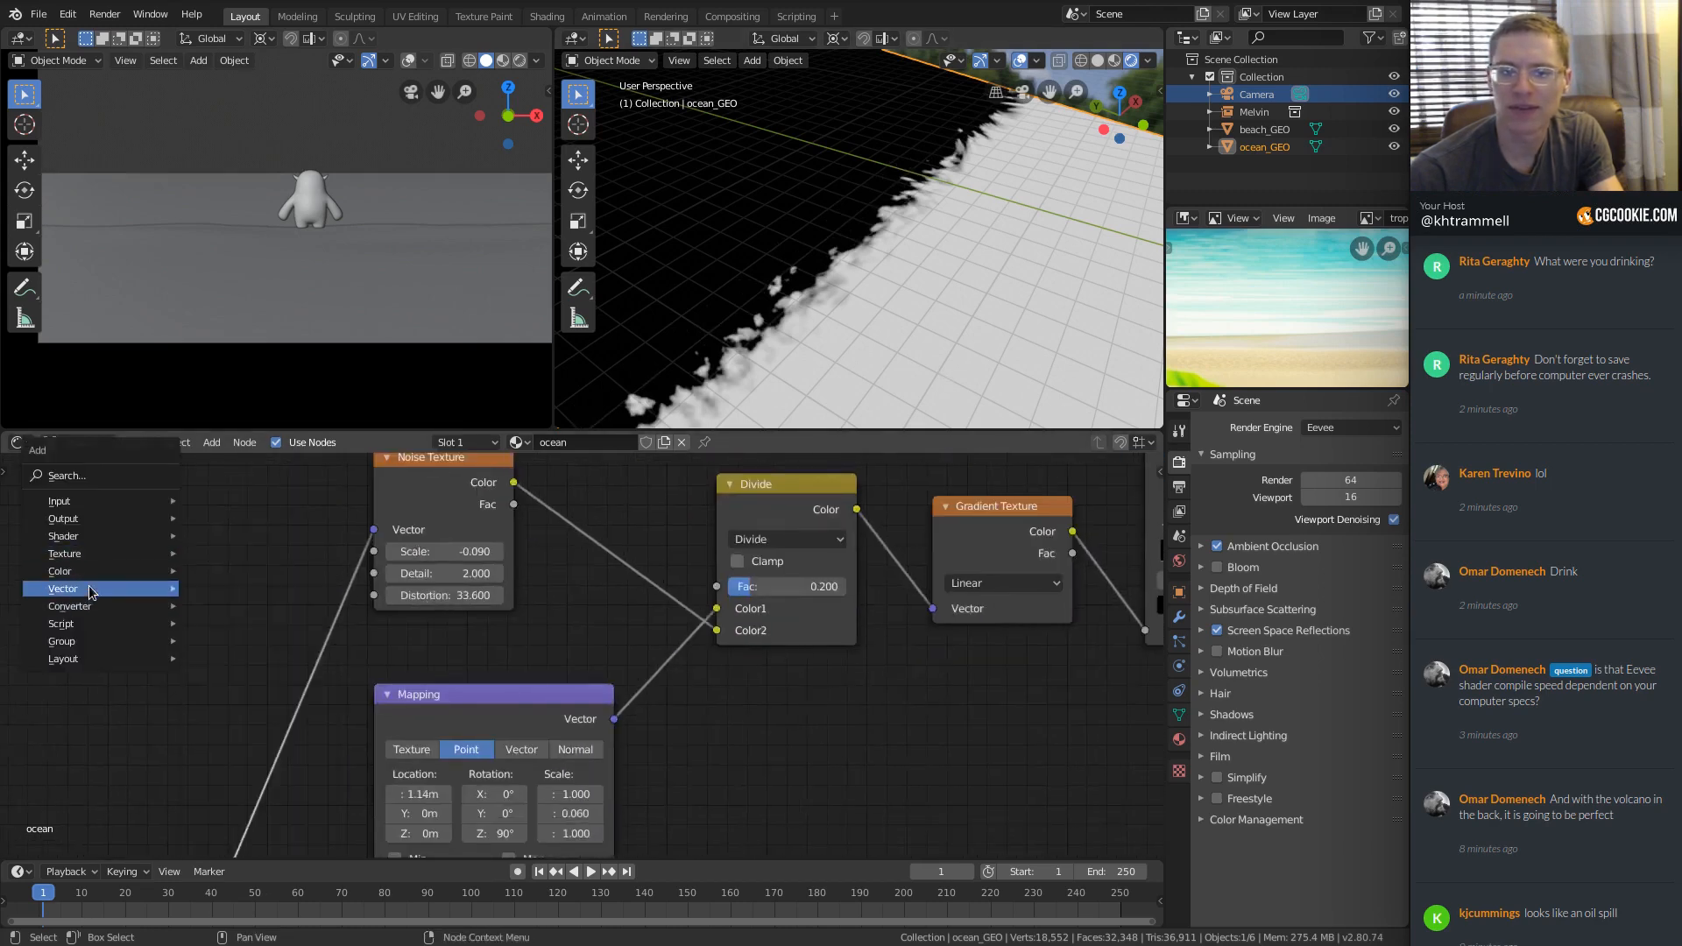
left_click(230, 627)
left_click(207, 554)
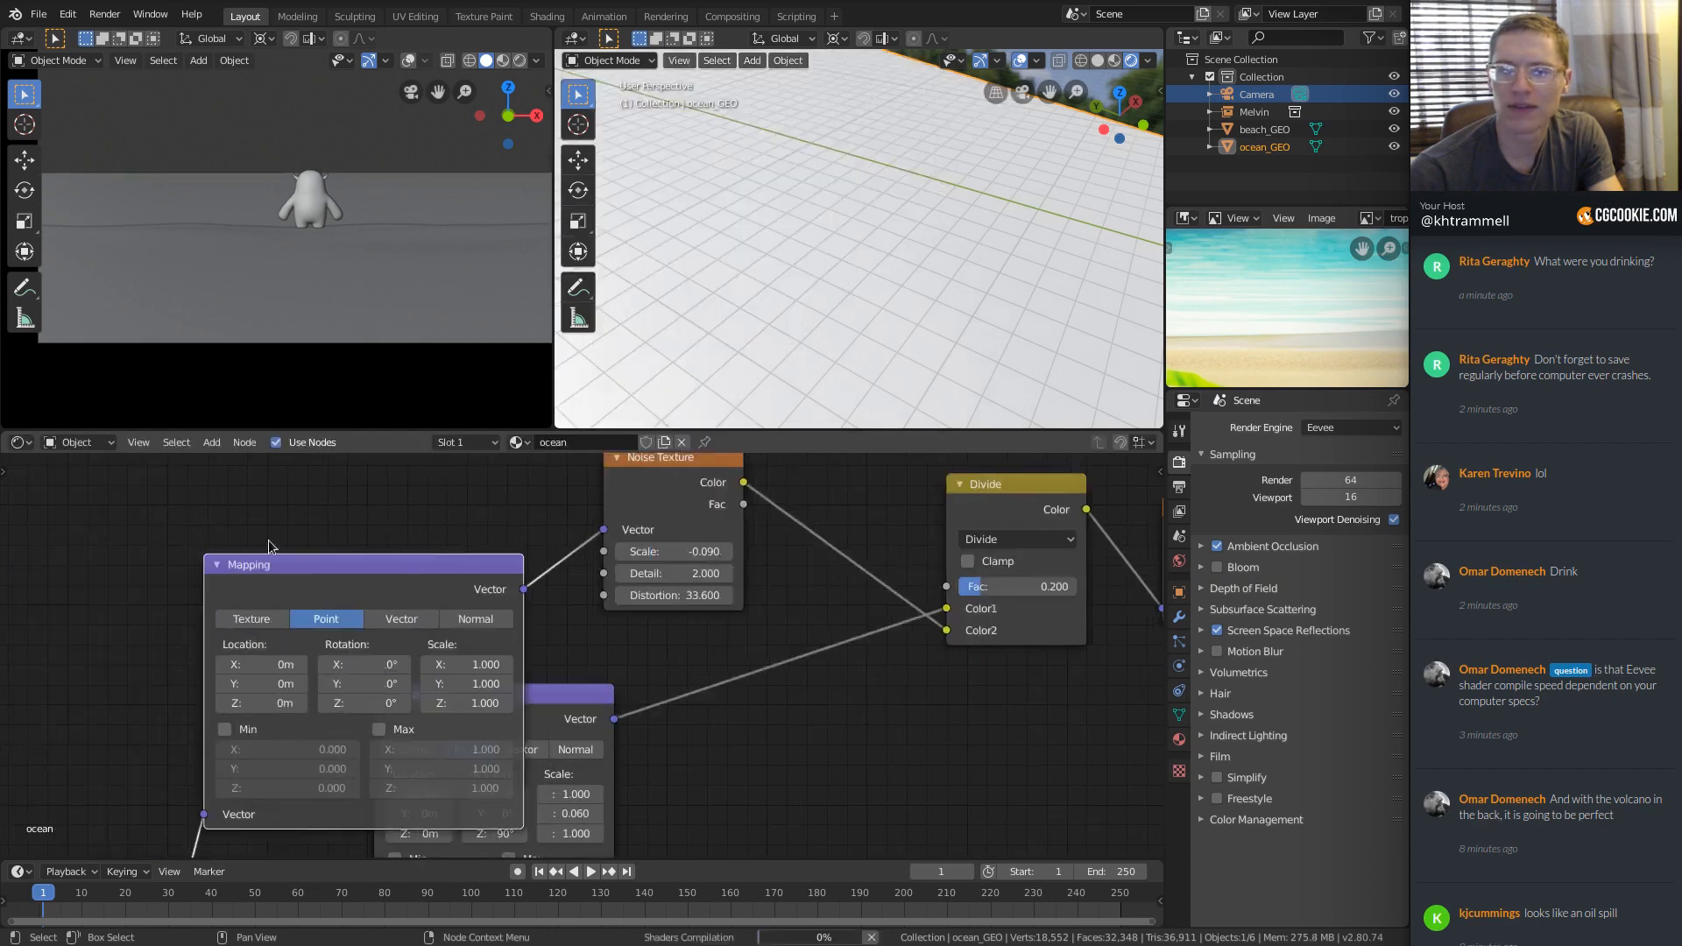
key("g")
left_click(152, 440)
Move the Texture Coordinate node farther from the Mapping nodes and lift the new Mapping node clear of the one below.
middle_click_drag(435, 592, 382, 841, "ctrl")
middle_click_drag(382, 841, 555, 674, "shift")
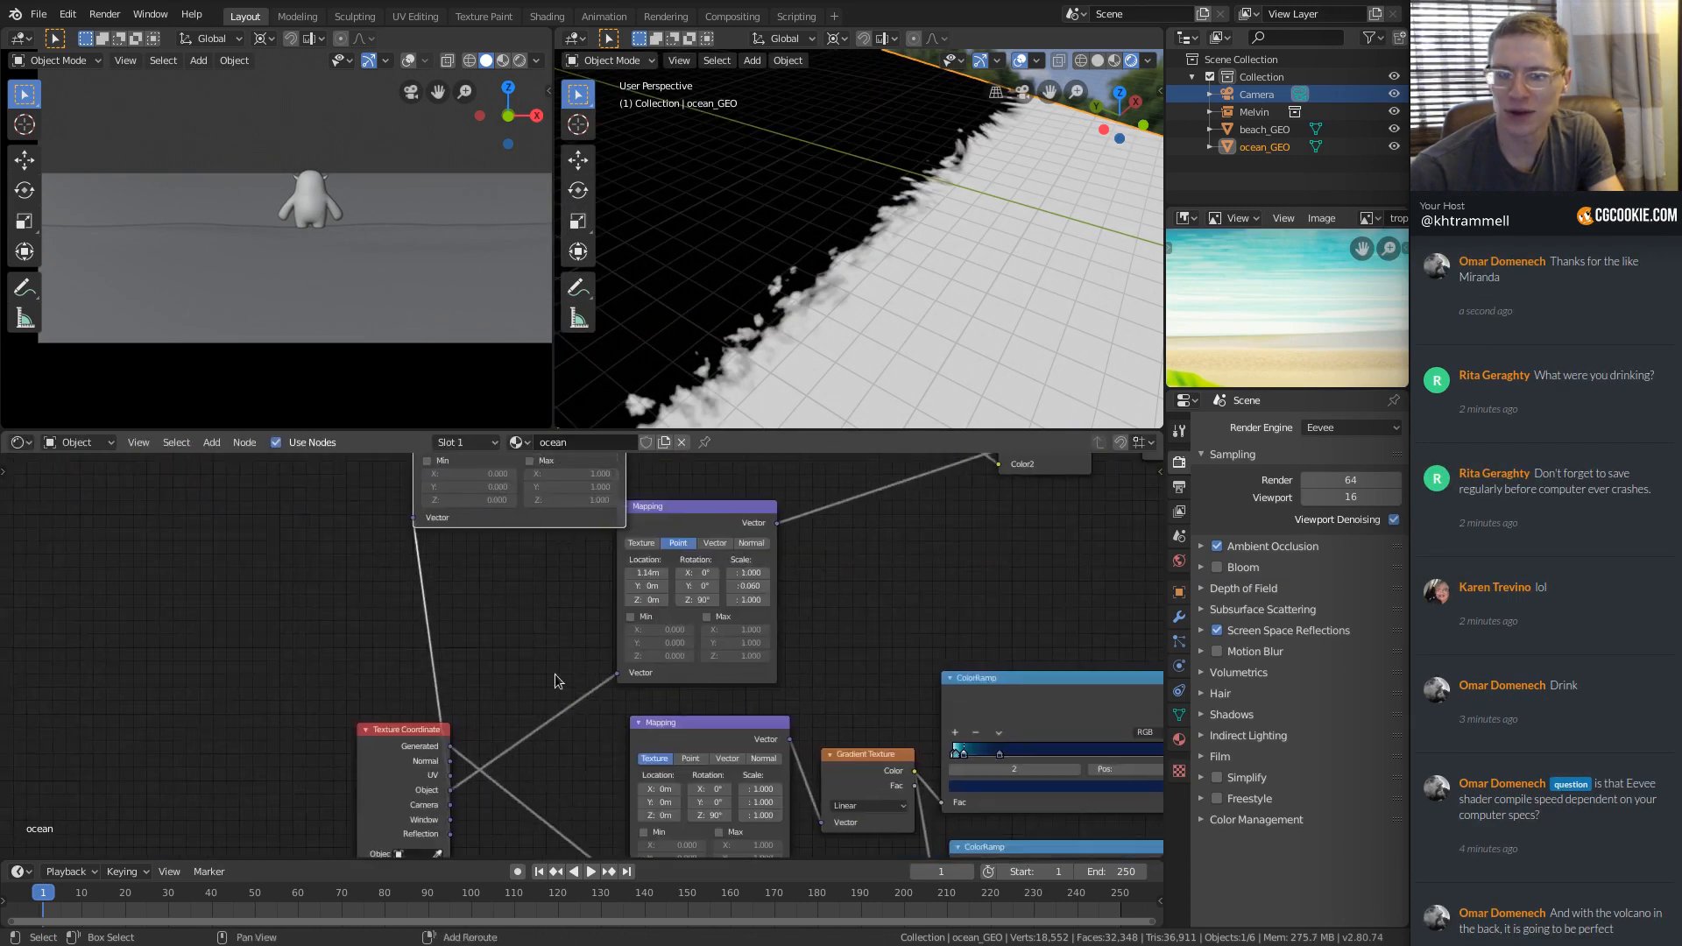
left_click(405, 738)
key("g")
left_click(234, 593)
middle_click_drag(458, 529, 462, 697, "shift")
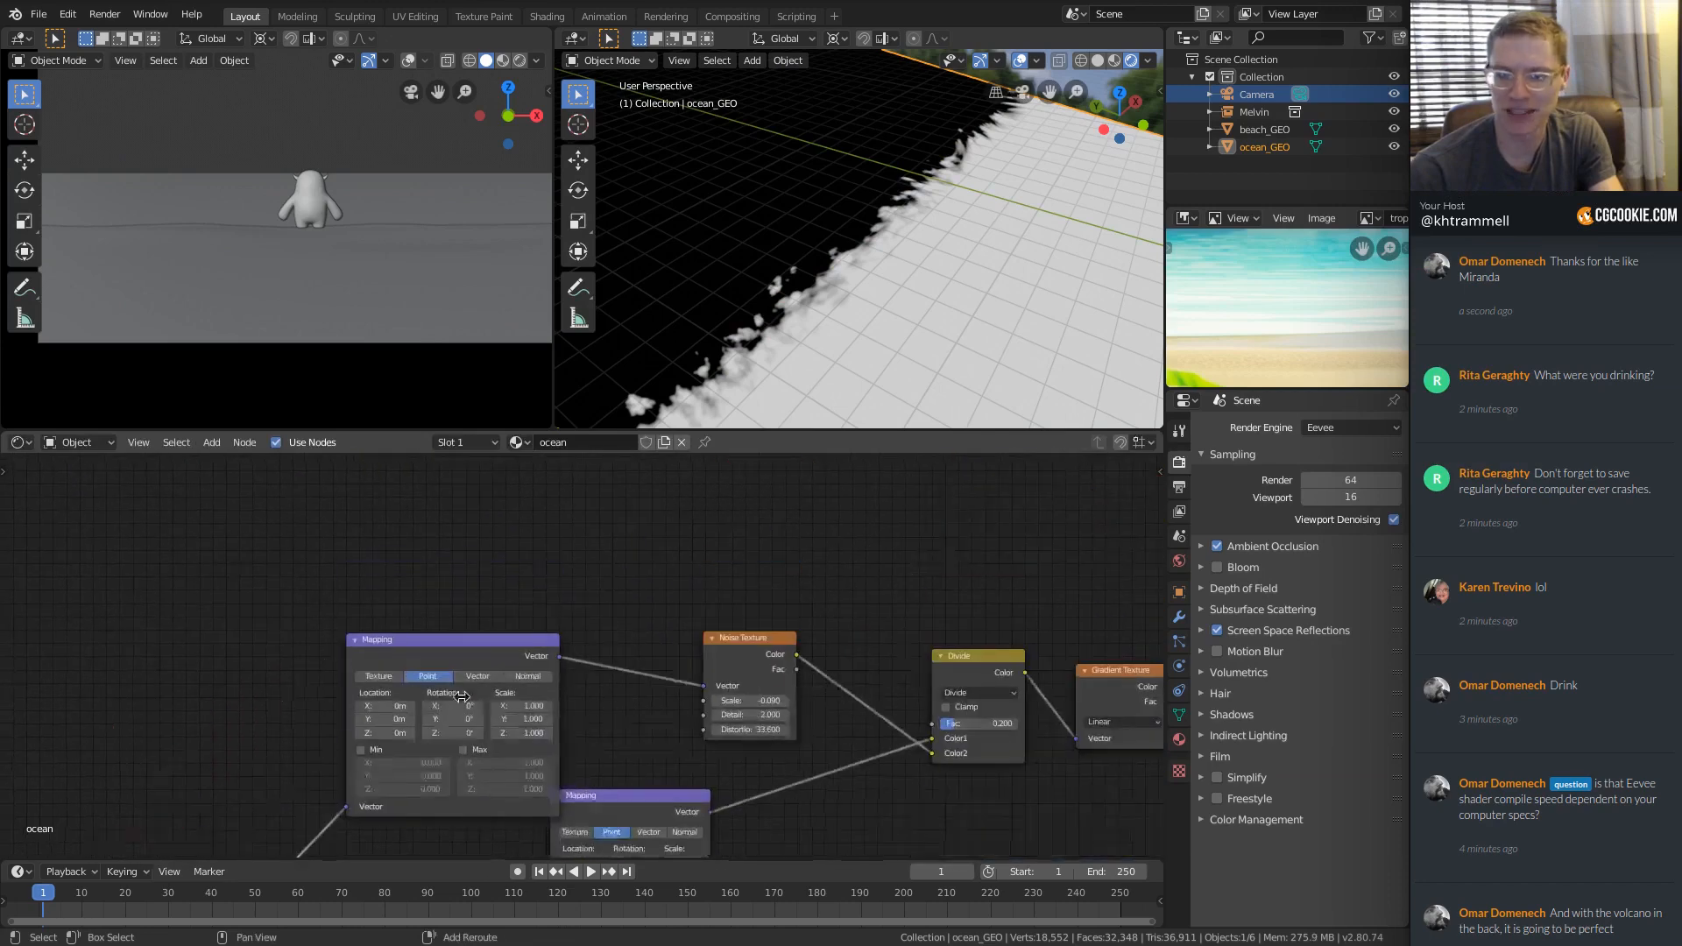
left_click_drag(459, 645, 462, 597)
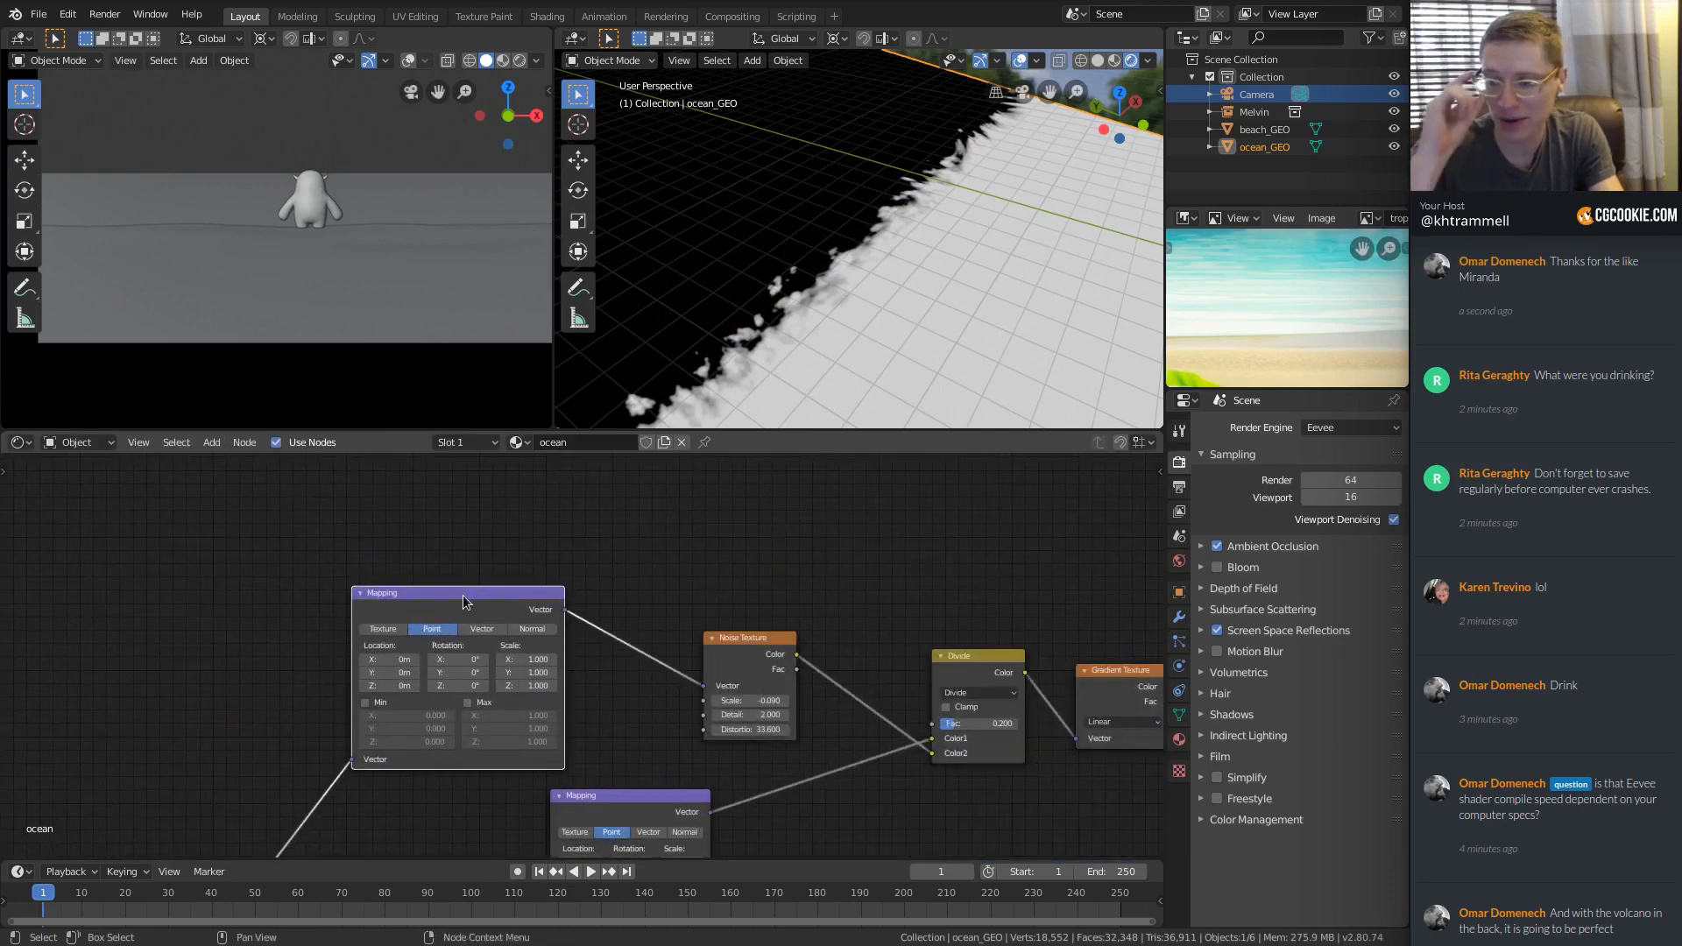
Reduce the new Mapping node's Y scale to stretch the noise along the mask's edge.
scroll(543, 657, "up", 3)
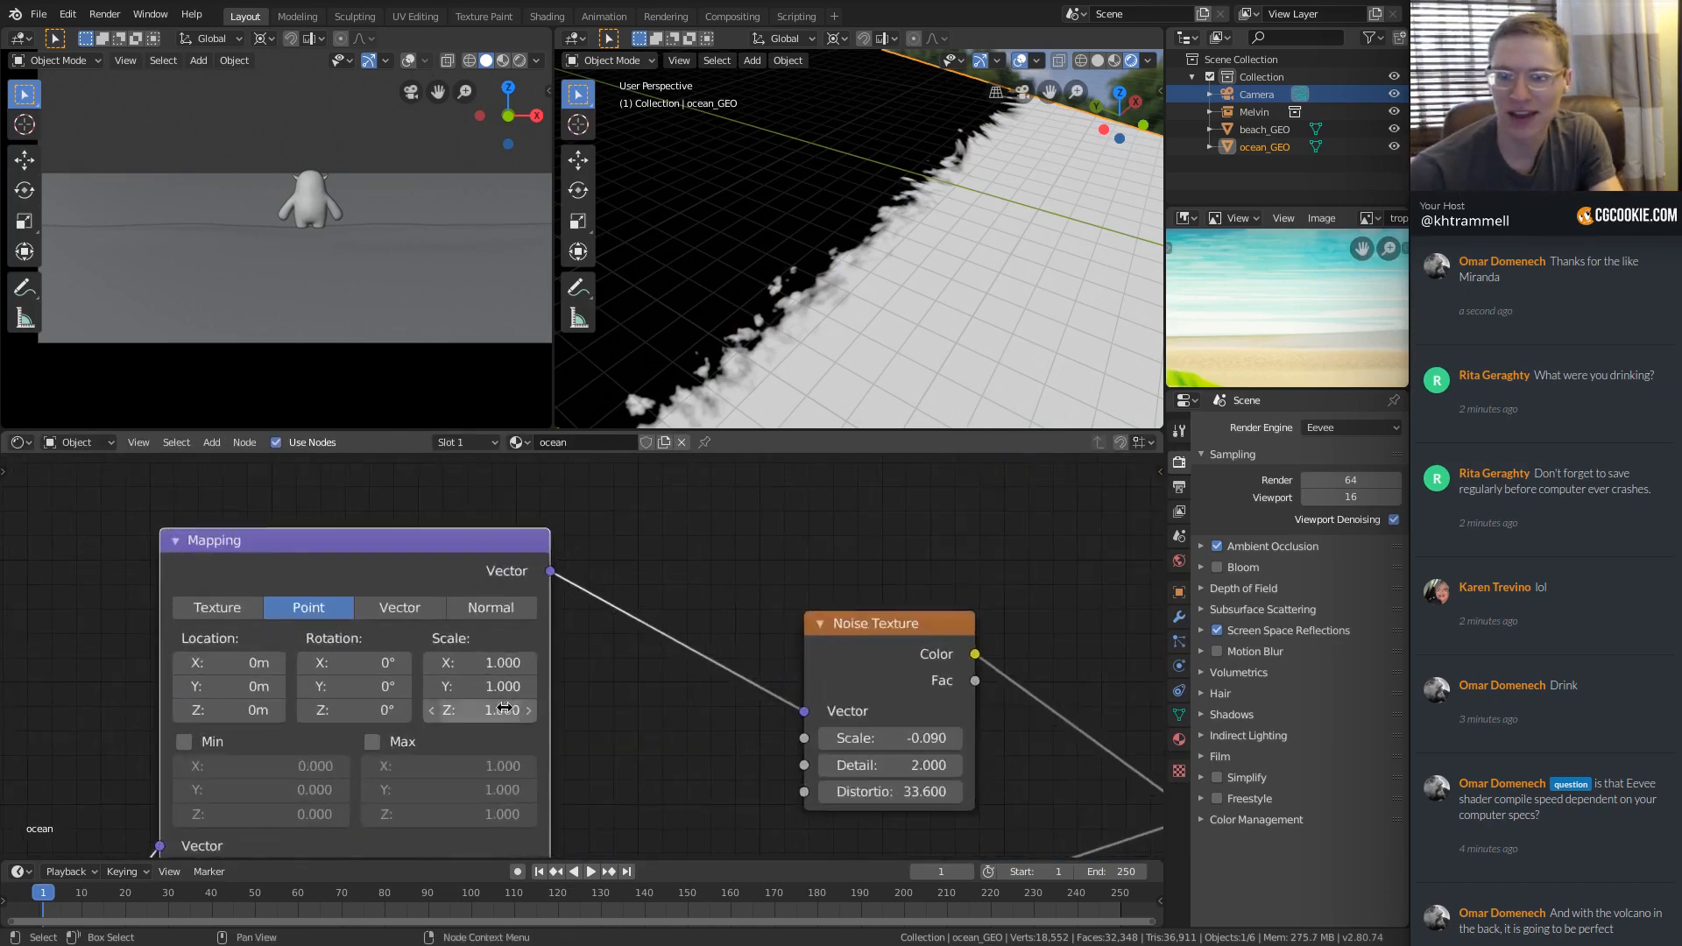
left_click_drag(481, 684, 355, 663)
middle_click_drag(644, 665, 840, 655)
Widen the ColorRamp's gradient by setting the black stop to position 0.245 and the white stop to 0.982.
middle_click_drag(1080, 632, 701, 604)
middle_click_drag(701, 604, 727, 716, "ctrl")
scroll(727, 717, "down", 1)
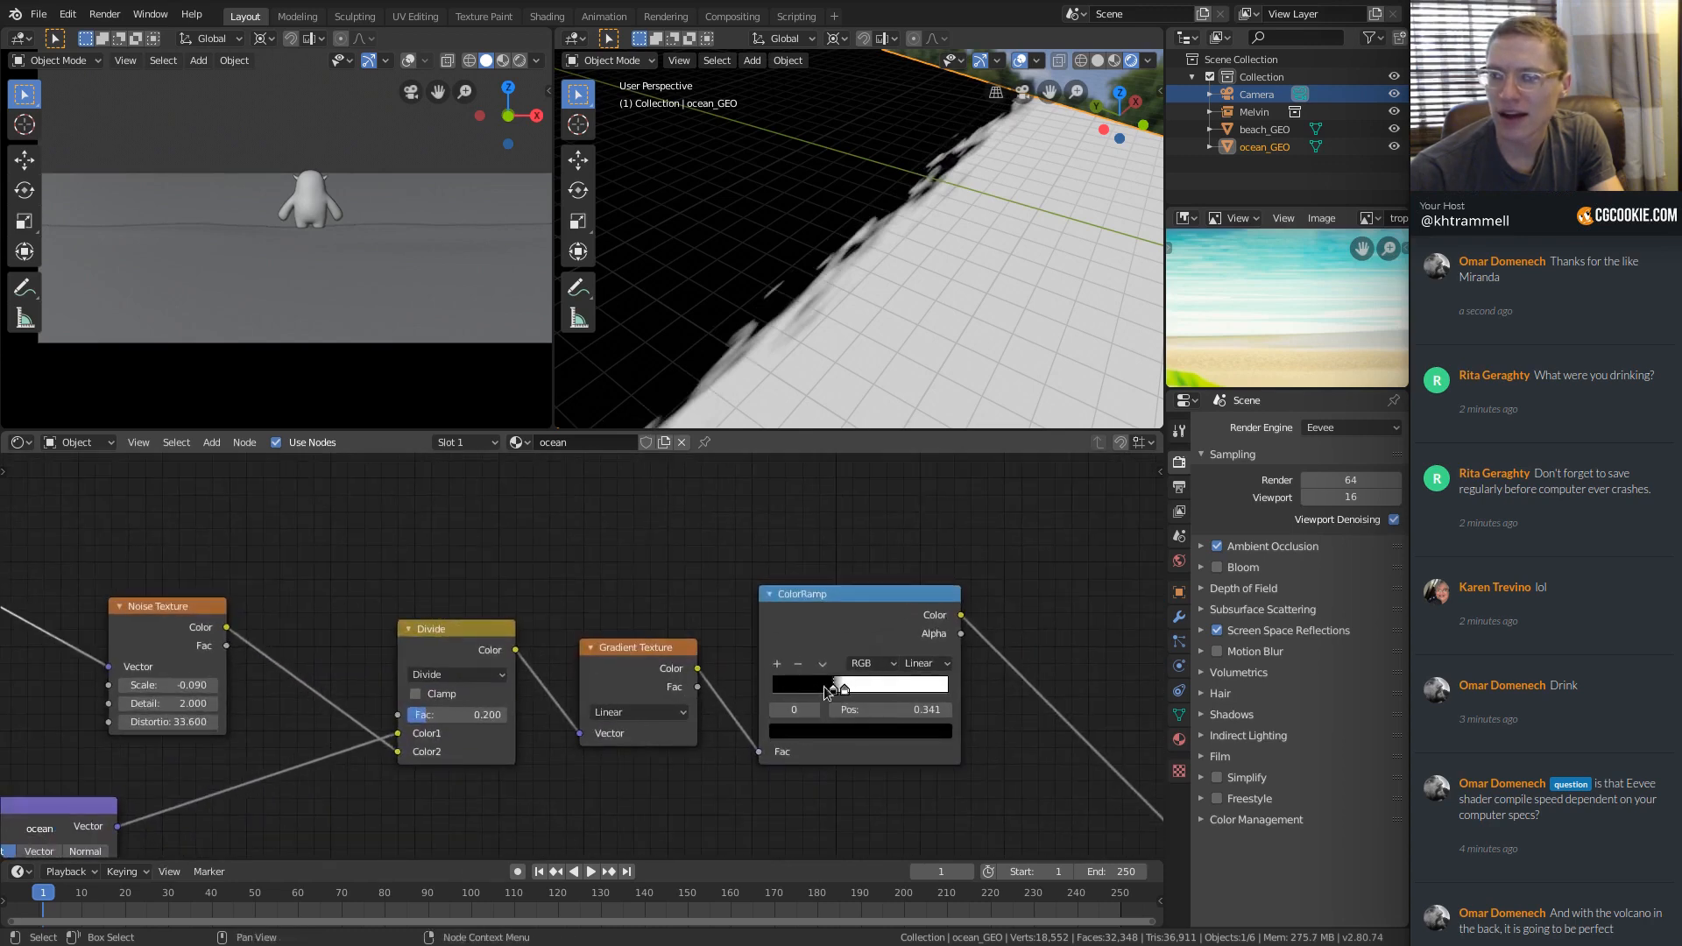
mouse_move(832, 691)
left_mouse_down()
mouse_move(808, 690)
mouse_move(906, 687)
mouse_move(817, 689)
left_mouse_up()
middle_click_drag(868, 368, 937, 288)
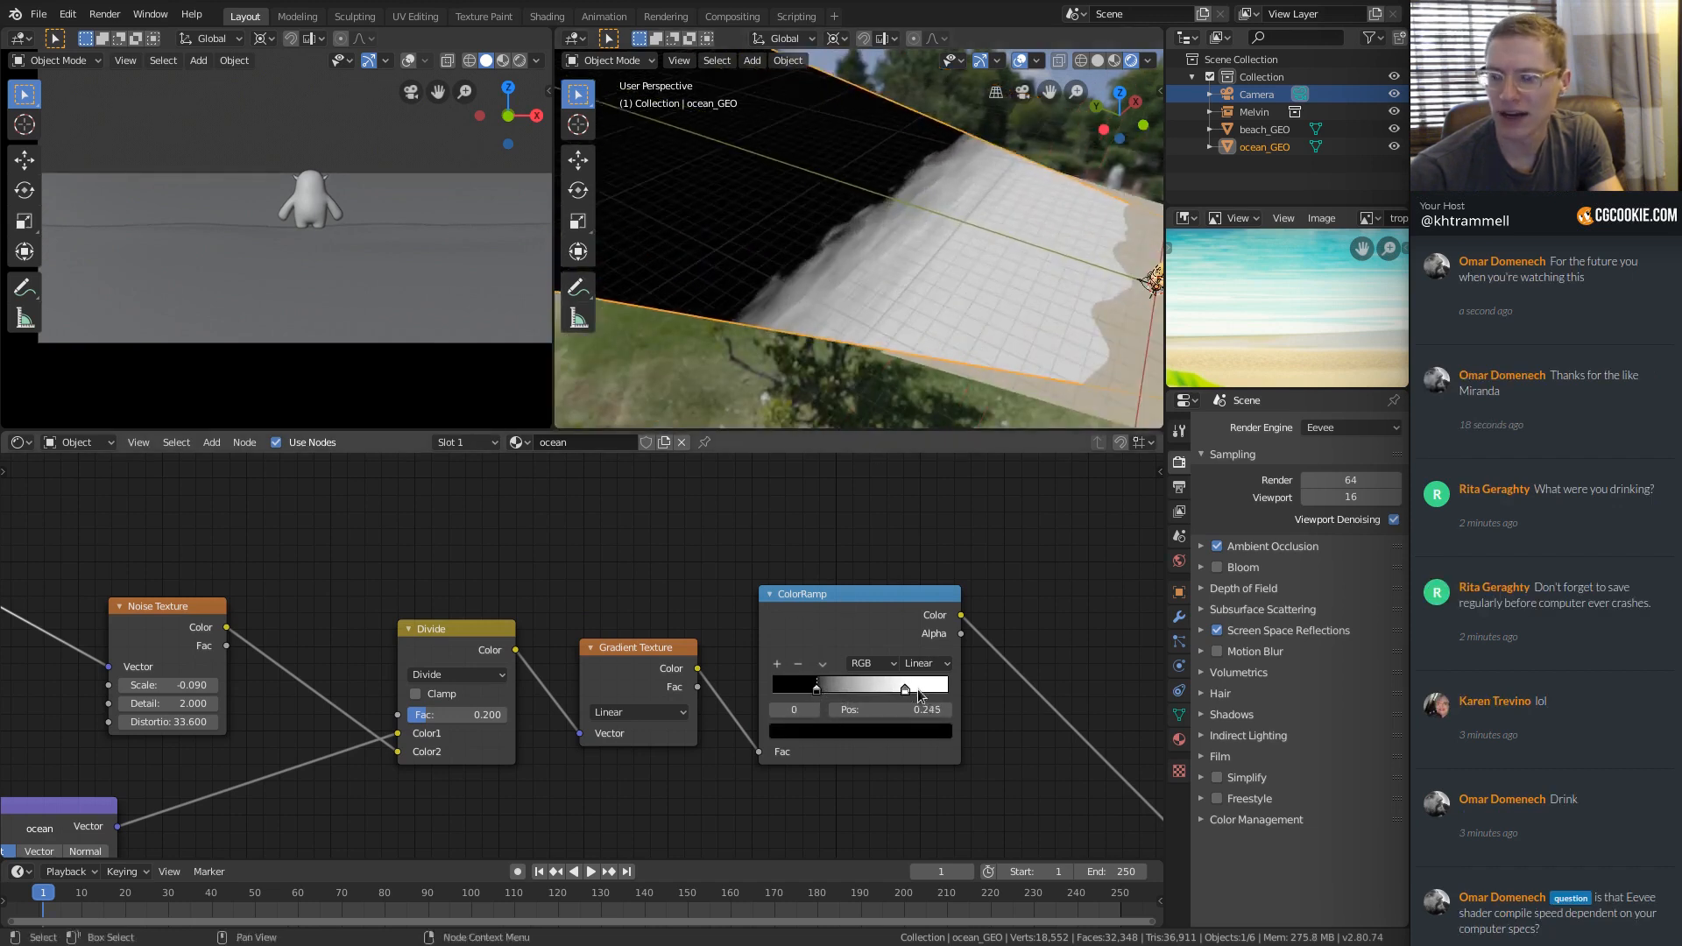
middle_click_drag(451, 676, 305, 636)
left_click_drag(758, 649, 800, 649)
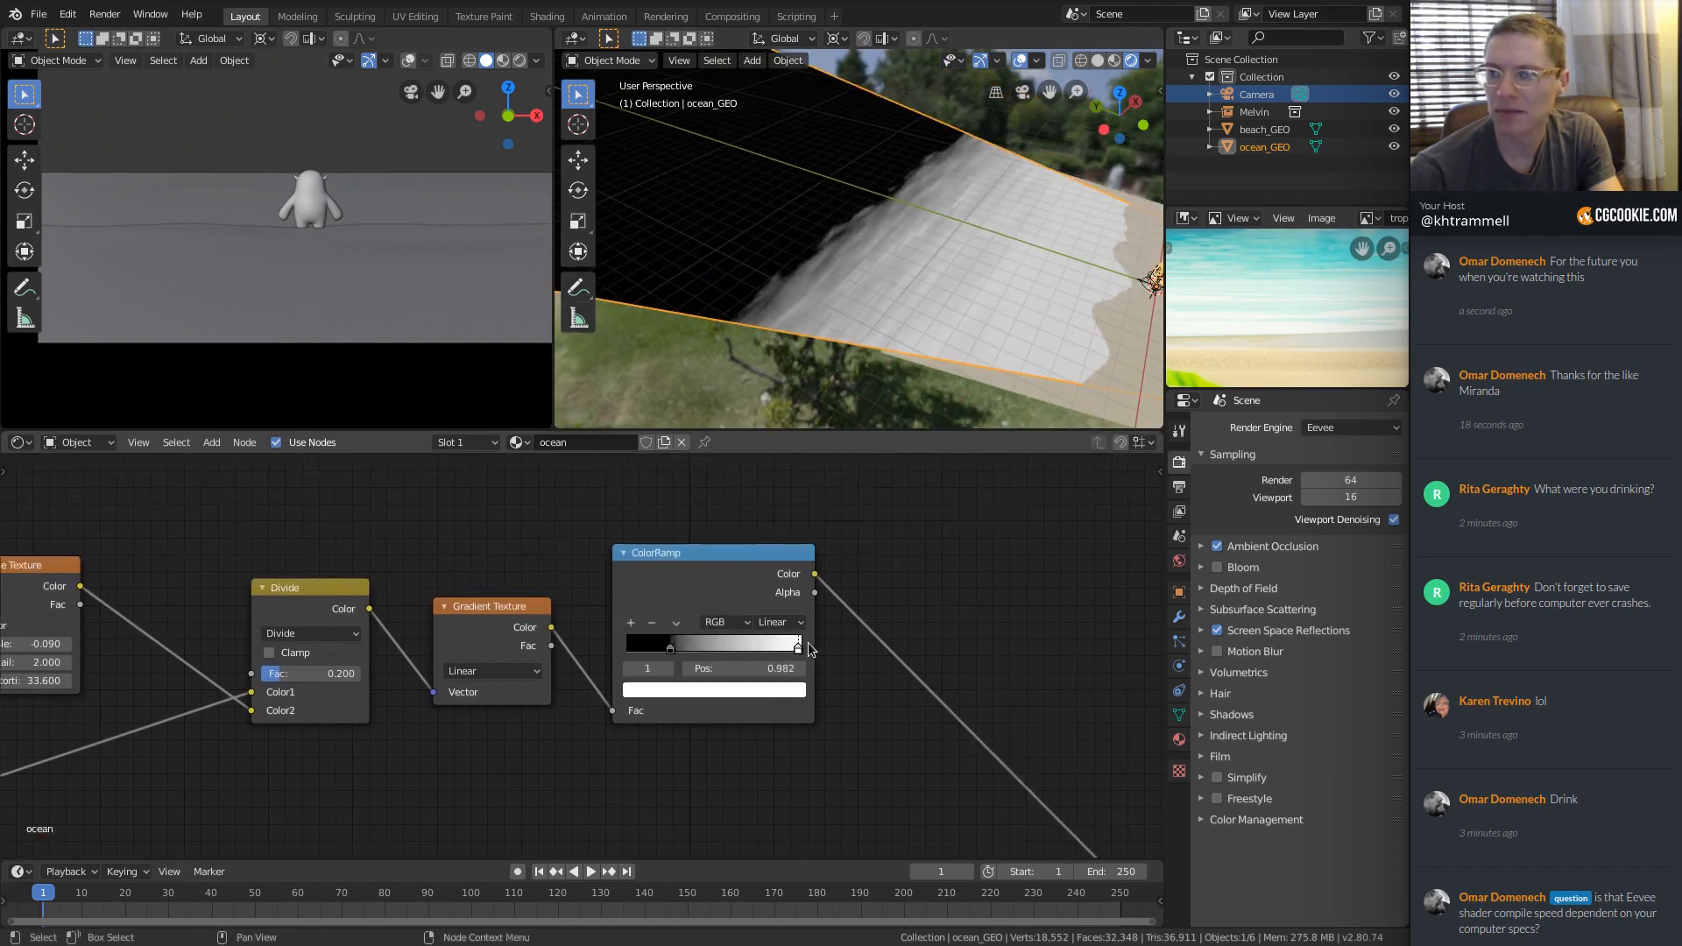
Move the ColorRamp's black stop to position 0.718 and raise the lower Mapping node's Y scale to 0.090.
left_click_drag(669, 648, 761, 649)
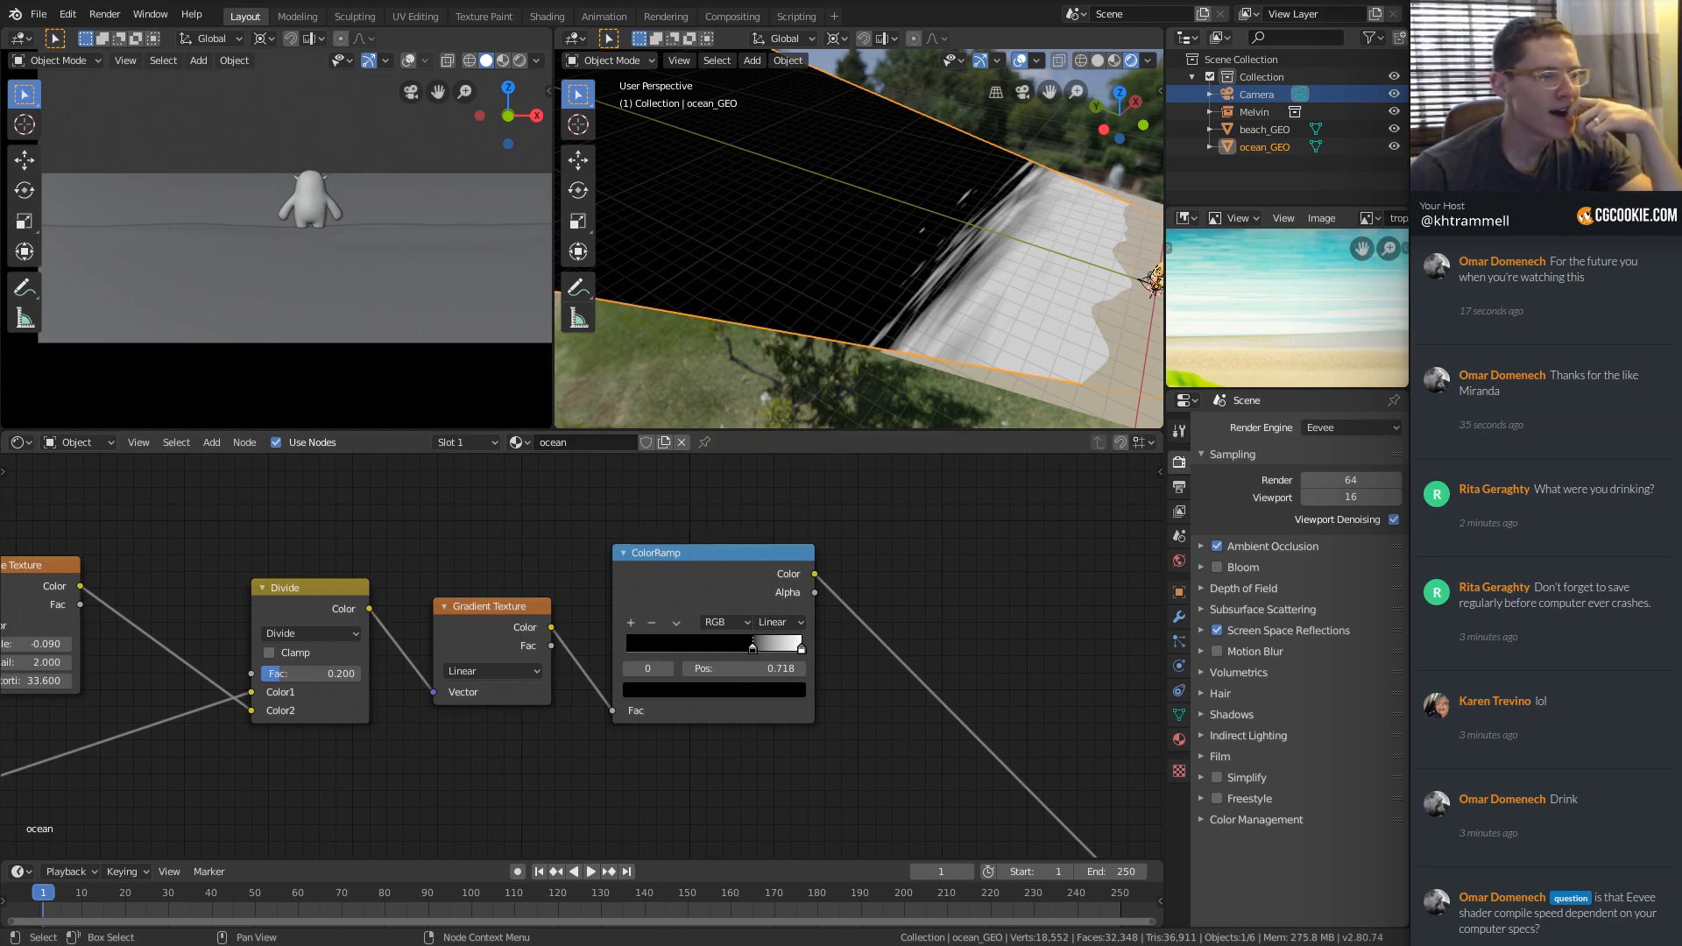
middle_click_drag(1012, 263, 949, 272)
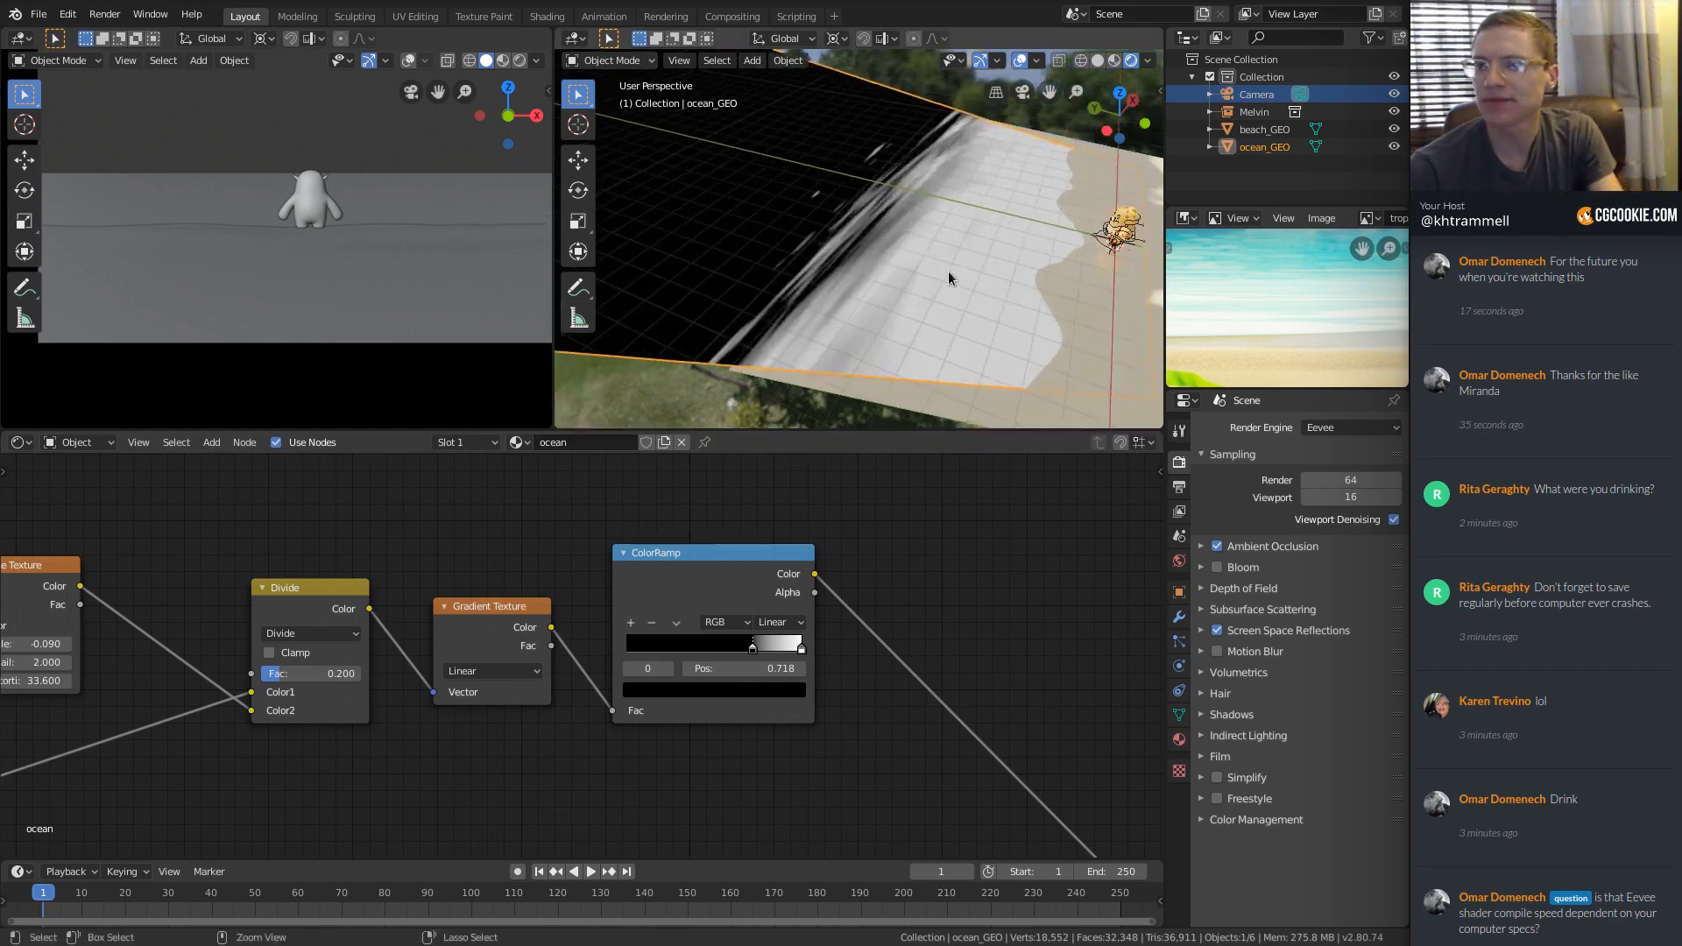
middle_click_drag(565, 625, 821, 593)
middle_click_drag(476, 586, 938, 573)
middle_click_drag(480, 617, 478, 638)
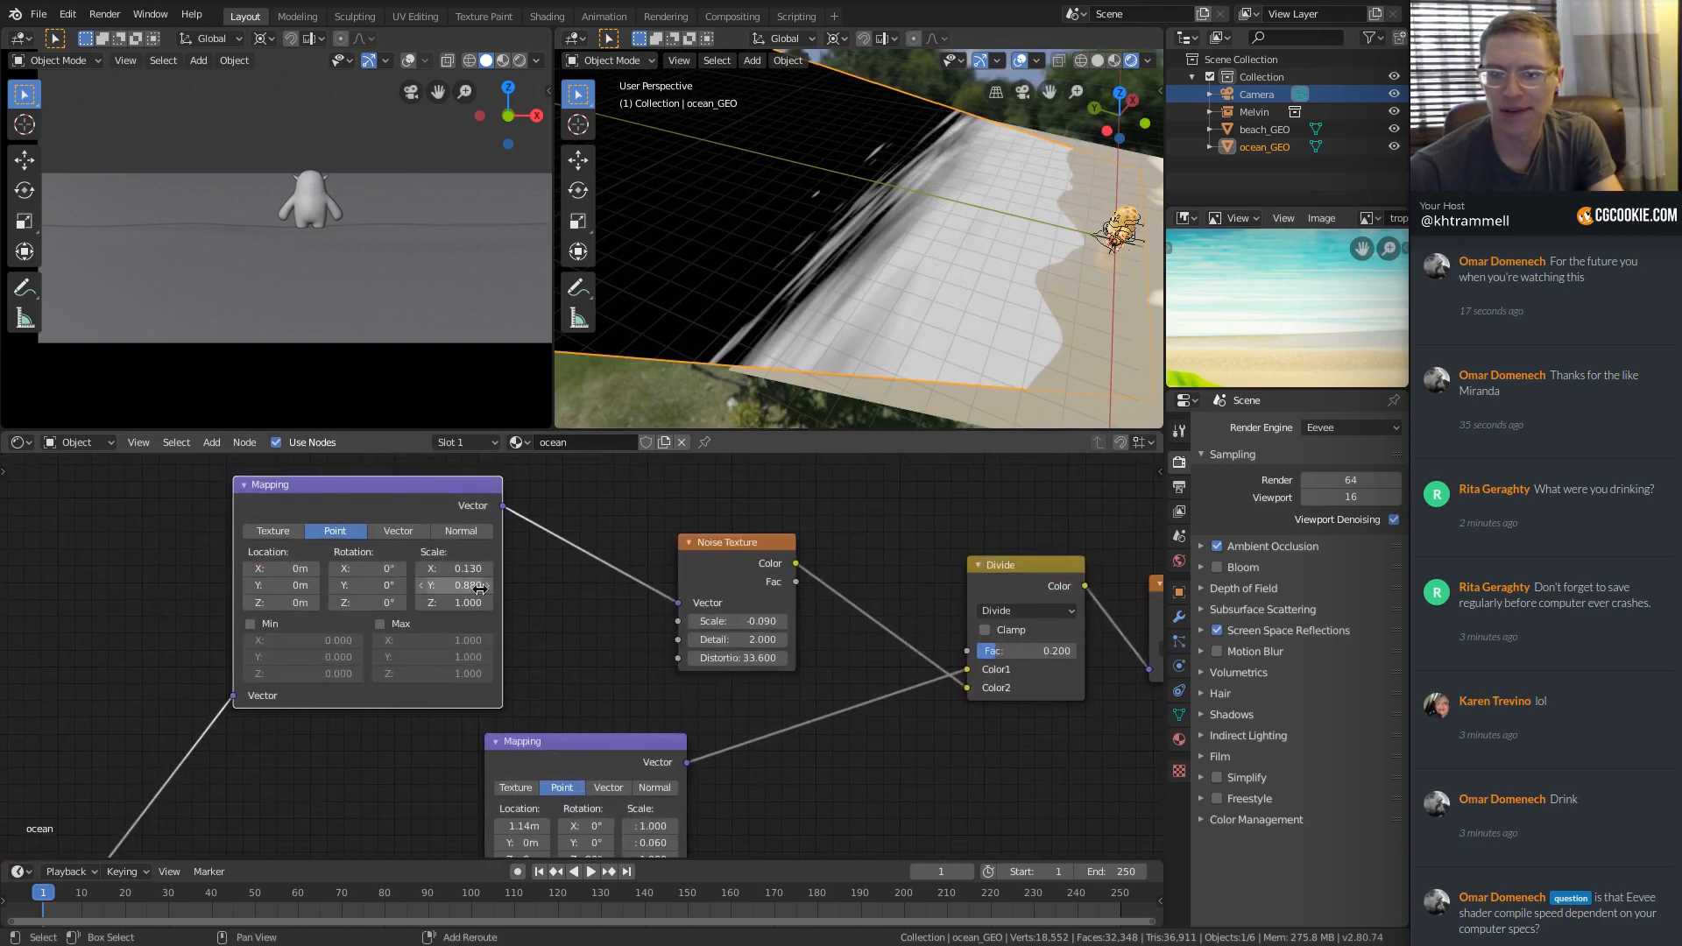
middle_click_drag(628, 710, 572, 680)
left_click_drag(561, 715, 570, 716)
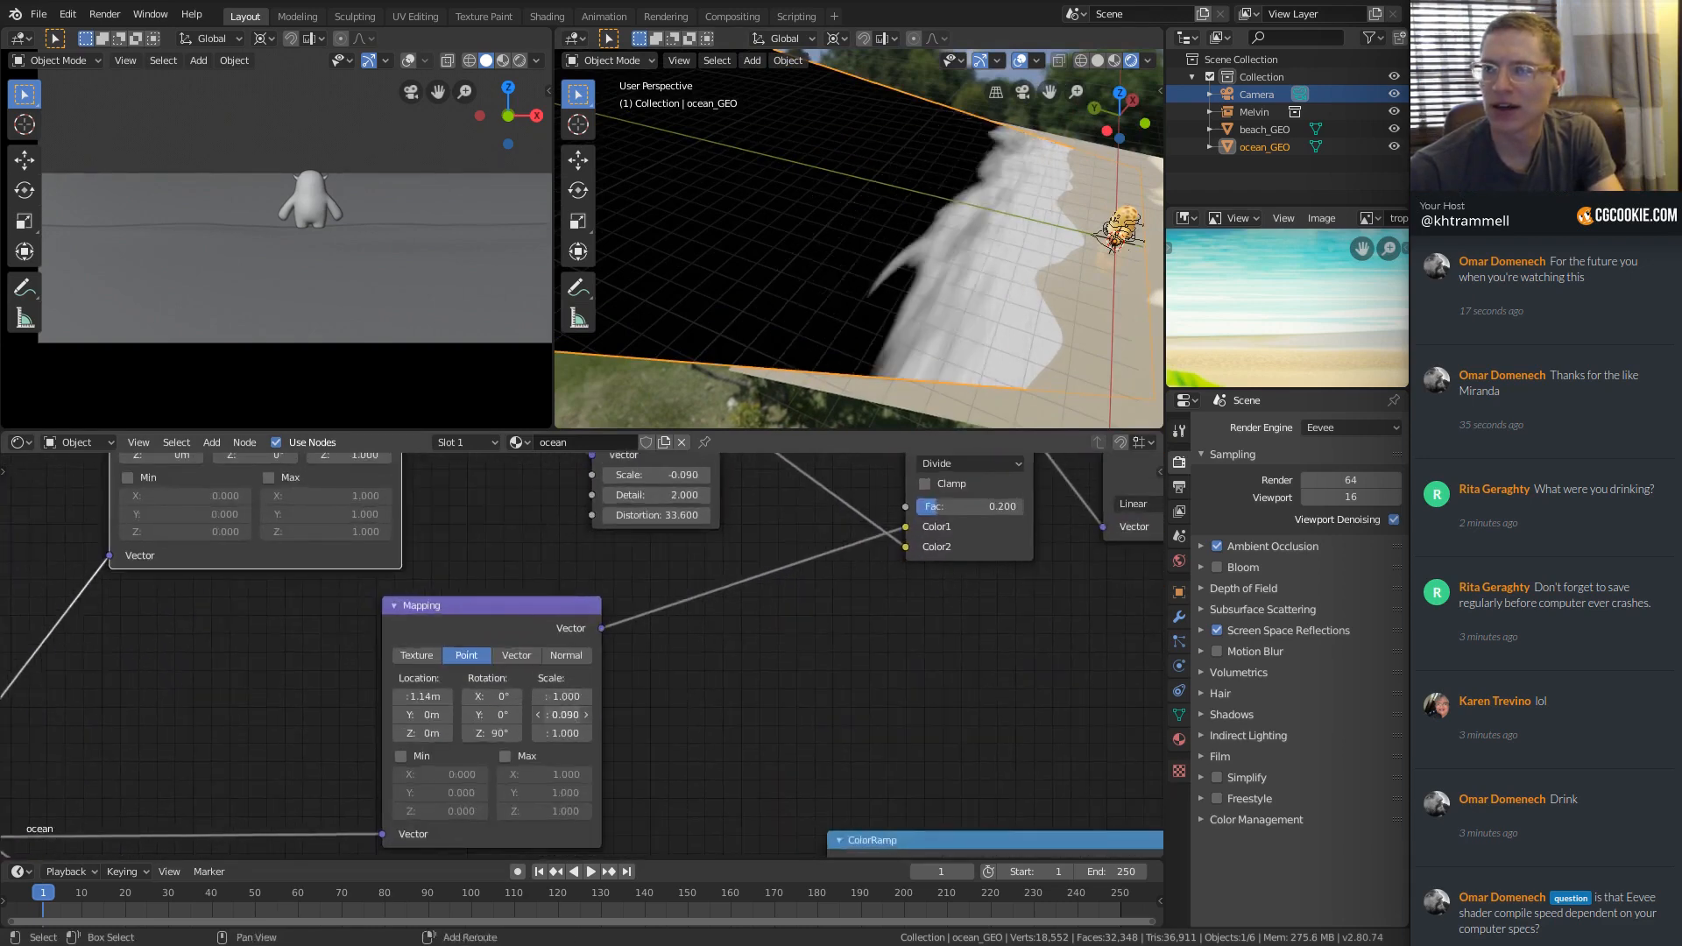
Tighten the ColorRamp's gradient with the black stop at 0.764 and the white stop close to it, and check the mask through the camera.
middle_click_drag(748, 557, 381, 622)
middle_click_drag(1095, 541, 738, 617)
left_click_drag(771, 621, 735, 623)
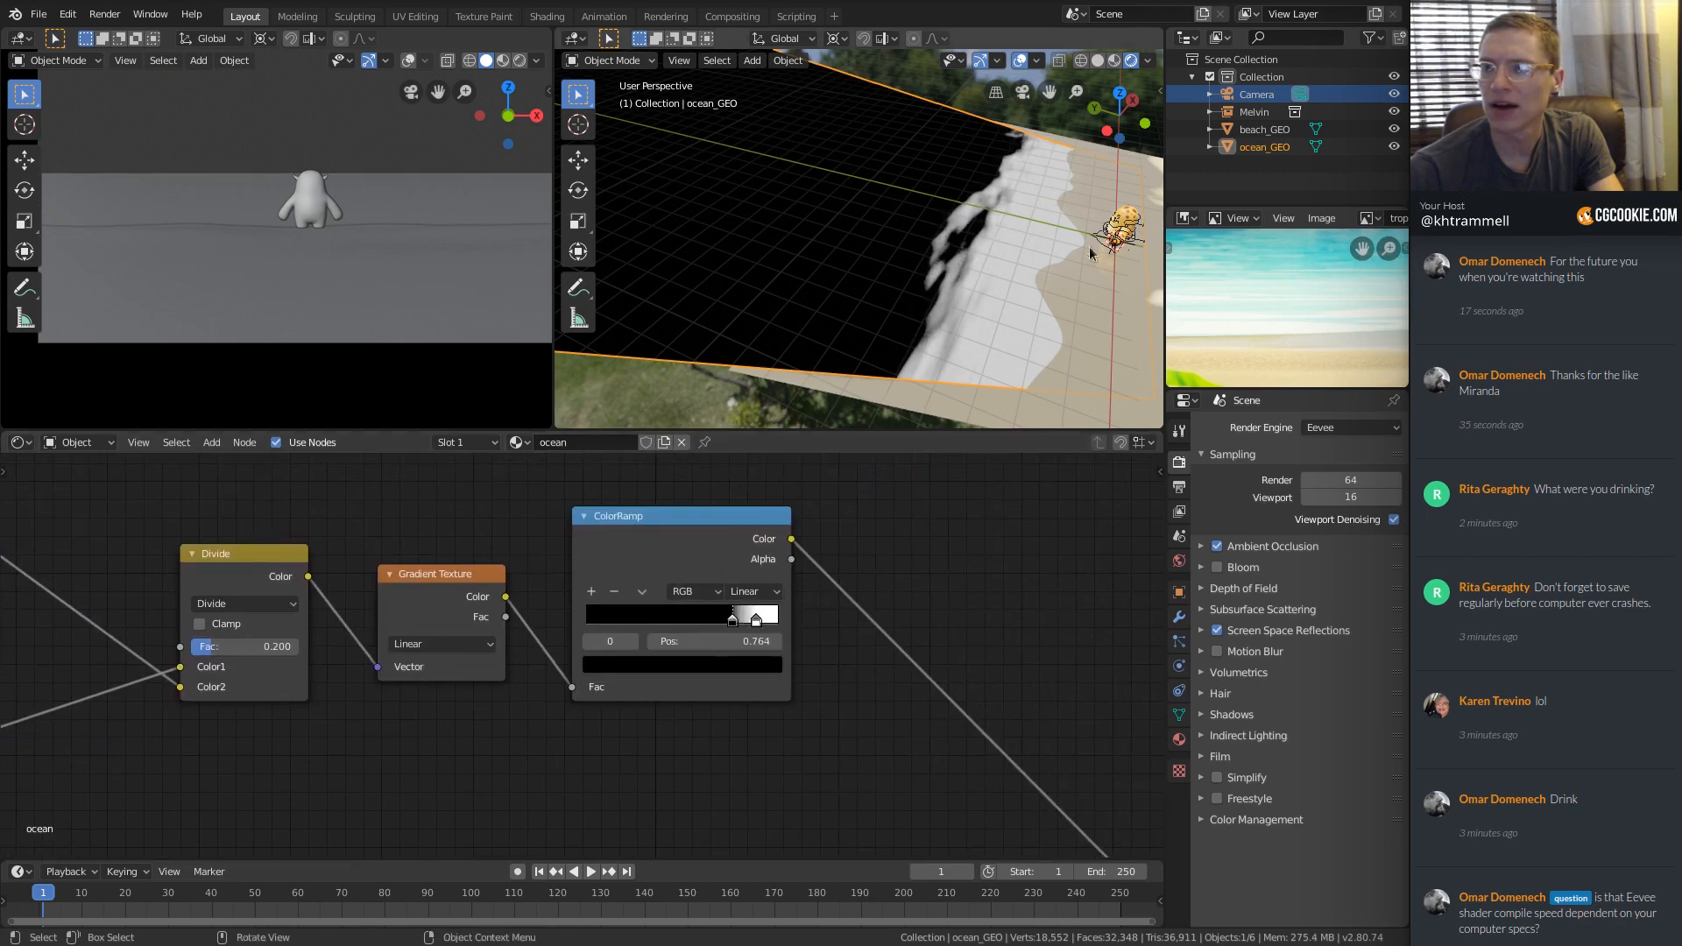
middle_click_drag(1056, 185, 1057, 217, "ctrl")
key("KP_0")
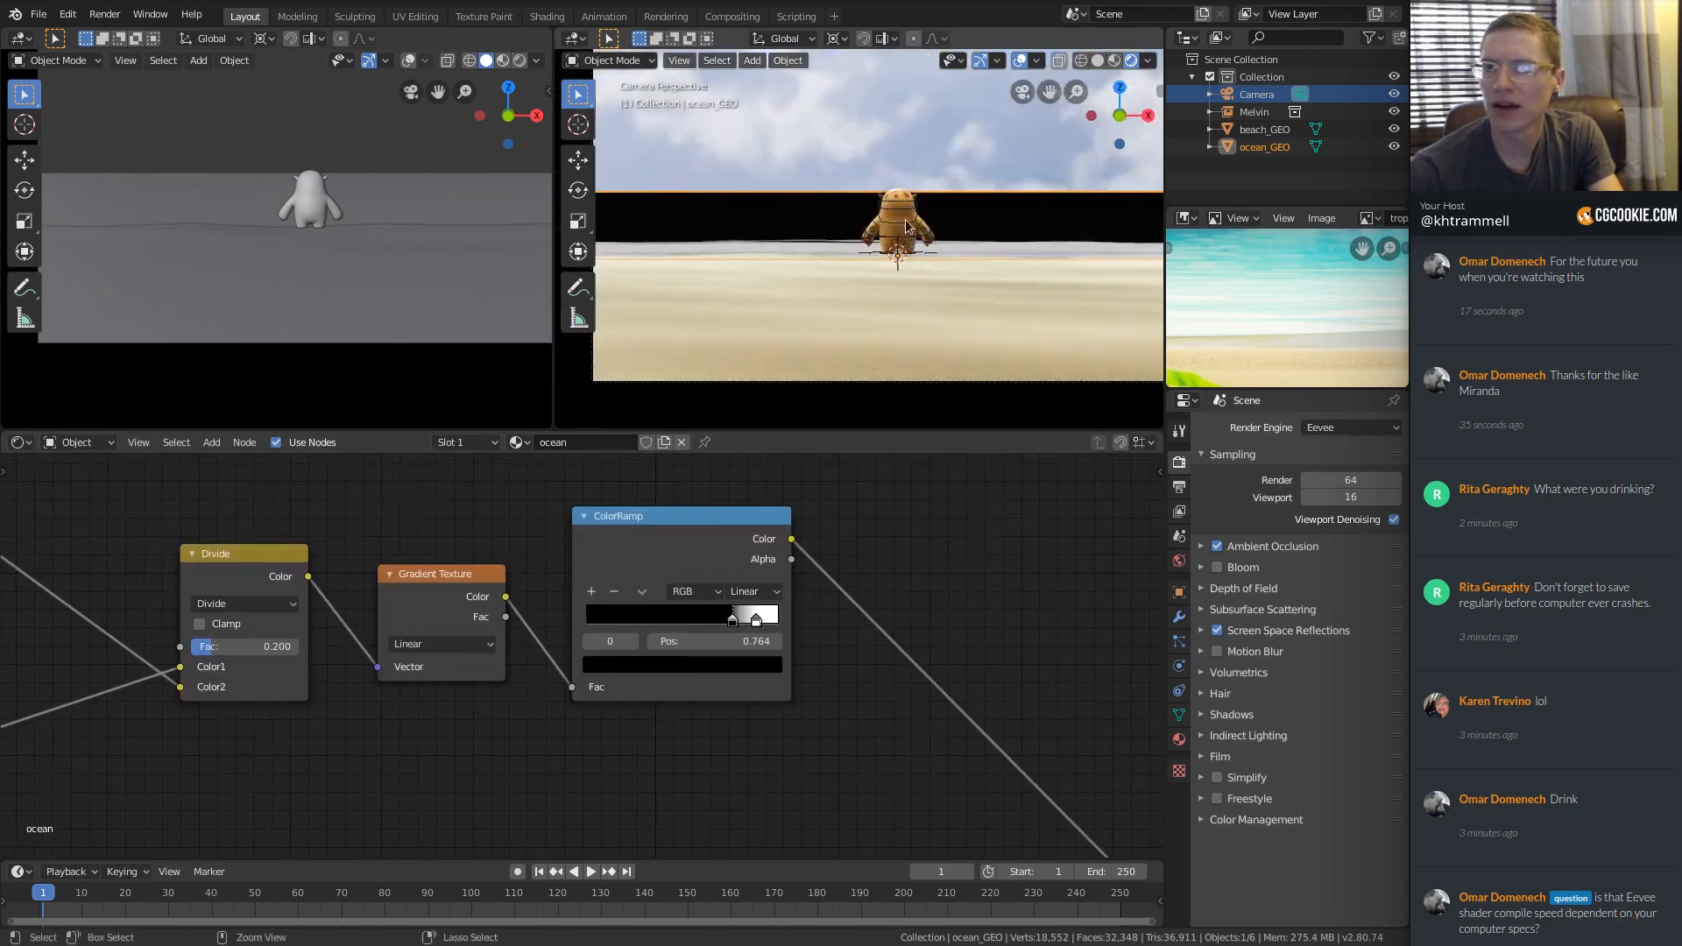
middle_click_drag(932, 189, 976, 227)
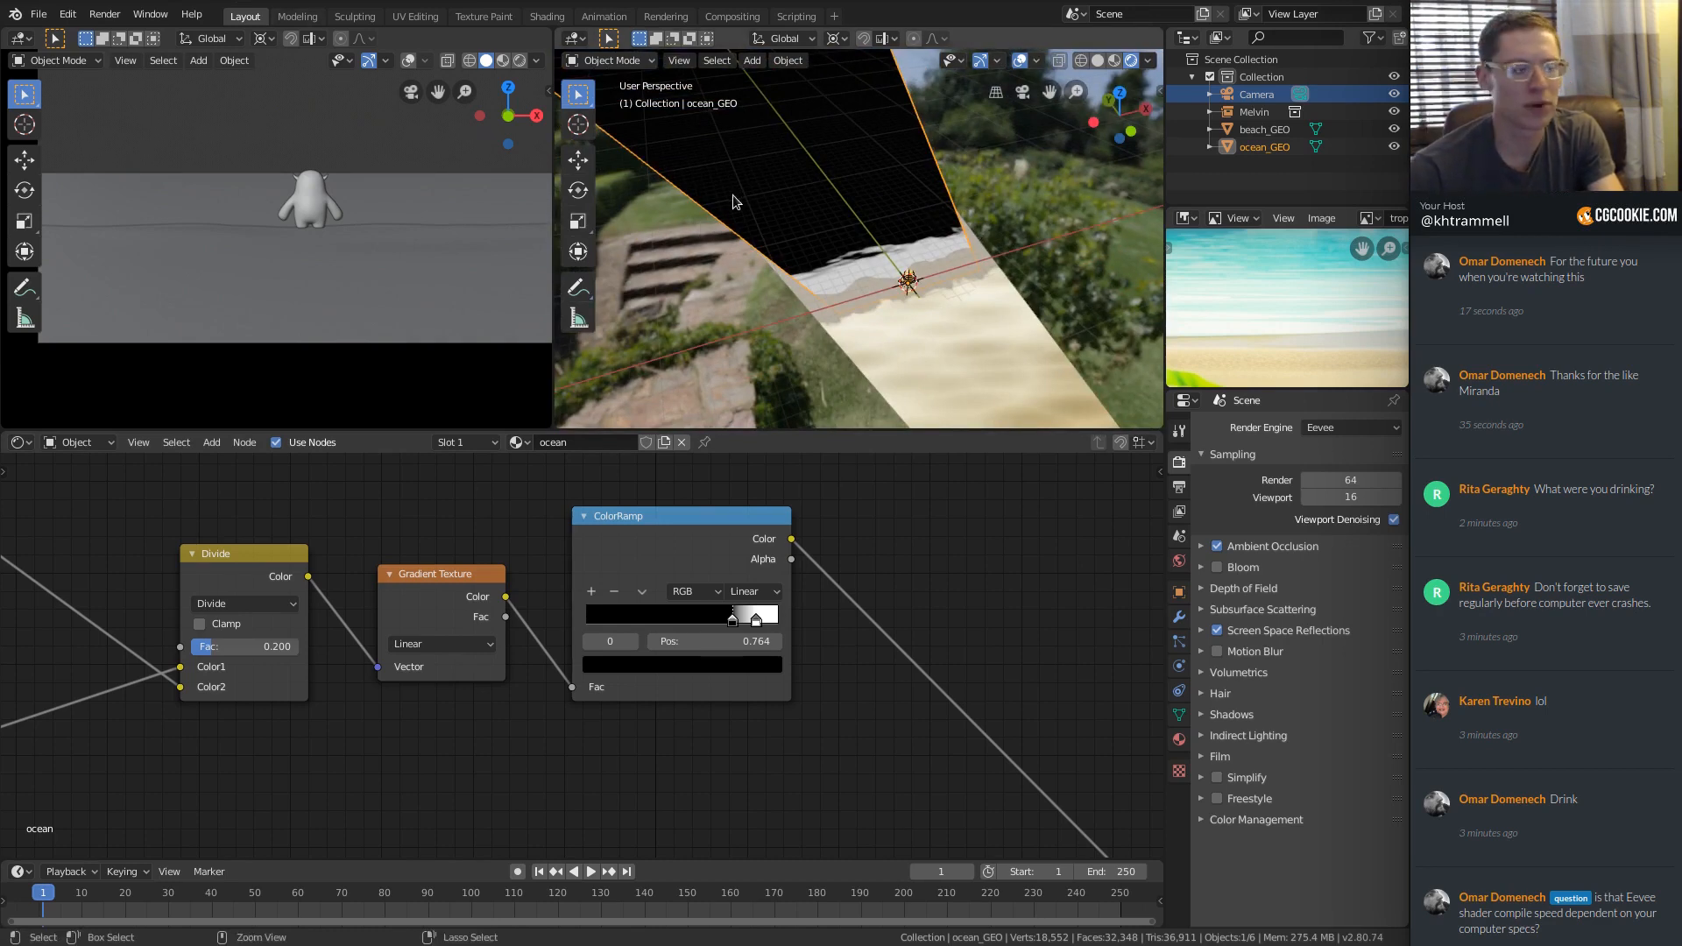
Save the scene and open the recent file beach_v1_03.blend.
key("ctrl+s")
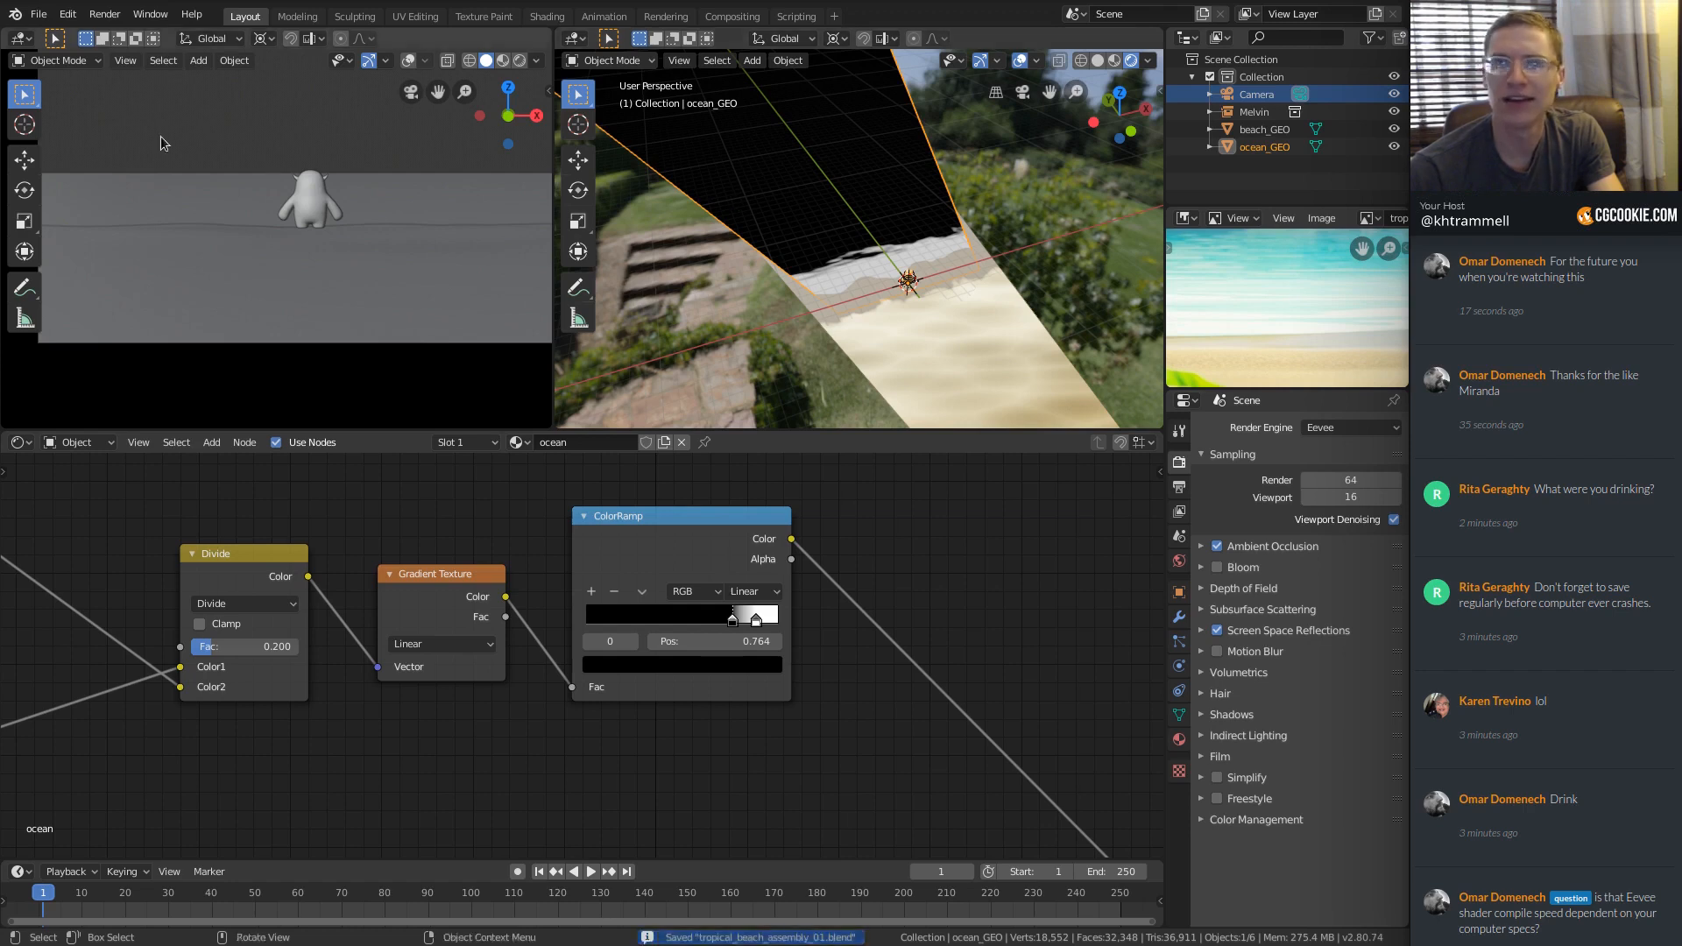
left_click(39, 14)
mouse_move(108, 70)
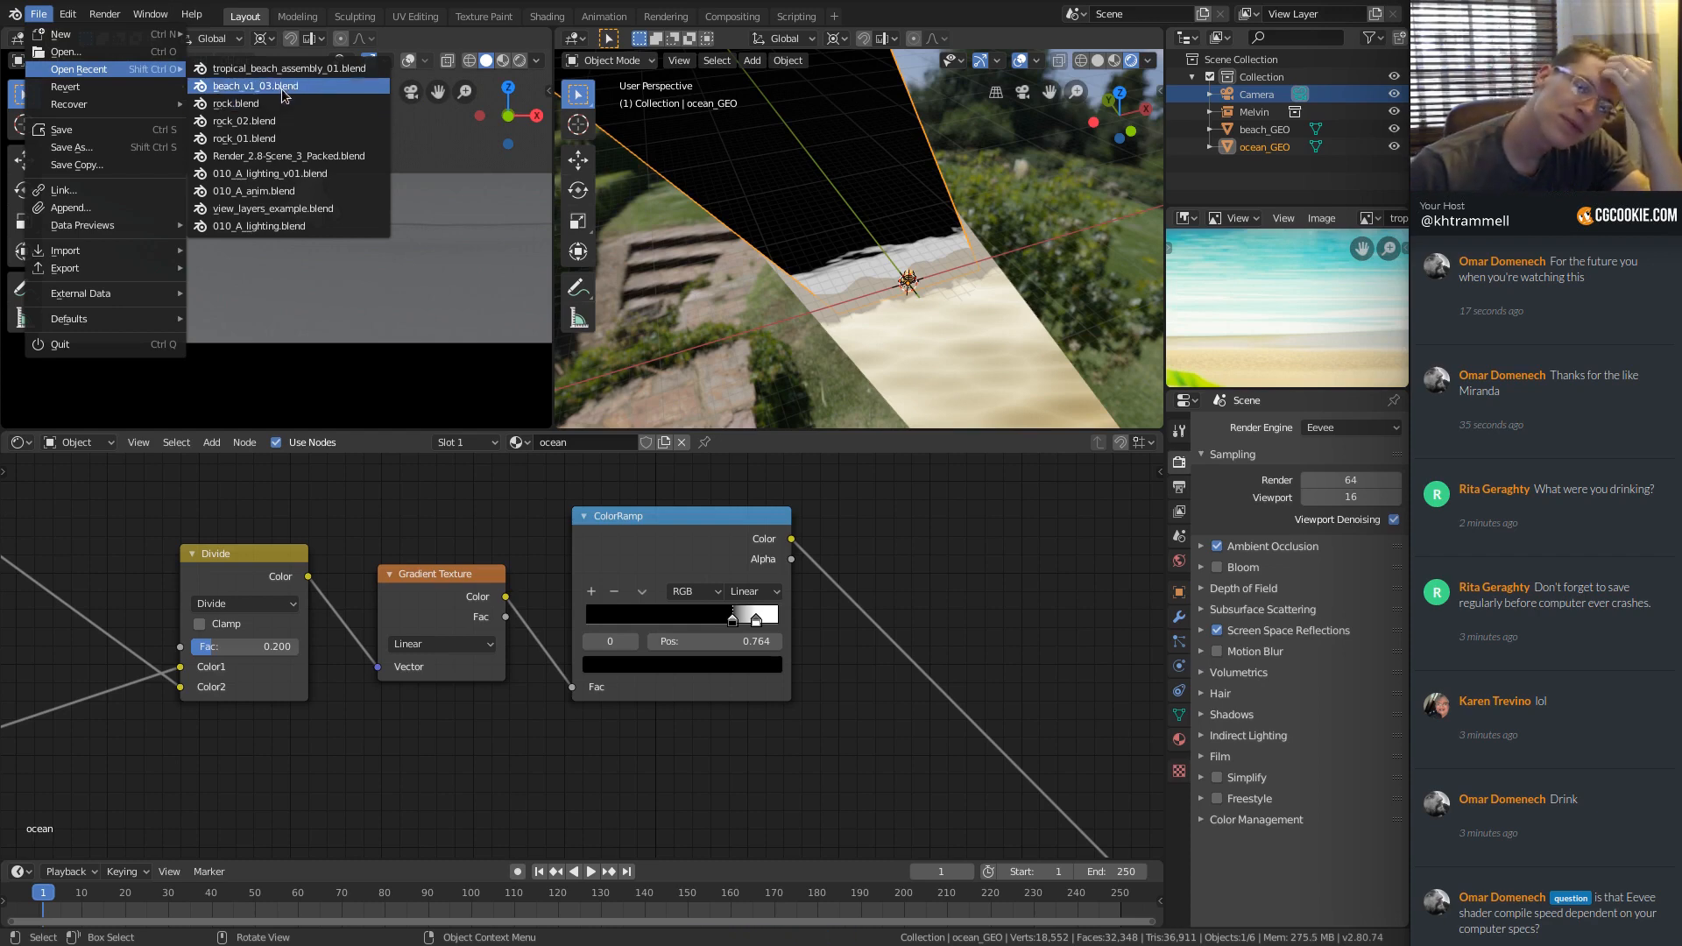
left_click(366, 87)
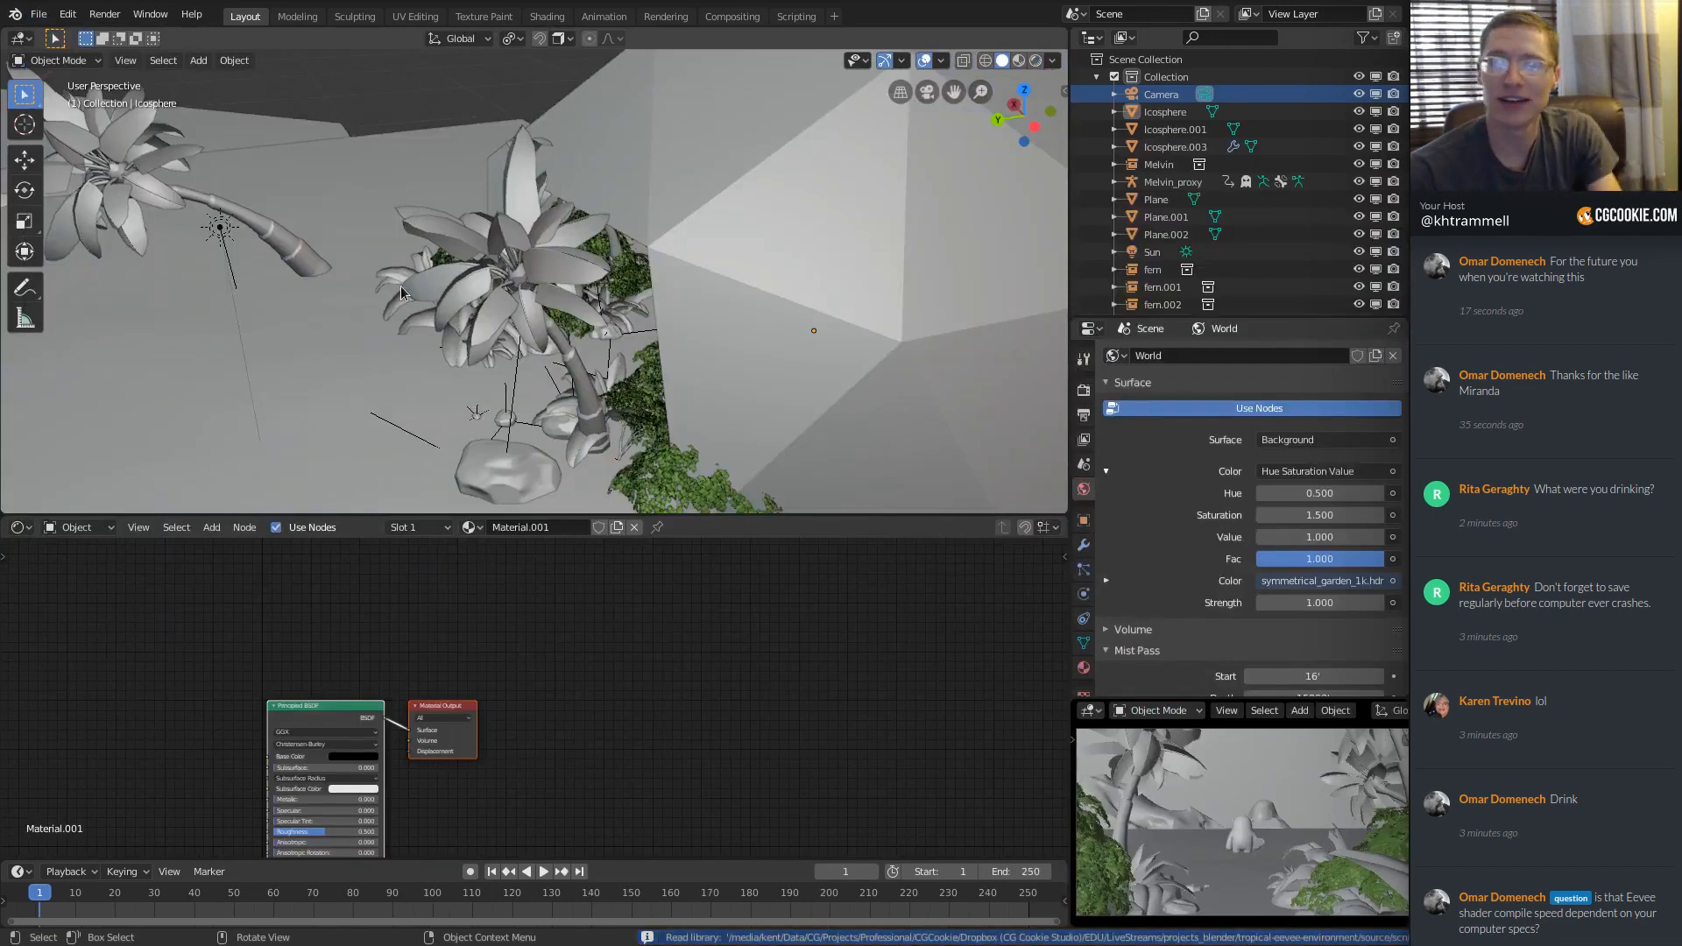
Select the ocean plane in the finished beach scene and view it in rendered shading.
middle_click_drag(401, 285, 523, 197, "shift")
left_click(422, 175)
mouse_move(422, 175)
middle_mouse_down()
mouse_move(545, 240)
mouse_move(570, 226)
middle_mouse_up()
key("z")
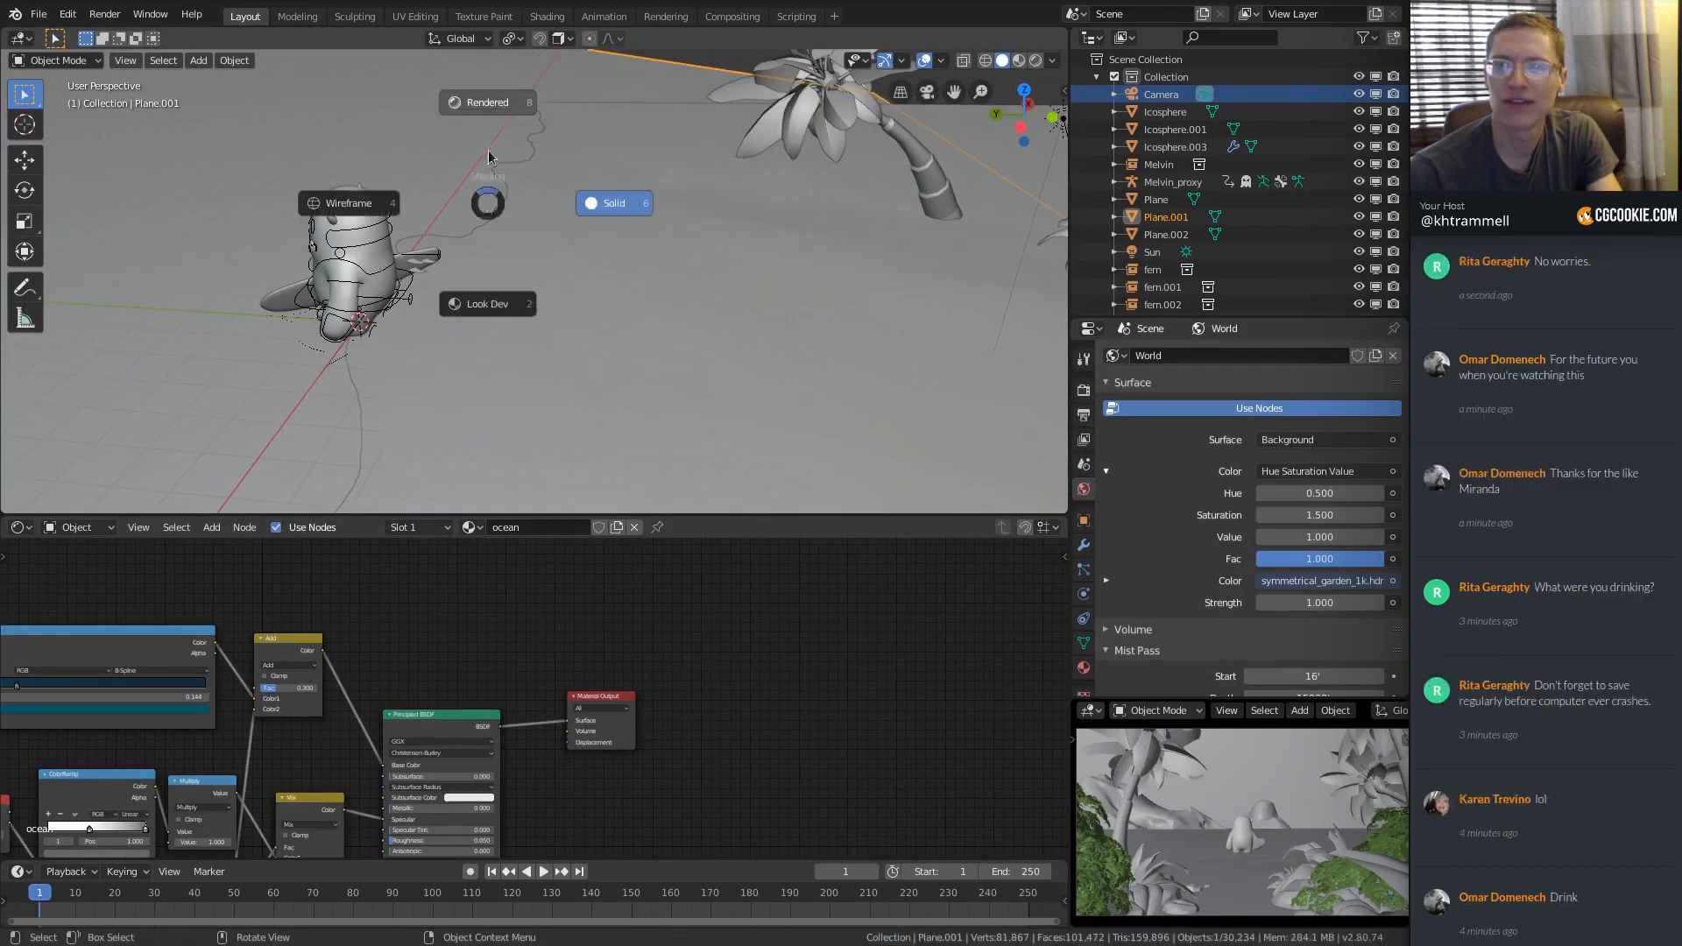
left_click(523, 99)
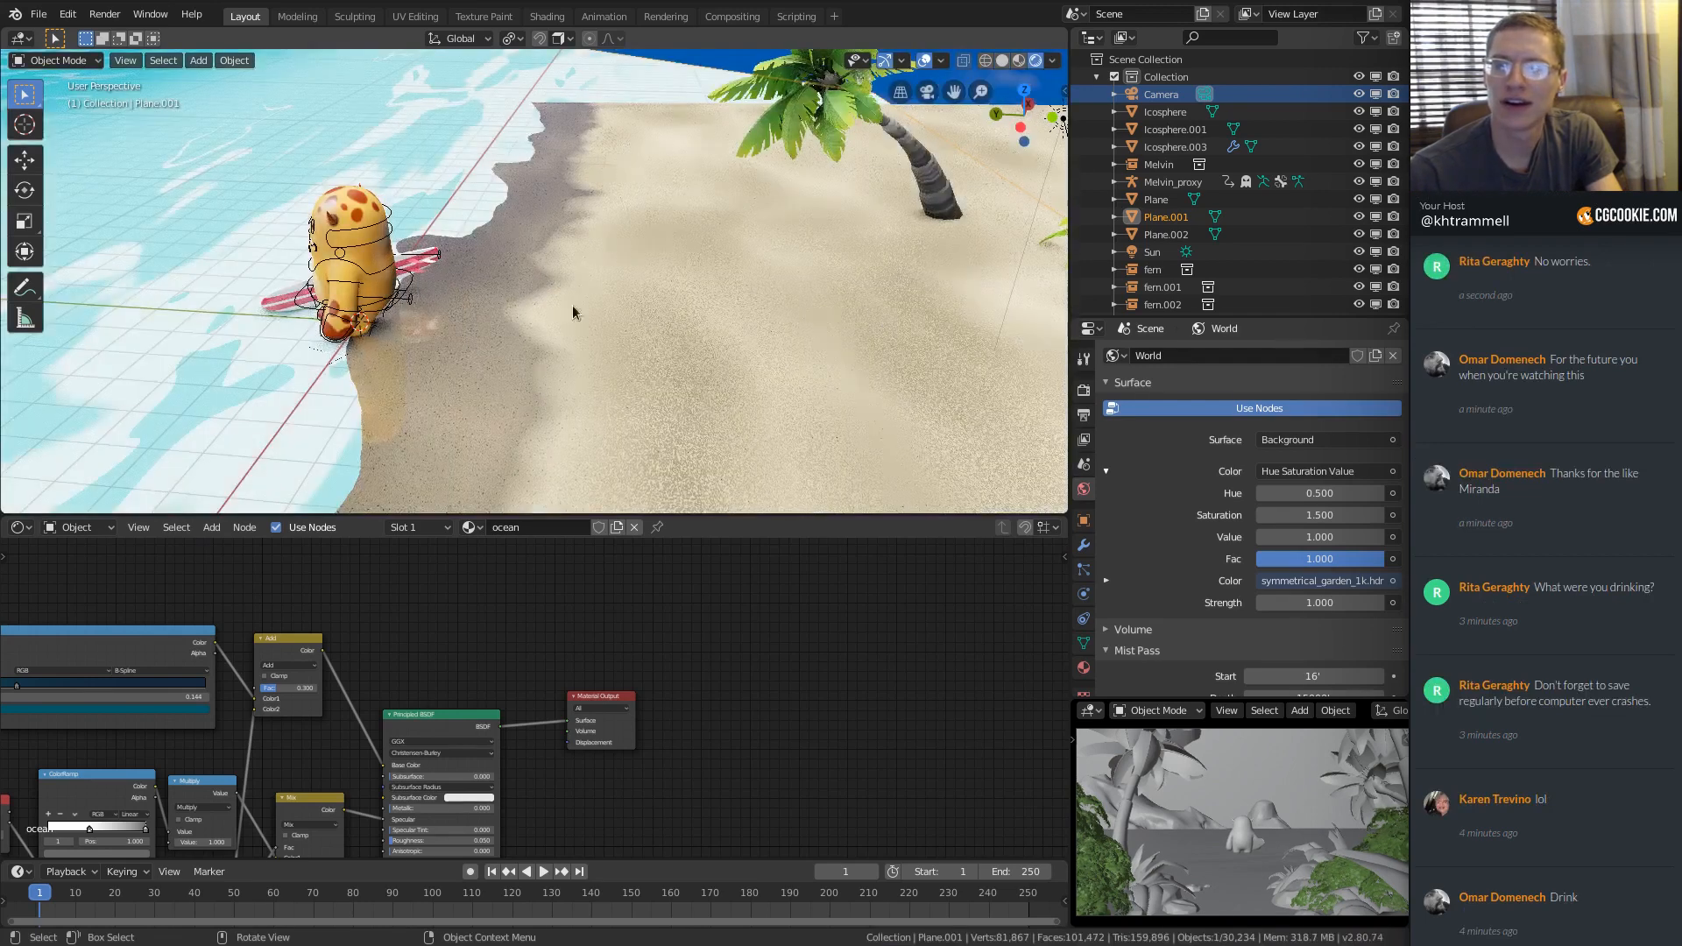
middle_click_drag(573, 312, 336, 320)
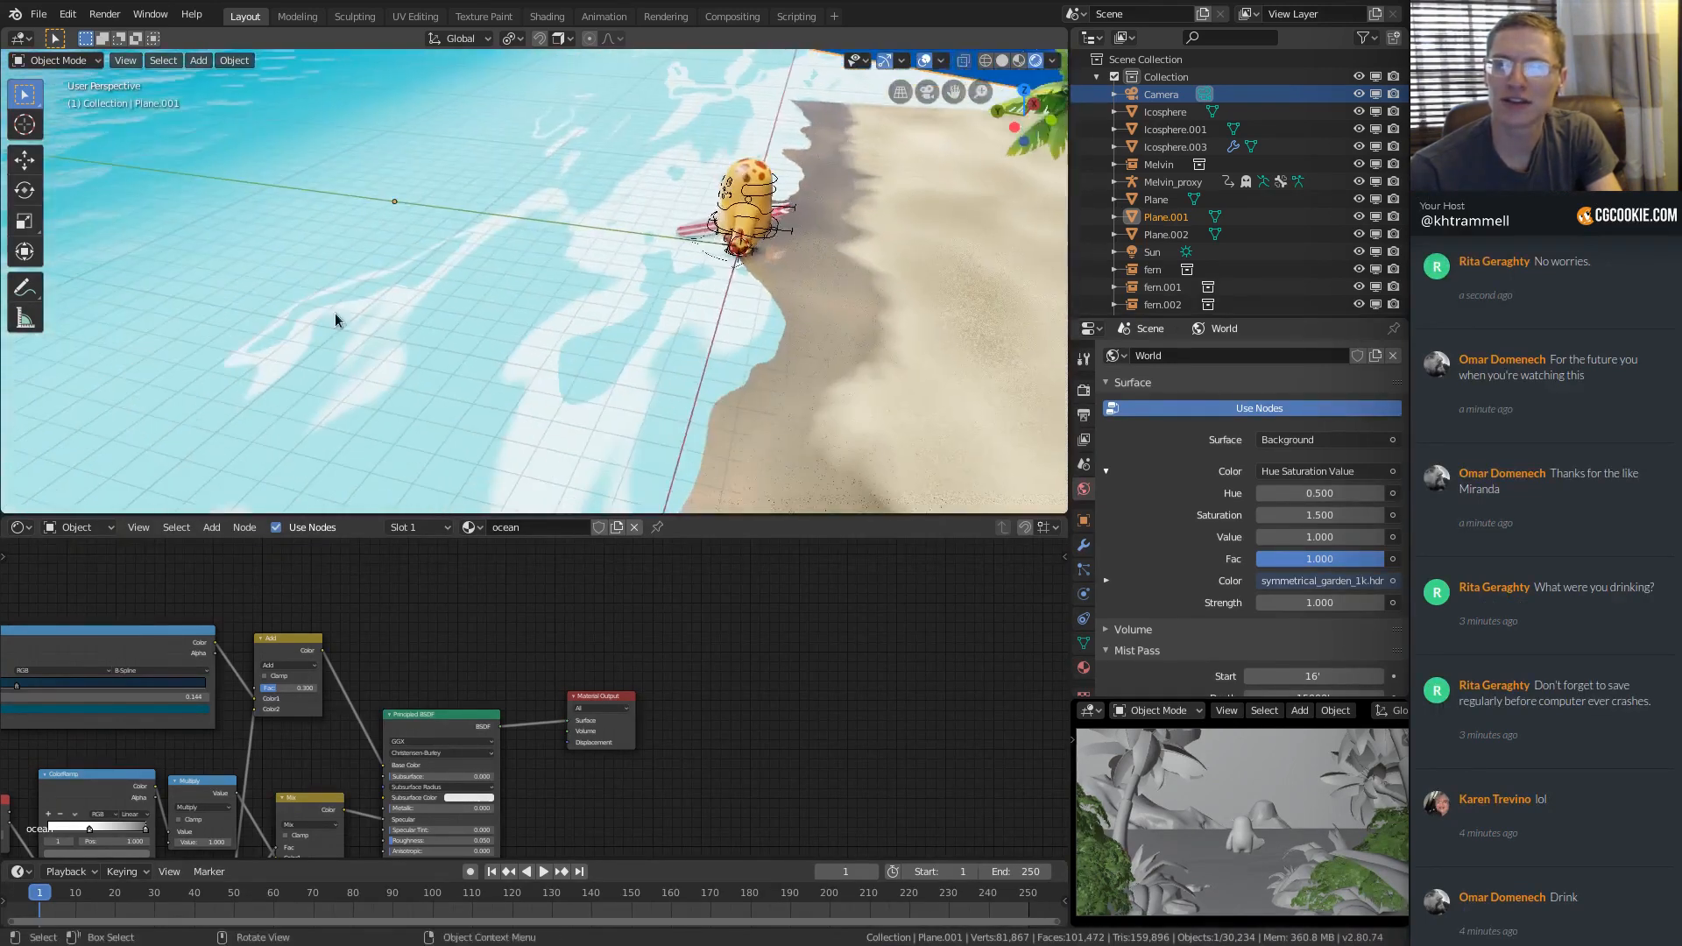
Preview the noise branch's ColorRamp on the ocean plane and examine its pattern across the whole water surface.
middle_click_drag(212, 689, 514, 460)
middle_click_drag(128, 705, 426, 637)
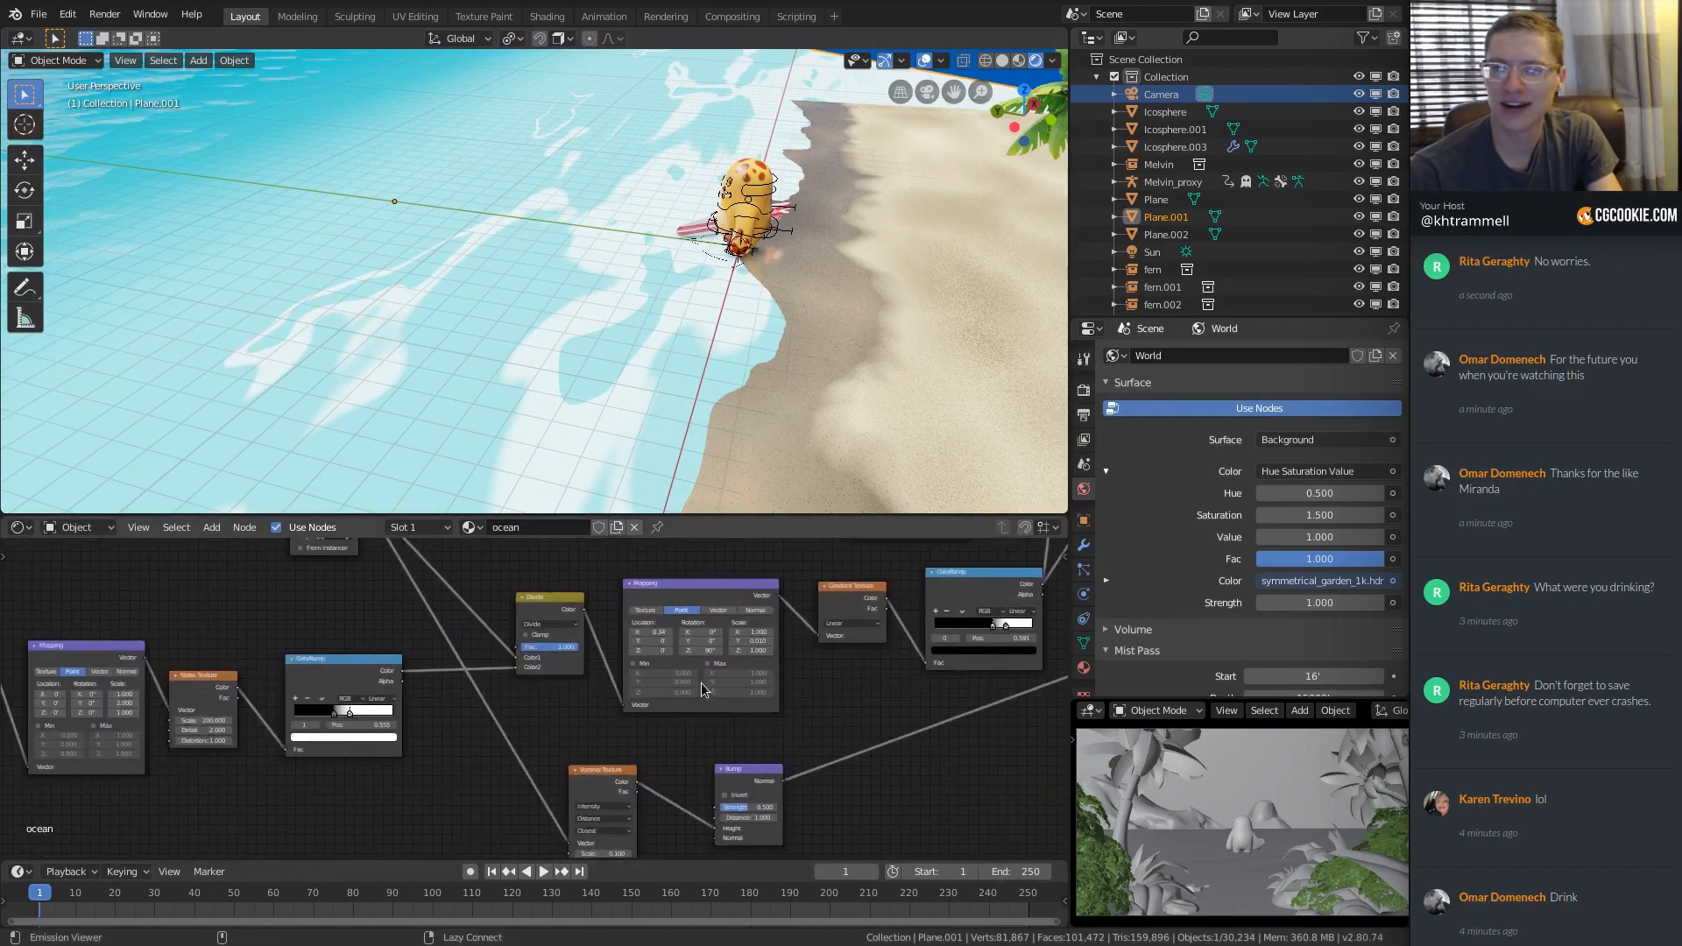
left_click(344, 674, "ctrl+shift")
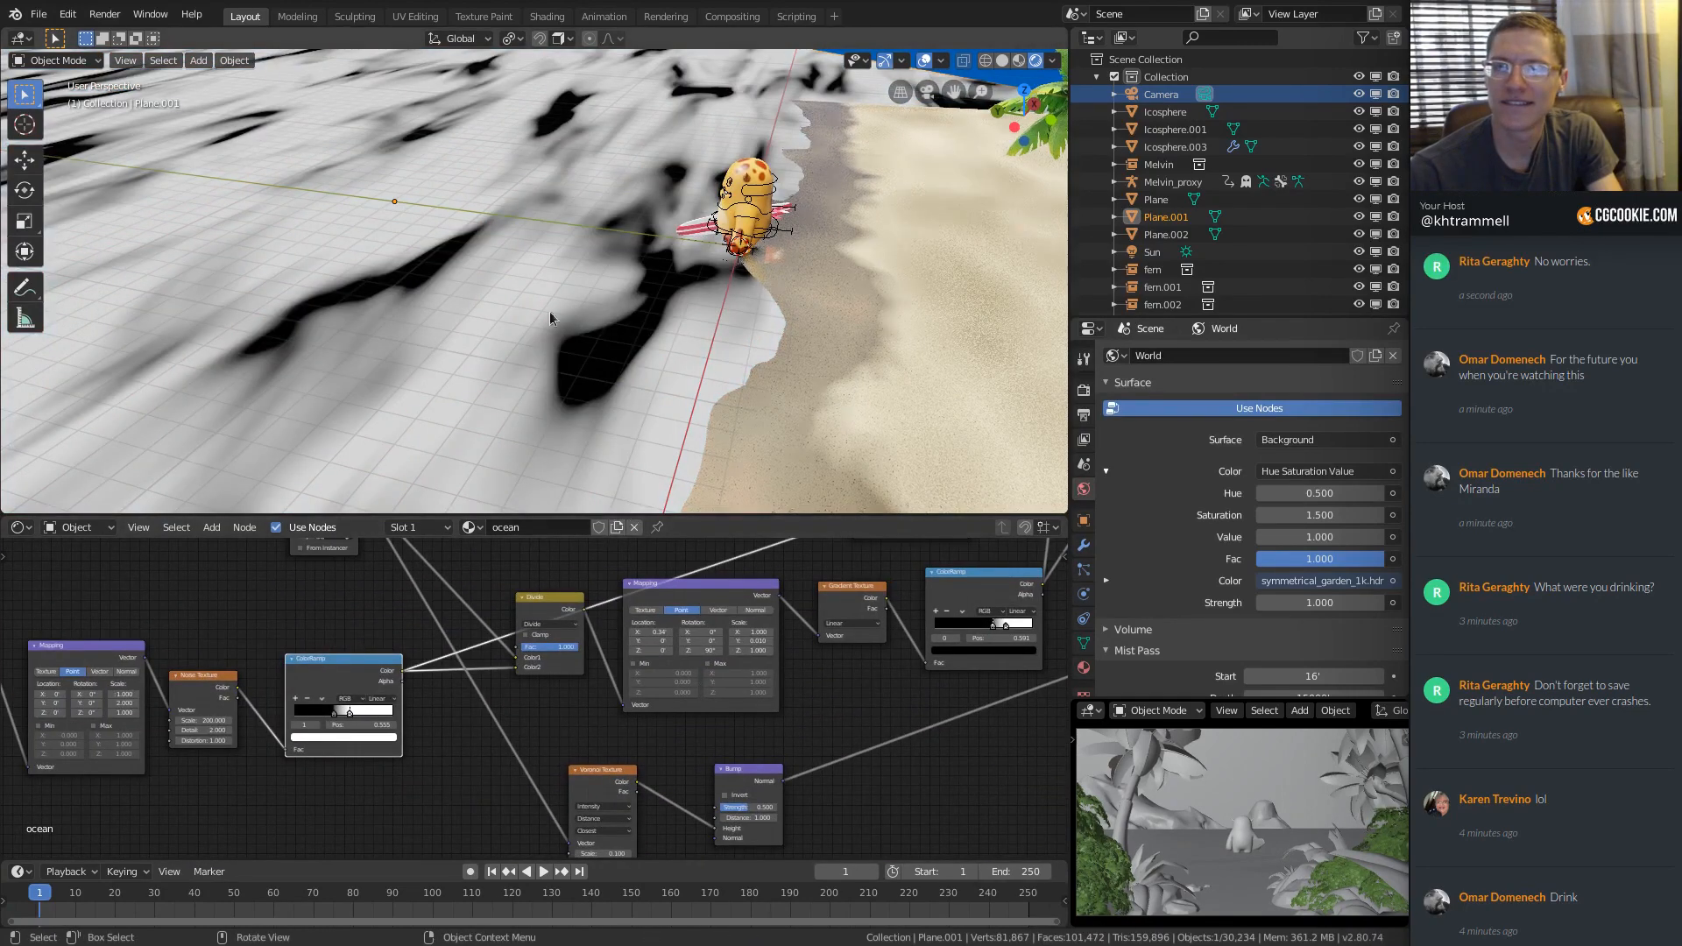
scroll(551, 313, "down", 7)
scroll(537, 205, "up", 1)
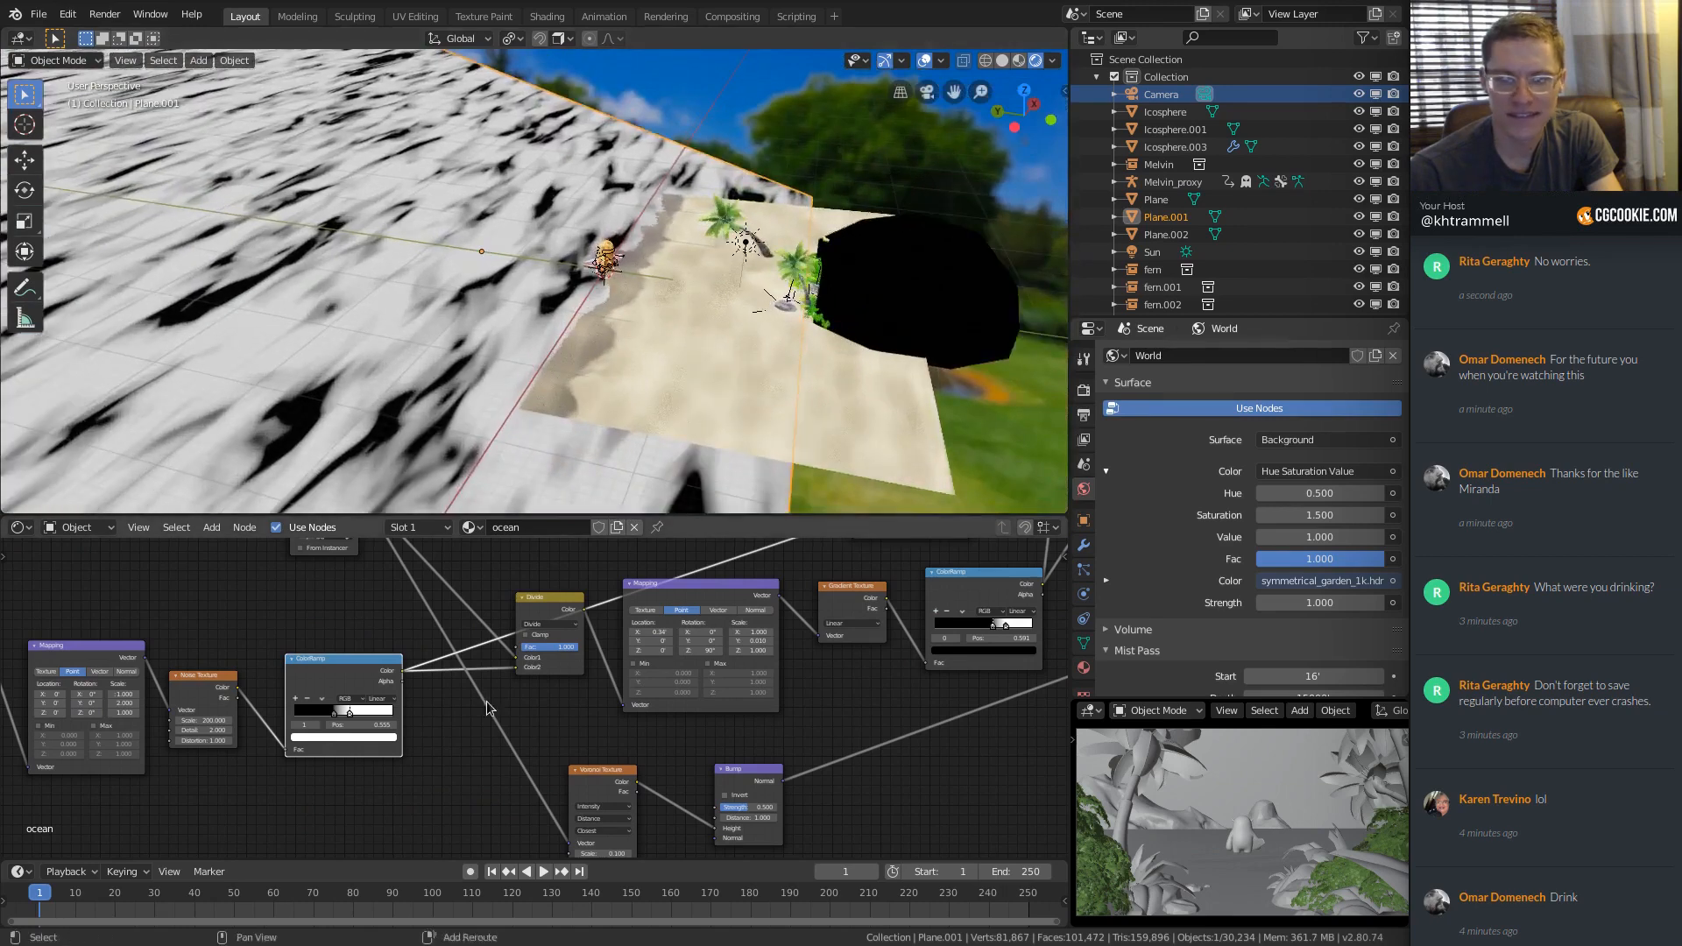
Examine the Mapping and Noise Texture settings that feed the noise branch's ColorRamp.
middle_click_drag(274, 711, 536, 715)
scroll(536, 715, "up", 6)
middle_click_drag(229, 666, 486, 659)
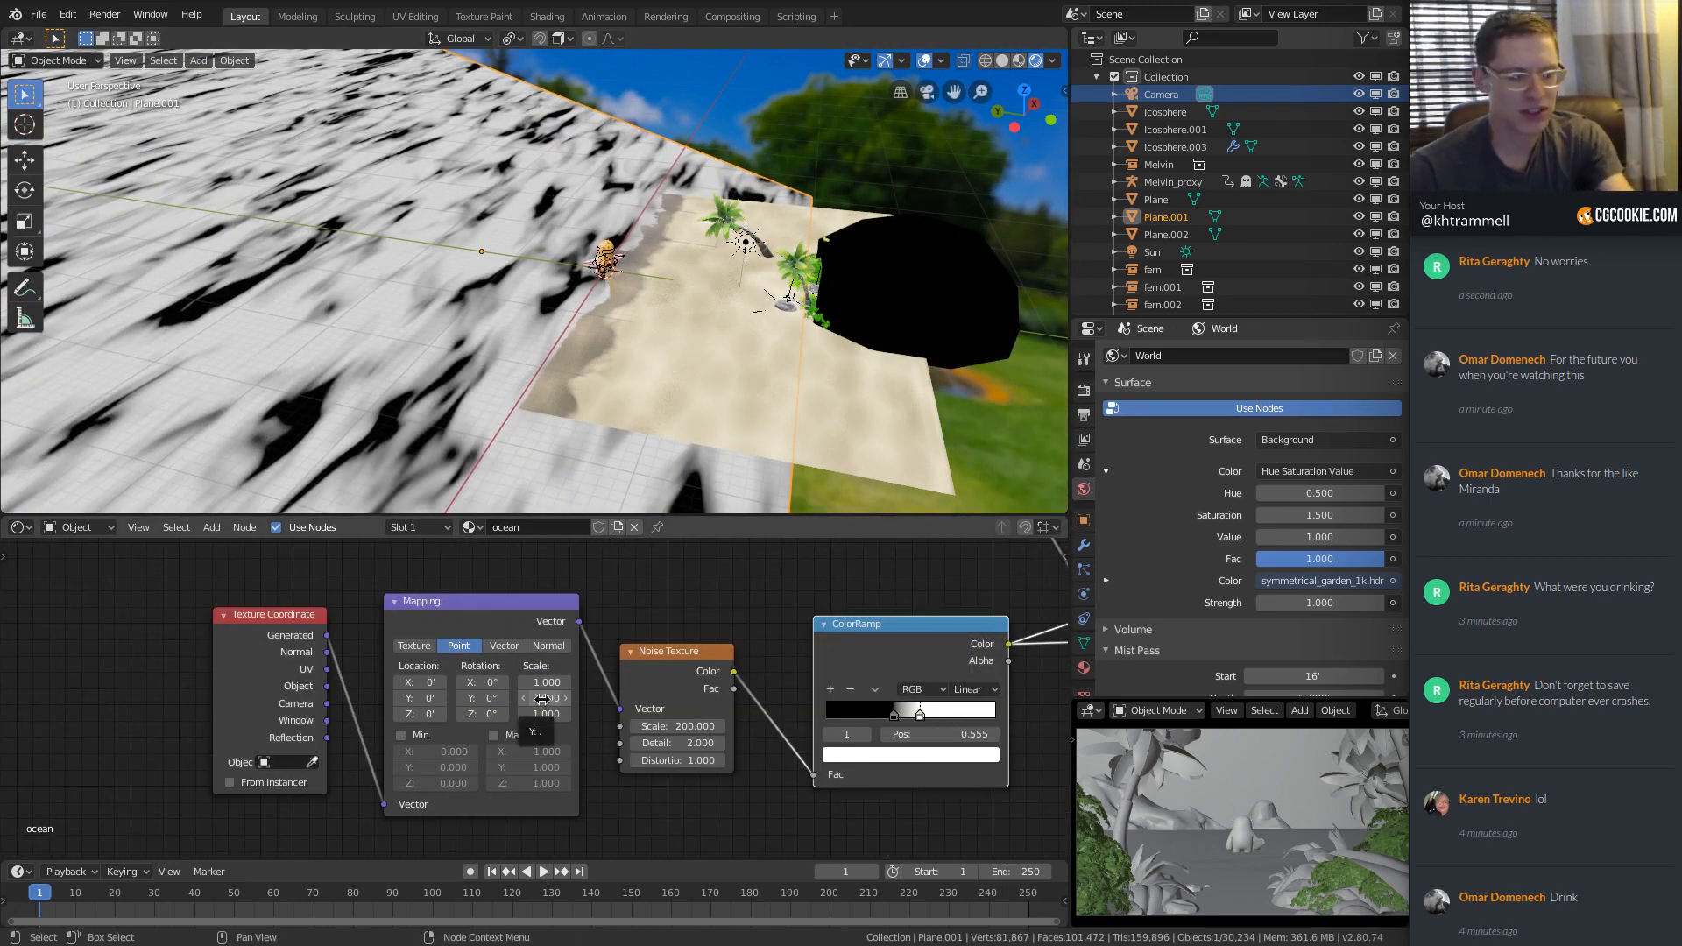
mouse_move(545, 701)
left_mouse_down()
mouse_move(473, 701)
mouse_move(543, 698)
left_mouse_up()
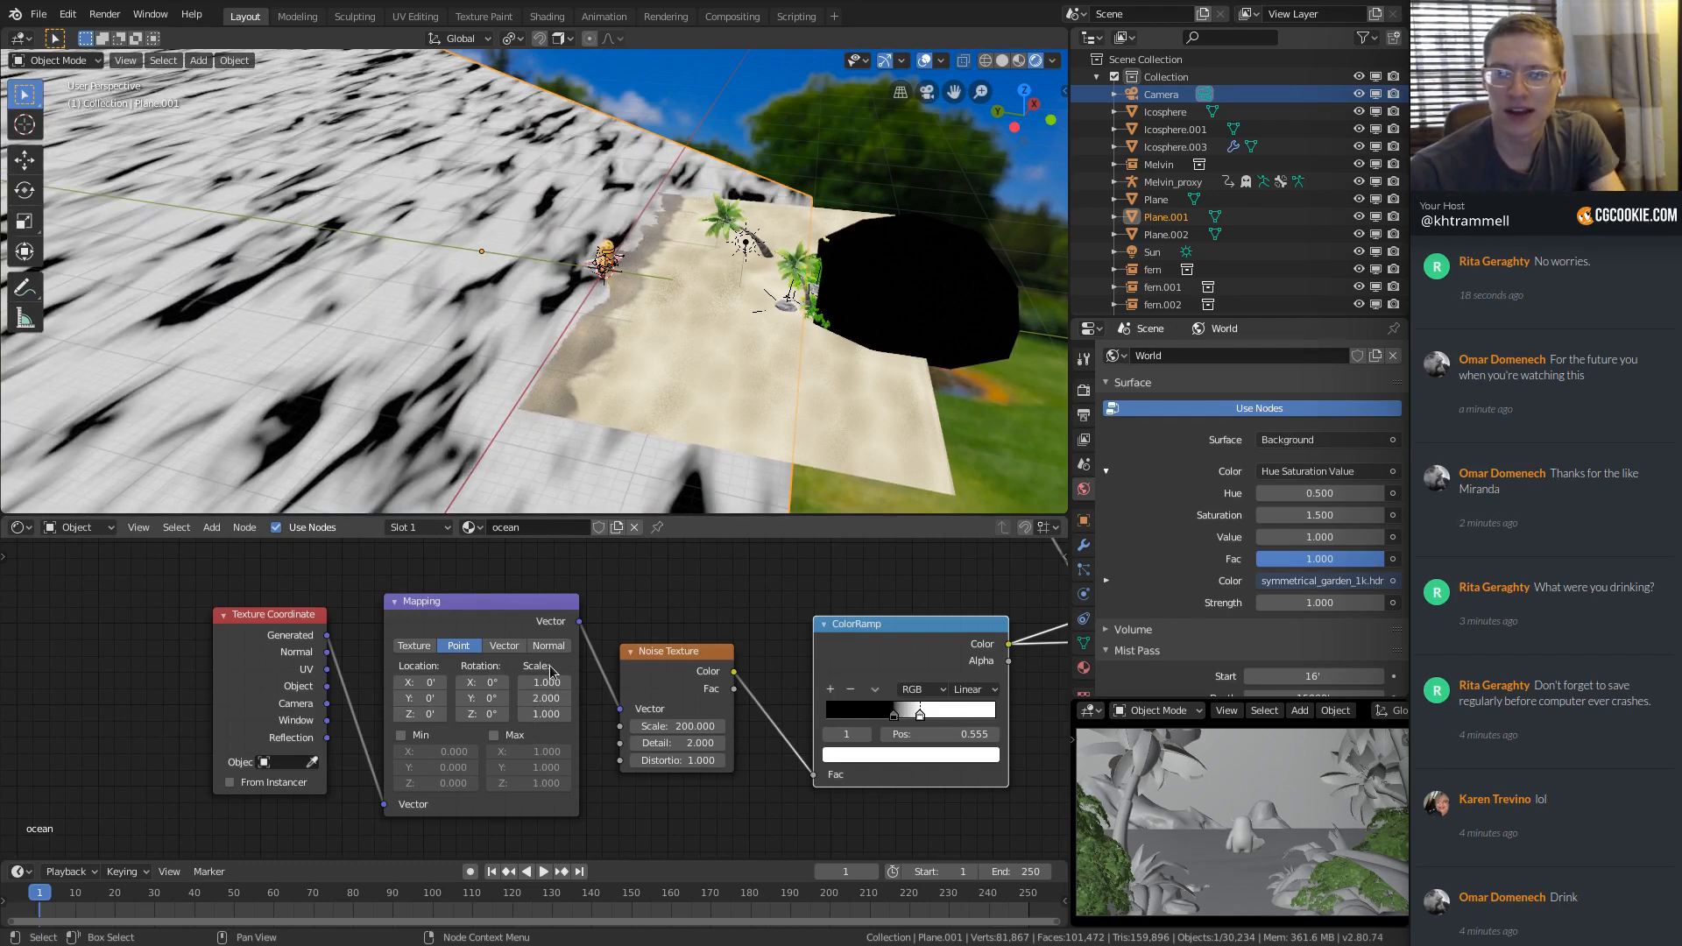
middle_click_drag(551, 672, 277, 668)
middle_click_drag(277, 667, 402, 732, "ctrl")
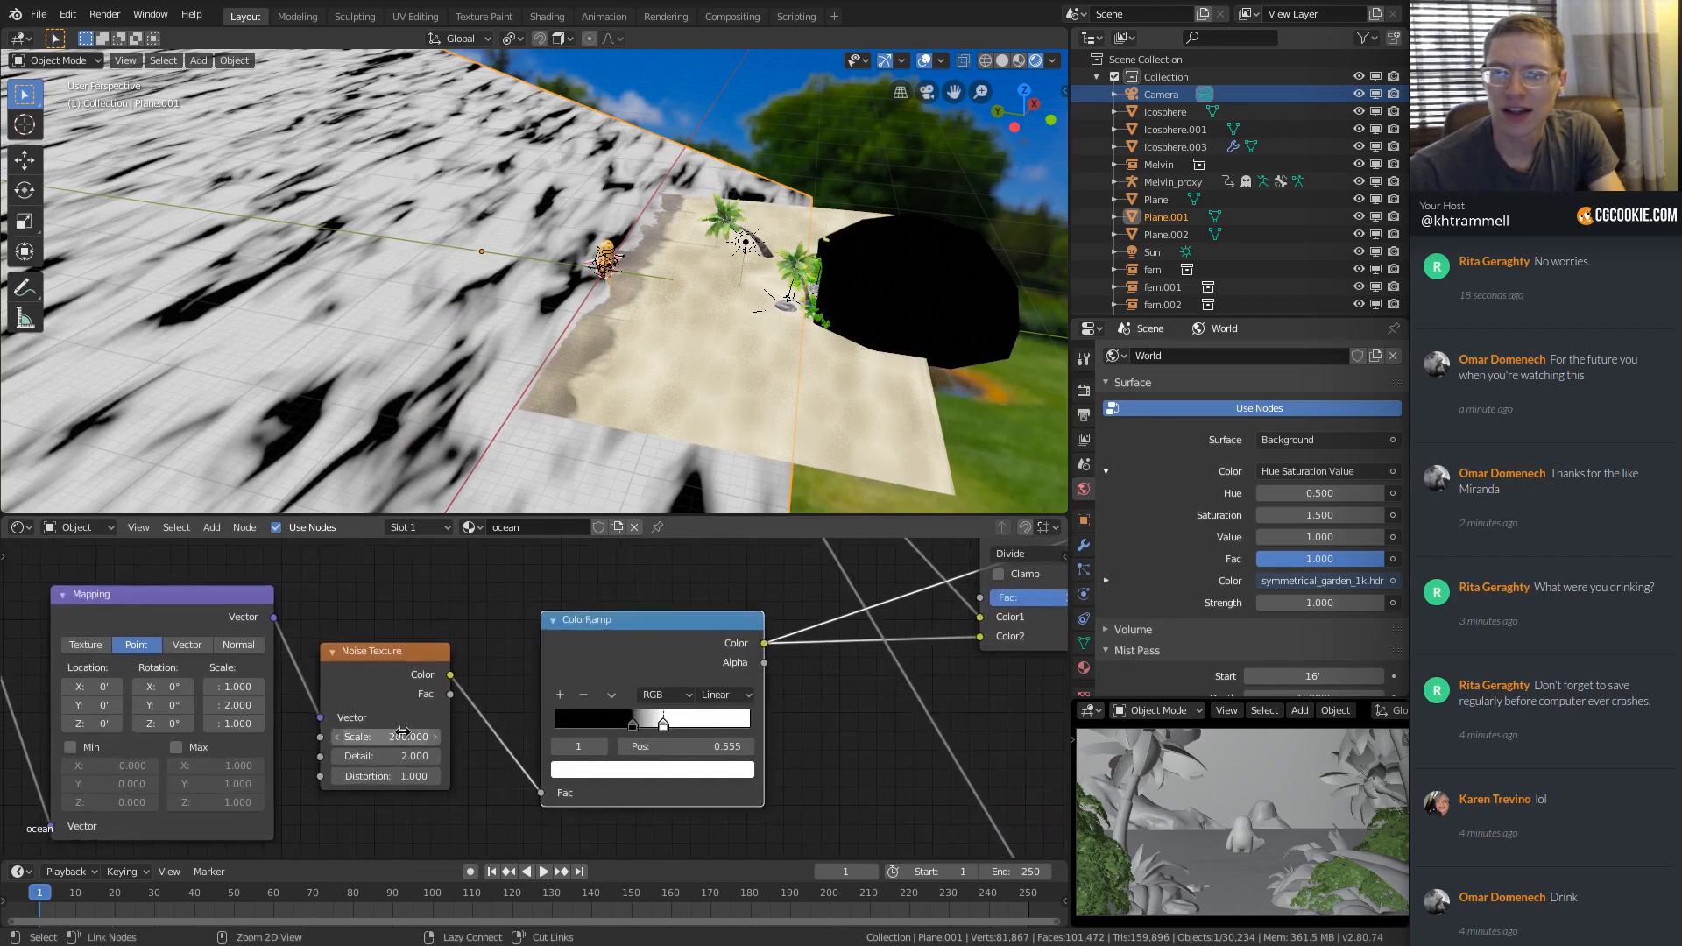
Preview the noise ColorRamp's alpha output on the ocean and return to its color output.
middle_click_drag(592, 699, 438, 711)
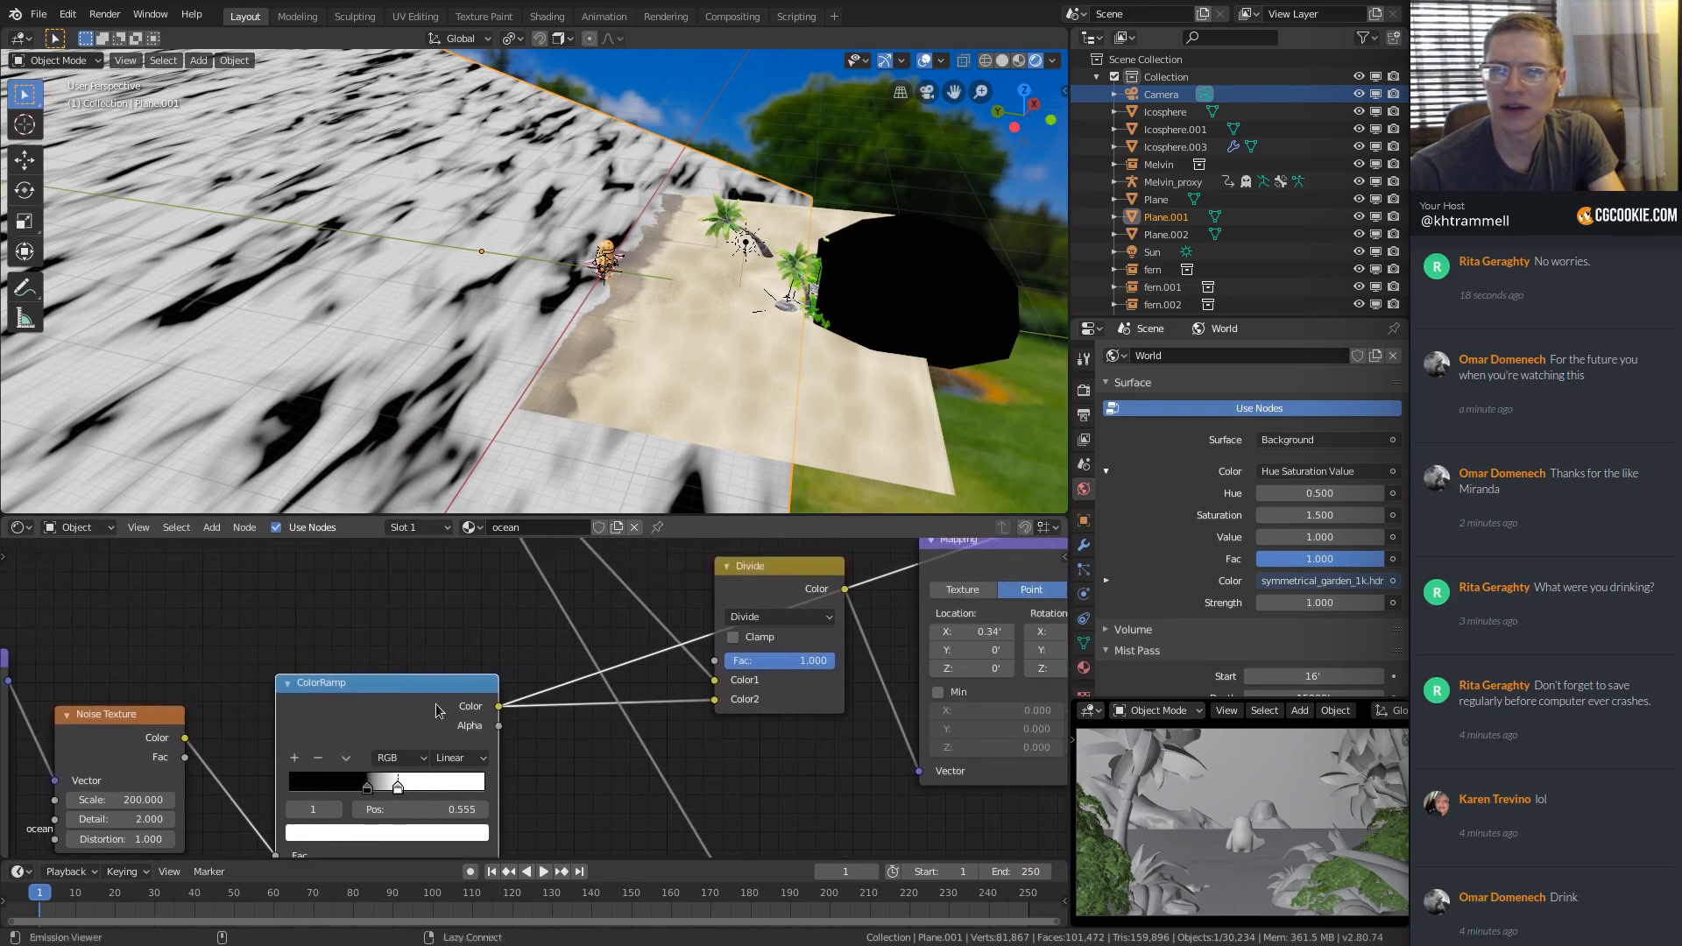
left_click(435, 703, "ctrl+shift")
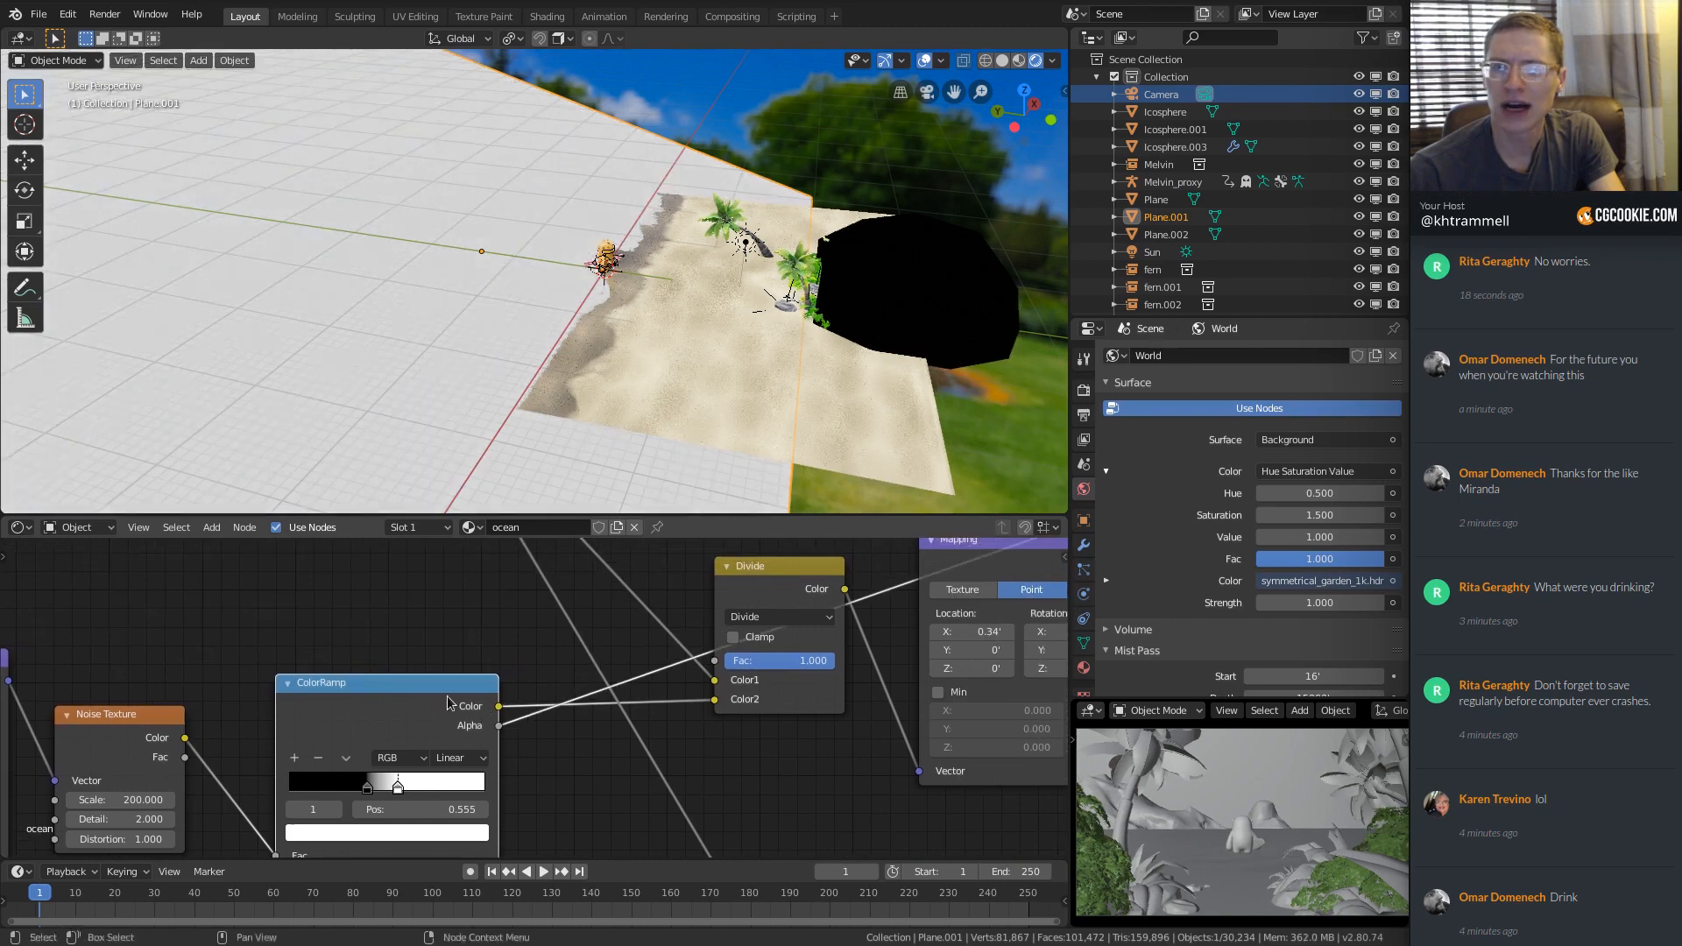
scroll(436, 698, "up", 2)
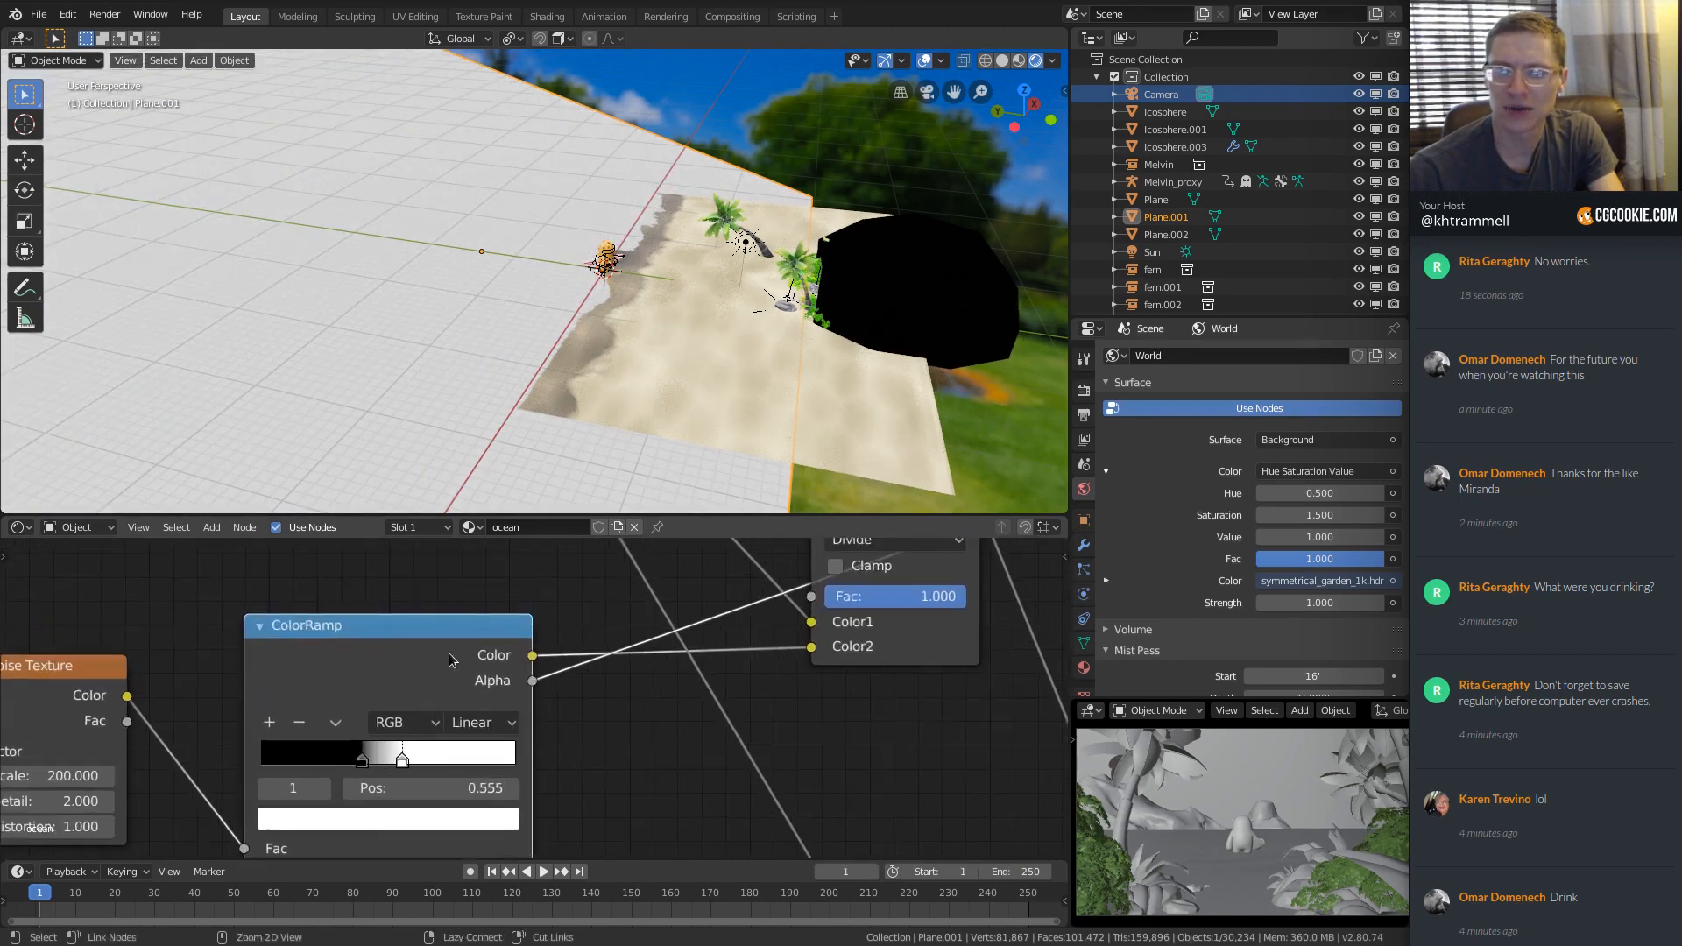
left_click(417, 680, "ctrl+shift")
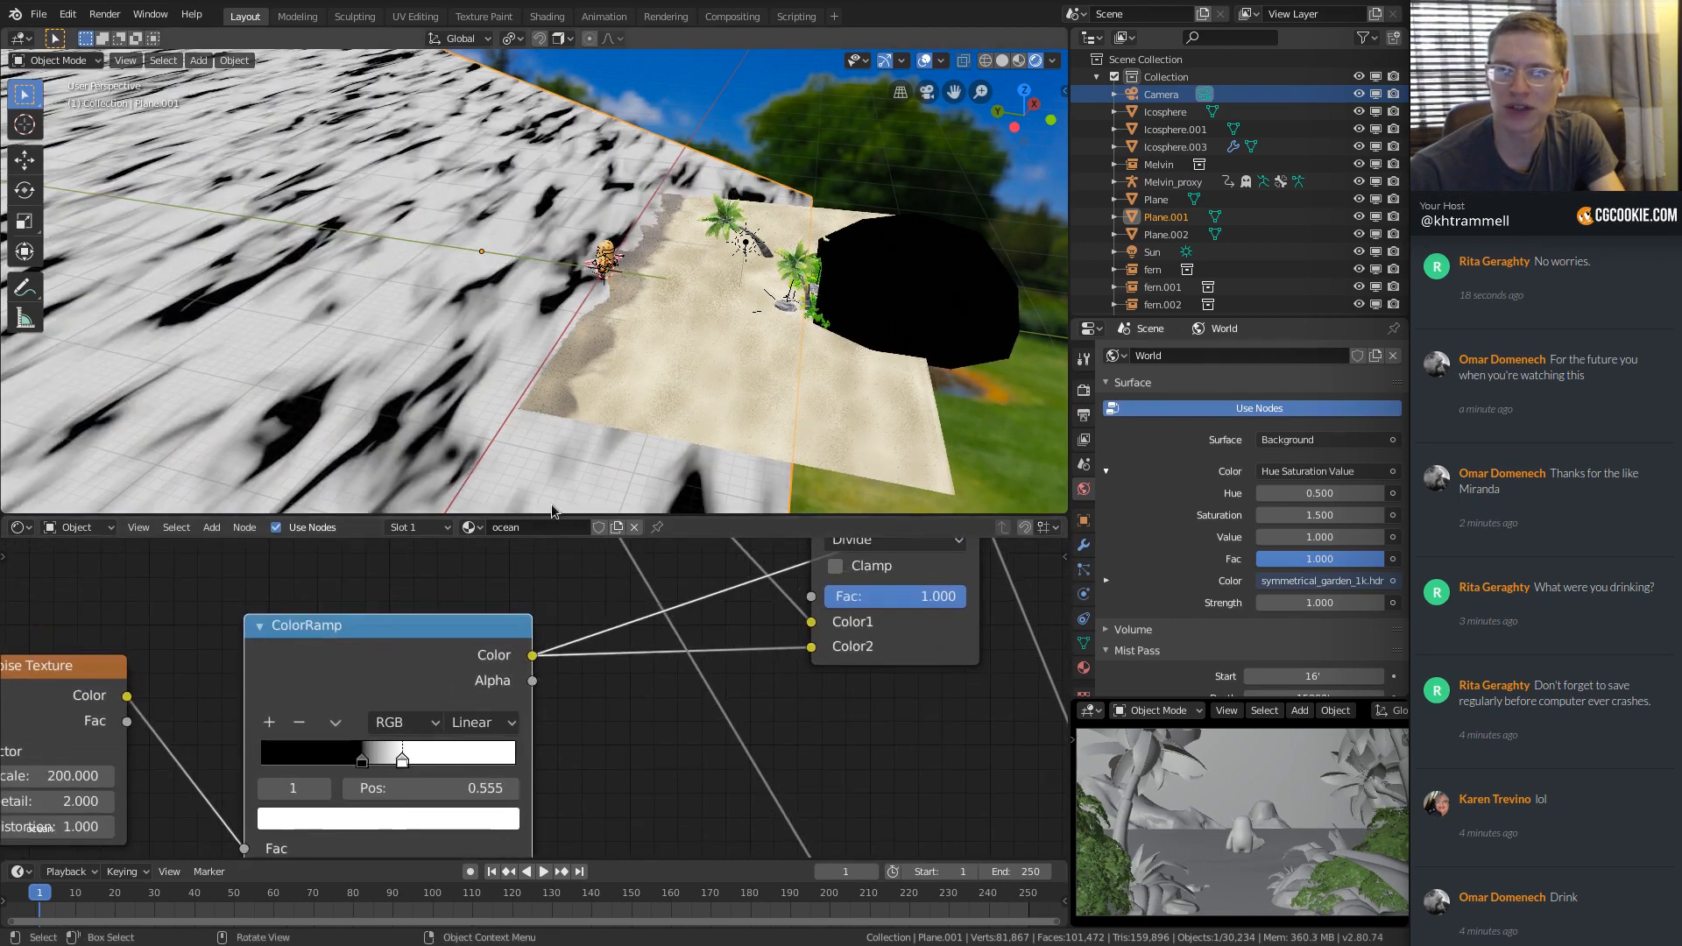
Preview the Divide node's output on the ocean and examine the Texture Coordinate links feeding it.
middle_click_drag(827, 624, 676, 633)
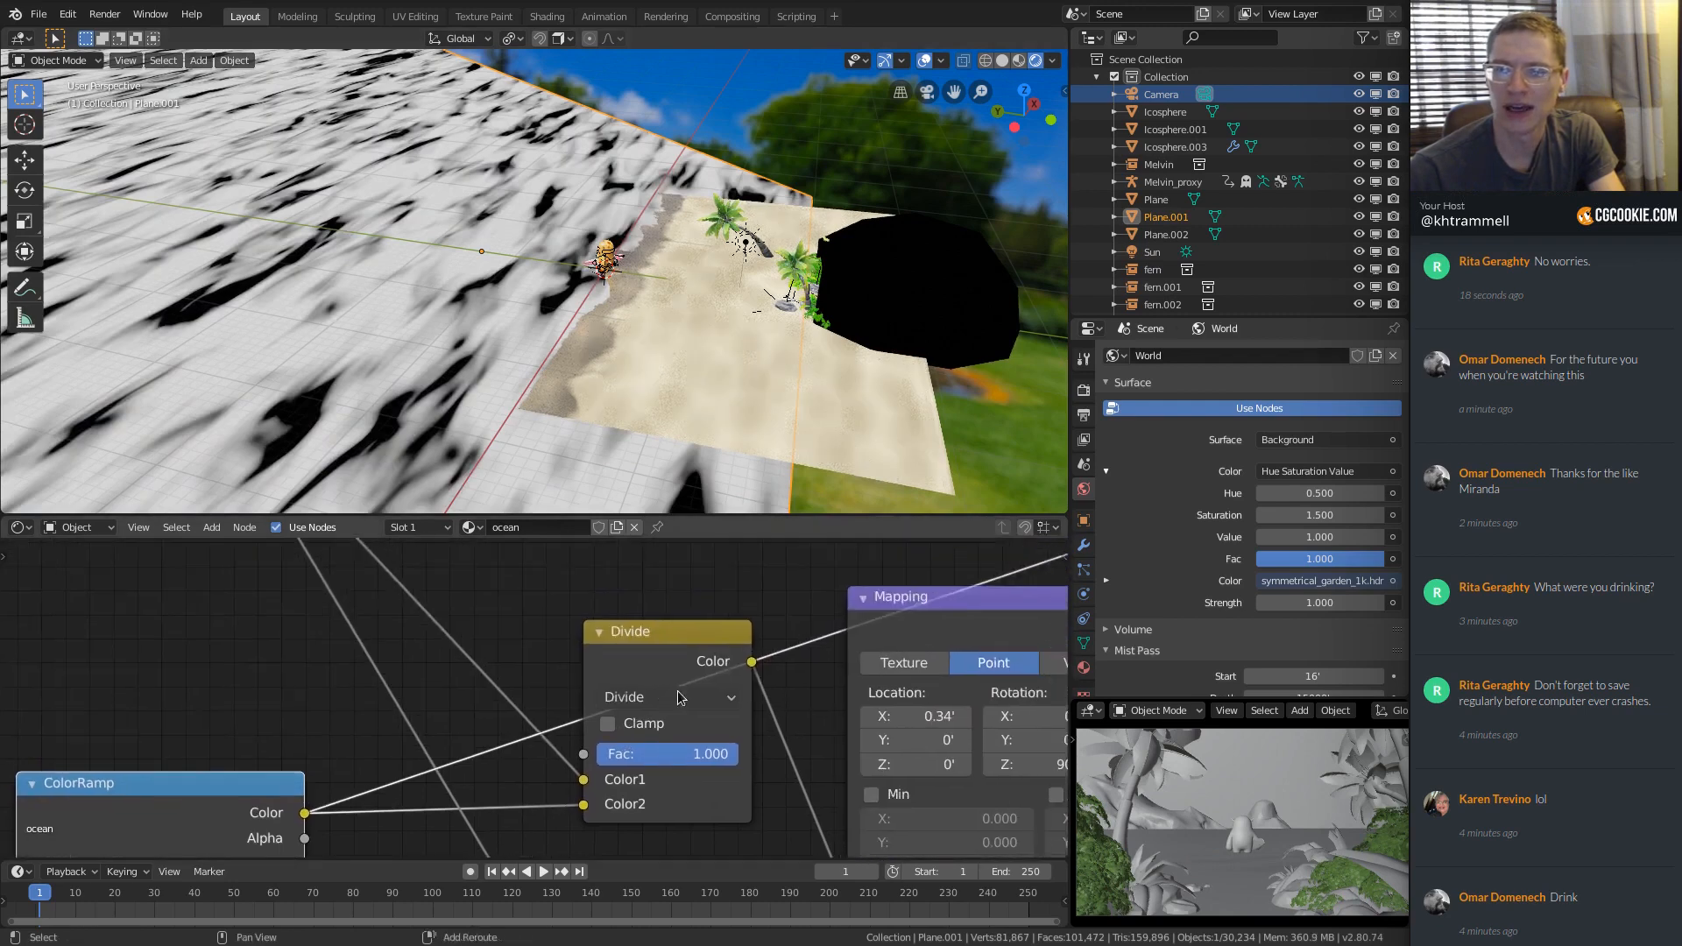
left_click(686, 622, "ctrl+shift")
scroll(684, 623, "down", 2)
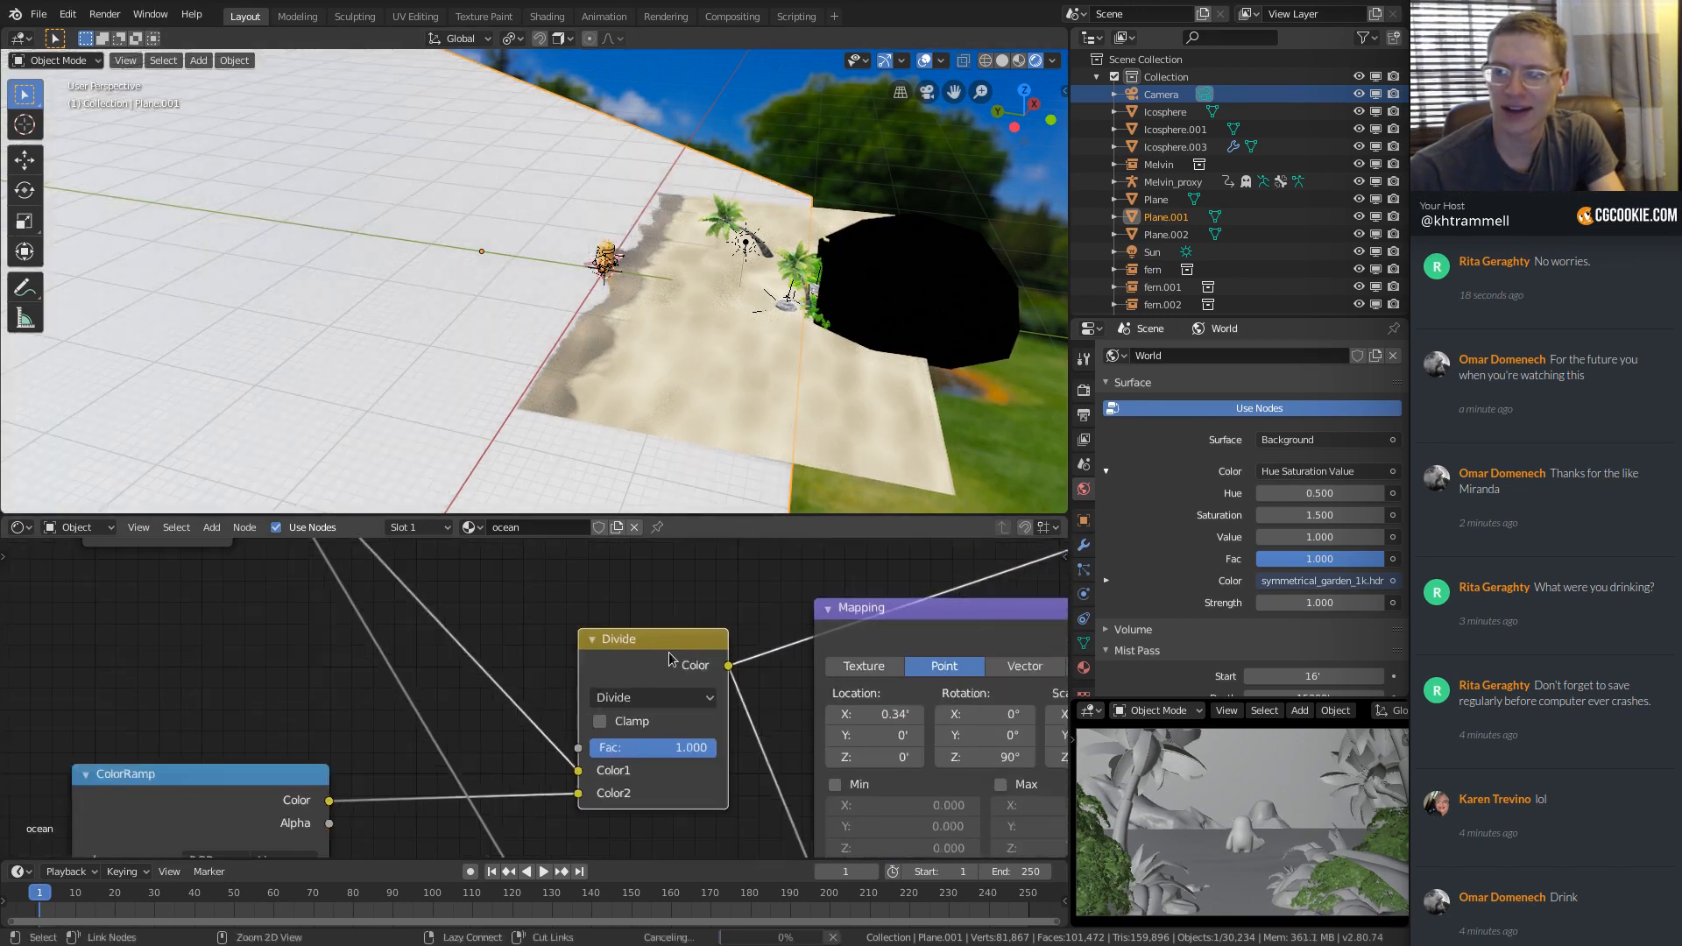
scroll(606, 617, "up", 1)
middle_click_drag(606, 616, 617, 716)
scroll(611, 714, "down", 2)
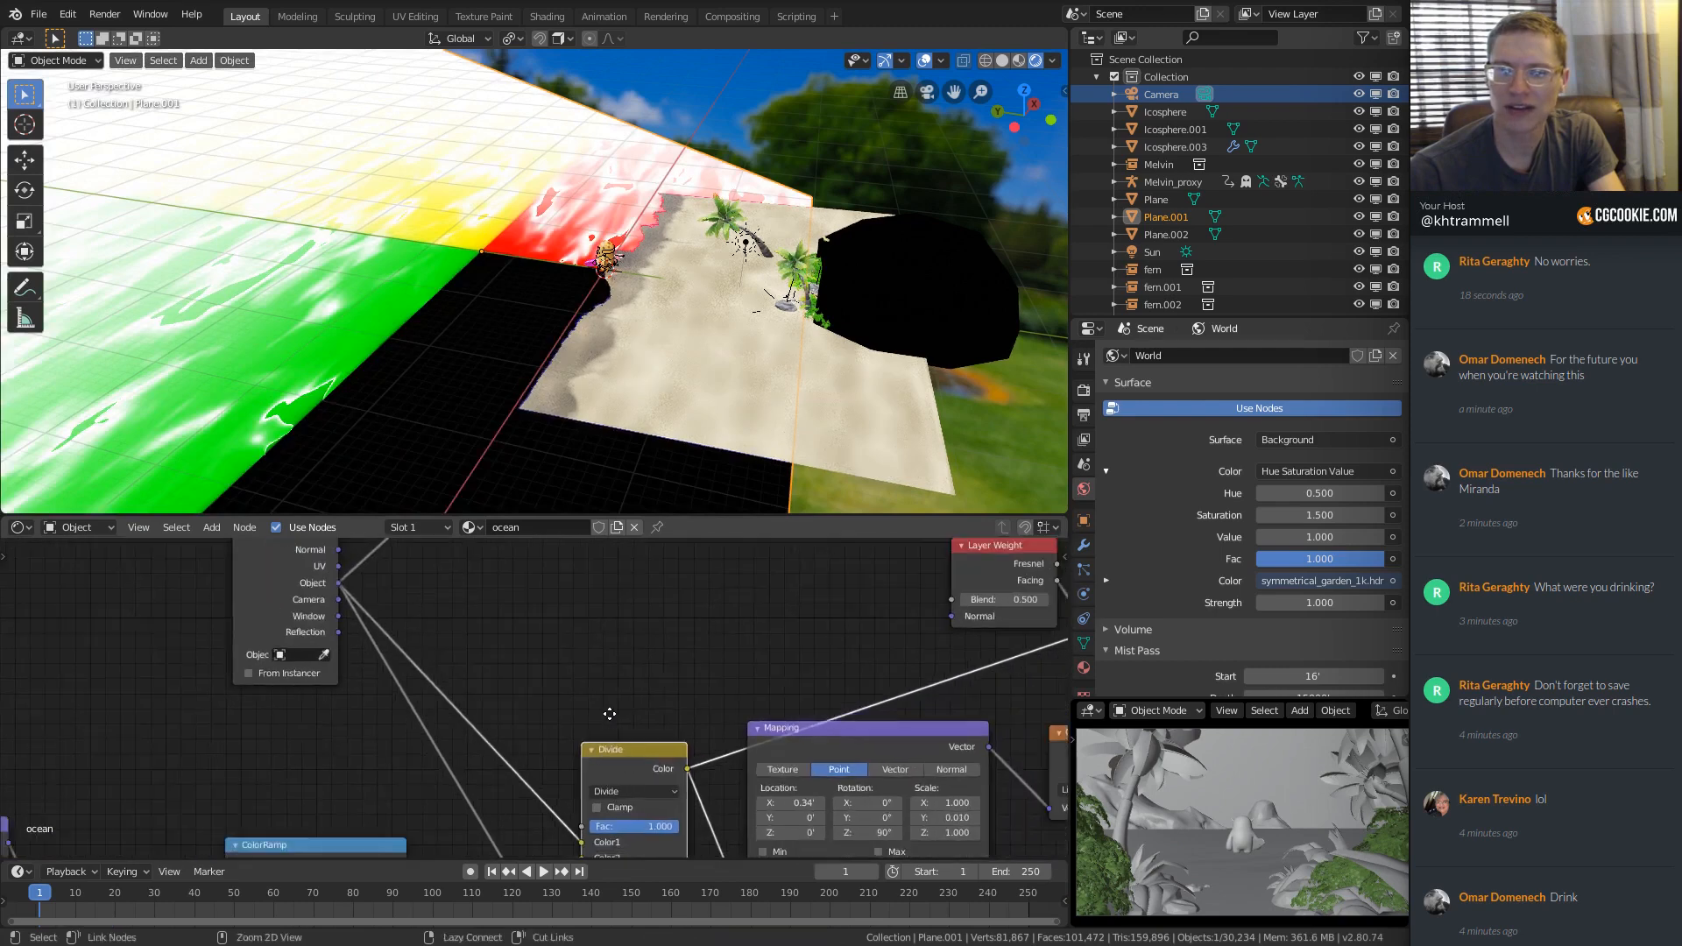
middle_click_drag(552, 596, 380, 629)
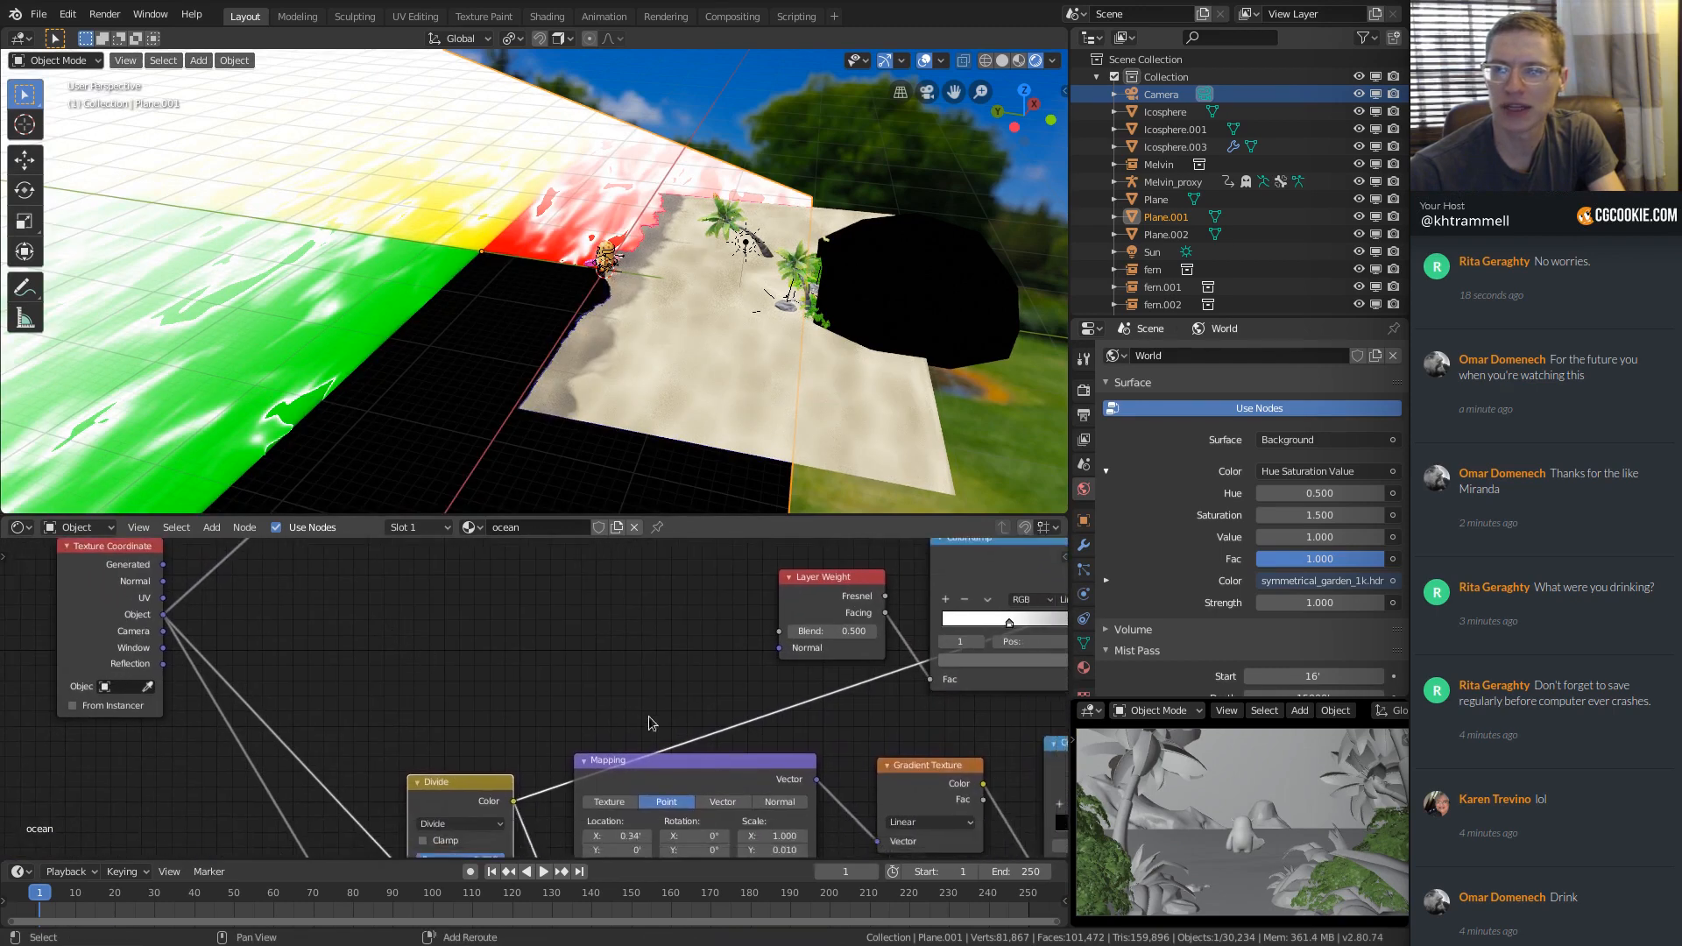
Preview the Mapping, Gradient Texture and final ColorRamp nodes after the Divide node in turn on the ocean plane.
middle_click_drag(719, 769, 528, 629)
left_click(536, 636, "ctrl+shift")
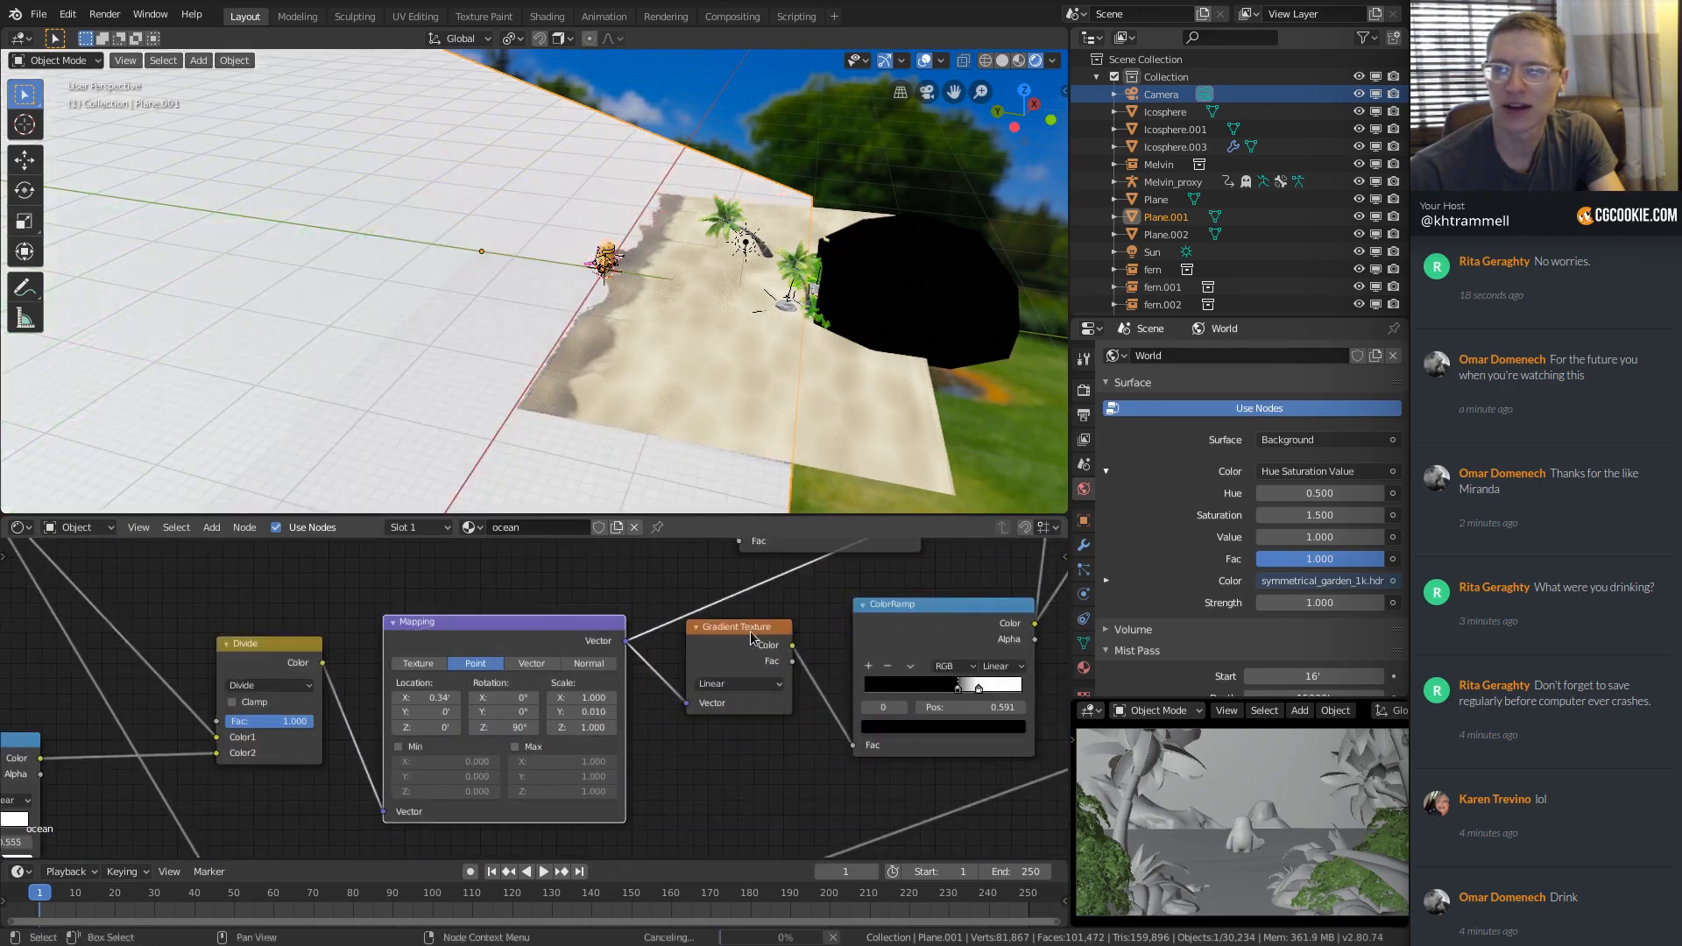
left_click(750, 633, "ctrl+shift")
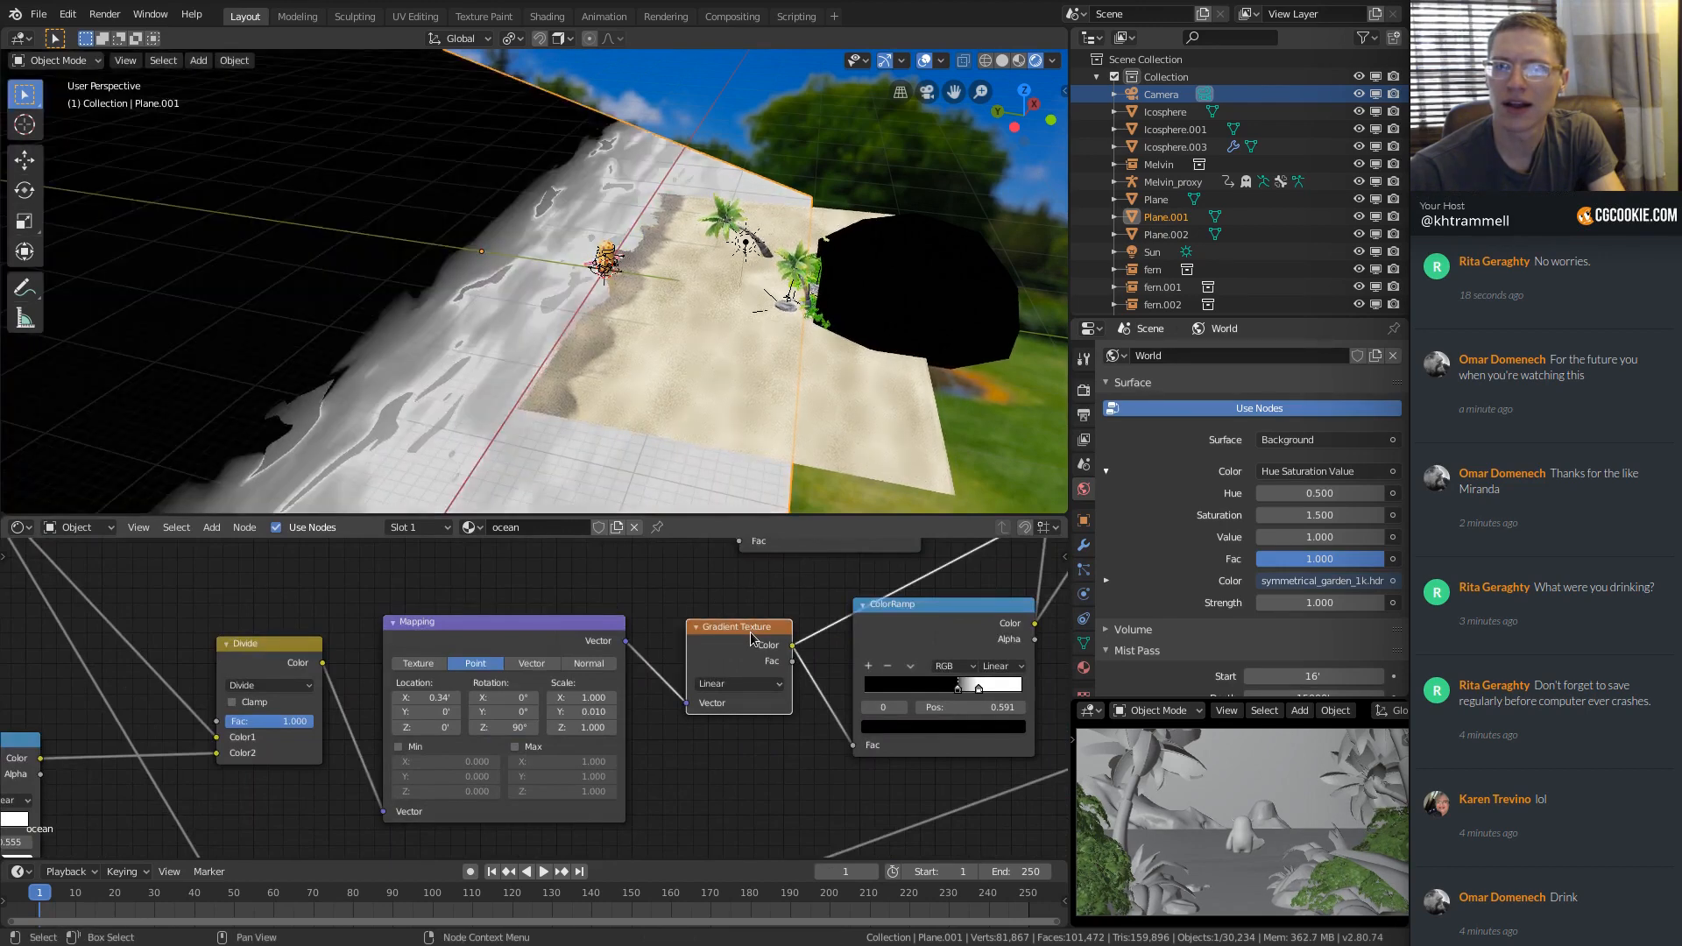
middle_click_drag(750, 633, 586, 669)
left_click(779, 649, "ctrl+shift")
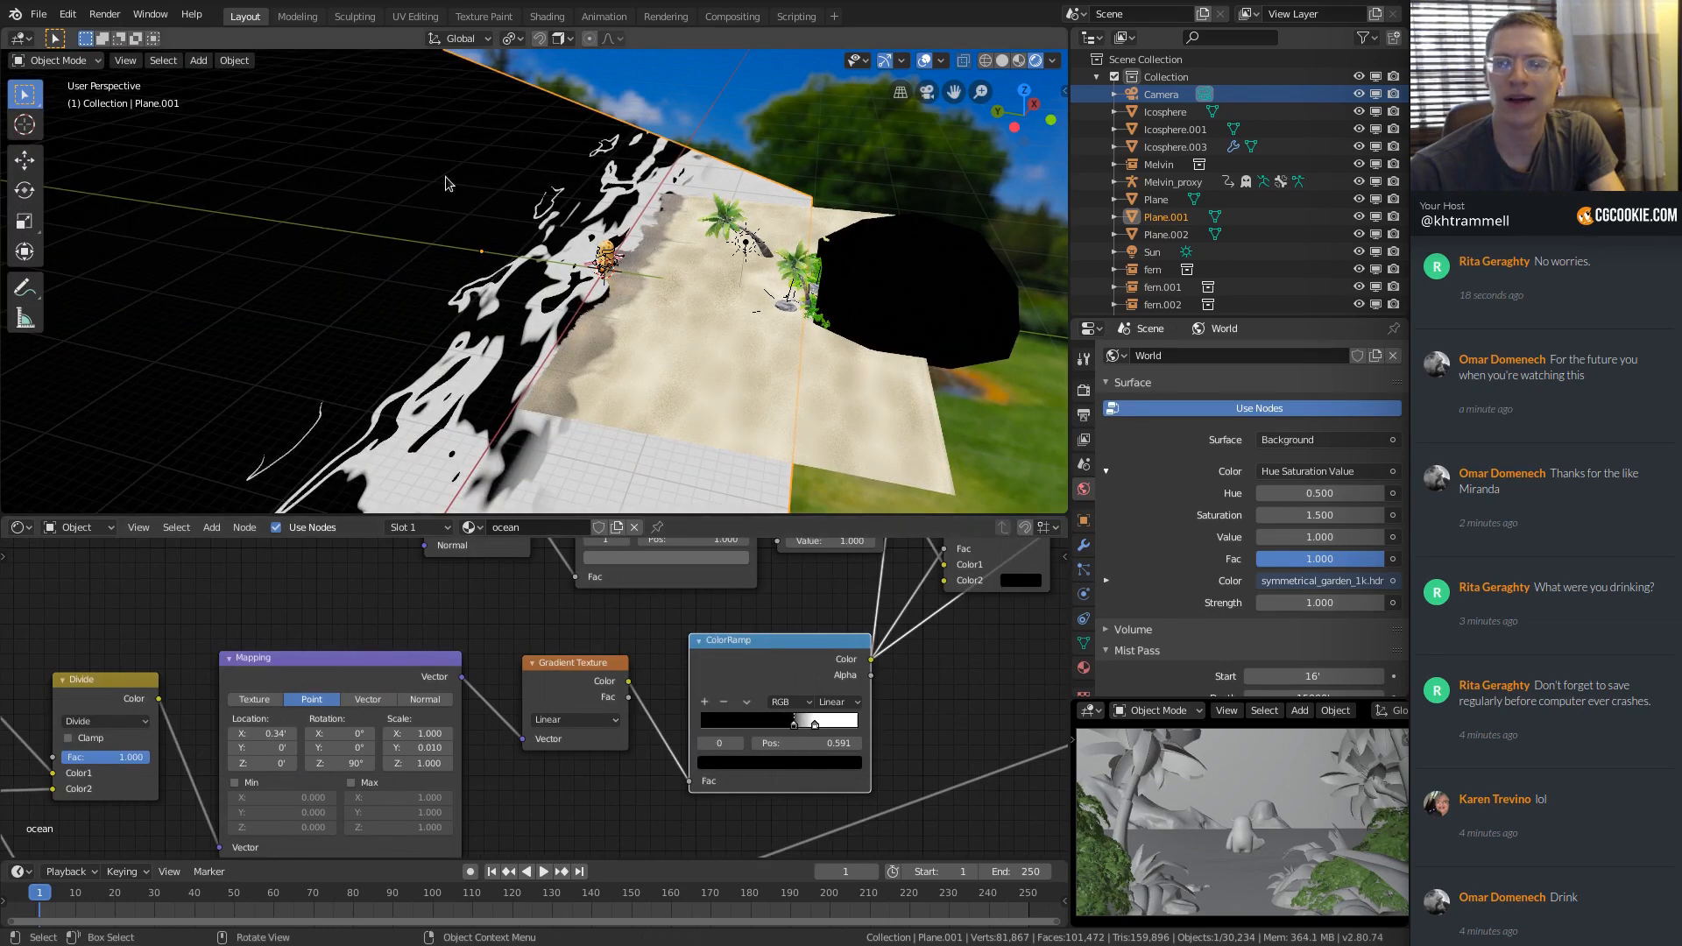
Reopen the recent file tropical_beach_assembly_01.blend, discarding the changes in the reference file.
left_click(39, 14)
mouse_move(88, 69)
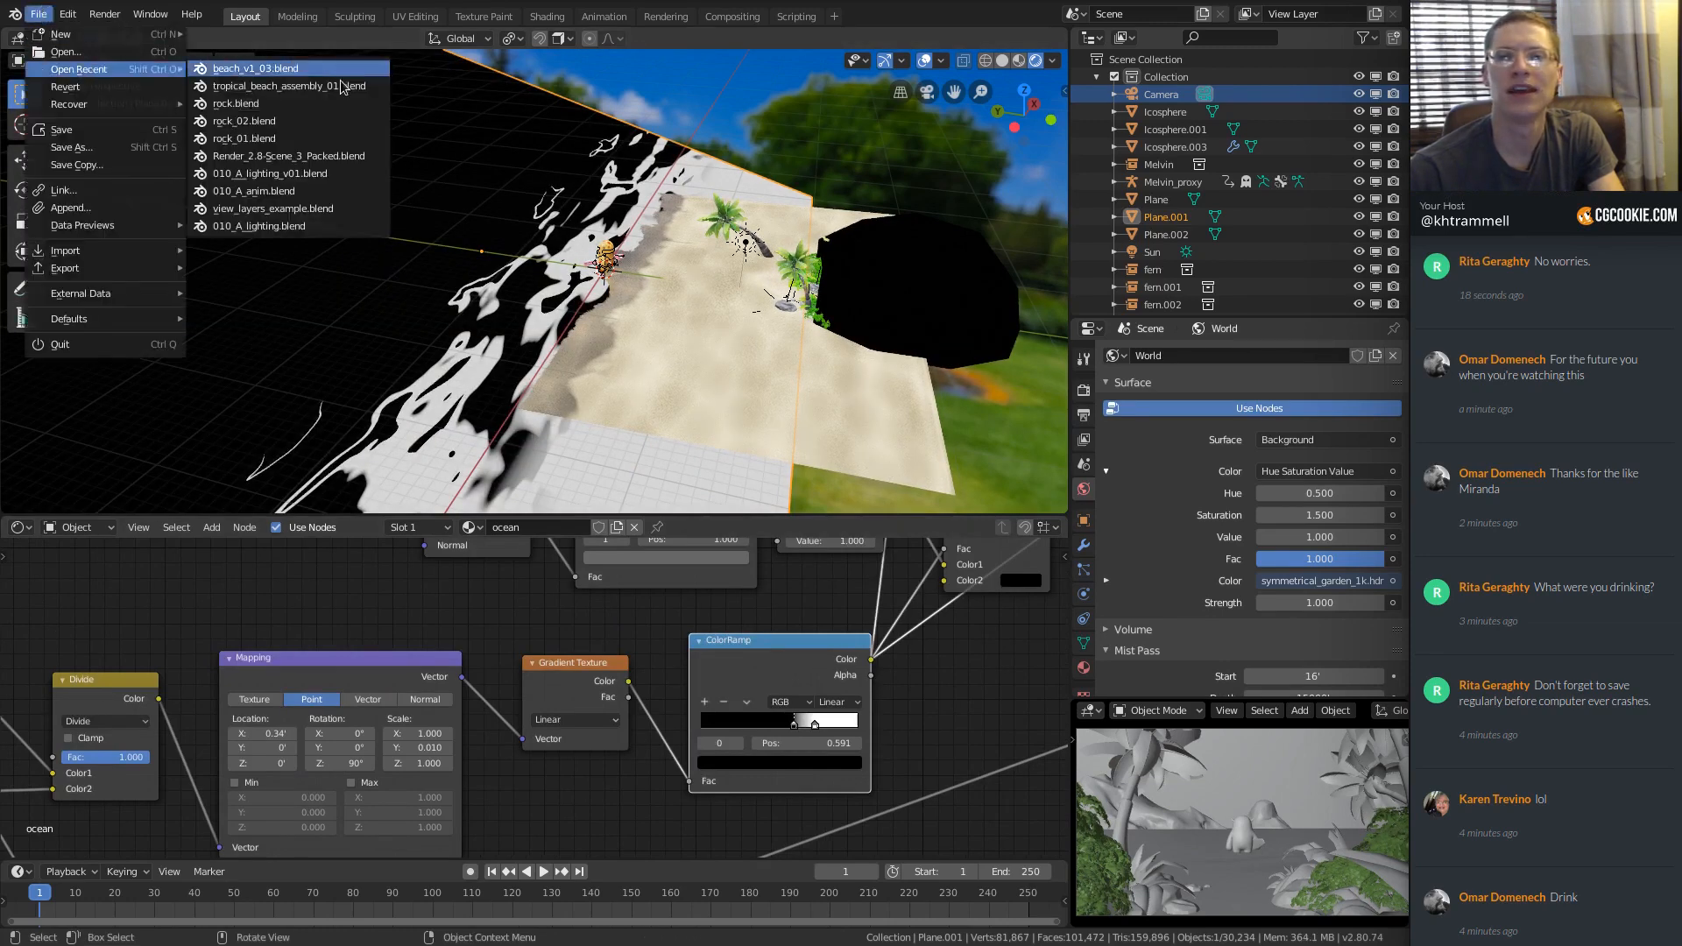
left_click(289, 86)
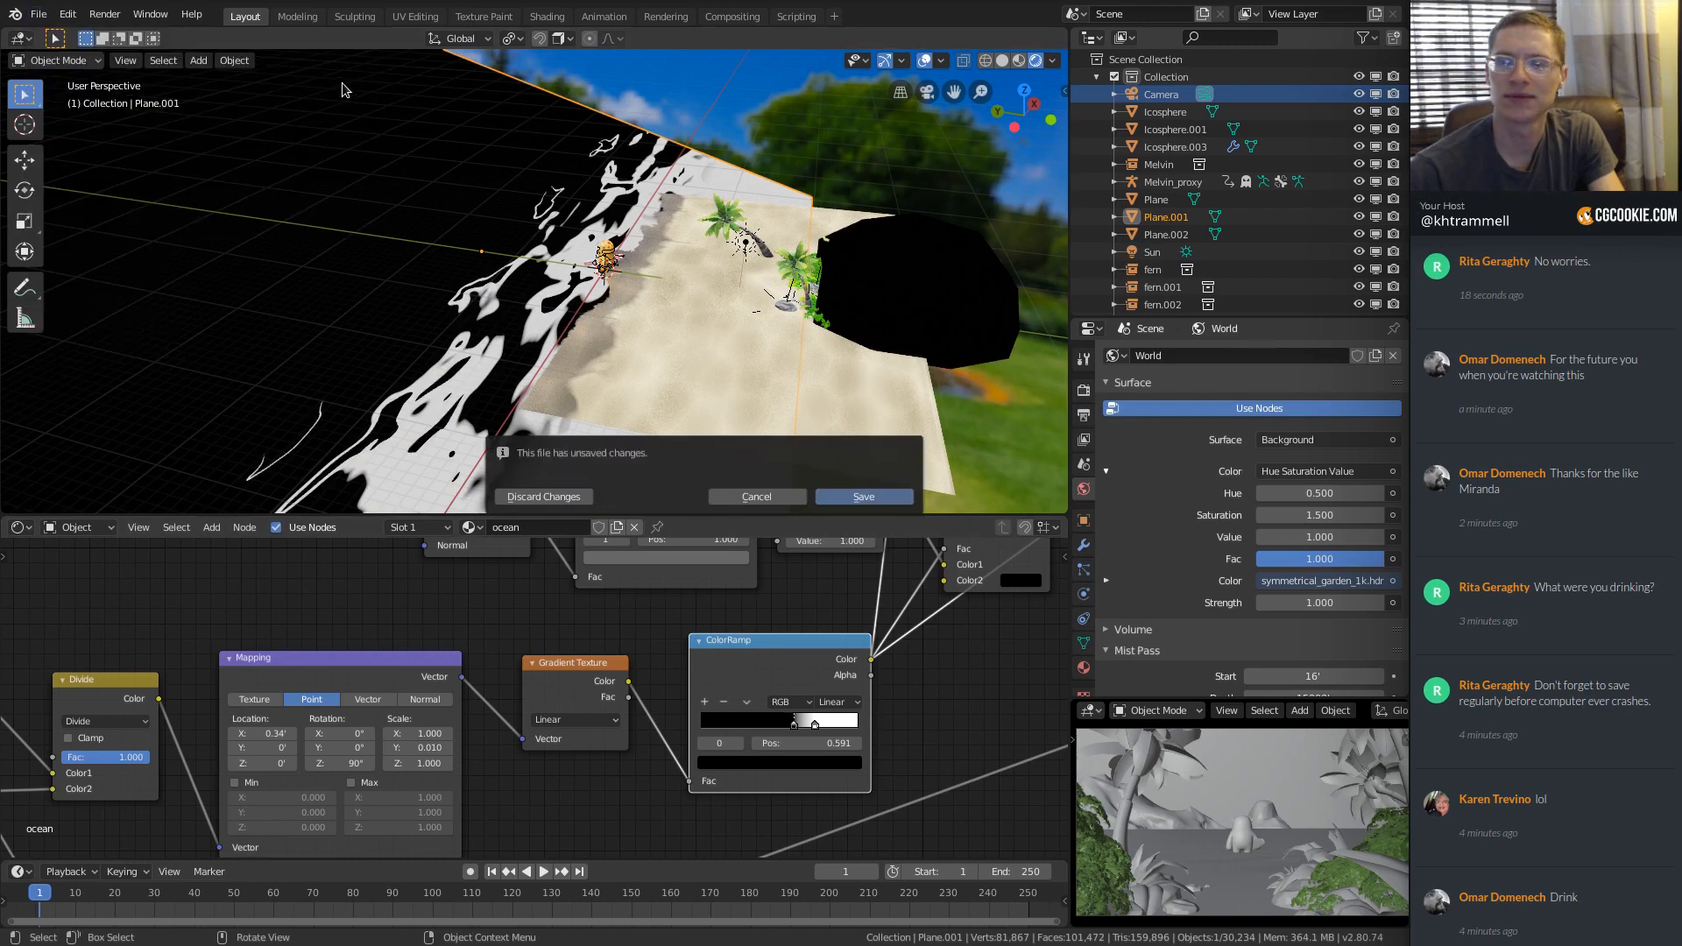
left_click(543, 496)
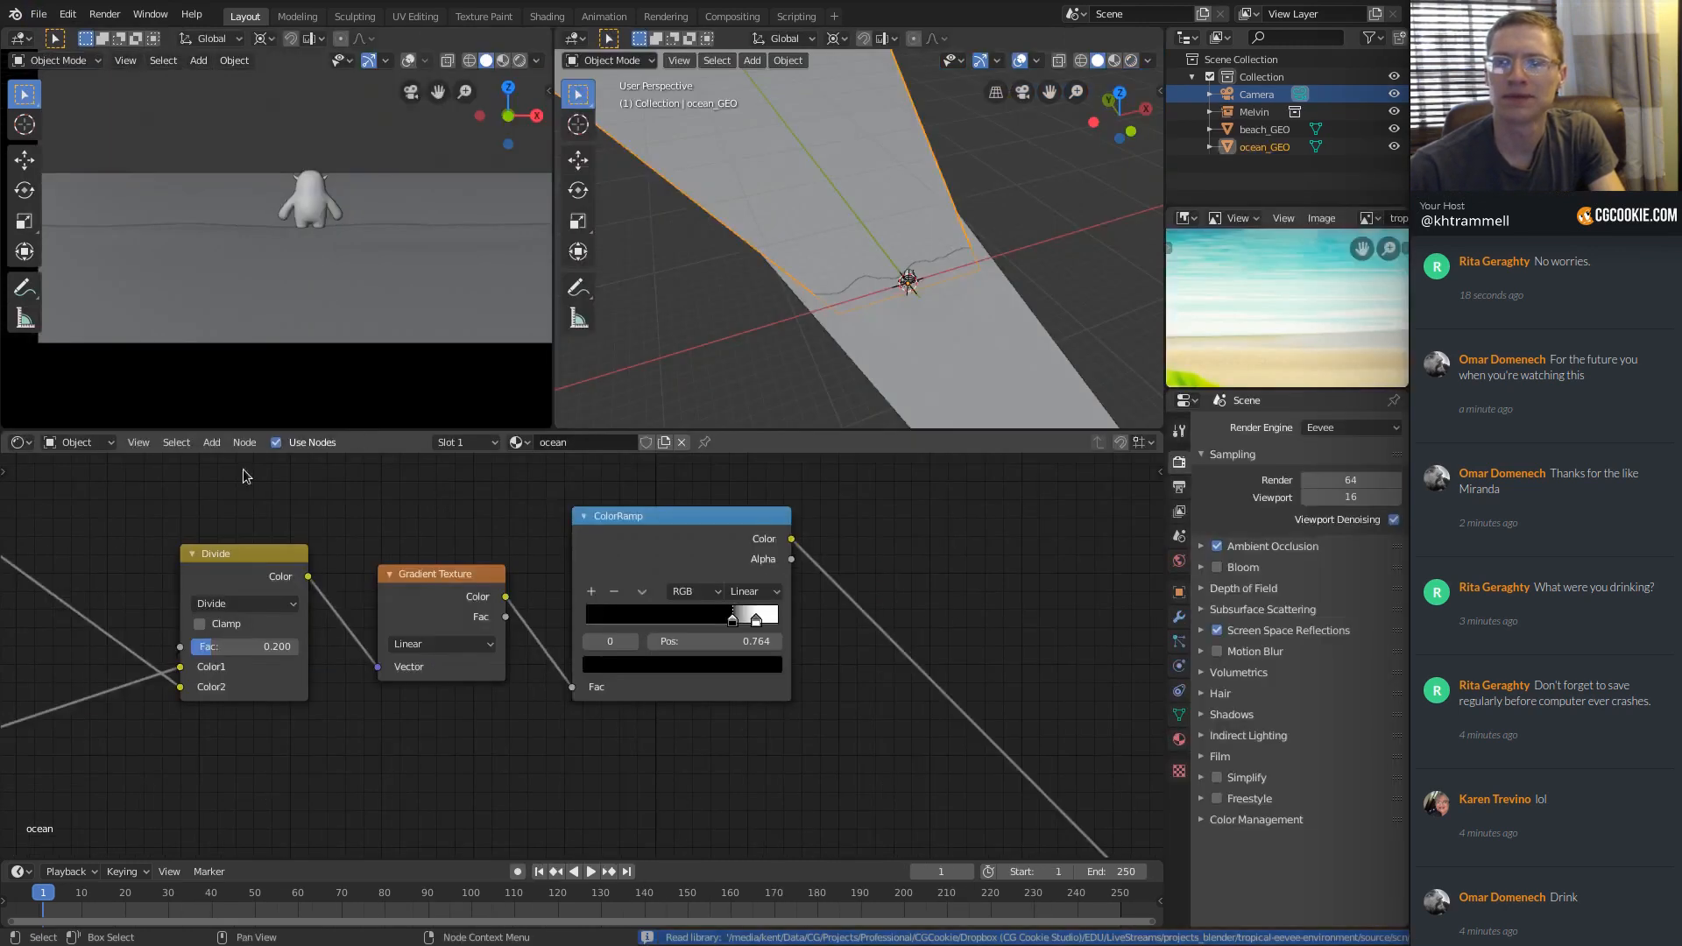
Preview the Noise Texture node on the ocean plane and switch the perspective view to rendered shading.
middle_click_drag(414, 605, 346, 614, "ctrl")
middle_click_drag(346, 613, 687, 634, "shift")
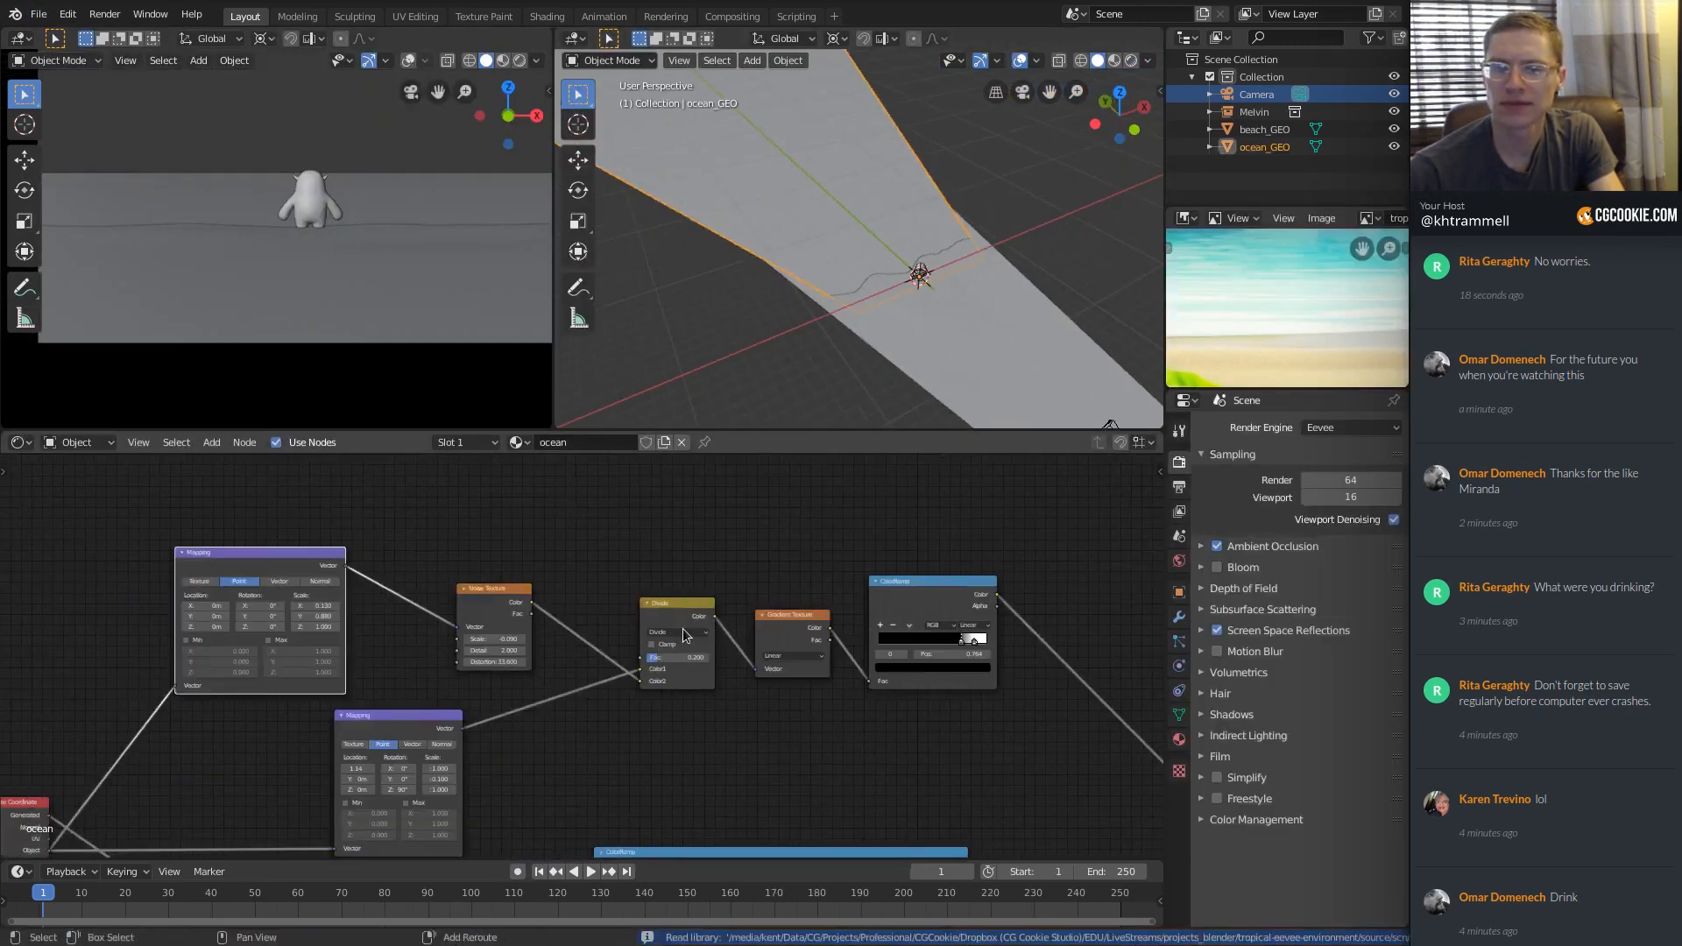
middle_click_drag(331, 661, 480, 594, "shift")
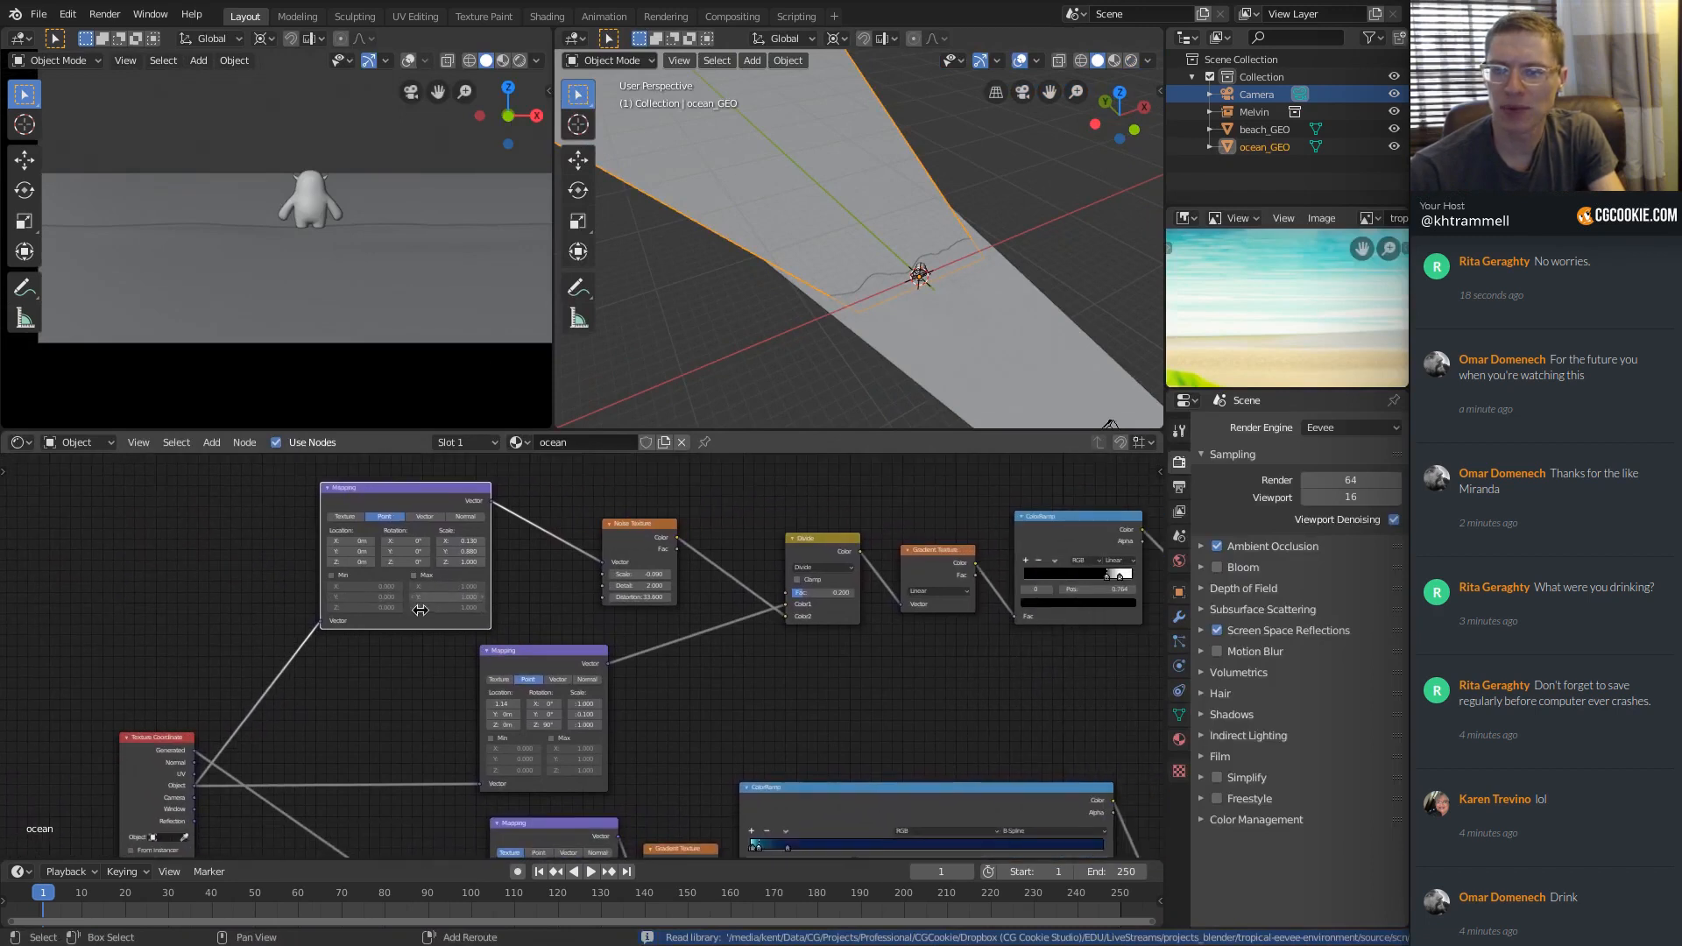
middle_click_drag(690, 587, 491, 663, "shift")
middle_click_drag(492, 662, 474, 608, "ctrl")
left_click_drag(396, 586, 309, 579)
middle_click_drag(353, 556, 334, 585, "ctrl")
left_click(338, 606, "ctrl+shift")
key("z")
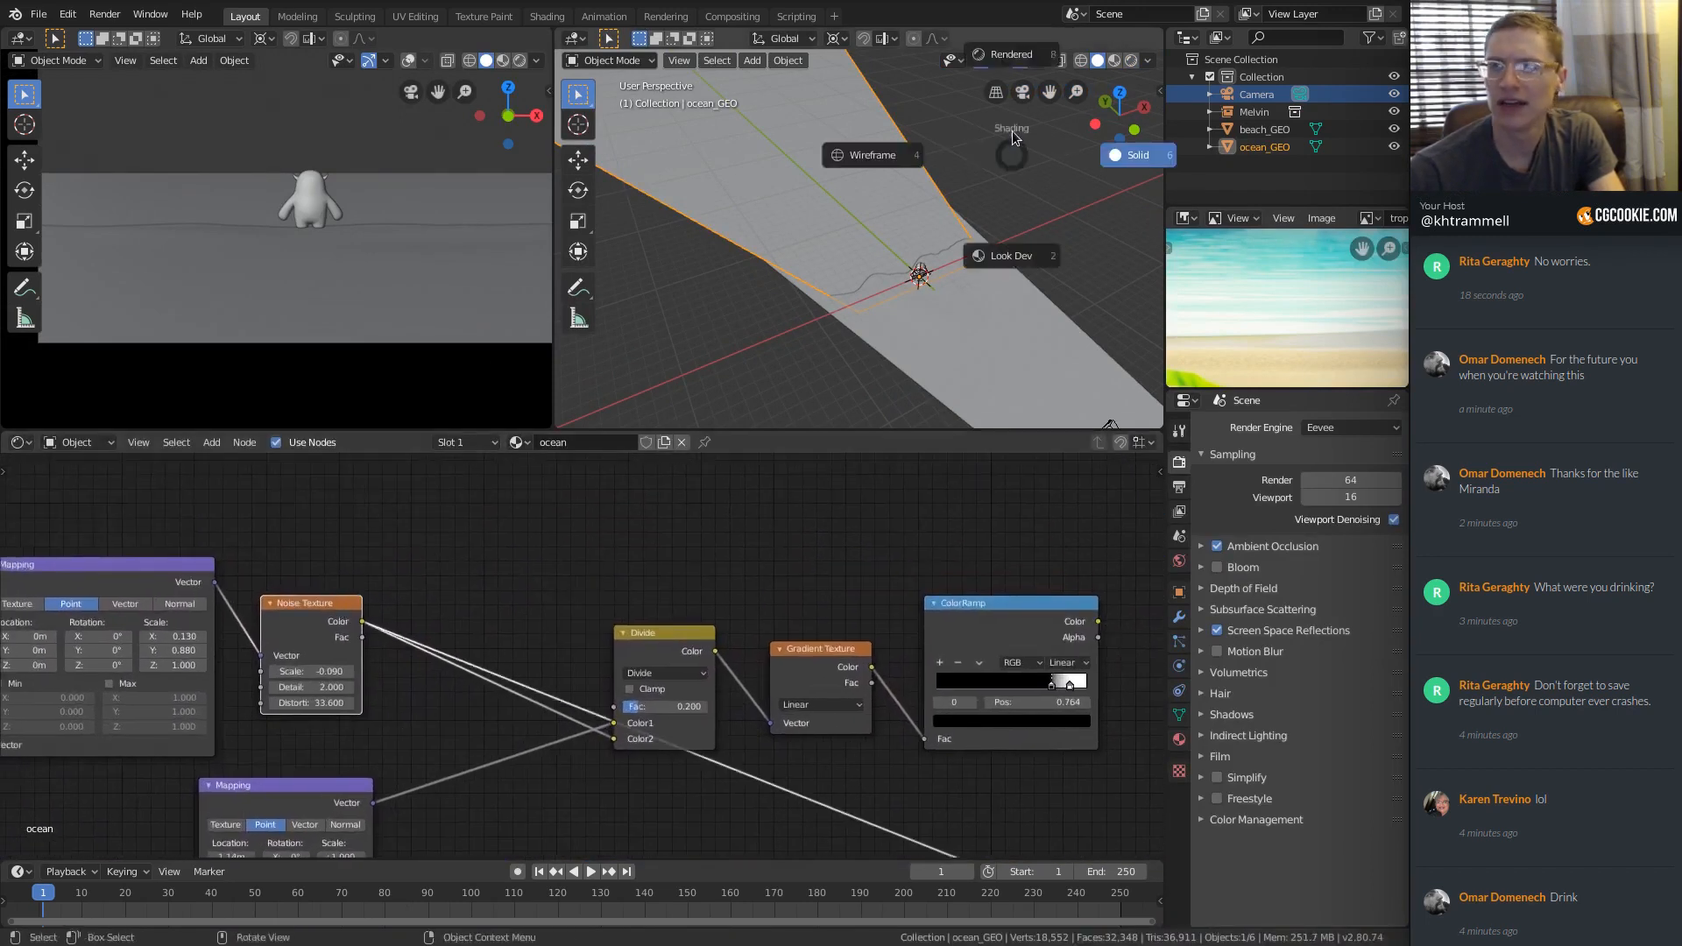
key("8")
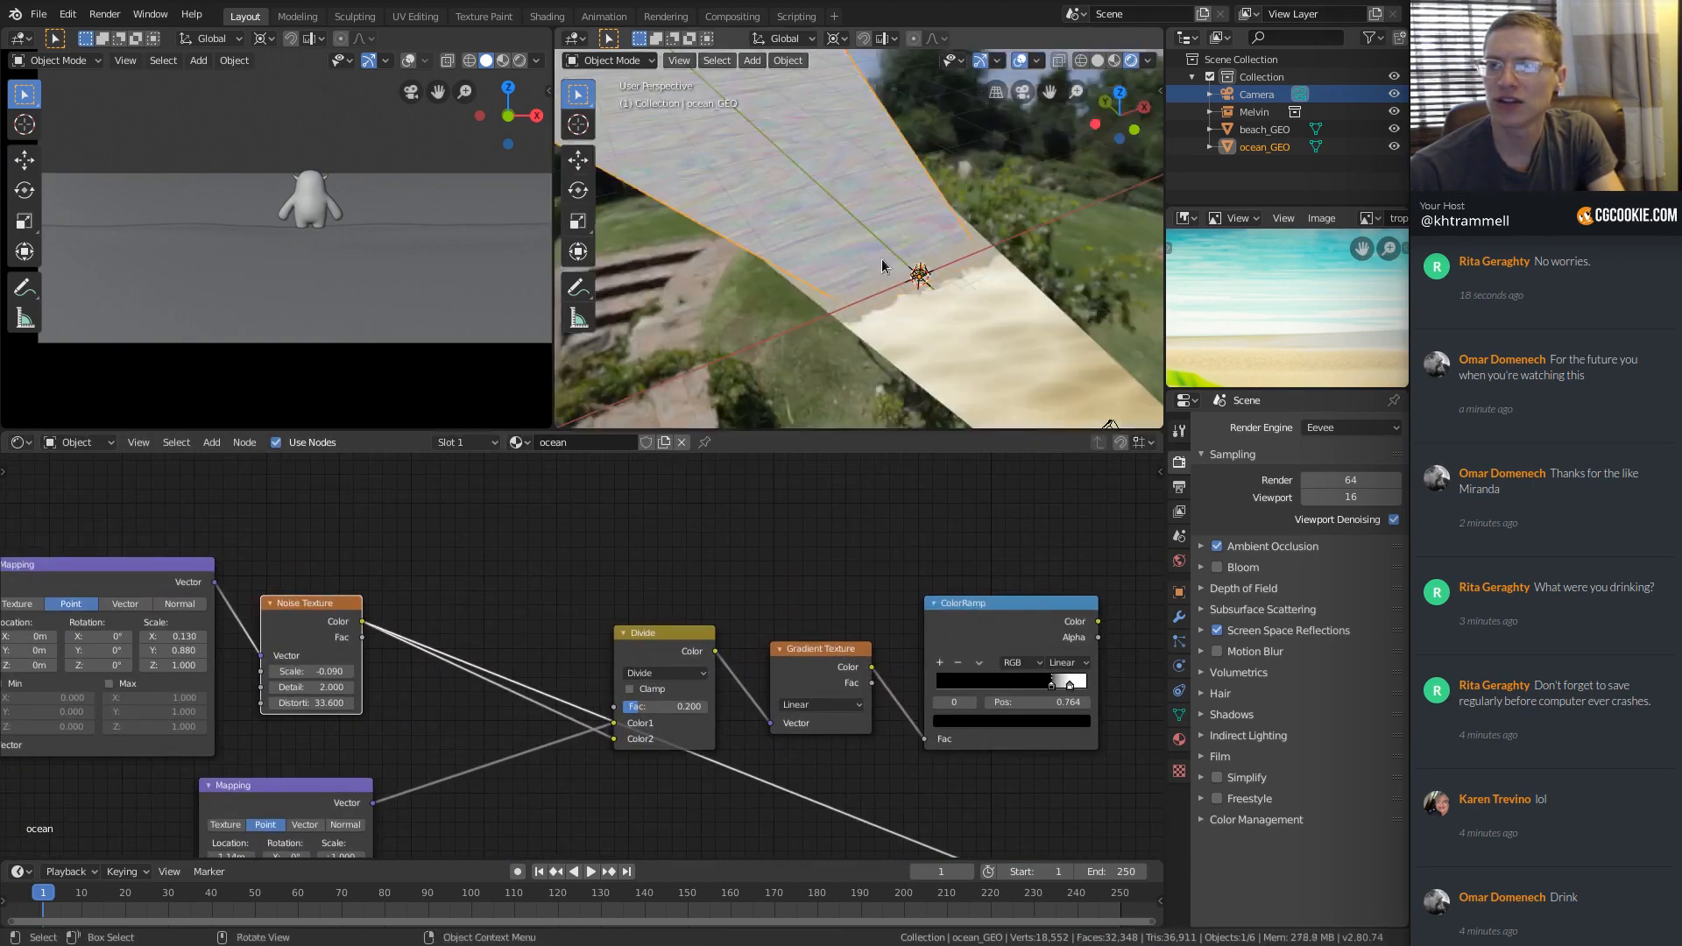
middle_click_drag(890, 260, 918, 282)
middle_click_drag(407, 577, 439, 545)
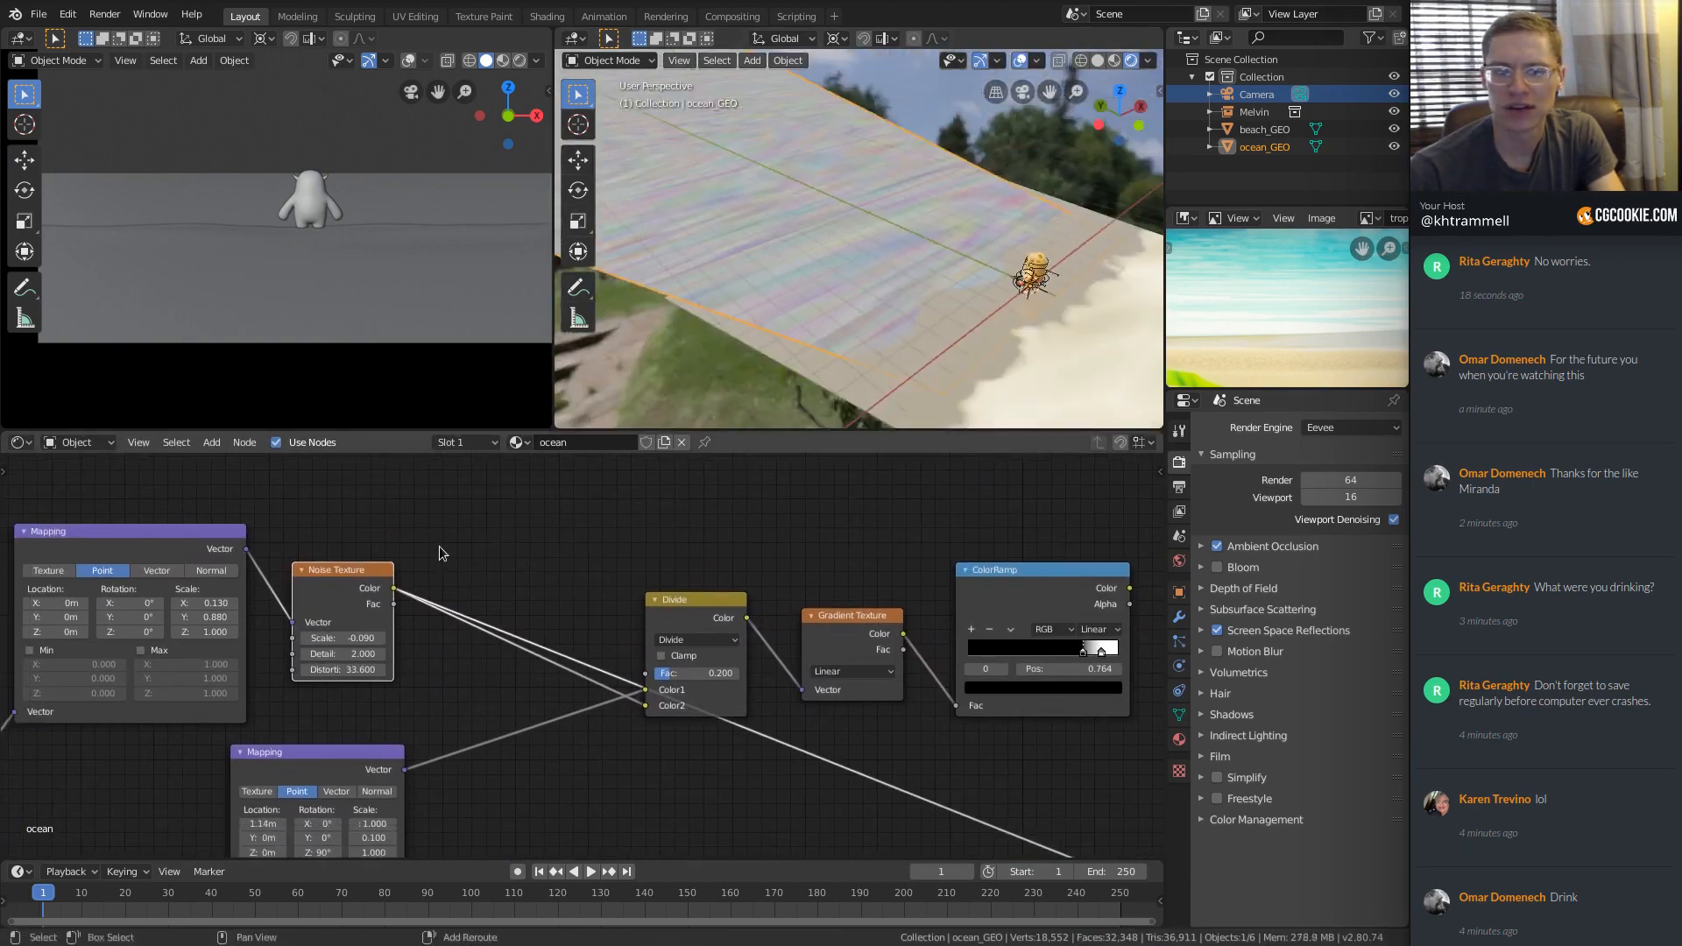
Add a ColorRamp fed by the Noise Texture, preview it on the ocean and place it before the Divide node.
key("shift+a")
mouse_move(491, 533)
mouse_move(421, 547)
left_click(583, 566)
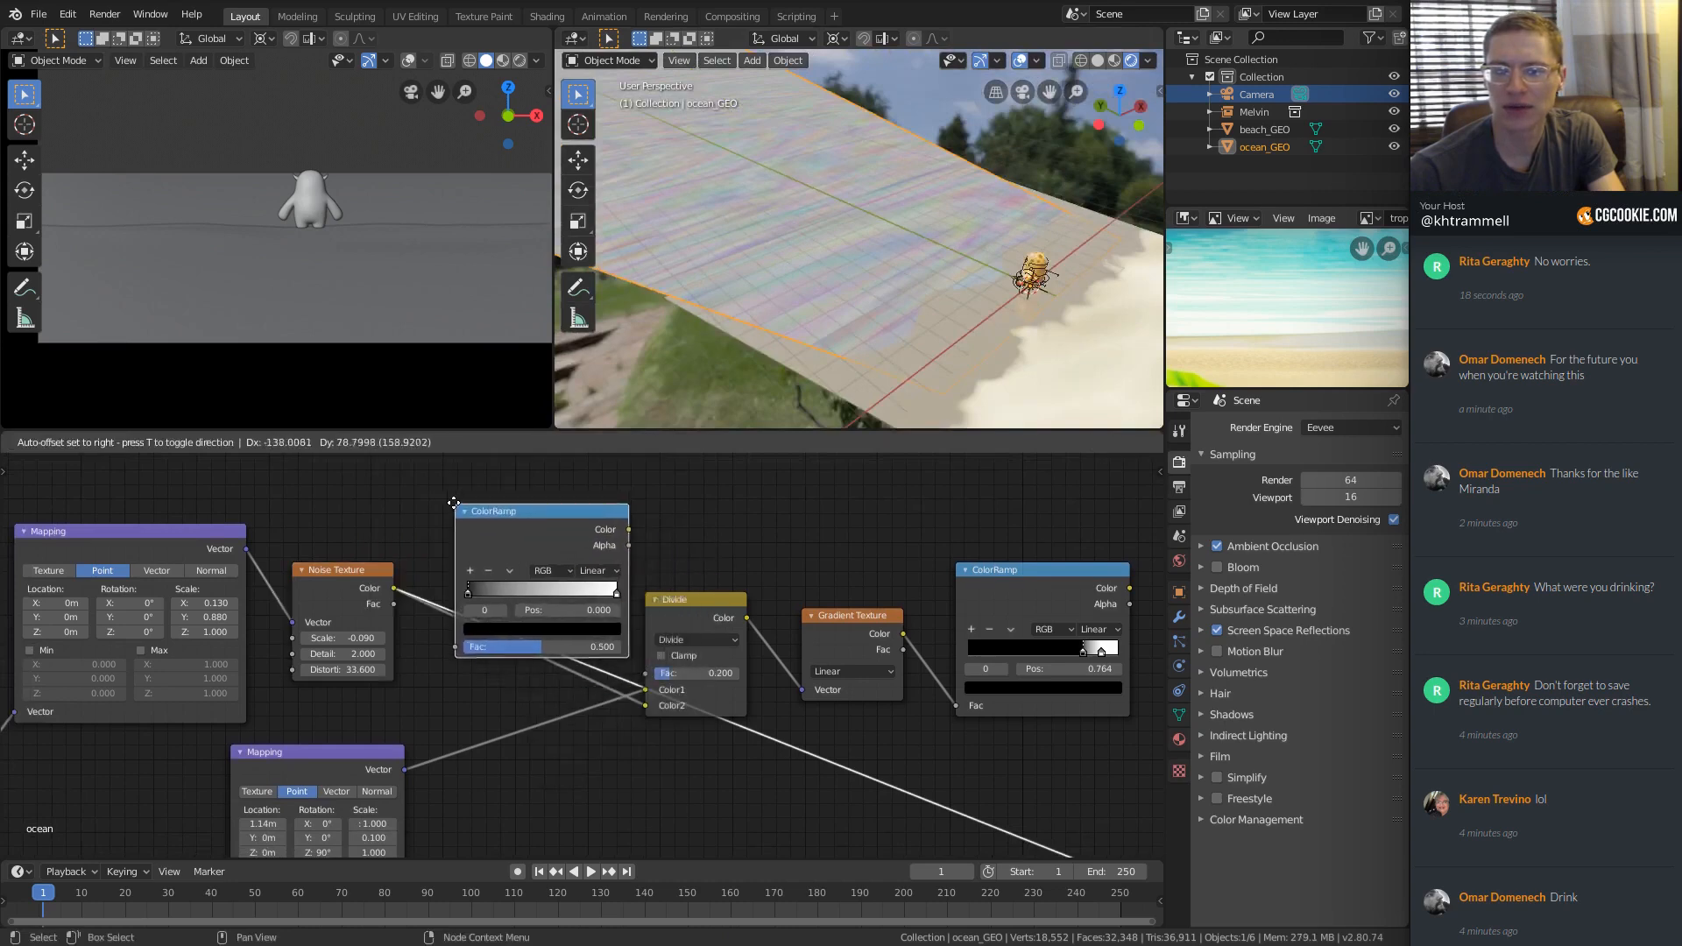
left_click(457, 541)
middle_click_drag(416, 596, 294, 633, "shift")
middle_click_drag(293, 632, 387, 692, "ctrl")
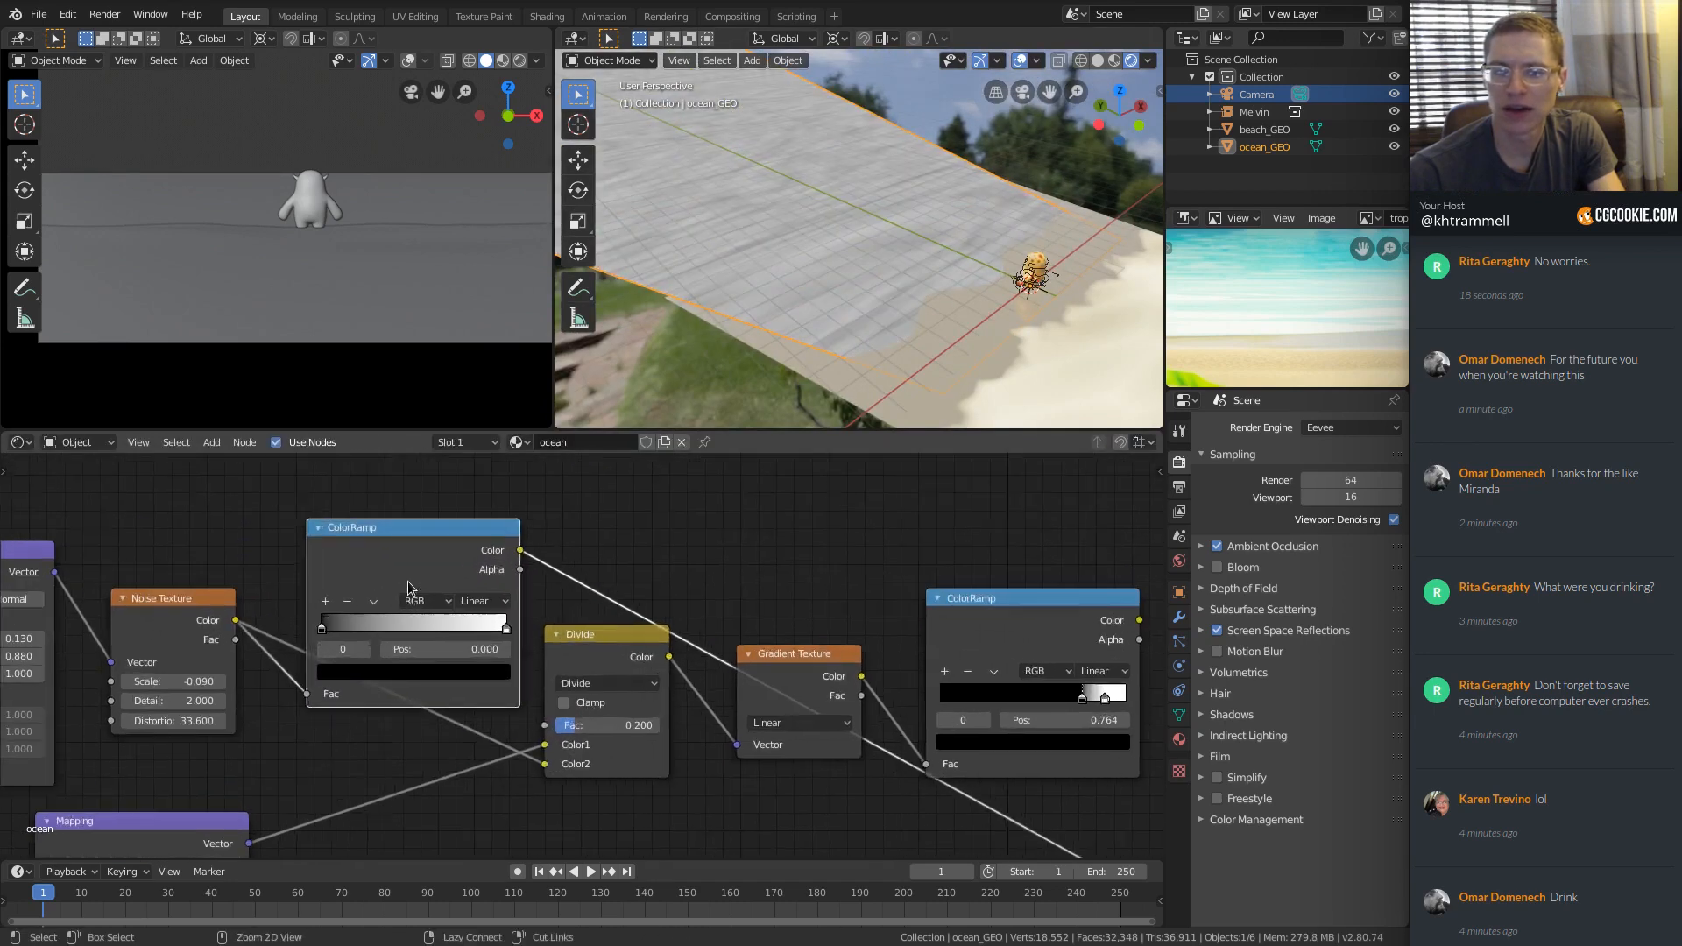
left_click_drag(408, 582, 357, 621)
Sharpen the noise ColorRamp's contrast with the black stop at 0.436 and the white stop pulled close to it.
left_click_drag(271, 671, 342, 673)
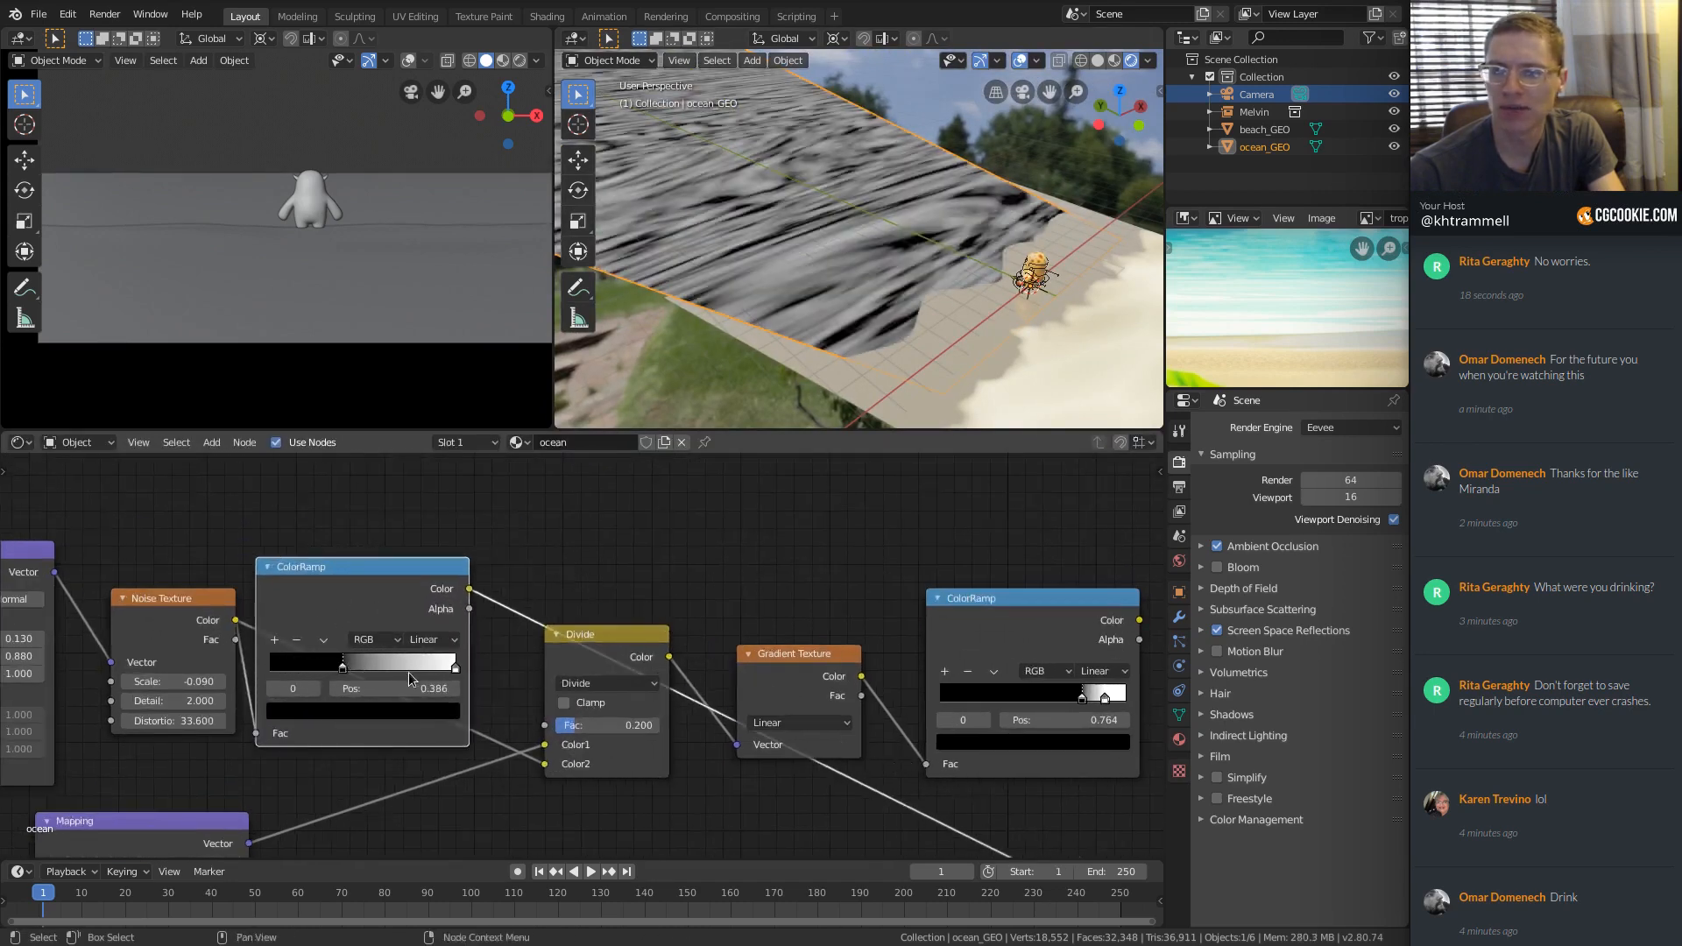
left_click_drag(451, 670, 353, 672)
left_click_drag(354, 578, 370, 584)
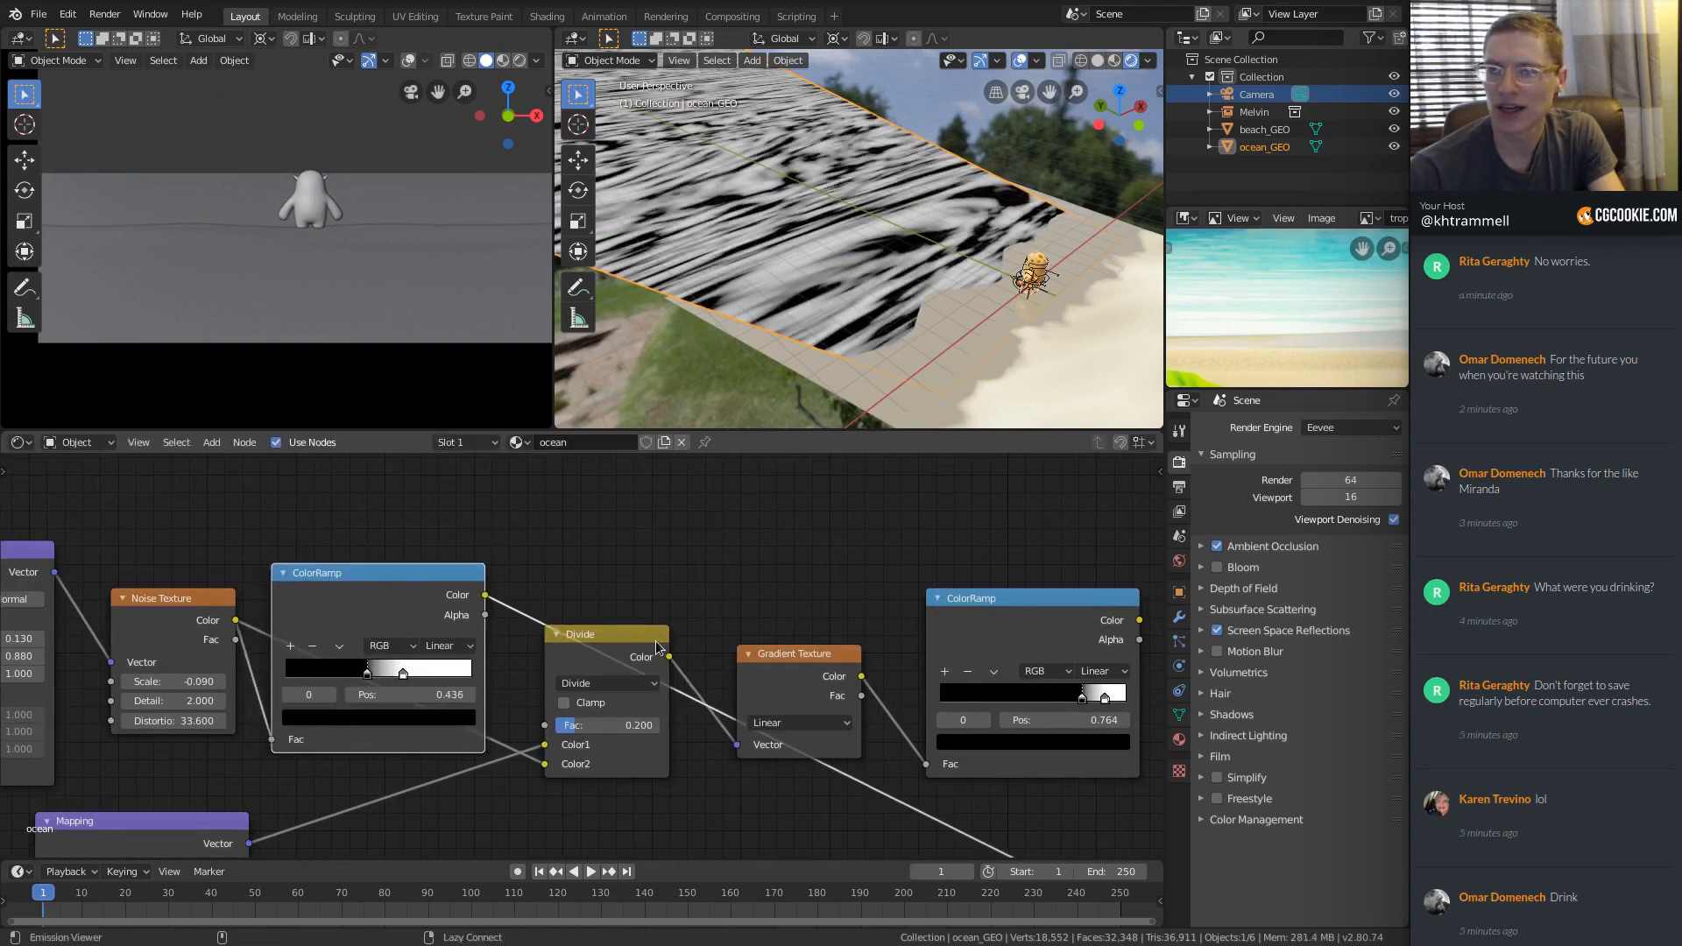
Preview the Divide node and the final ColorRamp in turn on the ocean plane.
left_click(657, 646, "ctrl+shift")
middle_click_drag(984, 607, 712, 617)
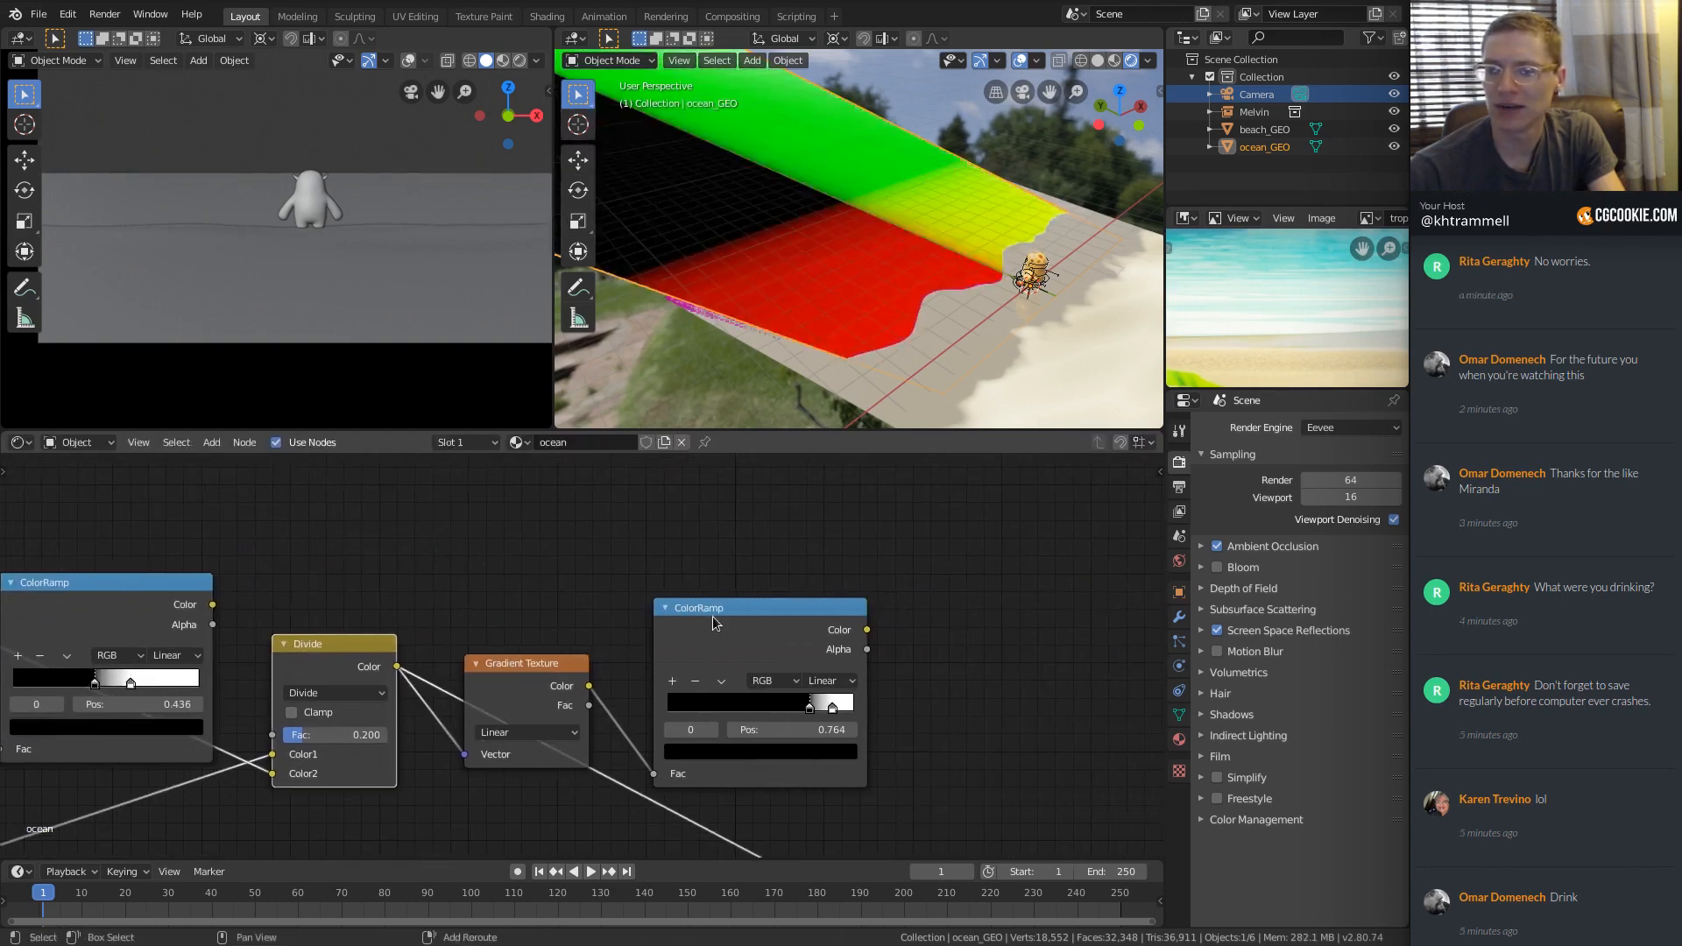
left_click(714, 617, "ctrl+shift")
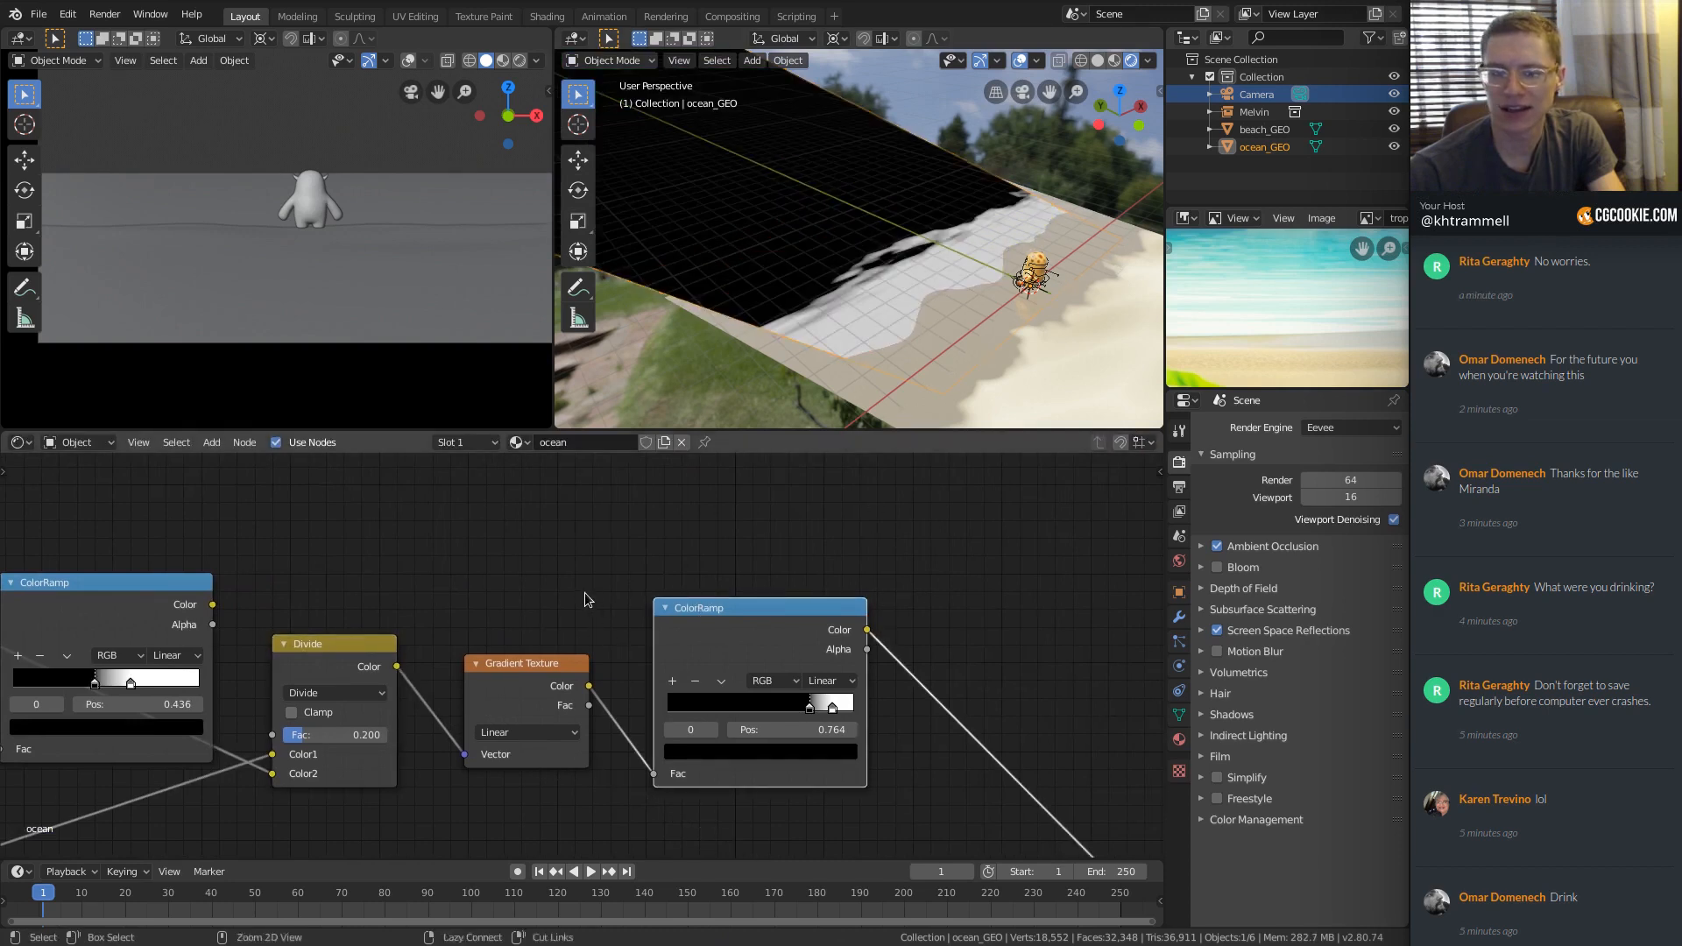
Shift the final ColorRamp's black stop to 0.814 and set the Divide node's factor to 1.000.
scroll(587, 653, "up", 1)
mouse_move(832, 711)
left_mouse_down()
mouse_move(793, 714)
mouse_move(867, 716)
mouse_move(841, 711)
left_mouse_up()
middle_click_drag(283, 631, 500, 565)
left_click_drag(518, 676, 611, 676)
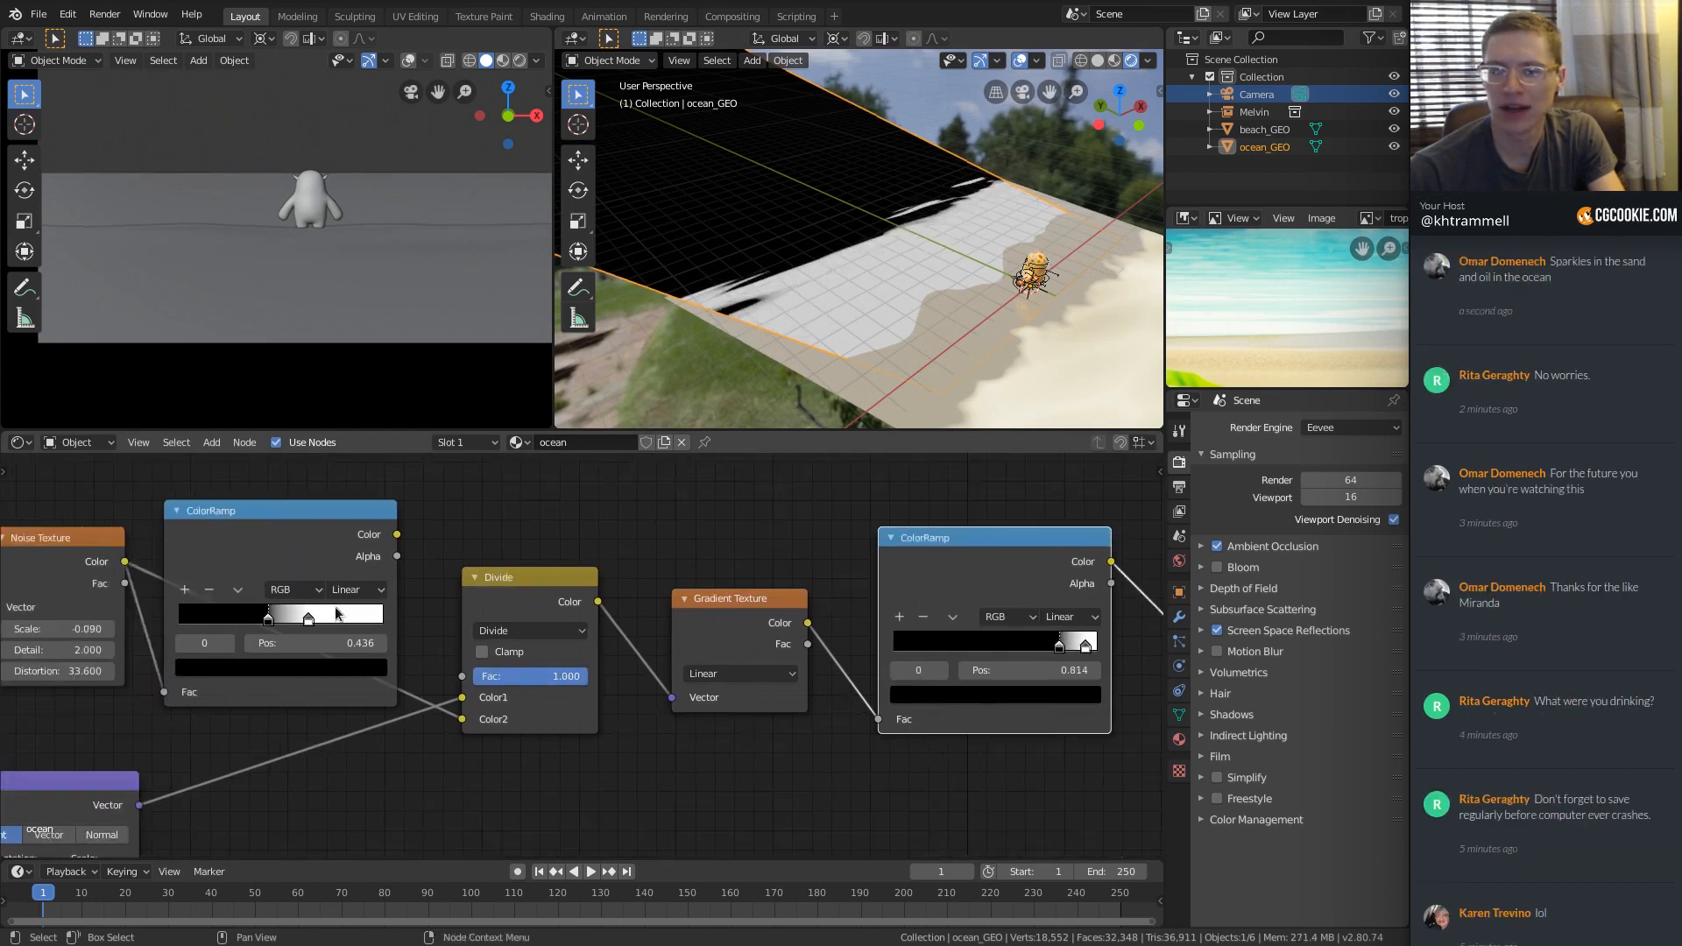
Set the noise ColorRamp's white stop to 0.605 and soften the final ColorRamp by moving its black stop to 0.532.
left_click_drag(308, 620, 322, 620)
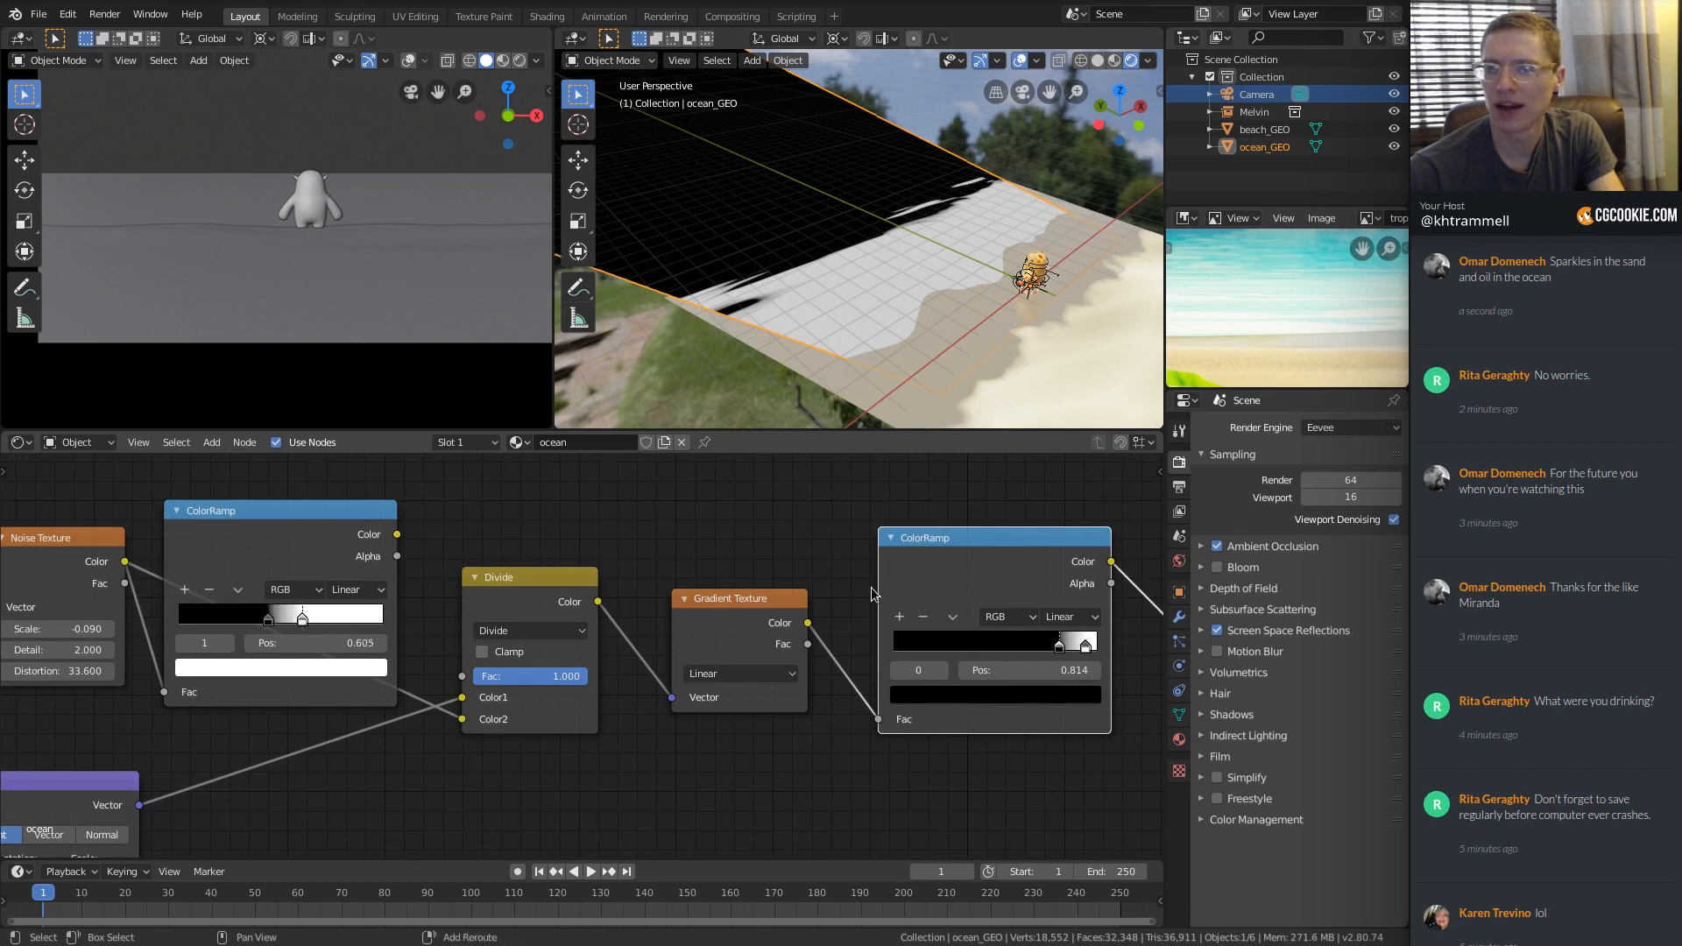
middle_click_drag(871, 594, 544, 605)
mouse_move(726, 656)
left_mouse_down()
mouse_move(692, 656)
mouse_move(744, 664)
mouse_move(725, 657)
left_mouse_up()
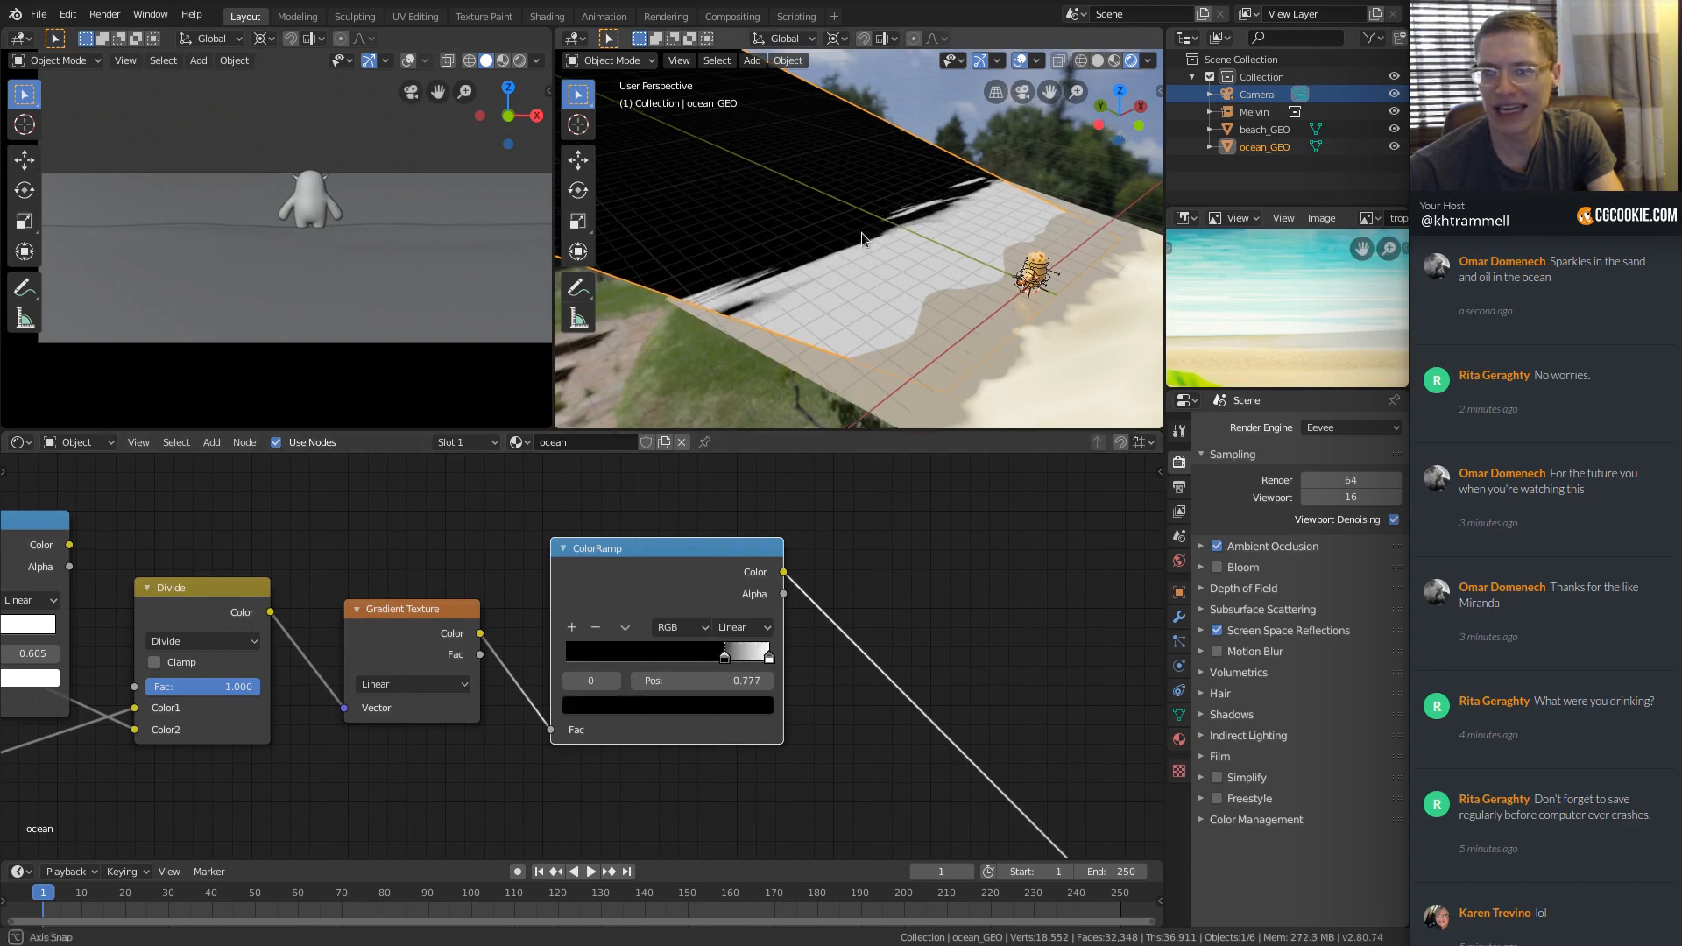
middle_click_drag(861, 233, 953, 242)
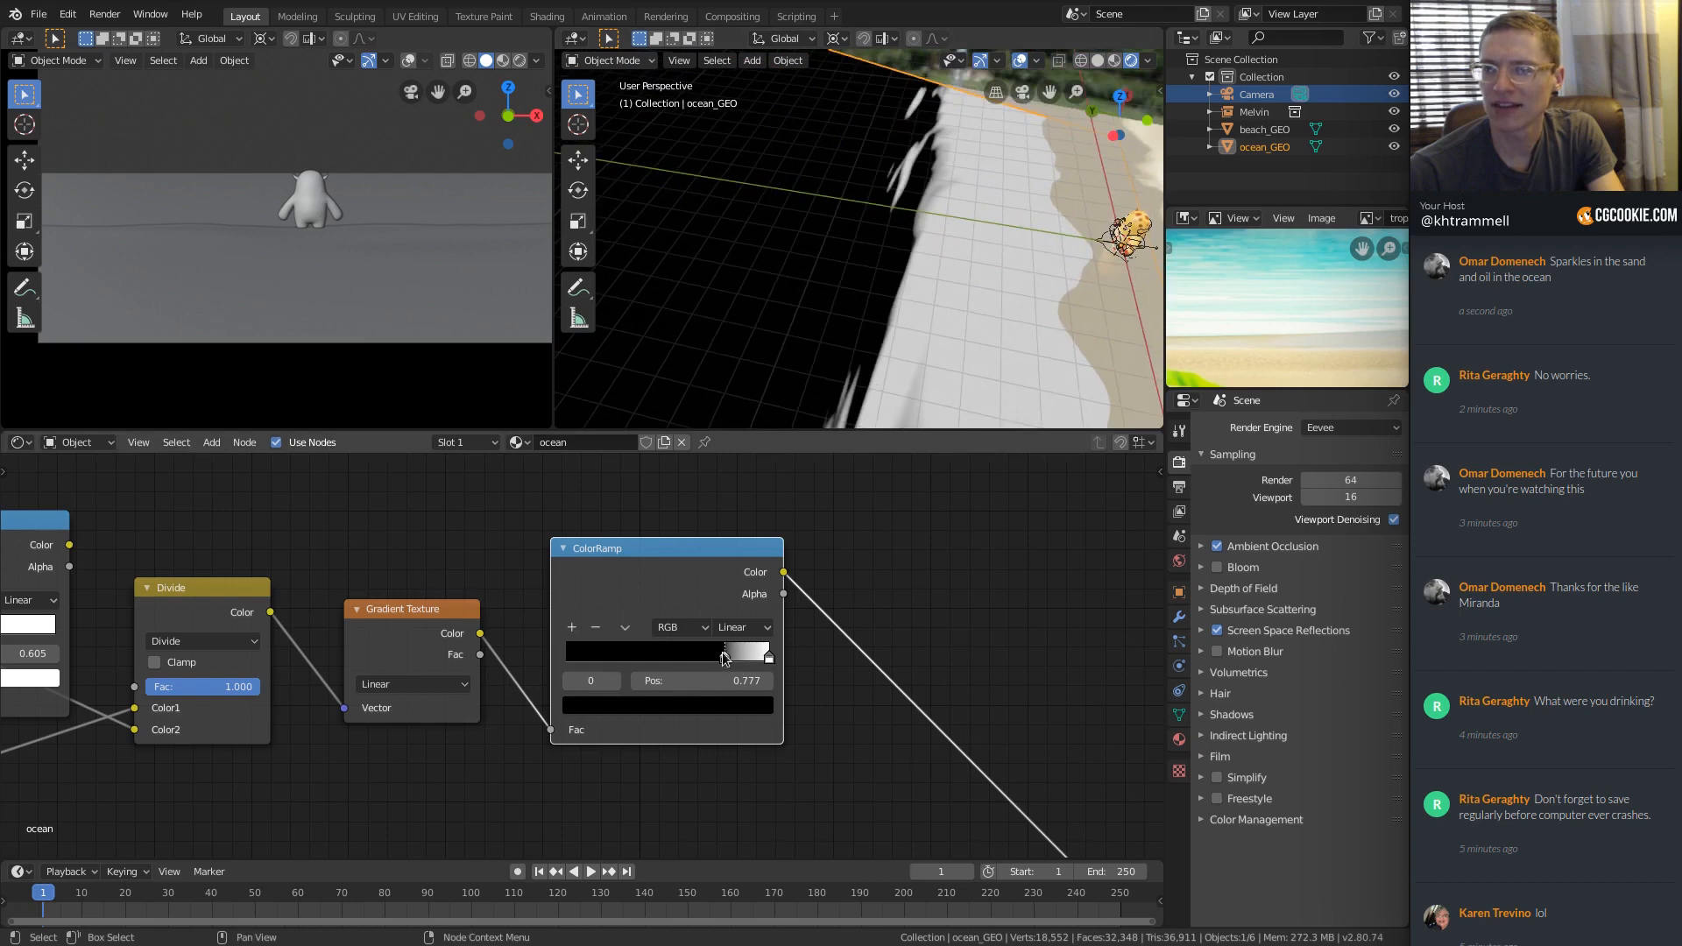
left_click_drag(725, 657, 673, 666)
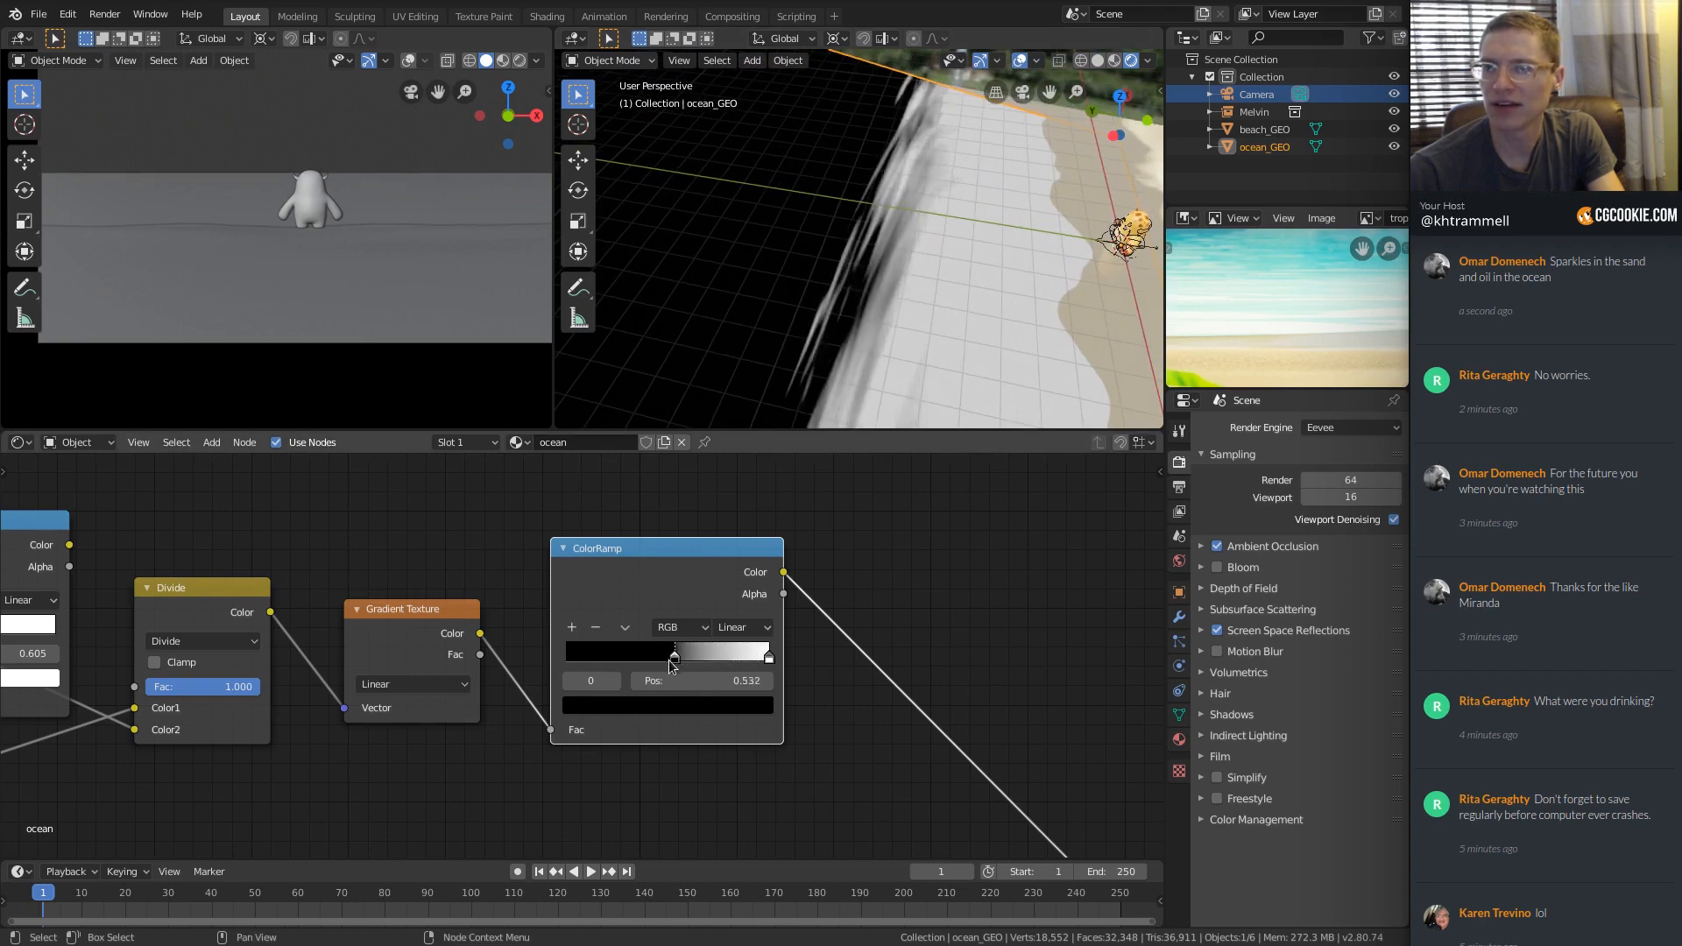
Set the Y scale of the Mapping node feeding Divide to 0.080 and the final ColorRamp's black stop to 0.545.
middle_click_drag(14, 701, 614, 605)
middle_click_drag(343, 679, 380, 656)
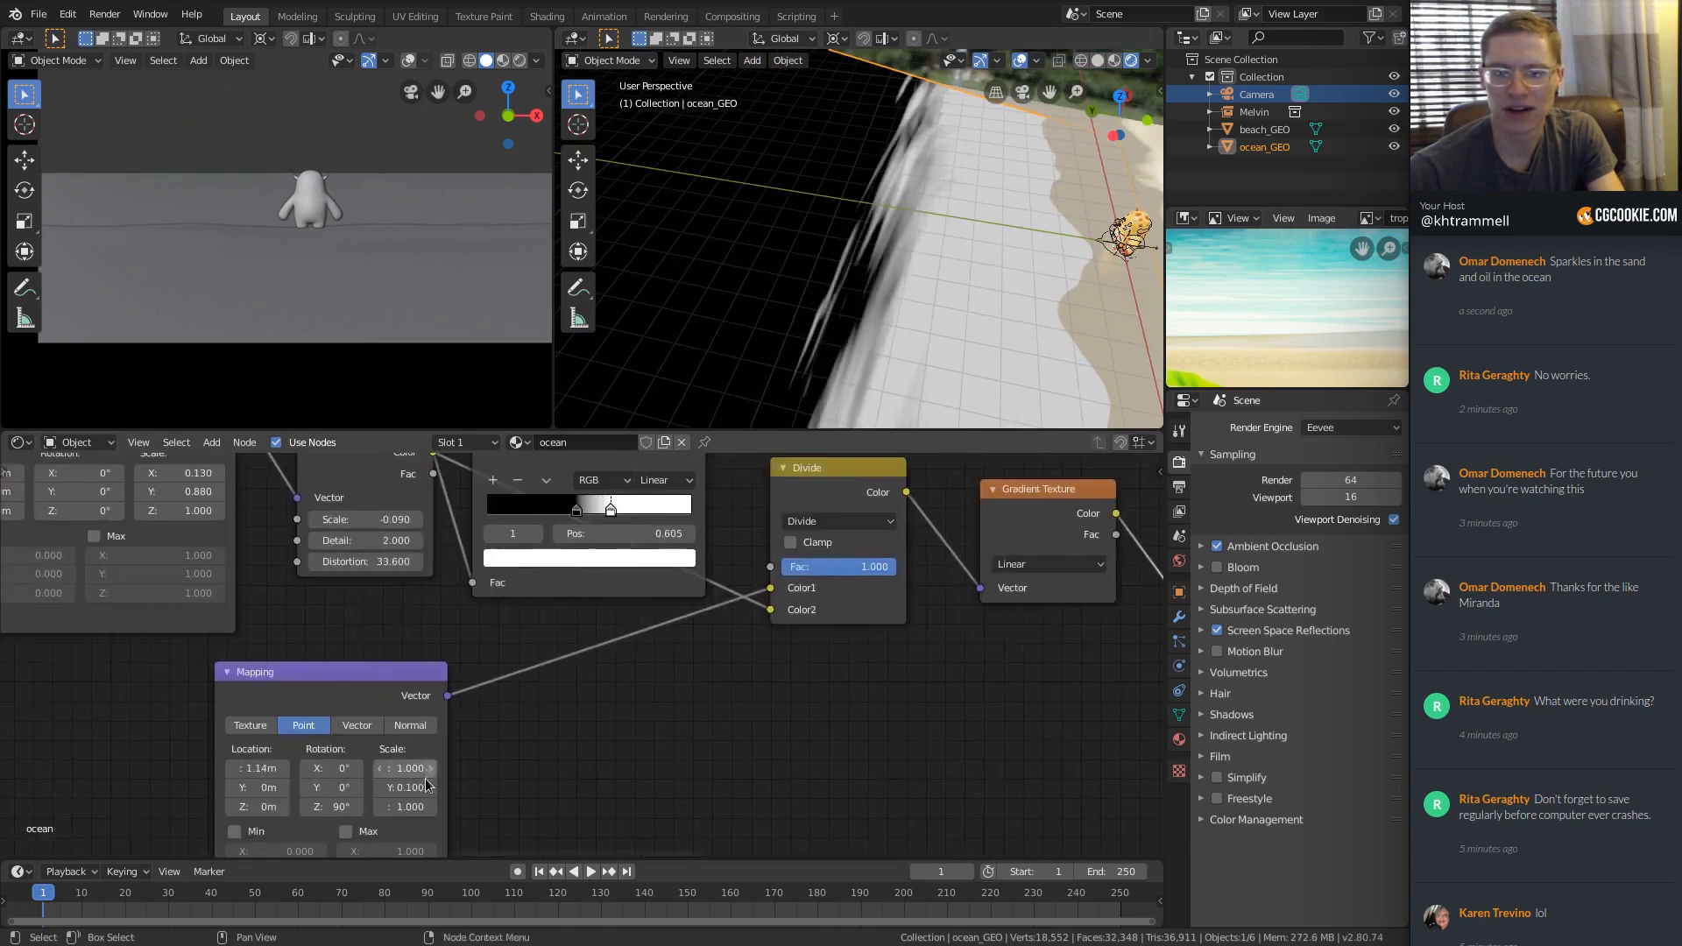
mouse_move(427, 784)
left_mouse_down()
mouse_move(565, 784)
mouse_move(407, 784)
left_mouse_up()
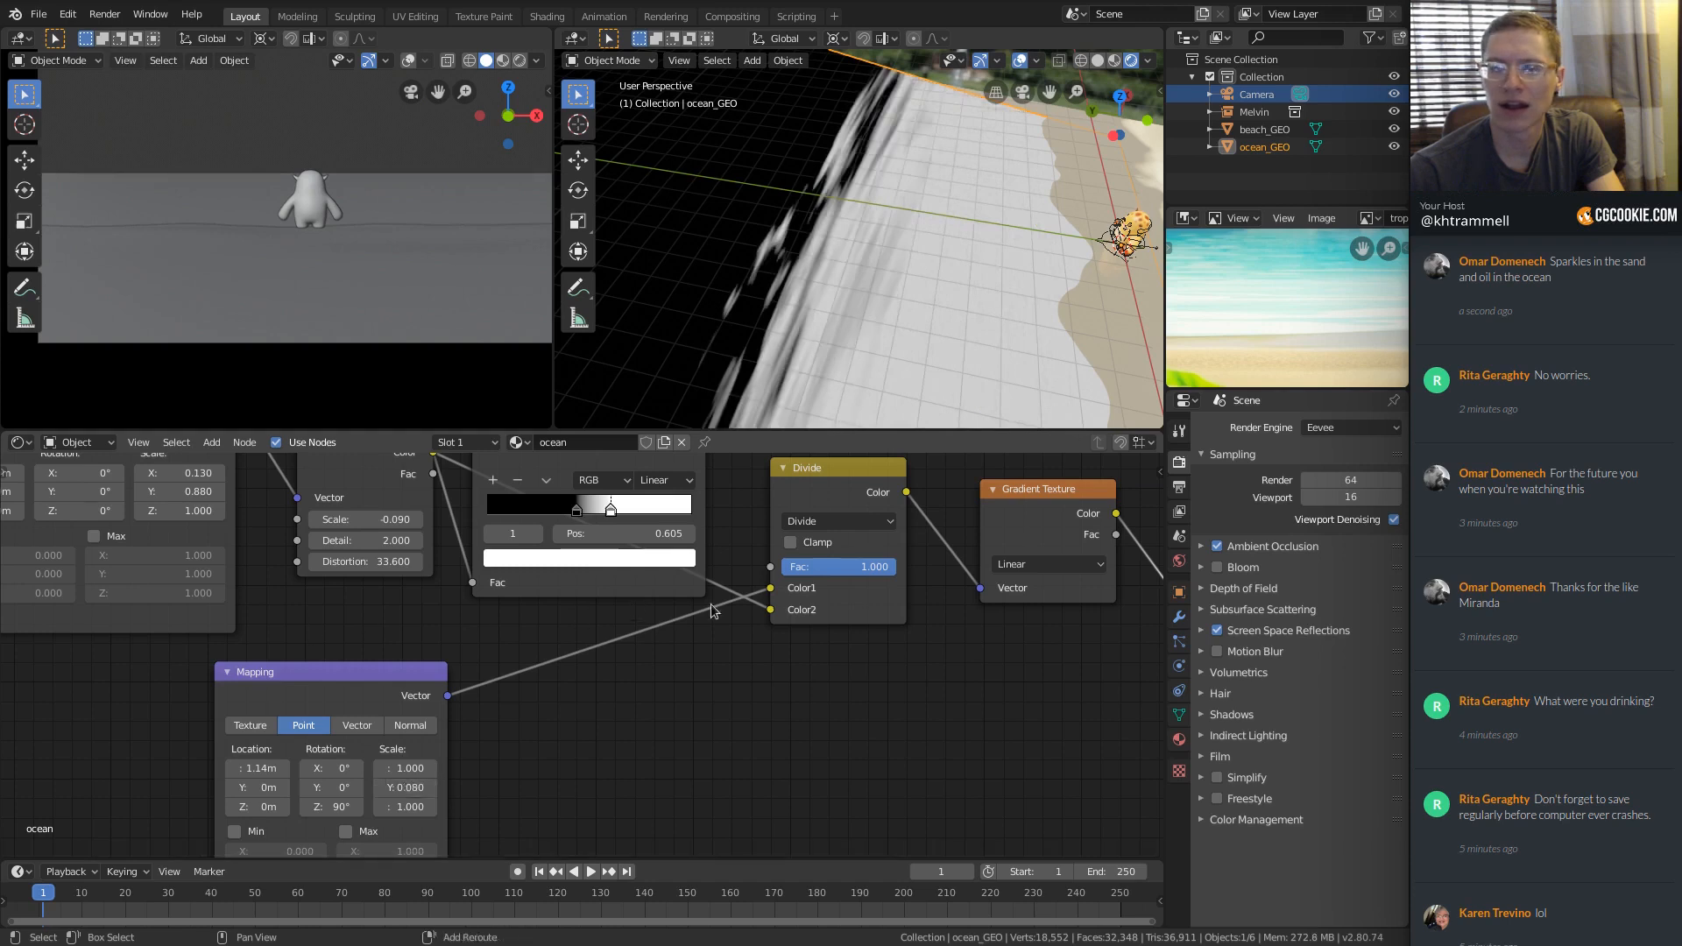
middle_click_drag(711, 611, 510, 733)
middle_click_drag(729, 714, 380, 683)
left_click_drag(782, 527, 801, 517)
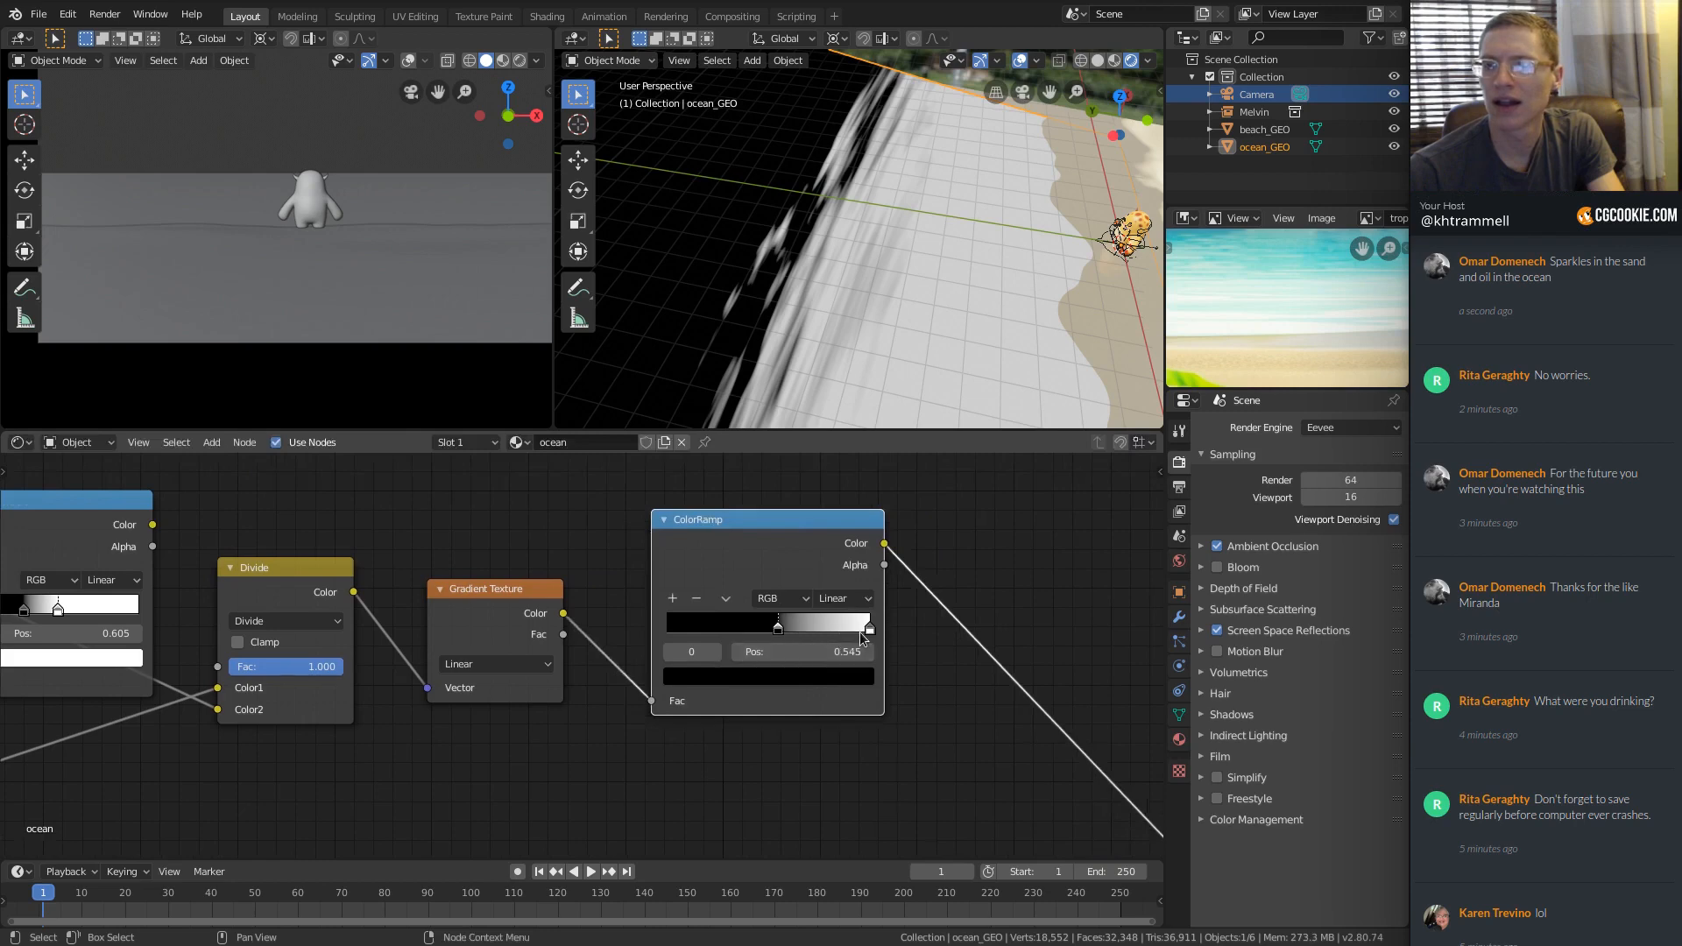
Change the X location of the Mapping node feeding Divide to shift the mask shoreward, with the final ColorRamp's white stop at 1.000.
middle_click_drag(461, 541, 745, 482)
middle_click_drag(57, 721, 347, 642)
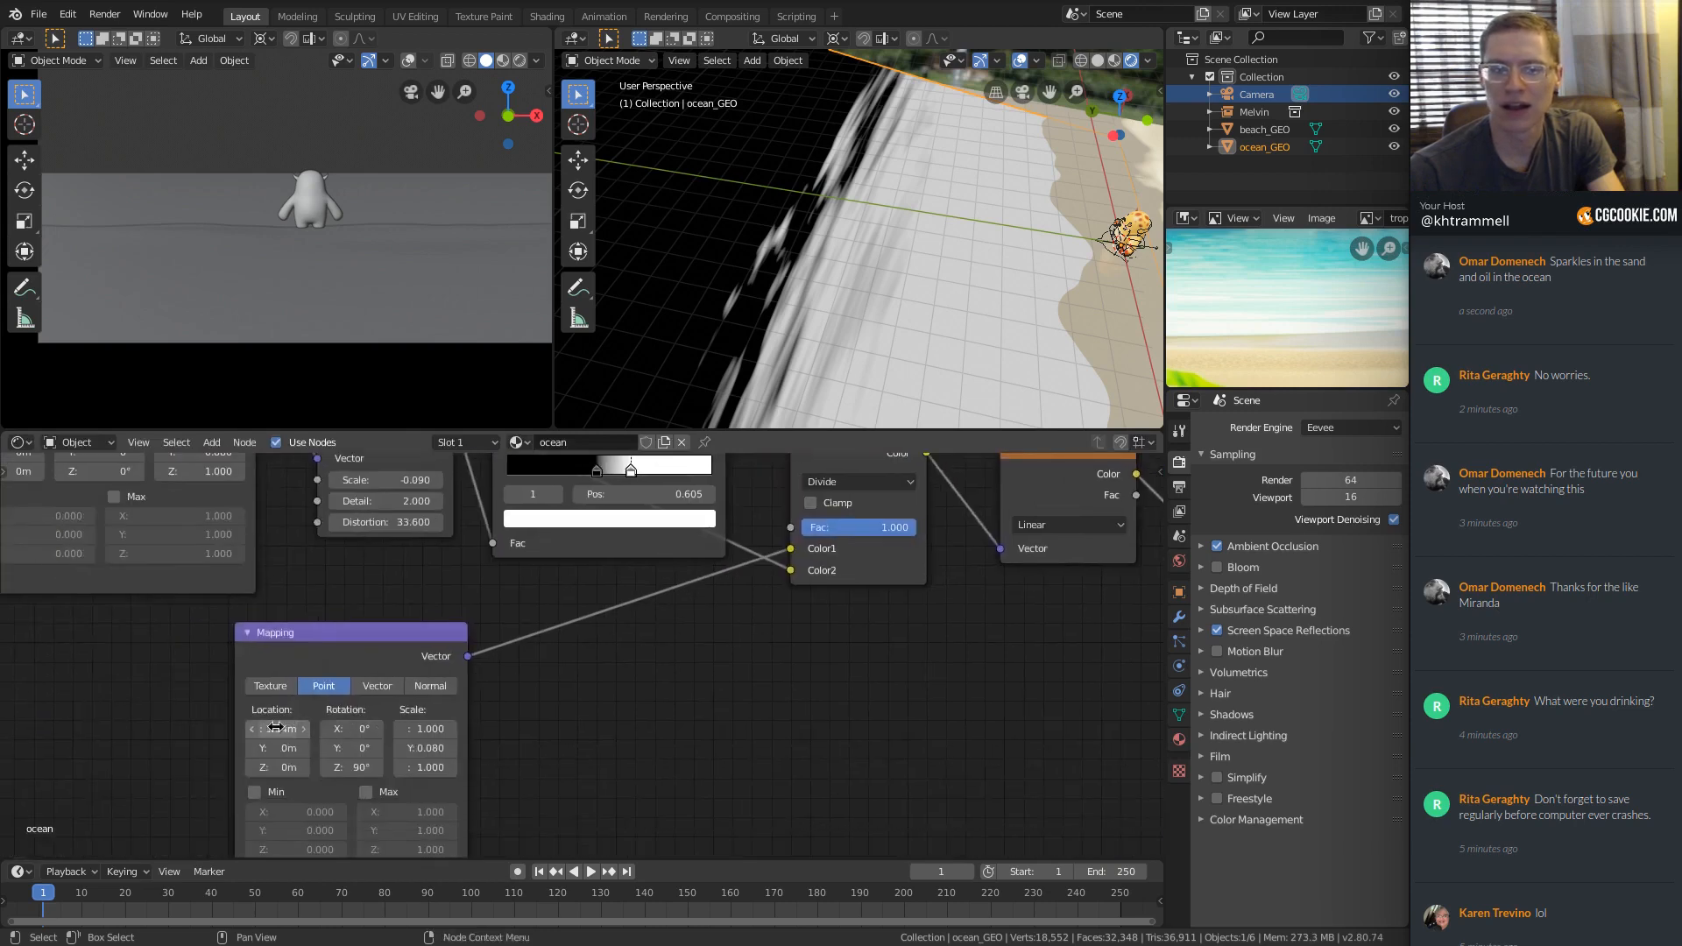
left_click_drag(275, 727, 346, 727)
middle_click_drag(813, 683, 155, 828)
middle_click_drag(747, 625, 679, 648)
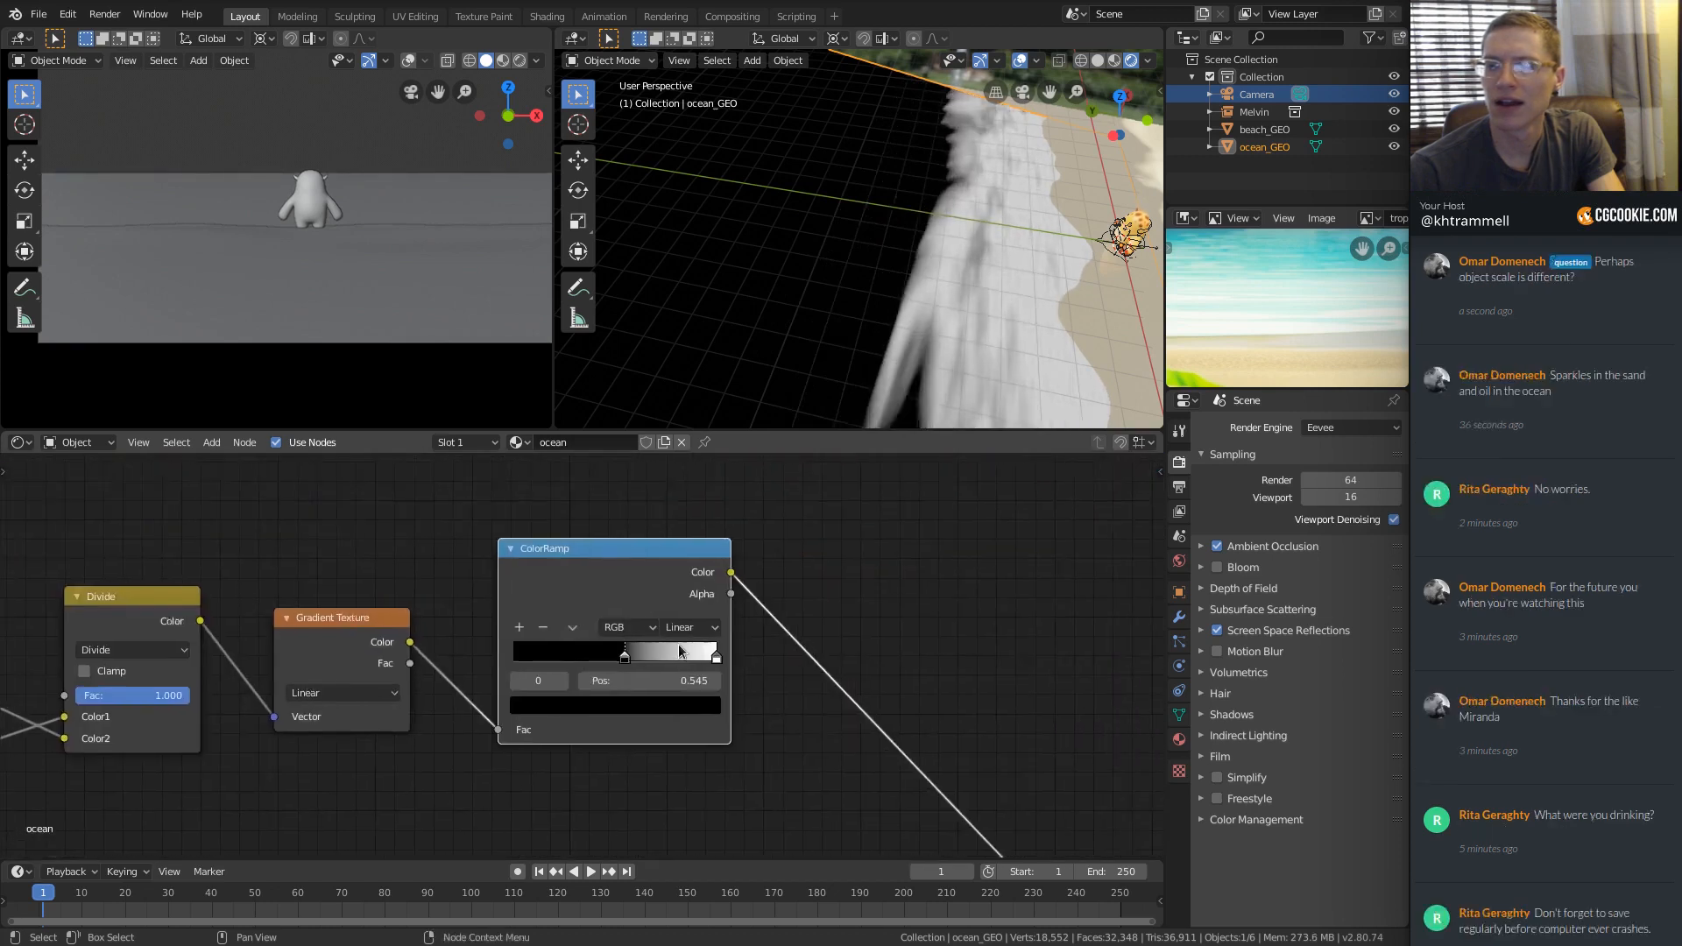
mouse_move(717, 658)
left_mouse_down()
mouse_move(693, 659)
mouse_move(738, 662)
left_mouse_up()
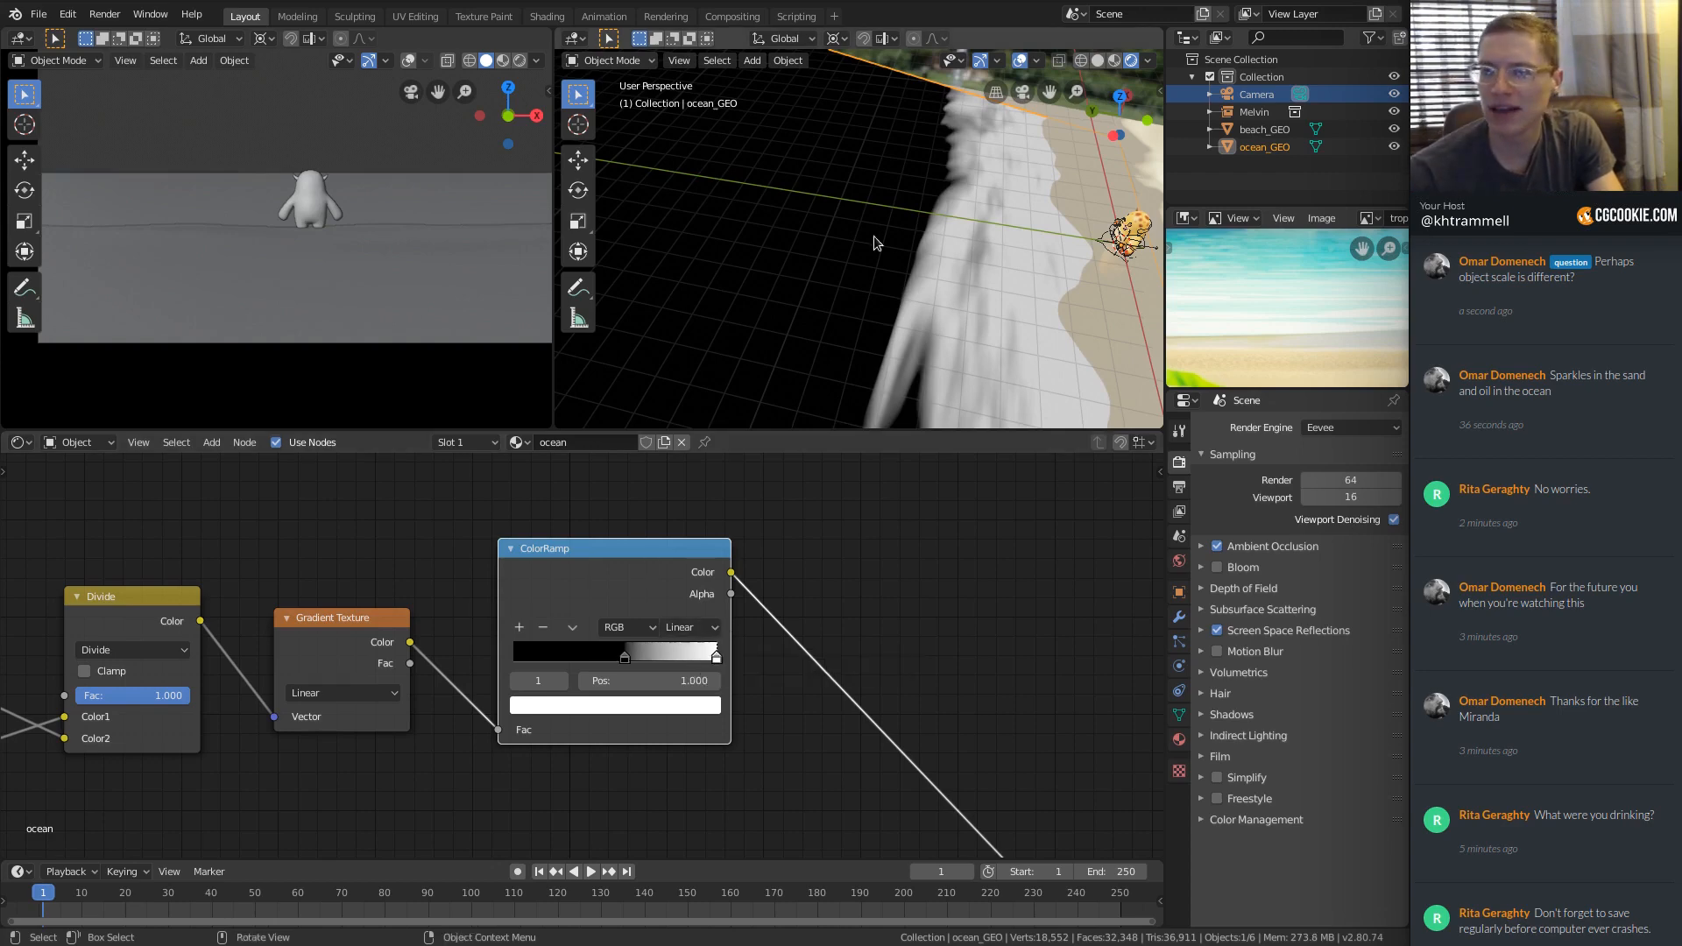
Check the ocean plane's object scale in its transform properties and view the mask along the shoreline.
mouse_move(871, 244)
middle_mouse_down()
mouse_move(912, 233)
mouse_move(858, 280)
mouse_move(812, 214)
mouse_move(885, 224)
mouse_move(871, 272)
middle_mouse_up()
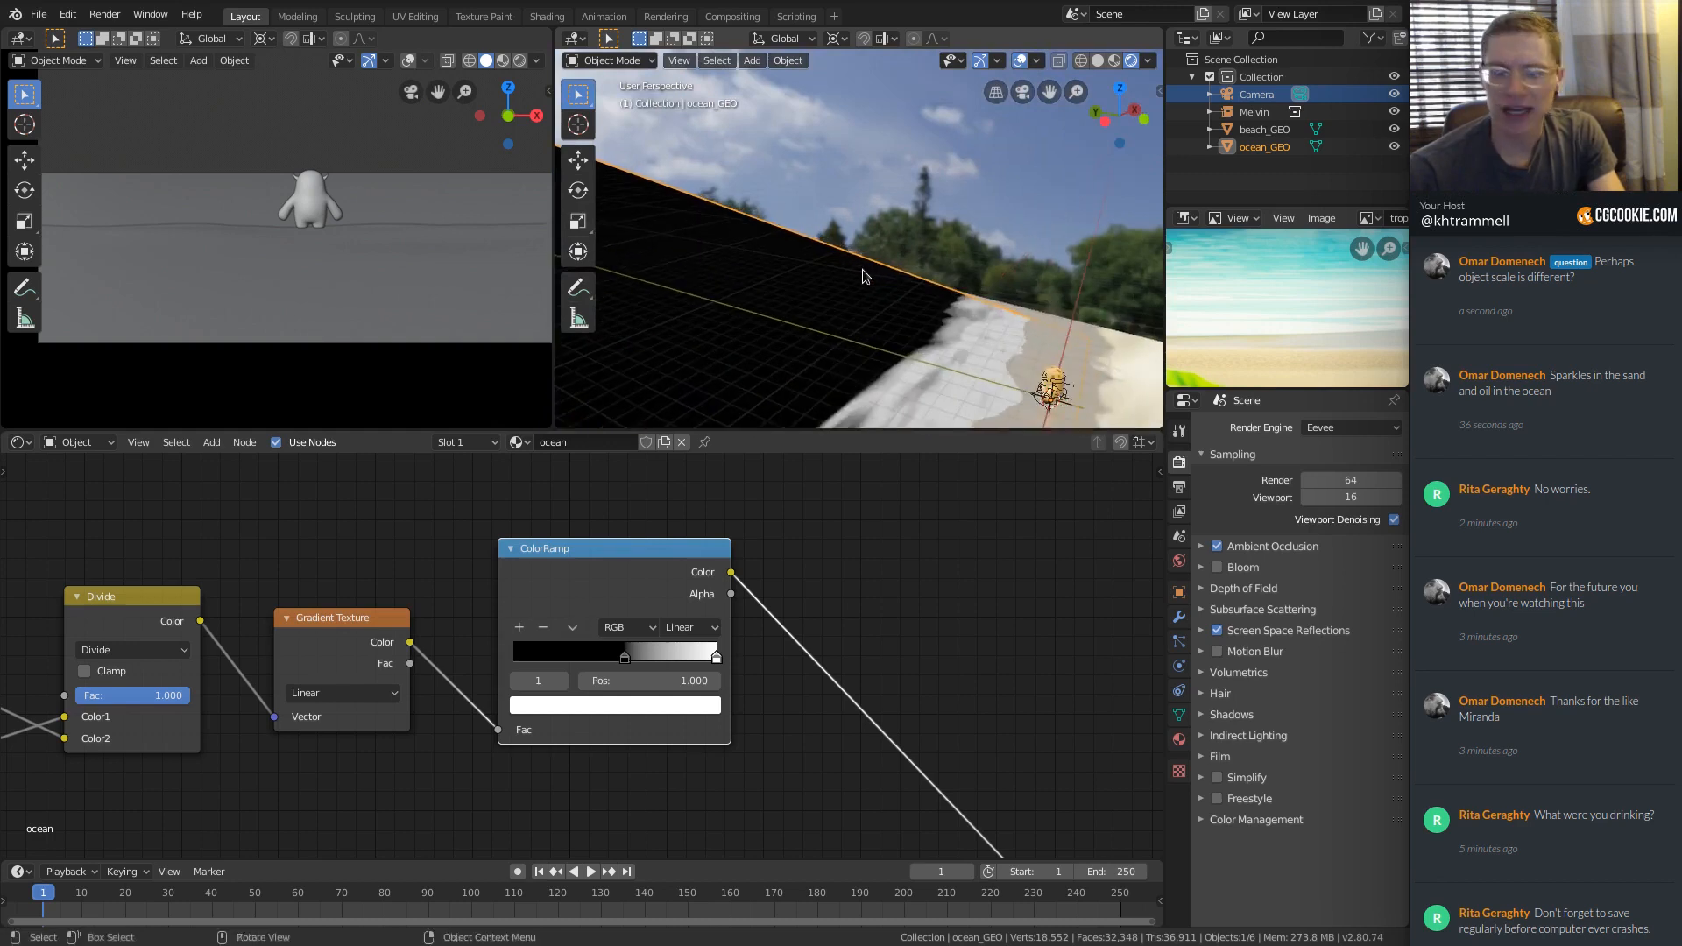
key("n")
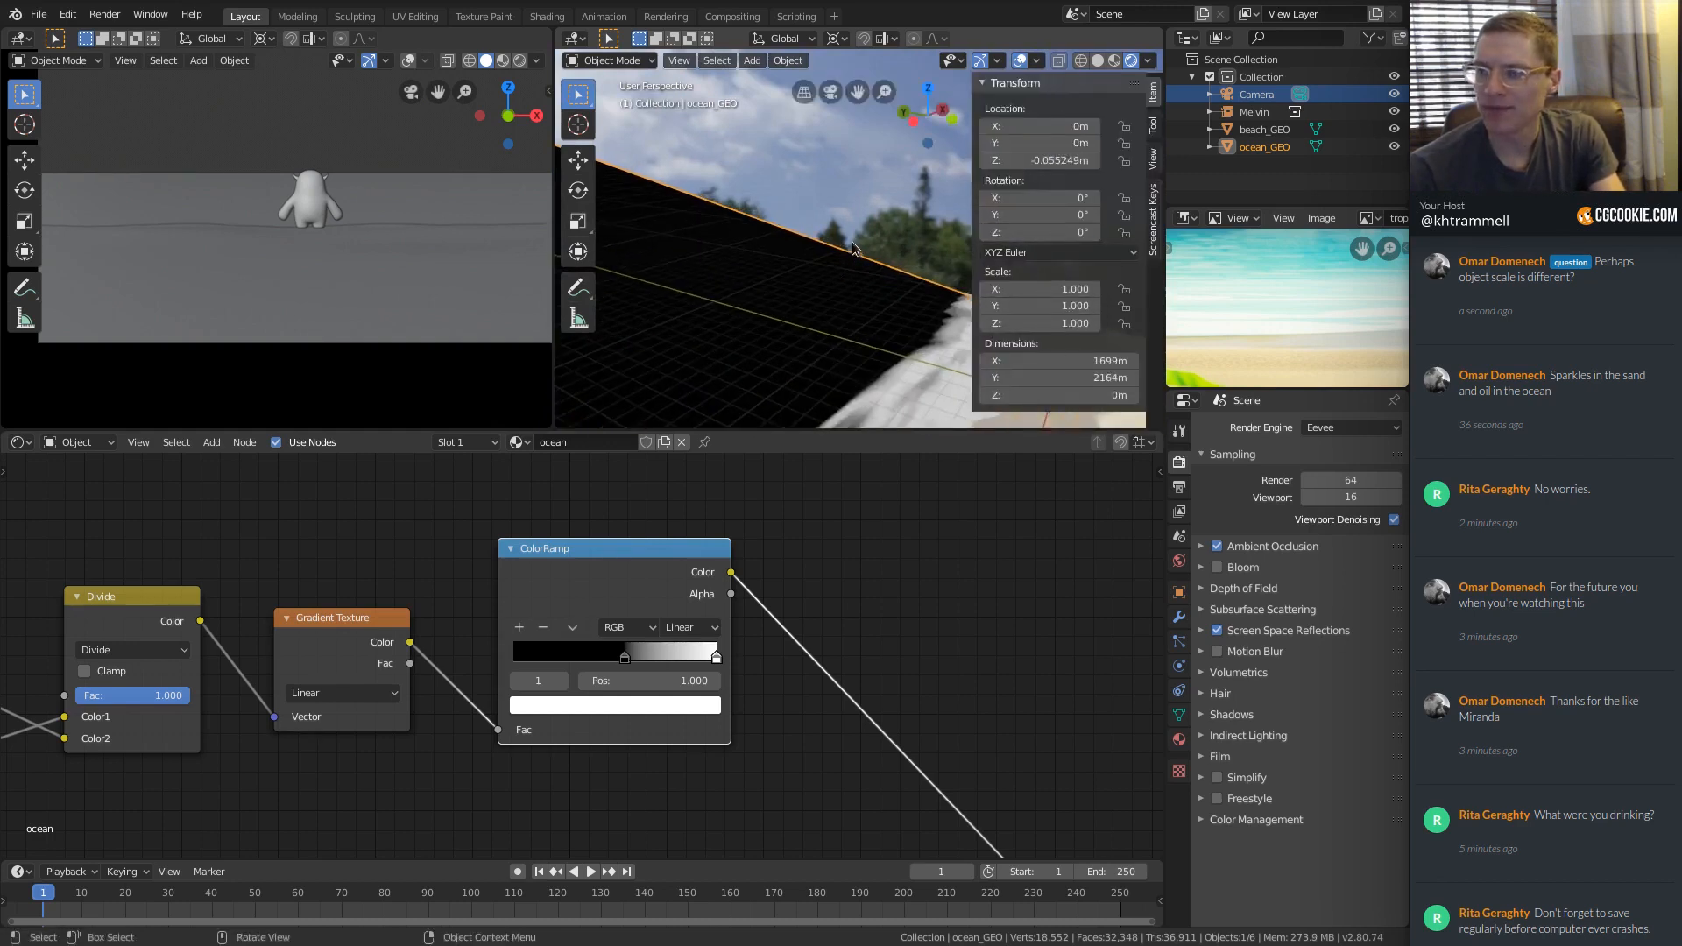
key("n")
middle_click_drag(931, 308, 946, 278, "shift")
scroll(929, 306, "up", 1)
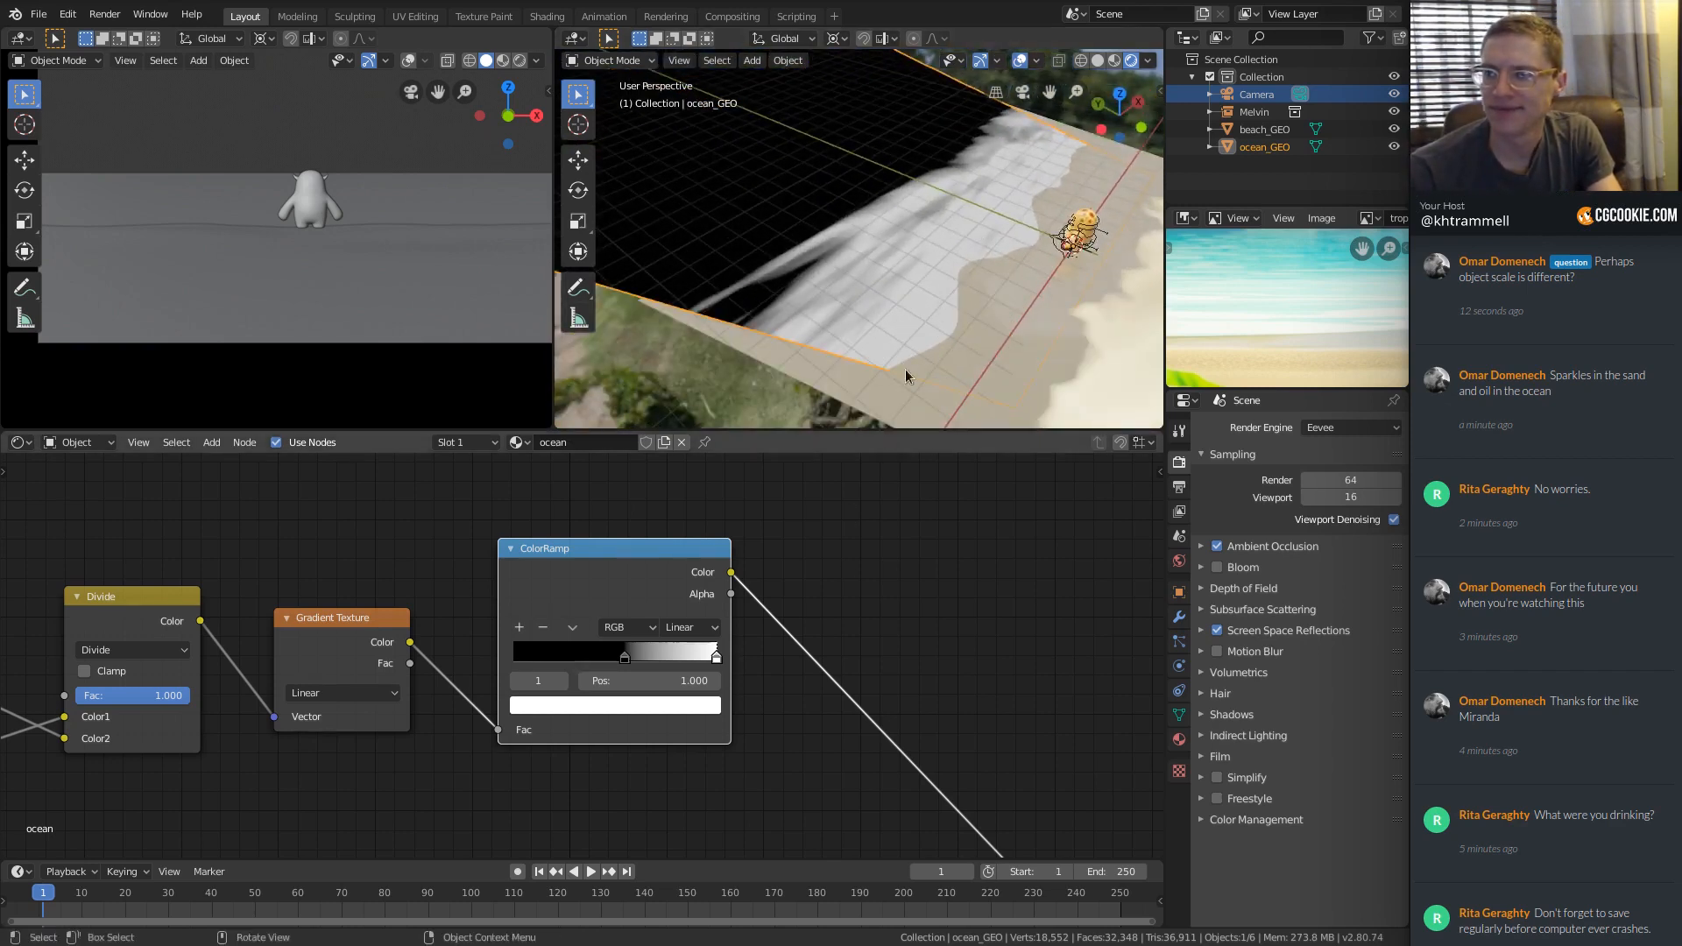
middle_click_drag(905, 371, 896, 386)
Connect the noise ColorRamp's color output to the Divide node's Color2 input and reposition the ramp between the nodes.
middle_click_drag(273, 613, 544, 642)
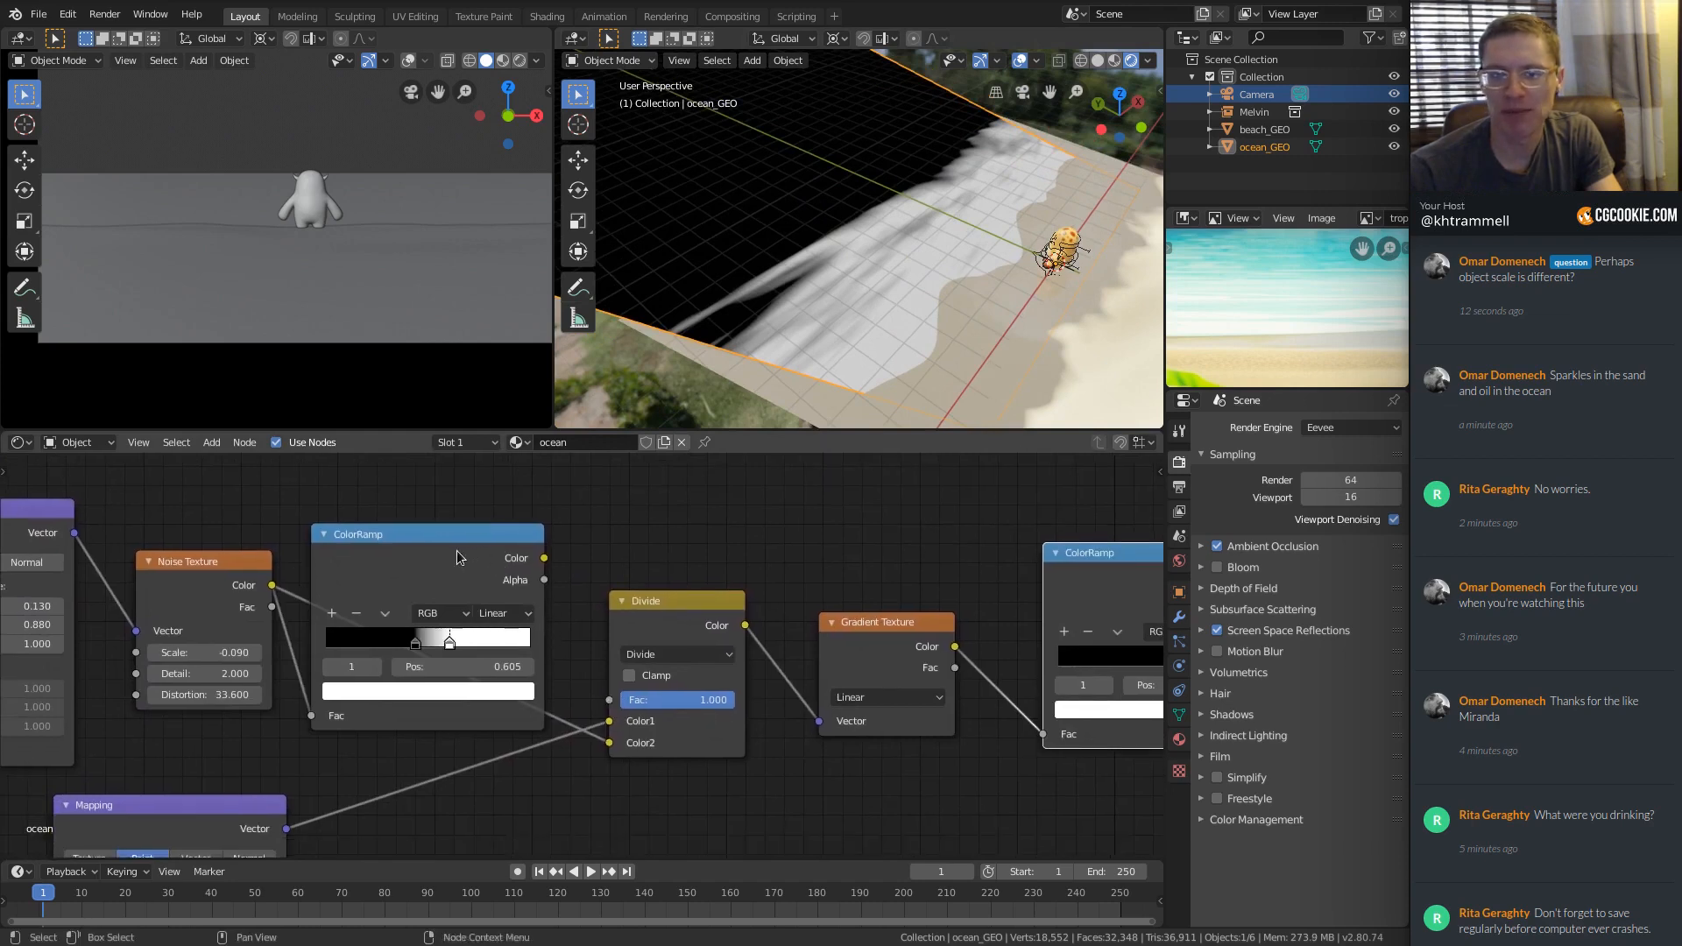
left_click_drag(457, 552, 437, 511)
middle_click_drag(554, 513, 530, 529, "shift")
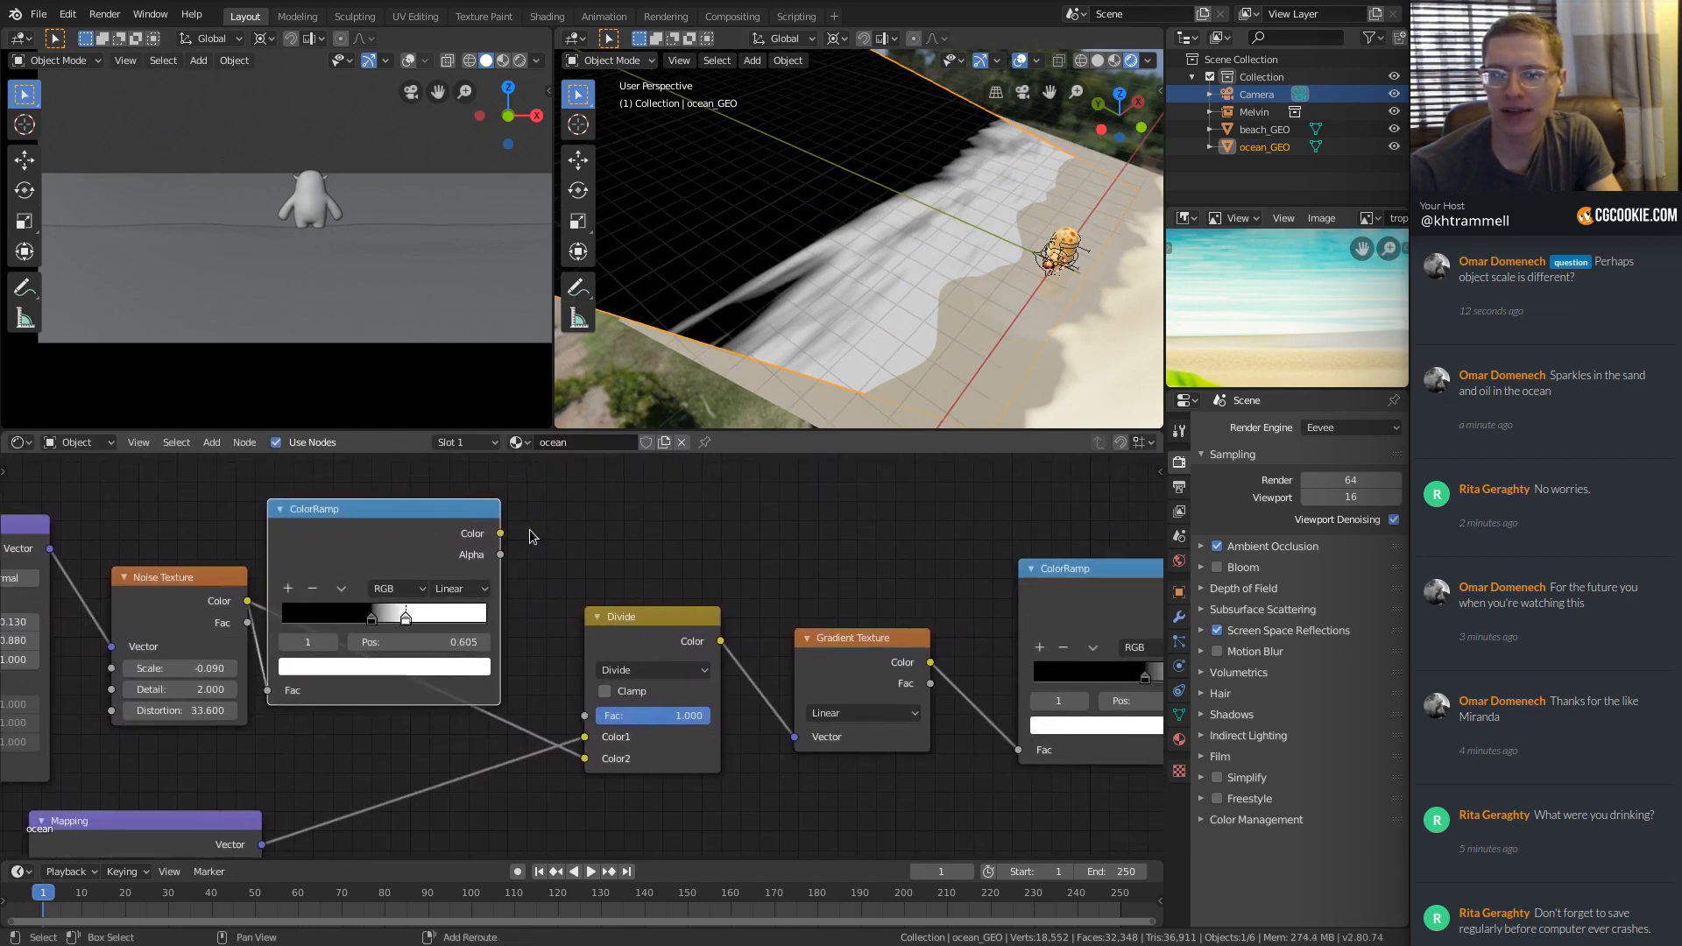
left_click_drag(586, 756, 589, 759)
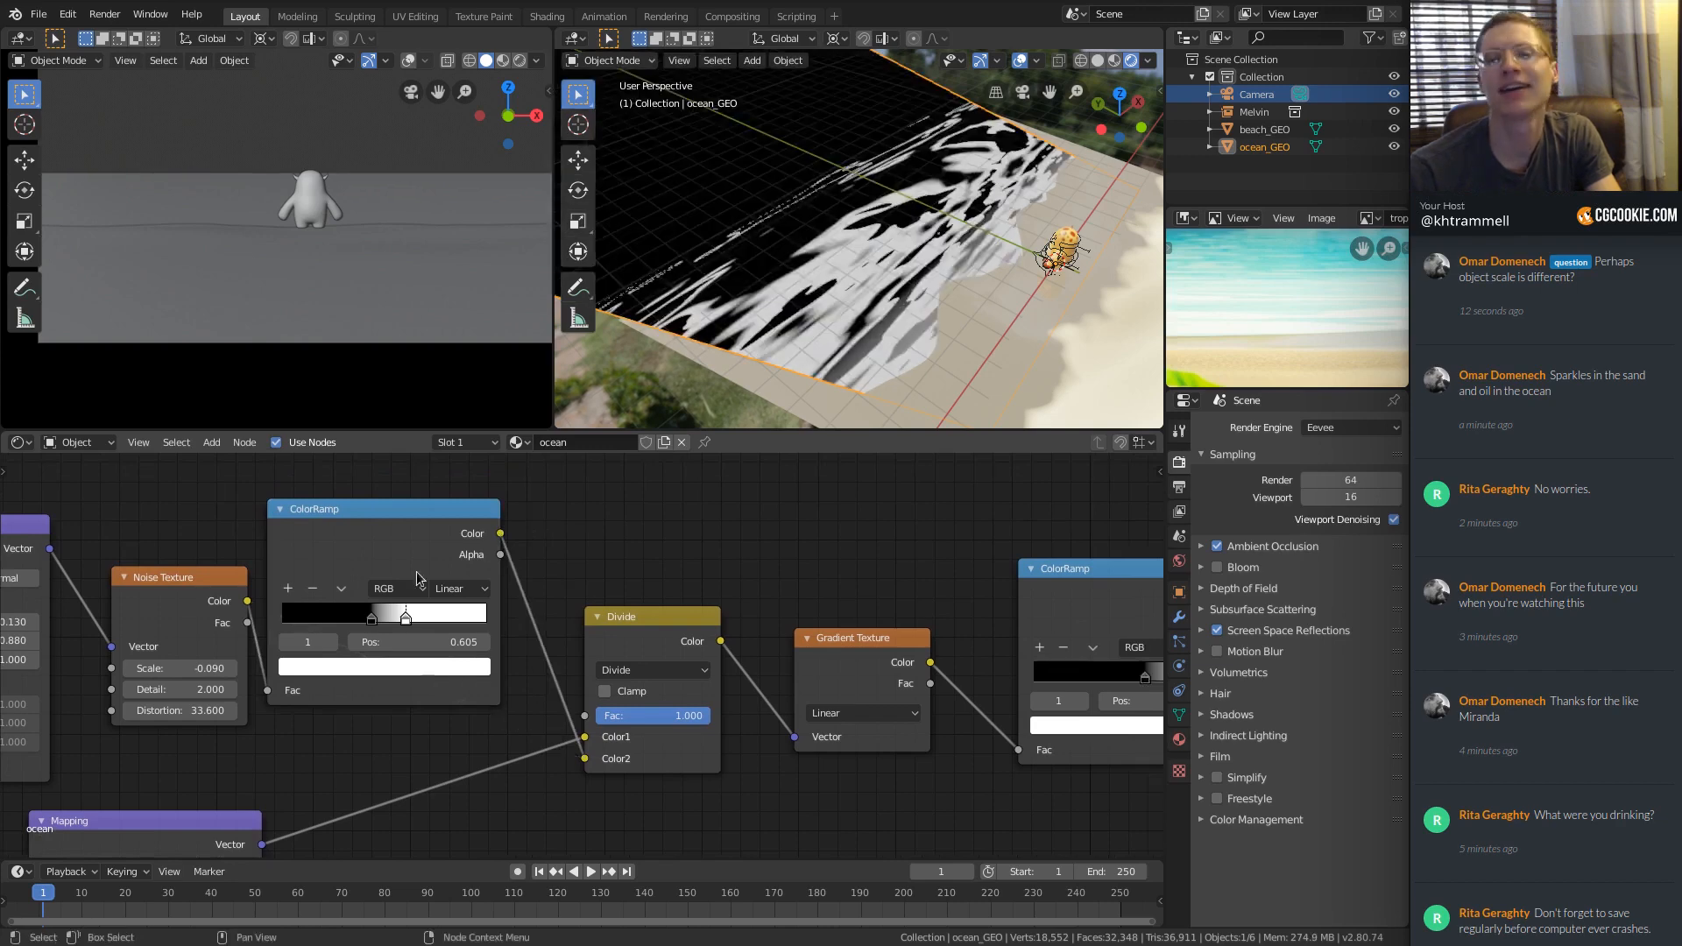
left_click_drag(400, 534, 415, 557)
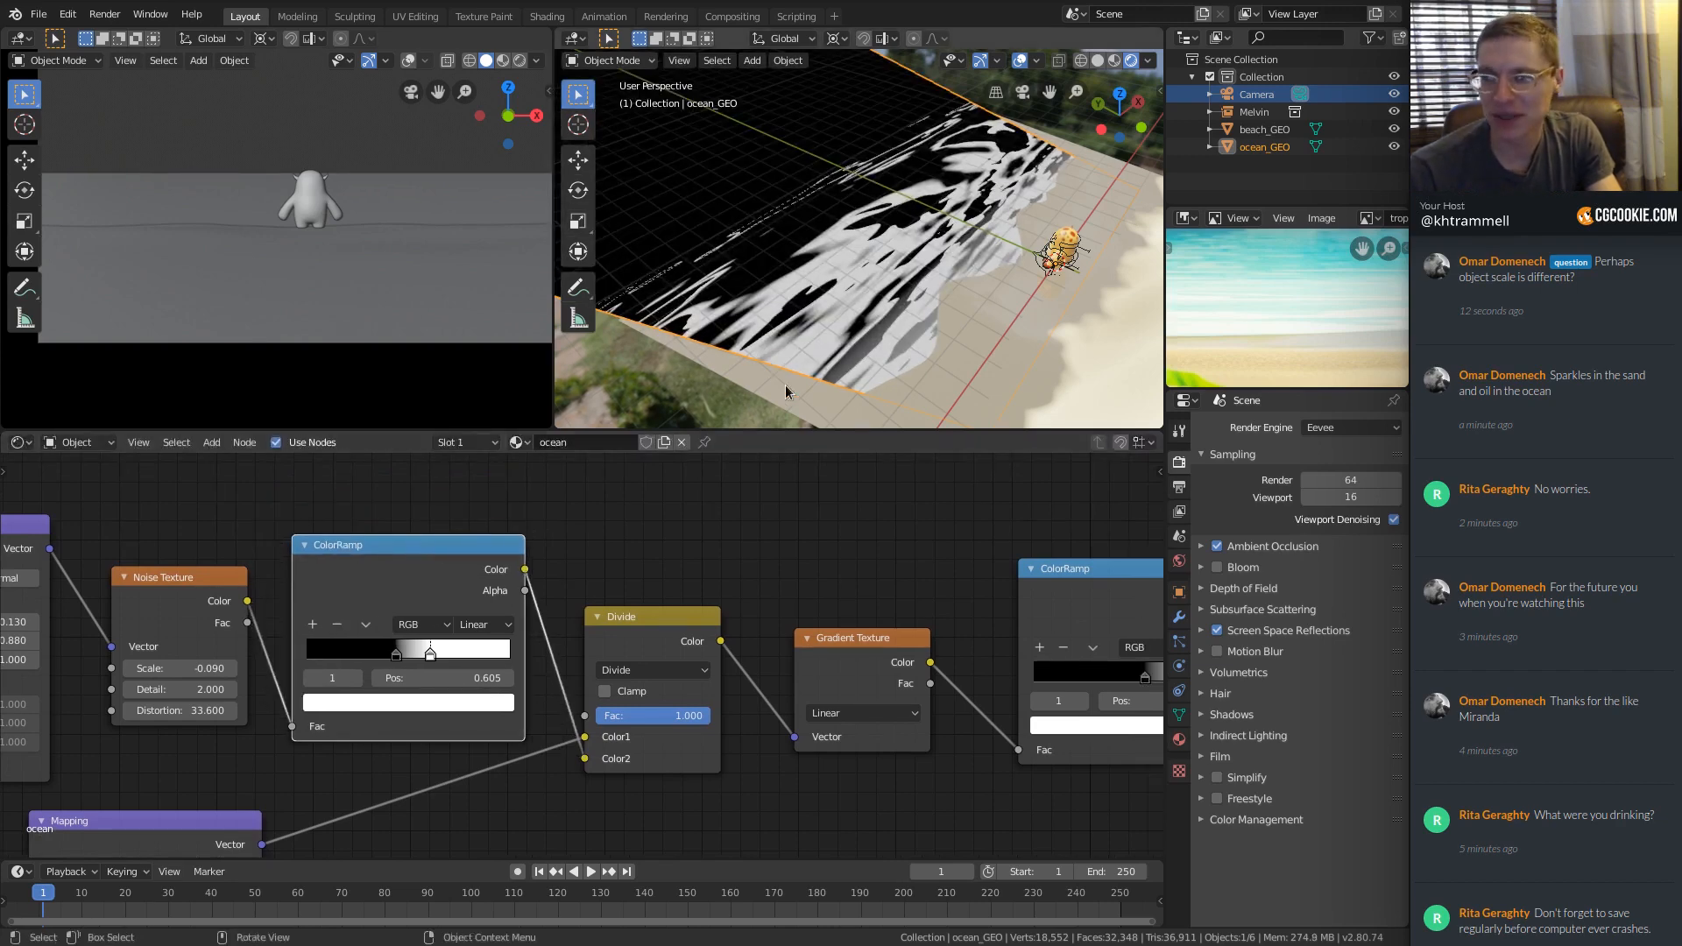
Mute and unmute the noise ColorRamp to compare its effect on the ocean mask up close.
scroll(972, 211, "up", 3)
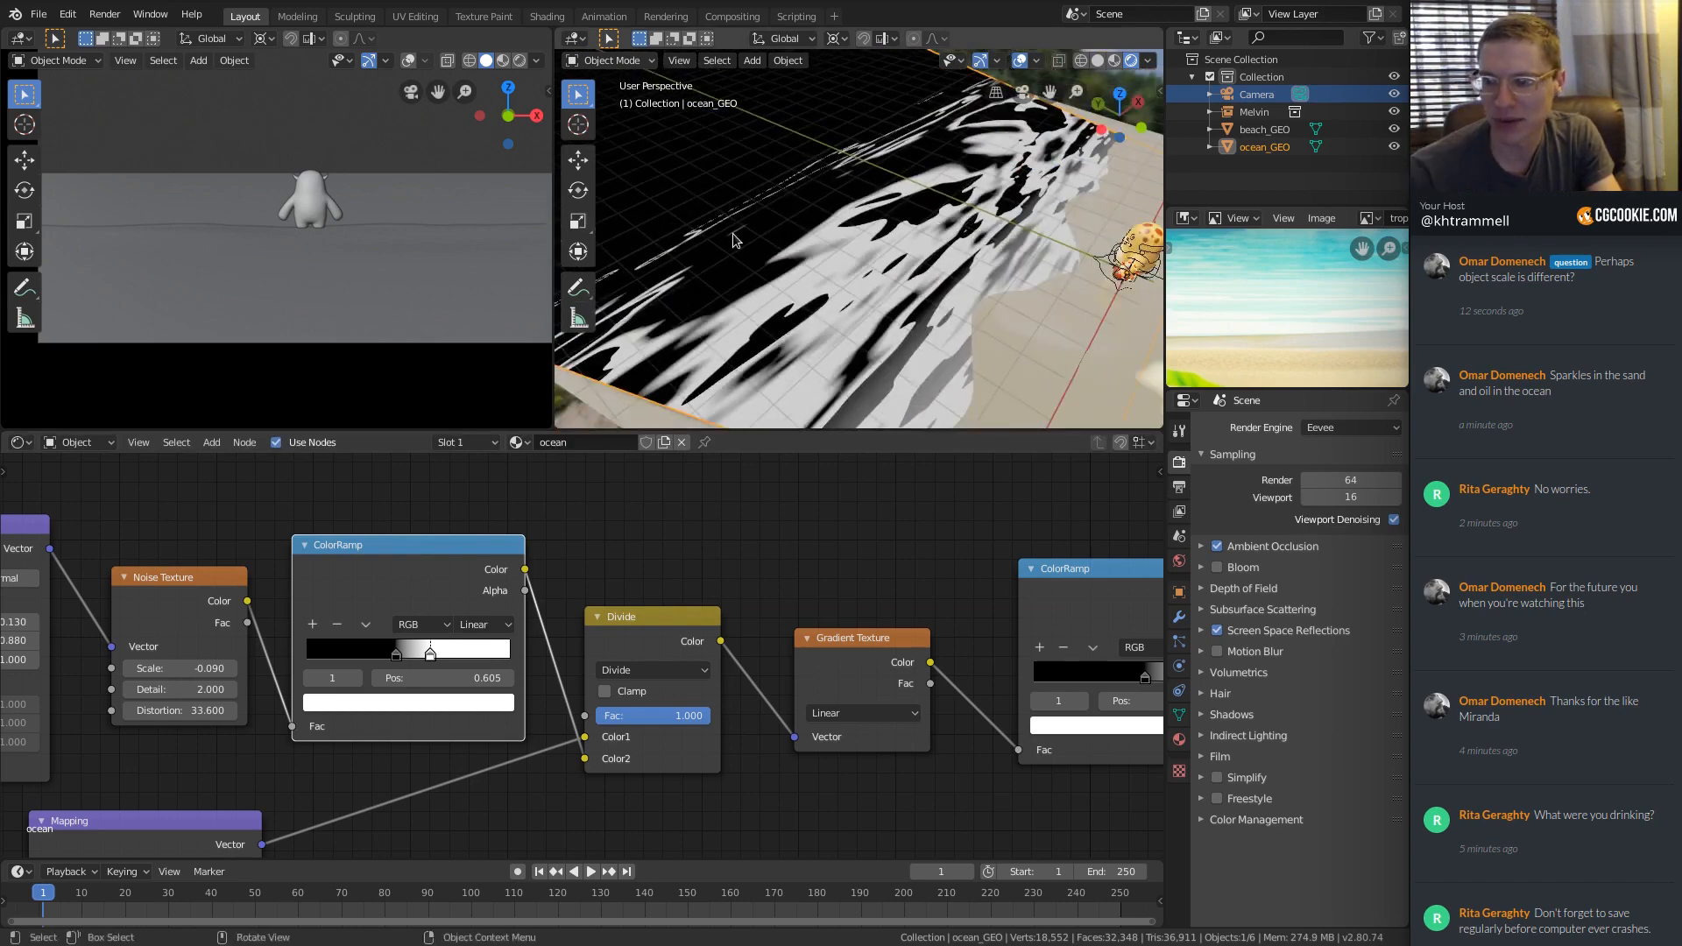
middle_click_drag(459, 582, 417, 600, "ctrl")
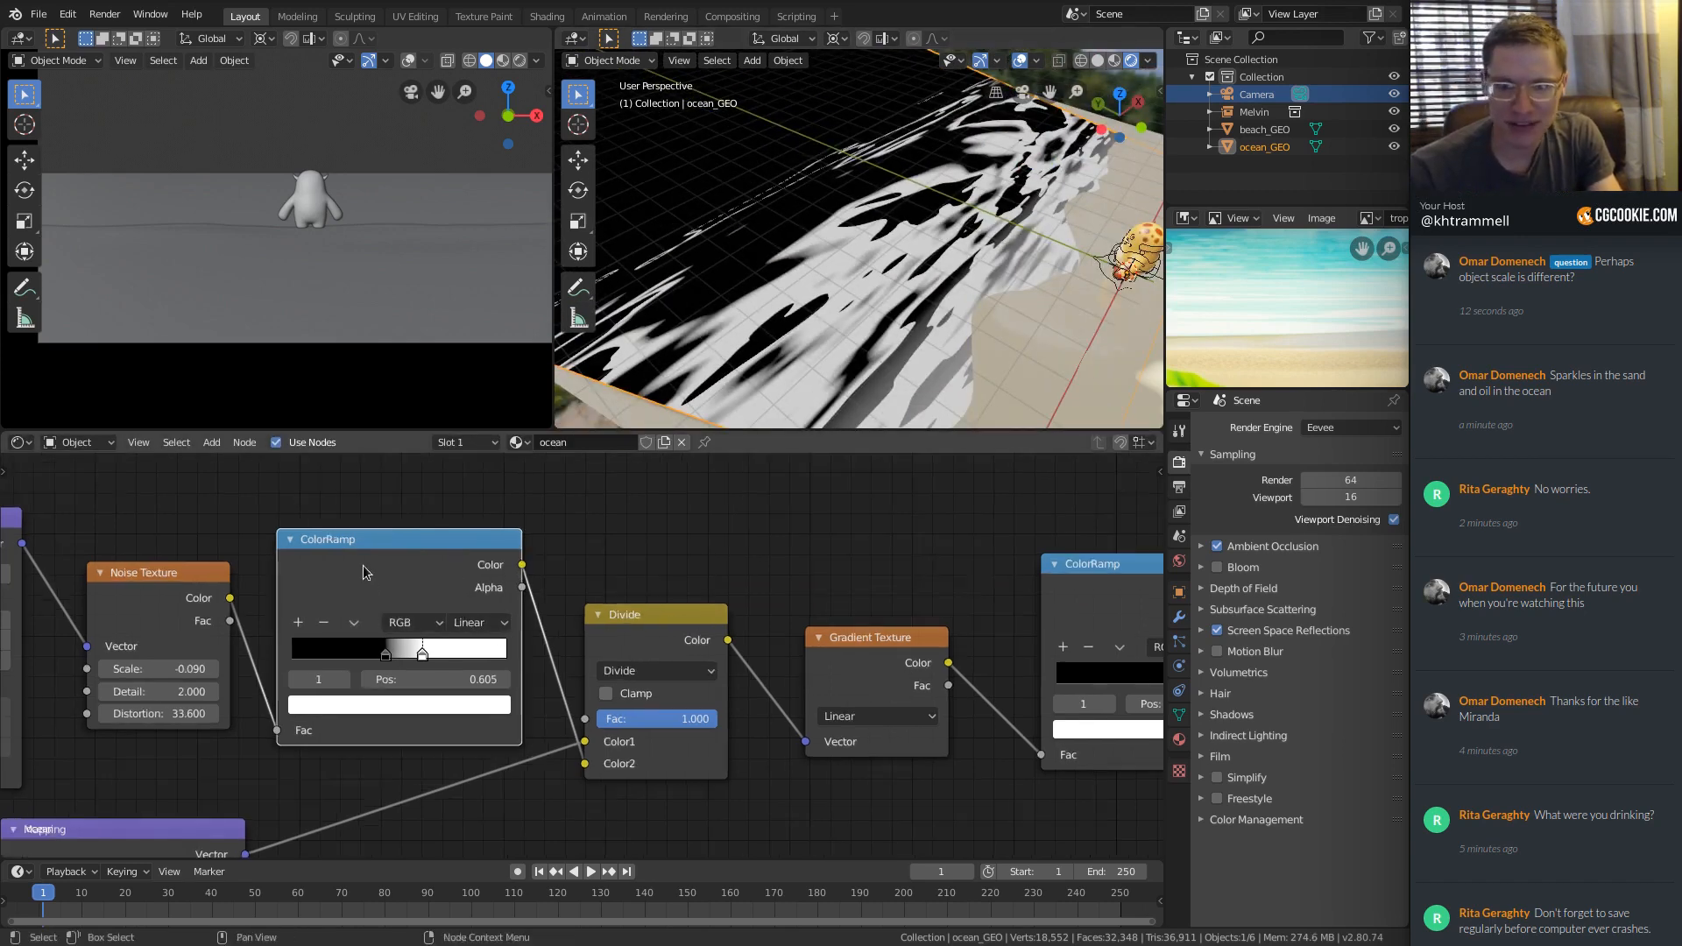
key("m")
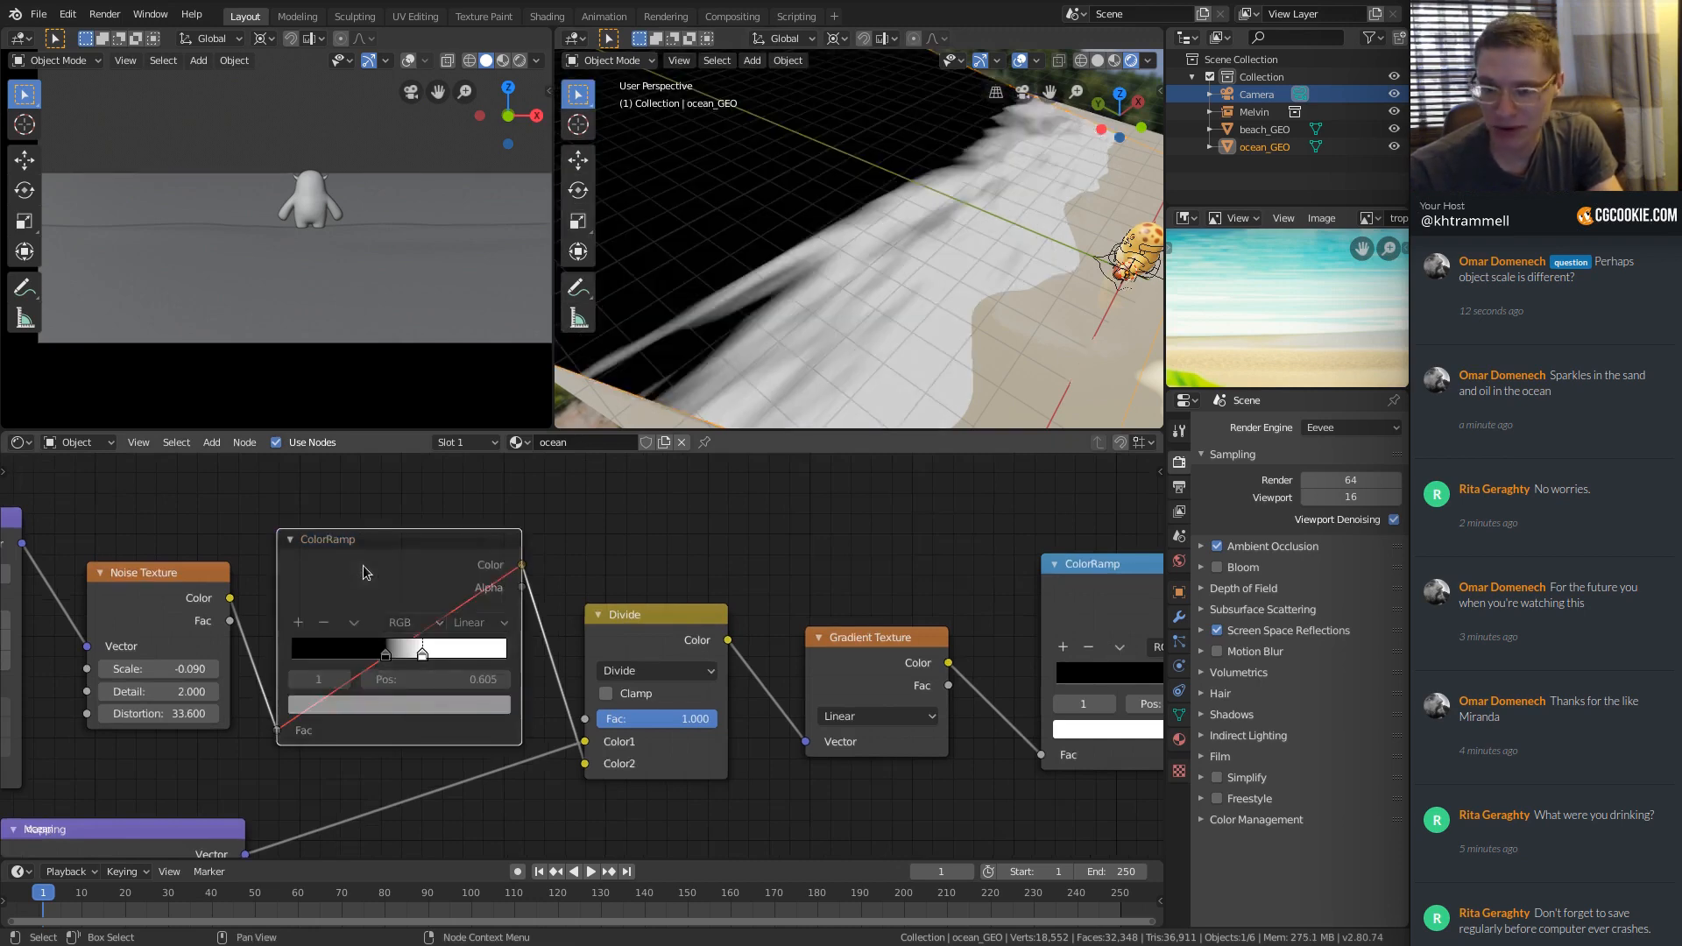
key("m")
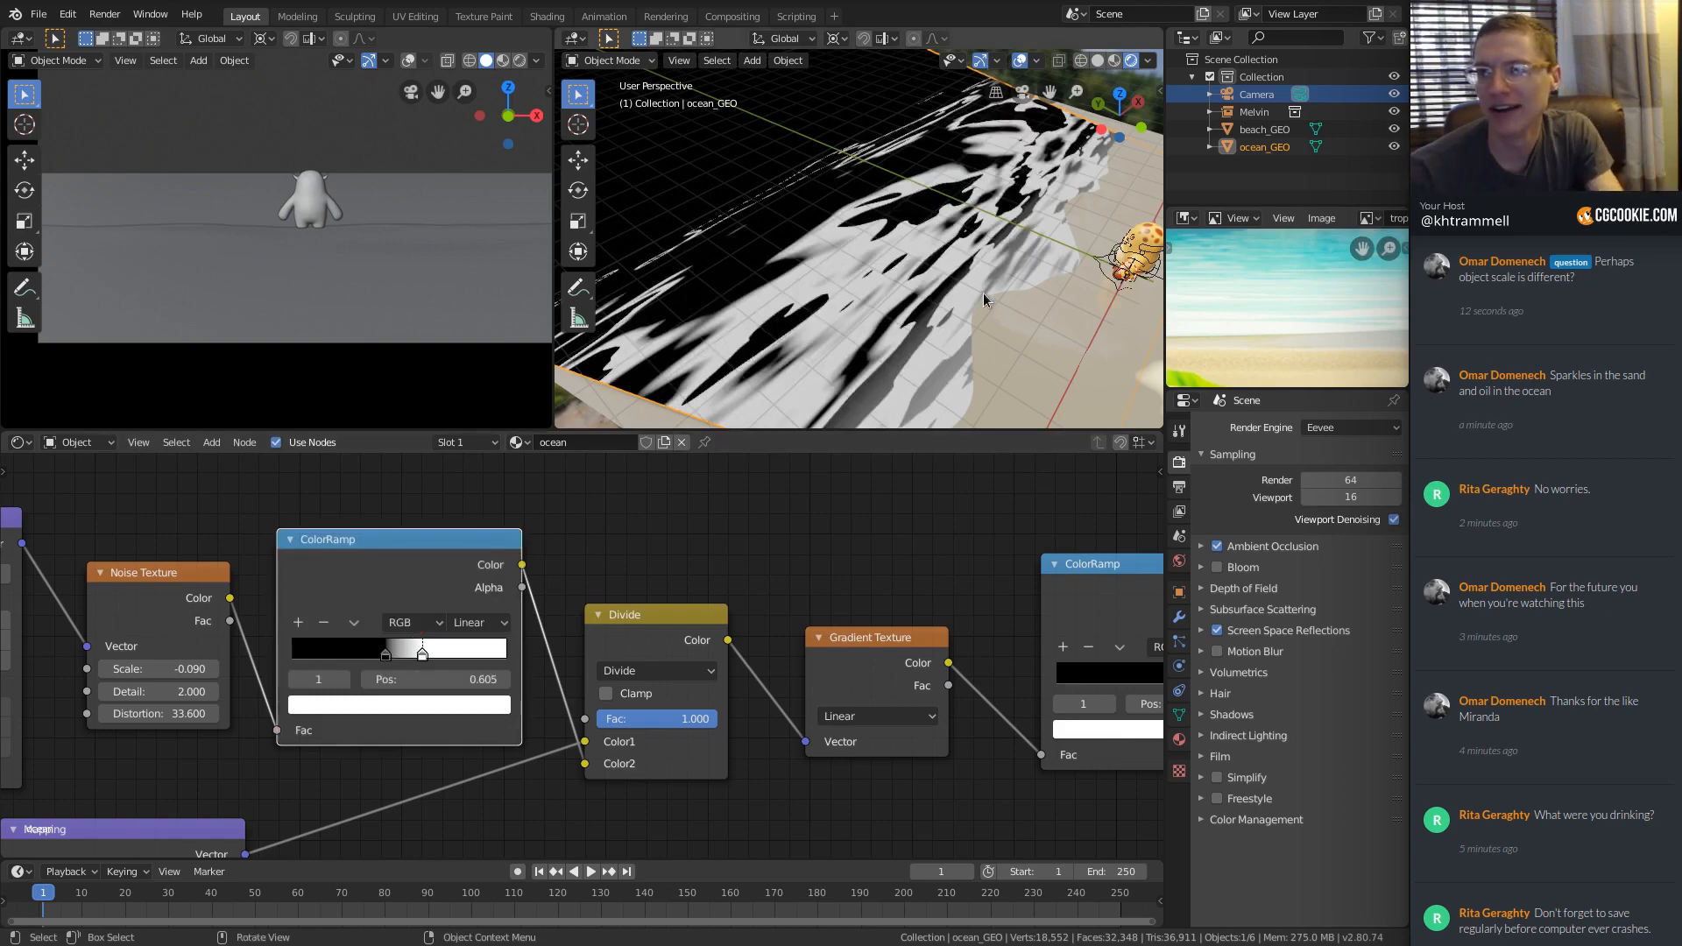
Move the Divide node slightly upward and inspect the streaked mask along the shoreline from several angles.
scroll(982, 237, "down", 3)
middle_click_drag(982, 237, 1008, 248)
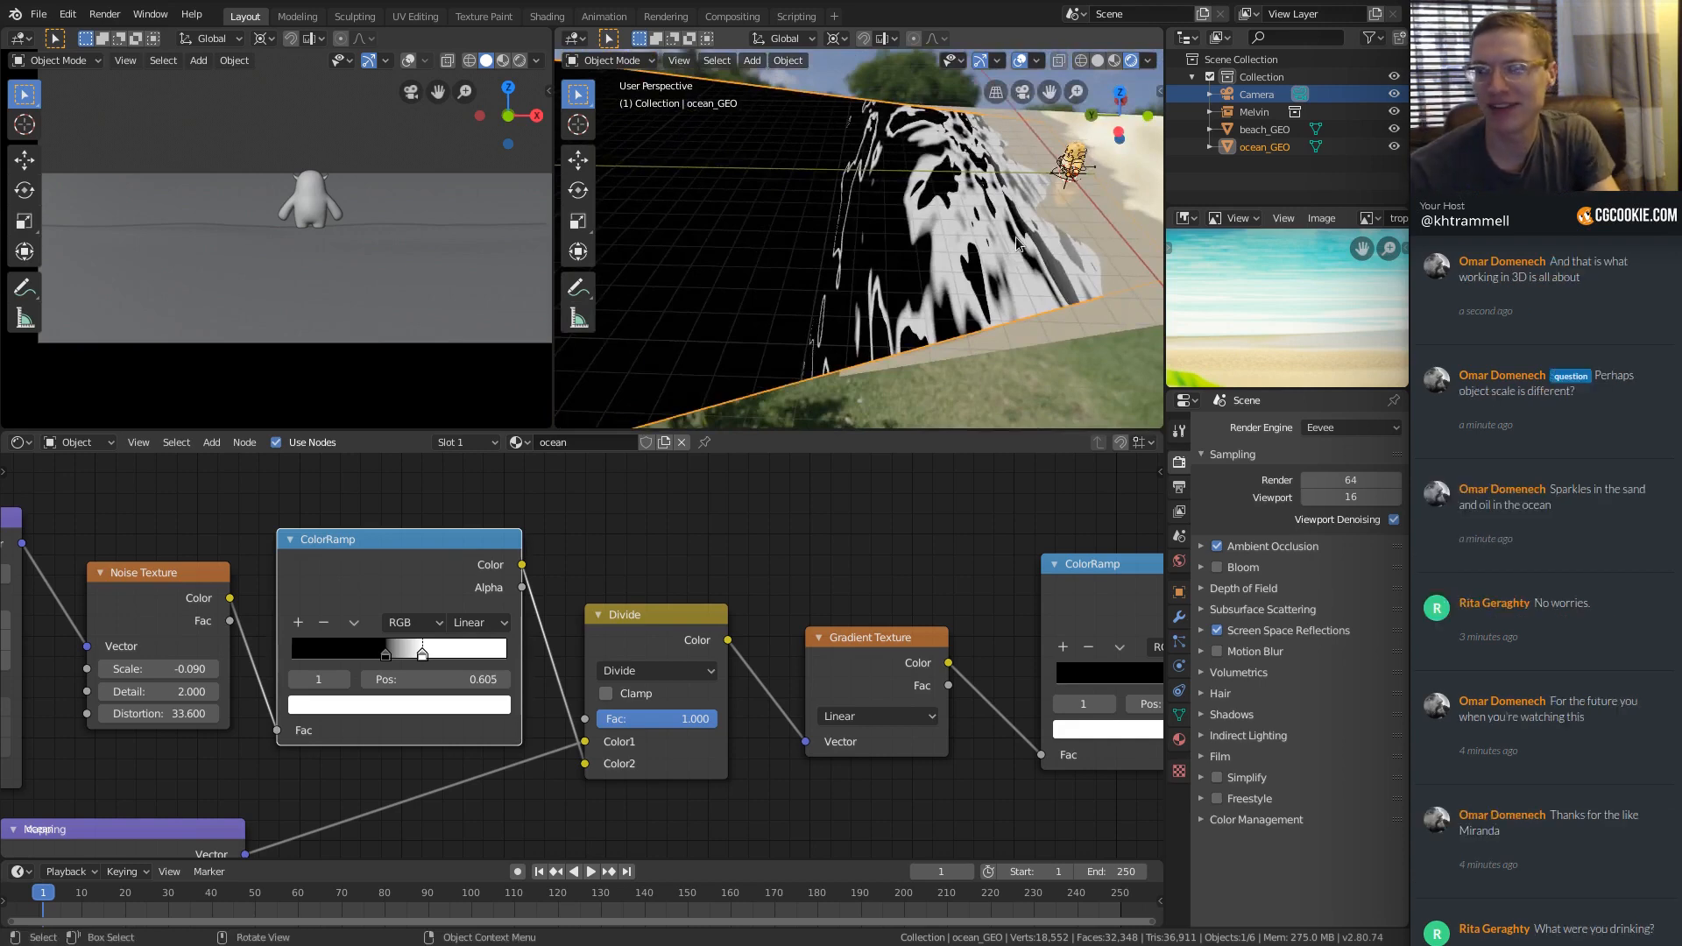
middle_click_drag(885, 639, 843, 624)
left_click_drag(602, 602, 602, 572)
middle_click_drag(858, 534, 799, 537)
middle_click_drag(887, 208, 780, 258)
middle_click_drag(1112, 644, 897, 624)
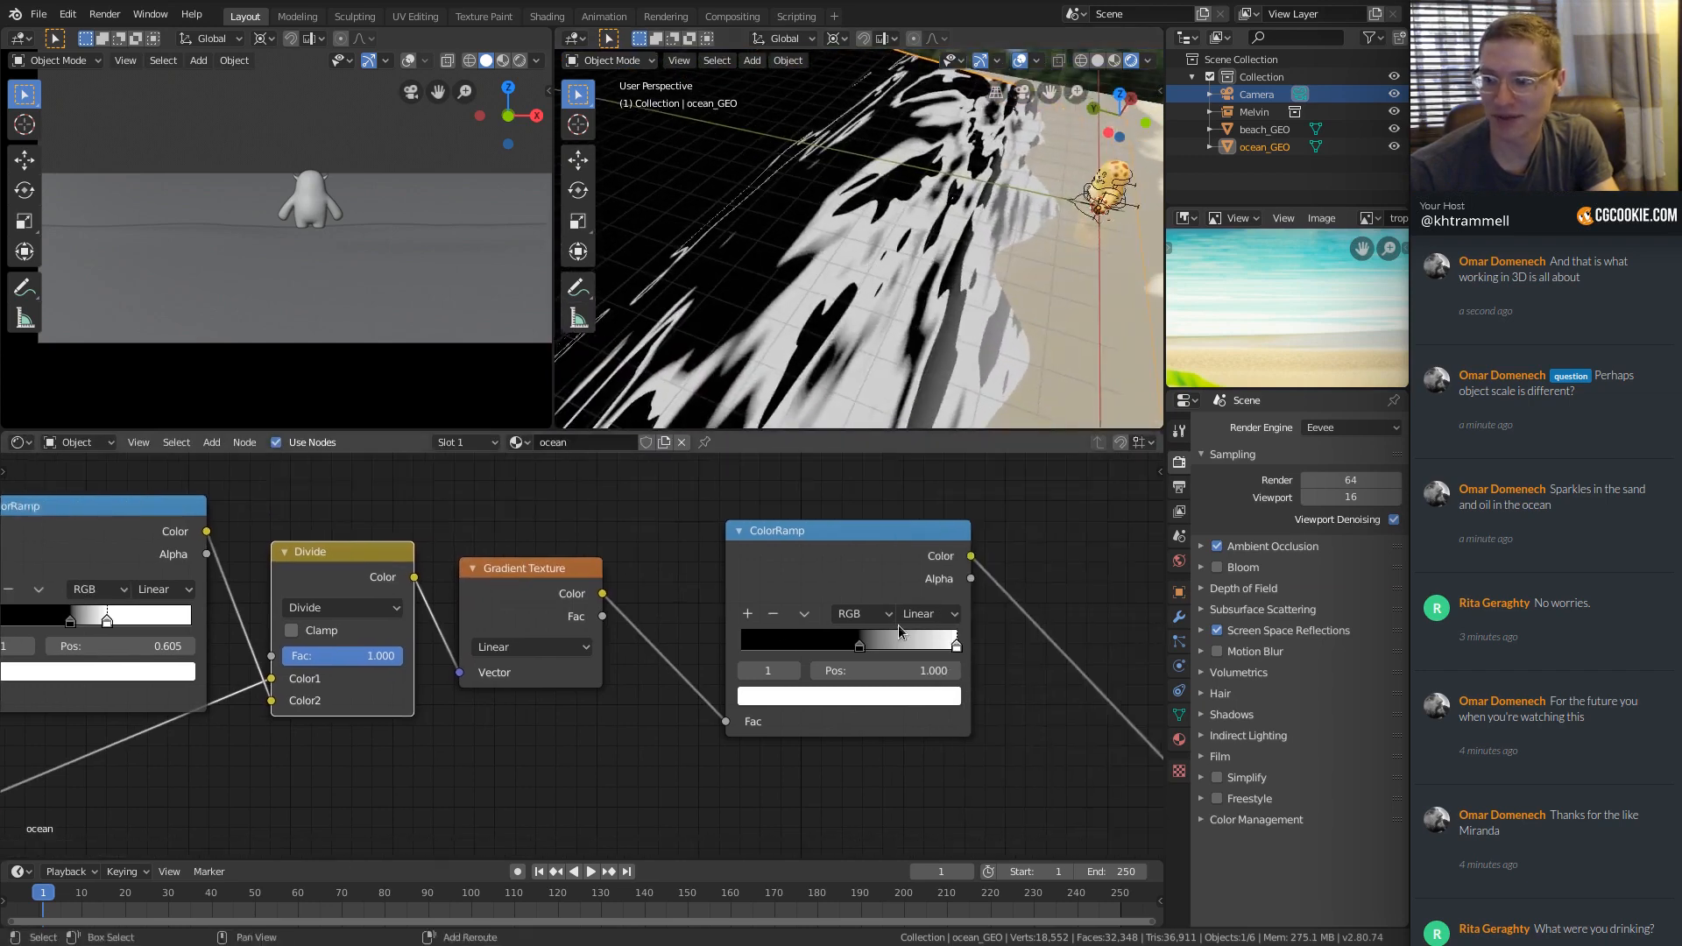
Set the black stop of the ColorRamp after the Gradient Texture to position 0.636 and view the whole ocean mask.
left_click(858, 645)
mouse_move(848, 649)
left_mouse_down()
mouse_move(813, 649)
mouse_move(878, 650)
left_mouse_up()
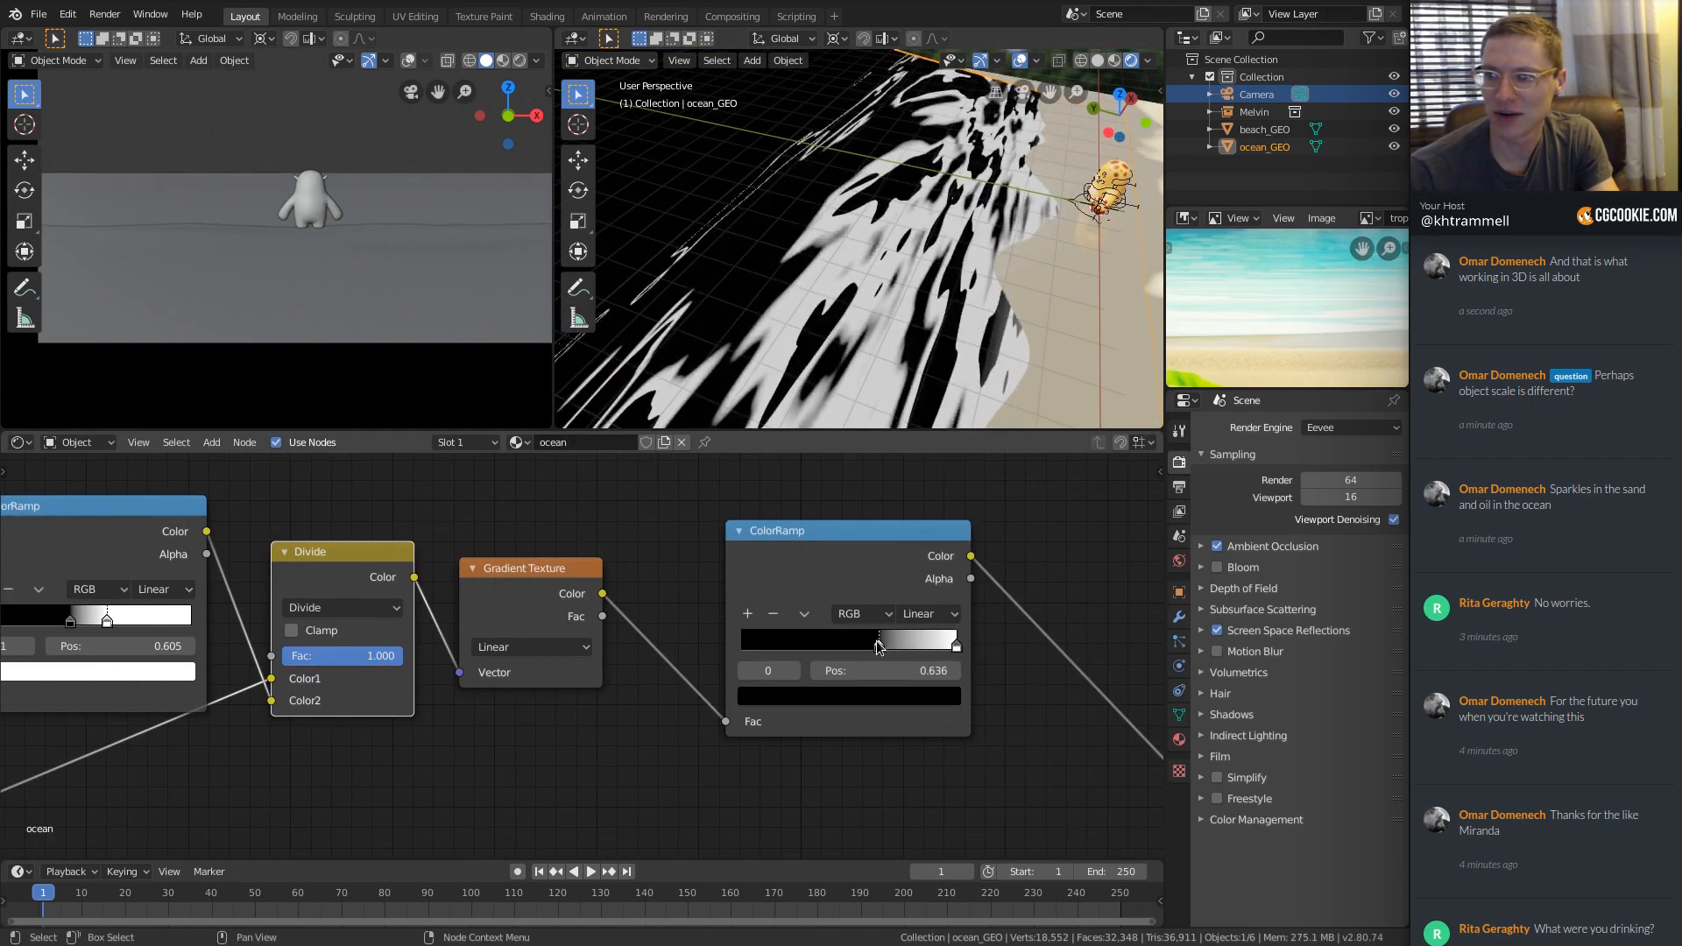
middle_click_drag(908, 181, 865, 243, "ctrl")
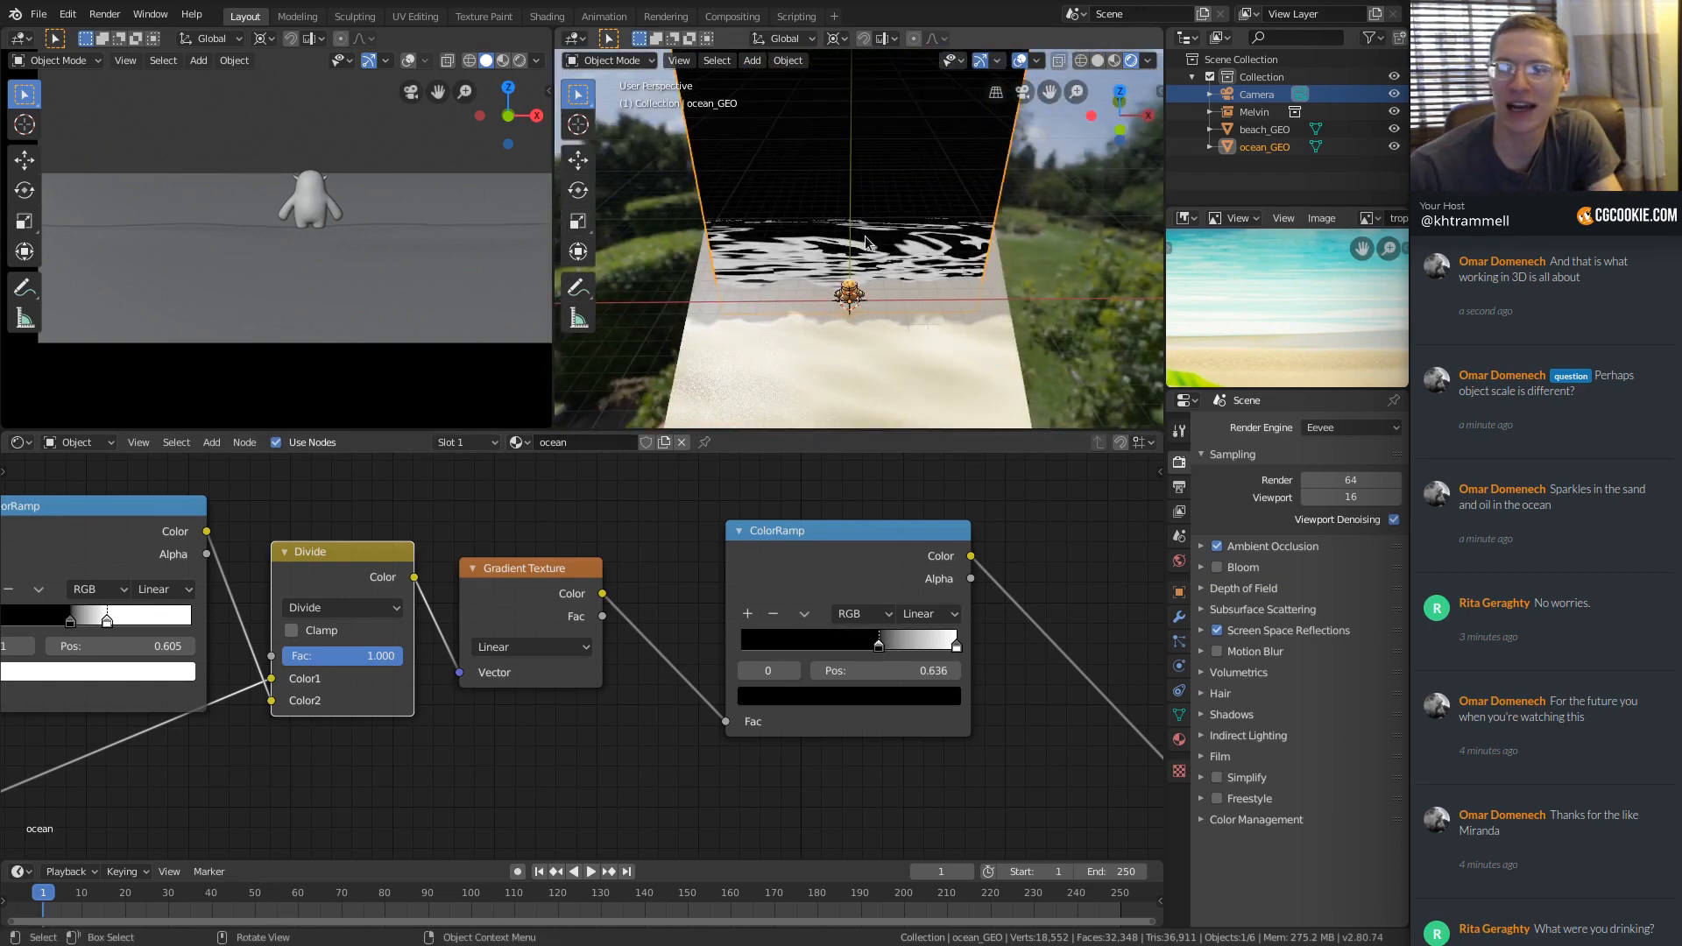
Try Noise Texture scales of 1 and 0.5 on the ocean mask.
middle_click_drag(850, 667, 477, 646)
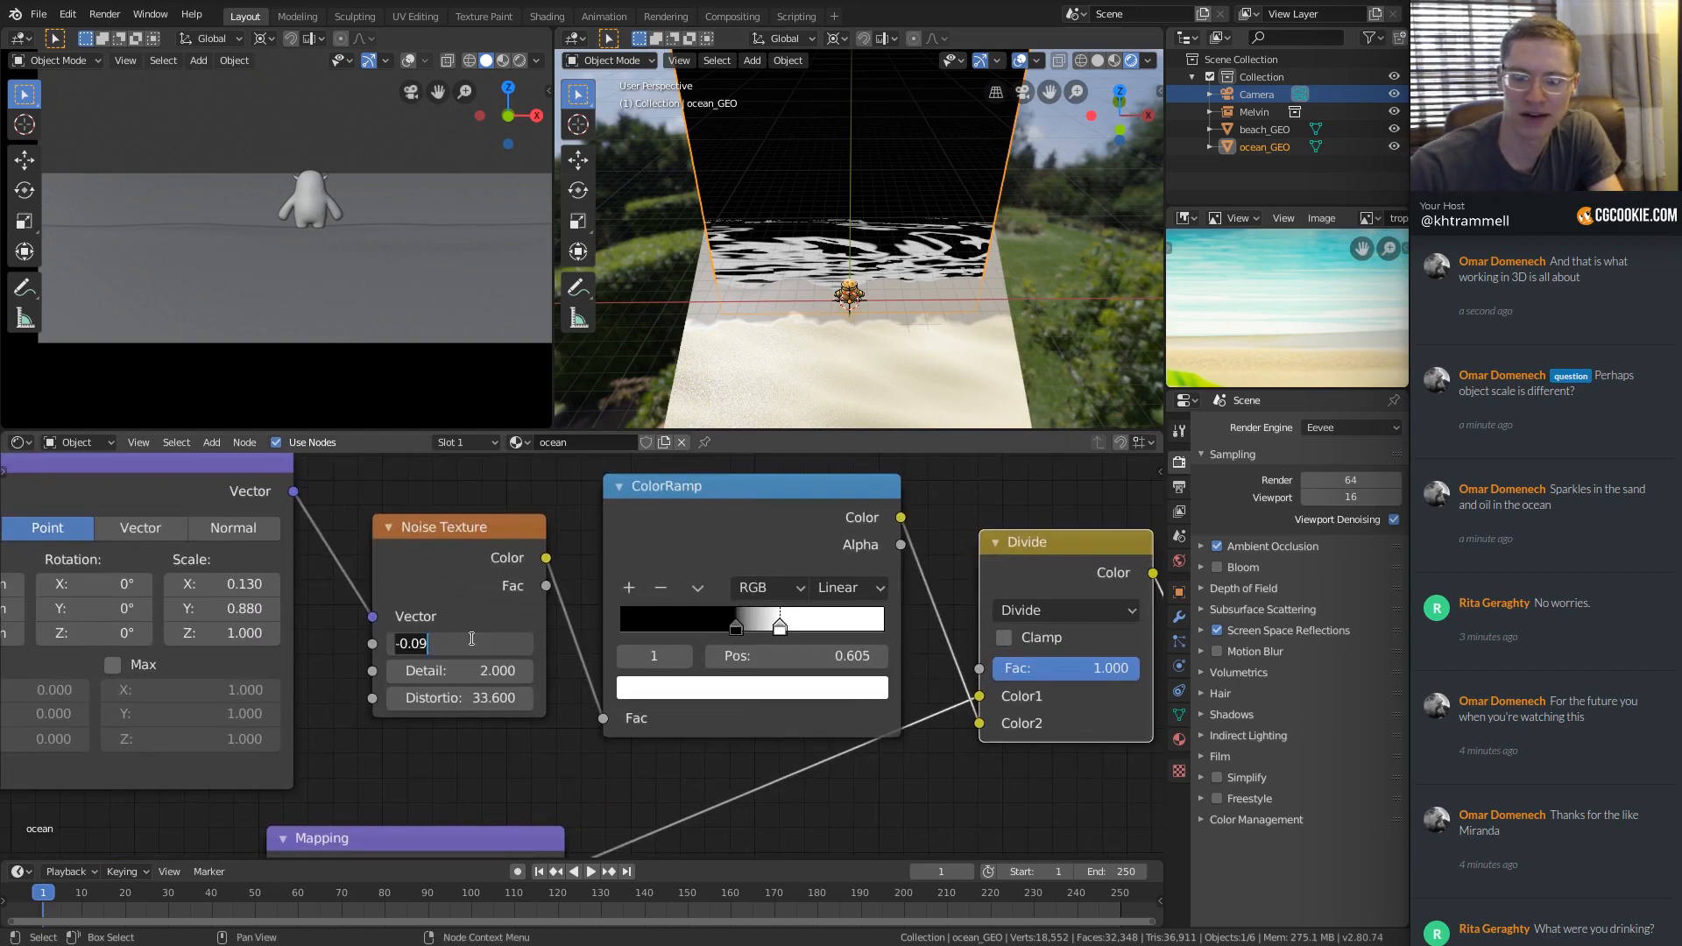
type("1")
key("Return")
middle_click_drag(736, 252, 831, 237, "ctrl")
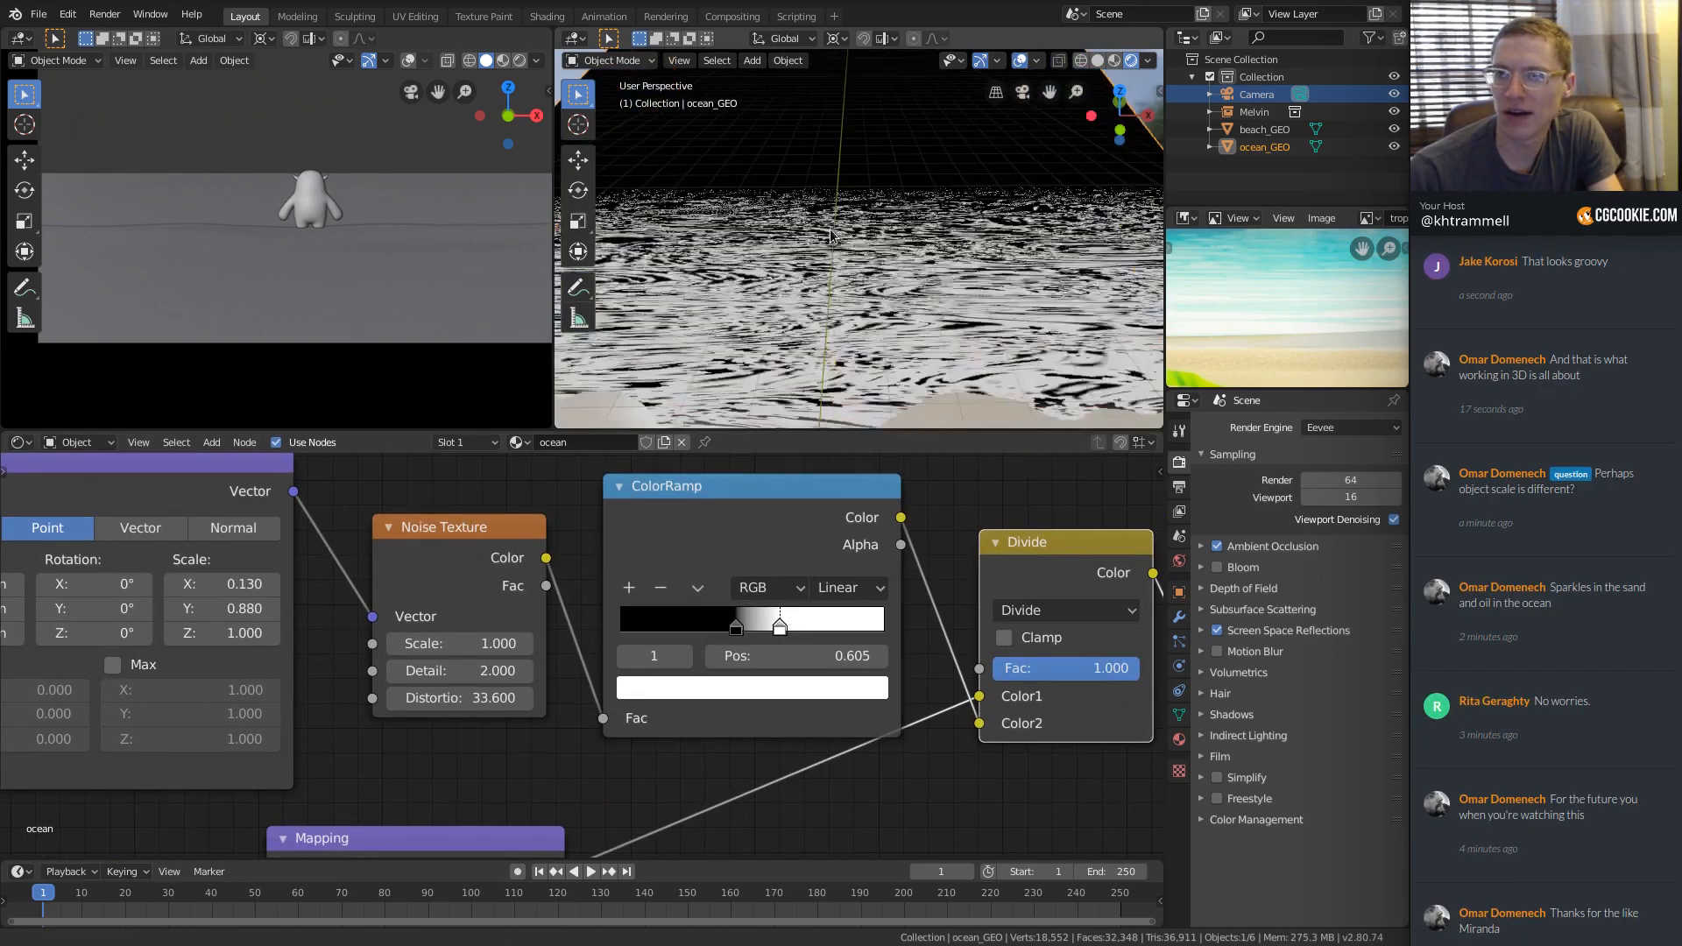
left_click(473, 644)
type(".5")
key("Return")
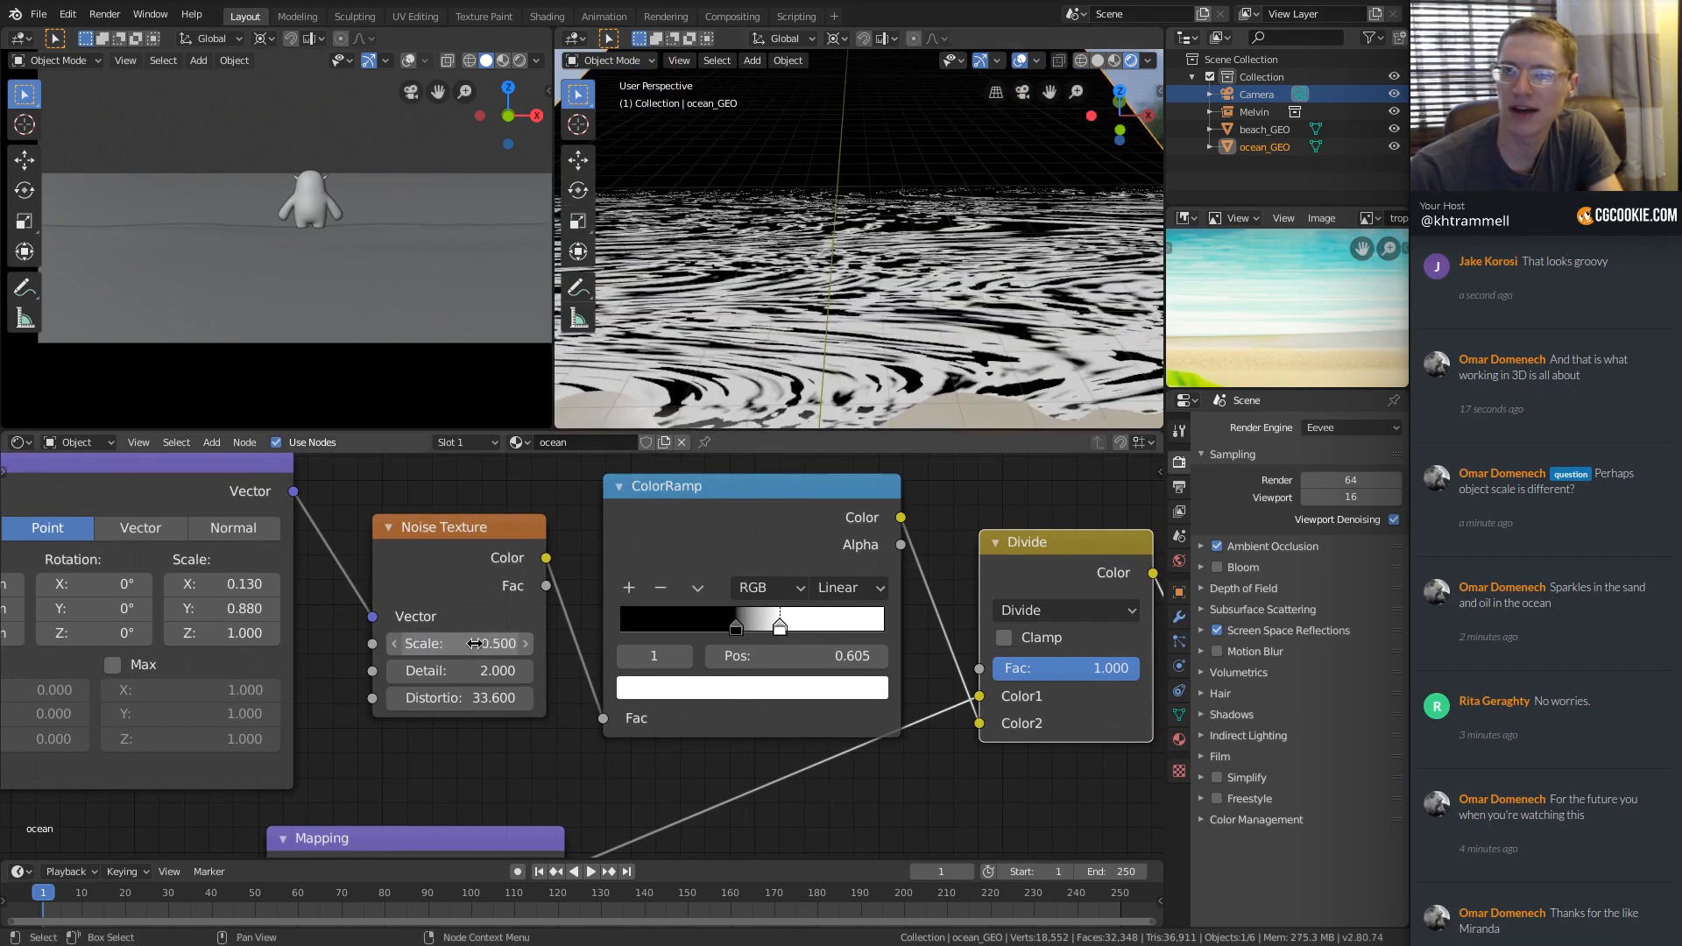
Set the Noise Texture scale to -0.030 and shift both noise ColorRamp stops slightly toward the white end, judging from the camera view.
left_click_drag(460, 643, 359, 643)
middle_click_drag(1065, 375, 1042, 254)
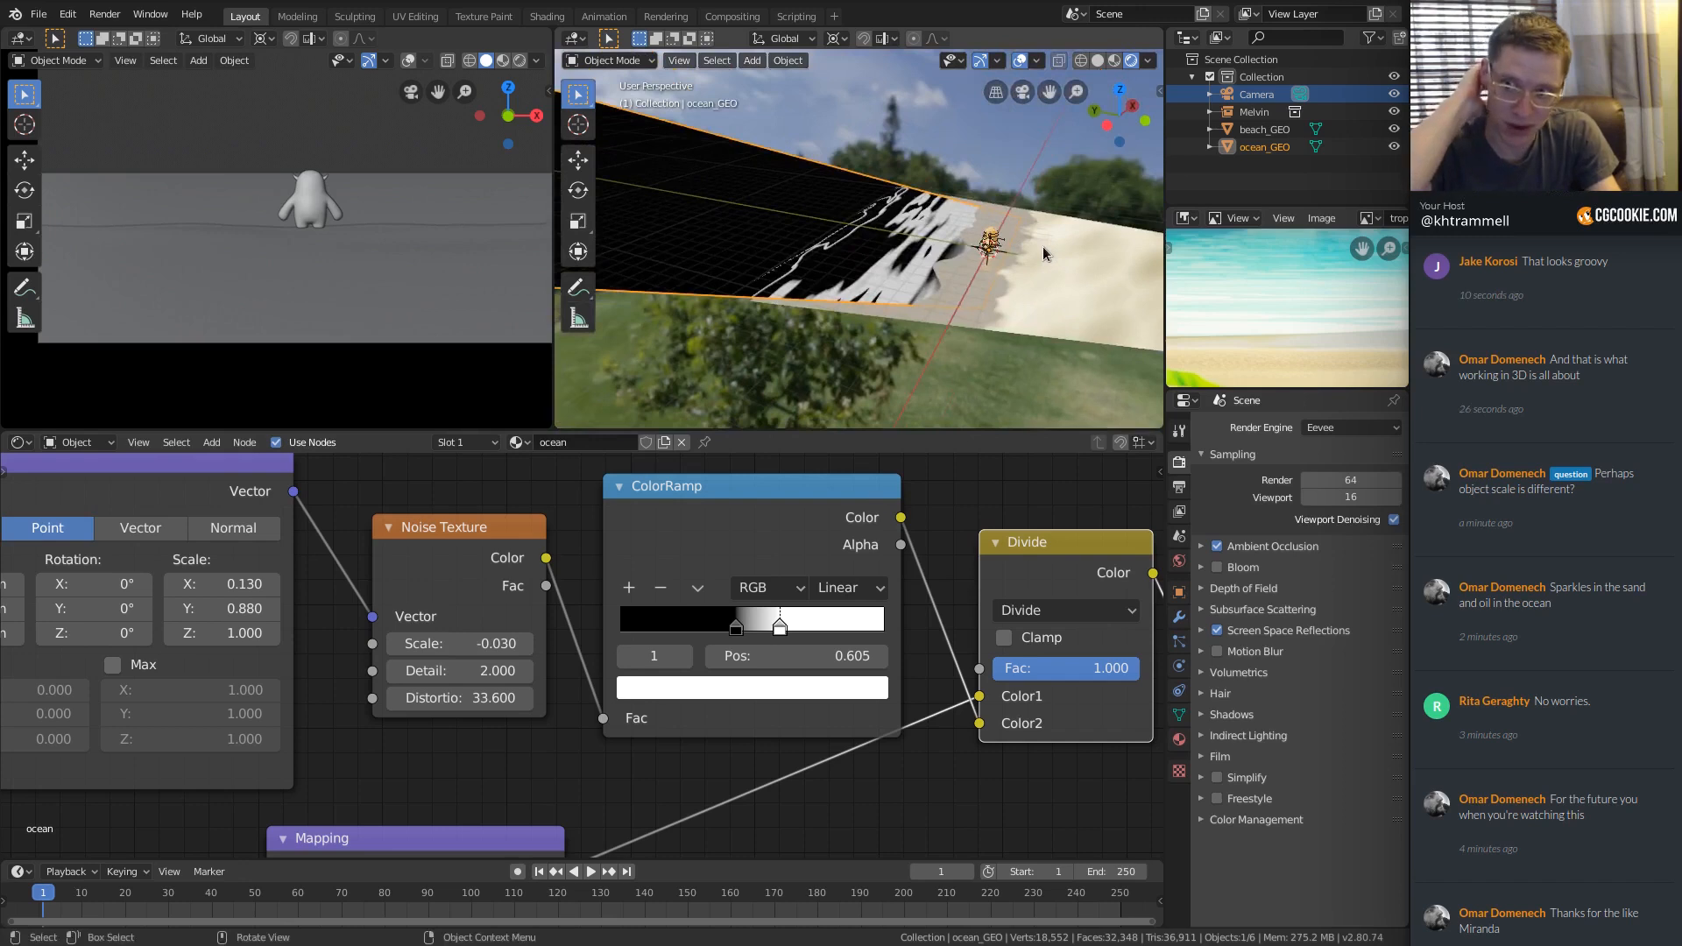
key("KP_0")
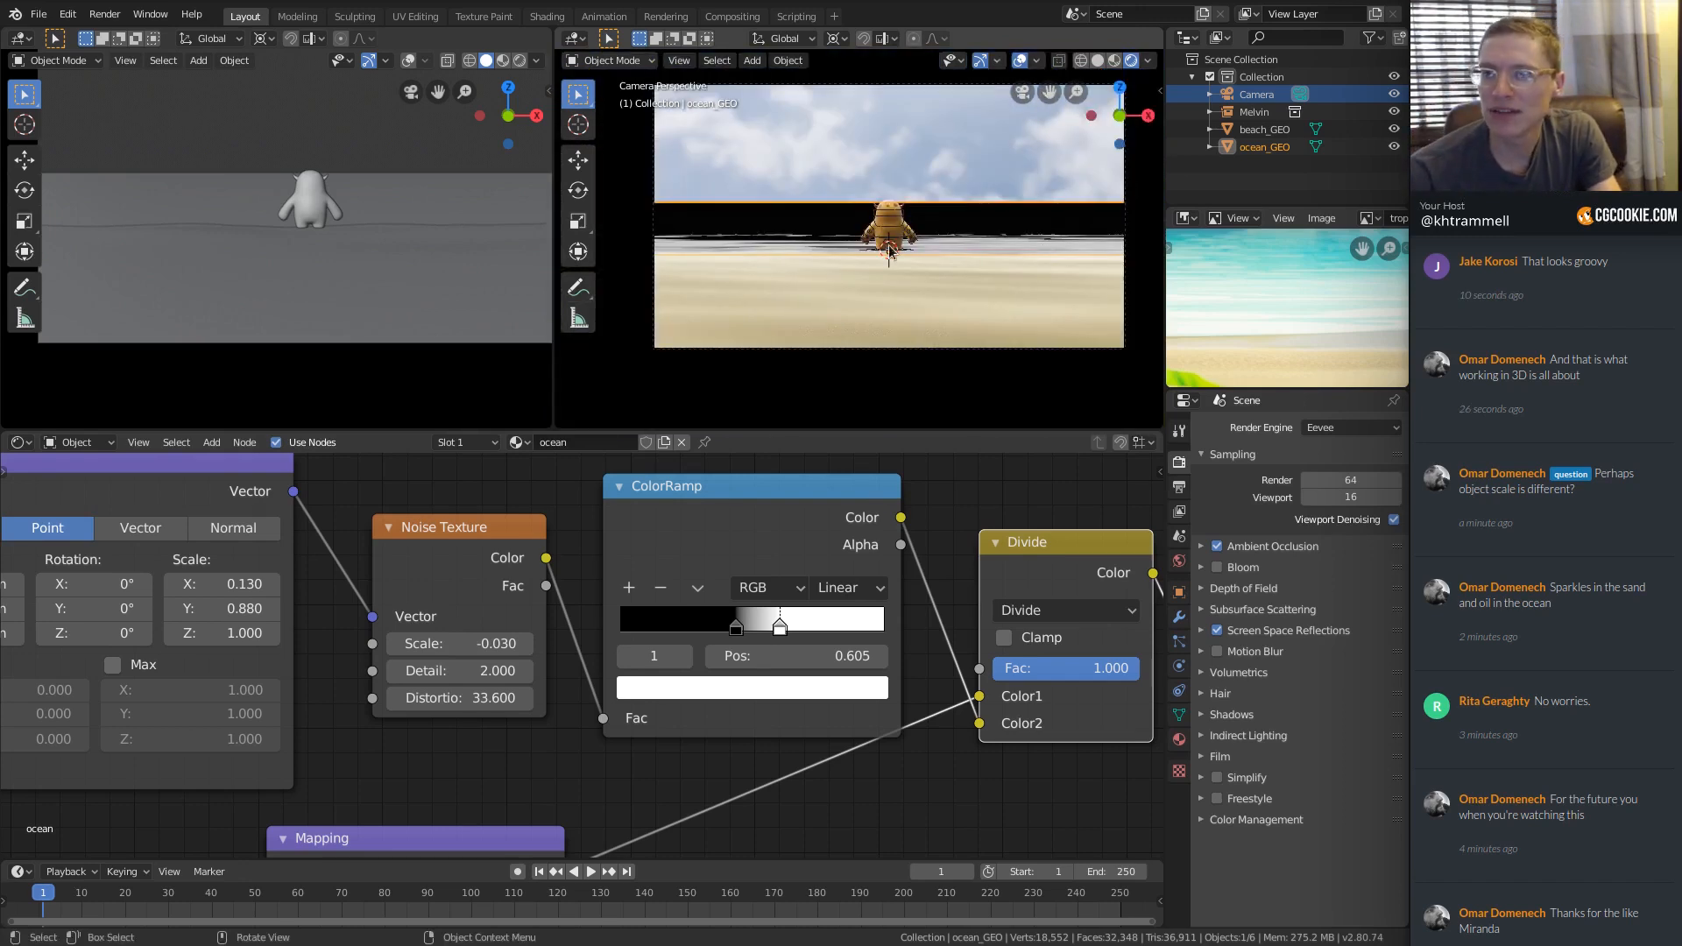
mouse_move(738, 623)
left_mouse_down()
mouse_move(722, 625)
mouse_move(749, 626)
left_mouse_up()
mouse_move(786, 626)
left_mouse_down()
mouse_move(835, 630)
mouse_move(798, 629)
left_mouse_up()
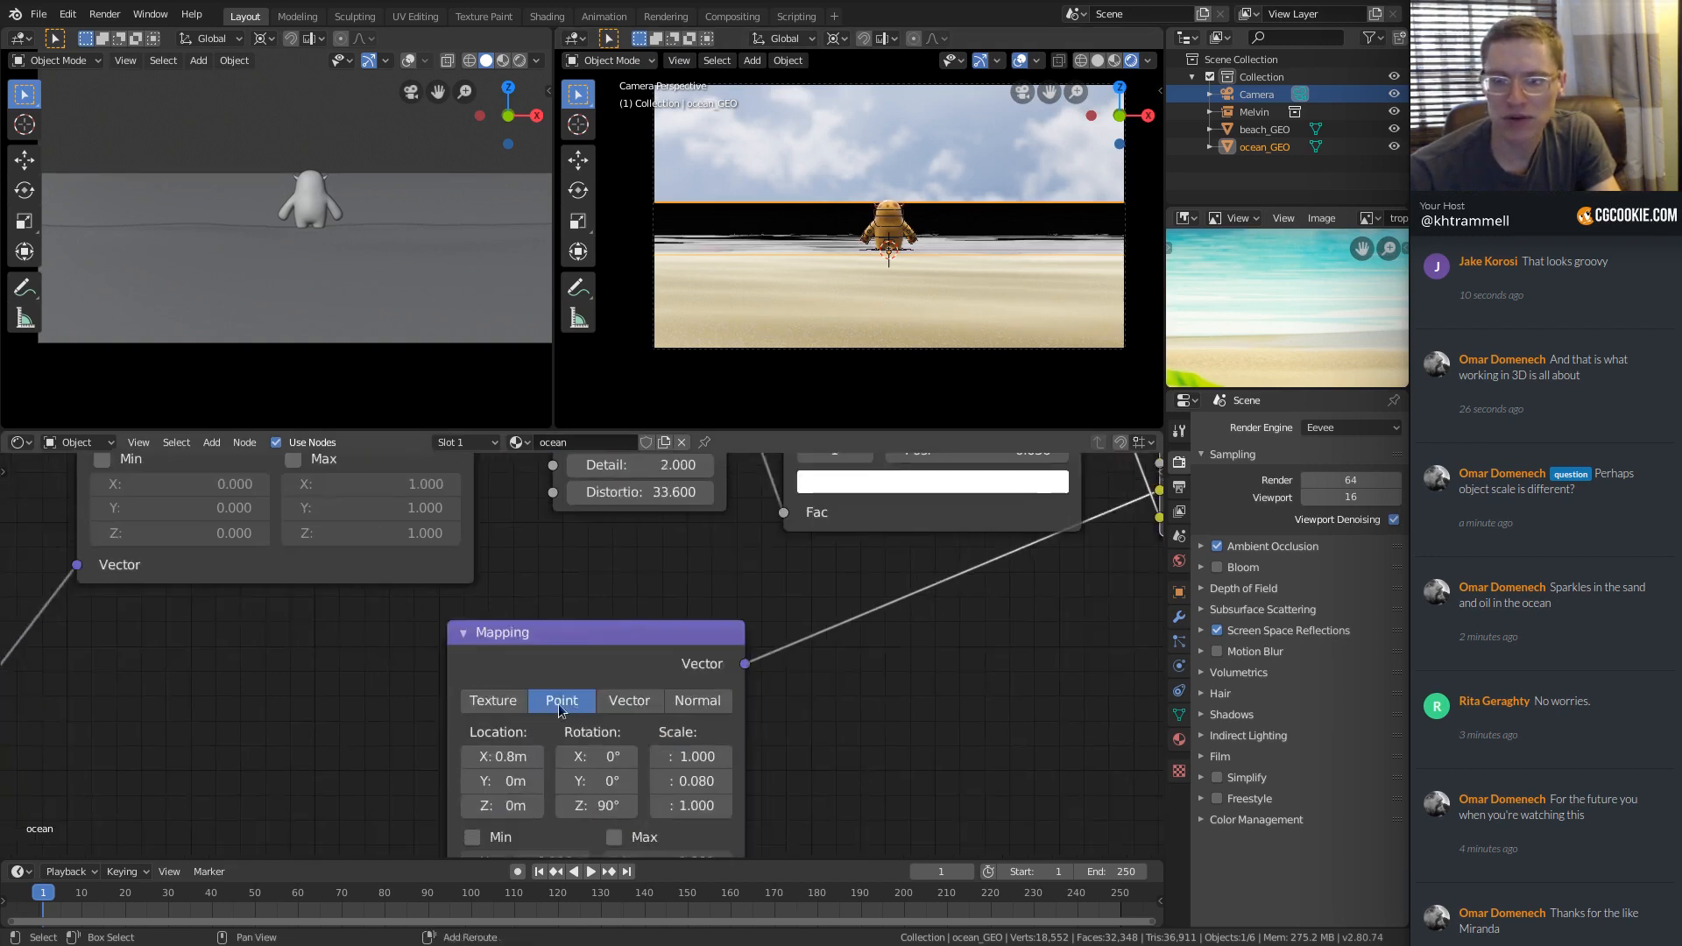
Set the gradient's Mapping node to X location 1.94 m and Y scale 0.140.
middle_click_drag(541, 661, 514, 615)
left_click_drag(477, 712, 561, 711)
middle_click_drag(695, 379, 885, 334)
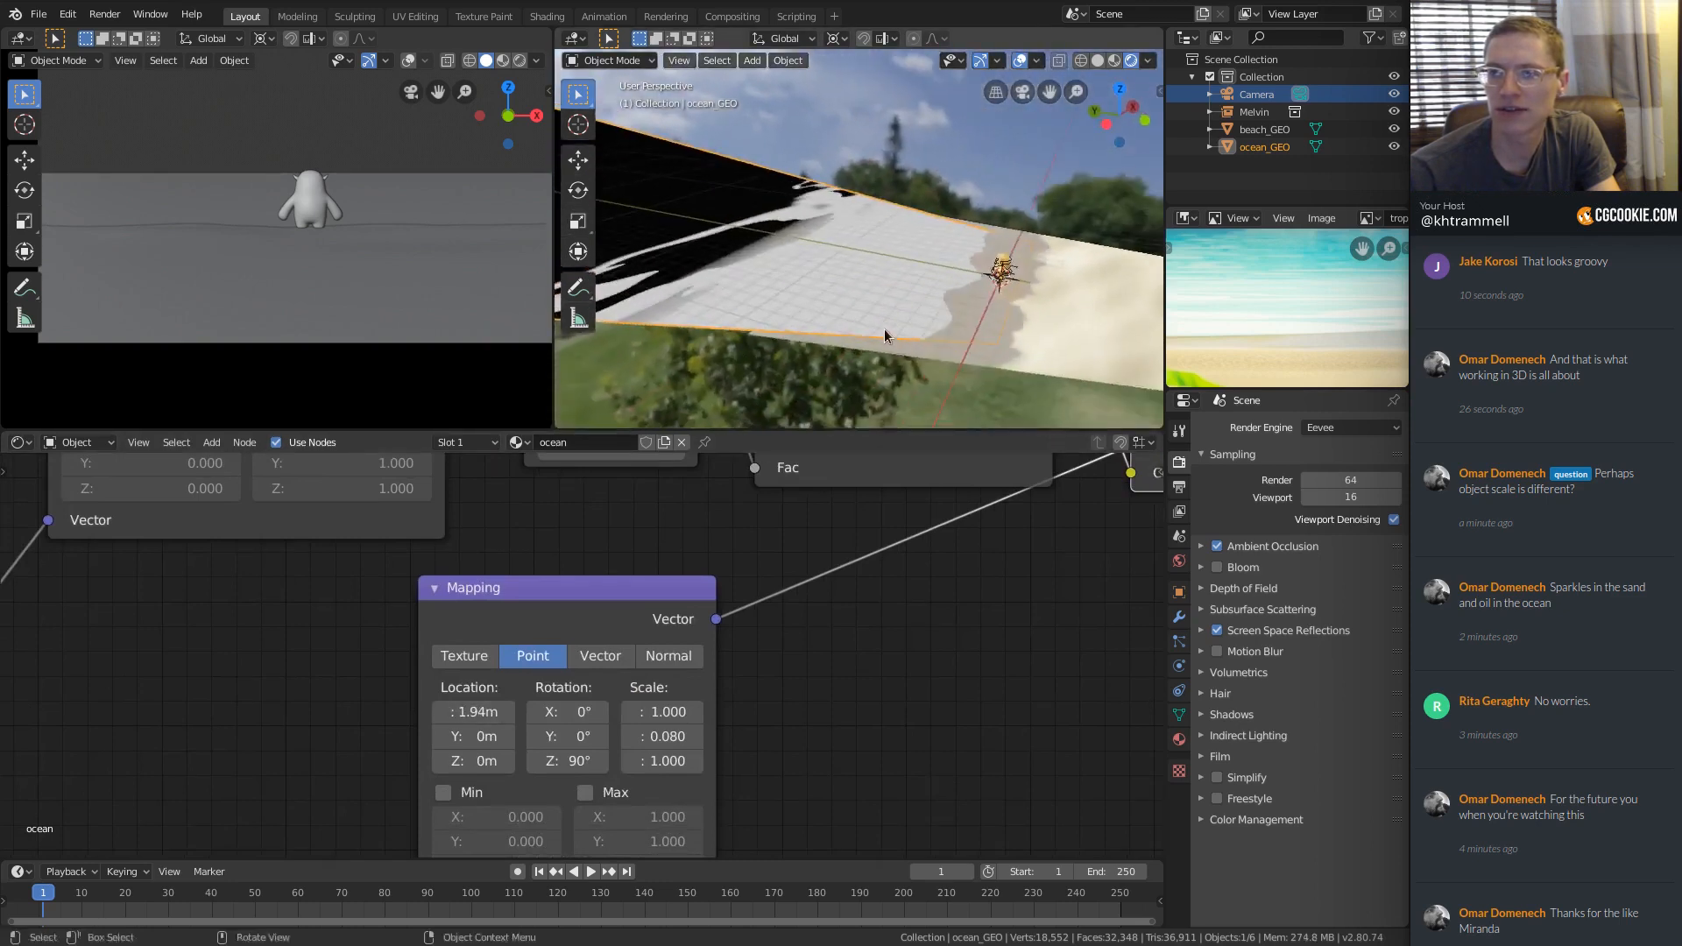
left_click_drag(651, 737, 670, 737)
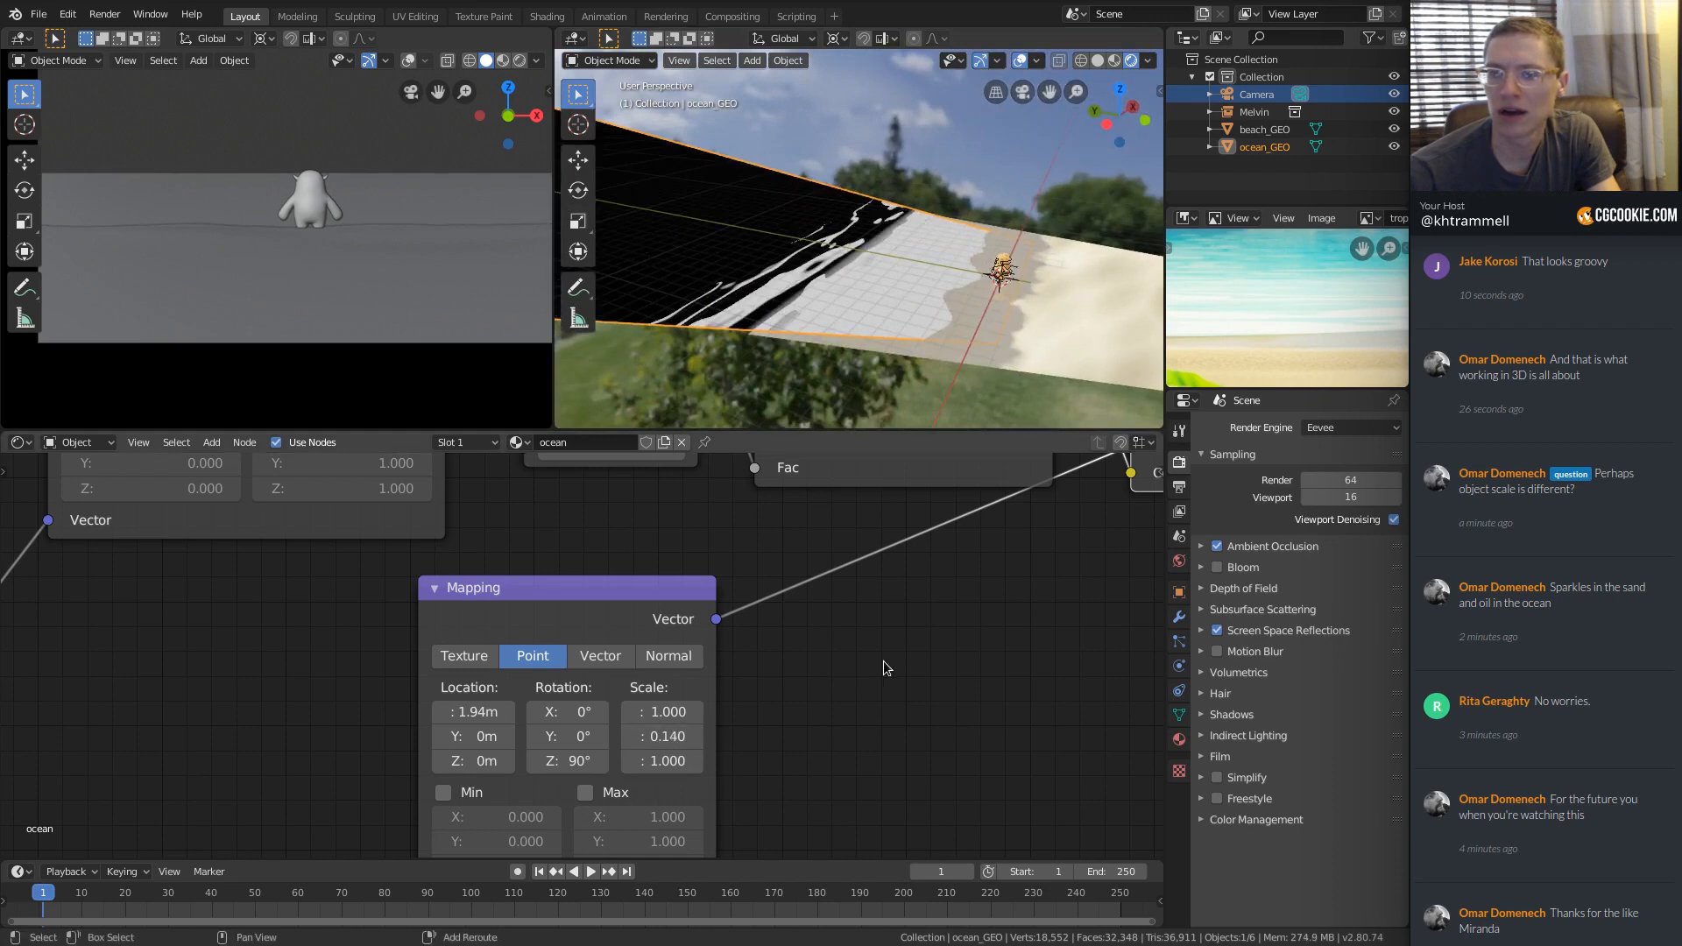
Bring the noise ColorRamp's stops close together with the black stop at position 0.395 and inspect the mask from above.
middle_click_drag(1052, 533, 814, 728)
mouse_move(705, 573)
left_mouse_down()
mouse_move(586, 575)
mouse_move(759, 570)
mouse_move(627, 569)
mouse_move(716, 568)
mouse_move(642, 574)
left_mouse_up()
middle_click_drag(745, 307, 858, 207)
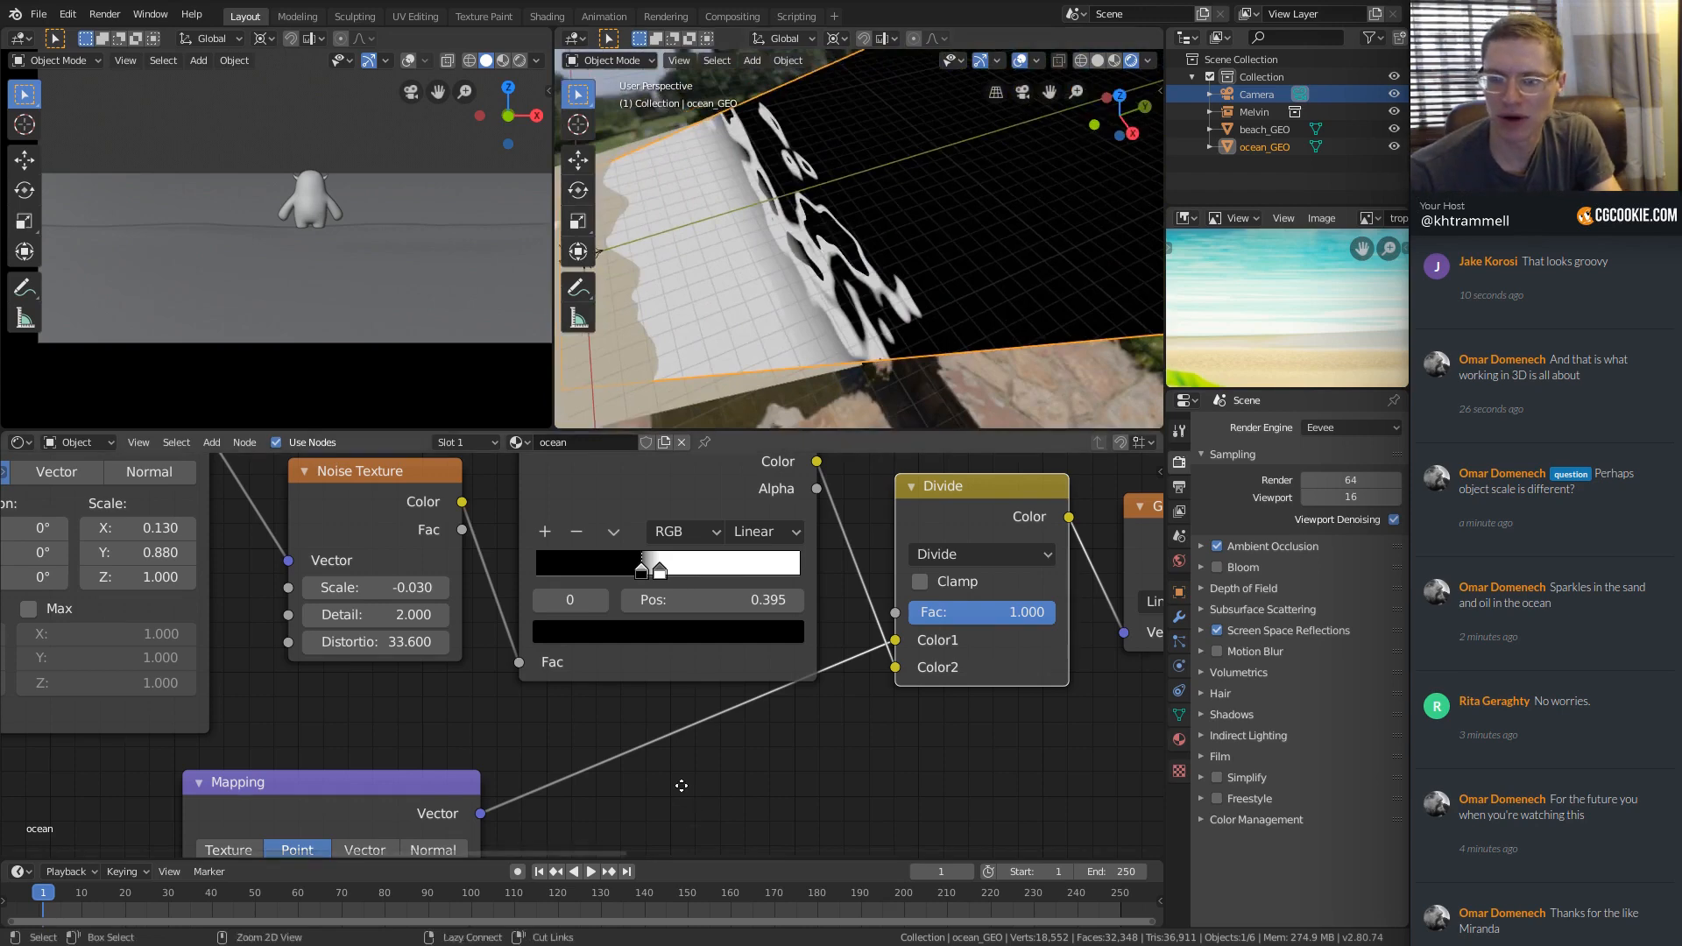
Set the noise Mapping node's scale to X 0.160 and Y 0.430.
scroll(802, 613, "down", 3)
middle_click_drag(407, 559, 577, 557)
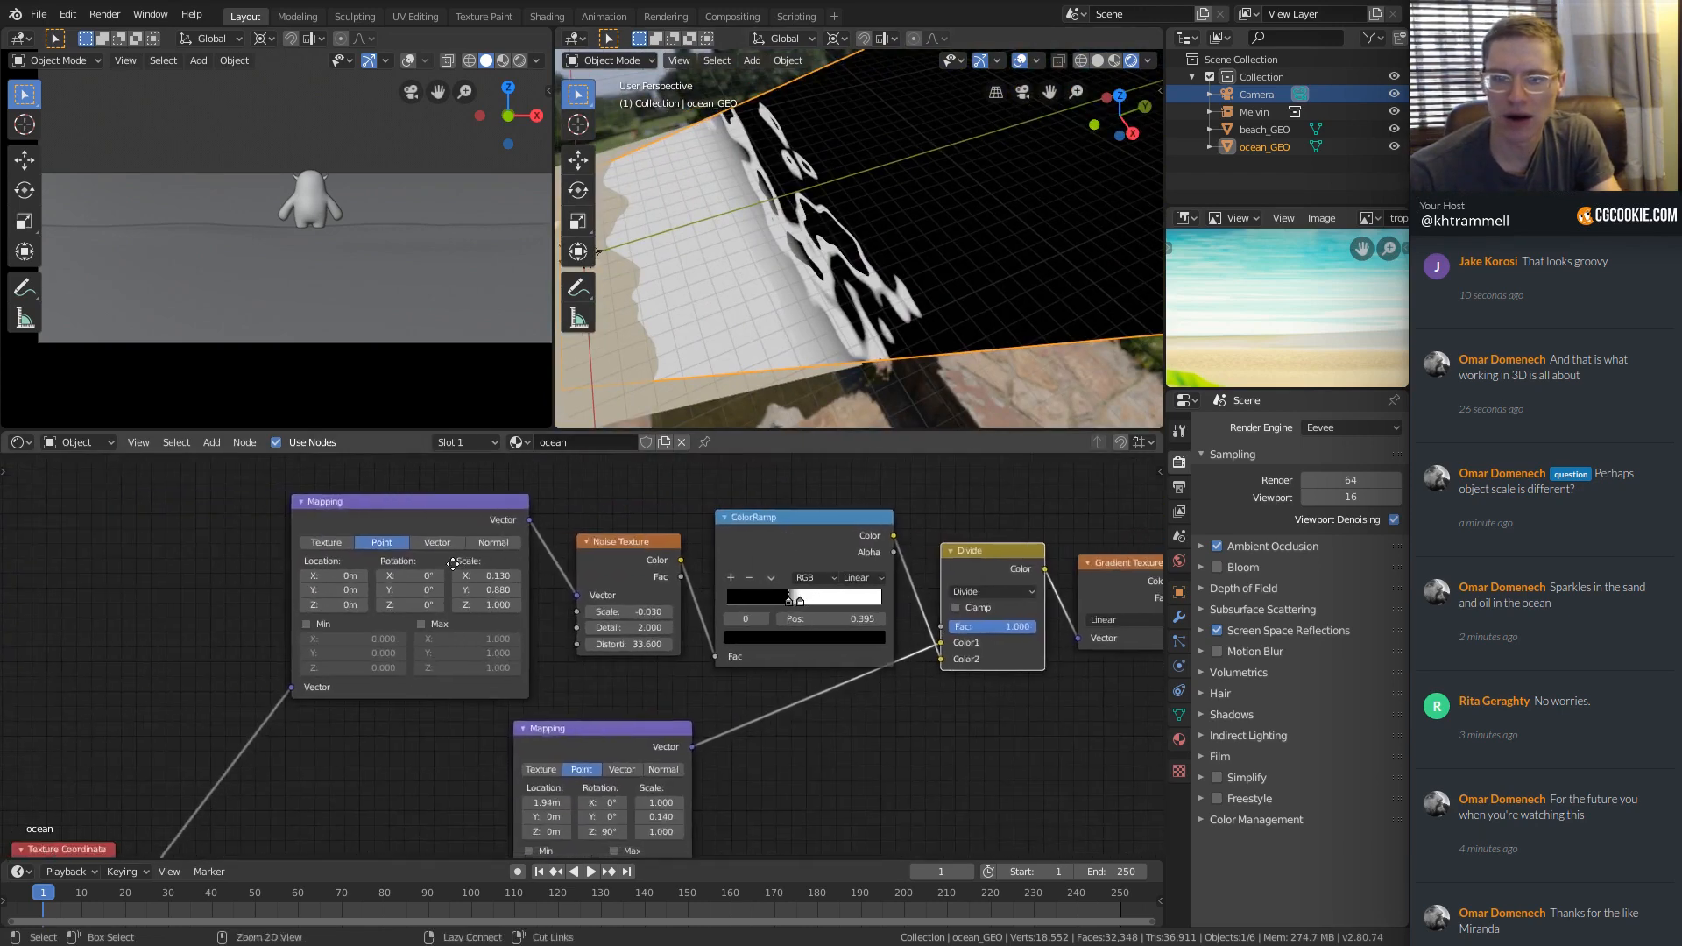
scroll(516, 539, "up", 4)
left_click_drag(477, 594, 430, 614)
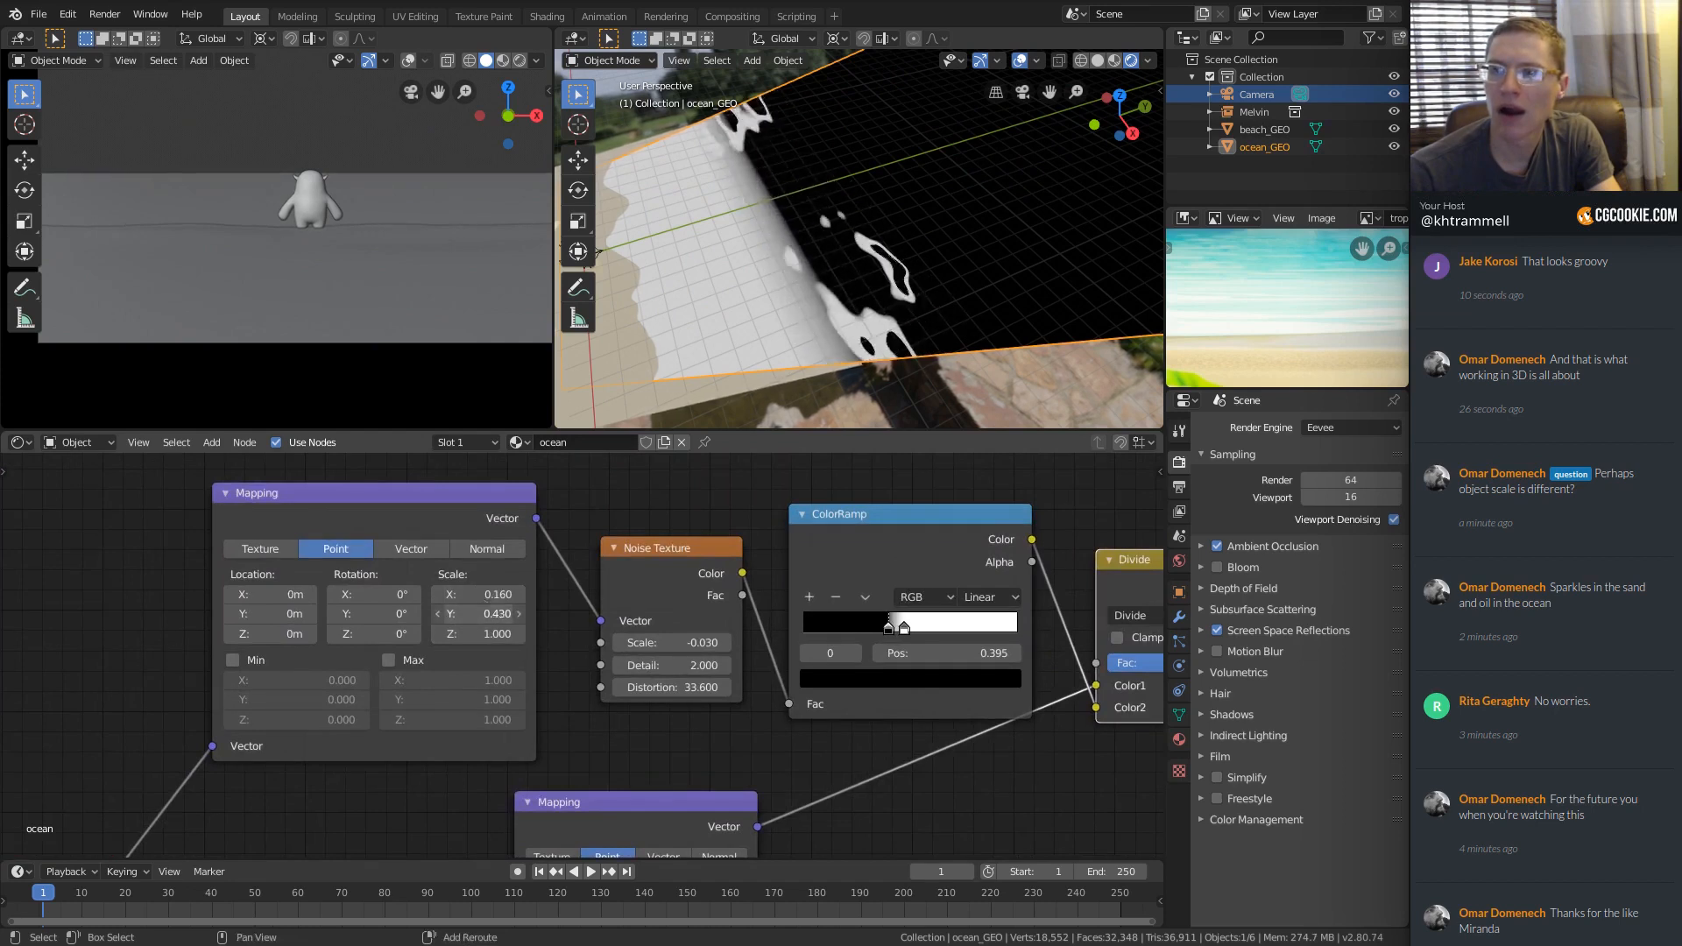
Set the gradient Mapping node's Y scale to 0.05 and view the mask across the ocean plane.
middle_click_drag(803, 737, 830, 617)
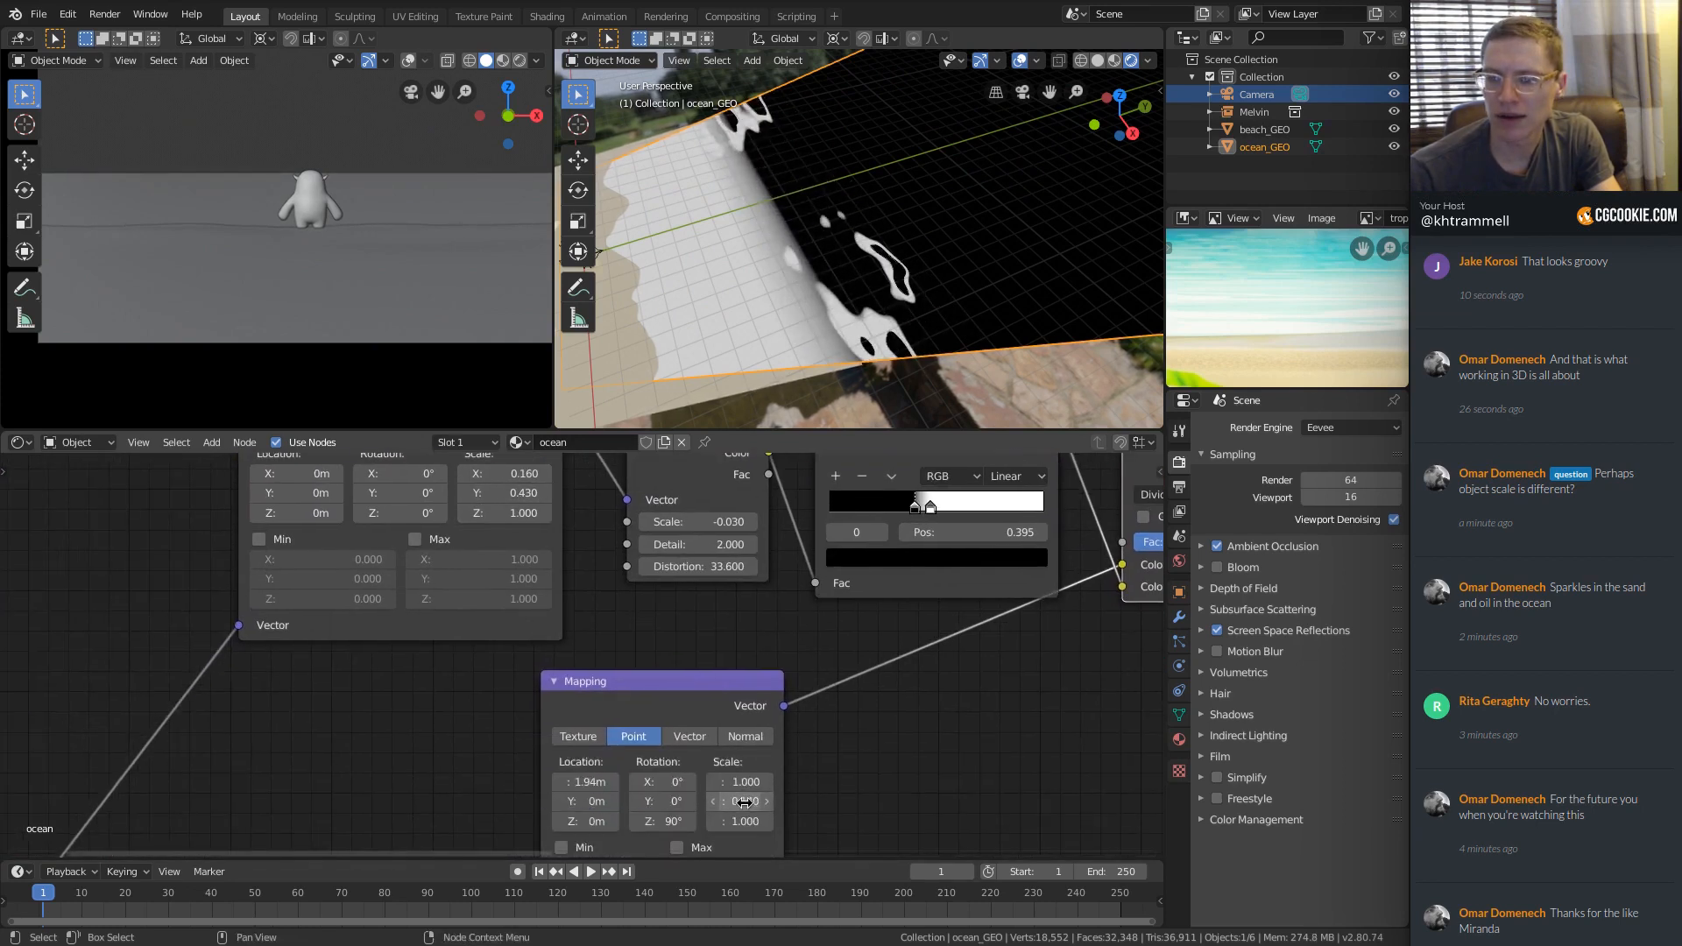
middle_click_drag(778, 788, 760, 701)
scroll(760, 702, "up", 1)
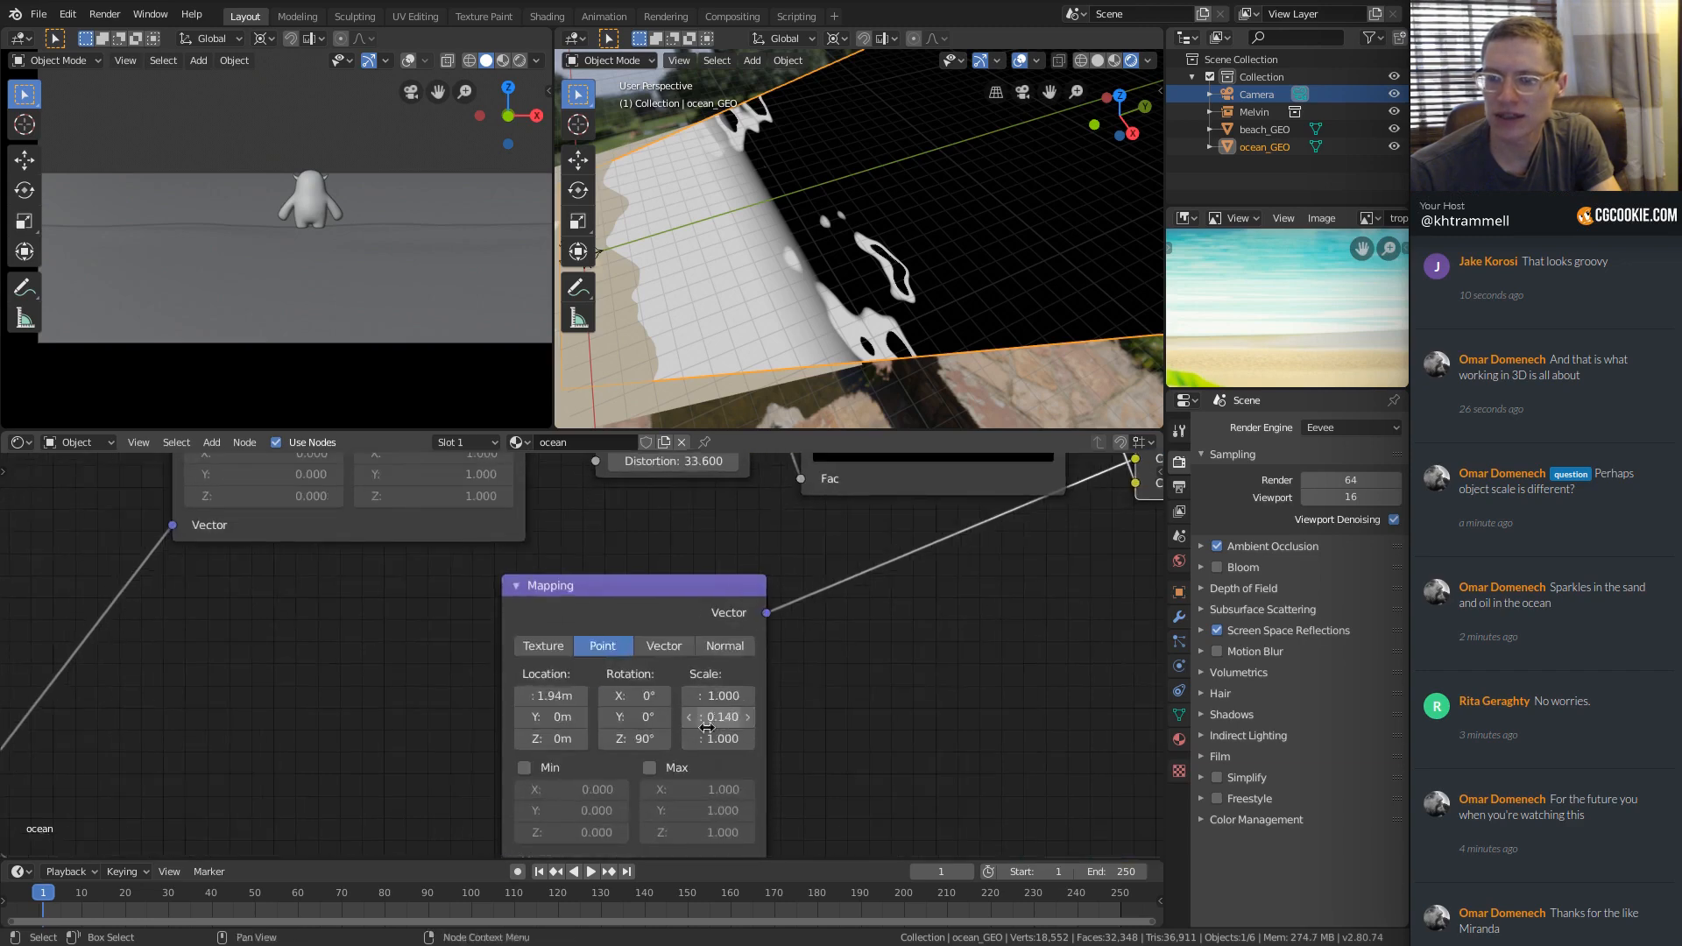
type(".05")
key("Return")
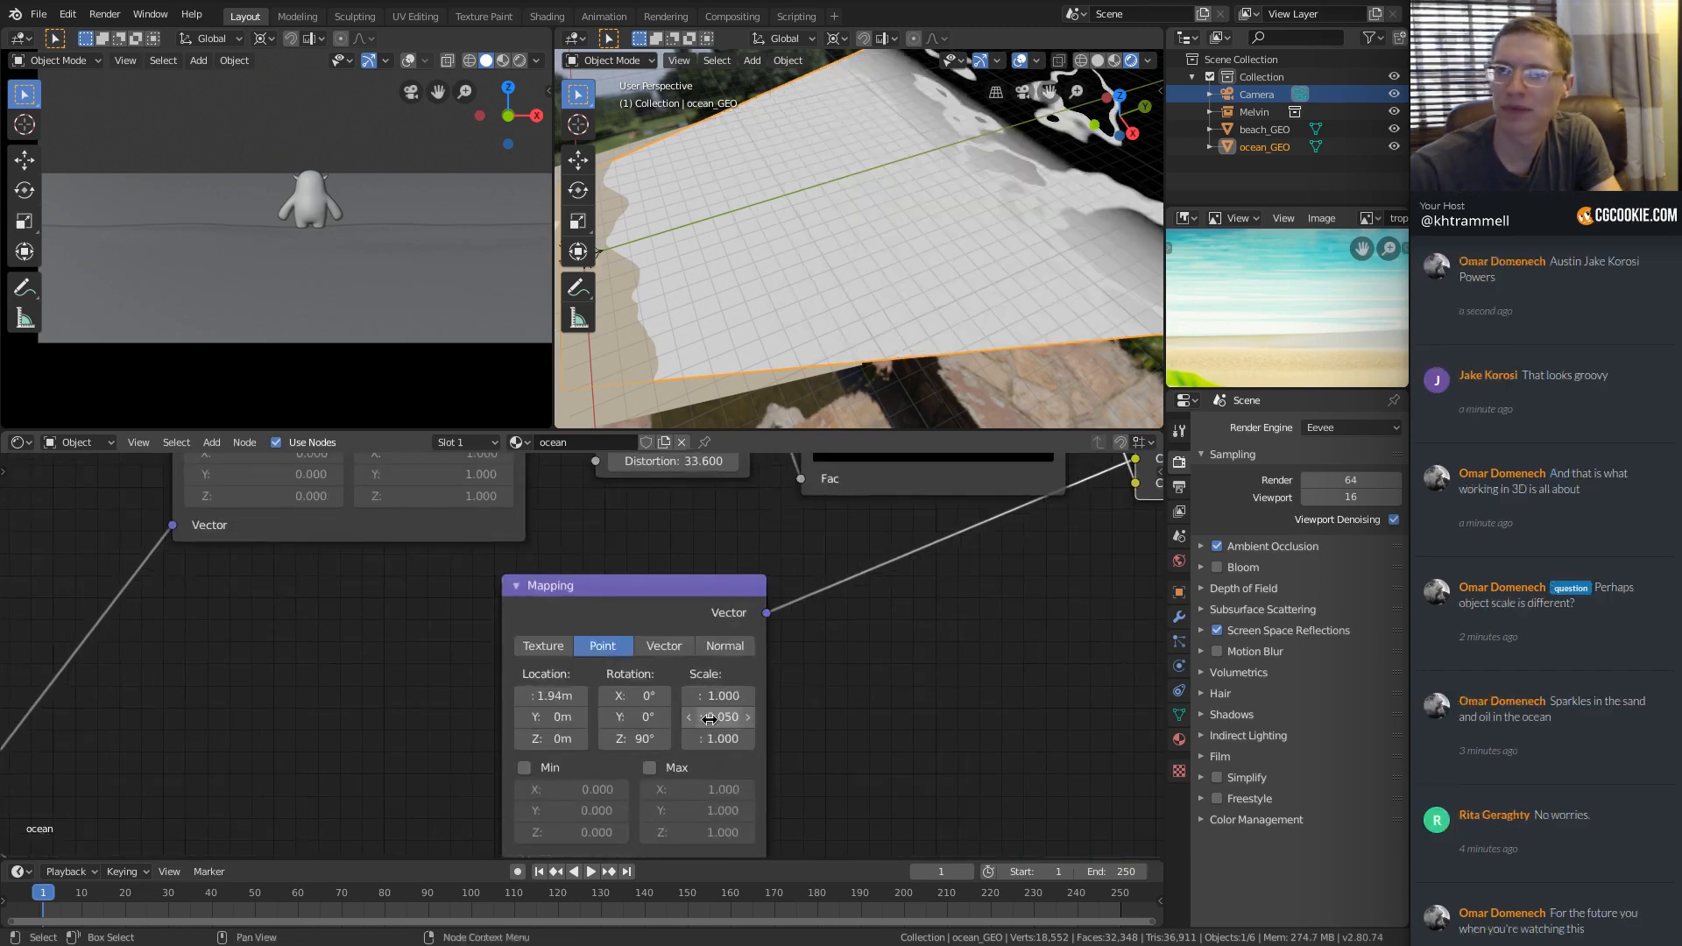
middle_click_drag(869, 316, 810, 233, "ctrl")
Readjust the noise ColorRamp's stops, placing the black stop at position 0.400.
middle_click_drag(990, 480, 831, 591)
middle_click_drag(866, 538, 762, 635)
mouse_move(666, 605)
left_mouse_down()
mouse_move(688, 605)
mouse_move(673, 604)
left_mouse_up()
left_click(643, 602)
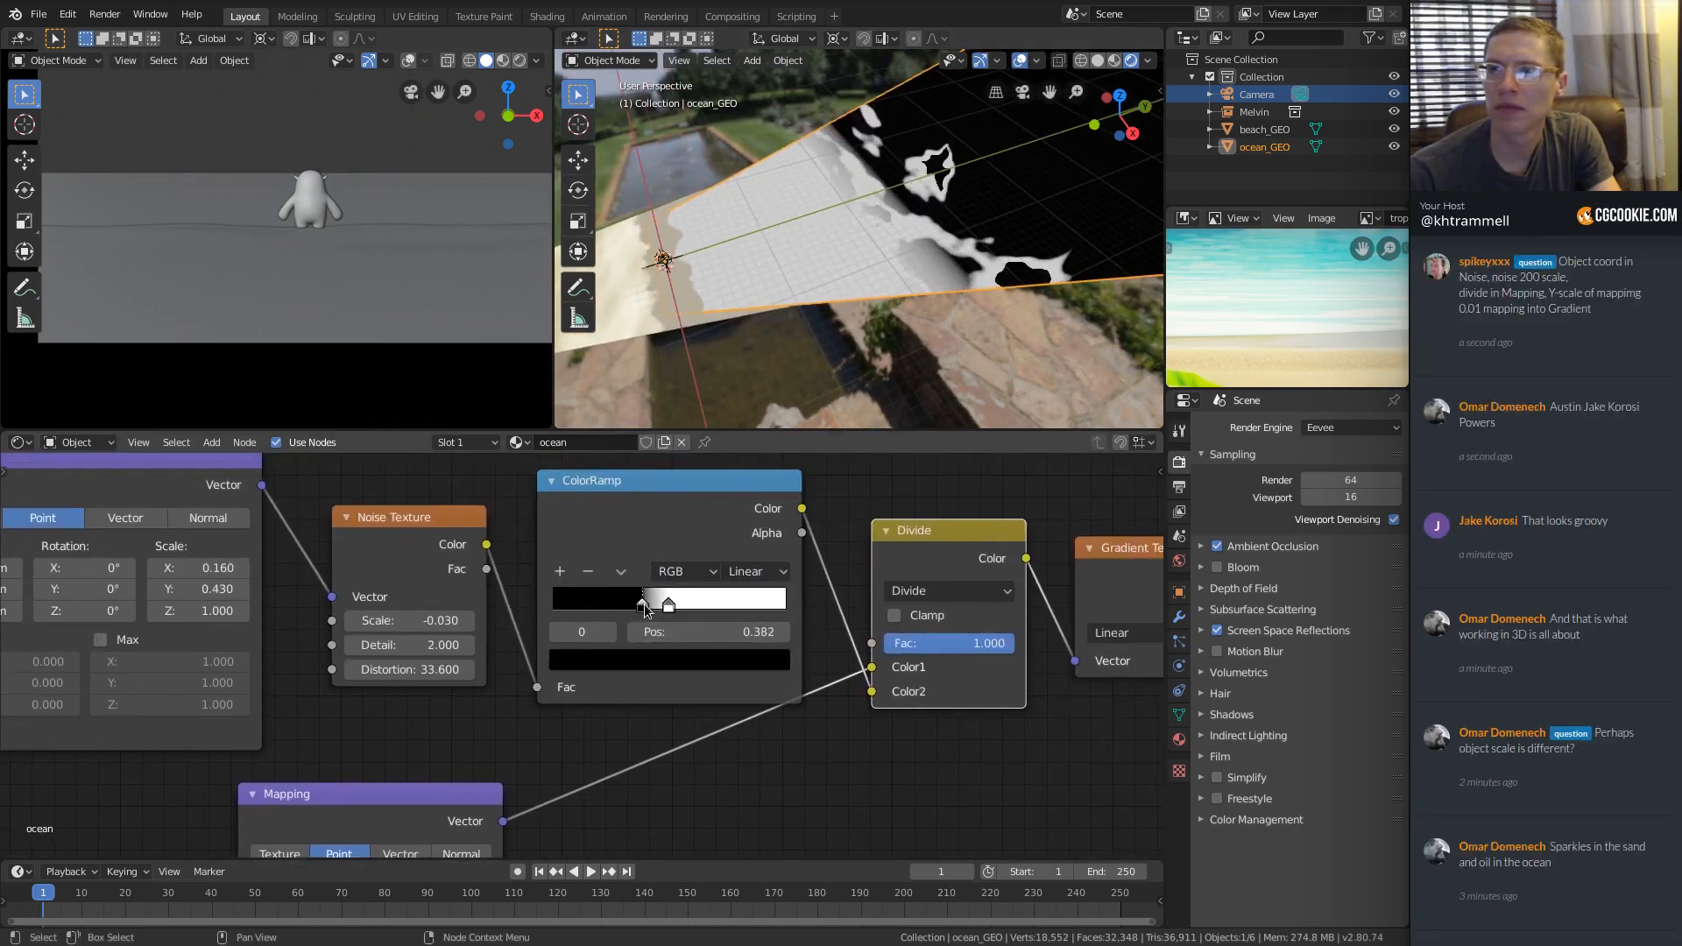
Set the black stop of the ColorRamp after the Gradient Texture to position 0.995 for a hard-edged mask.
scroll(624, 603, "down", 2)
middle_click_drag(855, 580, 510, 581)
middle_click_drag(933, 614, 770, 622)
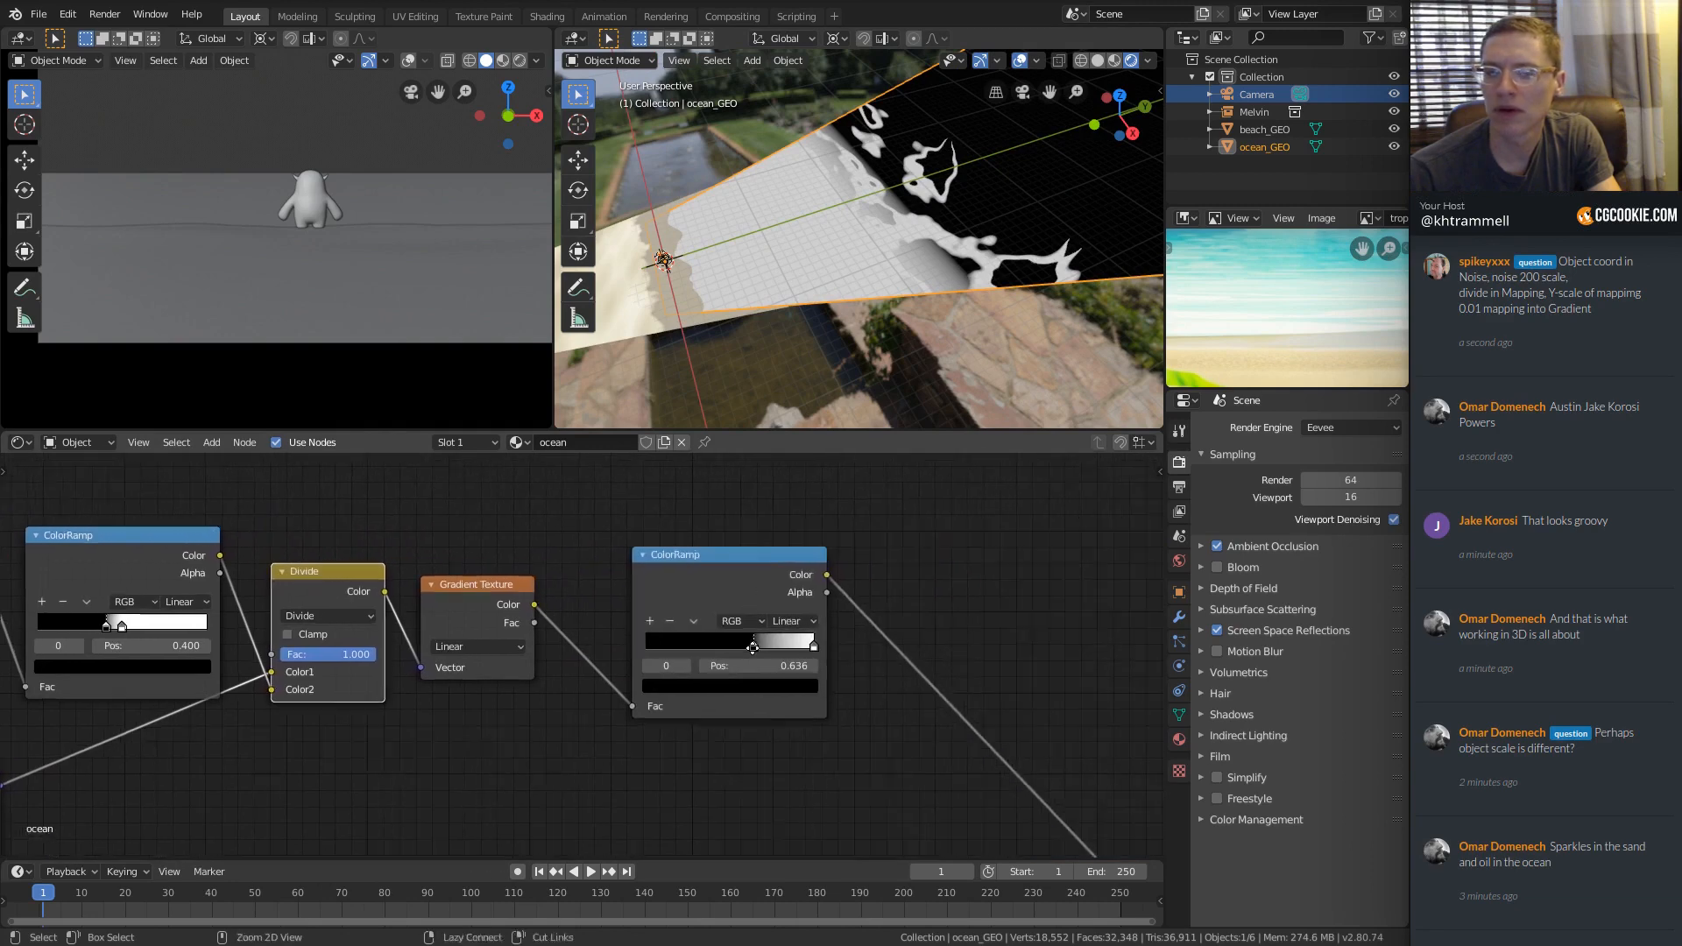
scroll(776, 623, "up", 2)
left_click_drag(789, 645, 881, 630)
Set the gradient Mapping node's X location to 1.27 m.
middle_click_drag(646, 634, 837, 544, "shift")
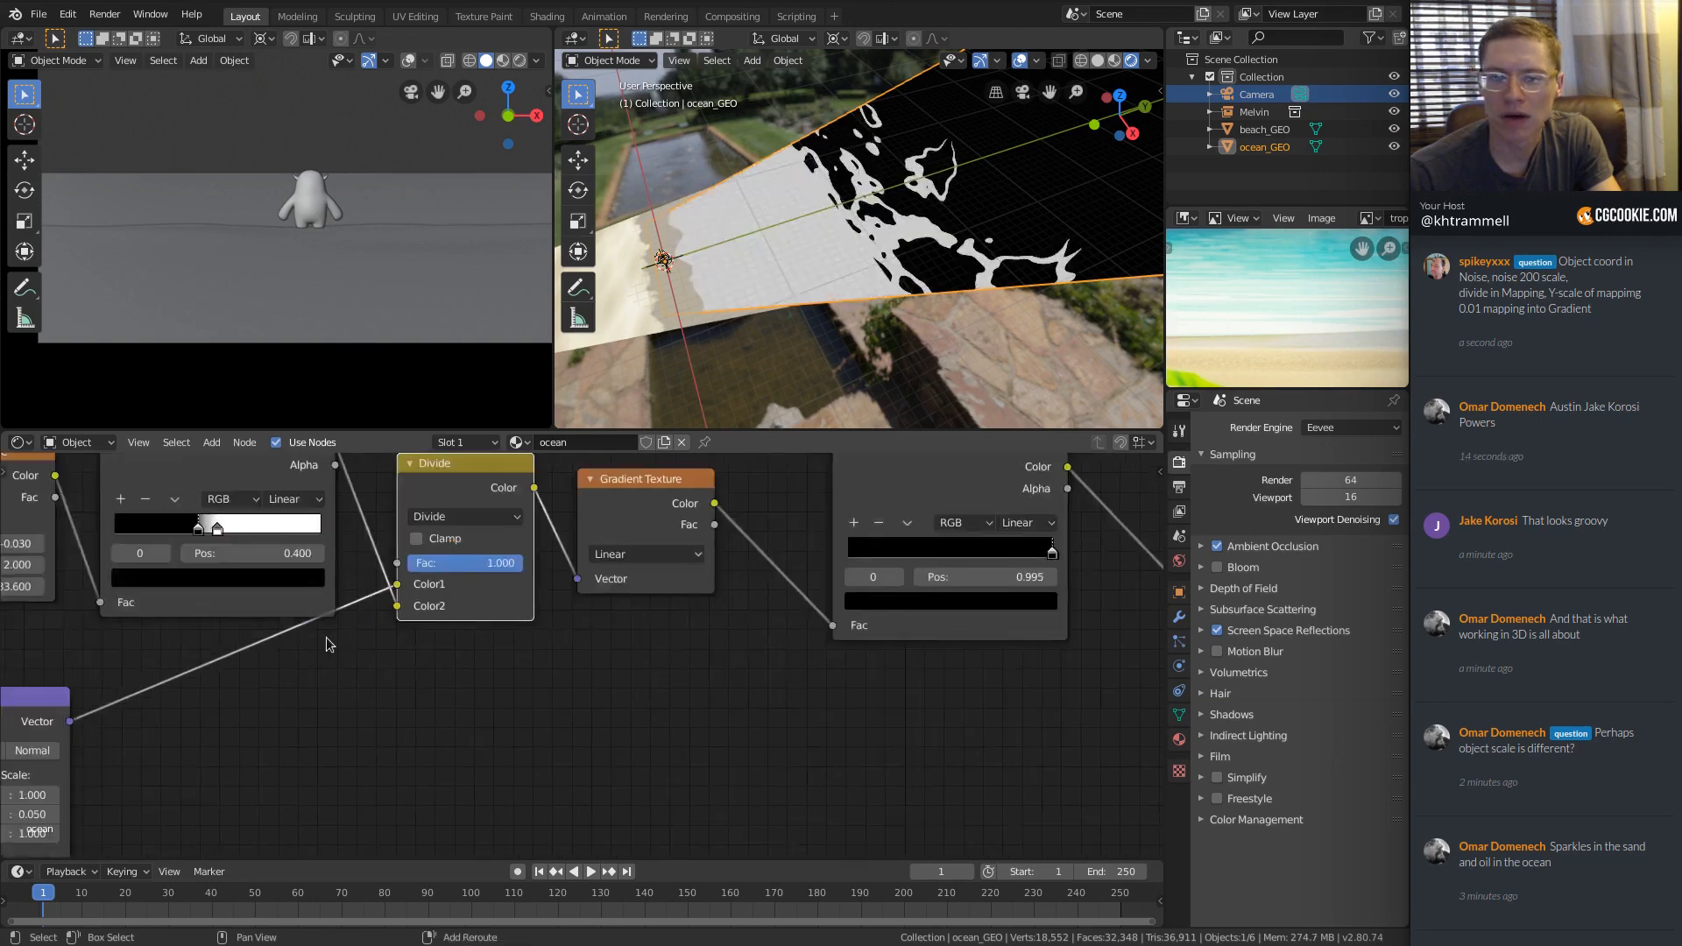
middle_click_drag(88, 694, 503, 563, "shift")
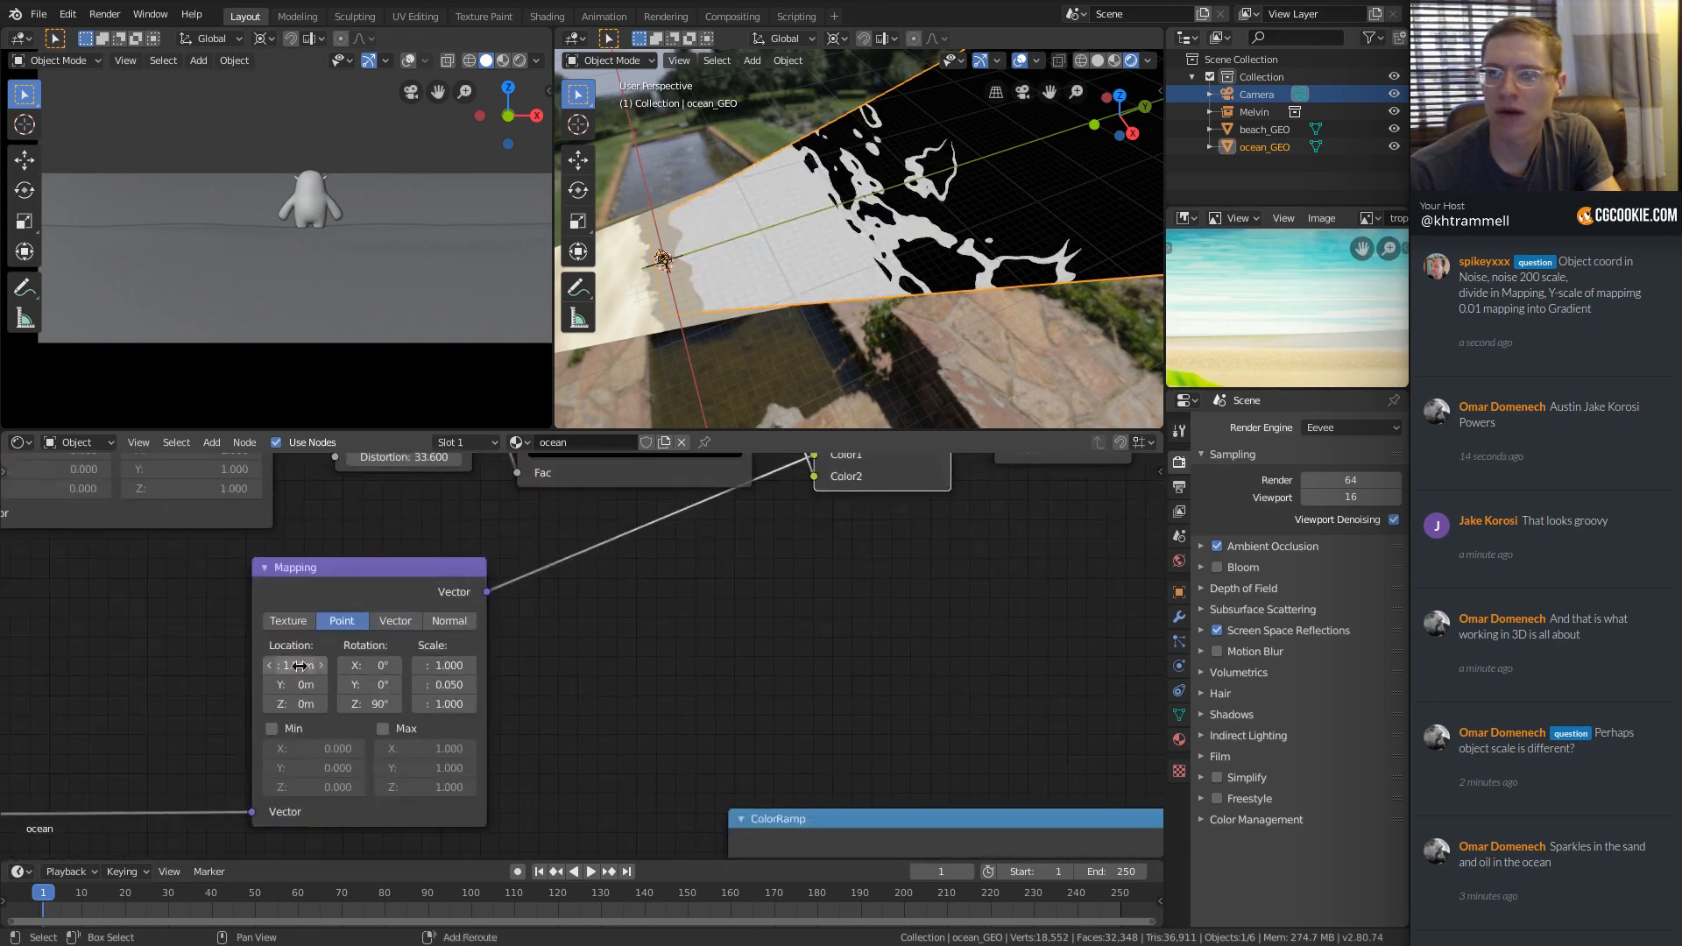
left_click_drag(299, 666, 341, 666)
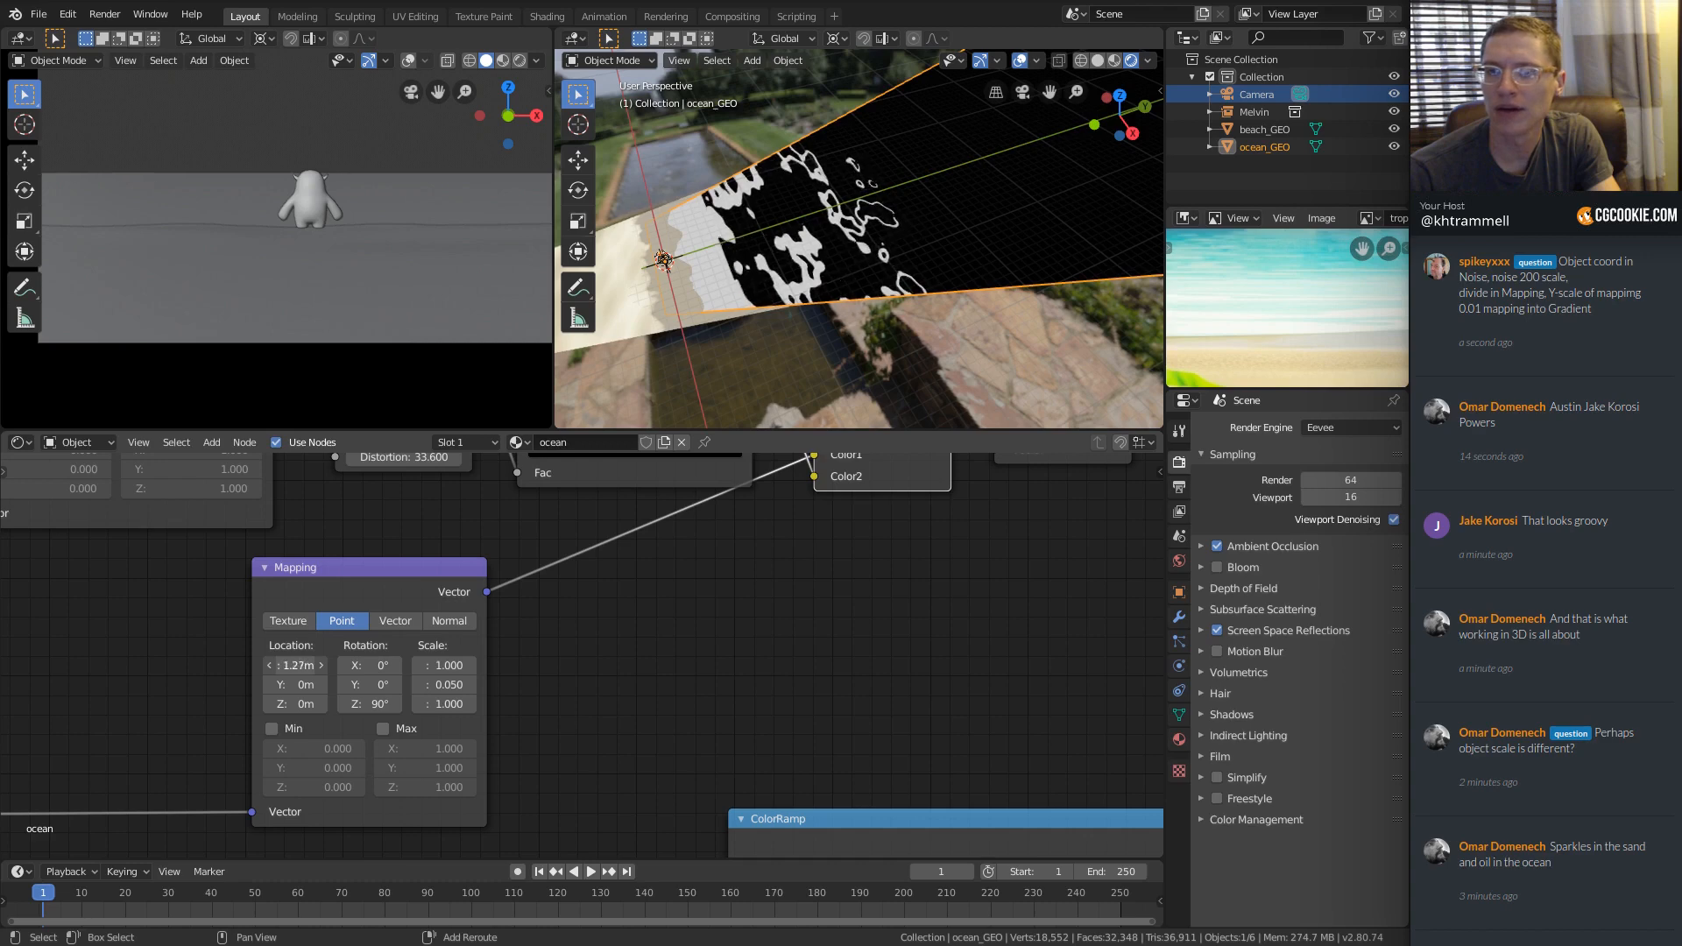
Set the noise ColorRamp's white stop to position 0.605 and check the foam mask through the camera.
middle_click_drag(813, 630, 781, 819)
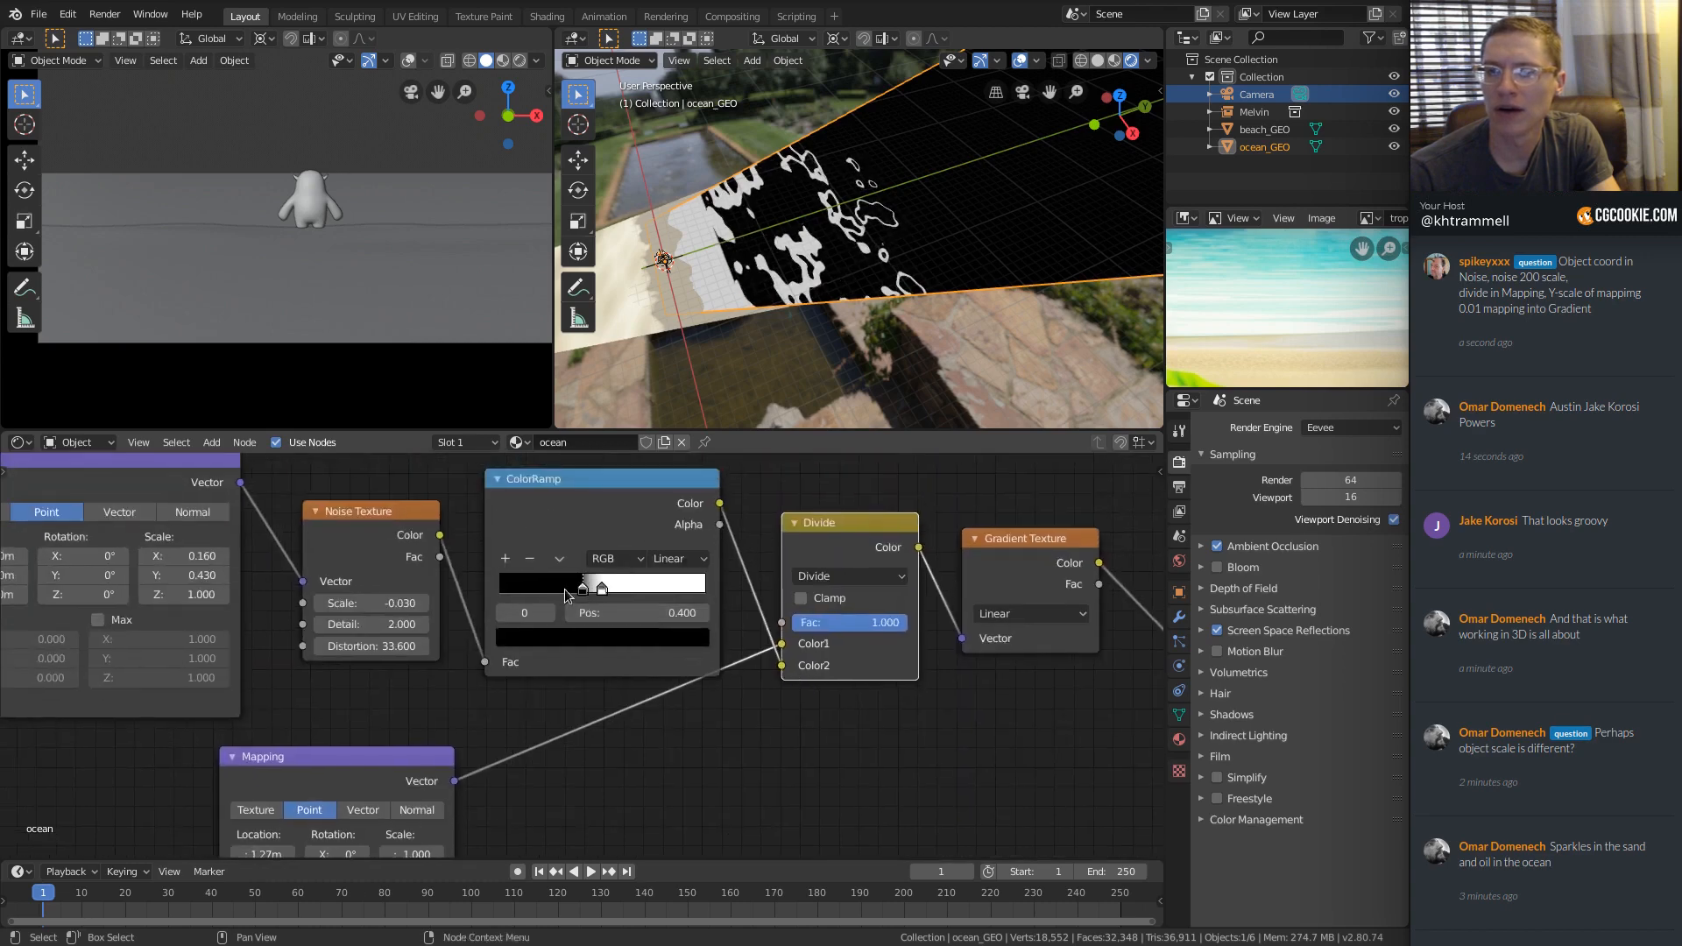
left_click_drag(602, 589, 623, 590)
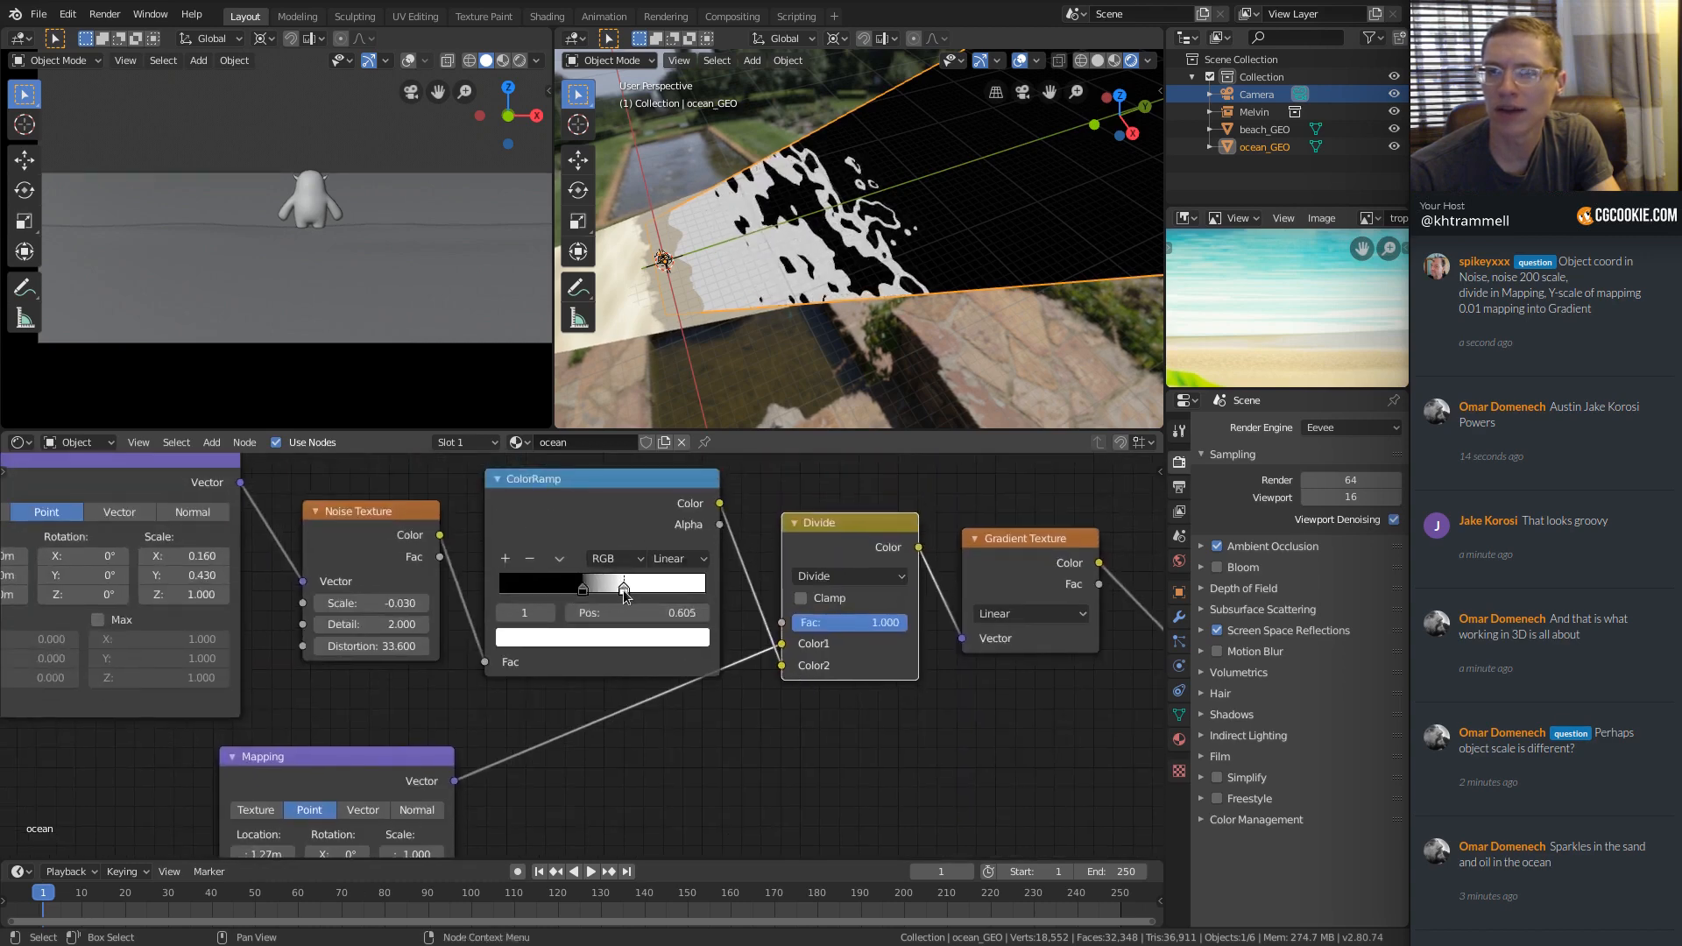
key("KP_0")
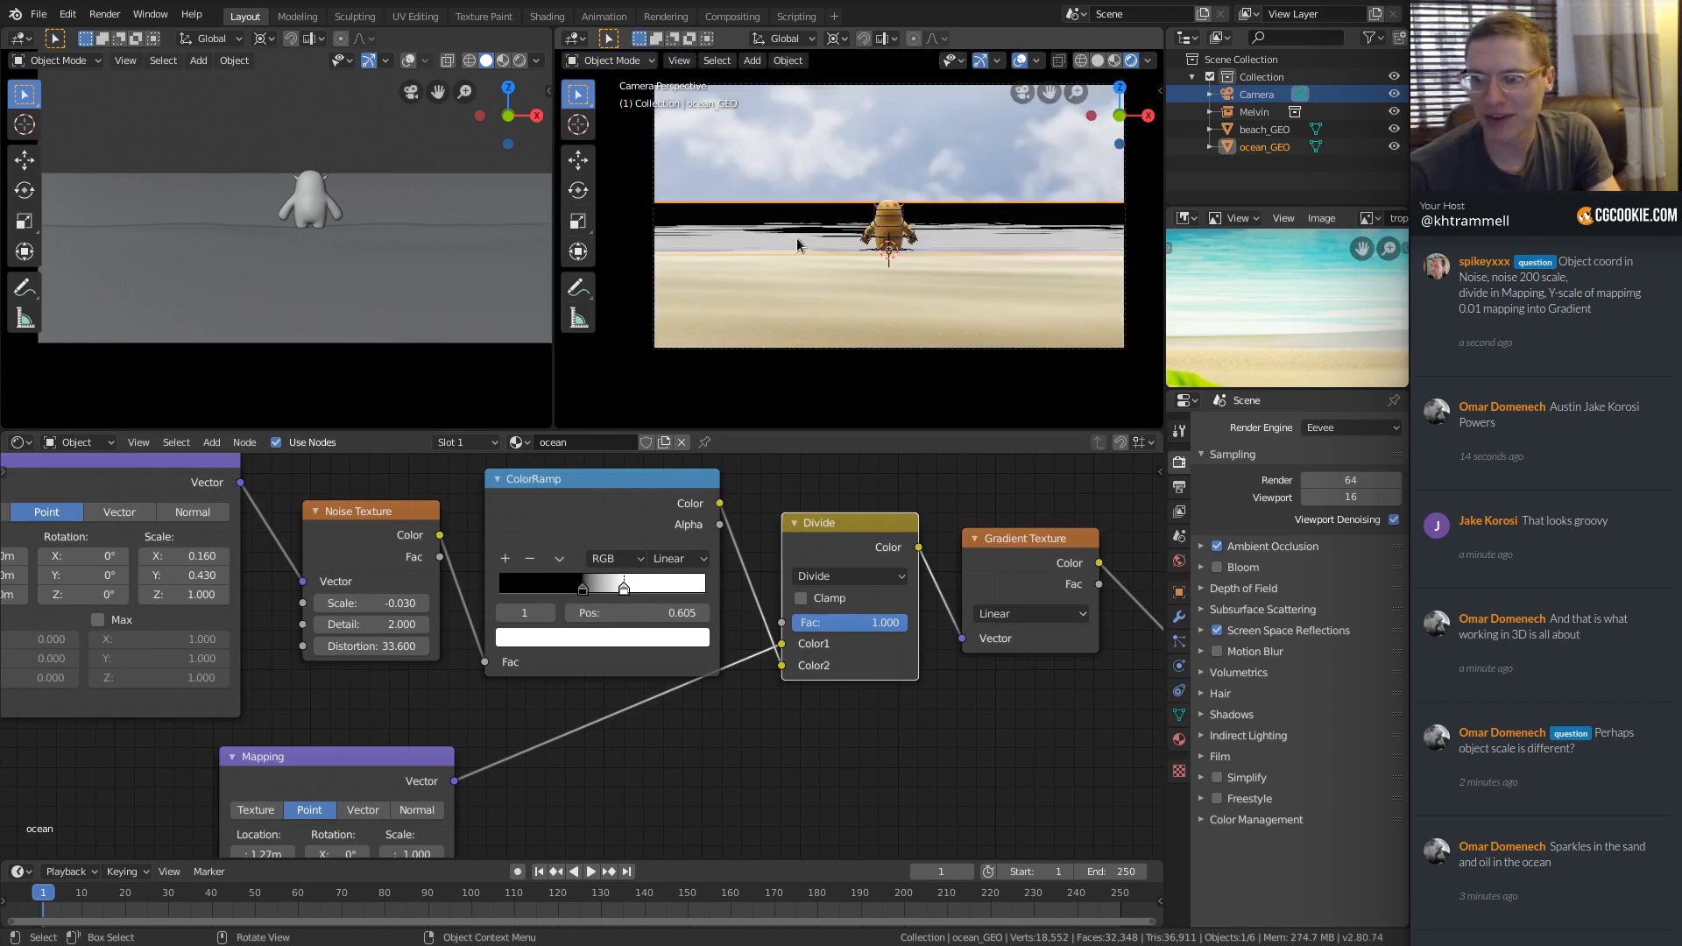
Set the gradient Mapping node's X location to 0.91 m and check the shoreline through the camera.
middle_click_drag(836, 538, 841, 551)
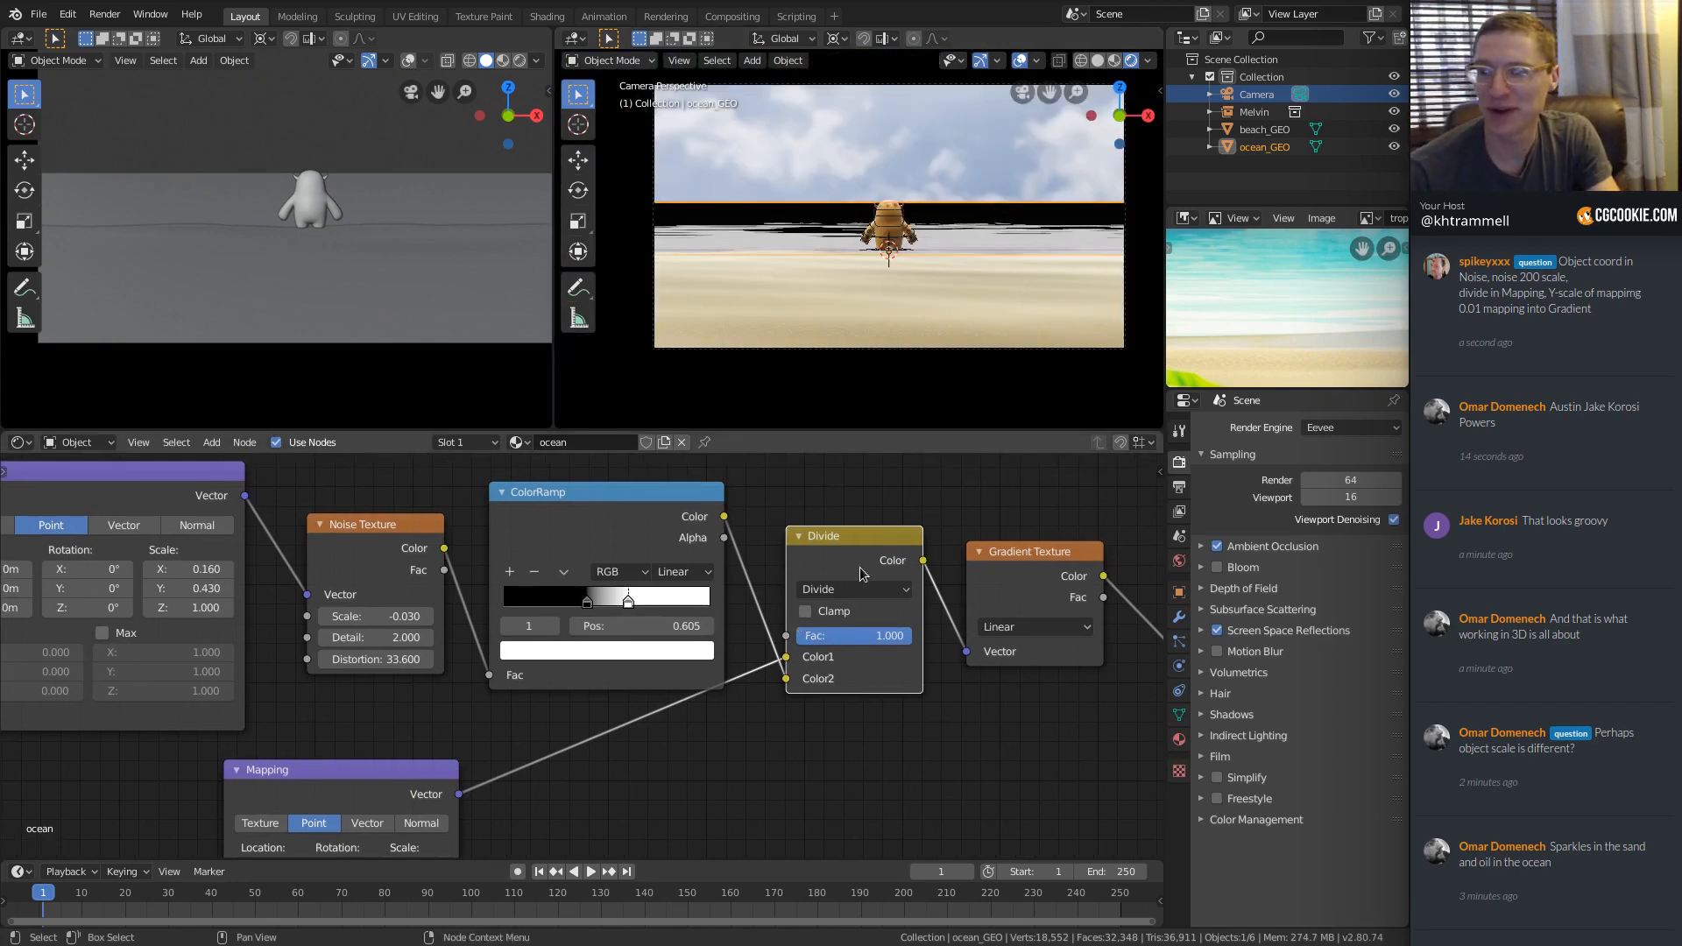
middle_click_drag(903, 243, 816, 288)
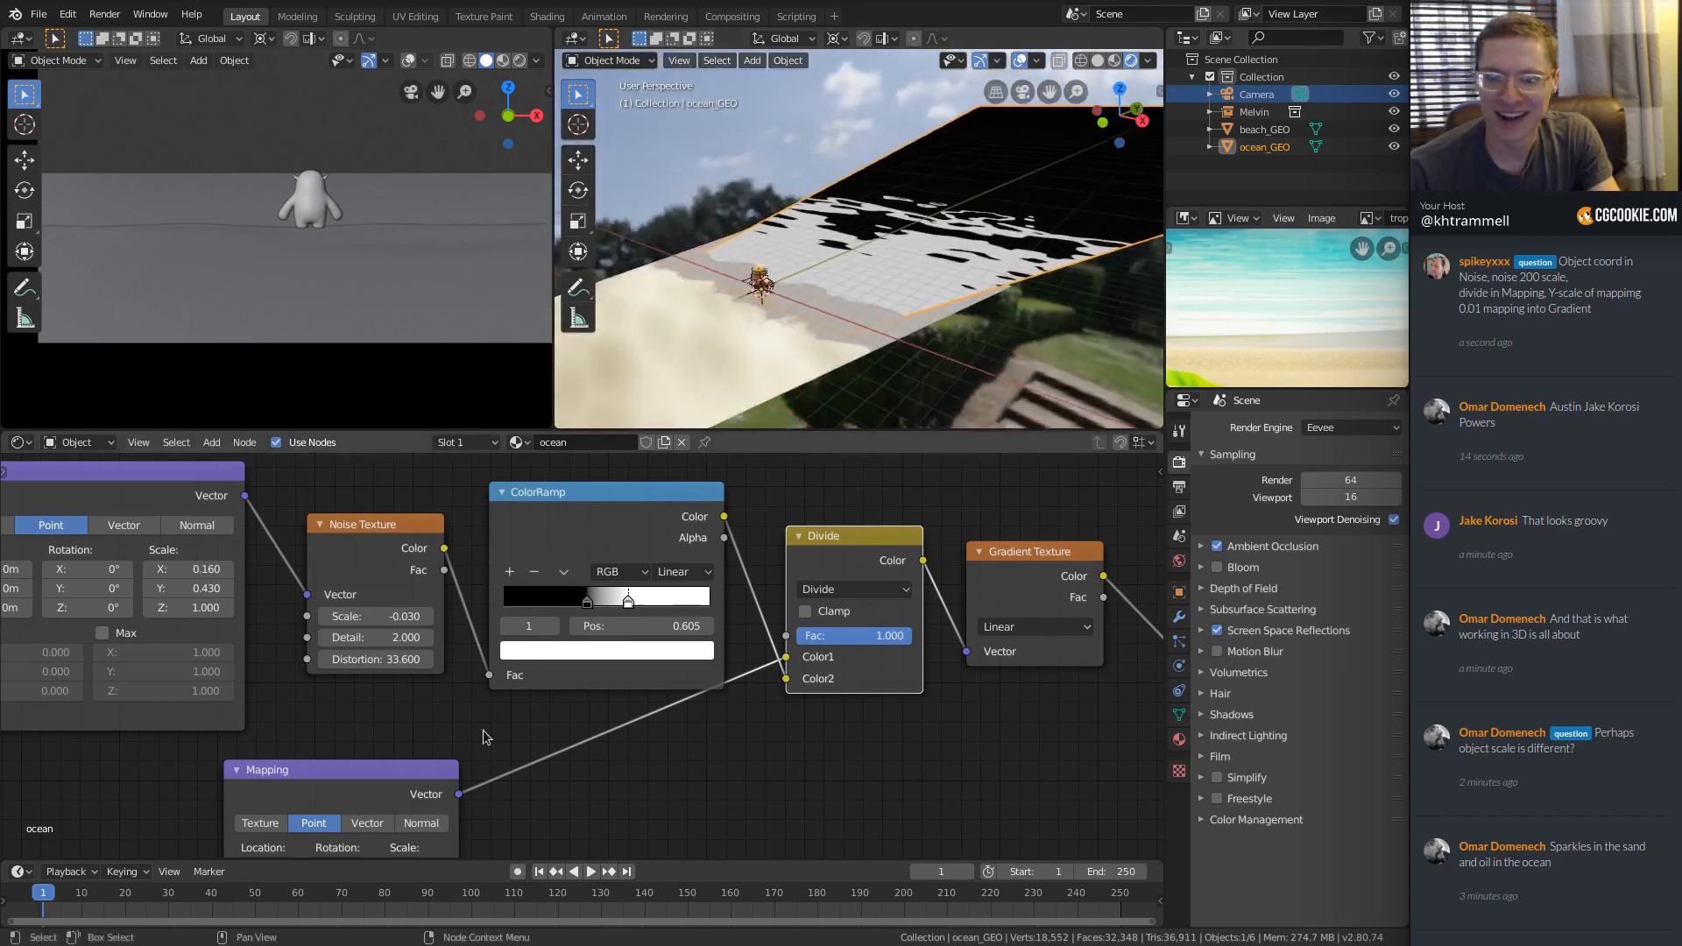
middle_click_drag(483, 738, 550, 631)
left_click_drag(340, 761, 302, 761)
key("KP_0")
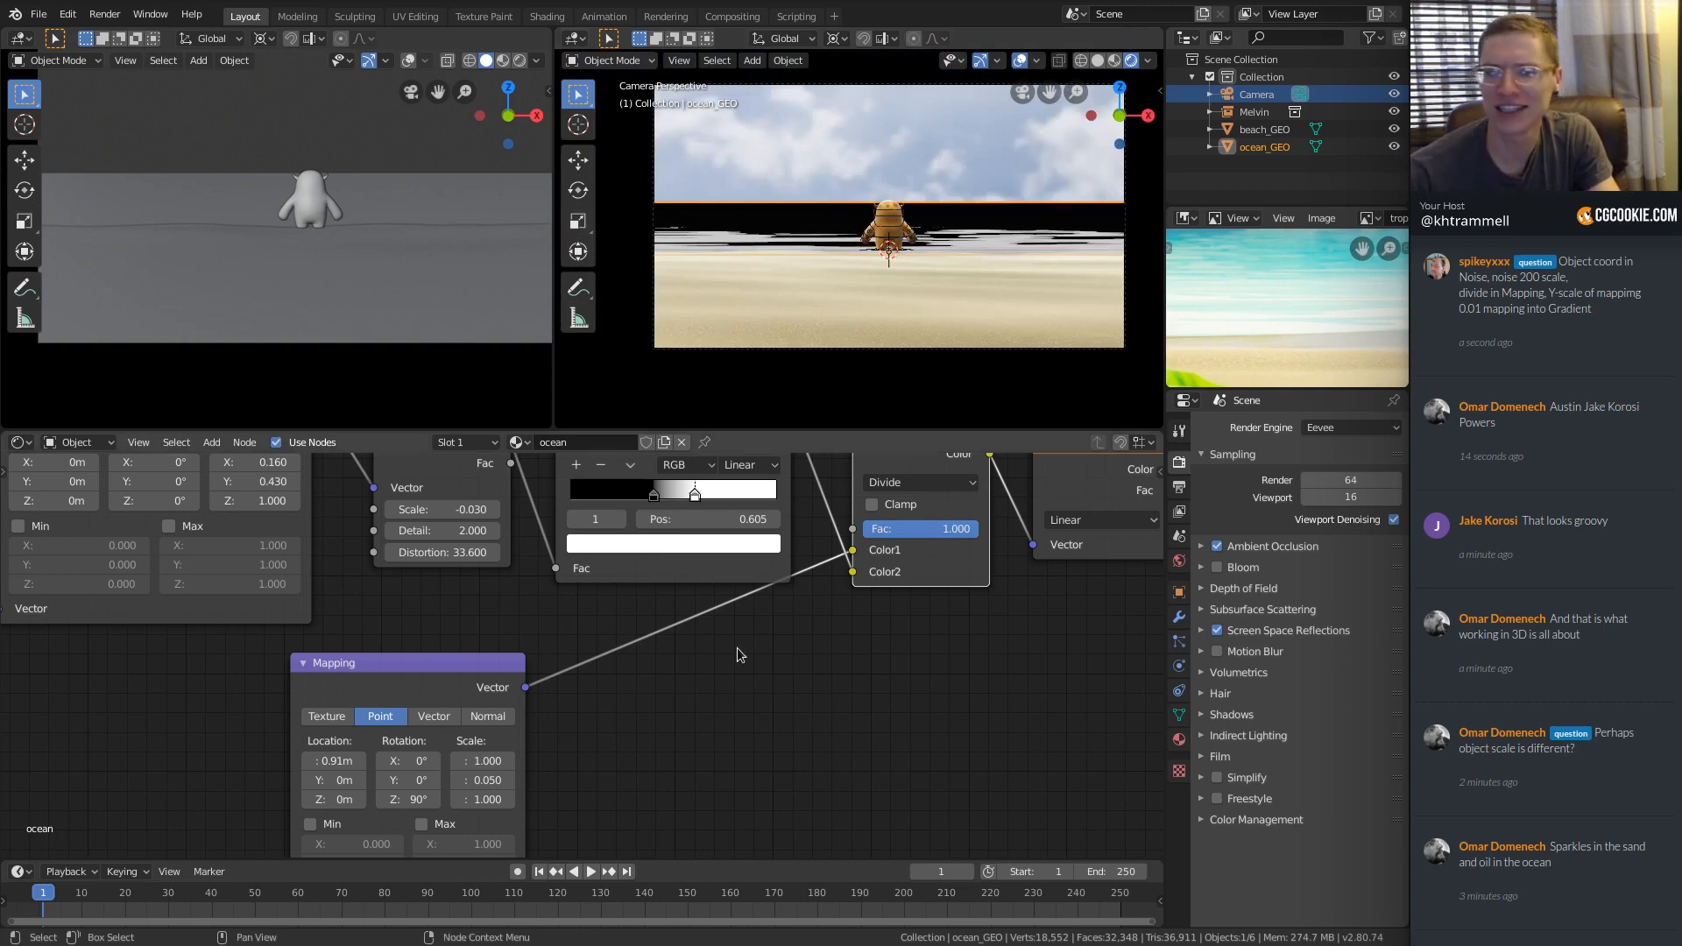
Move the noise ColorRamp node slightly upward and read the chat suggestion about noise scale and mapping.
middle_click_drag(625, 555, 545, 717)
left_click_drag(570, 559, 569, 525)
scroll(917, 647, "down", 2)
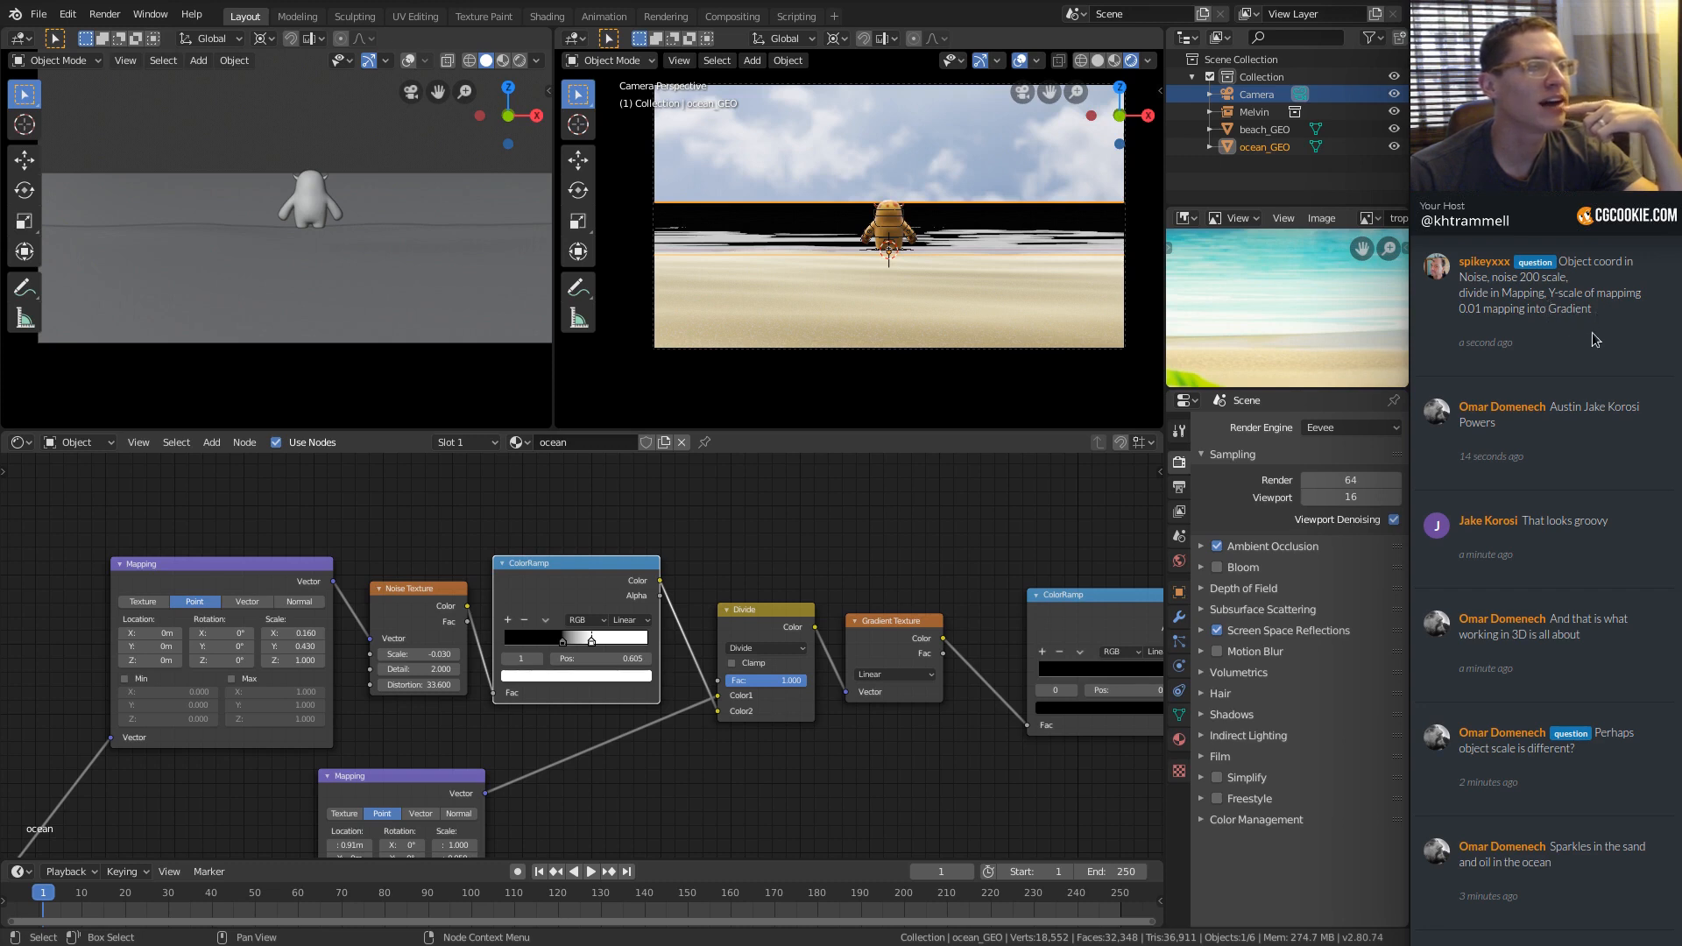
left_click_drag(1589, 313, 1573, 264)
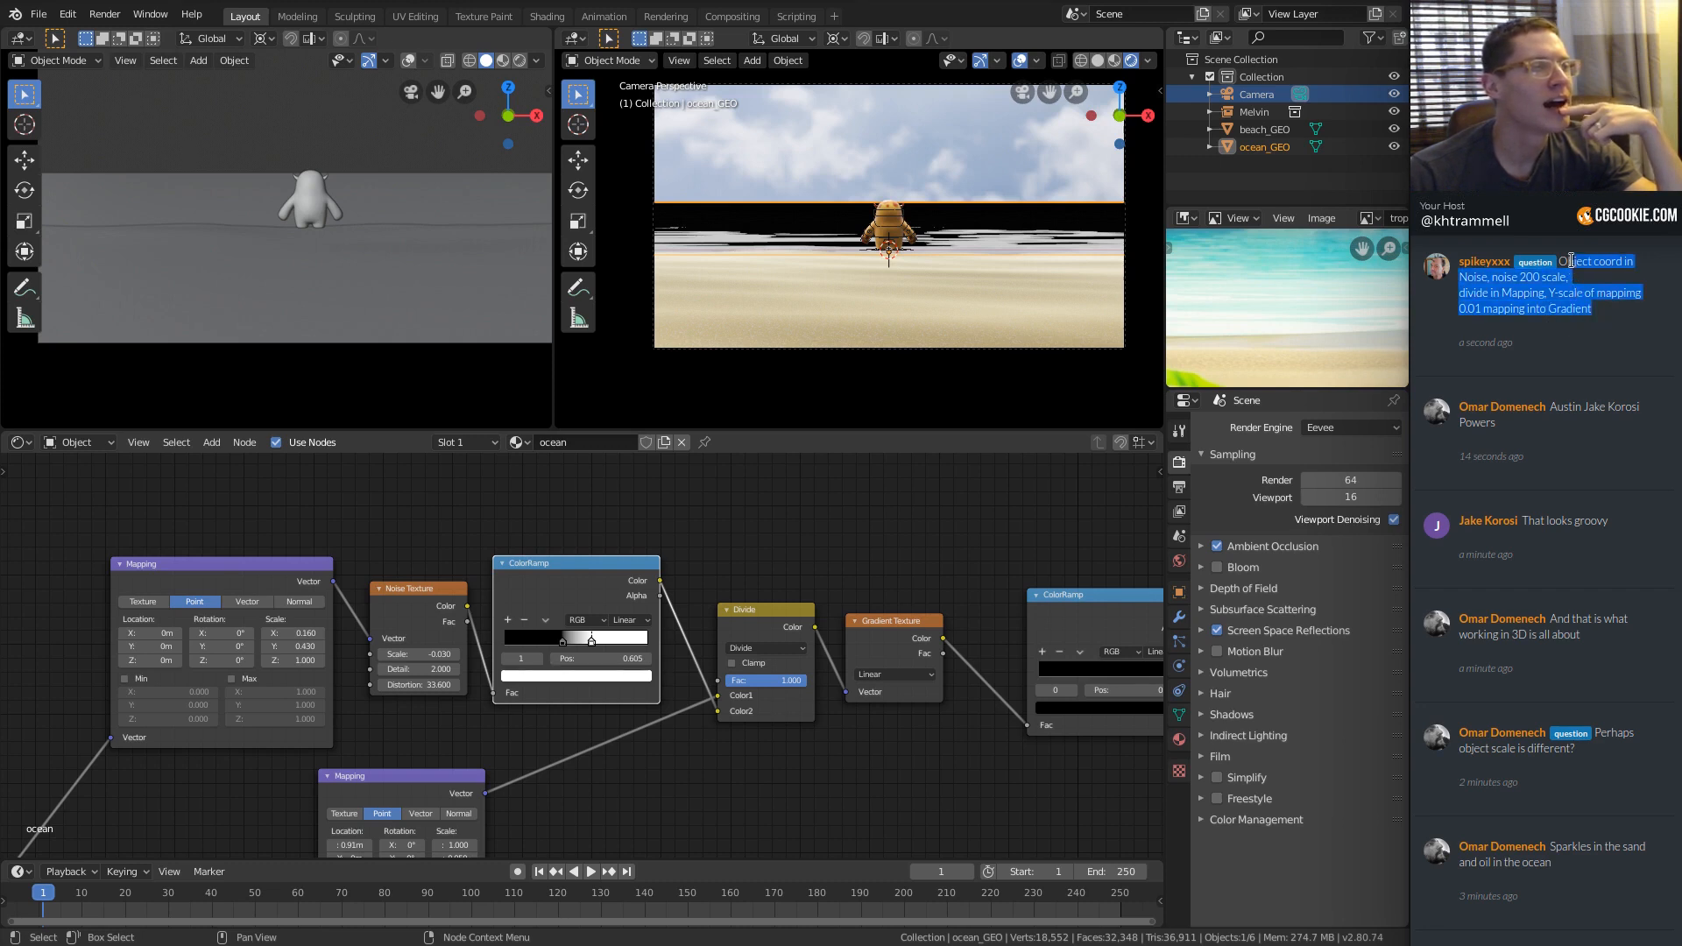
left_click(1548, 267)
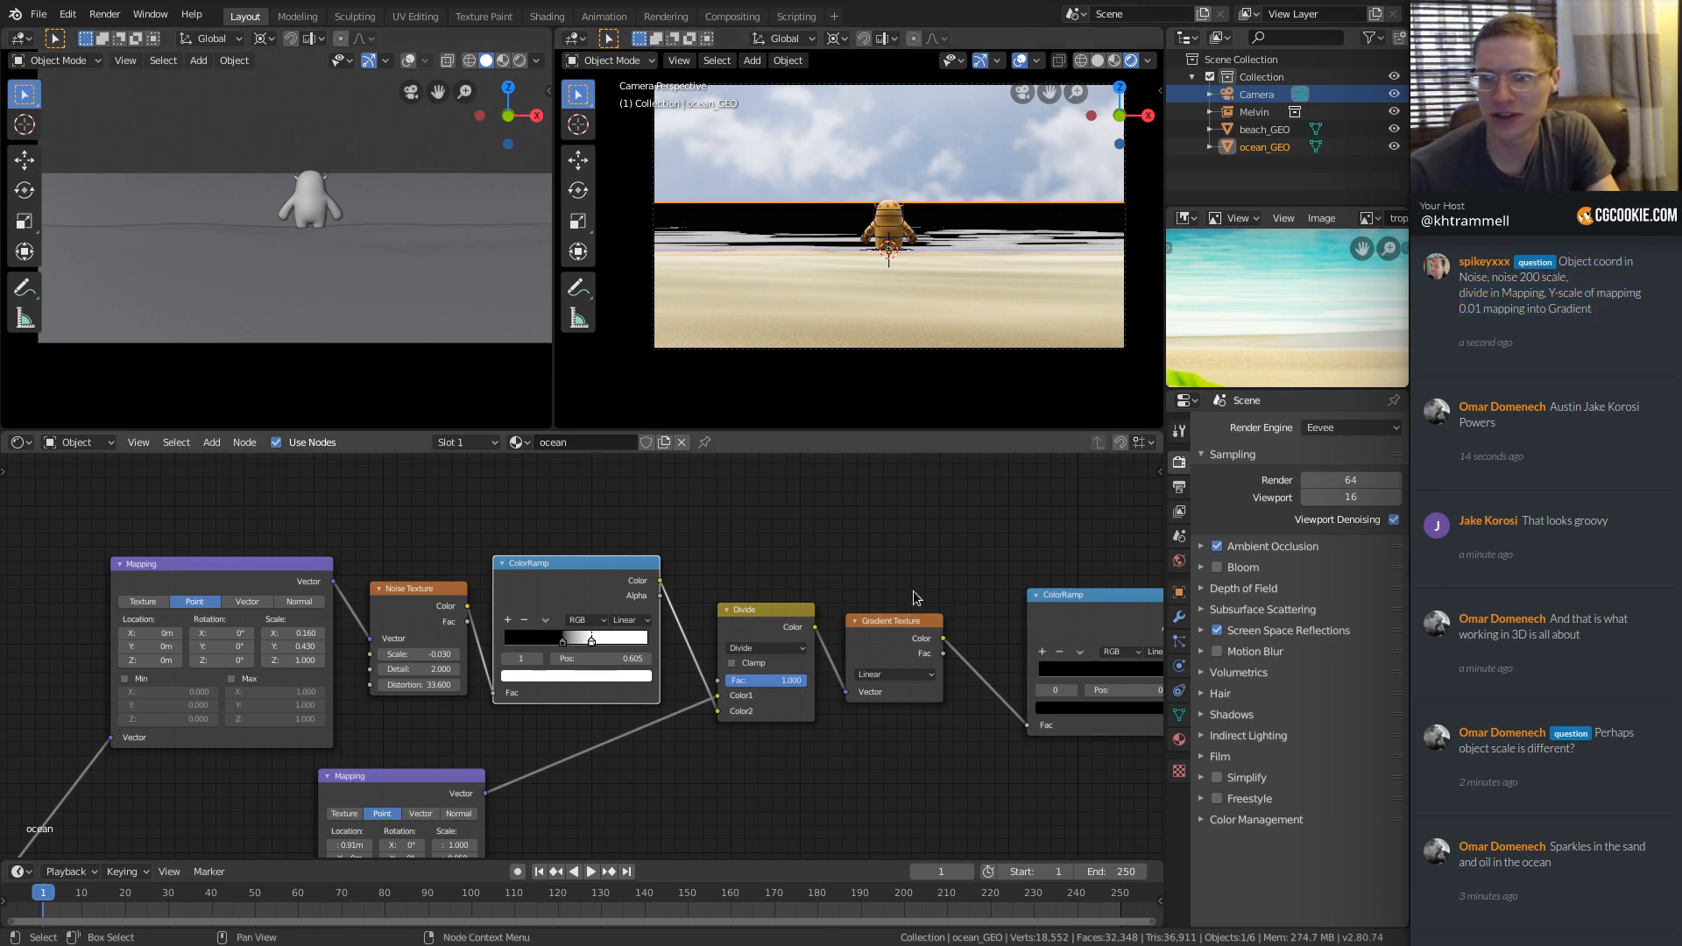
Preview the Principled BSDF as the ocean material's output again and move it and the Material Output further right.
middle_click_drag(1145, 593, 808, 575, "shift")
scroll(876, 612, "down", 9)
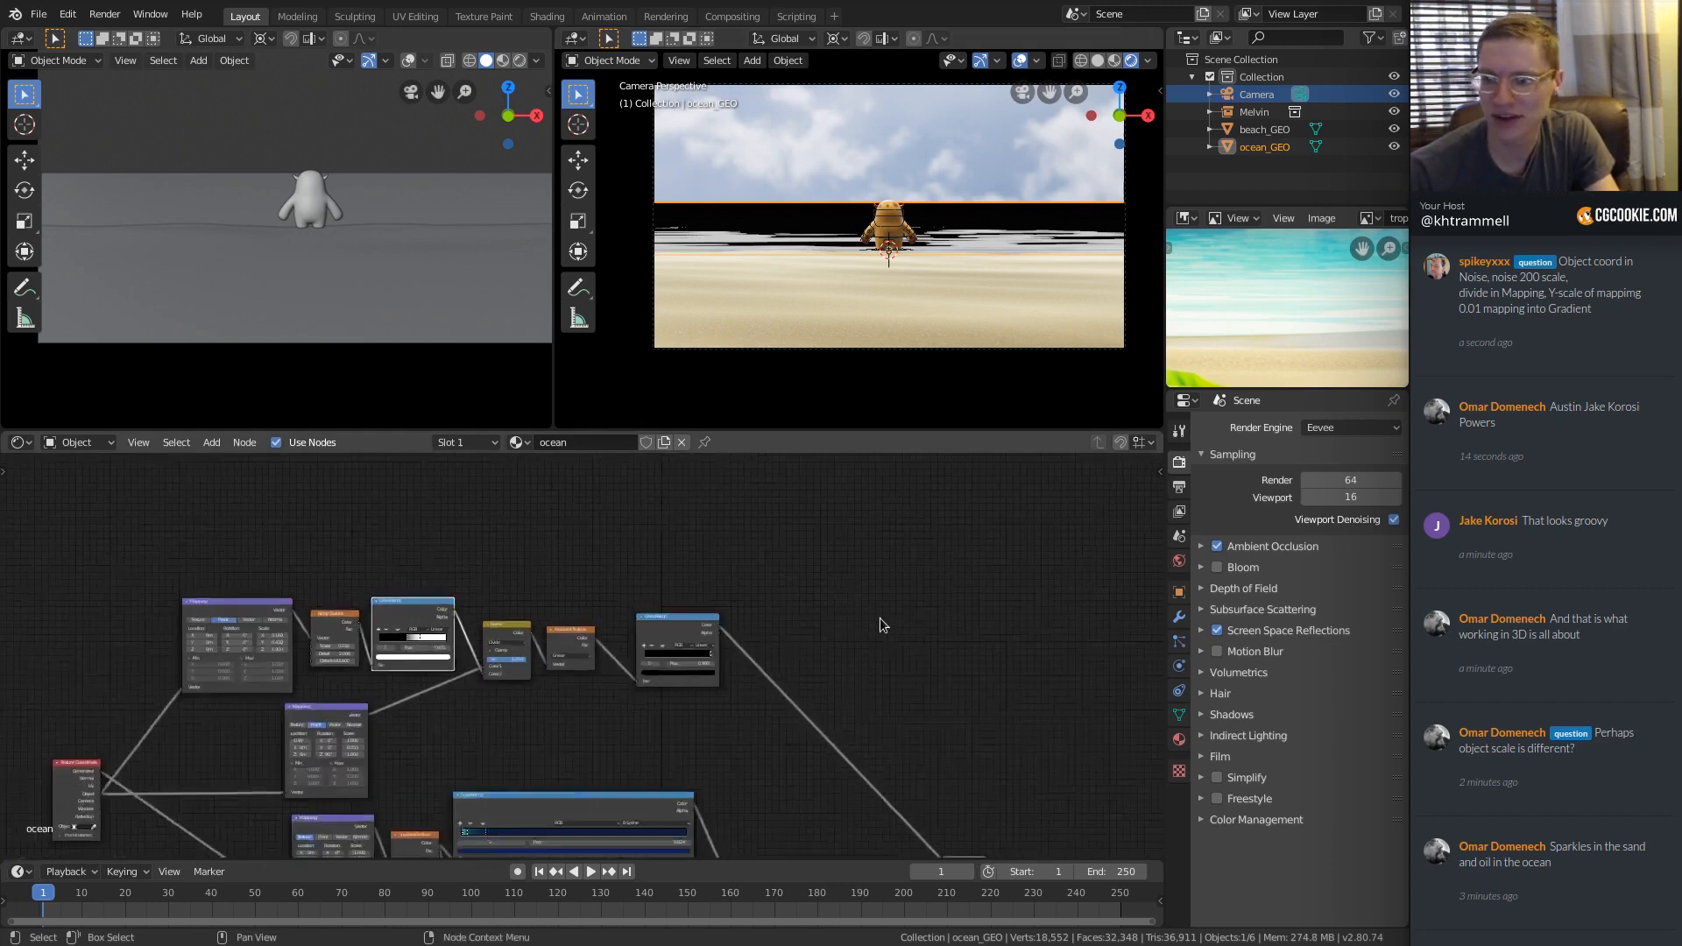
middle_click_drag(972, 832, 704, 666, "shift")
left_click(512, 708, "ctrl+shift")
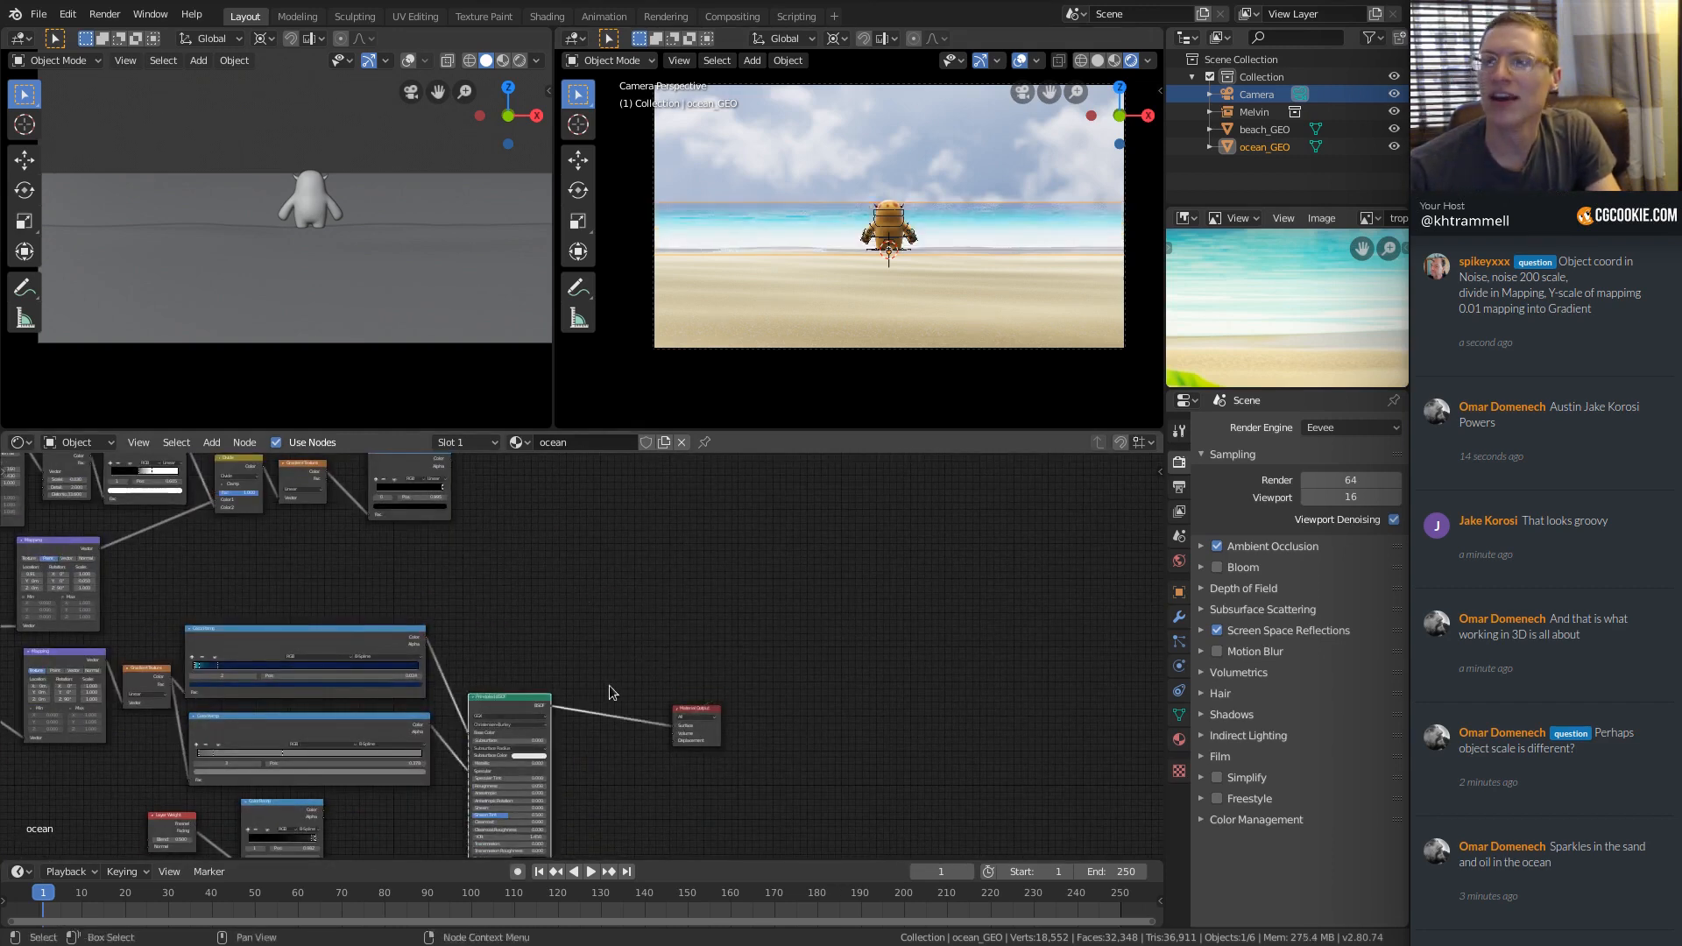
left_click_drag(701, 711, 774, 701)
left_click_drag(545, 692, 626, 684)
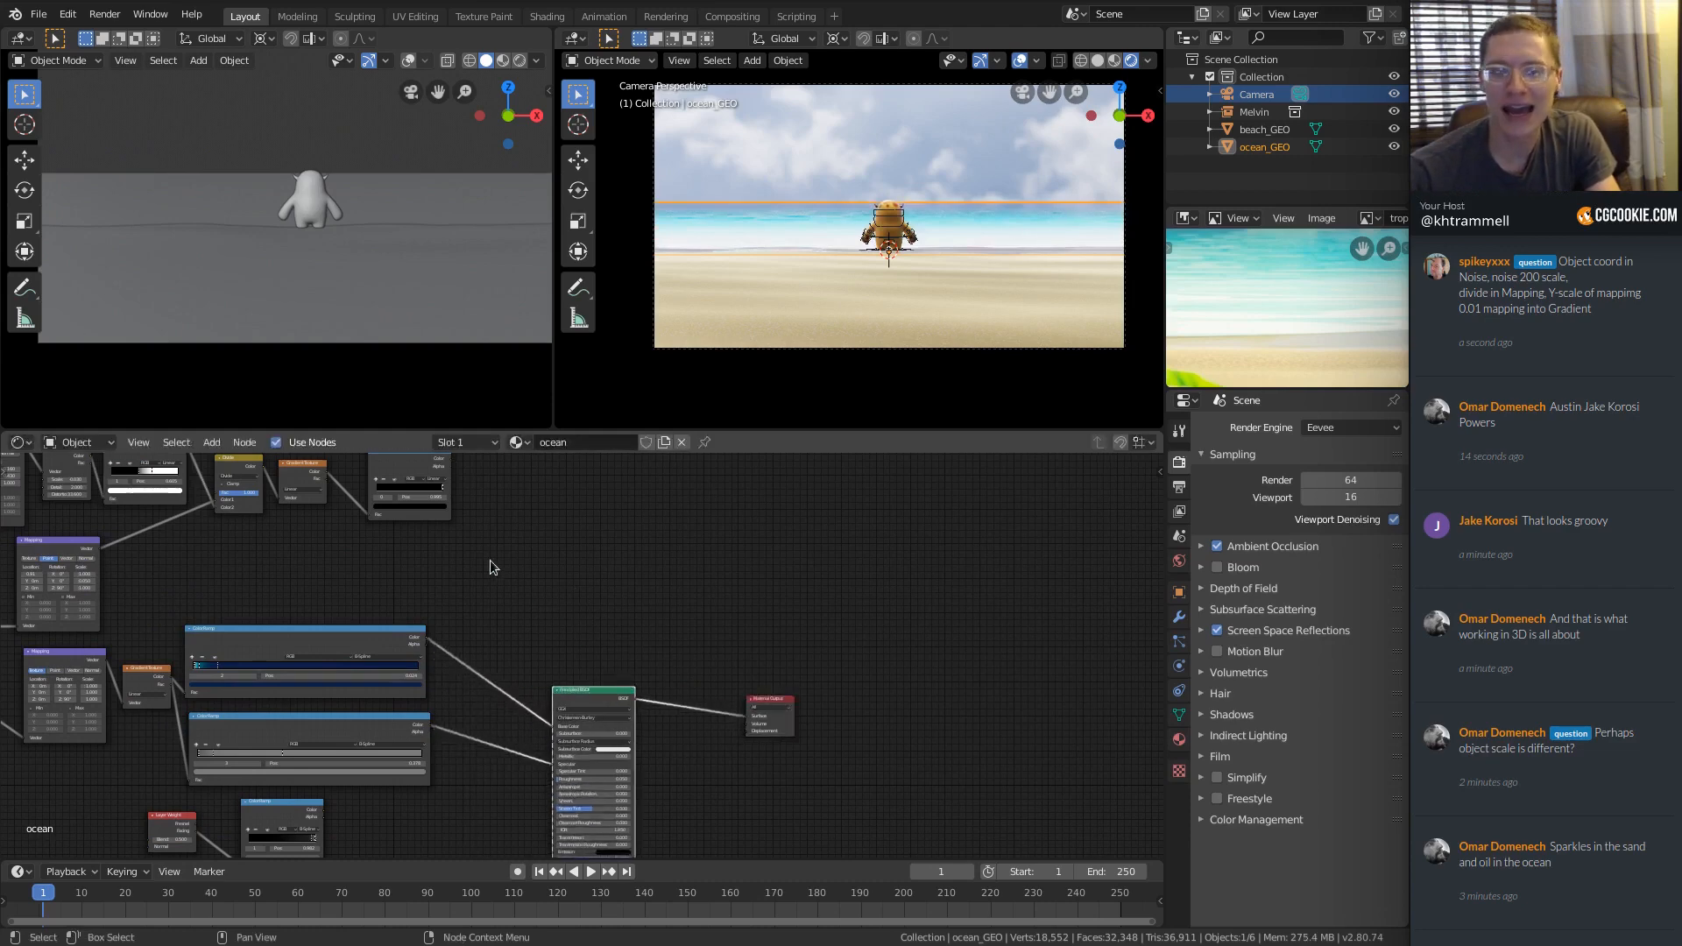
Add a MixRGB node on the link between the blue ocean ColorRamp and the Principled BSDF's Base Color, and position it.
middle_click_drag(494, 567, 506, 617, "shift")
middle_click_drag(478, 780, 462, 630, "ctrl")
middle_click_drag(460, 732, 486, 706, "shift")
middle_click_drag(486, 706, 511, 631, "ctrl")
key("shift+a")
mouse_move(444, 590)
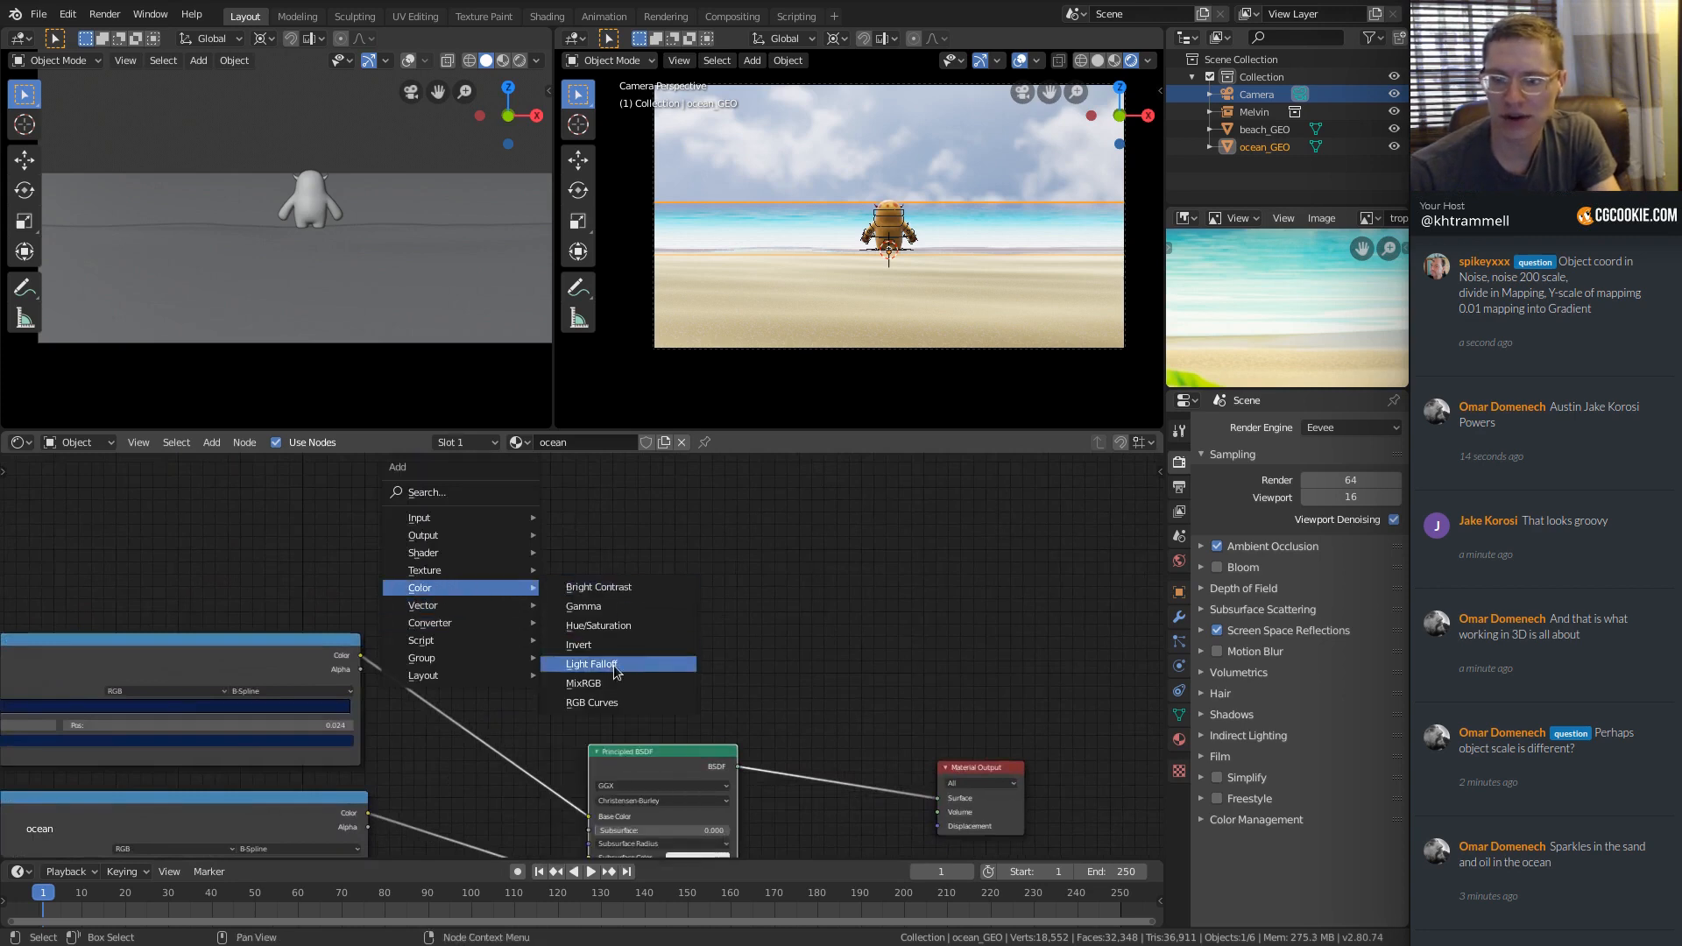
left_click(583, 683)
left_click(477, 679)
middle_click_drag(275, 701, 444, 648, "shift")
middle_click_drag(853, 505, 827, 581)
left_click_drag(608, 669, 628, 638)
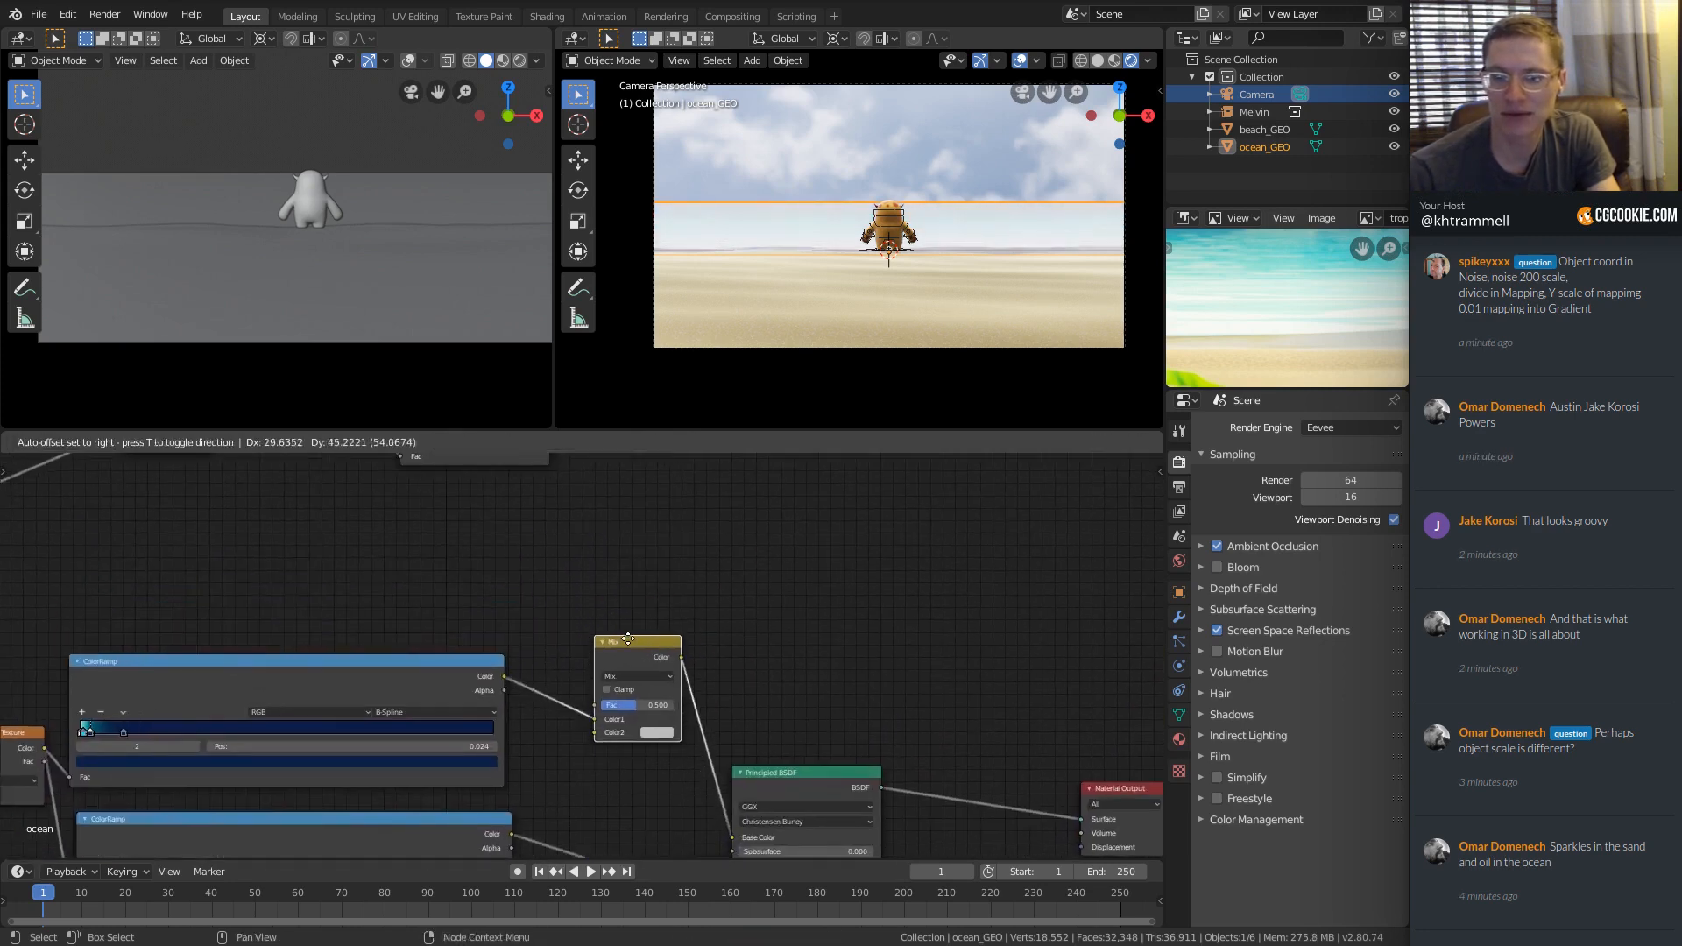
Link the Color output of the shoreline mask ColorRamp to the Color2 input of the ocean's Mix node.
middle_click_drag(635, 552, 622, 668)
scroll(622, 668, "down", 1)
left_click_drag(545, 502, 561, 548)
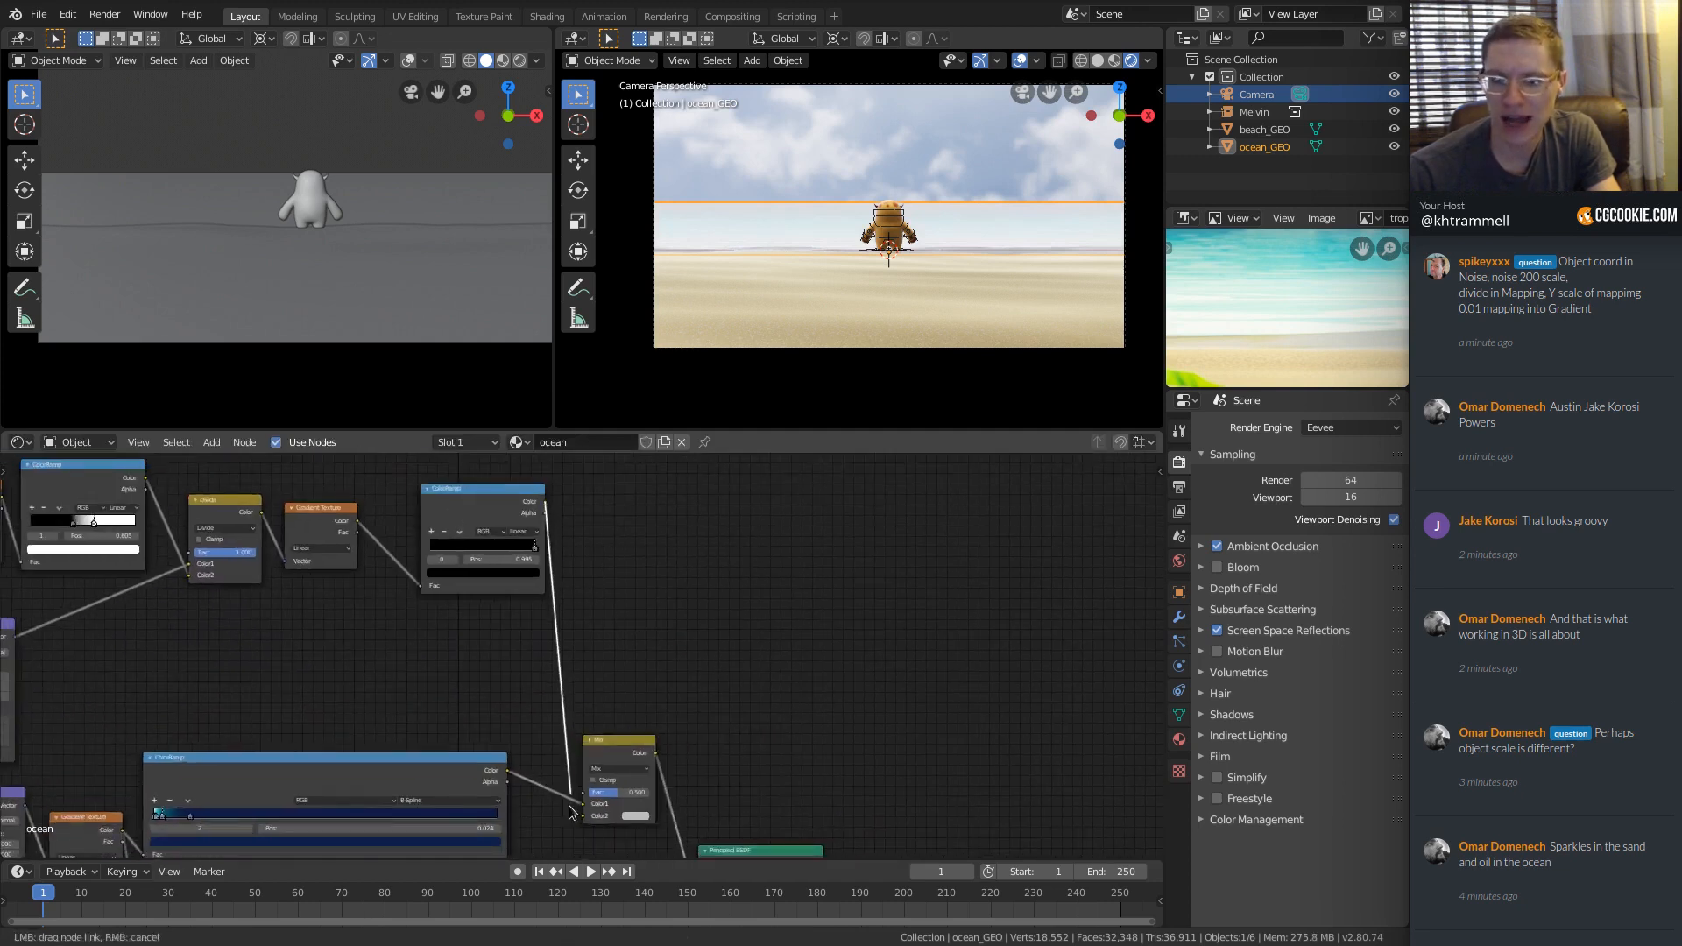
left_click_drag(577, 815, 576, 815)
scroll(645, 754, "up", 3)
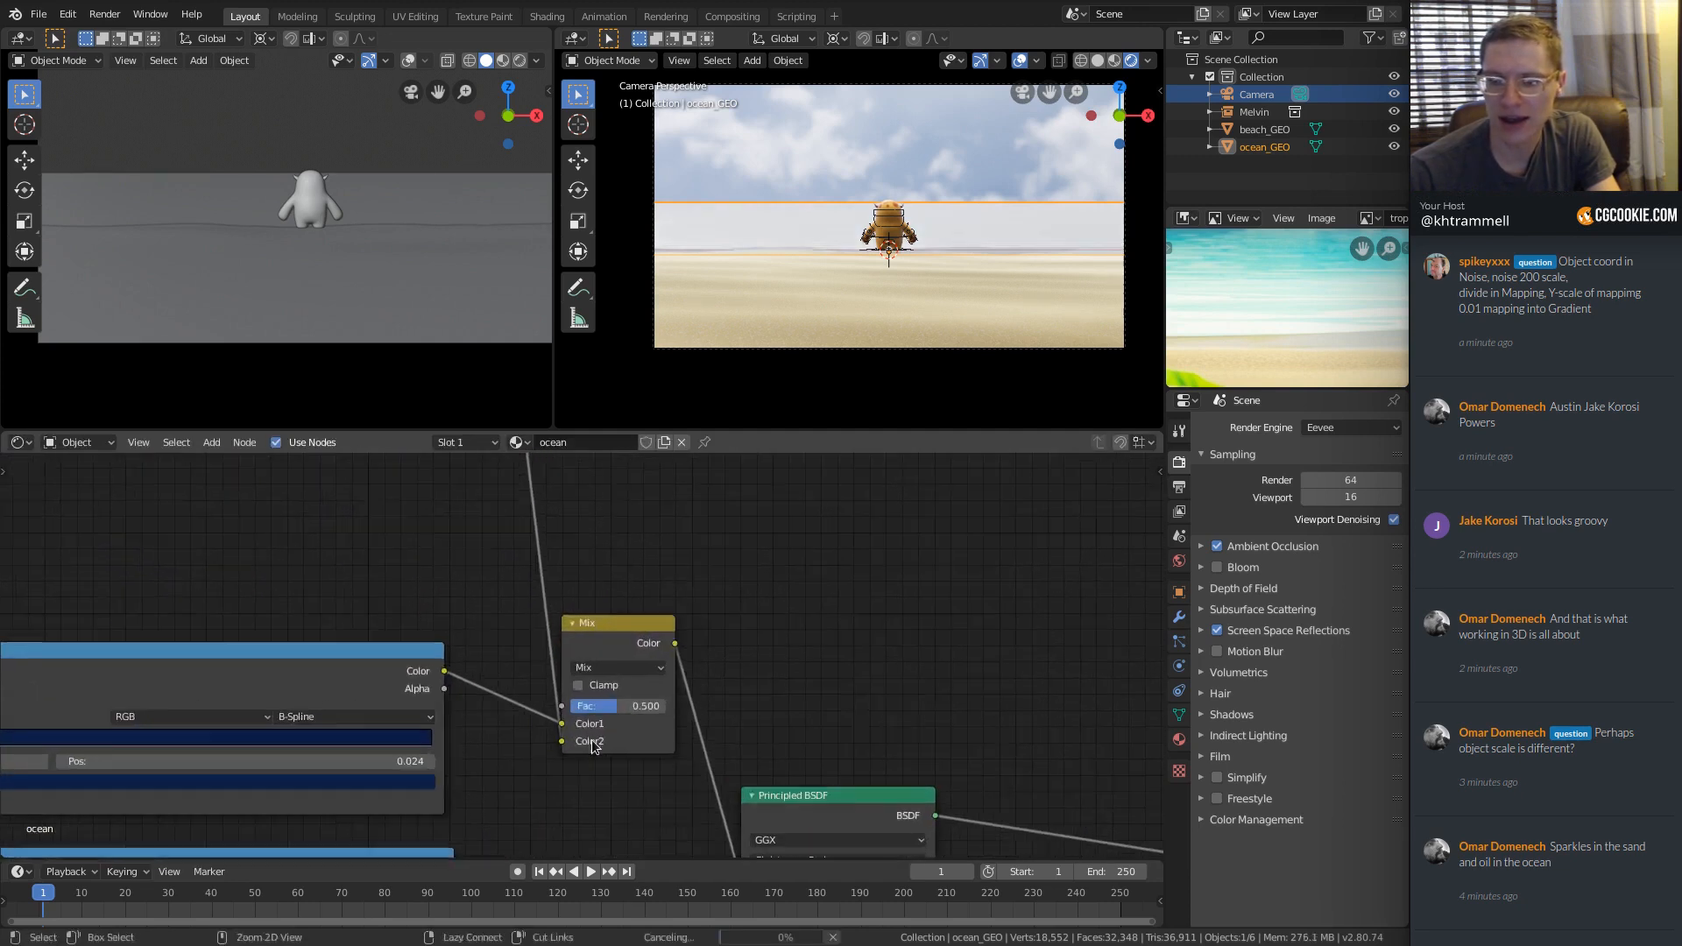
Set the ocean's Mix node to Add blending with a factor of 1.000 and enable Clamp.
left_click(596, 669)
left_click(599, 507)
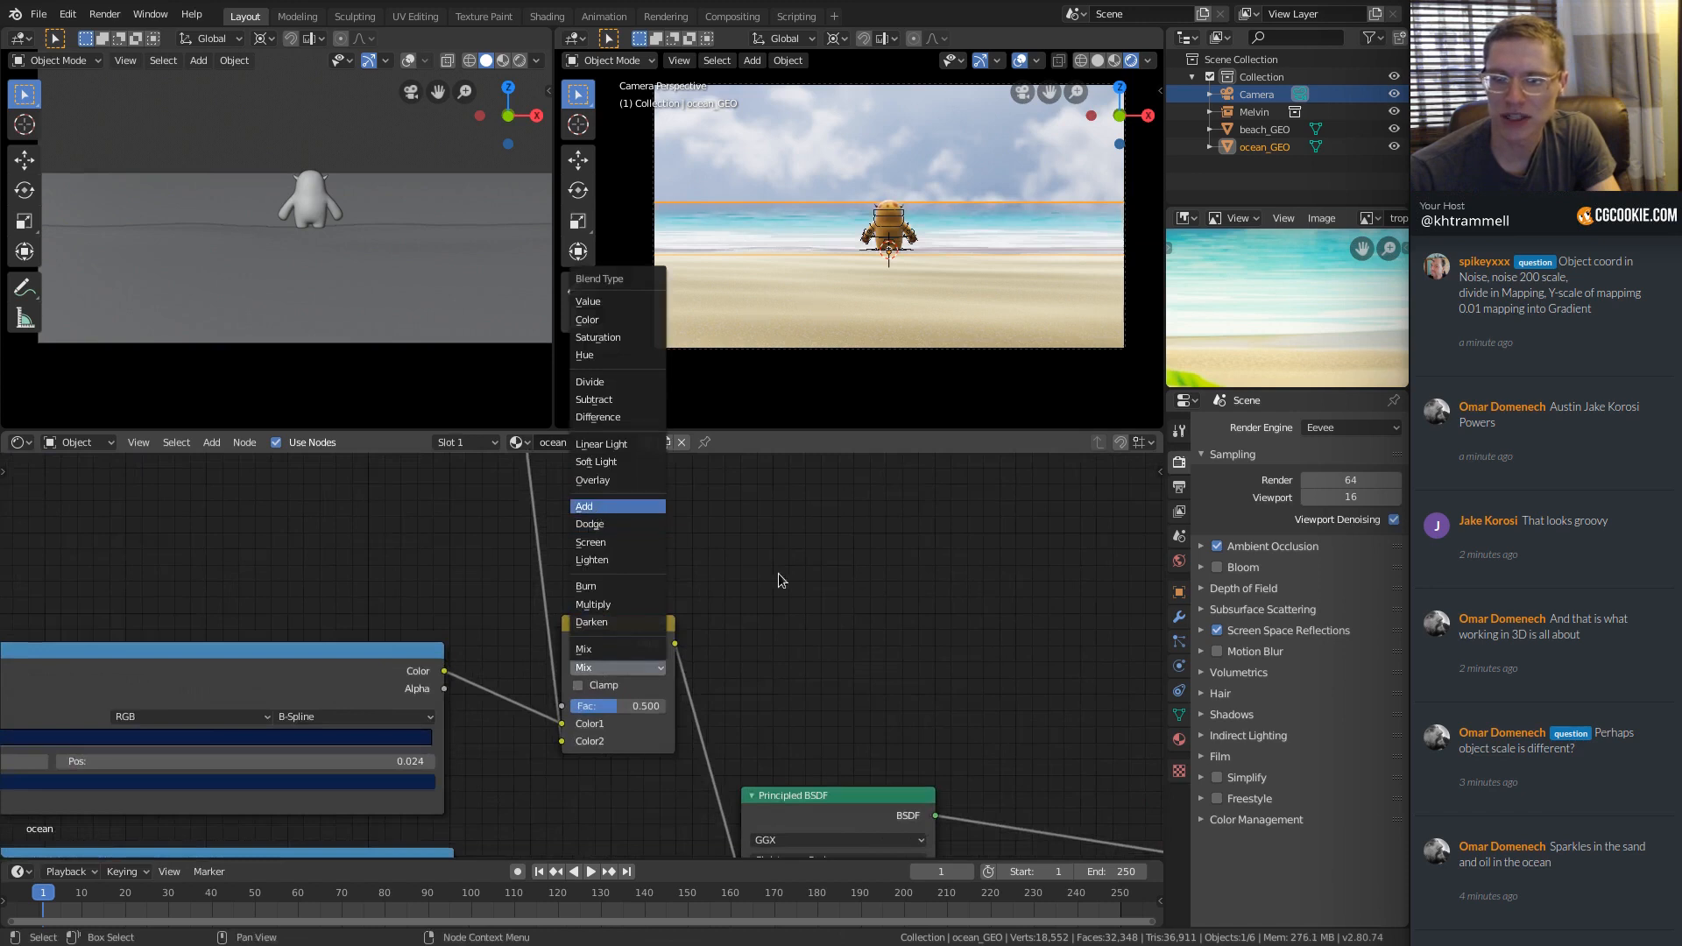
middle_click_drag(774, 573, 733, 540, "ctrl")
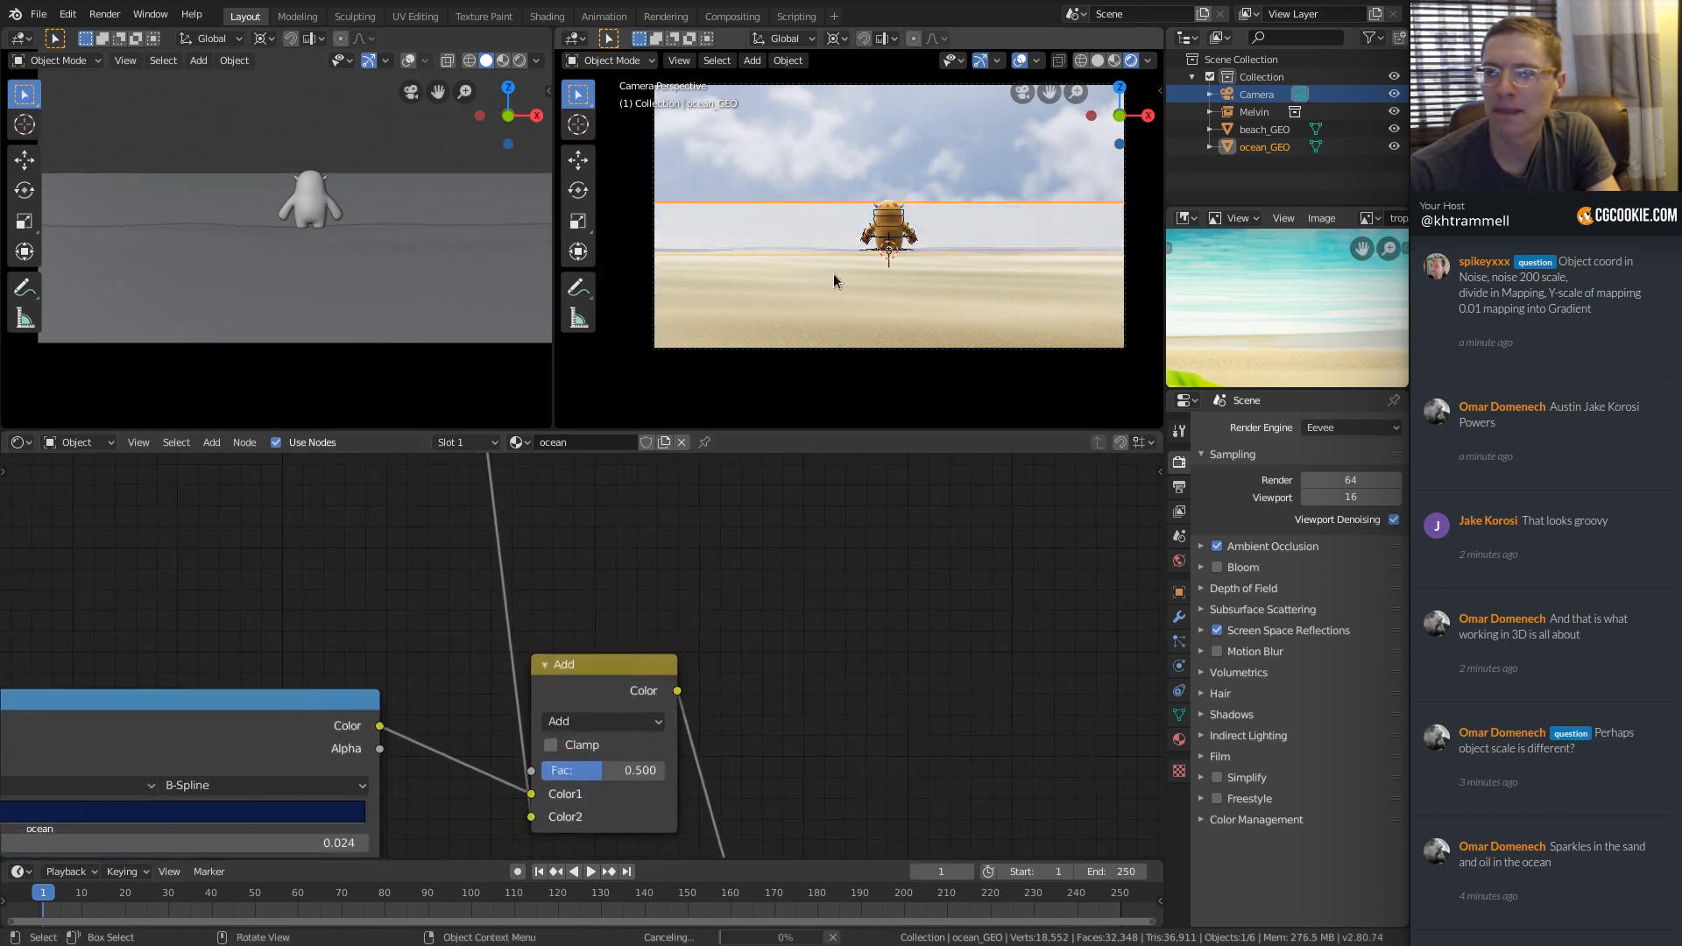
middle_click_drag(797, 285, 753, 298)
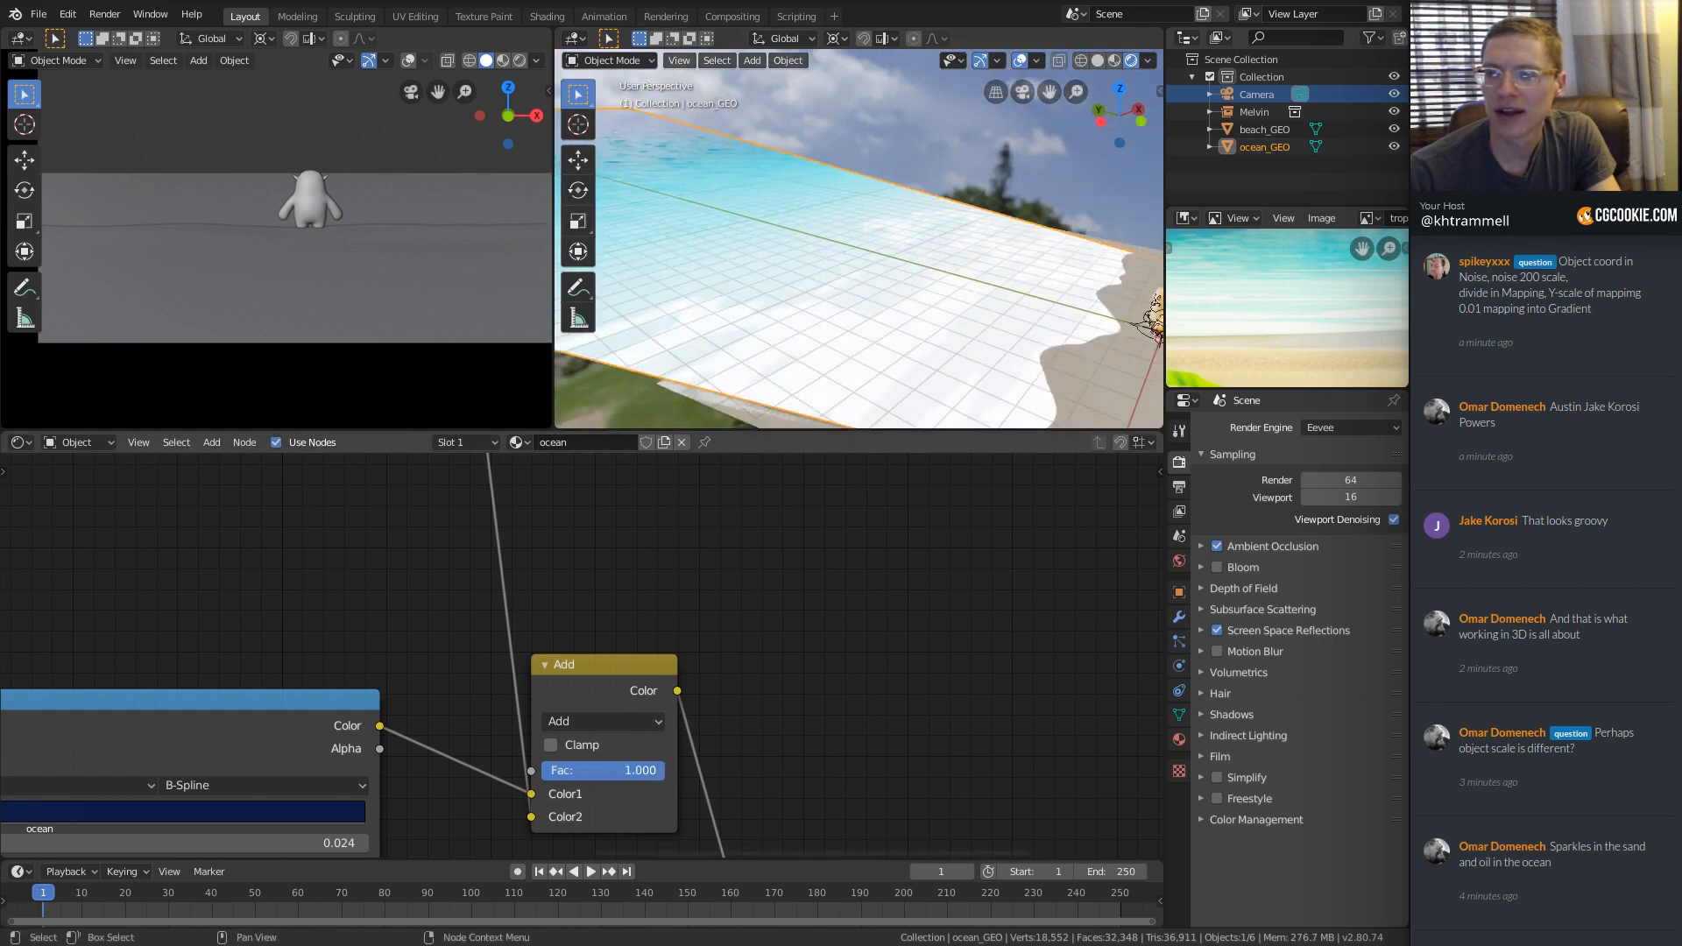
middle_click_drag(877, 324, 815, 351)
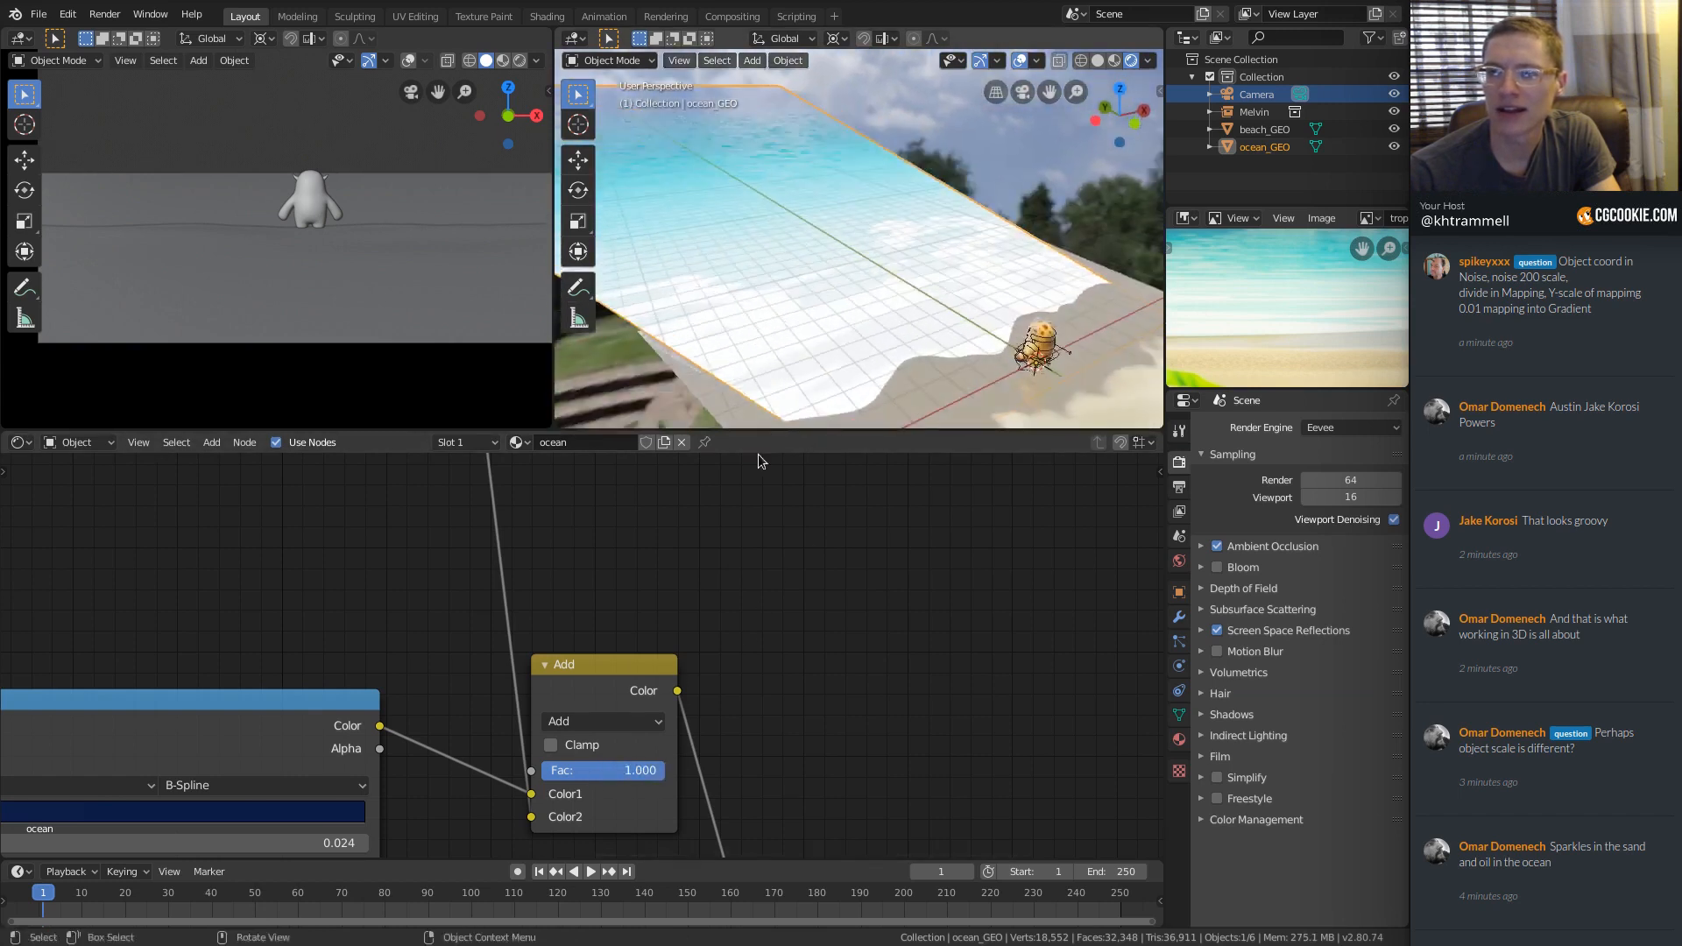
left_click(578, 736)
mouse_move(938, 250)
middle_mouse_down()
mouse_move(943, 217)
mouse_move(917, 256)
middle_mouse_up()
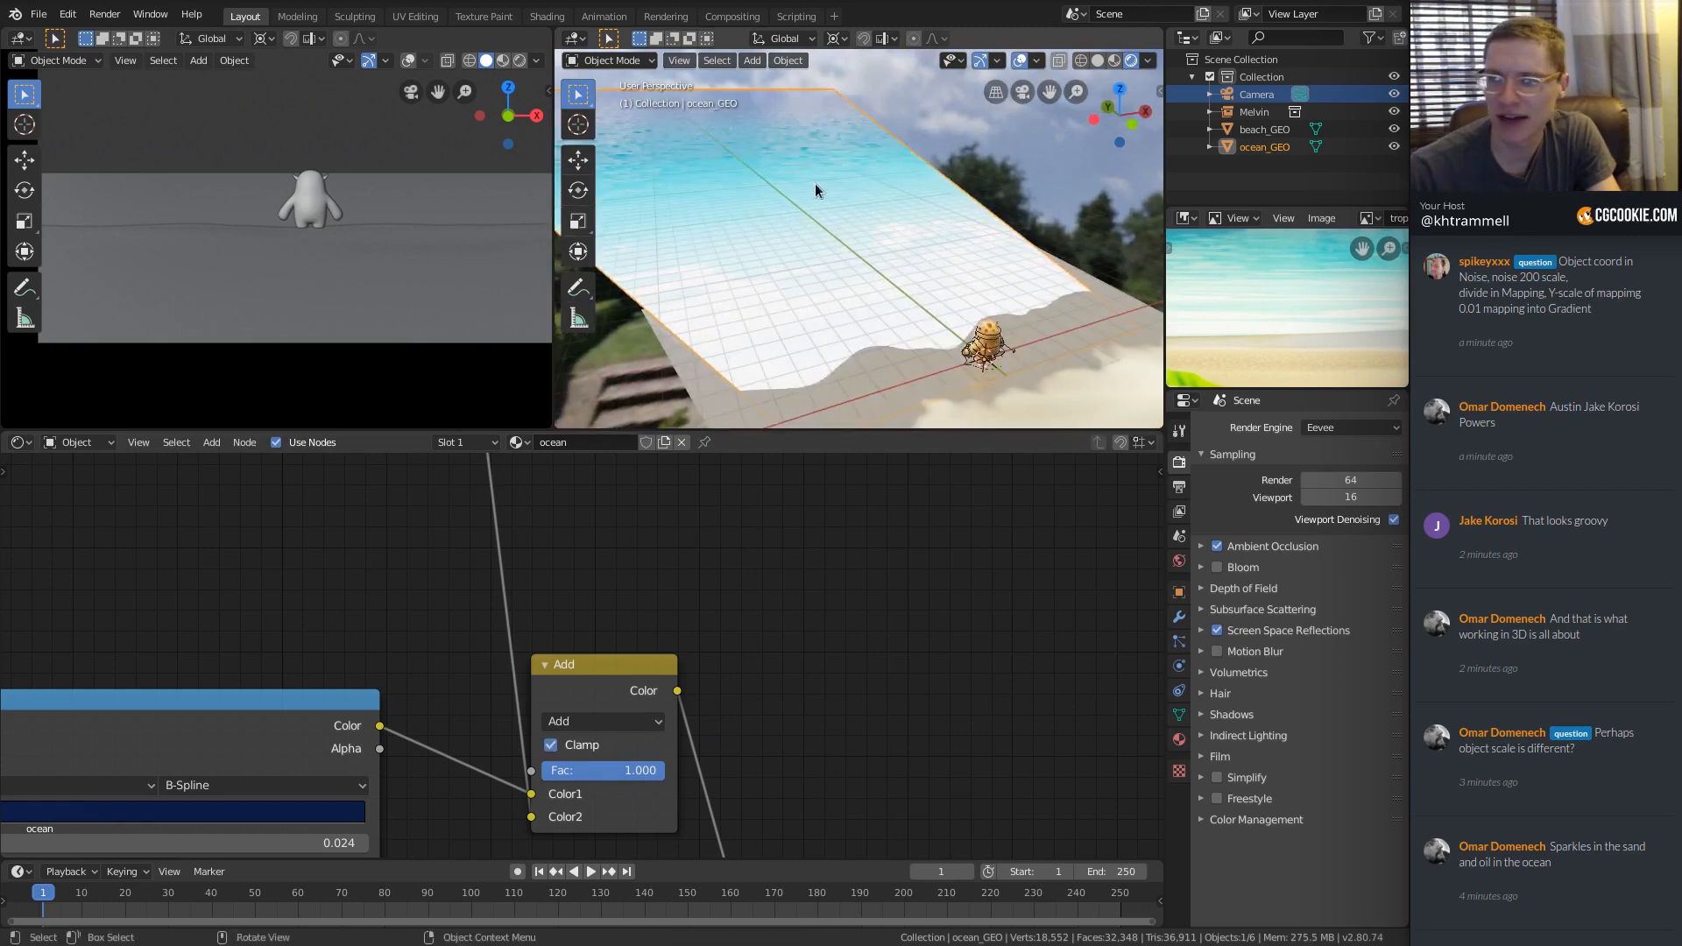
Change the first color stop of the blue ocean ColorRamp from white to a slightly darker, pale aqua.
mouse_move(815, 182)
middle_mouse_down()
mouse_move(876, 165)
mouse_move(881, 192)
middle_mouse_up()
scroll(883, 194, "down", 2)
middle_click_drag(7, 691, 652, 580)
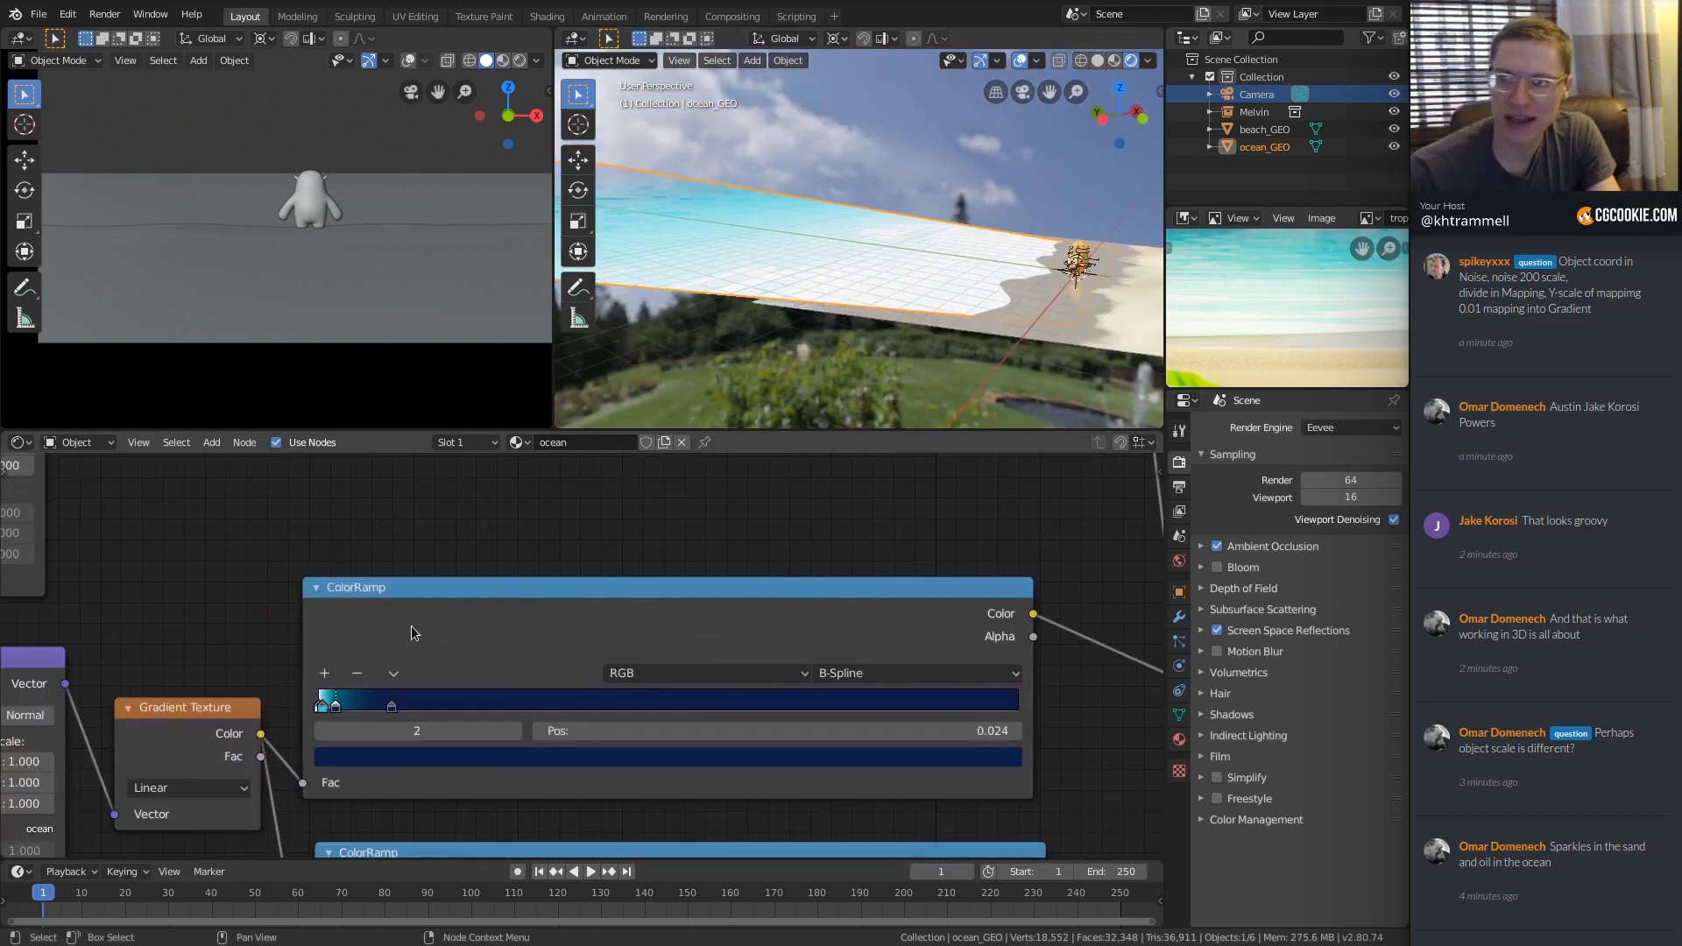
scroll(375, 716, "up", 4)
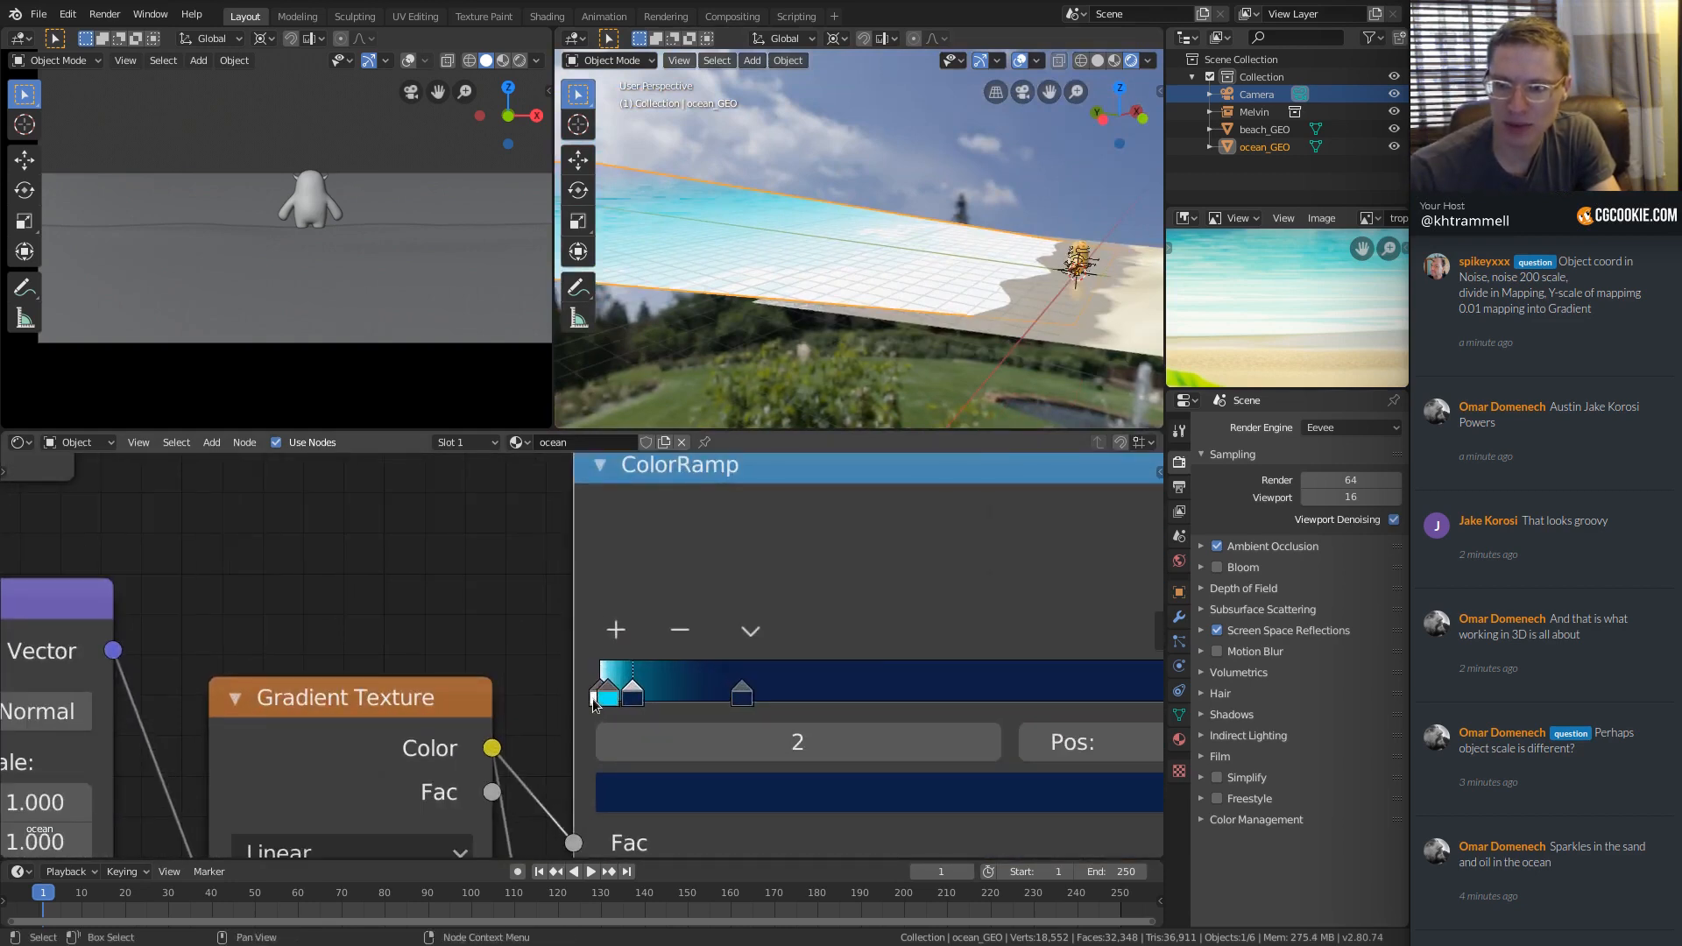
left_click(594, 700)
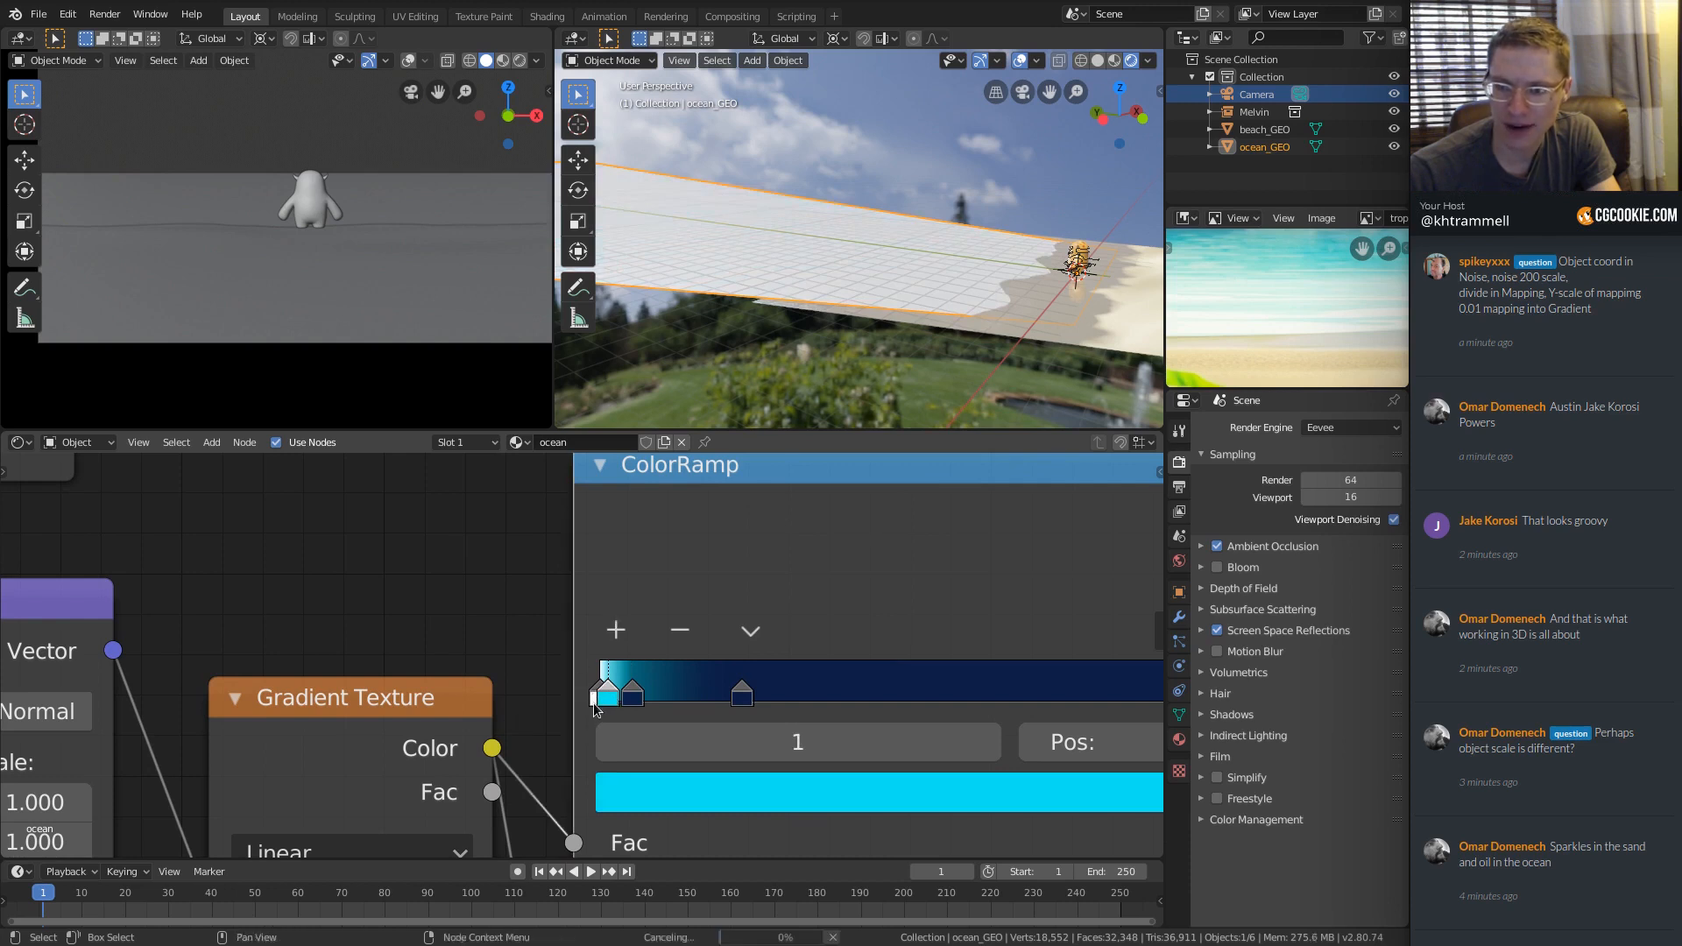
left_click(599, 699)
scroll(726, 668, "down", 1)
middle_click_drag(1082, 666, 722, 612)
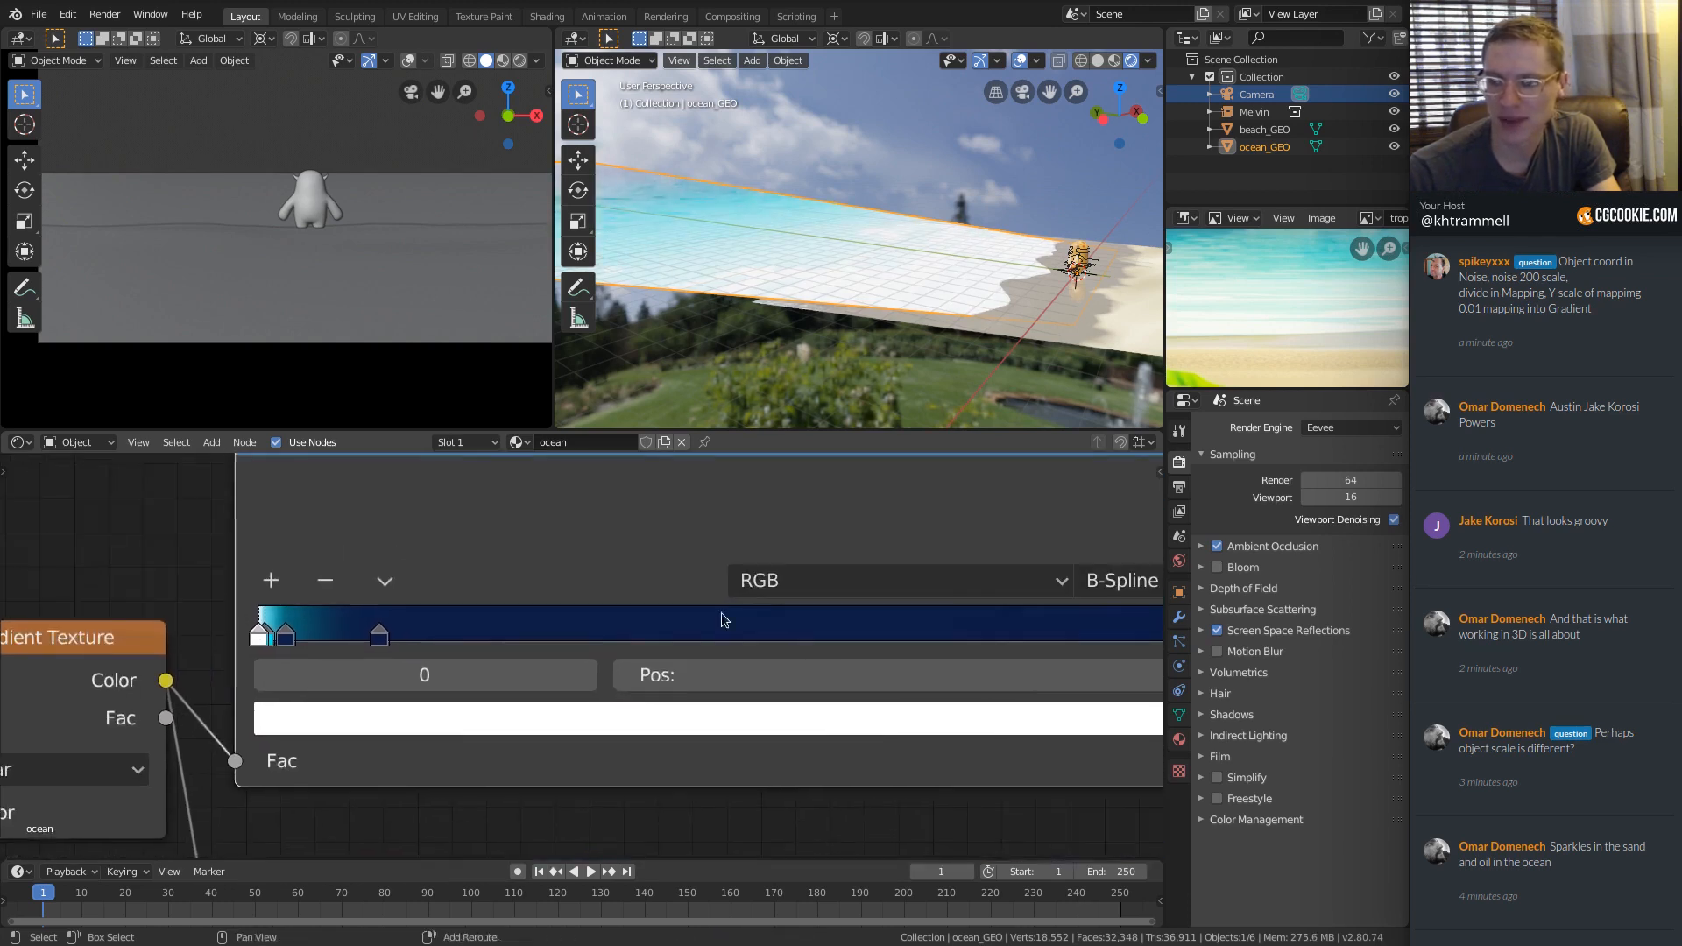
middle_click_drag(1040, 711, 880, 720)
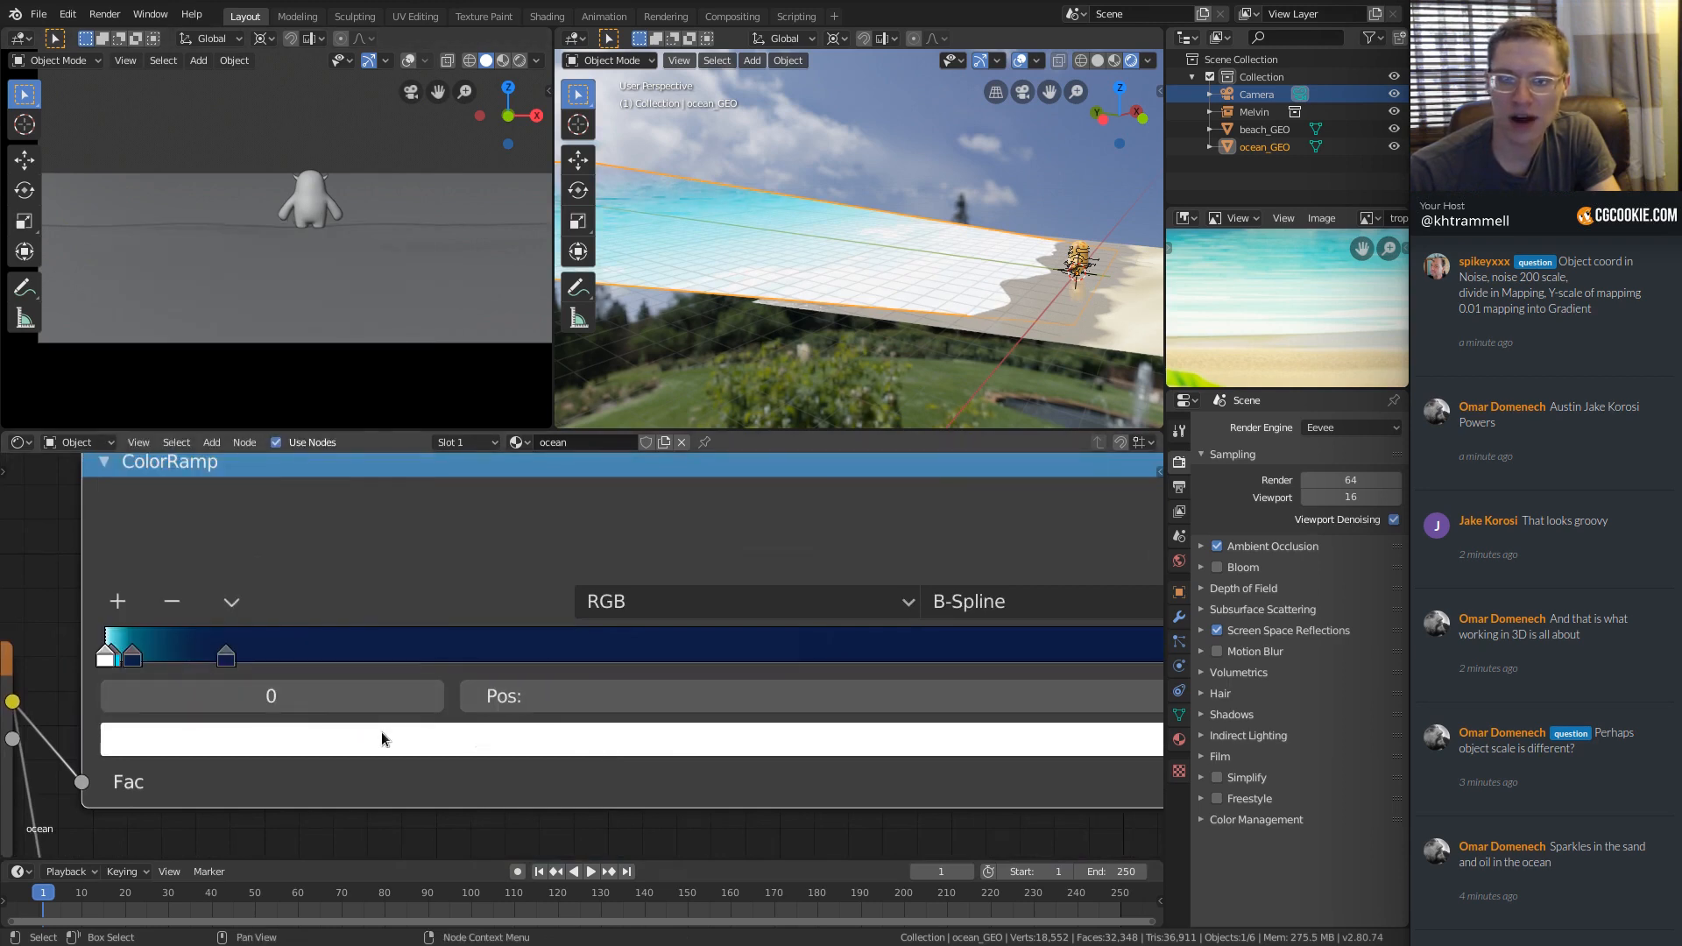
left_click(382, 735)
scroll(293, 321, "down", 3)
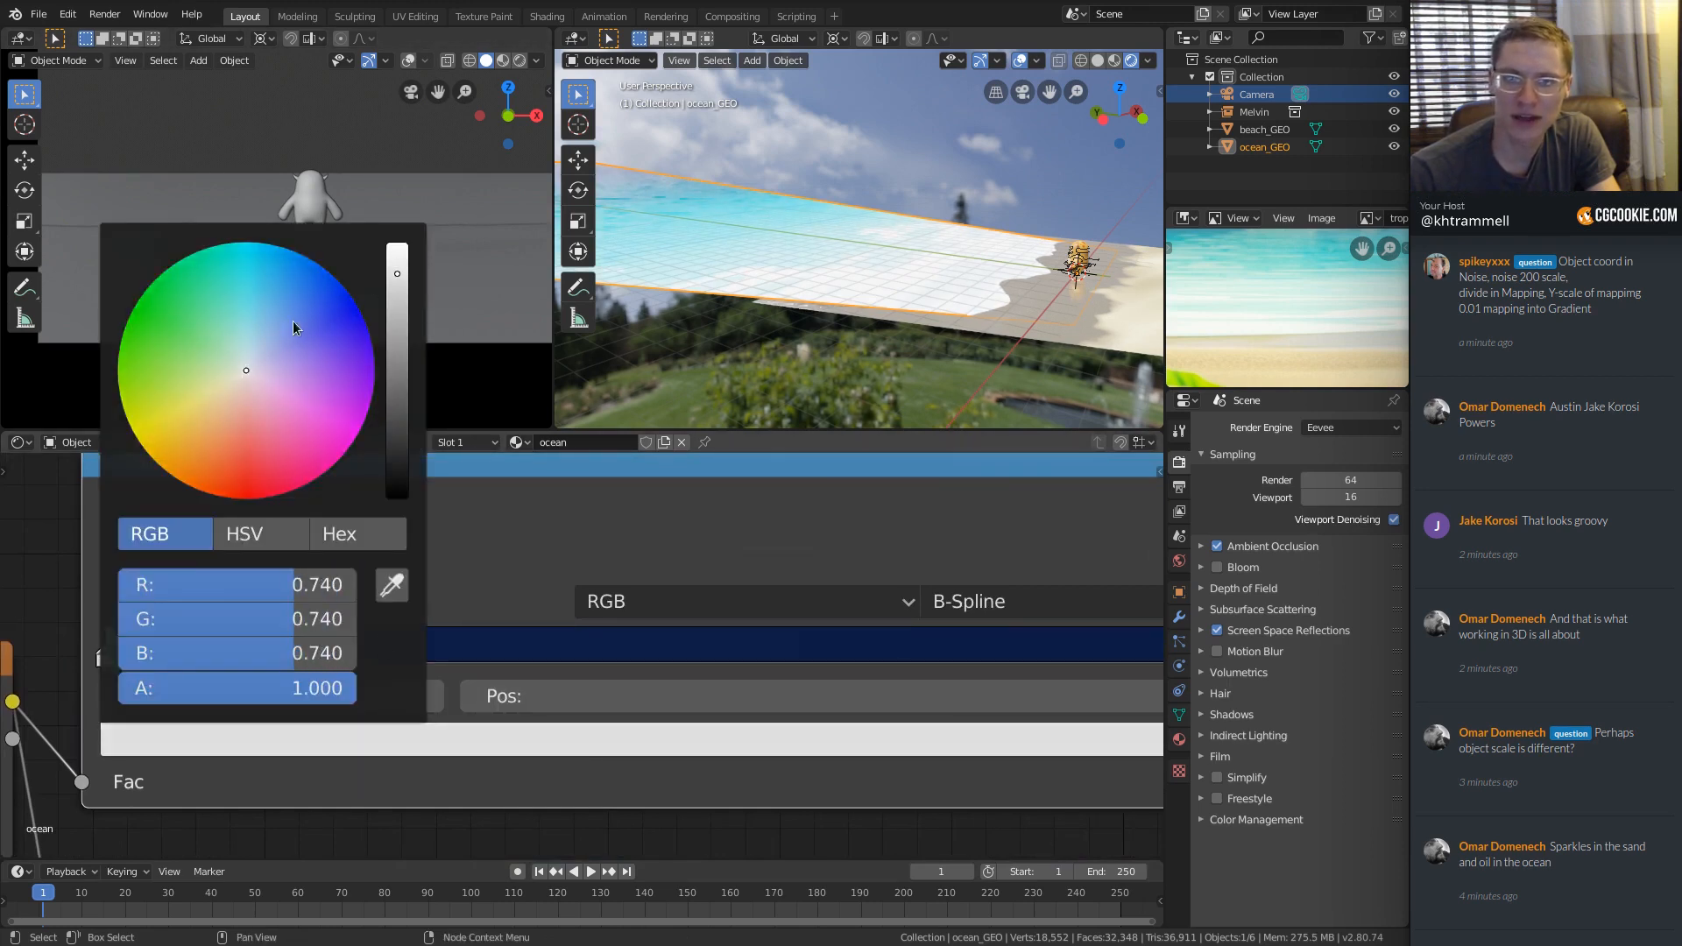
left_click(245, 349)
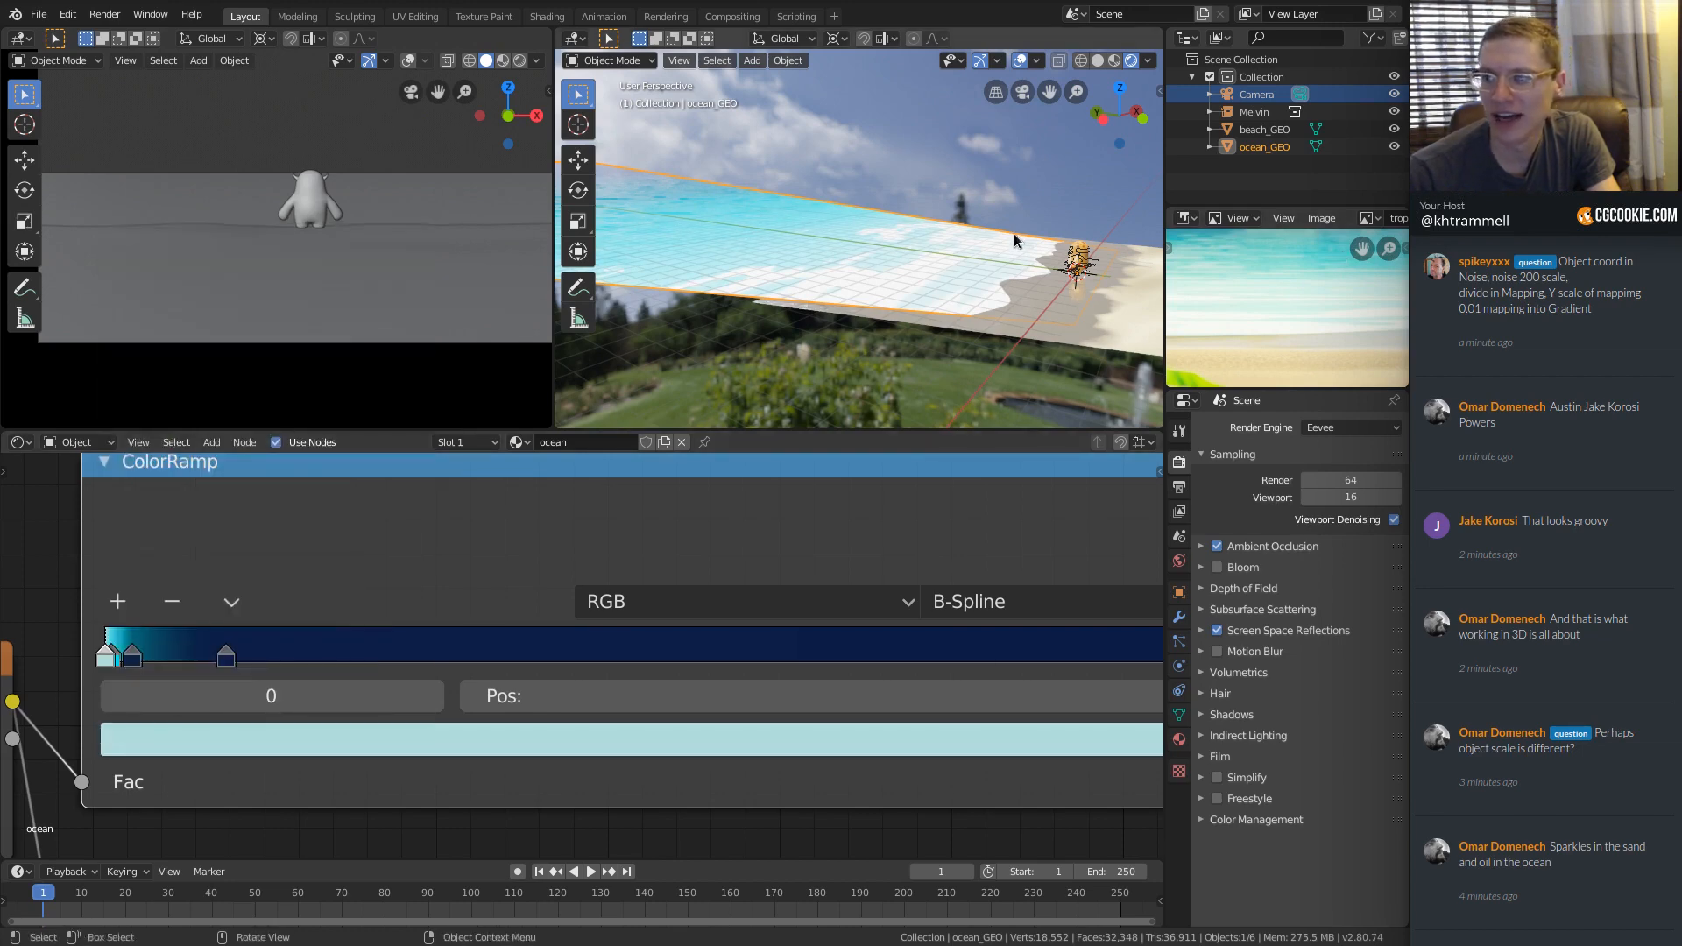
Examine the shoreline foam and ocean color from several angles and through the camera, comparing them with the reference image.
middle_click_drag(1013, 233, 935, 297)
key("KP_0")
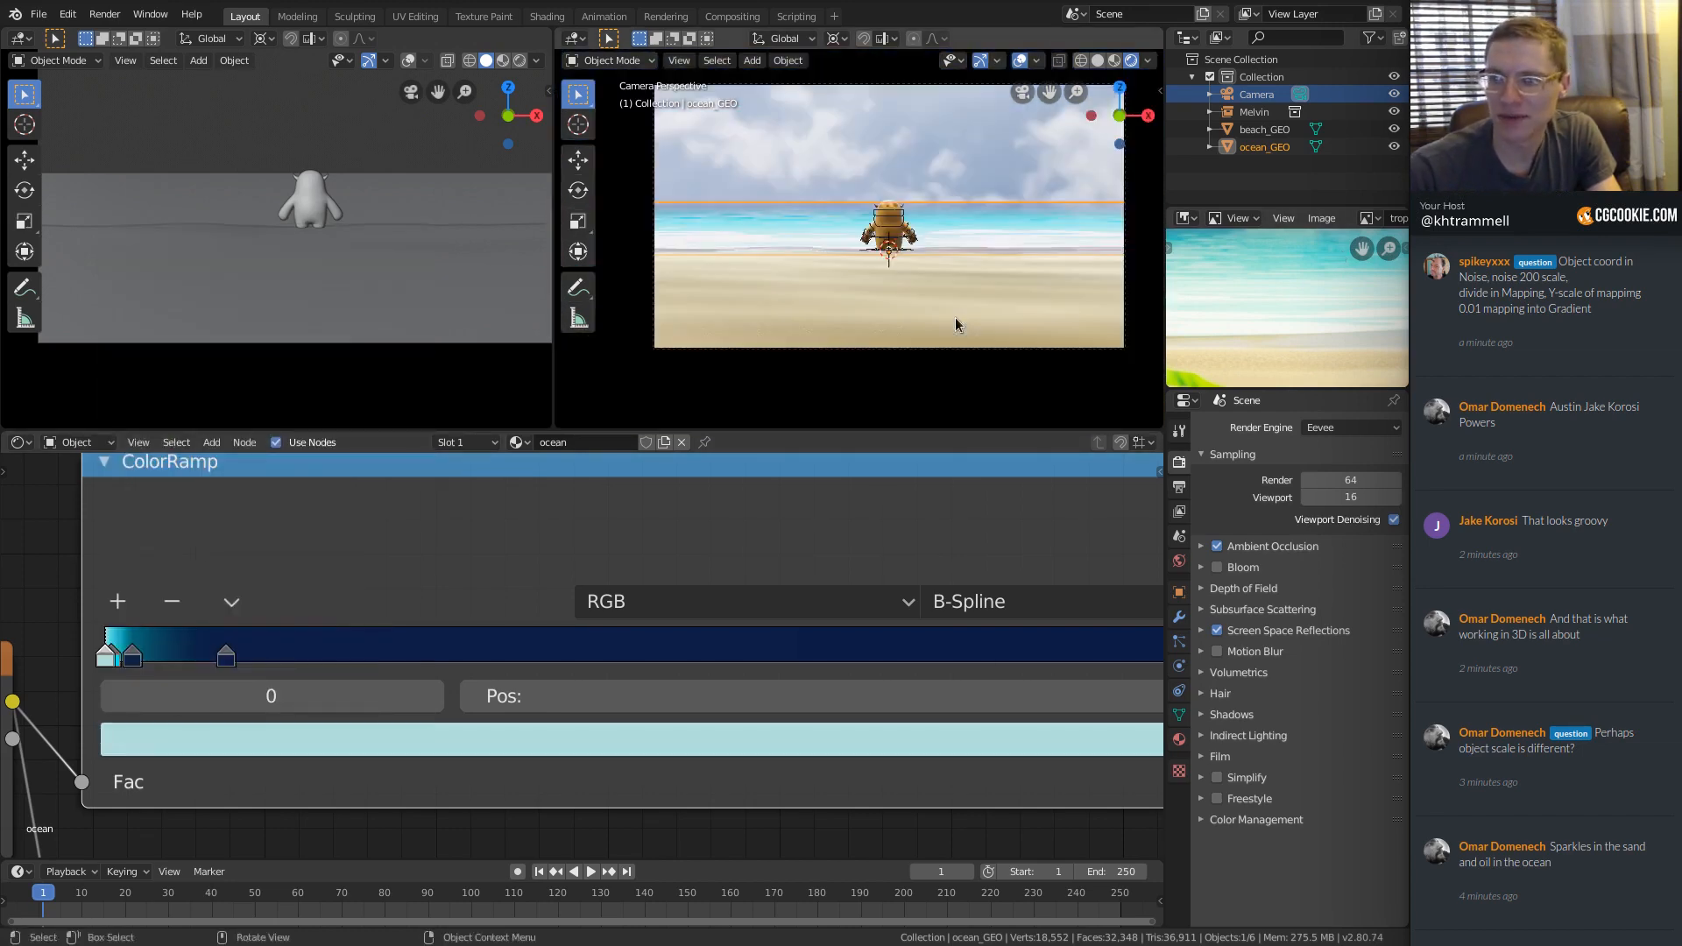
middle_click_drag(905, 215, 890, 287, "ctrl")
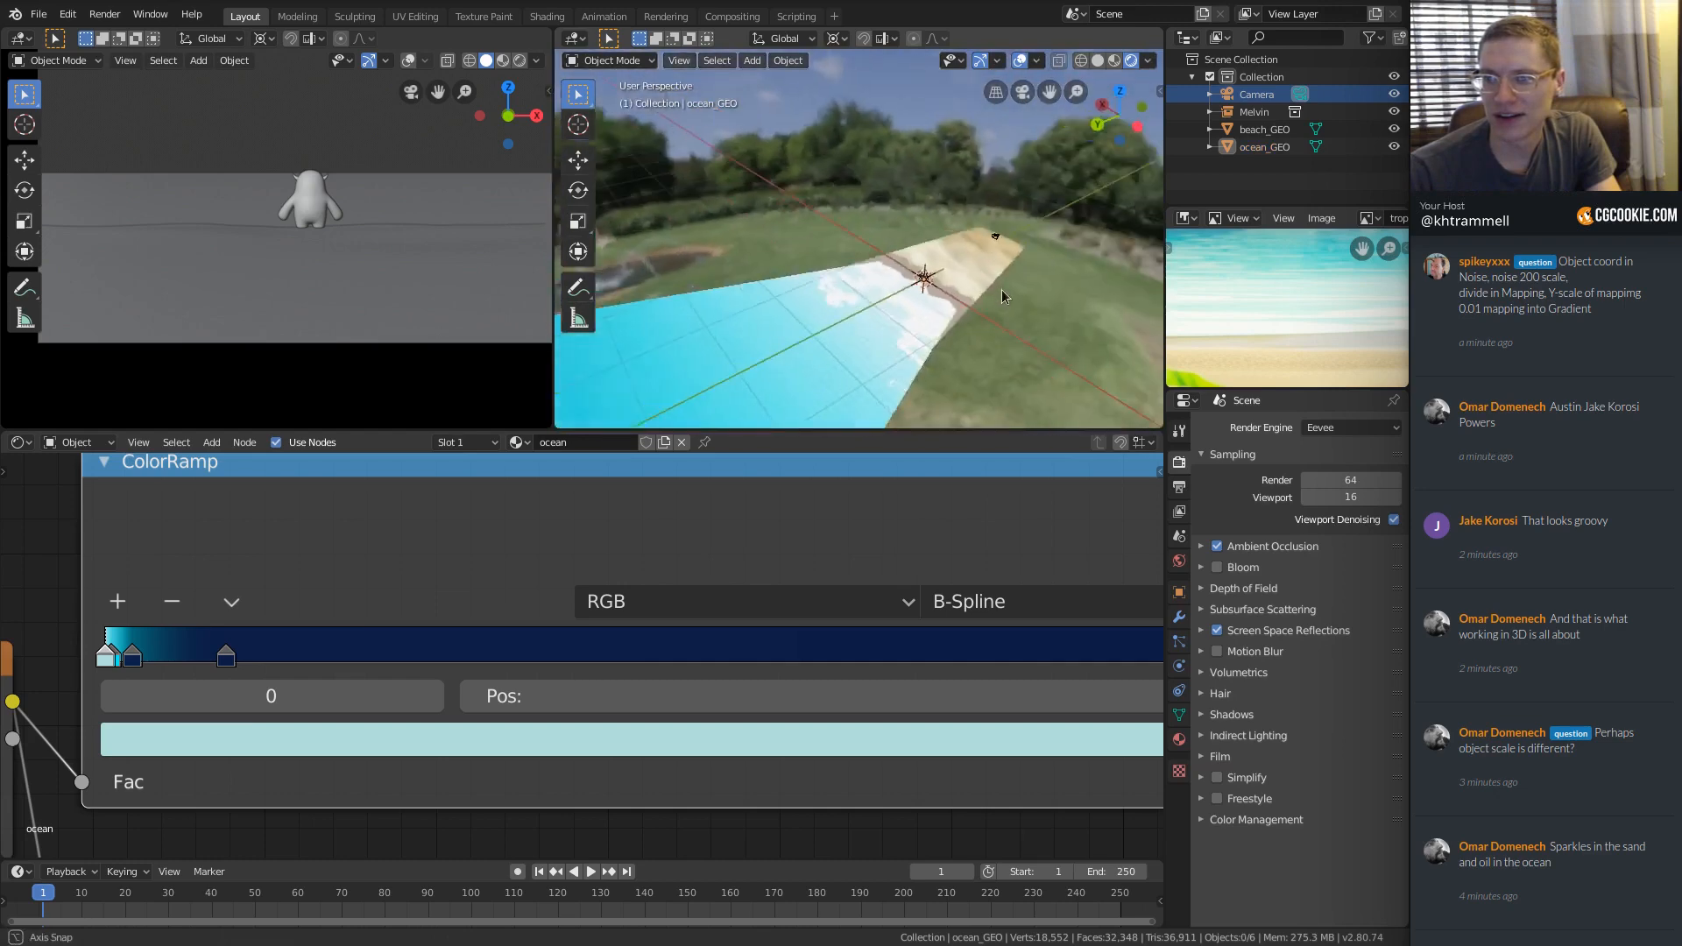
left_click(998, 291)
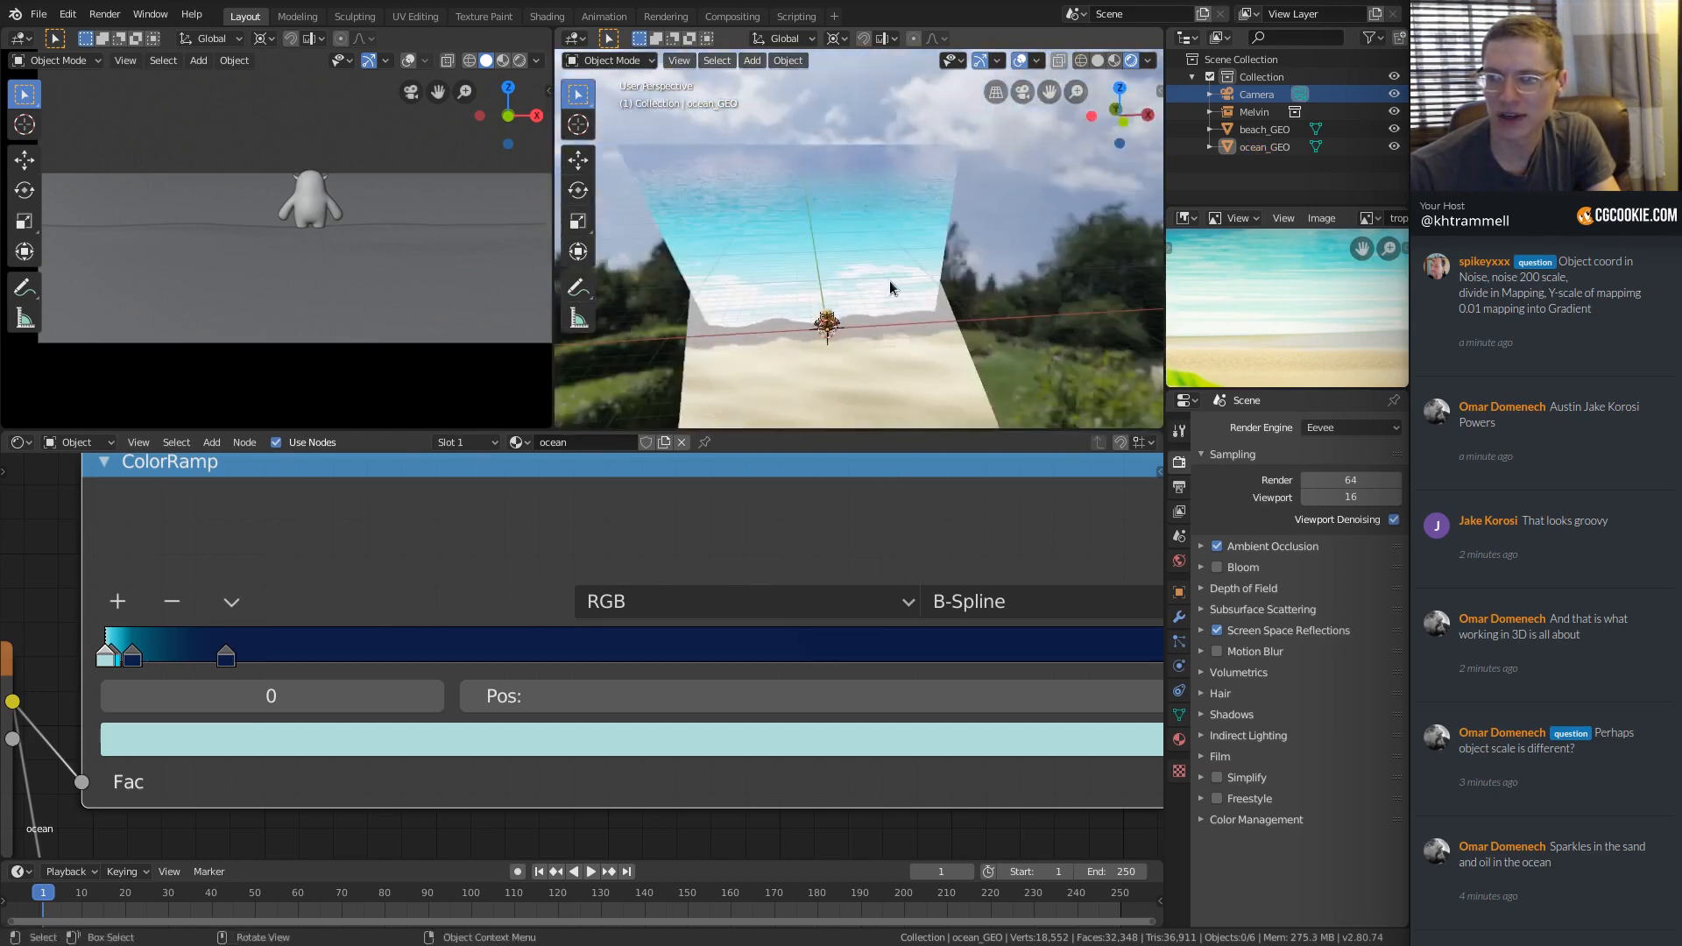
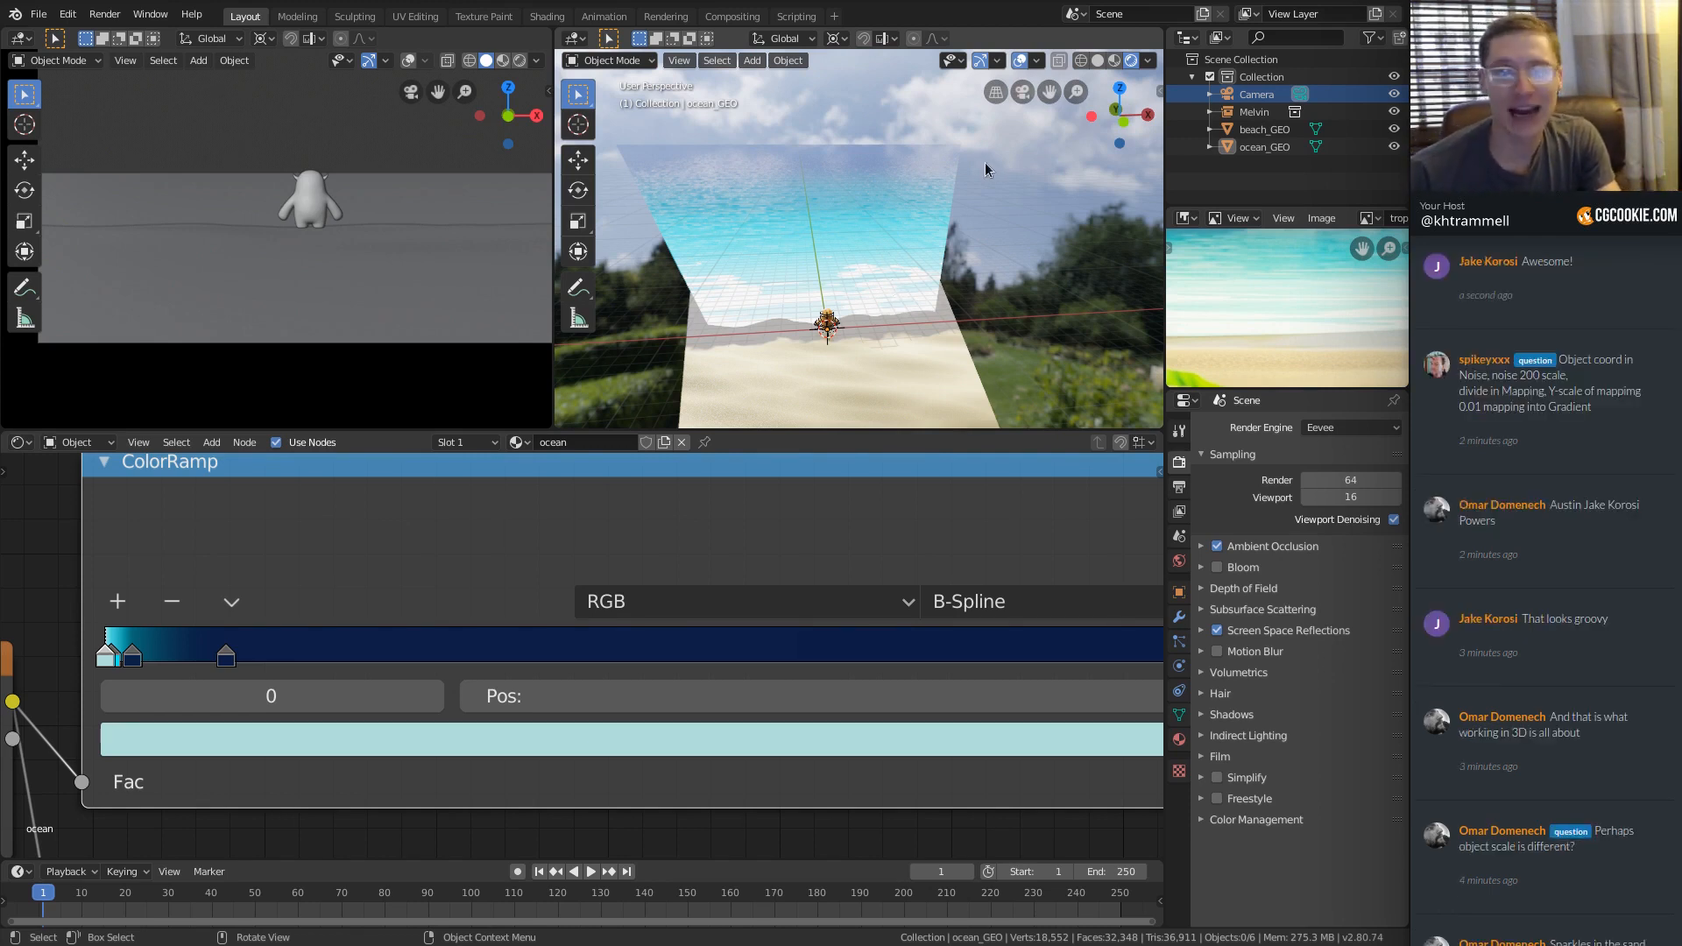
mouse_move(1307, 299)
middle_mouse_down()
mouse_move(1353, 300)
mouse_move(1291, 287)
middle_mouse_up()
middle_click_drag(920, 282, 855, 280, "ctrl")
key("KP_0")
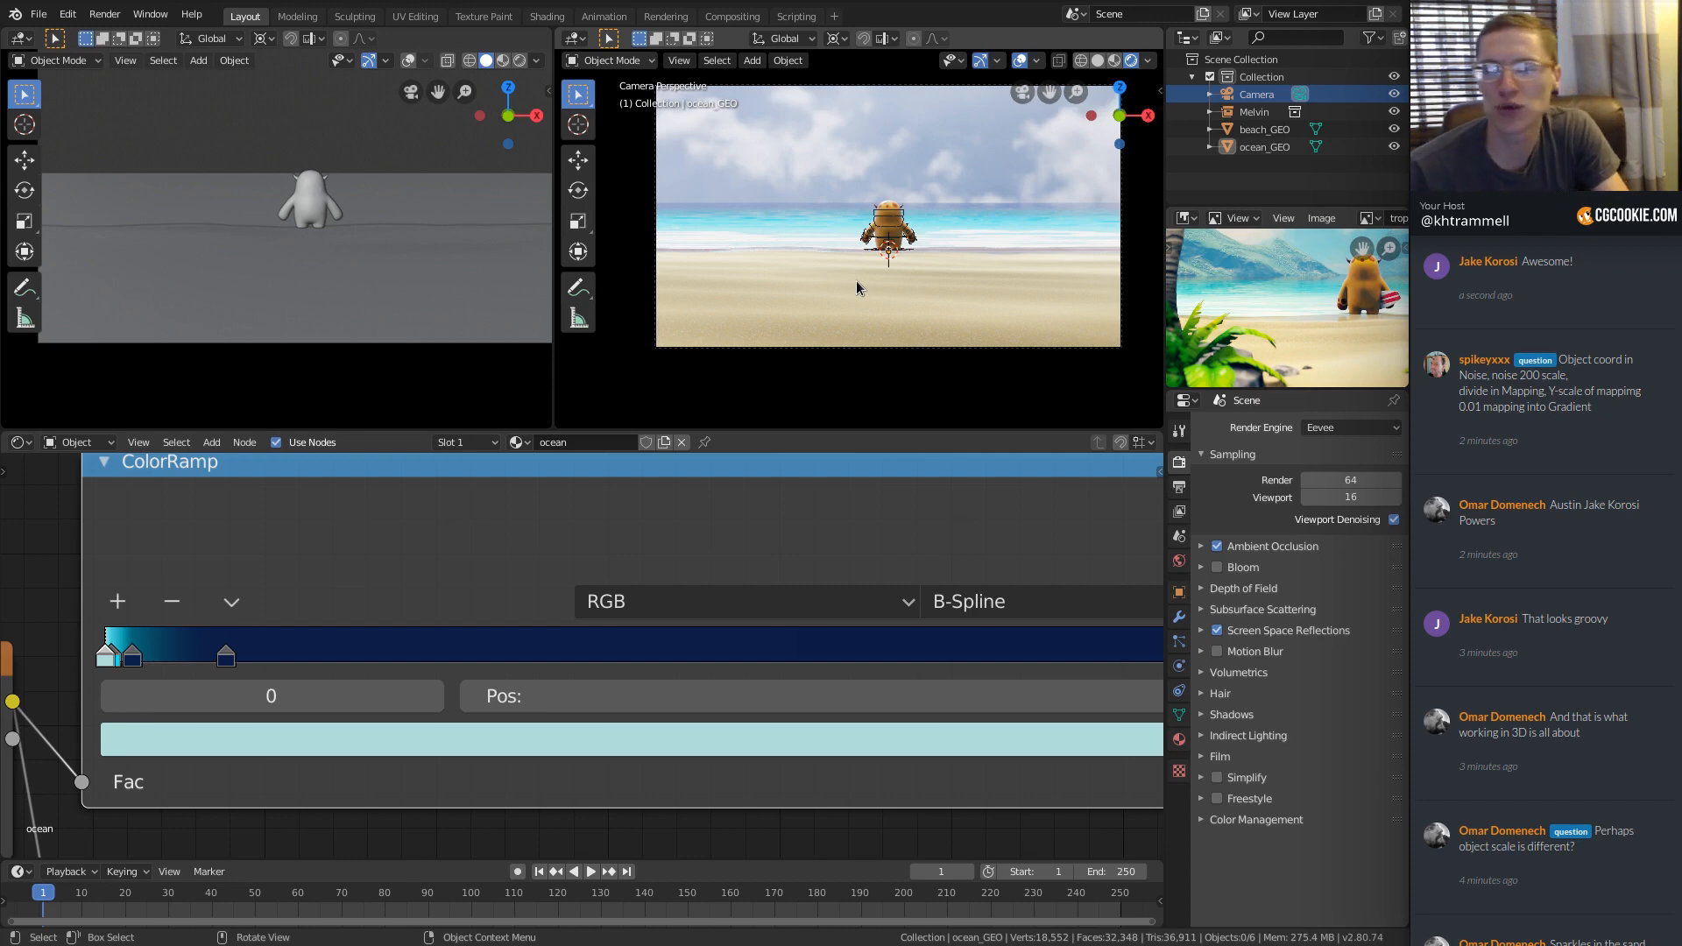
middle_click_drag(855, 280, 876, 224, "ctrl")
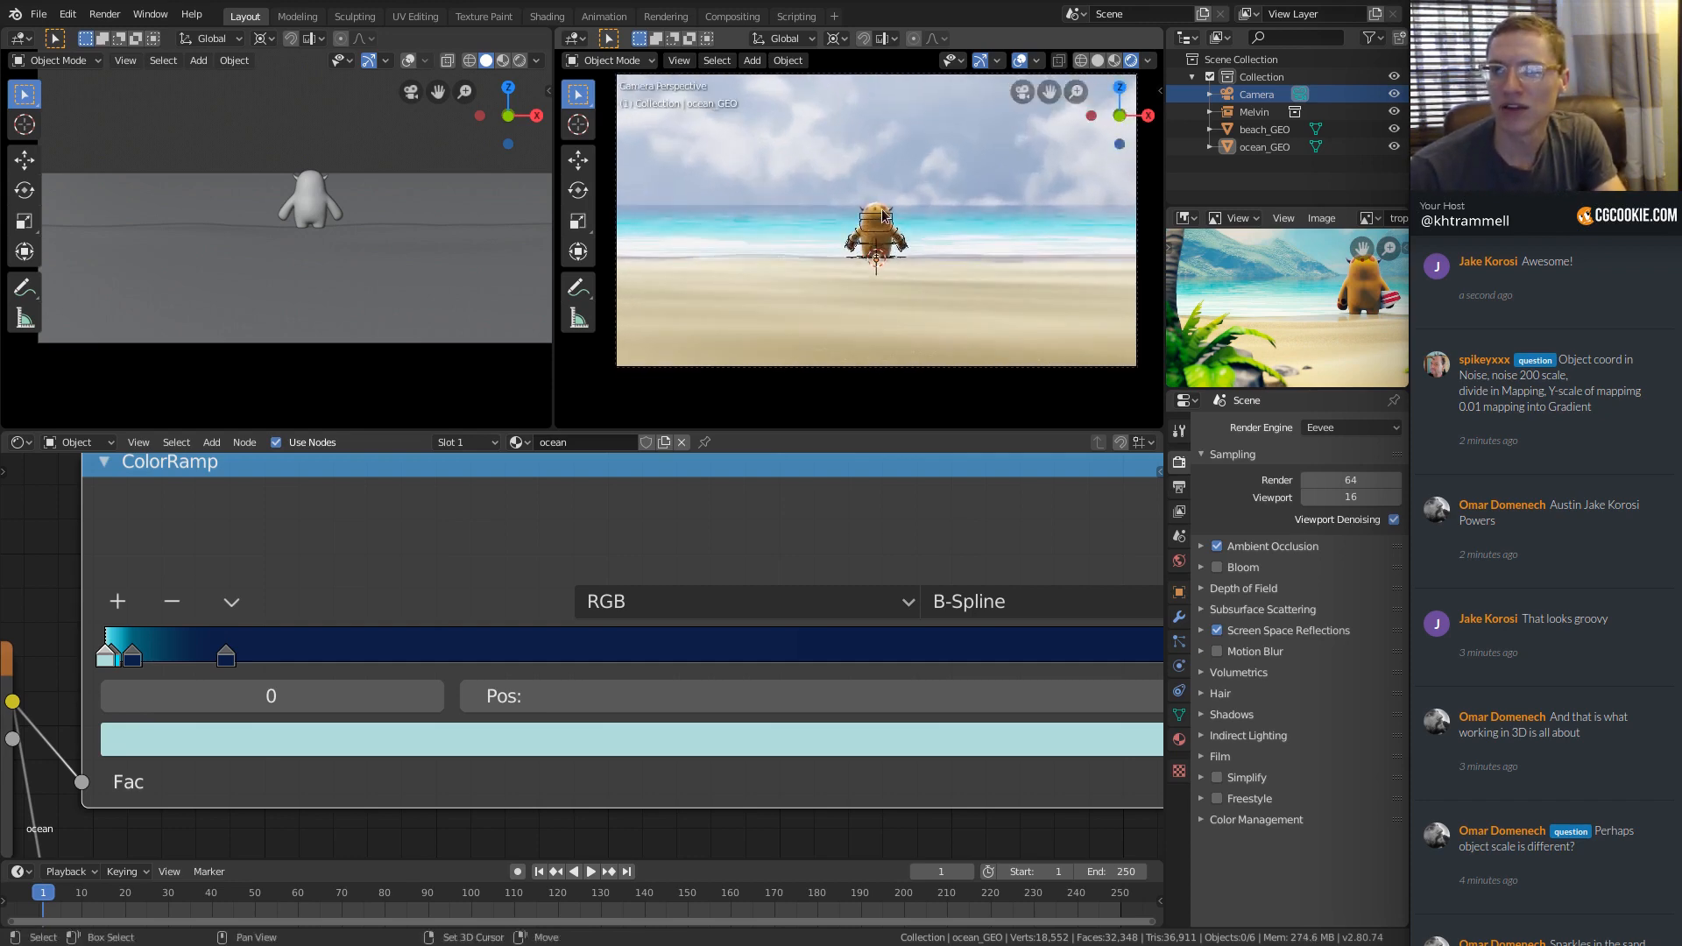
Save tropical_beach_assembly_01.blend, and save an incremented version of it in the assemblies folder.
key("ctrl+s")
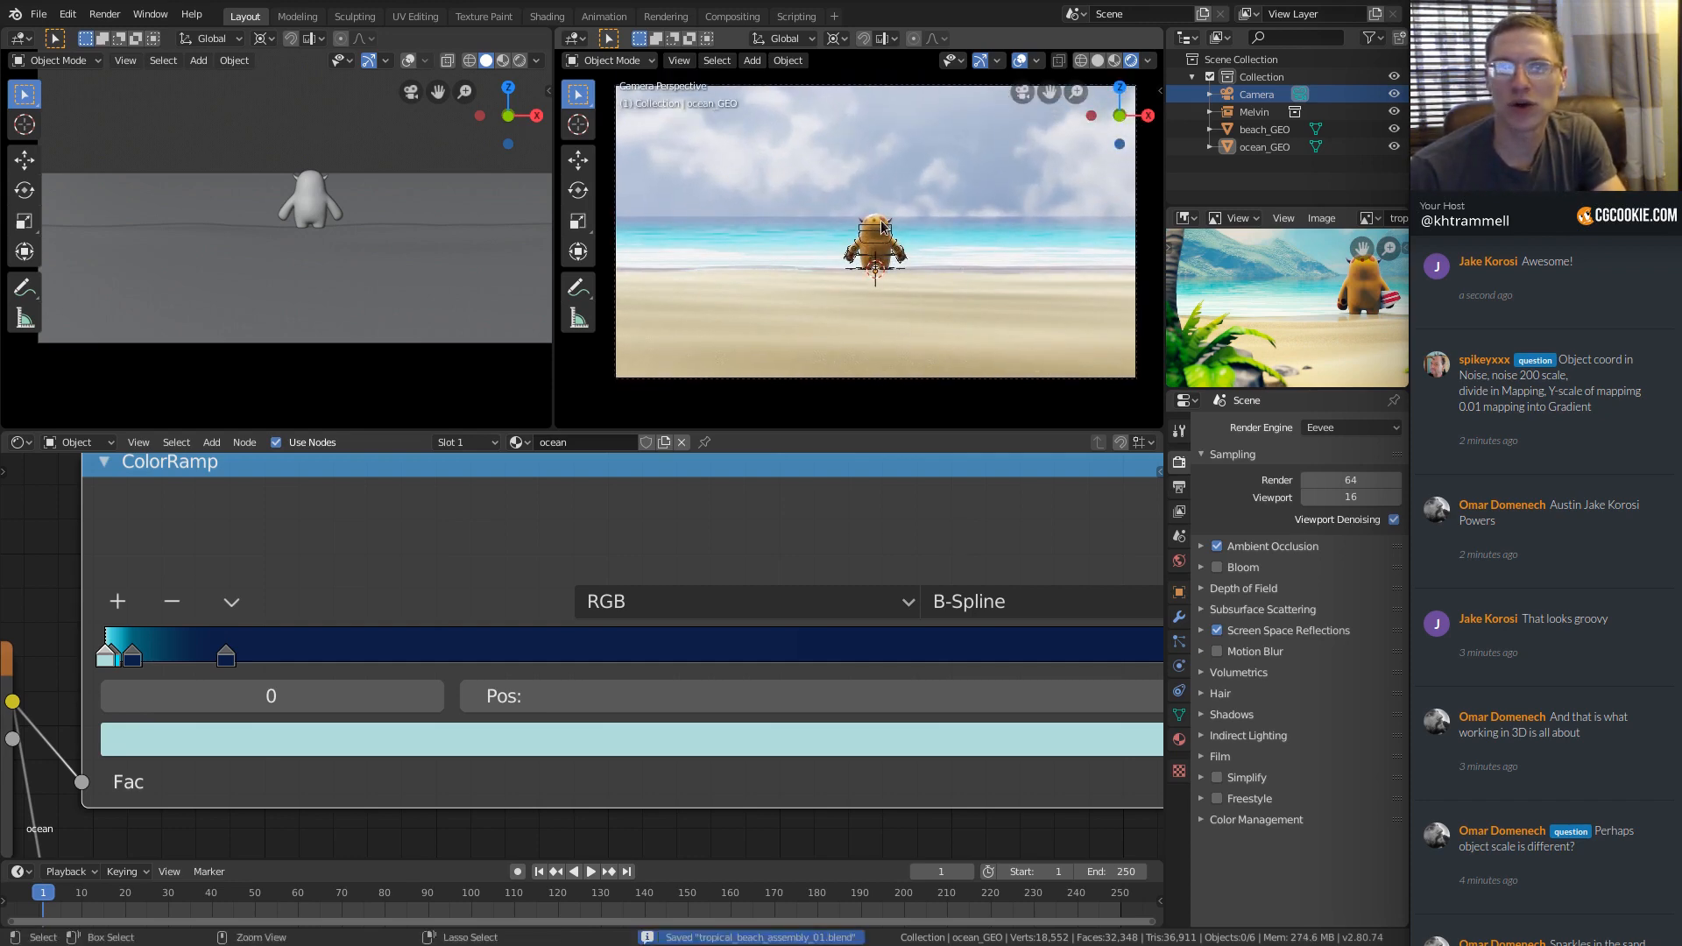
key("ctrl+shift+s")
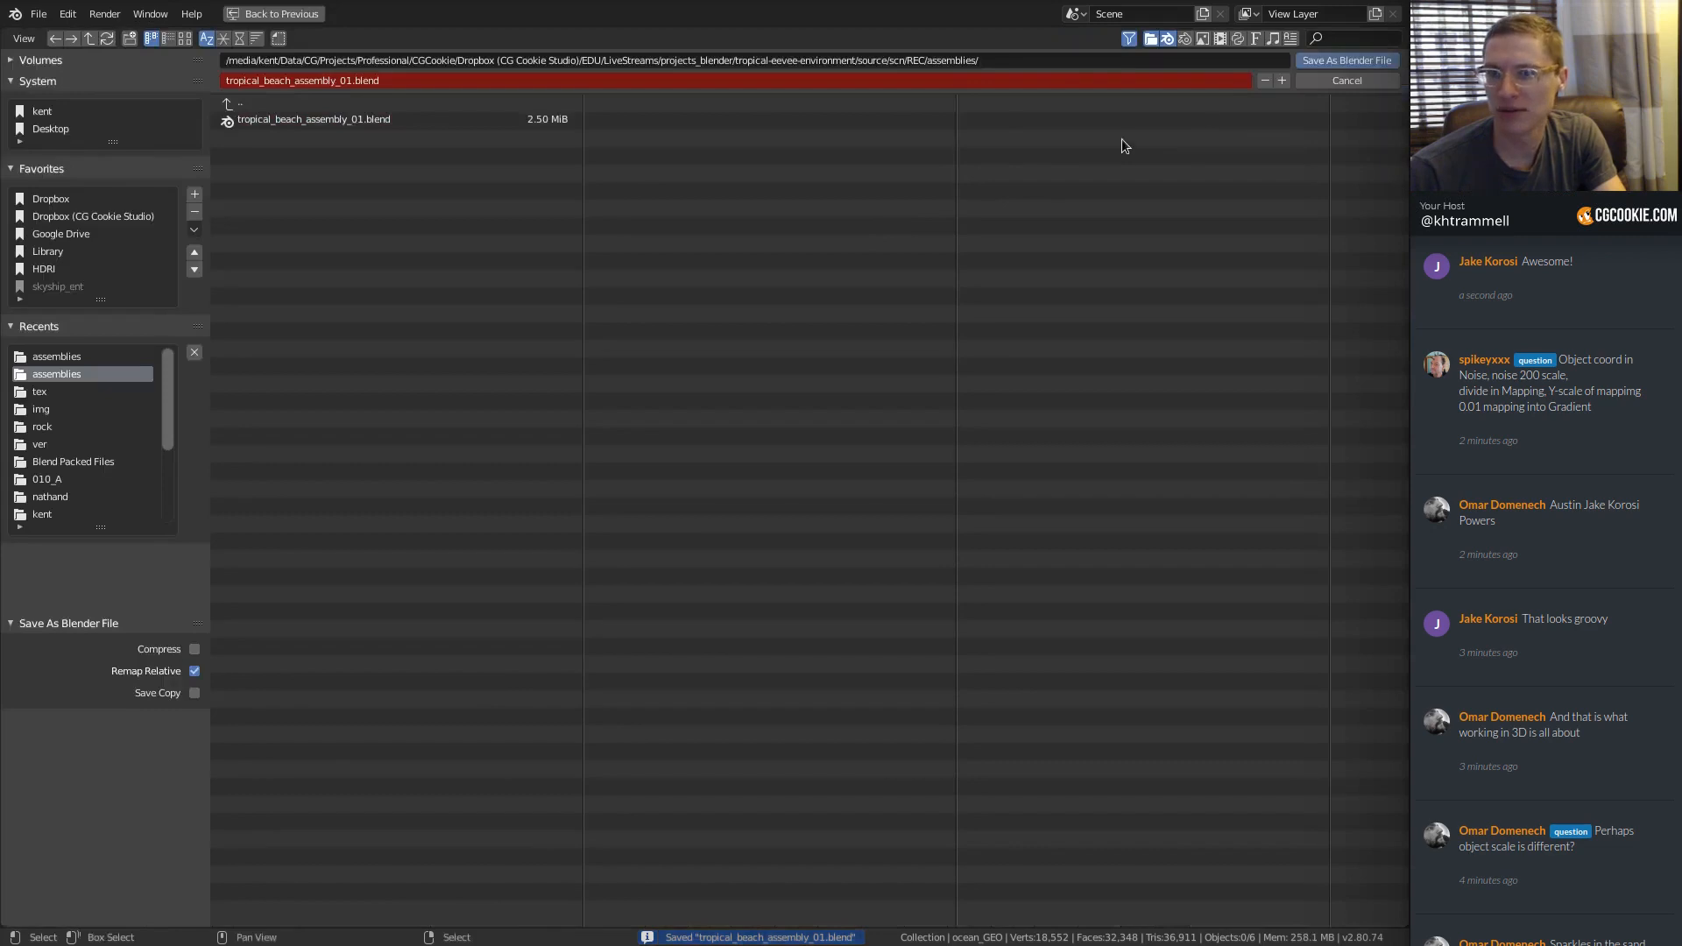
left_click(1283, 80)
left_click(1323, 63)
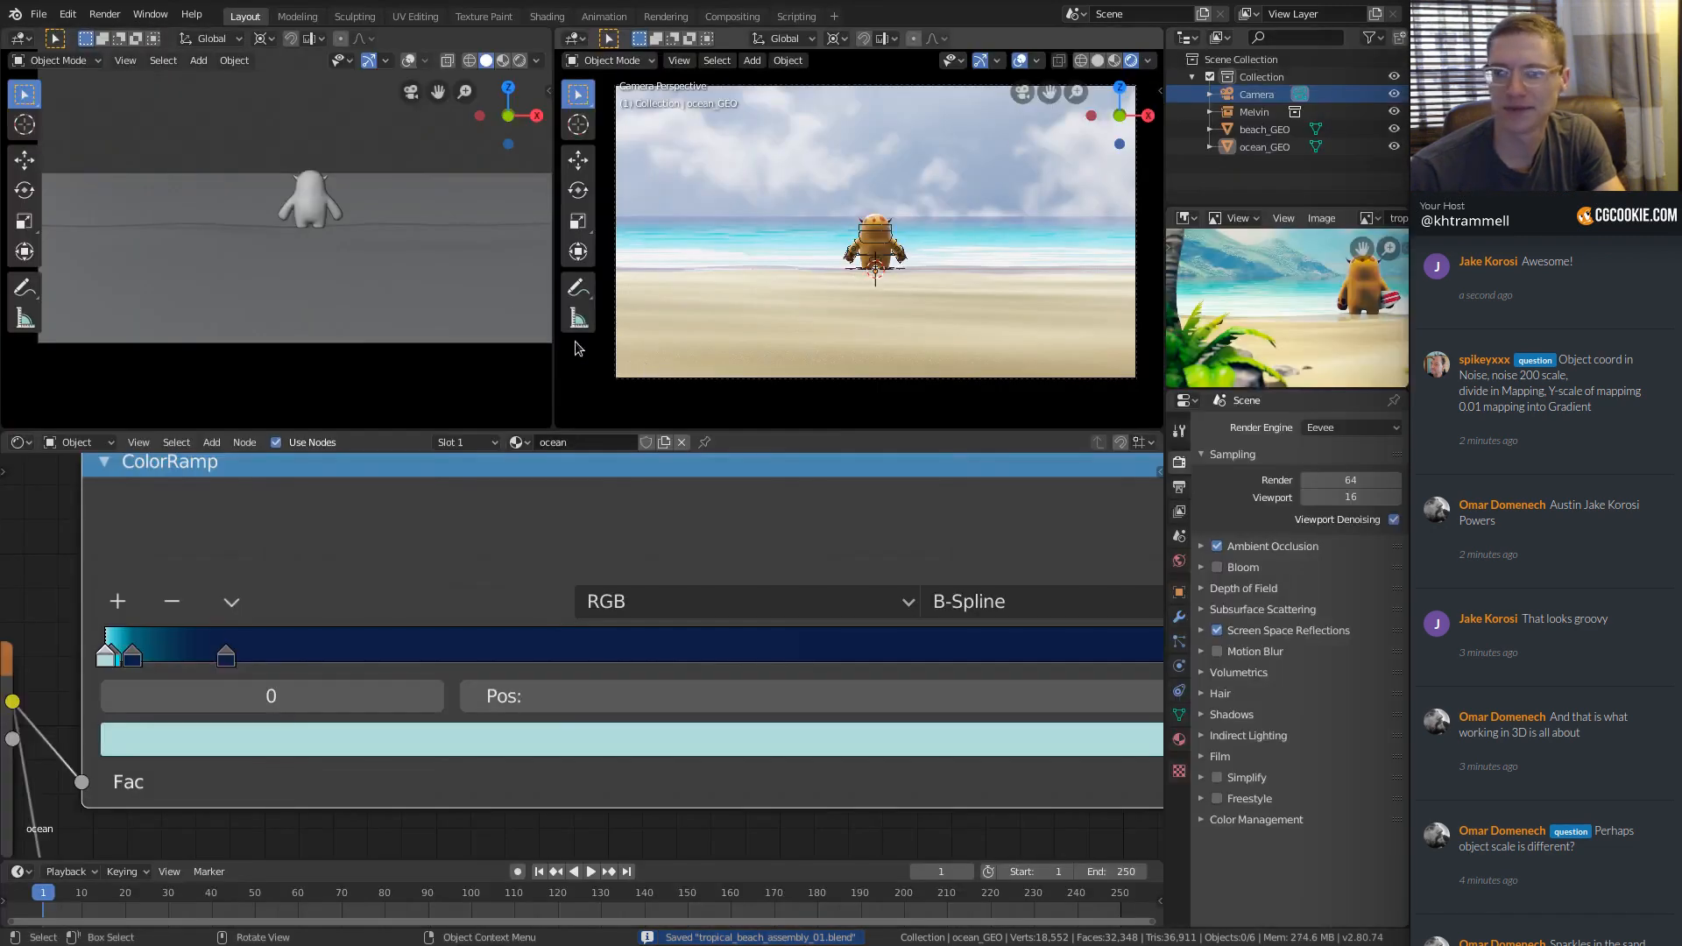
Join the two upper 3D viewports into one wide rendered camera view.
left_click_drag(559, 424, 226, 207)
scroll(797, 309, "down", 3)
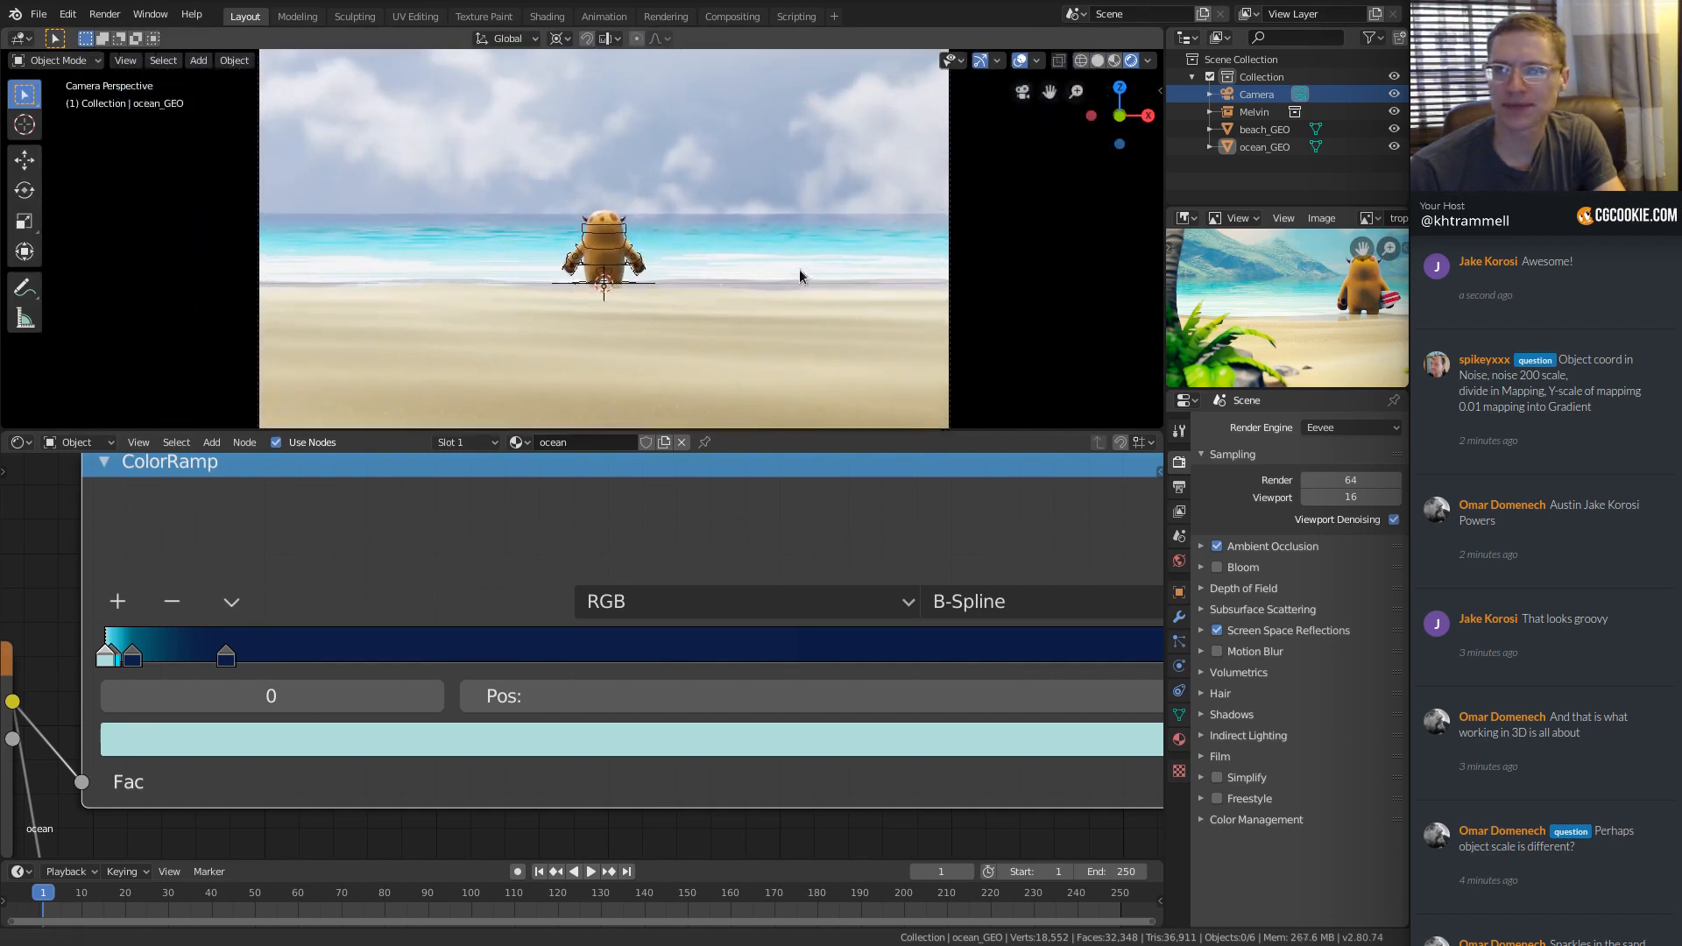
Link the palm-tree_A and palm-tree_B collections from lib/props/palm_tree/palm_trees.blend into the scene.
left_click(39, 14)
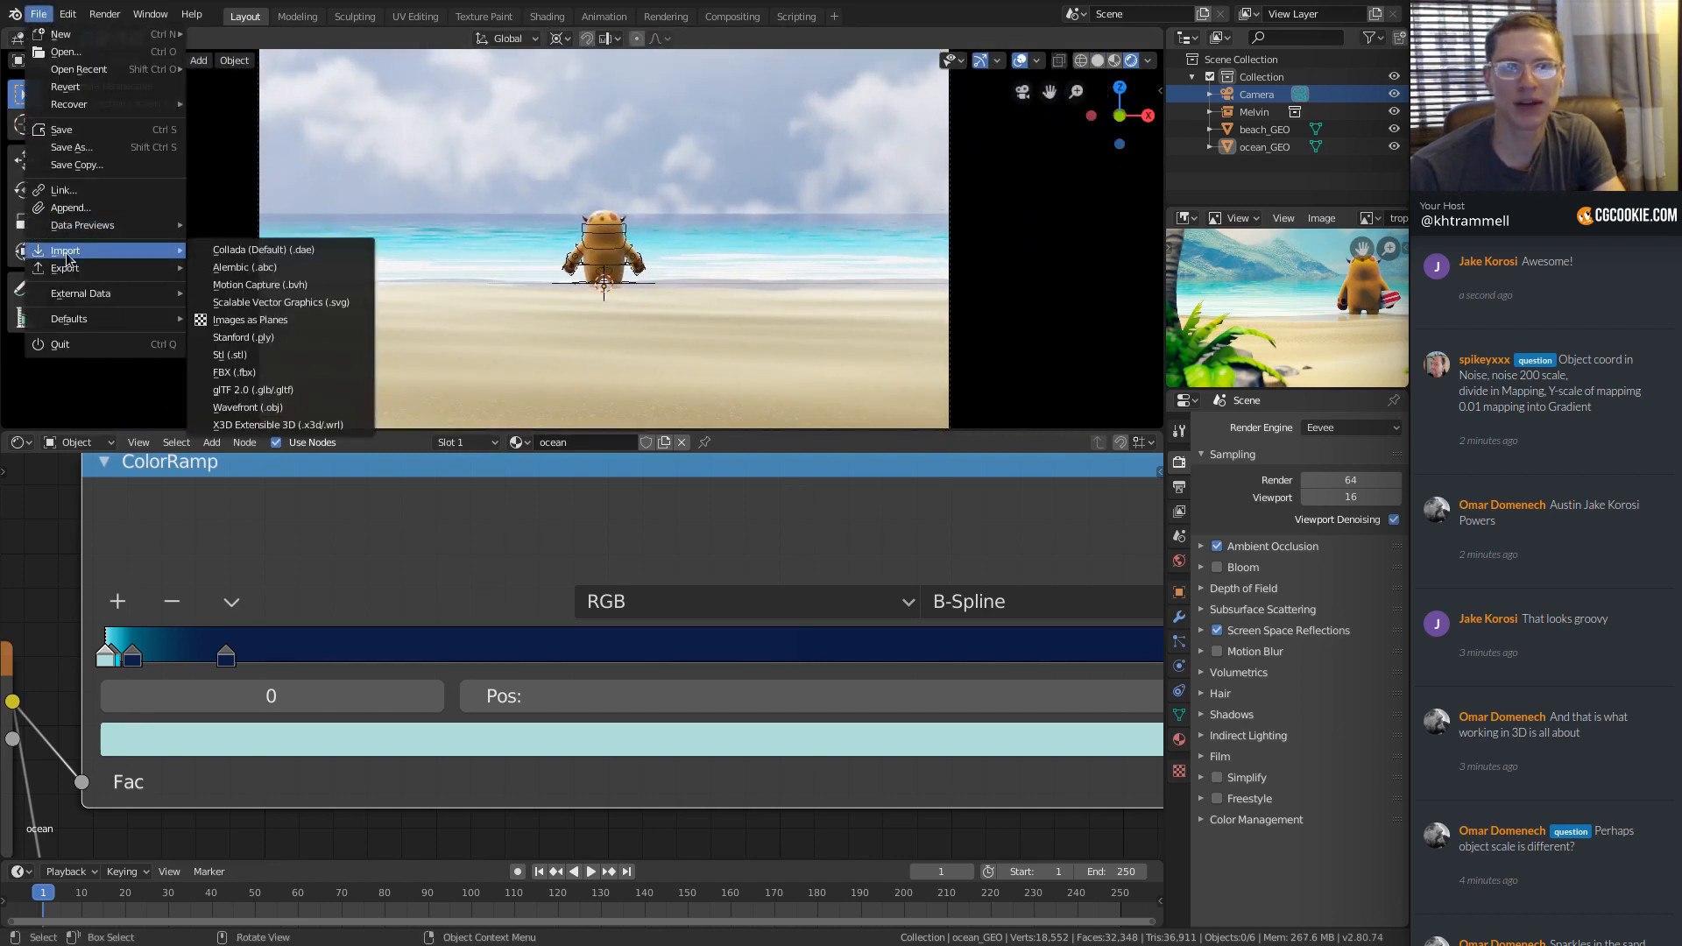
left_click(77, 200)
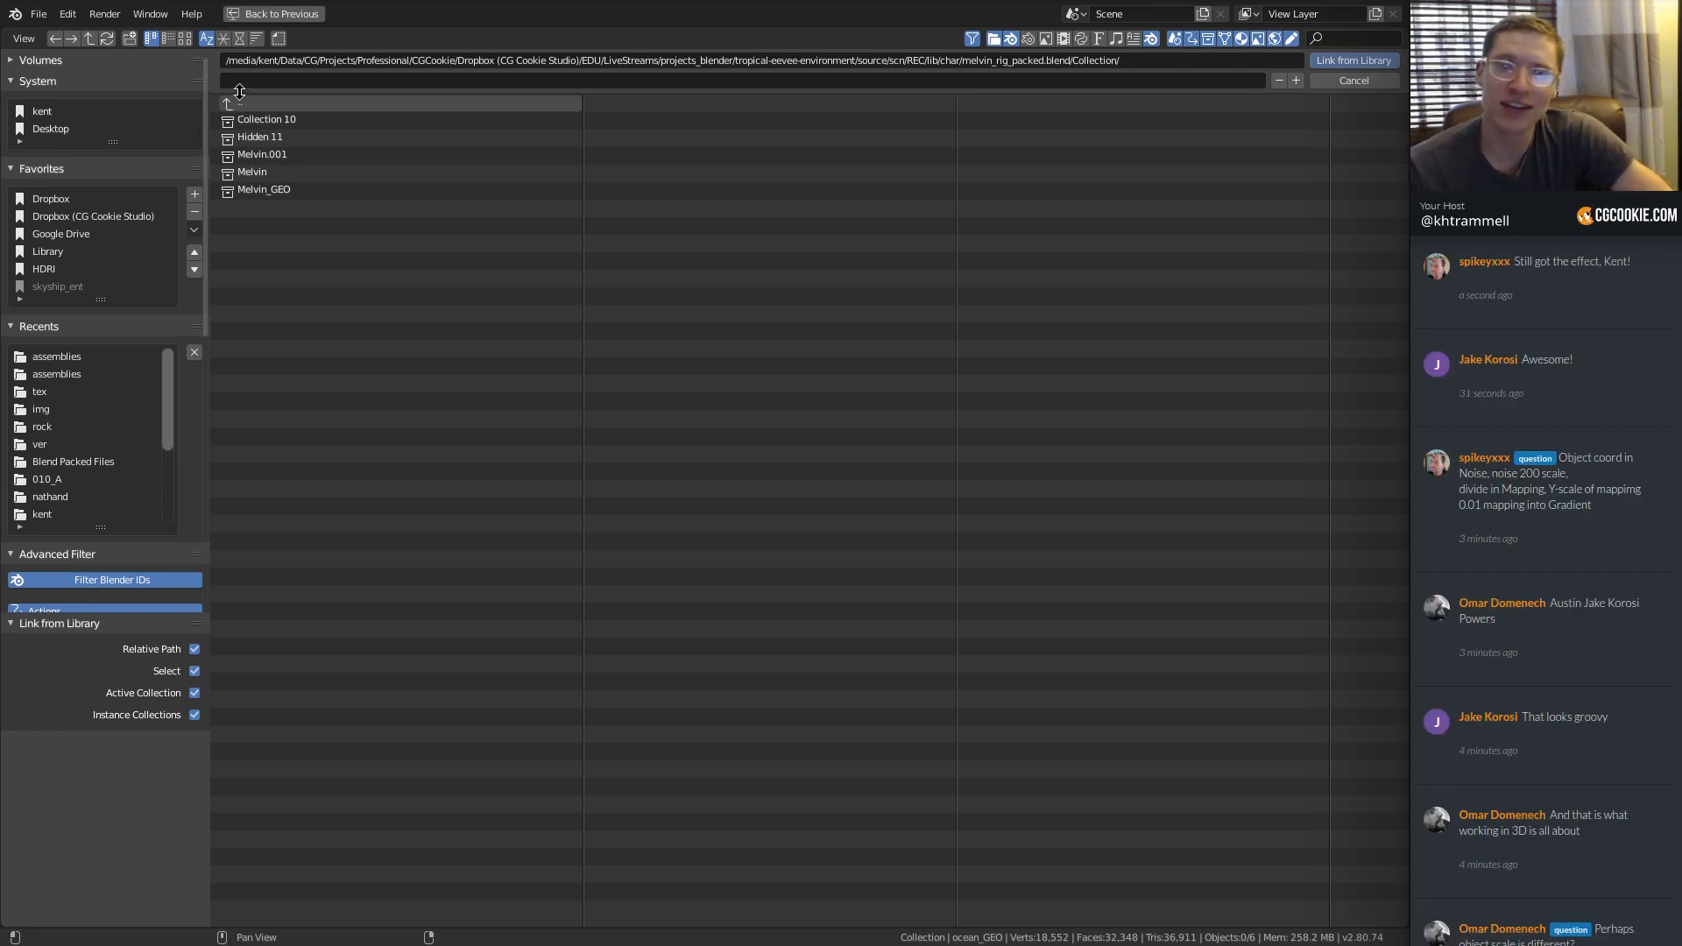
left_click(235, 103)
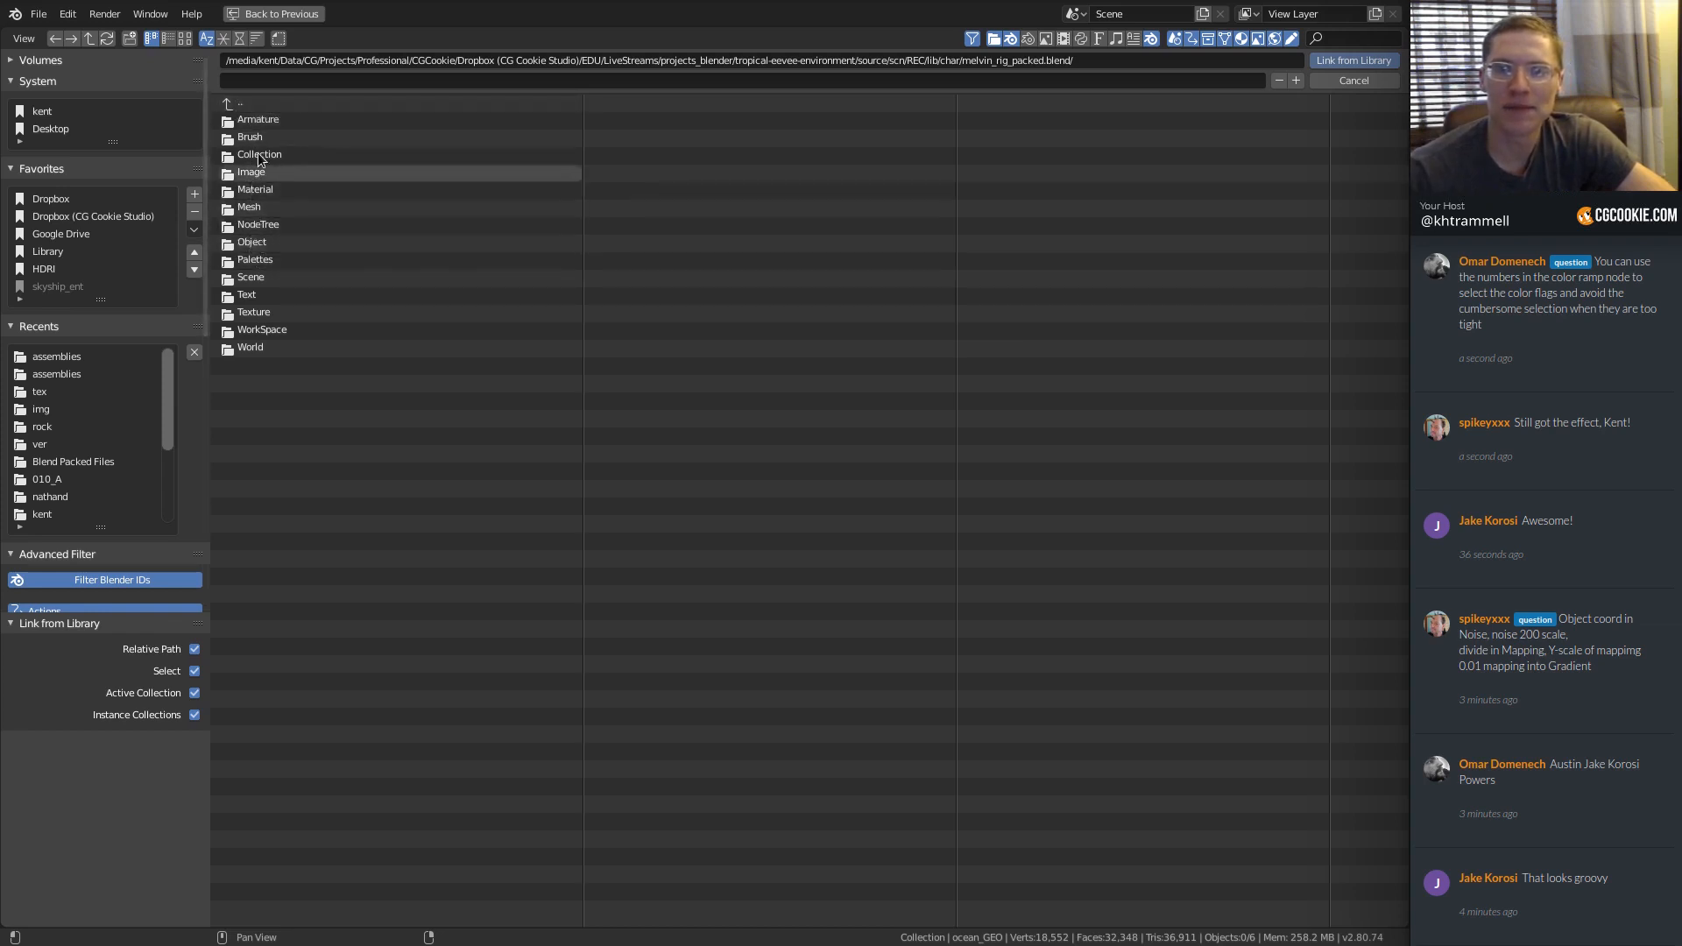
left_click(235, 103)
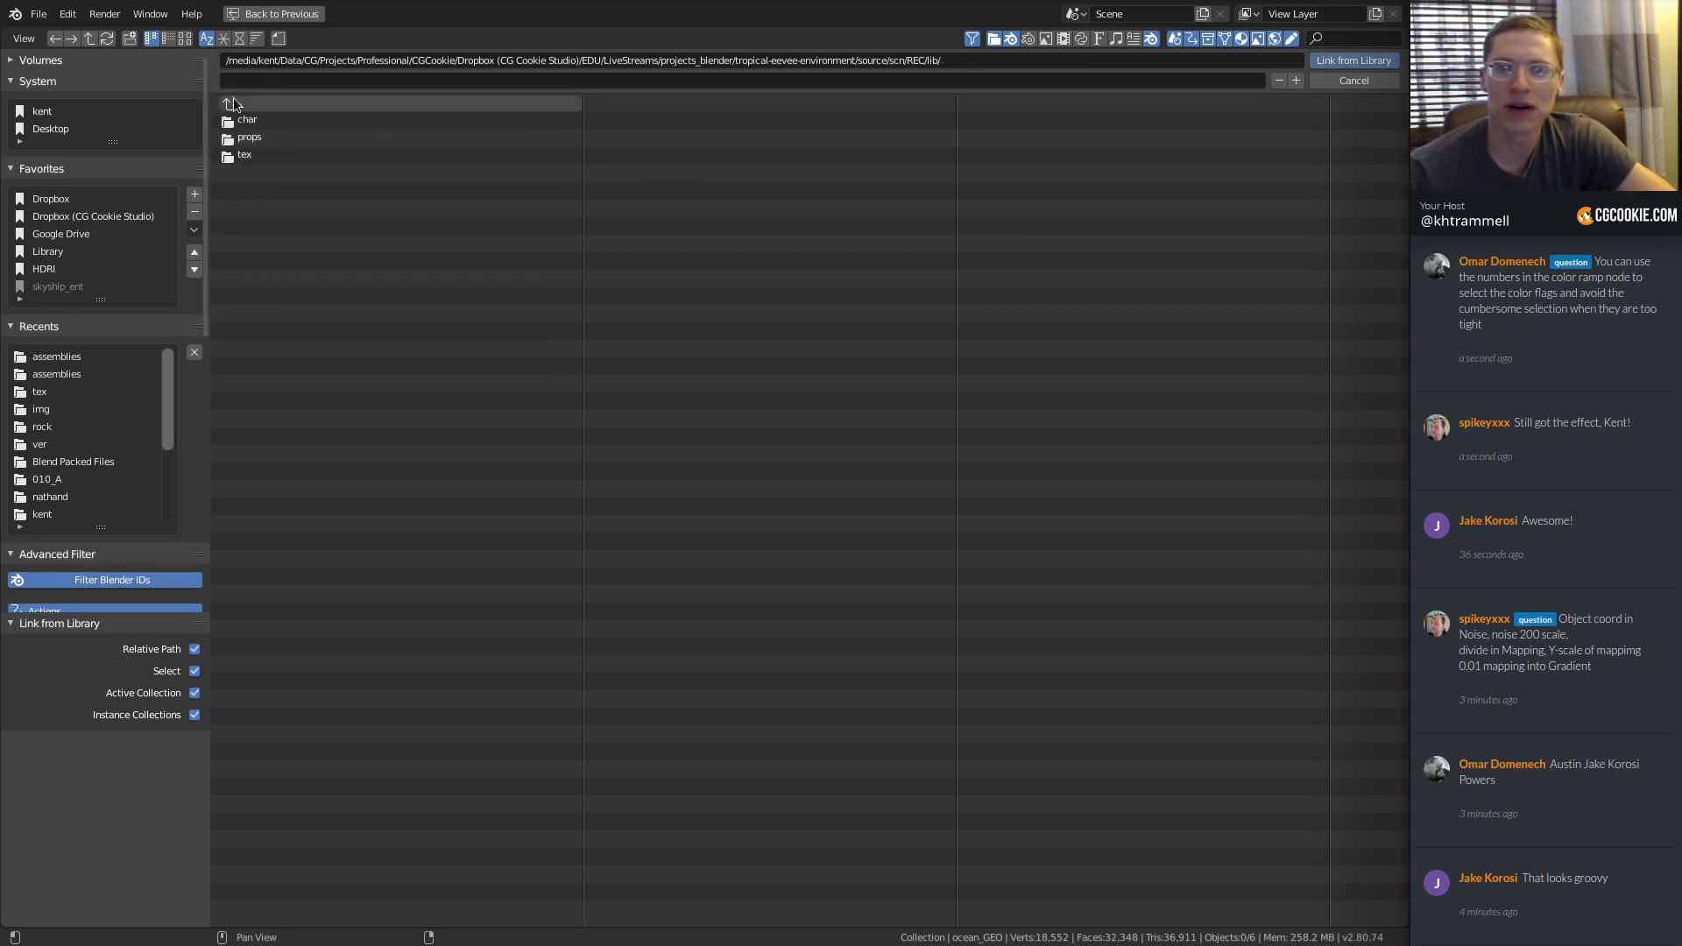
left_click(280, 137)
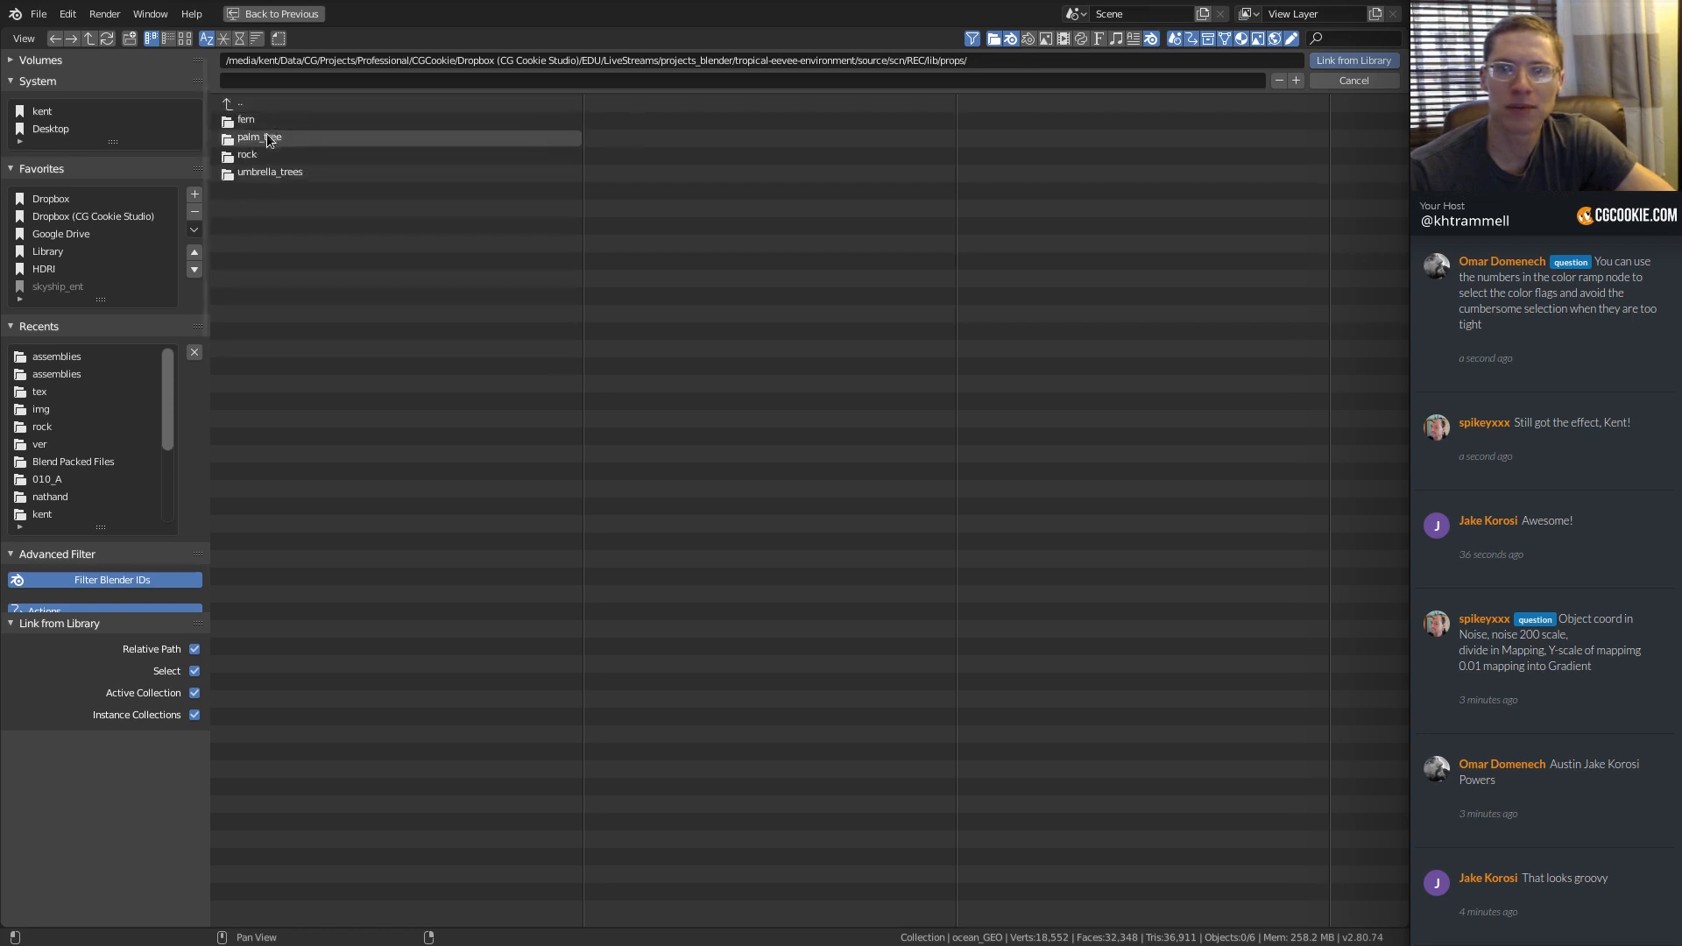
left_click(268, 138)
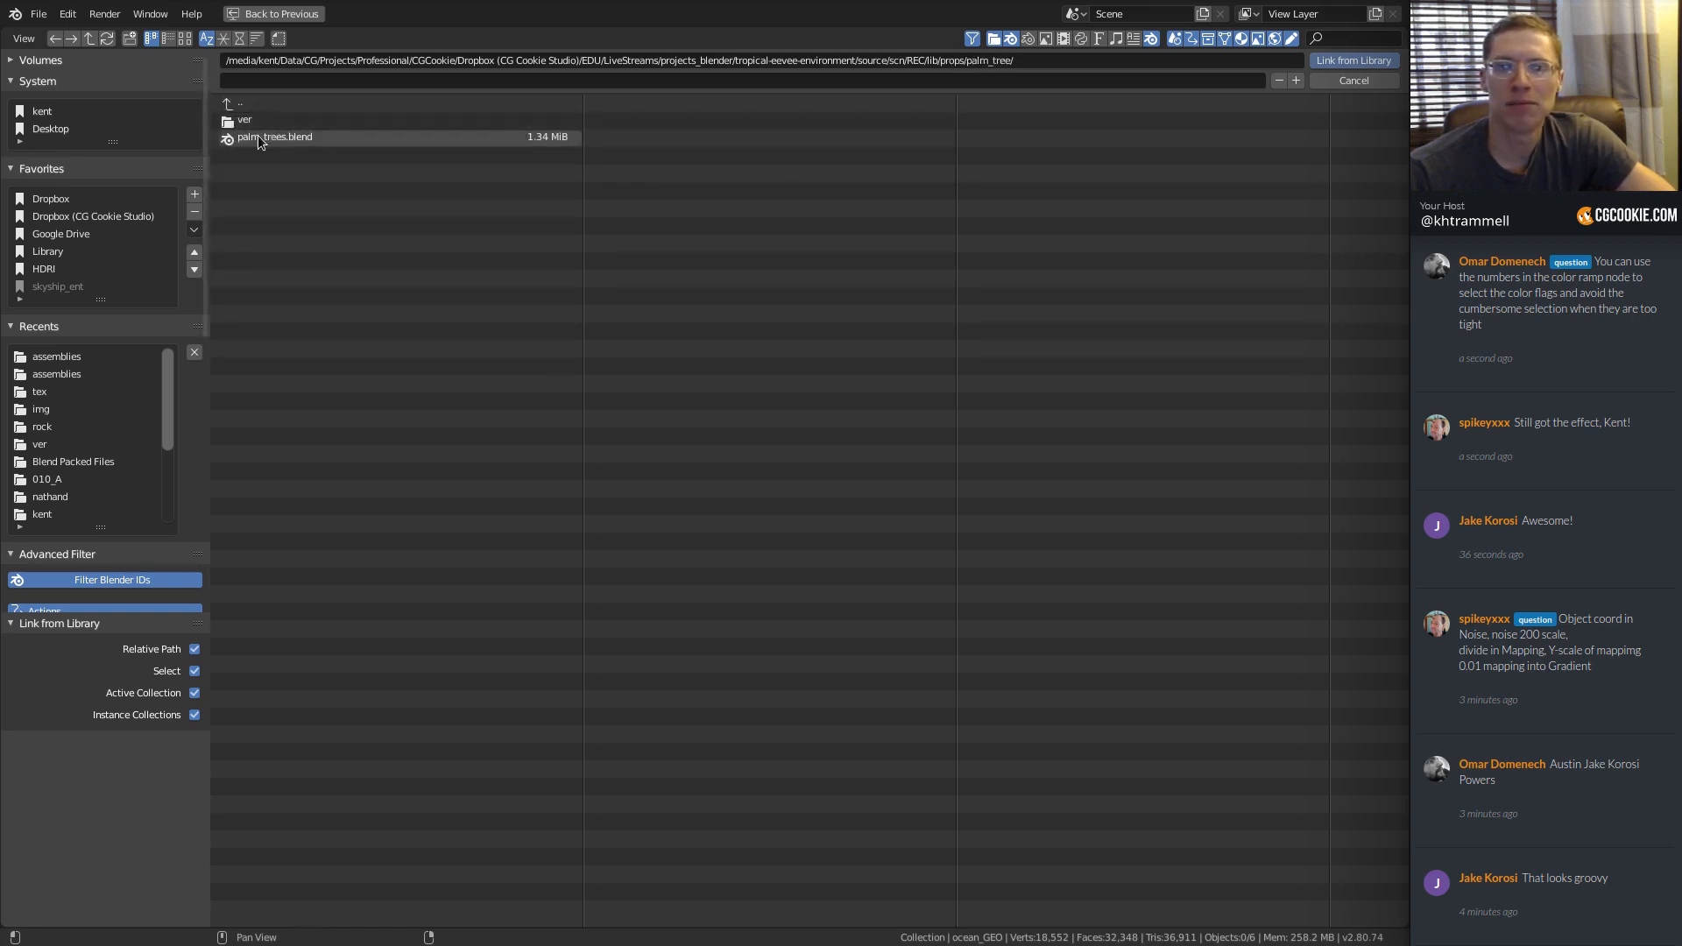
left_click(259, 139)
left_click(258, 135)
left_click(265, 125)
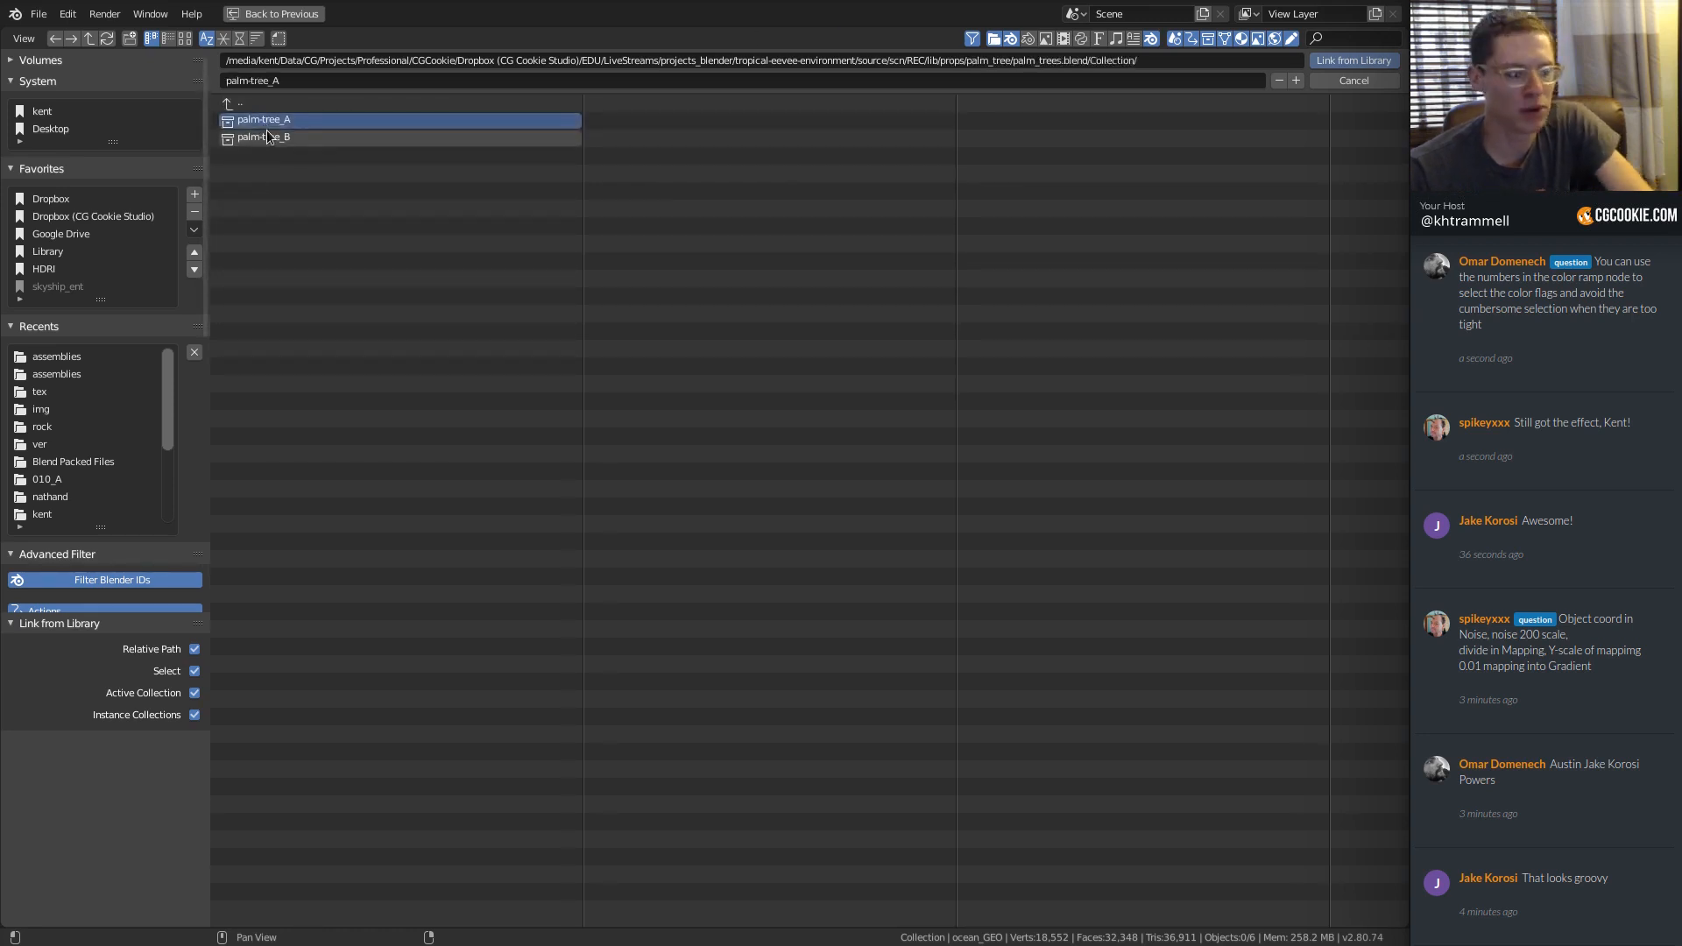
left_click(268, 137, "shift")
left_click(1341, 58)
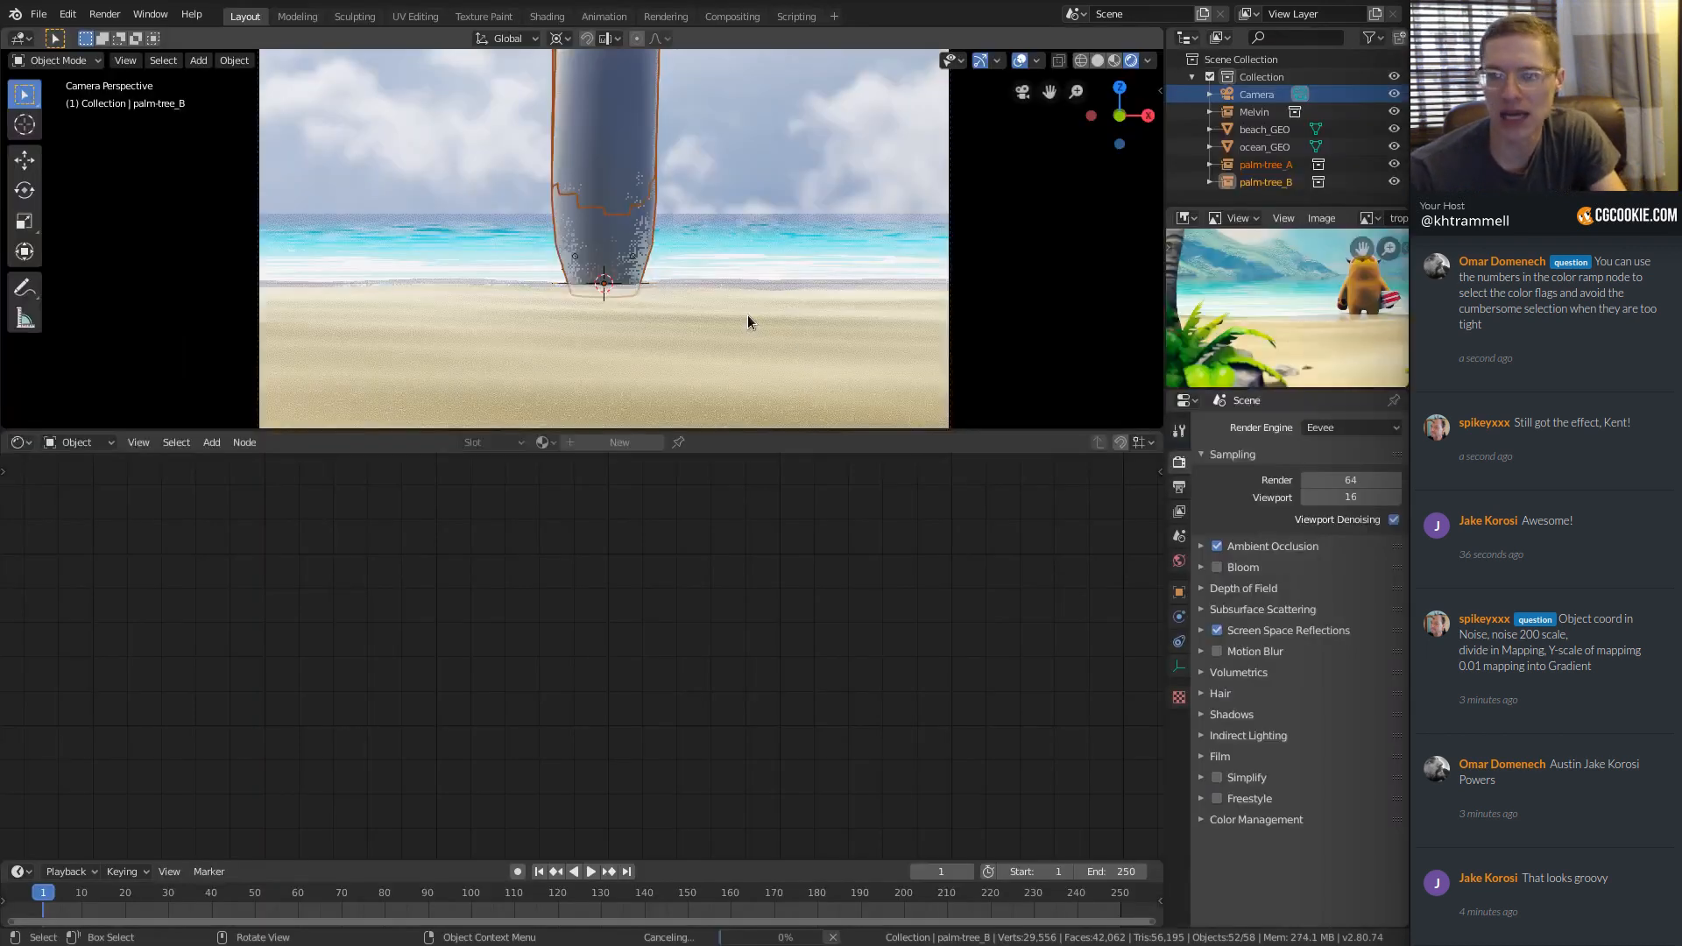
Select both linked palm trees and scale them down together until they stand only a few times Melvin's height.
scroll(703, 157, "down", 3)
middle_click_drag(723, 206, 481, 131)
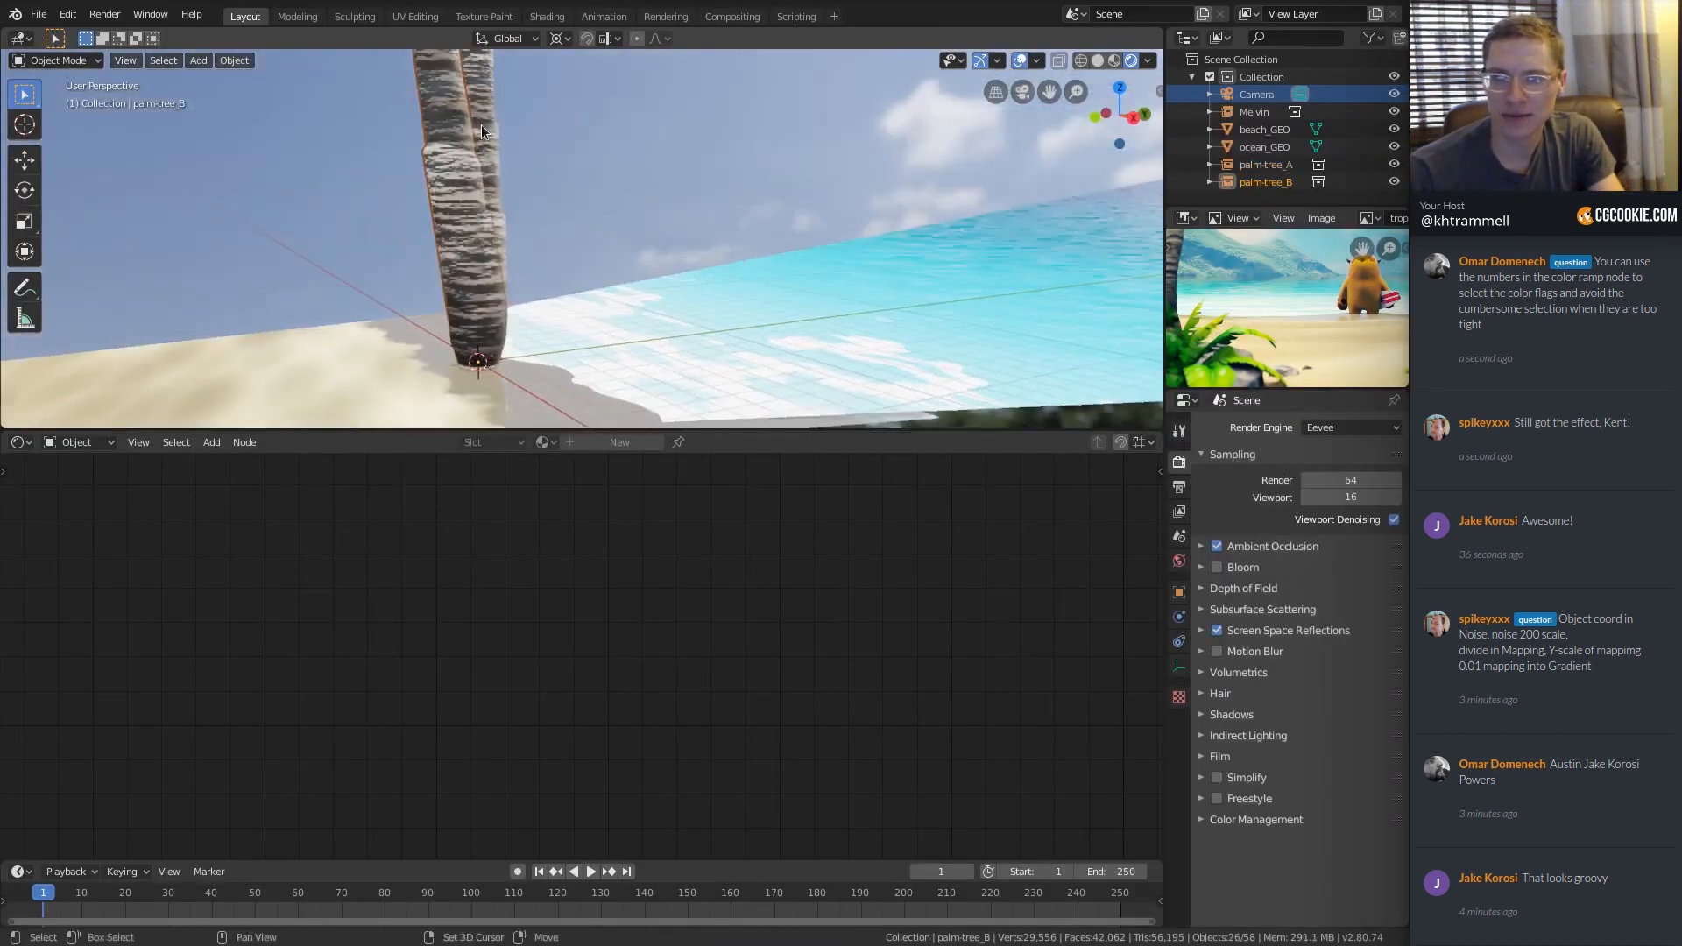
left_click(481, 132, "shift")
middle_click_drag(631, 188, 703, 261, "ctrl")
middle_click_drag(755, 182, 776, 163, "ctrl")
key("s")
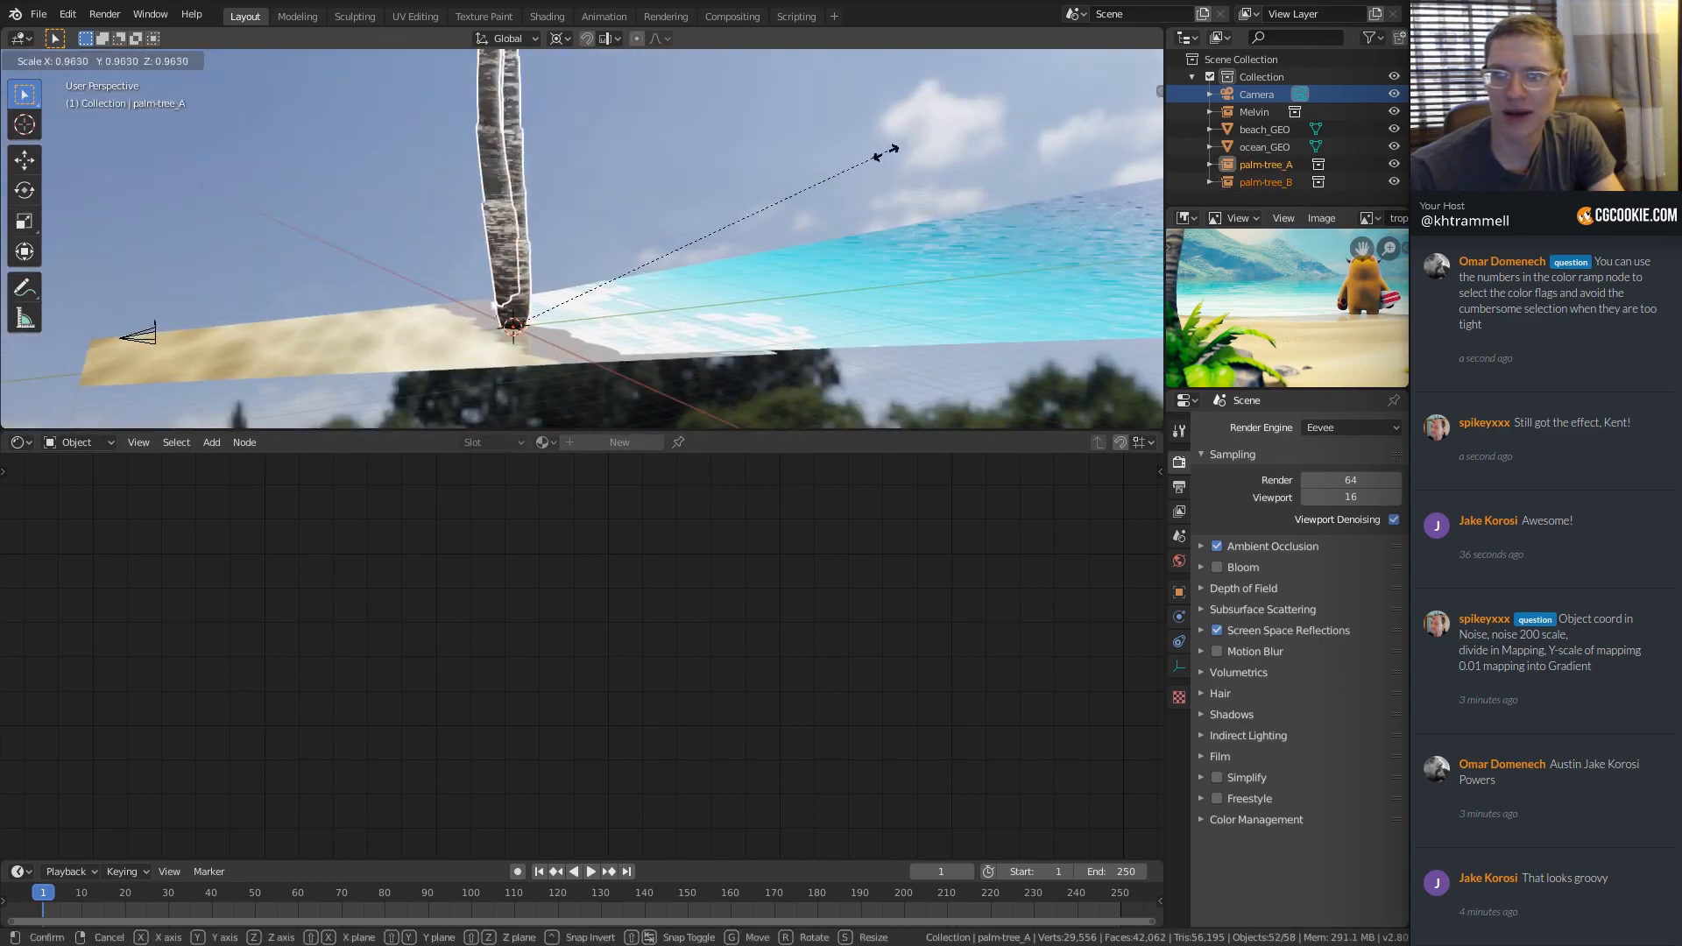
left_click(571, 313)
scroll(573, 305, "up", 2)
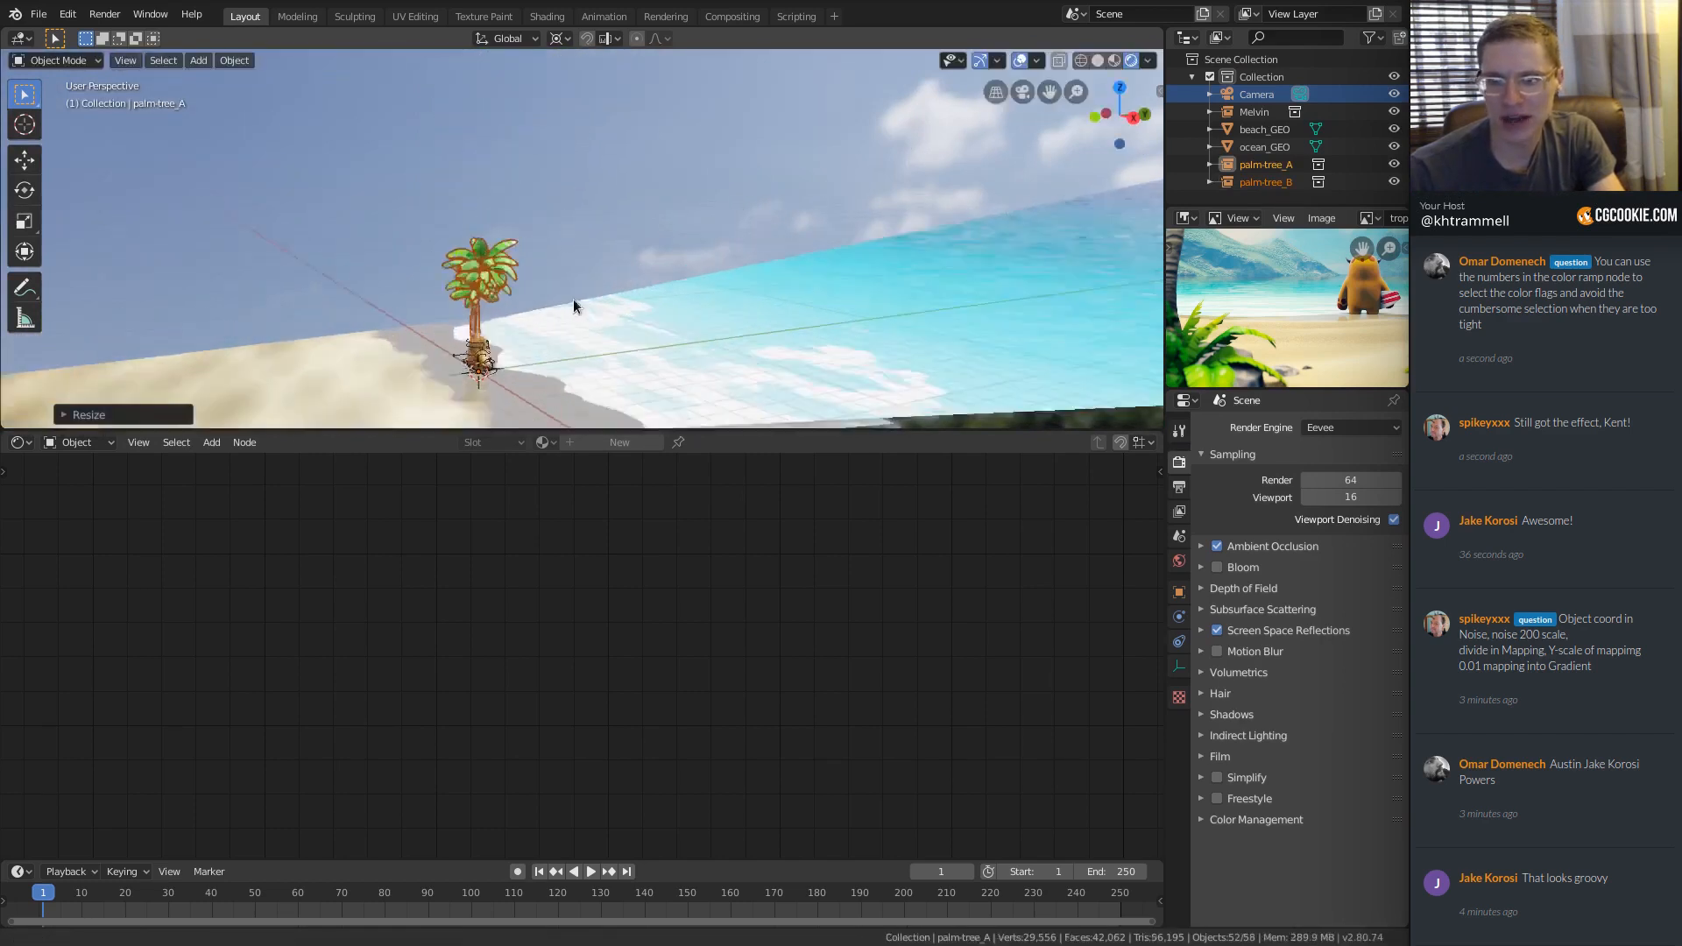
Move palm-tree_B away from Melvin onto the sand in the direction of the camera.
middle_click_drag(573, 306, 661, 236)
left_click(505, 196)
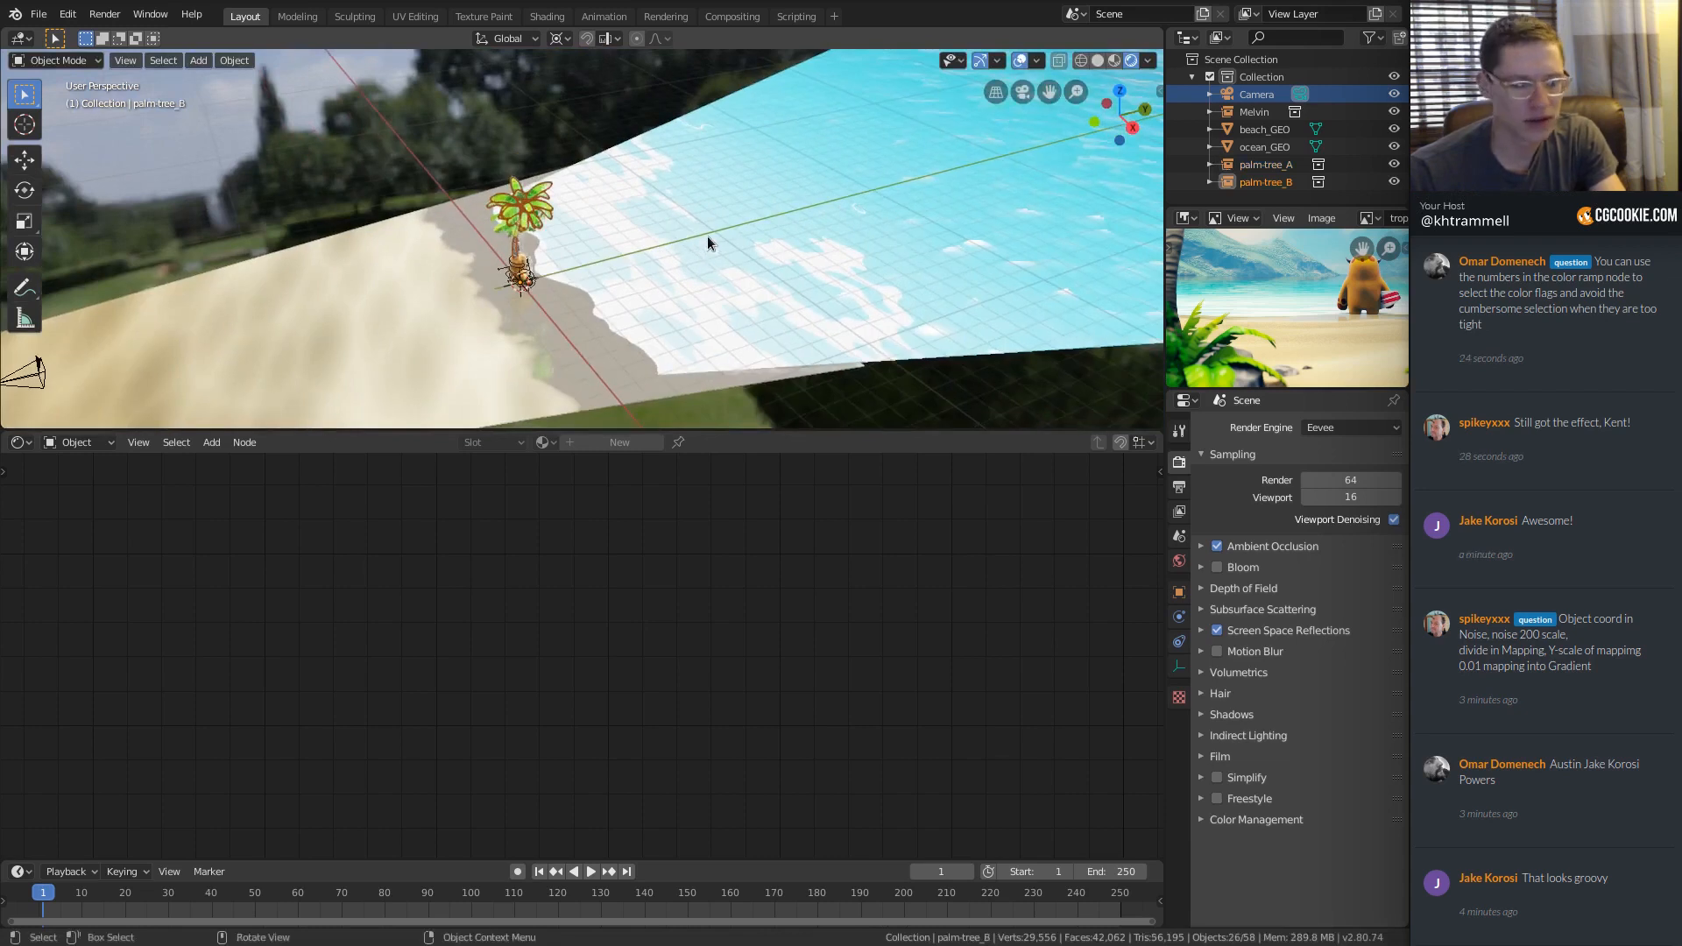
key("g")
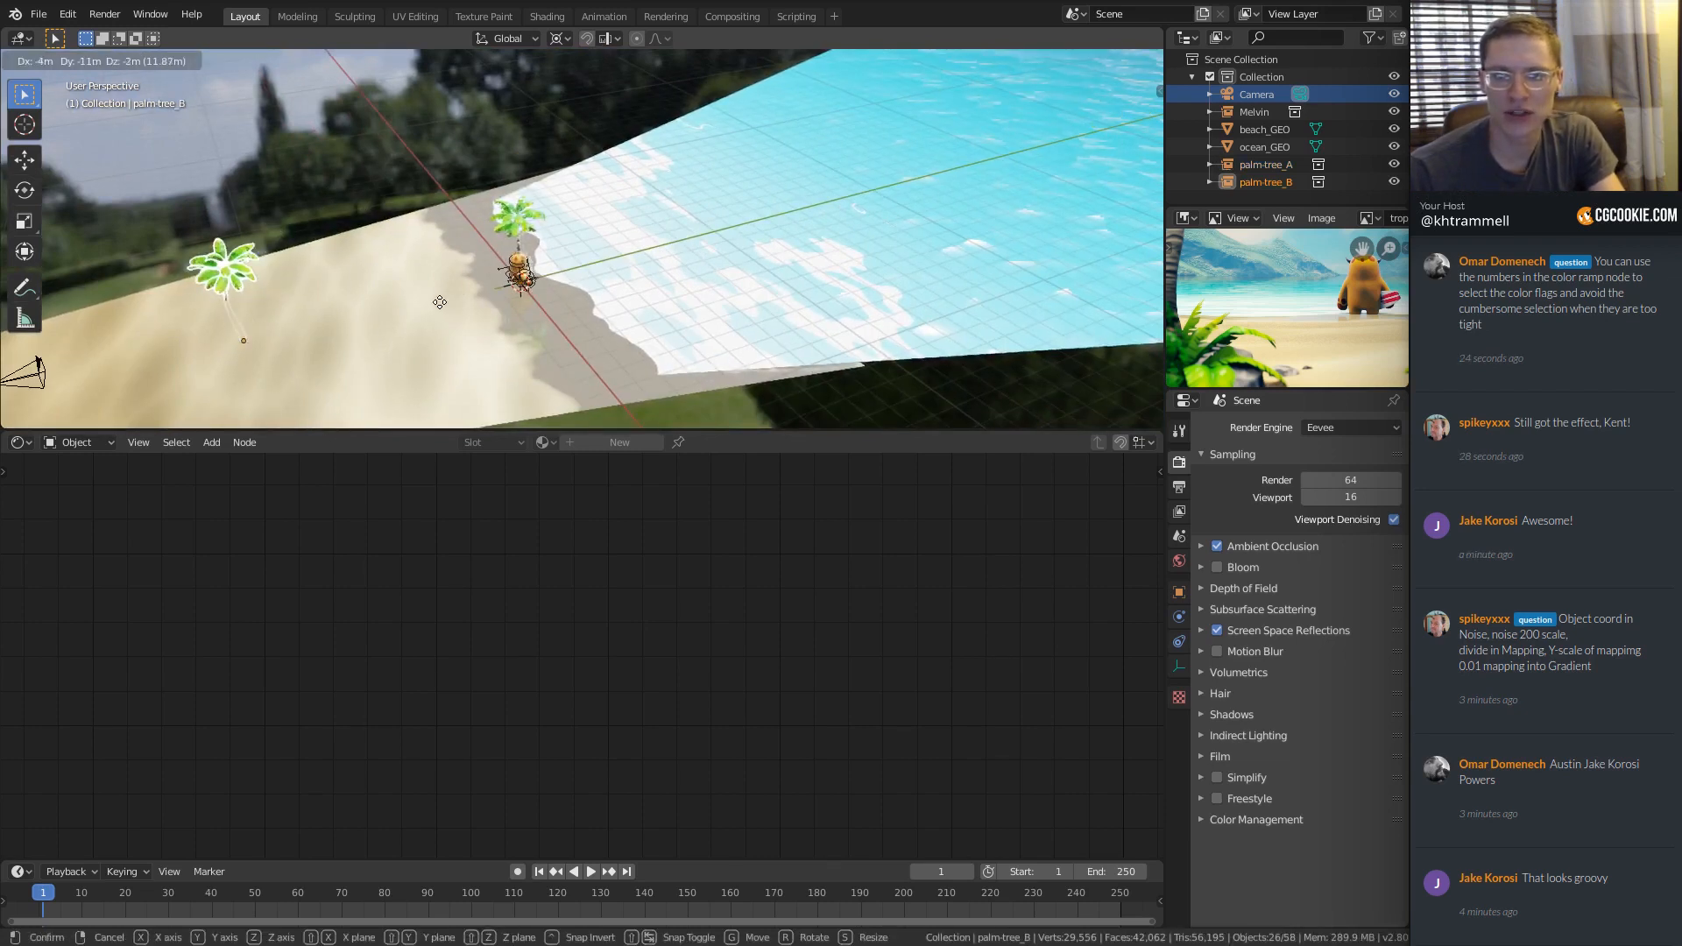
left_click(466, 296)
middle_click_drag(518, 98, 481, 235)
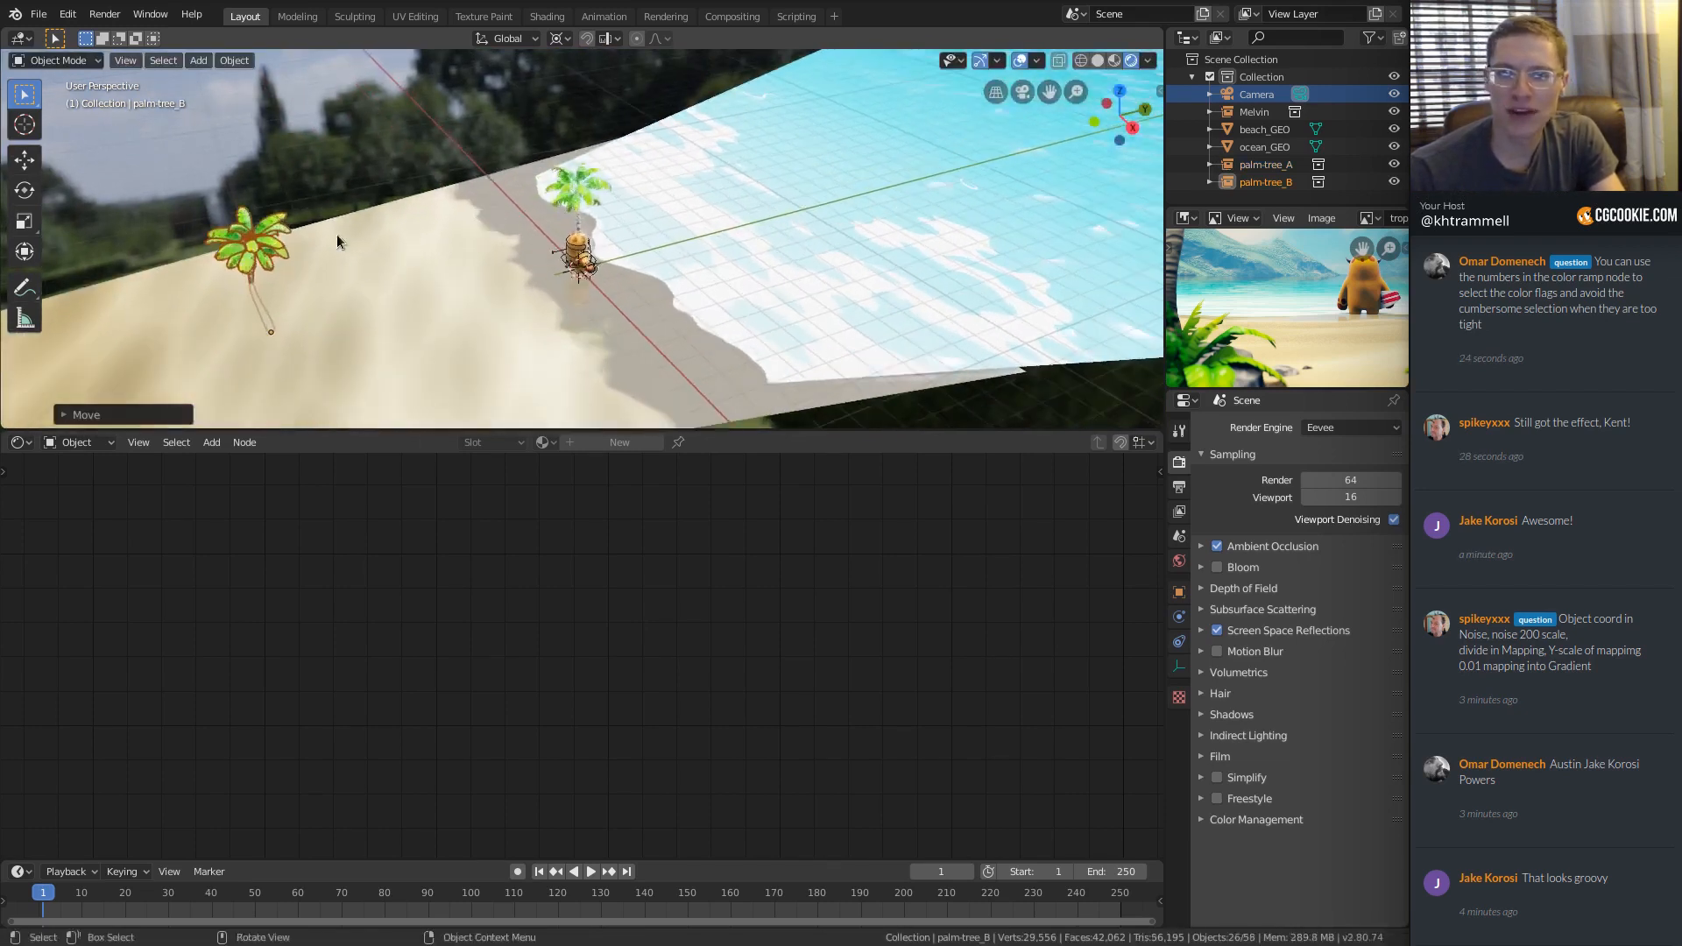
Set the snapping mode to Face and snap palm-tree_B onto the surface of the beach.
left_click(610, 39)
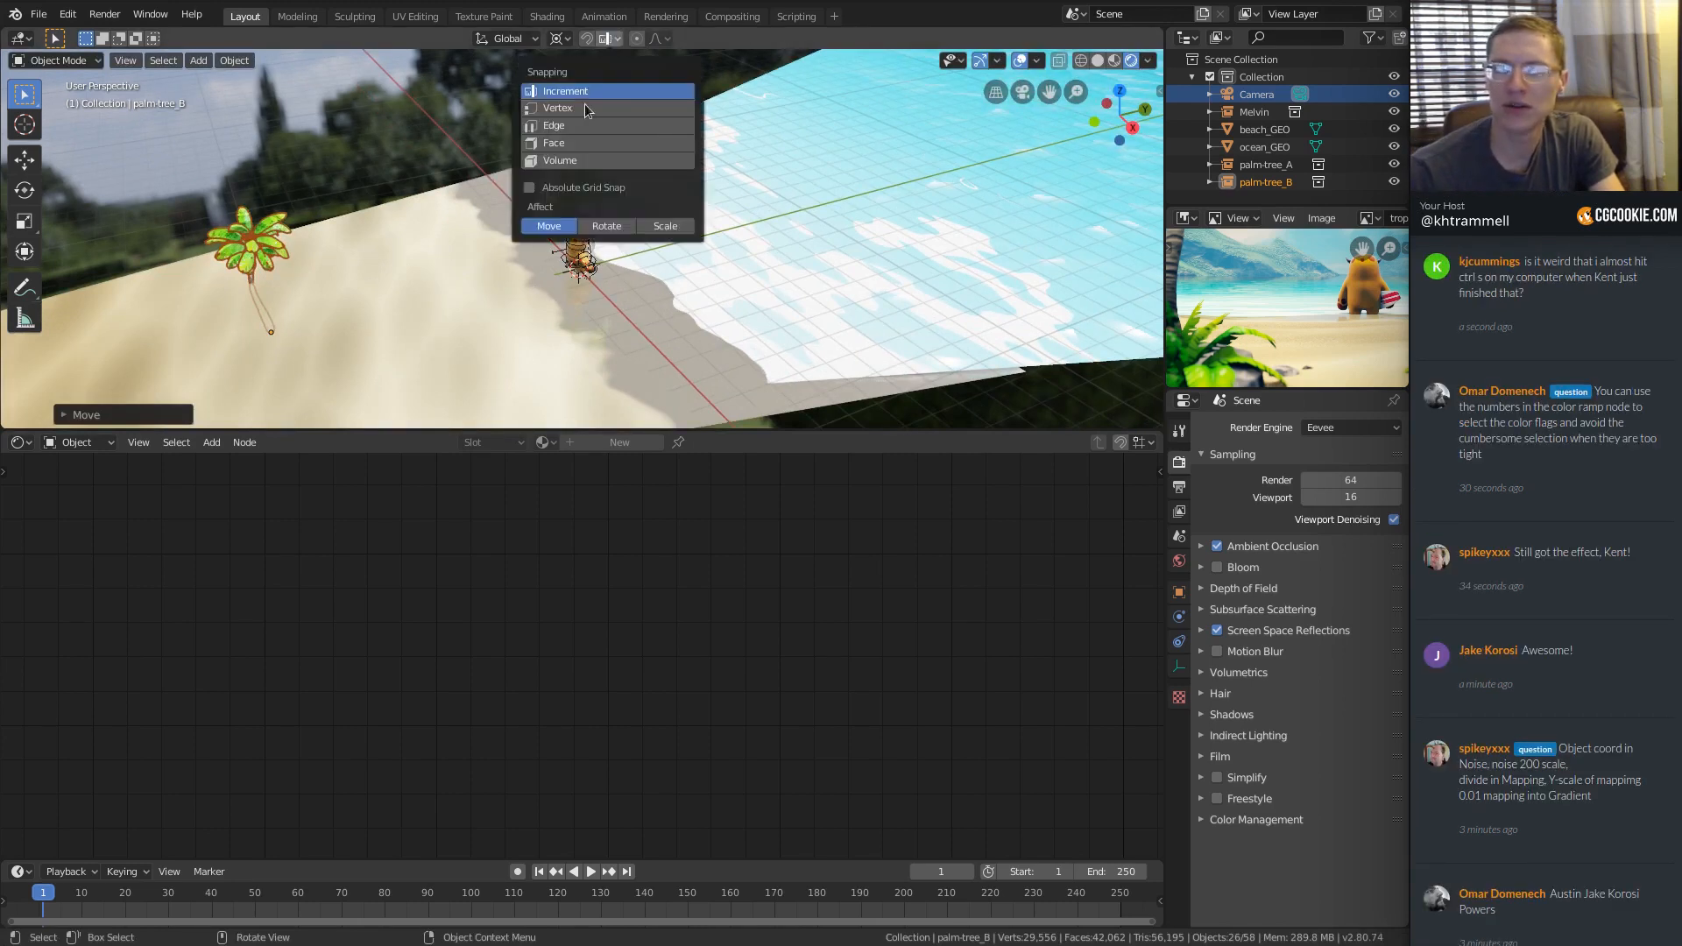
left_click(570, 143)
middle_click_drag(423, 219, 414, 286)
key("g")
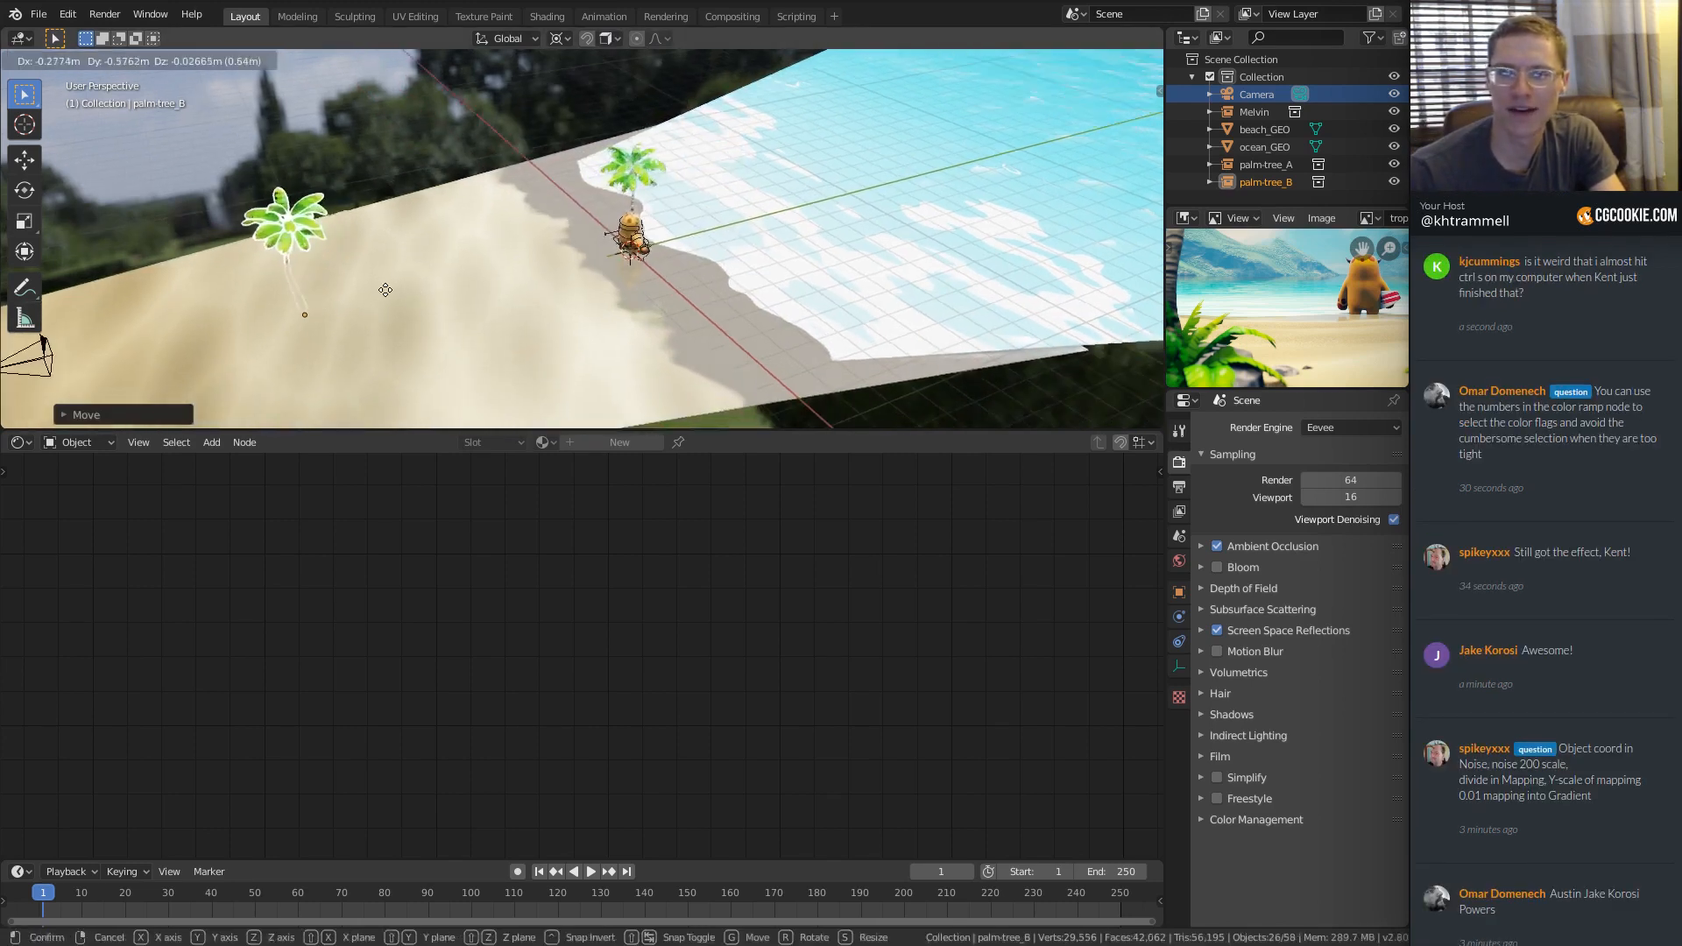
left_click(268, 303, "ctrl")
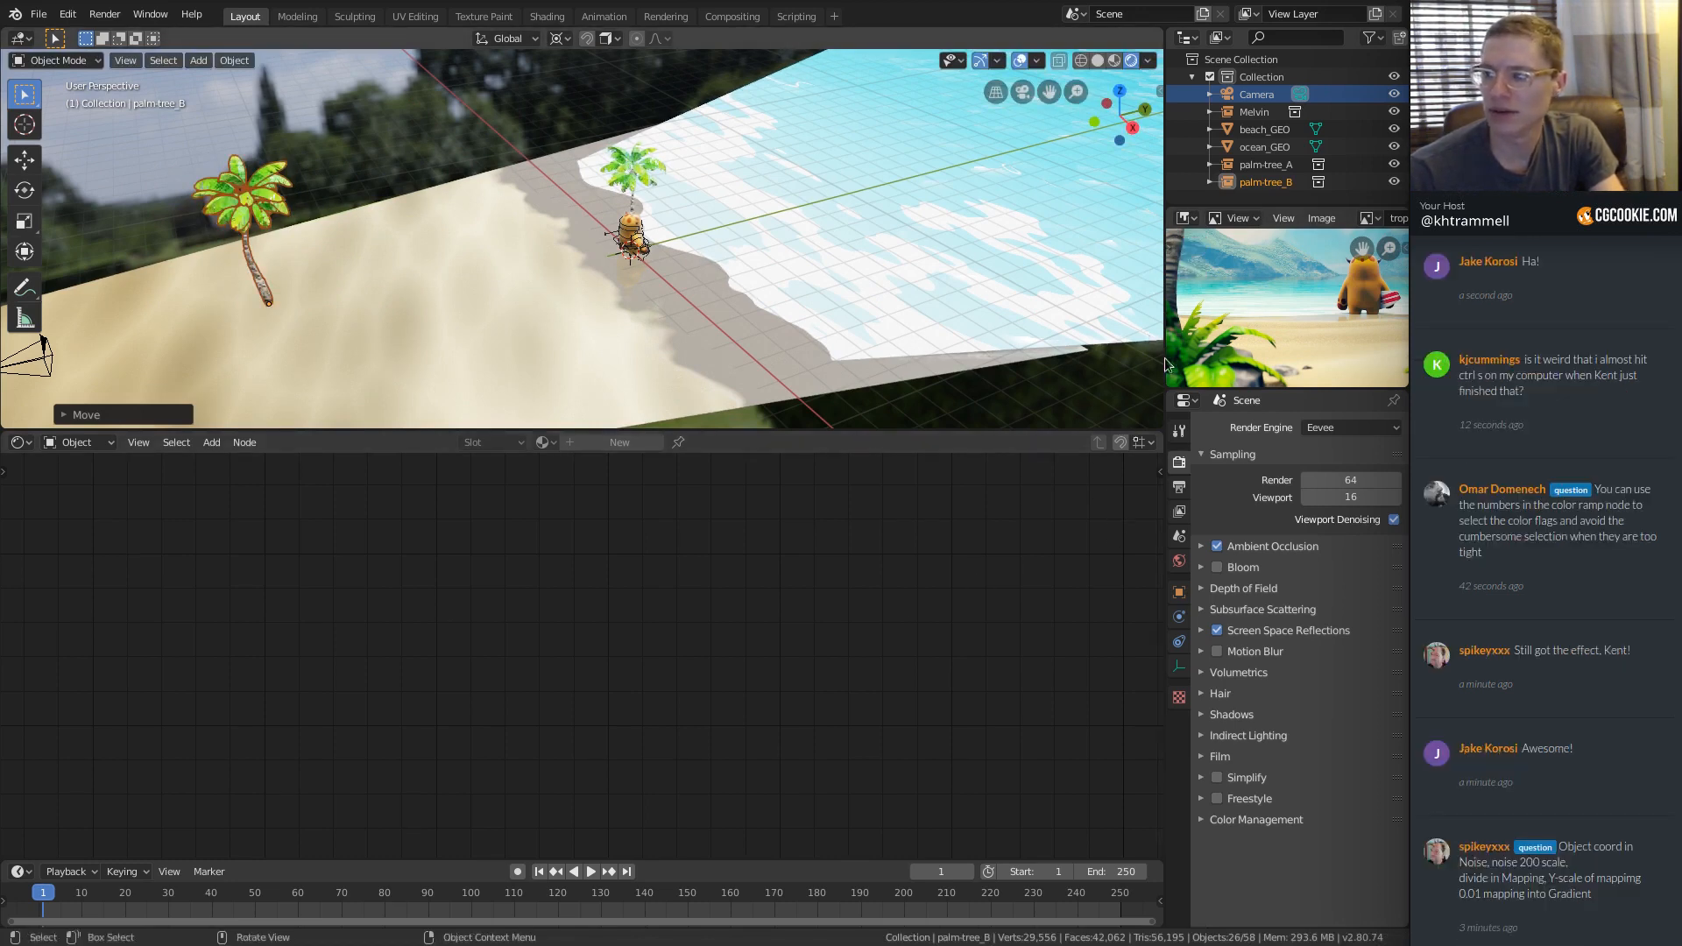
Enlarge the reference image area, split it in two, and turn the lower part into a compact 3D viewport.
left_click_drag(1197, 392, 1198, 655)
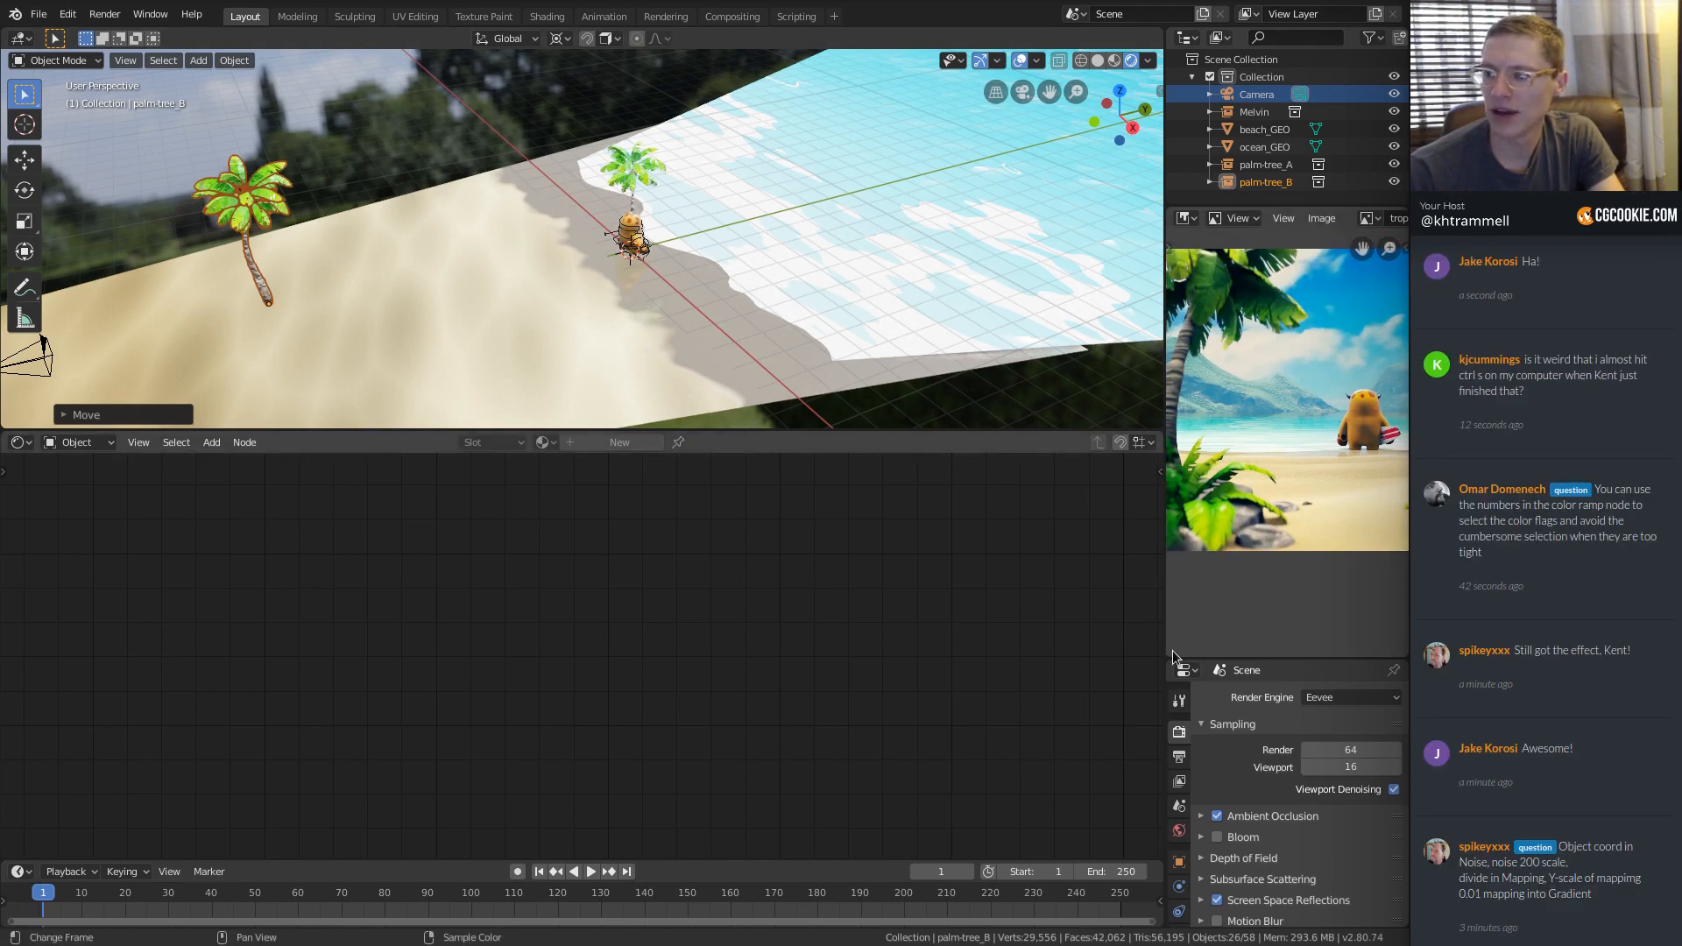
left_click_drag(1172, 653, 1170, 406)
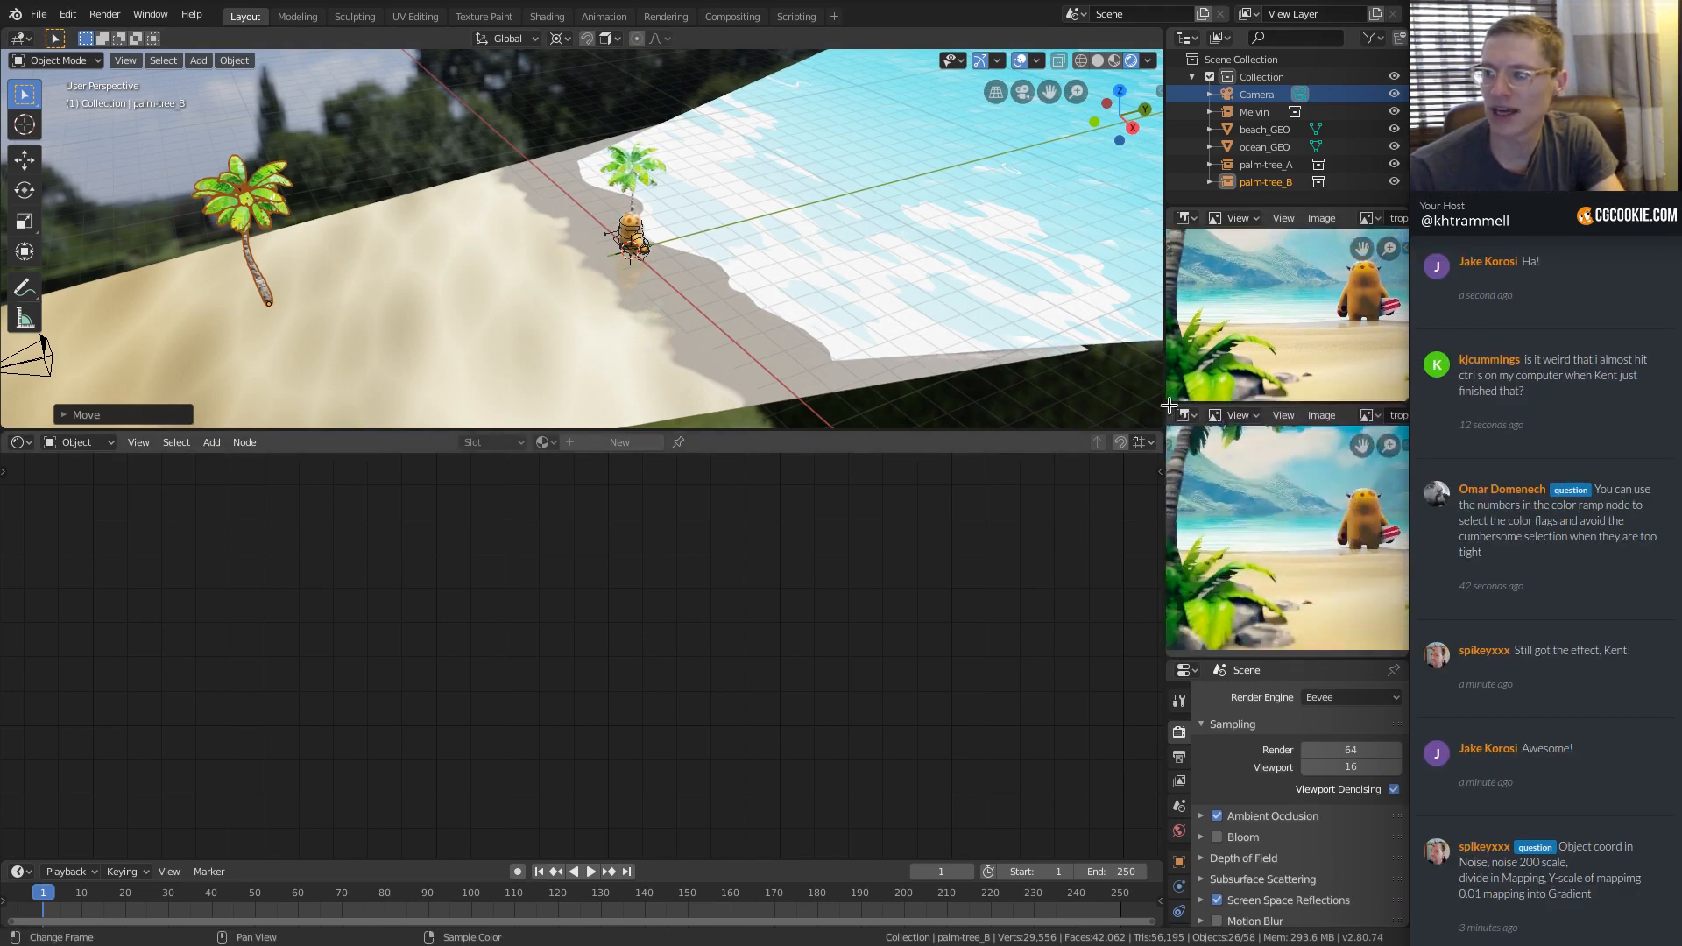
left_click_drag(1268, 656, 1272, 575)
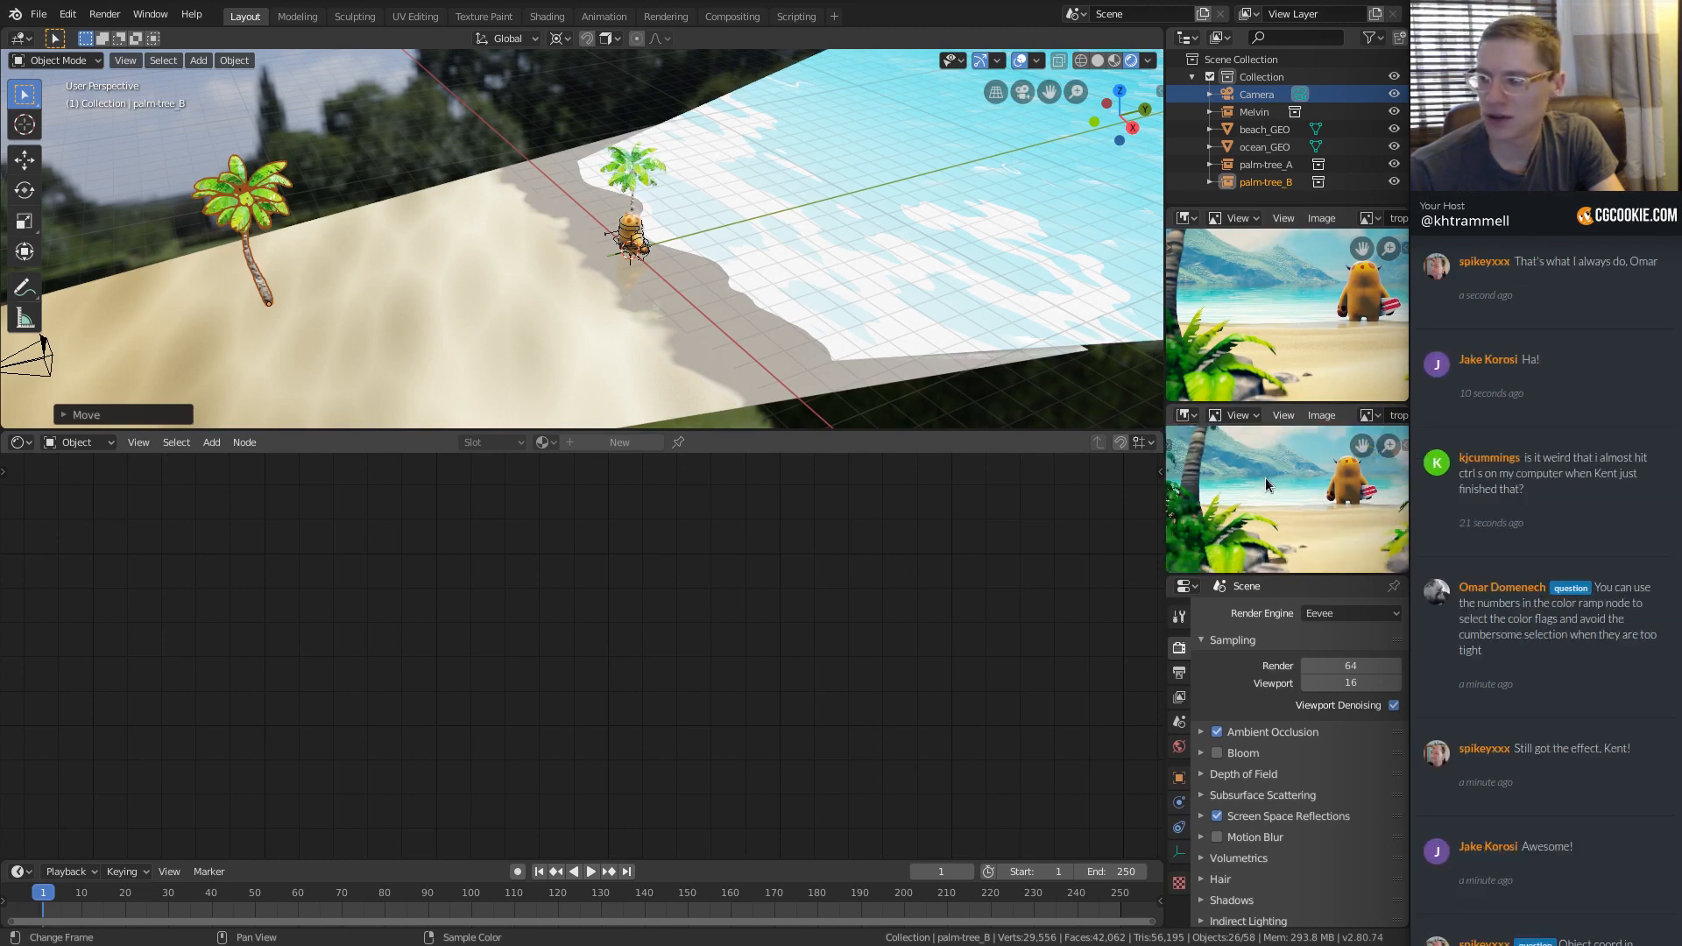
left_click(1185, 415)
left_click(645, 480)
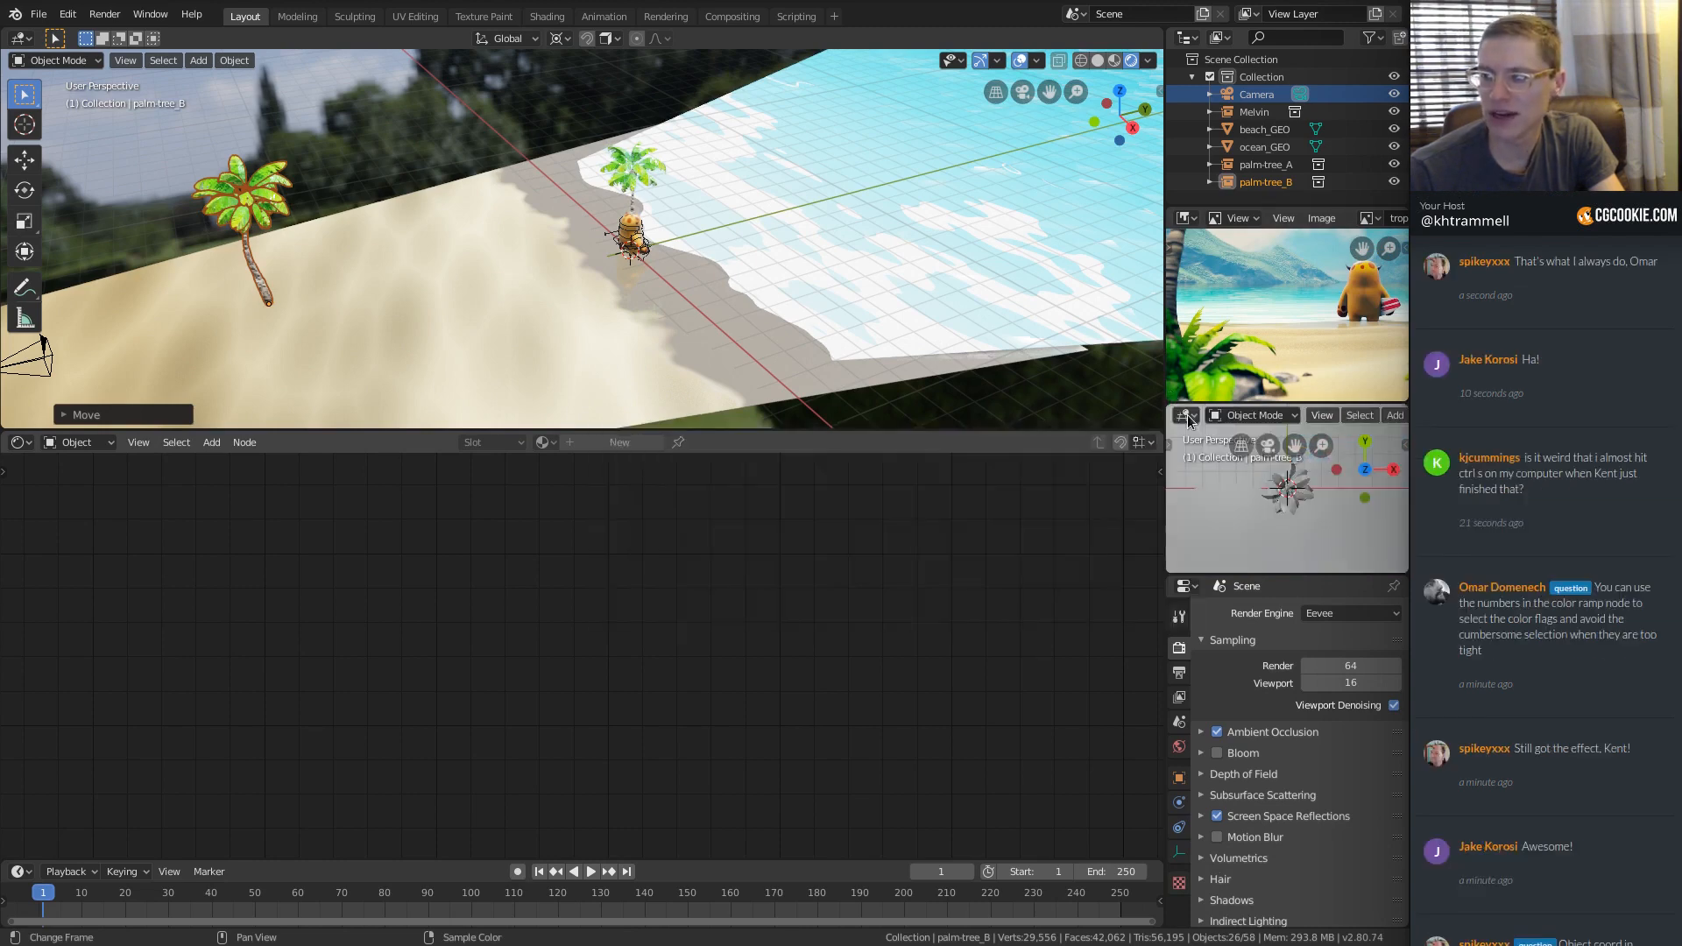
Show the camera view in the new small viewport with rendered shading and no overlays, fitted to the area.
scroll(1266, 278, "down", 3)
middle_click_drag(1285, 293, 1286, 354, "ctrl")
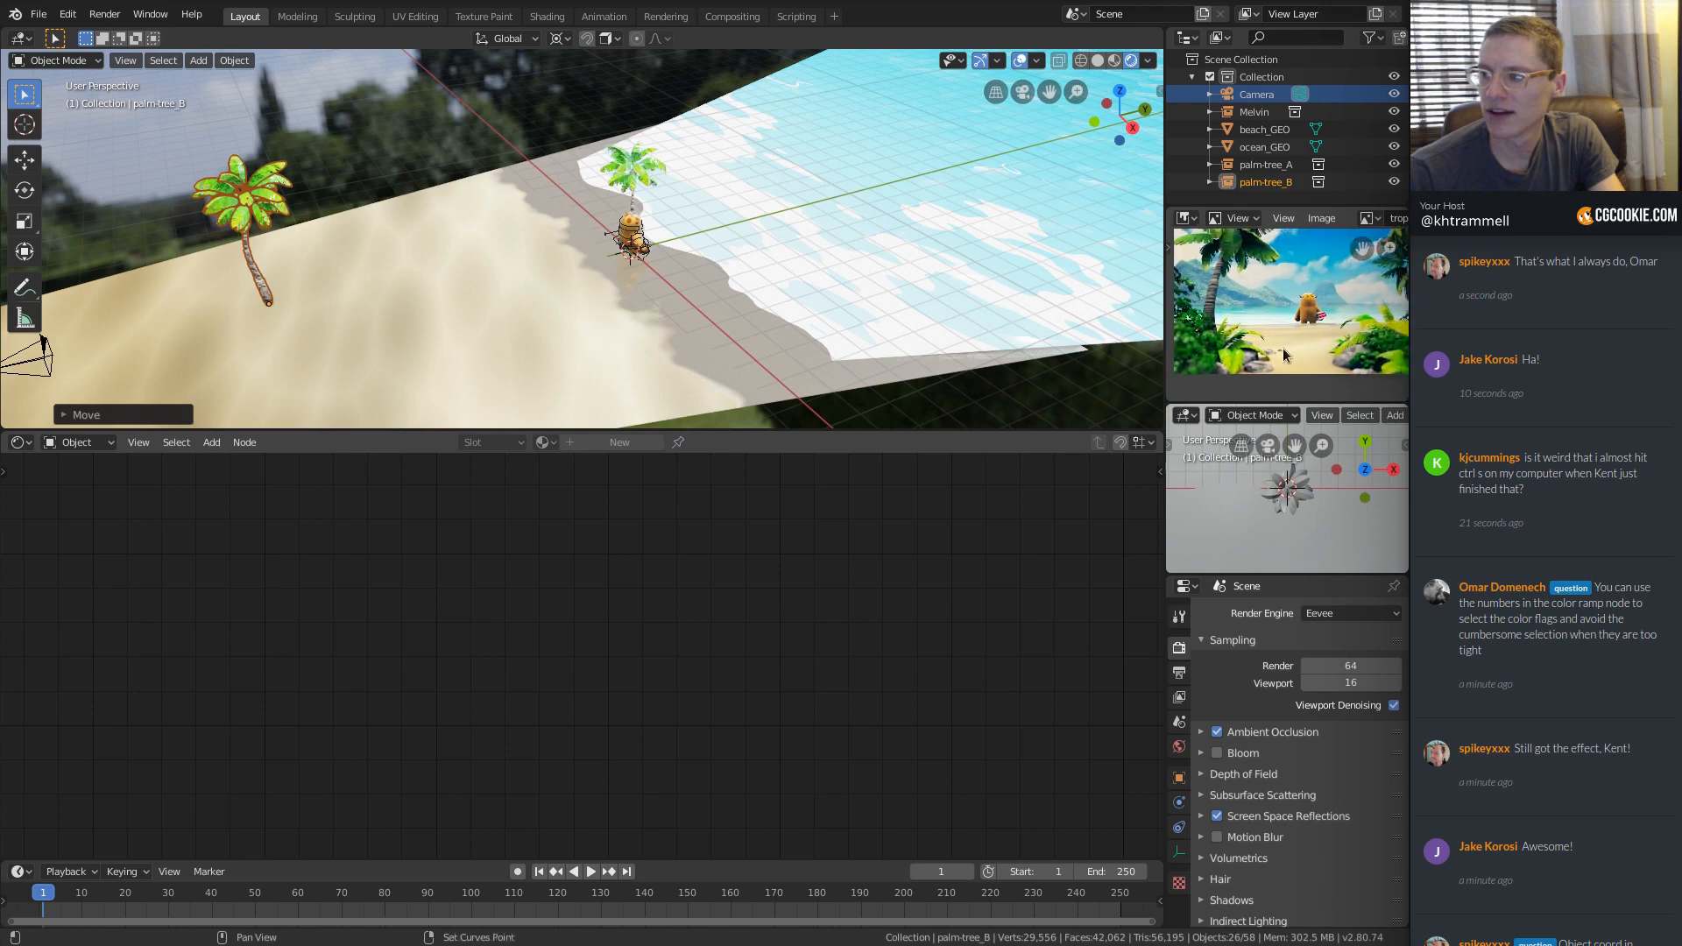
key("KP_0")
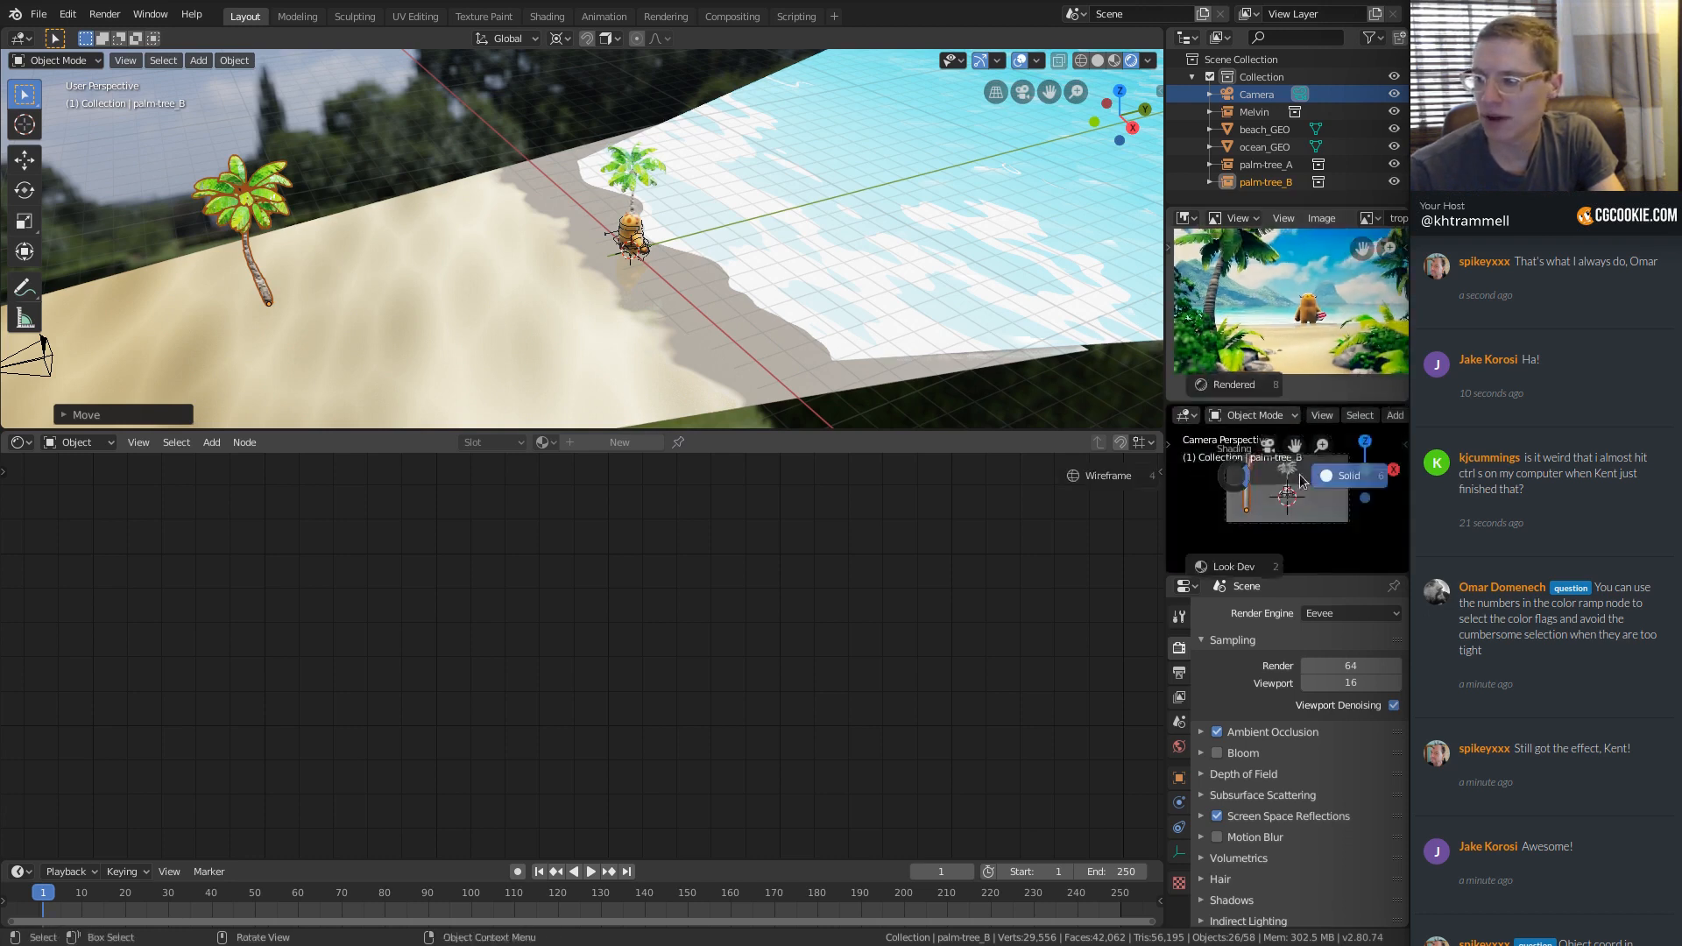
scroll(1367, 416, "down", 3)
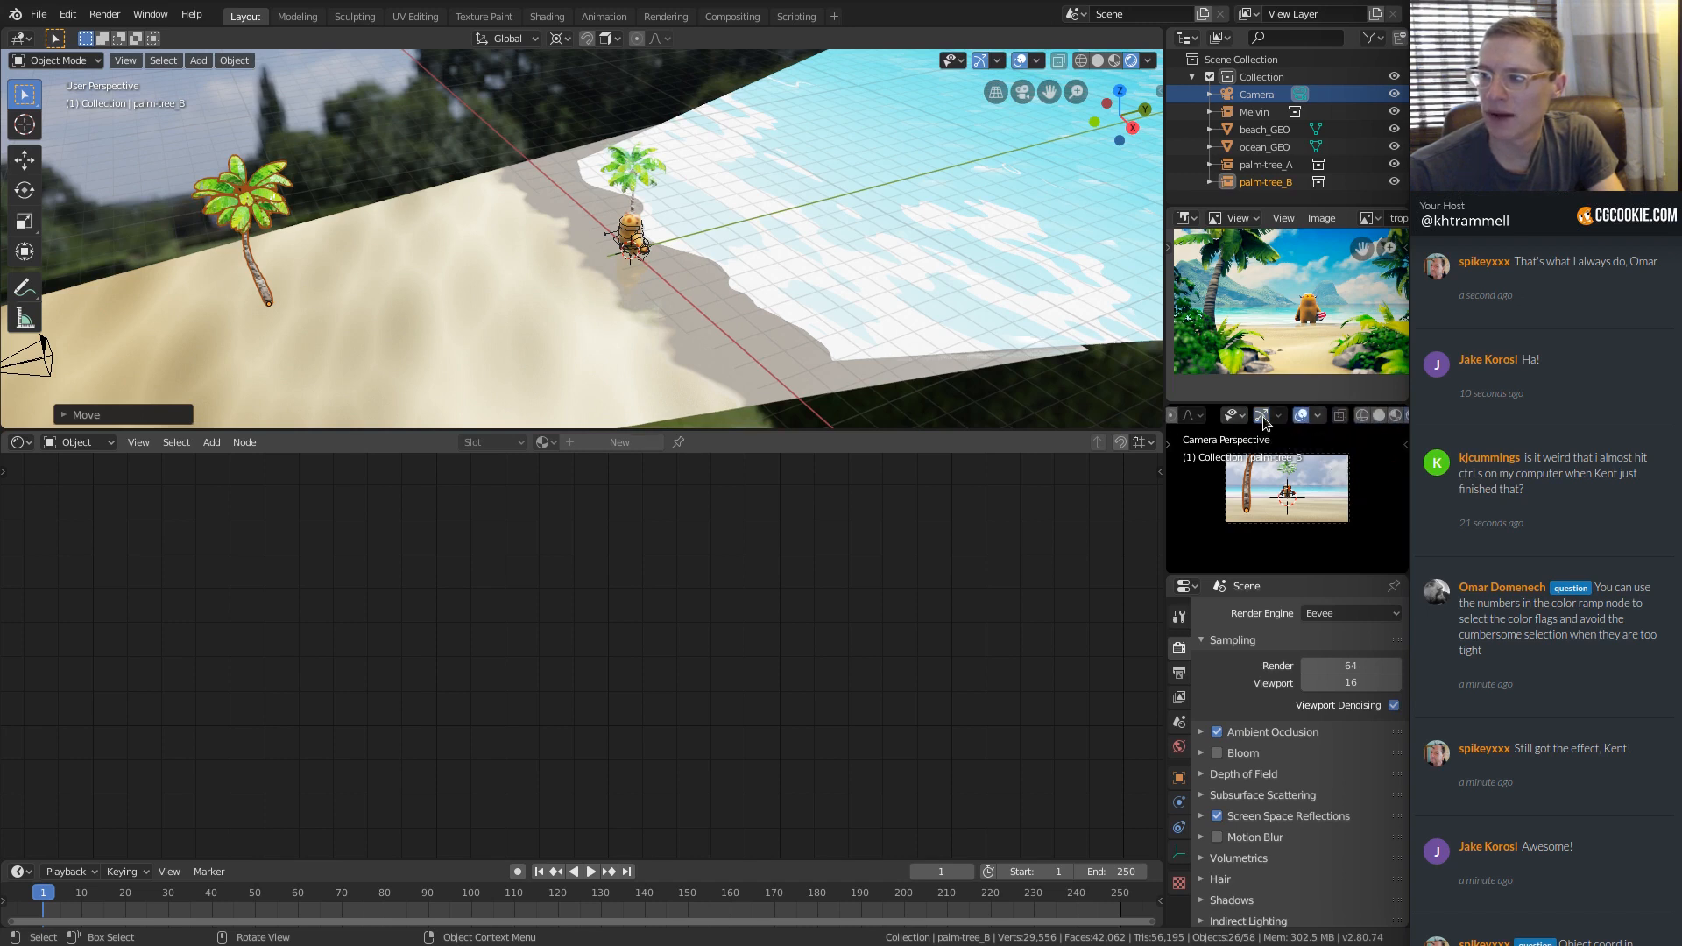
left_click(1309, 414)
key("Home")
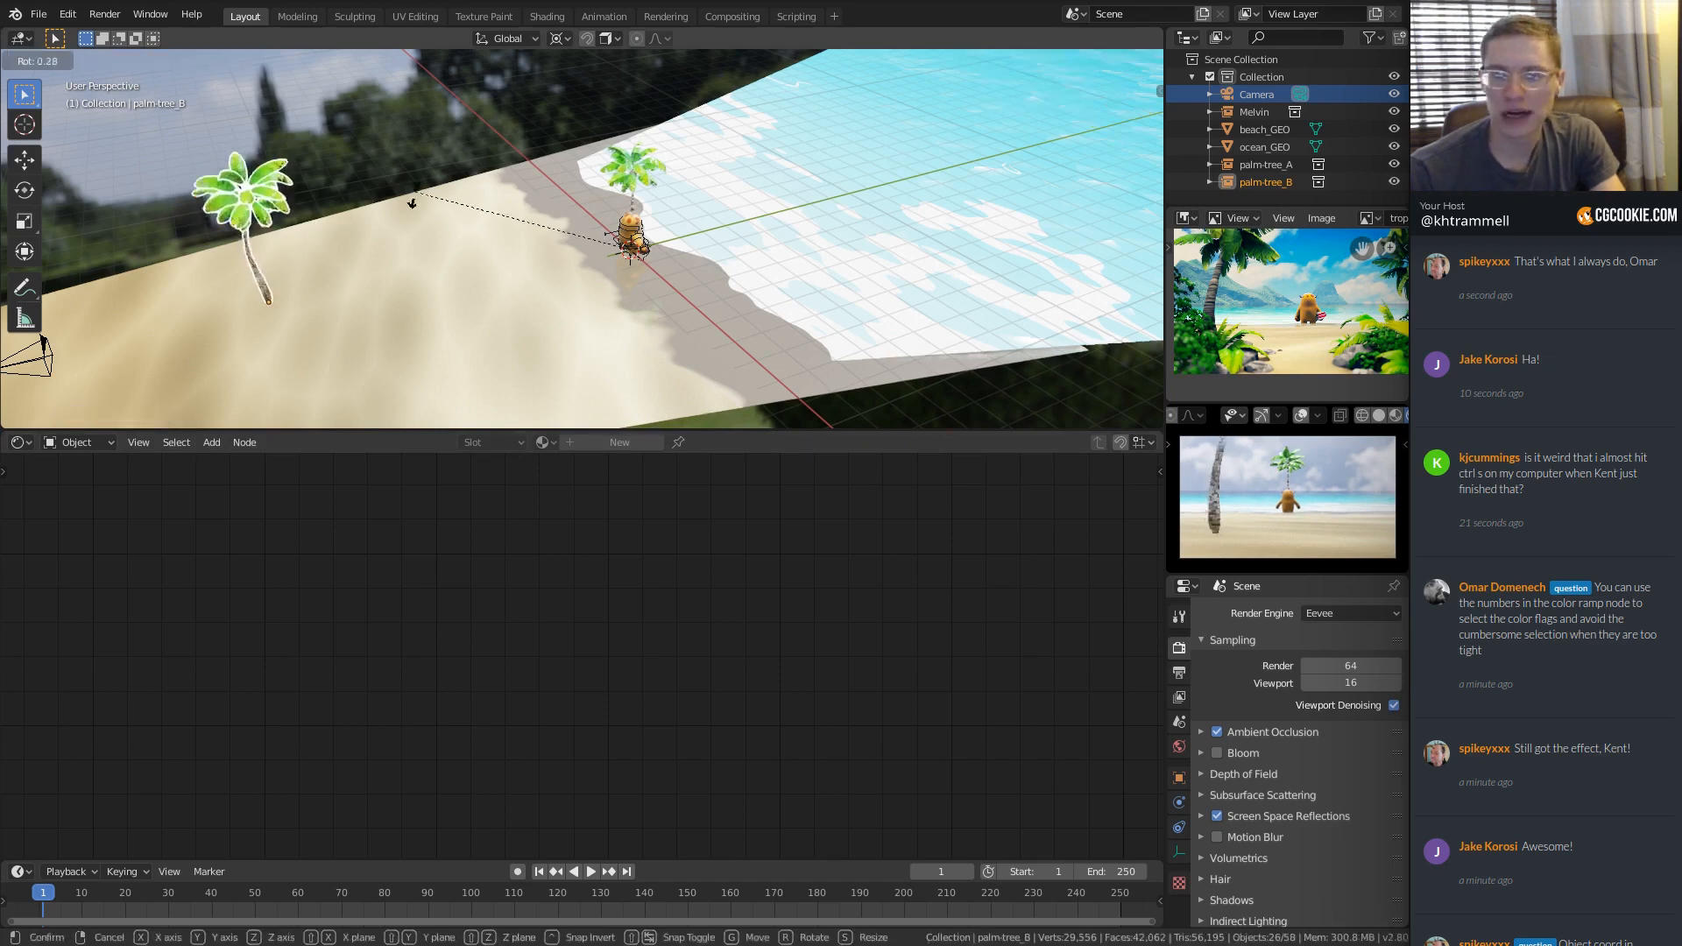
Change the pivot point to Median Point and move palm-tree_B closer to the camera, snapped to the sand.
left_click(558, 40)
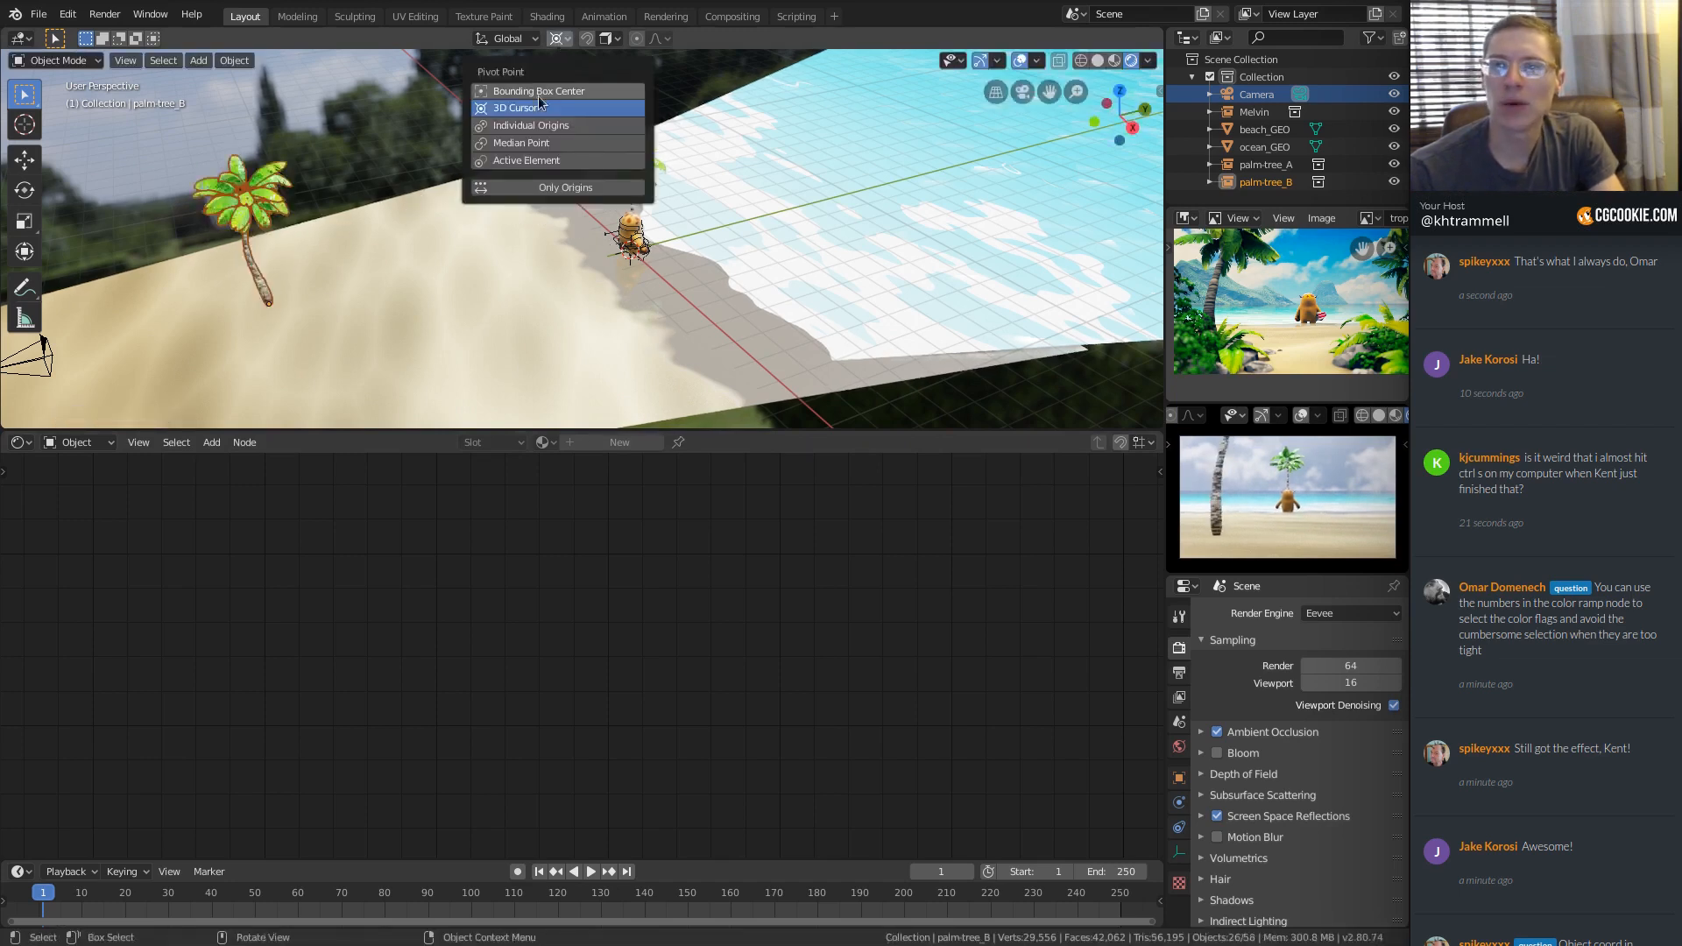
left_click(529, 147)
key("g")
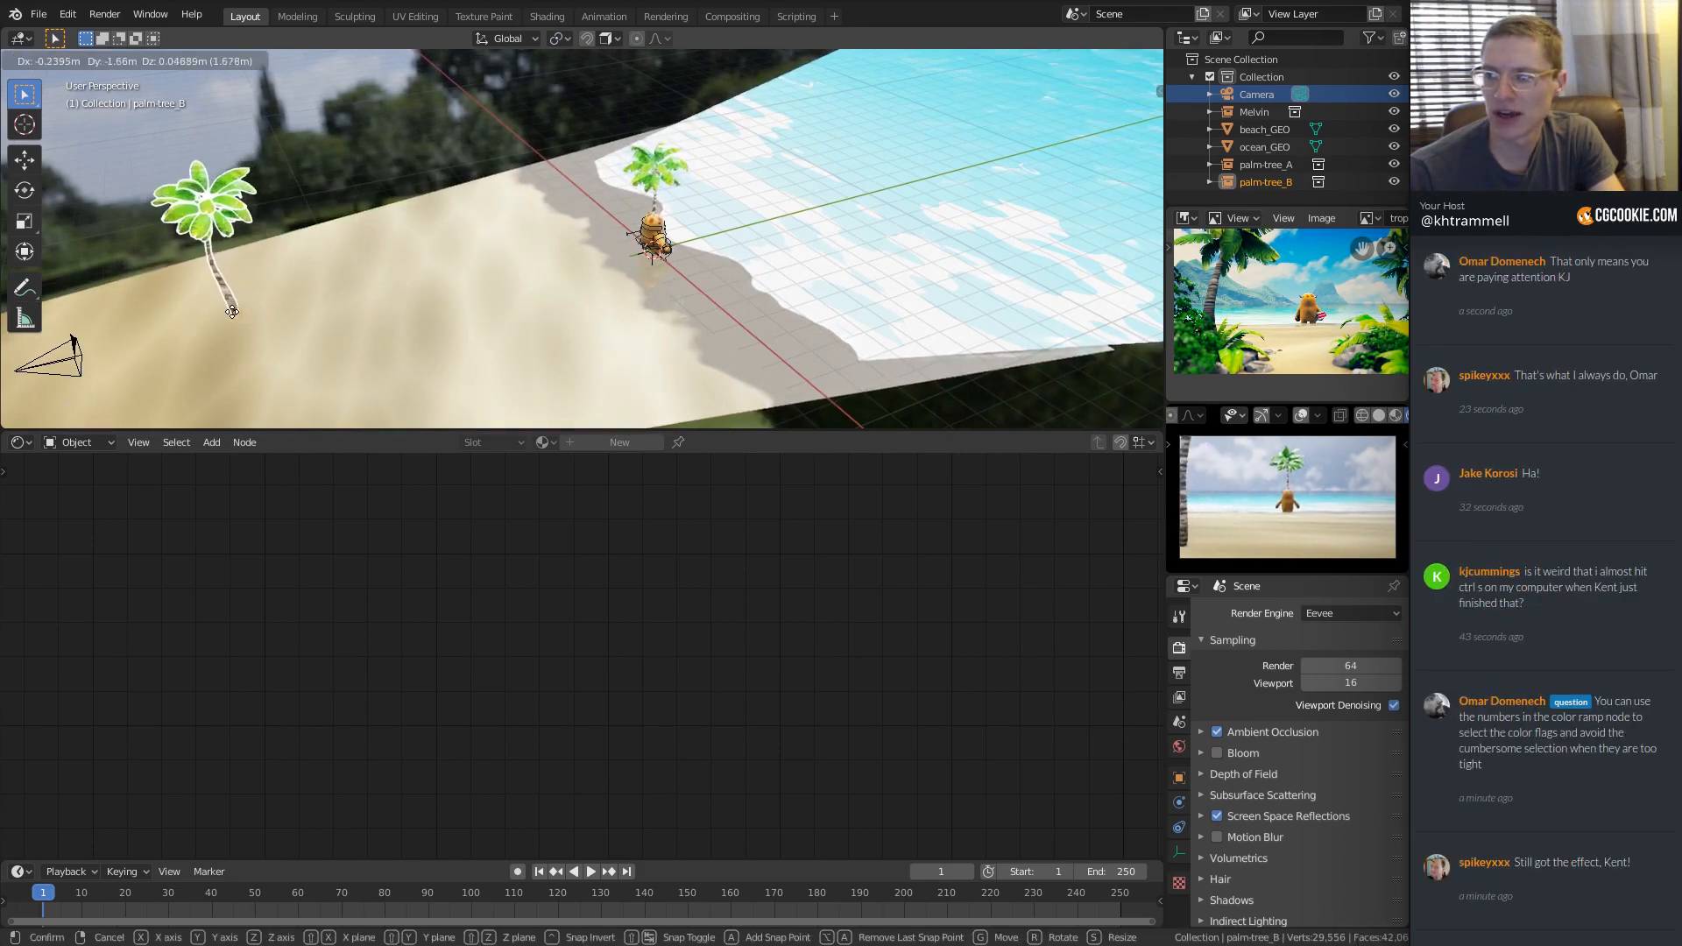
left_click(236, 313)
Rotate palm-tree_B so its trunk leans inward along the left side of the camera frame, as in the reference.
key("r")
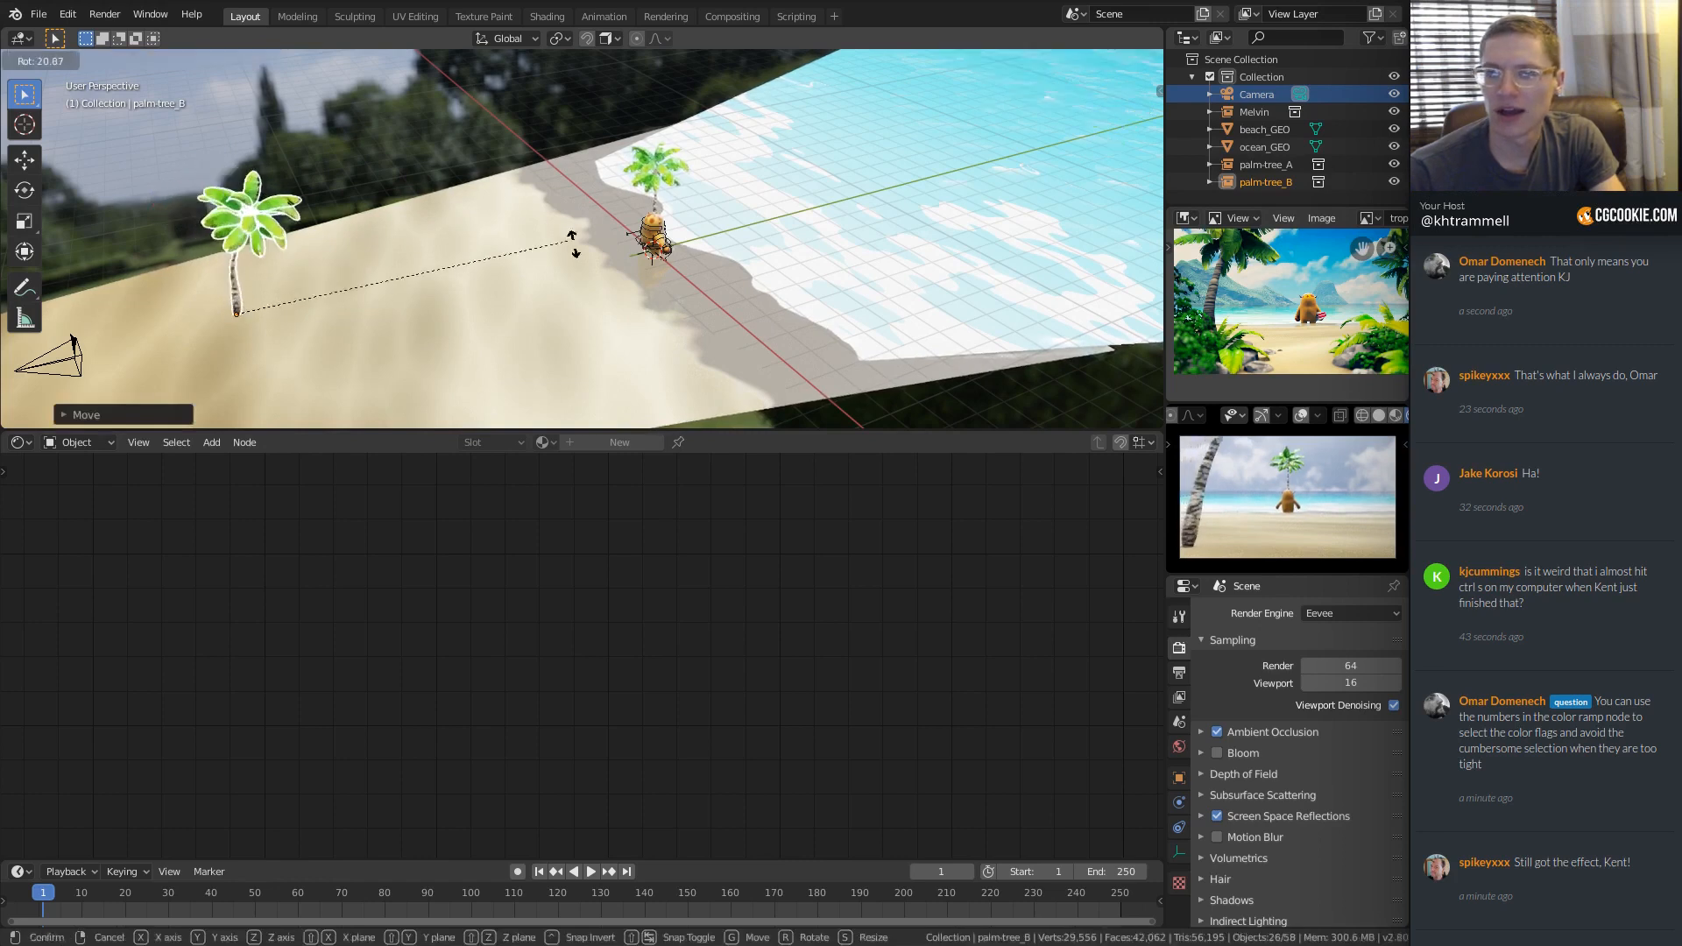
left_click(597, 319)
scroll(1281, 561, "up", 3)
middle_click_drag(1214, 366, 1270, 359)
middle_click_drag(1222, 443, 1241, 505, "shift")
scroll(1255, 473, "up", 3)
key("r")
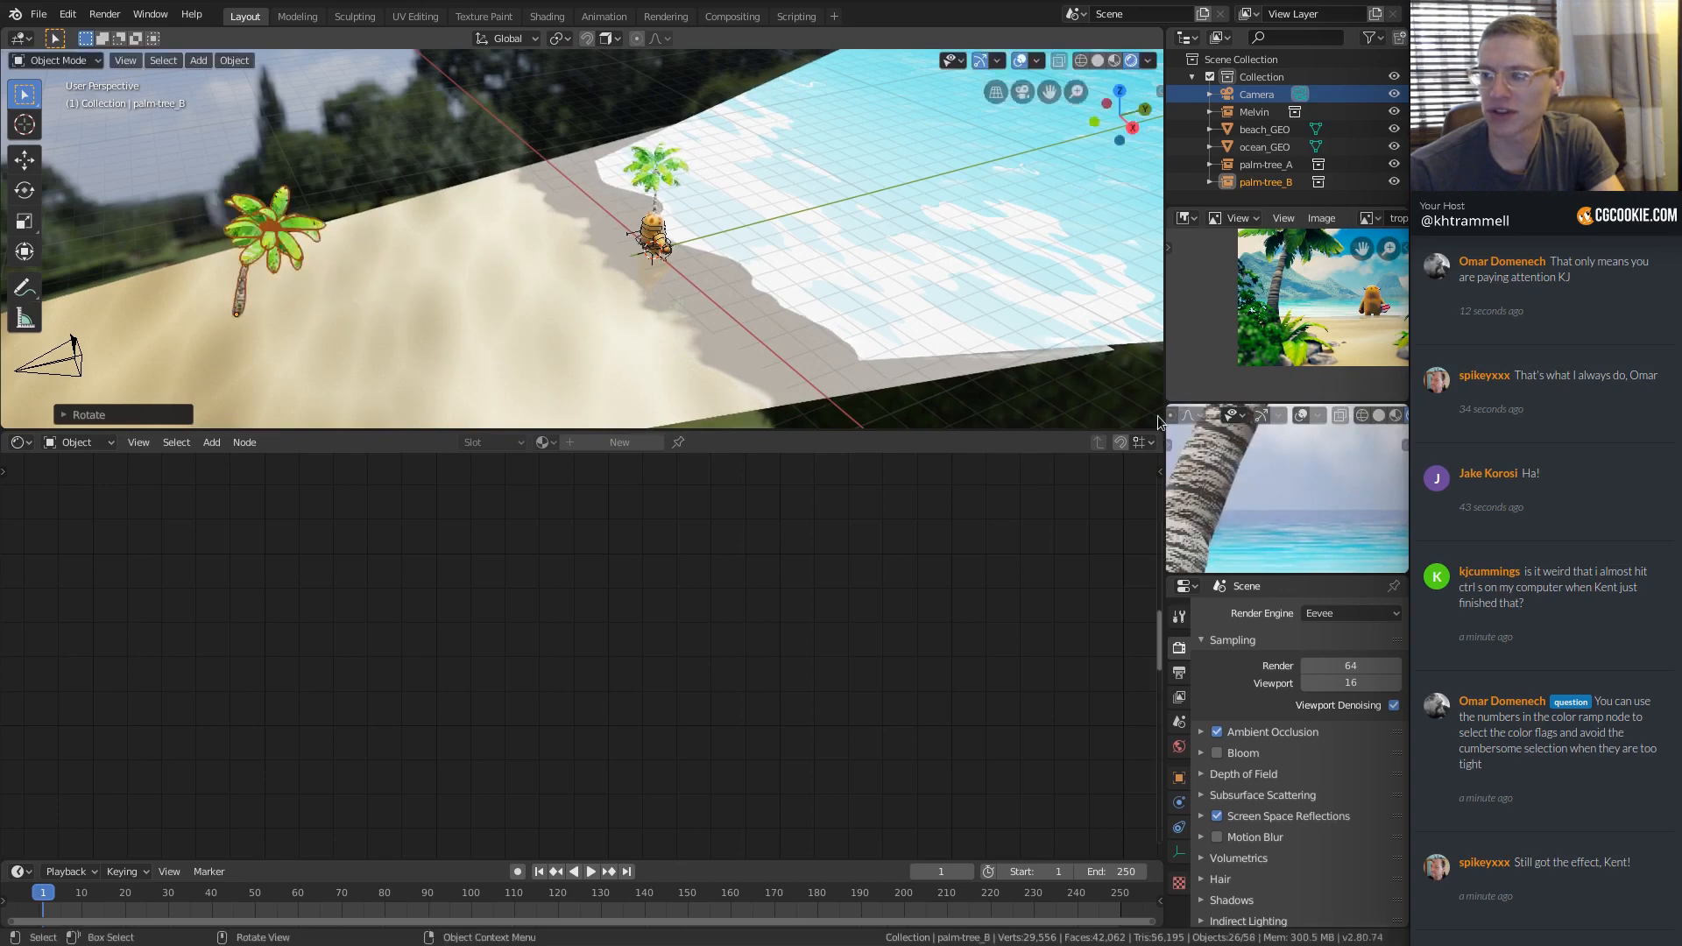
left_click(1226, 491)
middle_click_drag(1226, 490, 1290, 524, "ctrl")
Trackball-rotate palm-tree_B to tilt its crown so the fronds enter the upper left of the camera frame.
middle_click_drag(506, 307, 529, 255)
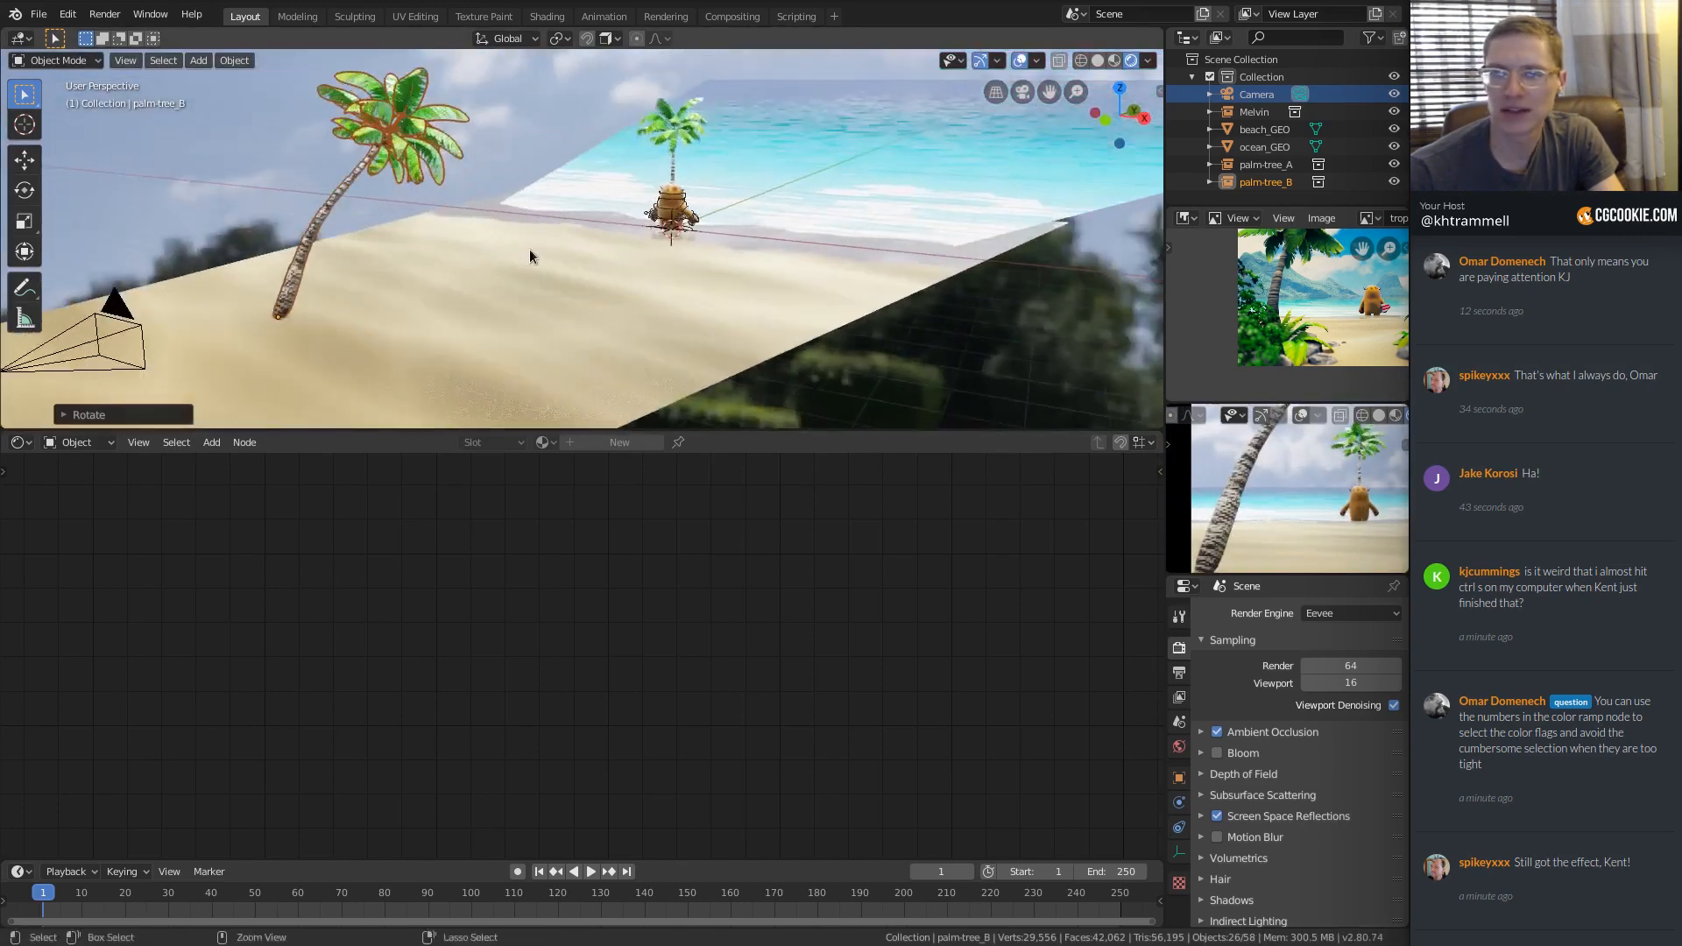
scroll(1333, 513, "down", 1)
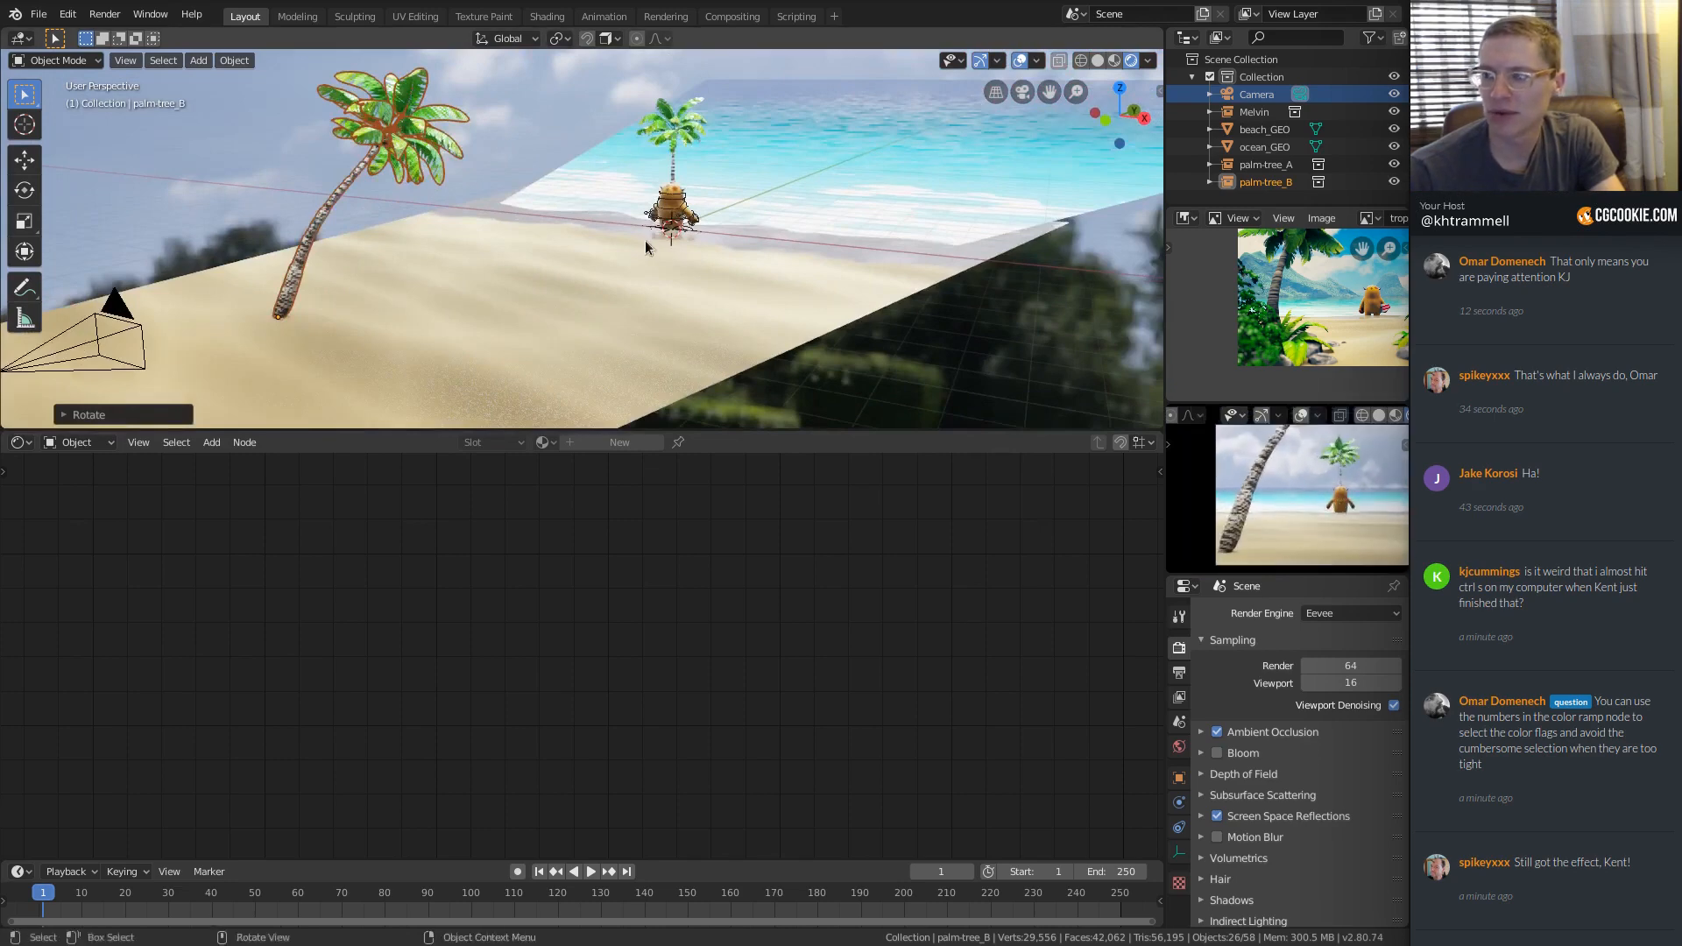
key("r")
key("r")
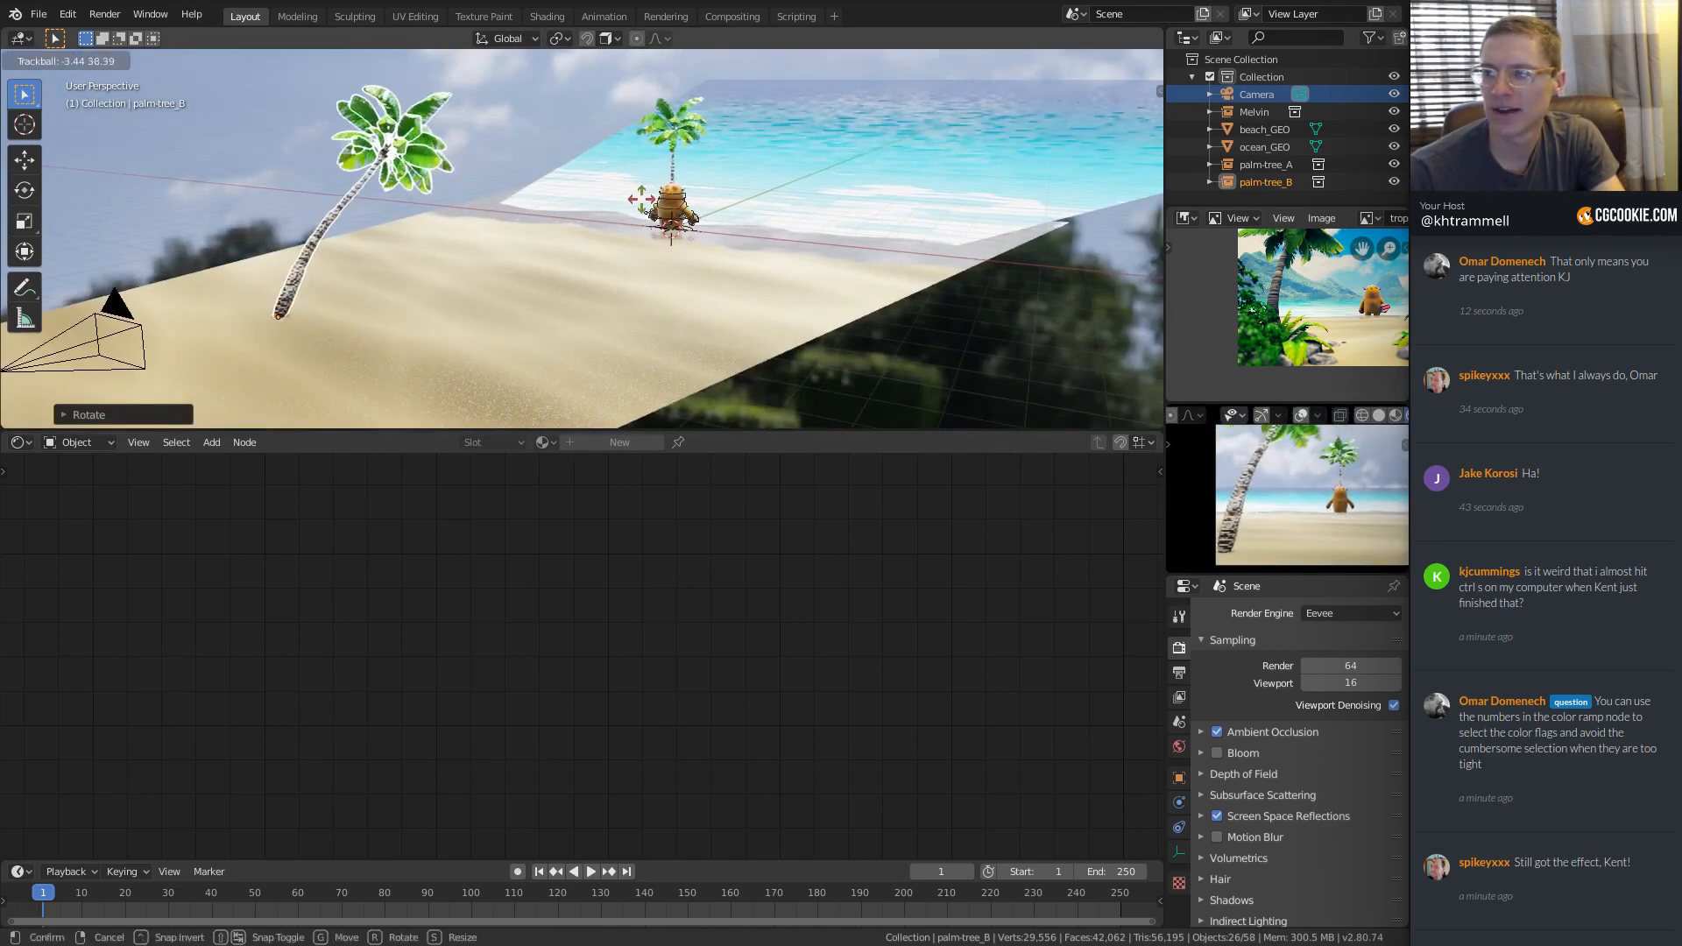
left_click(829, 238)
Lean palm-tree_B slightly further over from a ground-level side angle and nudge its base down into the sand.
middle_click_drag(614, 280, 571, 156)
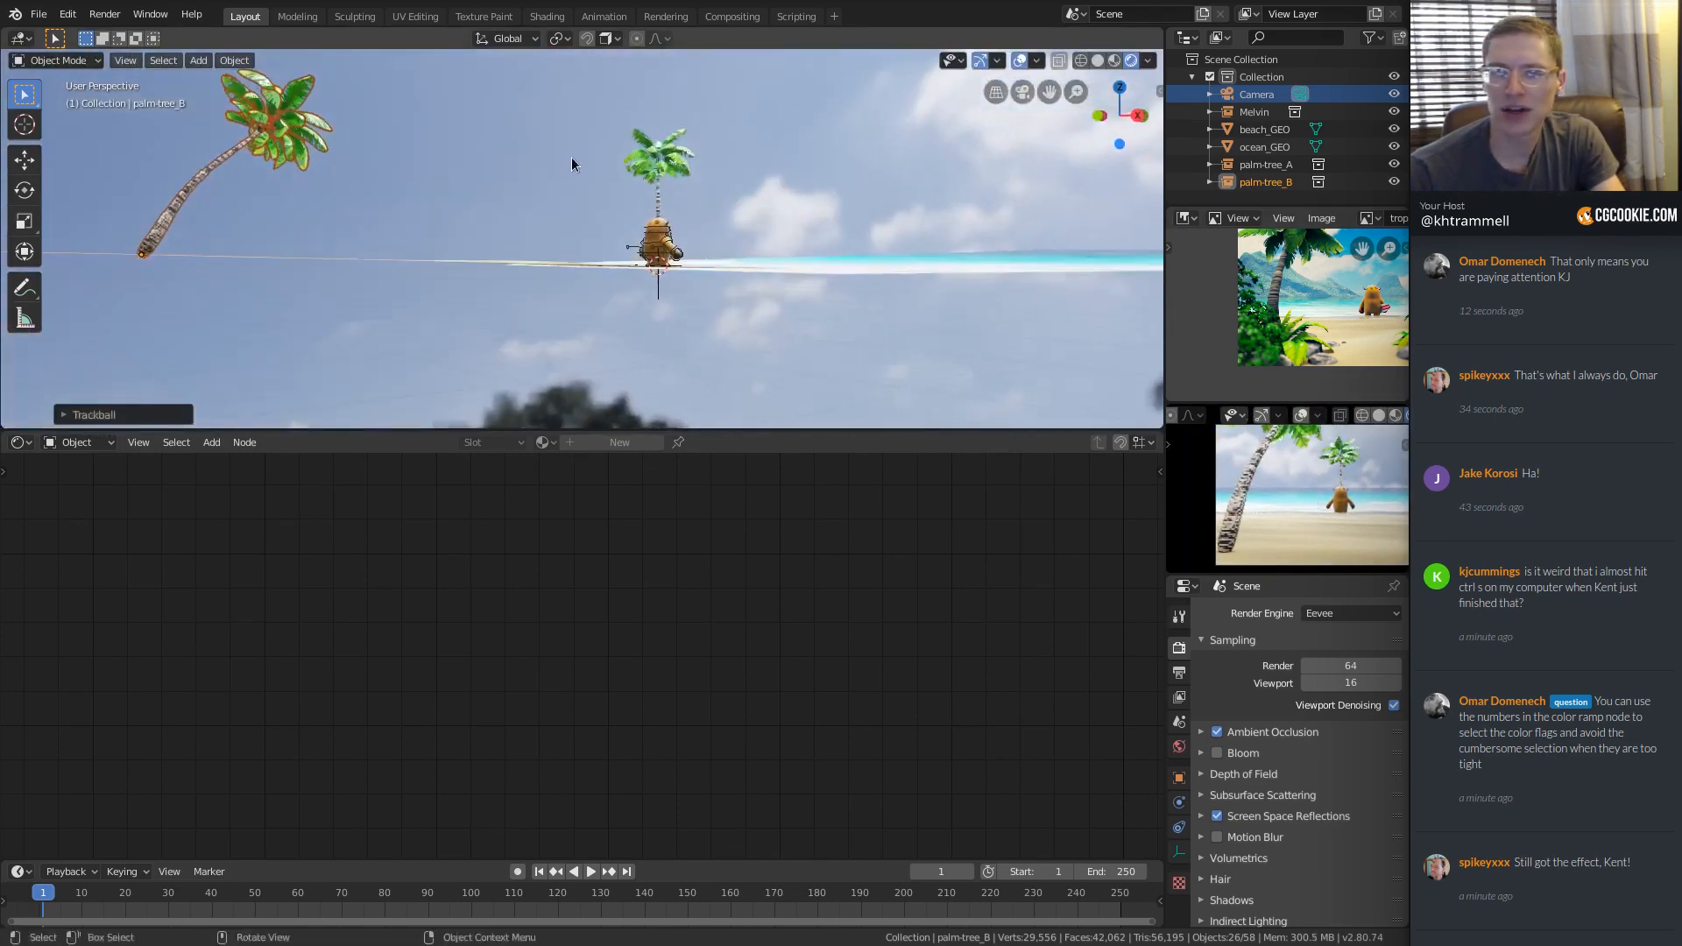
key("r")
left_click(565, 214)
key("g")
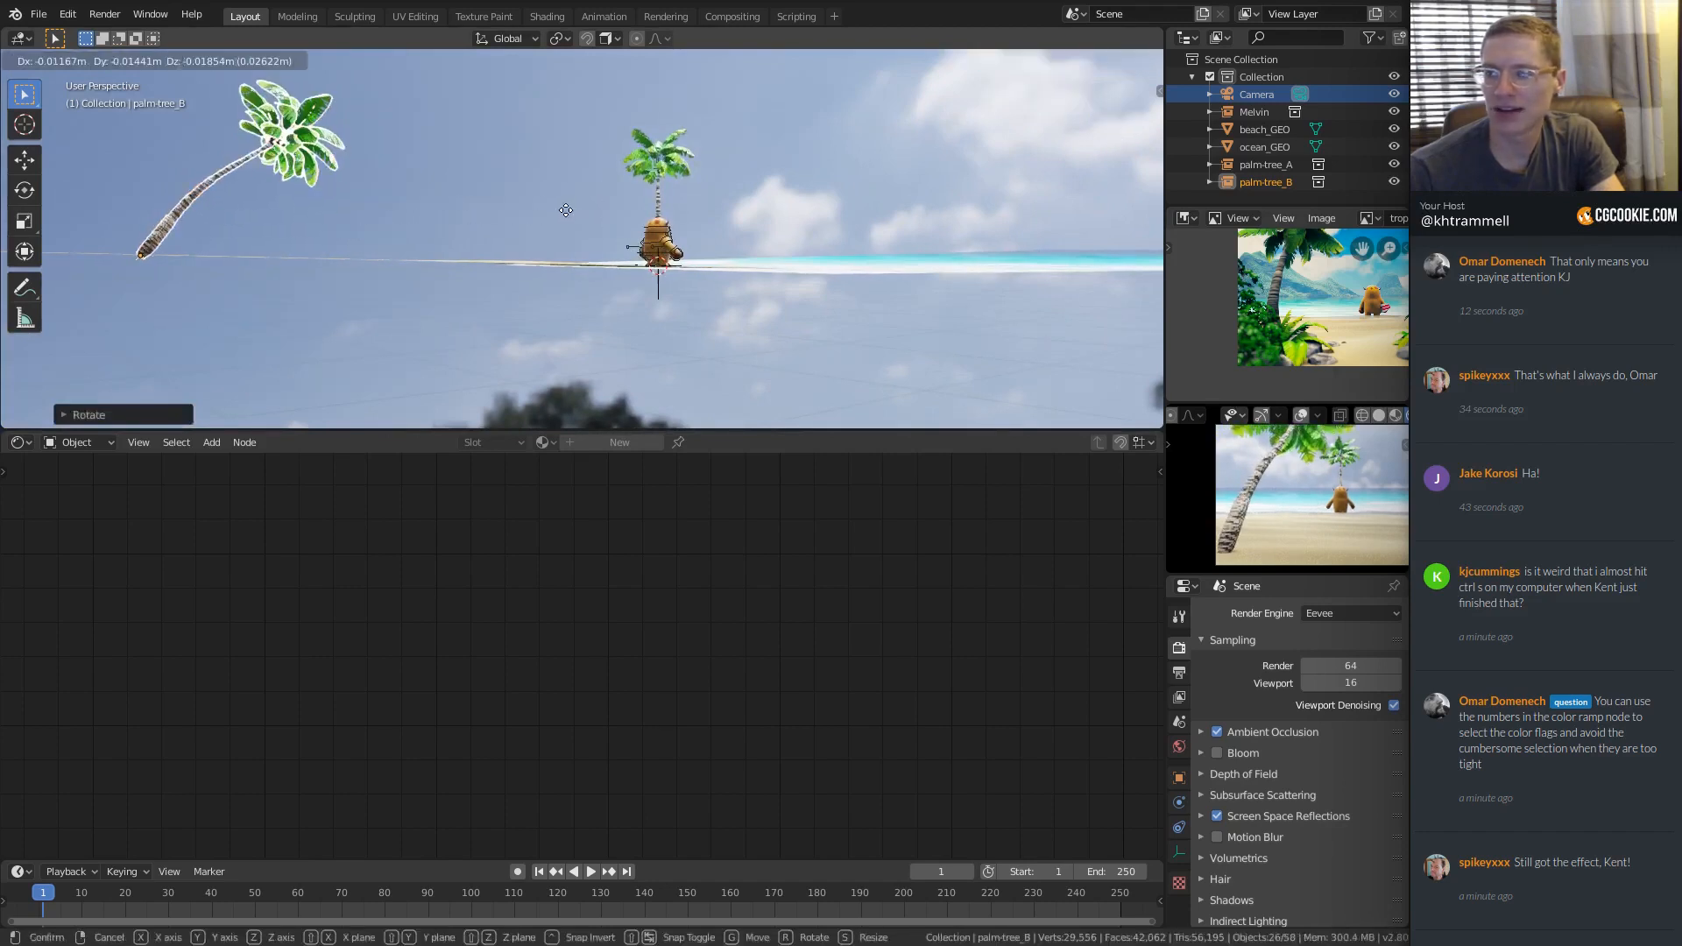
left_click(563, 214)
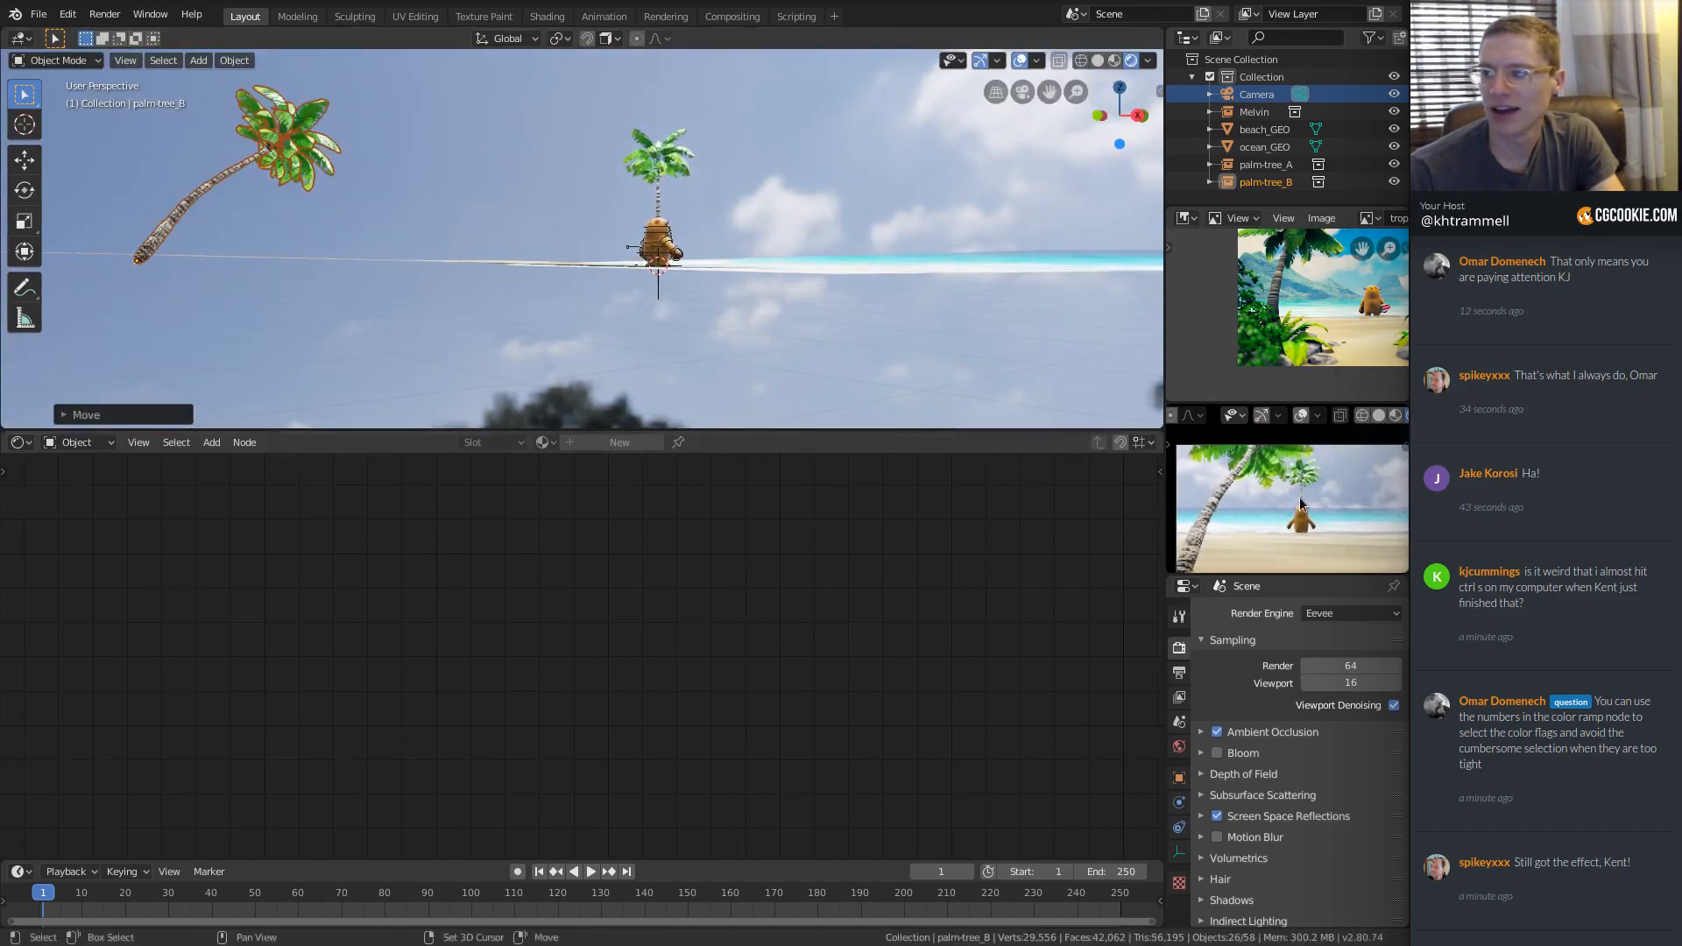
Select palm-tree_A and move it from Melvin to the near part of the beach, snapped to the sand.
left_click(1296, 496)
middle_click_drag(1342, 326, 1288, 347)
scroll(1291, 352, "down", 1)
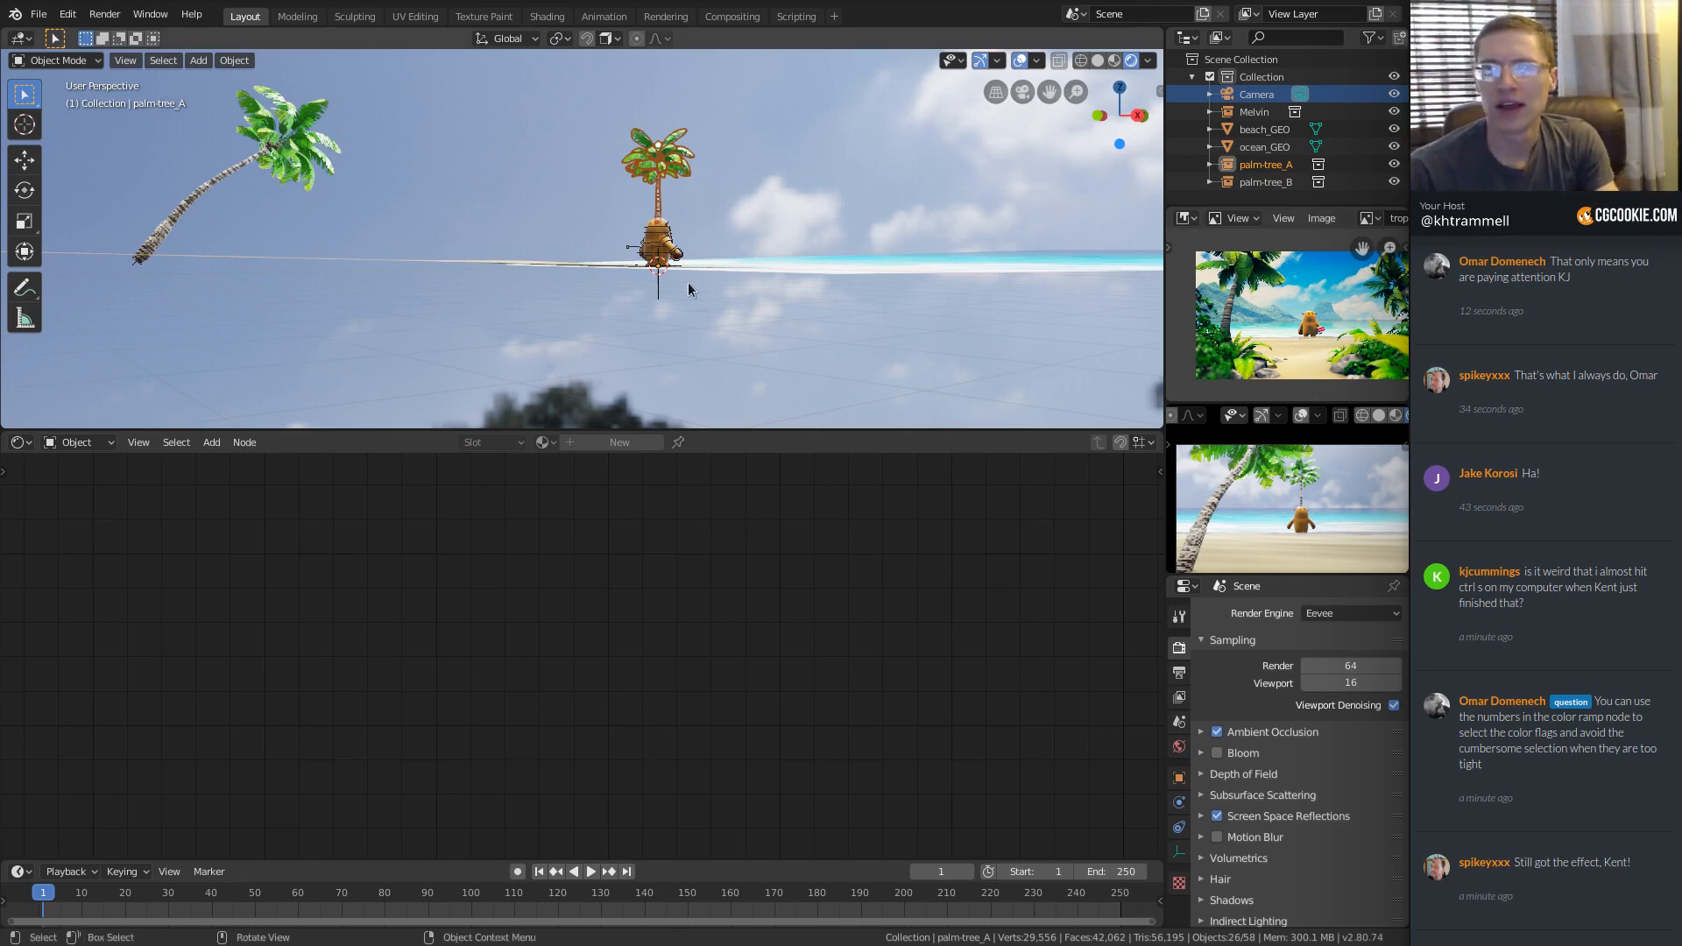
middle_click_drag(689, 289, 631, 368)
key("g")
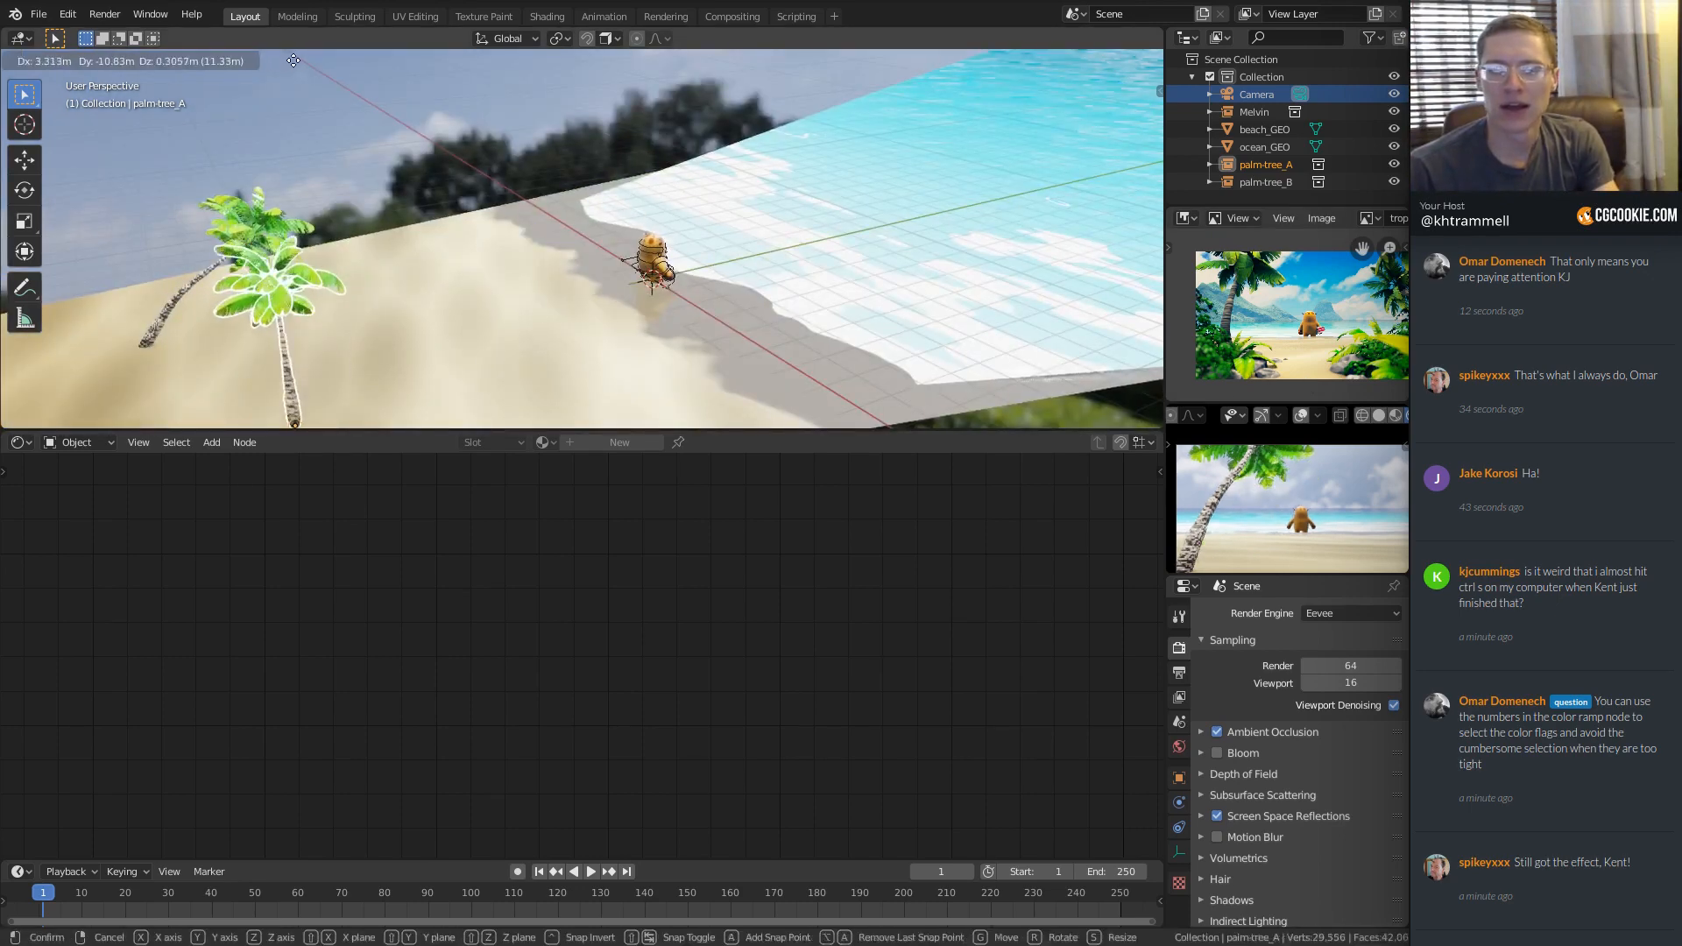
left_click(294, 60)
Reposition palm-tree_A on the sand opposite palm-tree_B, near the camera and just beyond the frame's right edge.
middle_click_drag(526, 132, 845, 322)
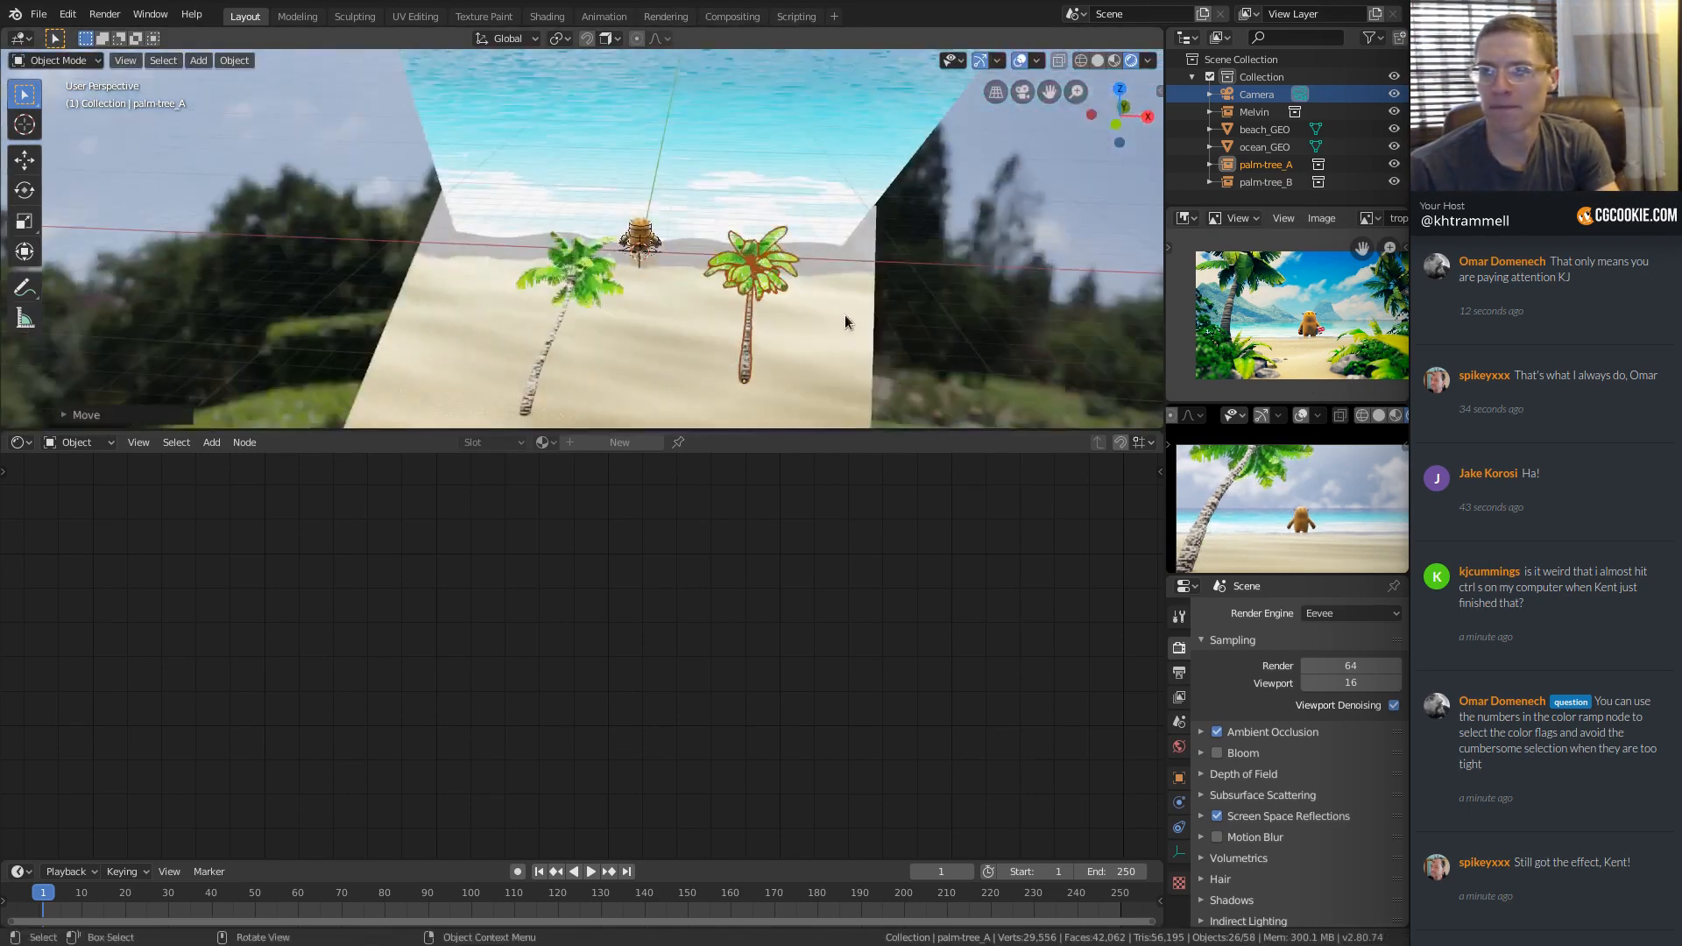
key("g")
left_click(886, 289)
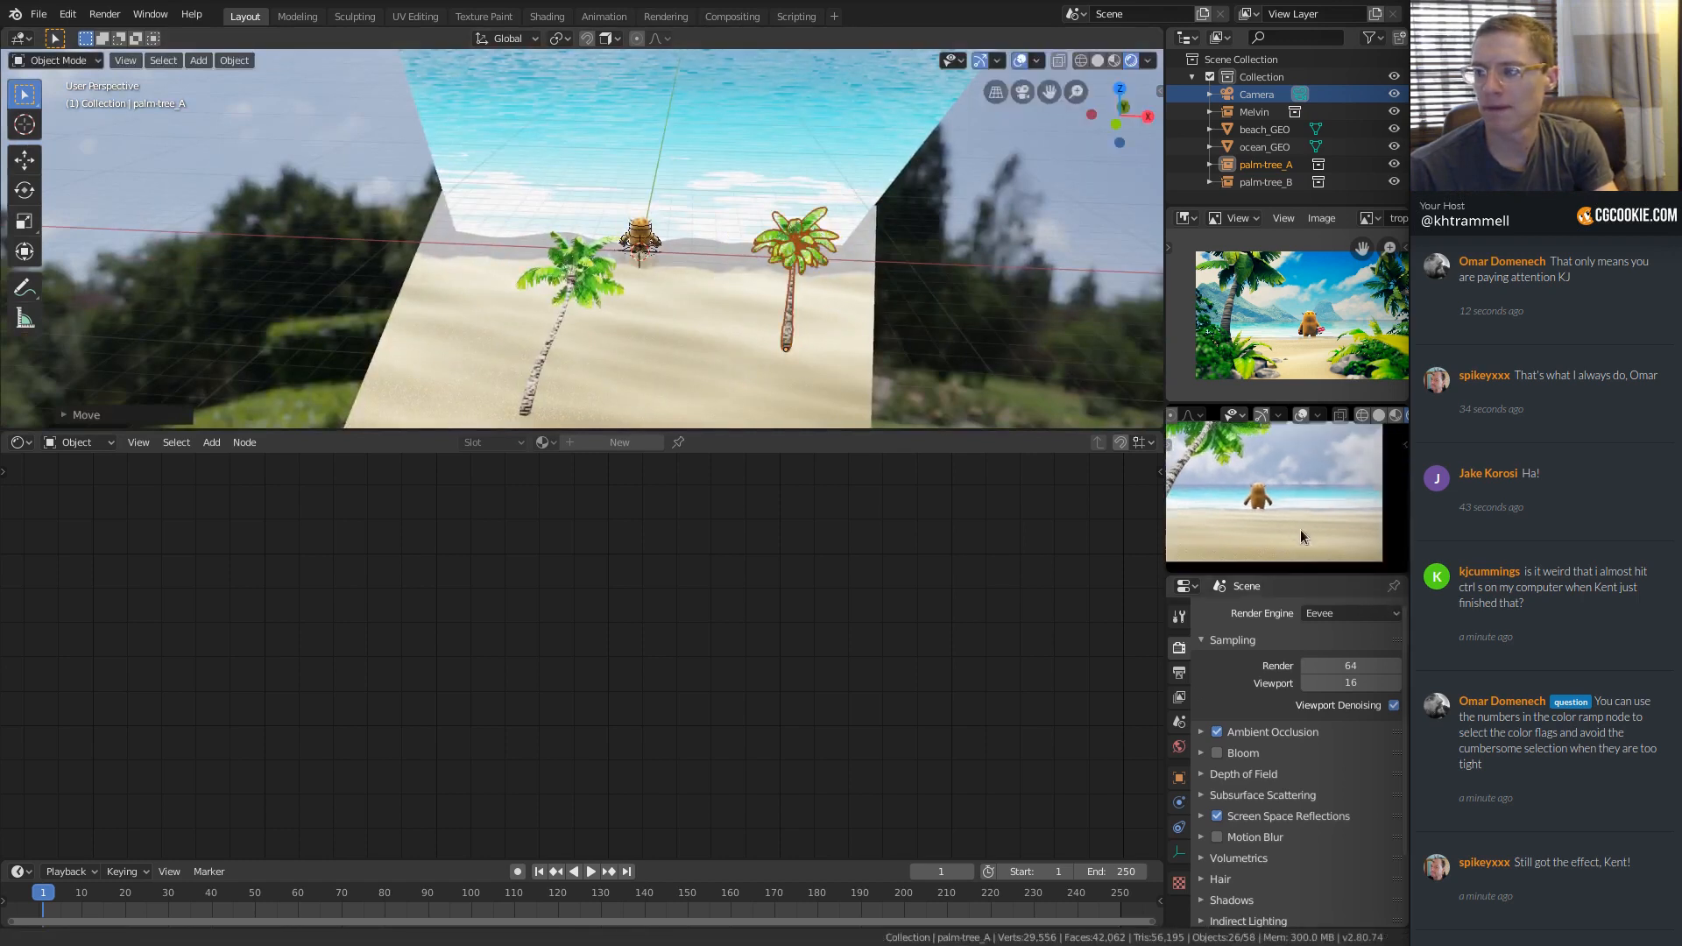
middle_click_drag(1301, 530, 1326, 535, "shift")
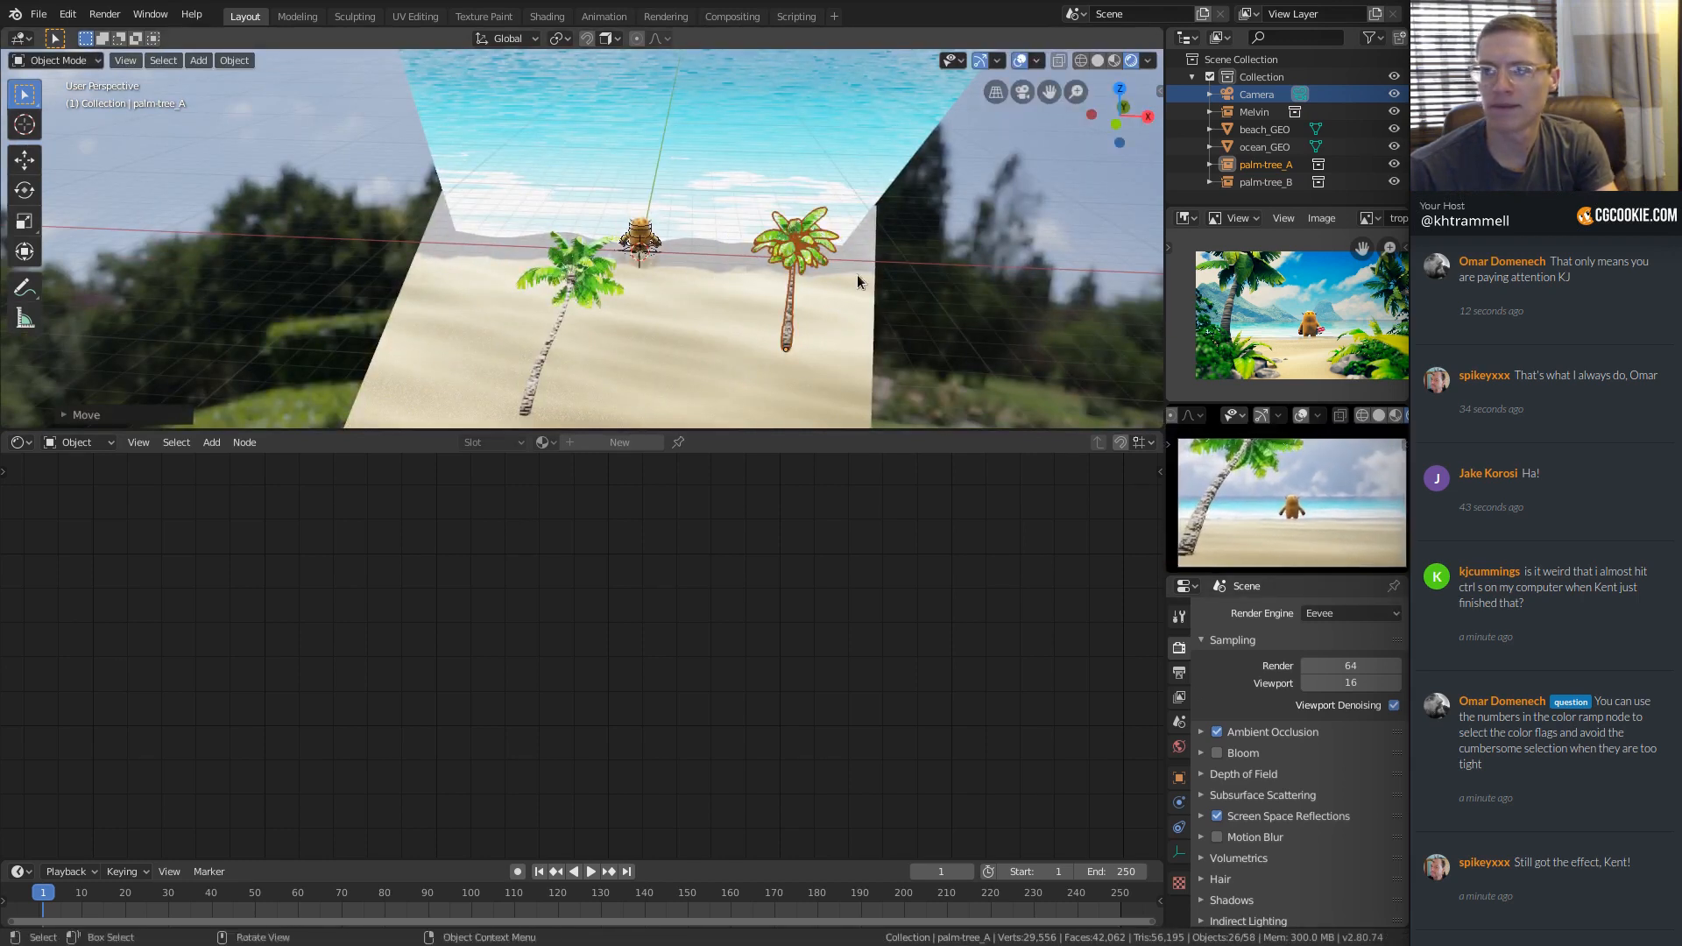
key("g")
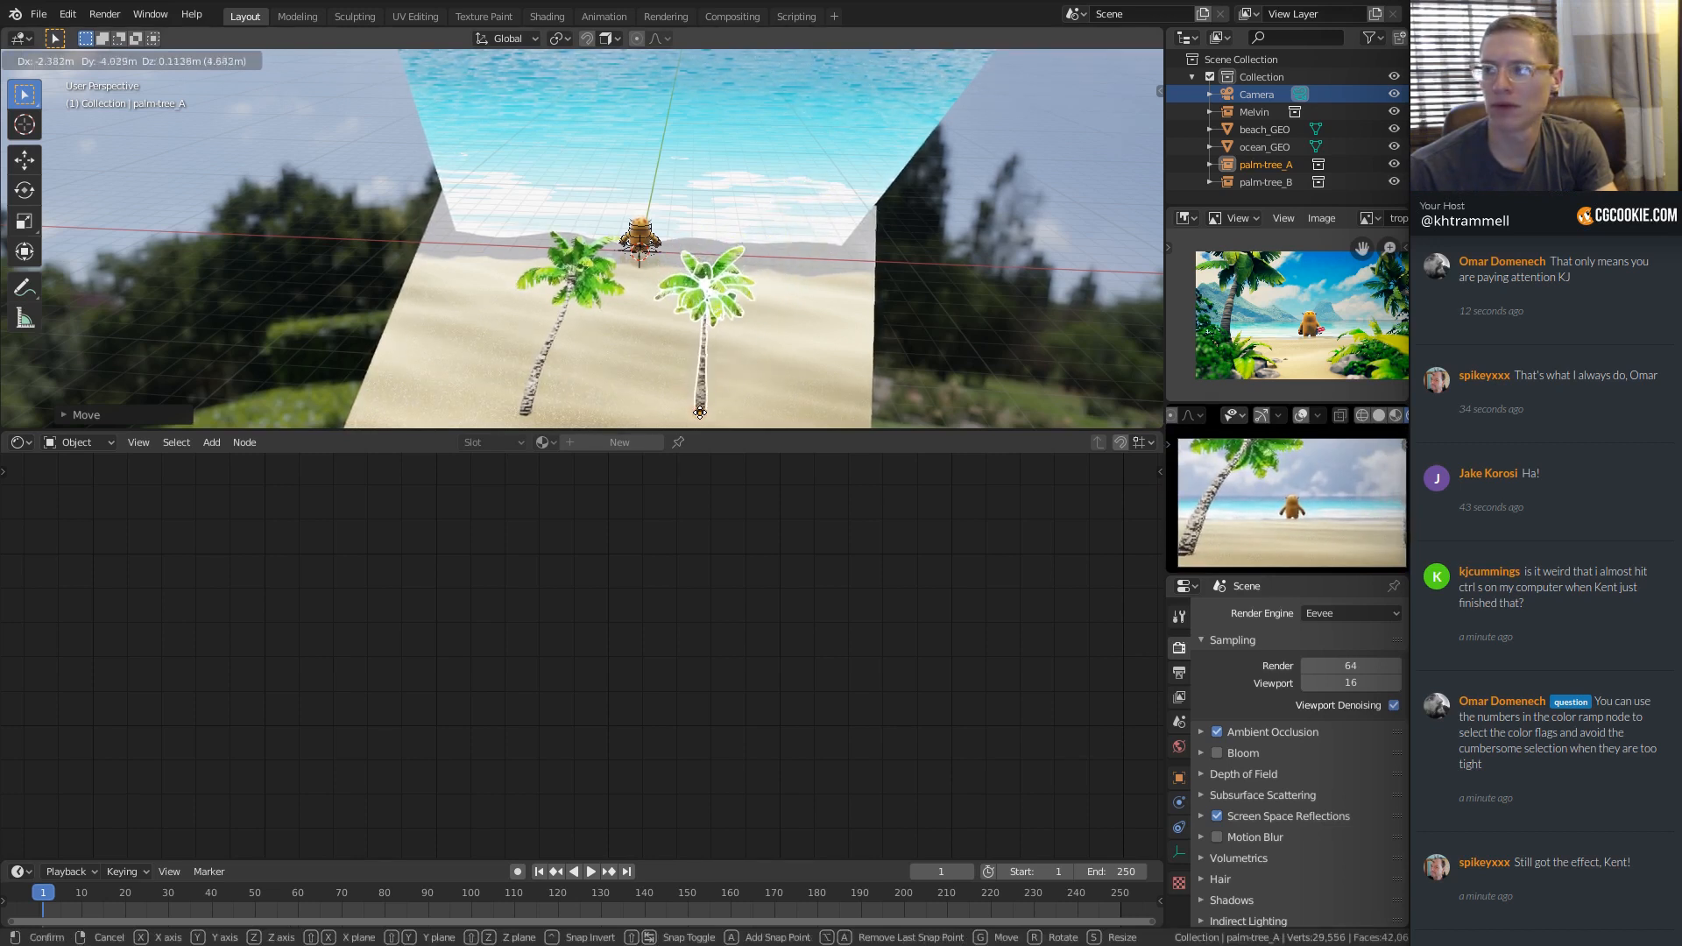
left_click(700, 411)
Rotate palm-tree_A so it leans toward palm-tree_B, and scale it down to about 0.8.
key("r")
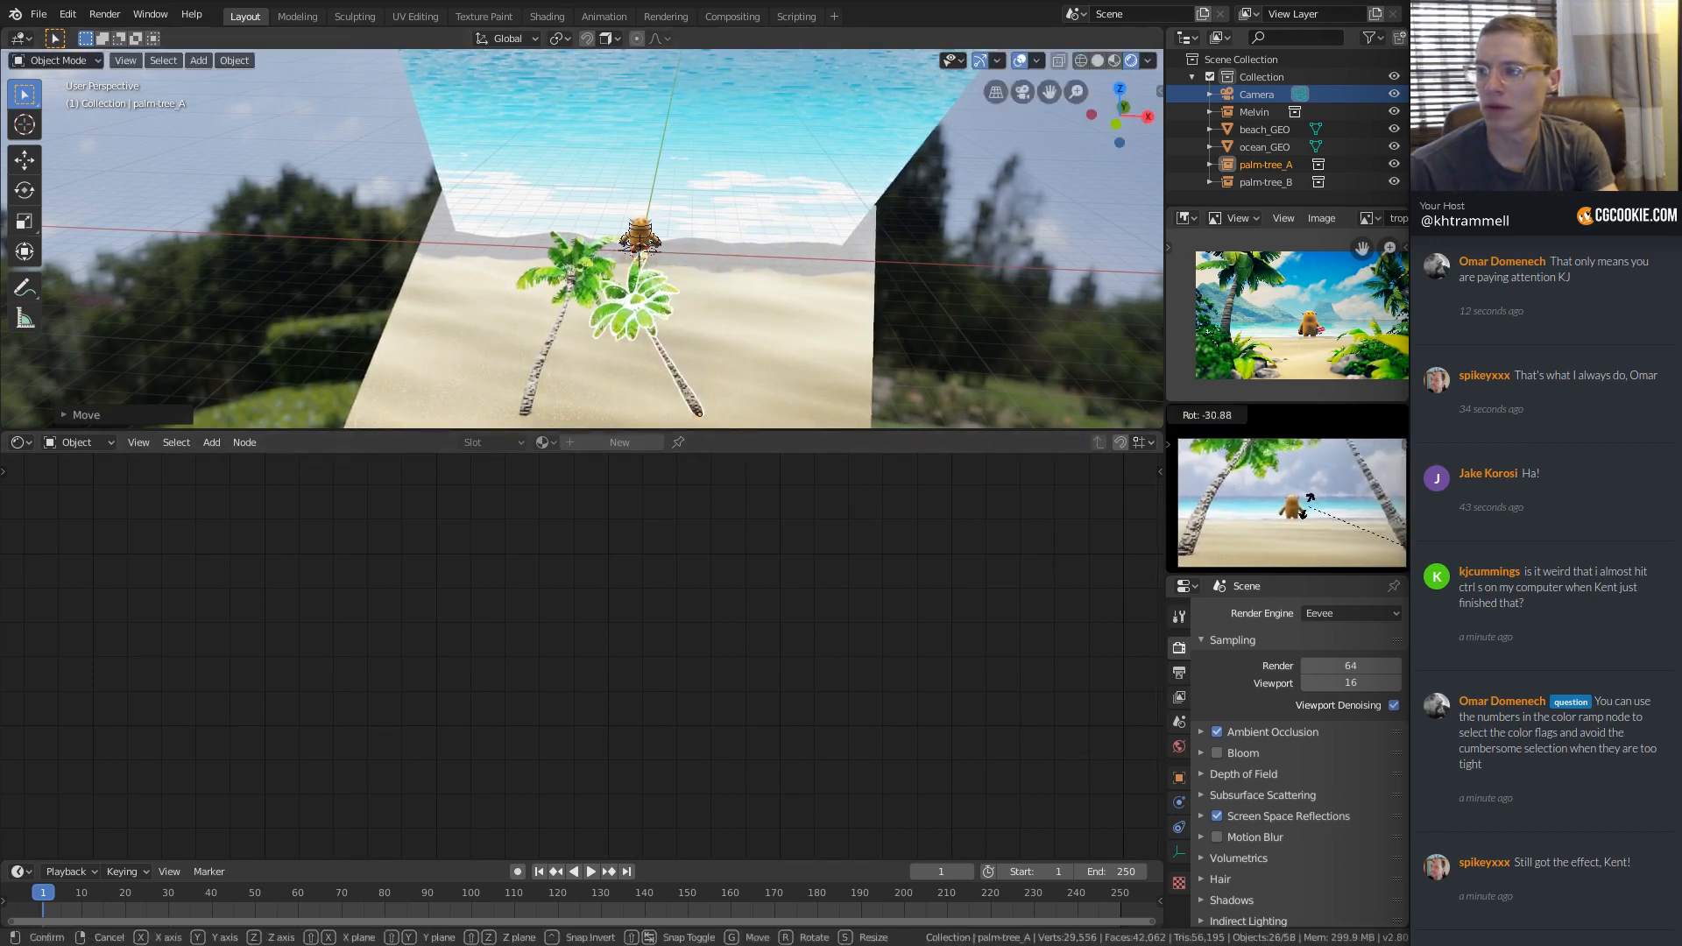
key("s")
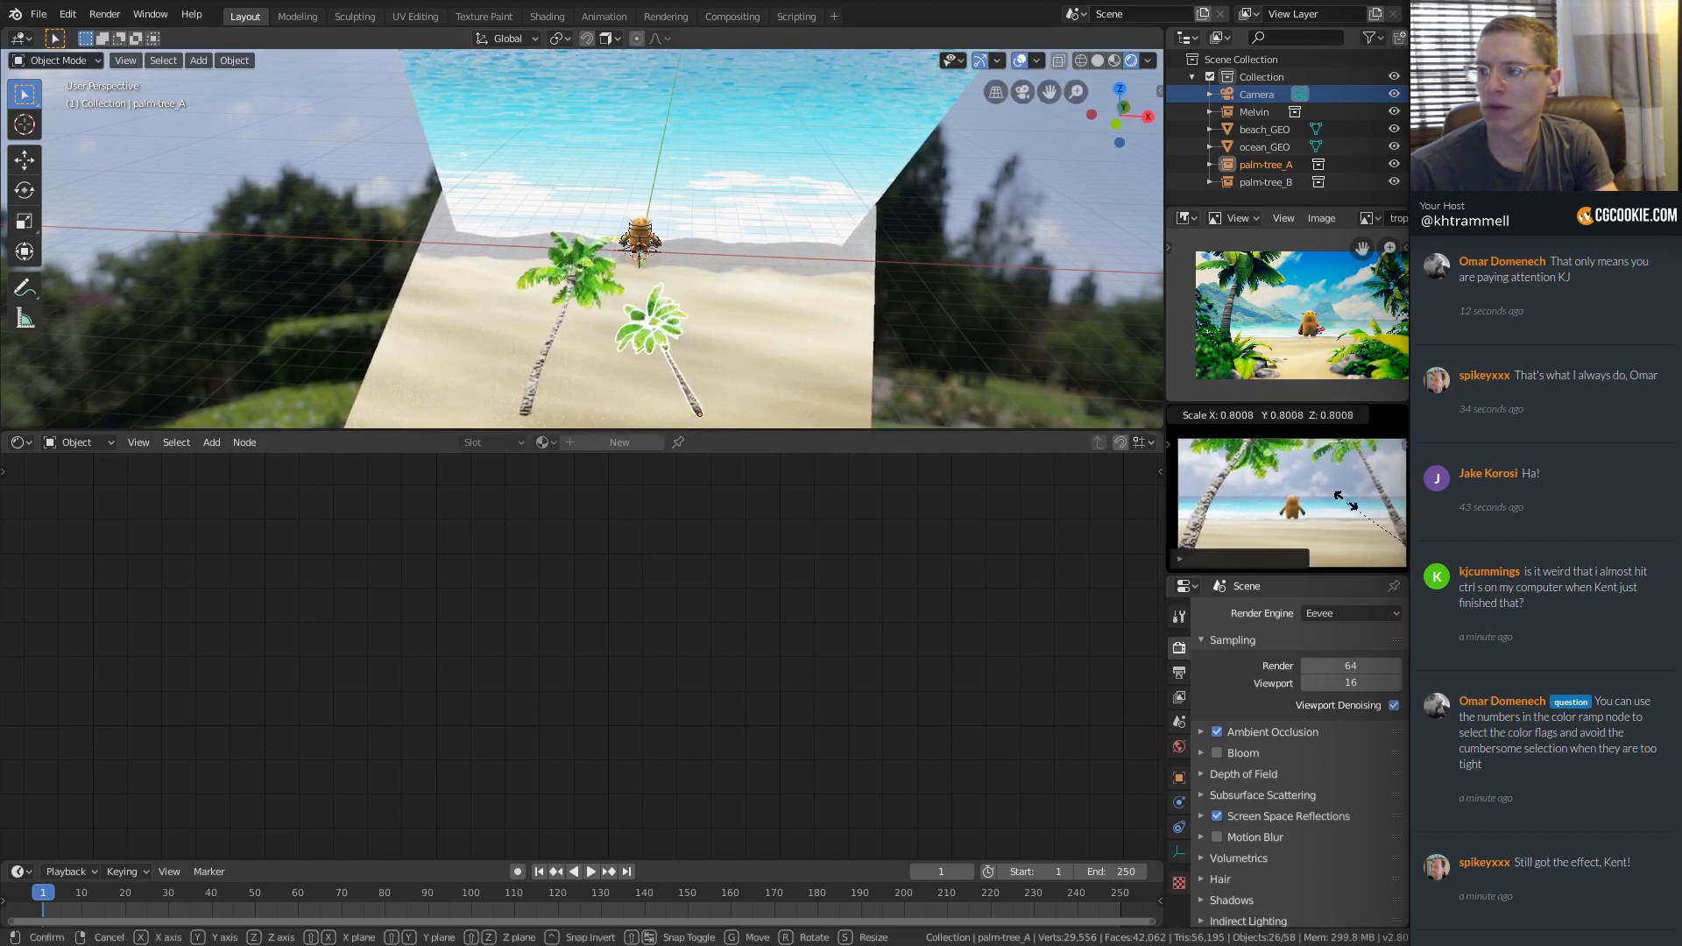
left_click(1349, 507)
Shift palm-tree_A about 1 m down and outward, and trackball-rotate it so its fronds fill the camera frame's upper right.
middle_click_drag(789, 315, 825, 323)
key("g")
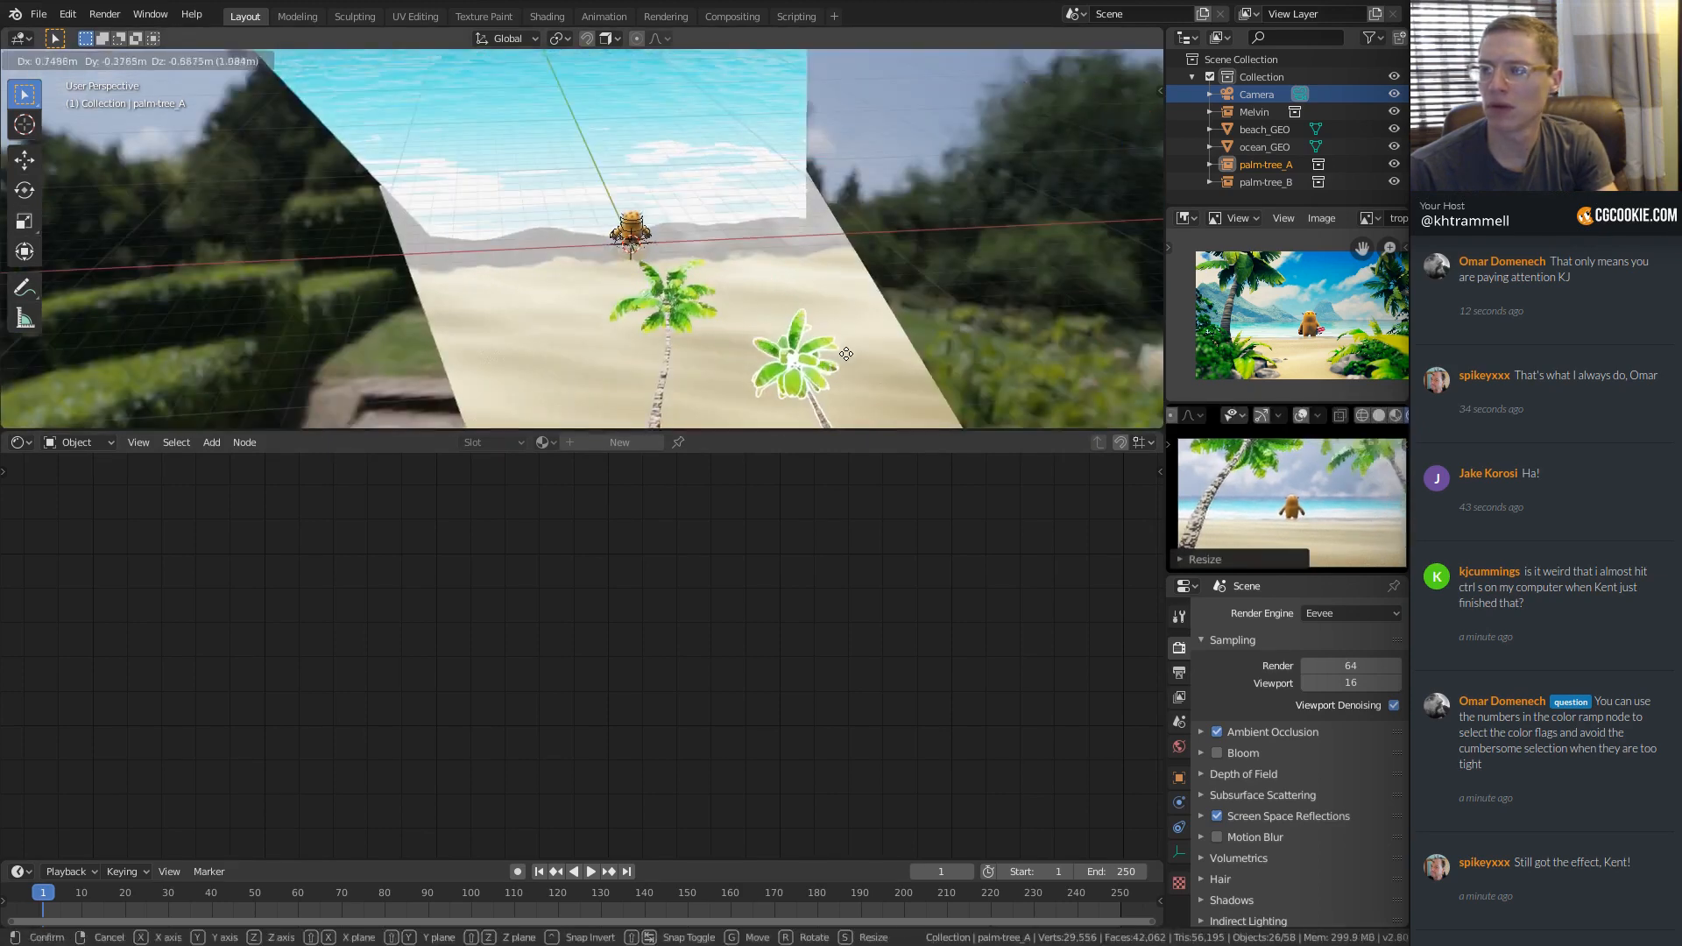
left_click(850, 355)
middle_click_drag(1302, 506, 1284, 514, "shift")
middle_click_drag(1051, 346, 767, 322)
key("r")
key("r")
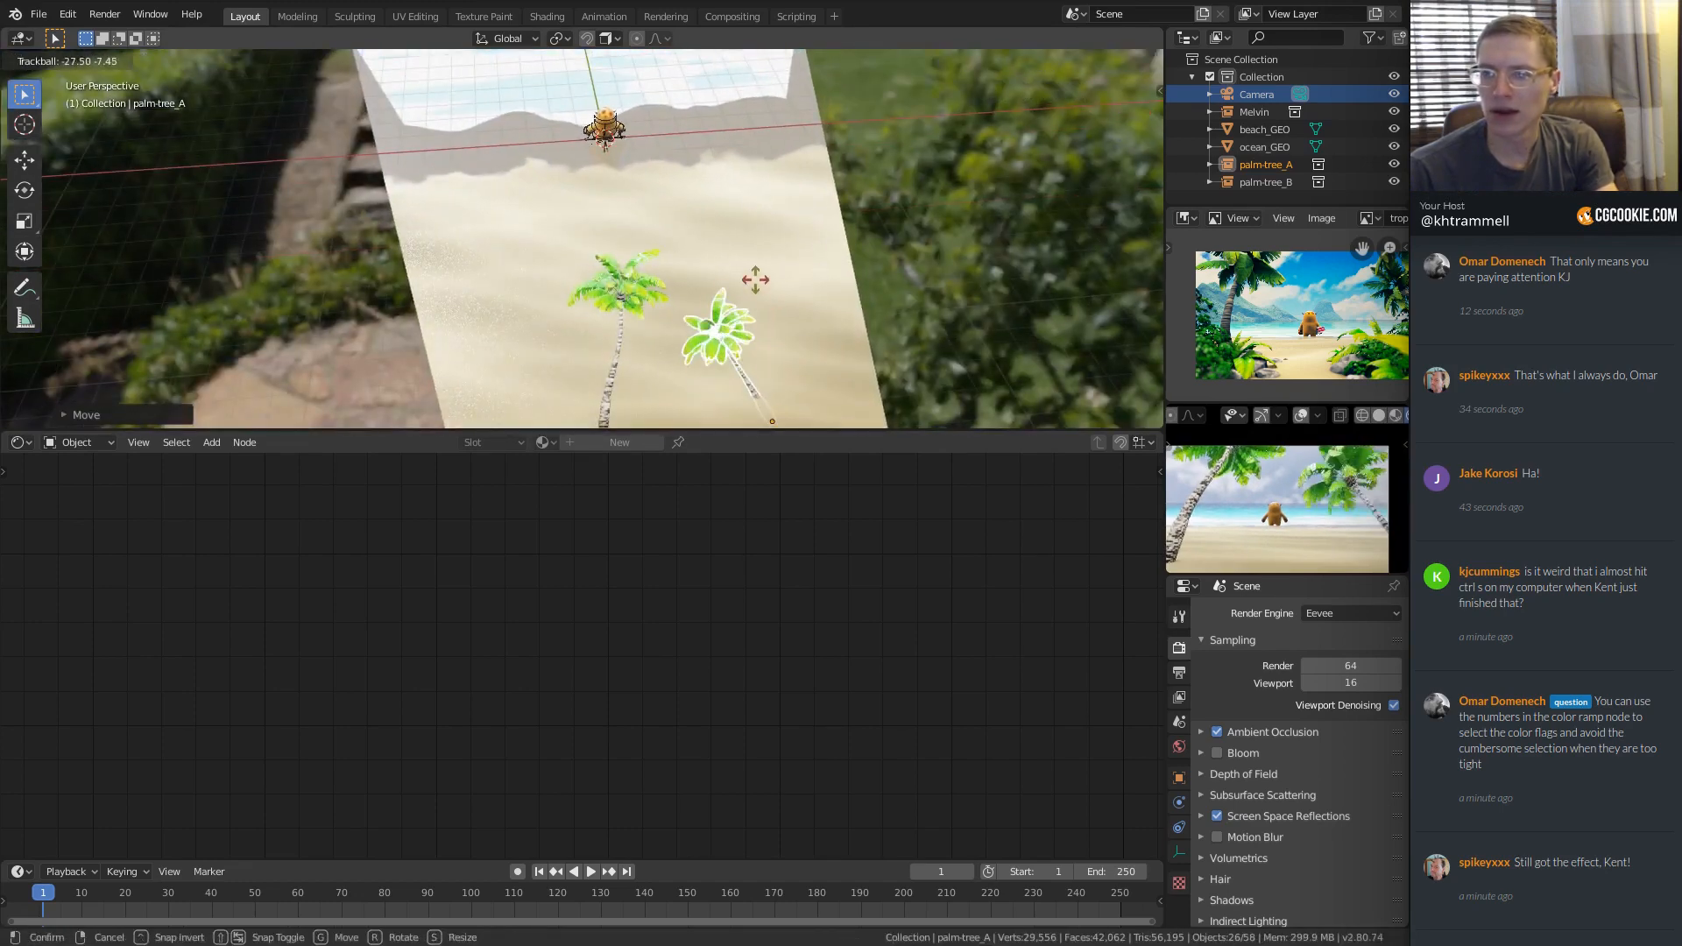
left_click(879, 320)
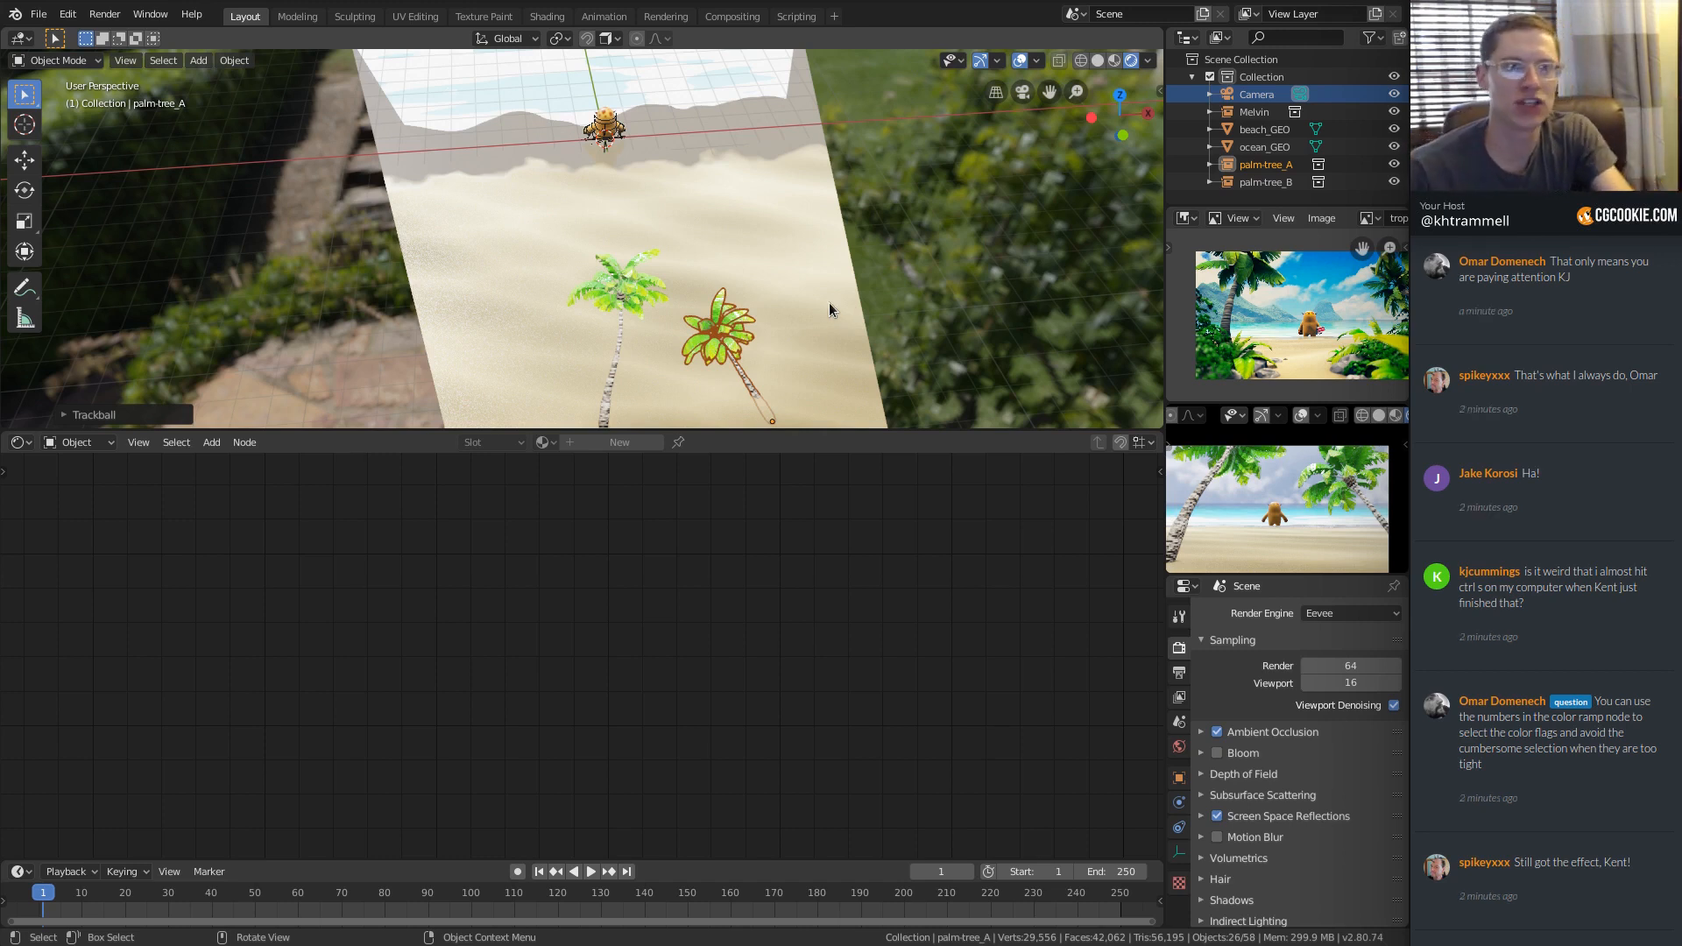
Rotate palm-tree_A slightly more upright so its fronds sit closer to the camera frame's upper-right corner, as in the reference image.
middle_click_drag(1328, 334, 1338, 311)
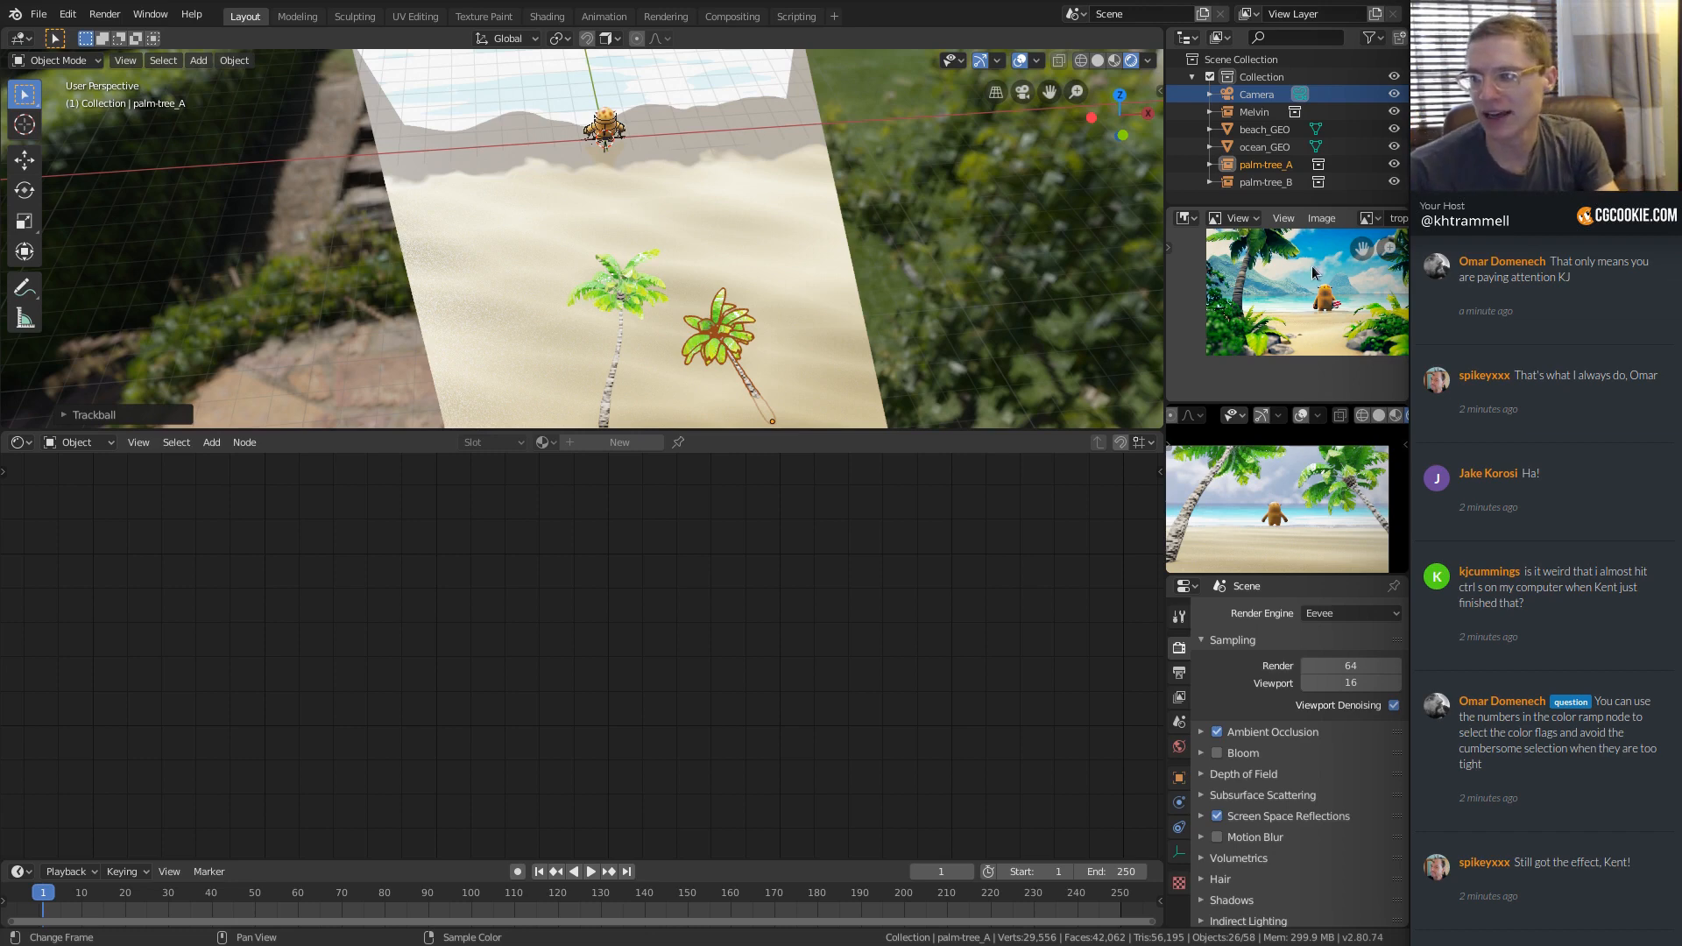
mouse_move(1313, 272)
middle_mouse_down("shift")
mouse_move(1292, 285)
mouse_move(1321, 278)
middle_mouse_up("shift")
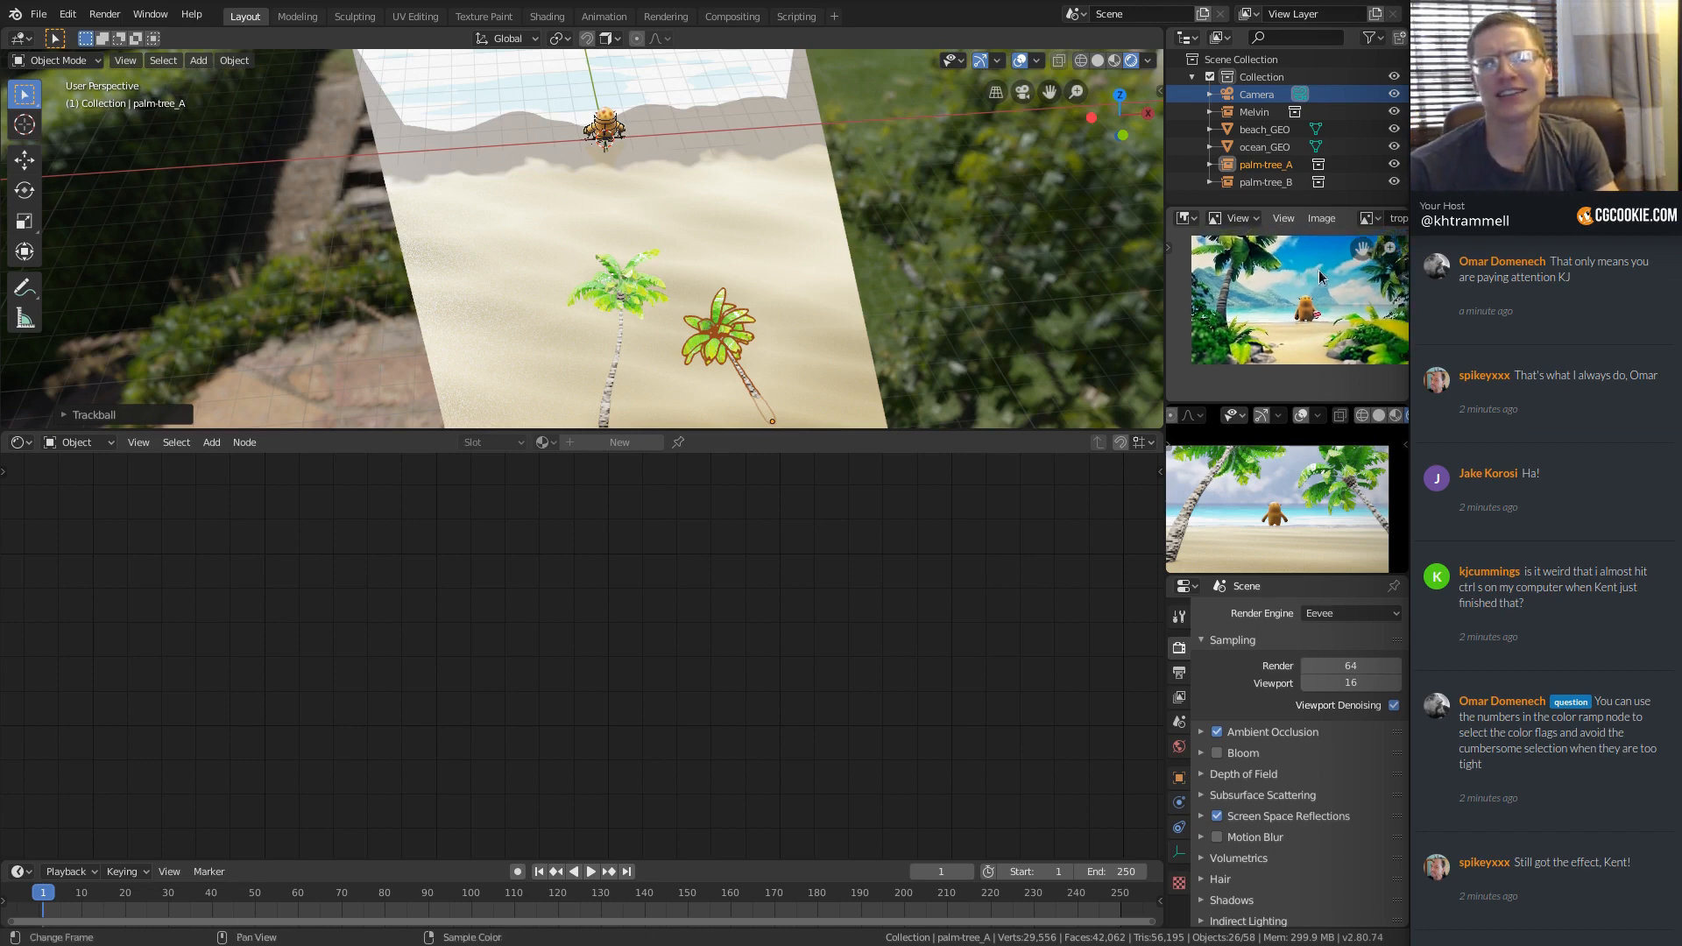
mouse_move(772, 298)
middle_mouse_down("shift")
mouse_move(728, 251)
mouse_move(785, 300)
middle_mouse_up("shift")
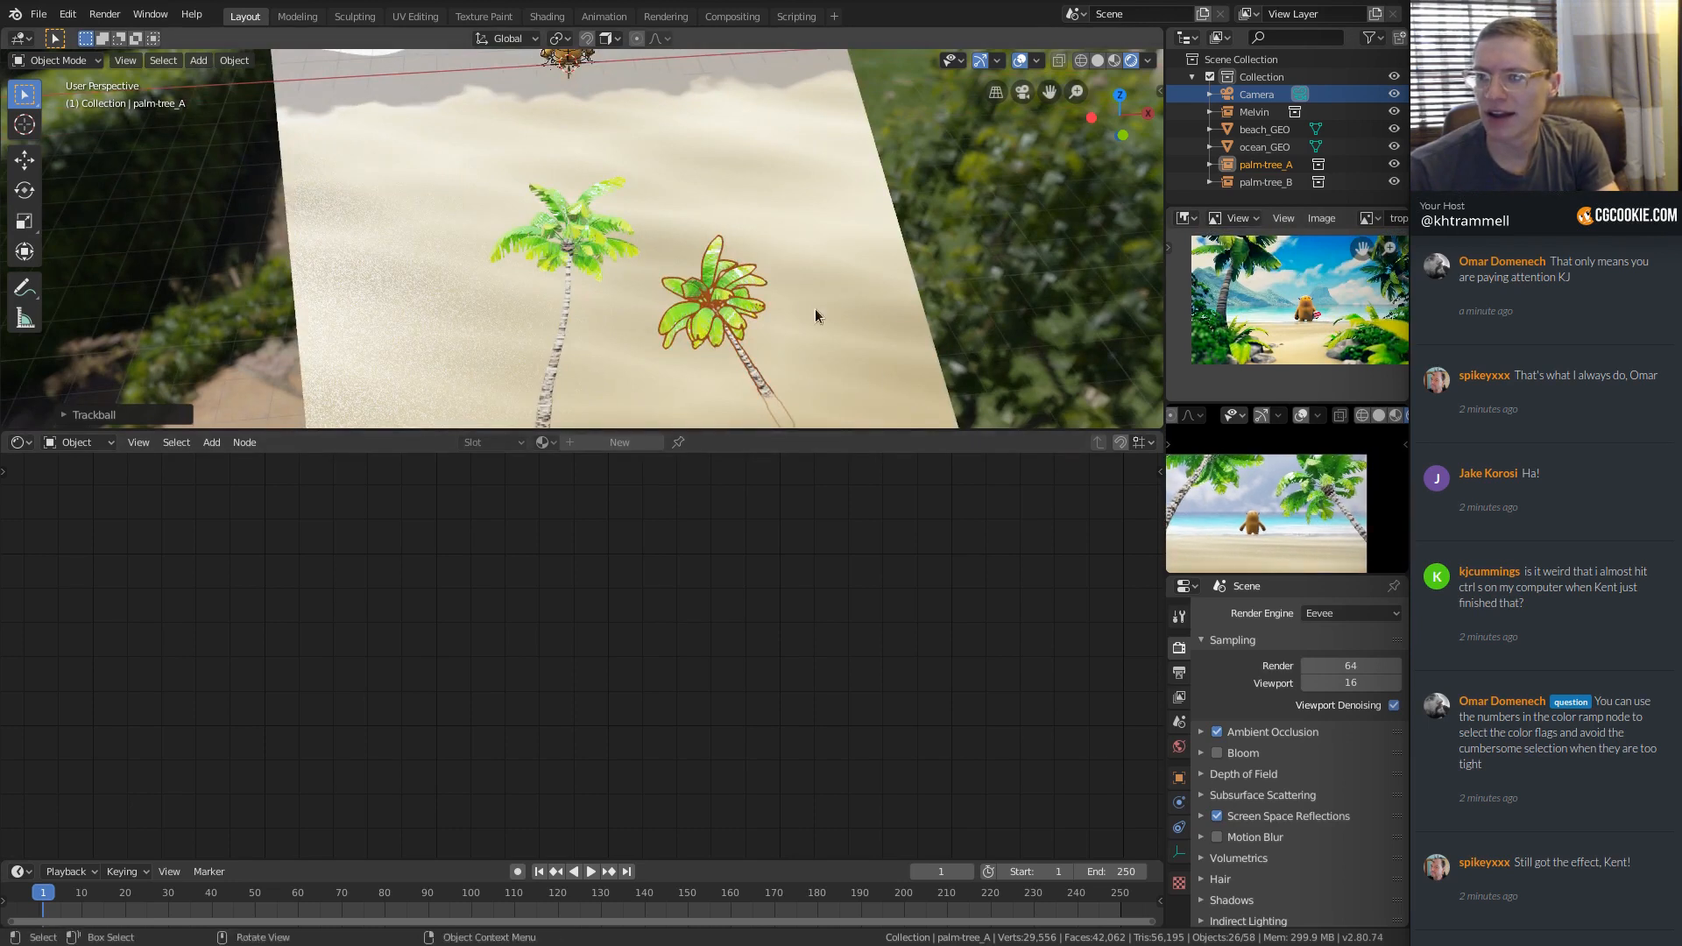
key("r")
left_click(823, 303)
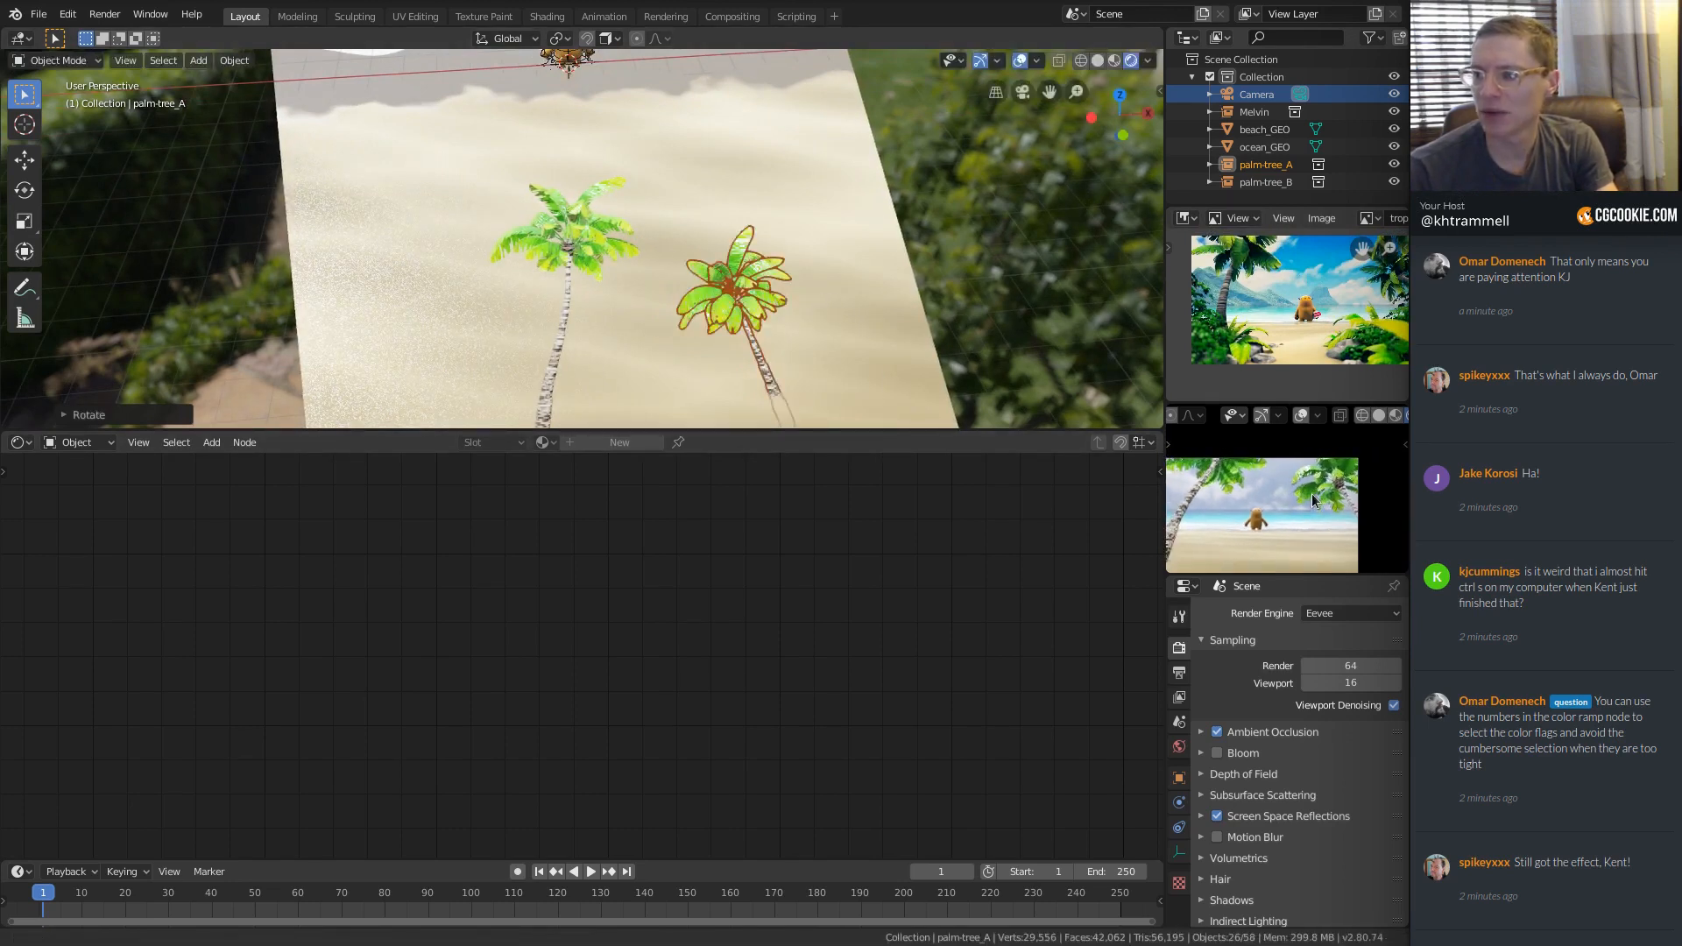
middle_click_drag(842, 333, 575, 305)
key("g")
right_click(572, 259)
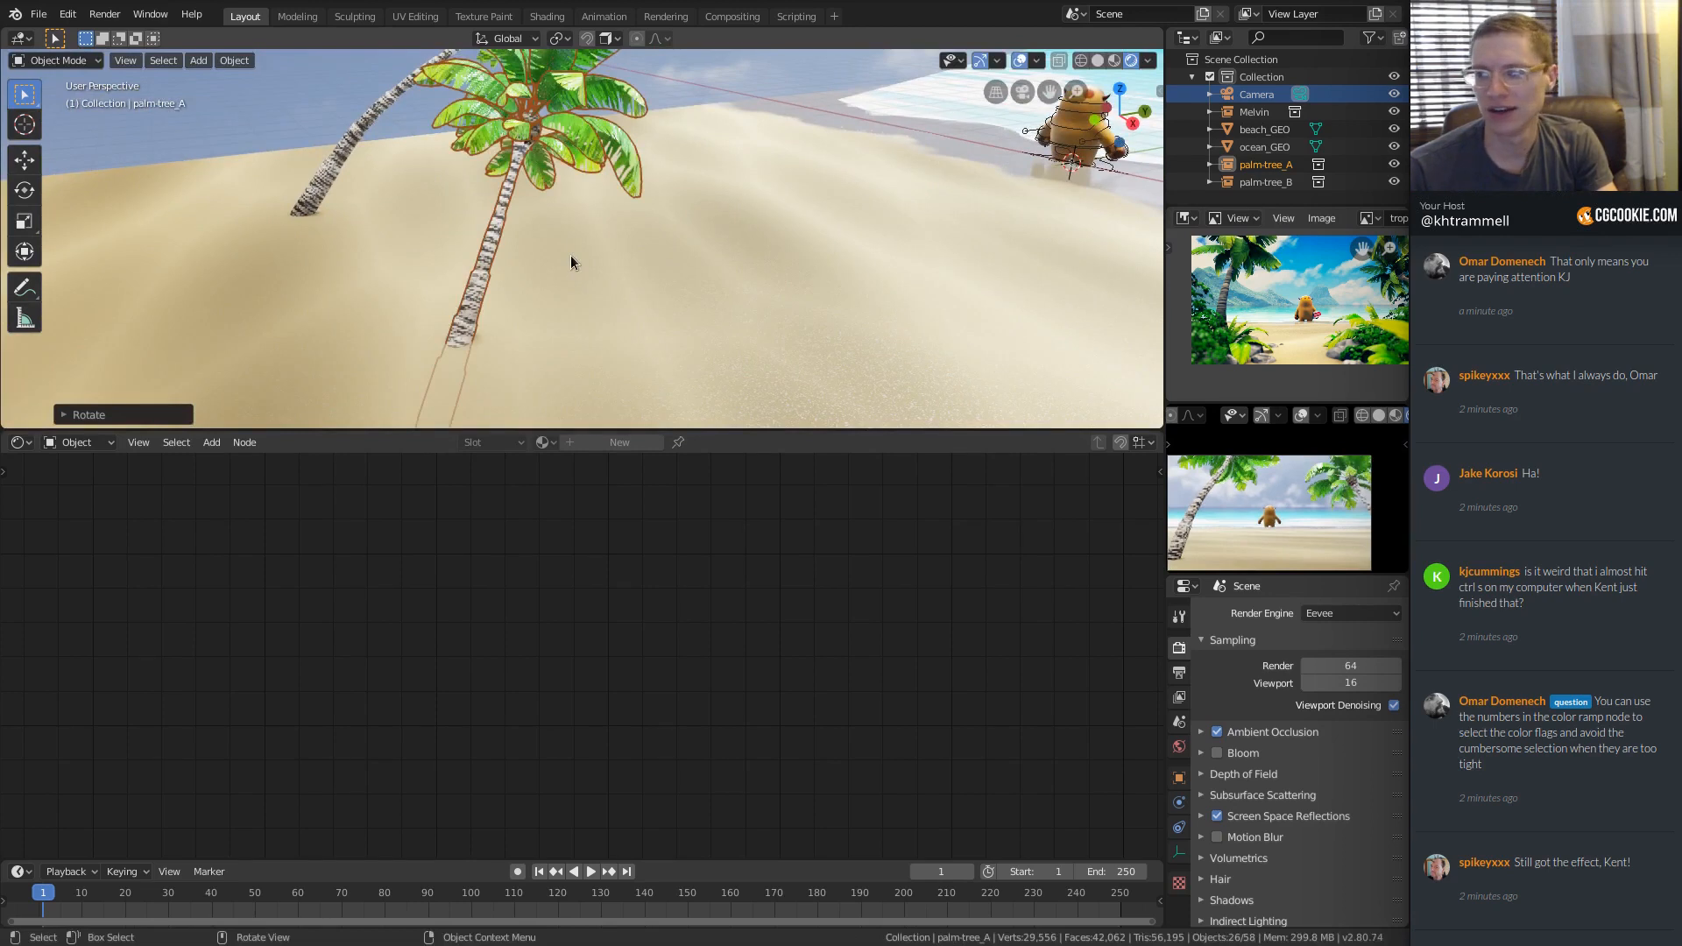
middle_click_drag(1269, 497, 1286, 502, "shift")
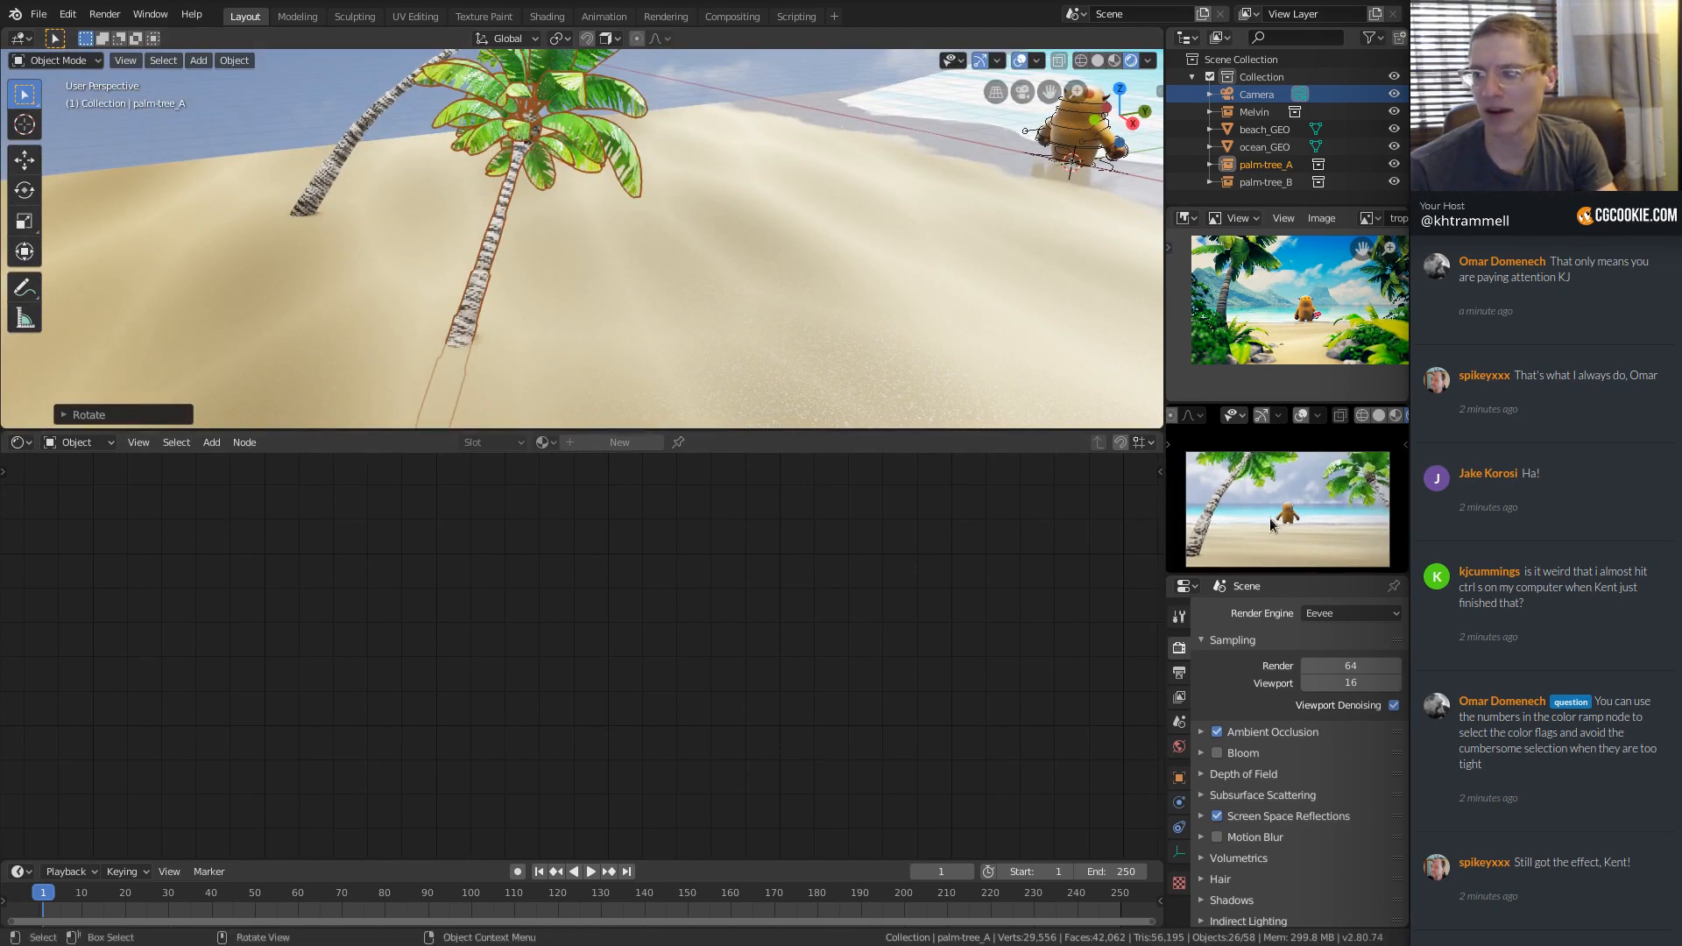
Move palm-tree_B along the global Y and Z axes, and about -0.69 m along X, checking its framing in the camera view.
left_click(334, 175)
key("g")
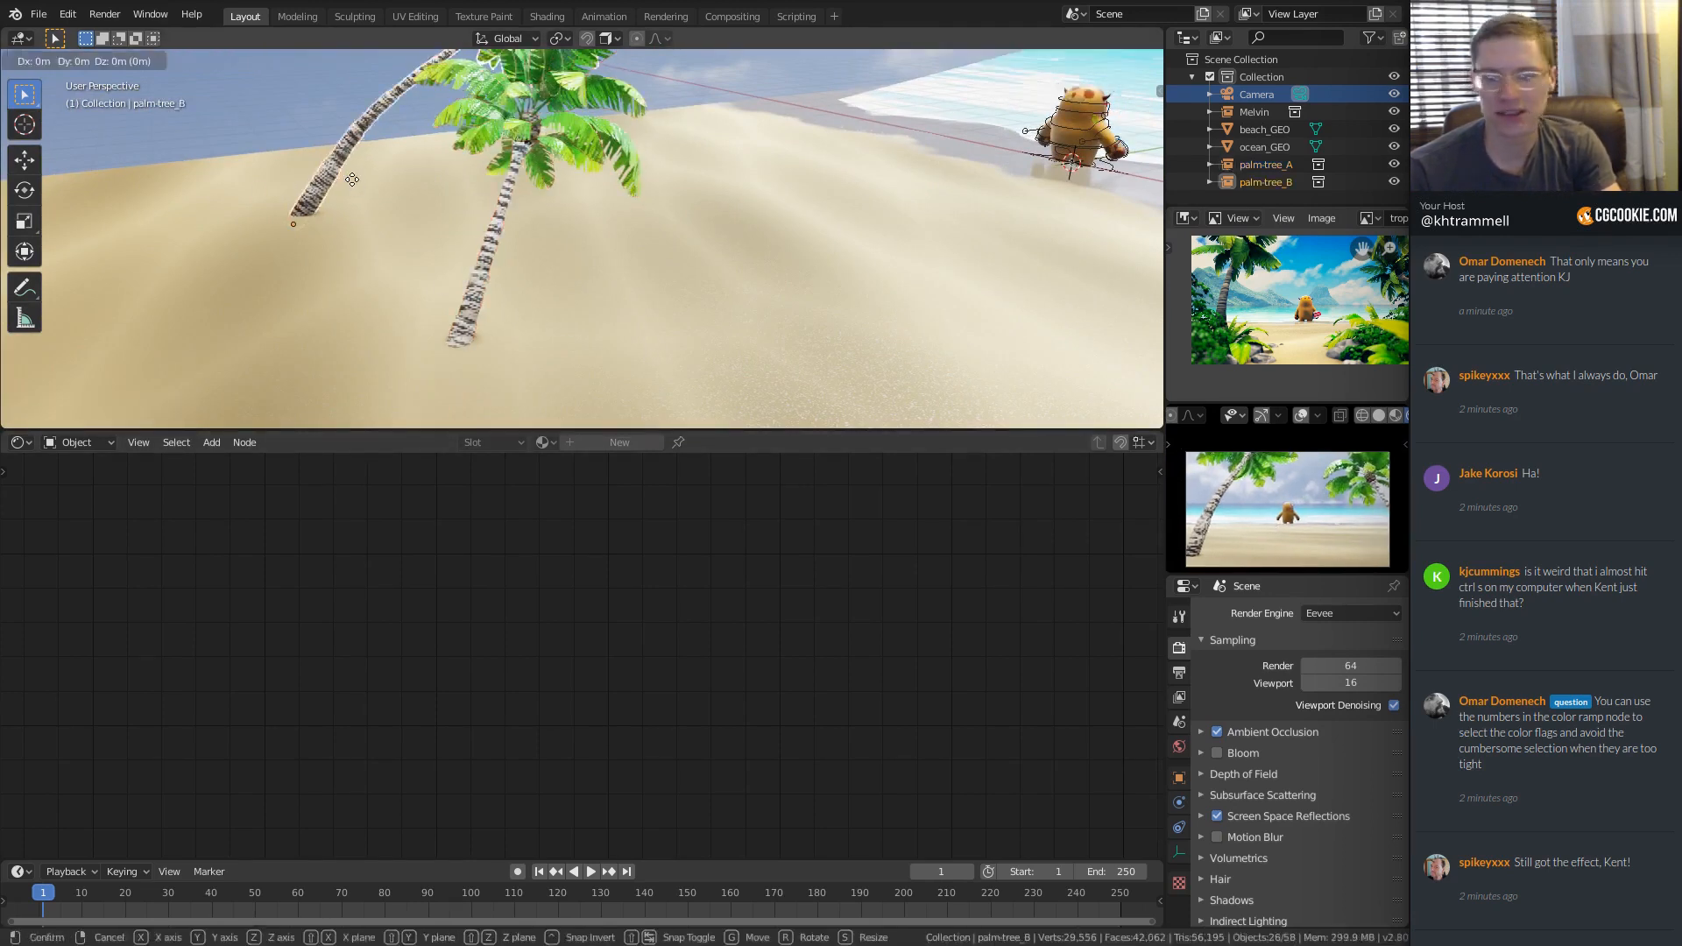
key("y")
left_click(491, 163)
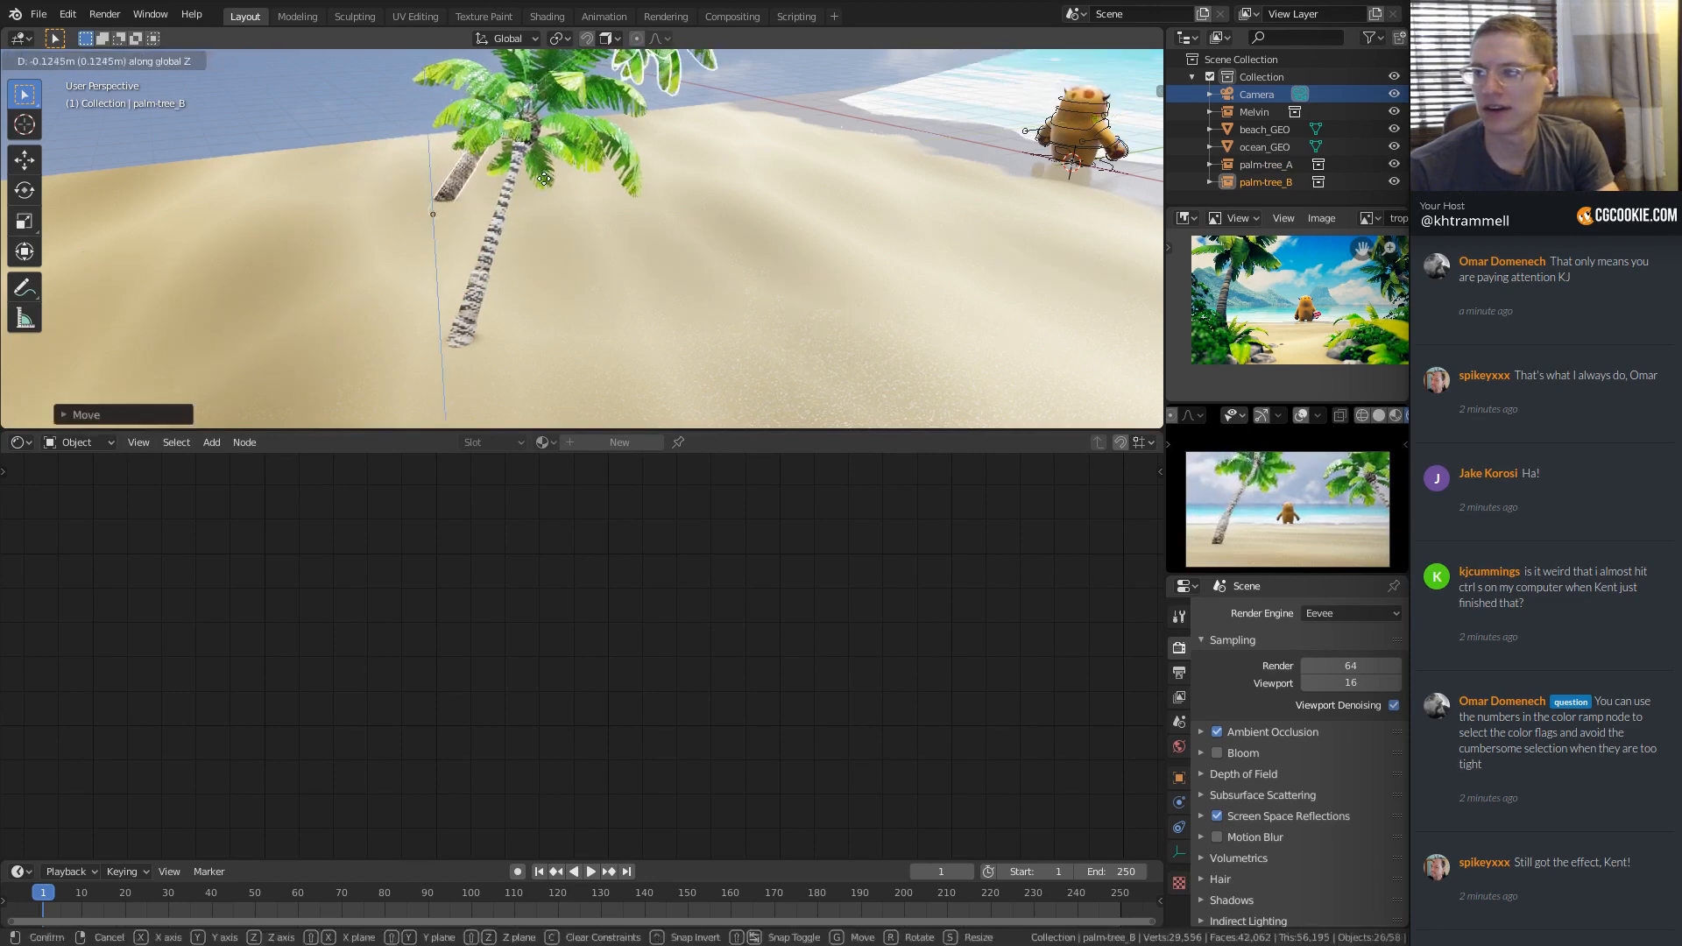
key("g")
key("x")
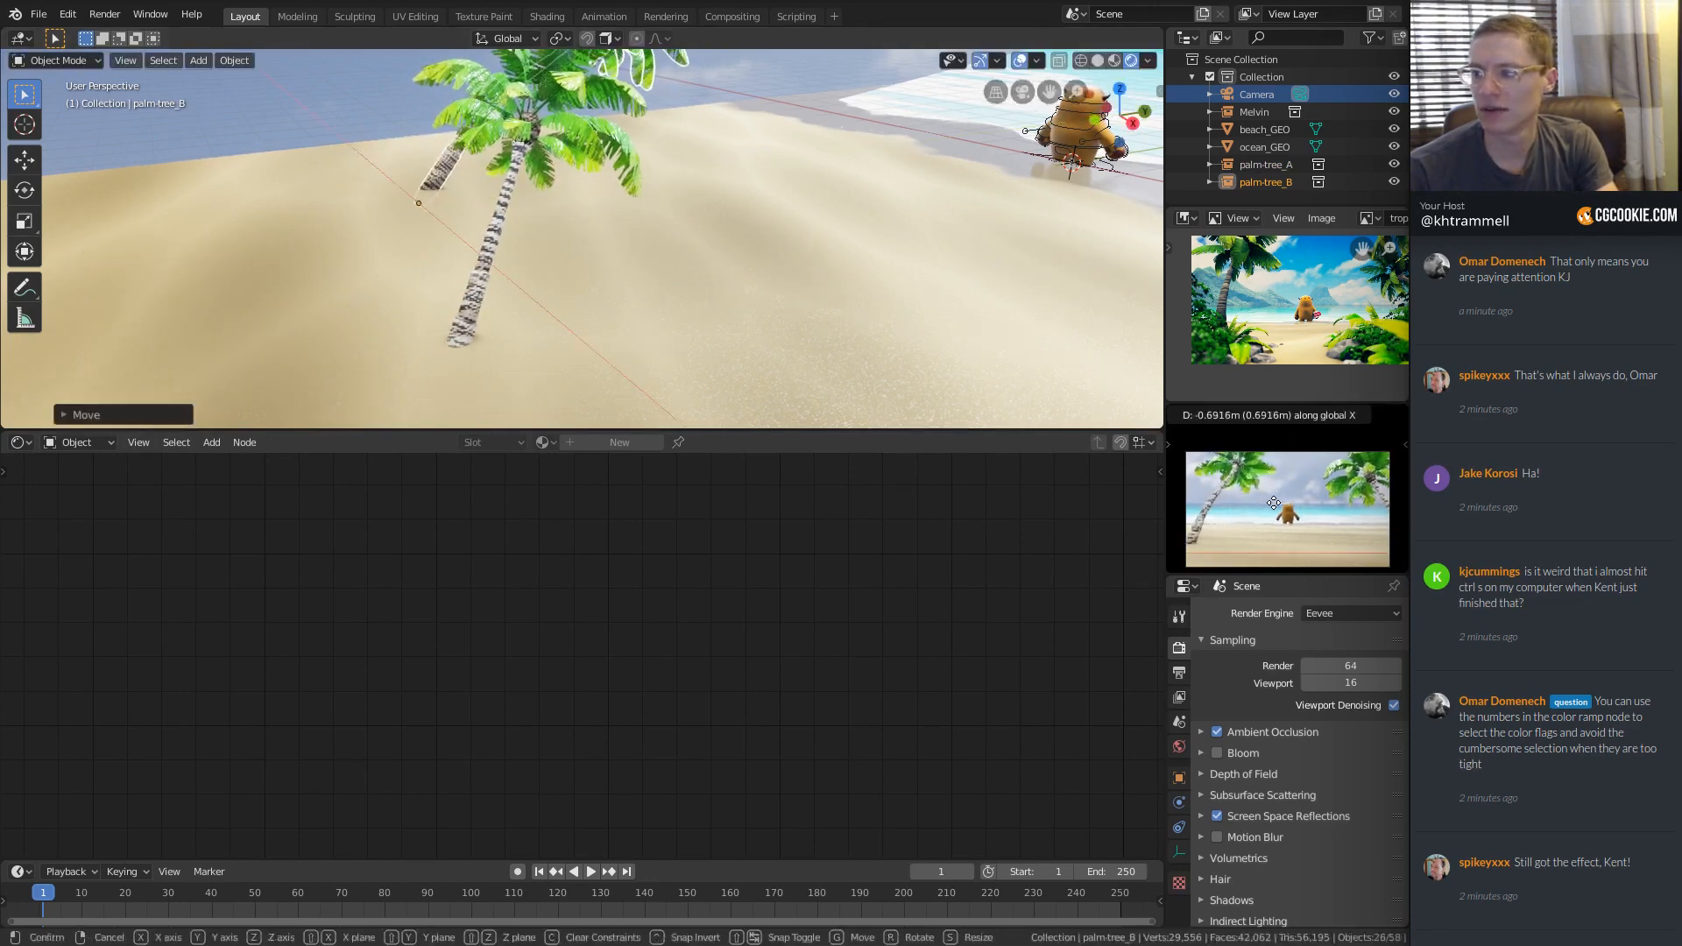
left_click(1274, 503)
Rotate palm-tree_B slightly in the camera view and save the scene file.
key("r")
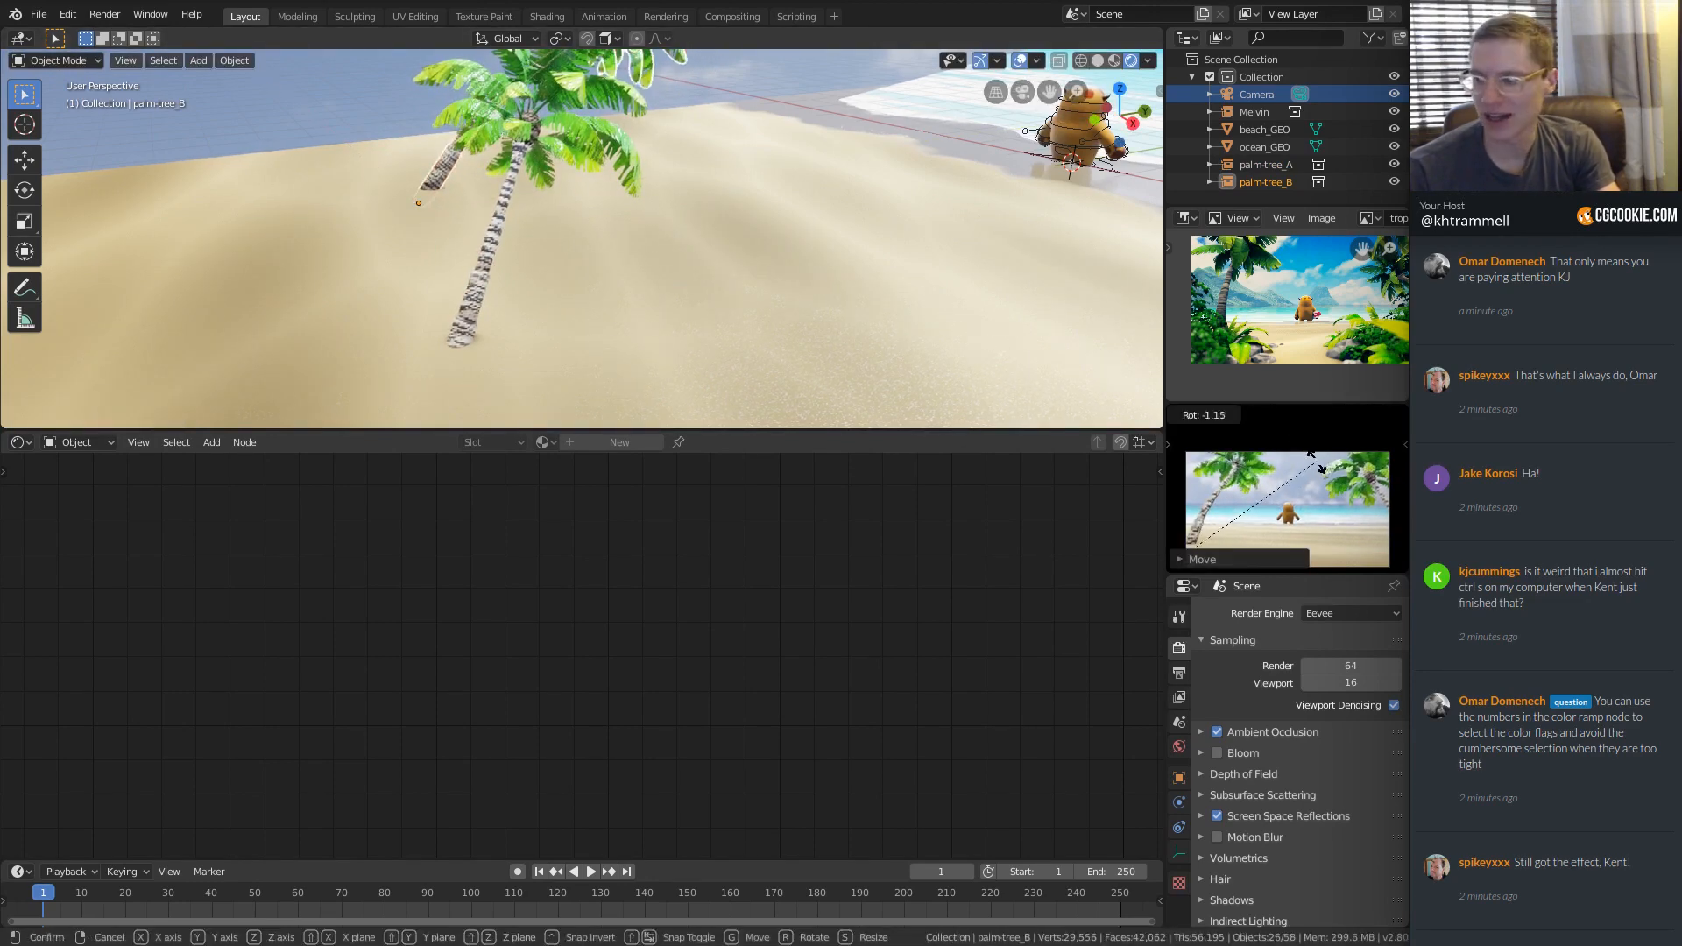
left_click(887, 475)
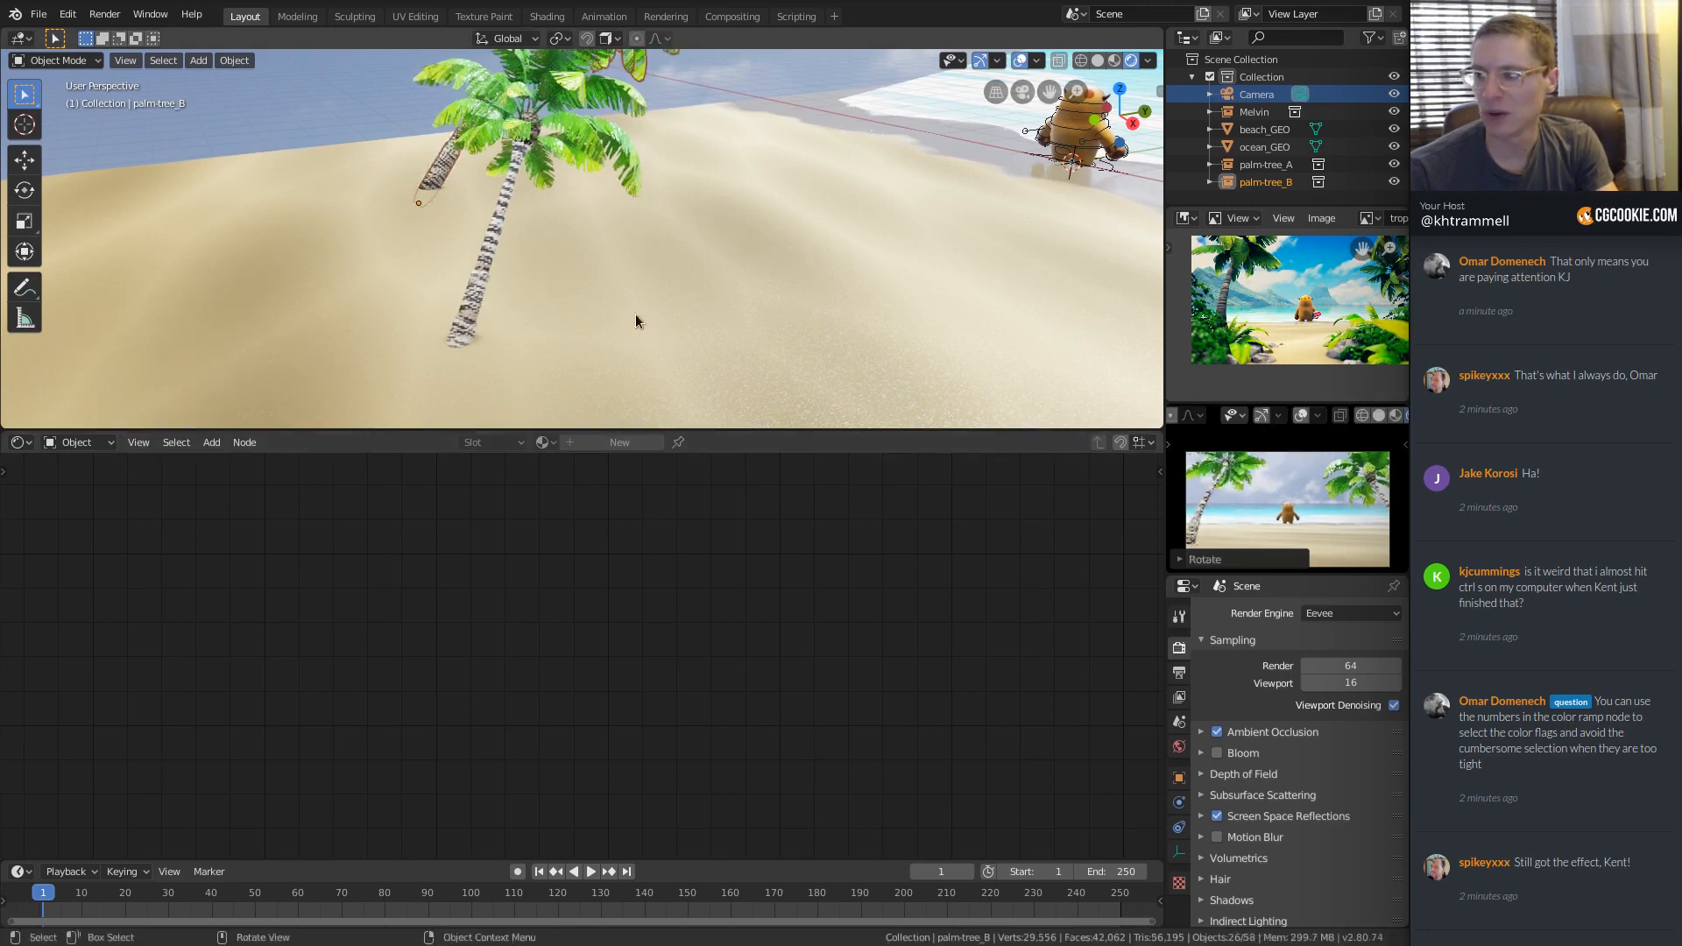
middle_click_drag(638, 319, 220, 43)
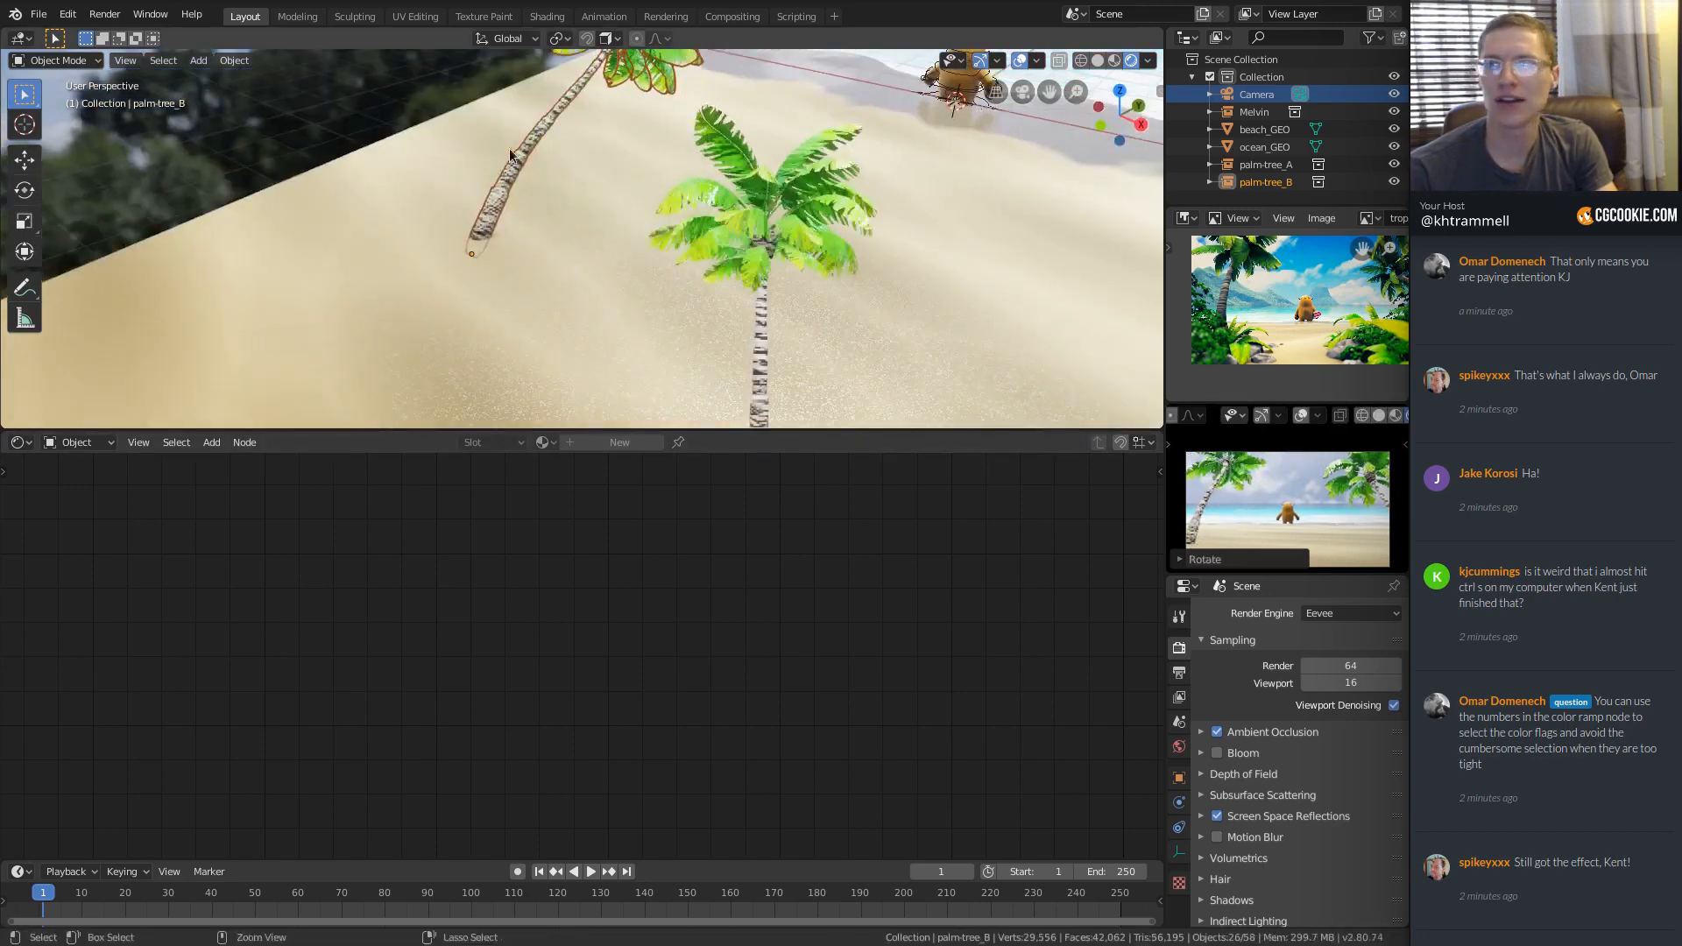
key("ctrl+s")
Try to link fern.blend from the props library without choosing a data-block inside it.
left_click(39, 14)
left_click(61, 197)
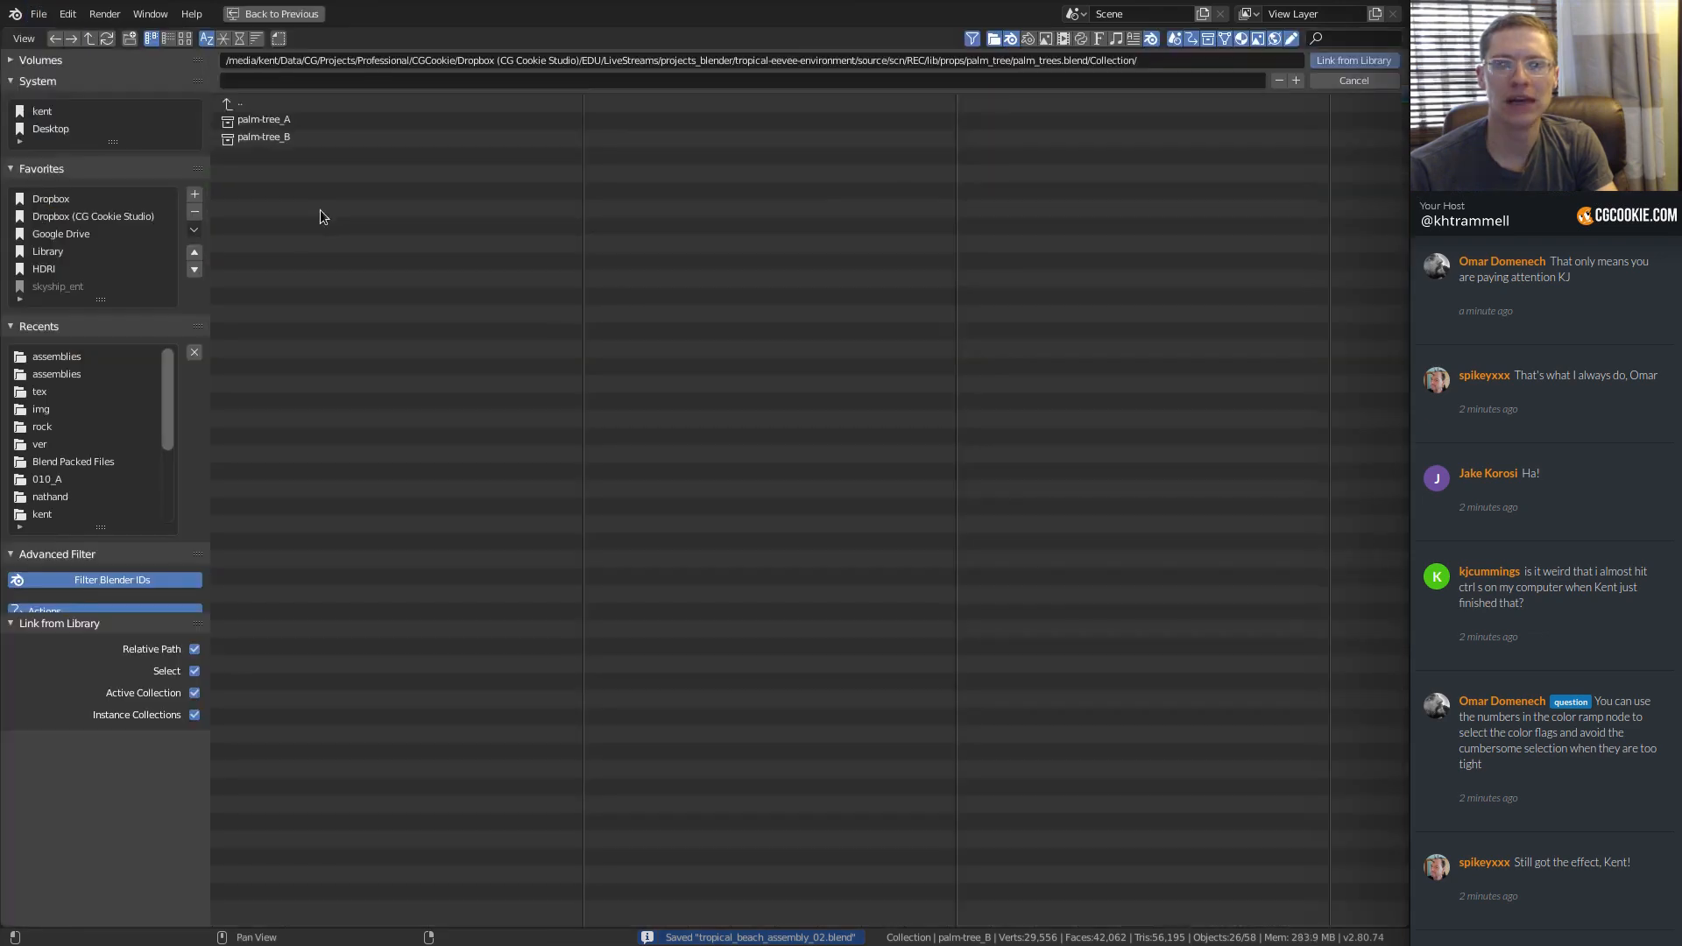
left_click(250, 104)
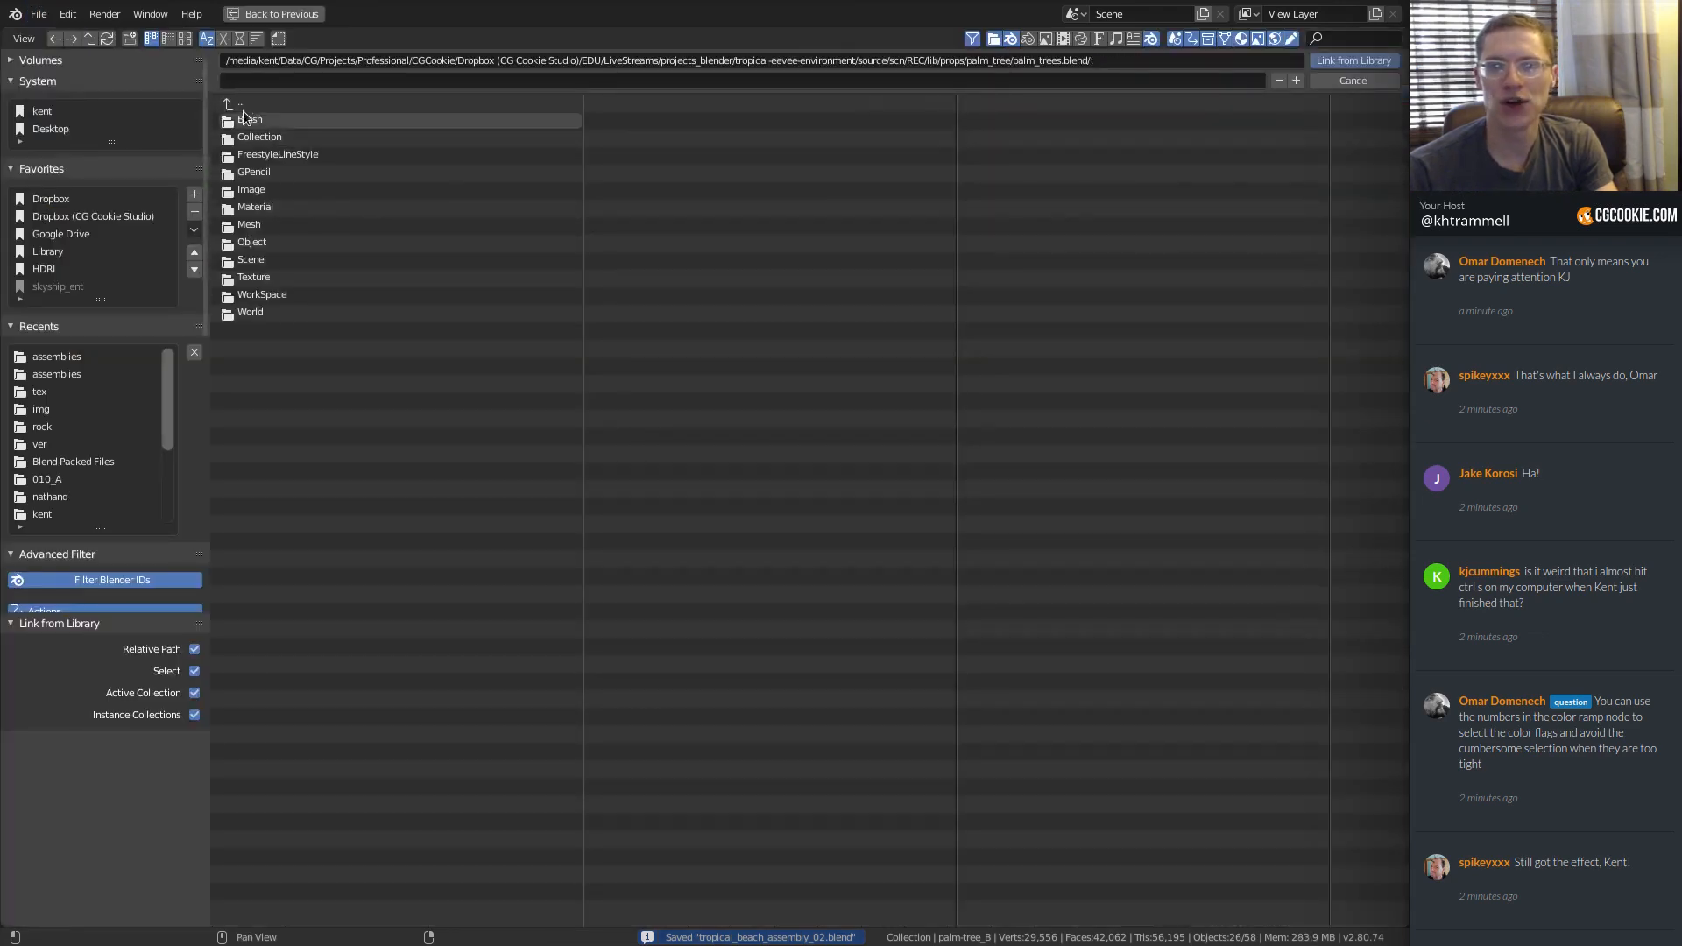
left_click(234, 104)
left_click(244, 105)
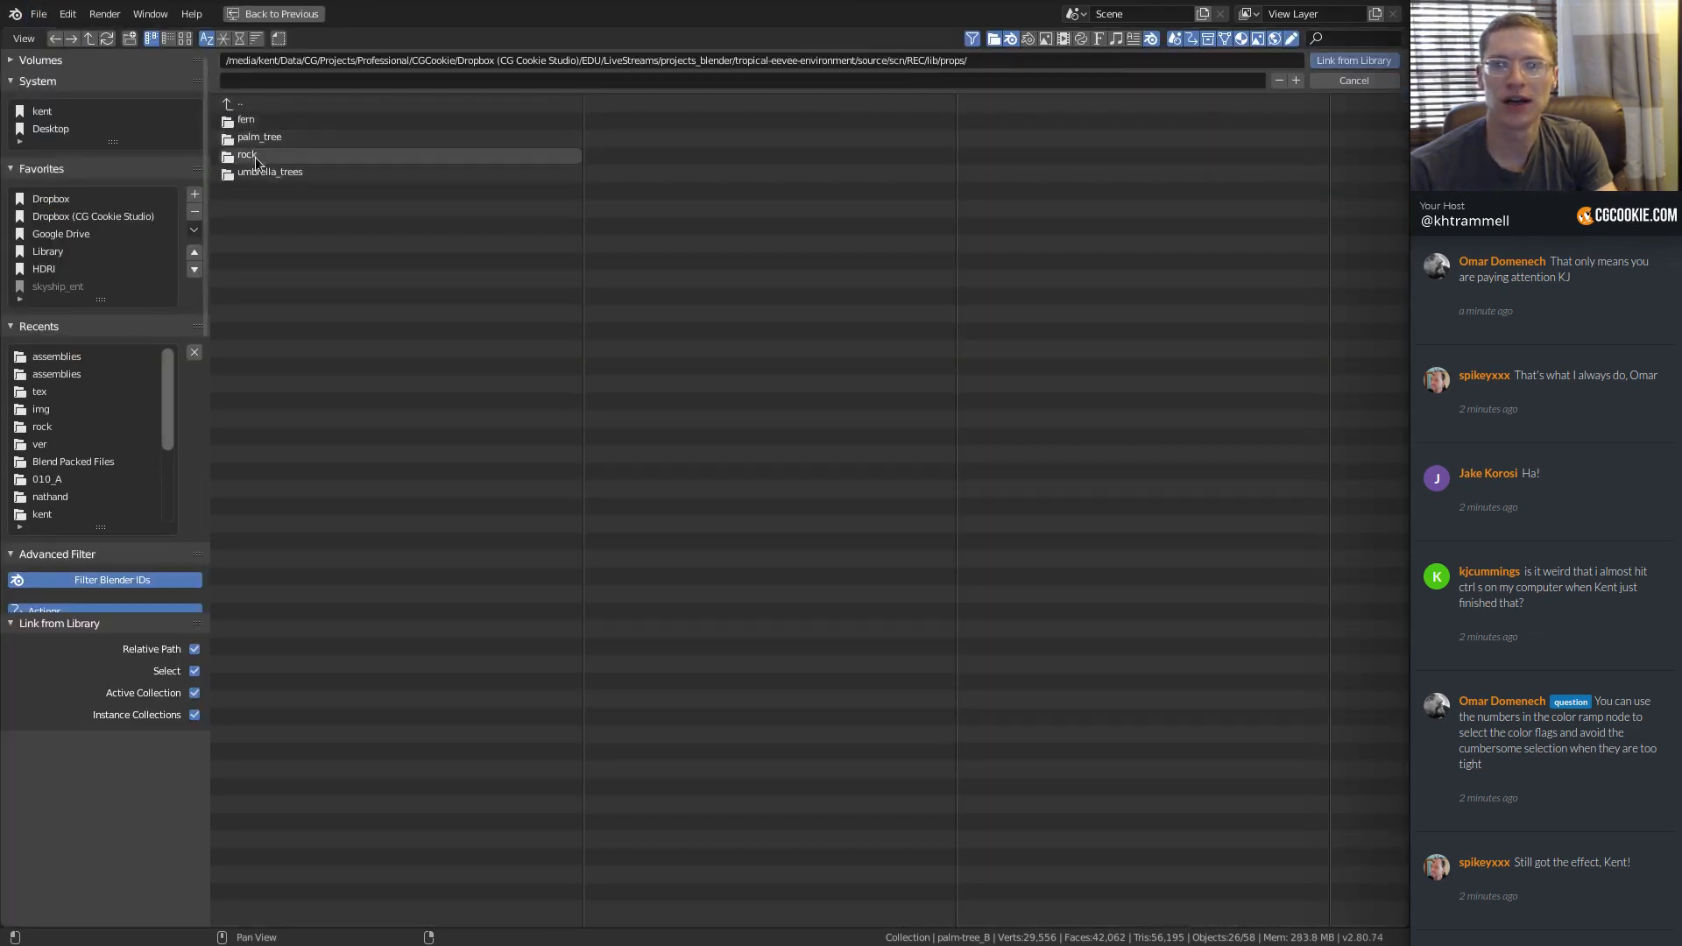
left_click(255, 117)
left_click(265, 138)
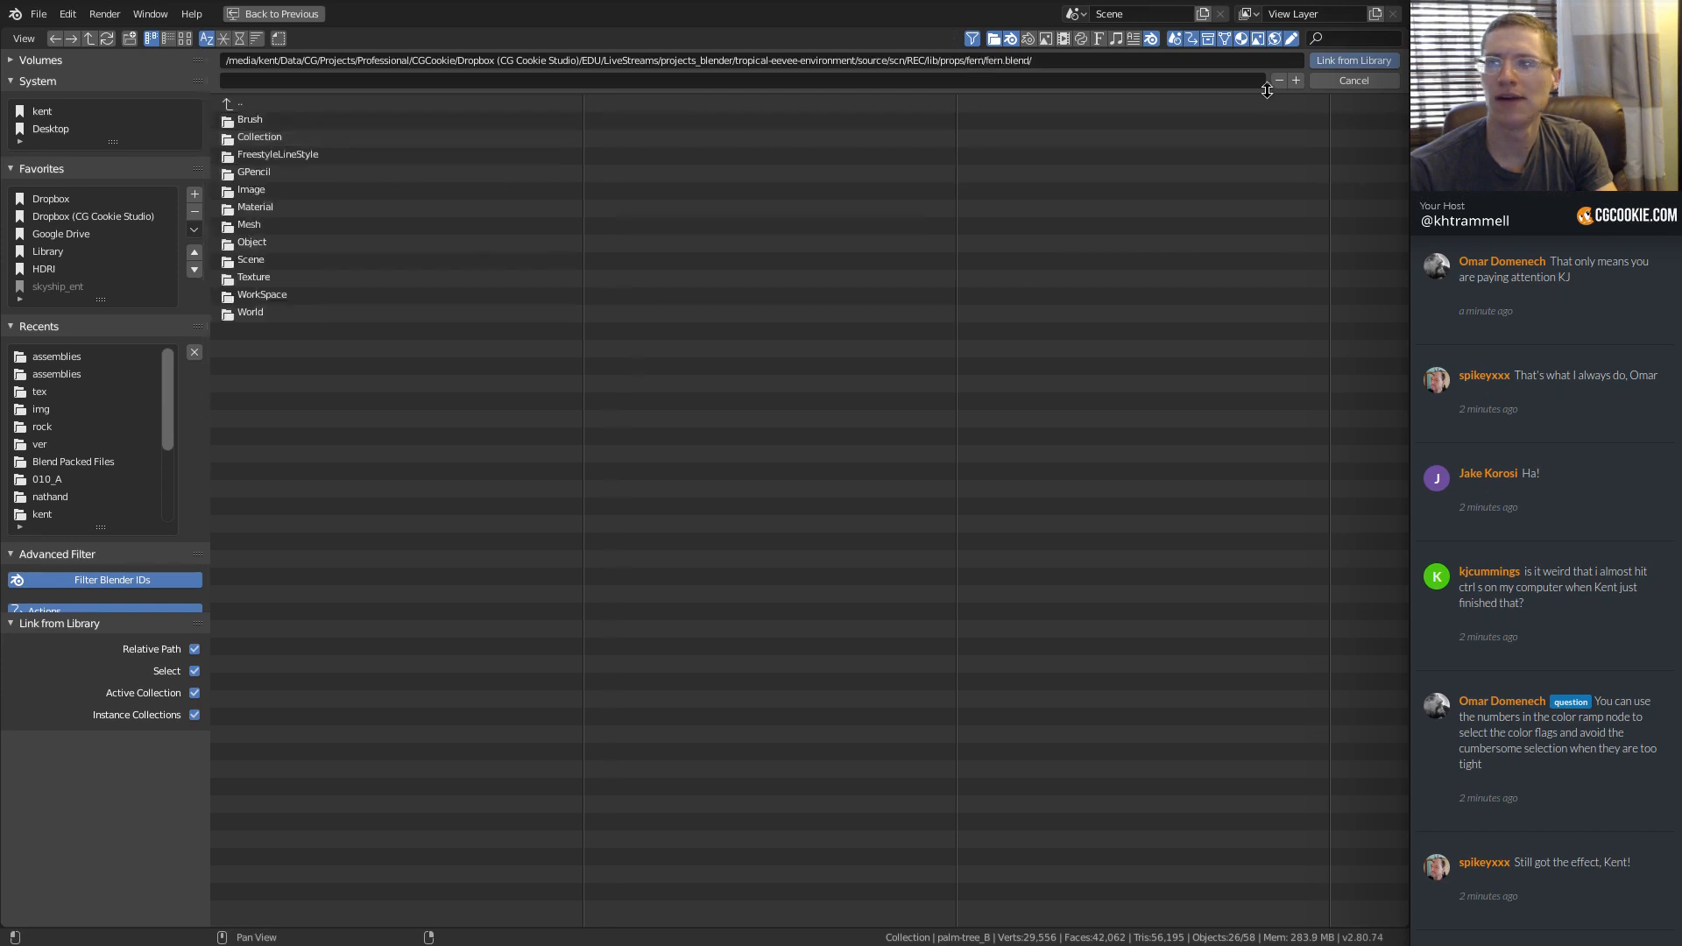
key("Return")
key("r")
key("z")
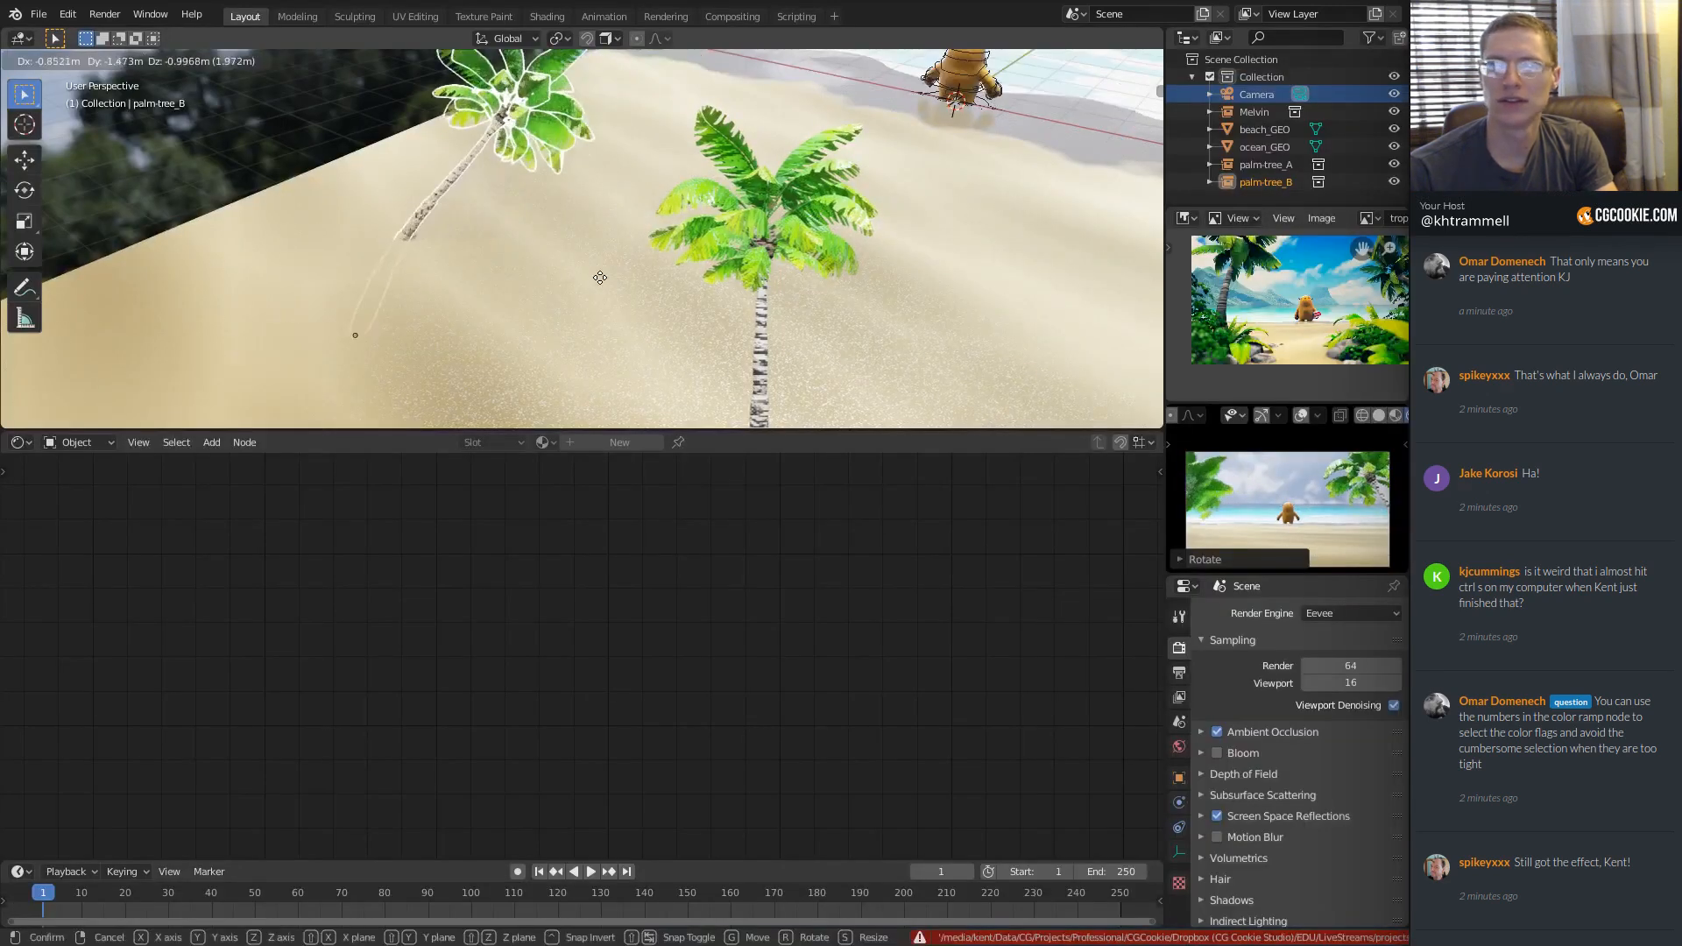
left_click(771, 193)
scroll(1000, 172, "down", 3)
middle_click_drag(1000, 172, 753, 140)
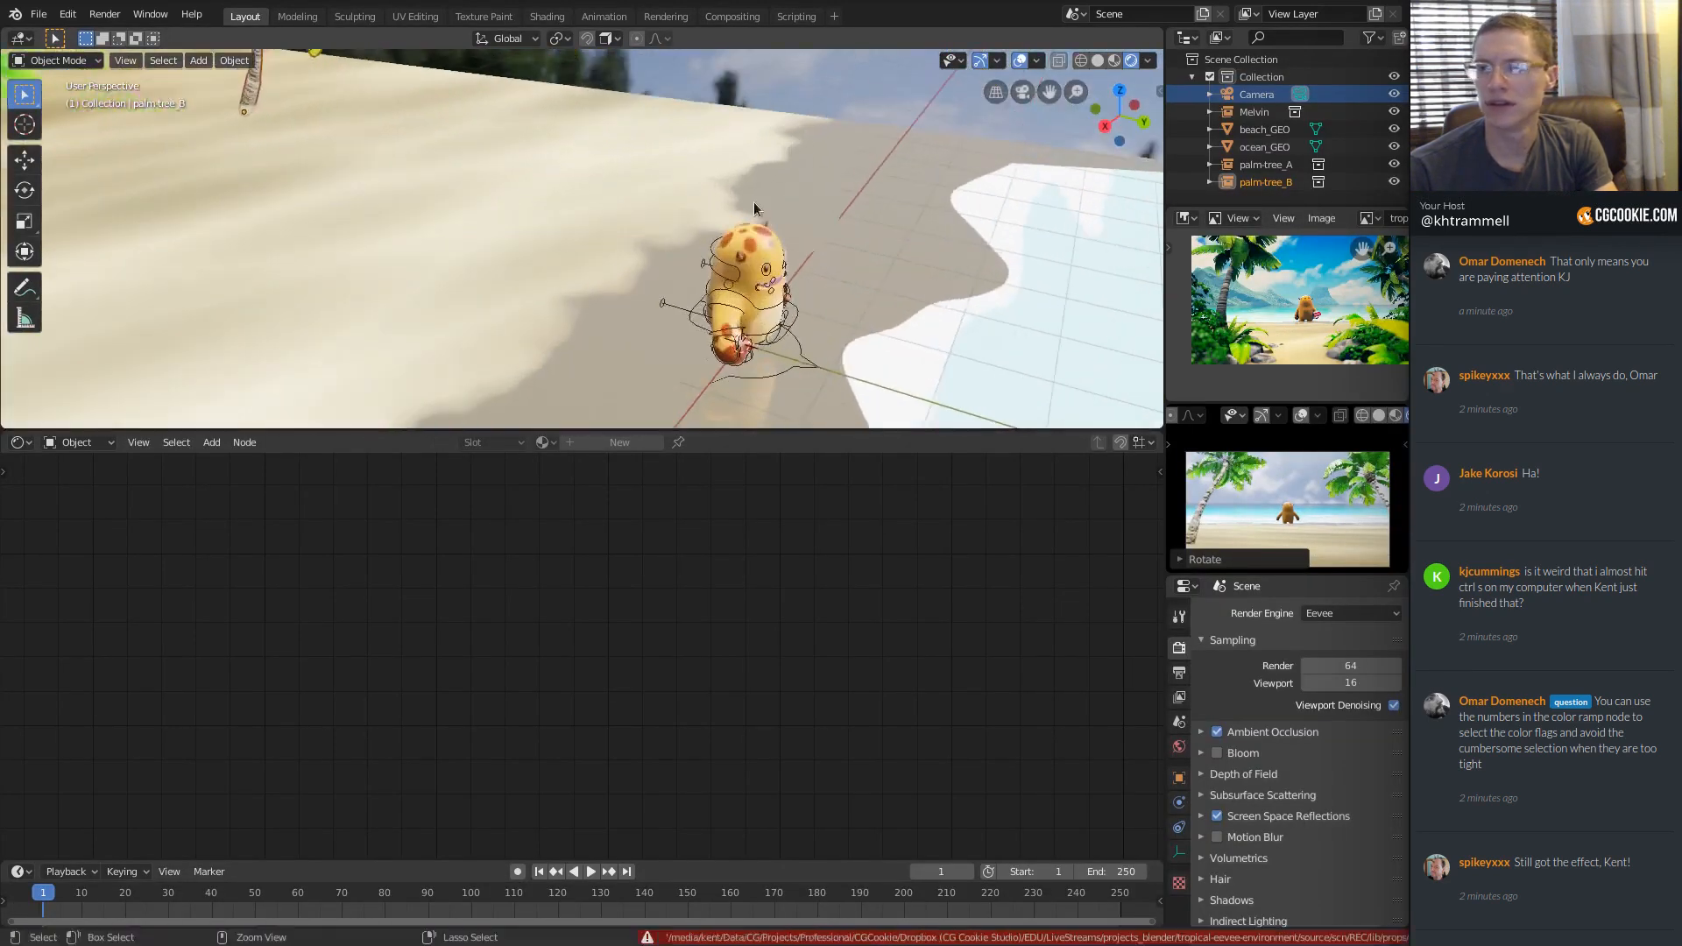
middle_click_drag(759, 342, 775, 255)
scroll(767, 176, "down", 7)
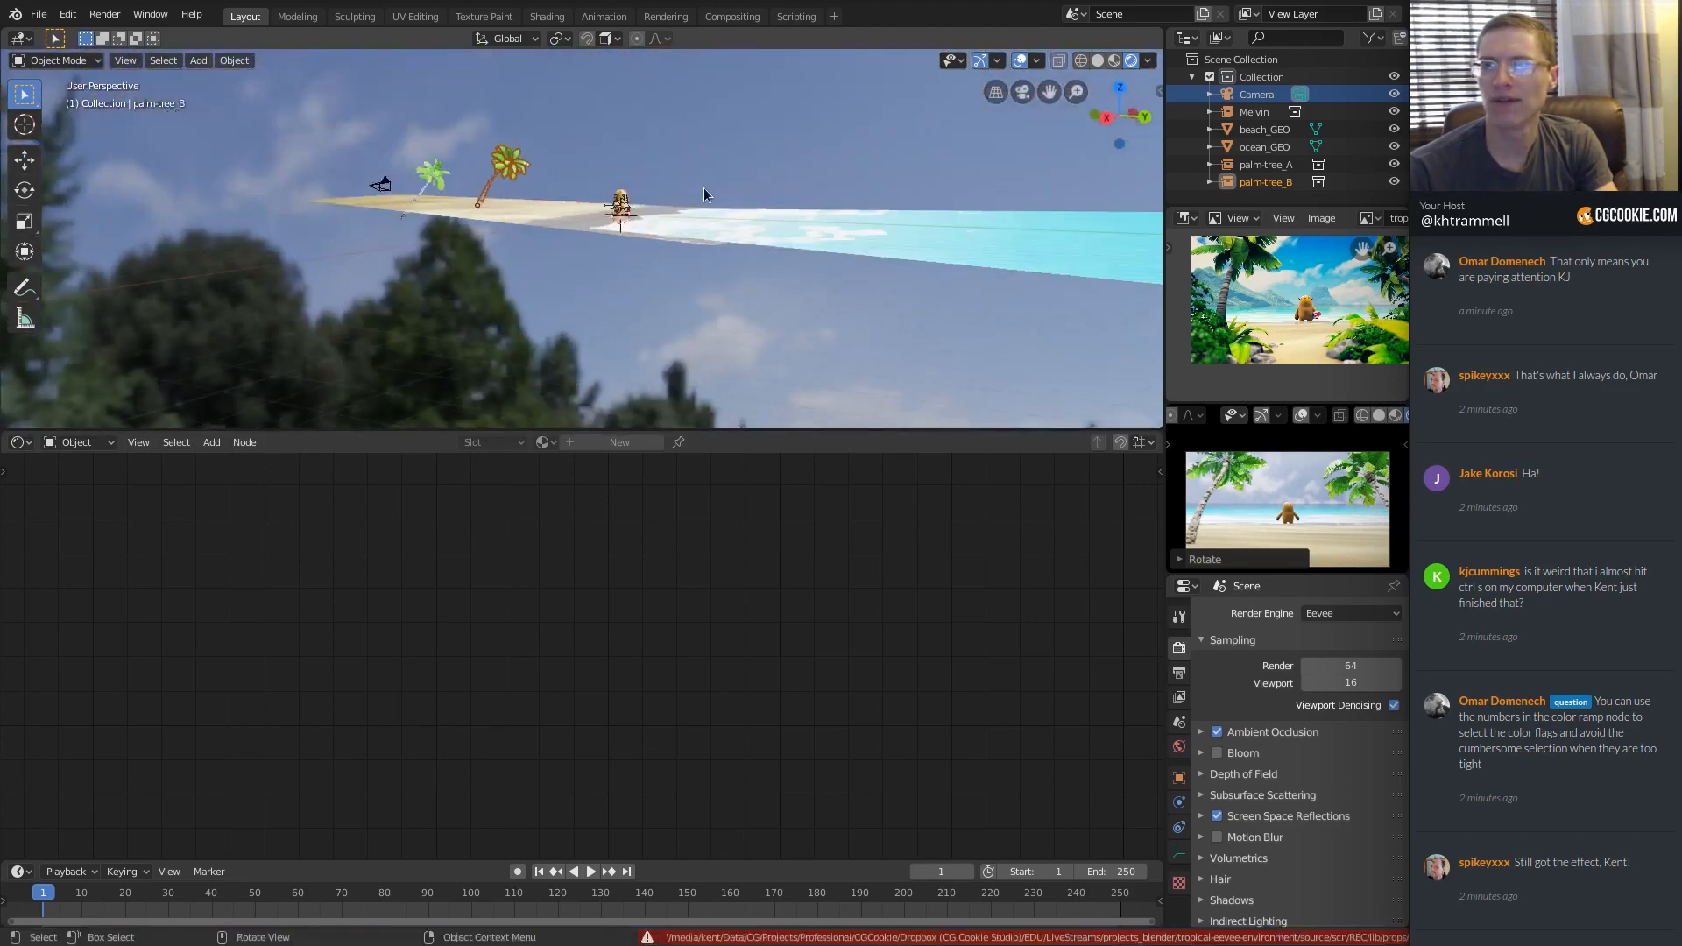
middle_click_drag(703, 187, 708, 223)
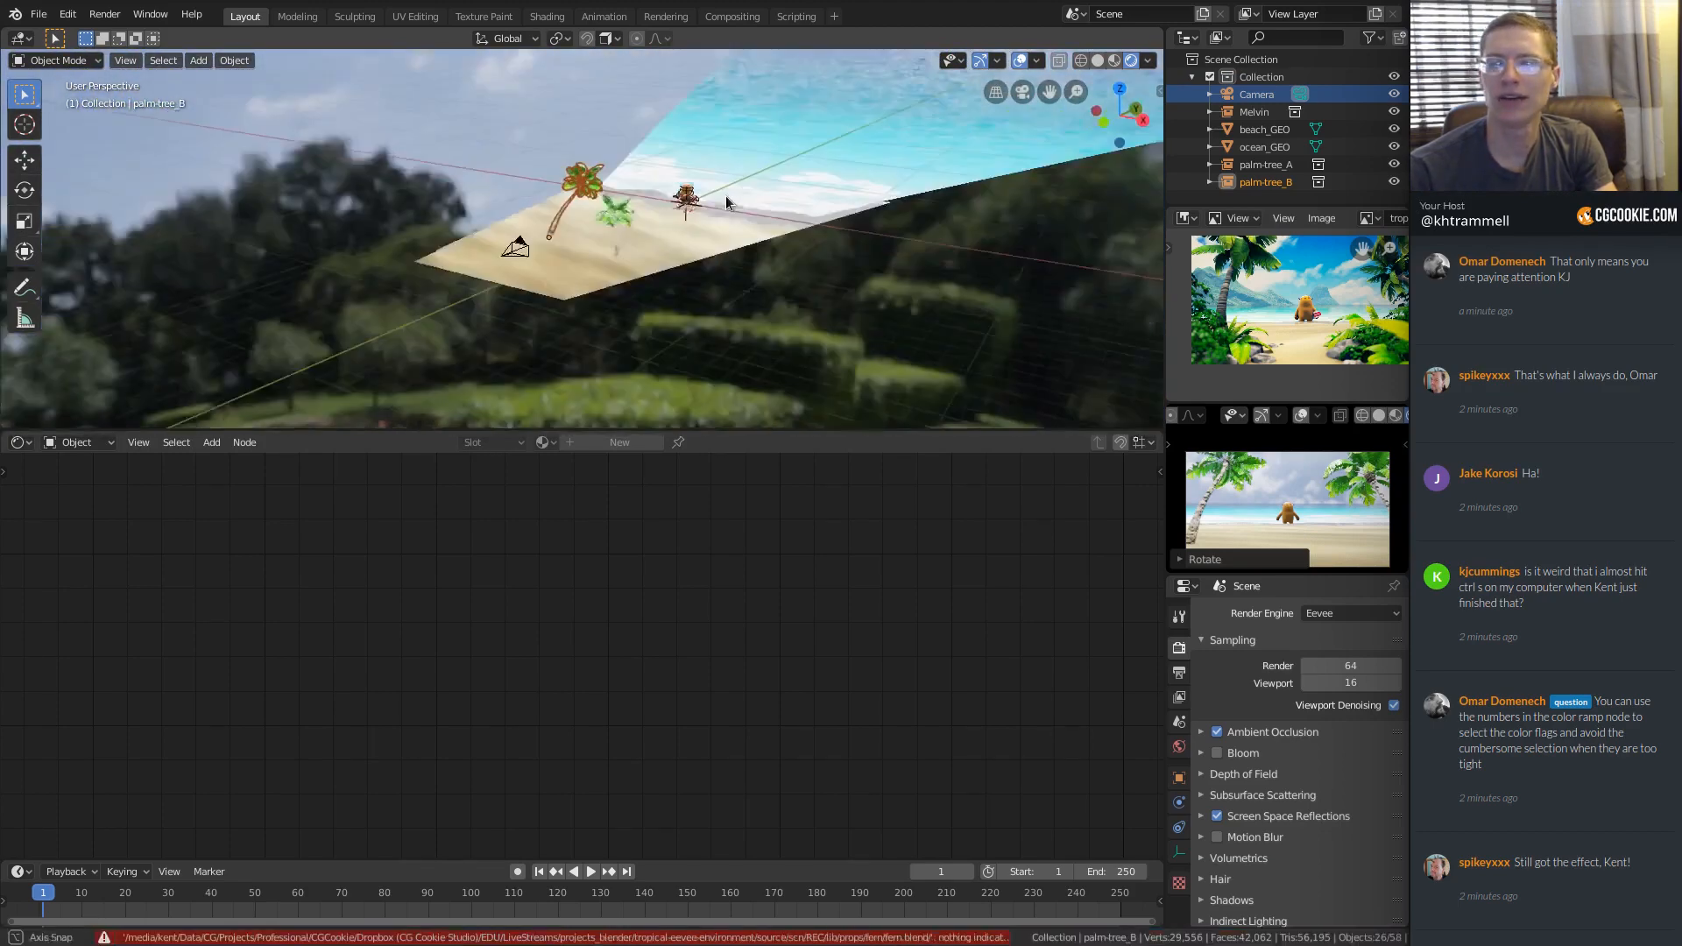
scroll(710, 223, "up", 2)
Save the scene and link the Collection from fern.blend in the props library's fern folder.
key("ctrl+s")
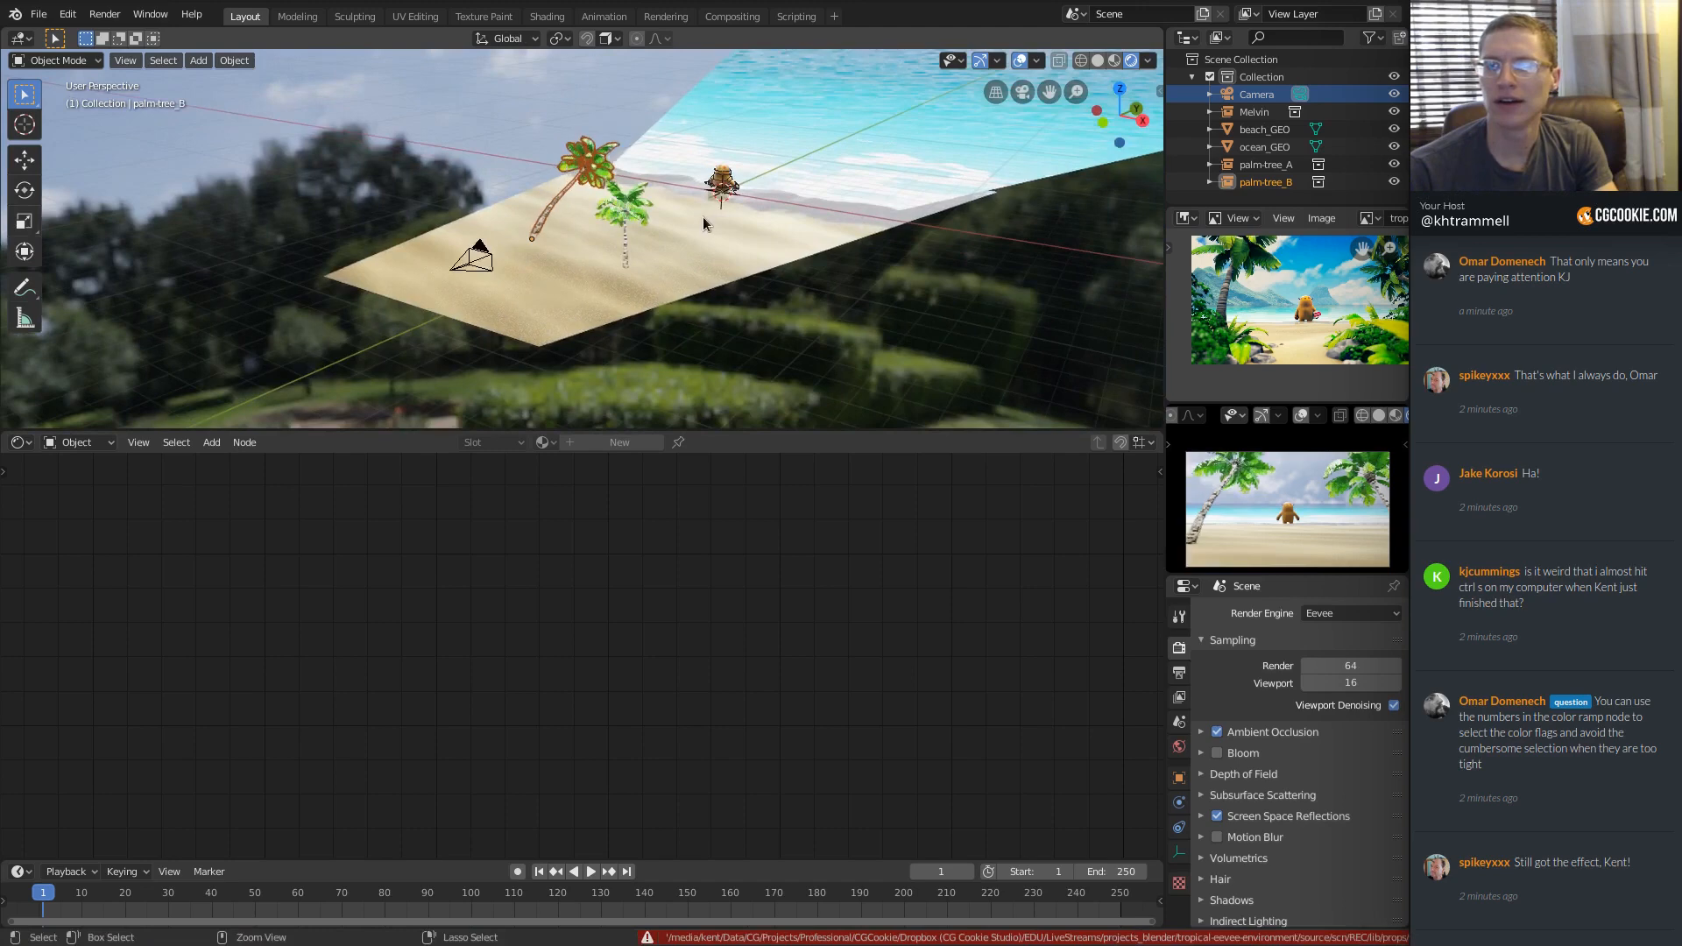
left_click(39, 14)
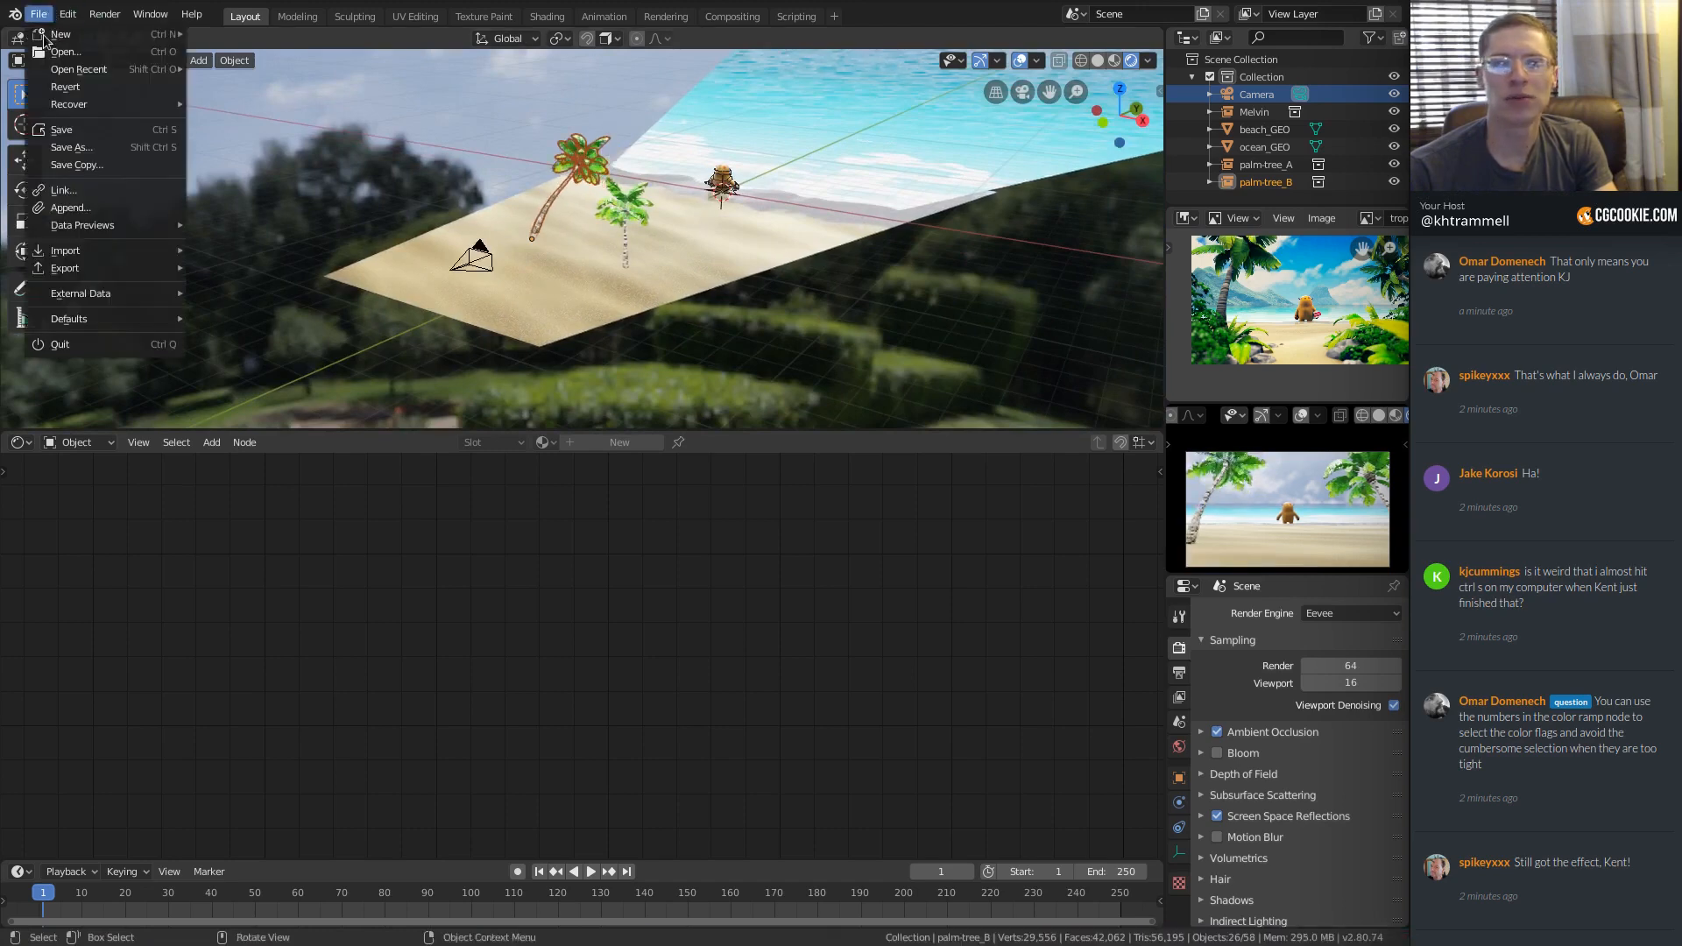
left_click(63, 190)
double_click(249, 107)
left_click(249, 106)
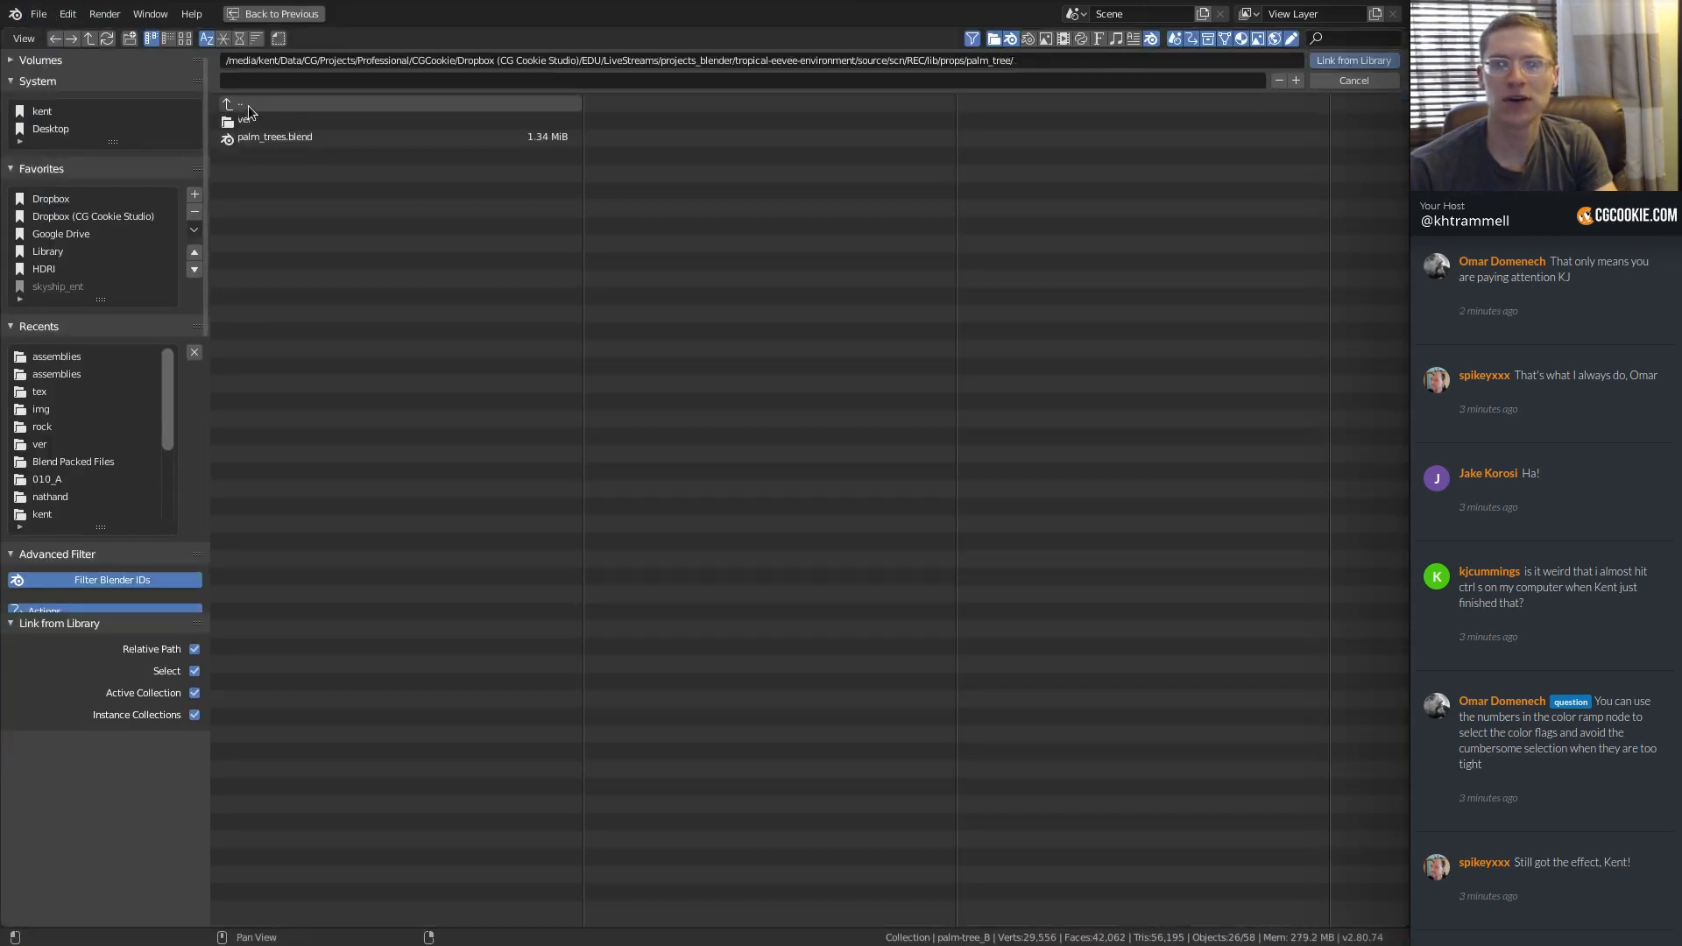
left_click(249, 105)
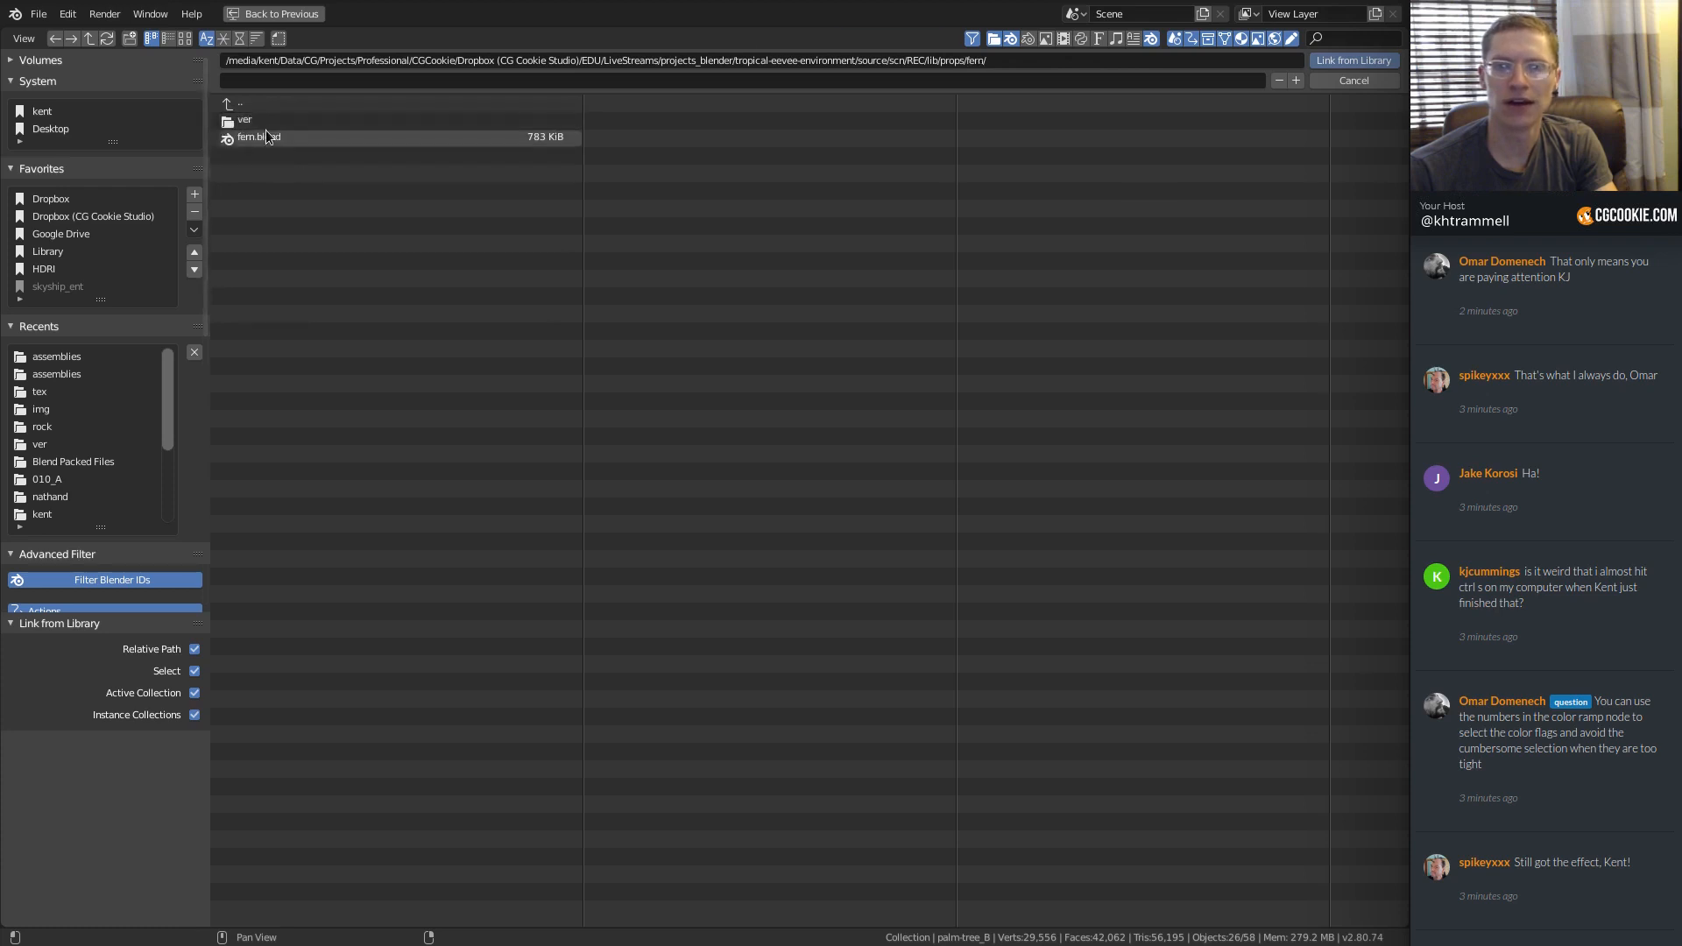
double_click(267, 135)
double_click(271, 137)
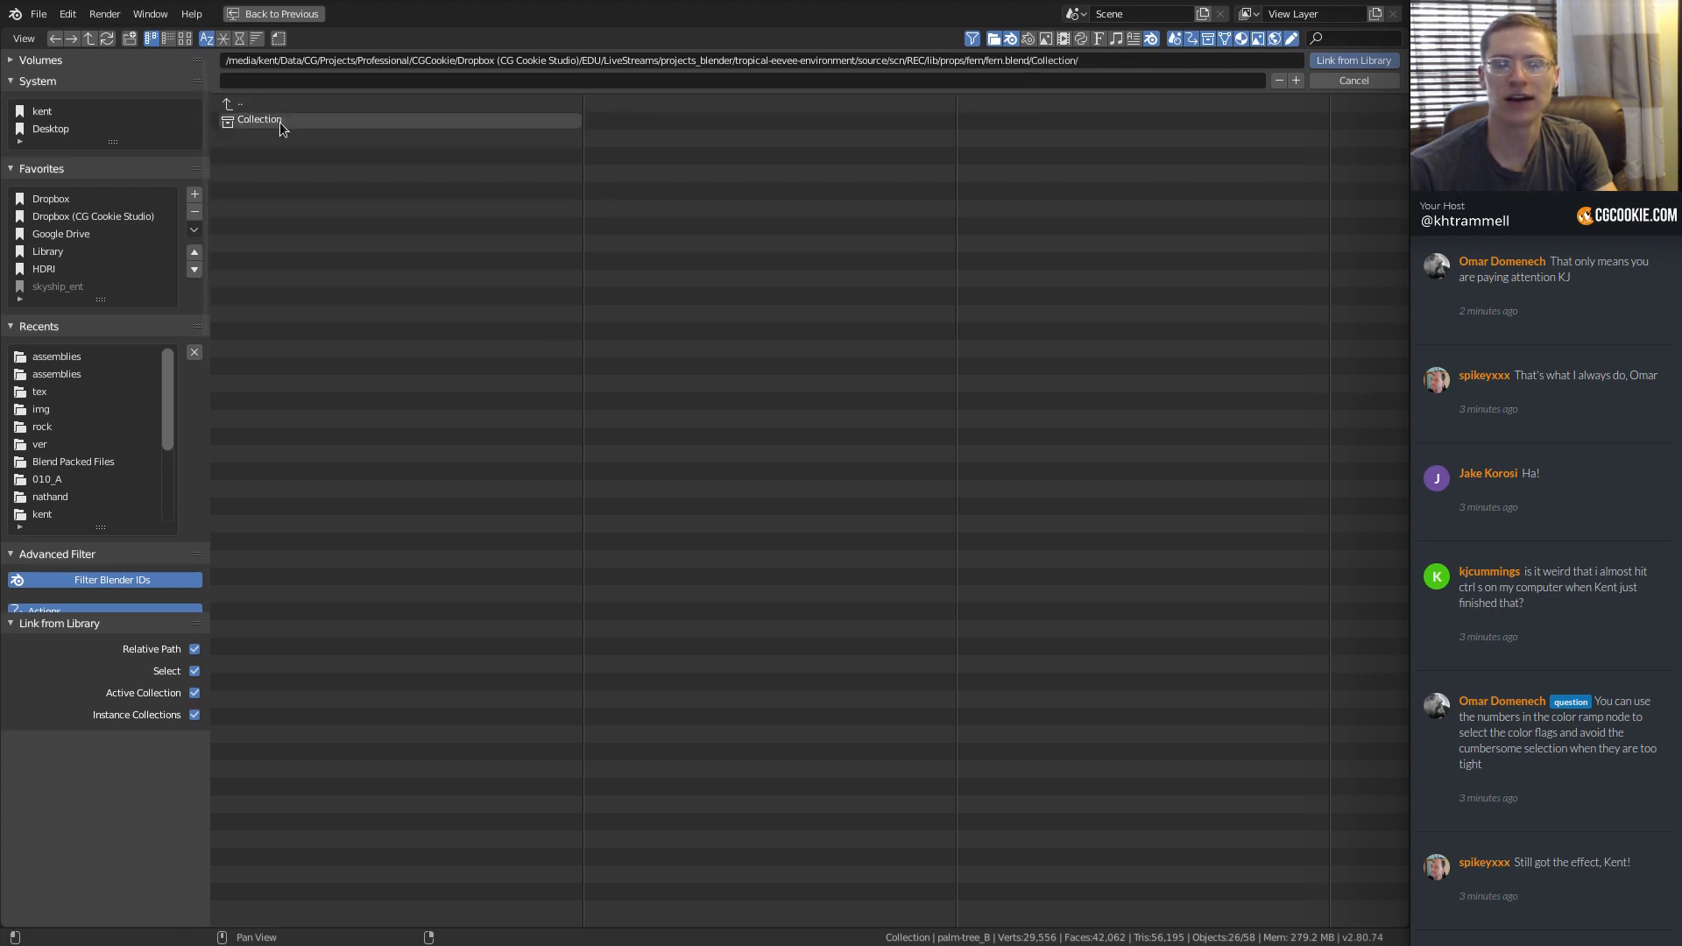
left_click(280, 123)
left_click(1342, 61)
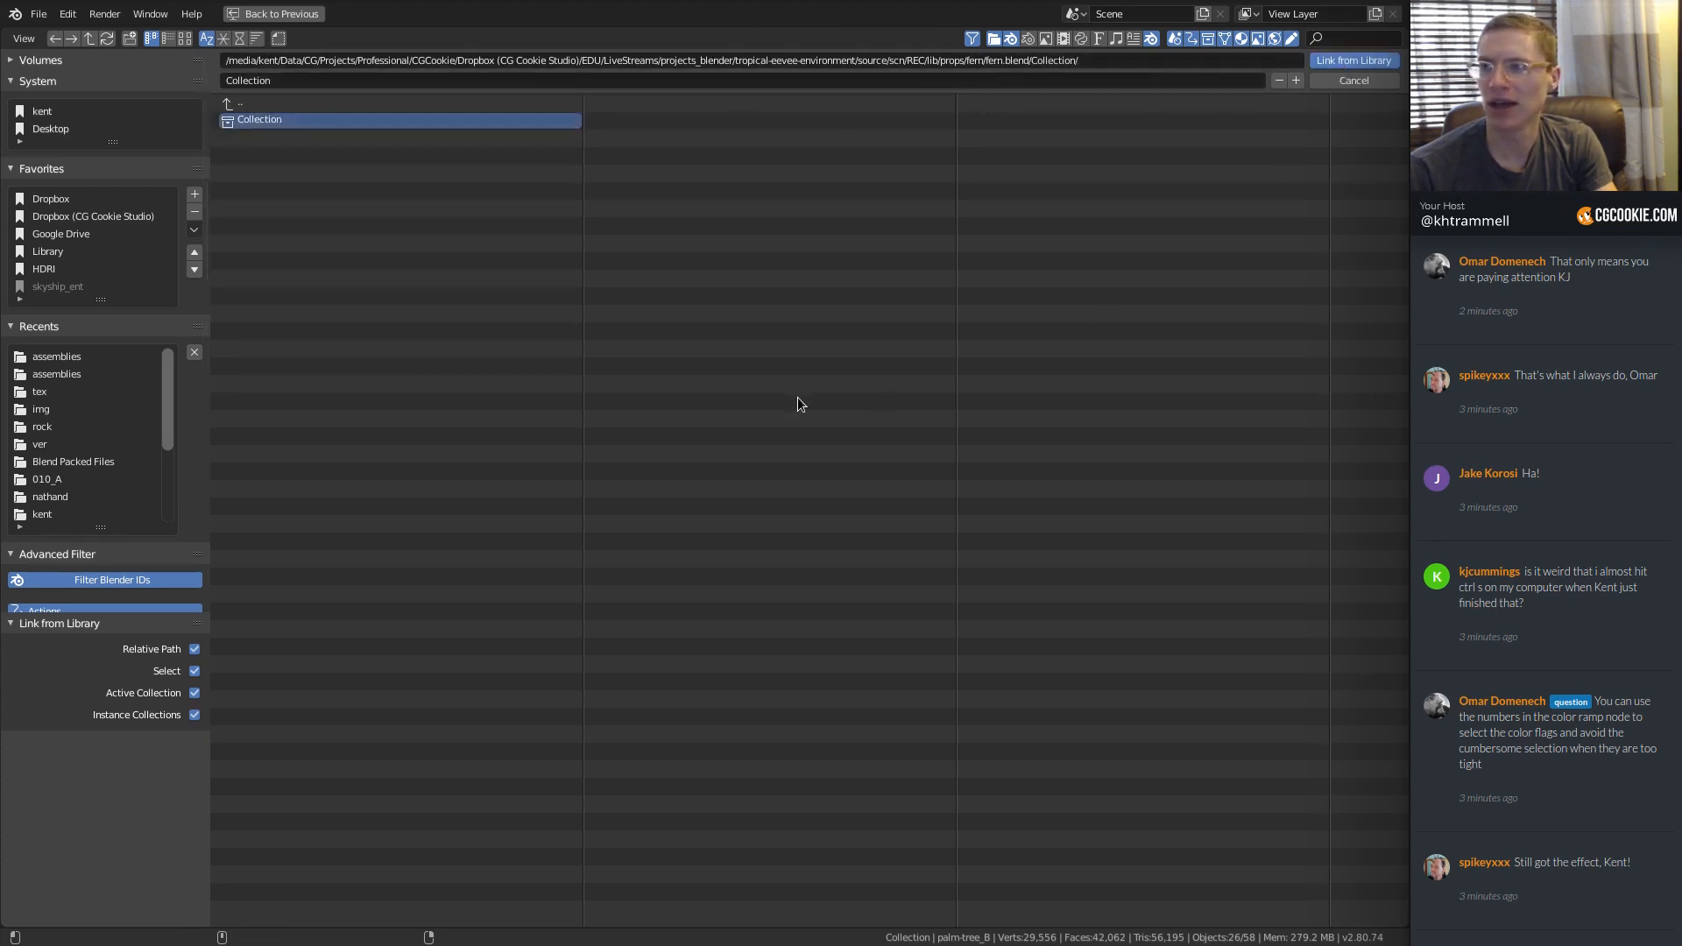
Move the linked fern onto the sand near the palm trees and scale it down.
middle_click_drag(725, 124, 661, 129)
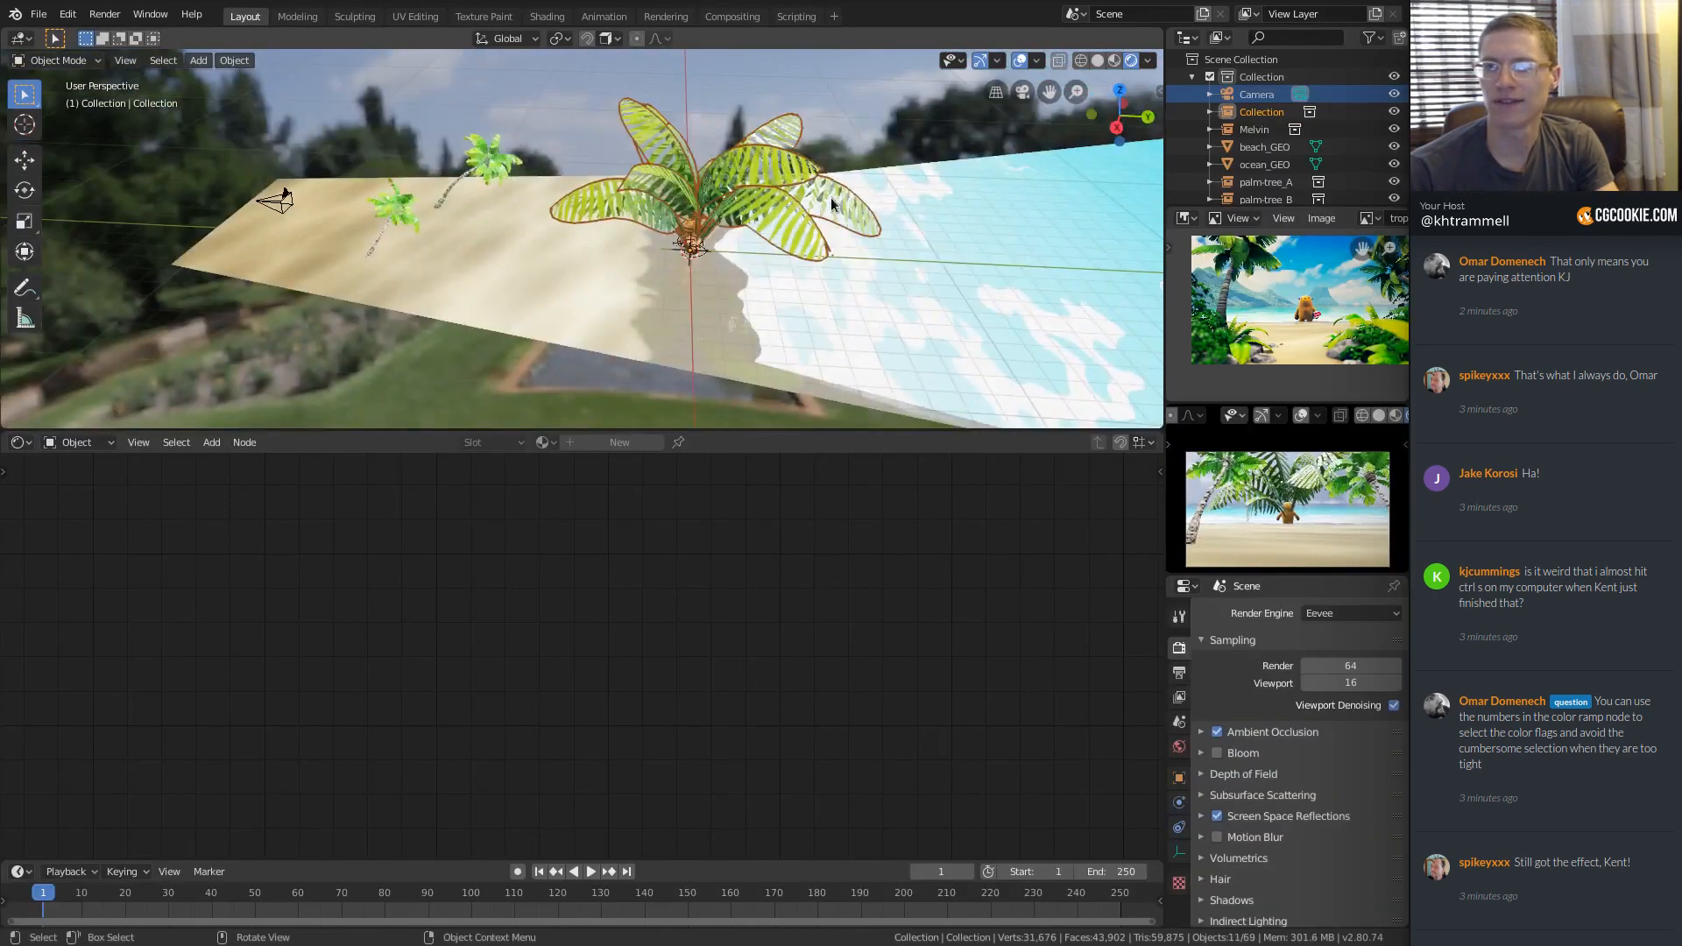
key("g")
left_click(552, 182)
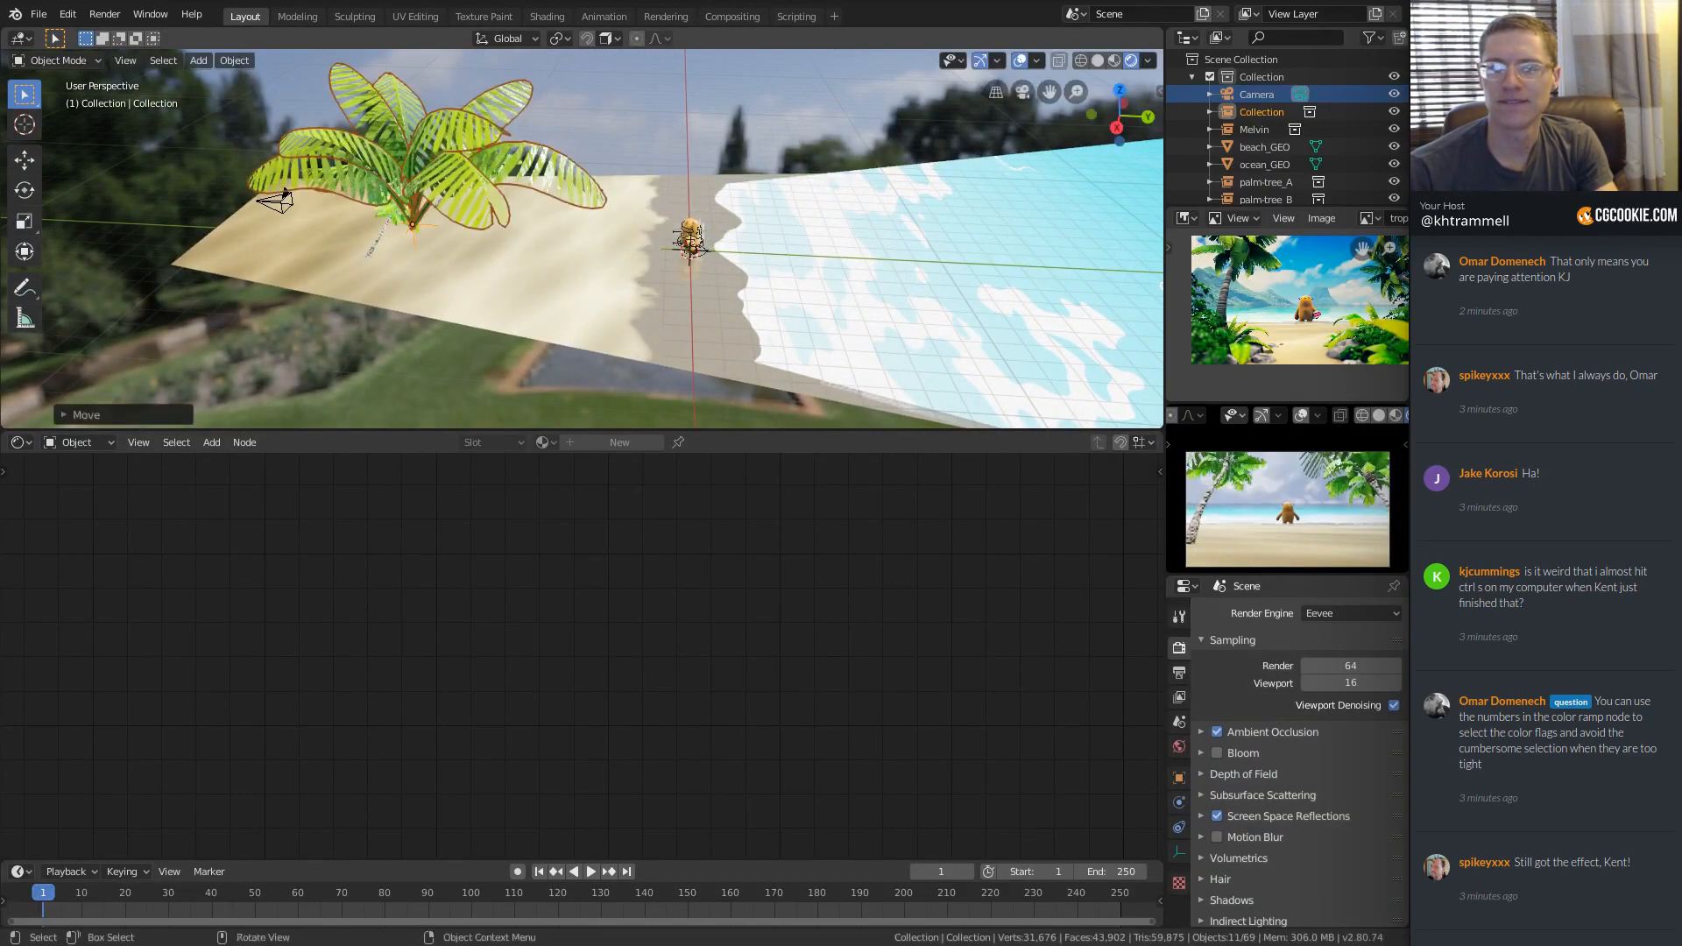
key("s")
left_click(484, 214)
Move the fern to the base of palm-tree_B and scale it down further.
middle_click_drag(443, 210, 605, 227)
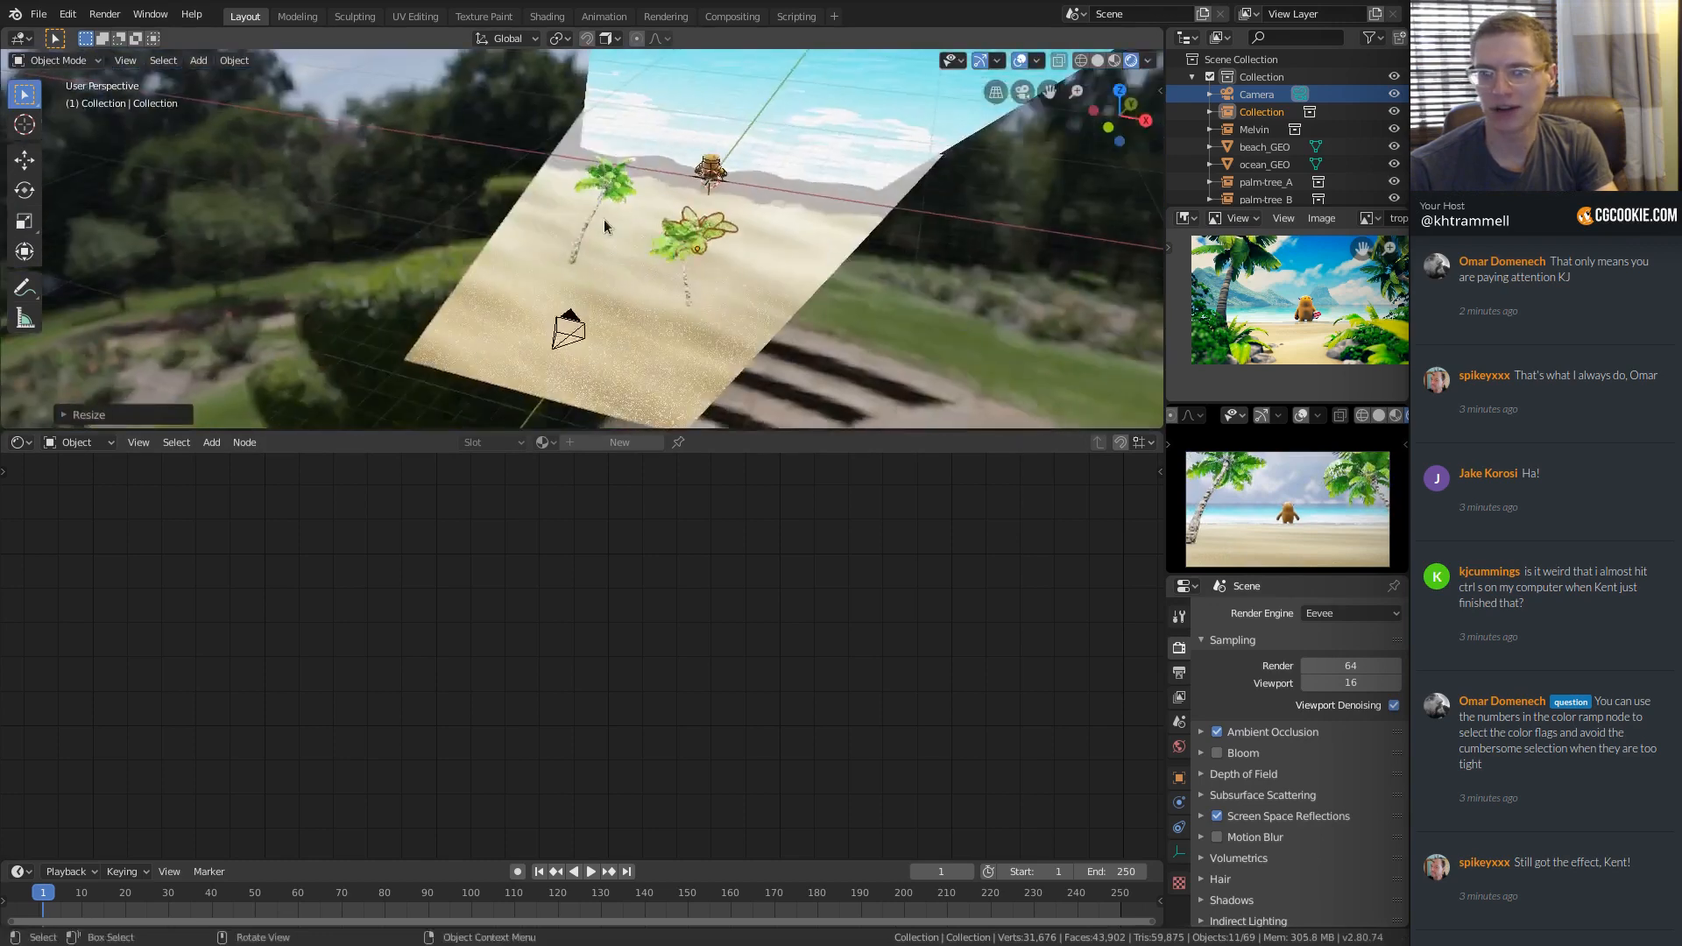
scroll(604, 227, "up", 4)
key("g")
left_click(972, 392)
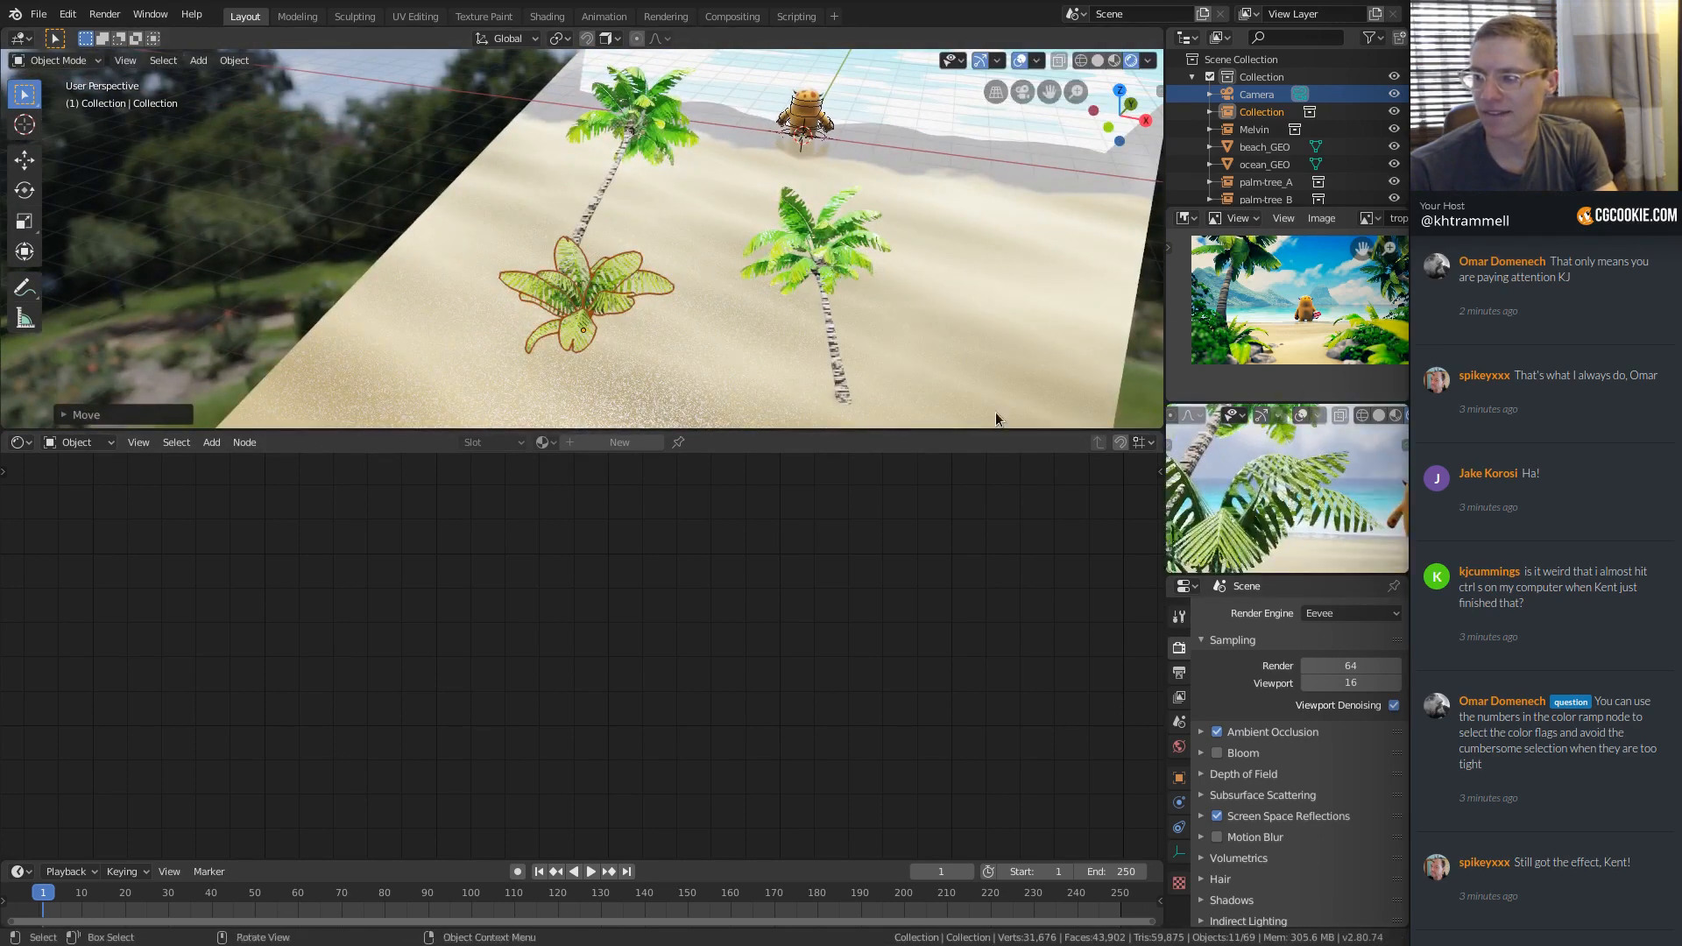
key("s")
left_click(691, 251)
Place the fern beside Melvin for size comparison and adjust its scale to suit the character.
middle_click_drag(691, 251, 611, 312)
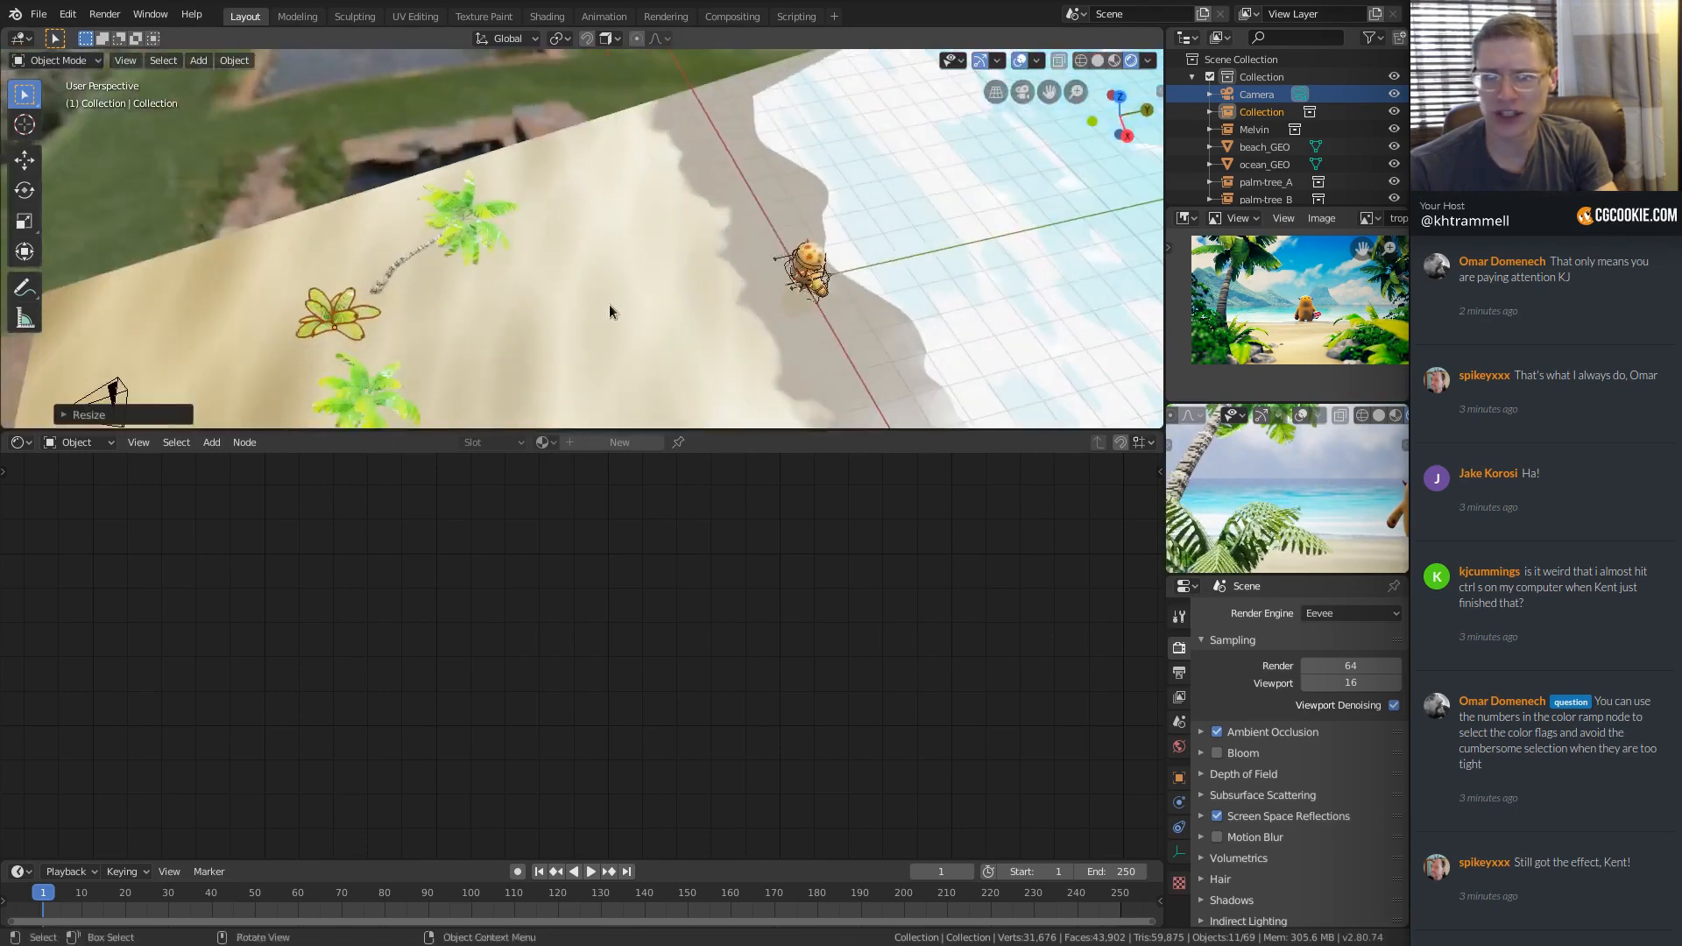
key("g")
left_click(774, 254)
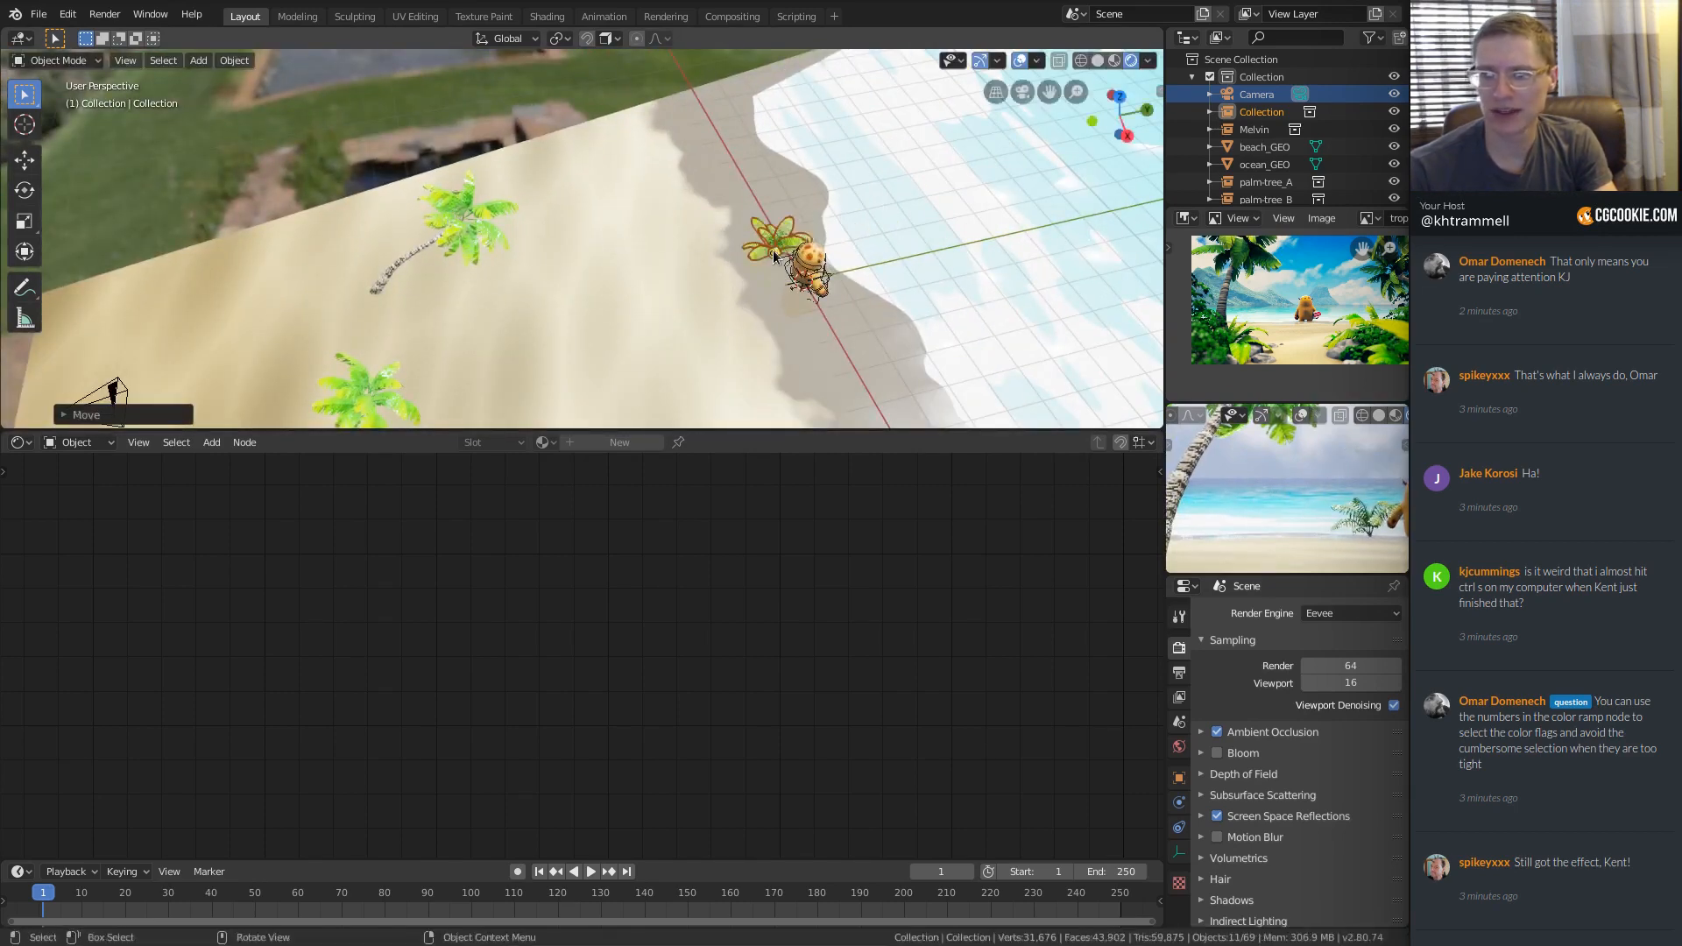
key("KP_Decimal")
middle_click_drag(755, 263, 652, 216)
key("s")
left_click(788, 252)
Move the fern back to the base of palm-tree_B and fine-tune its position with the global Z axis locked.
key("g")
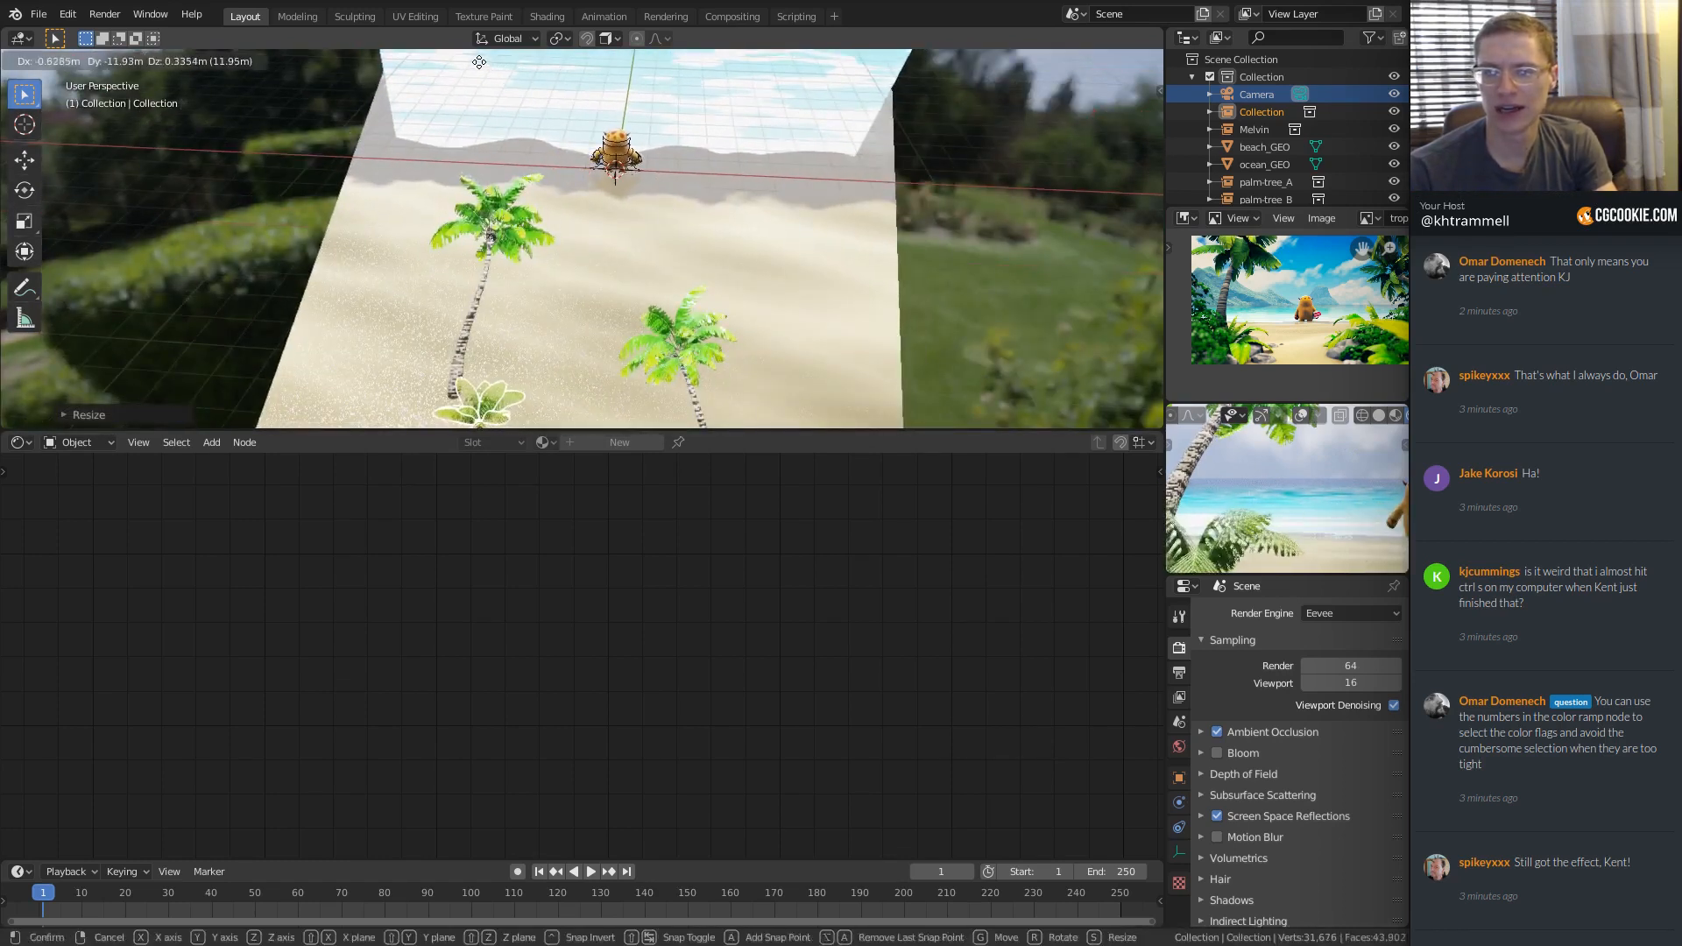
left_click(473, 405)
scroll(1348, 508, "down", 3)
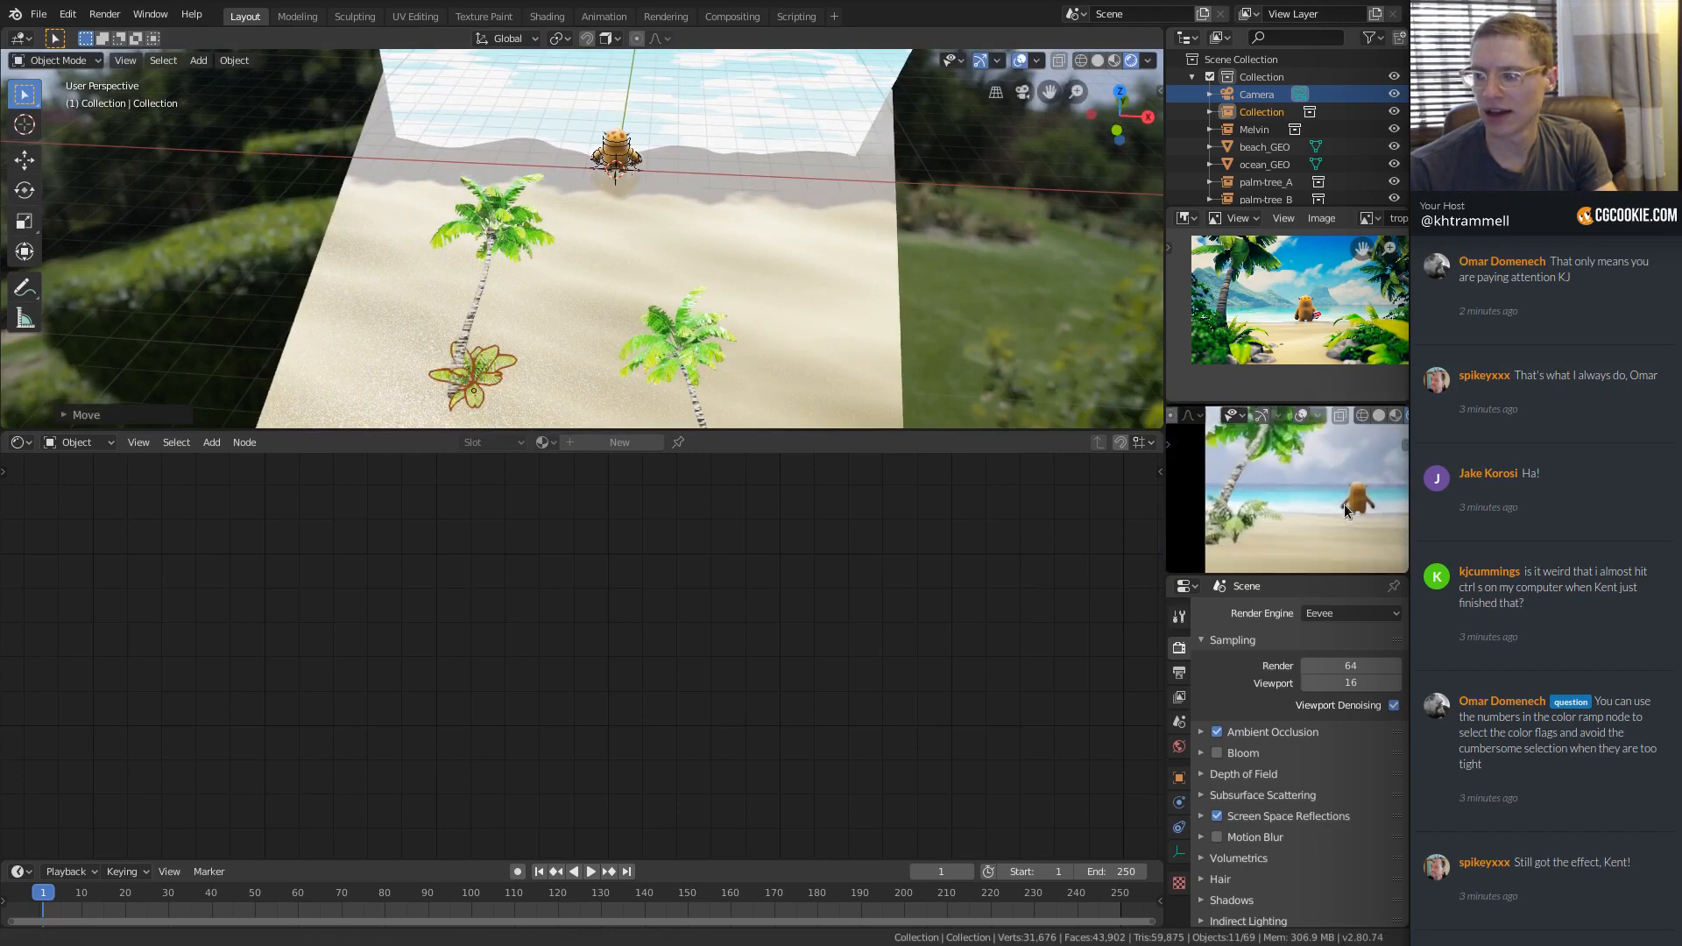
scroll(1347, 508, "up", 1)
scroll(563, 274, "up", 3)
key("g")
key("shift+z")
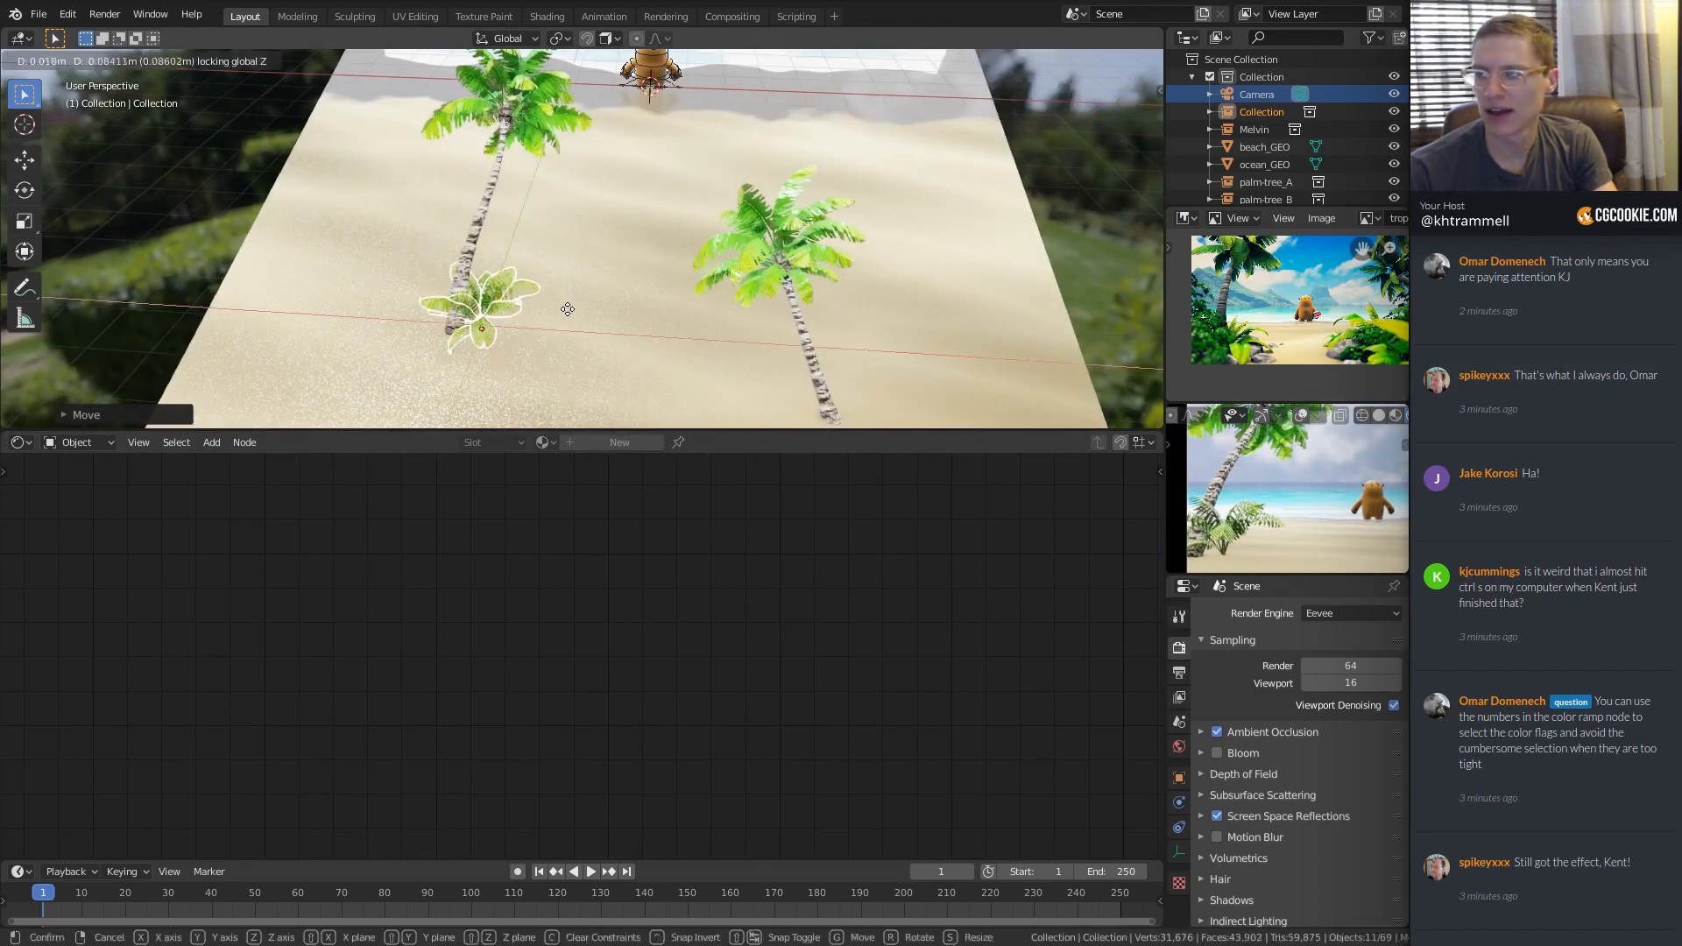
left_click(575, 329)
Rotate the fern around the global Z axis so its fronds spread differently in the camera view.
key("r")
key("z")
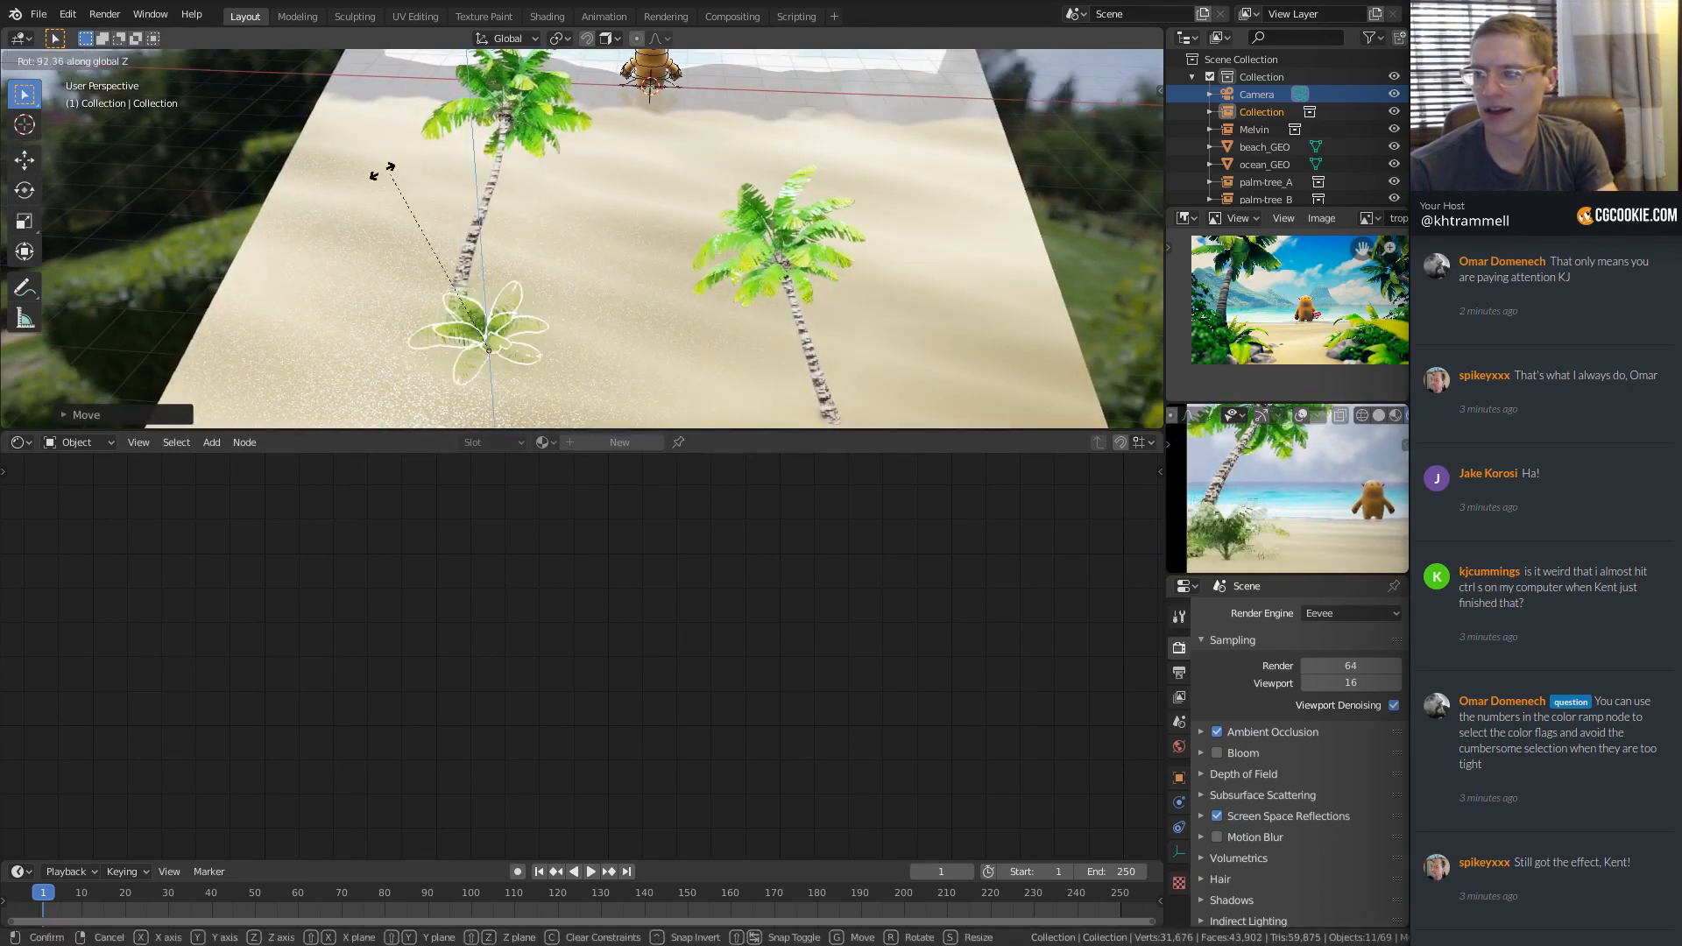
left_click(516, 215)
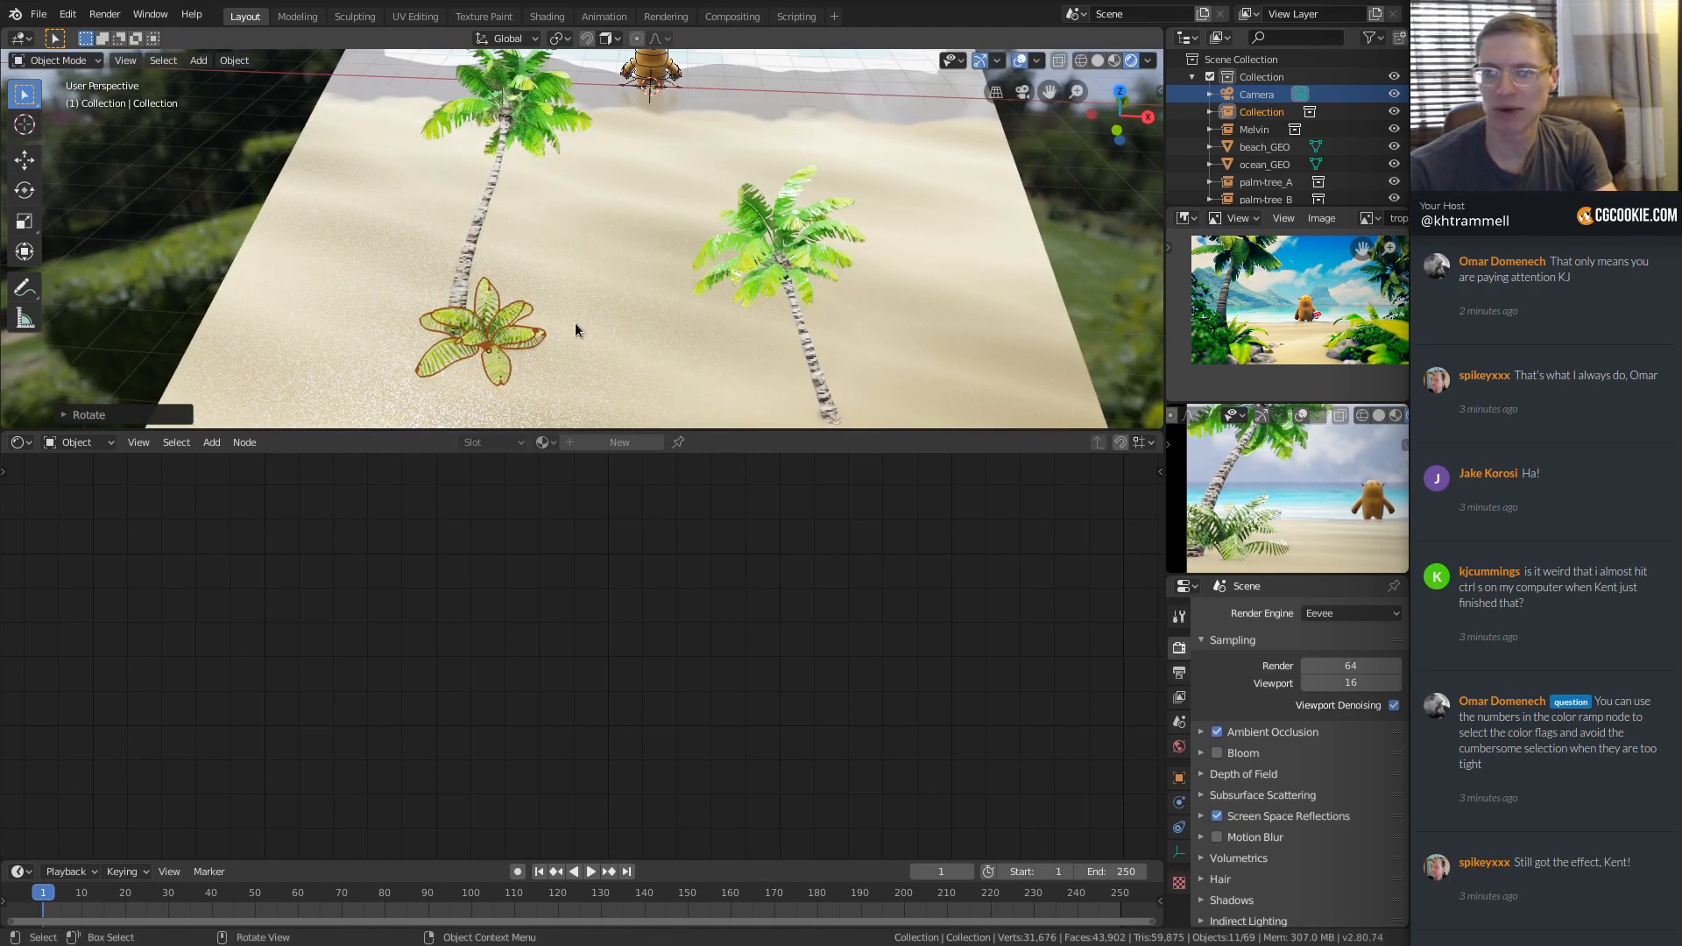
Duplicate the fern and place the copy on the sand in front of the original, with the global Z axis locked.
middle_click_drag(575, 330, 597, 261, "shift")
key("shift+d")
key("shift+z")
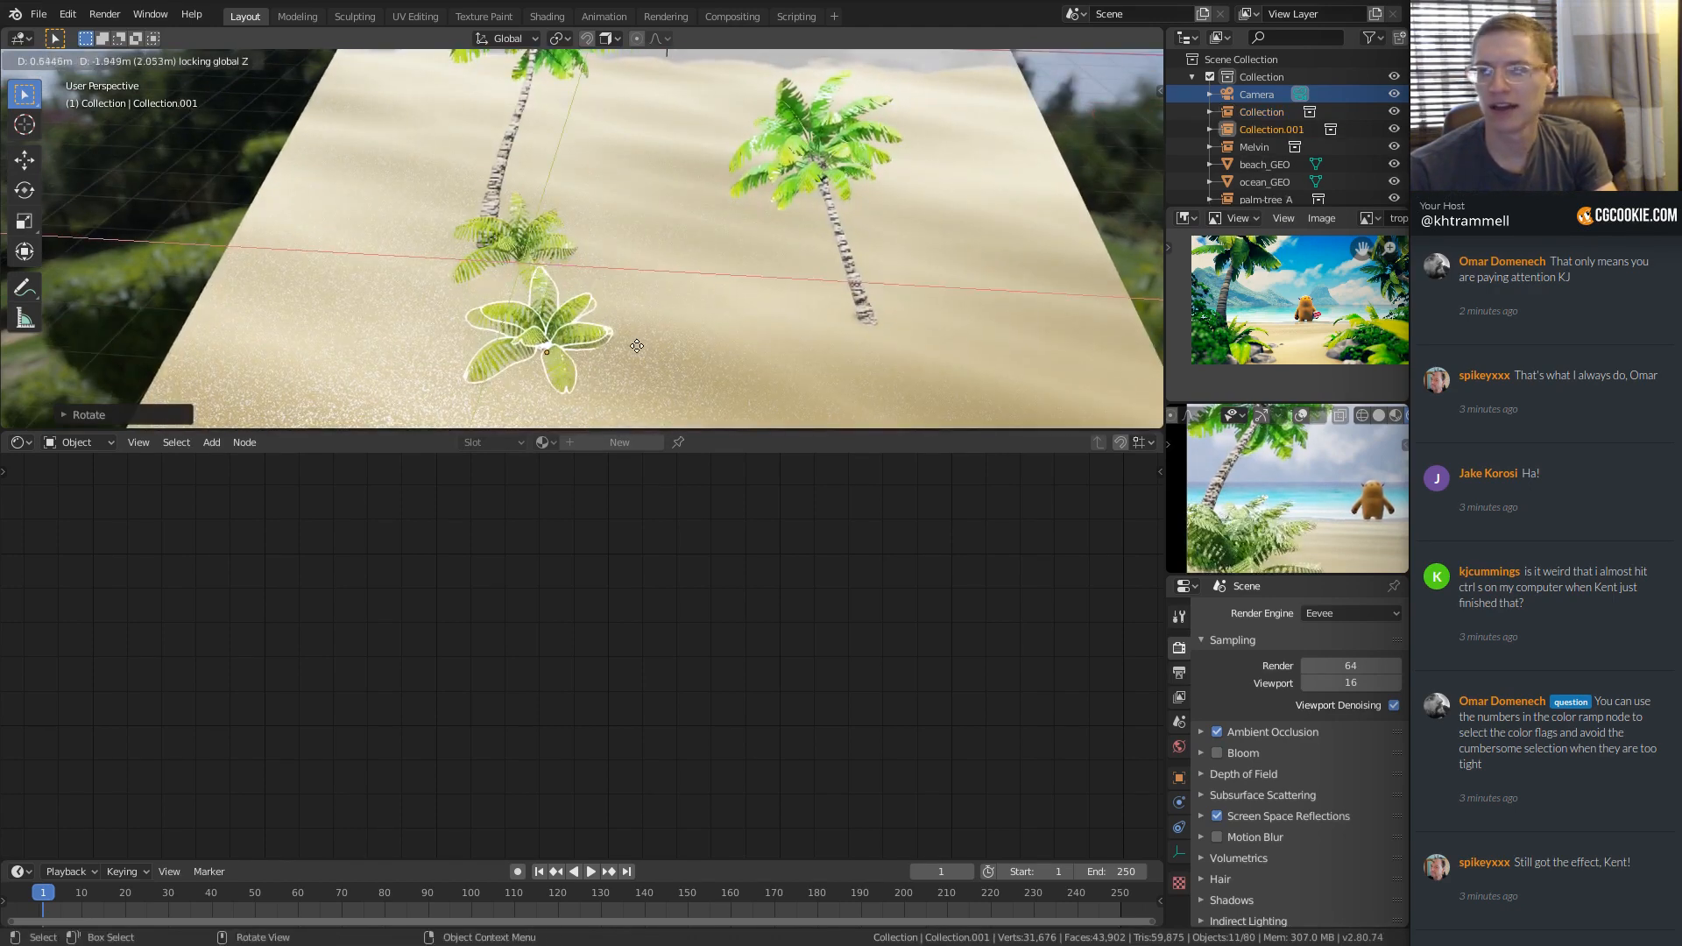
left_click(581, 339)
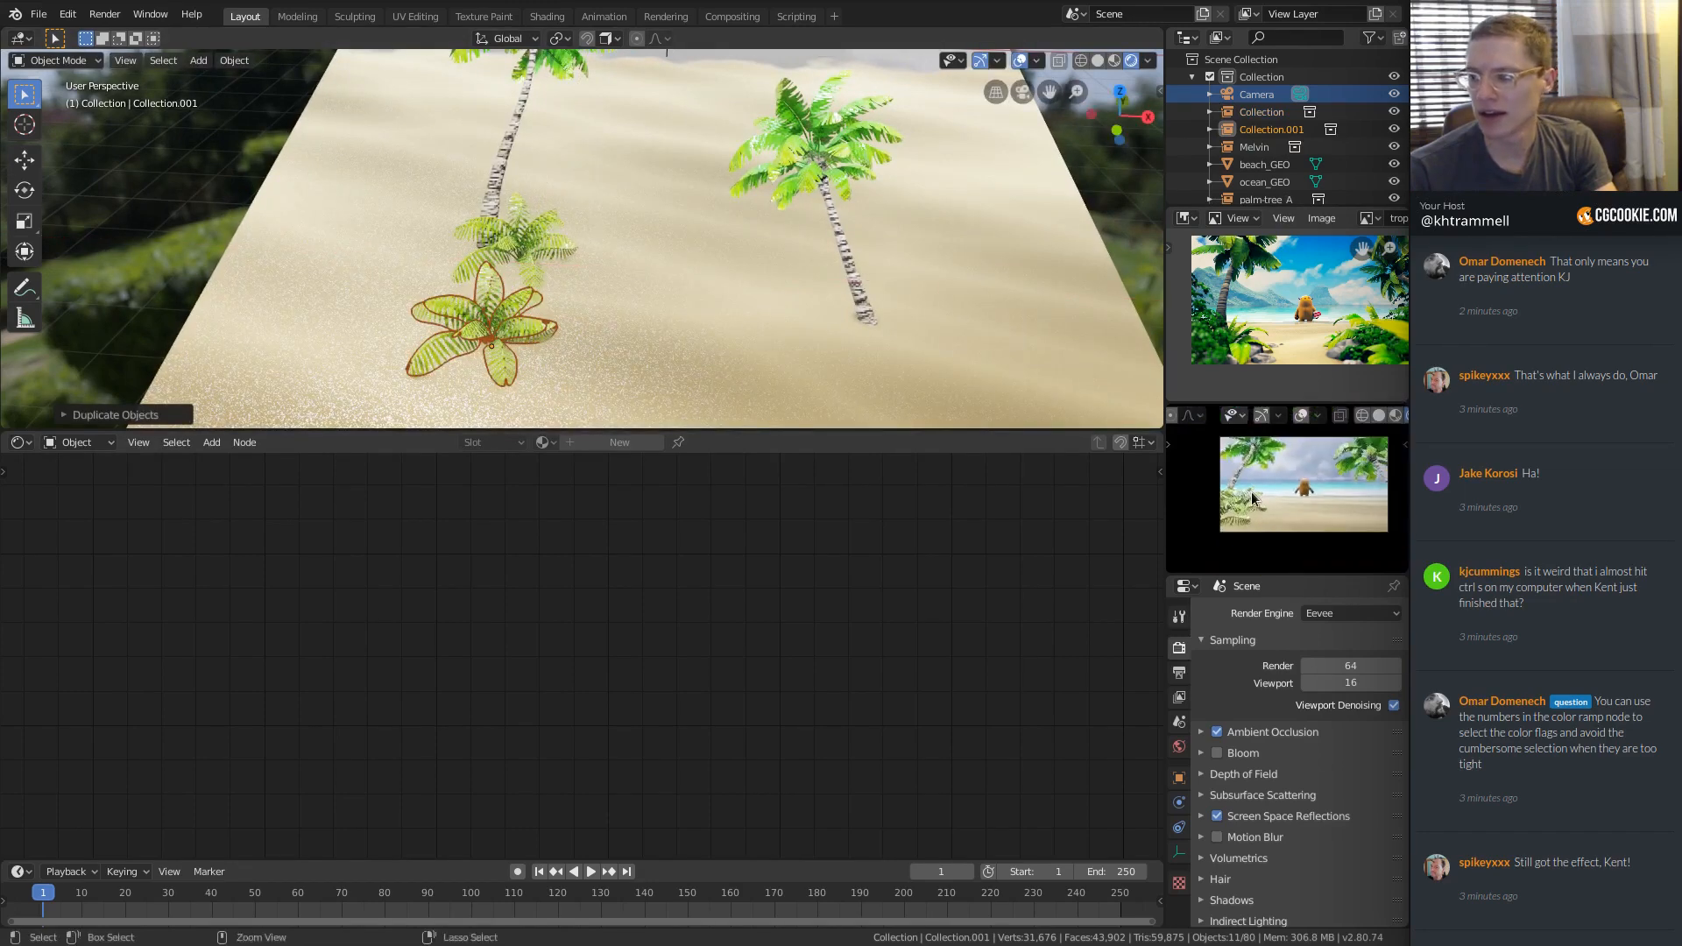
Move the original fern about 0.4 m along the global X axis.
left_click(555, 250)
key("g")
key("x")
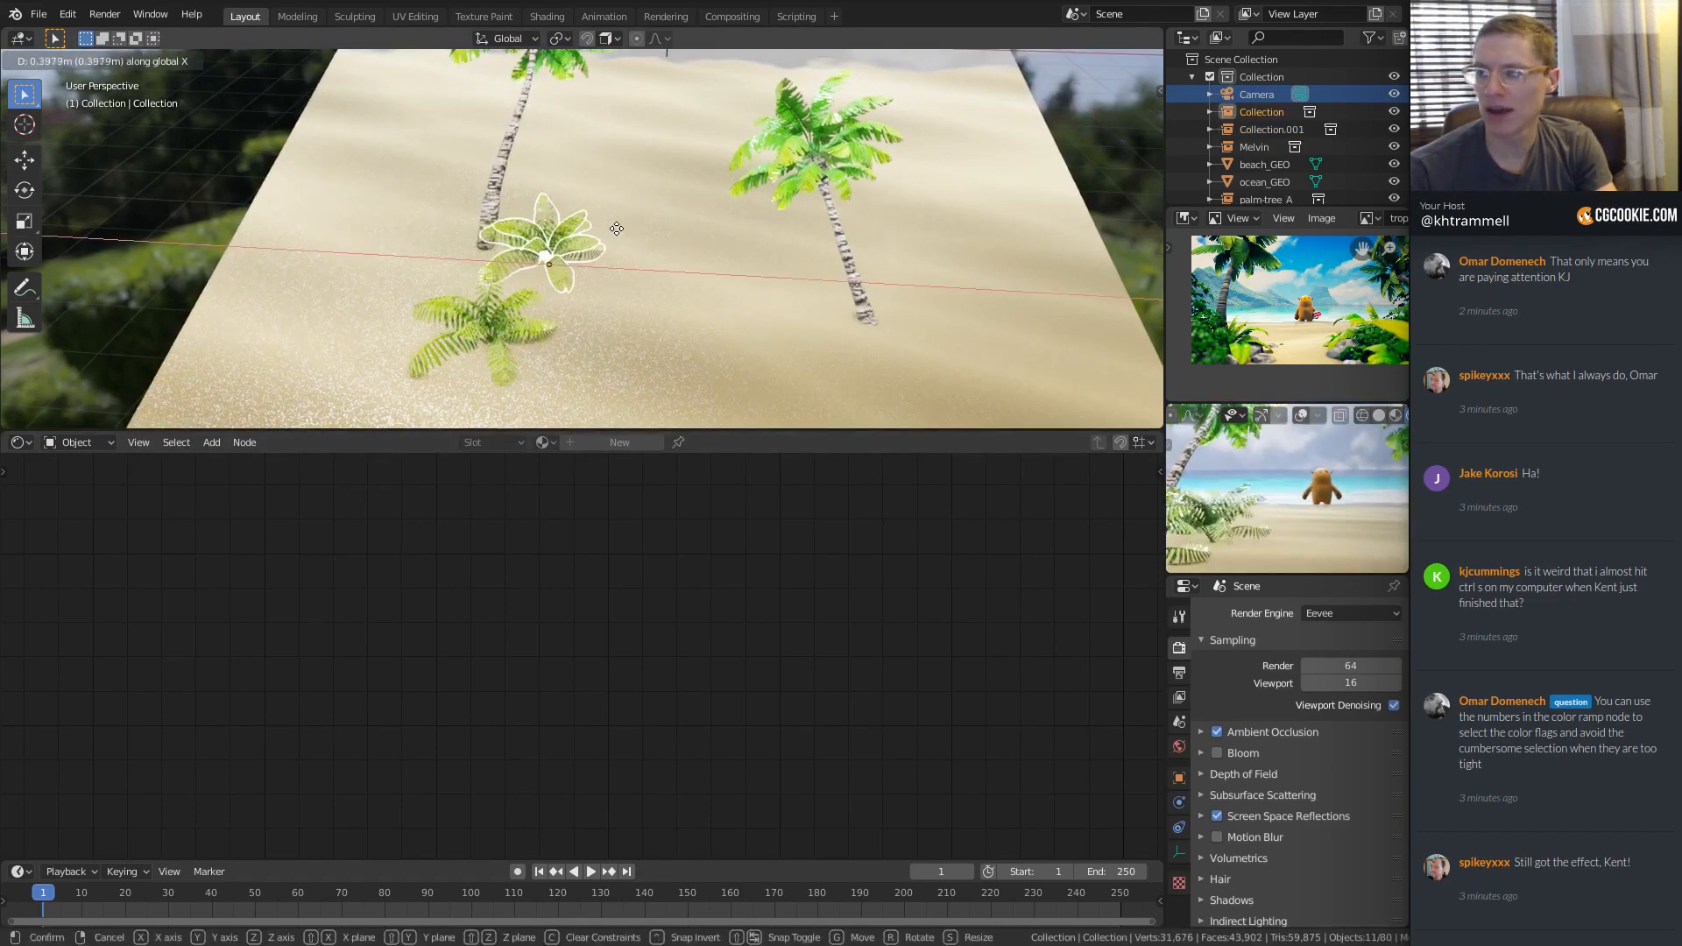
left_click(617, 229)
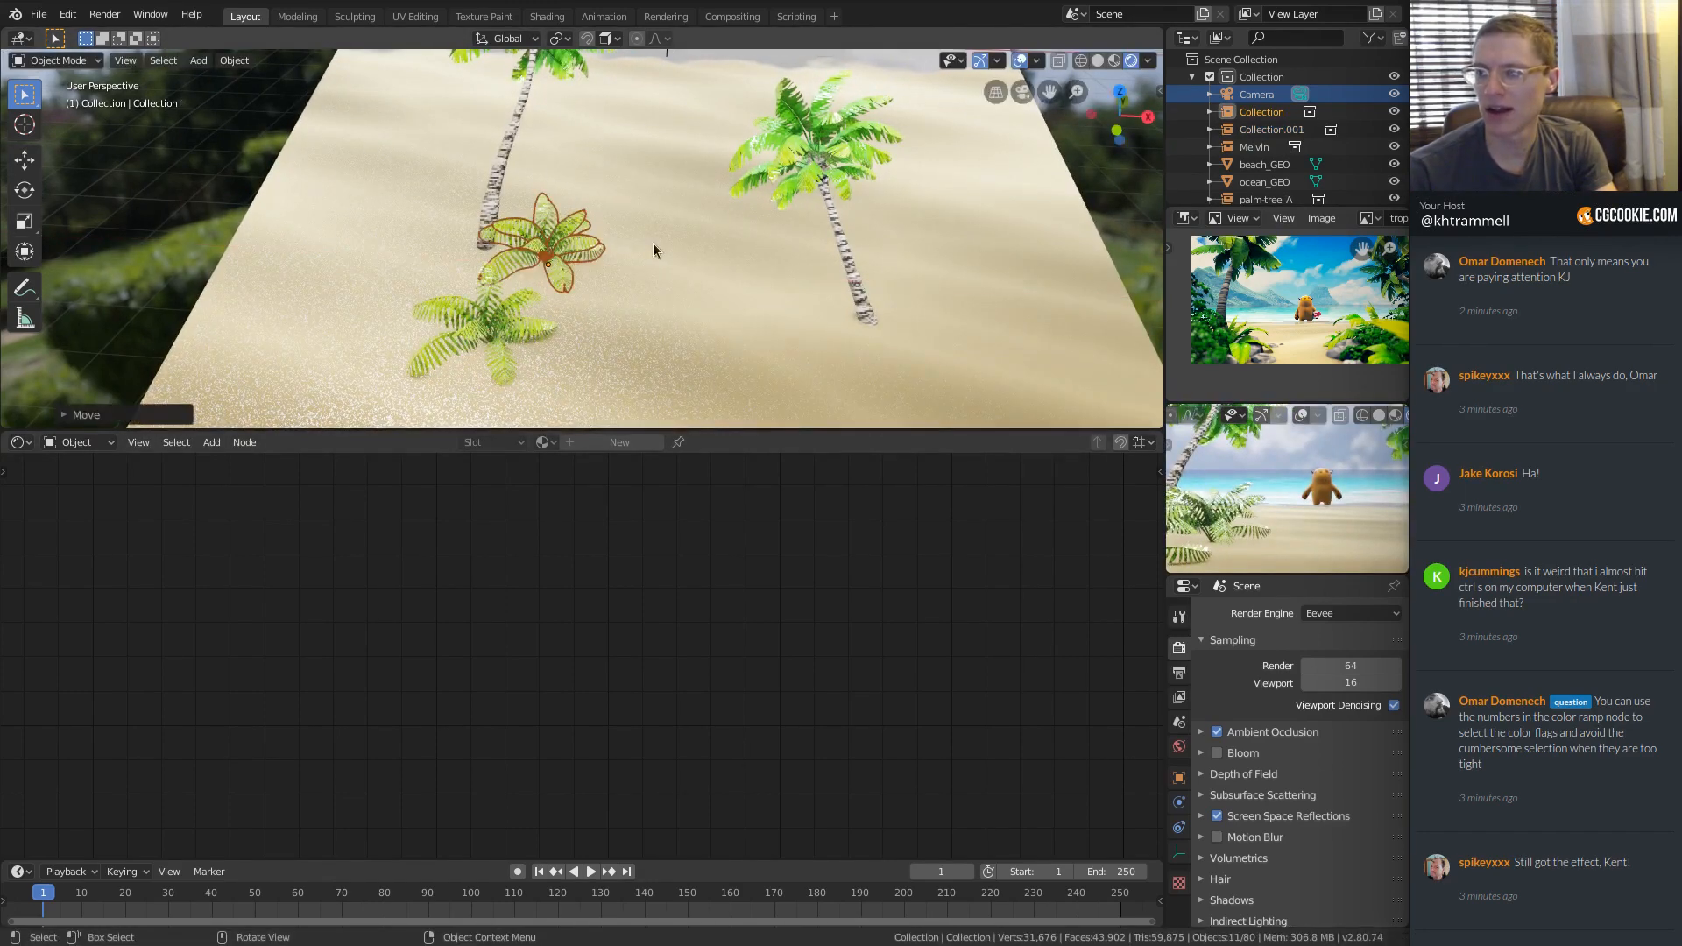
Rotate the front fern copy around the global Z axis so its fronds point differently from the fern behind it.
left_click(500, 331)
key("r")
key("z")
left_click(345, 214)
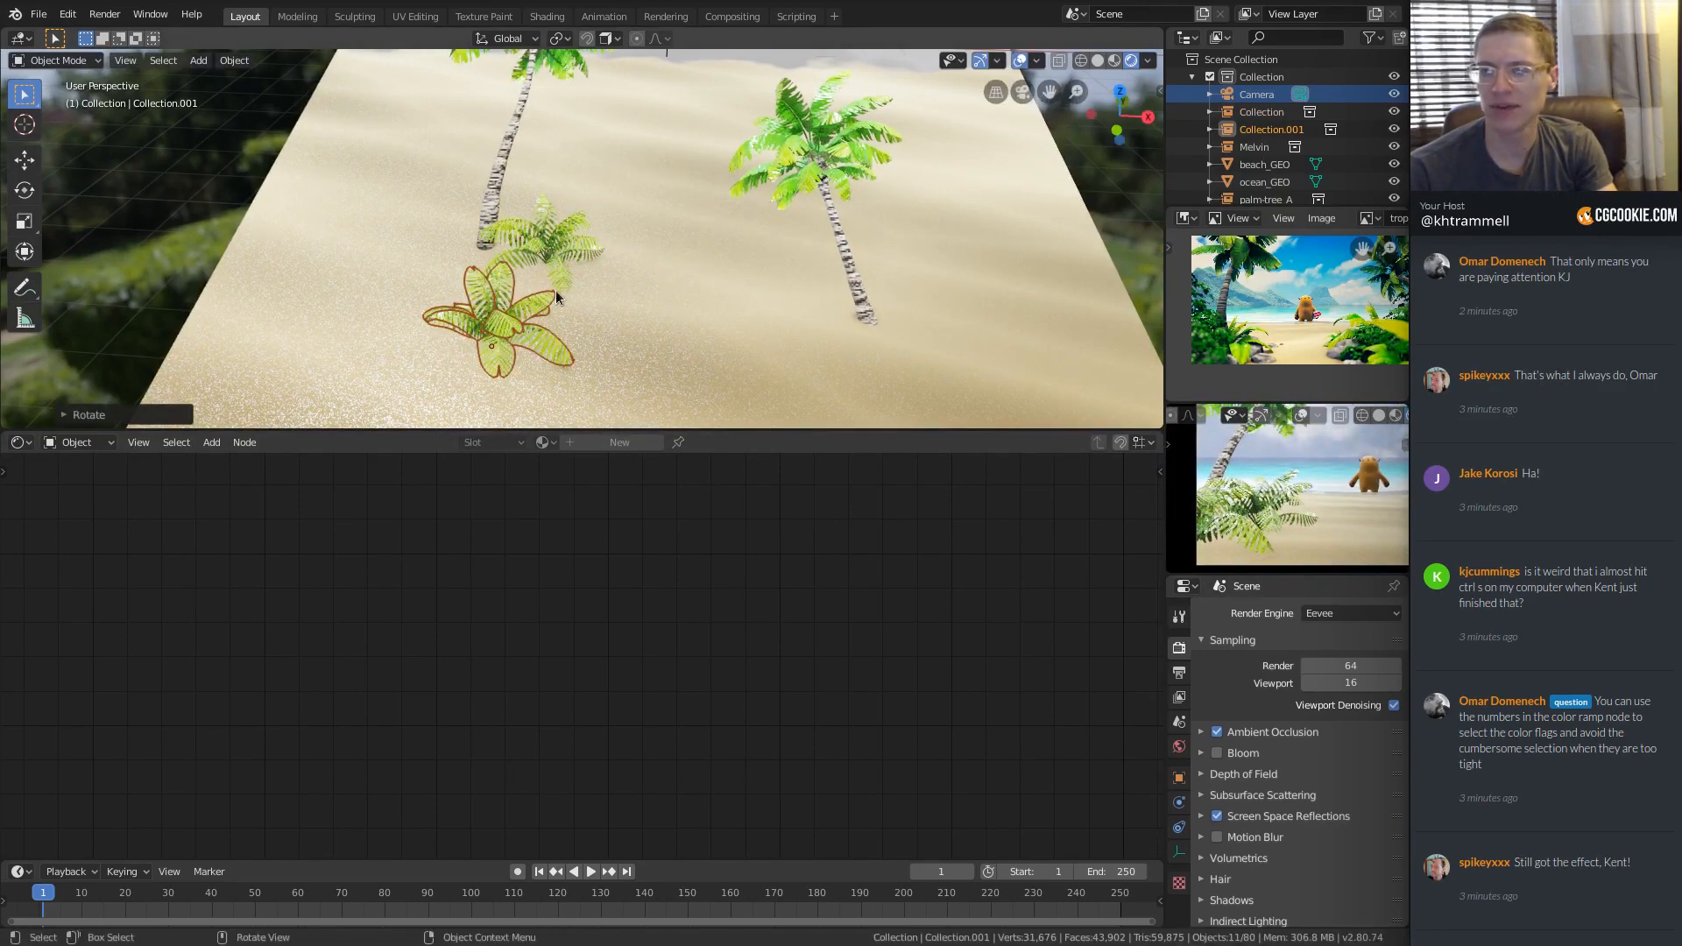
key("r")
key("z")
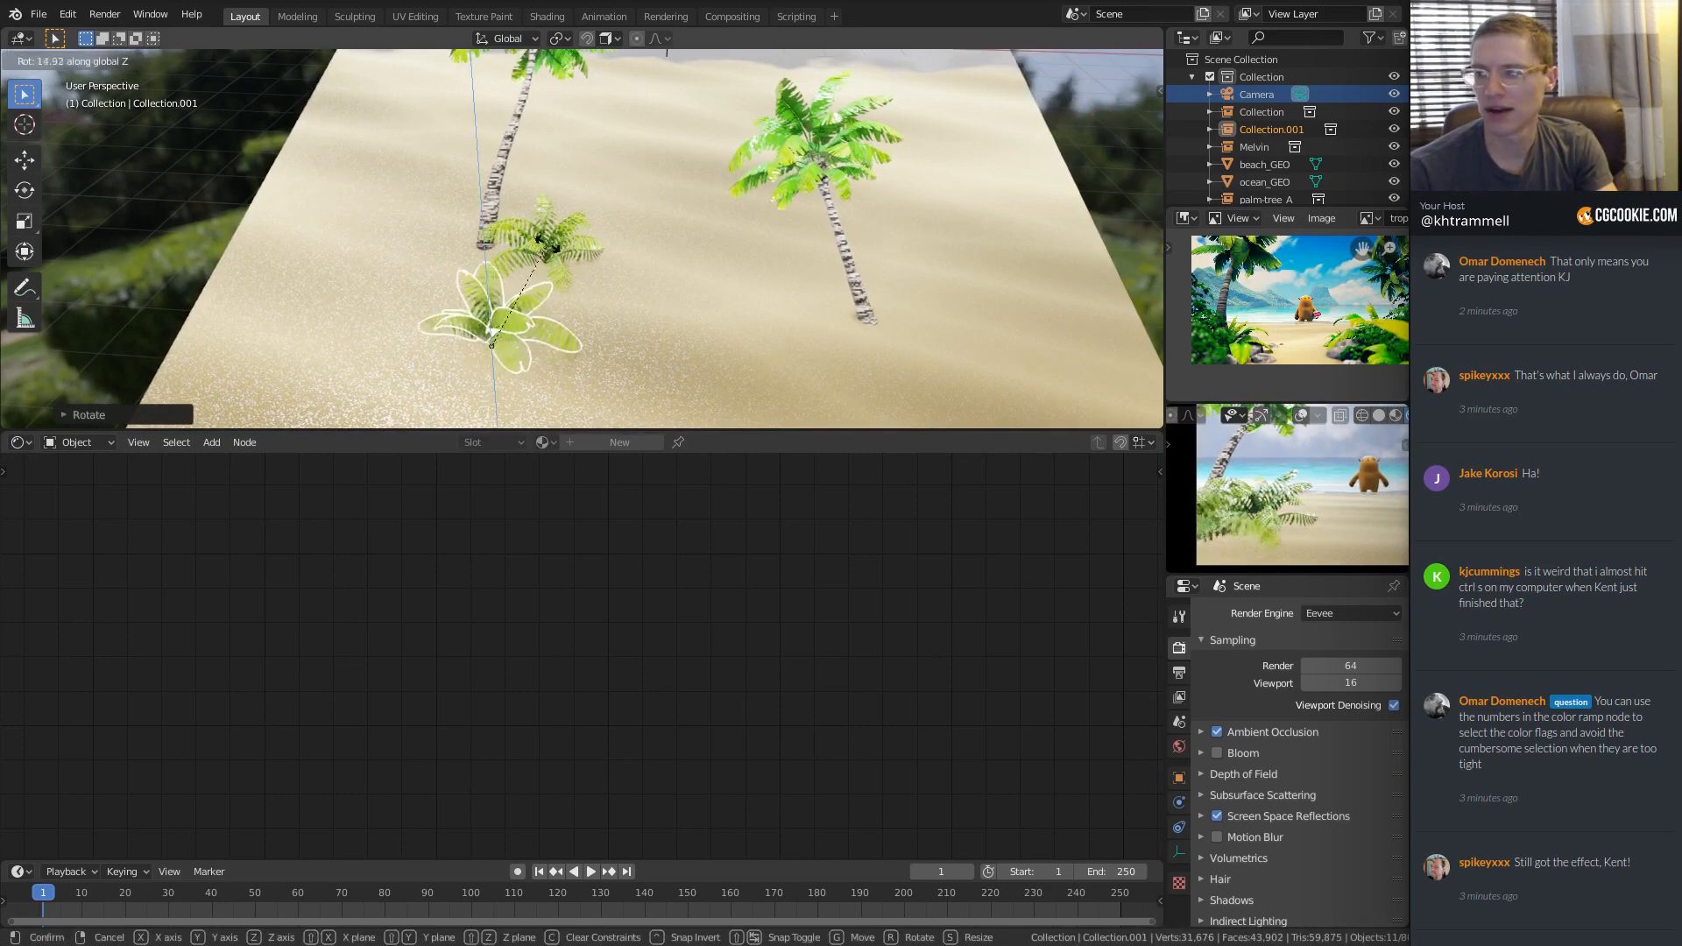
left_click(561, 309)
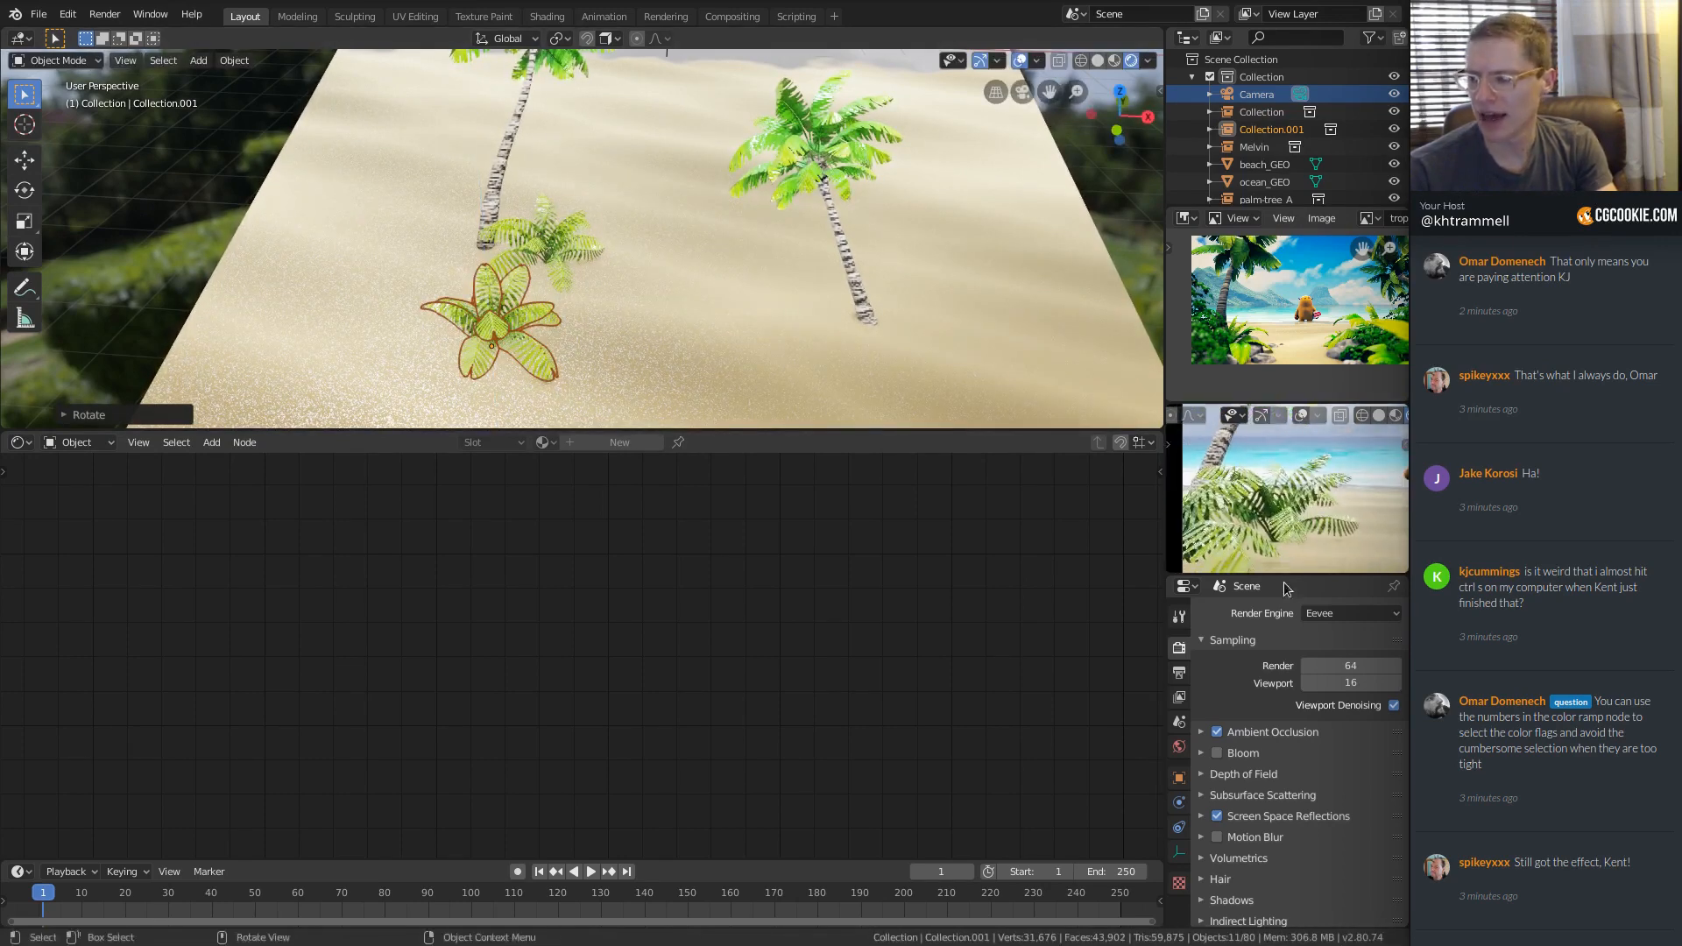
Set the Eevee ambient occlusion distance to 1 m in the render settings.
left_click(1172, 620)
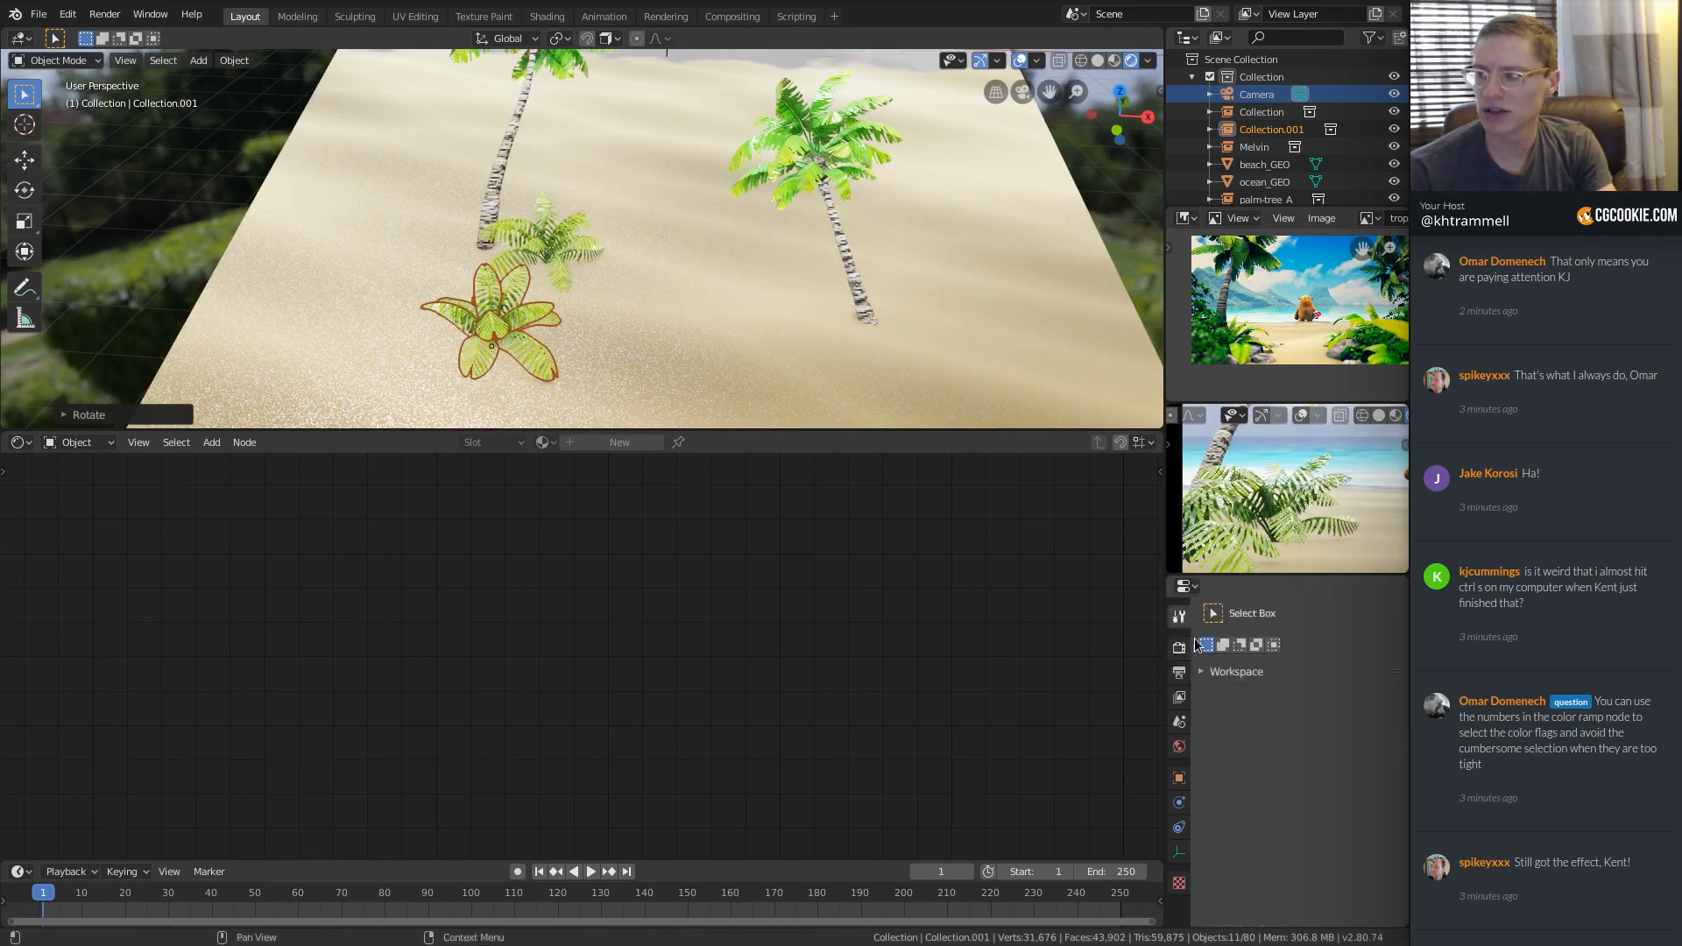
left_click(1179, 672)
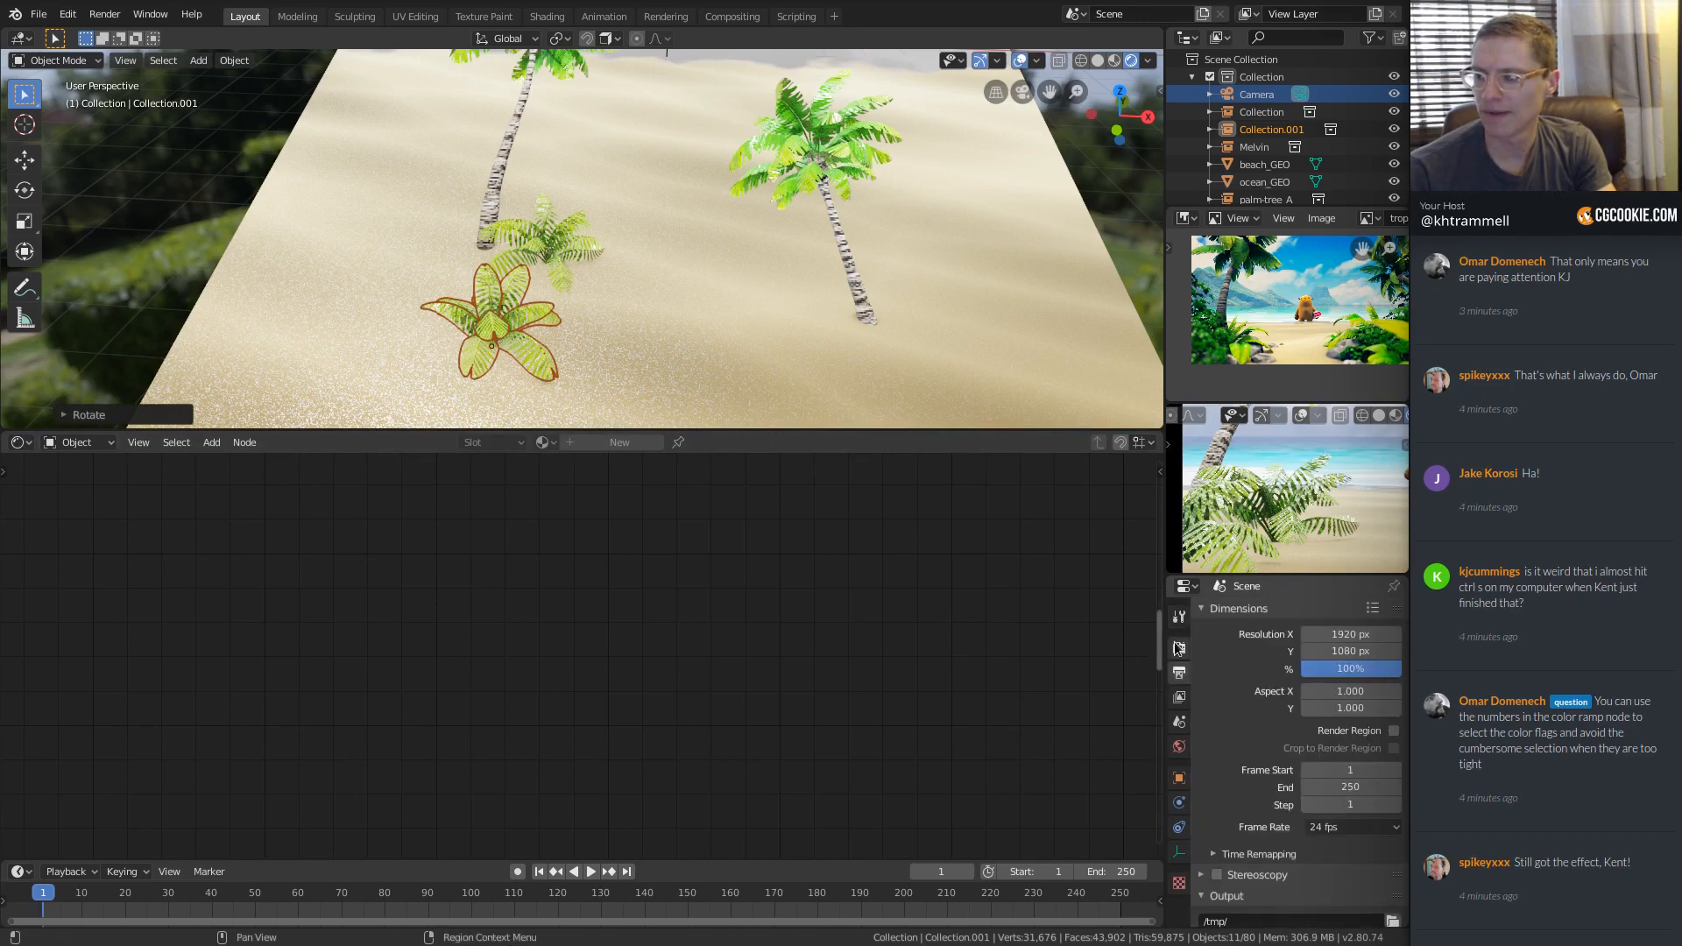
left_click(1179, 647)
scroll(1292, 683, "down", 4)
left_click(1235, 648)
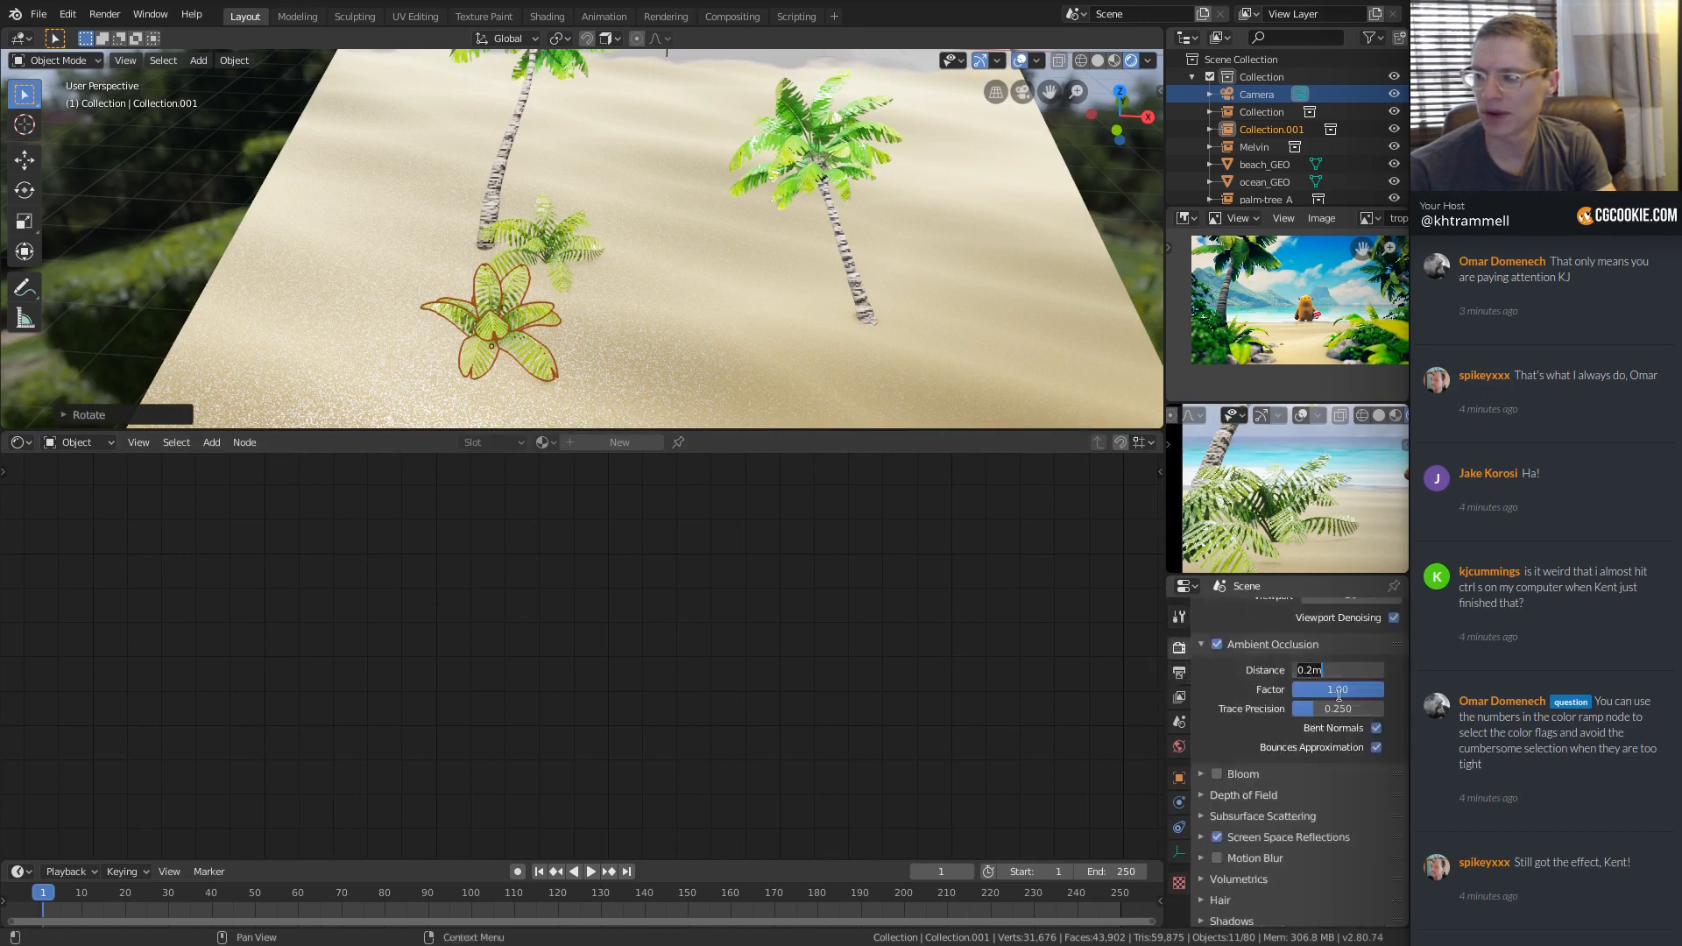
type("1")
key("Return")
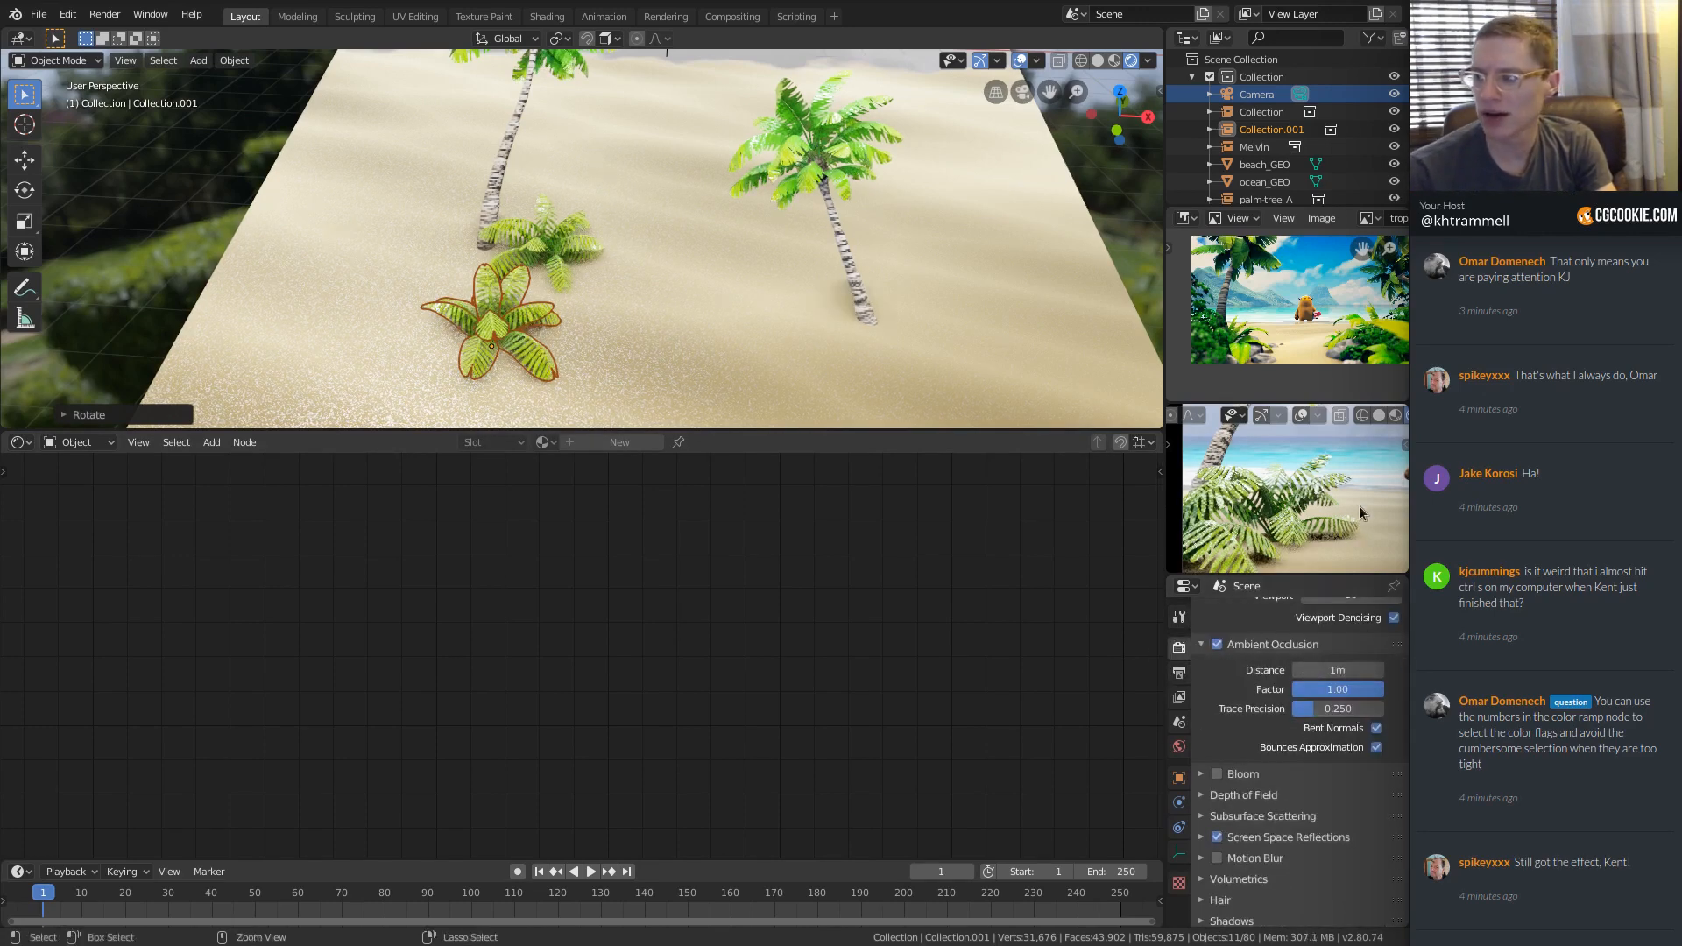
Try an ambient occlusion factor of 0.50 on the camera view and restore it to 1.00.
scroll(1303, 543, "up", 2)
scroll(1287, 534, "up", 2)
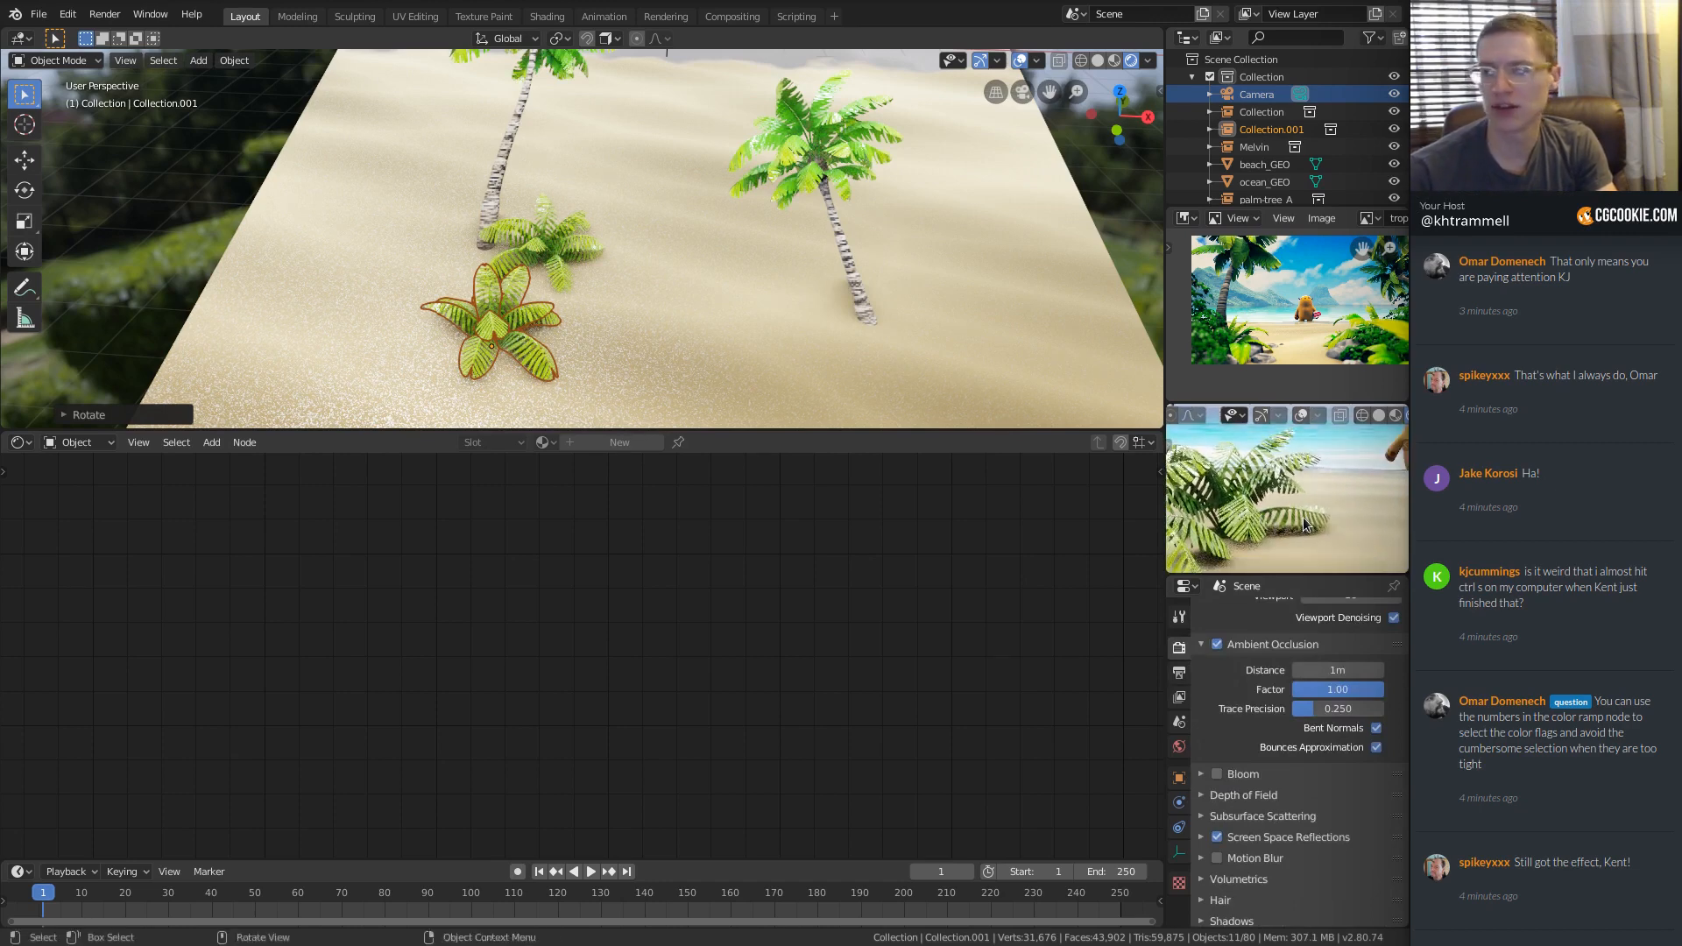
scroll(1321, 526, "down", 5)
middle_click_drag(1263, 519, 1317, 515, "shift")
scroll(1293, 526, "up", 3)
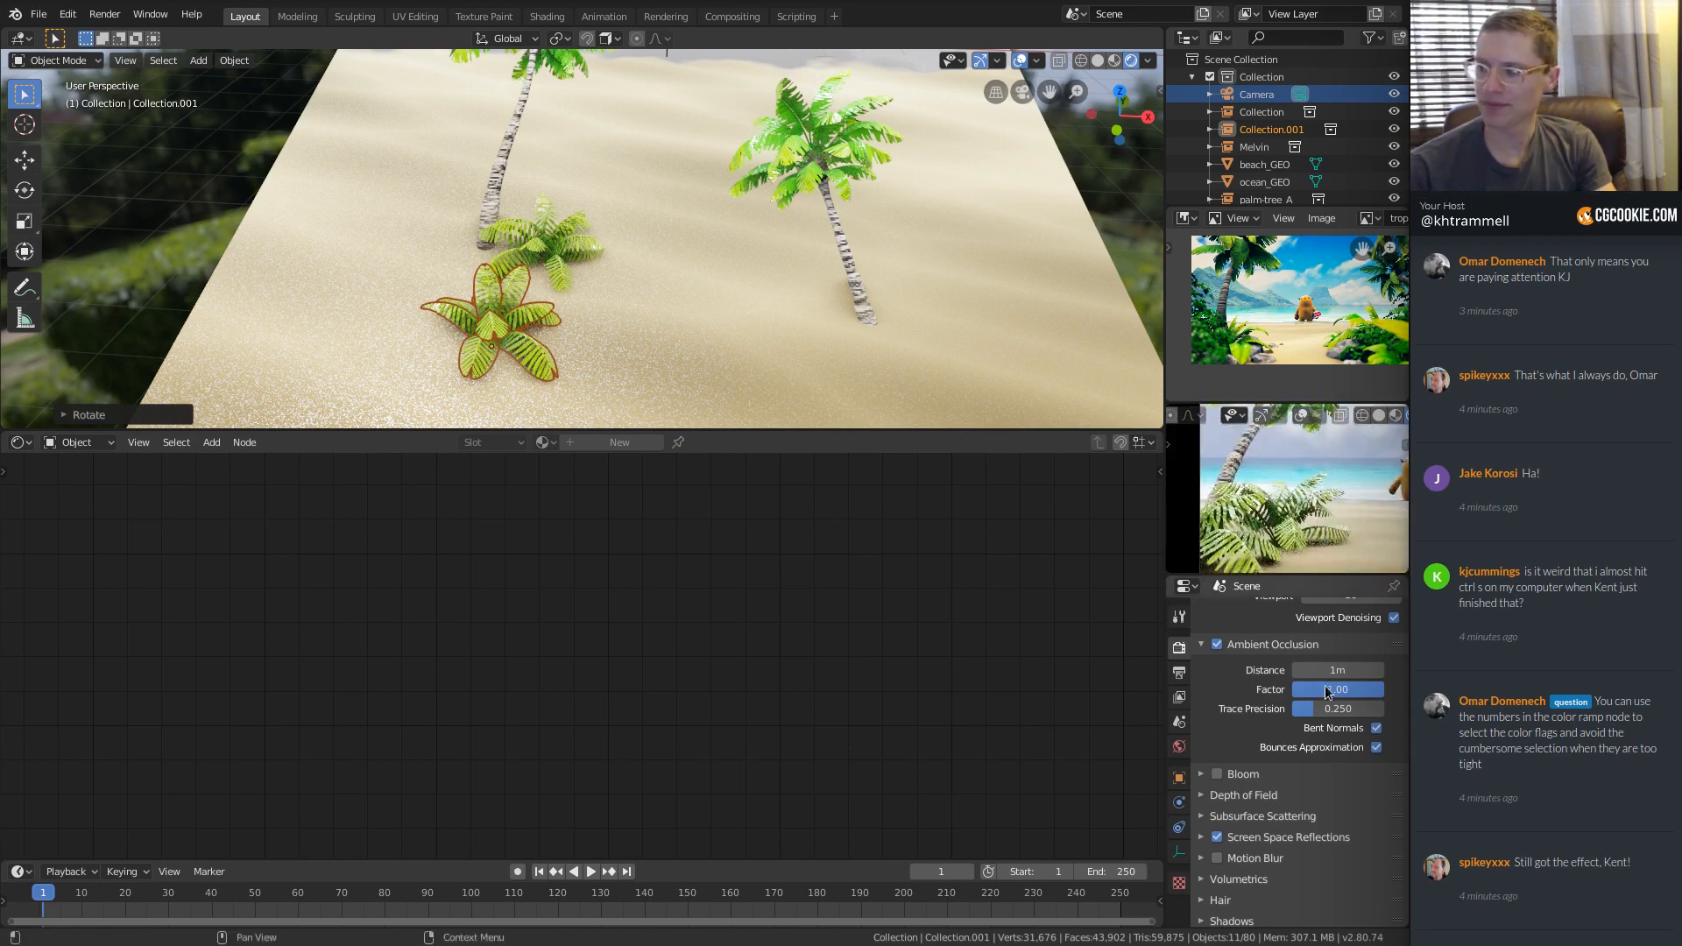
key("Return")
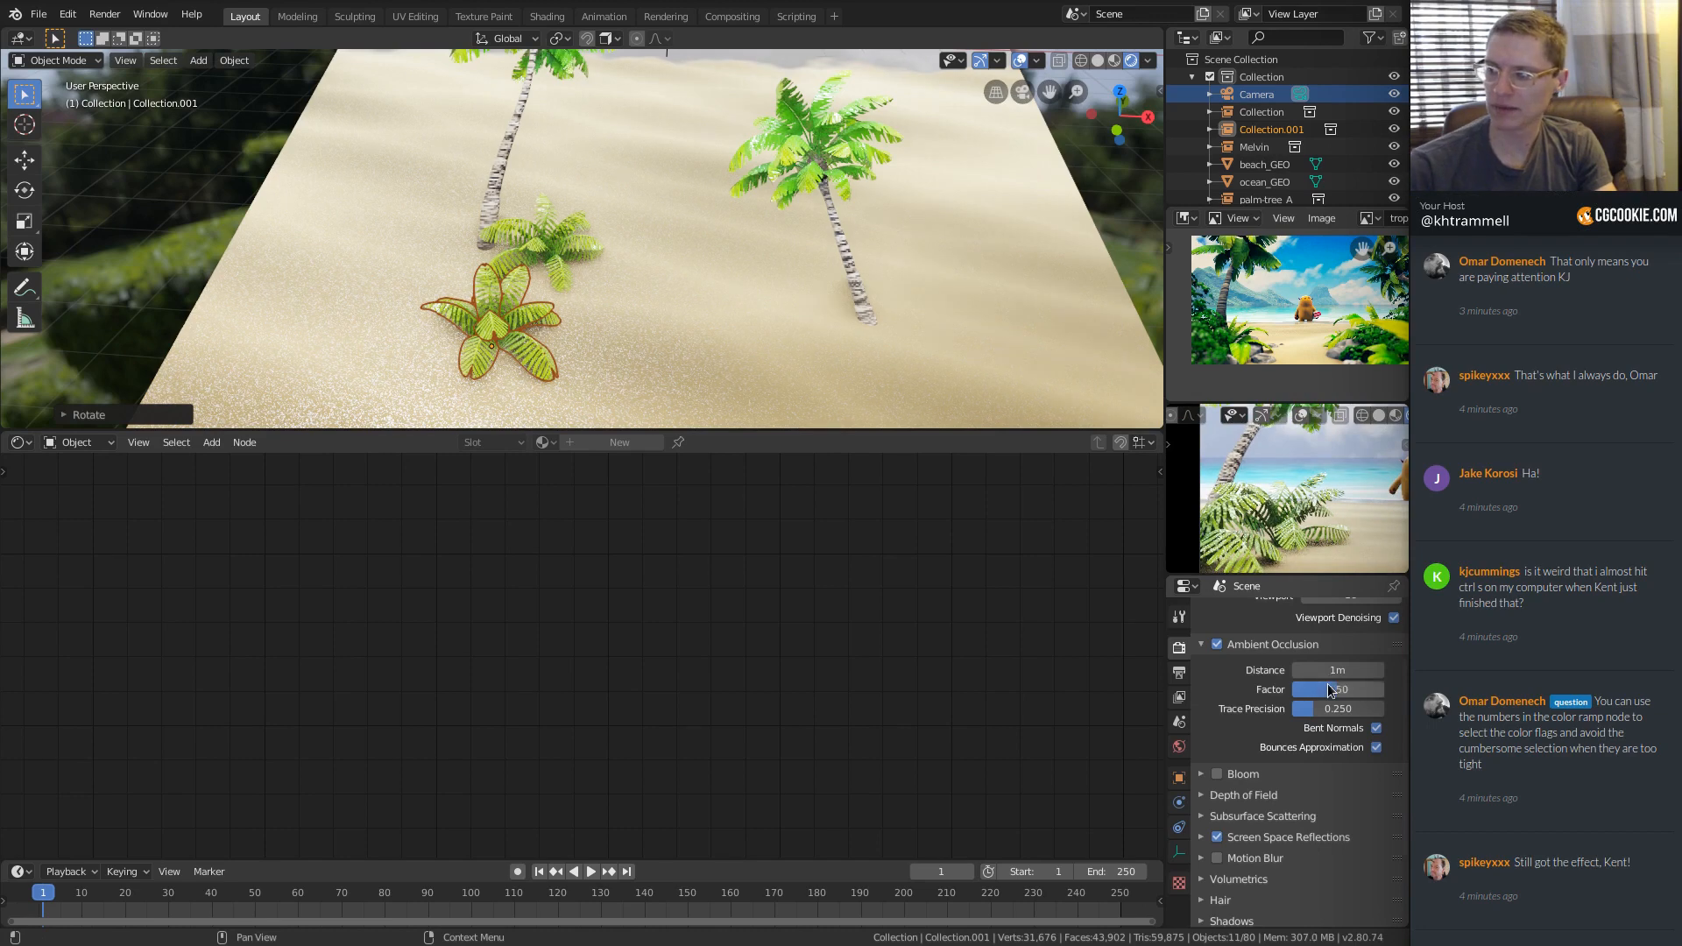
middle_click_drag(1307, 500, 1238, 416, "shift")
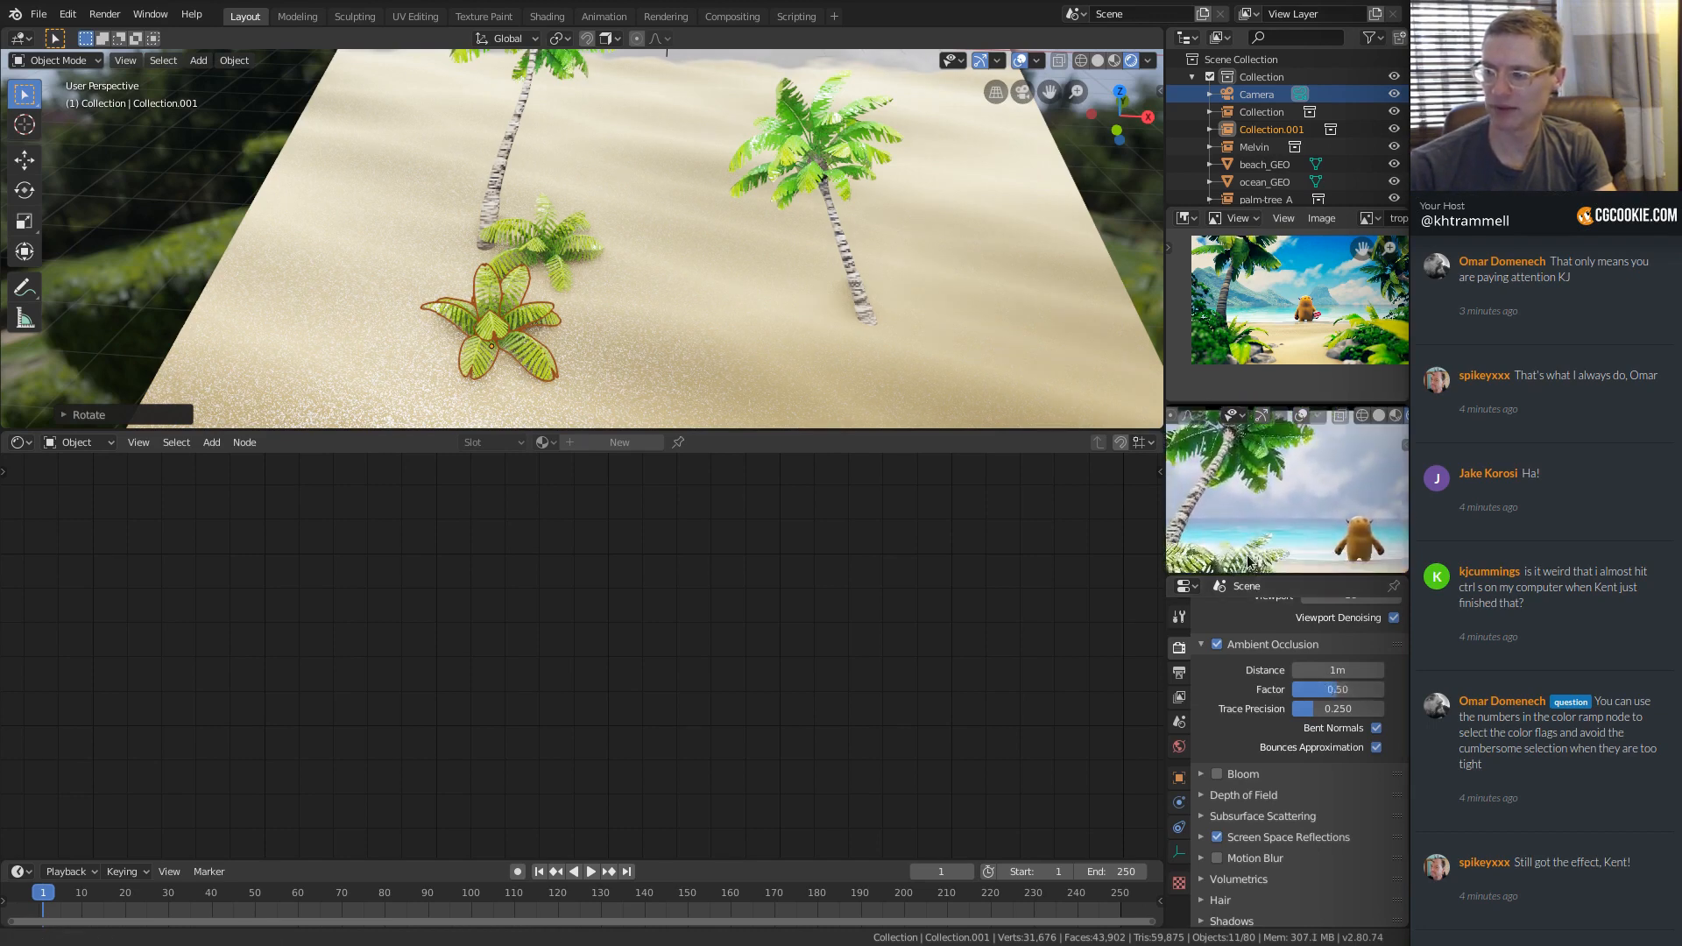
type("1")
key("Return")
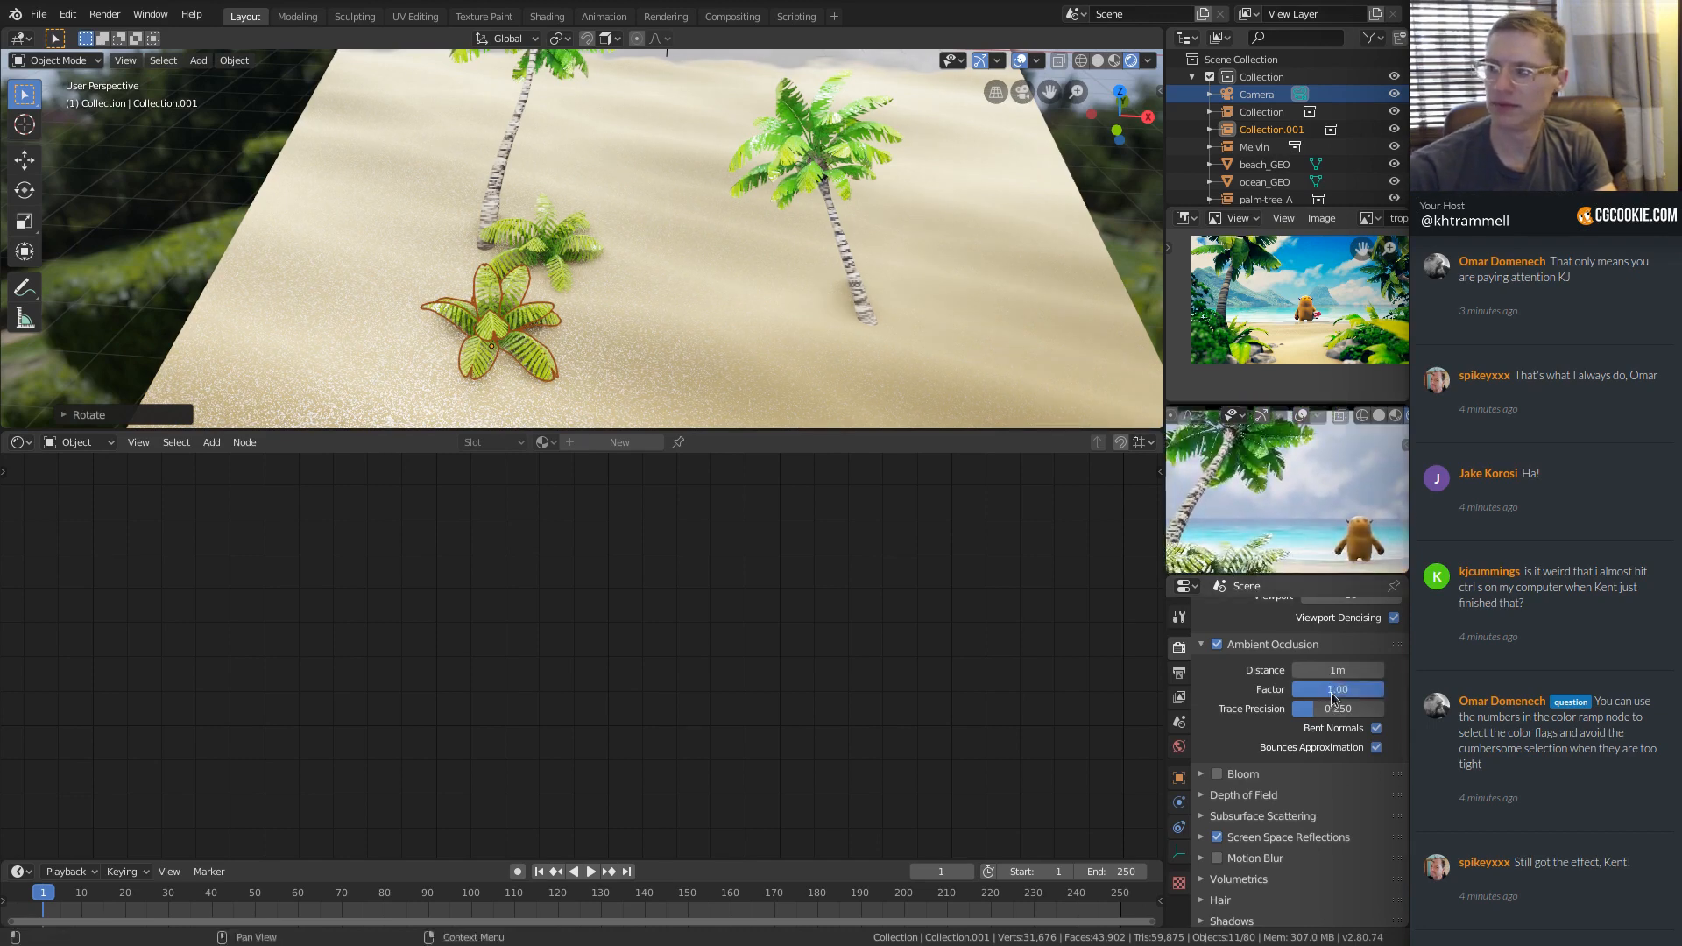
Compare ambient occlusion factors of 0.5 and 1 on a close-up of the palm fronds, ending at 1.
scroll(1305, 517, "up", 7)
middle_click_drag(1191, 483, 1332, 578, "shift")
type("0.5")
key("Return")
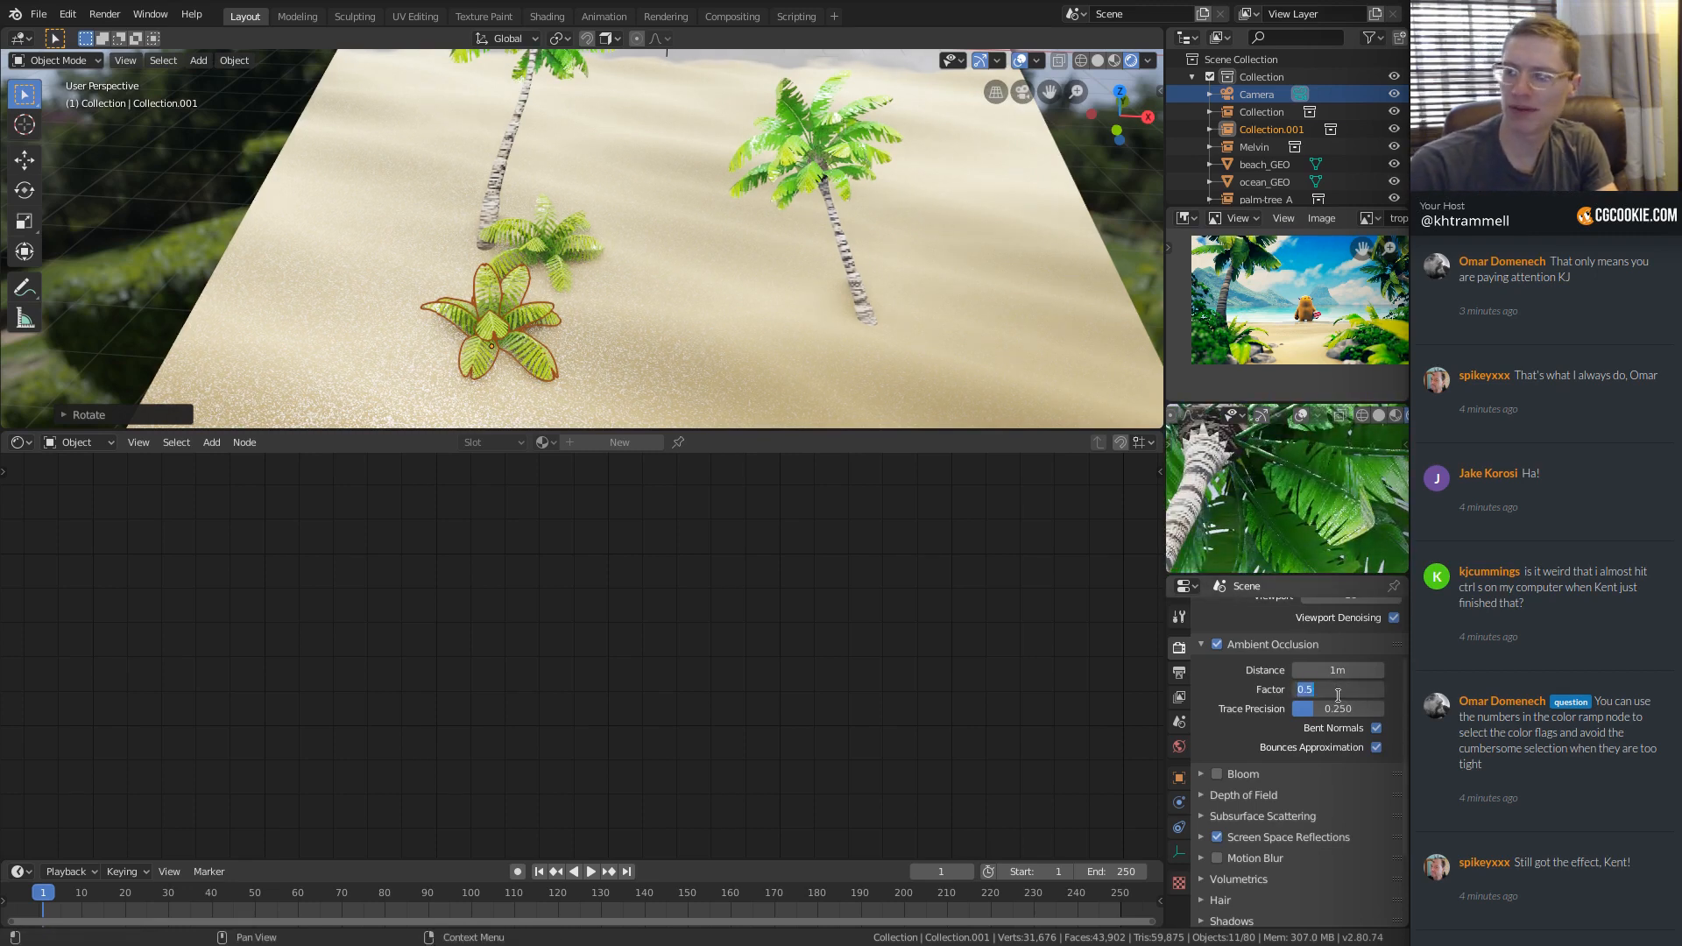
type("1")
key("Return")
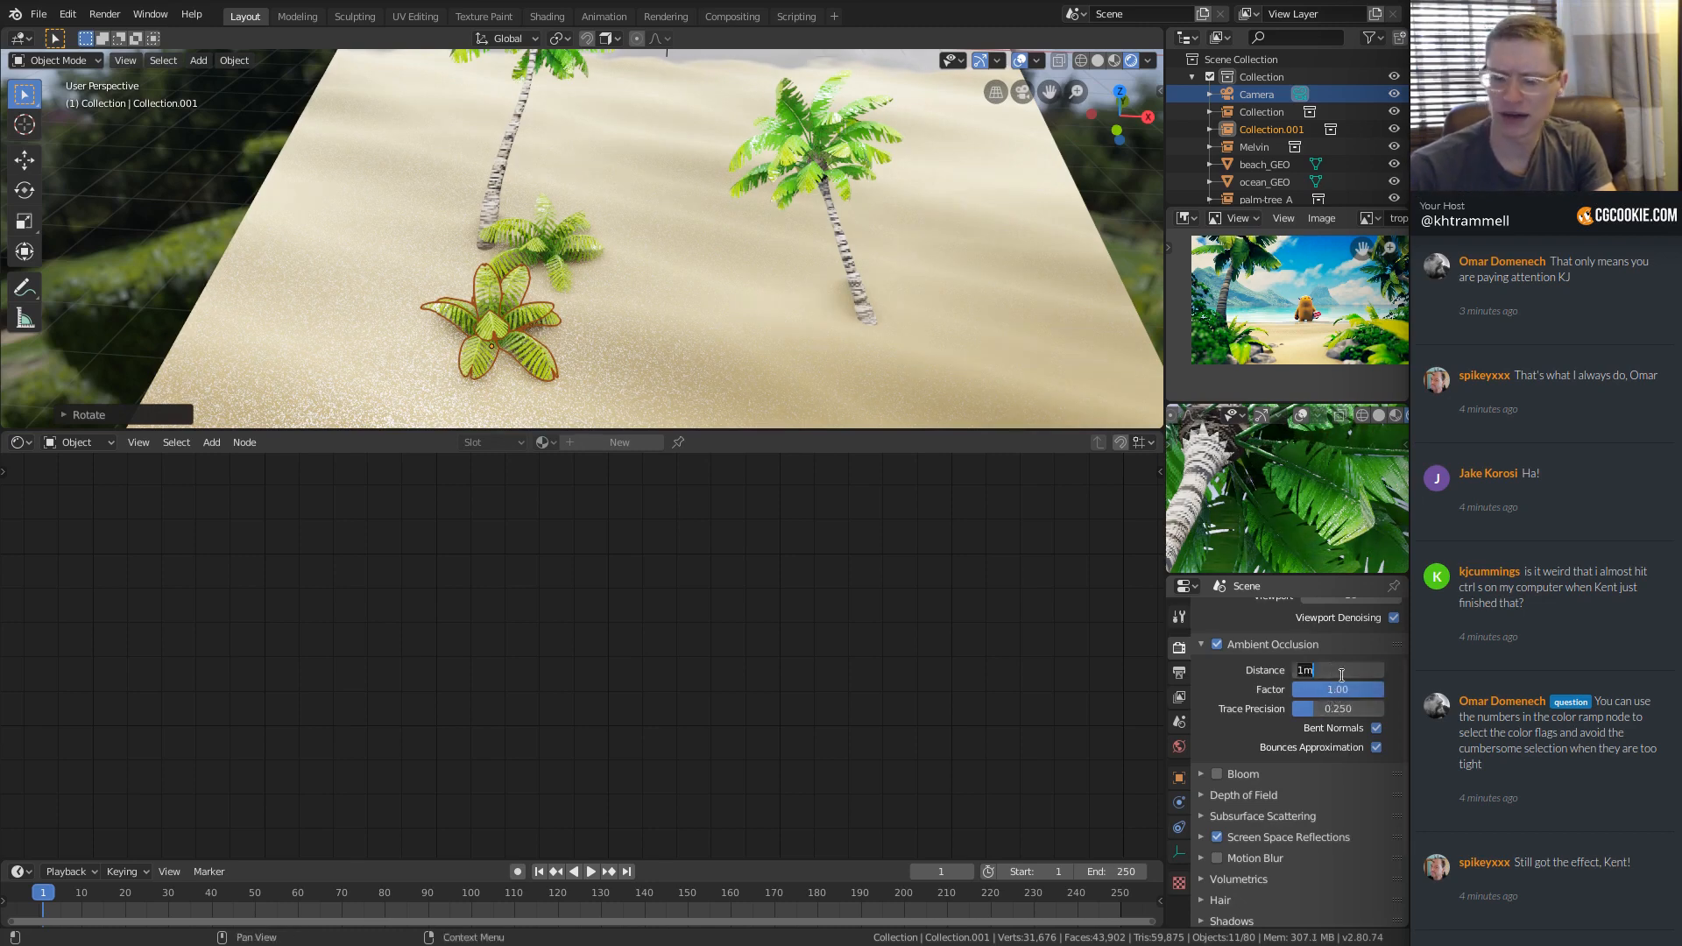
Test an ambient occlusion distance of 0.5 m on the full camera composition and return it to 1 m.
left_click(1341, 671)
type(".5")
key("Return")
key("KP_0")
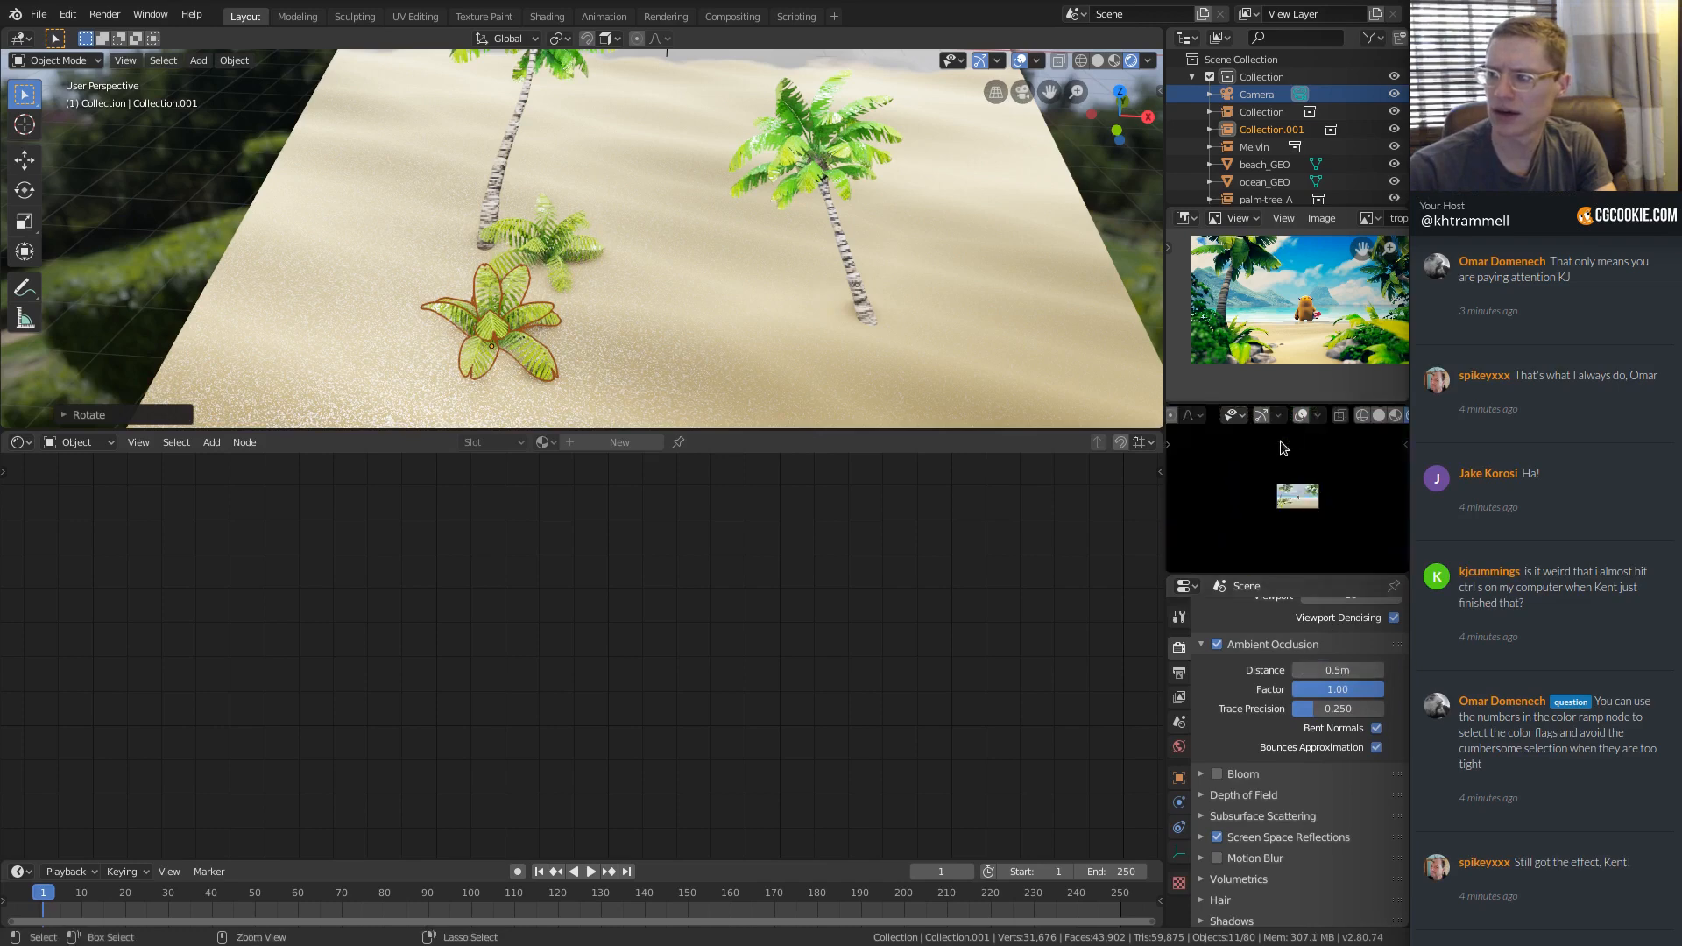
middle_click_drag(1291, 507, 1301, 475, "ctrl")
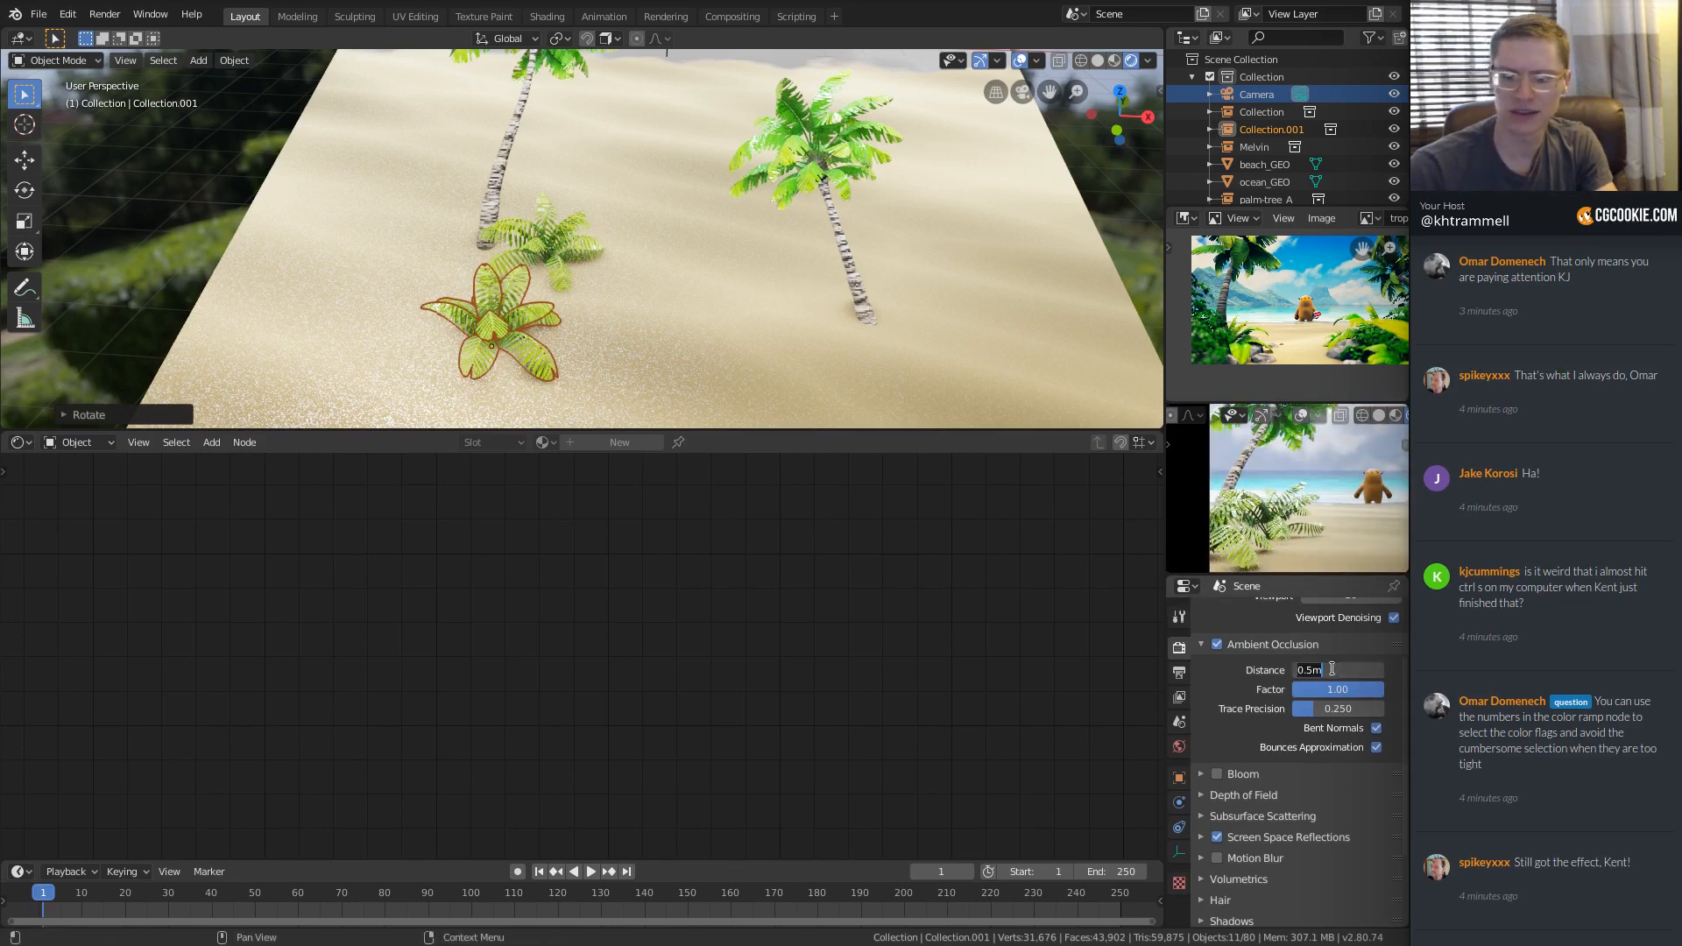
type("1")
key("Return")
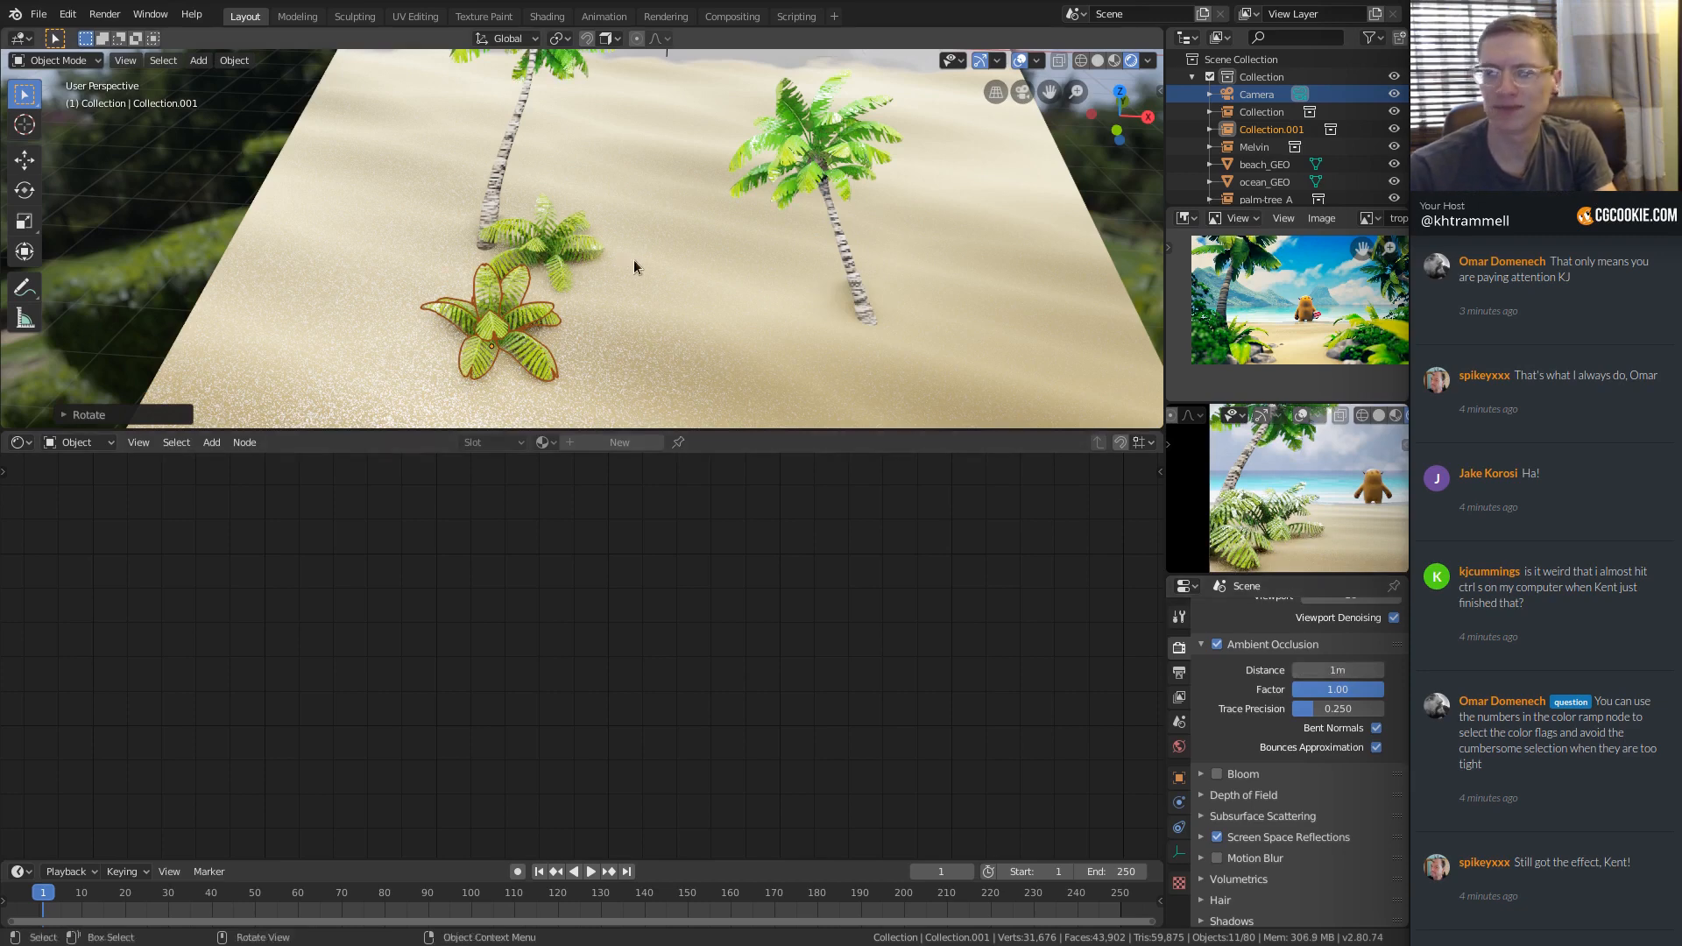
Duplicate the front fern across the sand toward the other palm tree with global Z locked, and scale the copy down.
middle_click_drag(638, 282, 649, 331, "ctrl")
key("shift+d")
key("shift+z")
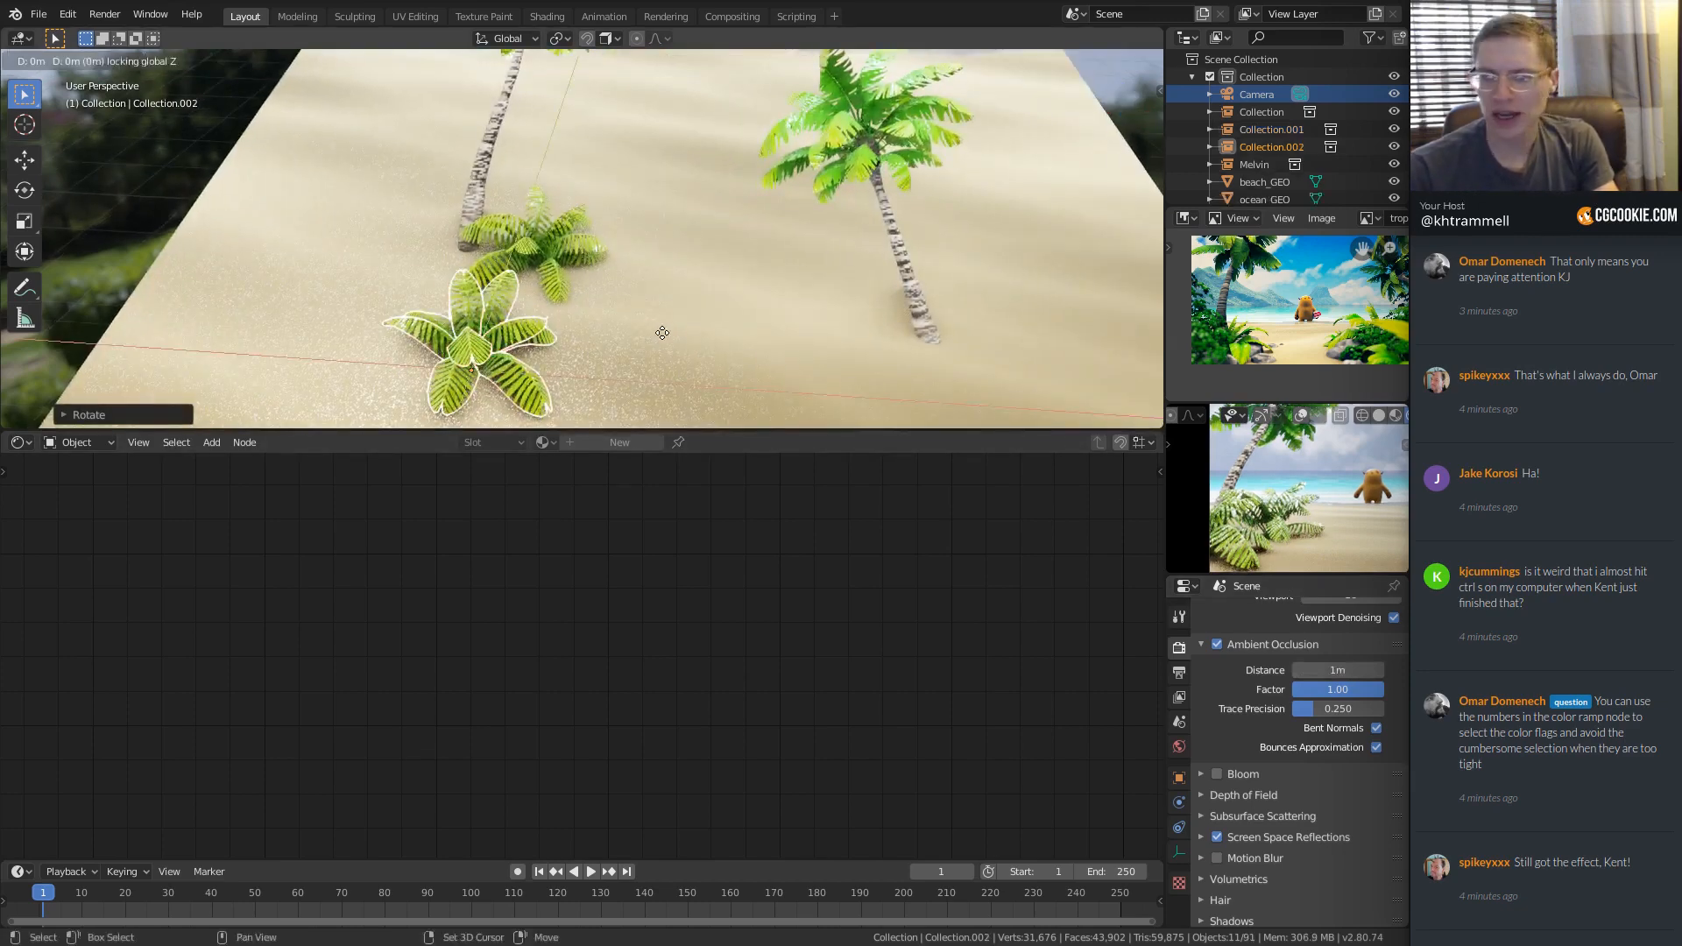
key("s")
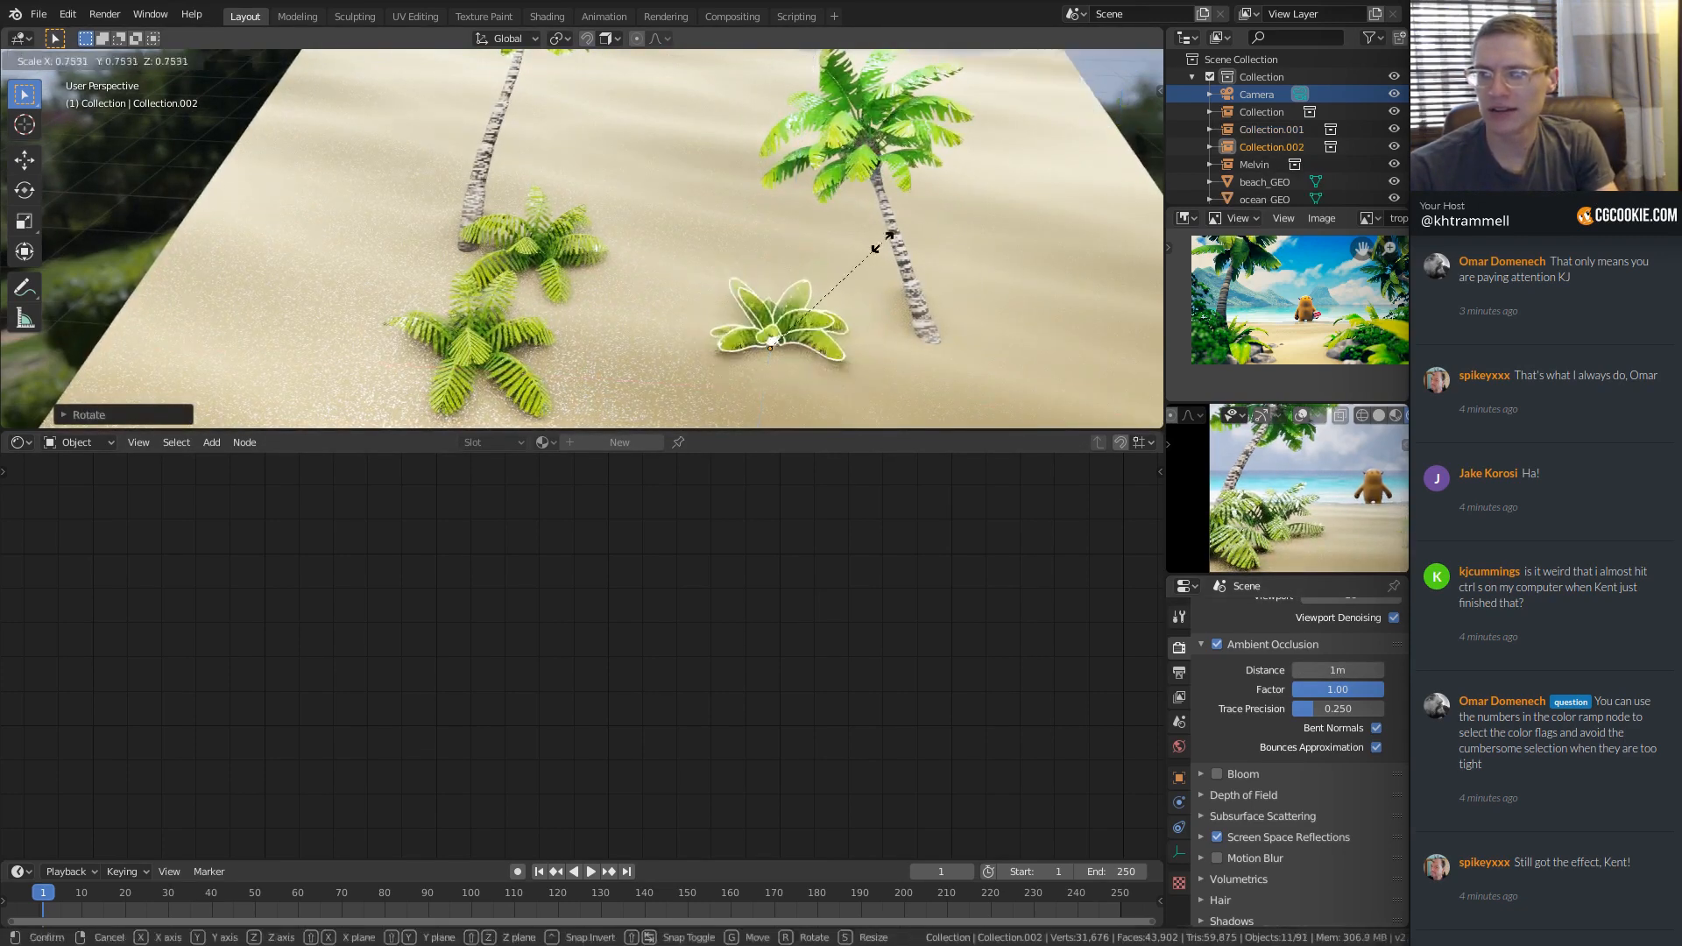
left_click(832, 249)
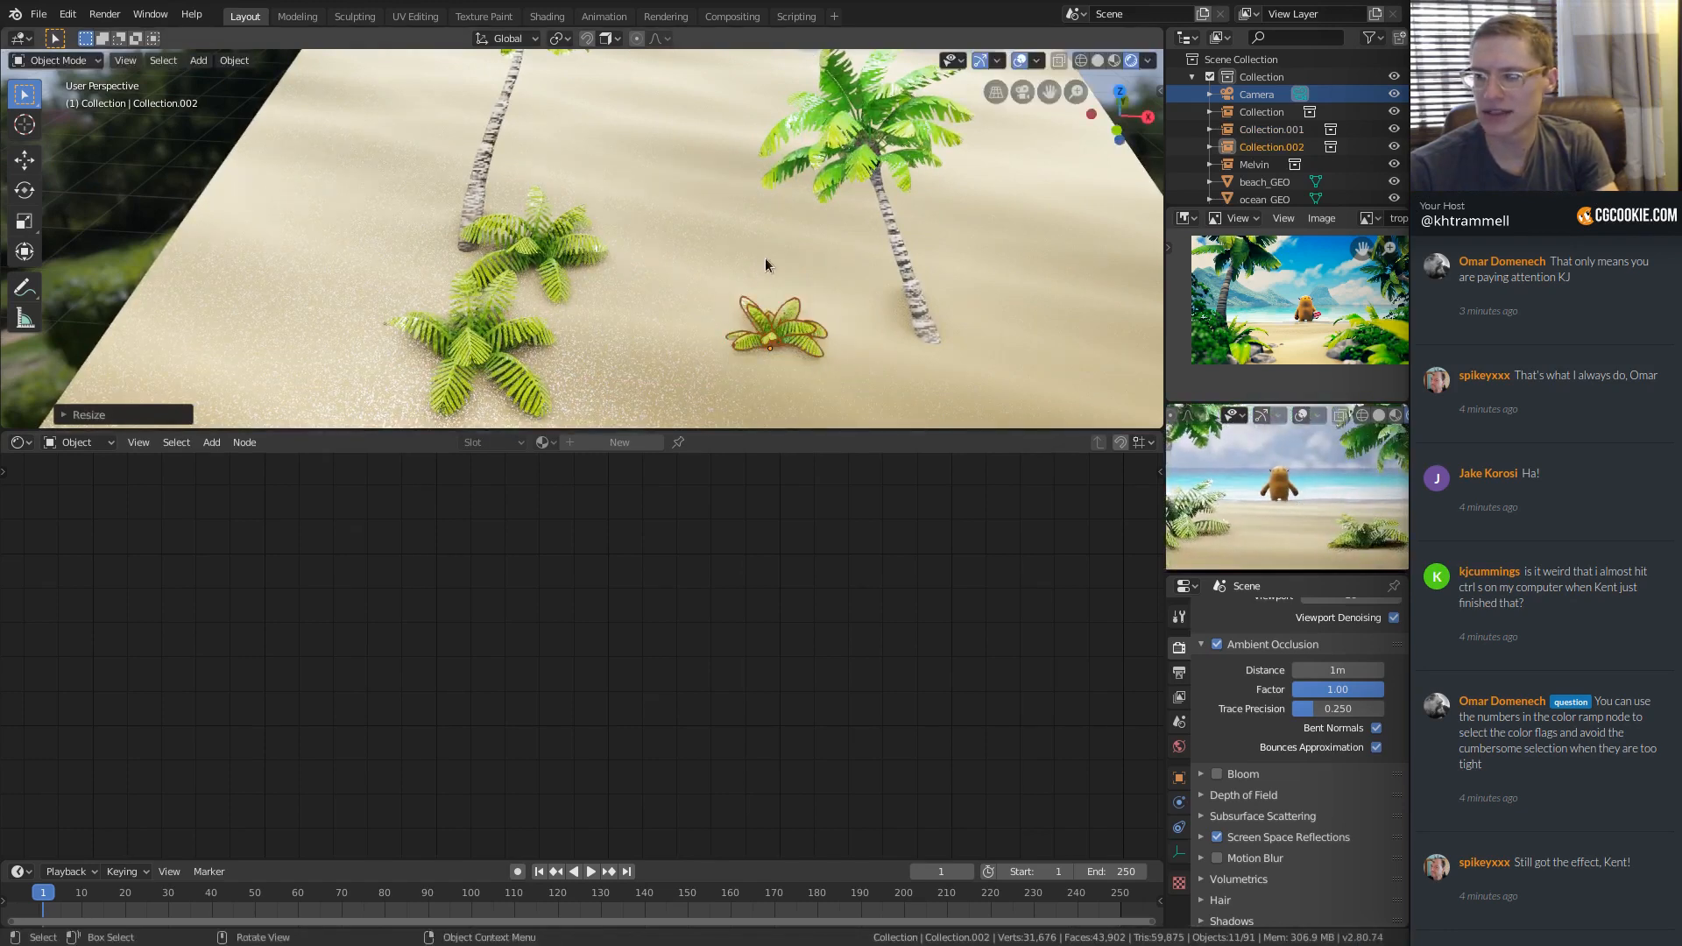
Rotate the small fern and shift it slightly closer to the neighbouring palm trunk.
key("r")
left_click(672, 196)
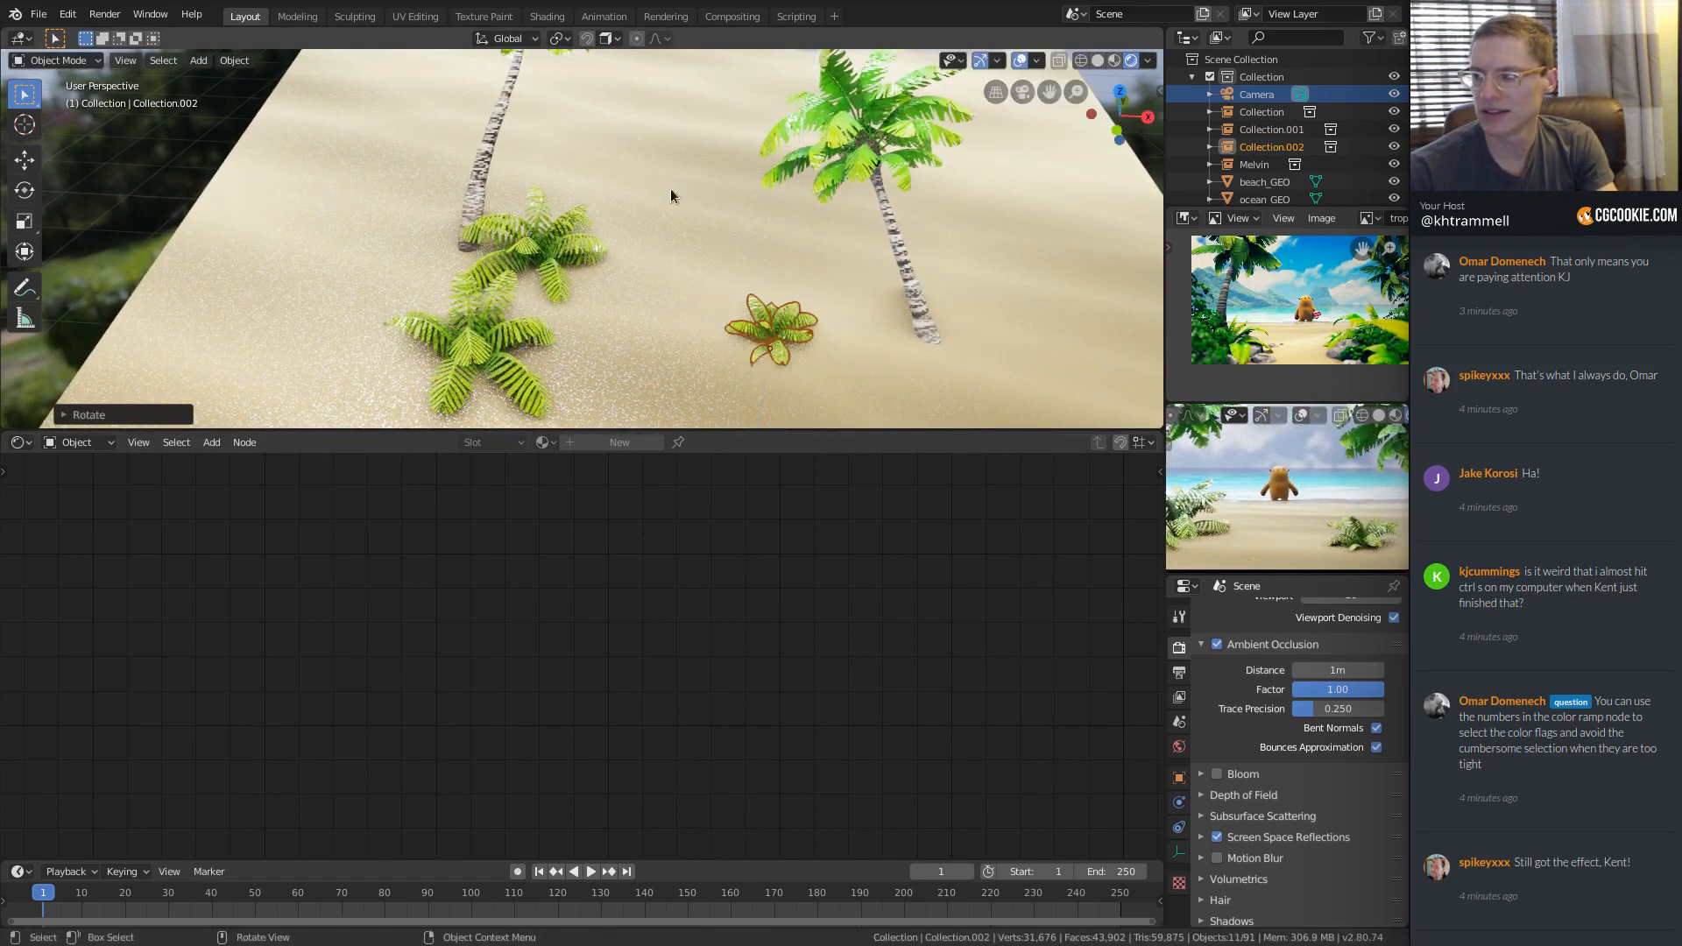
key("g")
left_click(1336, 518)
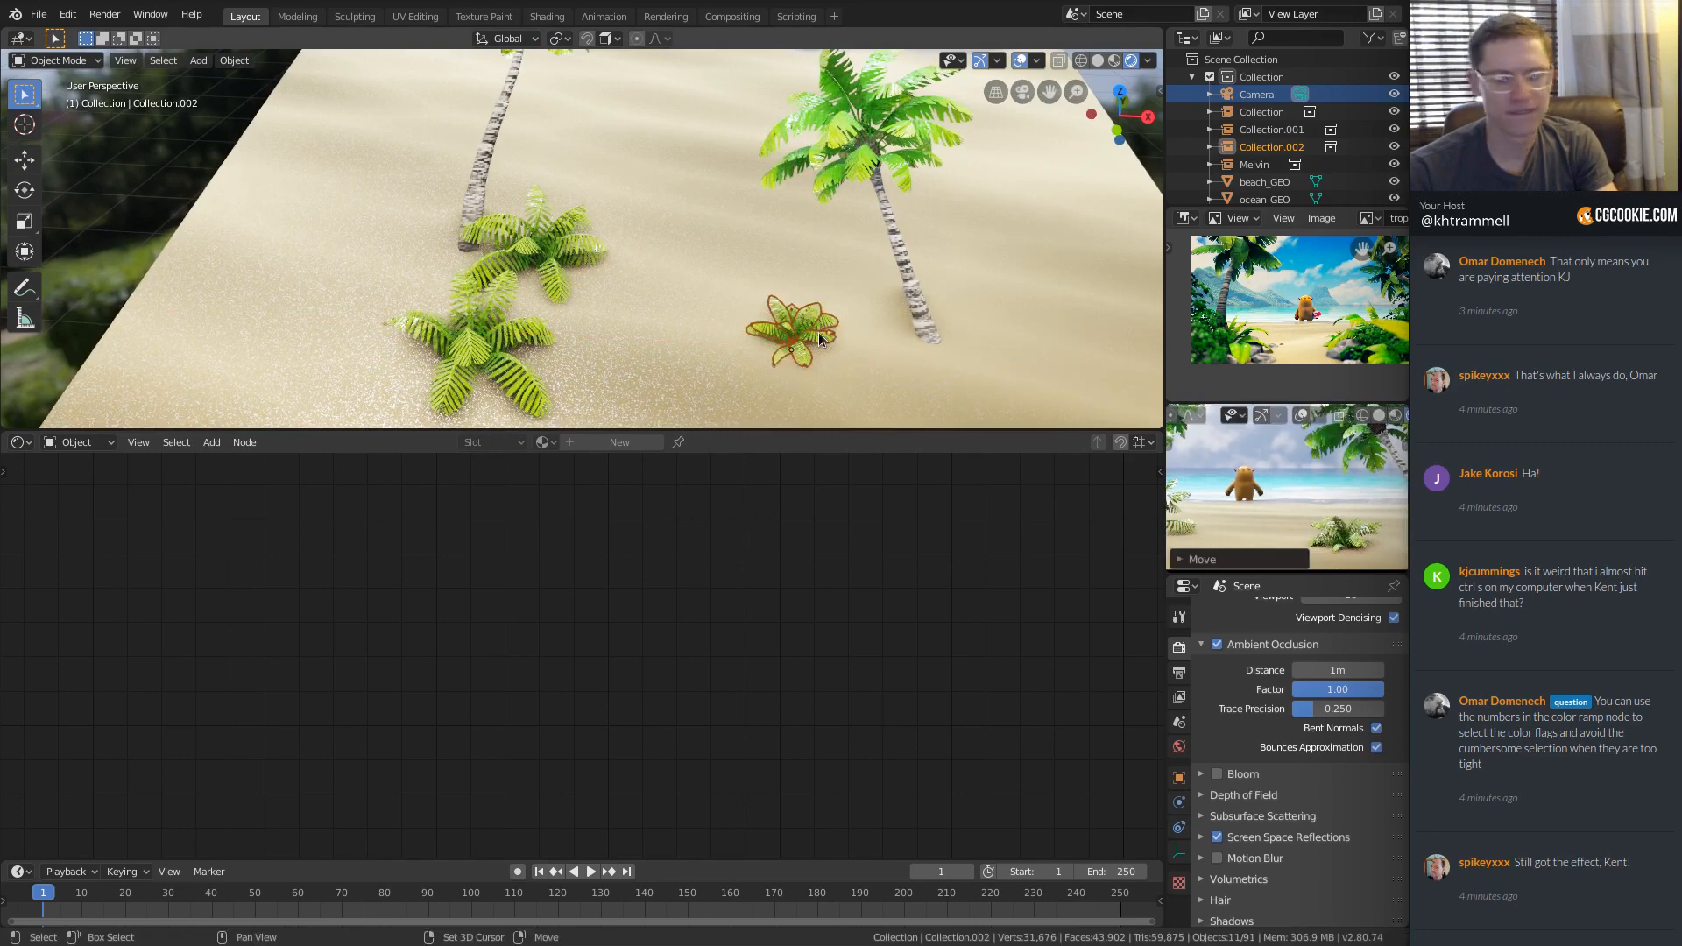
Duplicate the small fern, place the copy just behind it, and rotate the copy to vary its fronds.
key("shift+d")
left_click(832, 228)
key("r")
left_click(811, 195)
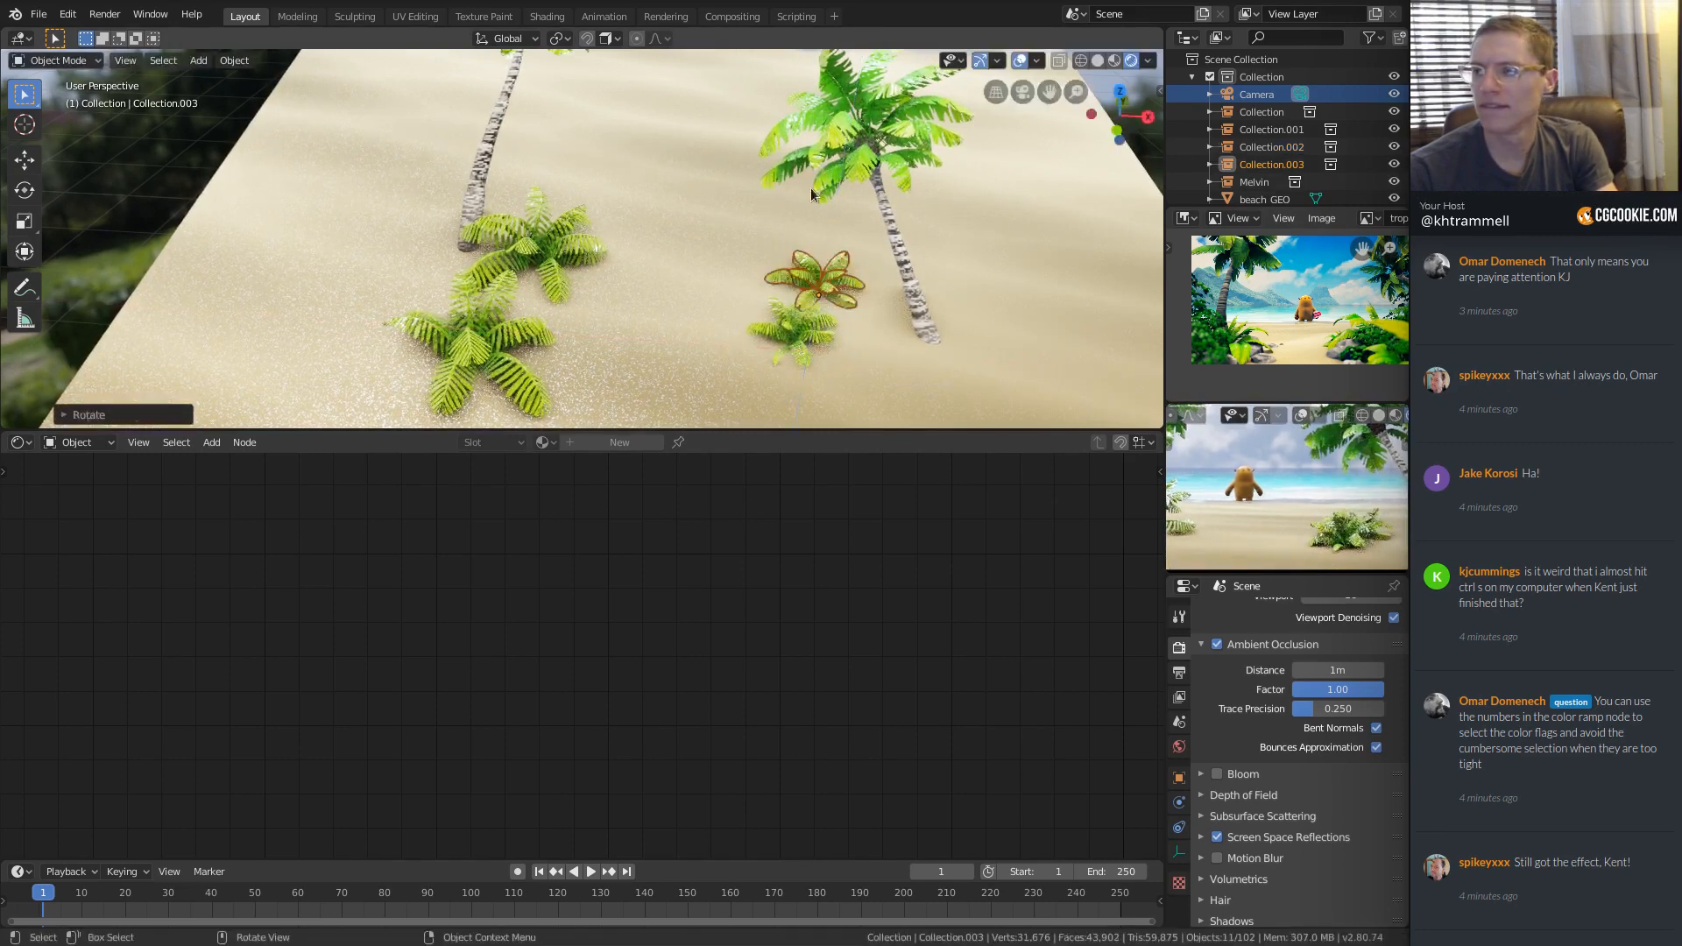
Enlarge the rear fern copy and move it nearer to the palm trunk.
key("s")
left_click(934, 213)
key("g")
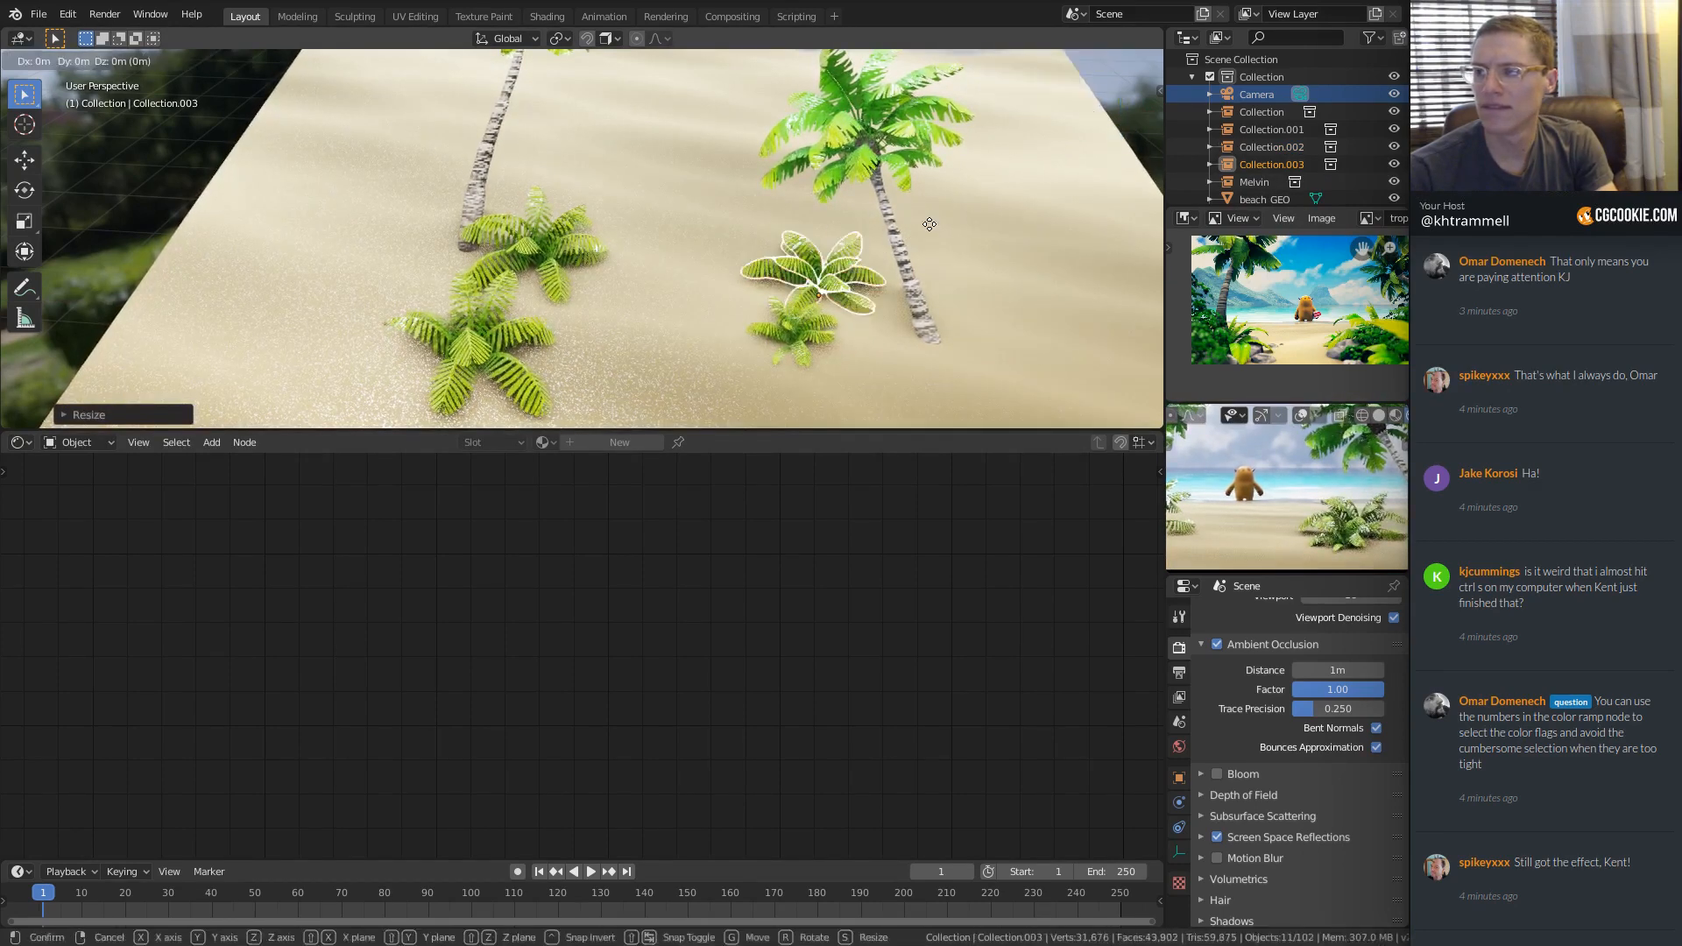
left_click(938, 219)
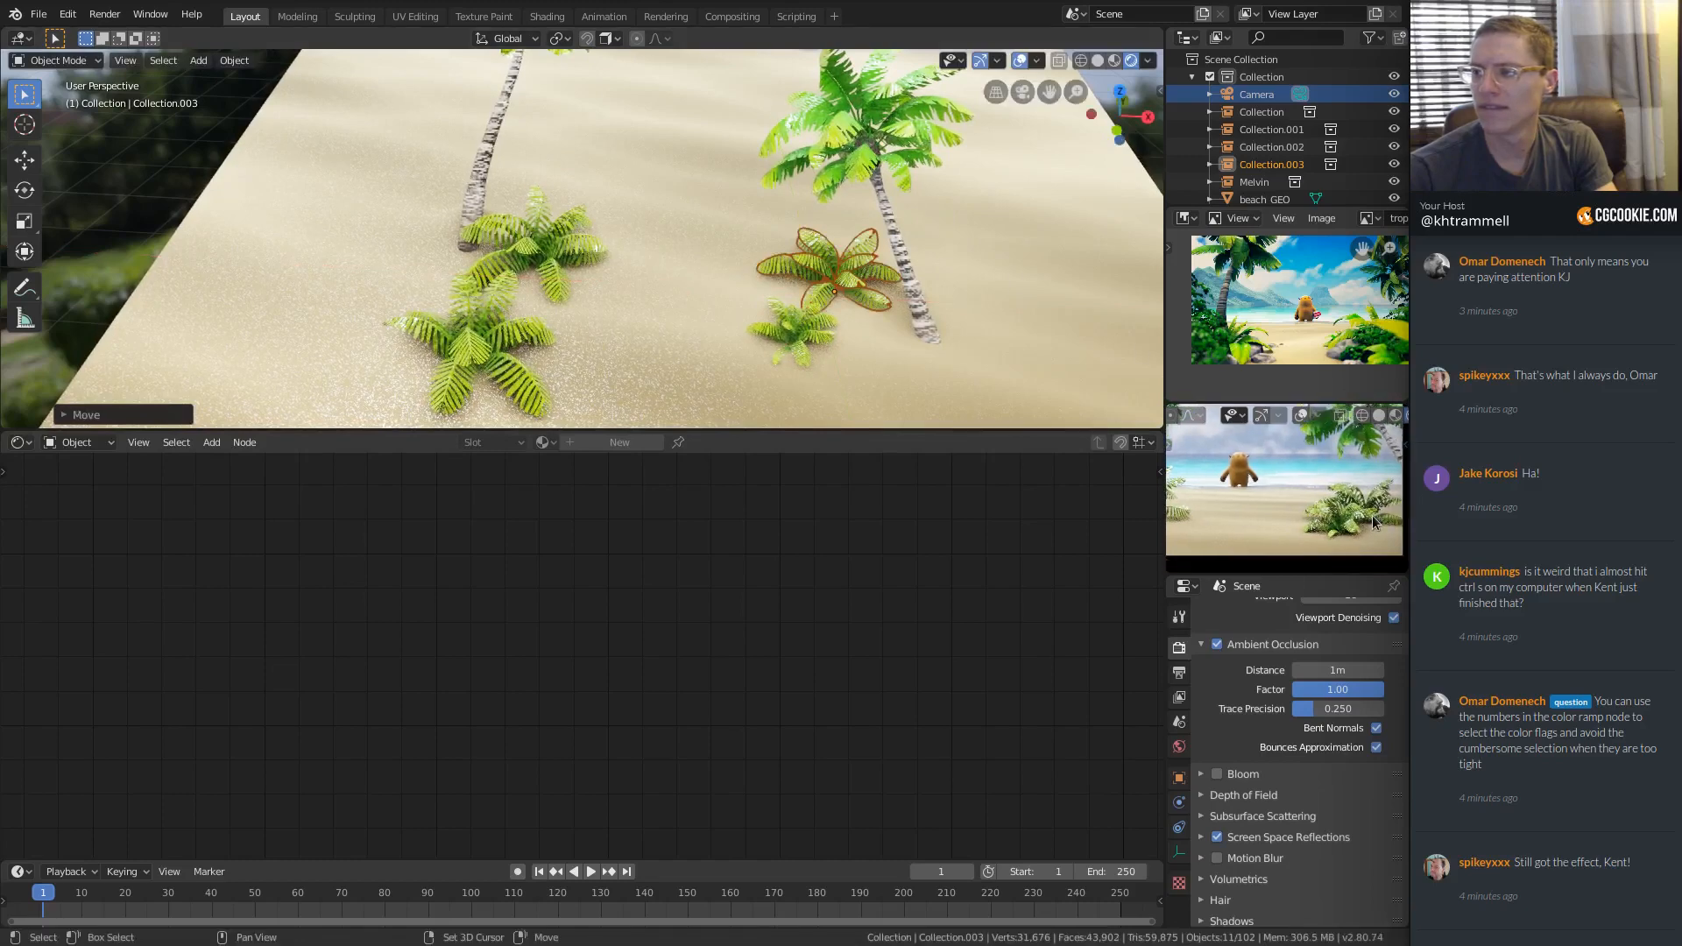
Duplicate the enlarged fern beside the palm trunk onto the sand in front of the small fern, with global Z locked.
middle_click_drag(1373, 523, 1325, 499, "ctrl")
middle_click_drag(876, 343, 728, 167, "shift")
middle_click_drag(728, 166, 770, 247, "shift")
middle_click_drag(782, 320, 729, 281, "shift")
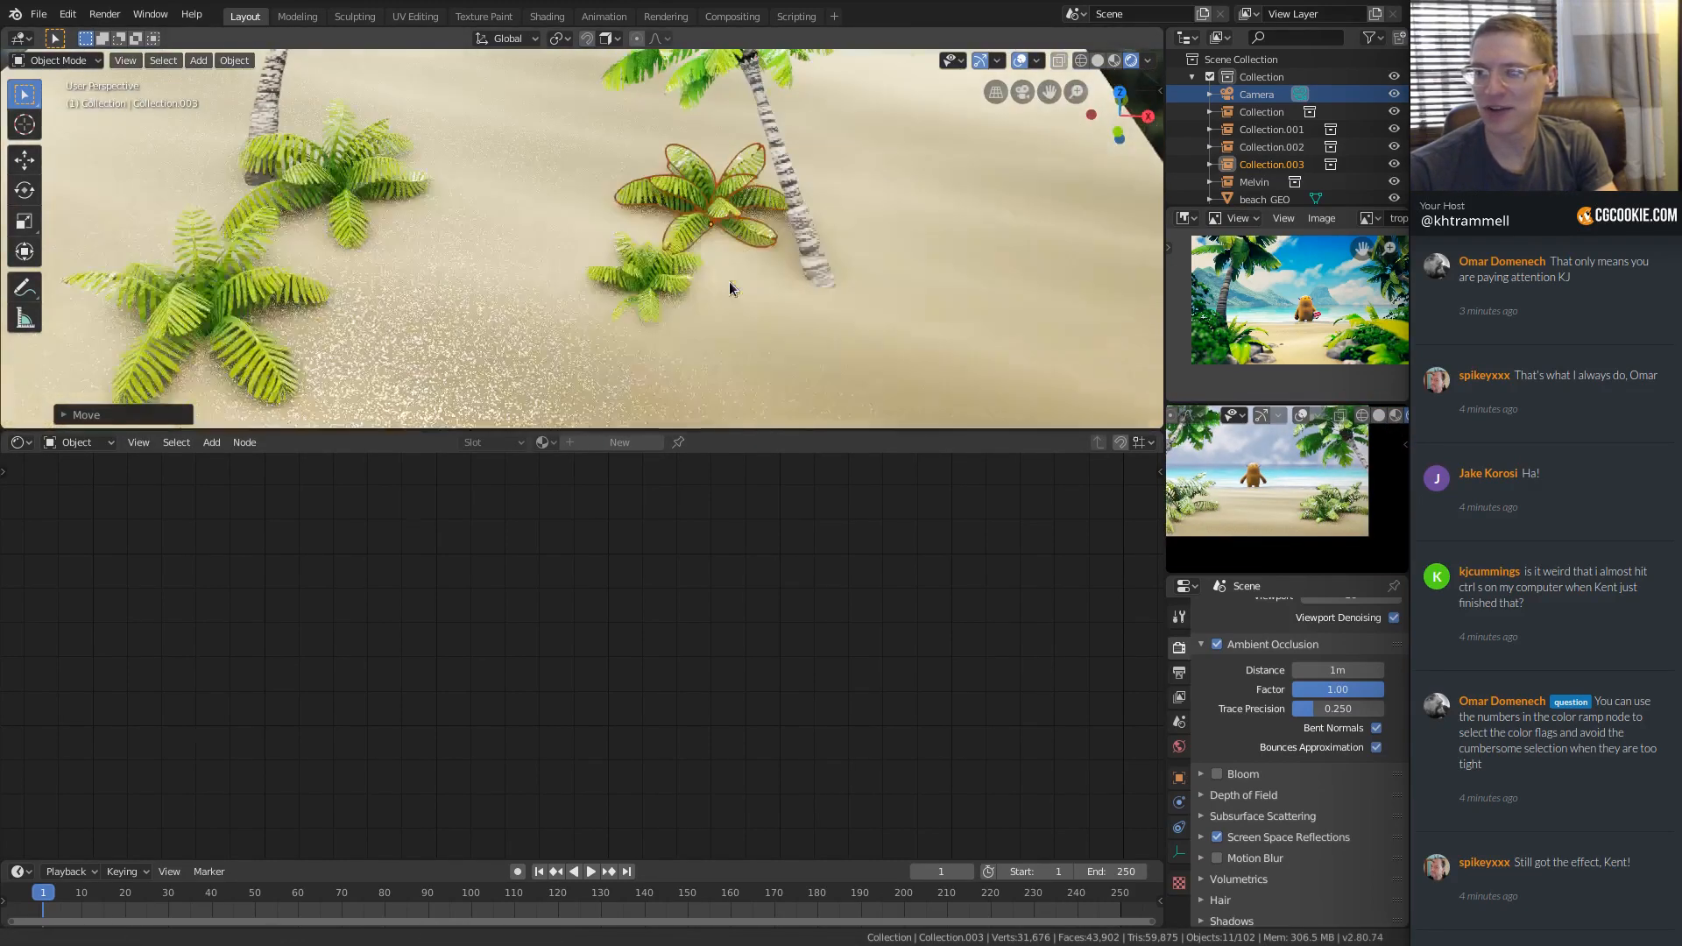
key("shift+d")
key("shift+z")
left_click(736, 402)
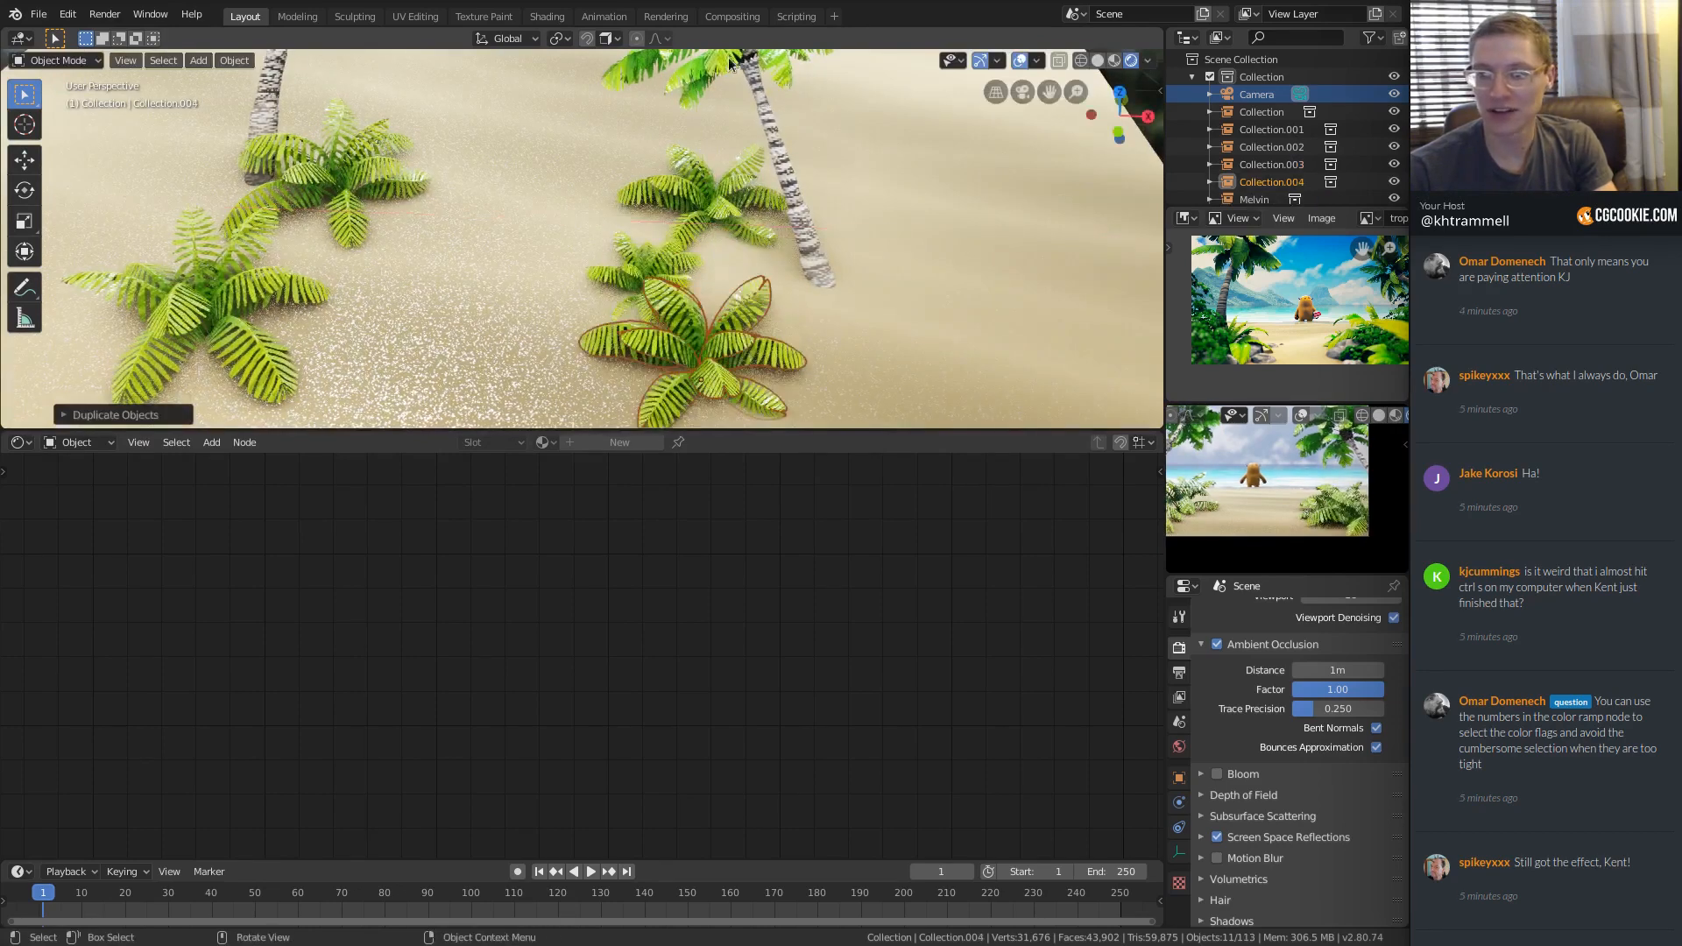
Reposition the foreground fern copy on the sand and rotate it around the global Z axis.
middle_click_drag(793, 351, 771, 214, "shift")
middle_click_drag(771, 215, 799, 210, "ctrl")
key("g")
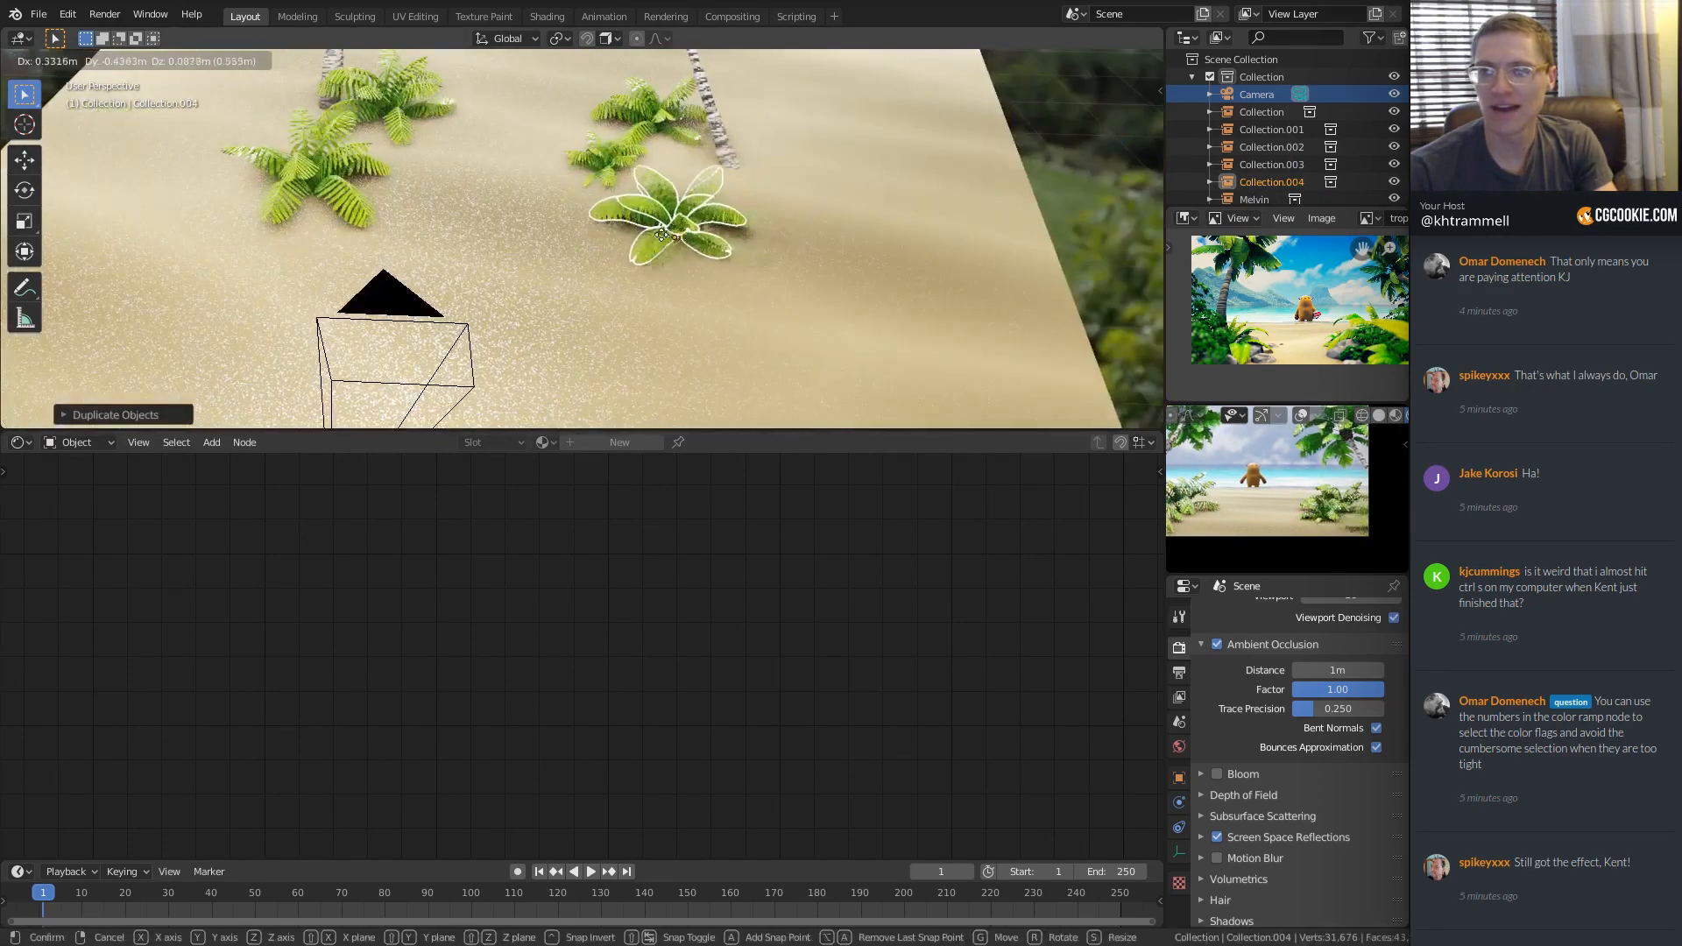
left_click(658, 247)
key("r")
key("z")
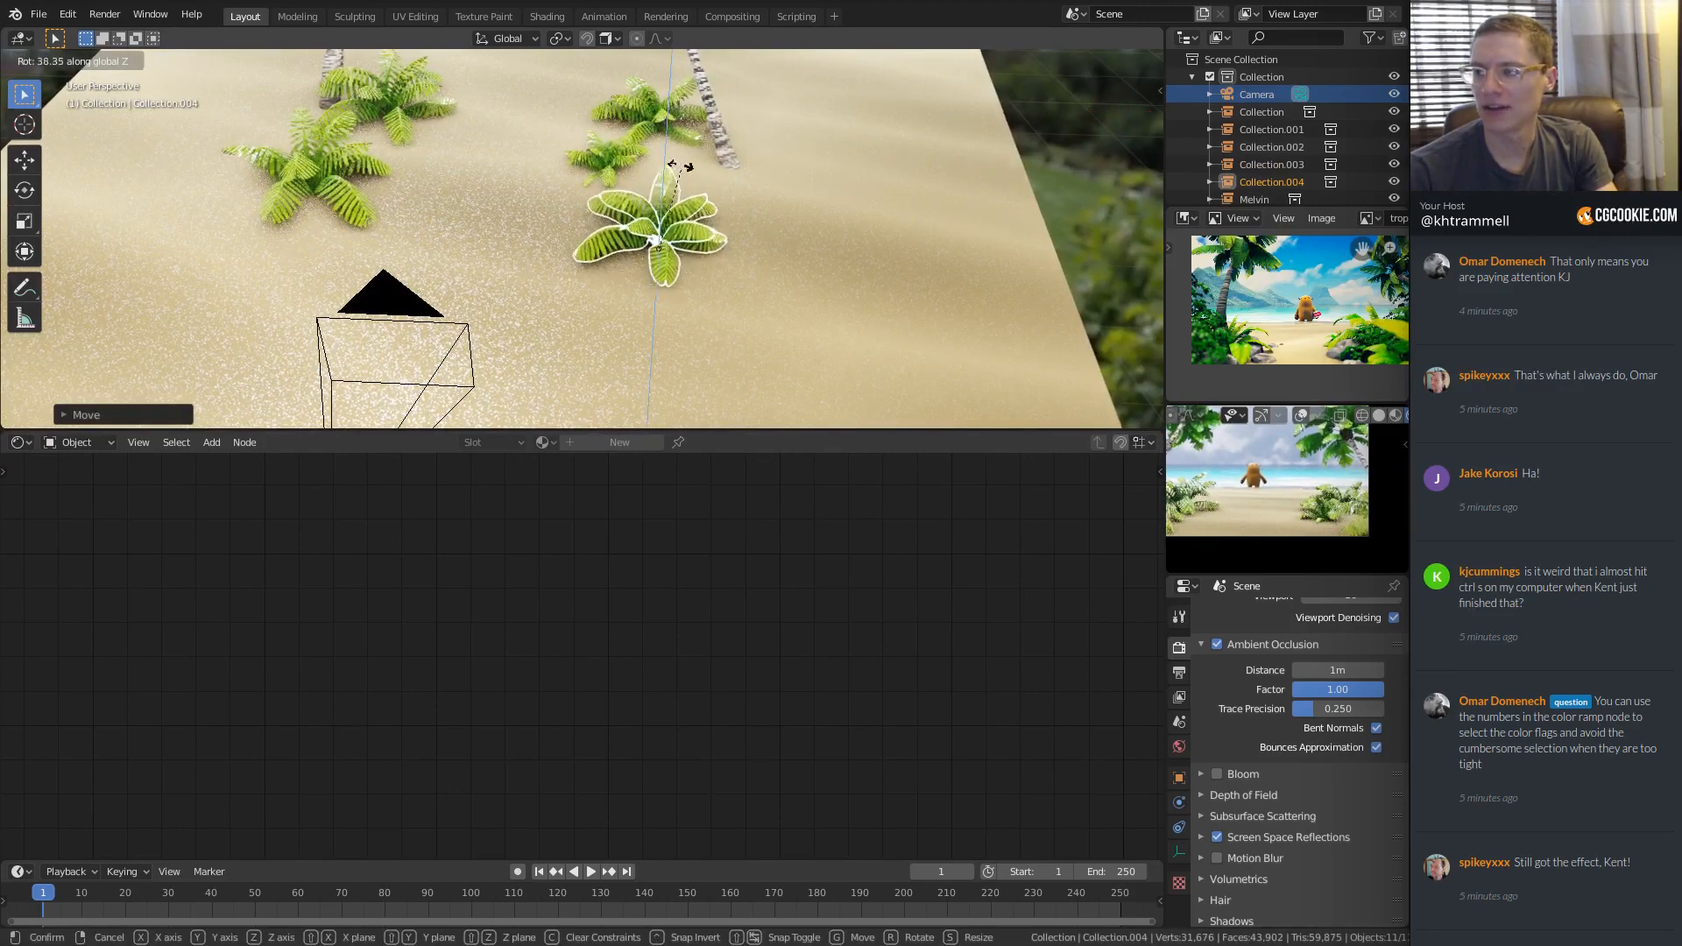
left_click(1314, 513)
scroll(1296, 501, "down", 1)
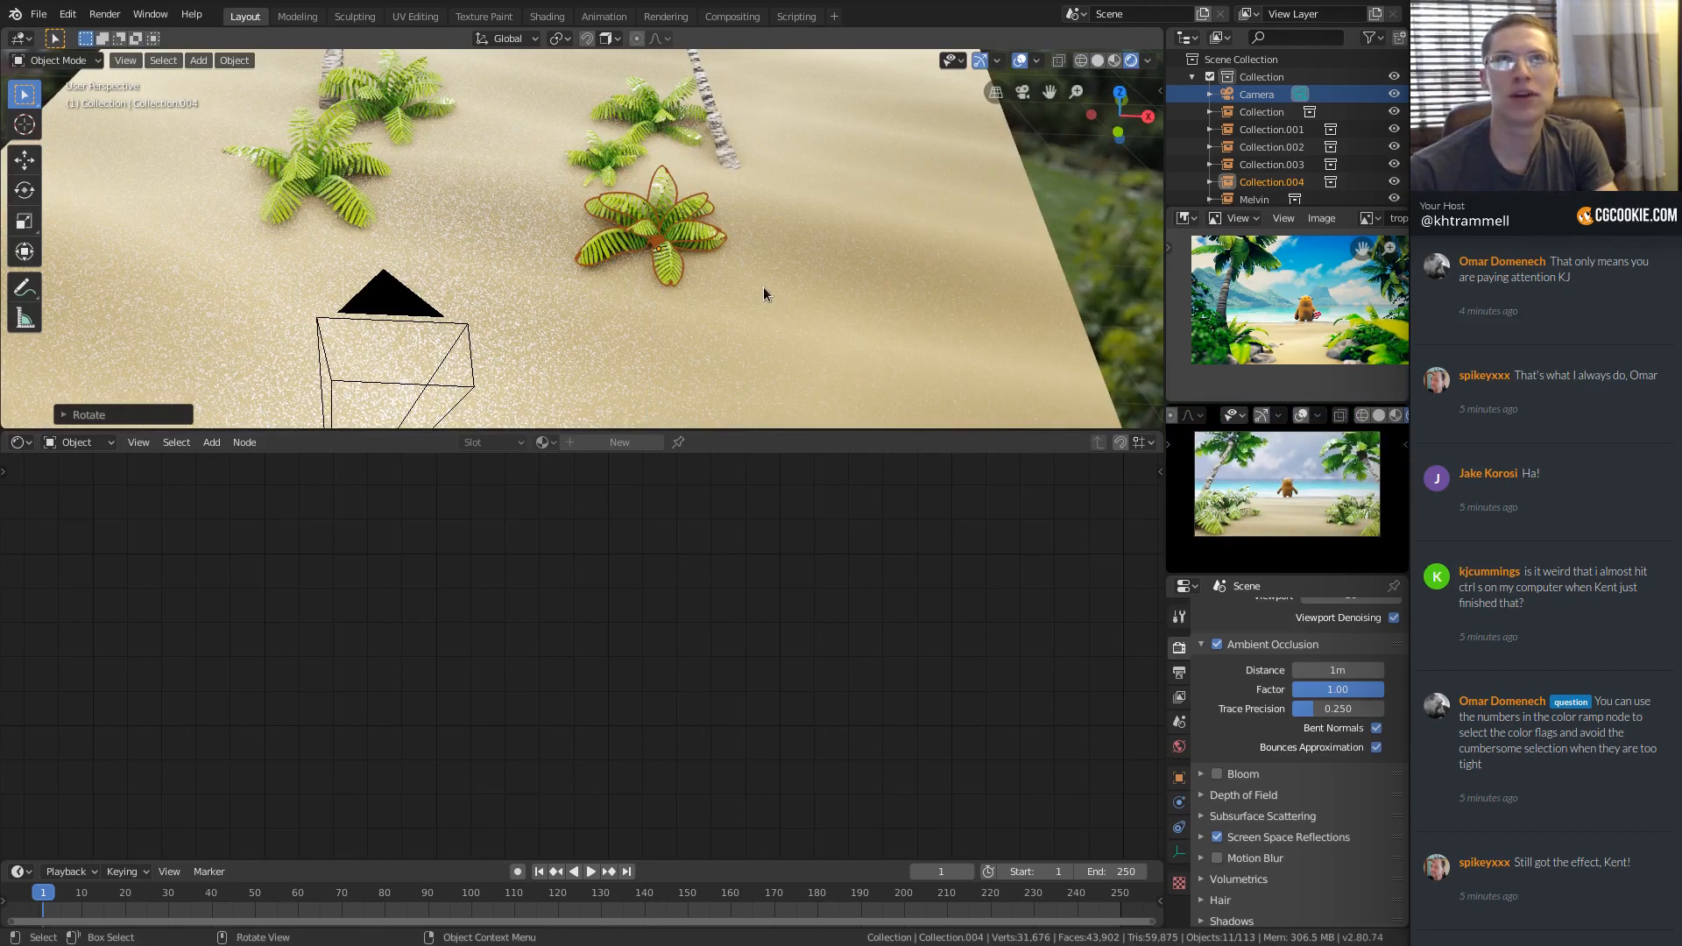
Save the scene file tropical_beach_assembly_02.blend.
key("ctrl+s")
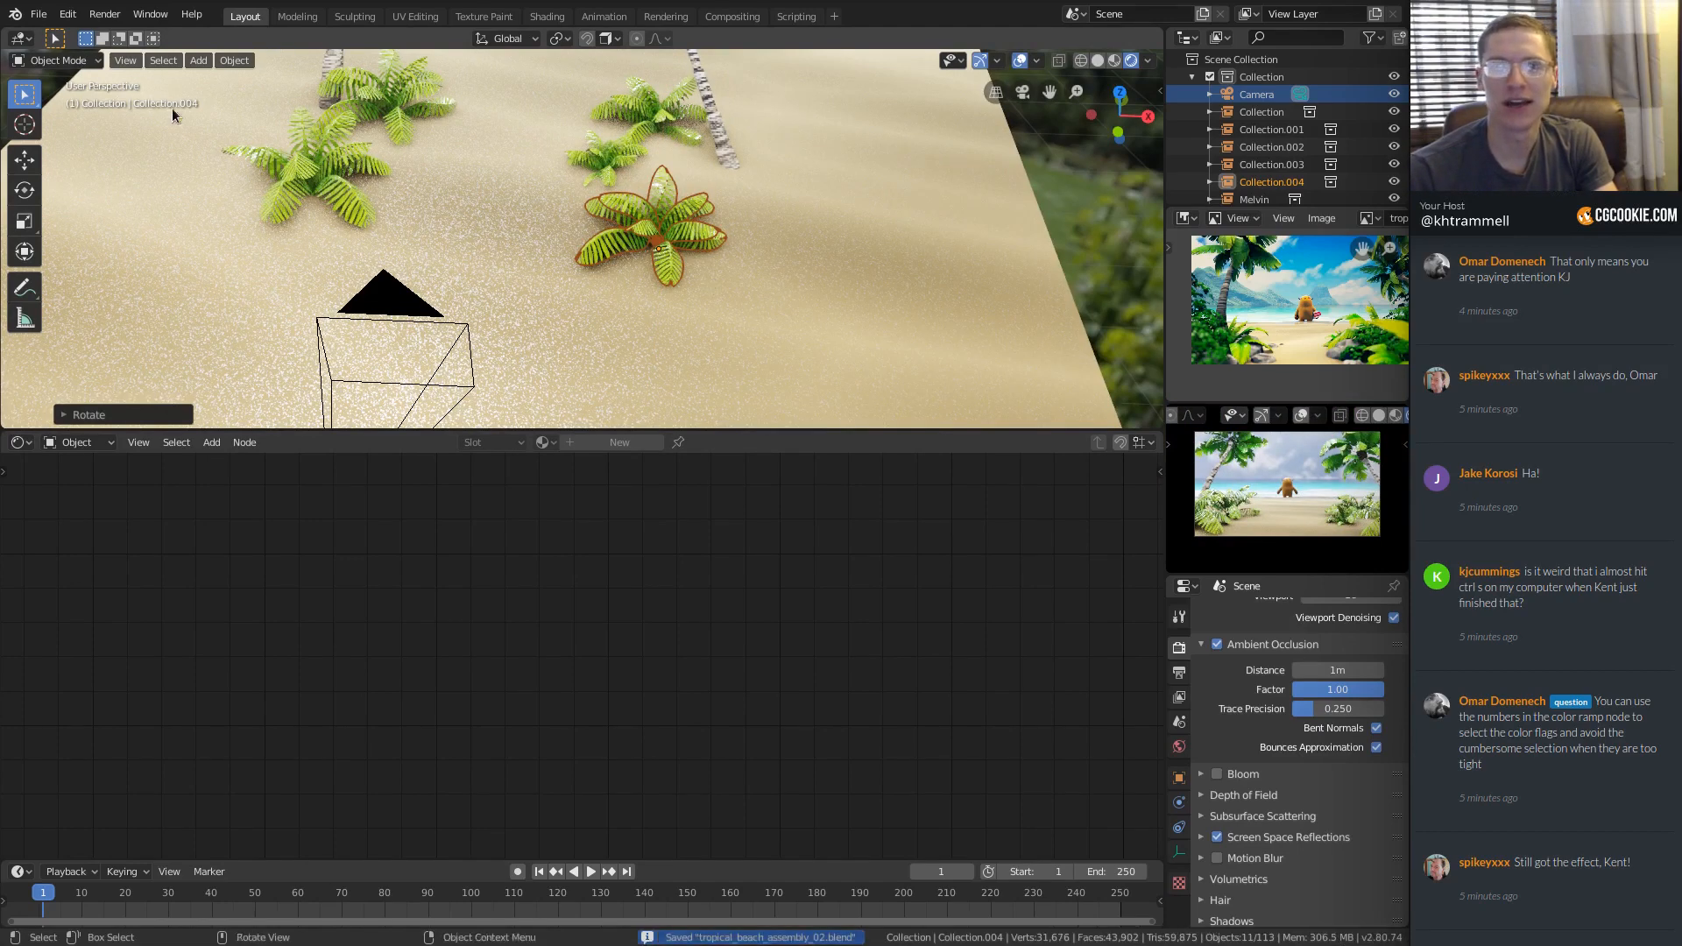
left_click(38, 15)
left_click(39, 15)
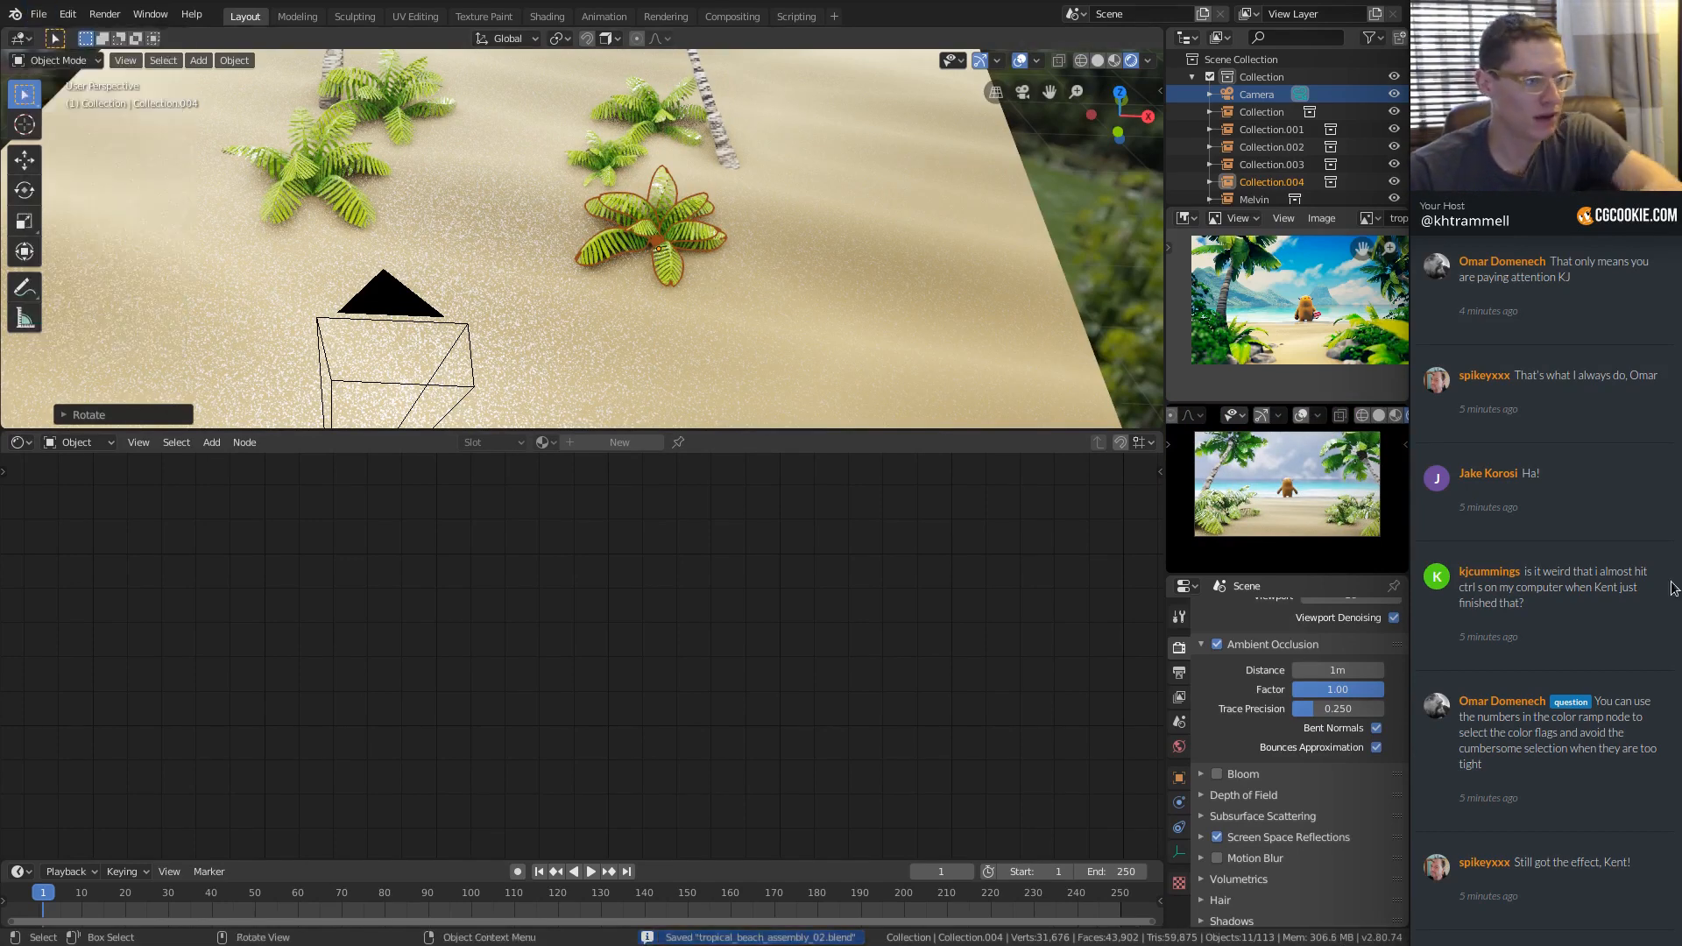
scroll(1609, 655, "up", 1)
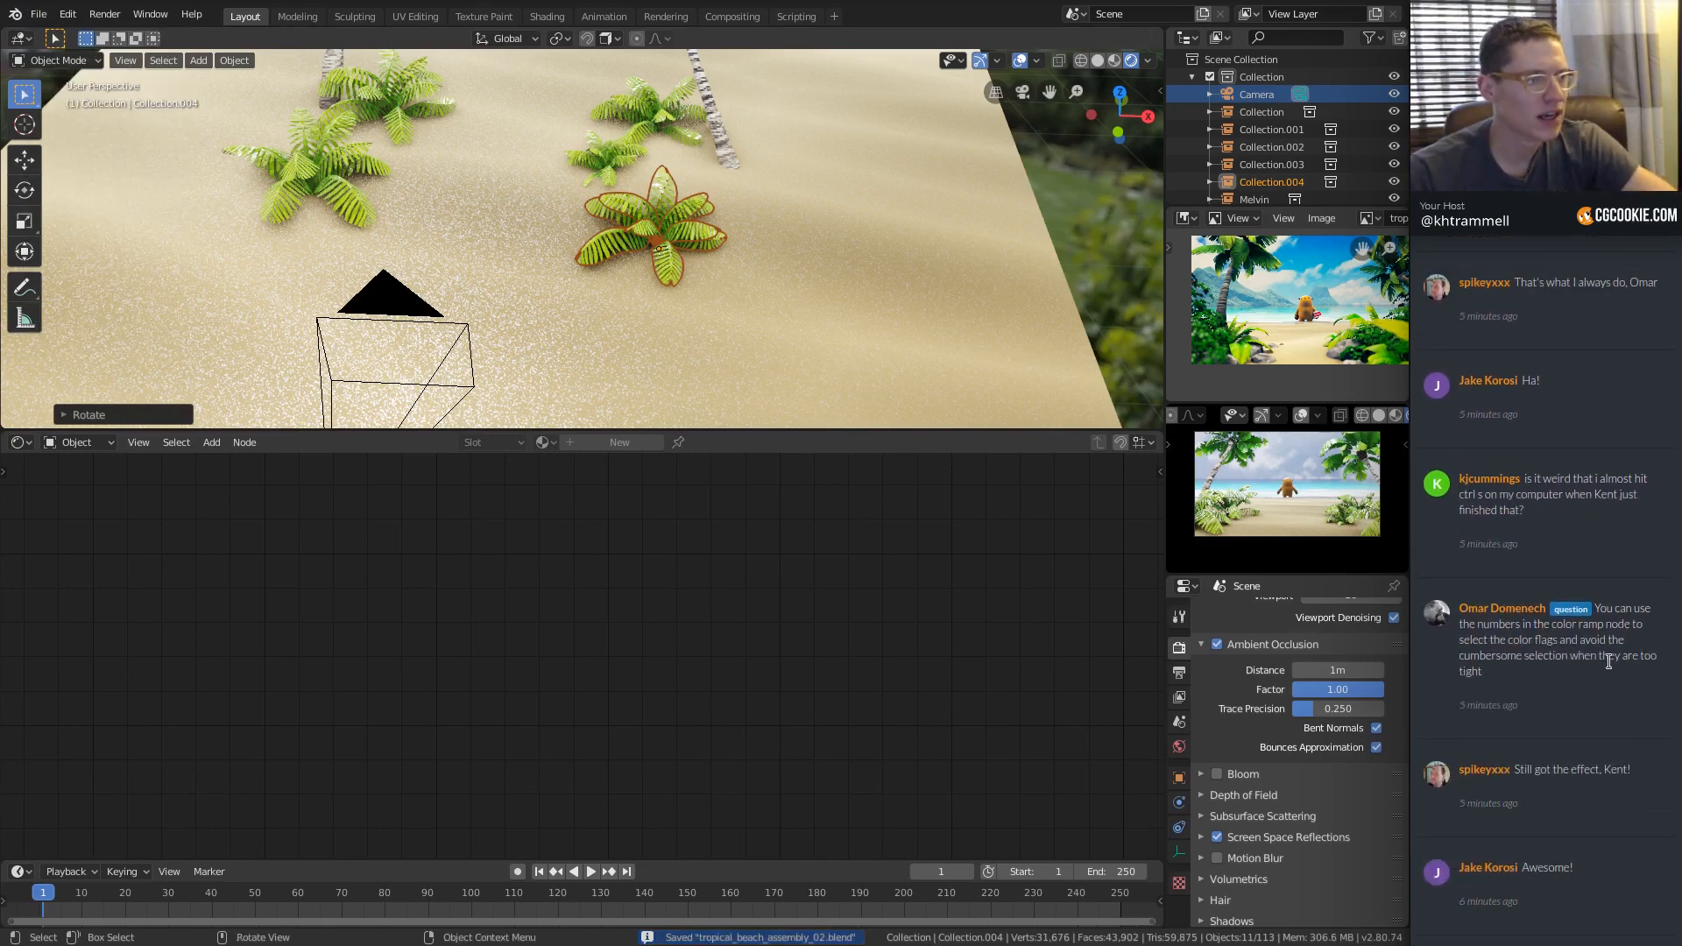
scroll(1615, 653, "up", 2)
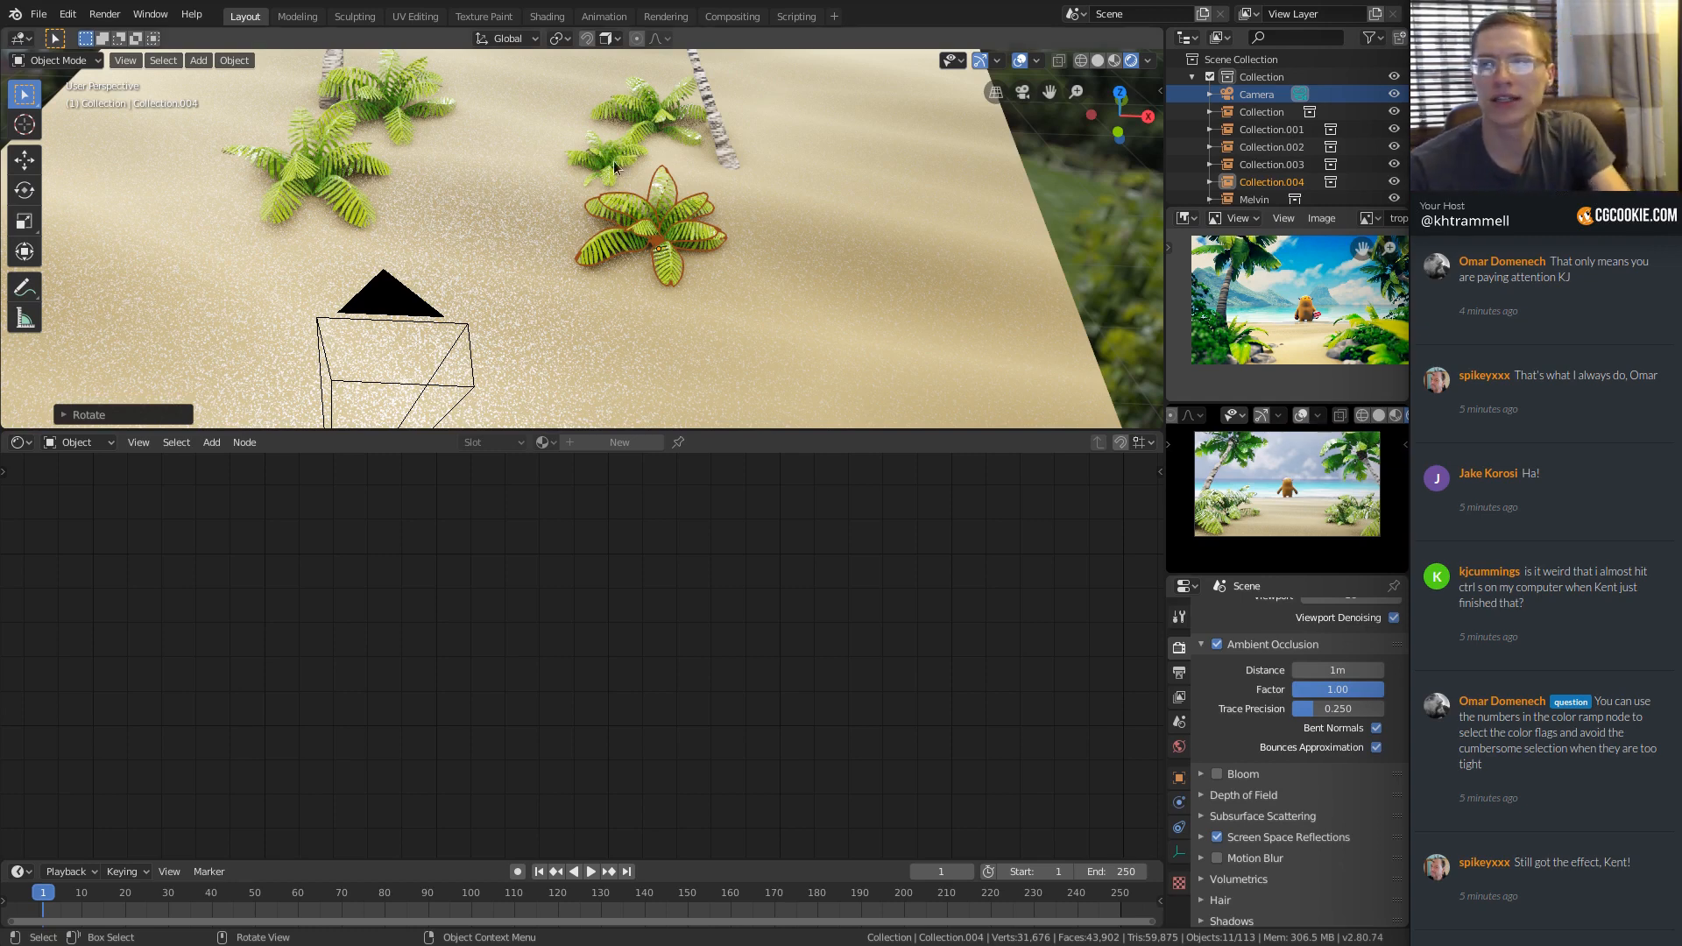
Select the beach and switch between color stops 0 and 1 of its ColorRamp node using the stop number.
middle_click_drag(659, 302, 802, 235)
left_click(804, 236)
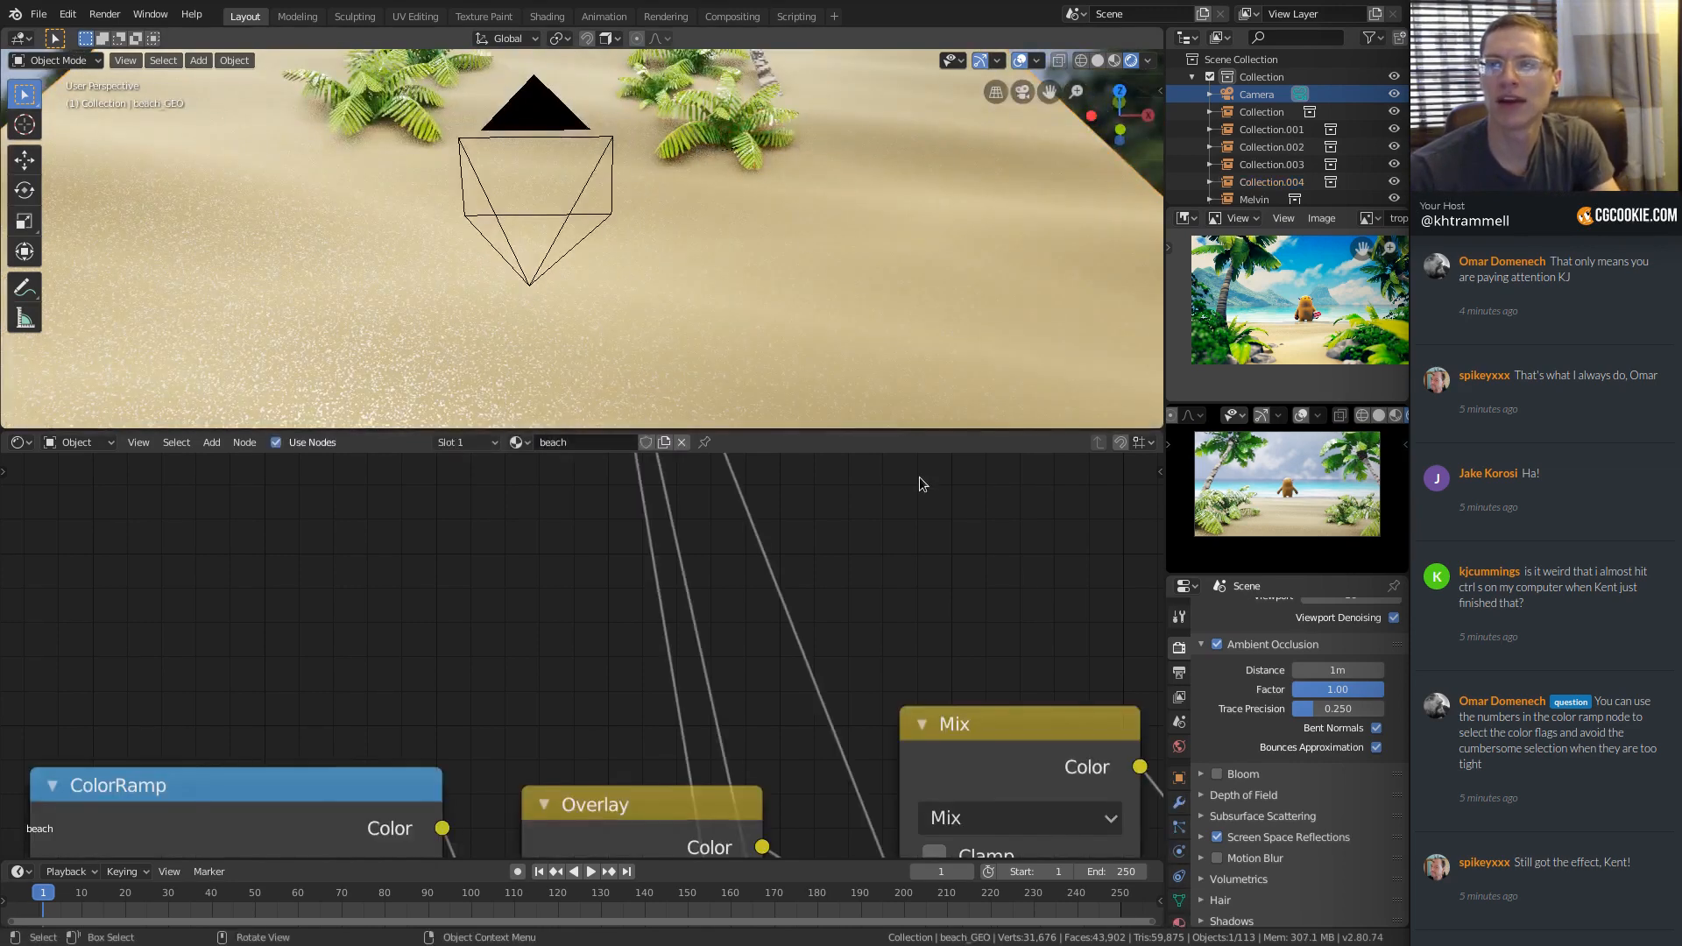
middle_click_drag(881, 688, 893, 502)
middle_click_drag(156, 683, 378, 608)
left_click(406, 550)
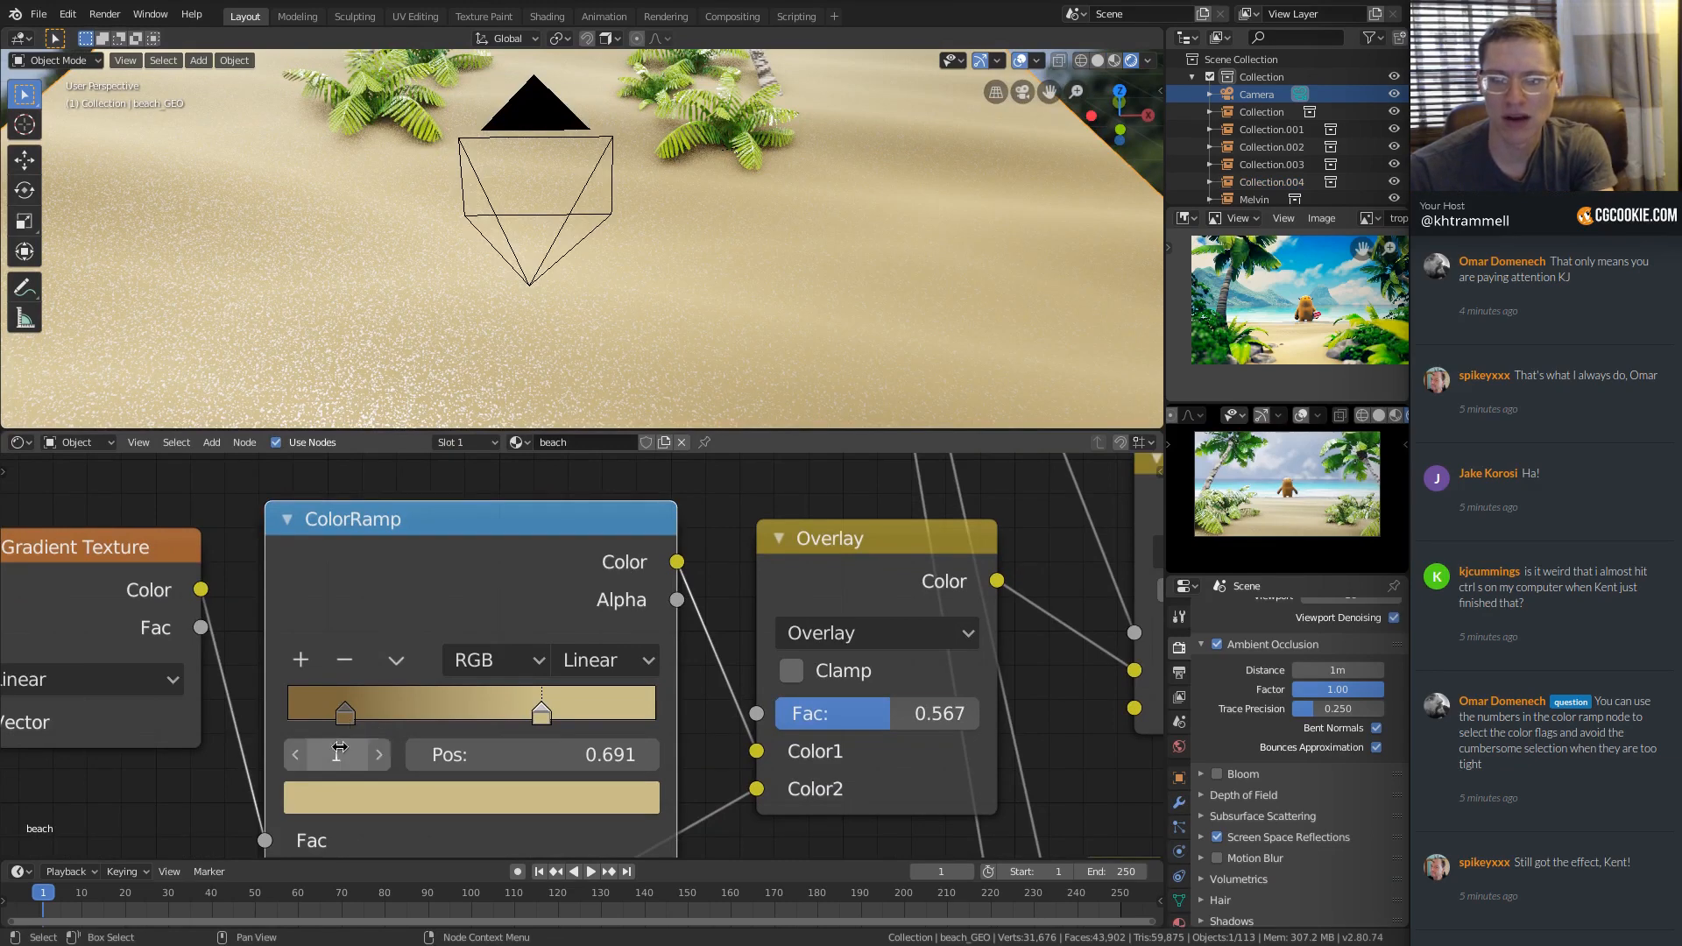
left_click(295, 757)
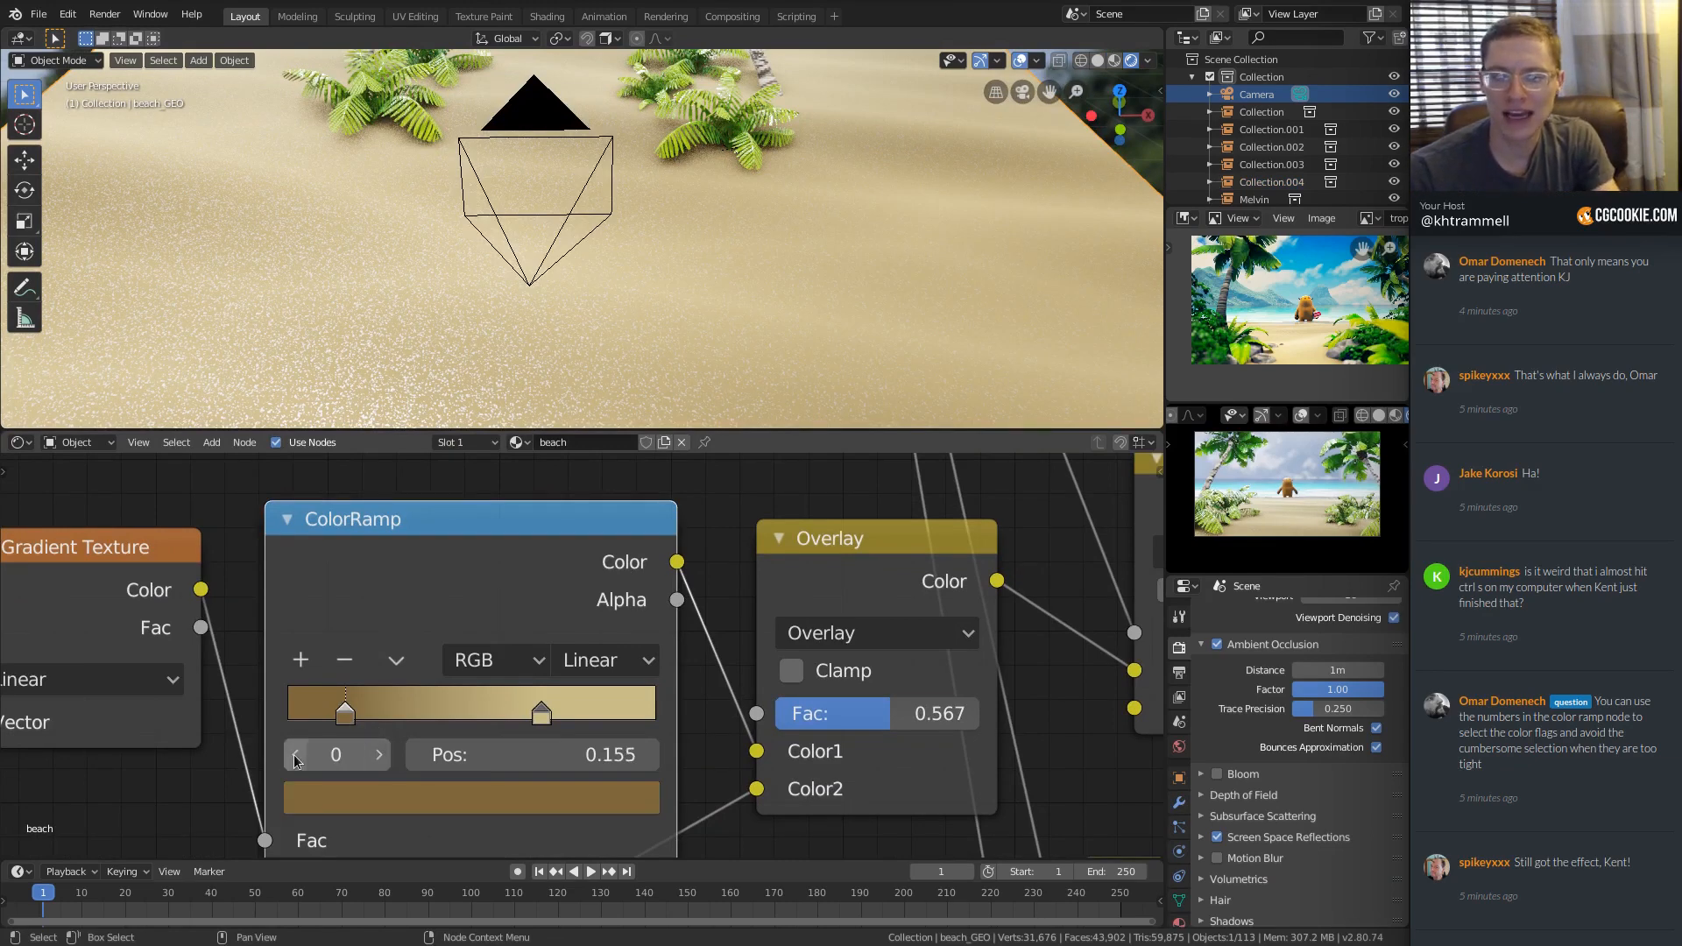
left_click(378, 756)
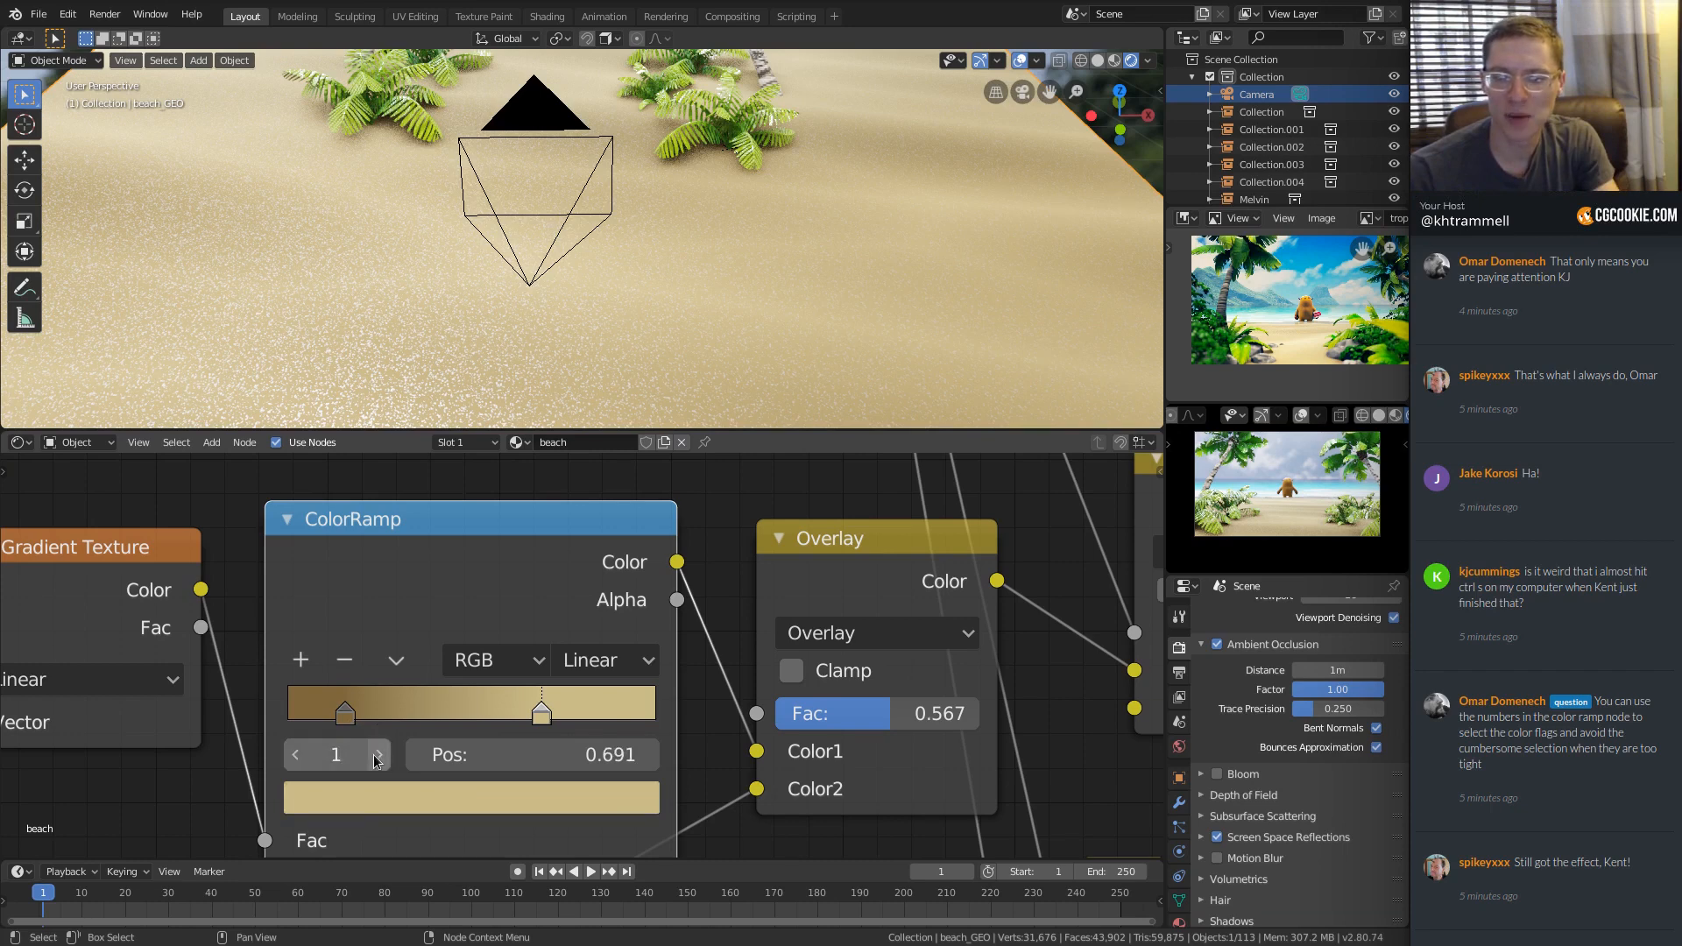
left_click(295, 755)
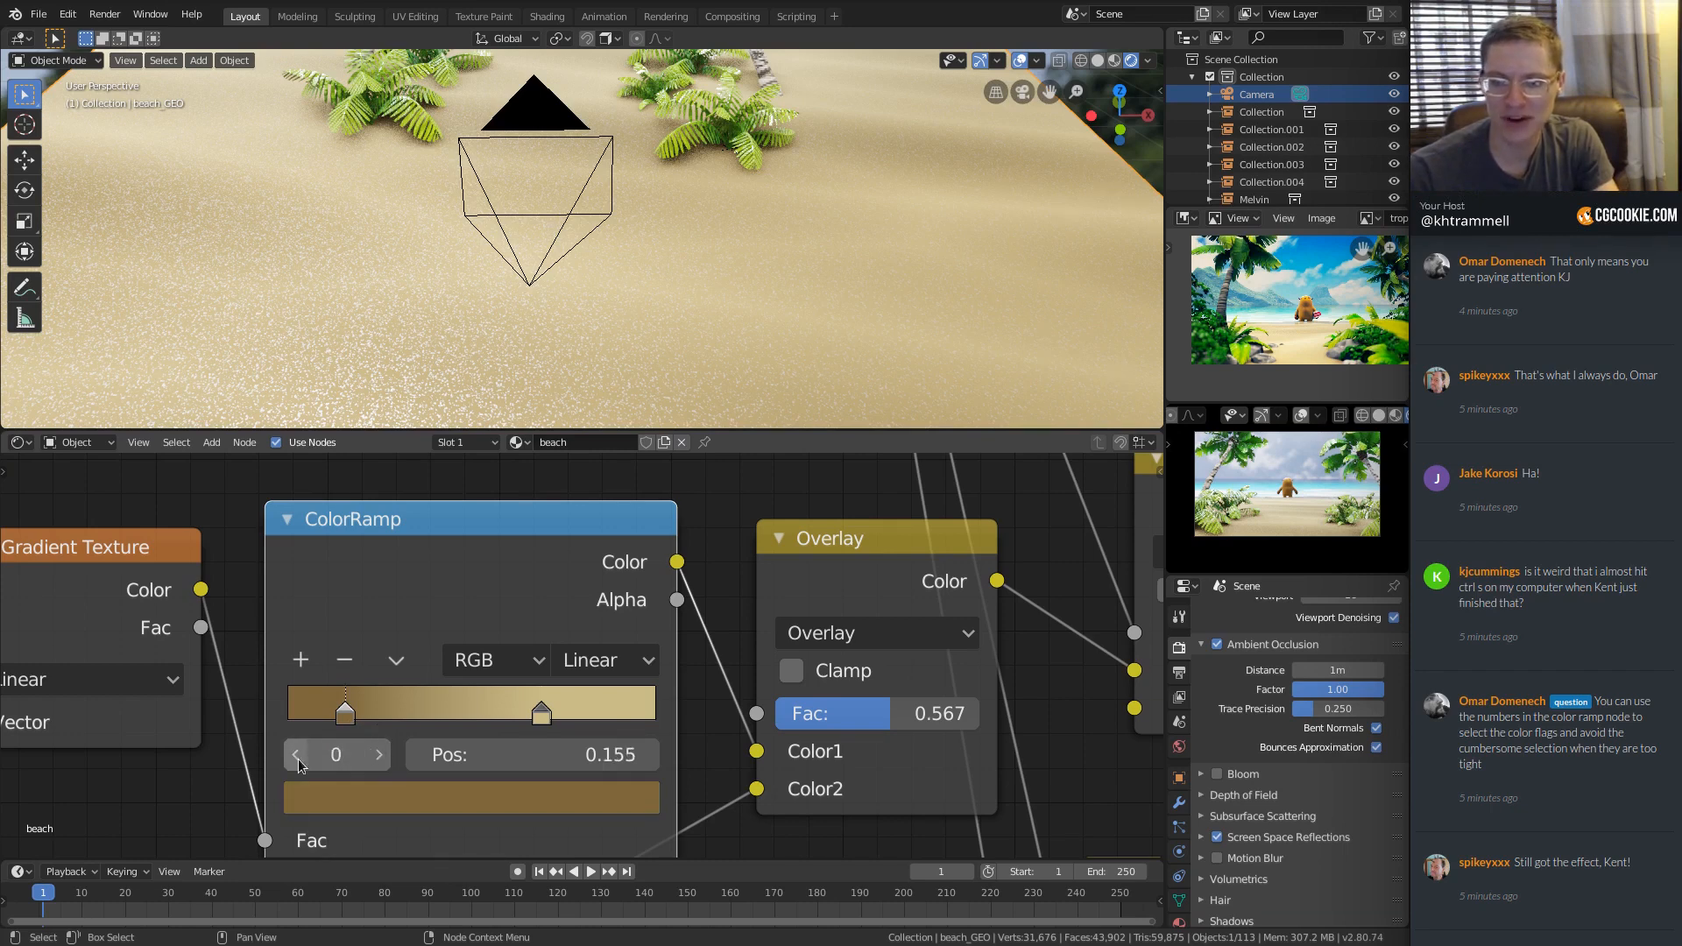
left_click(378, 757)
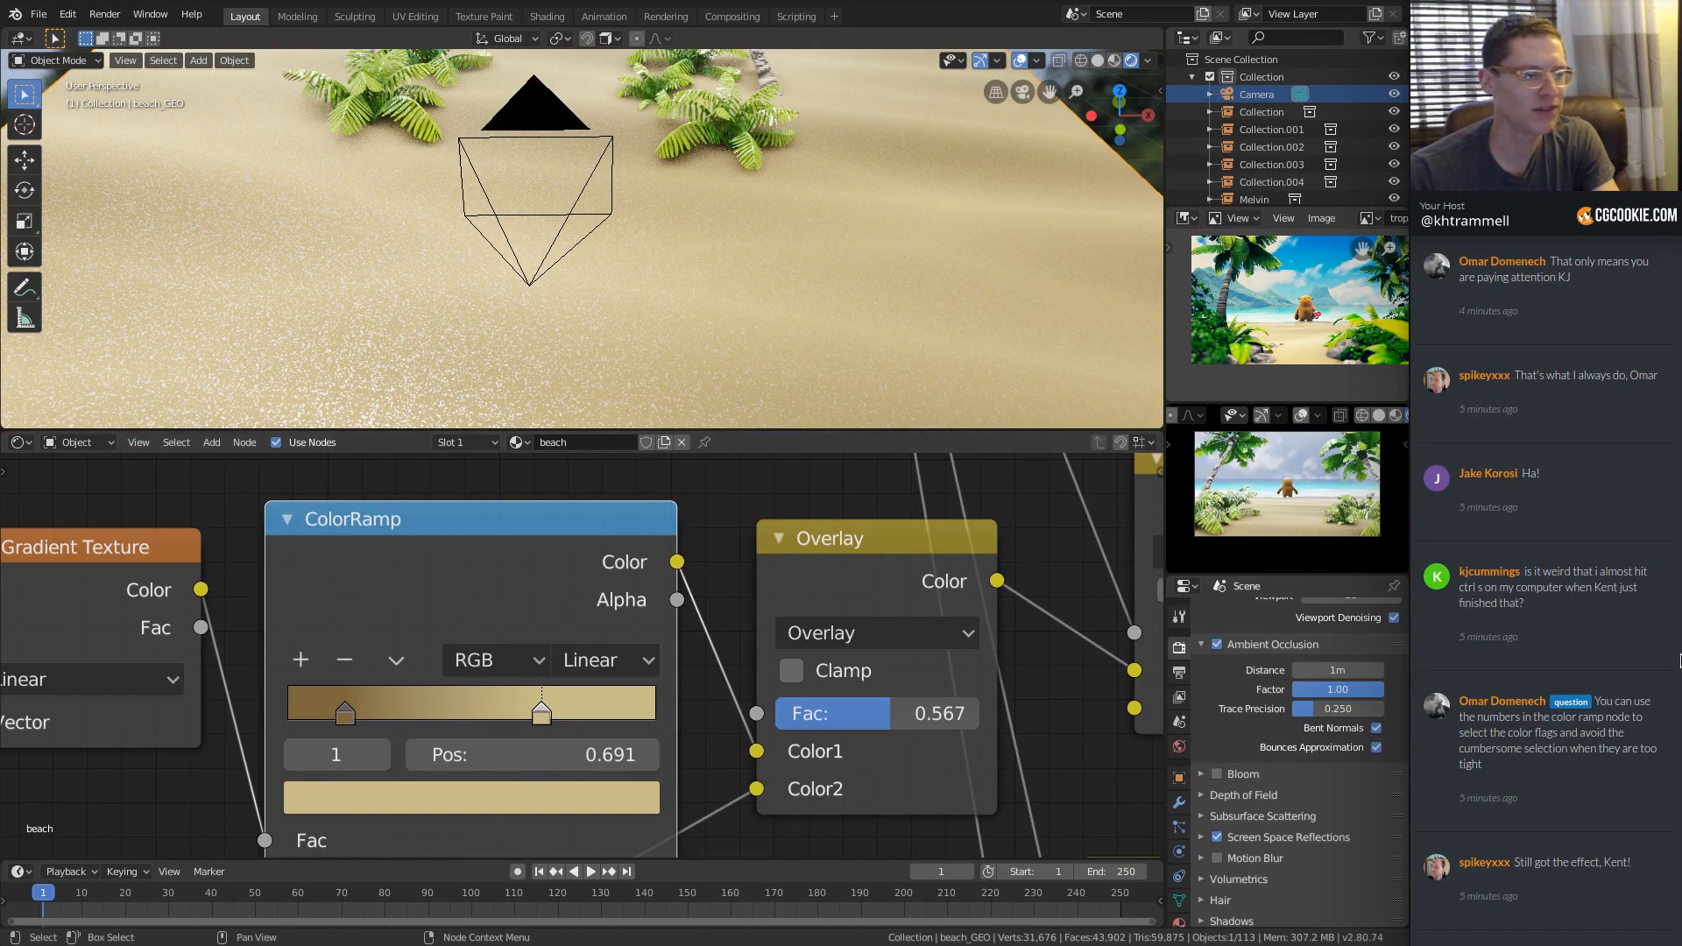
Save the scene file tropical_beach_assembly_02.blend.
scroll(740, 535, "down", 4)
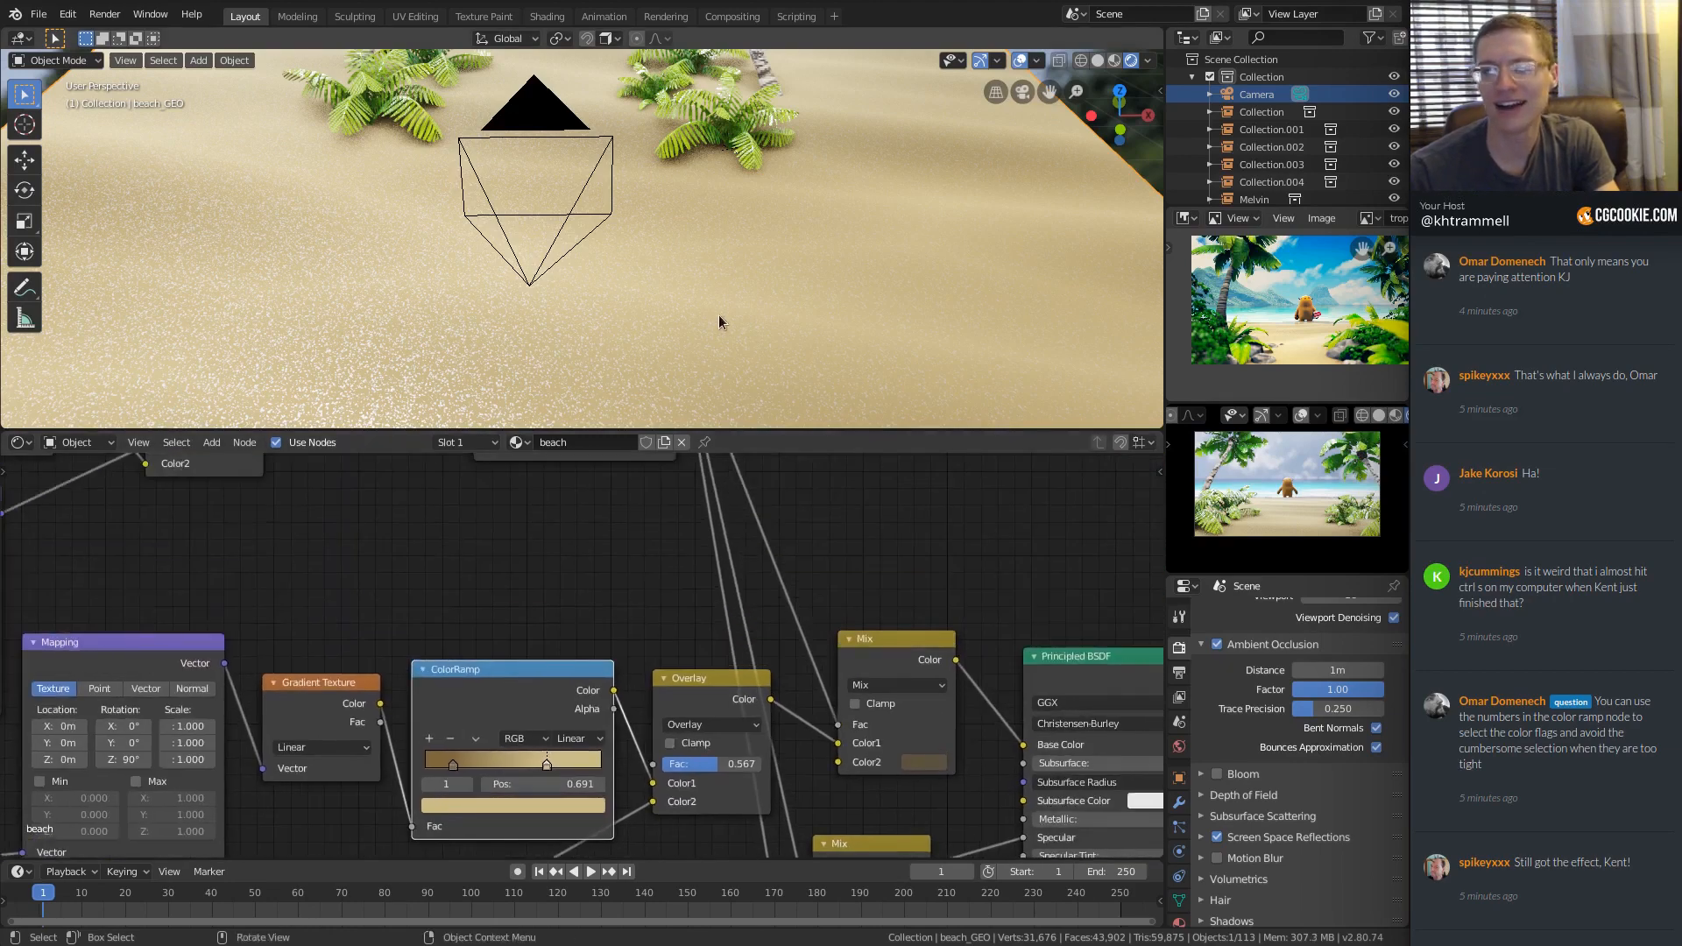
scroll(711, 247, "down", 2)
middle_click_drag(623, 97, 634, 256, "shift")
scroll(630, 256, "up", 3)
key("ctrl+s")
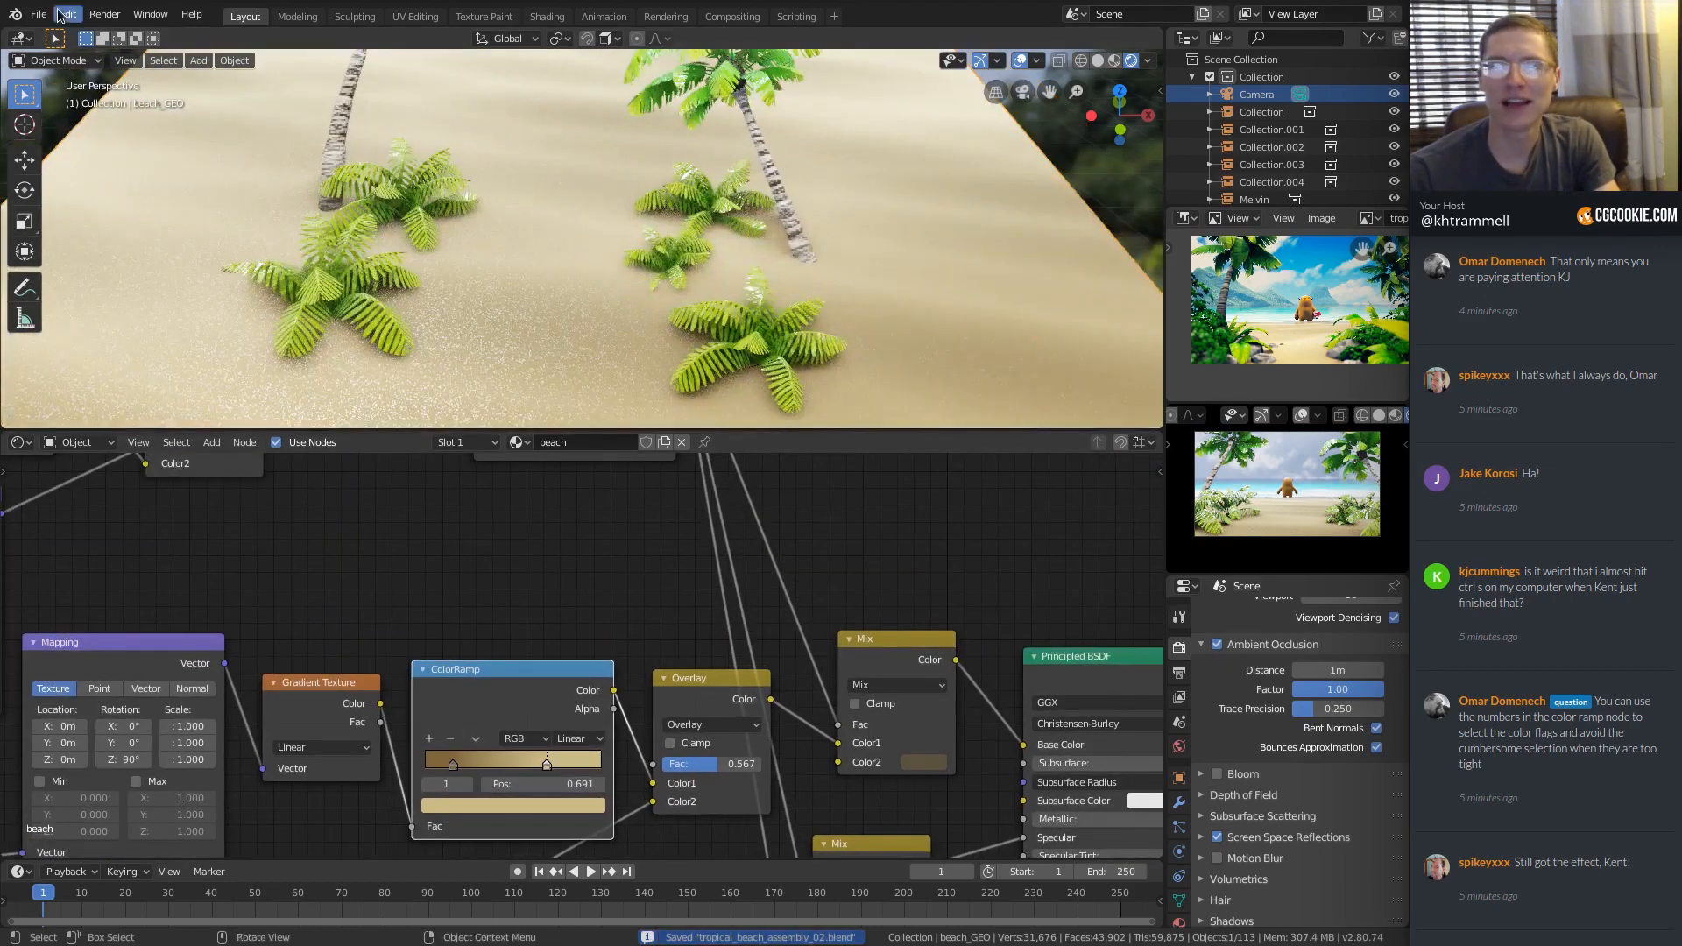
left_click(39, 14)
left_click(73, 189)
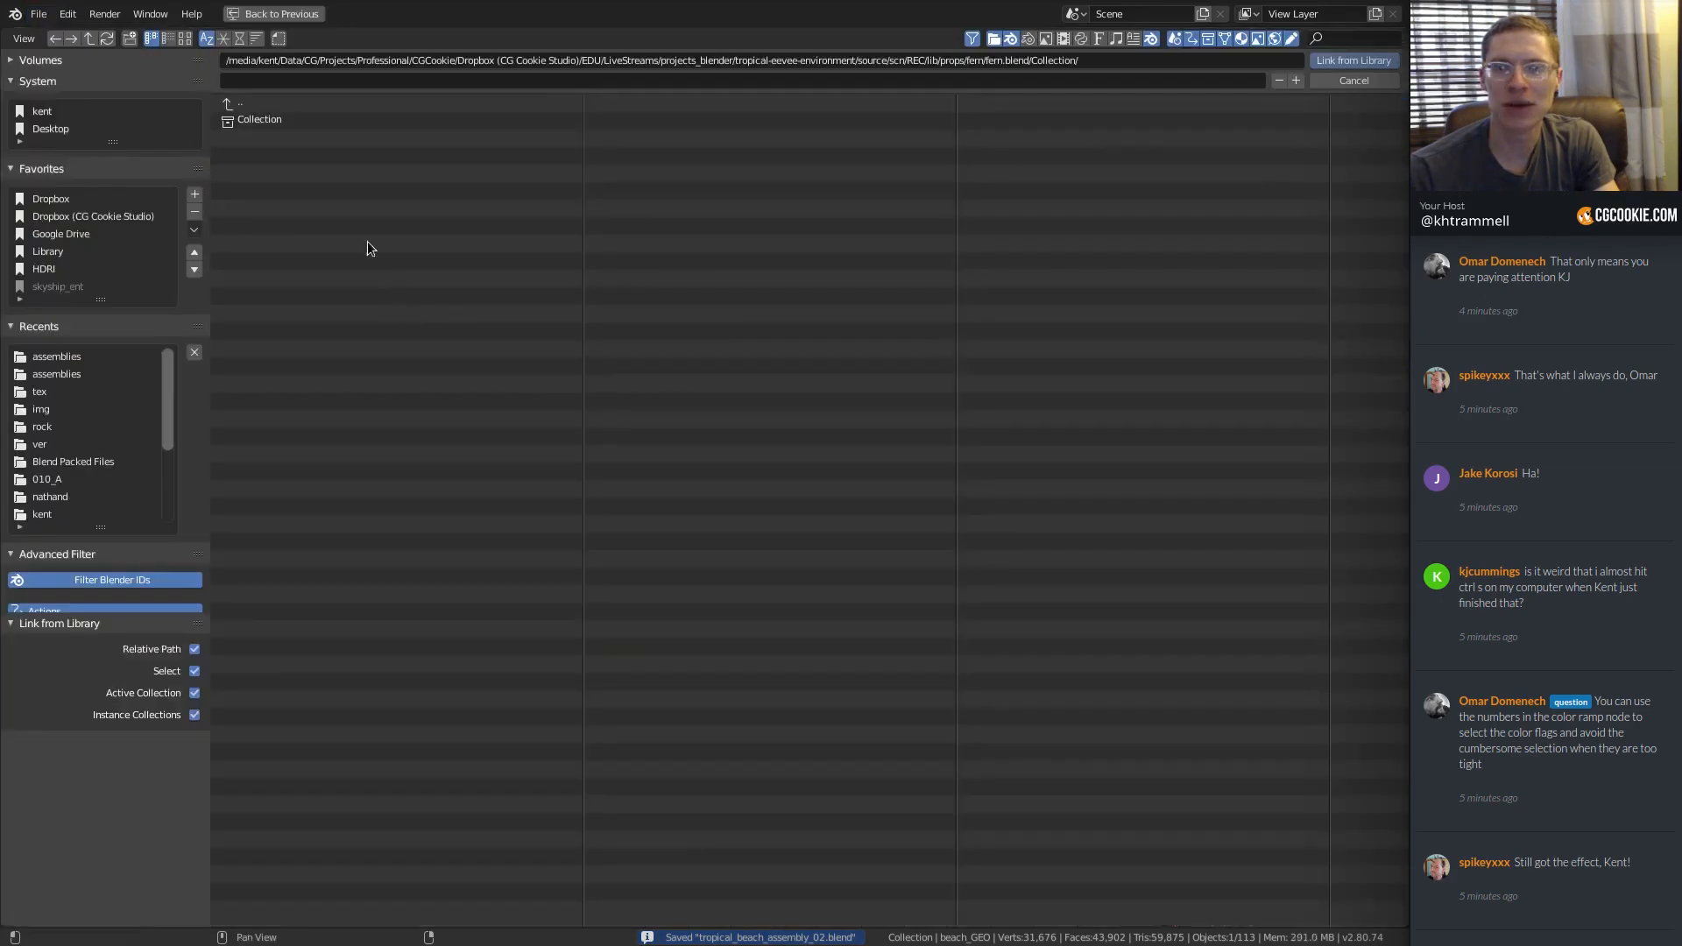
left_click(252, 102)
left_click(251, 103)
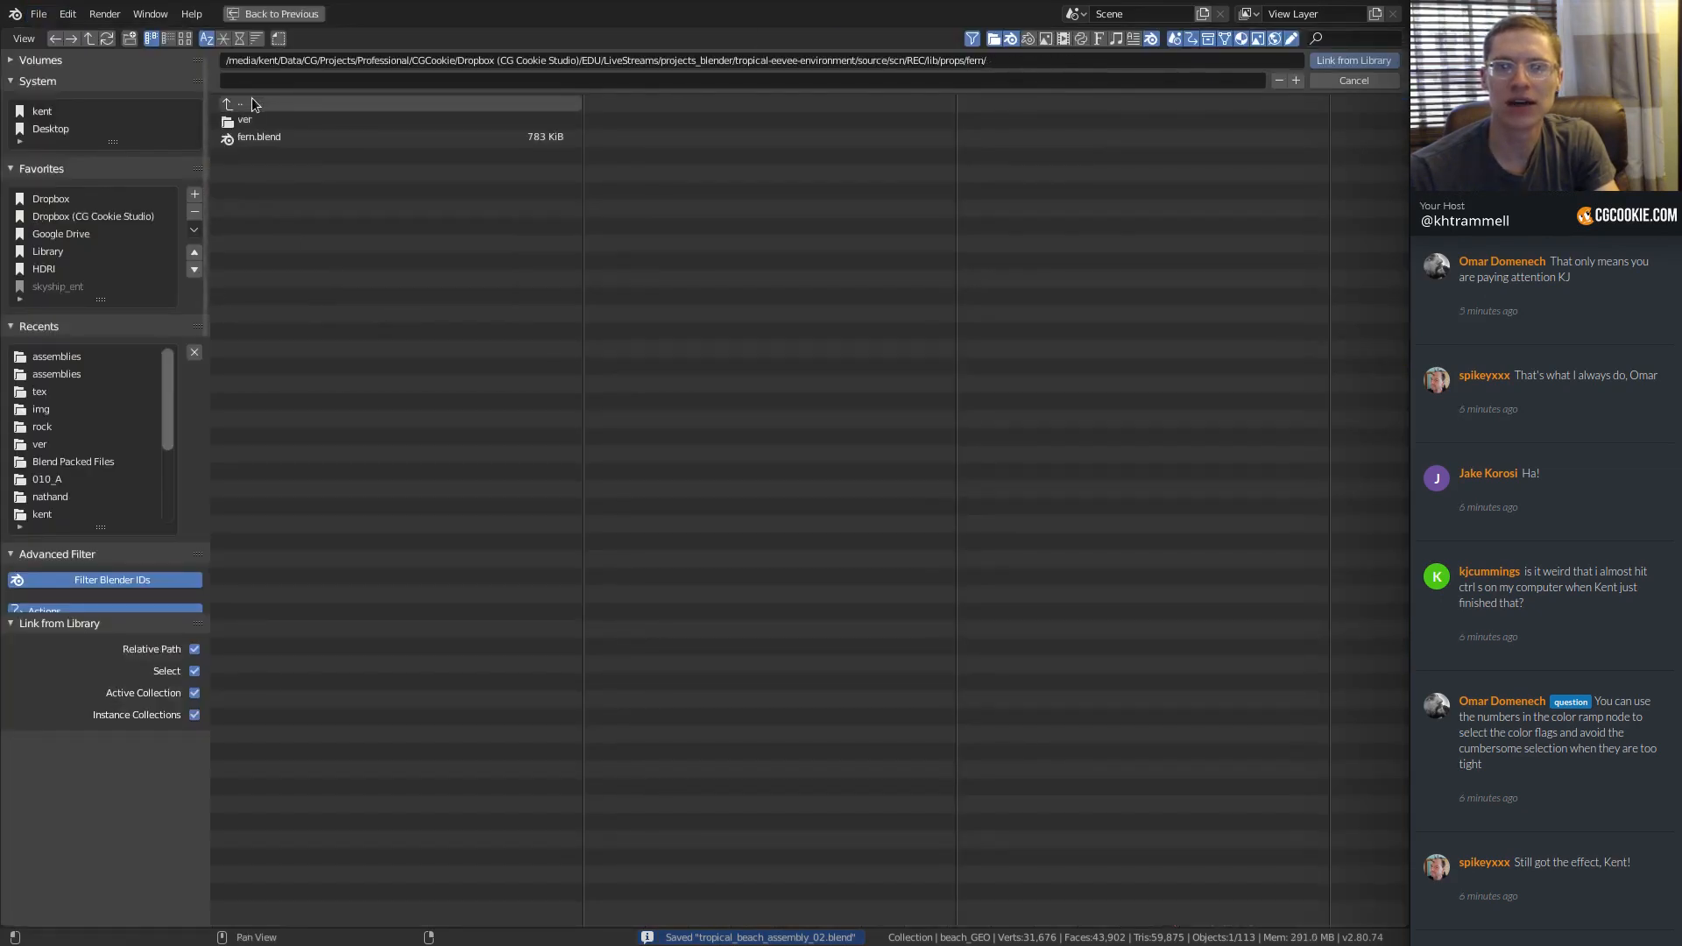
left_click(351, 172)
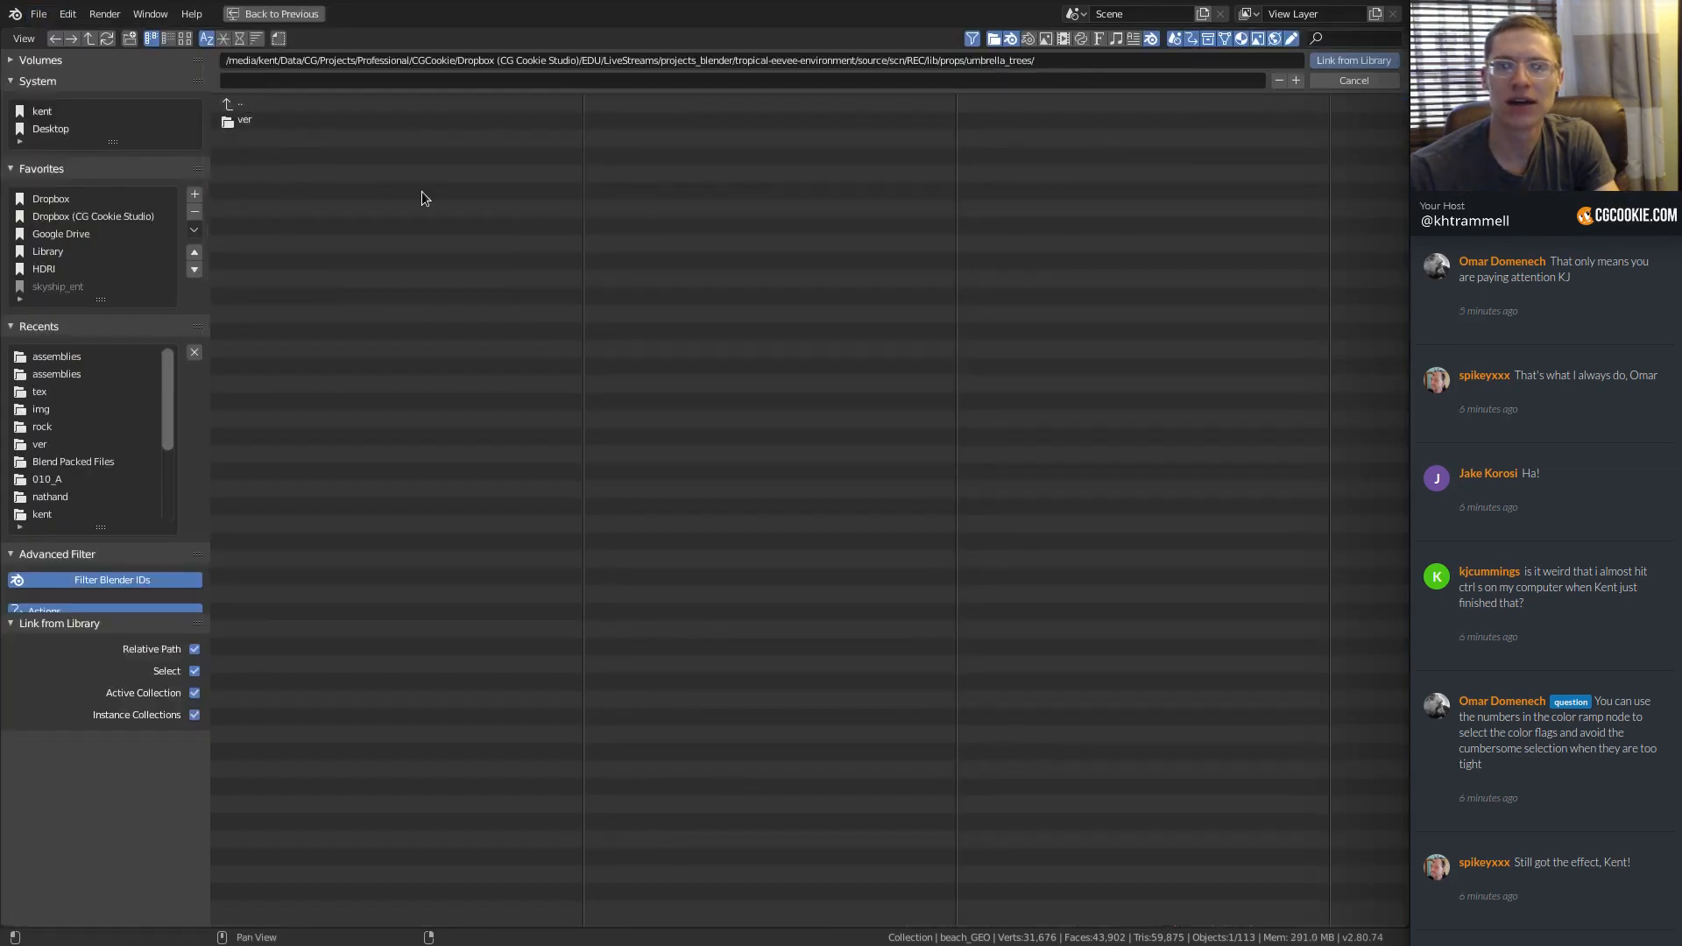
left_click(260, 123)
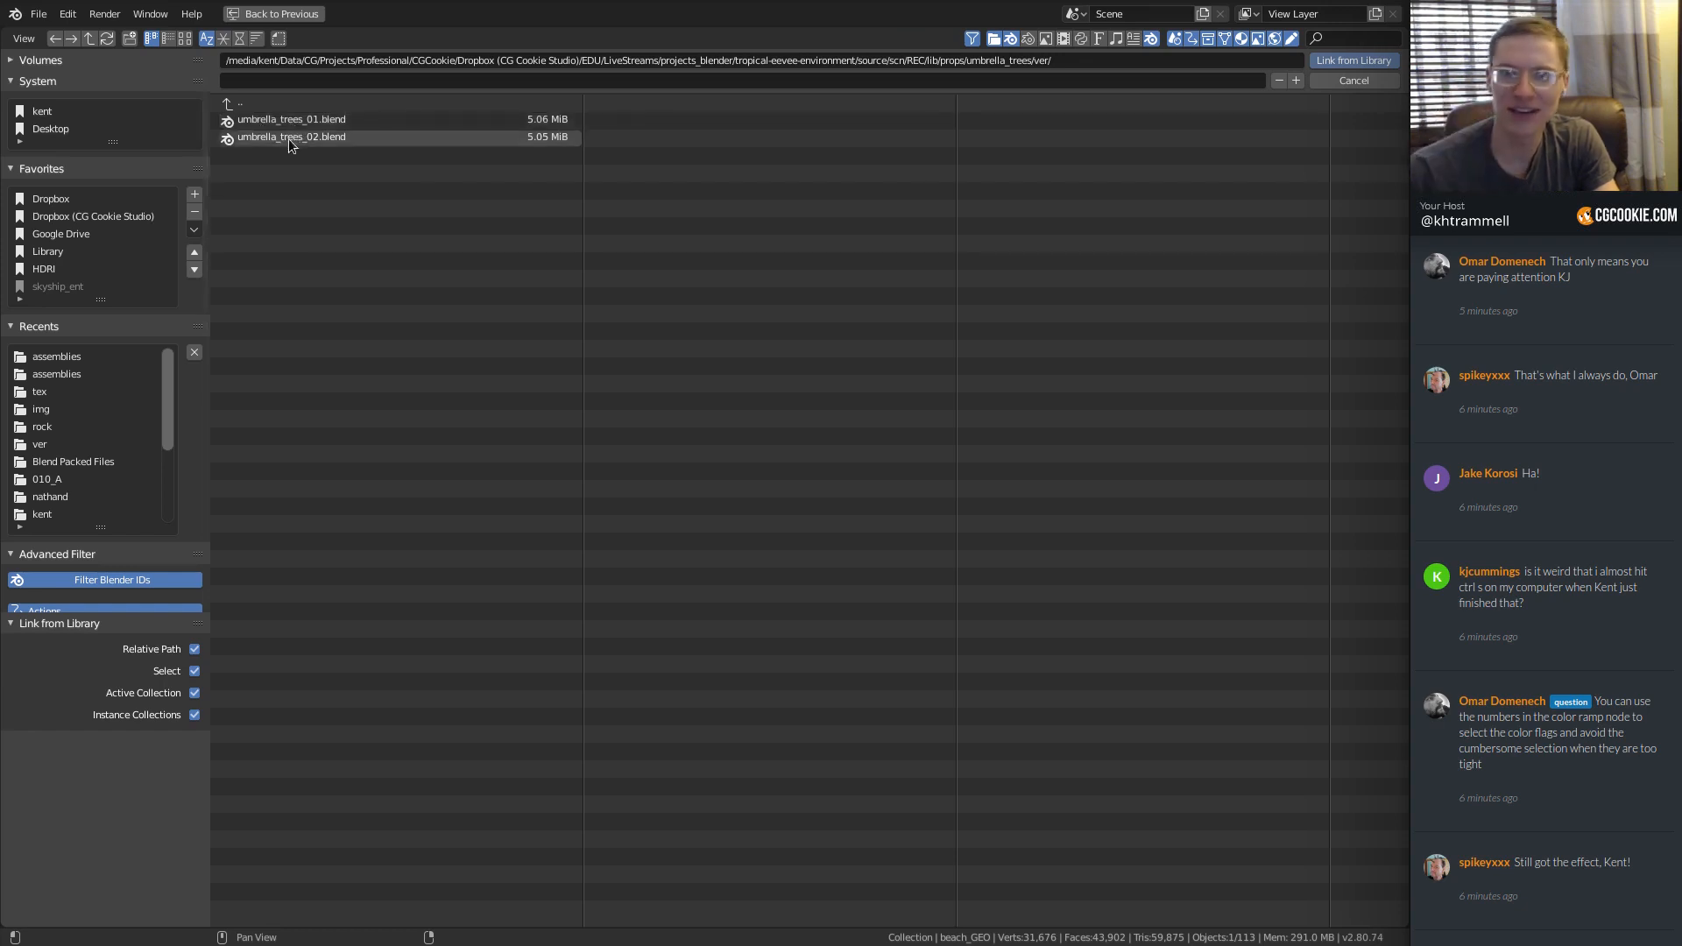
left_click(289, 138)
left_click(233, 103)
left_click(233, 102)
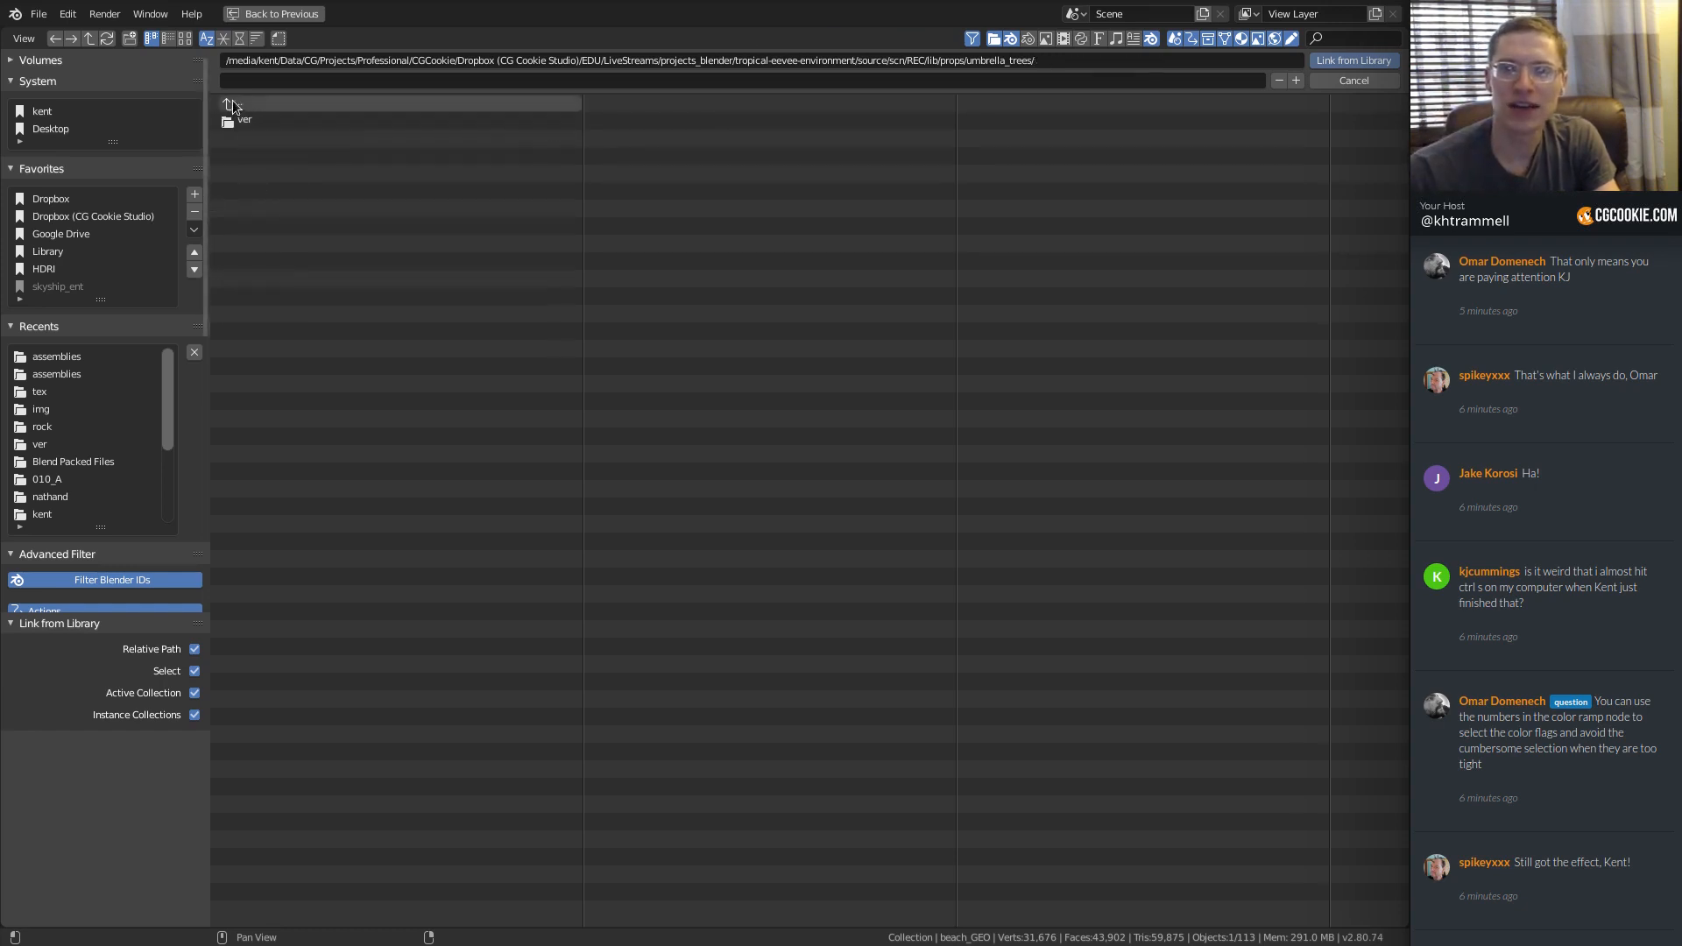
left_click(1325, 80)
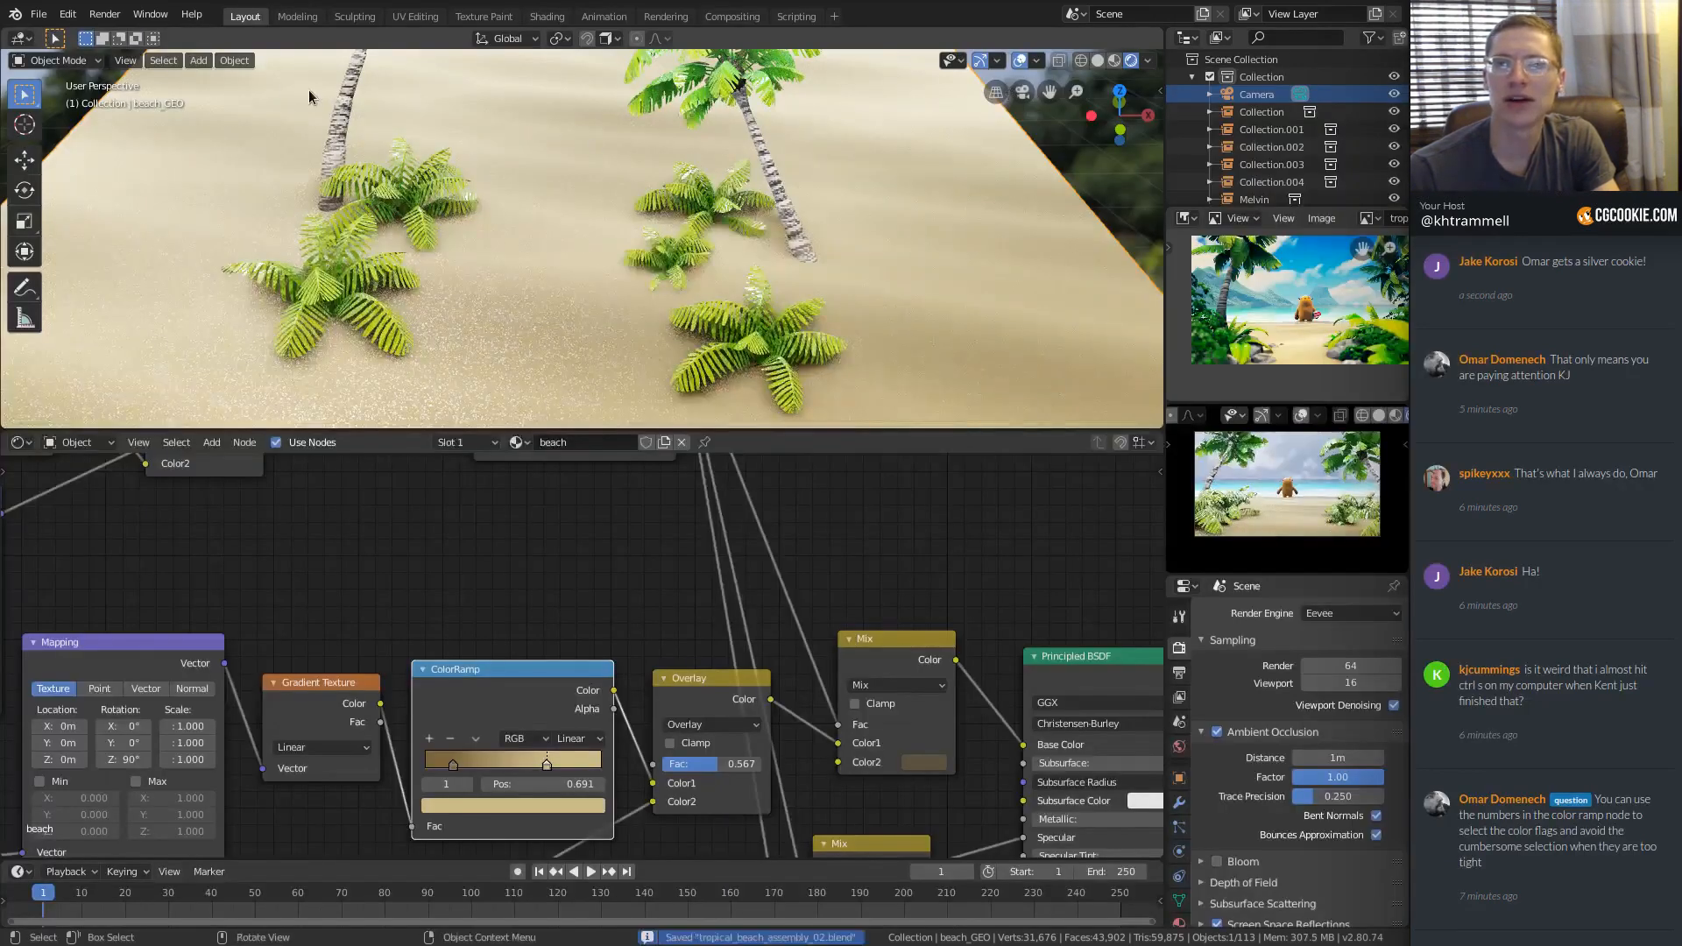
Open umbrella_trees_02.blend from the ver folder of lib/props/umbrella_trees.
left_click(39, 14)
left_click(51, 53)
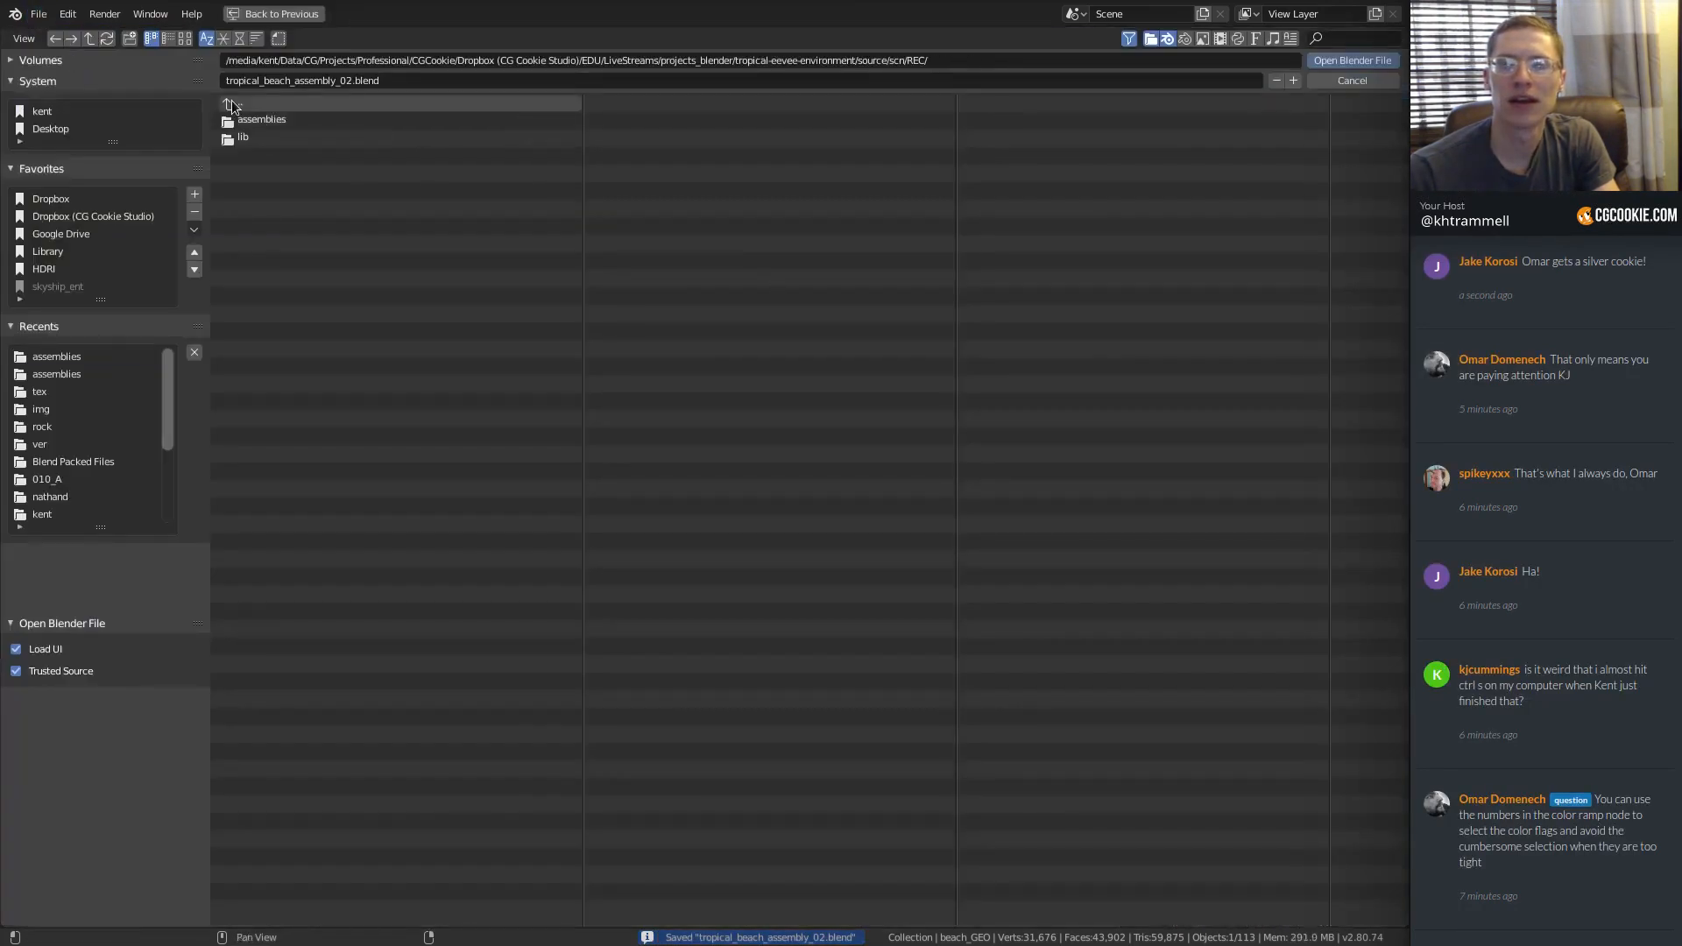
left_click(313, 138)
left_click(299, 139)
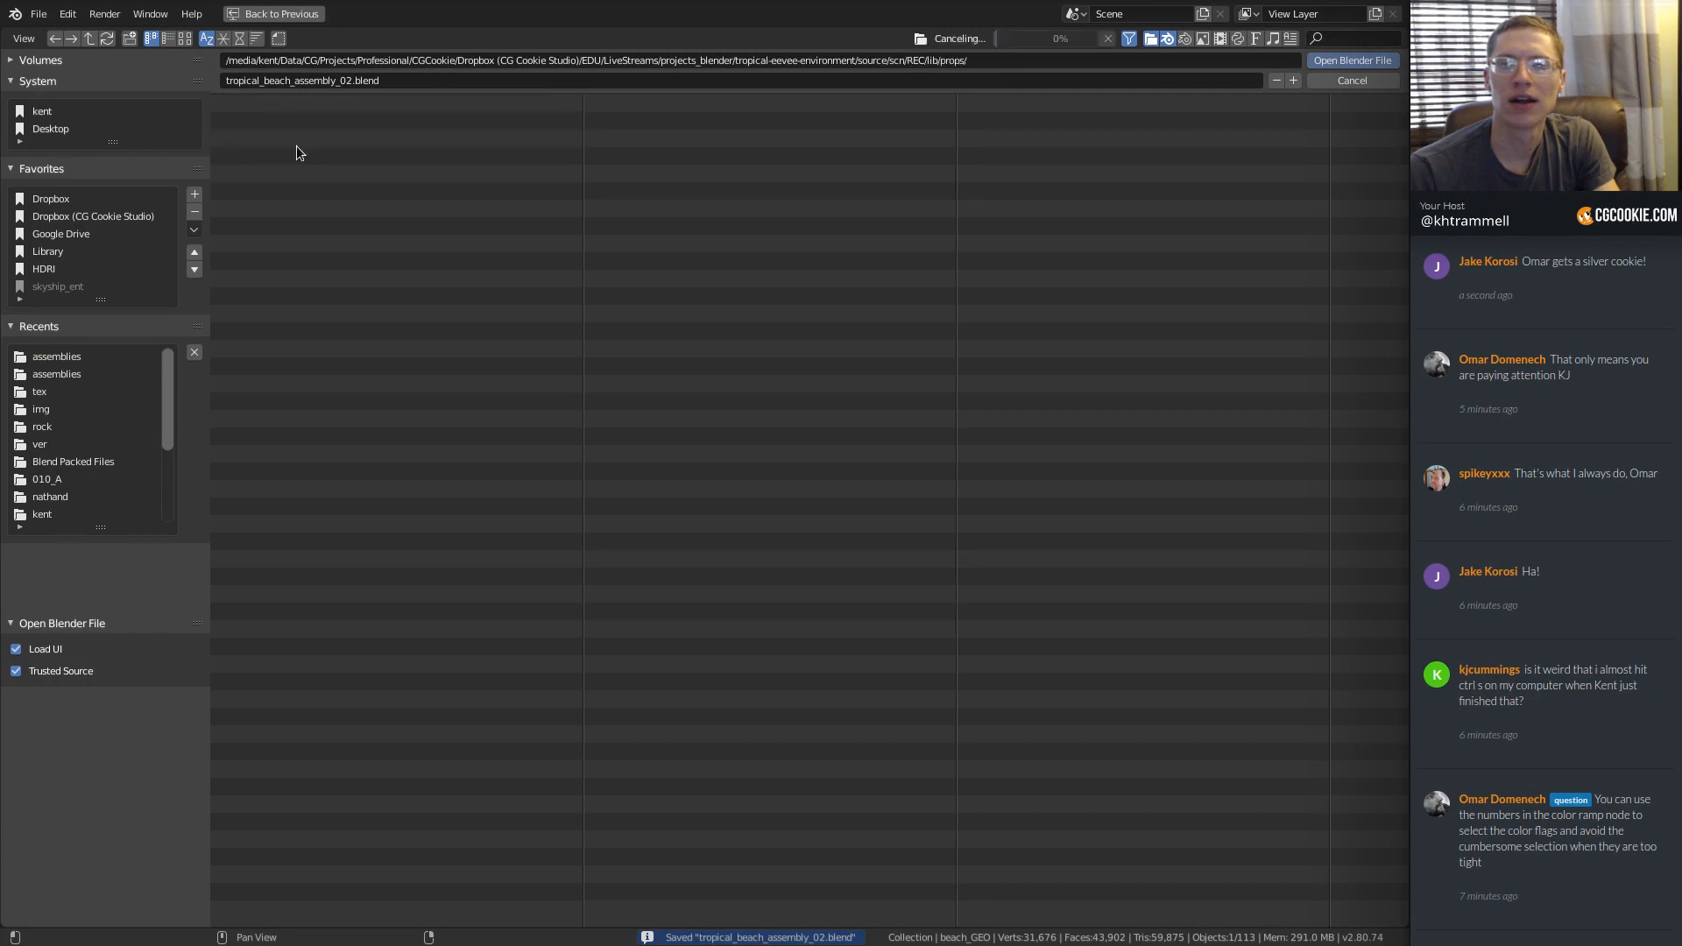
left_click(283, 172)
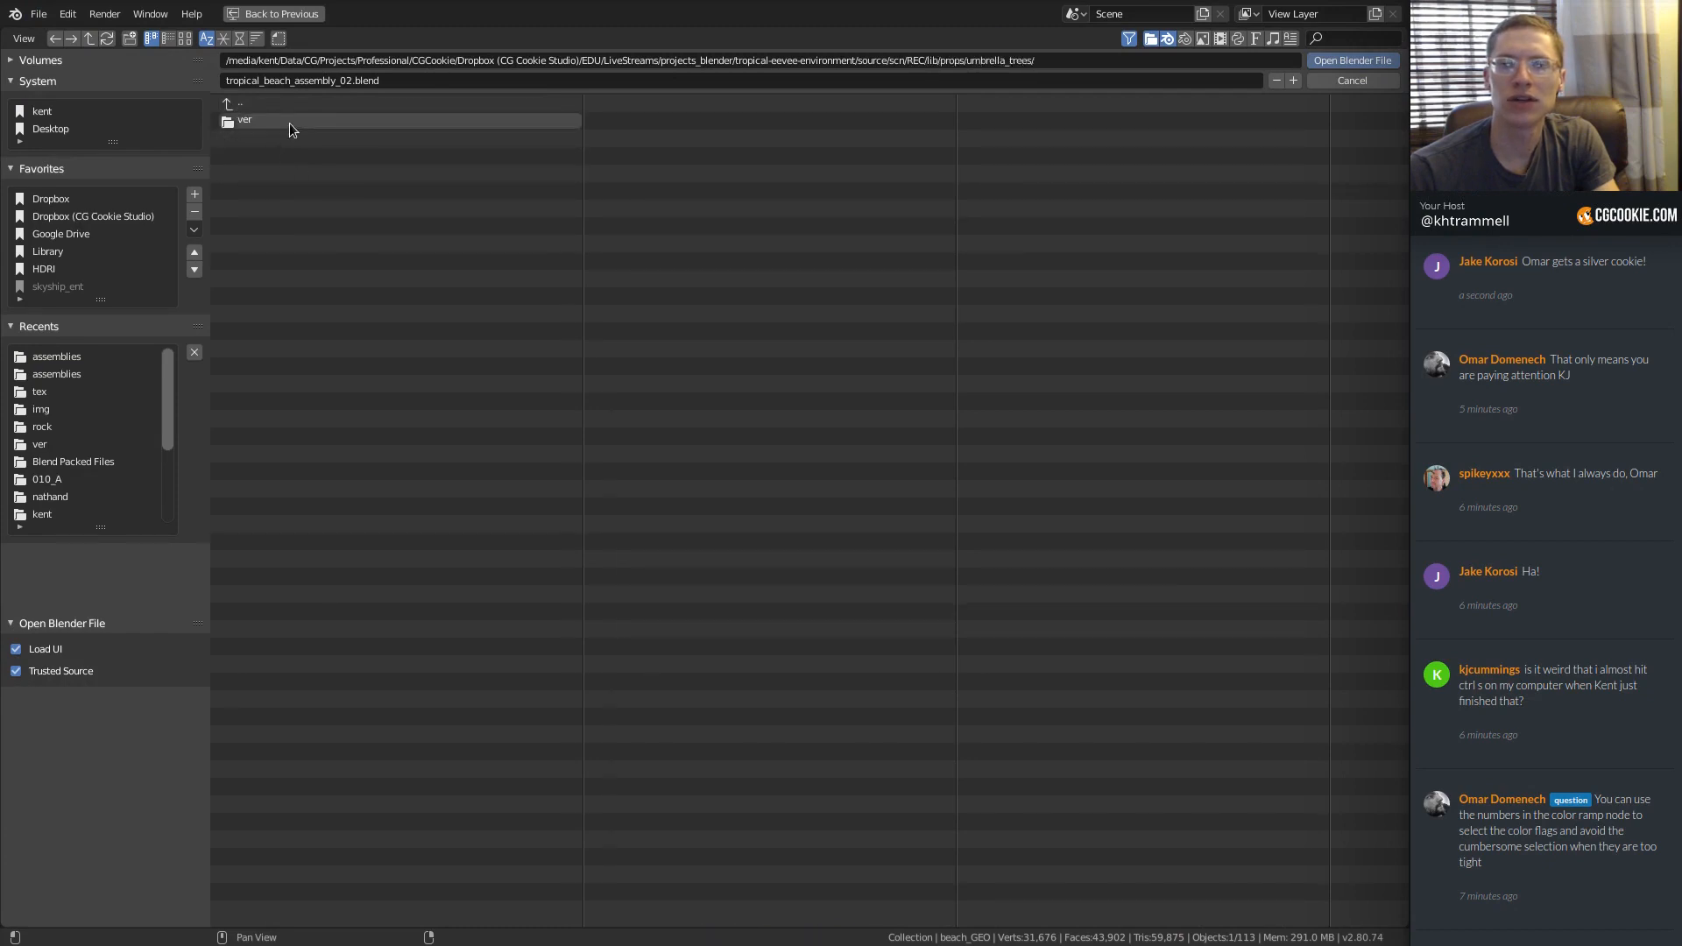
left_click(289, 123)
double_click(301, 138)
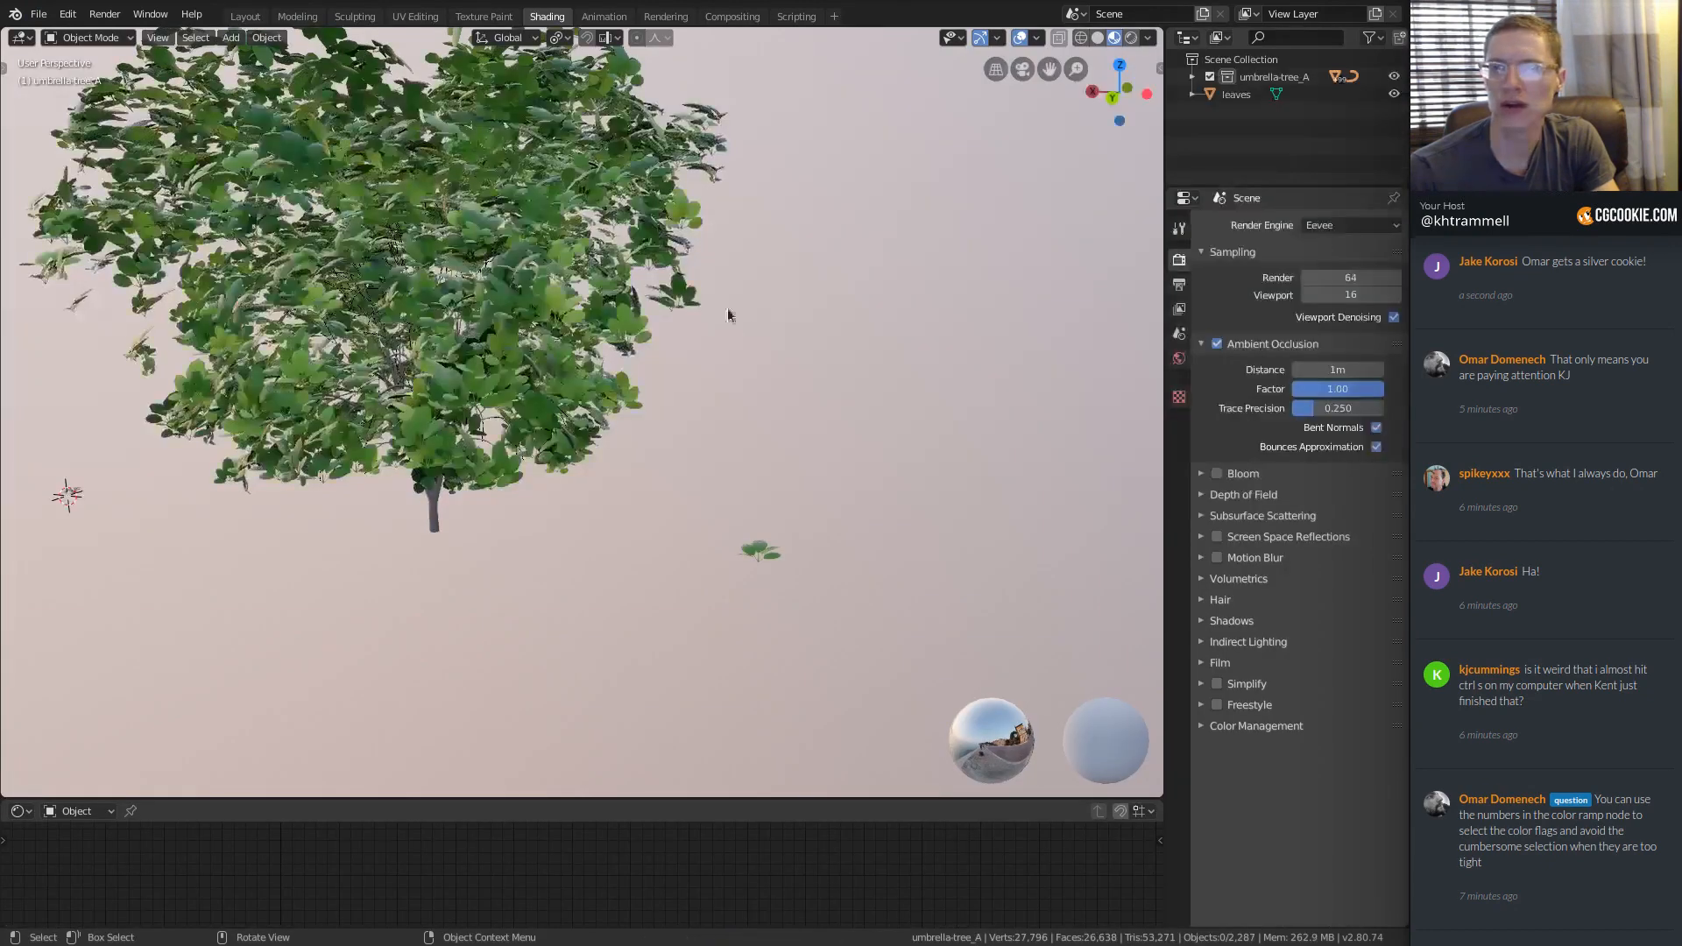
Examine the umbrella tree file by selecting everything and toggling the umbrella-tree_A collection to see which objects it contains.
middle_click_drag(498, 445, 471, 409)
middle_click_drag(471, 409, 497, 421, "shift")
left_click(497, 421)
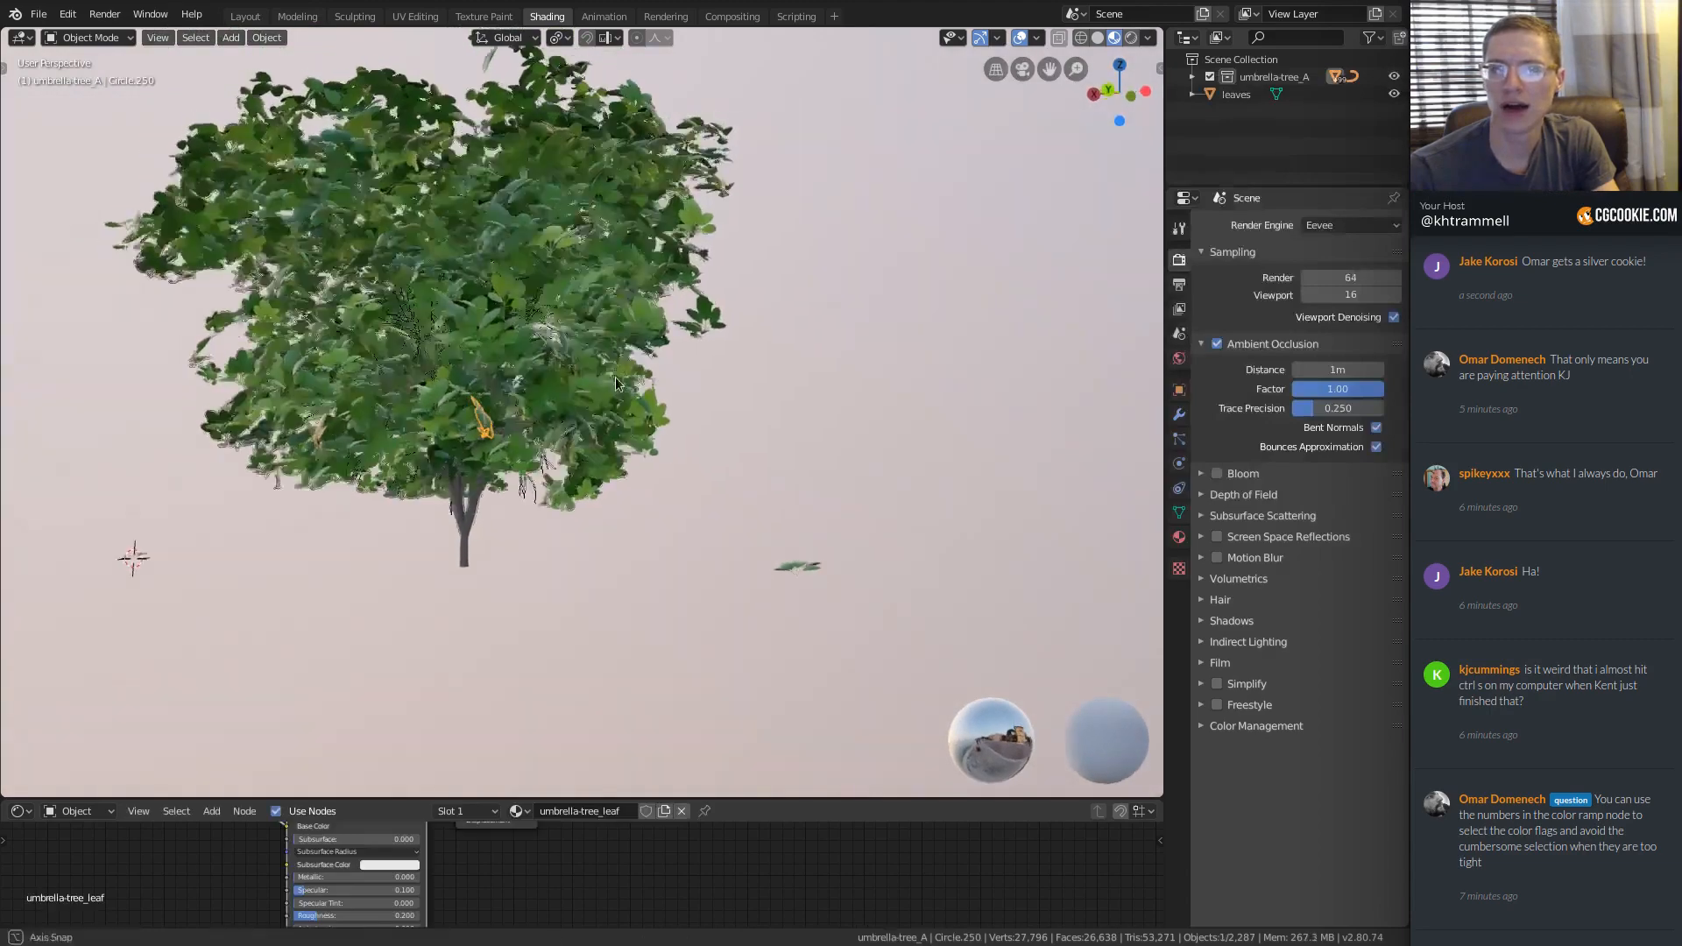
key("a")
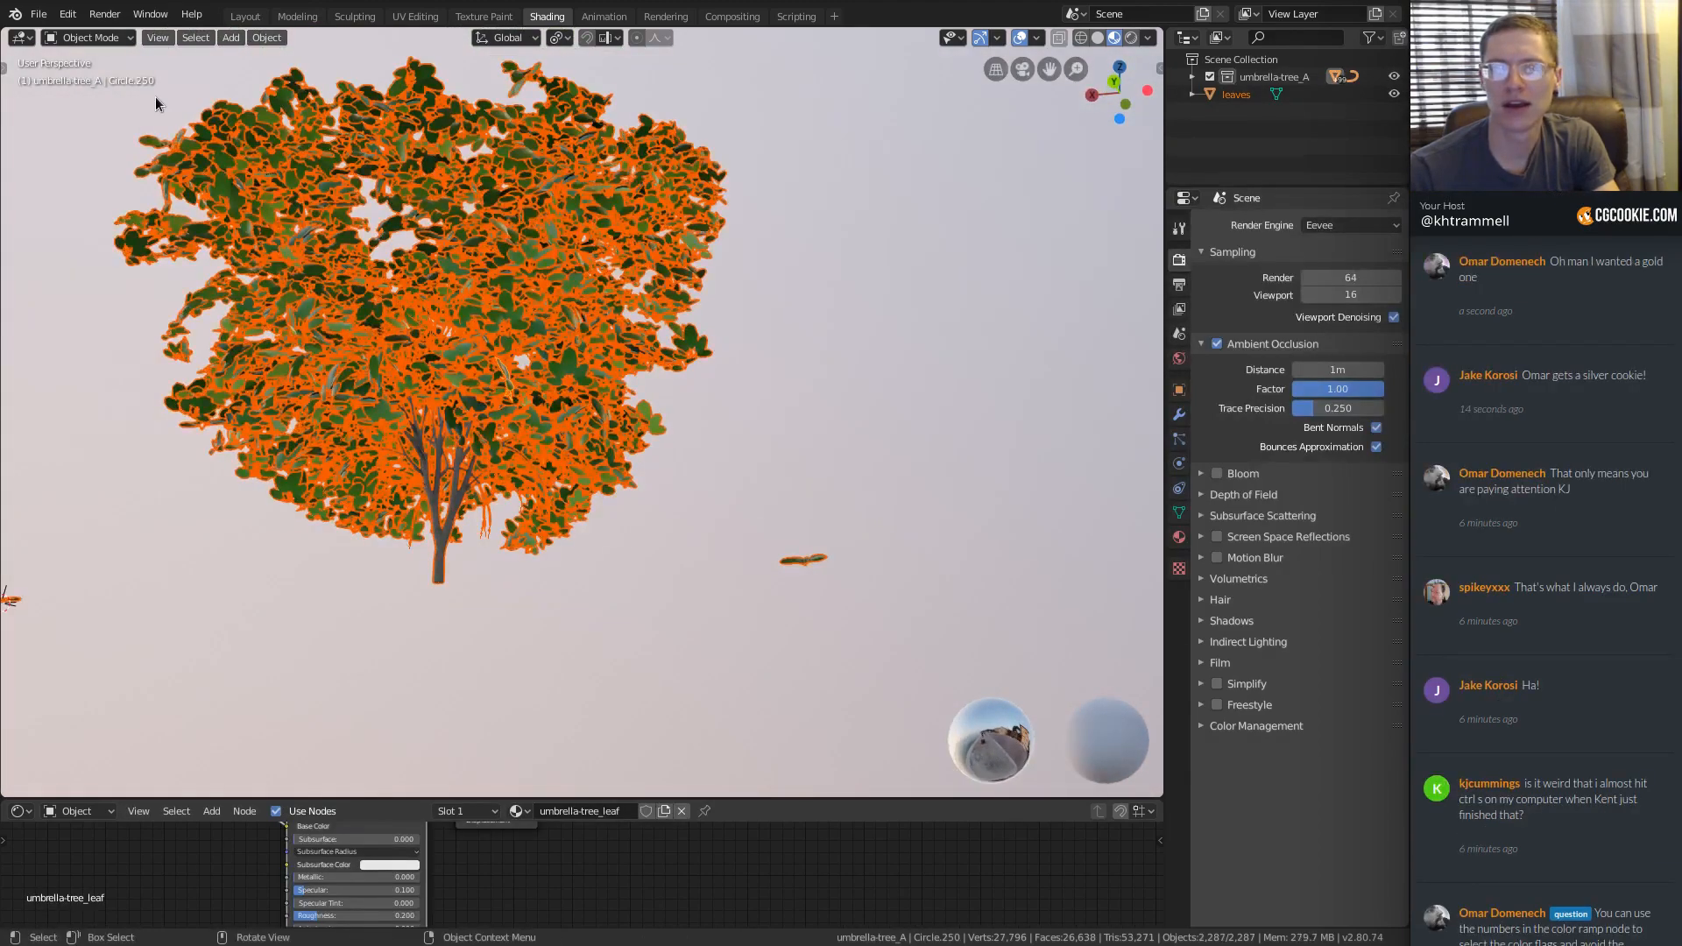
key("alt+a")
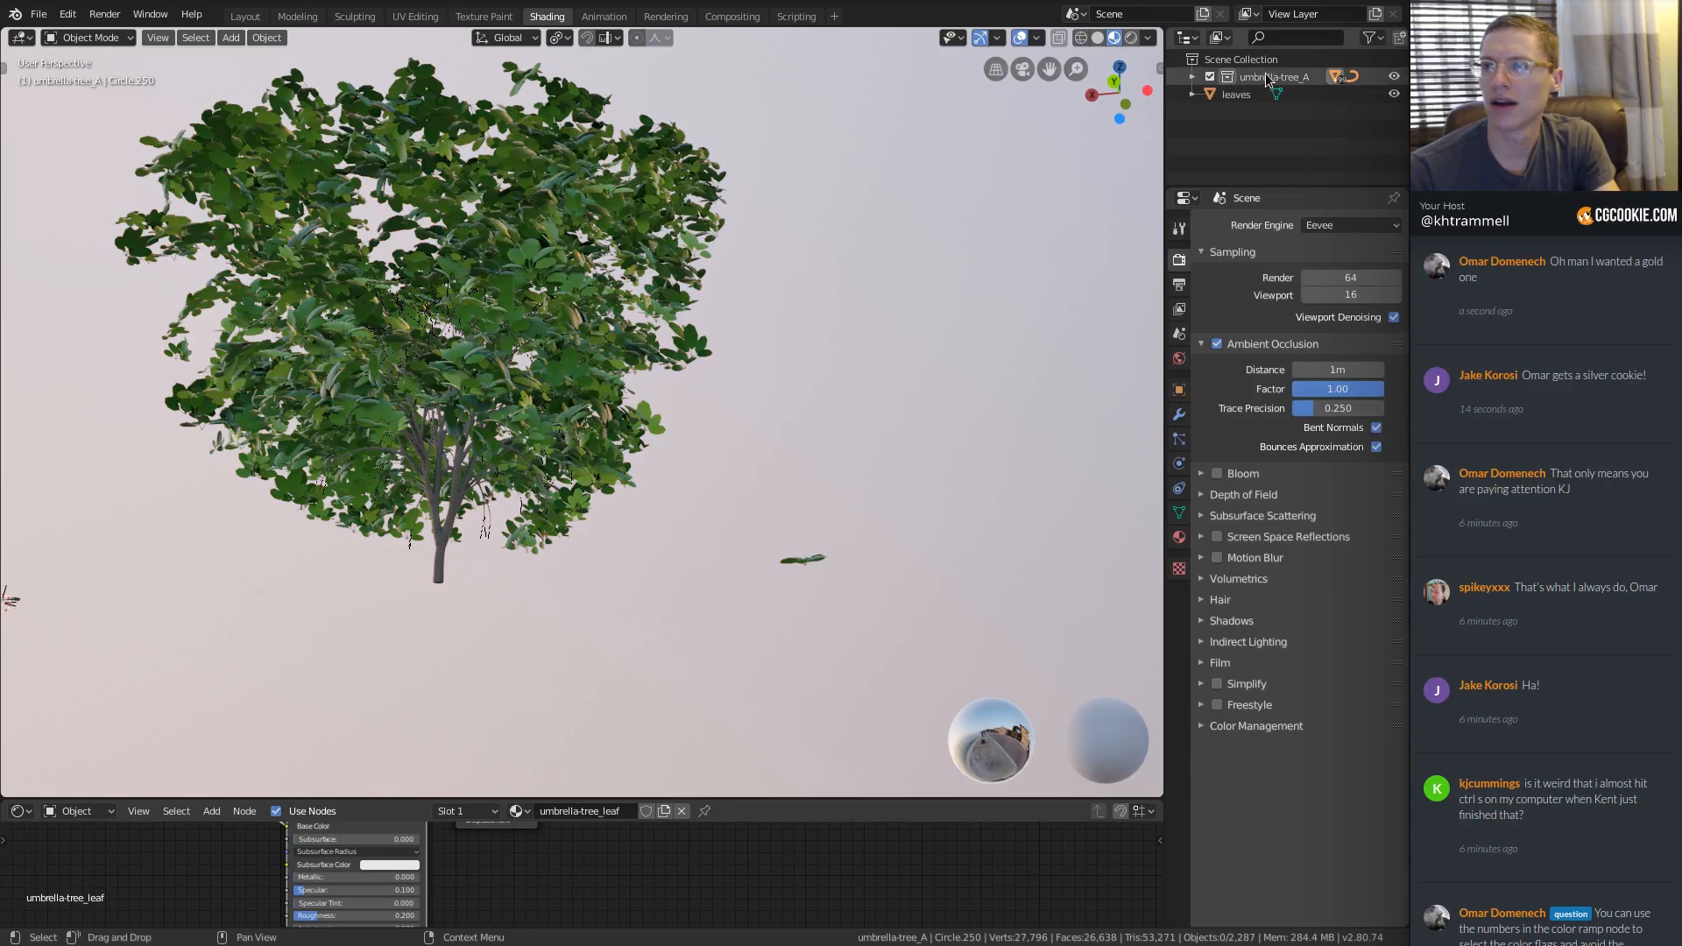
left_click(1212, 77)
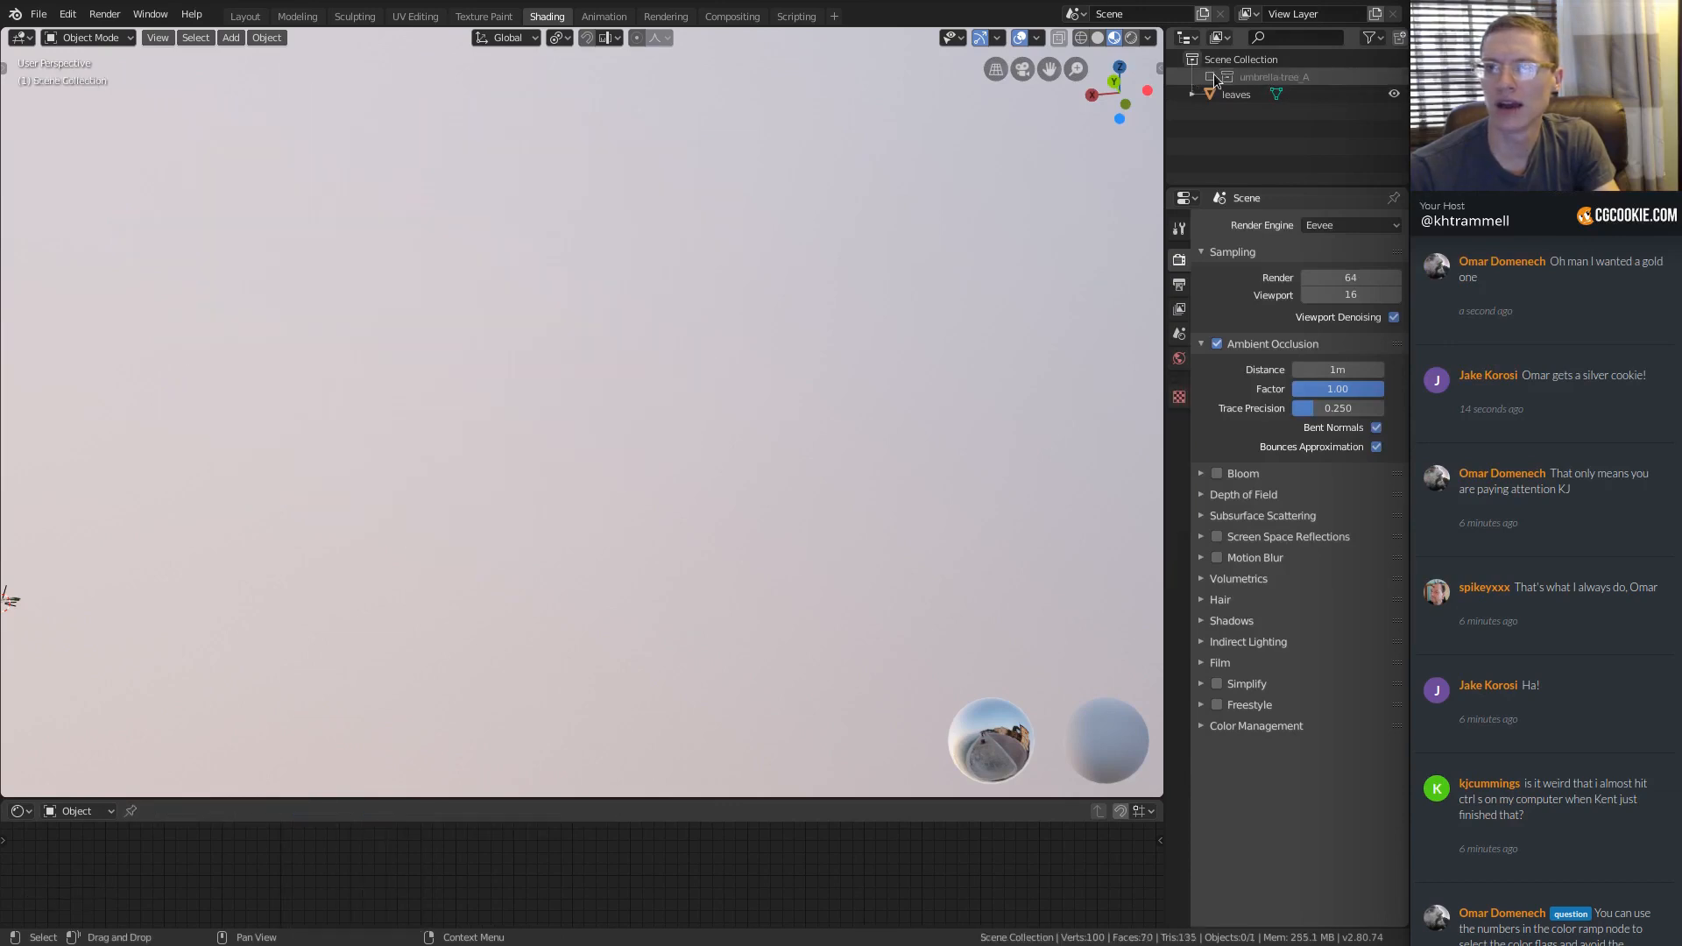
left_click(1212, 77)
Delete the small loose leaf object beside the umbrella tree.
left_click(804, 565)
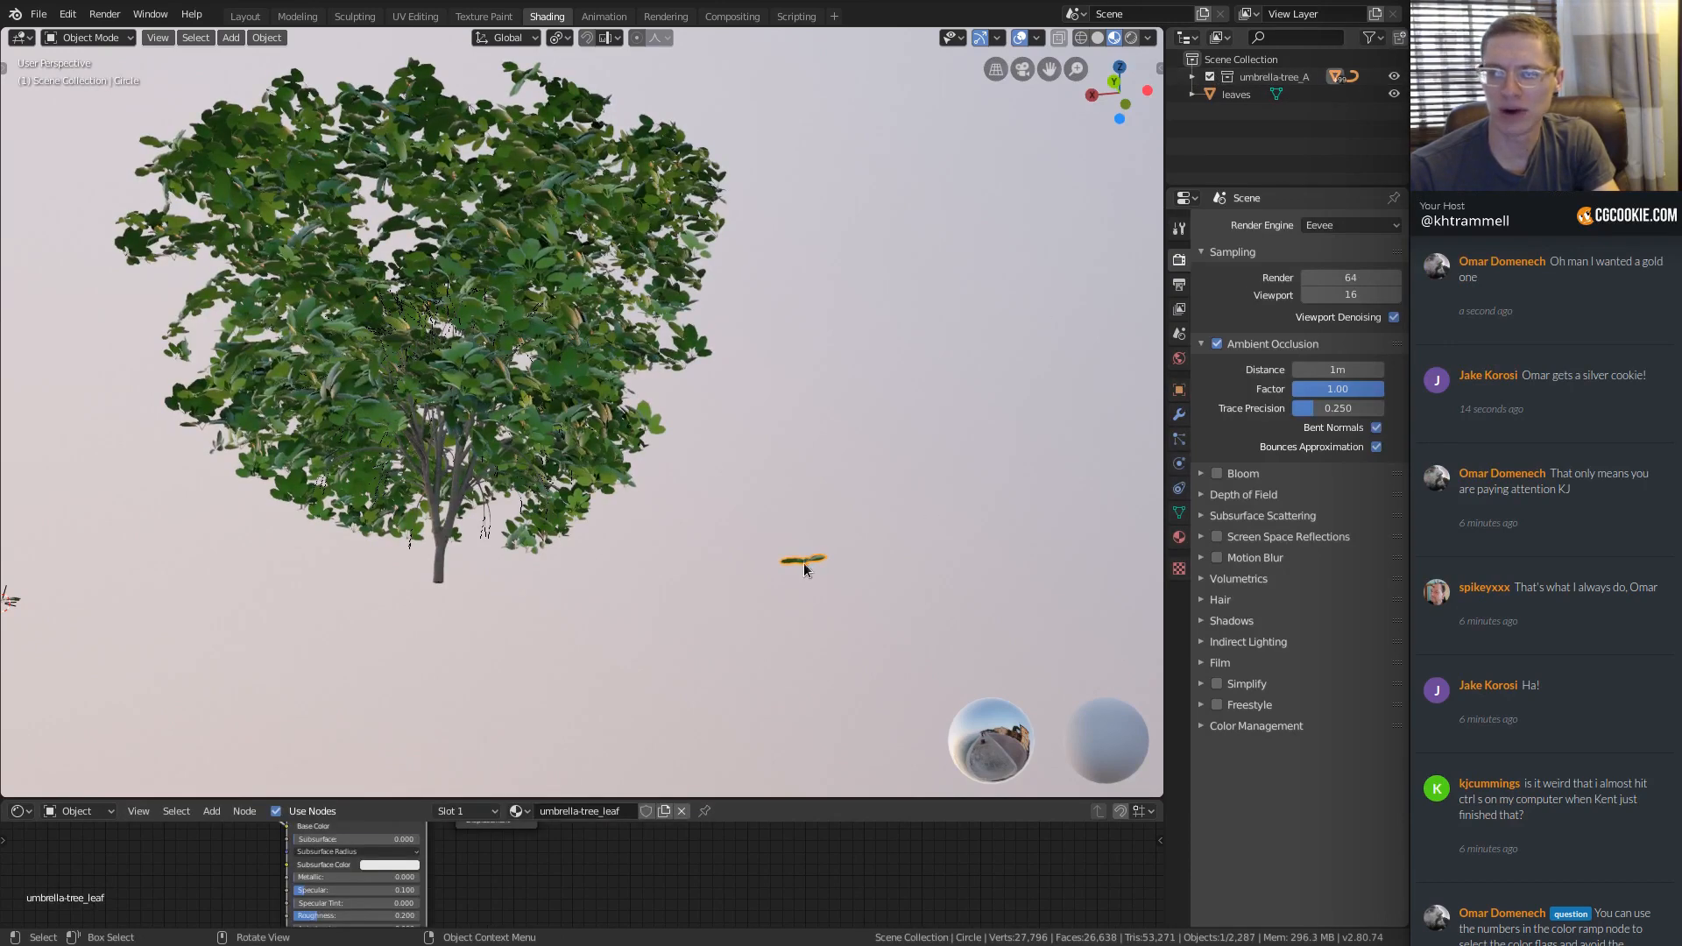
left_click(1194, 81)
left_click(1193, 81)
key("x")
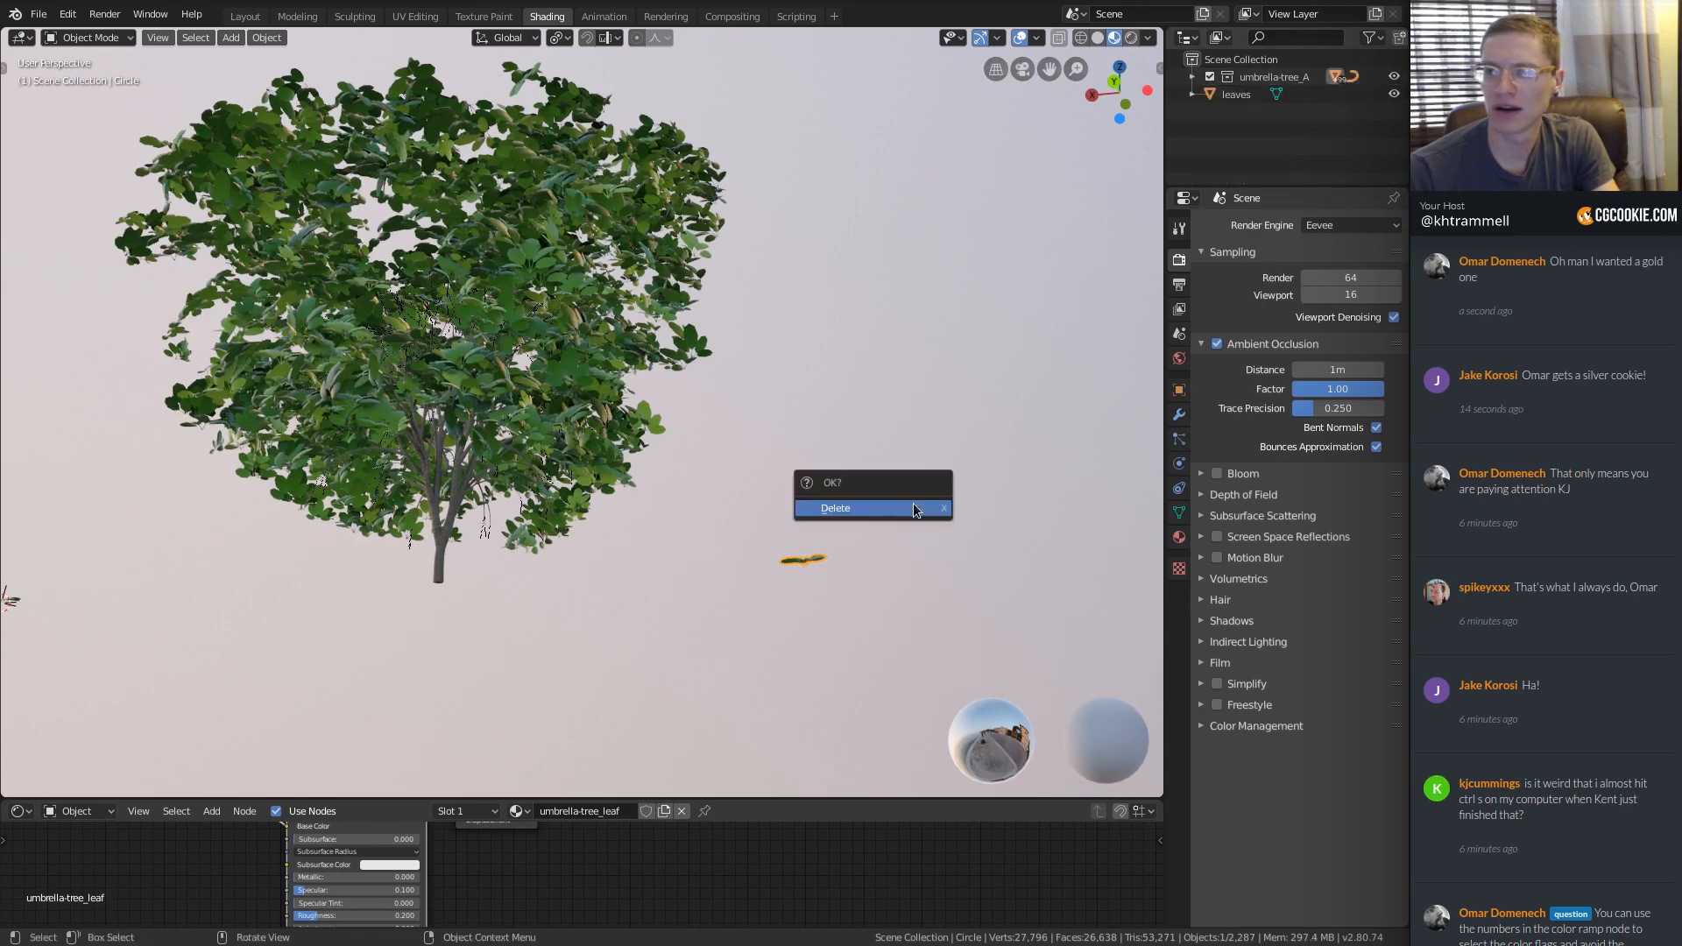
left_click(908, 507)
Toggle the leaves object's visibility and select it in the scene hierarchy to check where it sits.
middle_click_drag(611, 460, 1114, 205)
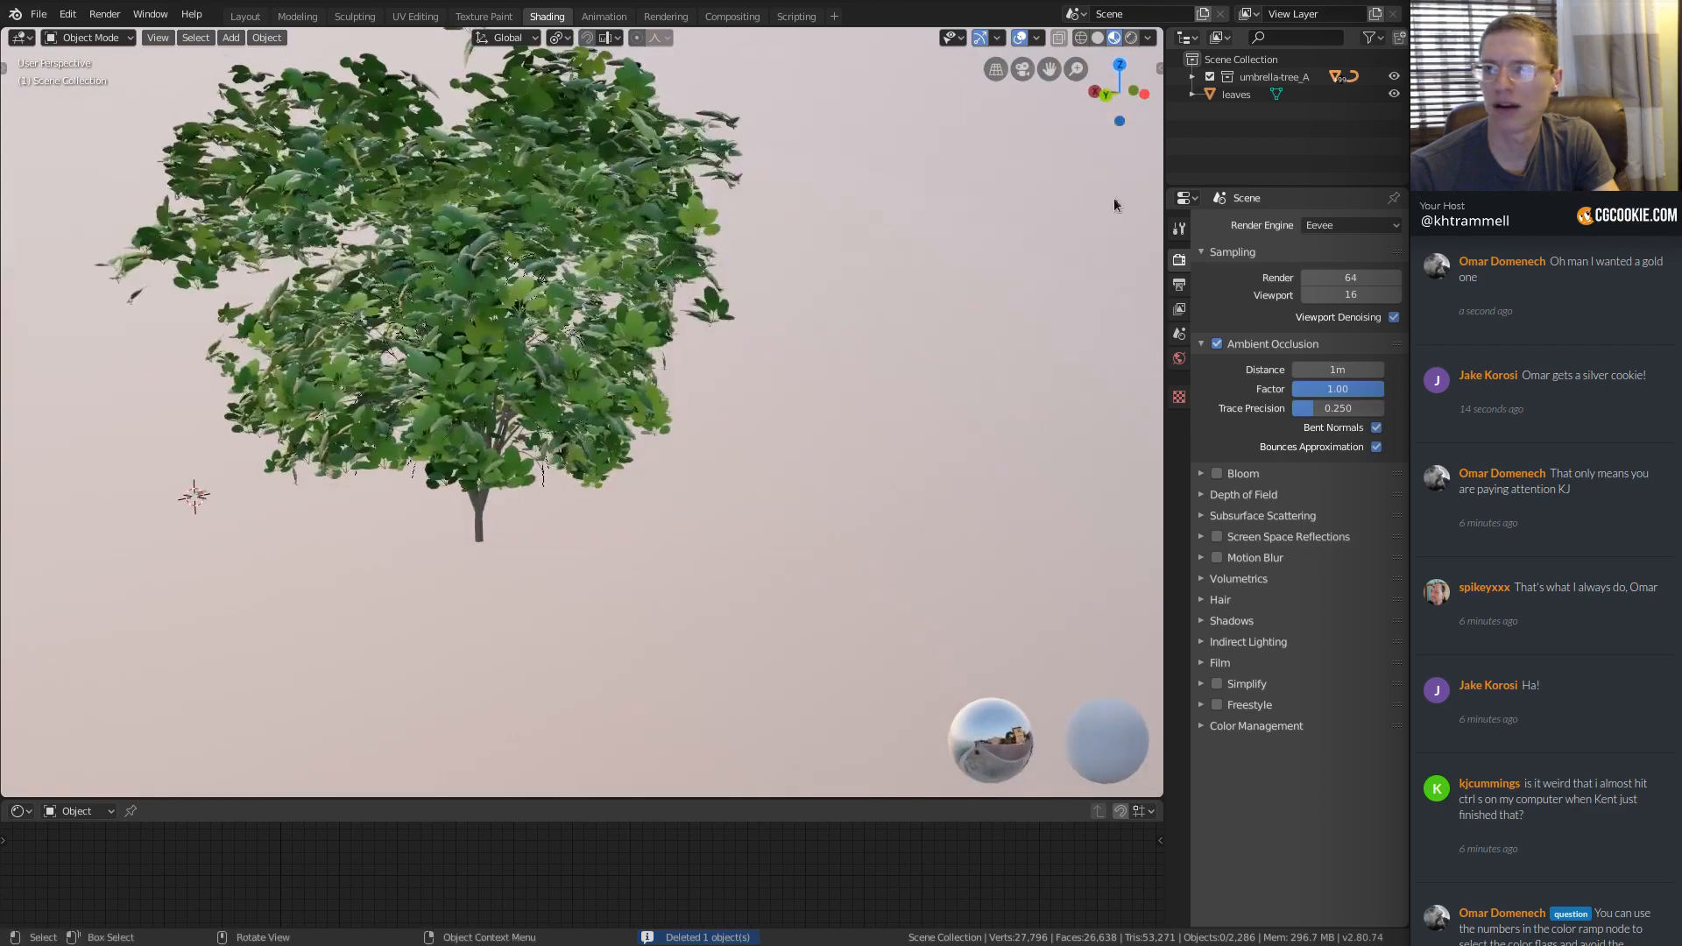
left_click(1393, 94)
left_click(1393, 95)
middle_click_drag(692, 360, 828, 308)
left_click(1188, 99)
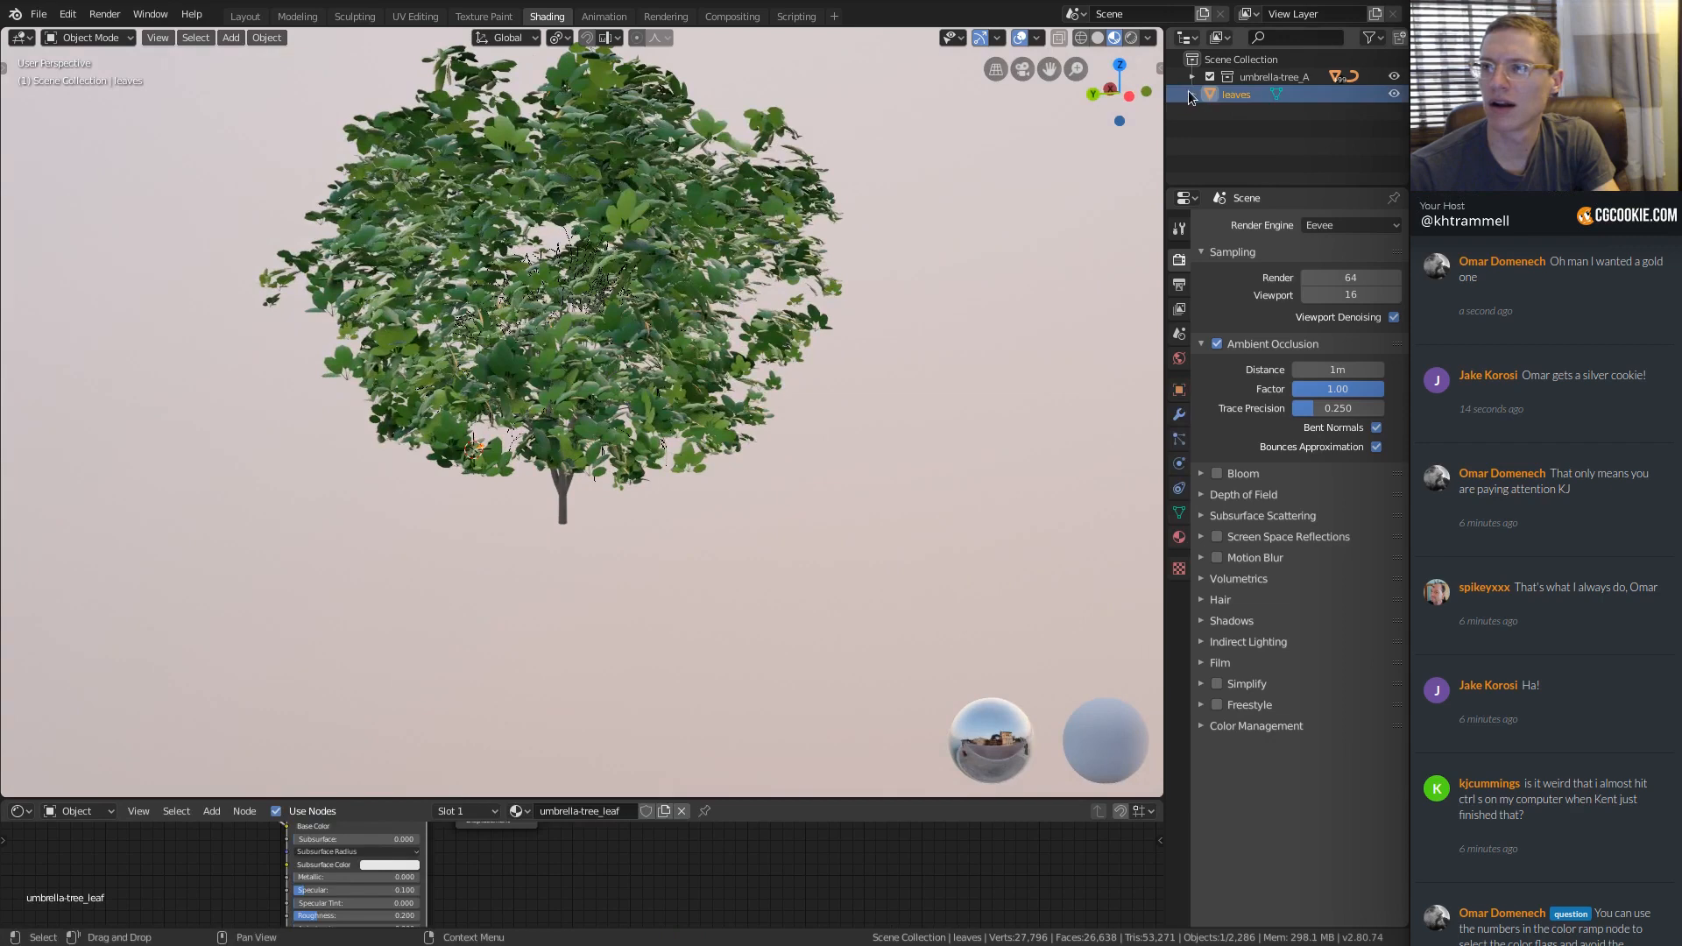
left_click(1192, 94)
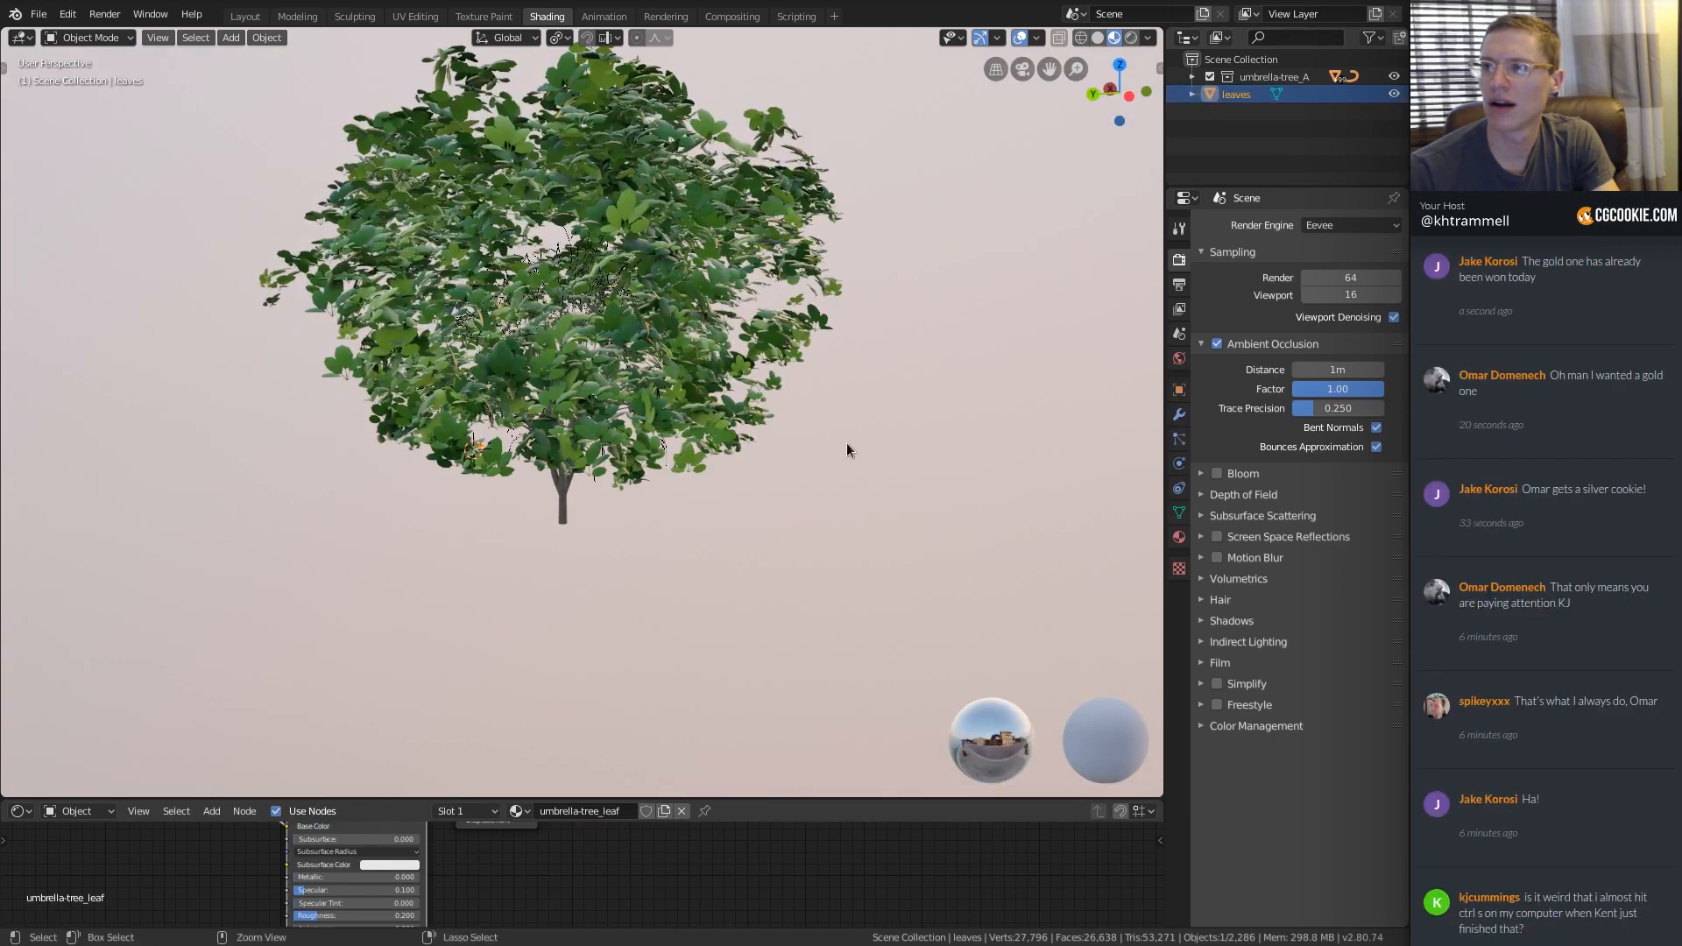
left_click(811, 444)
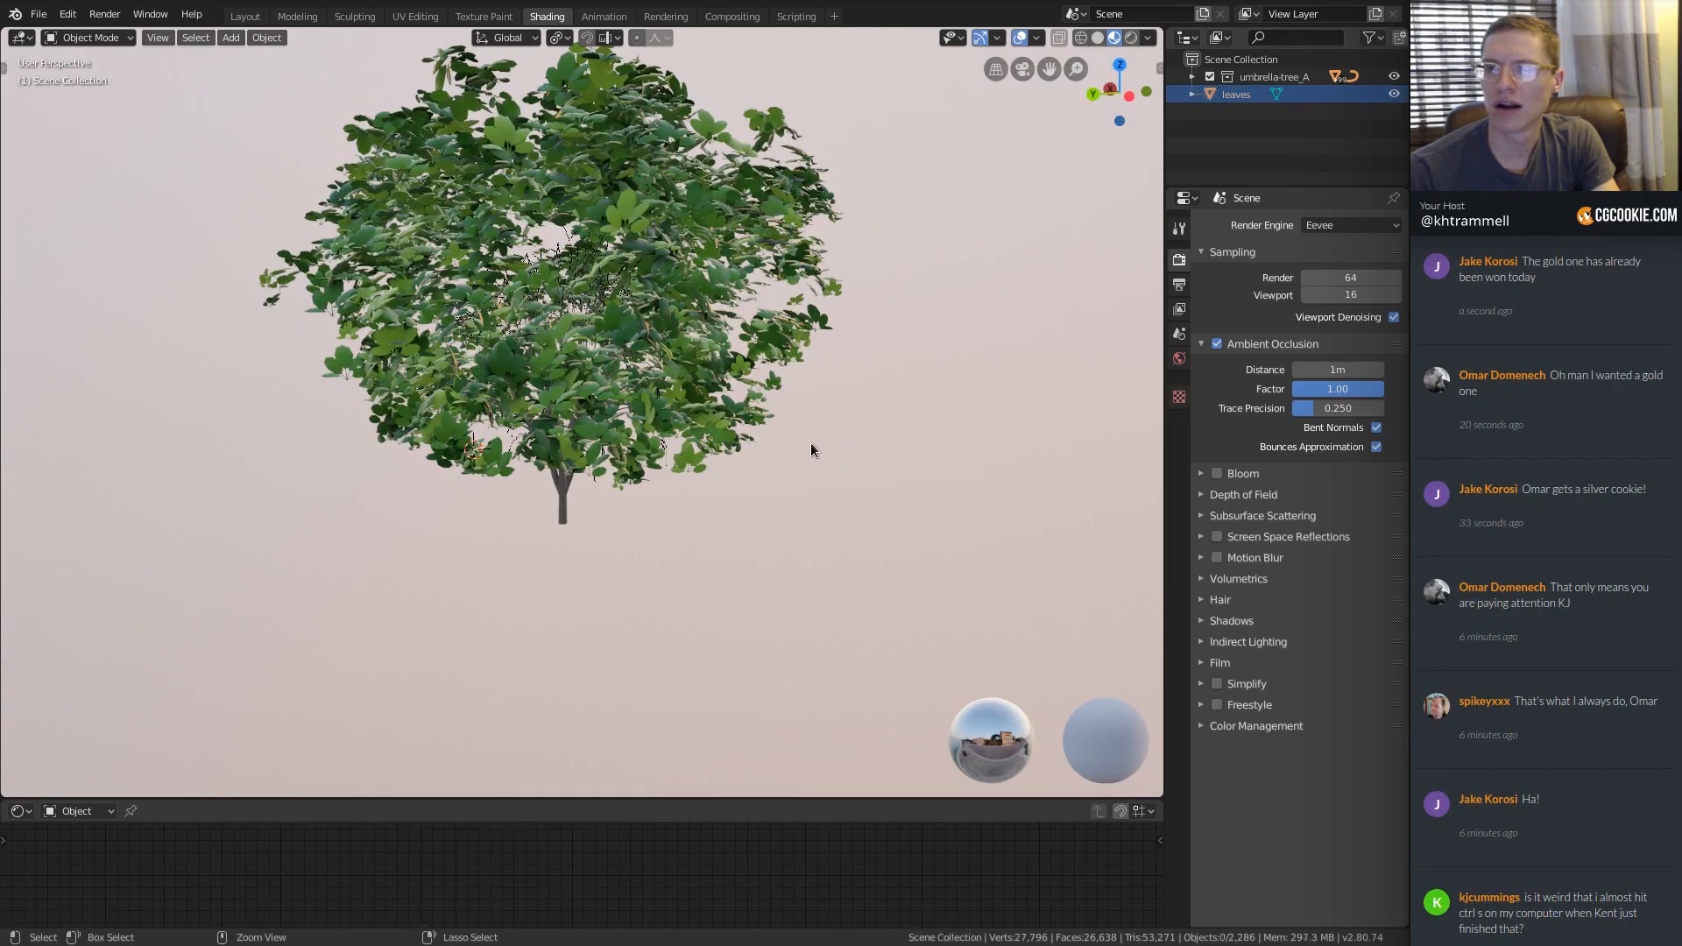
Undo the leaf deletion and move the restored leaf object Circle to the Scene Collection.
key("ctrl+z")
middle_click_drag(754, 454, 793, 442)
key("ctrl+z")
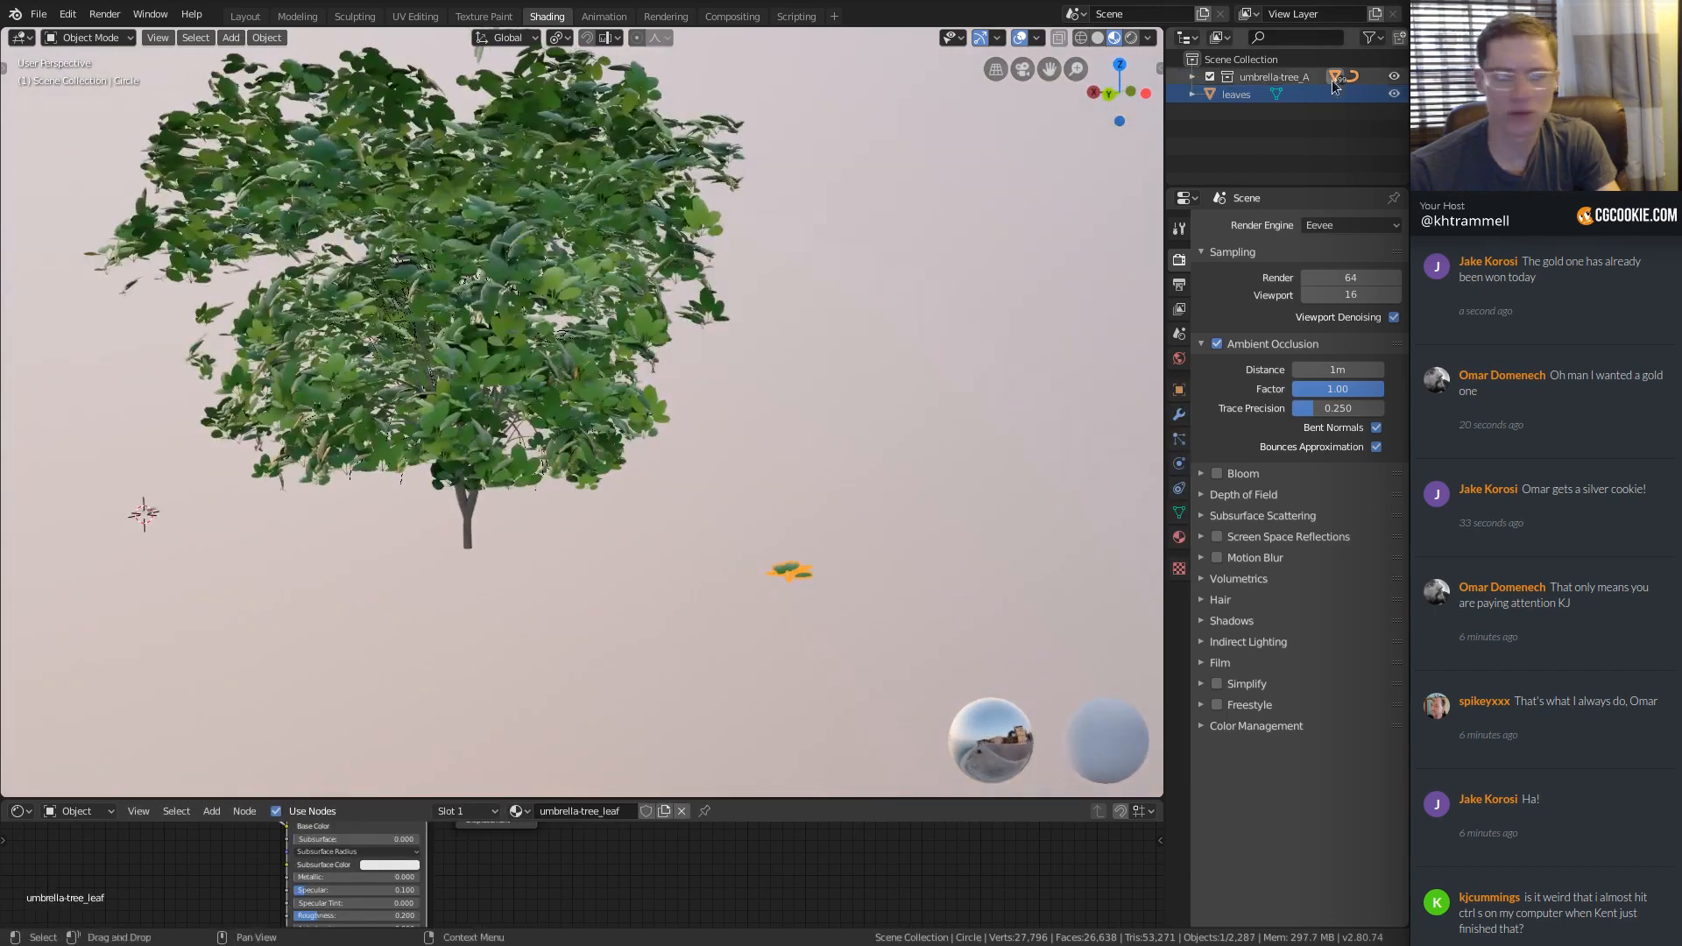
key("m")
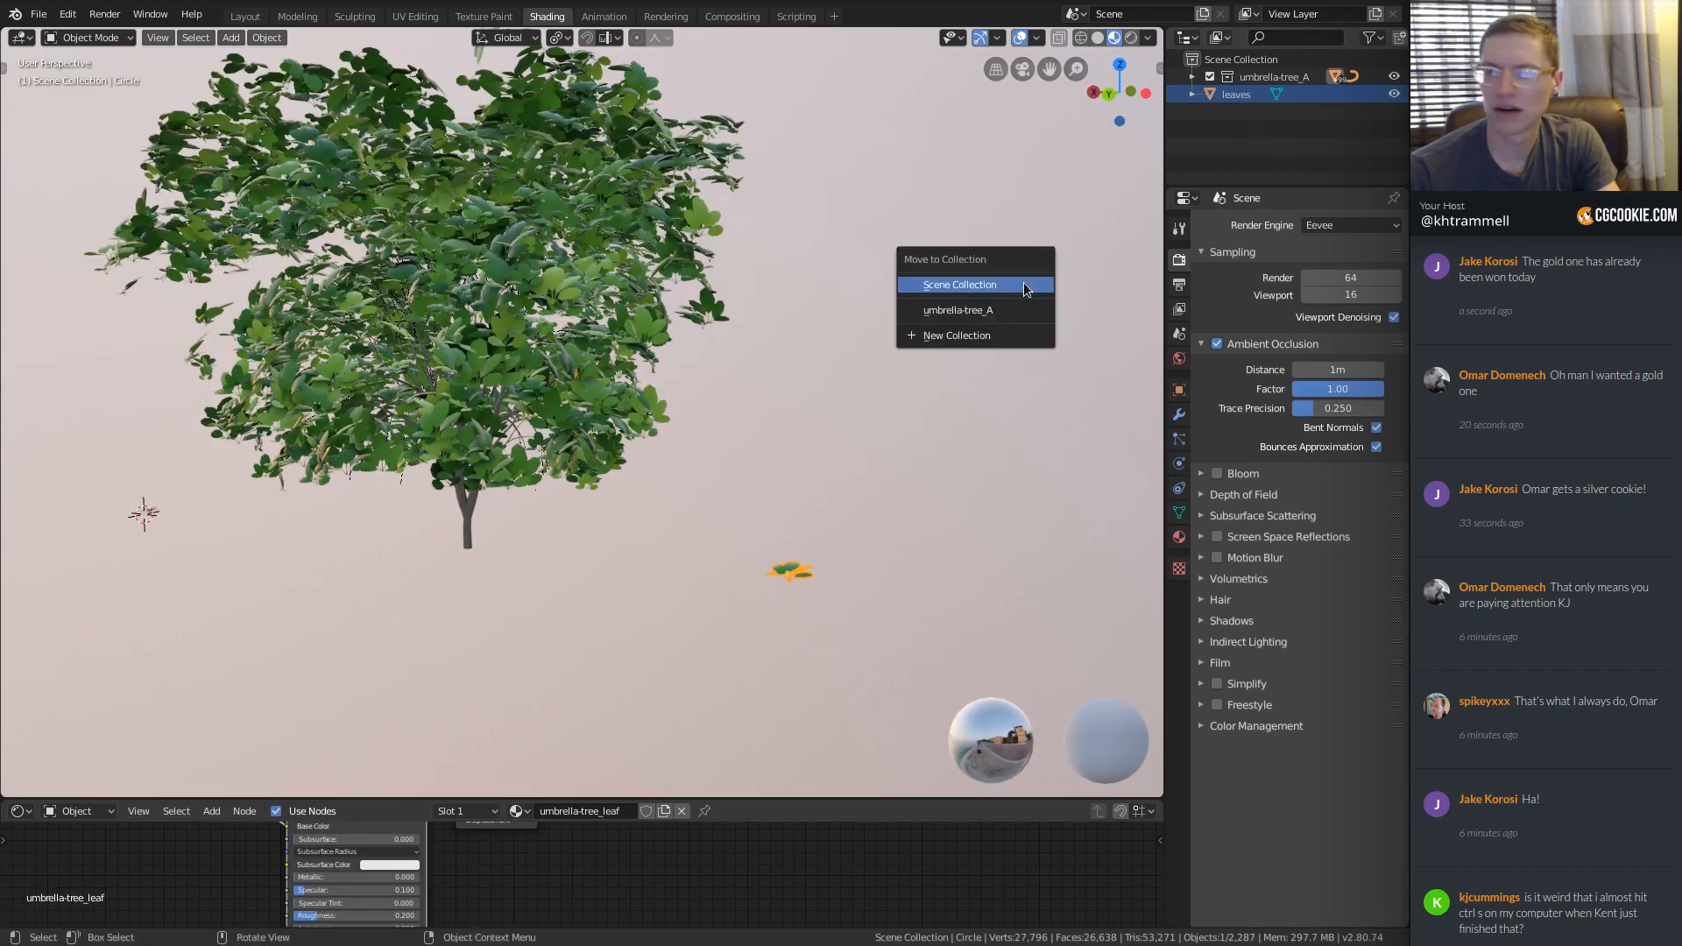
key("Return")
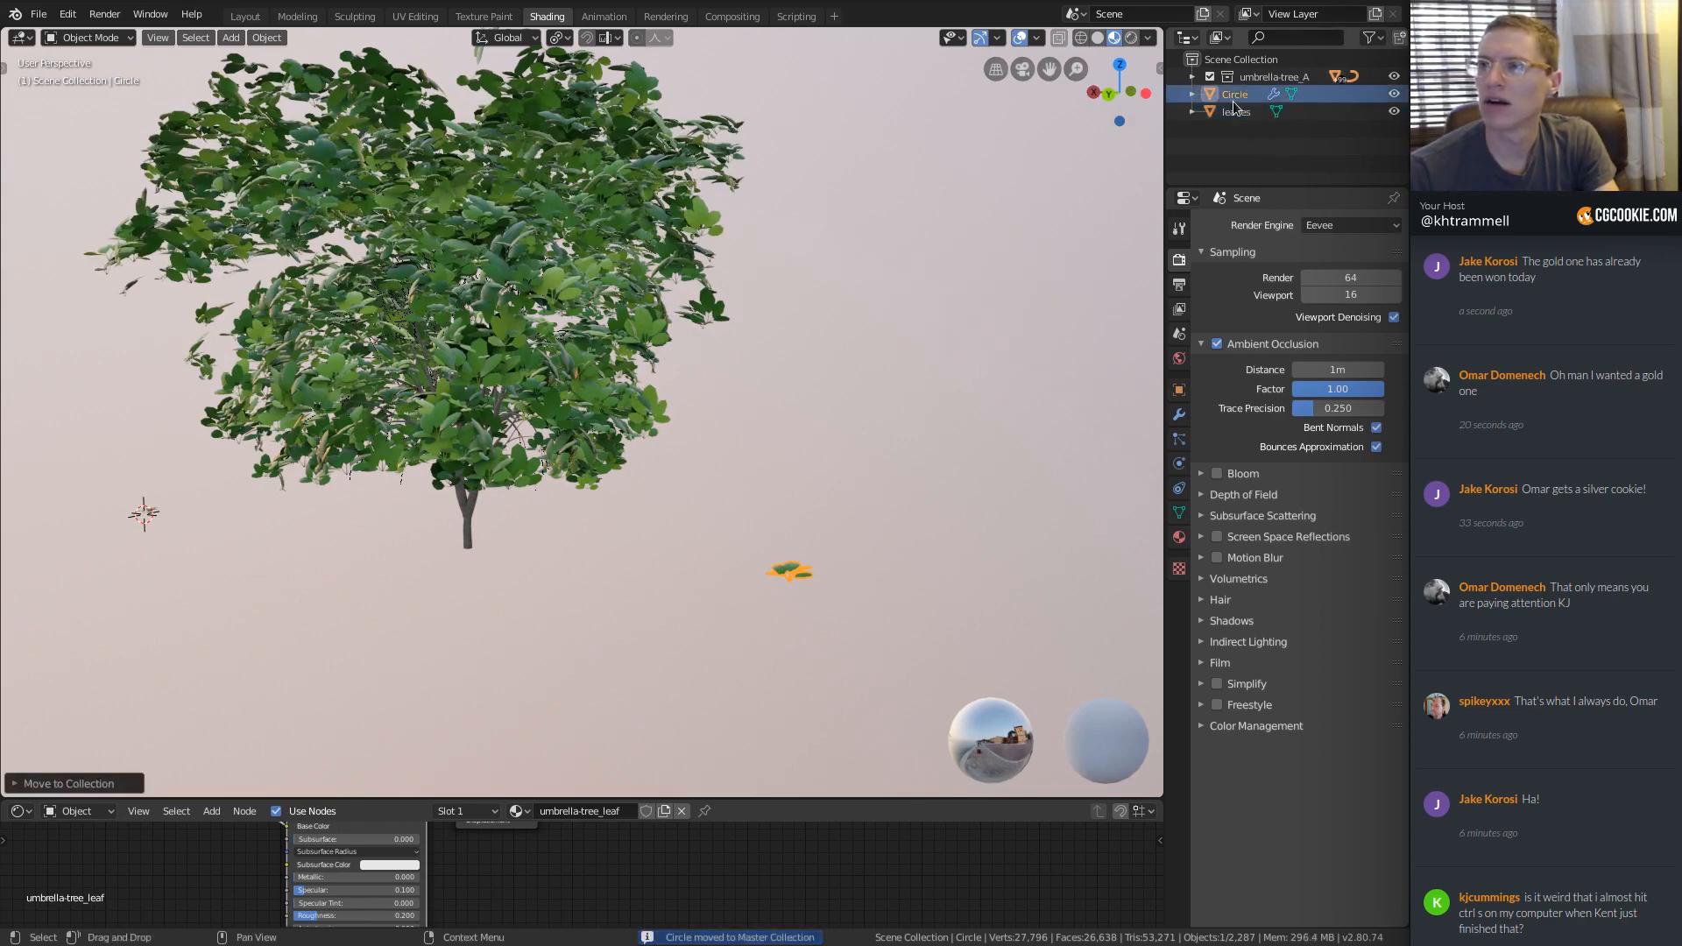
Select the leaves object in the scene hierarchy and locate it in the viewport.
left_click(1236, 111)
middle_click_drag(793, 368, 701, 386)
key("g")
left_click(899, 350)
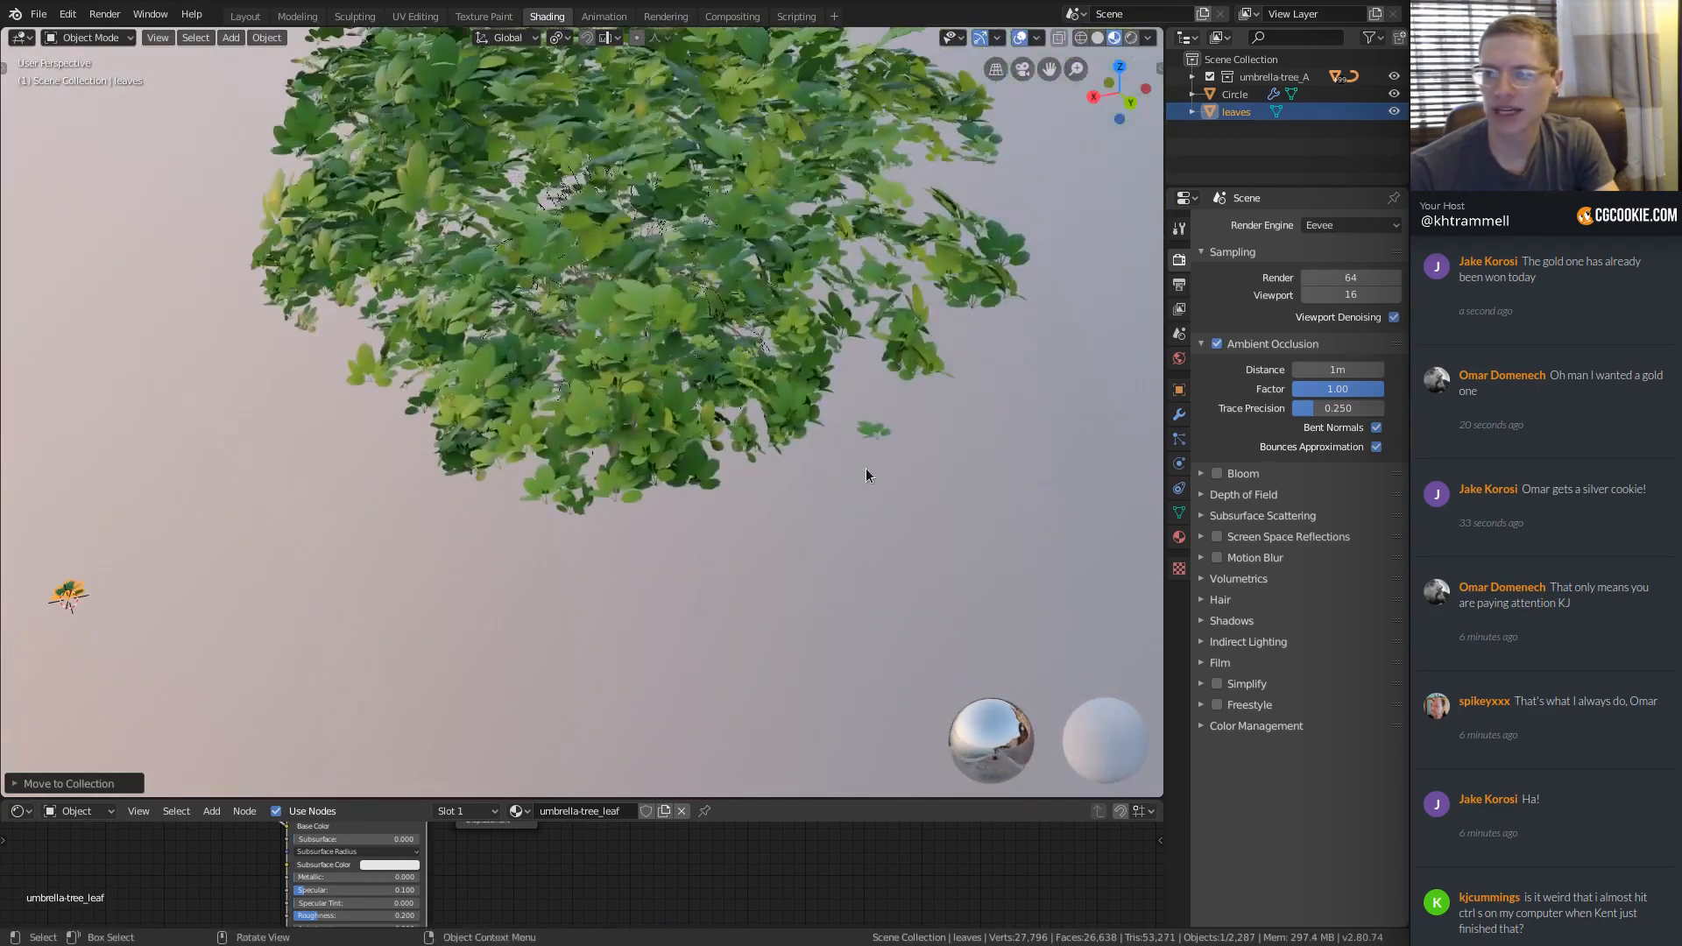
Delete the loose Circle leaf object beside the tree and select the leaves object at the 3D cursor.
middle_click_drag(906, 426, 495, 435)
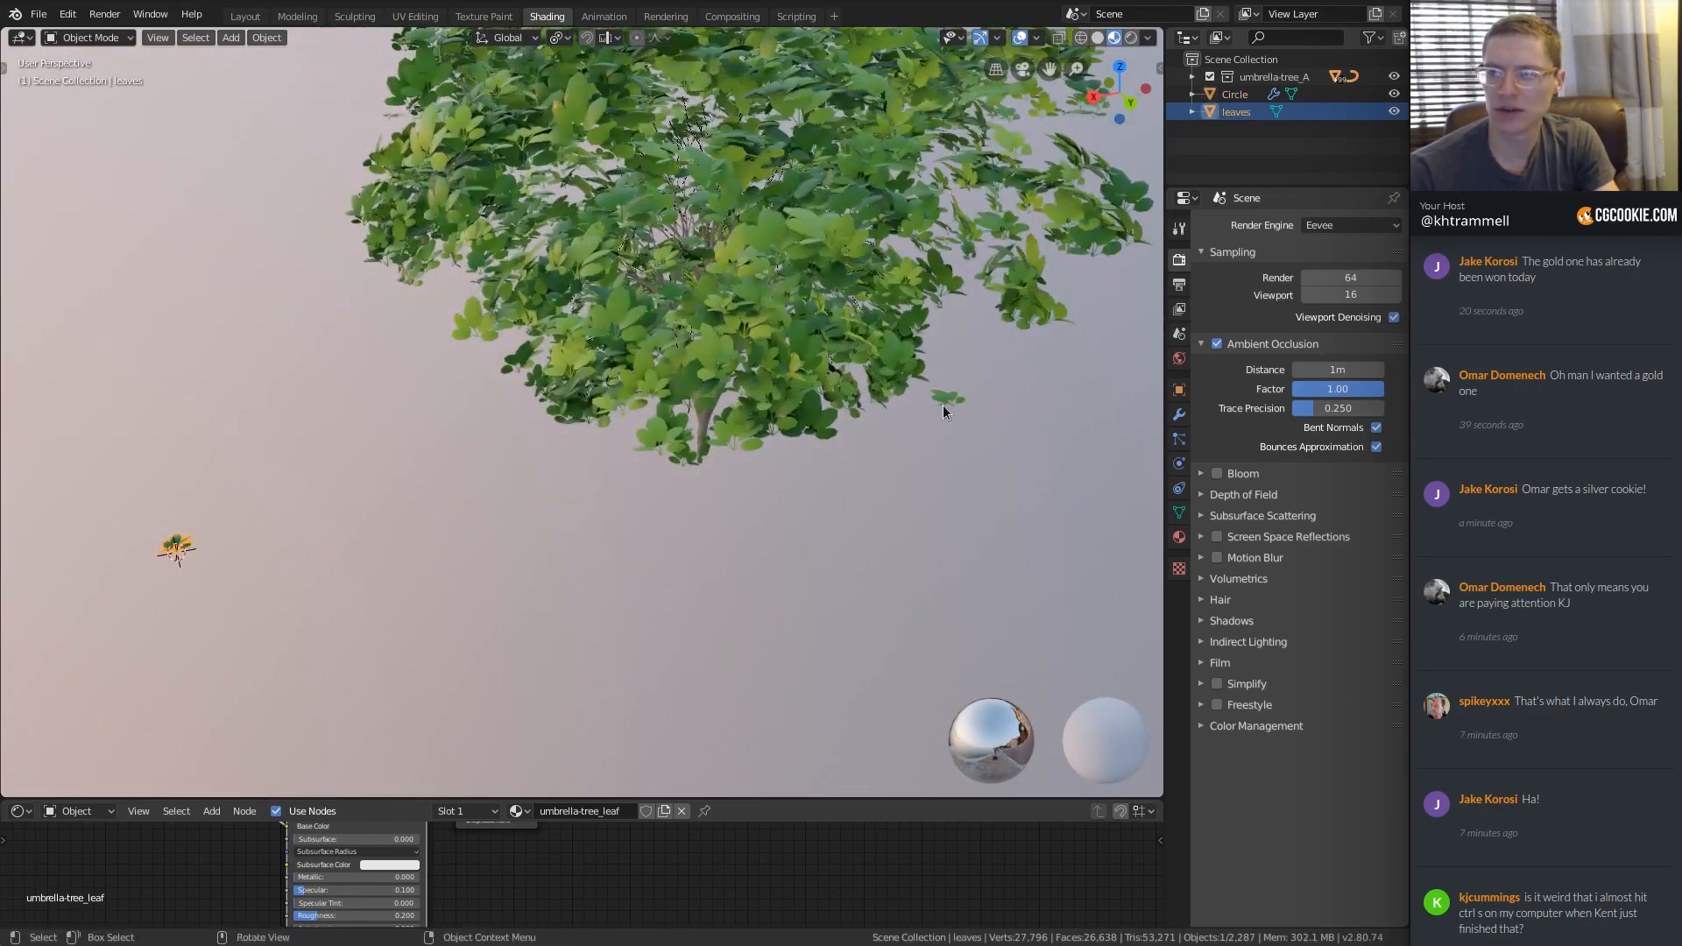
left_click(1040, 362)
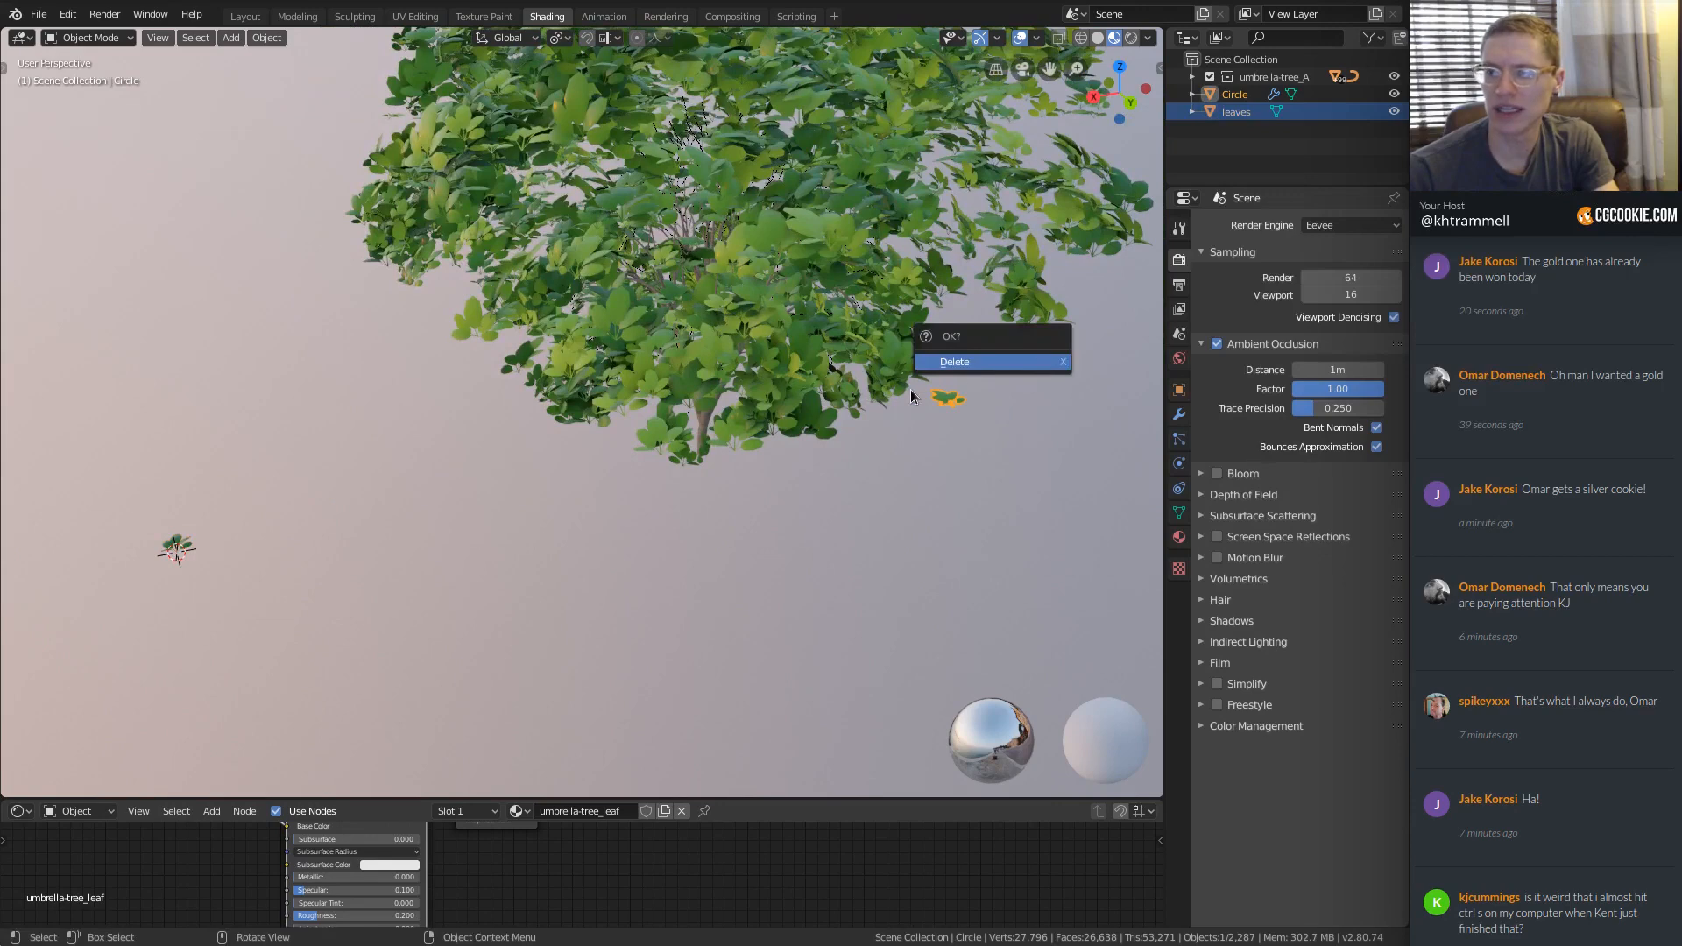
left_click(166, 552)
middle_click_drag(774, 318, 754, 269)
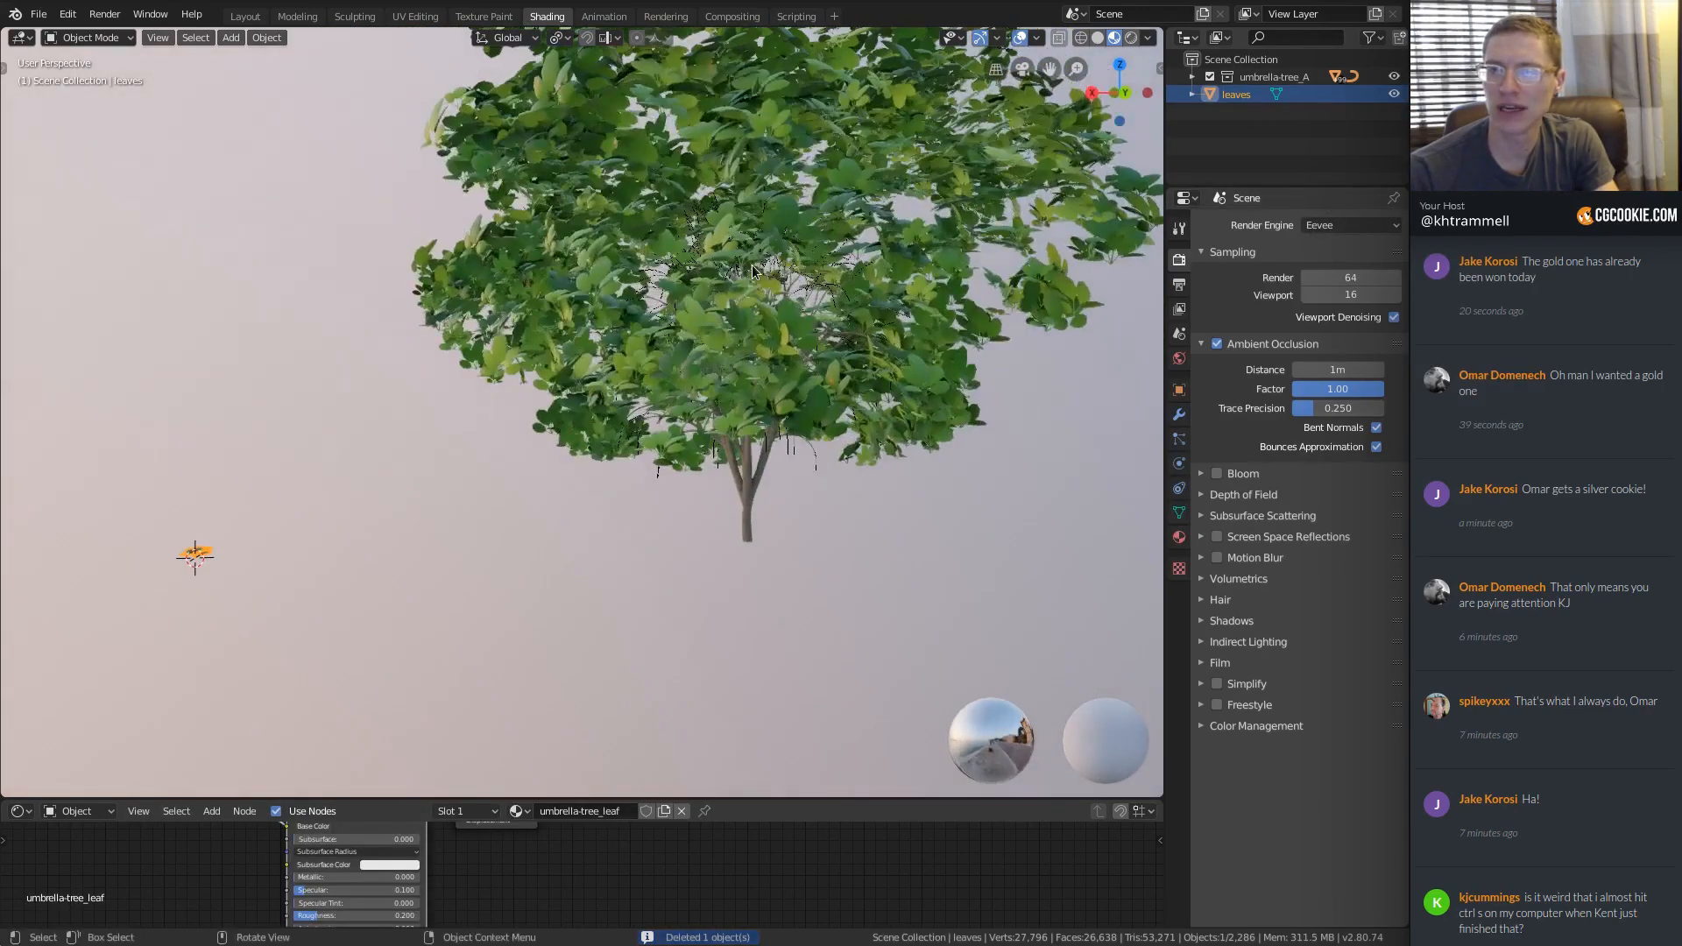
Select the whole umbrella tree, including its branches and all leaf objects, leaving out the leaves object at the 3D cursor.
left_click(743, 525)
mouse_move(805, 434)
middle_mouse_down()
mouse_move(801, 412)
mouse_move(771, 403)
mouse_move(780, 415)
middle_mouse_up()
key("a")
key("a")
middle_click_drag(780, 415, 803, 393)
left_click(718, 484)
left_click(807, 262, "shift")
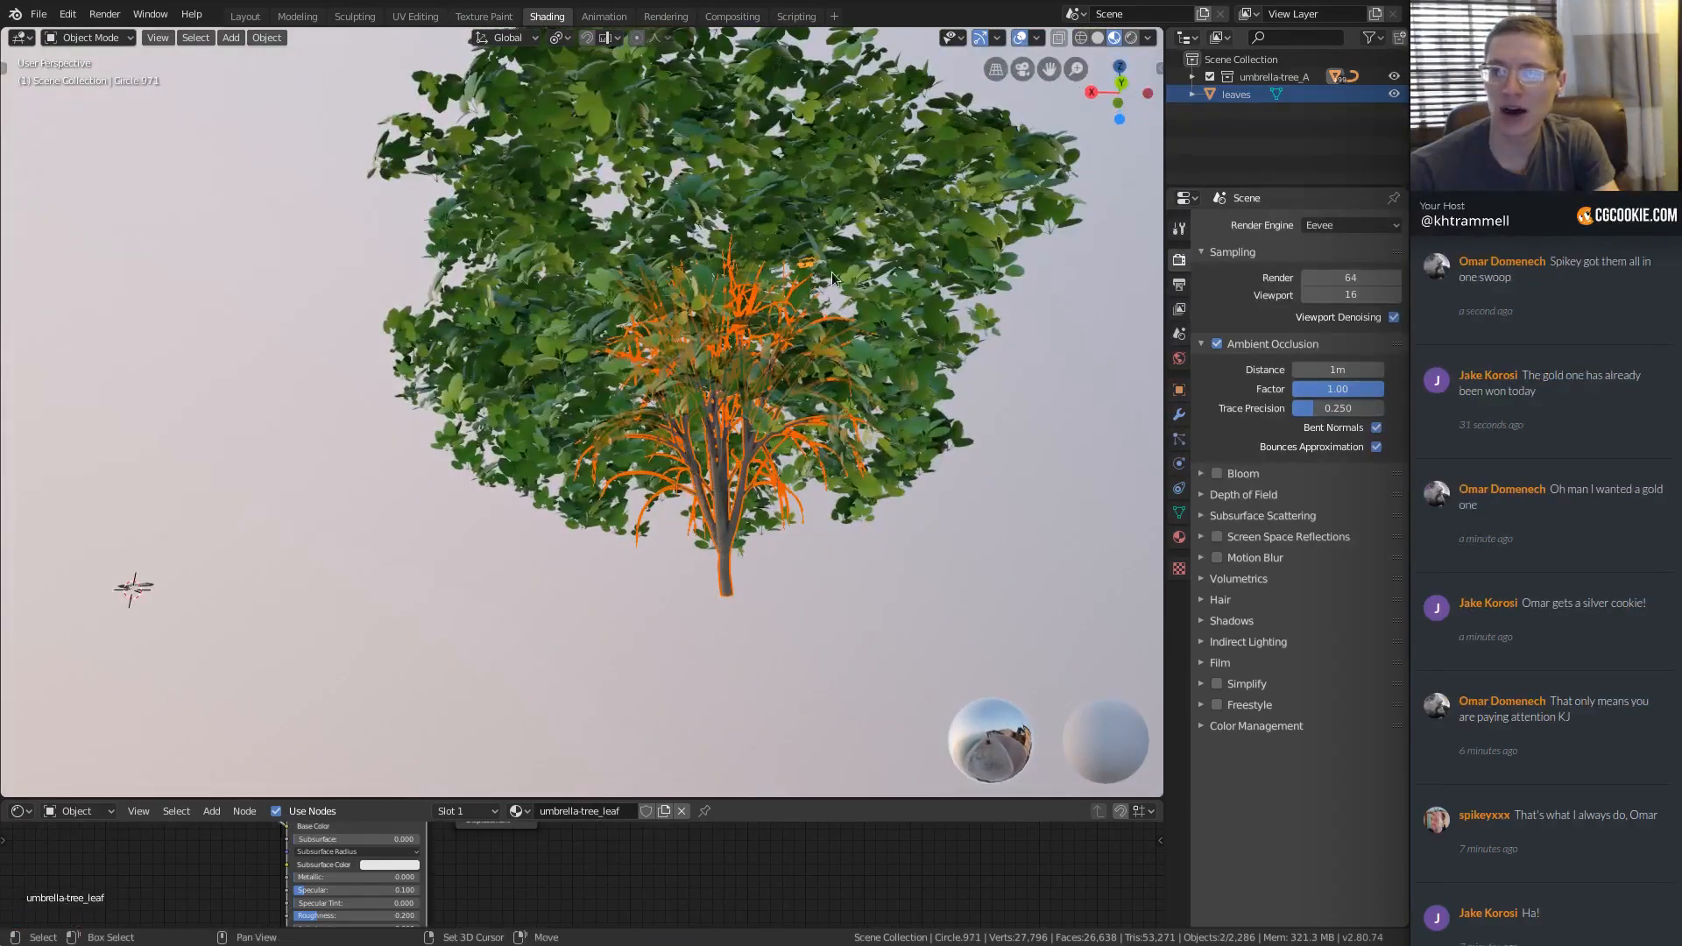
middle_click_drag(832, 278, 821, 238, "ctrl")
left_click_drag(526, 198, 949, 565)
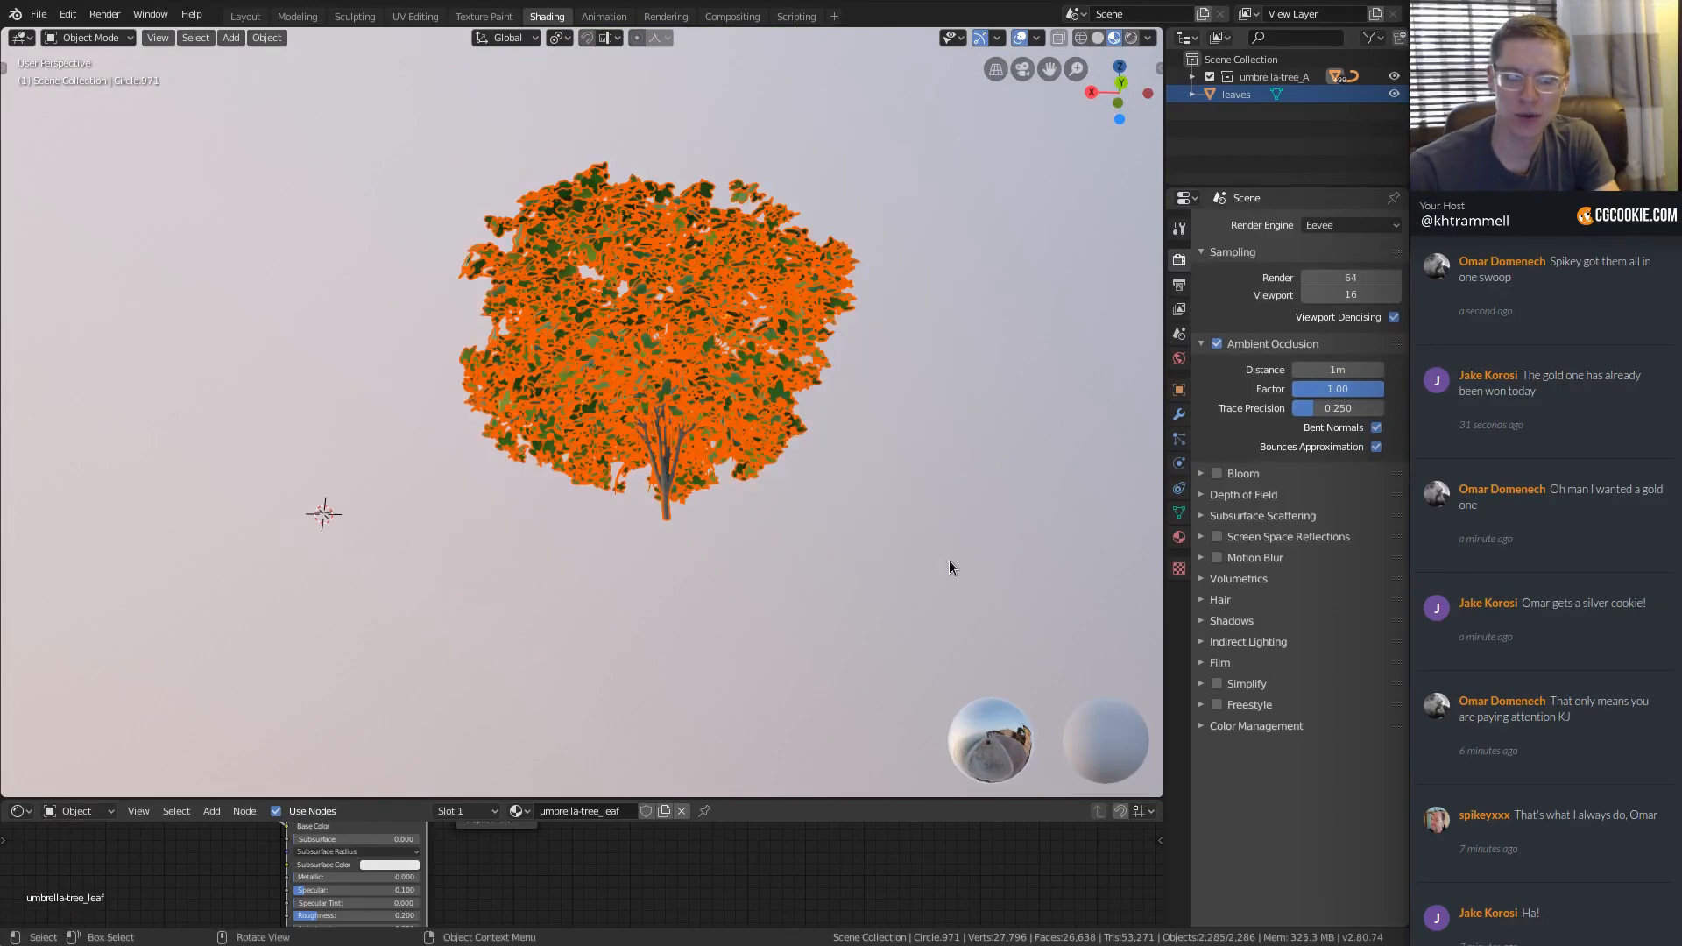
key("KP_1")
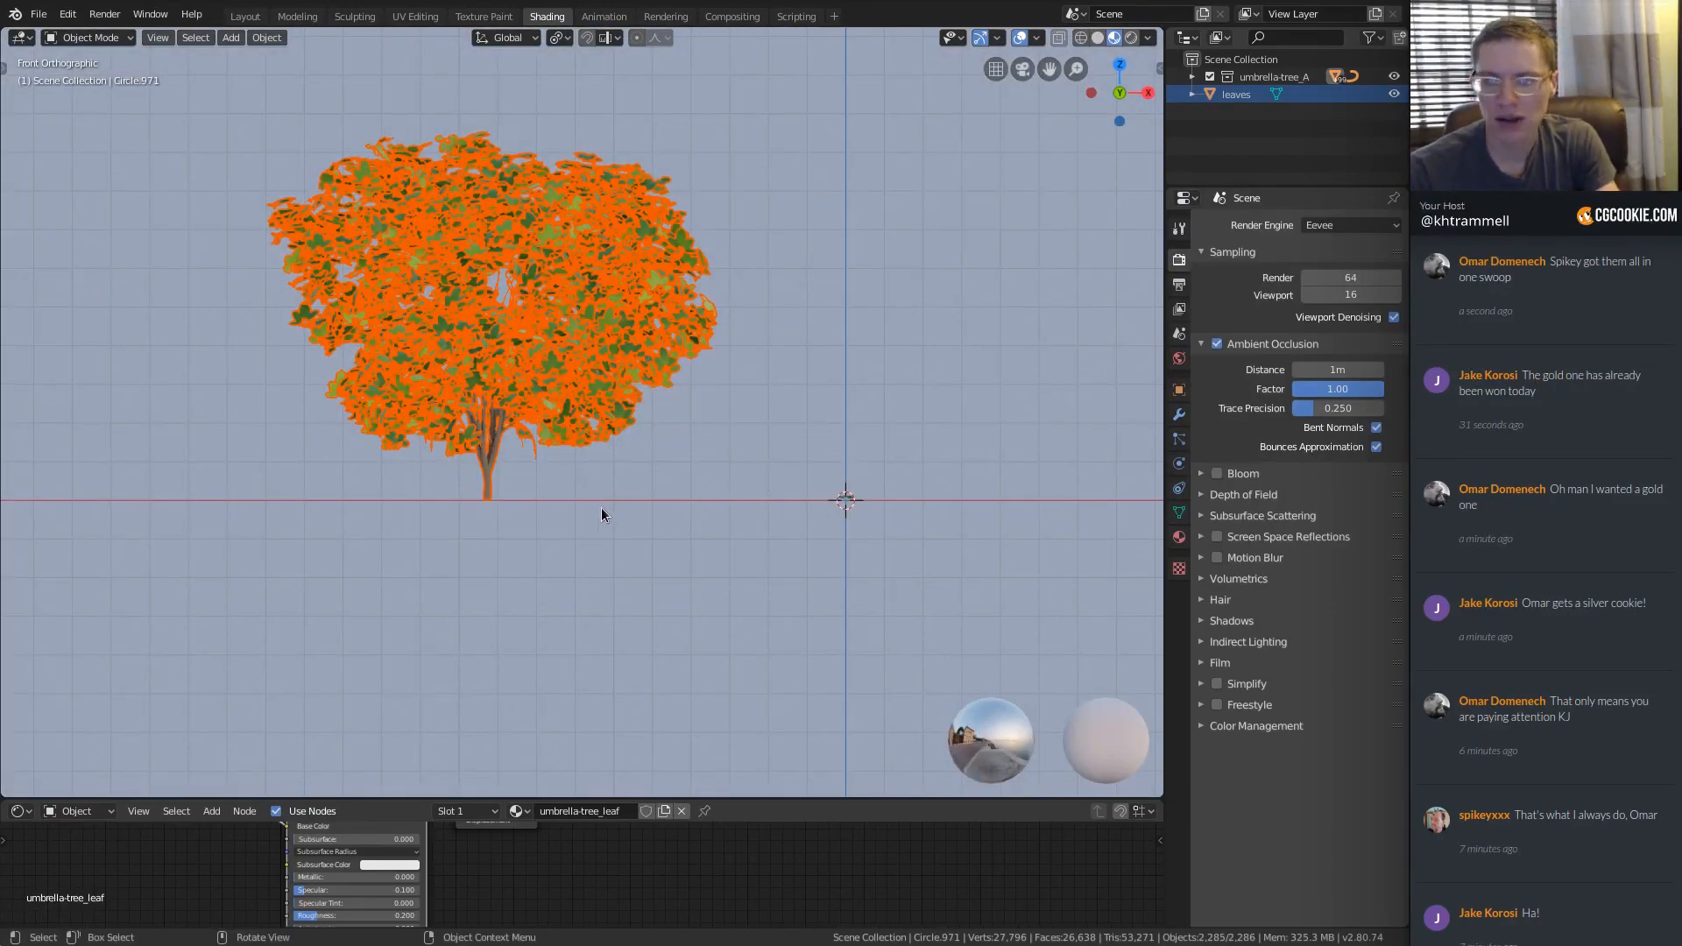
key("g")
key("x")
right_click(563, 465)
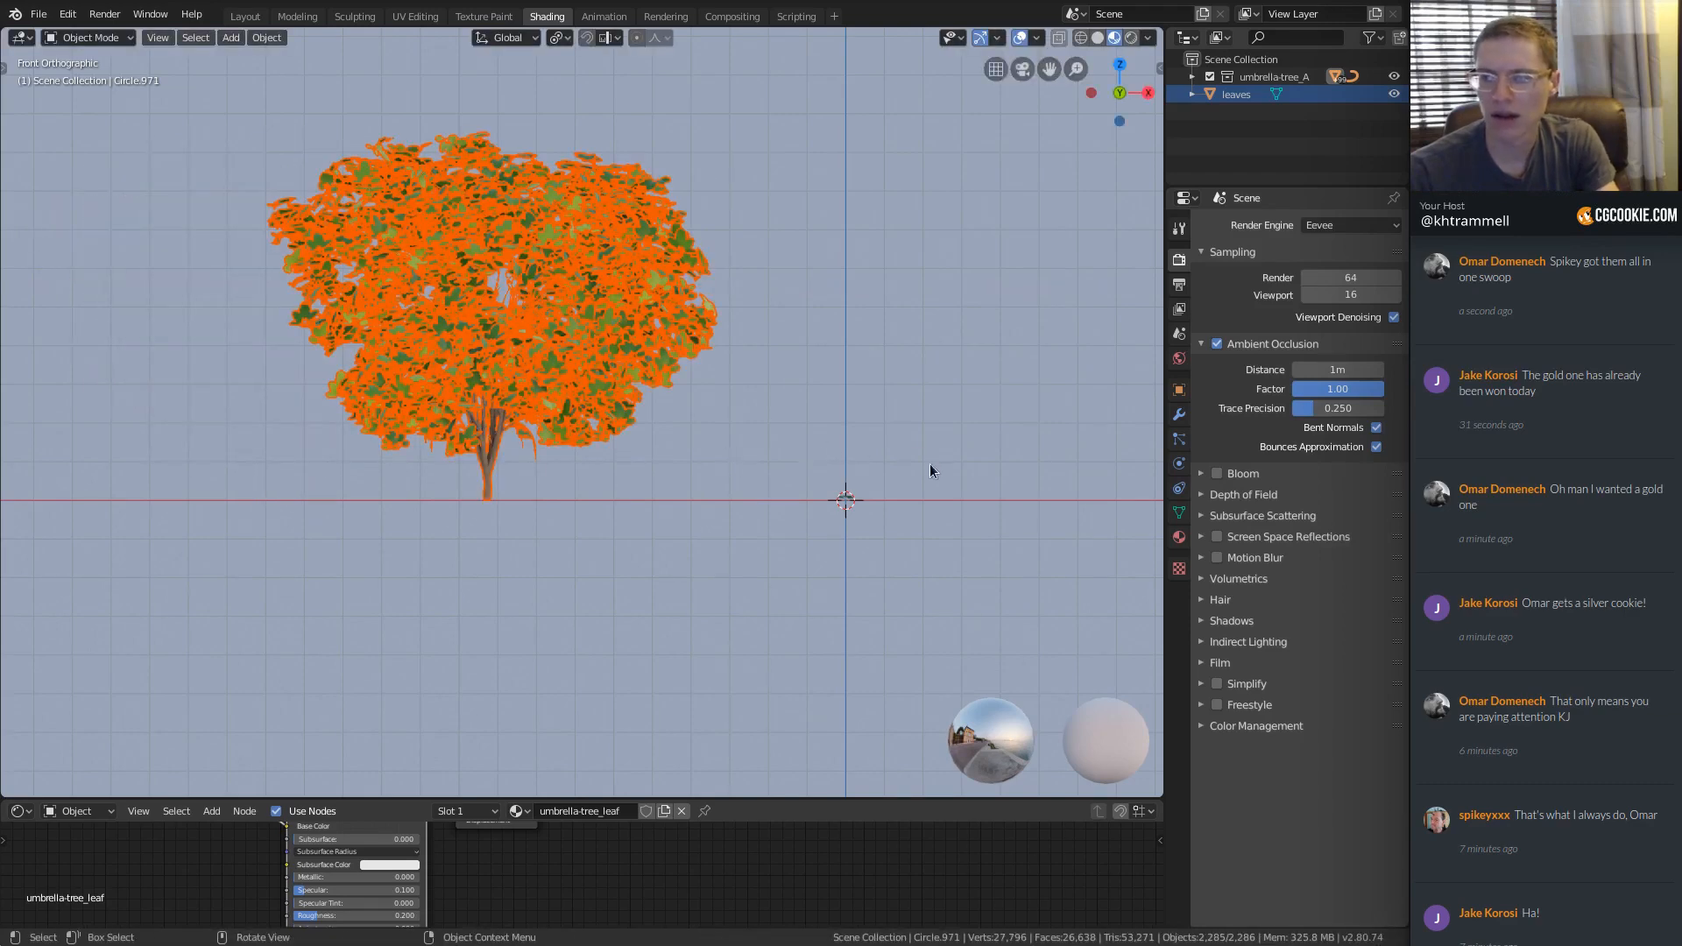
In front view, move the selected umbrella tree about 9.3 m along X to the 3D cursor, then deselect everything.
middle_click_drag(716, 434, 717, 385)
key("KP_1")
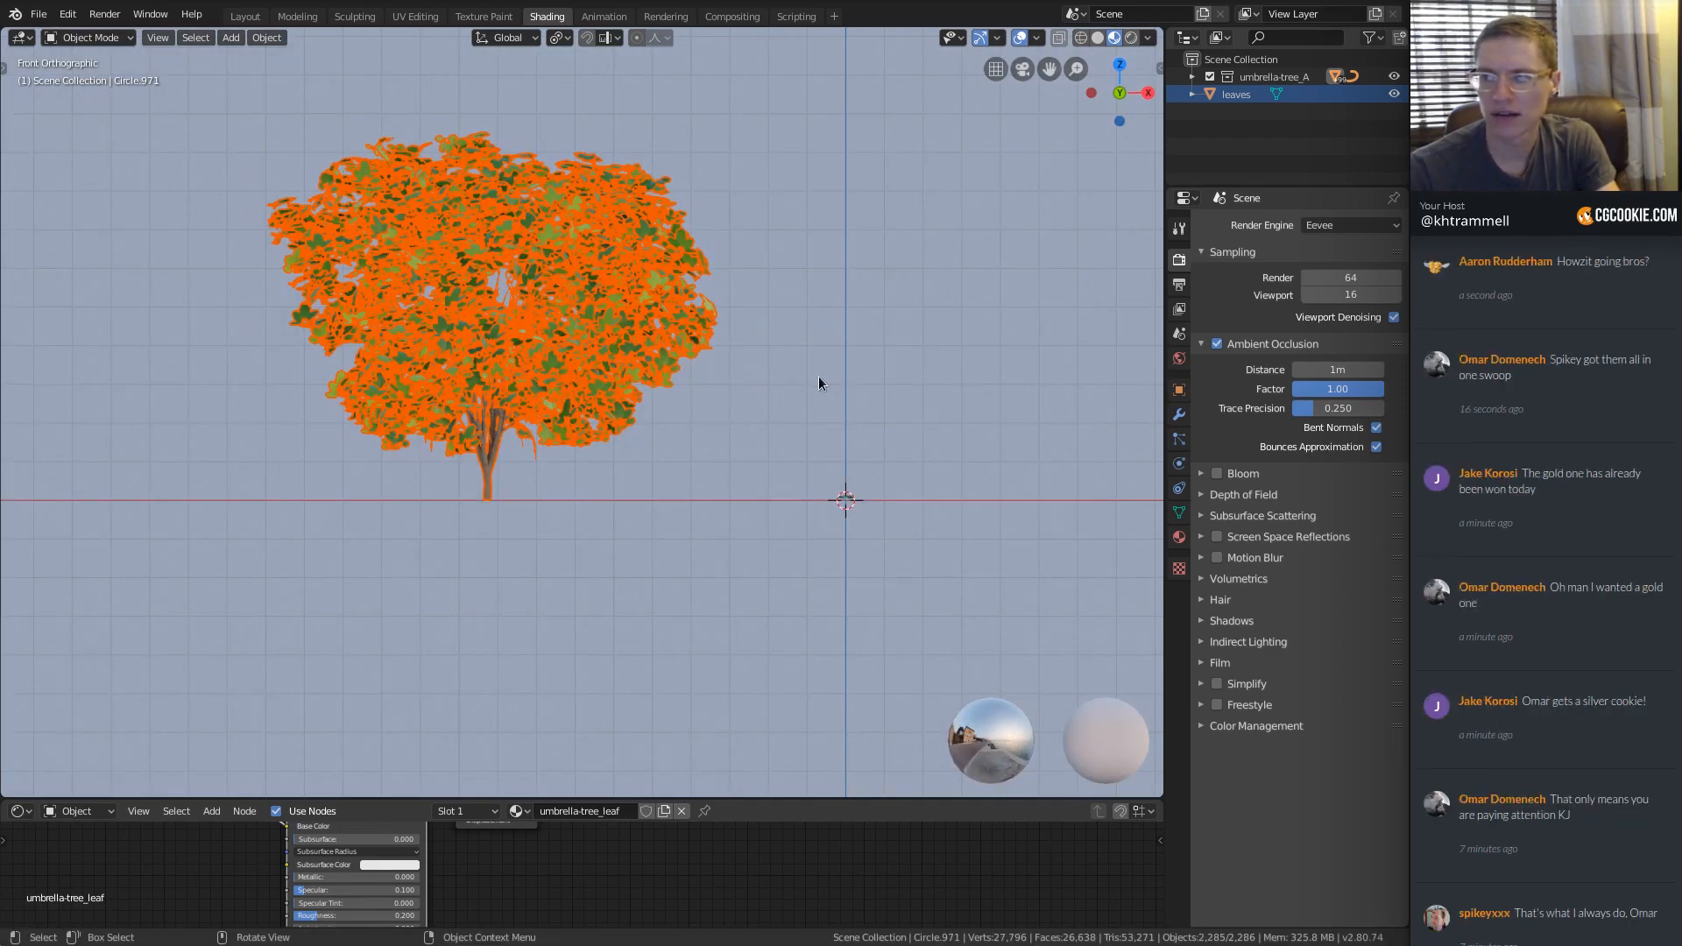
key("g")
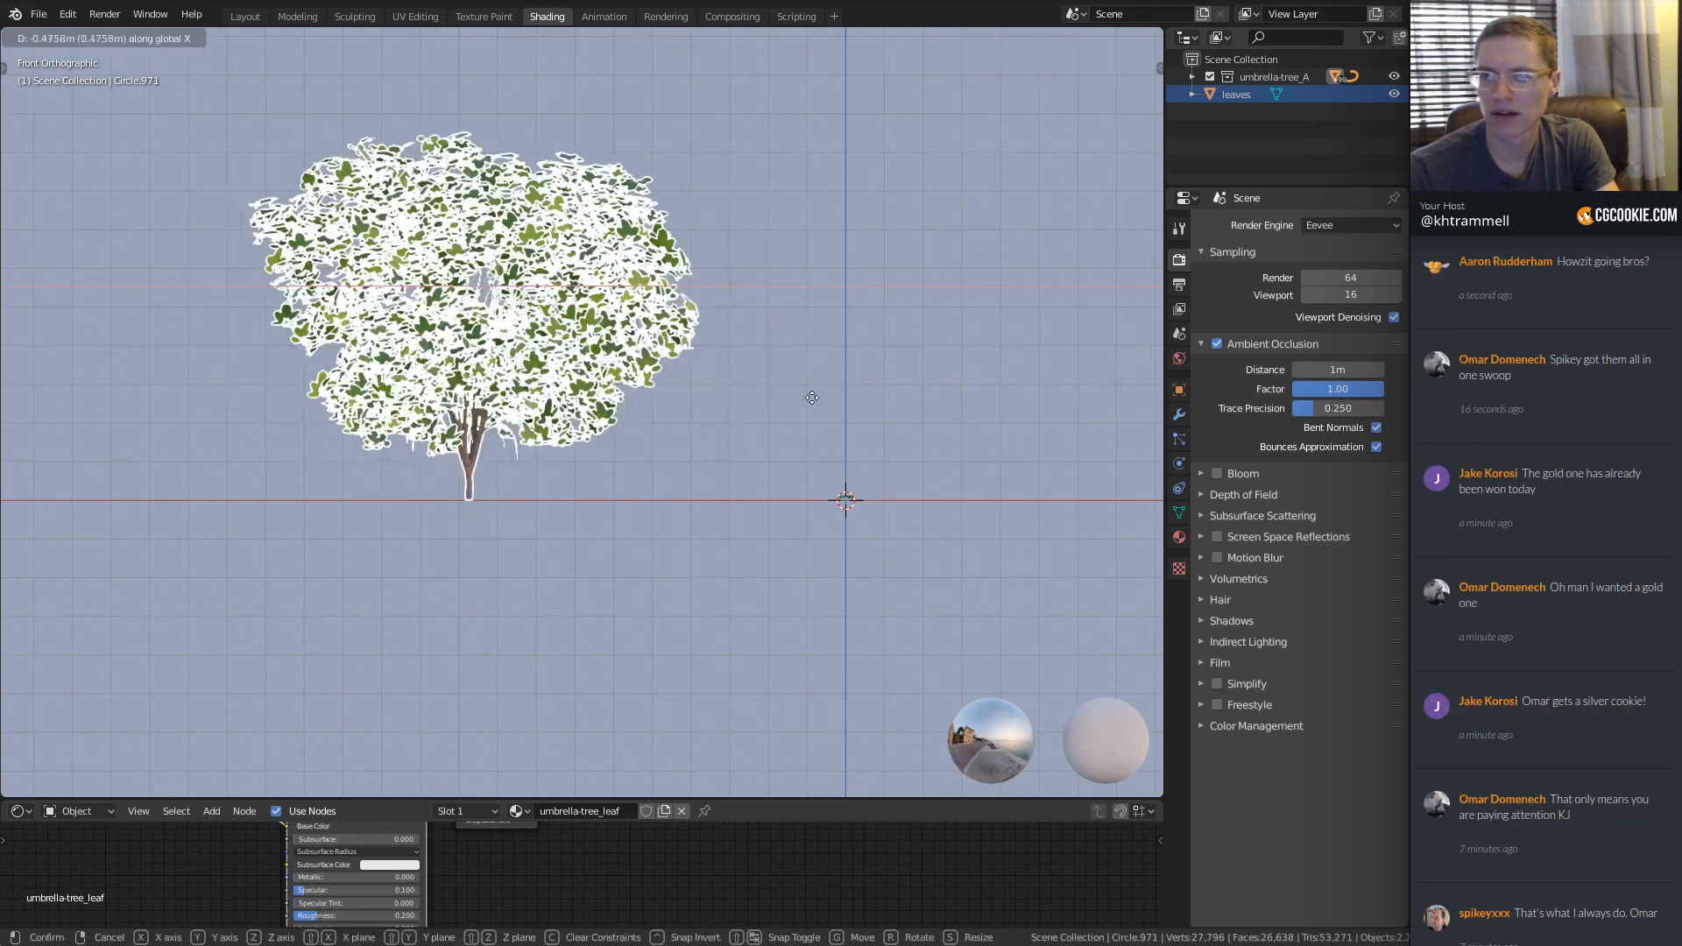
key("x")
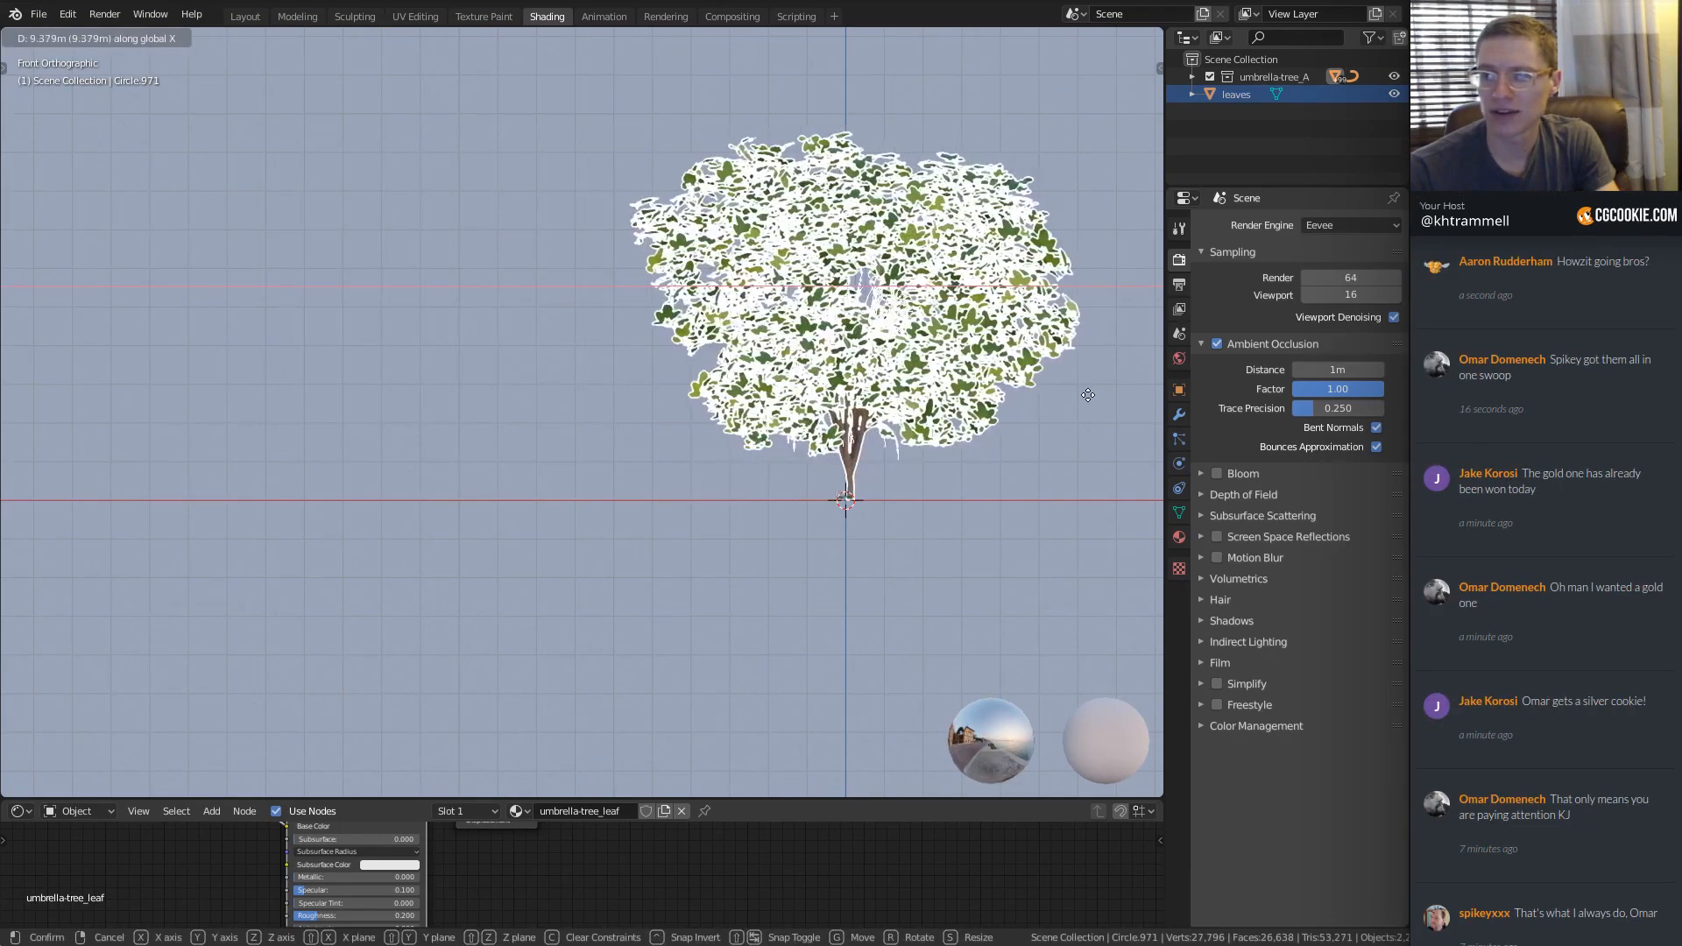
left_click(1084, 395)
middle_click_drag(1004, 414, 815, 447, "shift")
middle_click_drag(815, 446, 846, 578, "ctrl")
key("alt+a")
middle_click_drag(901, 508, 885, 382, "ctrl")
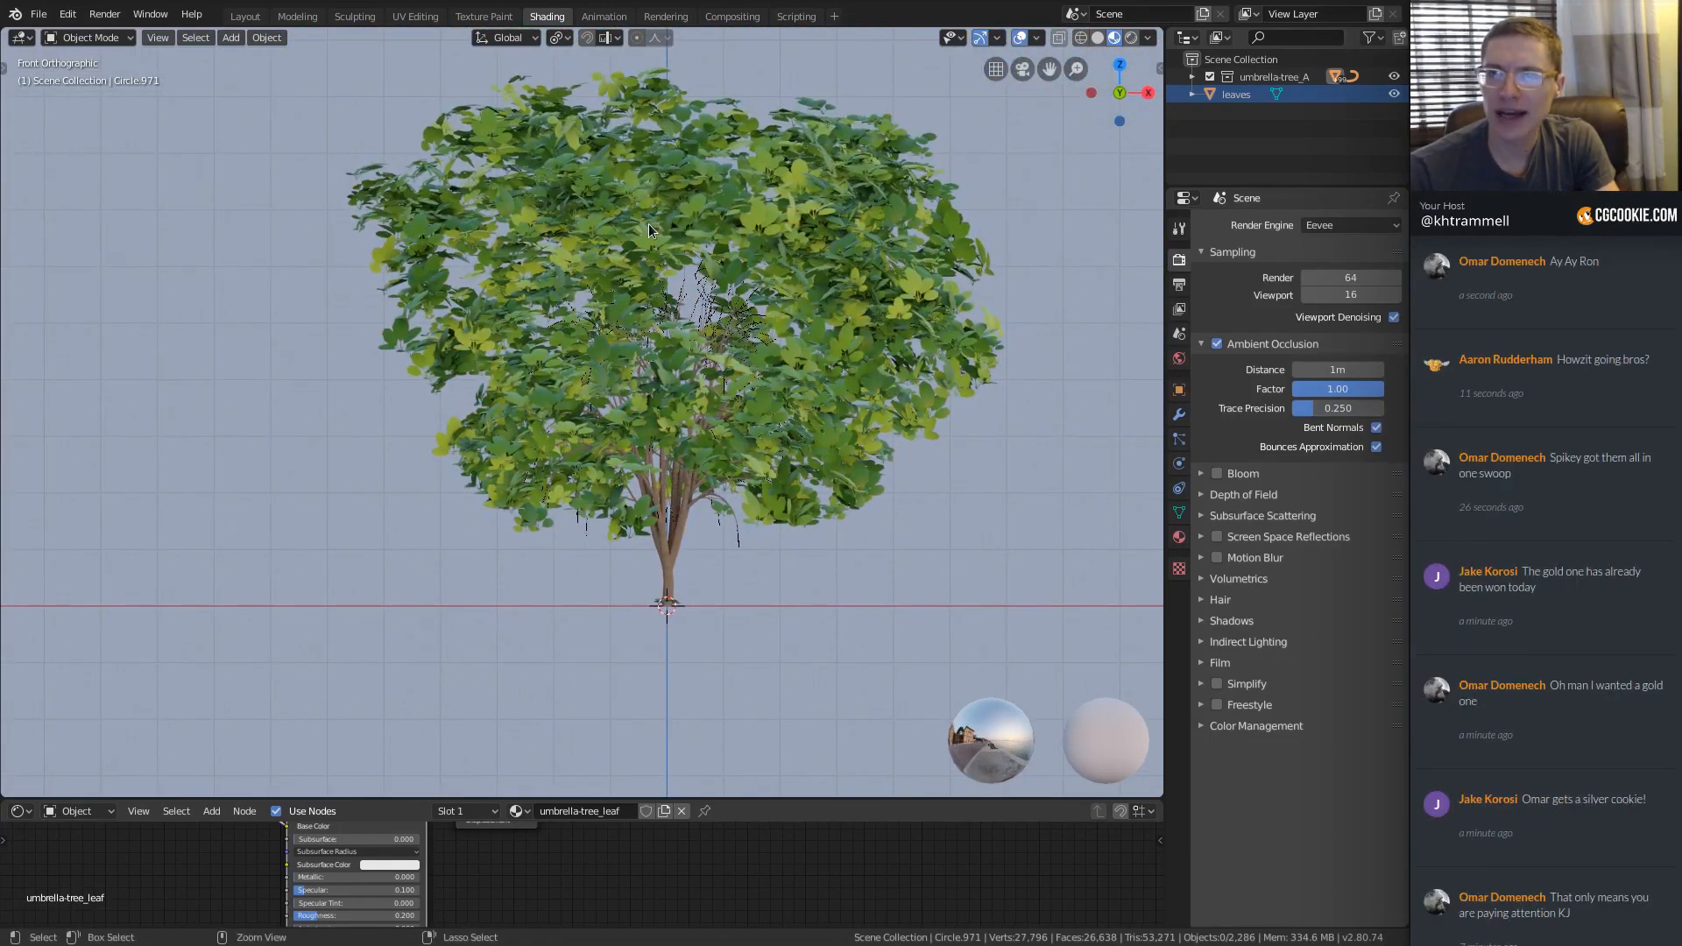
Save the file as umbrella_trees.blend in the umbrella_trees folder, one level above ver.
key("ctrl+shift+s")
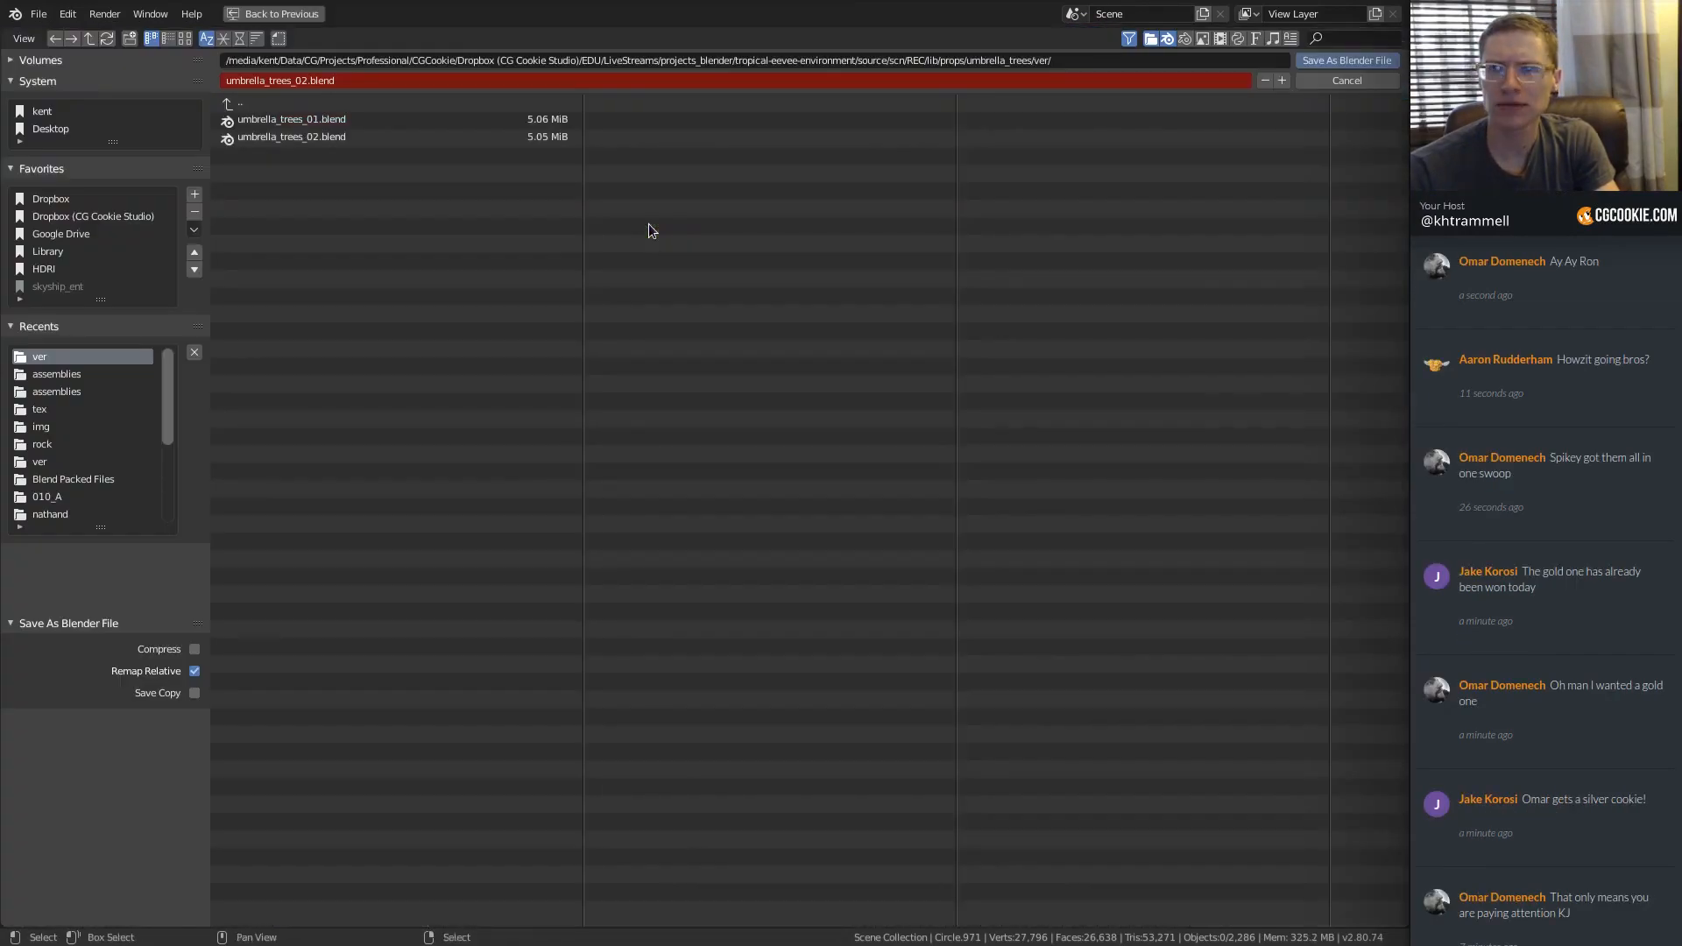
left_click(238, 103)
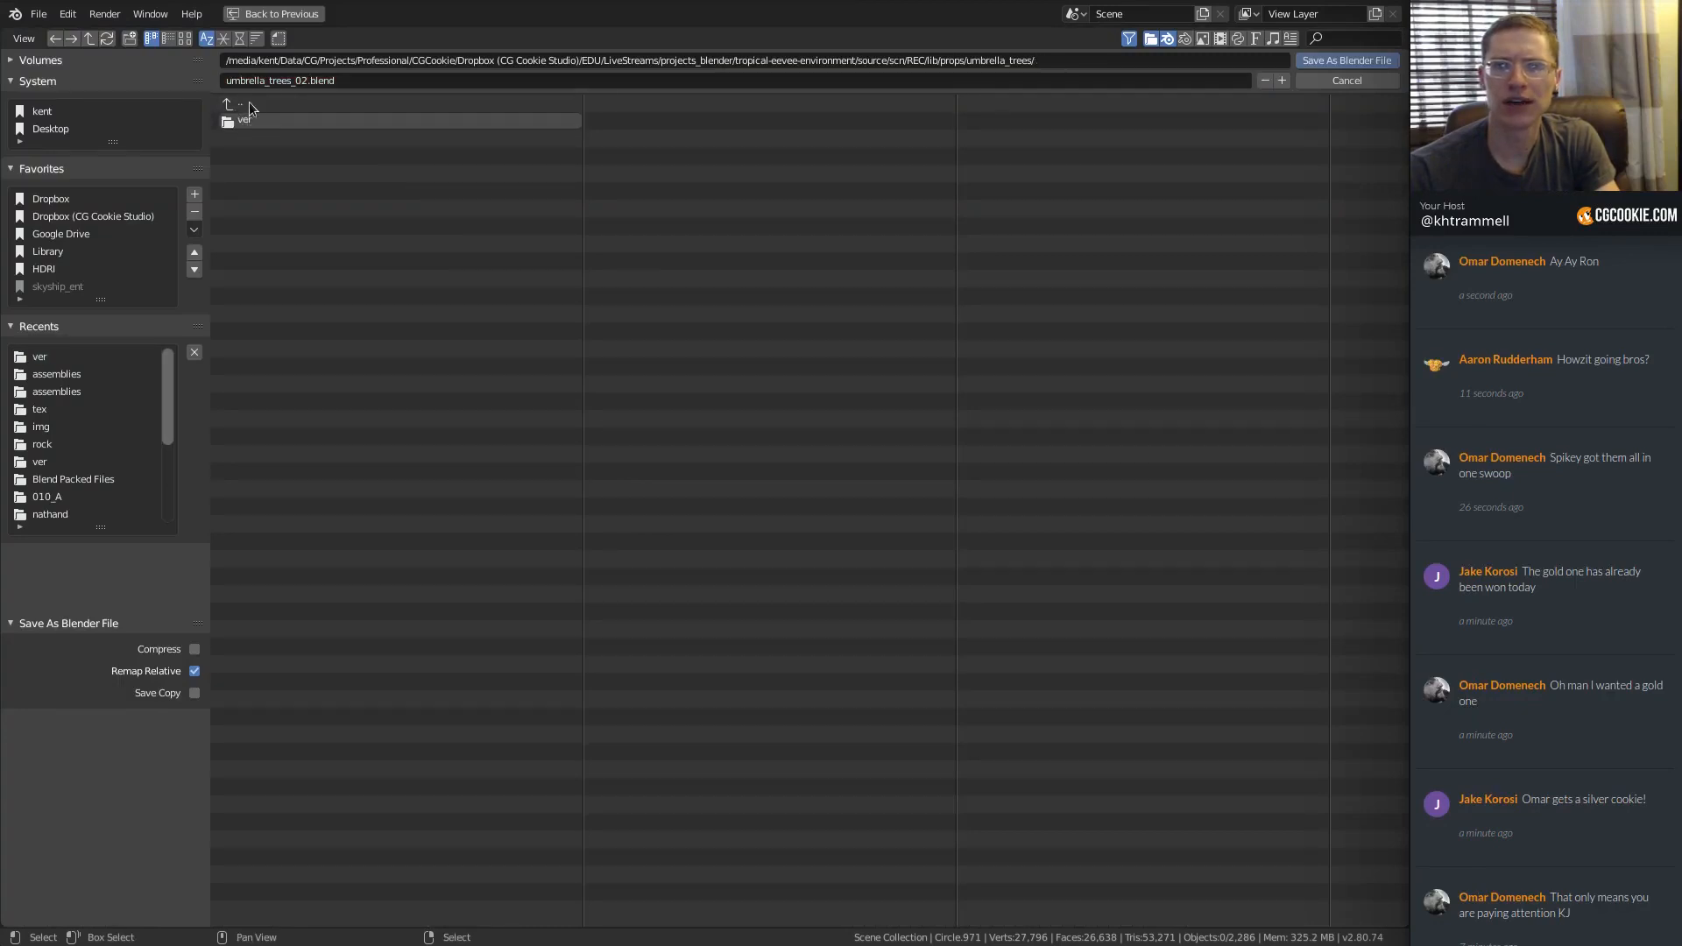
left_click(302, 81)
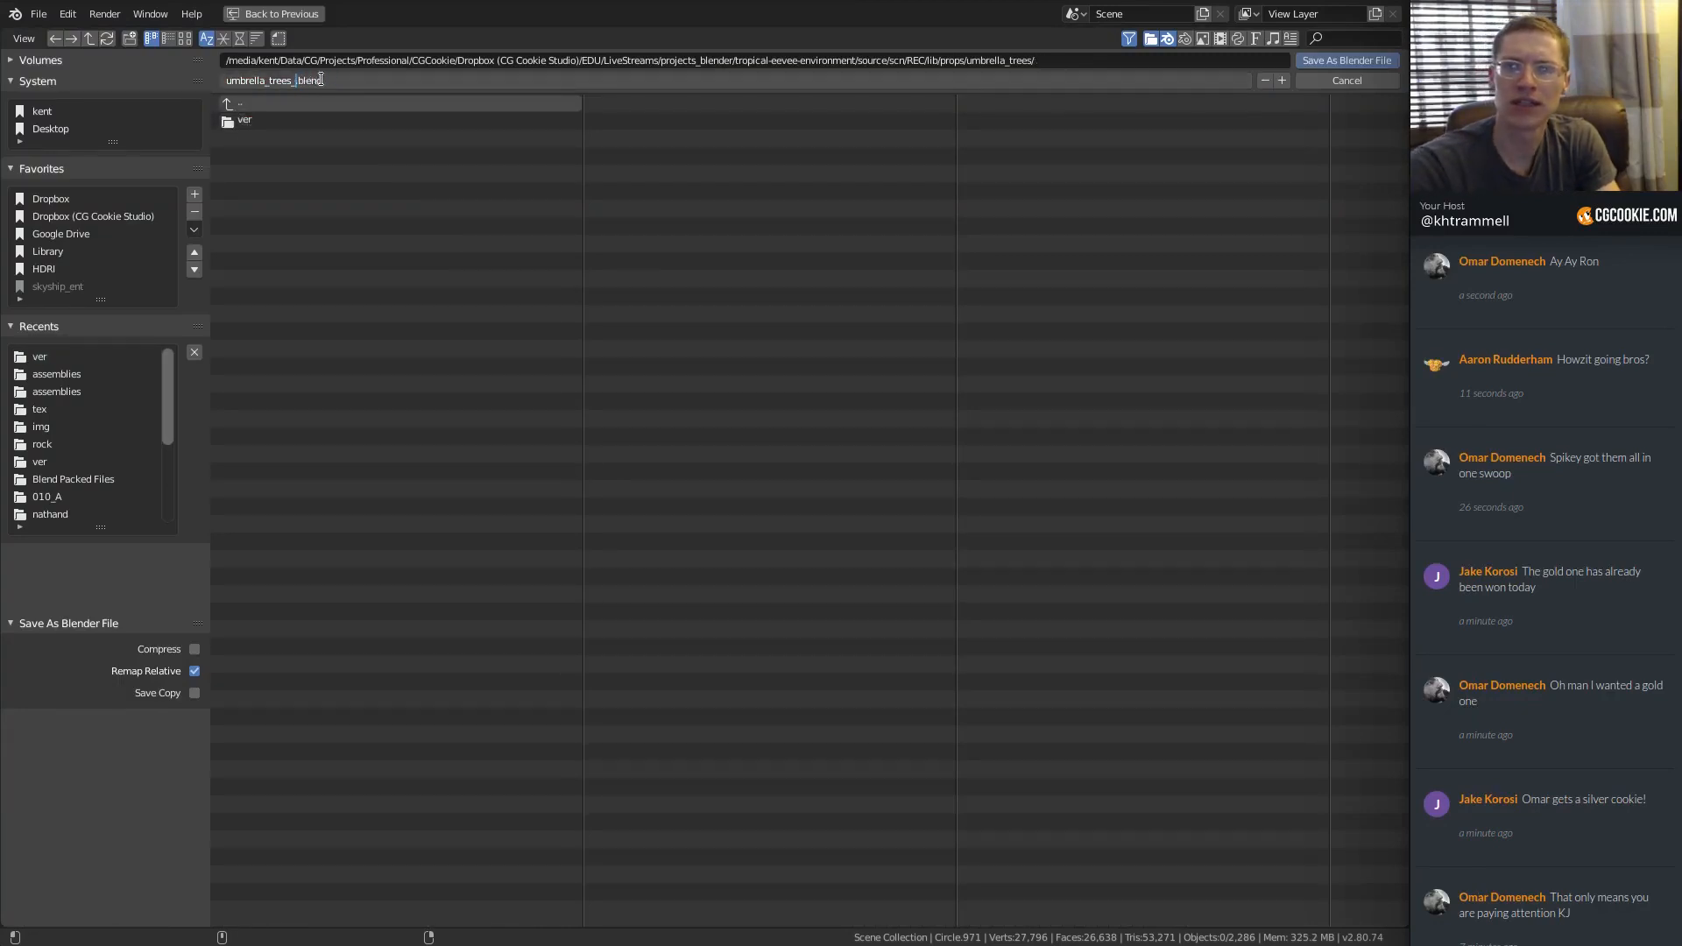
key("BackSpace")
key("Return")
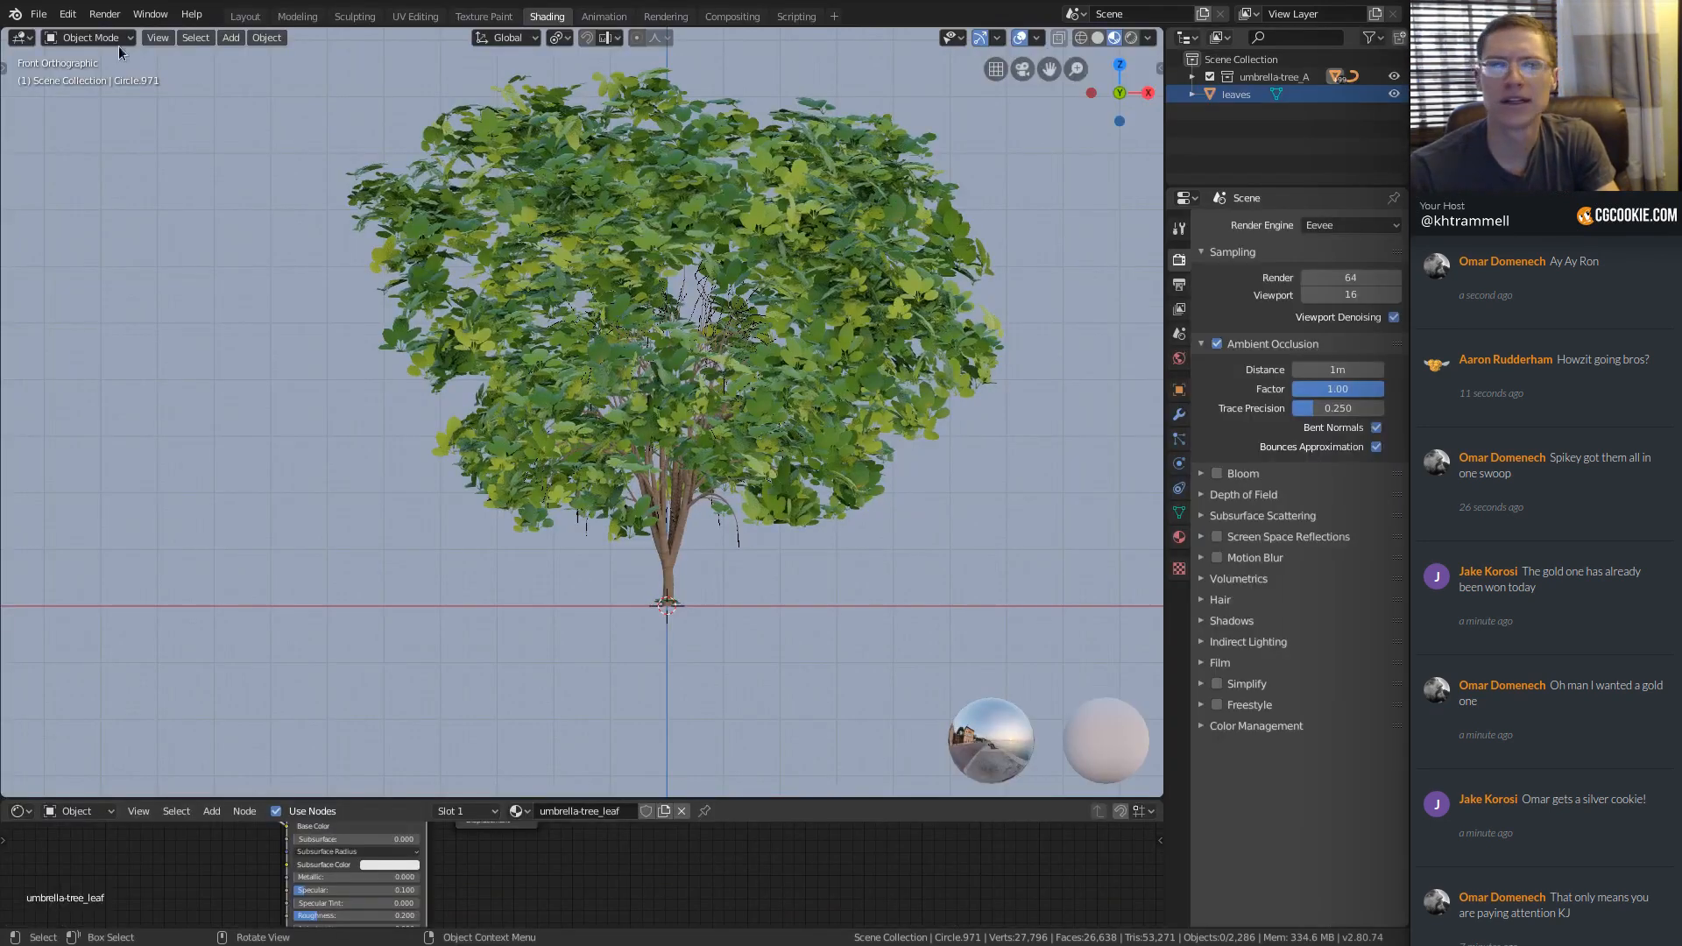
Open the recent file tropical_beach_assembly_02.blend and display the main viewport in rendered shading.
left_click(39, 15)
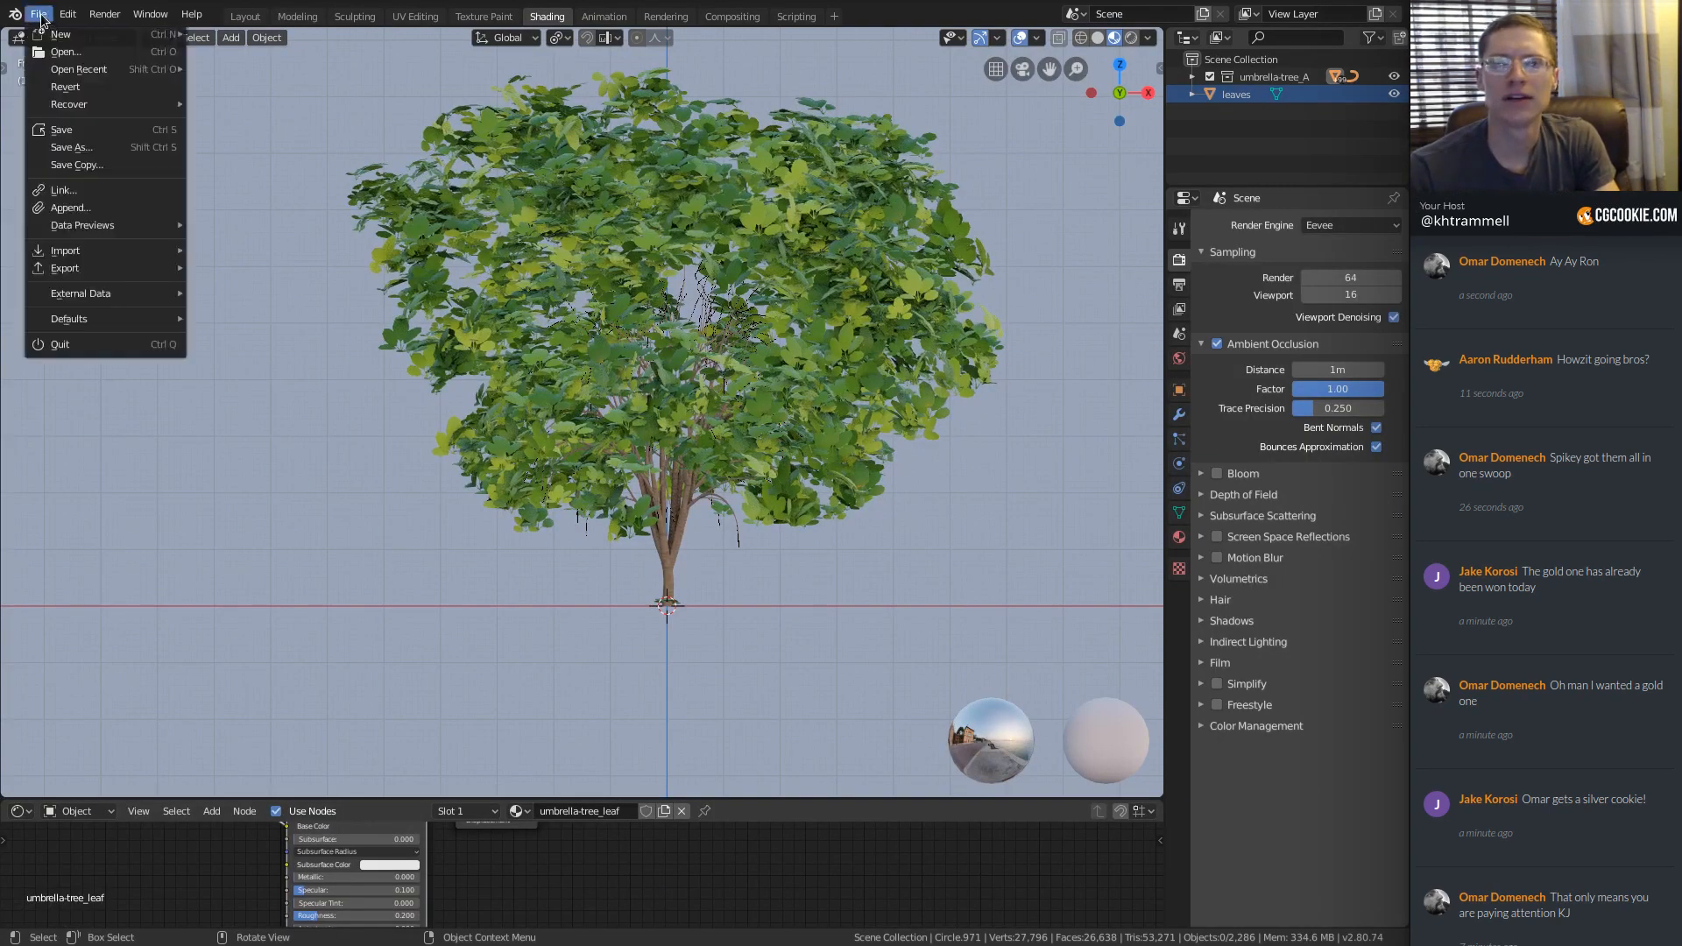
mouse_move(83, 69)
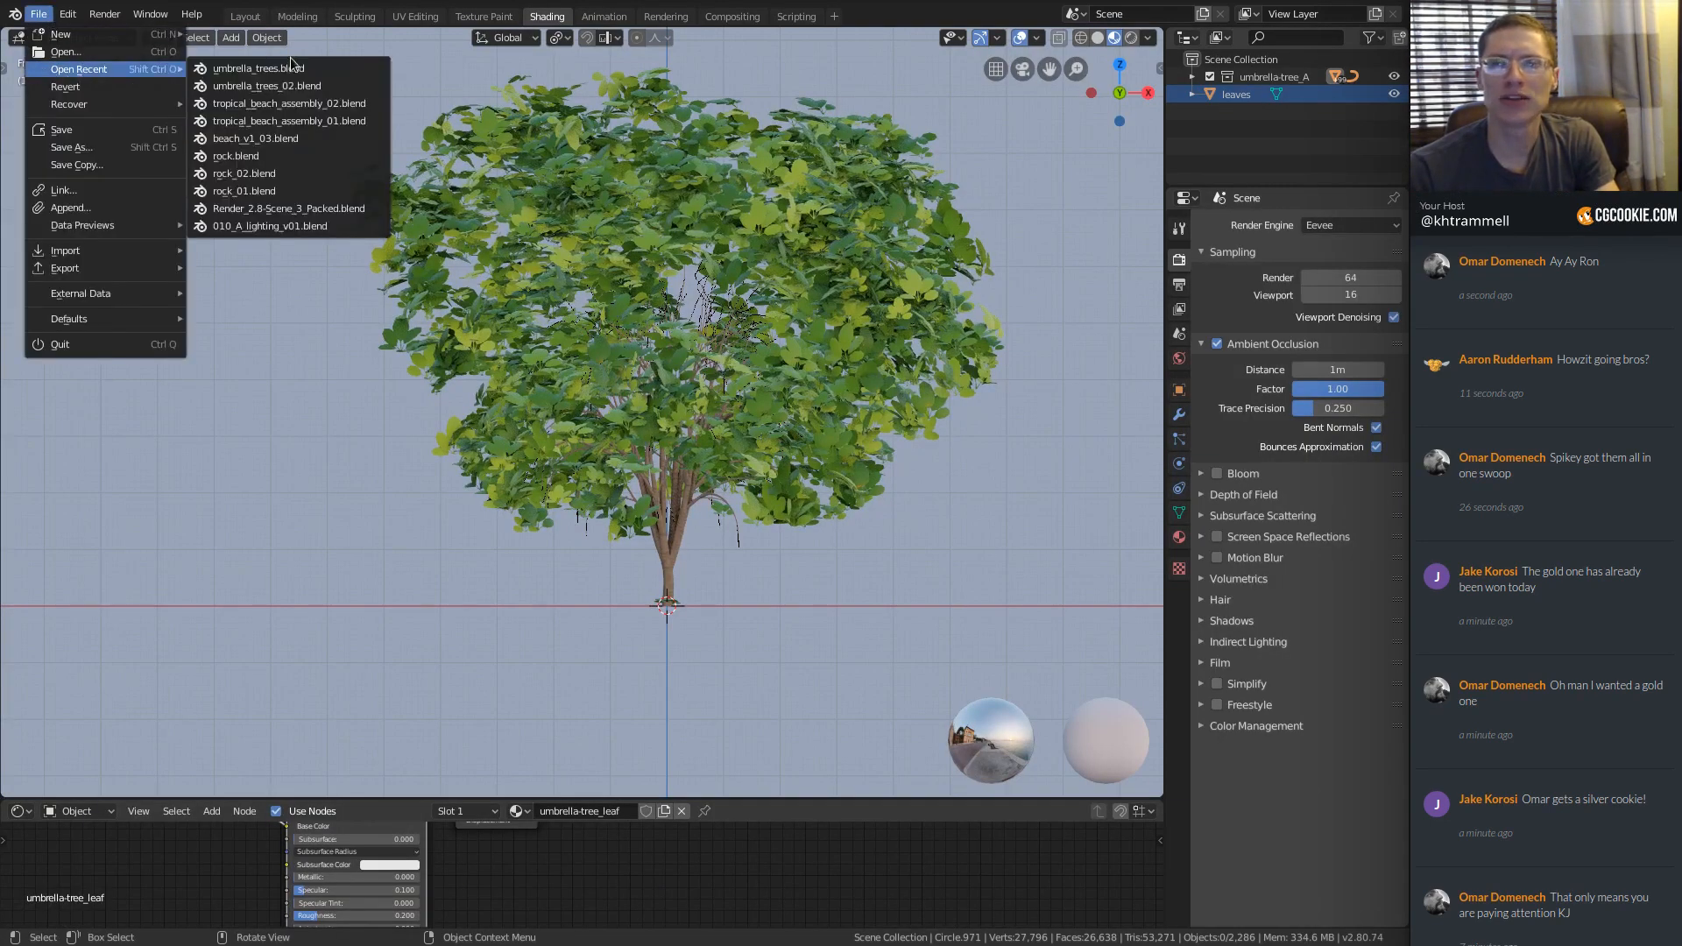
left_click(314, 102)
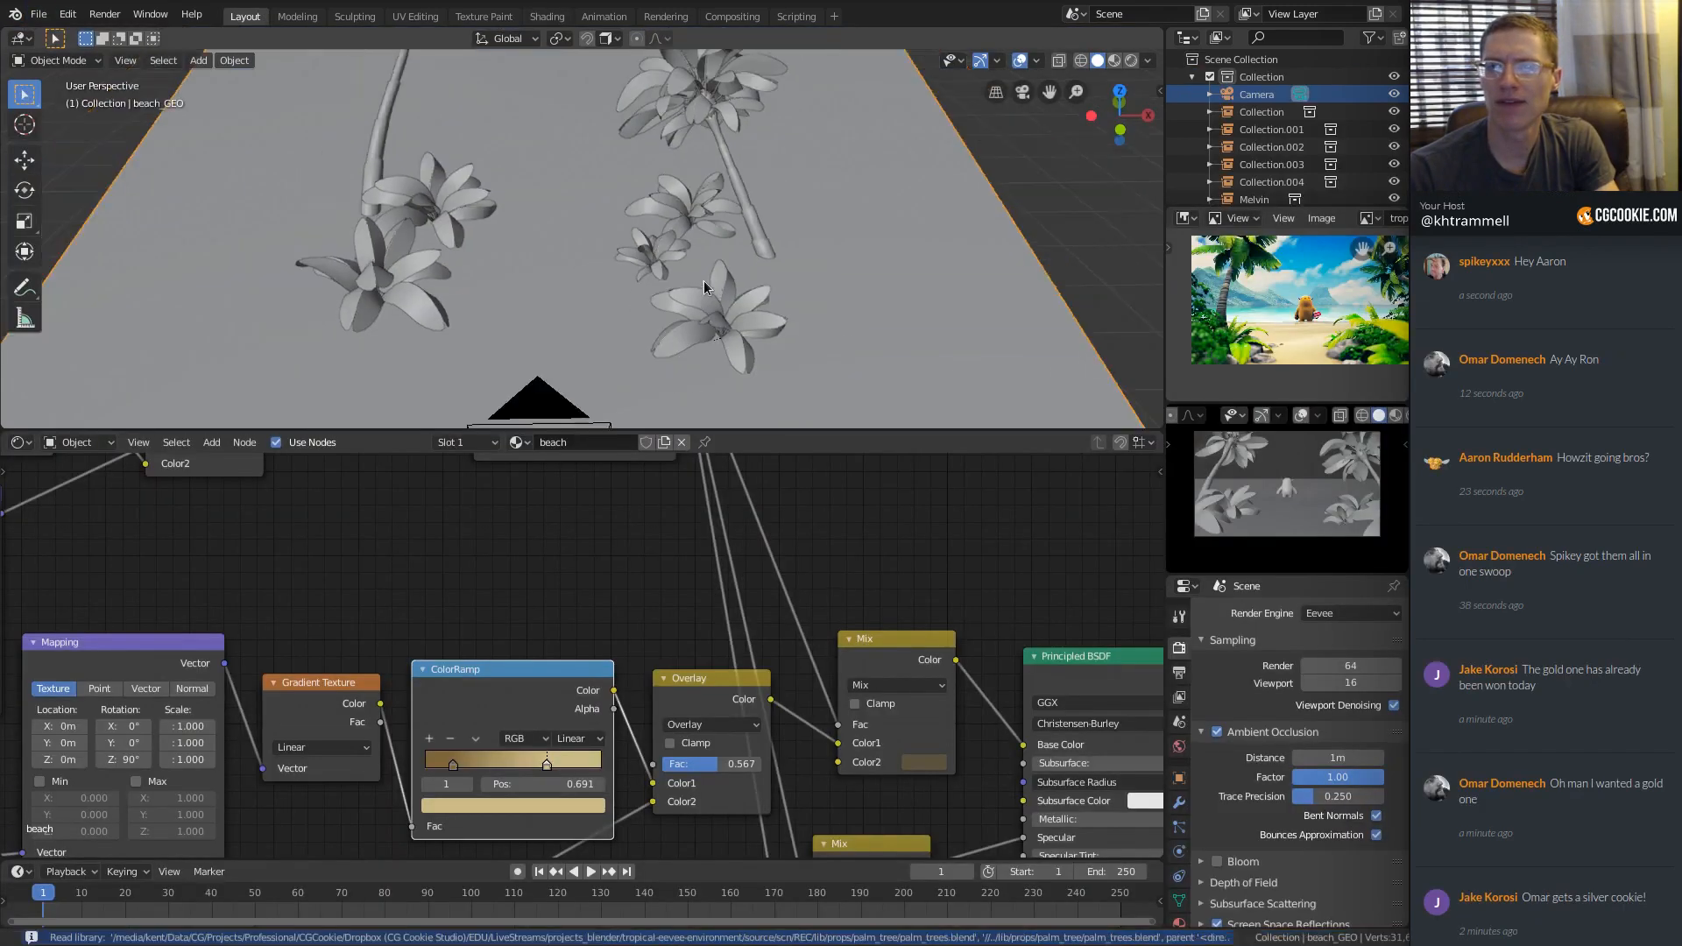
key("z")
left_click(558, 60)
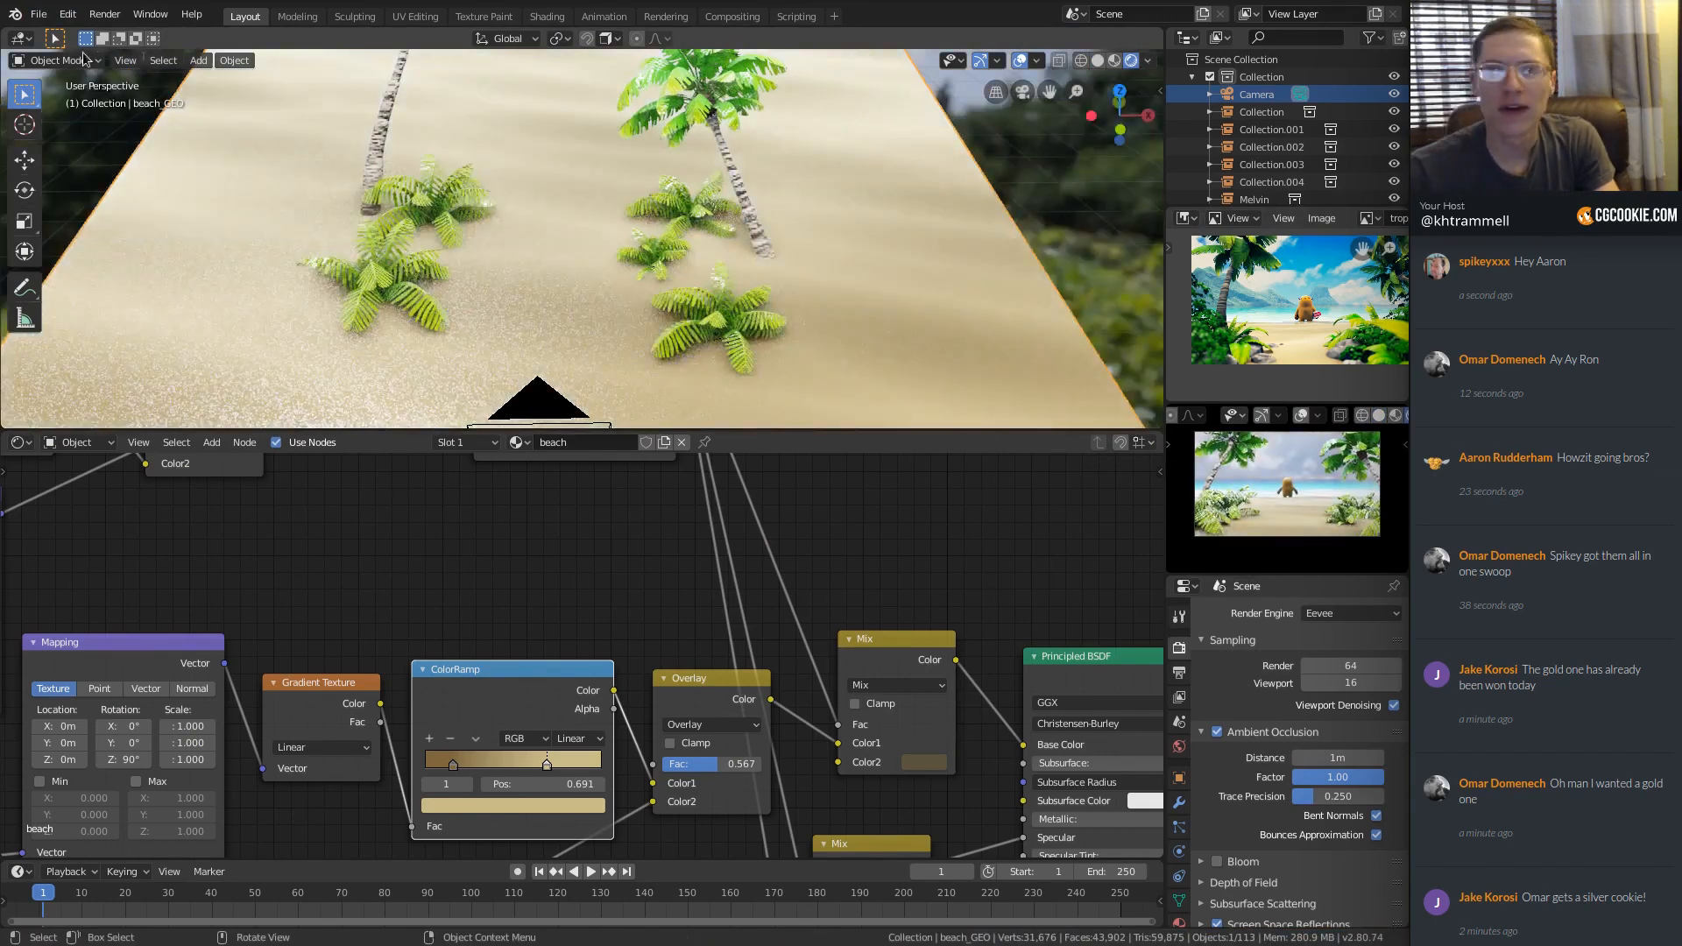
Link the umbrella-tree_A collection from umbrella_trees.blend into the beach scene.
left_click(40, 15)
left_click(77, 191)
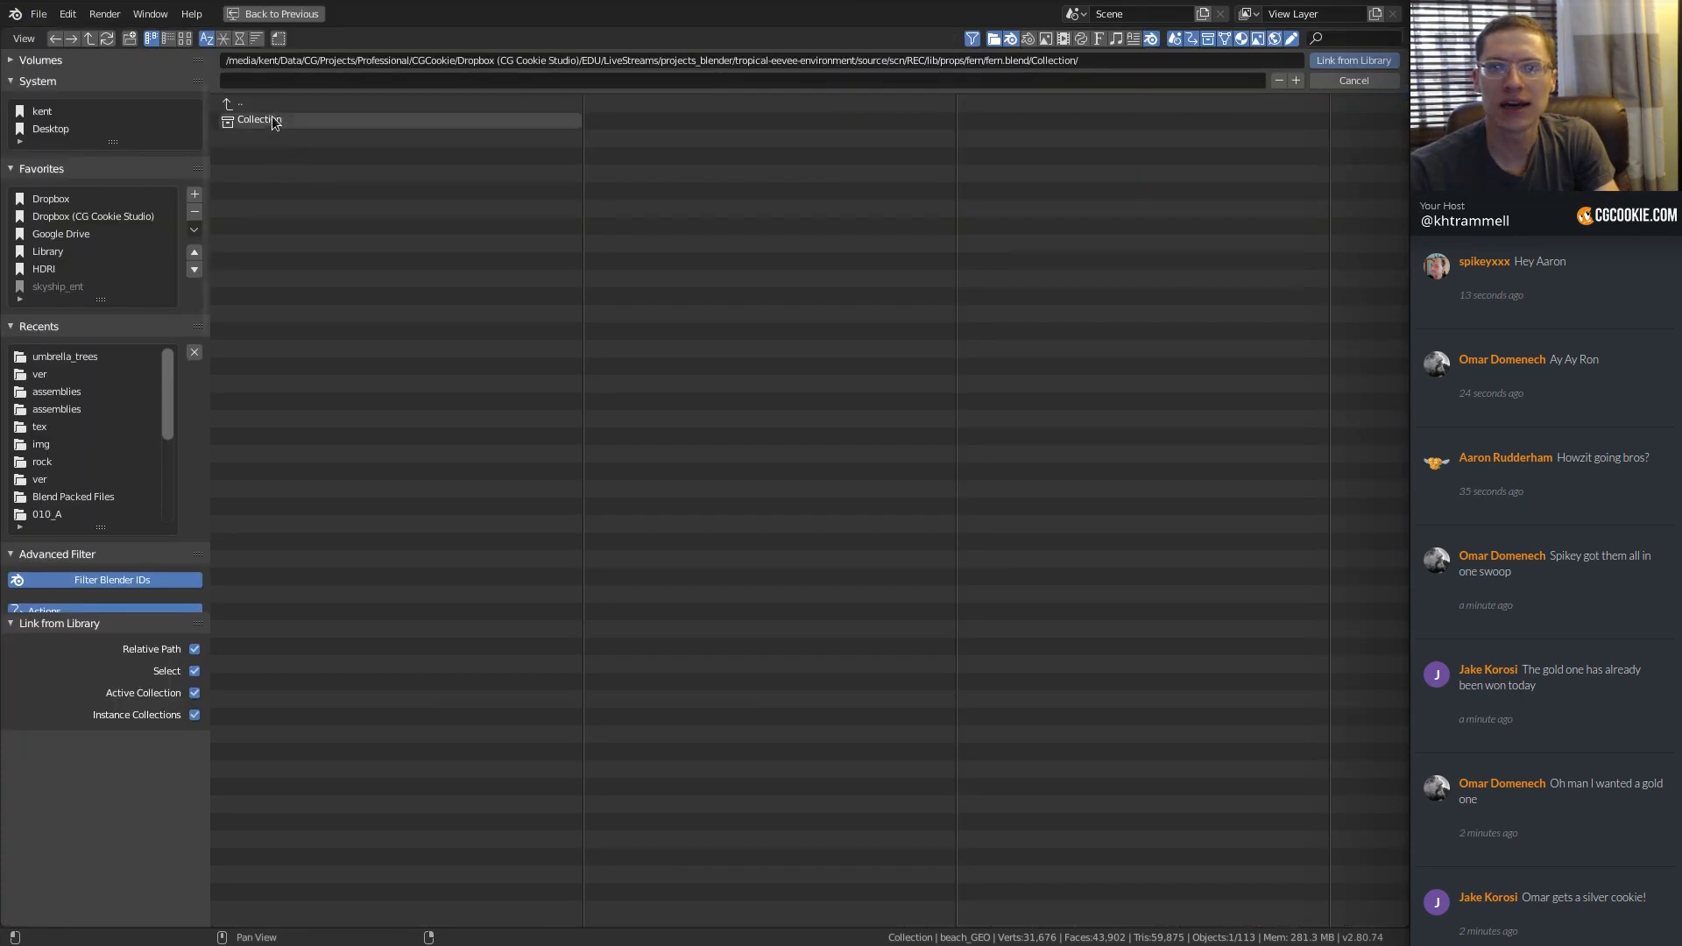
left_click(261, 103)
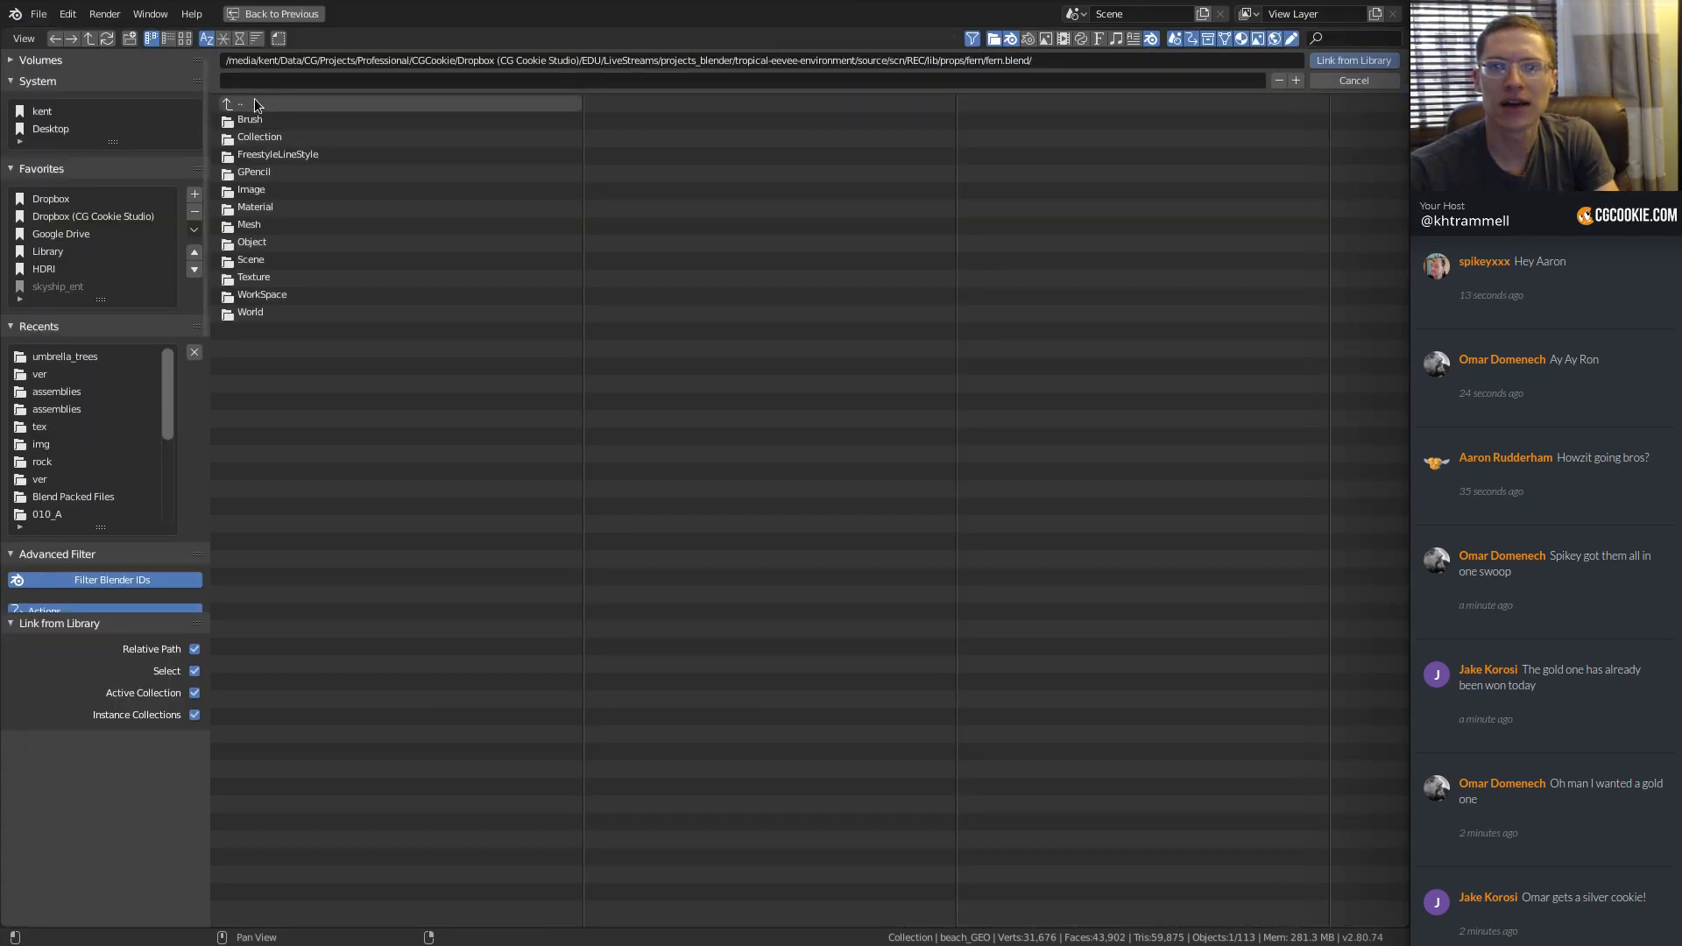
left_click(254, 100)
left_click(253, 102)
left_click(270, 172)
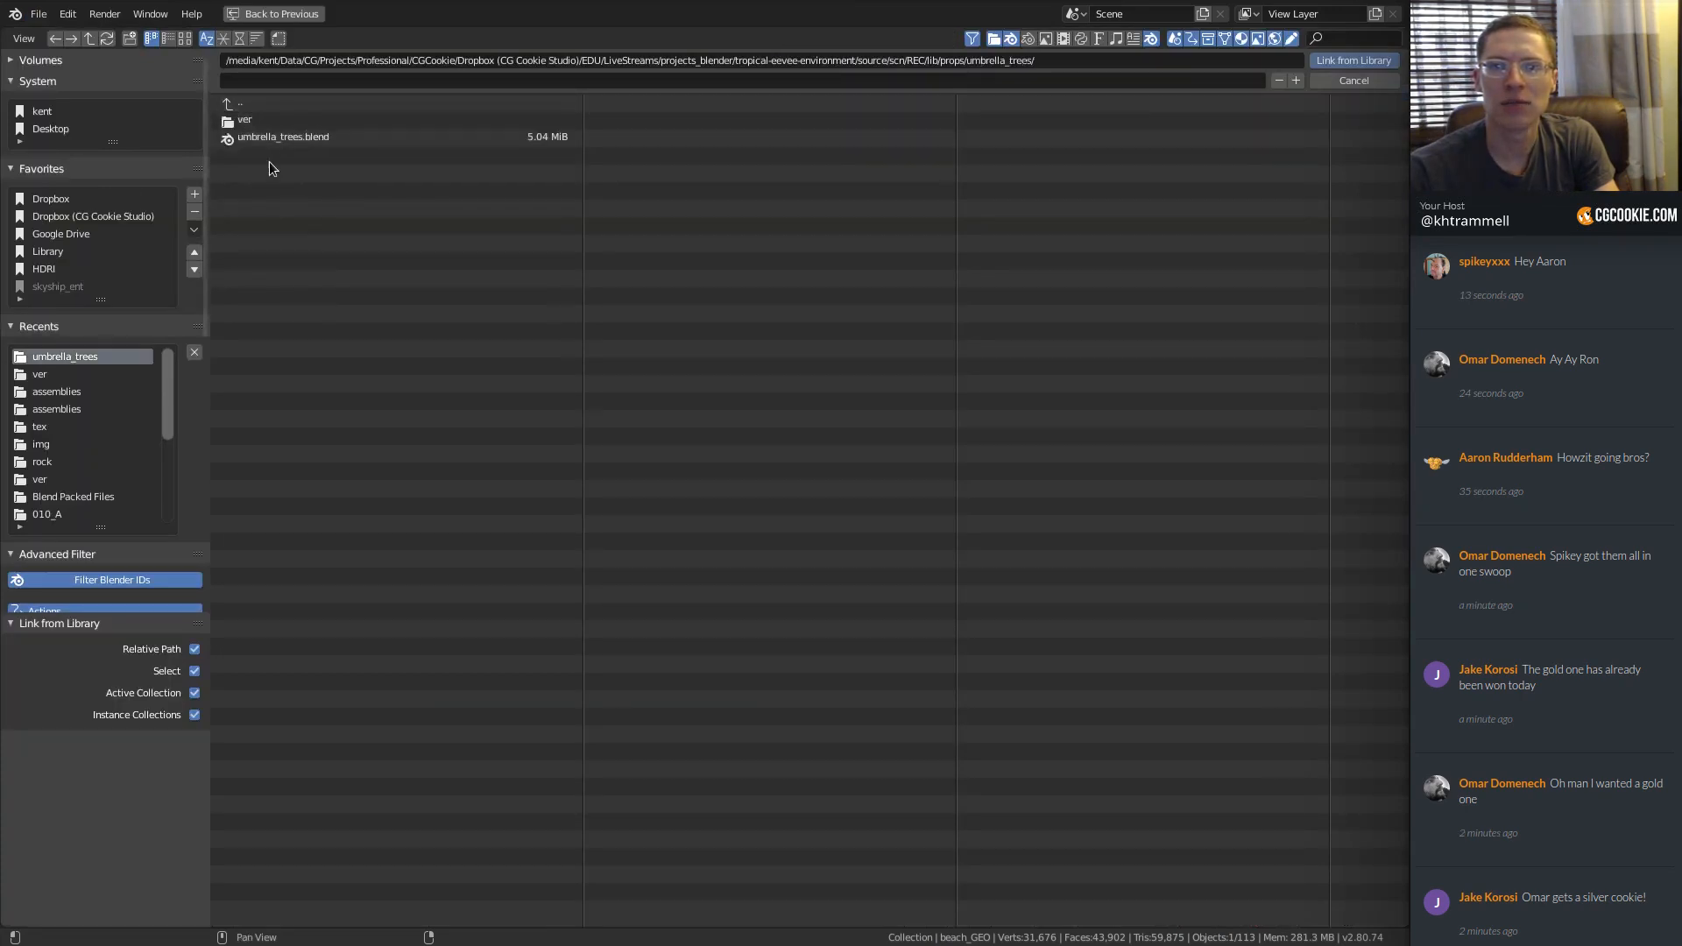
left_click(266, 125)
left_click(255, 104)
left_click(254, 137)
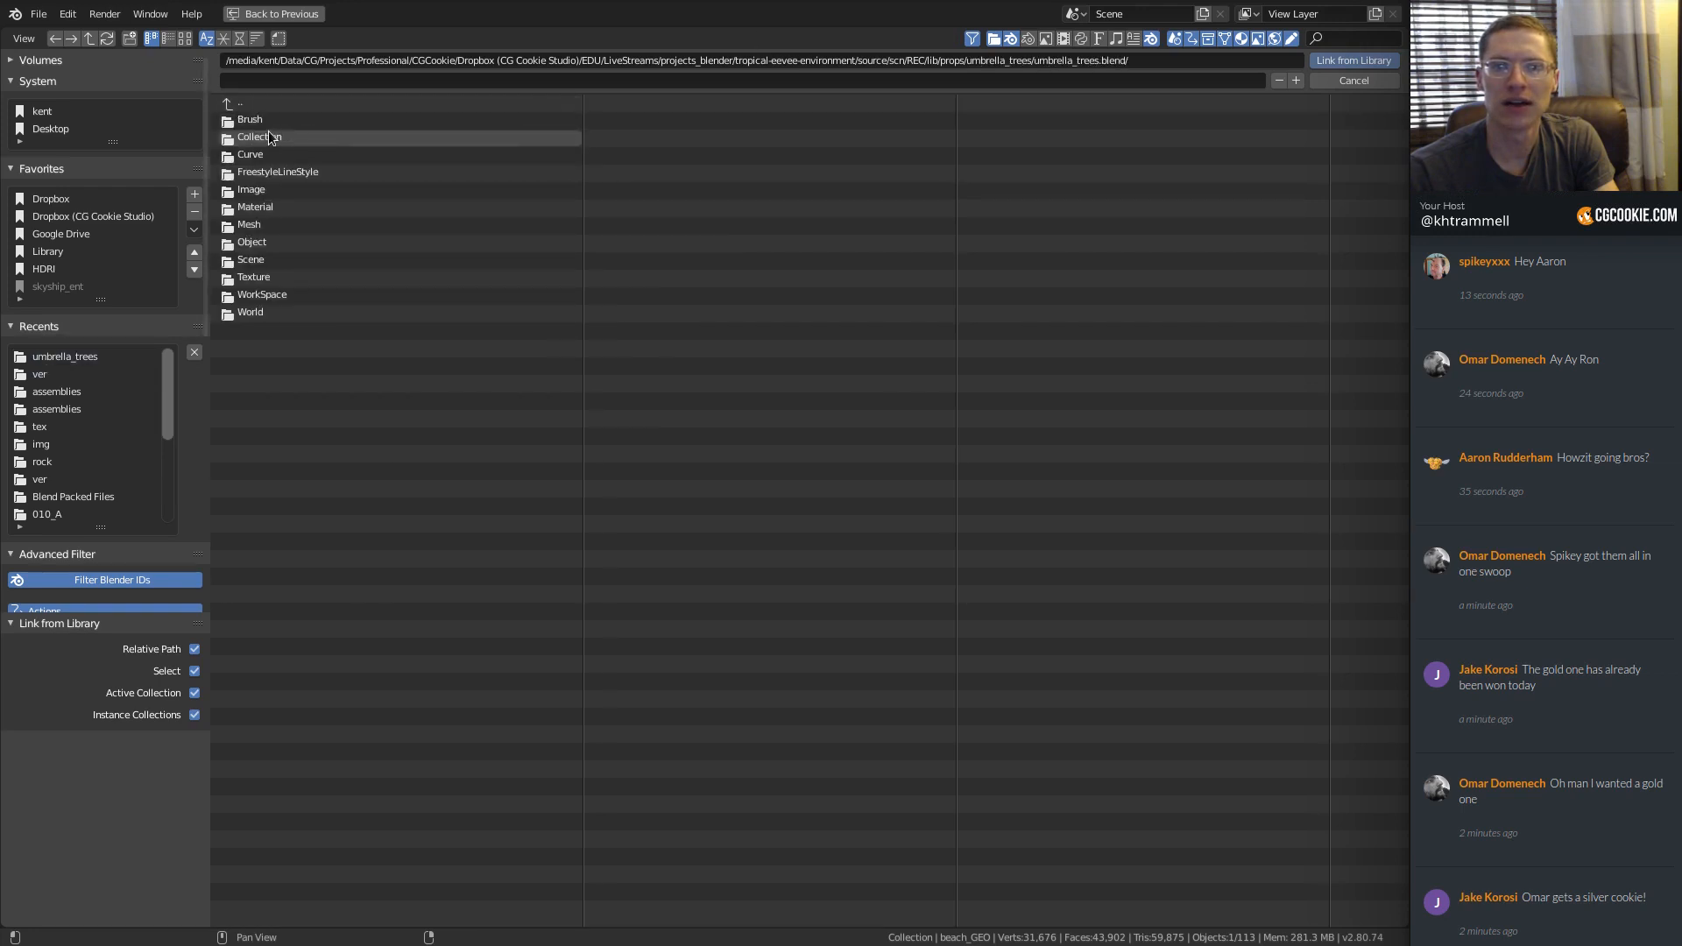
left_click(263, 135)
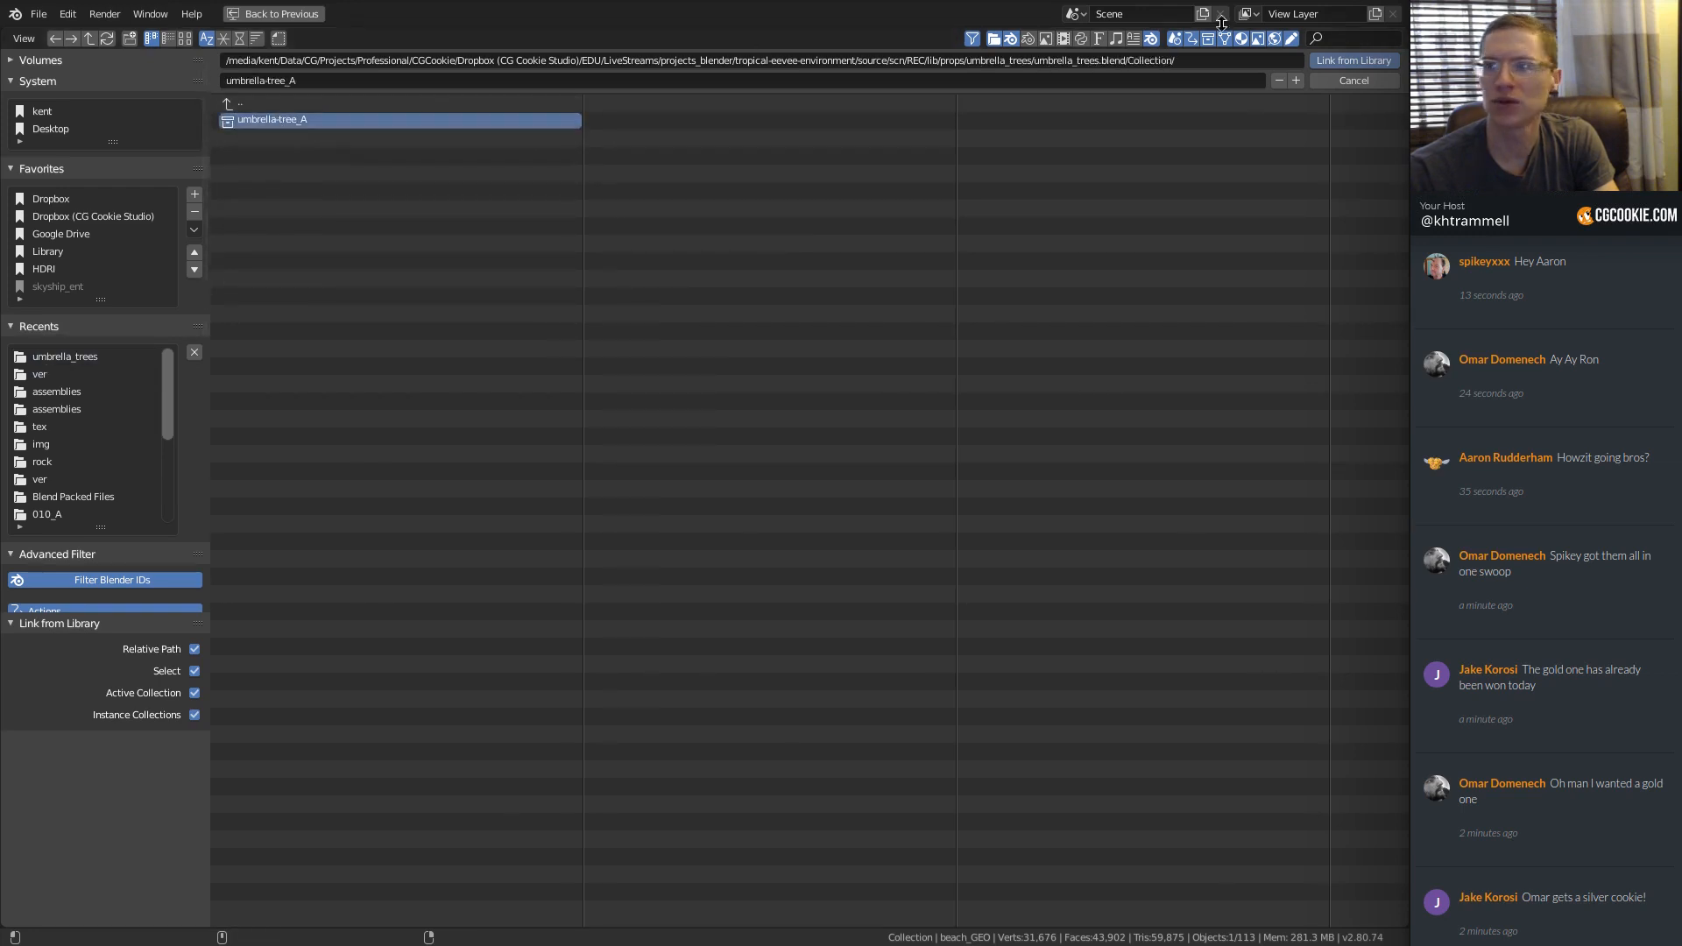
left_click(1337, 60)
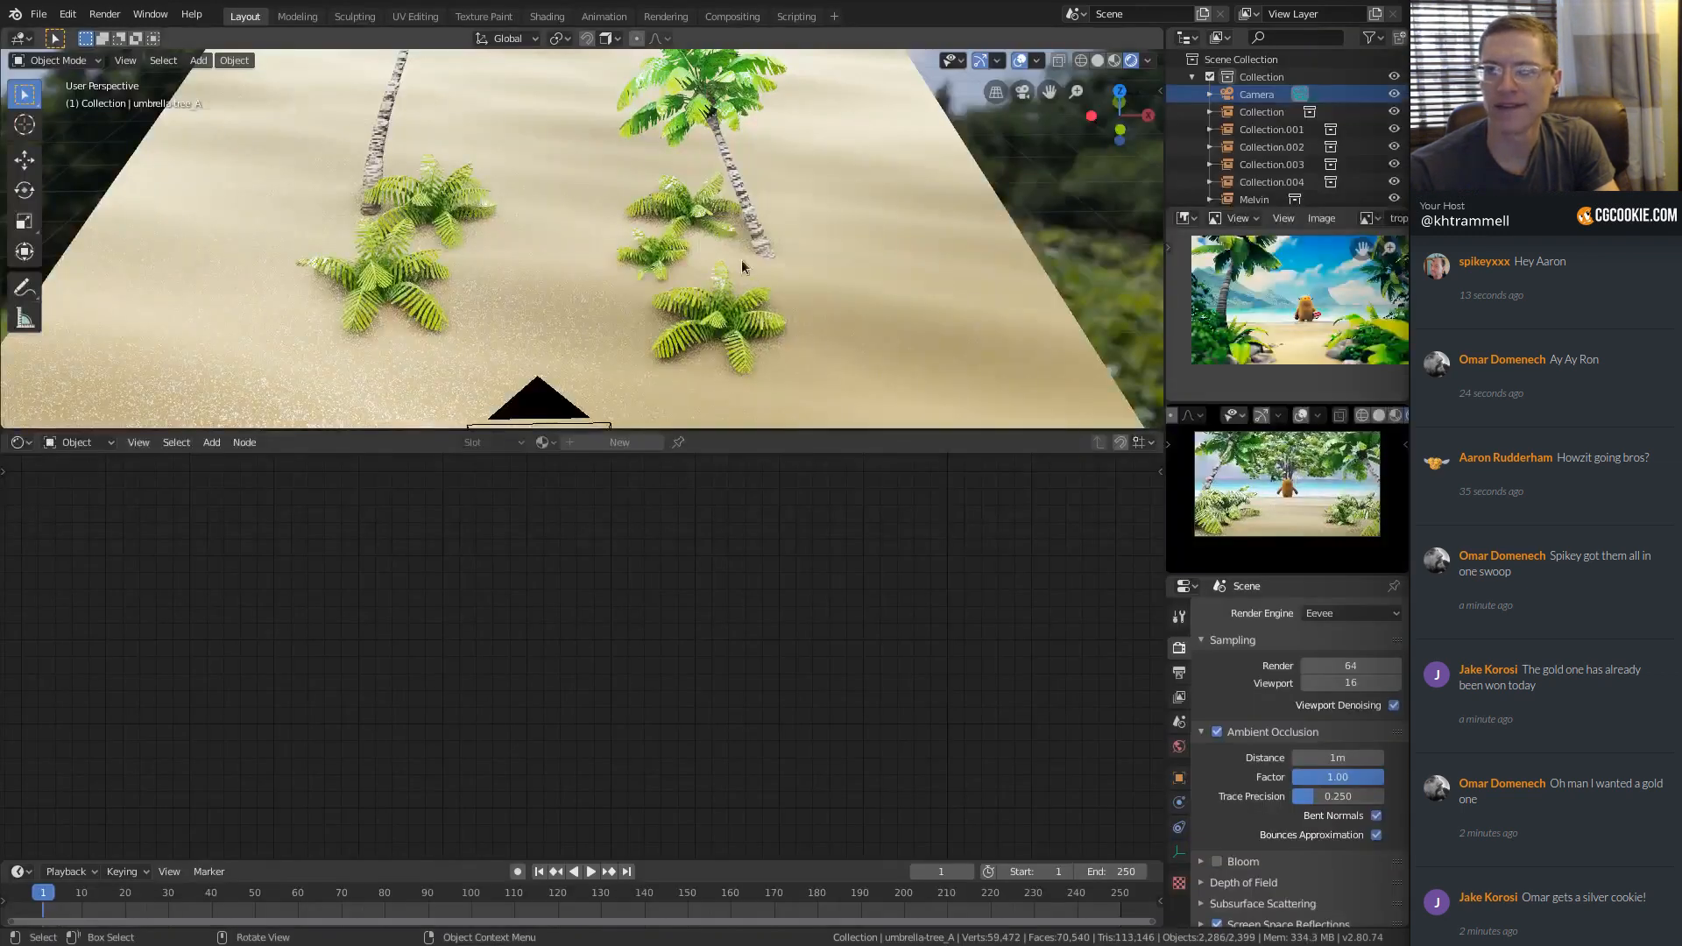
Scale down the linked umbrella tree and move it horizontally across the sand to the ferns by the far leaning palm.
middle_click_drag(742, 260, 714, 157)
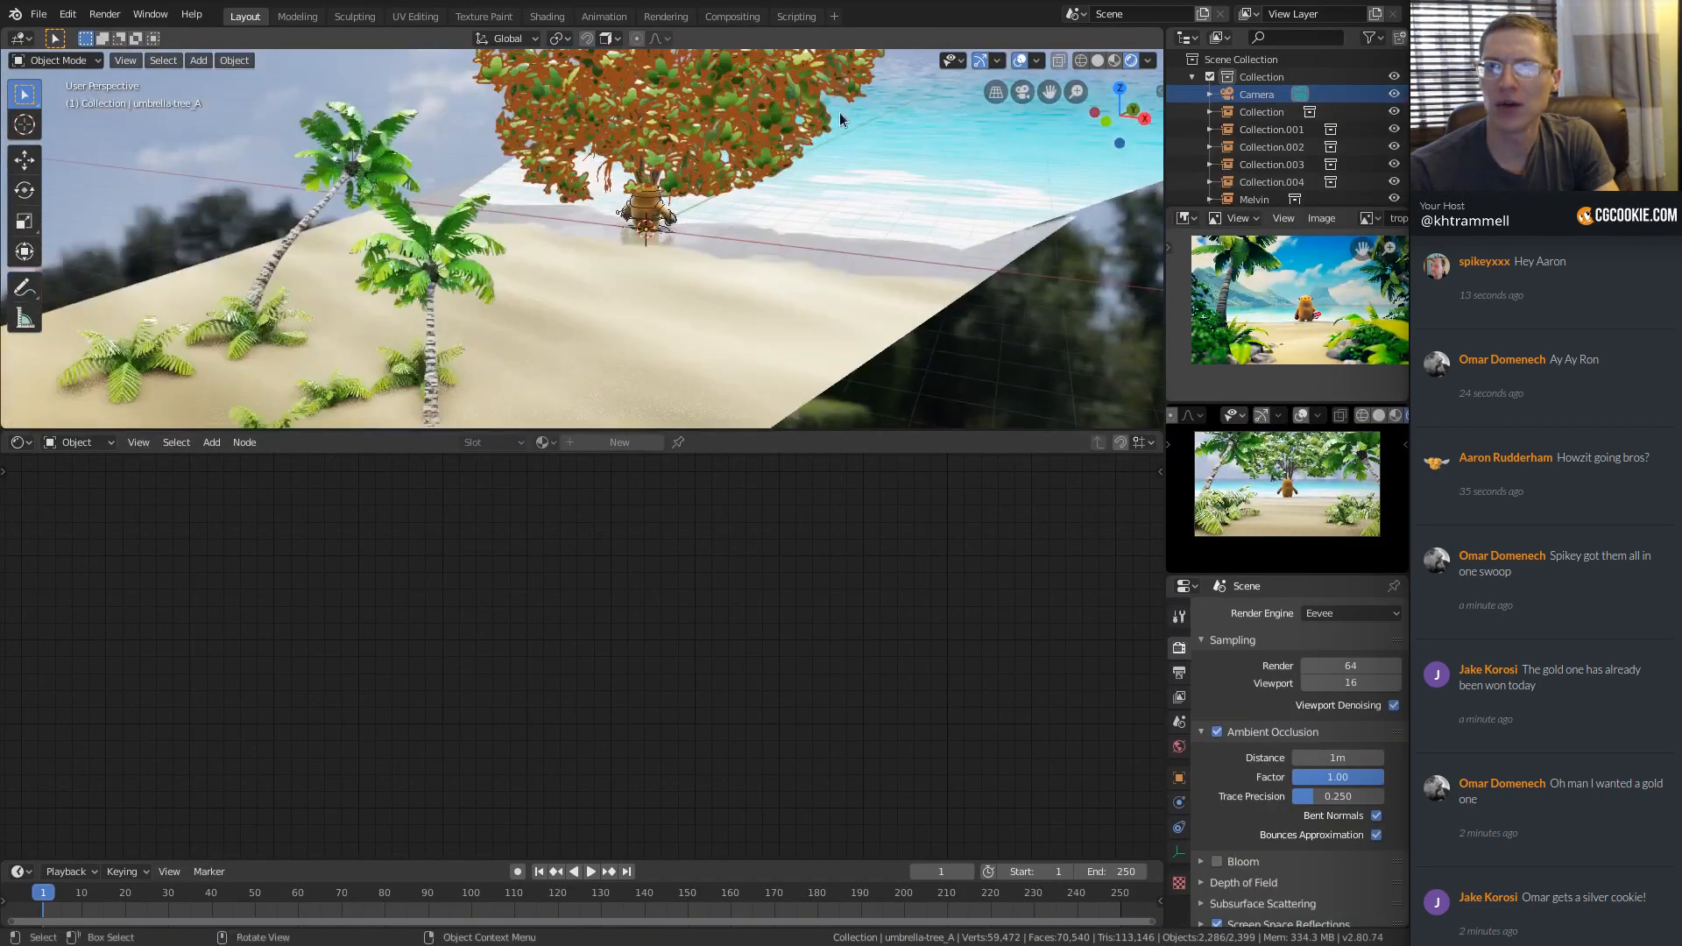
key("s")
left_click(703, 186)
key("g")
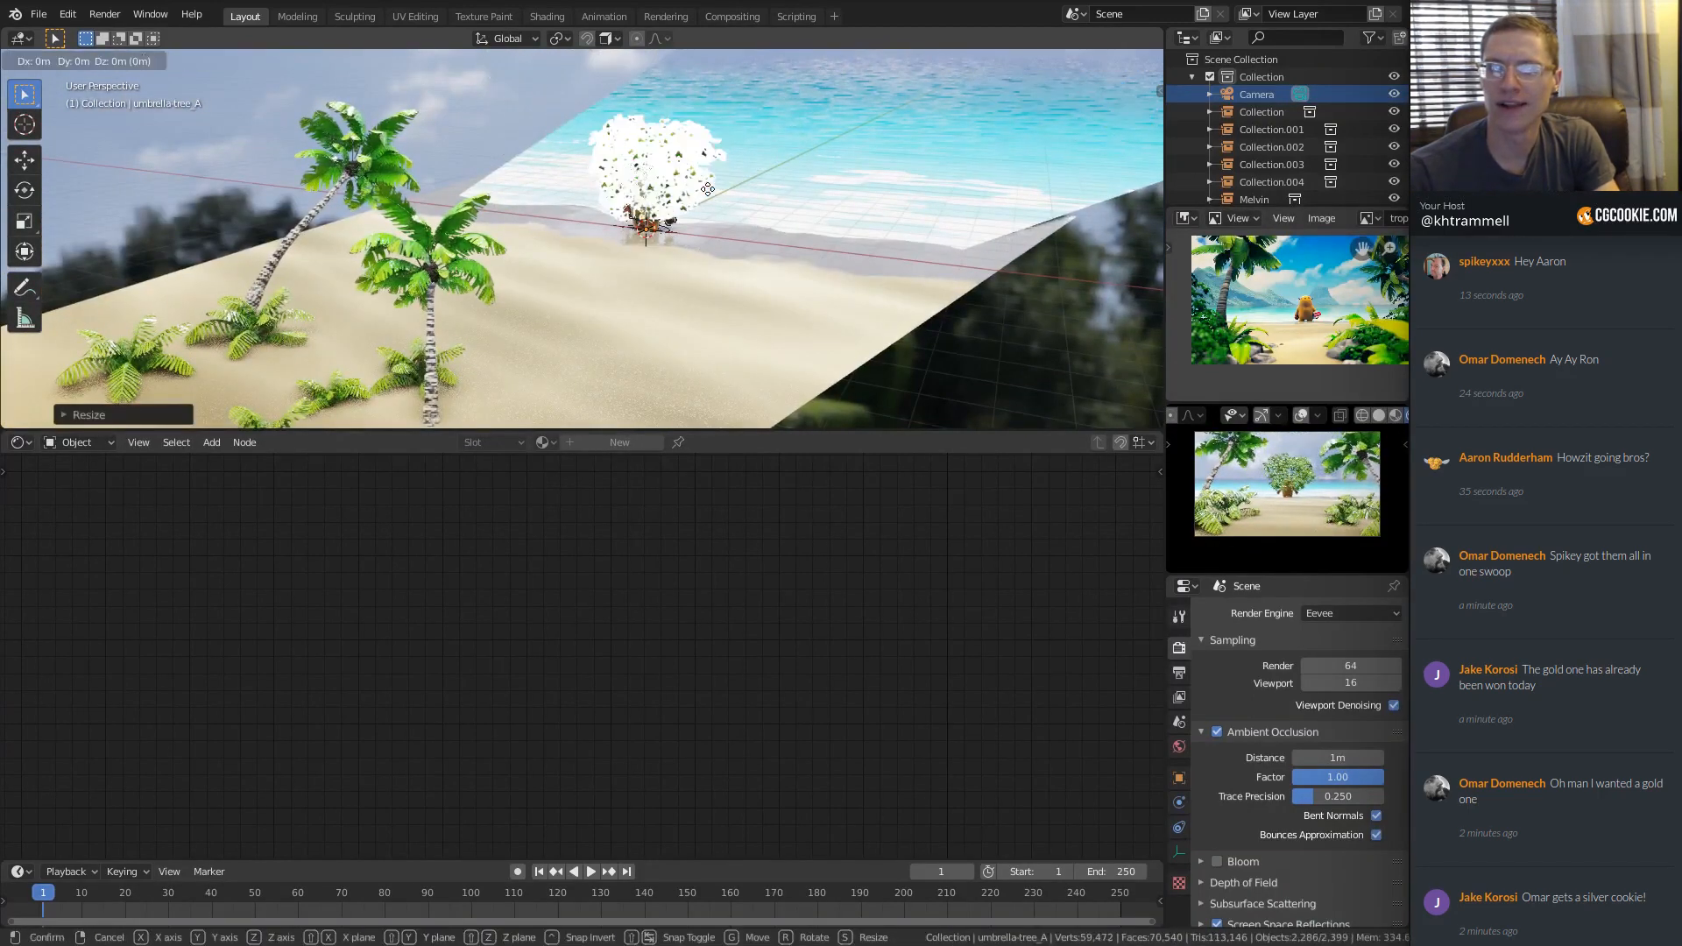
key("shift+z")
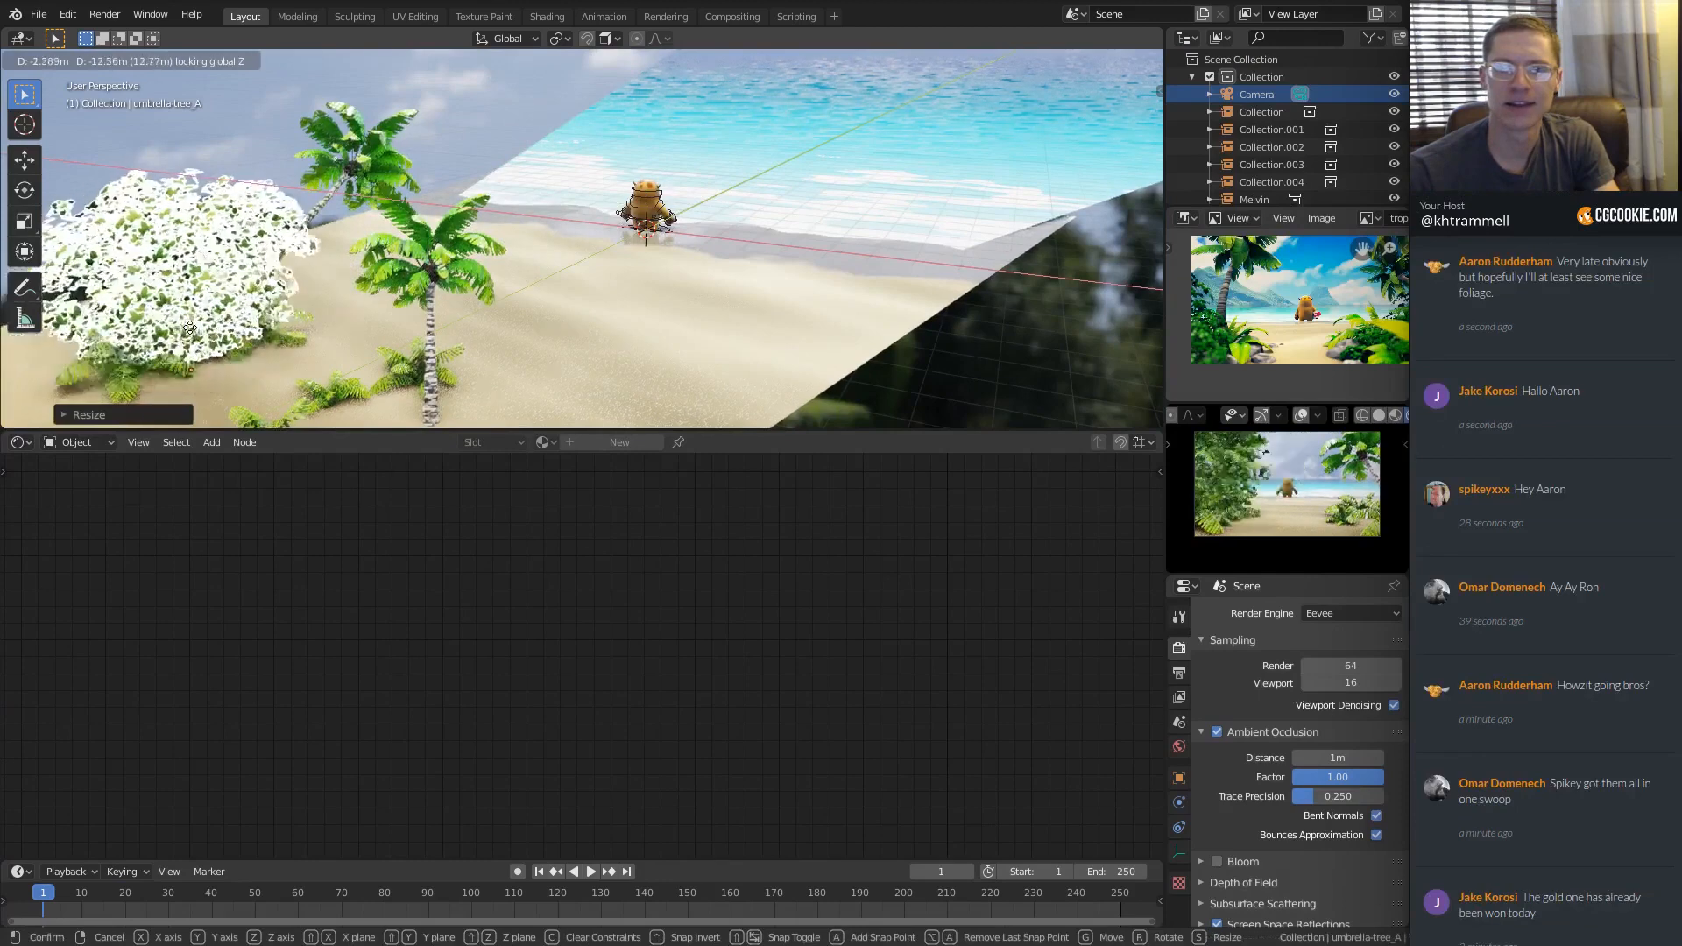
left_click(187, 354)
Shrink the umbrella tree to about half its size and move it horizontally behind the leaning palm's trunk.
key("s")
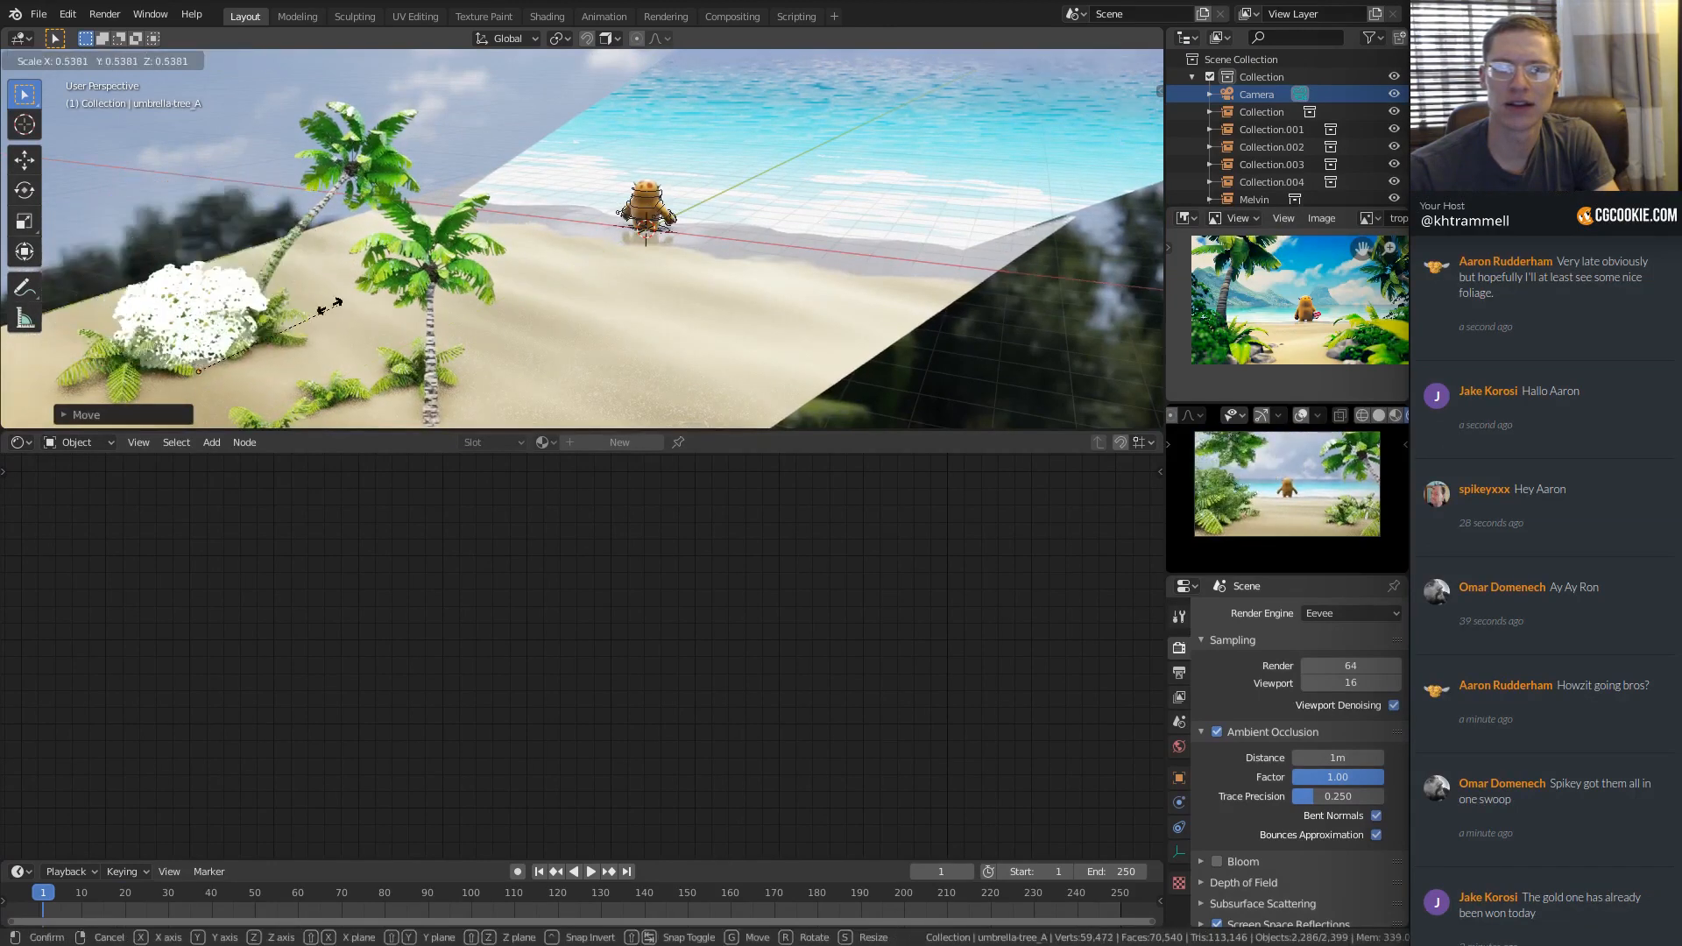
left_click(314, 309)
scroll(1218, 466, "up", 3)
middle_click_drag(1219, 467, 1321, 507, "shift")
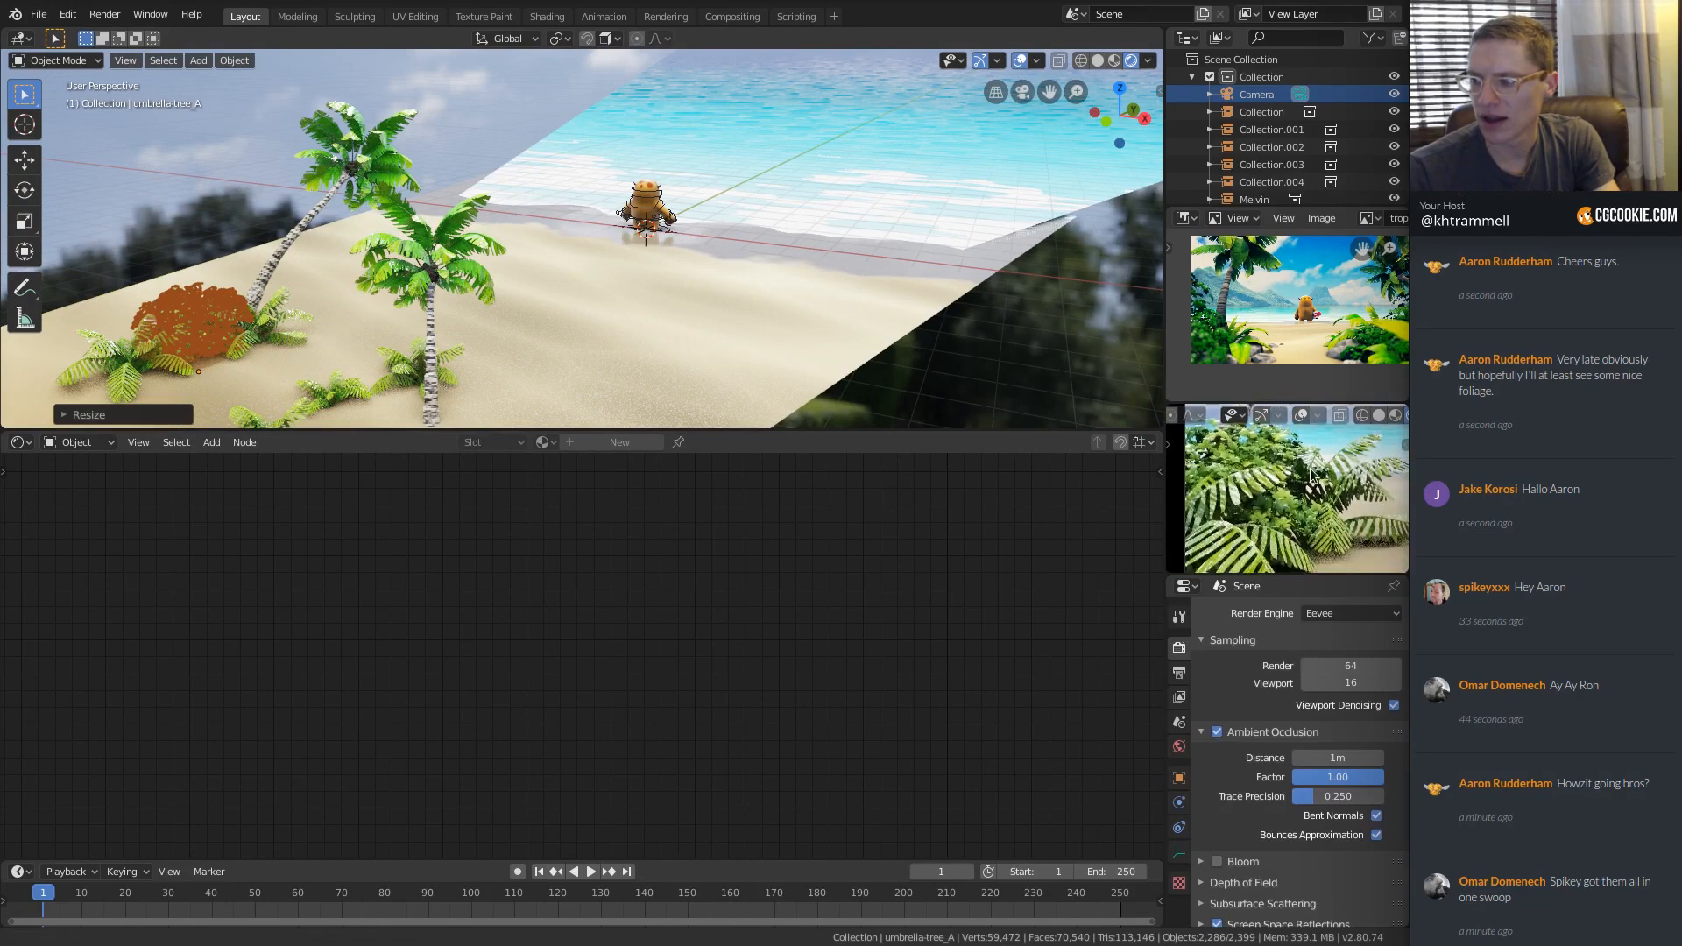
middle_click_drag(334, 260, 517, 145)
middle_click_drag(517, 145, 513, 203, "ctrl")
key("g")
key("shift+z")
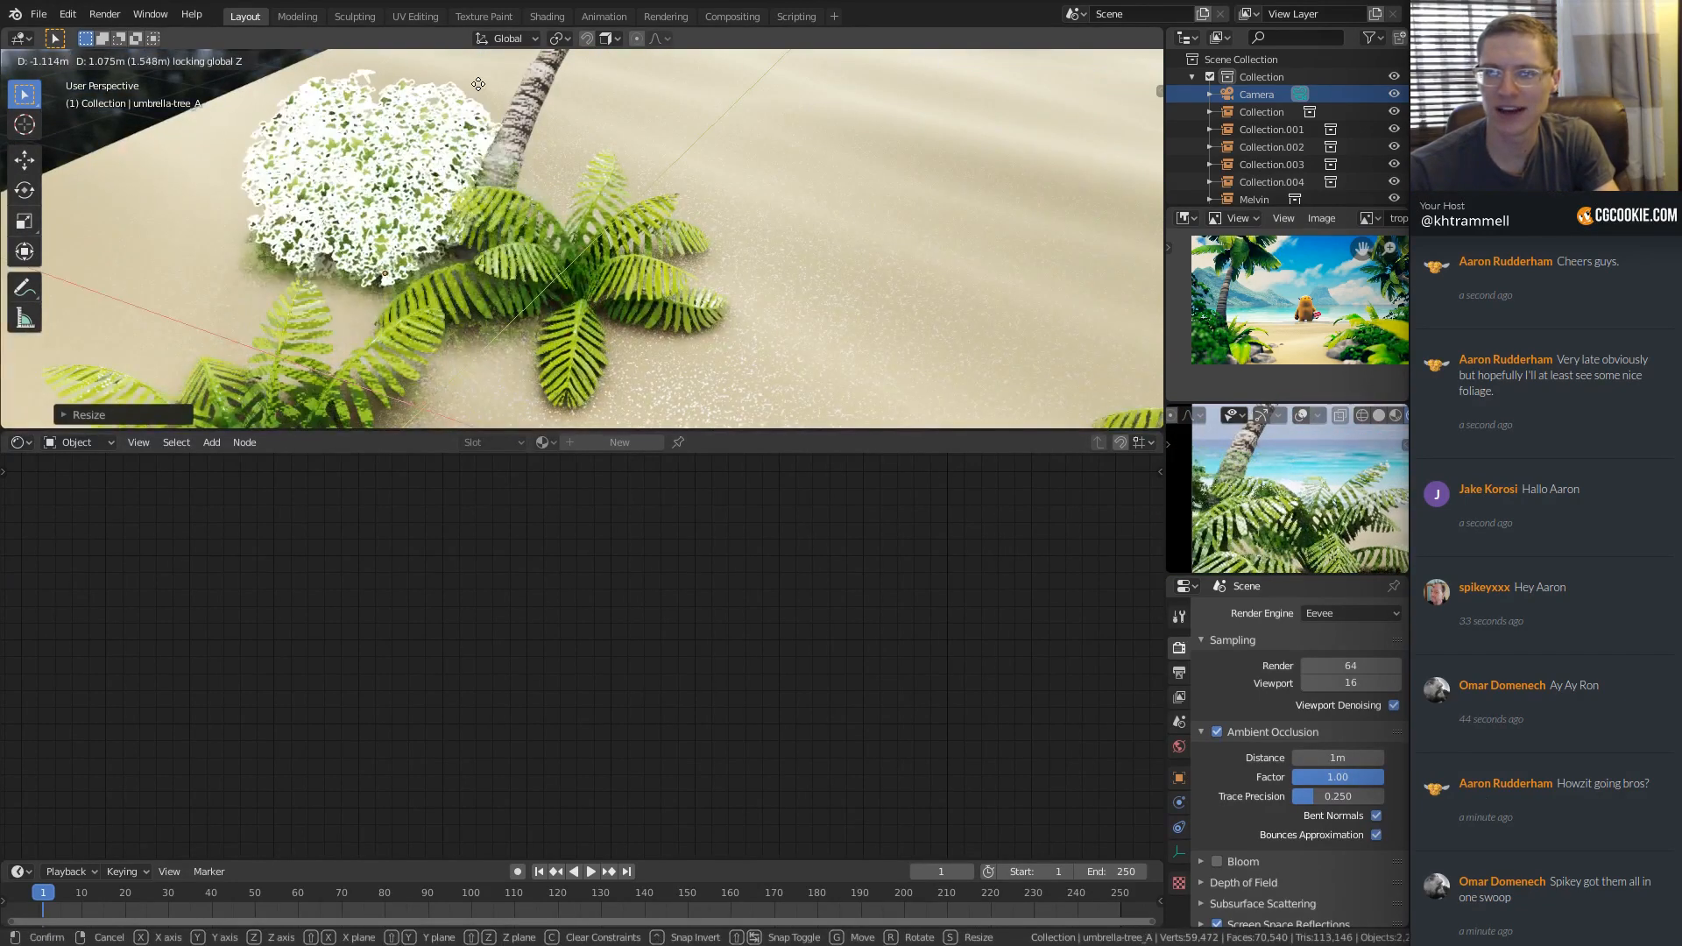
left_click(574, 410)
Move the umbrella tree farther along the sand toward the water, locking its height, beside the leaning palm.
middle_click_drag(1288, 491, 1331, 512, "shift")
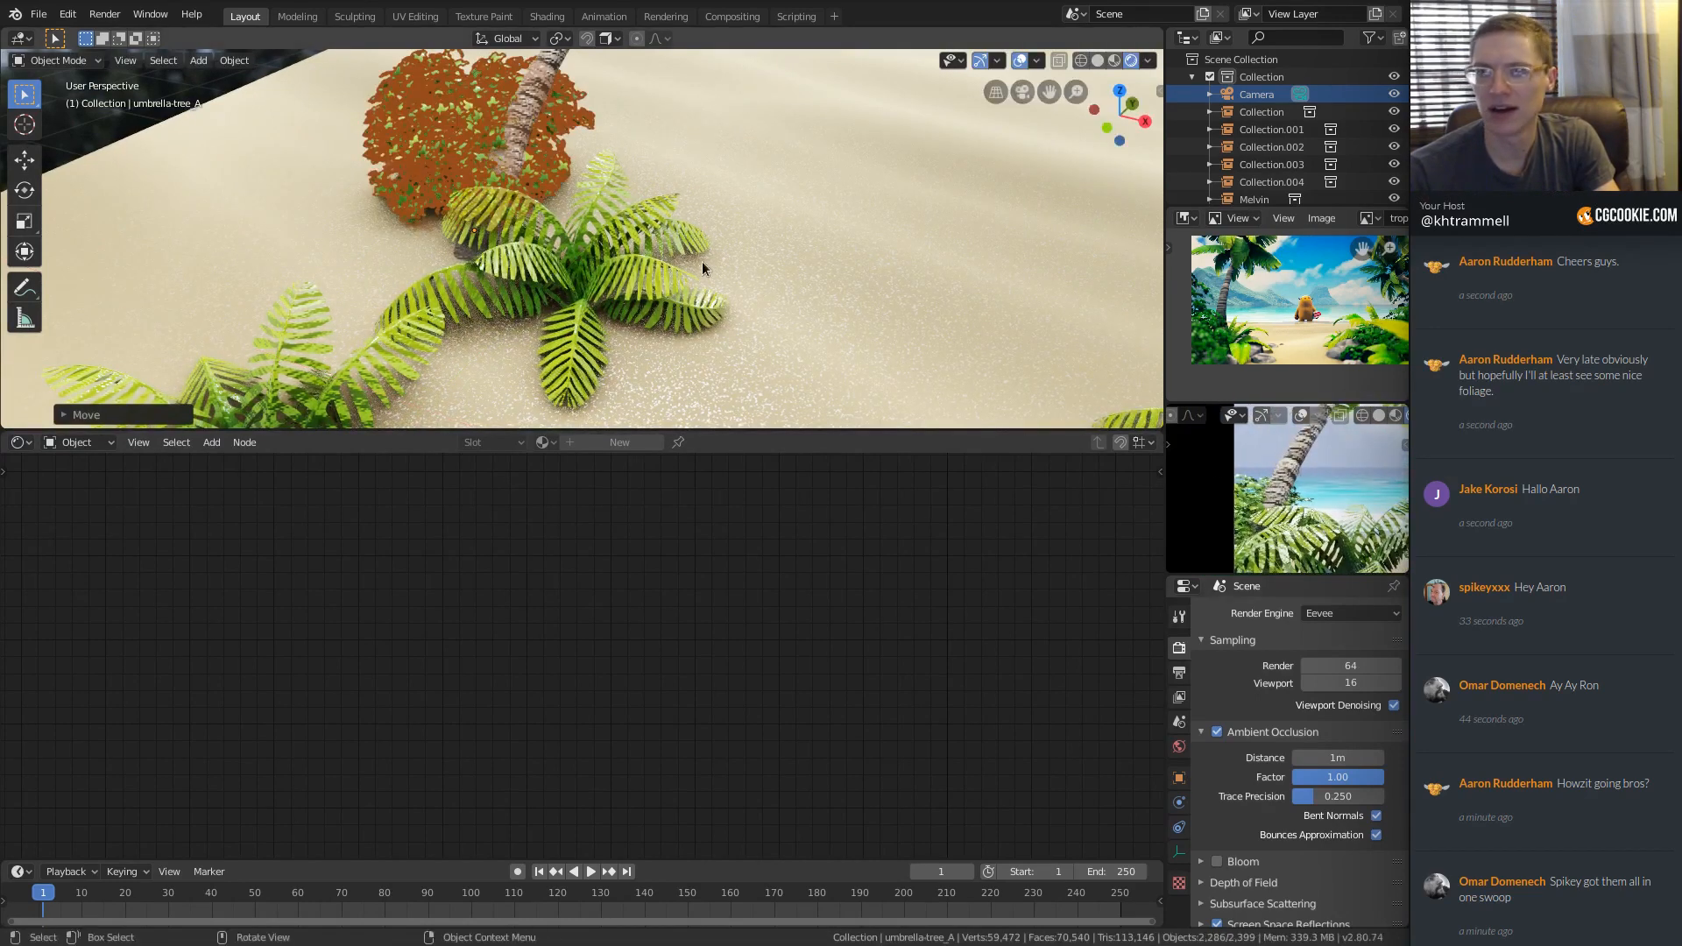
middle_click_drag(702, 263, 732, 274)
scroll(733, 263, "down", 5)
key("g")
key("shift+z")
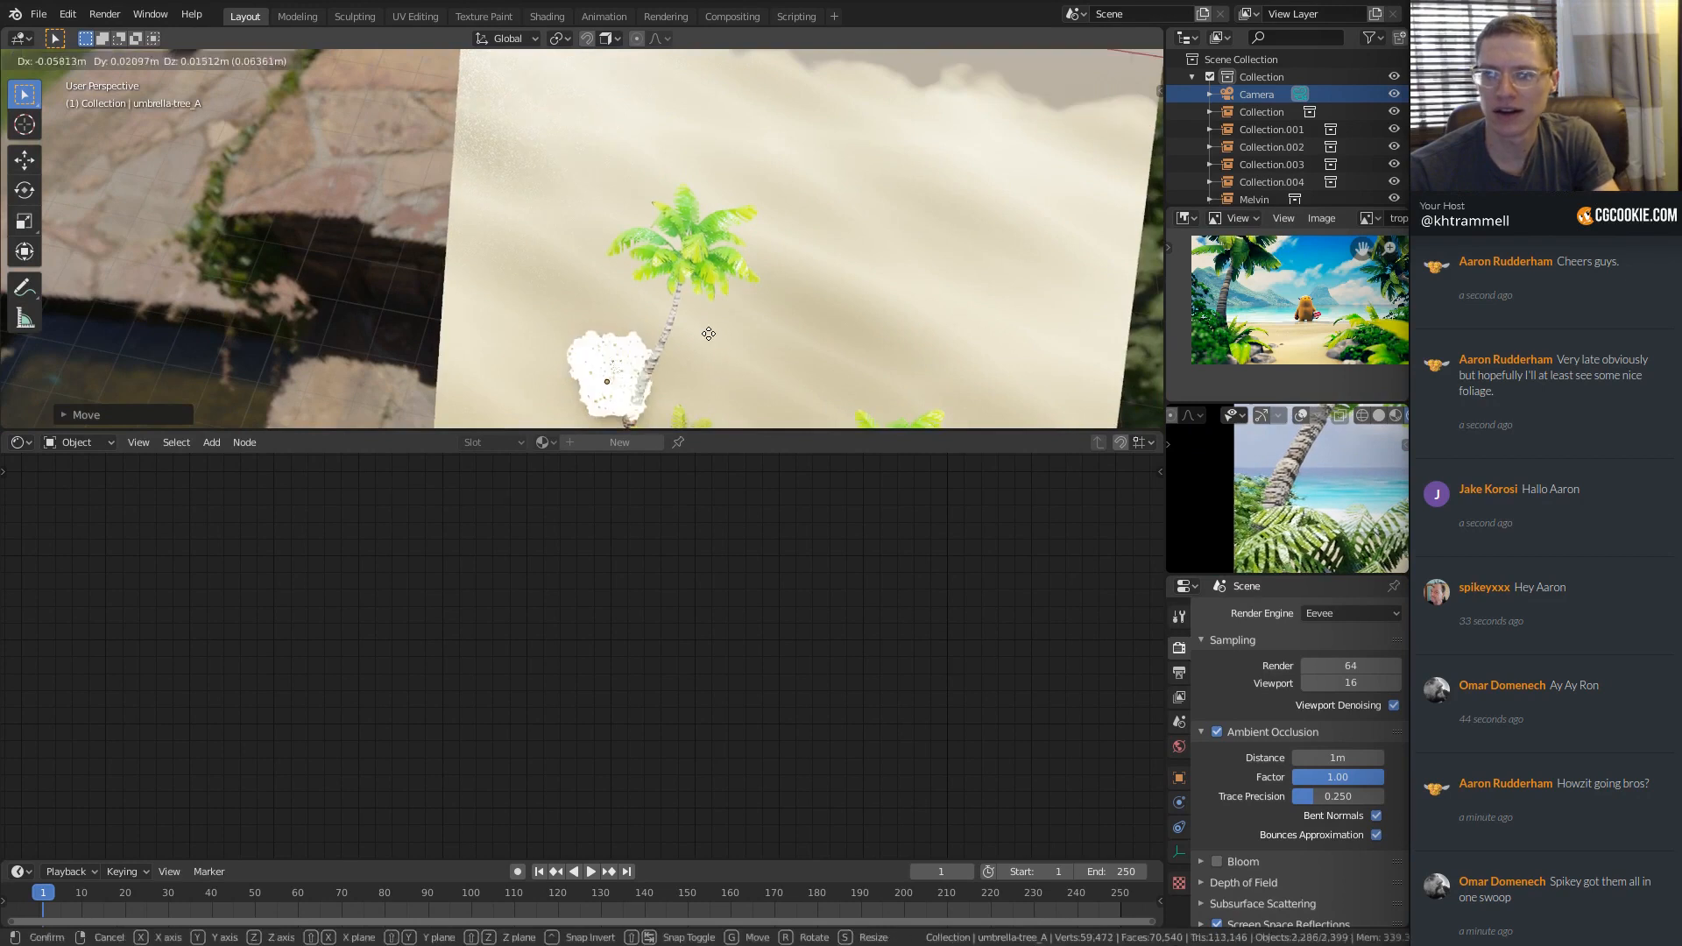
left_click(713, 297)
Rotate the umbrella tree about the Z axis and scale it up slightly.
key("r")
key("z")
left_click(628, 225)
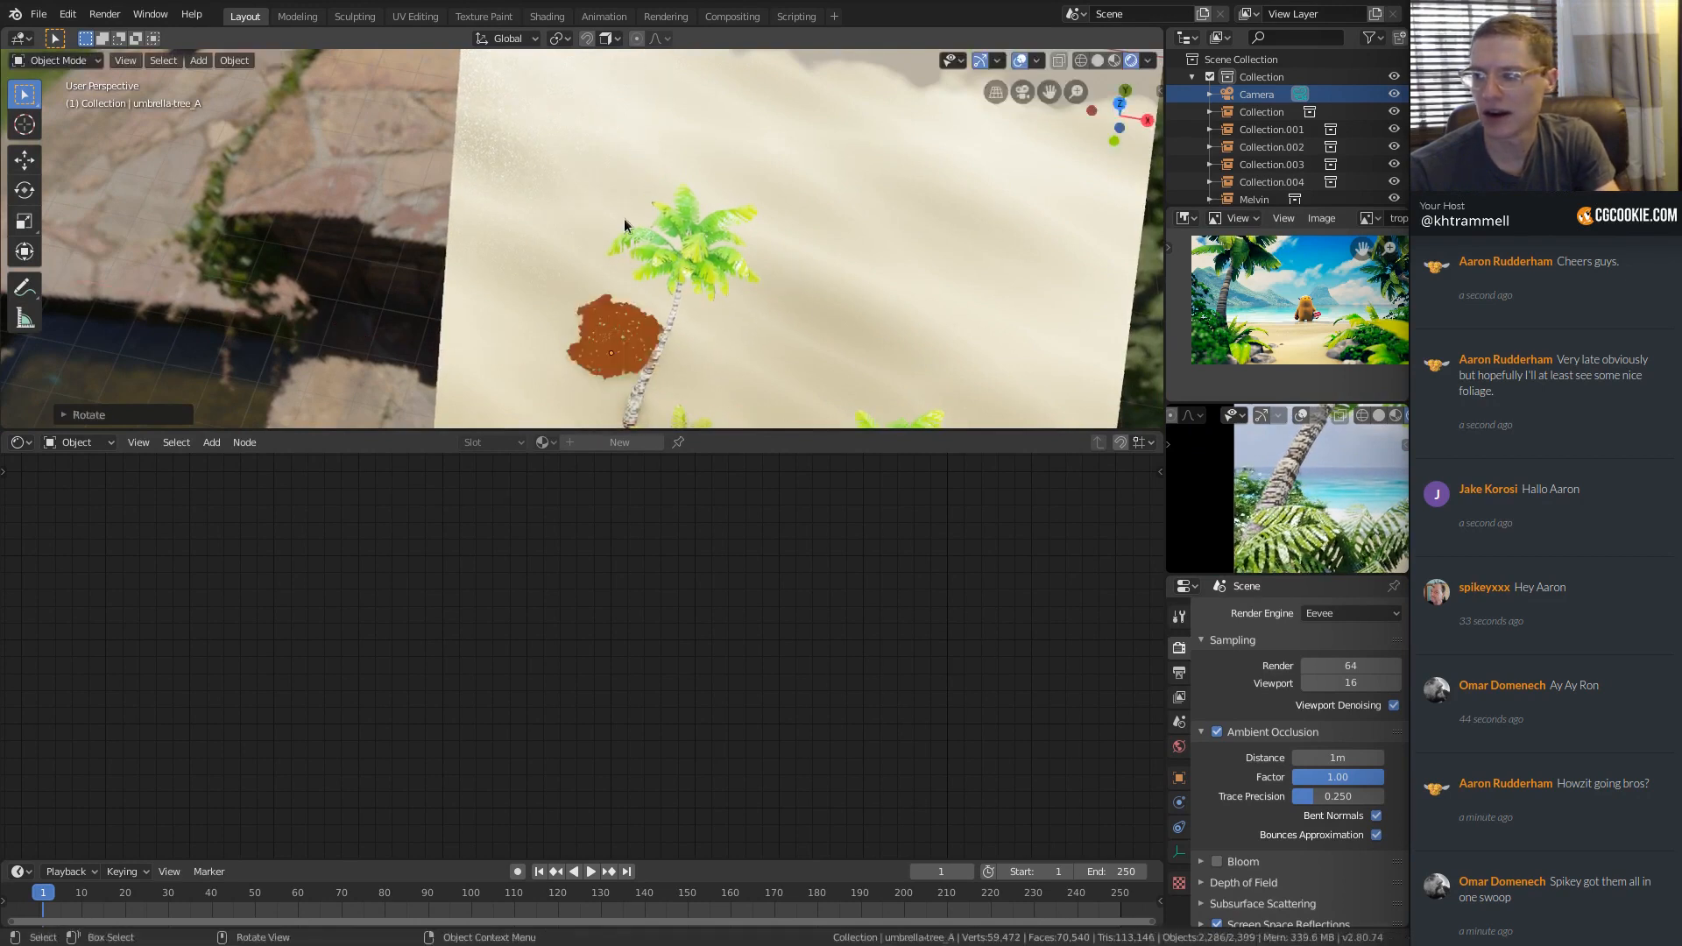
key("s")
left_click(881, 312)
scroll(1355, 490, "down", 4)
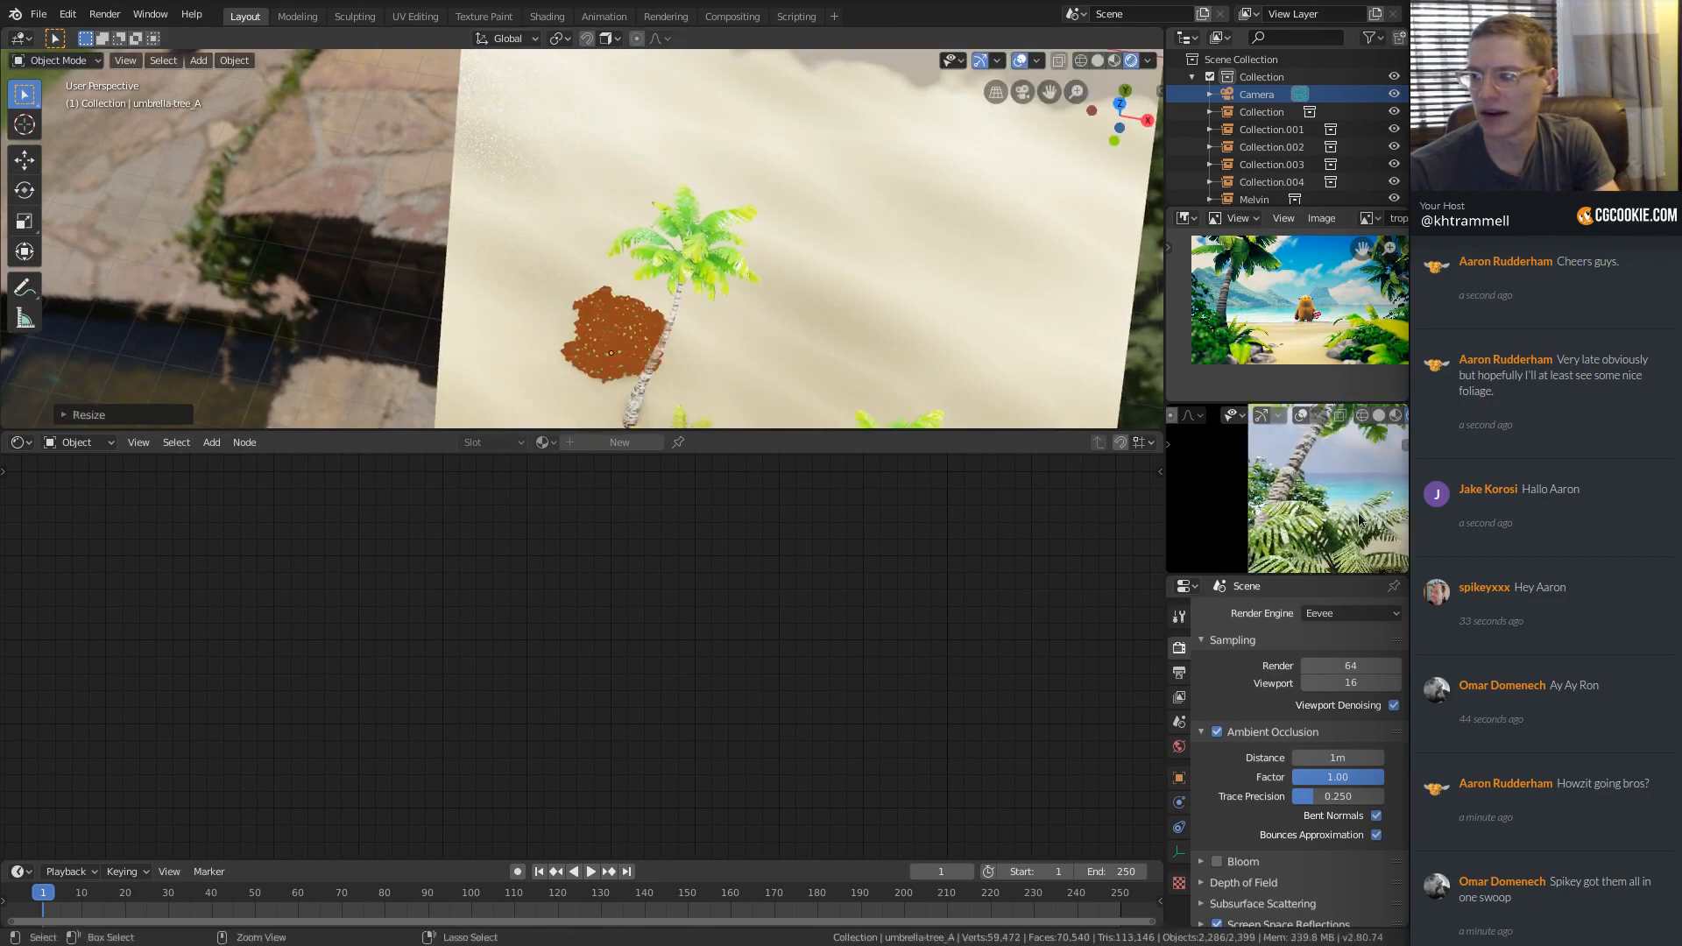
Enlarge the 3D viewport by shrinking the node editor and frame the ferns at the leaning palm's base.
scroll(1355, 490, "up", 1)
middle_click_drag(690, 332, 682, 254, "shift")
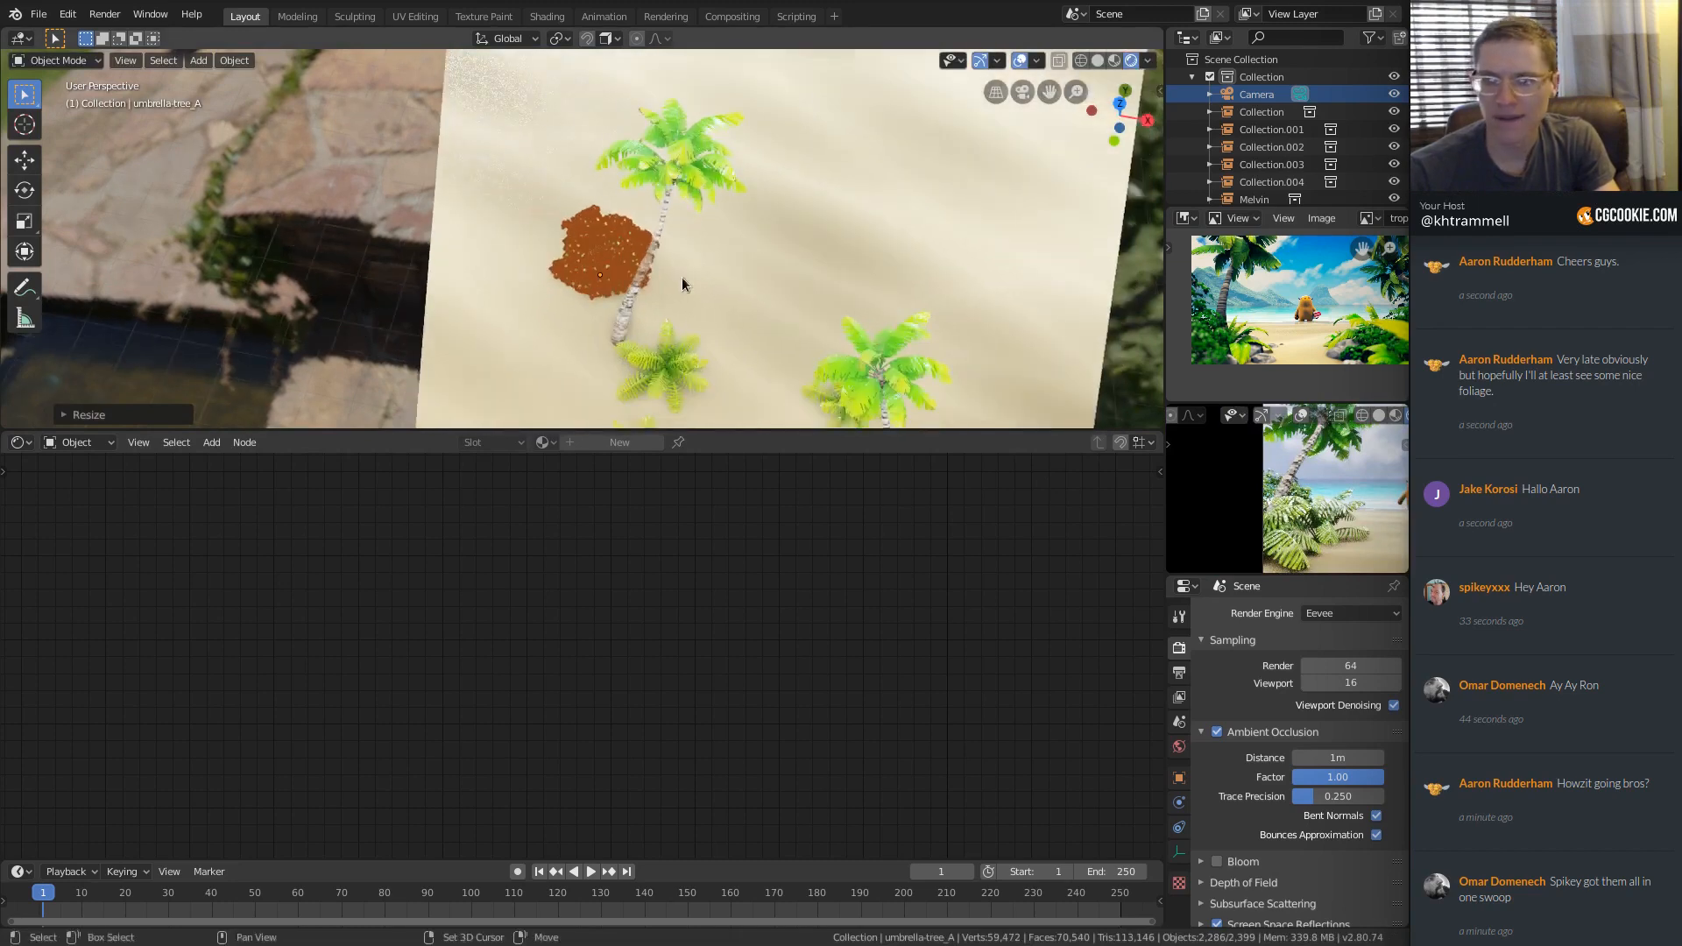
left_click_drag(606, 430, 615, 756)
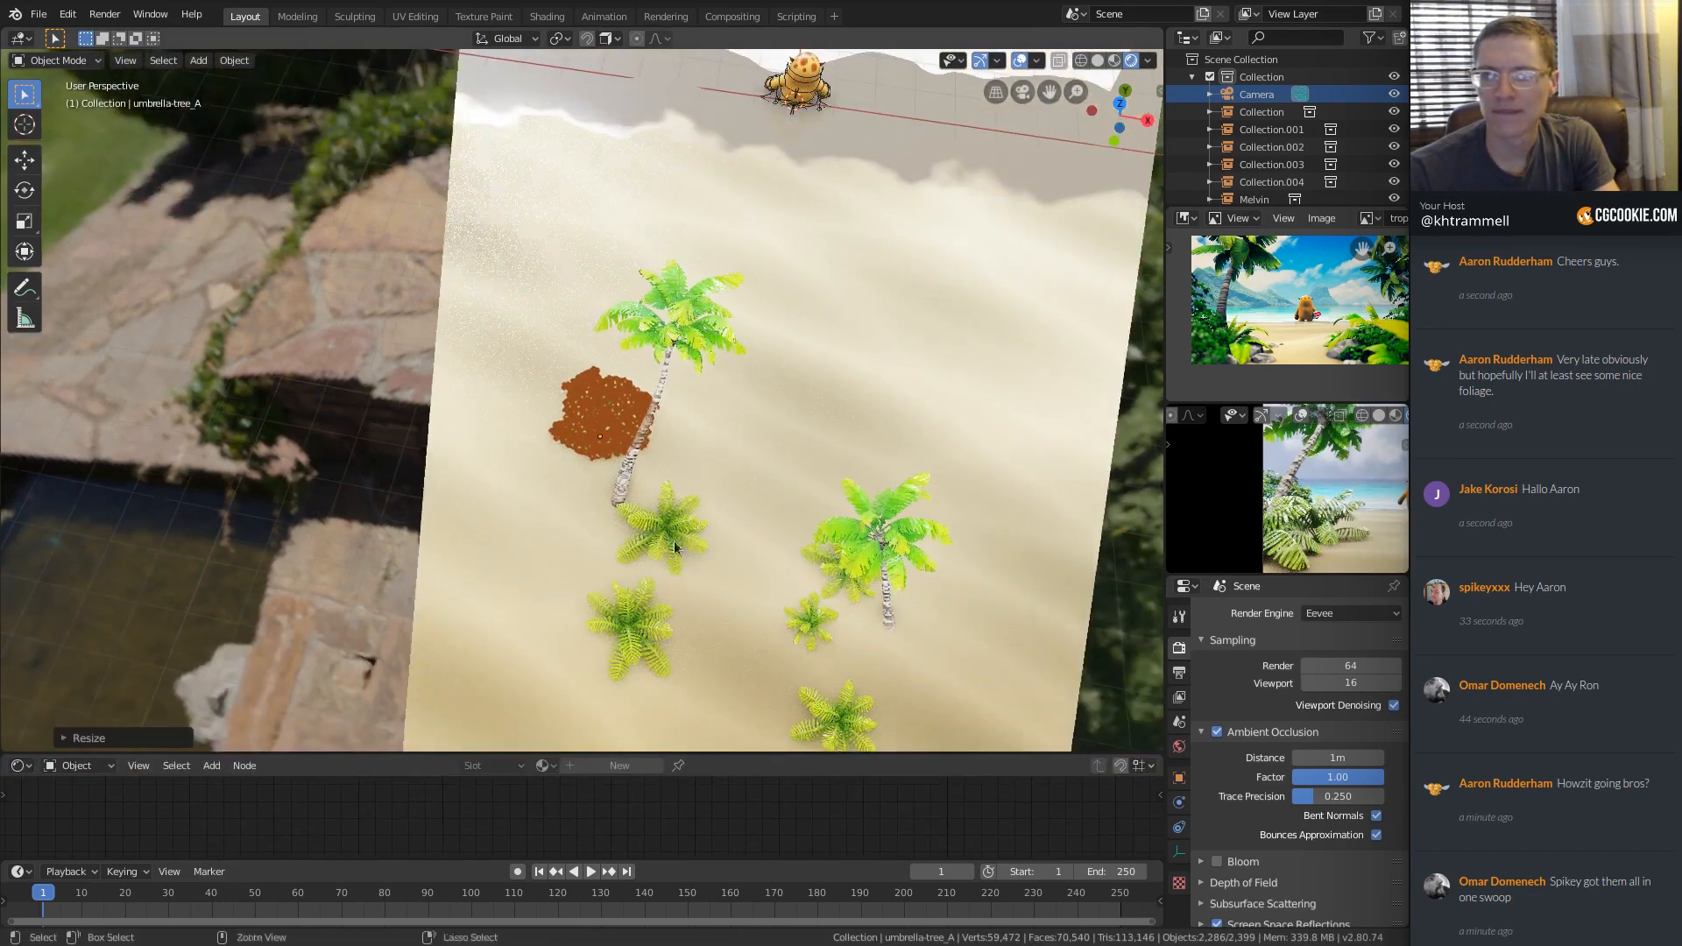
scroll(625, 366, "up", 5)
middle_click_drag(624, 362, 611, 254, "shift")
middle_click_drag(611, 254, 612, 280, "ctrl")
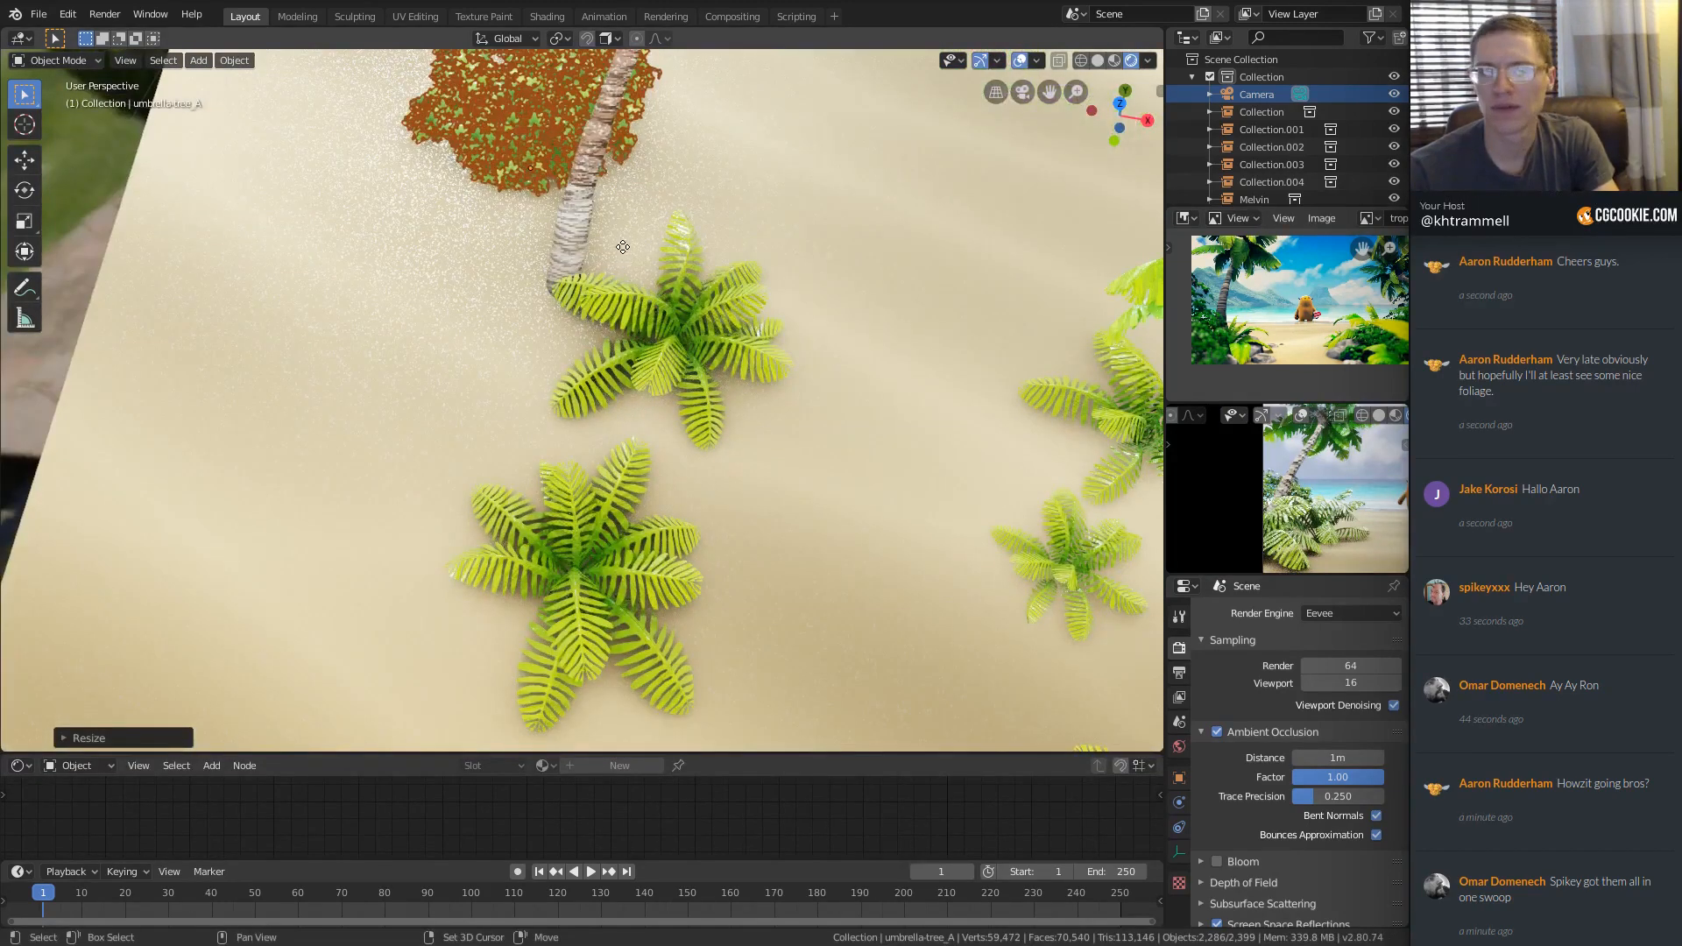
Duplicate the umbrella tree by the leaning palm, place the copy nearer the ferns, and rotate it about the Z axis.
key("shift+d")
left_click(635, 418)
key("r")
key("z")
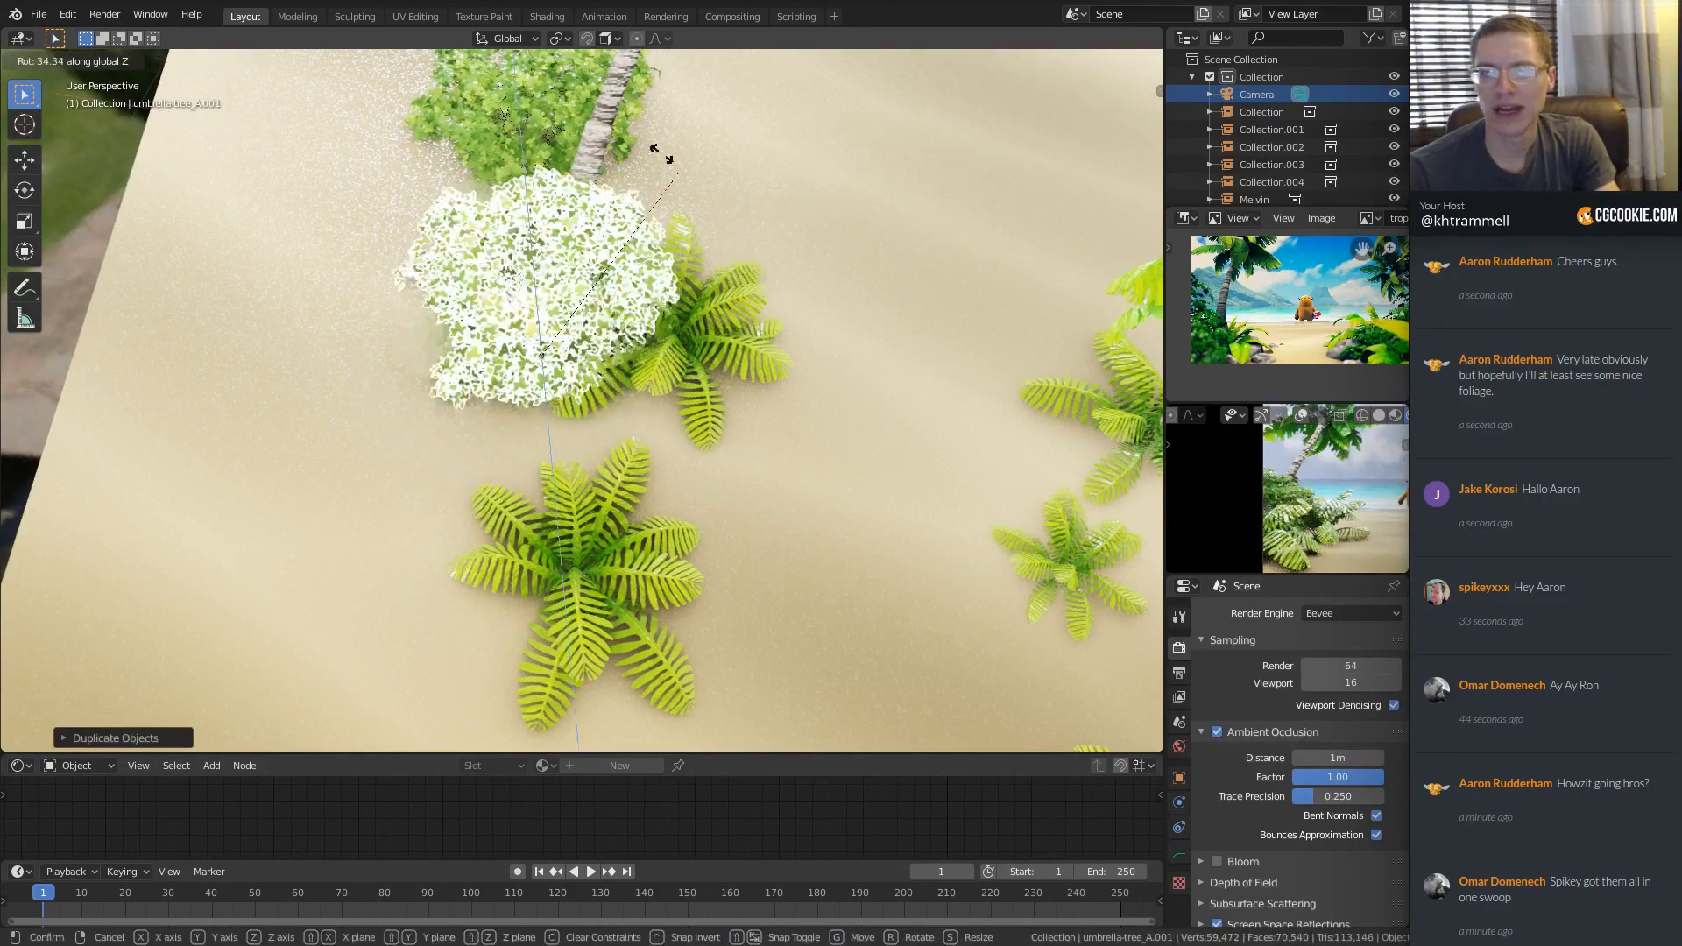
left_click(676, 262)
Move the umbrella tree copy along the sand to just behind the front fern, locking its height.
key("g")
key("shift+z")
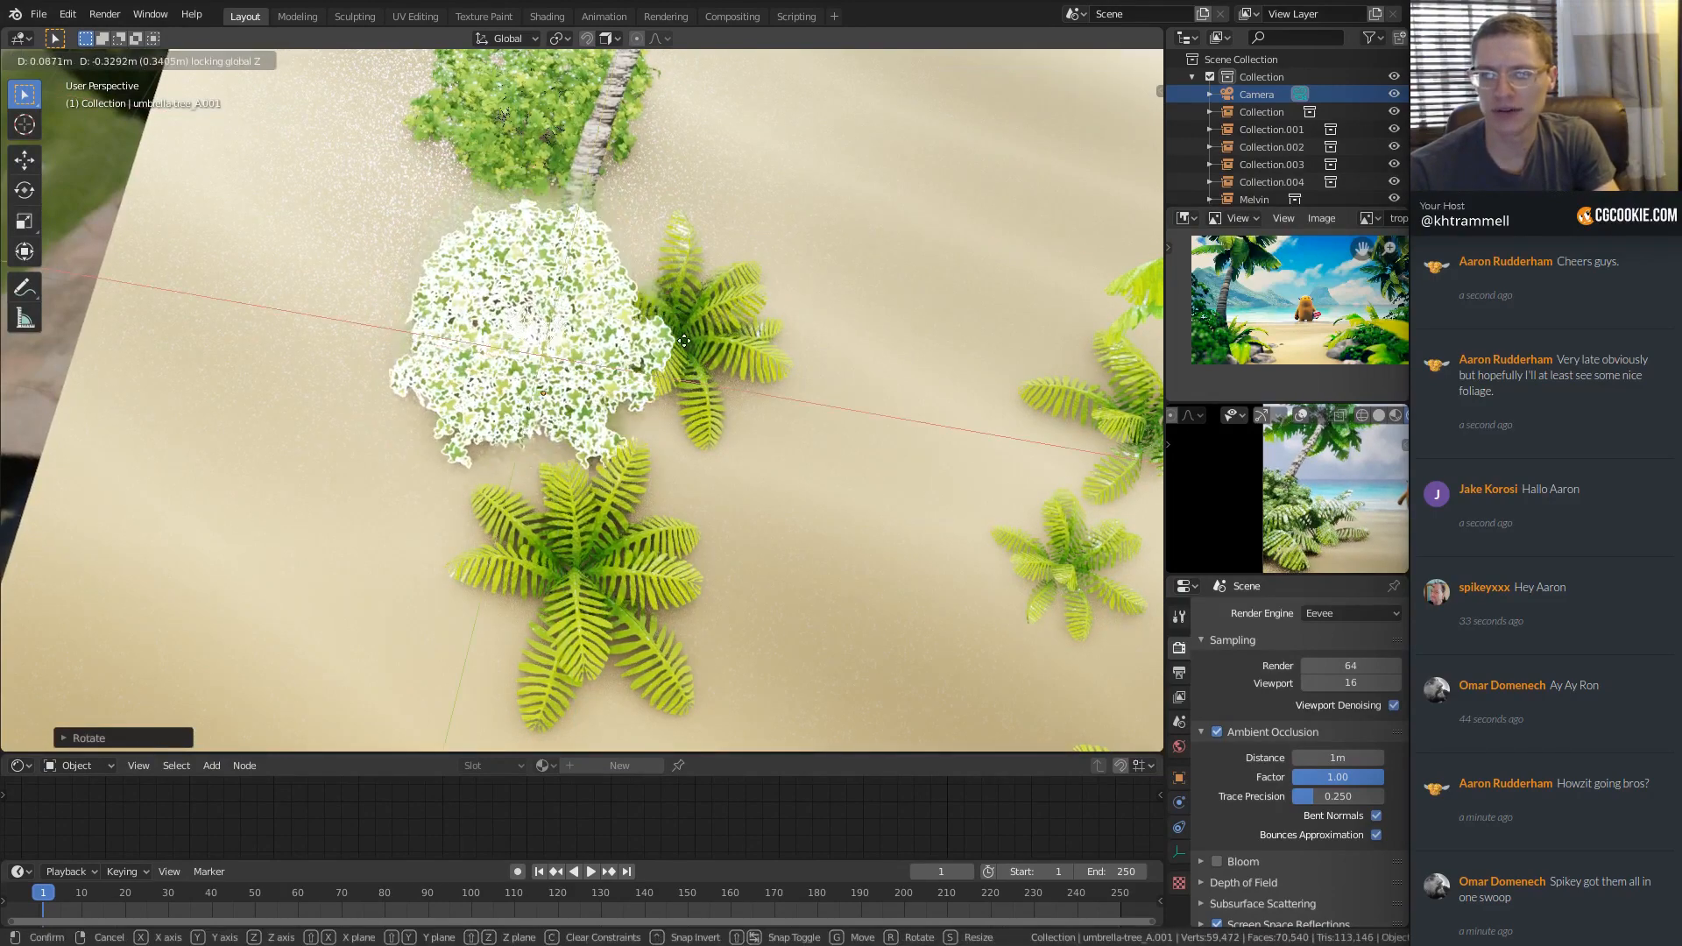
left_click(688, 363)
middle_click_drag(724, 312, 710, 271)
key("KP_Decimal")
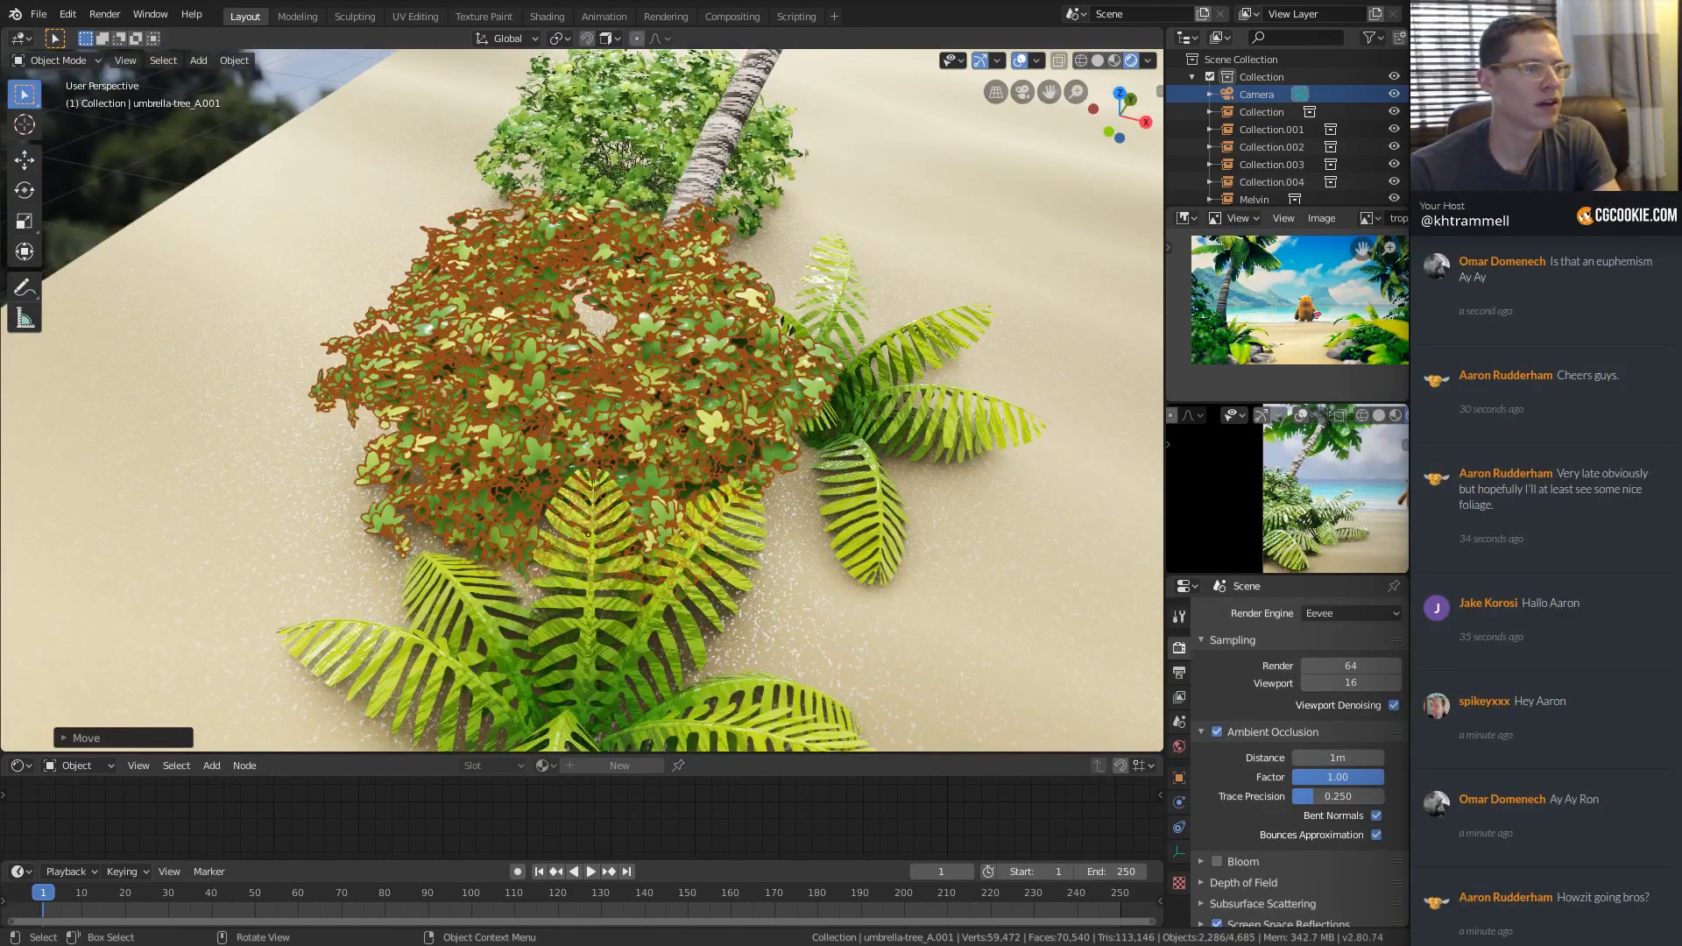
scroll(1527, 543, "down", 4)
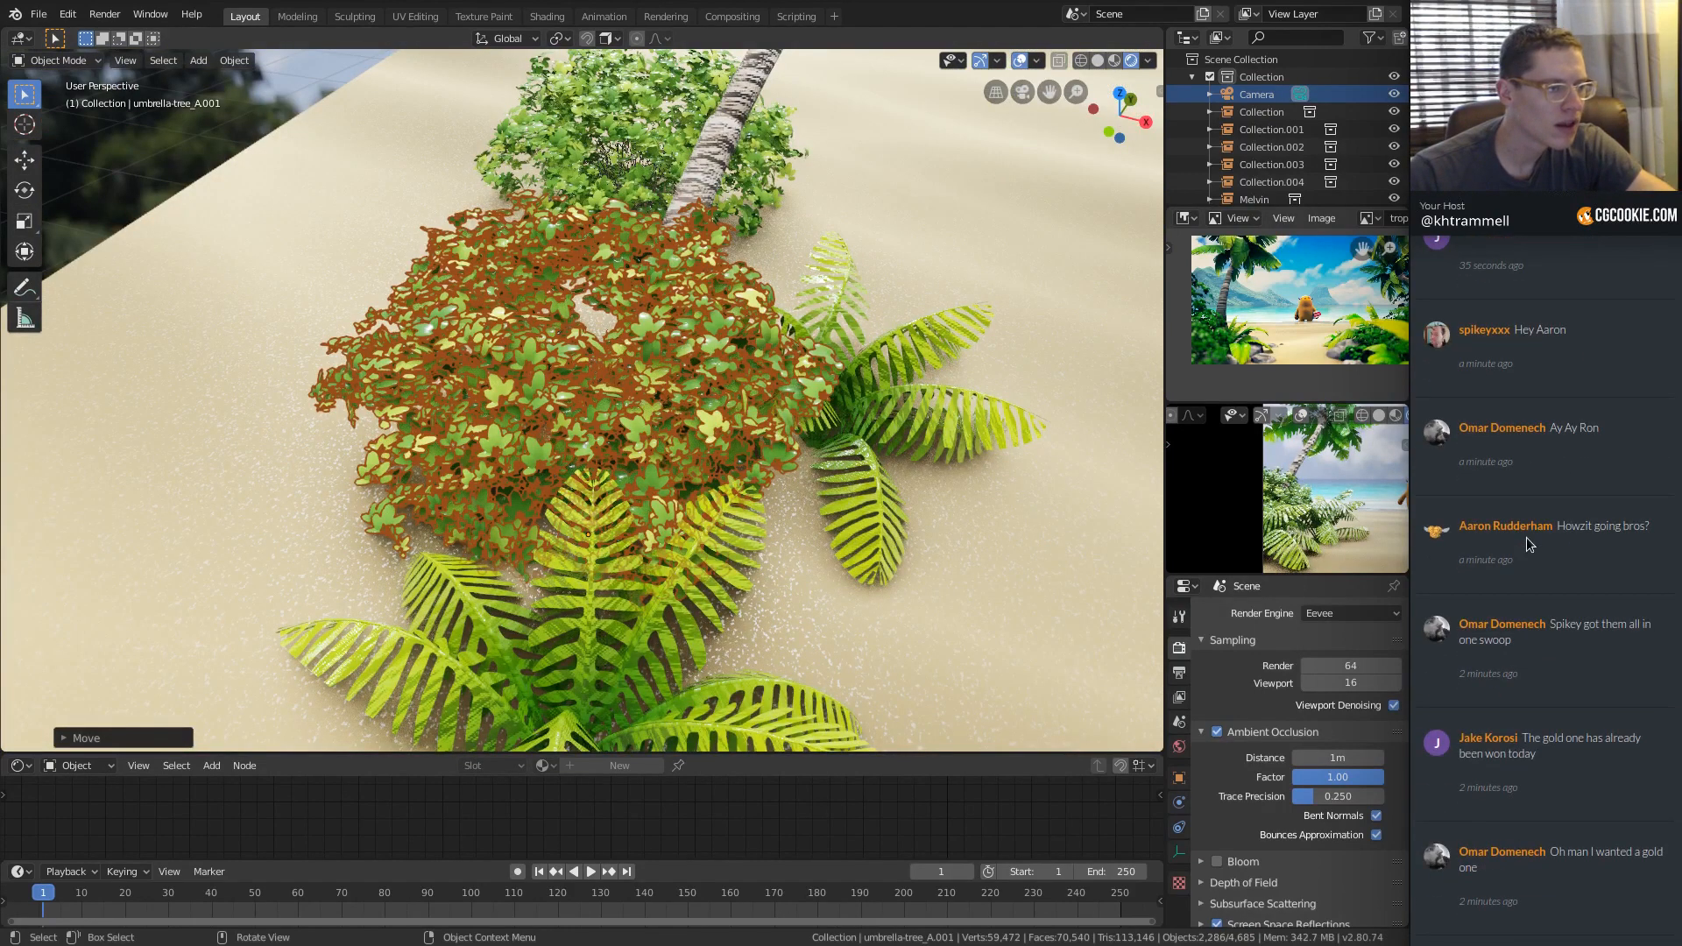
scroll(1527, 543, "down", 3)
scroll(1527, 547, "up", 5)
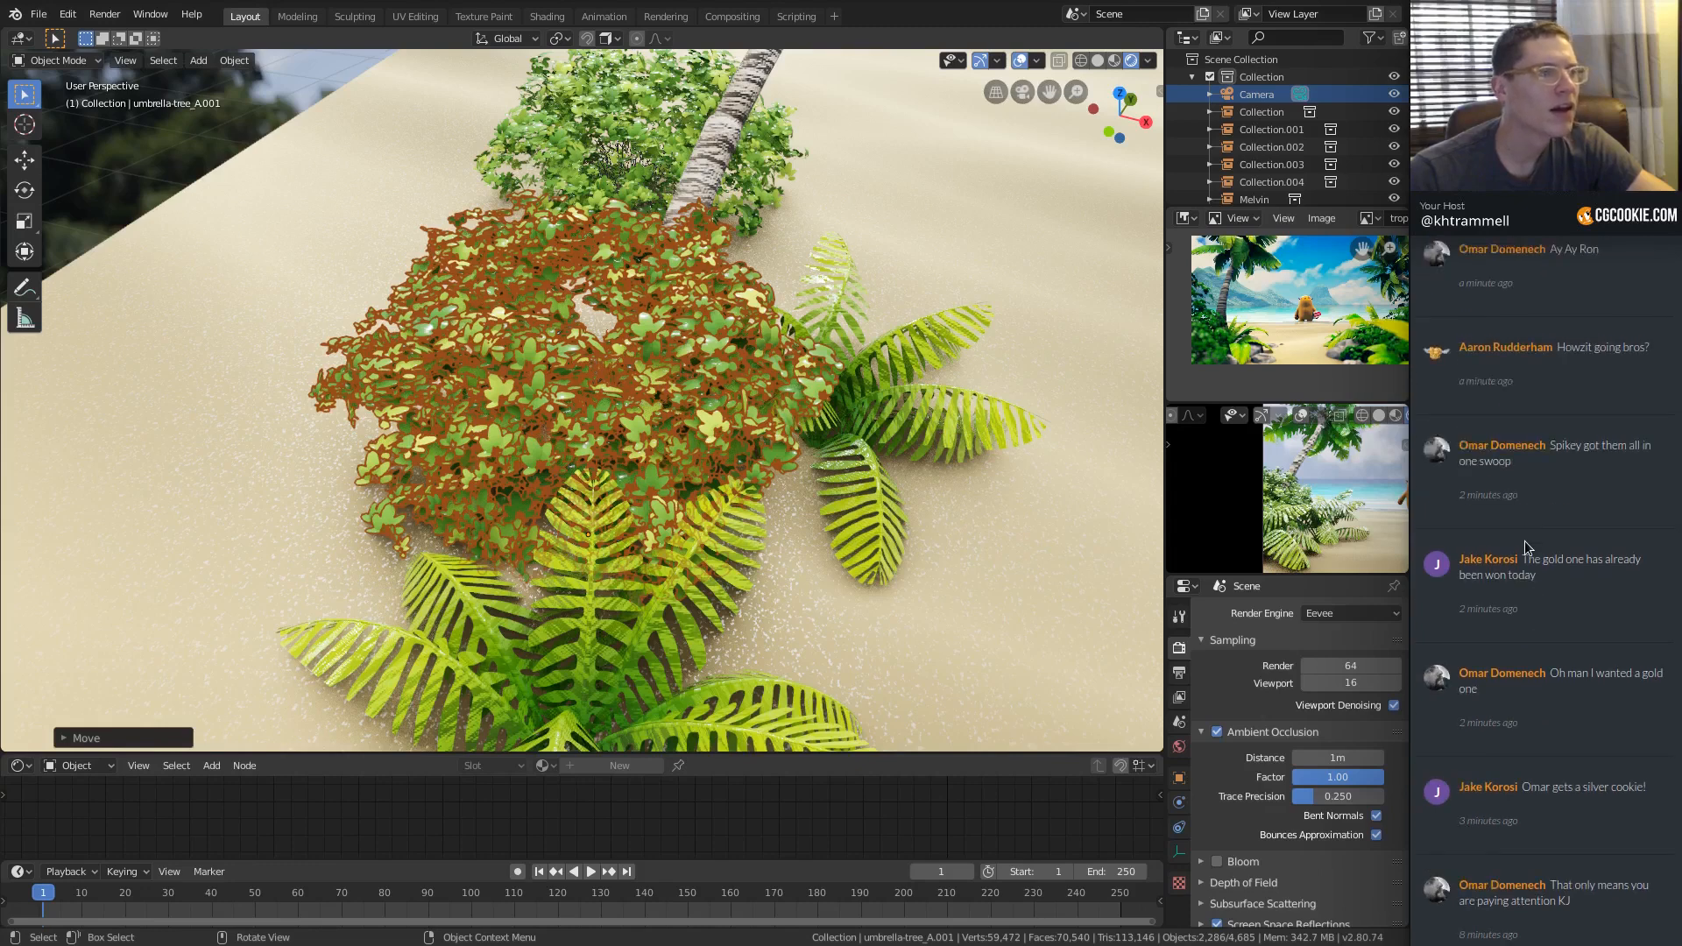
scroll(1527, 548, "up", 2)
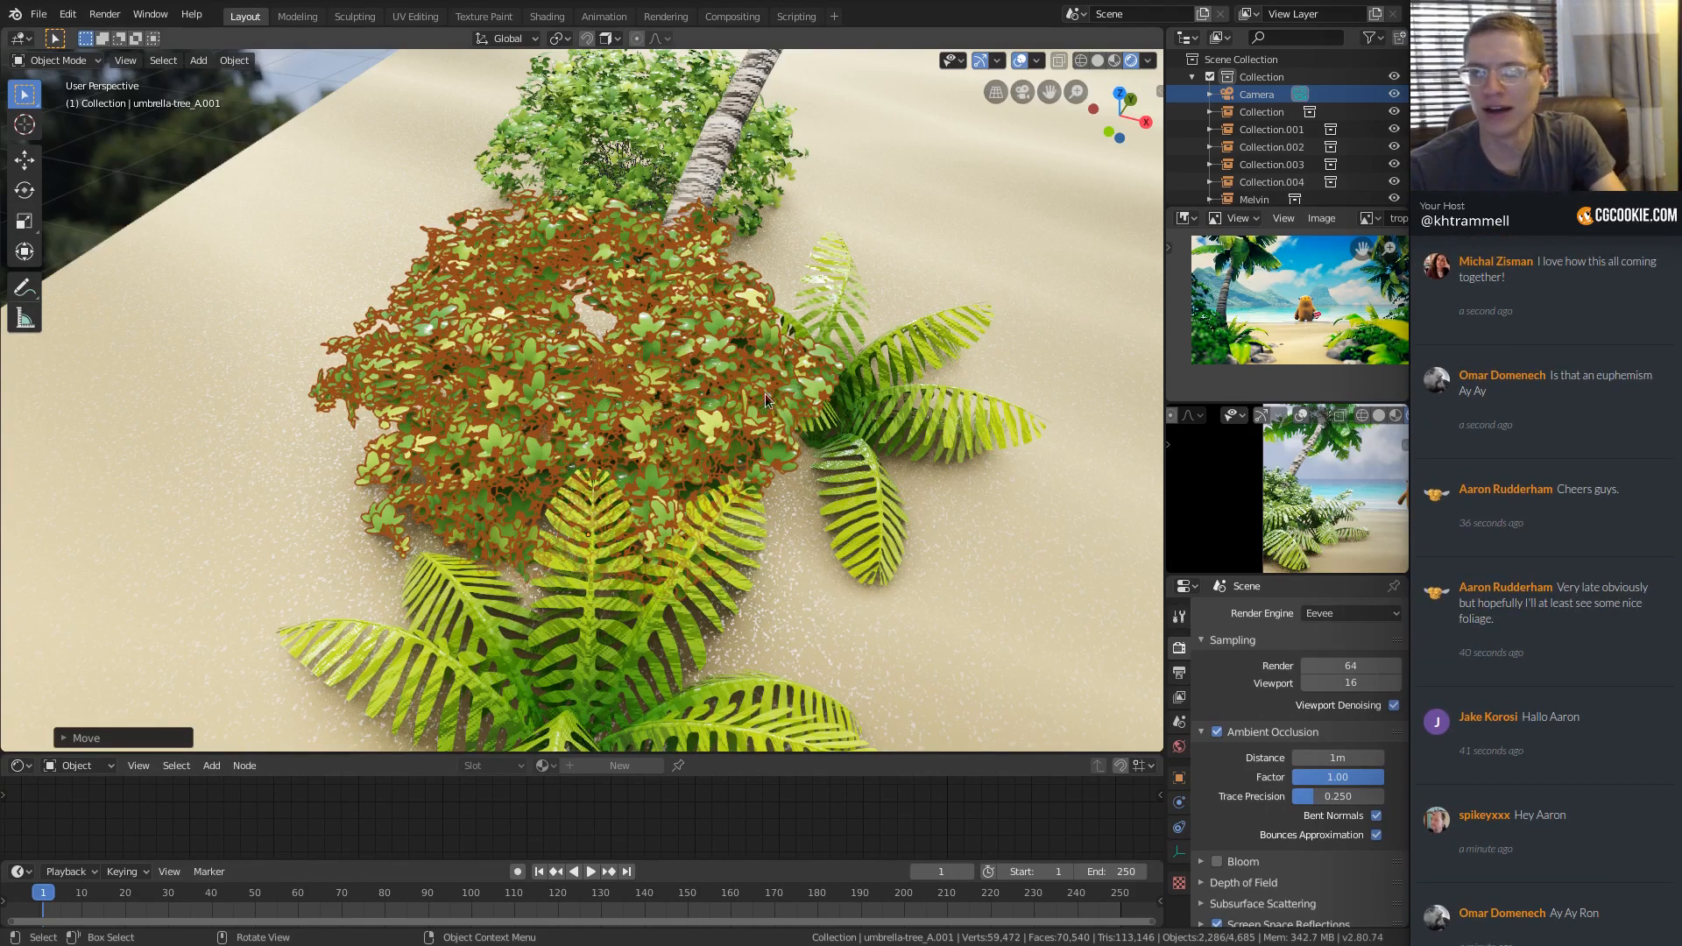
Rotate the umbrella tree copy behind the ferns to vary its foliage from the first tree.
scroll(764, 393, "up", 3)
middle_click_drag(777, 341, 757, 325)
scroll(1346, 538, "up", 4)
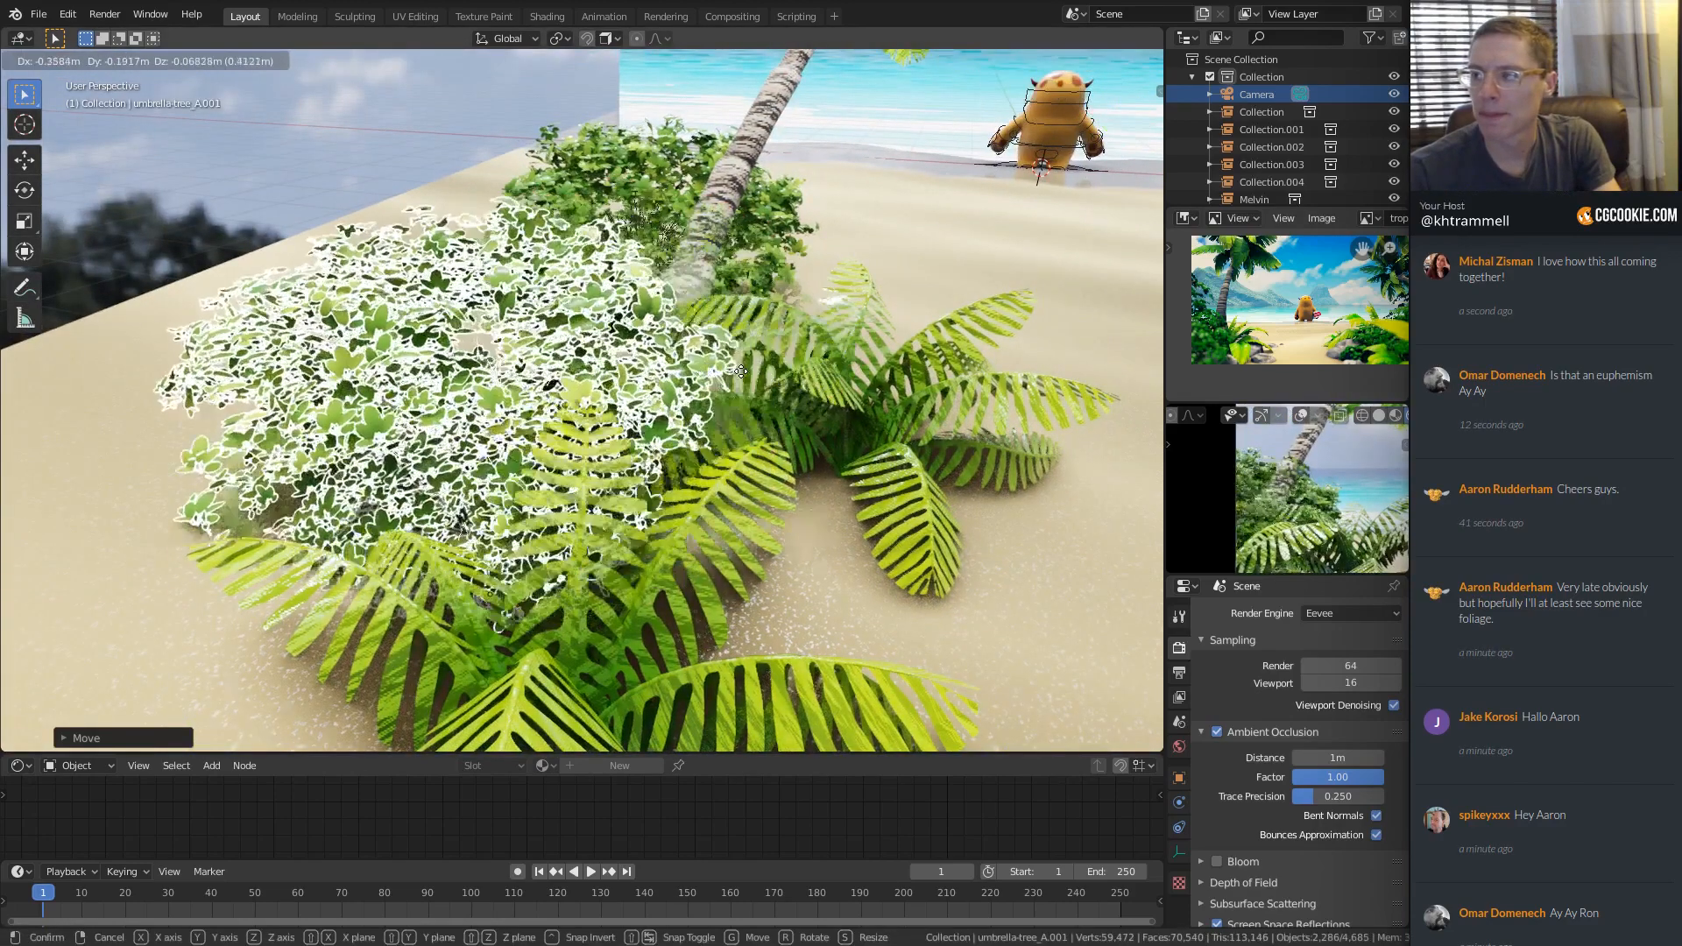
middle_click_drag(765, 384, 827, 335)
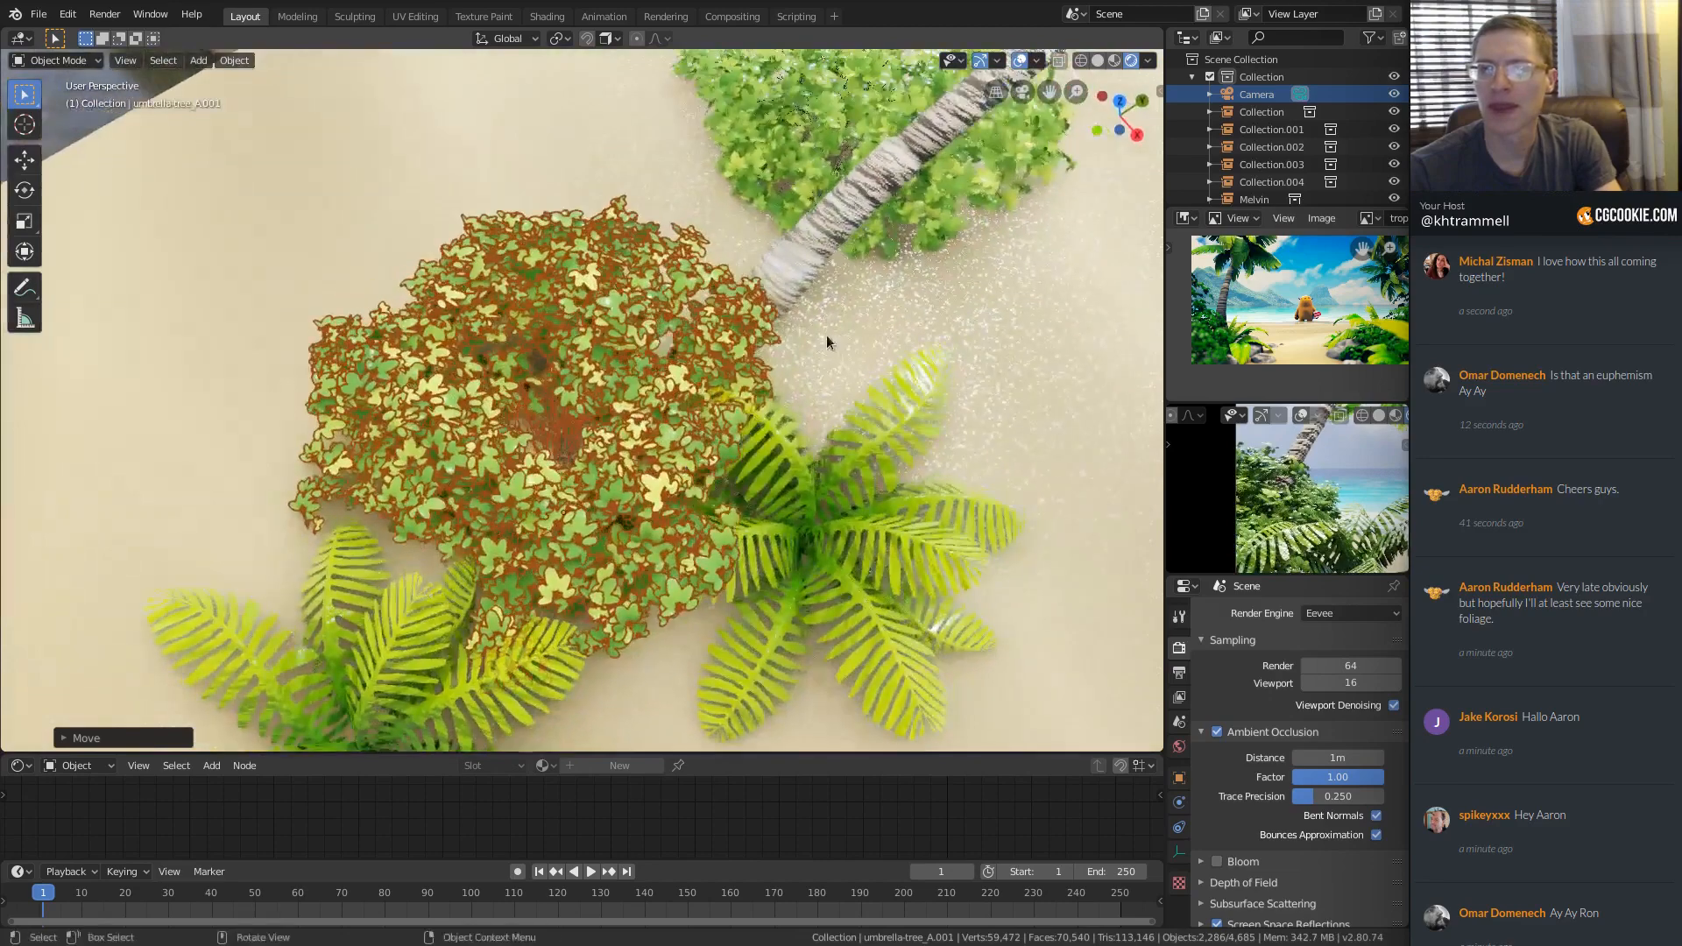
key("r")
left_click(755, 275)
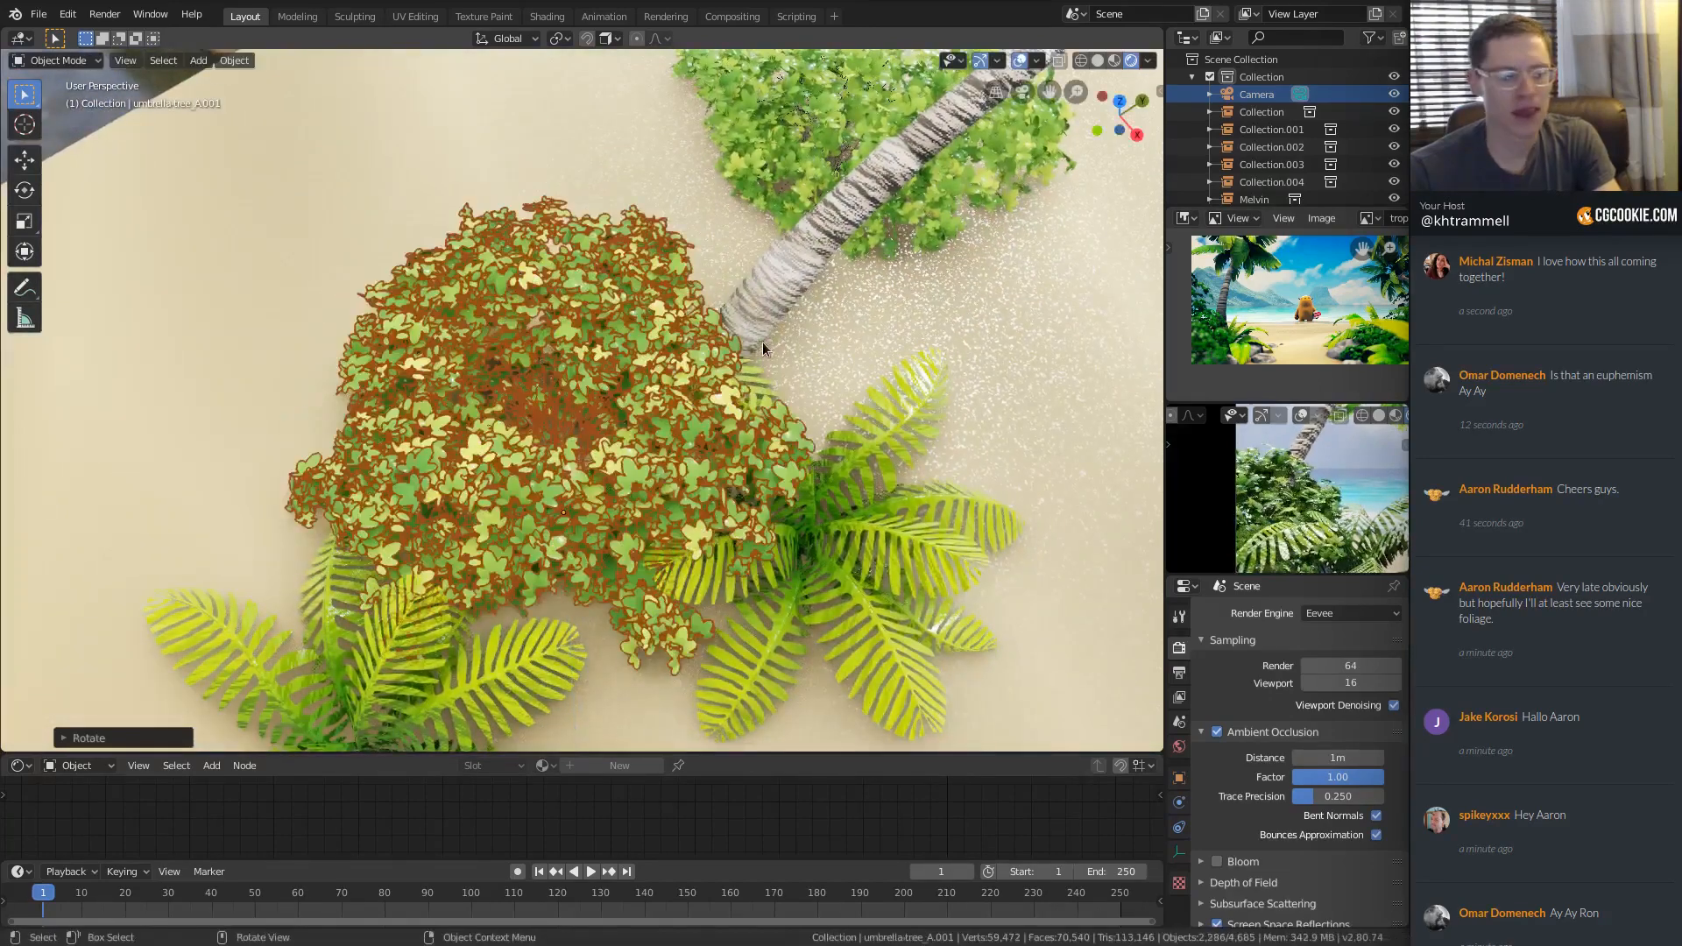
Move the rotated copy about 0.78 m along the sand toward the leaning palm's base, locking its height.
key("g")
key("shift+z")
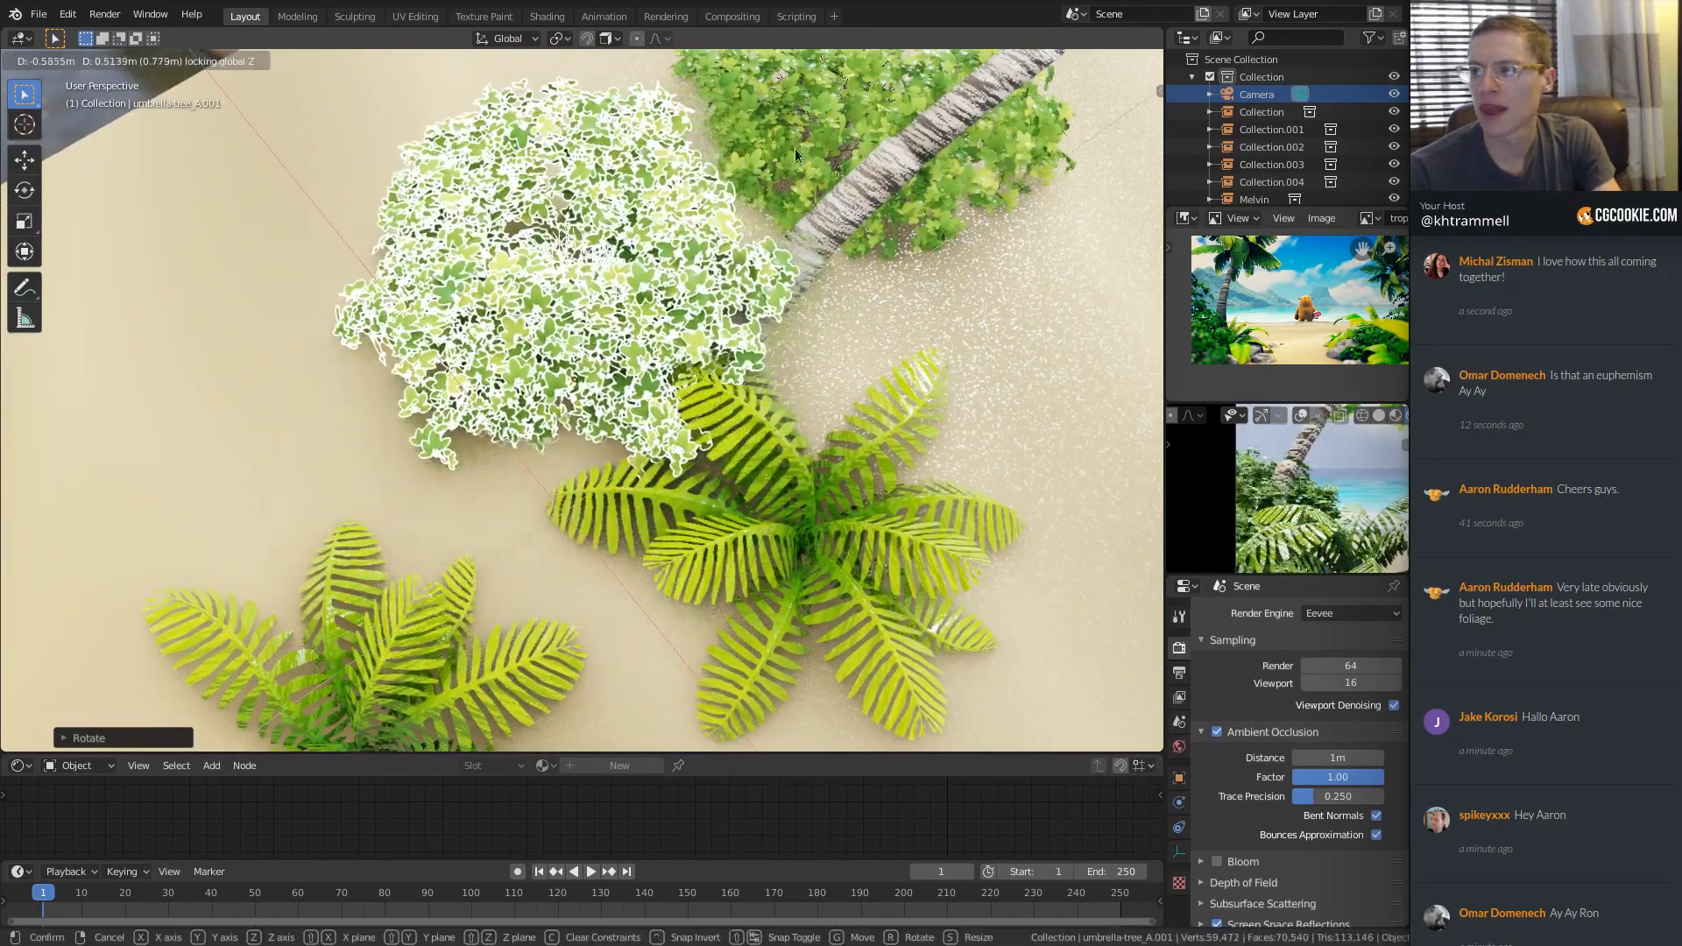
left_click(795, 149)
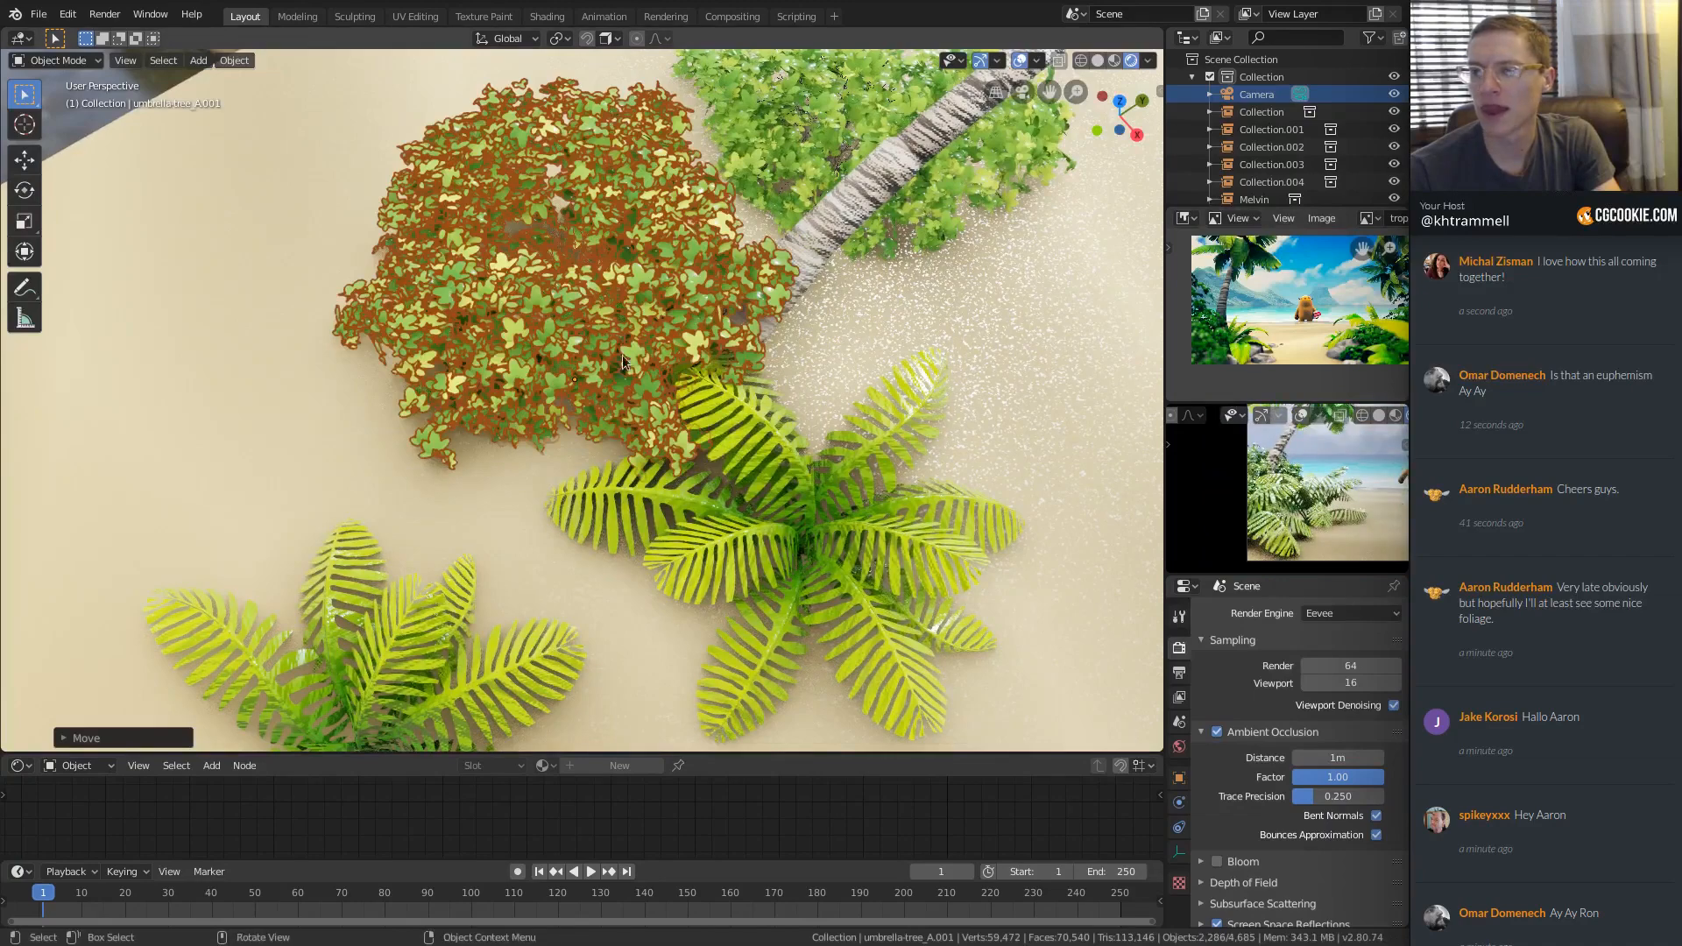
middle_click_drag(613, 350, 701, 415)
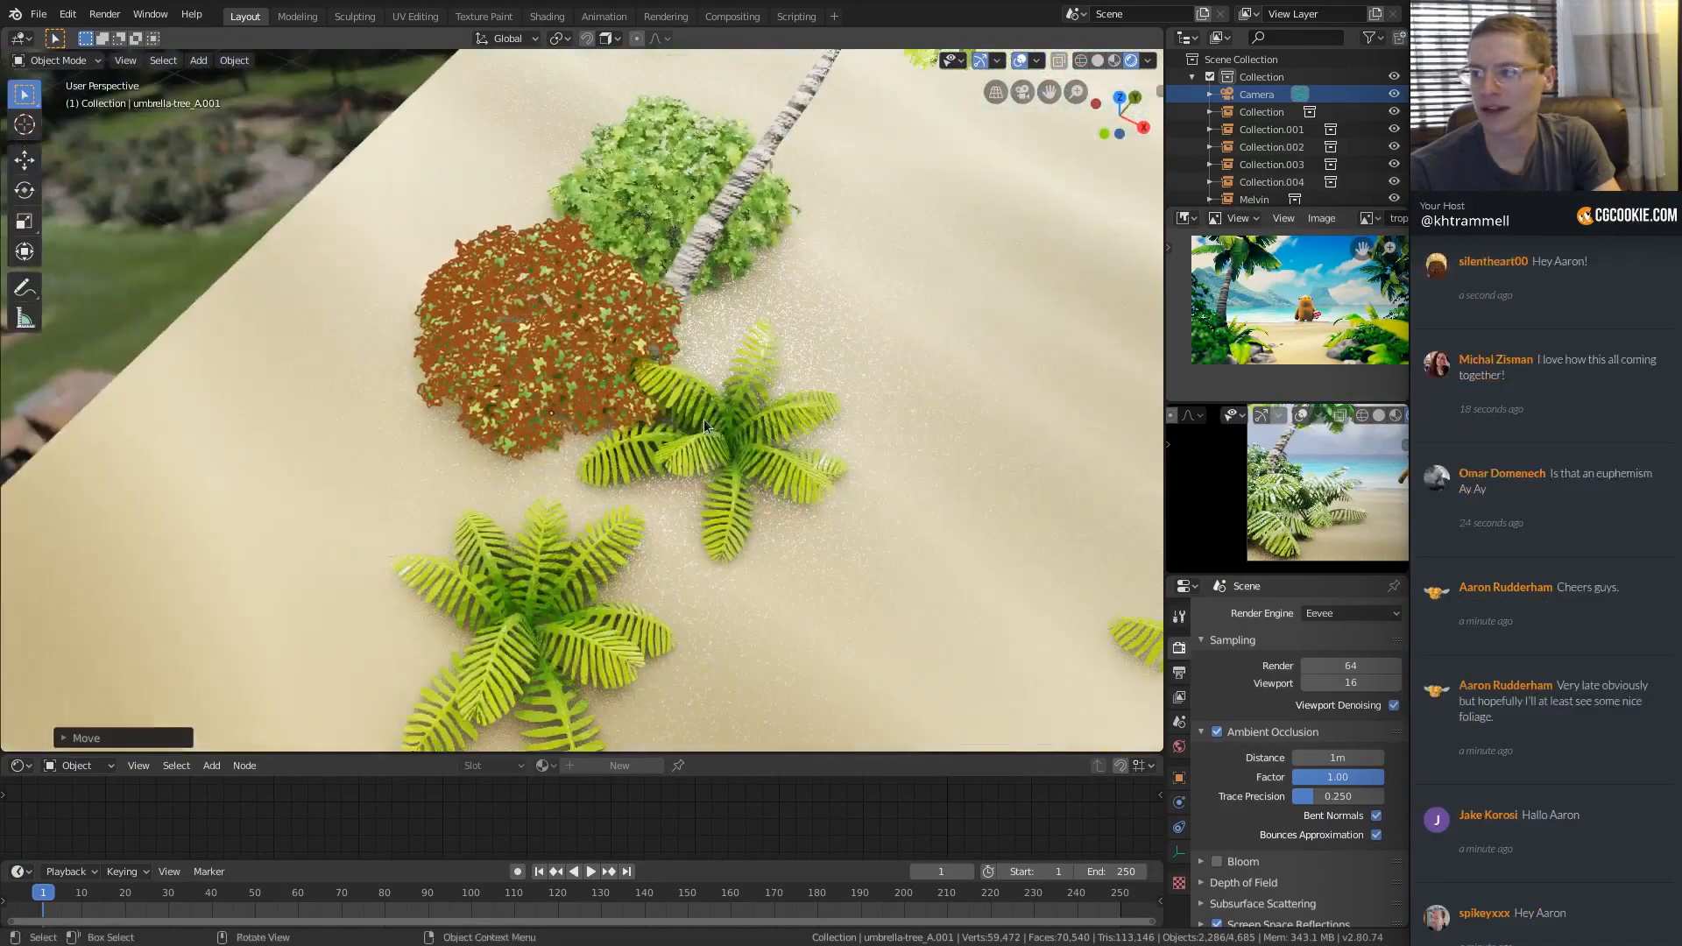
Duplicate the umbrella tree beside the leaning palm's base and place the copy on the sand next to the front fern, locking its height.
key("shift+d")
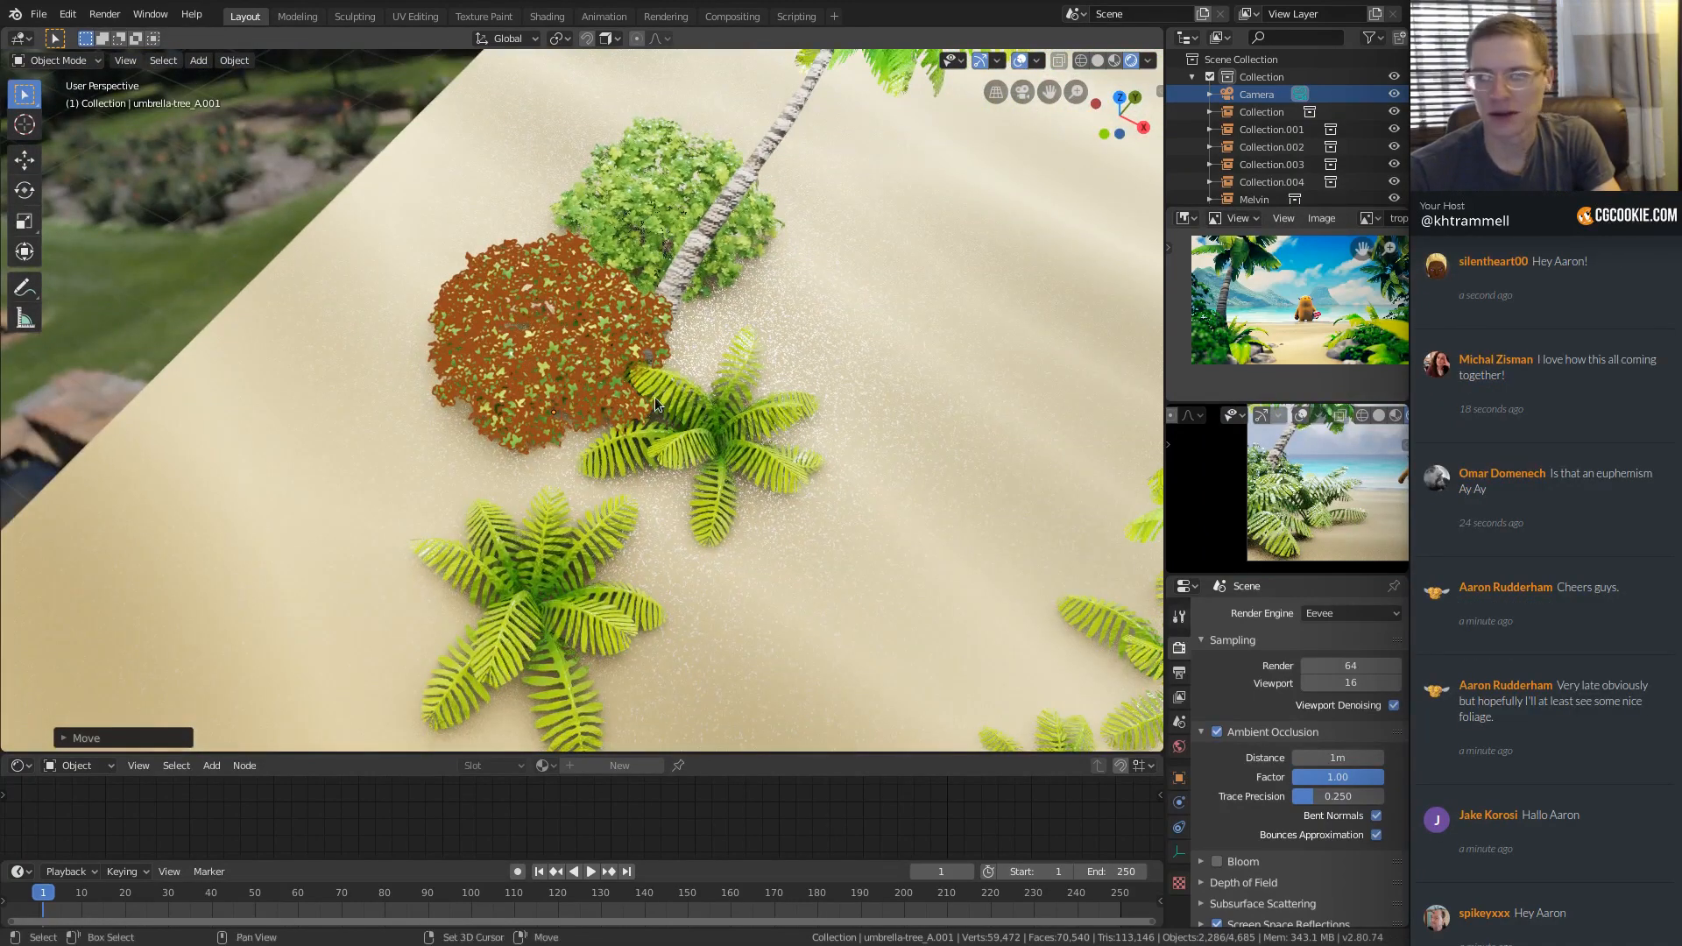
key("shift+z")
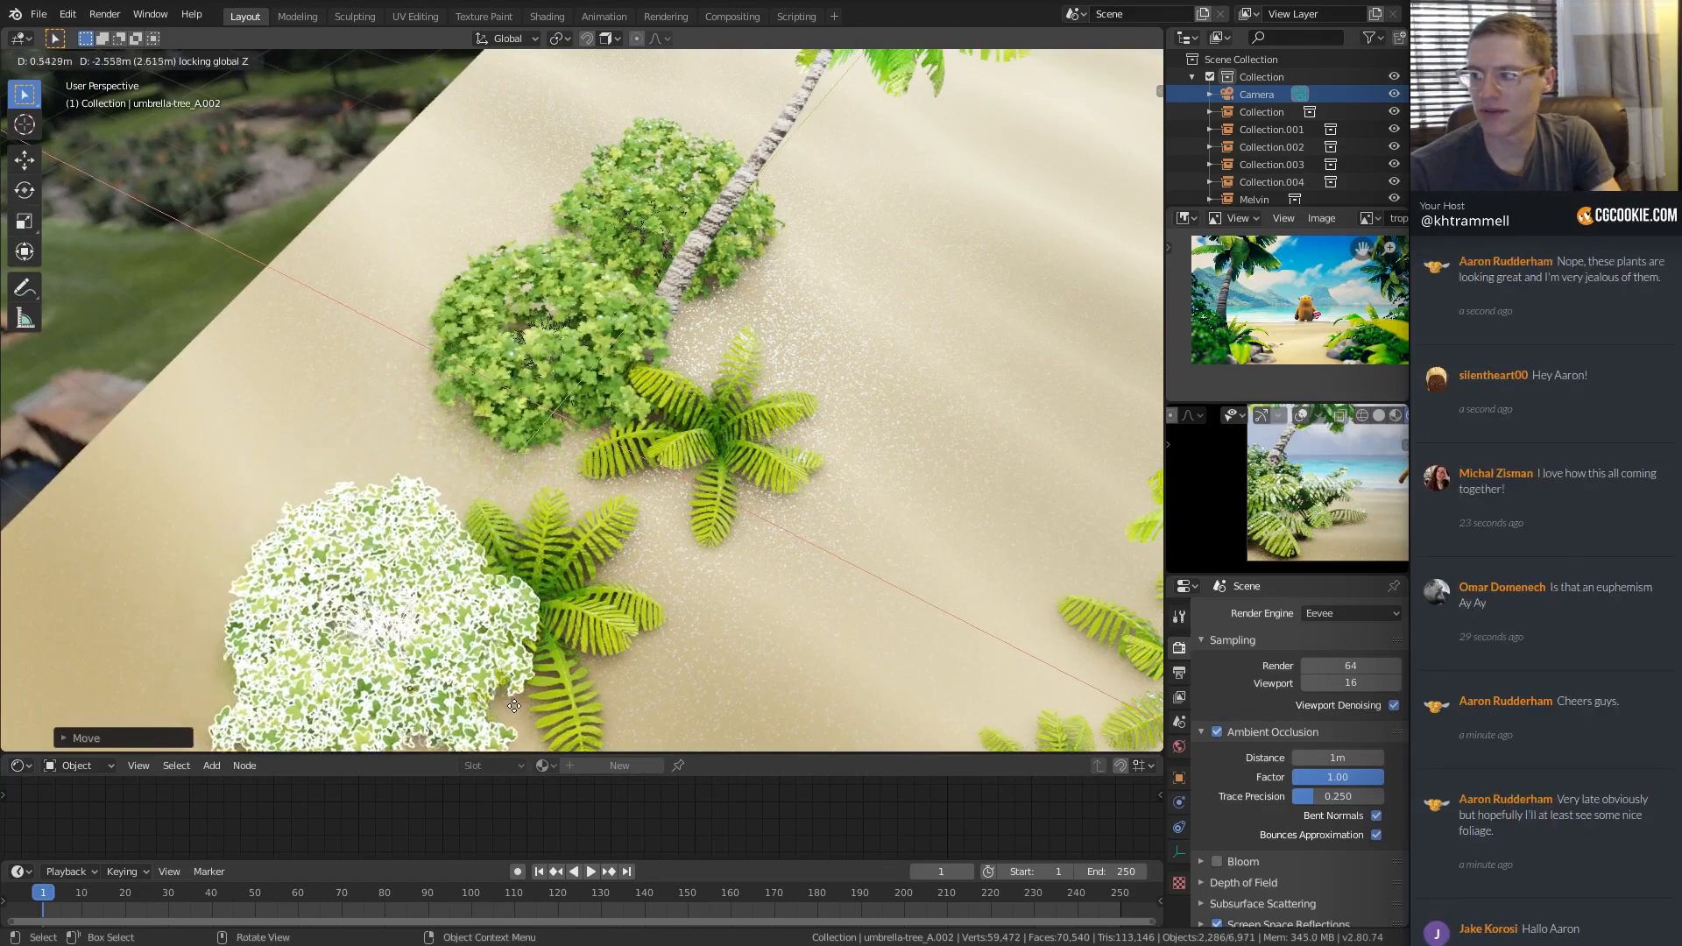
left_click(506, 715)
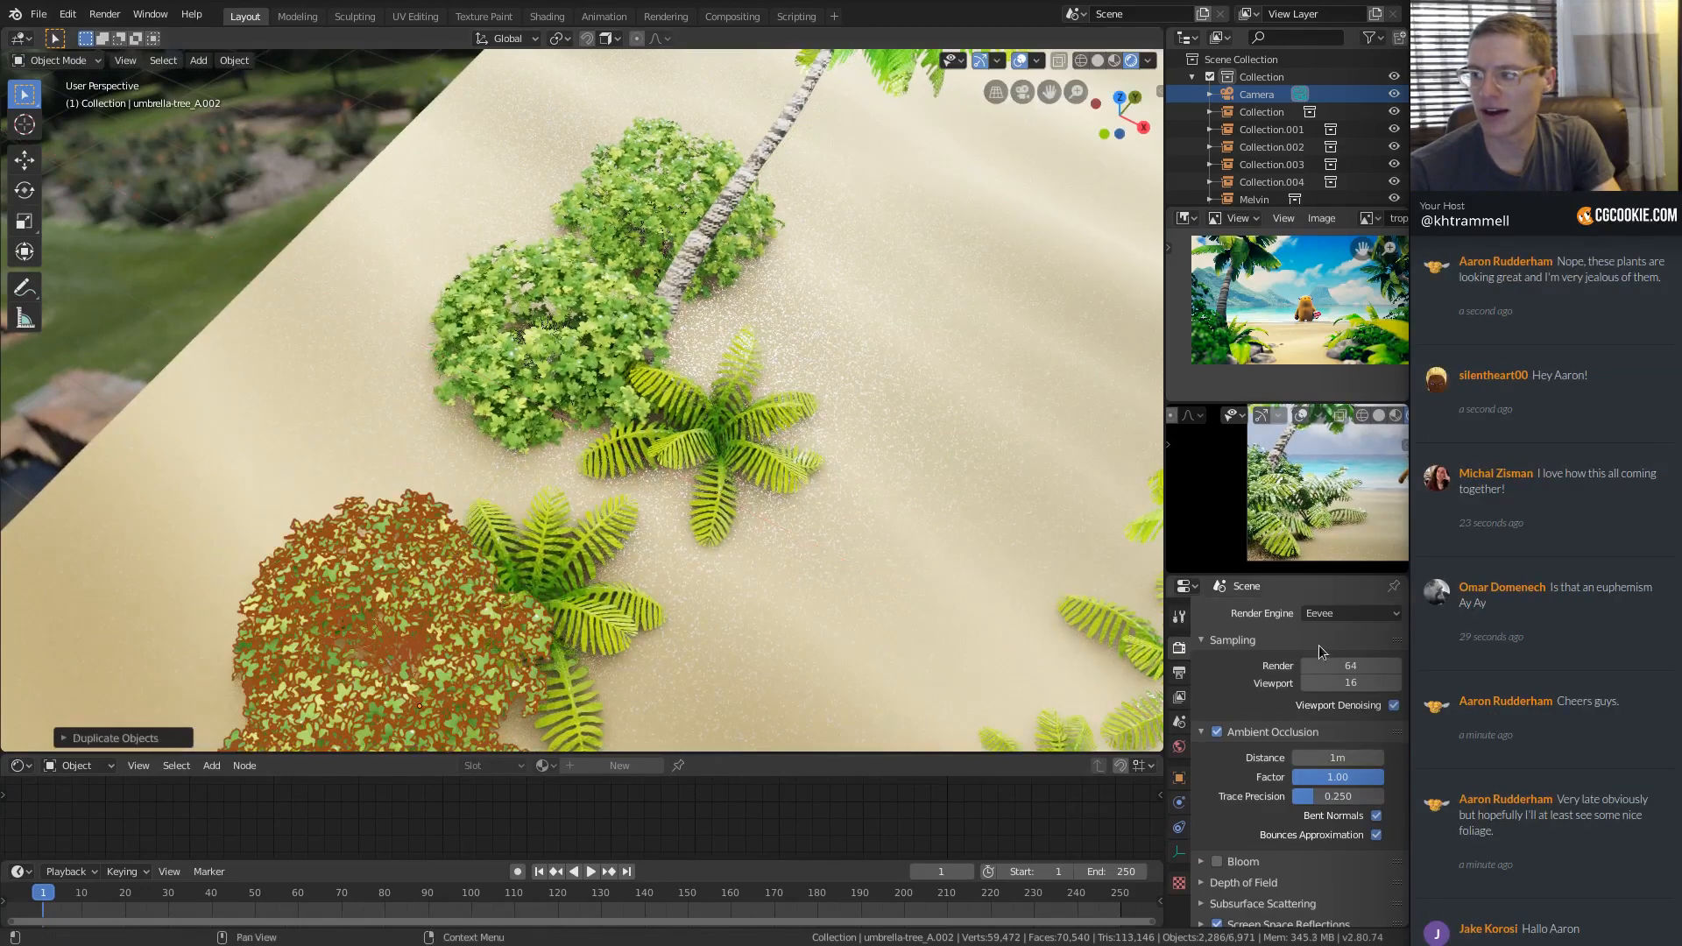
mouse_move(1330, 518)
middle_mouse_down("ctrl")
mouse_move(1347, 499)
mouse_move(1300, 512)
middle_mouse_up("ctrl")
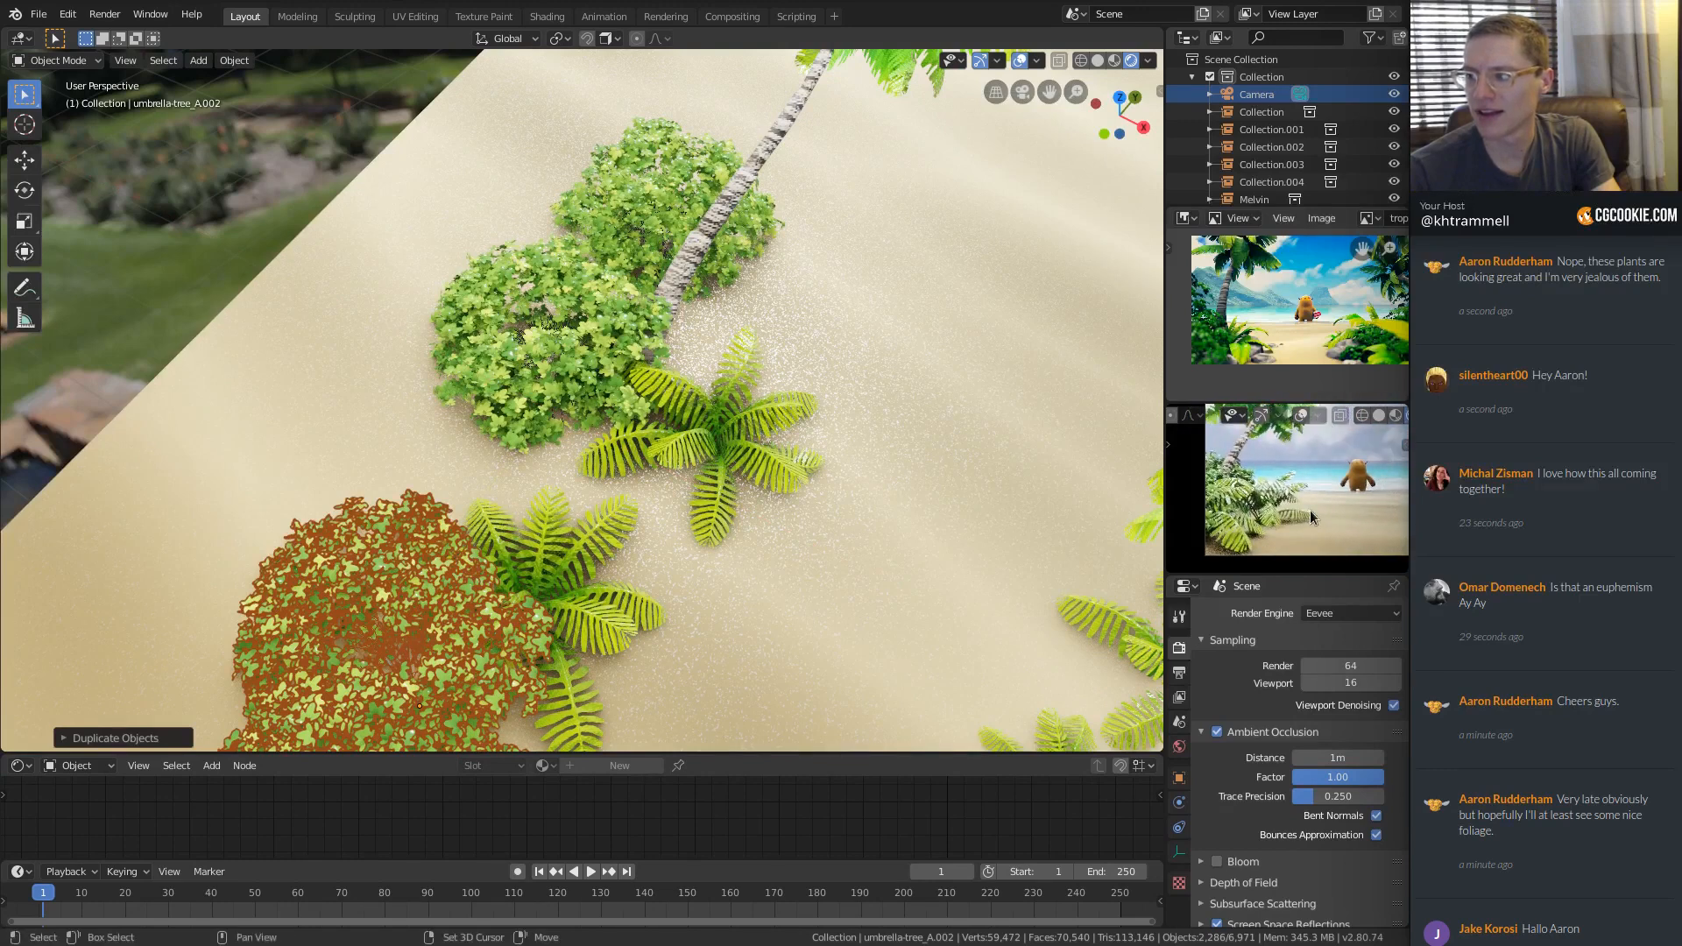
left_click(521, 349)
key("g")
right_click(523, 350)
left_click(715, 240)
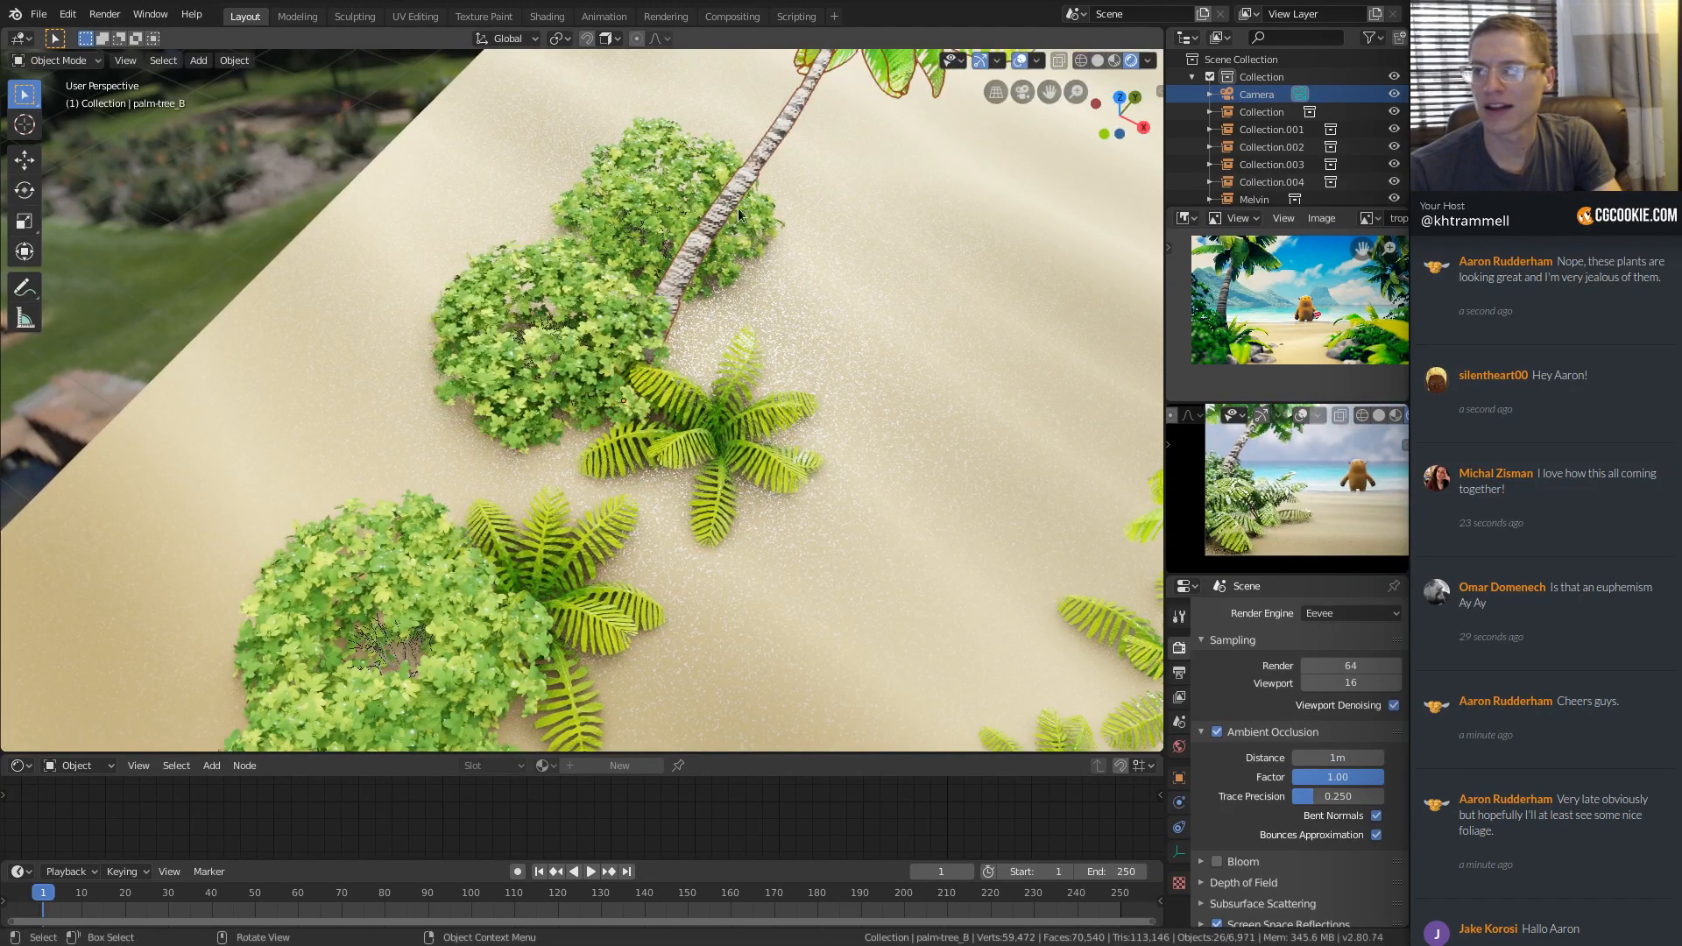
Move the original umbrella tree about 0.48 m along the sand behind the leaning palm's trunk, locking its height.
left_click(736, 211)
key("g")
key("shift+z")
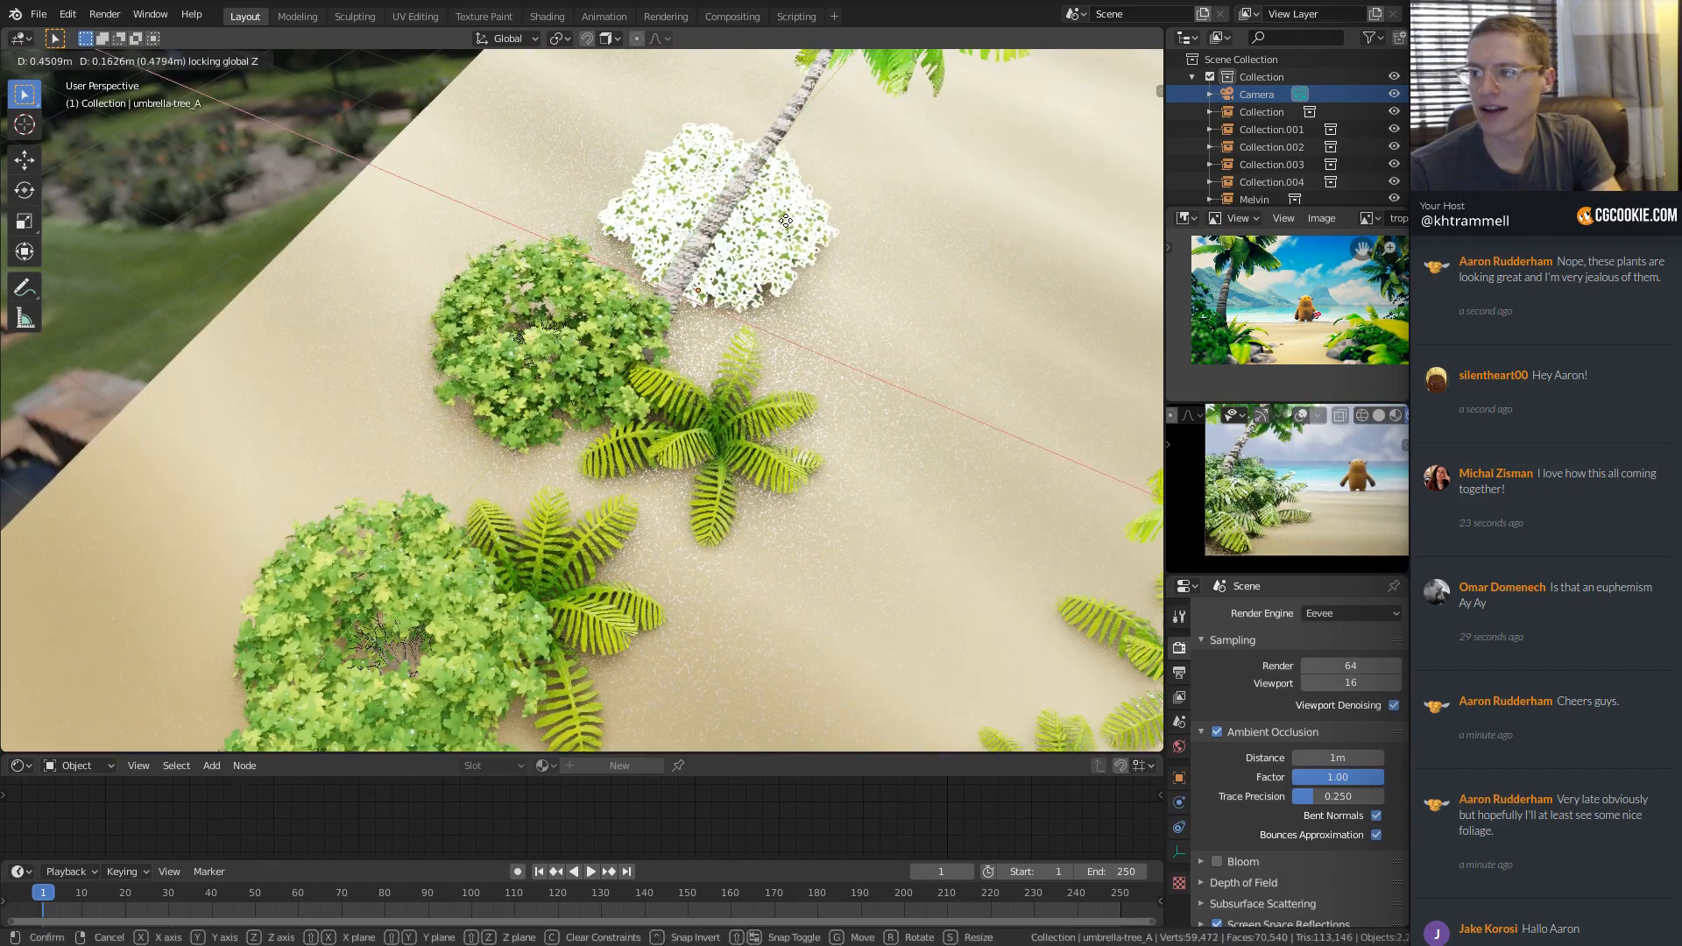
left_click(786, 221)
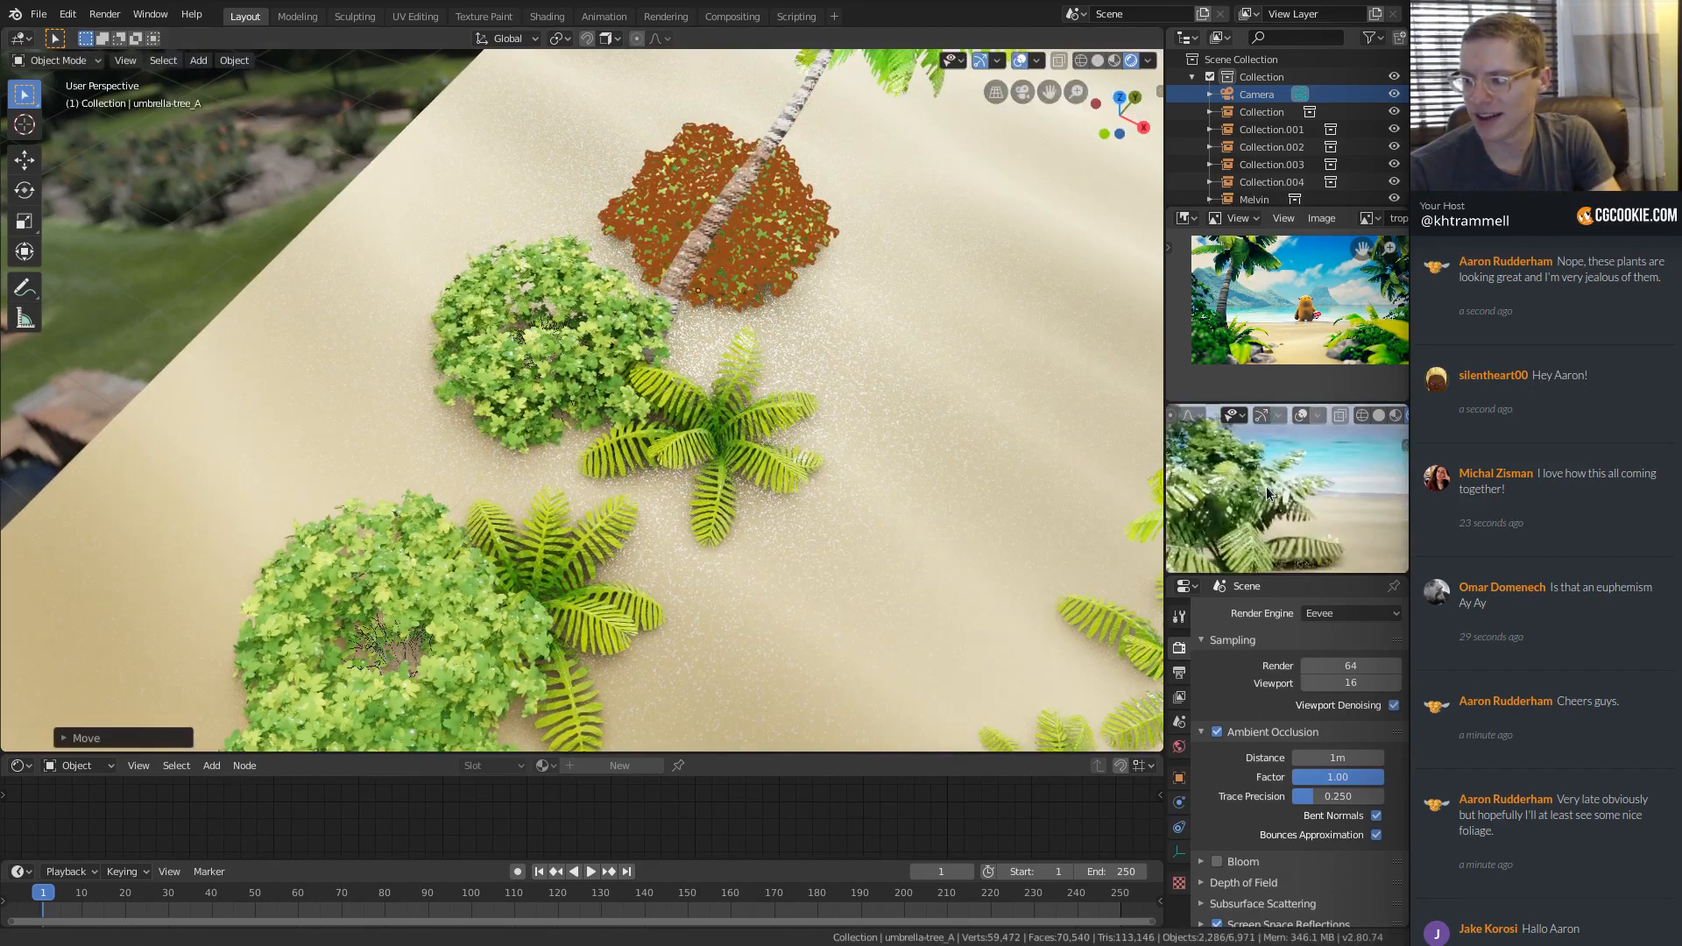
middle_click_drag(675, 438, 533, 448)
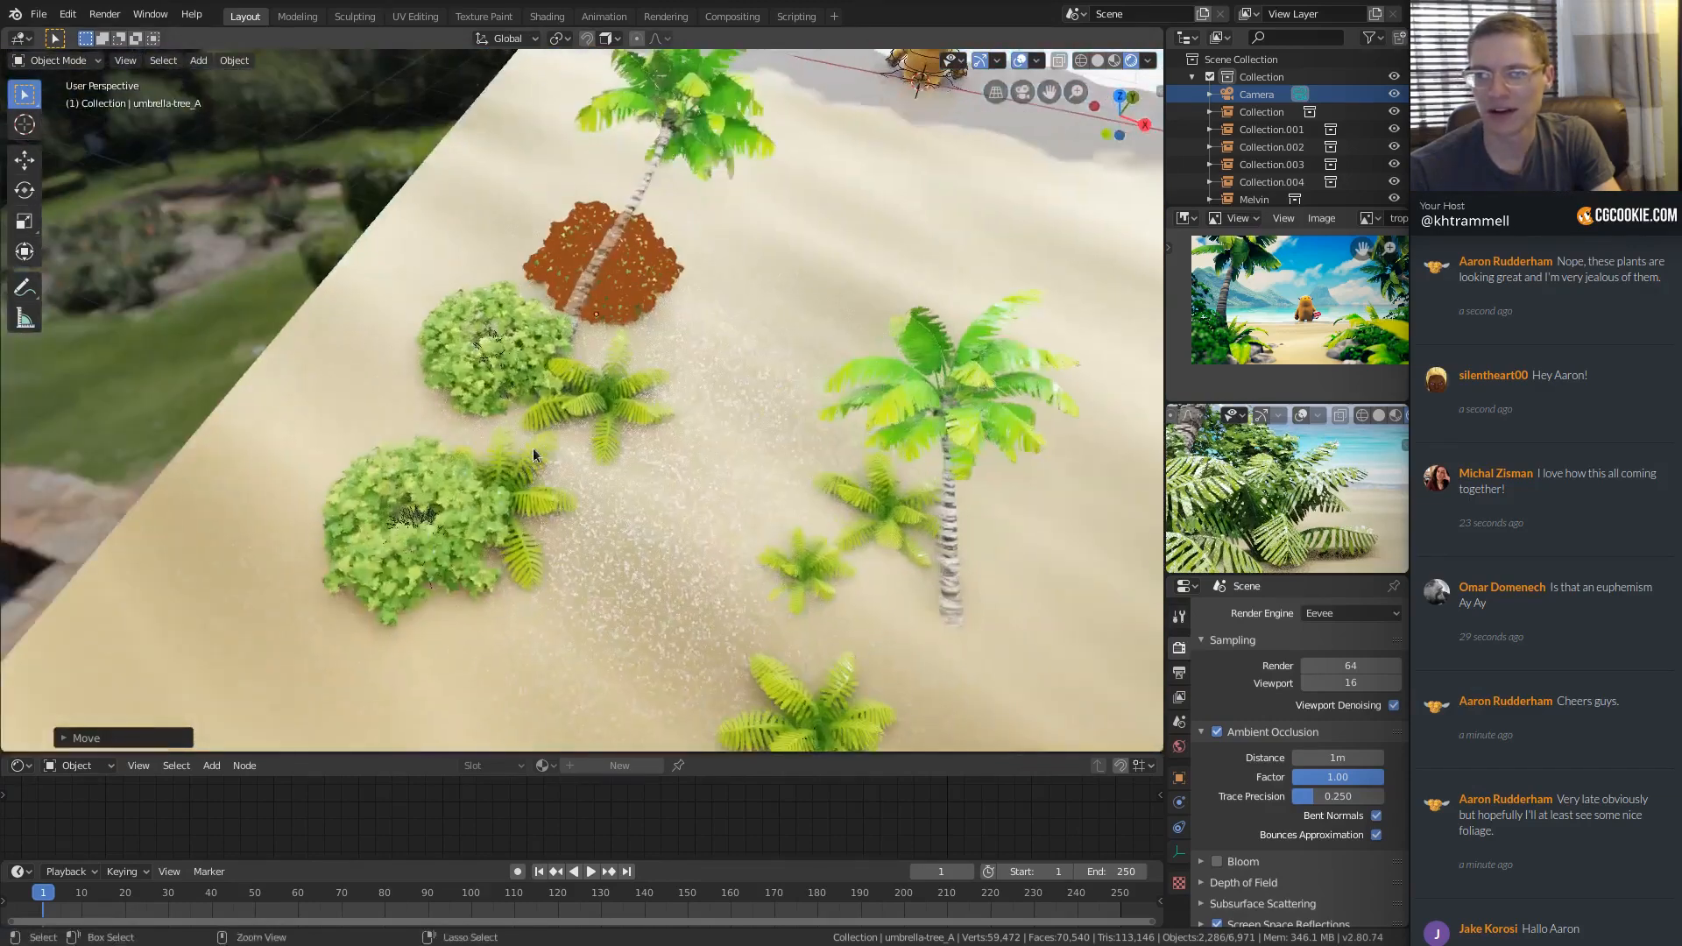
Duplicate the middle umbrella tree and place the copy beside the palm and ferns on the opposite side of the beach.
left_click(517, 335)
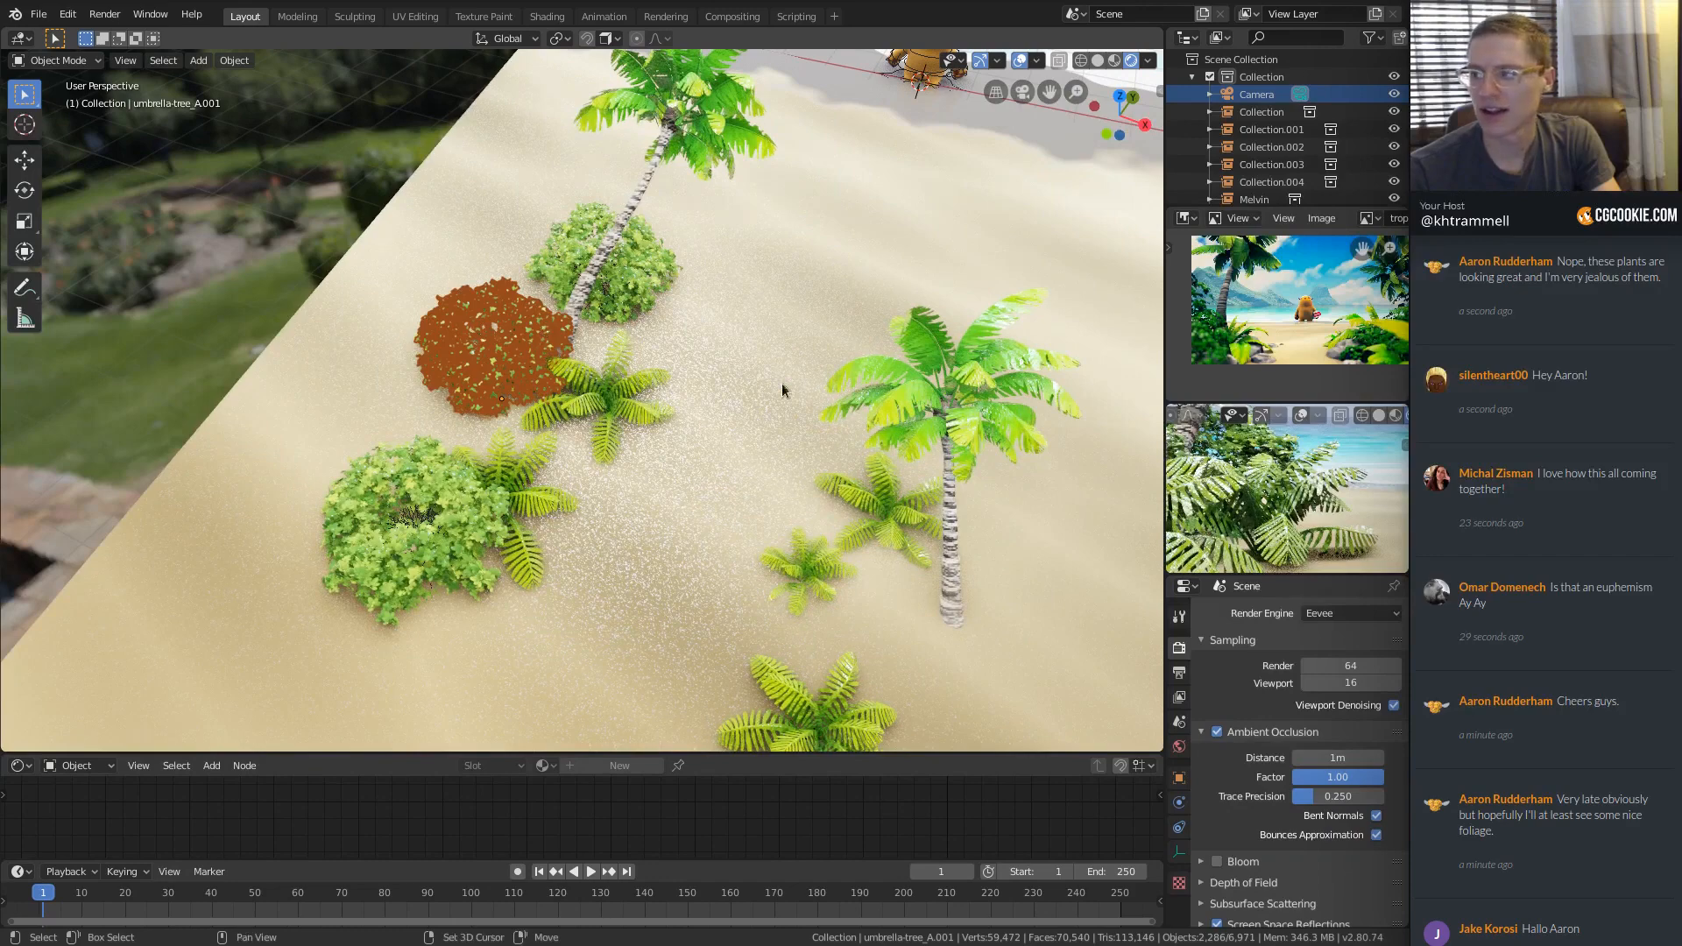
key("shift+d")
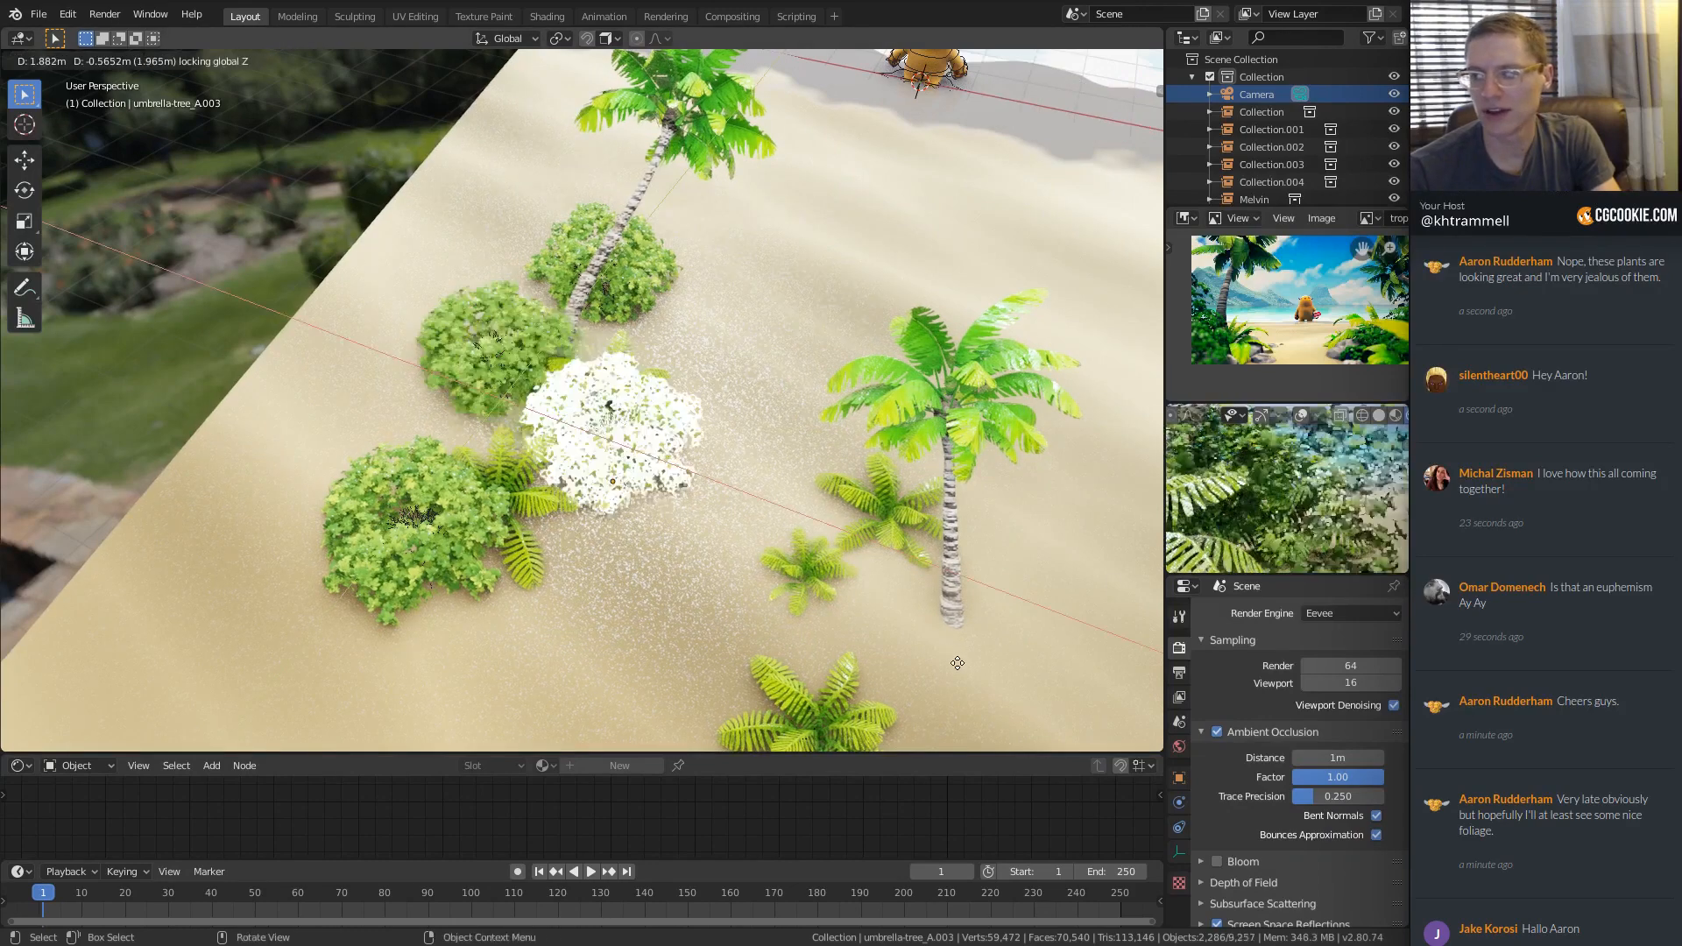
left_click(1047, 2)
middle_click_drag(1002, 360, 1057, 365)
key("g")
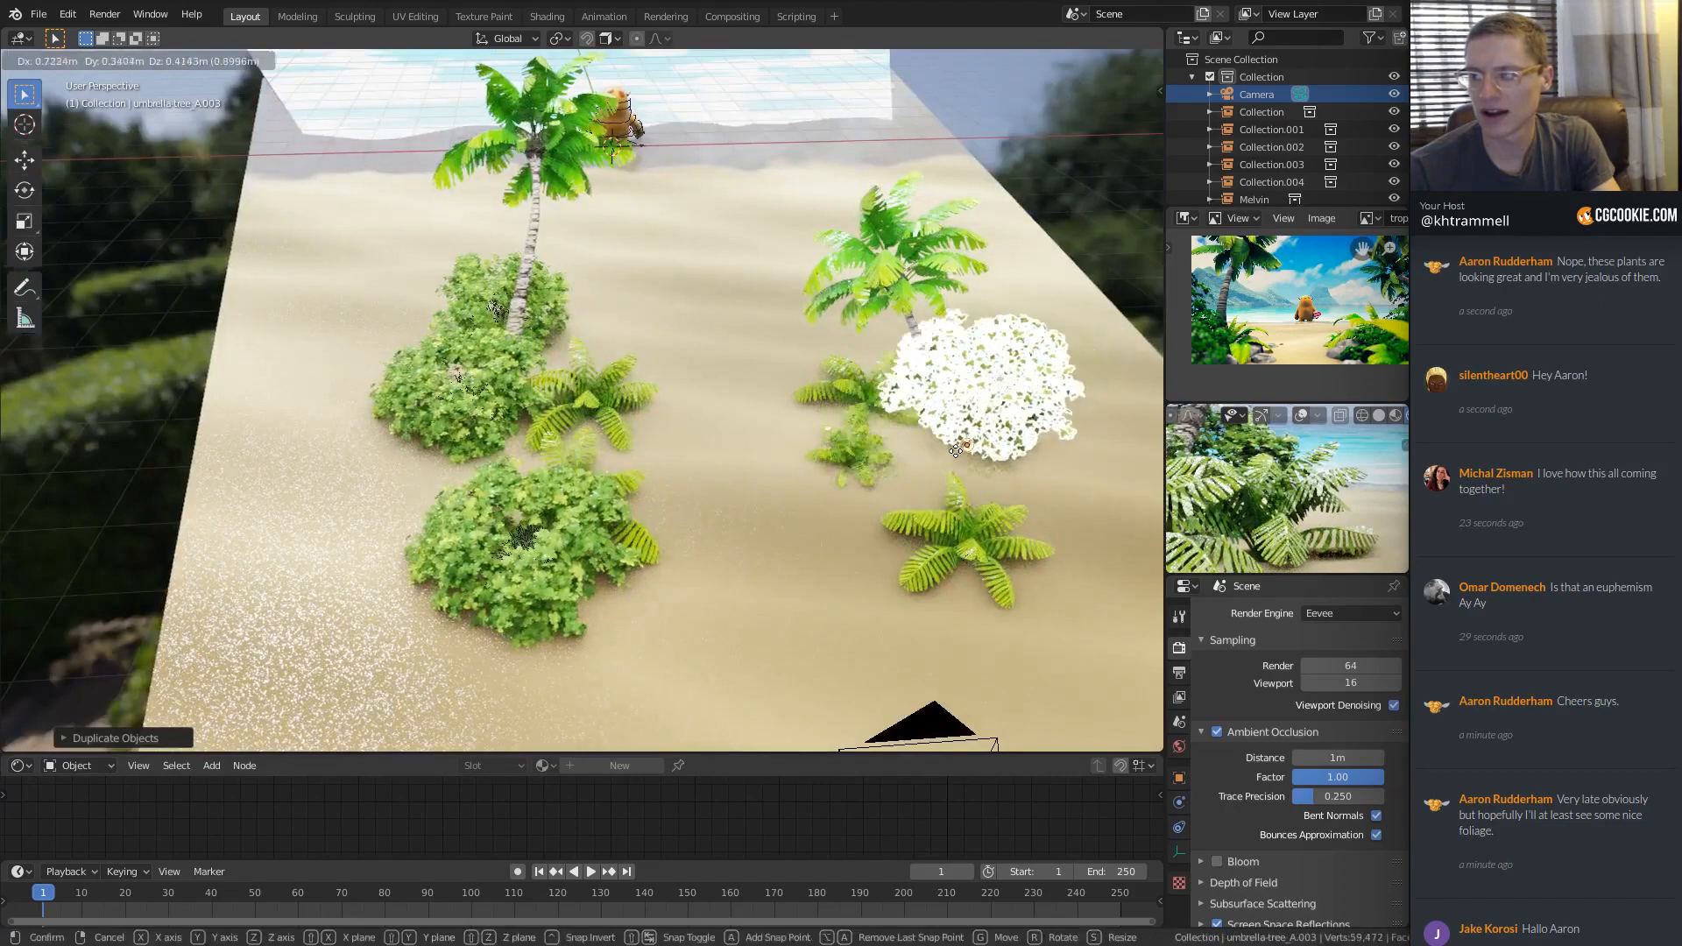
left_click(1023, 413)
mouse_move(1023, 414)
middle_mouse_down()
mouse_move(1036, 381)
mouse_move(1039, 400)
middle_mouse_up()
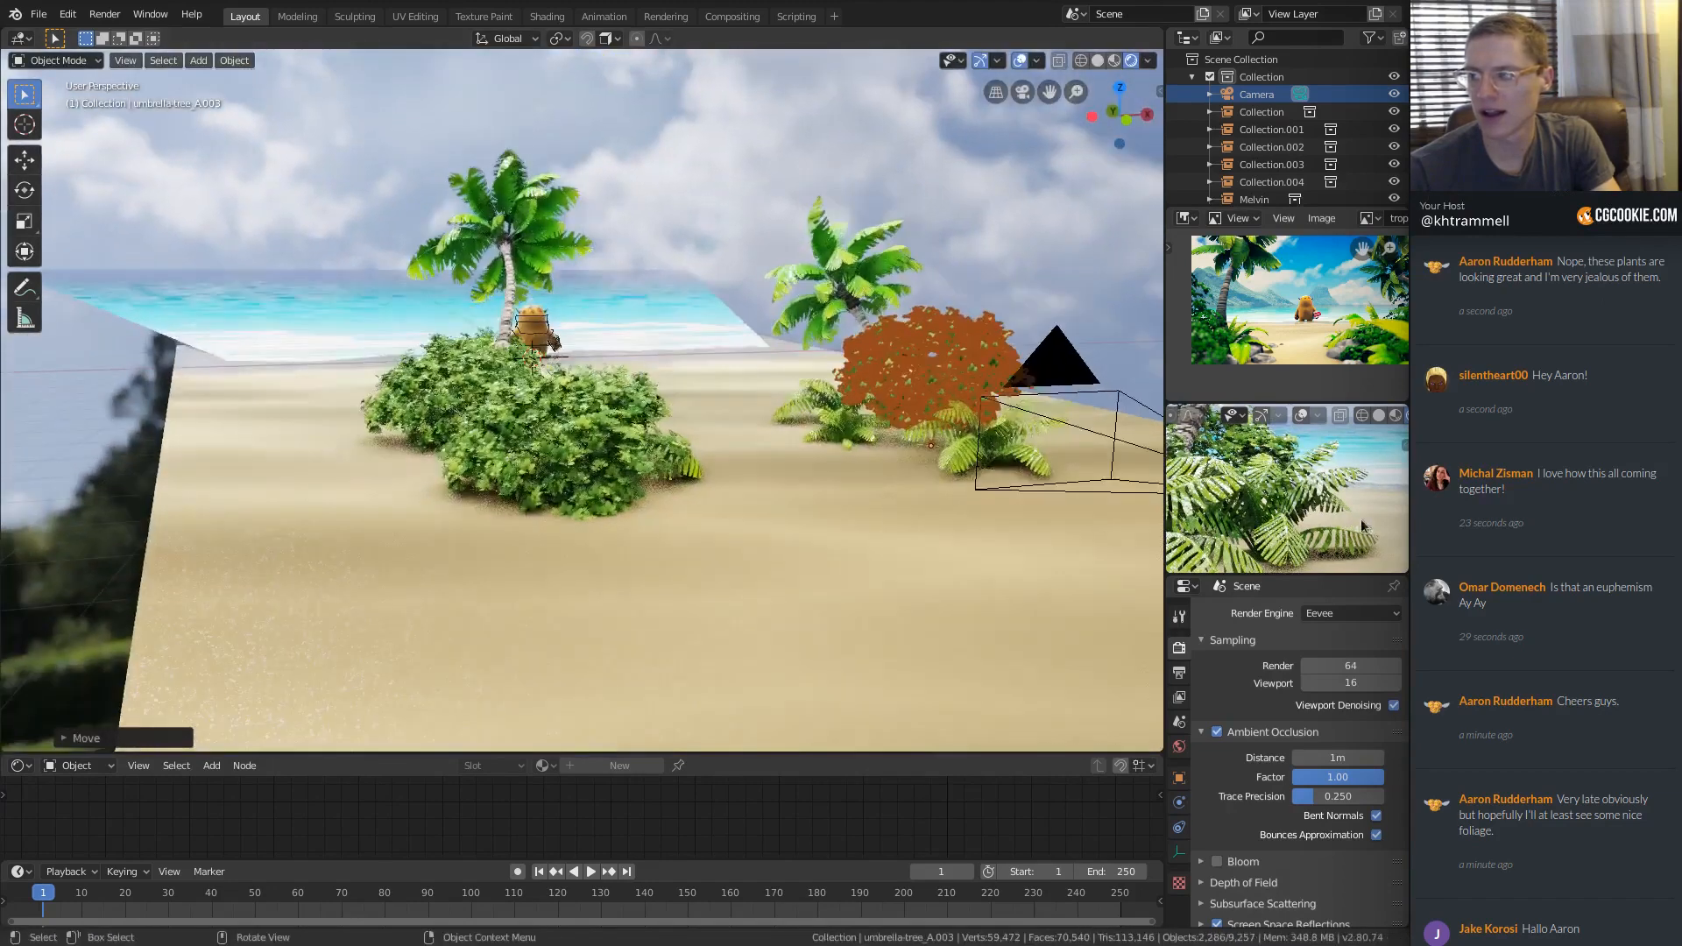
Rotate the umbrella tree on the opposite side about 68° about the Z axis, checking its placement through the camera.
key("KP_0")
scroll(1290, 498, "up", 4)
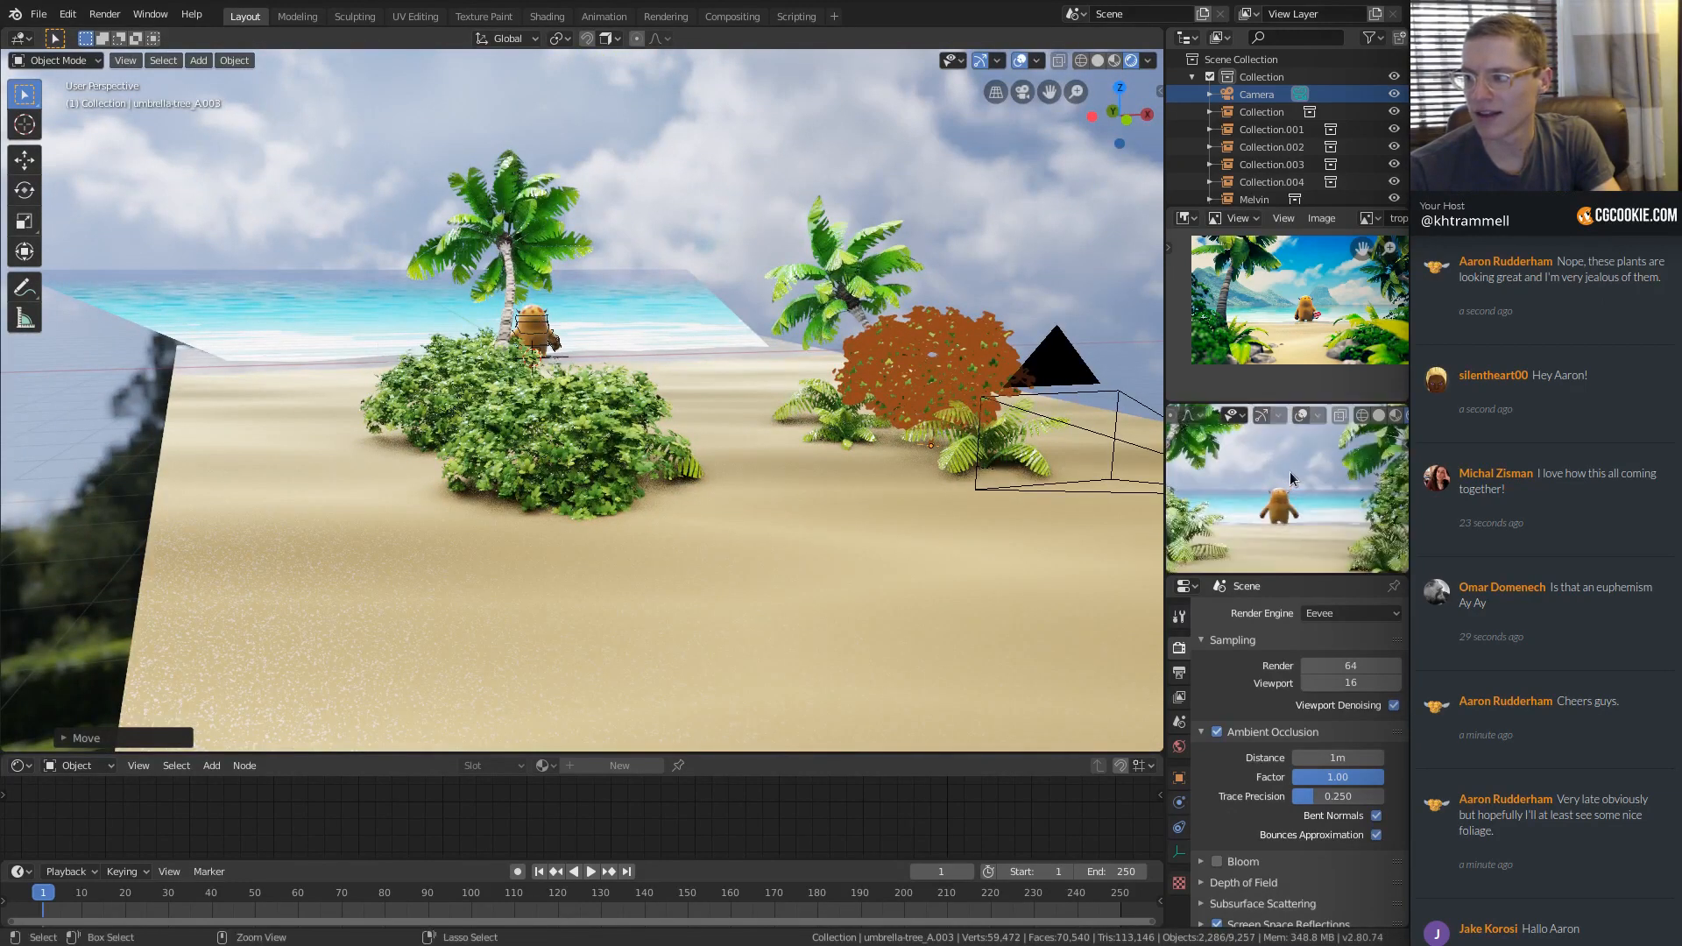
scroll(1301, 497, "up", 2)
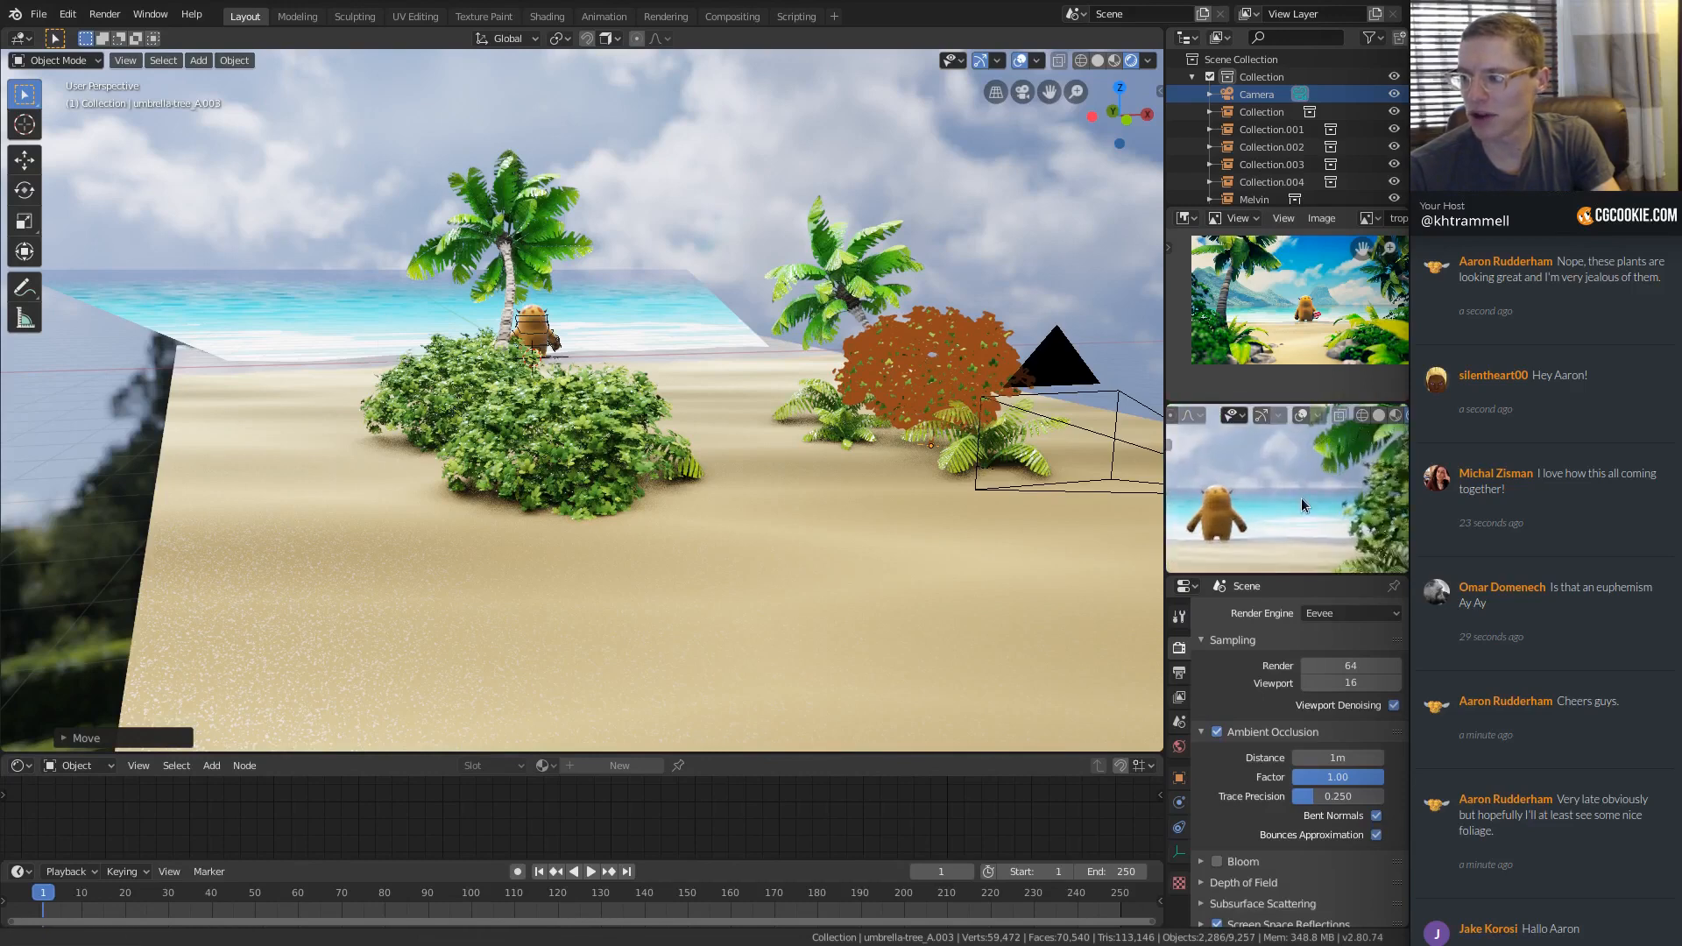
scroll(1297, 494, "down", 5)
scroll(1287, 485, "up", 3)
scroll(1289, 491, "up", 1)
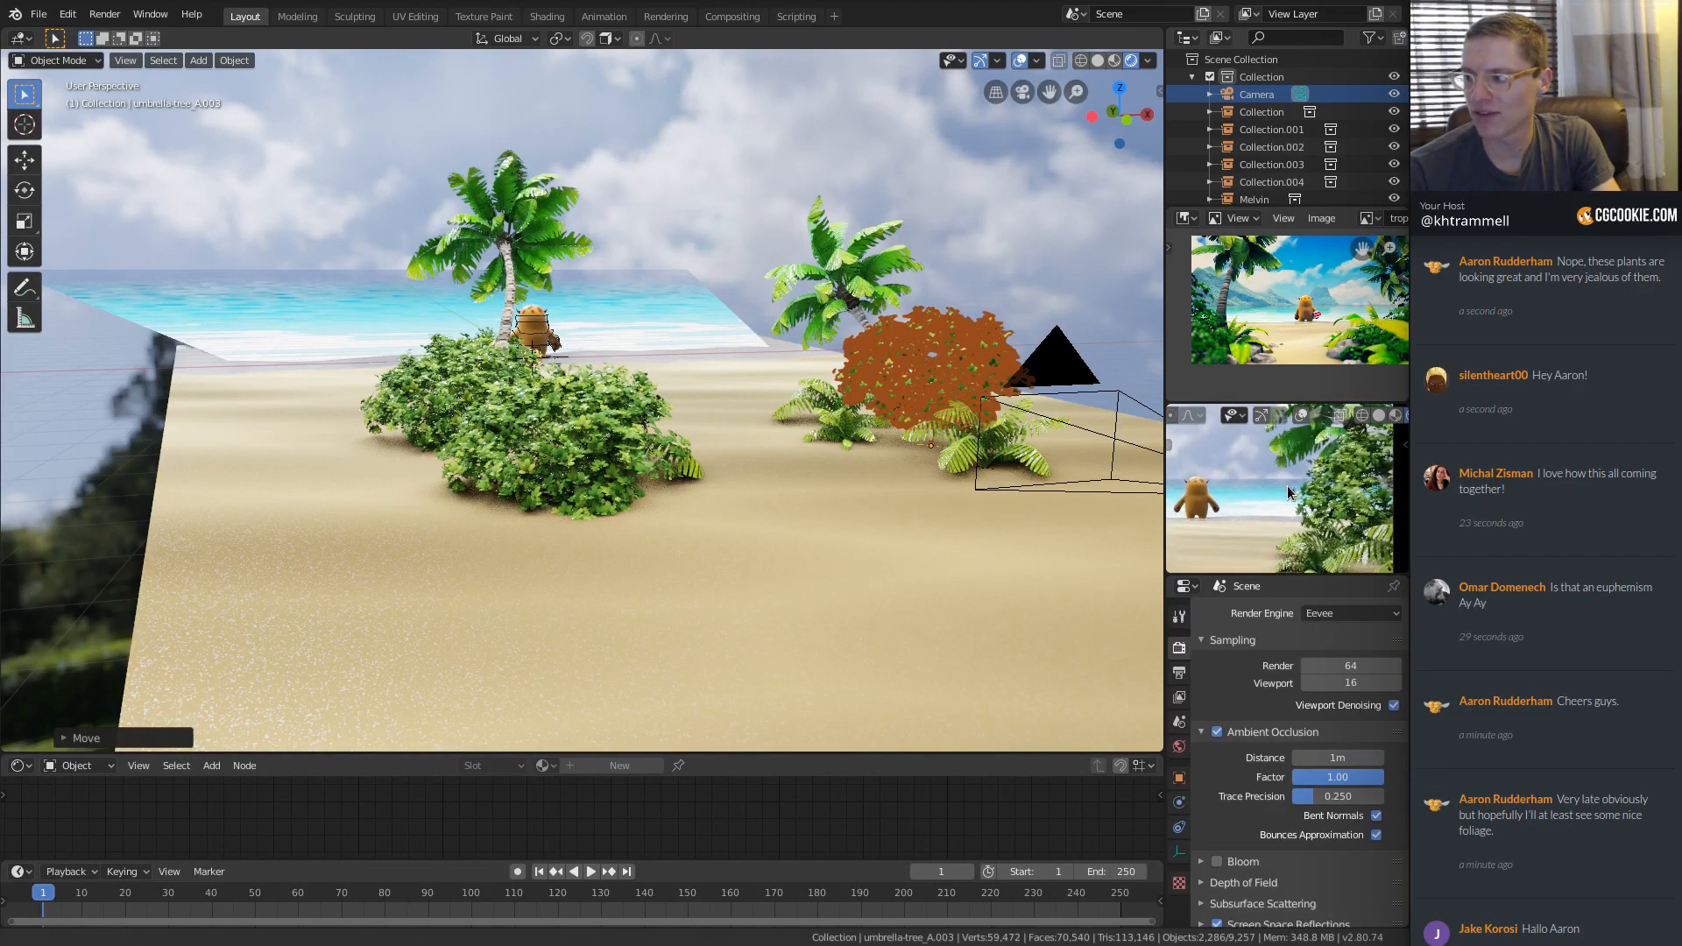
middle_click_drag(917, 354, 591, 416)
key("r")
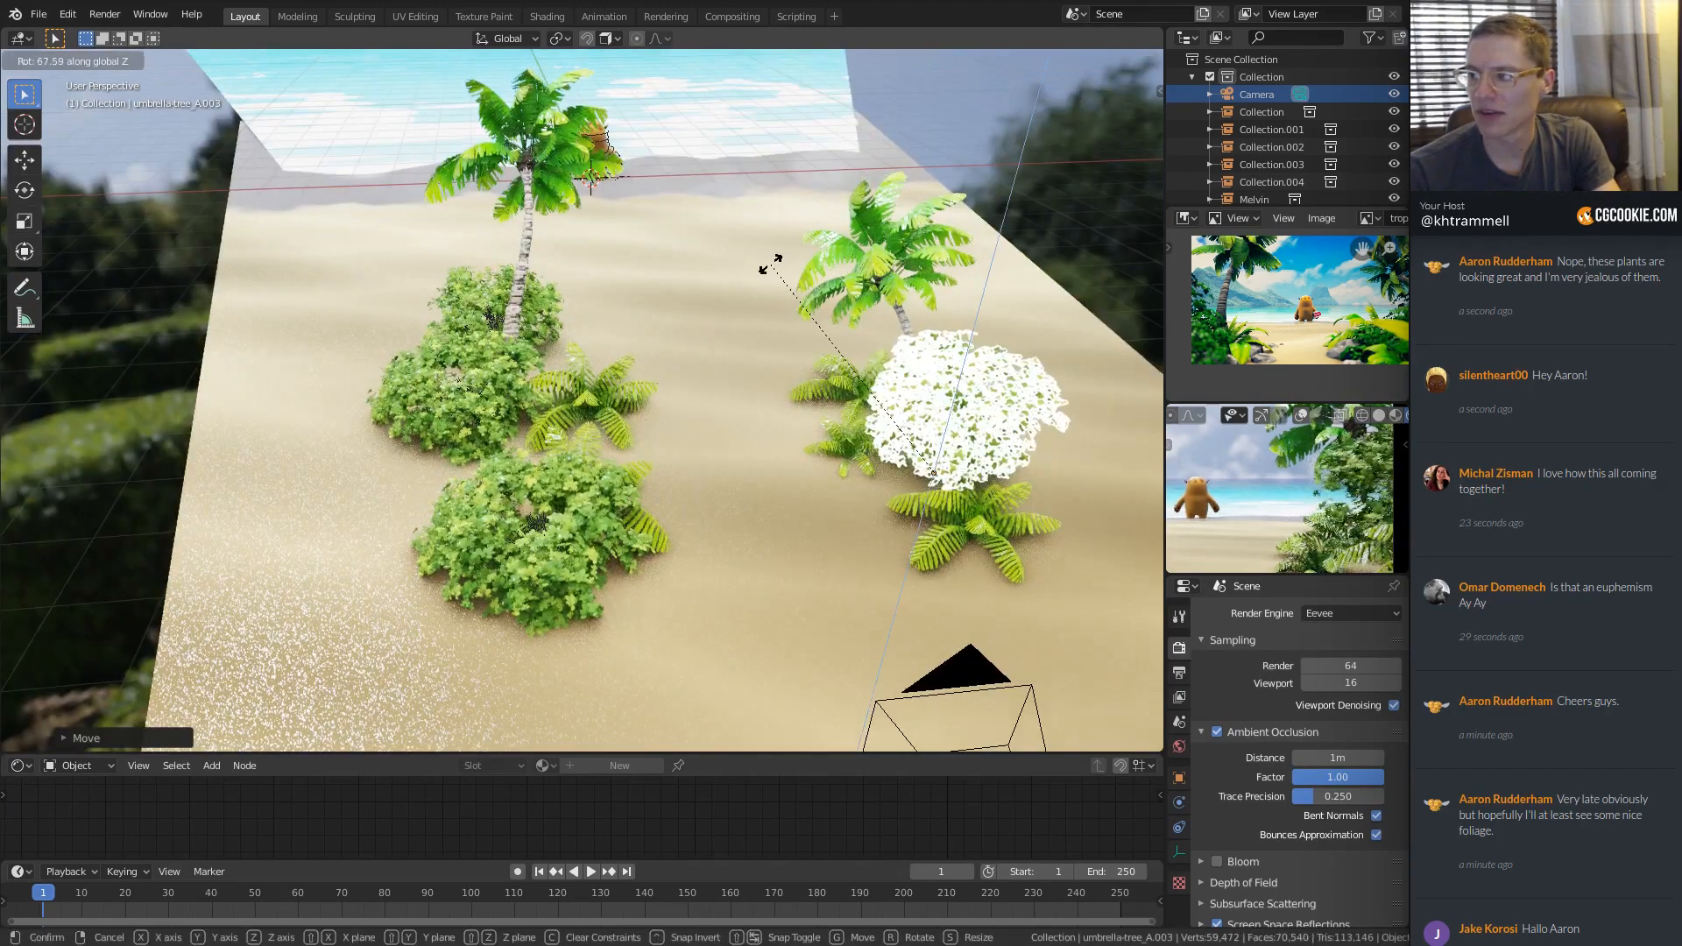
left_click(769, 263)
Enlarge the camera preview area in width and height and reframe it to show Melvin and the plants beside him.
left_click_drag(1162, 341, 1086, 342)
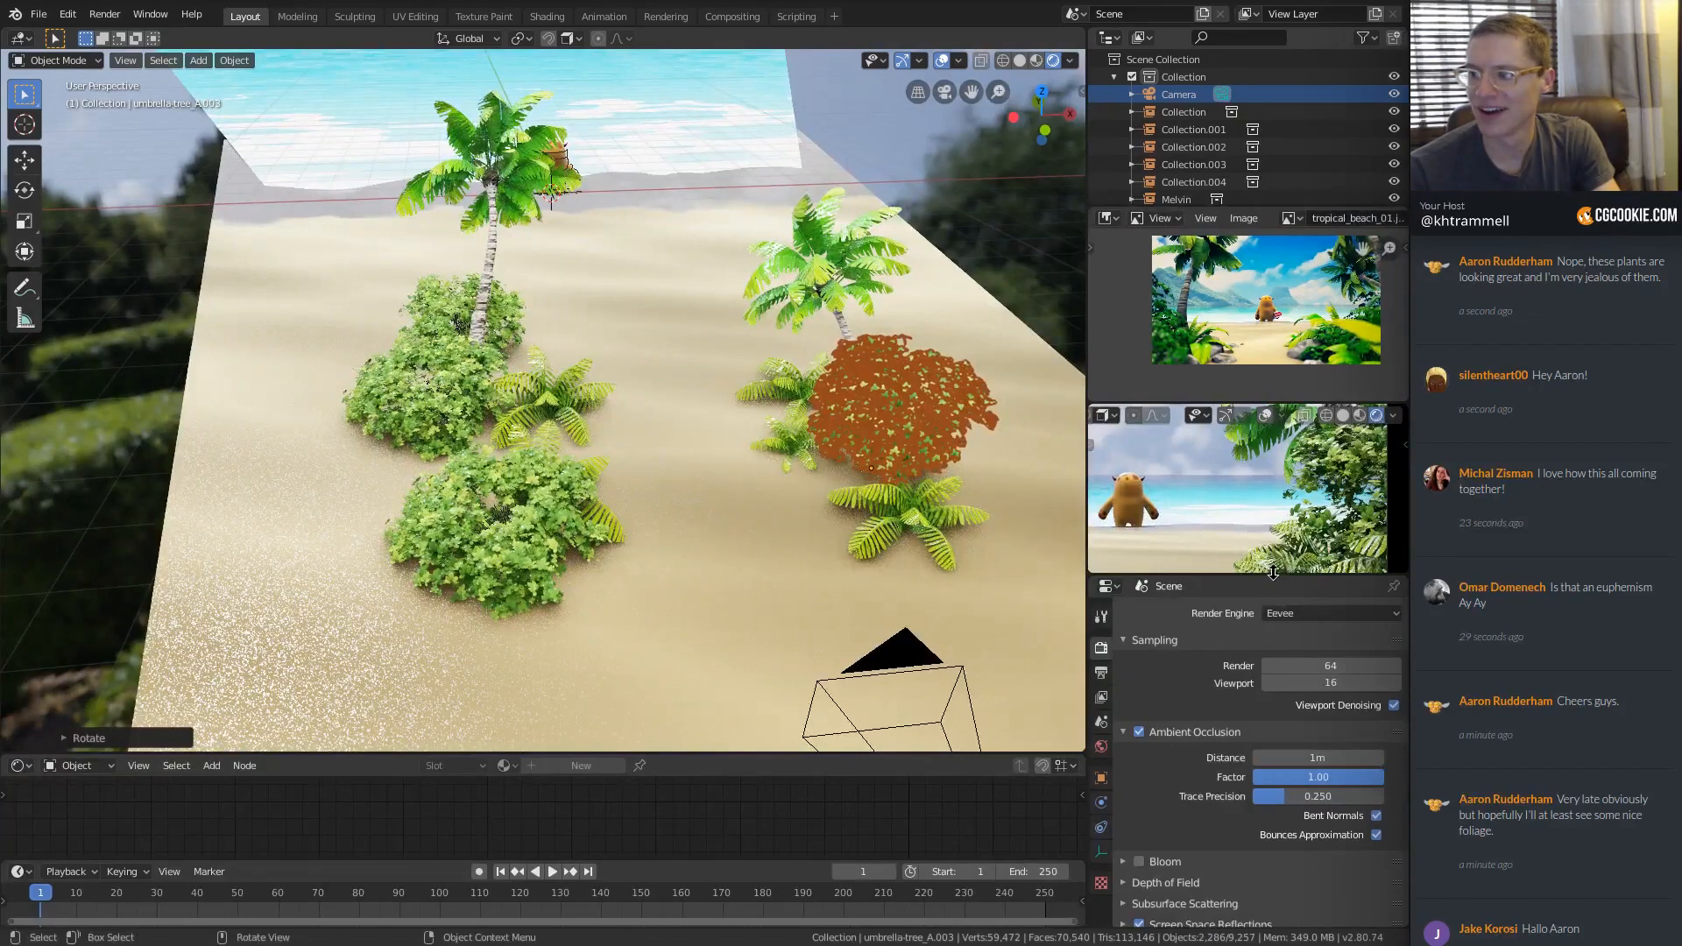
left_click_drag(1273, 573, 1319, 616)
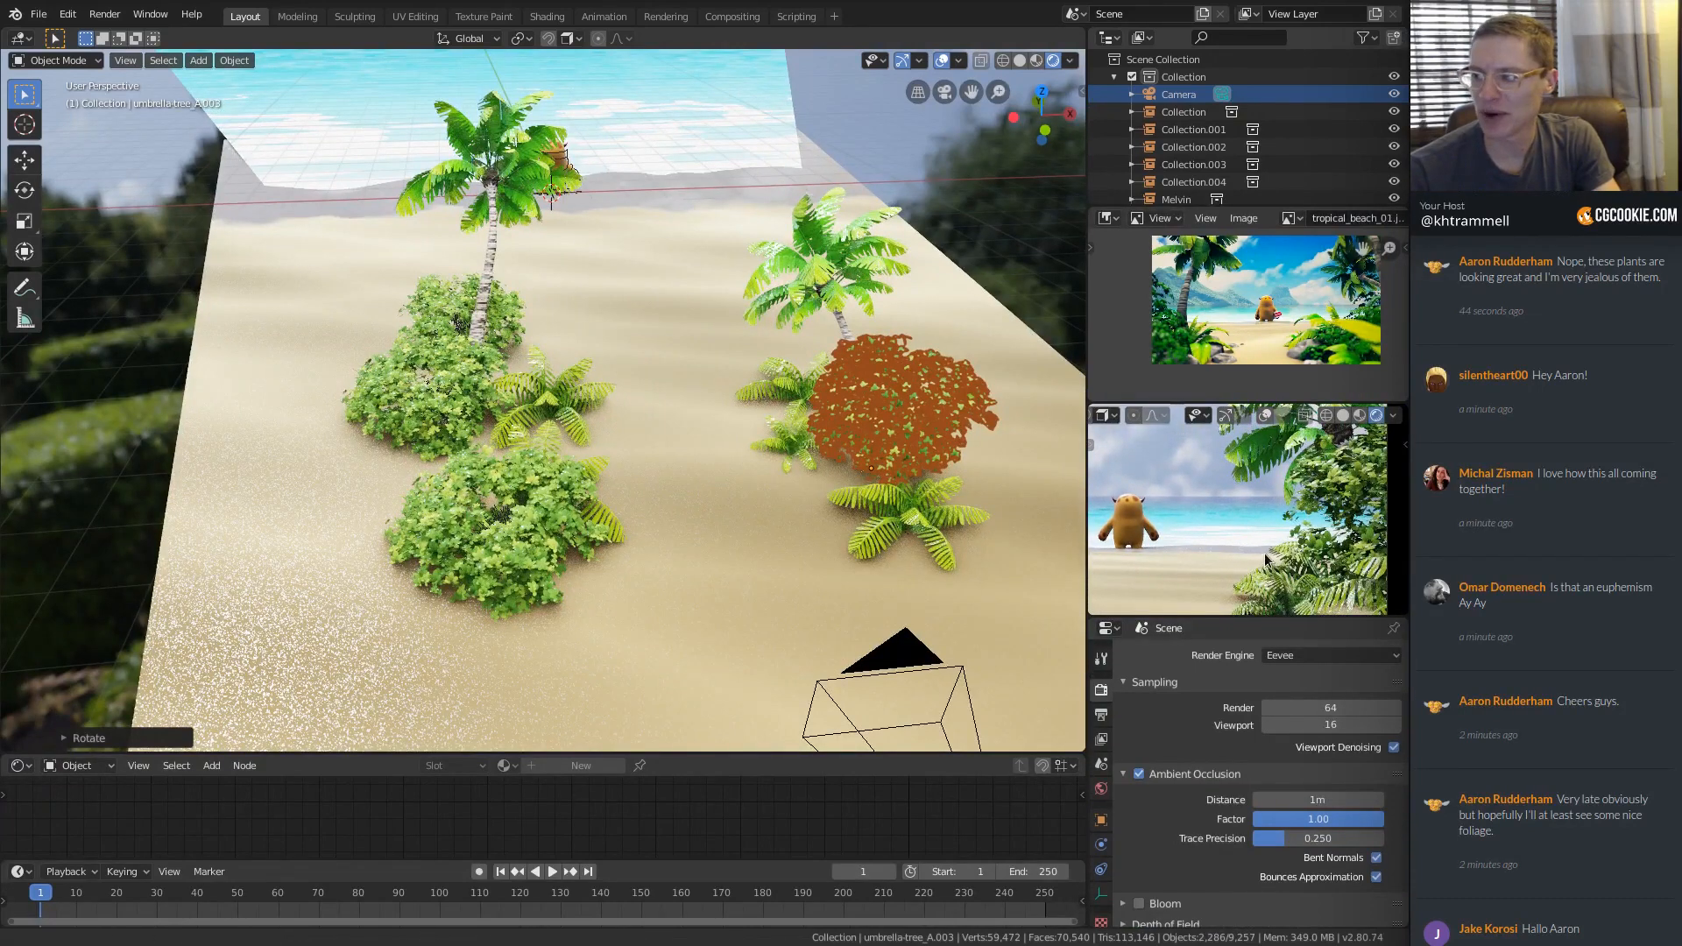
middle_click_drag(1265, 560, 1286, 501, "ctrl")
Rotate the umbrella tree near the second palm further about the Z axis and scale it down slightly.
middle_click_drag(859, 306, 816, 360, "shift")
key("r")
key("z")
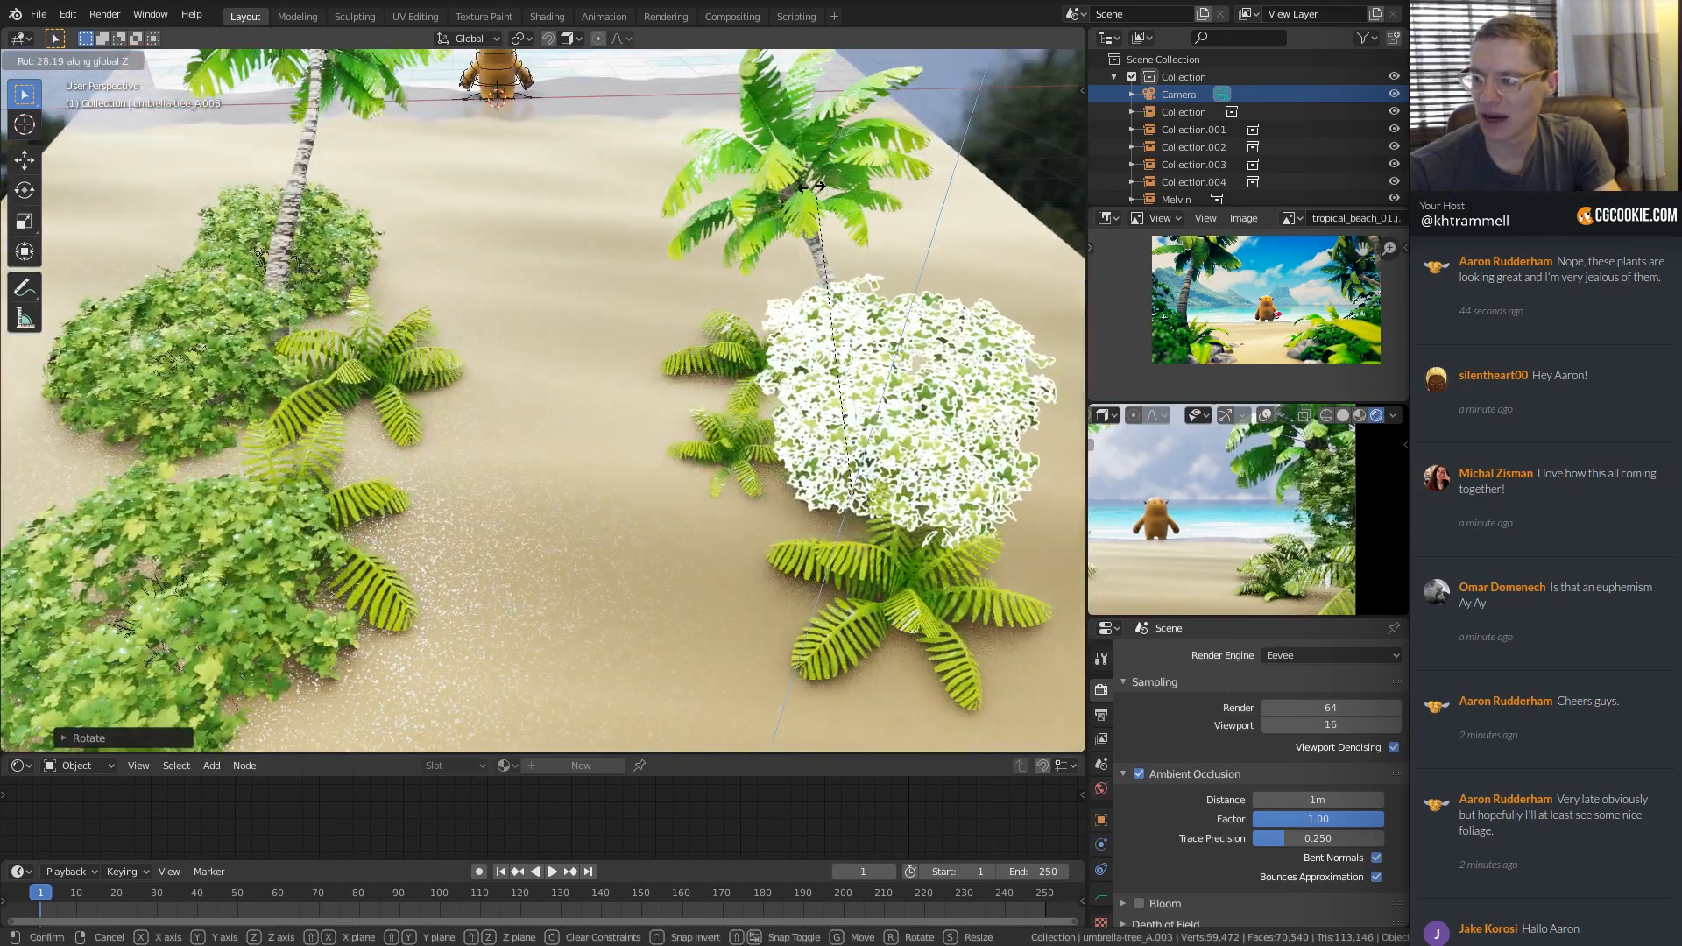
left_click(870, 211)
key("s")
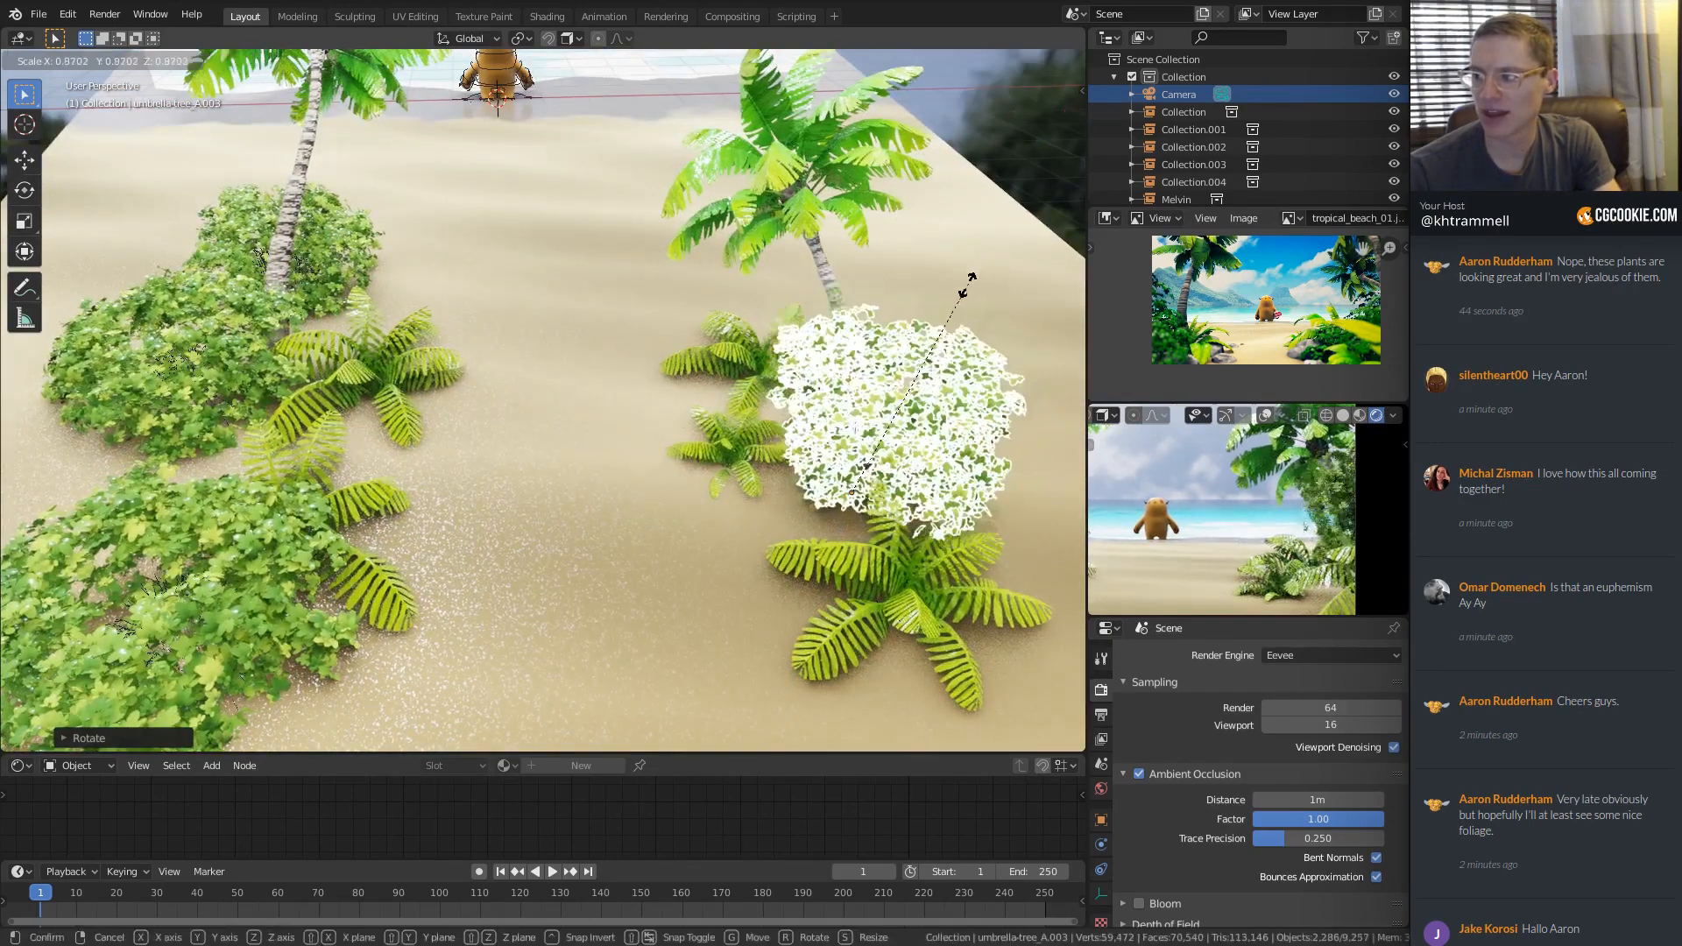
left_click(946, 289)
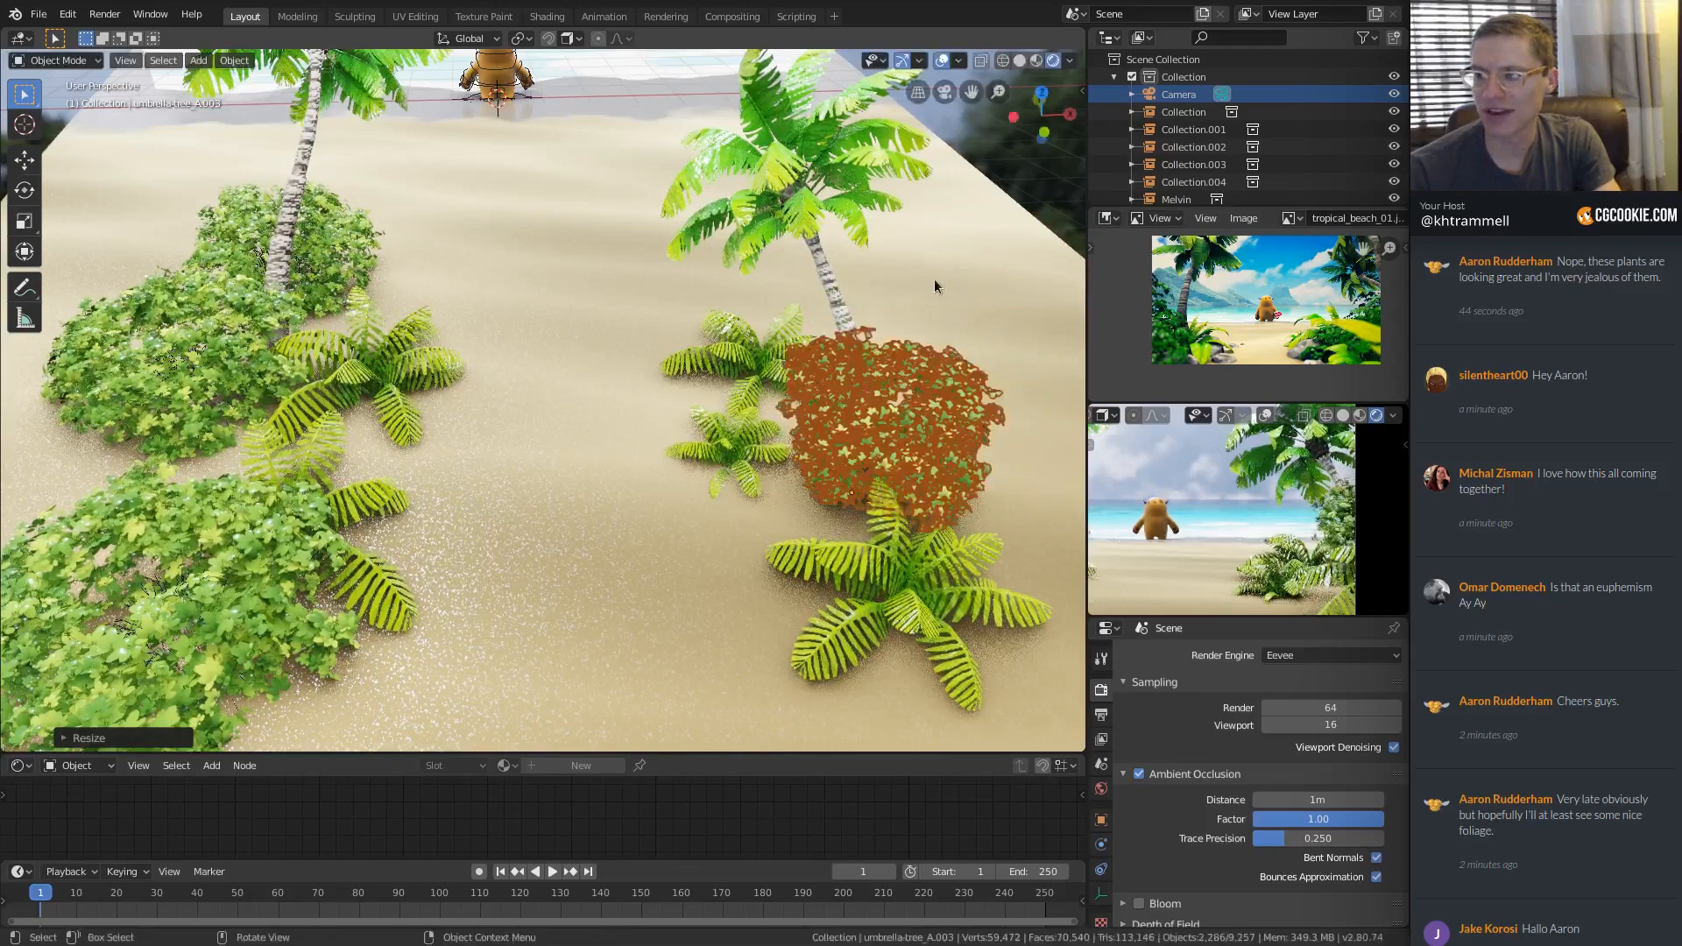
middle_click_drag(934, 279, 843, 396)
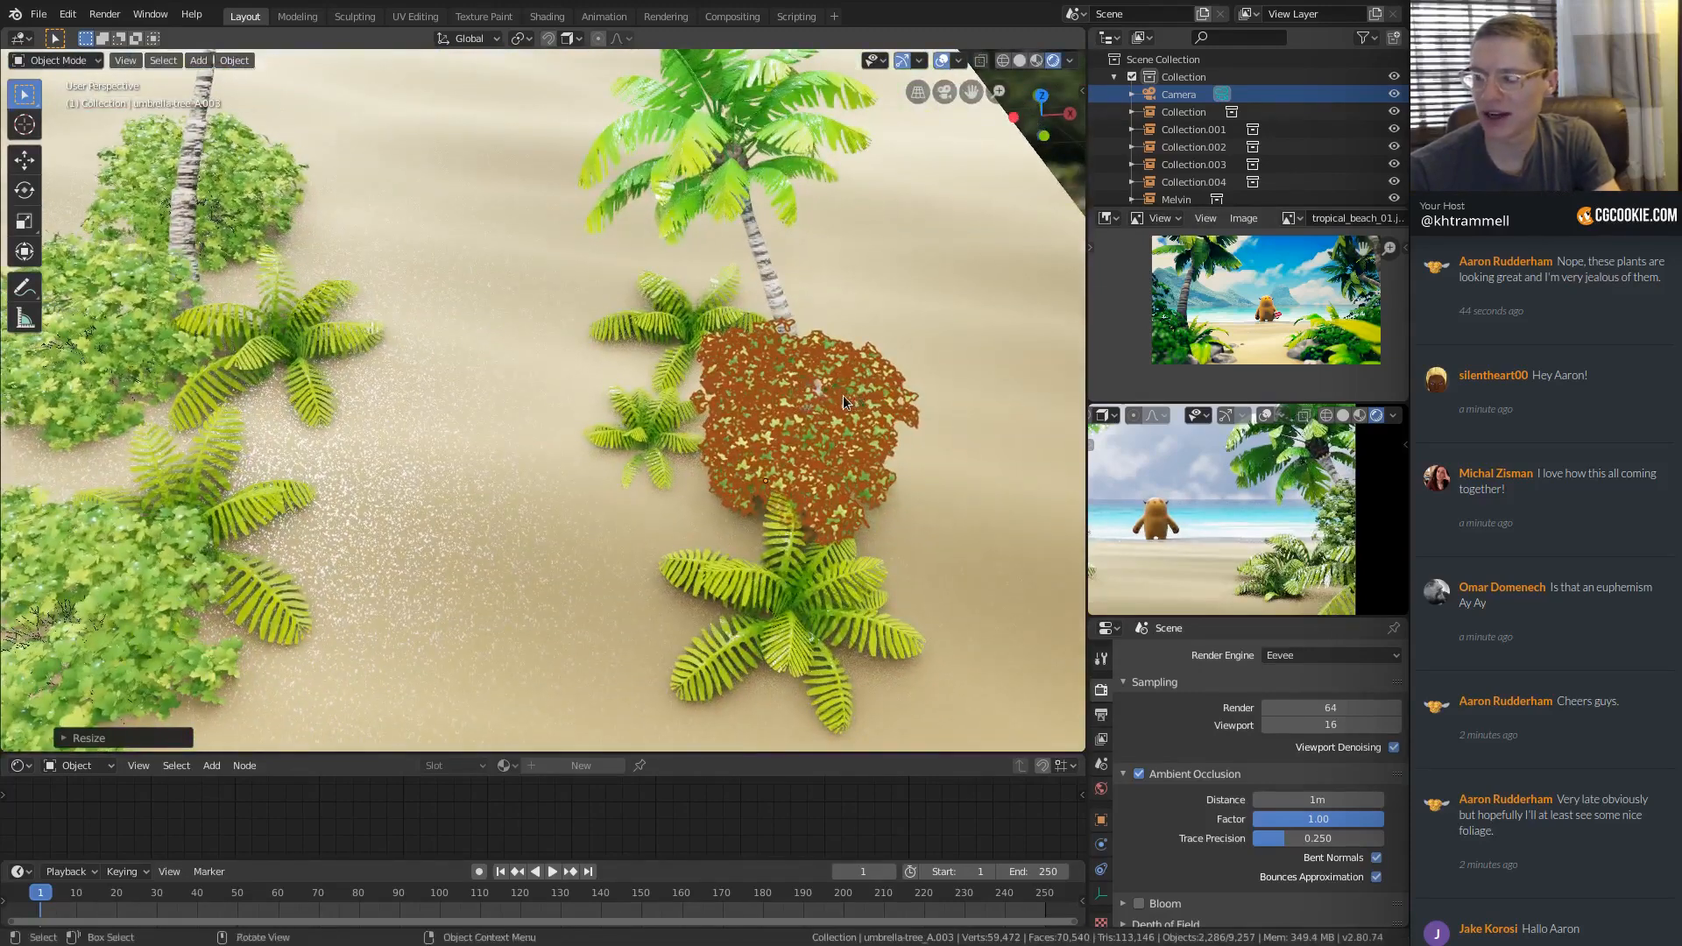
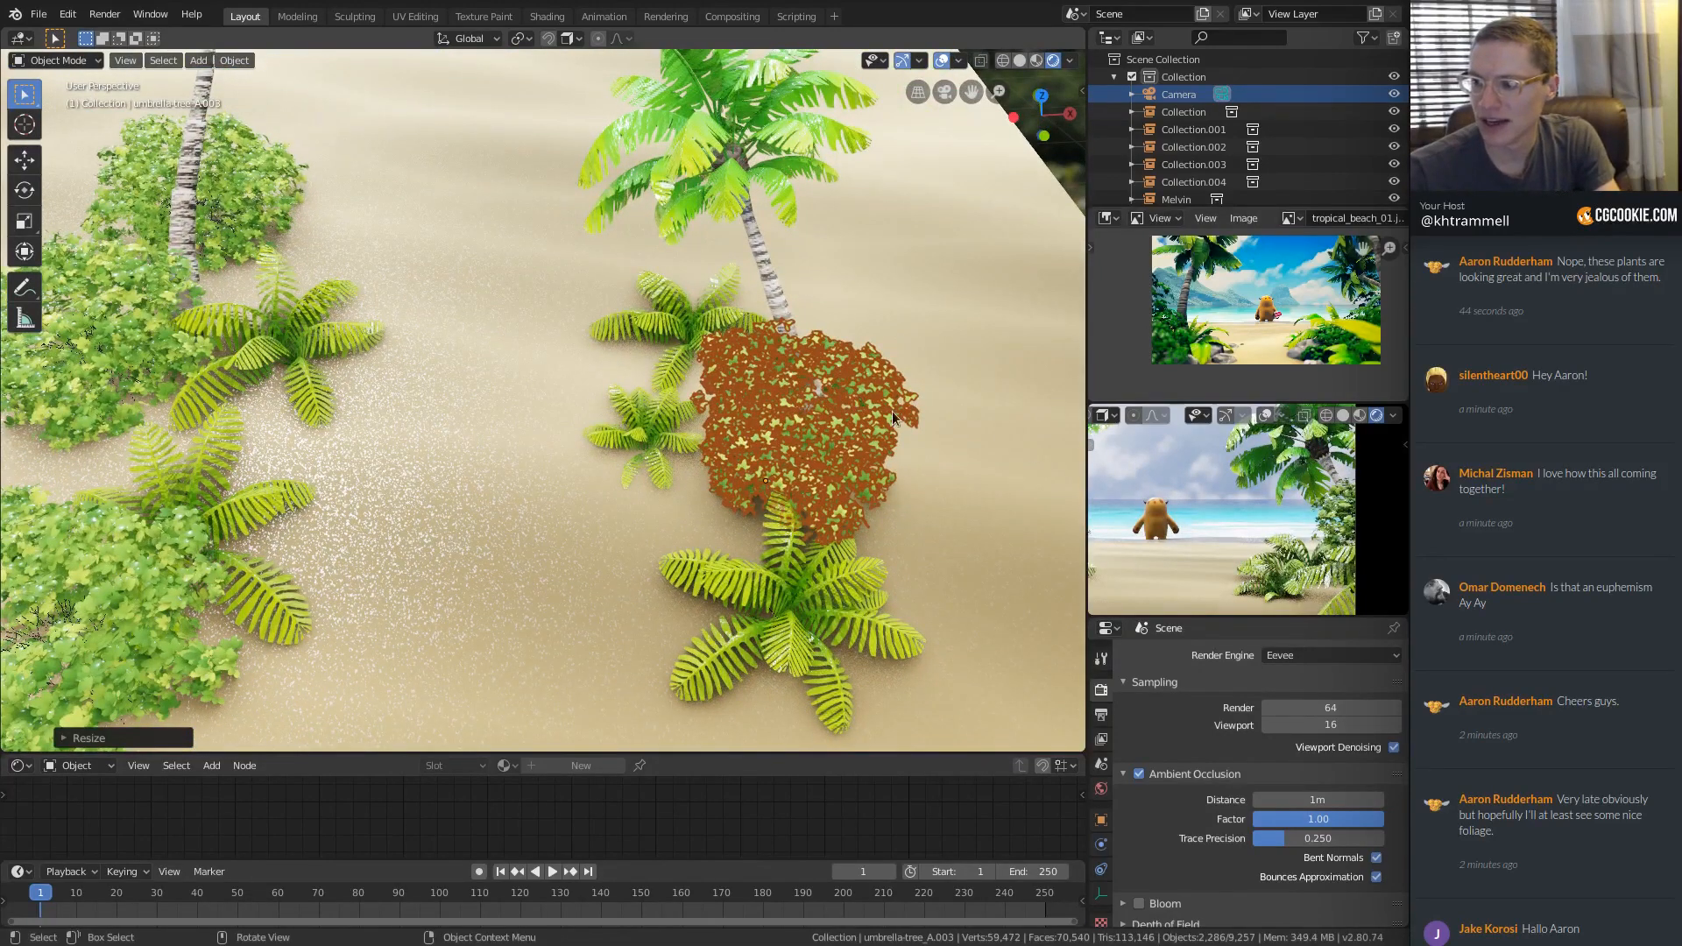
Move the umbrella tree across the ground to the base of the second palm and scale it down.
middle_click_drag(700, 319, 800, 358)
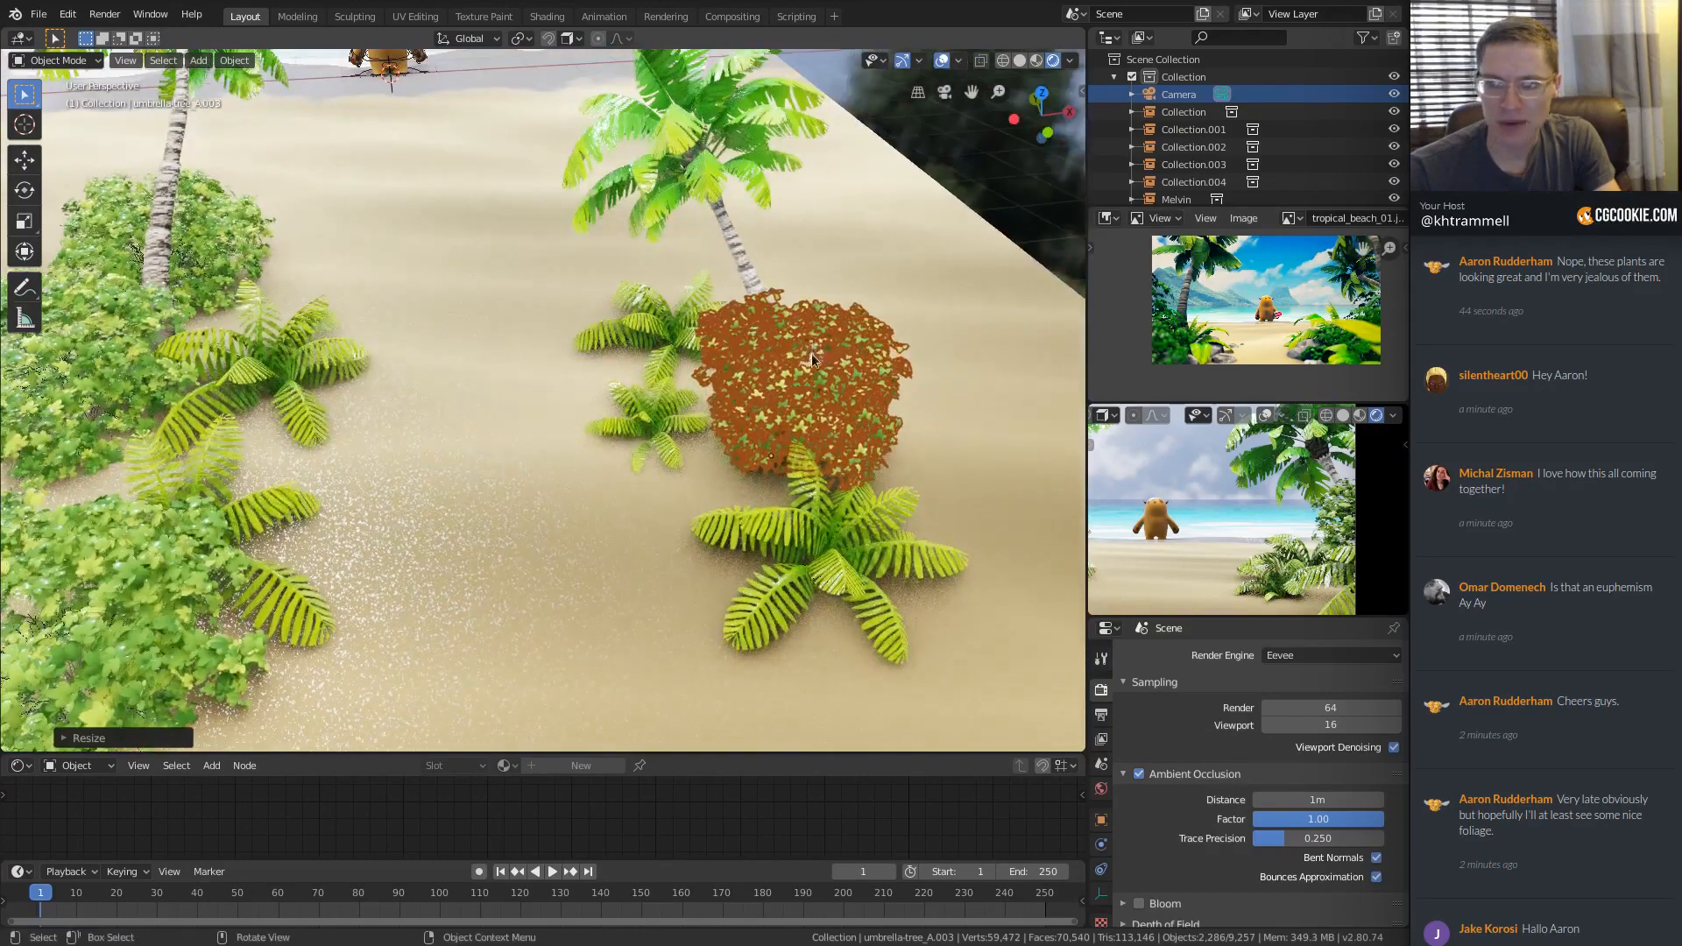
key("g")
key("shift+z")
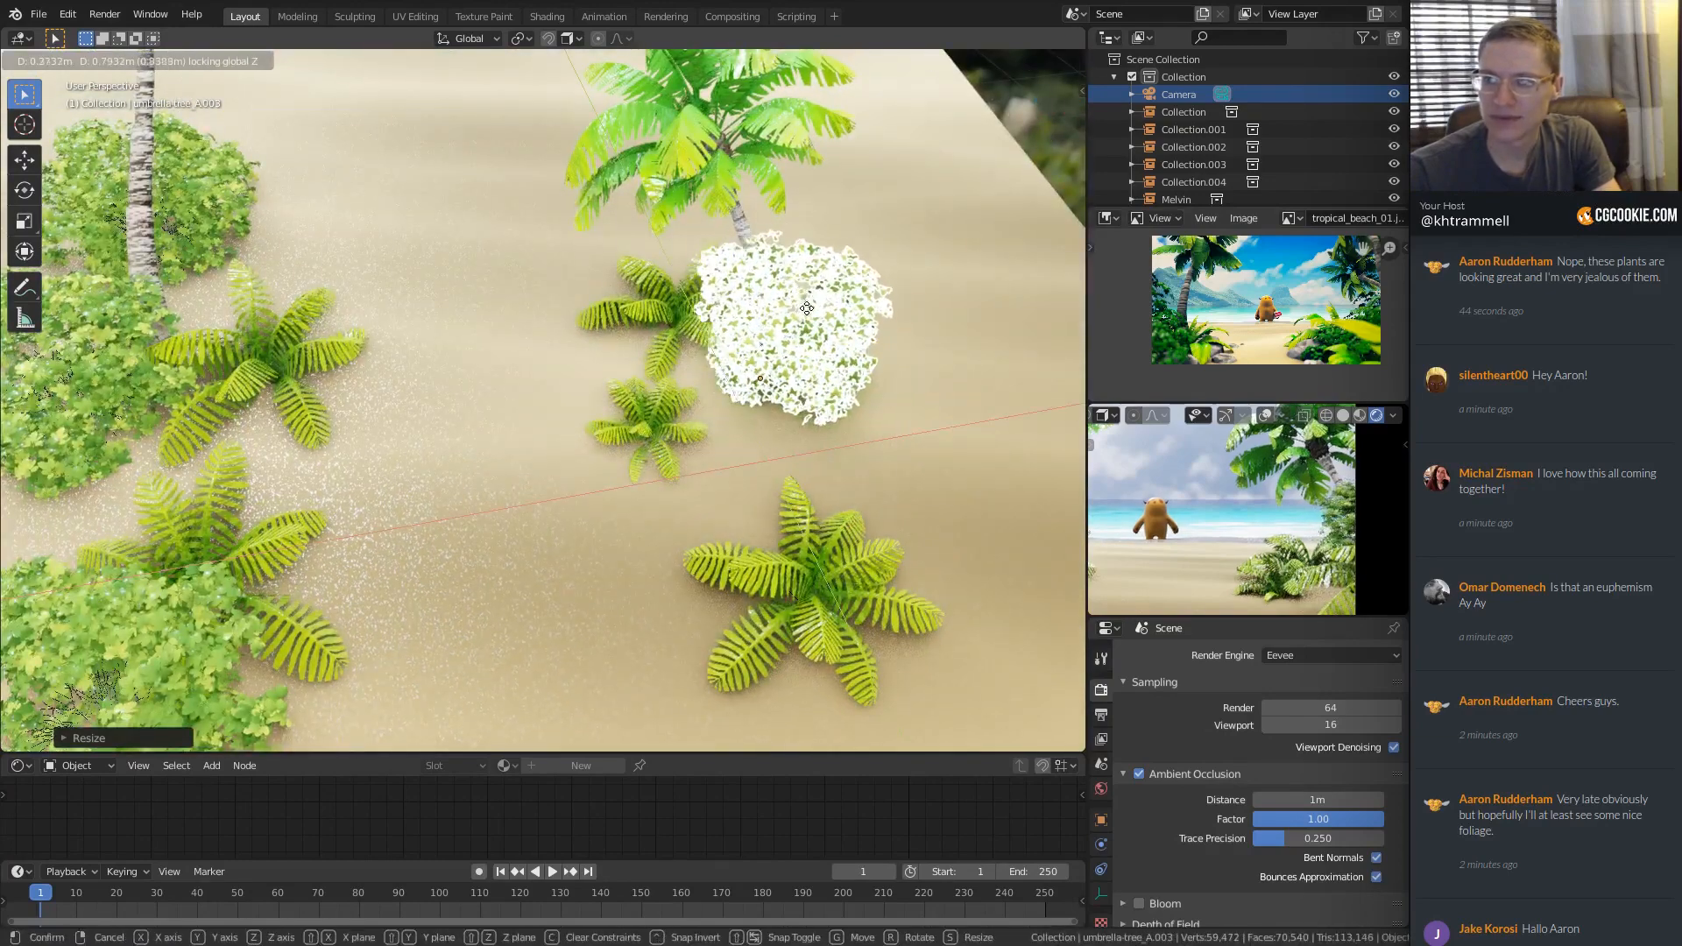
left_click(806, 317)
key("s")
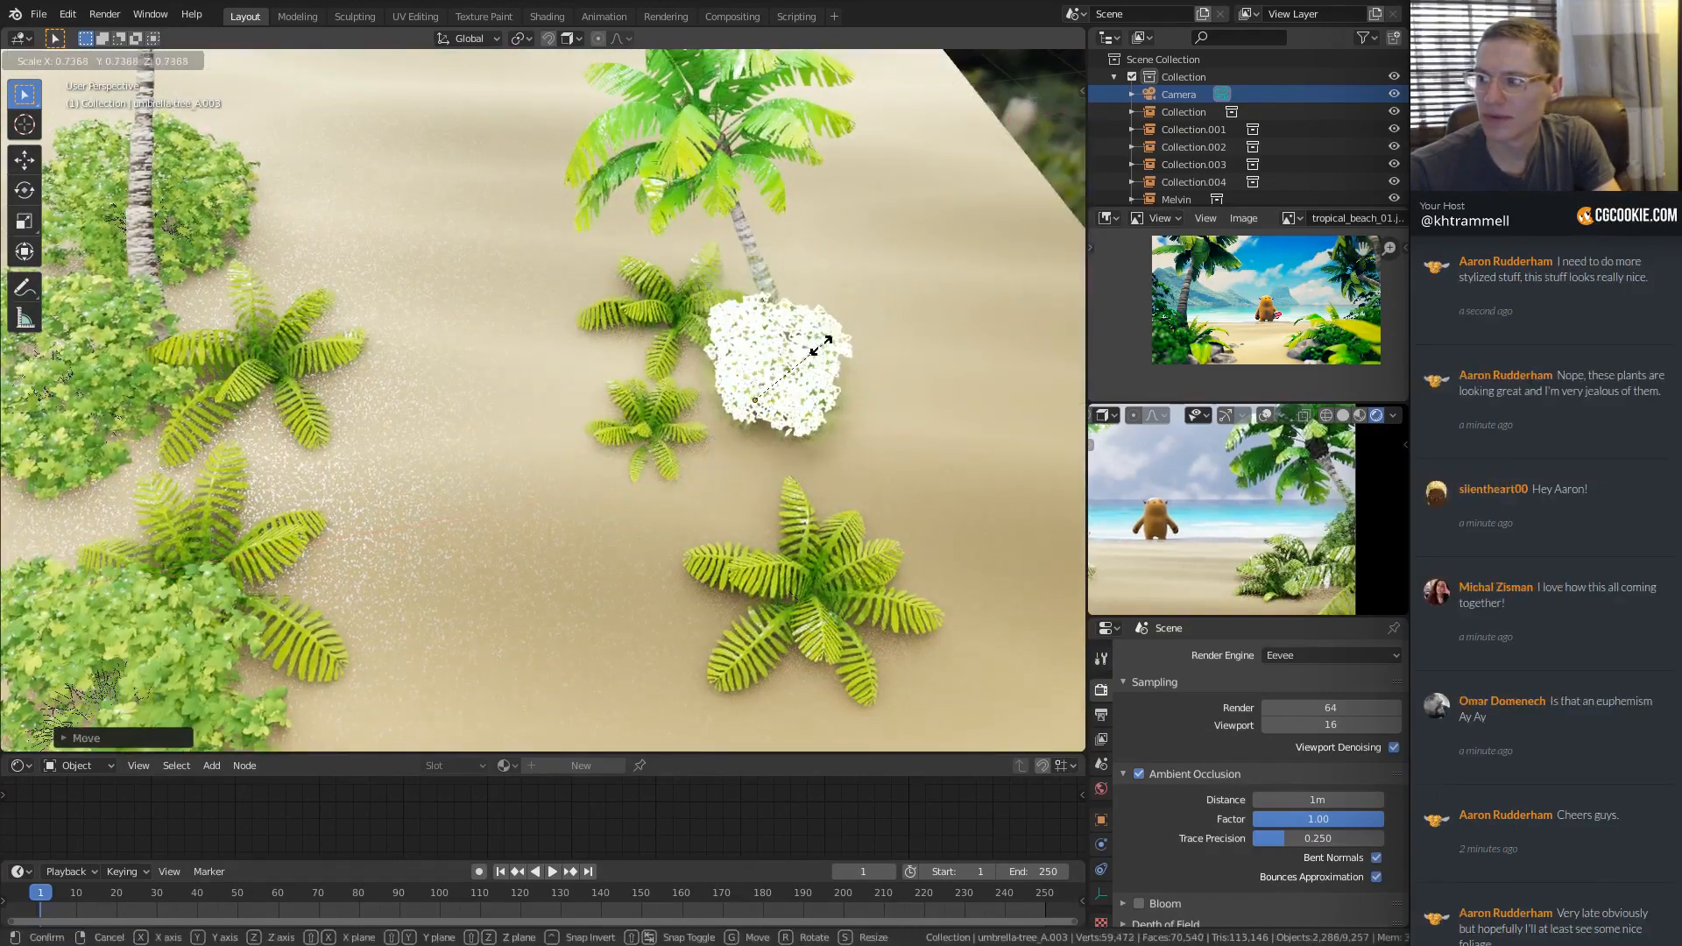
left_click(831, 329)
key("g")
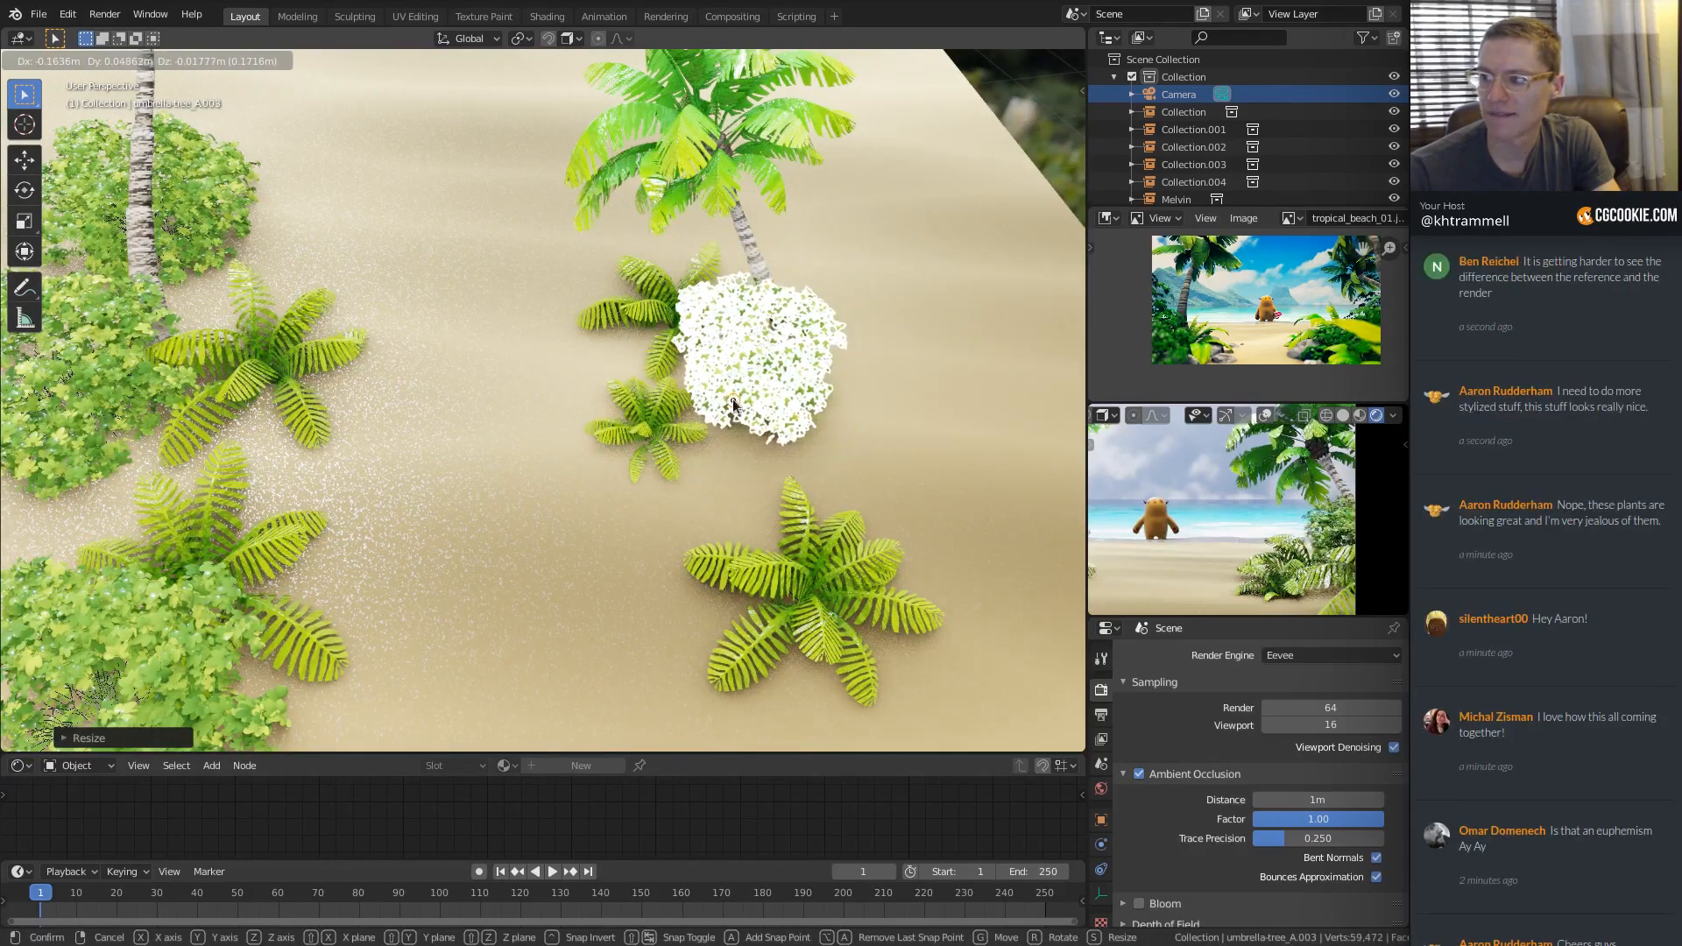
left_click(800, 345)
Duplicate that umbrella tree along the ground toward the large front fern and rotate the copy.
middle_click_drag(801, 345, 816, 375)
key("shift+d")
key("shift+z")
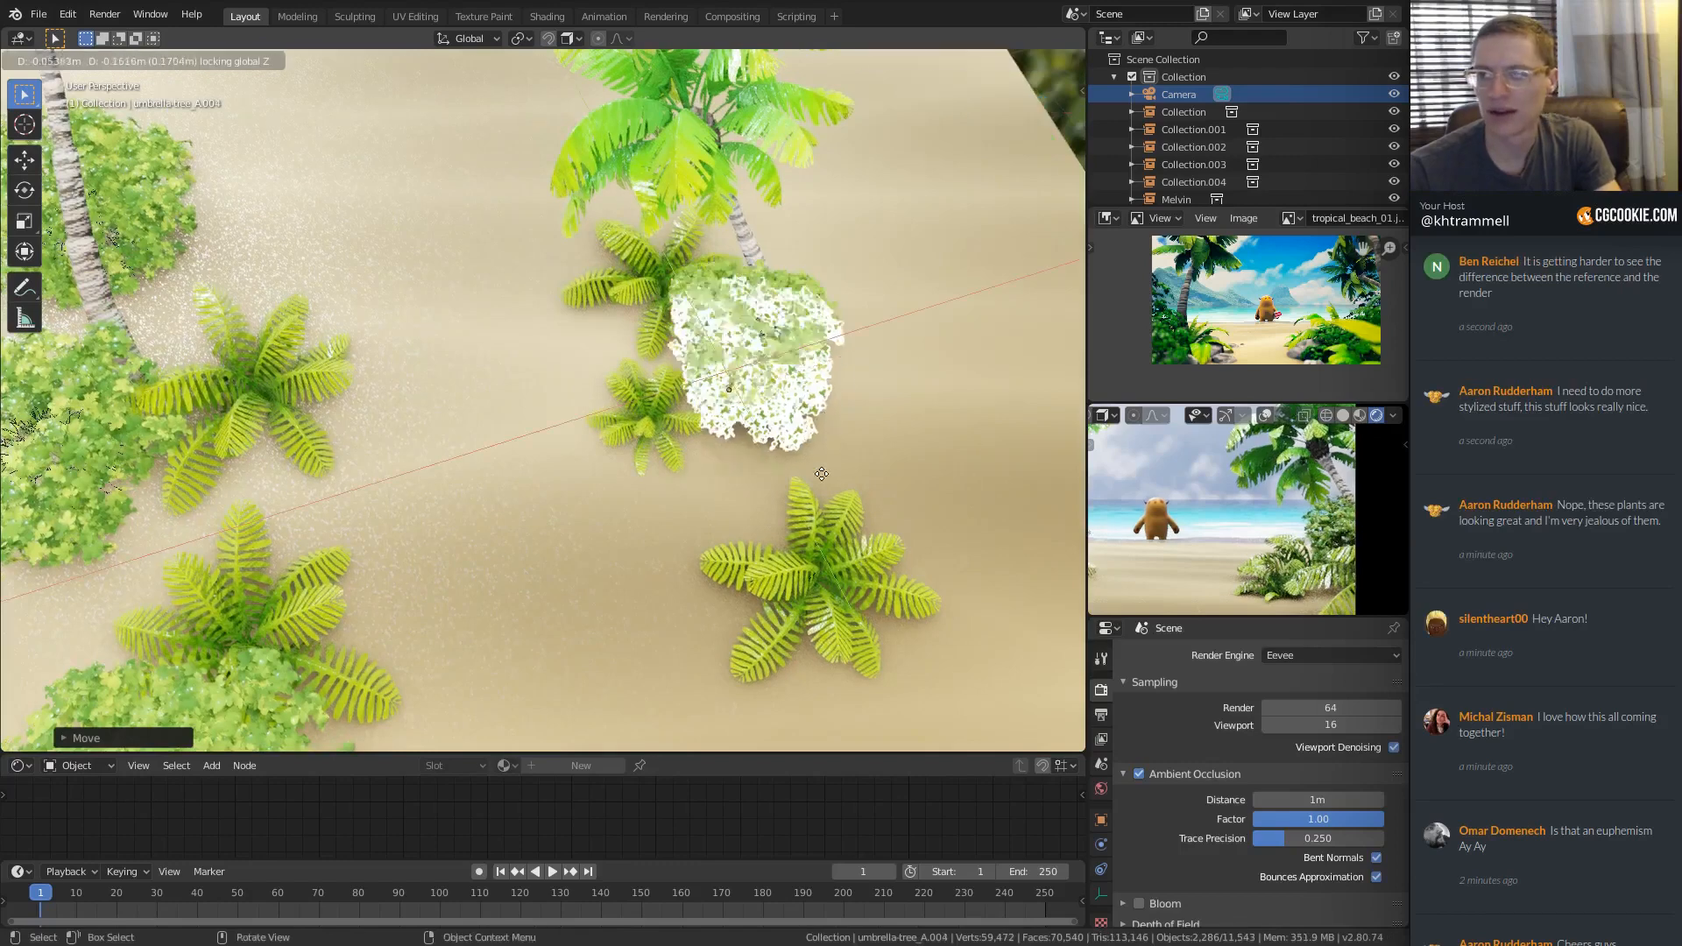
key("r")
left_click(791, 380)
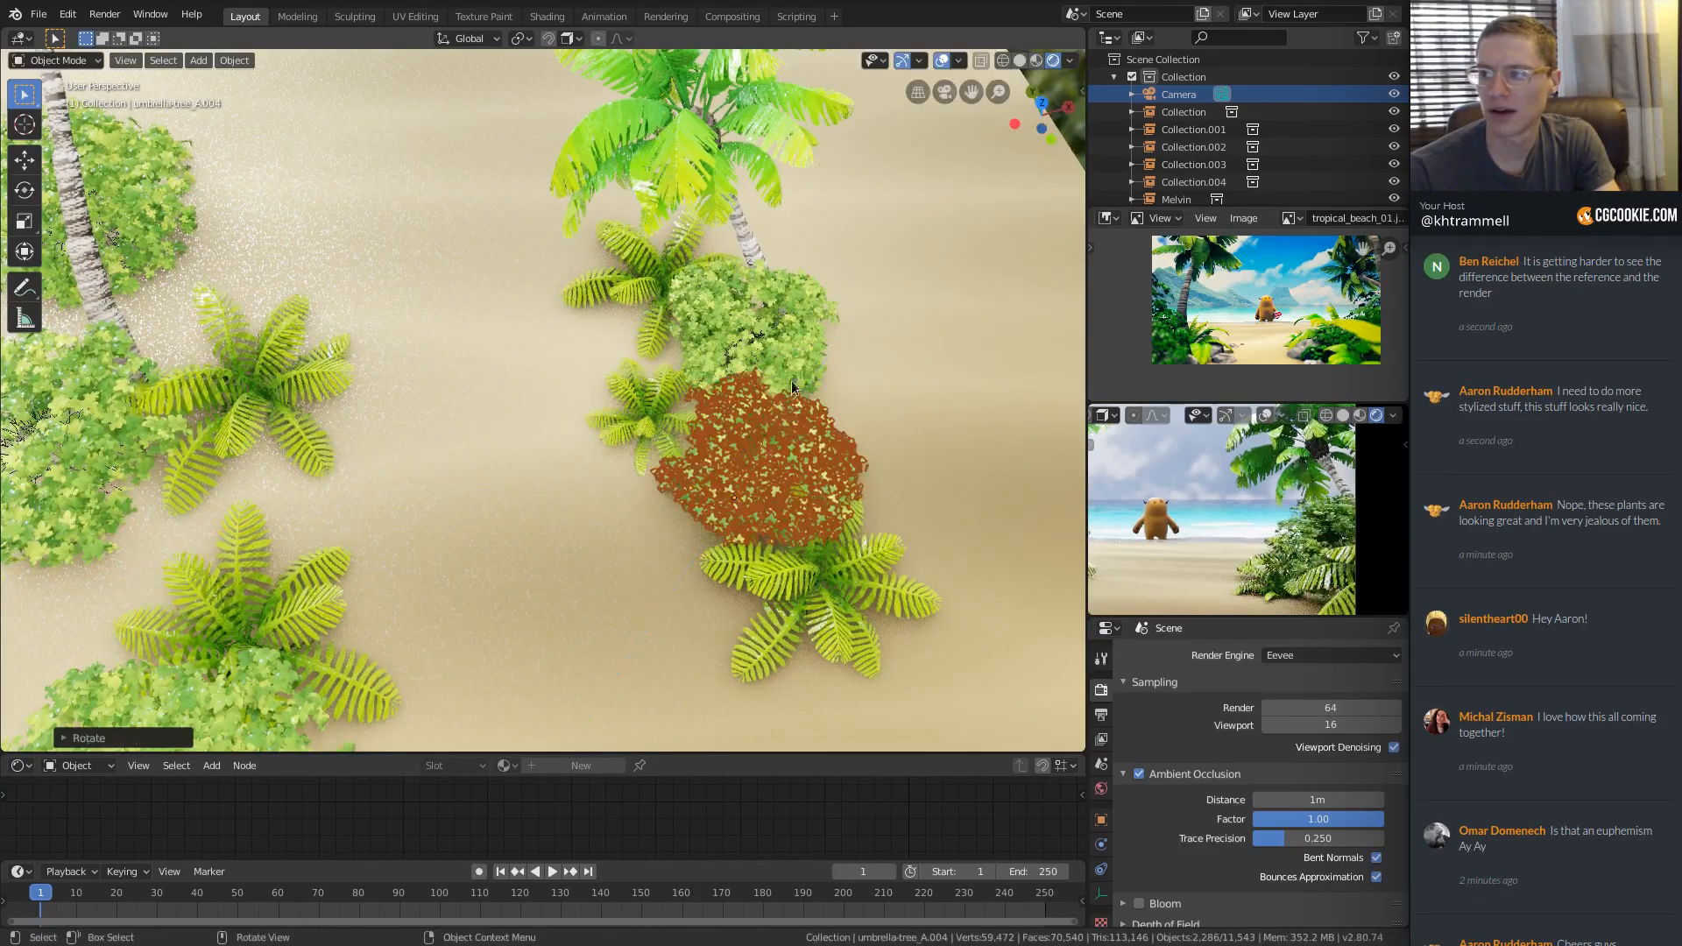
Scale the copied umbrella tree down to fit between its neighbour and the large front fern.
middle_click_drag(791, 380, 815, 350)
key("s")
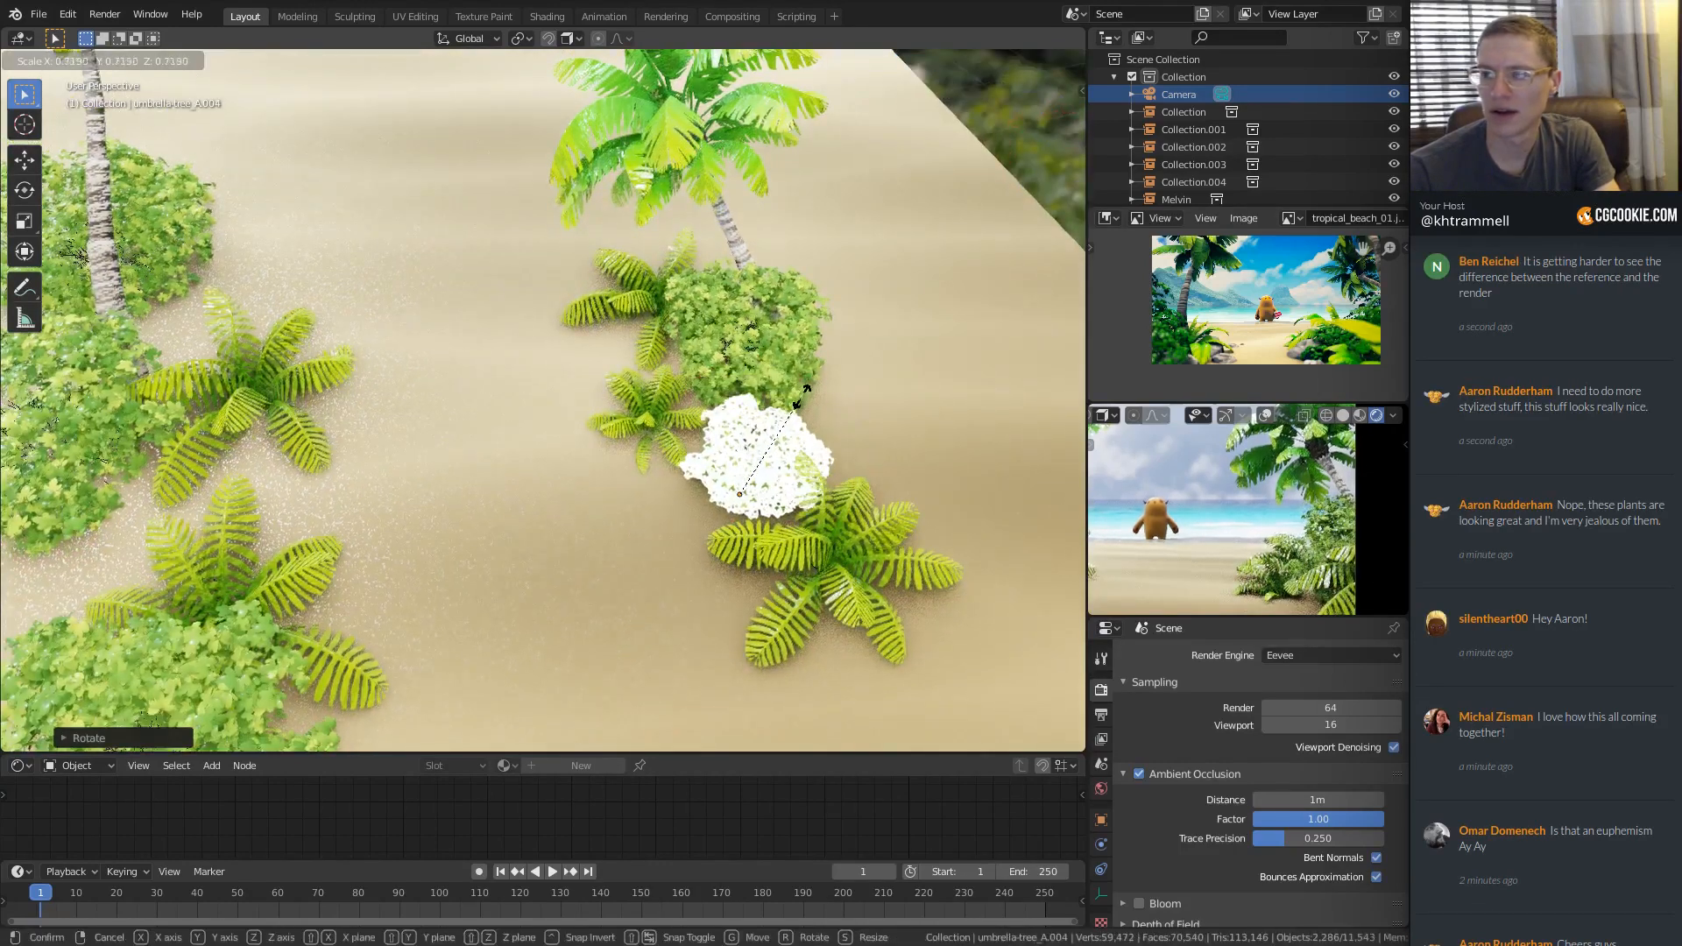
left_click(806, 395)
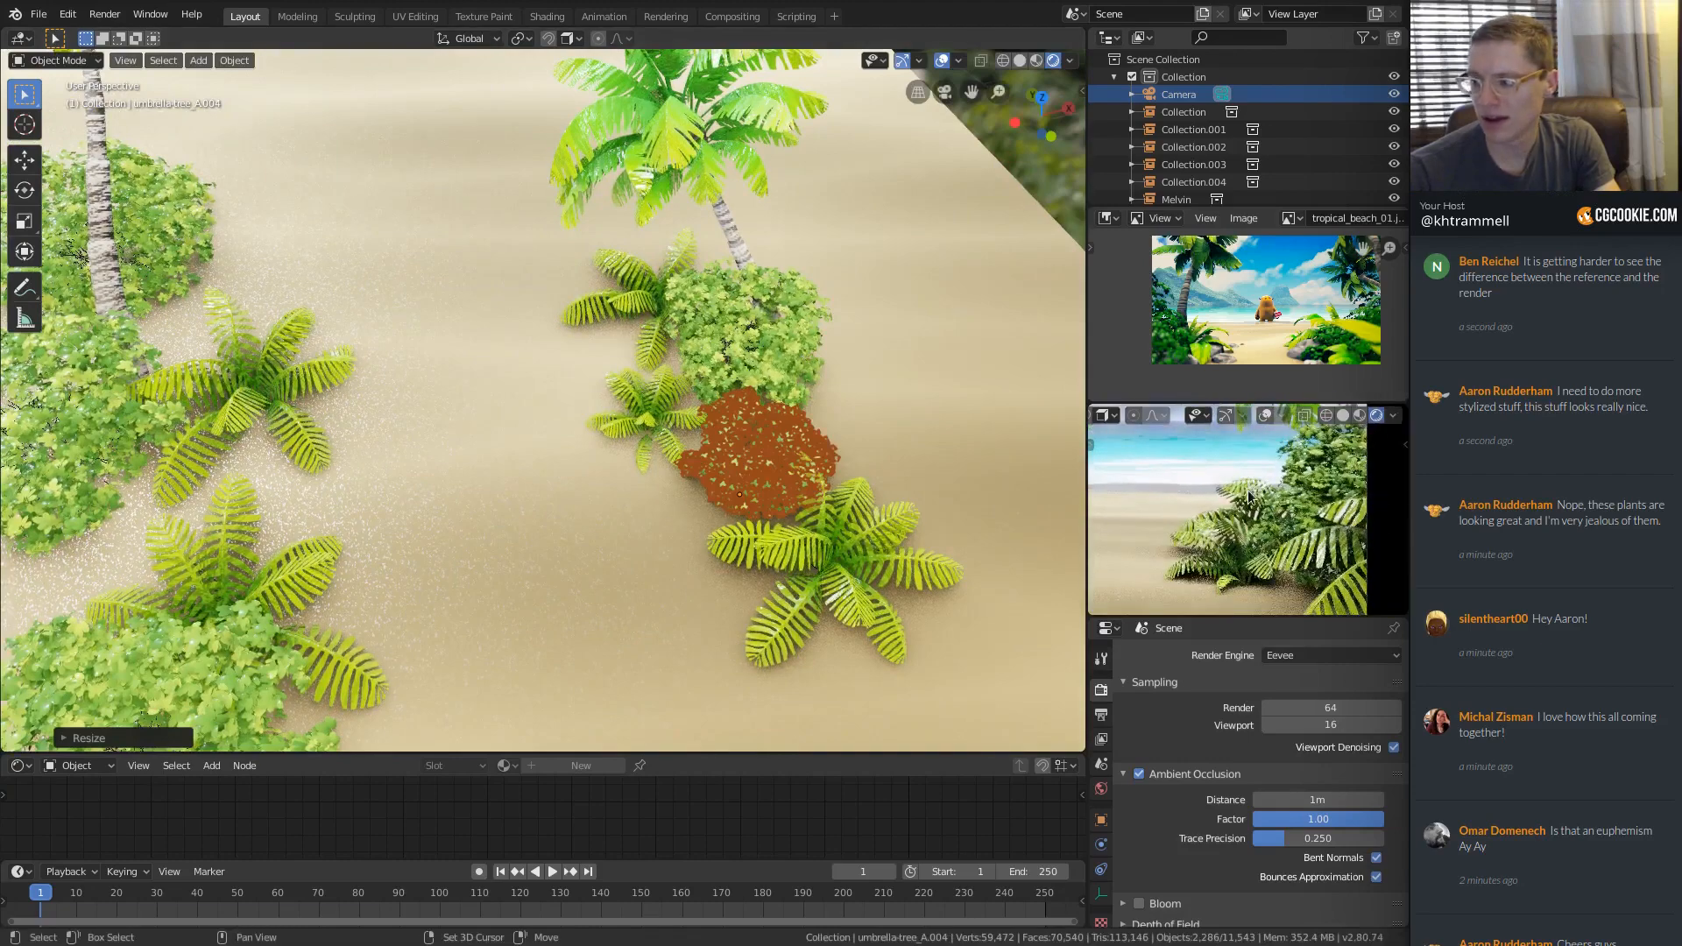
middle_click_drag(745, 438, 822, 404)
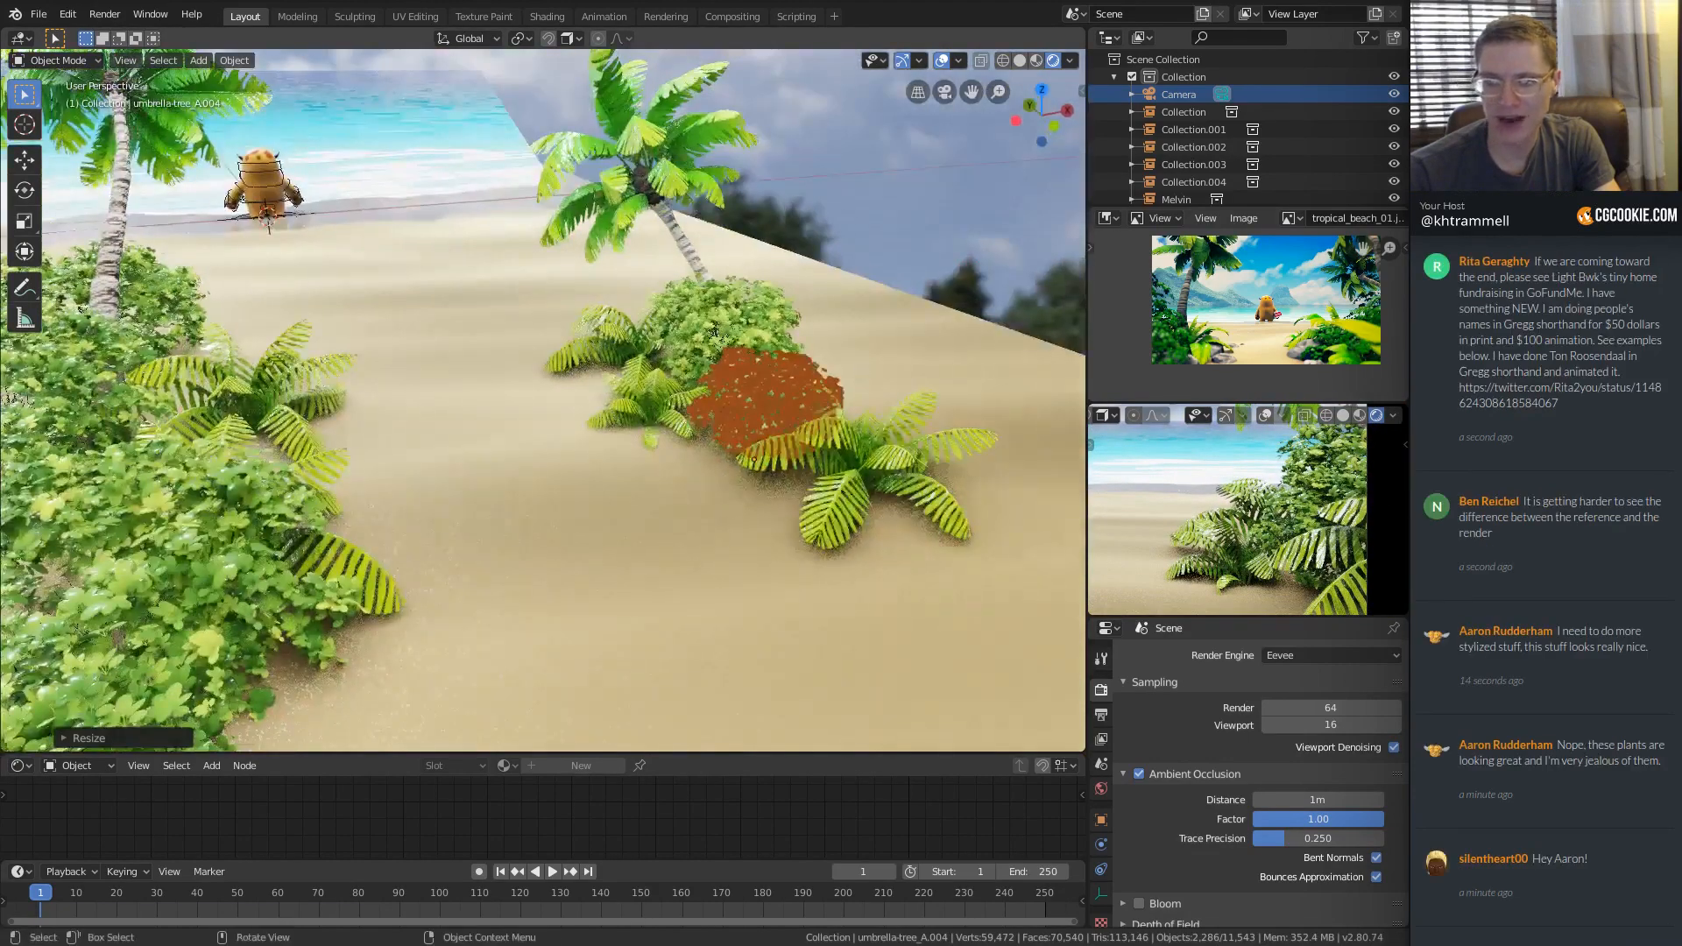
key("s")
left_click(839, 377)
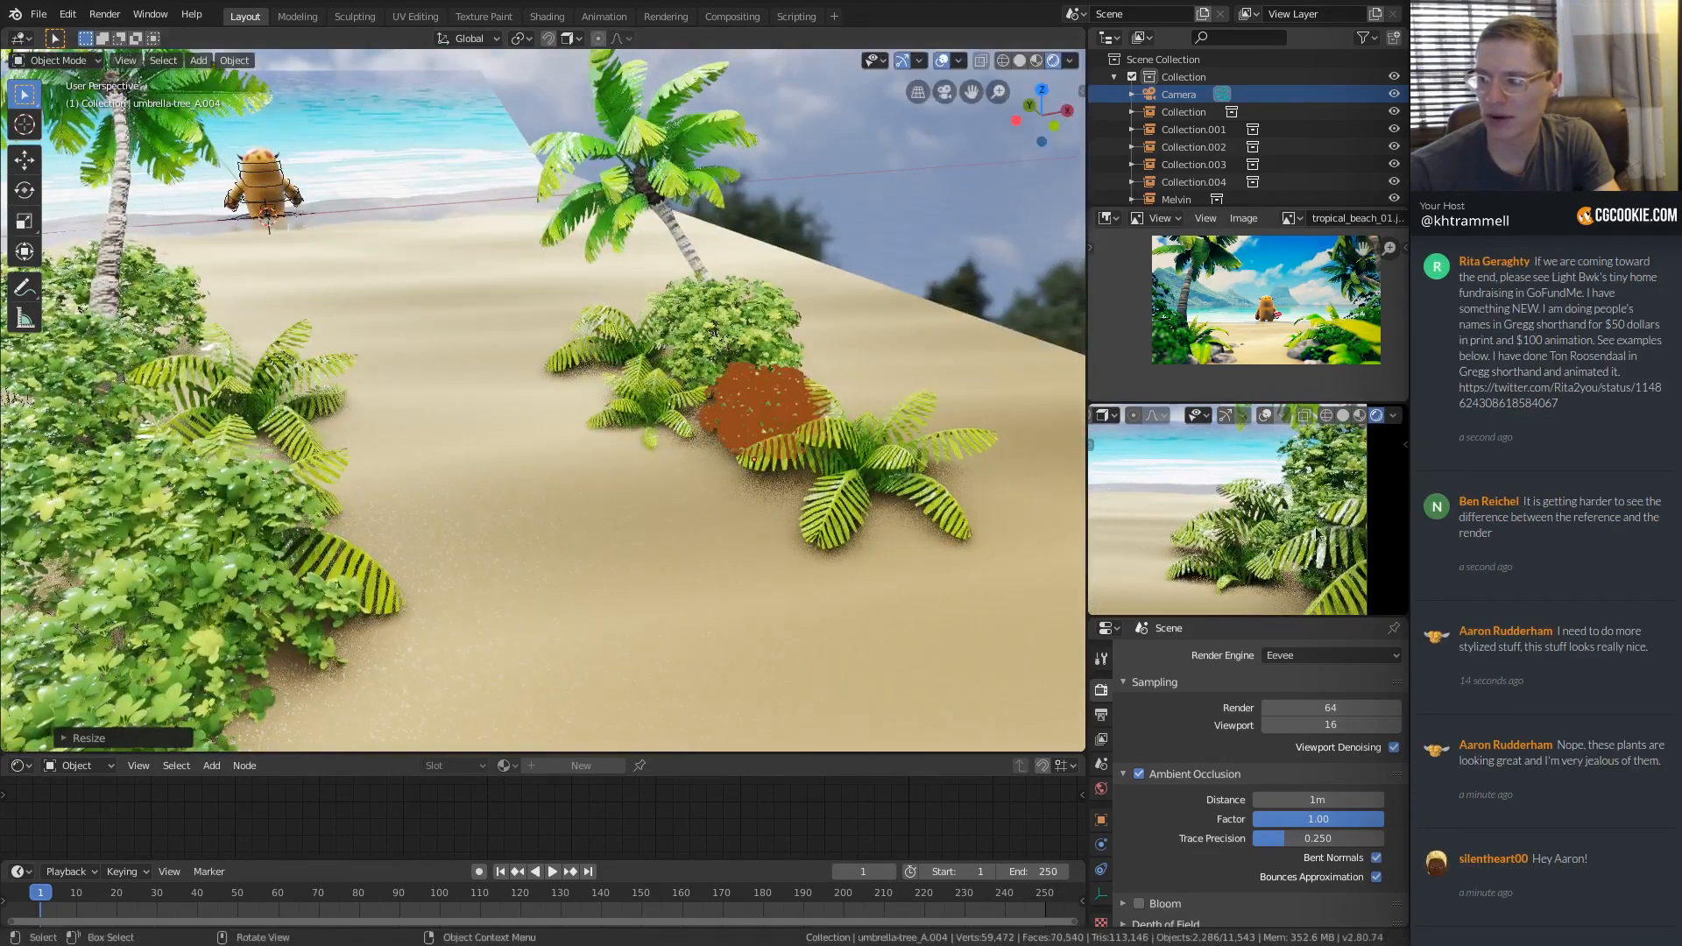
Duplicate the small umbrella tree along the X axis to the outer side of the cluster and enlarge the copy.
middle_click_drag(844, 349, 803, 418)
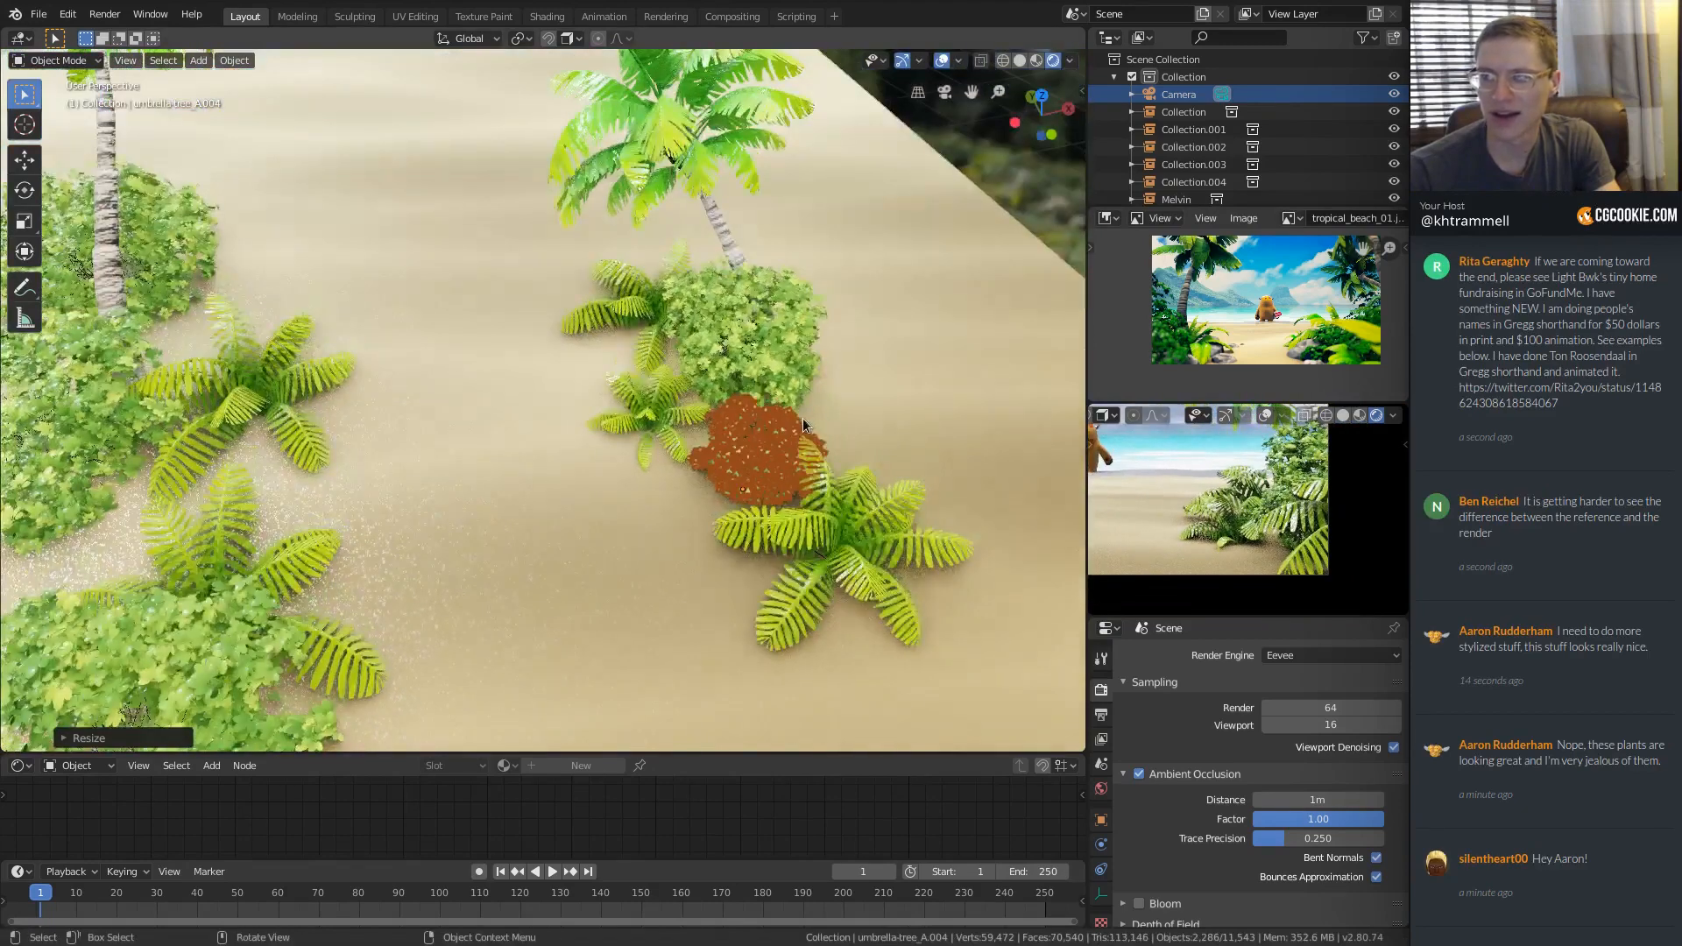
key("shift+d")
left_click(928, 379)
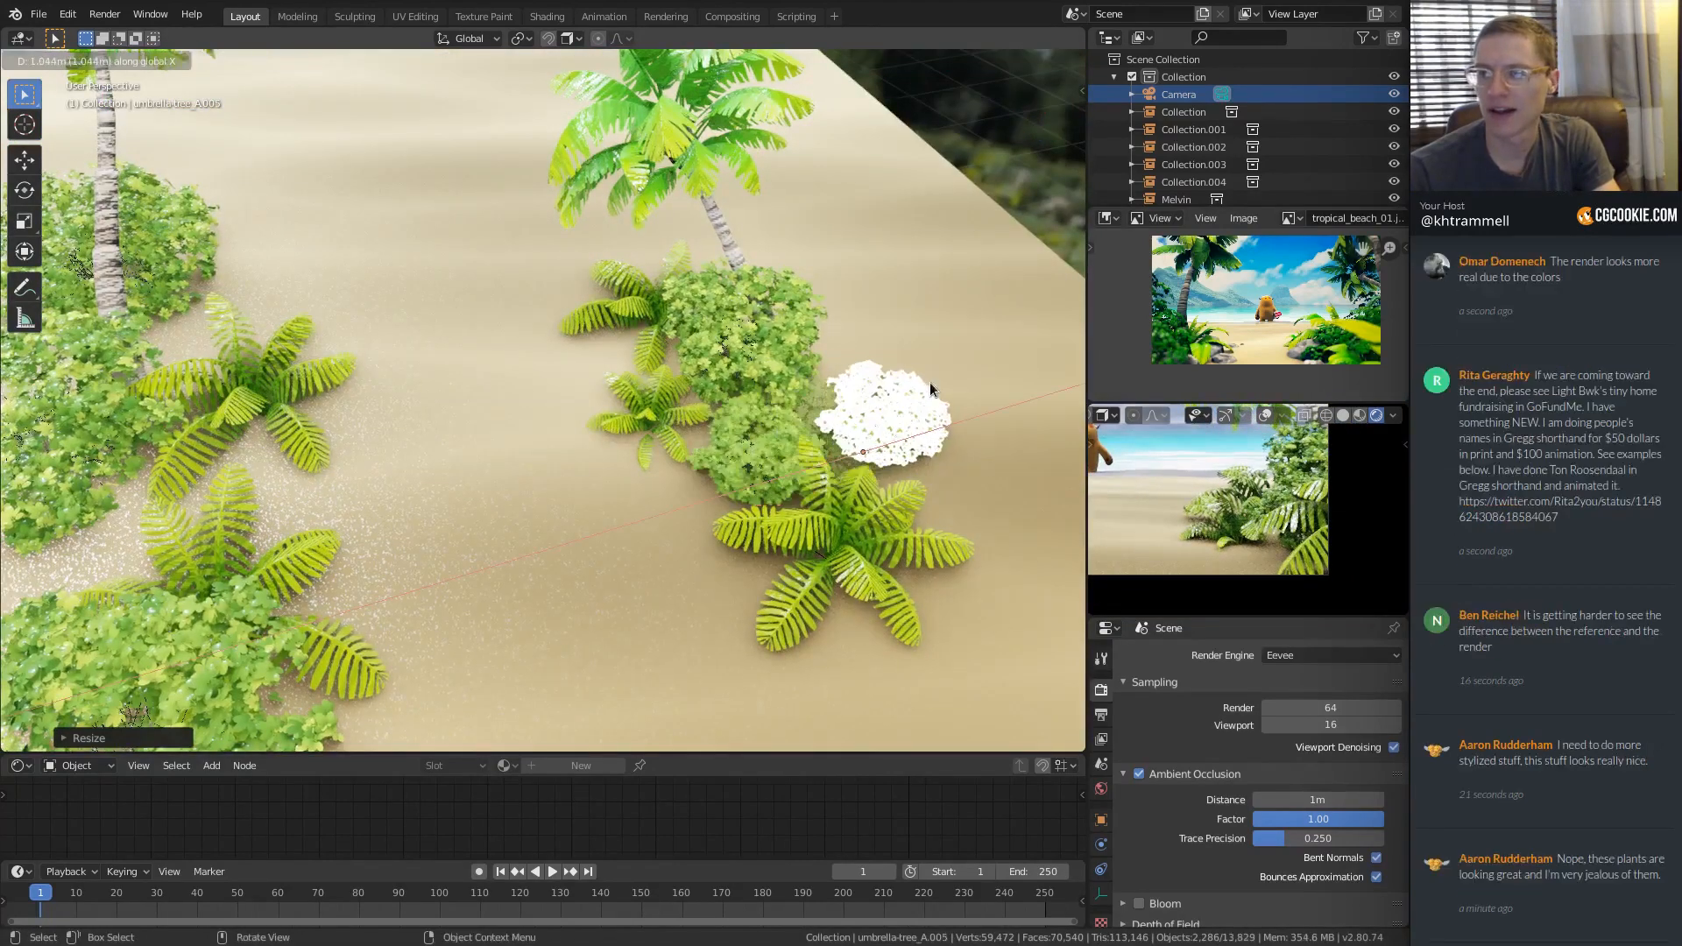
key("s")
left_click(992, 360)
Rotate the enlarged umbrella tree about 36° about the Z axis and move it against the other two trees.
key("r")
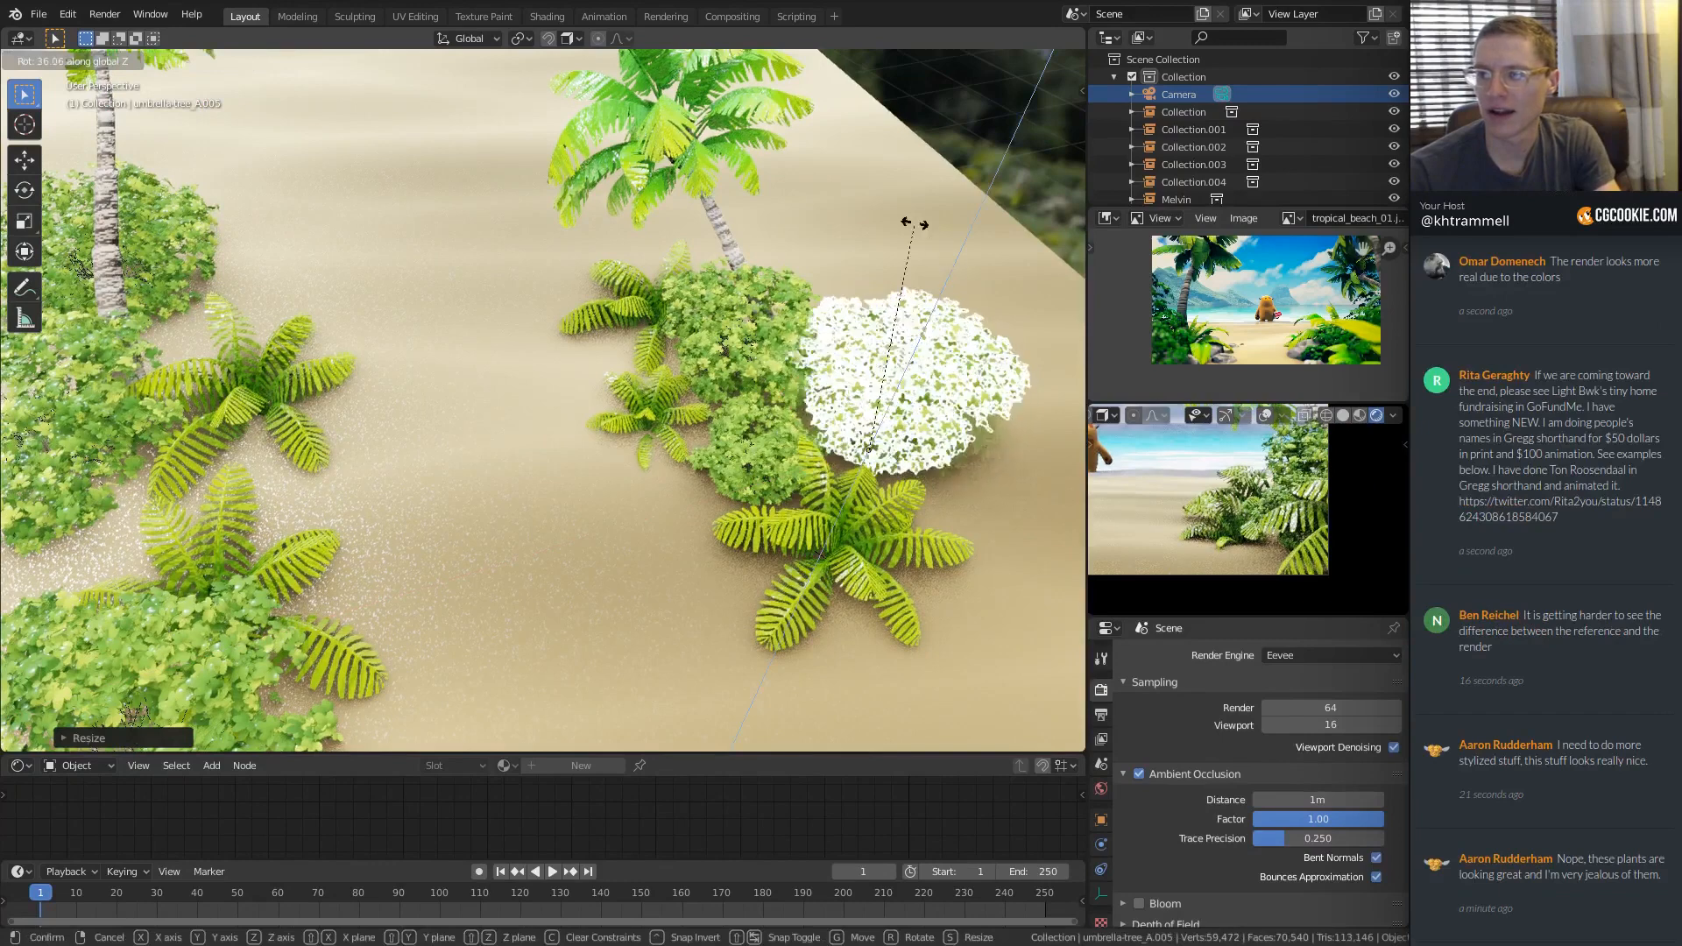
left_click(907, 230)
key("g")
left_click(949, 357)
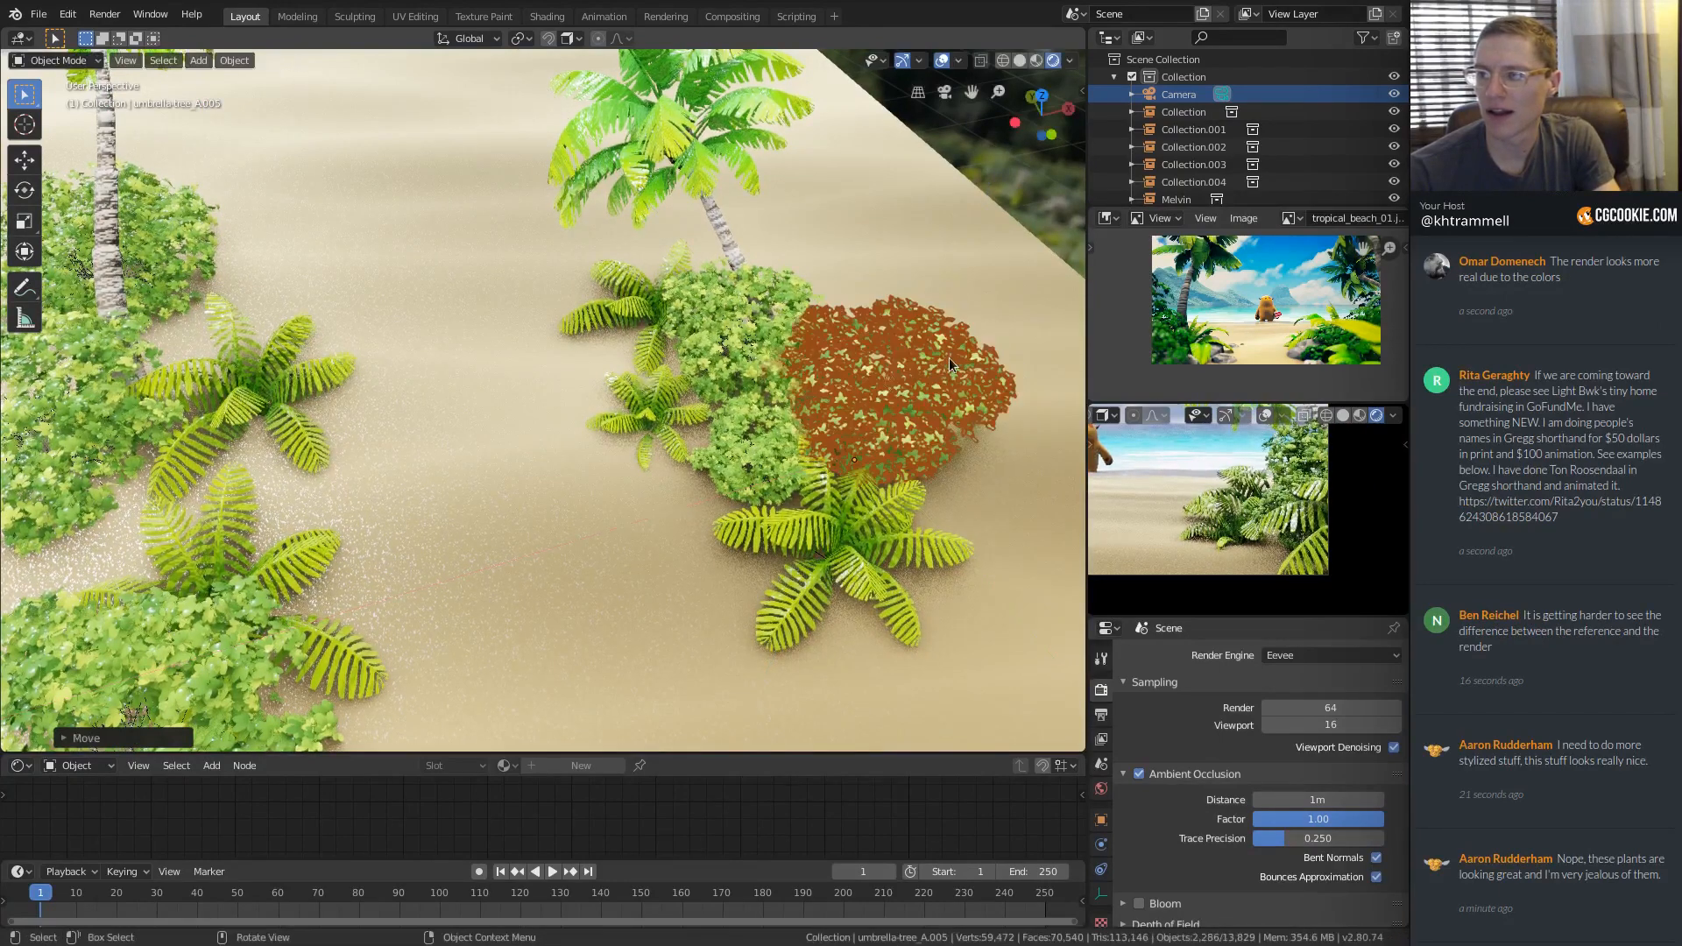
key("g")
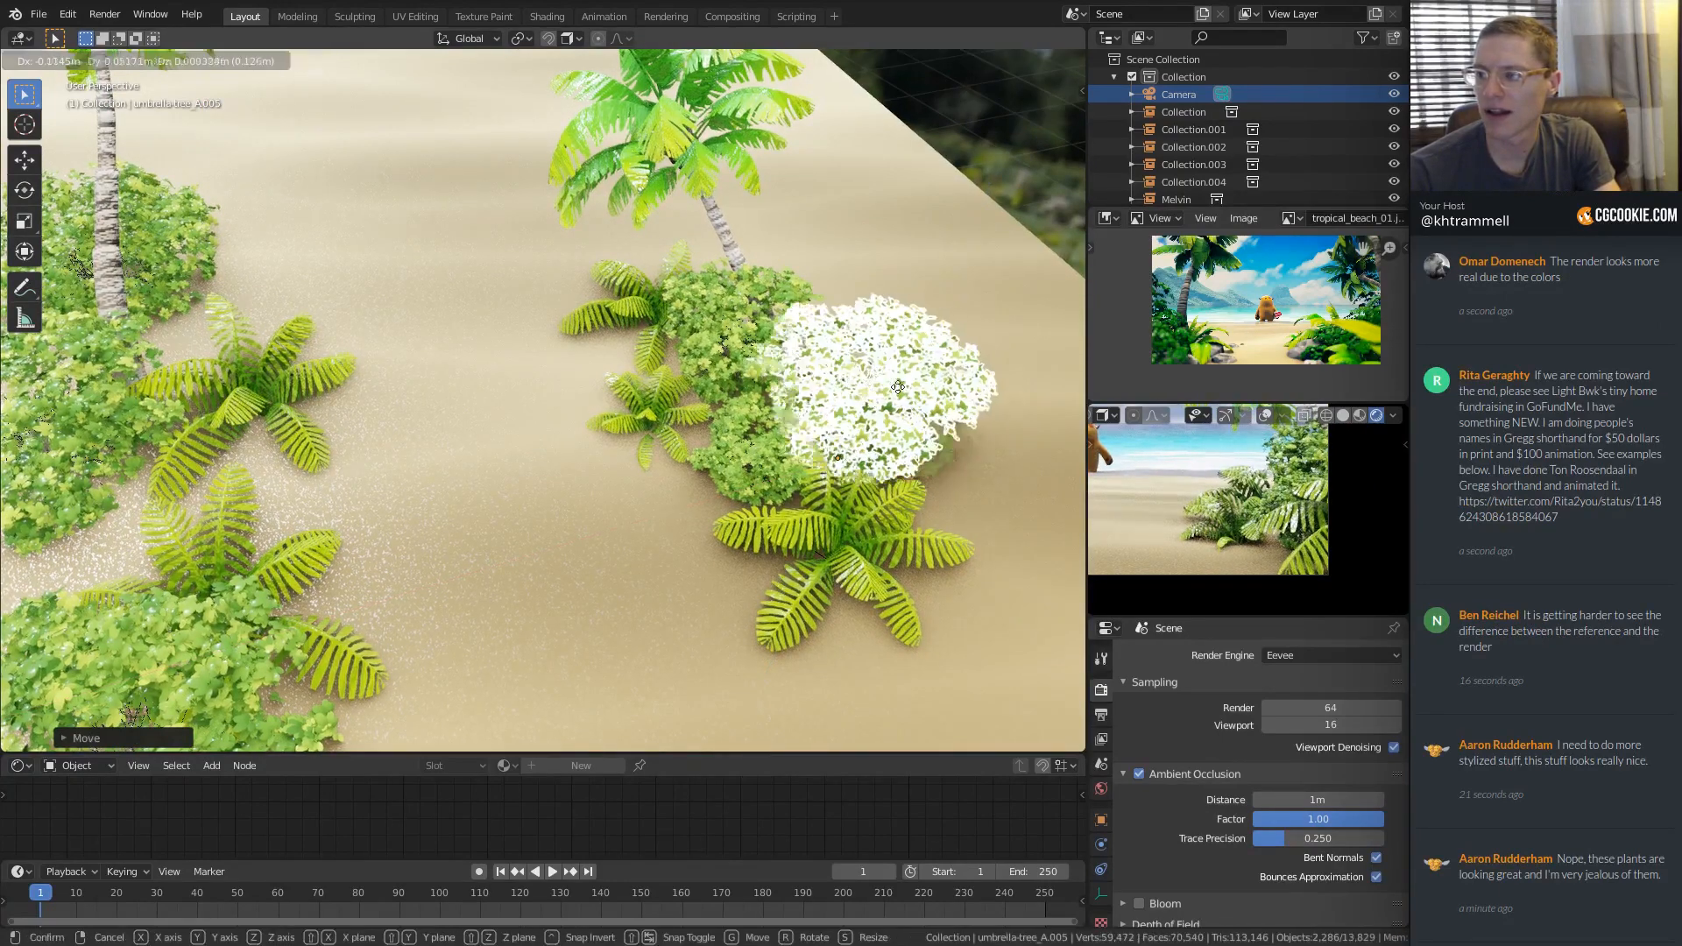
right_click(891, 342)
Deselect everything and review the plant arrangement on both sides of the beach.
middle_click_drag(891, 342, 892, 298)
key("a")
key("a")
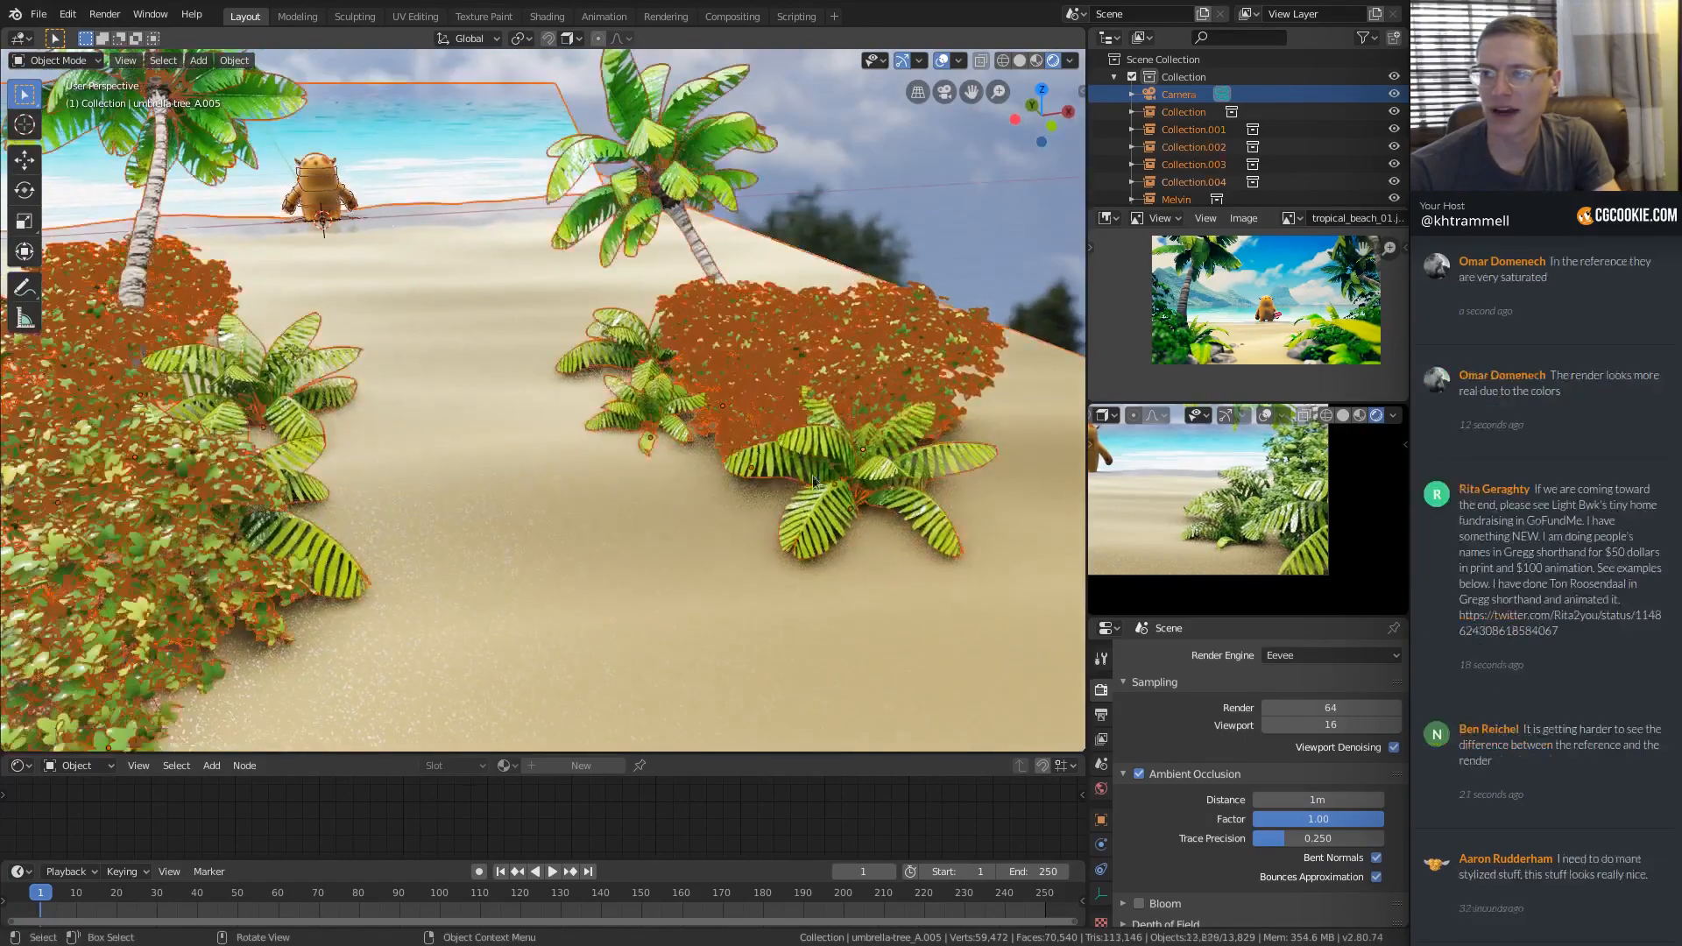
scroll(813, 475, "down", 3)
middle_click_drag(729, 357, 689, 387)
scroll(690, 373, "up", 3)
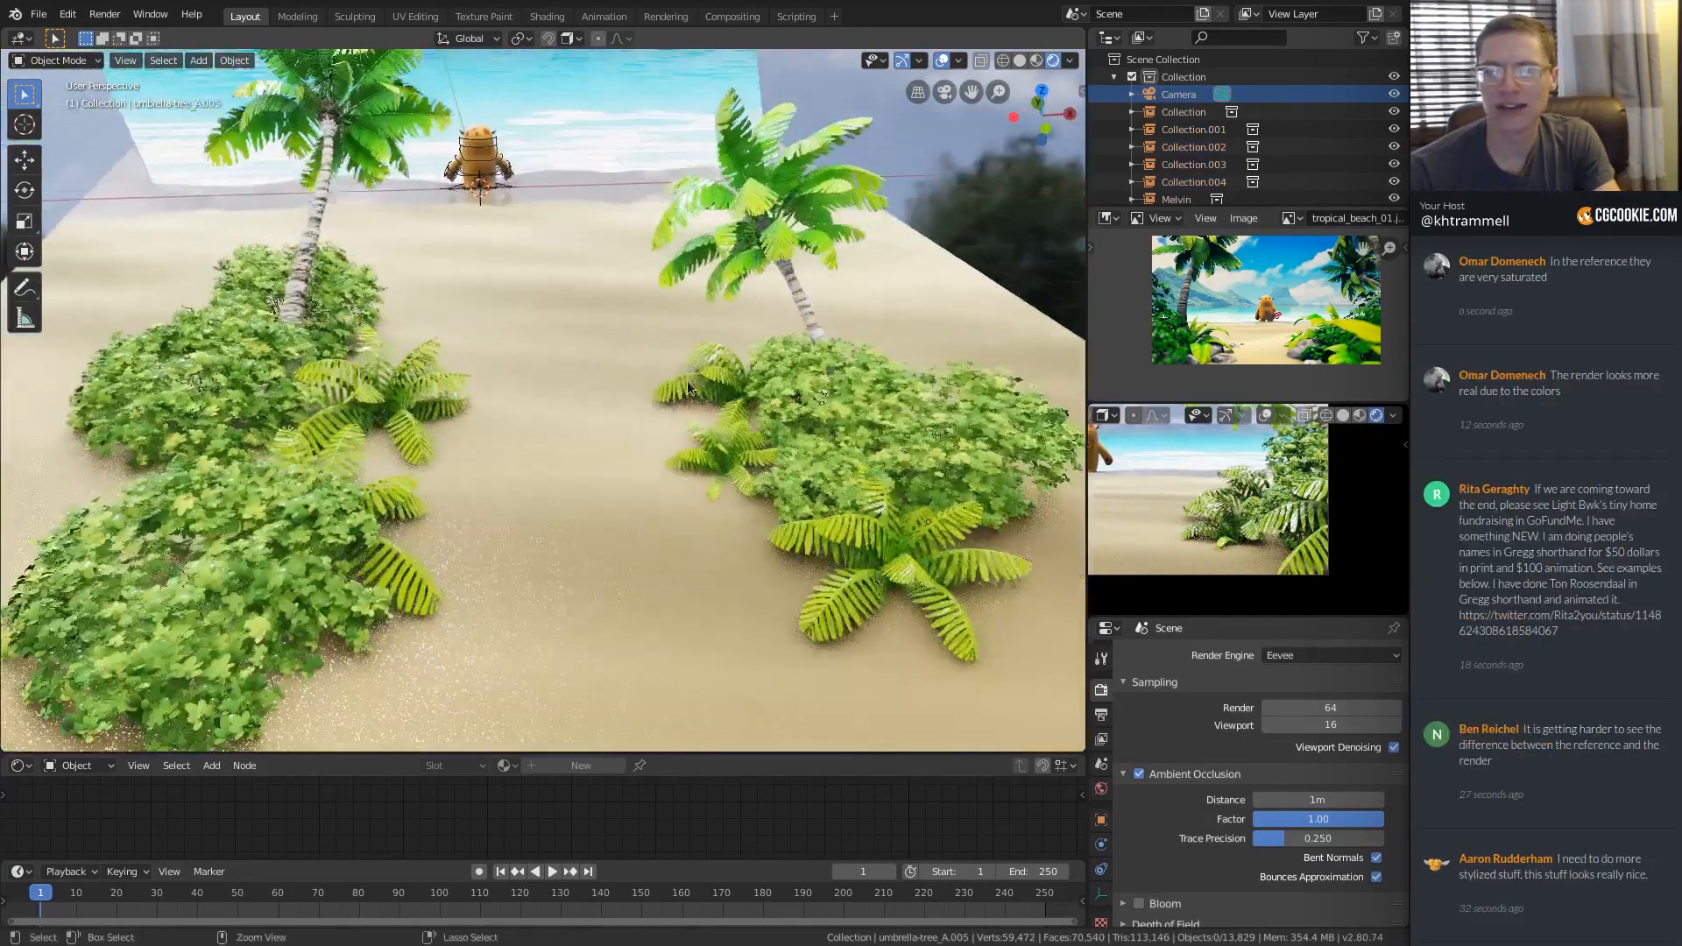
Link the Rock collection from rock.blend in the props library's rock folder into the scene.
left_click(40, 14)
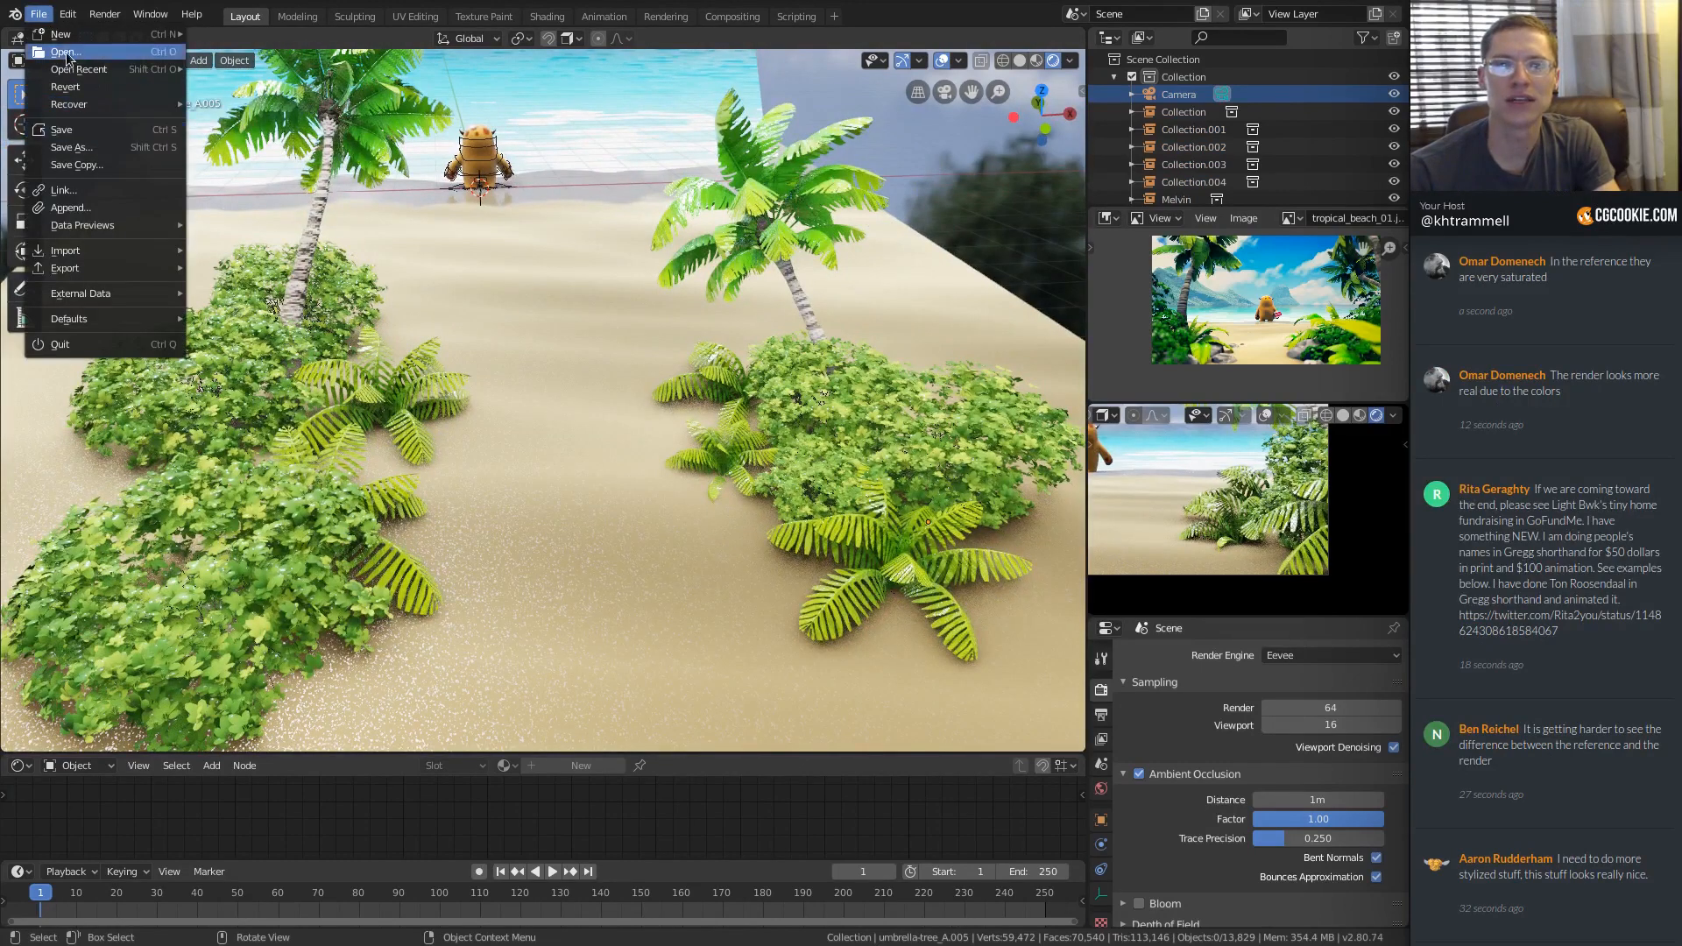
left_click(79, 191)
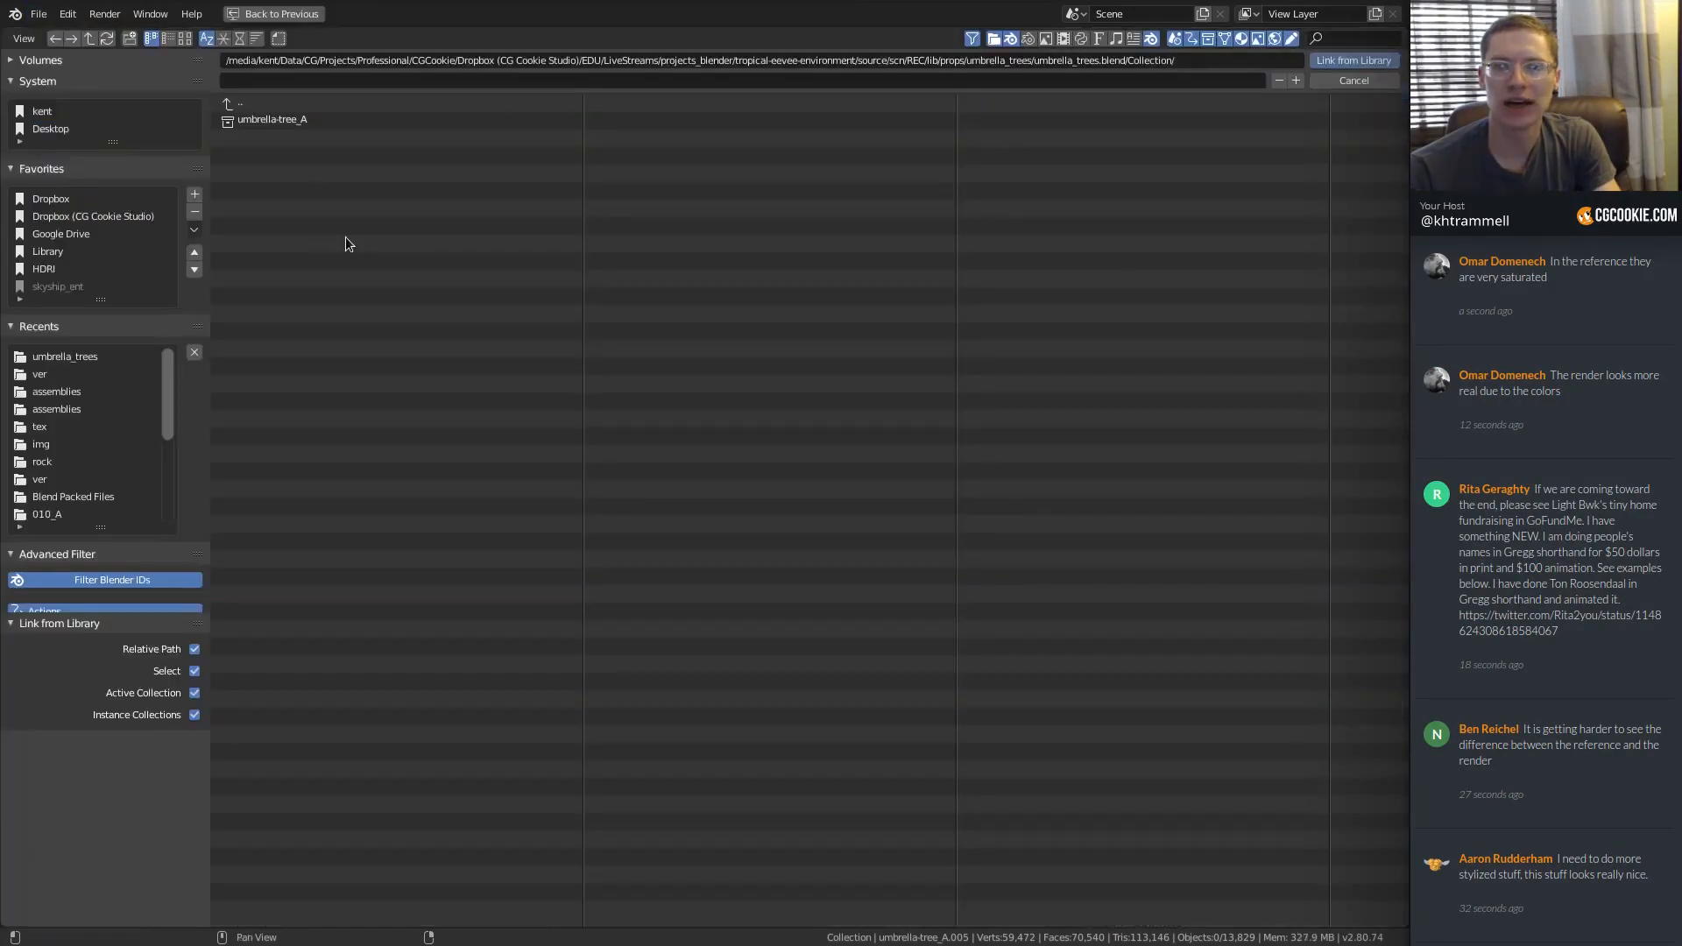
left_click(241, 103)
left_click(238, 102)
left_click(238, 104)
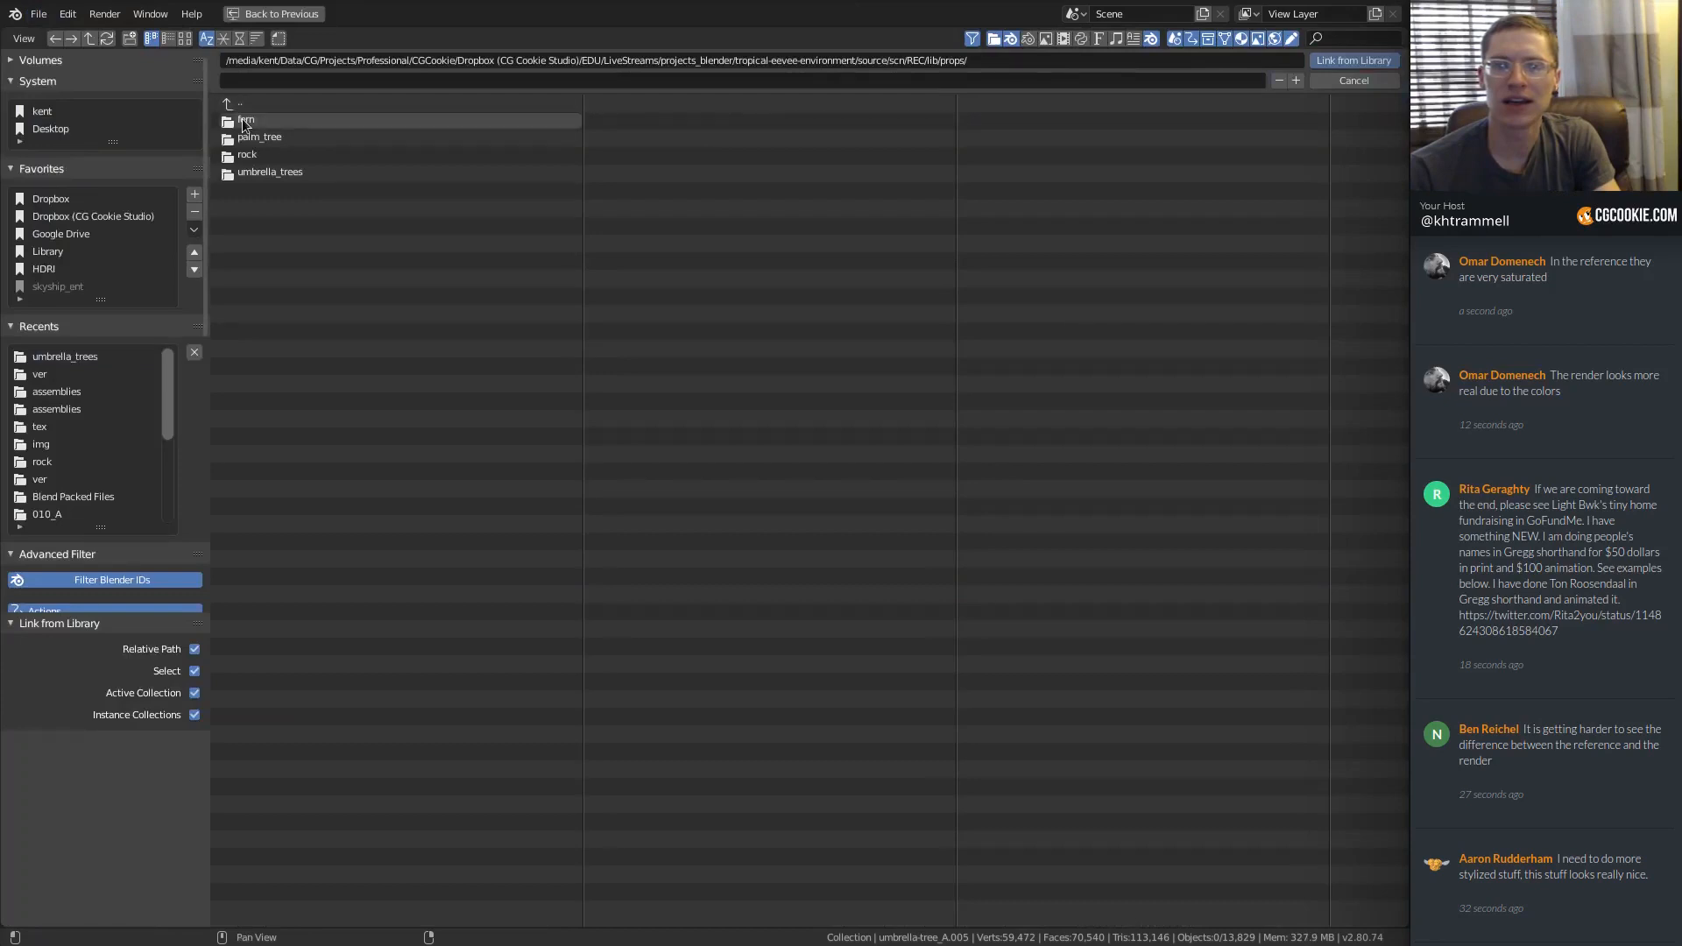
left_click(249, 154)
left_click(262, 135)
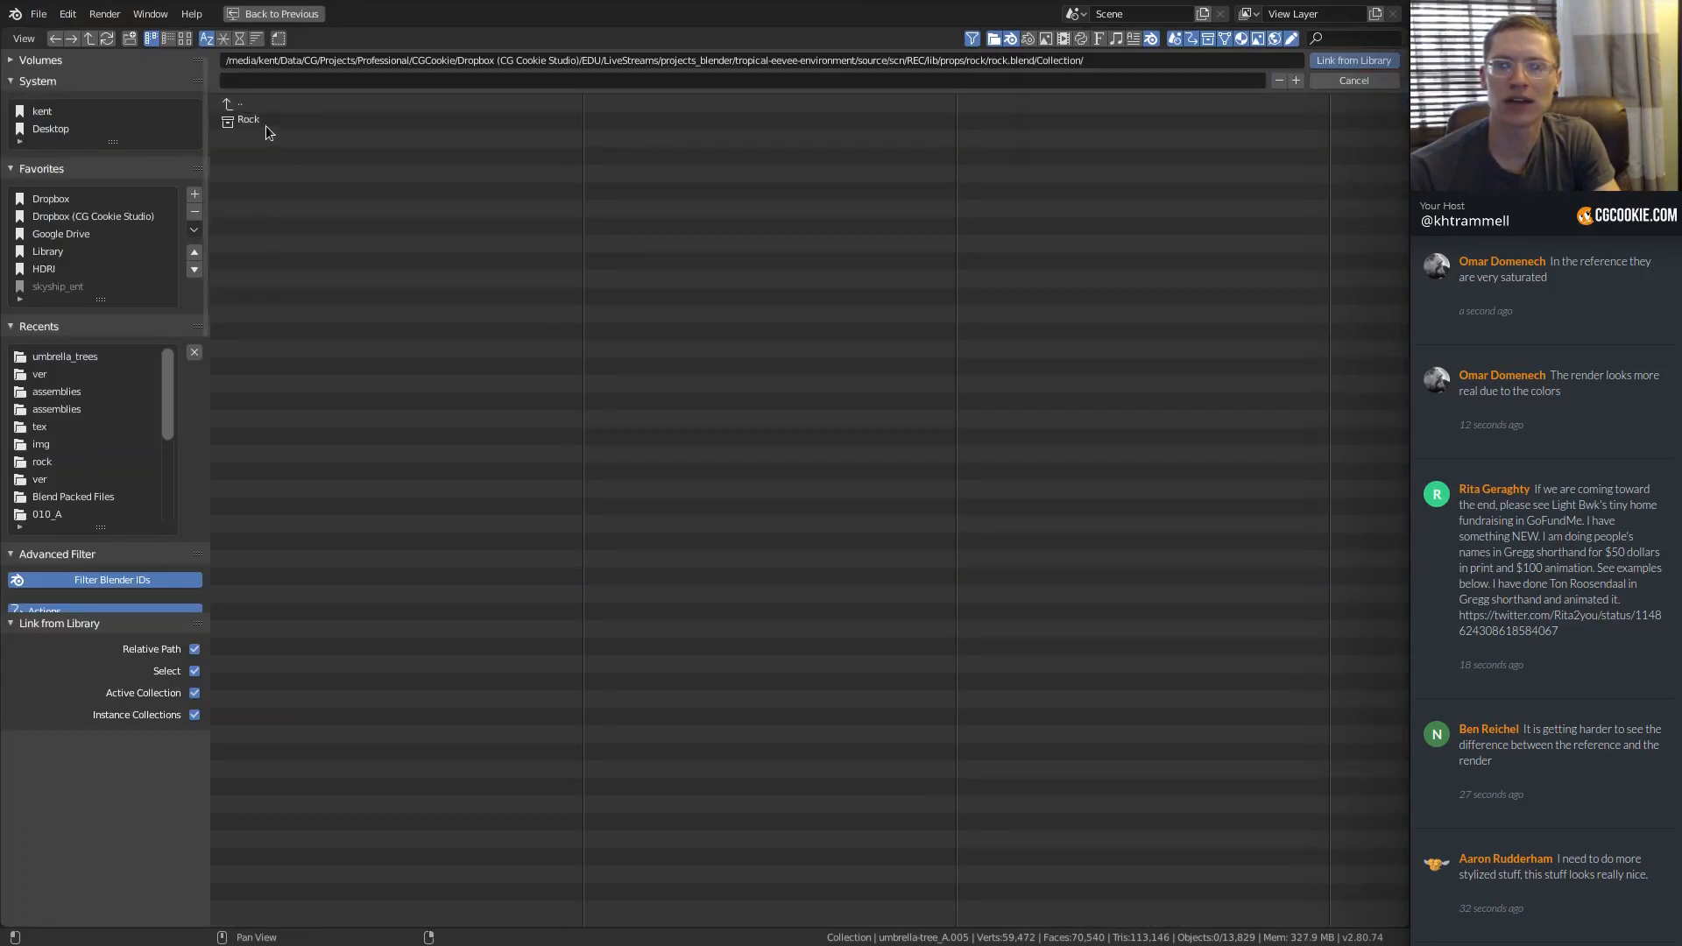
left_click(265, 124)
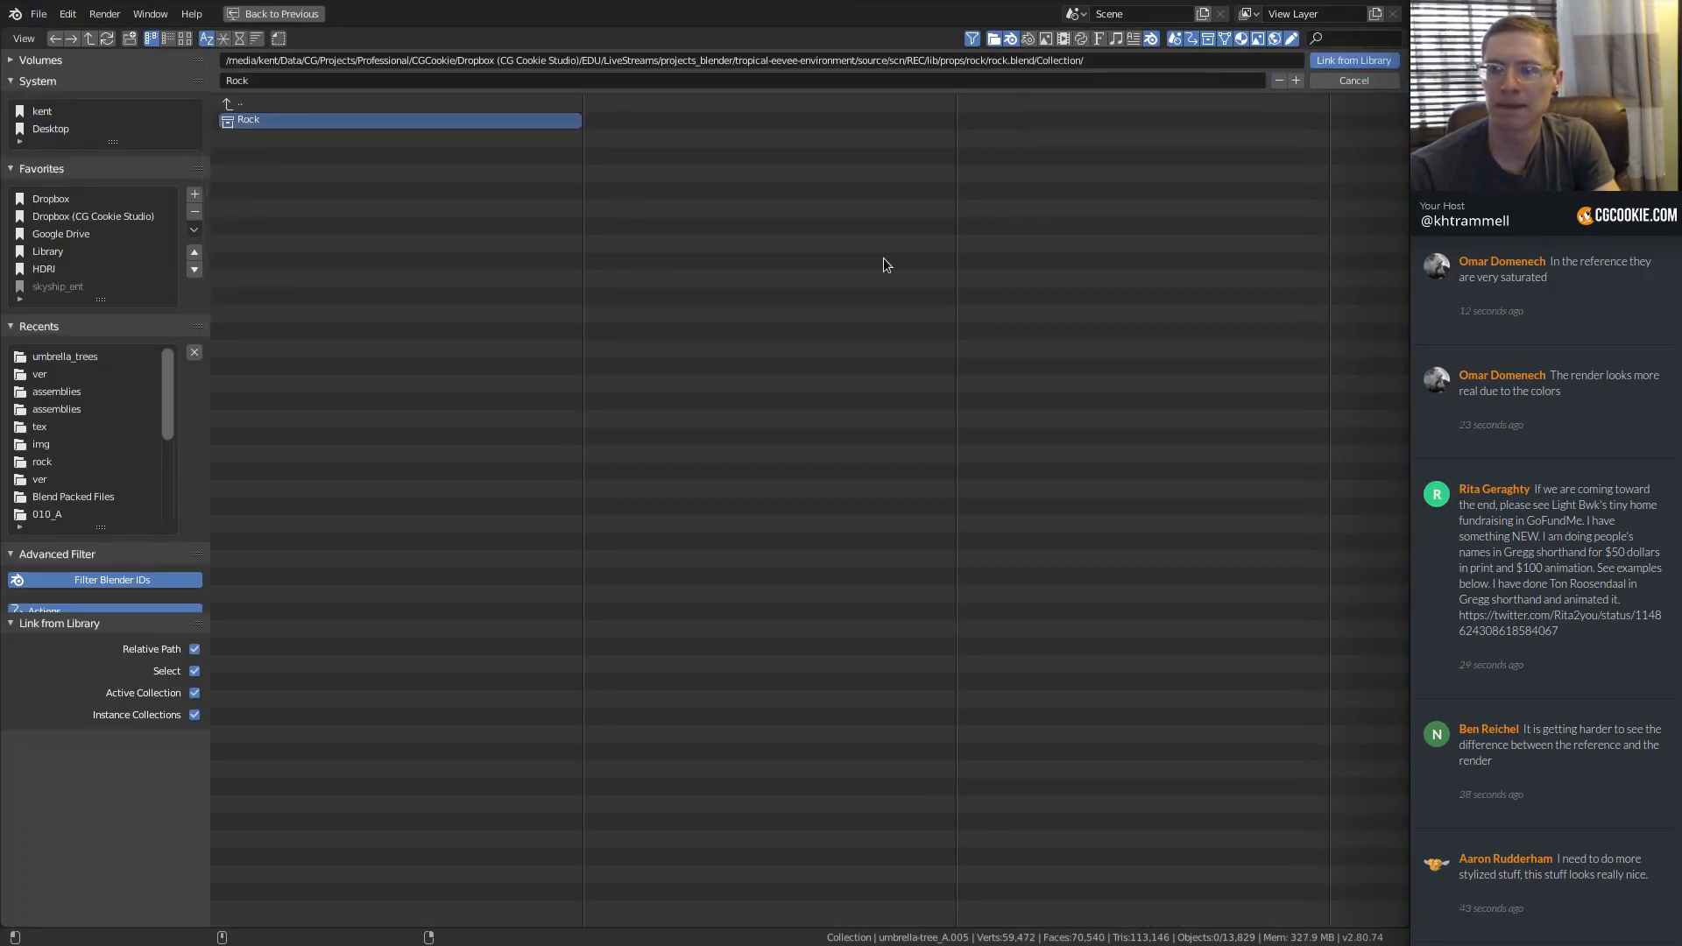
key("Return")
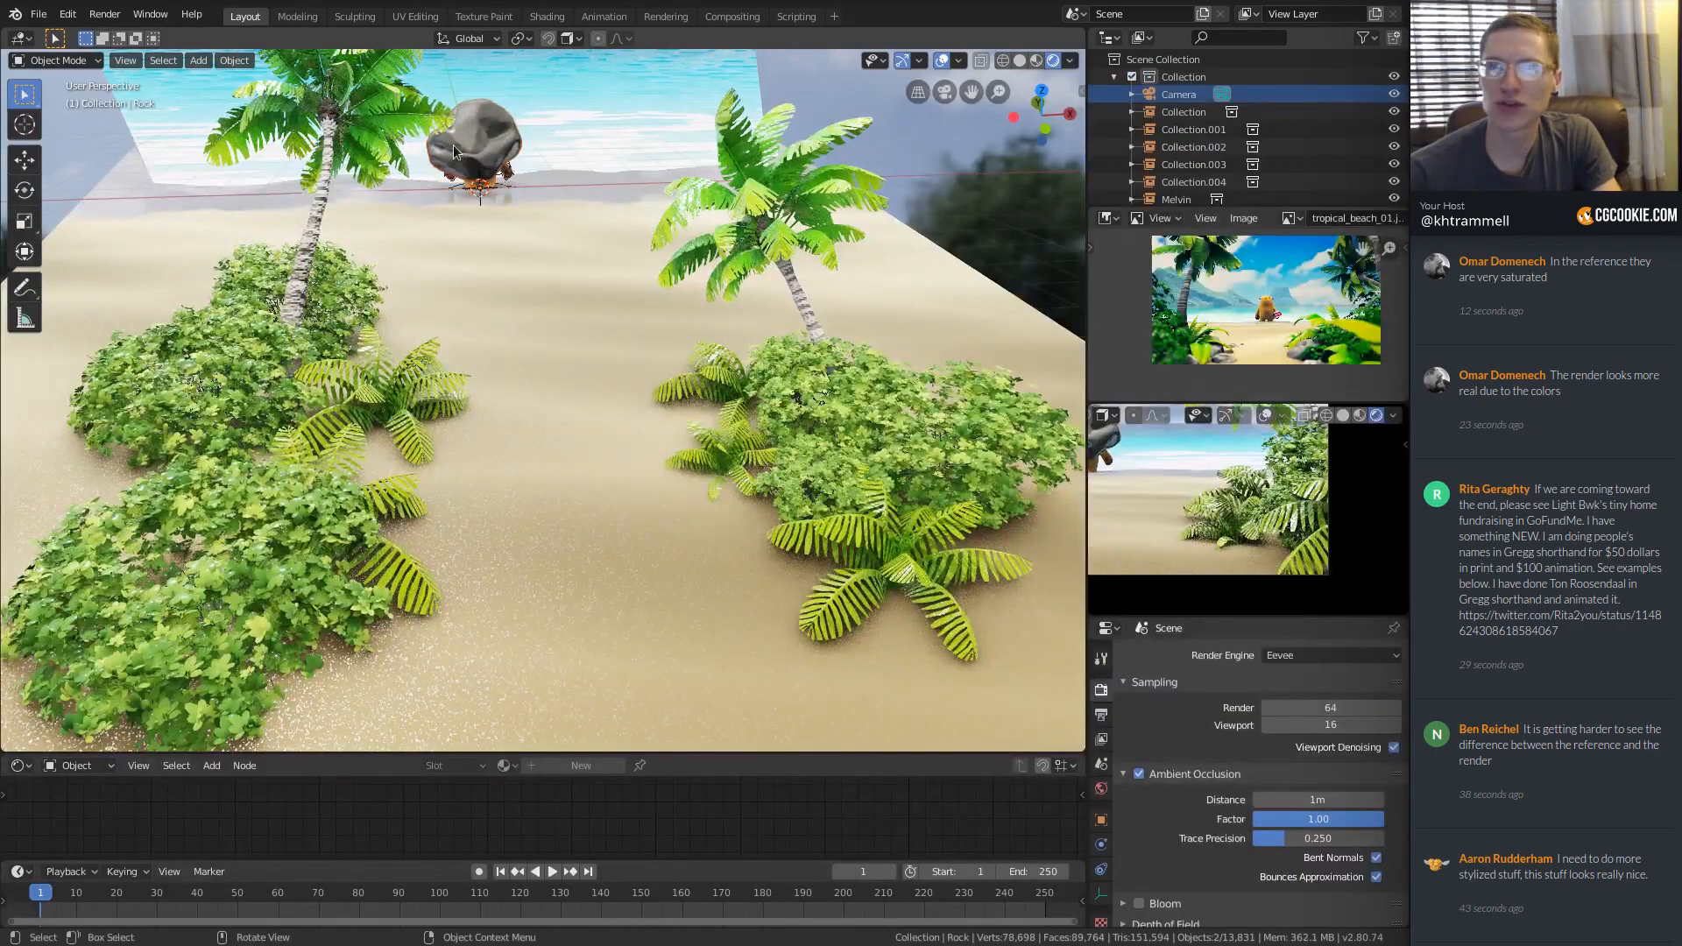
Move the rock beside the fern near the first palm and scale it down.
middle_click_drag(566, 182, 465, 188)
middle_click_drag(860, 140, 852, 127)
key("g")
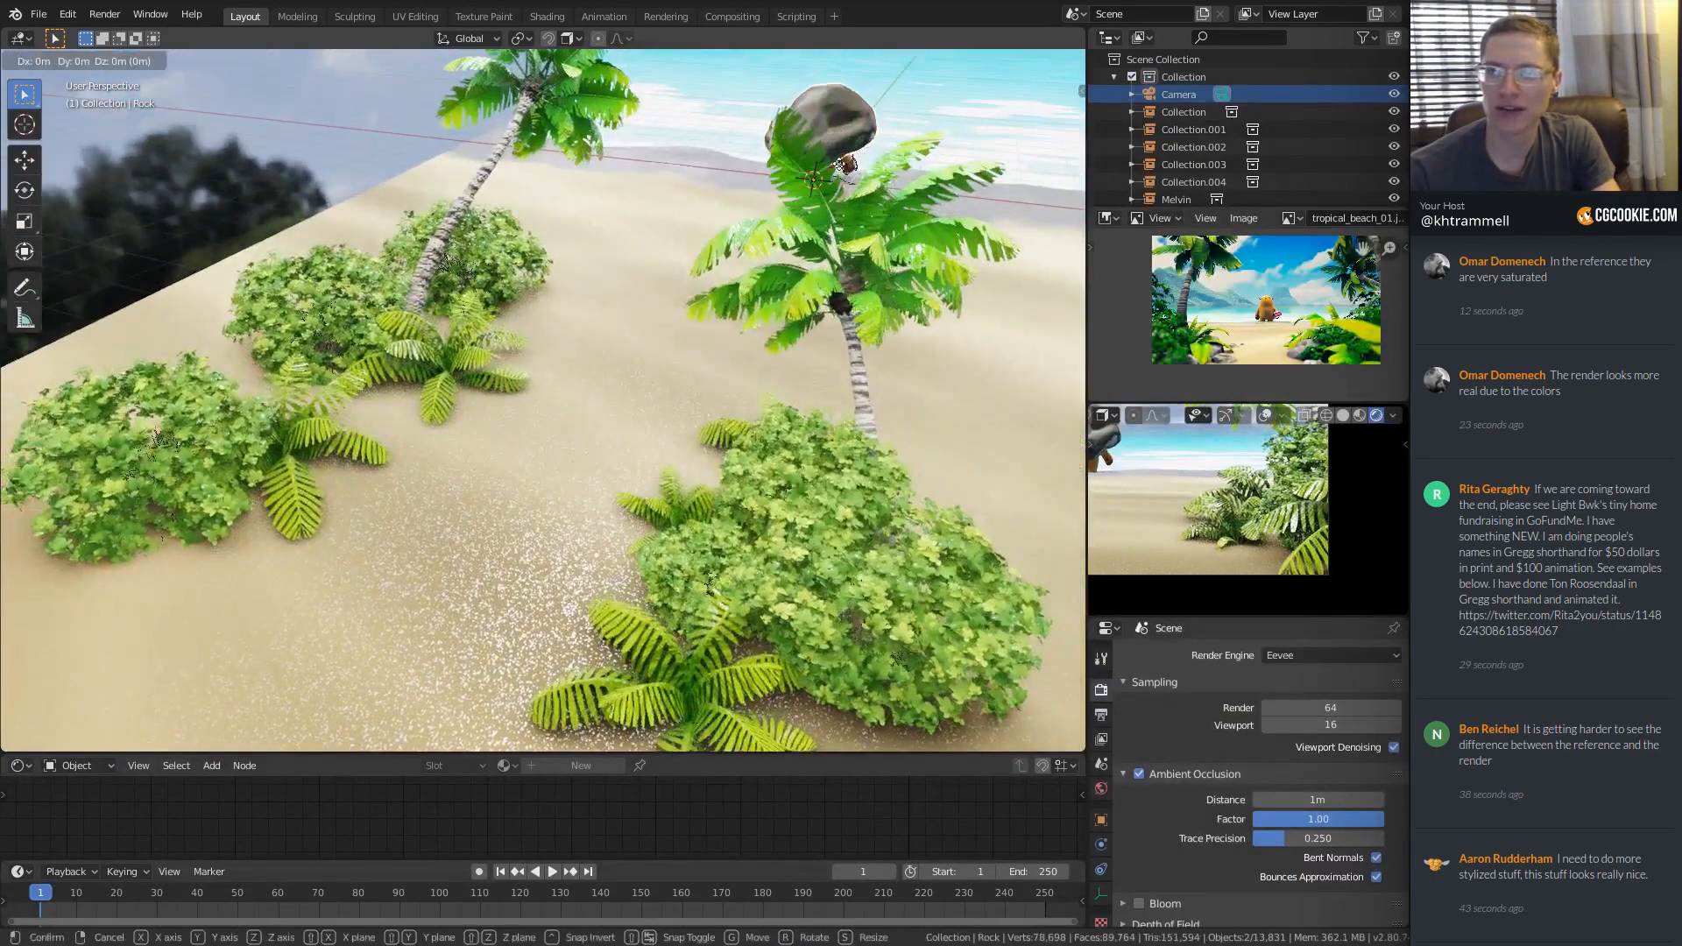
left_click(518, 396)
key("s")
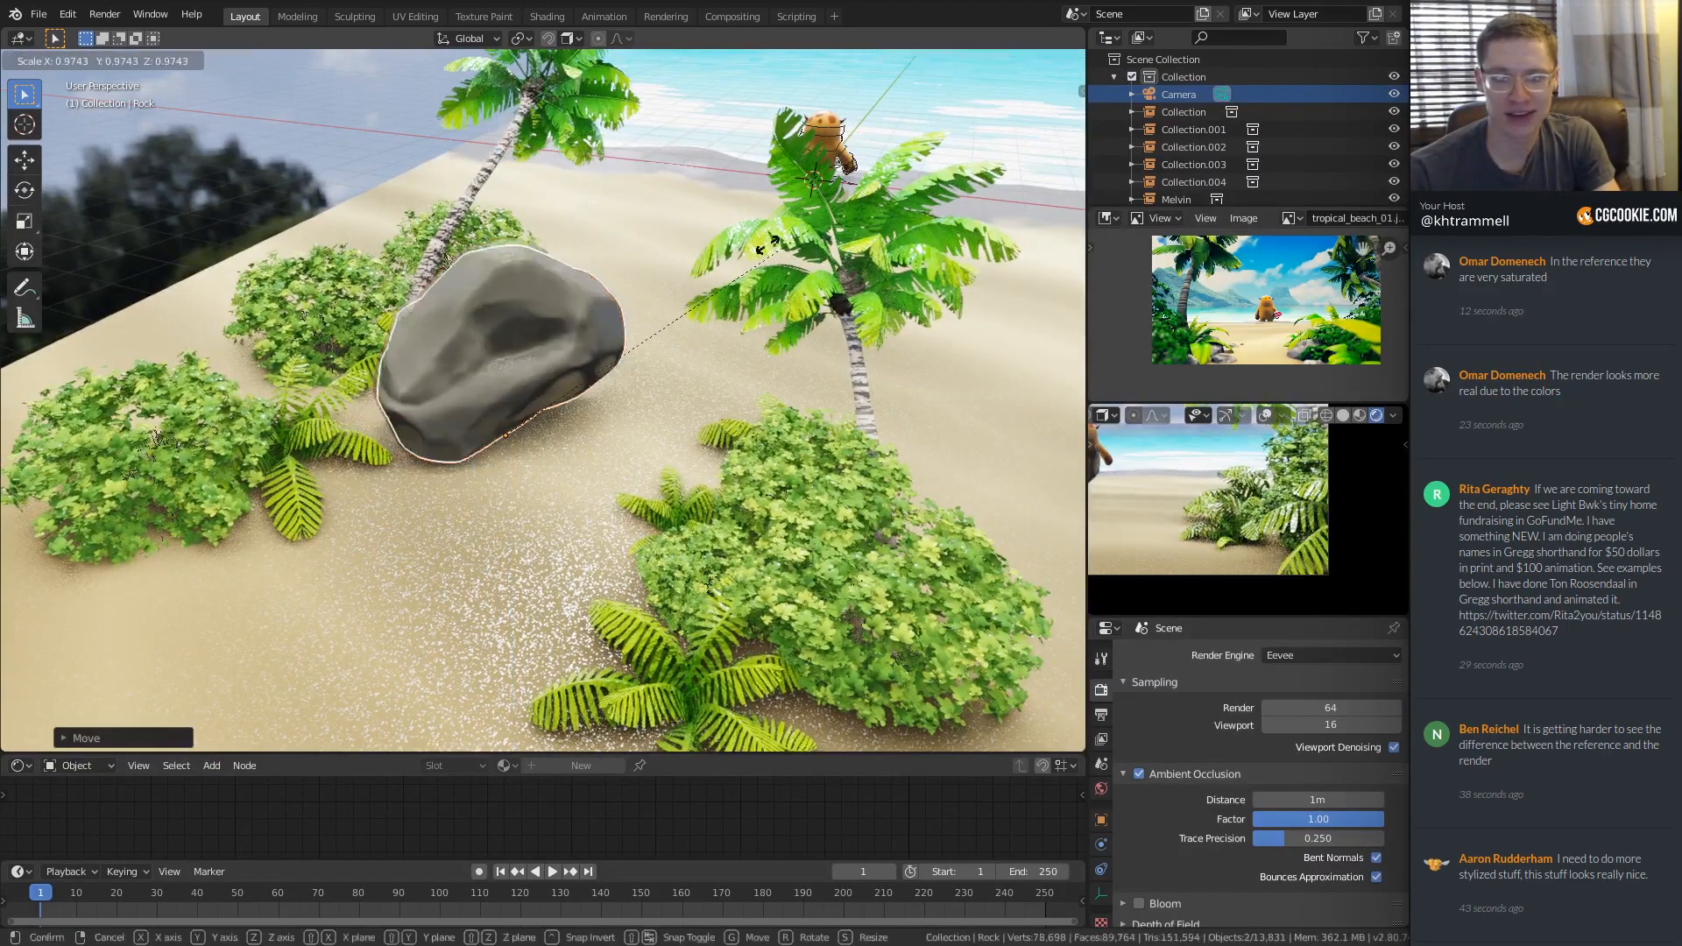
left_click(607, 318)
Shift the rock in between the two ferns on the first palm's side and reduce its size slightly.
scroll(657, 365, "up", 4)
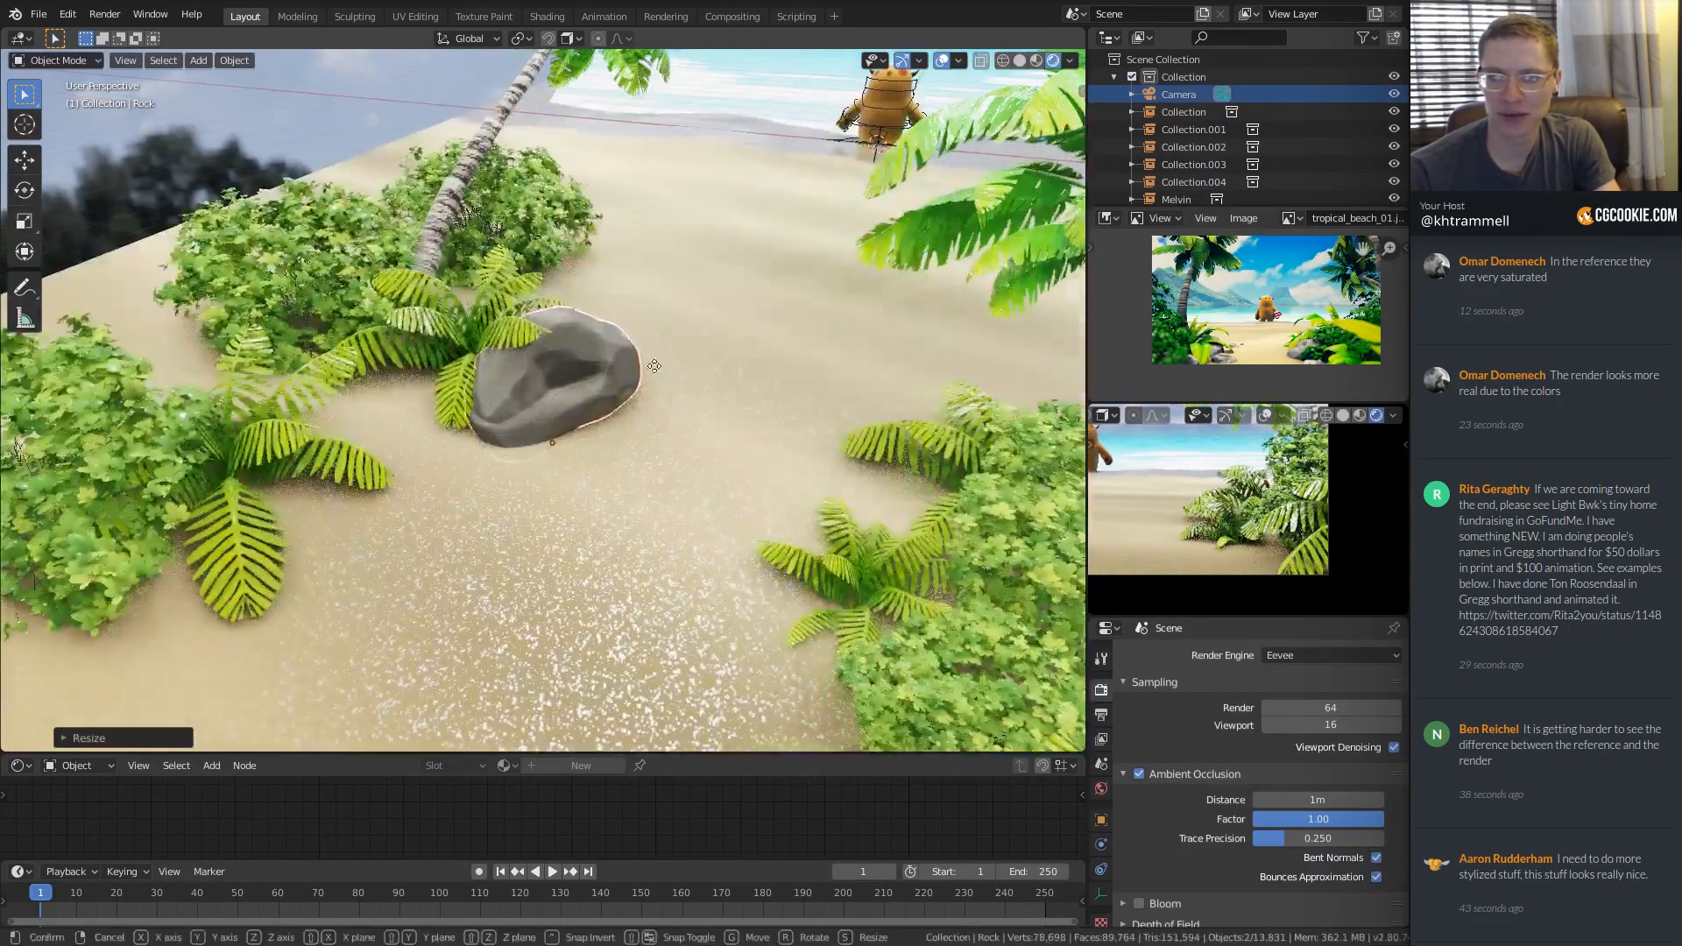
key("g")
left_click(377, 447)
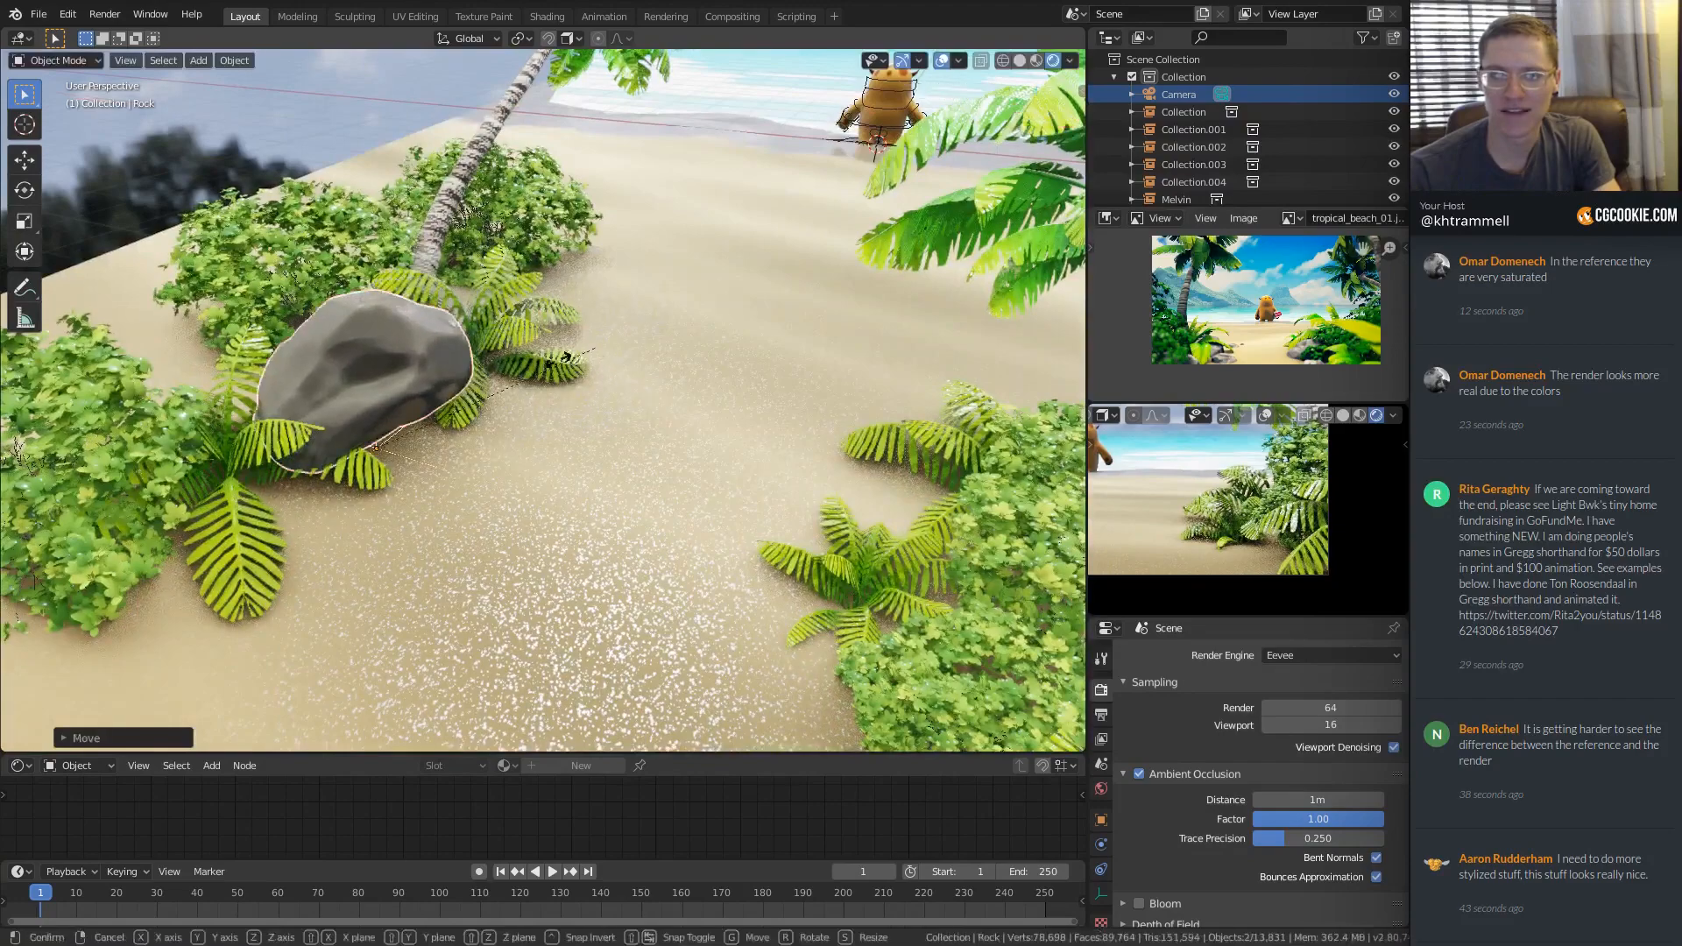
key("s")
left_click(505, 342)
Lower the rock between the fern fronds so that its base sinks into the sand.
middle_click_drag(506, 340, 824, 281)
key("KP_Decimal")
key("g")
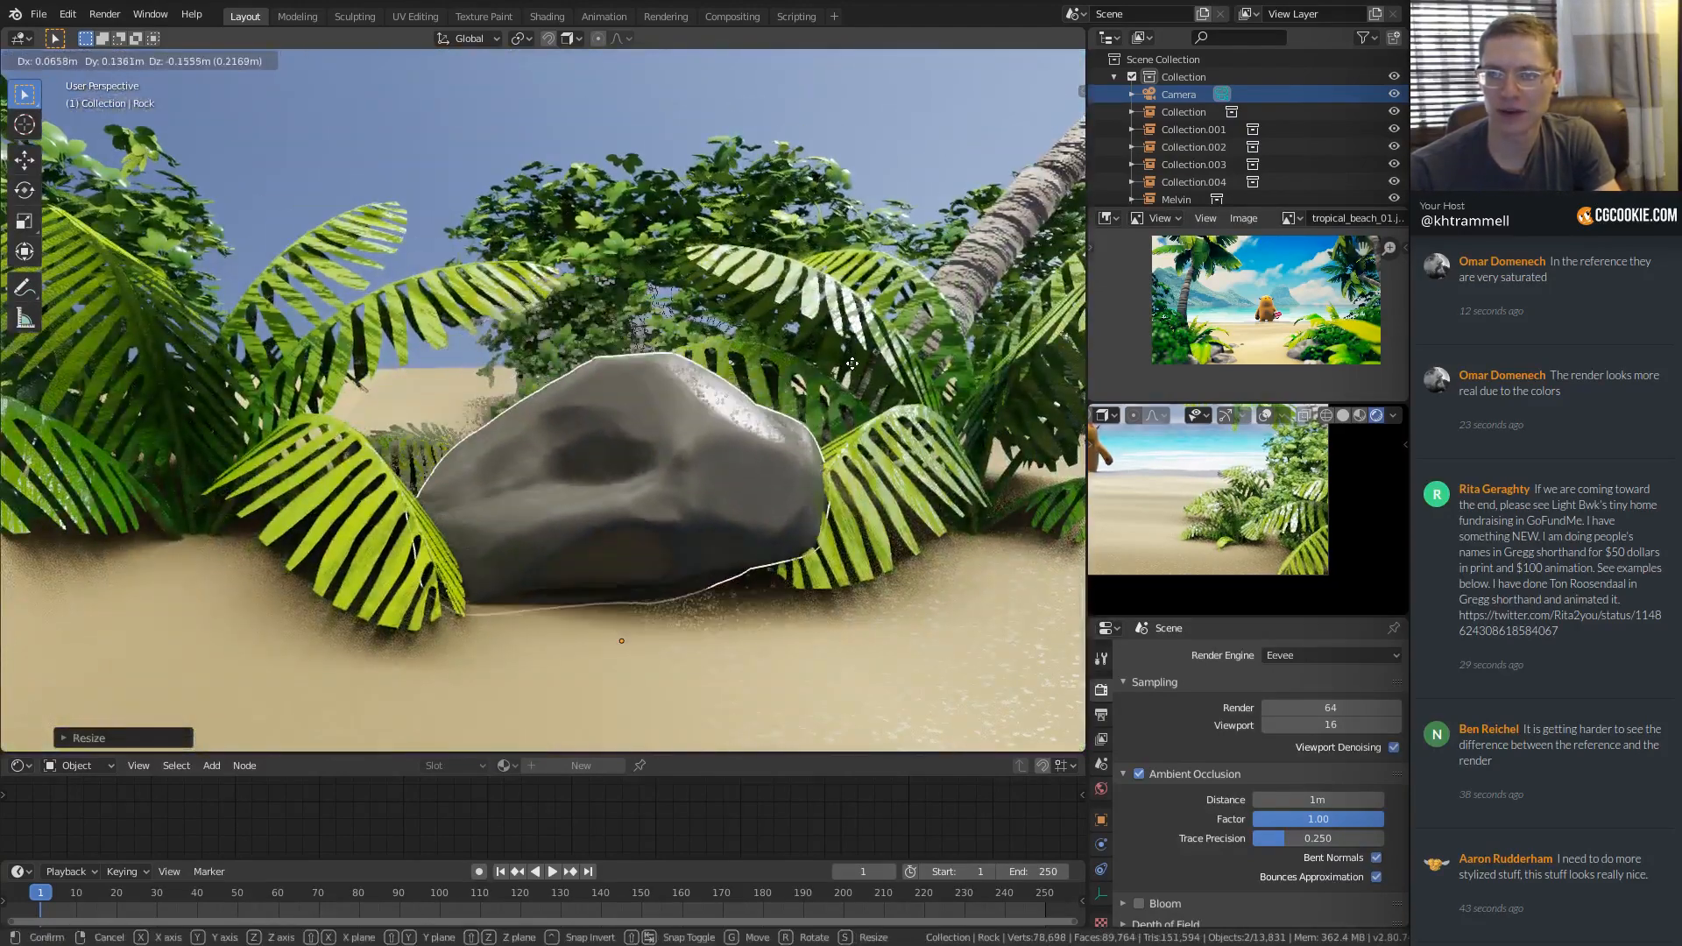
left_click(783, 405)
middle_click_drag(782, 403, 924, 487)
key("g")
left_click(838, 446)
middle_click_drag(838, 446, 775, 438)
key("g")
key("z")
left_click(754, 435)
Tilt the rock slightly in its place between the ferns.
key("r")
key("r")
key("r")
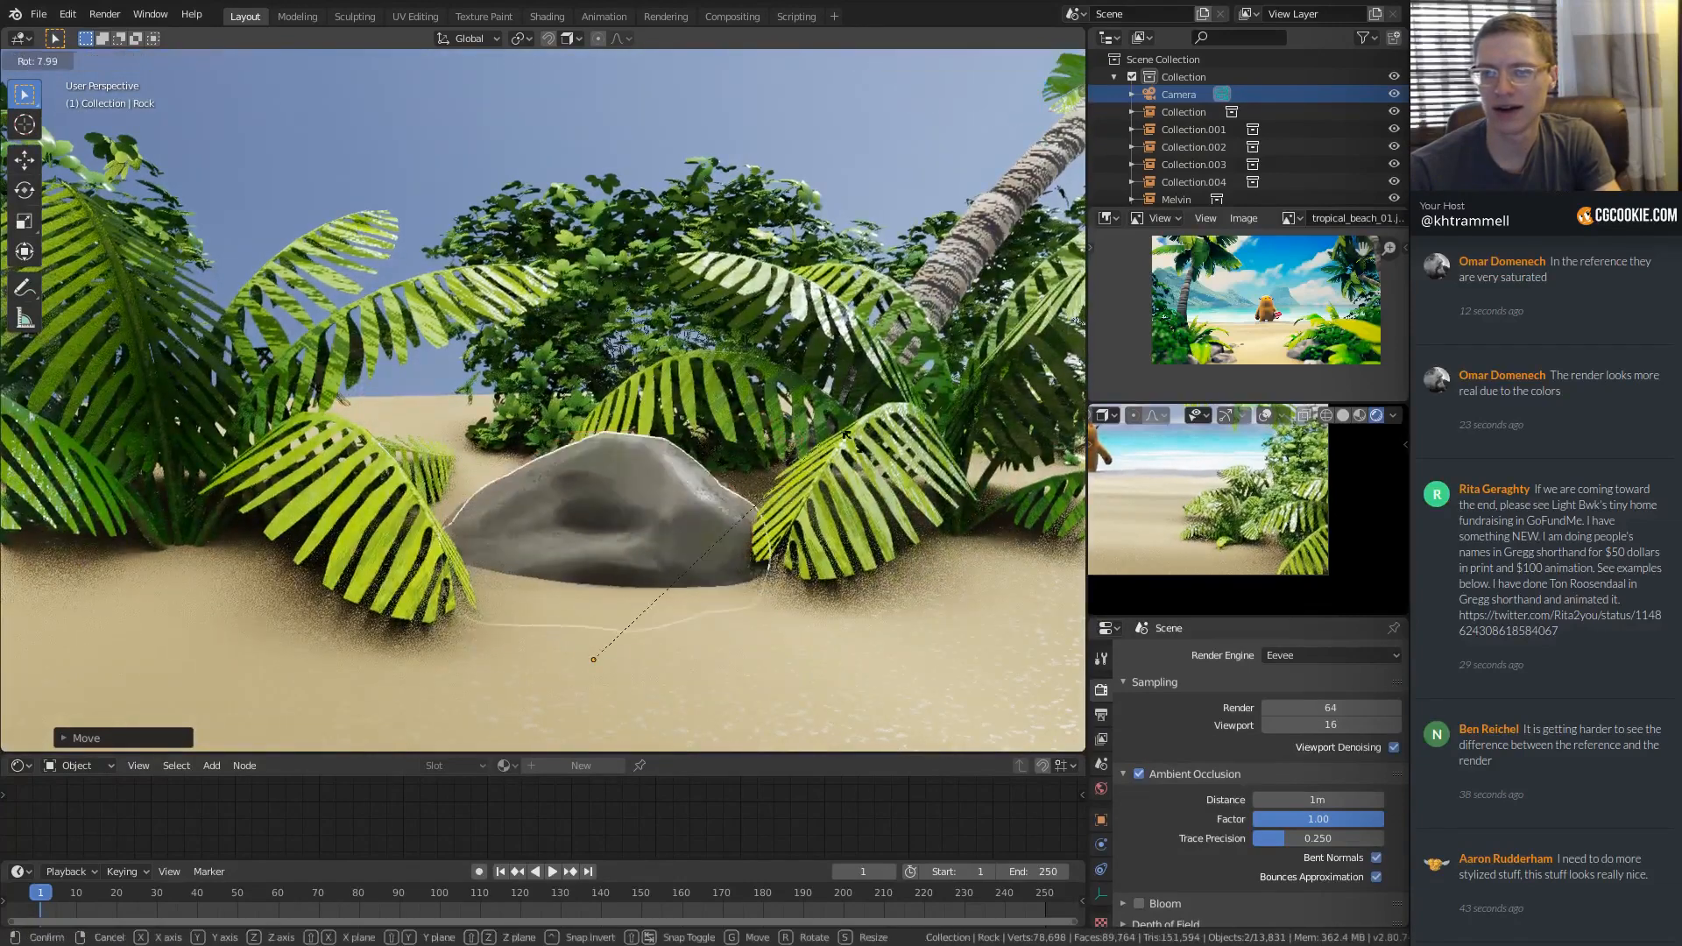
left_click(826, 453)
middle_click_drag(810, 465, 819, 534)
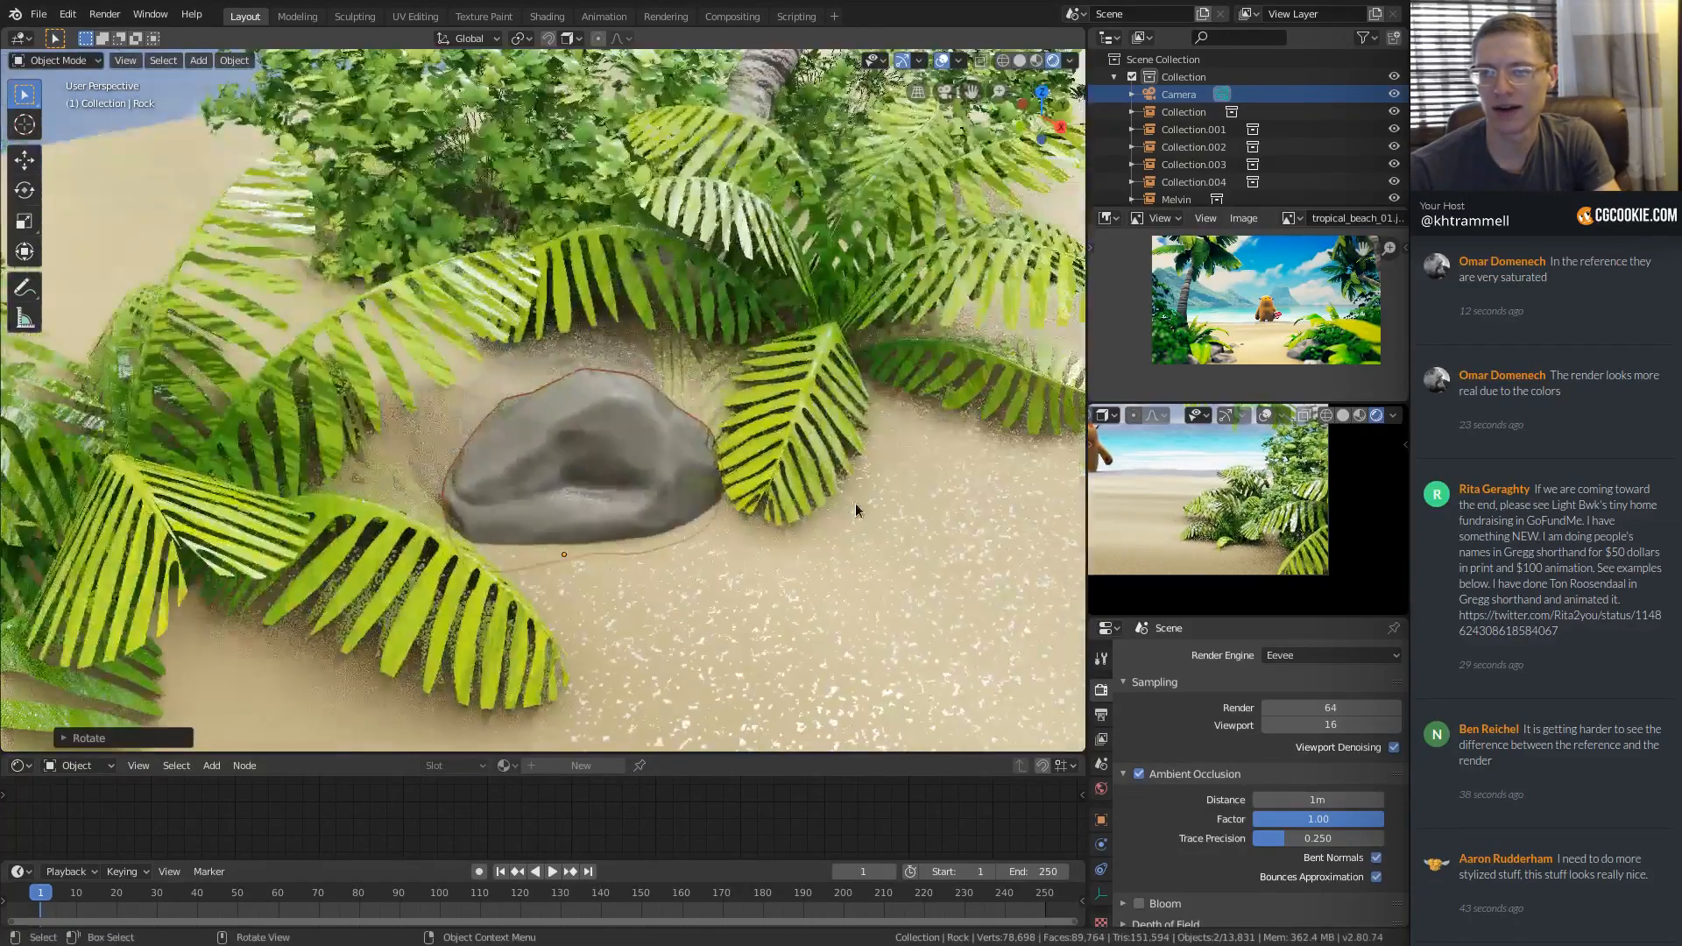
Frame the ferns around the rock in the camera preview and rotate the rock about the Z axis.
left_click_drag(1227, 484, 1309, 484, "shift")
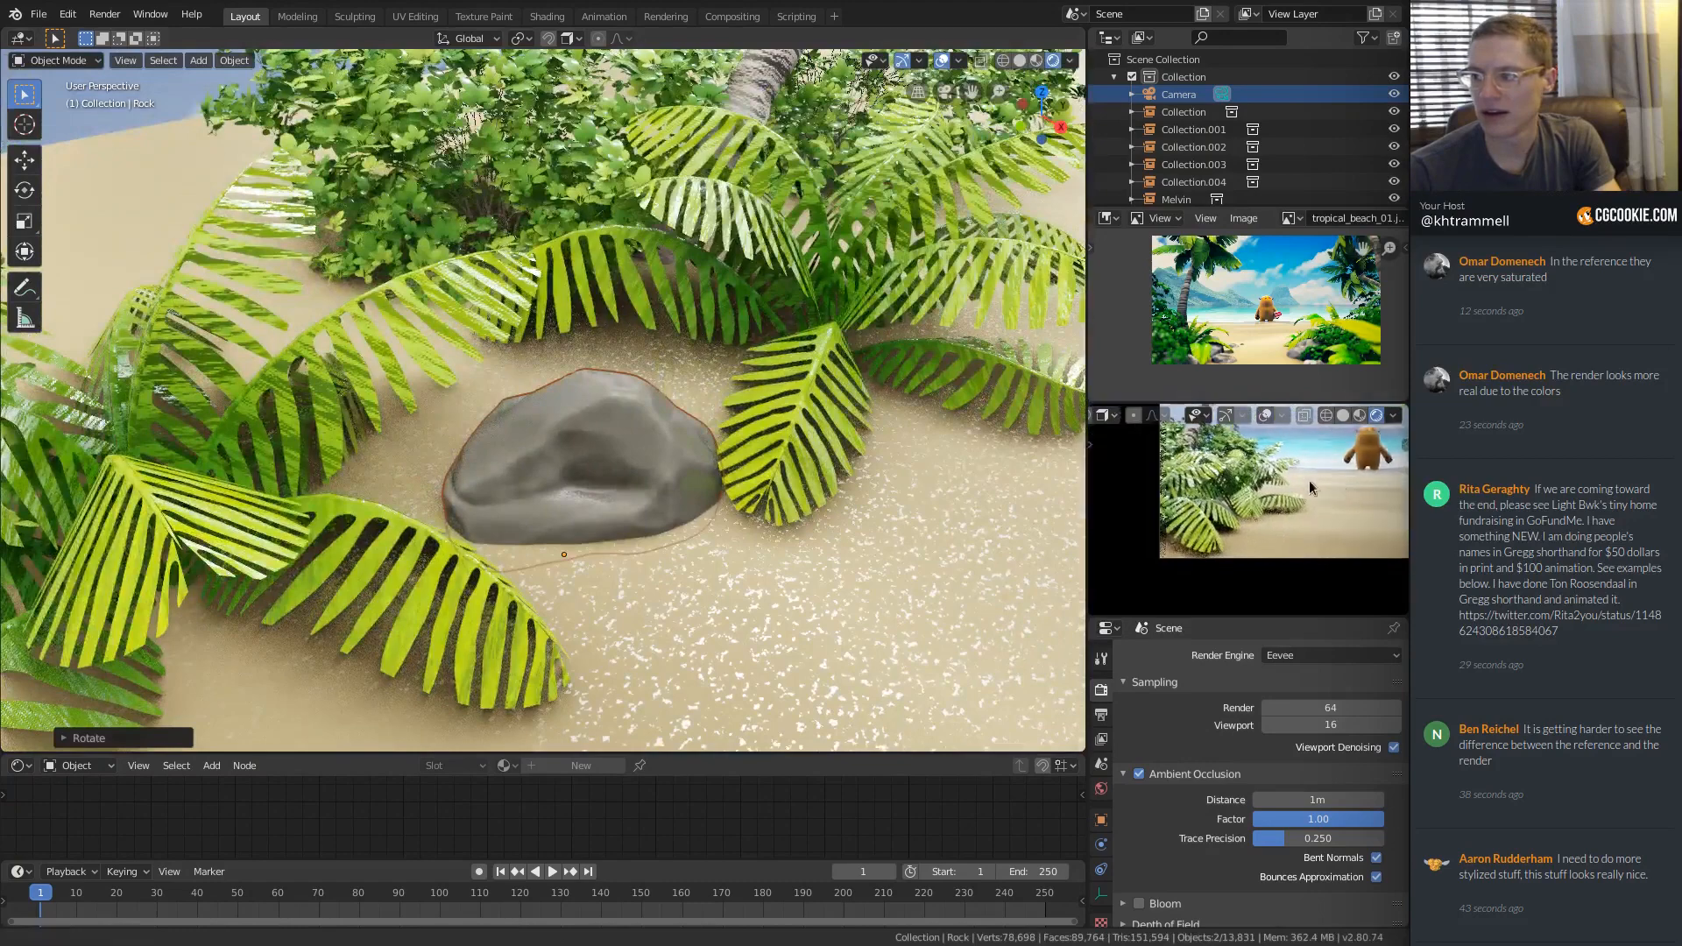
scroll(1253, 501, "up", 3)
scroll(1238, 498, "down", 3)
scroll(1242, 529, "up", 2)
scroll(1242, 524, "down", 2)
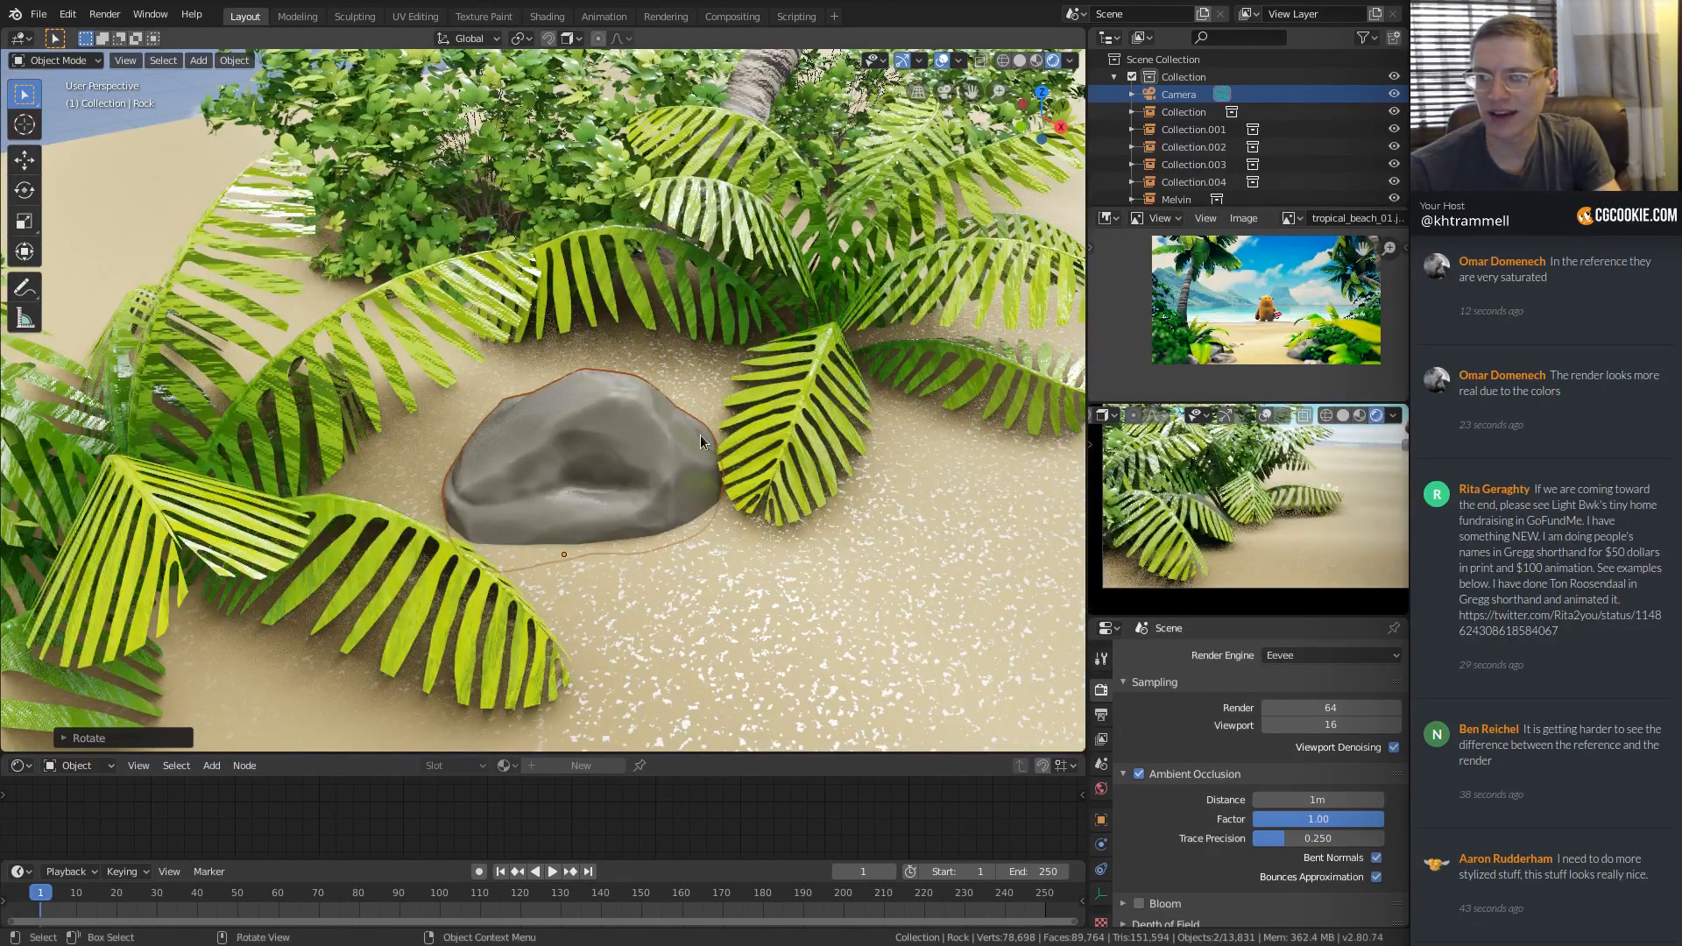
key("r")
key("z")
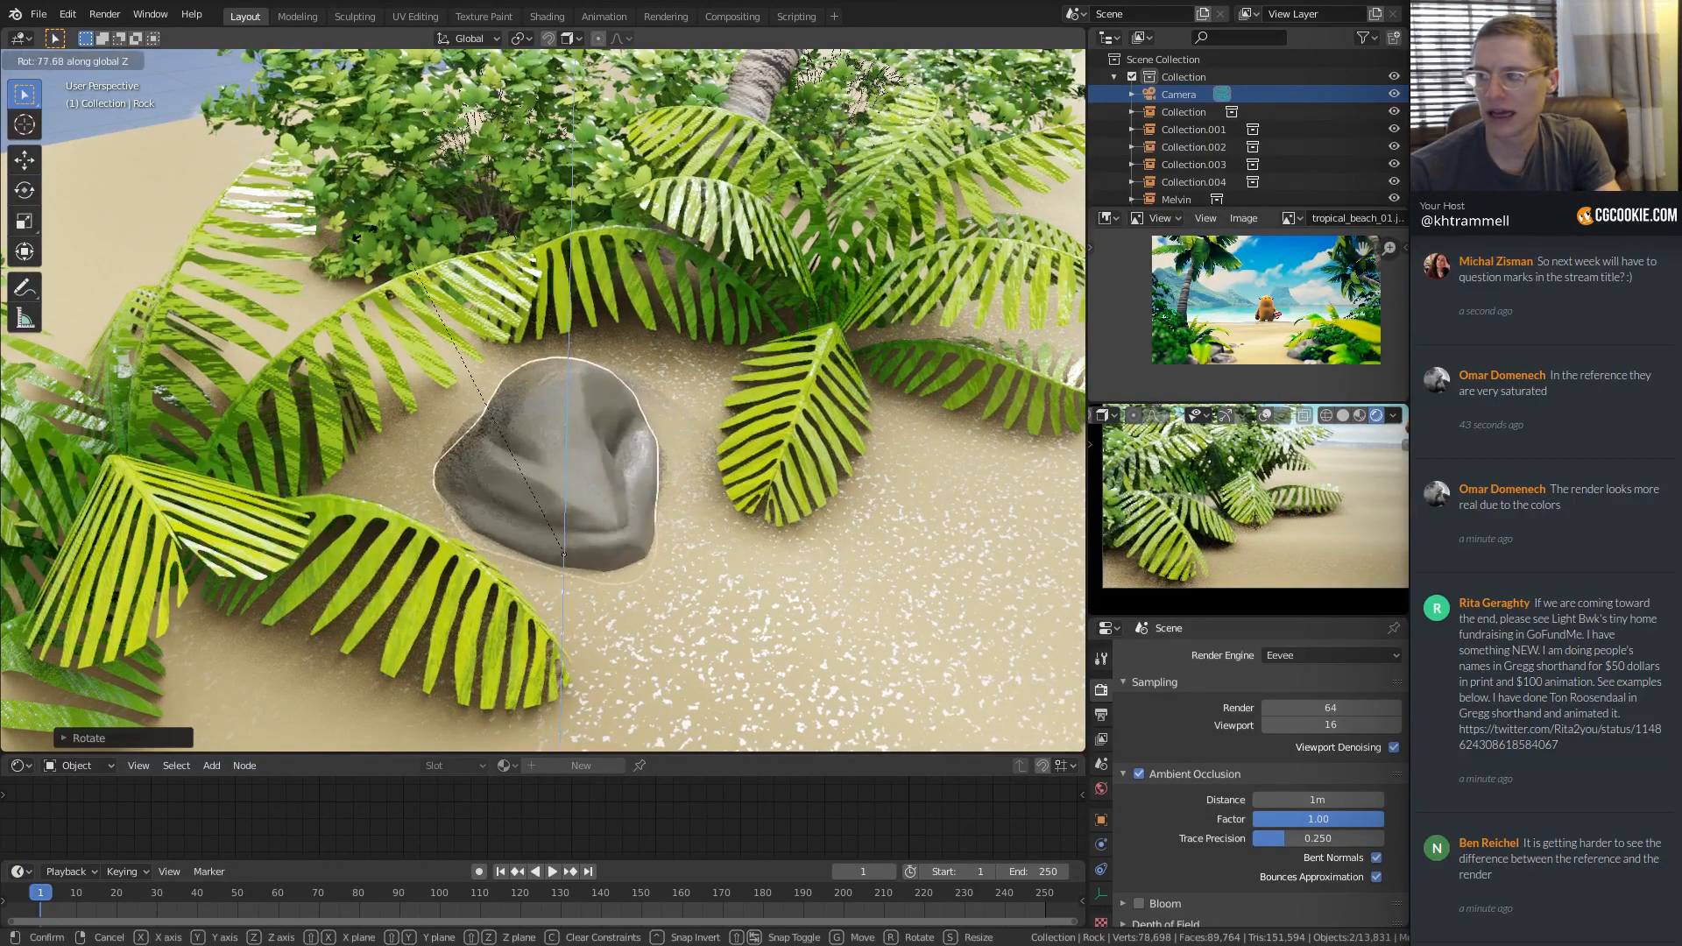
left_click(291, 255)
Move the rock along the ground out from under the ferns and scale it up slightly.
key("g")
key("shift+z")
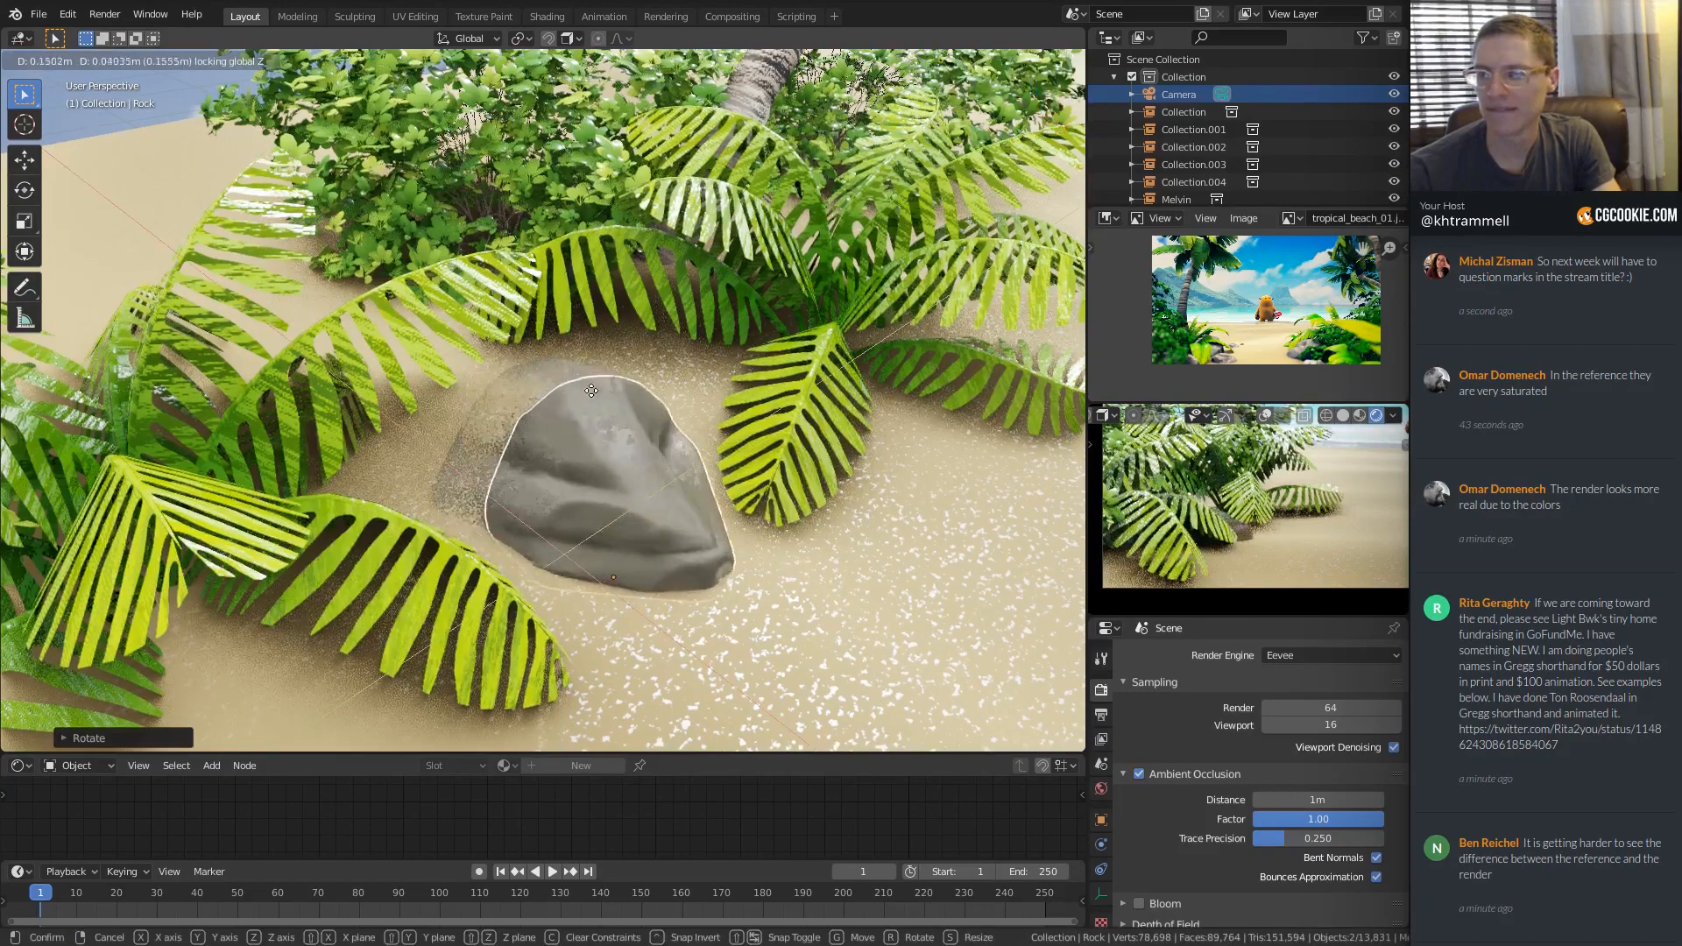
left_click(603, 401)
key("s")
left_click(636, 390)
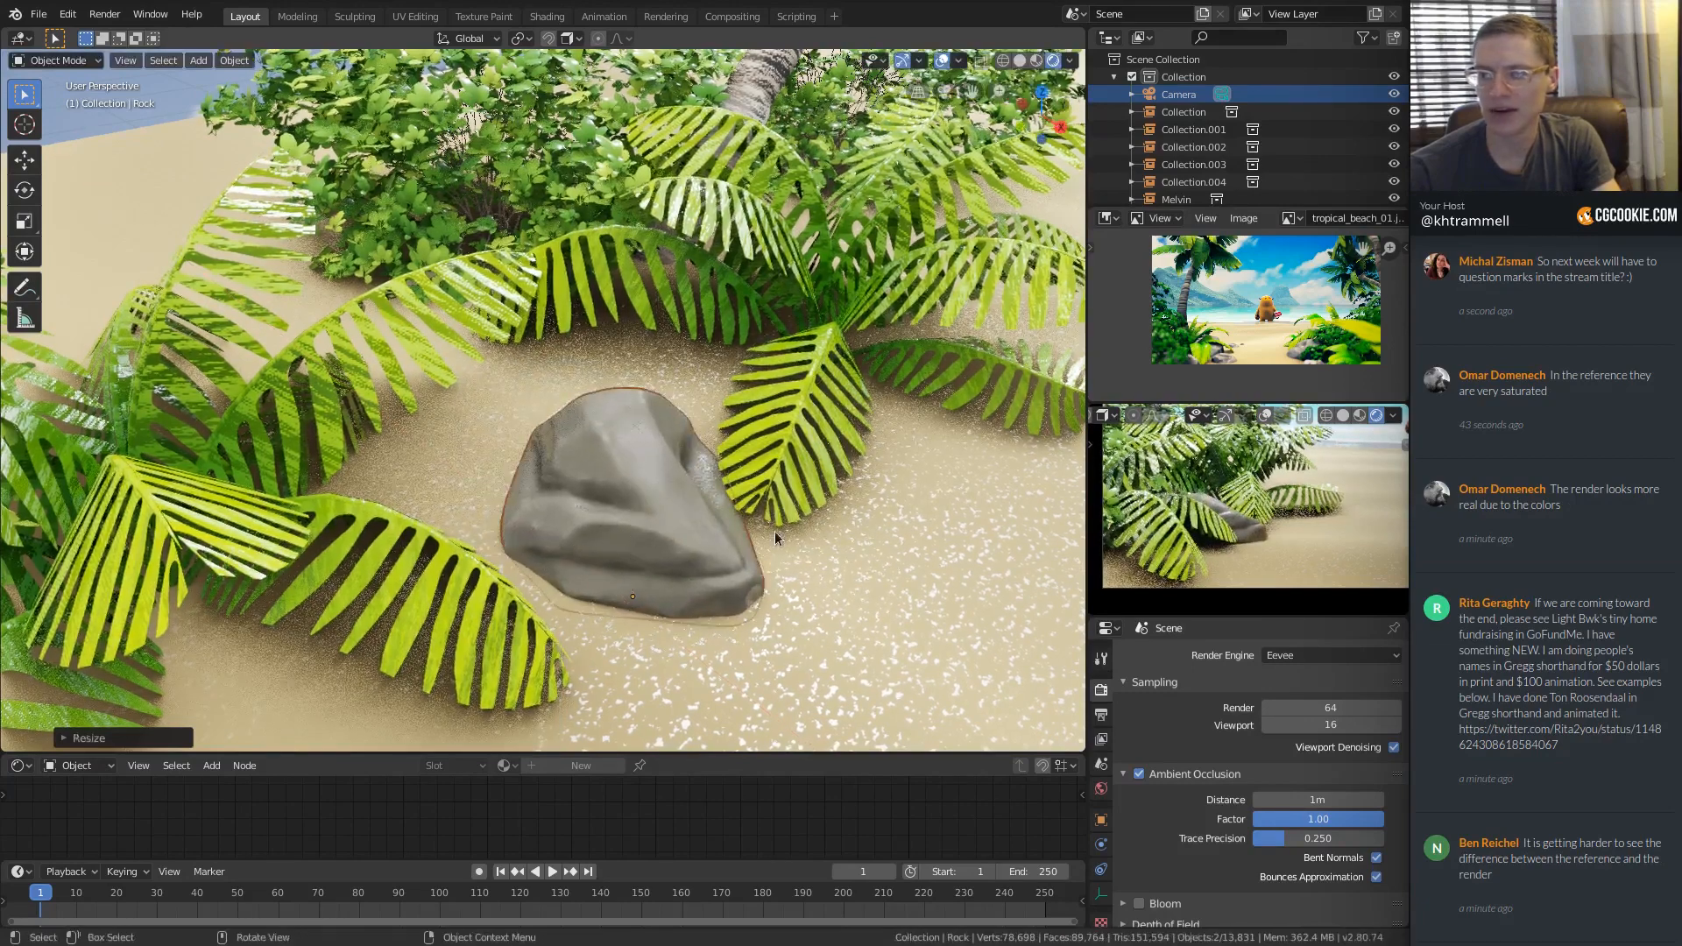
Scale the rock down along the Z axis to flatten it between the ferns.
scroll(774, 531, "down", 2)
key("s")
key("z")
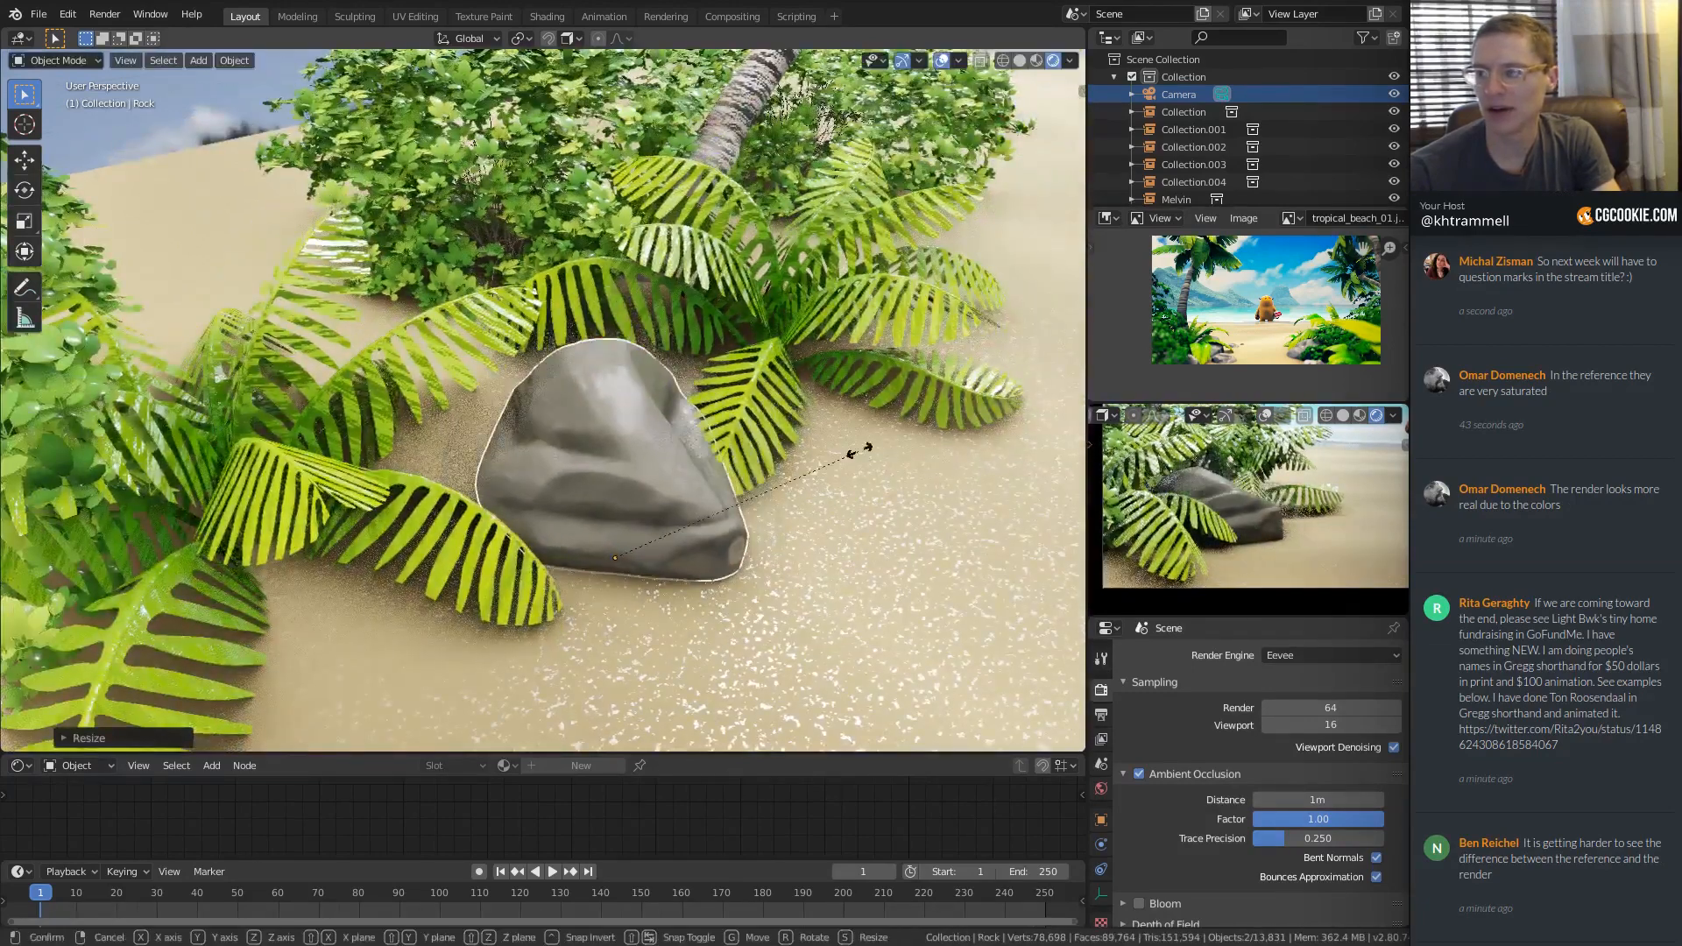
left_click(774, 477)
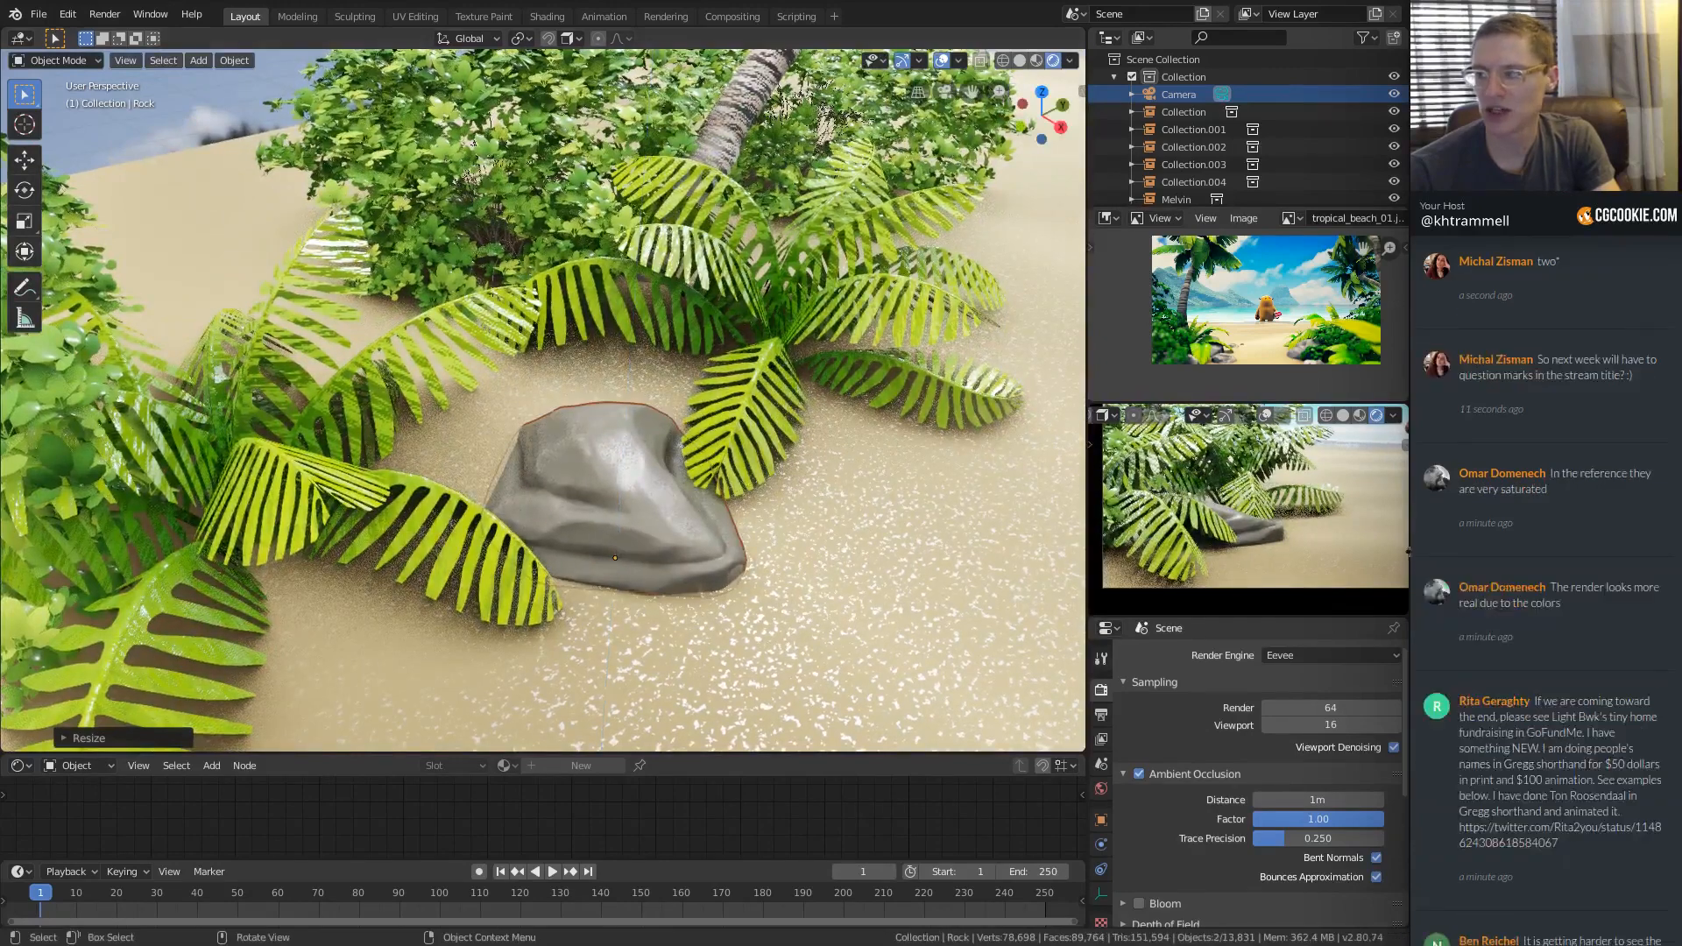
Adjust the flattened rock's height along the Z axis, judging it in a closer camera preview.
key("KP_0")
scroll(1367, 504, "up", 5)
key("g")
key("z")
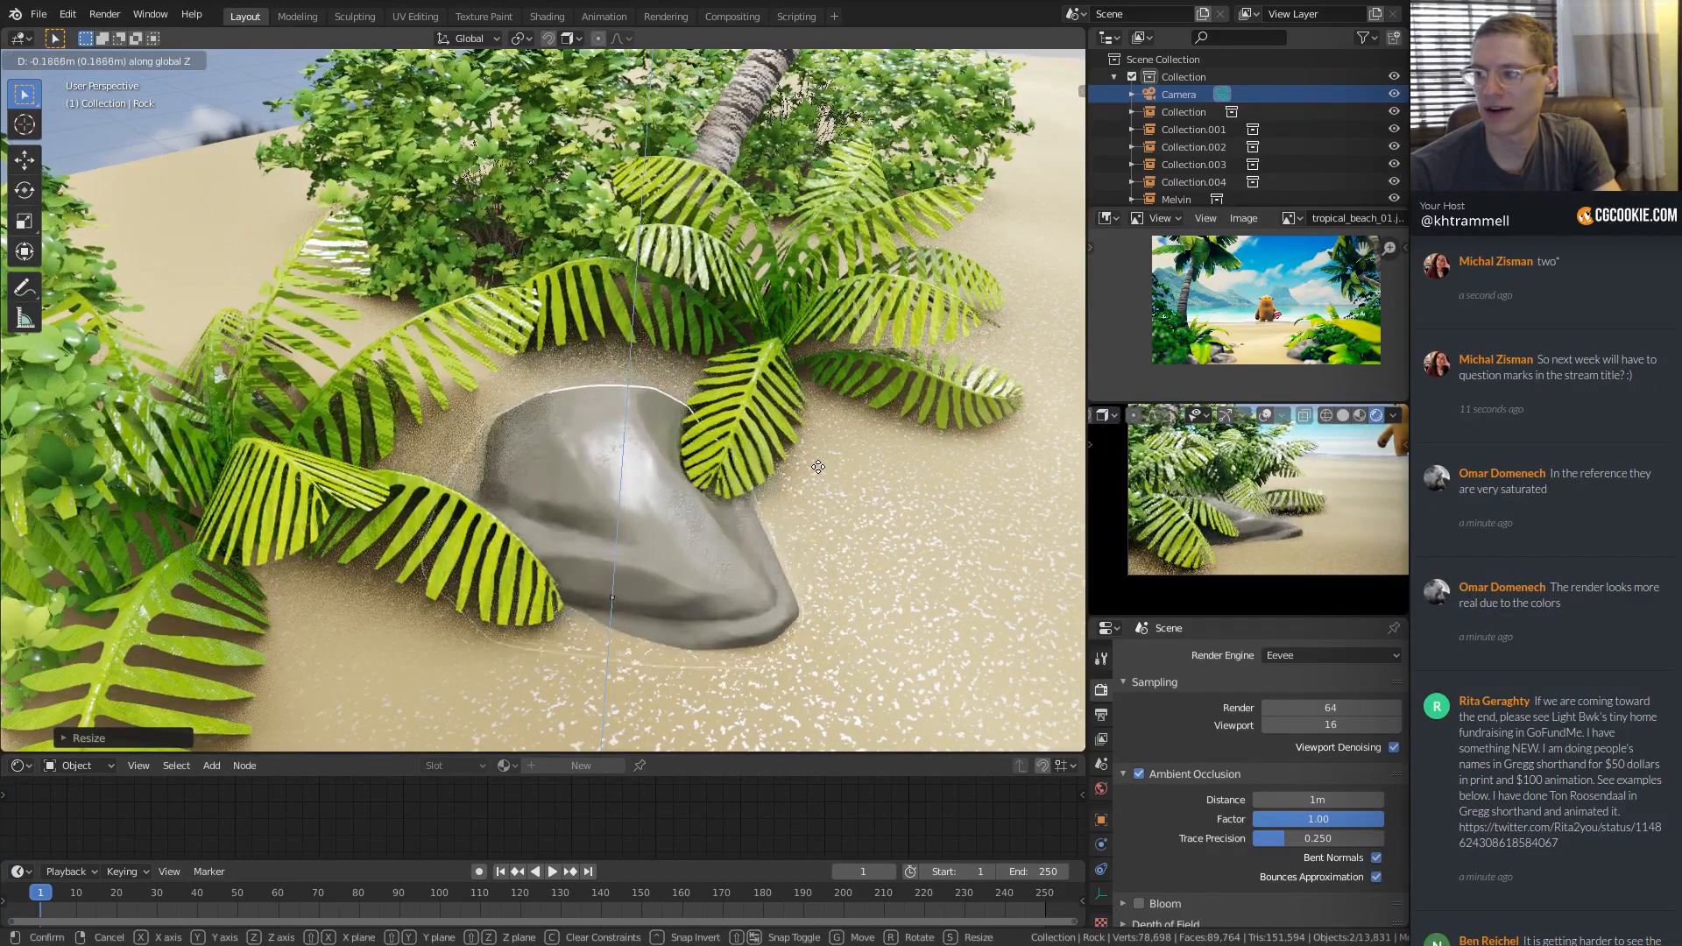
left_click(1375, 481)
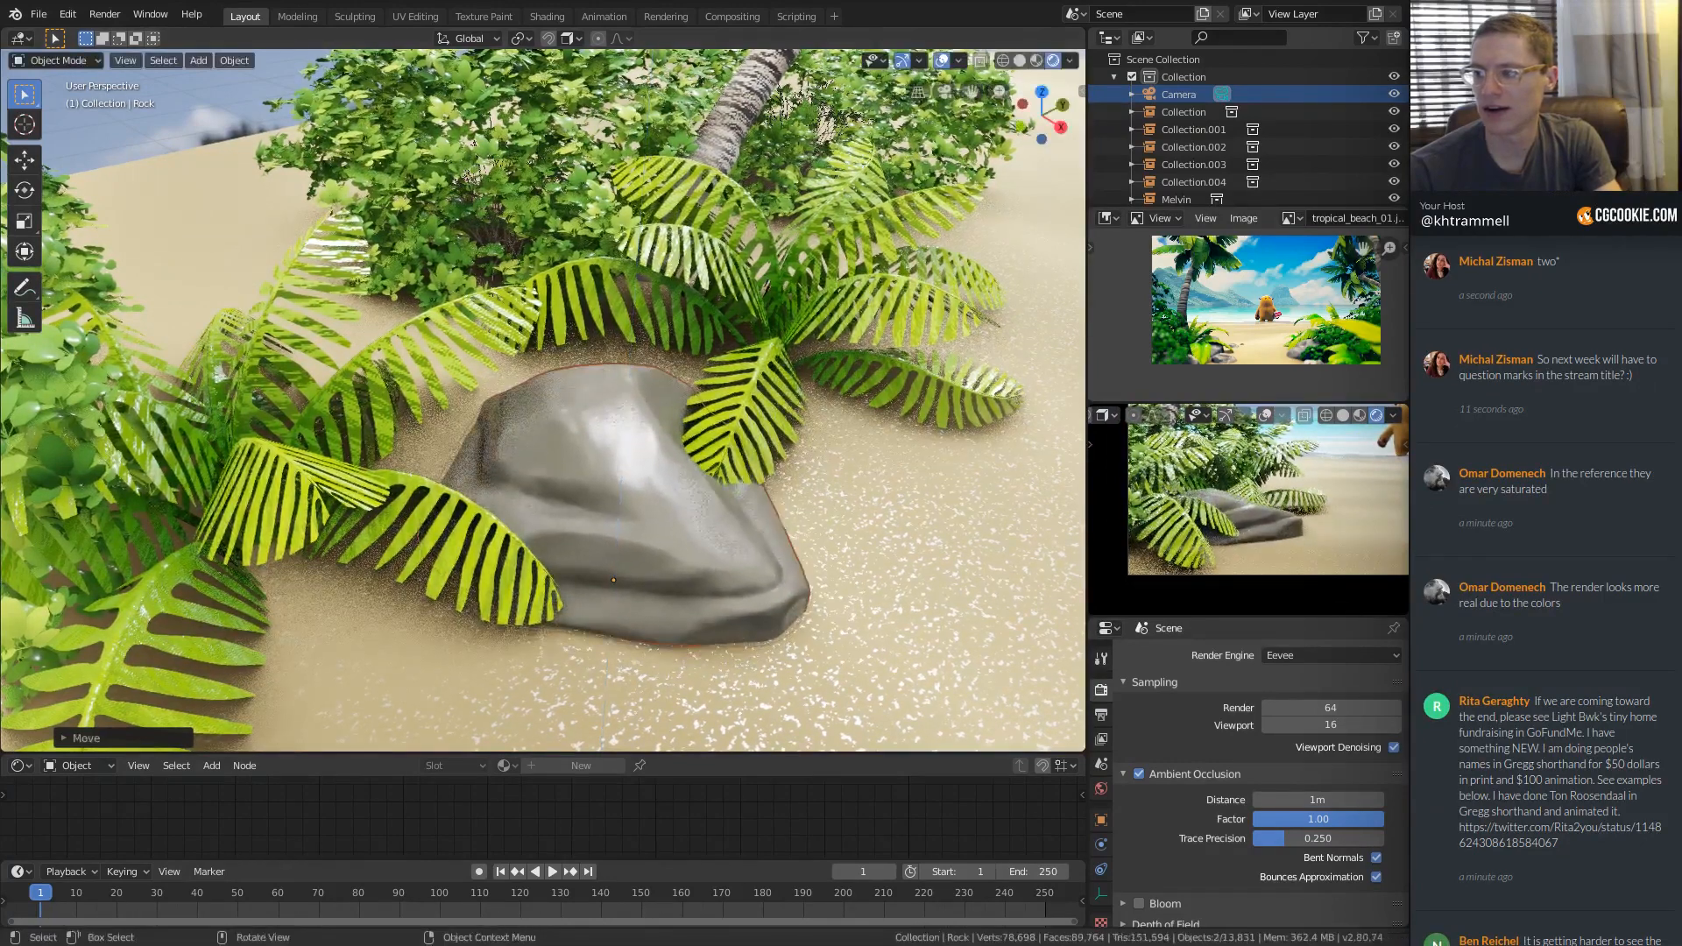
Rotate the large rock slightly in the camera preview and shift it into place between the ferns.
key("r")
left_click(1362, 510)
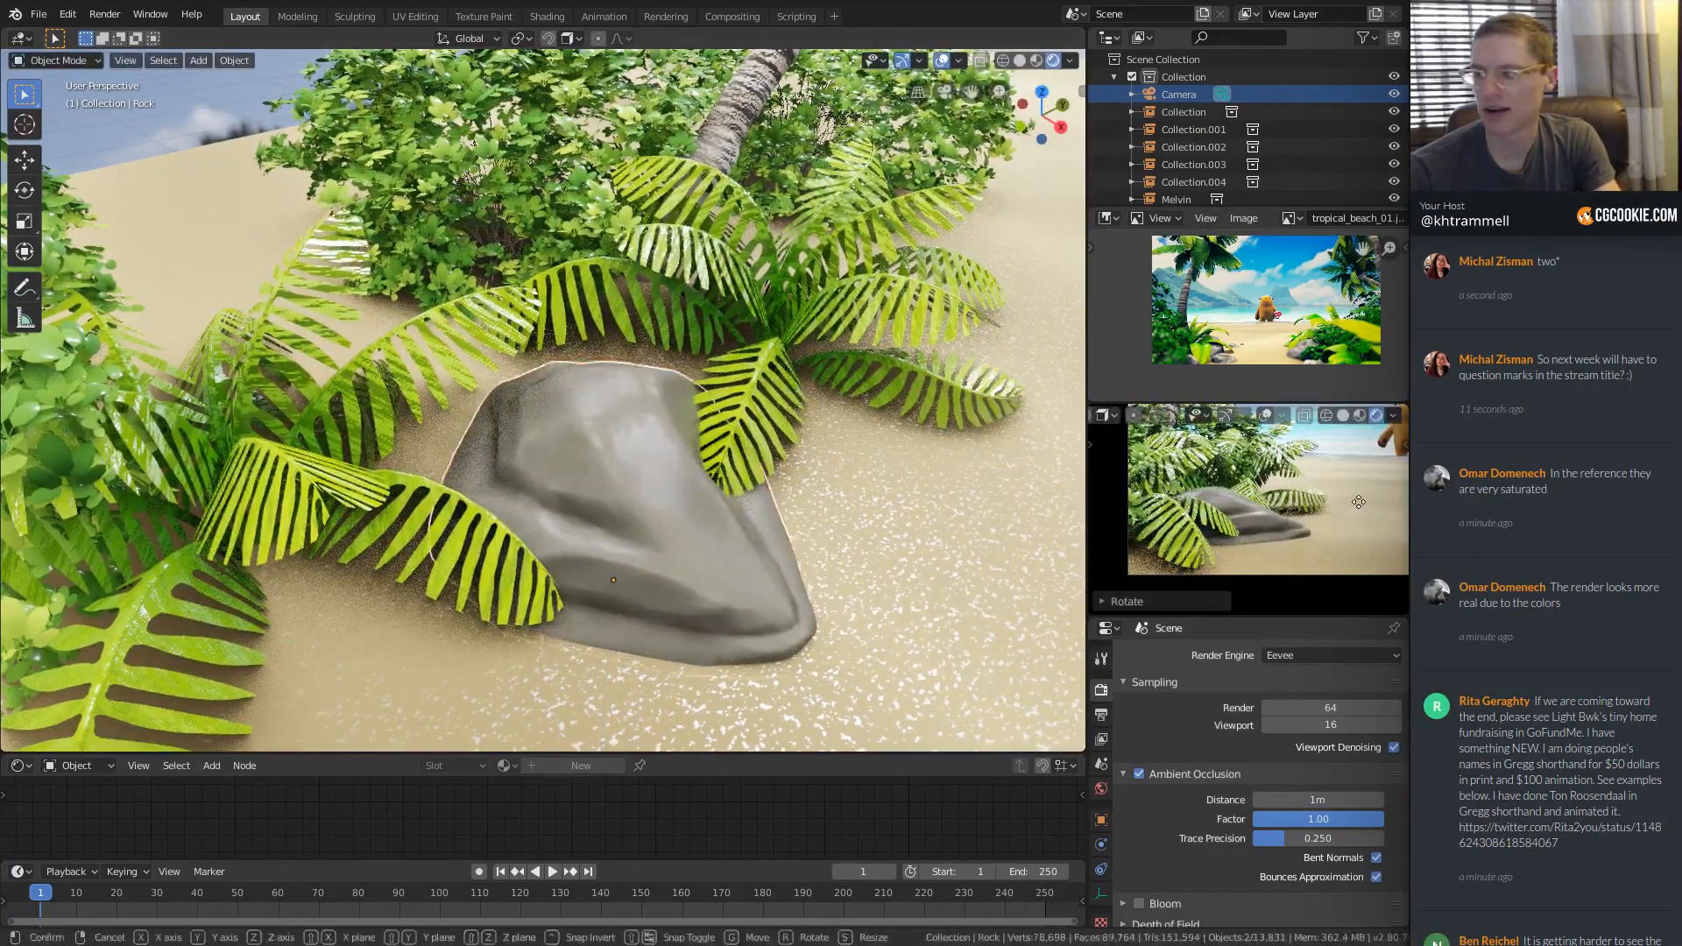
left_click(1360, 498)
Duplicate the large rock, place the copy along the ground in front of it and scale the copy down.
scroll(603, 435, "down", 1)
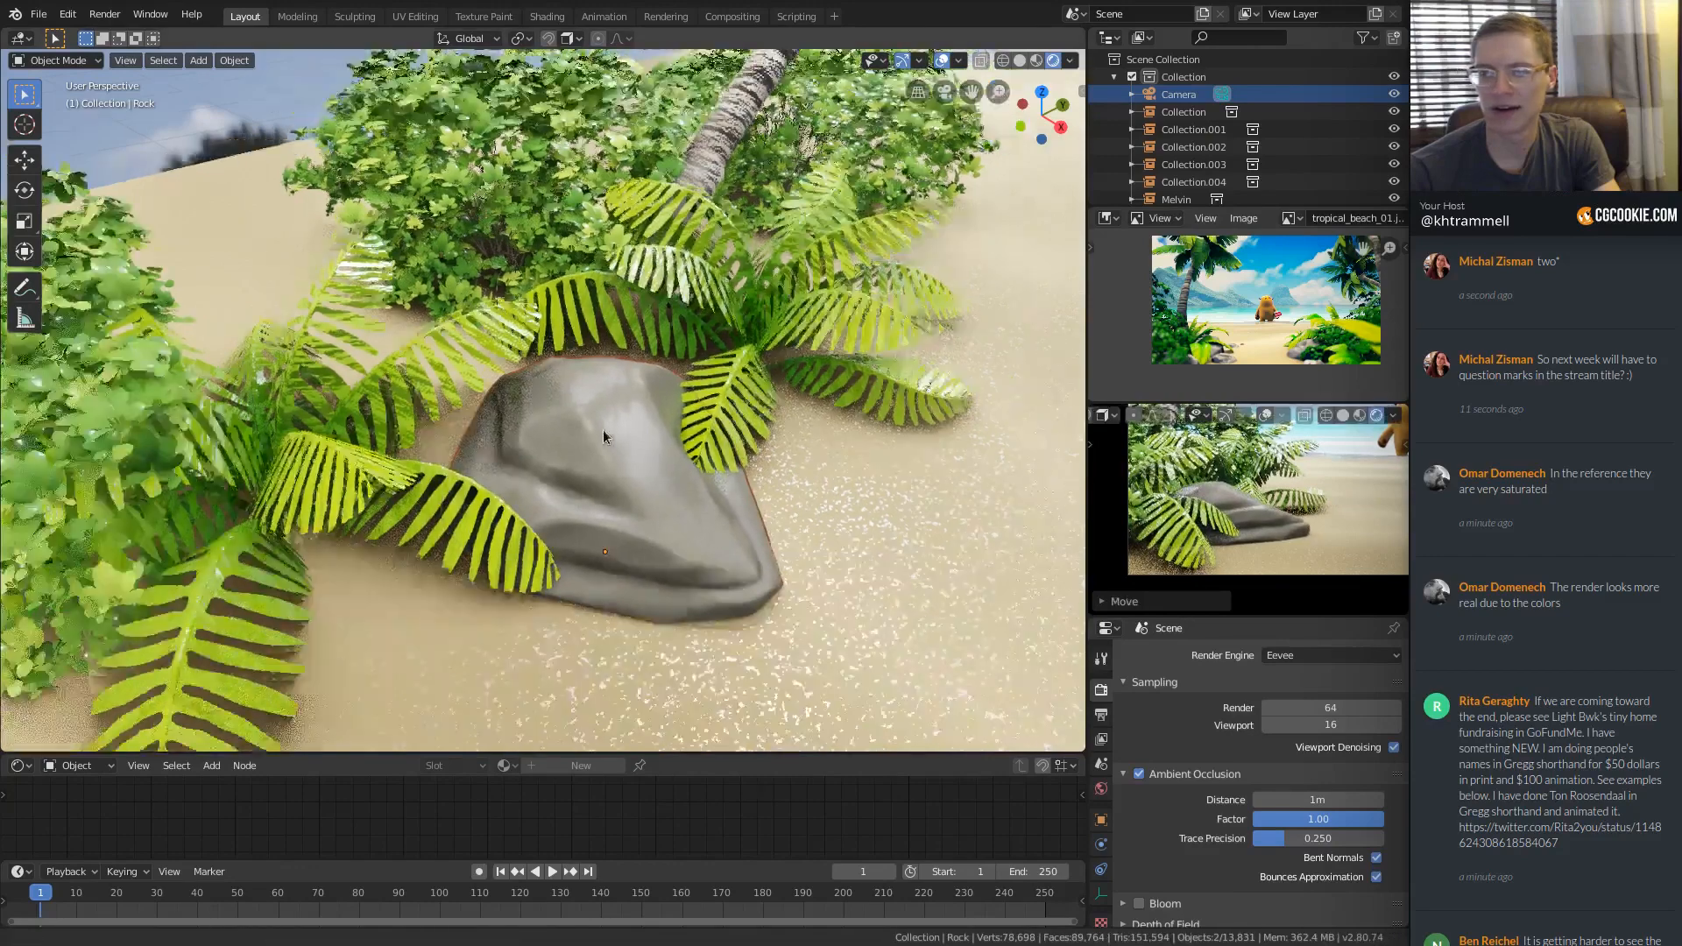
scroll(602, 436, "down", 2)
key("shift+d")
key("shift+z")
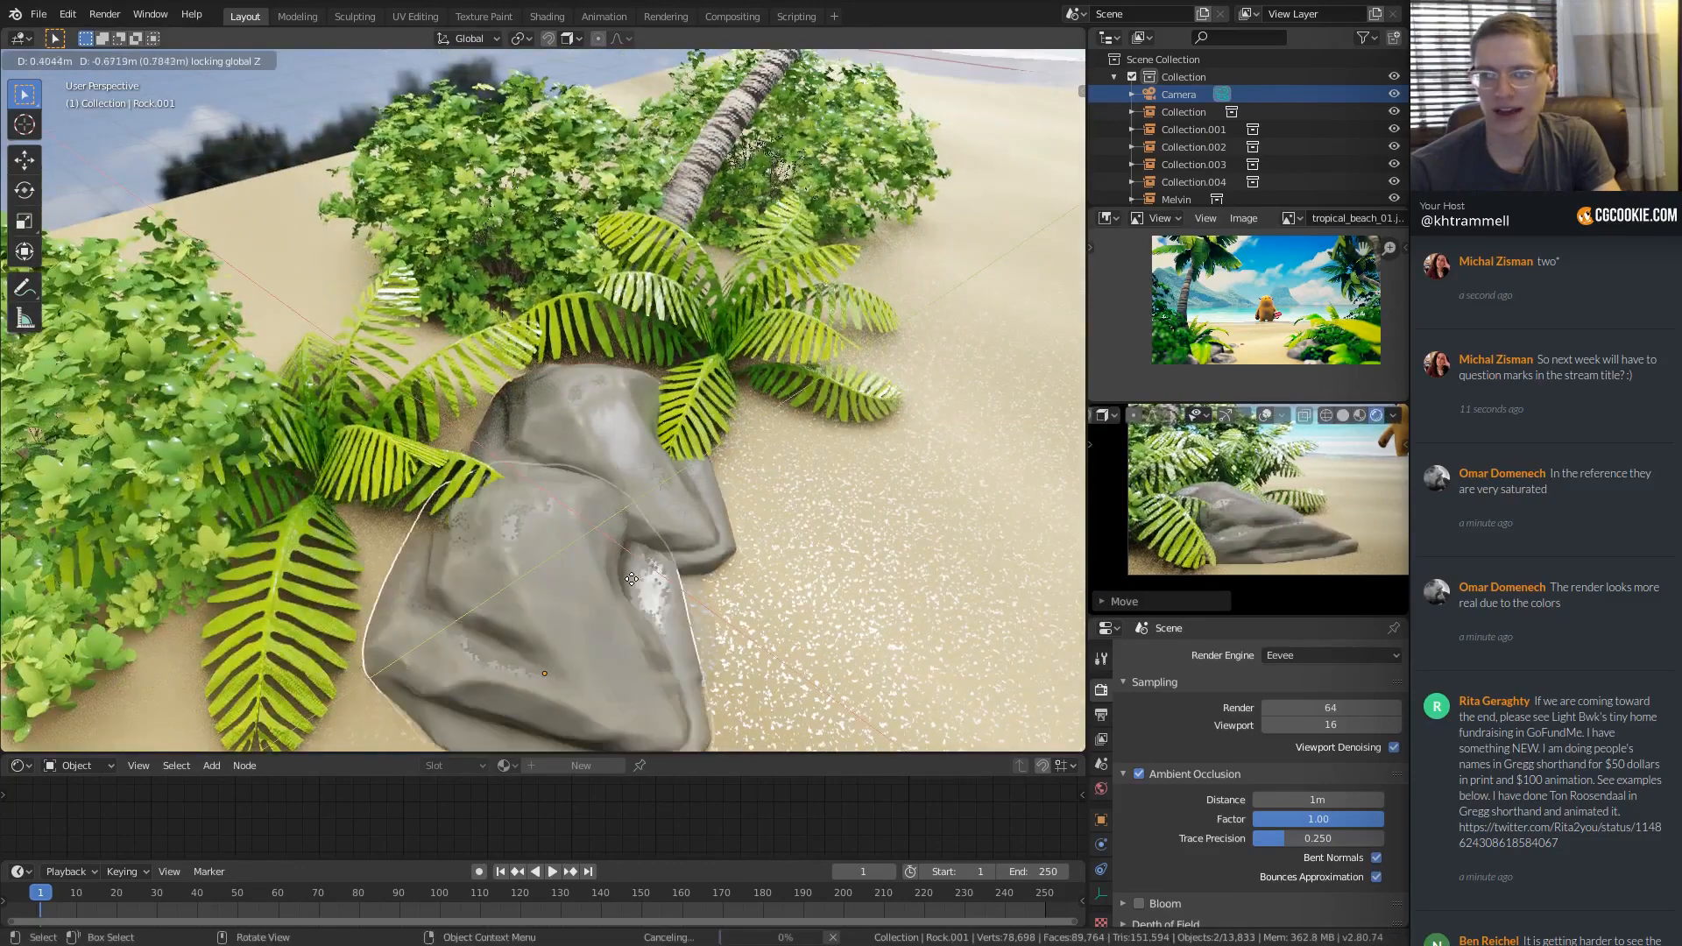
left_click(623, 590)
key("s")
left_click(580, 530)
Rotate the small rock copy freely with Trackball rotation to show different sides than the large rock.
key("r")
key("r")
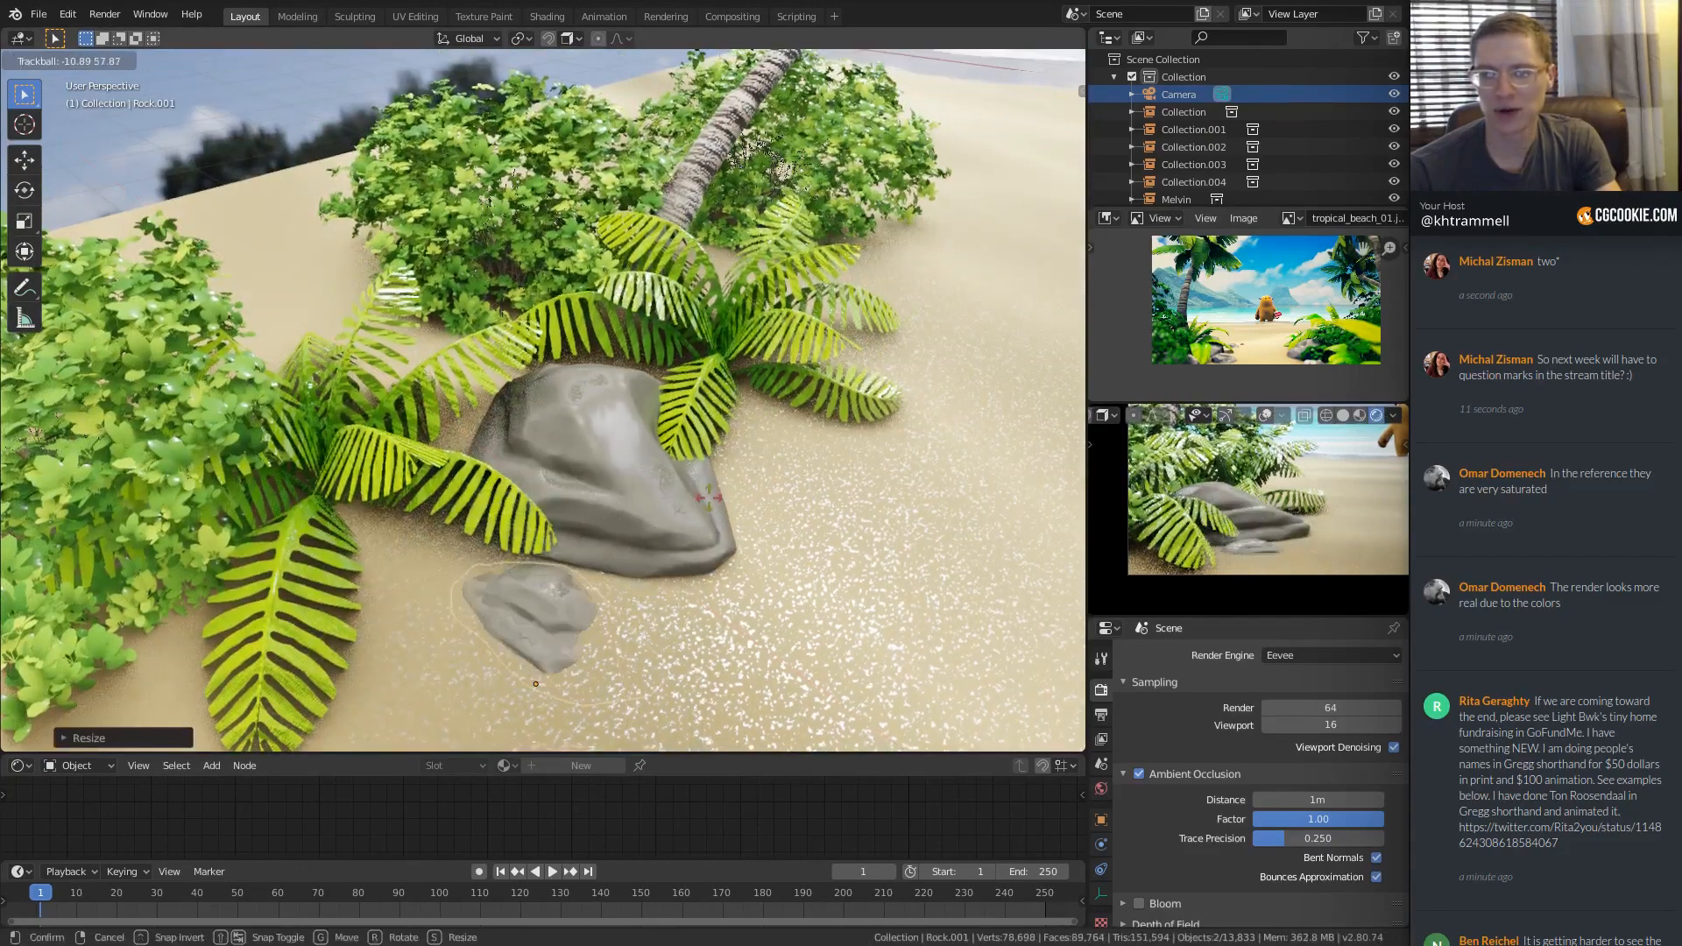
left_click(707, 497)
key("r")
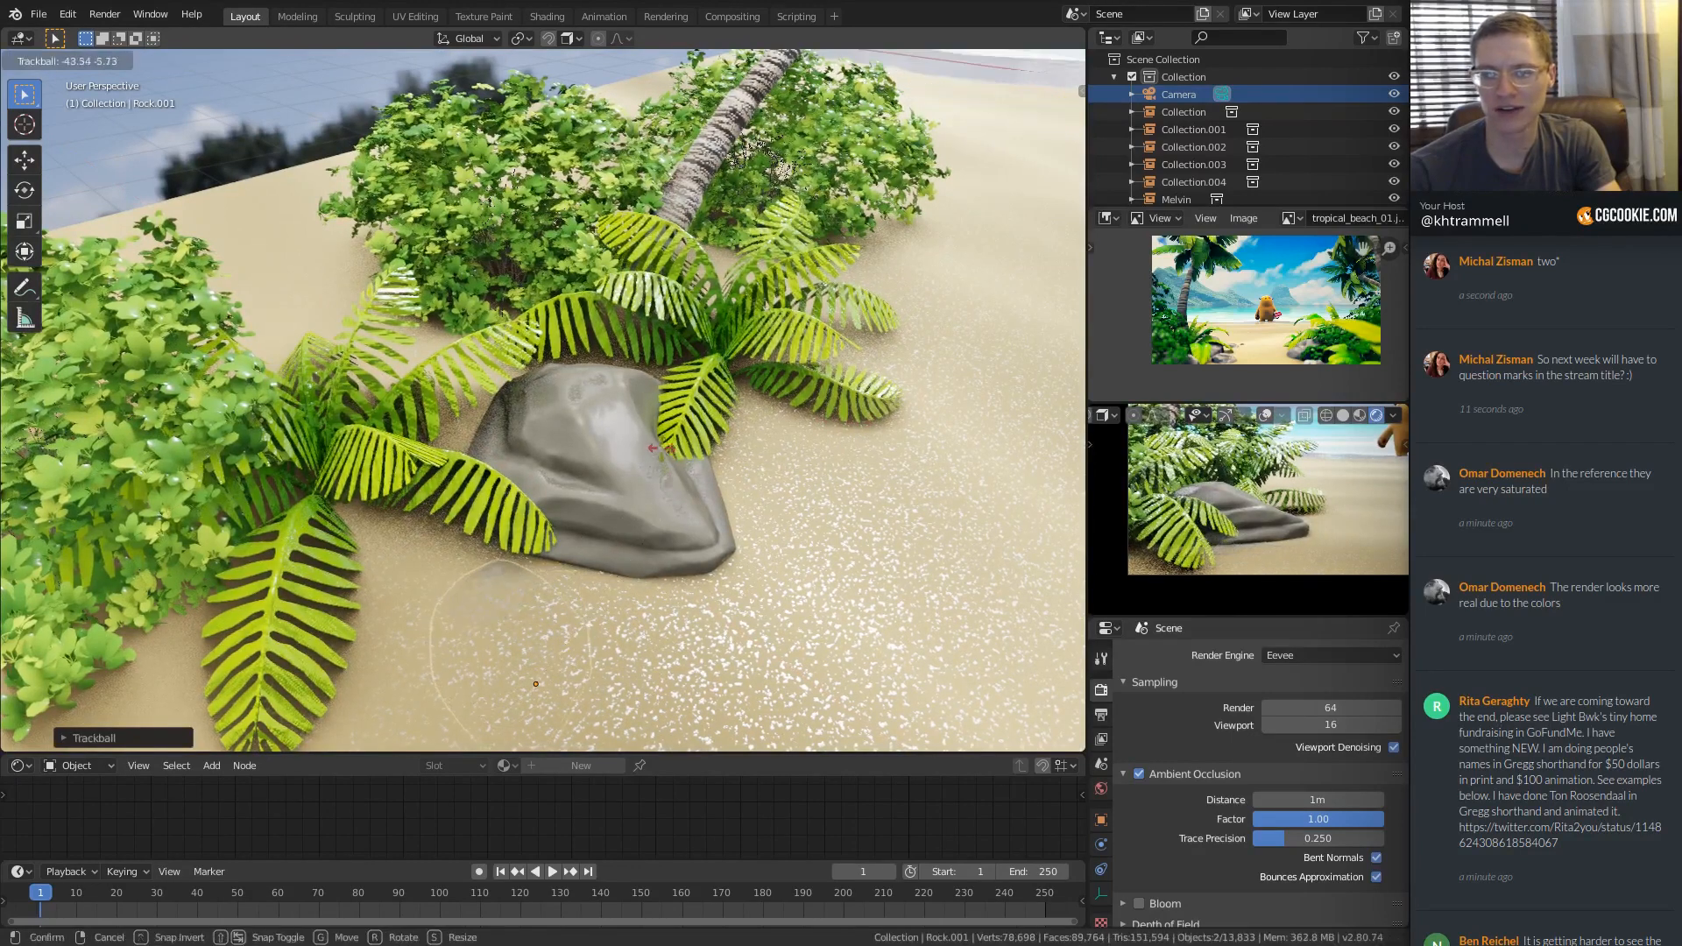
left_click(636, 581)
Raise the small rock along Z, tilt it and move it against the large rock's base beside the fern frond.
key("g")
key("z")
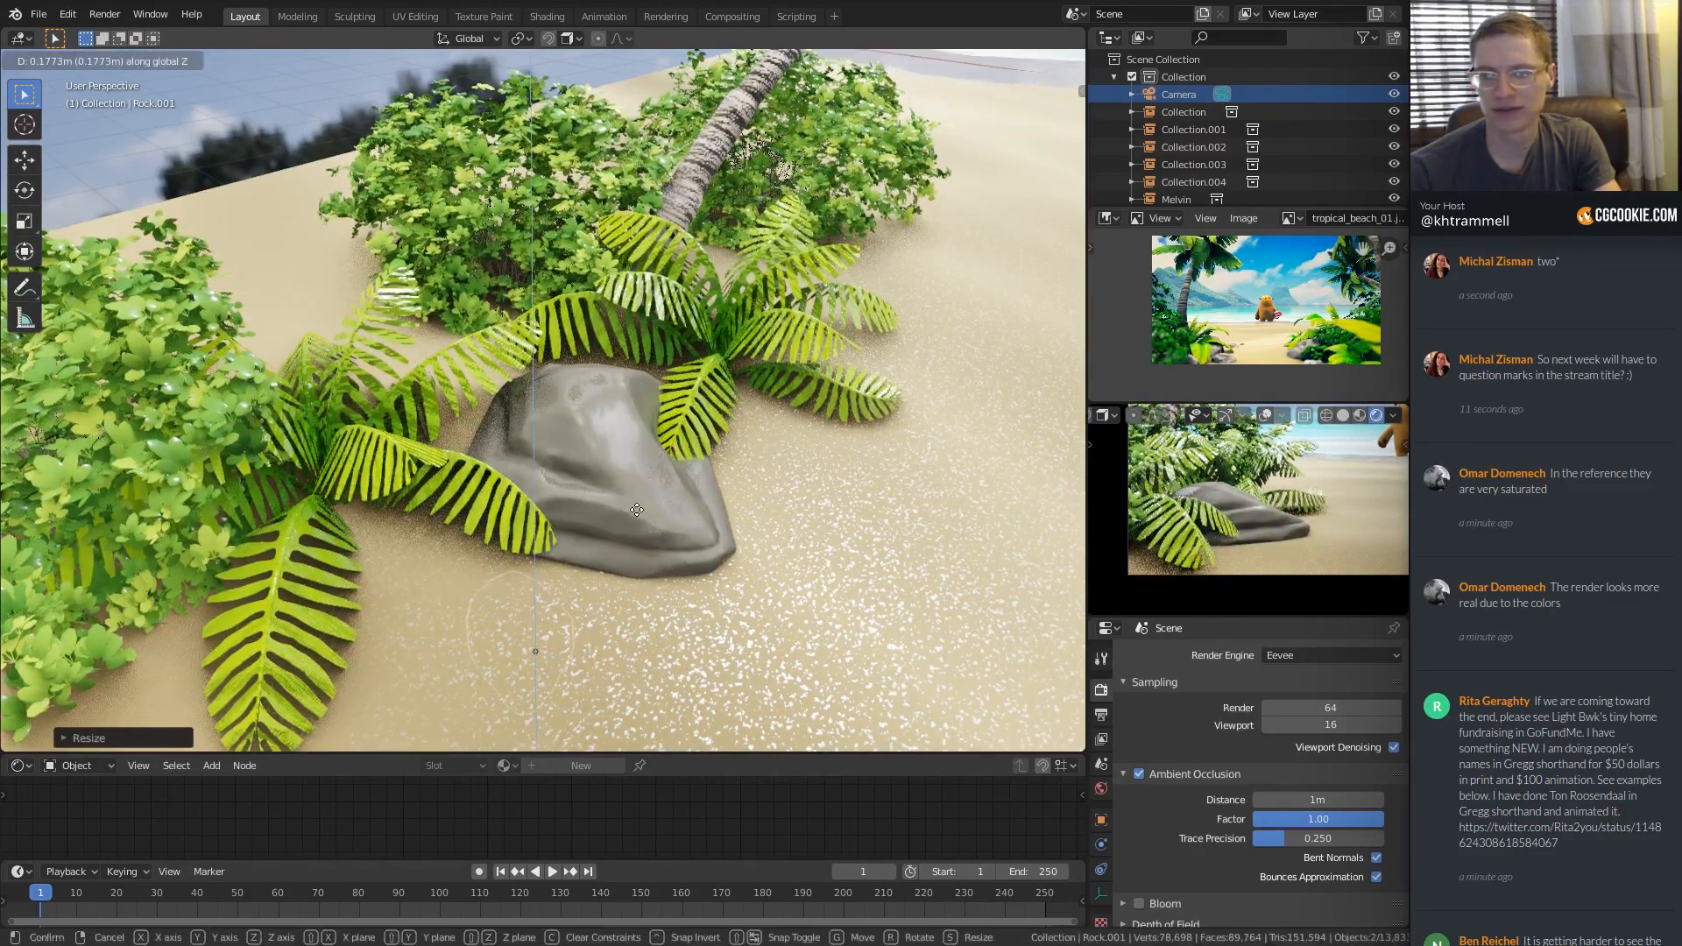
left_click(630, 502)
middle_click_drag(628, 505, 745, 490)
key("r")
left_click(734, 471)
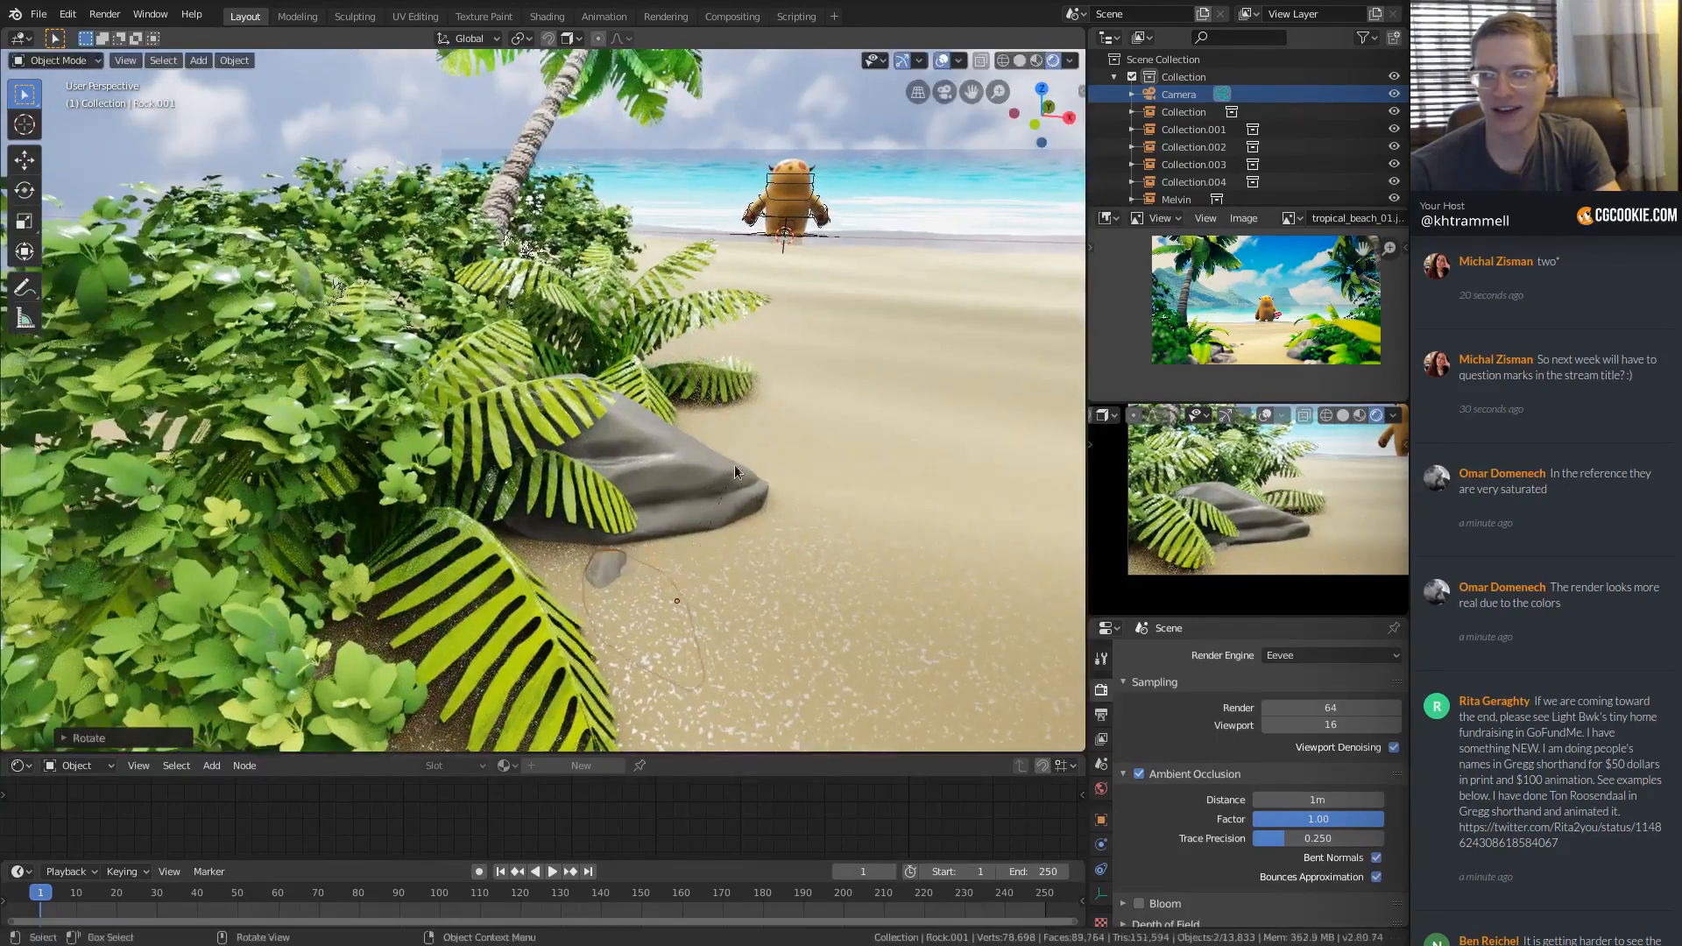
key("g")
left_click(722, 474)
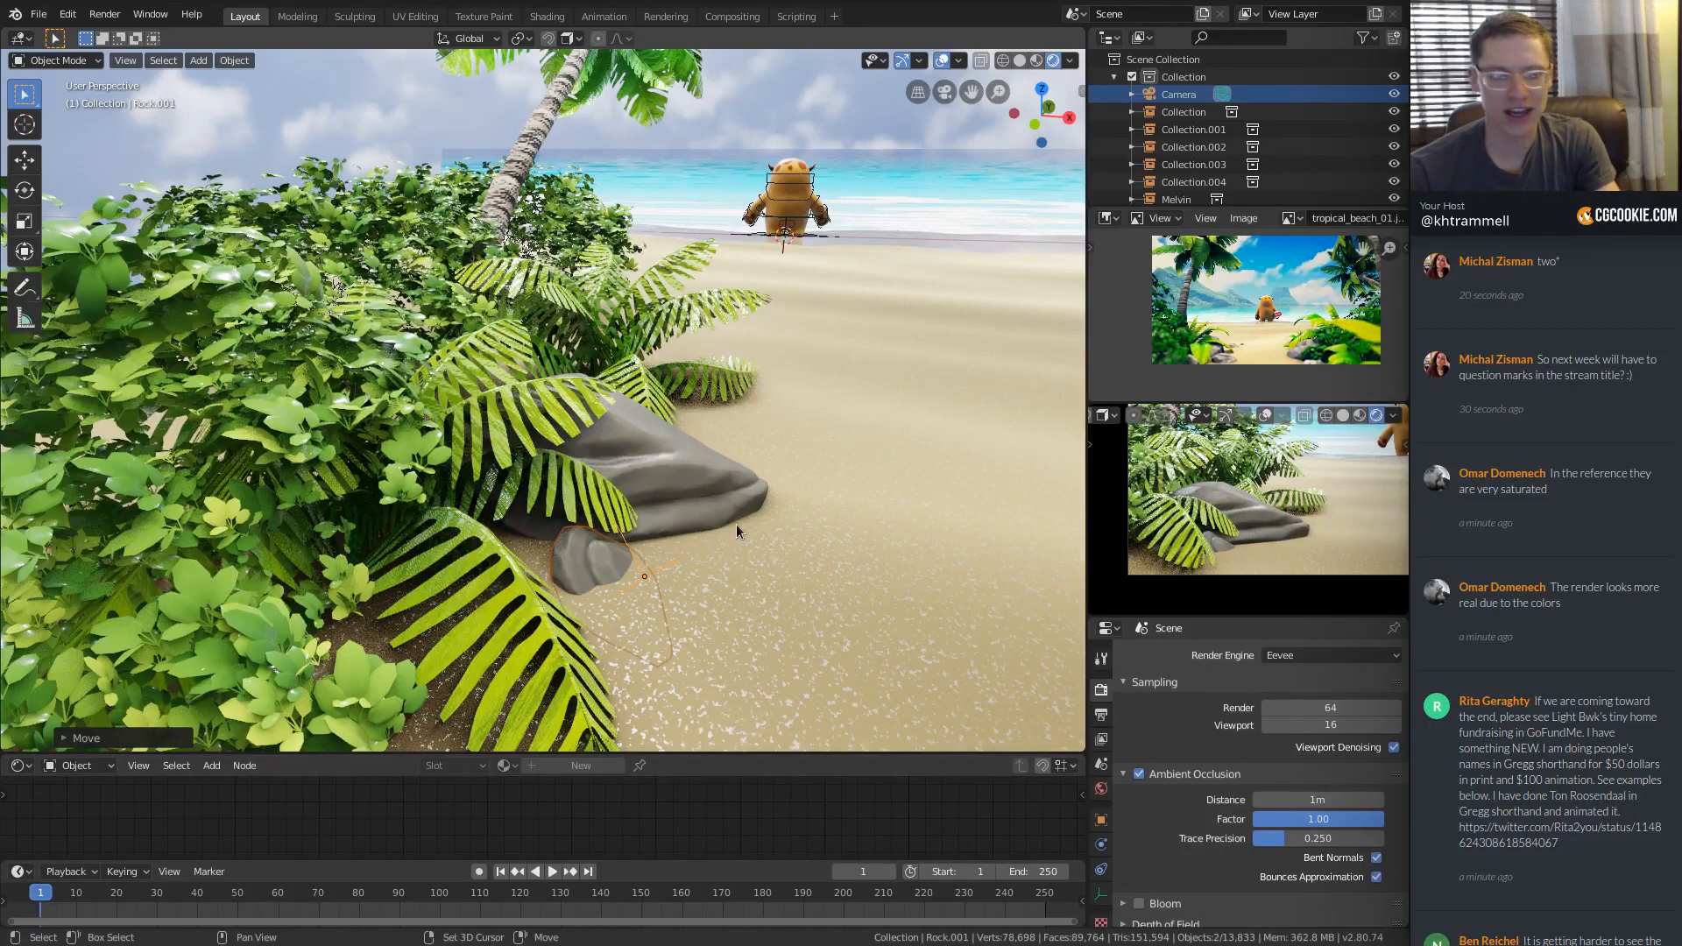
Duplicate the small rock, rotate the copy about Z, tilt it and move it along the ground in front of the large rock.
key("shift+d")
key("r")
key("z")
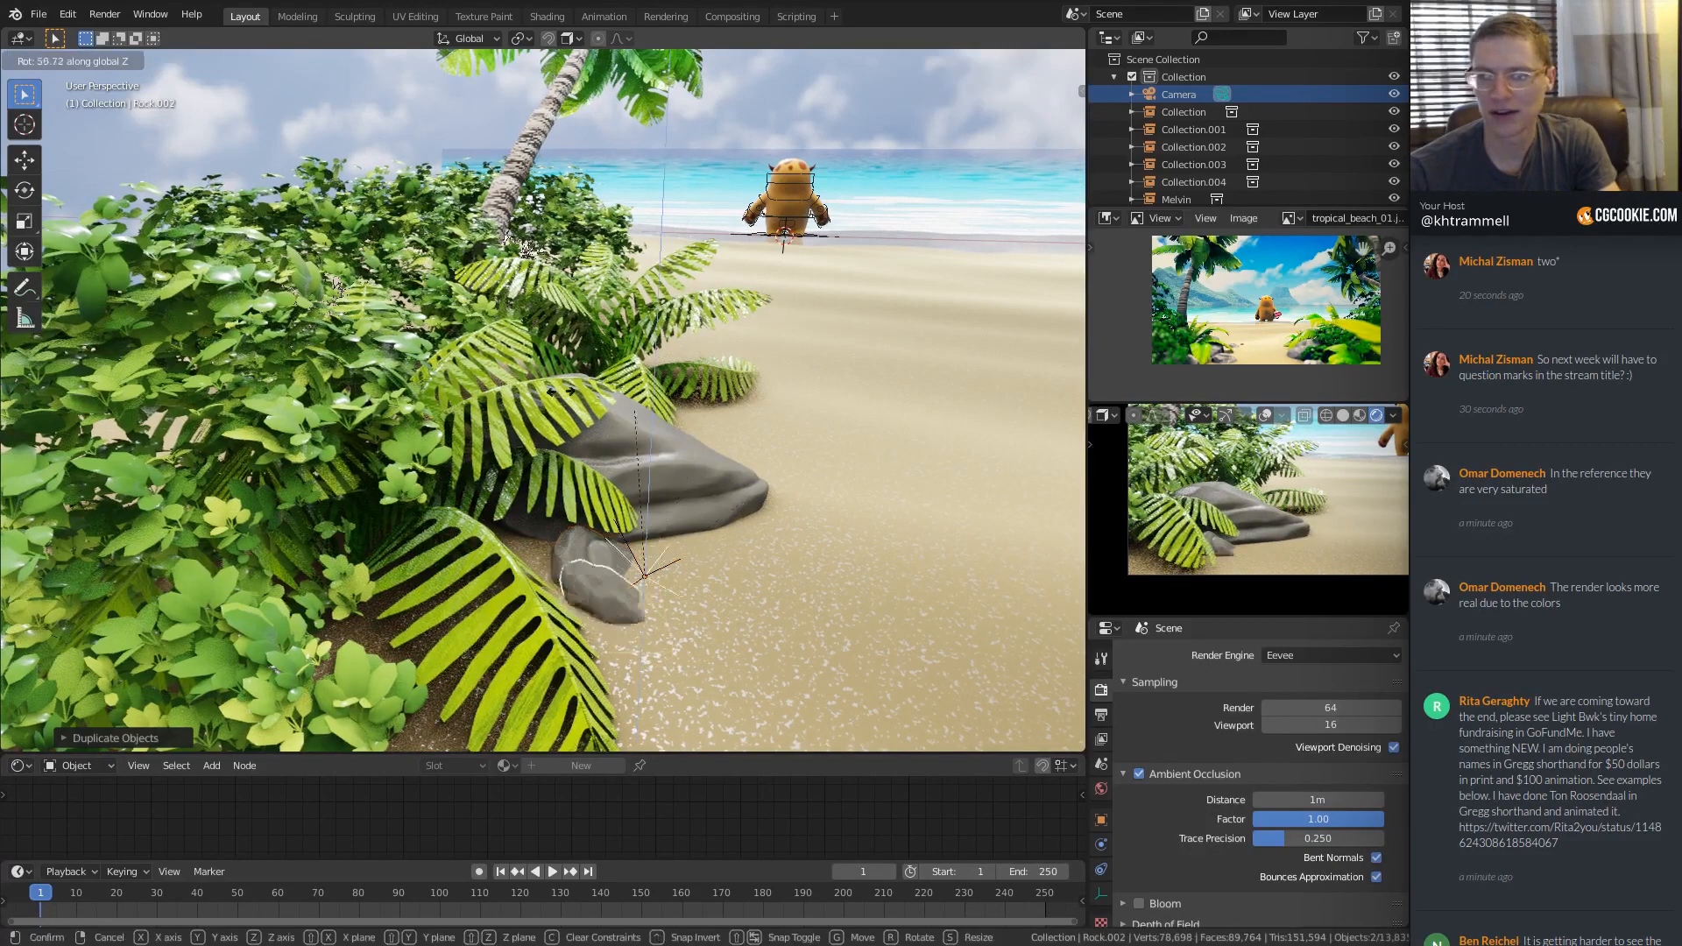
left_click(652, 464)
key("r")
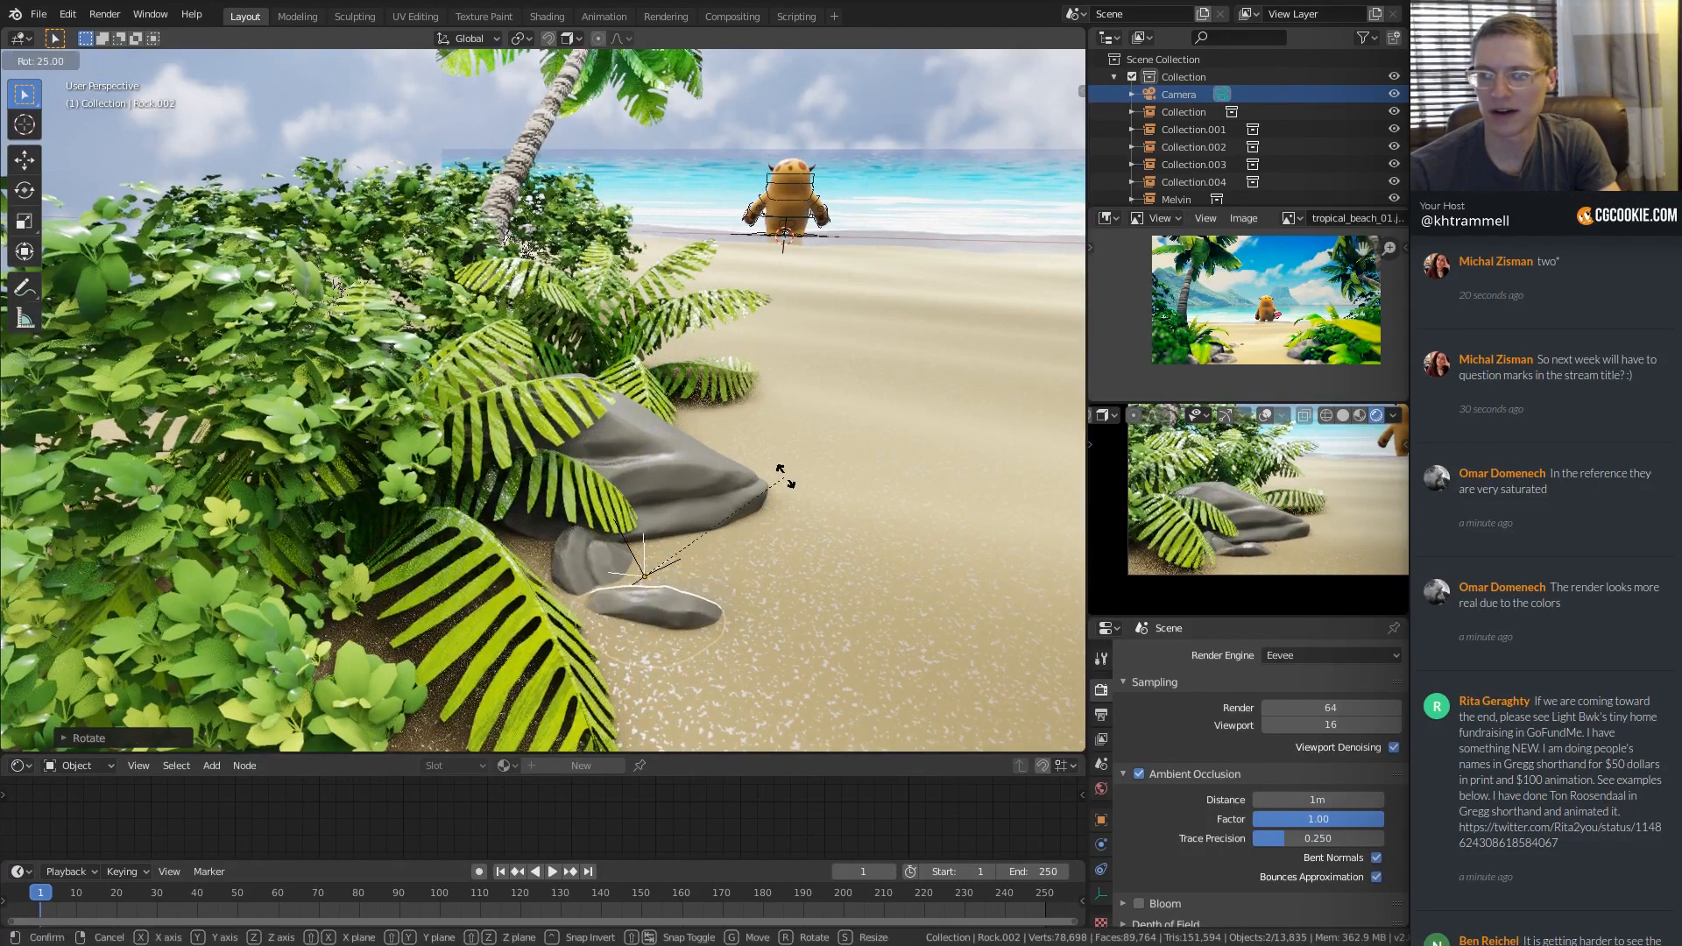
left_click(708, 564)
key("g")
key("shift+z")
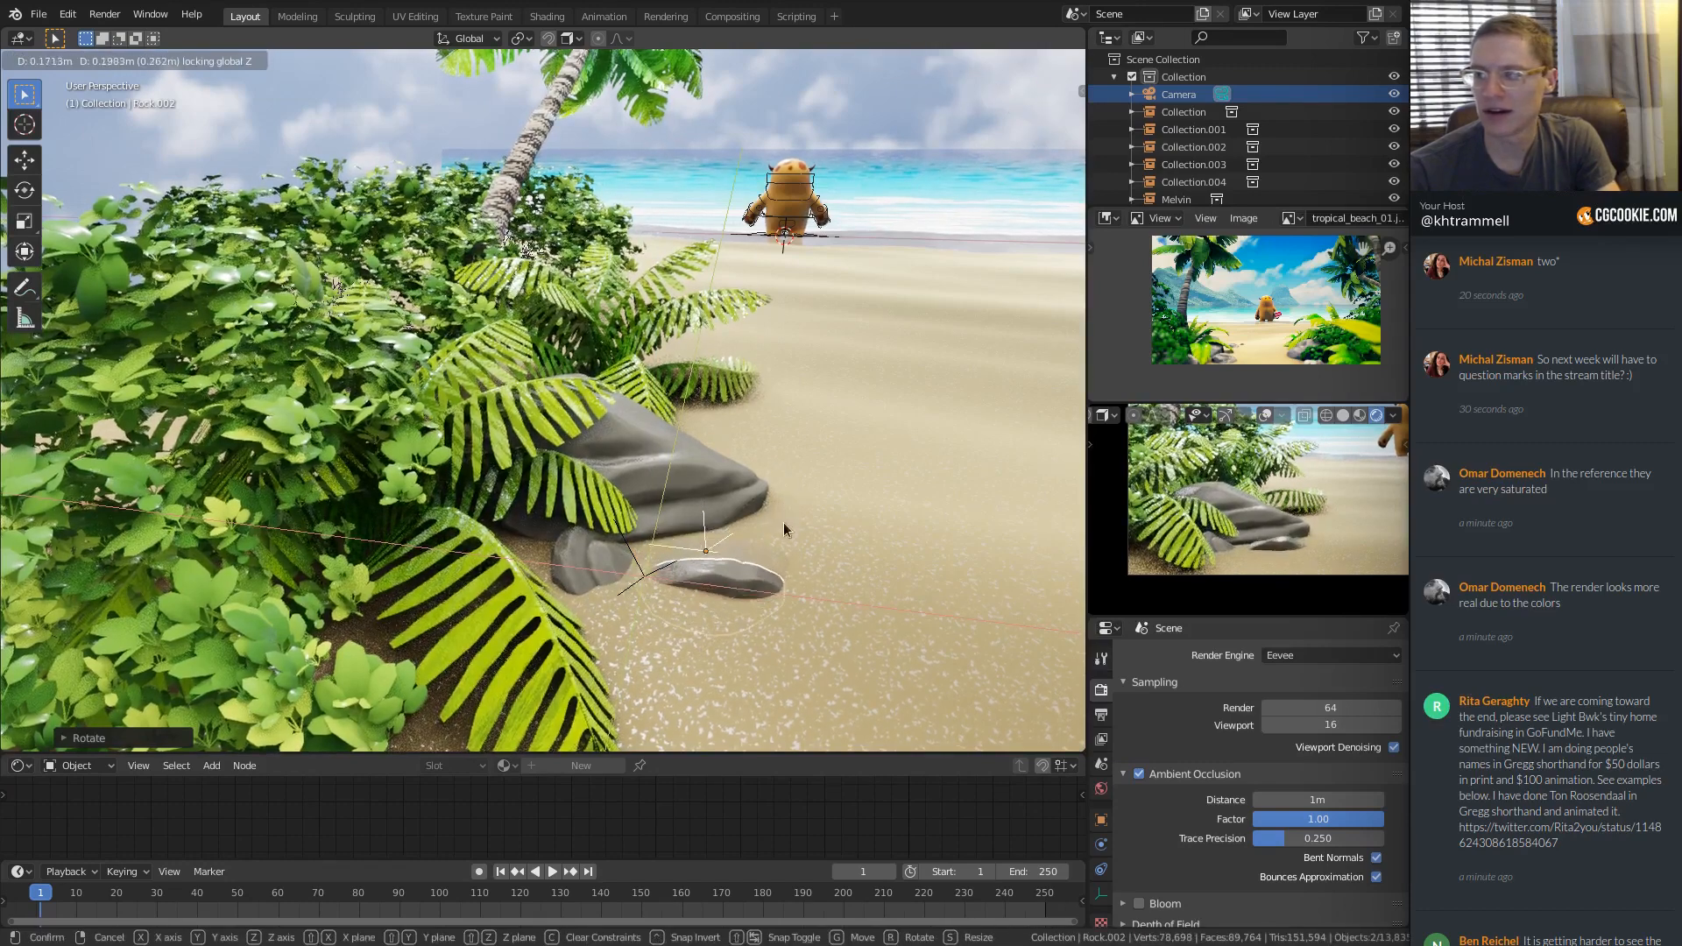
left_click(783, 522)
Duplicate the elongated rock along the ground toward the open sand and scale the copy down.
mouse_move(784, 522)
middle_mouse_down()
mouse_move(791, 549)
mouse_move(808, 524)
mouse_move(792, 518)
middle_mouse_up()
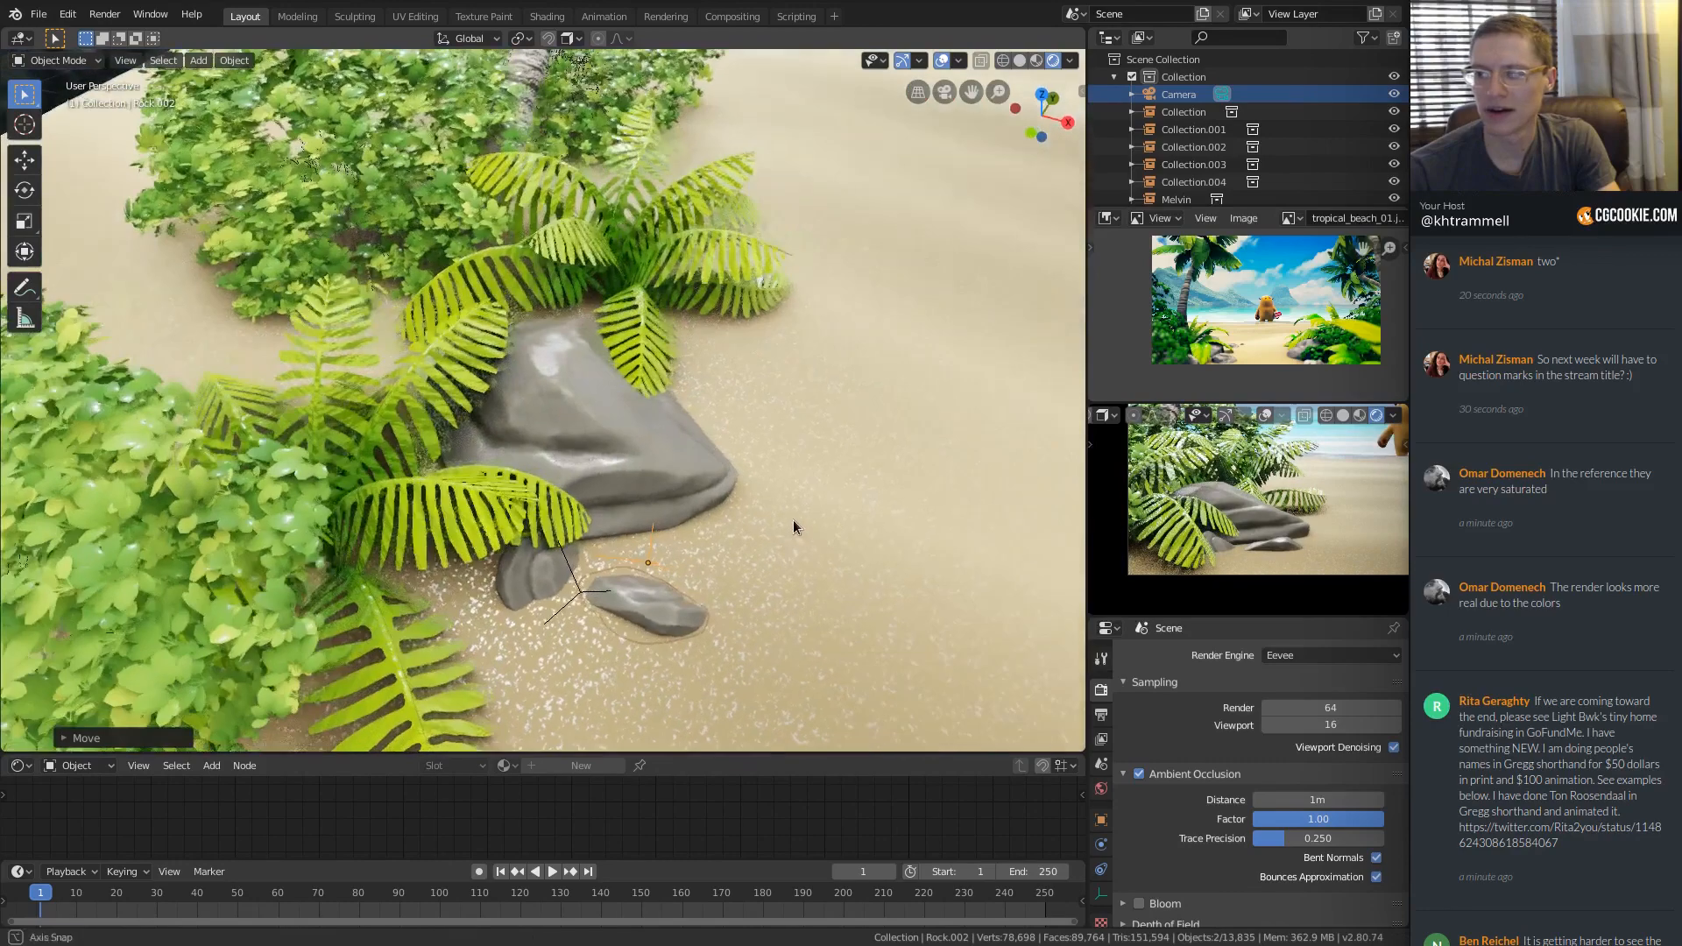
key("shift+d")
key("shift+z")
left_click(873, 482)
key("s")
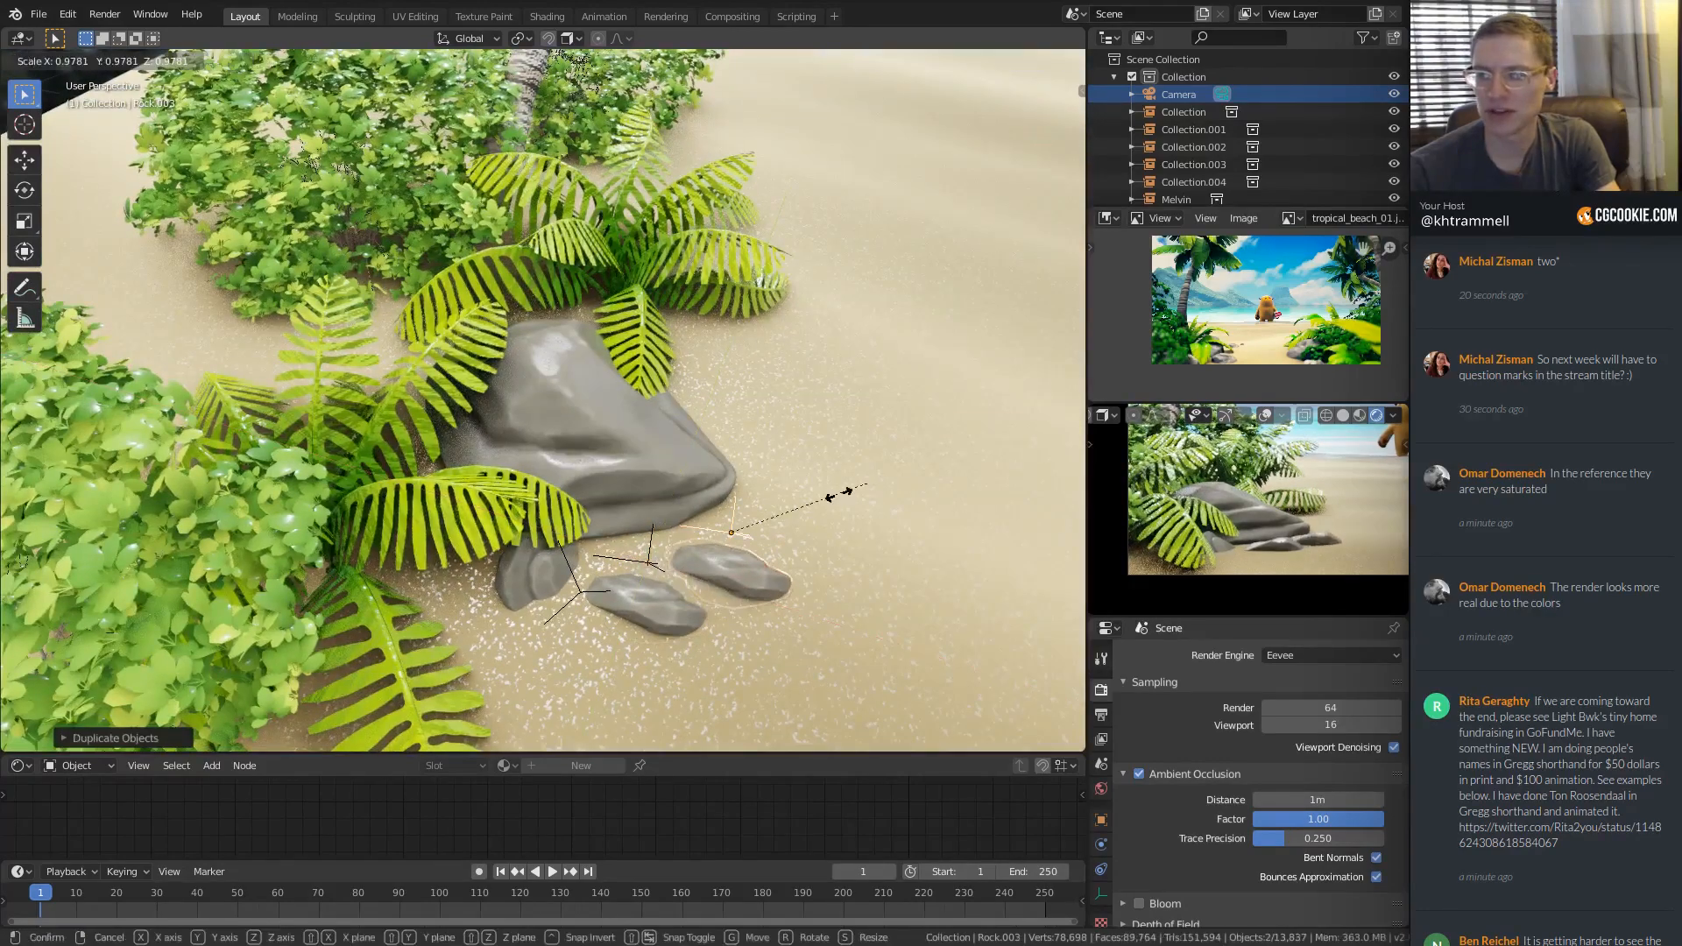
left_click(782, 509)
Reposition the elongated rock in the sand in front of the large rock.
middle_click_drag(812, 487, 586, 416)
scroll(732, 478, "up", 4)
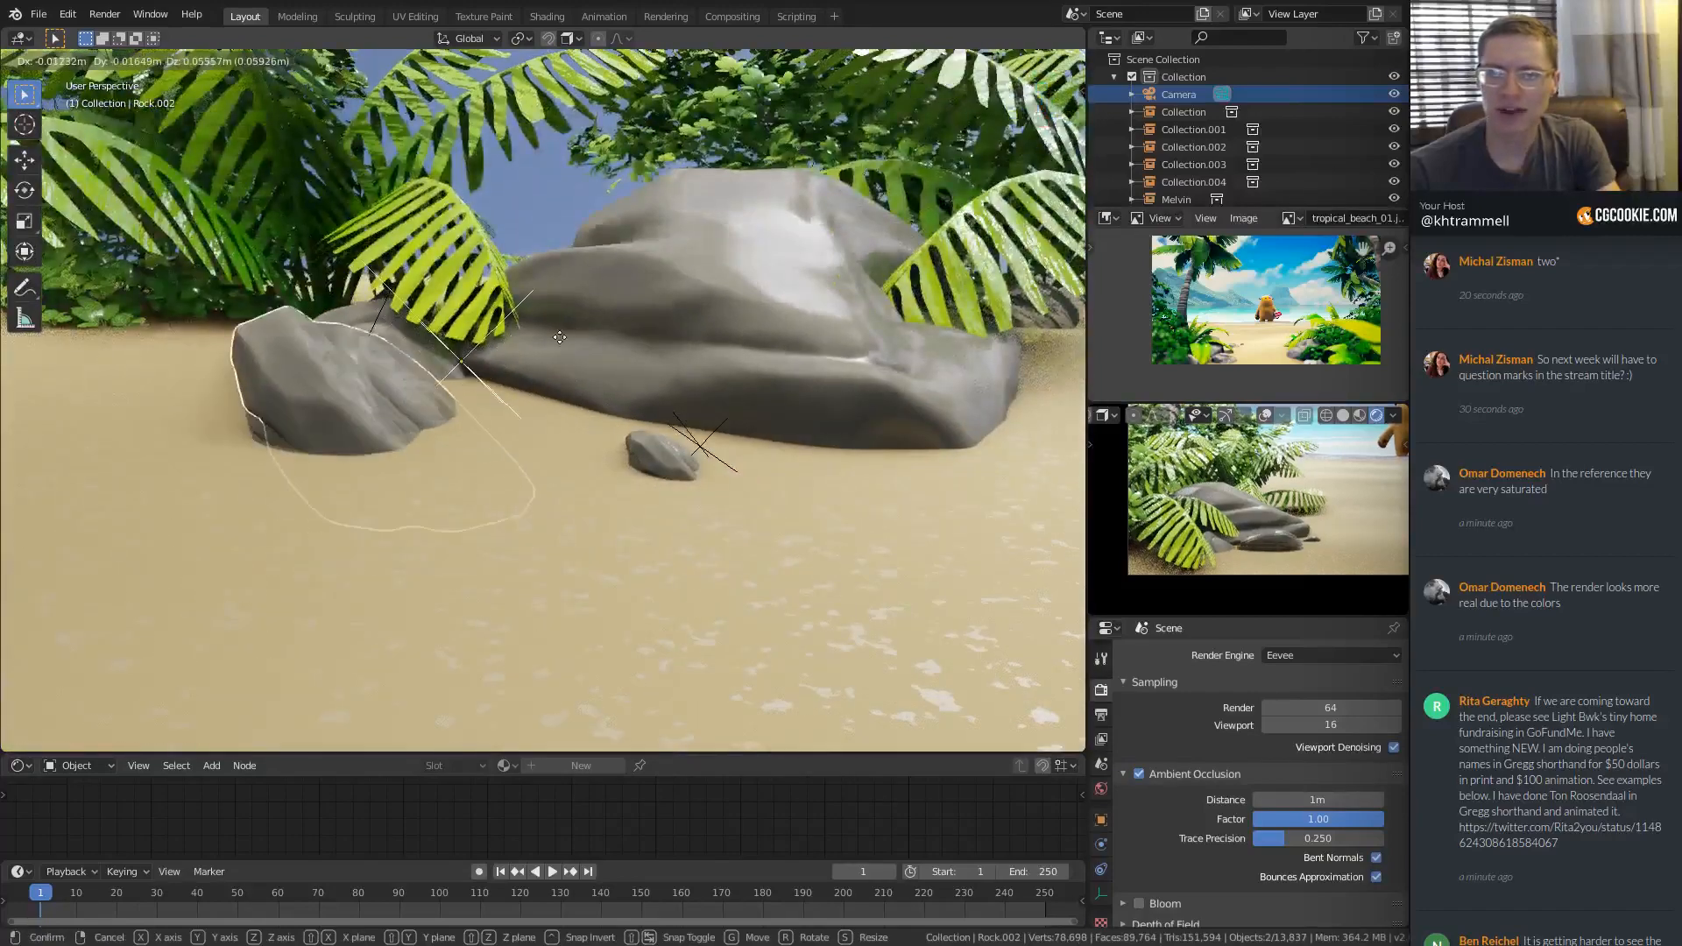
middle_click_drag(538, 330, 703, 386)
middle_click_drag(810, 429, 702, 510)
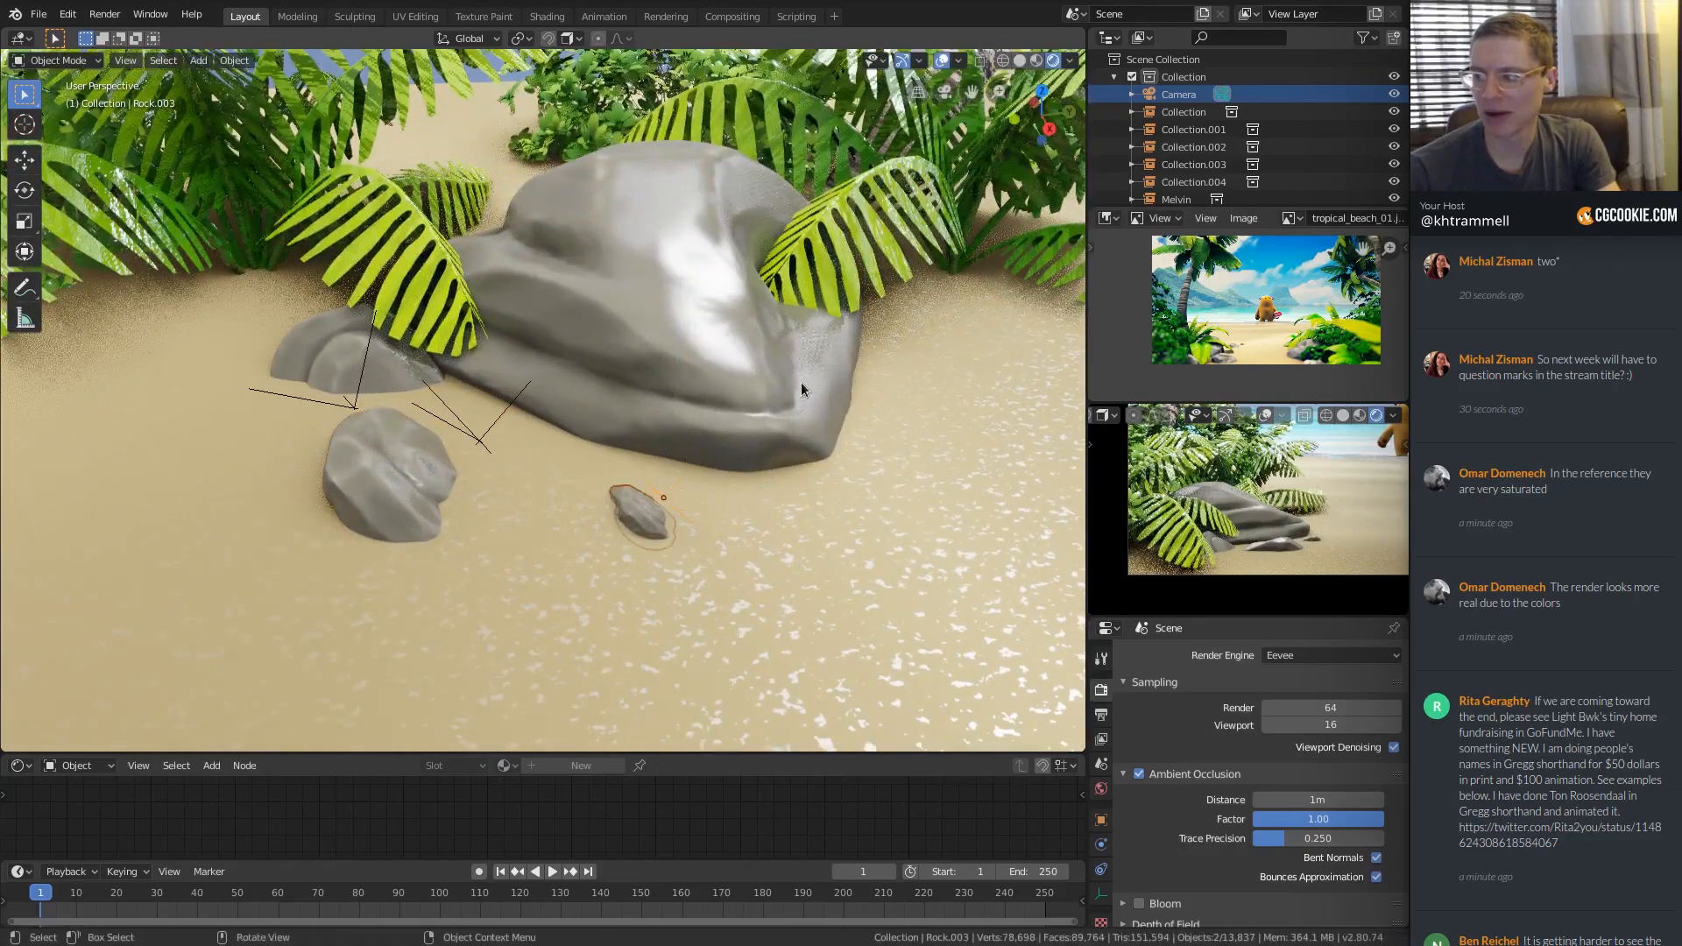
Rotate the smallest rock near the large rock's tip and scale it down to pebble size.
middle_click_drag(800, 382, 857, 375)
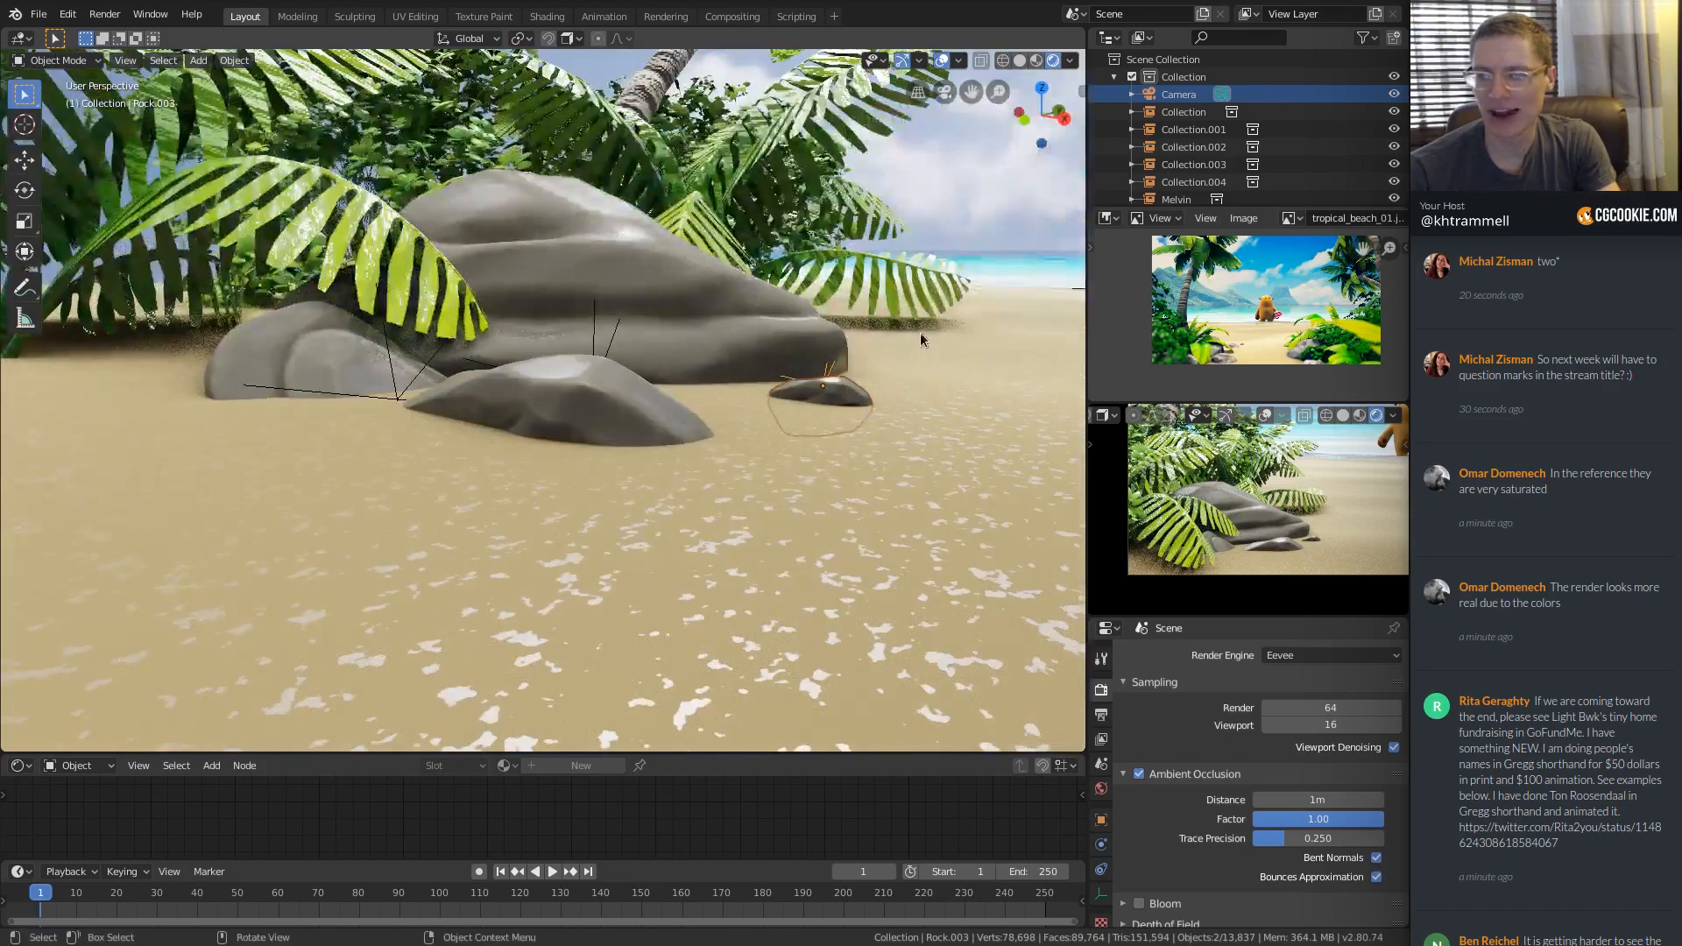
left_click(793, 278)
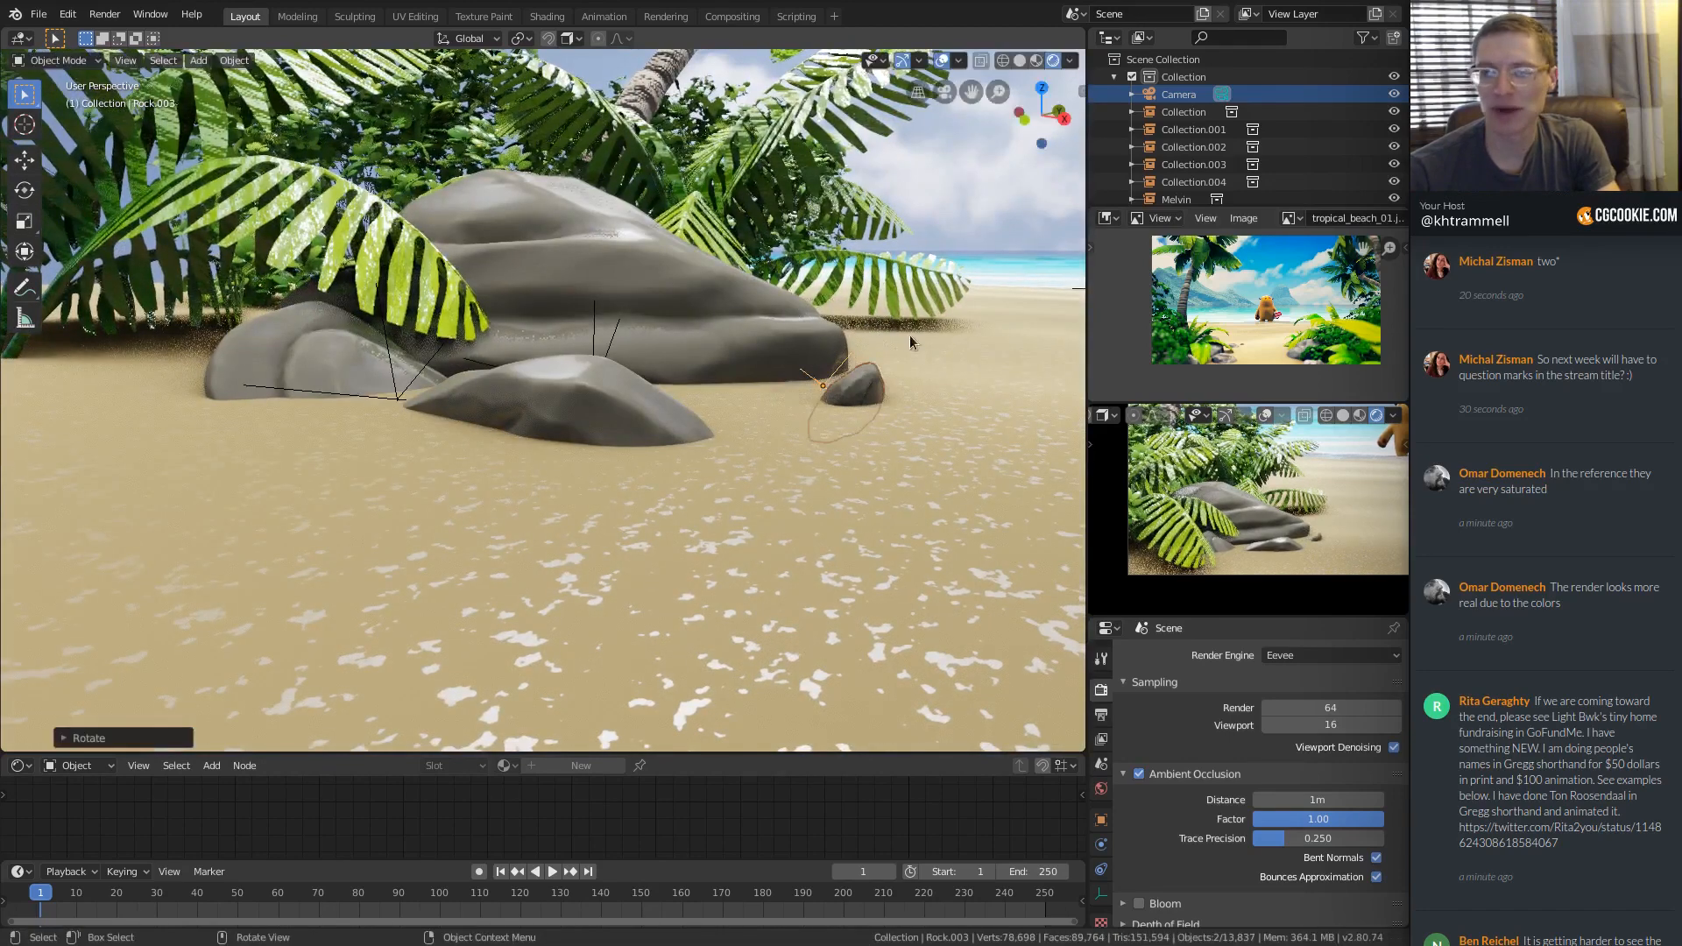
middle_click_drag(913, 307, 895, 313)
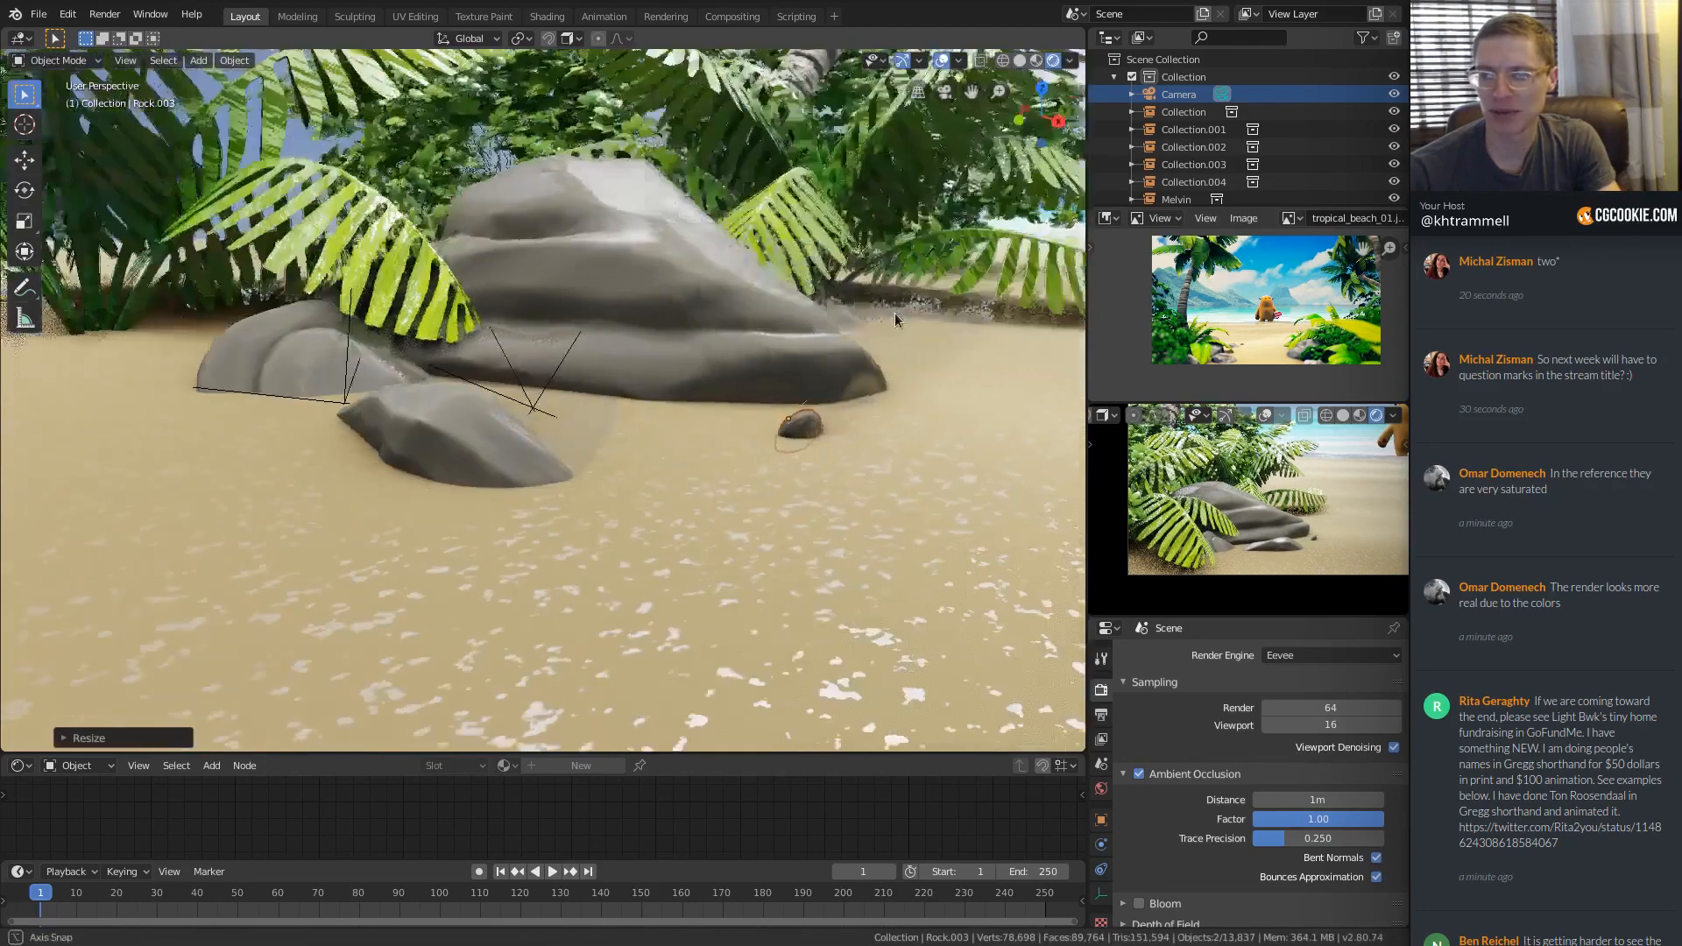
key("r")
left_click(550, 262)
Frame the pebble up close, rotate it and lower it to sand level.
middle_click_drag(679, 305, 811, 330)
key("KP_Decimal")
middle_click_drag(781, 391, 771, 342)
key("r")
left_click(633, 300)
middle_click_drag(634, 302, 629, 292)
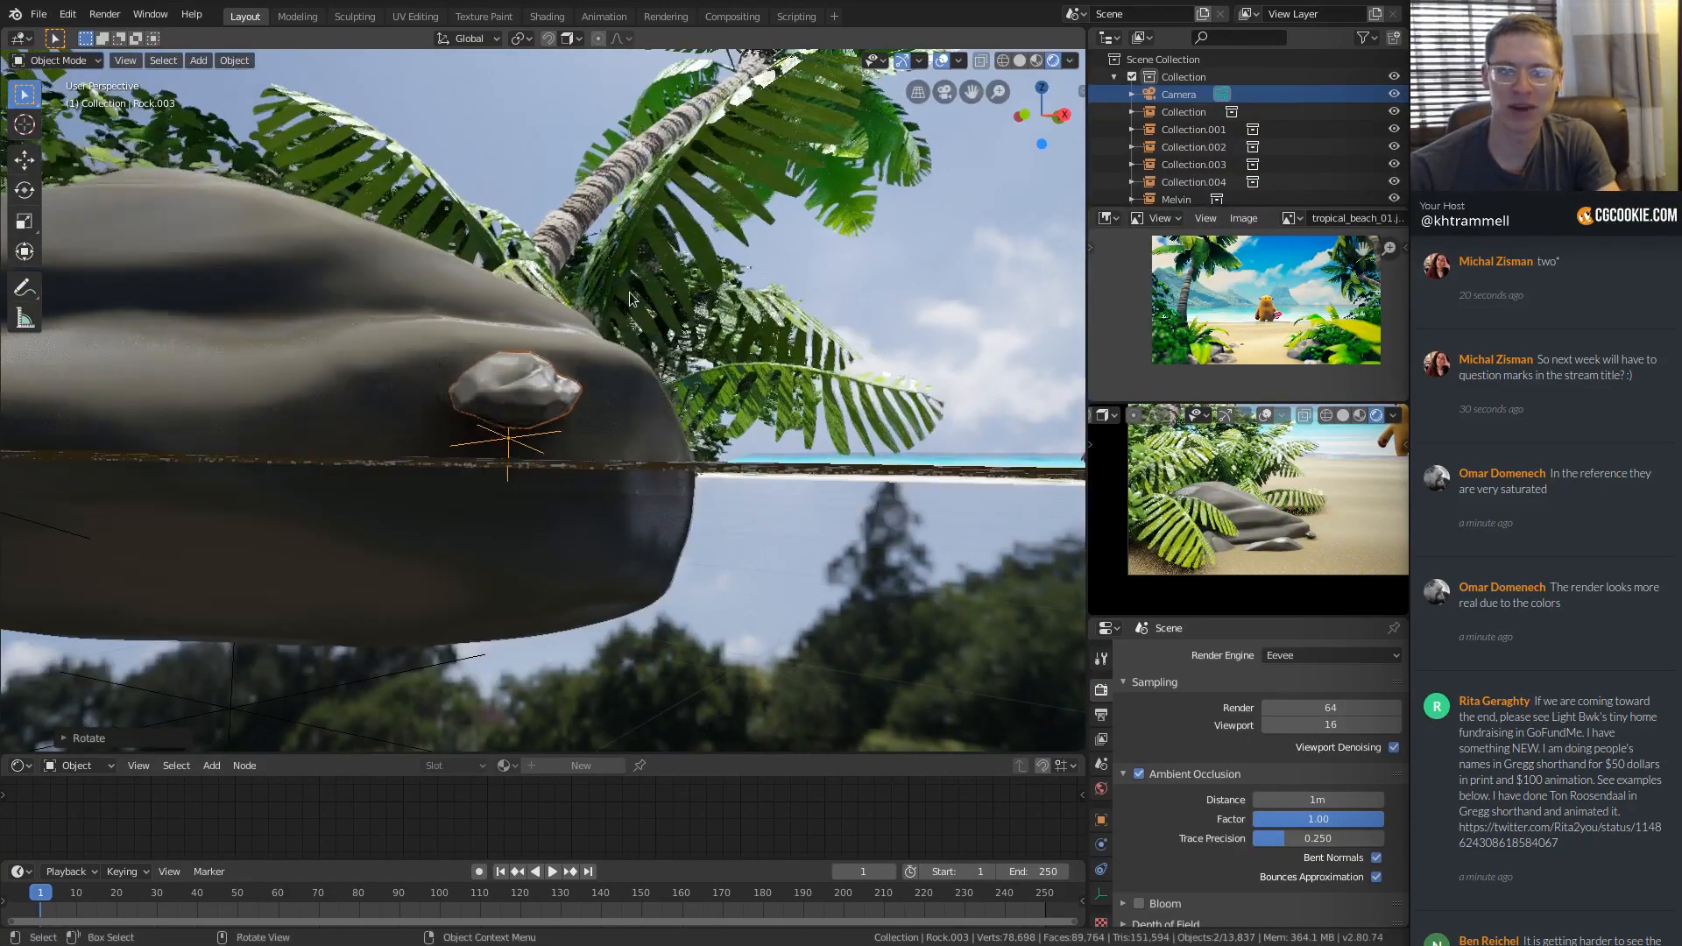
key("g")
left_click(624, 377)
Move the pebble farther away from the large rock onto the open sand and scale it up.
middle_click_drag(624, 377, 724, 395)
key("g")
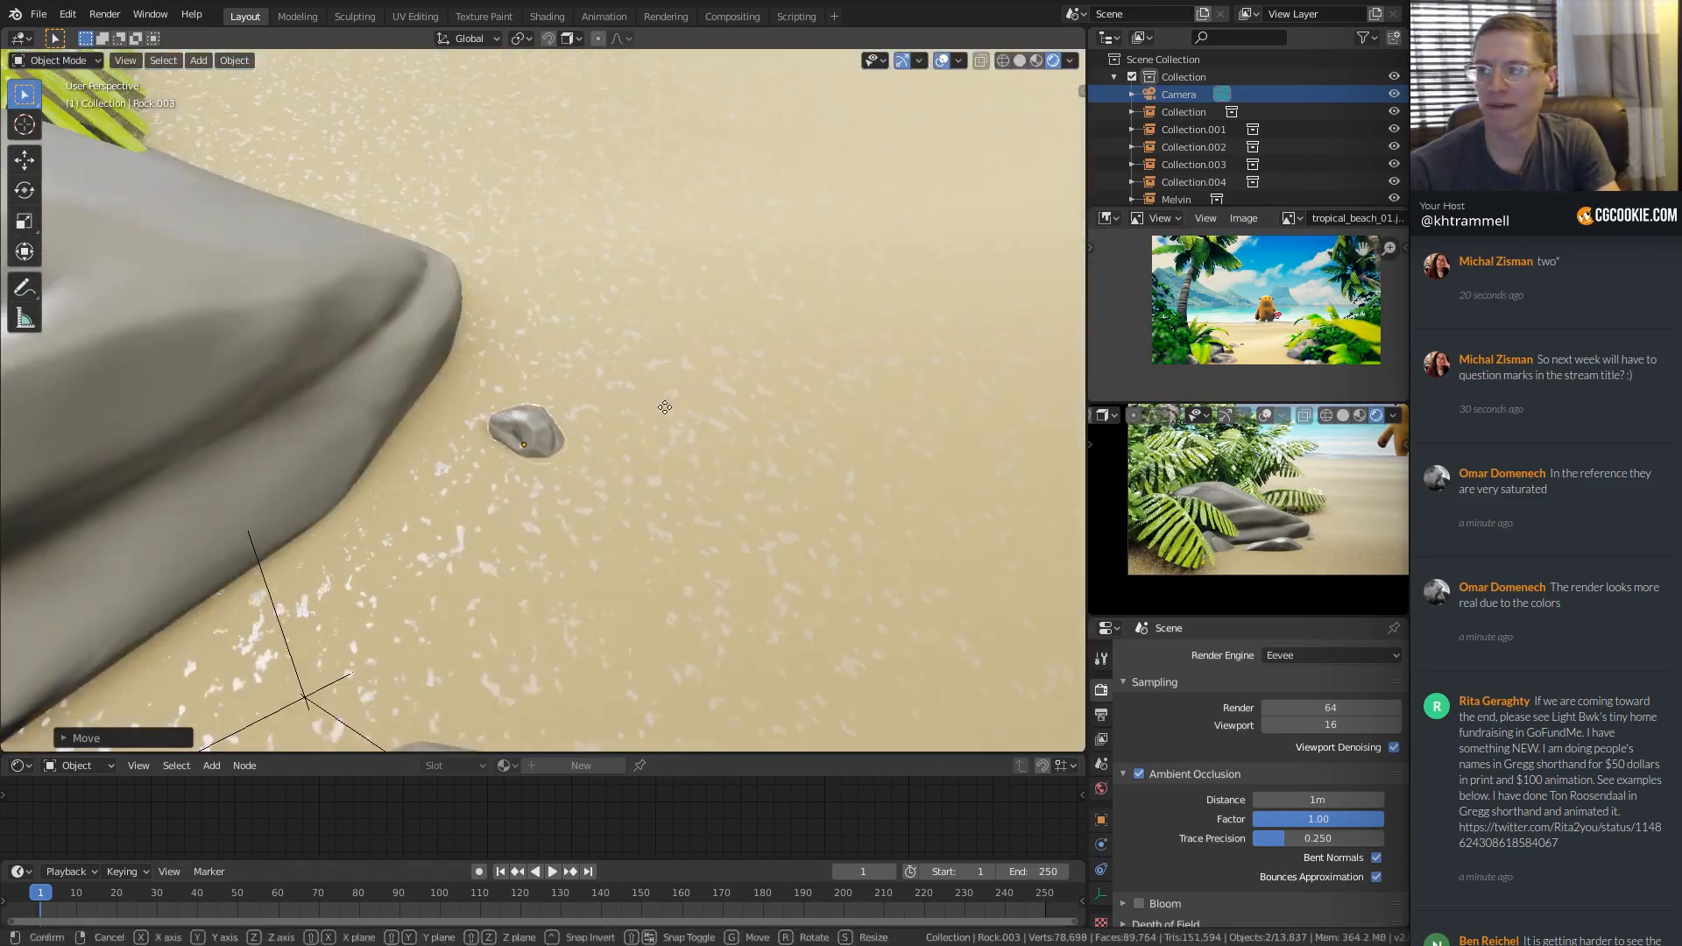
left_click(758, 421)
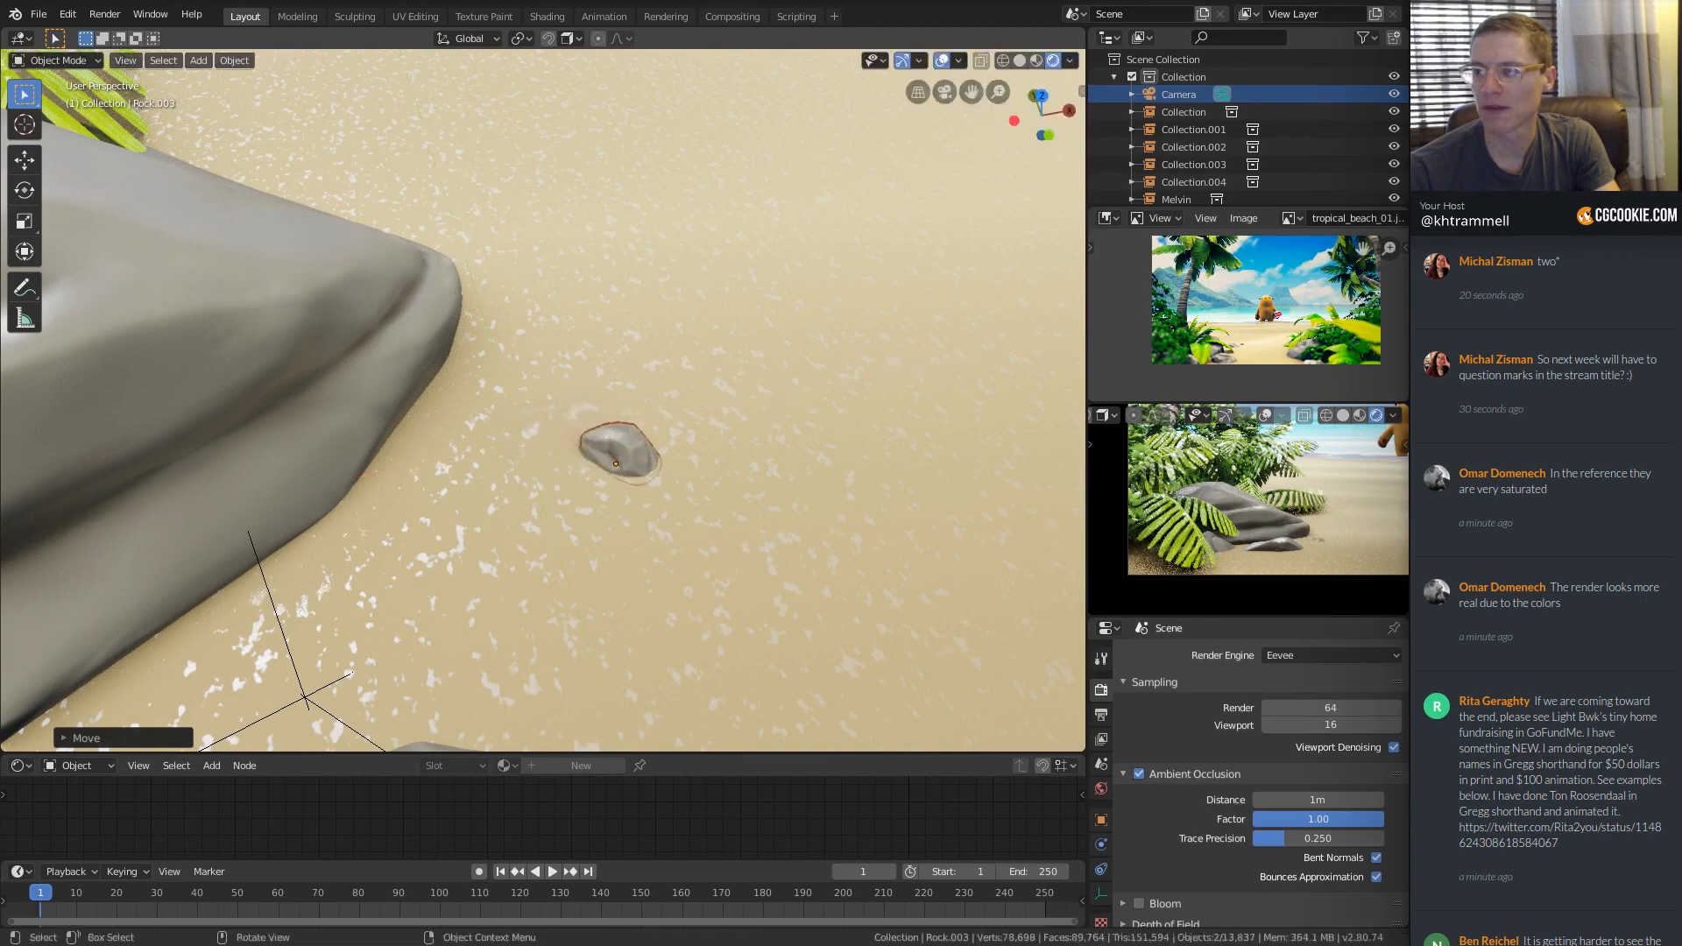
key("s")
left_click(876, 391)
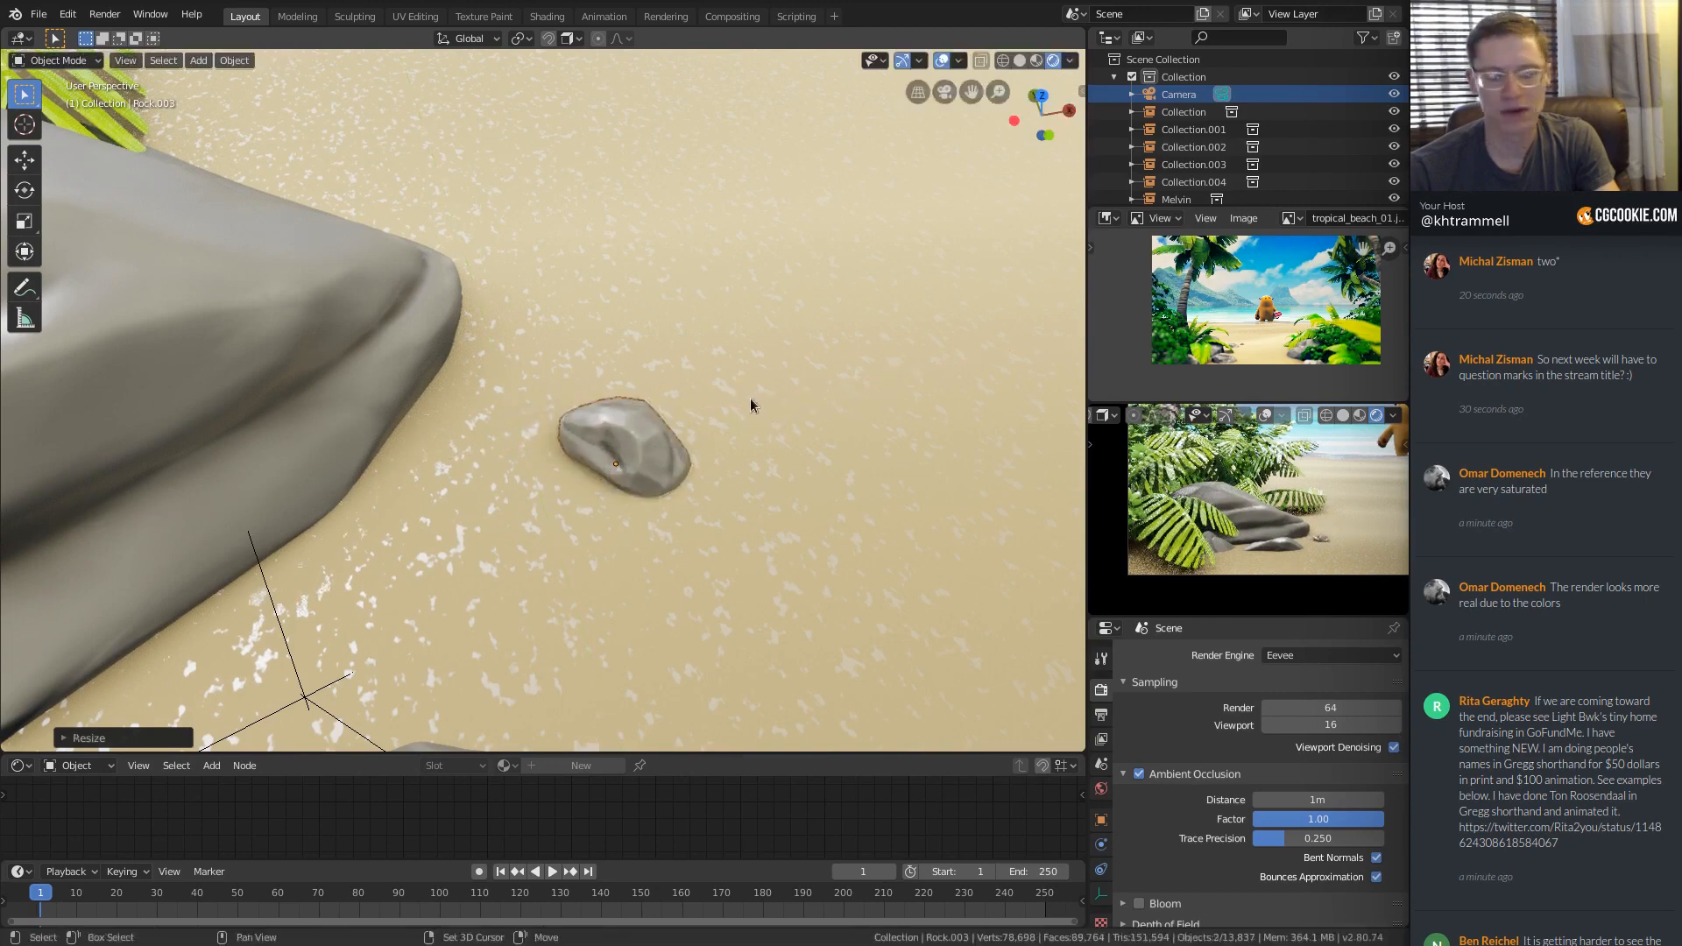
Duplicate the pebble beside itself on the open sand and rotate the copy, finishing with a Trackball rotation.
key("shift+d")
left_click(778, 252)
key("r")
left_click(672, 361)
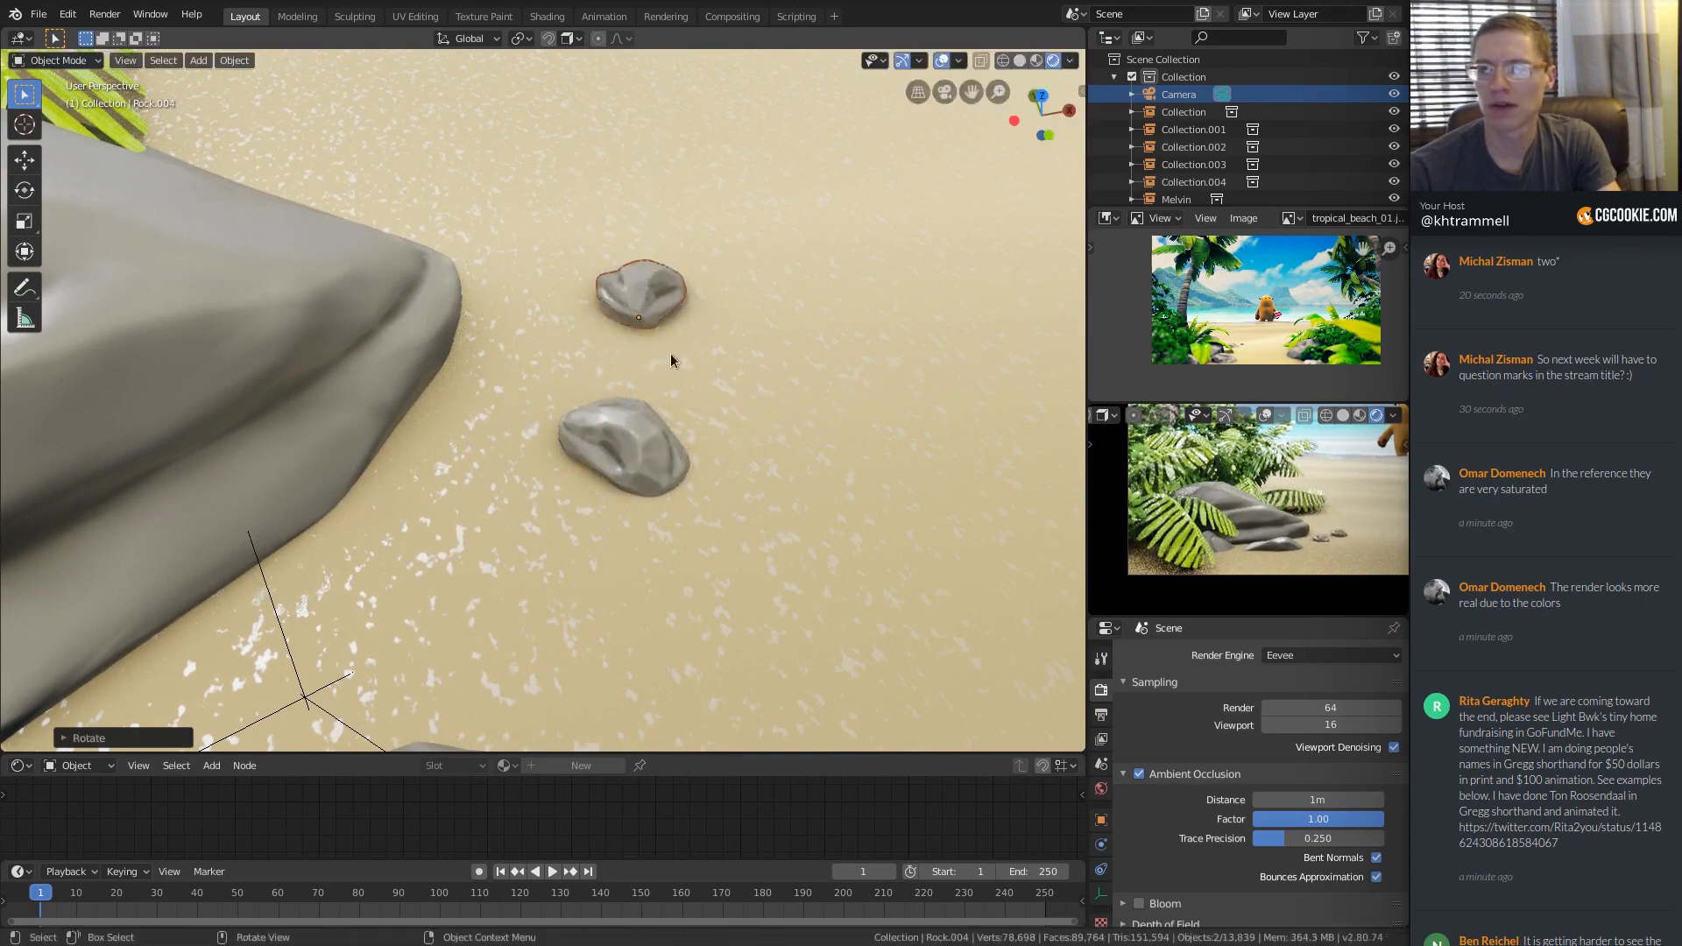
key("r")
key("r")
left_click(671, 243)
Move the pebble copy up along Z out of the sand and scale it down.
key("g")
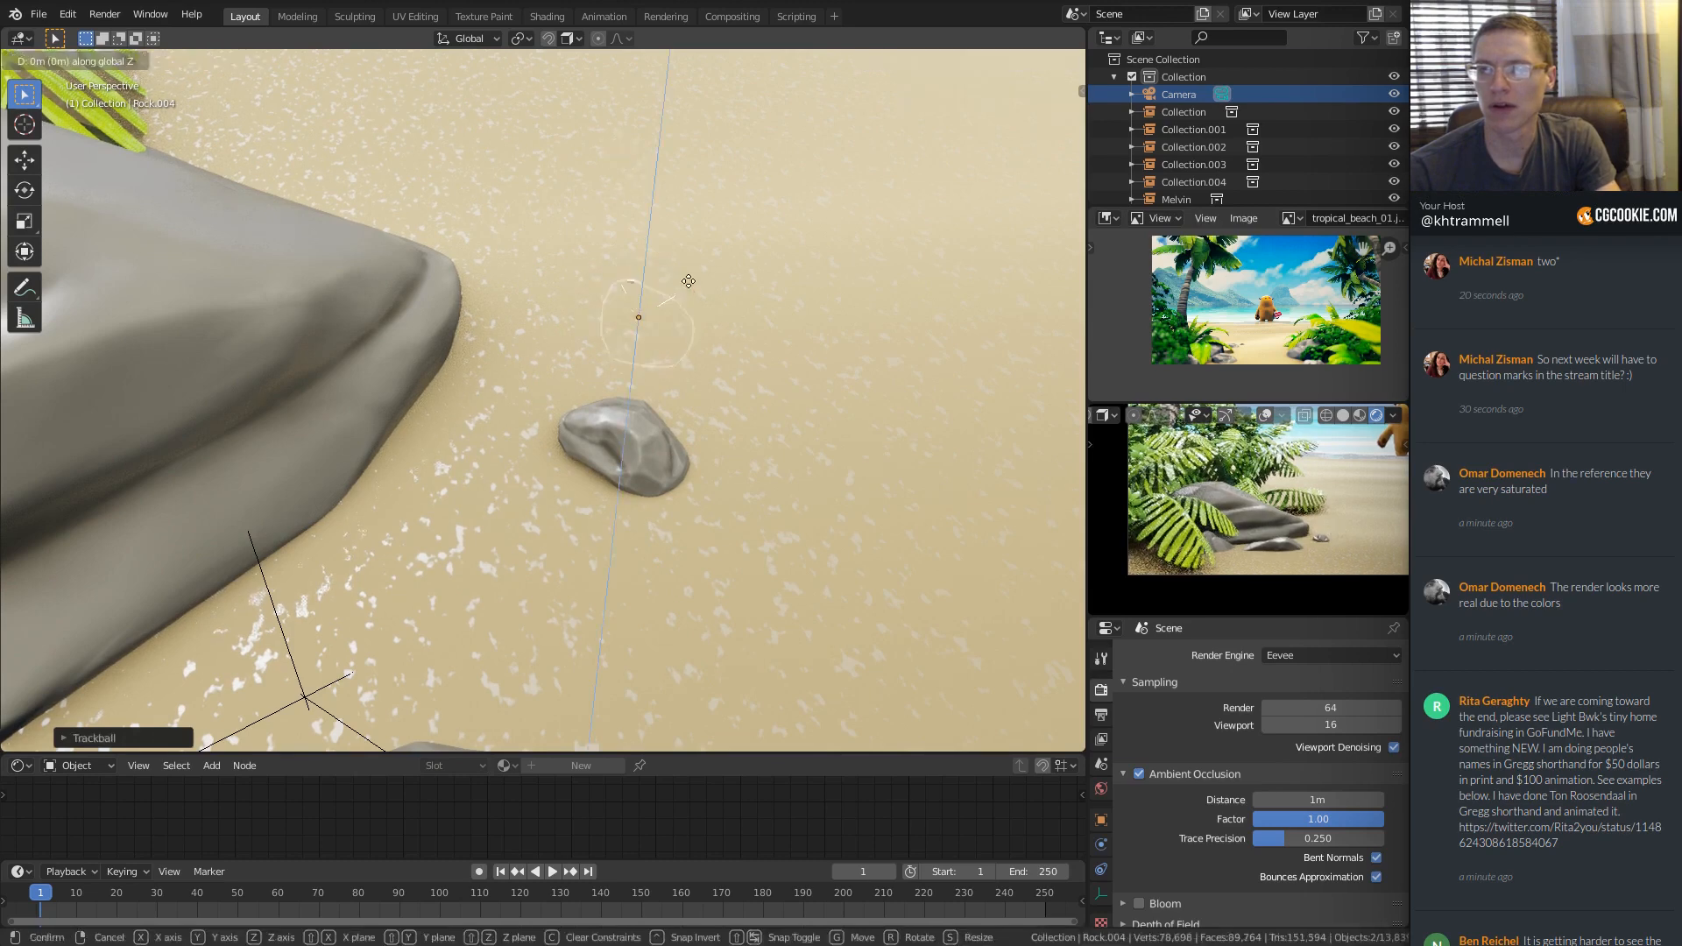
key("z")
left_click(739, 300)
key("s")
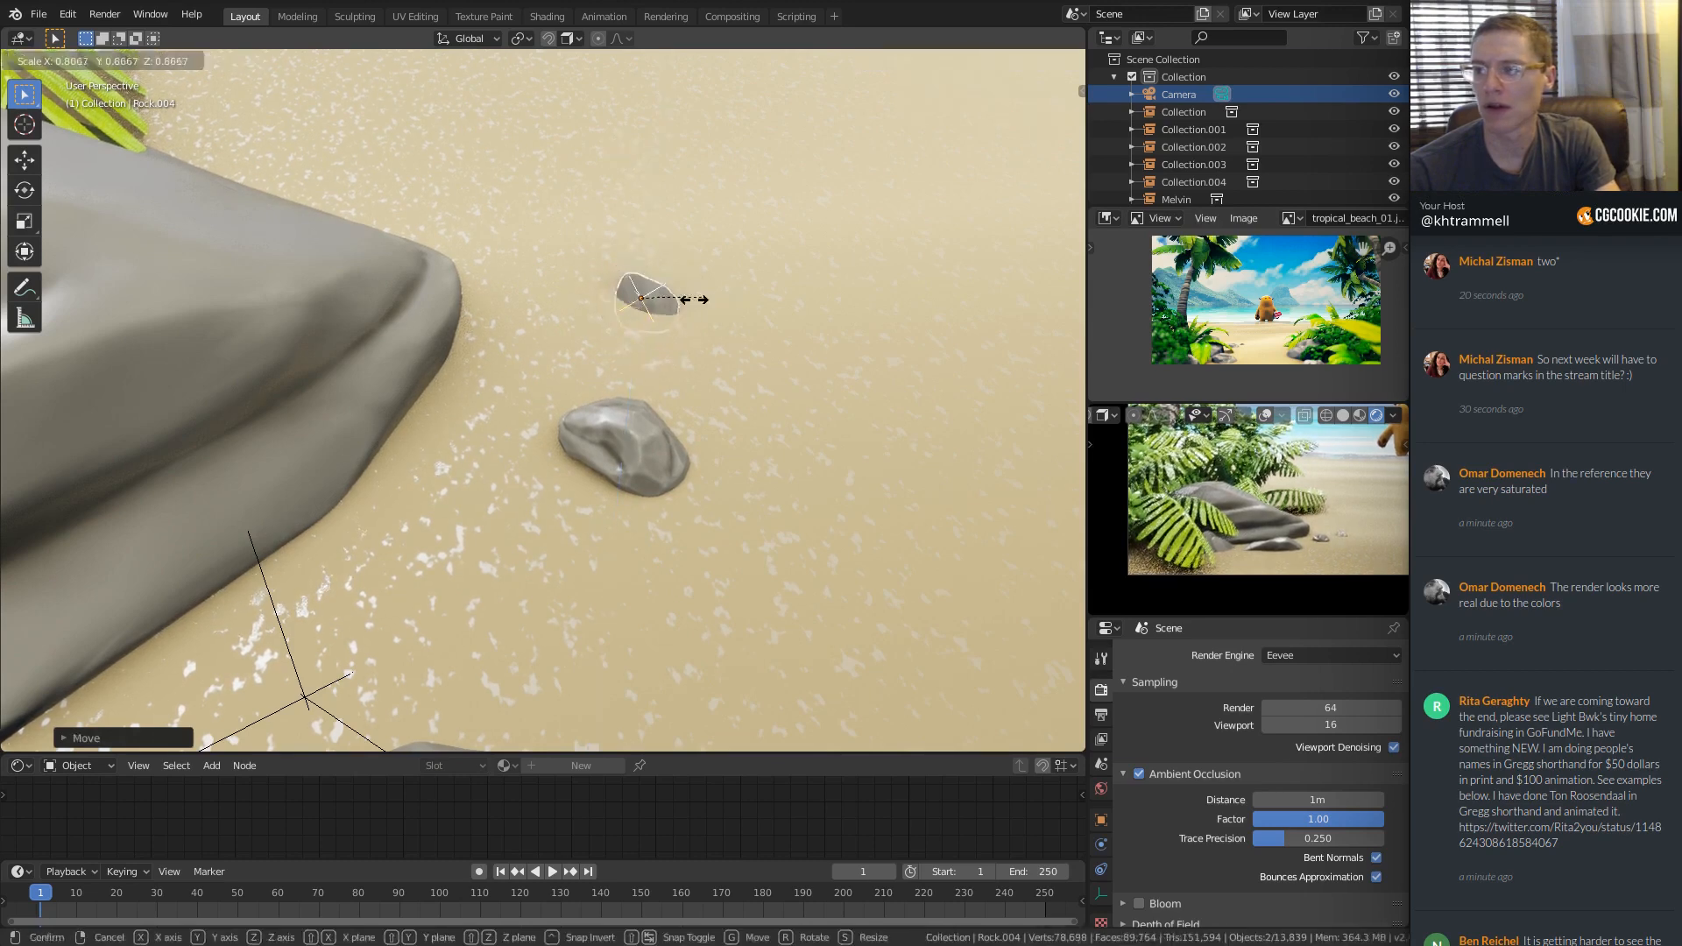
left_click(670, 307)
Rotate the smallest pebble freely from a low view and adjust its height along Z.
middle_click_drag(653, 328, 605, 289)
middle_click_drag(911, 526, 850, 457)
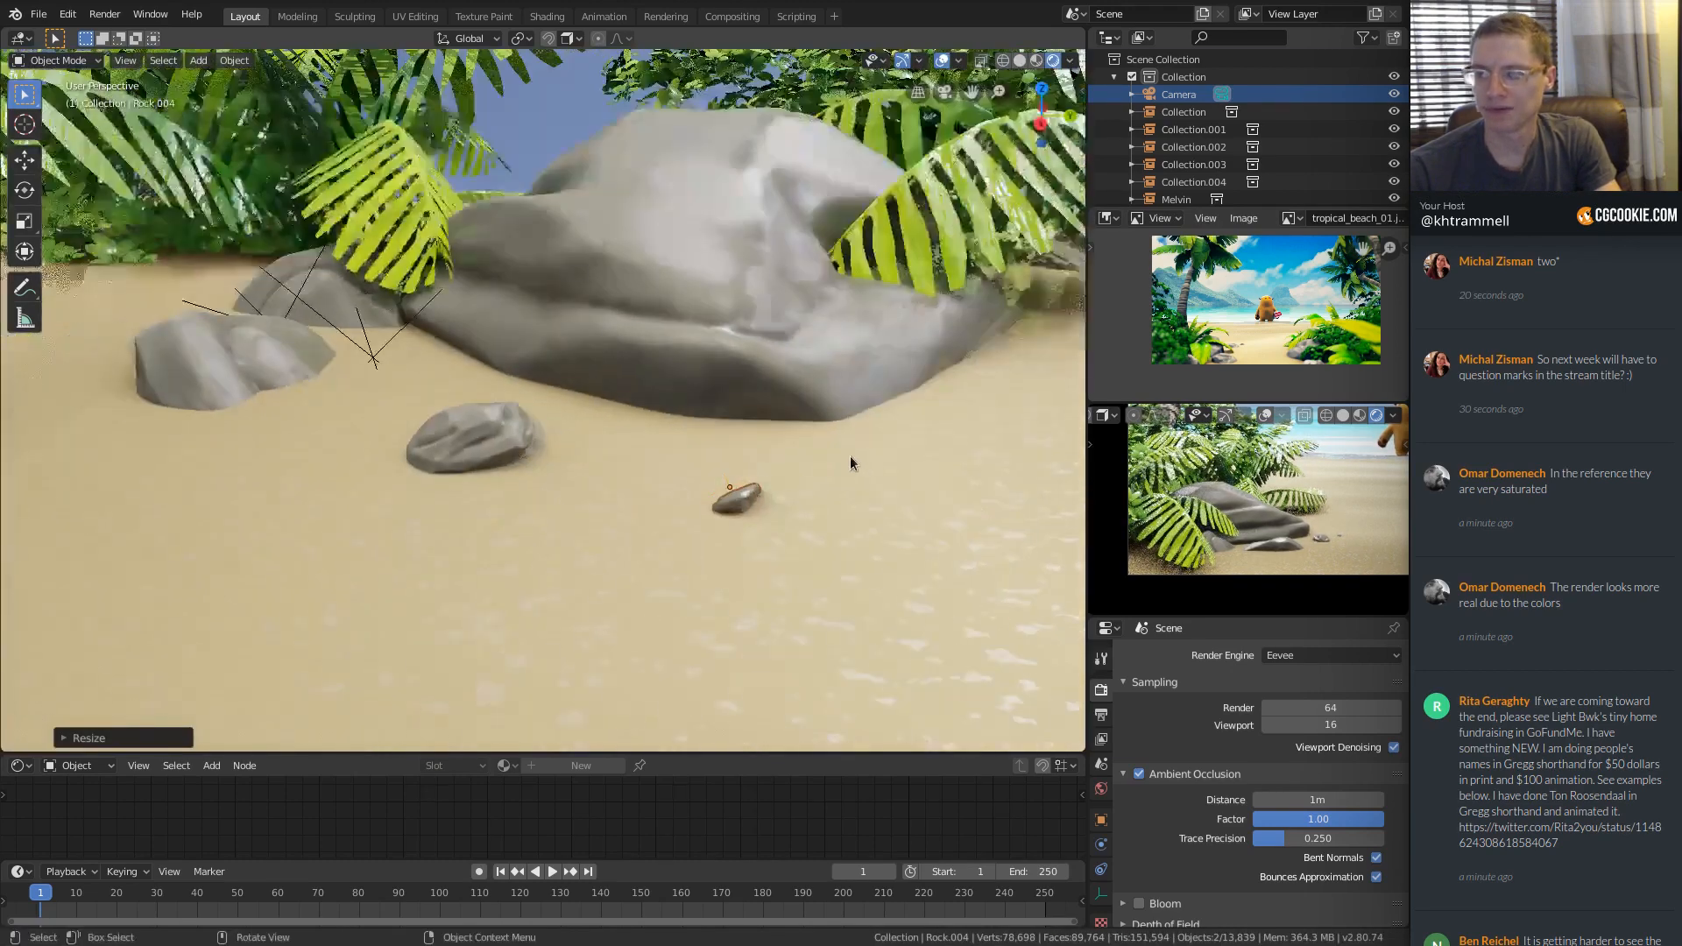
key("r")
key("r")
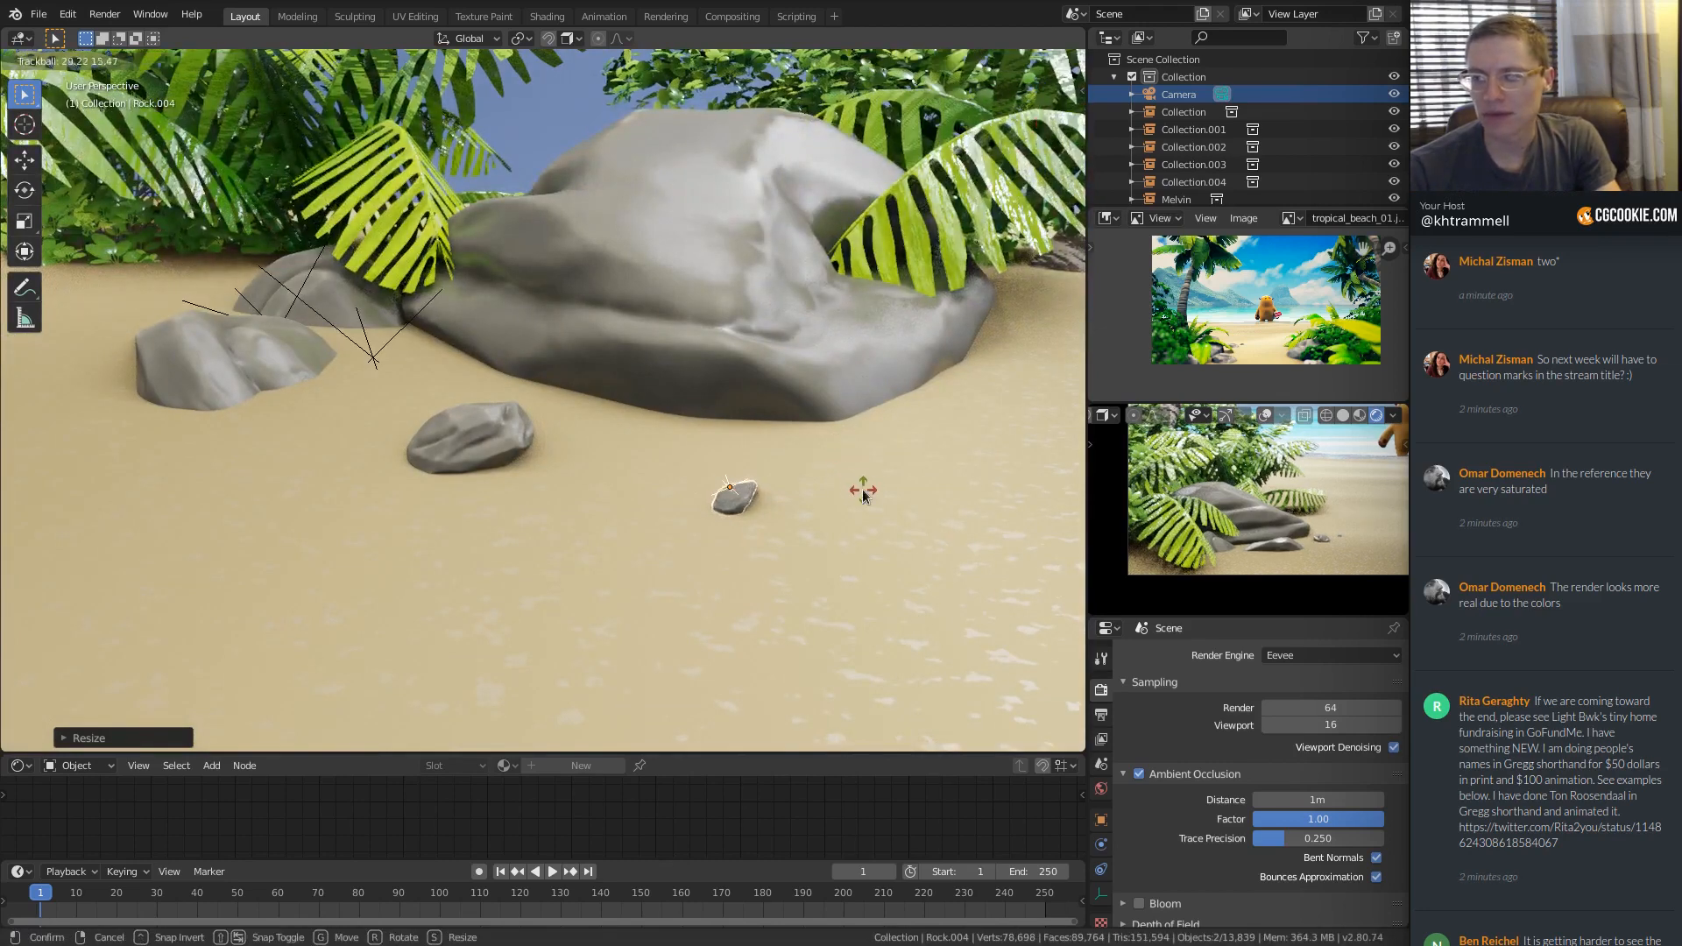
left_click(859, 485)
key("g")
key("z")
left_click(866, 501)
Turn the smallest pebble to another side, sink it partly into the sand along Z and check the rocks in the camera preview.
key("r")
key("r")
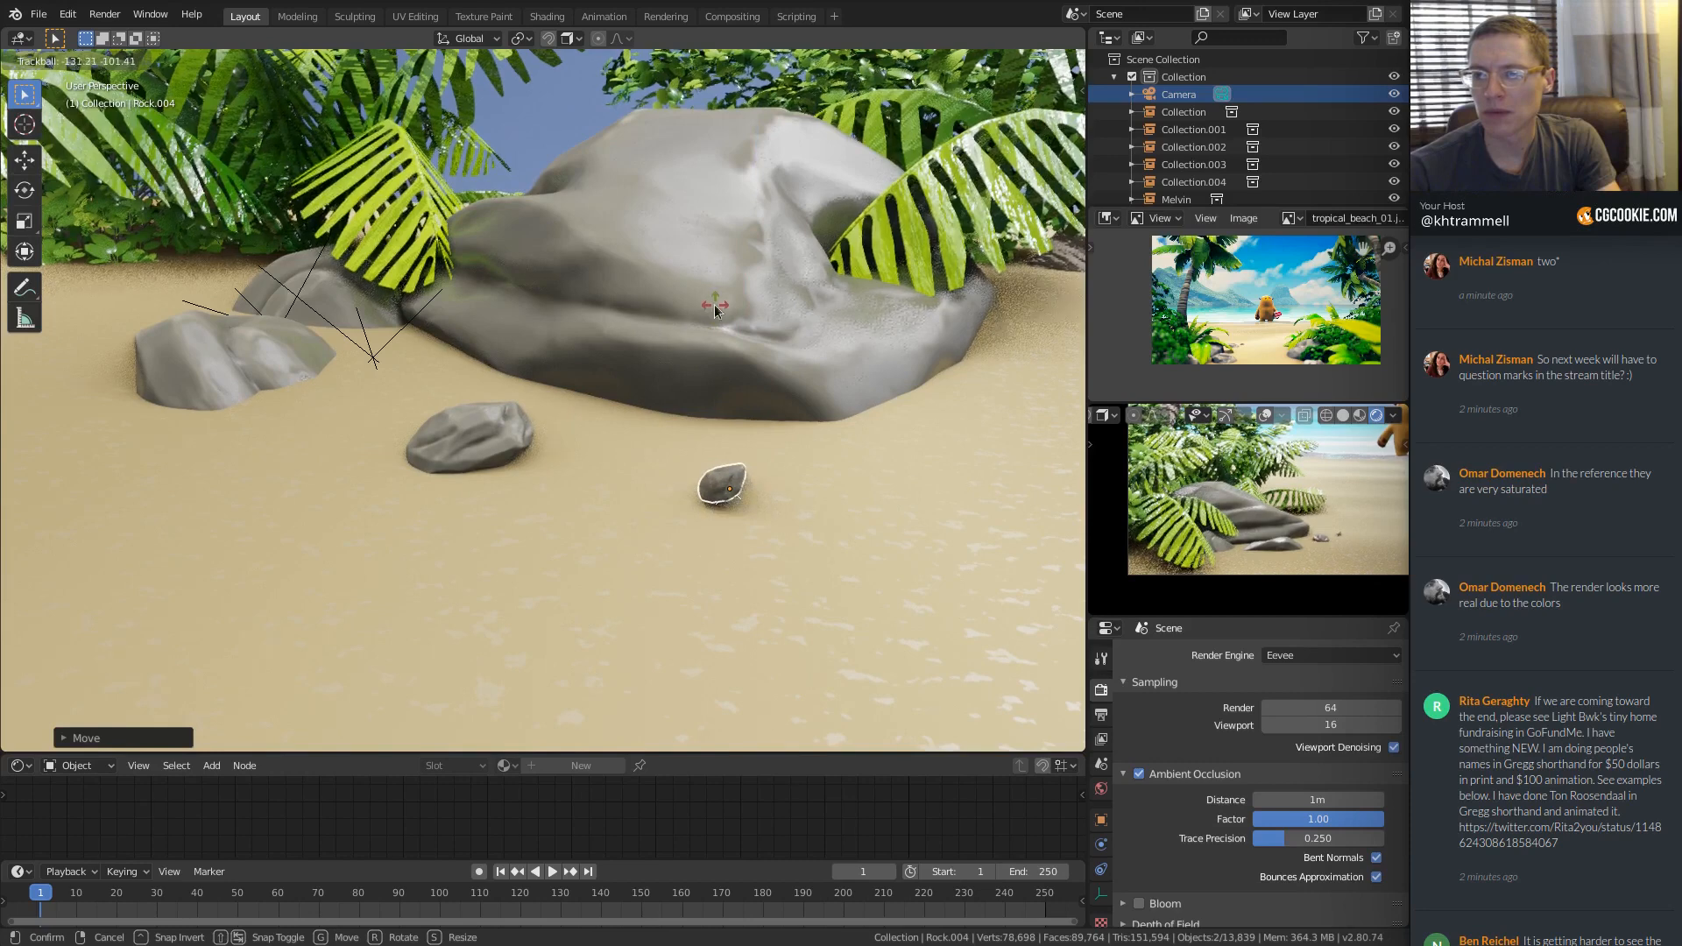
left_click(816, 472)
key("g")
key("z")
left_click(815, 485)
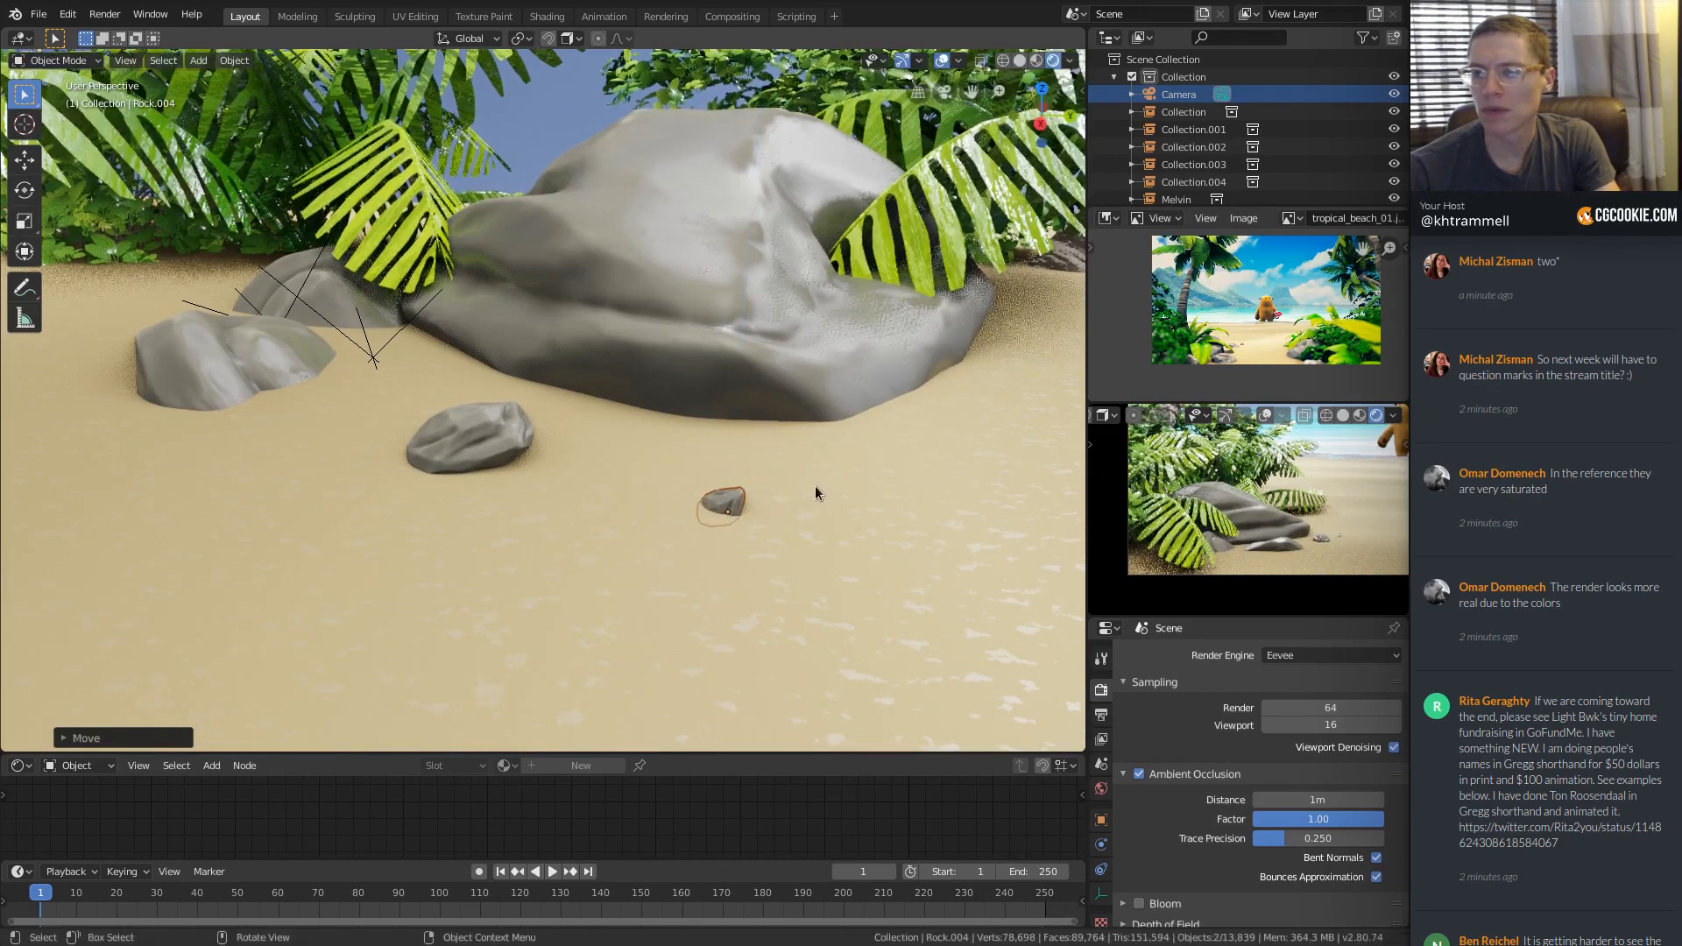
middle_click_drag(1328, 559, 1197, 524, "ctrl")
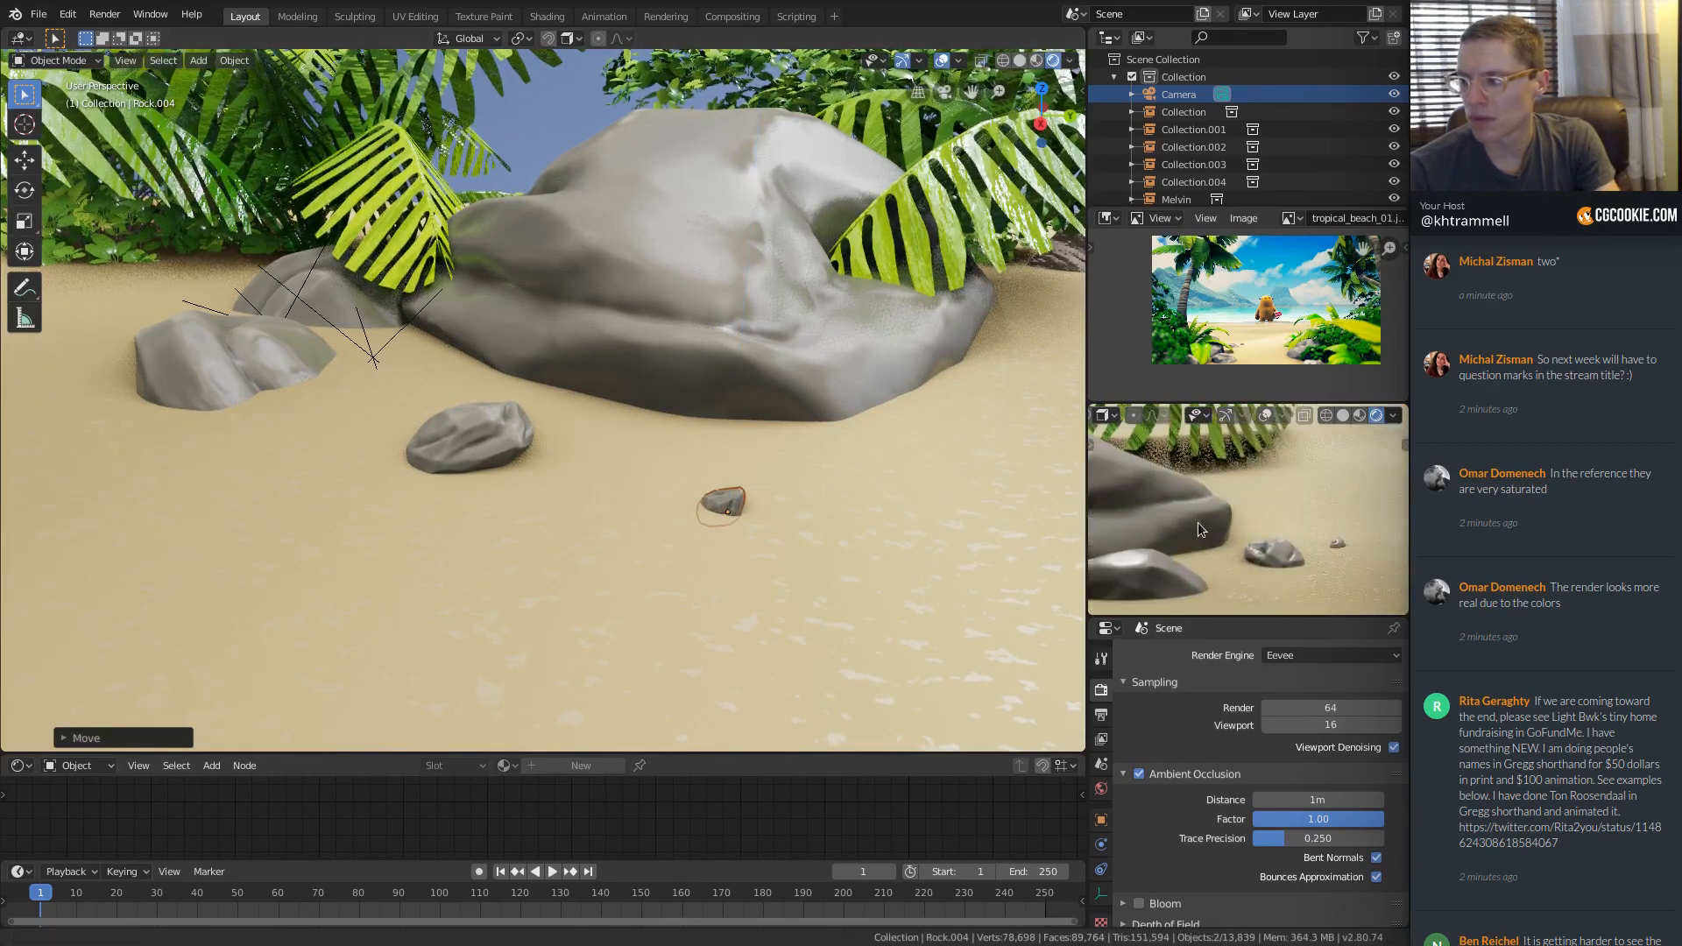
middle_click_drag(1274, 480, 1248, 536, "ctrl")
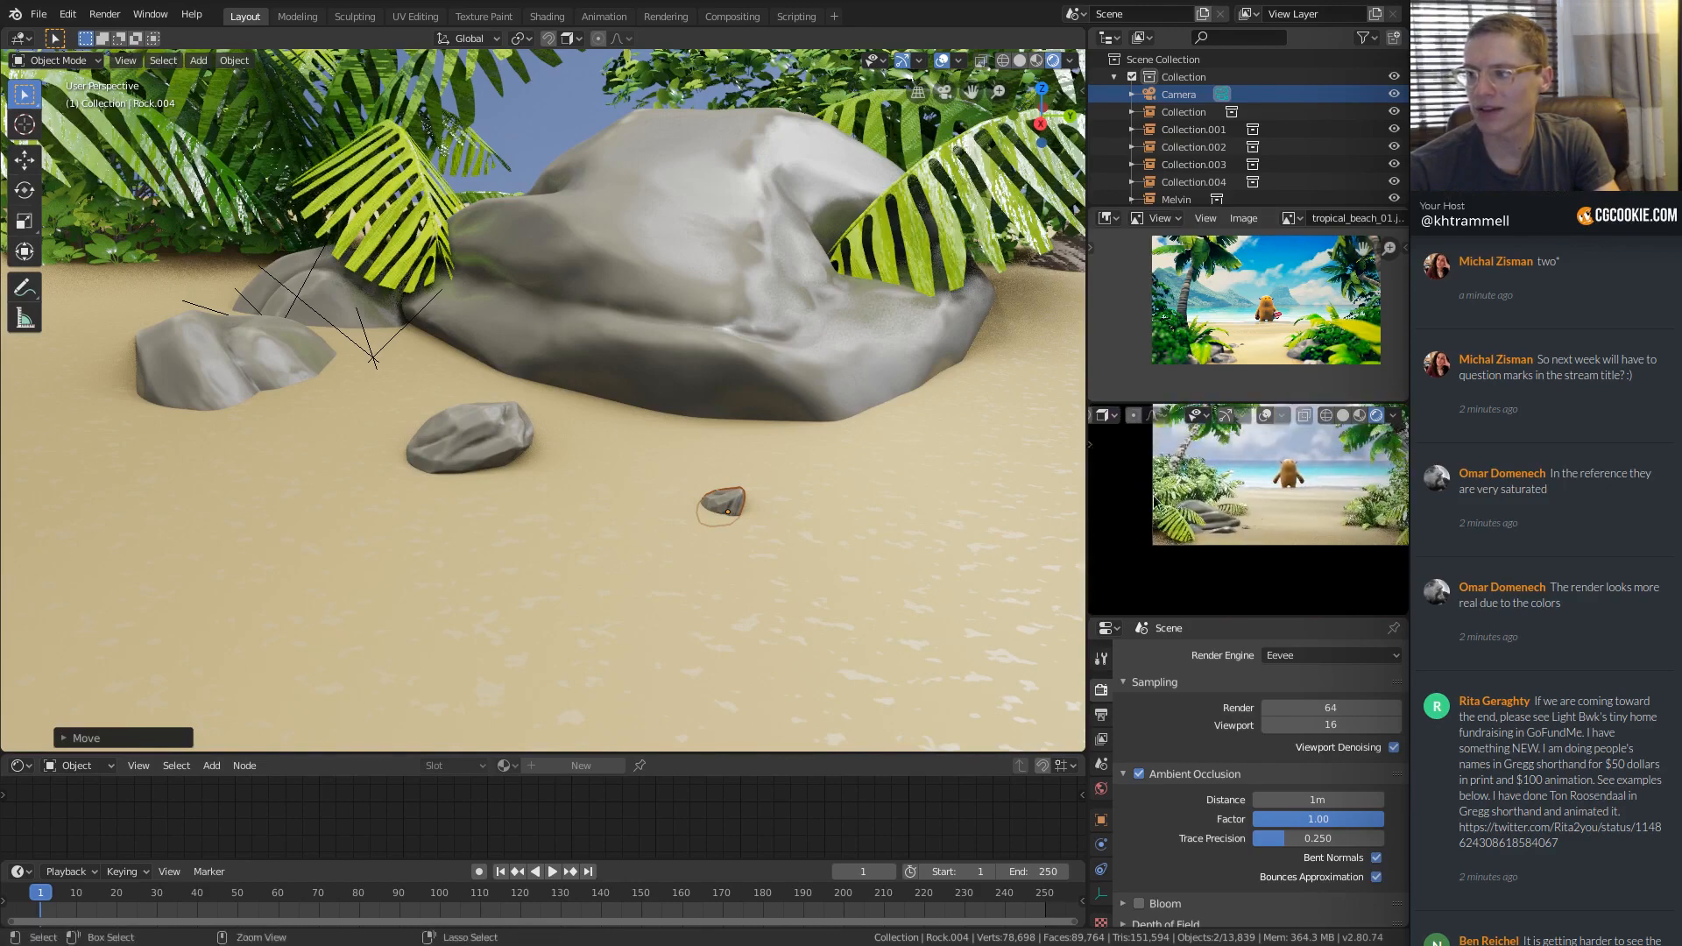
Select the large rock, save the beach assembly file and open the rock source file rock.blend.
middle_click_drag(554, 368, 542, 402)
middle_click_drag(503, 285, 711, 308, "ctrl")
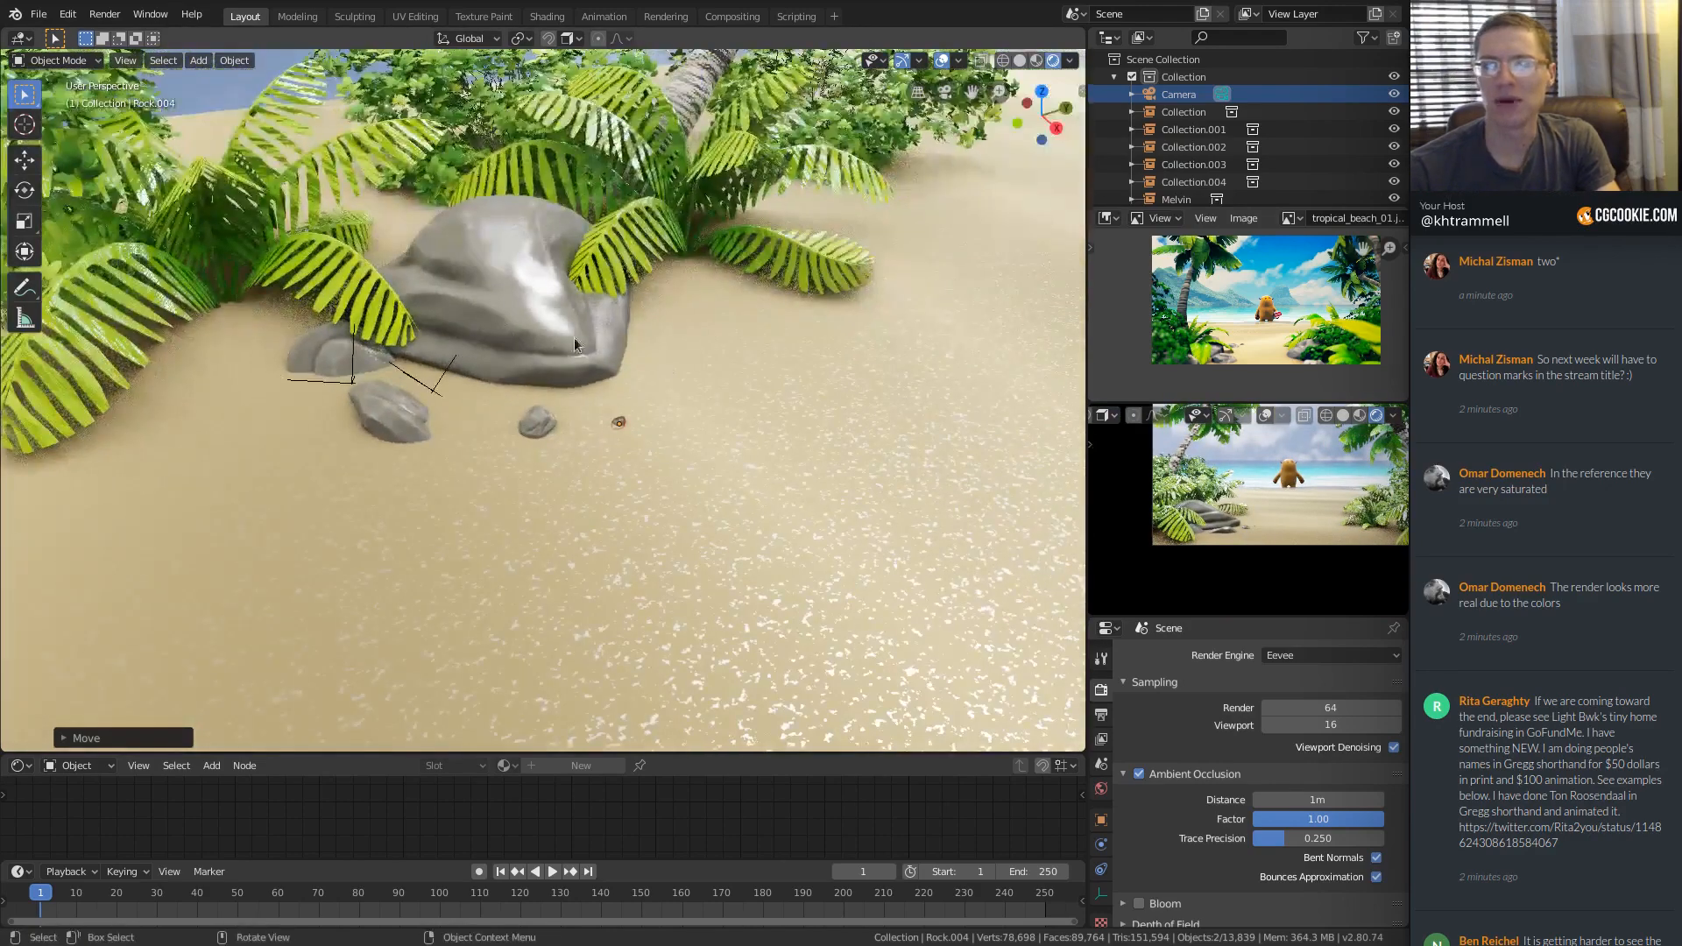
left_click(575, 338)
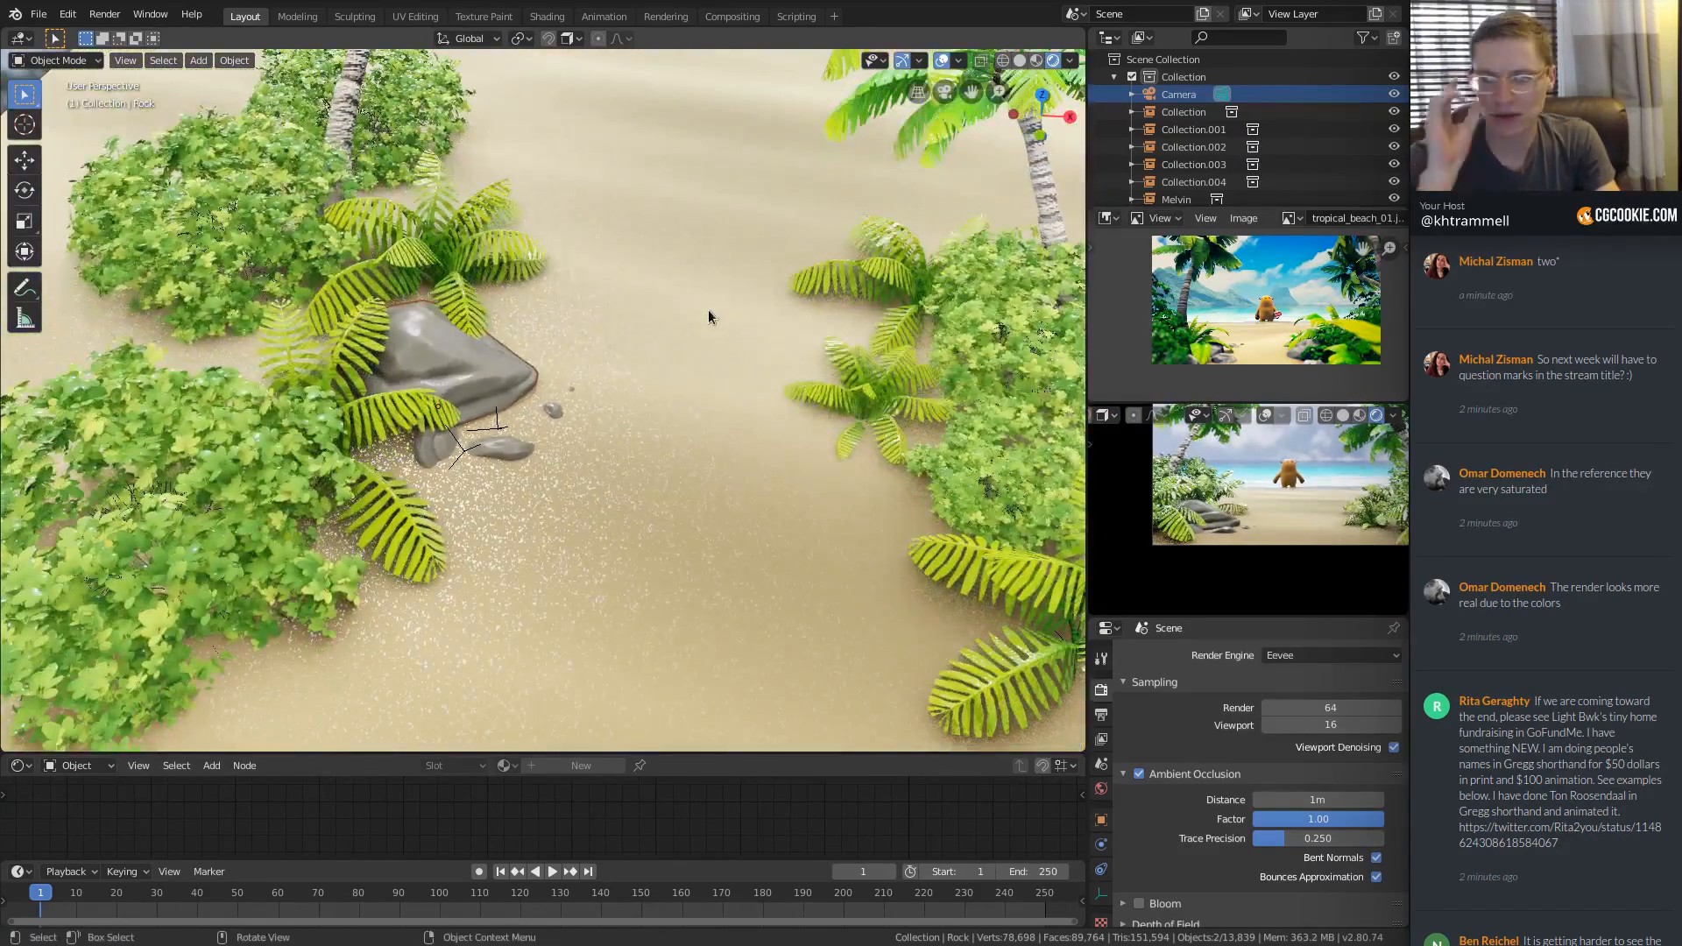
middle_click_drag(696, 393, 648, 447, "ctrl")
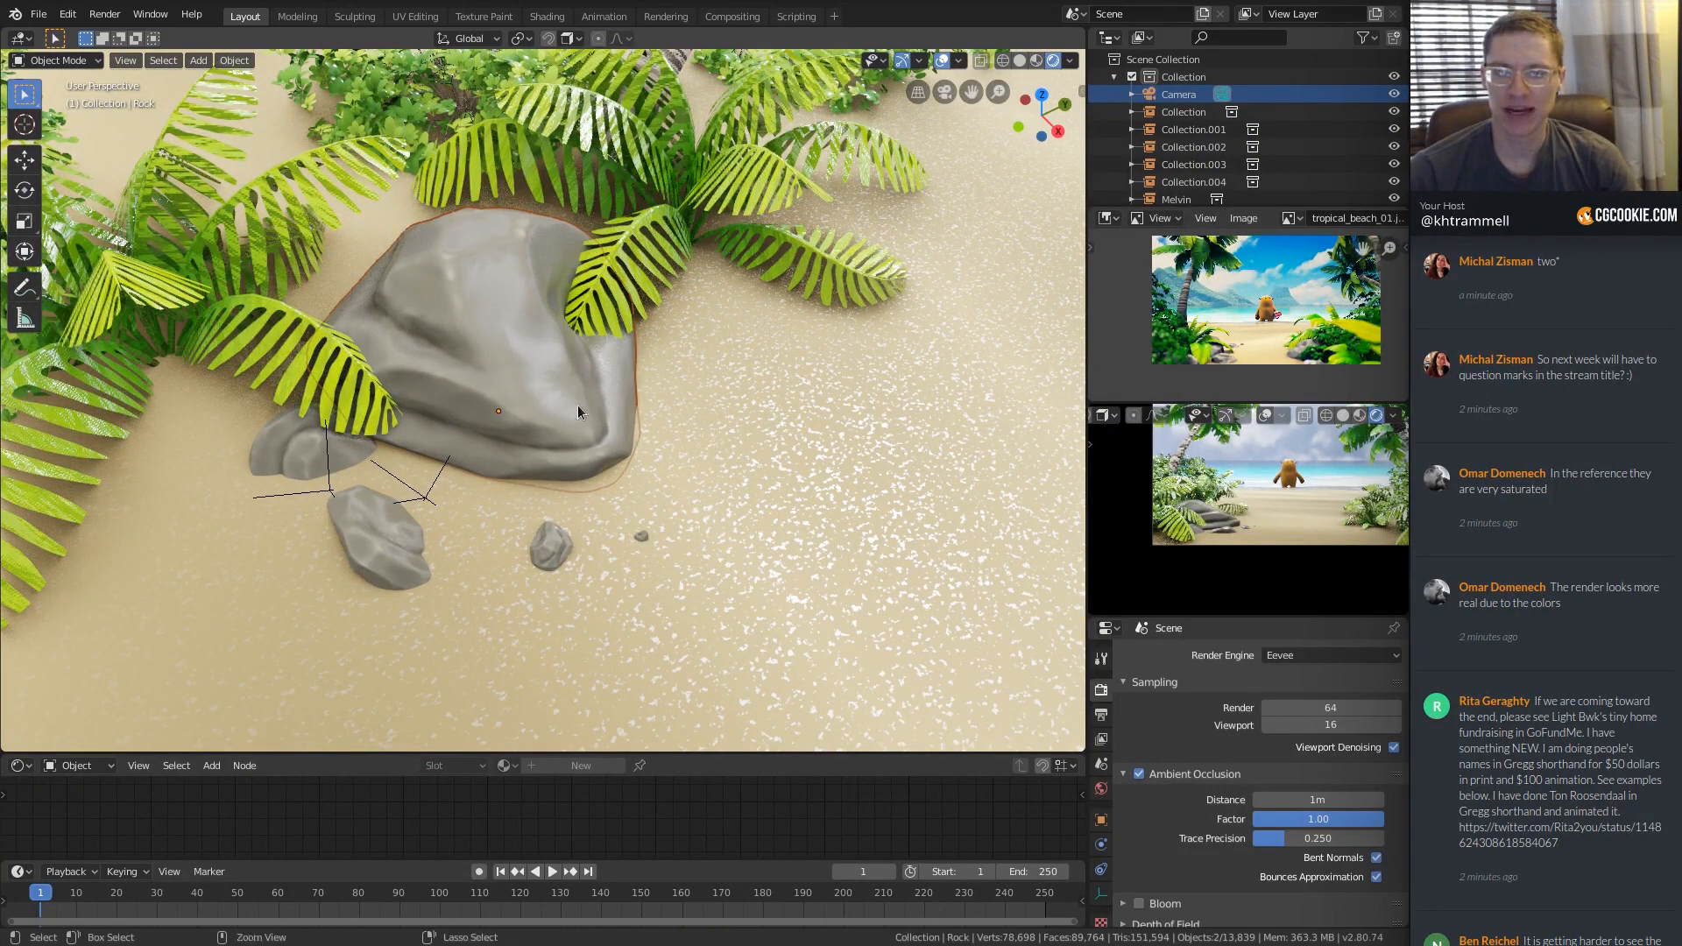
middle_click_drag(576, 405, 526, 368)
key("ctrl+s")
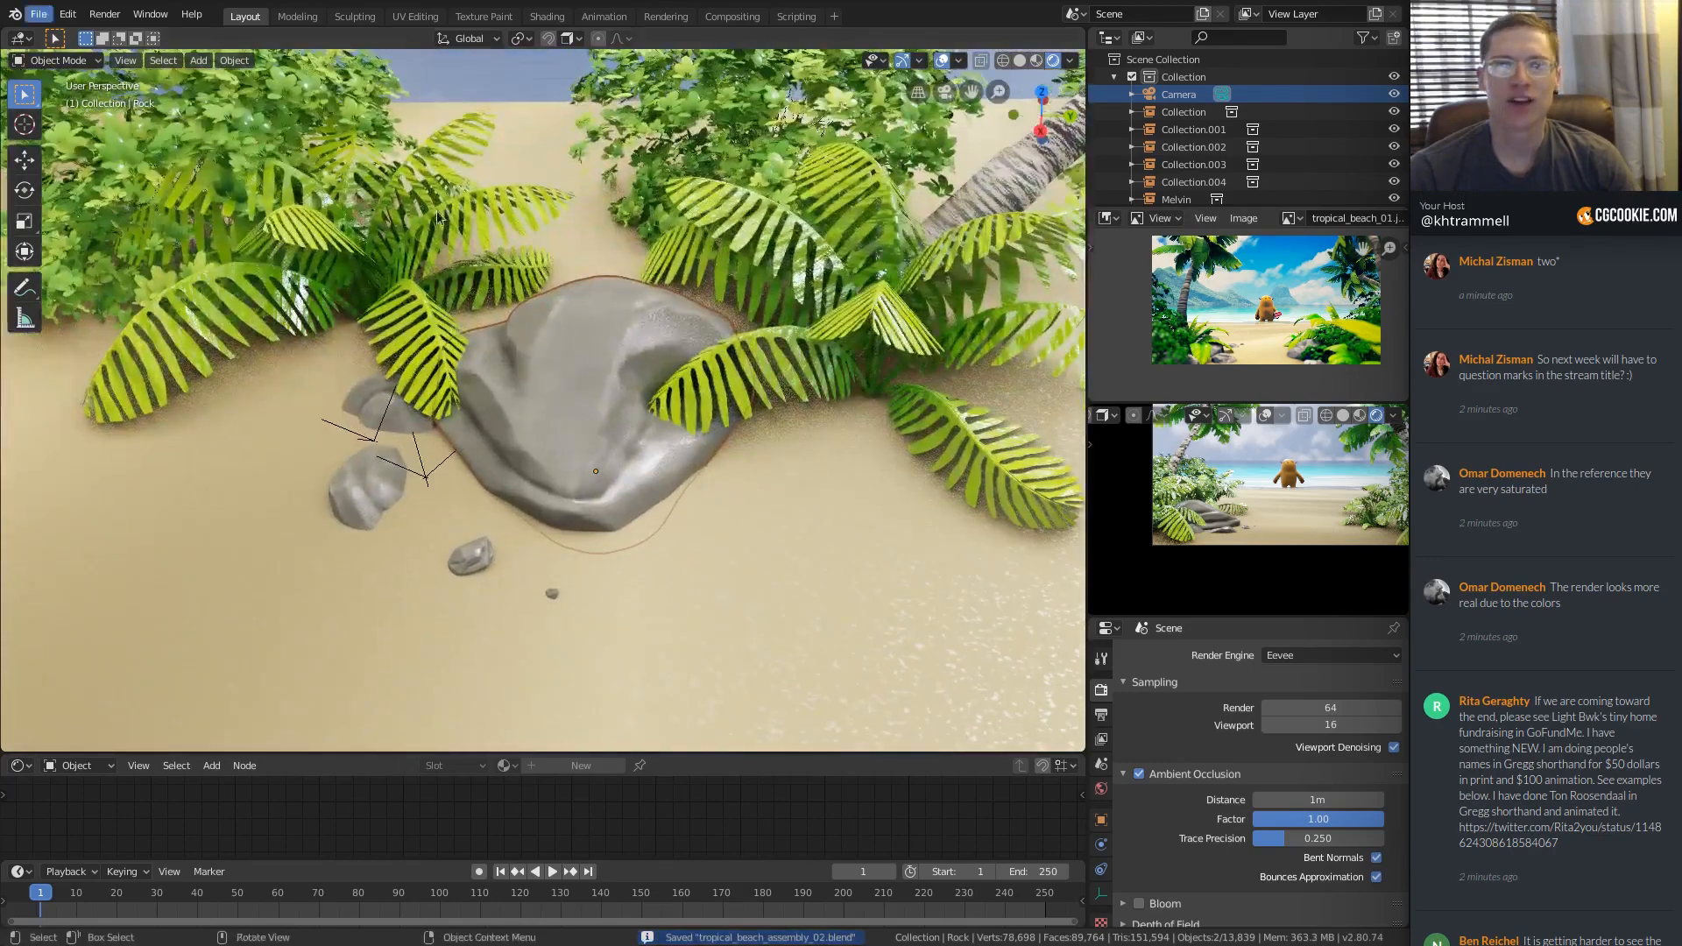
left_click(39, 15)
mouse_move(88, 69)
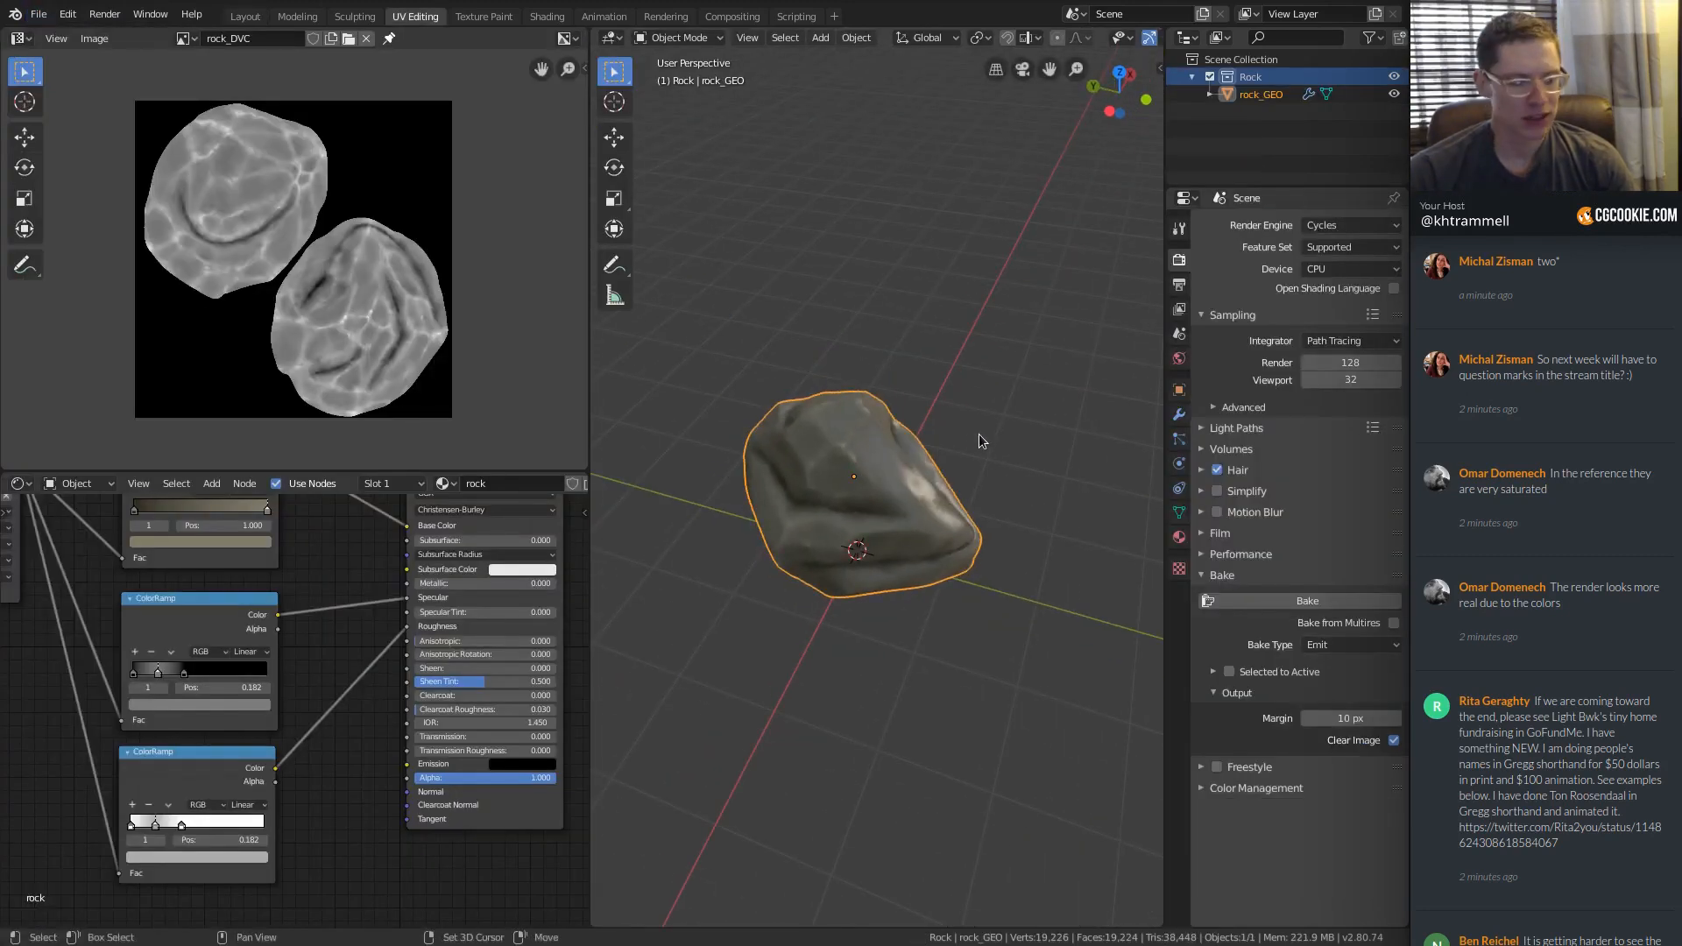
Duplicate the rock three times and spread the copies around the original.
key("shift+d")
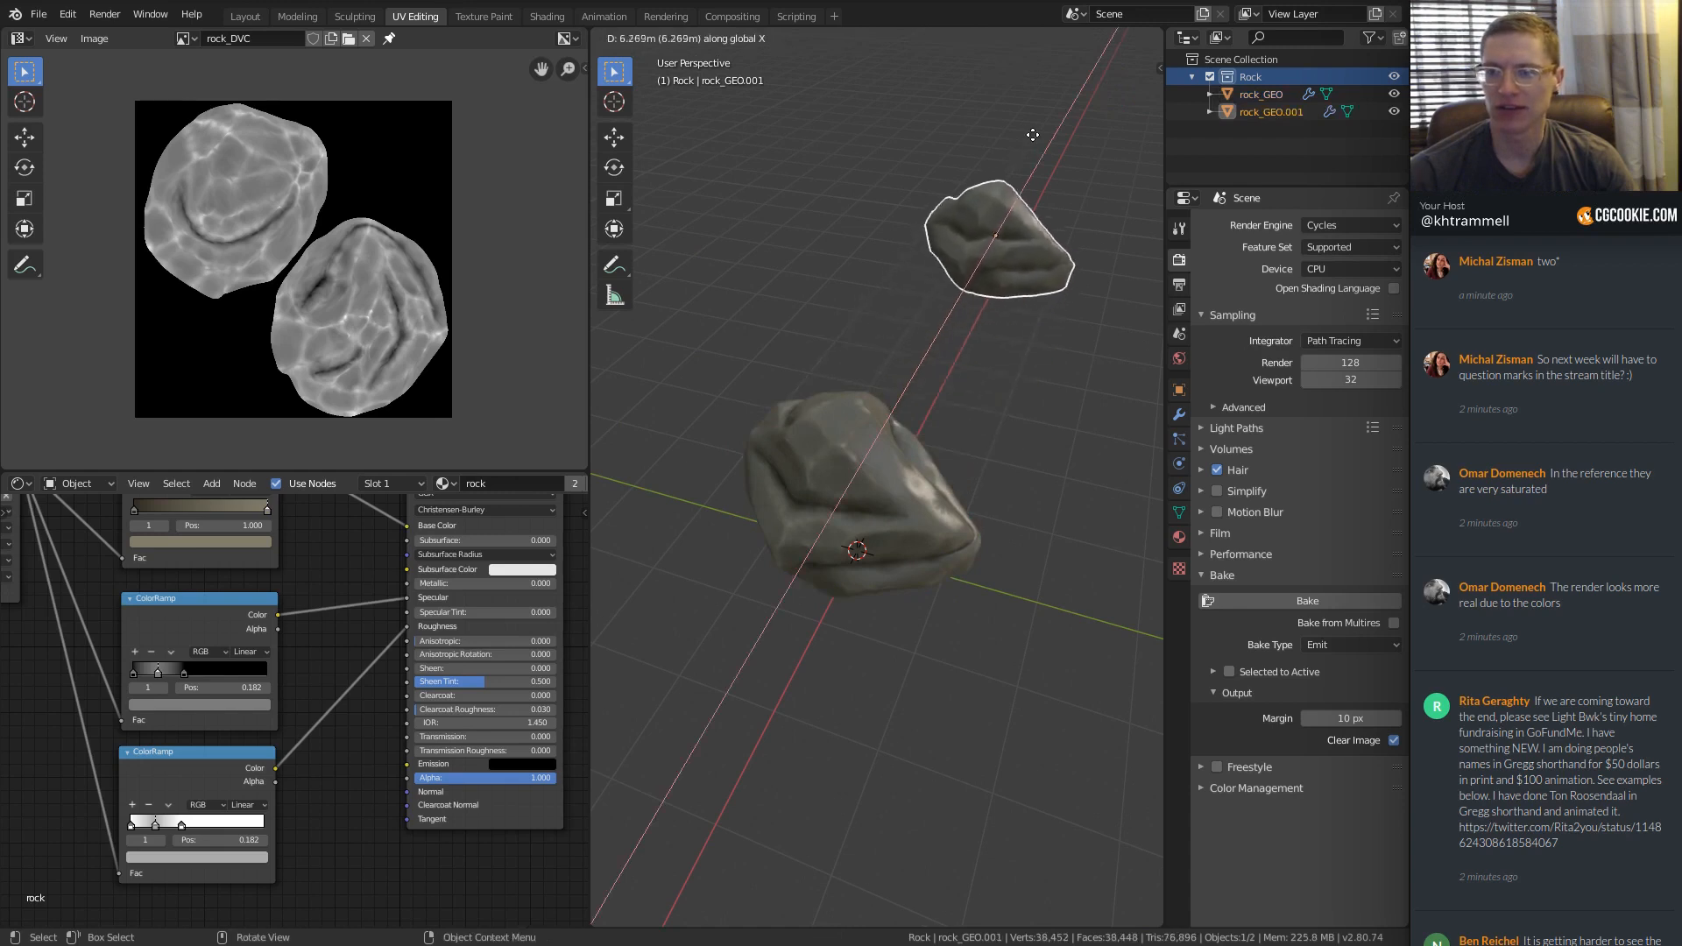
left_click(1014, 240)
key("shift+d")
left_click(815, 292)
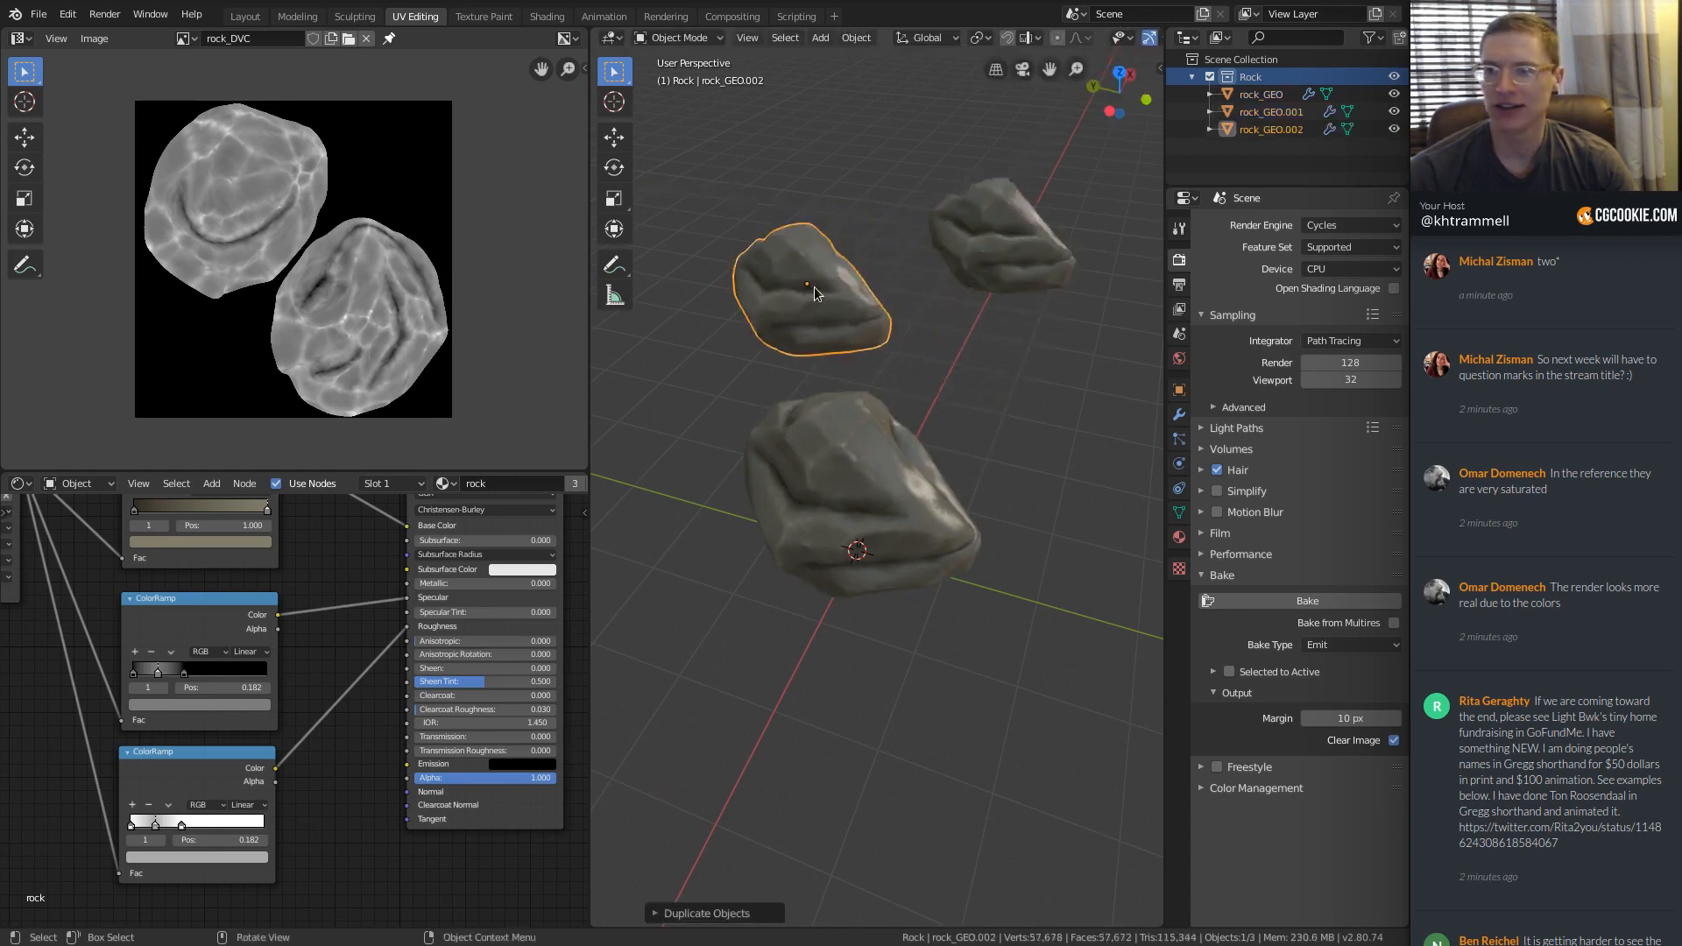
left_click(856, 461)
key("shift+d")
key("shift+z")
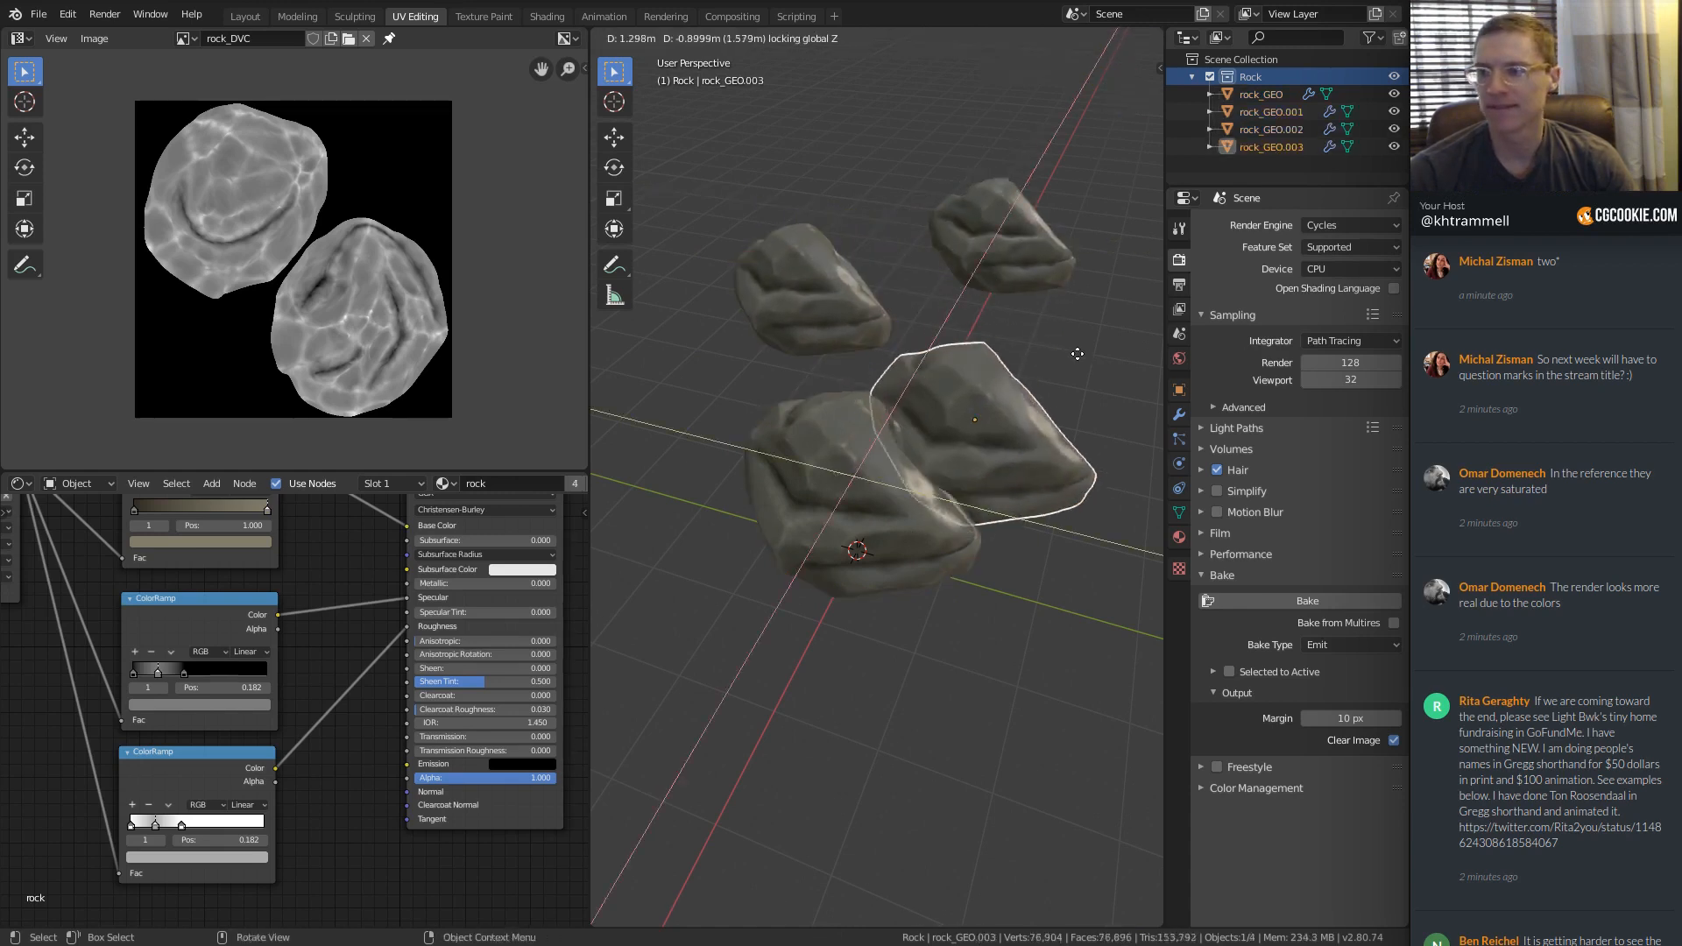
left_click(605, 318)
middle_click_drag(835, 235, 1023, 299)
middle_click_drag(1024, 300, 973, 333, "ctrl")
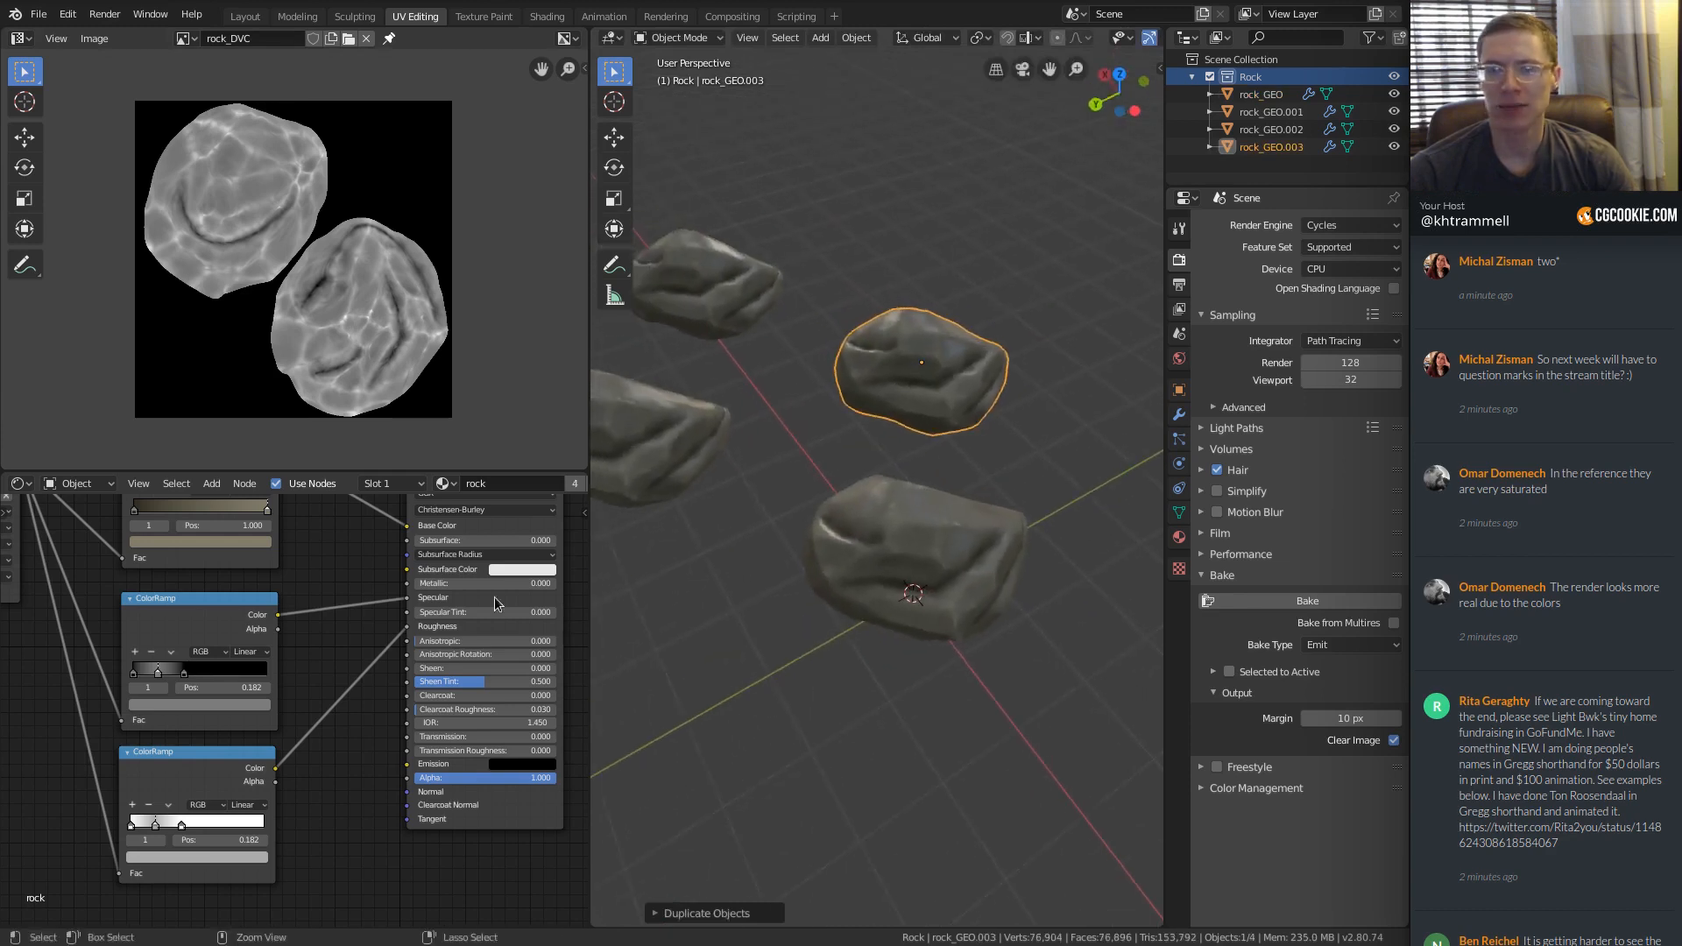
Add an Object Info node to the rock material and preview its Random output on the rocks.
middle_click_drag(477, 605, 353, 715, "ctrl")
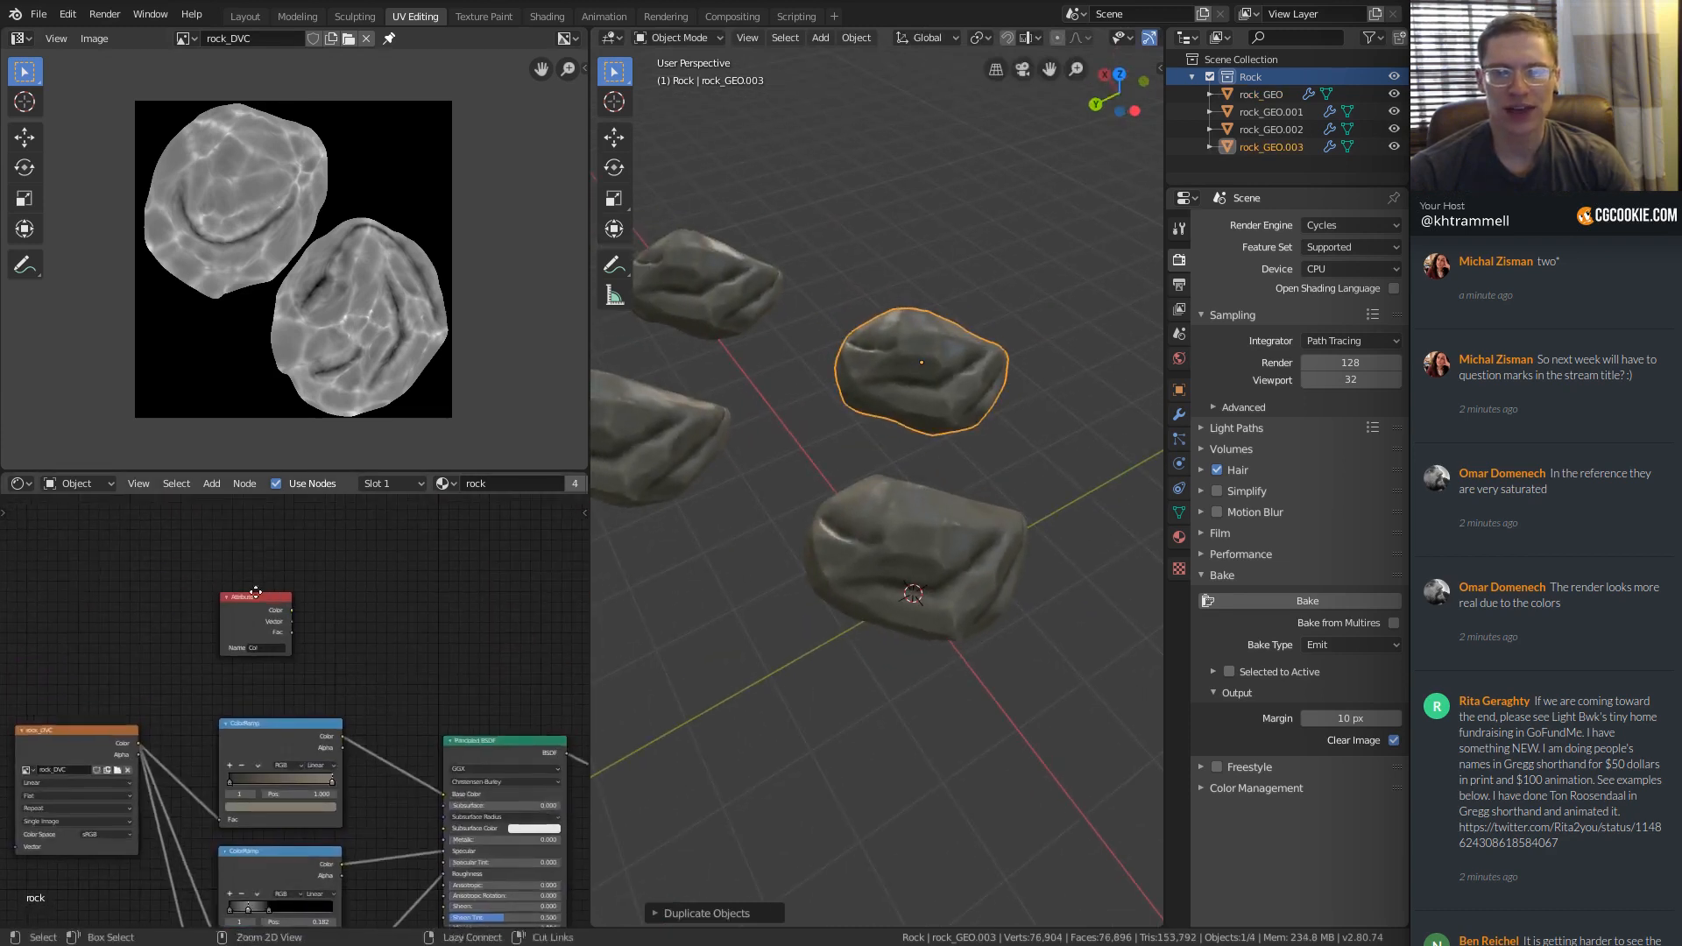
key("shift+a")
mouse_move(107, 530)
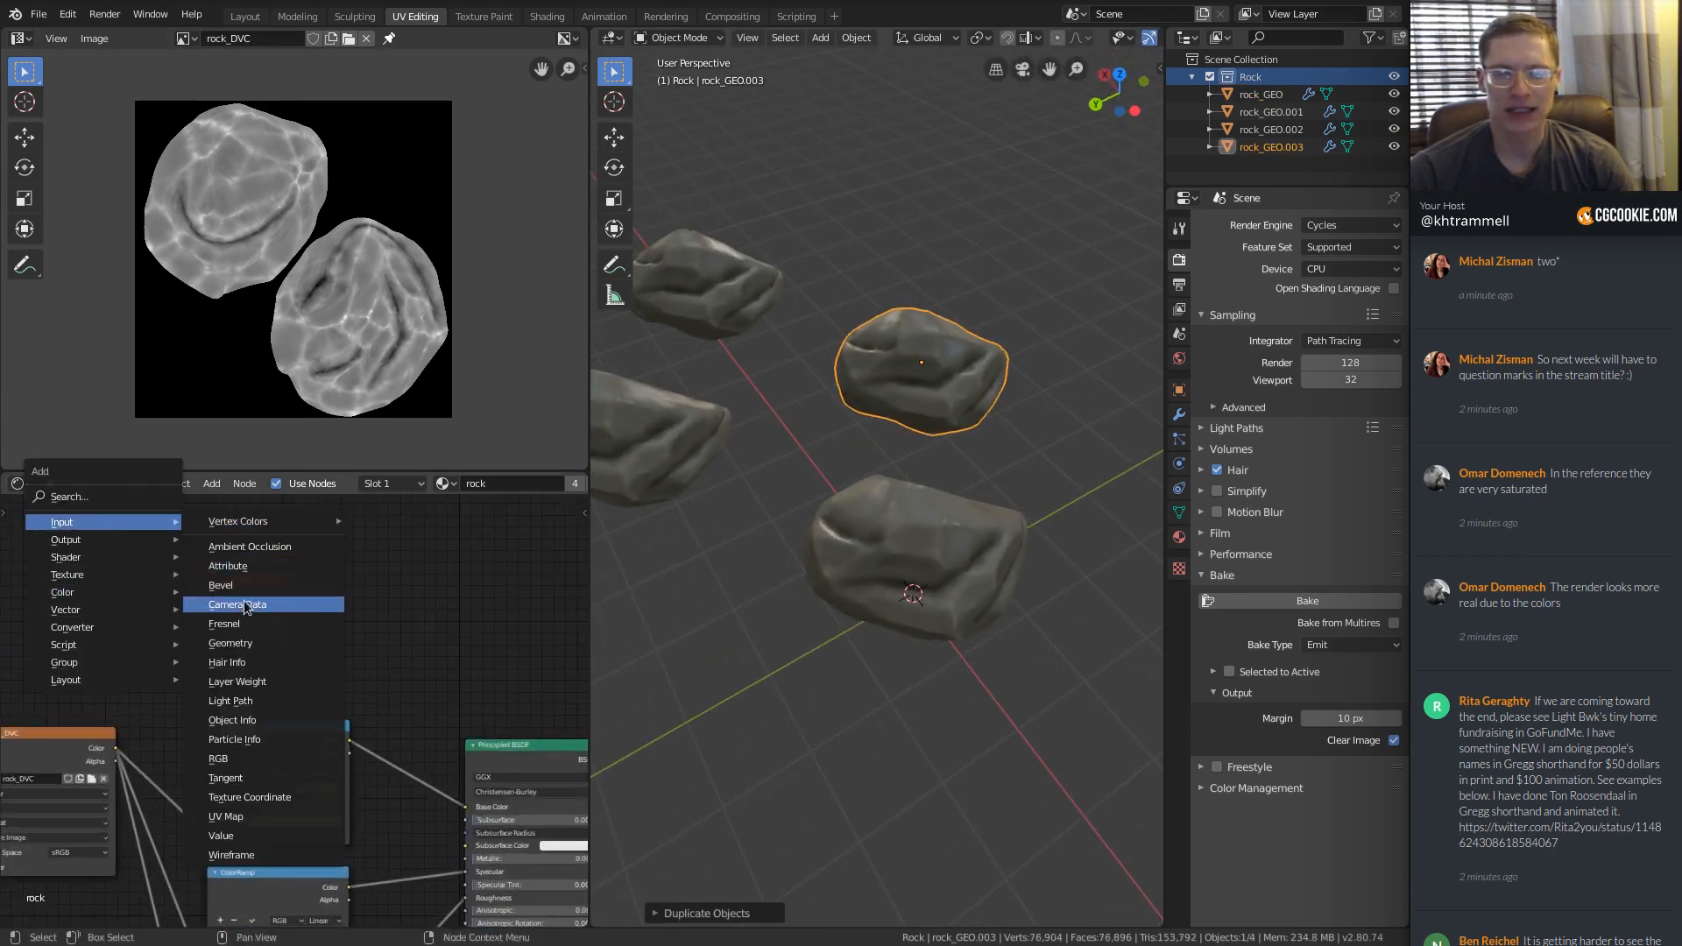
left_click(250, 727)
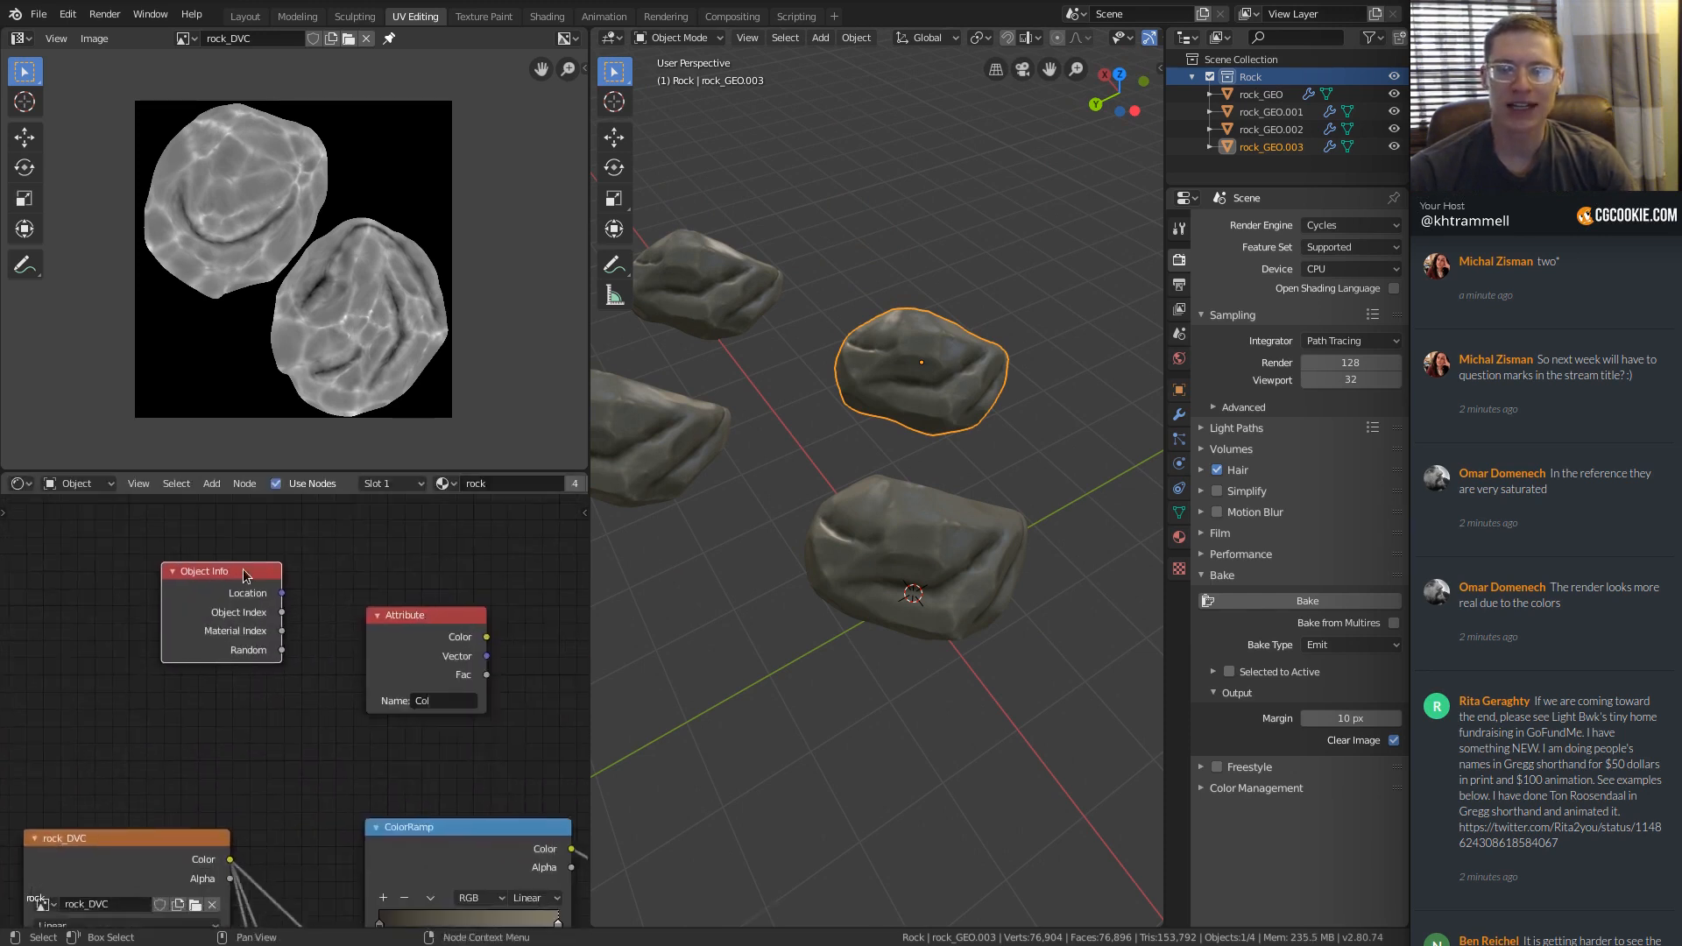
left_click(260, 572, "ctrl+shift")
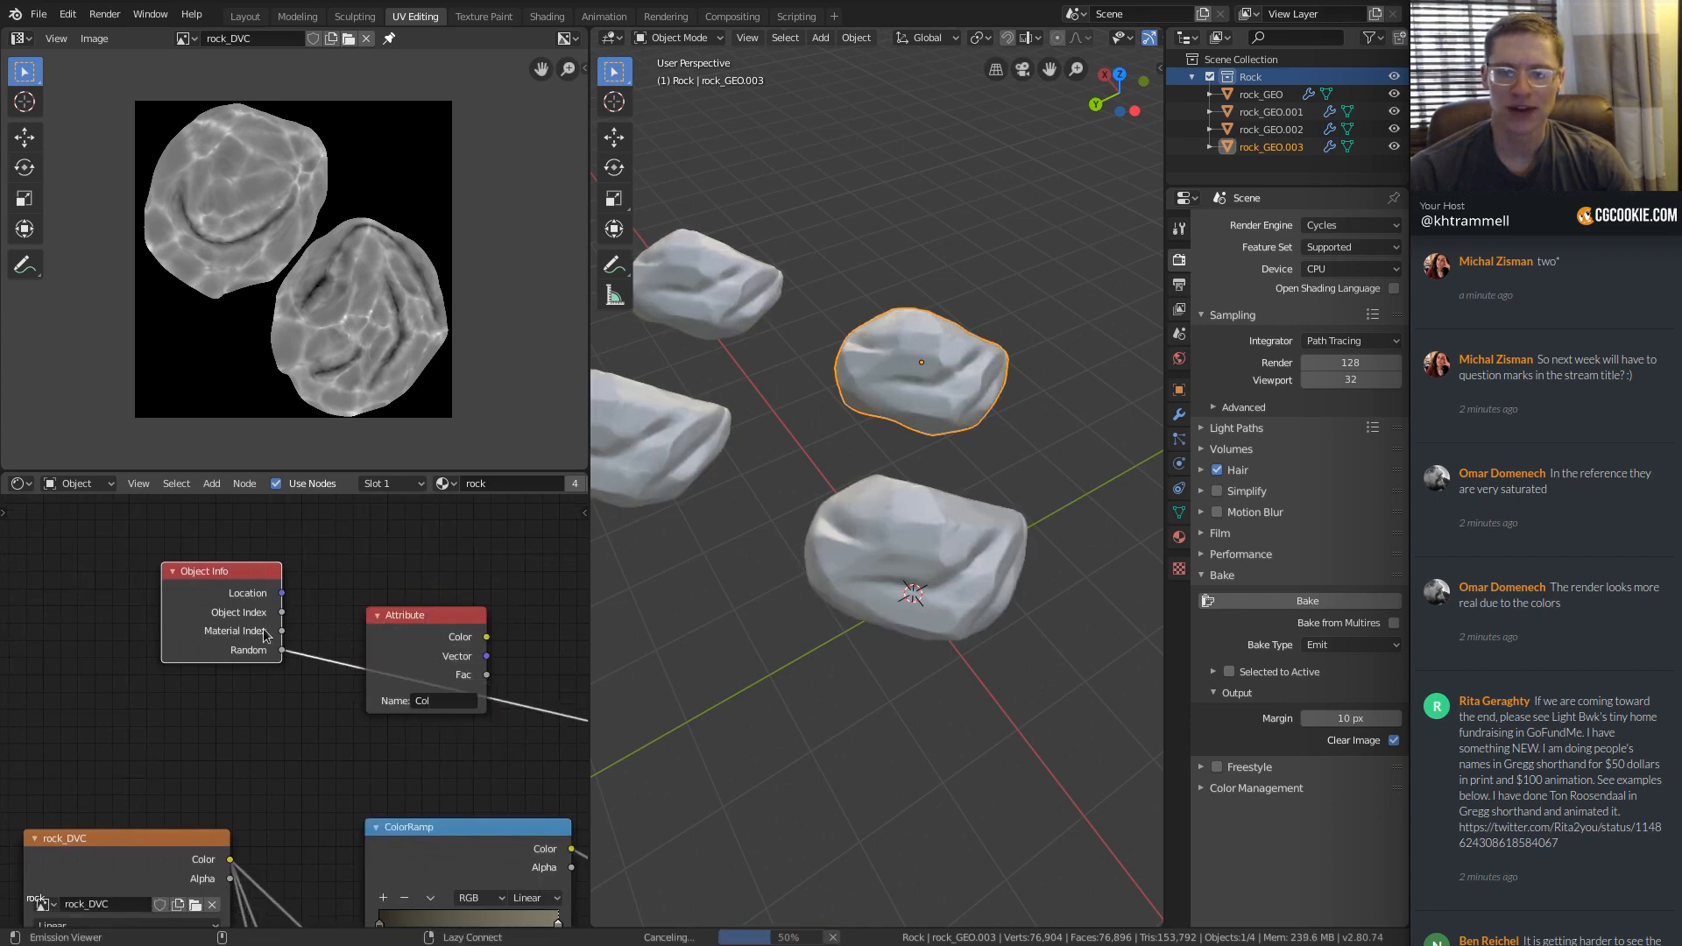
scroll(264, 634, "up", 2)
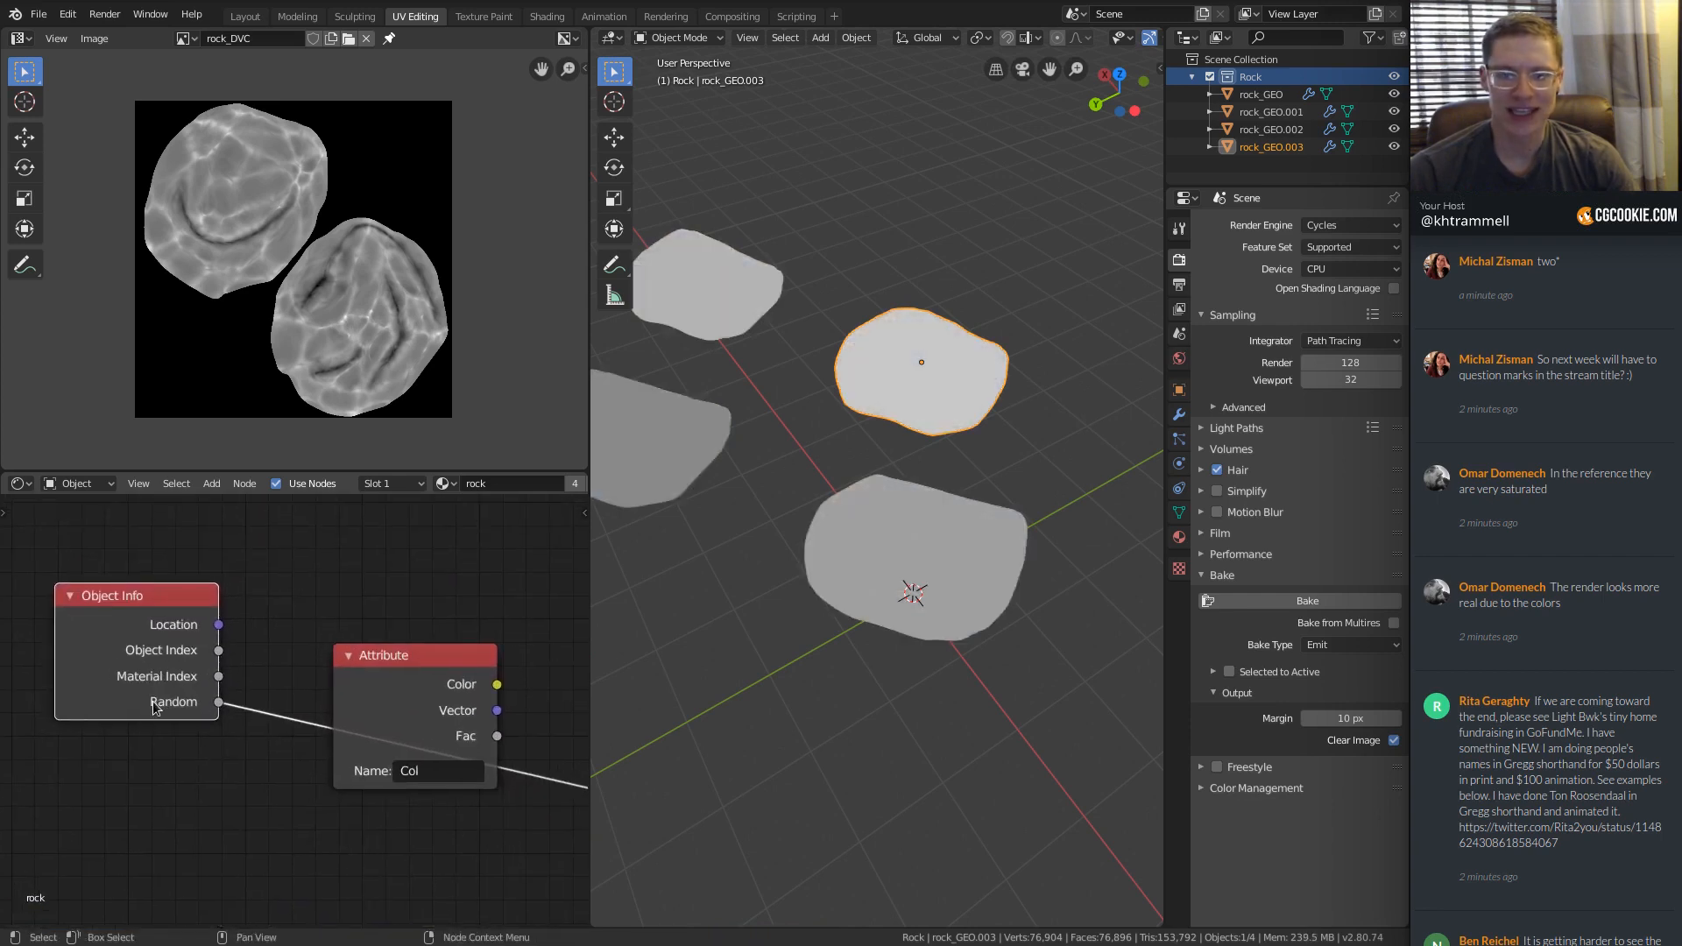
middle_click_drag(774, 456, 780, 456)
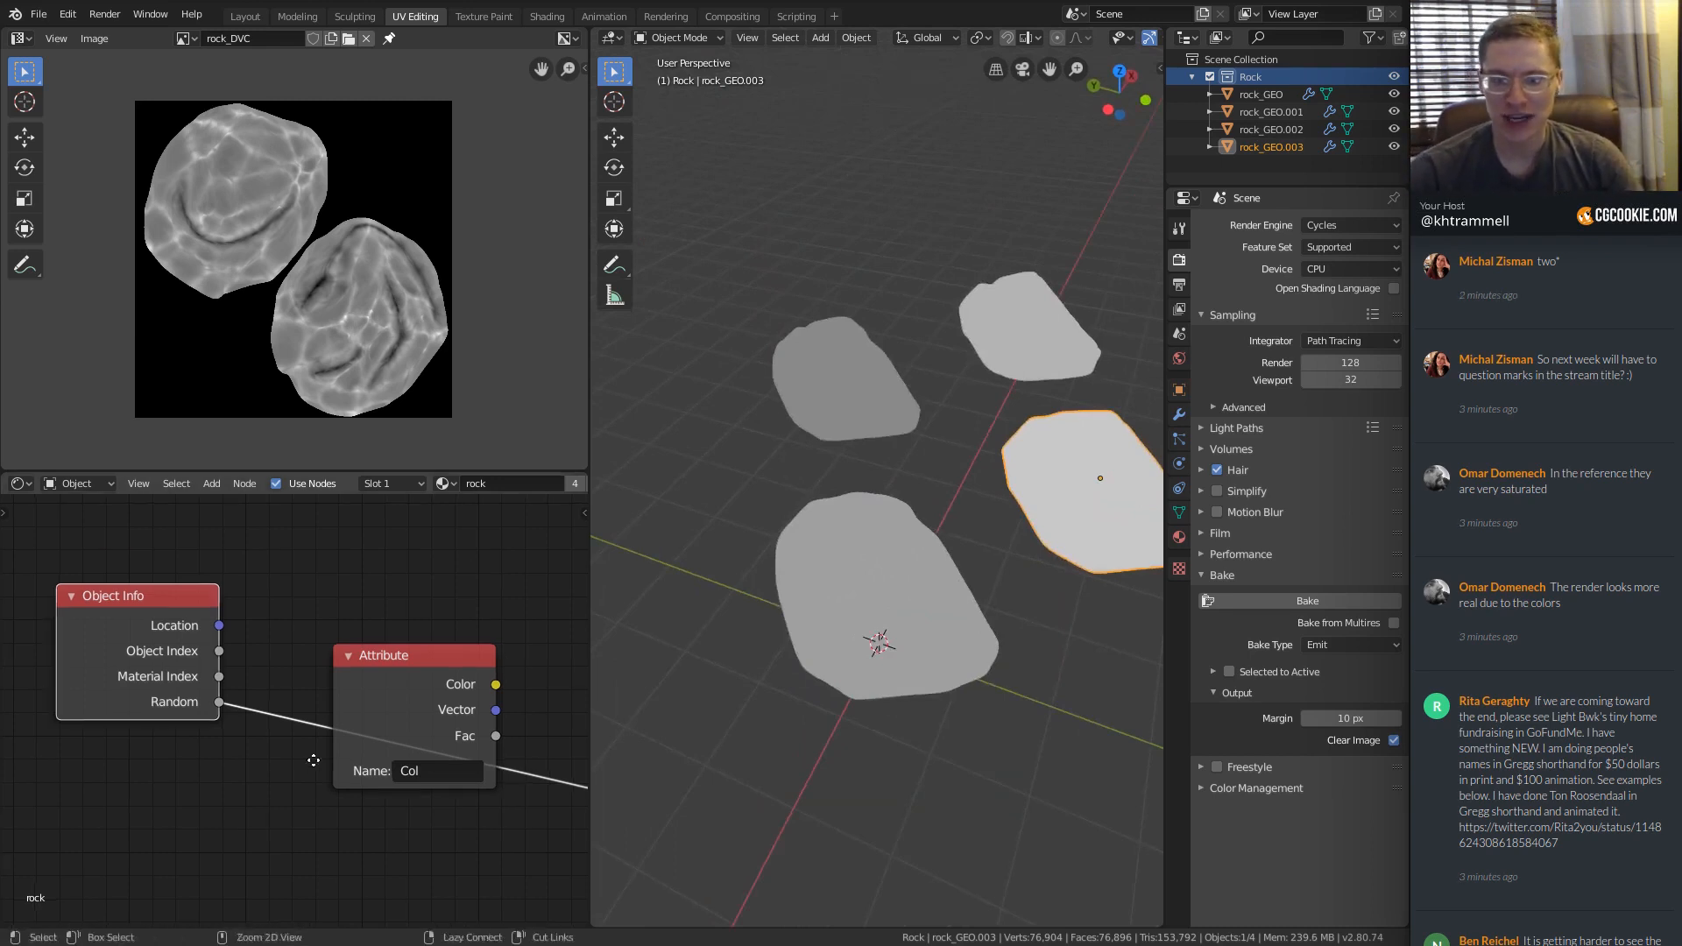
Add a Mix color node between the upper ColorRamp and the Base Color of the Principled BSDF.
scroll(386, 743, "down", 3)
middle_click_drag(407, 736, 269, 649)
scroll(289, 613, "down", 3)
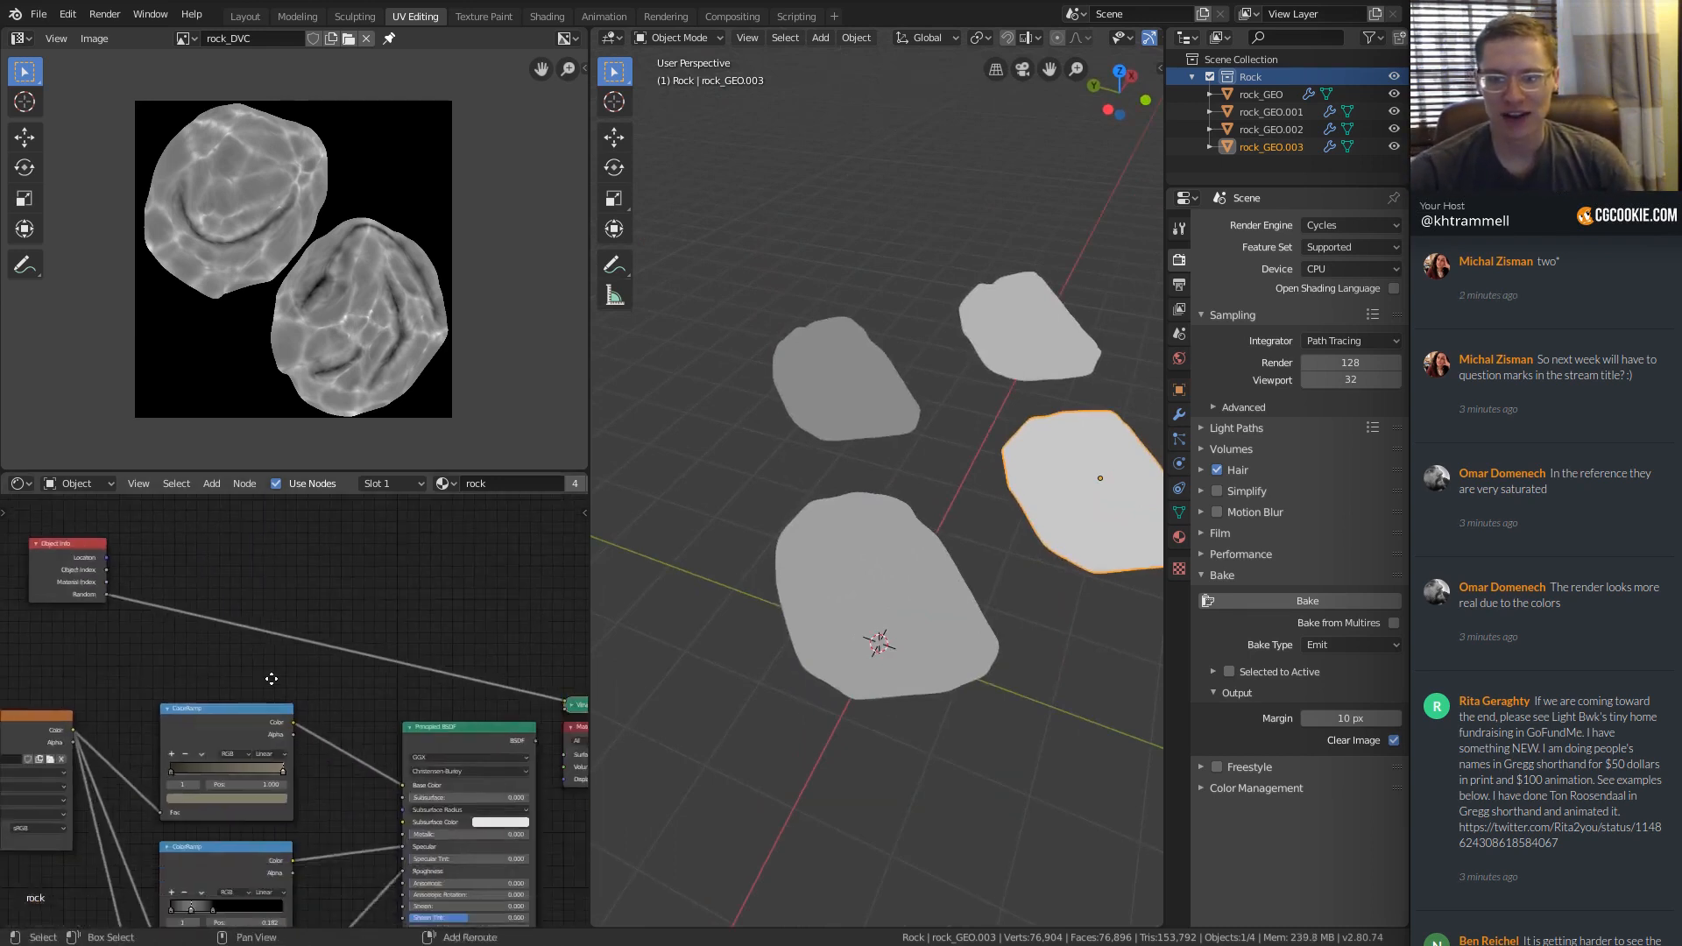
key("shift+a")
mouse_move(254, 589)
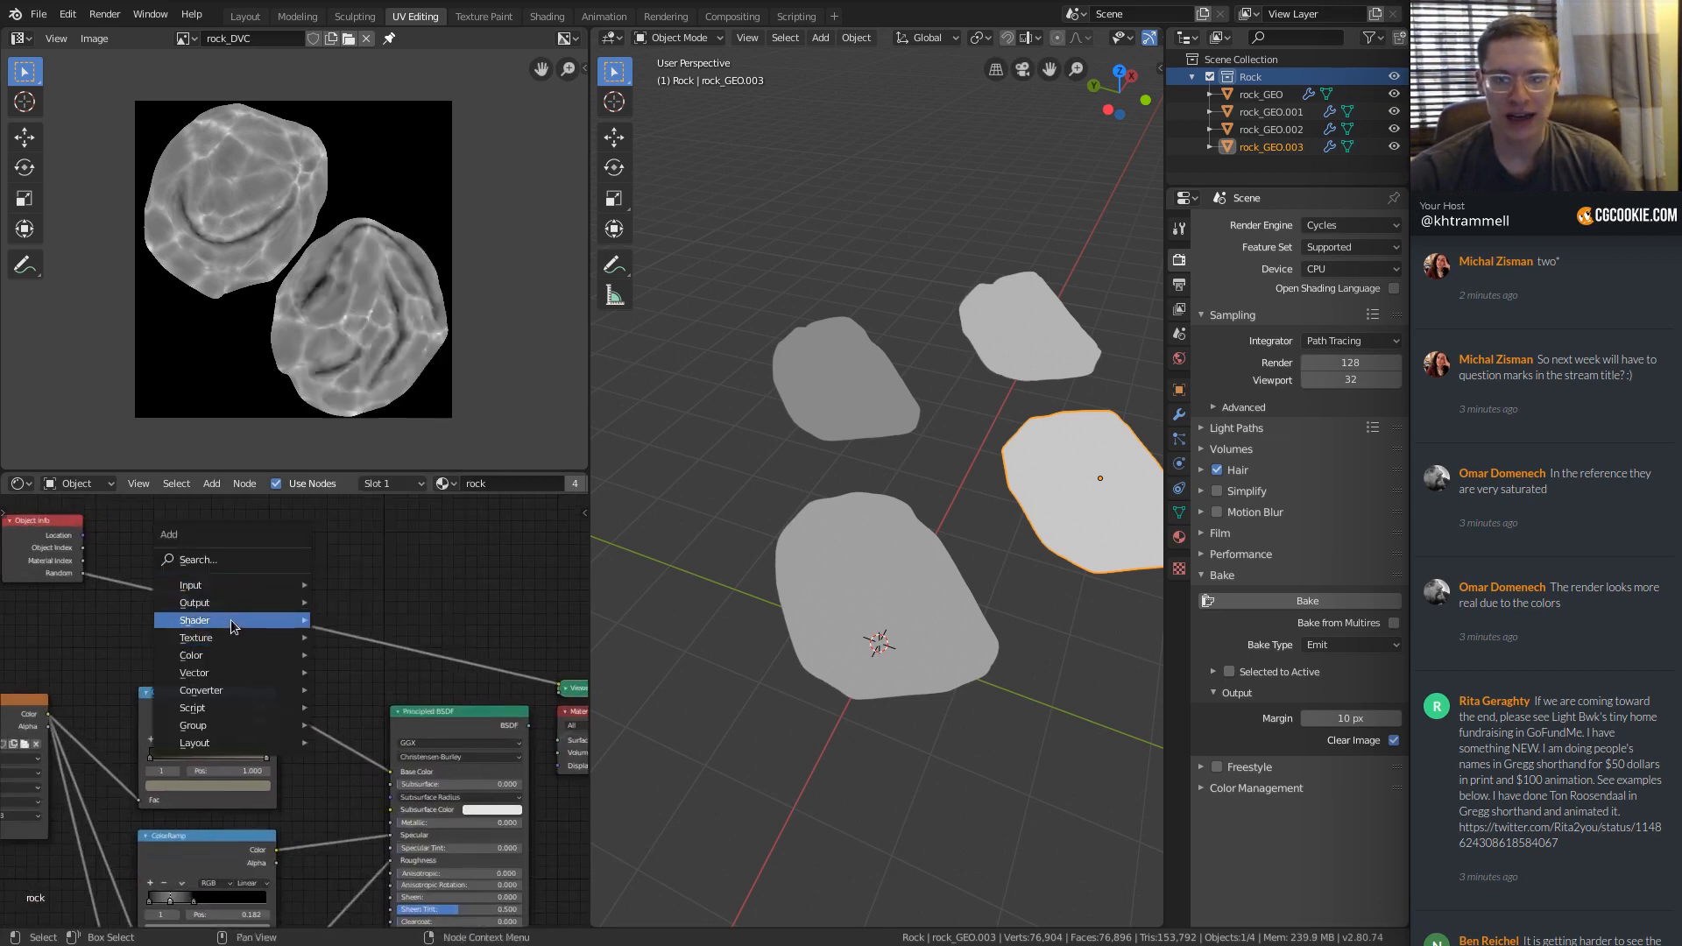
mouse_move(224, 663)
left_click(352, 757)
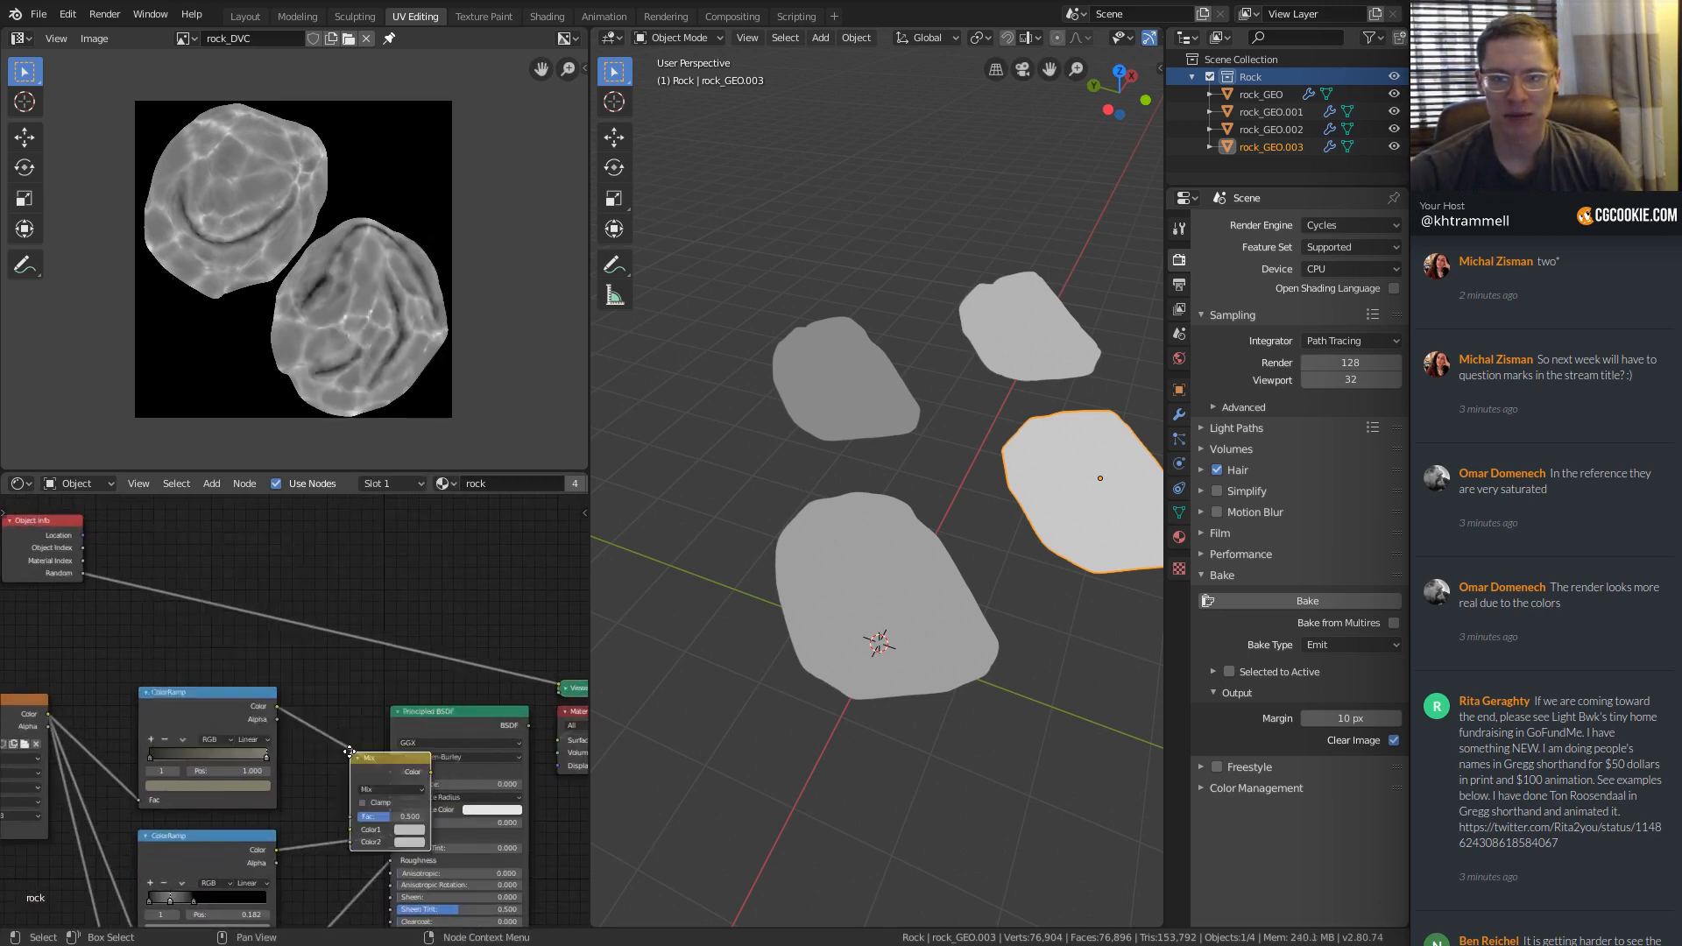
left_click(361, 705)
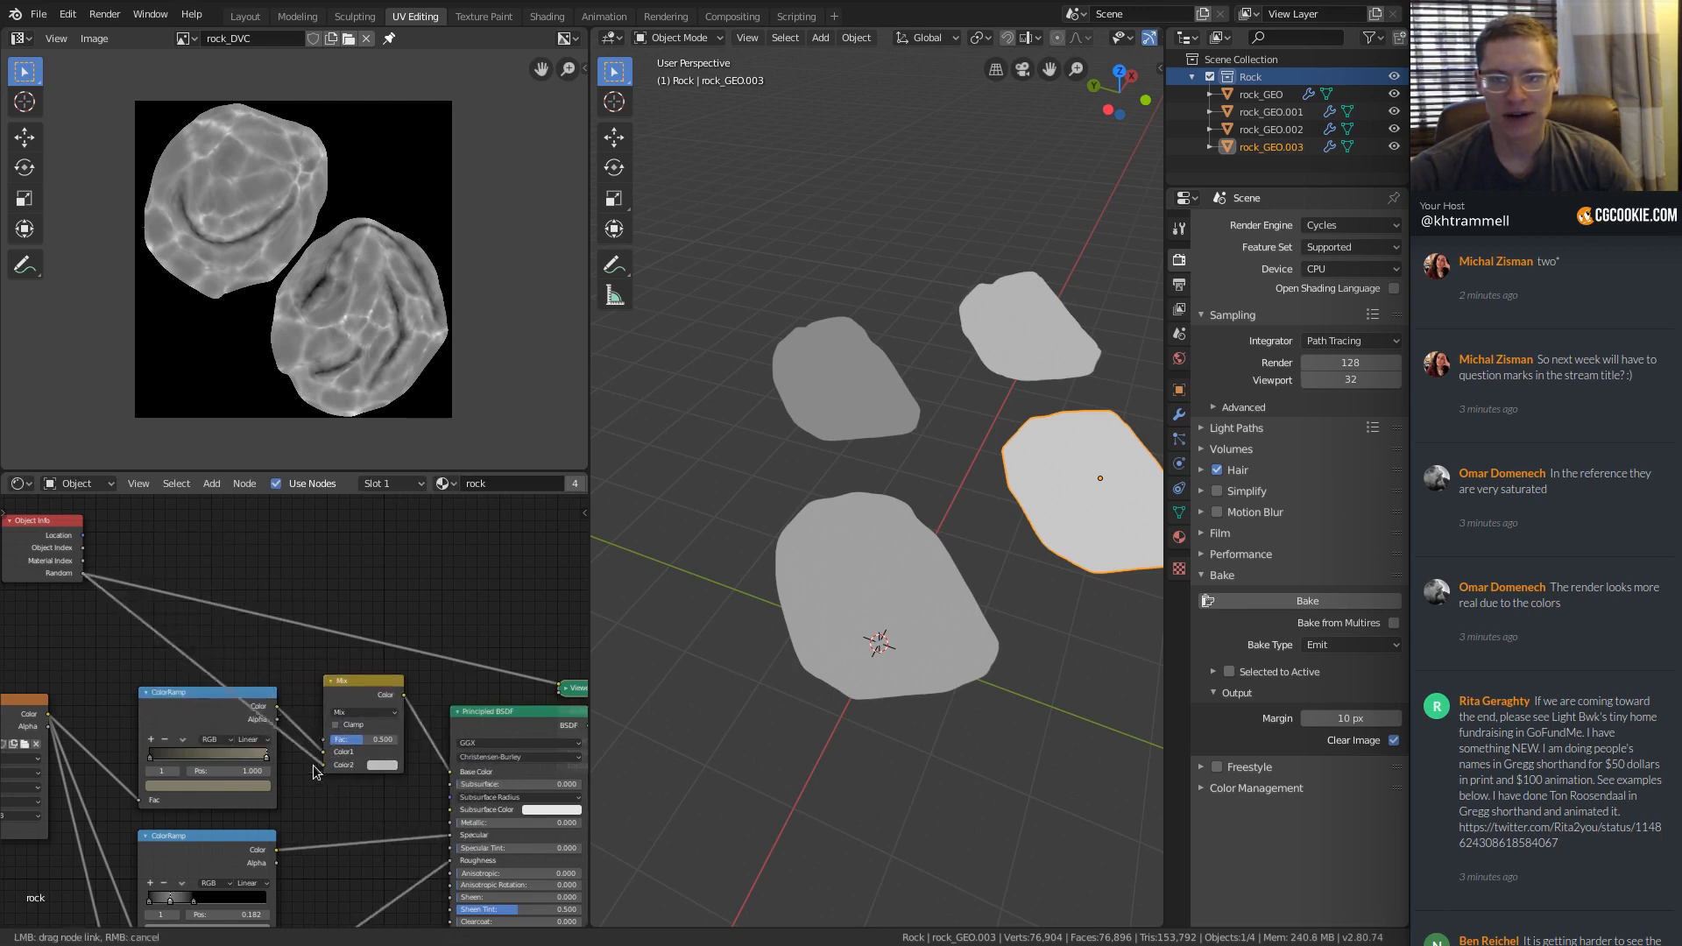
Connect the Object Info Random output to Color2 of the Mix node and set its blend mode to Overlay.
left_click_drag(235, 601, 319, 767)
left_click(358, 739)
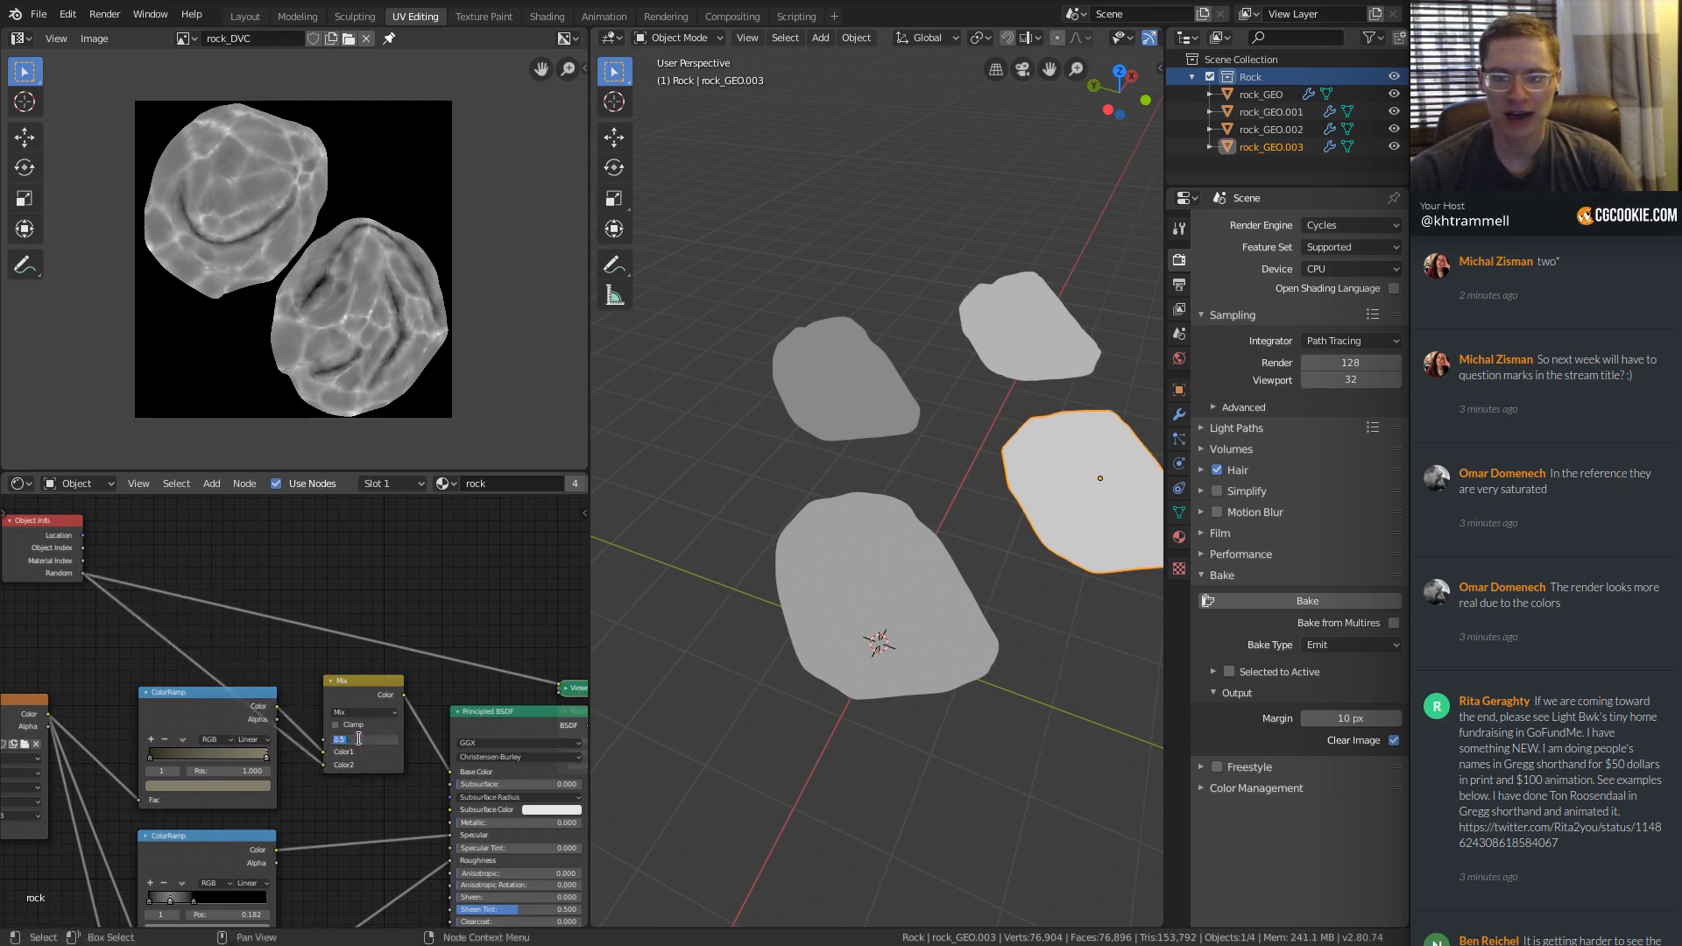
left_click(357, 714)
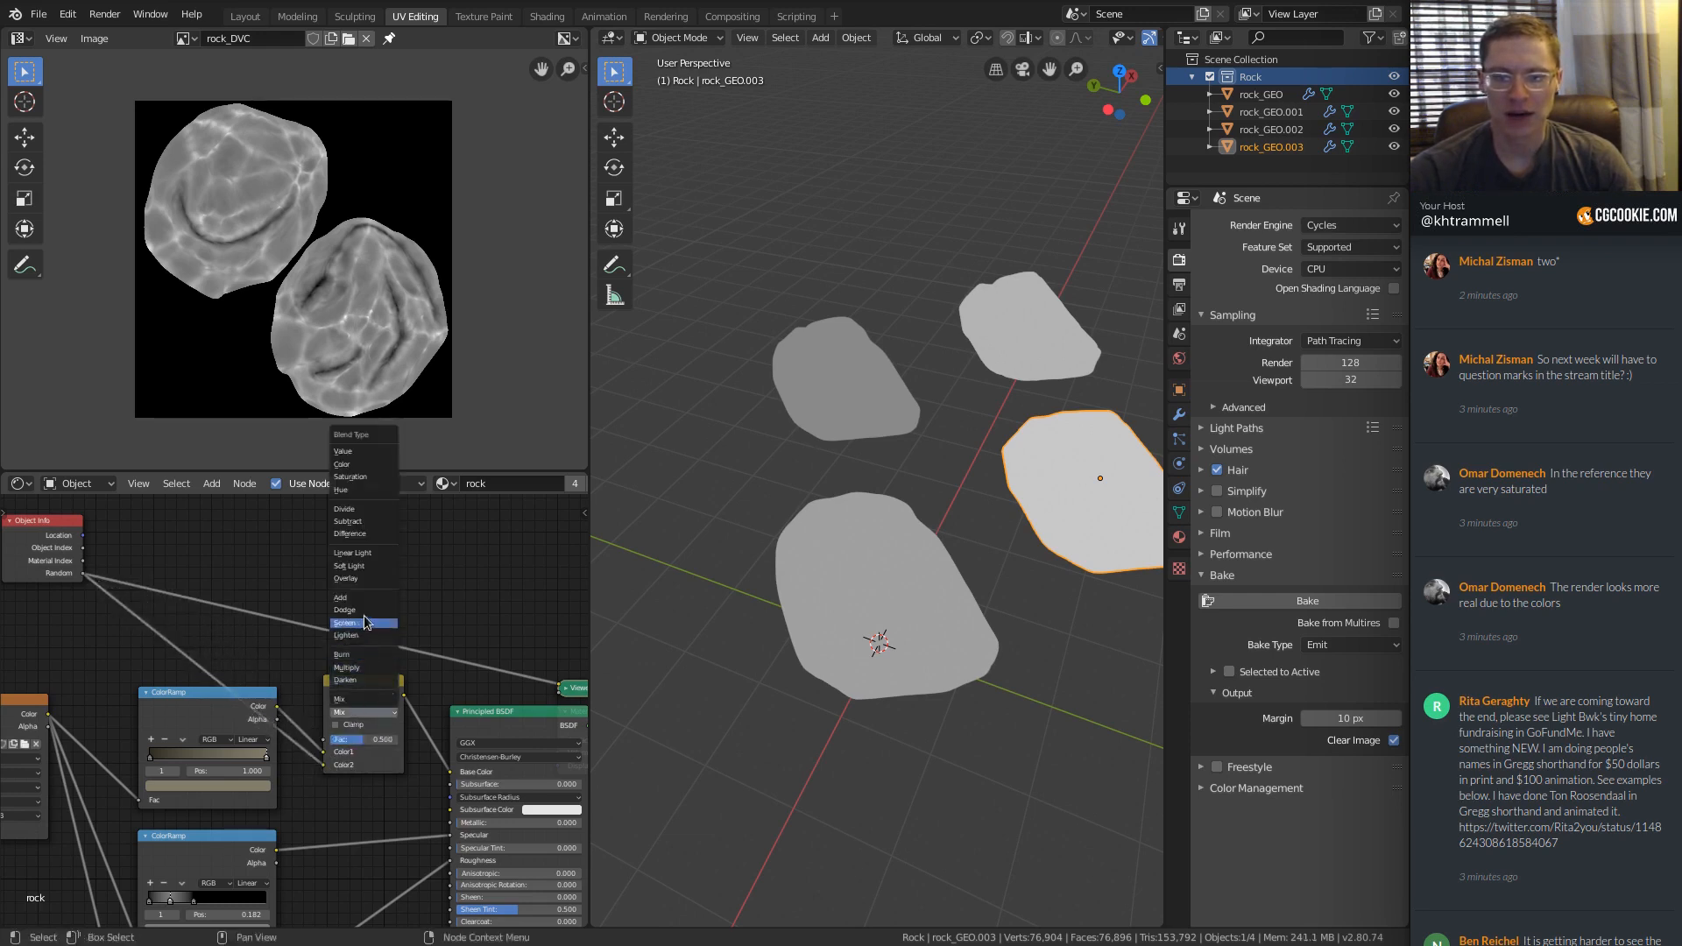
left_click(360, 578)
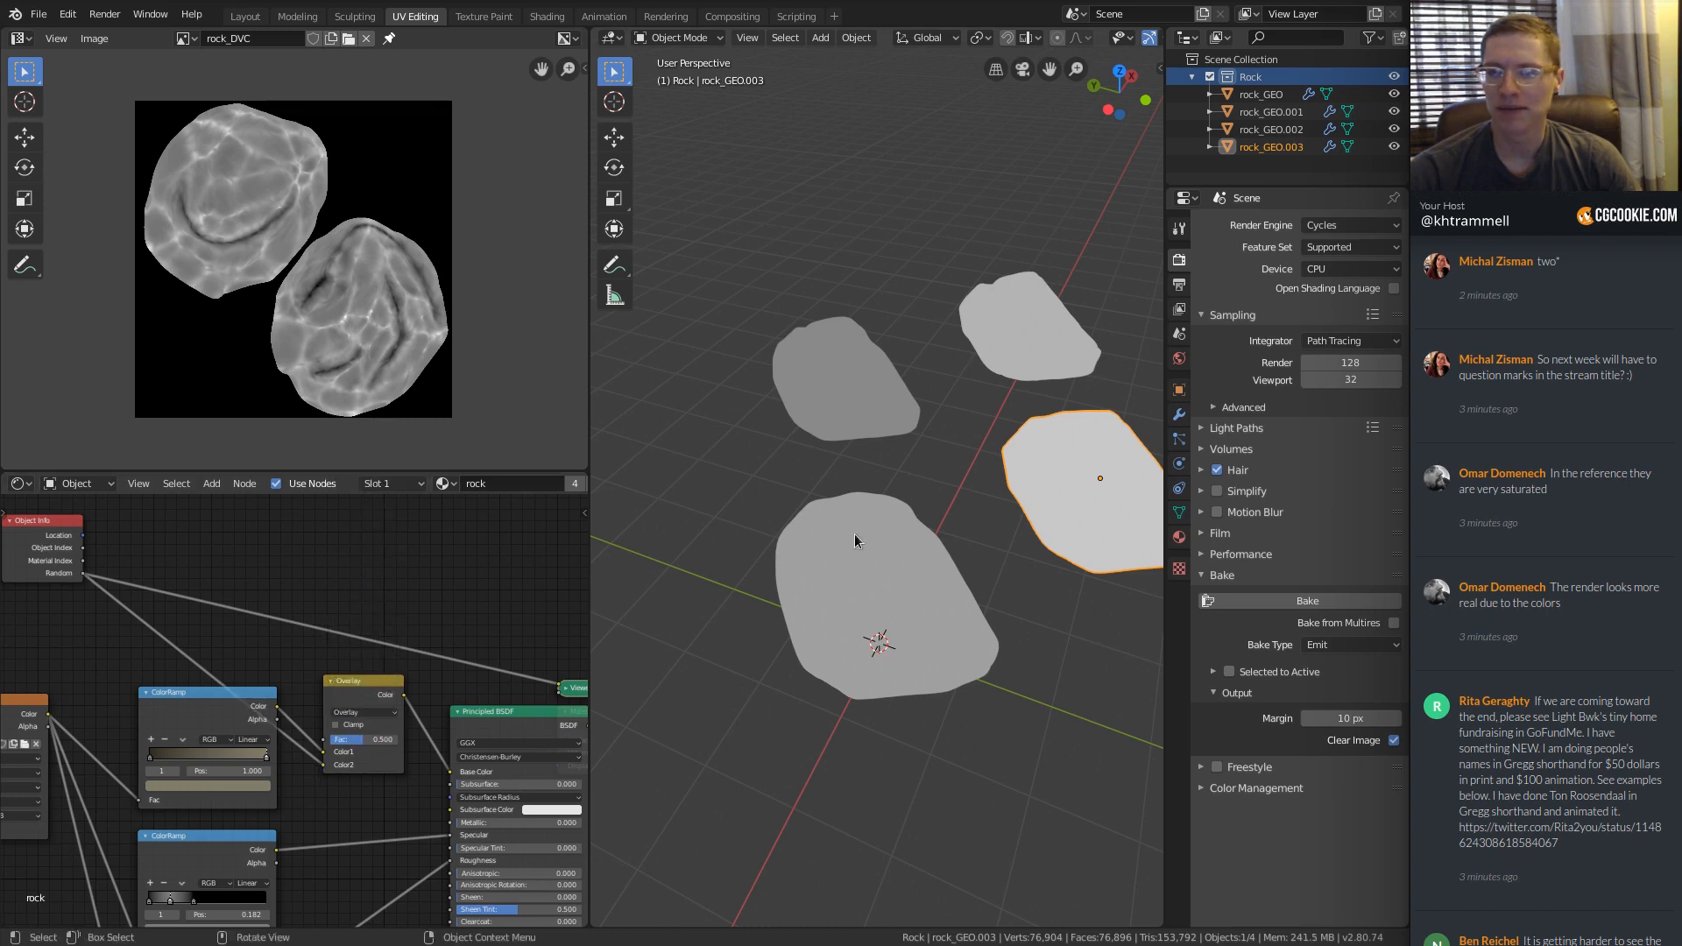
Route the Principled BSDF back to the Material Output, shift the output node aside and inspect the shaded rocks.
middle_click_drag(314, 651, 35, 620)
left_click(245, 678, "ctrl+shift")
left_click_drag(349, 686, 417, 677)
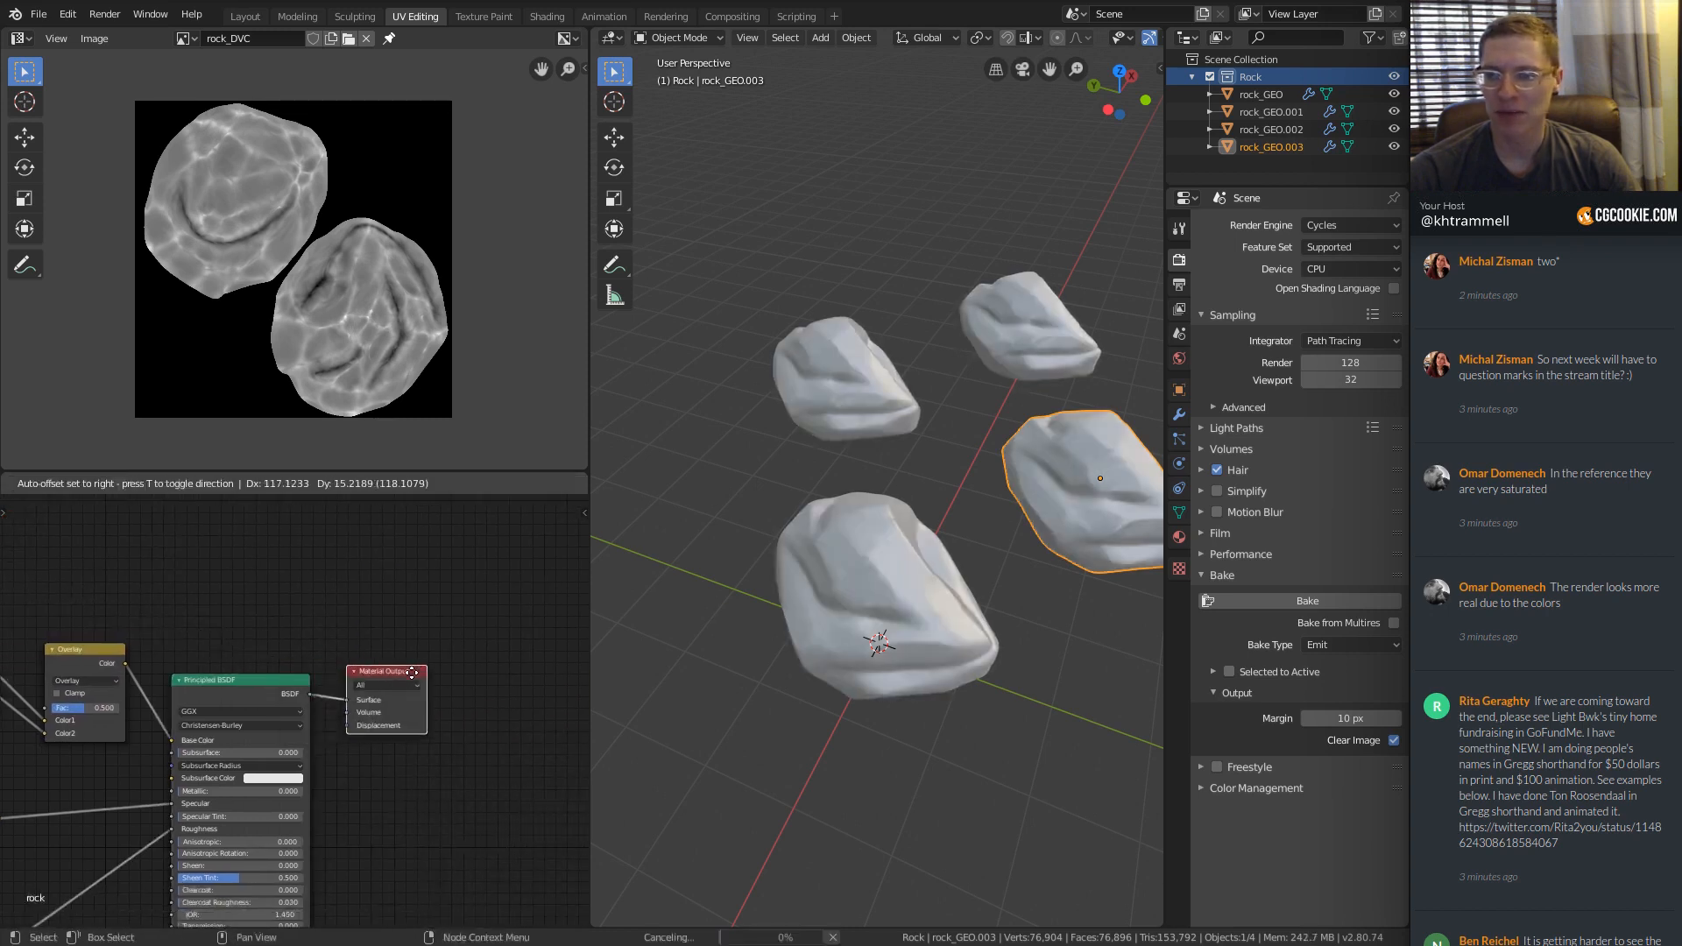
mouse_move(933, 528)
middle_mouse_down()
mouse_move(1001, 491)
mouse_move(955, 487)
mouse_move(906, 434)
mouse_move(807, 516)
middle_mouse_up()
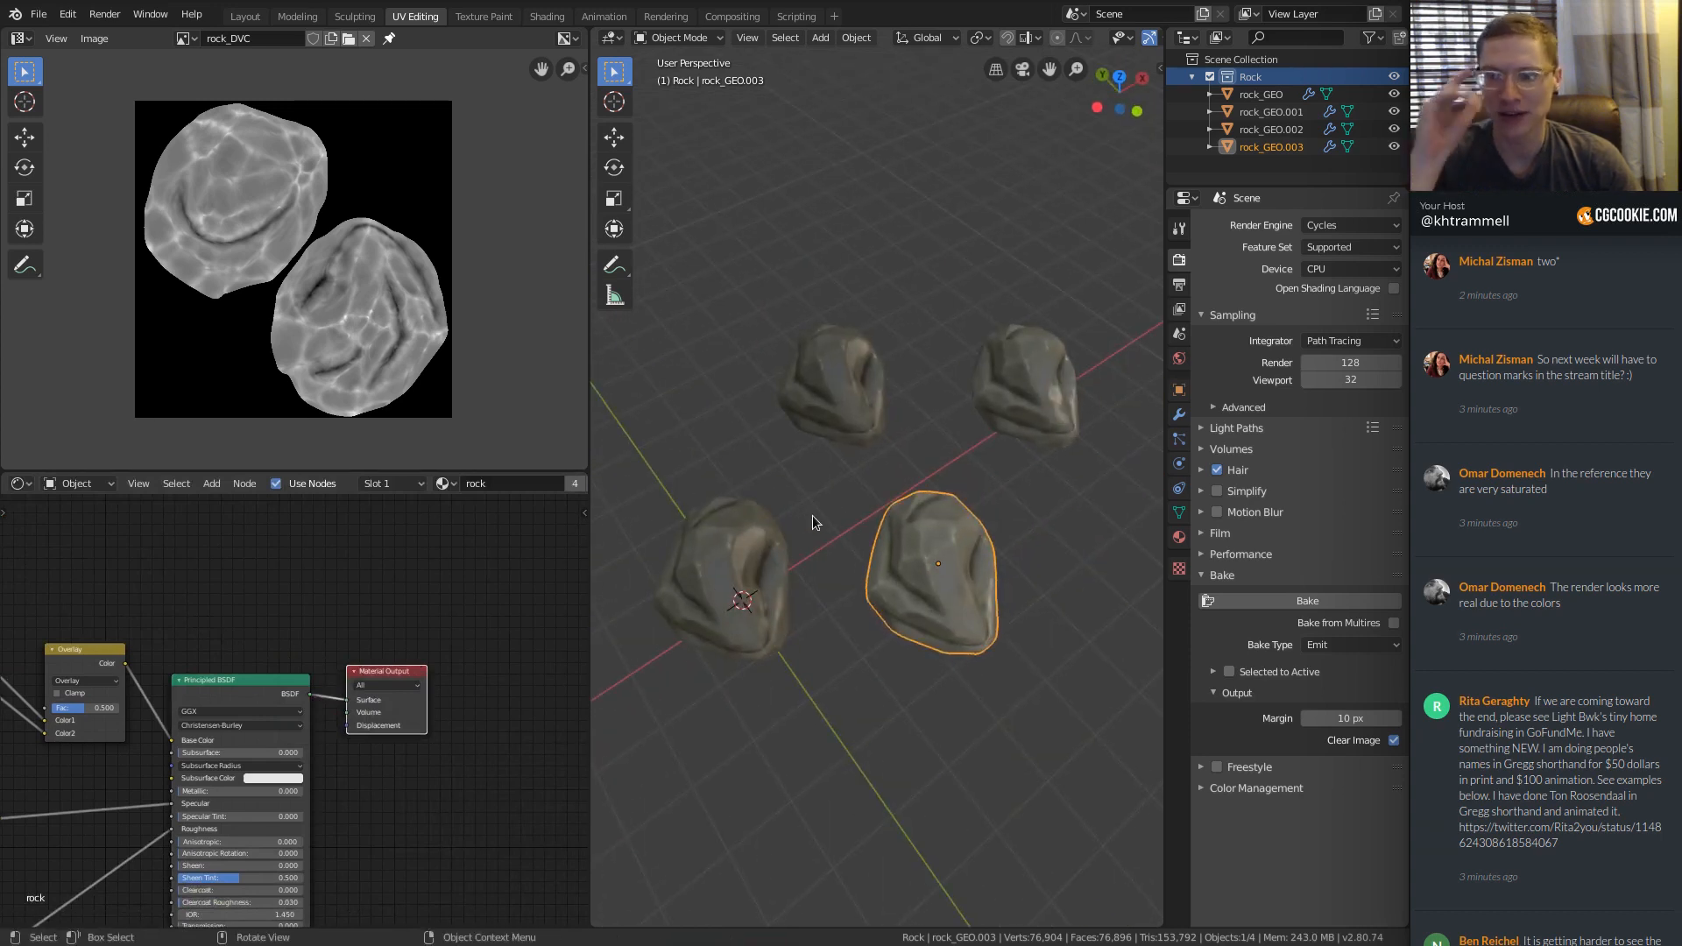
Set the Overlay node's factor to 1.000.
middle_click_drag(350, 646, 568, 668)
scroll(315, 703, "up", 4)
left_click_drag(303, 738, 382, 681)
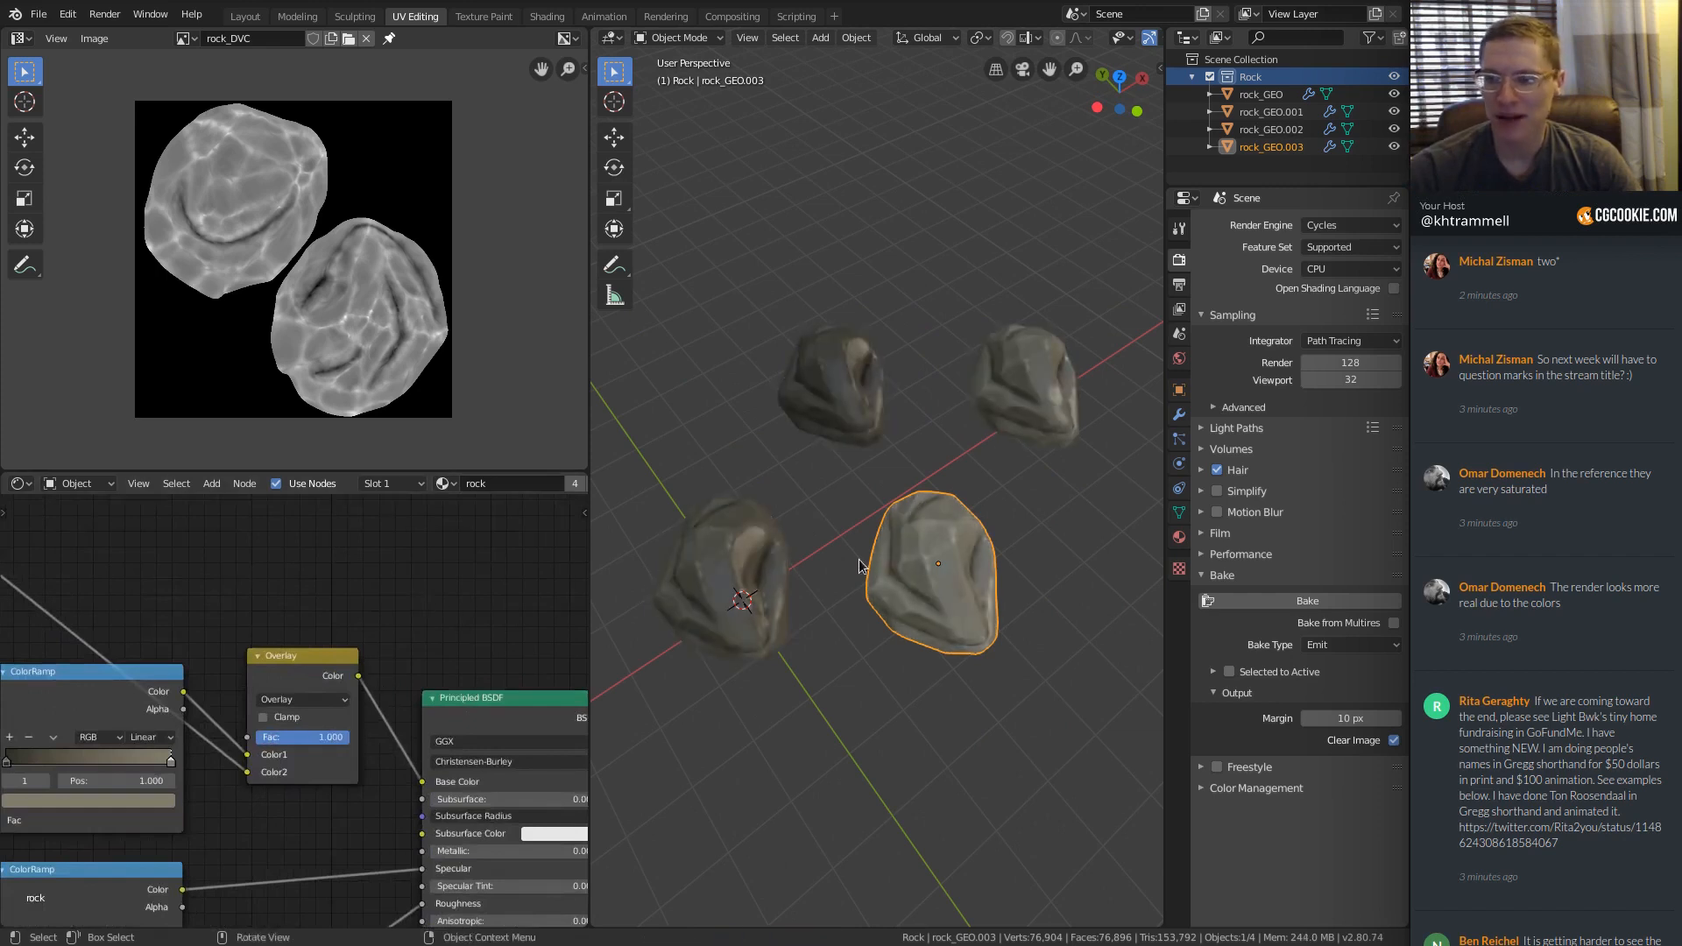
Reposition the selected rock copy and duplicate it twice, placing the new copies farther back.
mouse_move(858, 562)
middle_mouse_down()
mouse_move(965, 525)
mouse_move(990, 489)
mouse_move(977, 451)
mouse_move(953, 457)
middle_mouse_up()
key("g")
left_click(1012, 444)
key("shift+d")
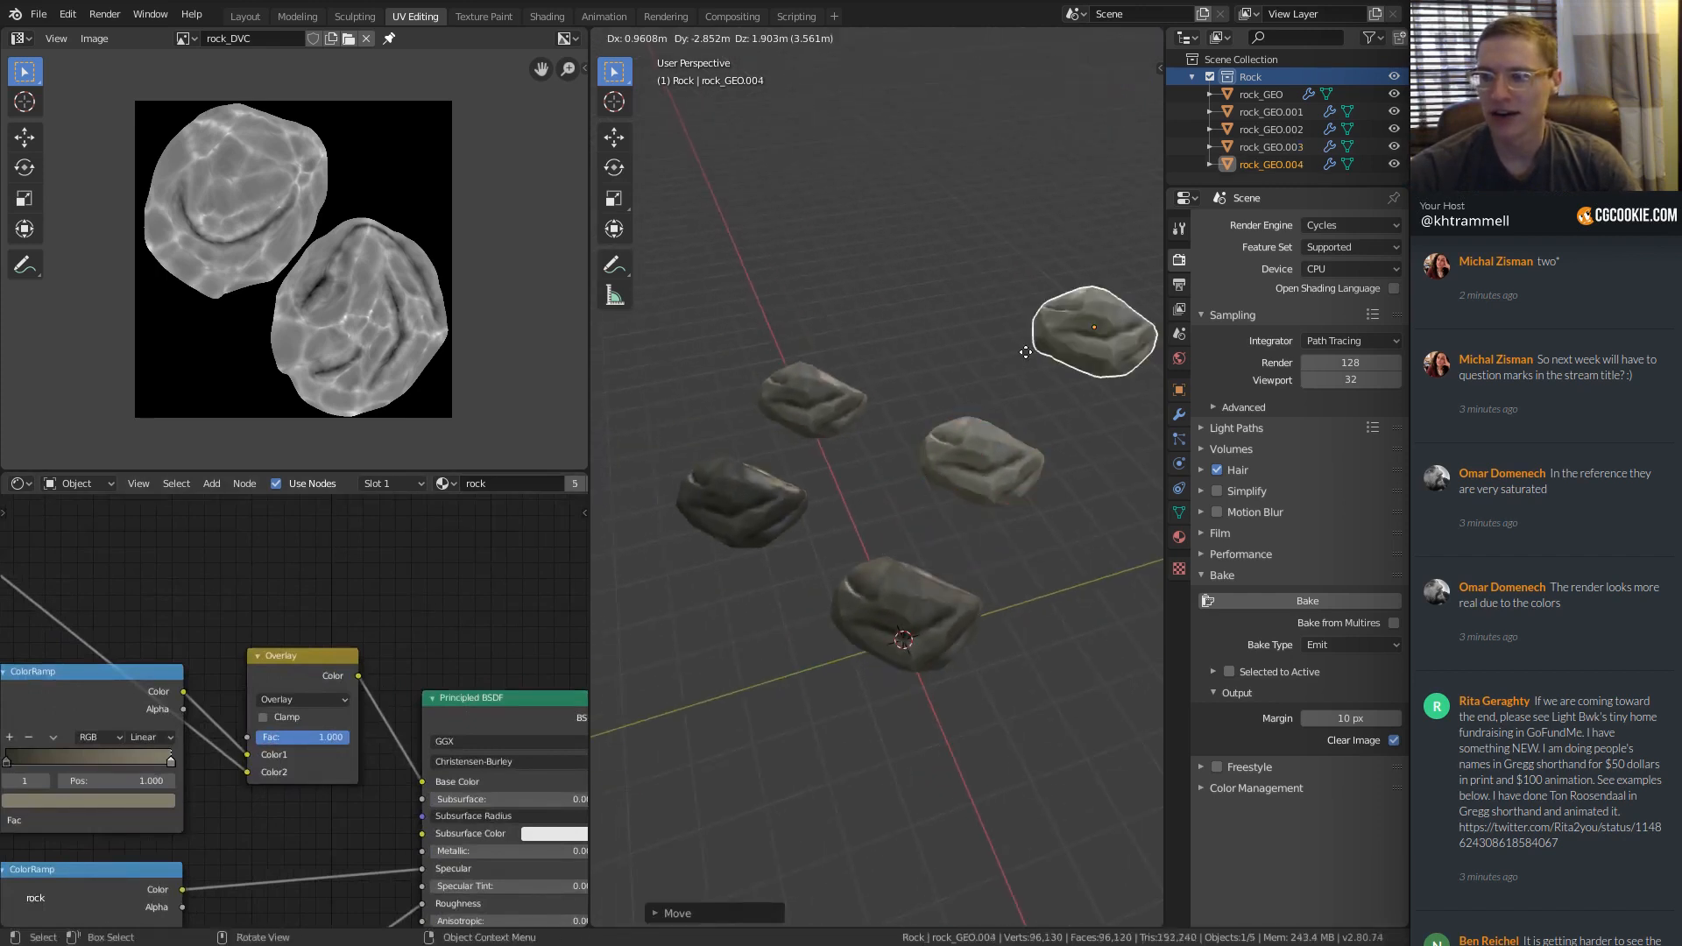
left_click(1077, 329)
key("shift+d")
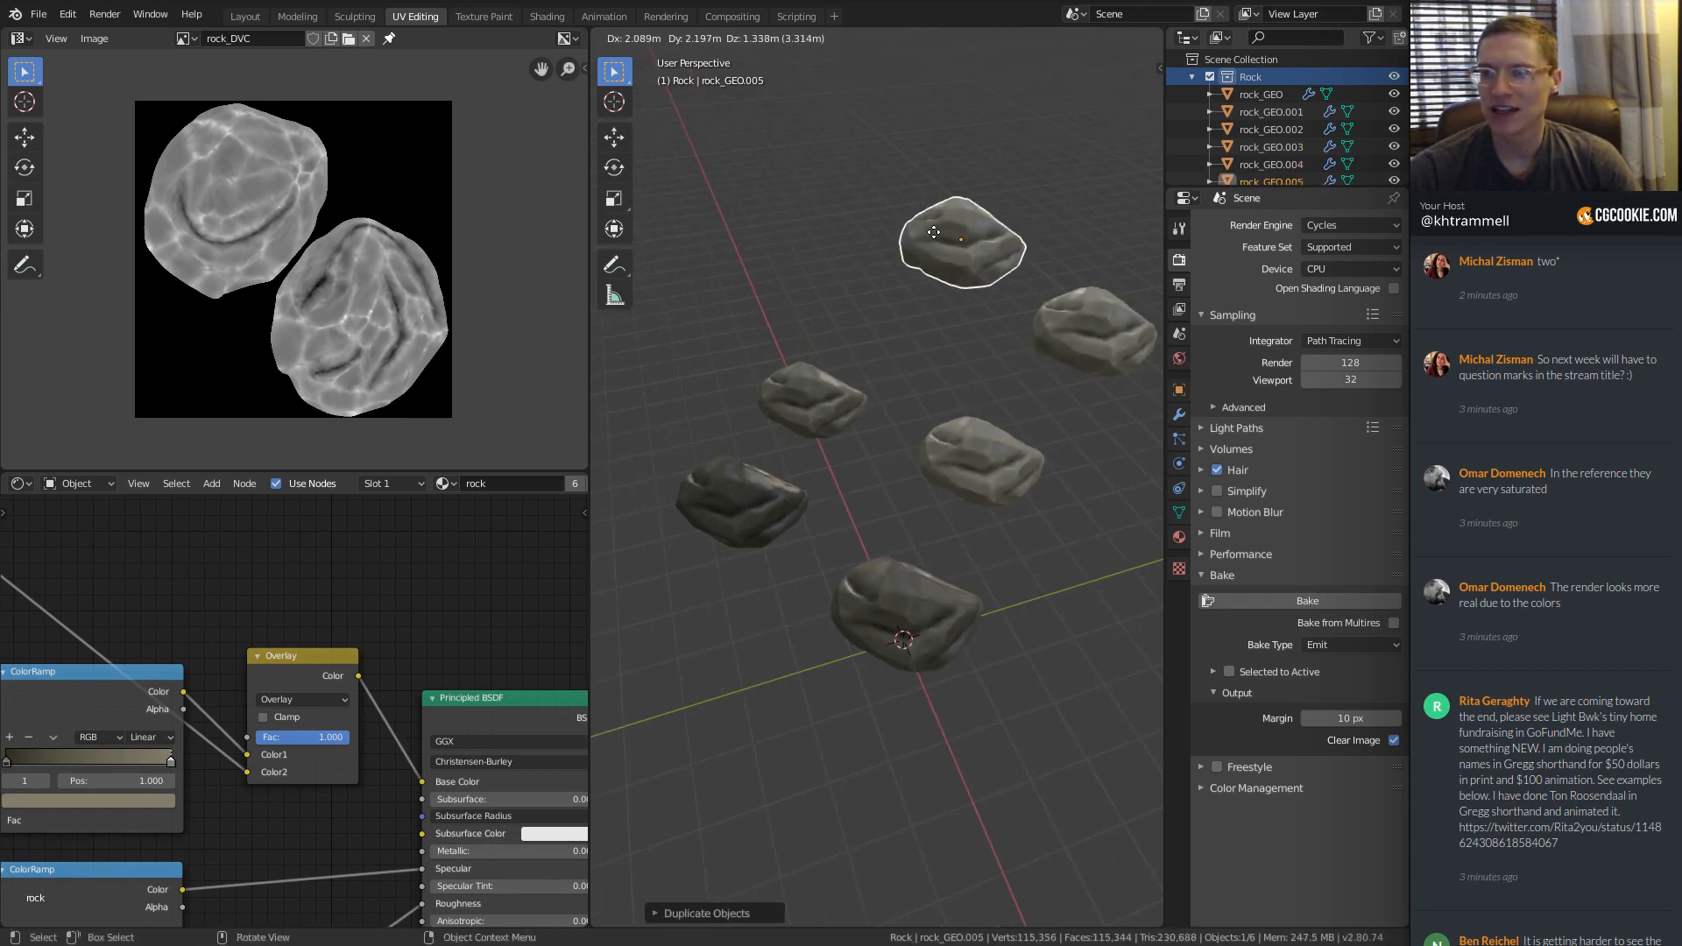
left_click(968, 241)
middle_click_drag(1011, 237, 990, 365, "shift")
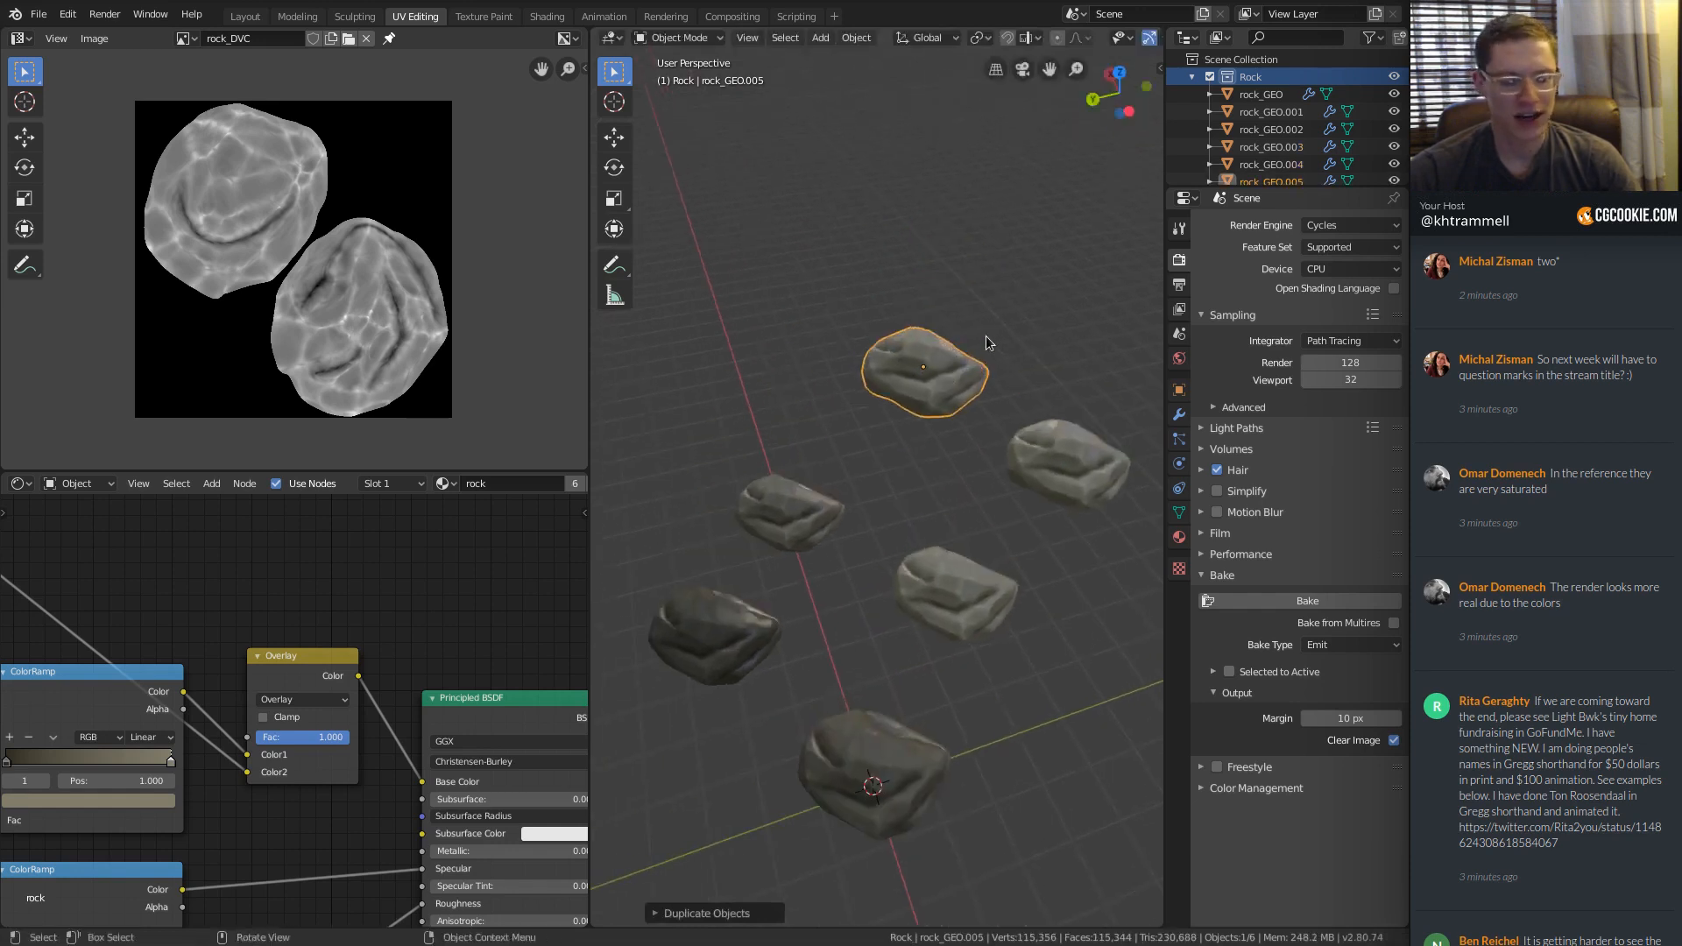
Duplicate the farthest rock two more times and compare the color variation across all the rocks.
key("shift+d")
left_click(774, 318)
middle_click_drag(774, 318, 860, 346)
left_click(716, 532)
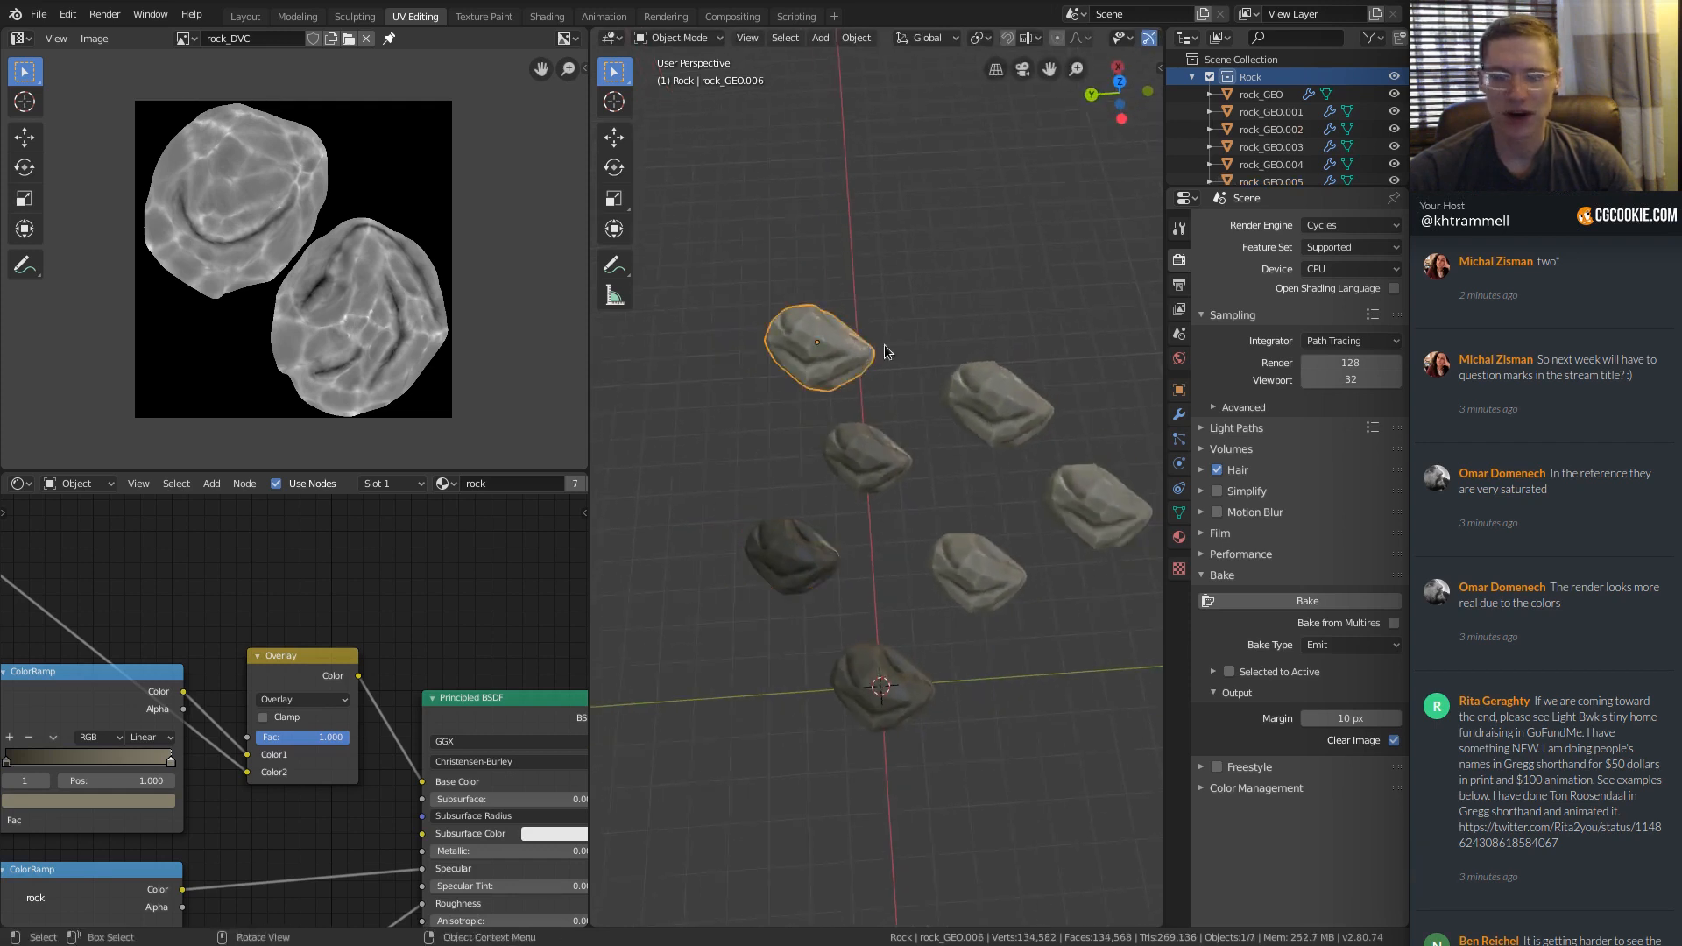
key("shift+d")
left_click(715, 377)
middle_click_drag(715, 377, 890, 253)
middle_click_drag(946, 416, 906, 428)
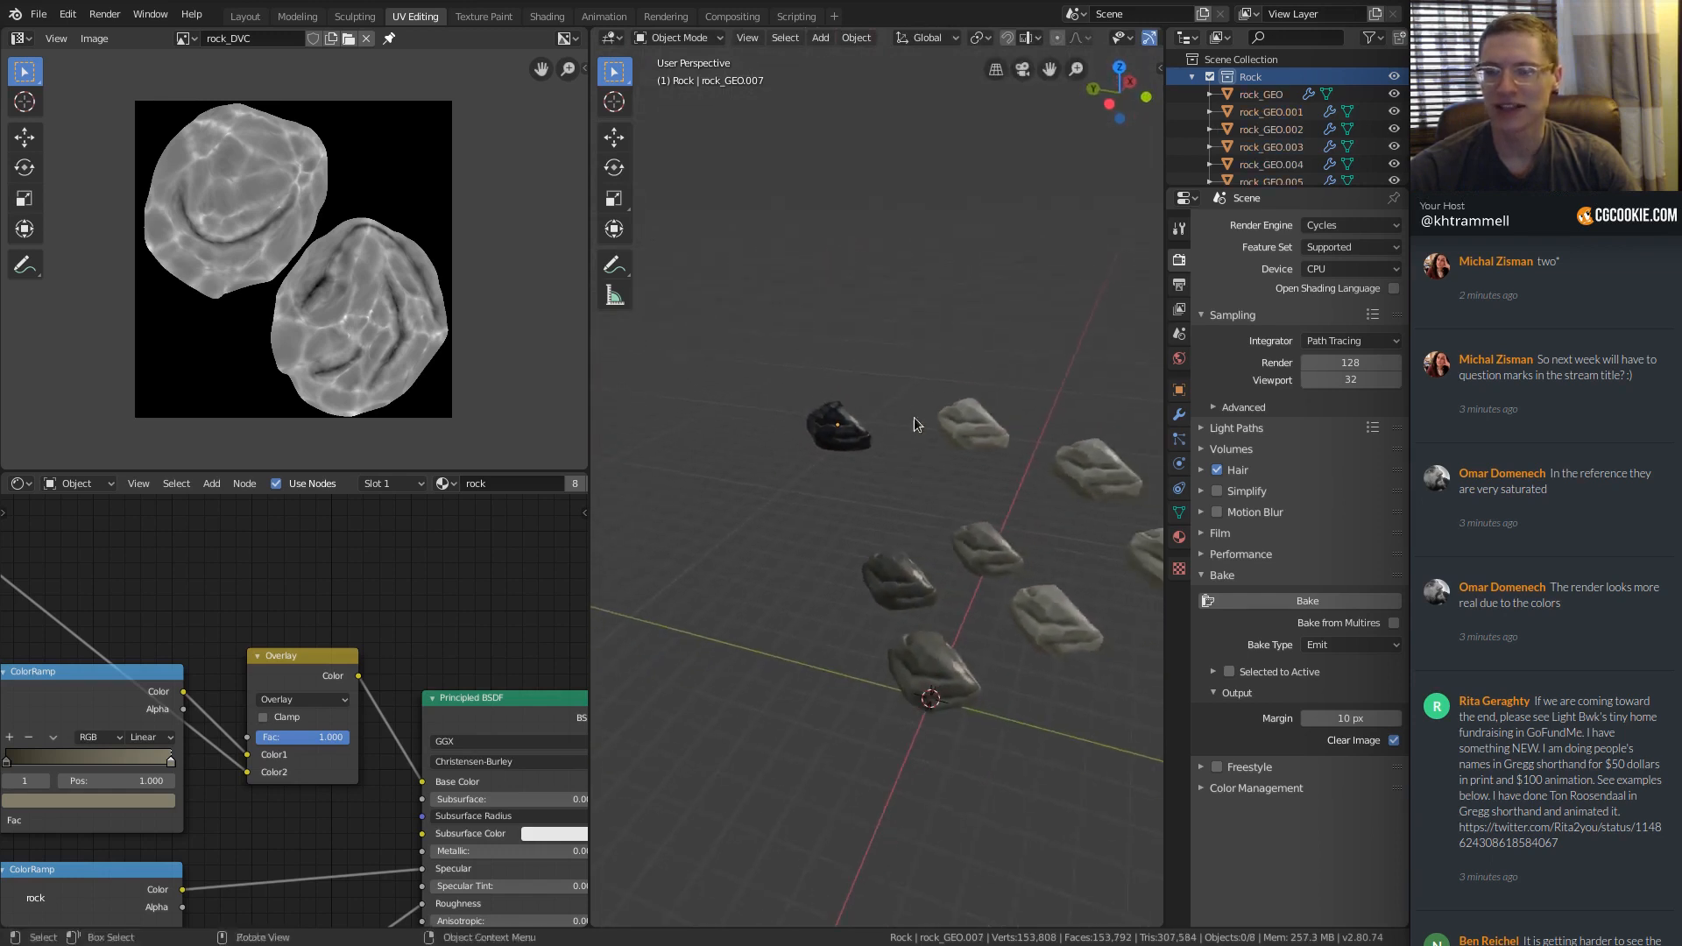
Delete all seven rock copies, keeping only the original, and save the rock file.
left_click(989, 555, "shift")
middle_click_drag(989, 554, 908, 517)
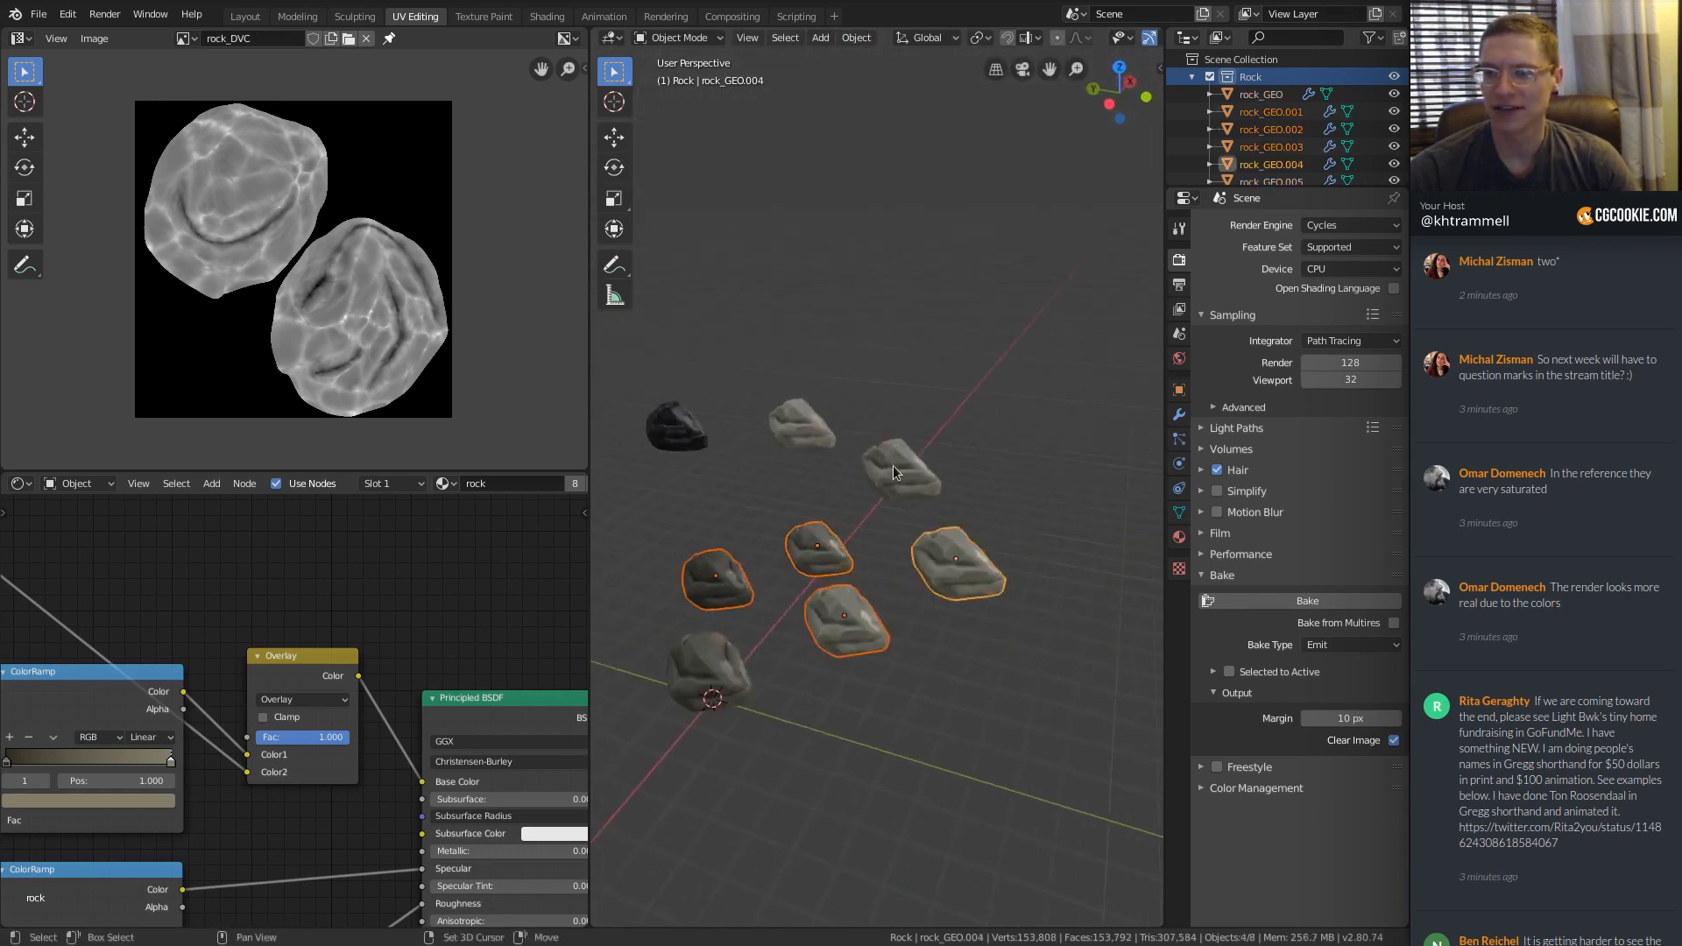
left_click(841, 341)
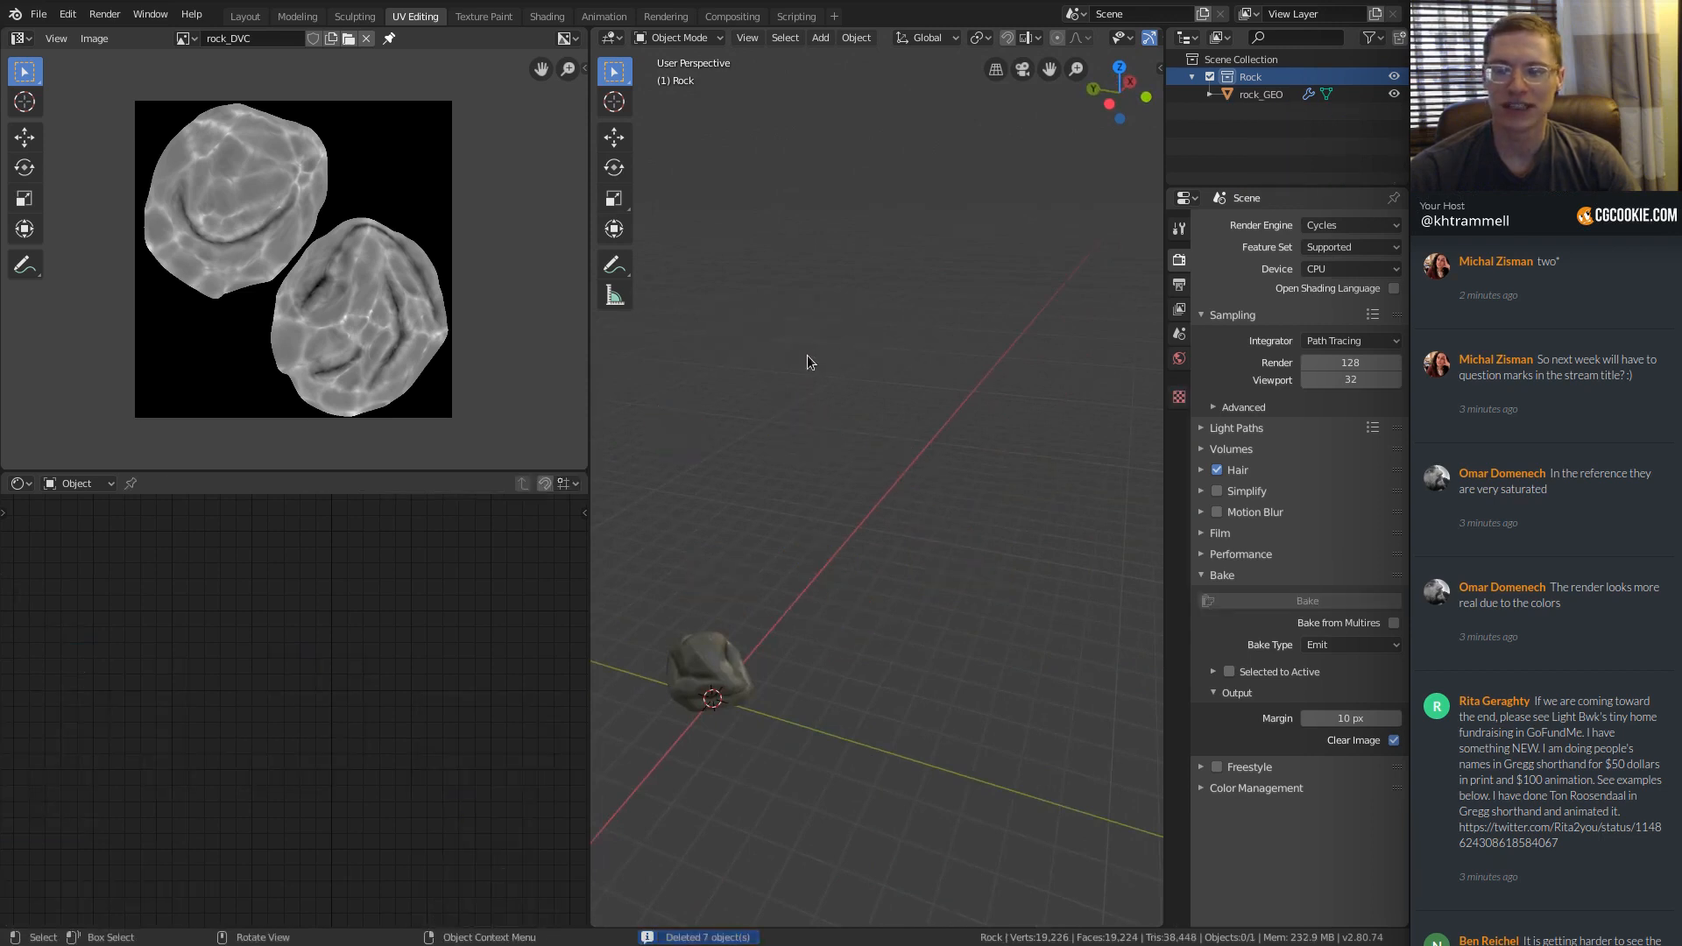
middle_click_drag(806, 355, 893, 368, "ctrl")
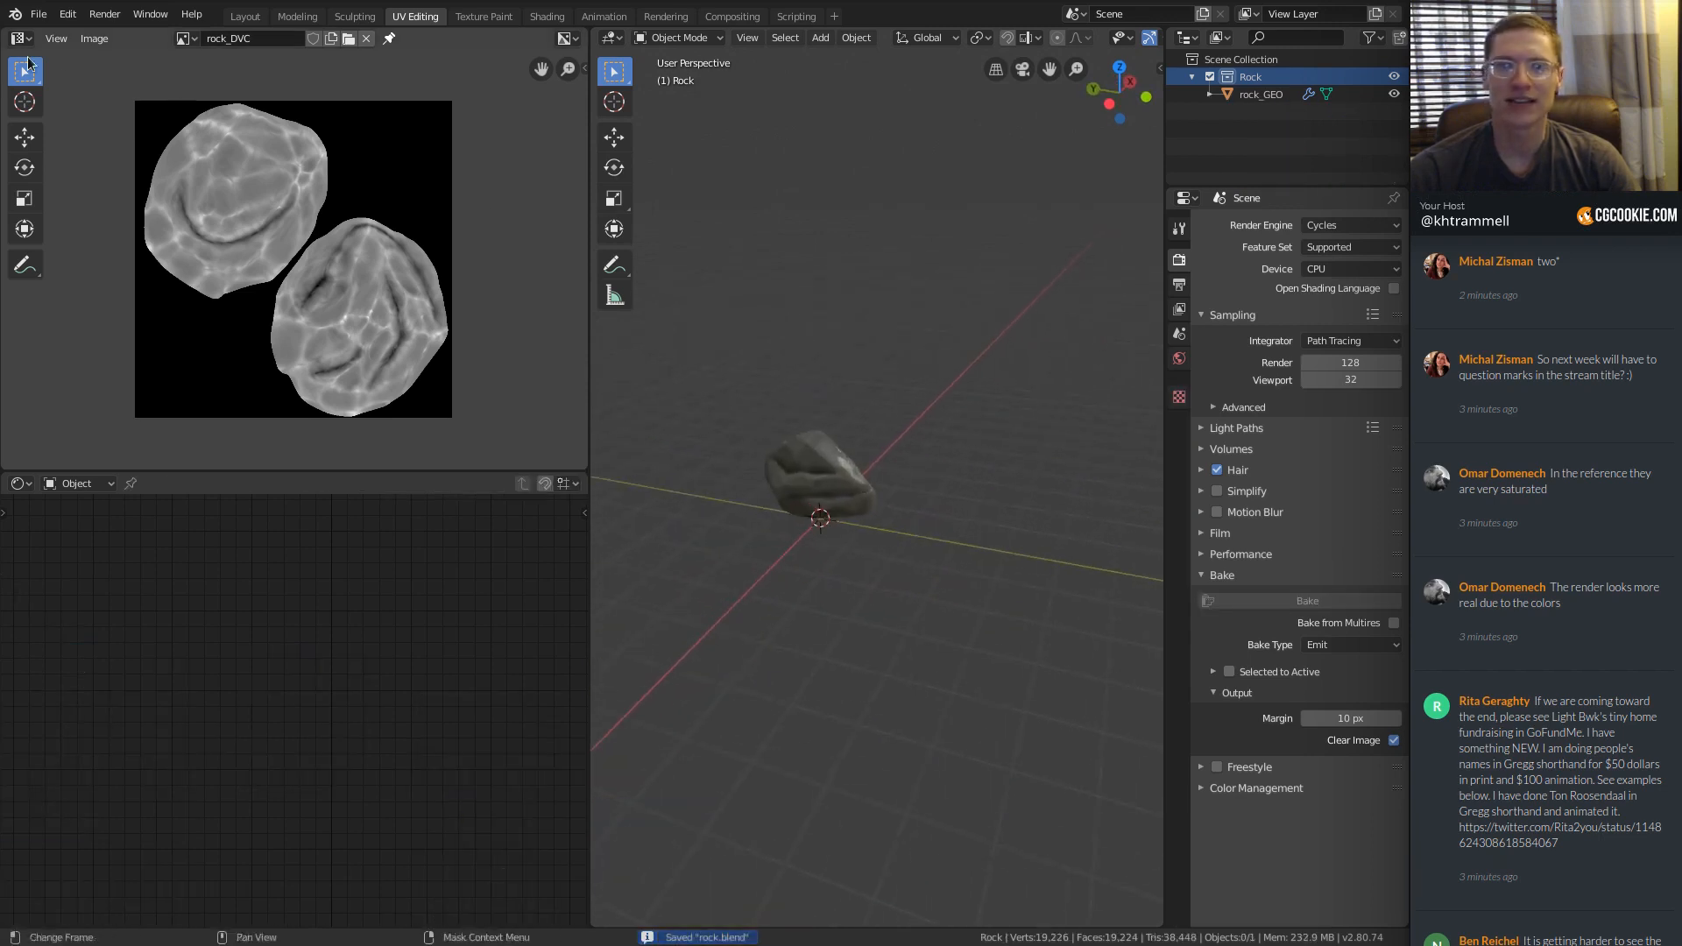
Reopen the beach assembly file and switch the camera preview to Rendered shading.
left_click(50, 17)
mouse_move(131, 77)
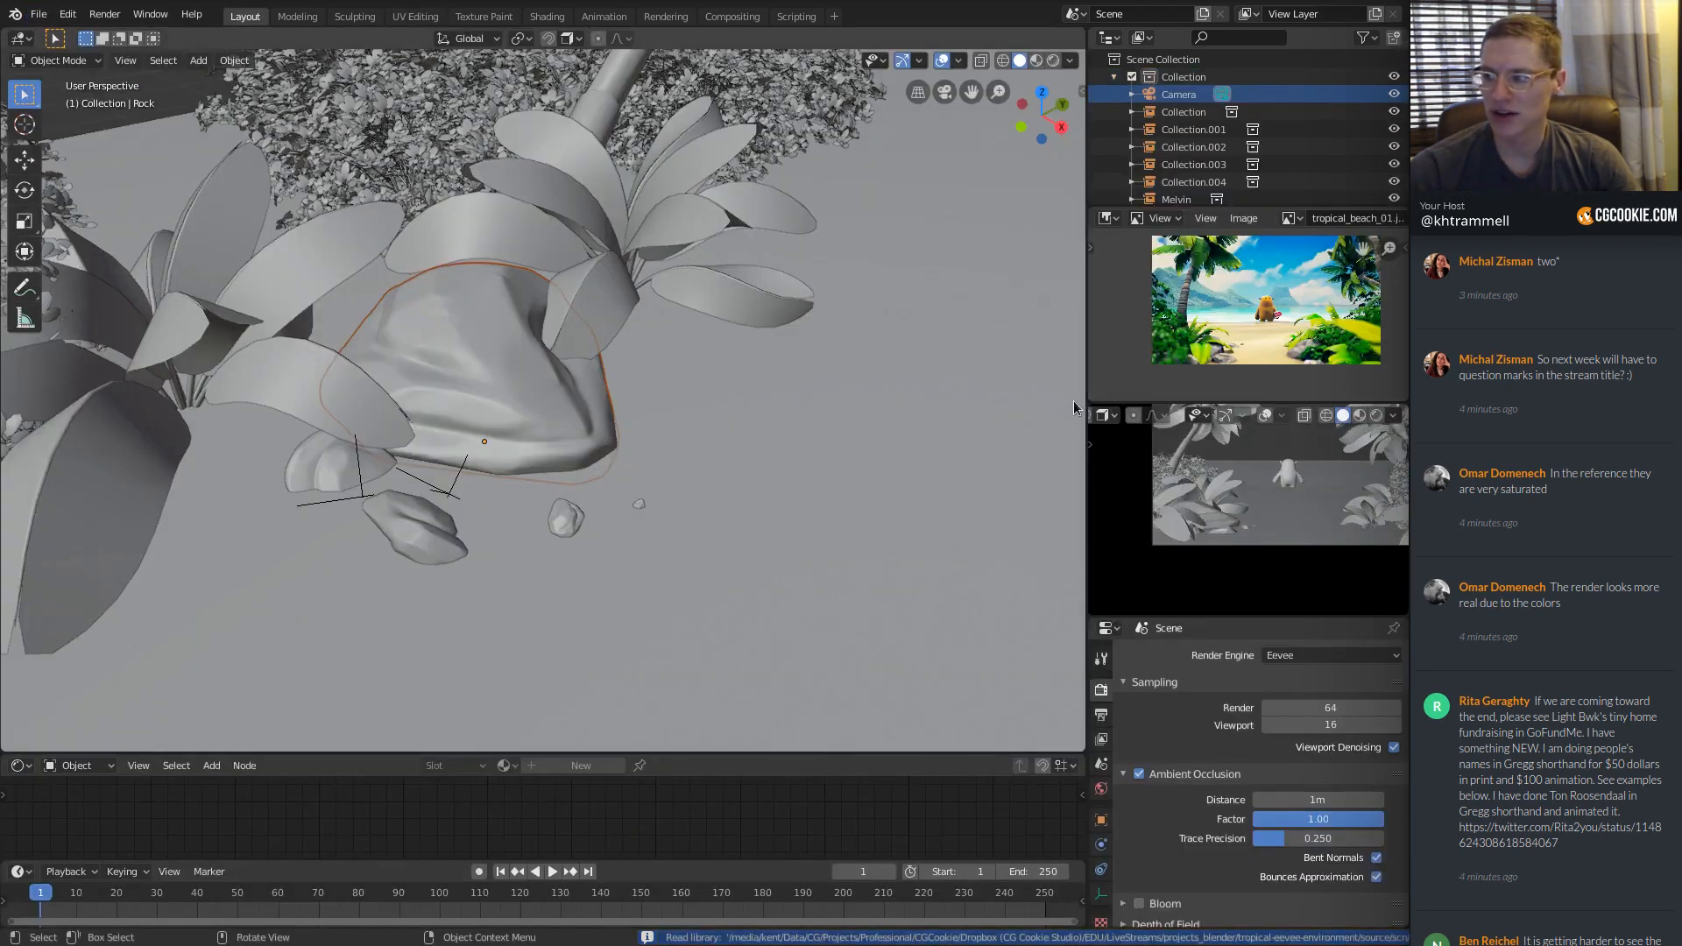
key("z")
left_click(1250, 460)
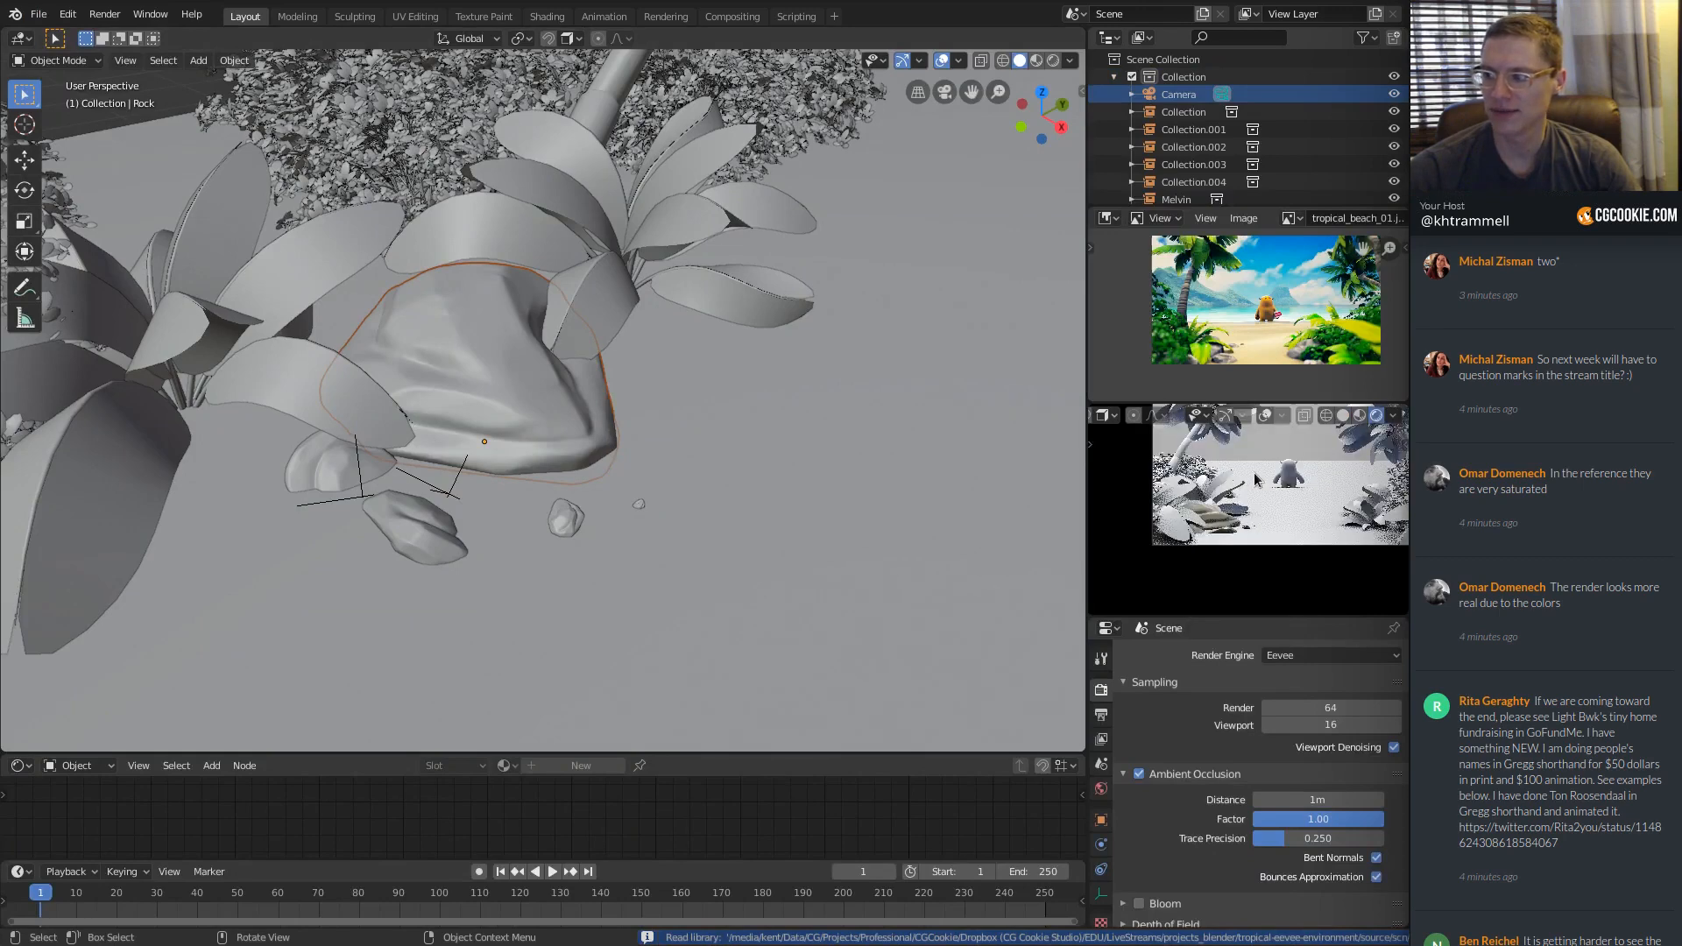
Examine the rocks' size, shading and placement among the ferns in the rendered camera preview, up close and in the full frame.
mouse_move(1241, 498)
middle_mouse_down()
mouse_move(1206, 542)
mouse_move(1275, 536)
mouse_move(1295, 554)
mouse_move(1333, 531)
mouse_move(1211, 506)
mouse_move(1217, 570)
mouse_move(1305, 498)
mouse_move(1317, 528)
mouse_move(1261, 576)
mouse_move(1258, 528)
mouse_move(1233, 516)
mouse_move(1358, 489)
mouse_move(1325, 489)
mouse_move(1272, 551)
middle_mouse_up()
key("ctrl+space")
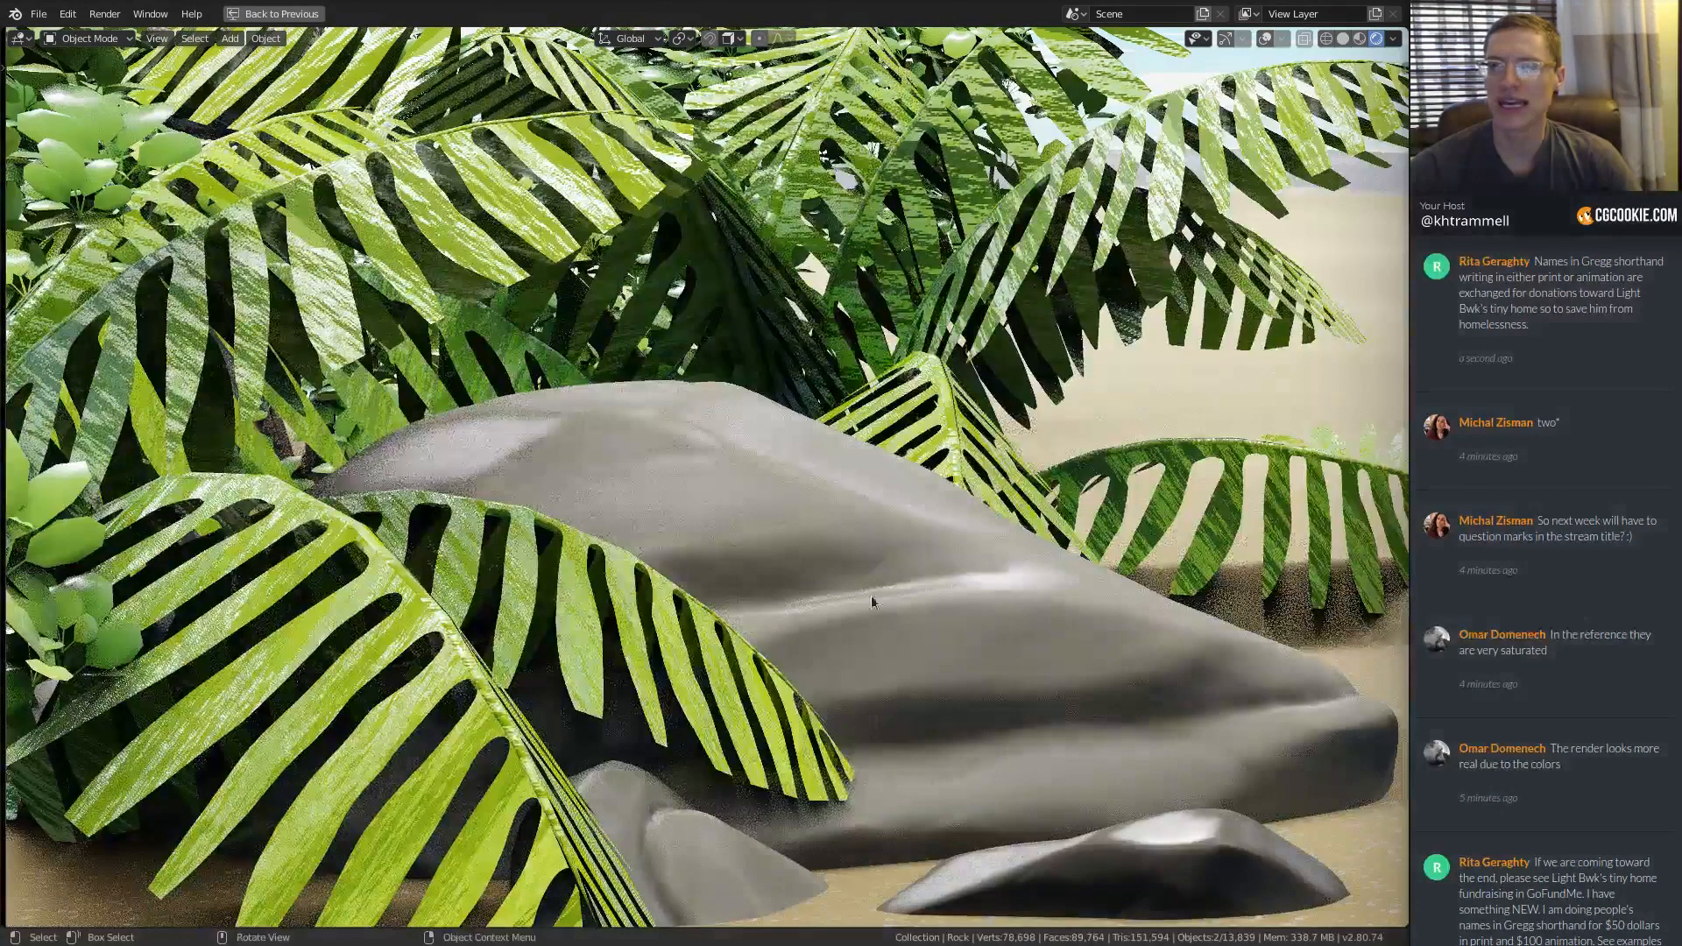
scroll(876, 600, "down", 5)
middle_click_drag(1139, 447, 771, 508, "shift")
middle_click_drag(771, 509, 708, 502, "ctrl")
middle_click_drag(829, 496, 815, 503, "ctrl")
middle_click_drag(815, 504, 760, 448, "shift")
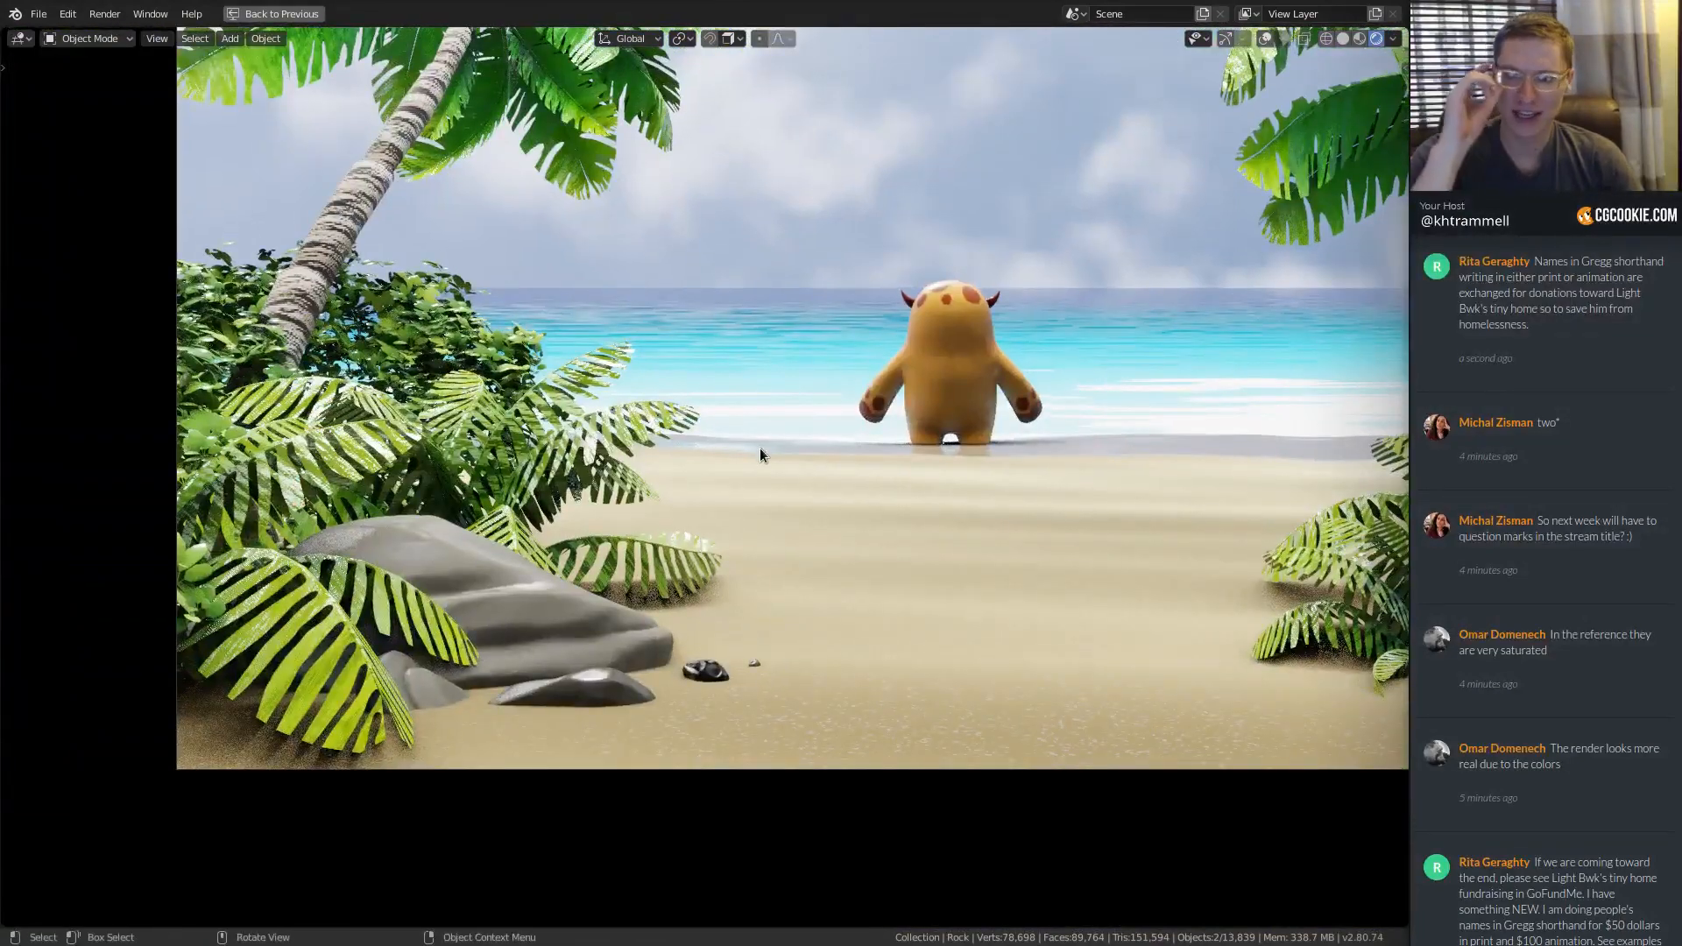
key("ctrl+space")
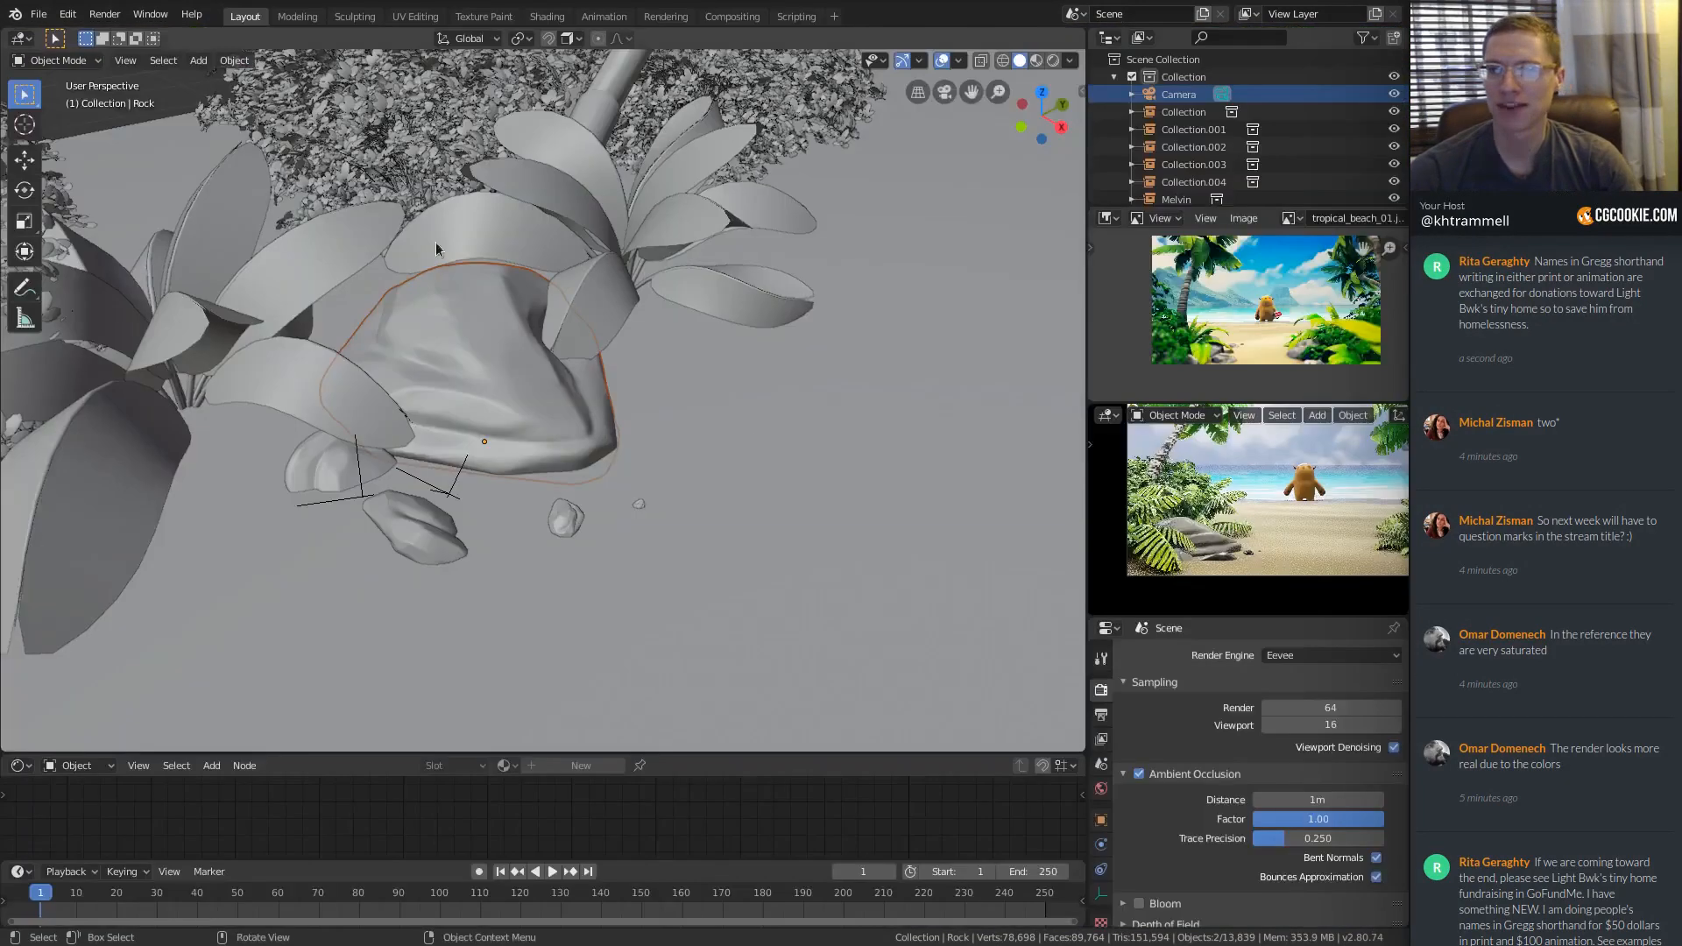
Open the rock file, set the rock material's Overlay mix factor to 0.500, and save the file.
left_click(39, 14)
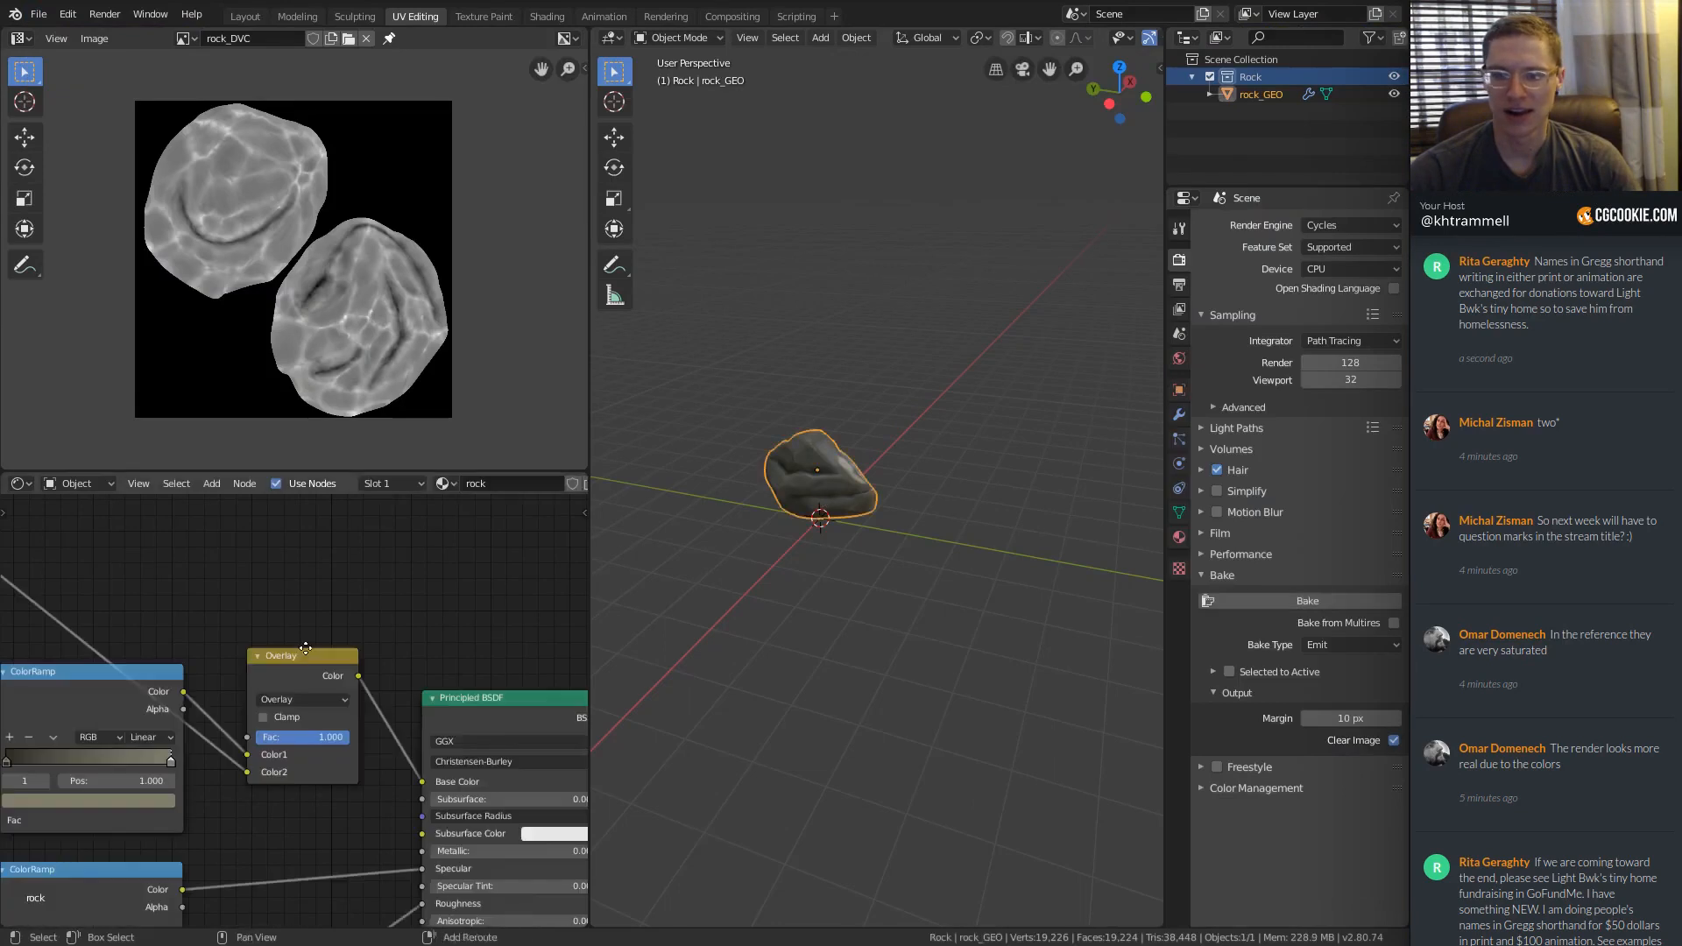
middle_click_drag(305, 648, 394, 629)
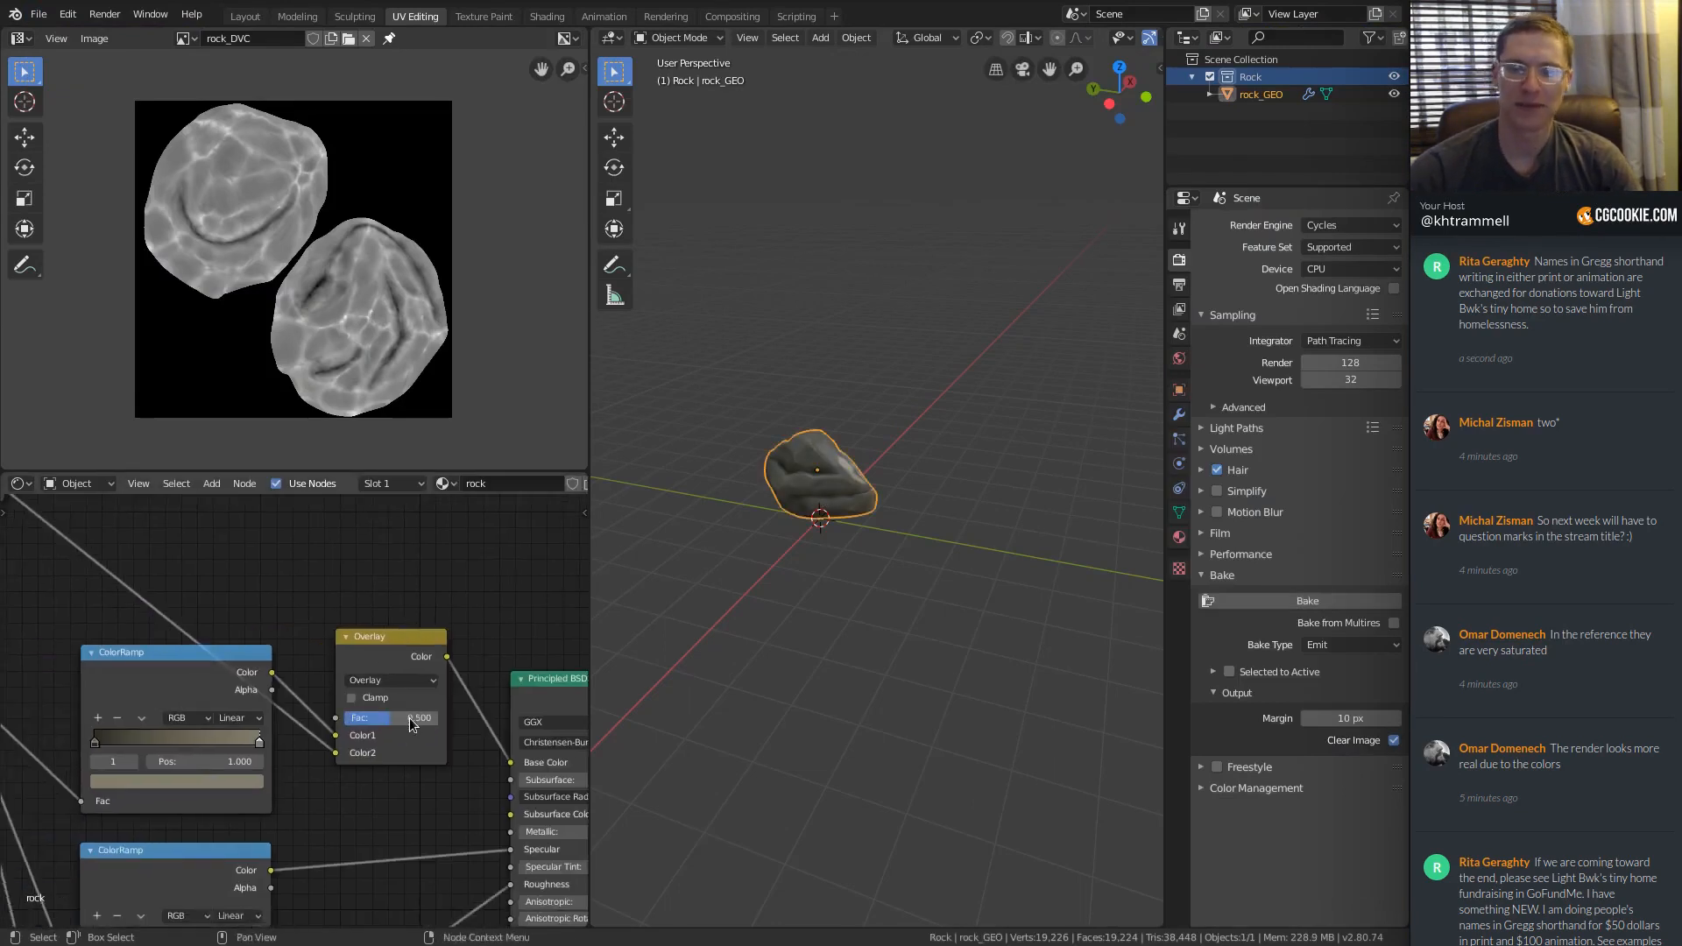
key("ctrl+s")
Return to the beach assembly file and set the camera preview to Rendered shading.
left_click(38, 15)
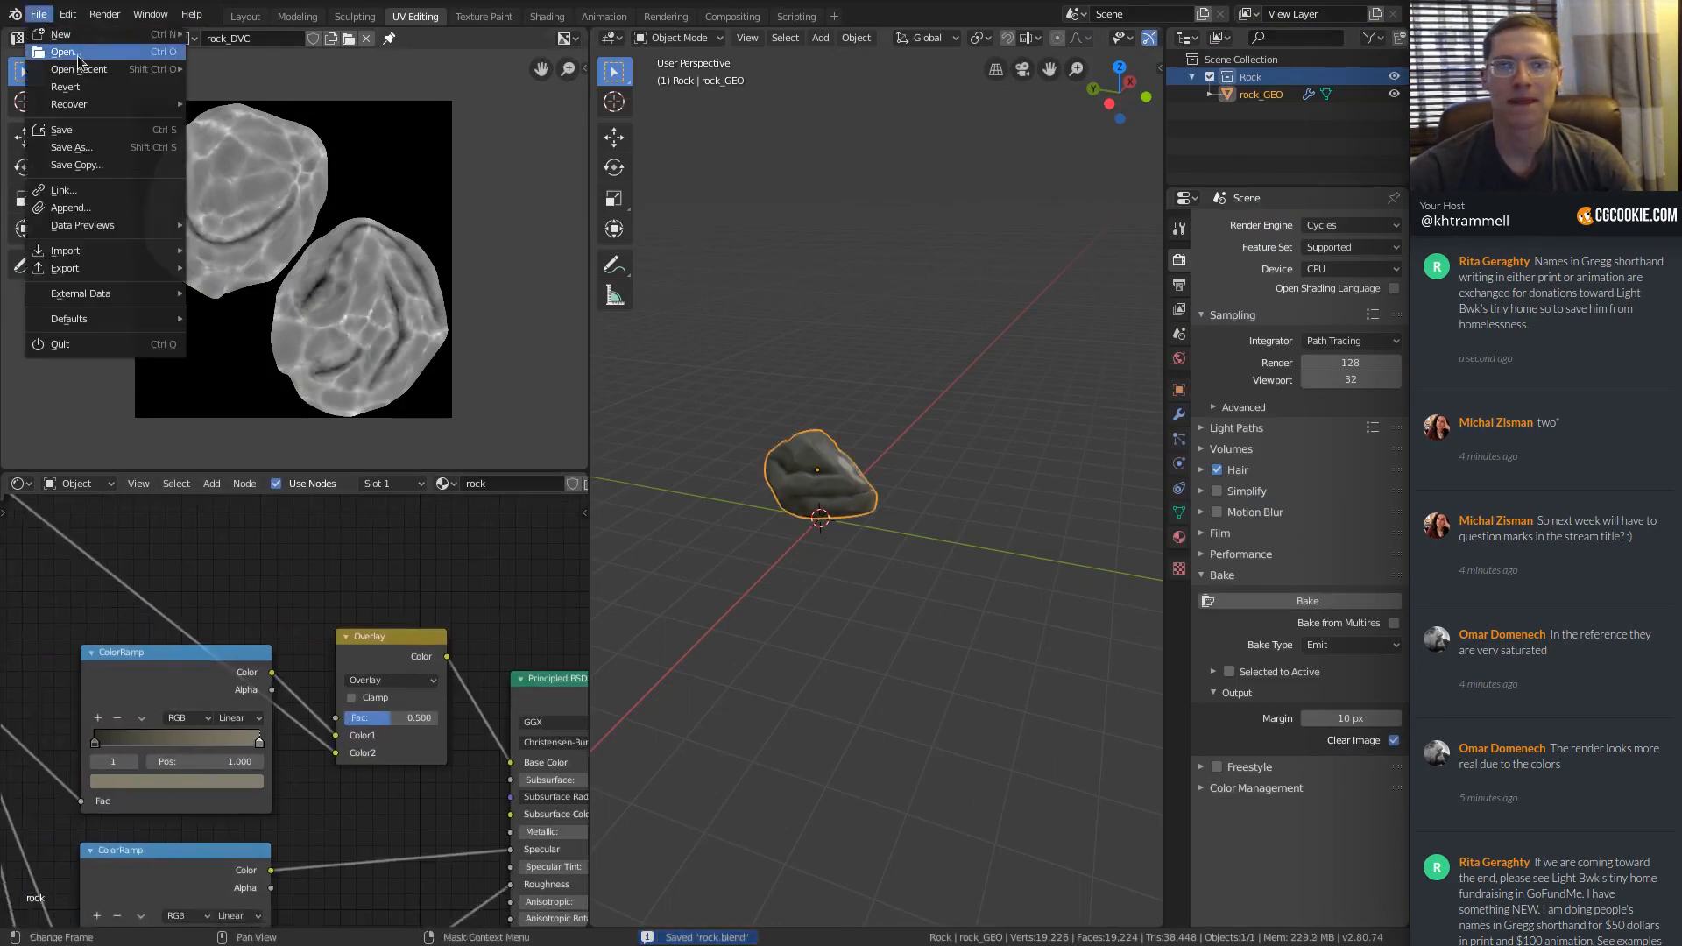
mouse_move(80, 69)
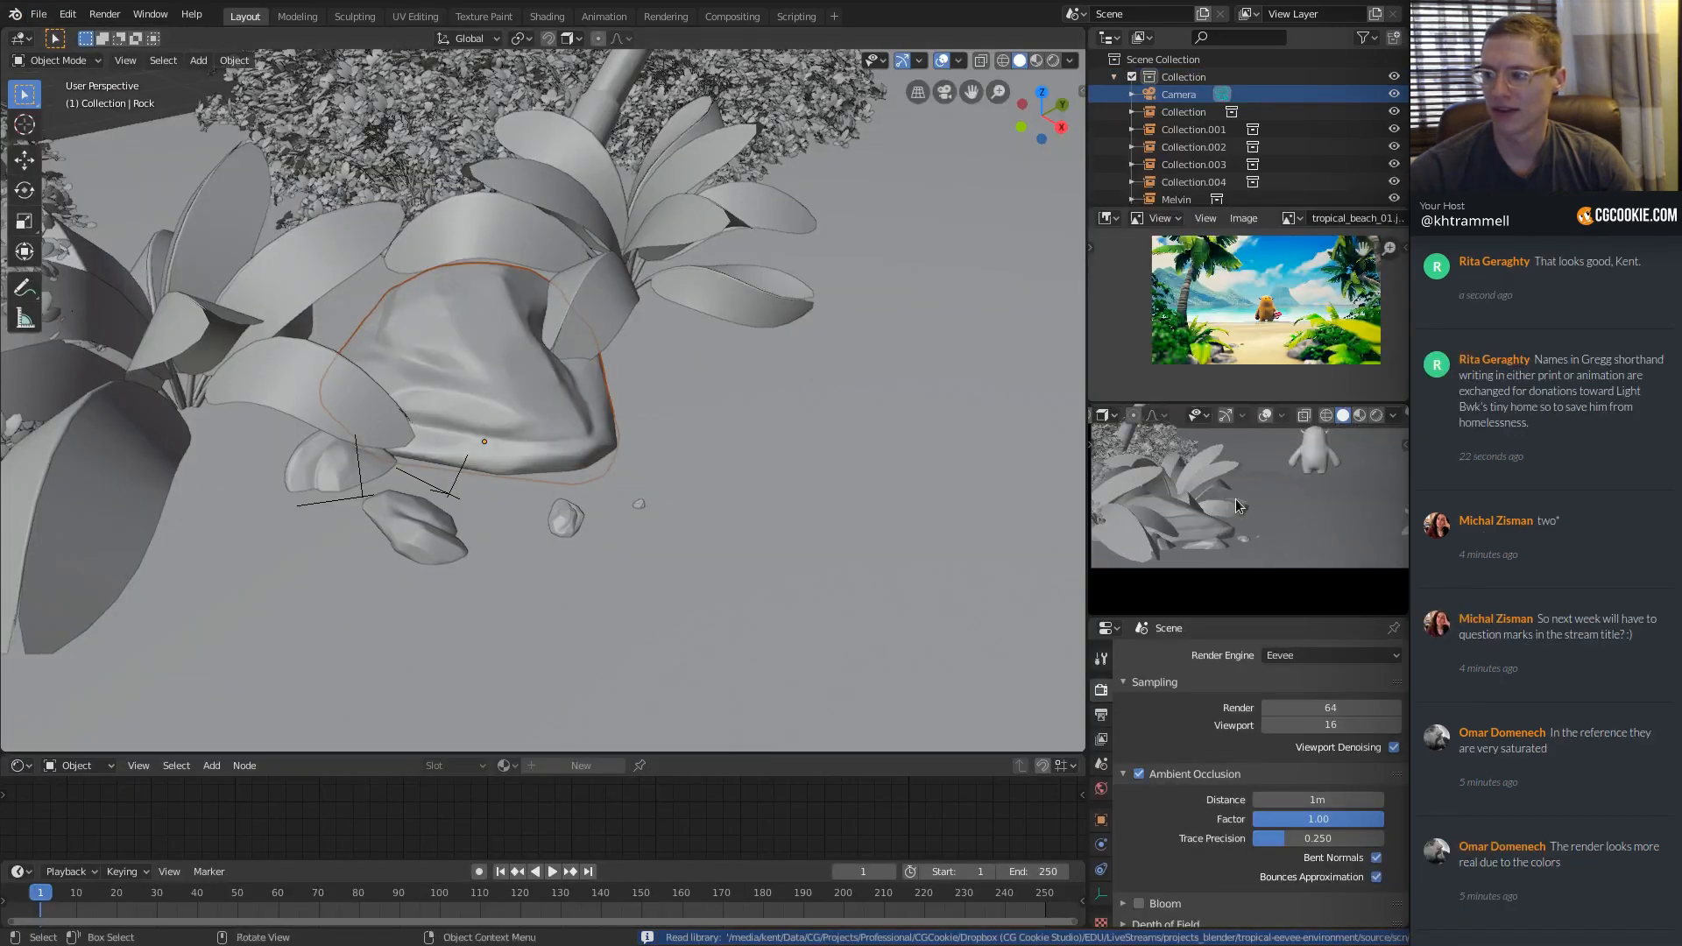
key("z")
left_click(1257, 422)
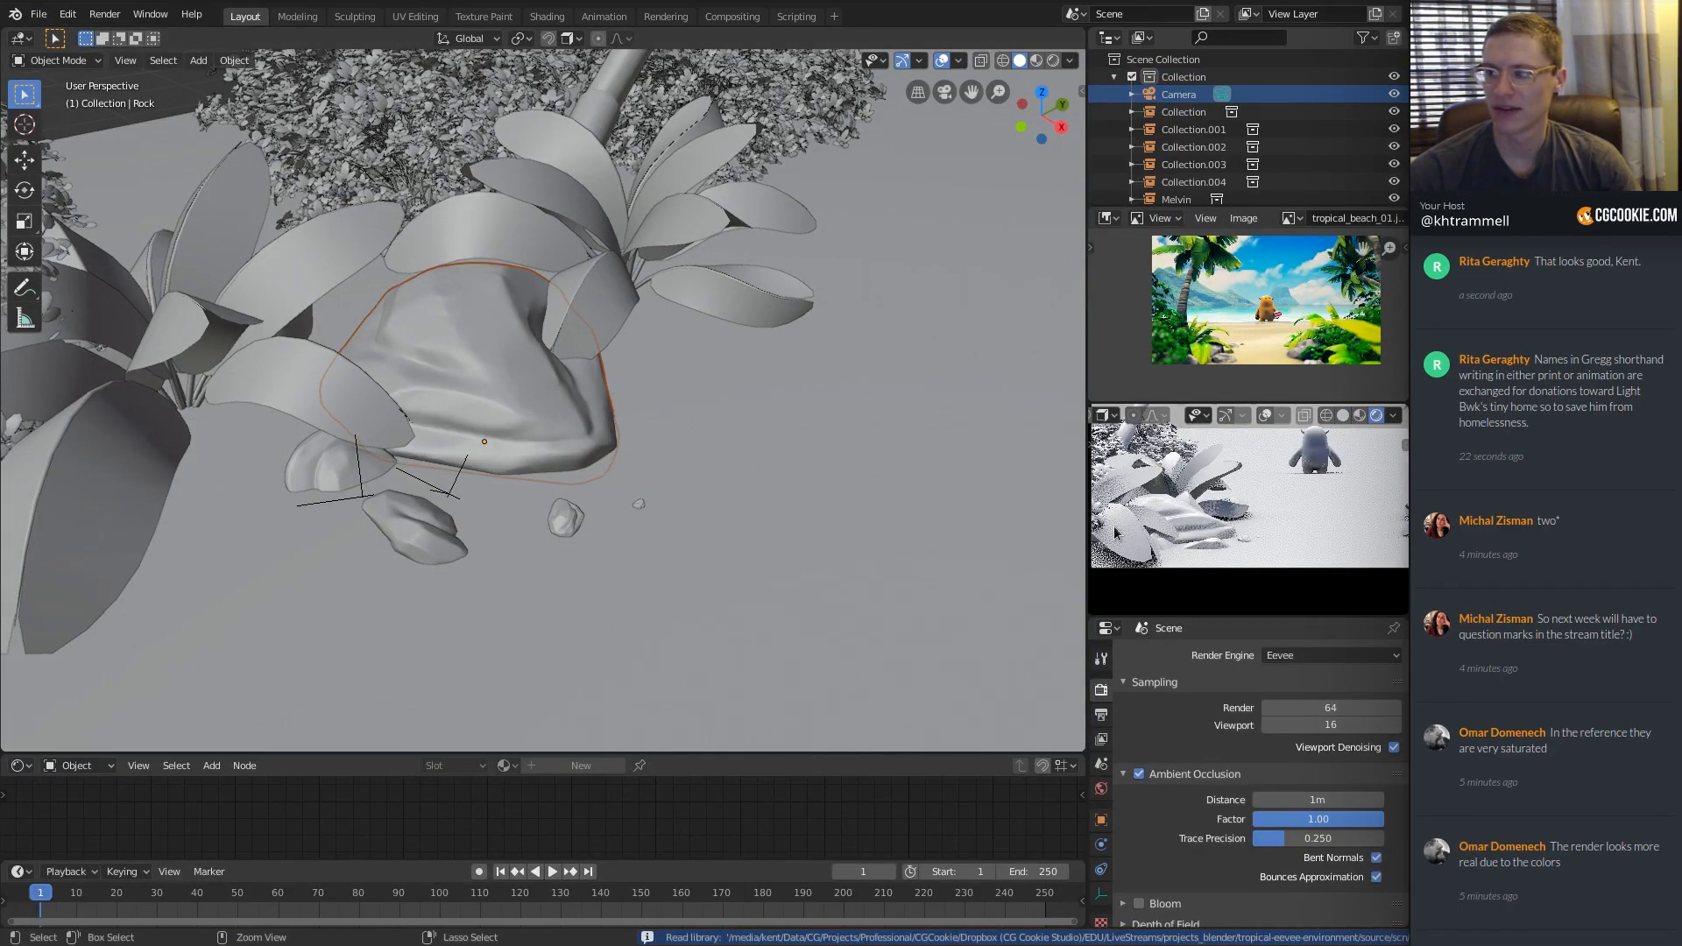
Duplicate the large rock and place the copy on the sand across the beach, beside the opposite ferns.
key("ctrl+space")
middle_click_drag(715, 450, 1096, 203, "ctrl")
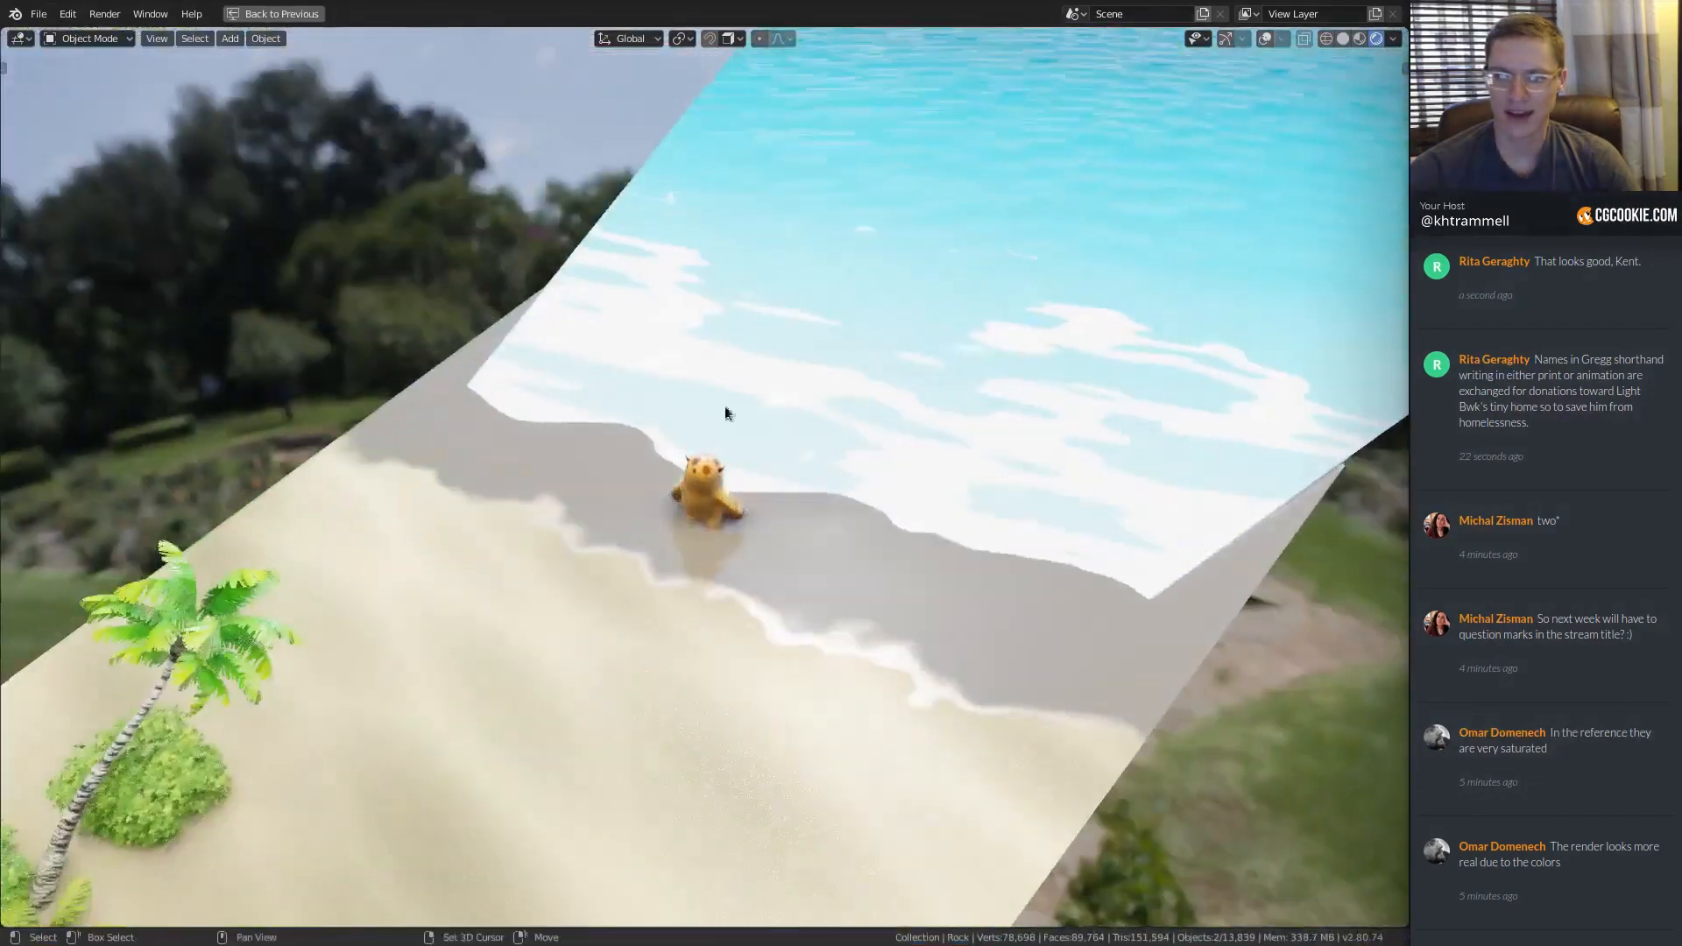
key("KP_Decimal")
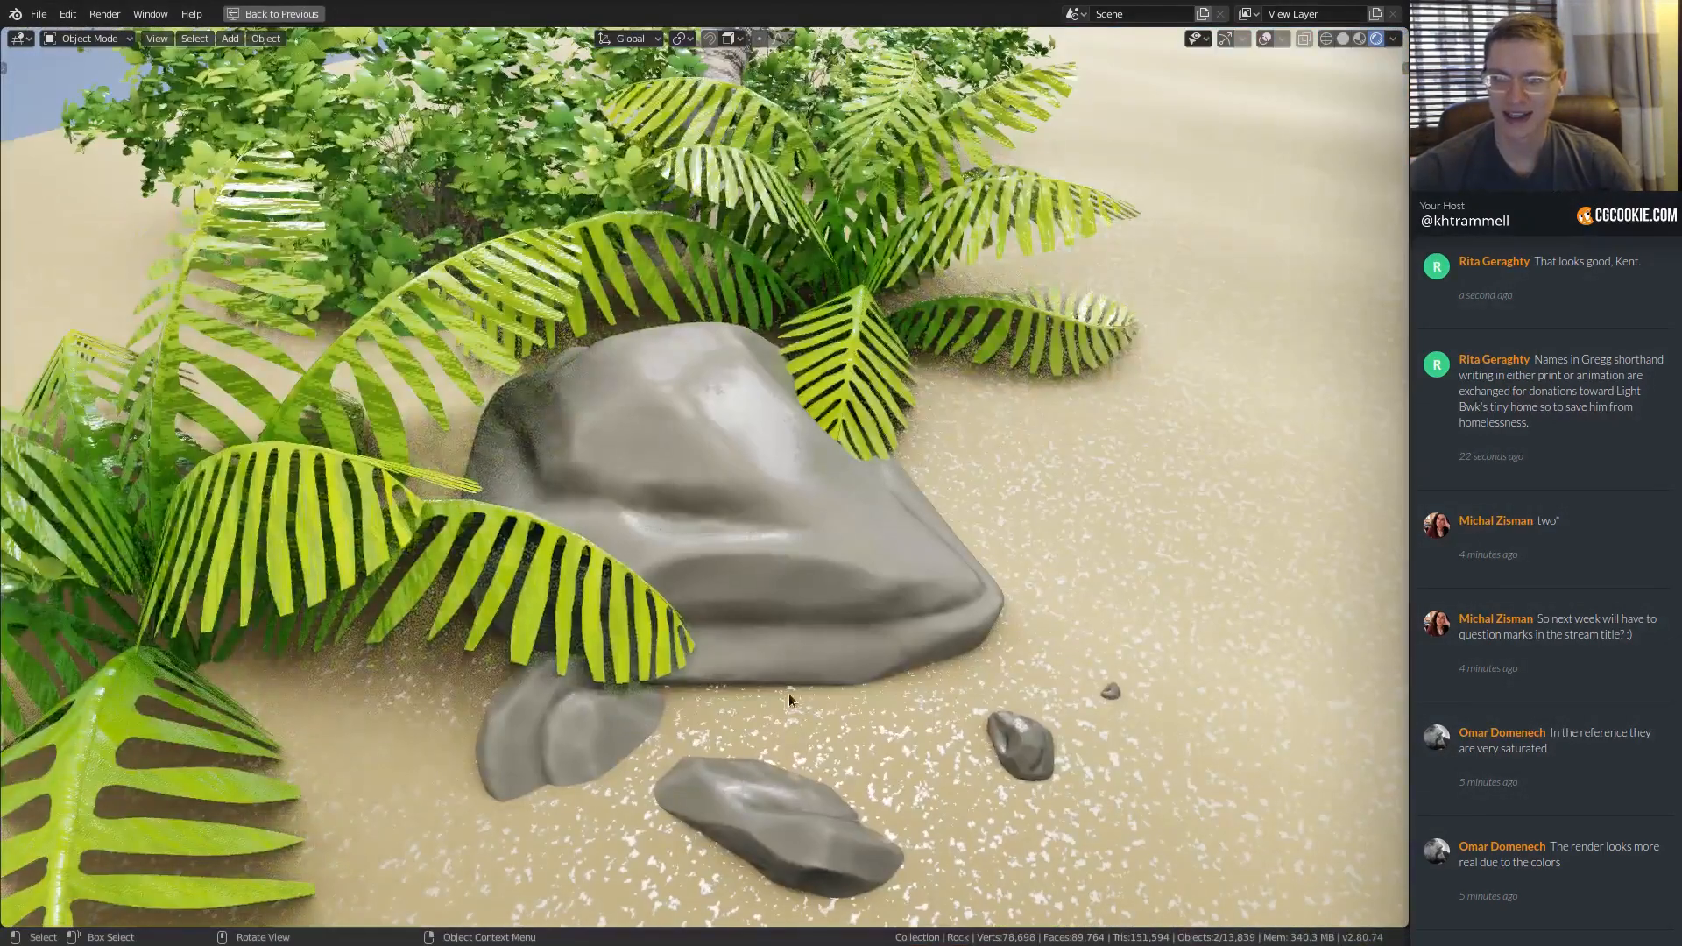
middle_click_drag(788, 692, 788, 734, "ctrl")
middle_click_drag(789, 734, 834, 501)
key("a")
key("ctrl+z")
key("shift+d")
key("shift+z")
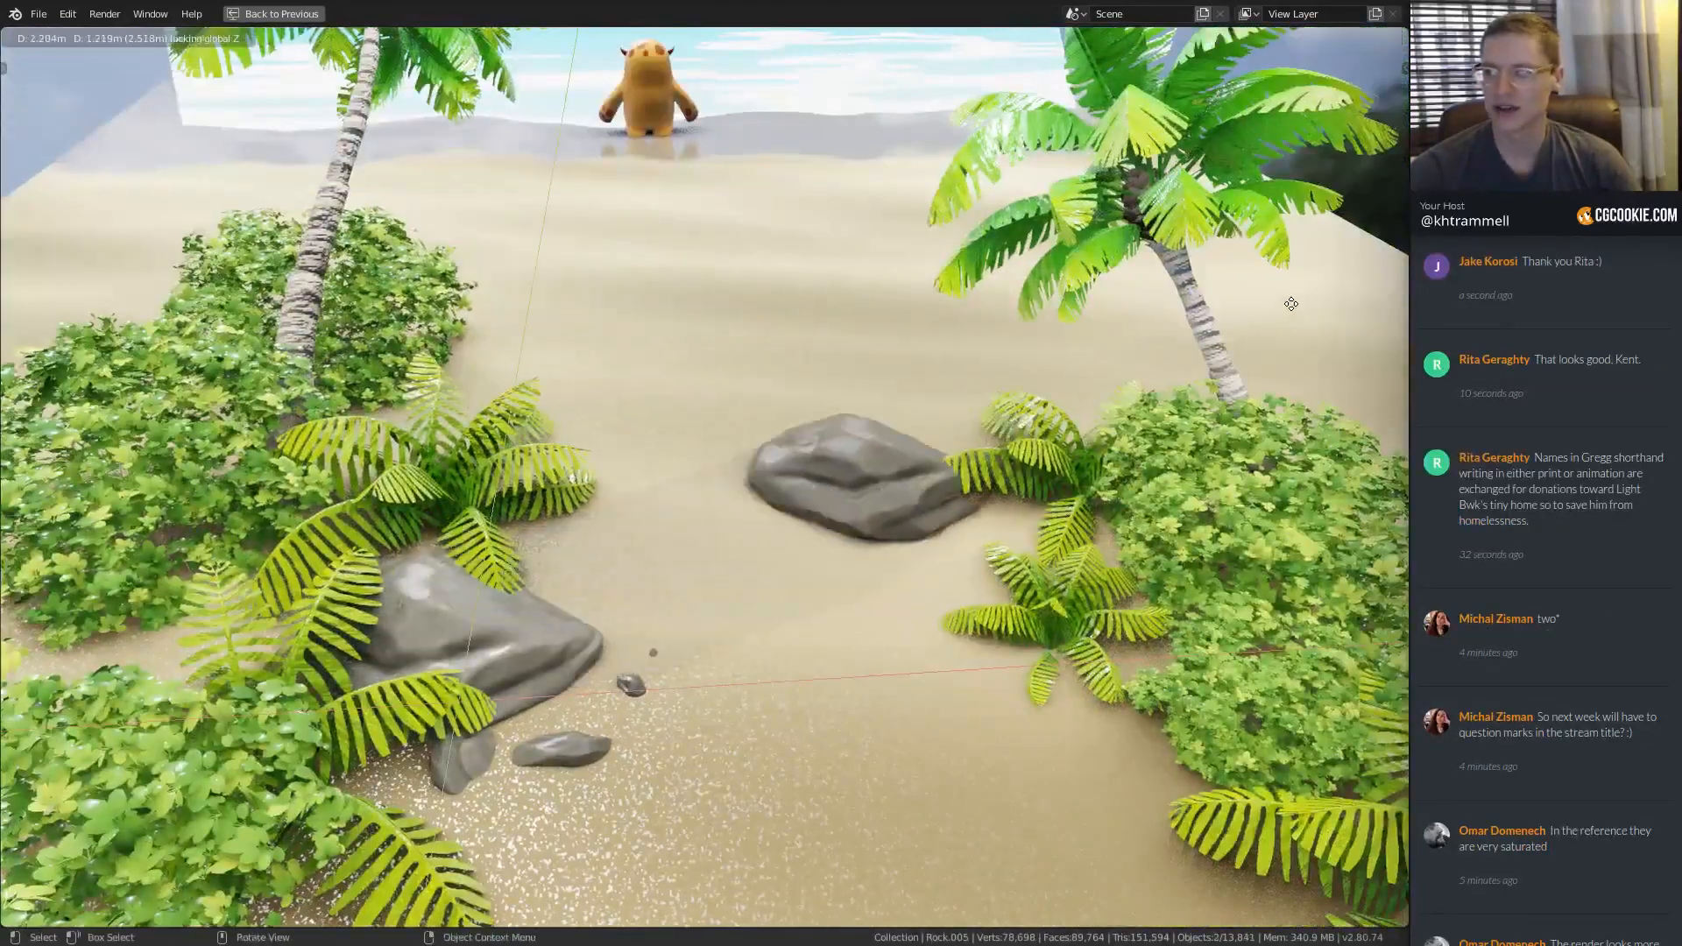
left_click(1263, 282)
Rotate the rock copy about the Z axis and then freely, and raise it vertically out of the sand.
key("r")
key("z")
left_click(958, 341)
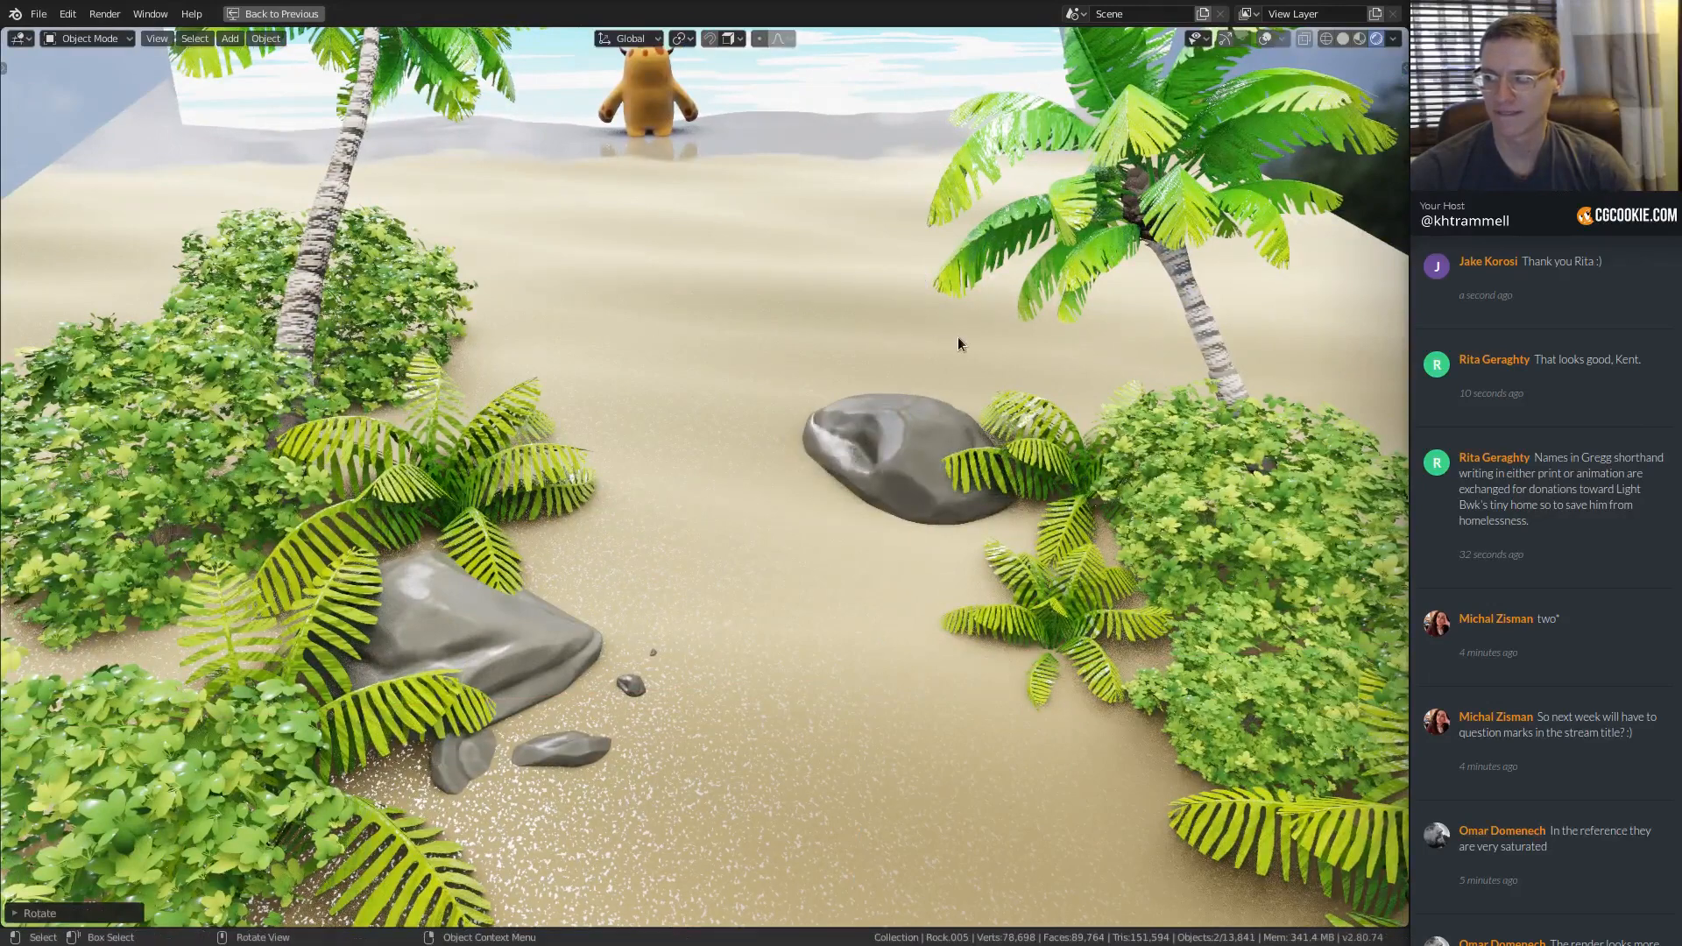
key("r")
key("r")
left_click(901, 550)
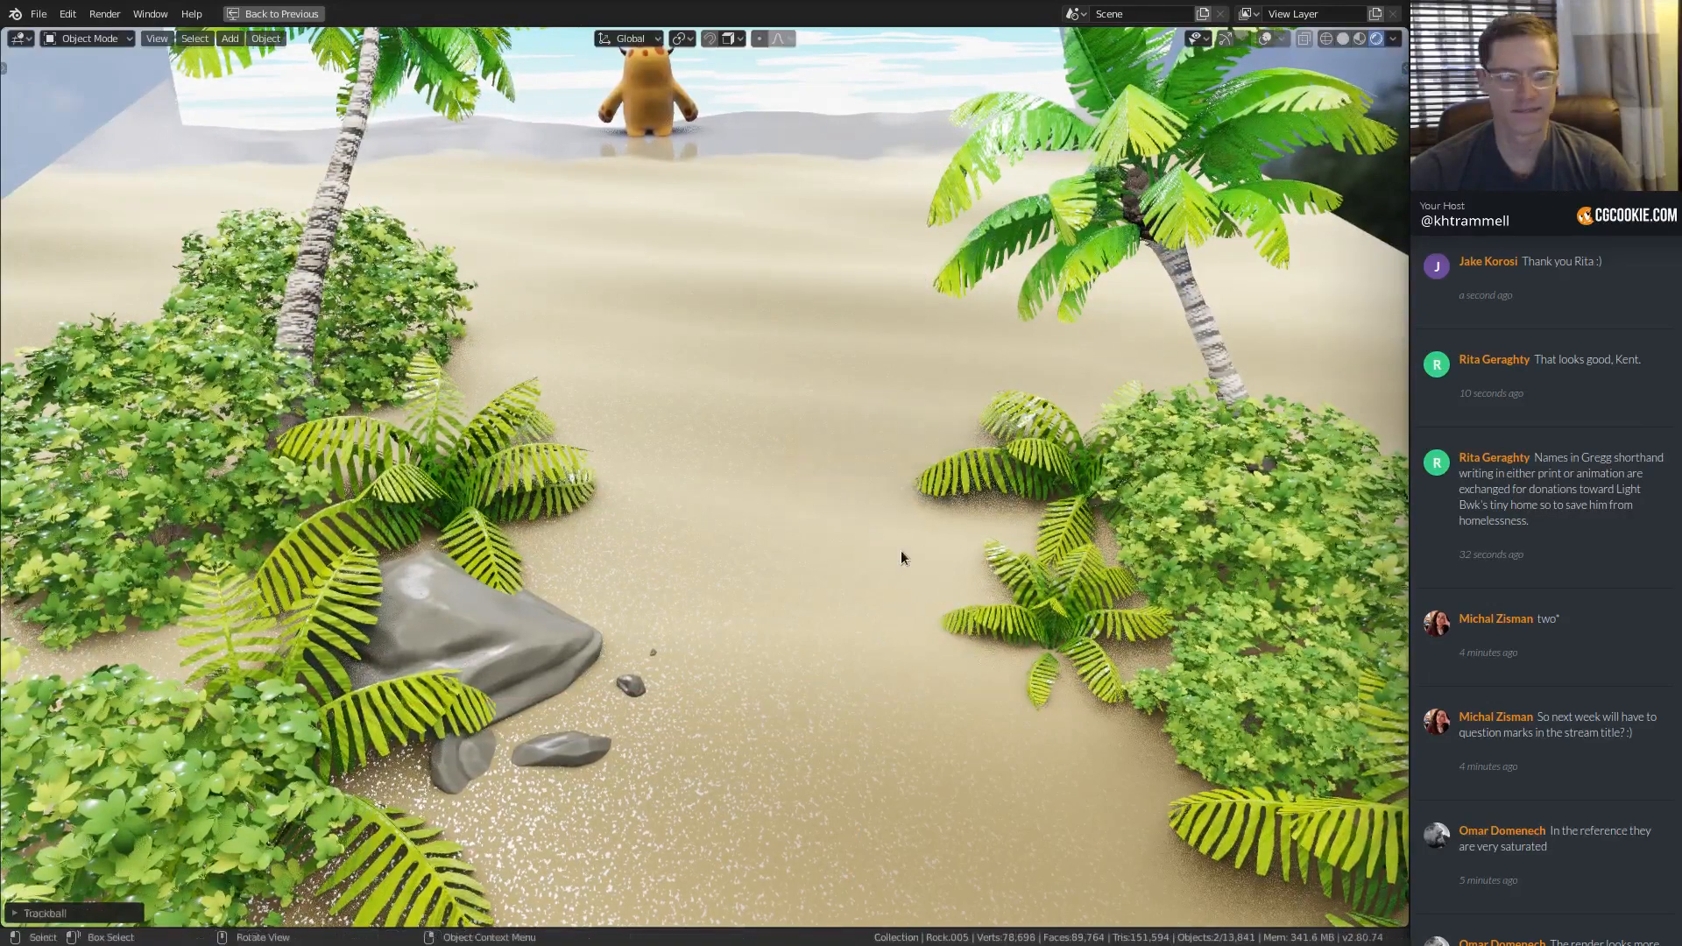
key("g")
key("z")
left_click(901, 480)
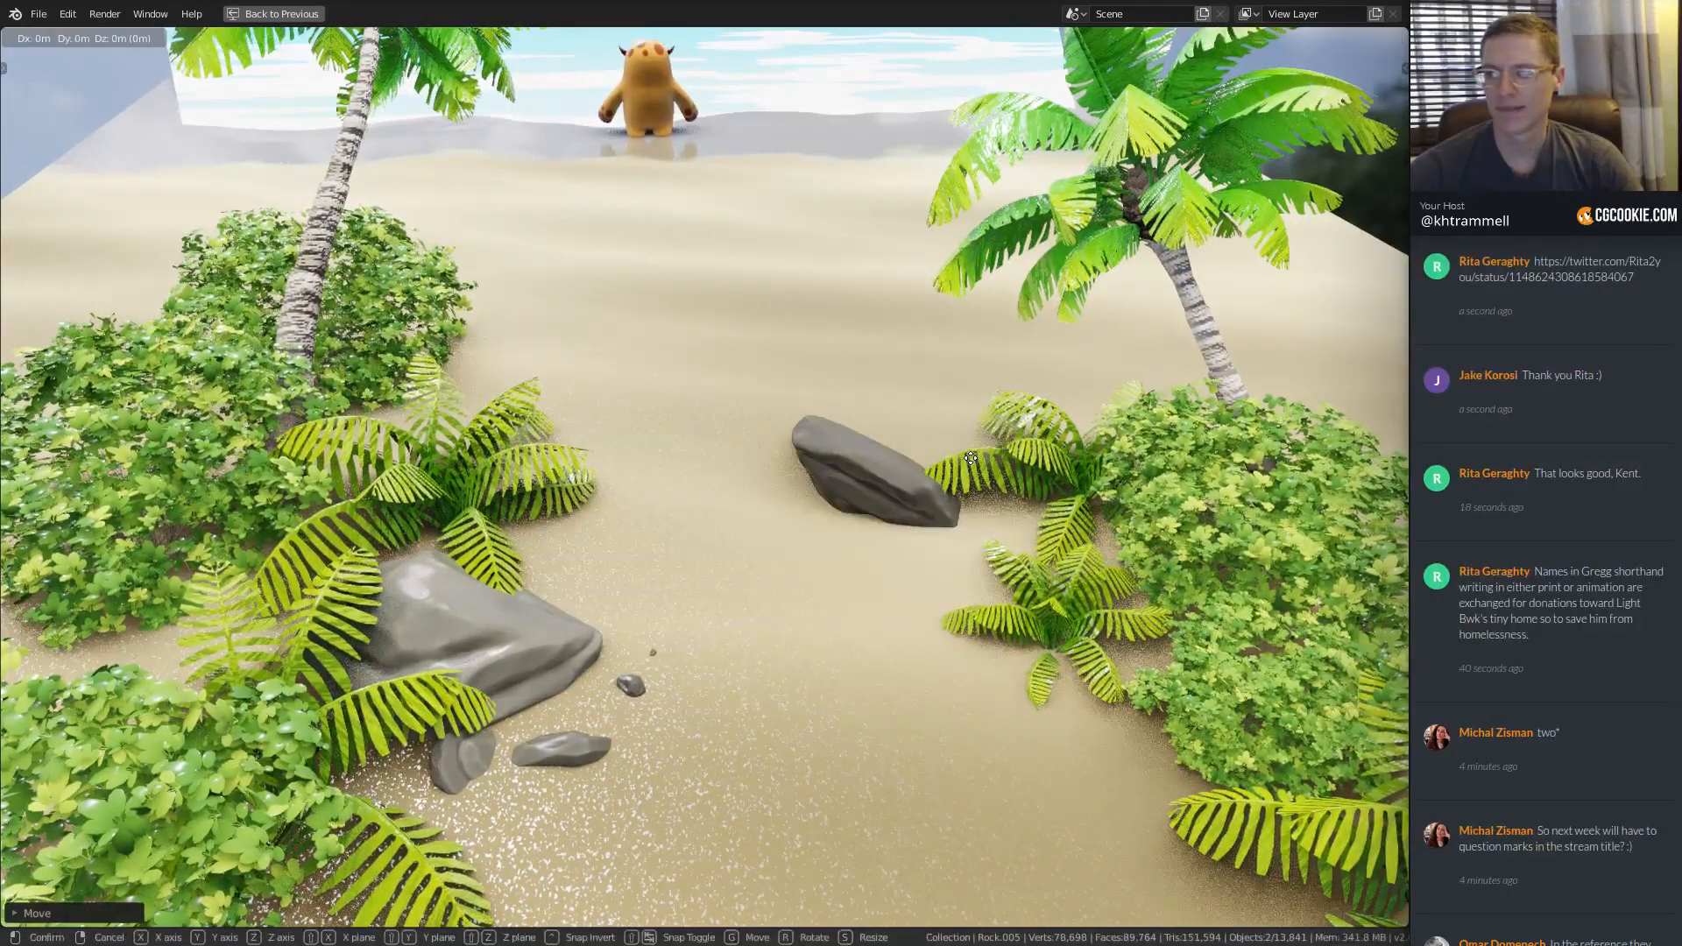
Move the rock copy along the ground between the two ferns and turn it about the Z axis.
key("g")
key("shift+z")
left_click(1114, 512)
key("r")
key("z")
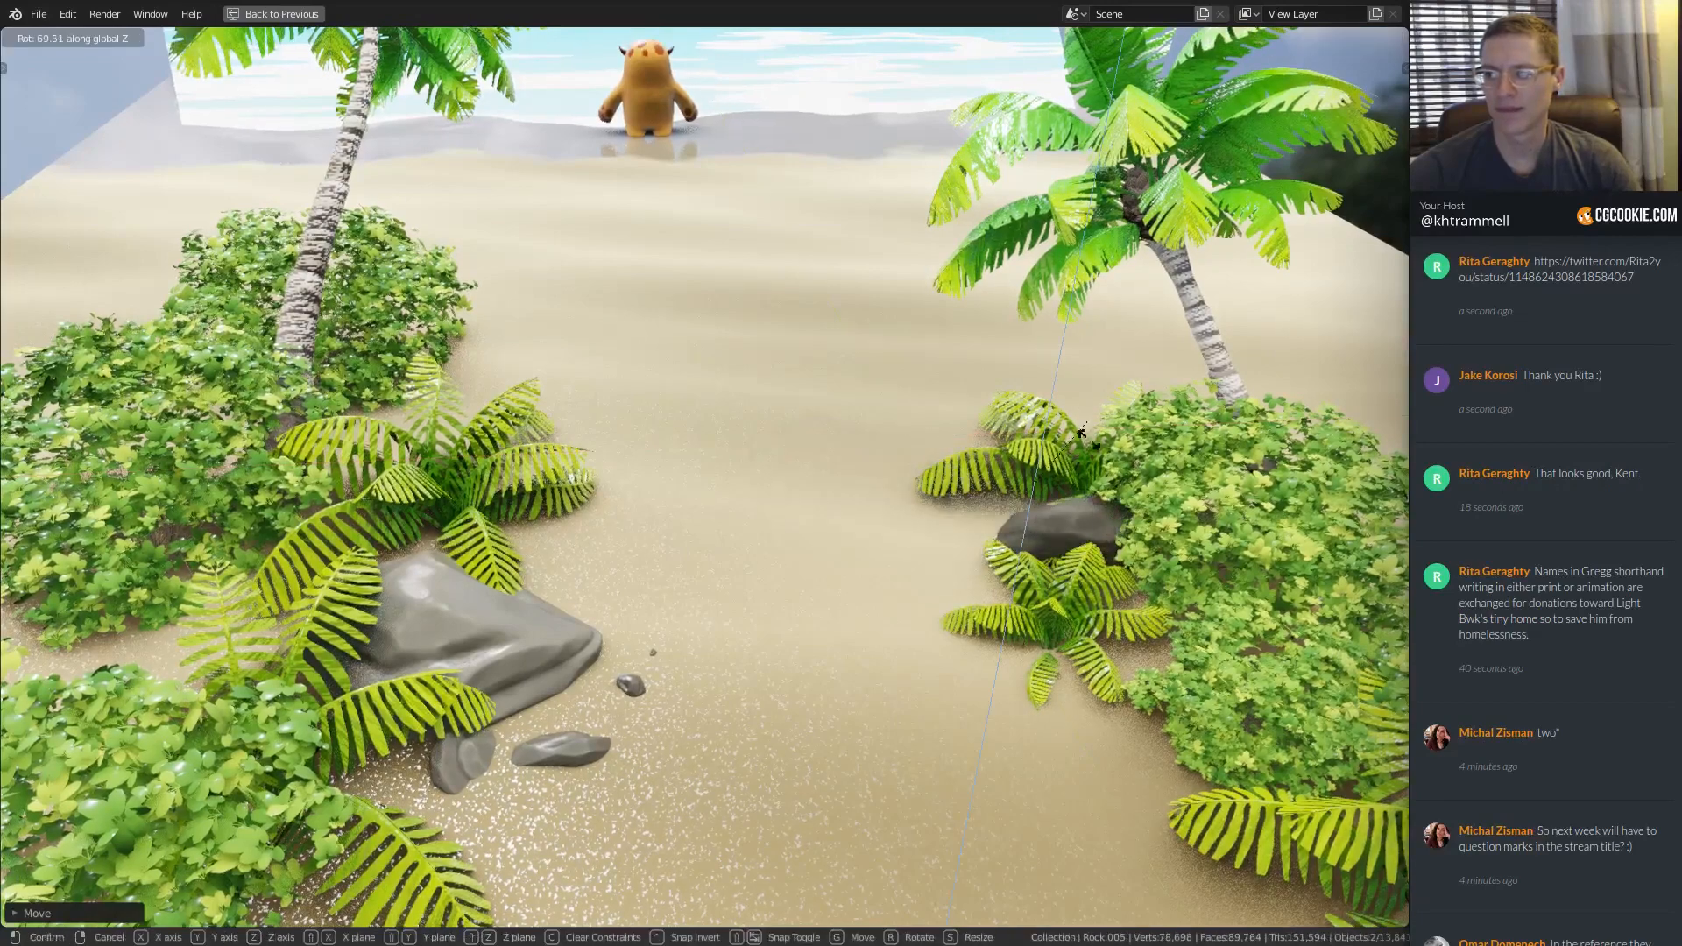
left_click(1099, 479)
key("g")
key("shift+z")
left_click(1076, 476)
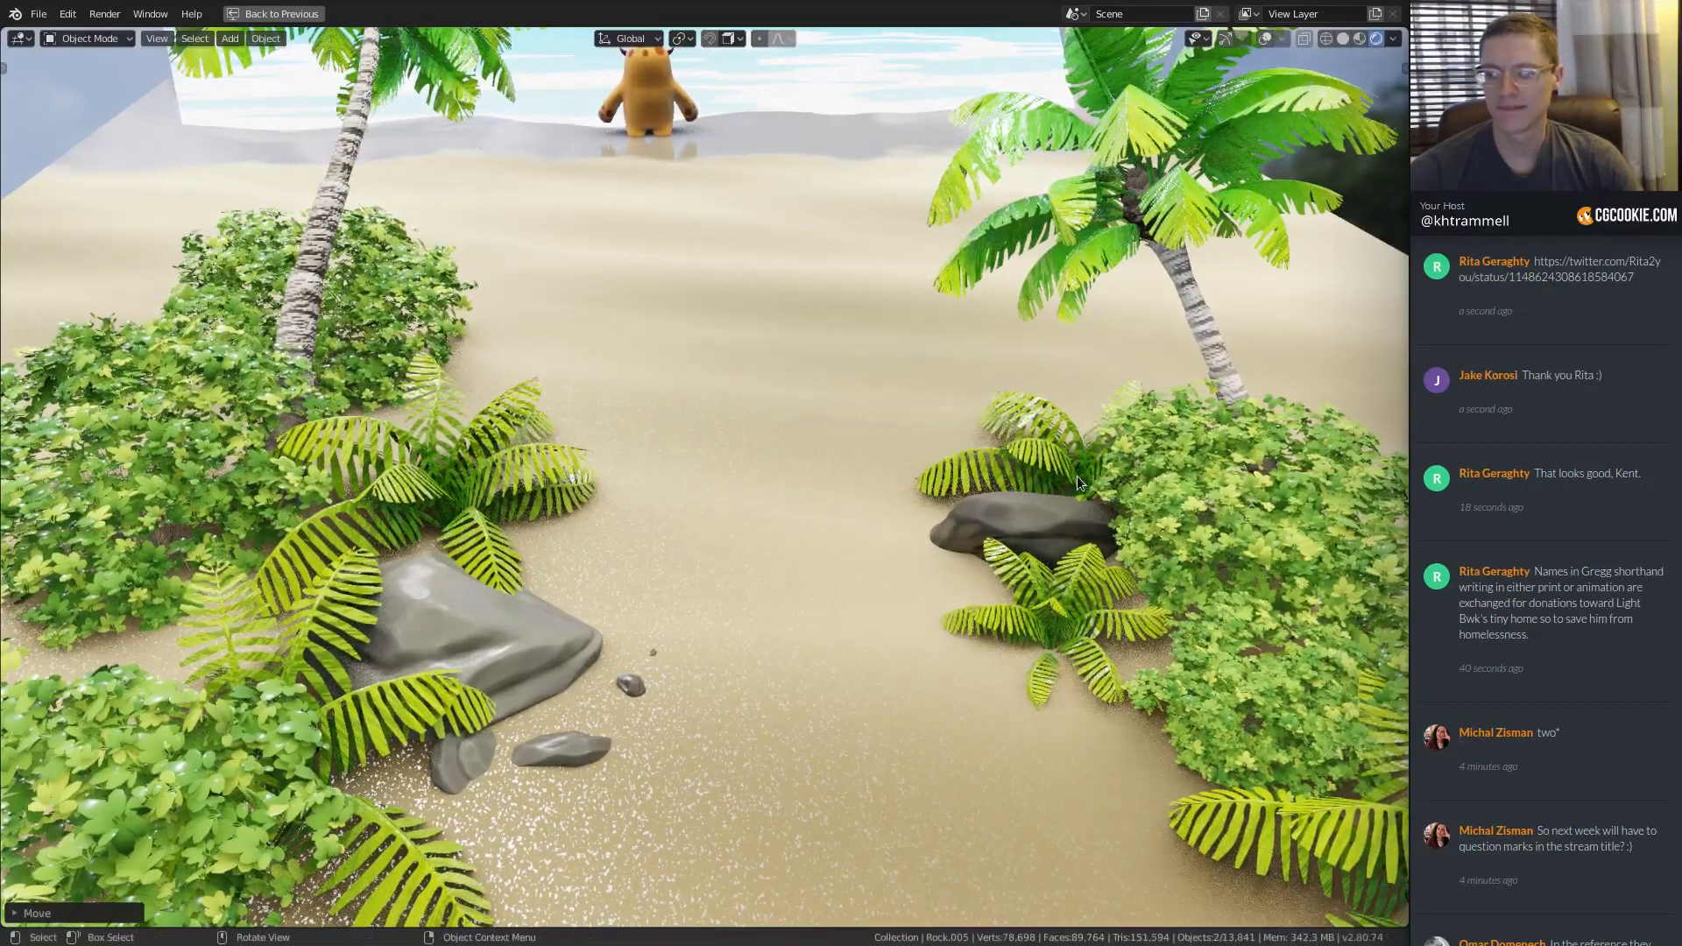
From the camera view, shift the rock copy back behind the ferns and tilt it so it sits low in the sand.
key("KP_0")
middle_click_drag(1111, 491, 787, 525, "ctrl")
key("g")
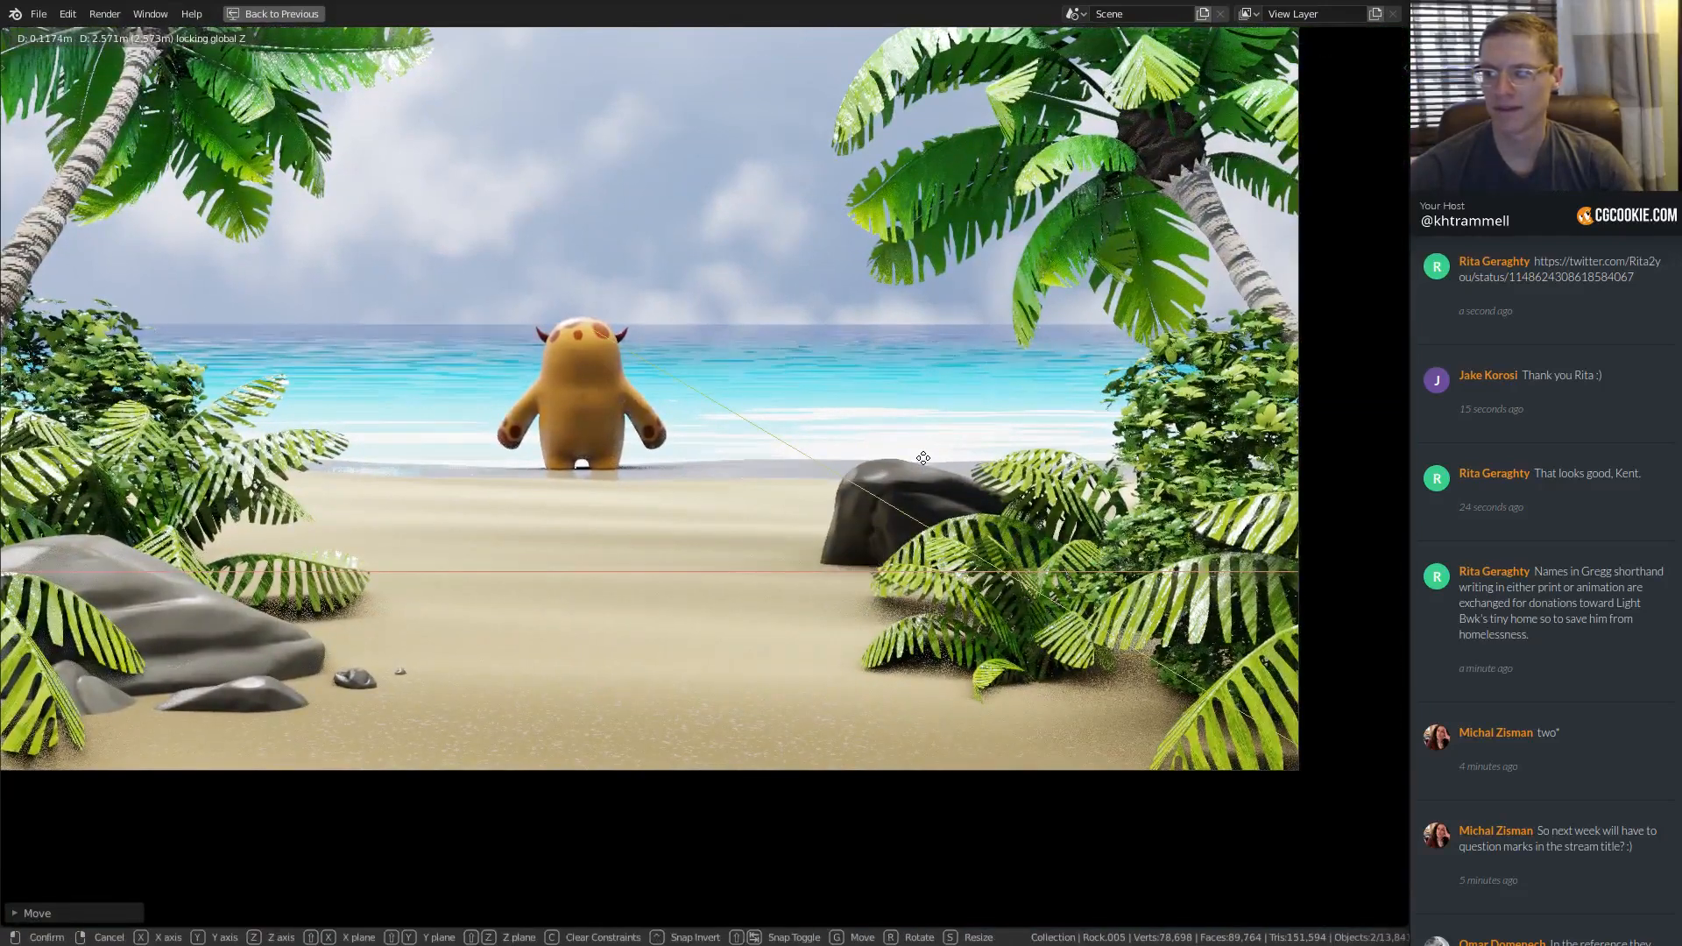
left_click(933, 486)
key("r")
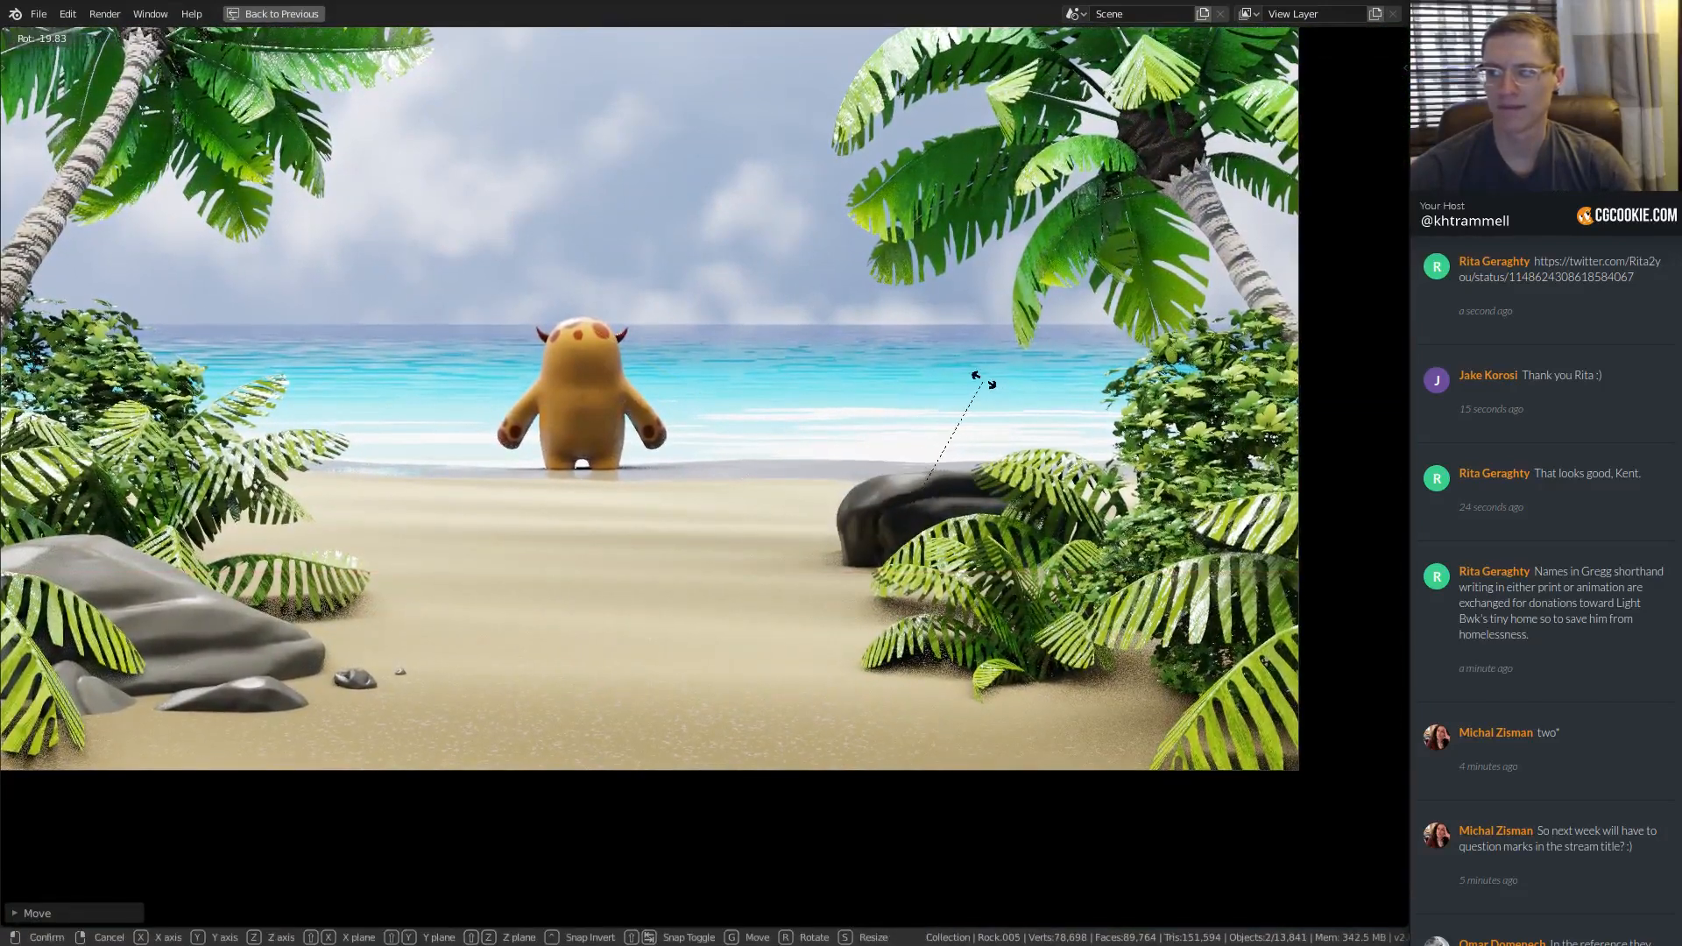
left_click(996, 391)
key("r")
key("r")
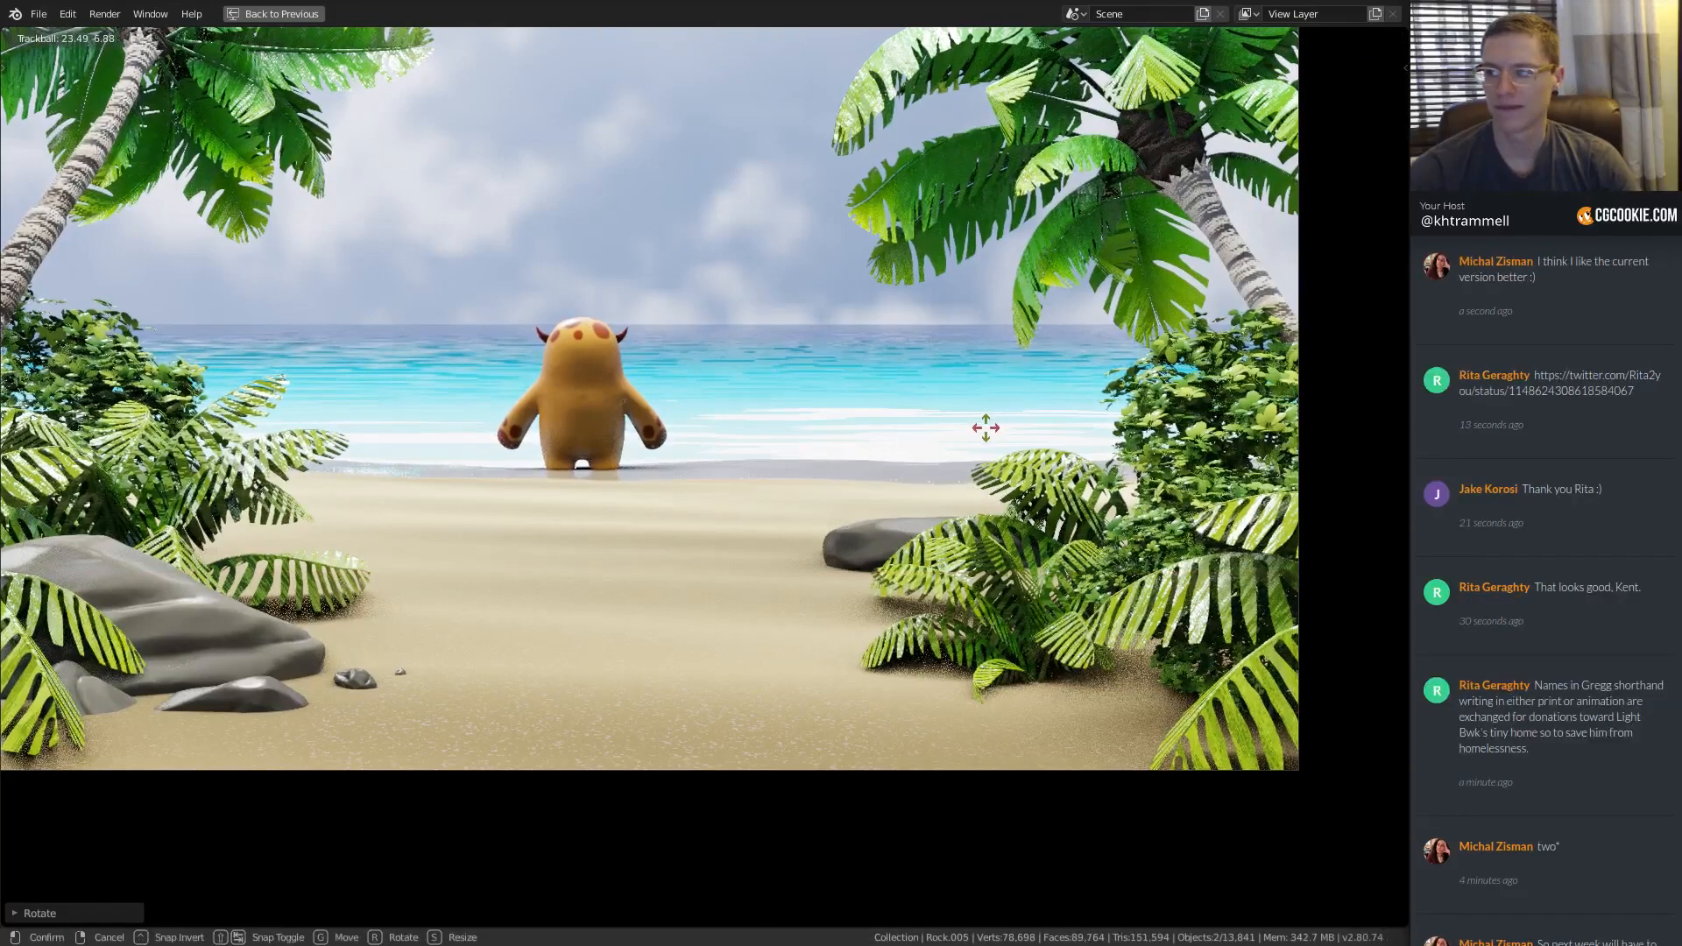
left_click(993, 417)
Frame the whole rendered beach composition and save the assembly file.
middle_click_drag(1012, 552, 996, 512, "ctrl")
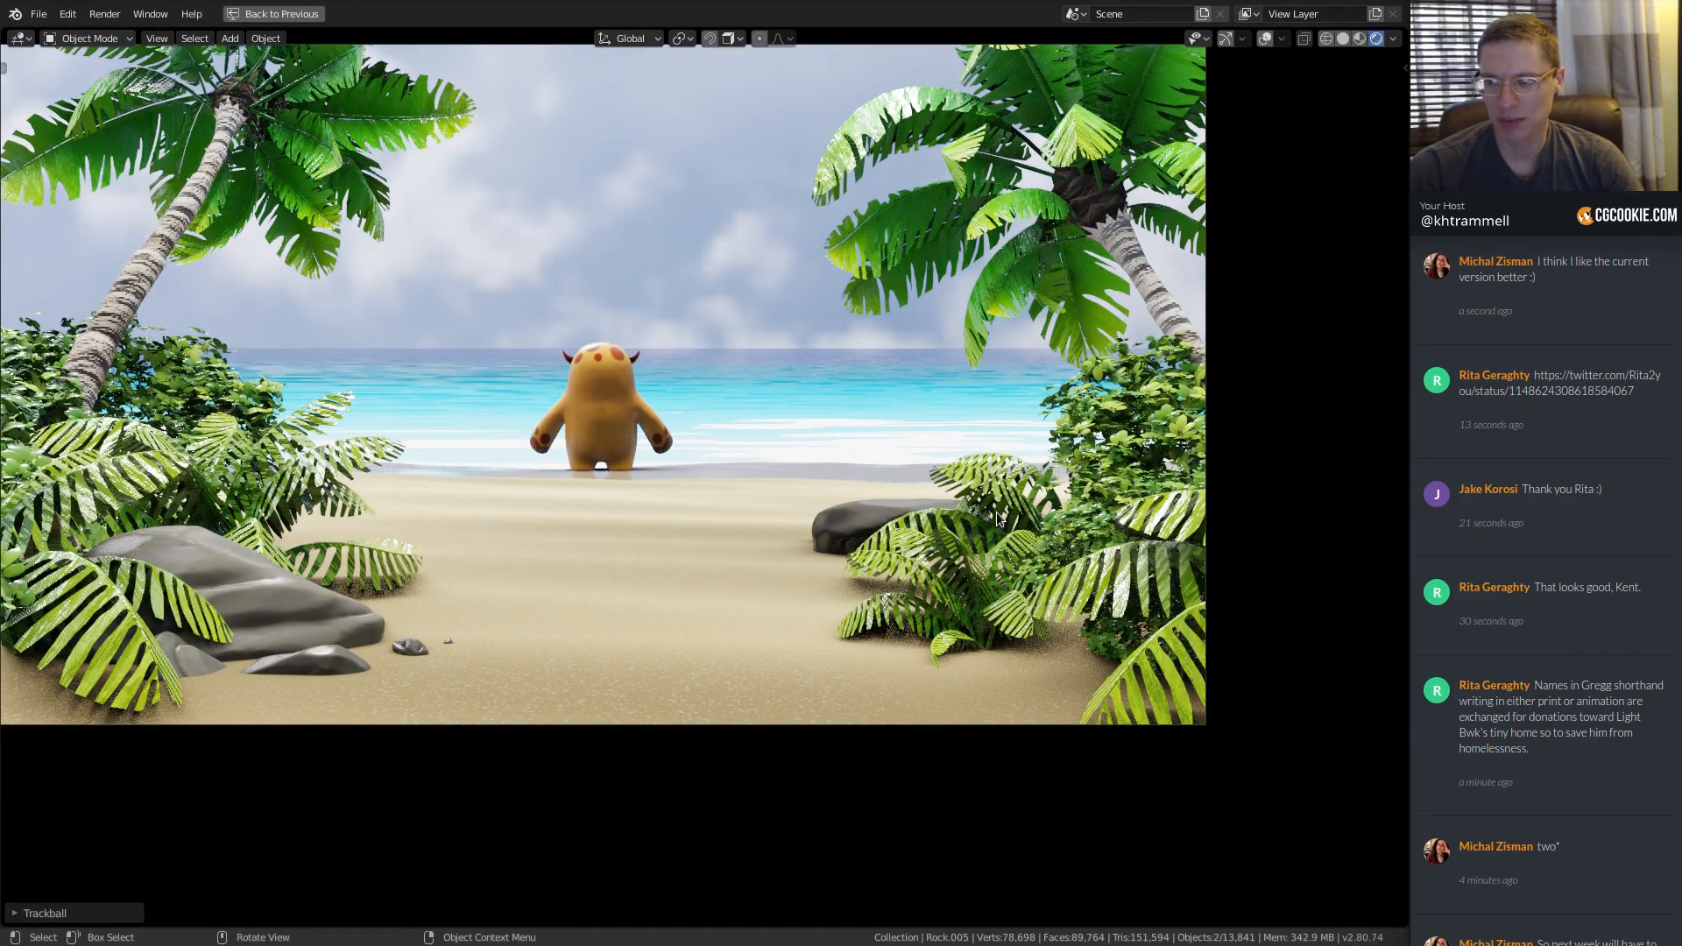
mouse_move(864, 422)
middle_mouse_down("ctrl")
mouse_move(859, 403)
mouse_move(869, 433)
middle_mouse_up("ctrl")
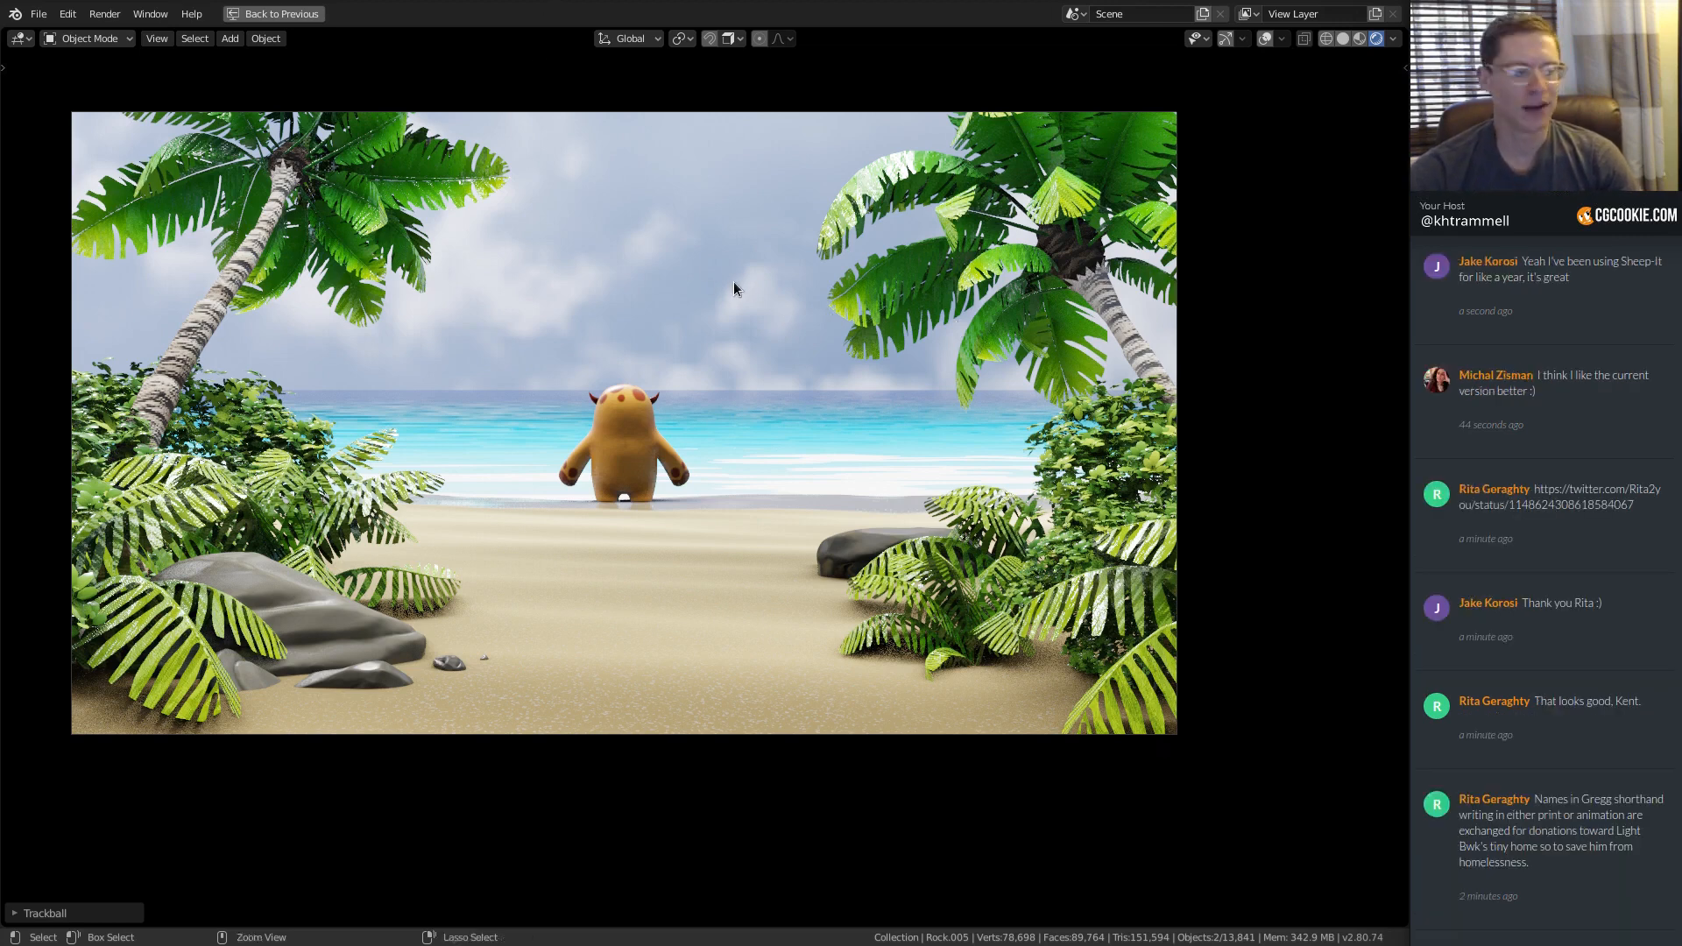
key("ctrl+s")
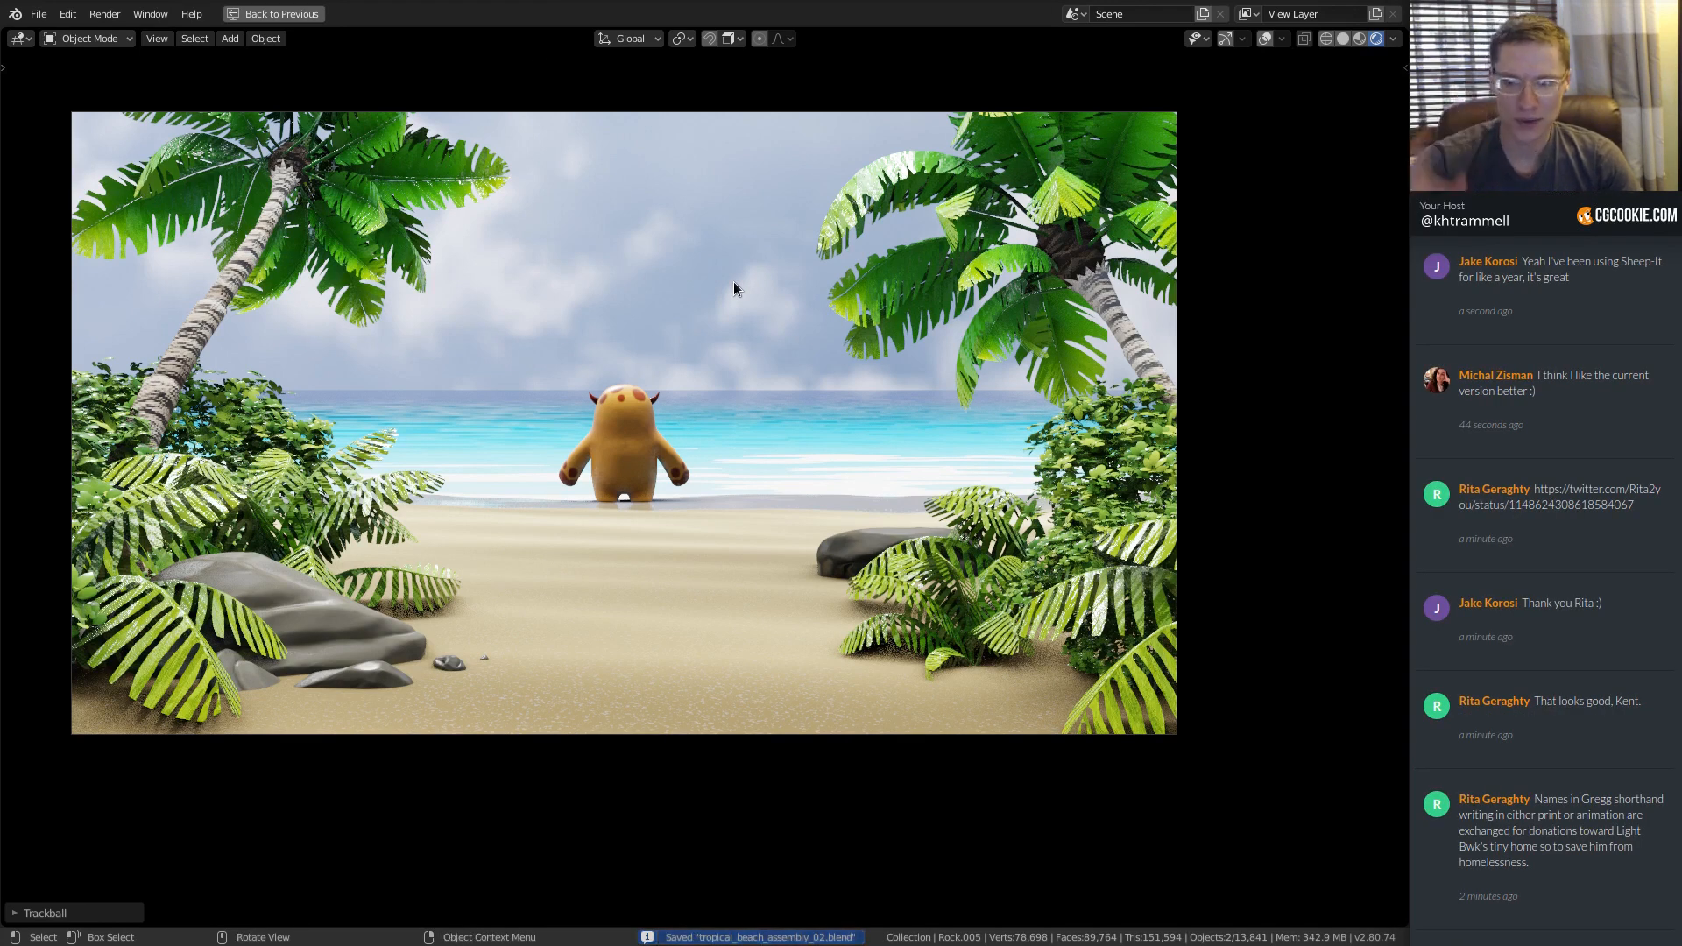
middle_click_drag(732, 281, 781, 334, "shift")
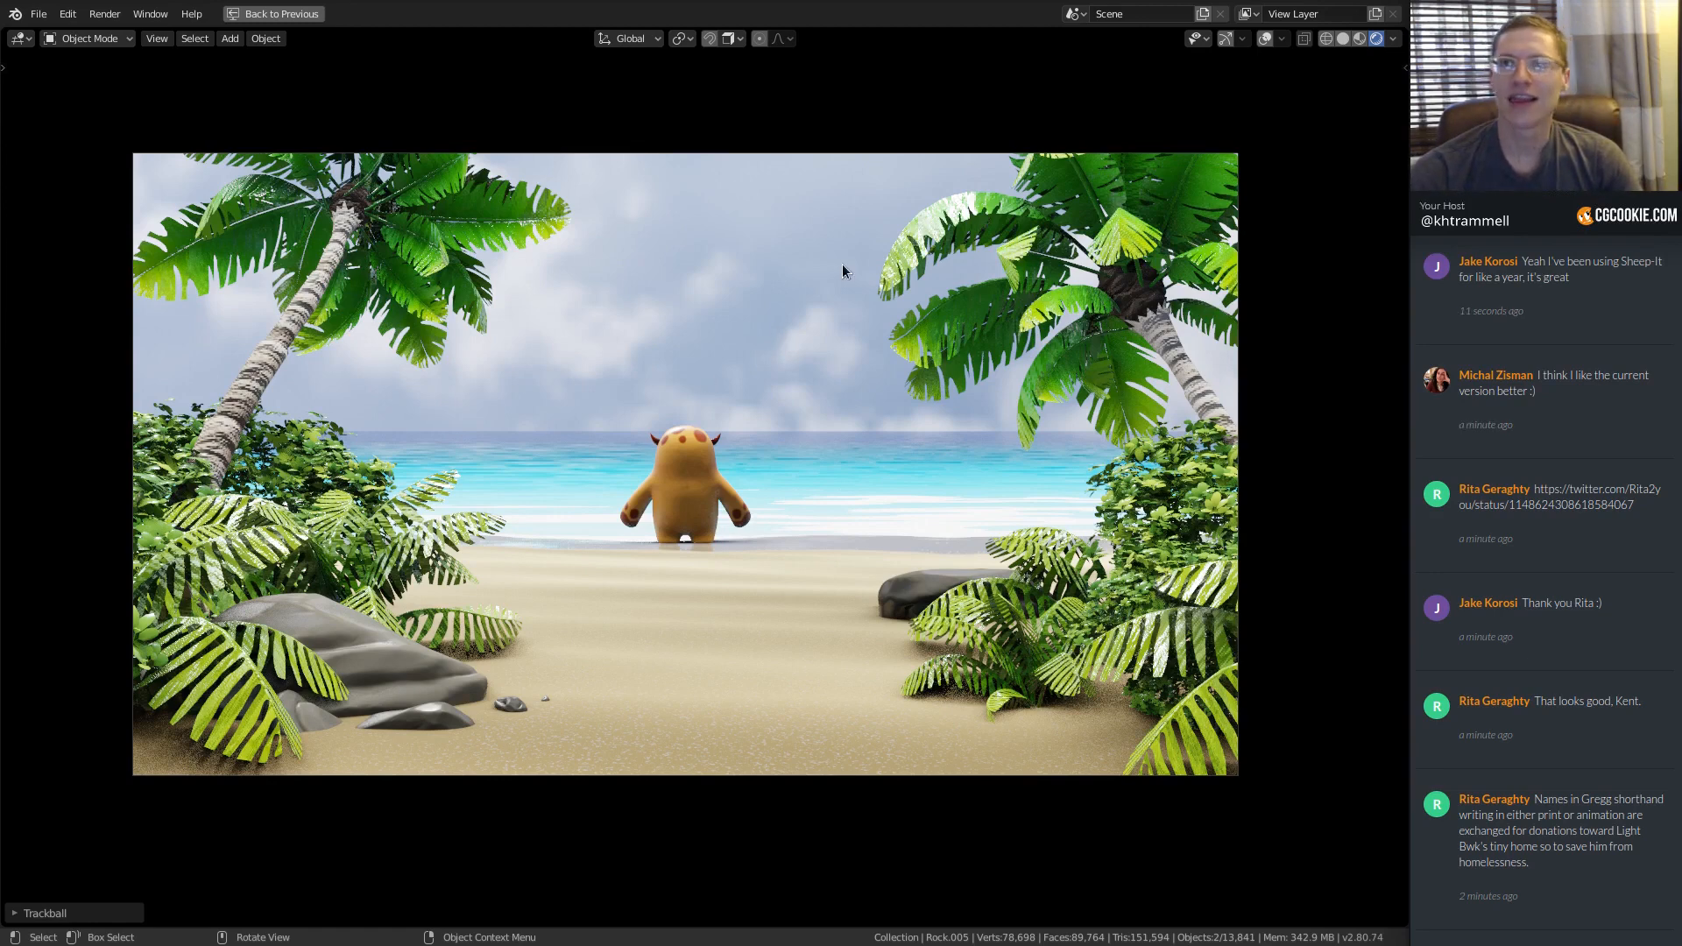
Switch to the web browser and open the CG Cookie community's pinned thread asking for help rendering a member's demo reel.
key("alt+Tab")
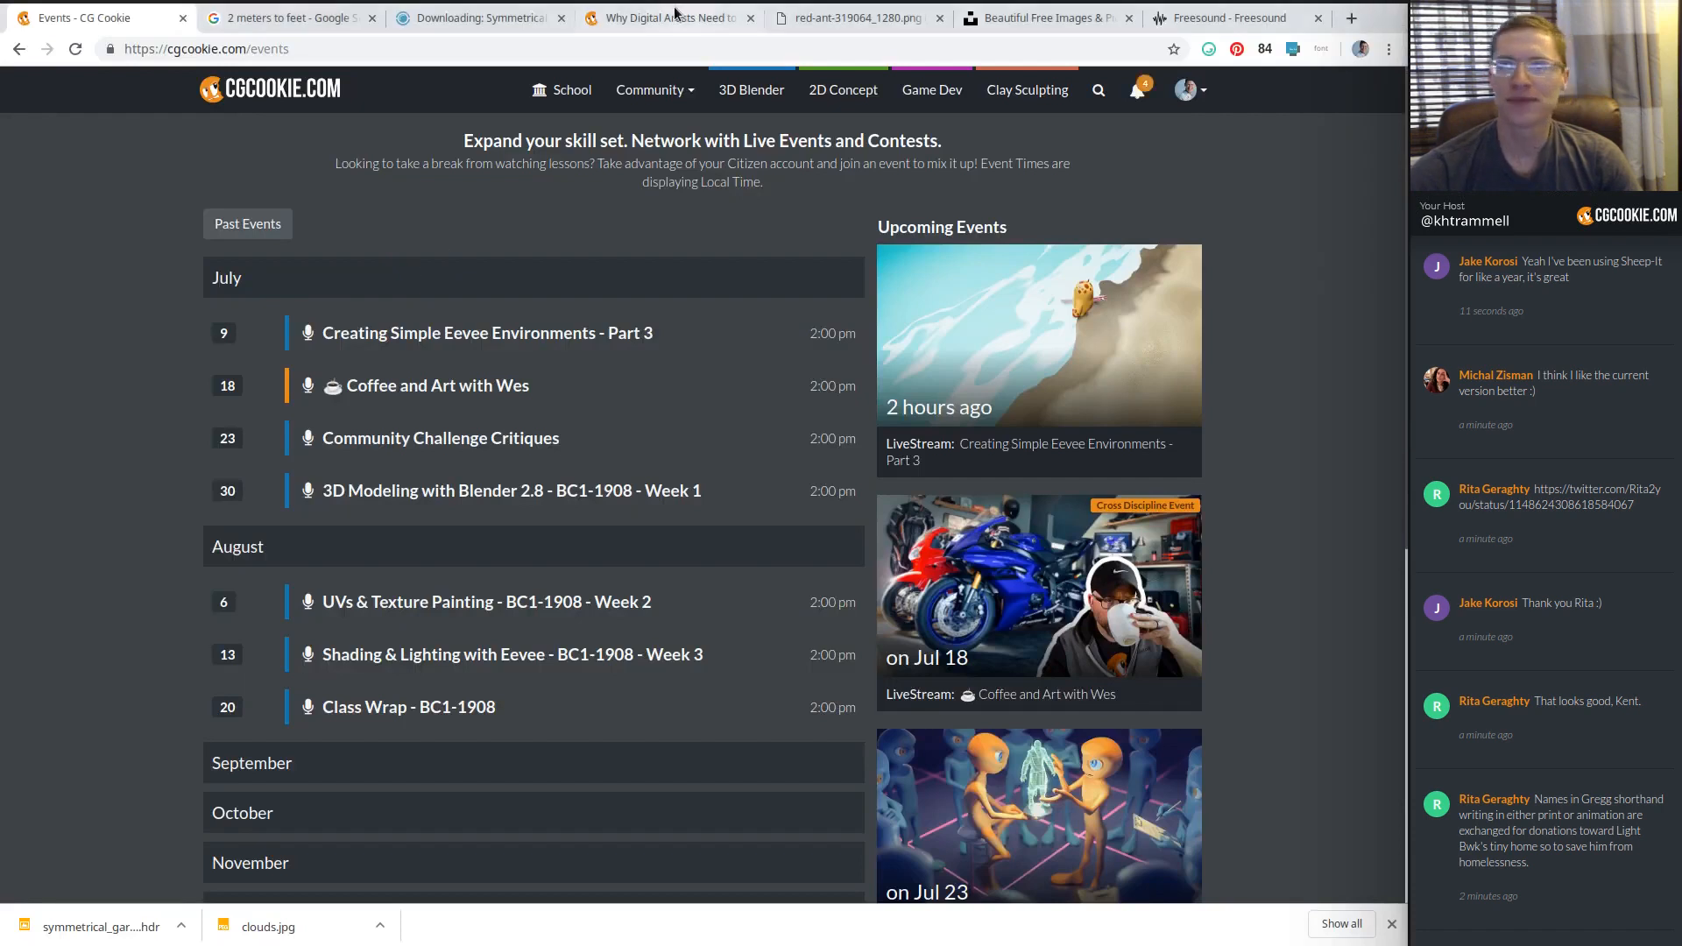
left_click(666, 18)
scroll(736, 157, "up", 1)
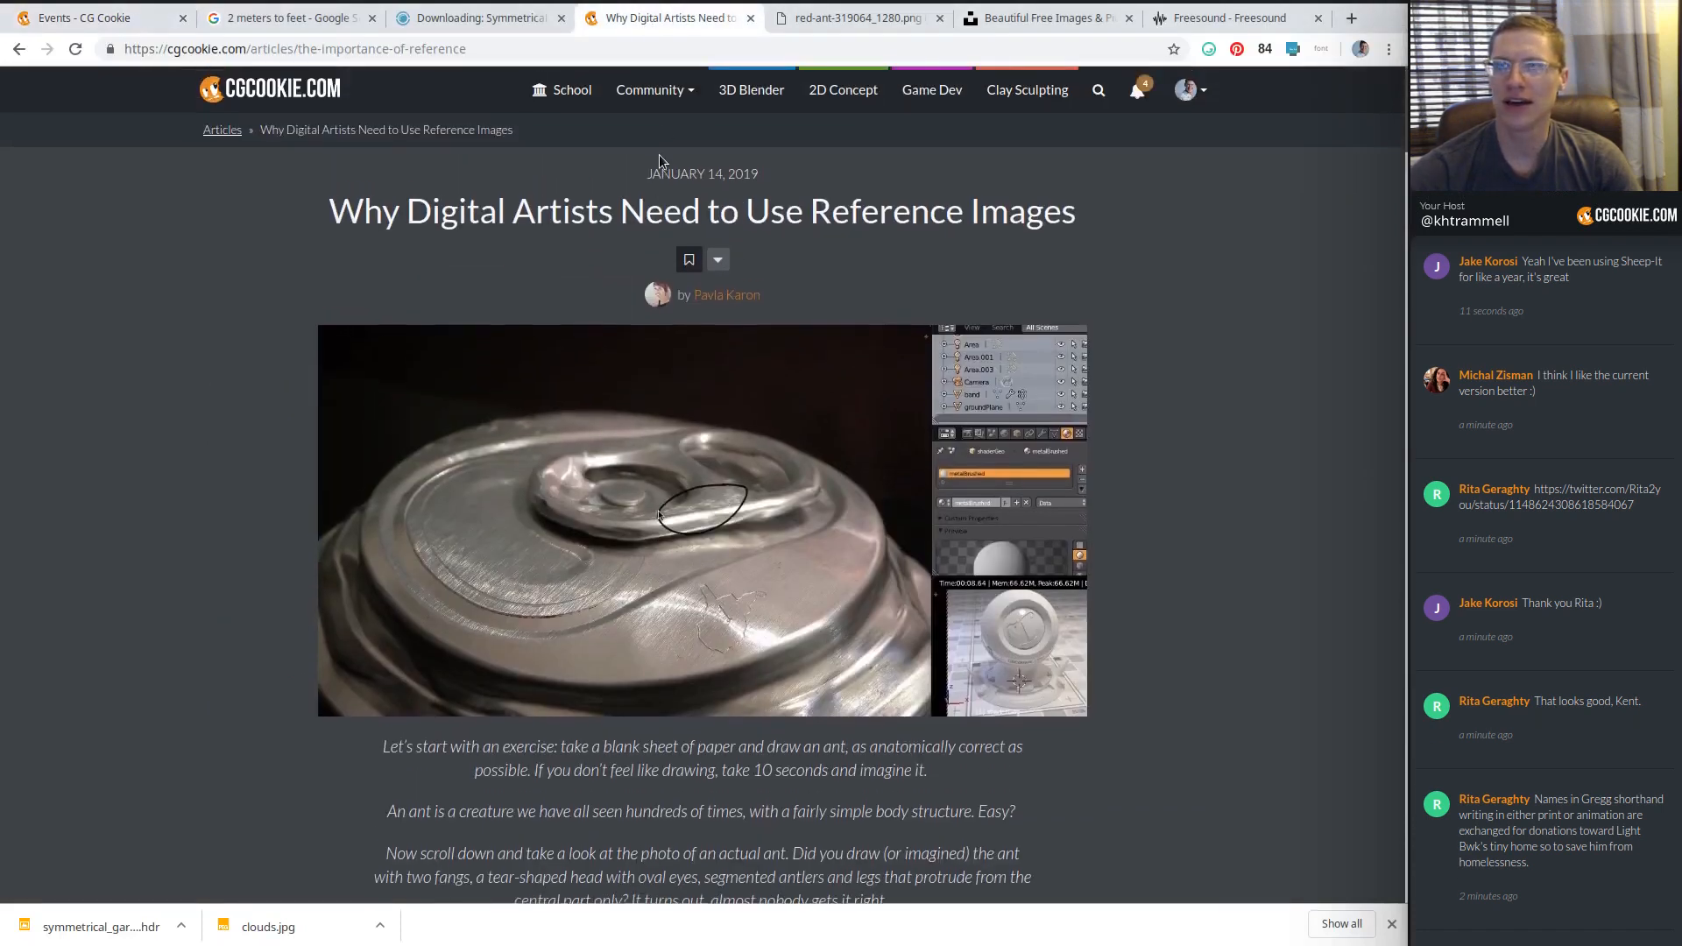
mouse_move(673, 102)
left_click(635, 127)
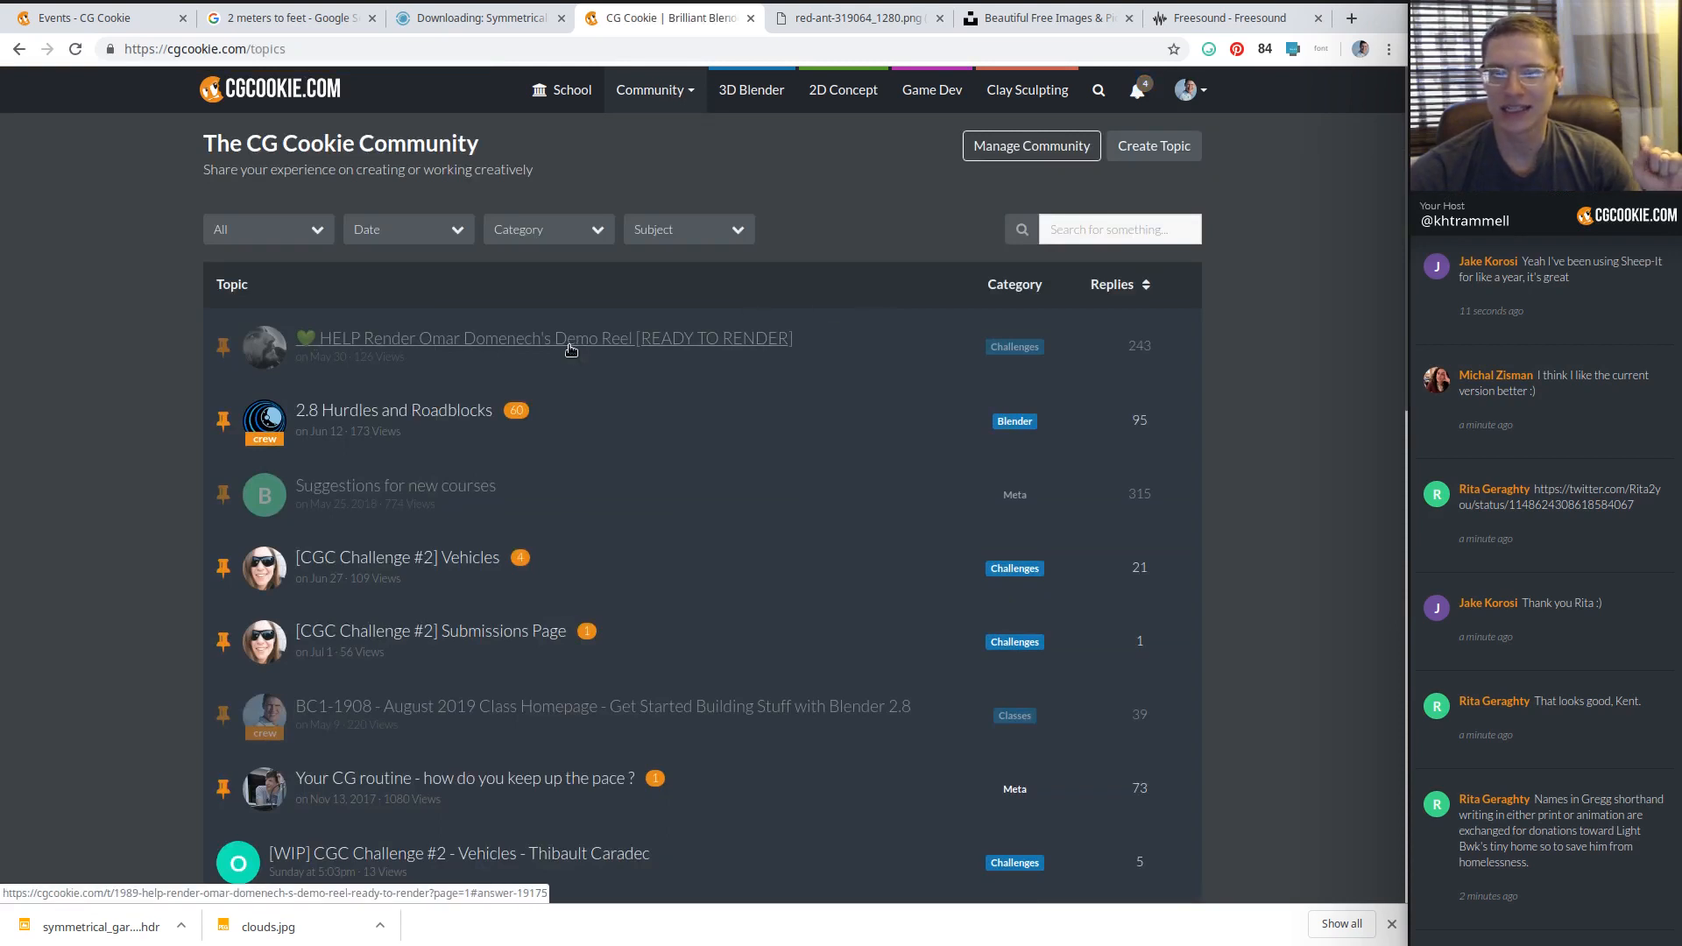
left_click(571, 349)
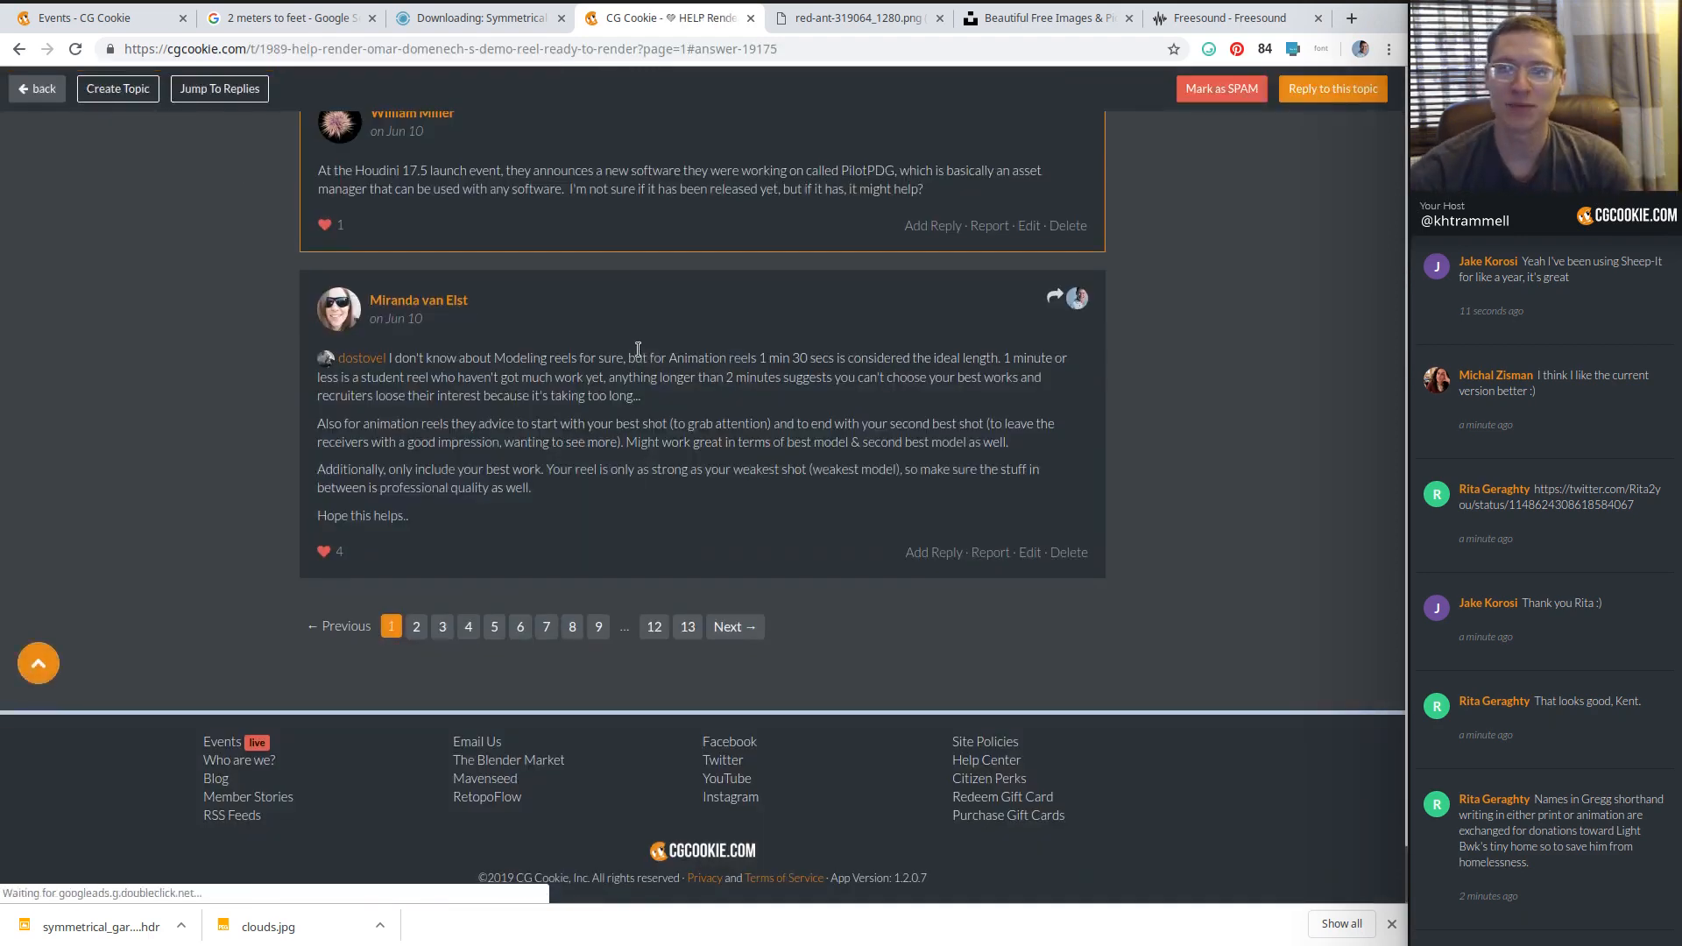
Go to the thread's opening post, close the downloads bar, and read the render status updates and instructions.
scroll(636, 352, "up", 5)
scroll(638, 355, "up", 5)
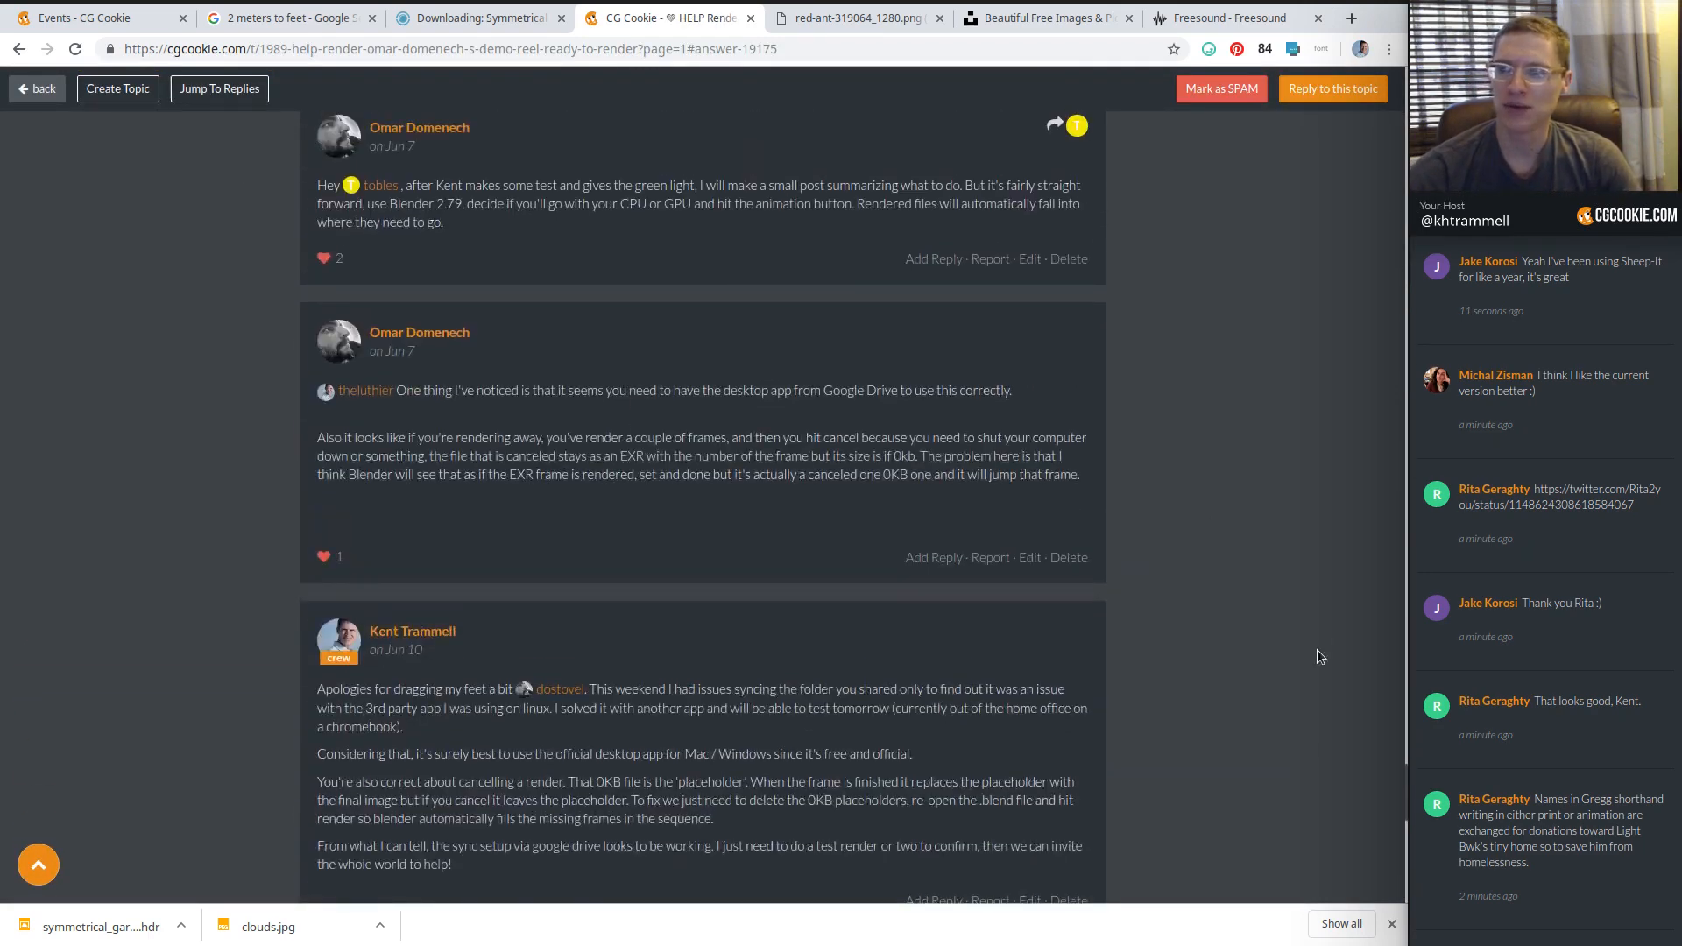
left_click_drag(1405, 795, 1403, 53)
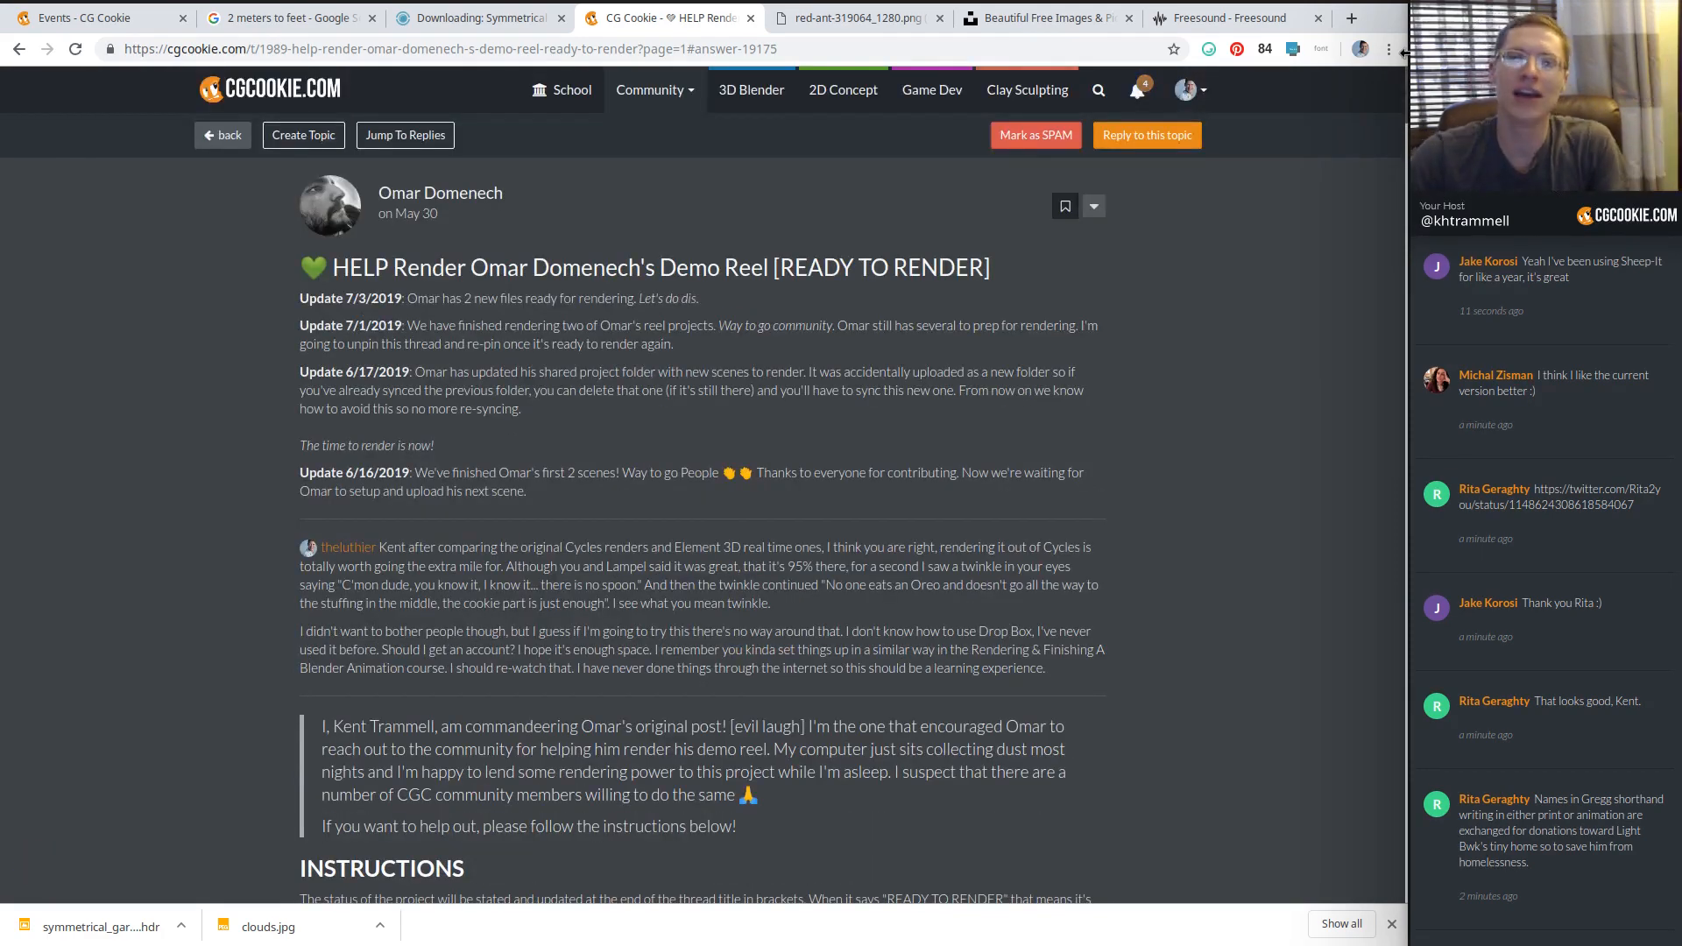
left_click(1392, 924)
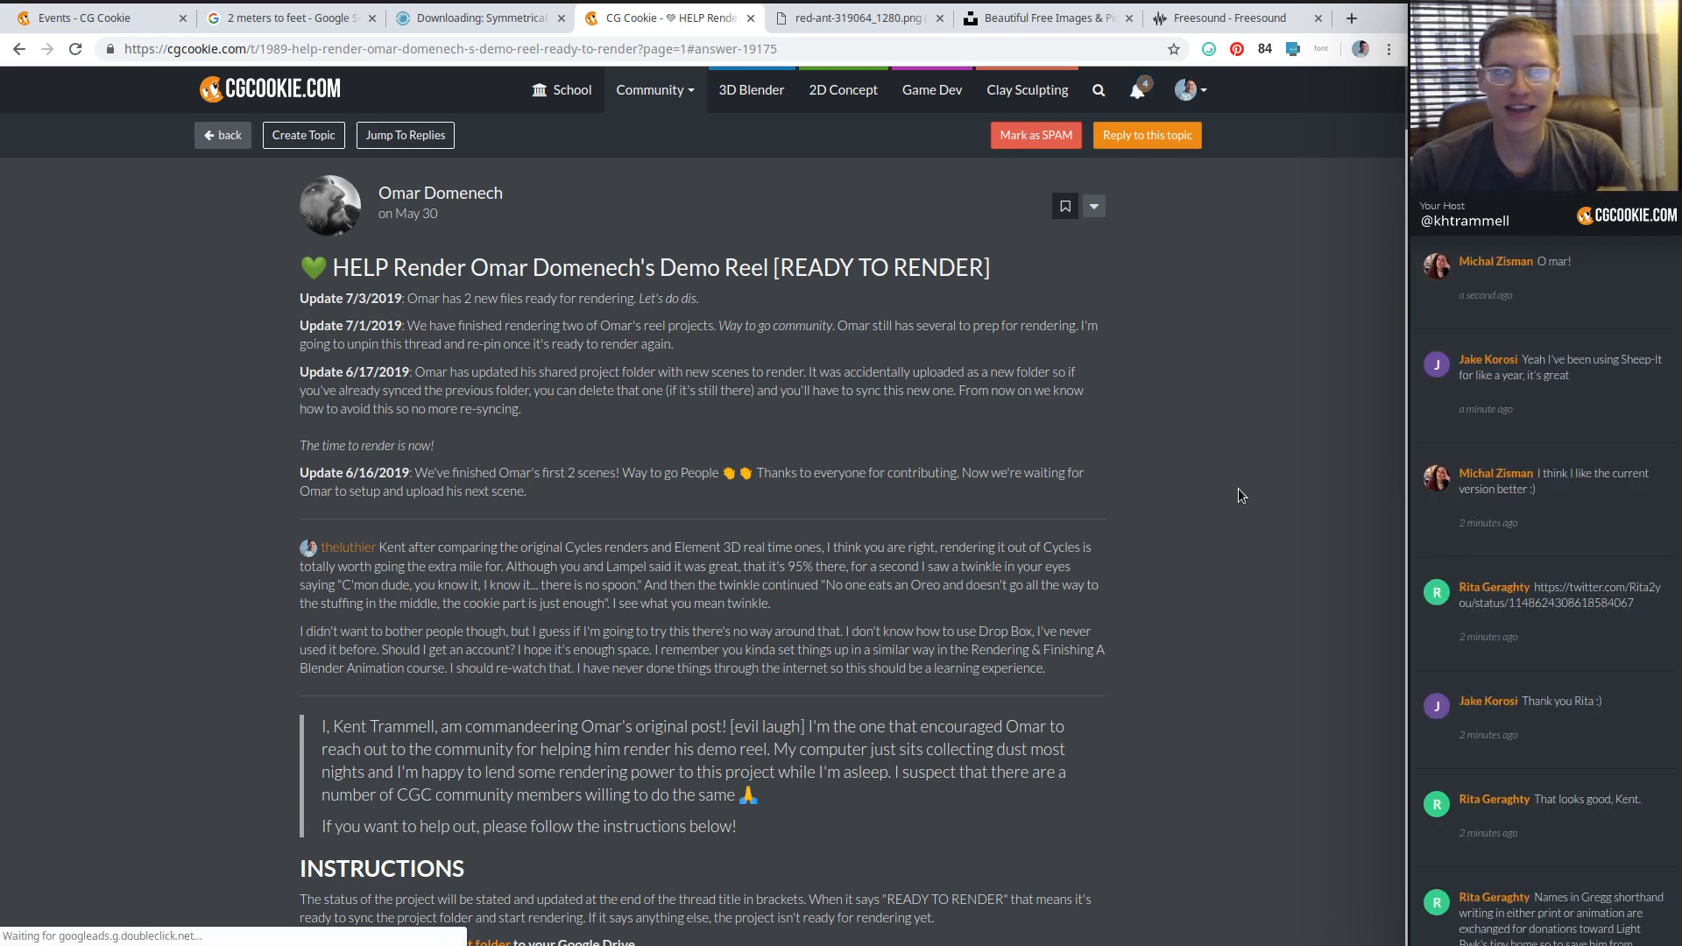
scroll(1213, 424, "down", 1)
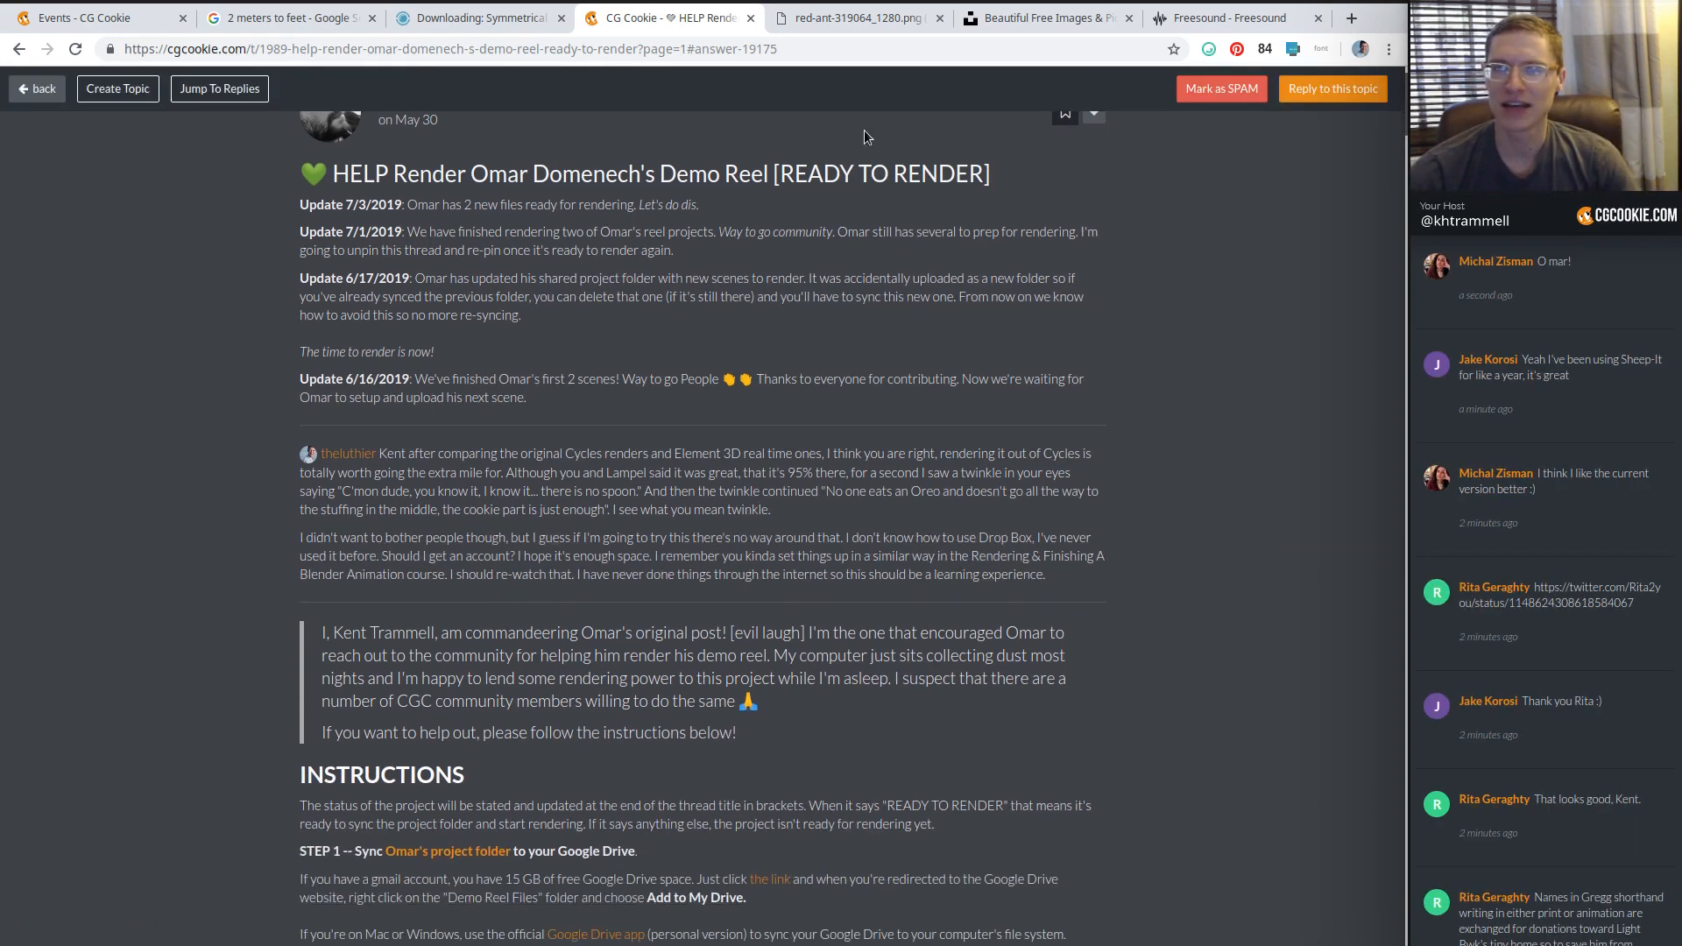
Load the sheepit-renderfarm.com home page in the tab showing the red ant image.
left_click(838, 19)
left_click(807, 46)
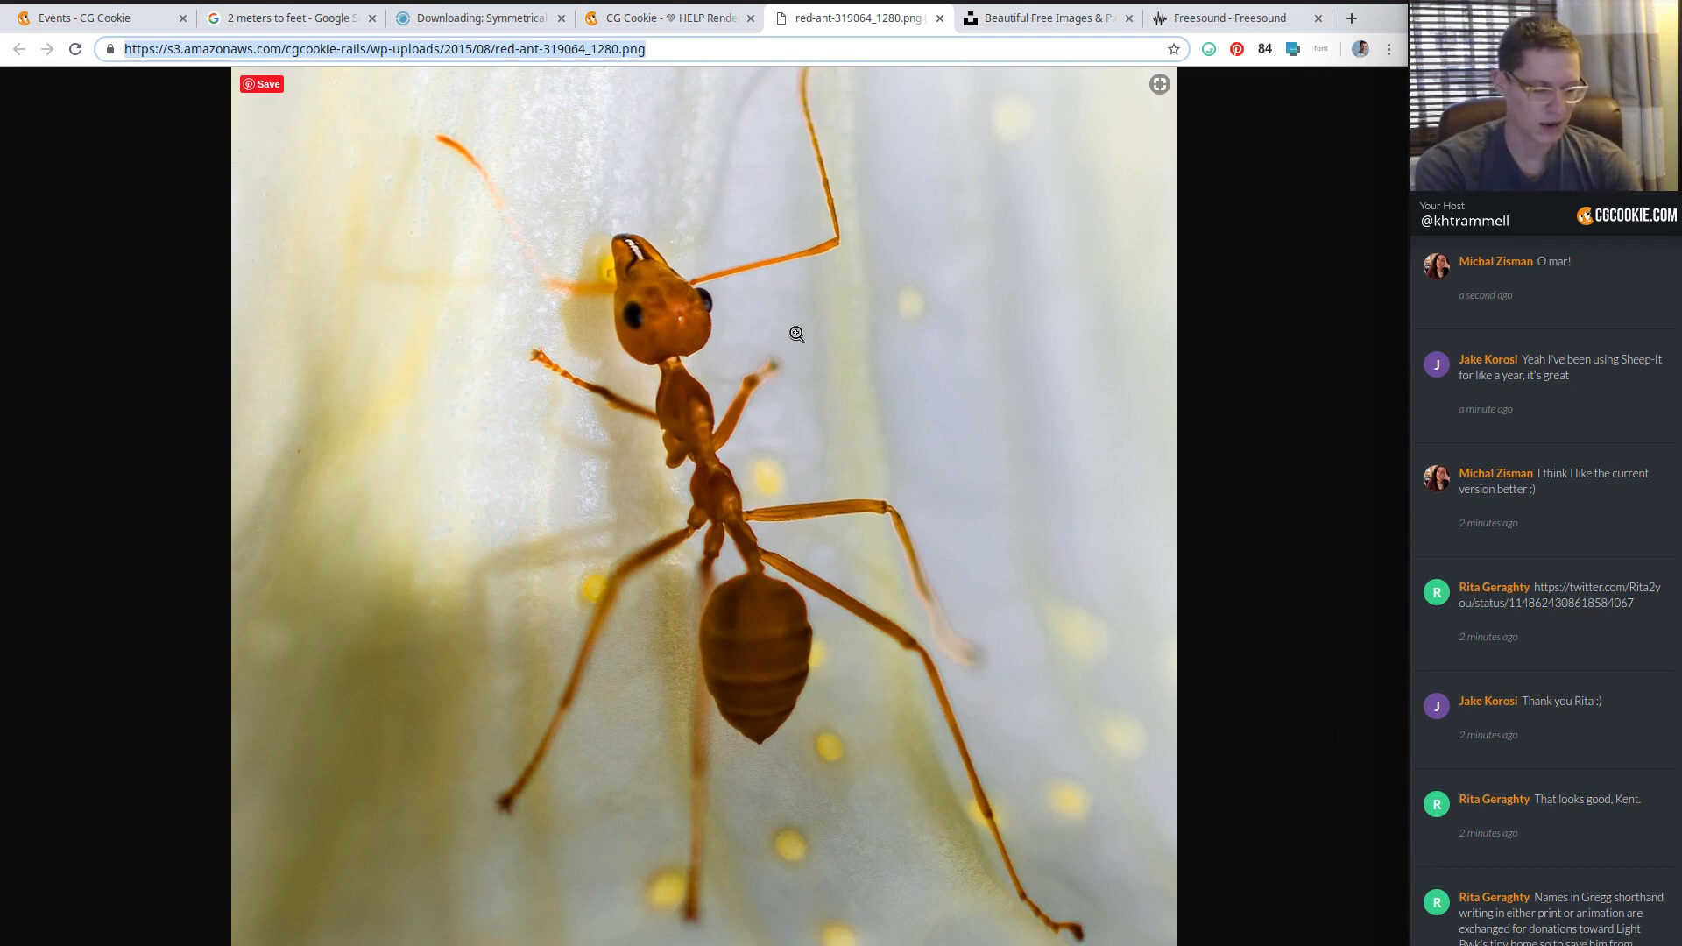
type("shep")
key("BackSpace")
type("epi")
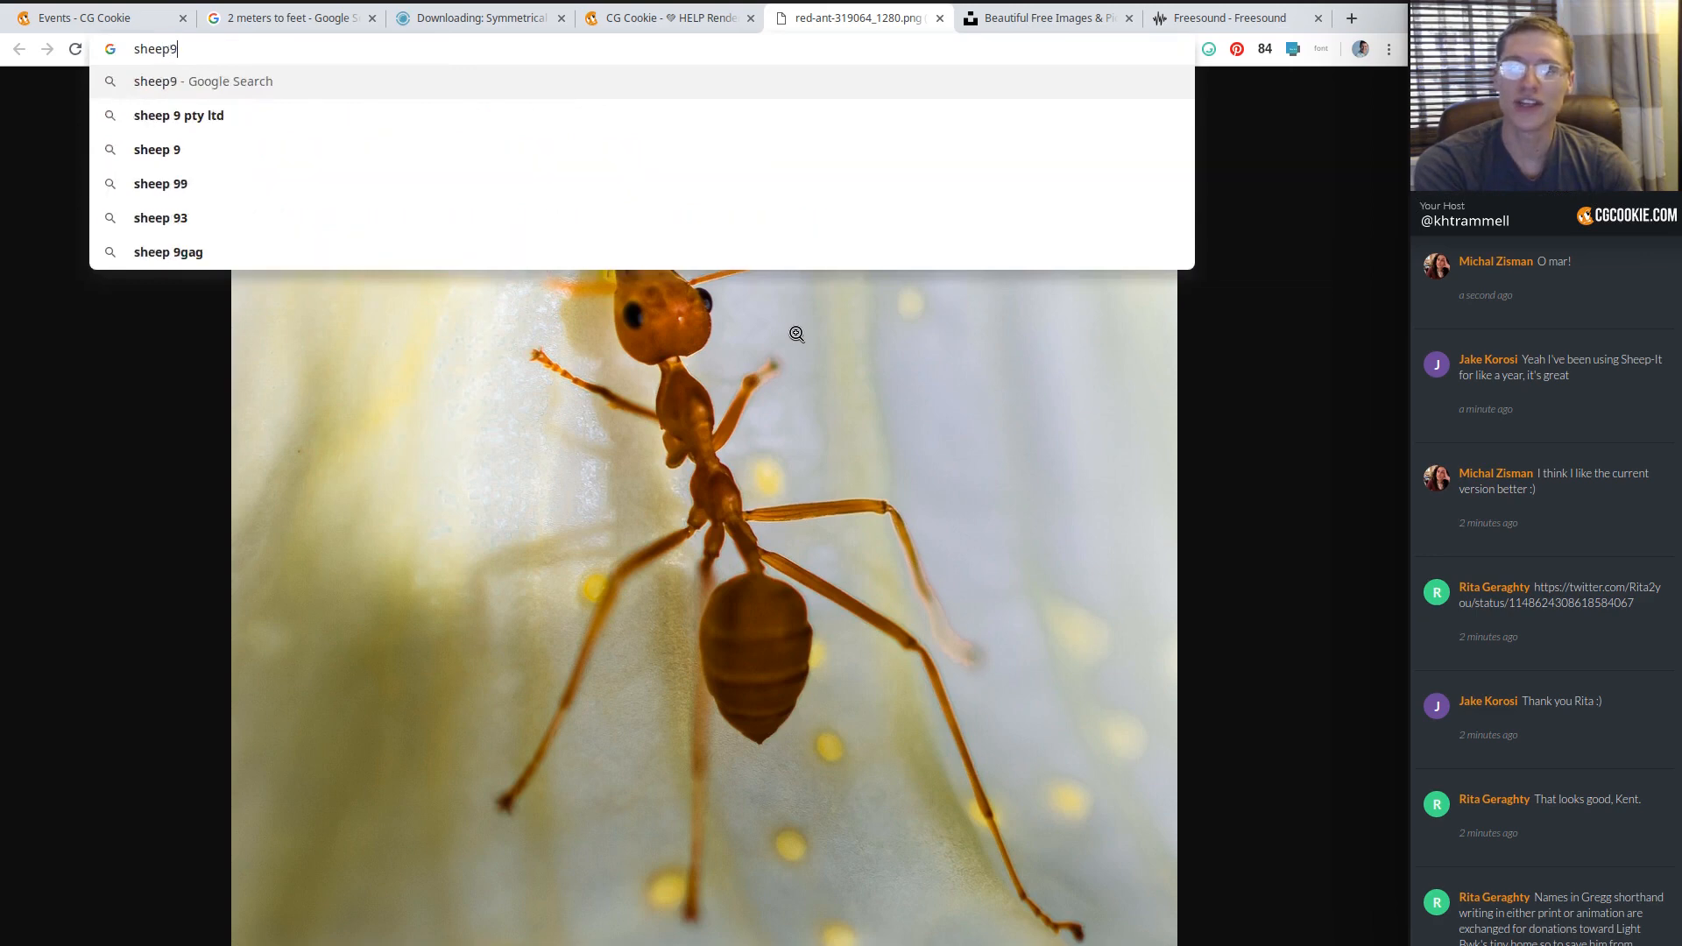
type("t-renderfarm.com")
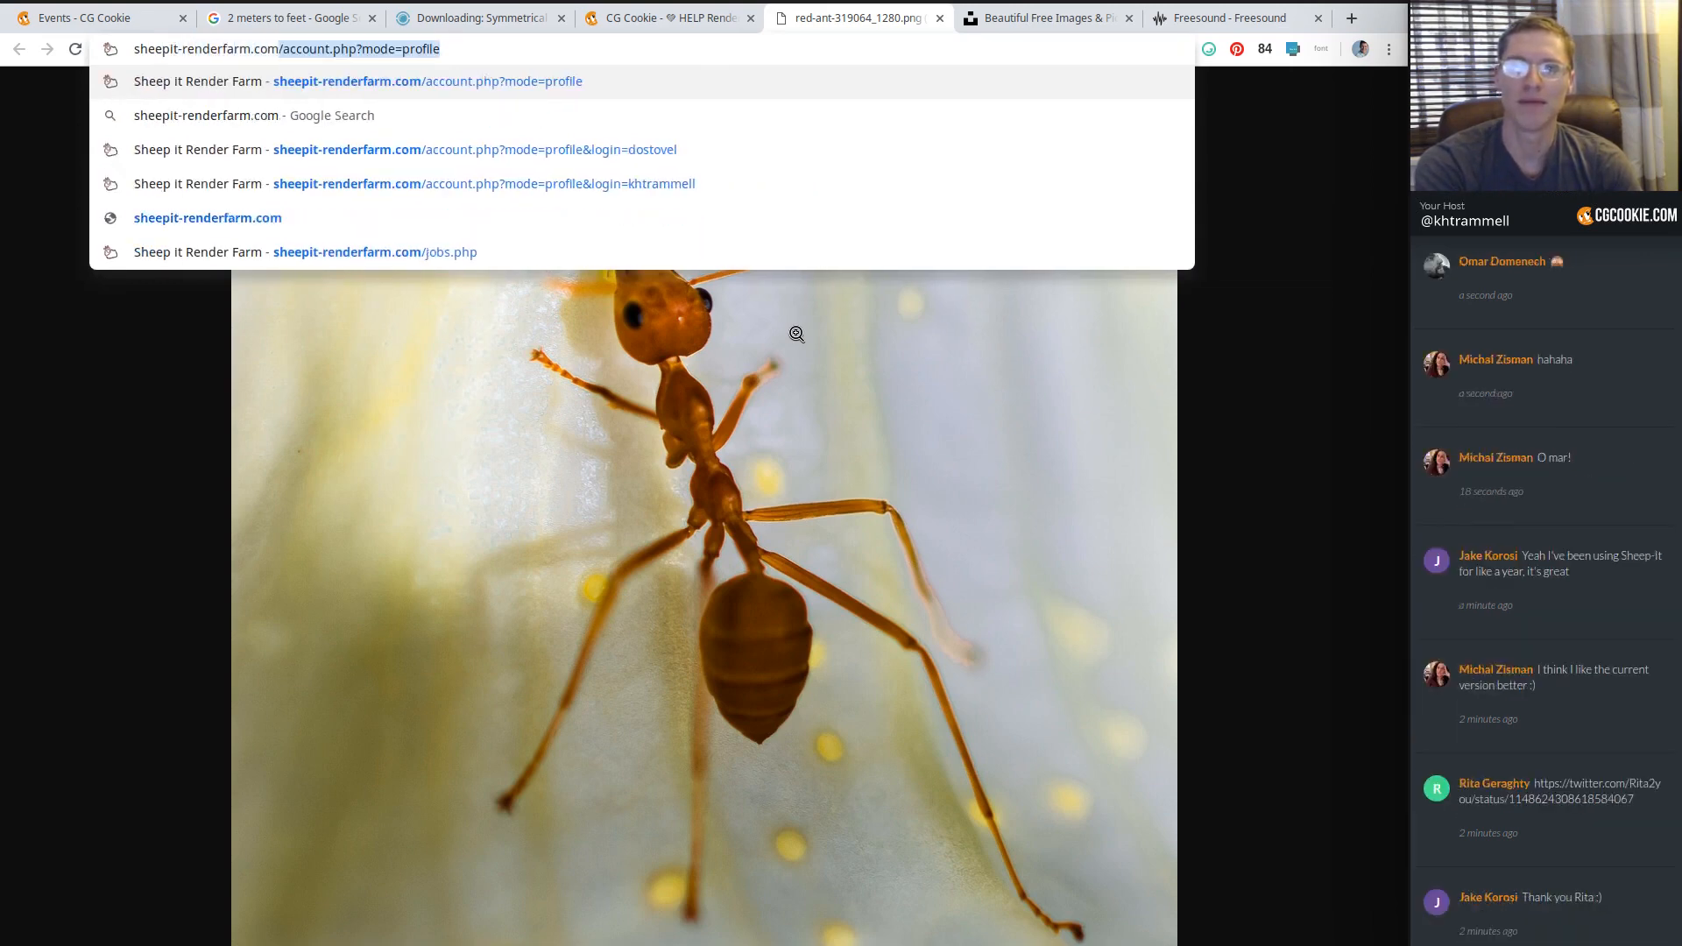
key("Delete")
key("Return")
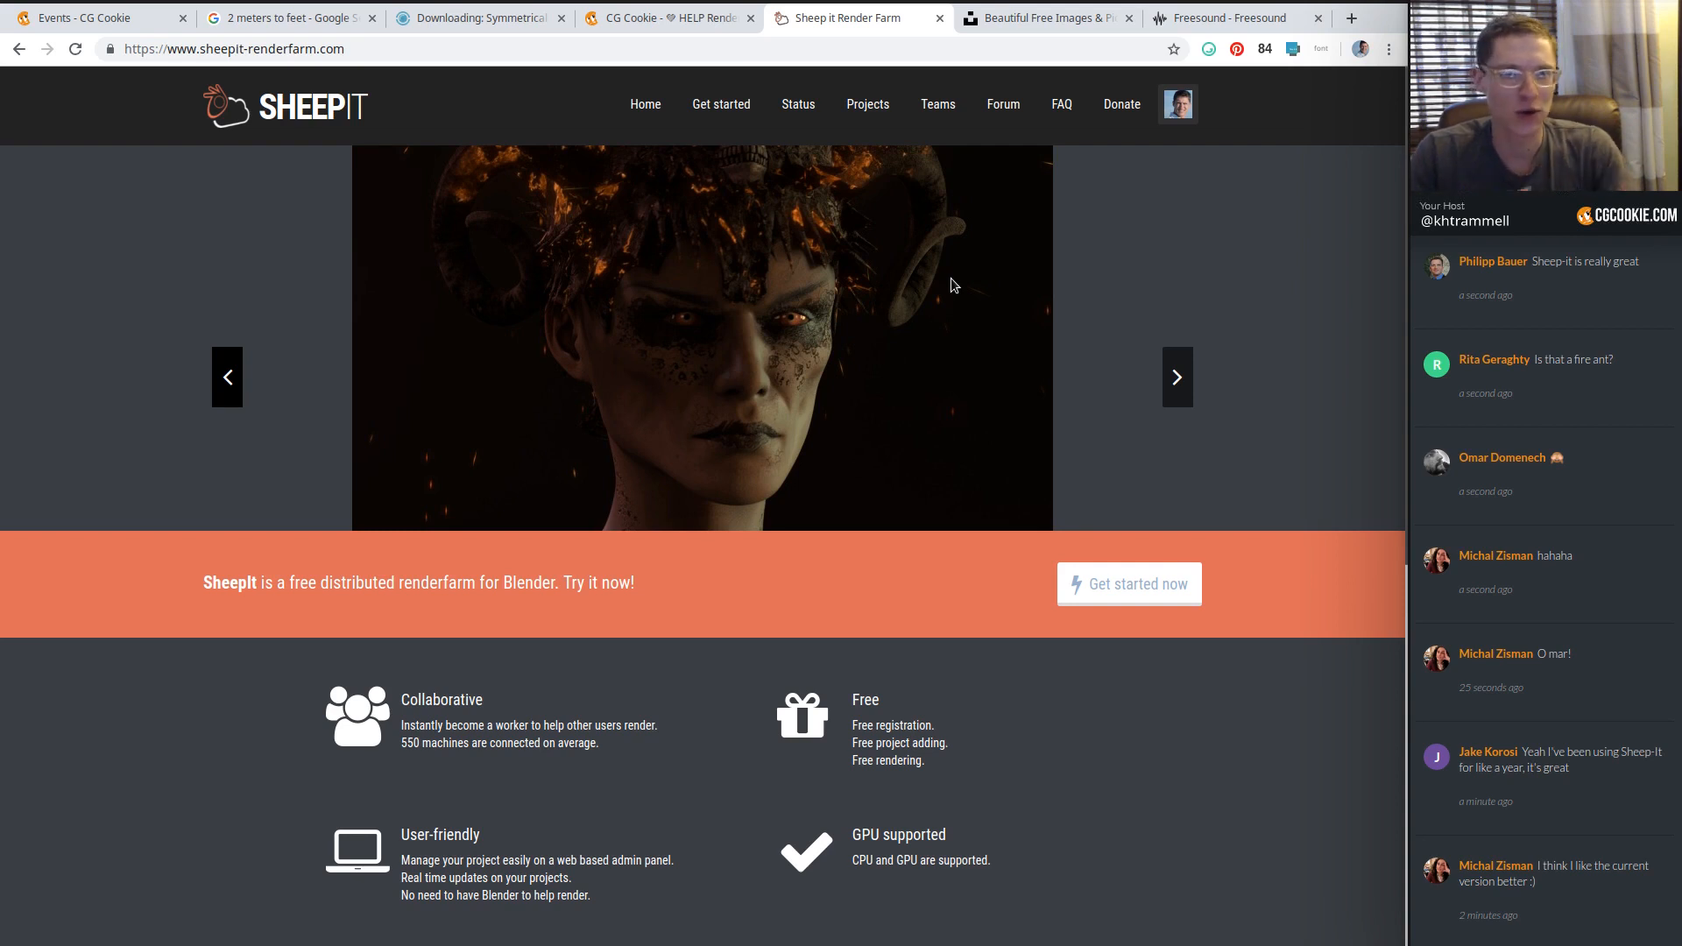
Return to the community thread about rendering the demo reel and open page 13 of its replies.
left_click(641, 21)
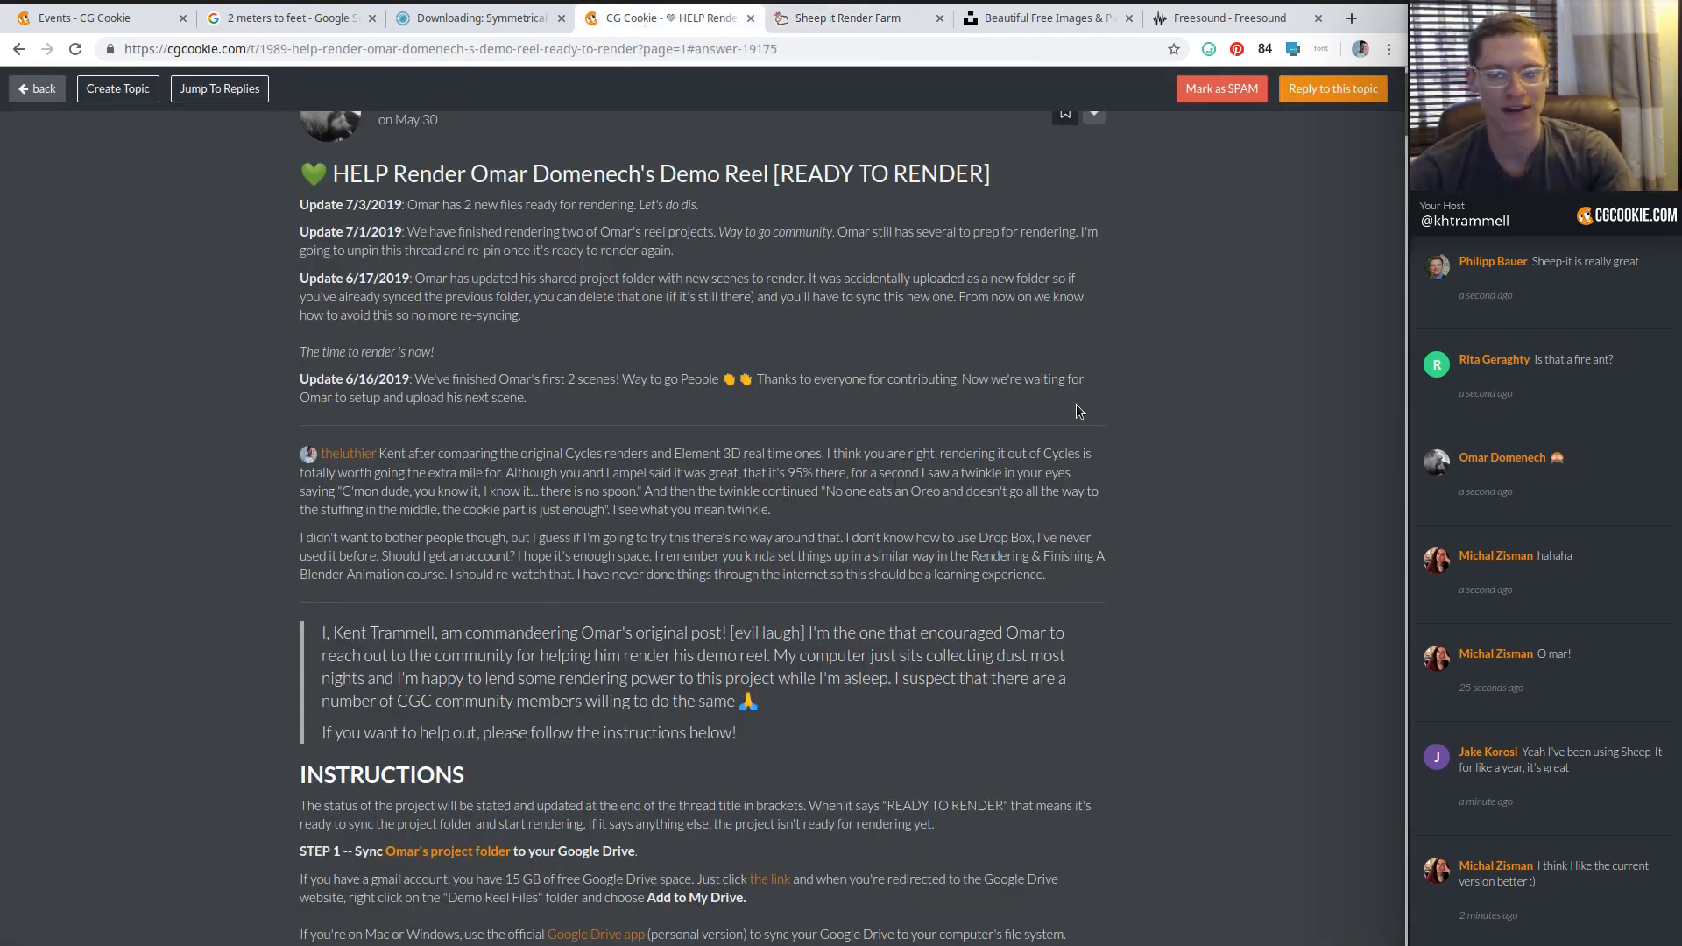
scroll(1079, 411, "down", 15)
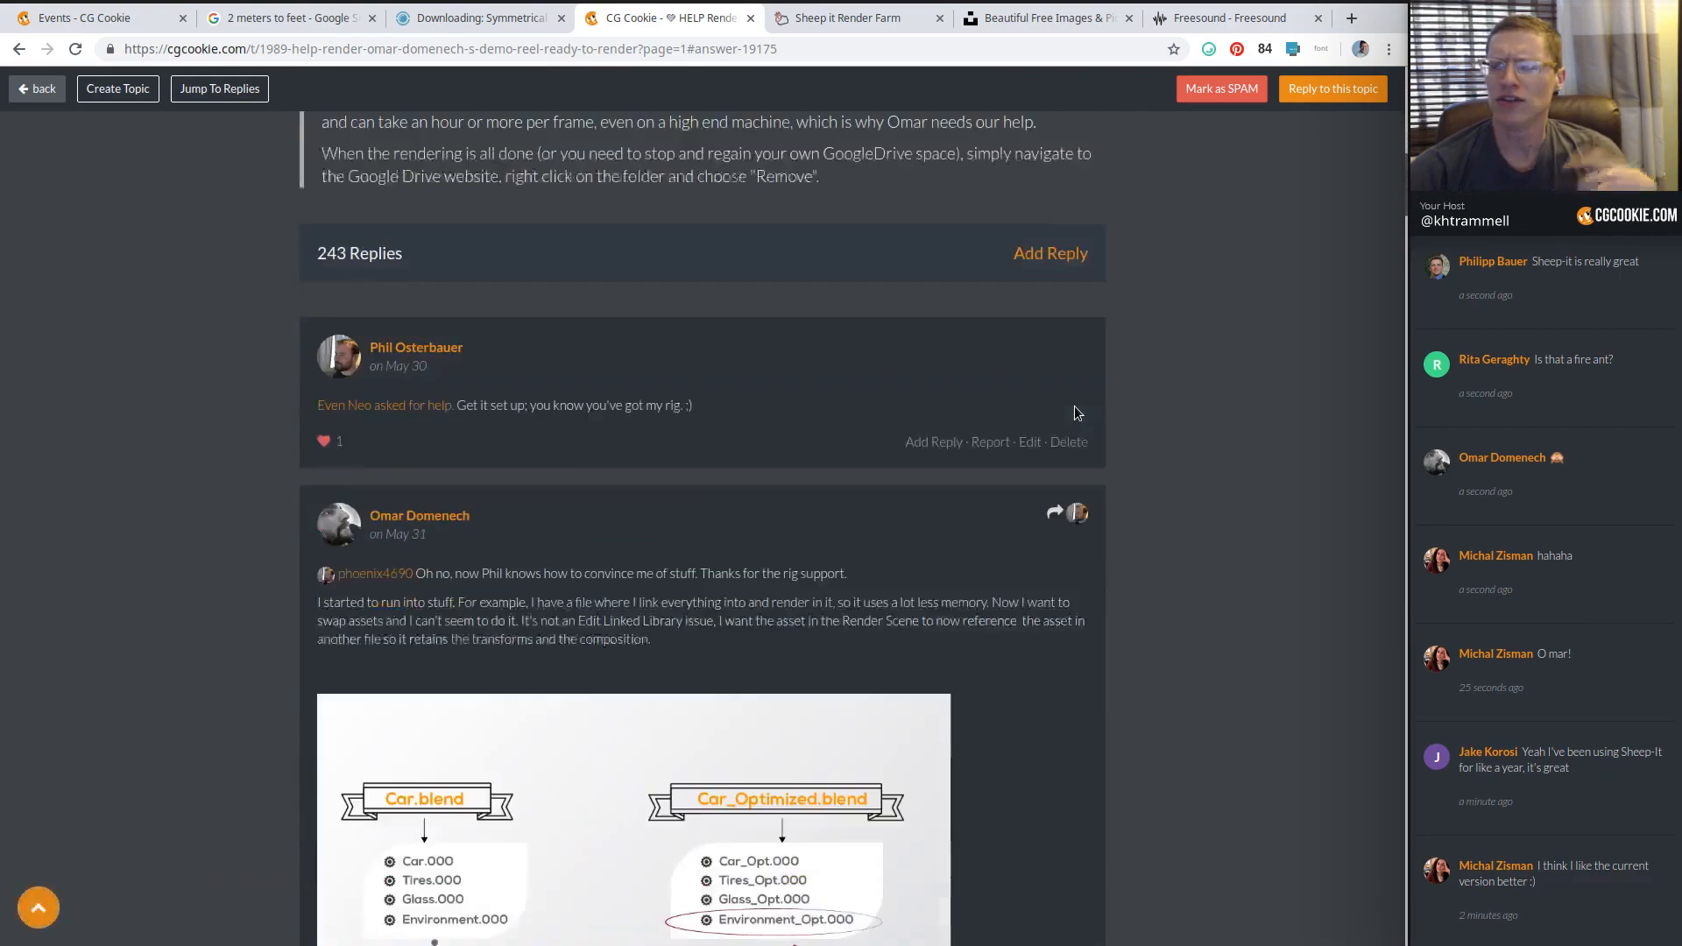
scroll(1077, 413, "down", 7)
scroll(1076, 413, "up", 3)
scroll(1077, 412, "down", 6)
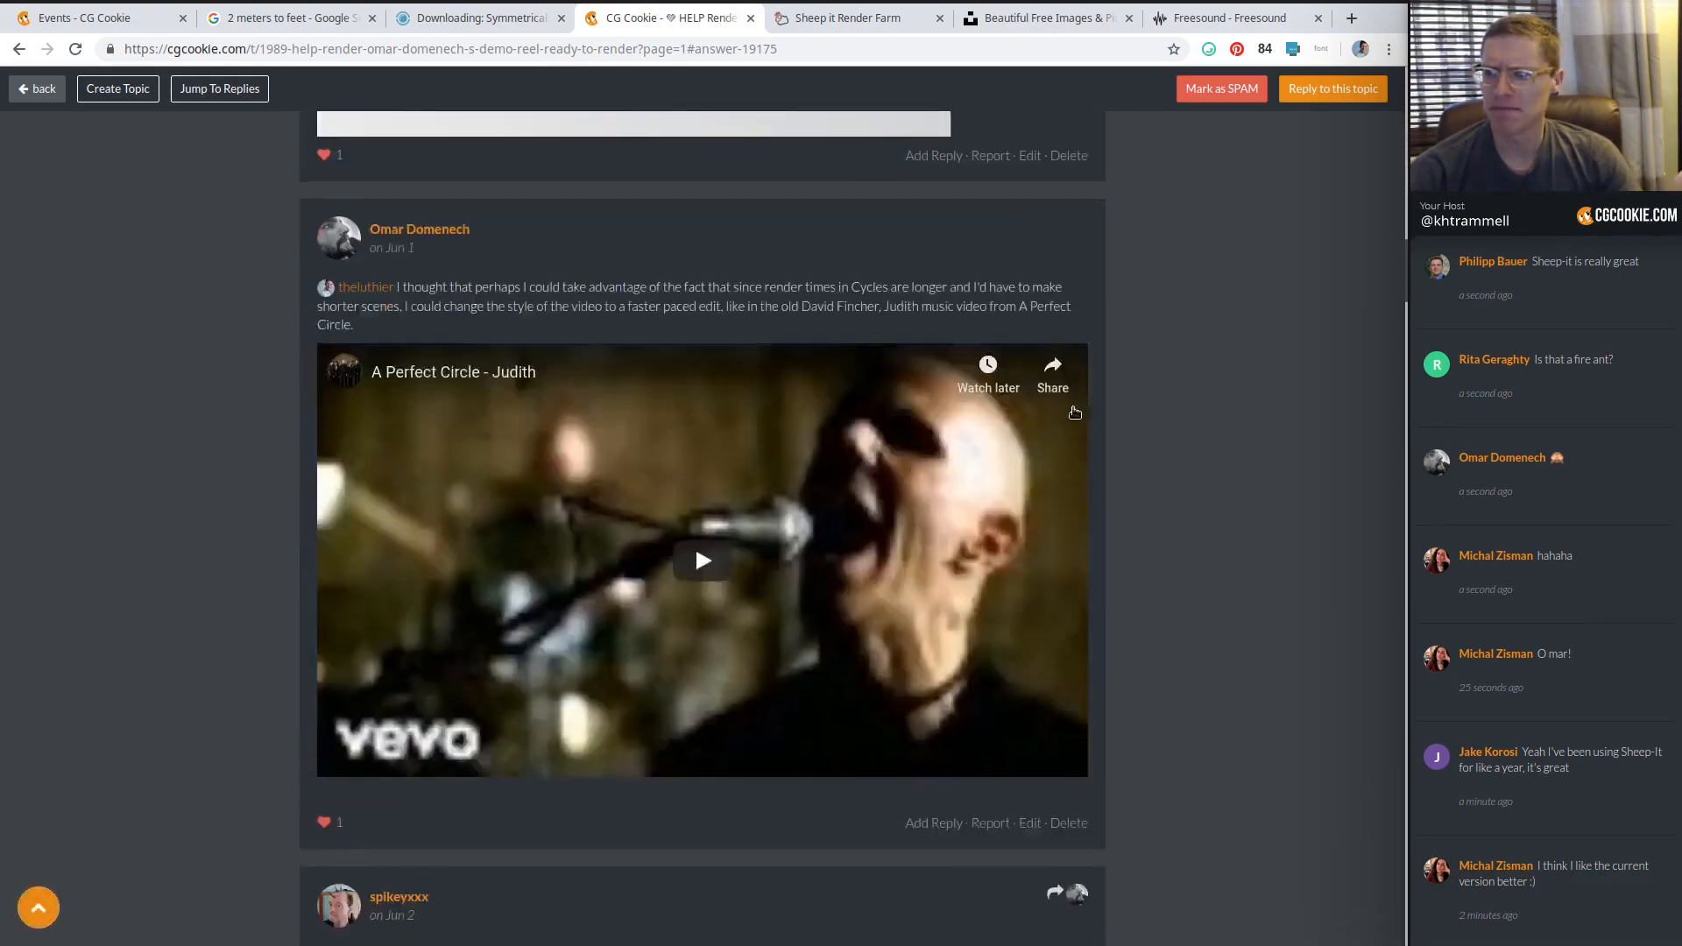
scroll(1075, 413, "down", 10)
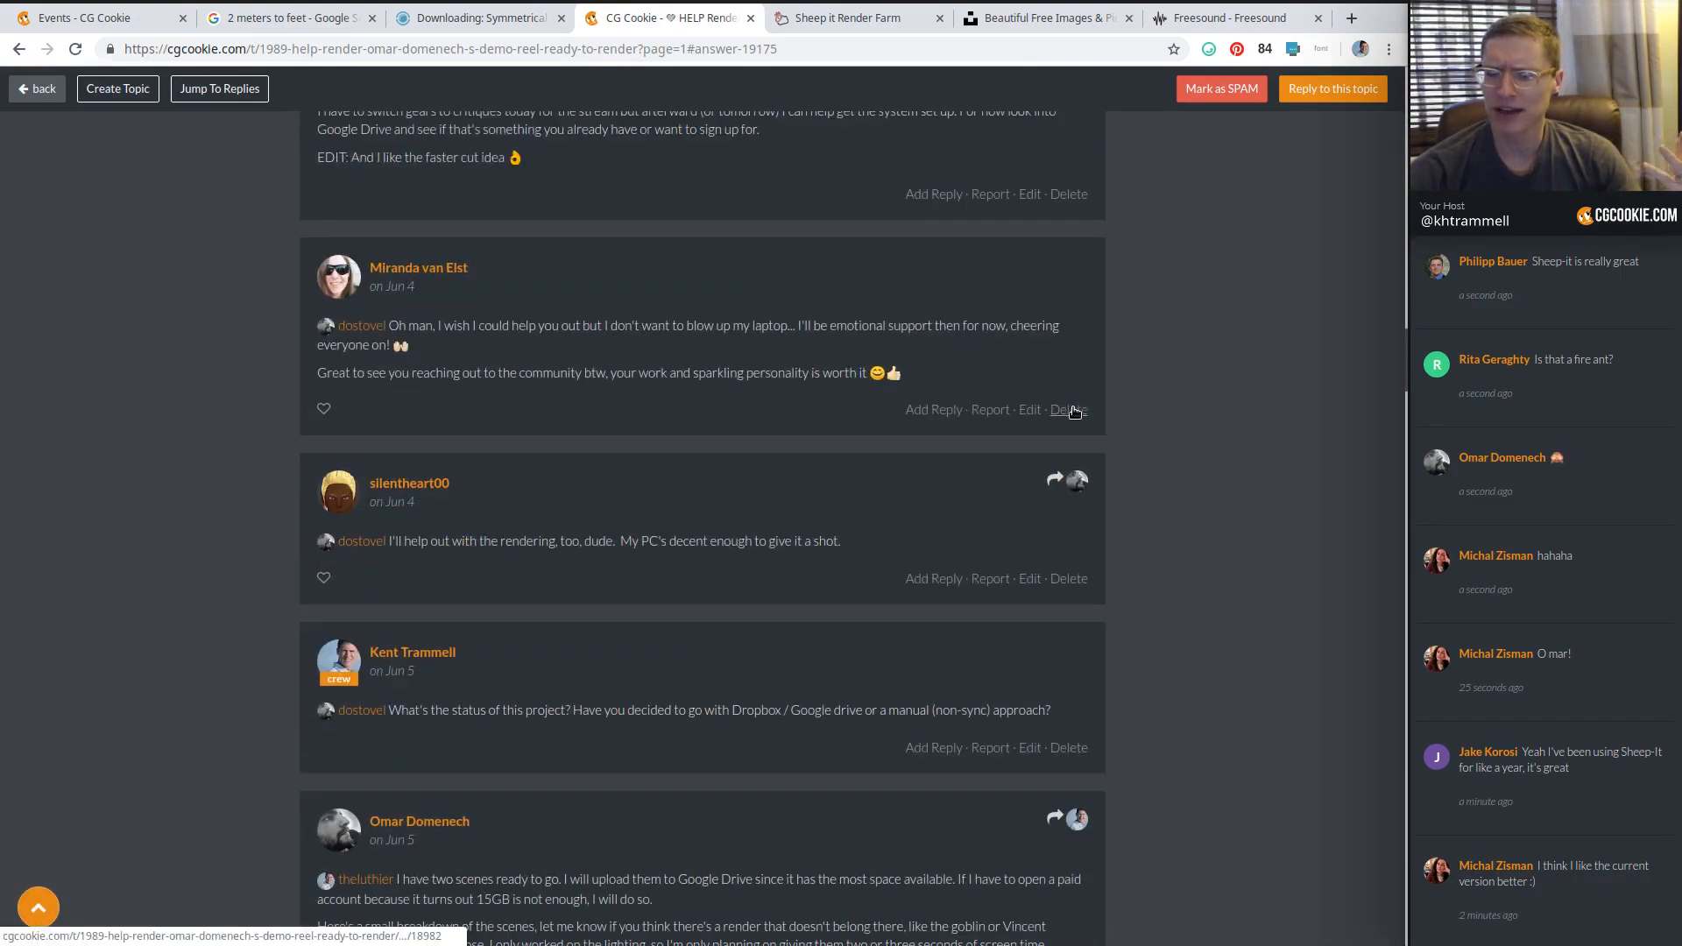
scroll(1075, 413, "down", 2)
scroll(1075, 413, "down", 6)
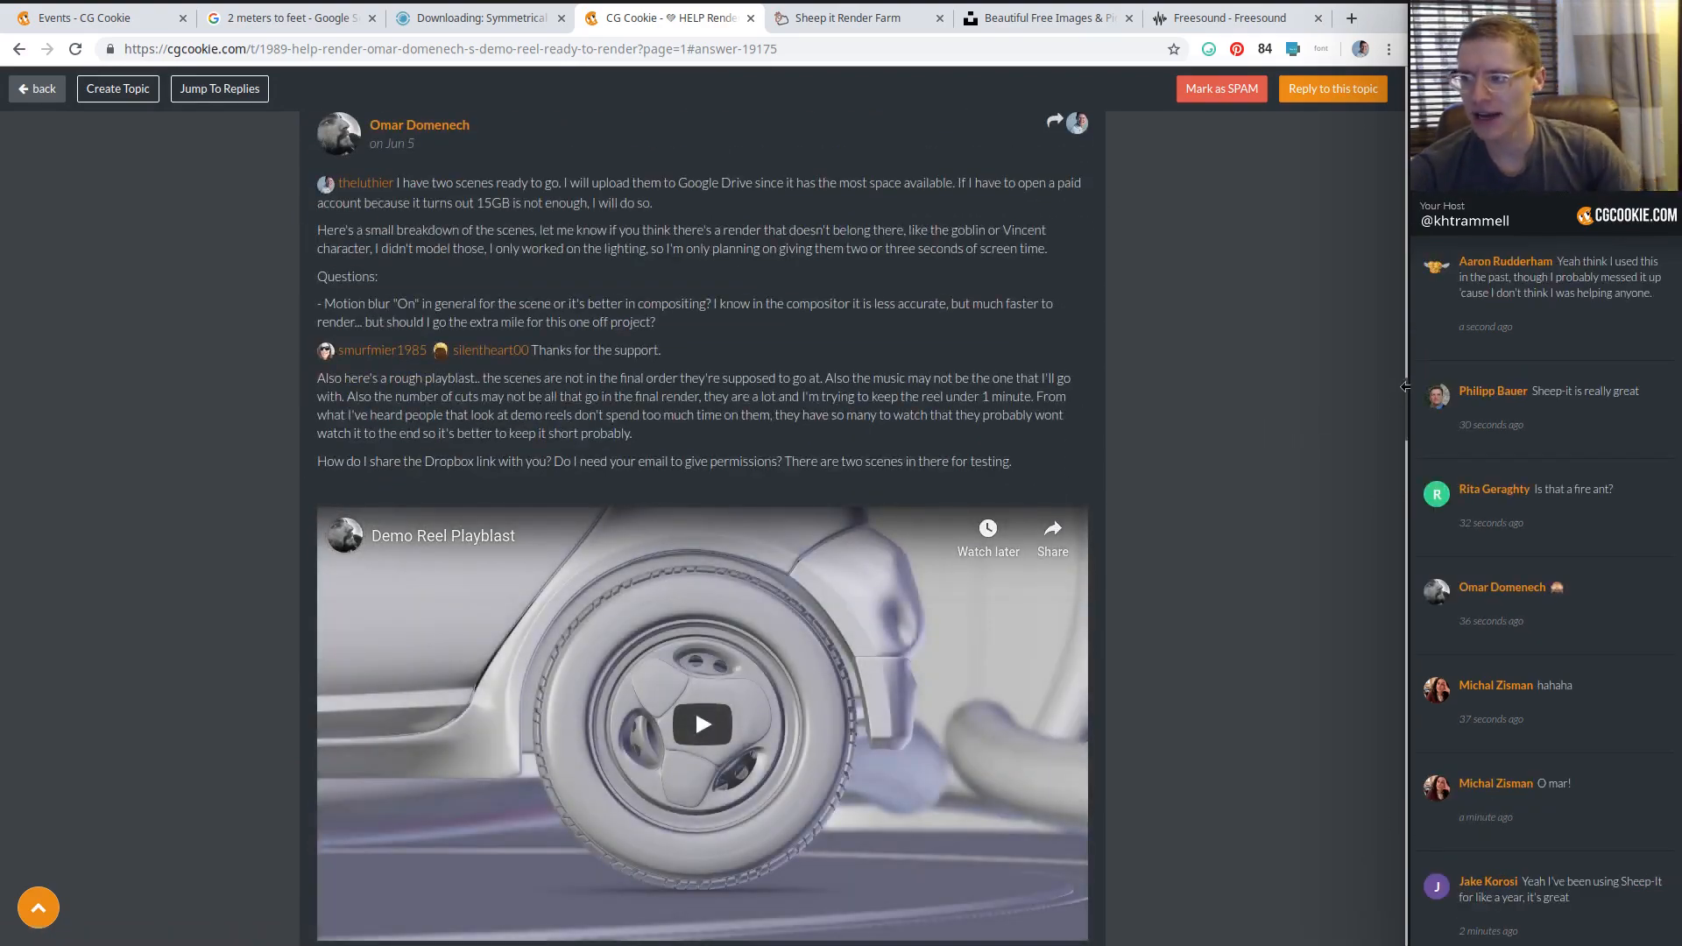
left_click_drag(1408, 396, 1375, 907)
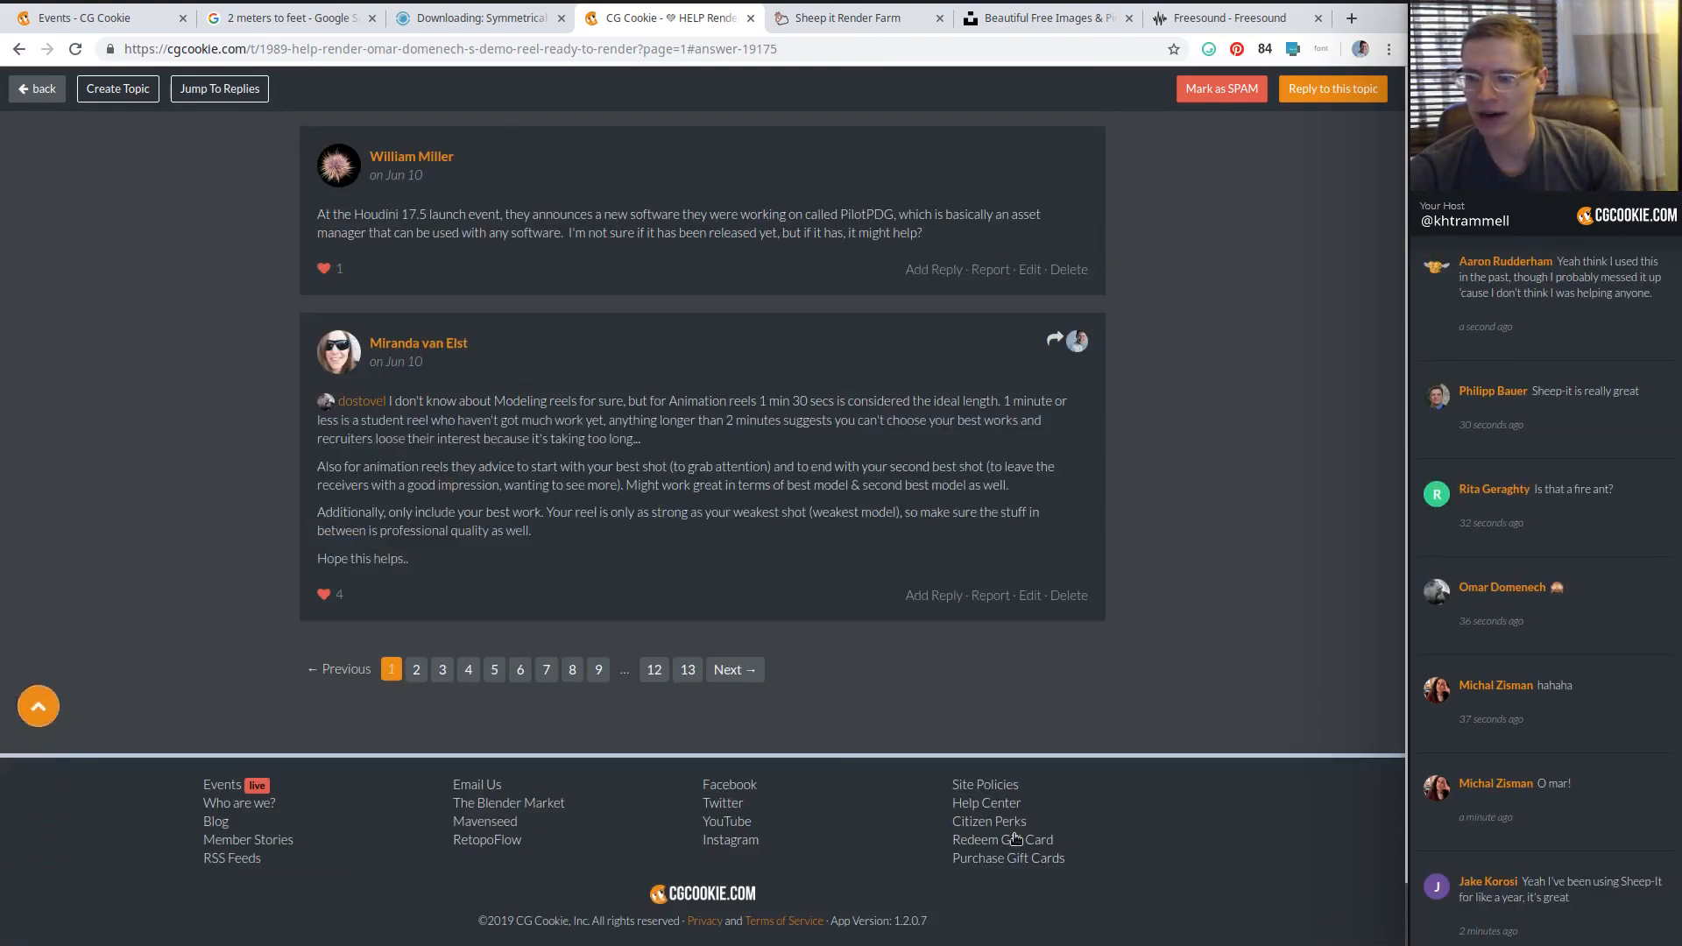
left_click(688, 672)
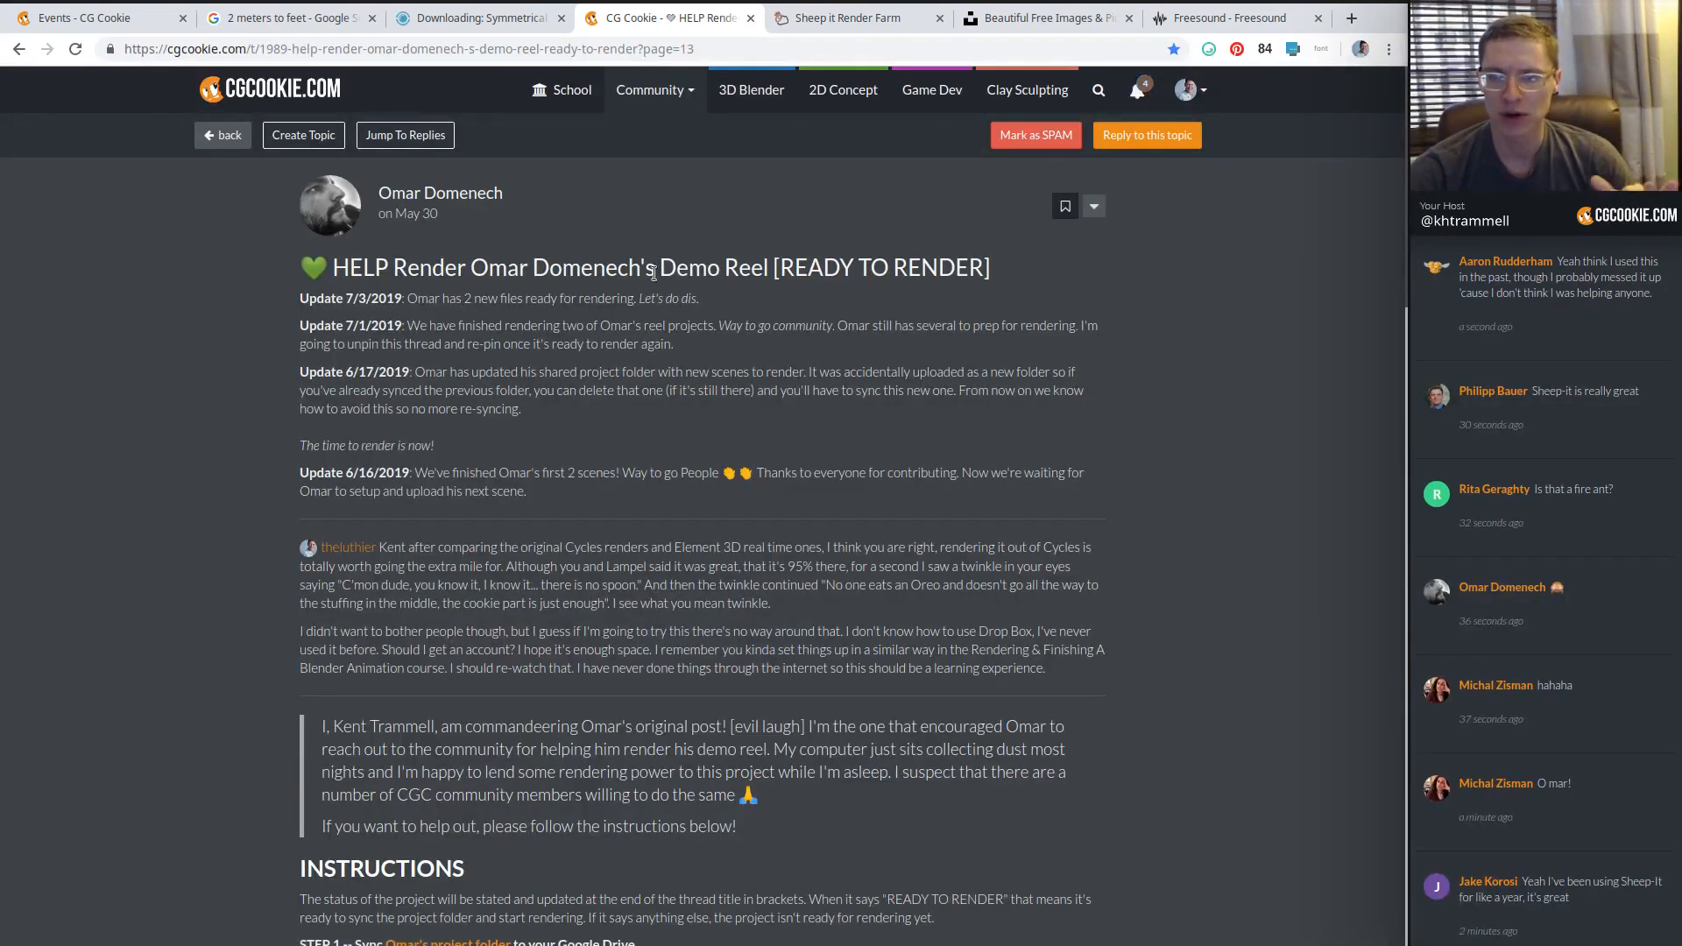
Read through the newest replies, including the points ranking and the space scene critique, and check the live chat messages.
scroll(692, 295, "down", 20)
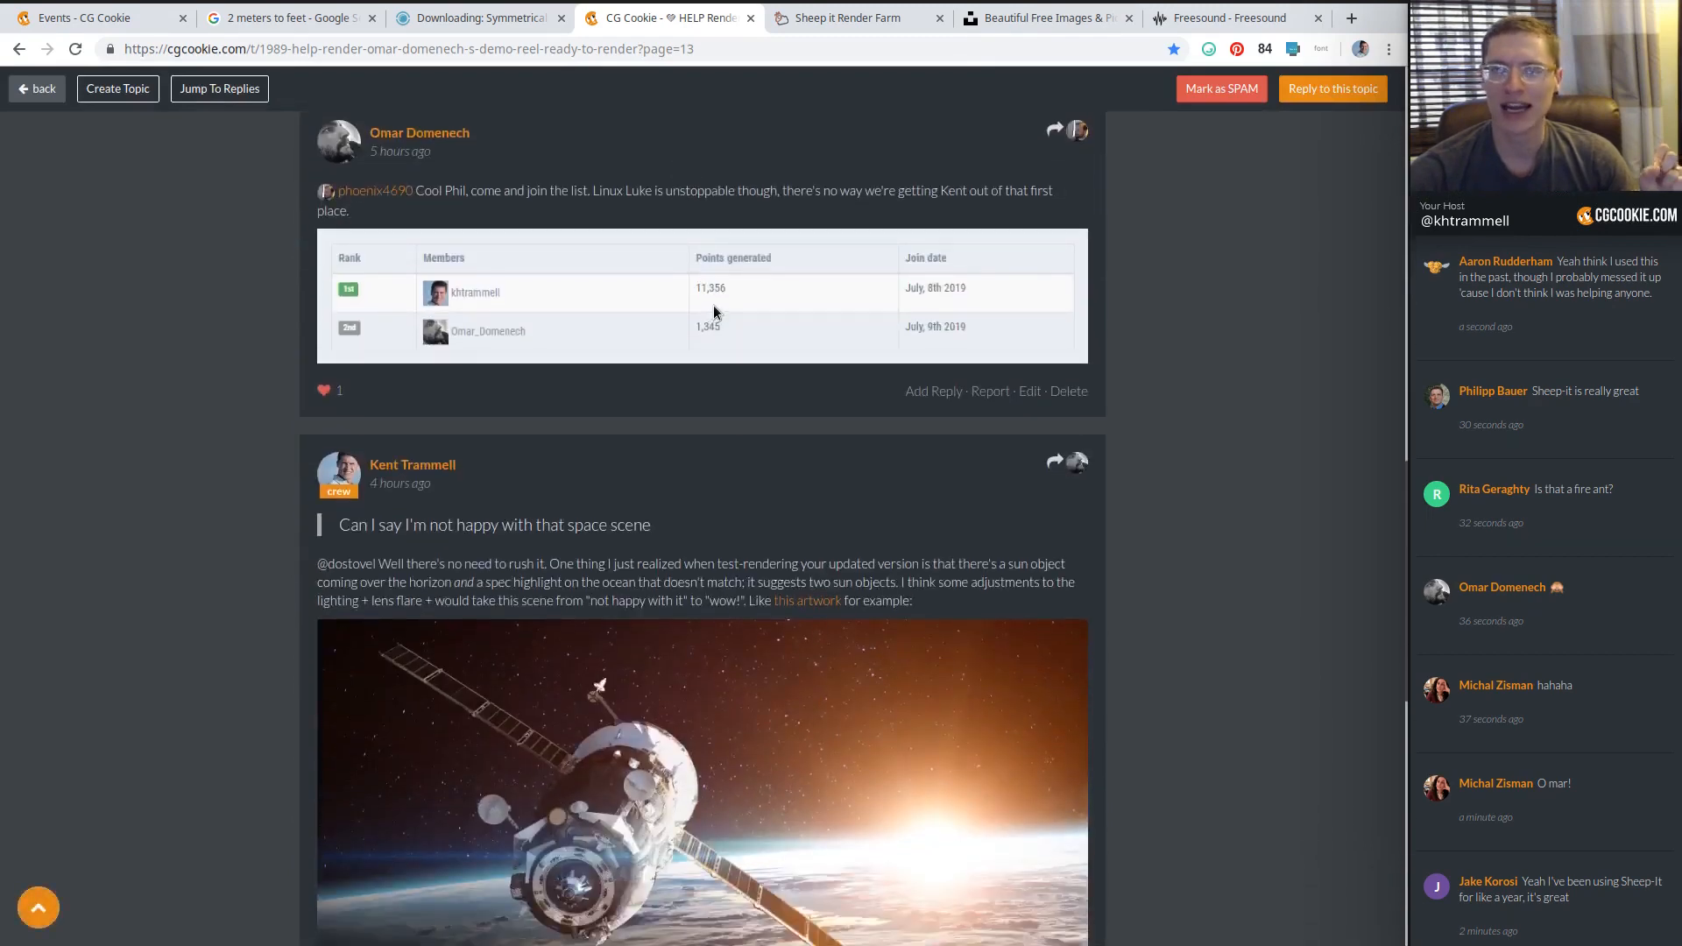
scroll(713, 312, "down", 6)
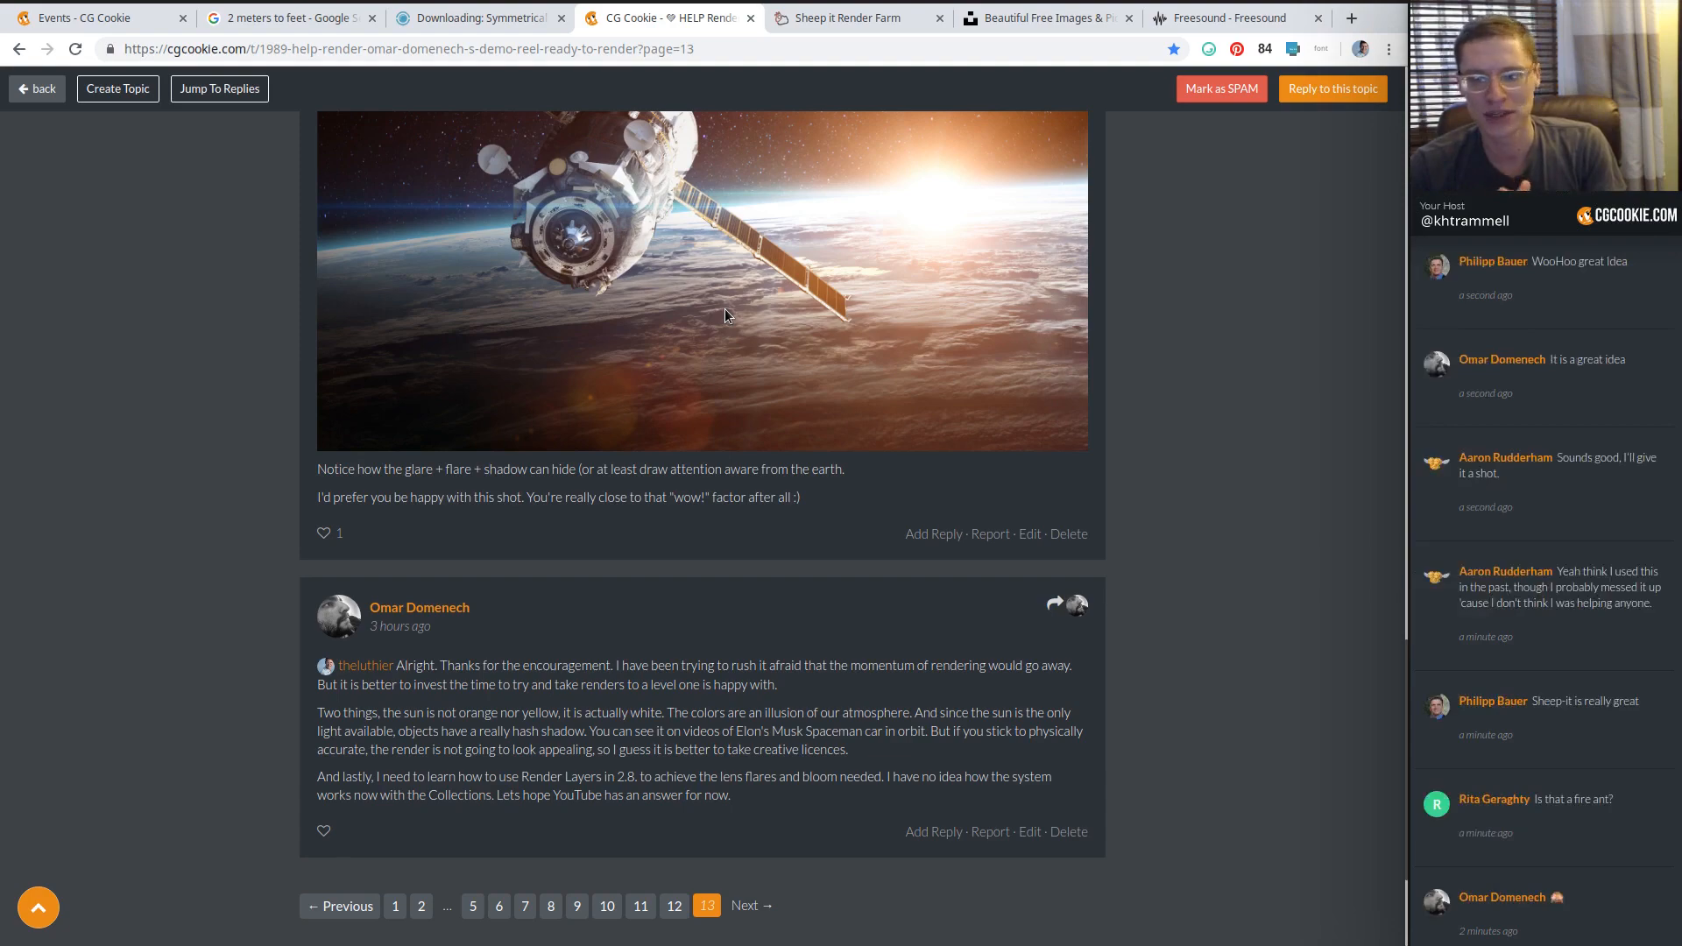
scroll(1034, 543, "up", 15)
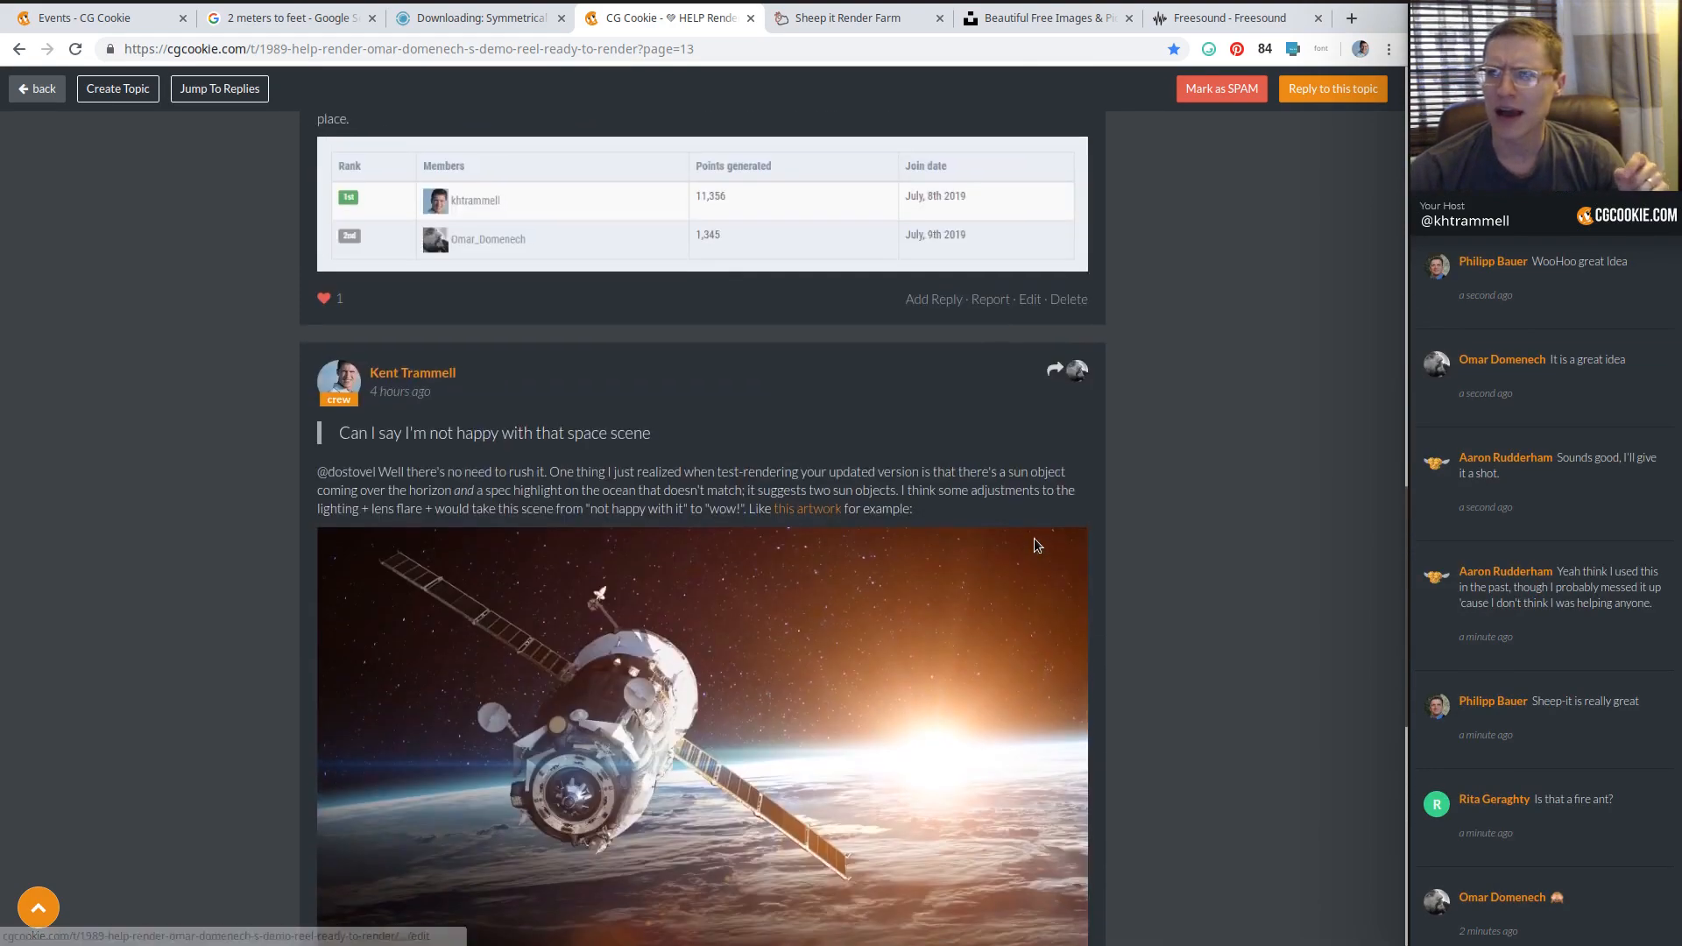
scroll(1034, 541, "up", 4)
scroll(1033, 538, "down", 12)
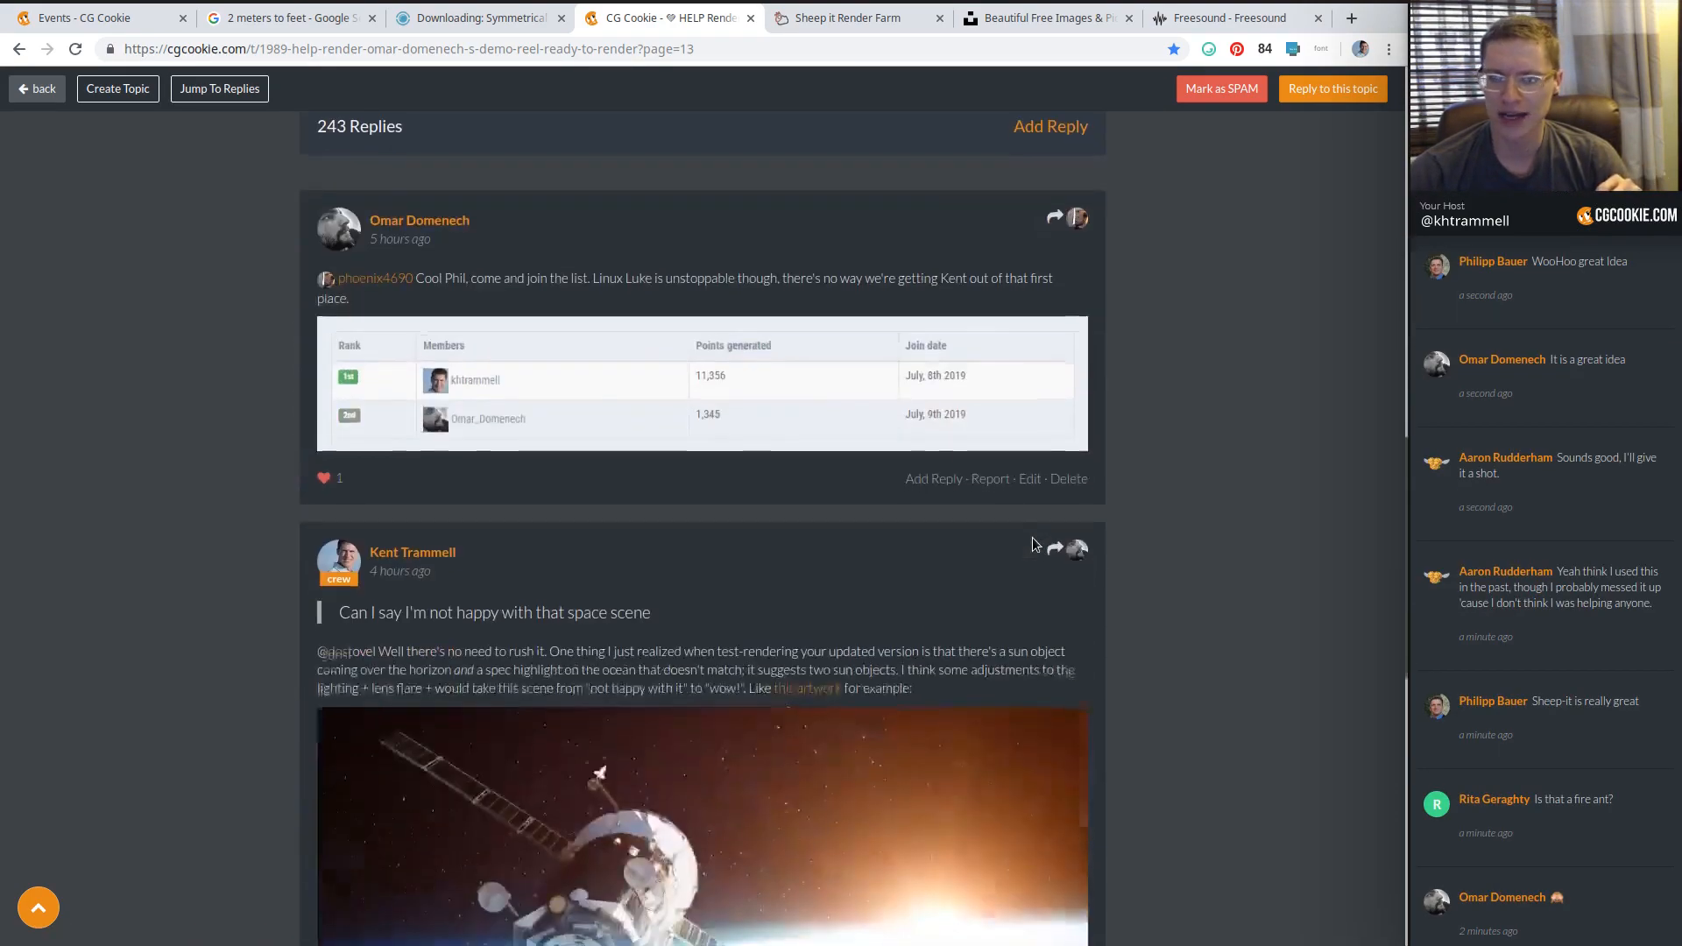
scroll(1032, 525, "down", 3)
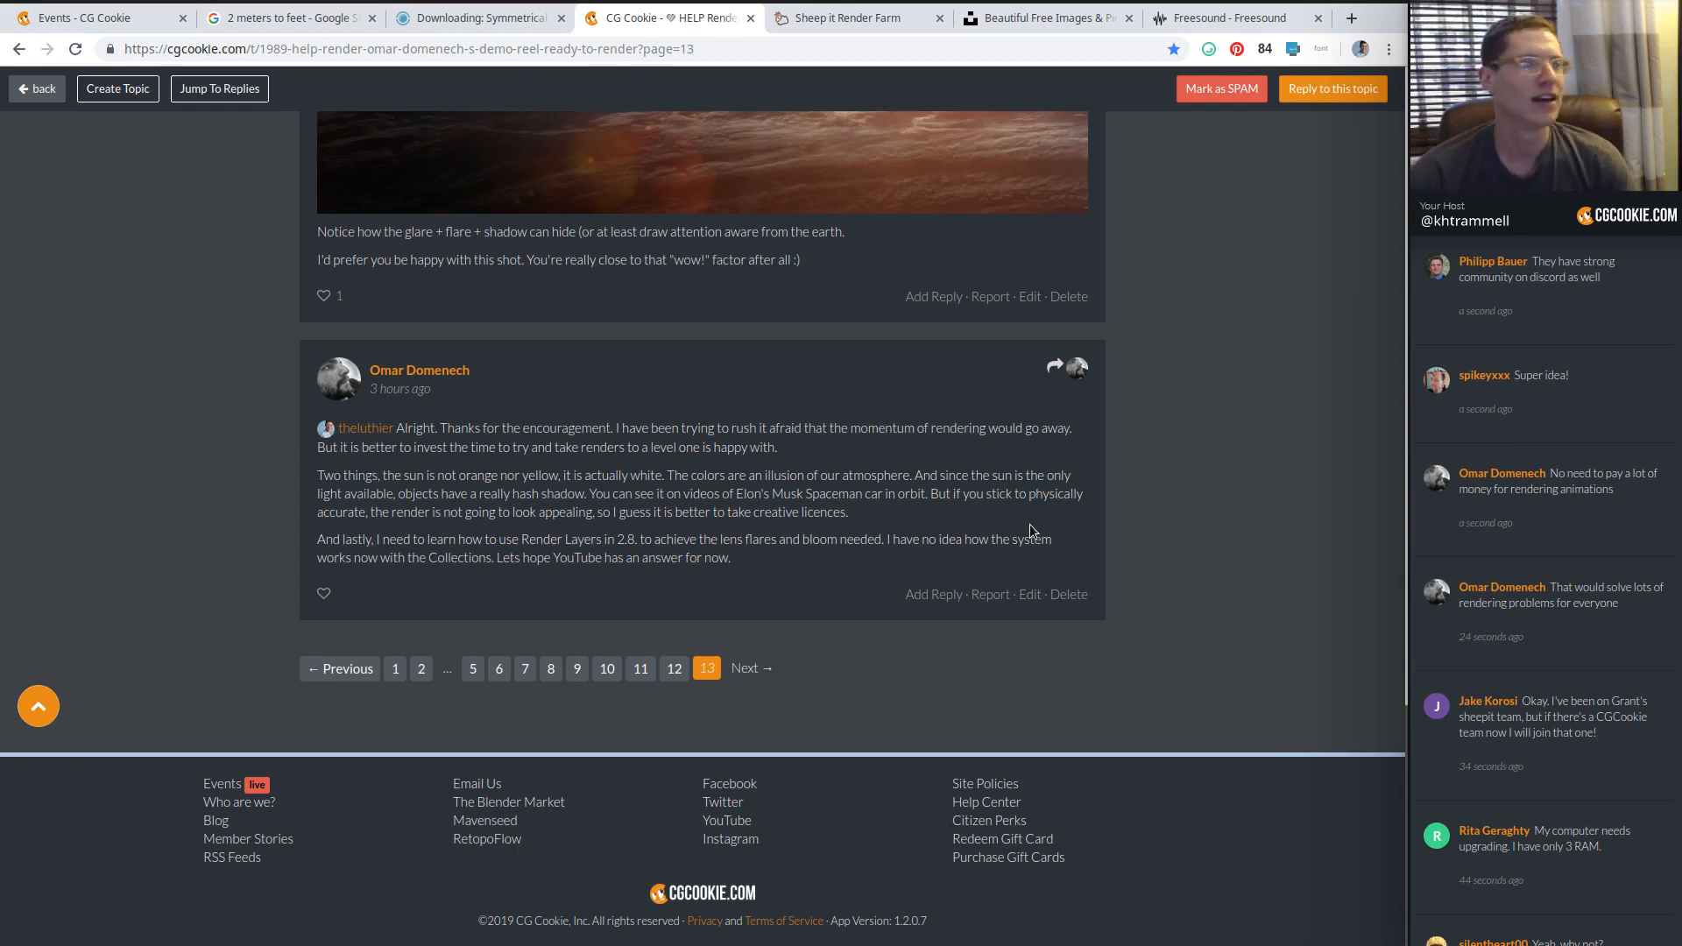
scroll(1523, 444, "down", 6)
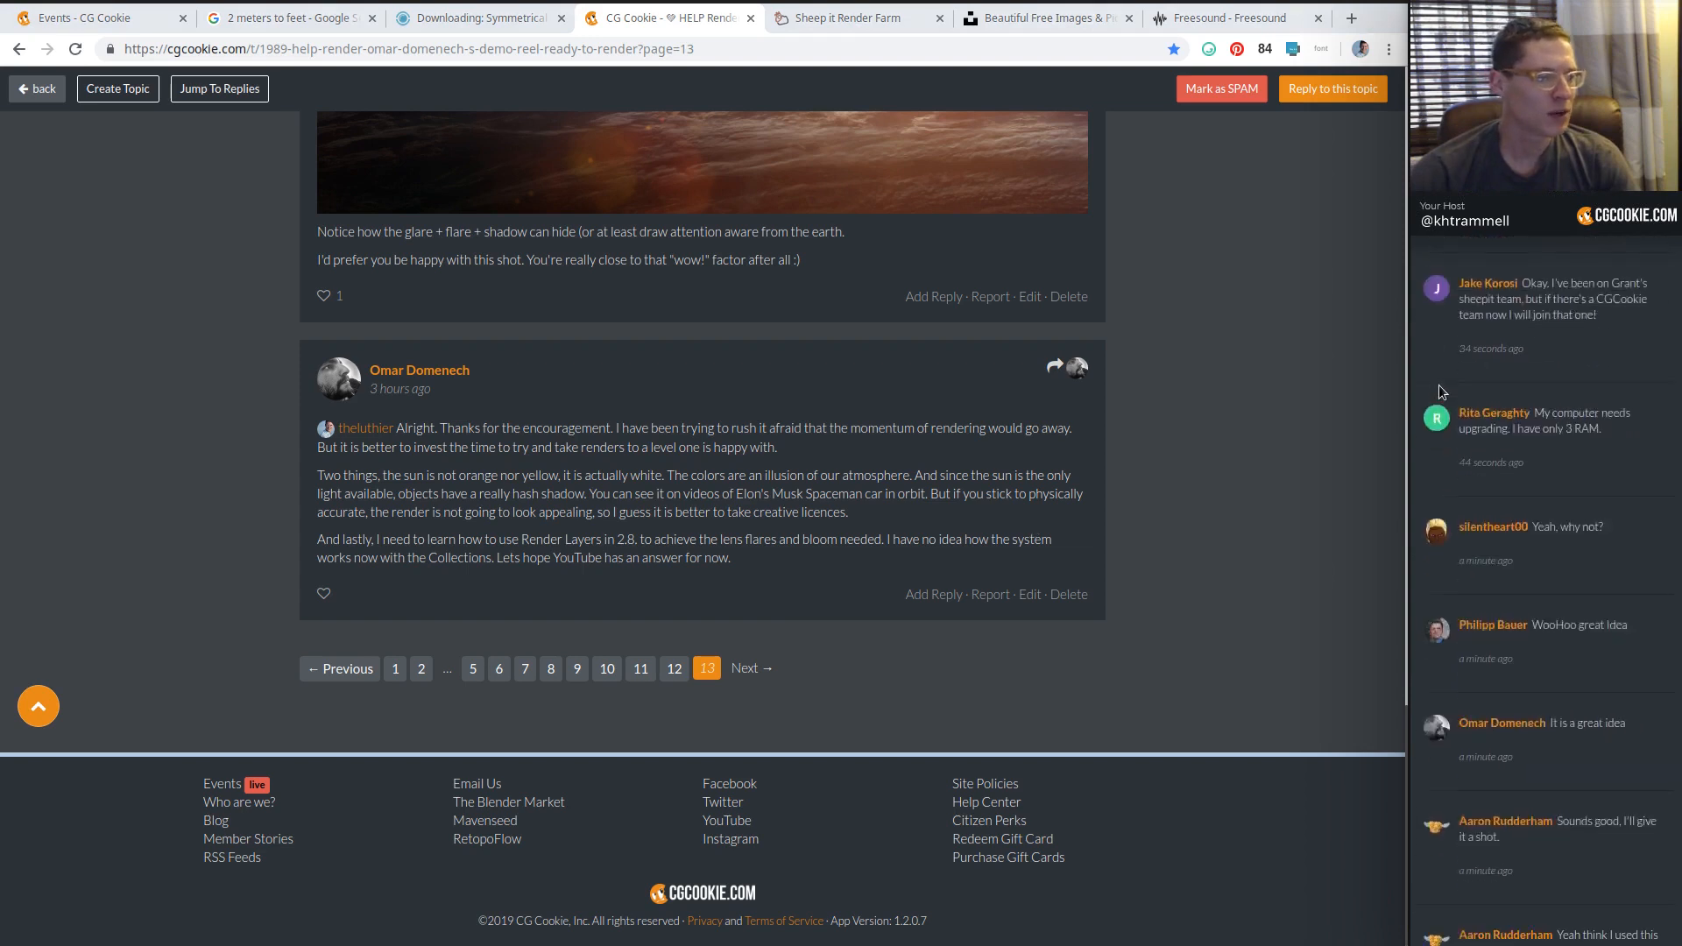
scroll(1522, 444, "down", 1)
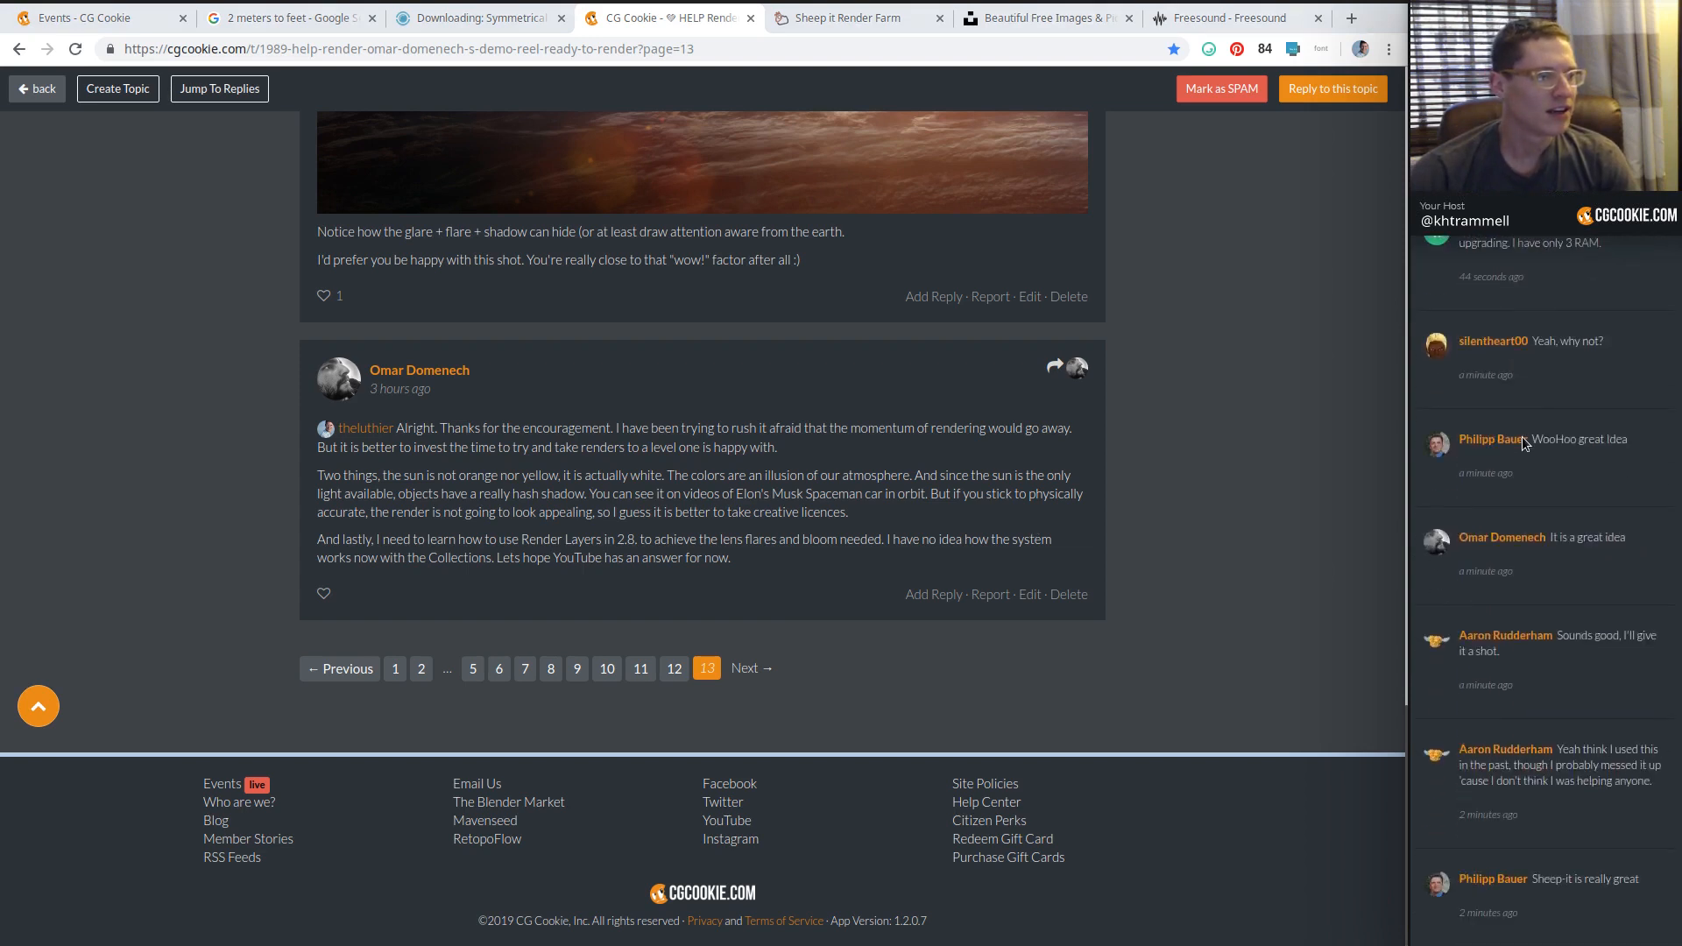
scroll(1523, 444, "down", 3)
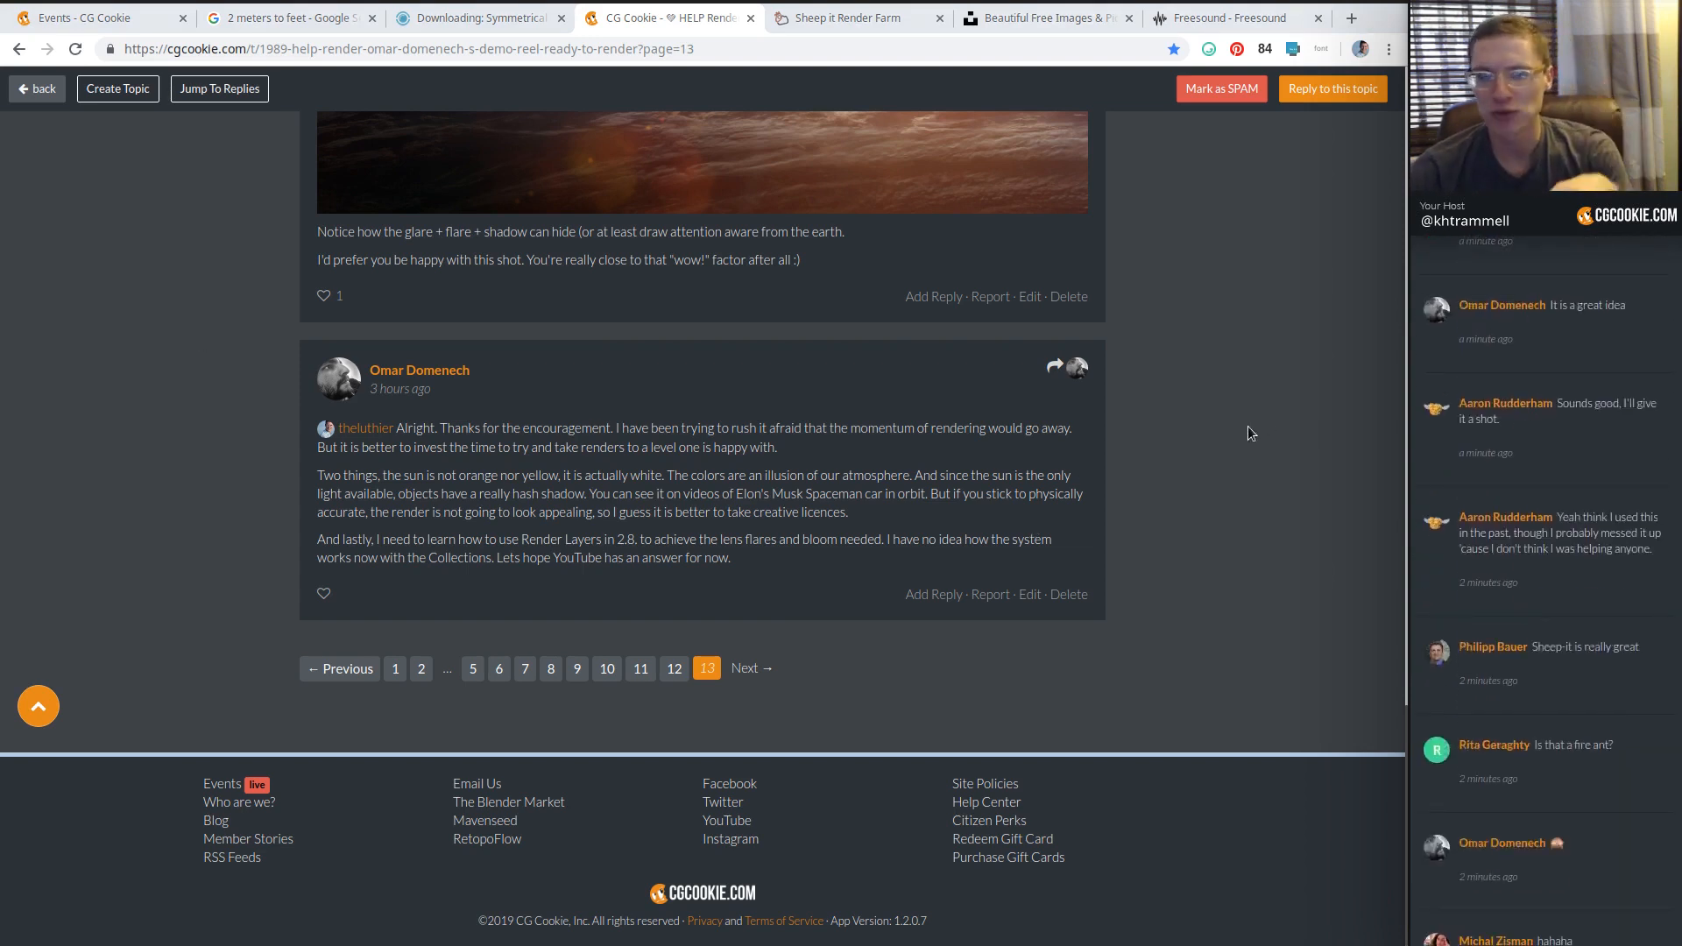
scroll(1322, 448, "up", 12)
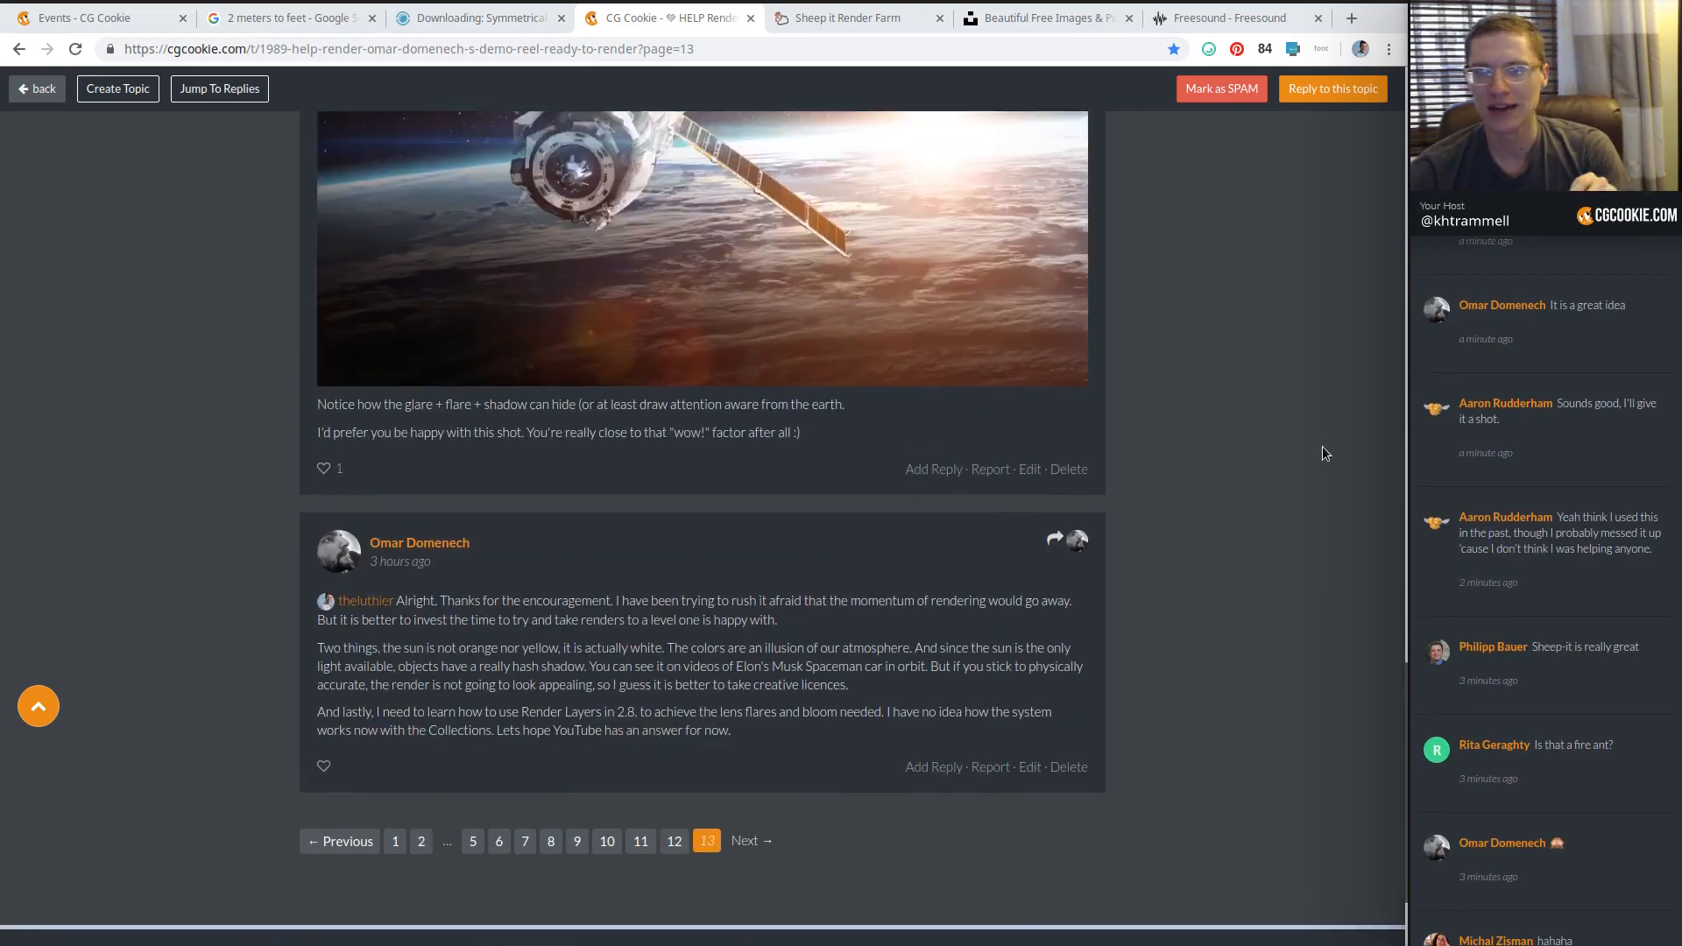
scroll(1328, 448, "up", 7)
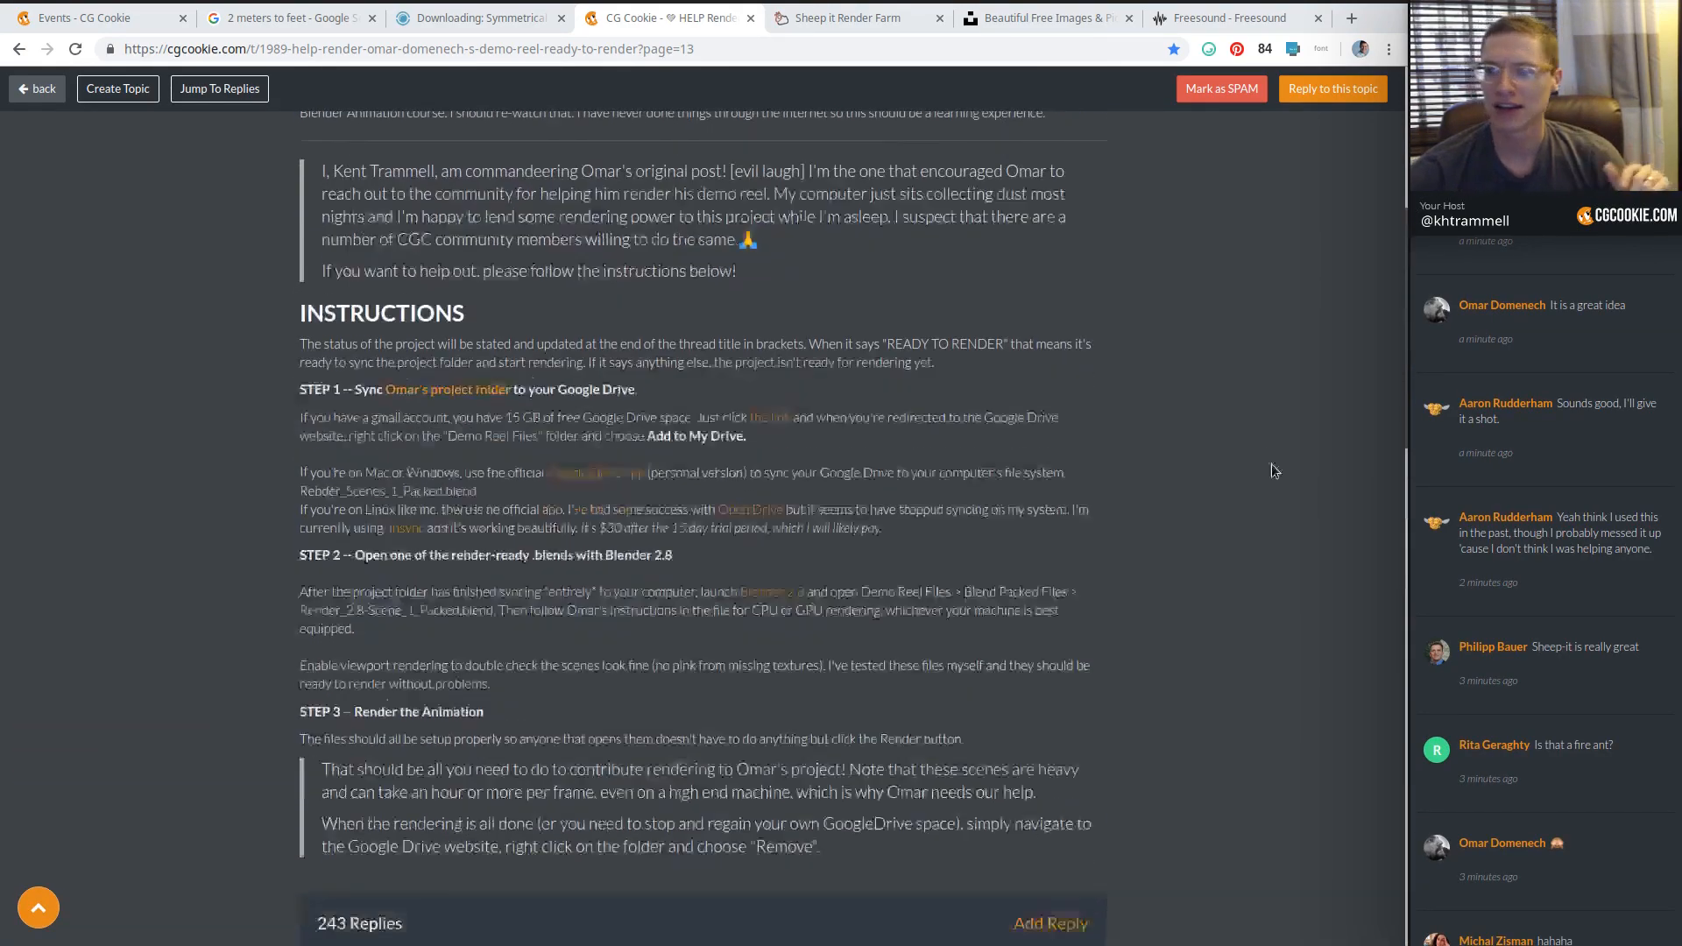
scroll(1269, 455, "down", 15)
scroll(1260, 477, "down", 3)
scroll(1259, 477, "up", 10)
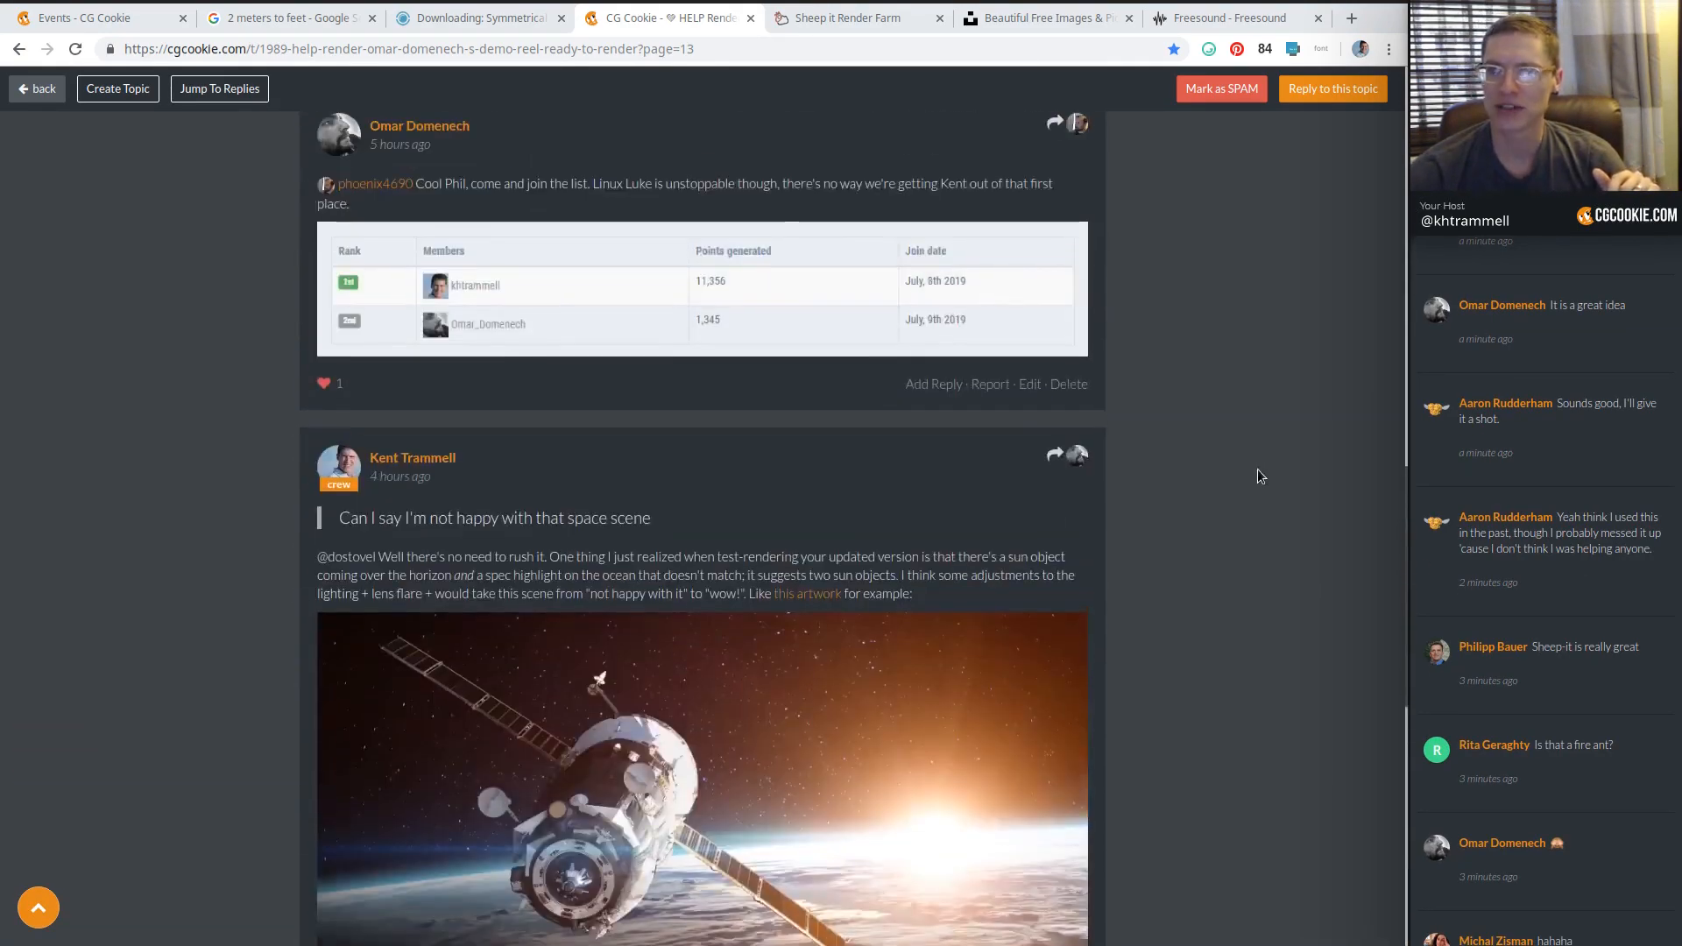
scroll(1196, 487, "down", 12)
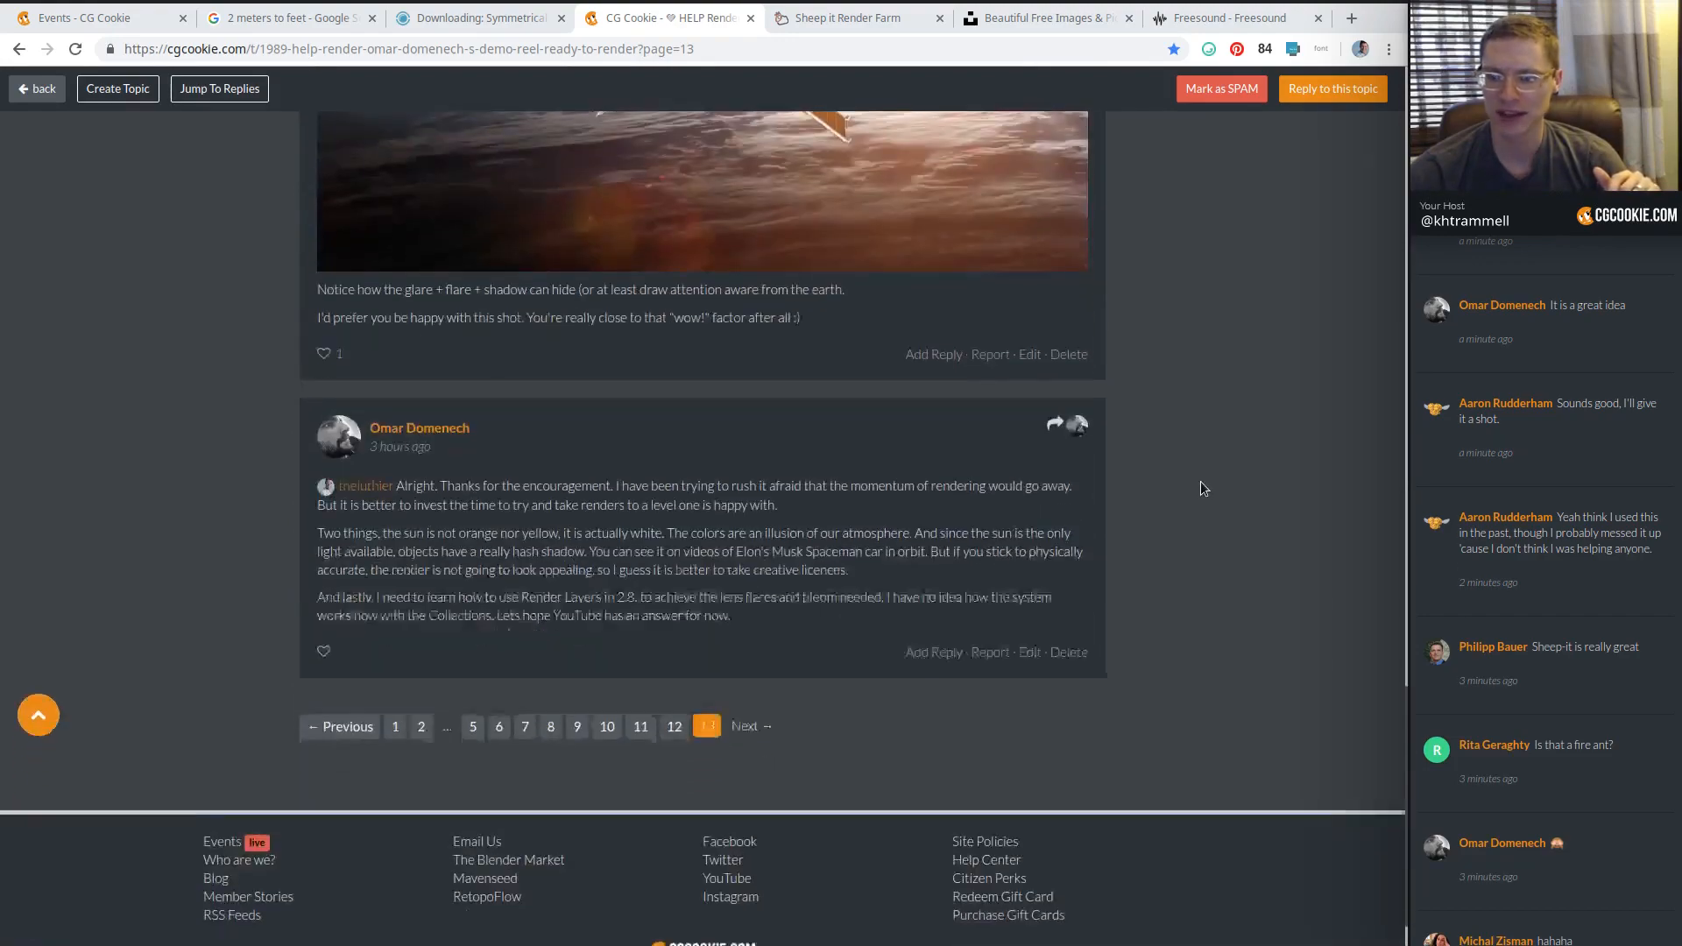
Open page 12 of the replies and examine the posts up to the SheepIt Render Farm Report.
left_click(674, 669)
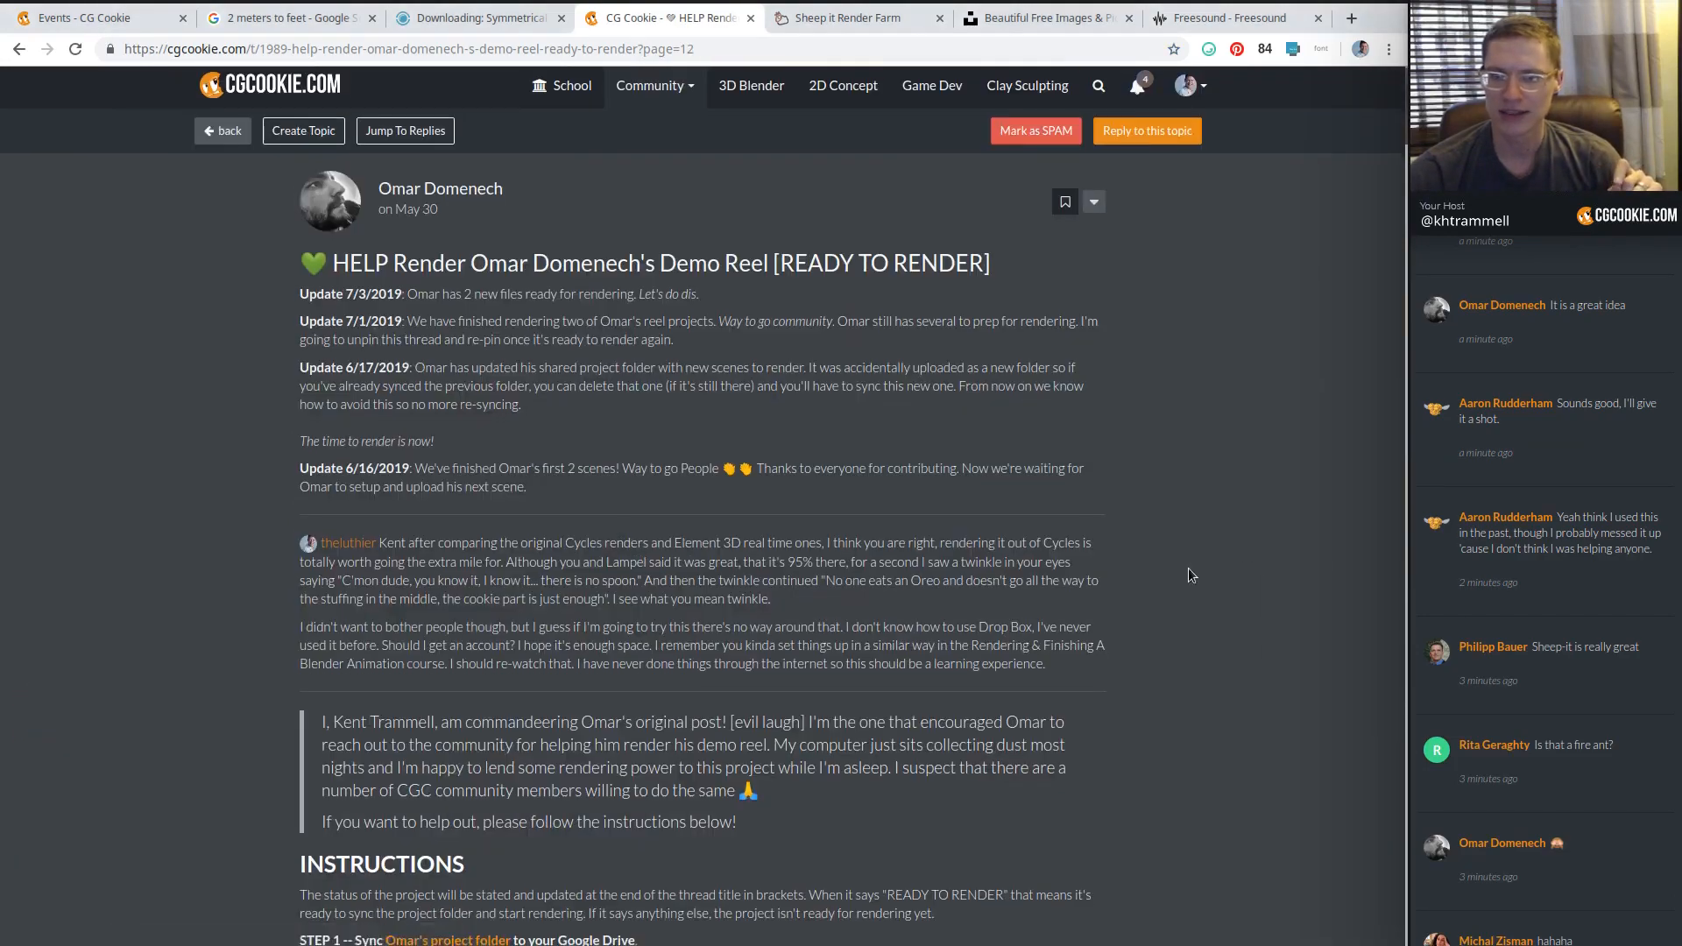
scroll(1188, 567, "down", 15)
scroll(1185, 565, "down", 17)
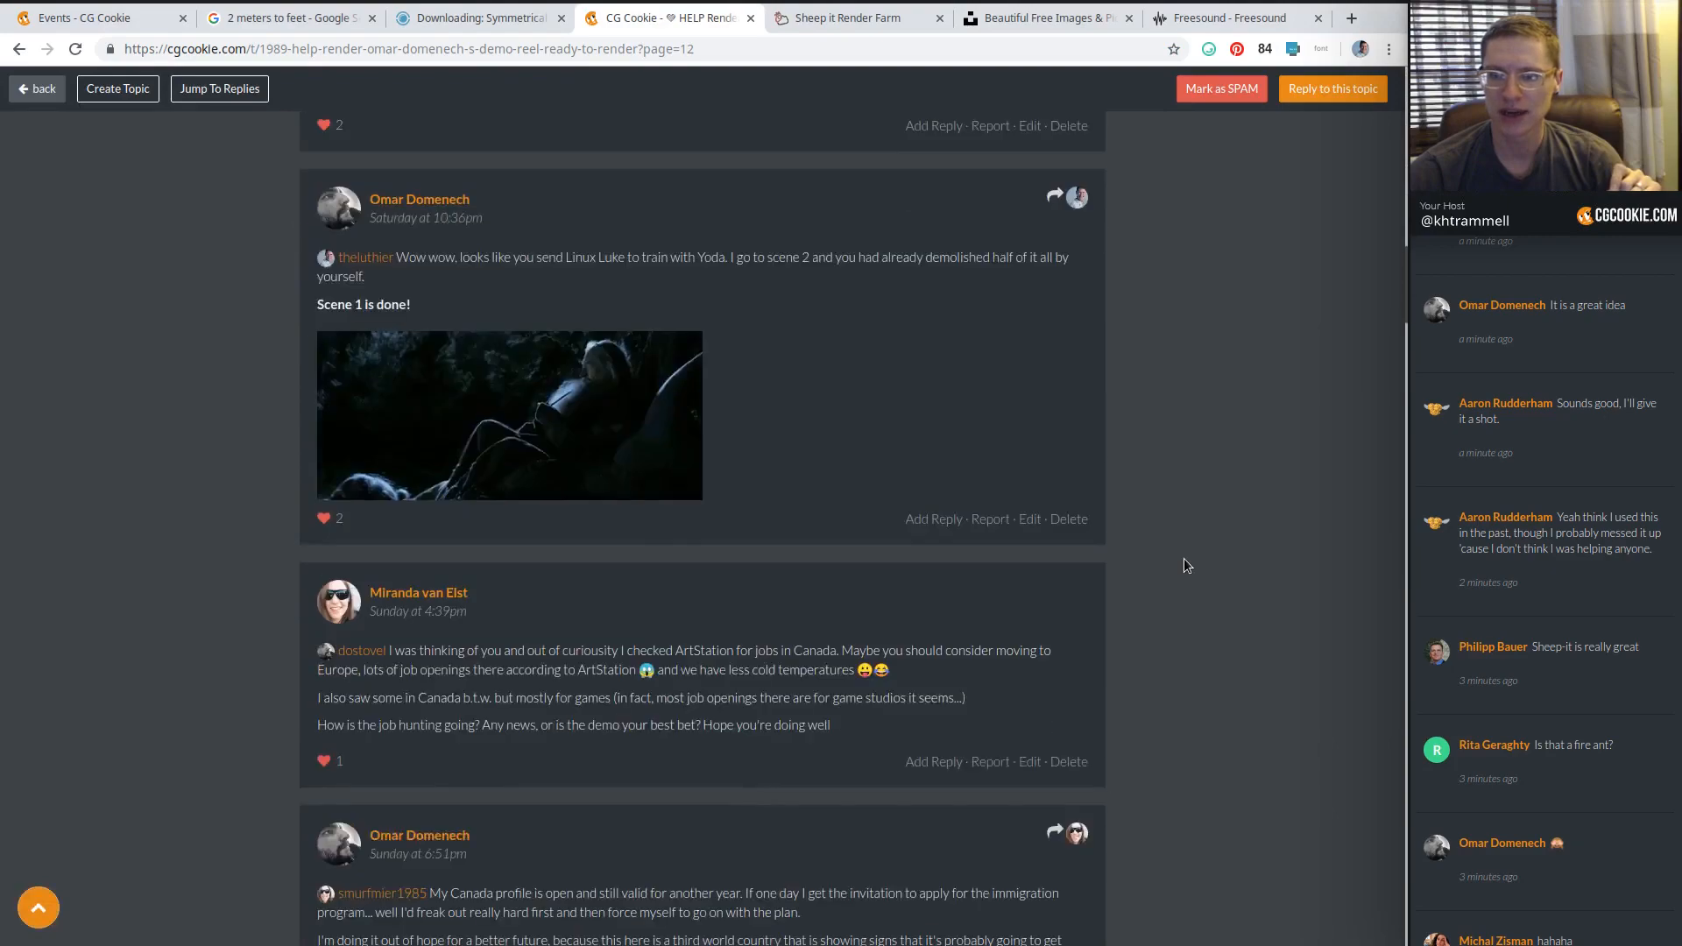
scroll(1185, 559, "down", 15)
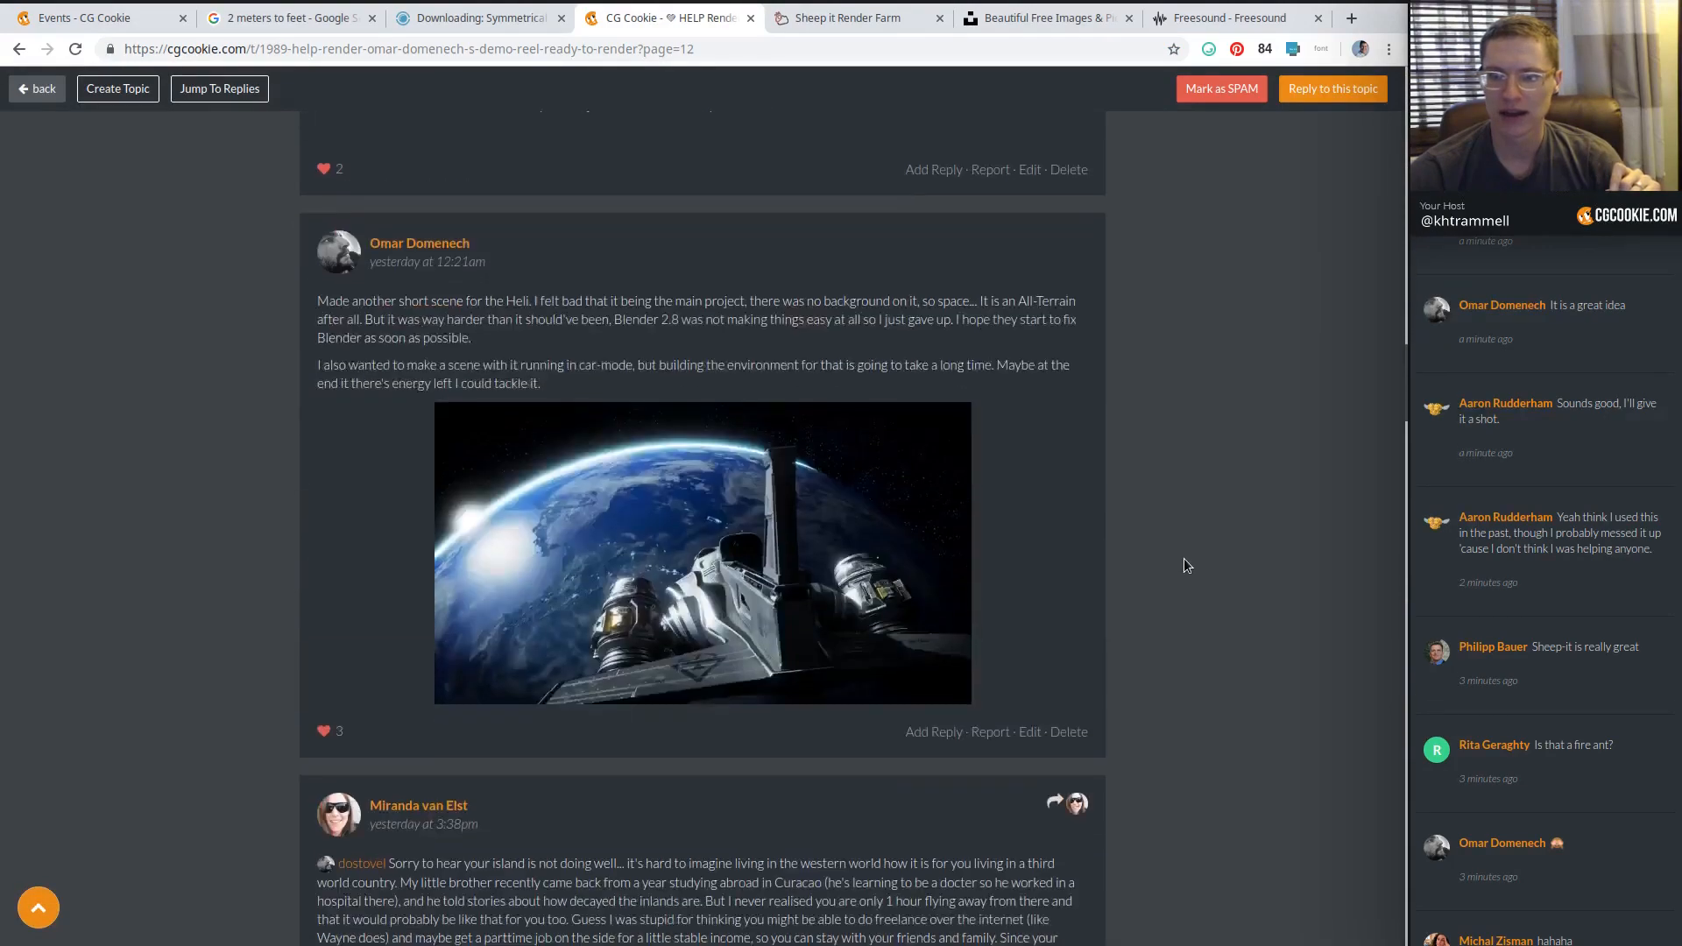
scroll(886, 474, "down", 10)
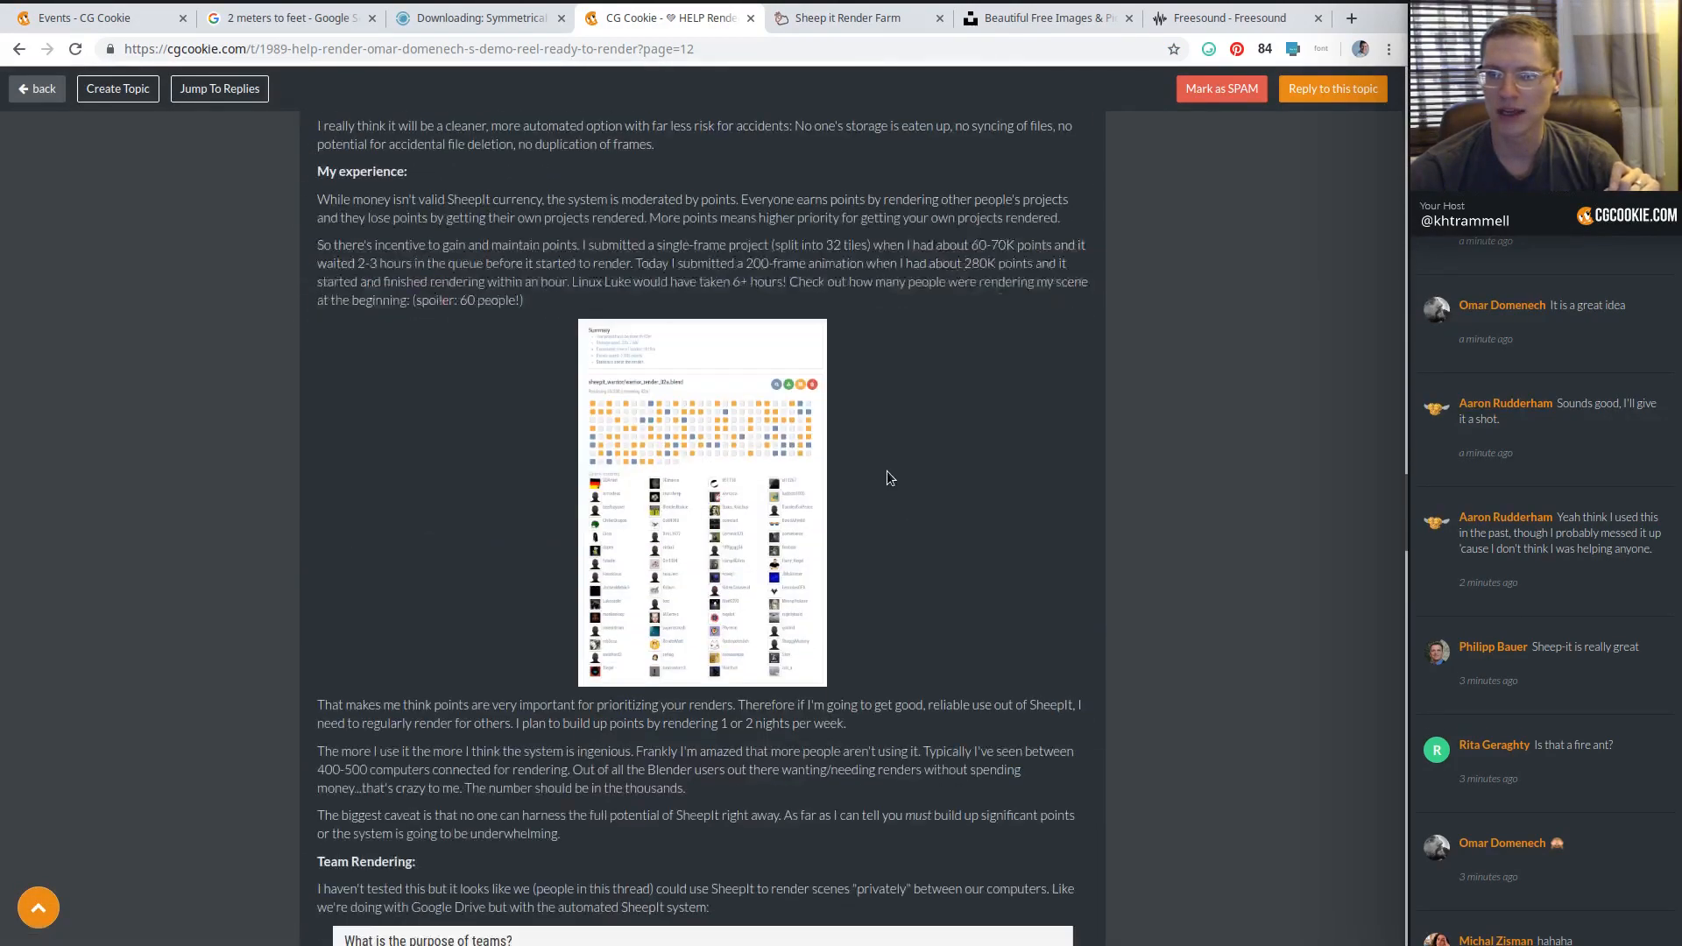
scroll(886, 476, "down", 4)
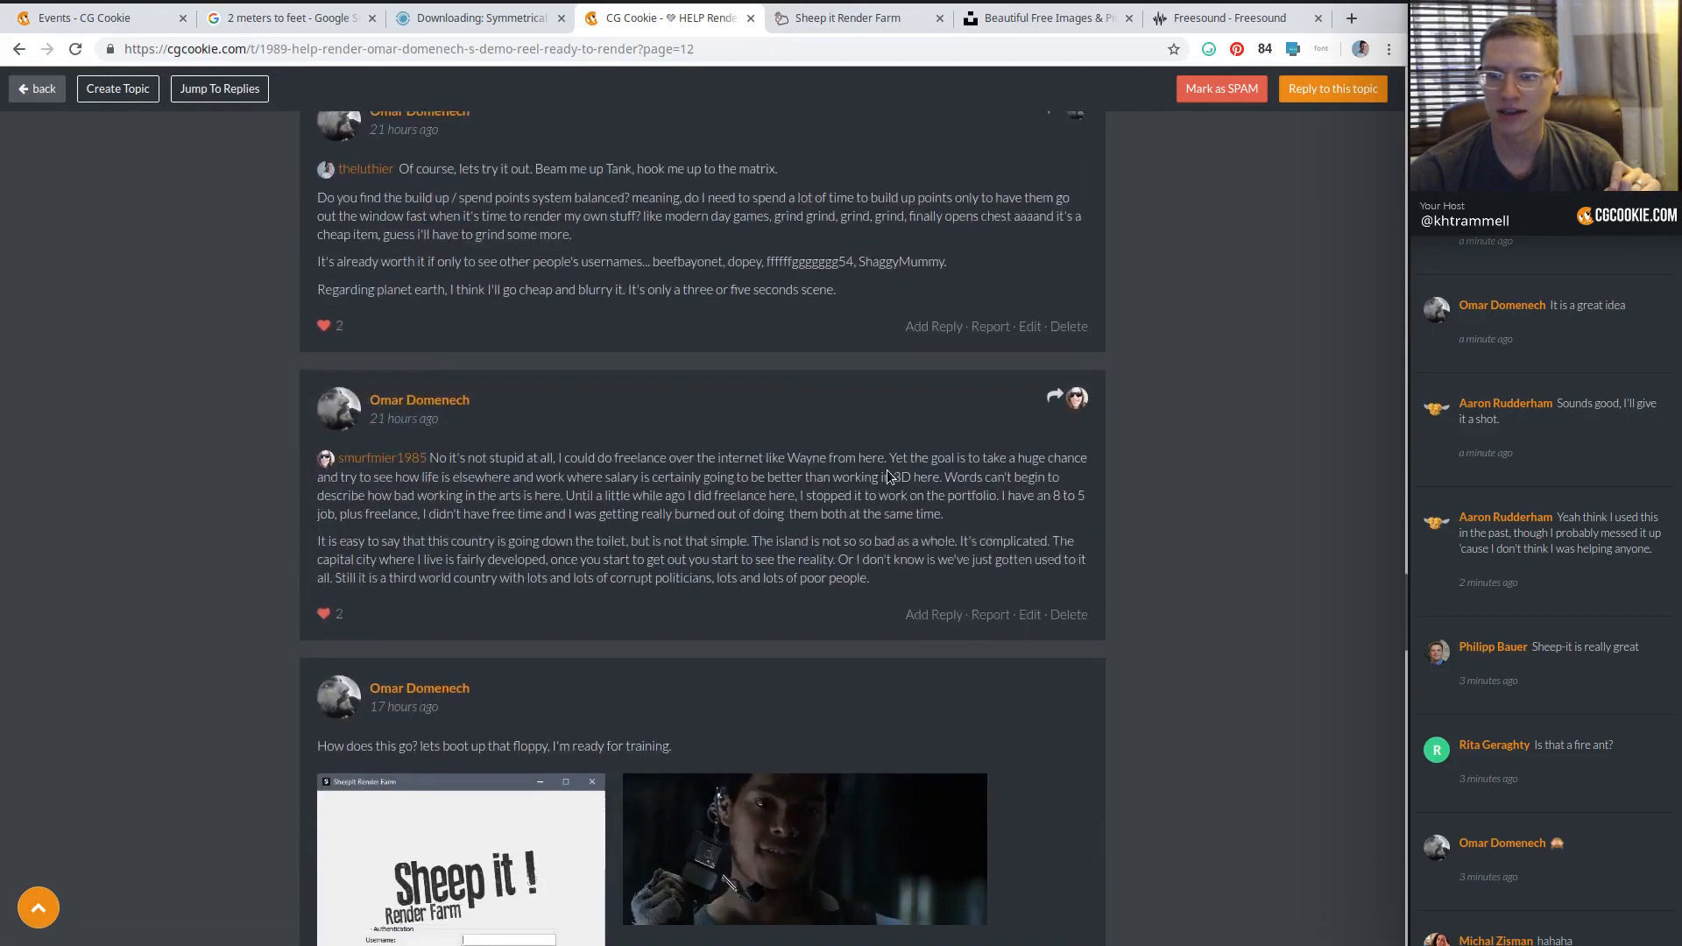
scroll(886, 476, "up", 3)
scroll(887, 476, "up", 12)
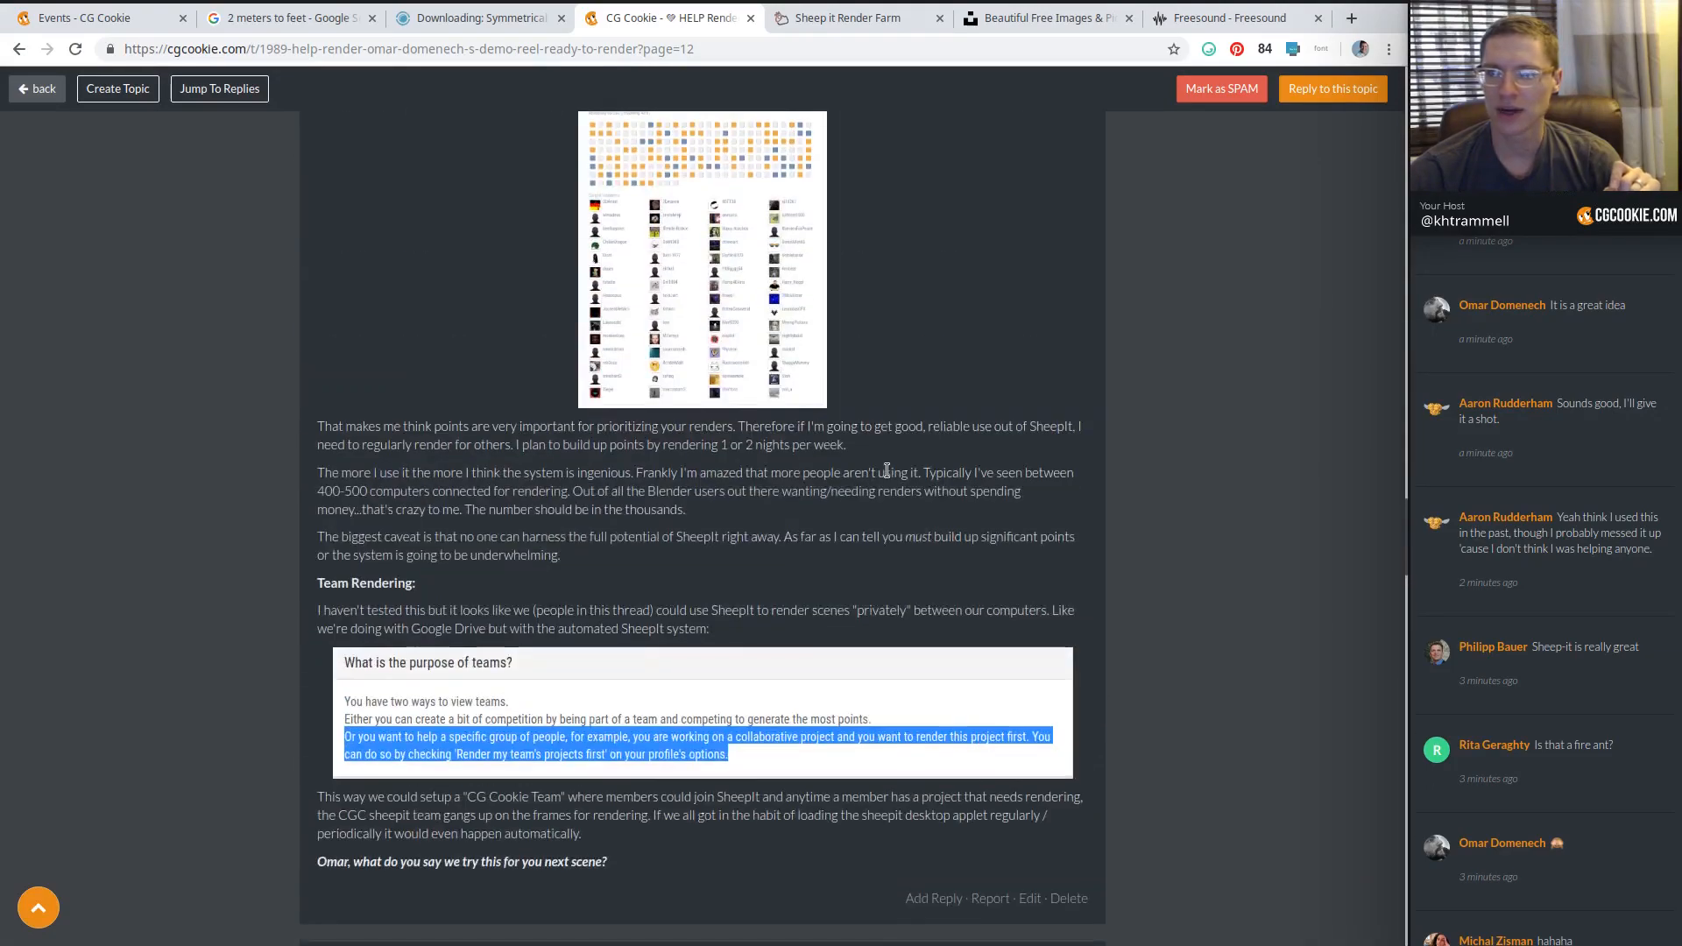
scroll(887, 476, "up", 3)
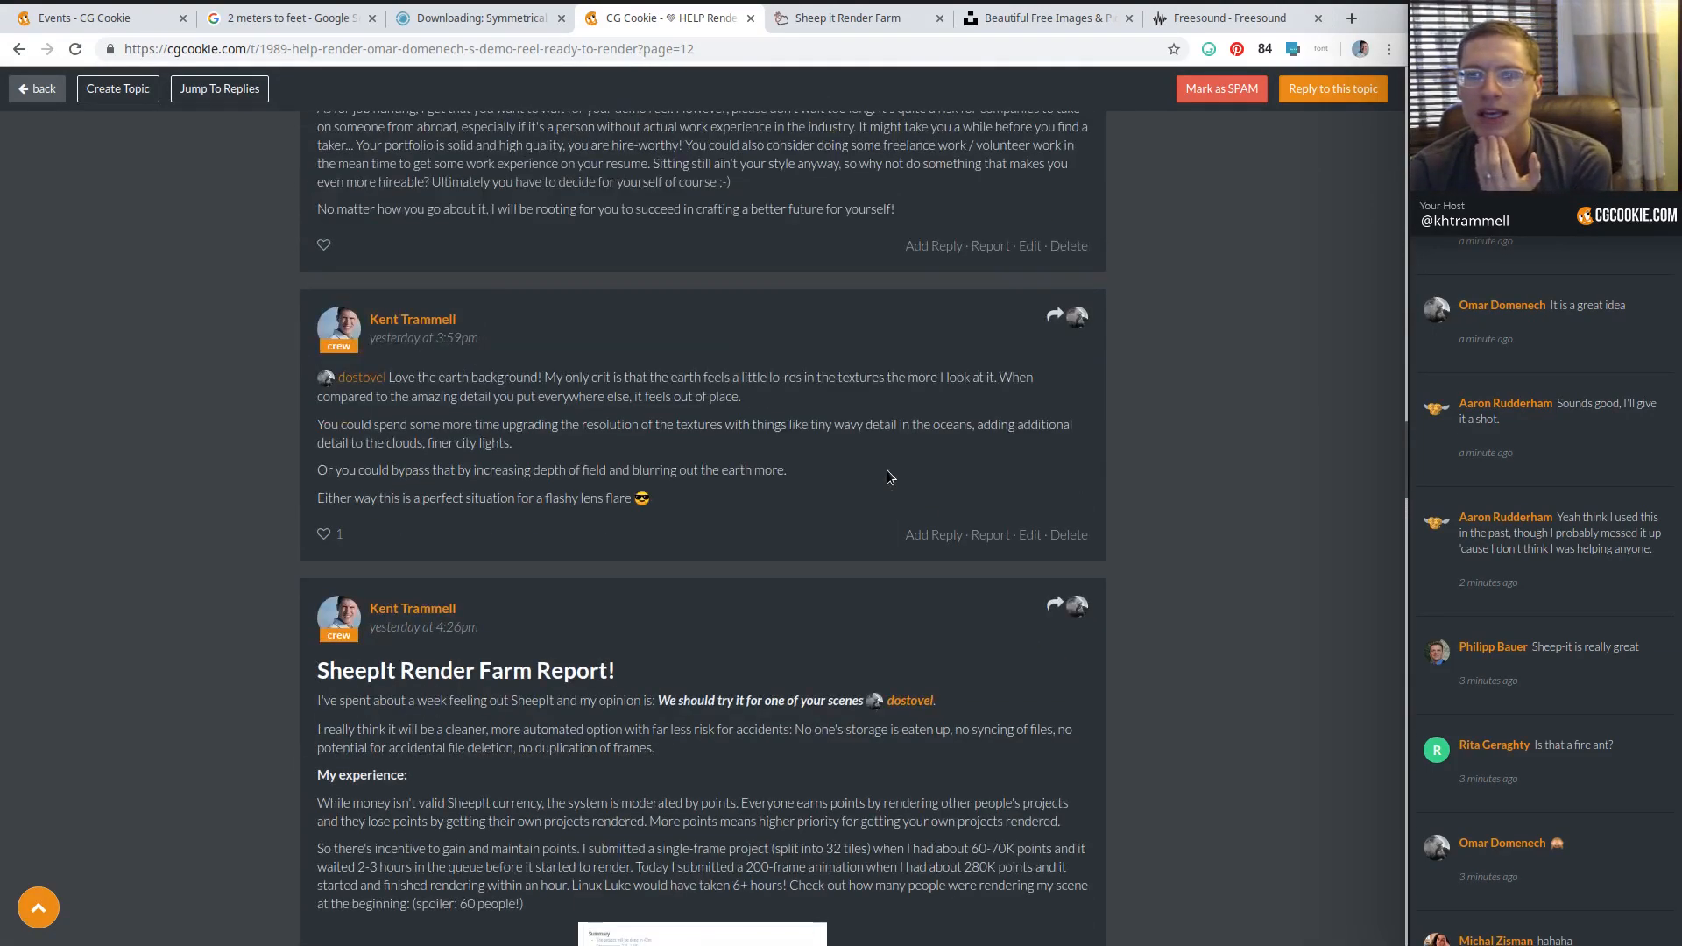
Find the crew reply about signing up for SheepIt and copy the address of its "team I just created" link.
scroll(887, 476, "down", 10)
scroll(886, 473, "down", 6)
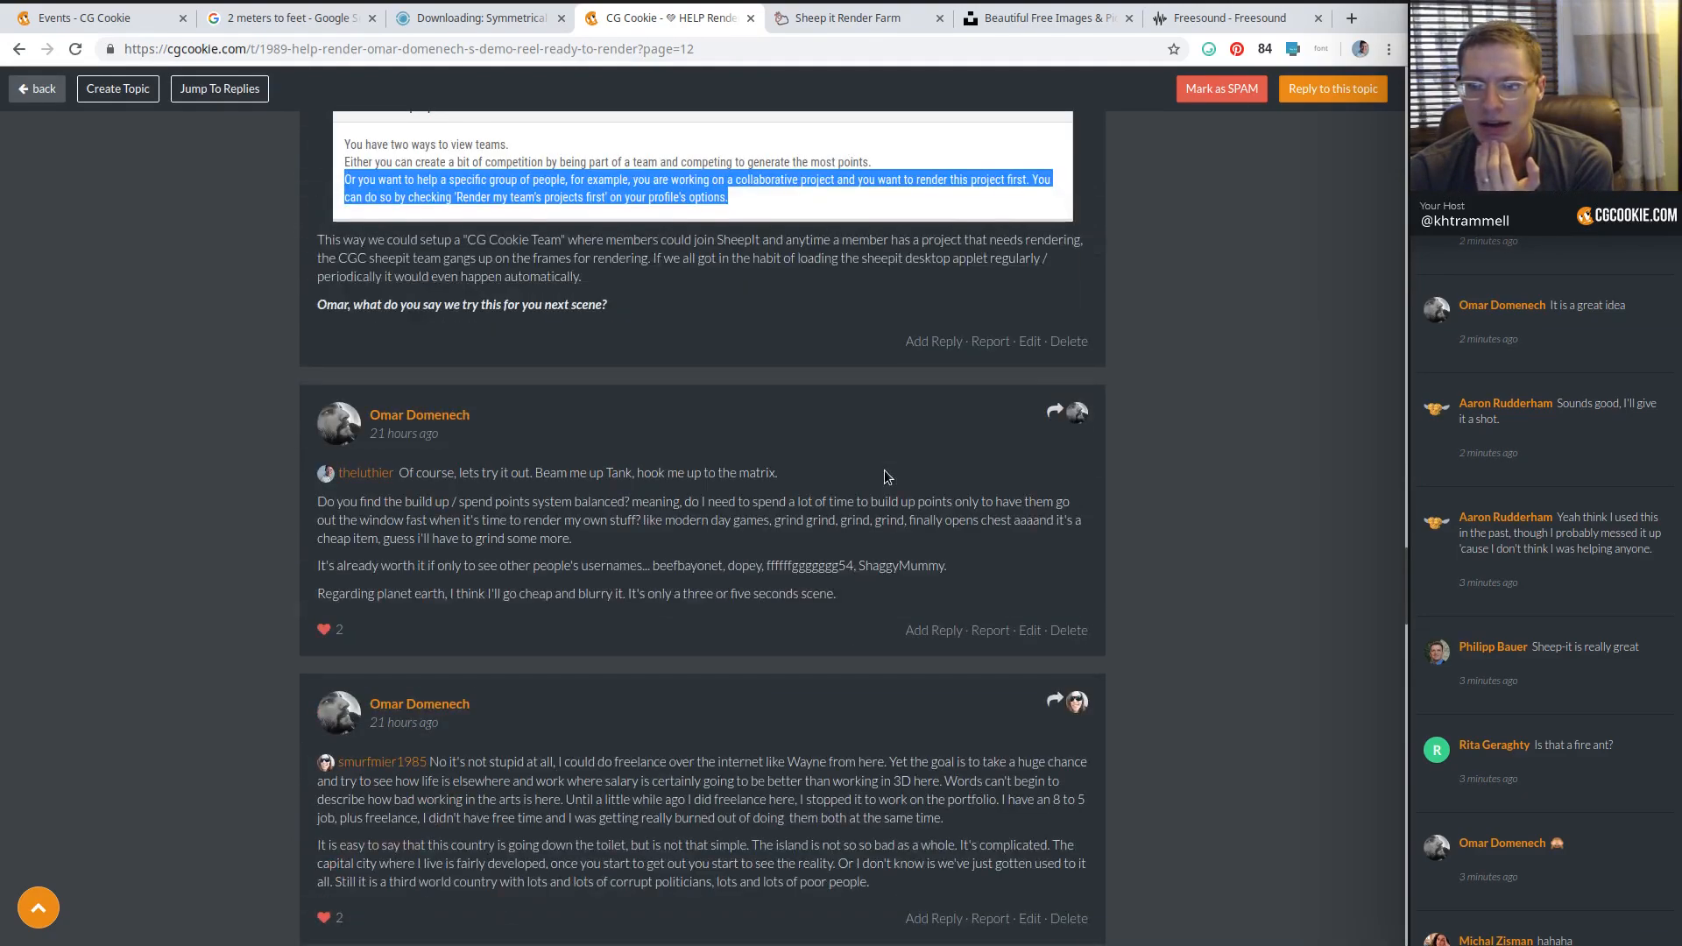
scroll(885, 473, "down", 2)
scroll(885, 473, "down", 8)
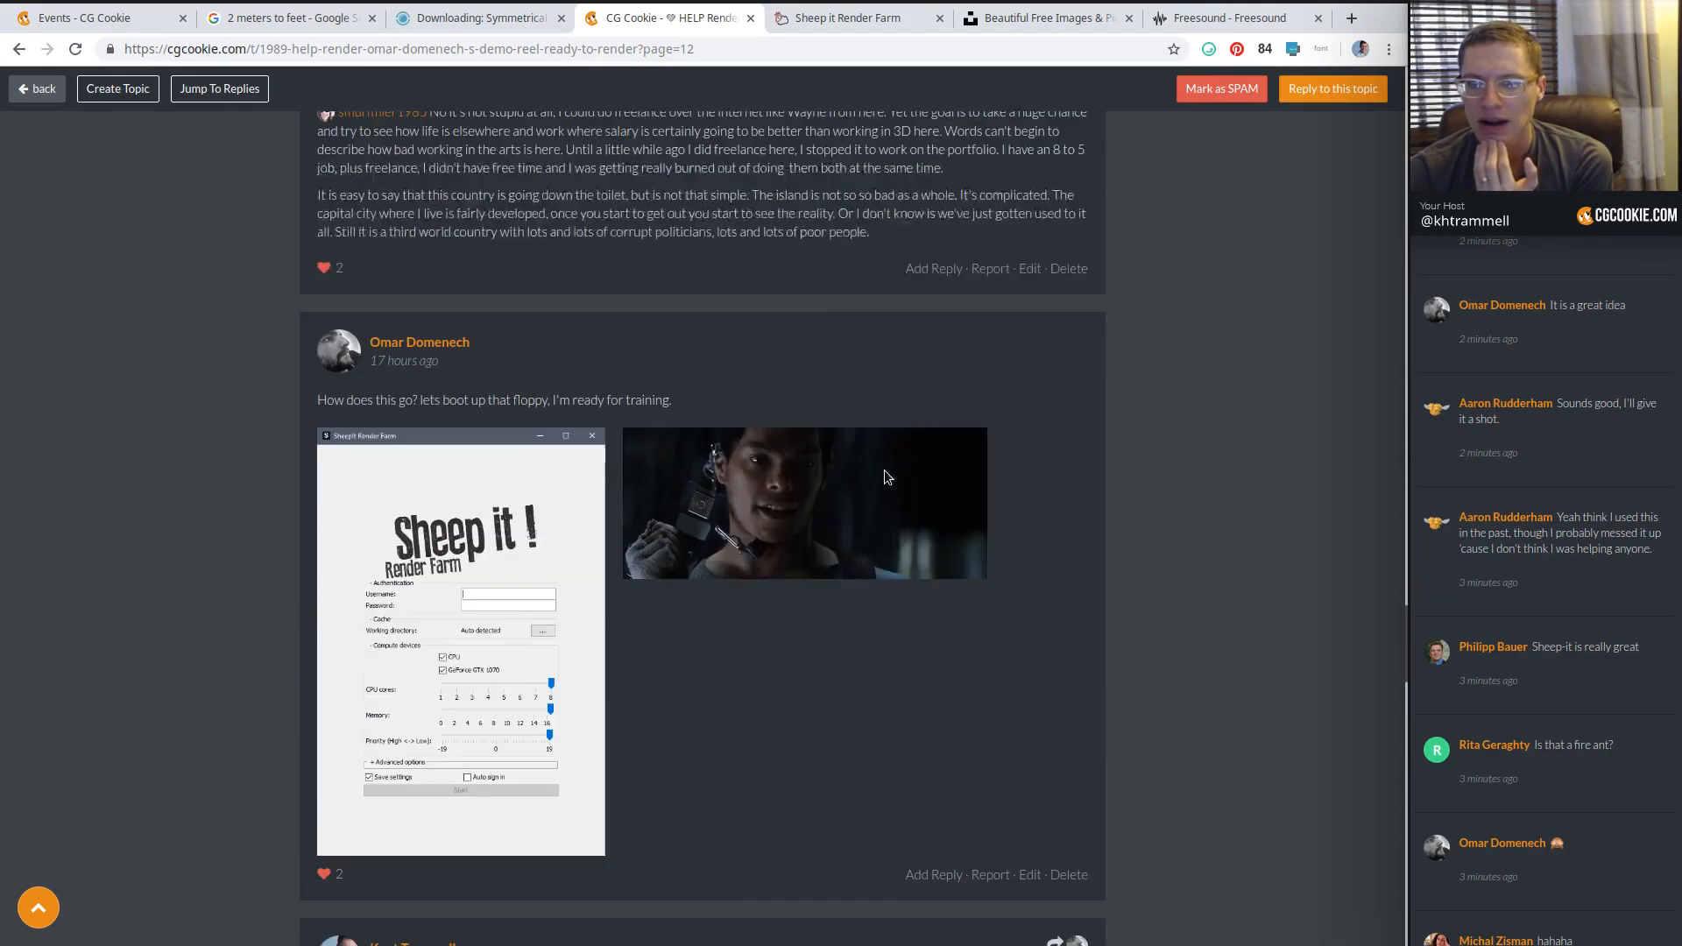
right_click(755, 686)
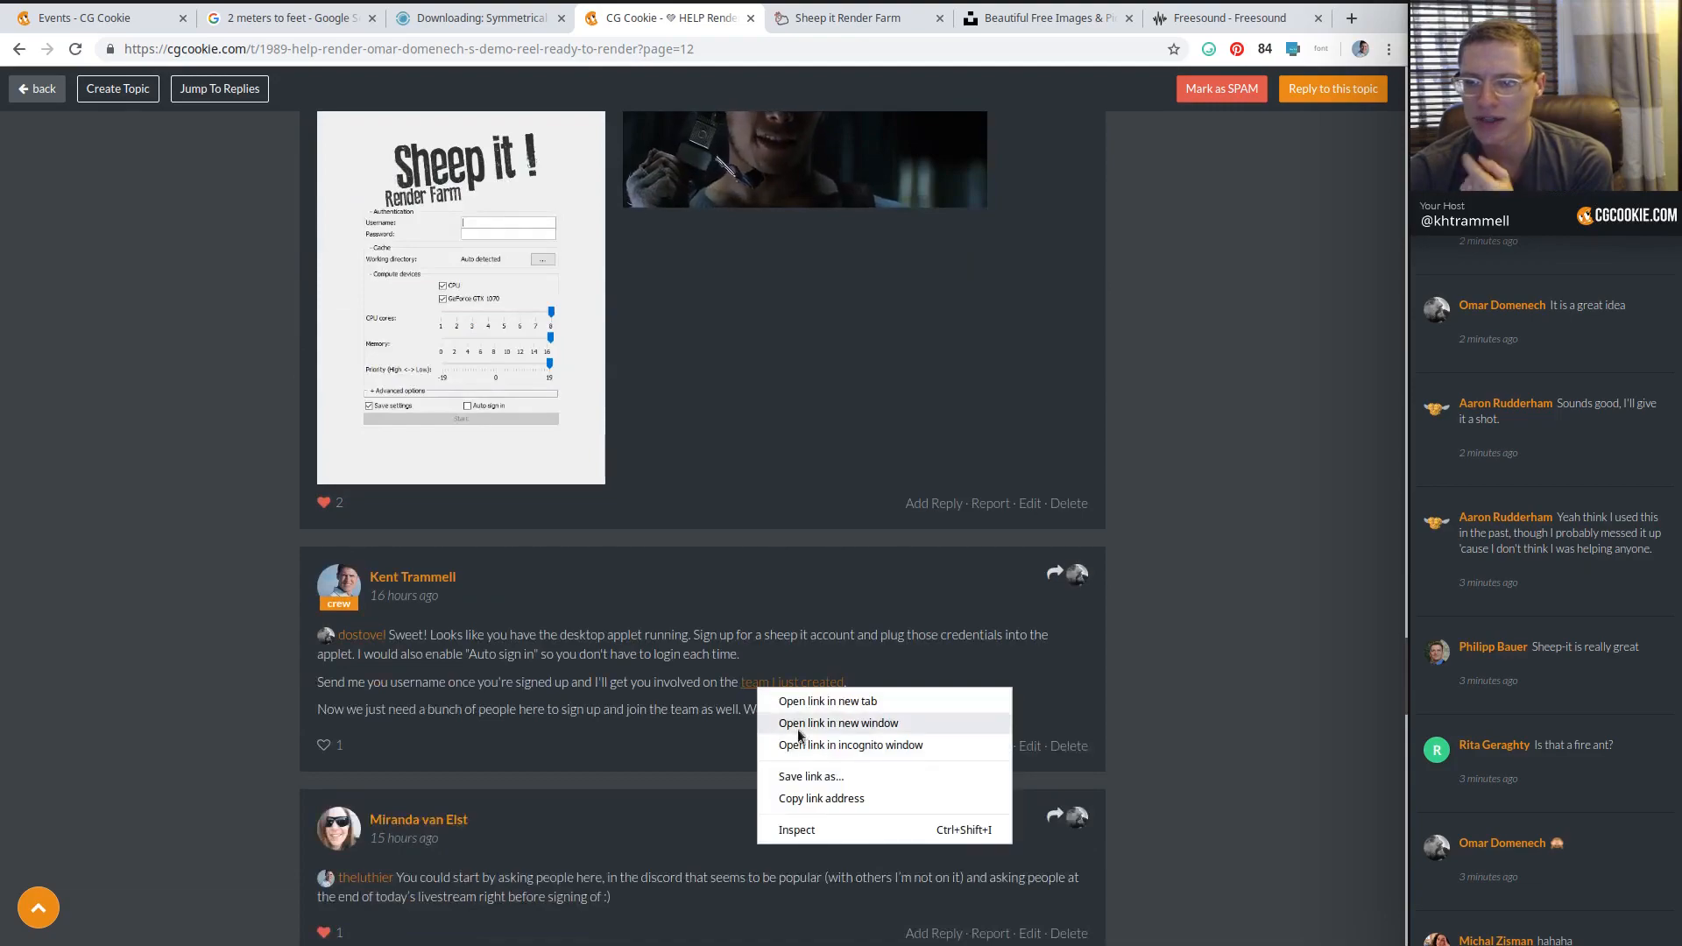
left_click(797, 800)
Go to page 13 of the thread's replies and start a new reply to the topic.
scroll(1192, 615, "down", 4)
scroll(1192, 610, "down", 20)
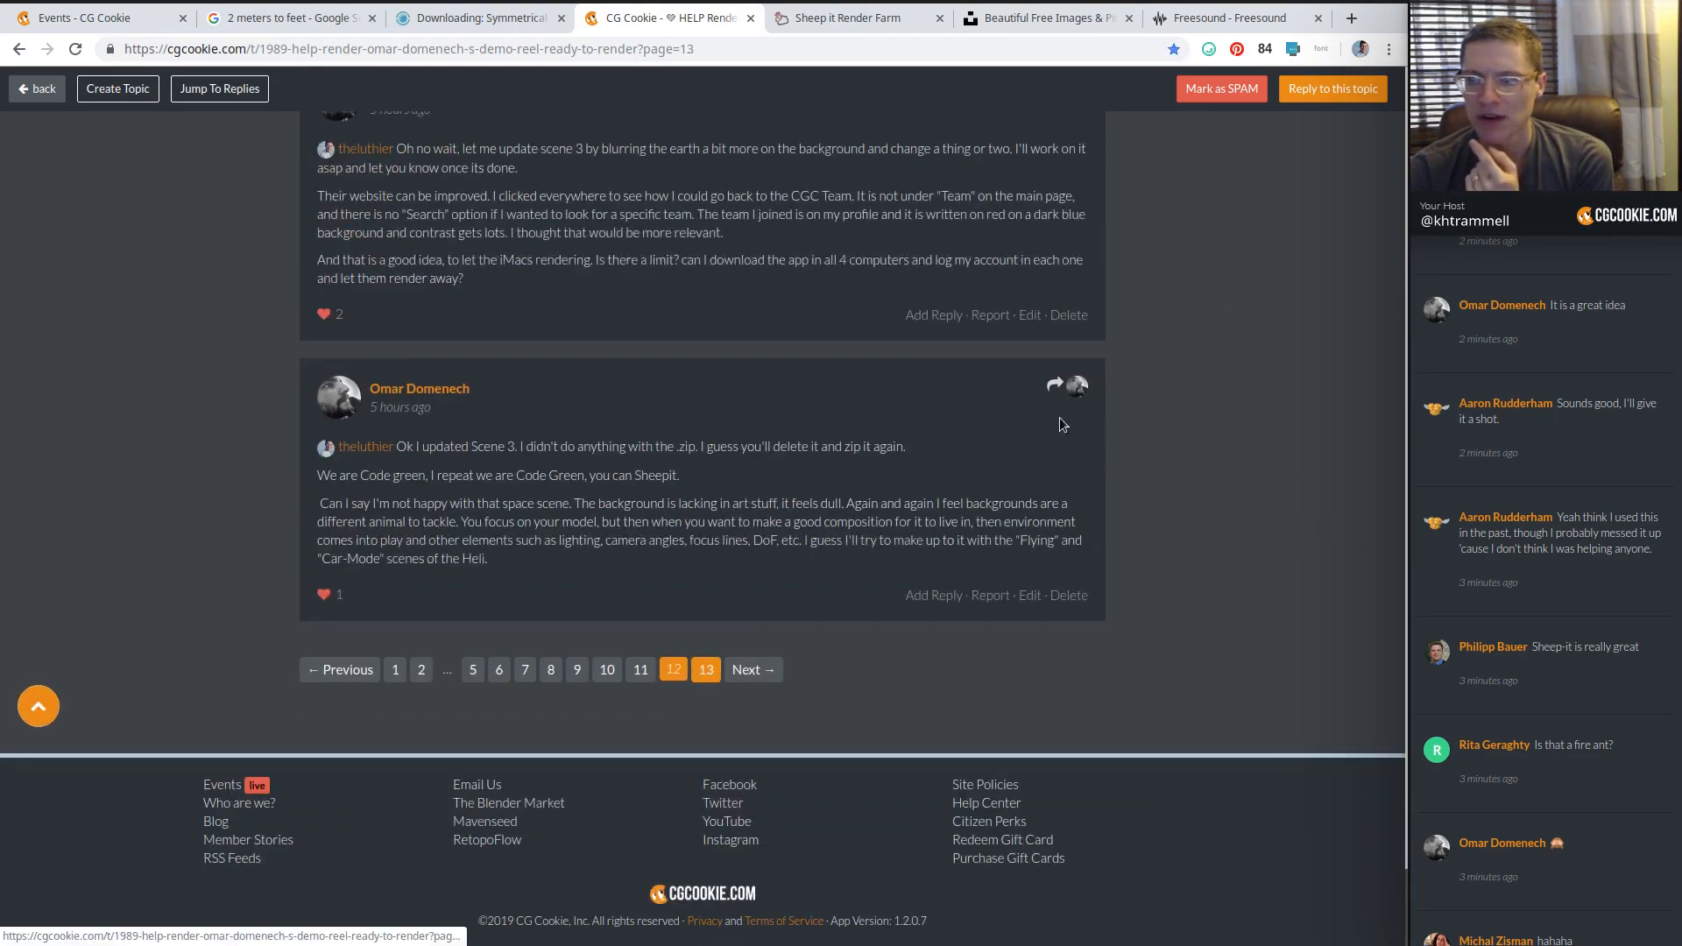
left_click(706, 669)
left_click(1162, 136)
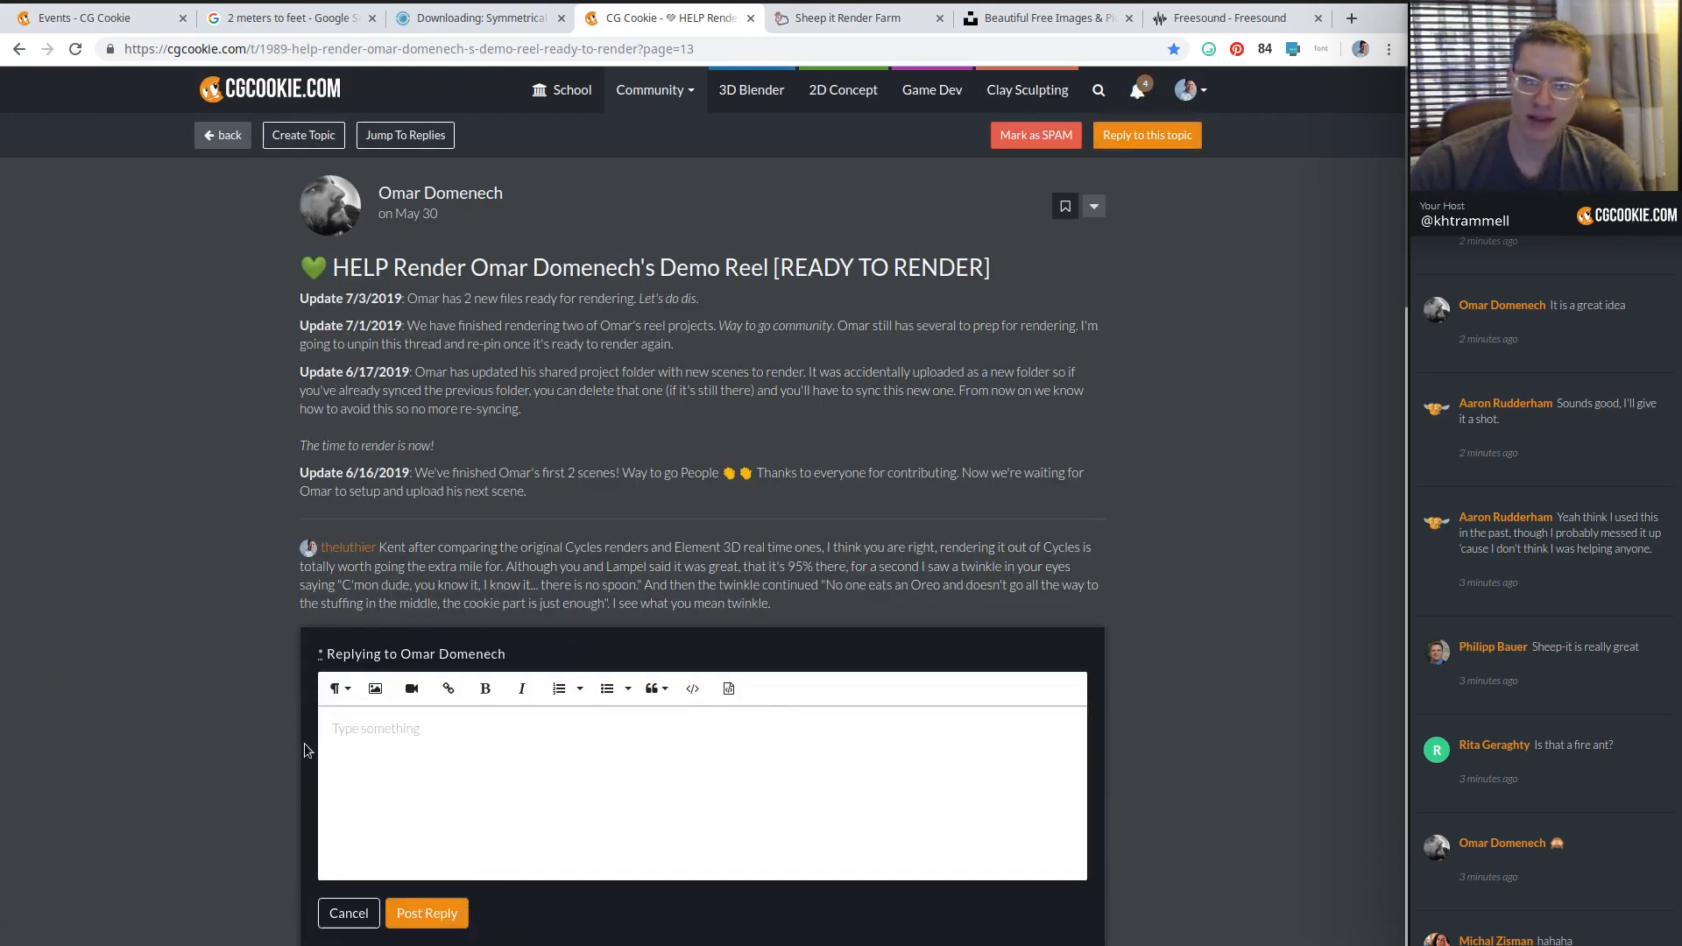
Write "Join the CGC SheepIt Render Team!" as a Heading 3 title in the reply and begin a new line below it.
left_click(333, 688)
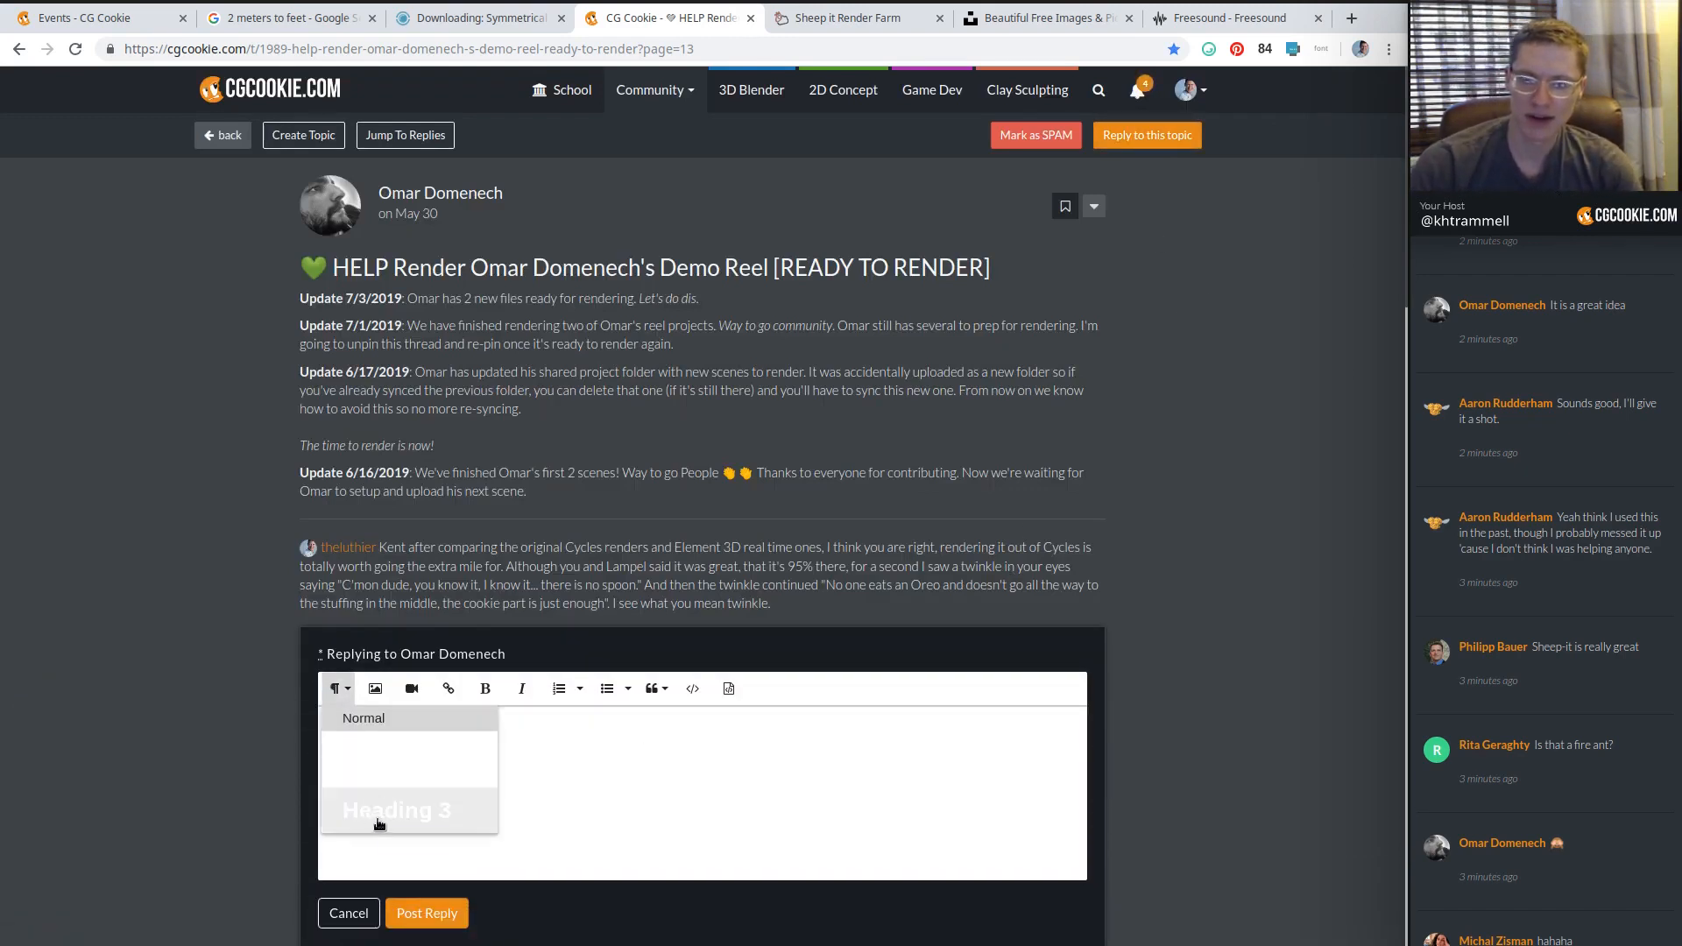
left_click(376, 823)
type("Jo9j")
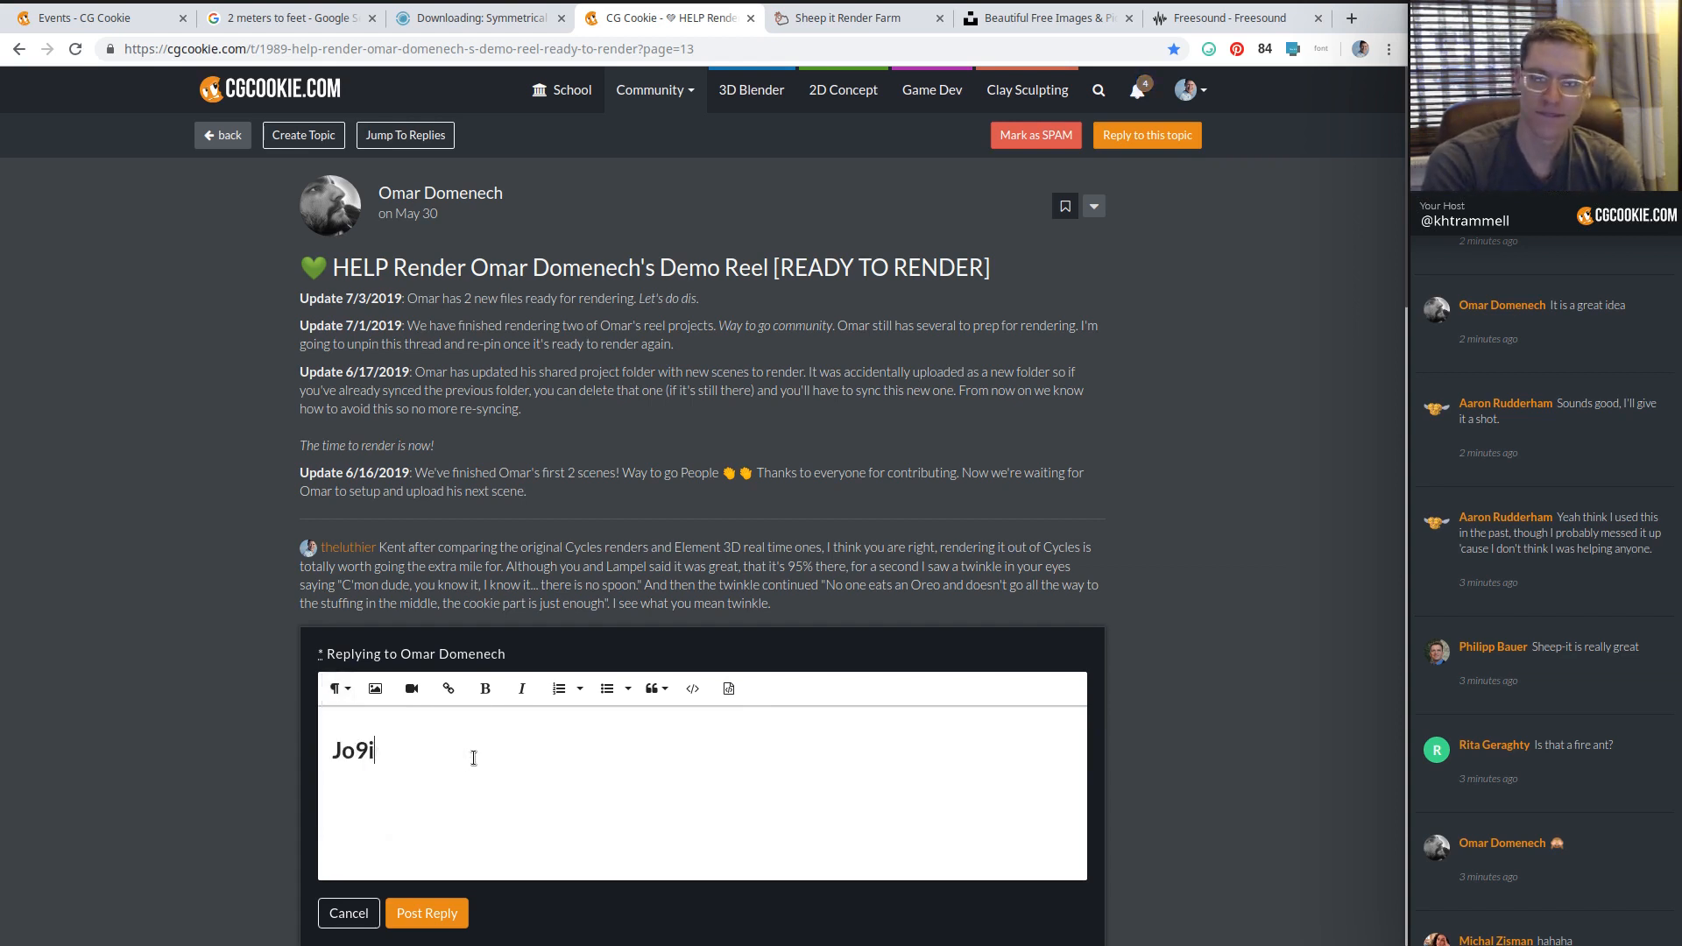
key("BackSpace")
key("BackSpace")
type("in the CG ")
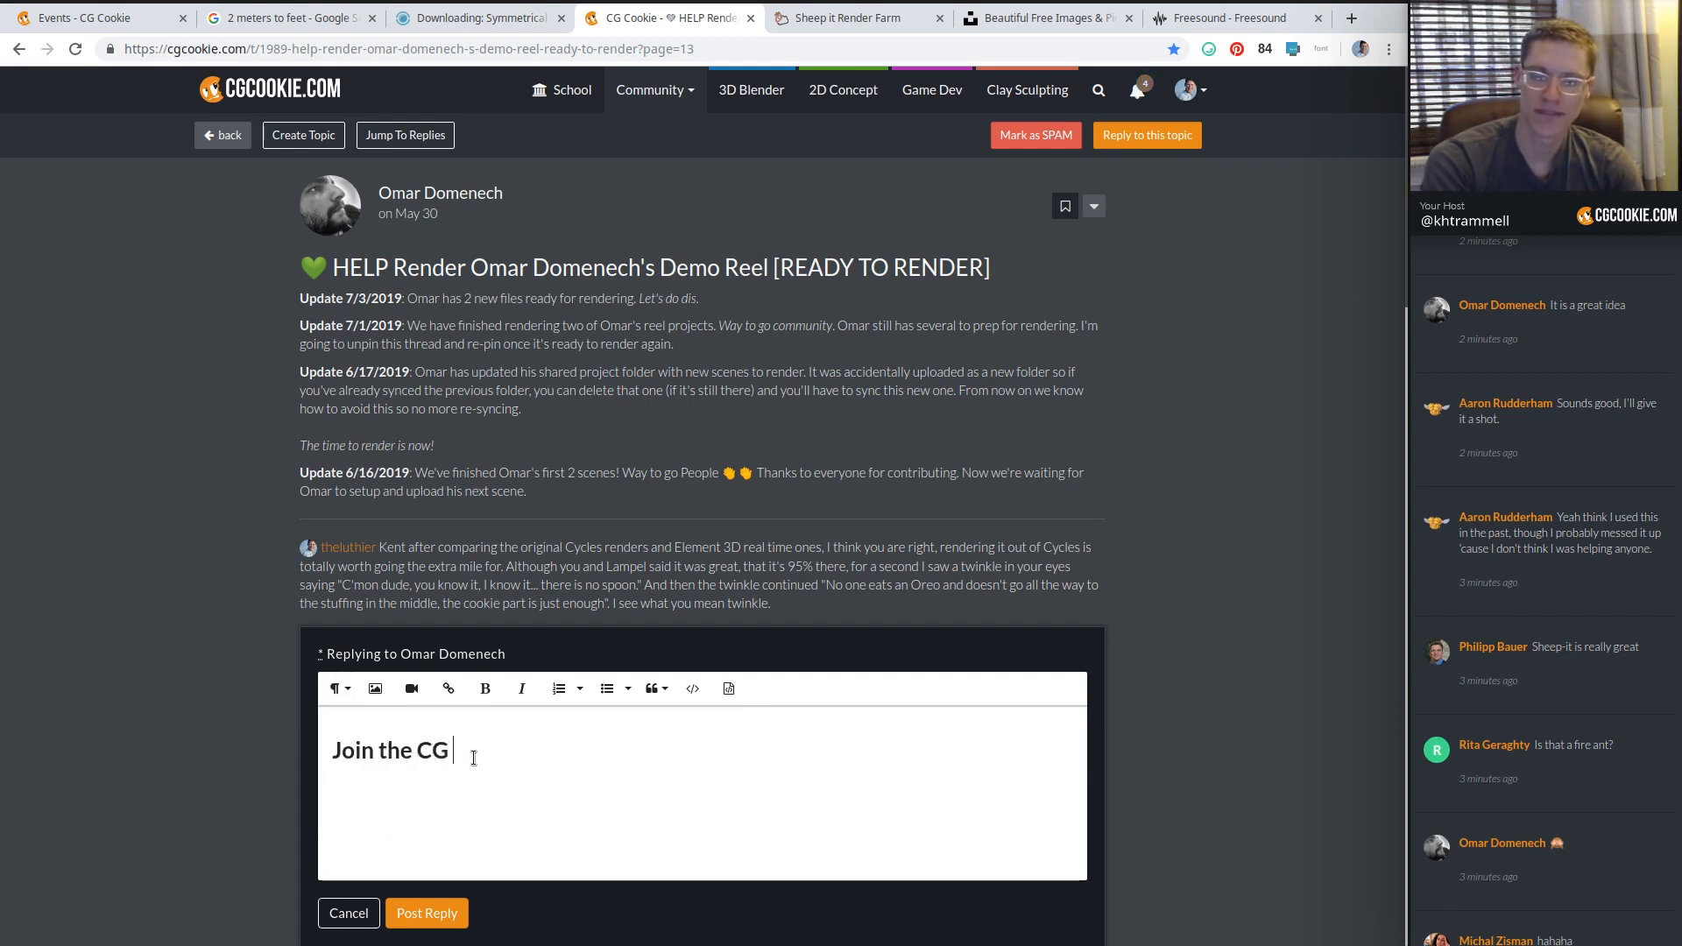
type("C Sh")
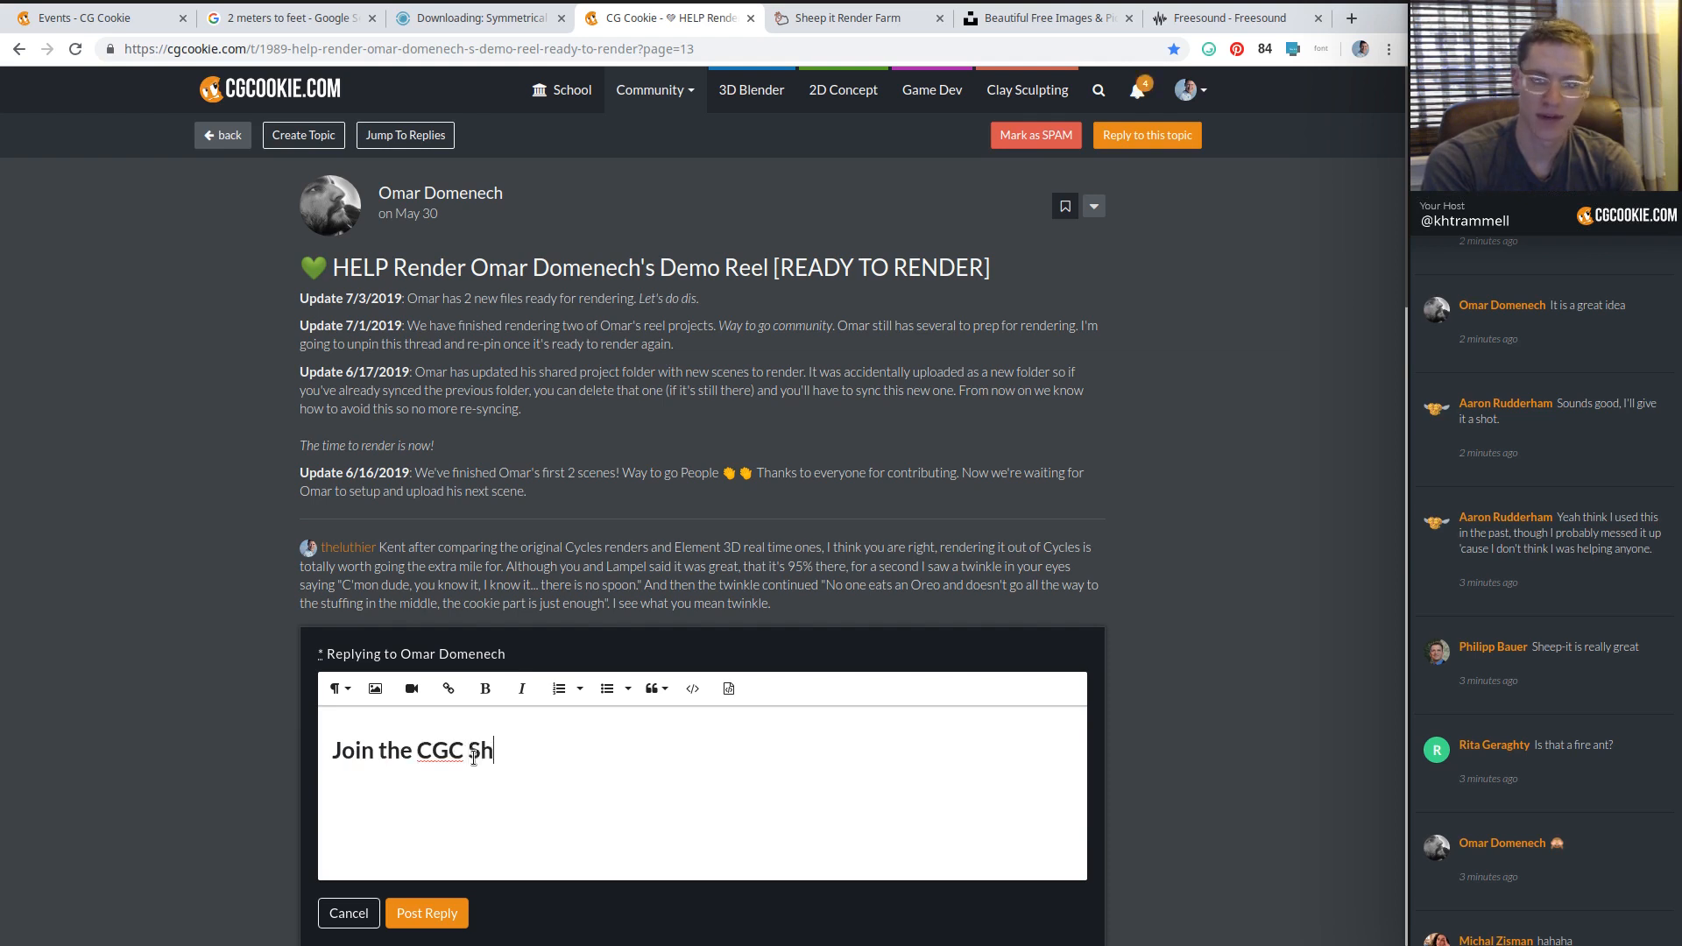
type("eepIt Render")
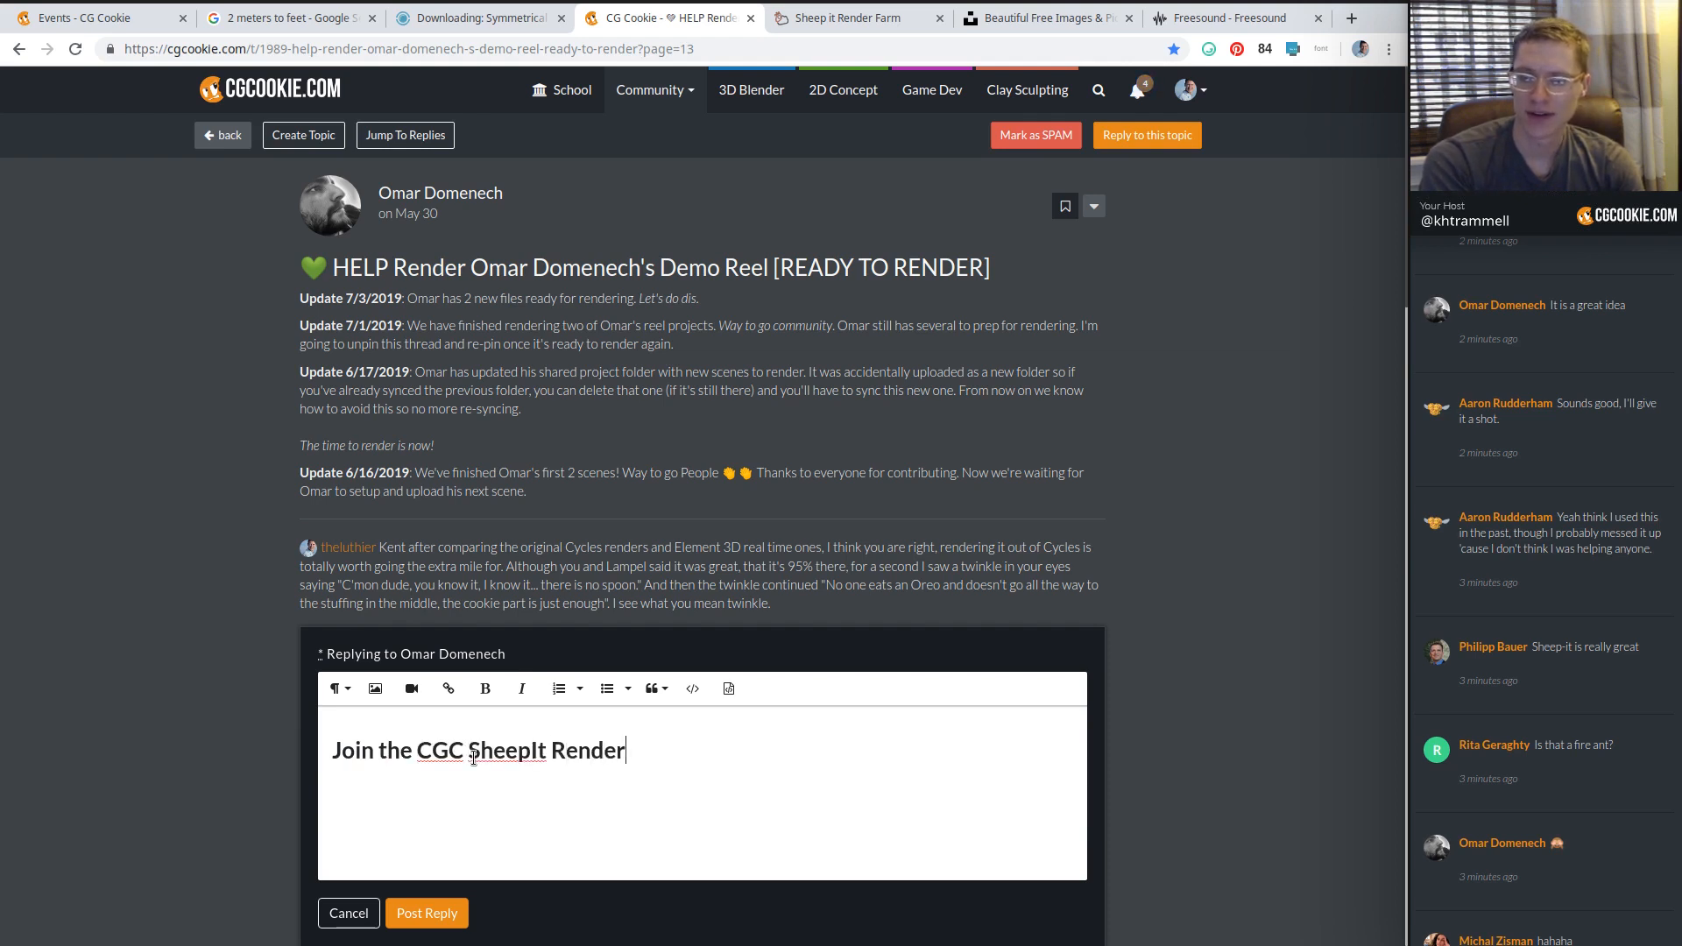
type(" Team!")
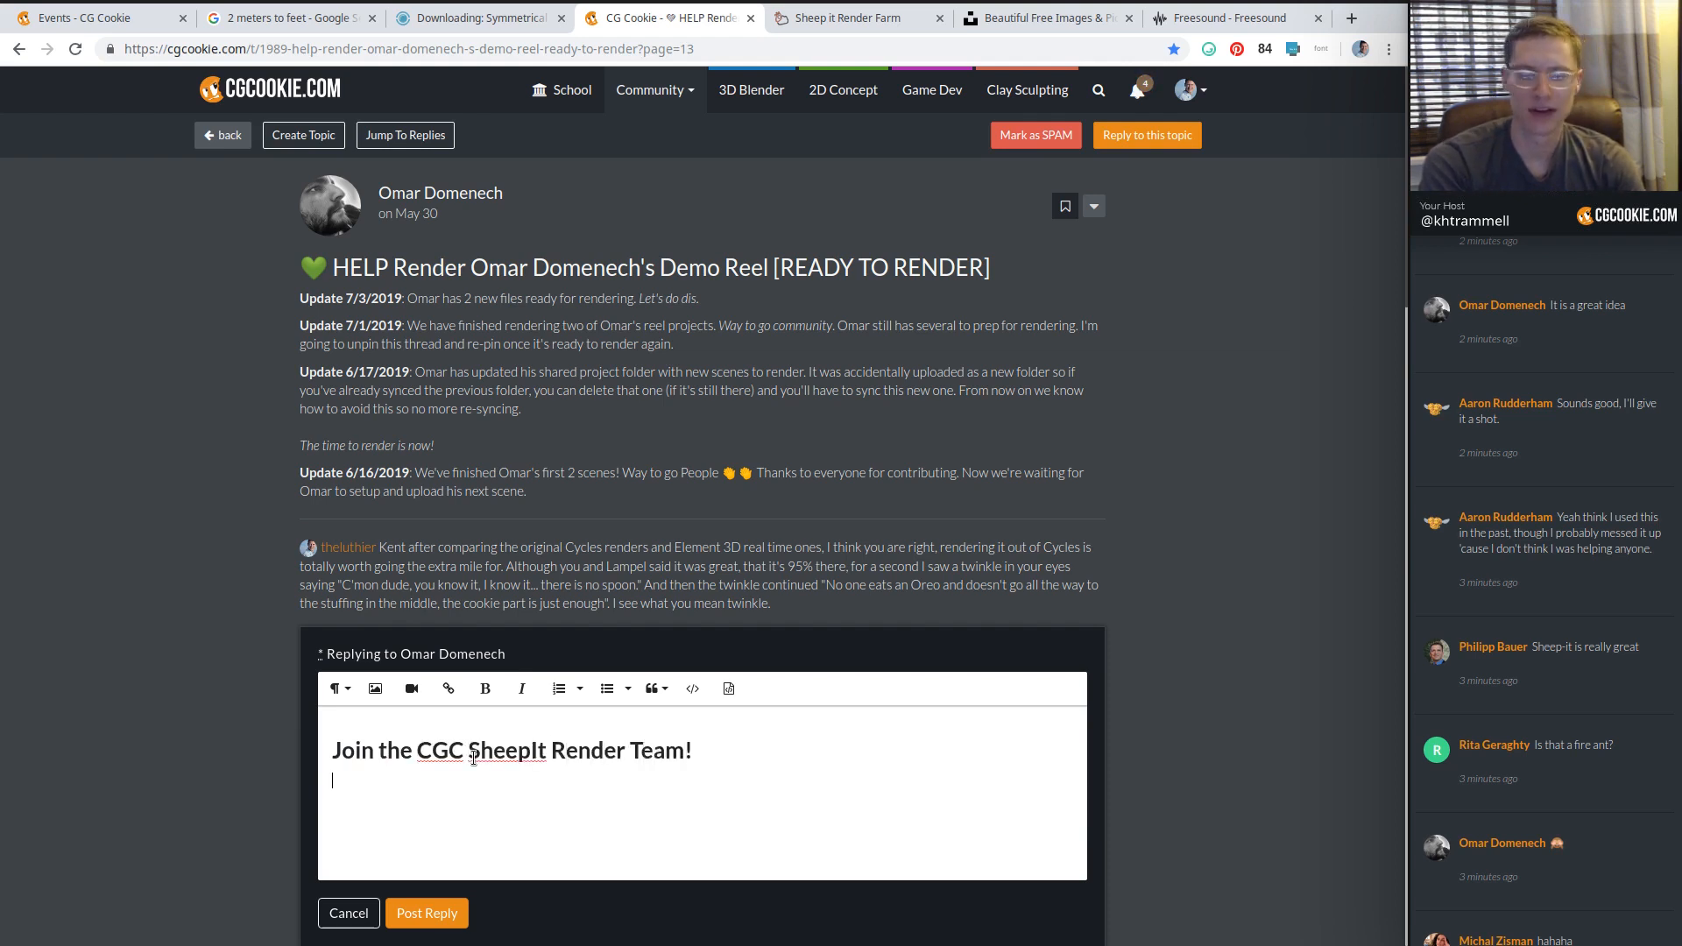
Begin the reply's body text below the heading with the words "Go the".
type("G")
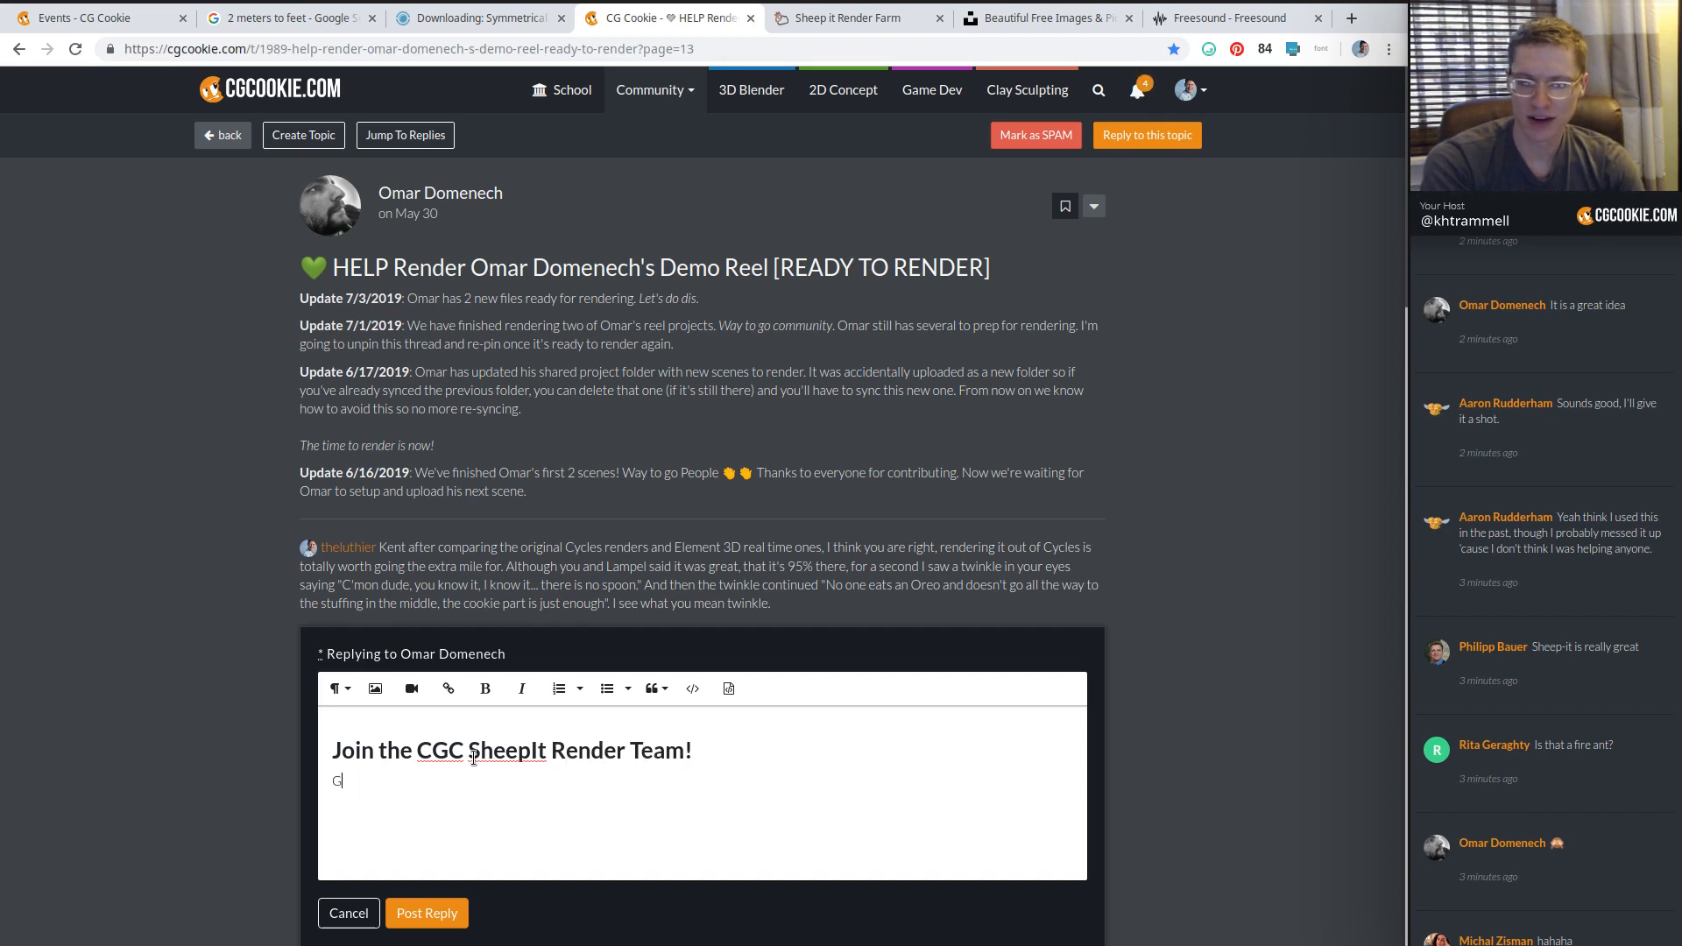
type("o the sheepi")
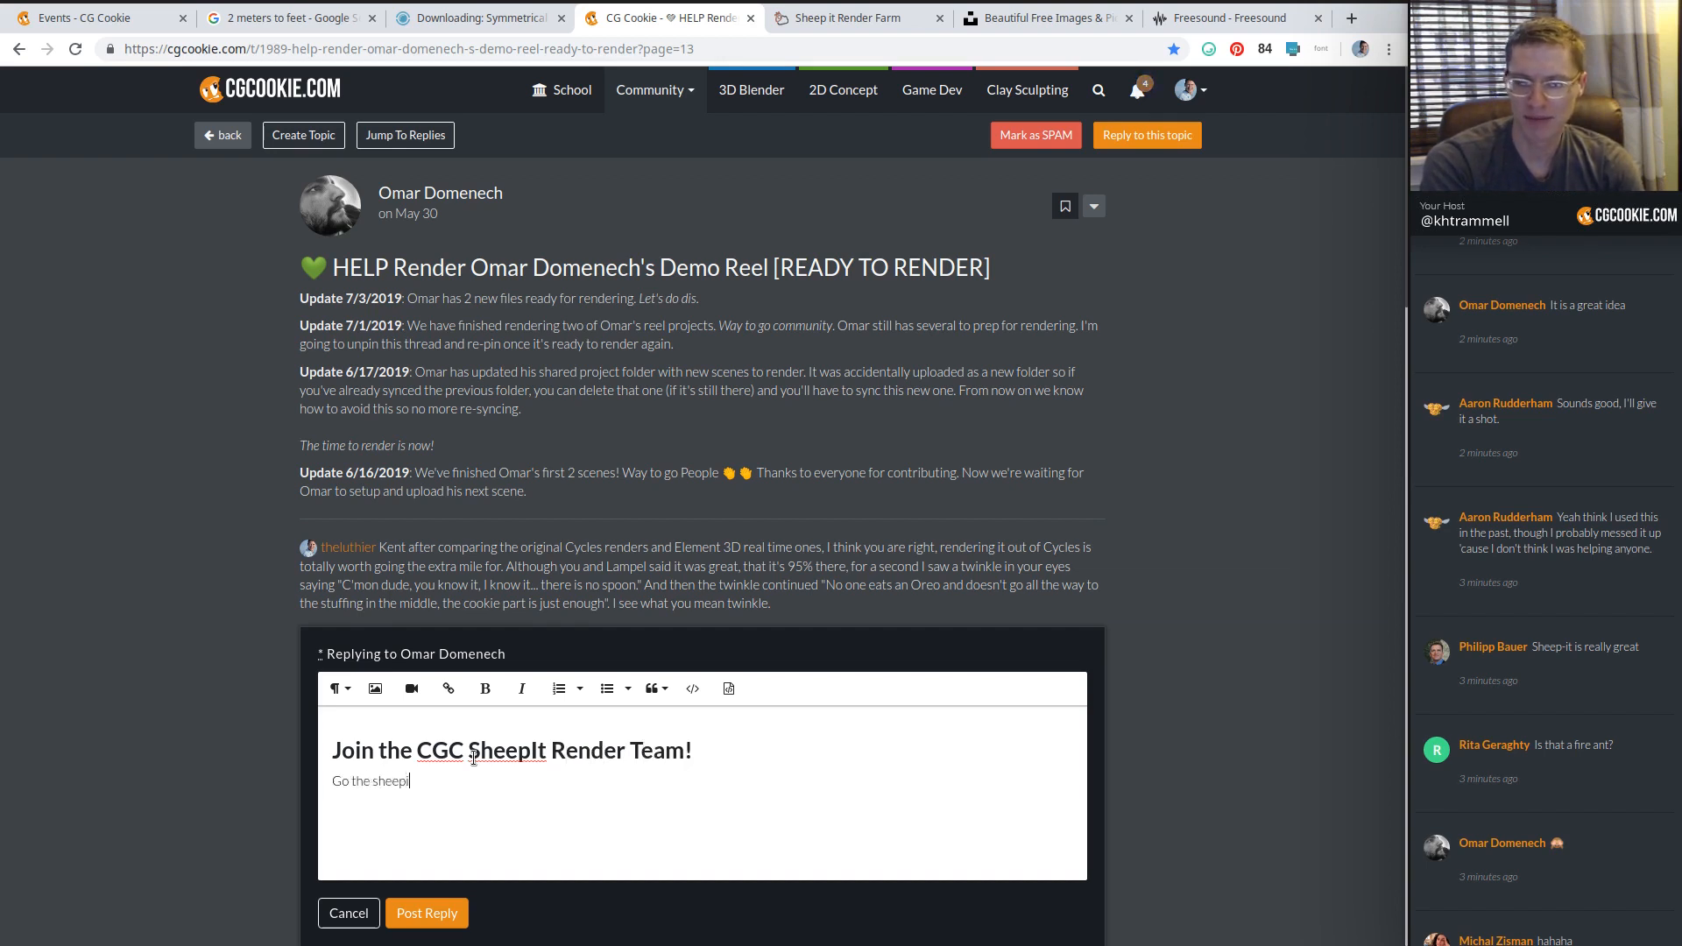
type("t")
key("BackSpace")
key("BackSpace")
key("BackSpace")
key("BackSpace")
key("BackSpace")
key("BackSpace")
key("BackSpace")
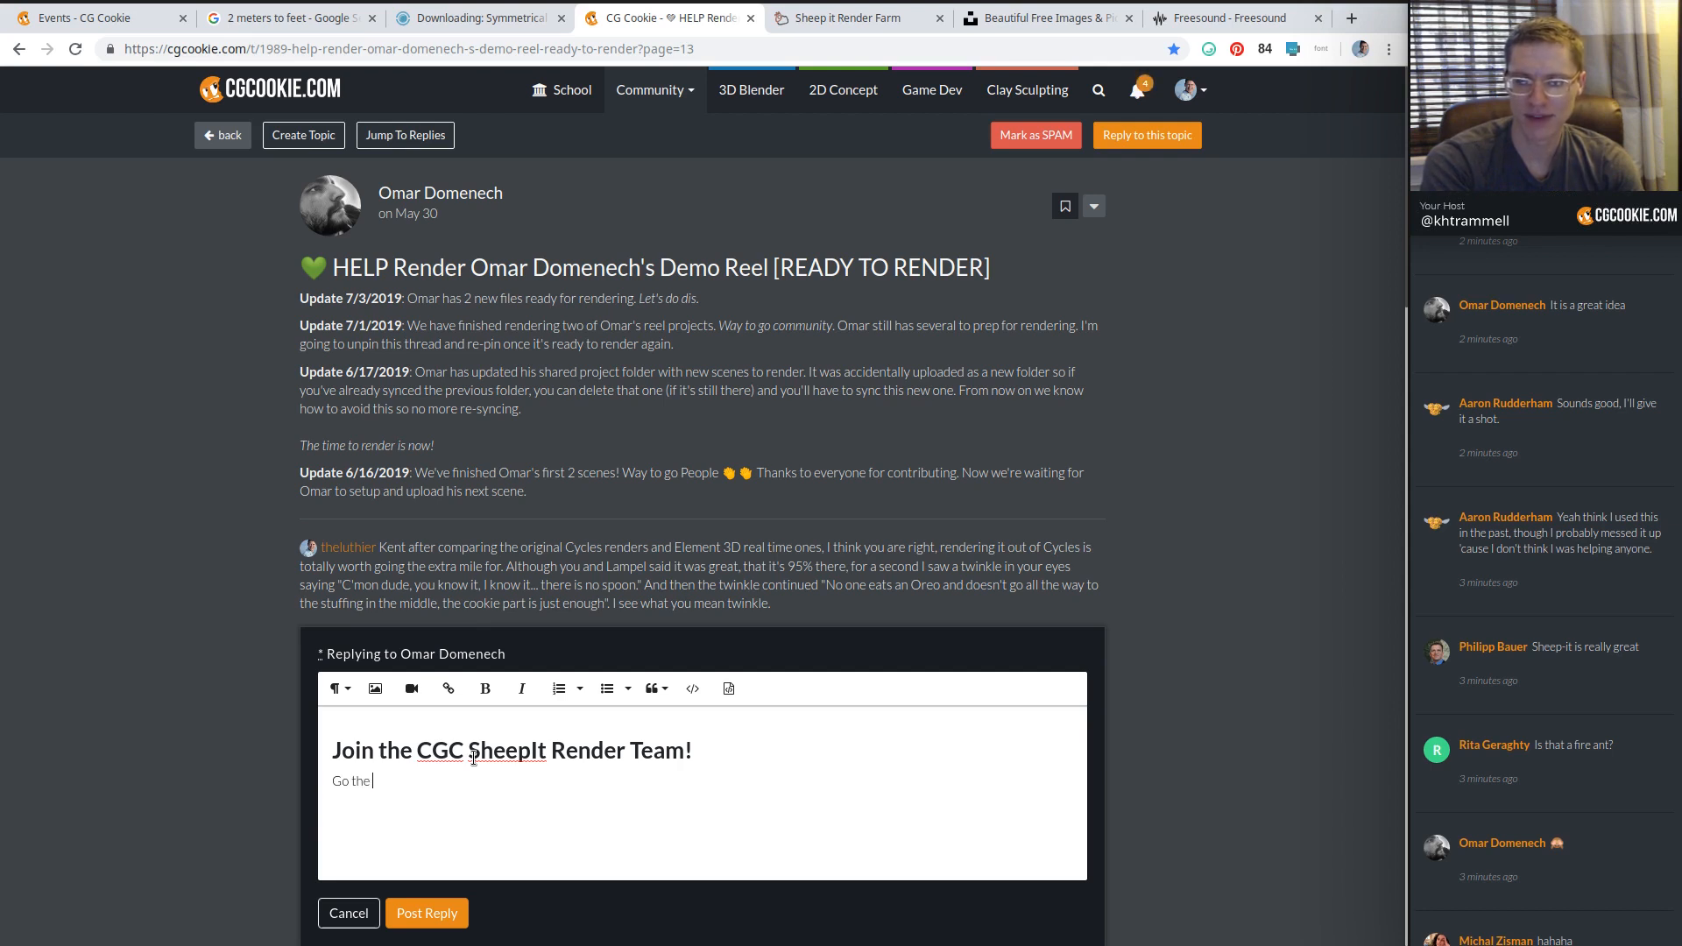